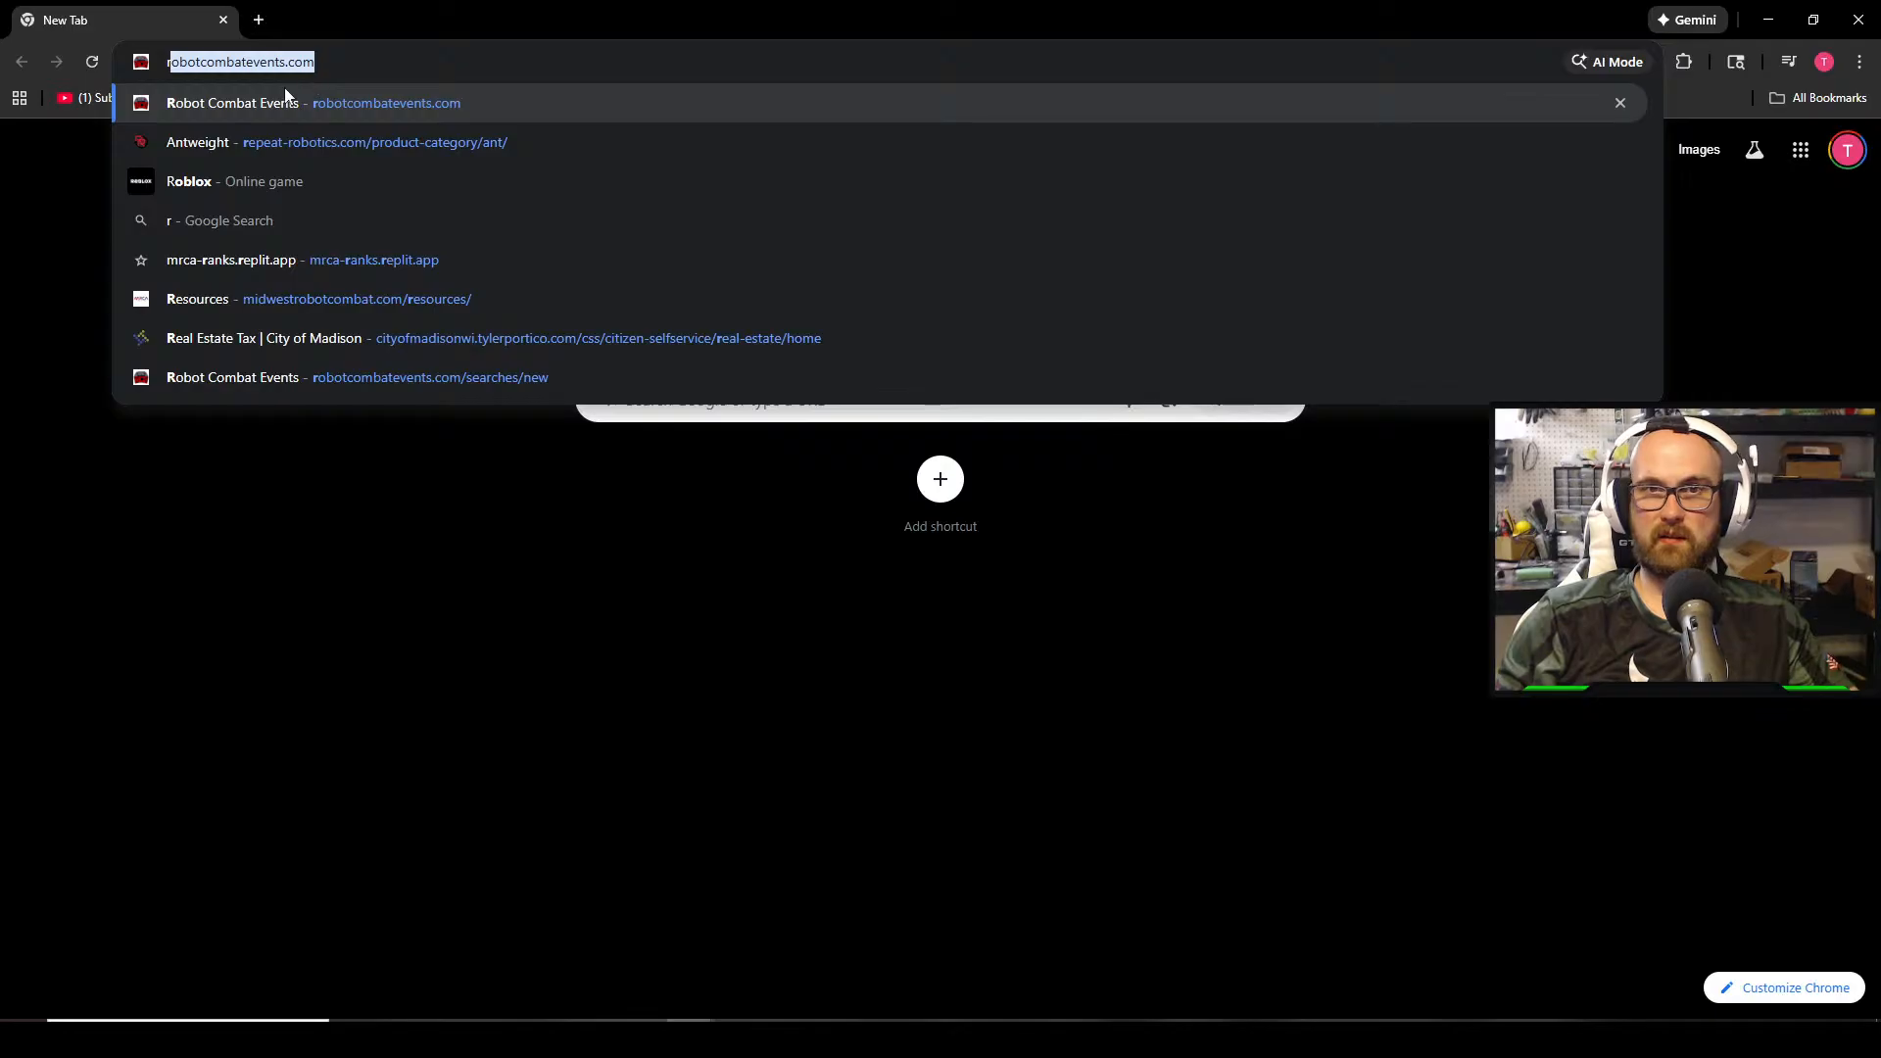
Open robotcombatevents.com and view the details page of the Winter Wars 2026 - MRCA Qualifier and Coat Drive event
key("Return")
scroll(684, 754, "down", 5)
scroll(683, 754, "down", 3)
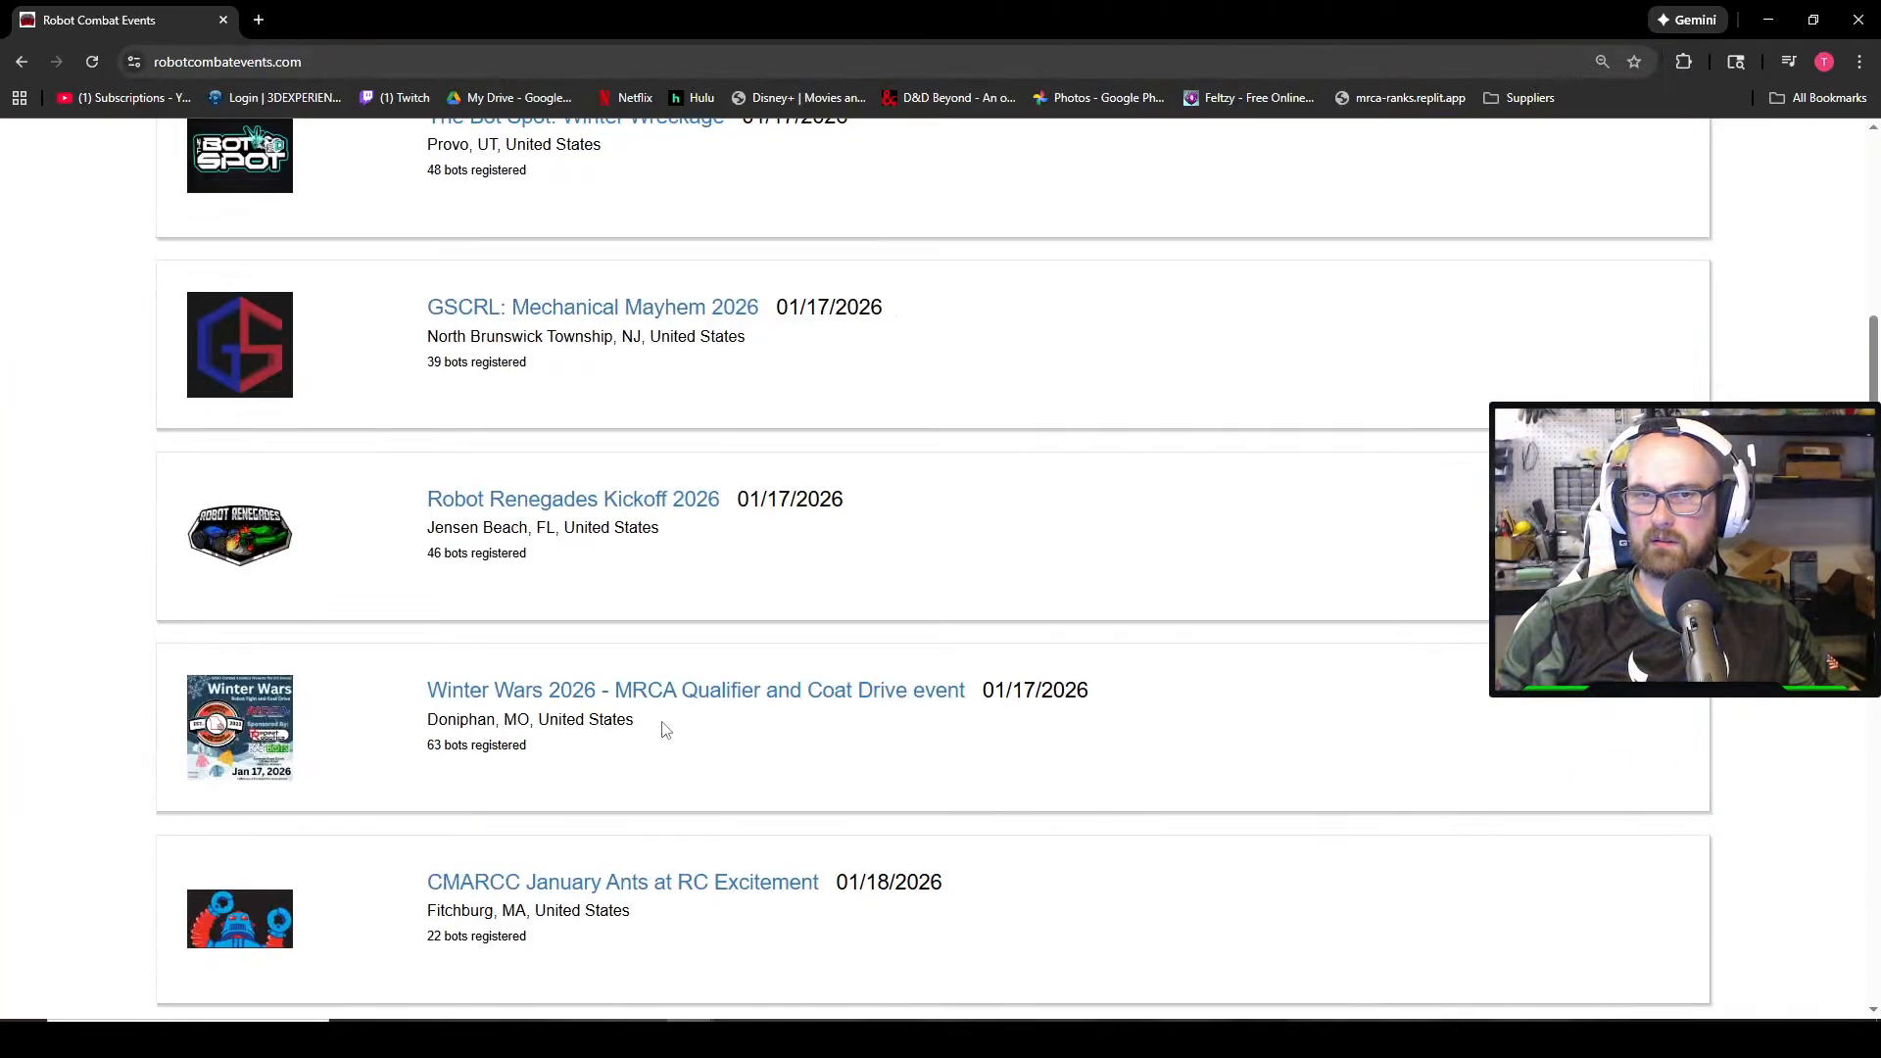
left_click(678, 694)
scroll(1028, 651, "down", 5)
scroll(1373, 830, "down", 12)
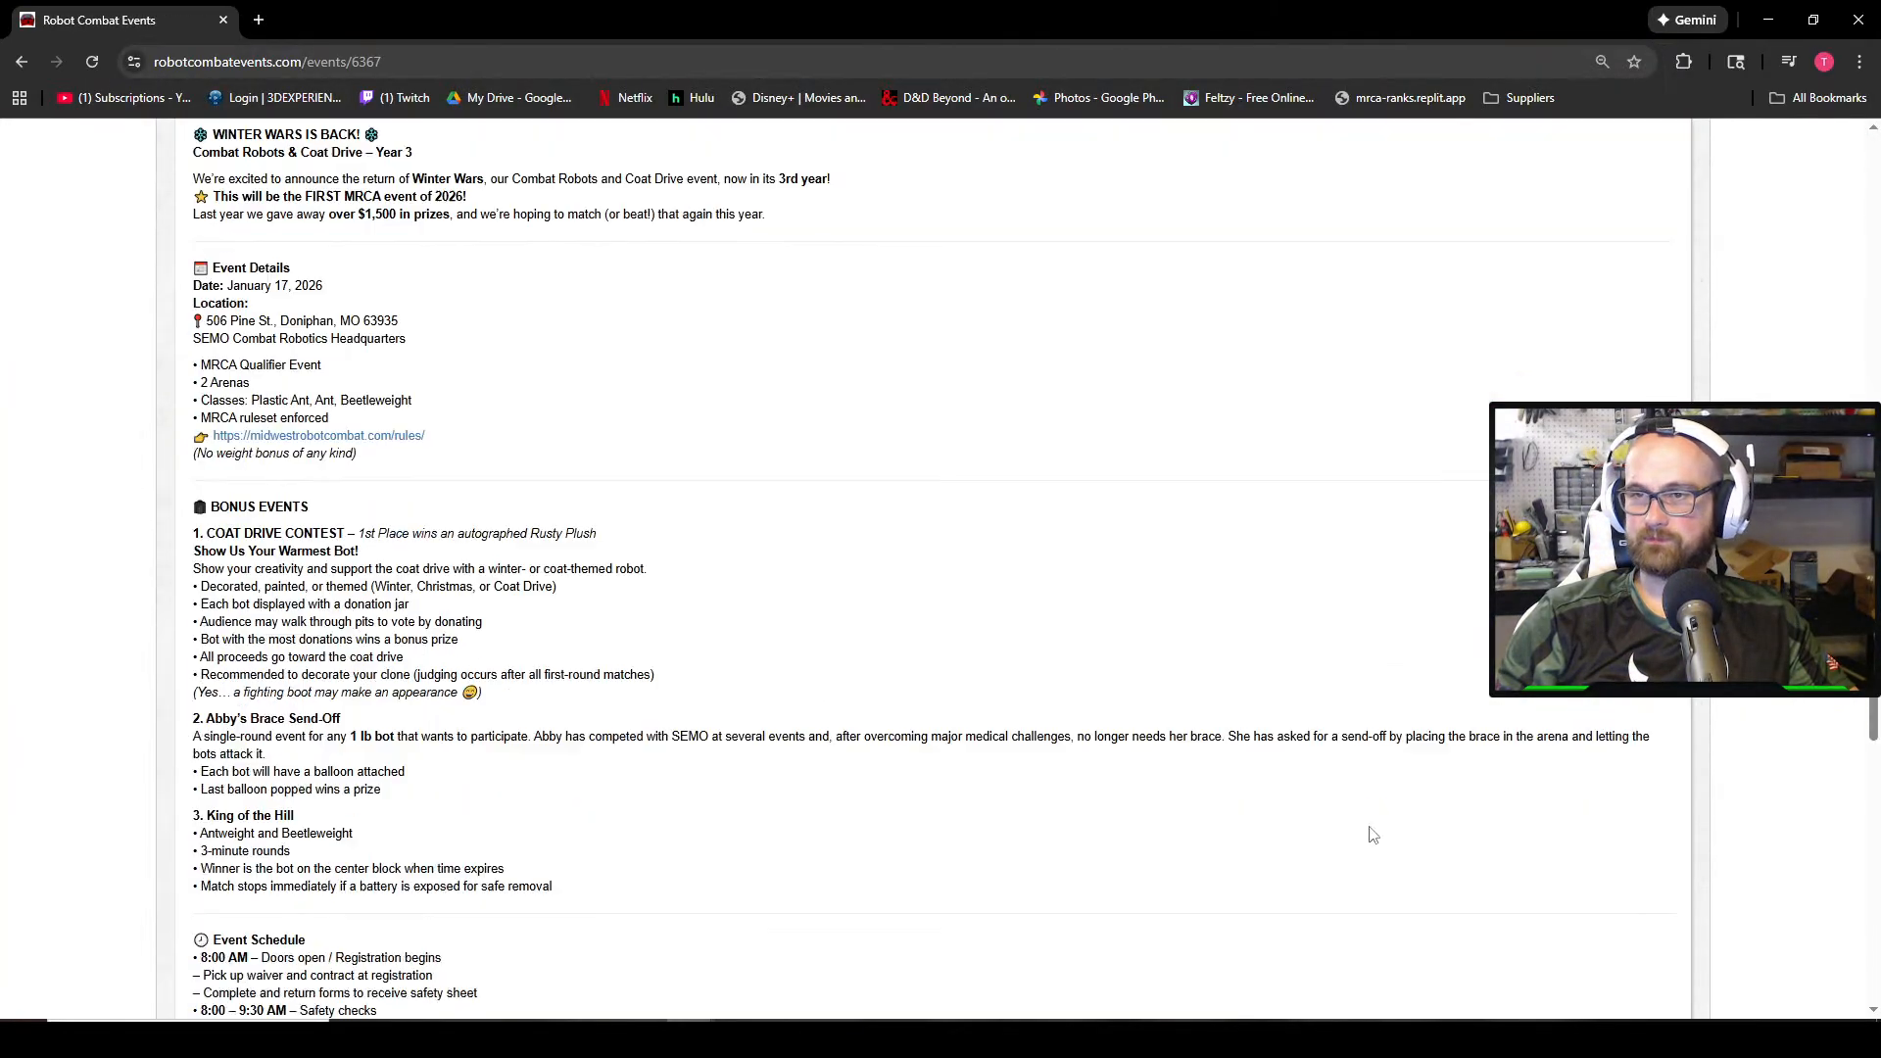
Review the event's 1lb - Plastic Antweight registration list, and close the browser
left_click(1174, 810)
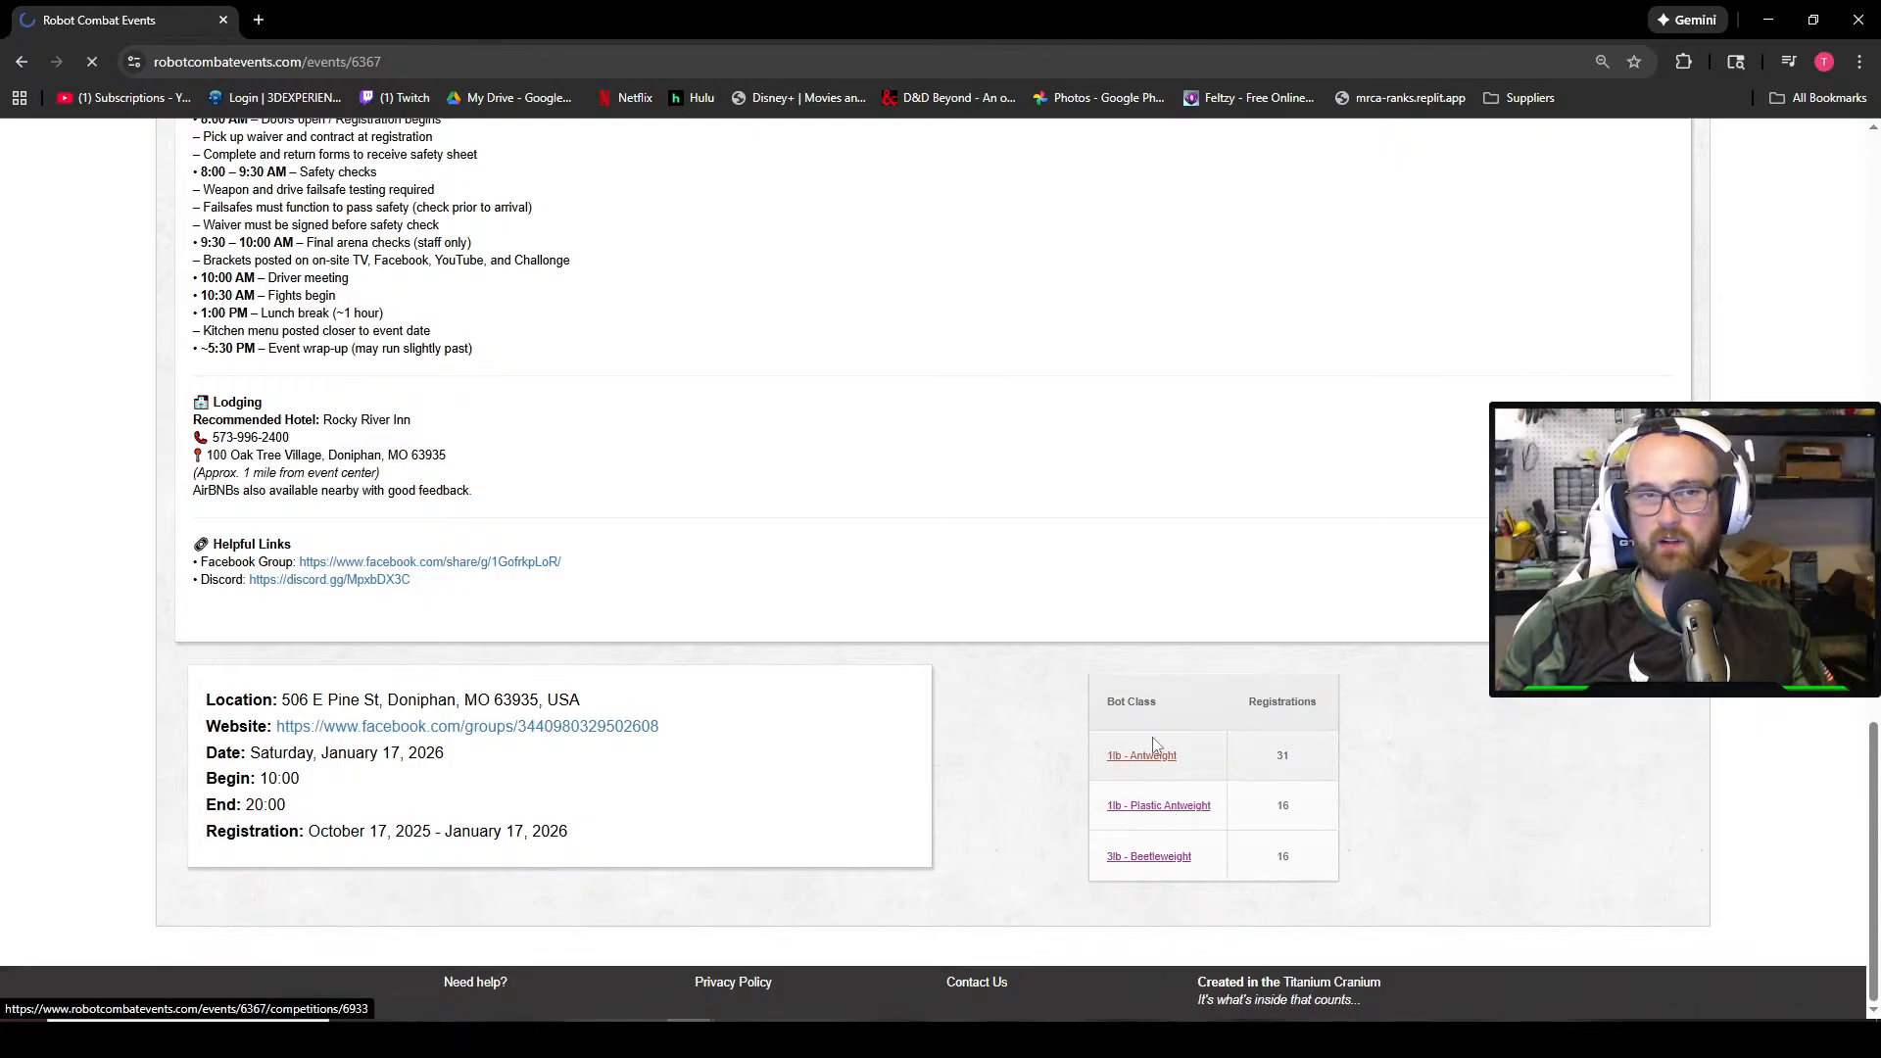
scroll(1440, 490, "down", 5)
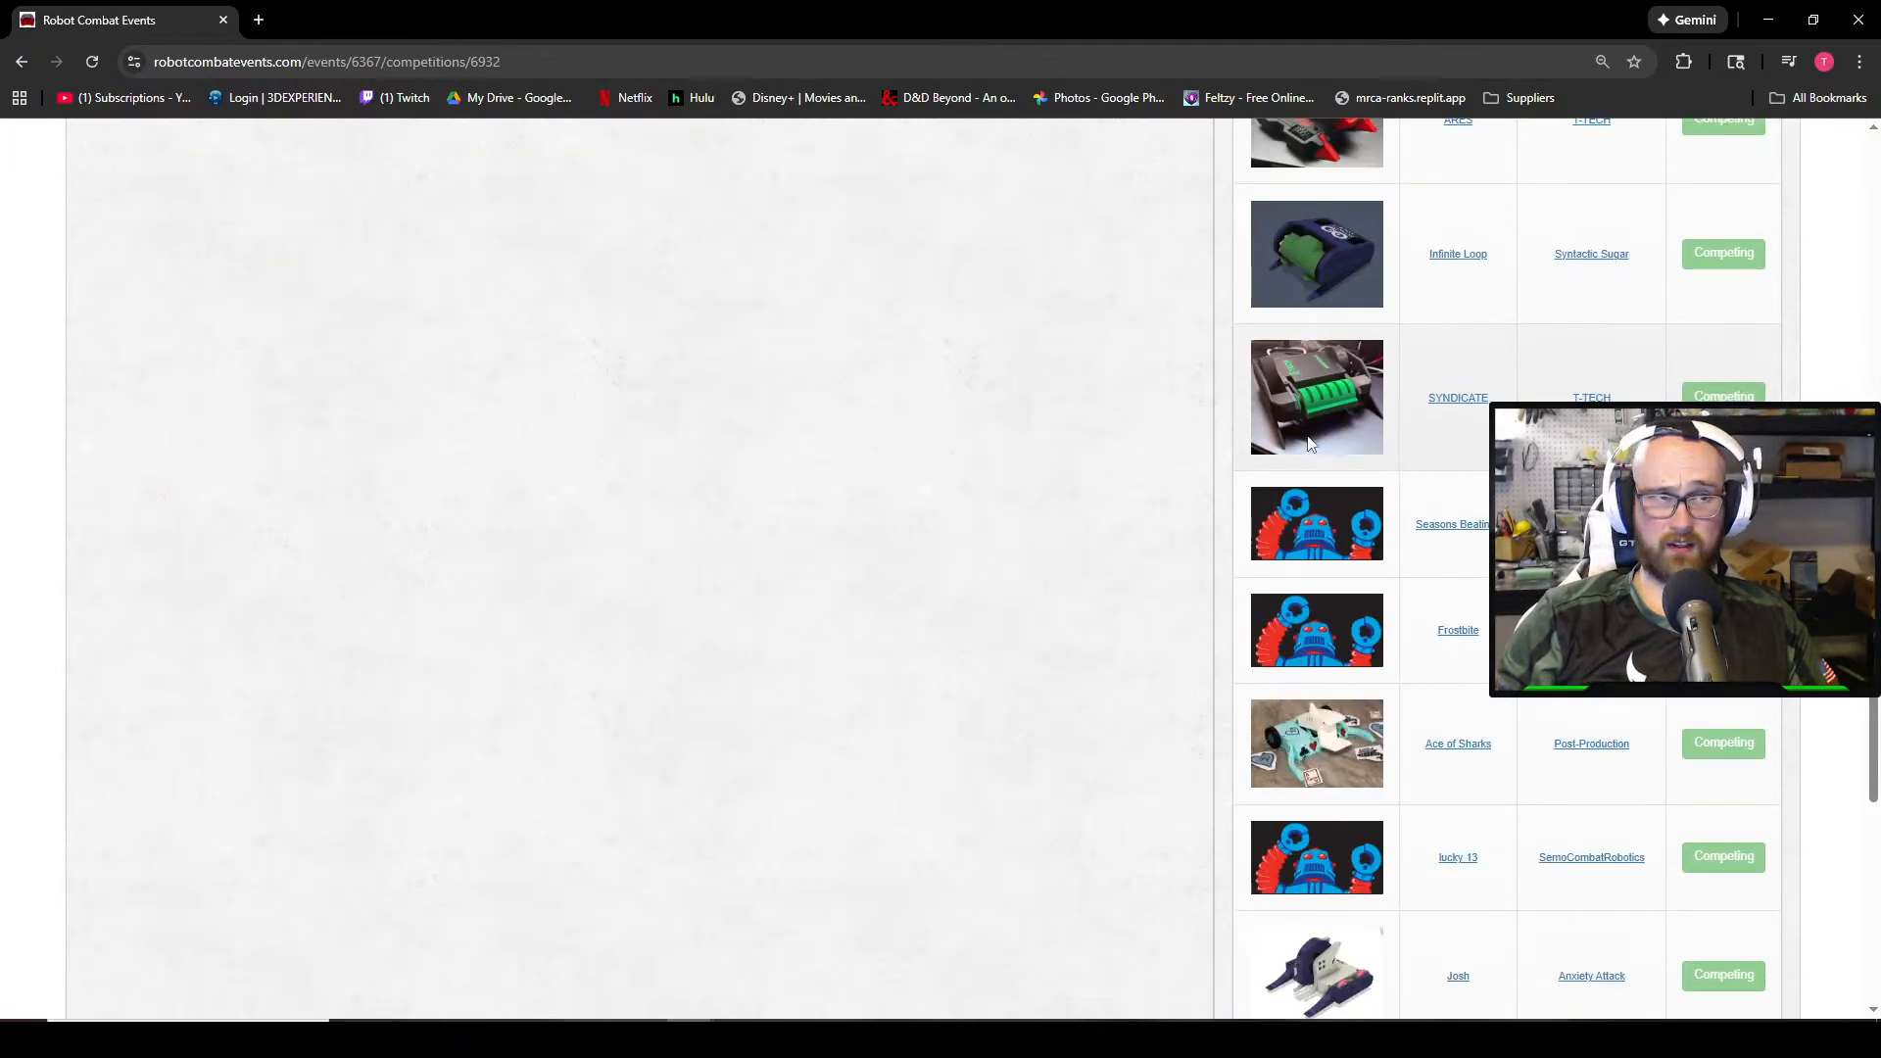
scroll(1190, 431, "down", 4)
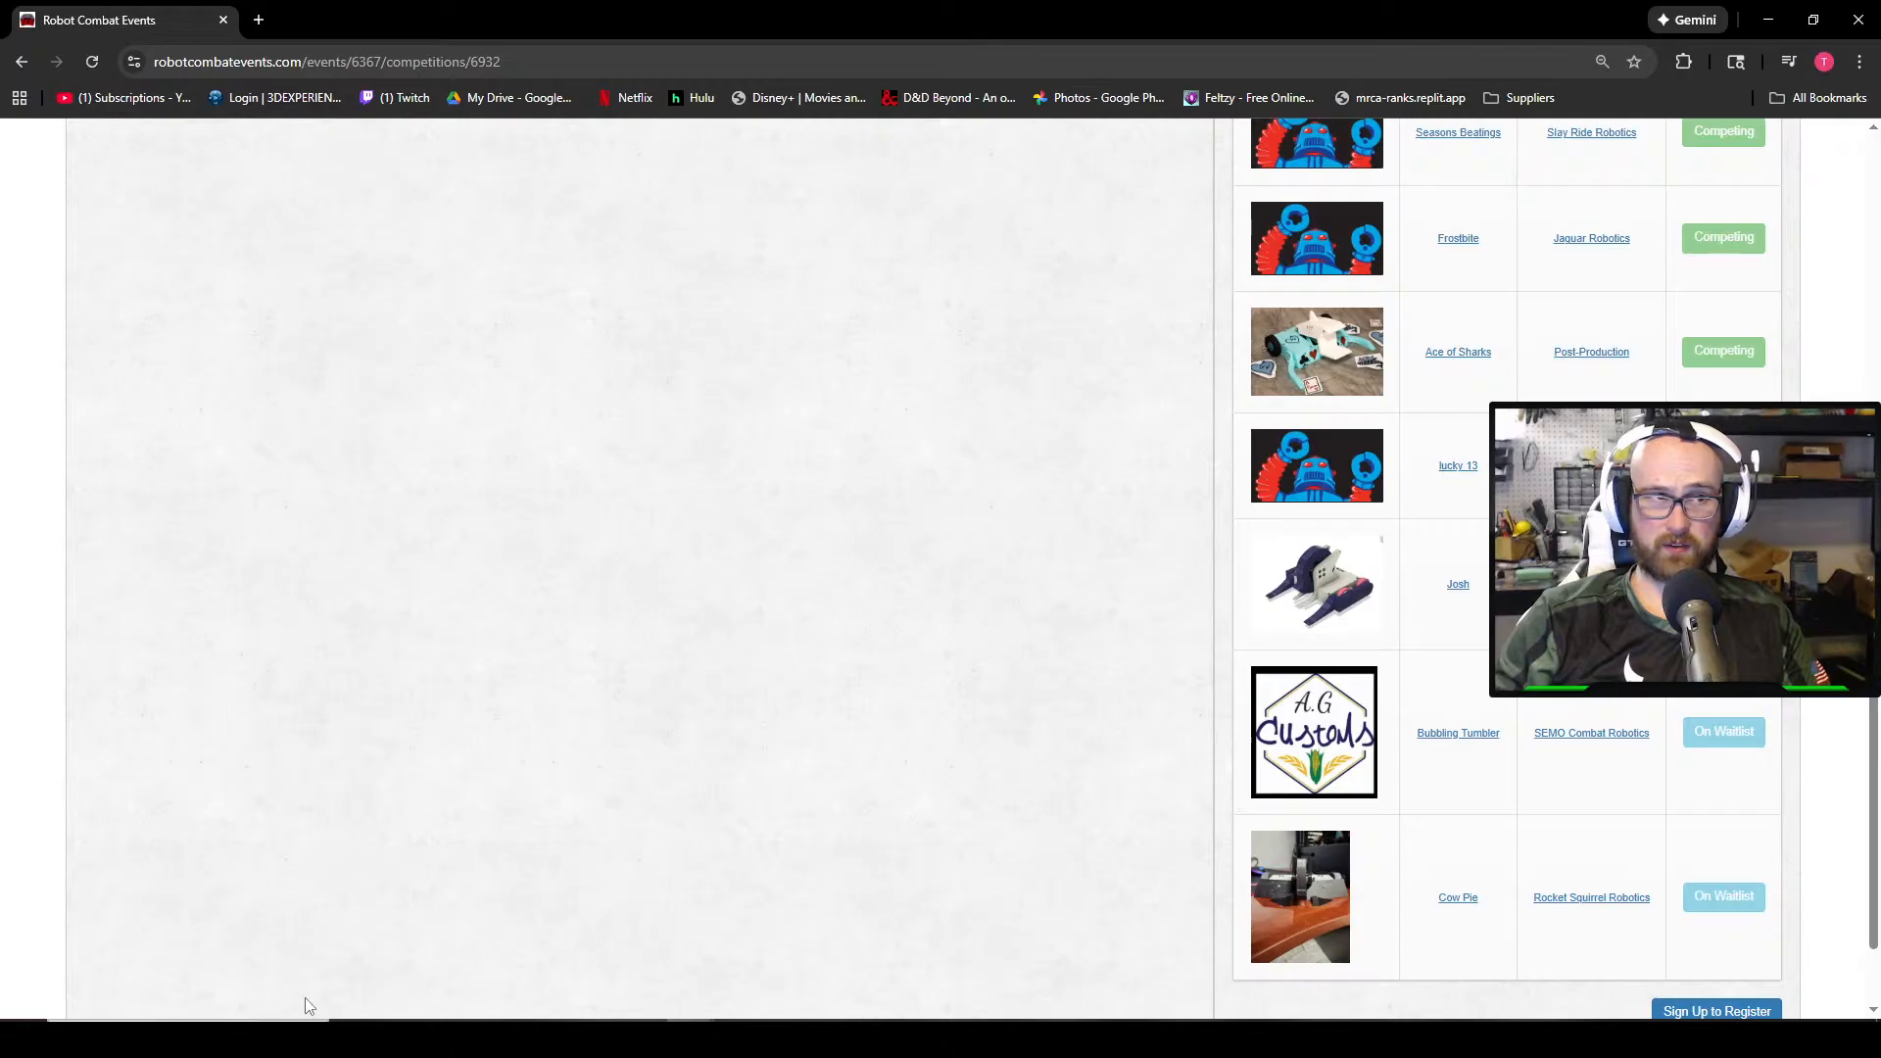
scroll(1242, 548, "up", 4)
left_click(1859, 19)
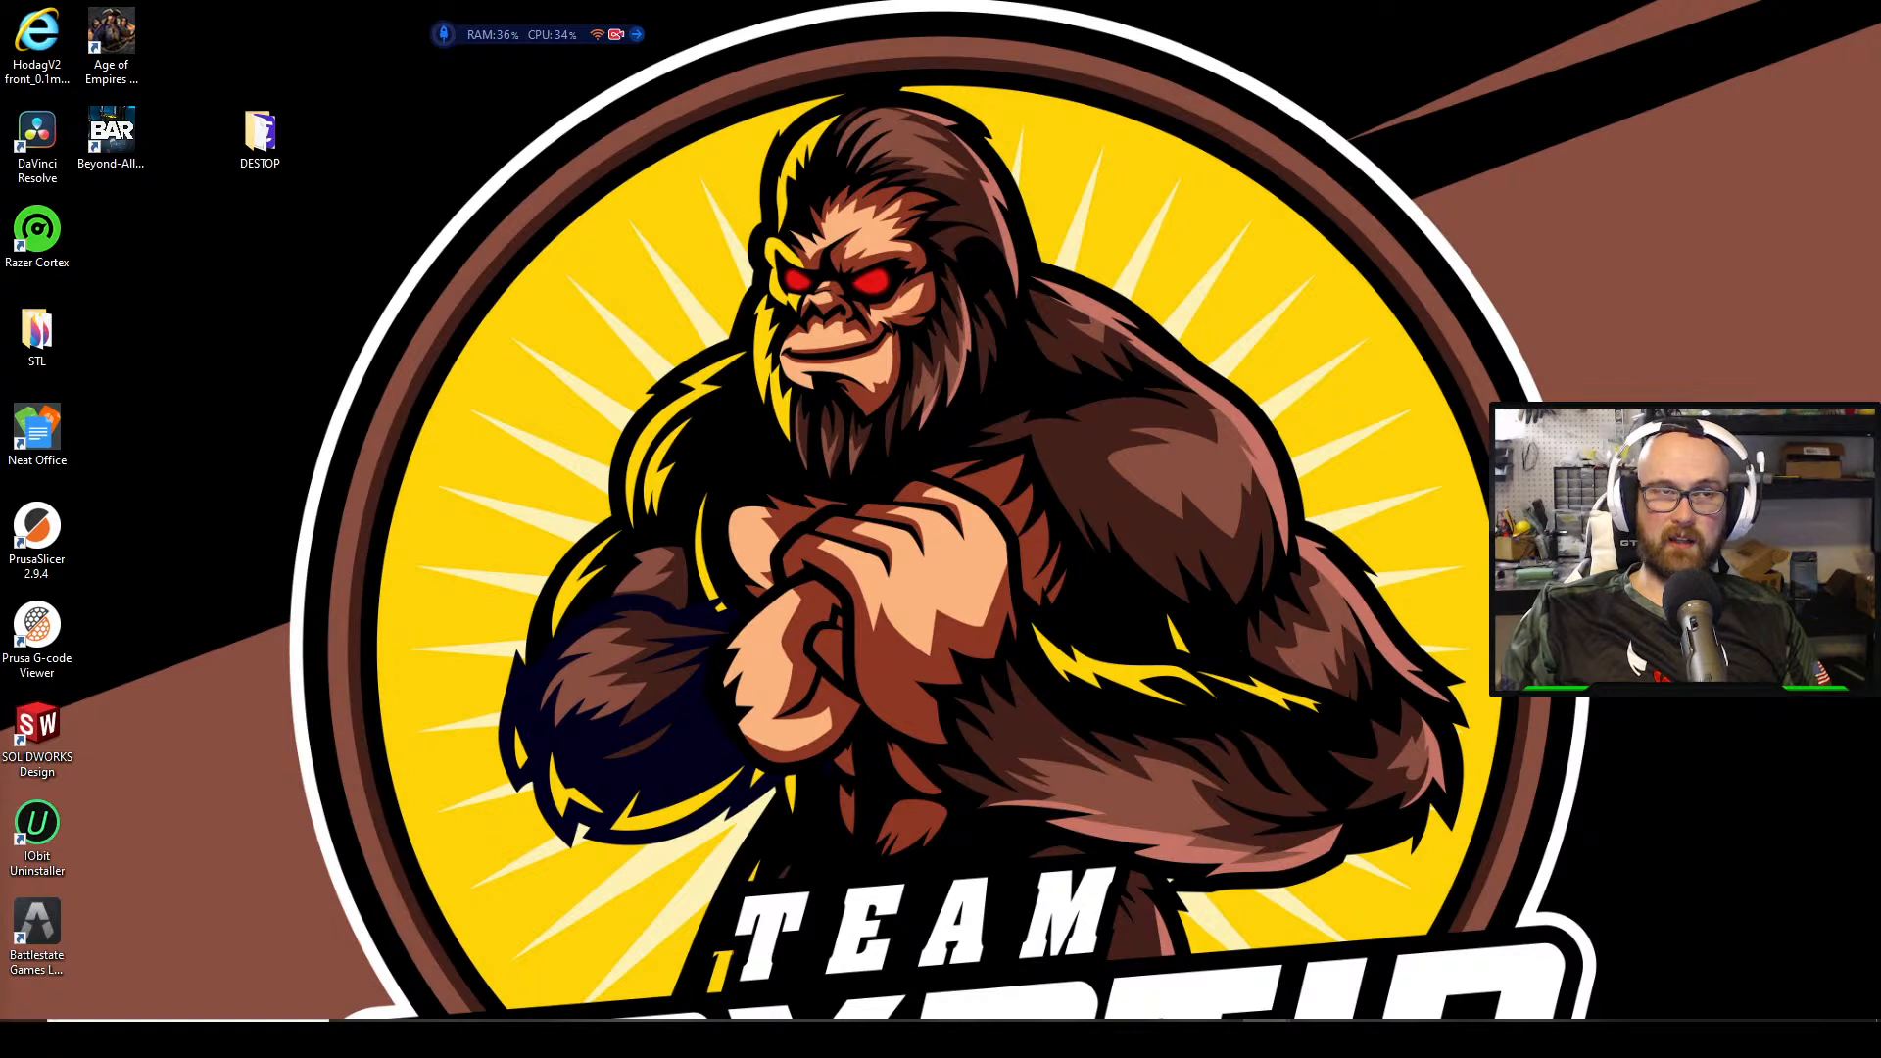
Switch to SOLIDWORKS and examine the Hodagv3 assembly's chassis, top plates and front wedges from several angles
left_click_drag(0, 93, 1402, 4)
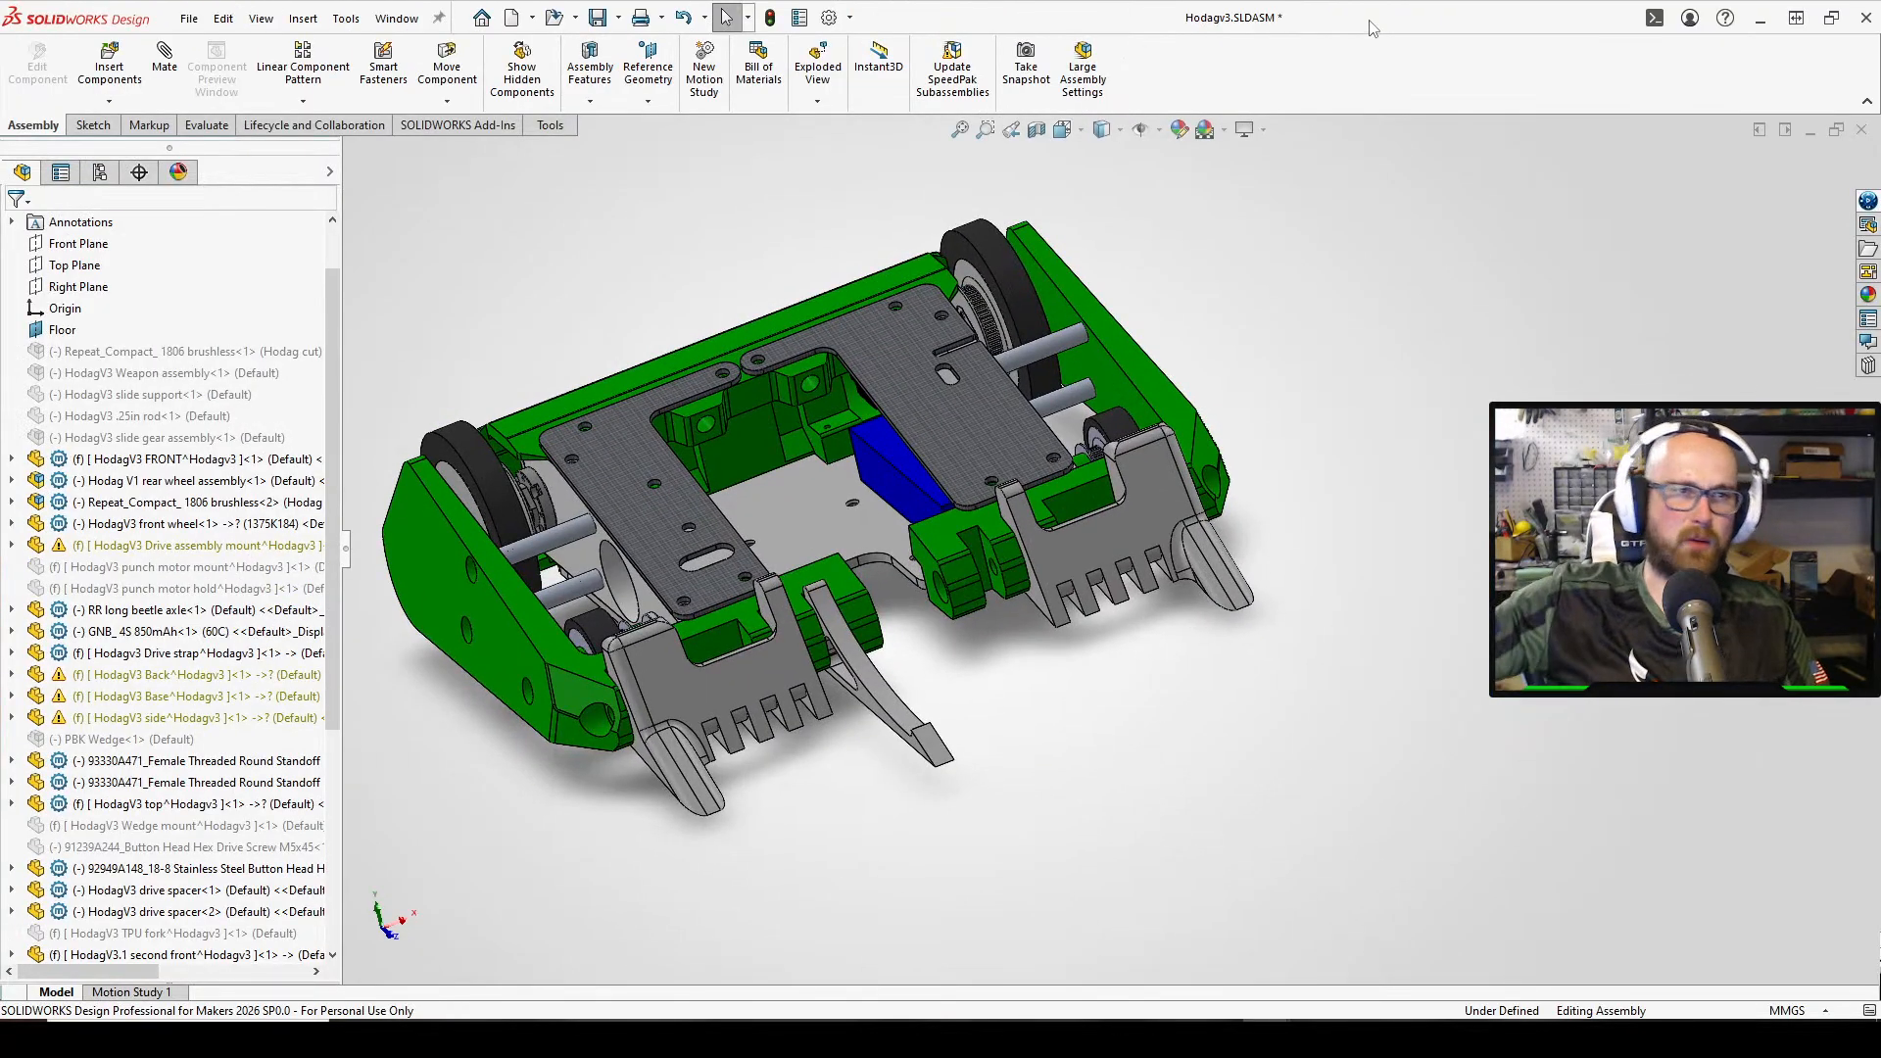
scroll(963, 428, "down", 3)
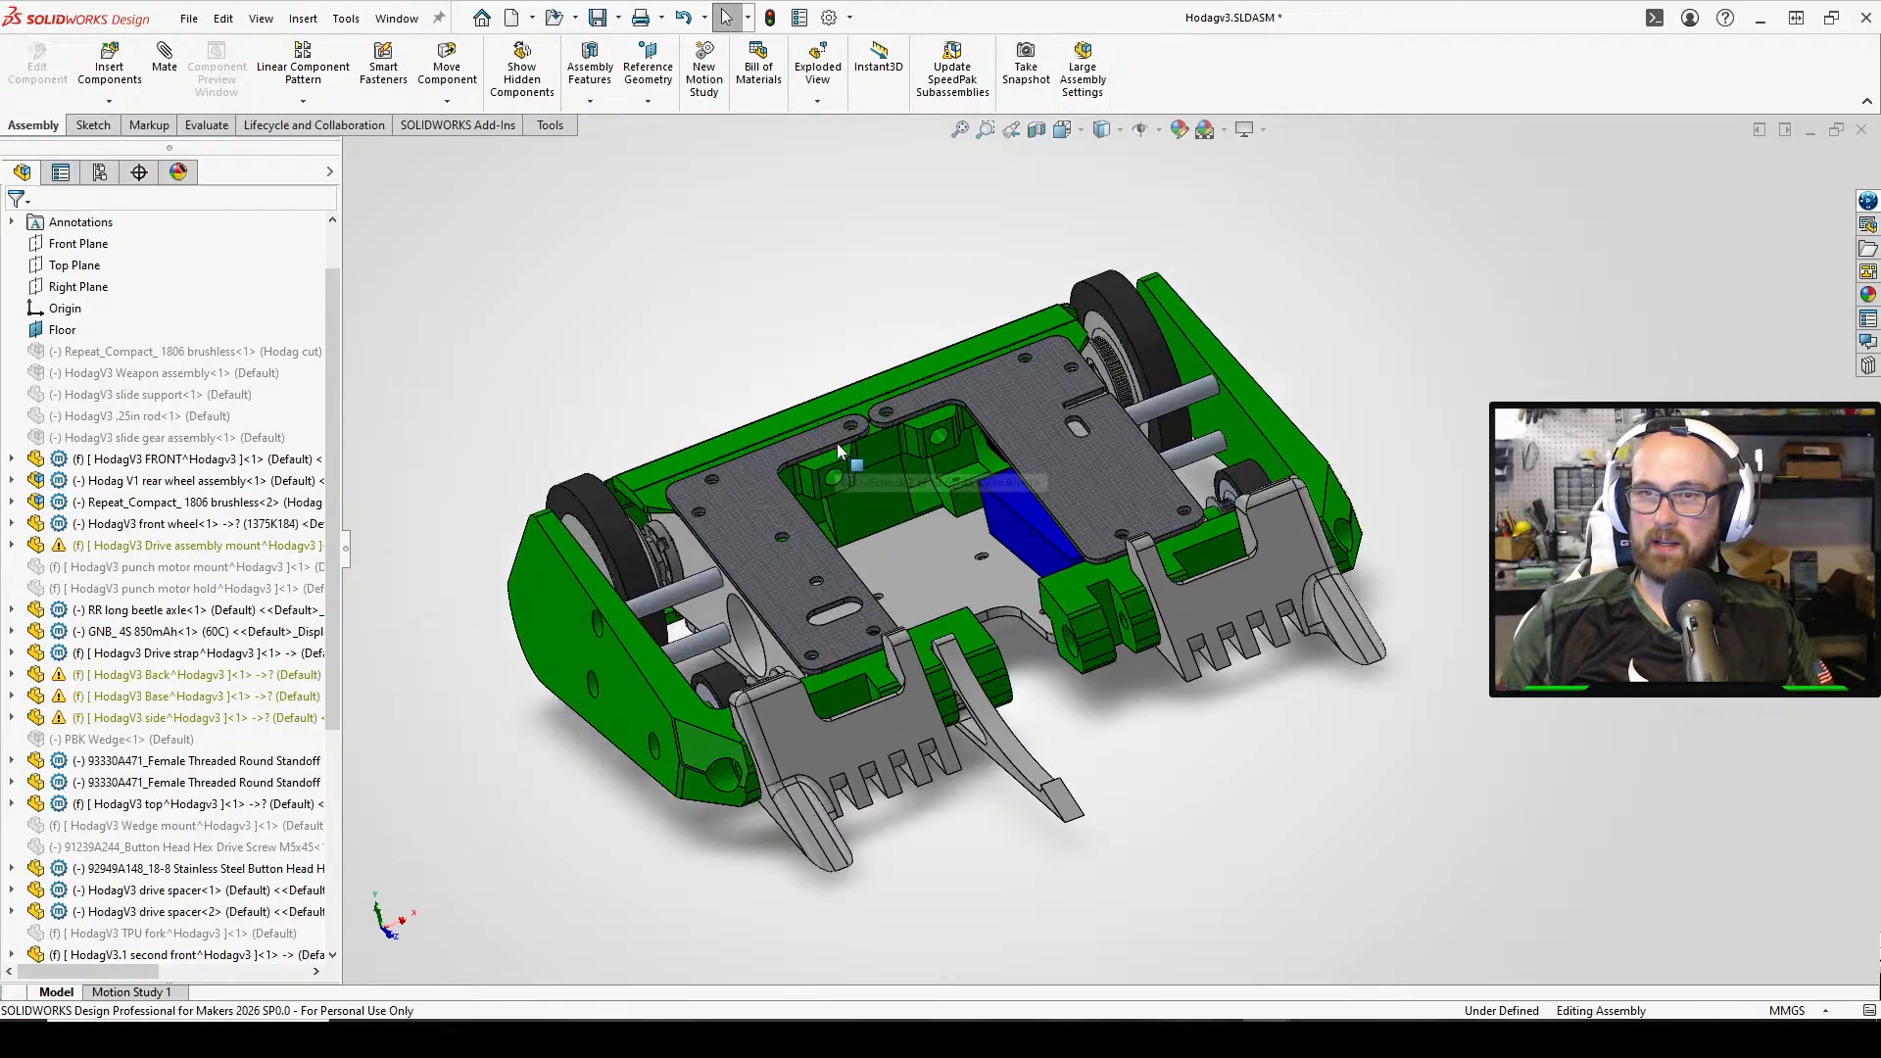
scroll(1118, 469, "down", 3)
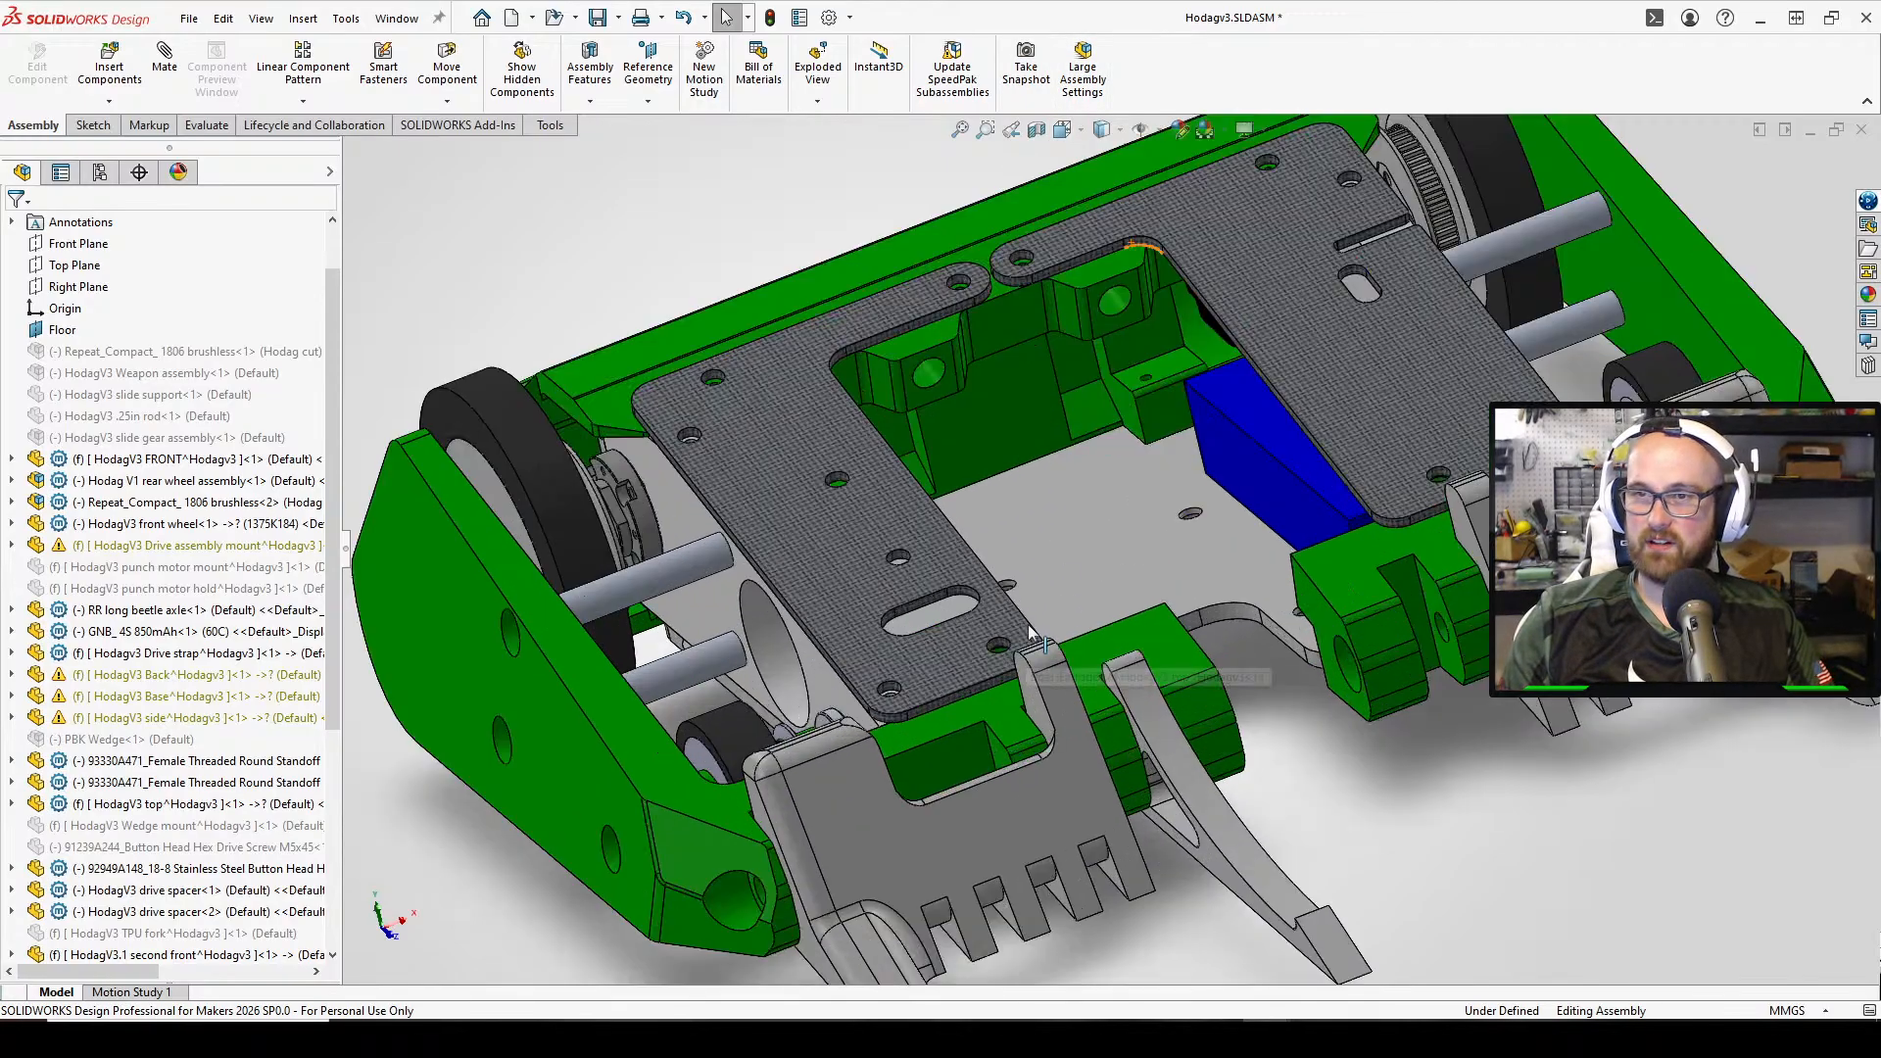
mouse_move(1060, 448)
middle_mouse_down()
mouse_move(1062, 550)
mouse_move(1046, 454)
middle_mouse_up()
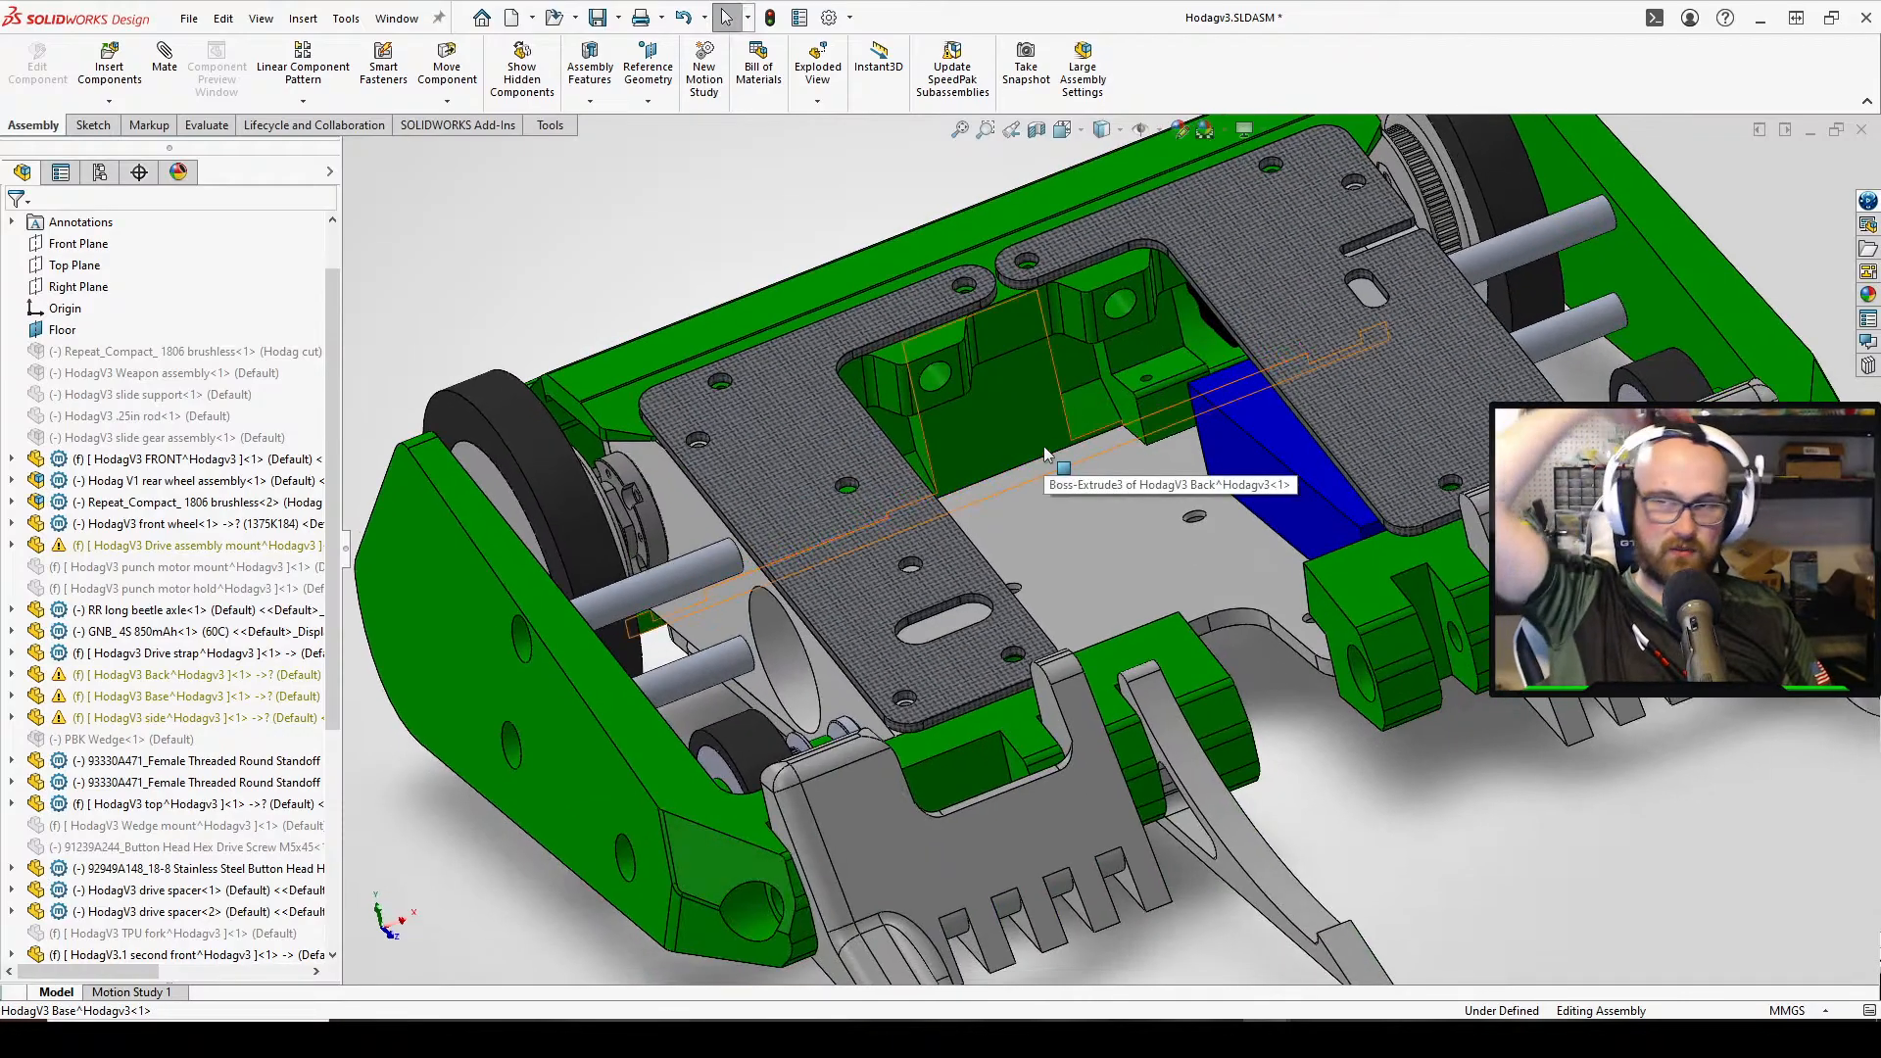
scroll(1059, 449, "up", 5)
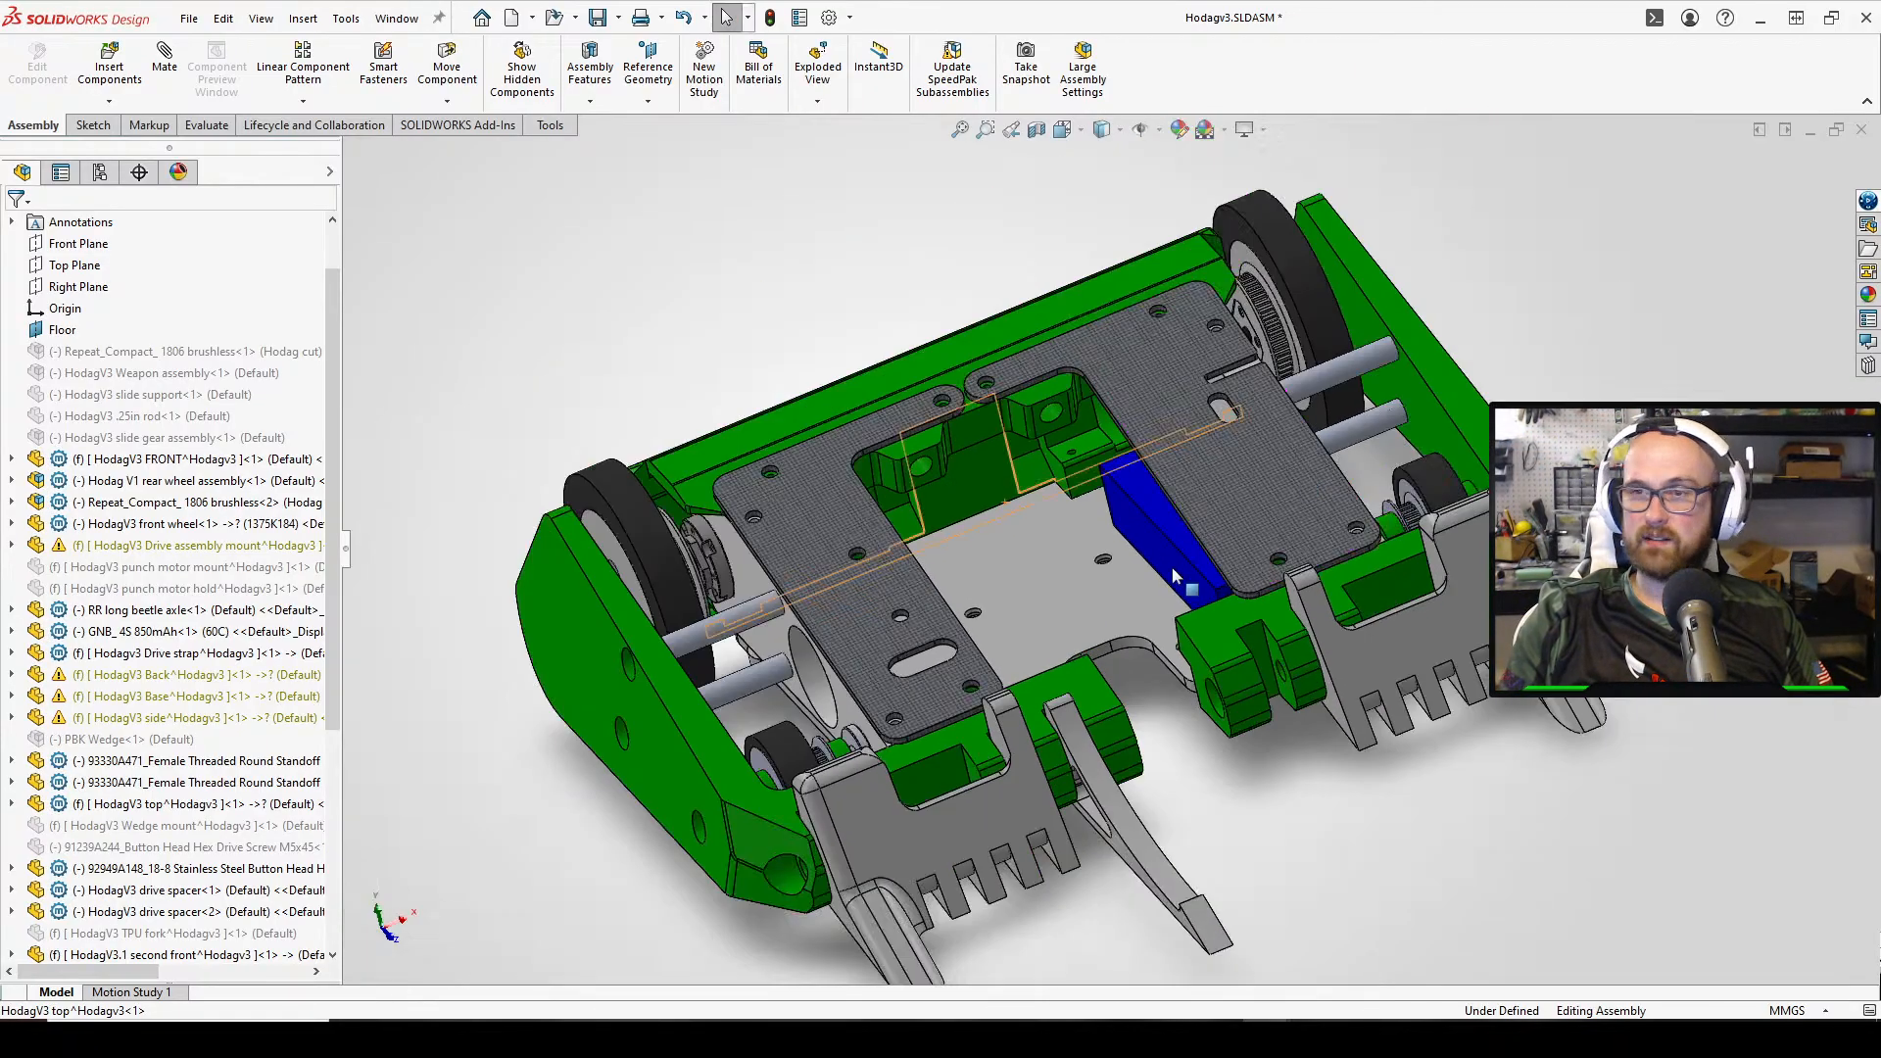
middle_click_drag(1175, 576, 1050, 508)
scroll(919, 549, "down", 5)
scroll(919, 550, "up", 2)
scroll(919, 550, "up", 3)
scroll(956, 391, "down", 3)
middle_click_drag(956, 391, 933, 457)
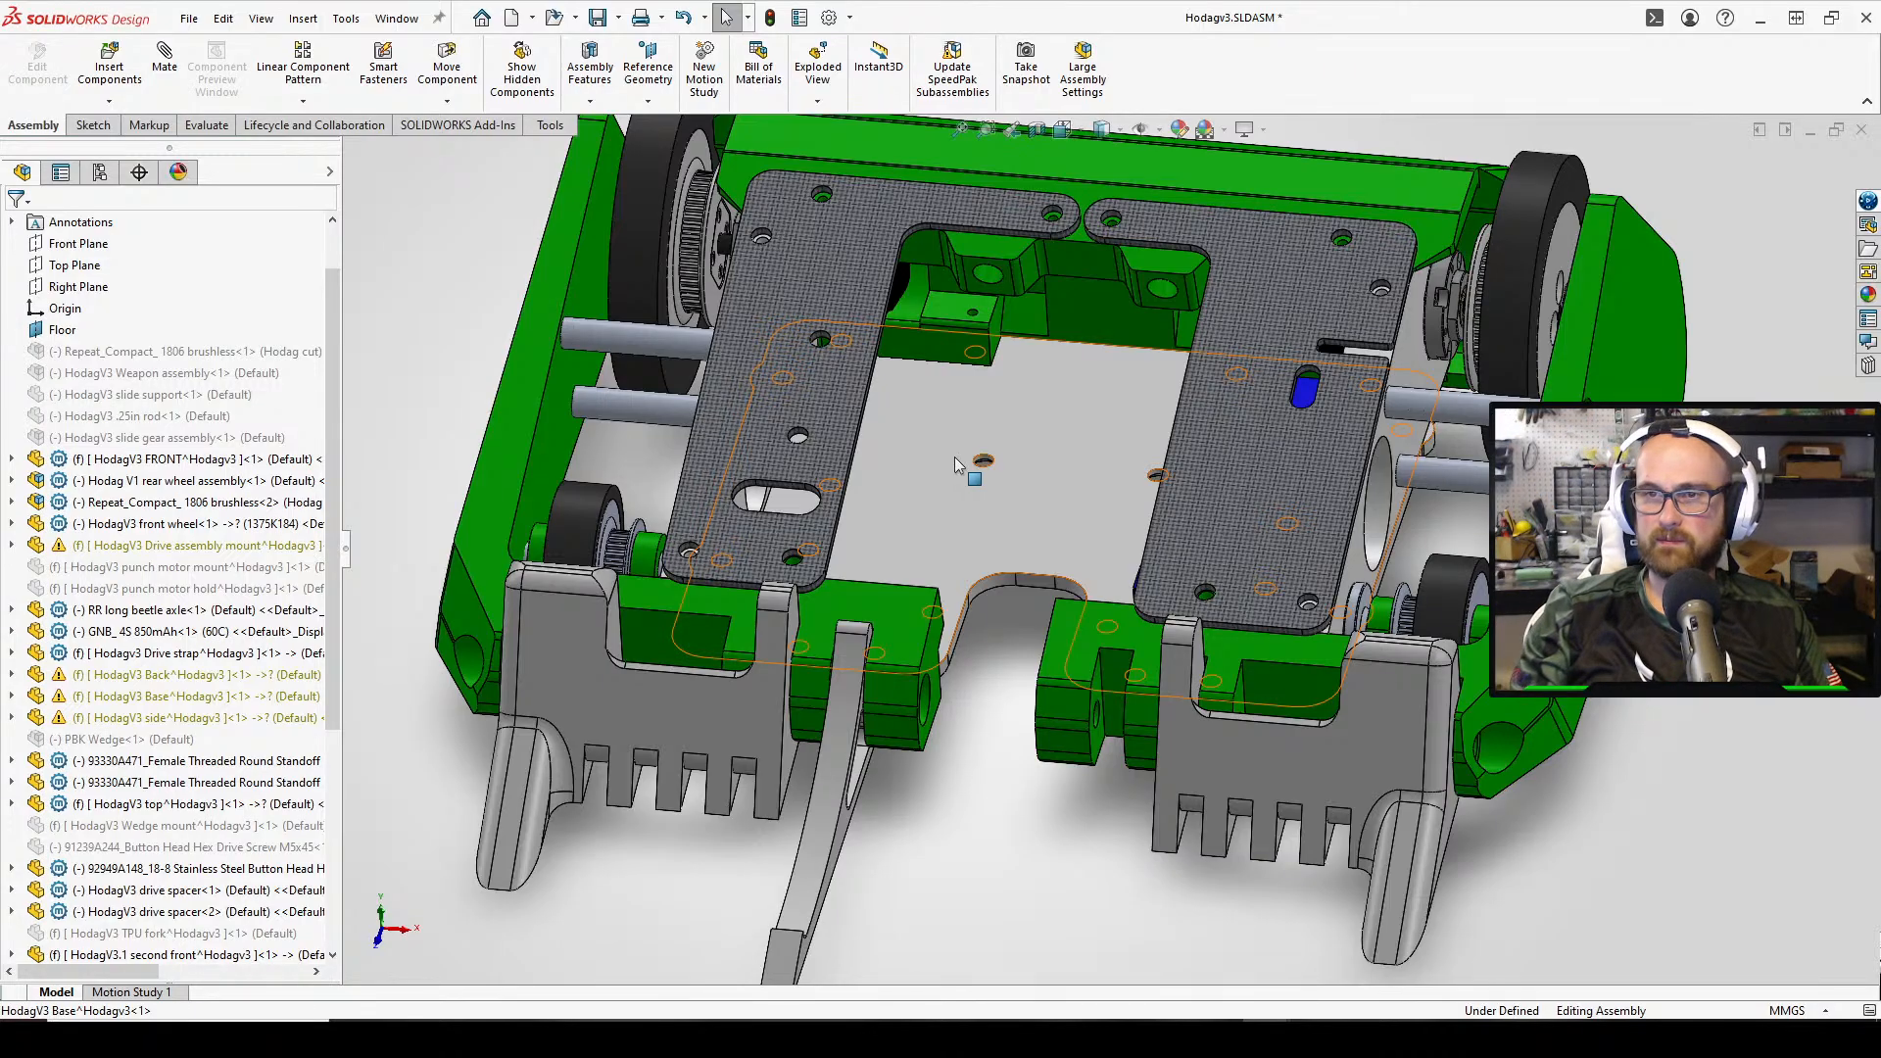
scroll(954, 456, "up", 2)
scroll(954, 456, "down", 2)
middle_click_drag(956, 462, 956, 362)
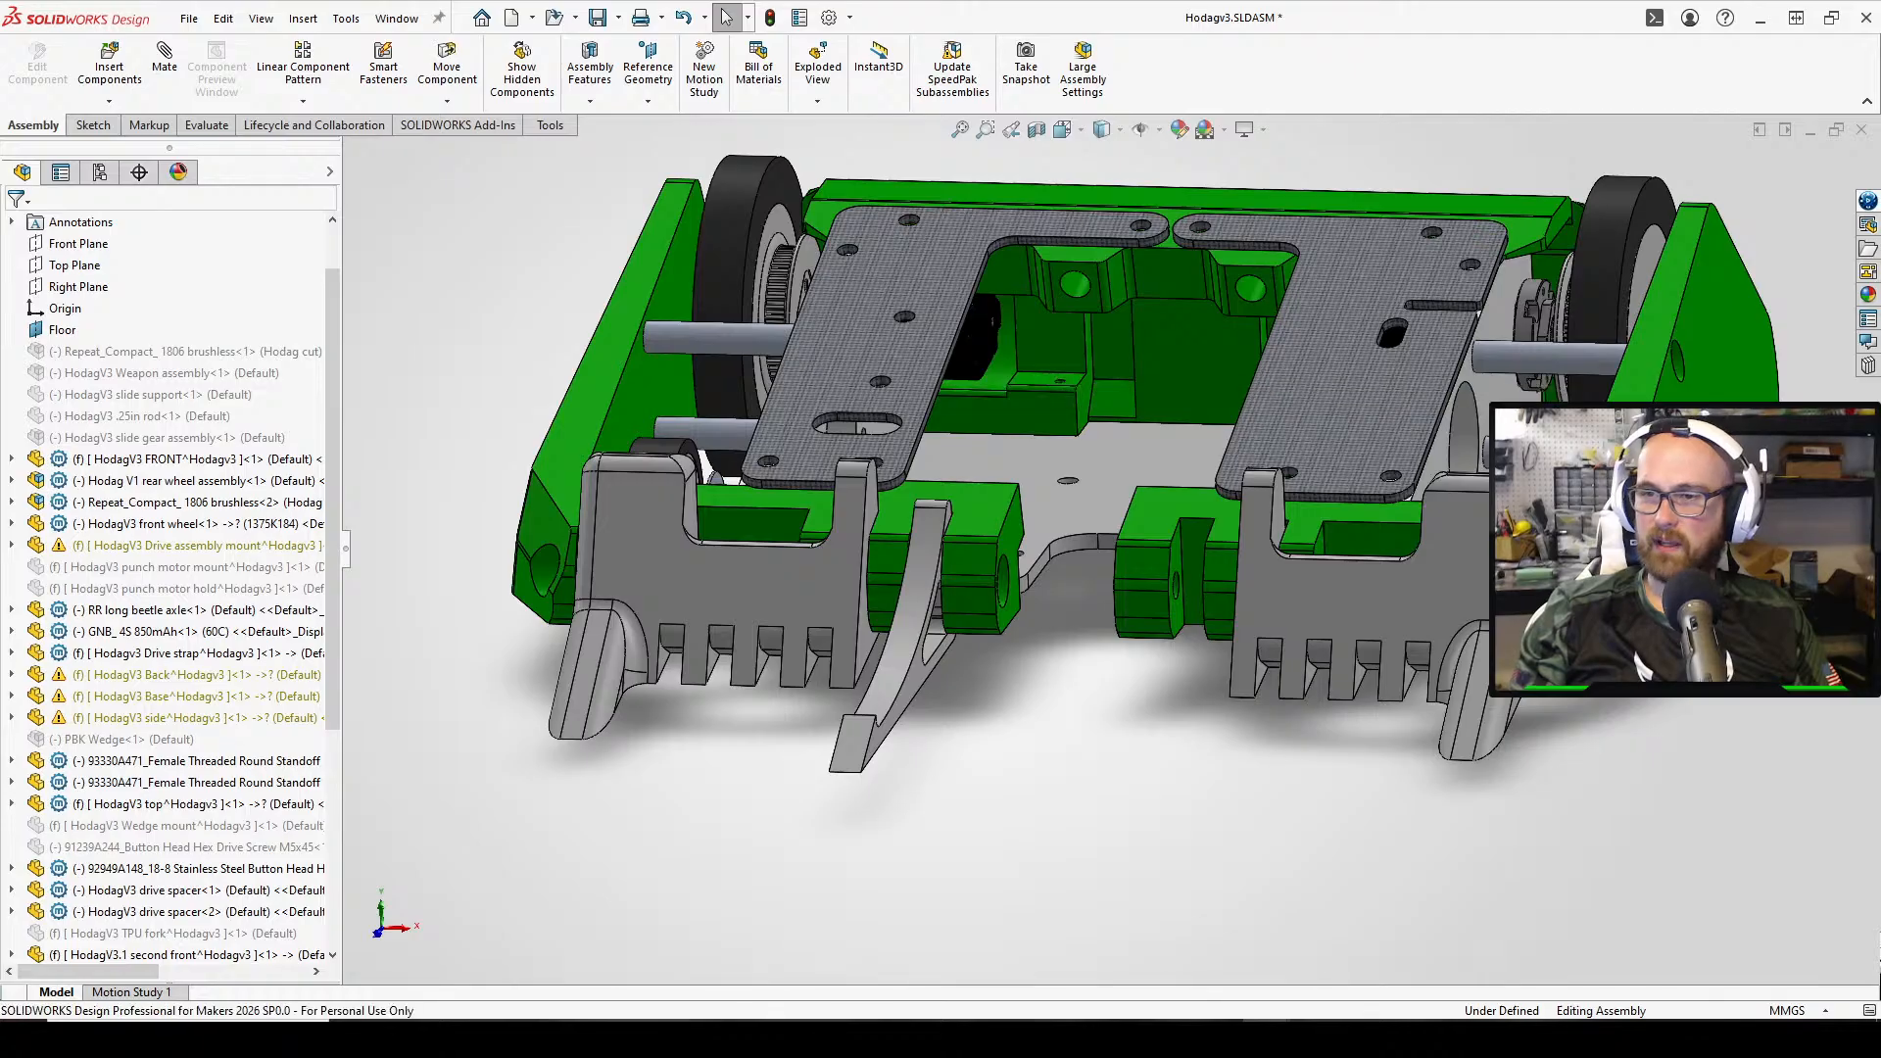
Inspect the Battle Ready Motor RDY 5536 V1.2 v12 PRODUCTION assembly, and return to the Hodagv3 assembly
mouse_move(1265, 1019)
left_click(1344, 941)
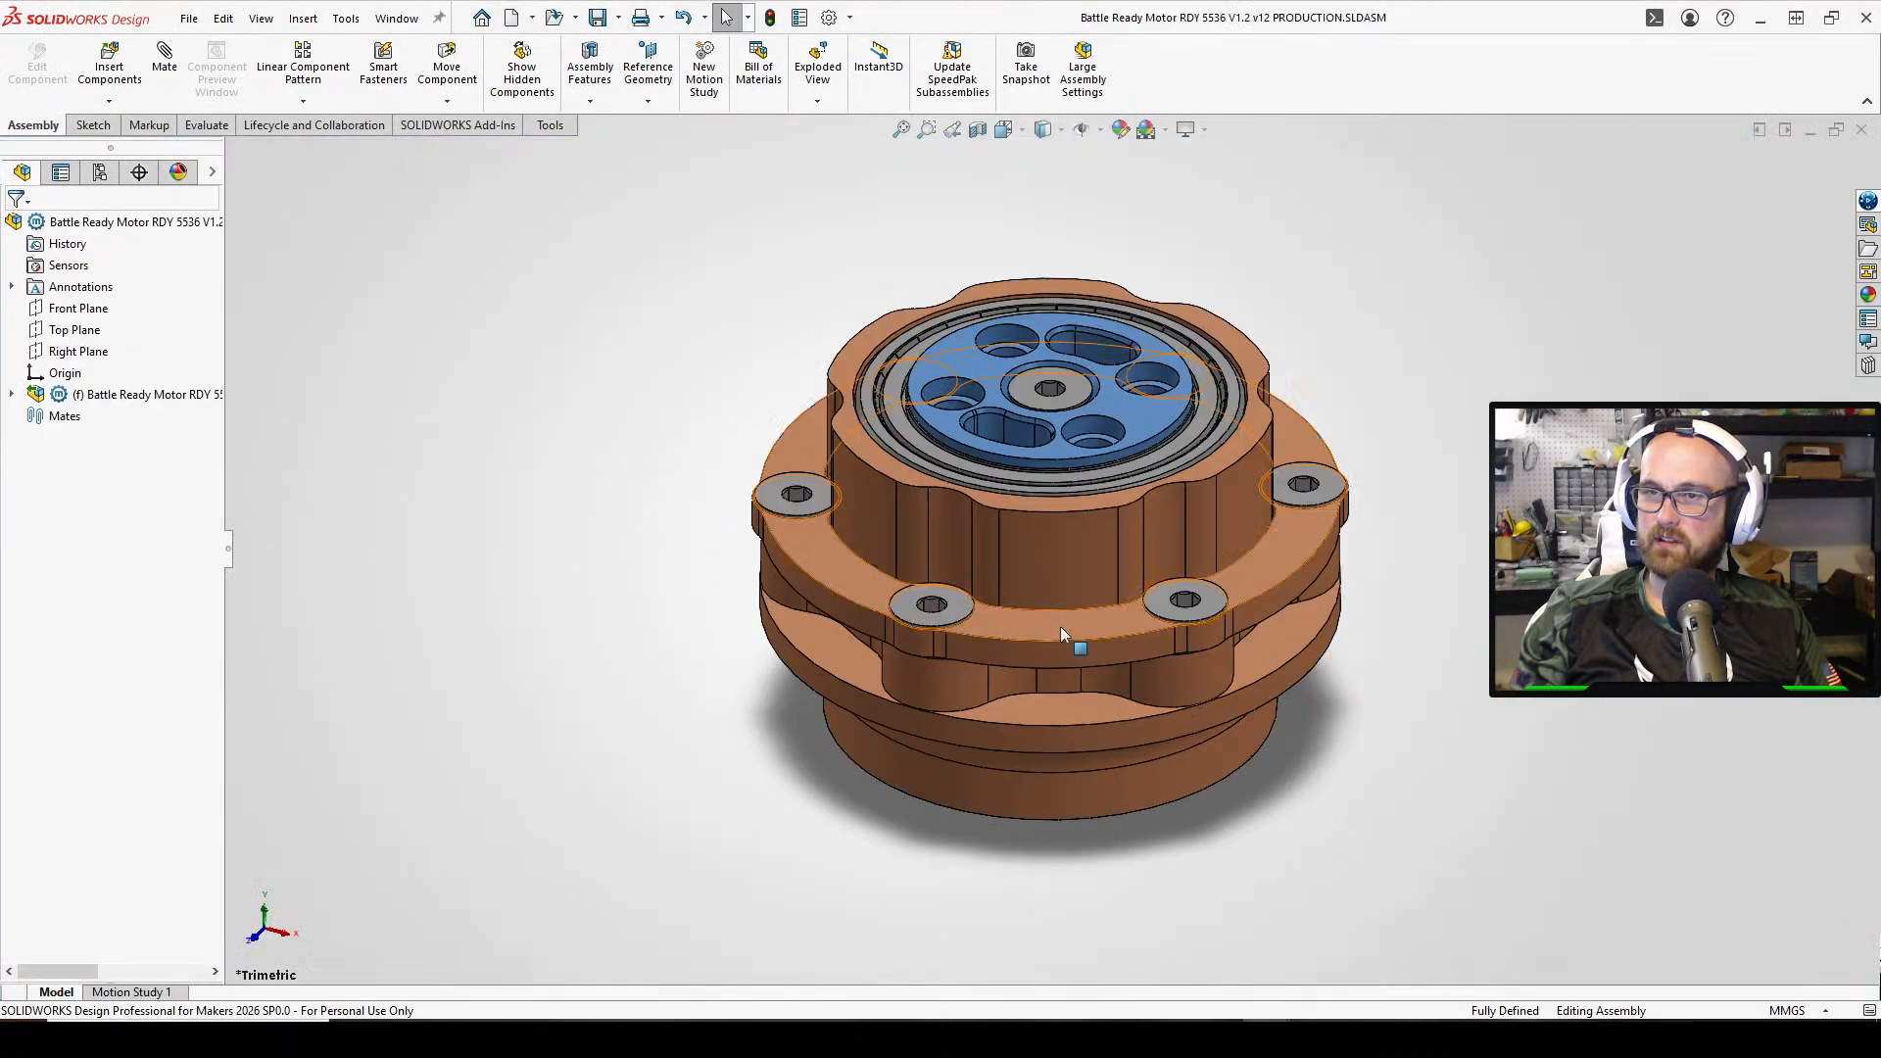
middle_click_drag(1008, 589, 989, 881)
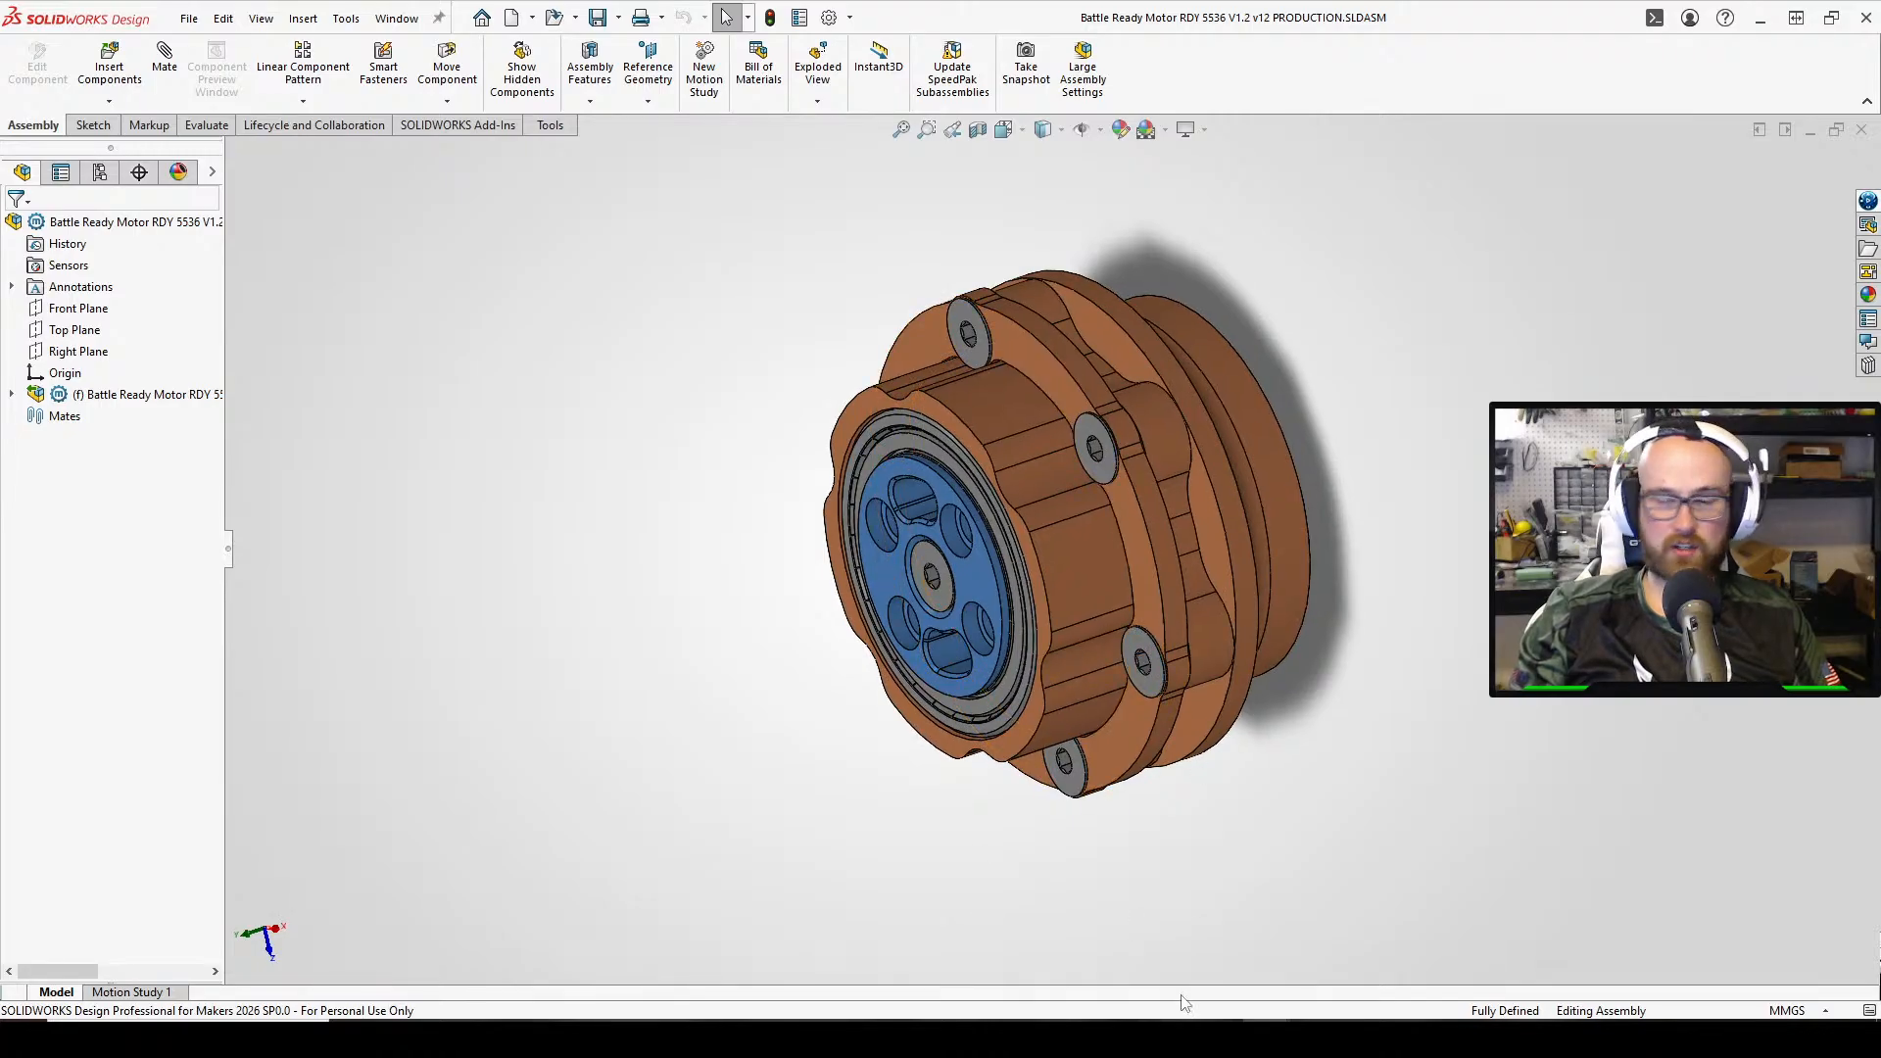
mouse_move(1185, 1019)
left_click(1175, 948)
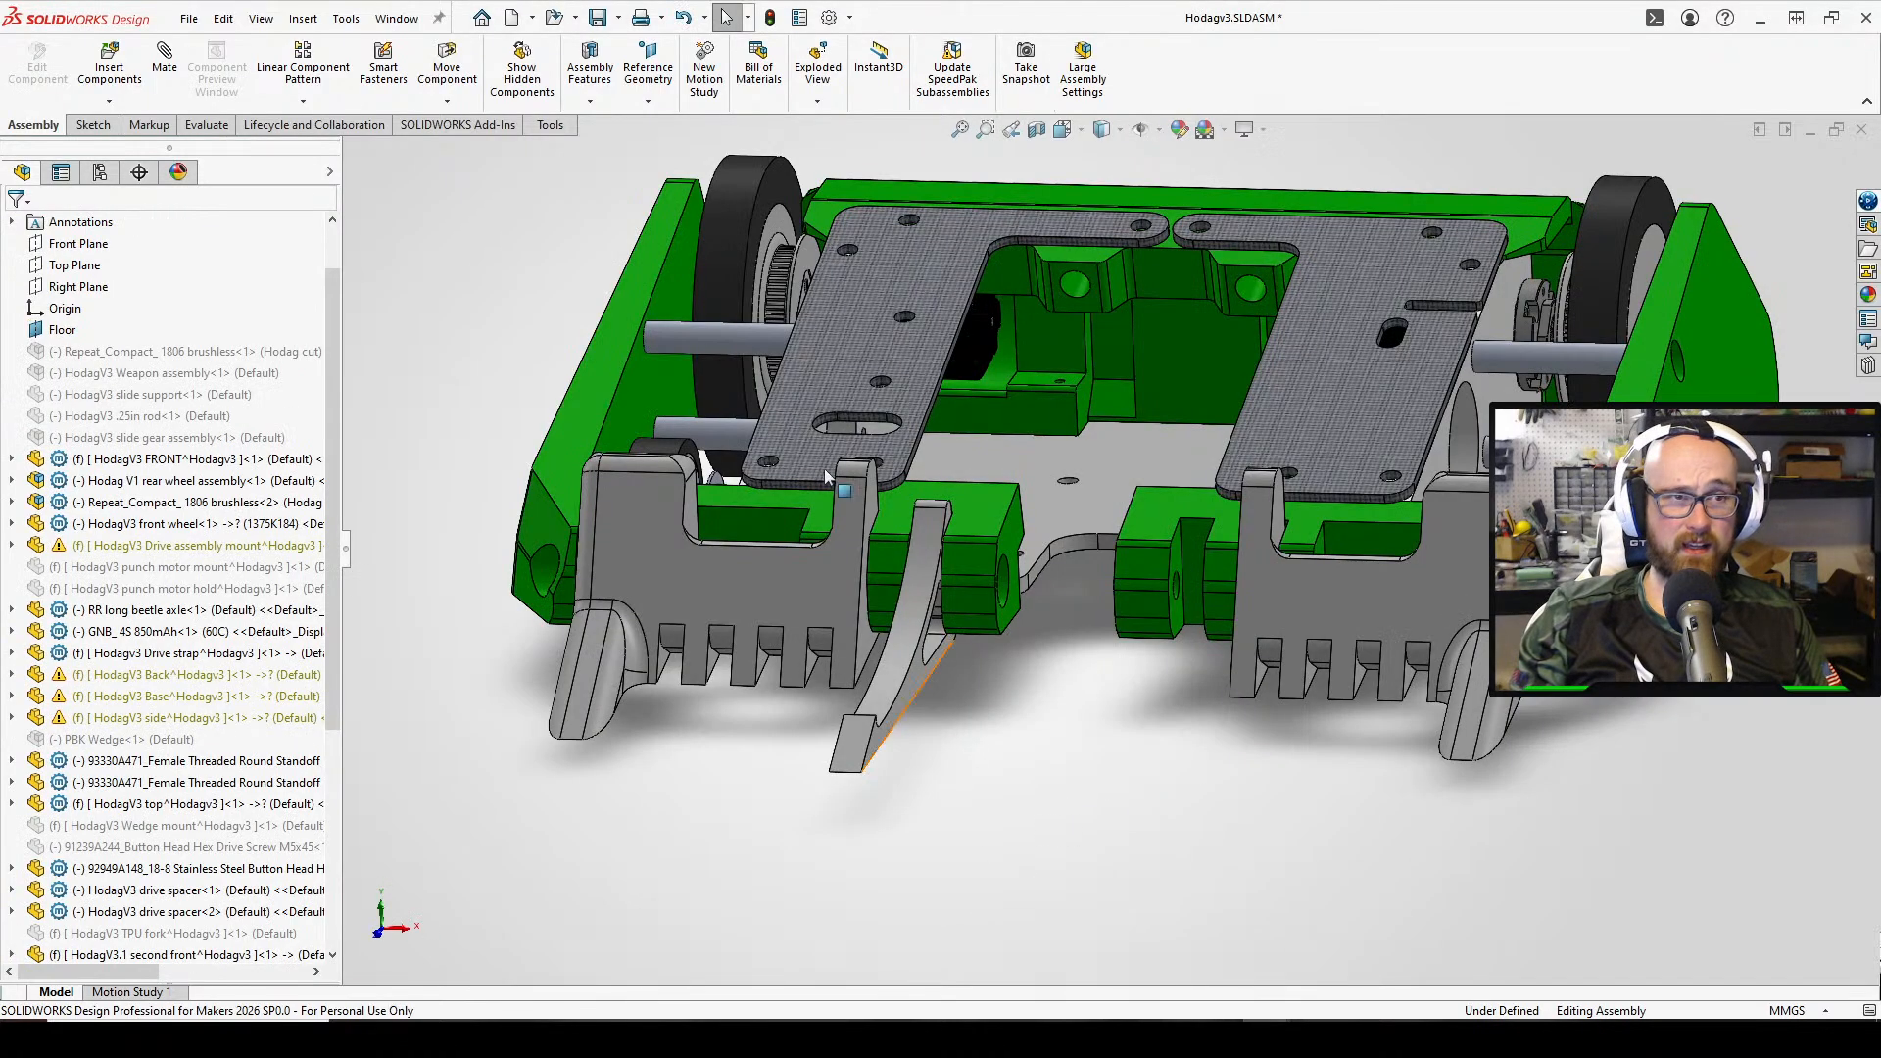
Examine the open weapon bay between the two top plates, including the base plate cutout and front mounts
middle_click_drag(1006, 374, 1066, 694)
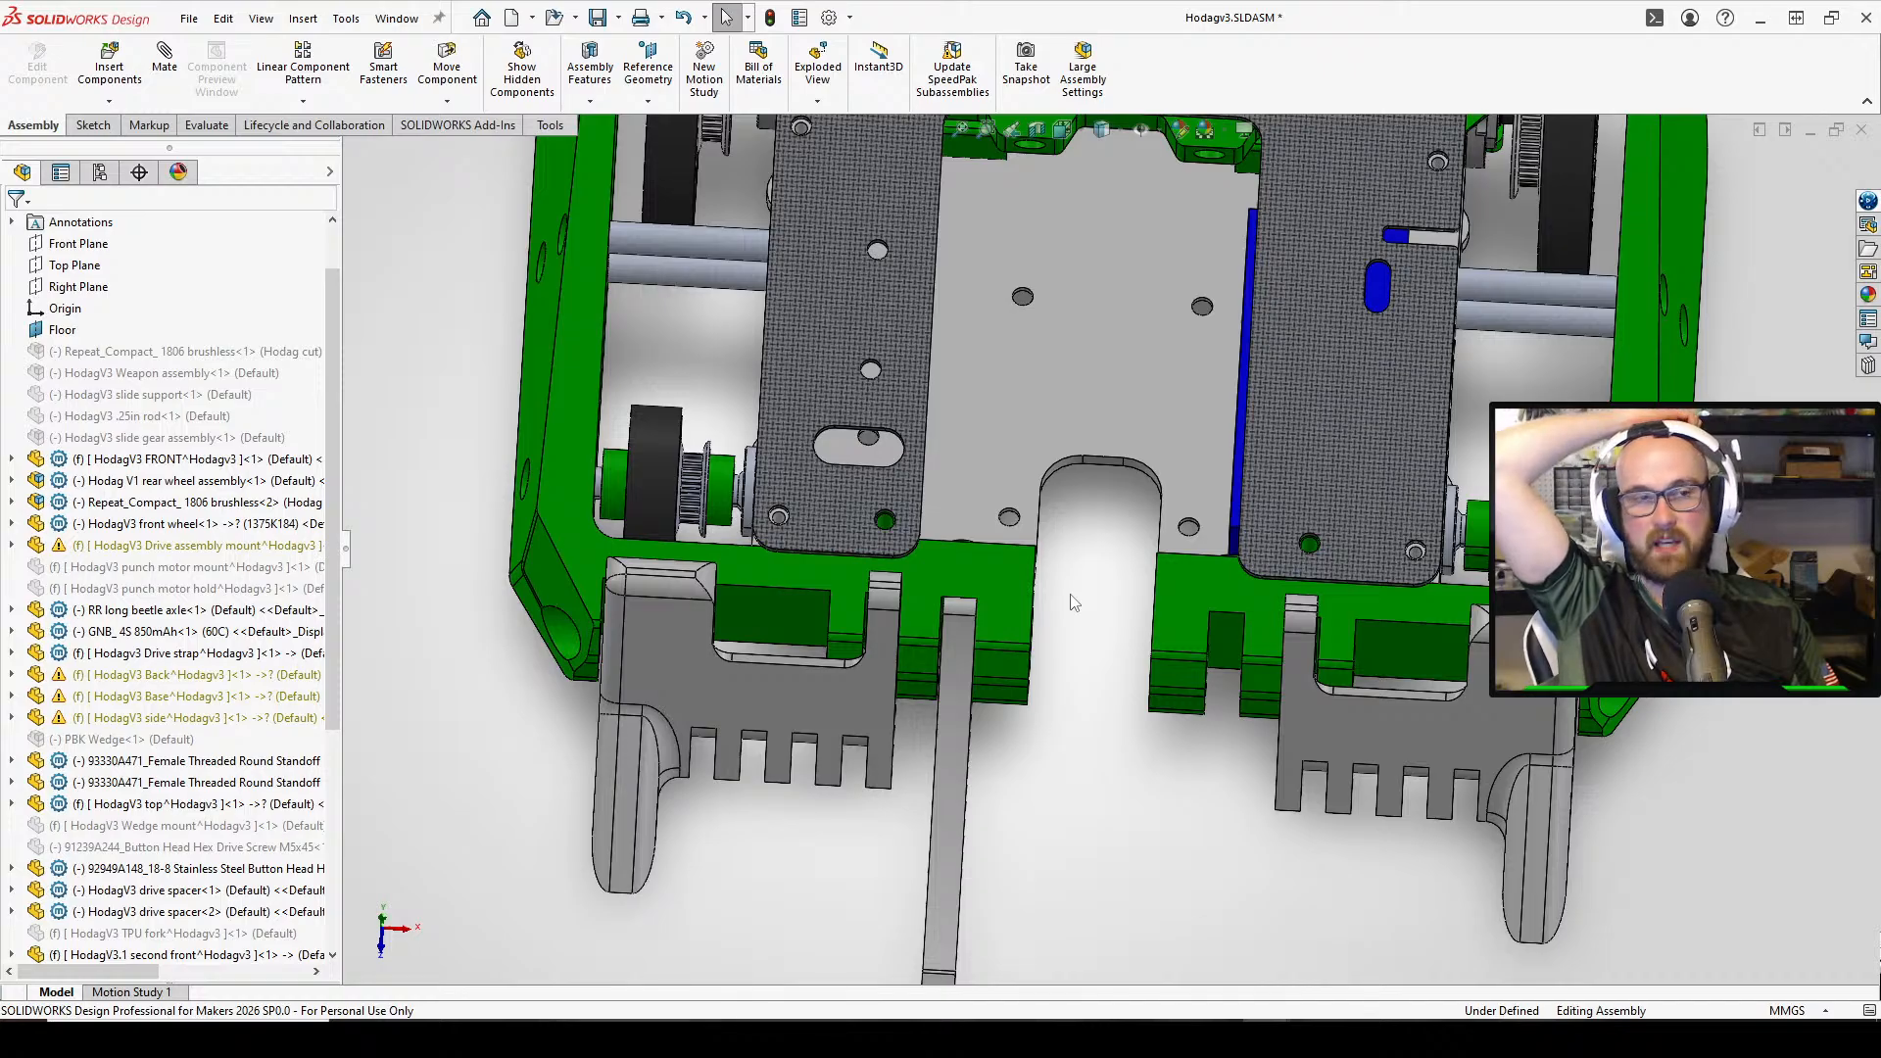
scroll(1069, 594, "up", 3)
mouse_move(1070, 594)
middle_mouse_down()
mouse_move(1047, 499)
mouse_move(1091, 411)
mouse_move(1036, 780)
mouse_move(1038, 587)
middle_mouse_up()
scroll(1104, 420, "down", 4)
scroll(1106, 419, "up", 3)
scroll(1039, 578, "up", 2)
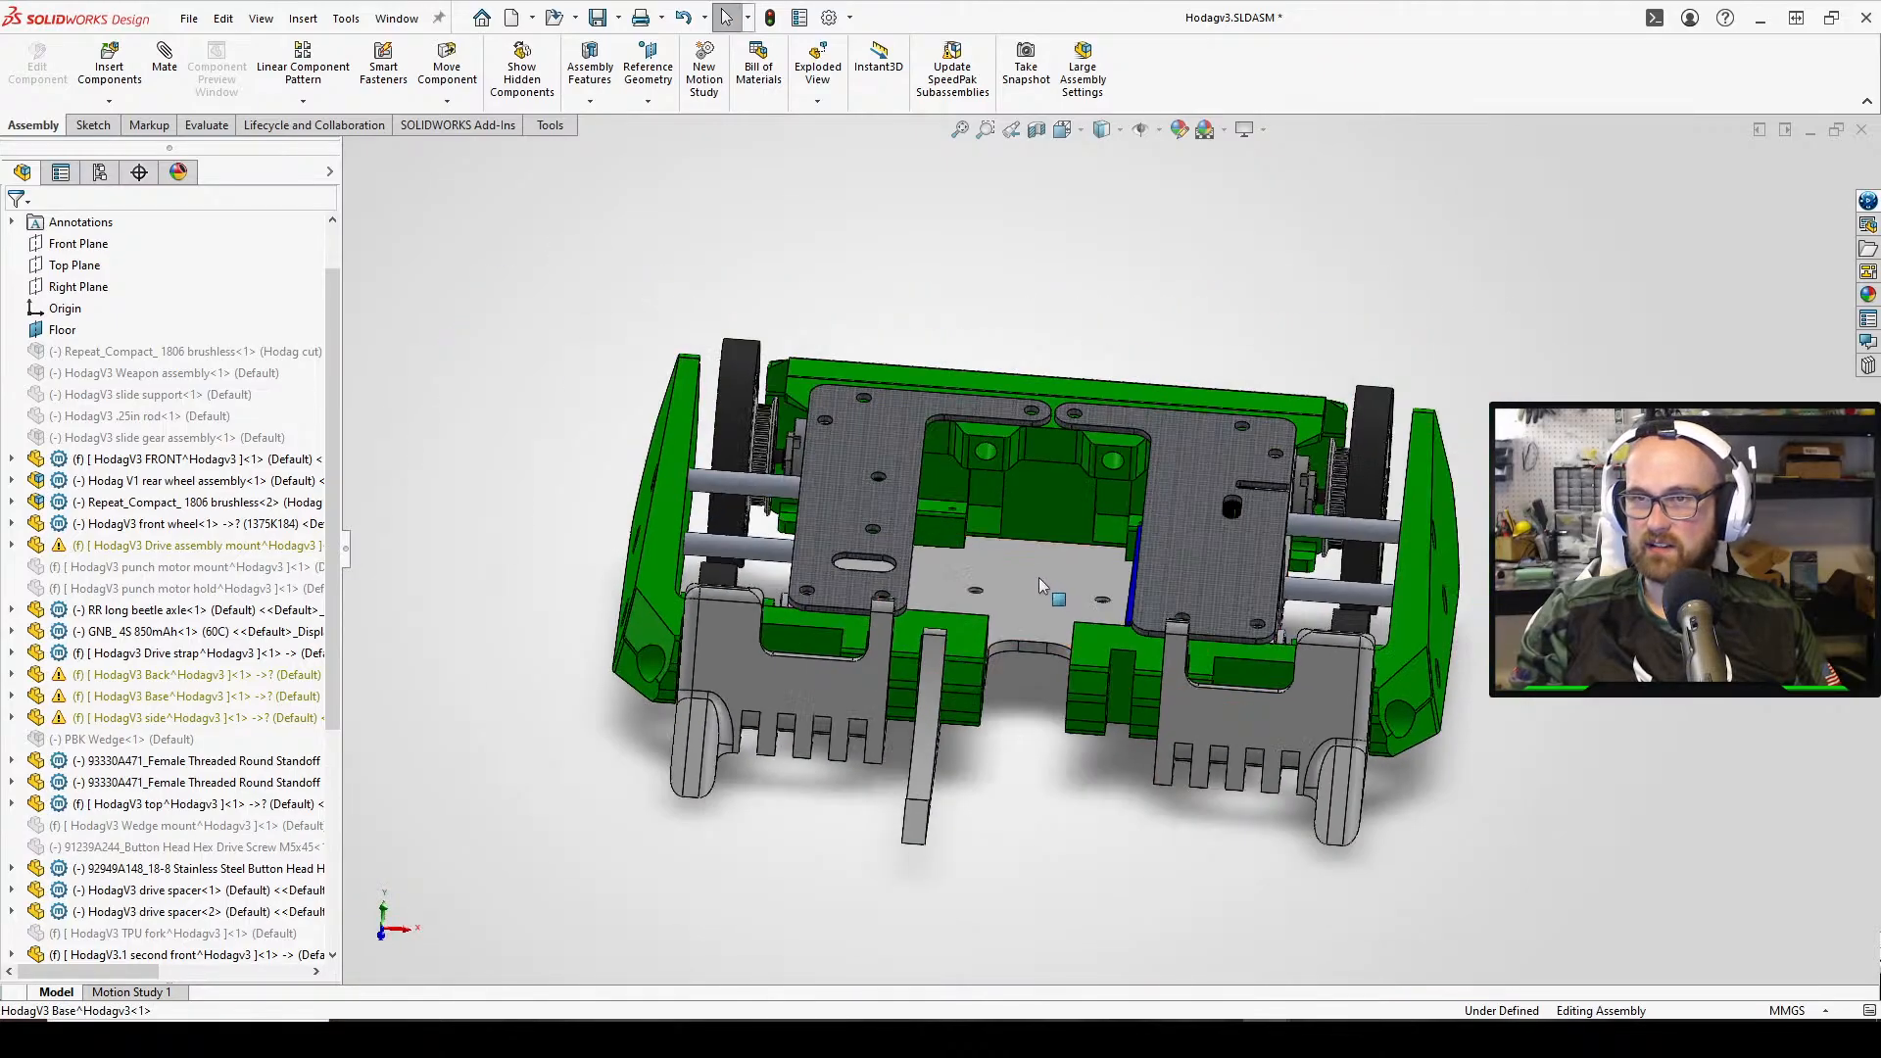
scroll(1126, 490, "down", 5)
scroll(1124, 491, "up", 2)
middle_click_drag(1048, 524, 1162, 643)
scroll(1039, 583, "down", 2)
scroll(1151, 632, "up", 4)
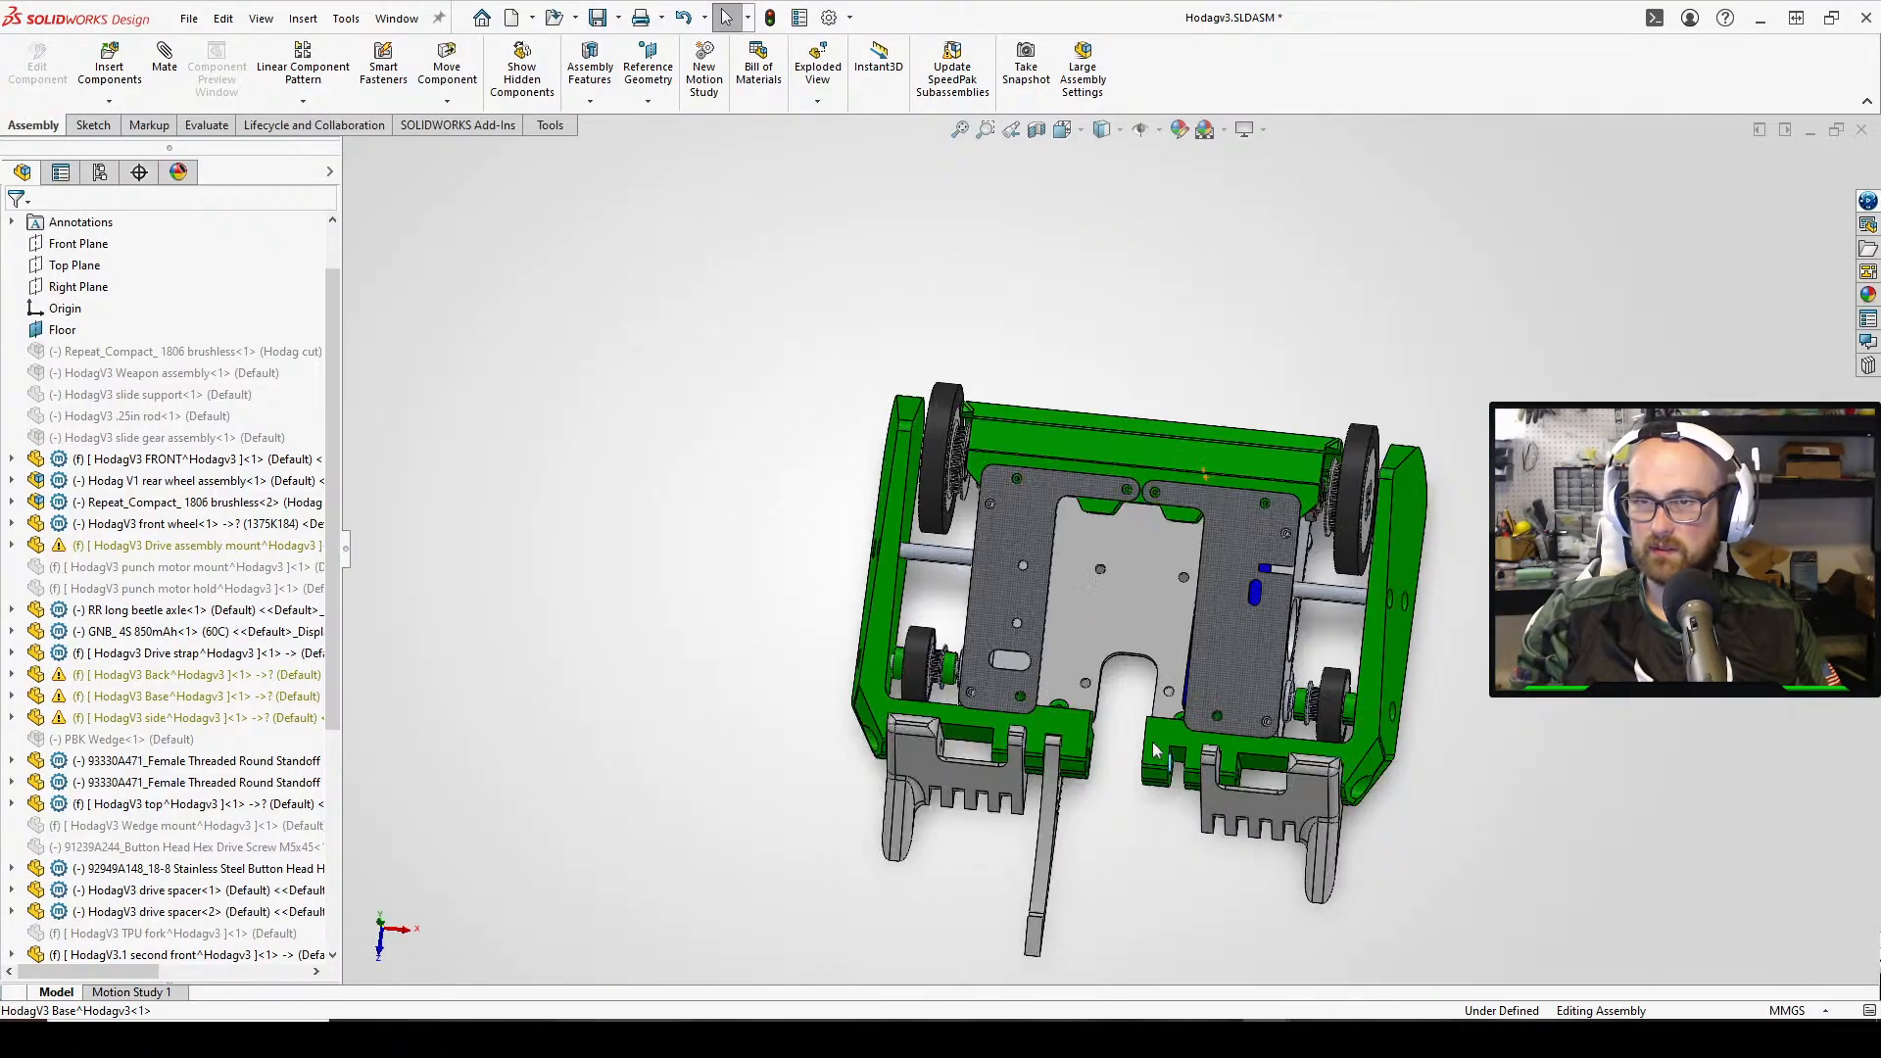
scroll(1528, 568, "down", 1)
scroll(1656, 627, "down", 2)
middle_click_drag(815, 627, 697, 537)
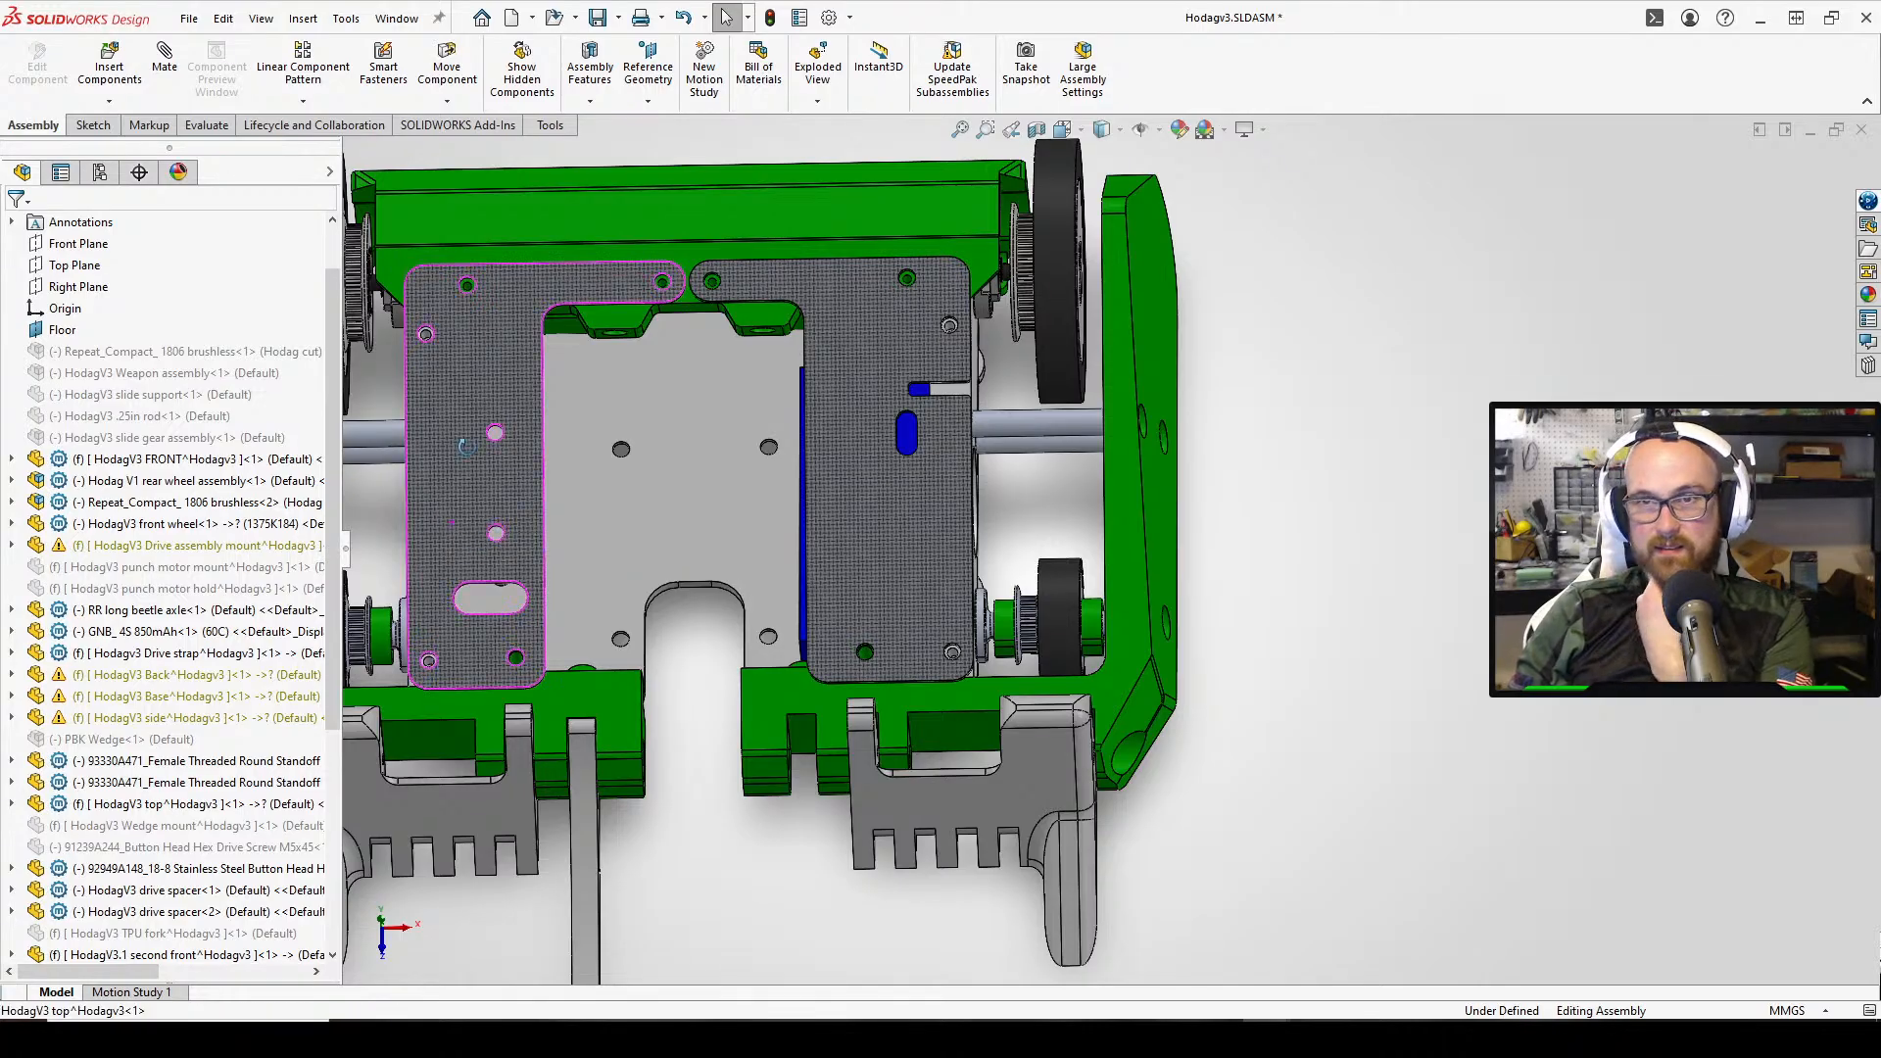
middle_click_drag(448, 509, 548, 343)
scroll(661, 565, "down", 5)
middle_click_drag(661, 564, 699, 621)
scroll(700, 621, "up", 3)
scroll(867, 602, "down", 3)
middle_click_drag(863, 601, 855, 714)
scroll(855, 715, "up", 5)
scroll(1024, 775, "down", 6)
scroll(1030, 775, "up", 4)
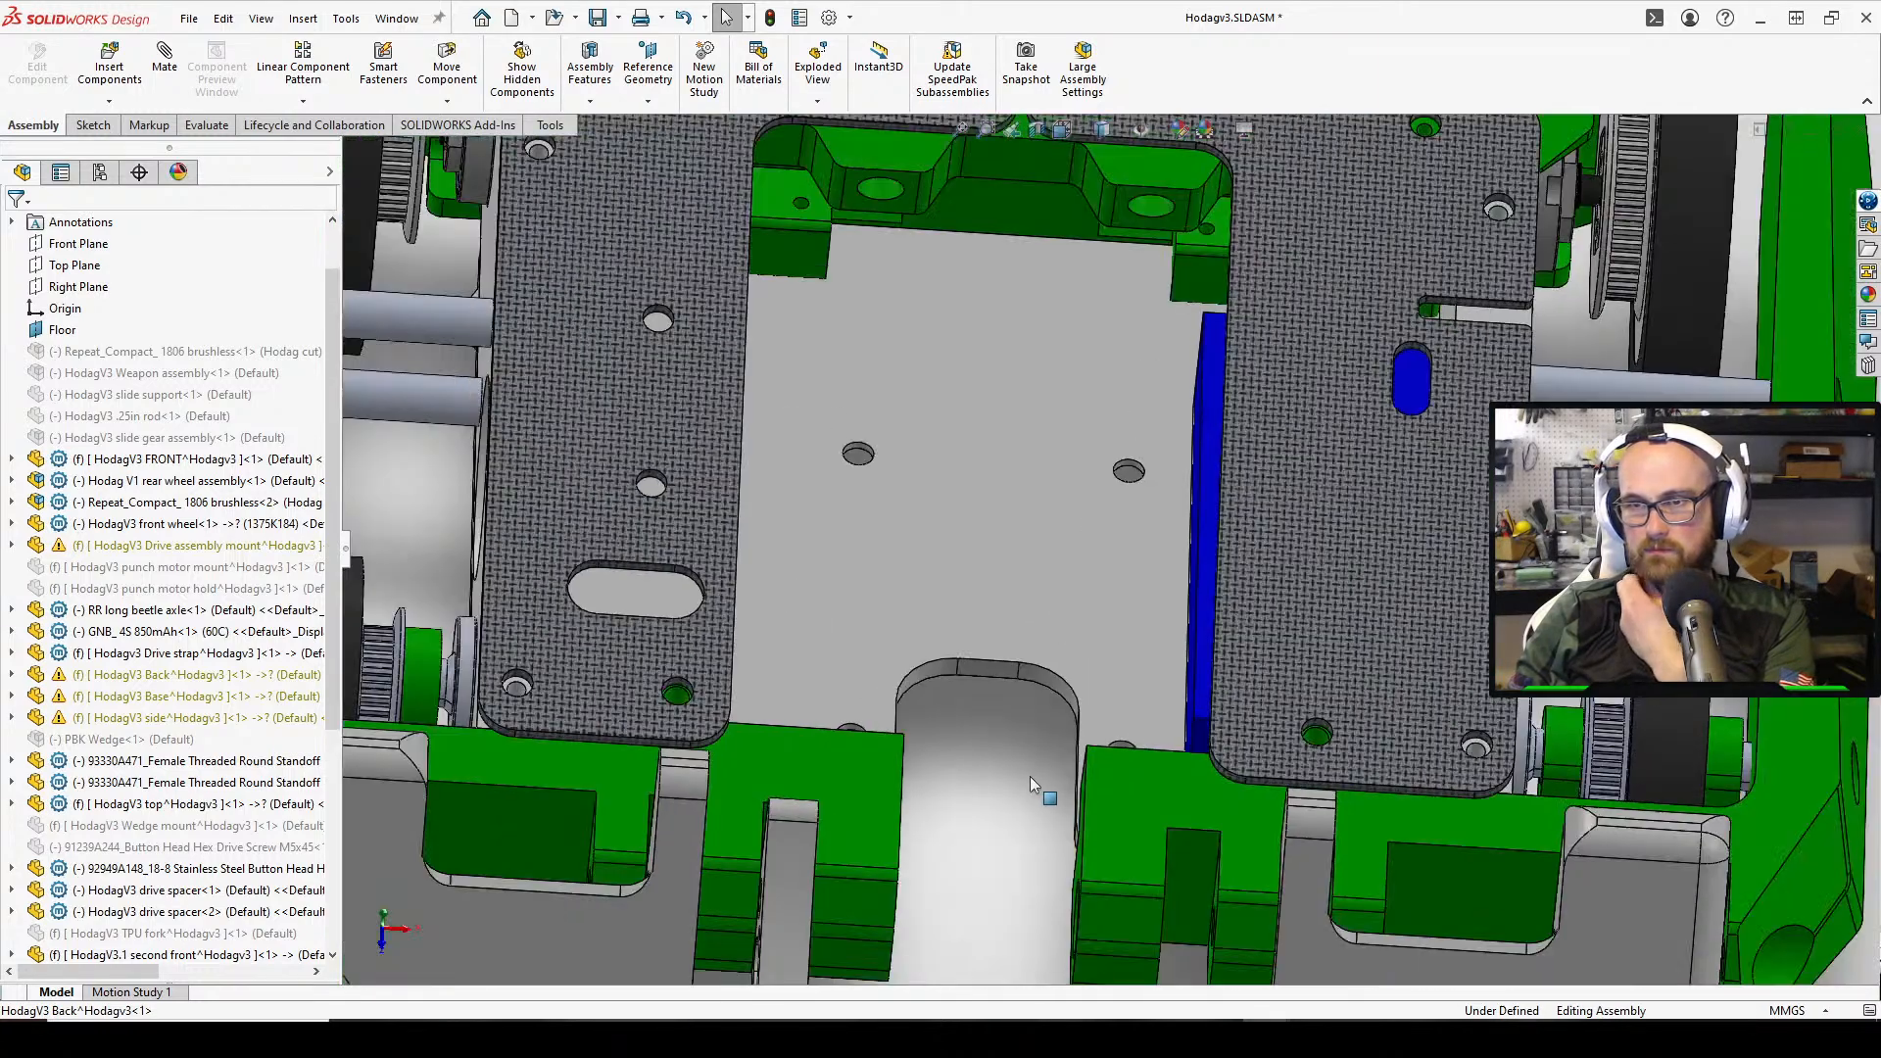
middle_click_drag(1030, 776, 1009, 855)
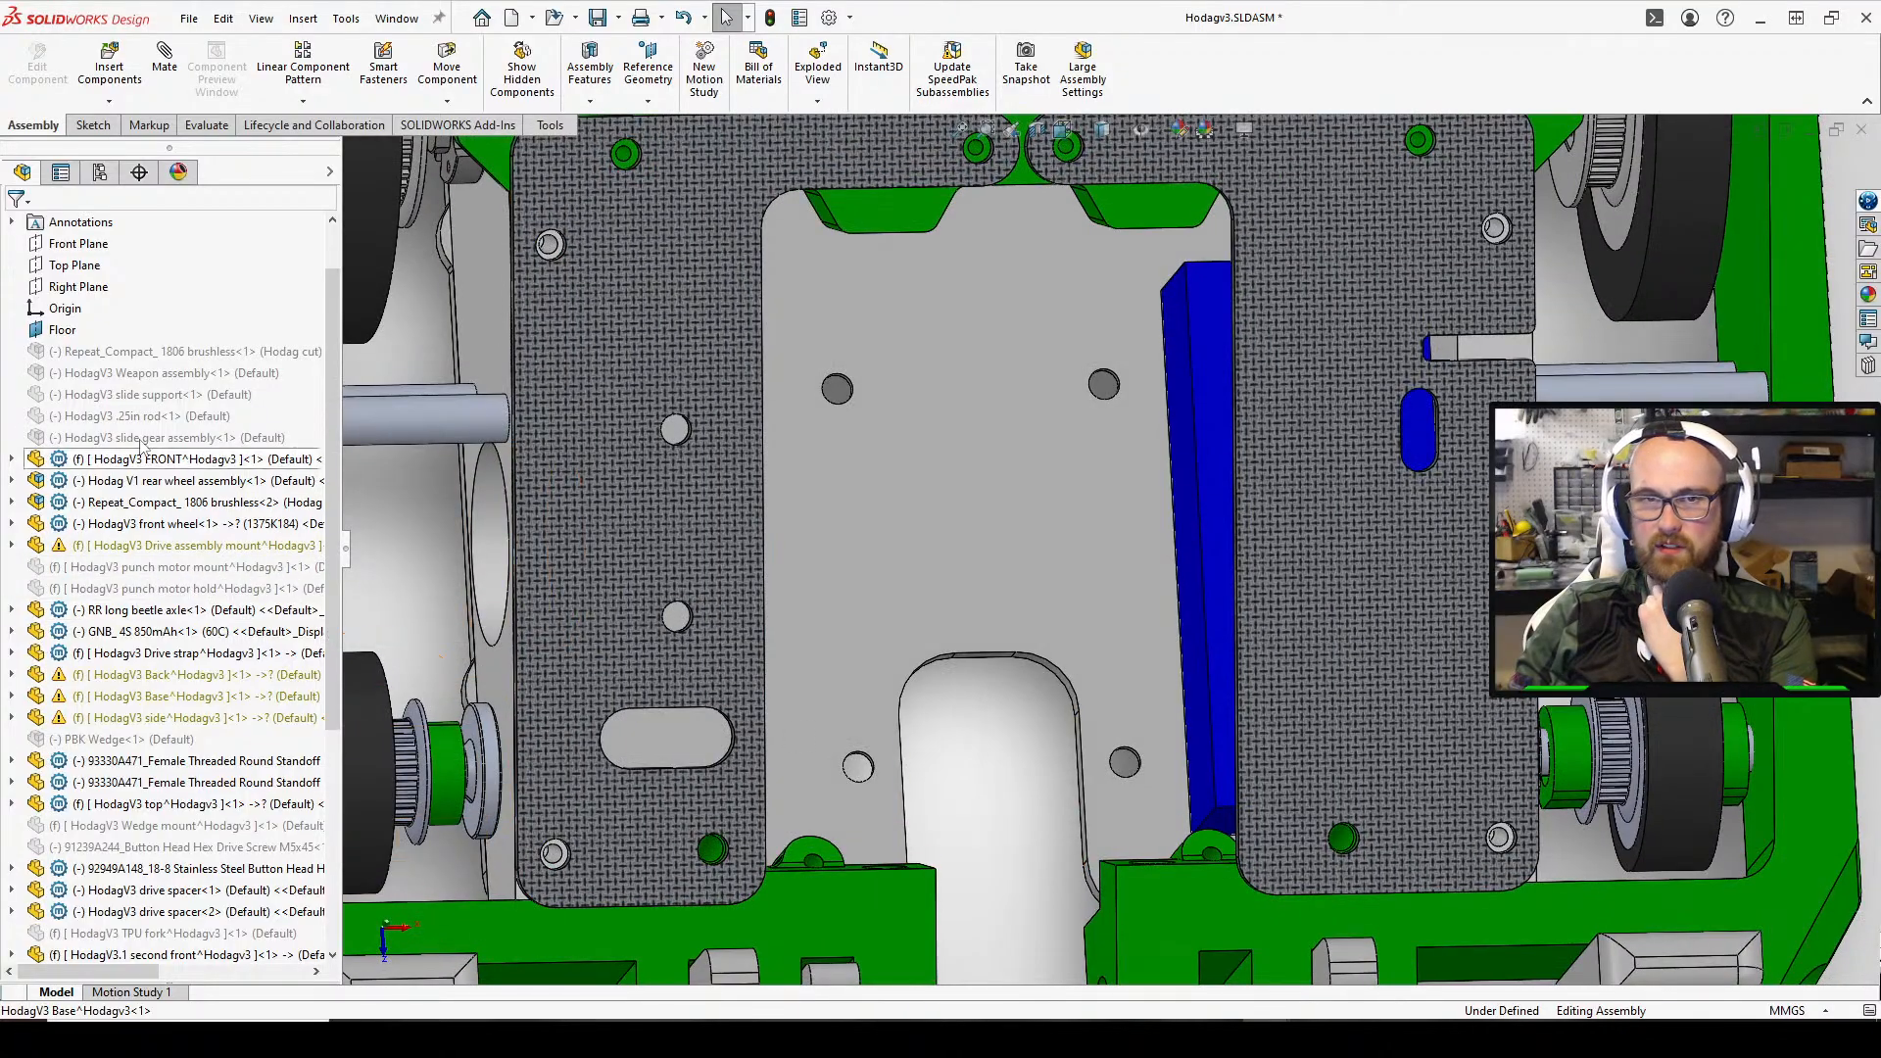
Show the hidden HodagV3 slide support<1> component in the weapon bay
left_click(200, 395)
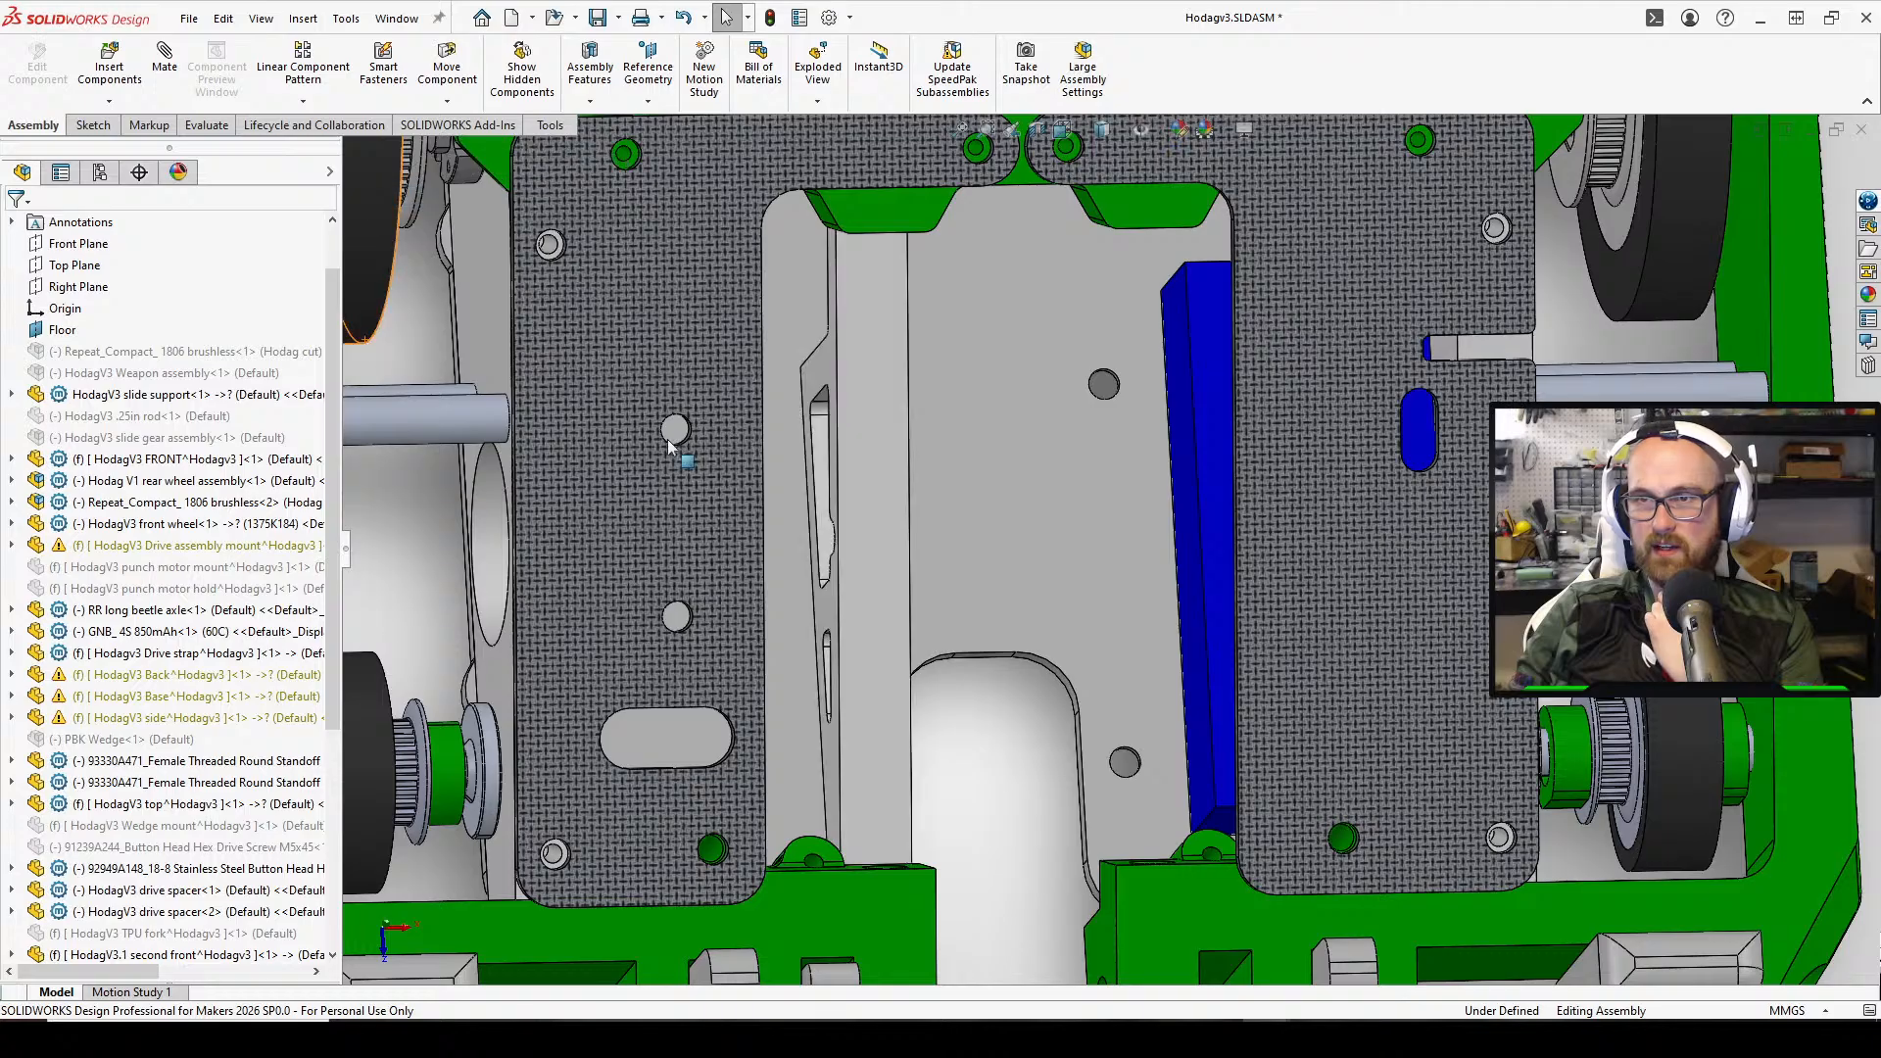
middle_click_drag(884, 533, 767, 294)
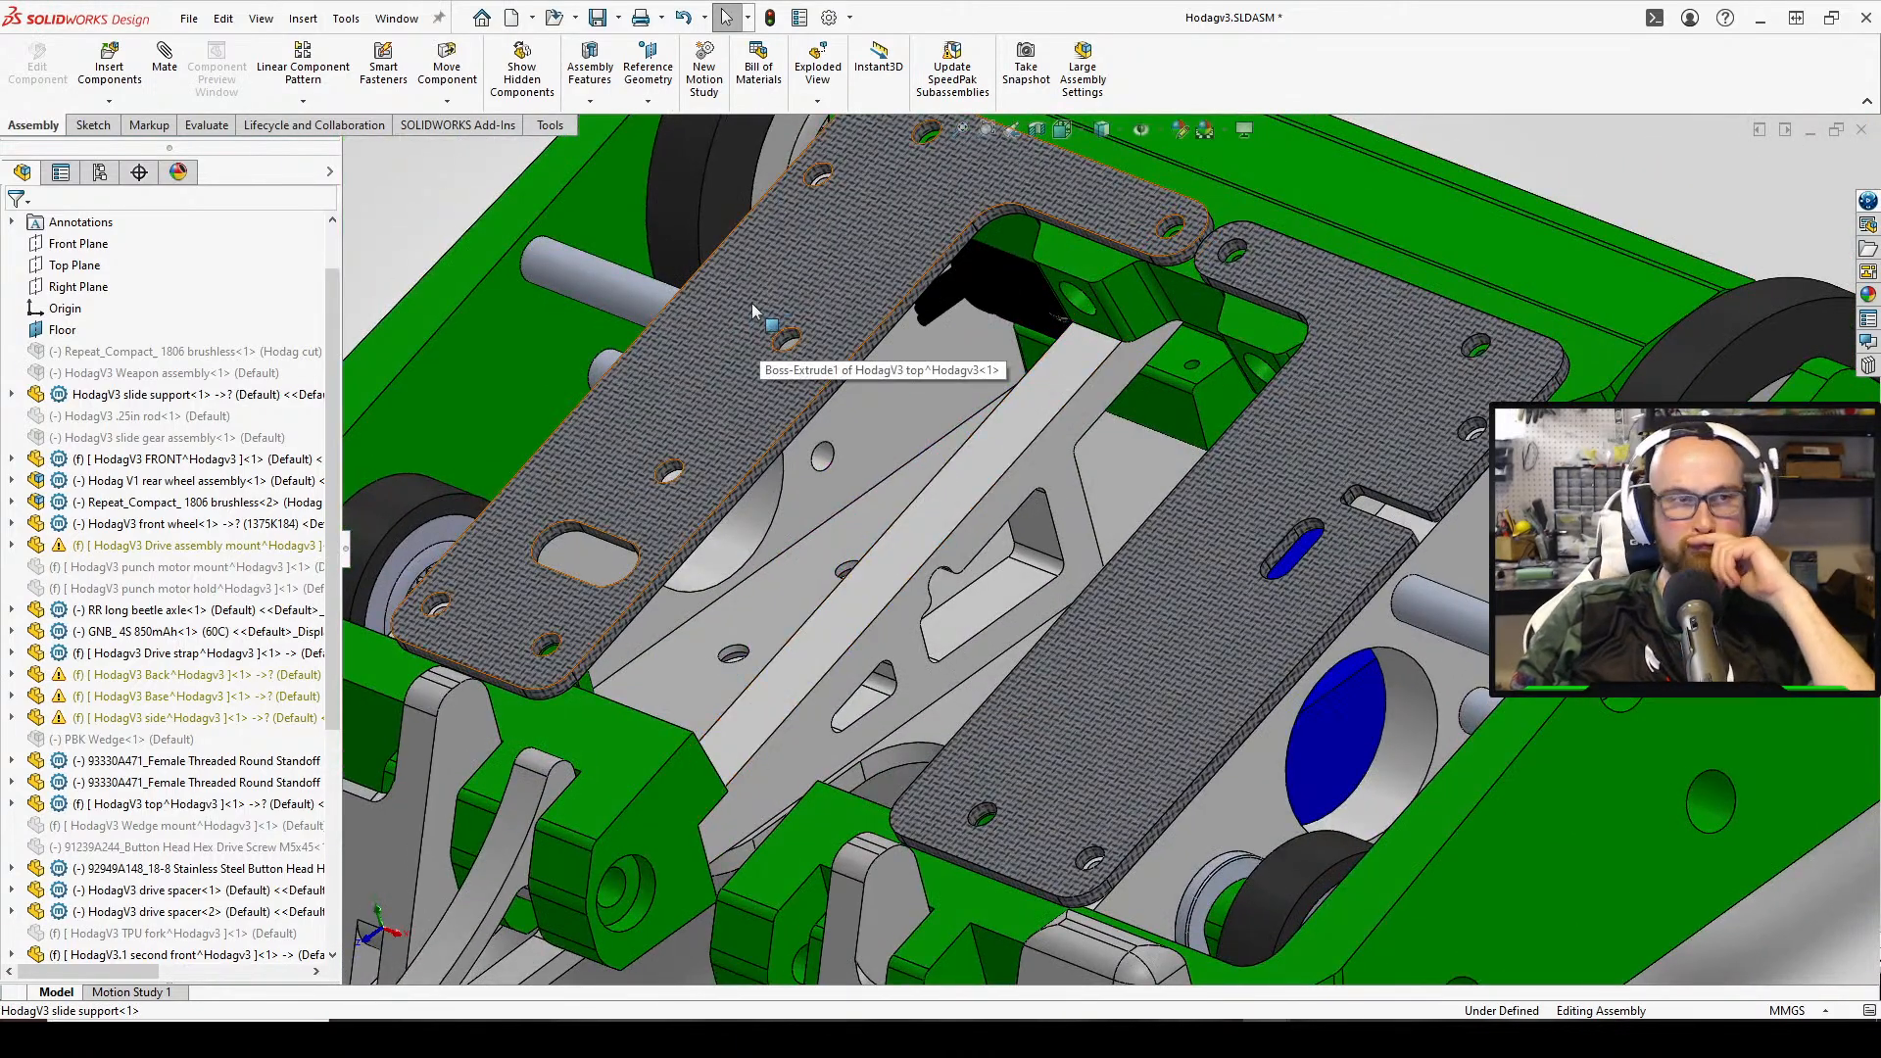
middle_click_drag(837, 494, 749, 559)
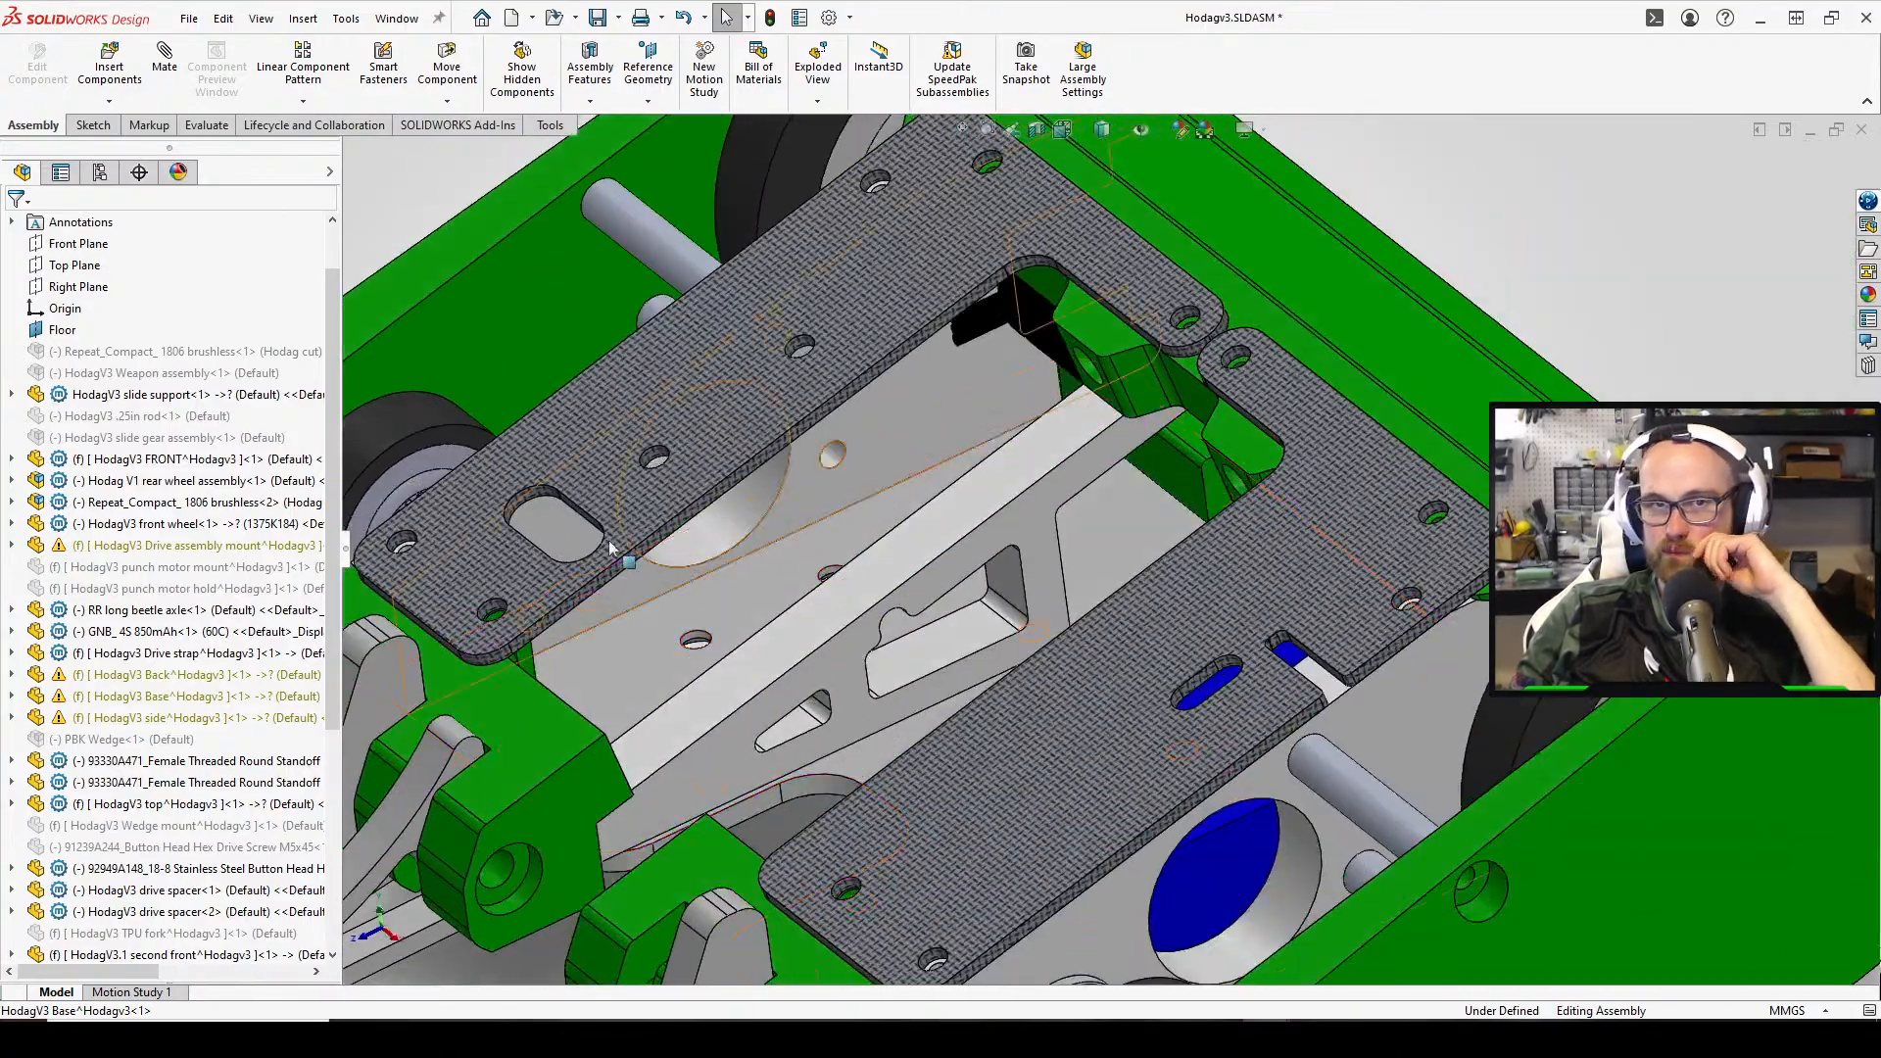
Show the mirrored HodagV3 slide support<2> component under MirrorComponent1 and check both supports in the chassis
scroll(240, 407, "down", 5)
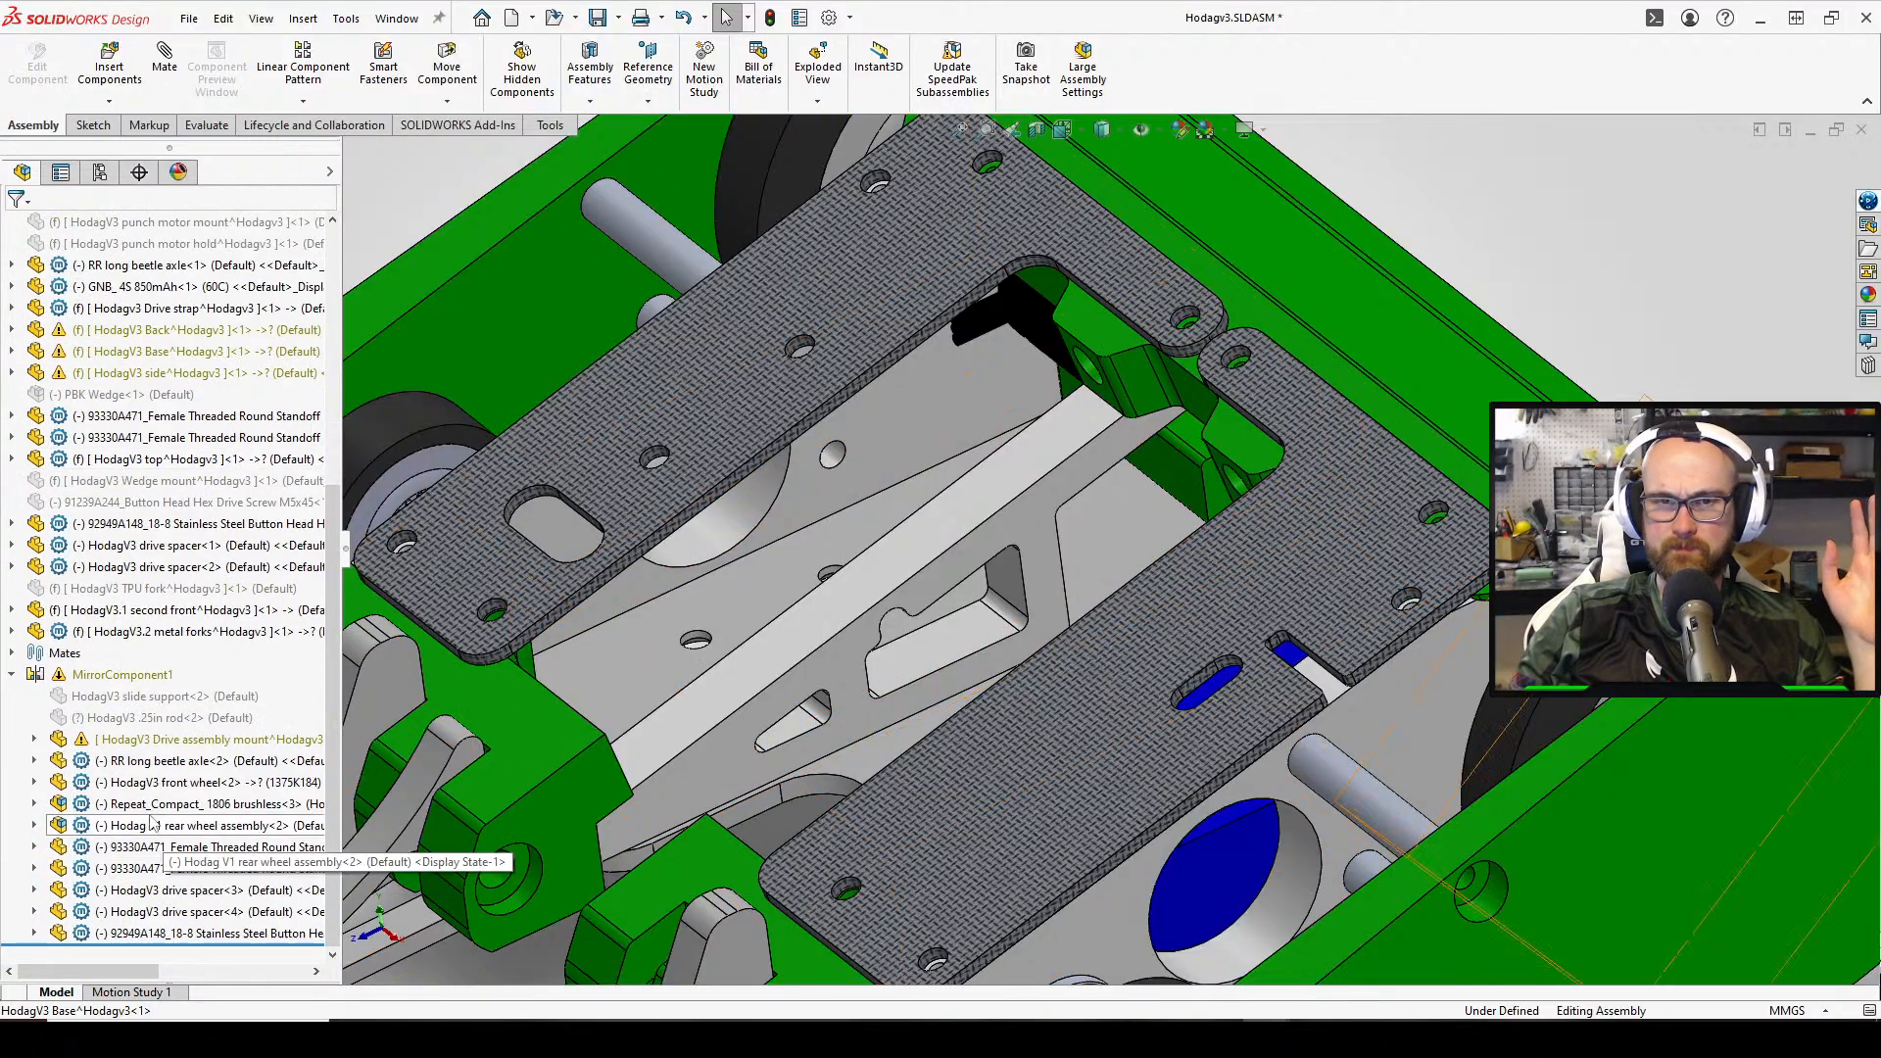
left_click(157, 696)
left_click(358, 634)
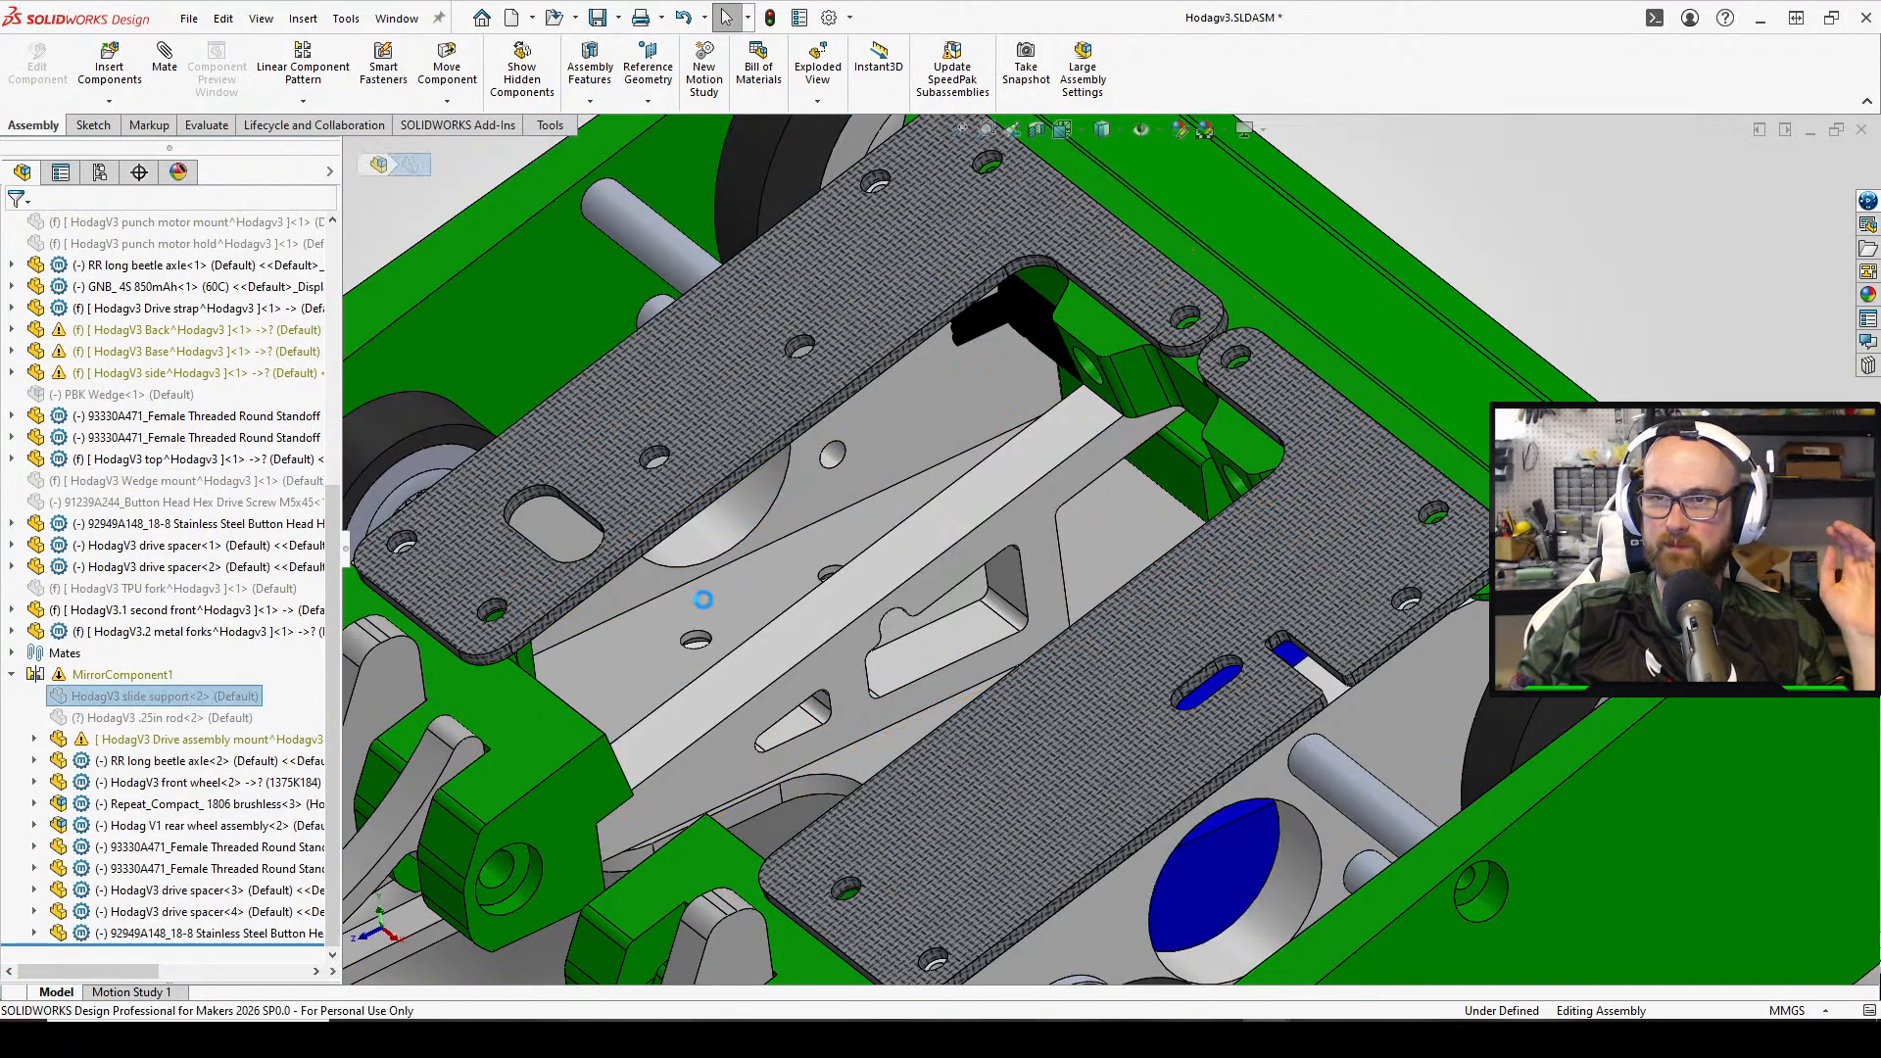
mouse_move(845, 725)
middle_mouse_down()
mouse_move(862, 832)
mouse_move(847, 694)
middle_mouse_up()
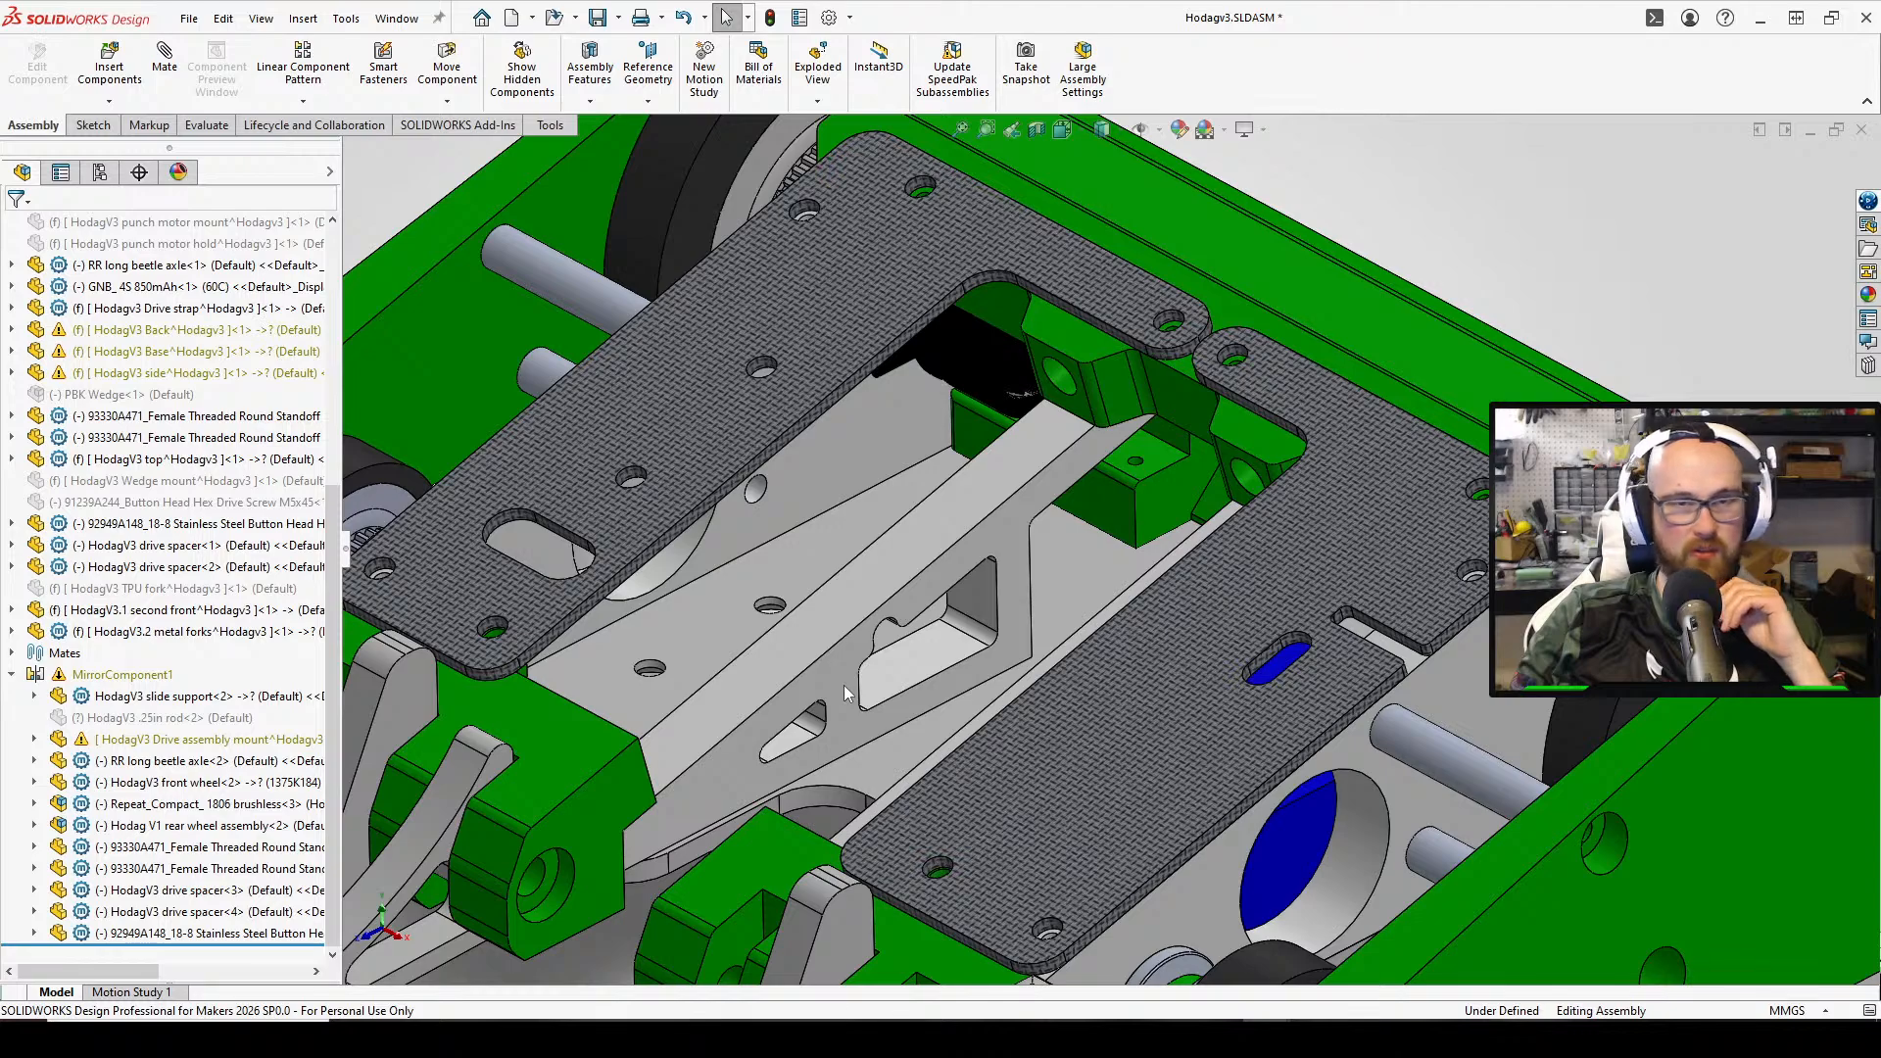
middle_click_drag(848, 693, 1185, 757)
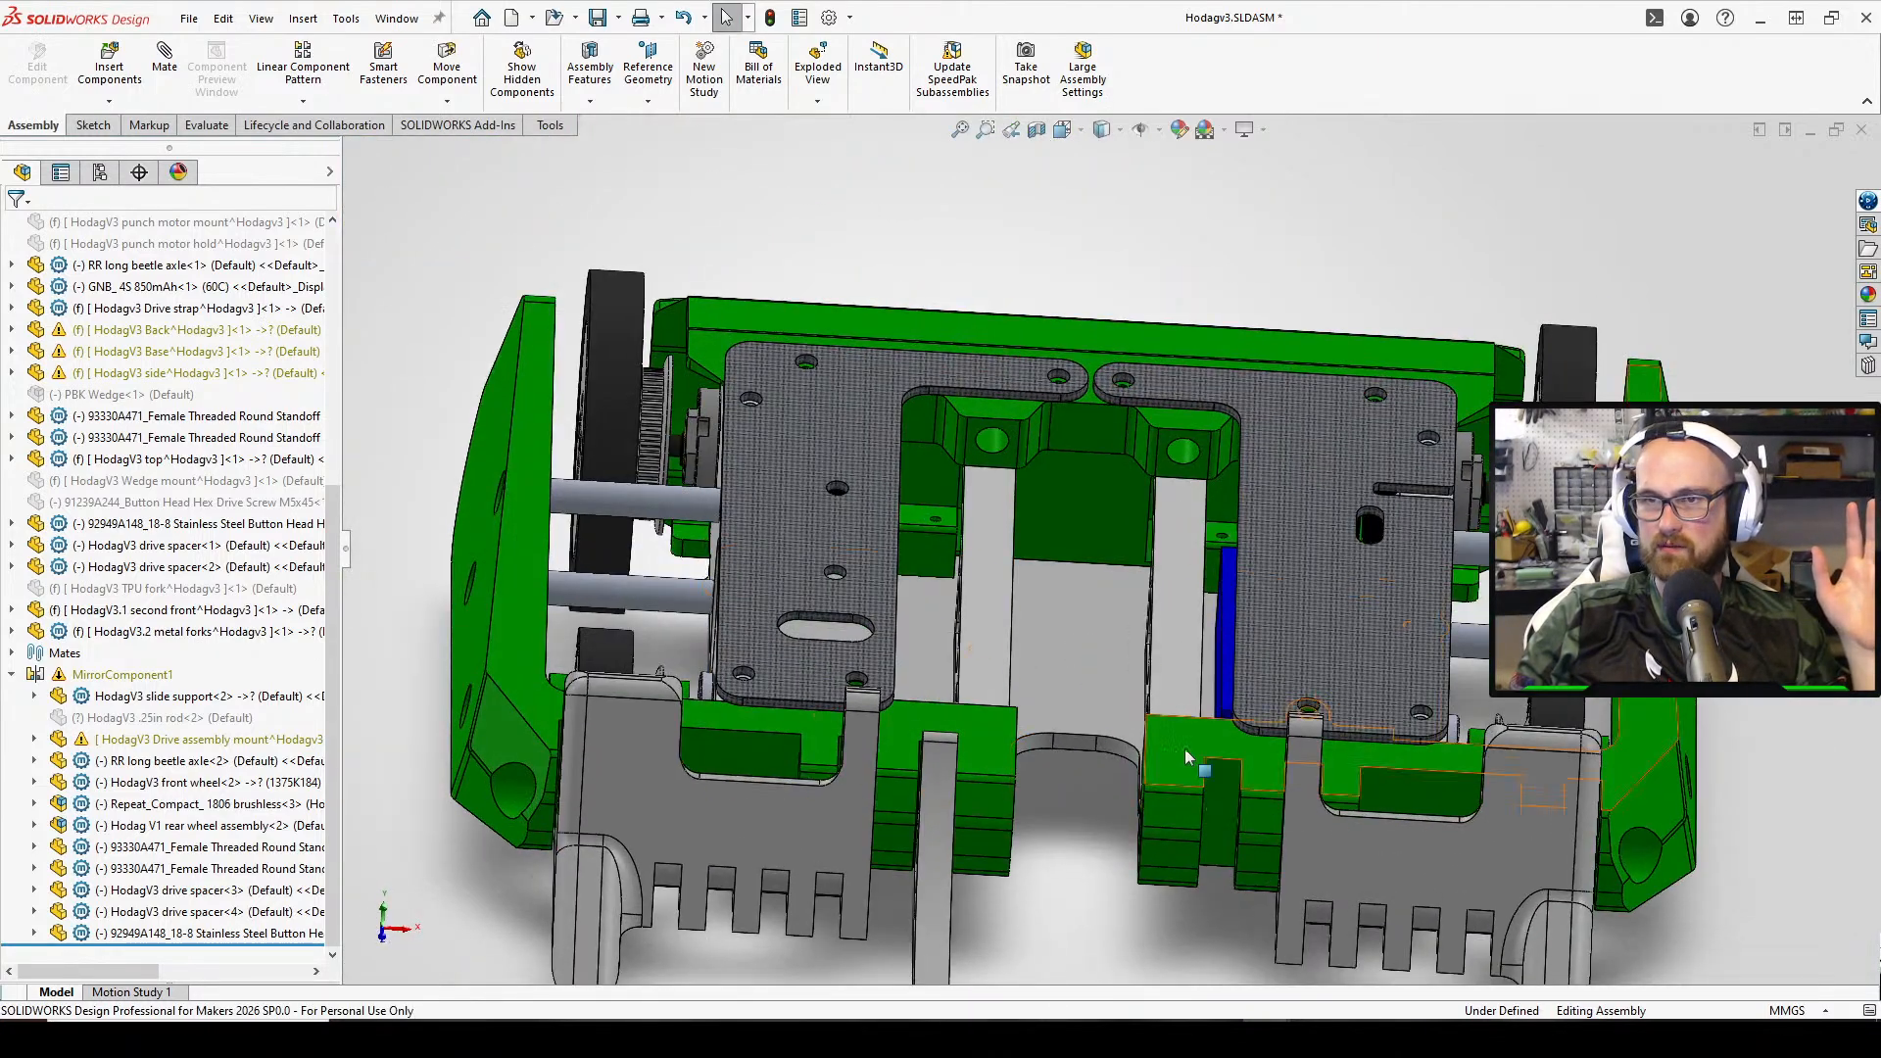
scroll(1185, 757, "up", 4)
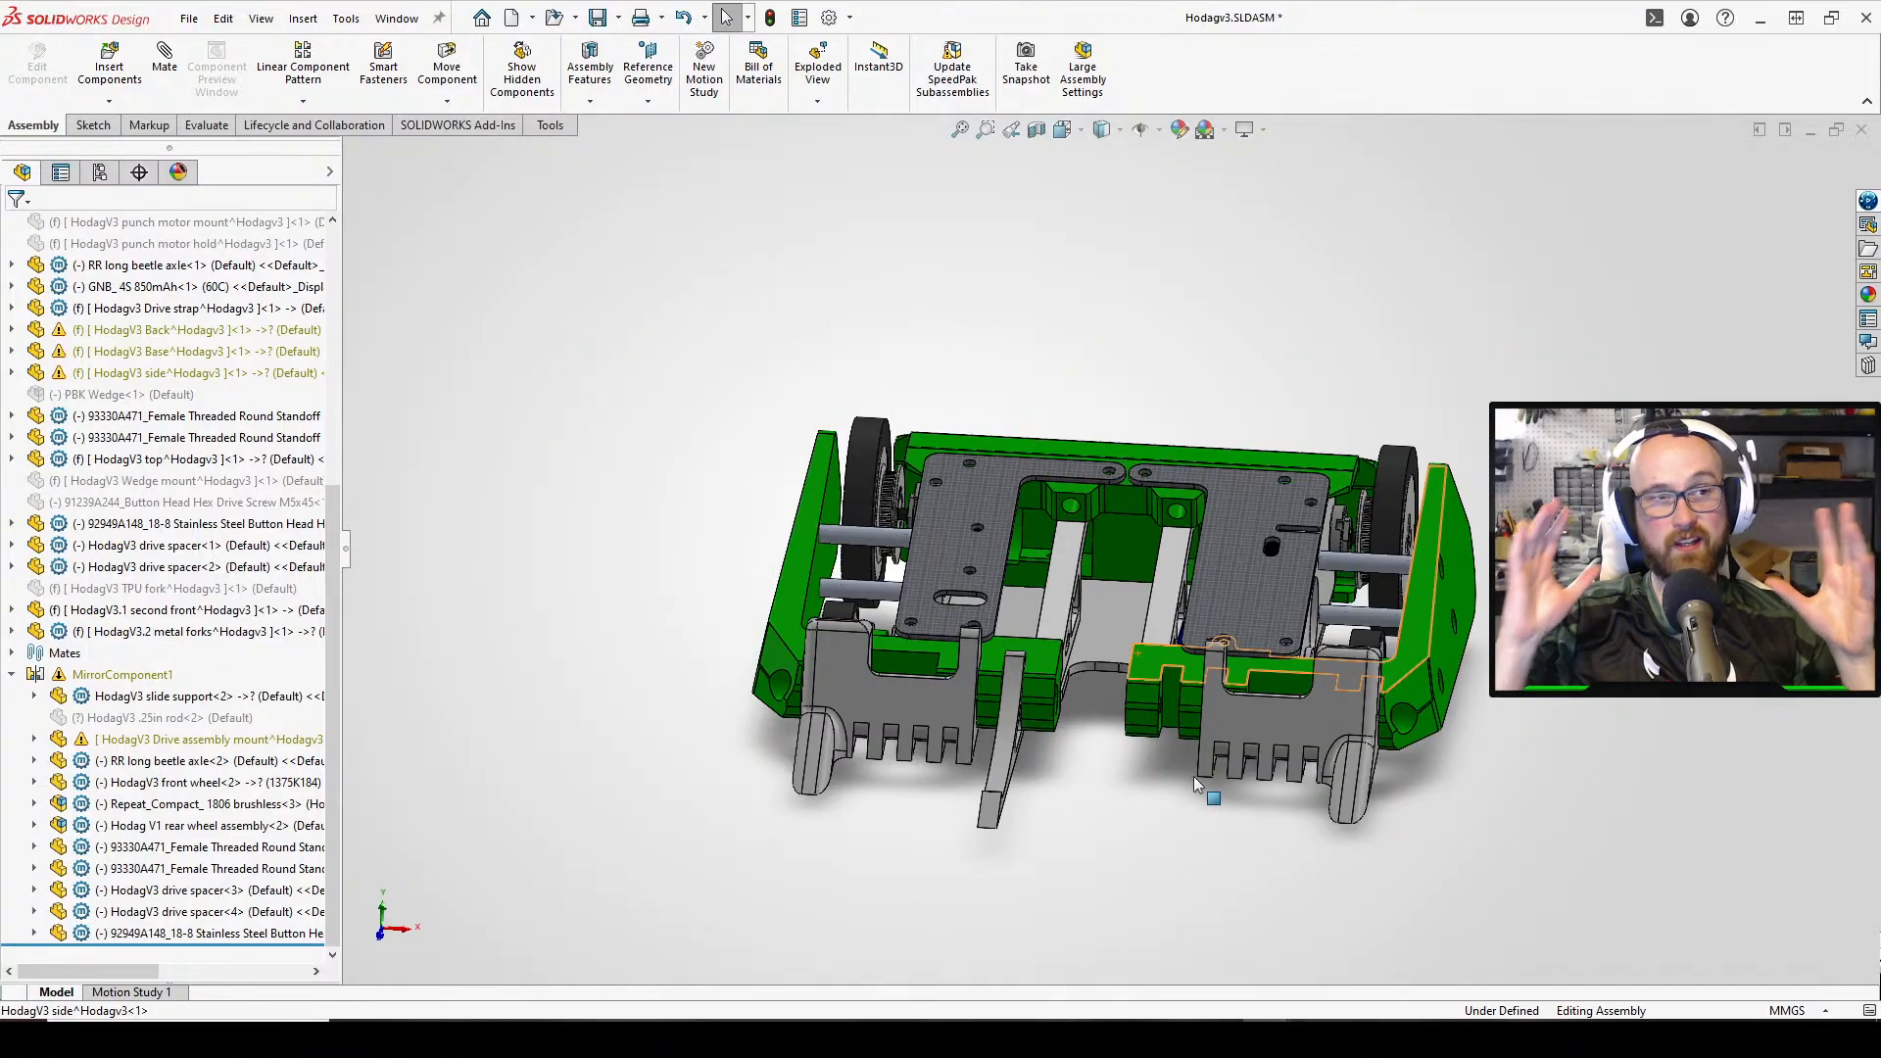
Insert the Battle Ready Motor RDY 5536 V1.2 v12 PRODUCTION assembly, and rotate and move it over the chassis beside the slide supports
left_click(108, 61)
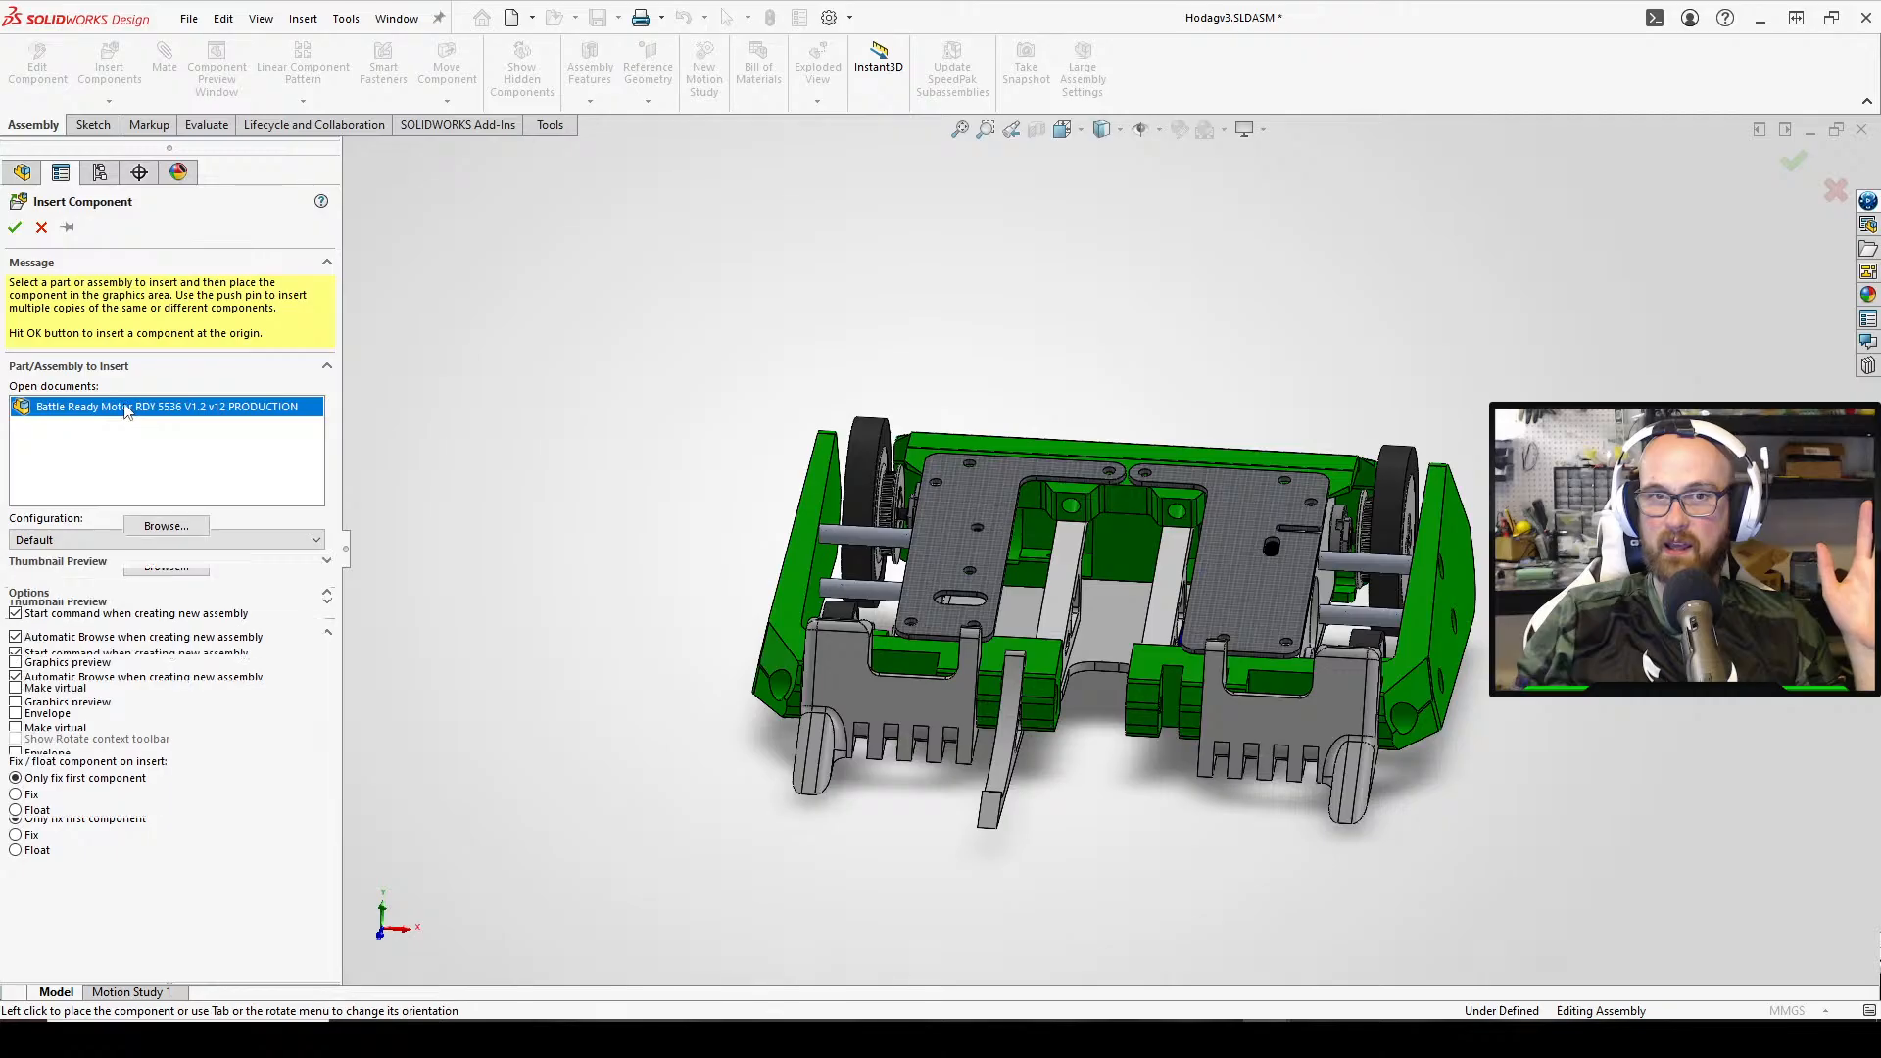
left_click(650, 331)
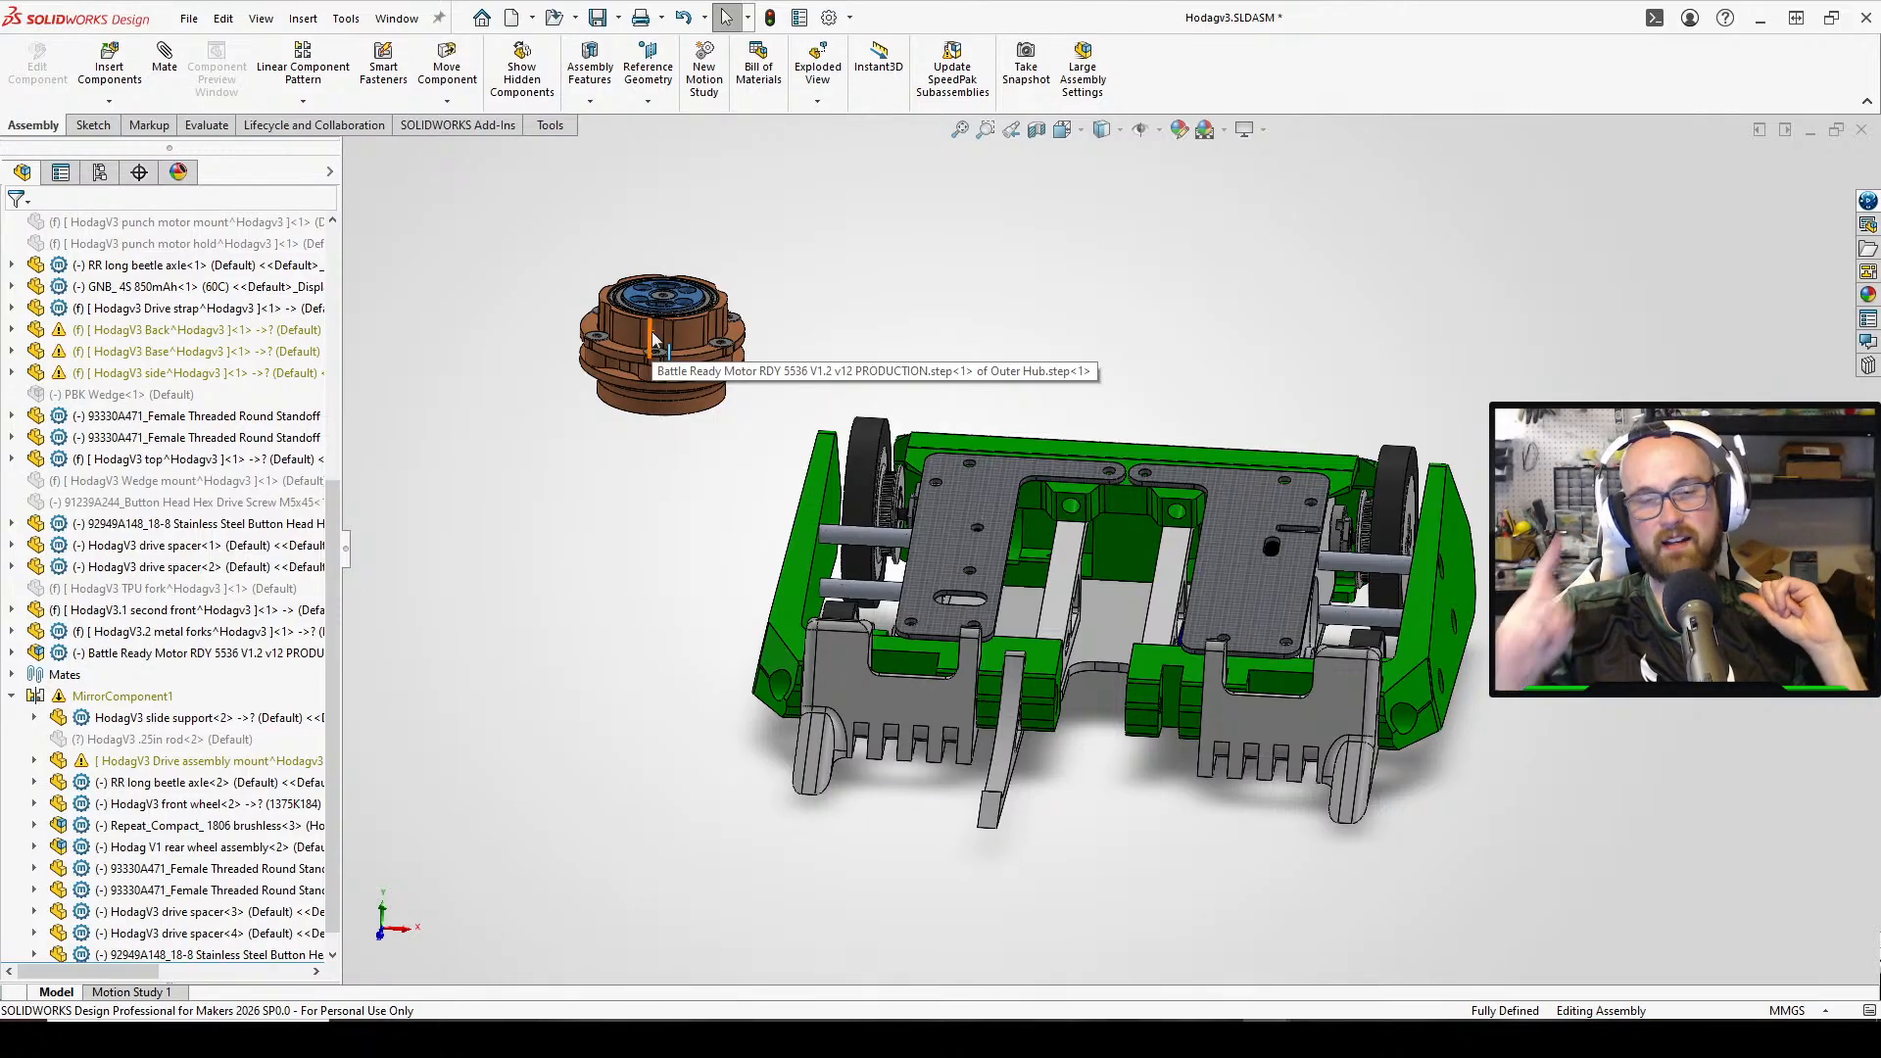
middle_click_drag(684, 354, 707, 323)
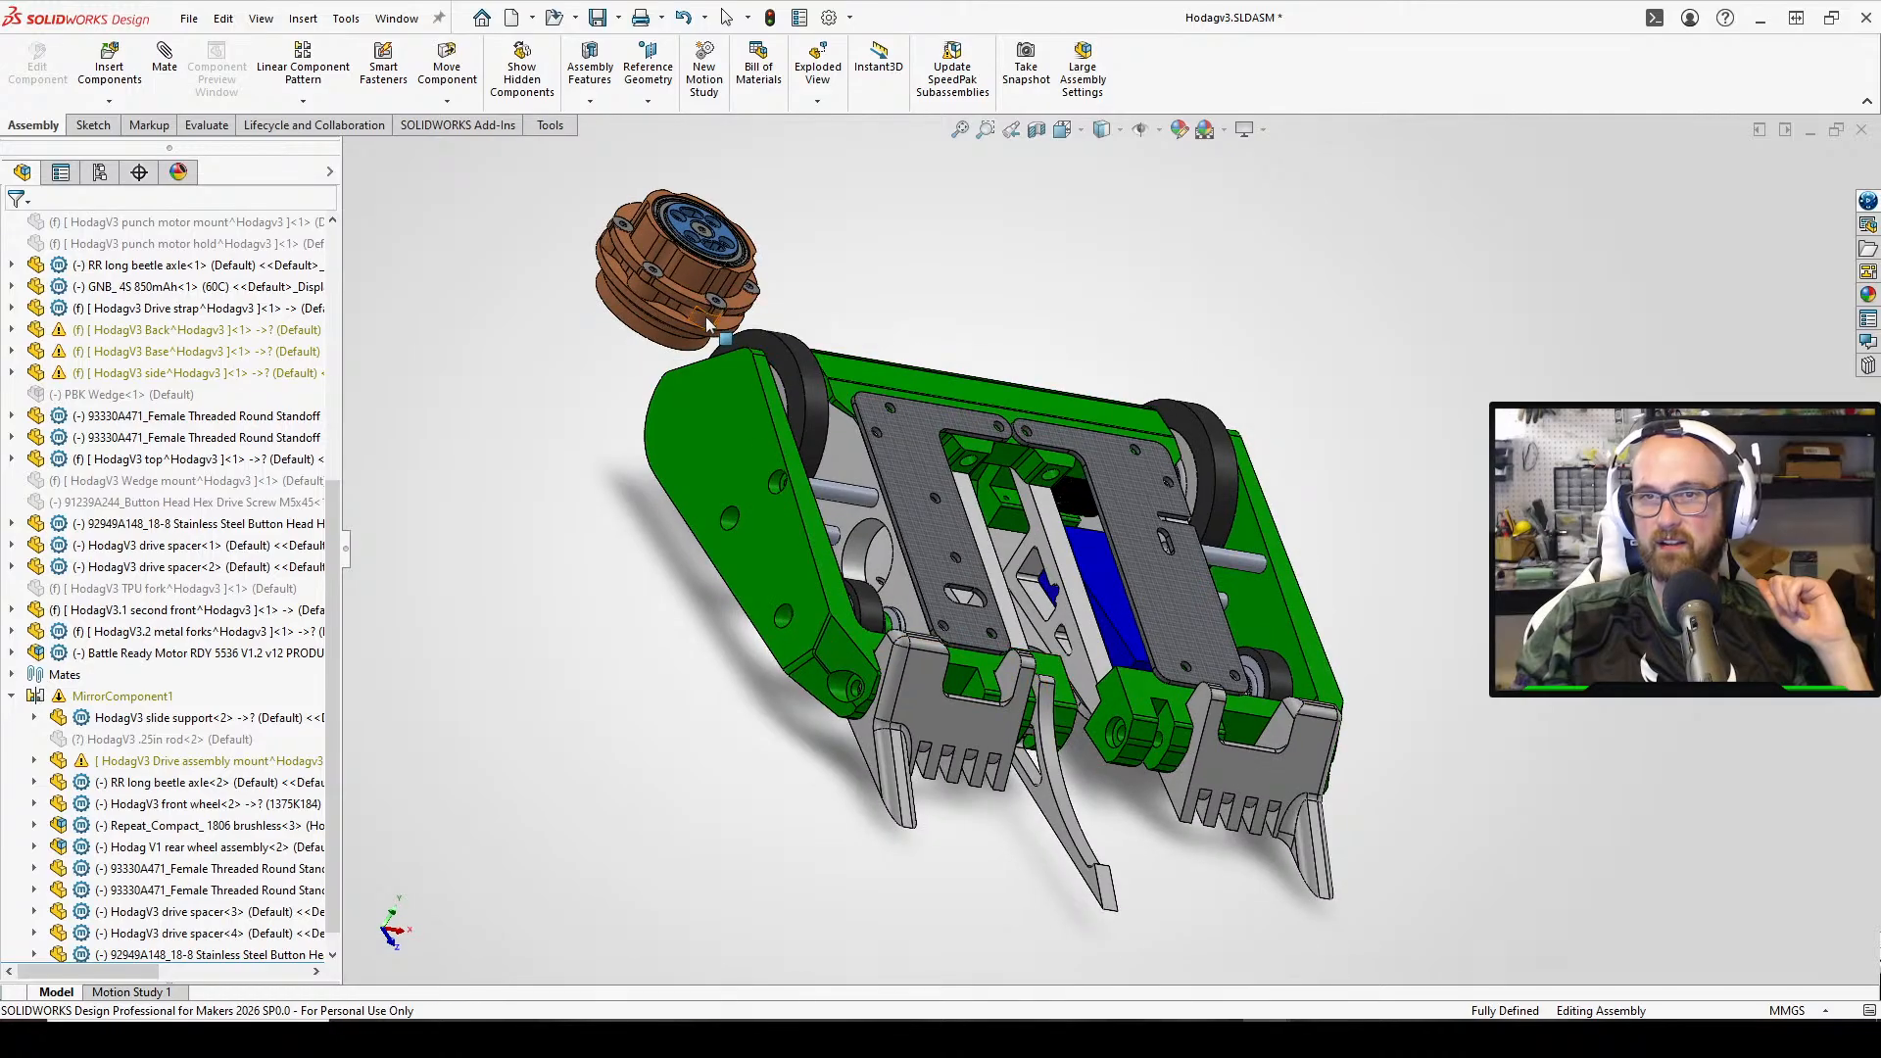
right_click_drag(708, 324, 985, 321)
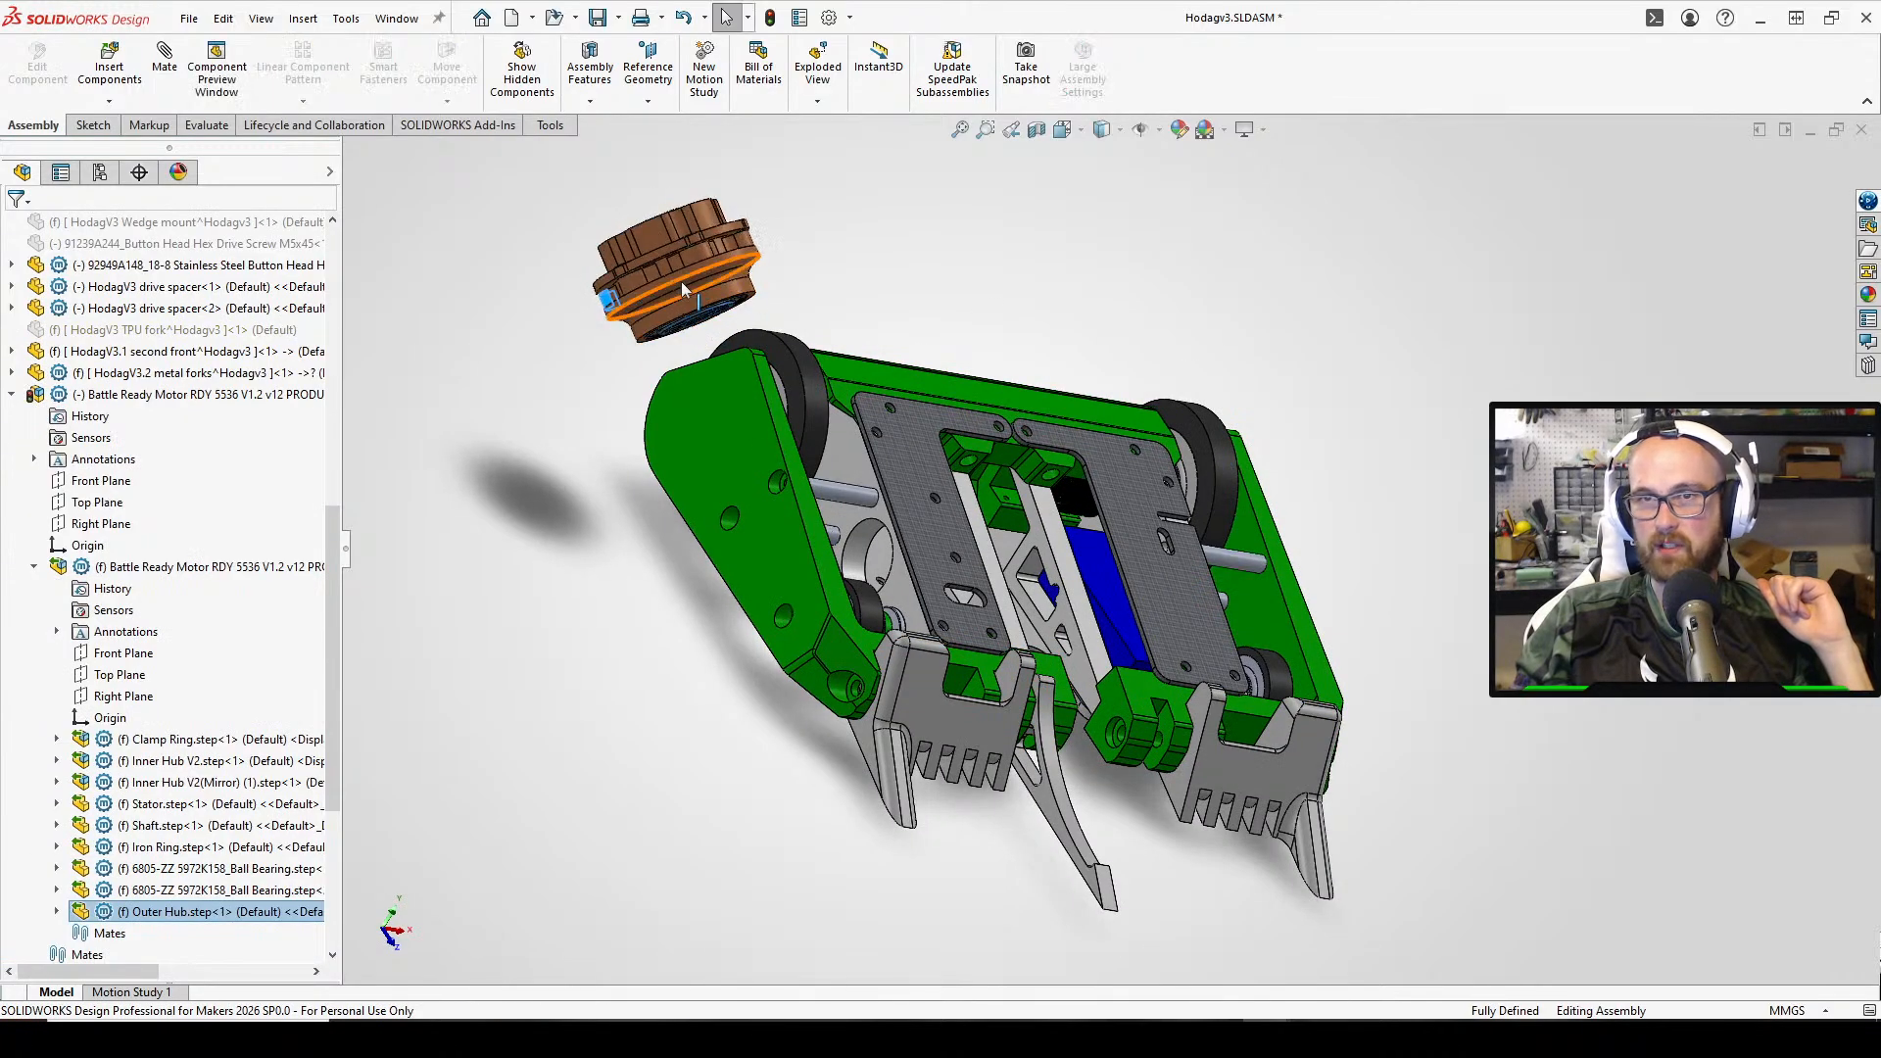
left_click_drag(680, 280, 1122, 595)
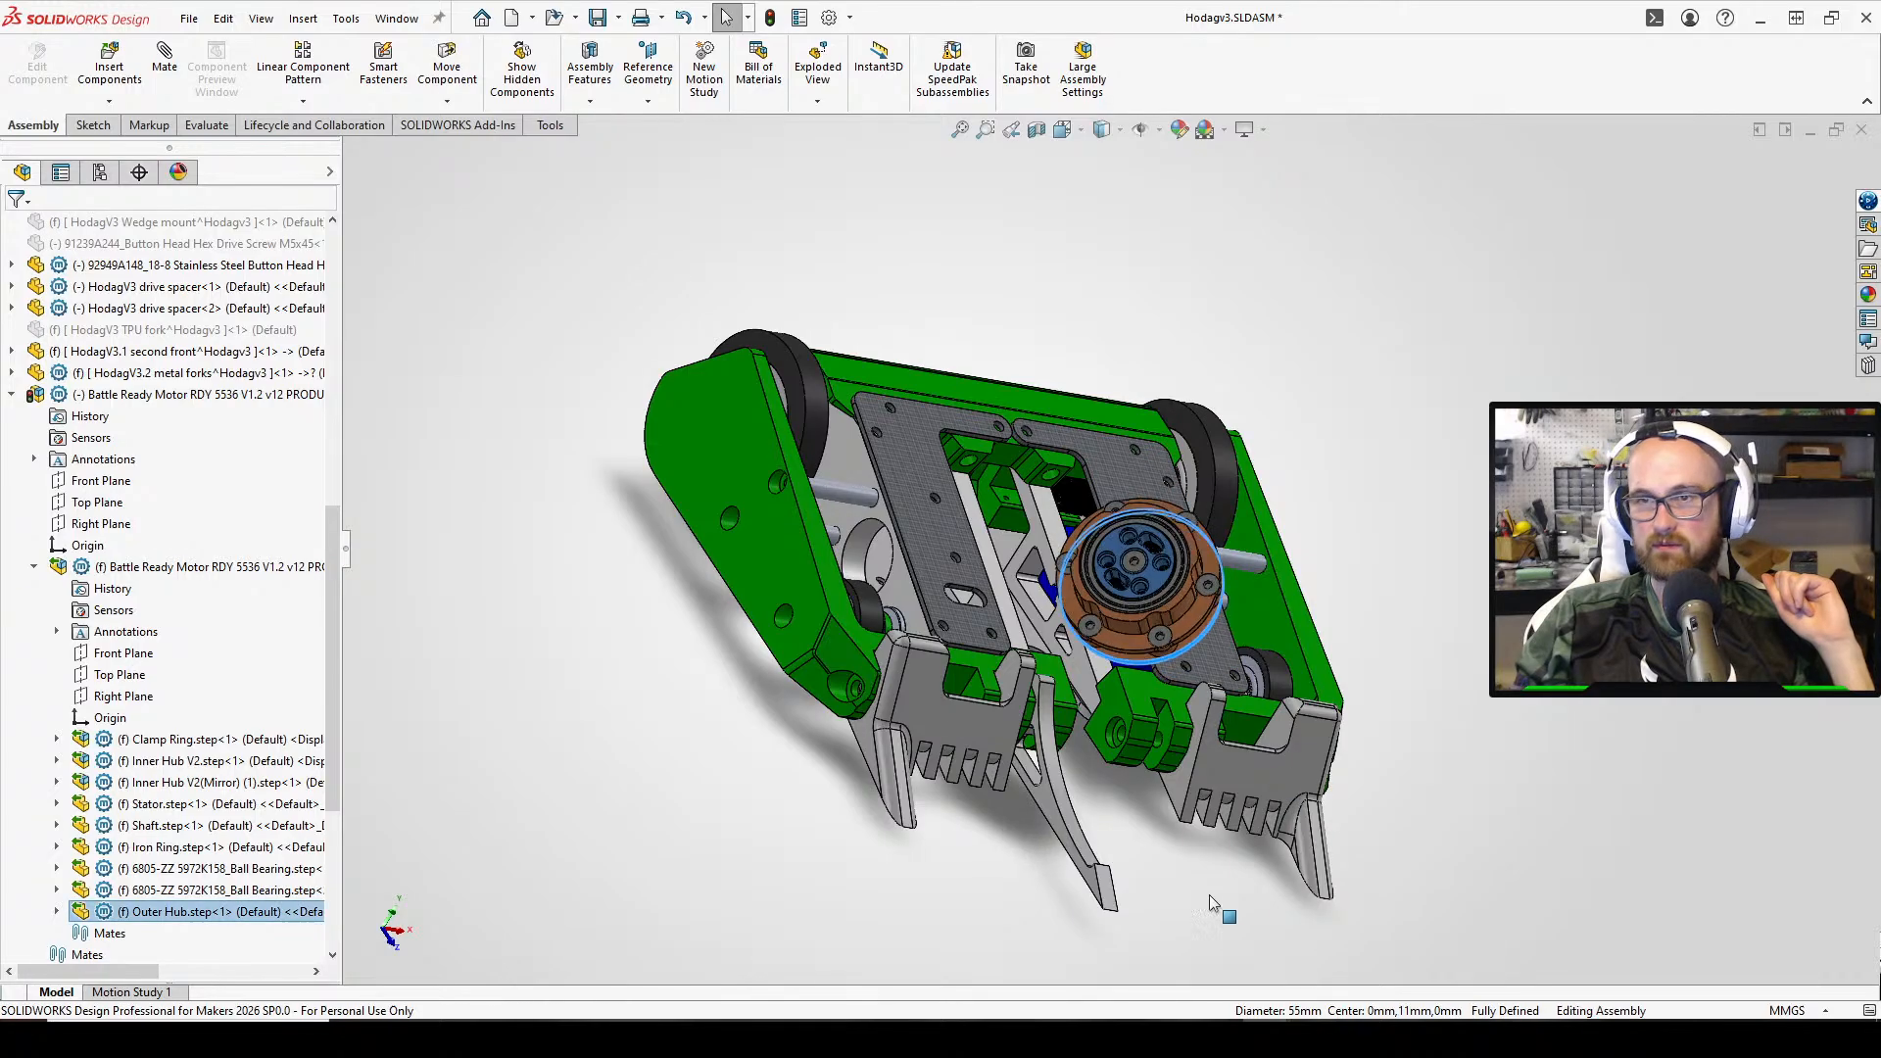
Move the hub motor sideways over the open weapon bay between the two top plates
middle_click_drag(1121, 939, 1068, 709)
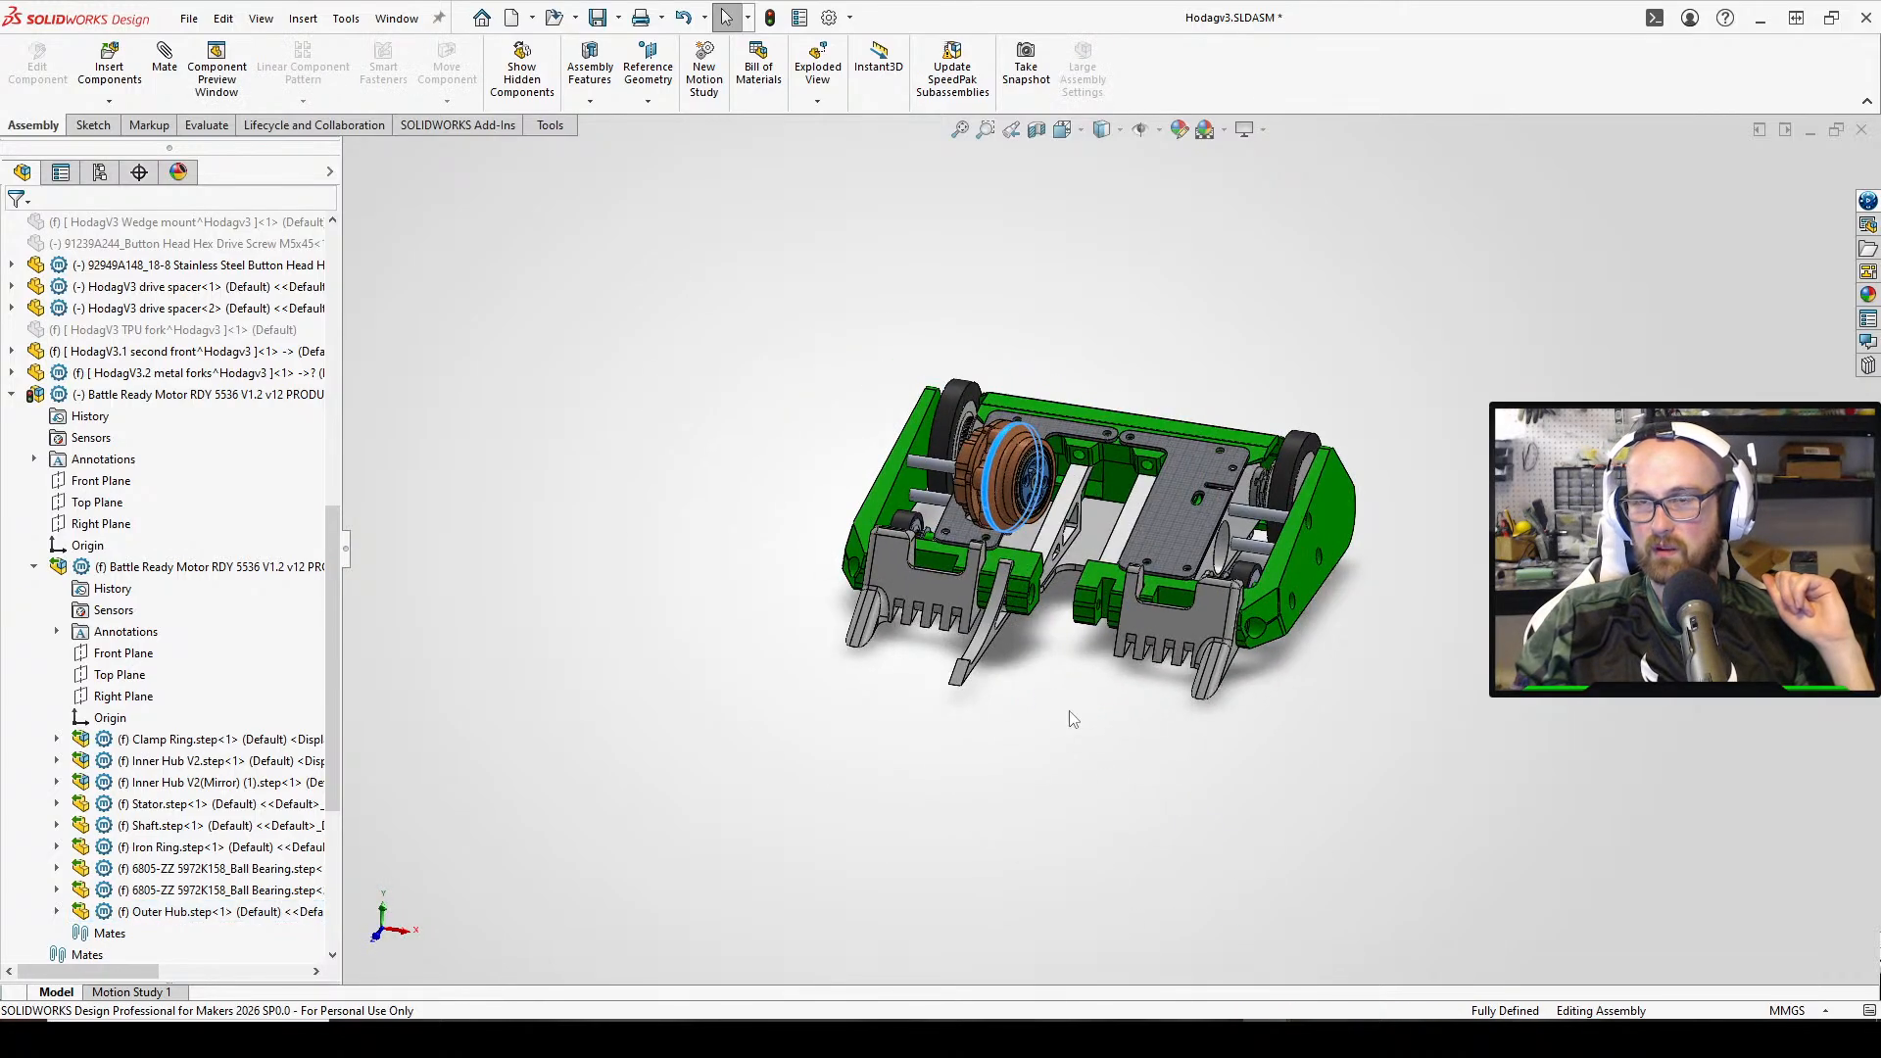
scroll(1067, 709, "down", 5)
left_click_drag(970, 545, 975, 596)
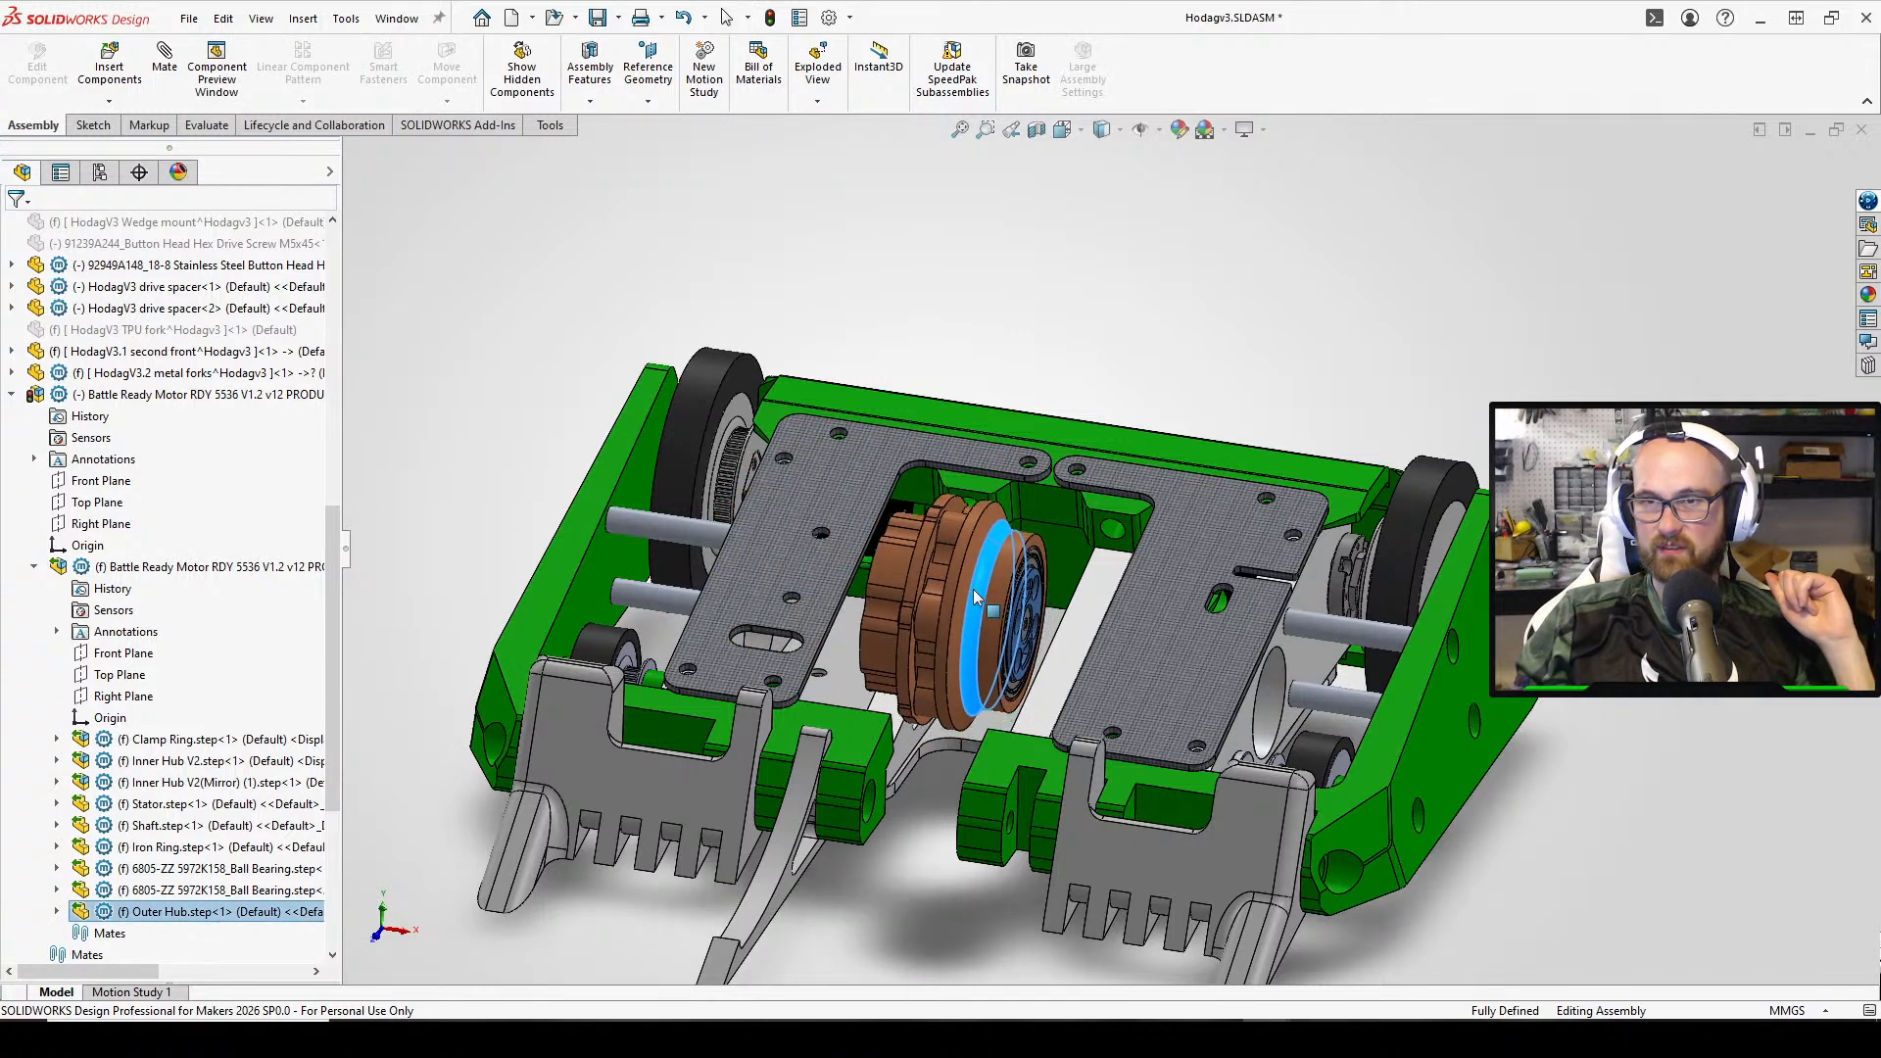
Examine the hub motor's position over the weapon bay from the side, front and underside, including the base plate
middle_click_drag(975, 595, 1178, 601)
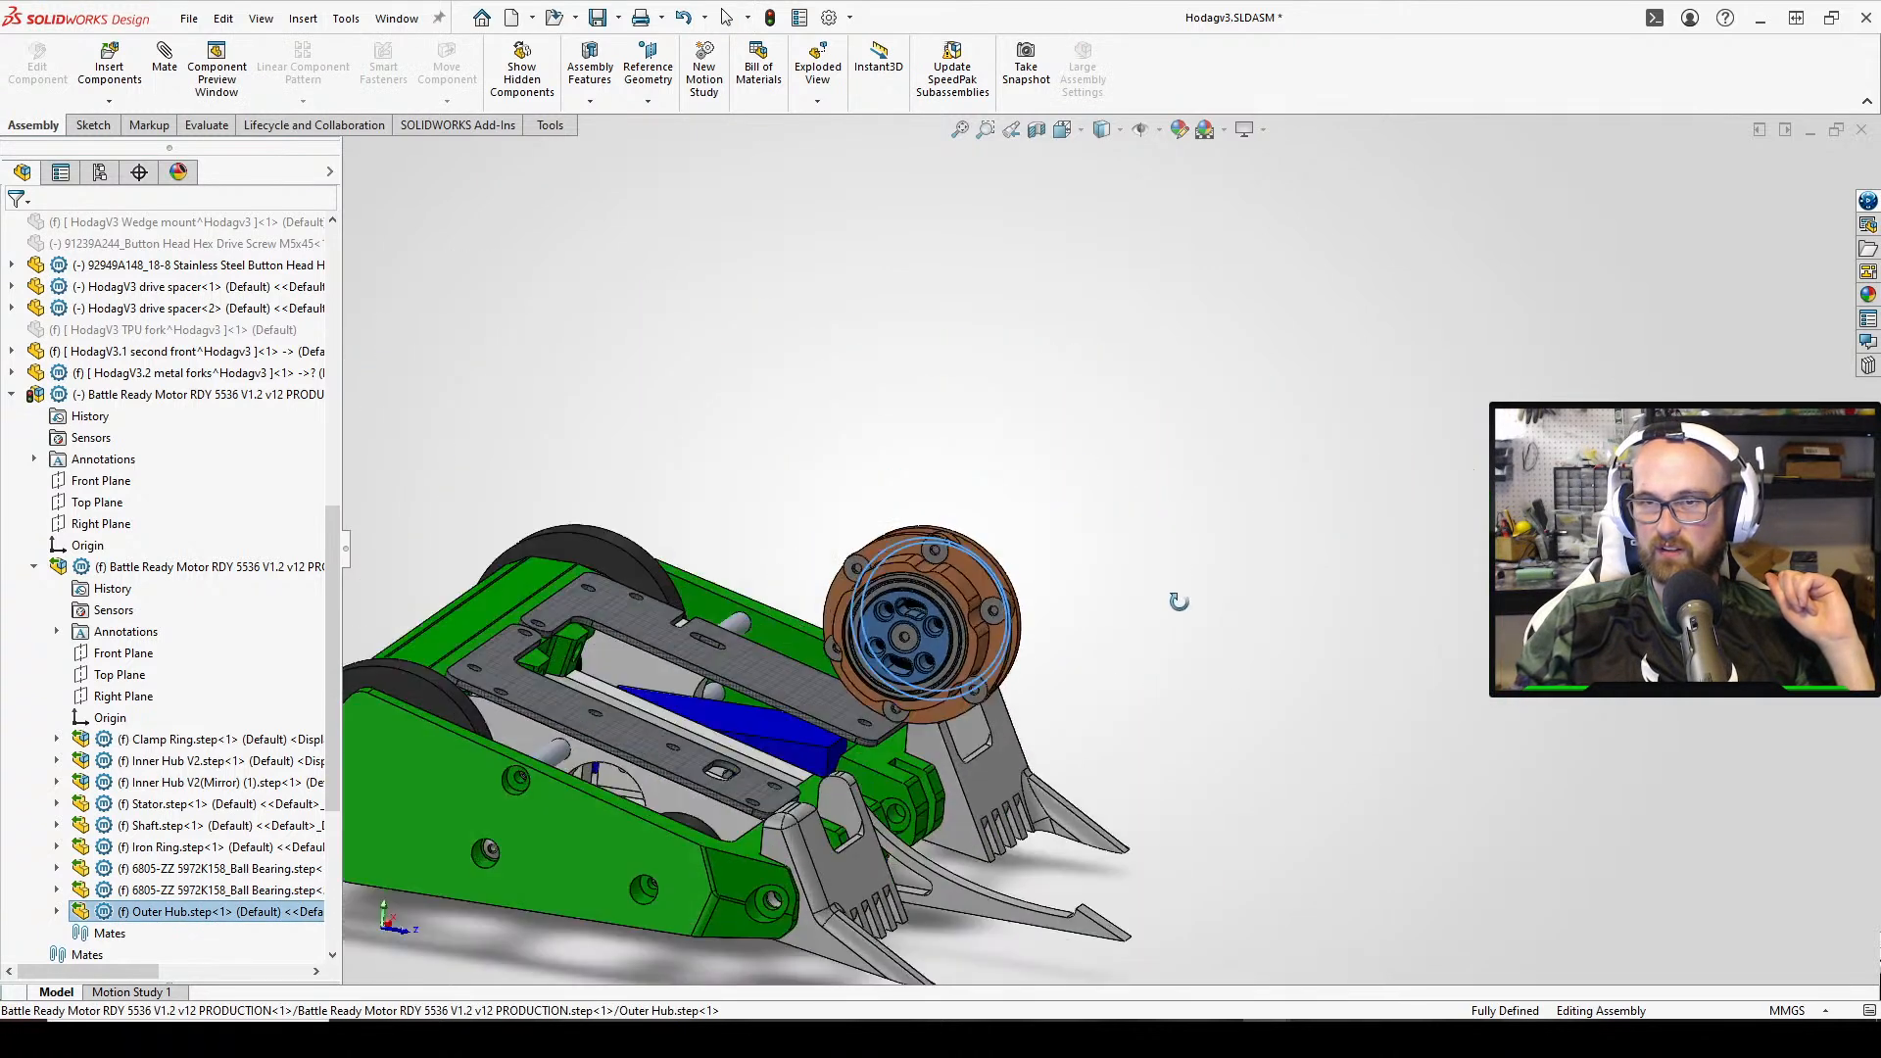
scroll(862, 666, "down", 2)
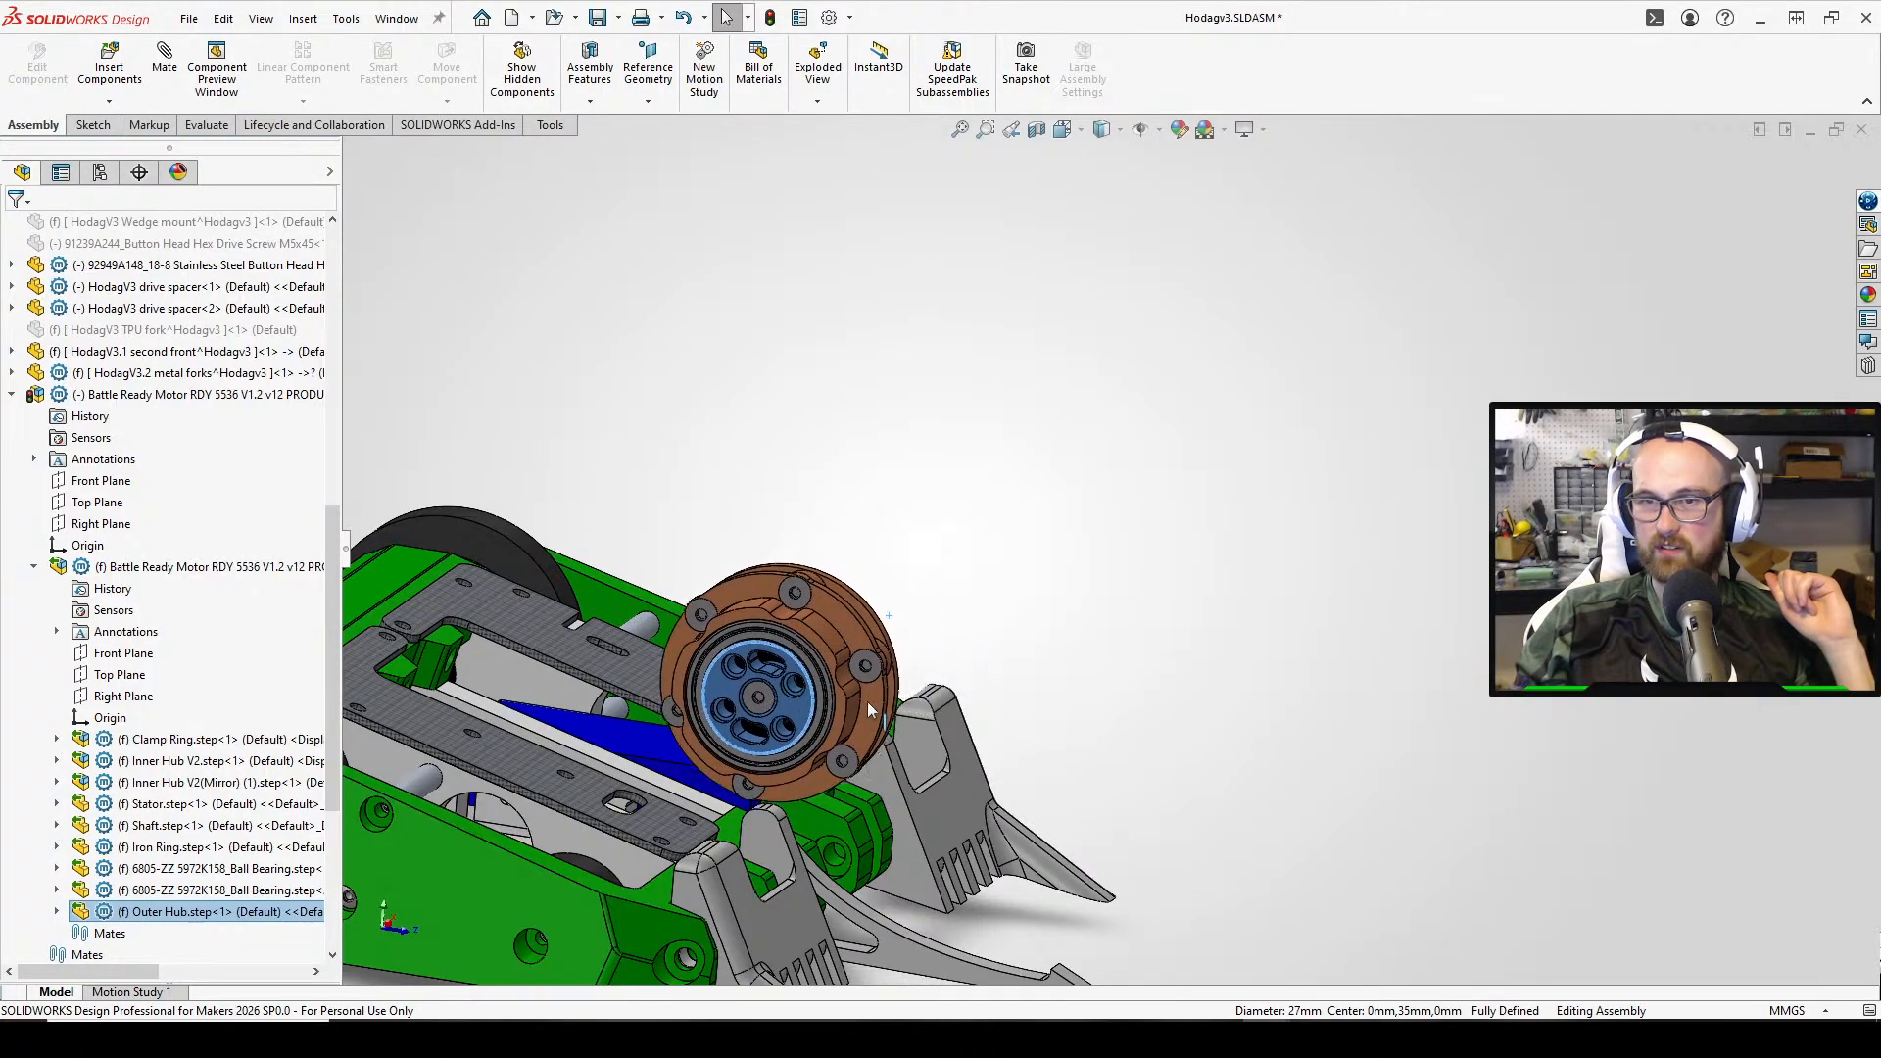
scroll(867, 702, "up", 5)
middle_click_drag(867, 701, 784, 685)
scroll(882, 735, "down", 5)
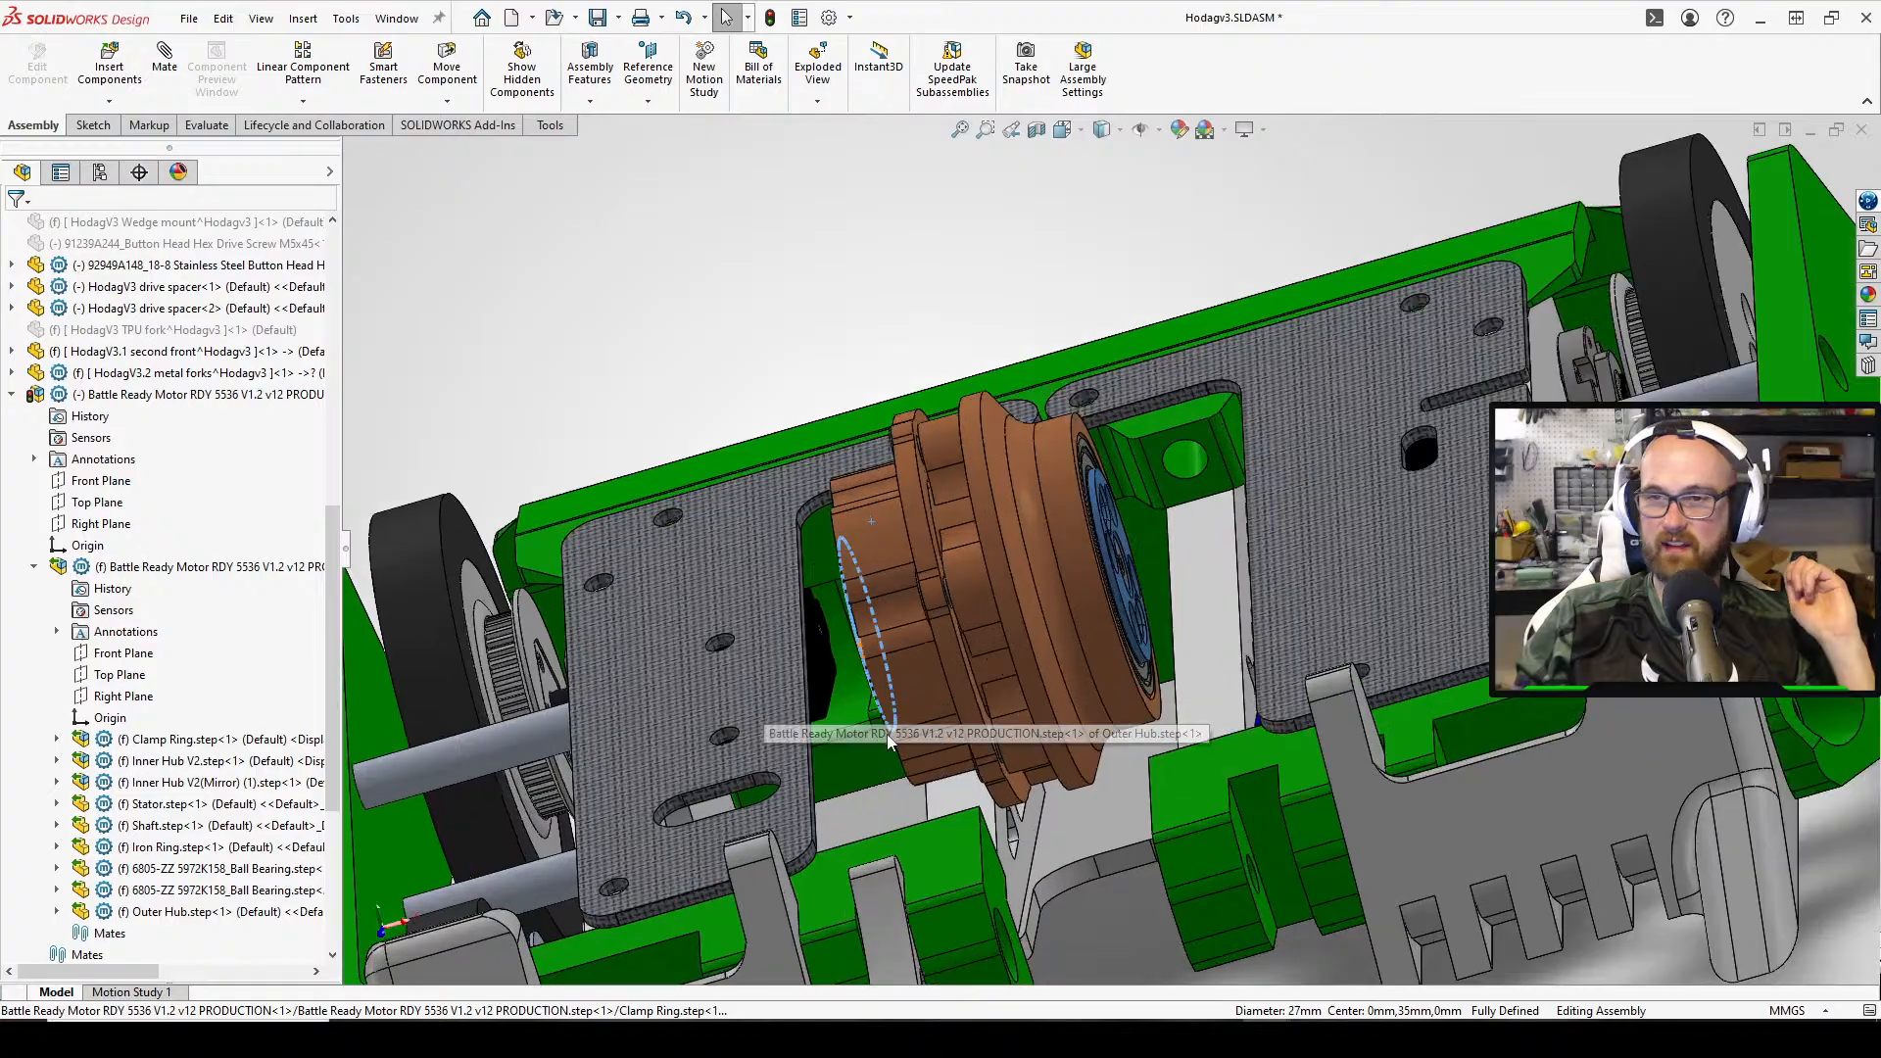
scroll(1114, 843, "up", 2)
middle_click_drag(1113, 843, 1040, 676)
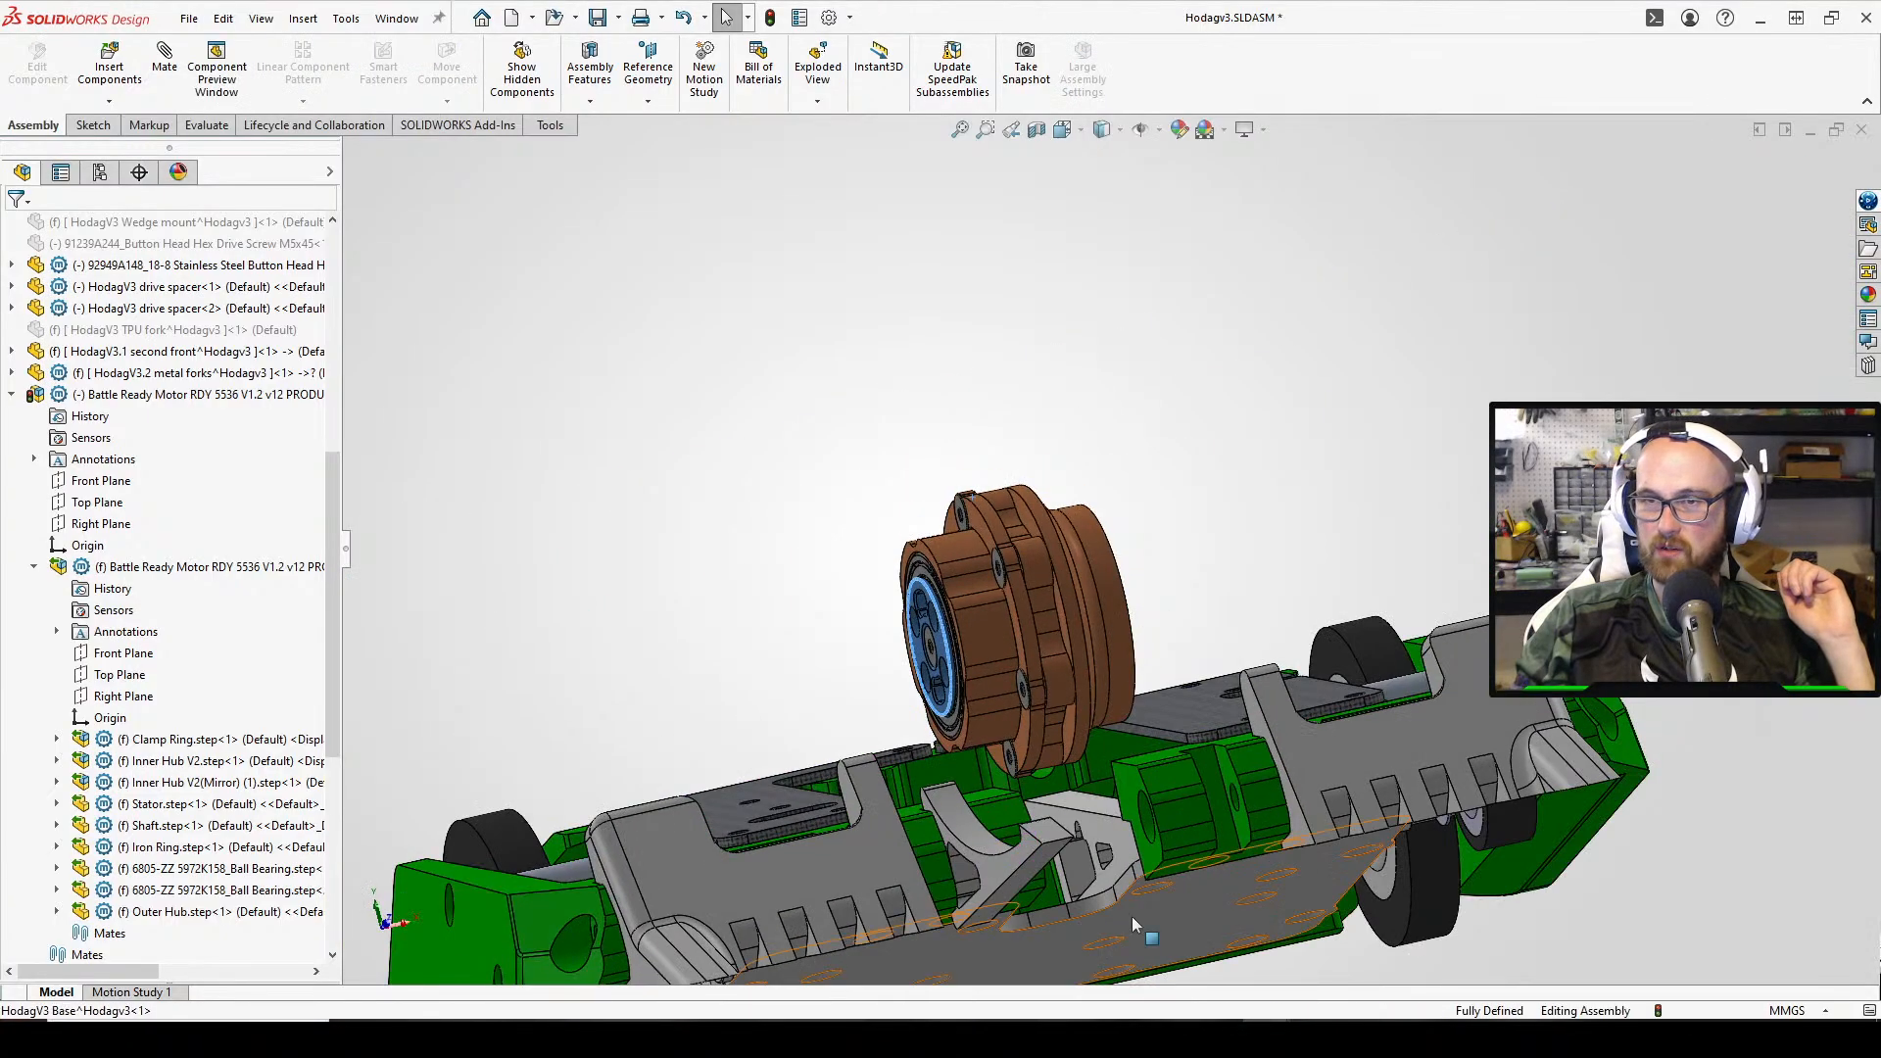
left_click(1131, 917)
left_click(1319, 364)
middle_click_drag(1141, 712, 1136, 598)
scroll(1122, 559, "down", 3)
Examine the motor's inner hub face and clamp ring with its screw holes against the surrounding chassis
left_click(1121, 560)
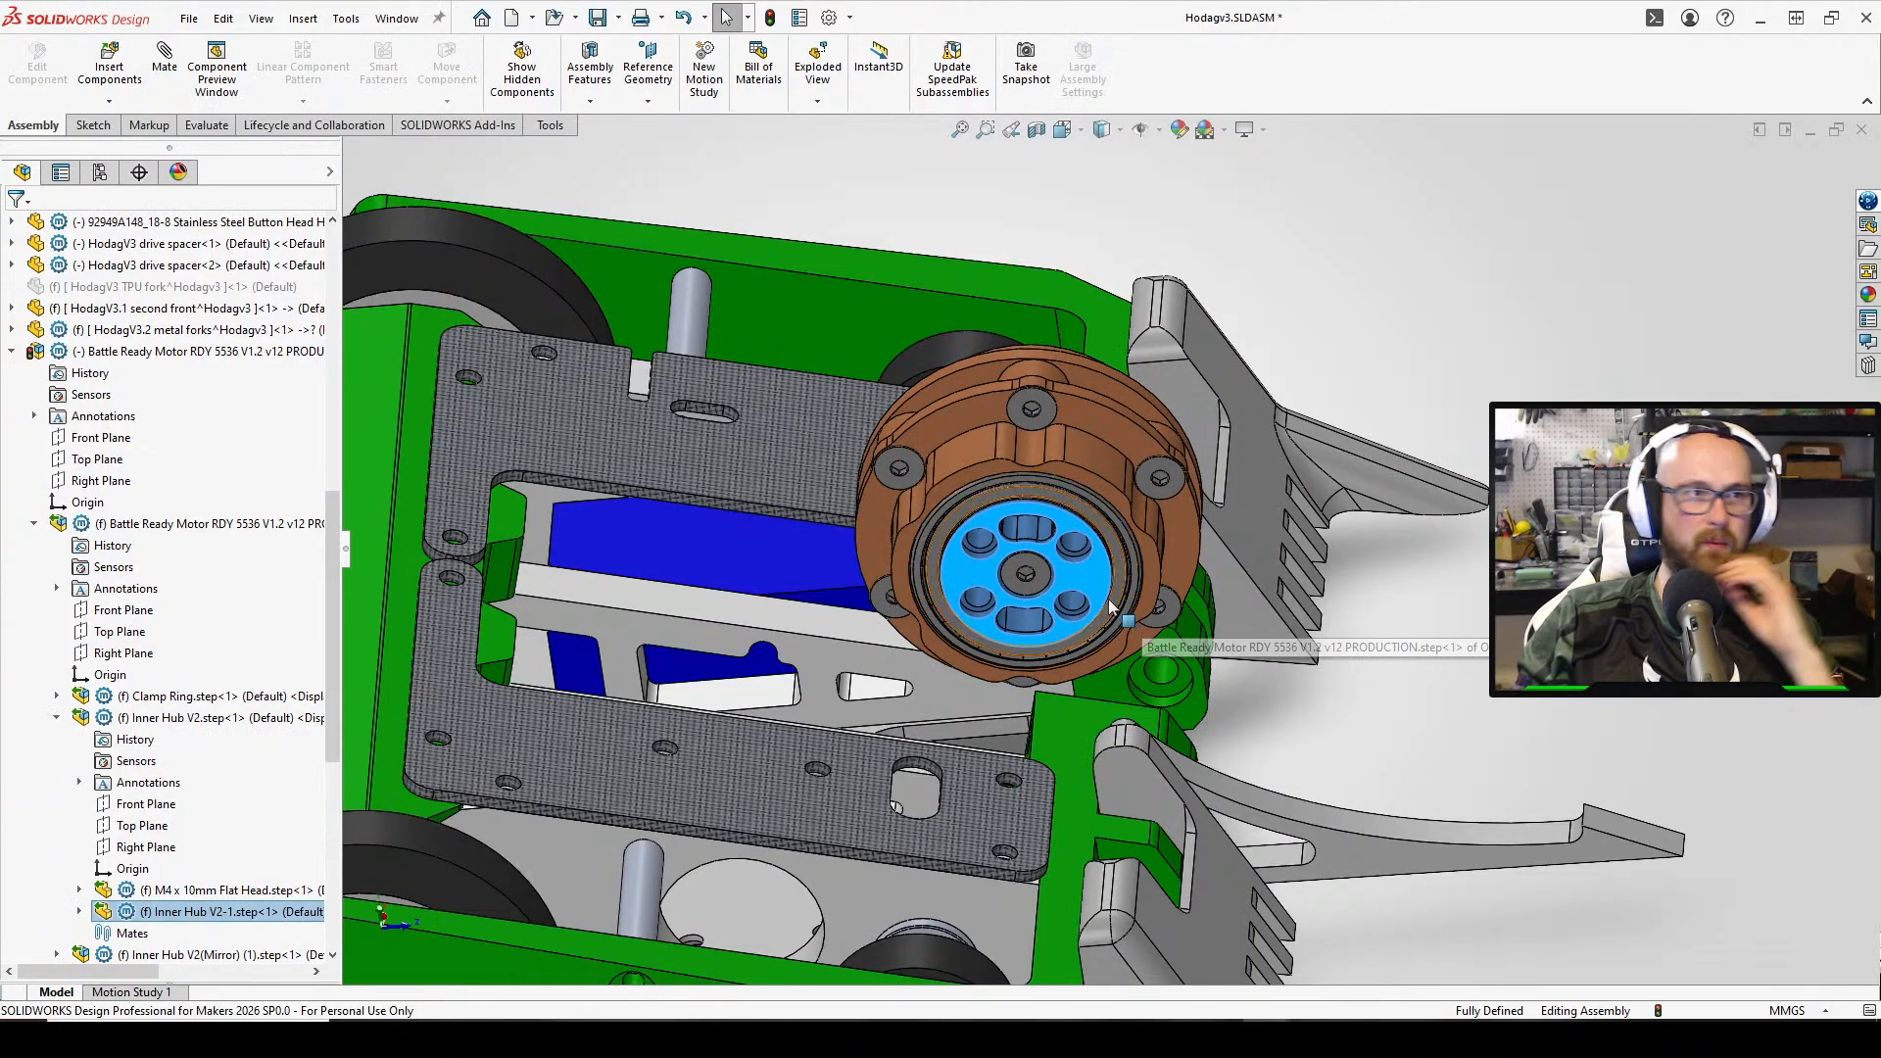
middle_click_drag(1104, 592, 967, 558)
scroll(1077, 559, "up", 5)
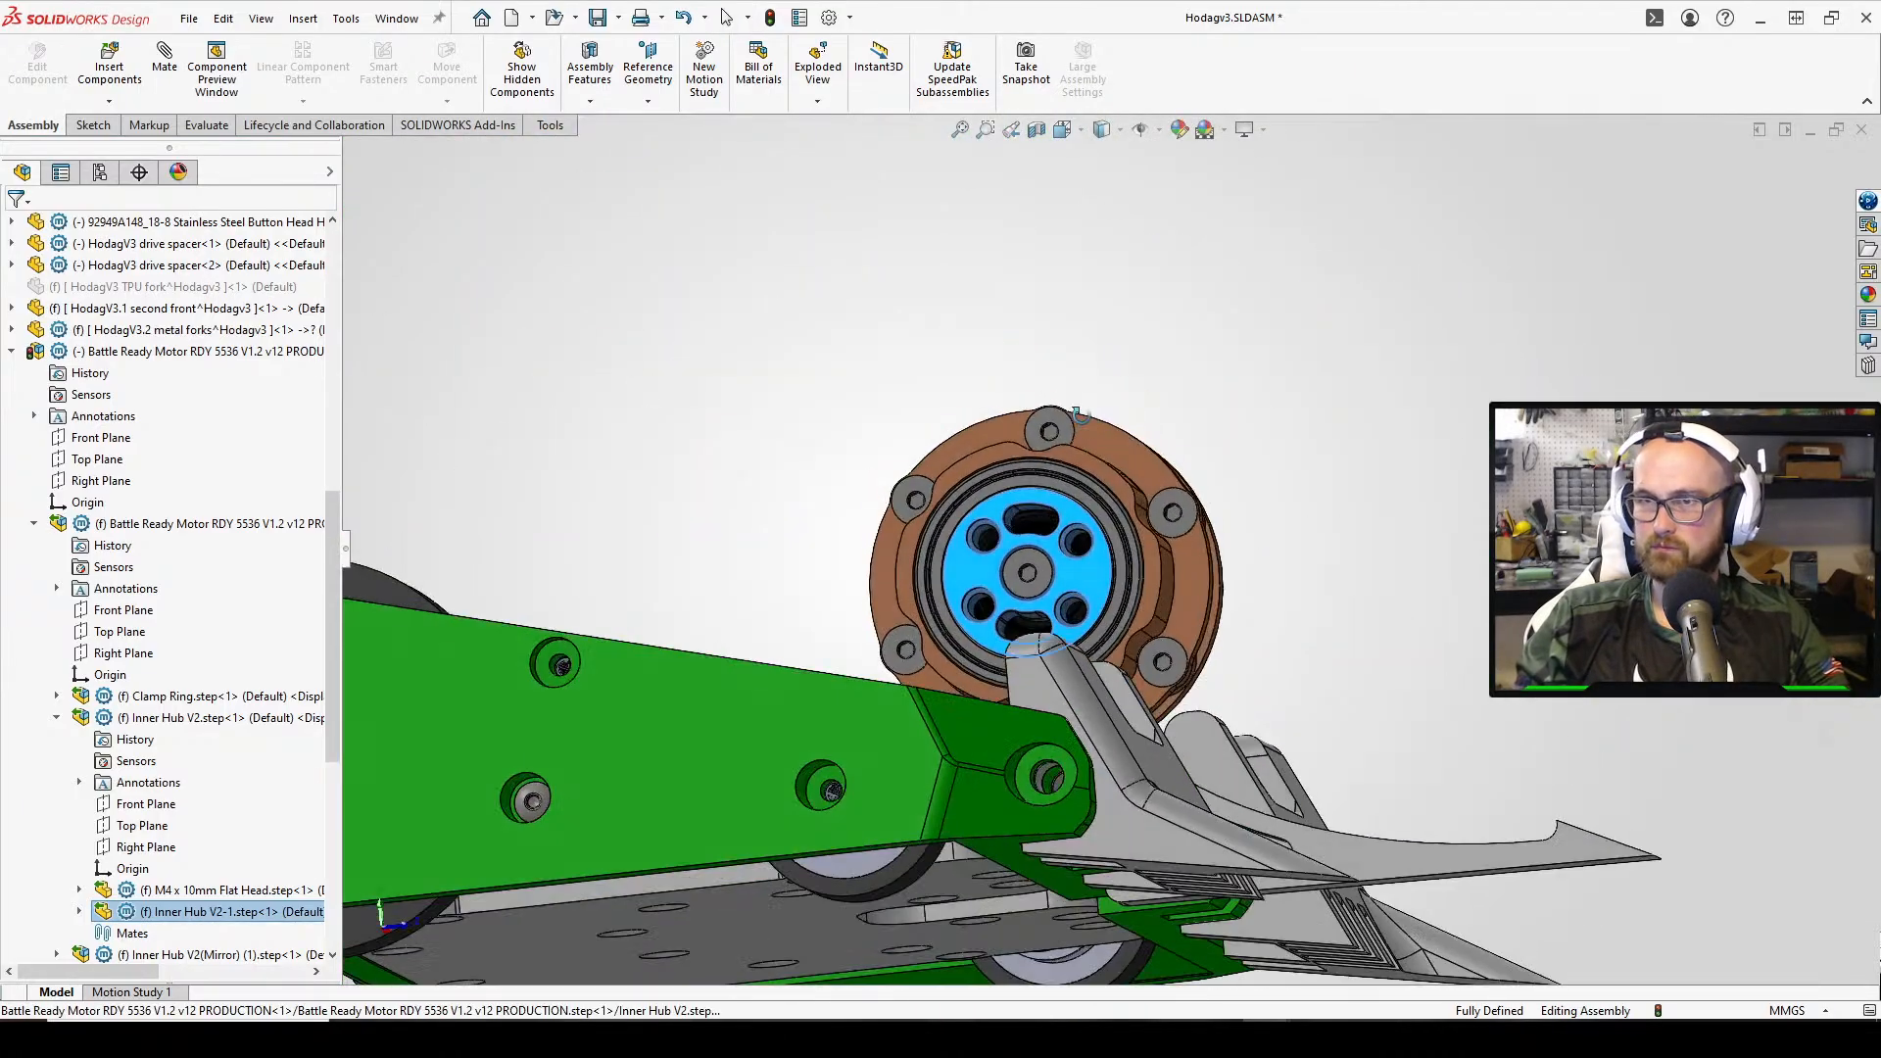
scroll(1175, 563, "down", 4)
scroll(1289, 566, "up", 3)
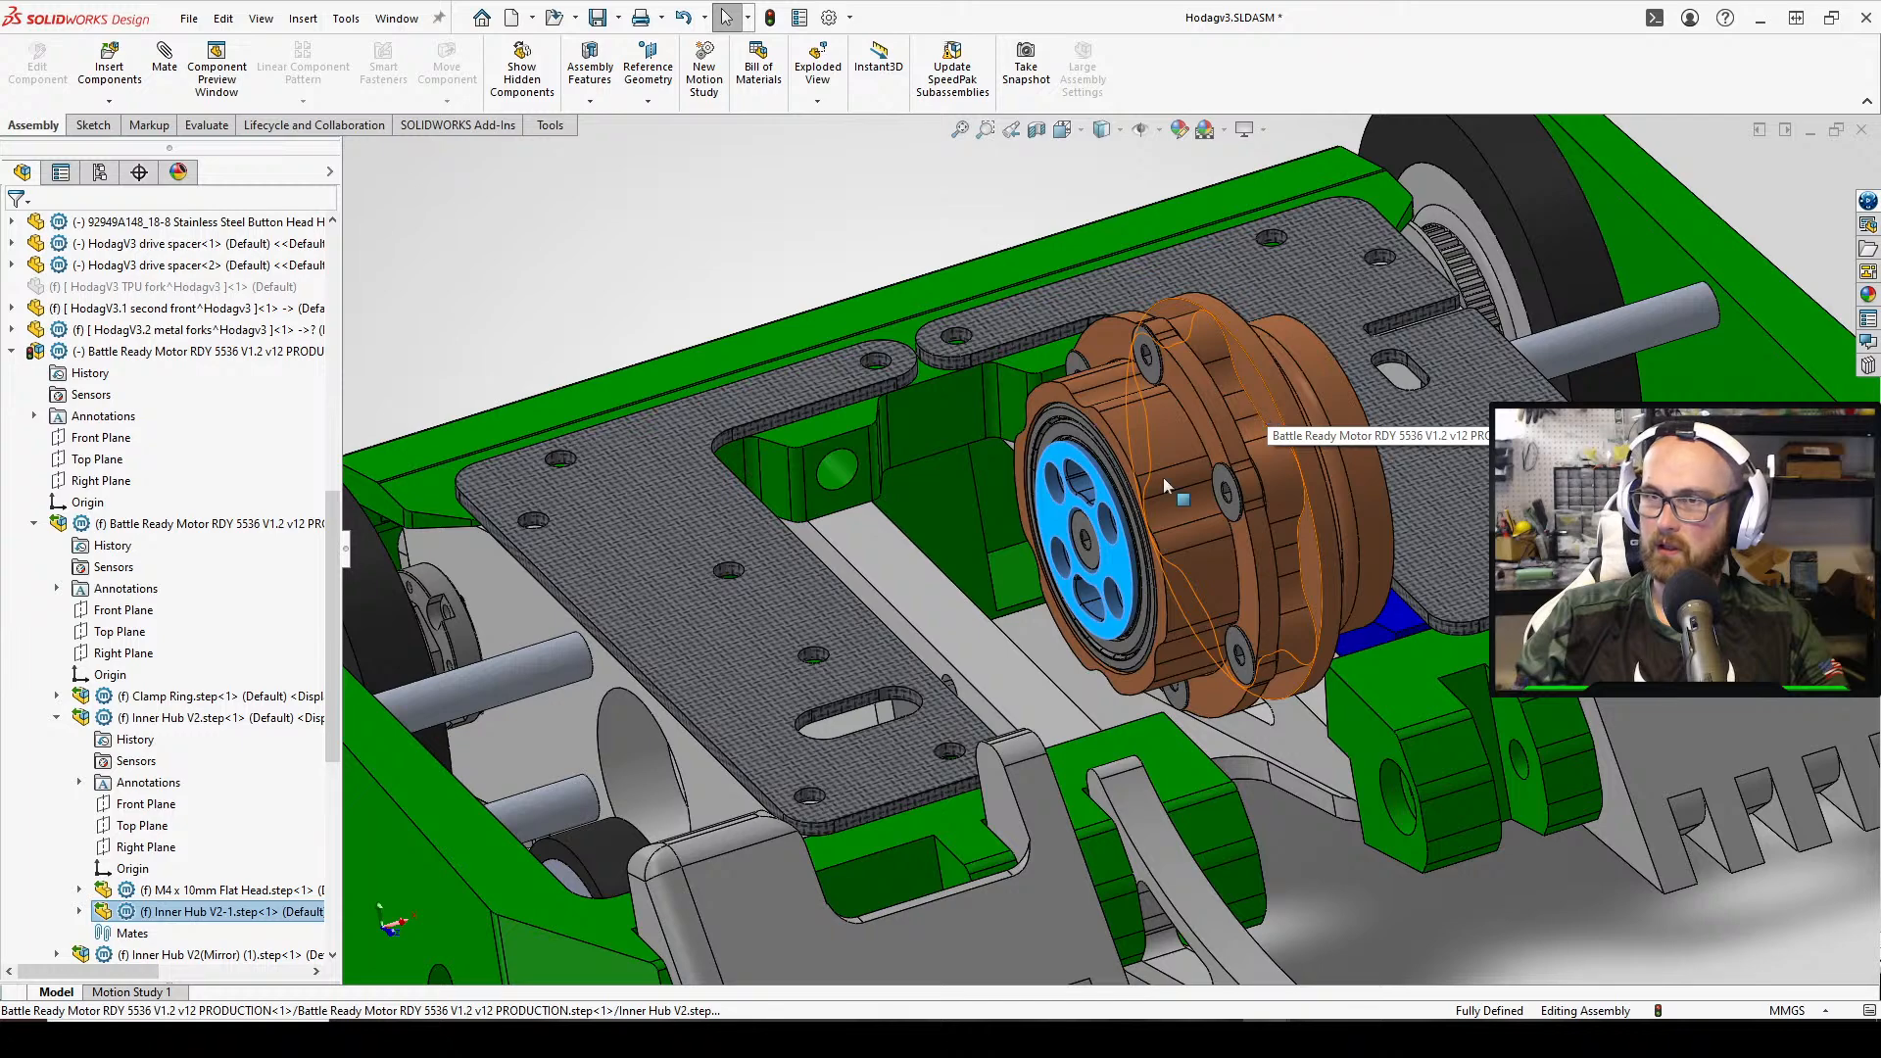
middle_click_drag(1165, 486, 1180, 382)
left_click(1197, 337)
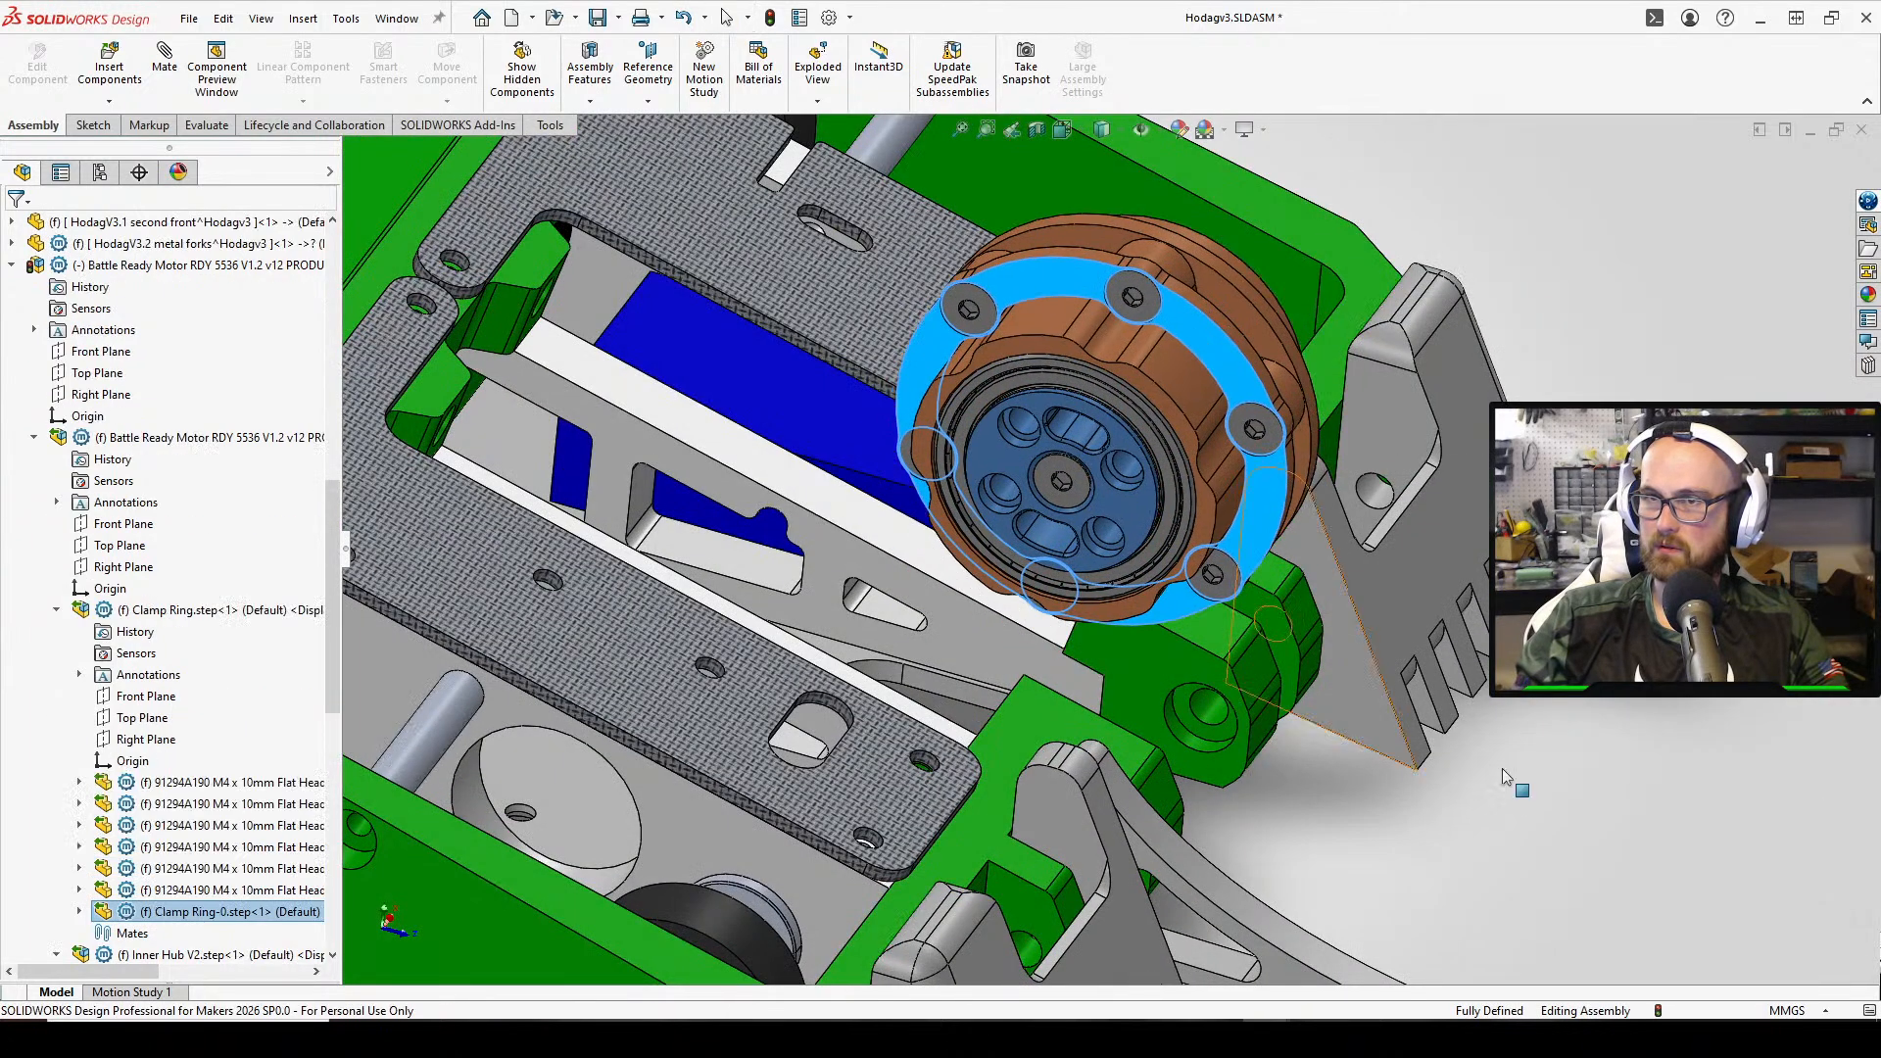
key("Escape")
middle_click_drag(1499, 767, 1421, 775)
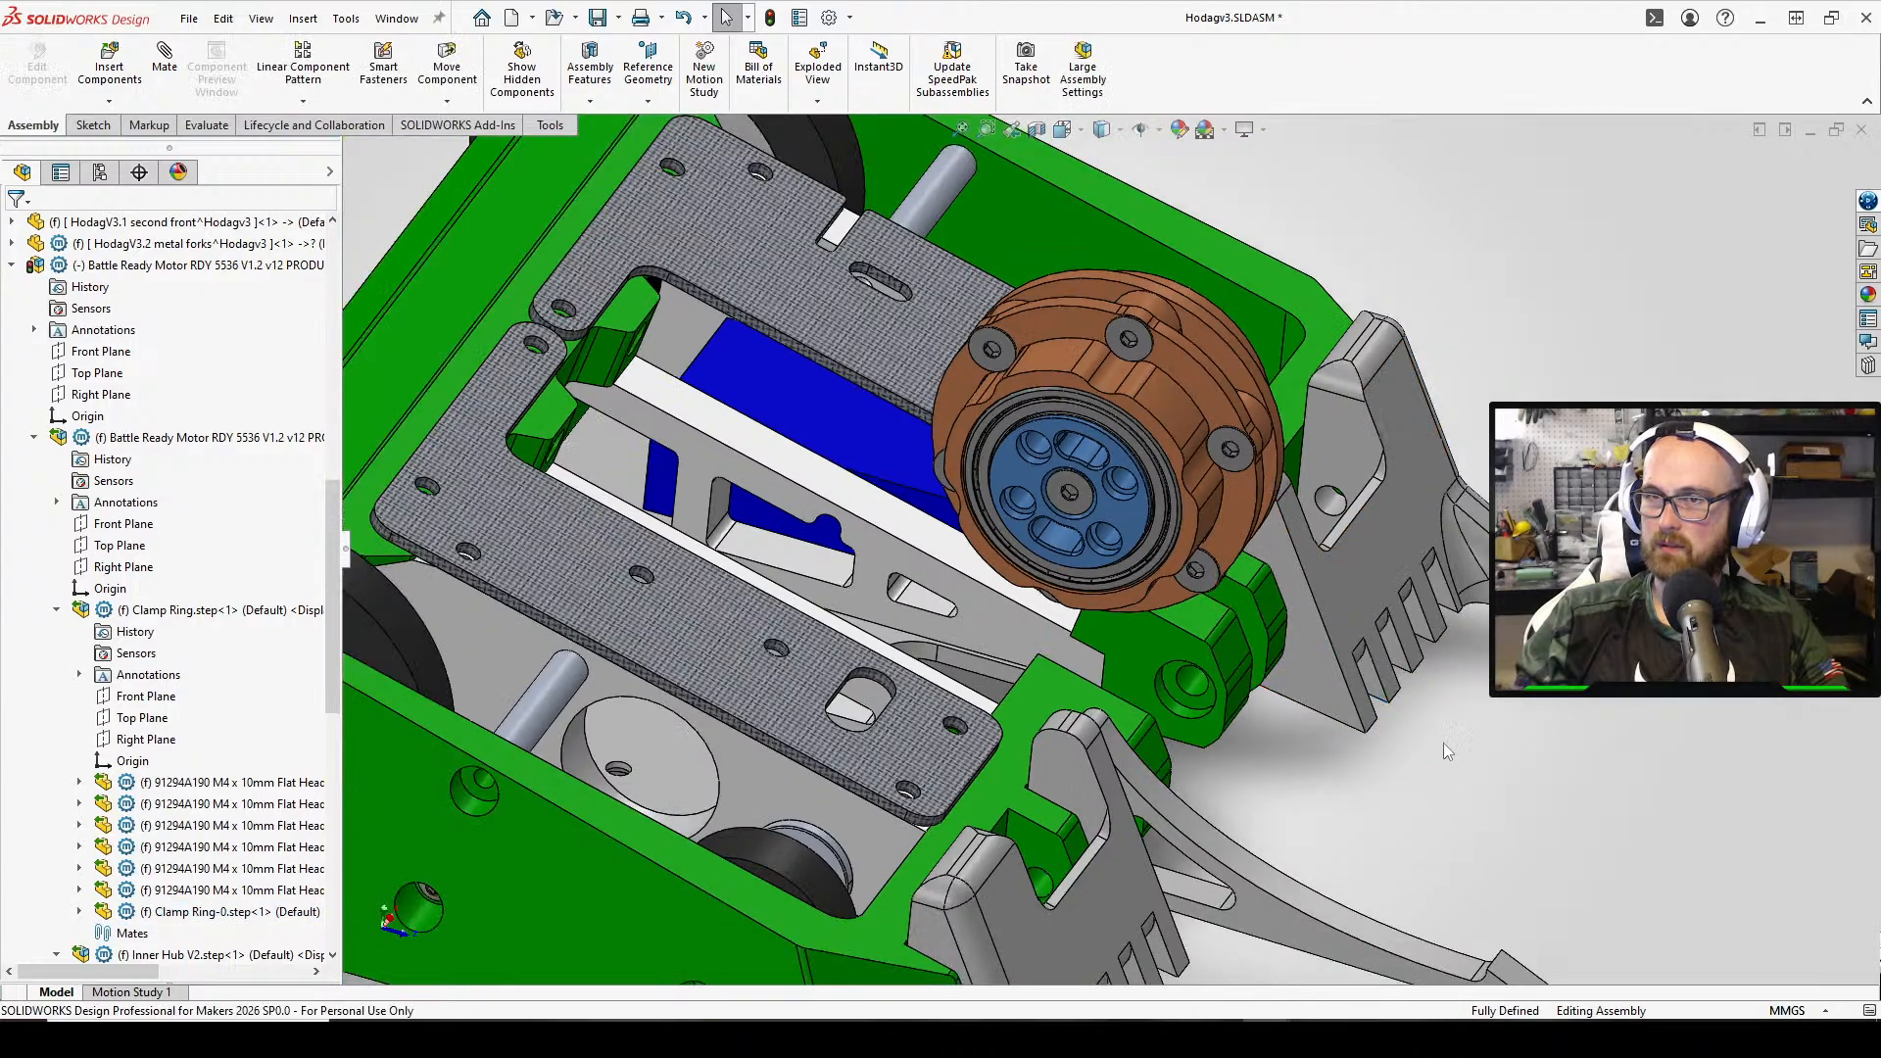
middle_click_drag(1113, 437, 1038, 323)
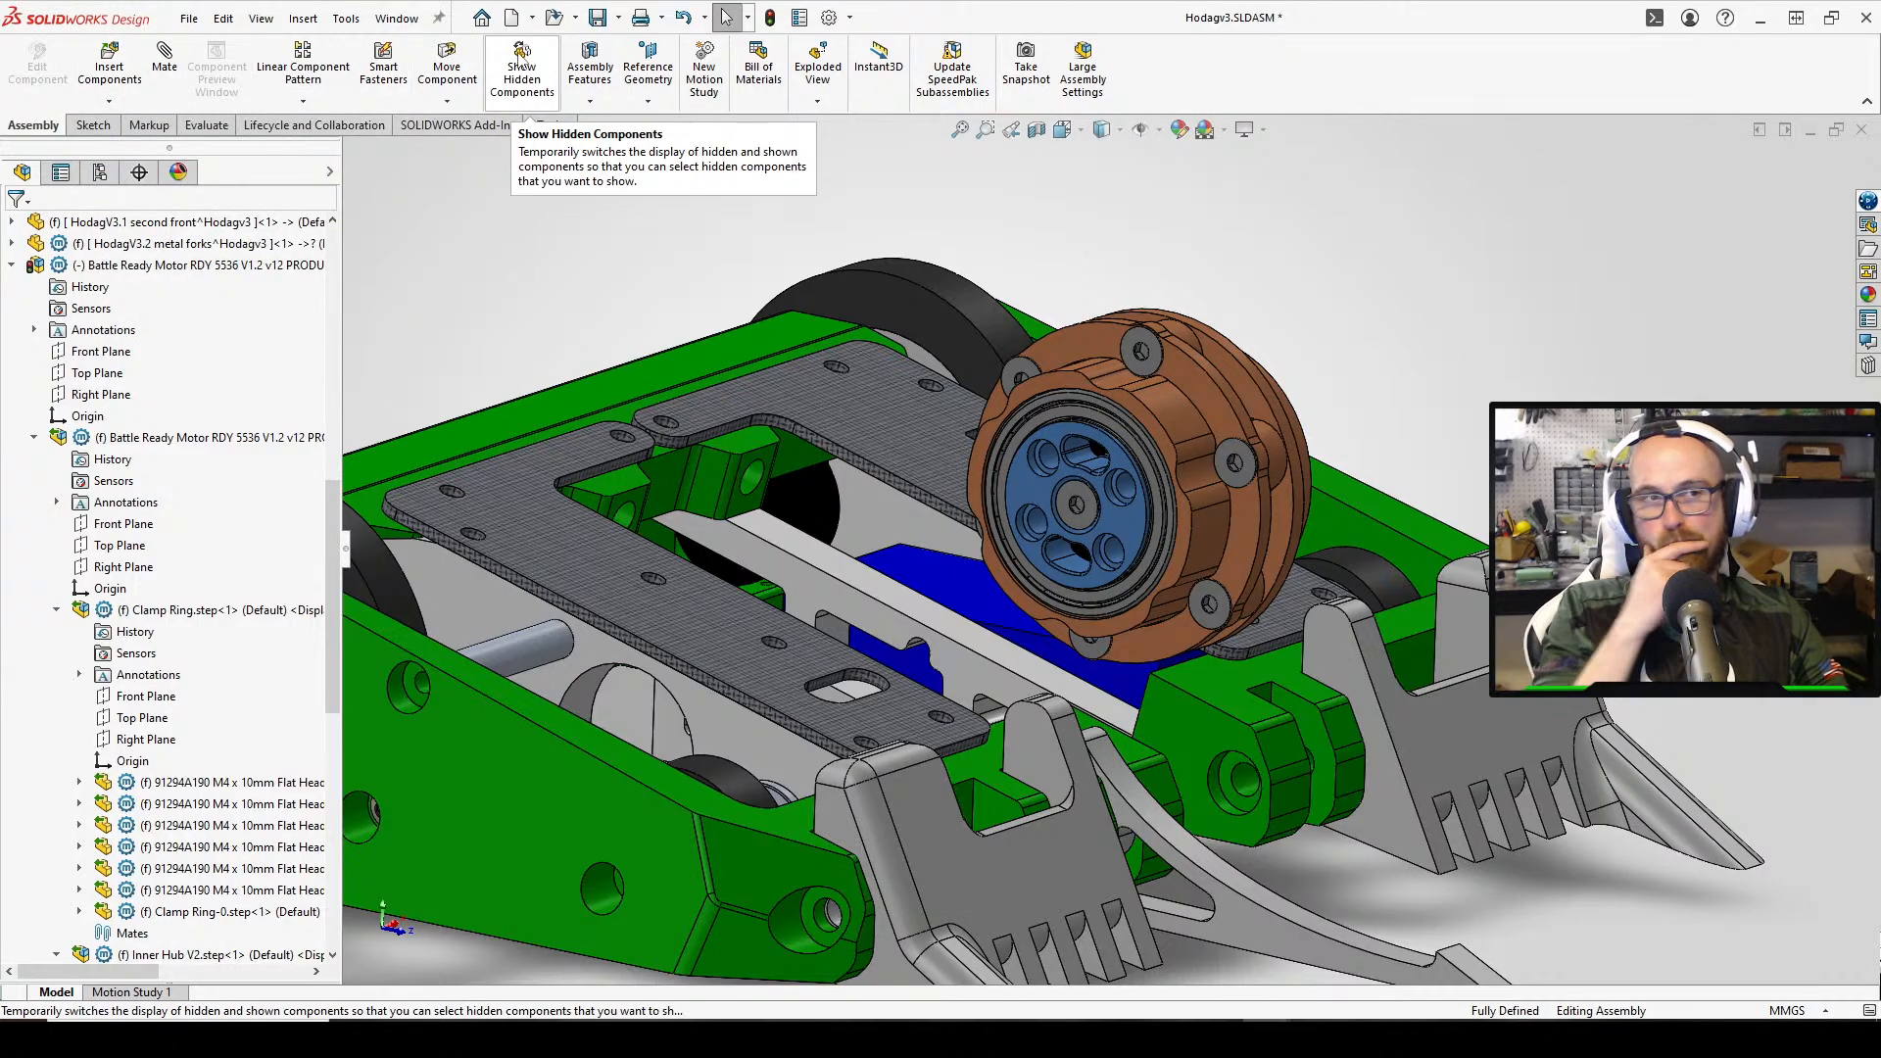
Create a new part inside the assembly from the Part template
left_click(109, 101)
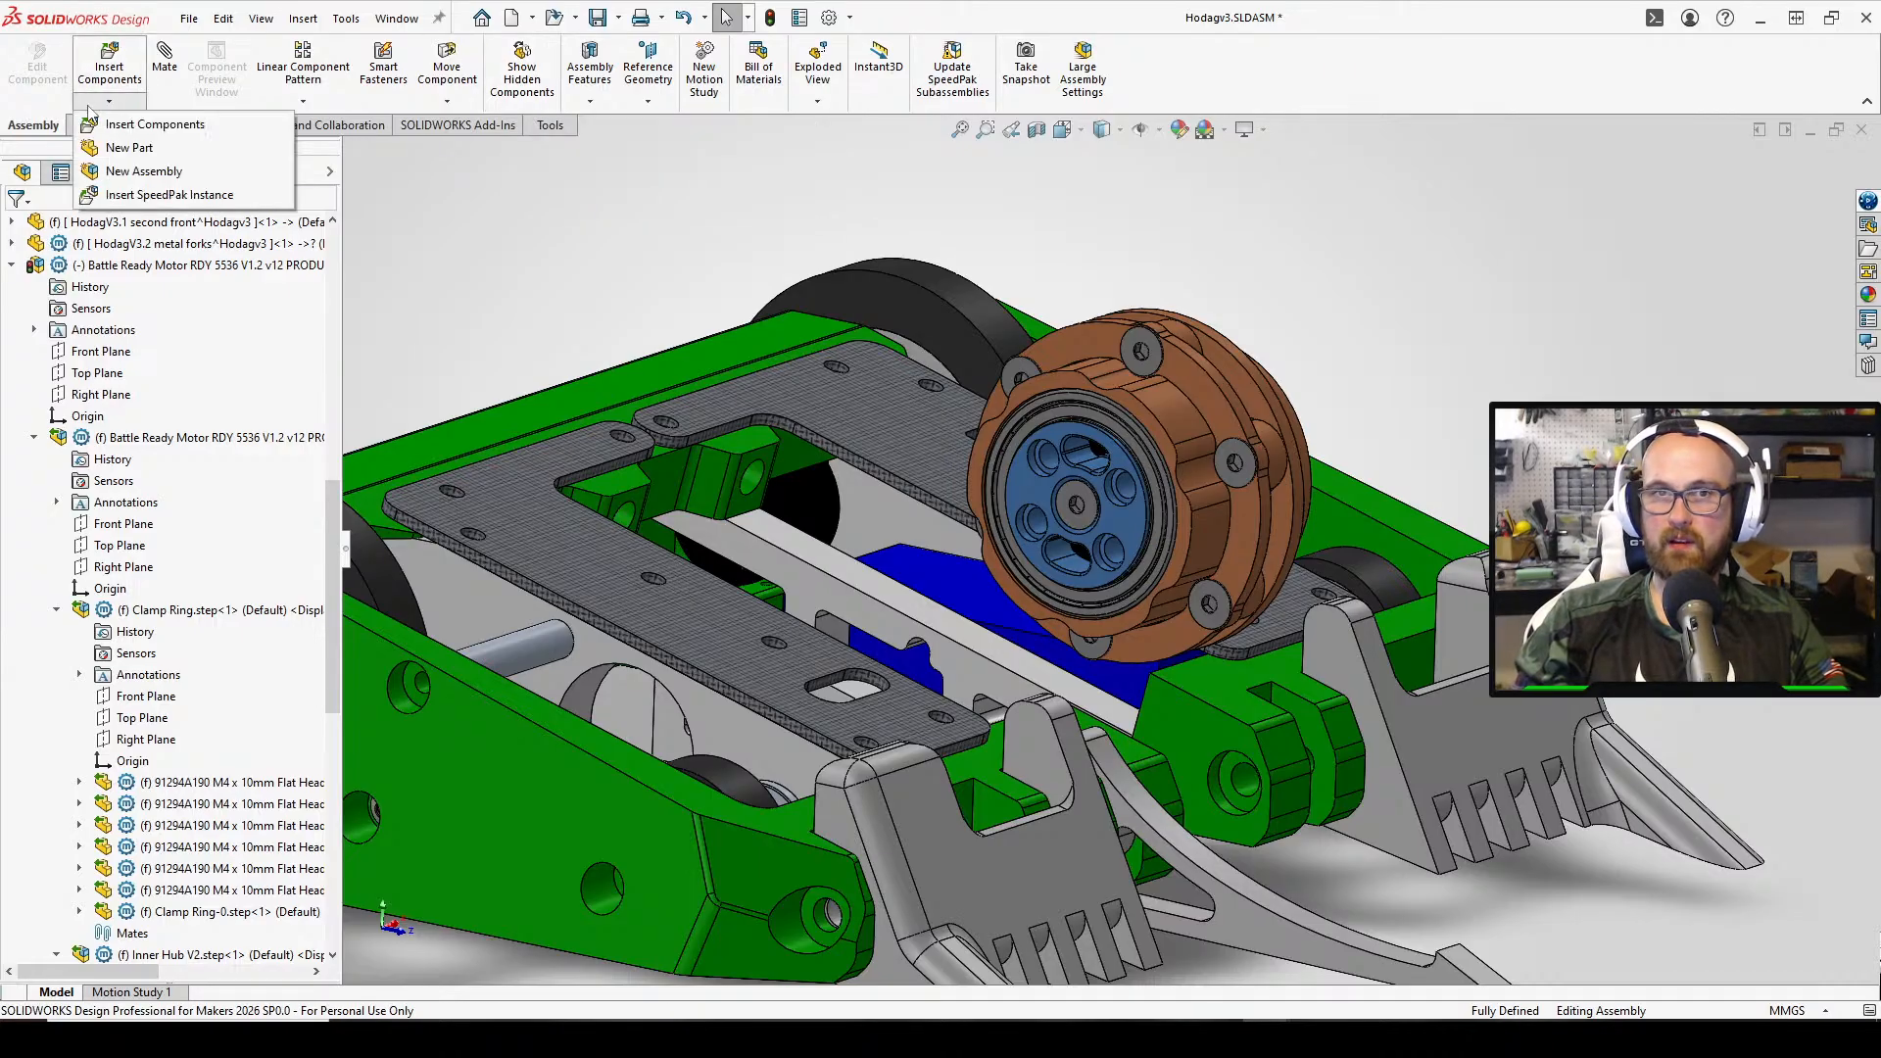
left_click(115, 147)
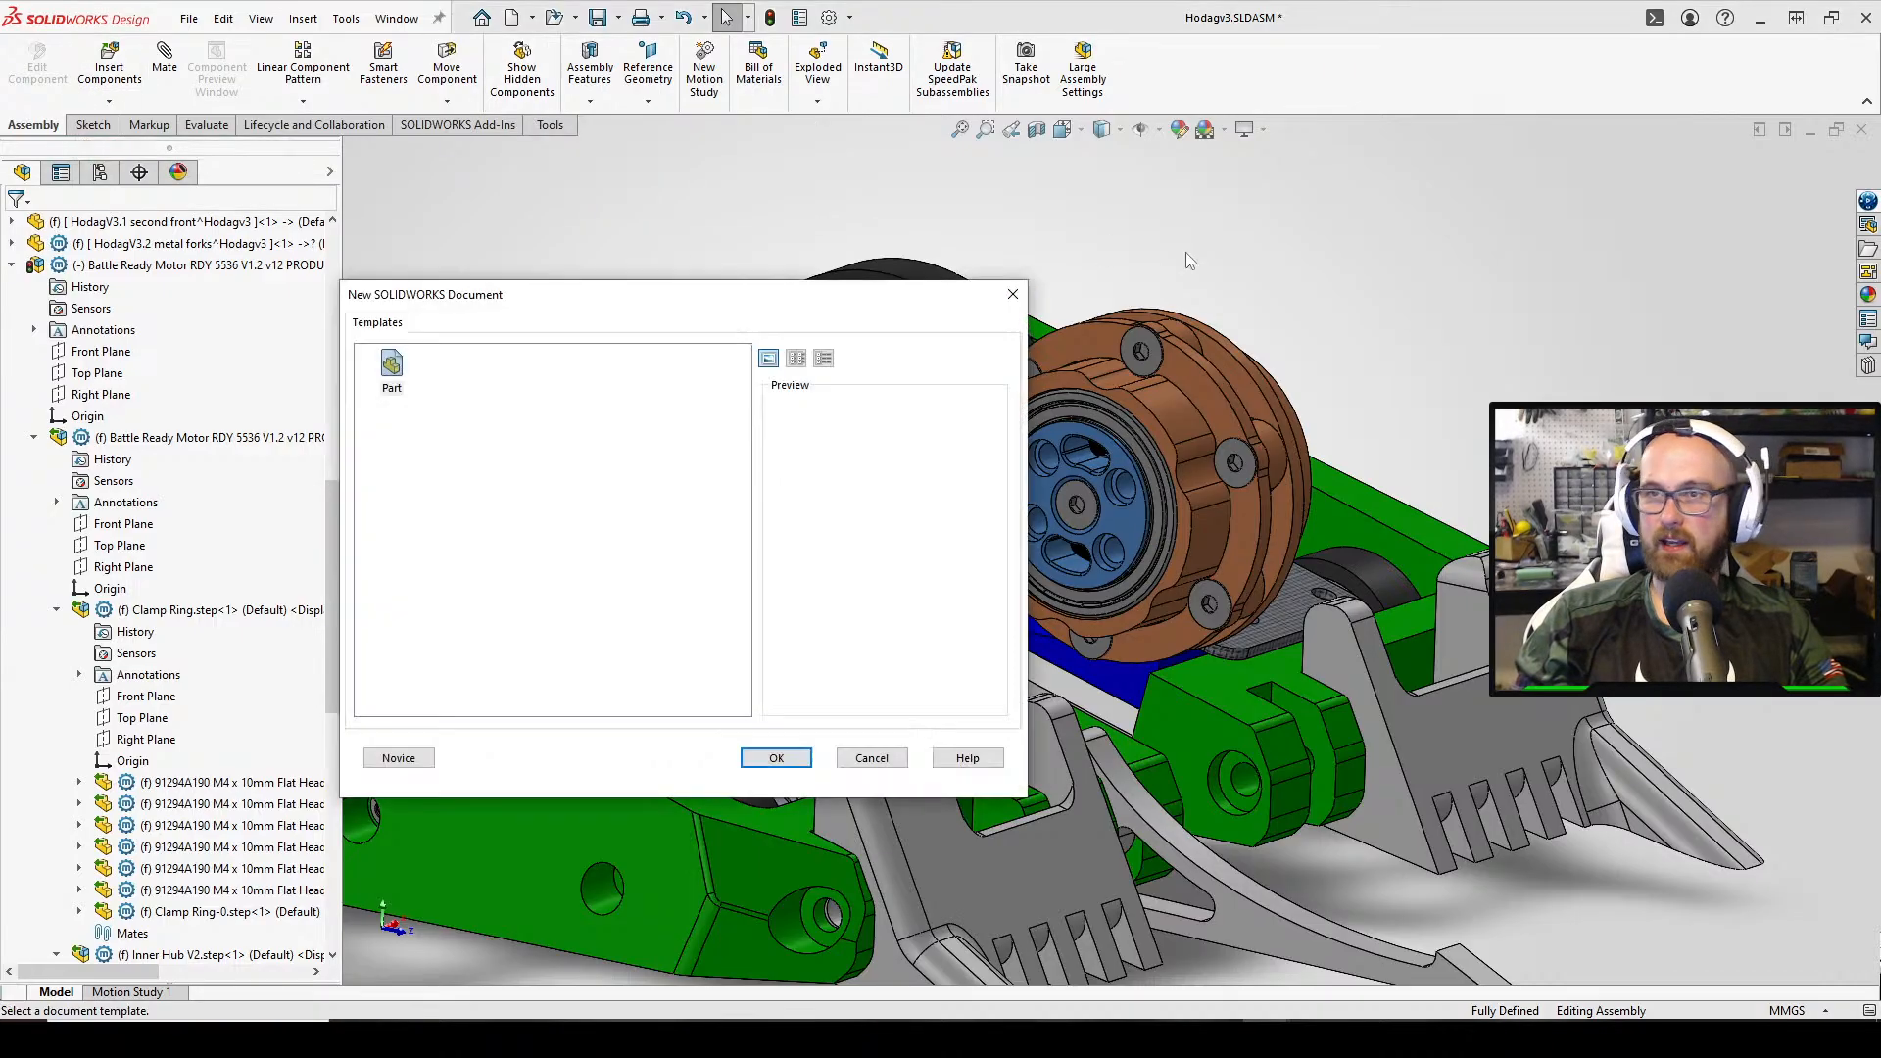
left_click(775, 758)
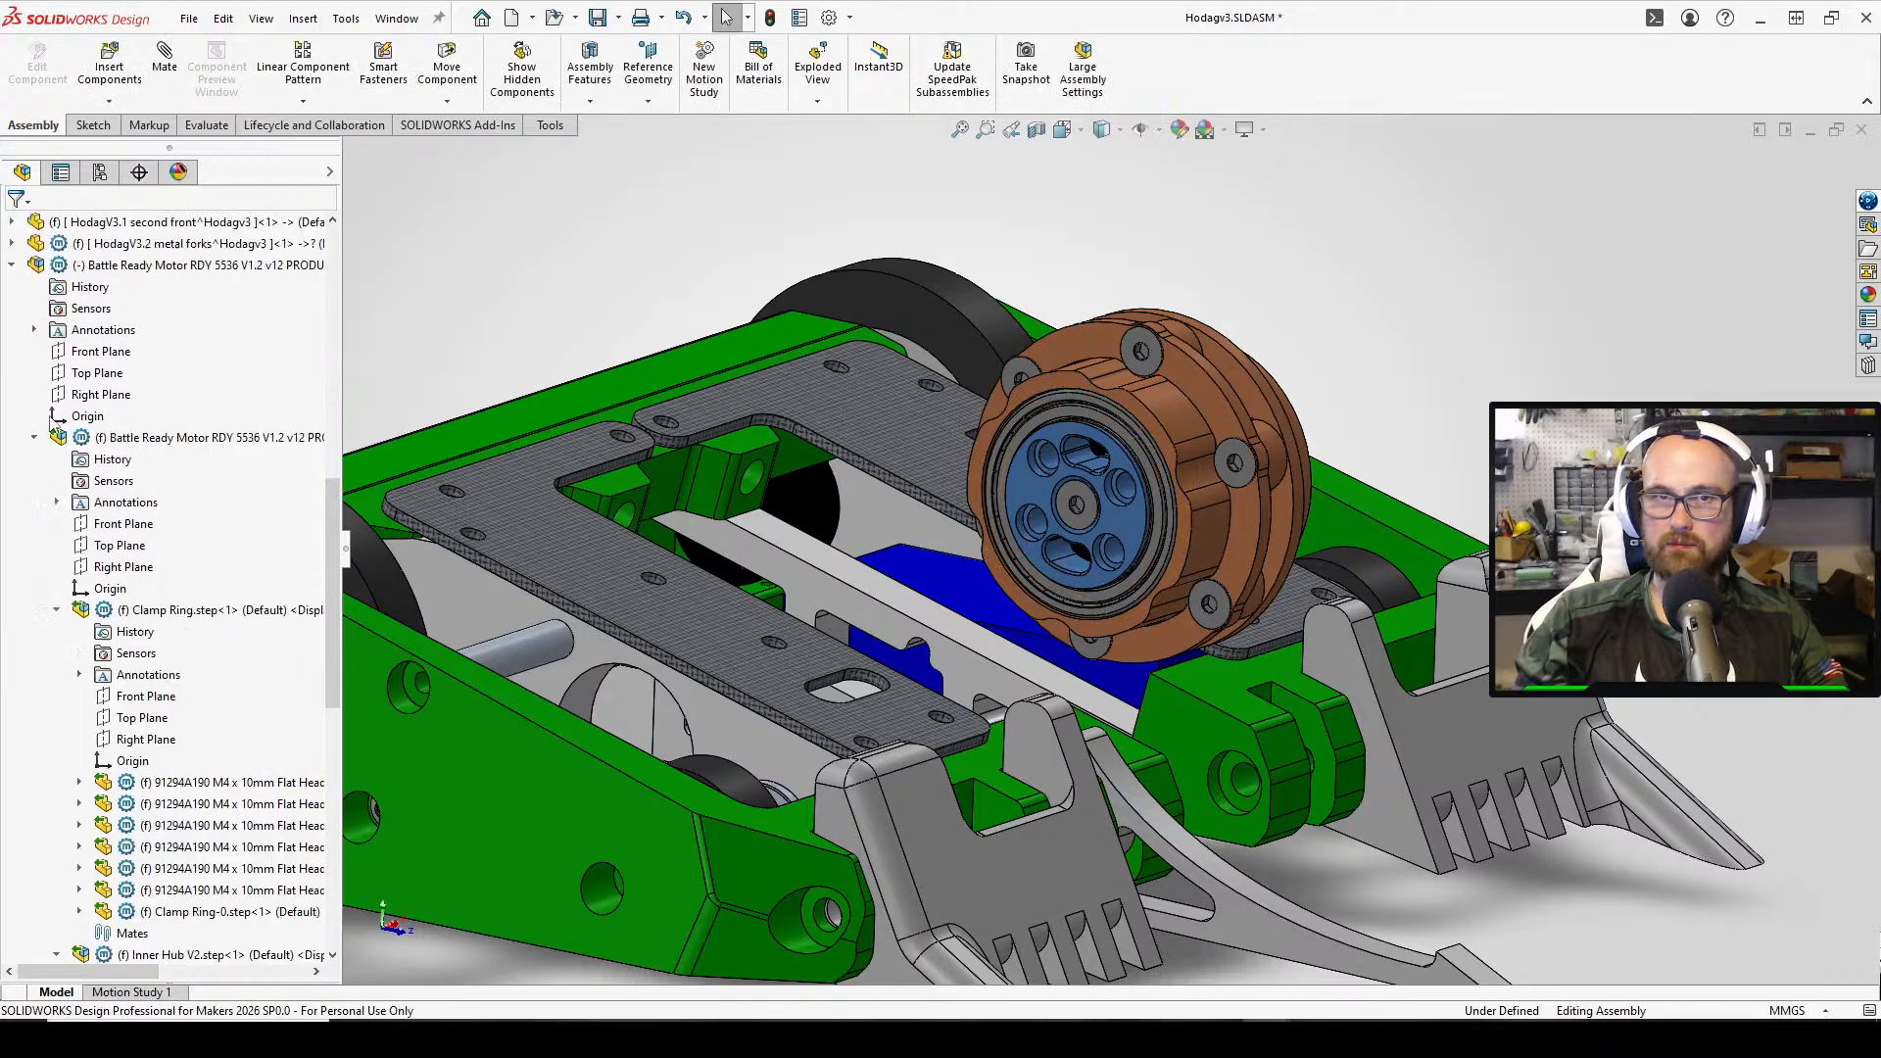
Rename the new Part12^Hodagv3 component as AltHodagV3.5 virtual weapon
scroll(25, 396, "up", 2)
scroll(25, 397, "up", 10)
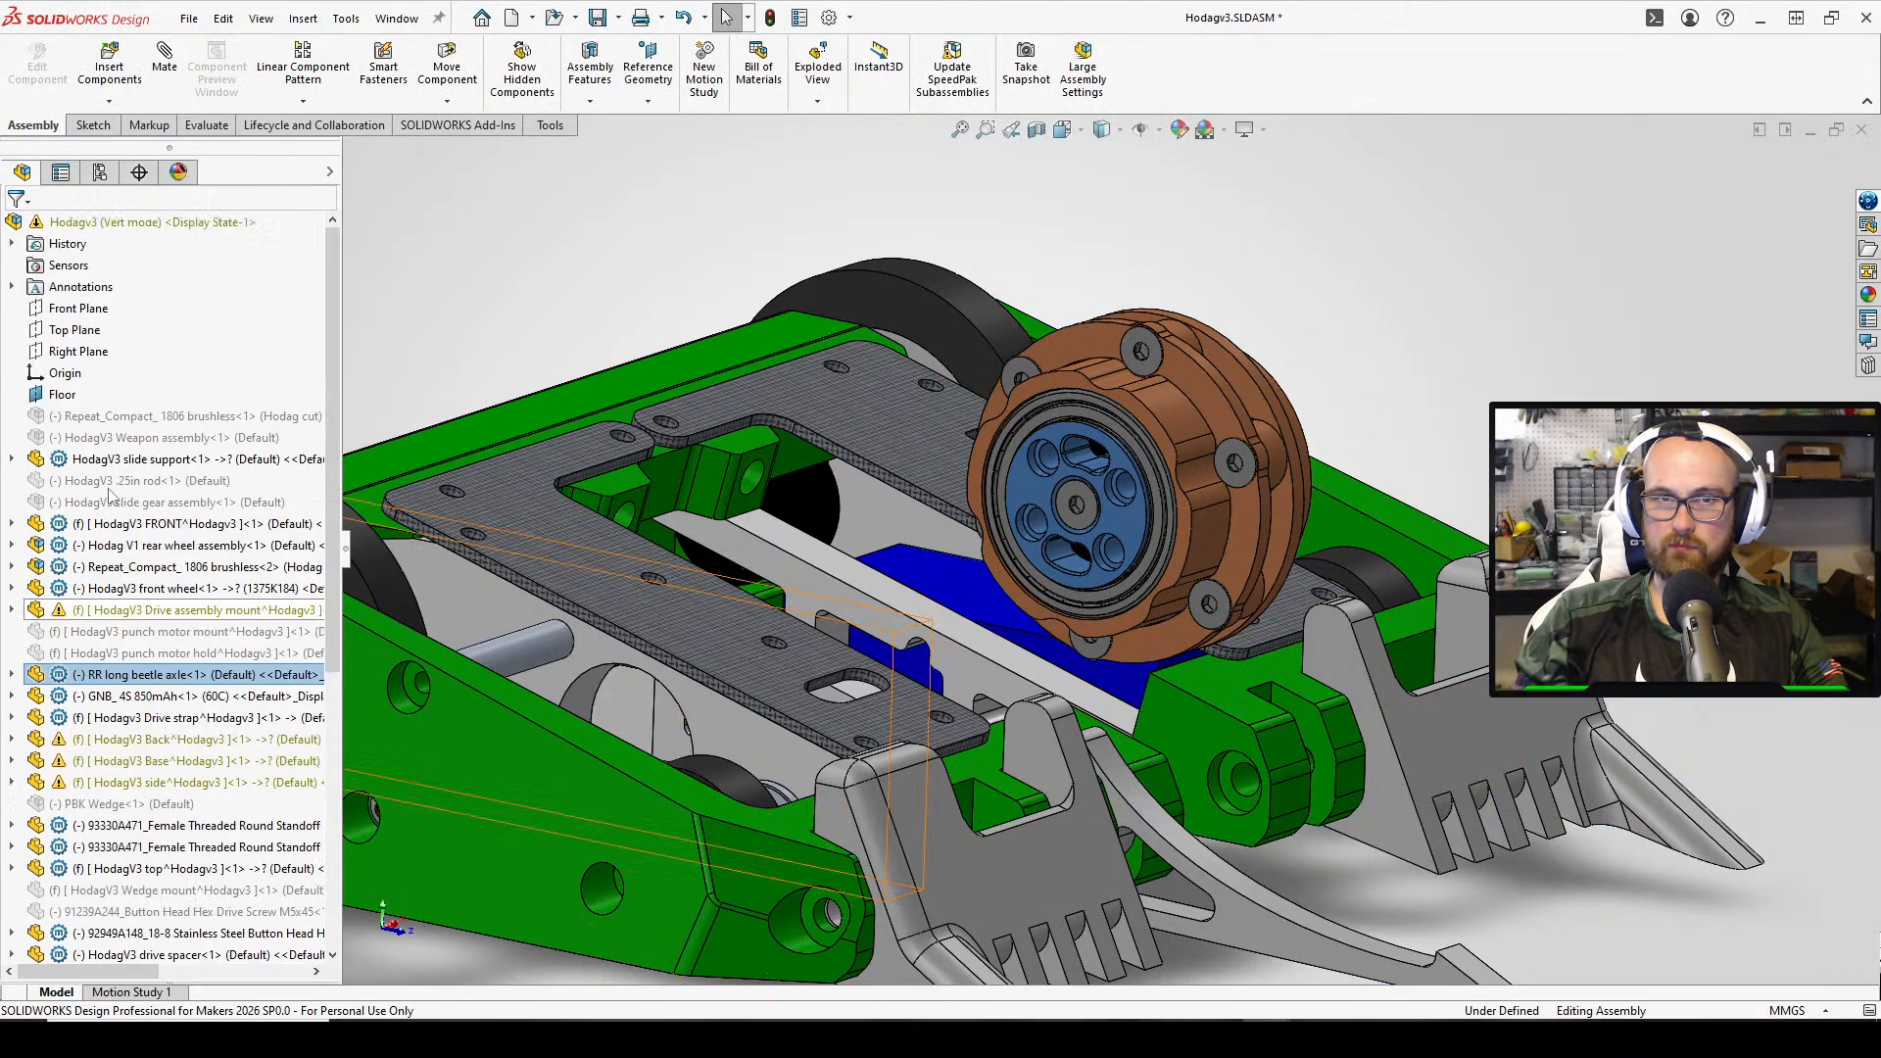
scroll(67, 798, "down", 3)
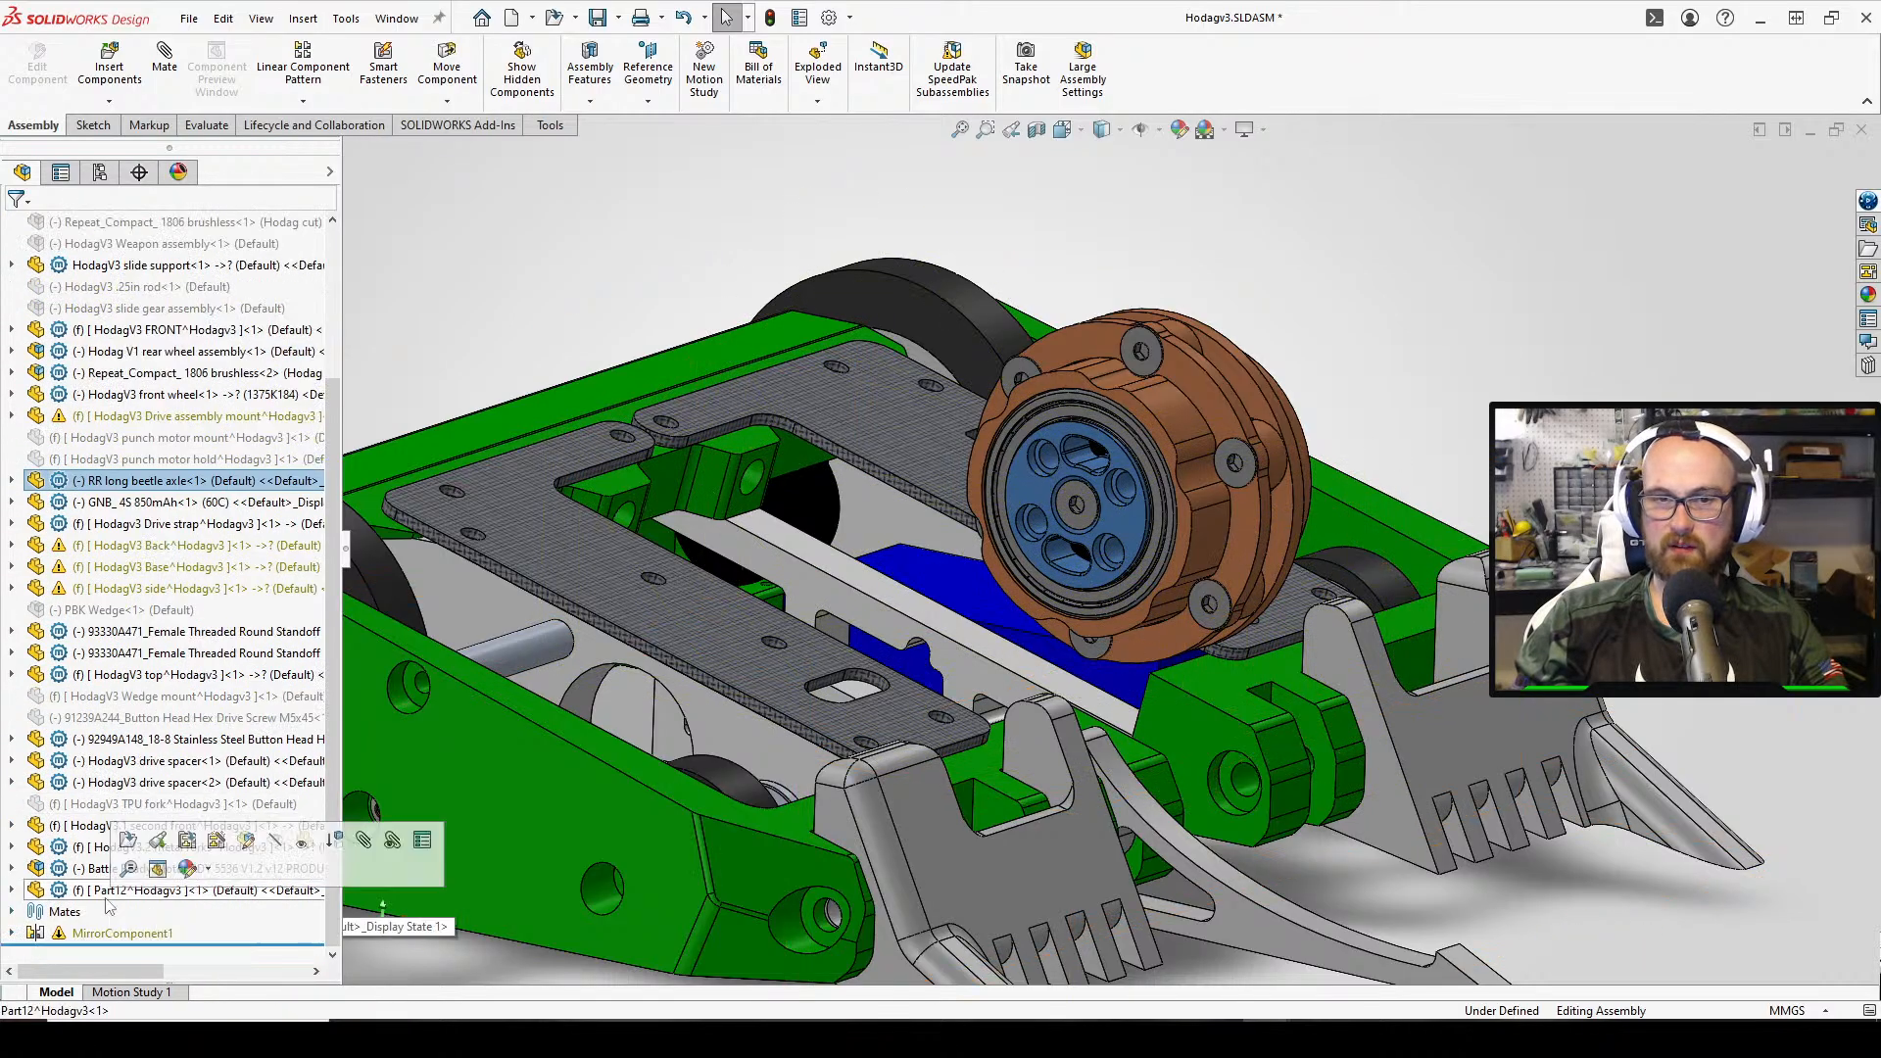
left_click(108, 890)
right_click(108, 889)
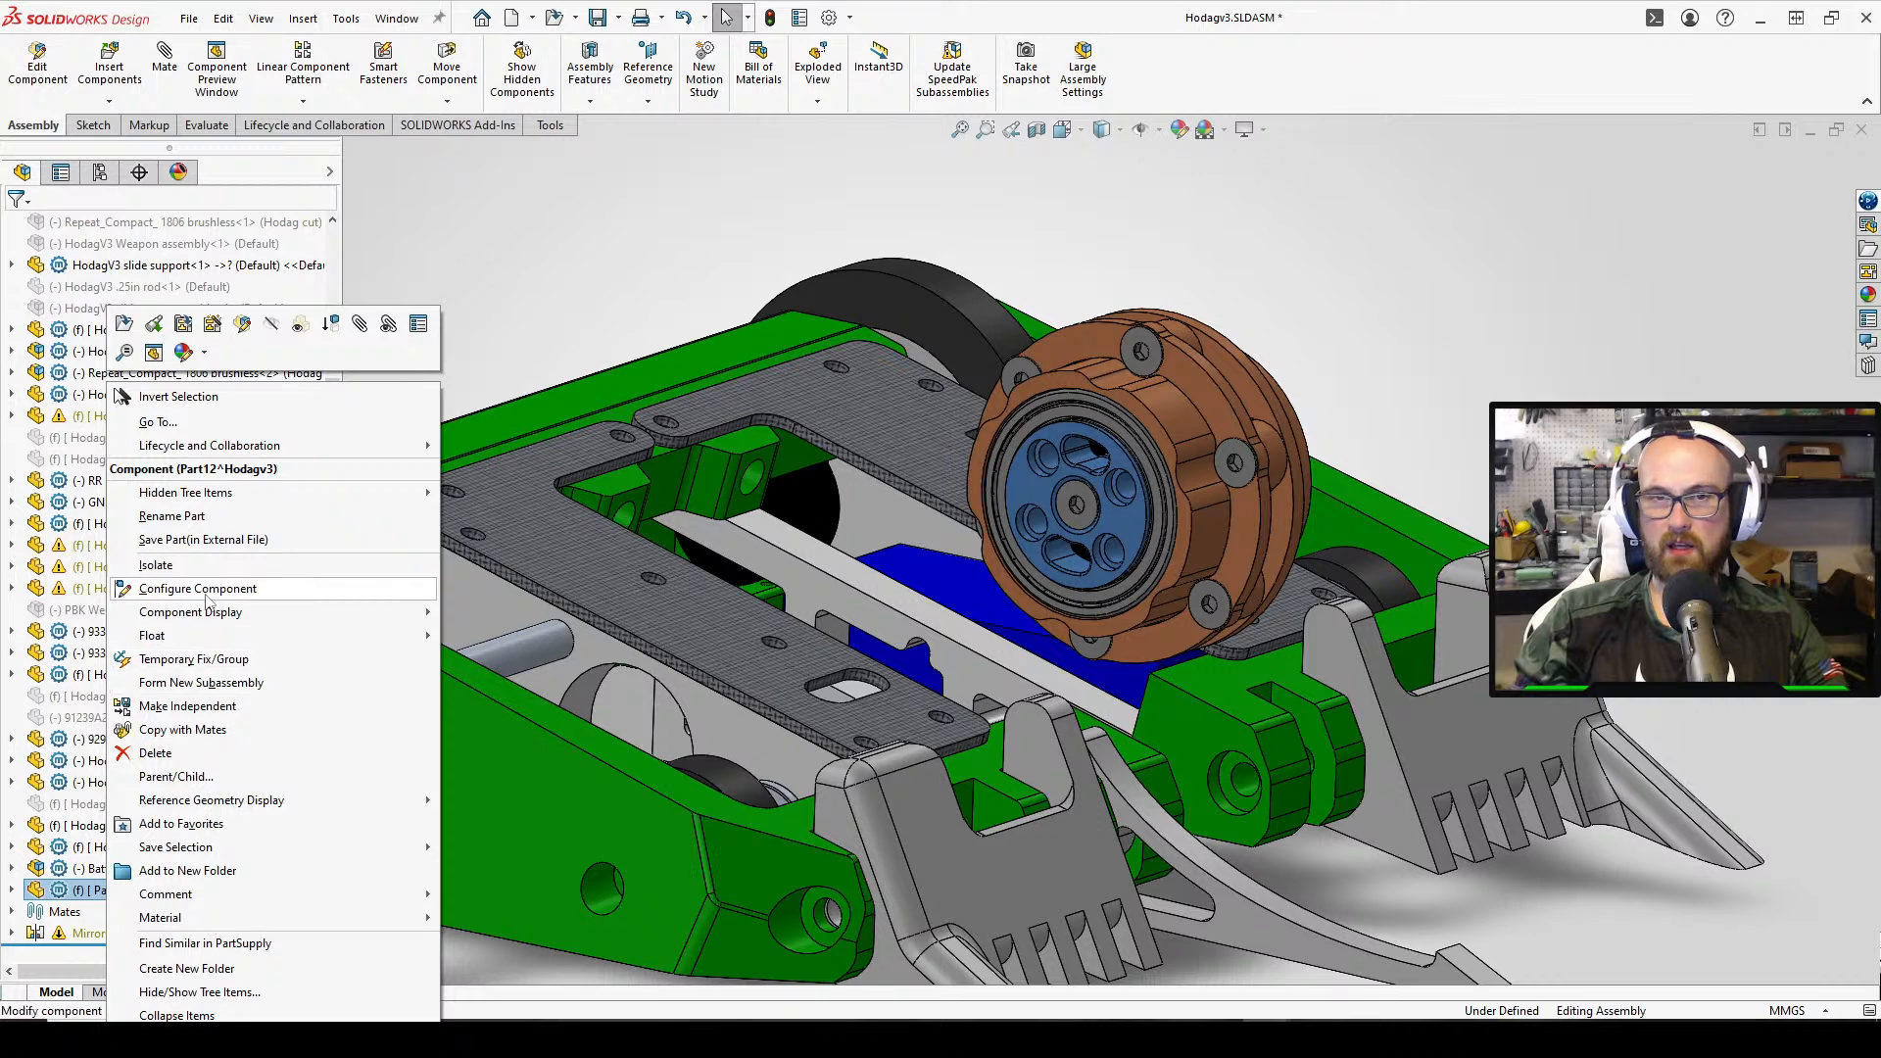
left_click(250, 519)
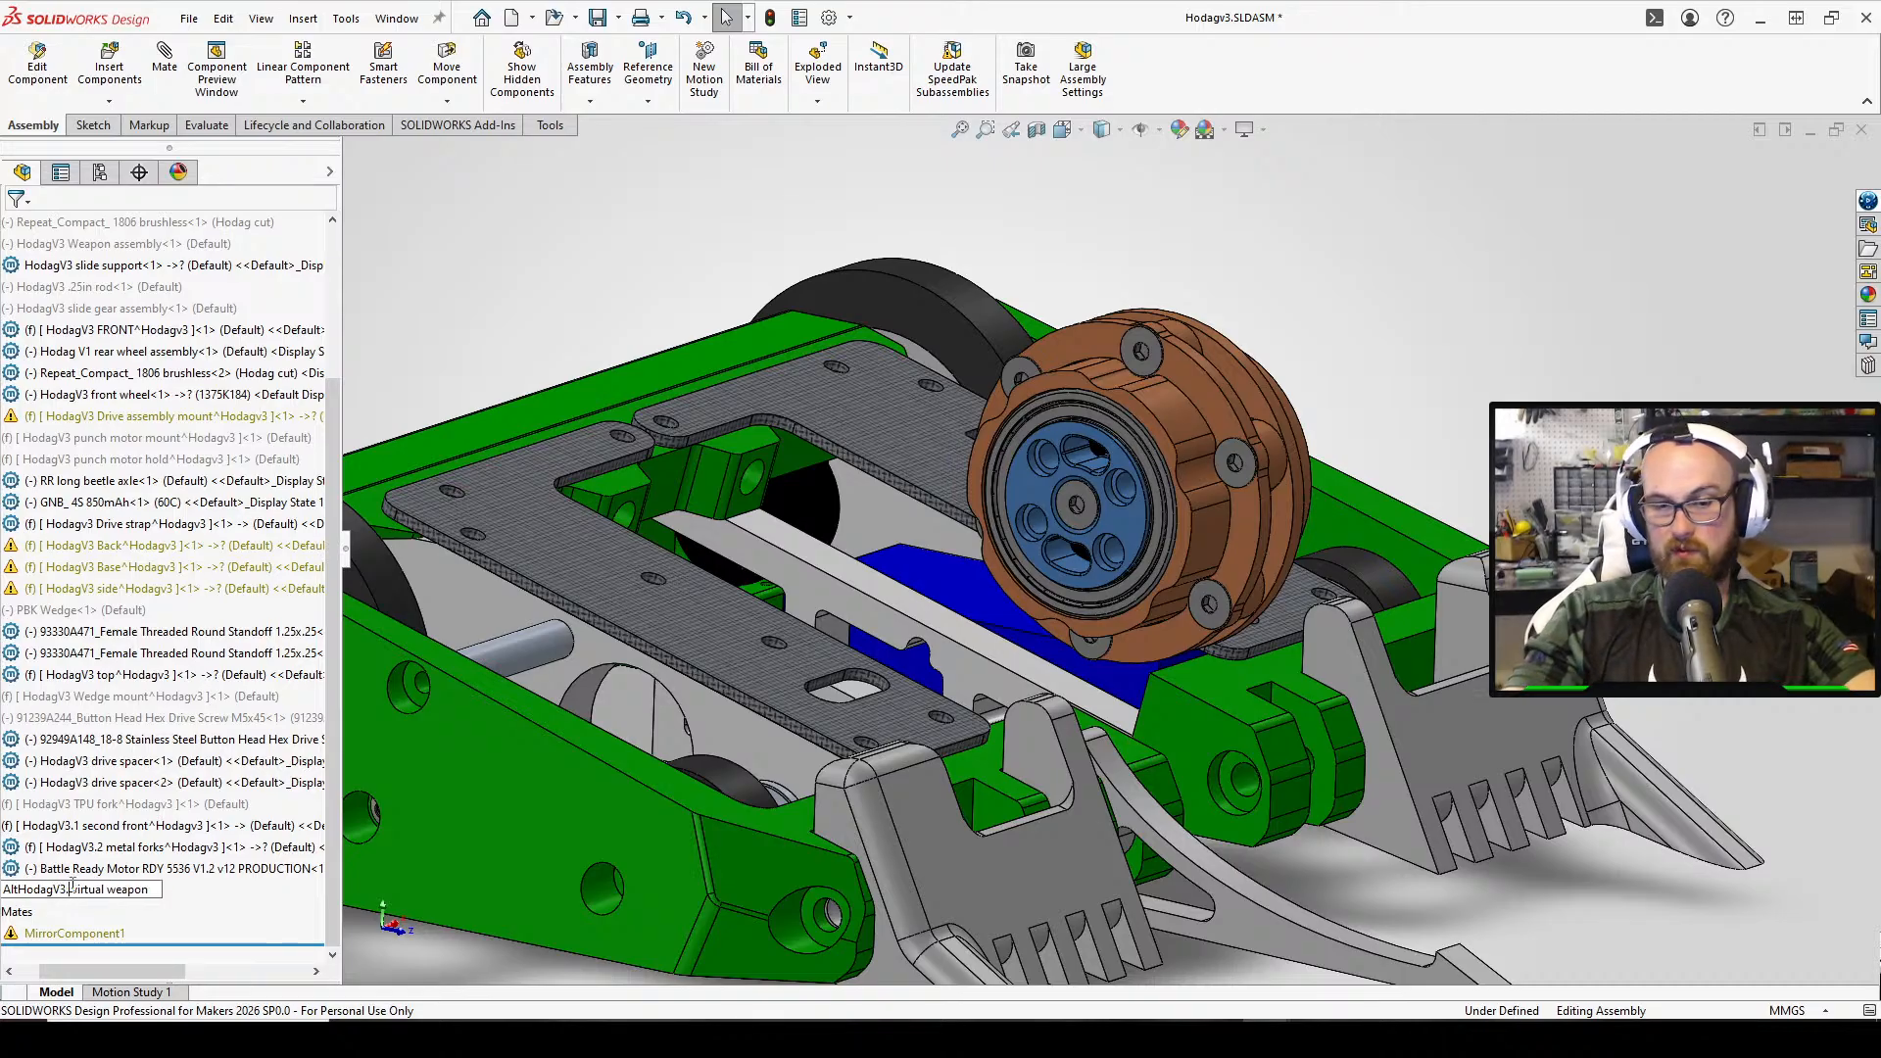
key("Return")
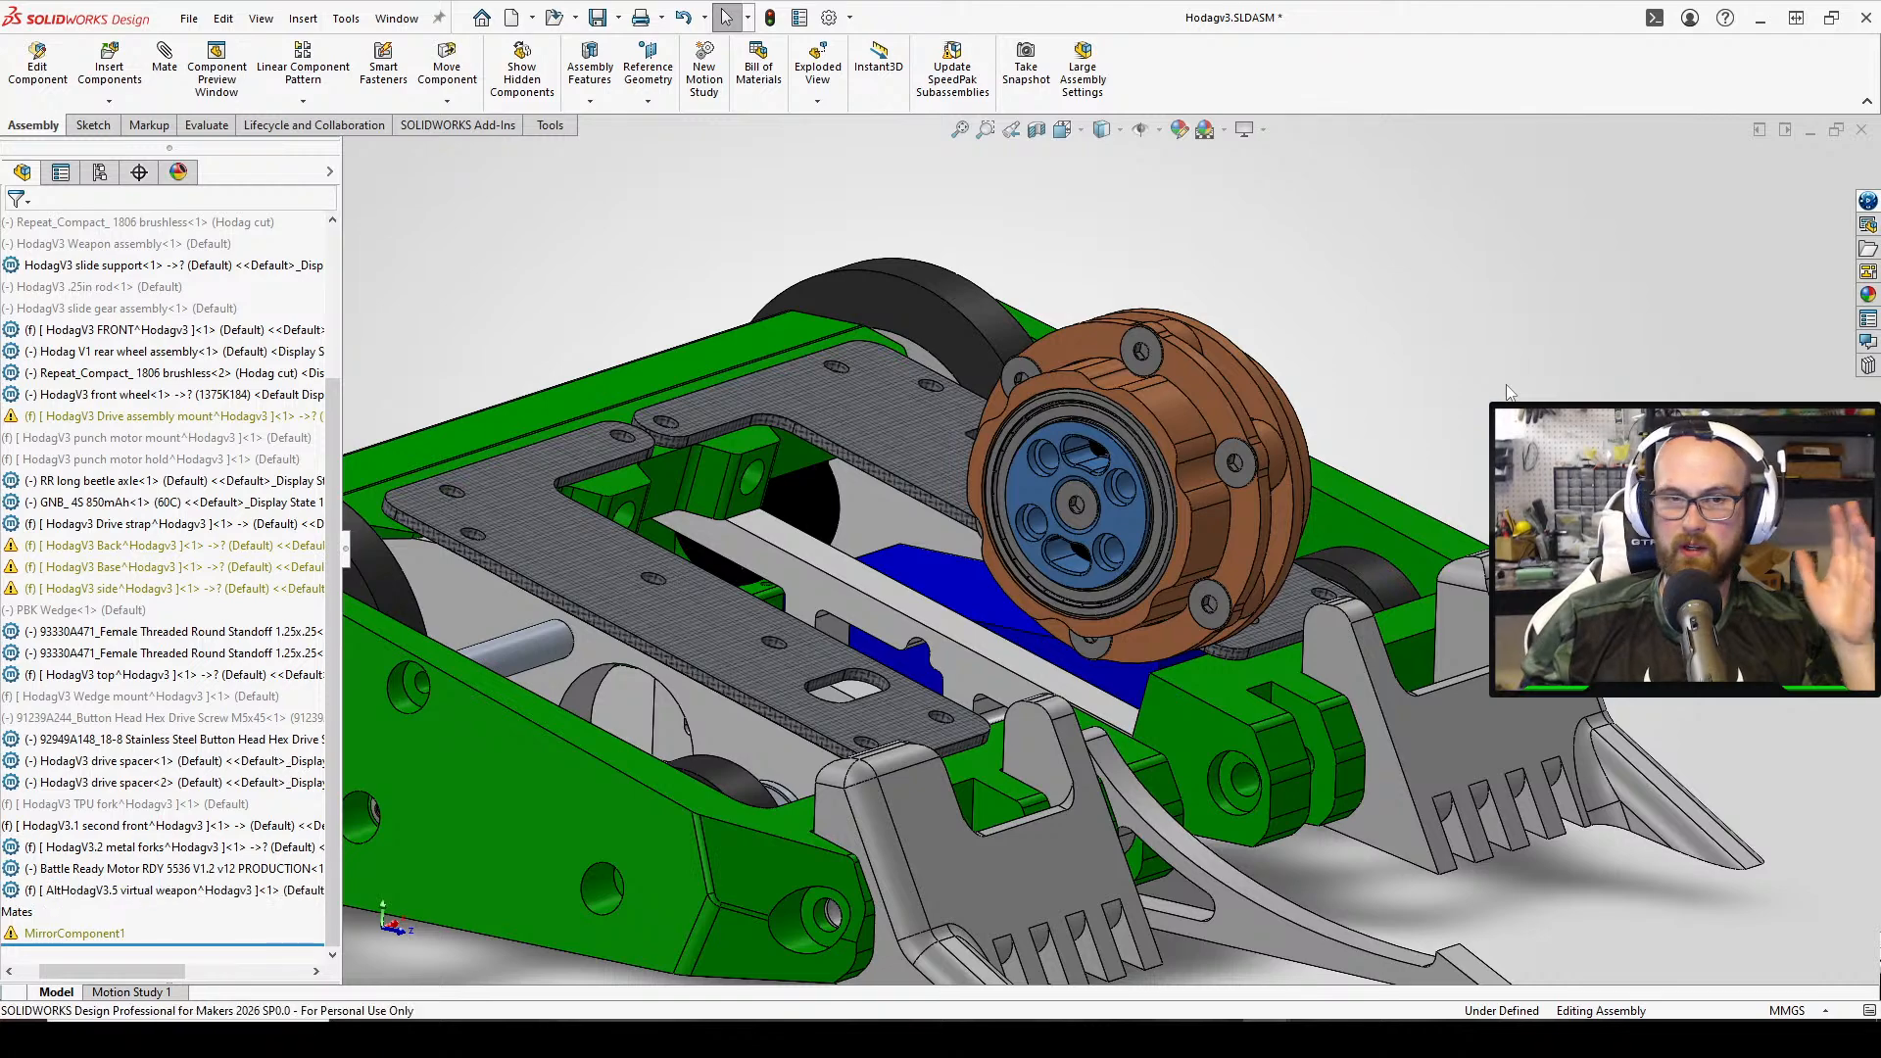
Form a new subassembly from the AltHodagV3.5 virtual weapon part and the Battle Ready Motor RDY 5536, reusing the parent assembly origin
mouse_move(1170, 468)
middle_mouse_down()
mouse_move(1097, 509)
mouse_move(1127, 372)
mouse_move(1166, 440)
mouse_move(1126, 431)
middle_mouse_up()
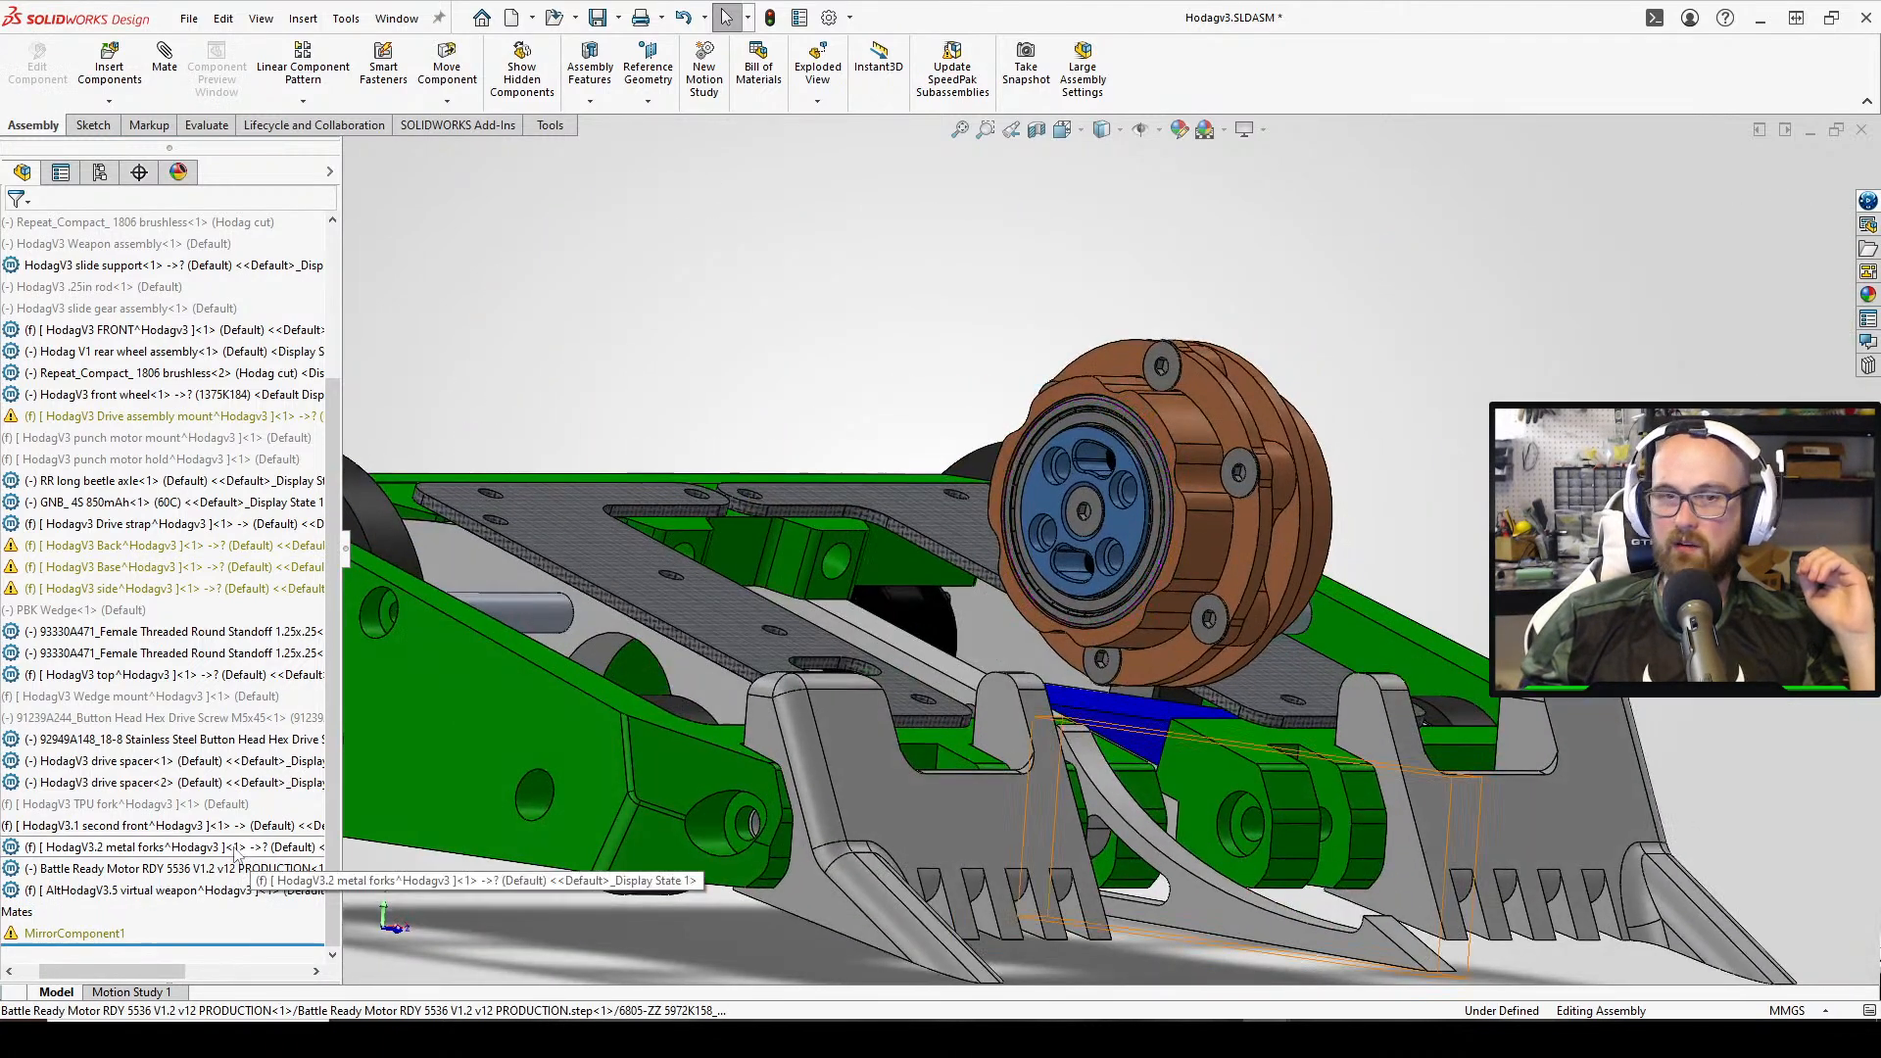
left_click(186, 890)
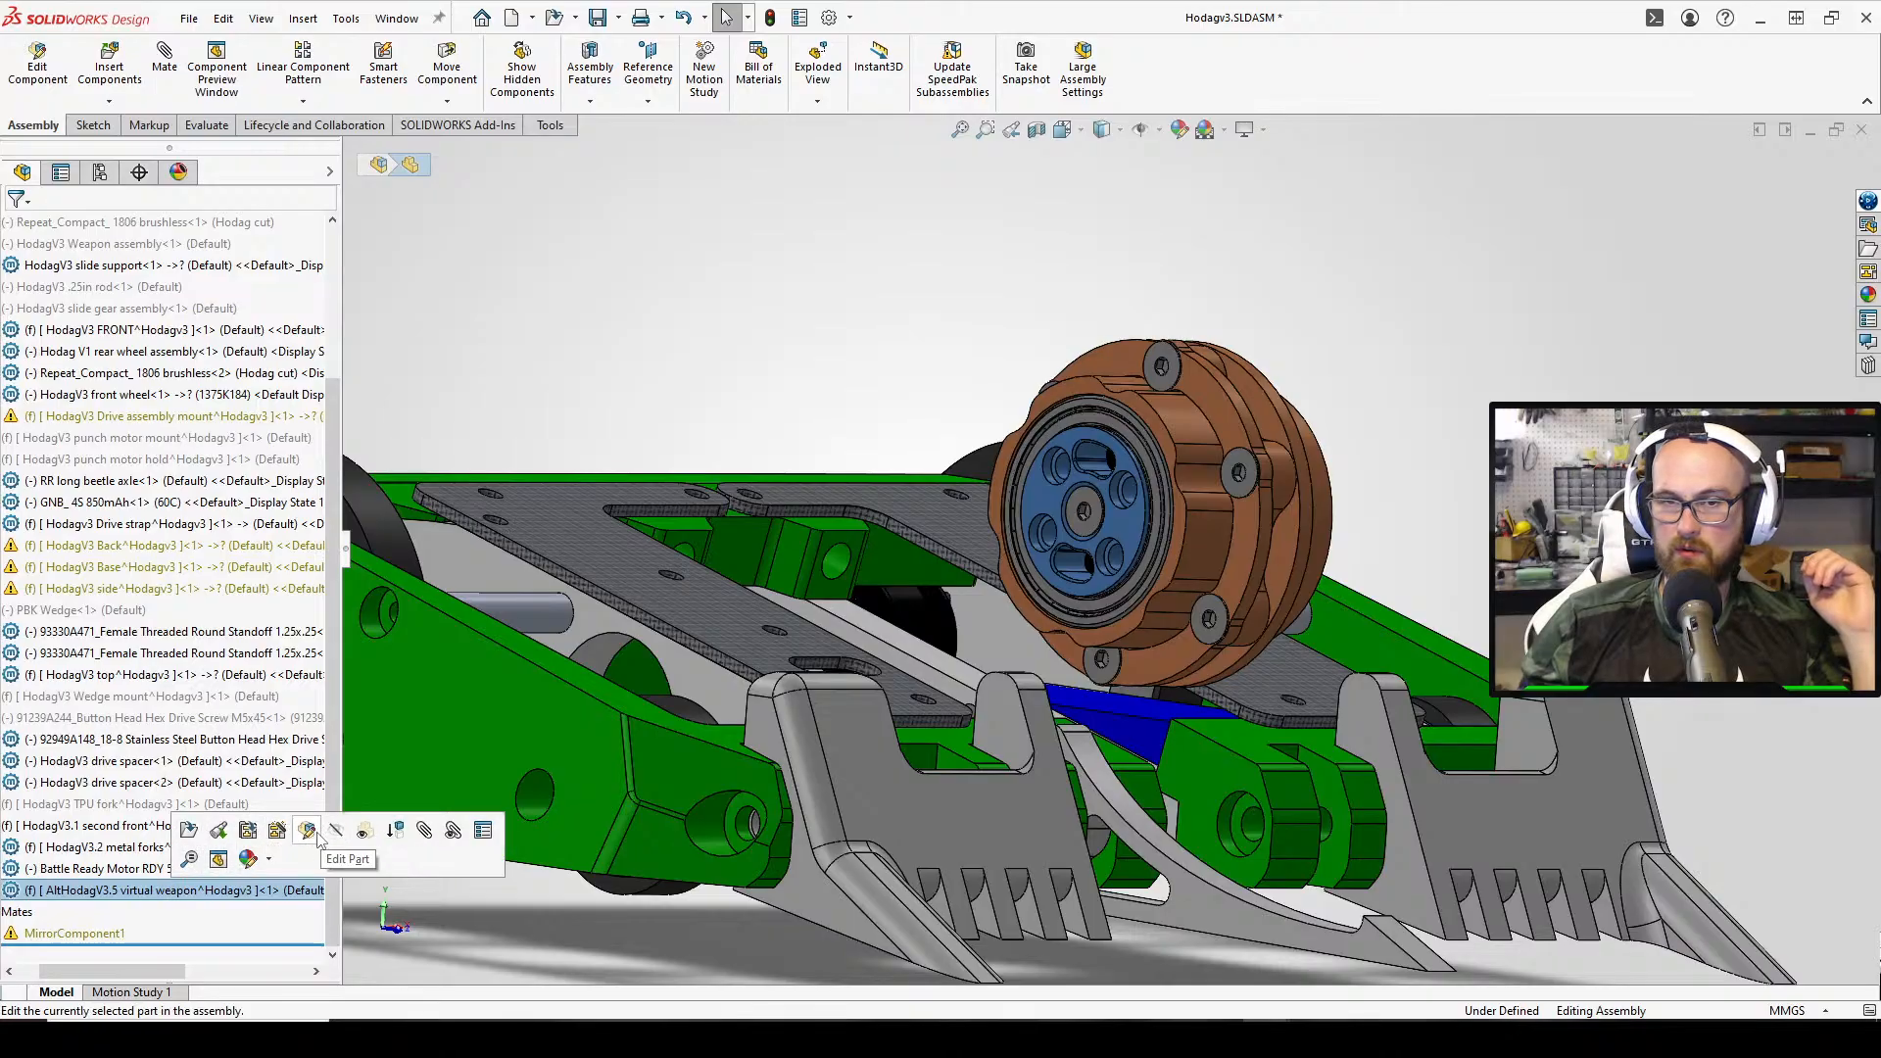
left_click(1403, 297)
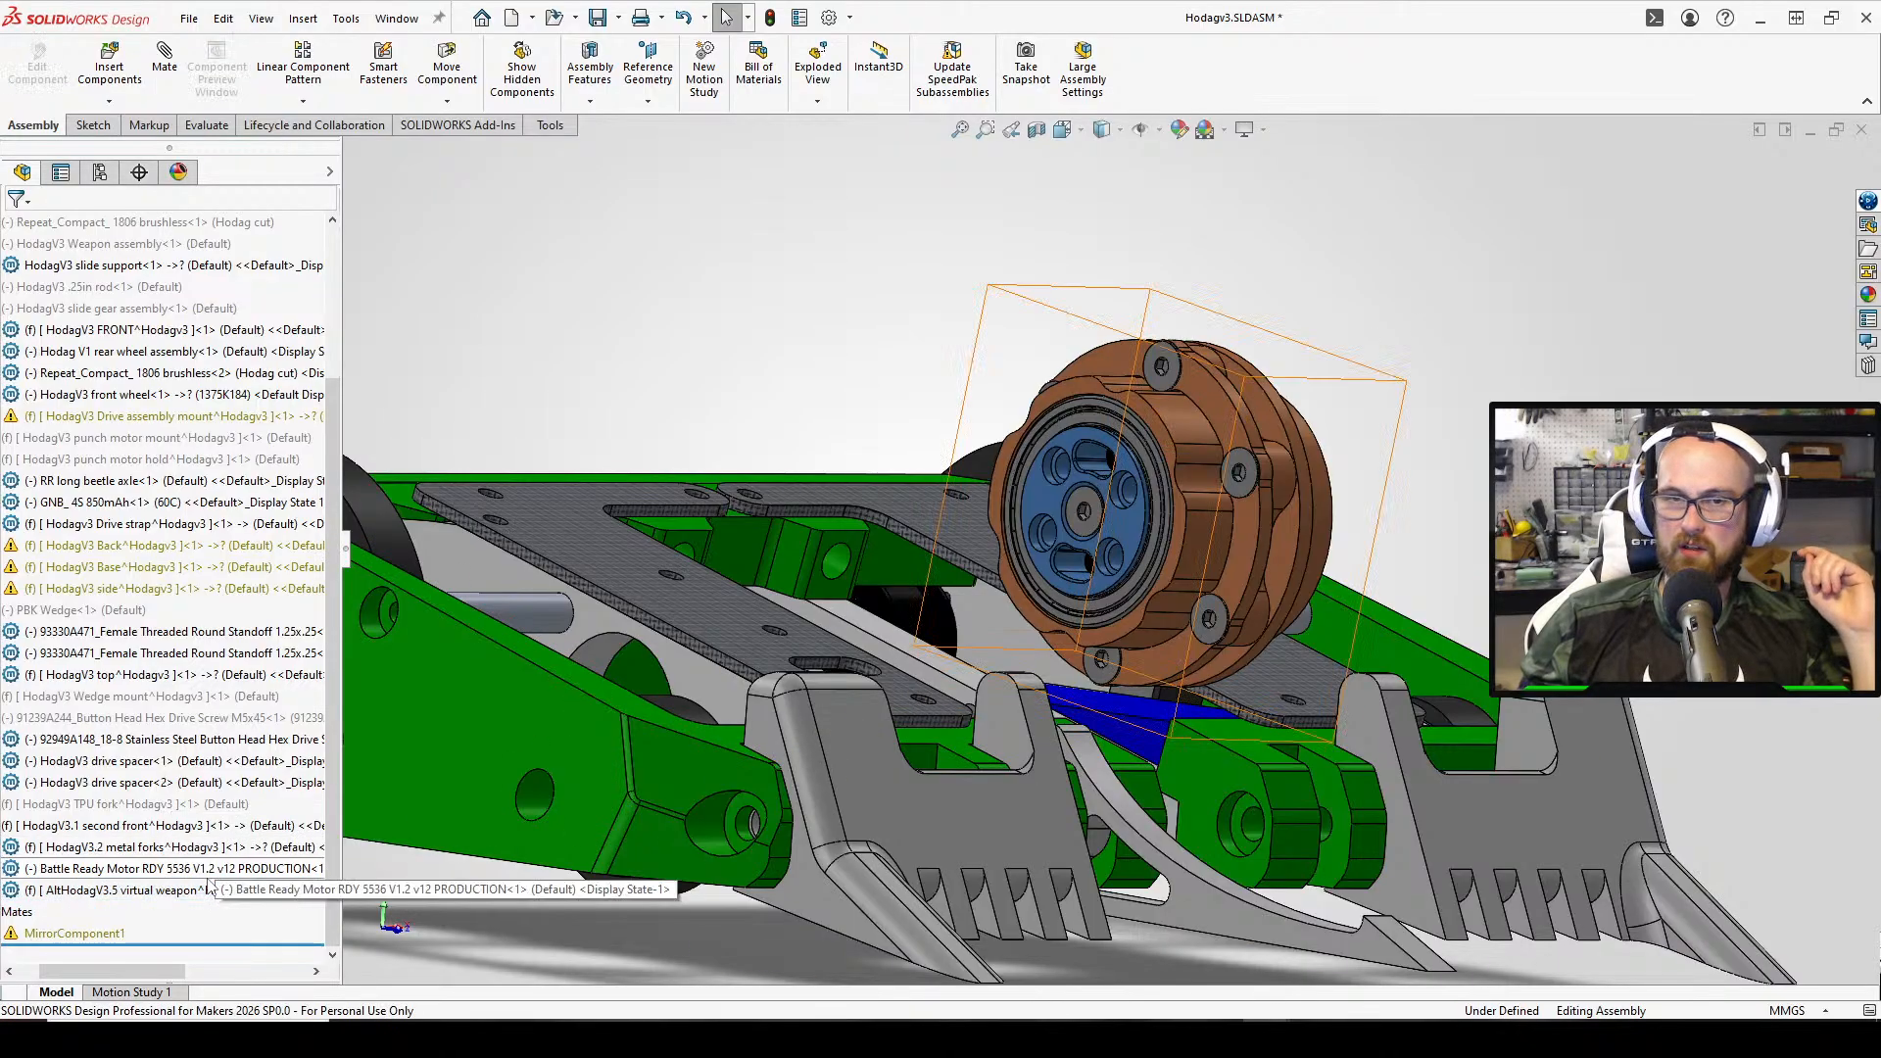
left_click_drag(107, 975, 78, 975)
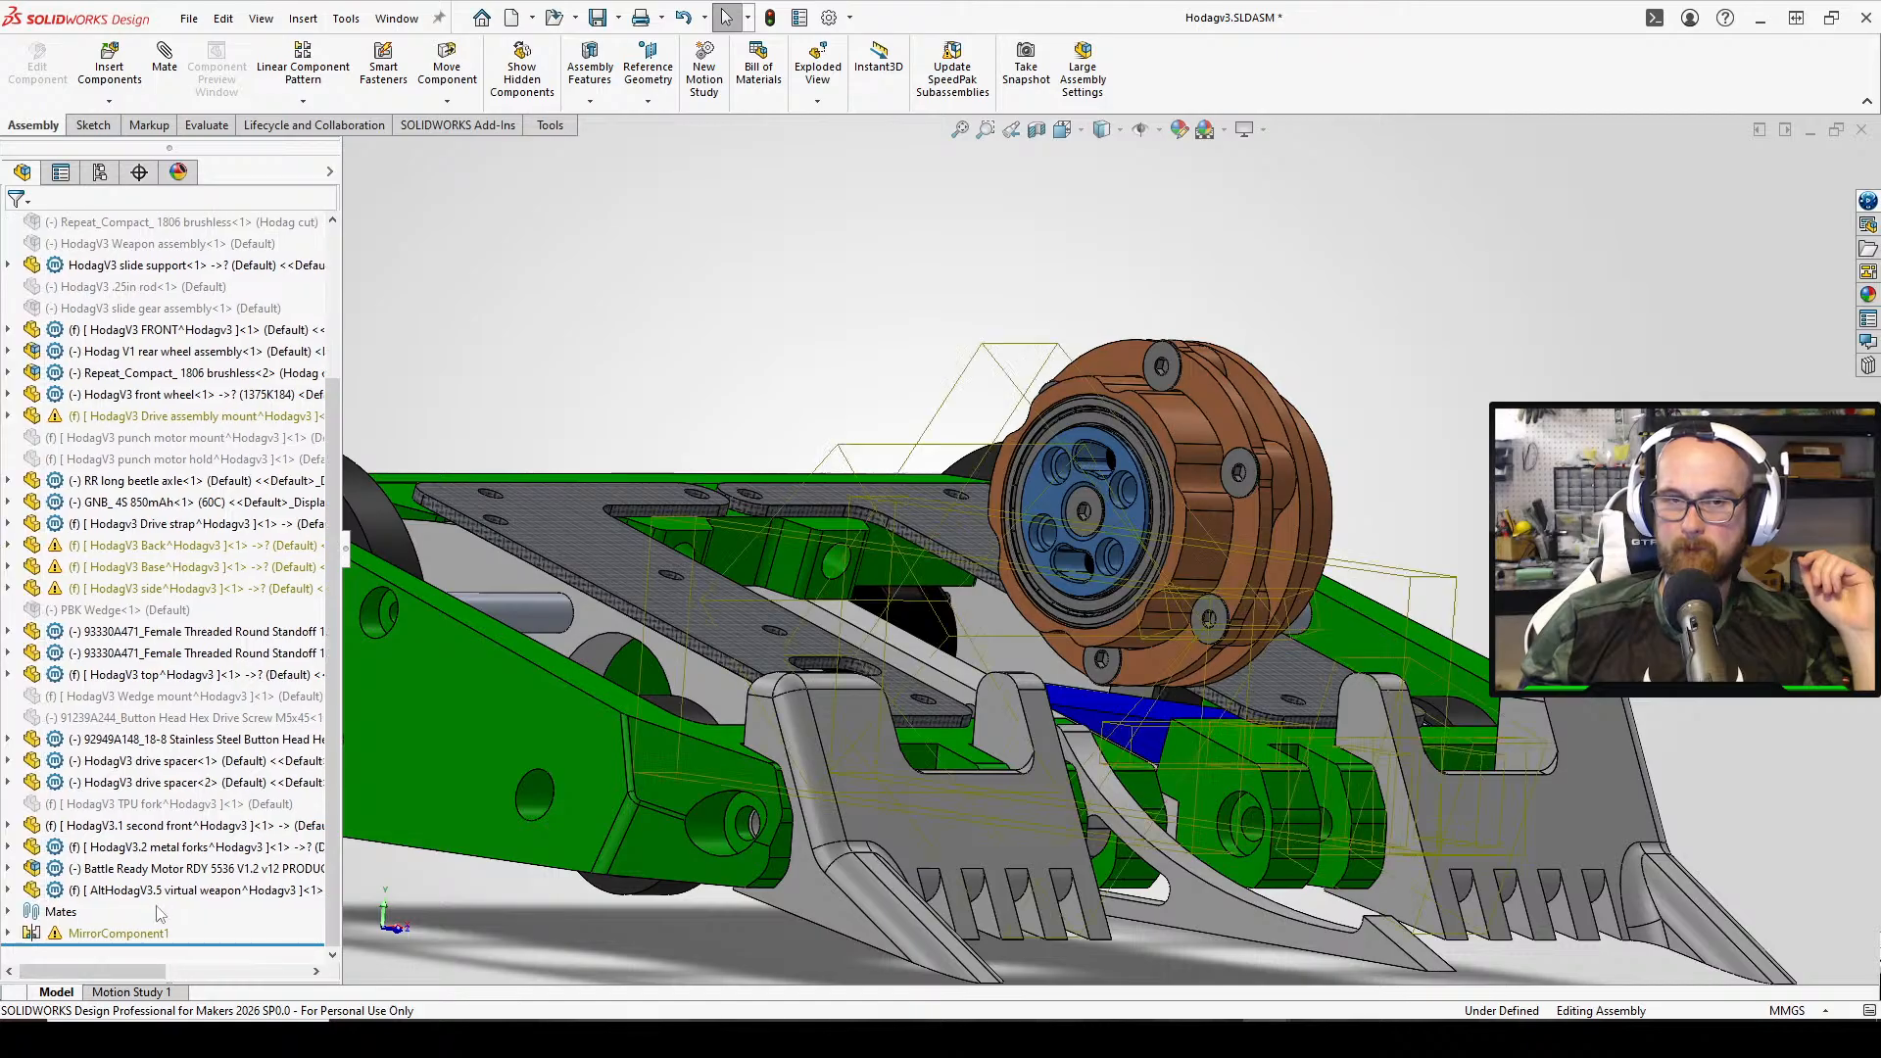
right_click(159, 891)
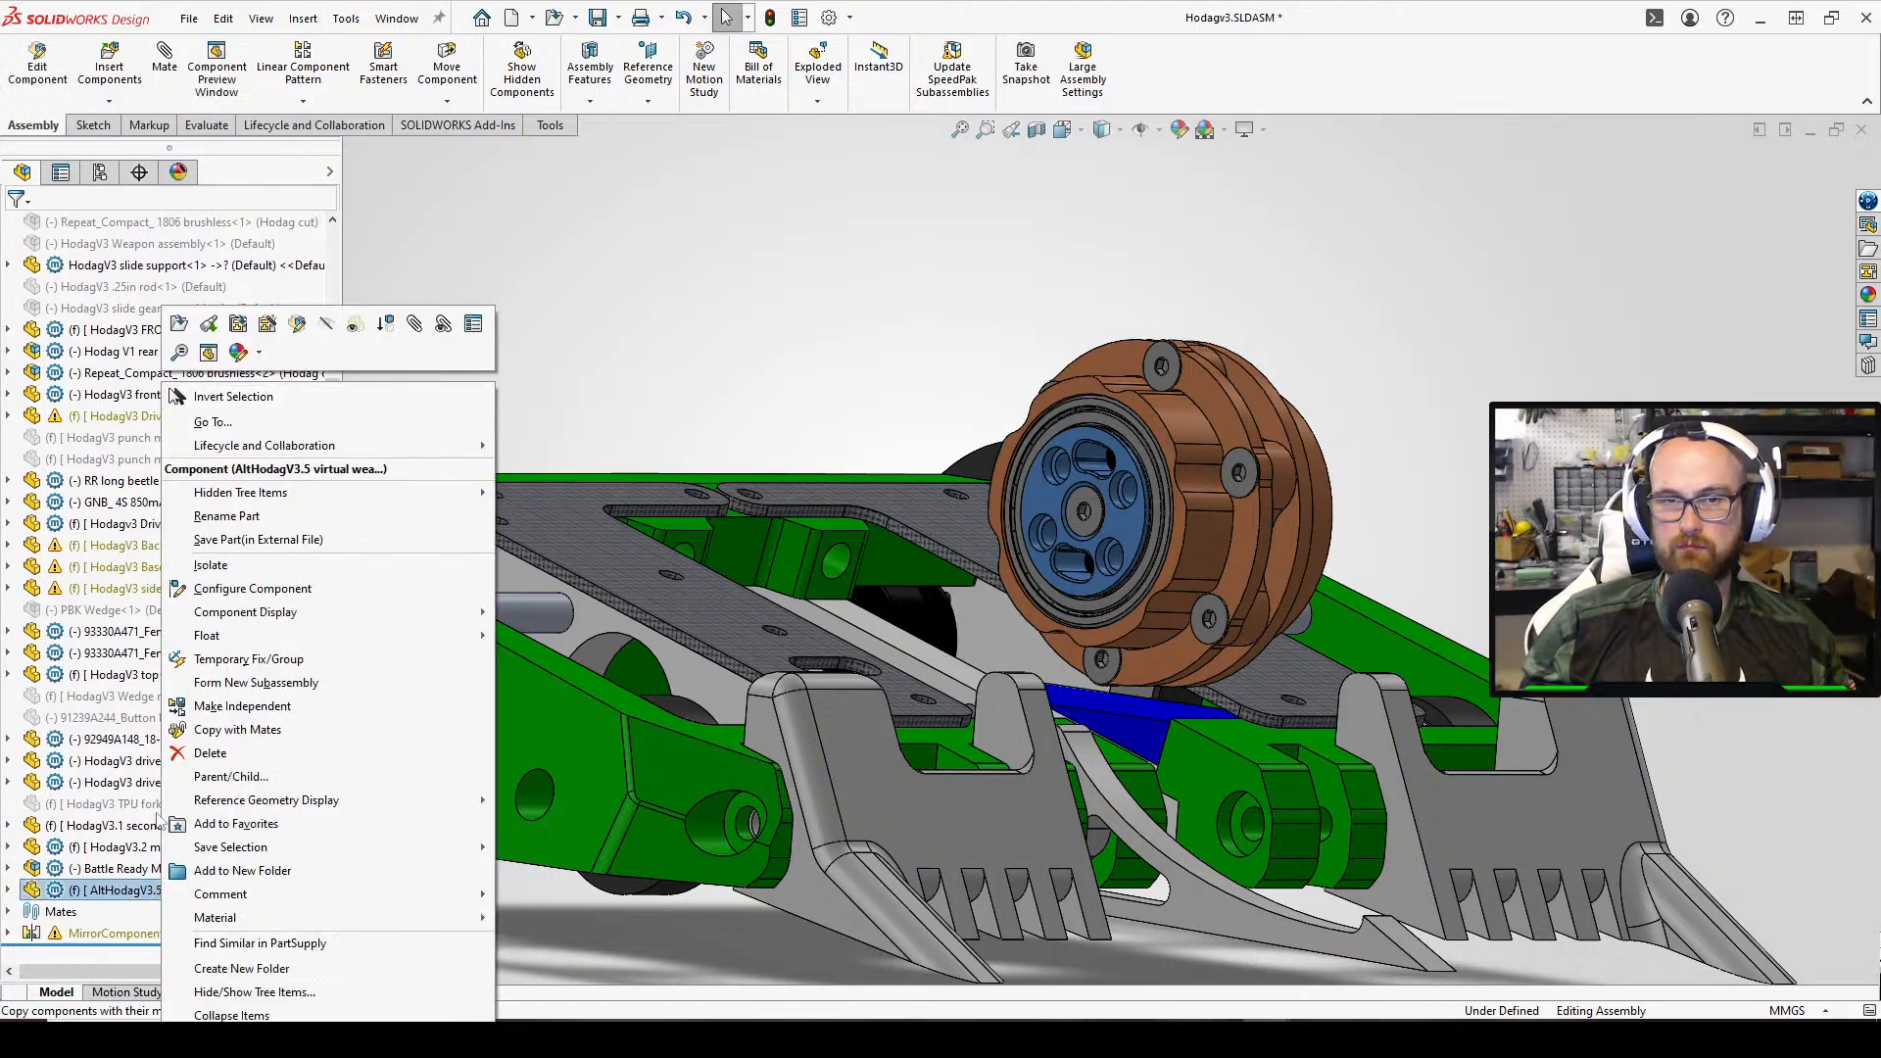
left_click(88, 869, "ctrl")
right_click(87, 869)
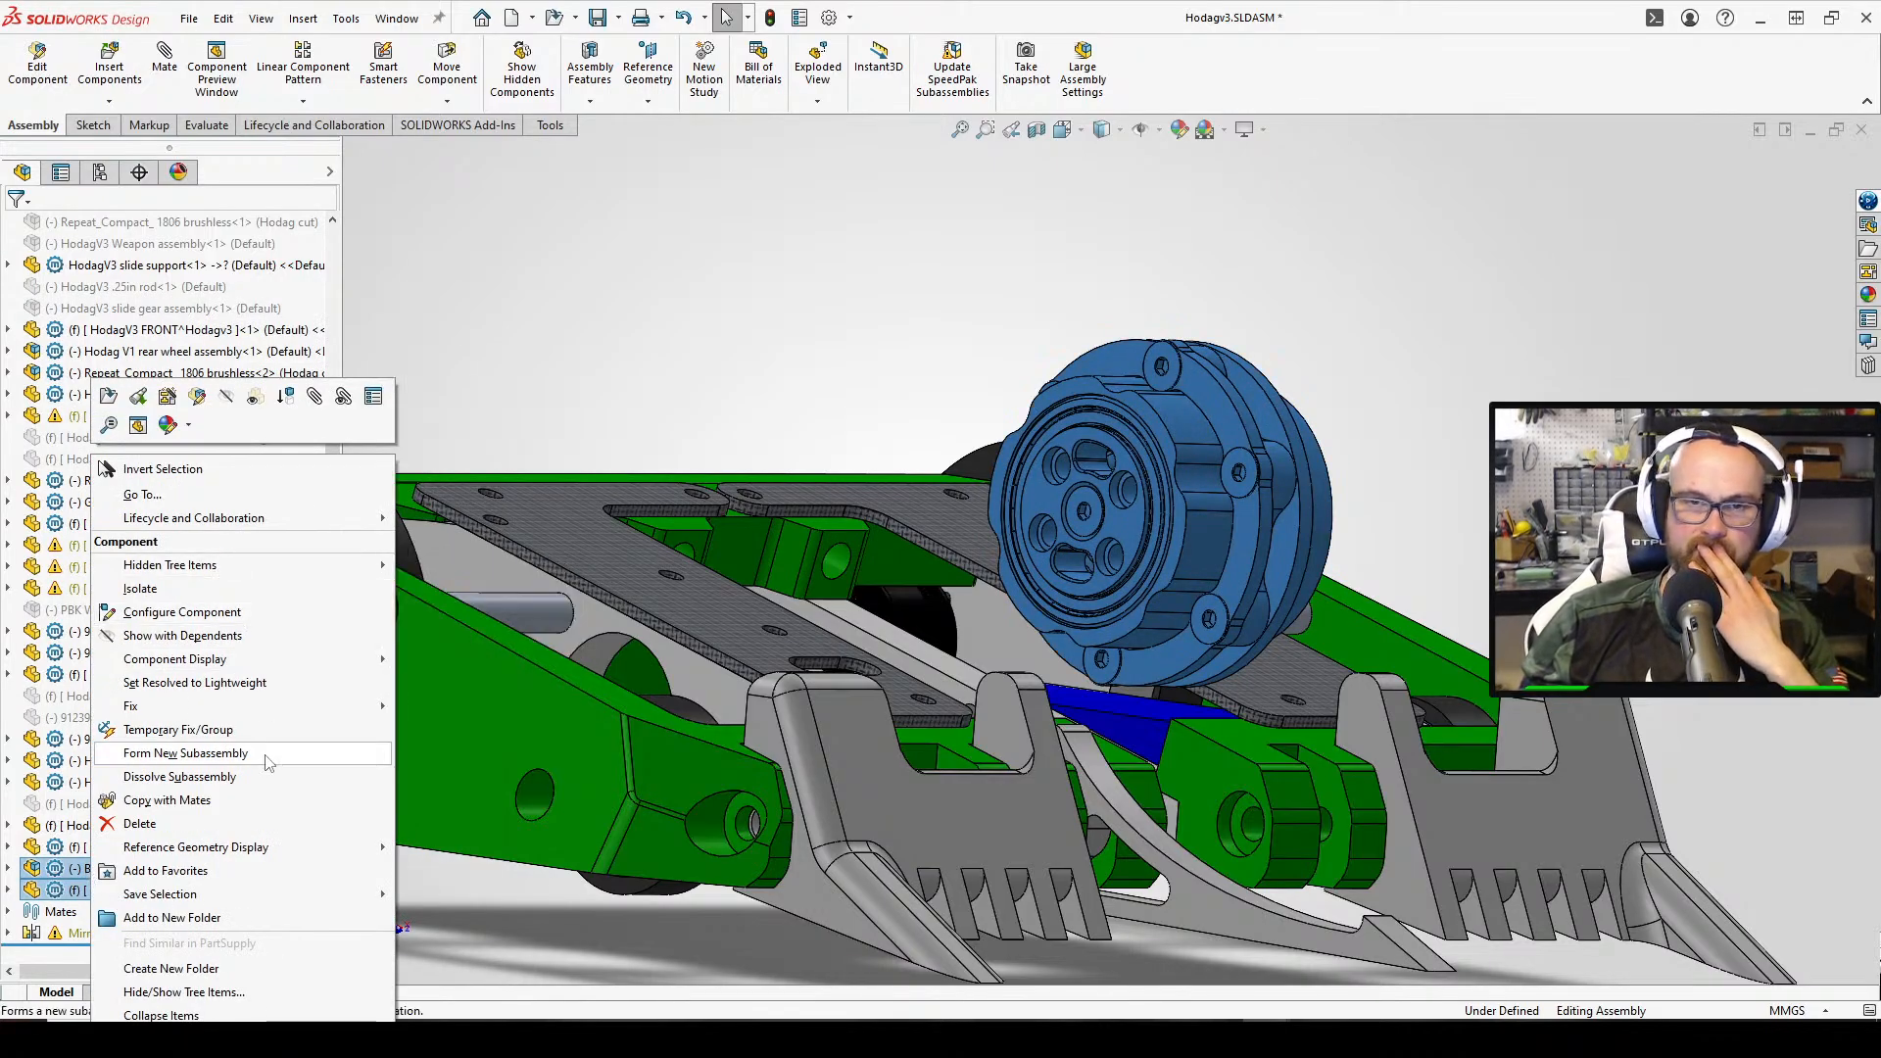
left_click(185, 753)
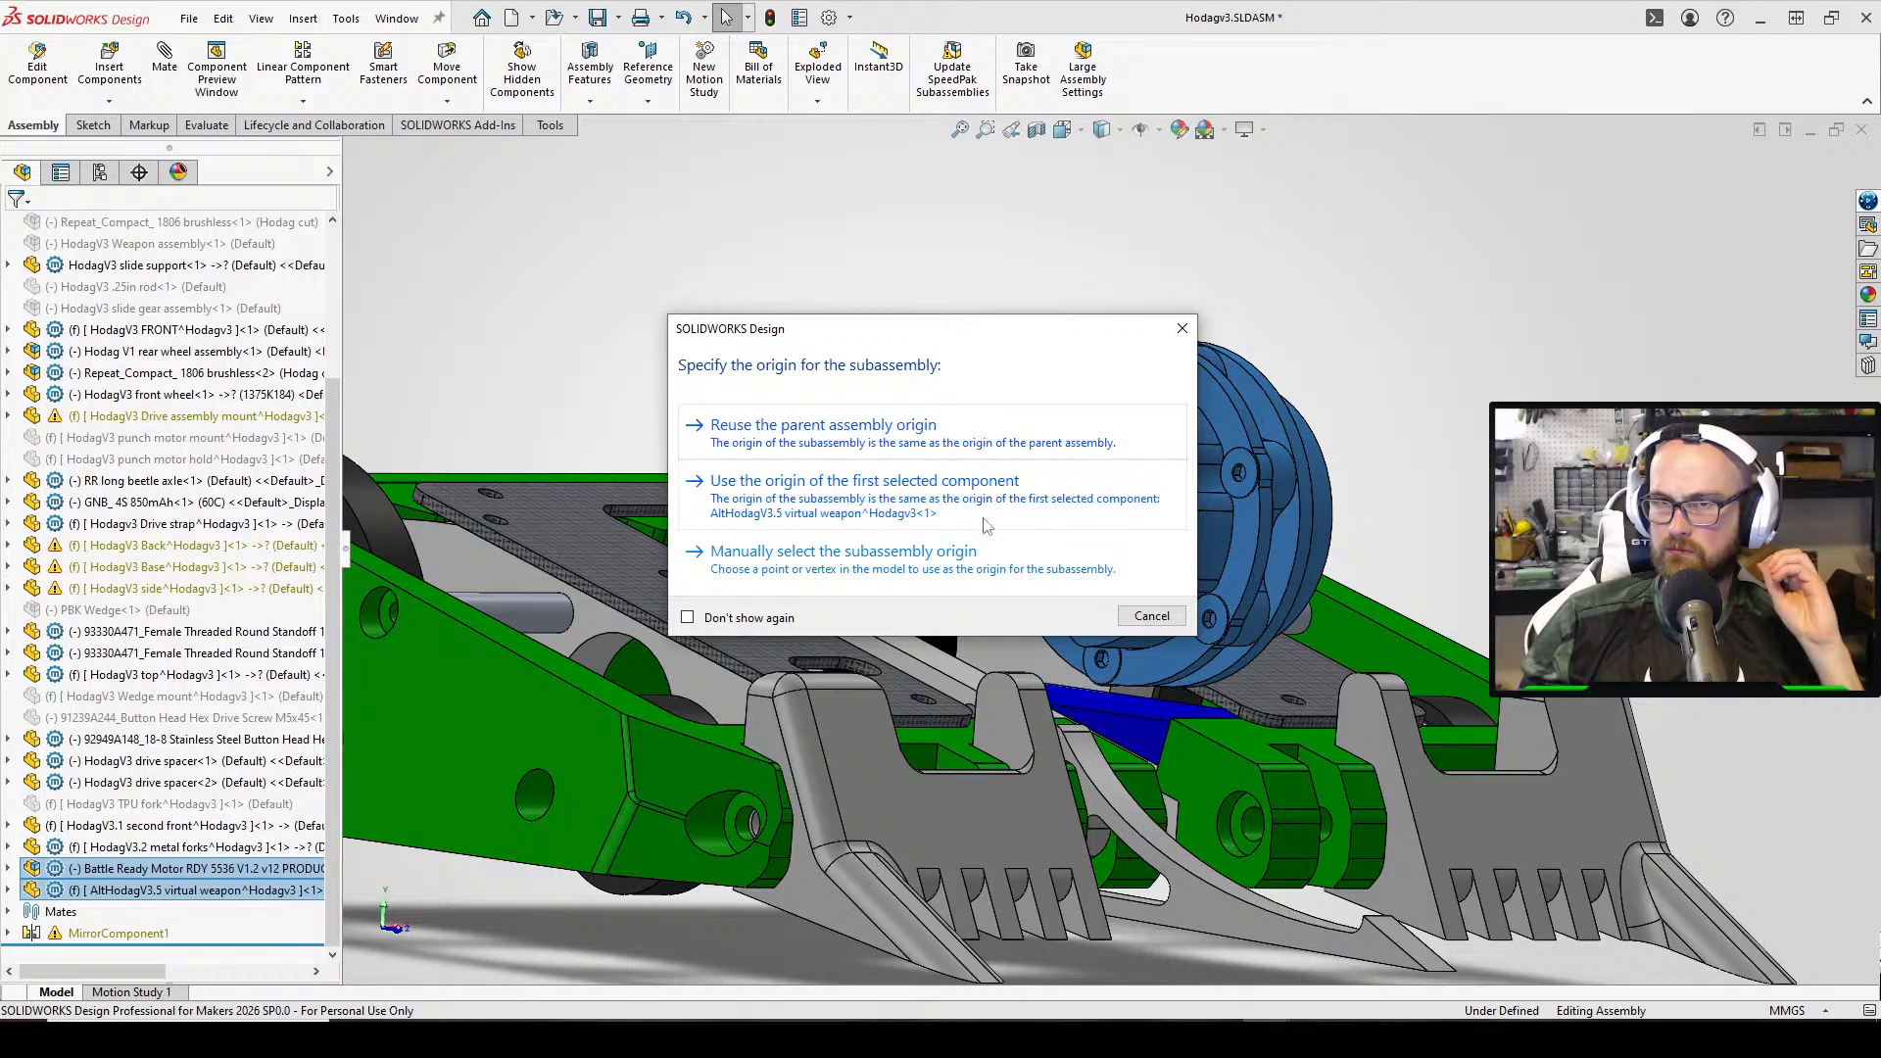
left_click(987, 450)
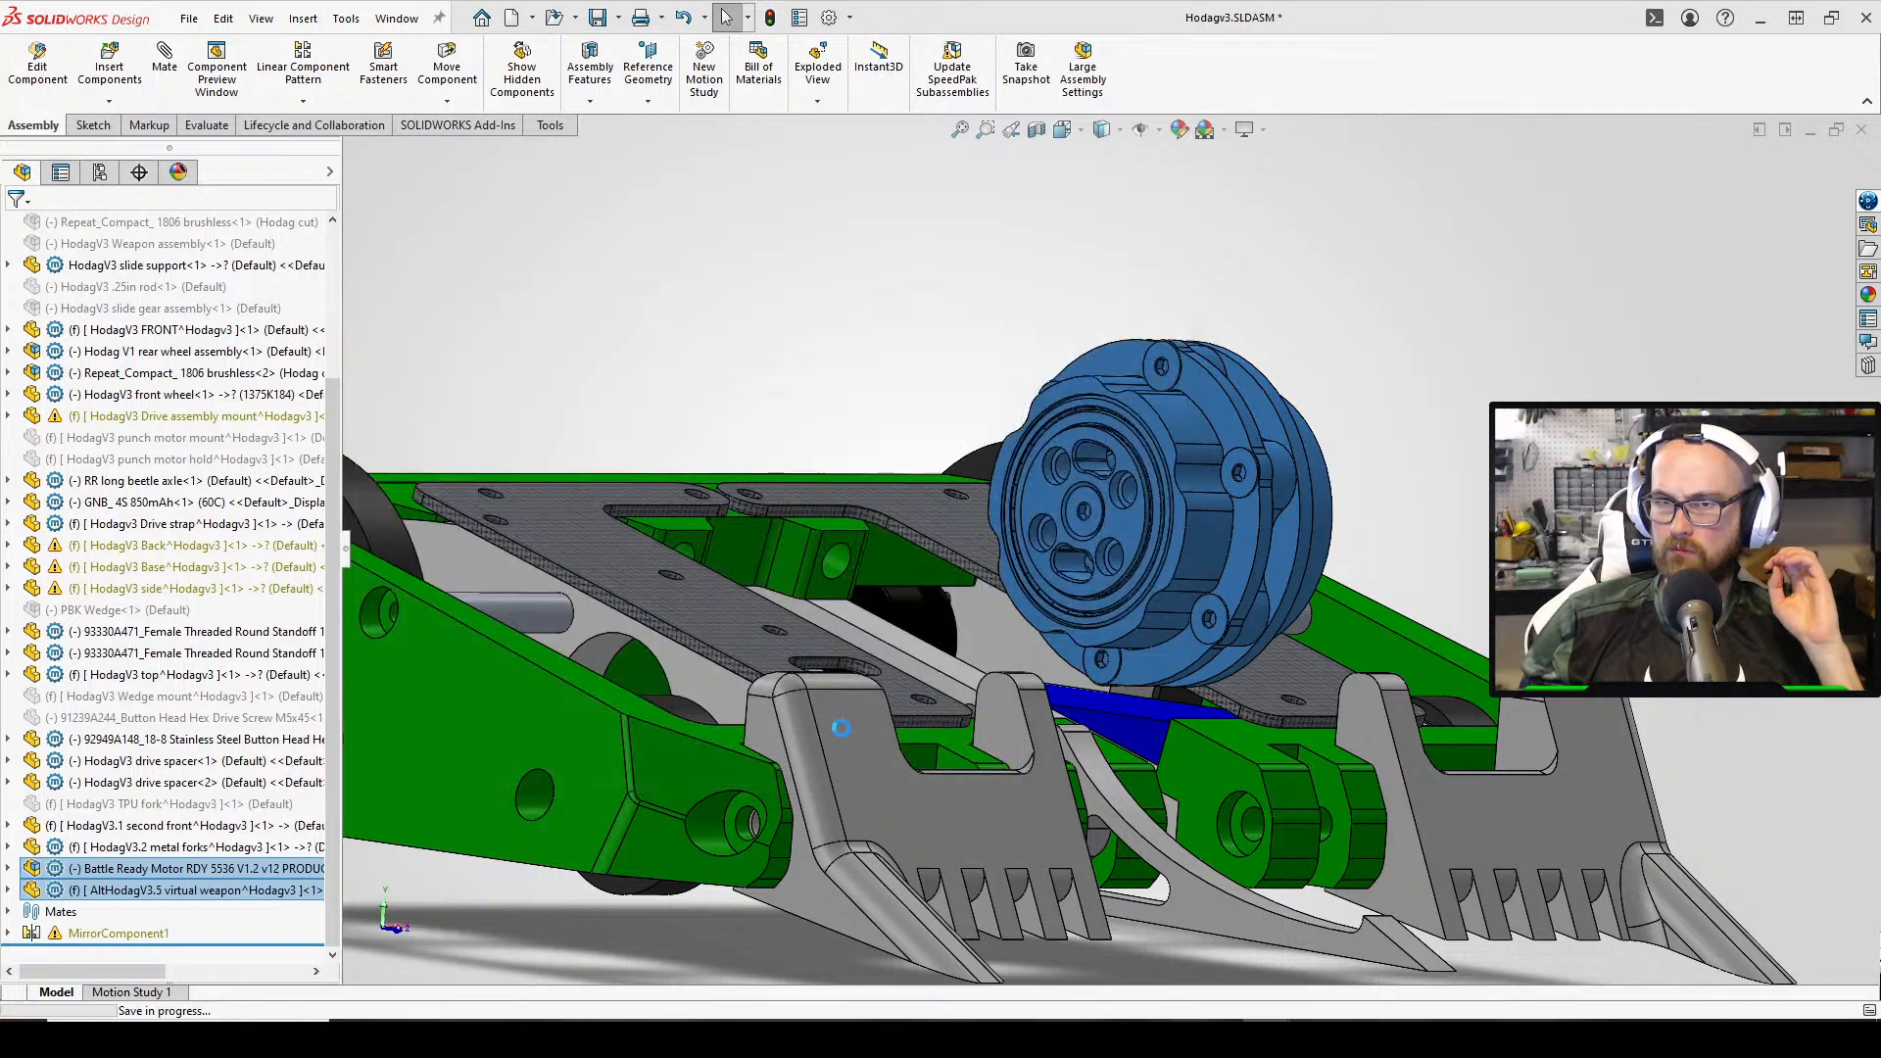
left_click(982, 527)
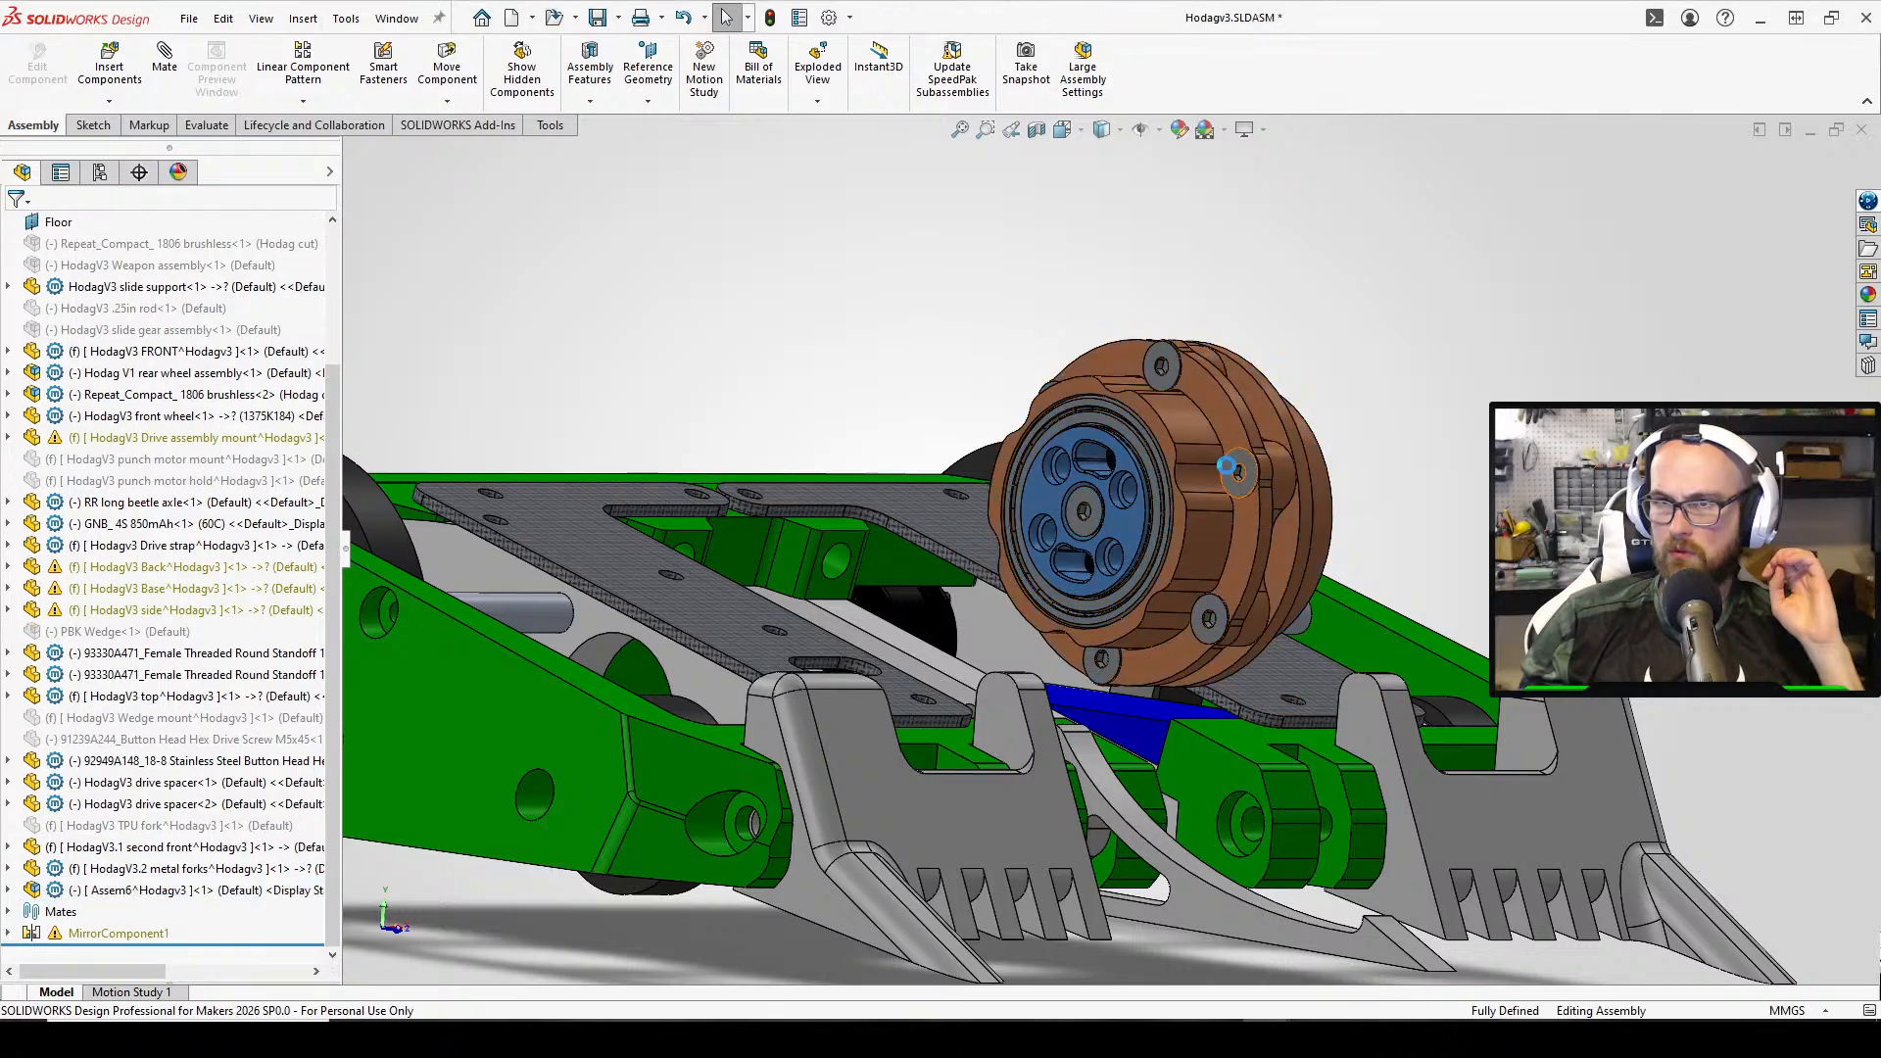
left_click(7, 889)
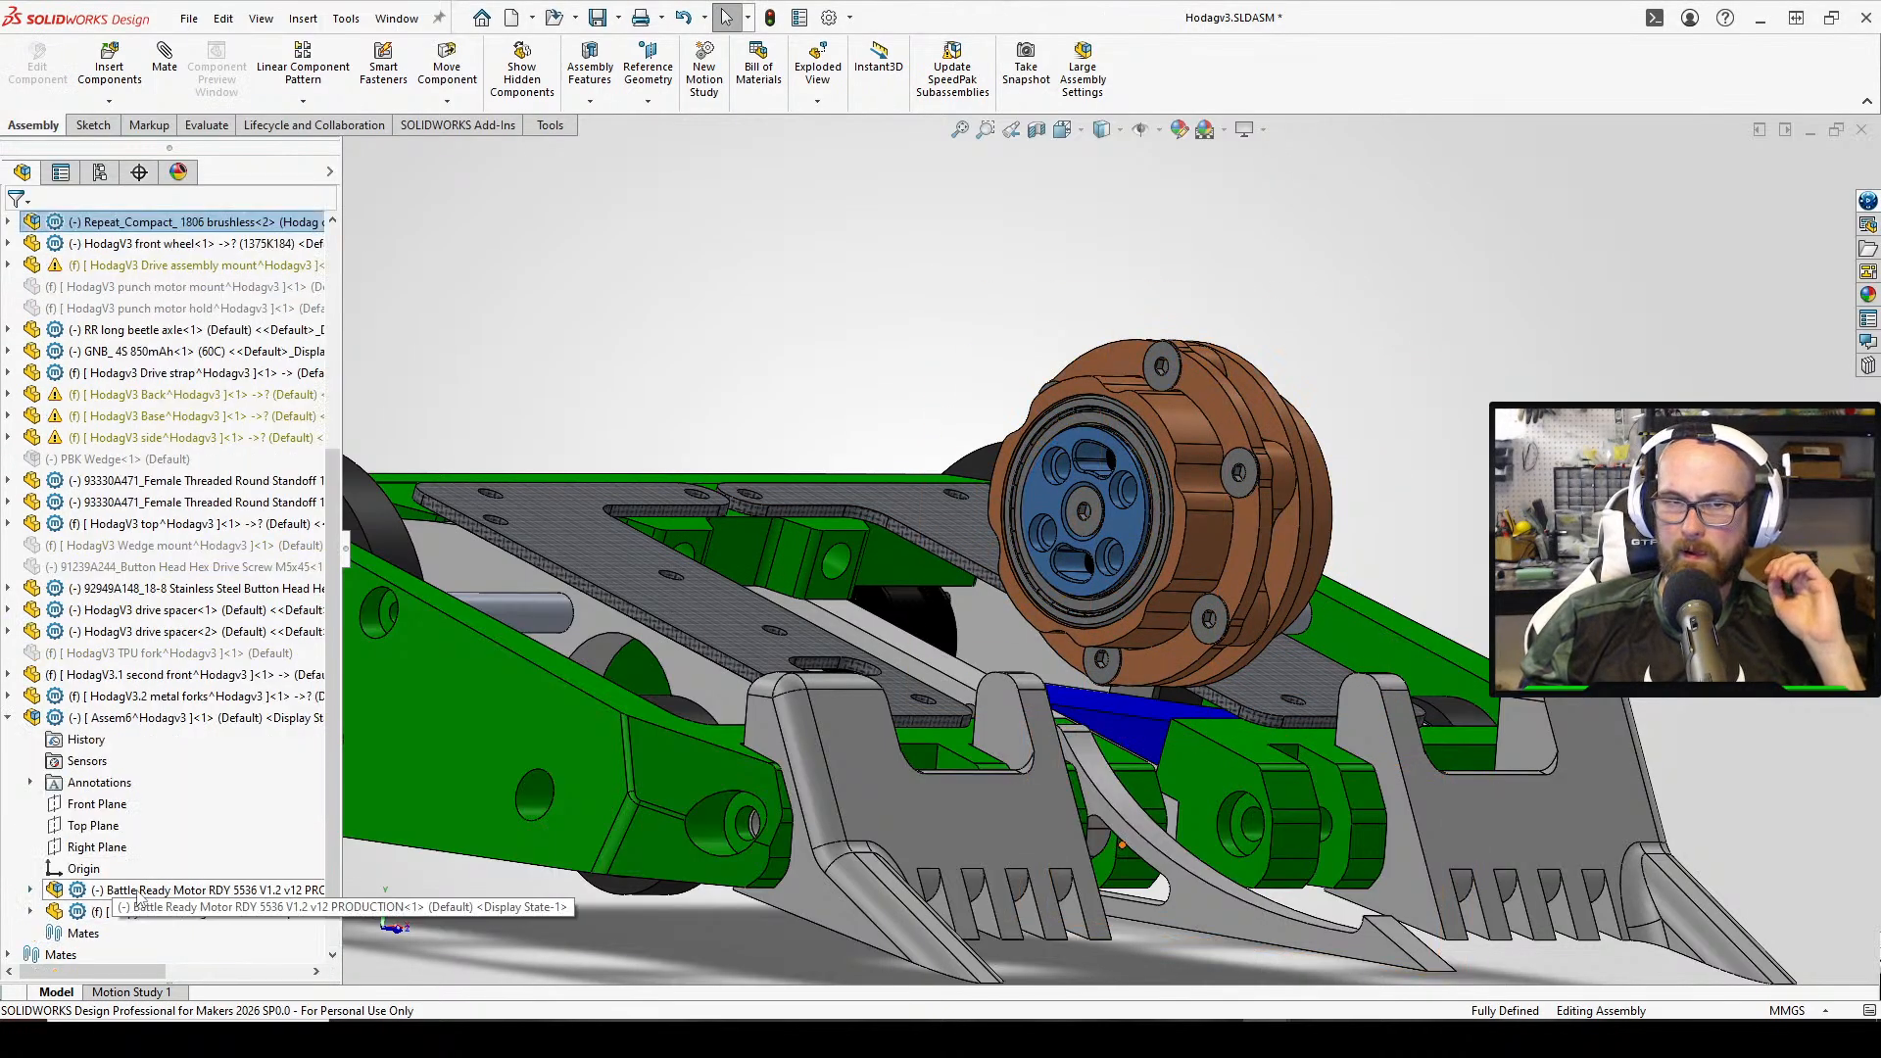
left_click(171, 911)
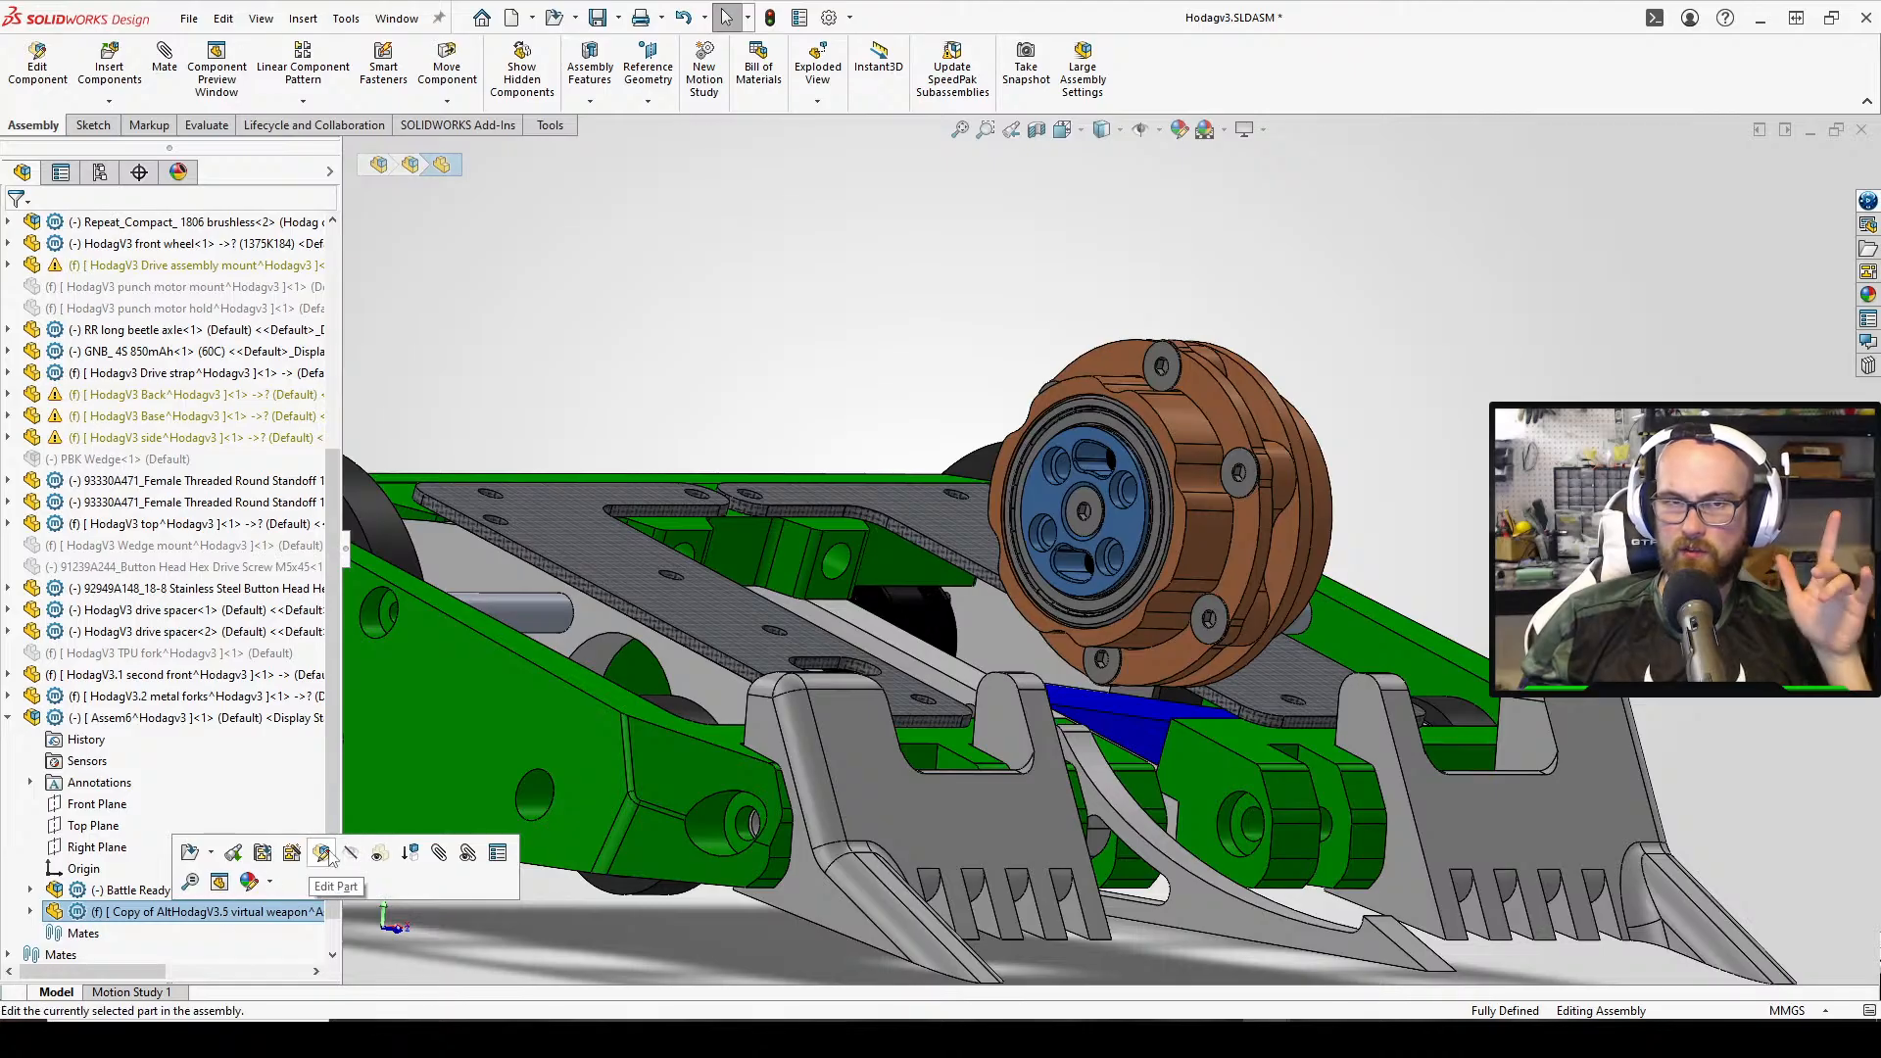
left_click(323, 853)
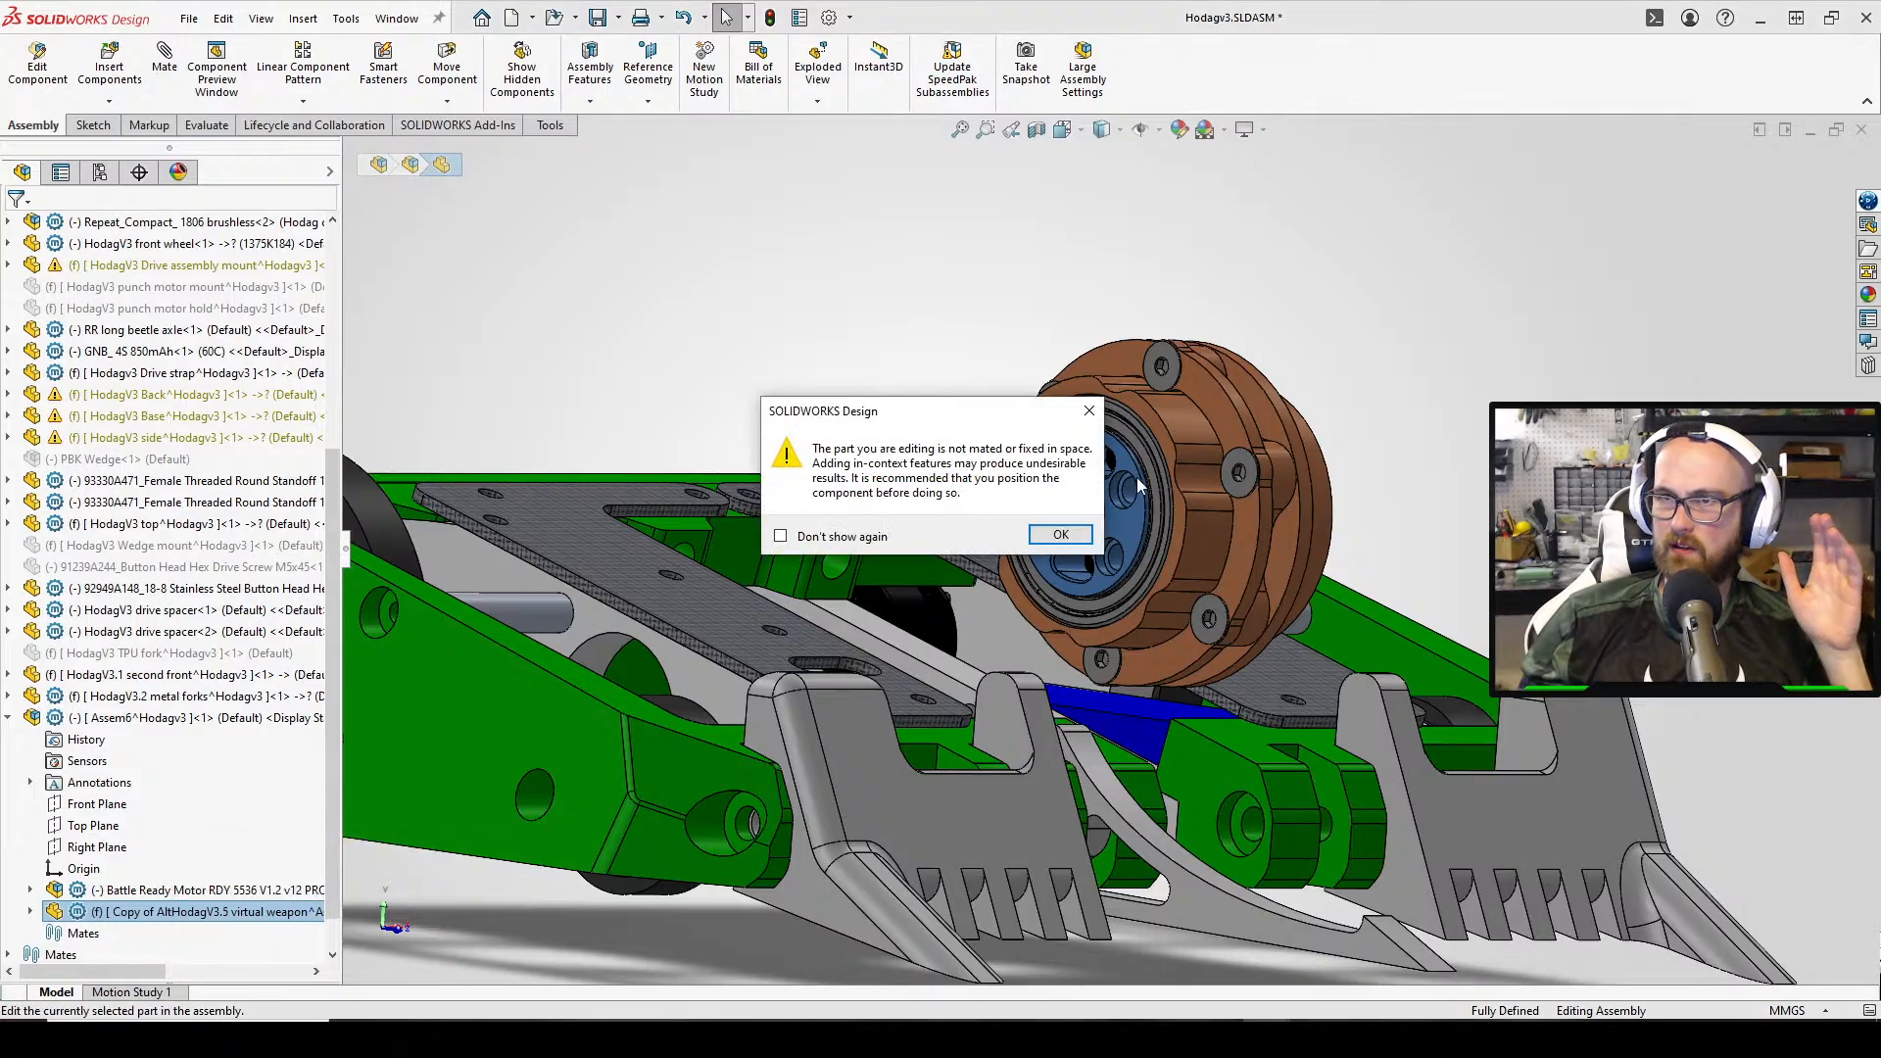
left_click(1076, 540)
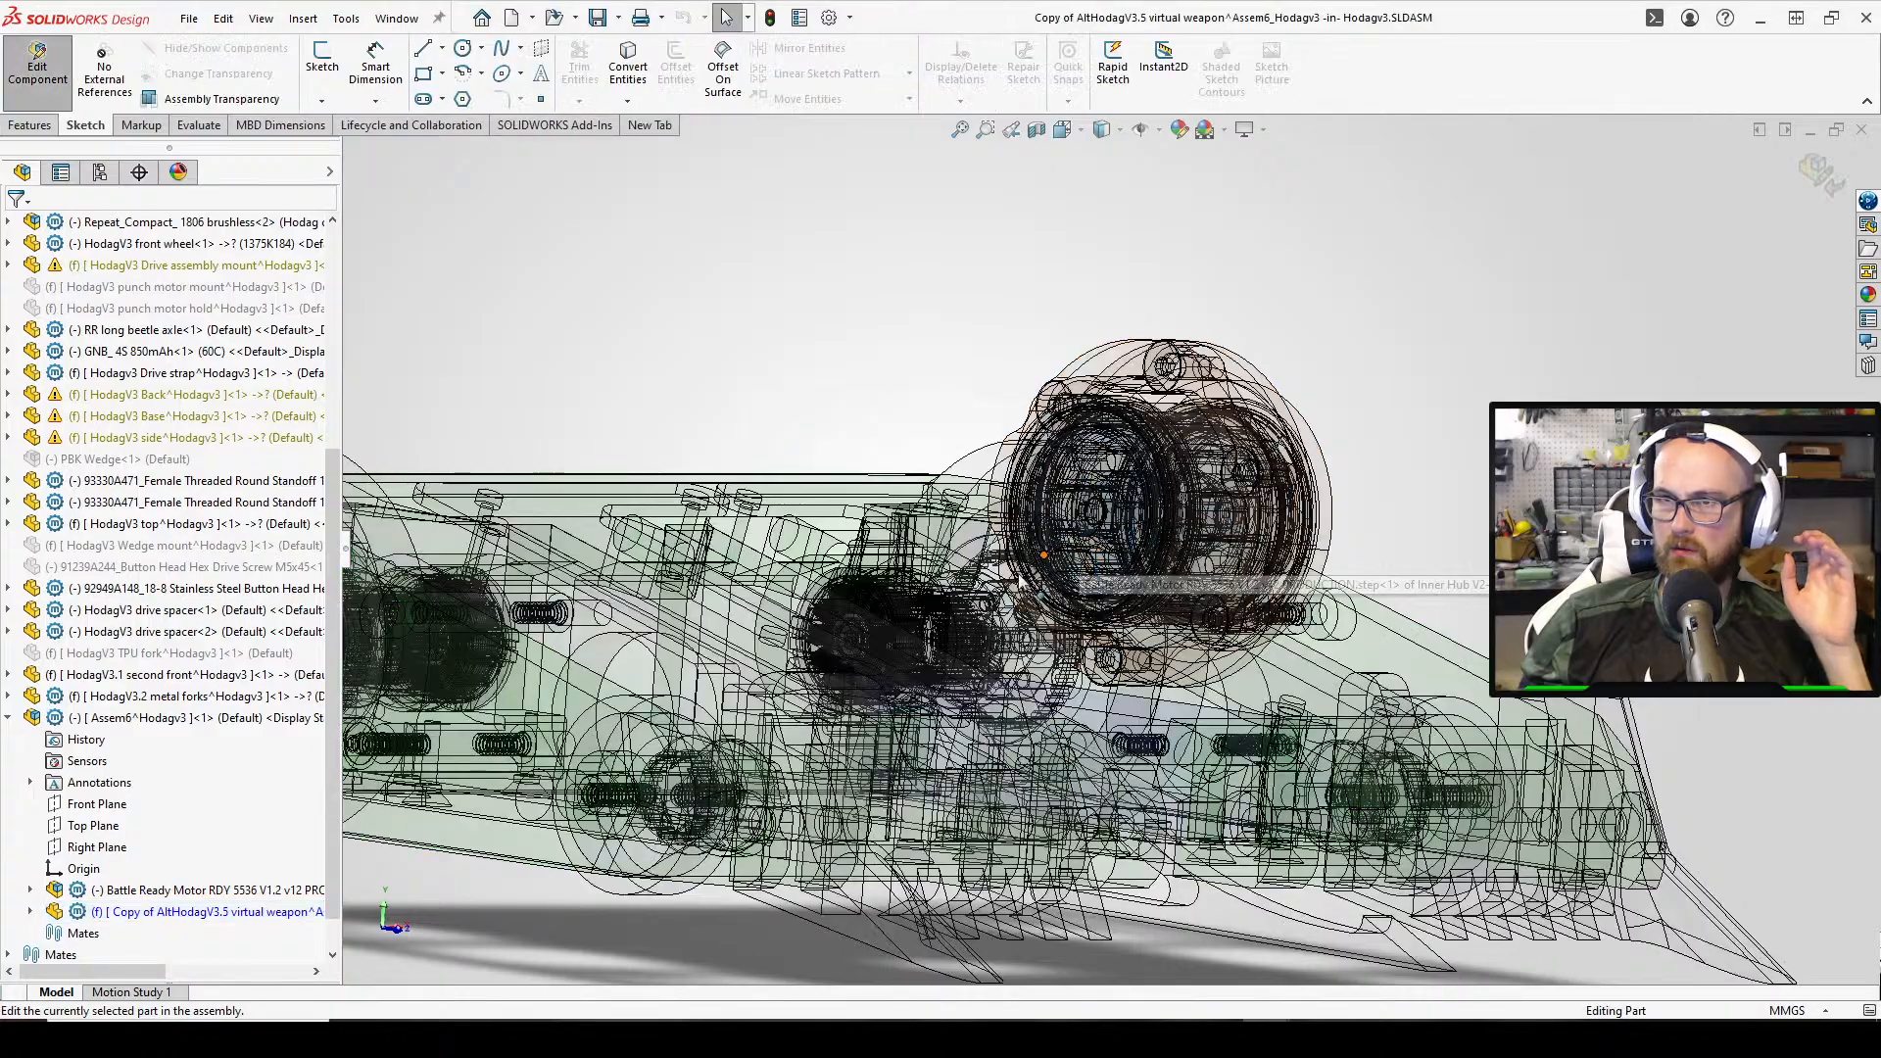
middle_click_drag(1119, 524, 843, 345)
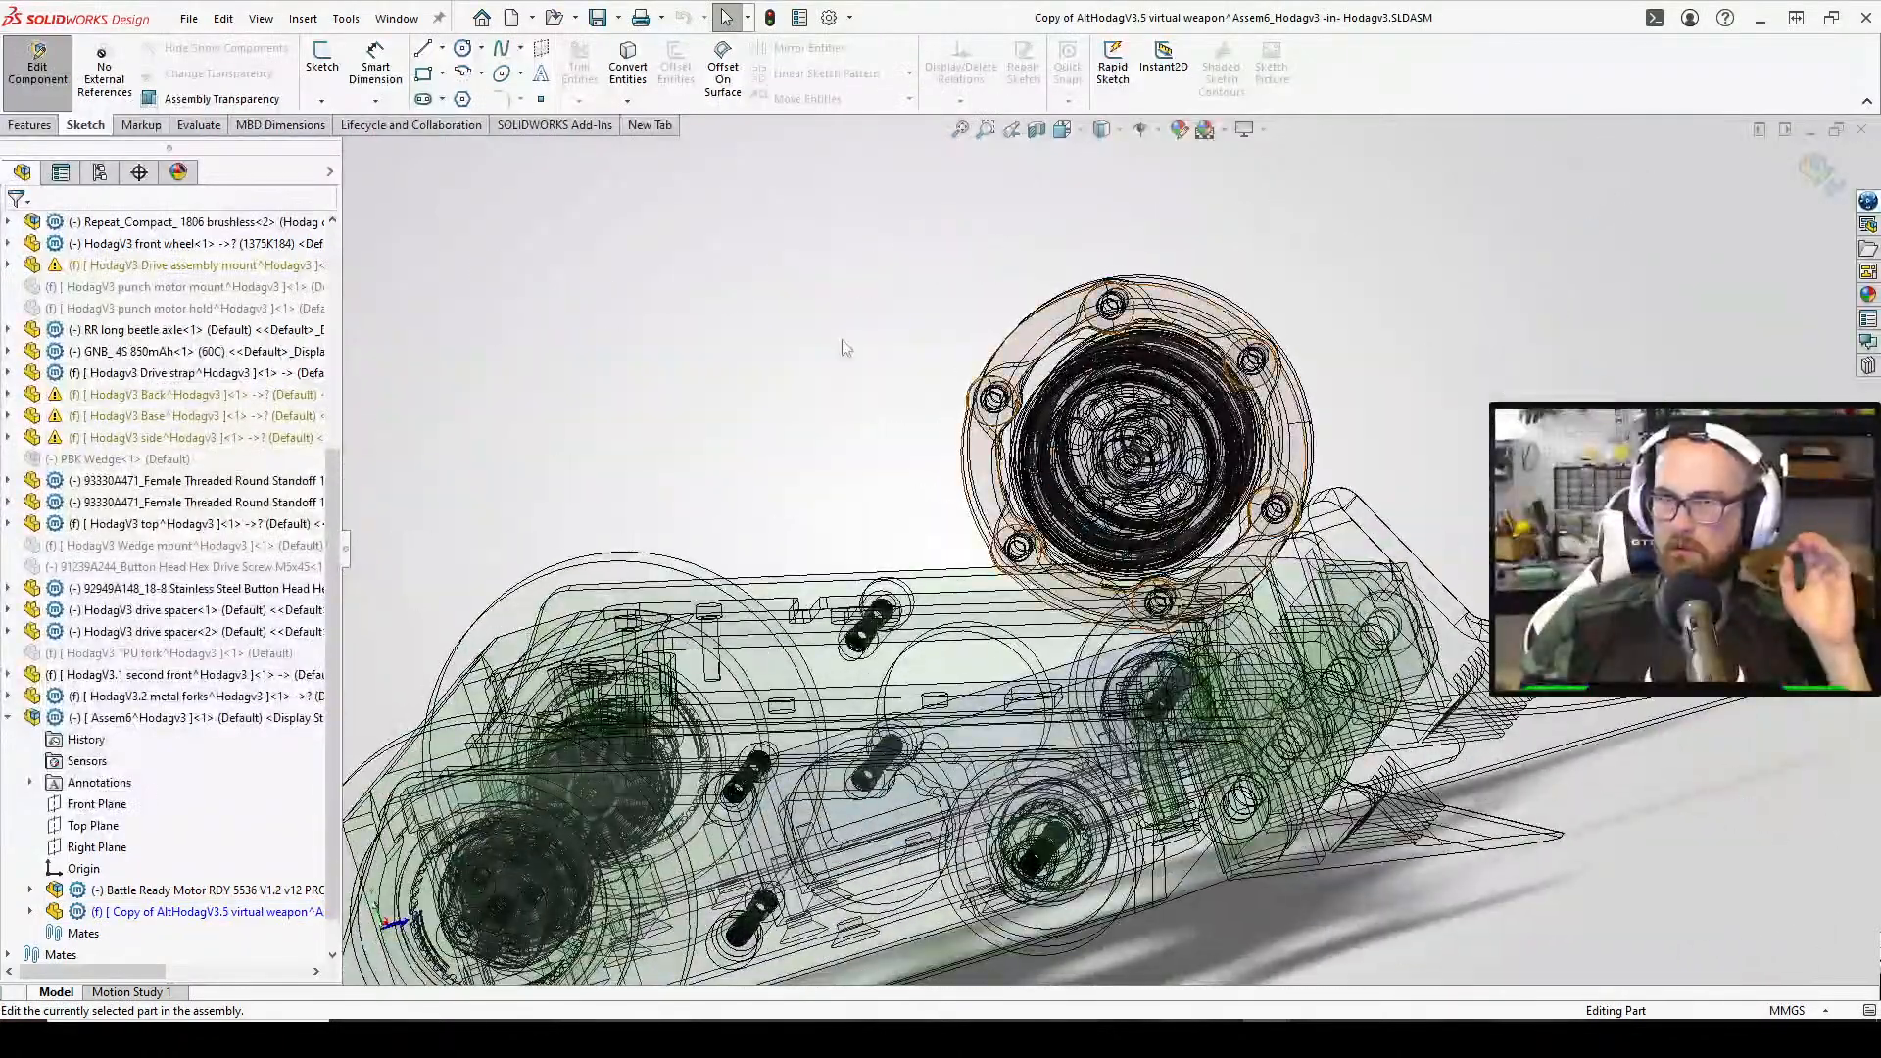
left_click(37, 64)
Open the Assem6^Hodagv3 subassembly in its own window and start editing its AltHodagV3.5 virtual weapon part in place
right_click(147, 717)
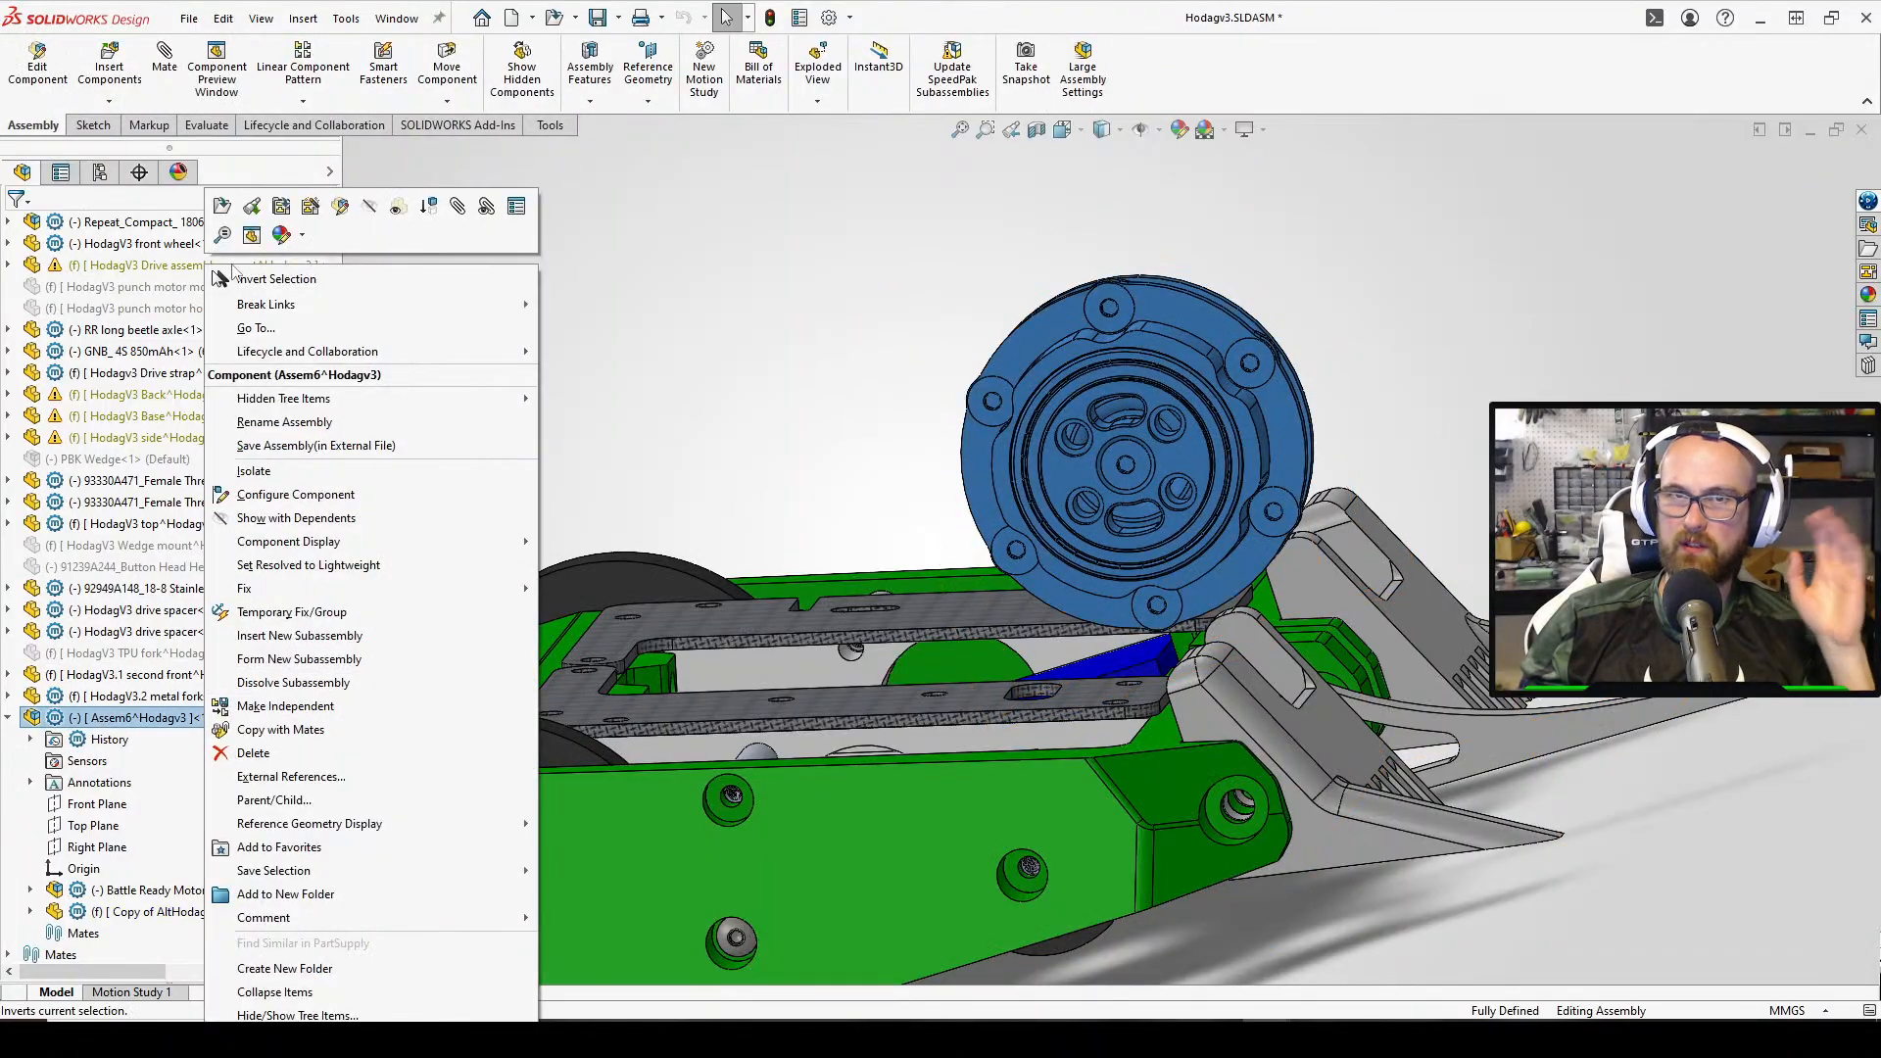
left_click(222, 204)
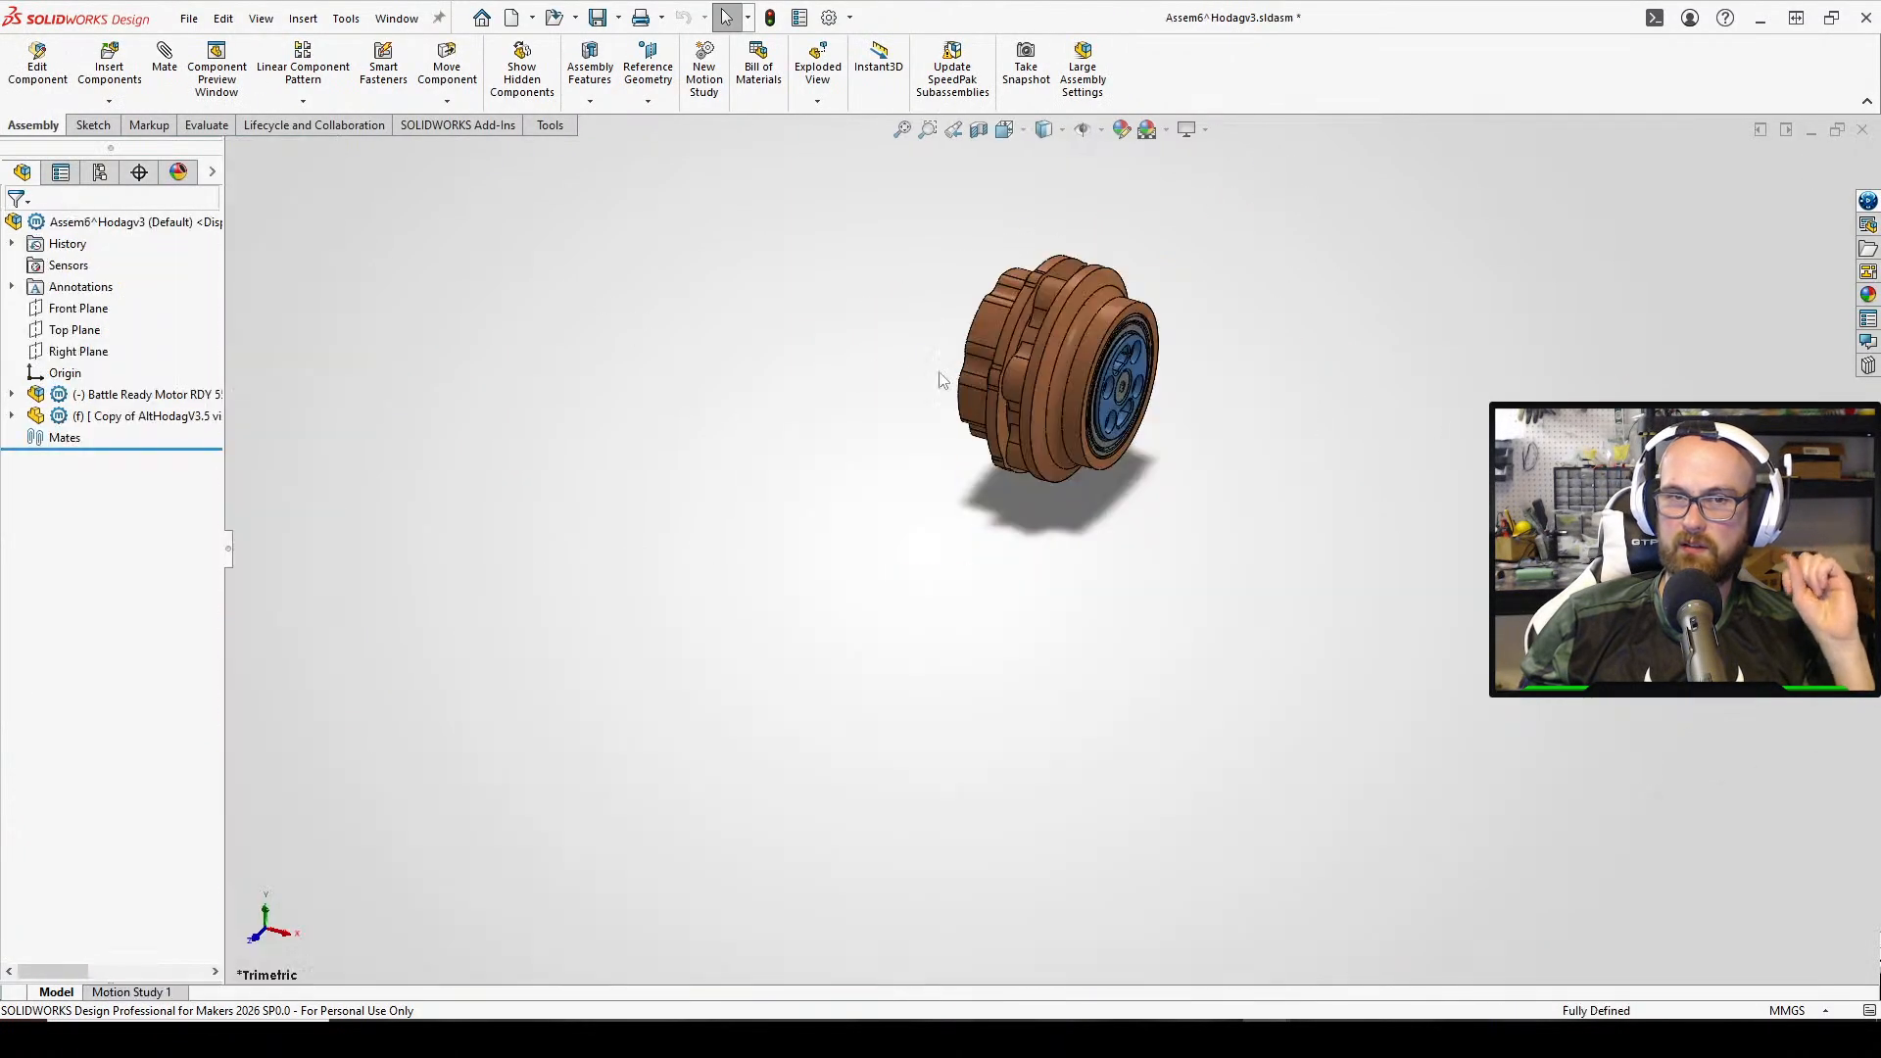
middle_click_drag(1021, 344, 844, 220)
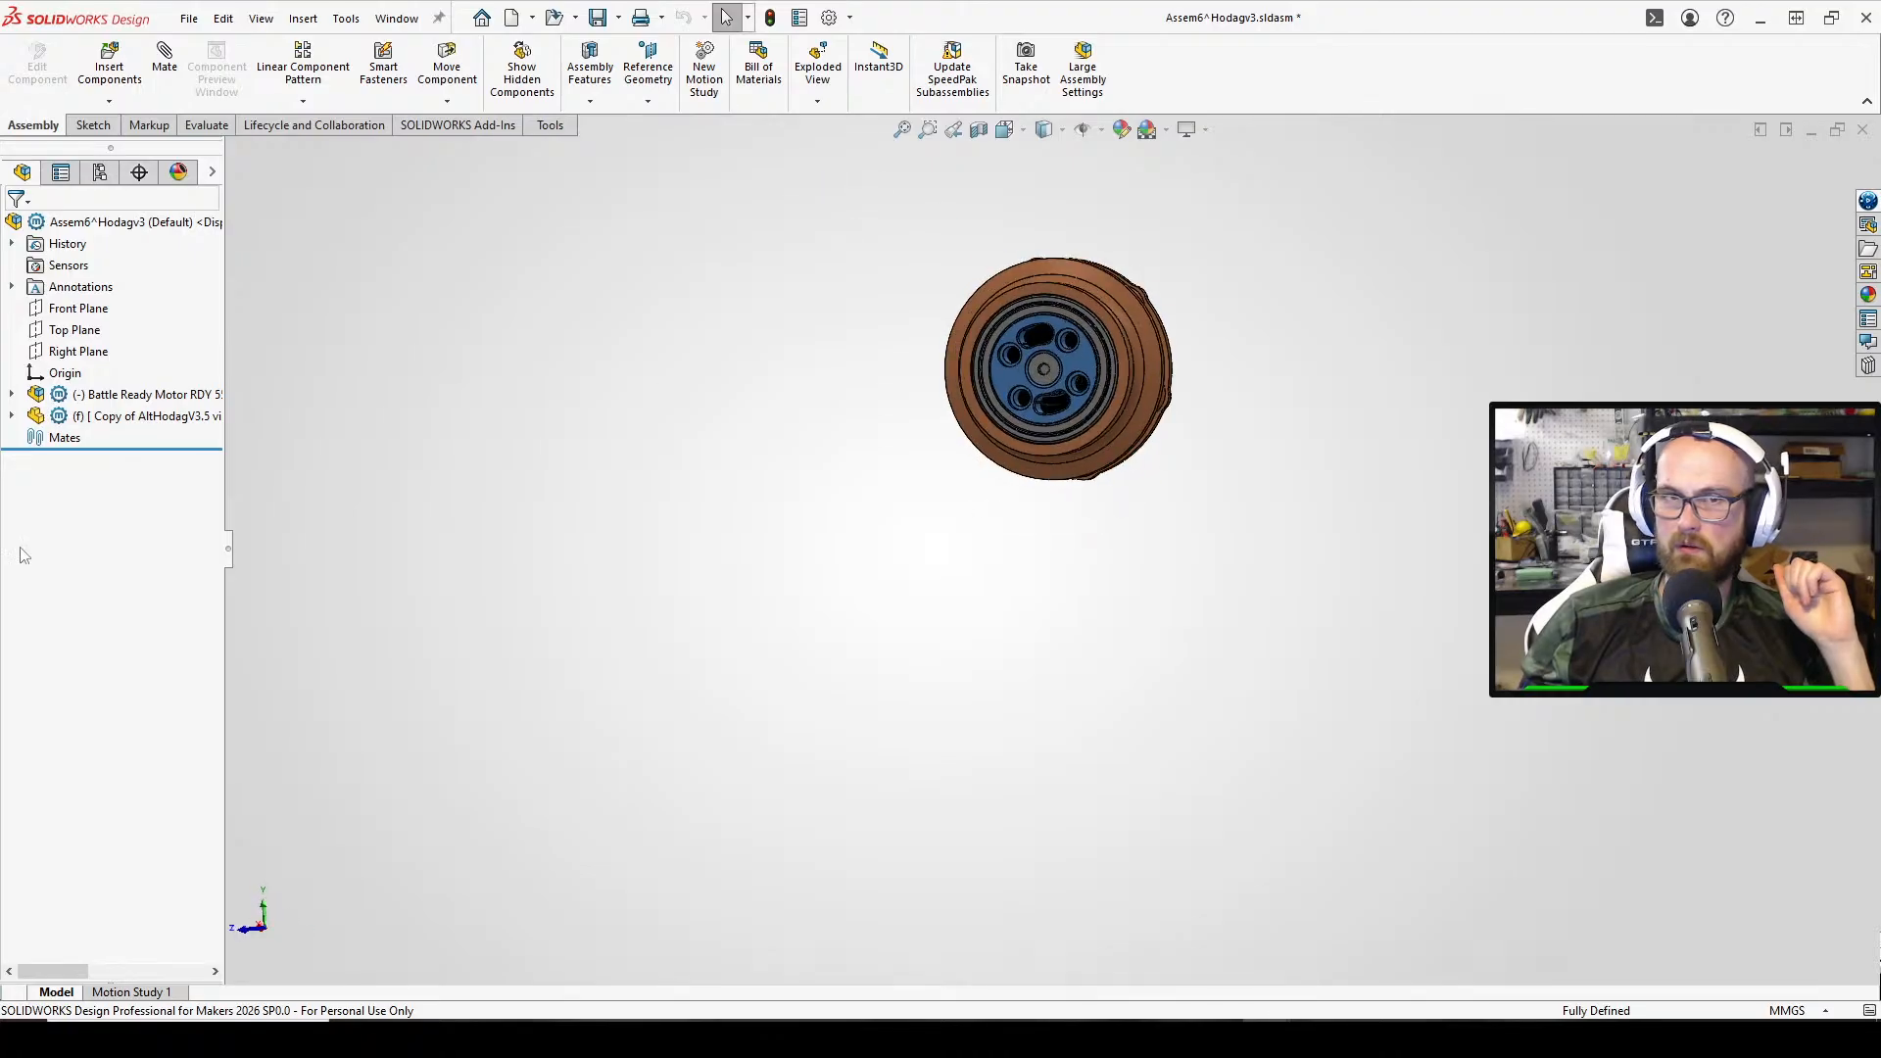
left_click(158, 418)
left_click(303, 365)
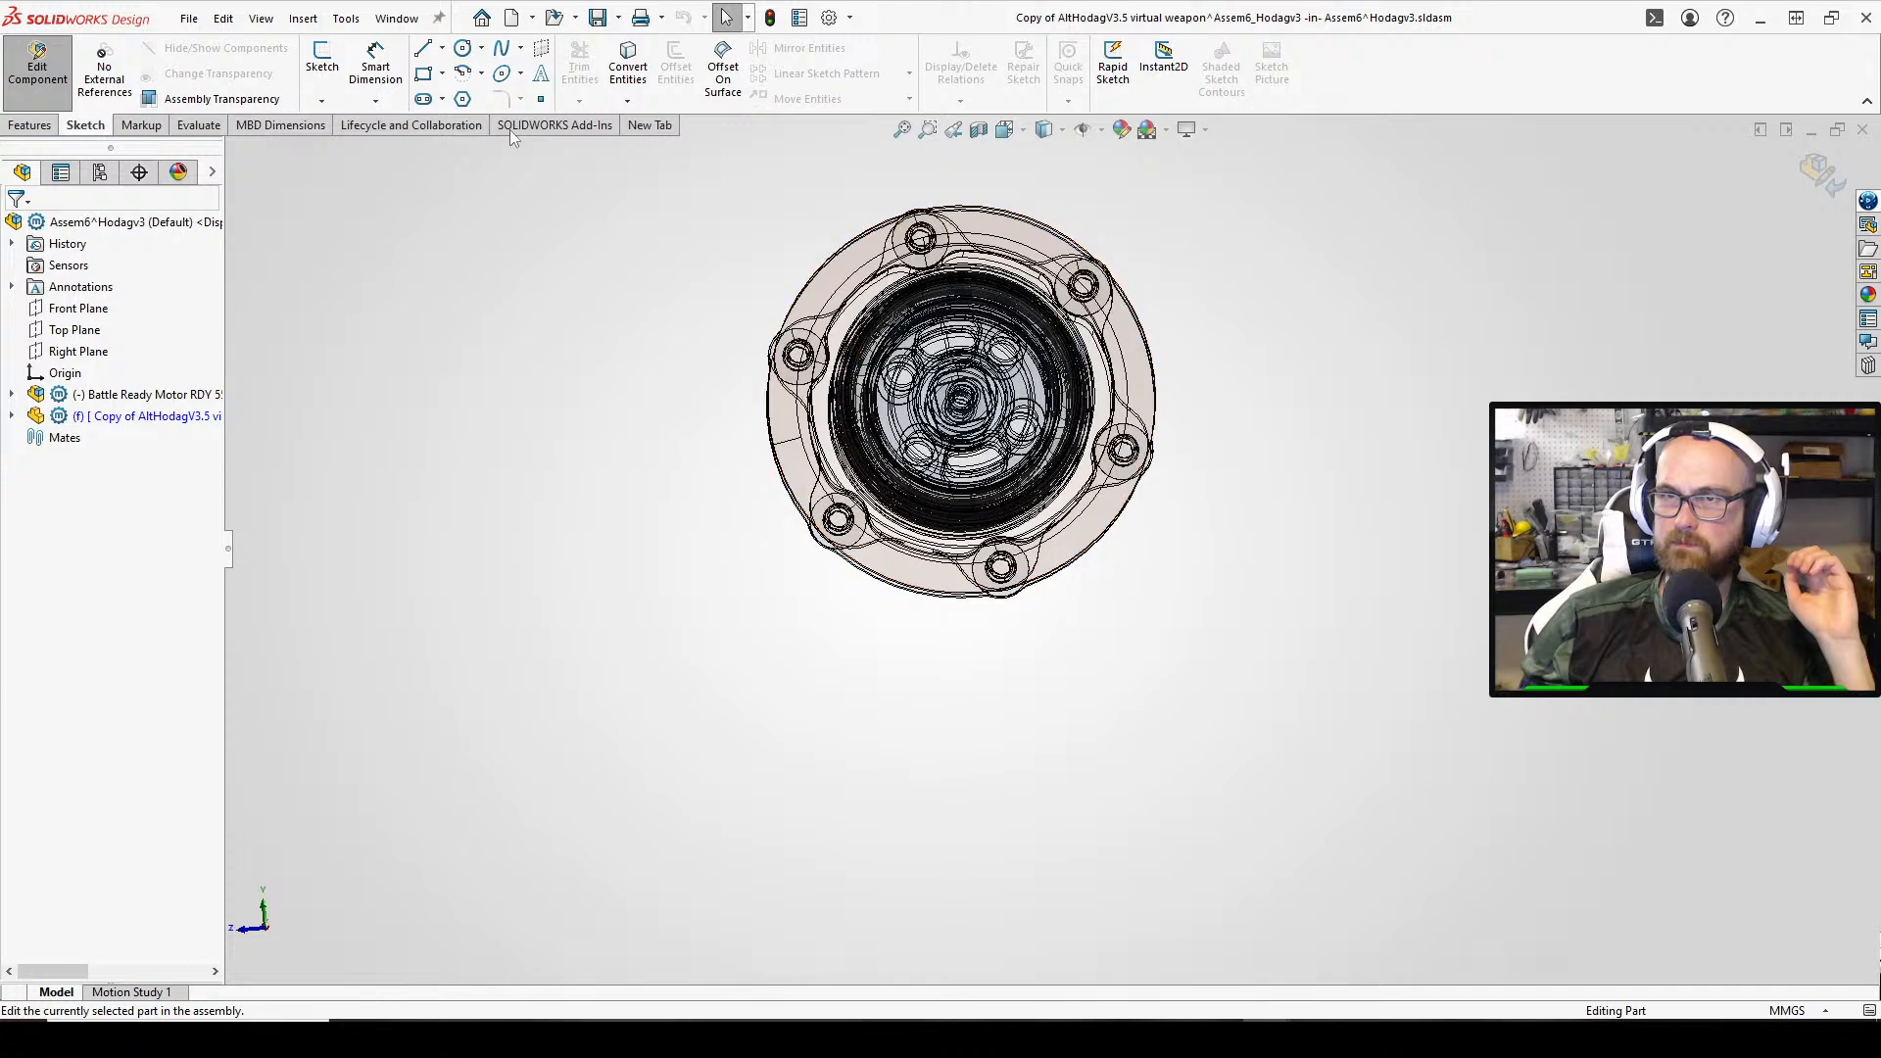
Start a sketch in the weapon part on the flat face of the motor's clamp ring
left_click(462, 49)
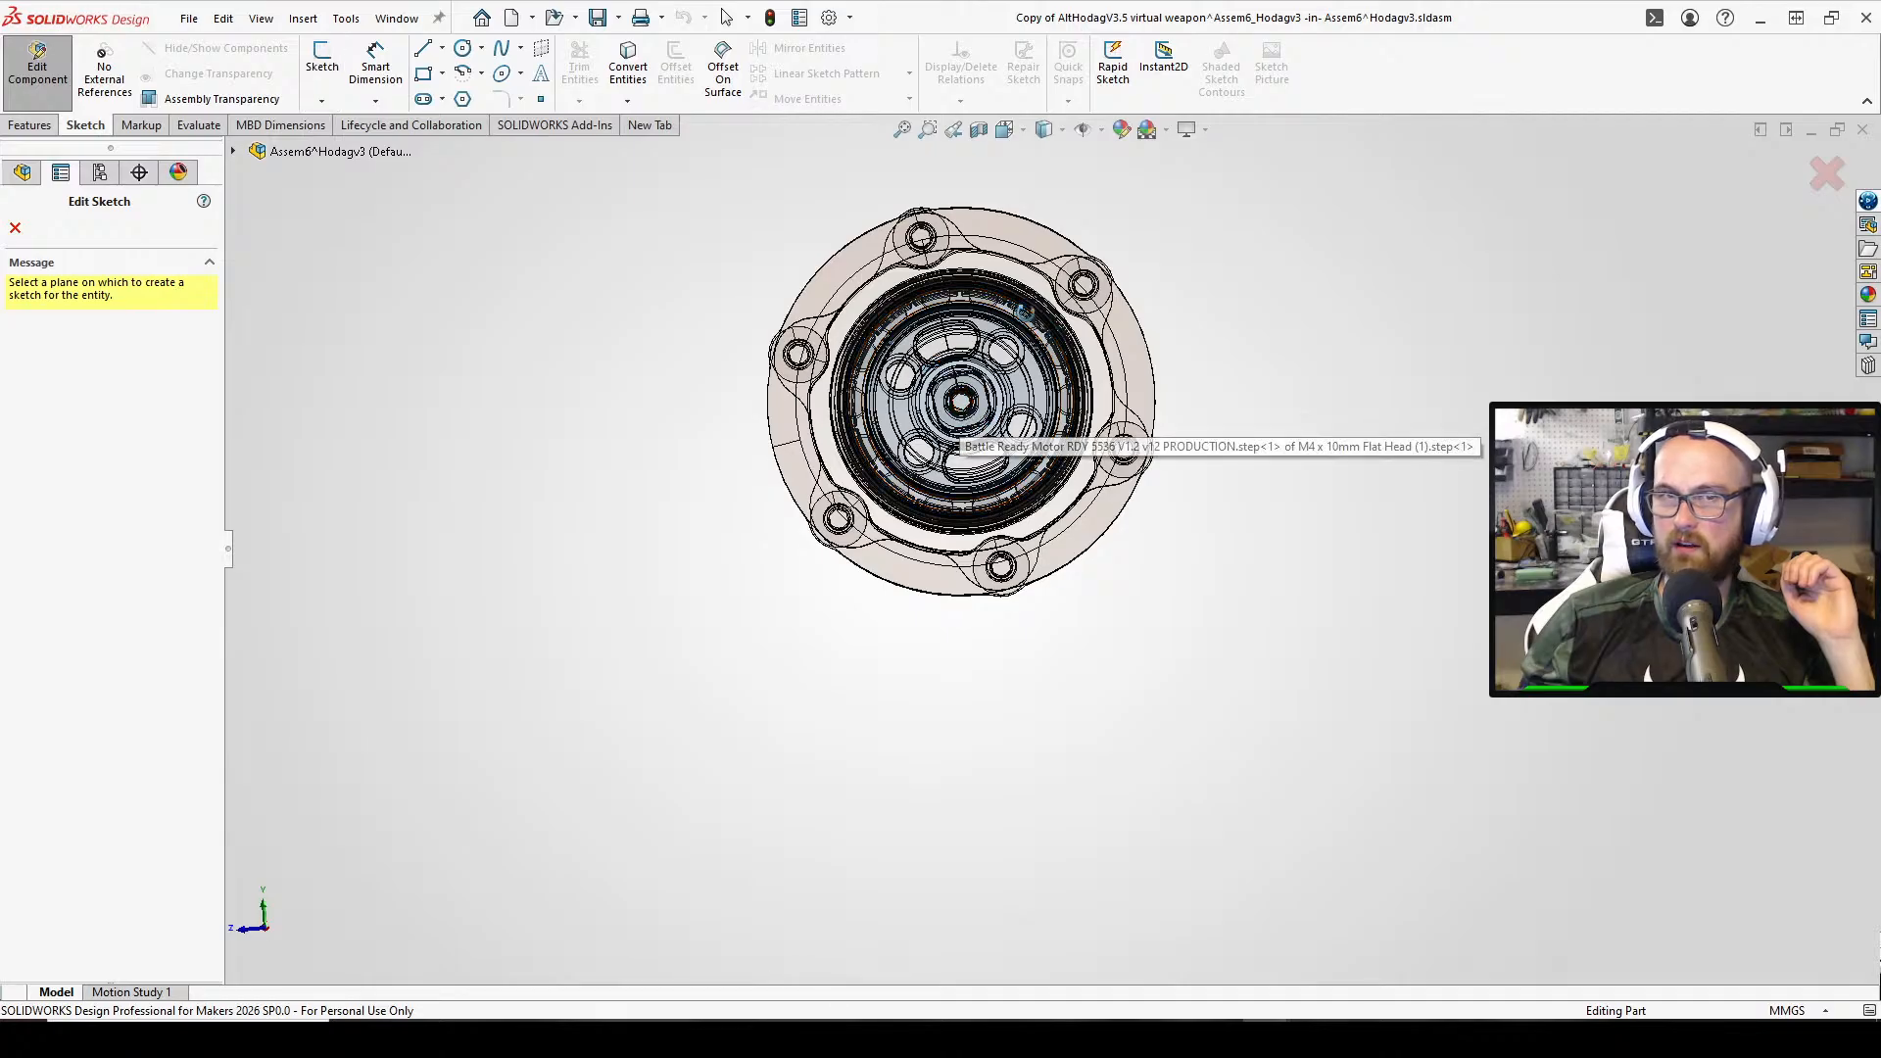
middle_click_drag(962, 412, 901, 411)
left_click(324, 67)
left_click(324, 67)
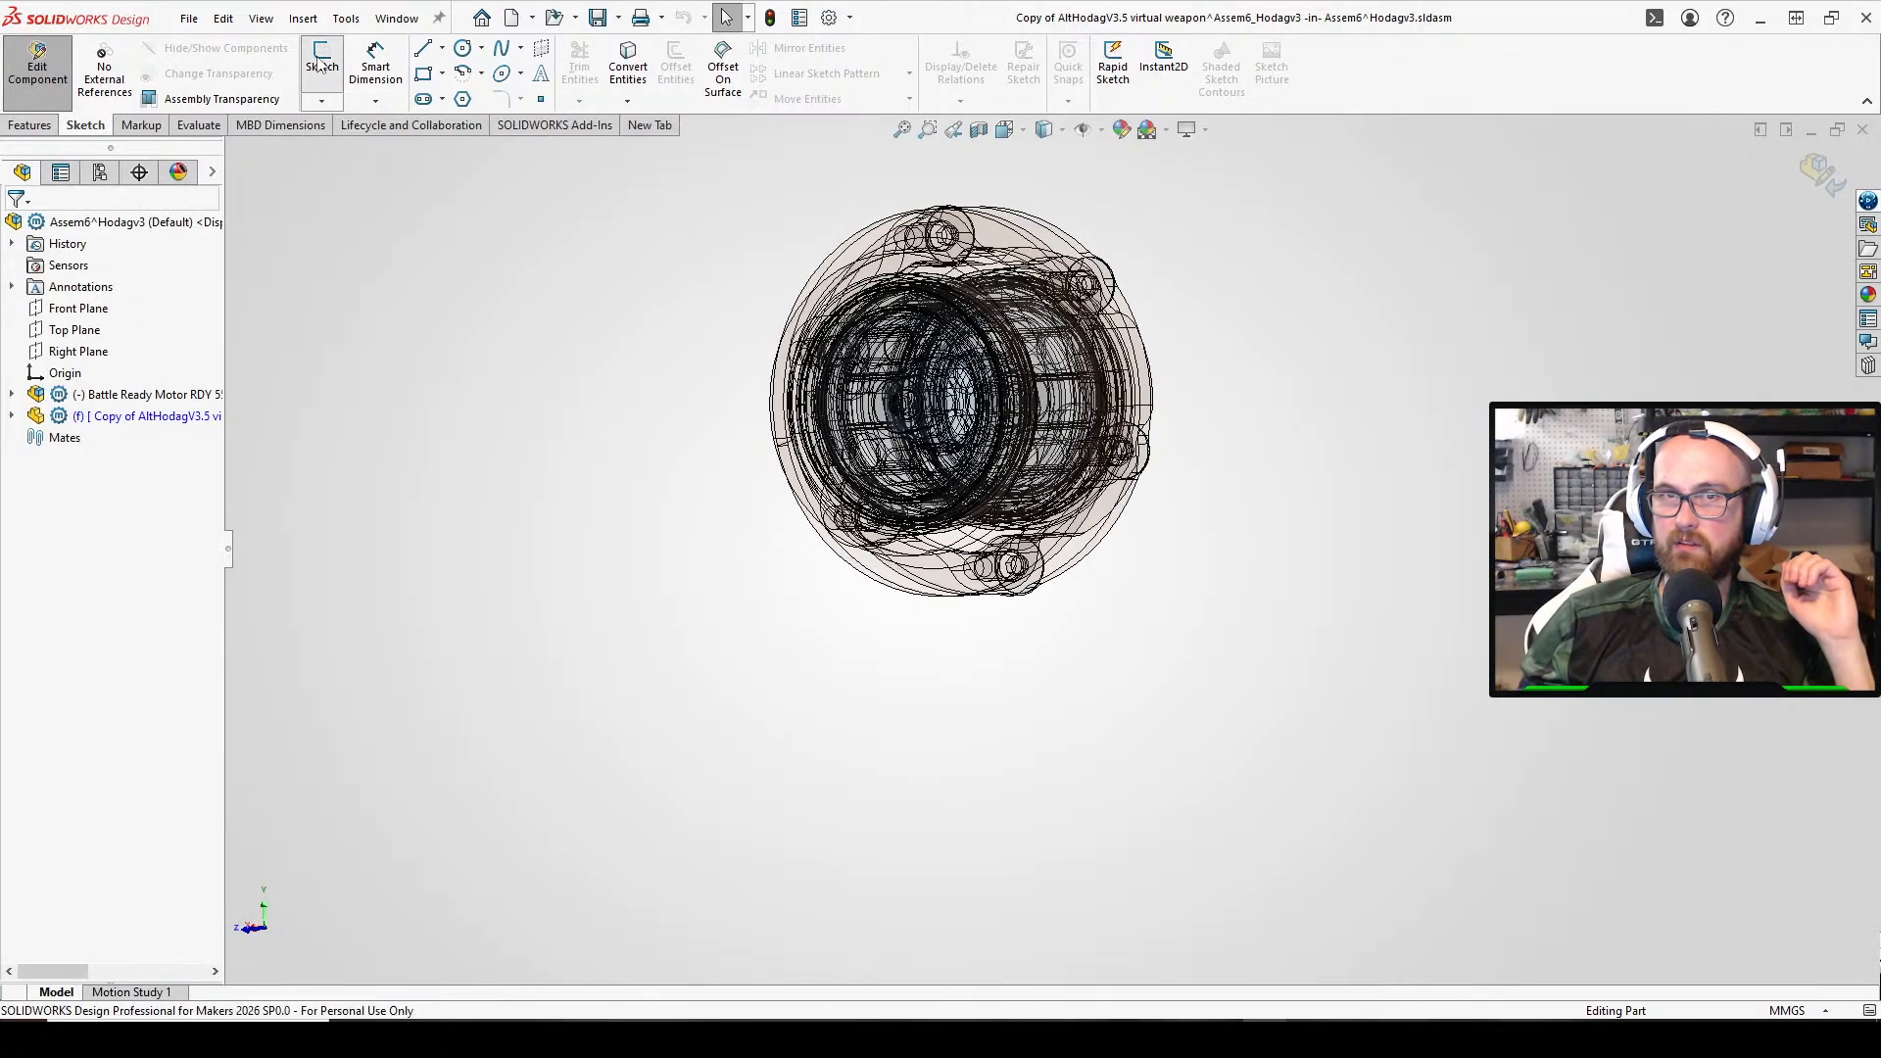
mouse_move(967, 308)
middle_mouse_down()
mouse_move(896, 342)
mouse_move(980, 245)
mouse_move(957, 253)
middle_mouse_up()
left_click(962, 227)
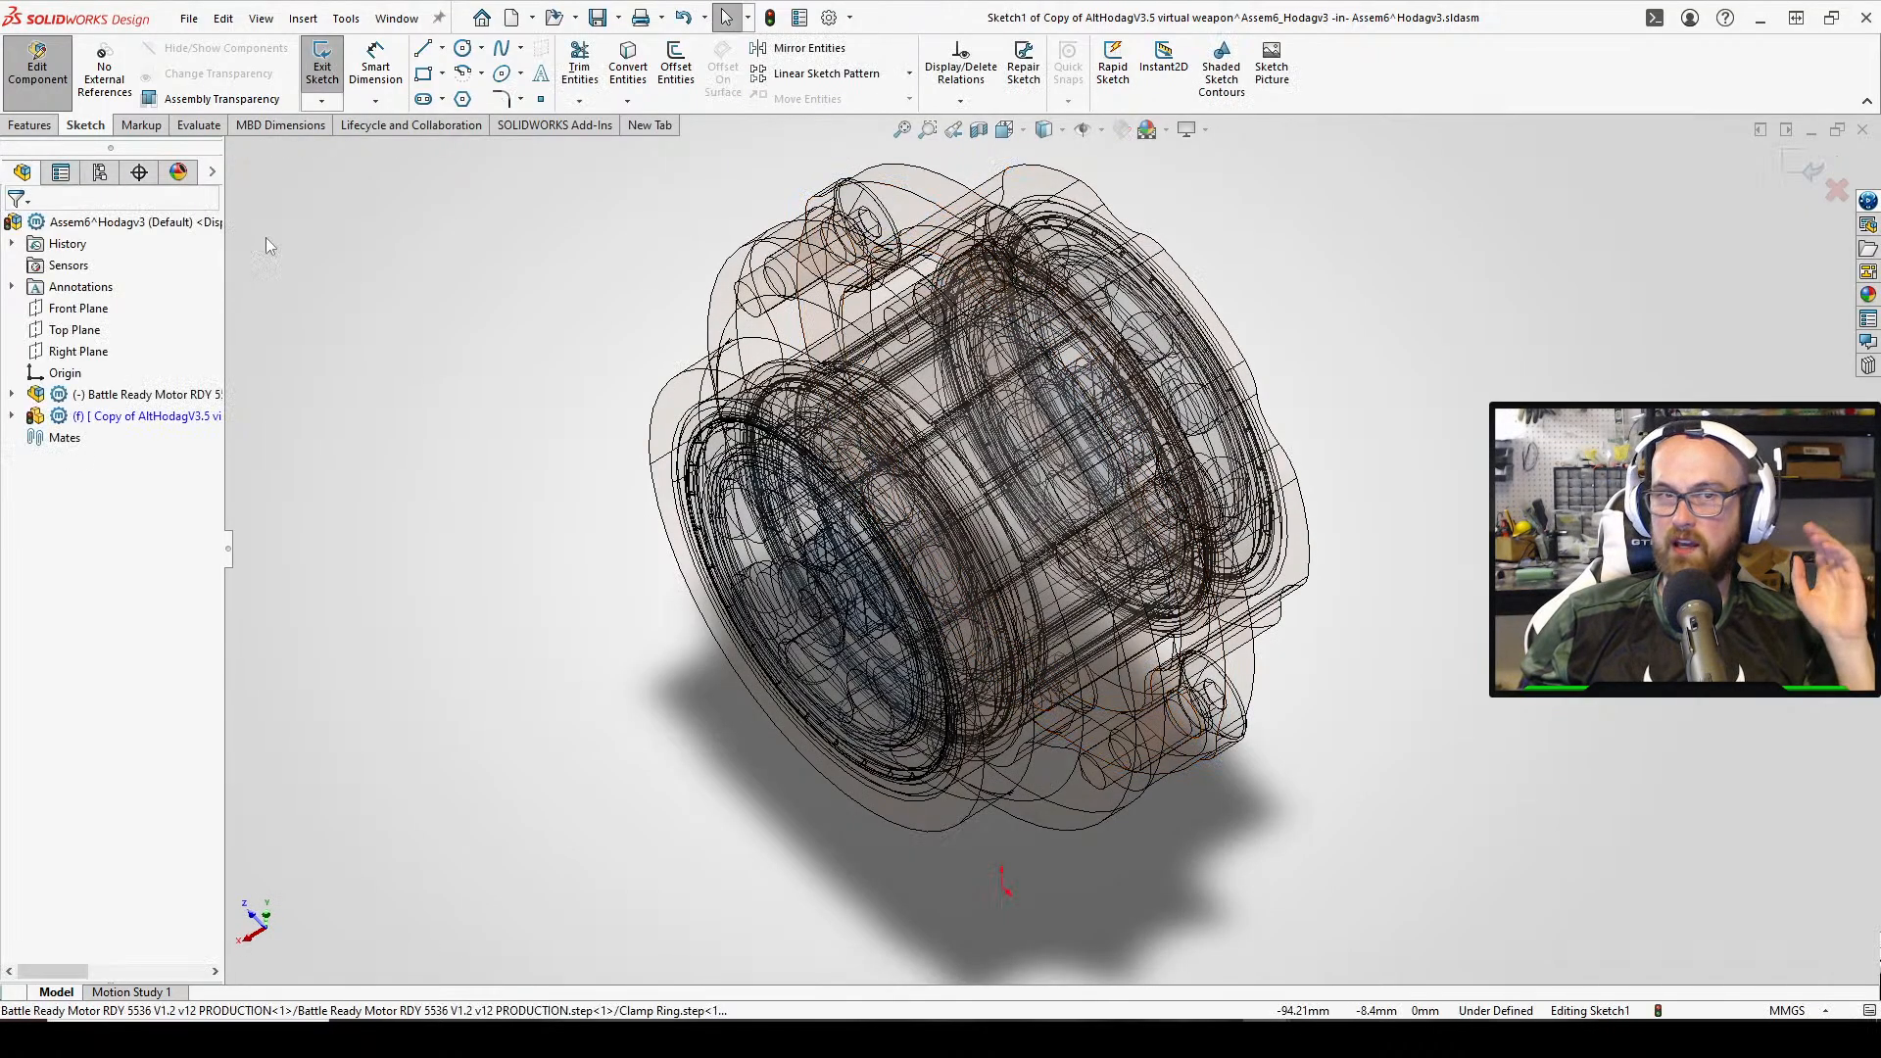
Sketch a circle about 112 mm in diameter around the motor, centred on its shaft axis
middle_click_drag(476, 204, 498, 147)
left_click(463, 49)
scroll(642, 520, "up", 2)
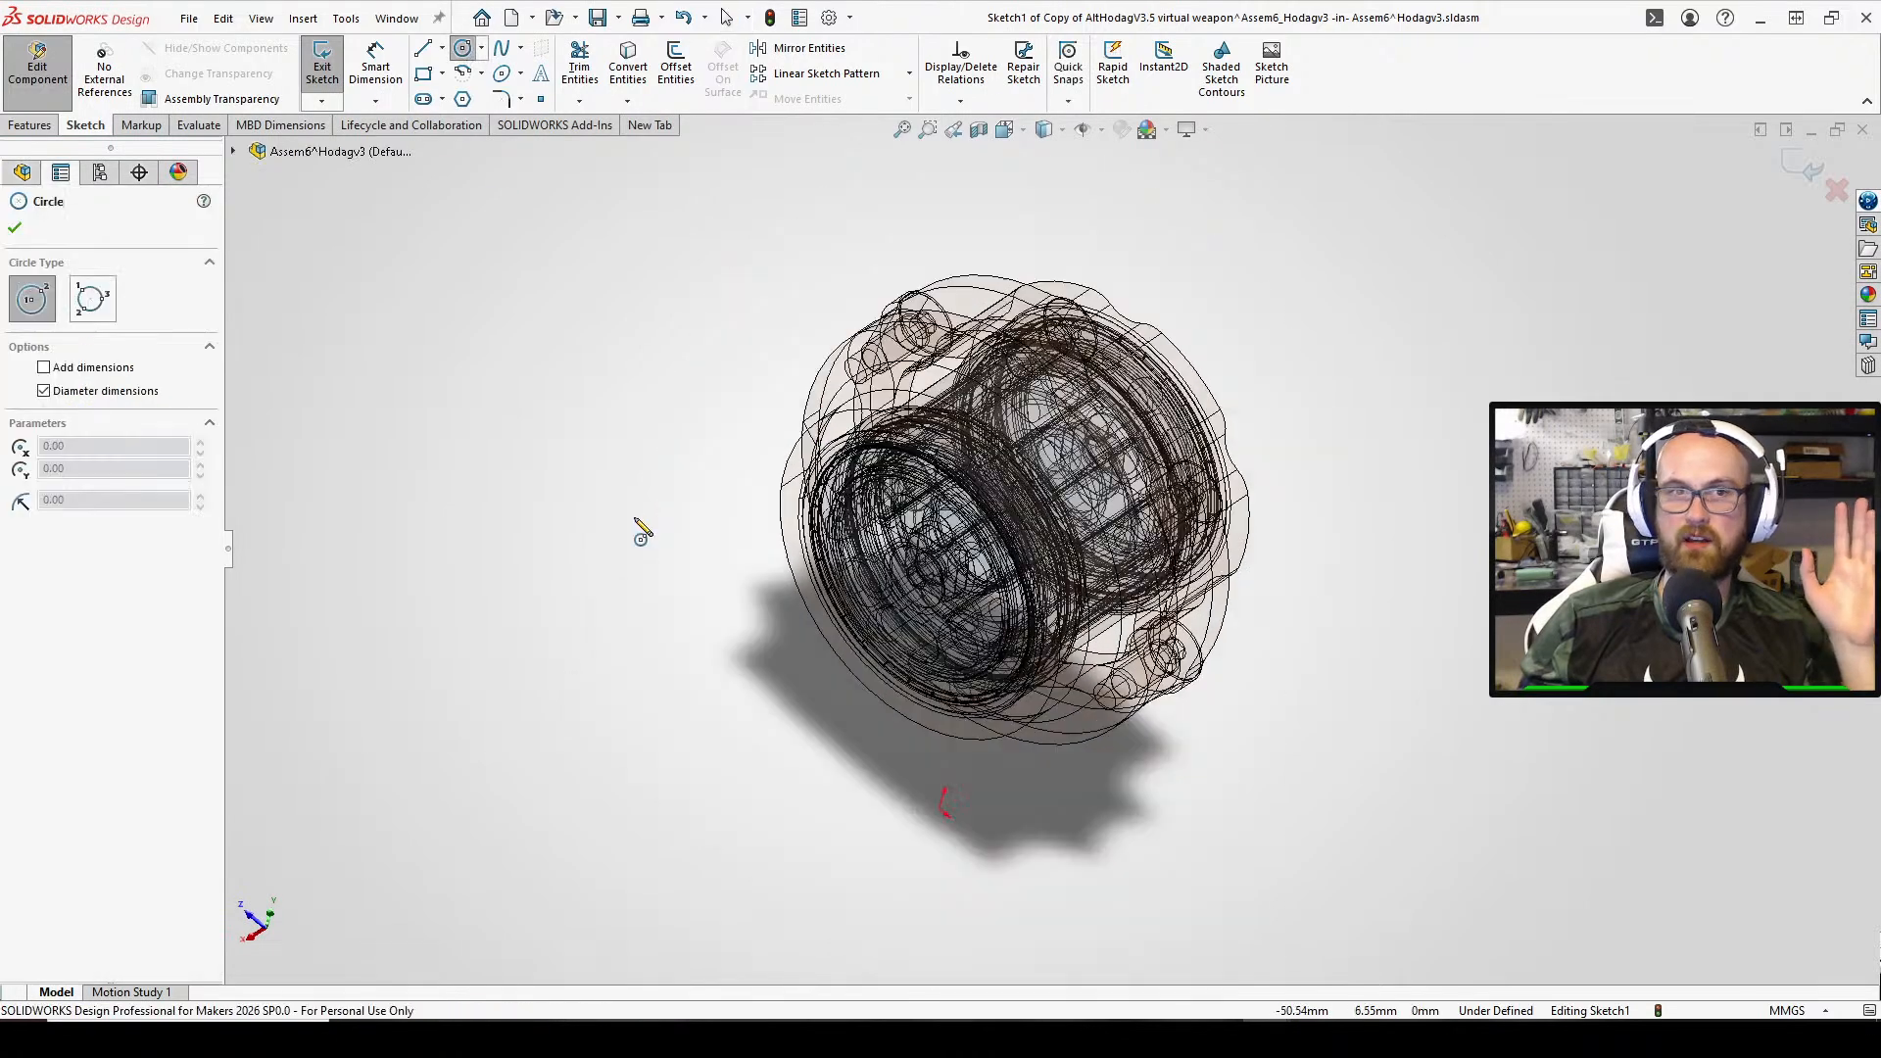
middle_click_drag(642, 521, 742, 371)
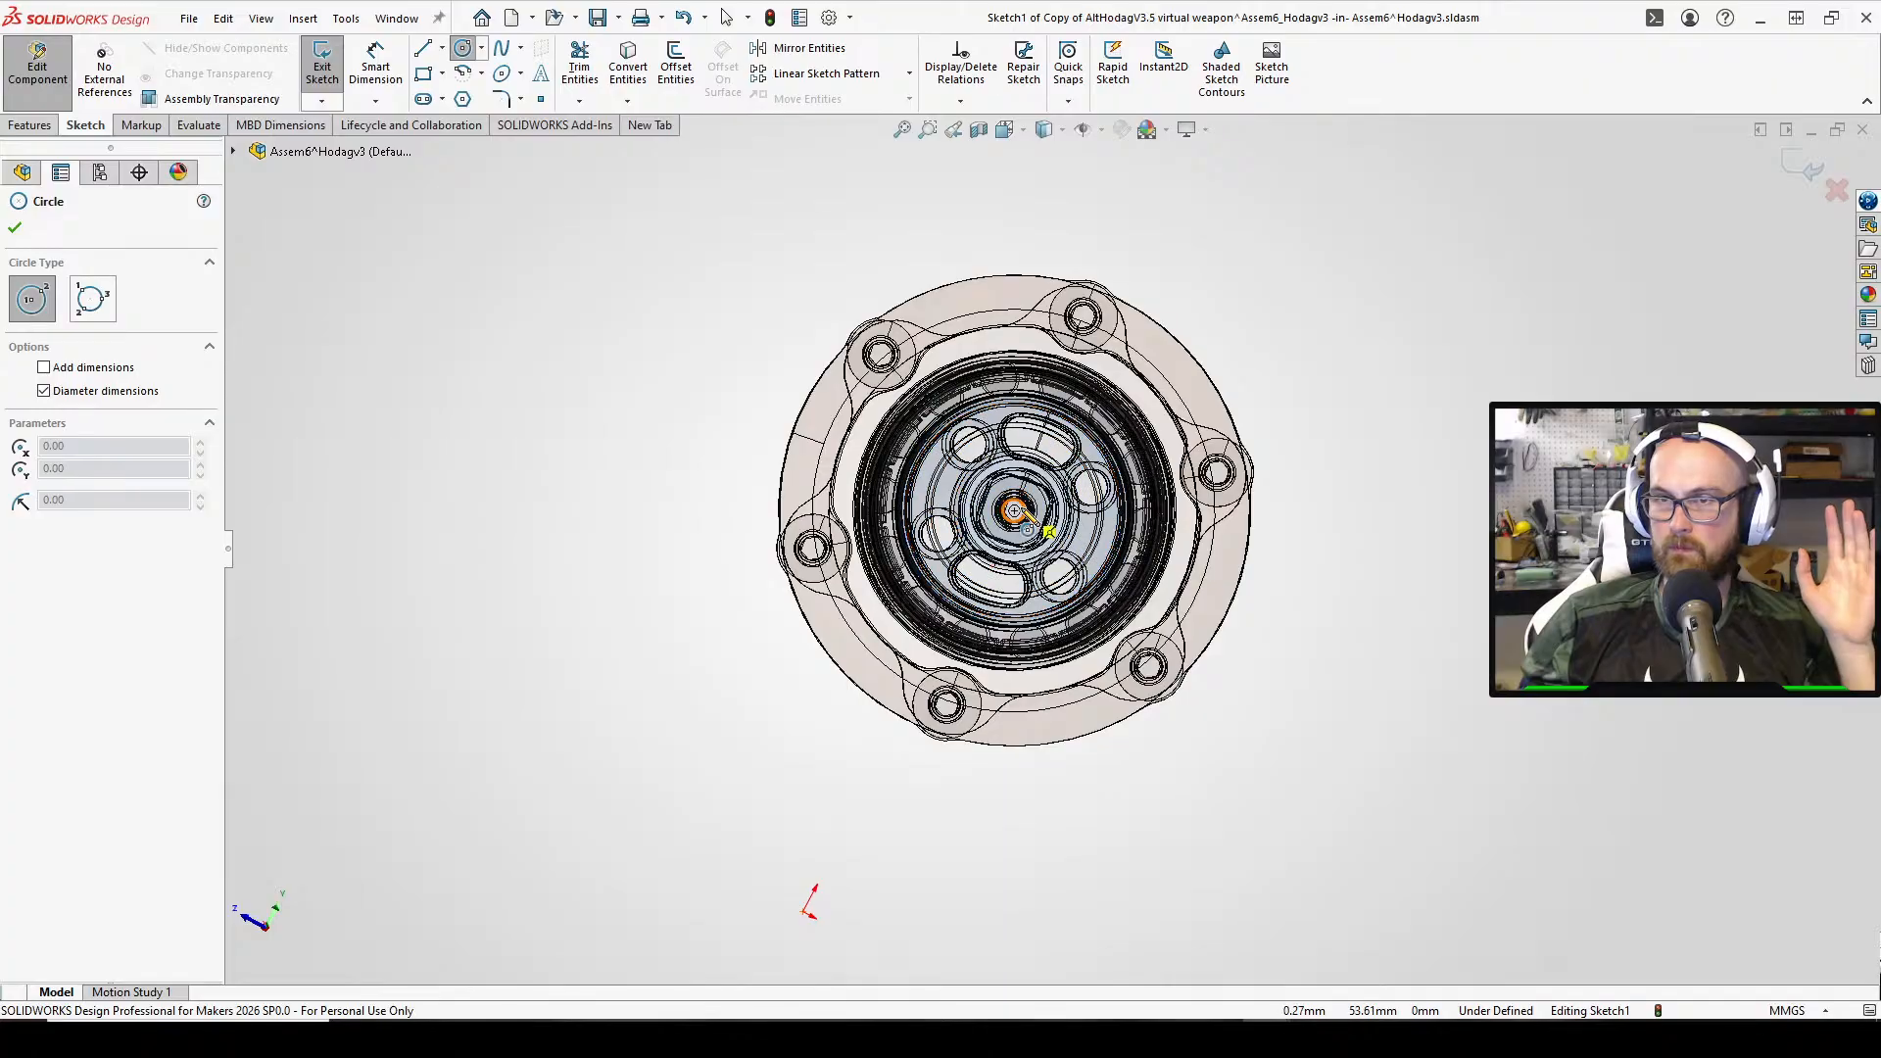
left_click(1014, 510)
left_click(1439, 291)
scroll(1426, 515, "up", 5)
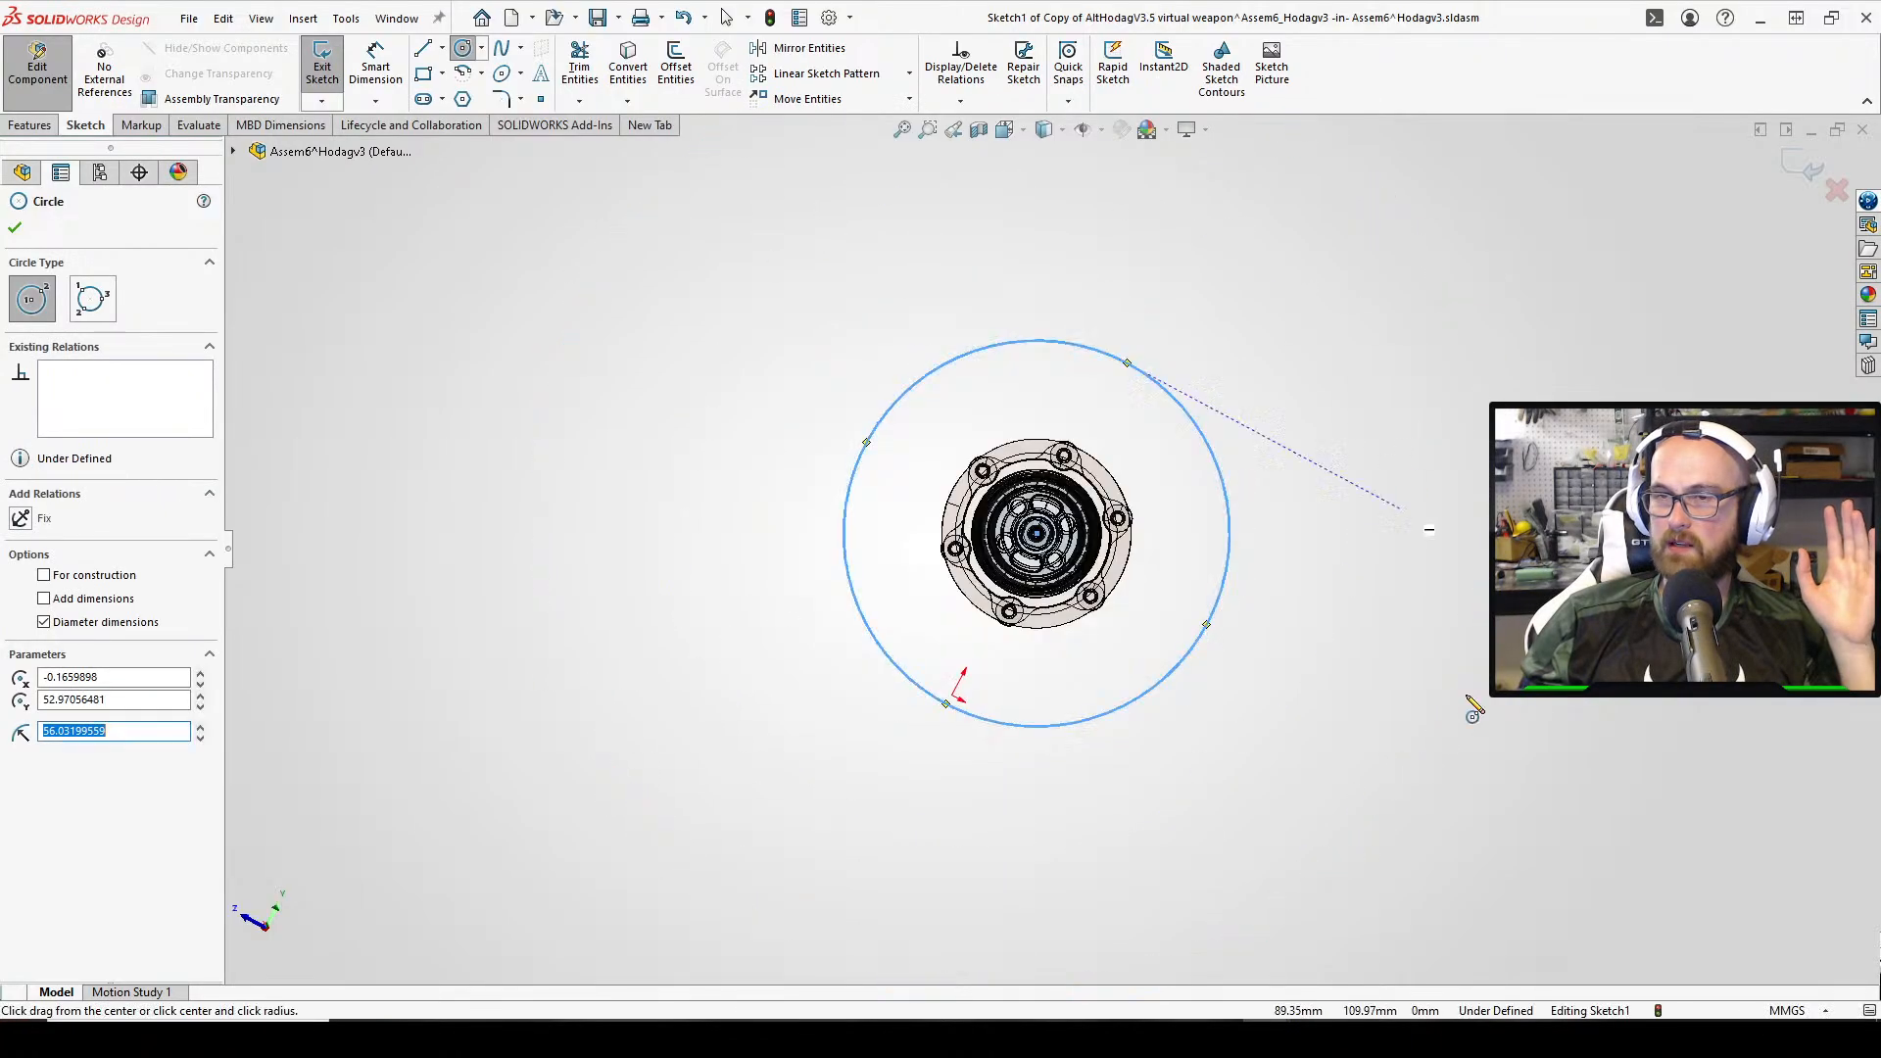
Dimension the circle's diameter to 101.60 mm and switch the document units to IPS
right_click_drag(1465, 693, 1440, 403)
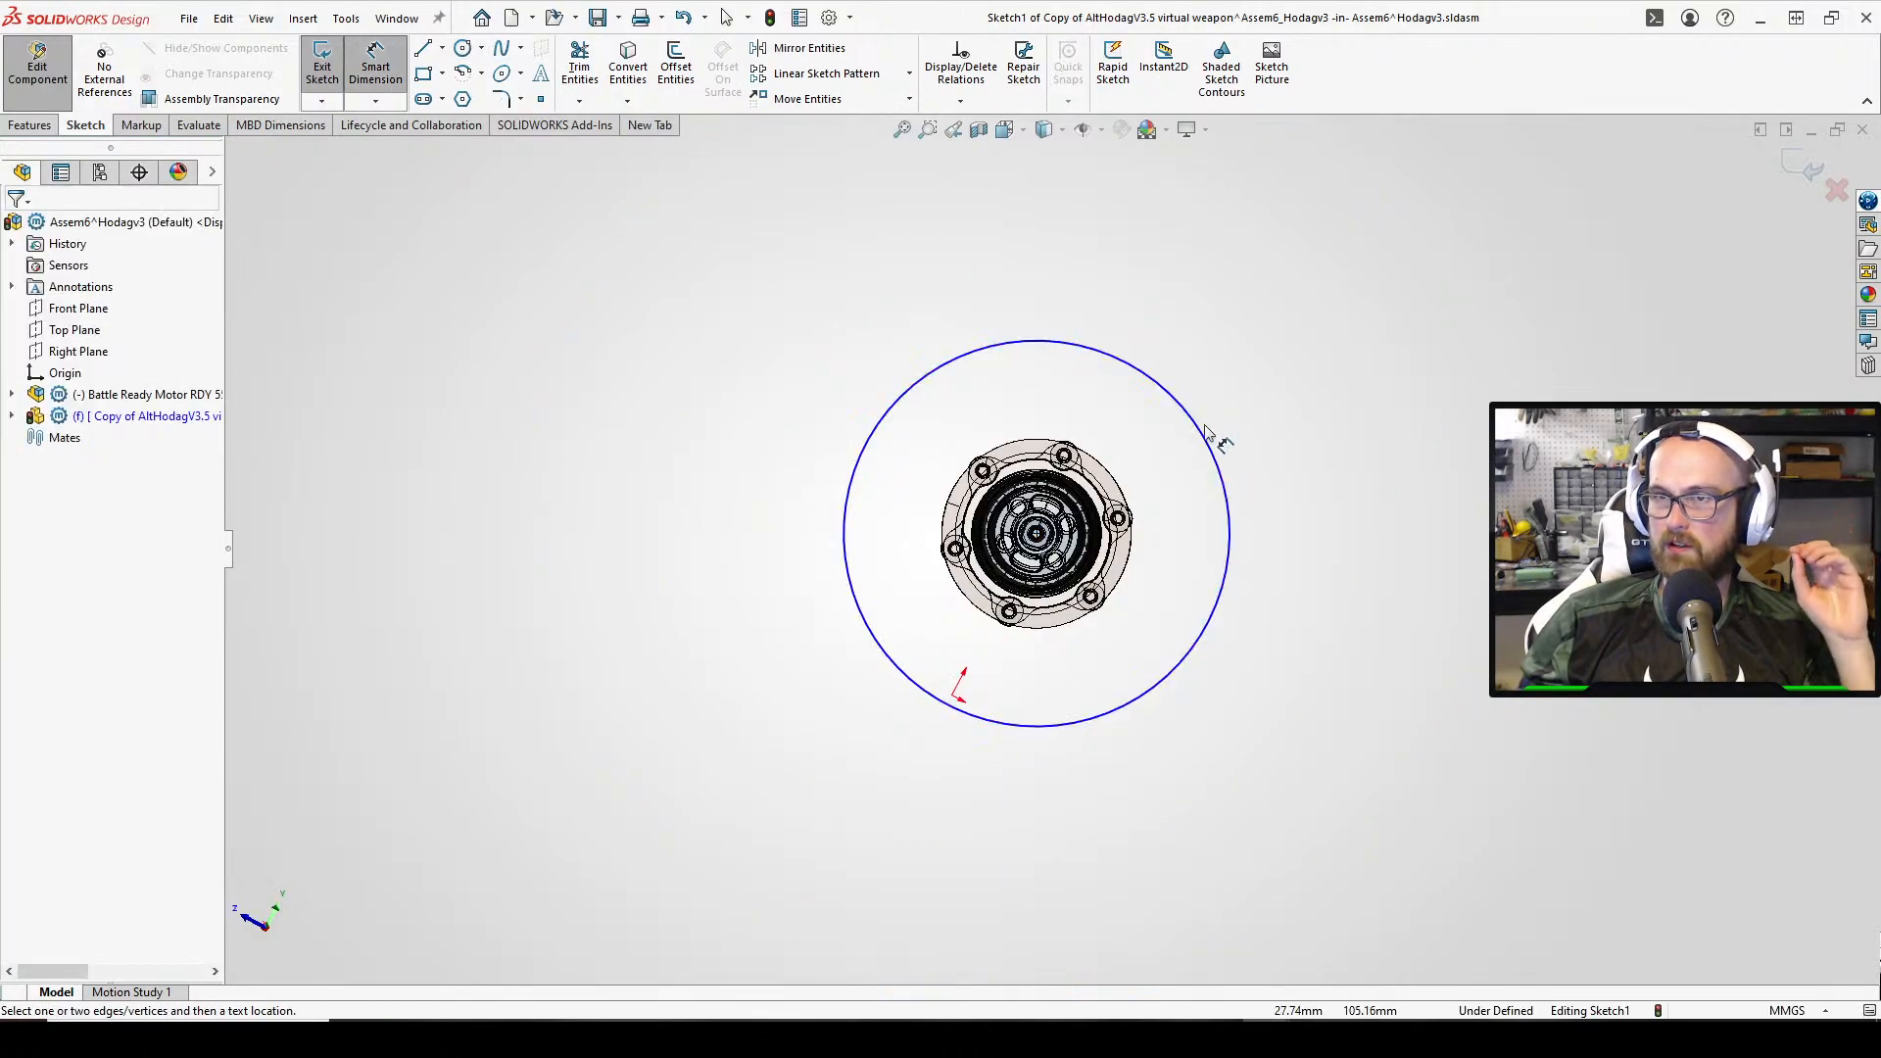
left_click(1211, 436)
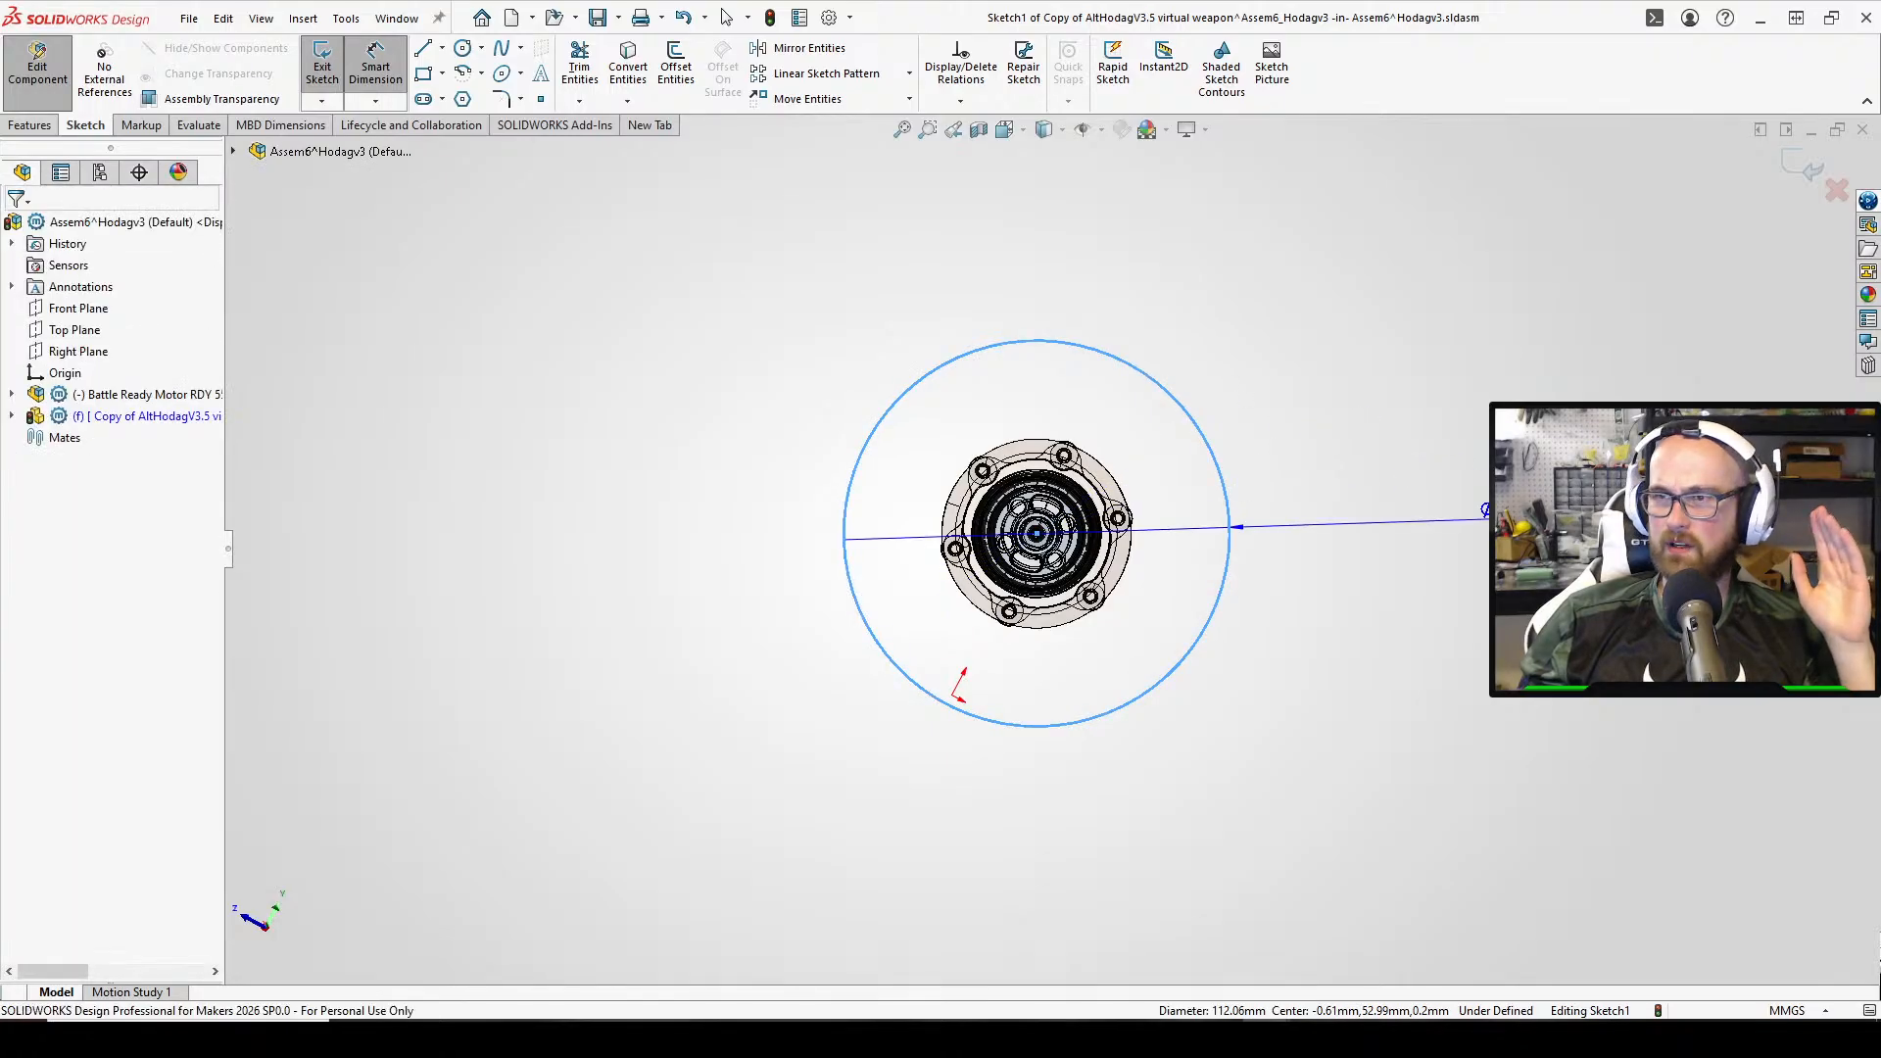
left_click(1485, 510)
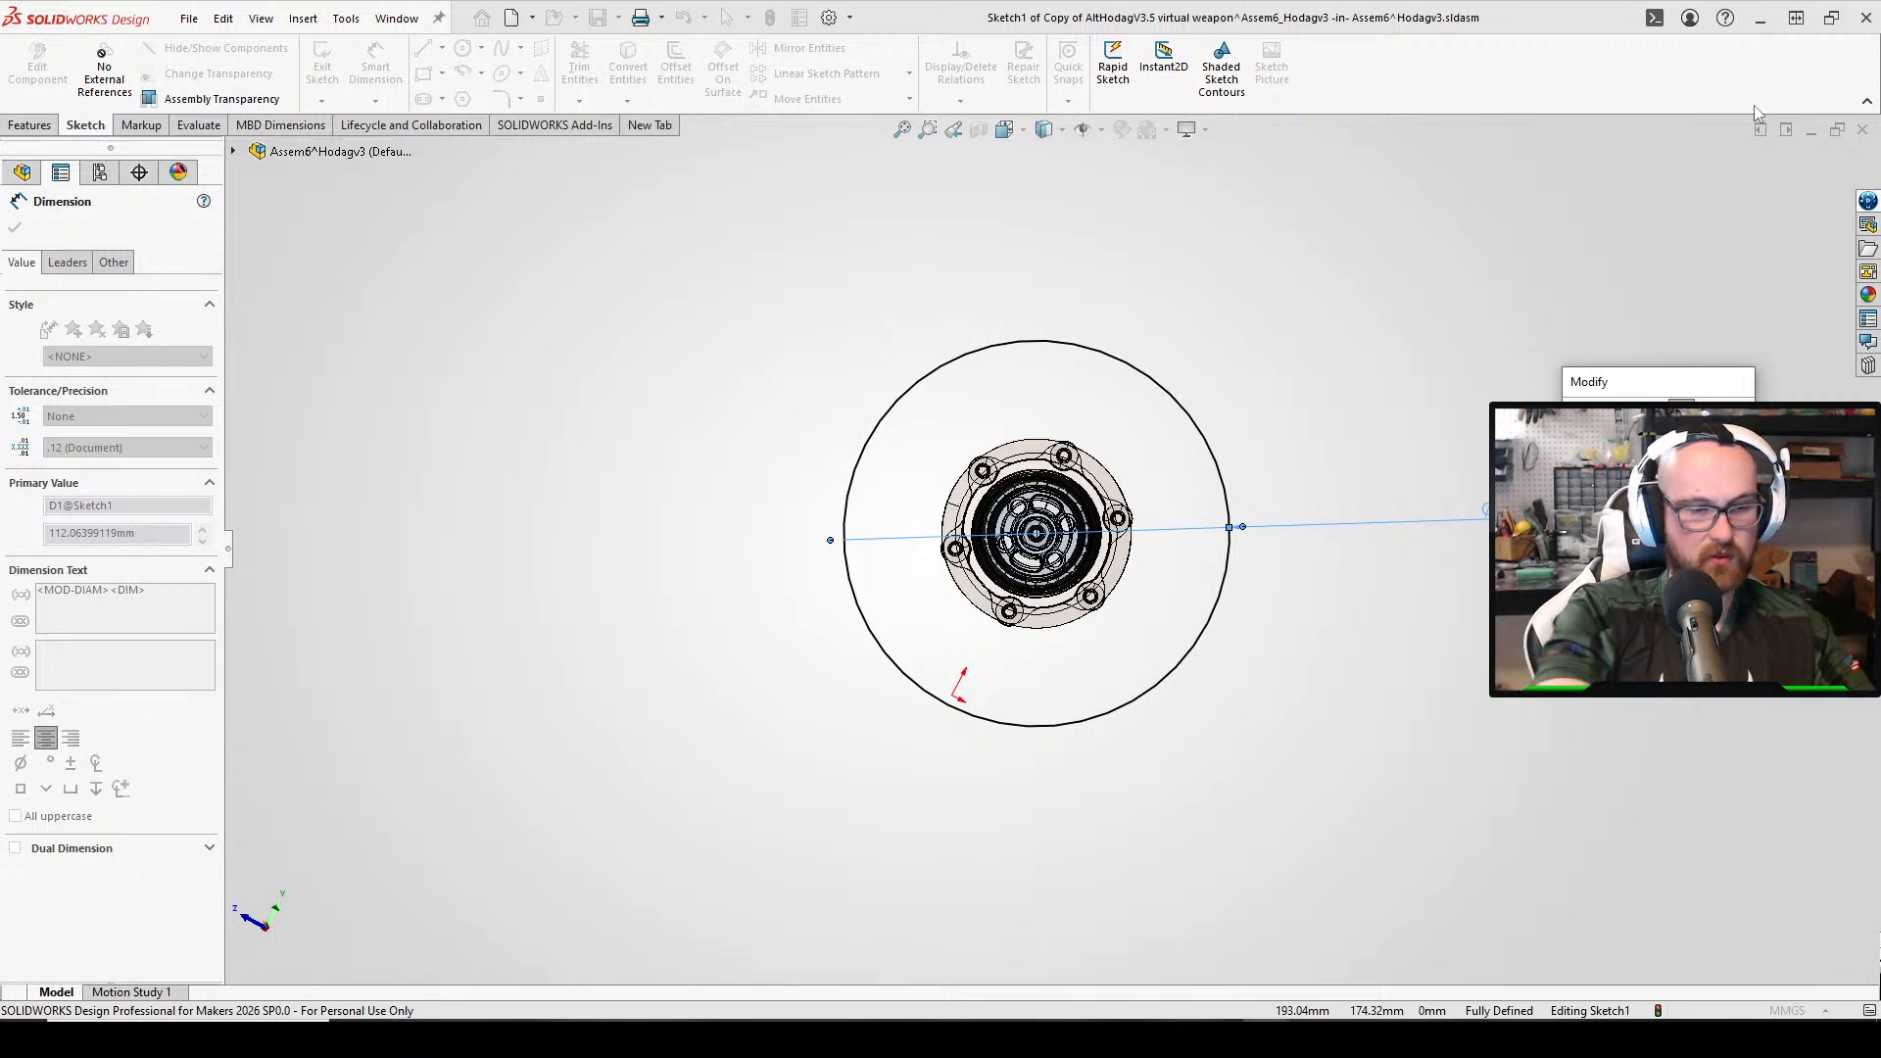
key("Return")
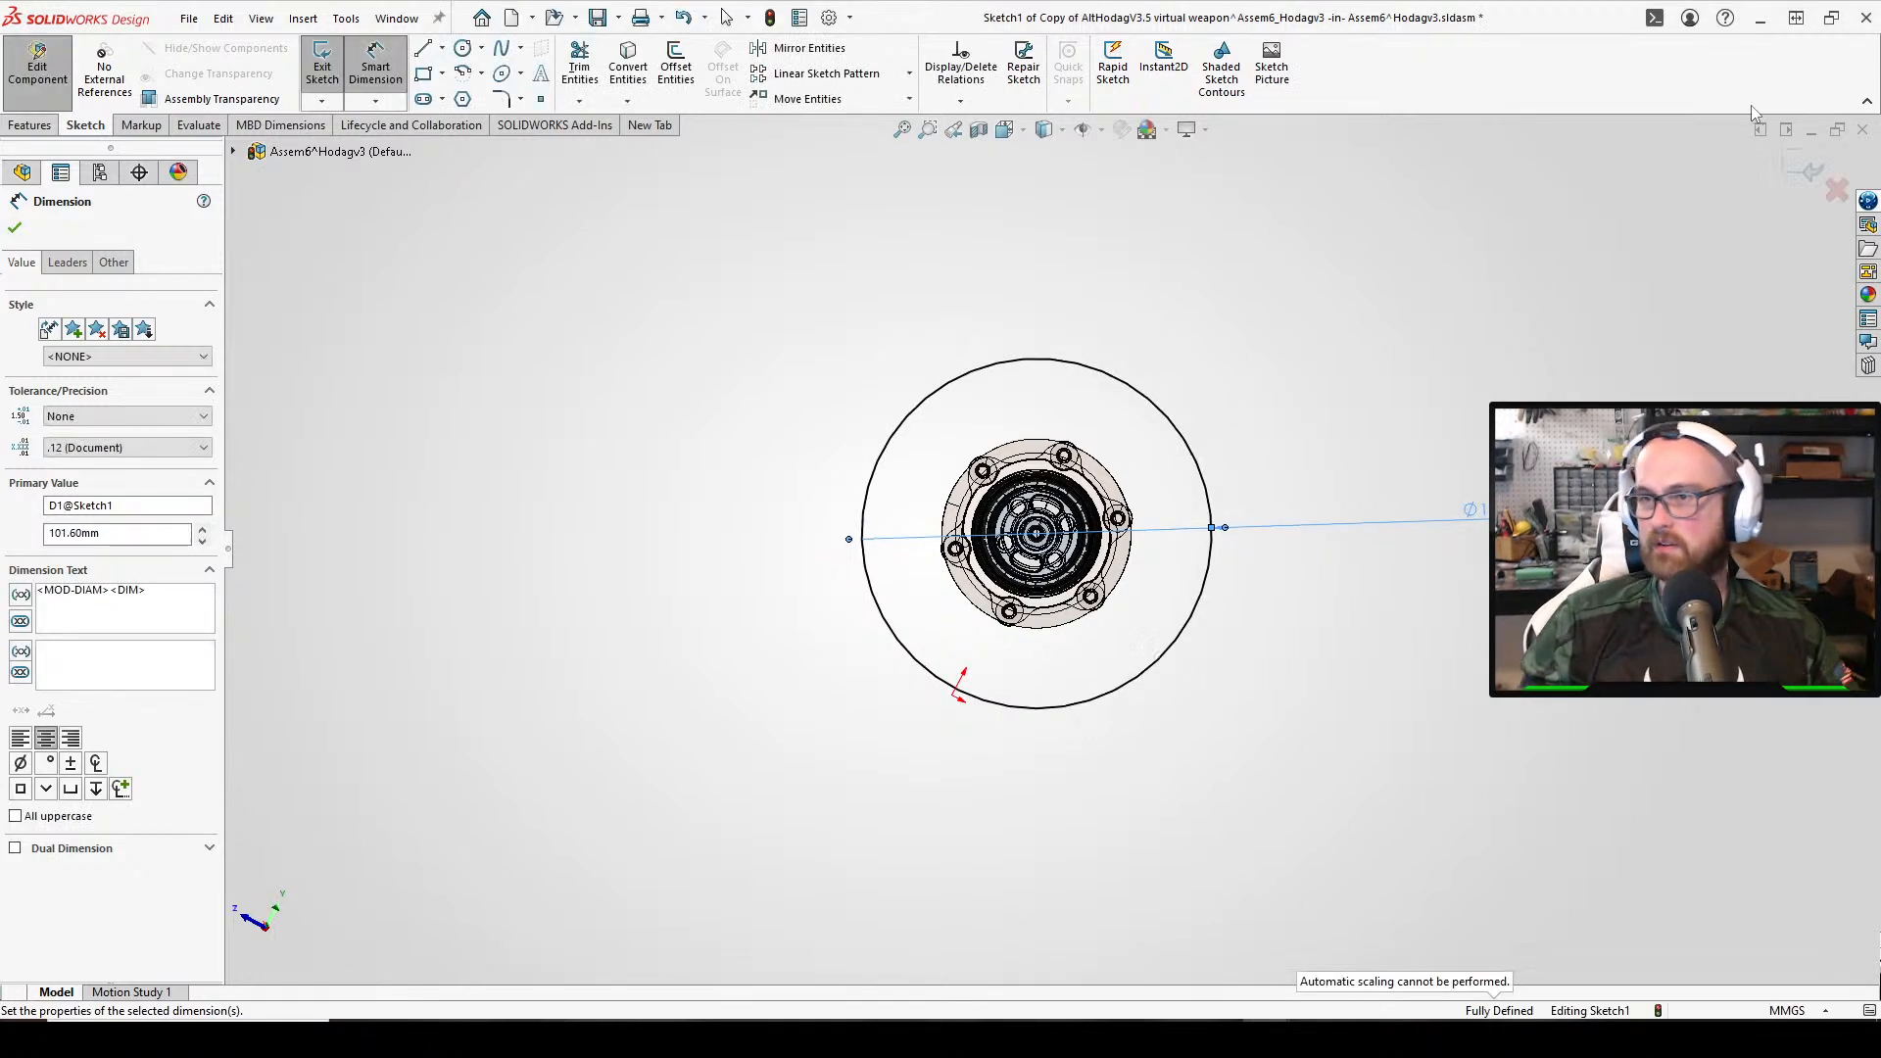
left_click(1799, 1009)
left_click(1765, 952)
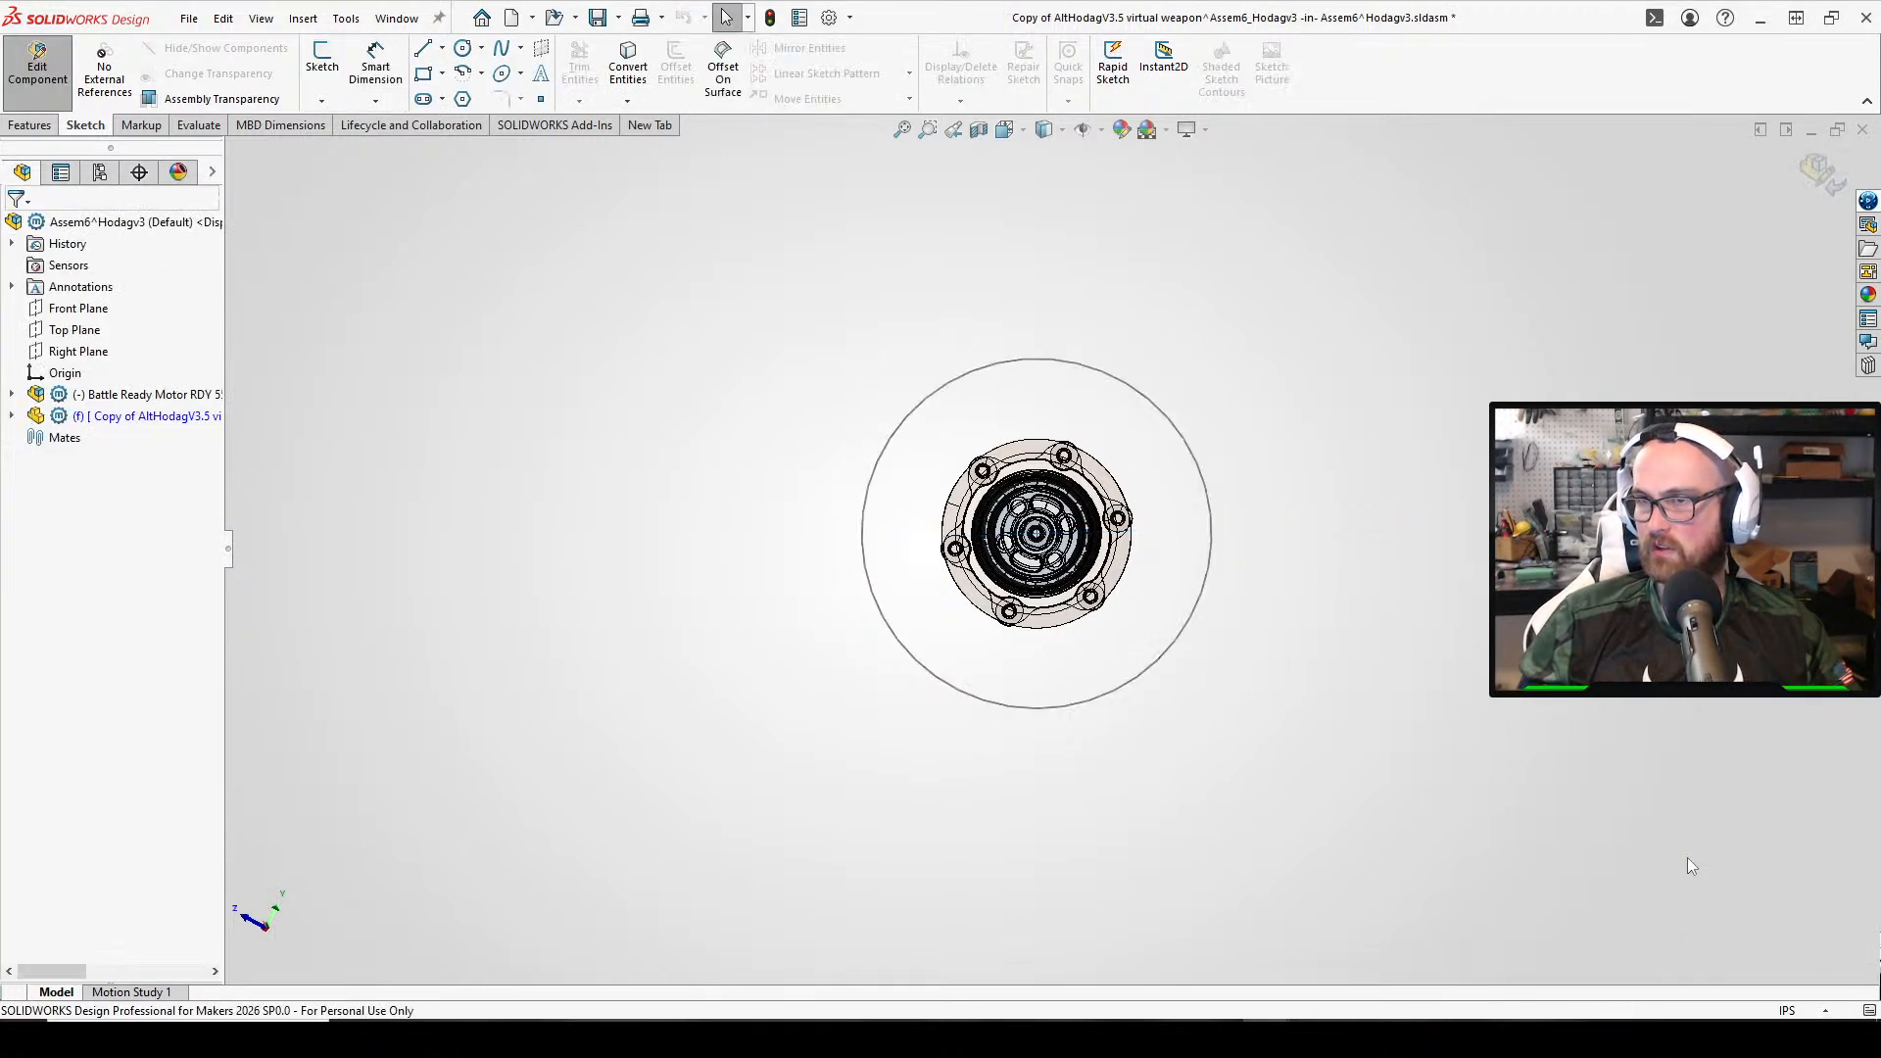
Extrude the circle sketch of the weapon part into a disc, using Up To Surface with the motor's flange face as the limit
left_click(44, 419)
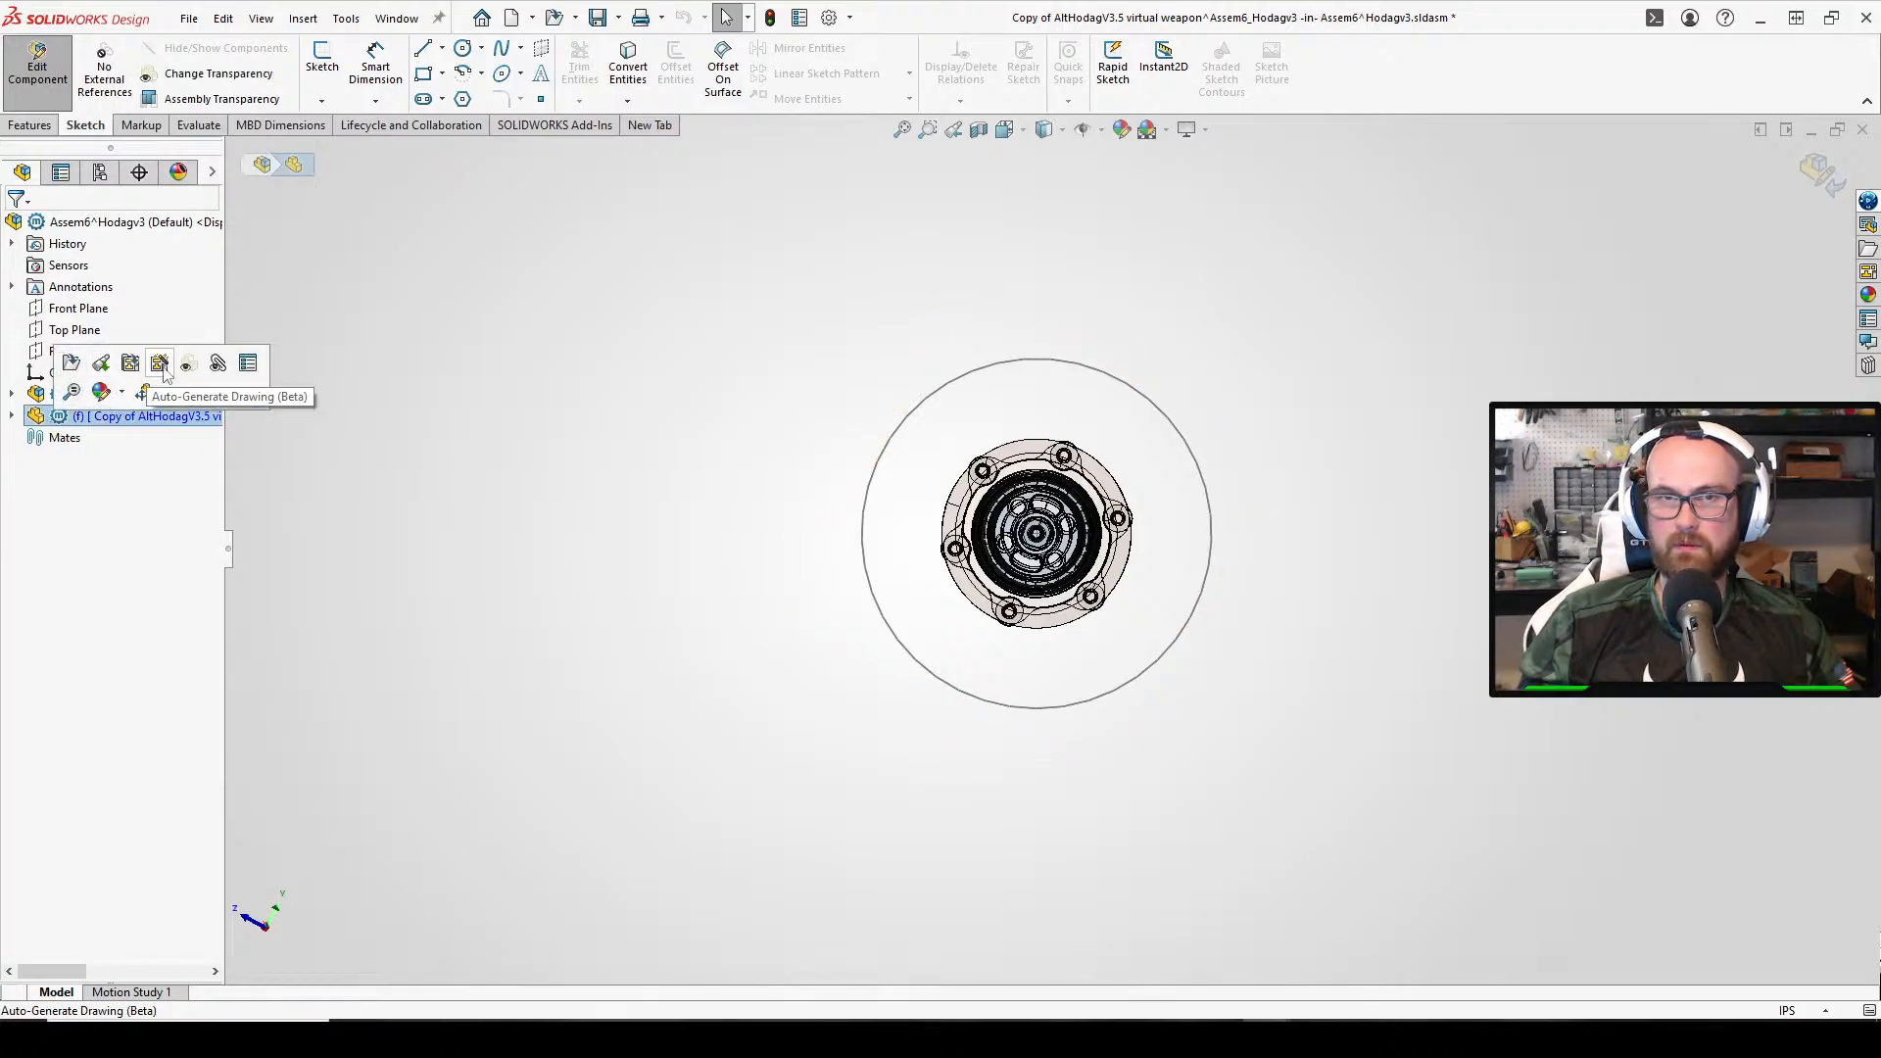
left_click(11, 416)
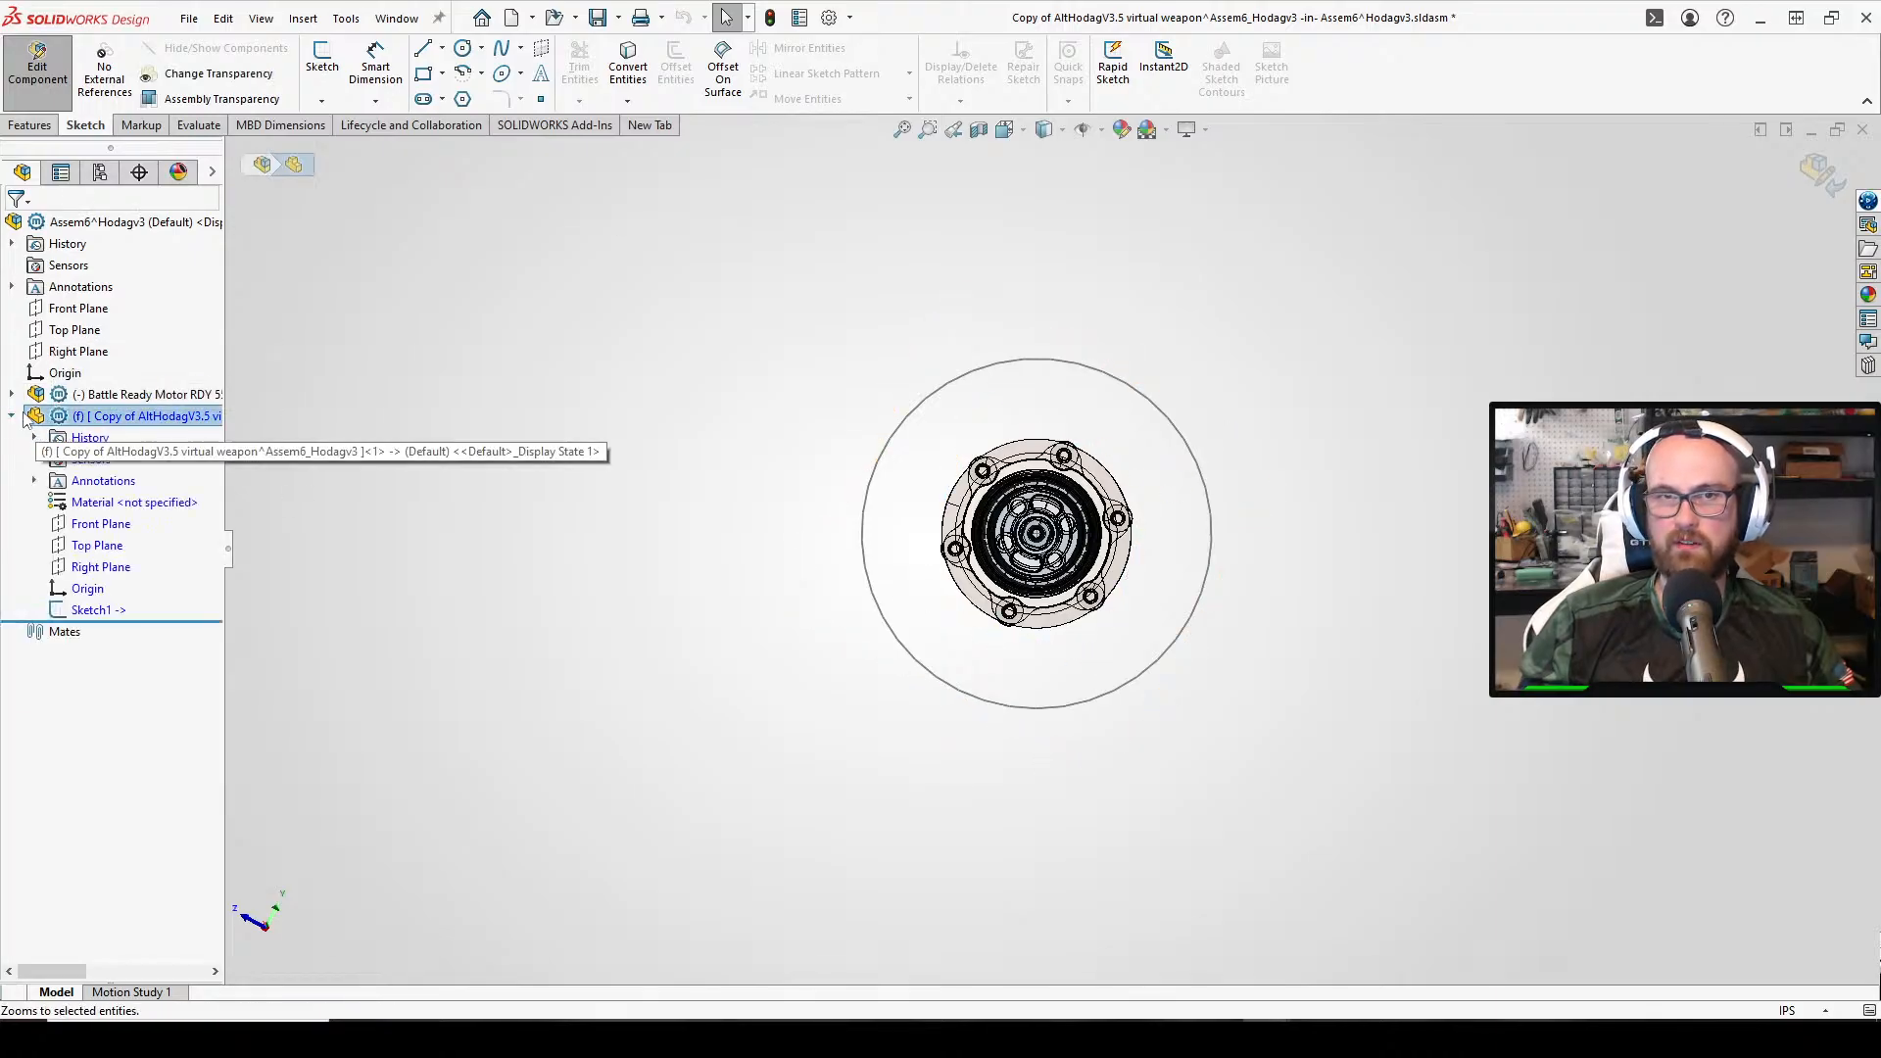
left_click(98, 610)
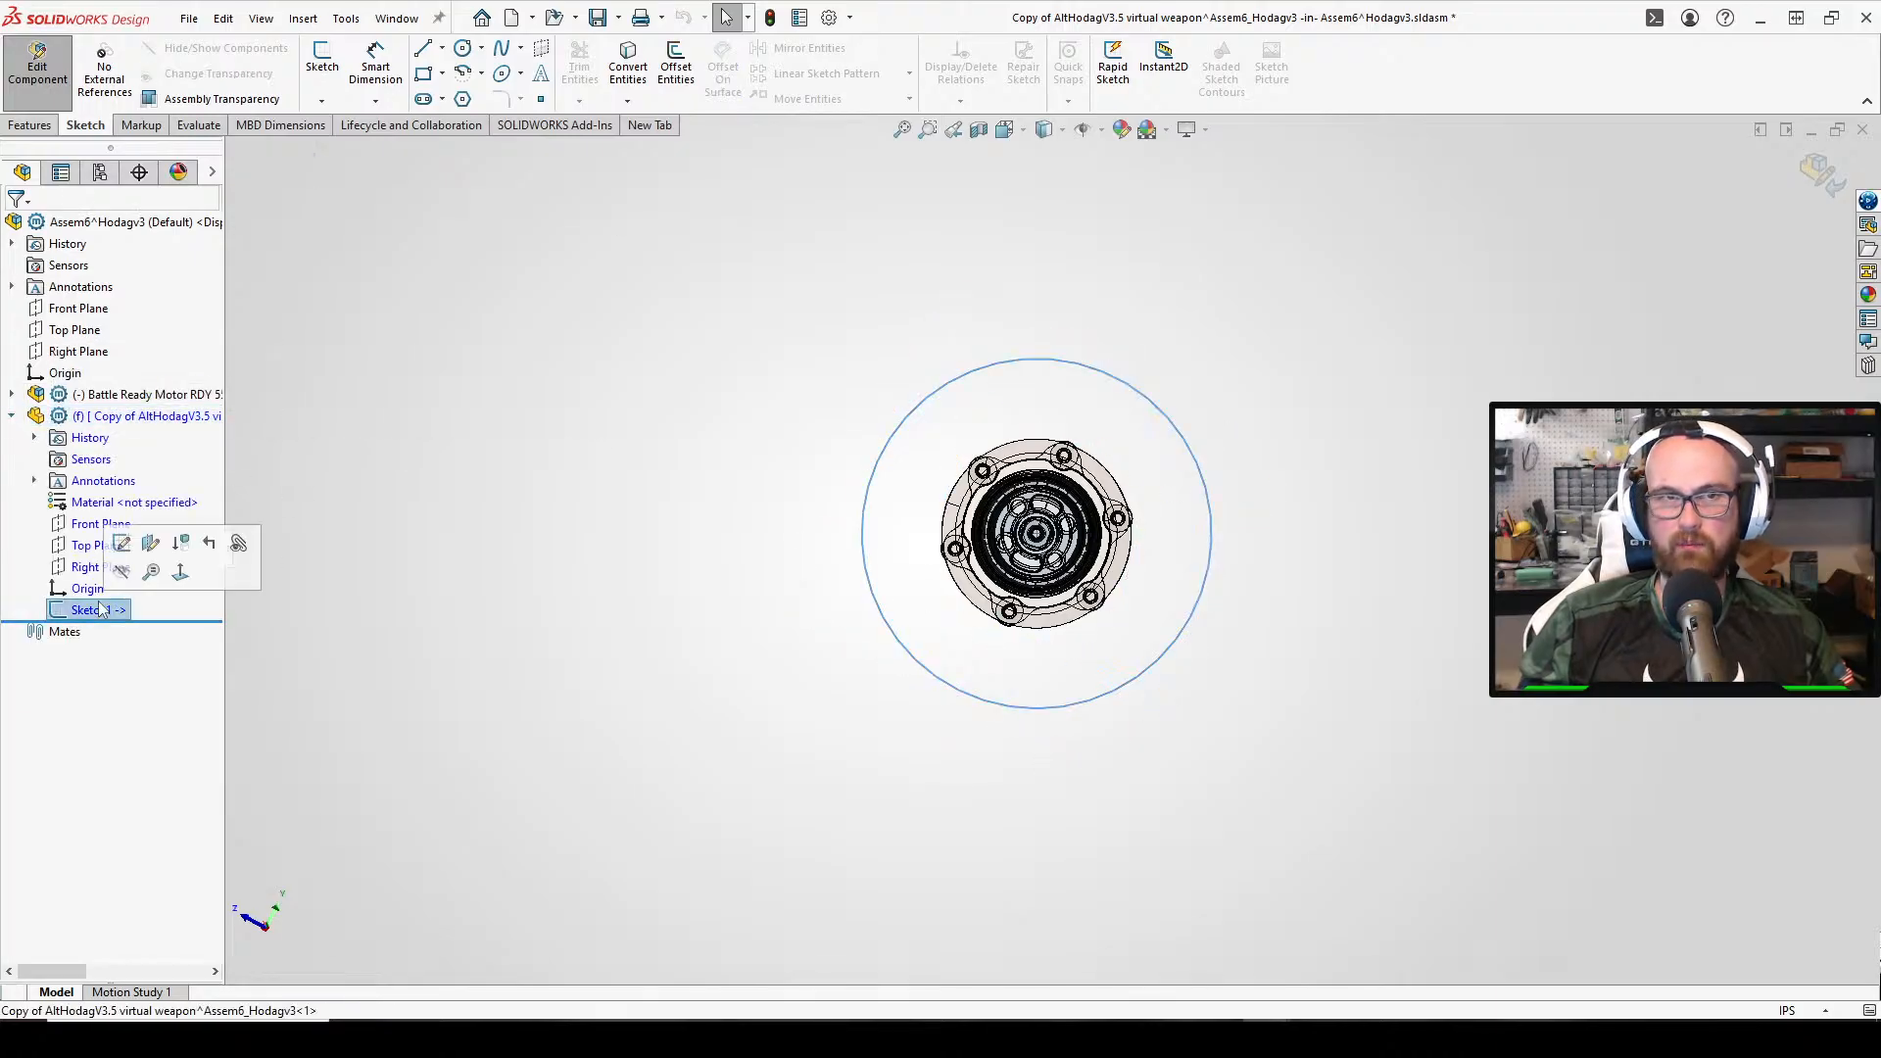
left_click(121, 542)
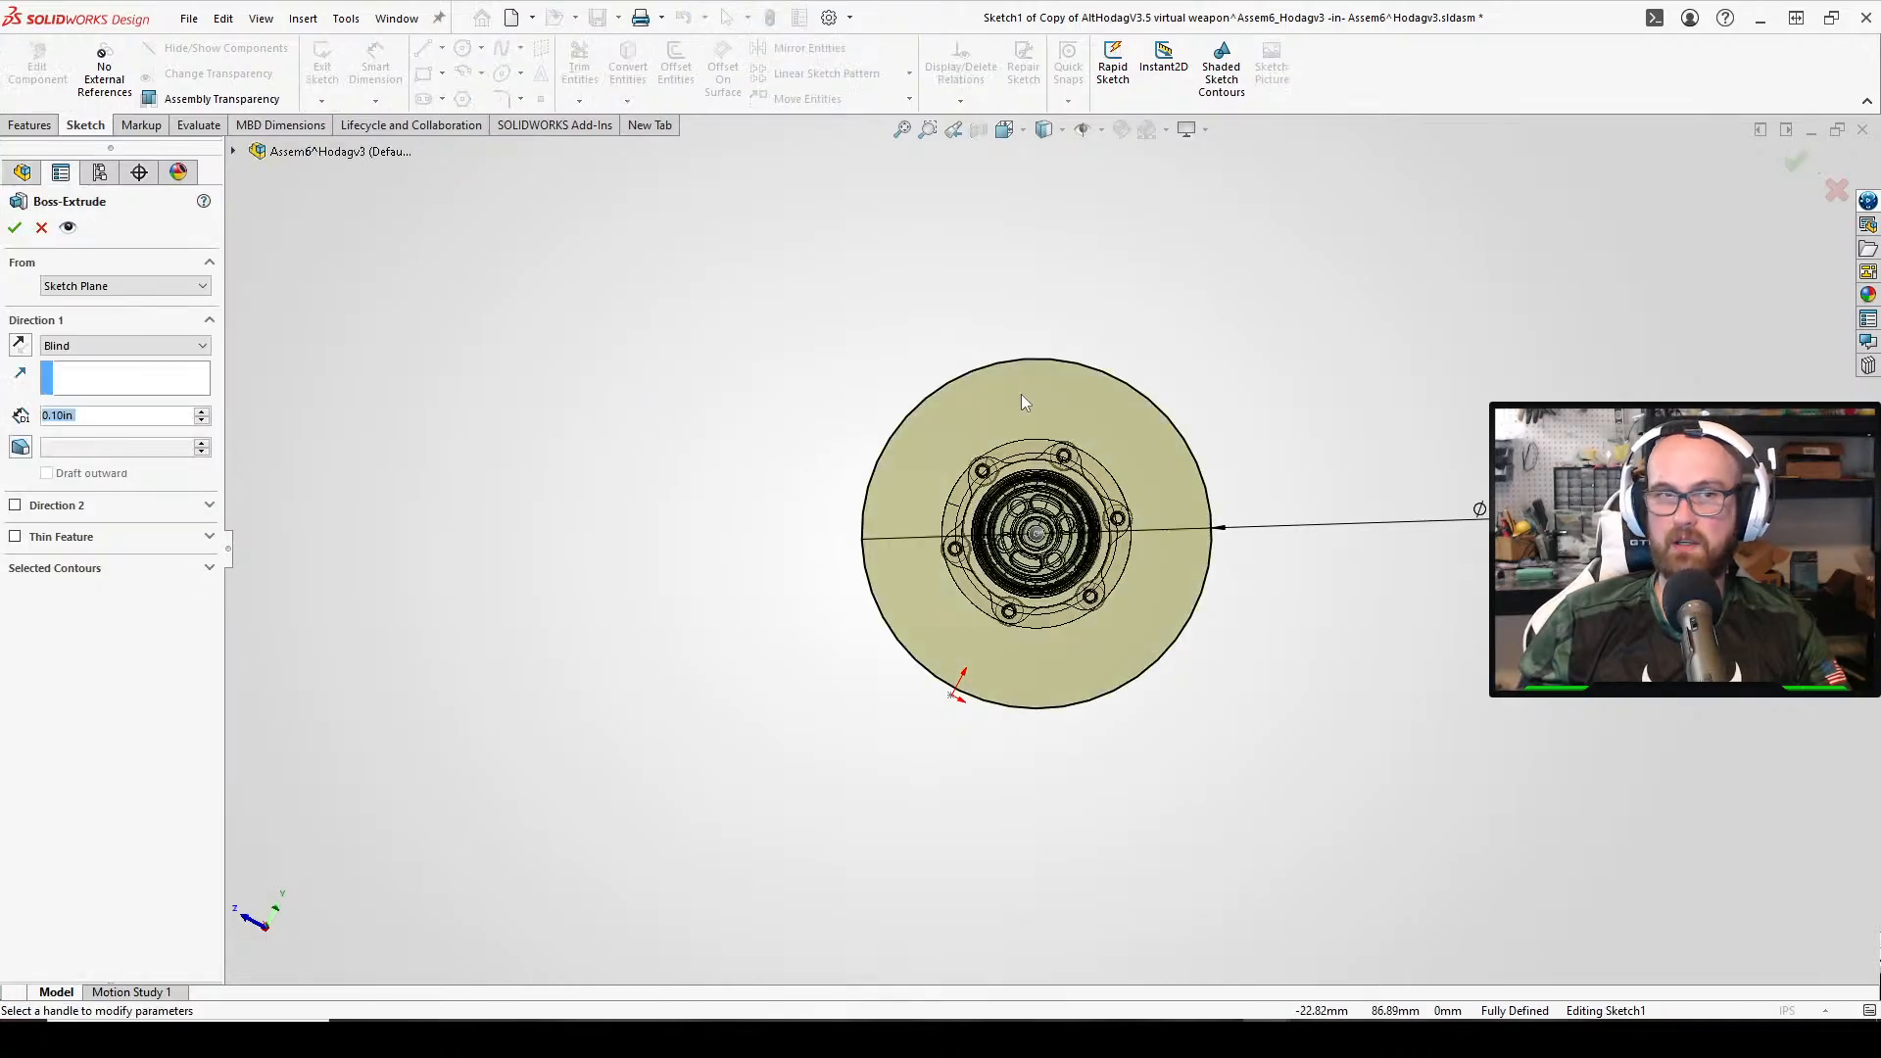
mouse_move(885, 395)
middle_mouse_down()
mouse_move(738, 453)
mouse_move(1141, 554)
middle_mouse_up()
left_click(88, 347)
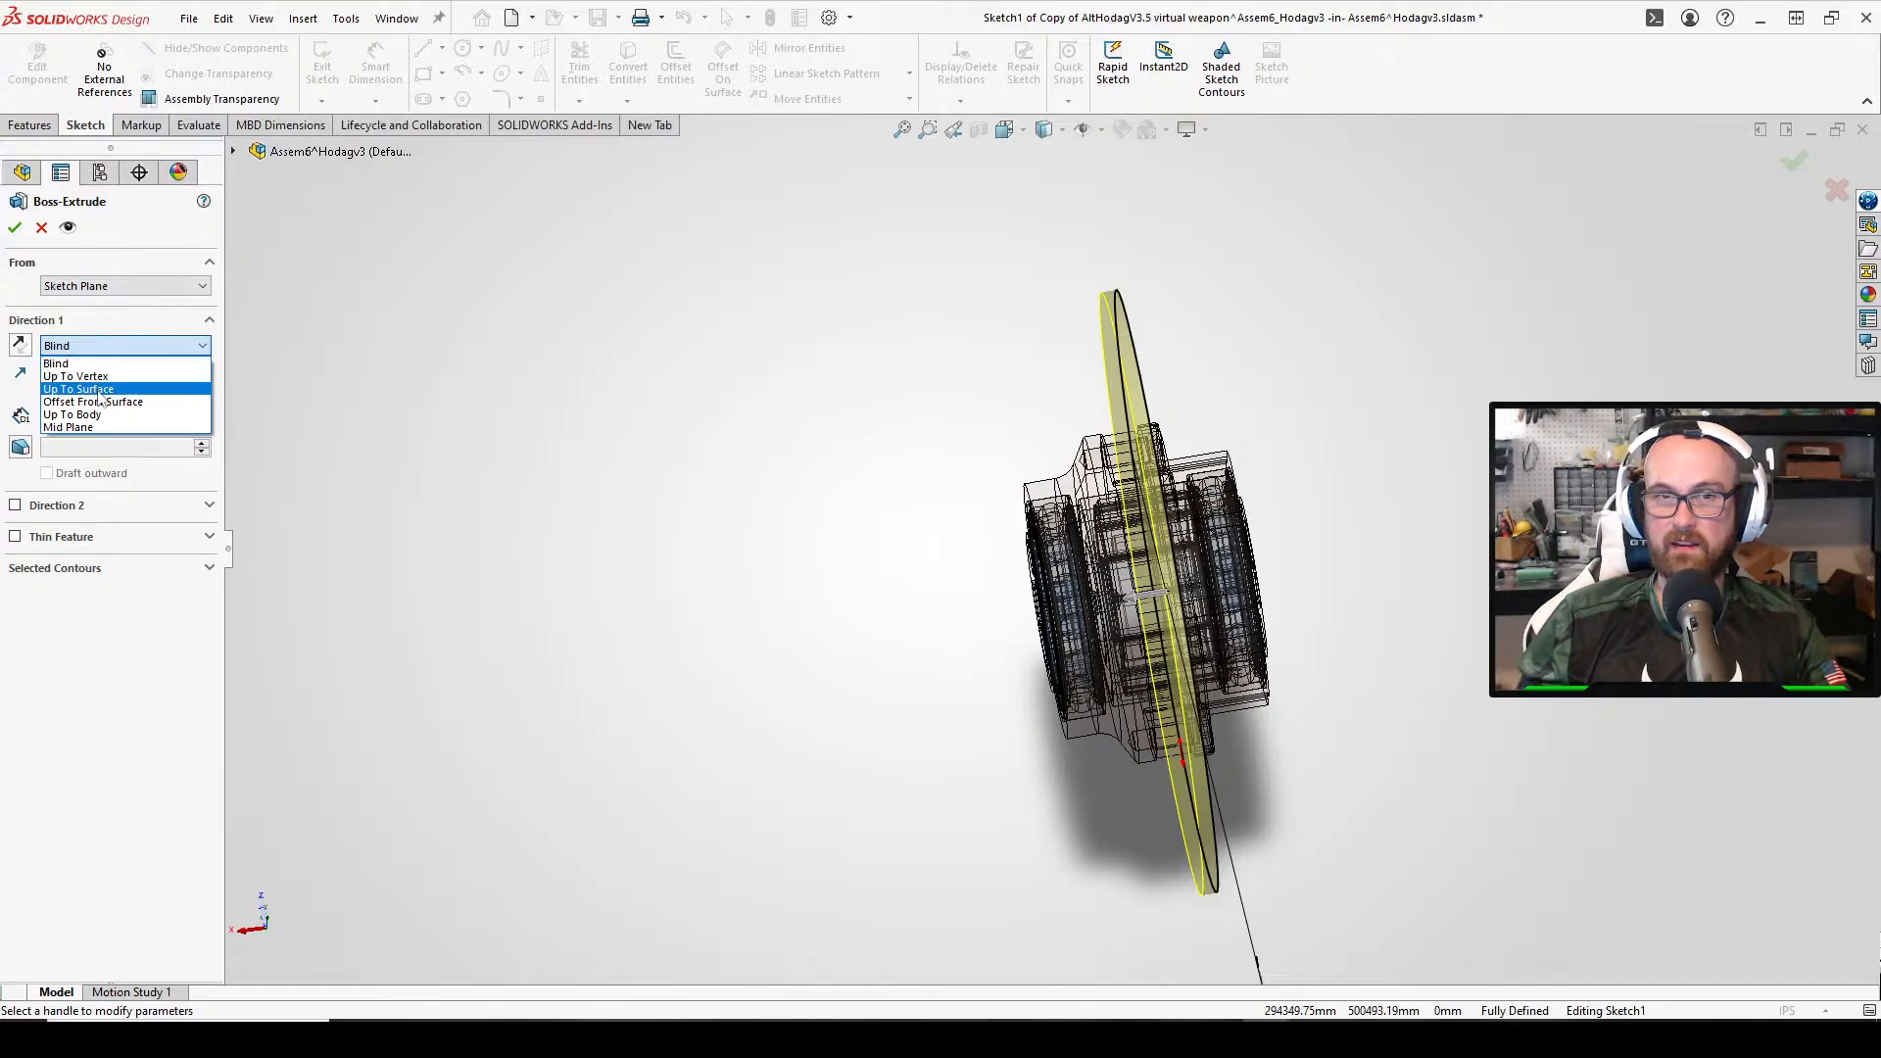
left_click(99, 390)
middle_click_drag(1126, 607, 1117, 251)
left_click(1031, 488)
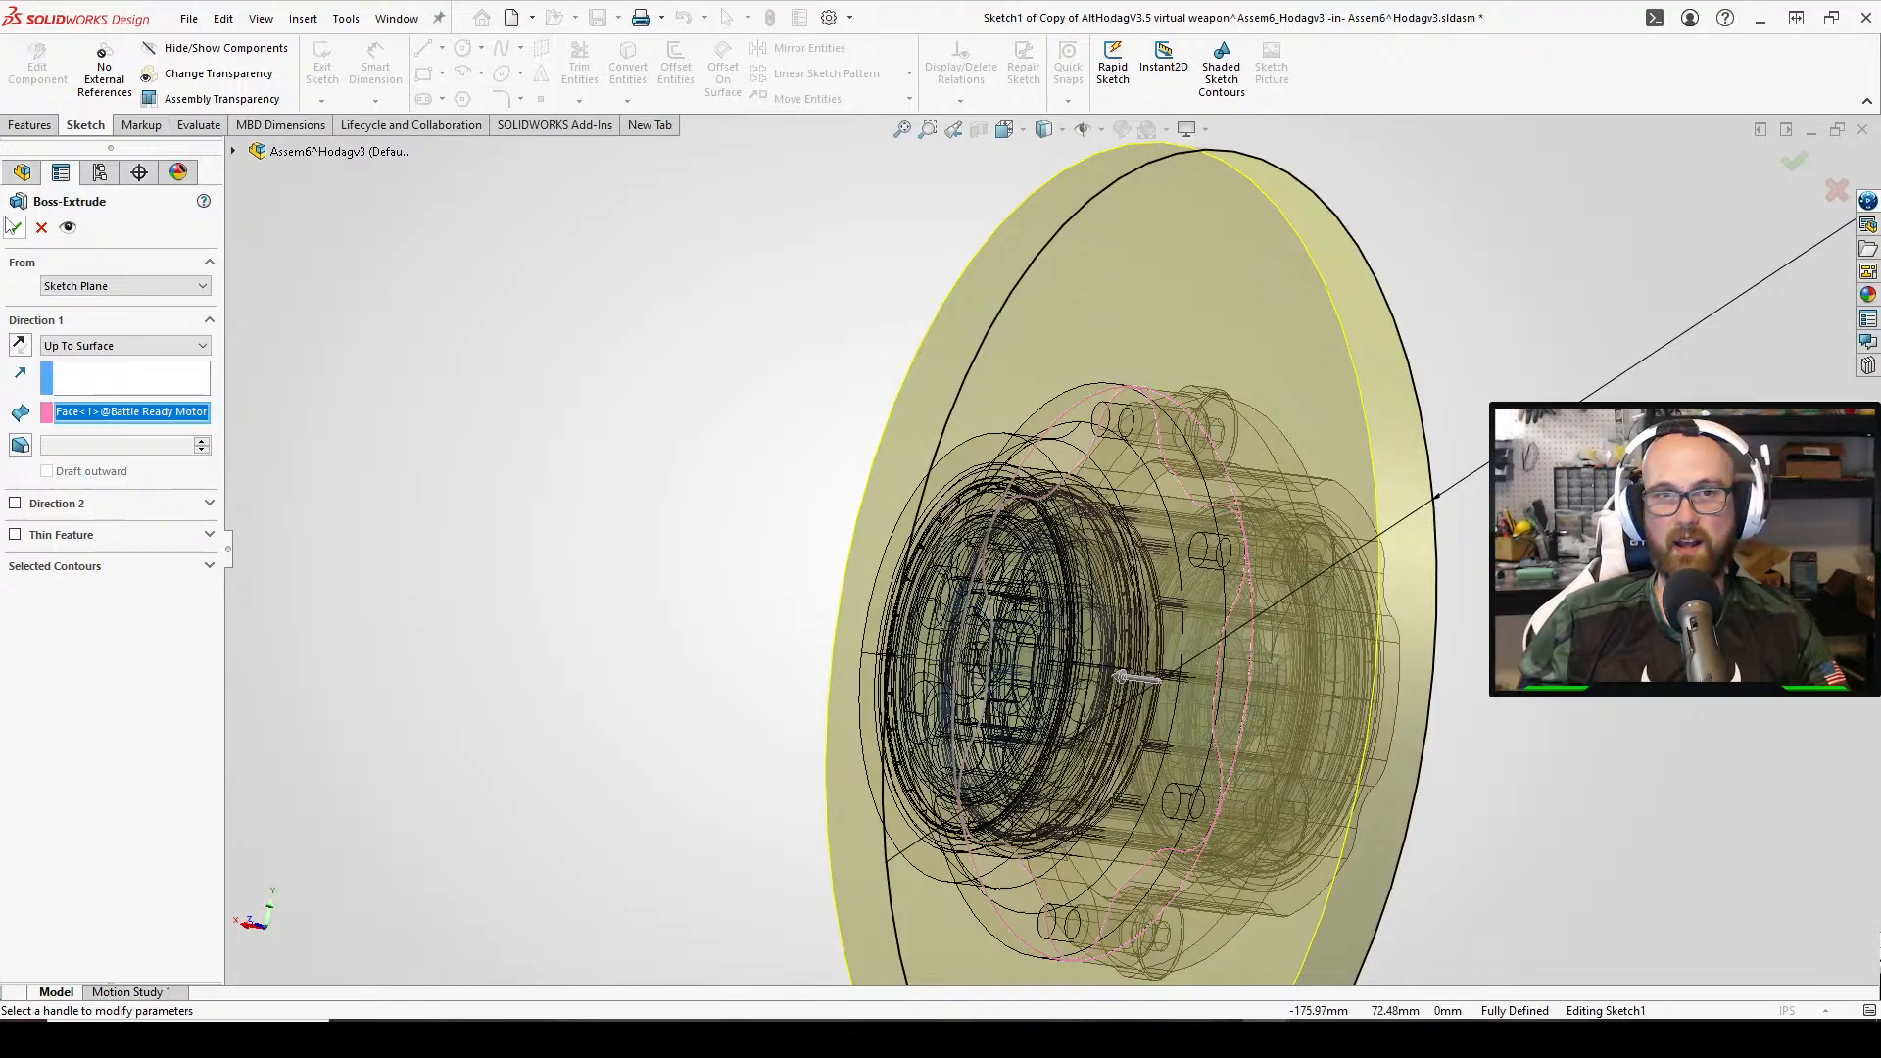
left_click(14, 228)
Colour the whole weapon part red at part document level
middle_click_drag(1103, 421, 808, 317)
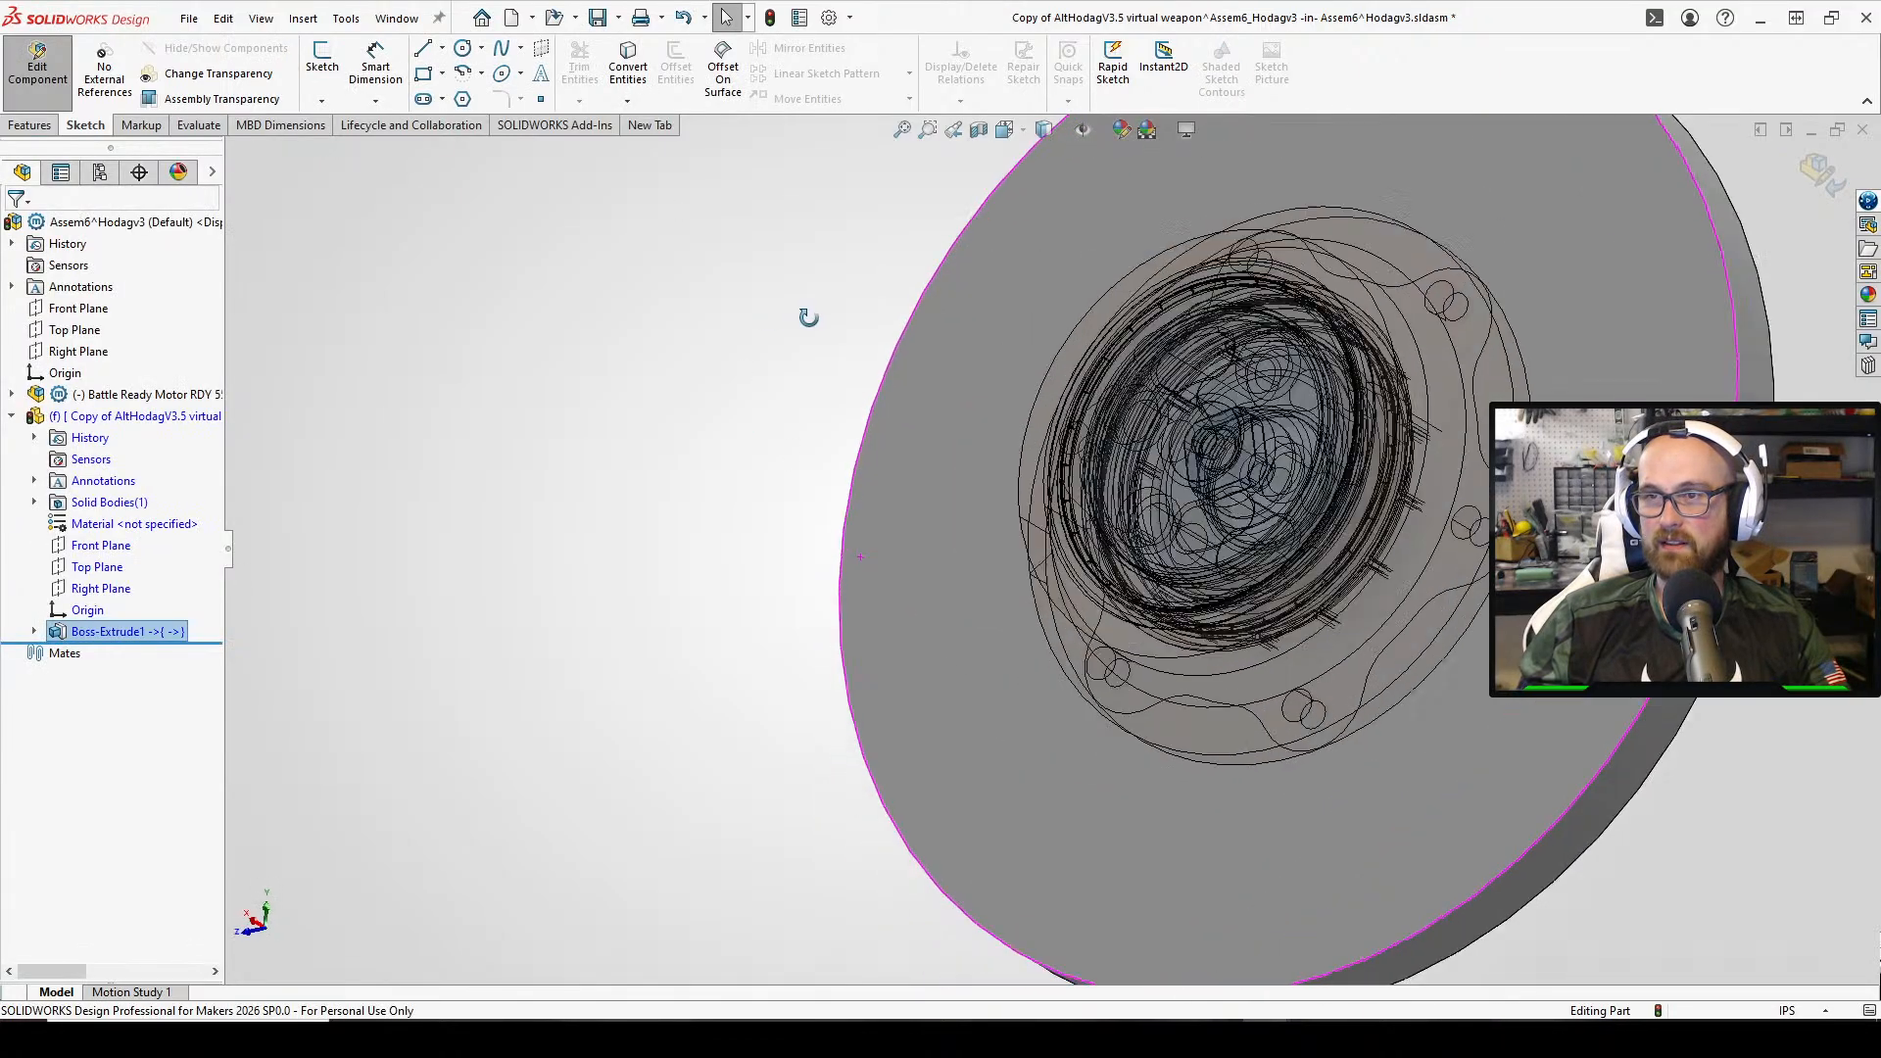
right_click(1528, 638)
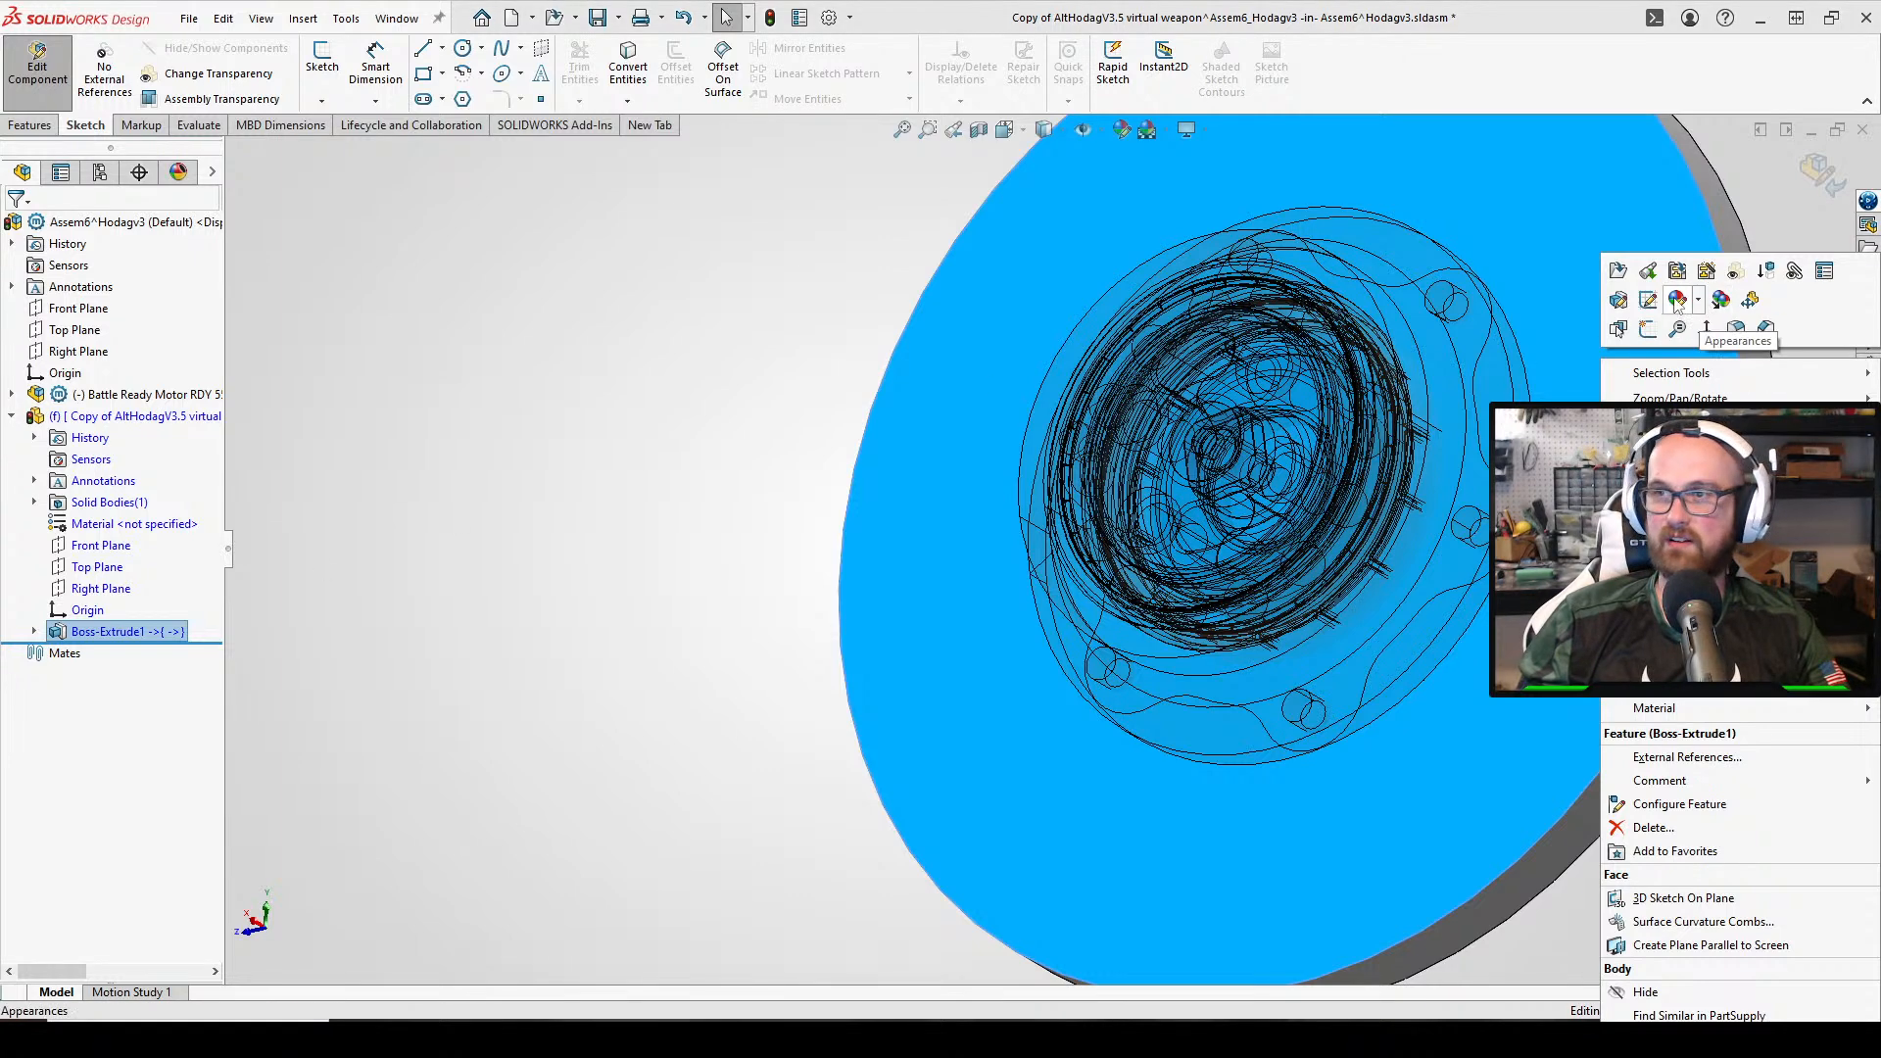
key("Escape")
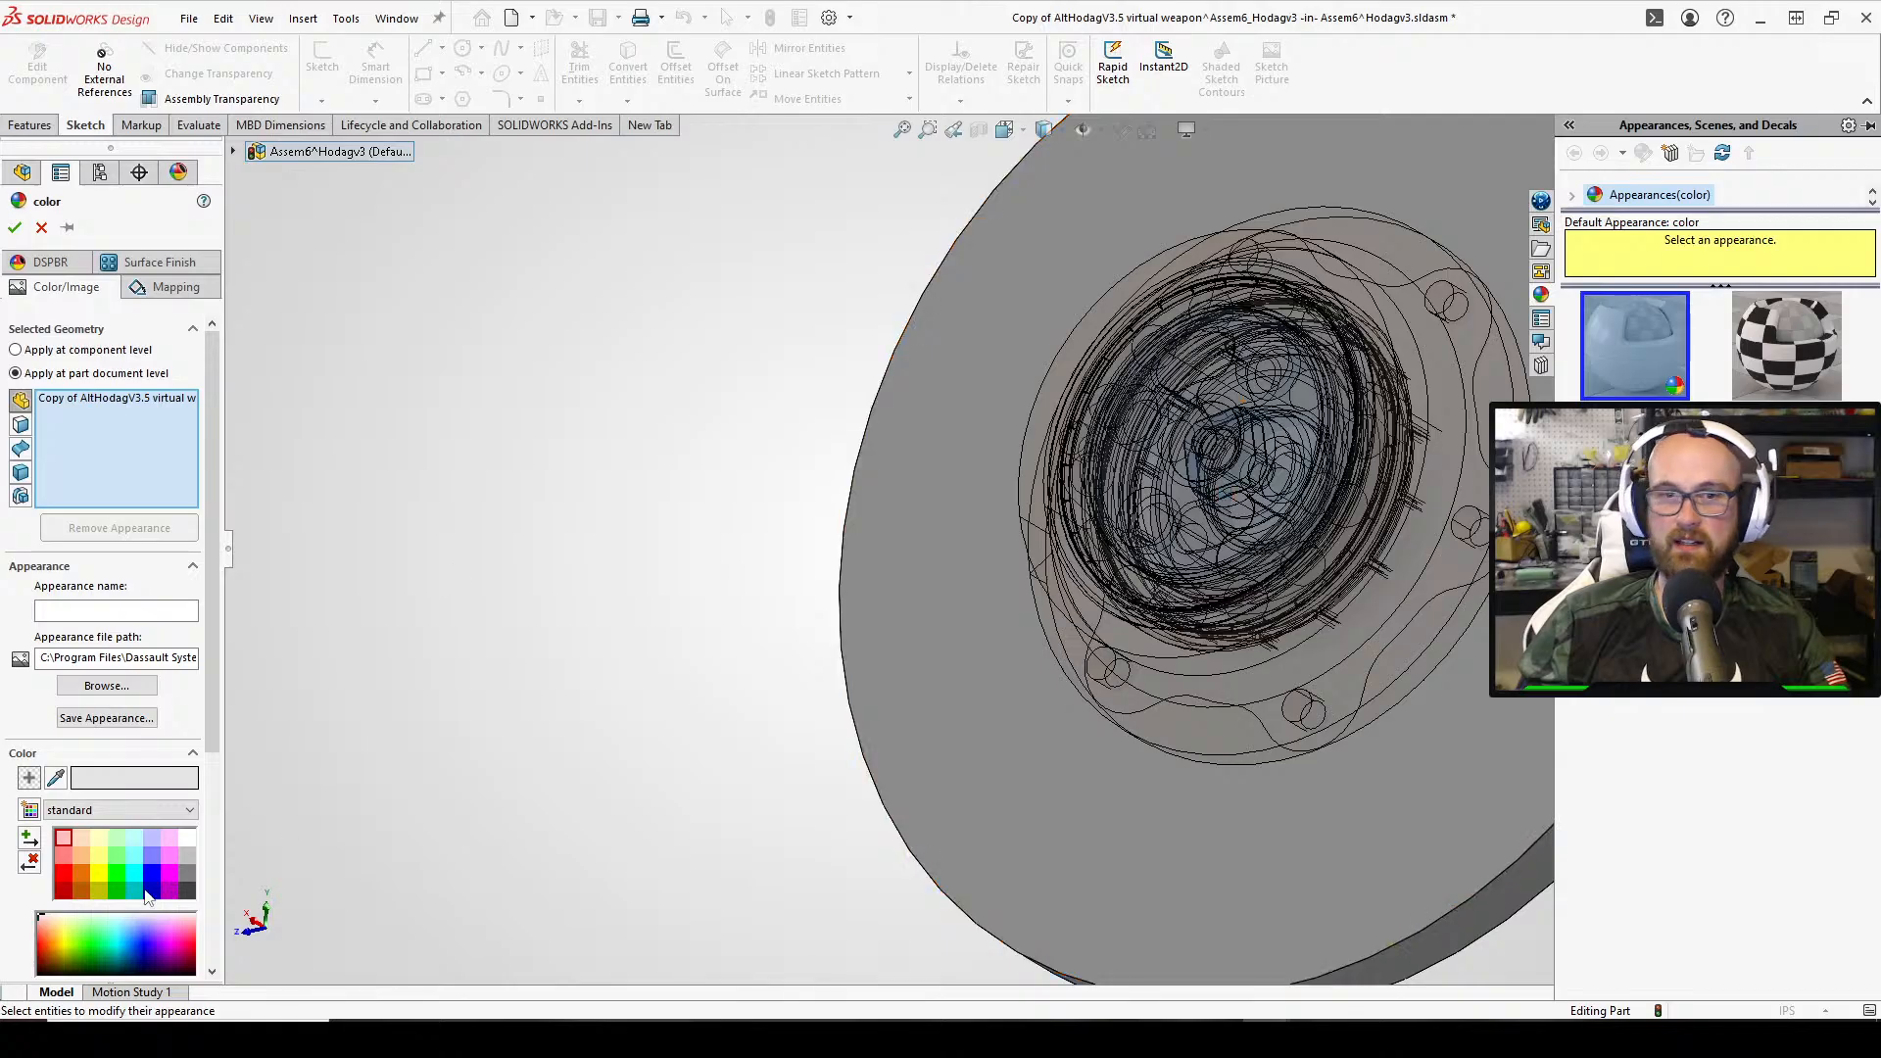
left_click(64, 875)
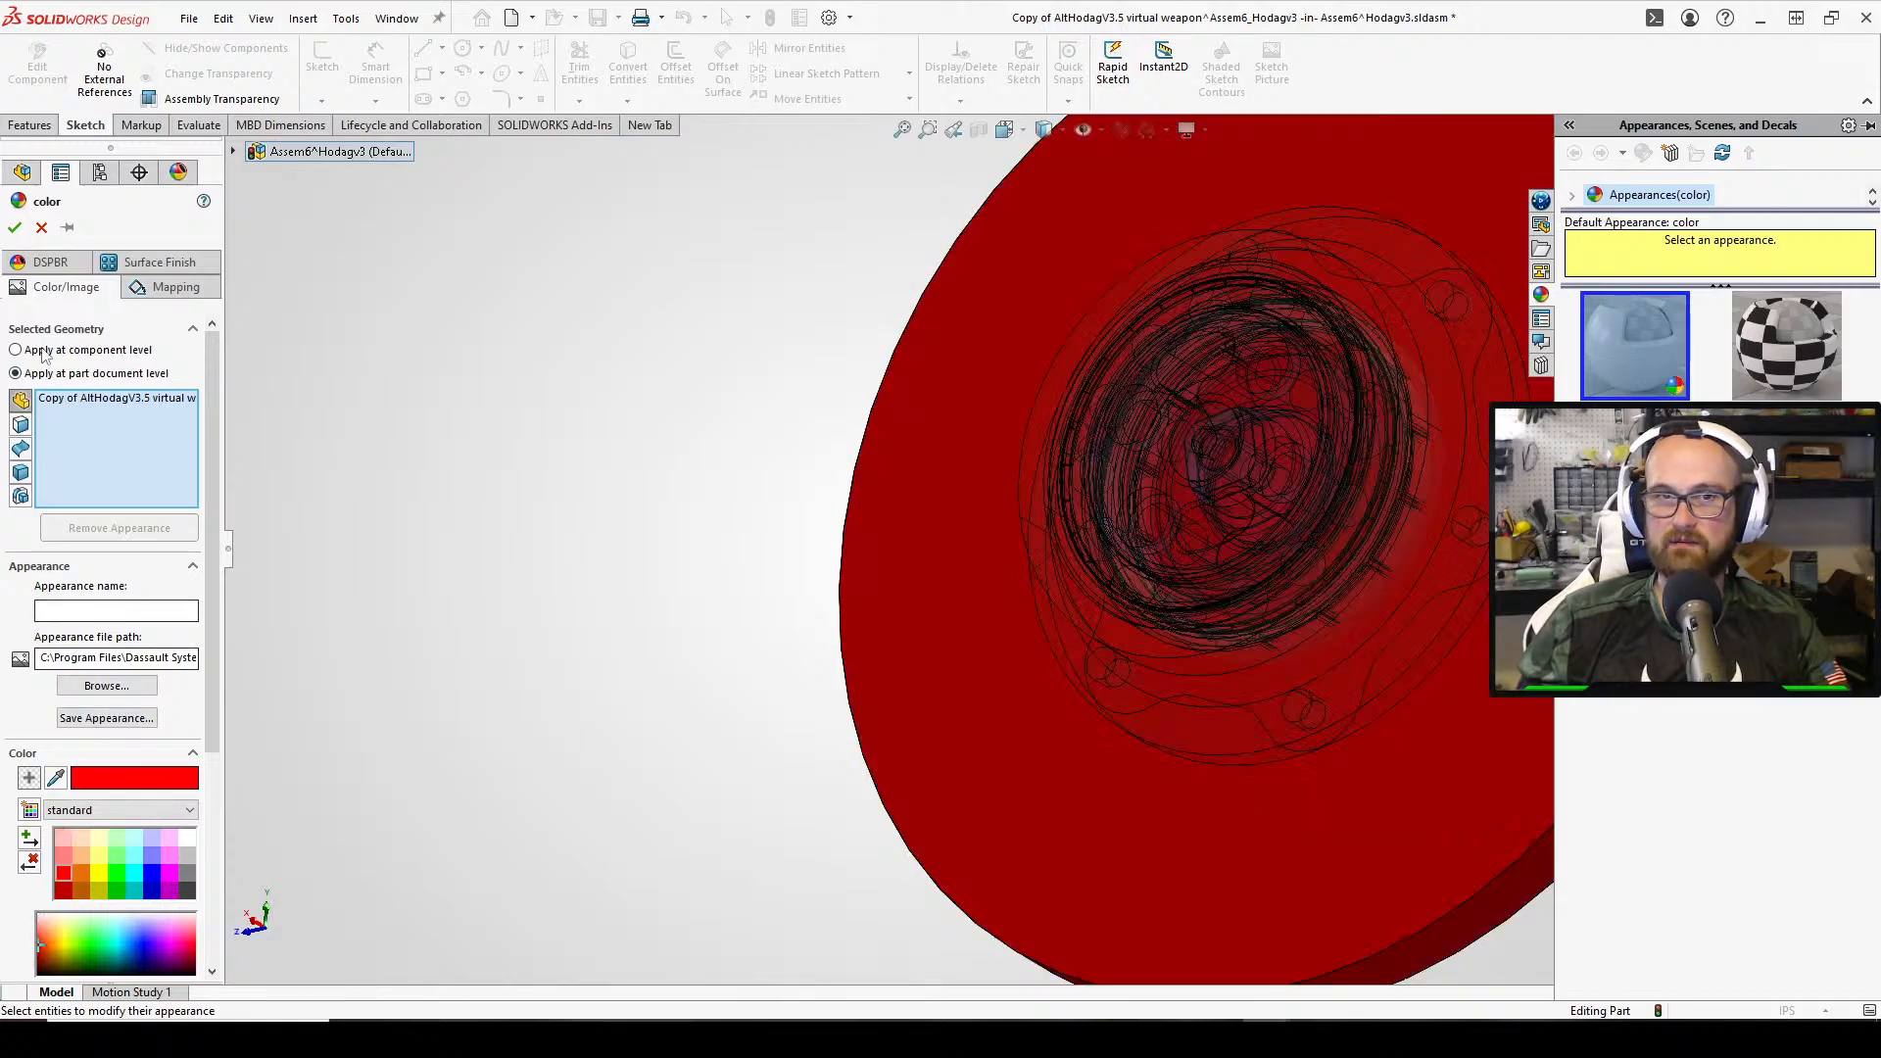
left_click(15, 227)
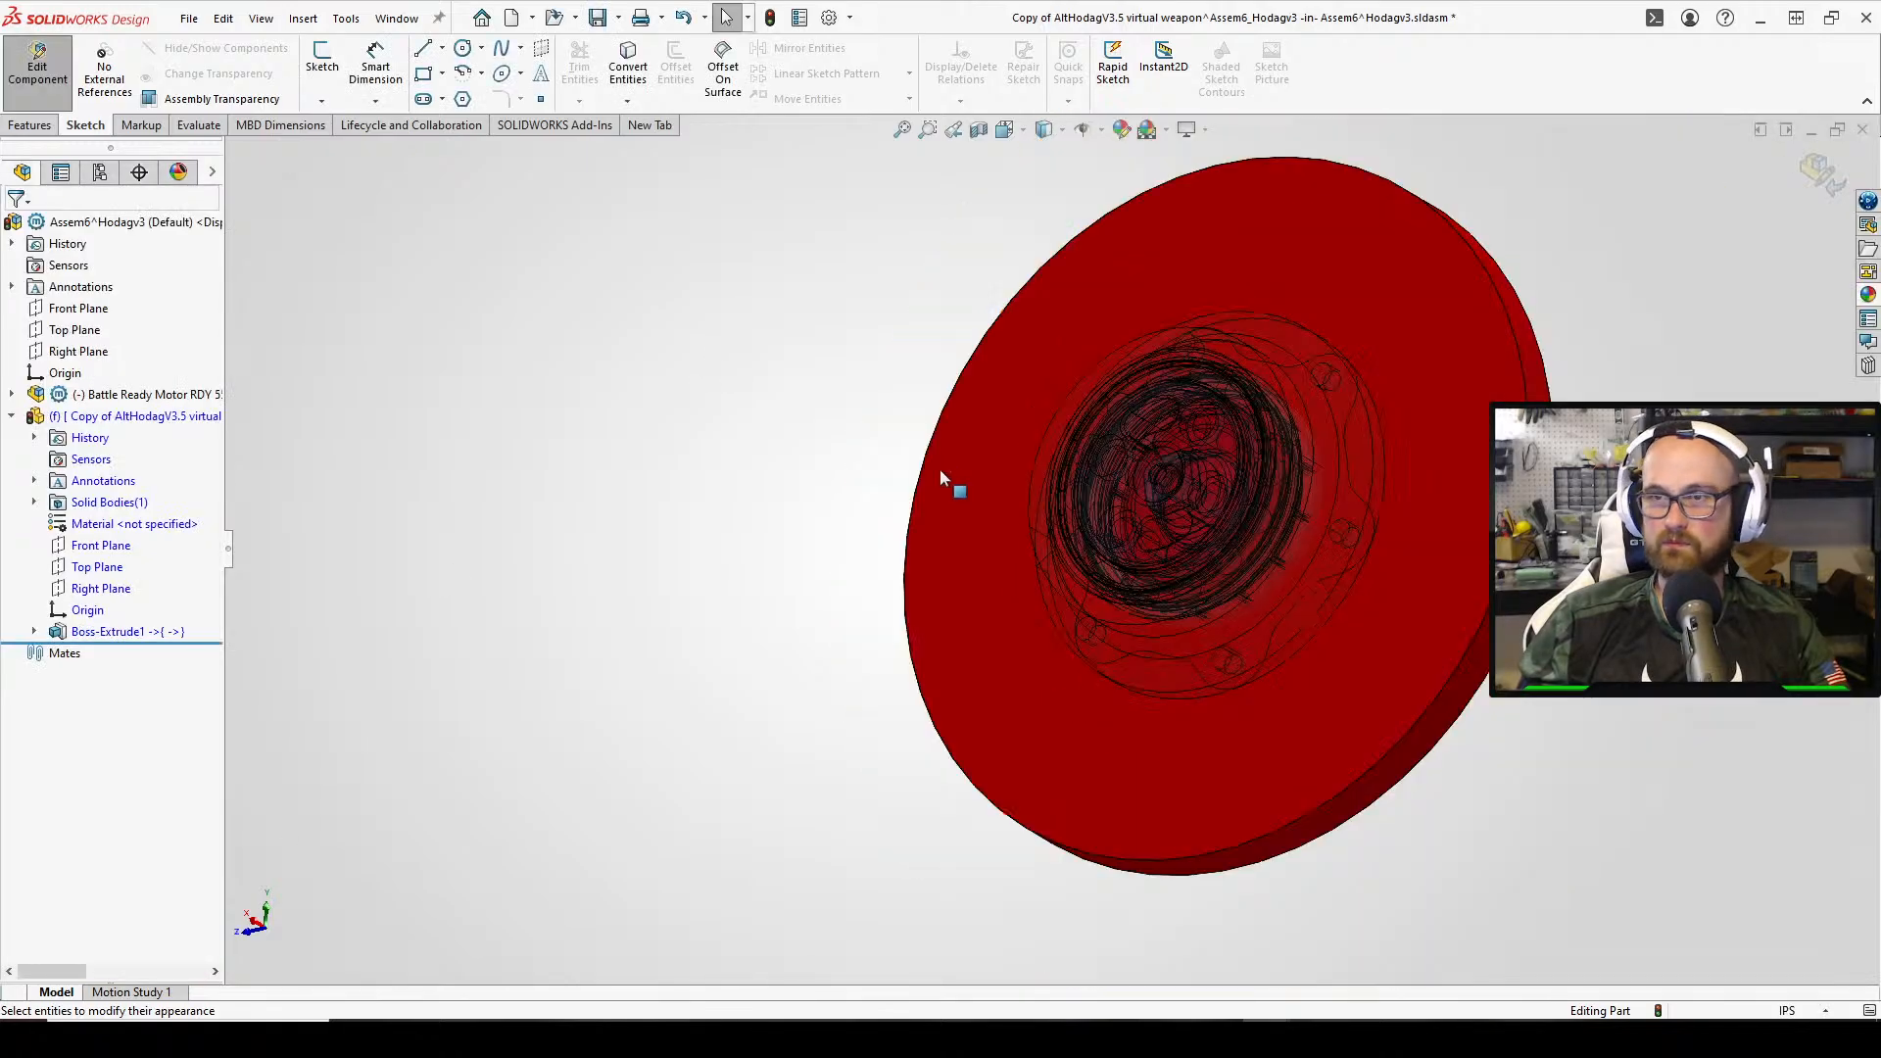
Finish editing the weapon part, return to the Hodagv3 assembly and rebuild it with the changed models
left_click(940, 470)
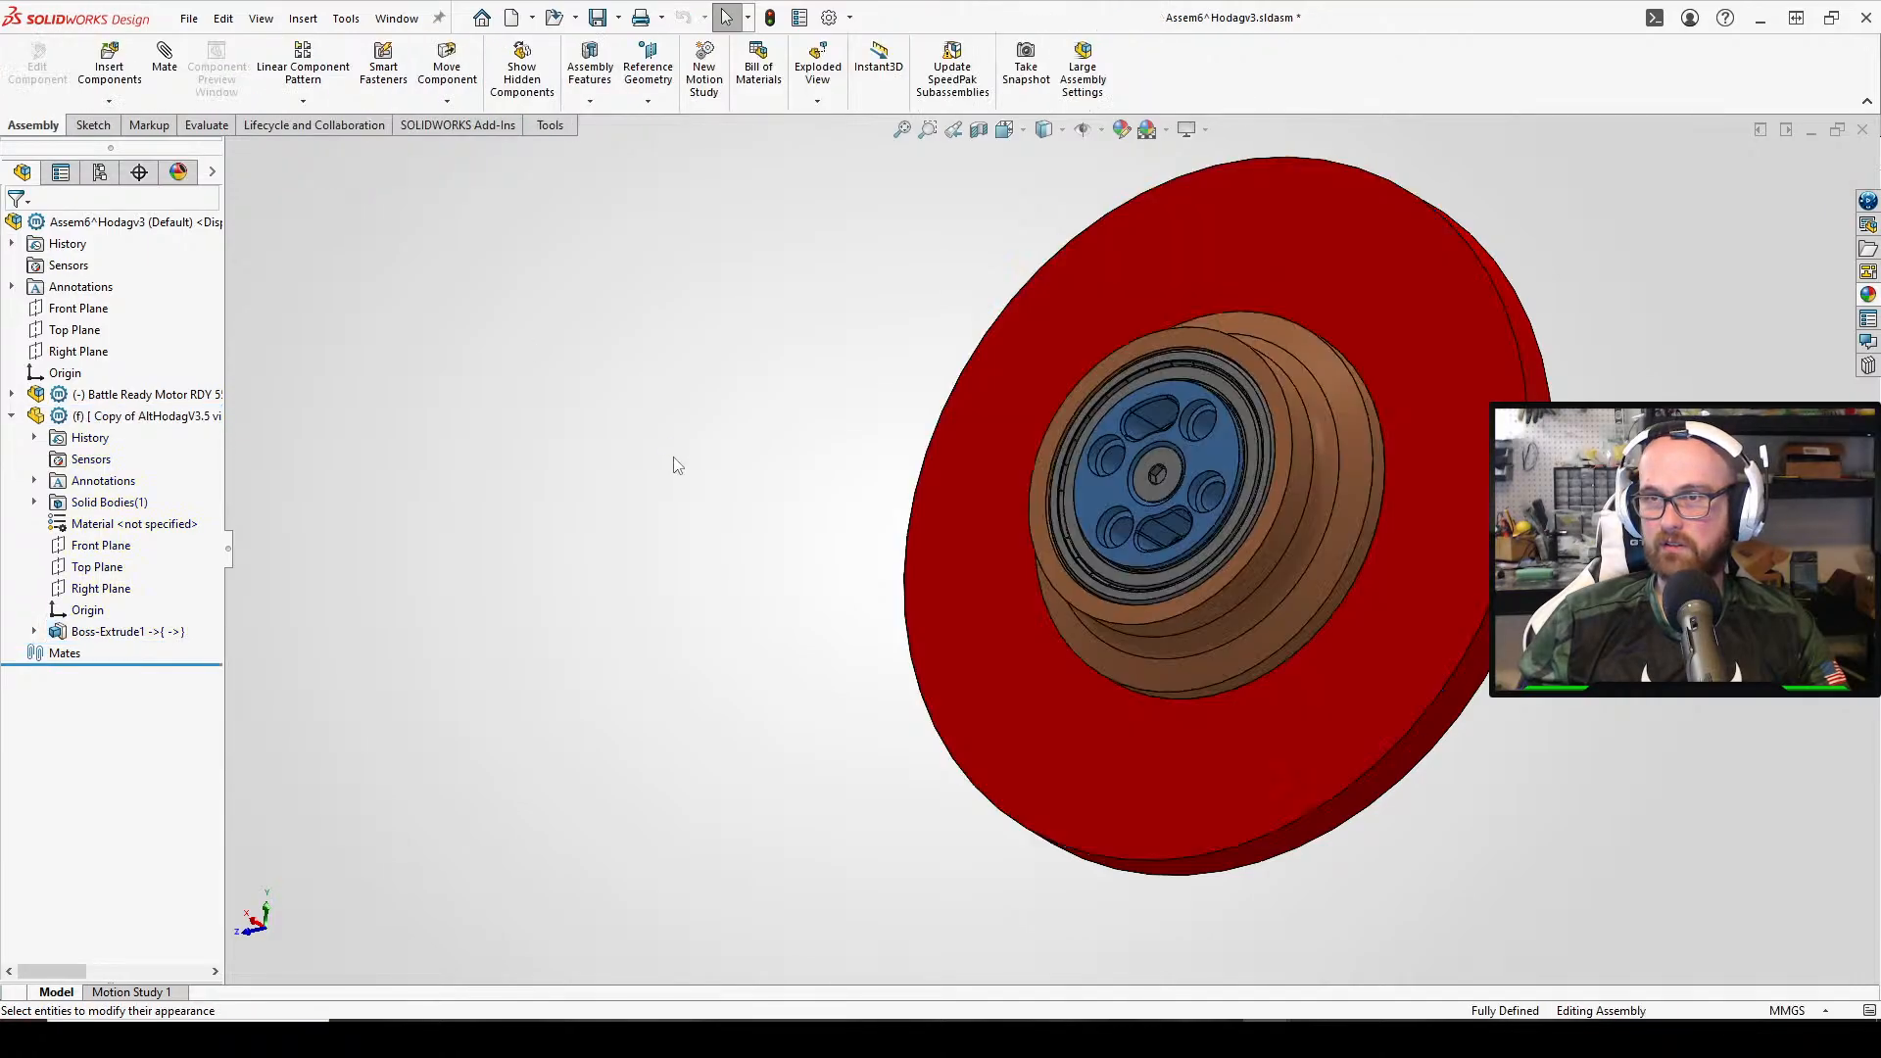
middle_click_drag(672, 462, 810, 496)
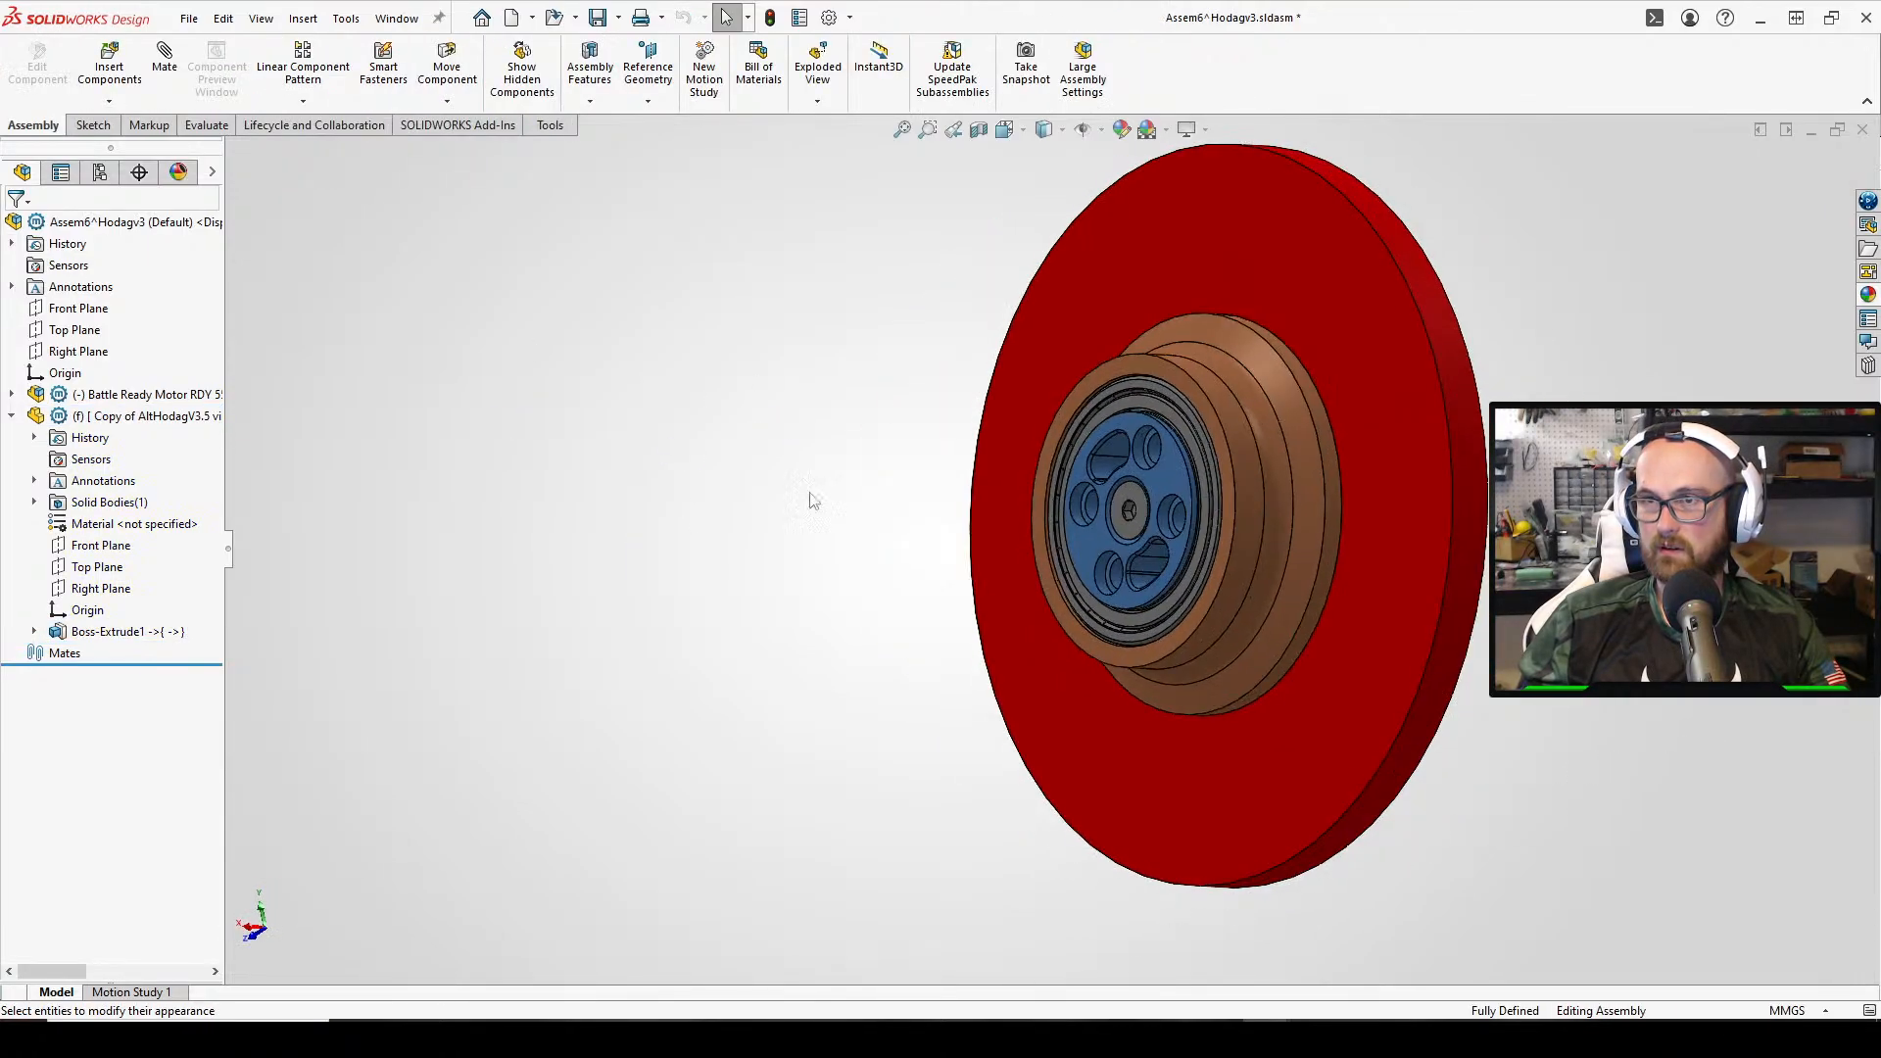
middle_click_drag(910, 650, 939, 757)
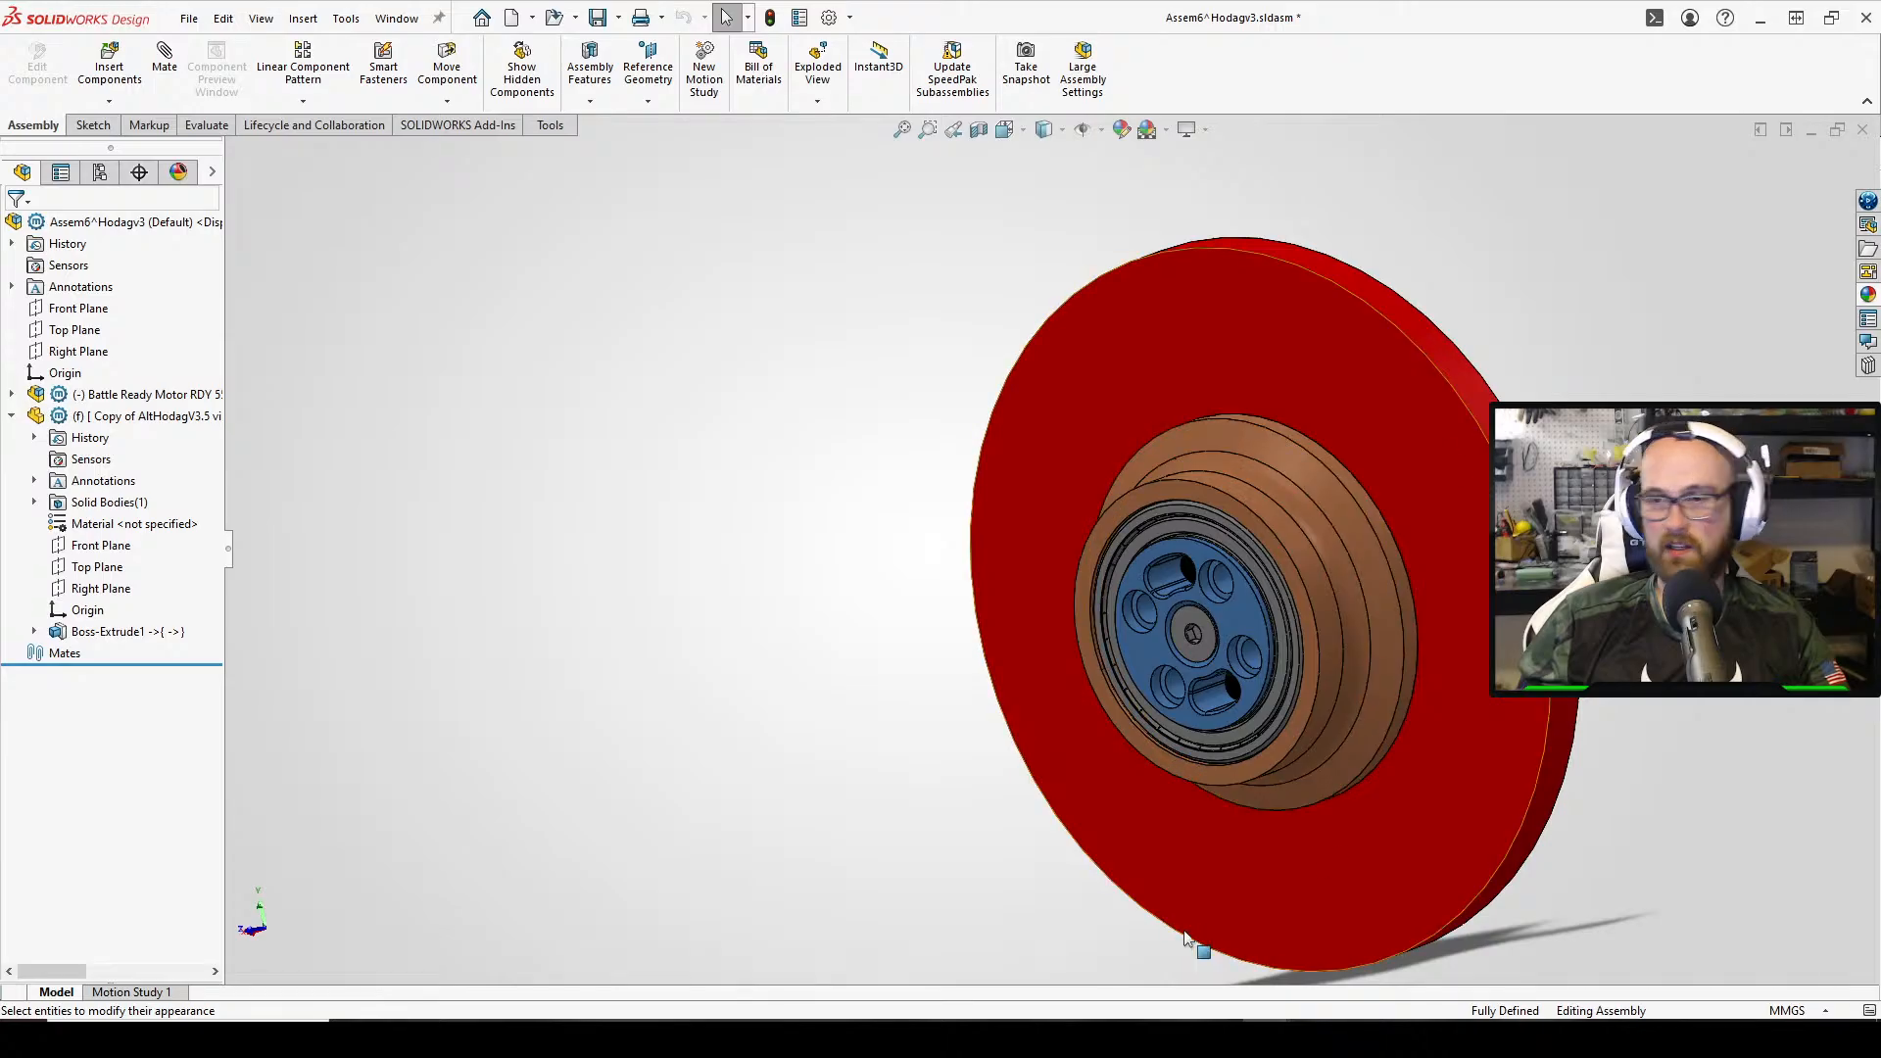
mouse_move(1263, 1038)
left_click(1134, 970)
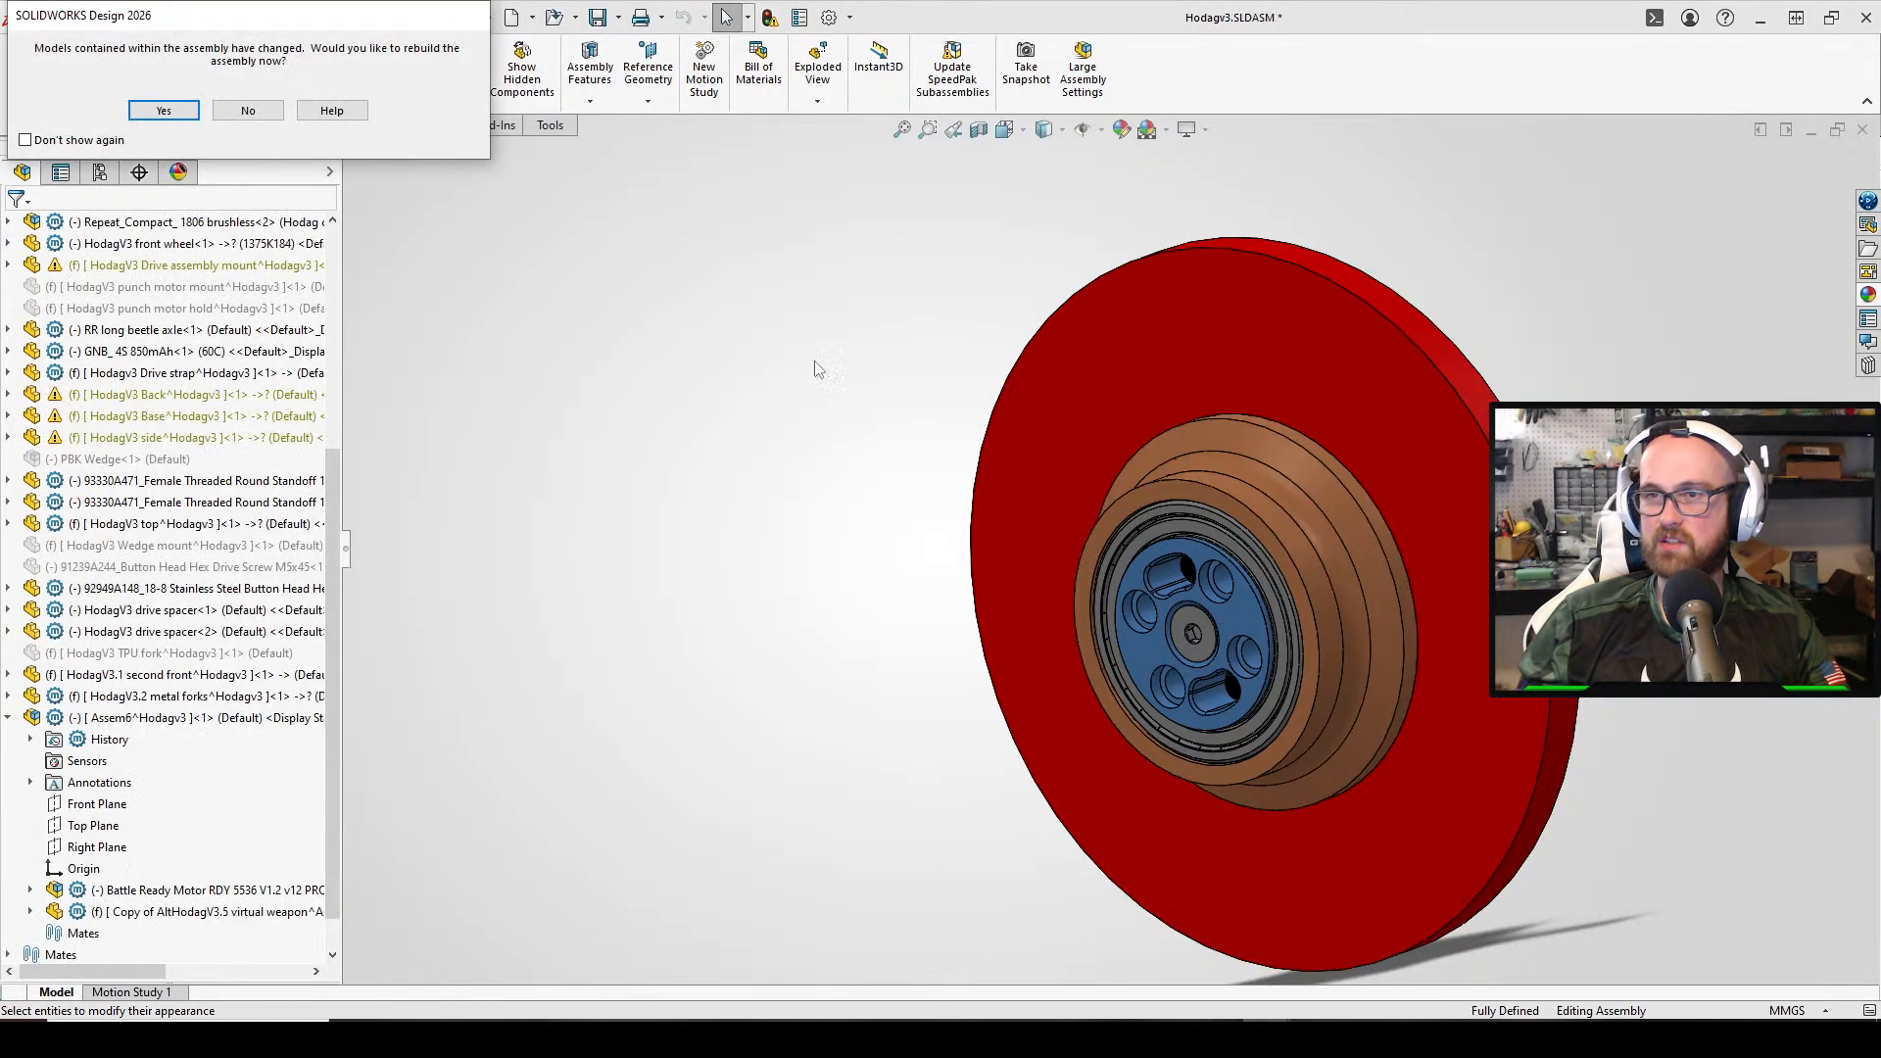
left_click(187, 111)
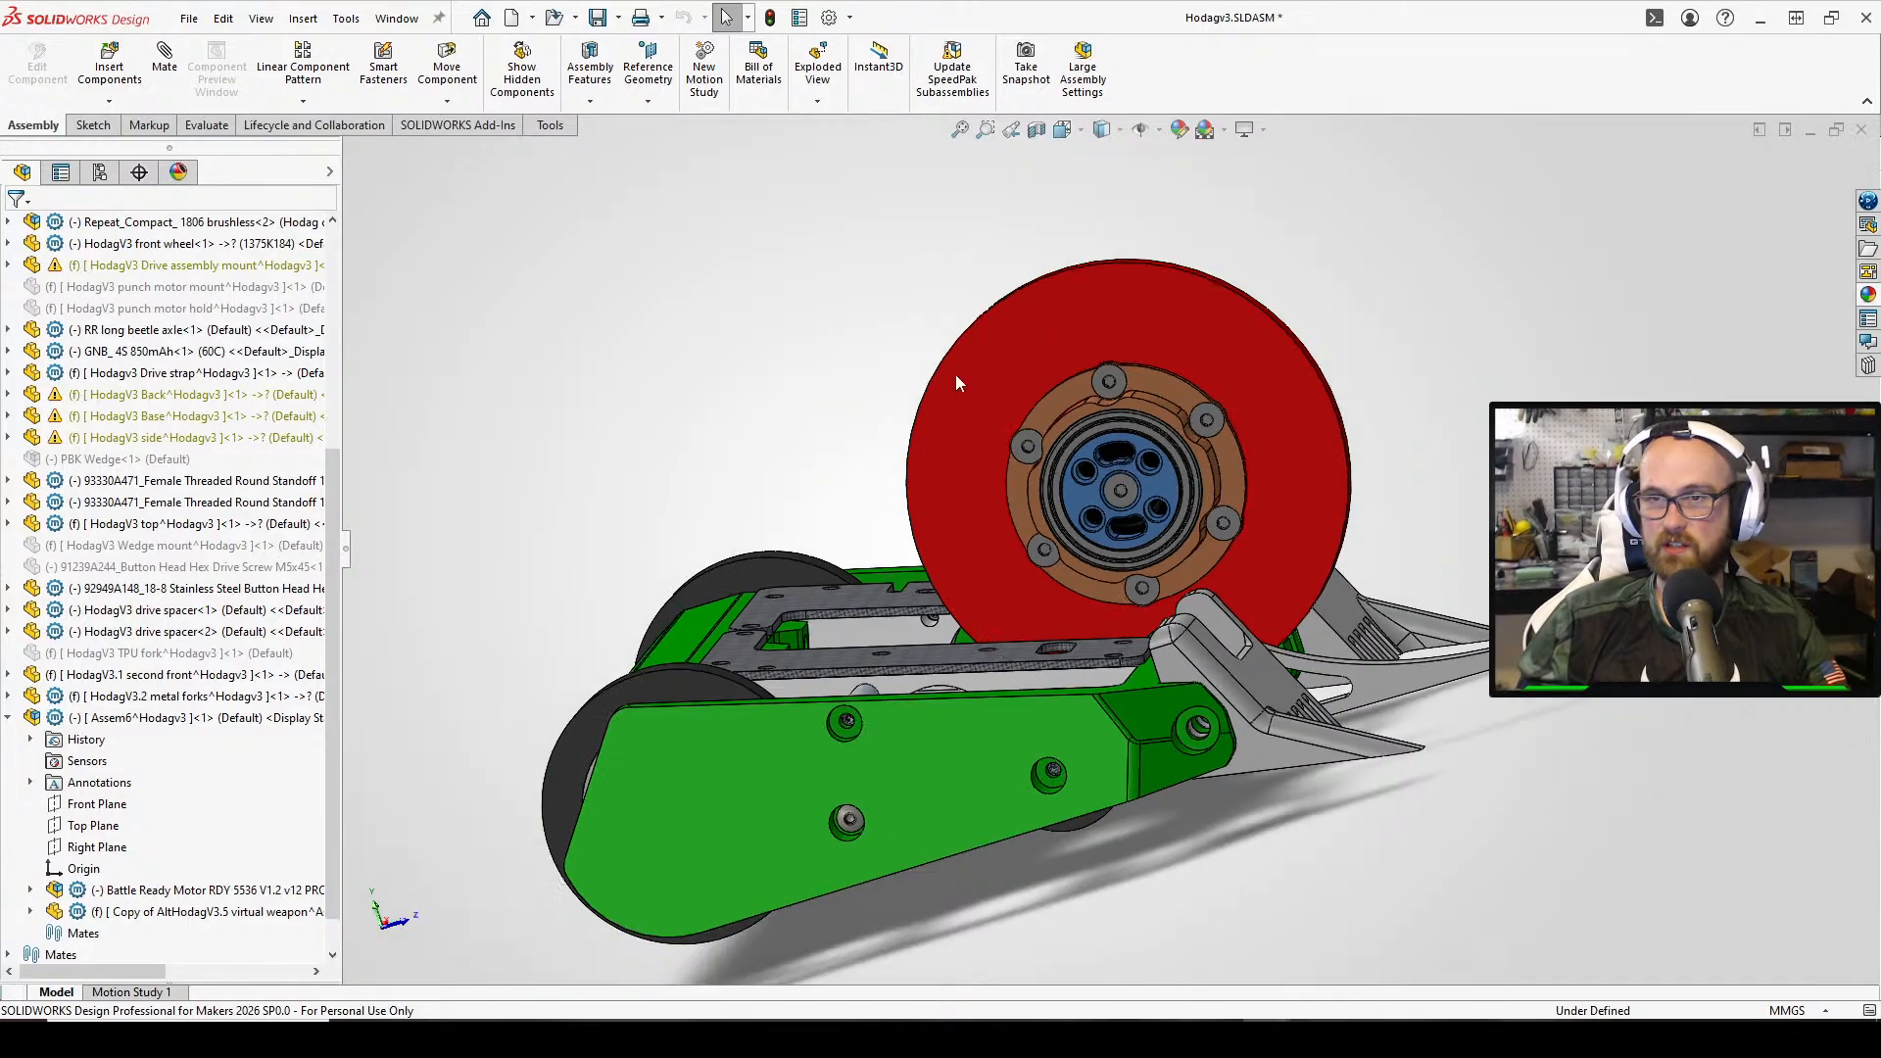
Reposition the motor and red disc subassembly, lowering it between the front forks of the chassis
middle_click_drag(957, 382, 1142, 561)
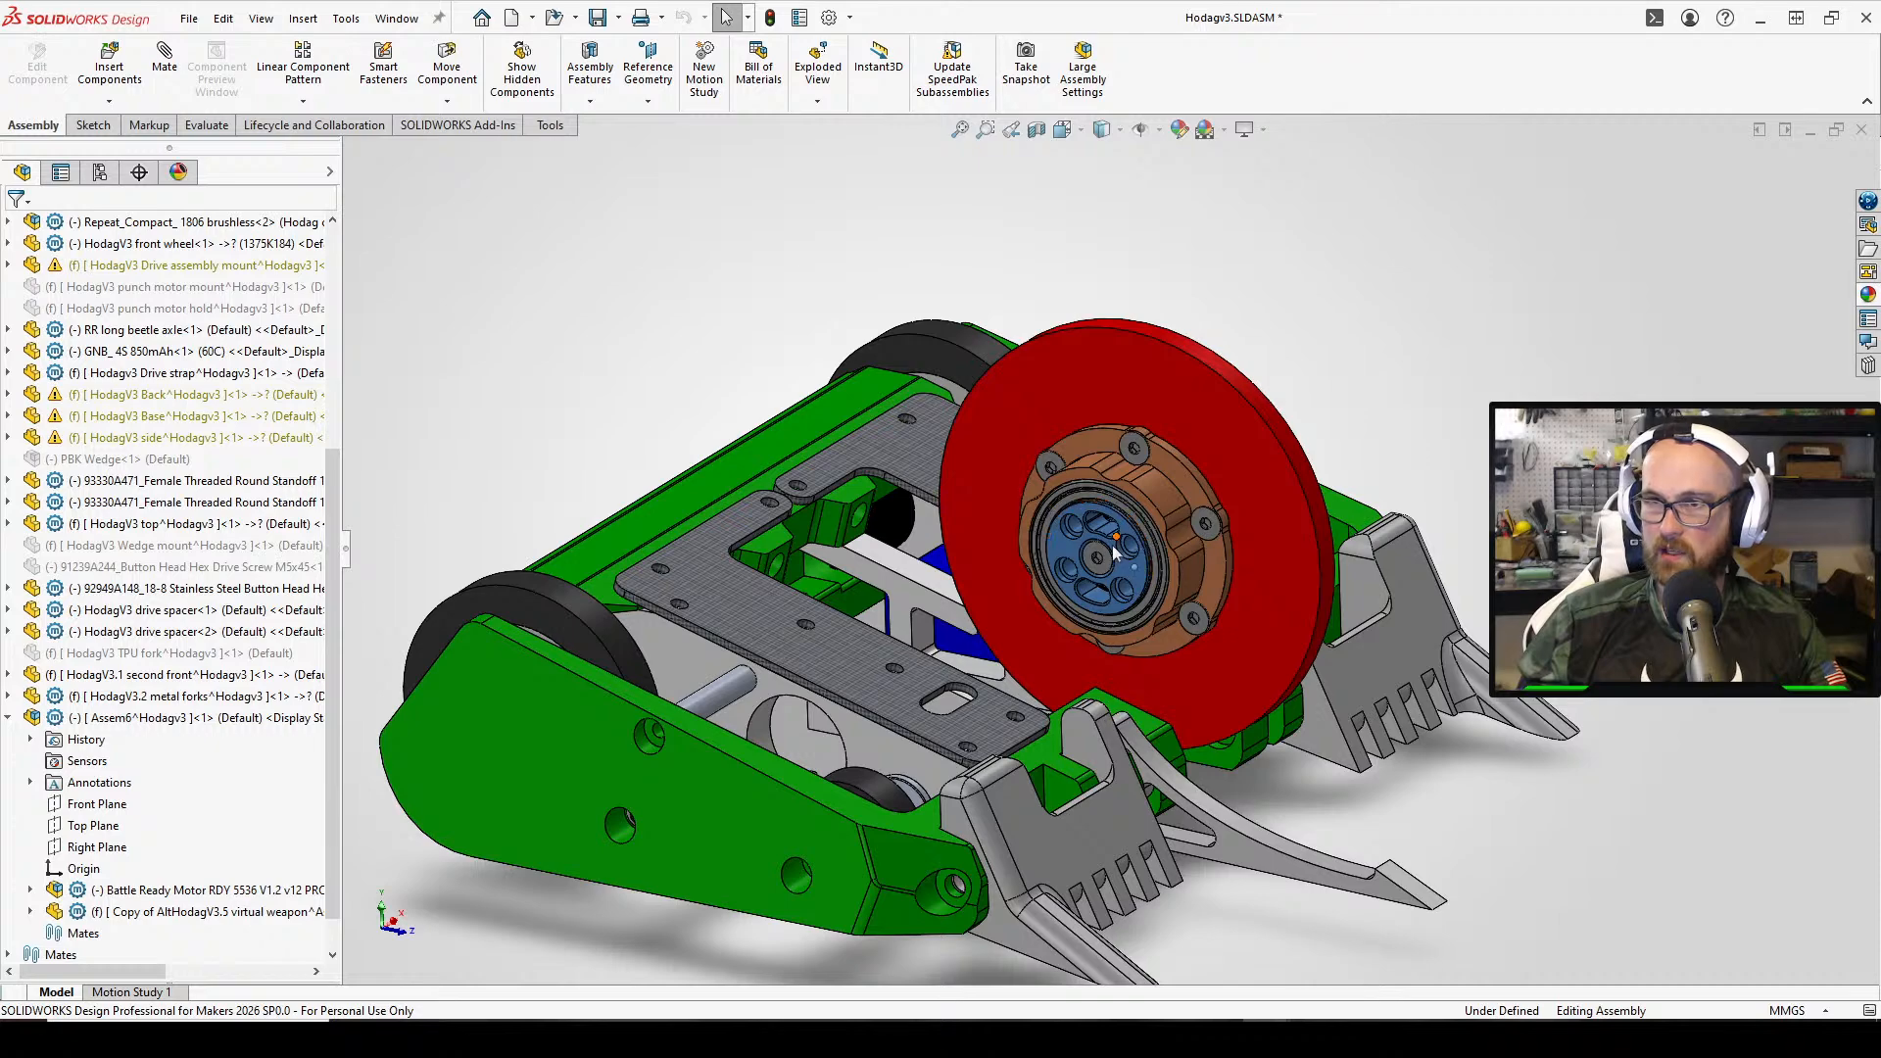
left_click_drag(1115, 557, 1137, 636)
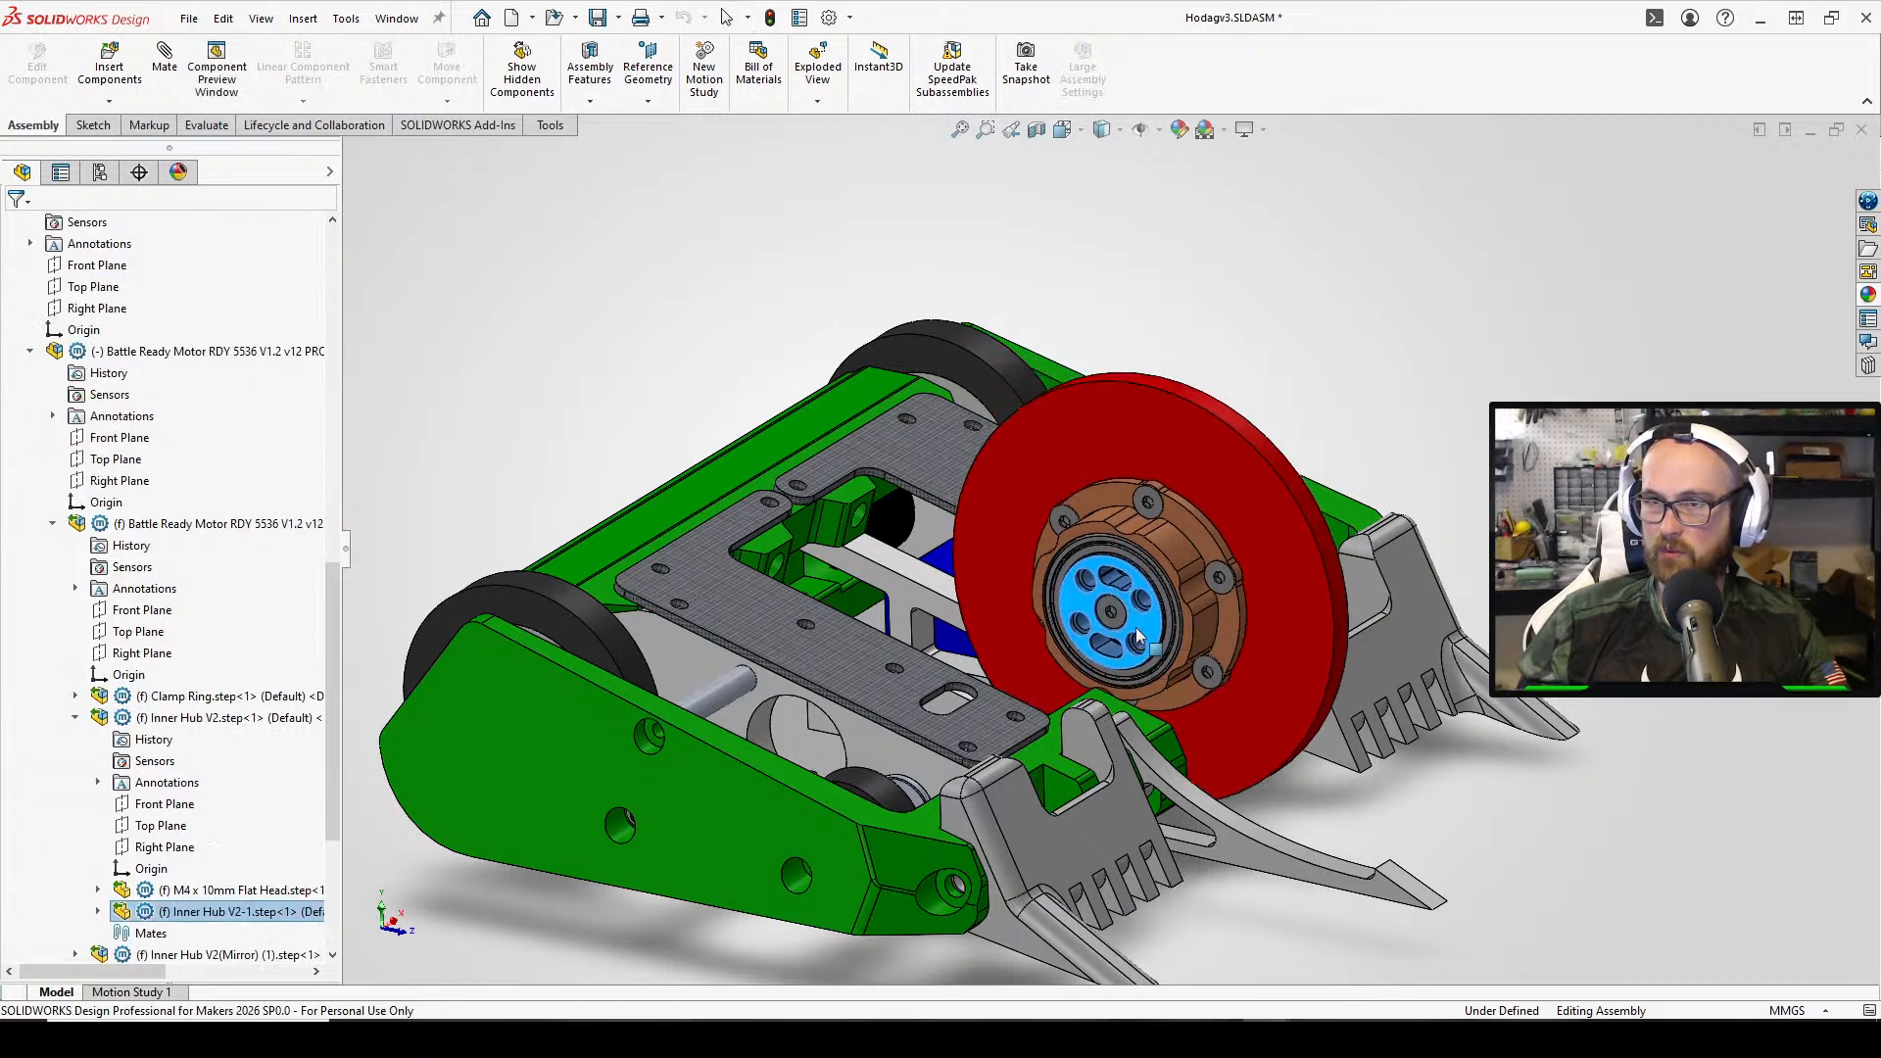
mouse_move(1137, 627)
middle_mouse_down()
mouse_move(1109, 703)
mouse_move(1149, 592)
middle_mouse_up()
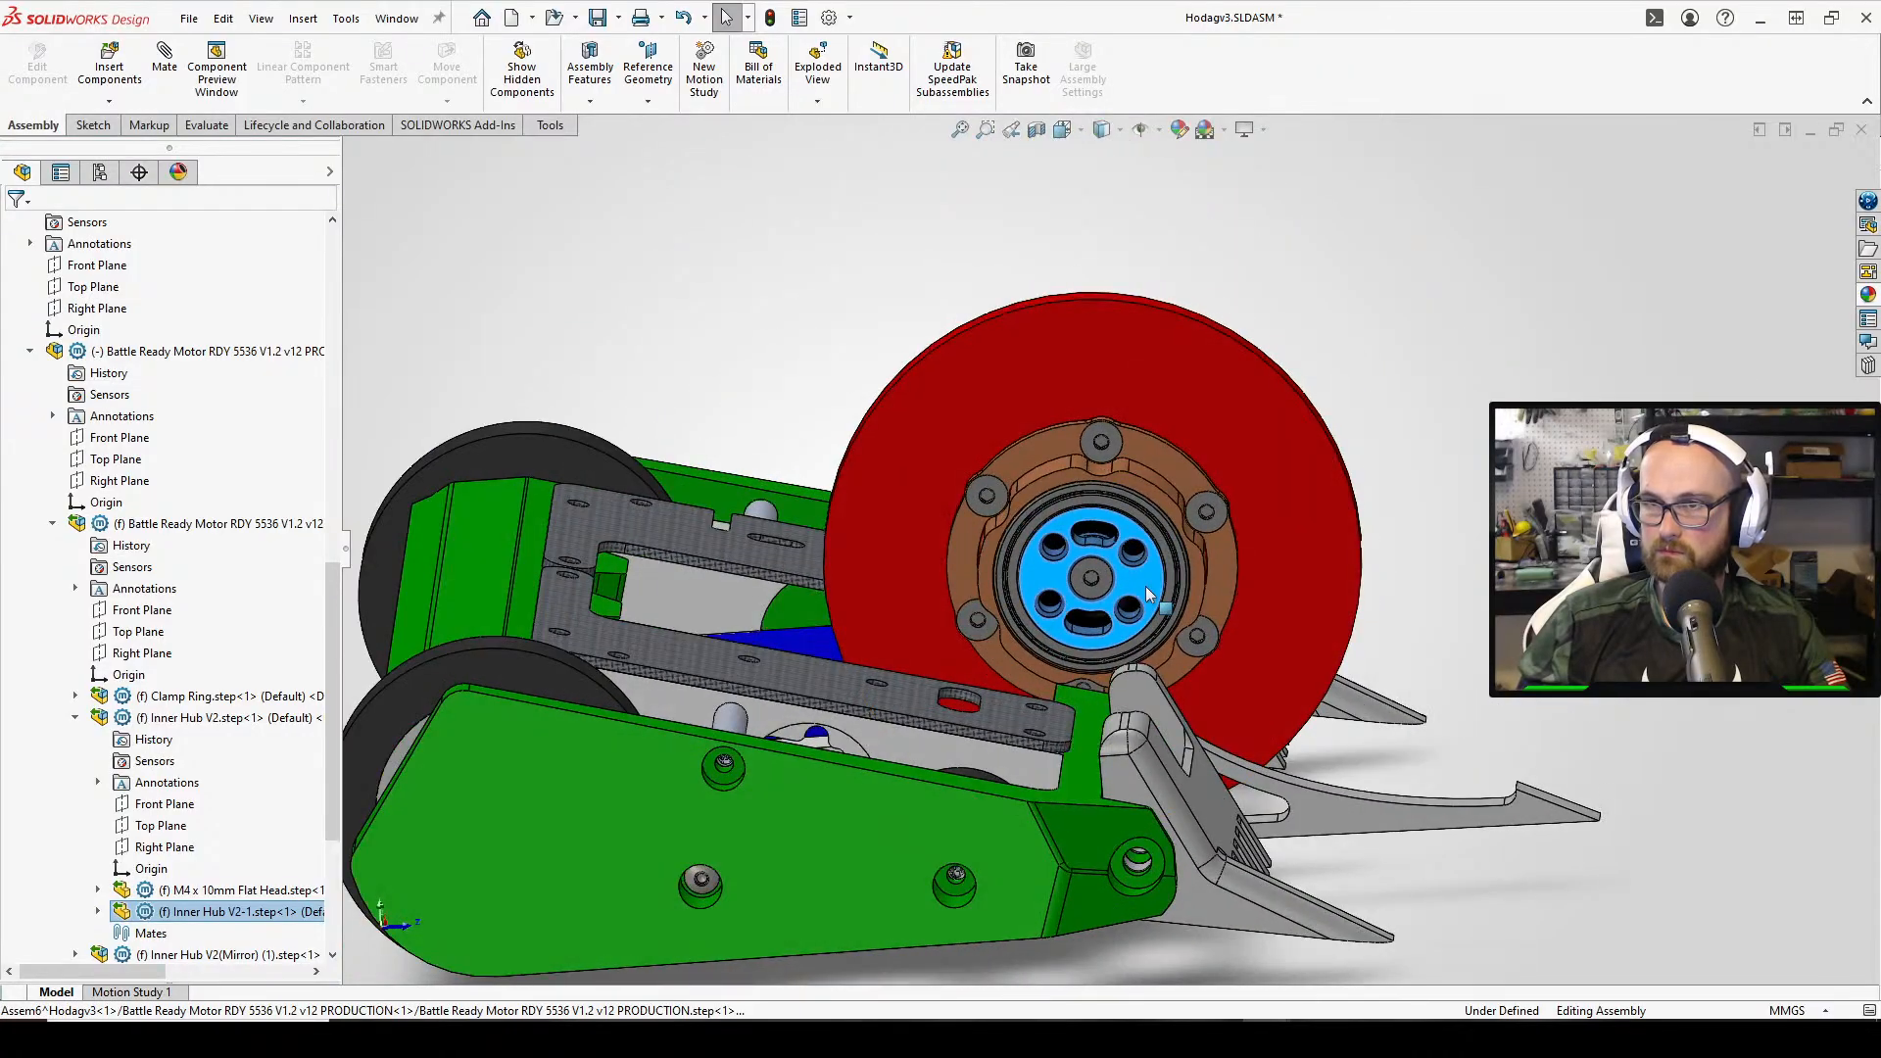
left_click_drag(1149, 593, 1122, 578)
middle_click_drag(1121, 578, 1113, 639)
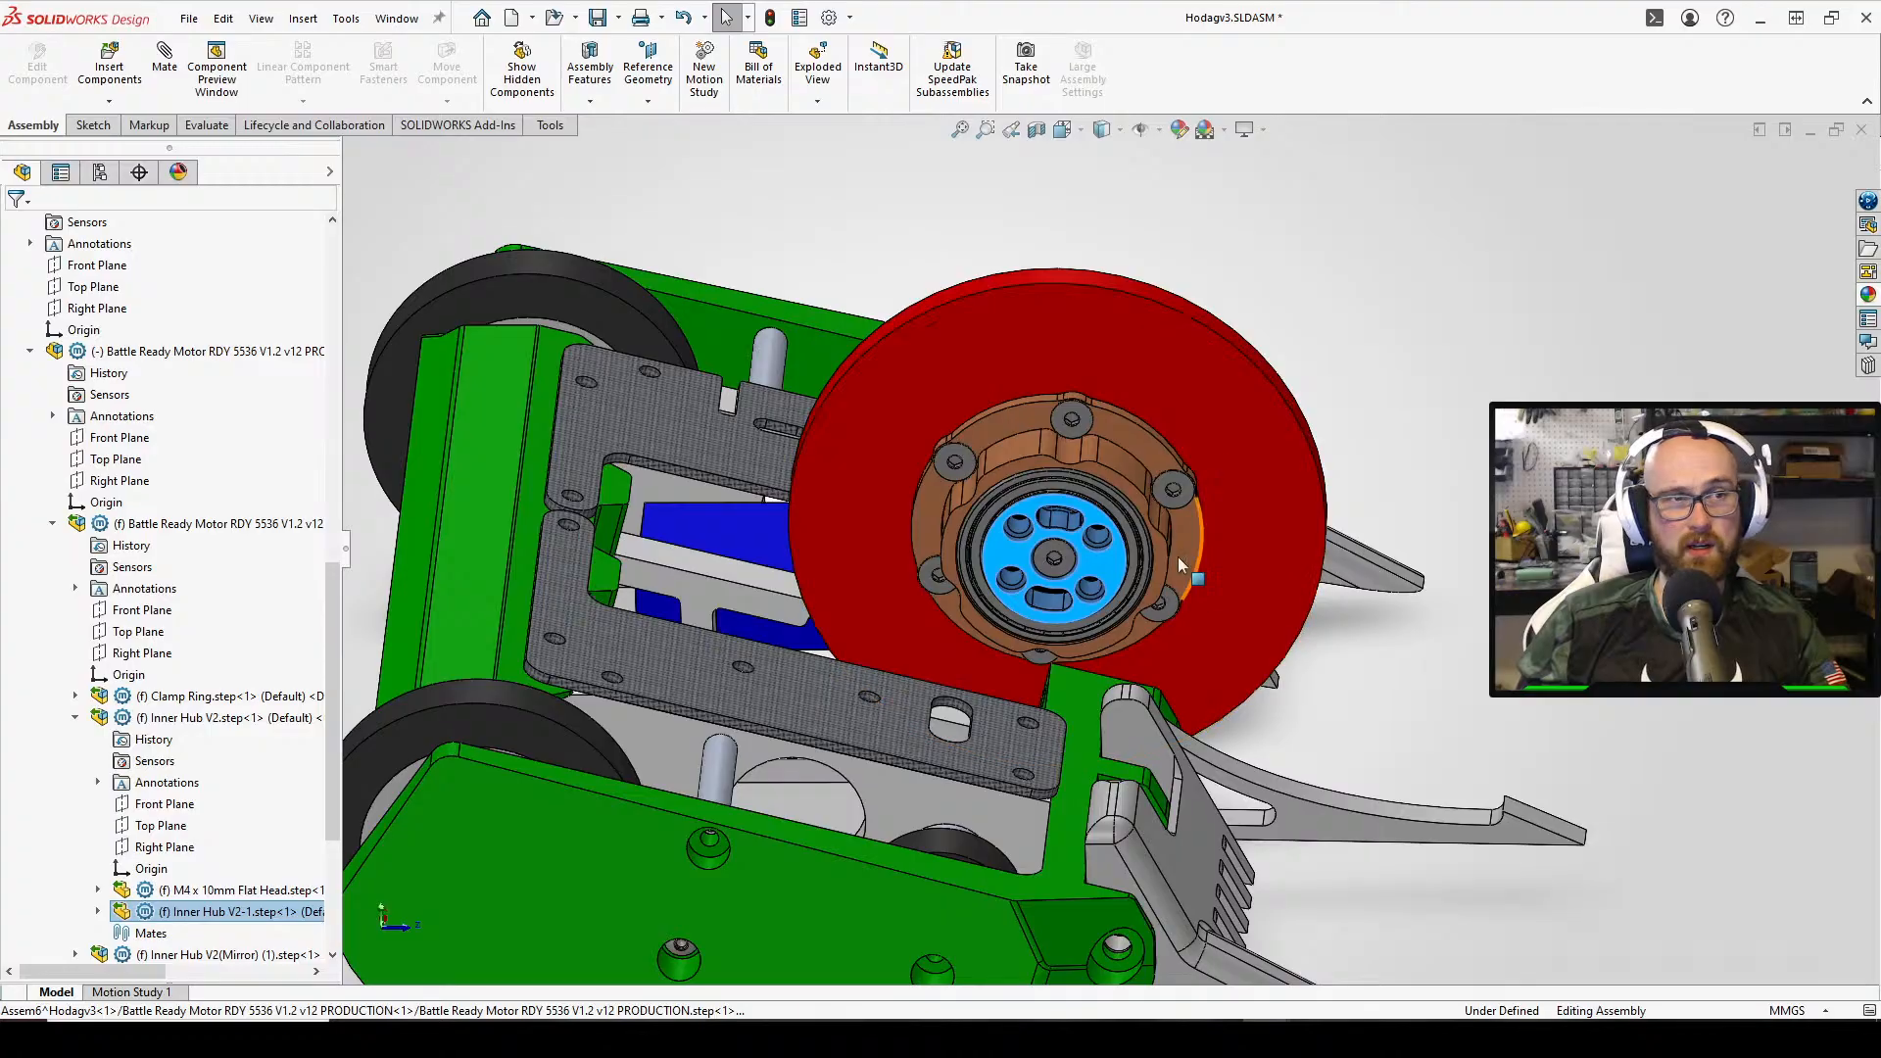
Open the HodagV3 slide support beside the weapon motor as a separate part document for editing
middle_click_drag(1290, 691, 1401, 742)
scroll(1371, 740, "down", 3)
middle_click_drag(1018, 753, 772, 773)
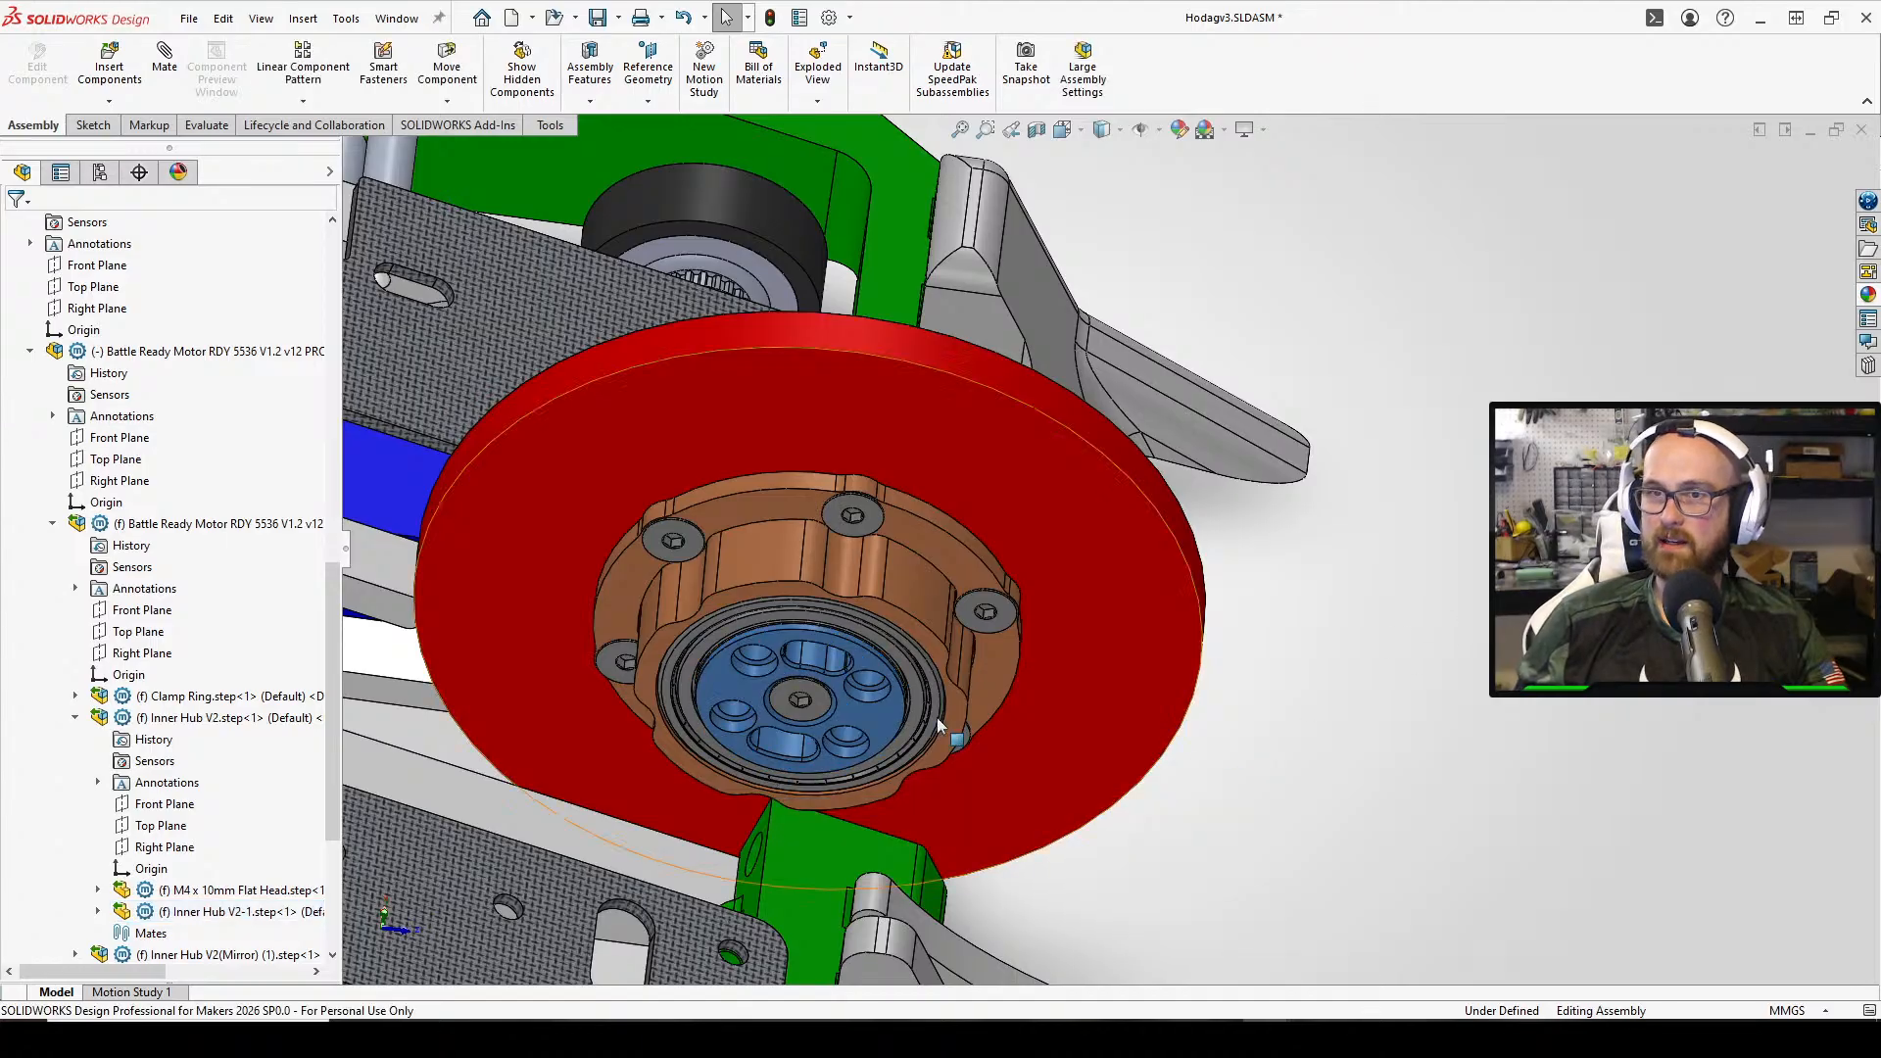
right_click(642, 864)
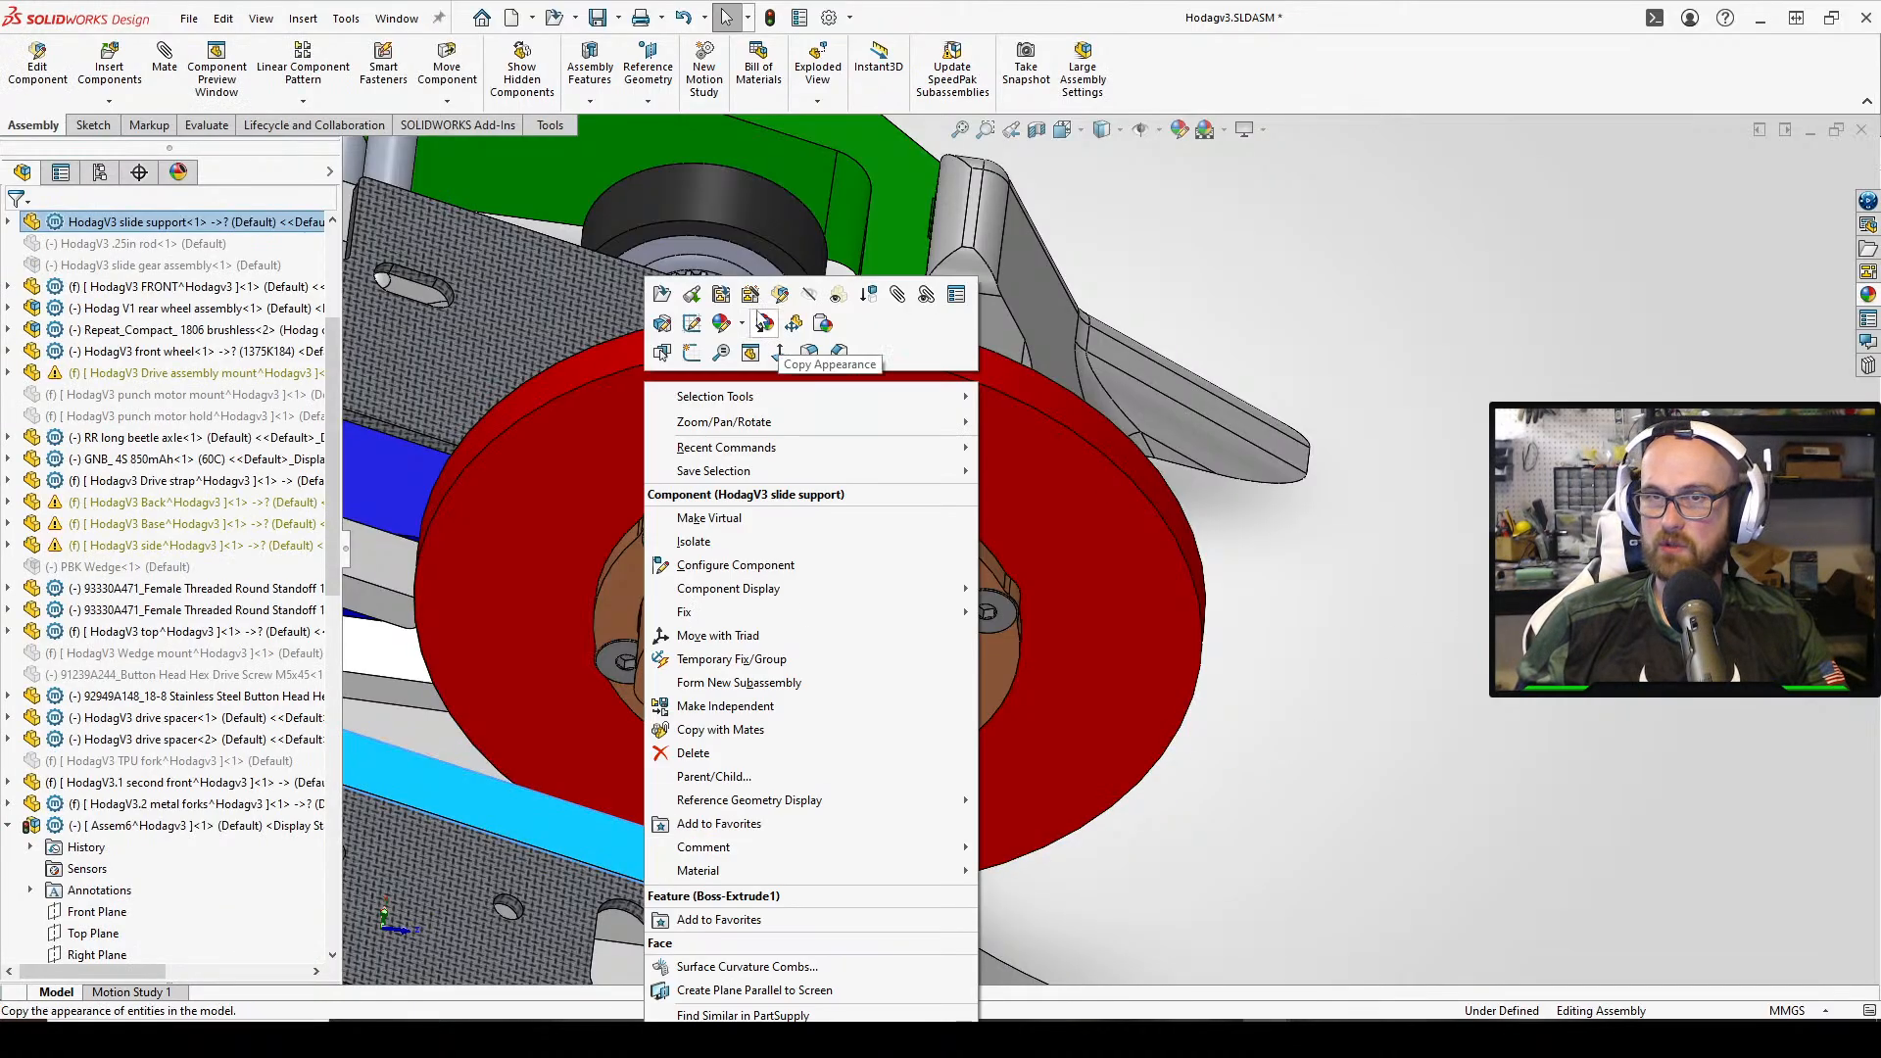
left_click(666, 291)
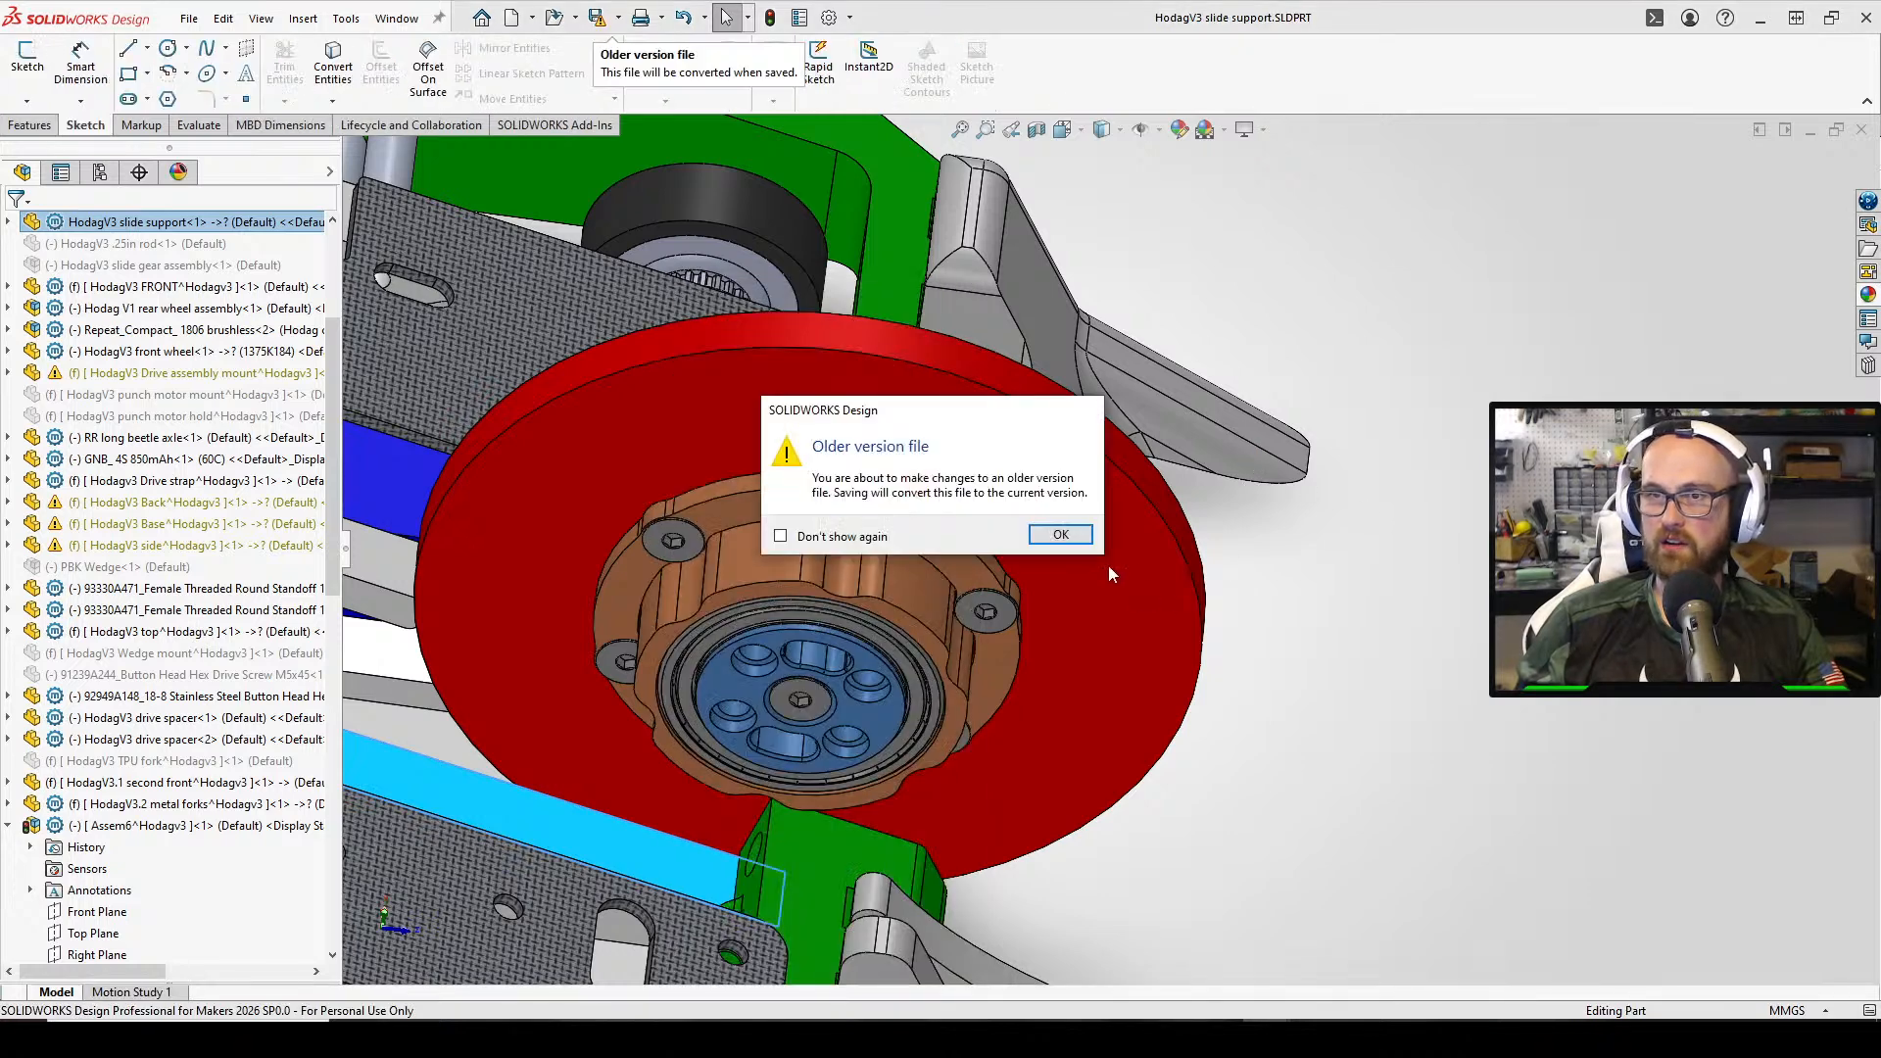
left_click(1075, 541)
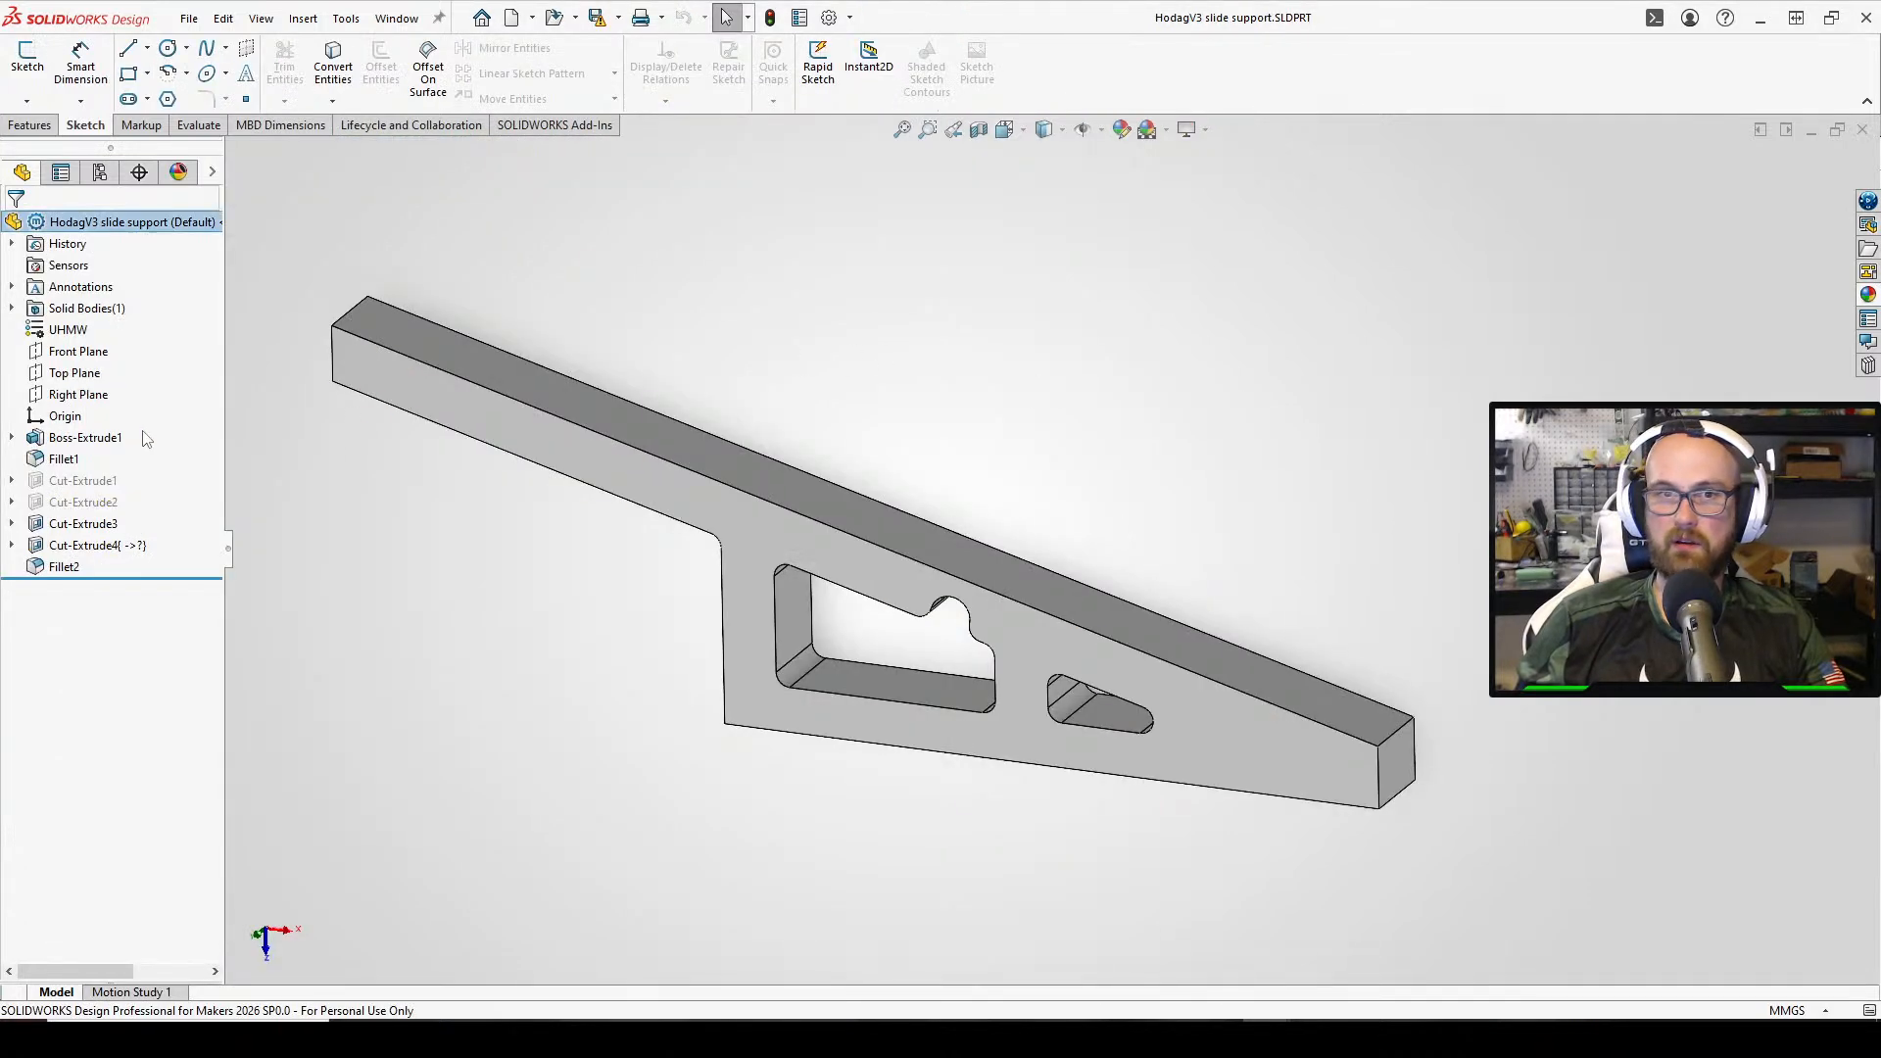
Add a configuration named "vert modual" to the HodagV3 slide support part
left_click(96, 173)
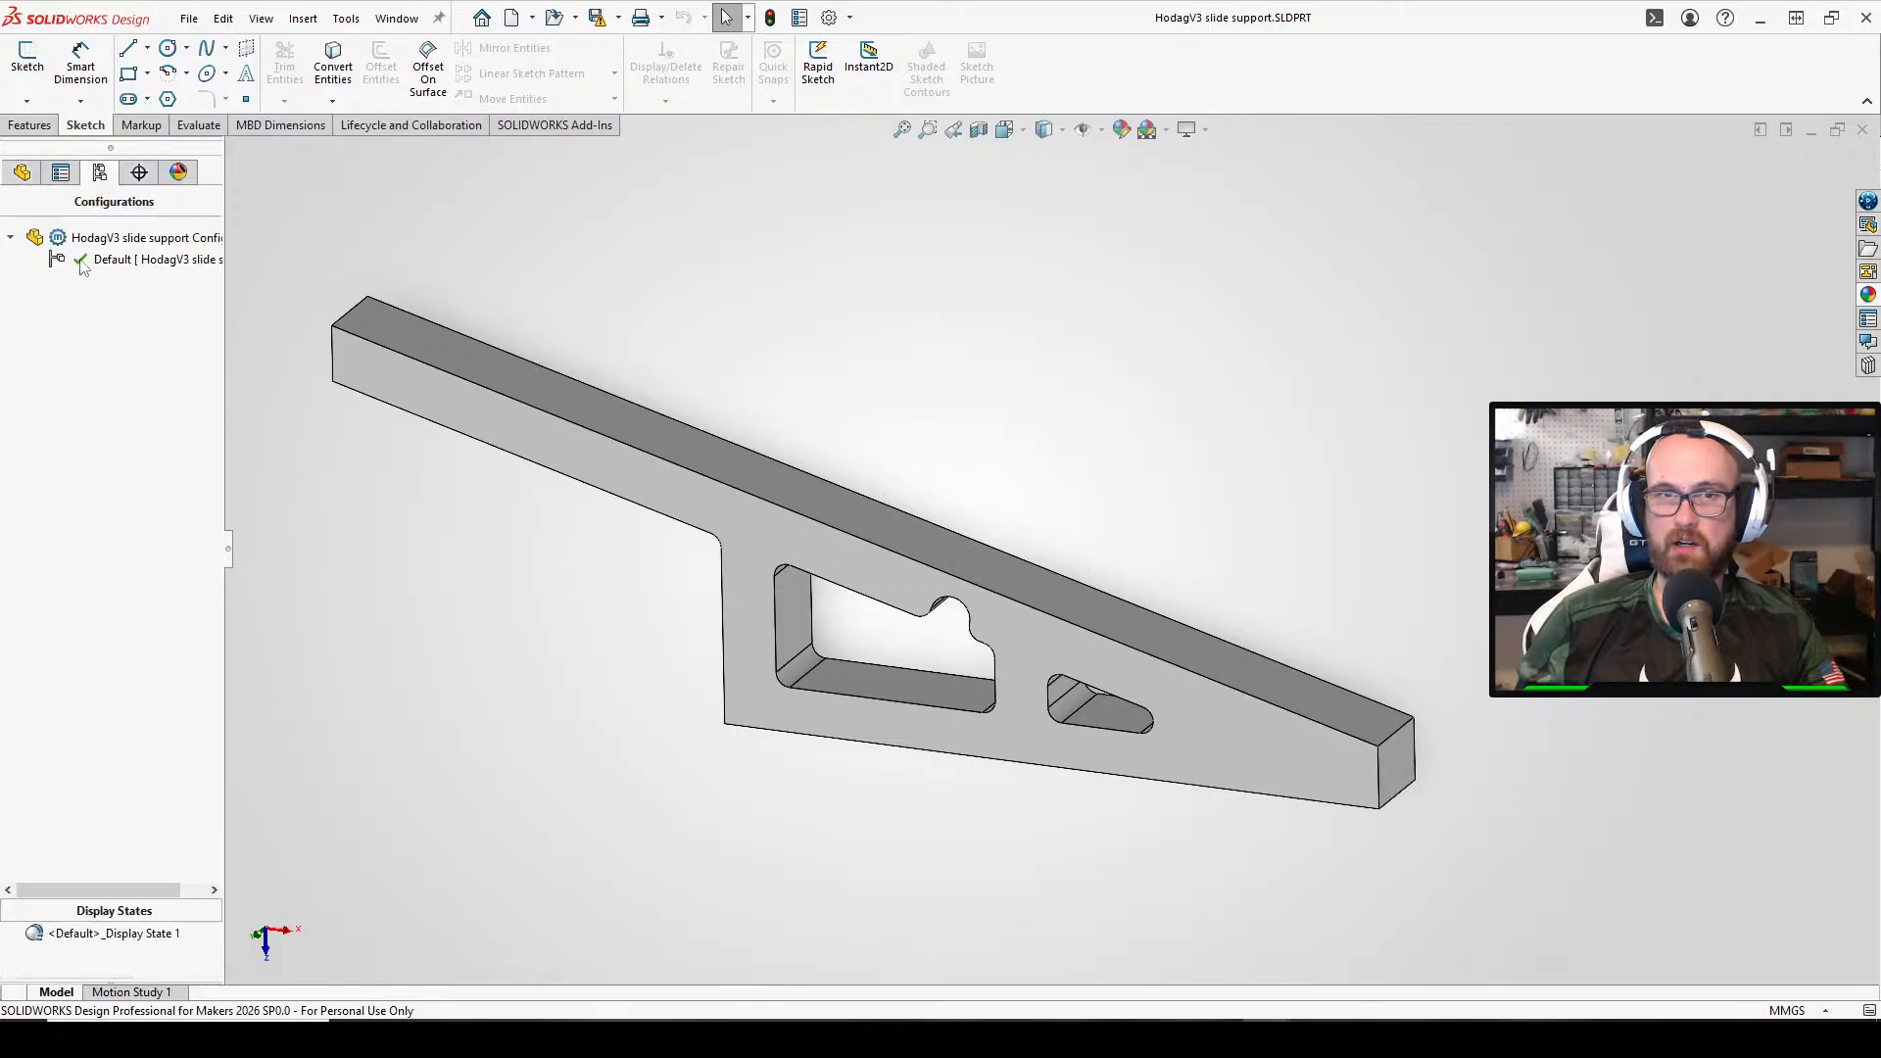
right_click(84, 262)
left_click(245, 331)
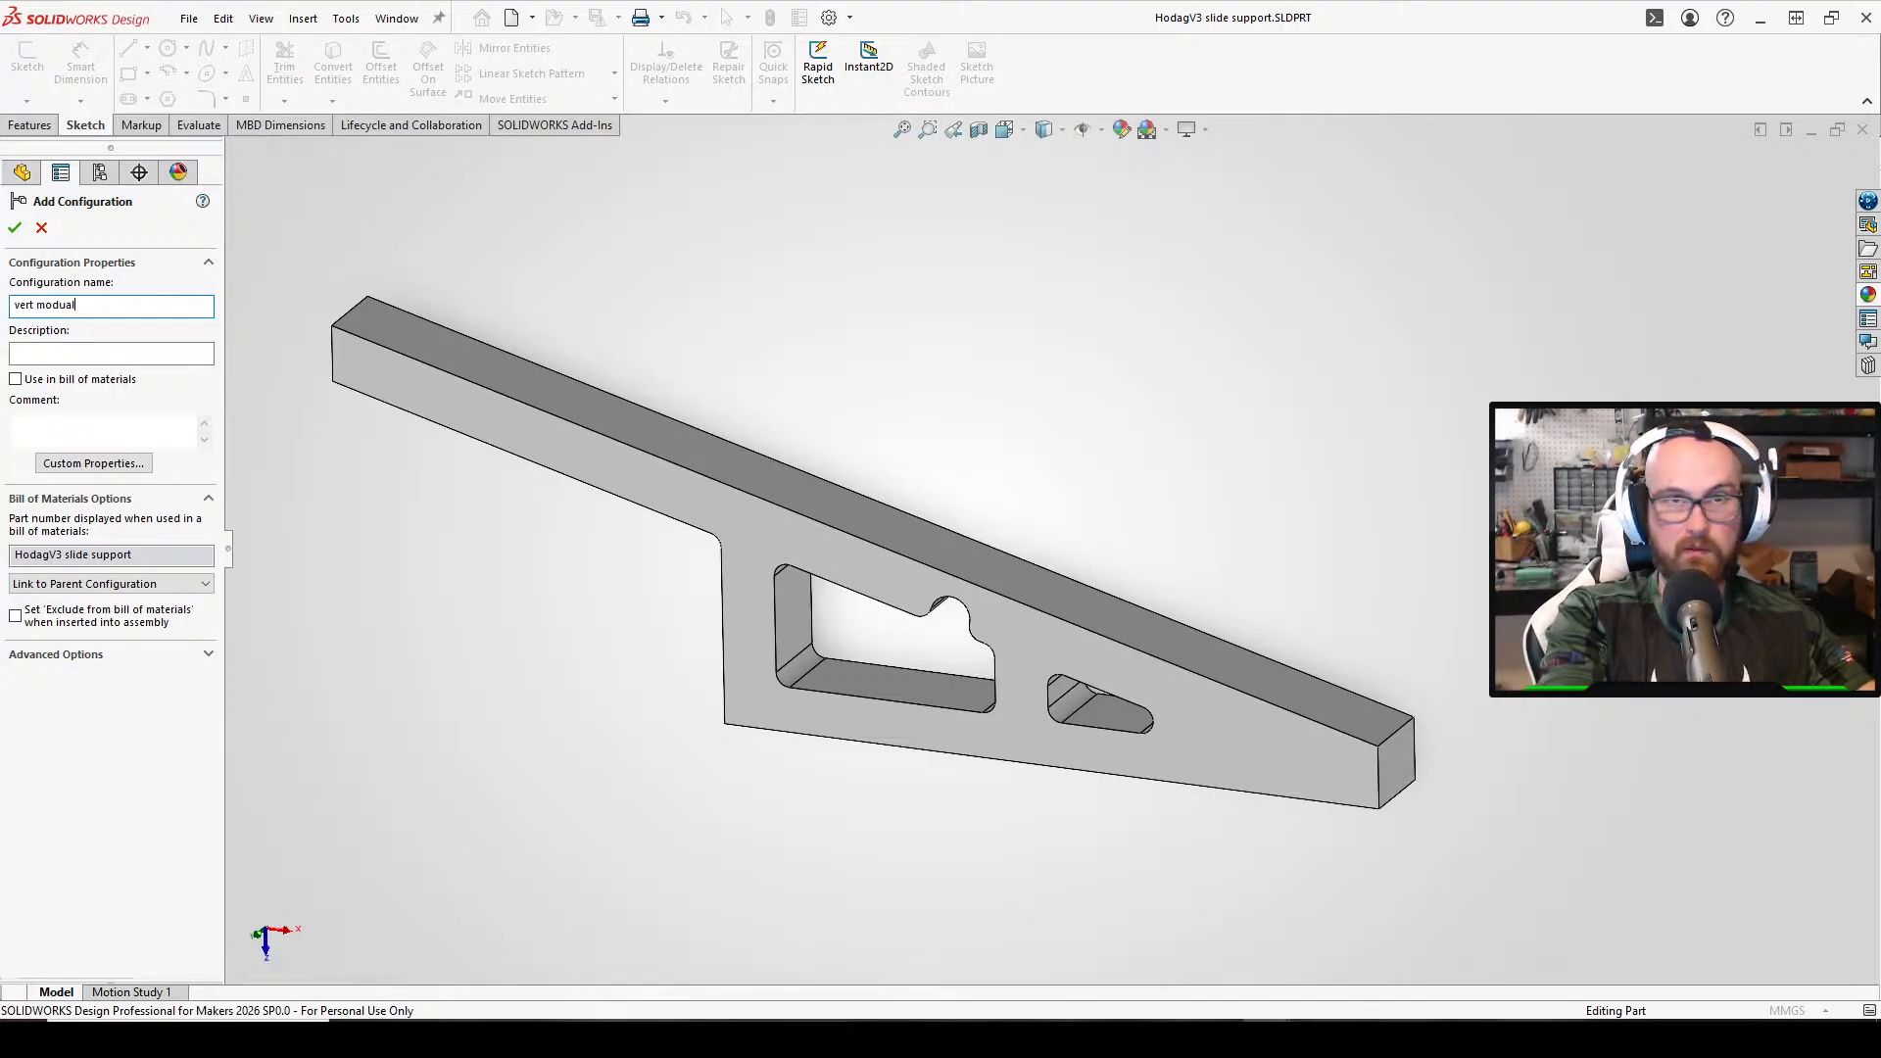
left_click(14, 228)
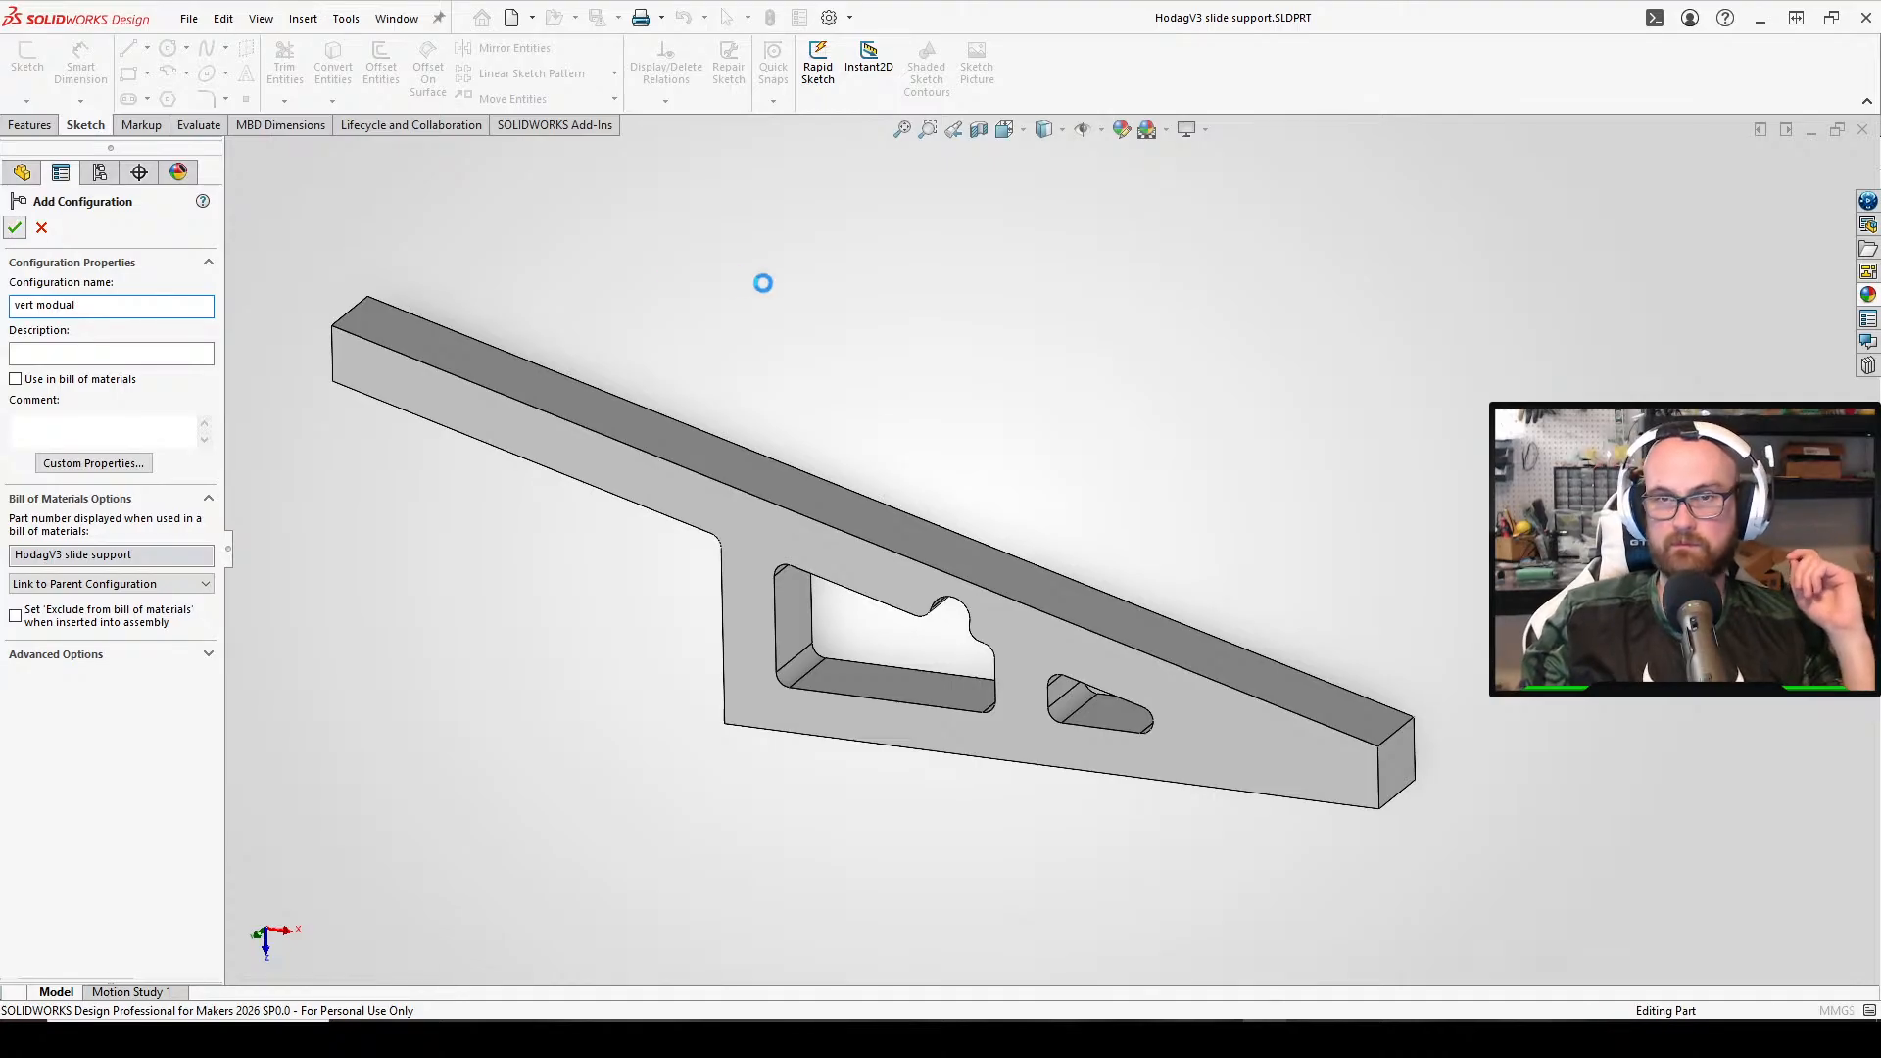
left_click(988, 536)
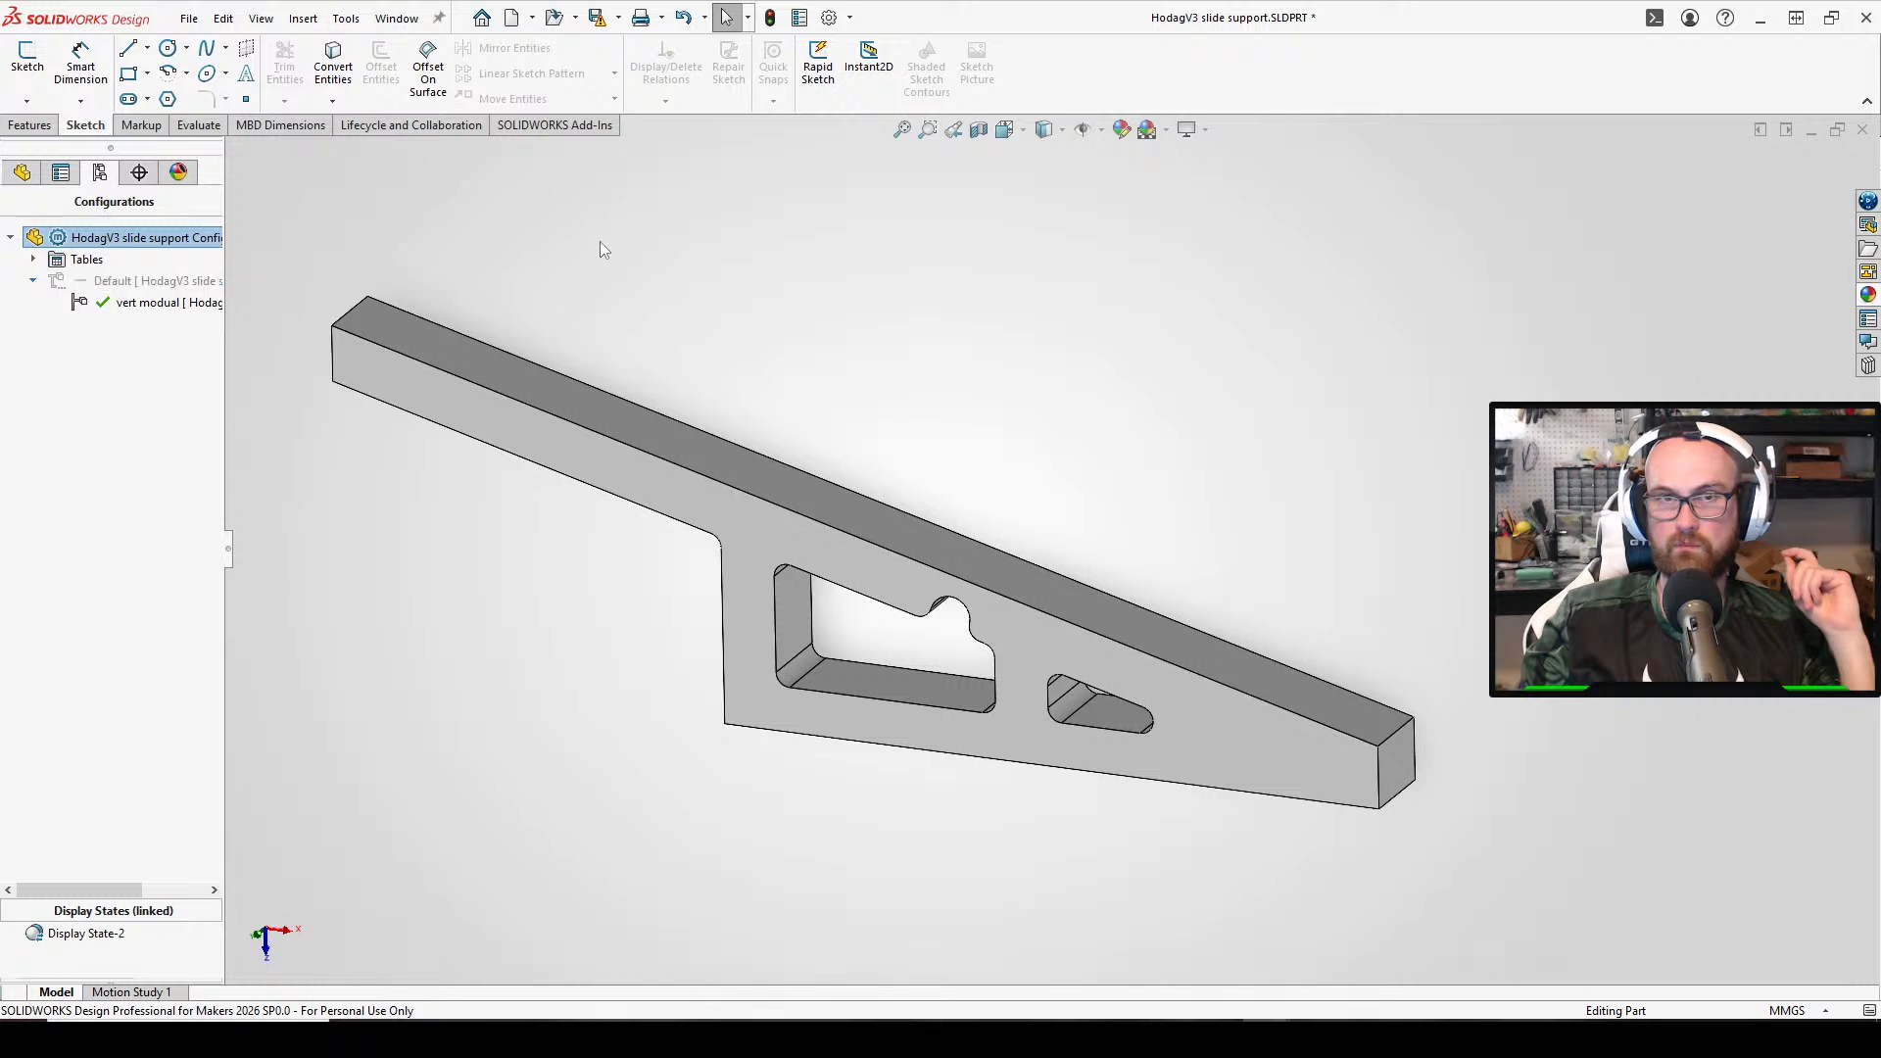
Return to the Hodagv3 assembly and rebuild it with the changed slide support
mouse_move(1273, 1038)
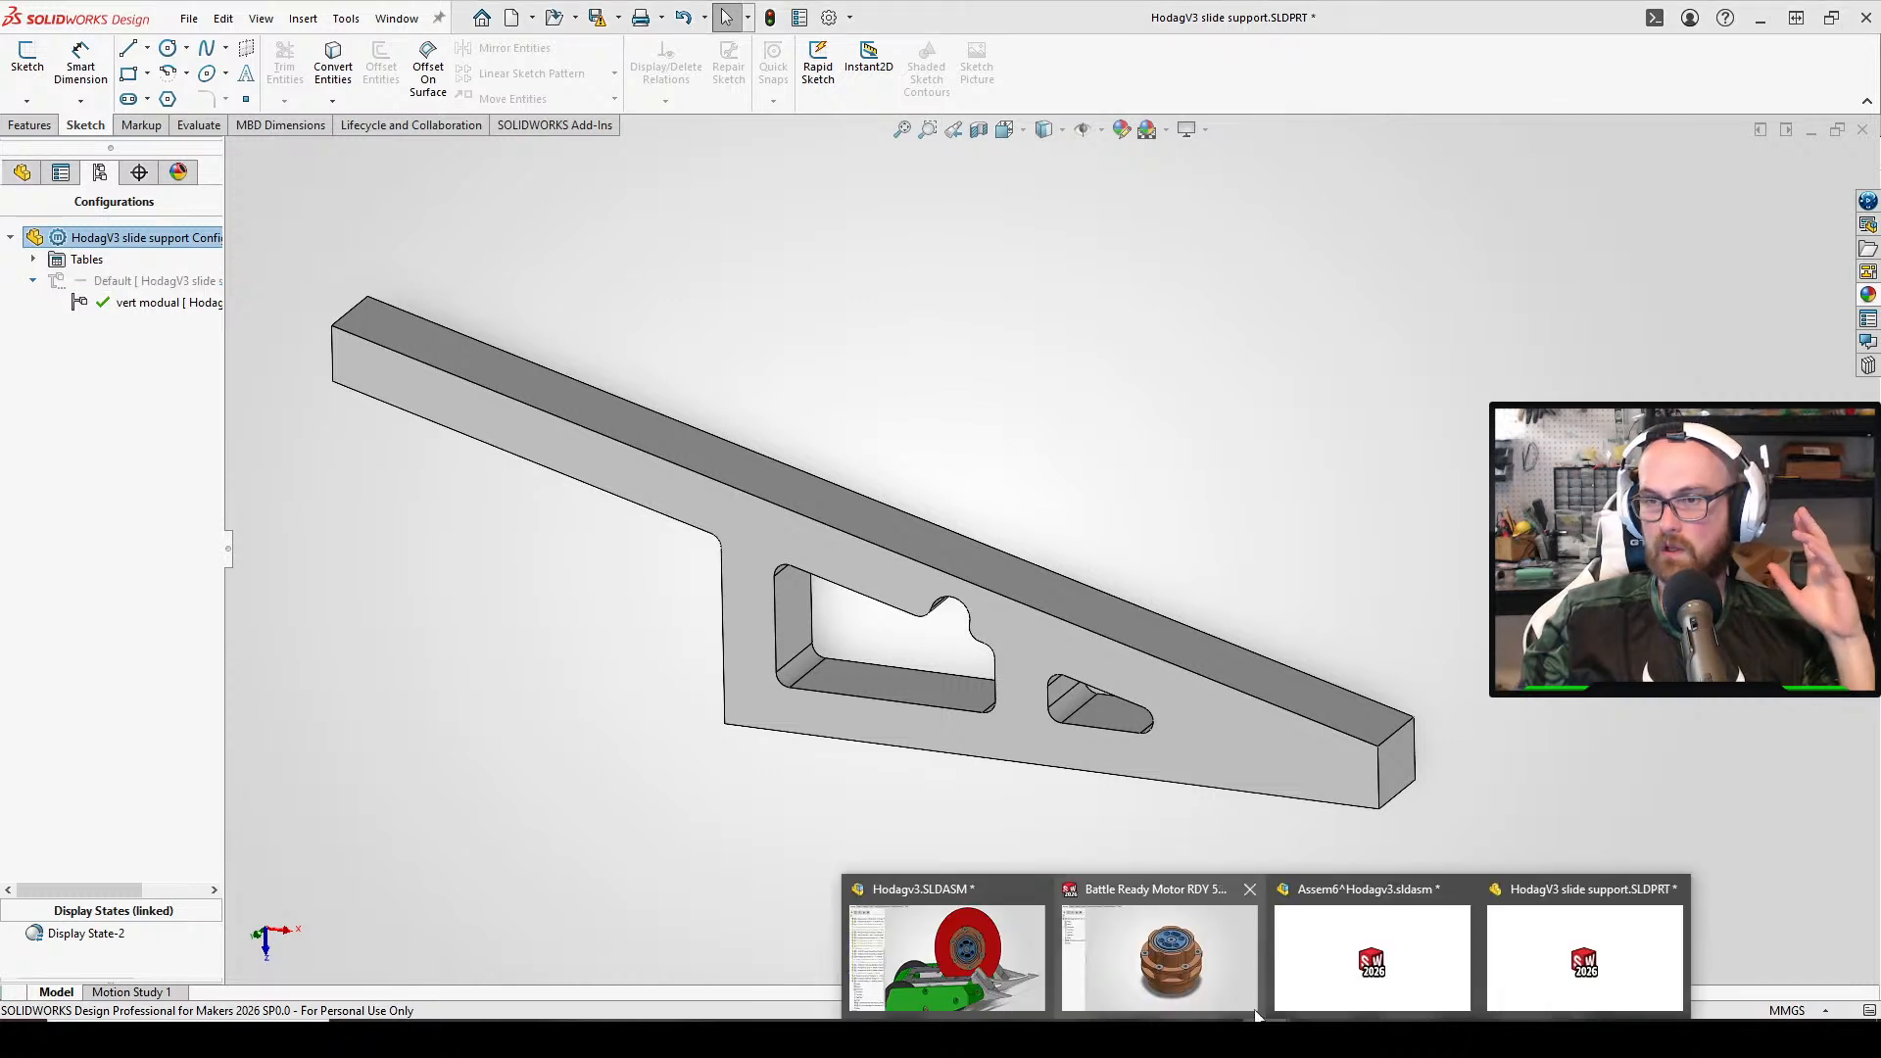
left_click(970, 916)
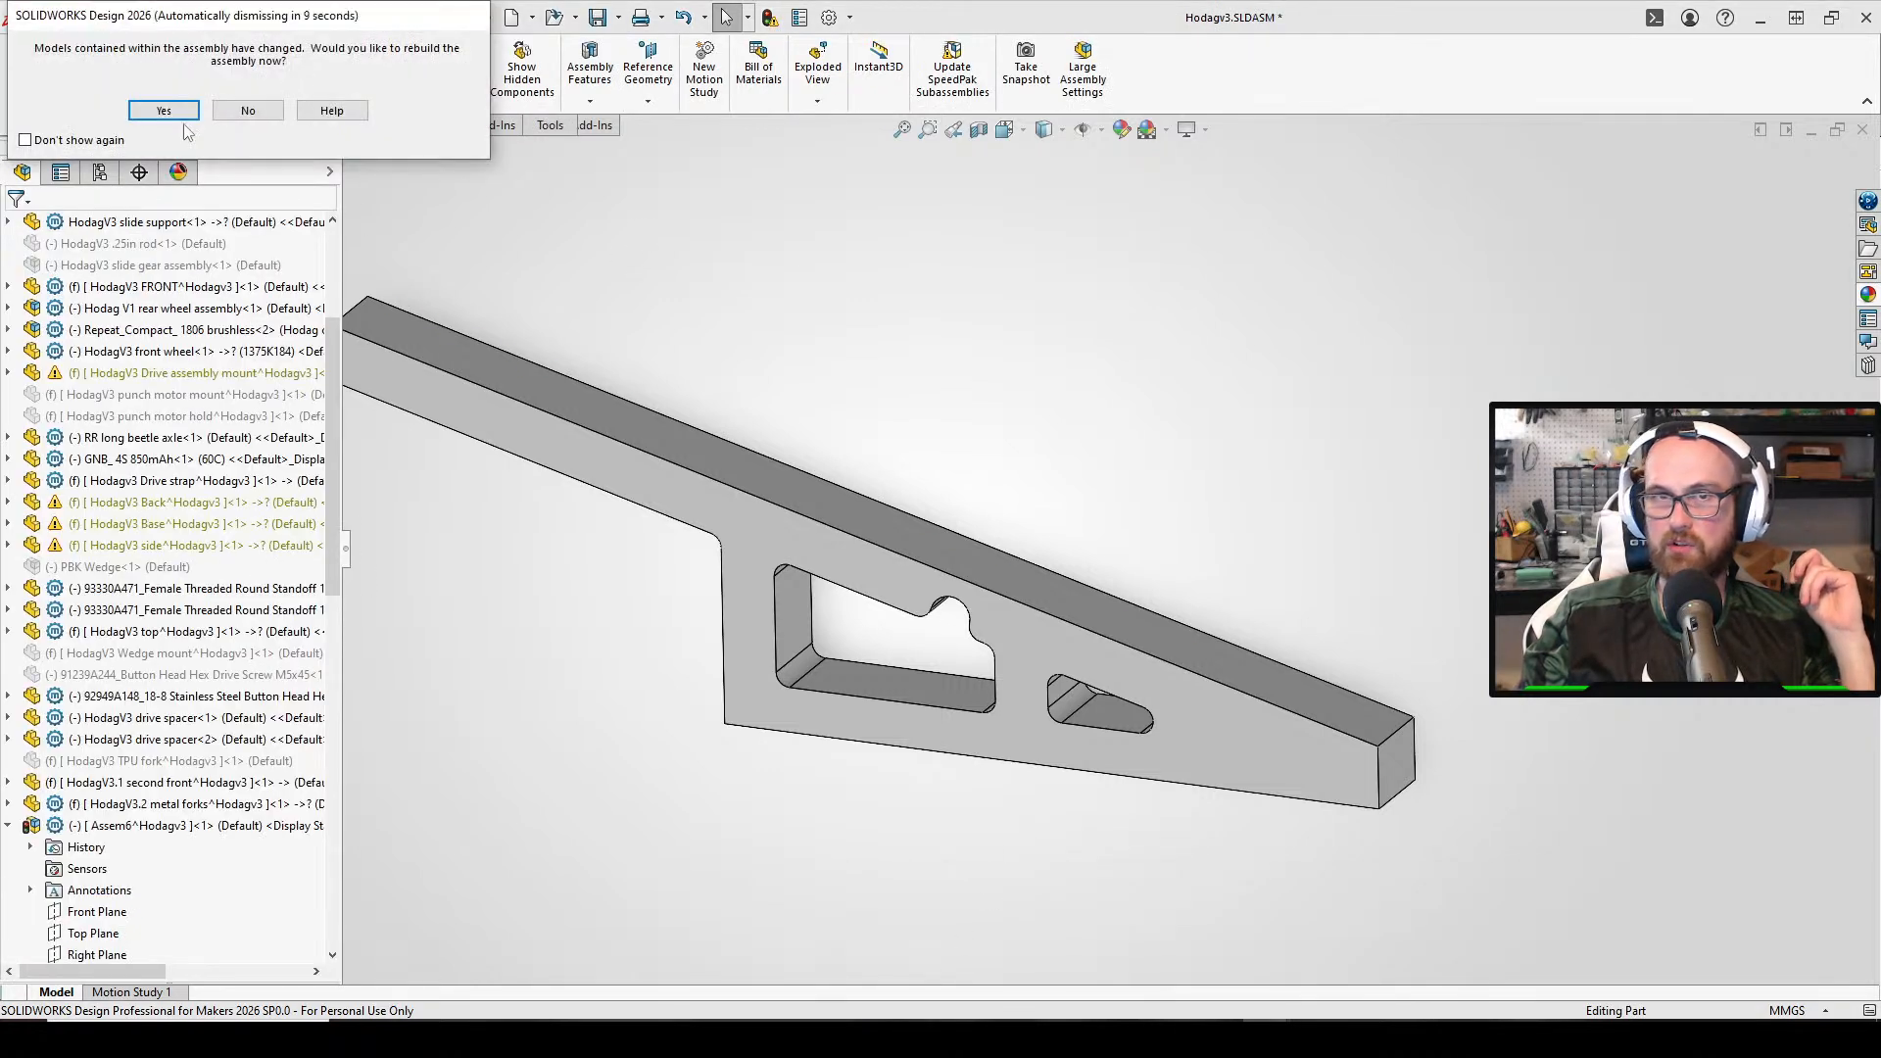
left_click(180, 113)
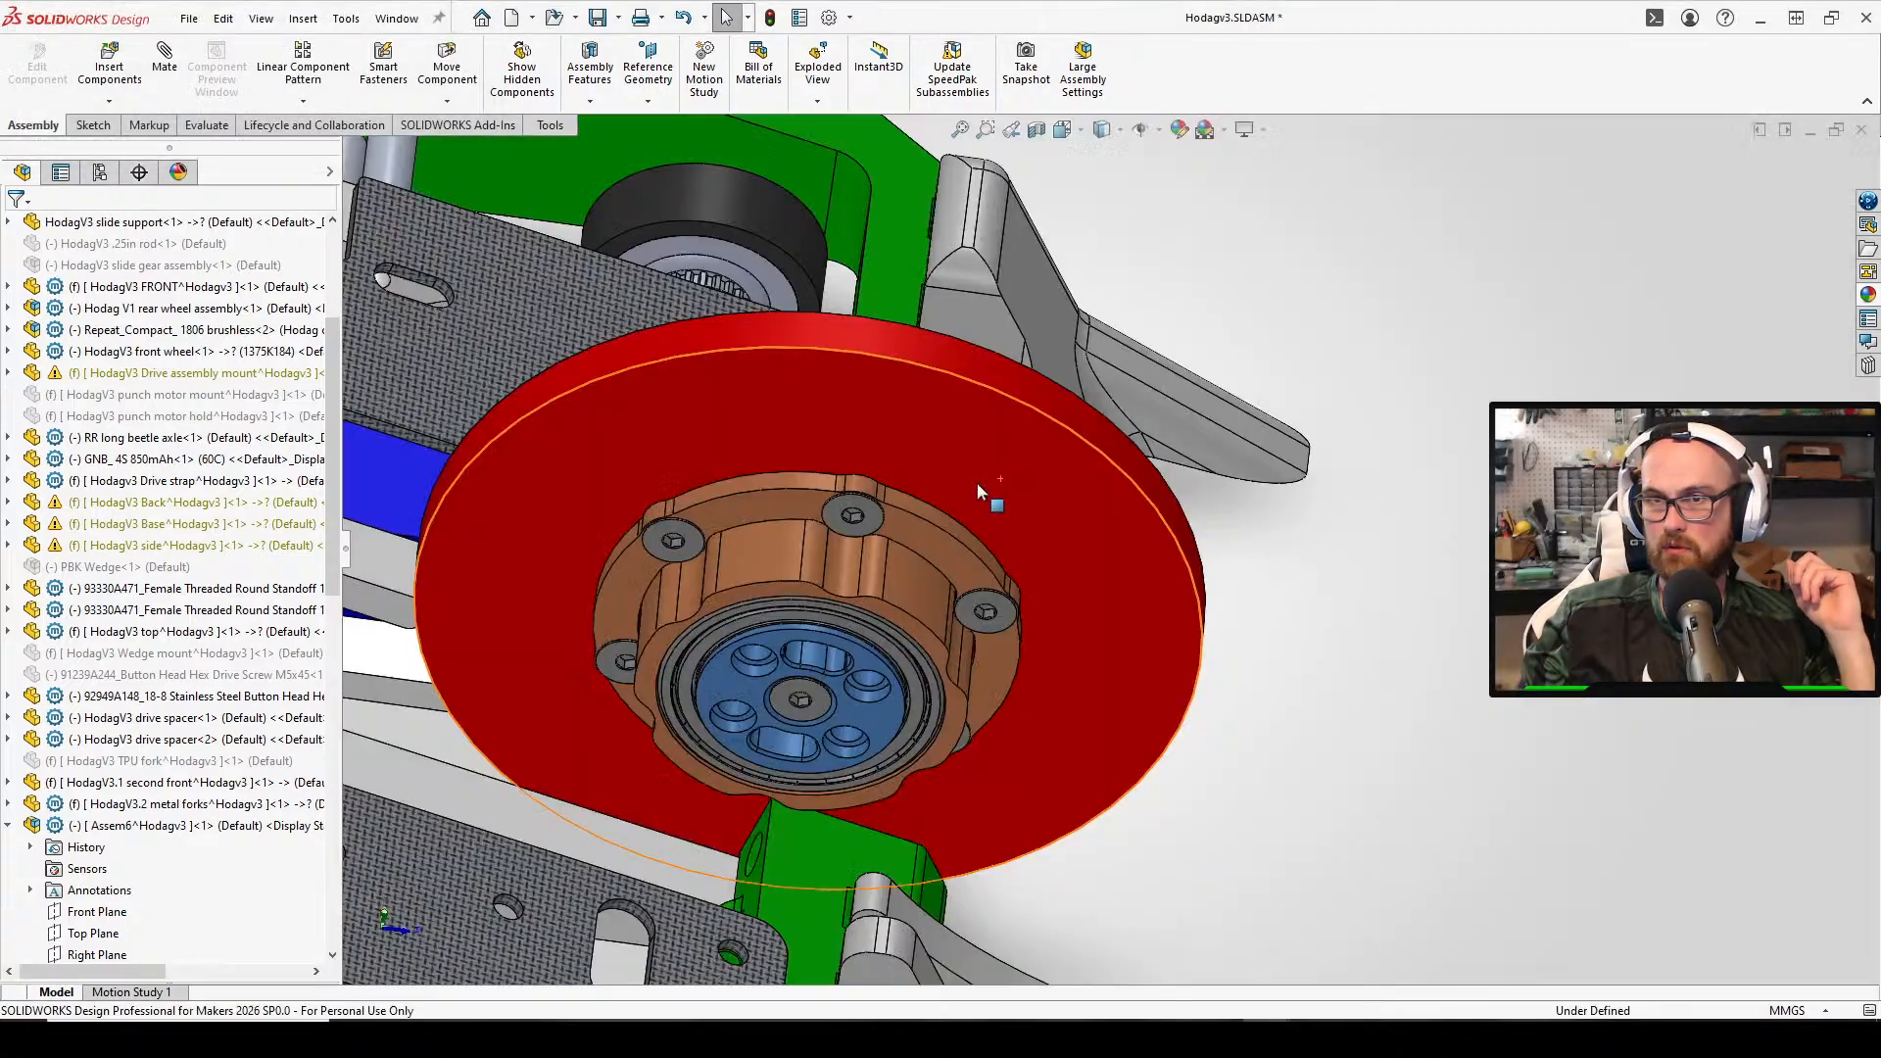
Set the HodagV3 slide support component in the assembly to its vert modual configuration
middle_click_drag(977, 482, 666, 819)
right_click(649, 802)
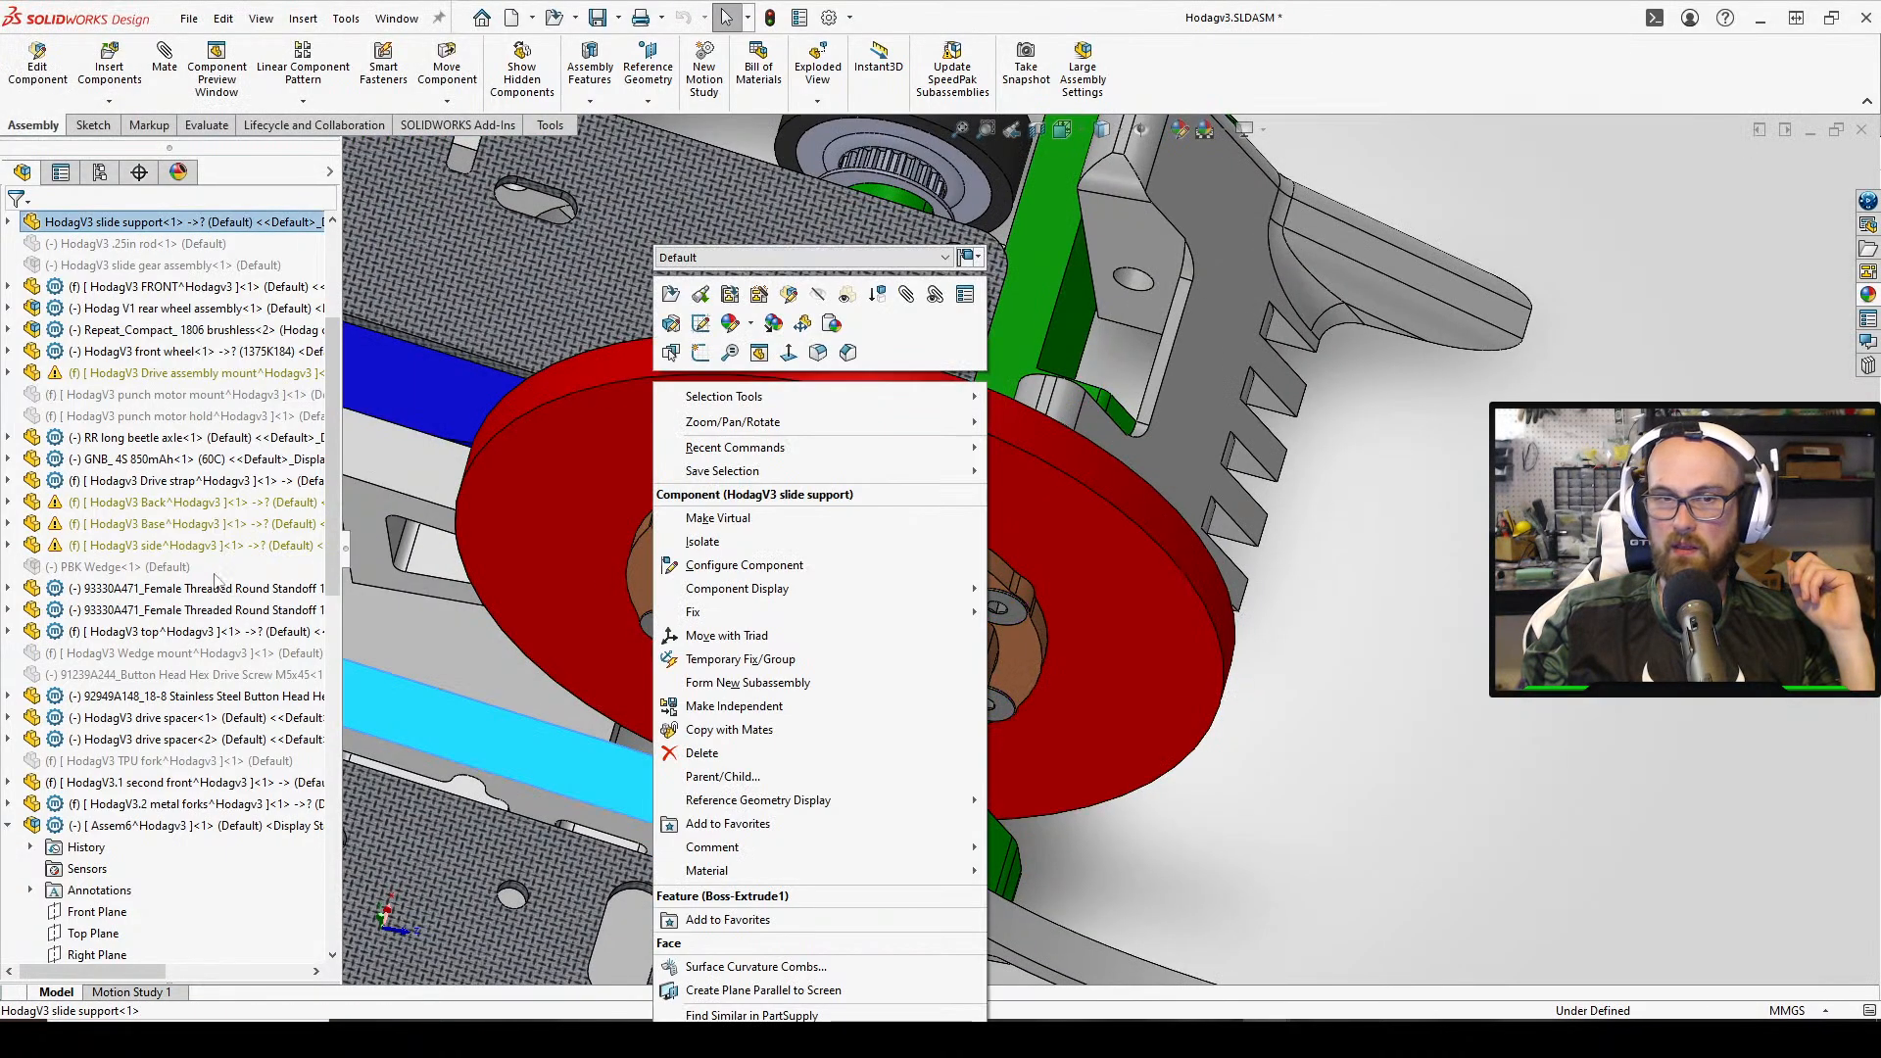
left_click(945, 258)
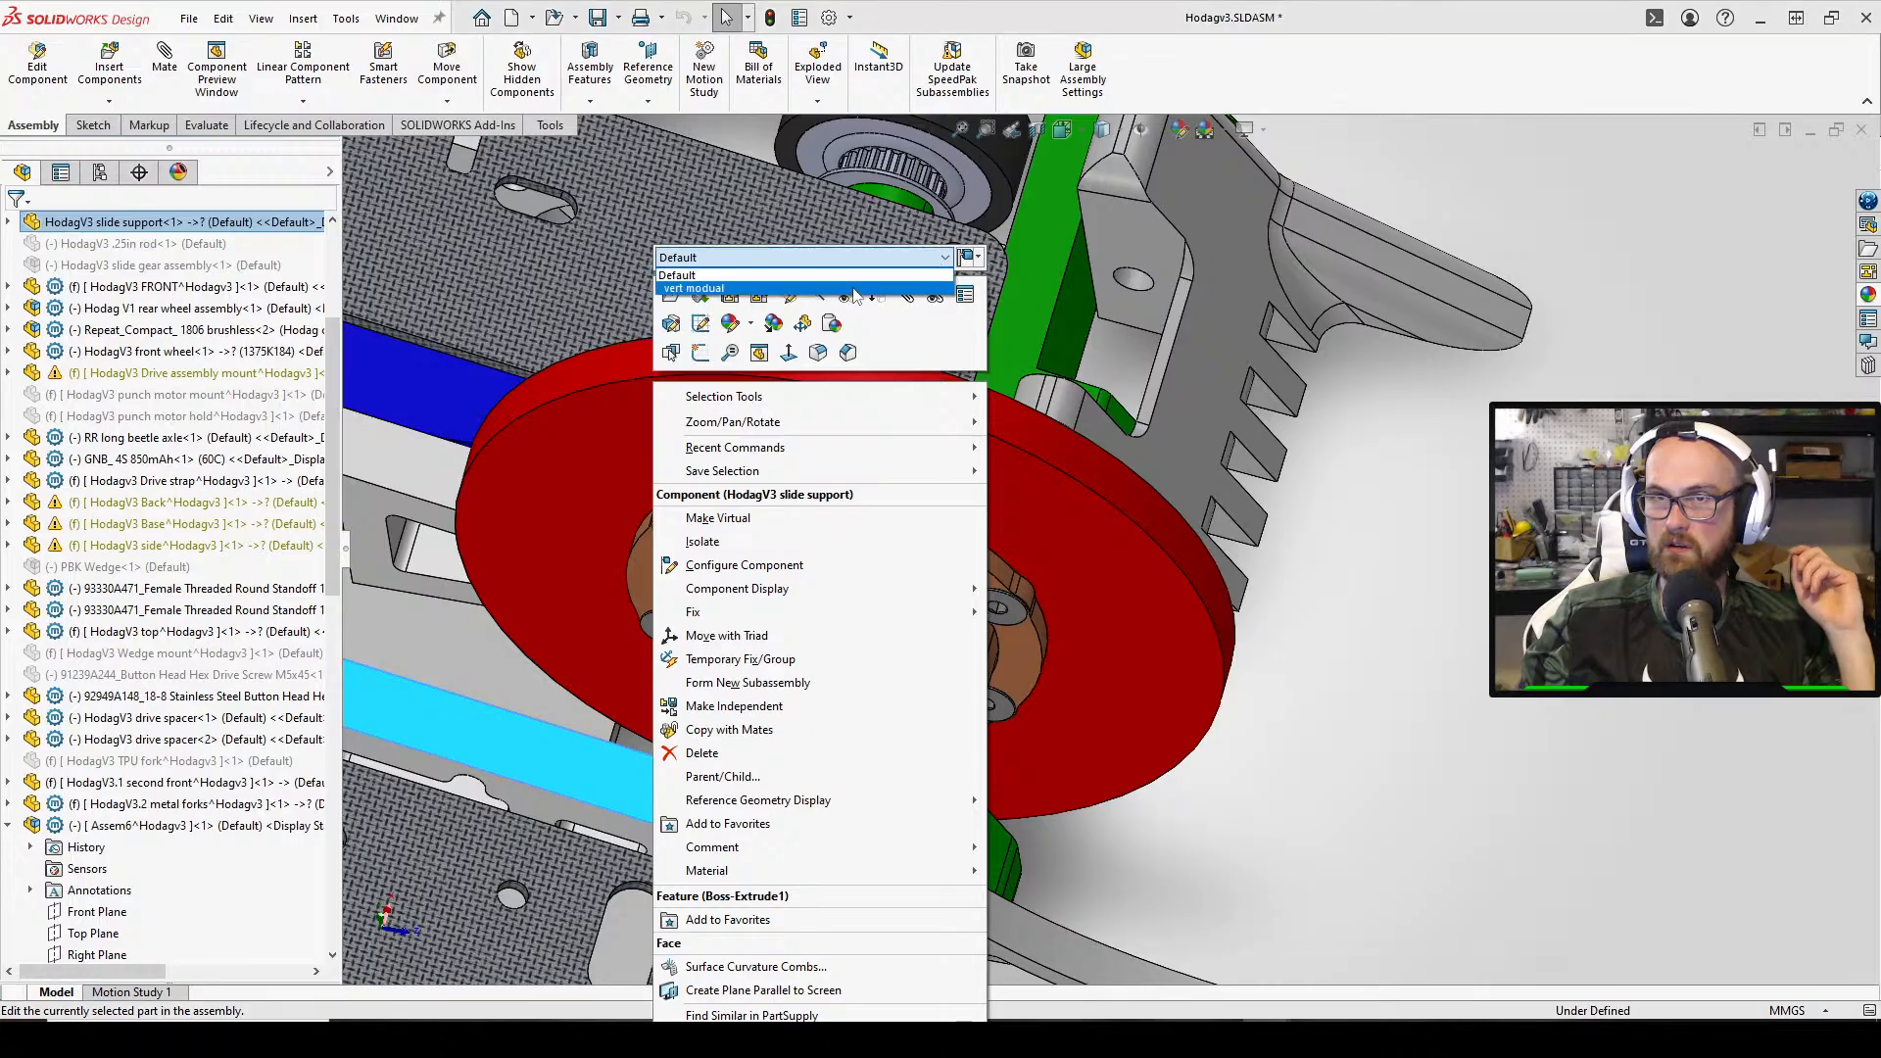
left_click(848, 292)
left_click(997, 257)
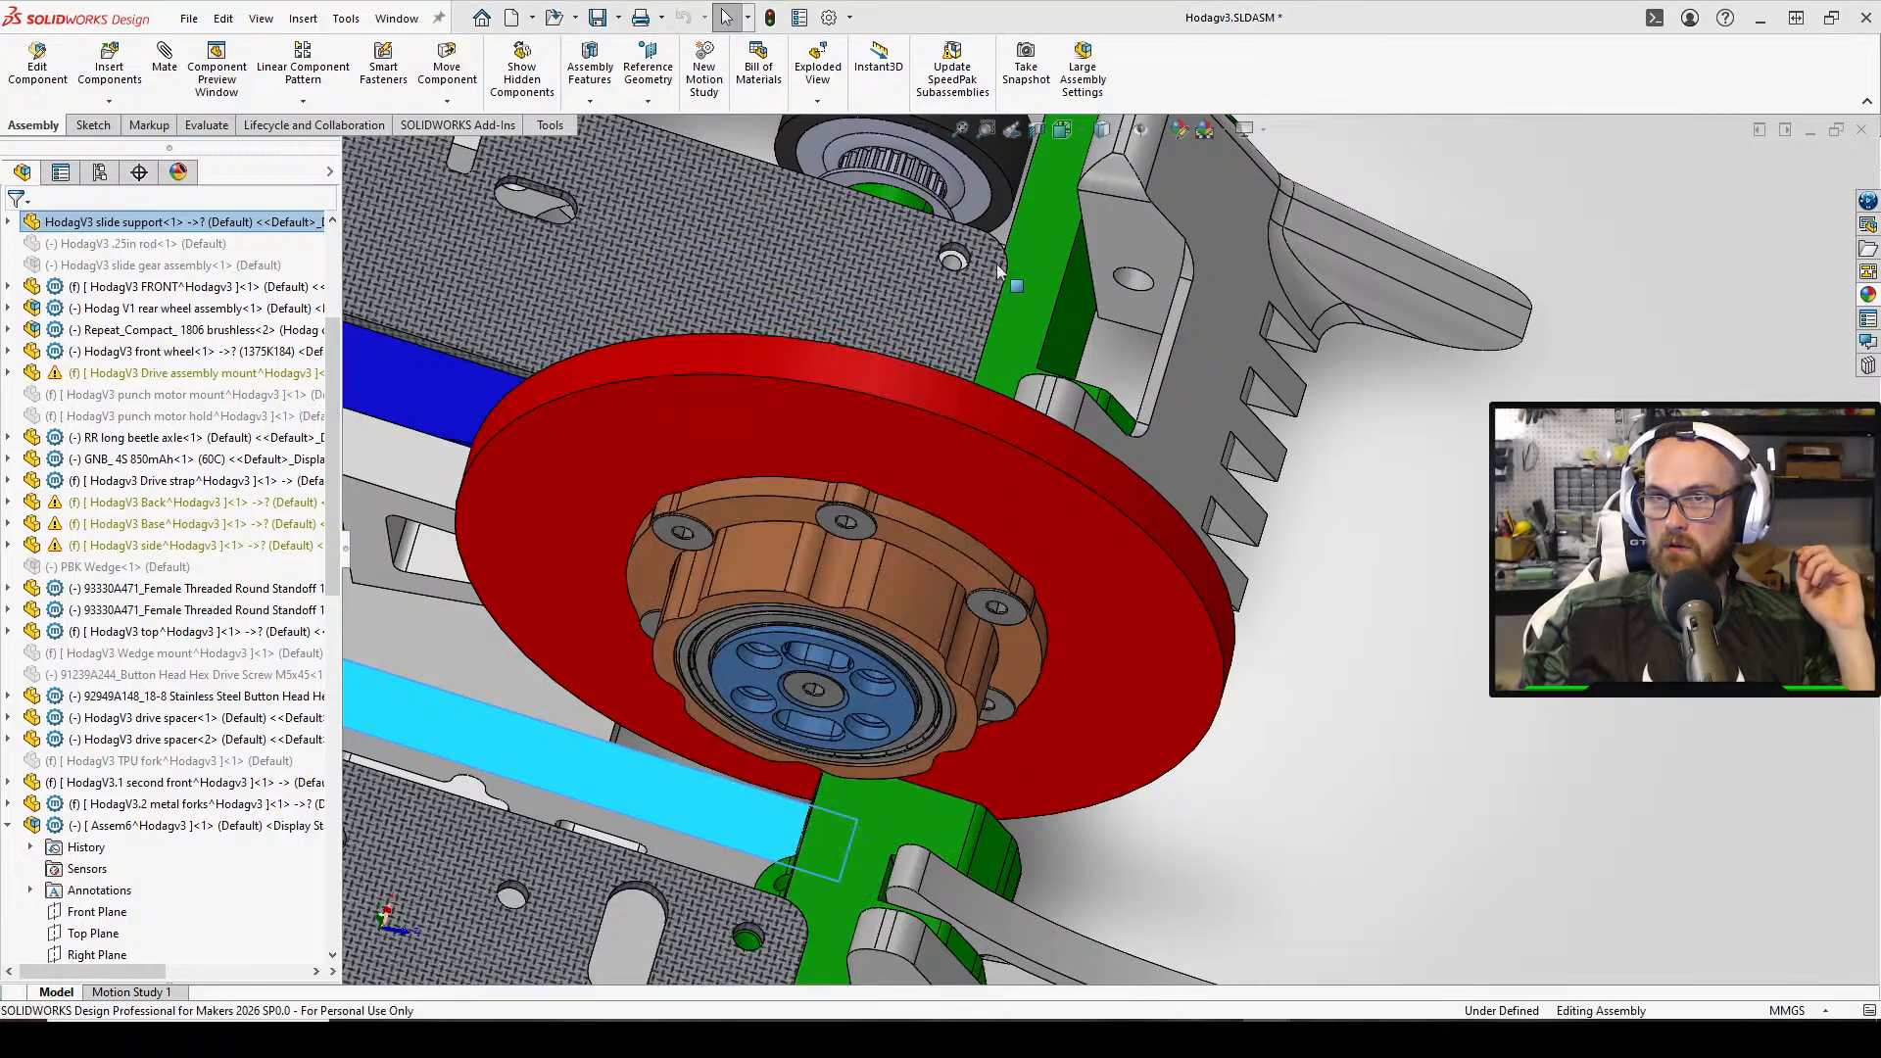
Suppress the mirrored HodagV3 slide support on the far side of the red weapon disc
scroll(189, 547, "down", 4)
scroll(189, 548, "down", 11)
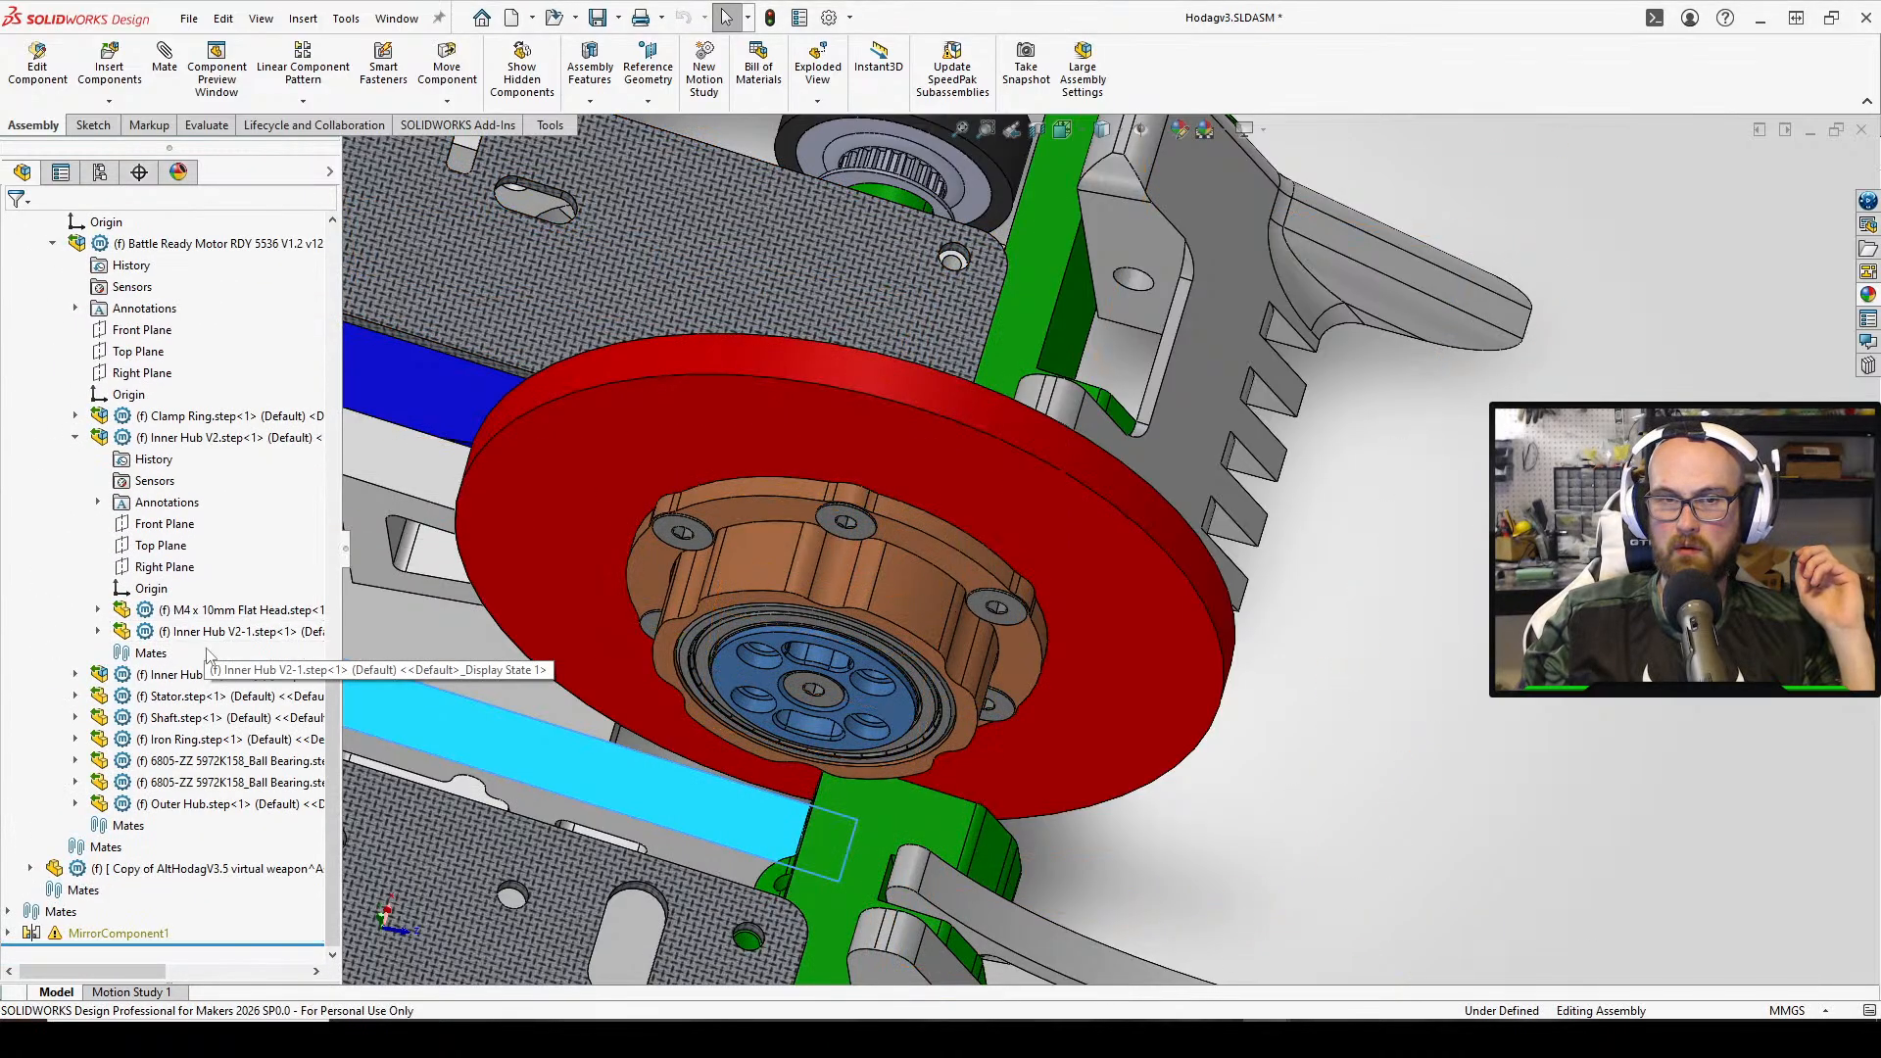
scroll(503, 619, "up", 3)
middle_click_drag(503, 619, 517, 557)
middle_click_drag(857, 694, 878, 705)
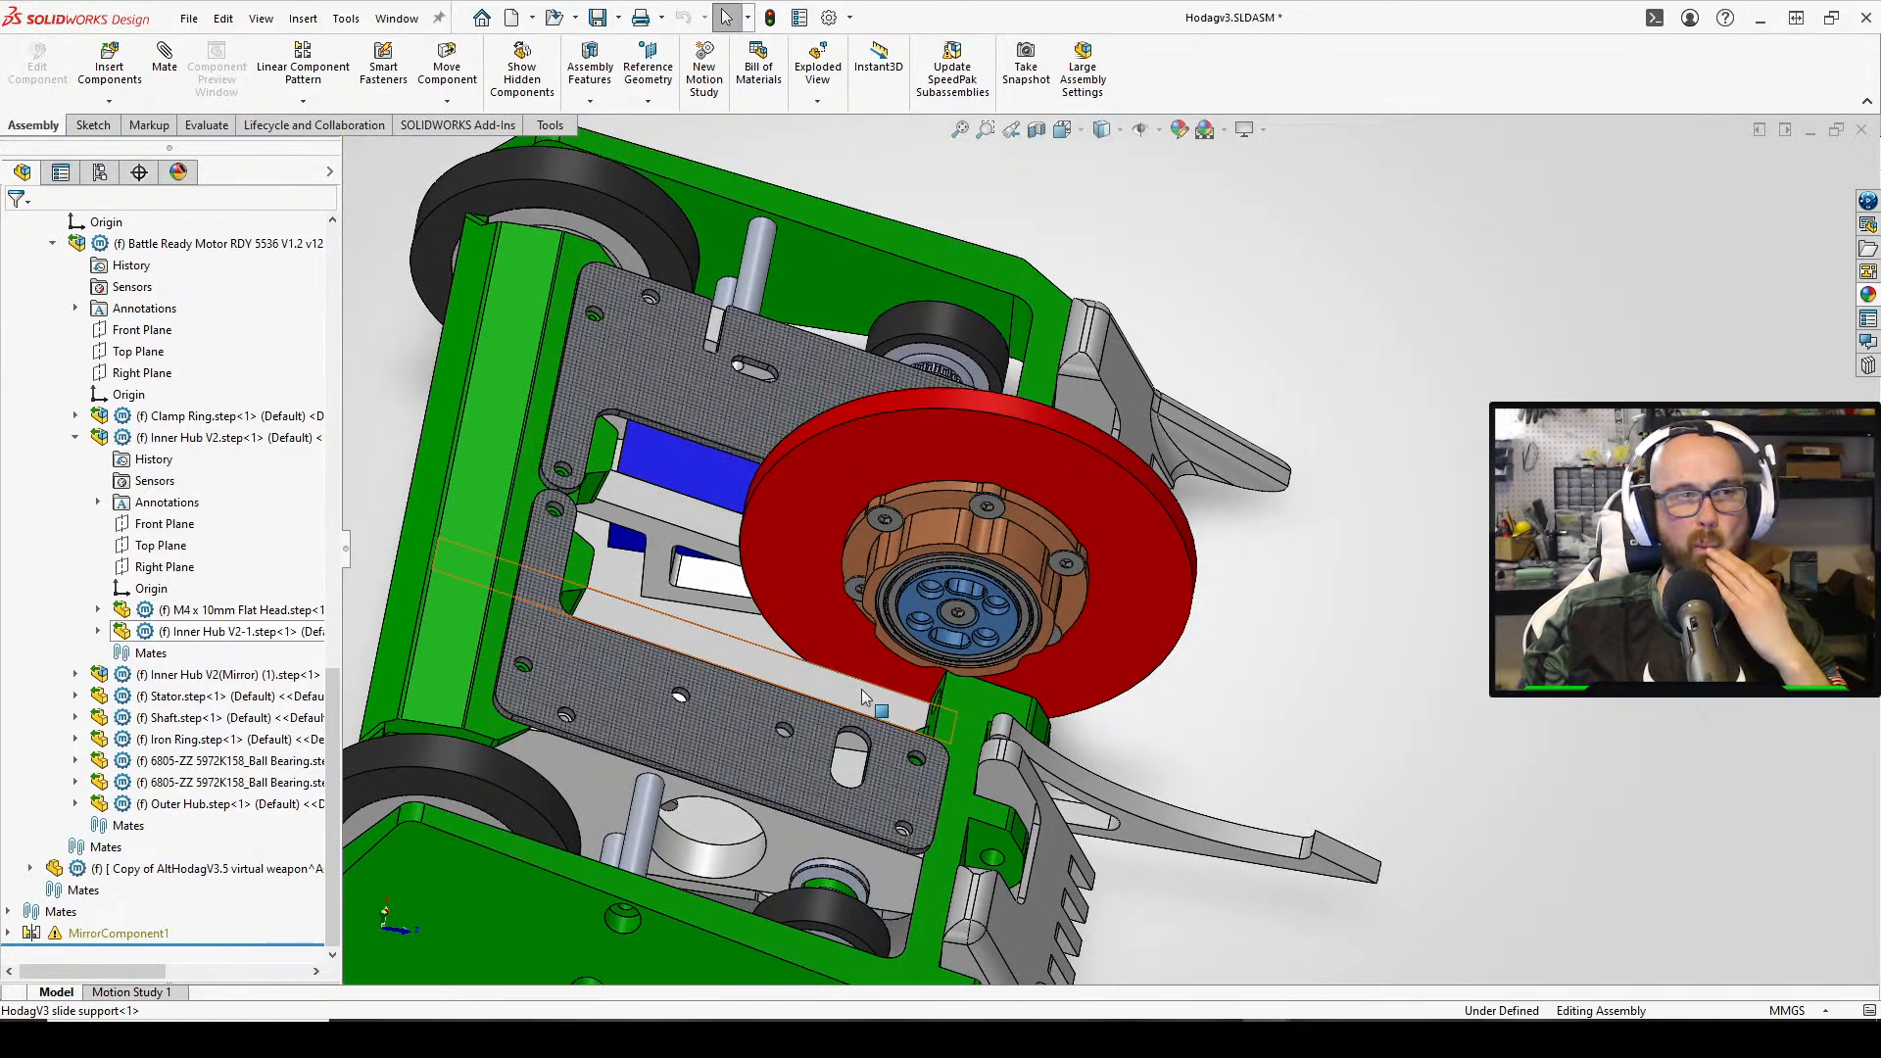
right_click(674, 517)
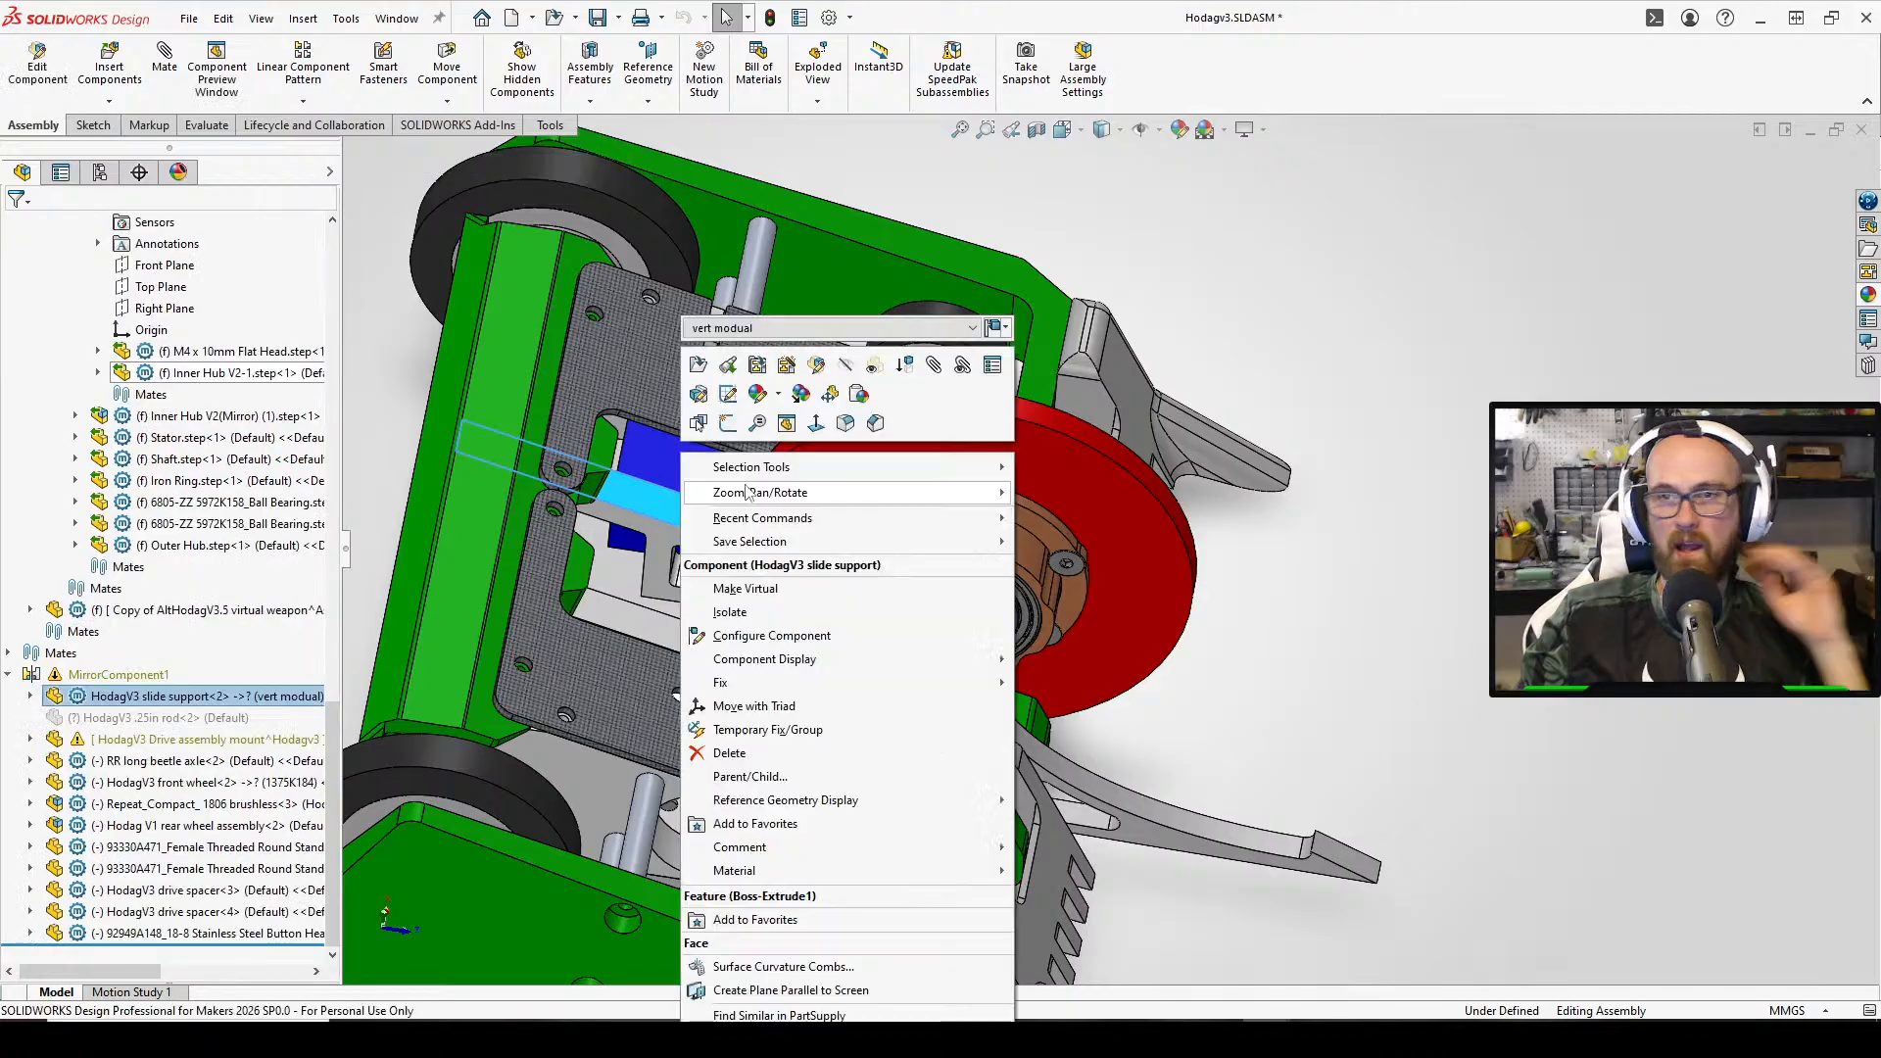
left_click(1092, 431)
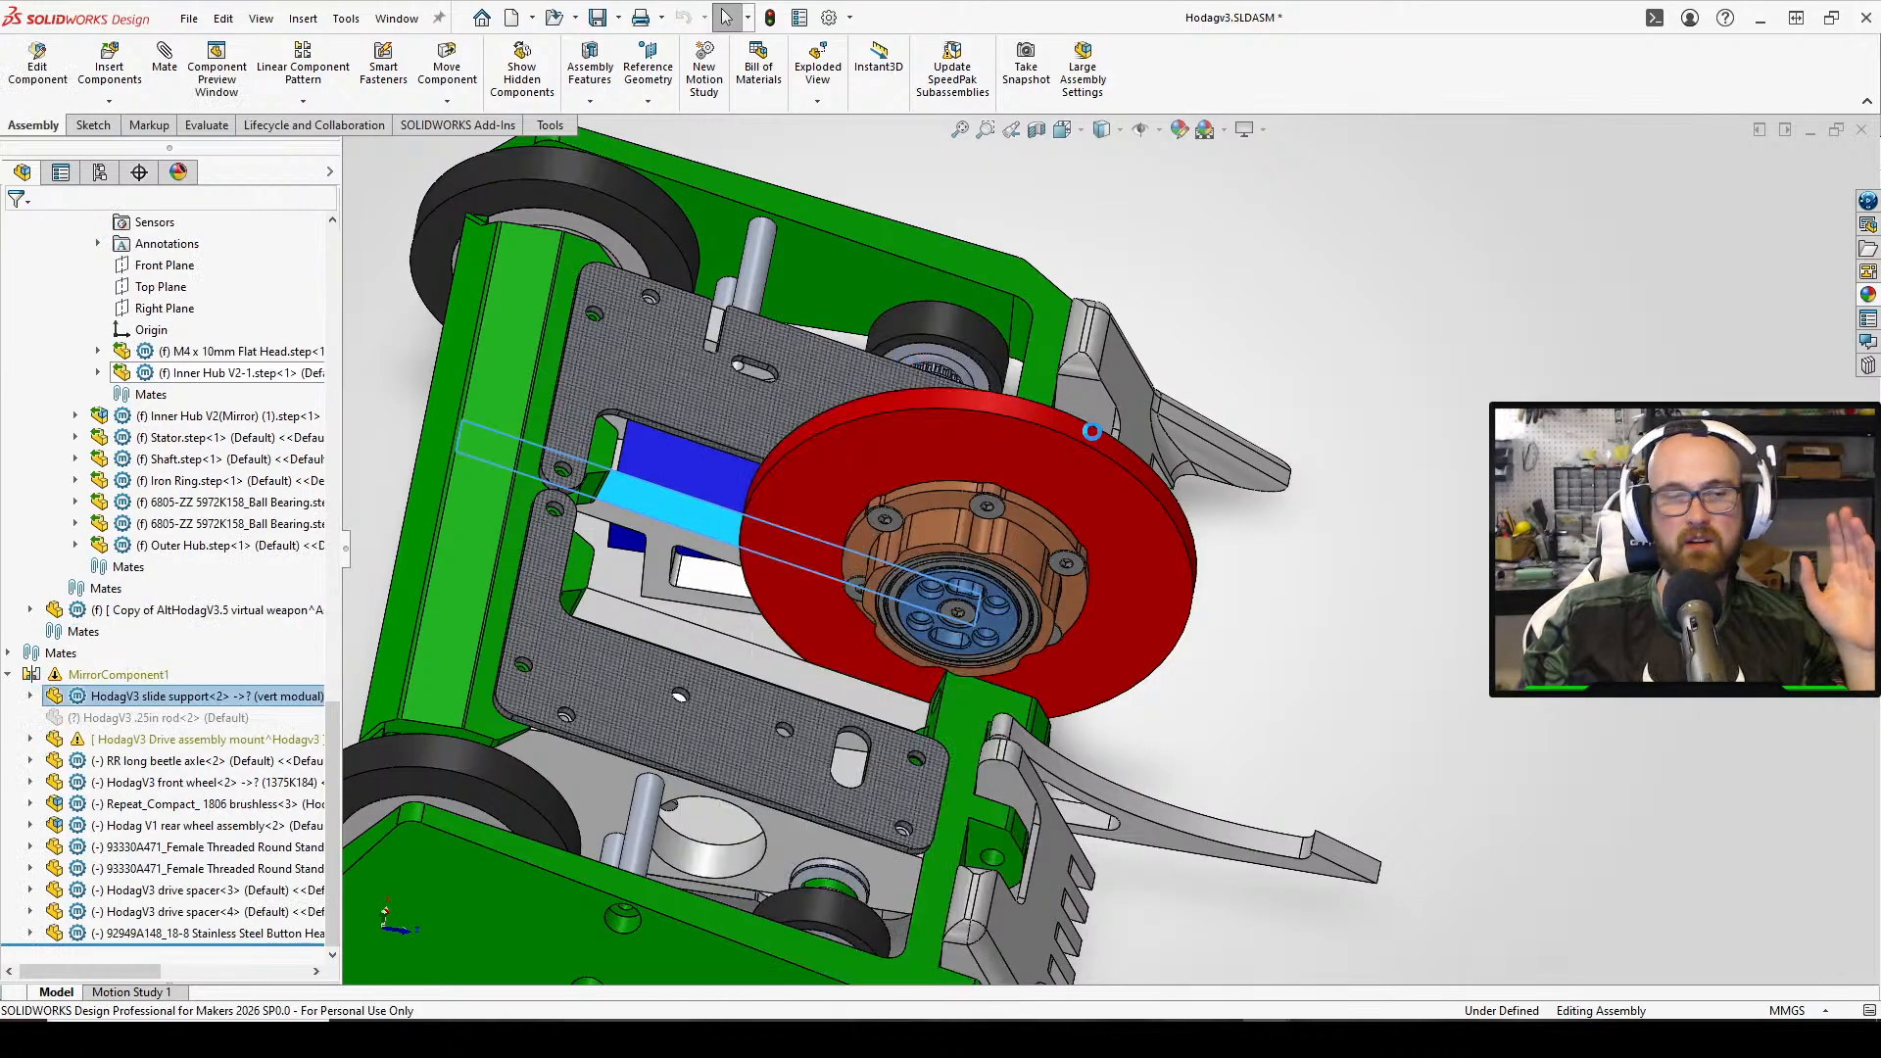
Examine how the hub motor and red disc fit between the top plates, the remaining slide support and the front forks
middle_click_drag(789, 551, 751, 627)
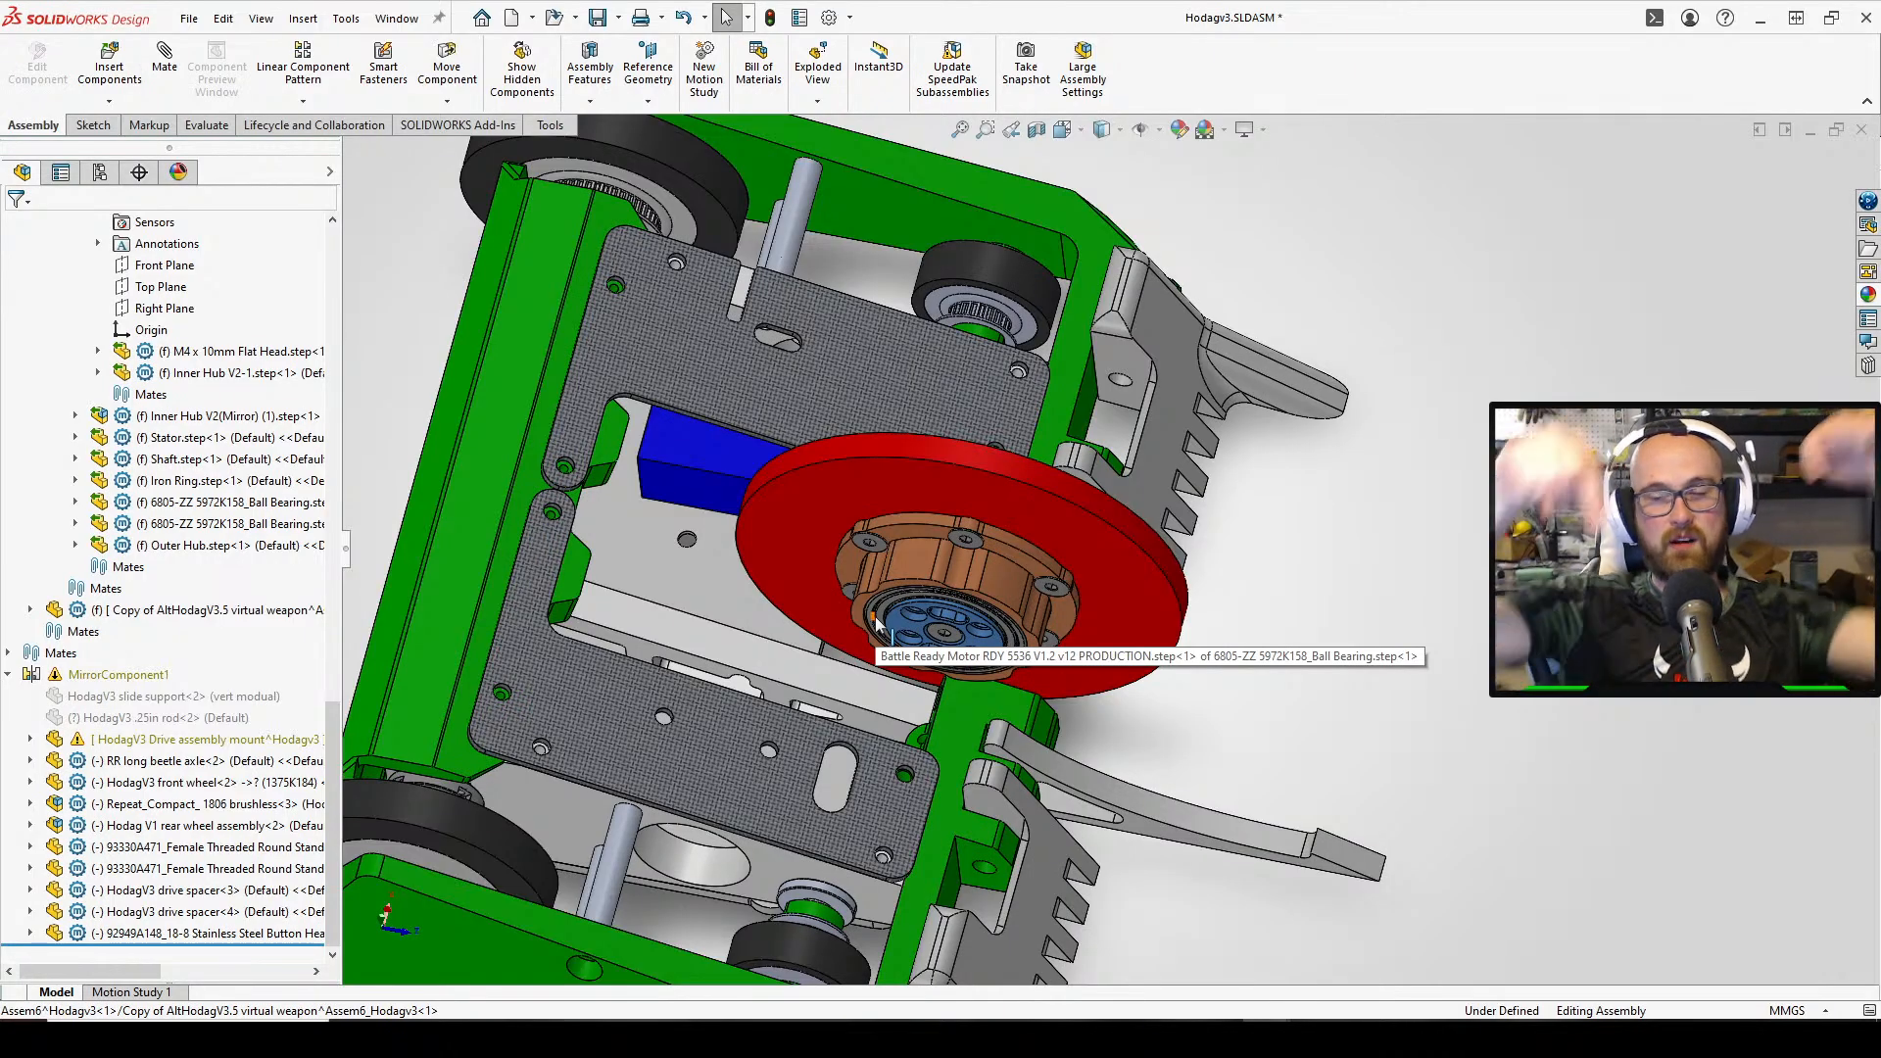
middle_click_drag(893, 539, 847, 575)
scroll(913, 611, "down", 3)
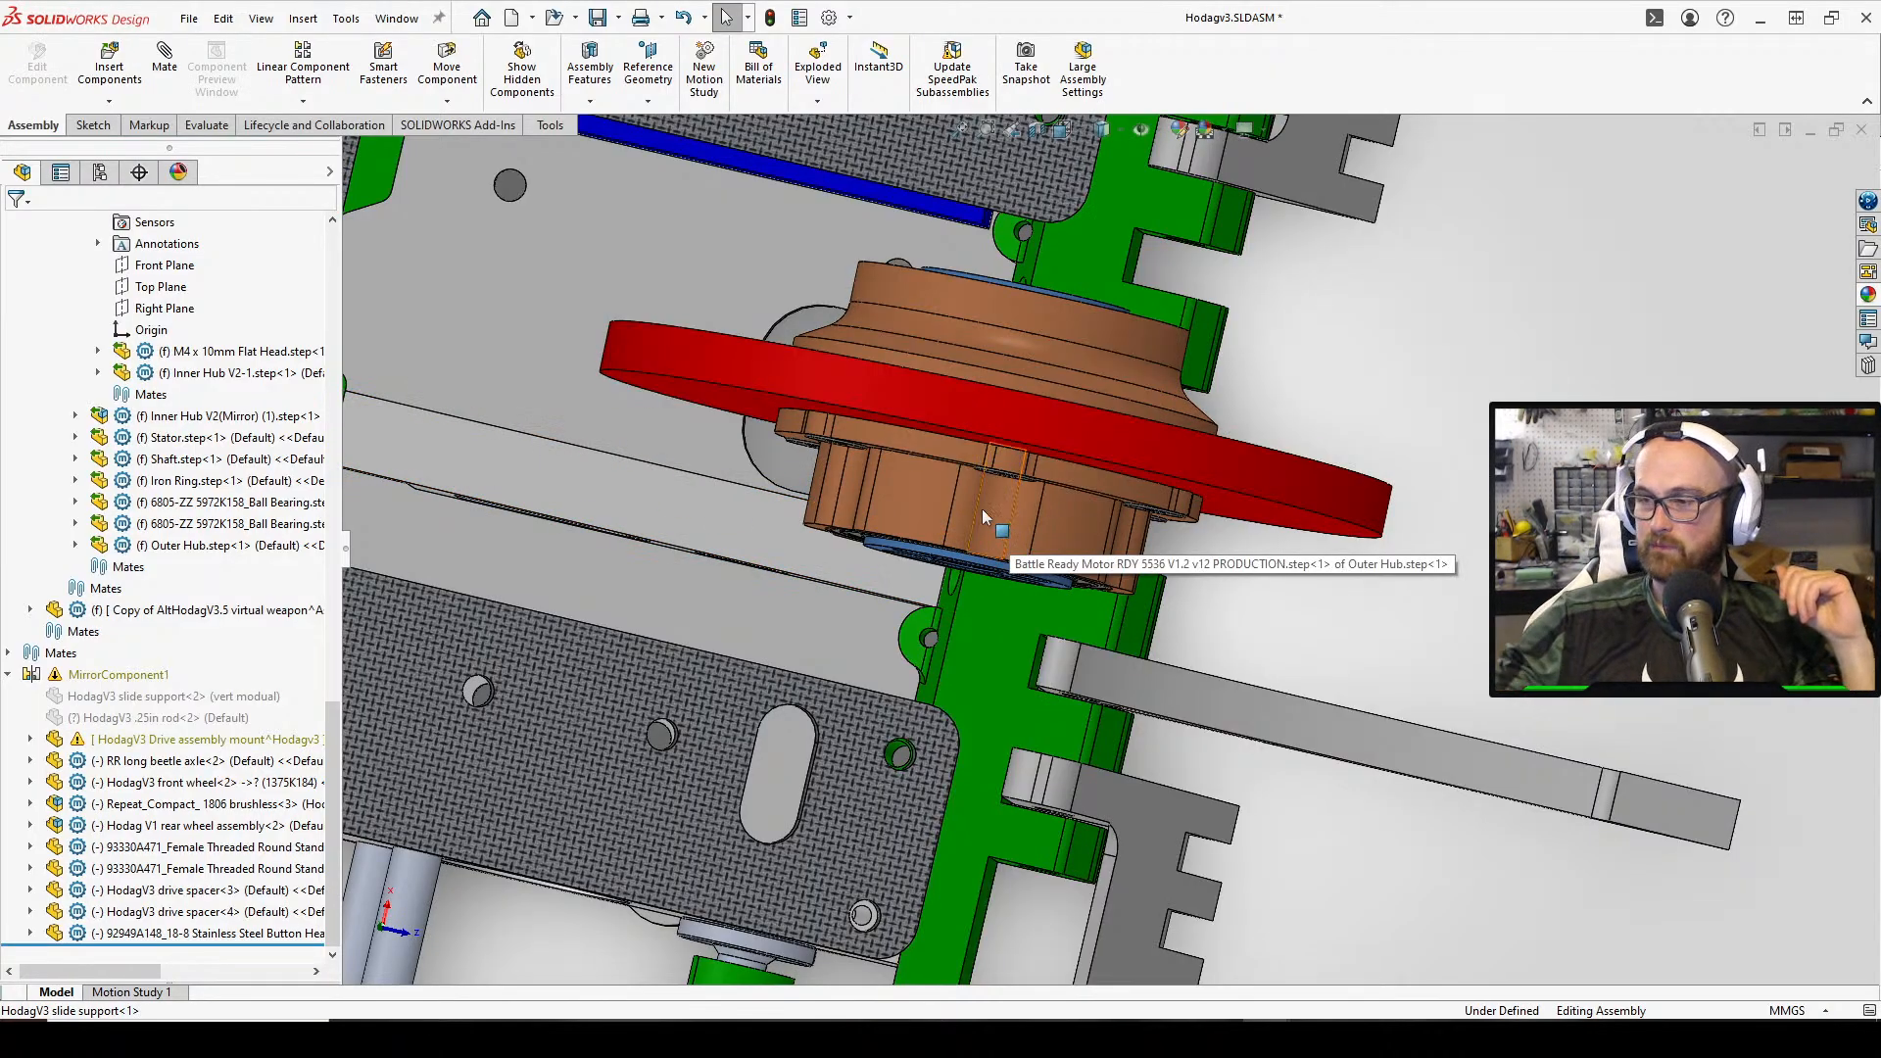
middle_click_drag(981, 508, 1008, 428)
middle_click_drag(968, 562, 1068, 725)
middle_click_drag(944, 628, 927, 694)
middle_click_drag(928, 775, 926, 792)
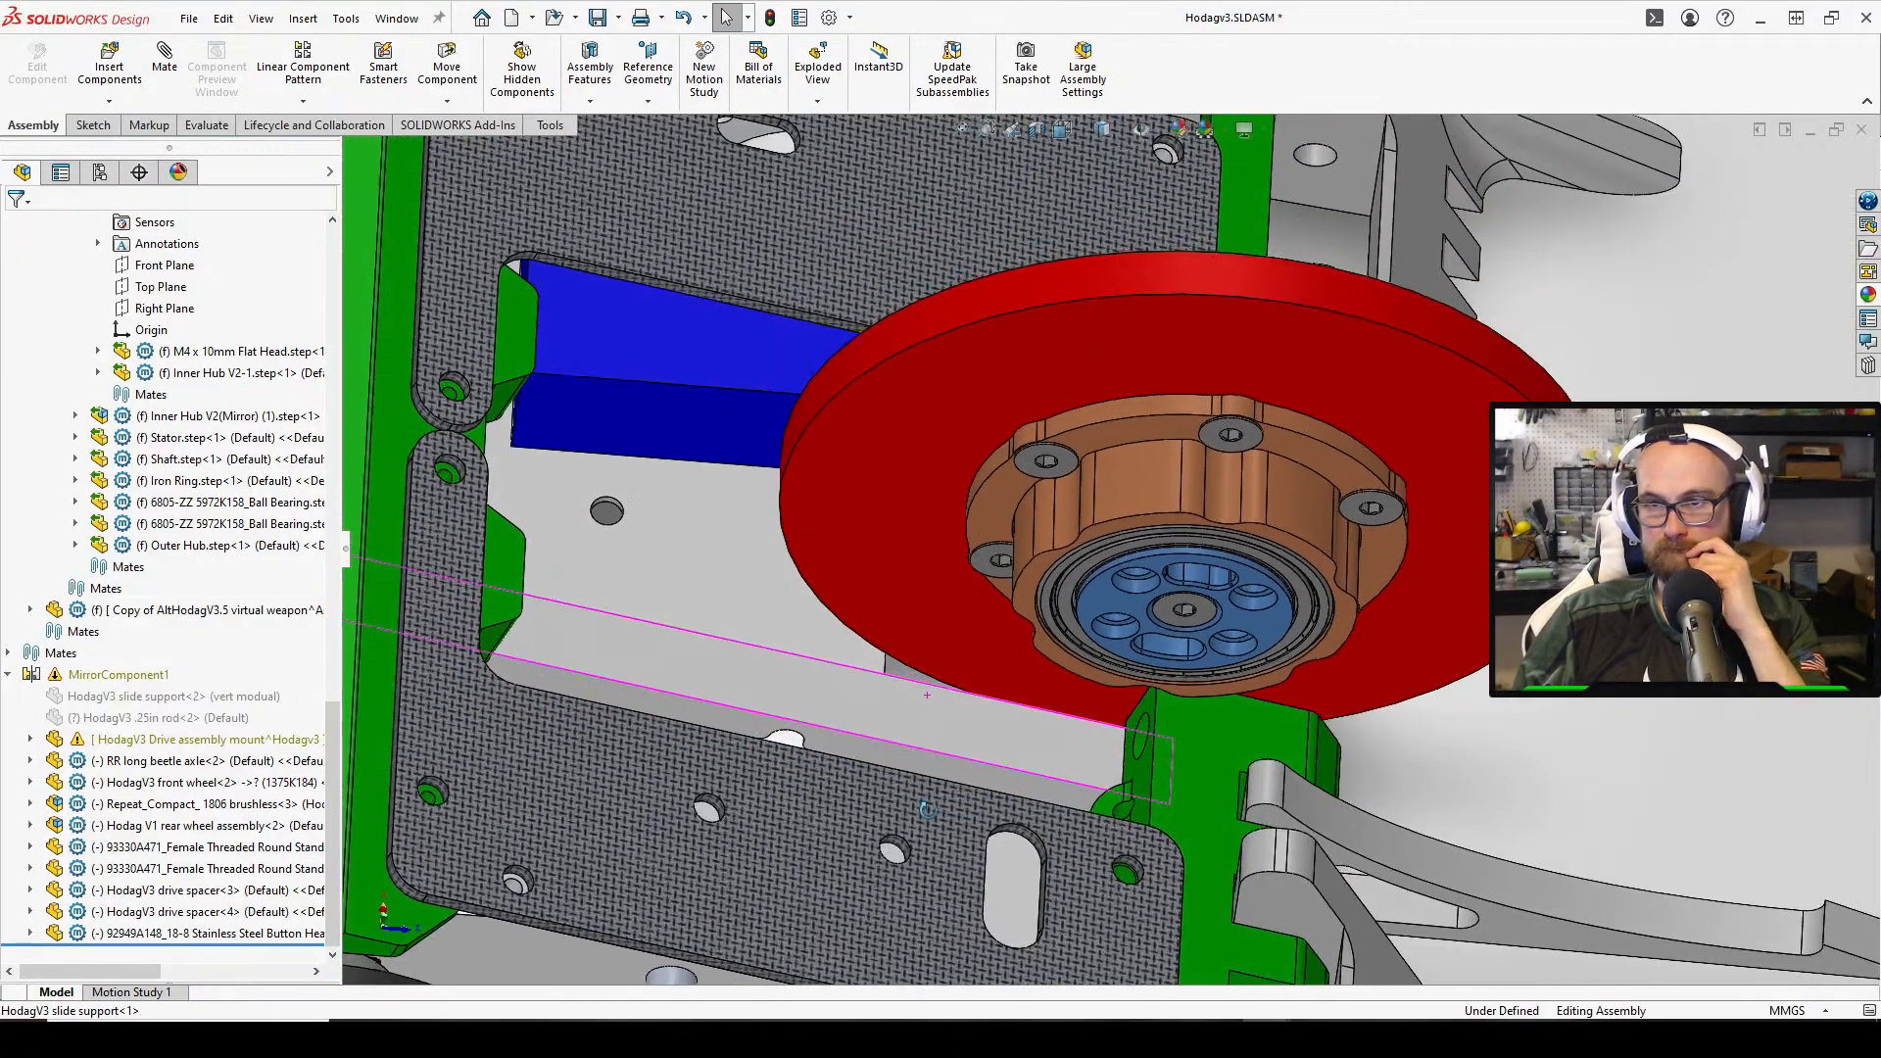
scroll(923, 791, "down", 1)
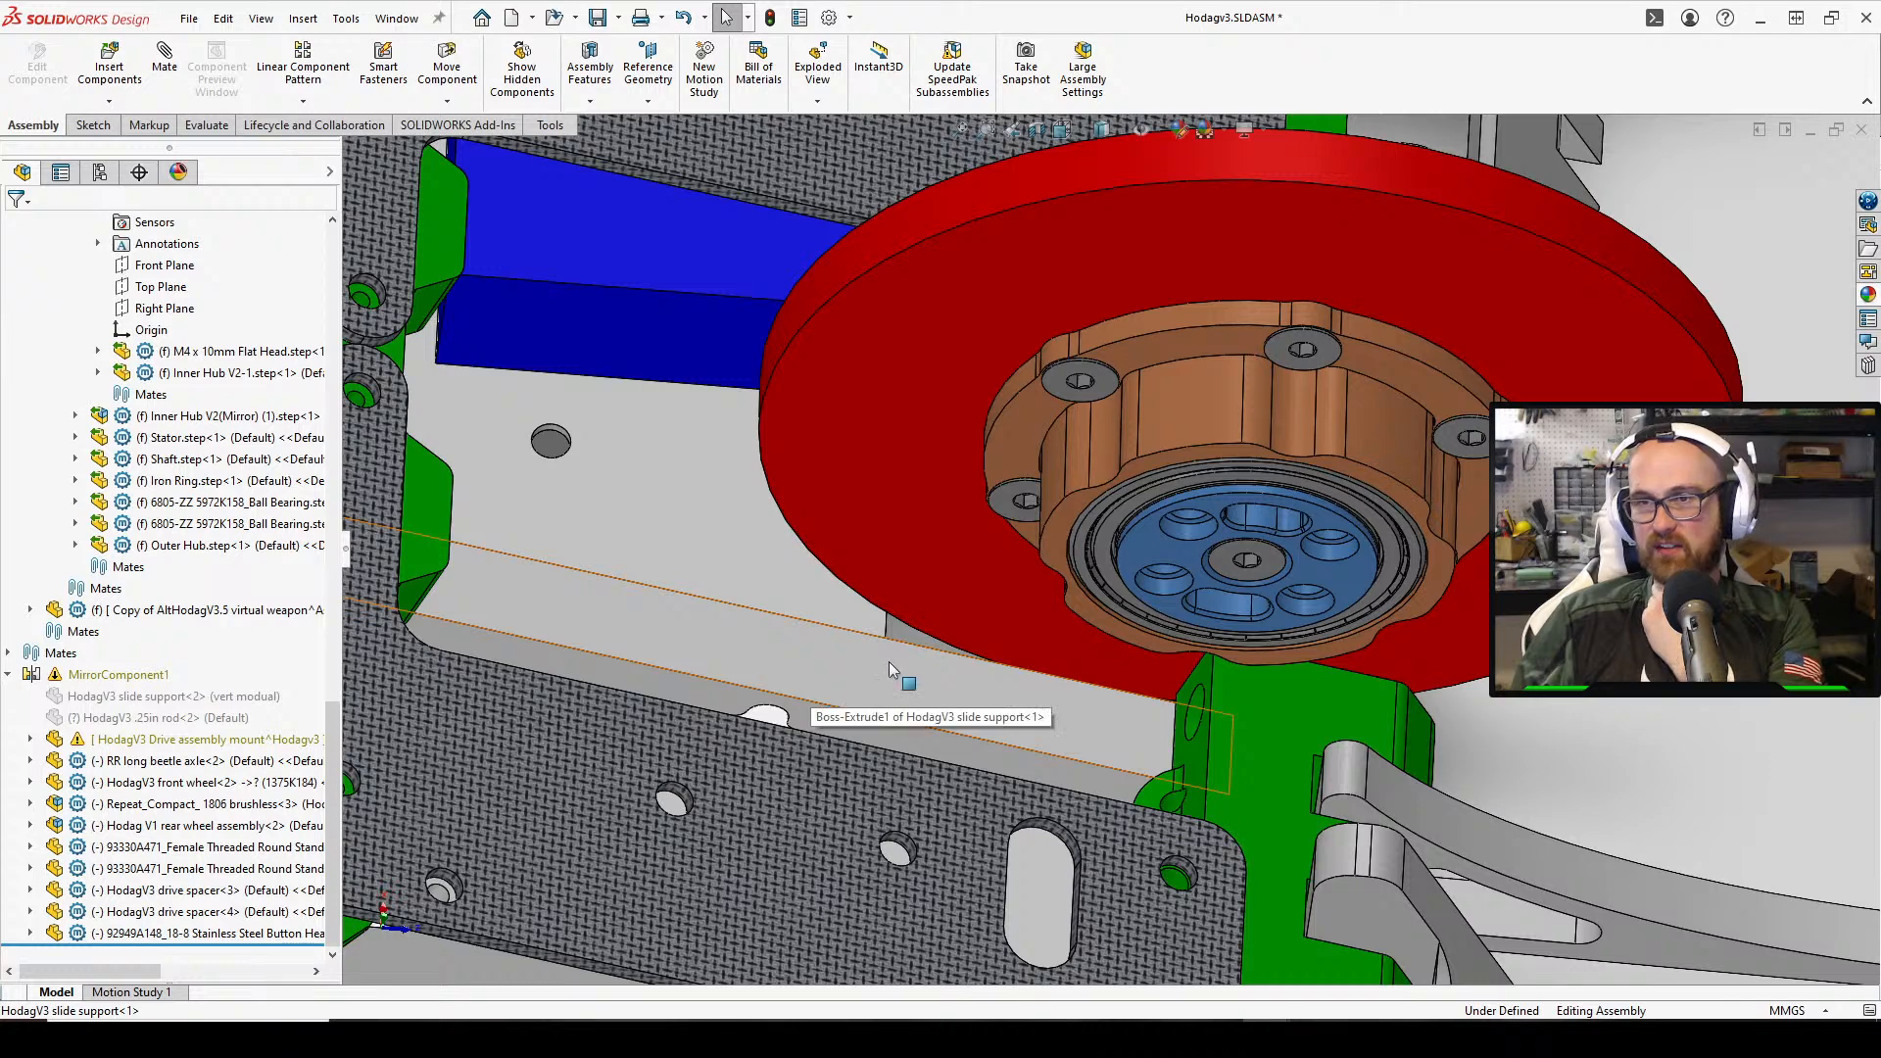
middle_click_drag(889, 662, 1296, 478)
left_click(1320, 480)
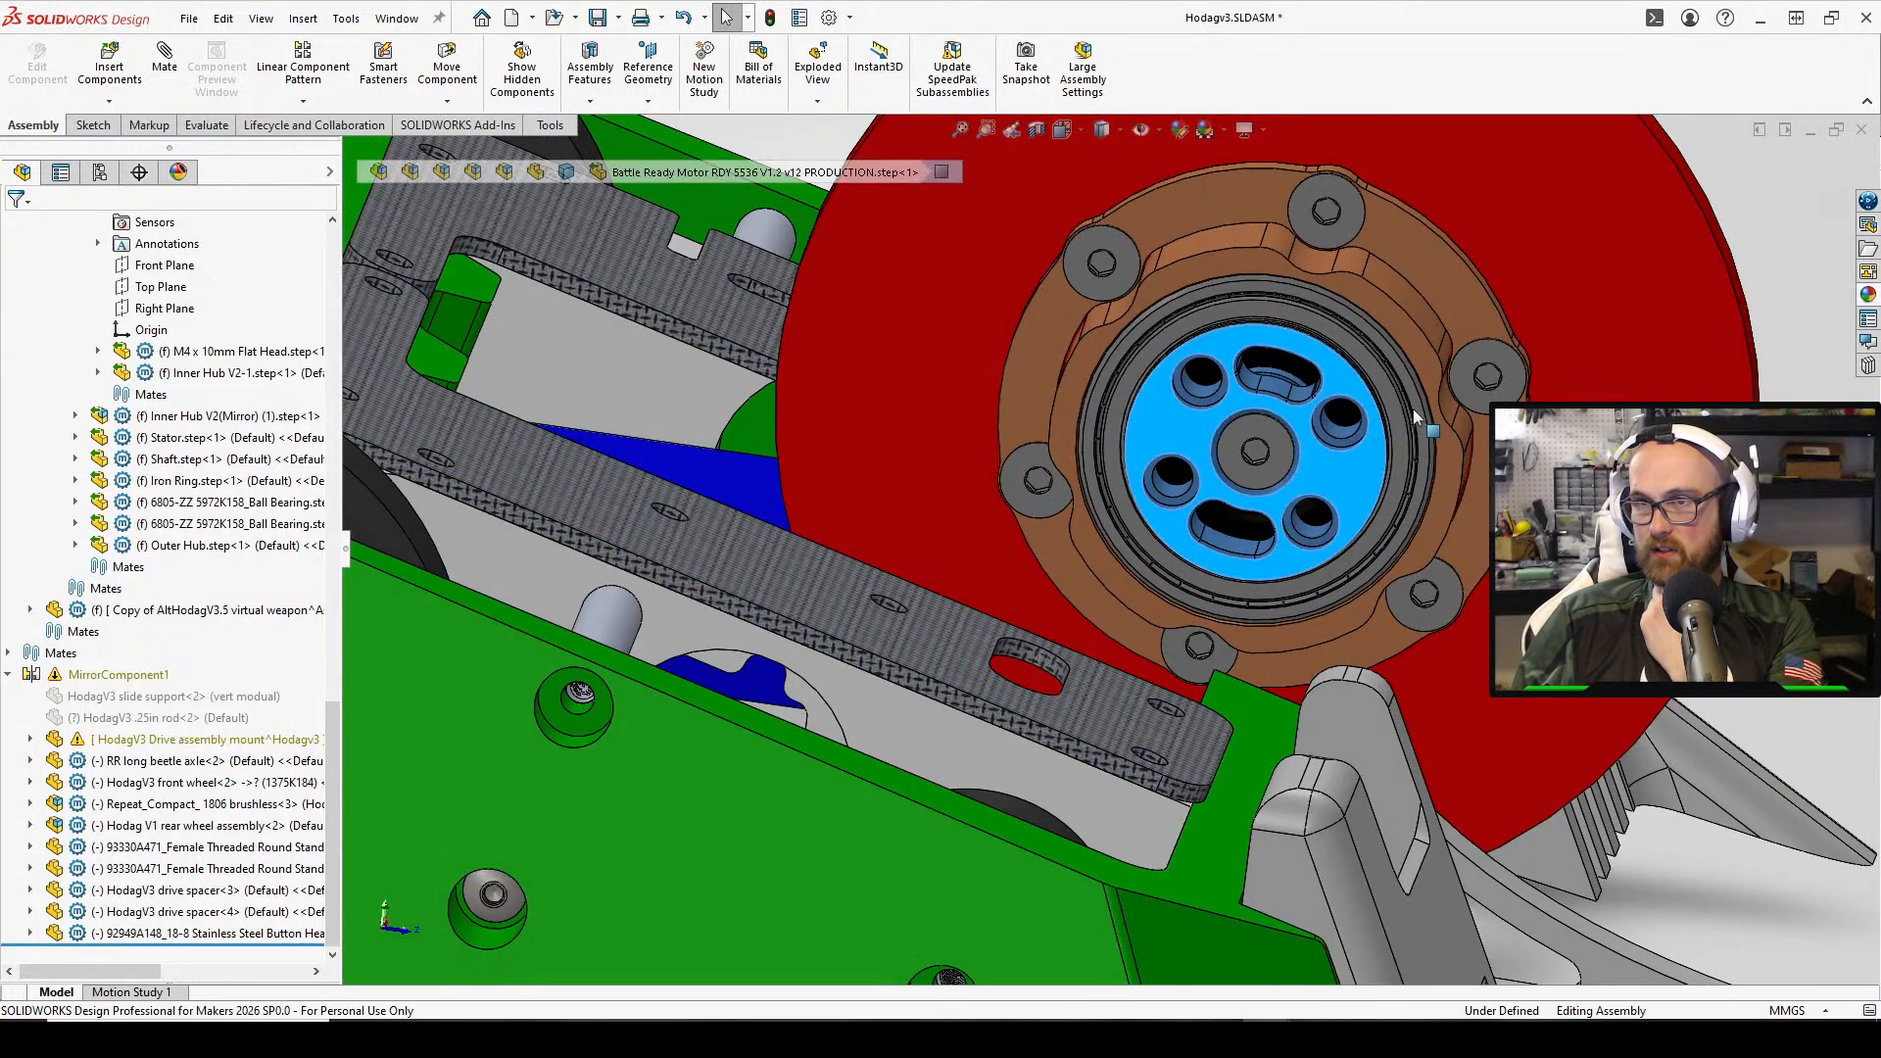
middle_click_drag(1413, 408, 1183, 469)
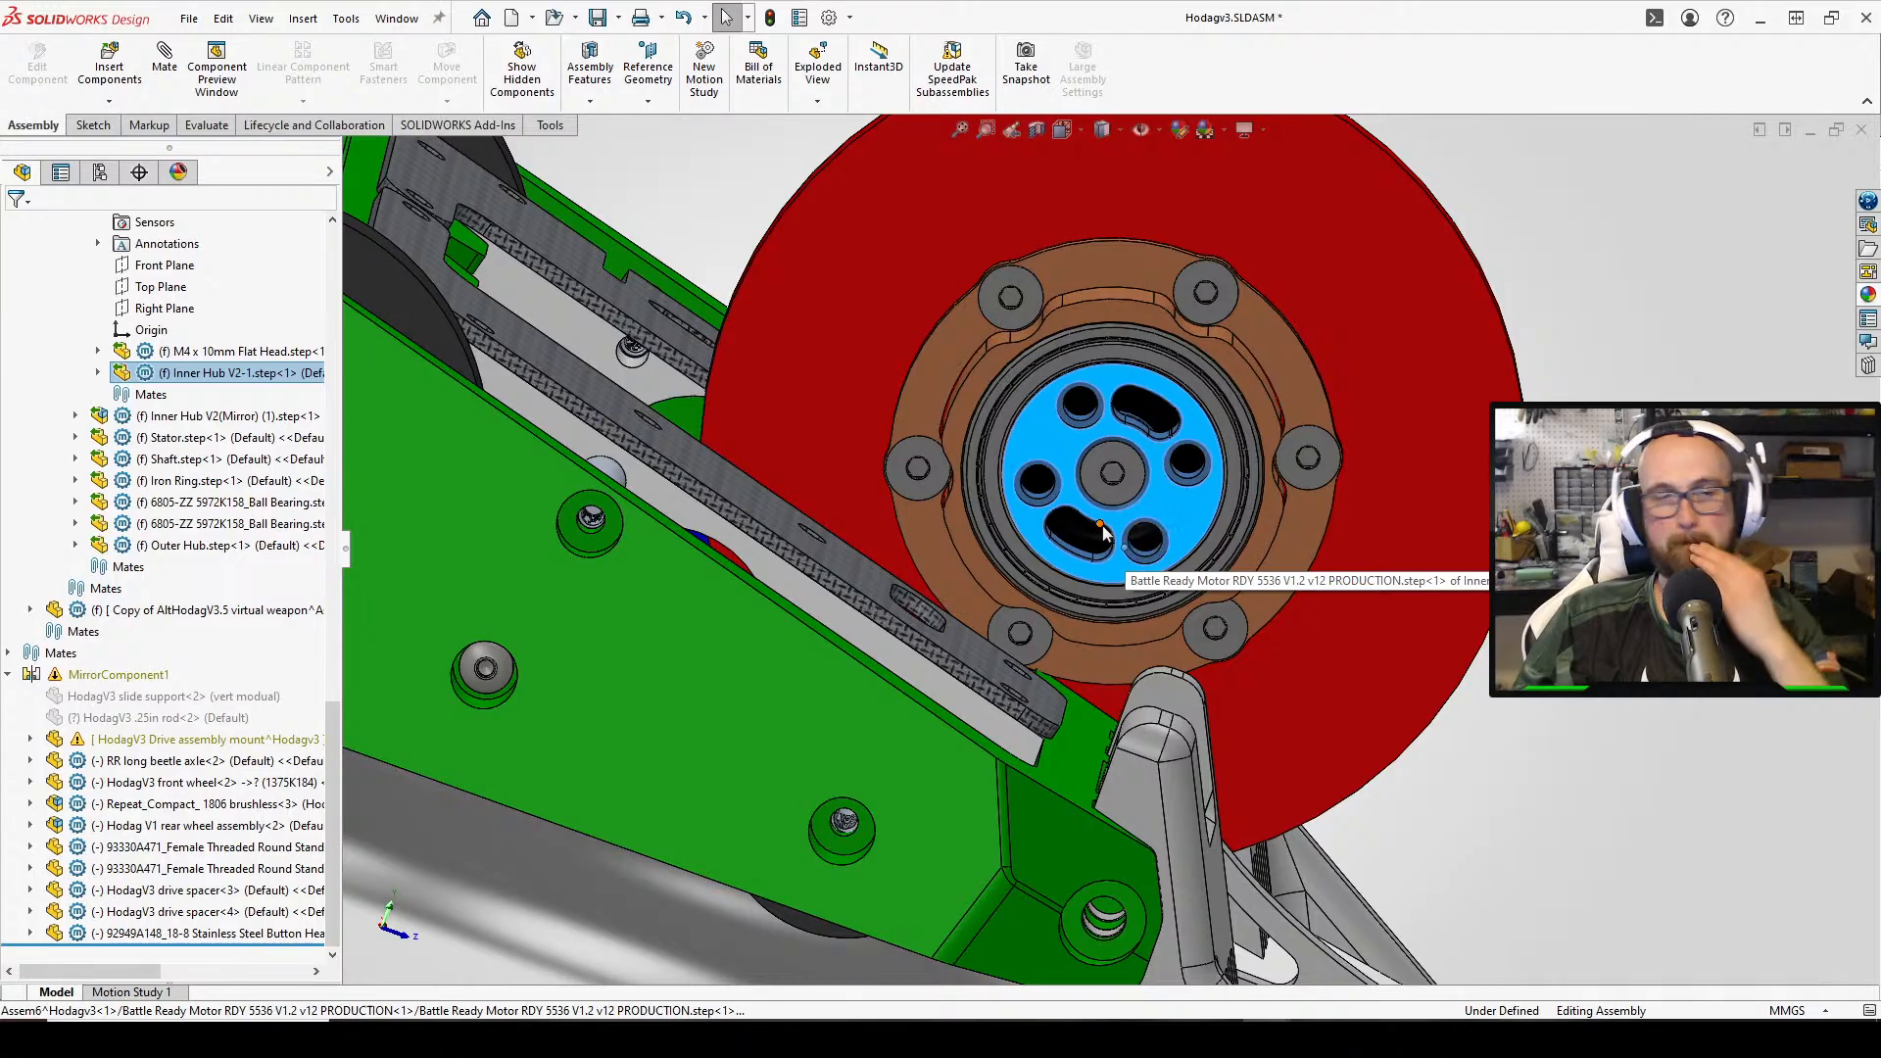
middle_click_drag(1082, 536, 1148, 894)
left_click(82, 122)
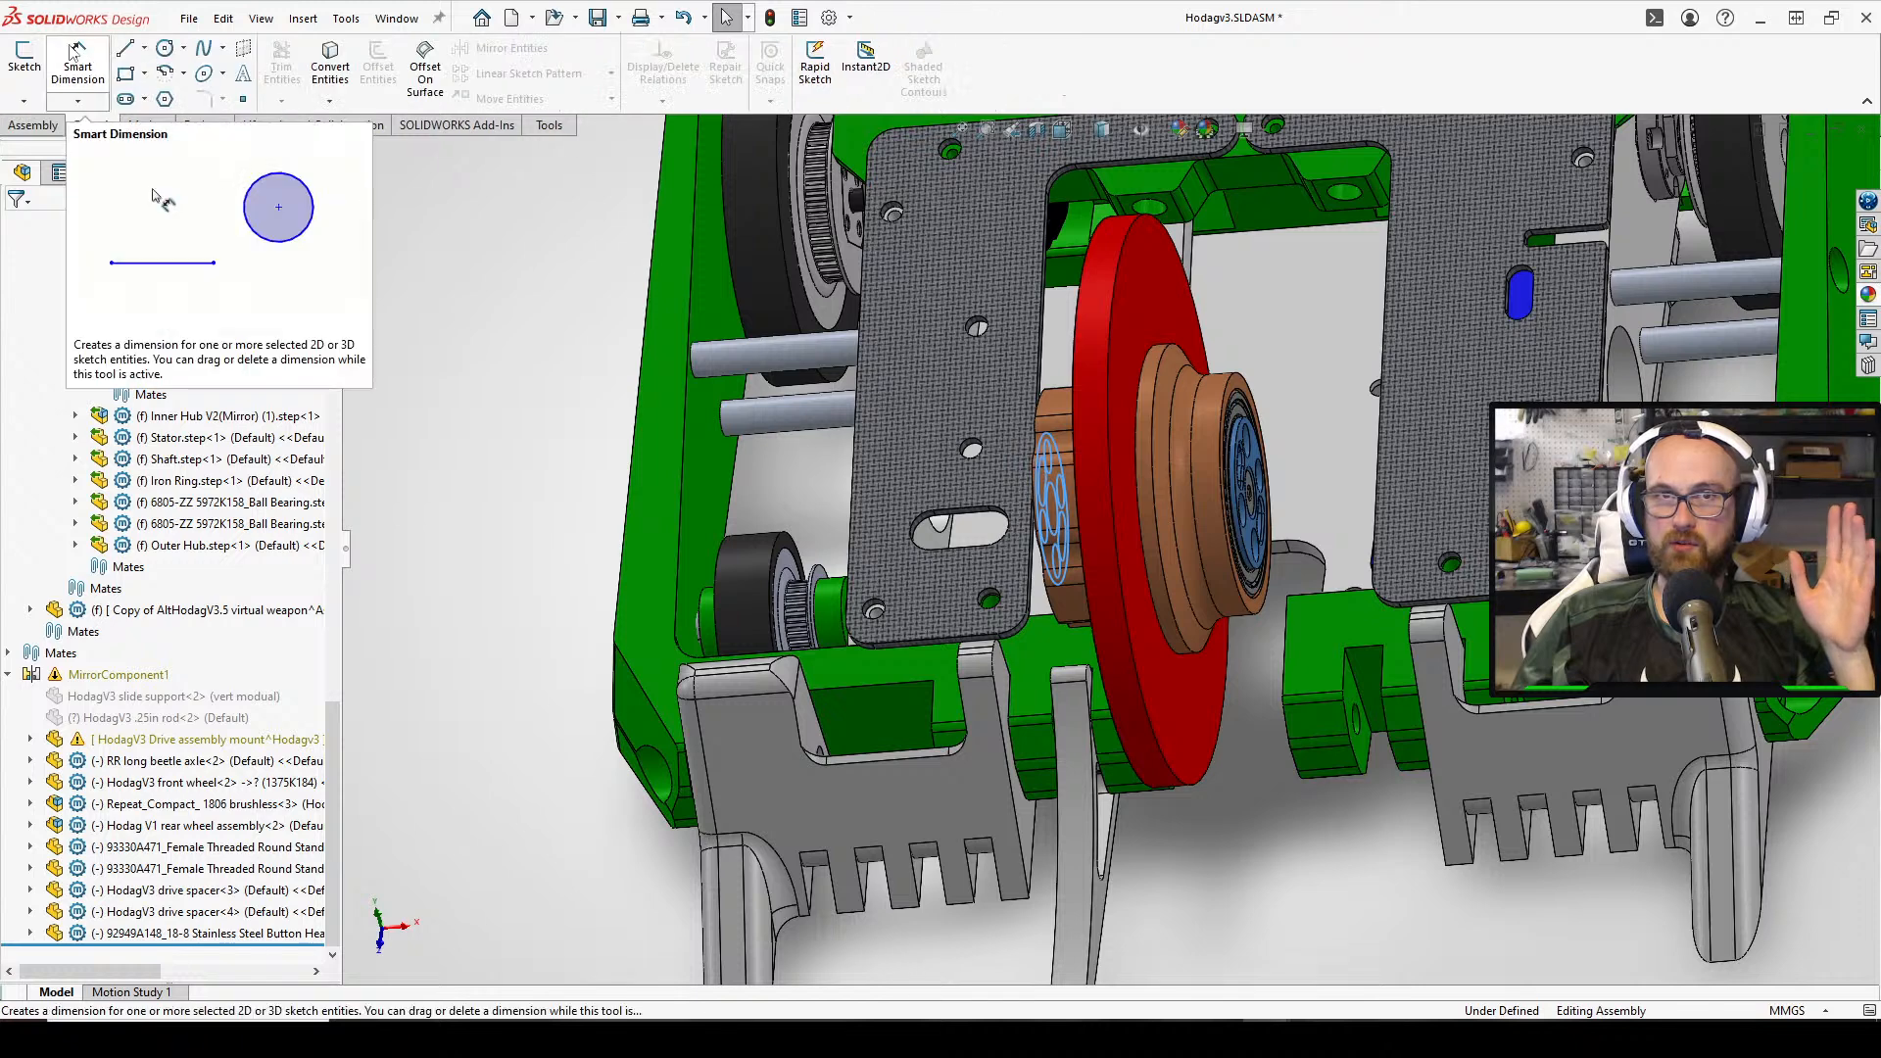
left_click(33, 125)
left_click(164, 60)
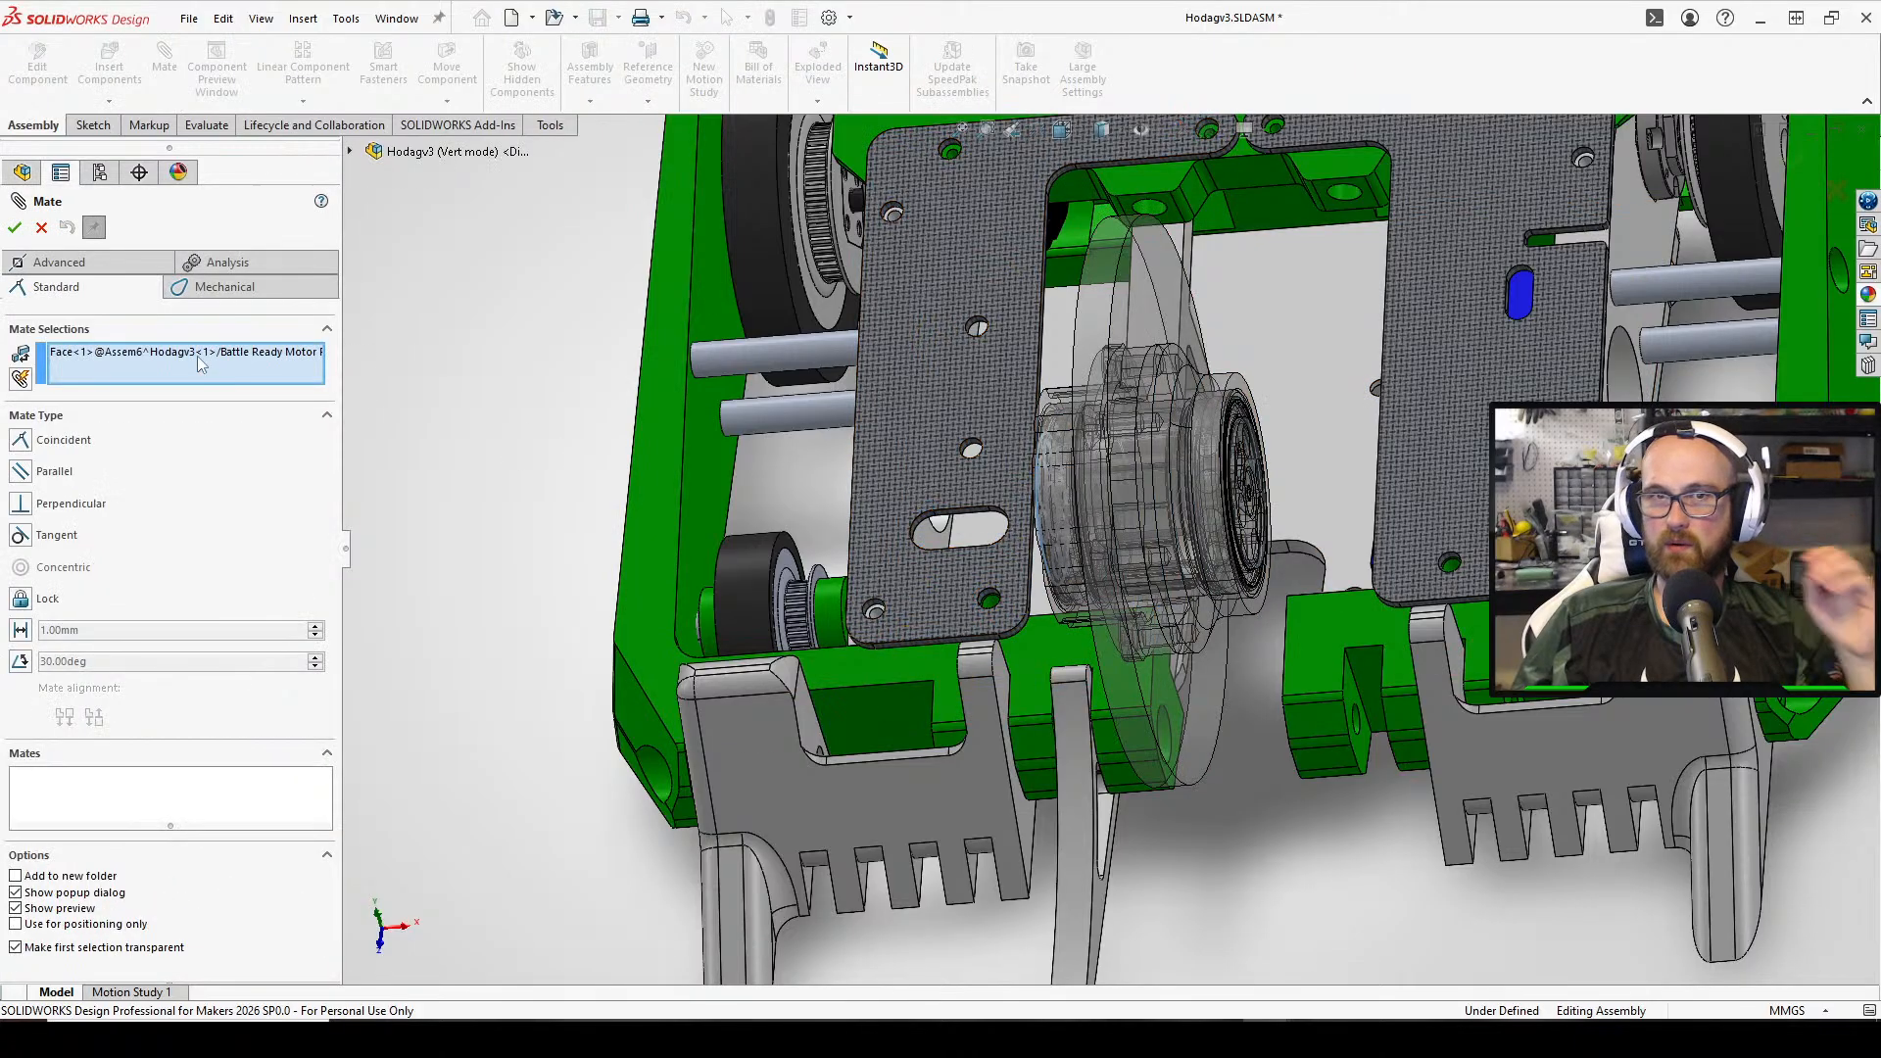
key("Delete")
left_click(93, 262)
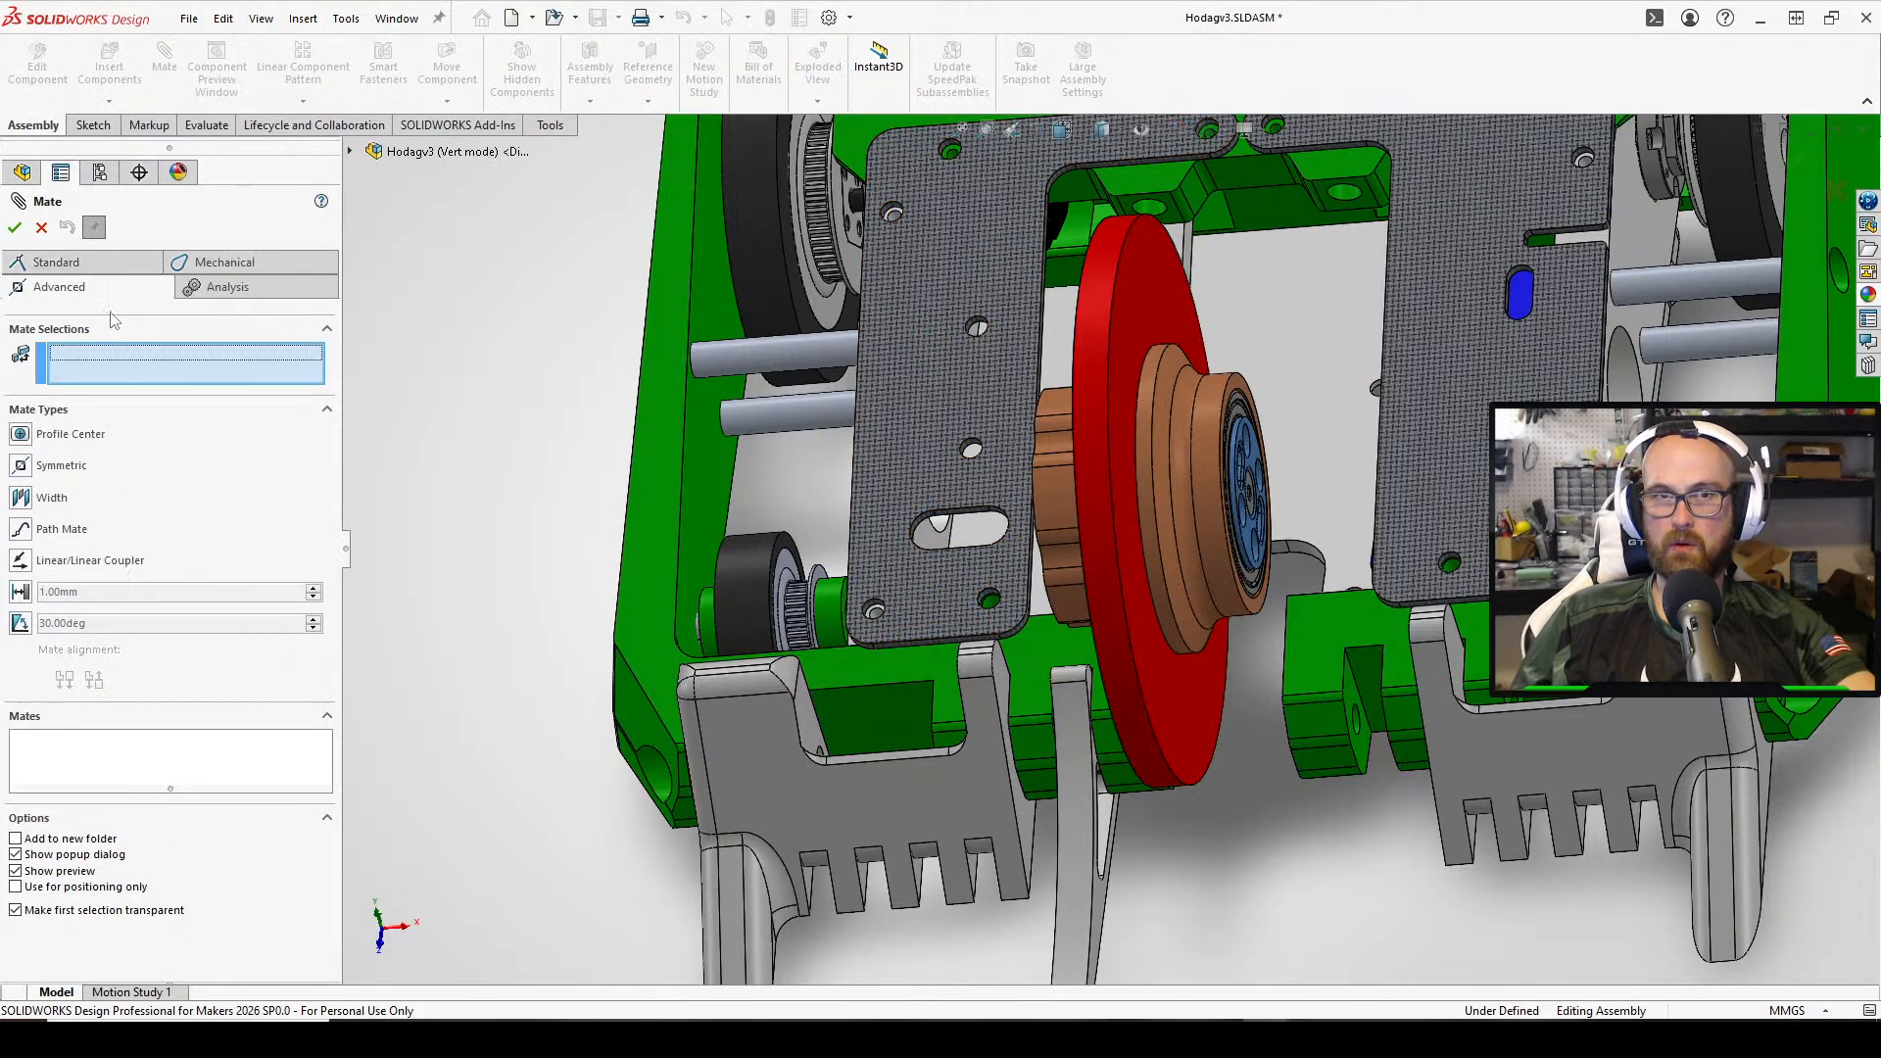
left_click(22, 497)
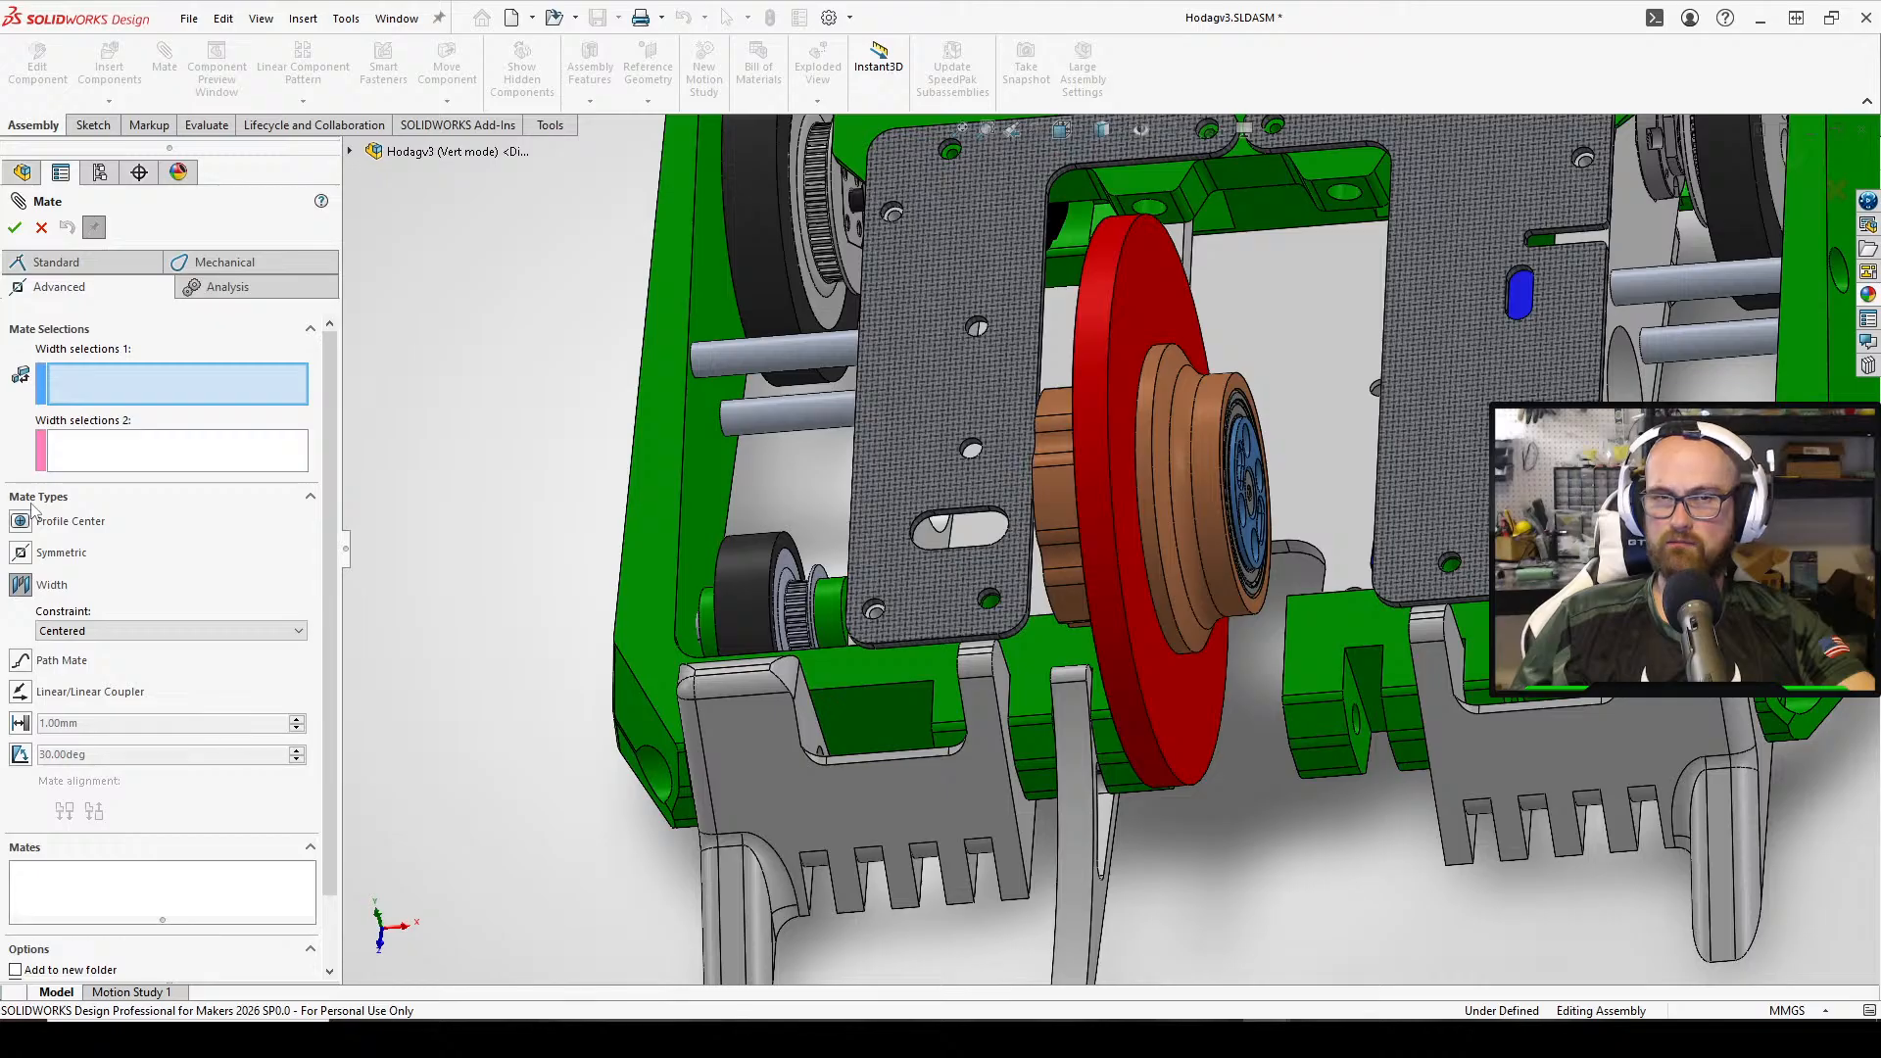
left_click(21, 555)
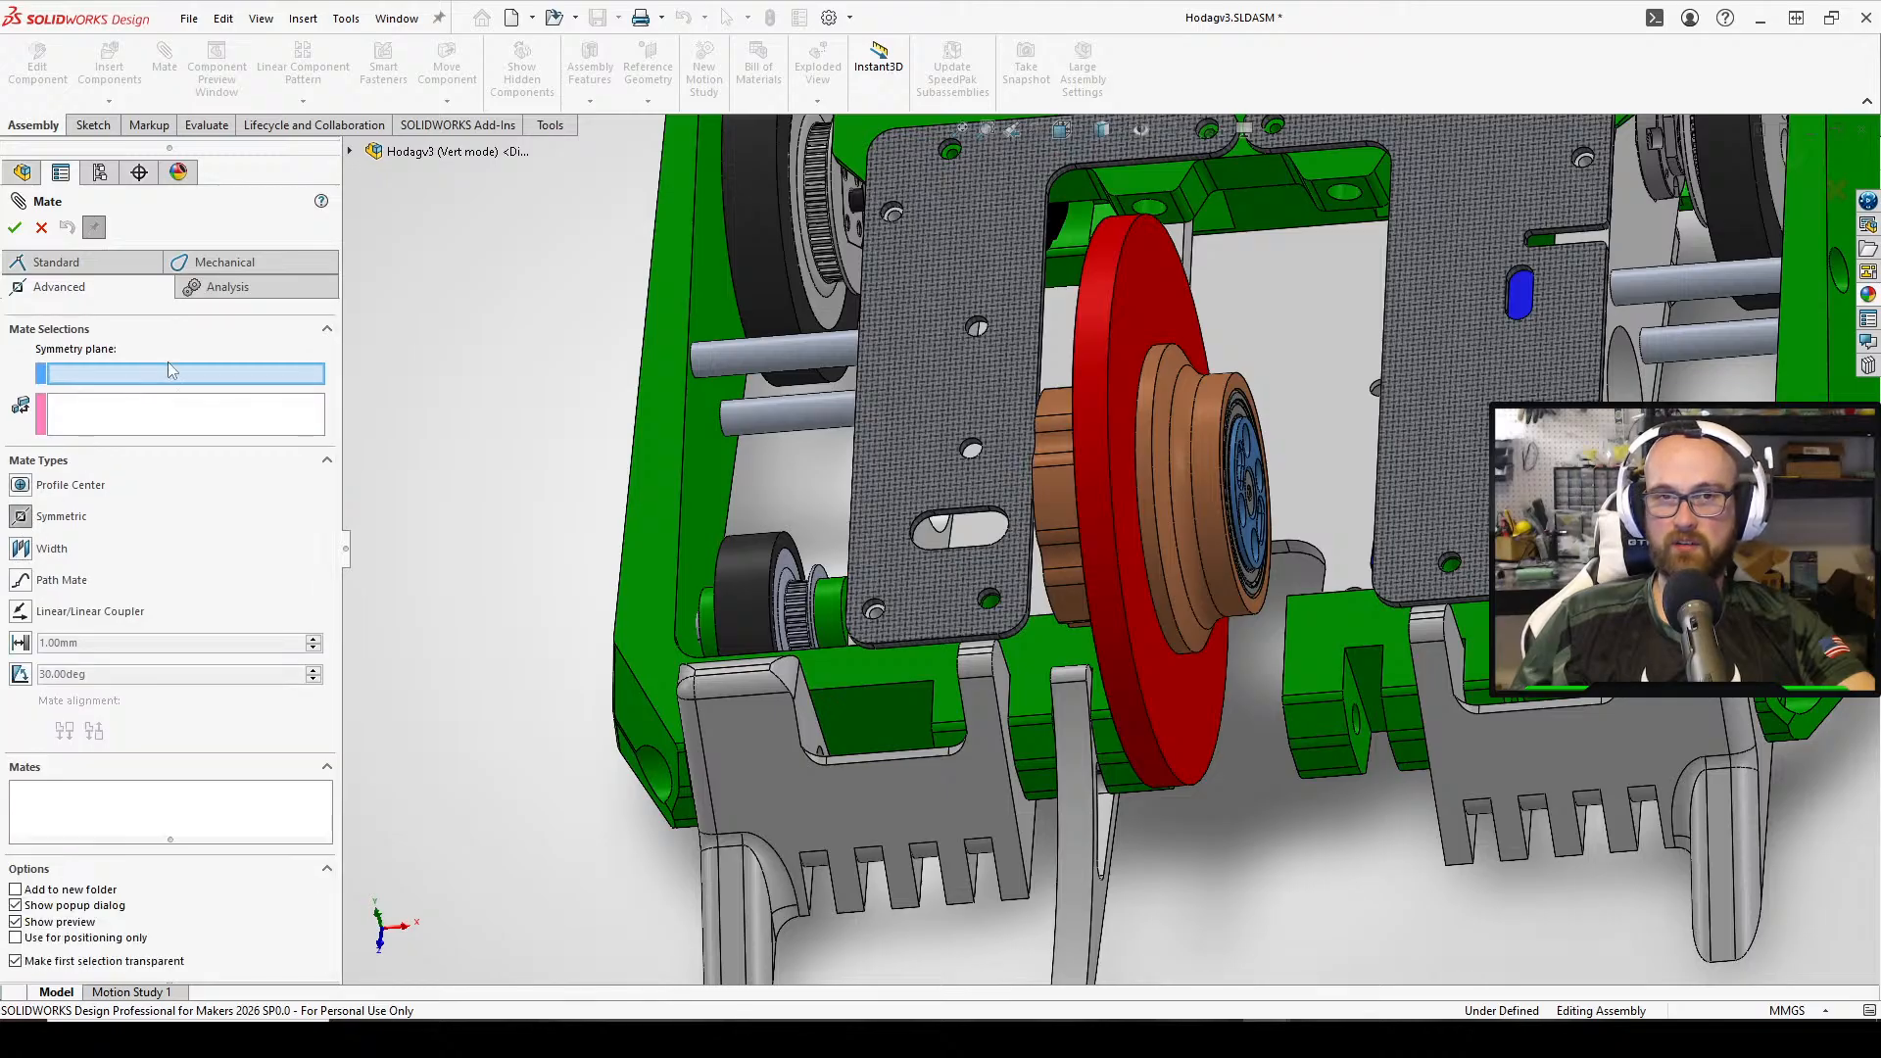
left_click(350, 152)
left_click(470, 281)
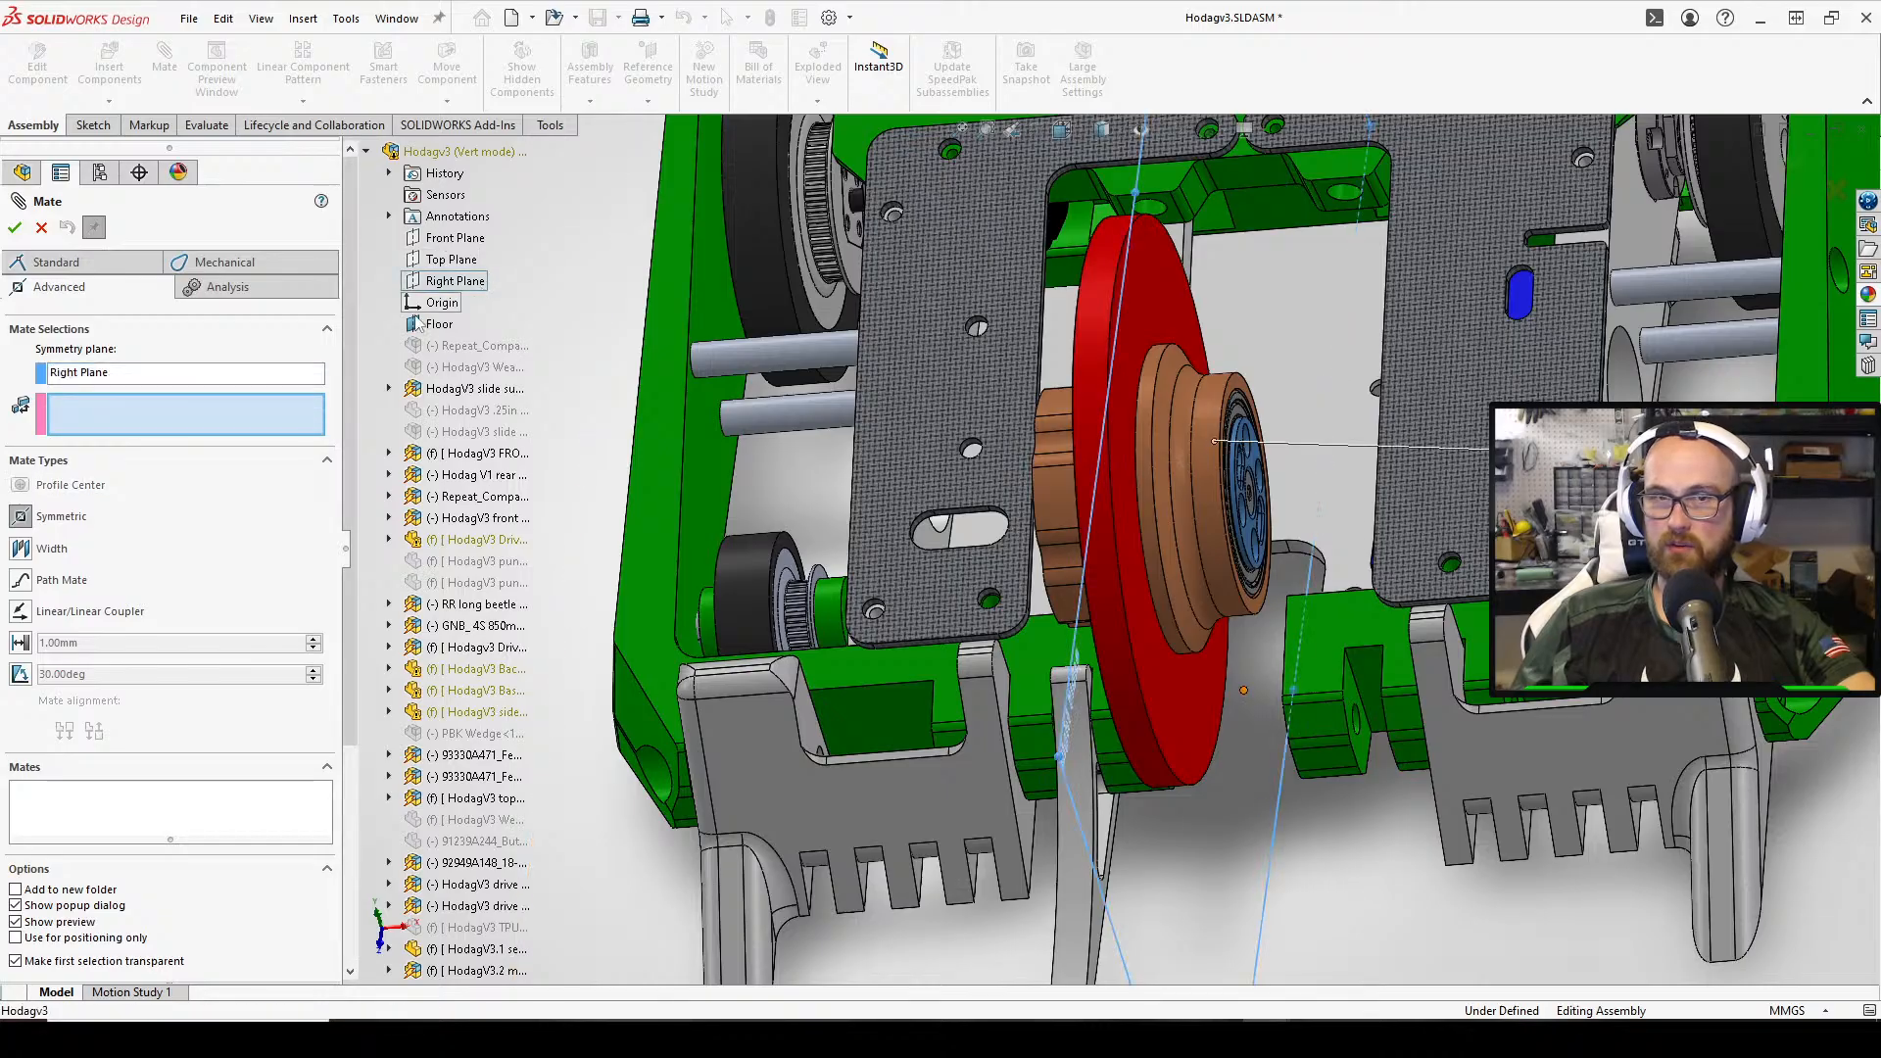
middle_click_drag(1058, 420, 1179, 545)
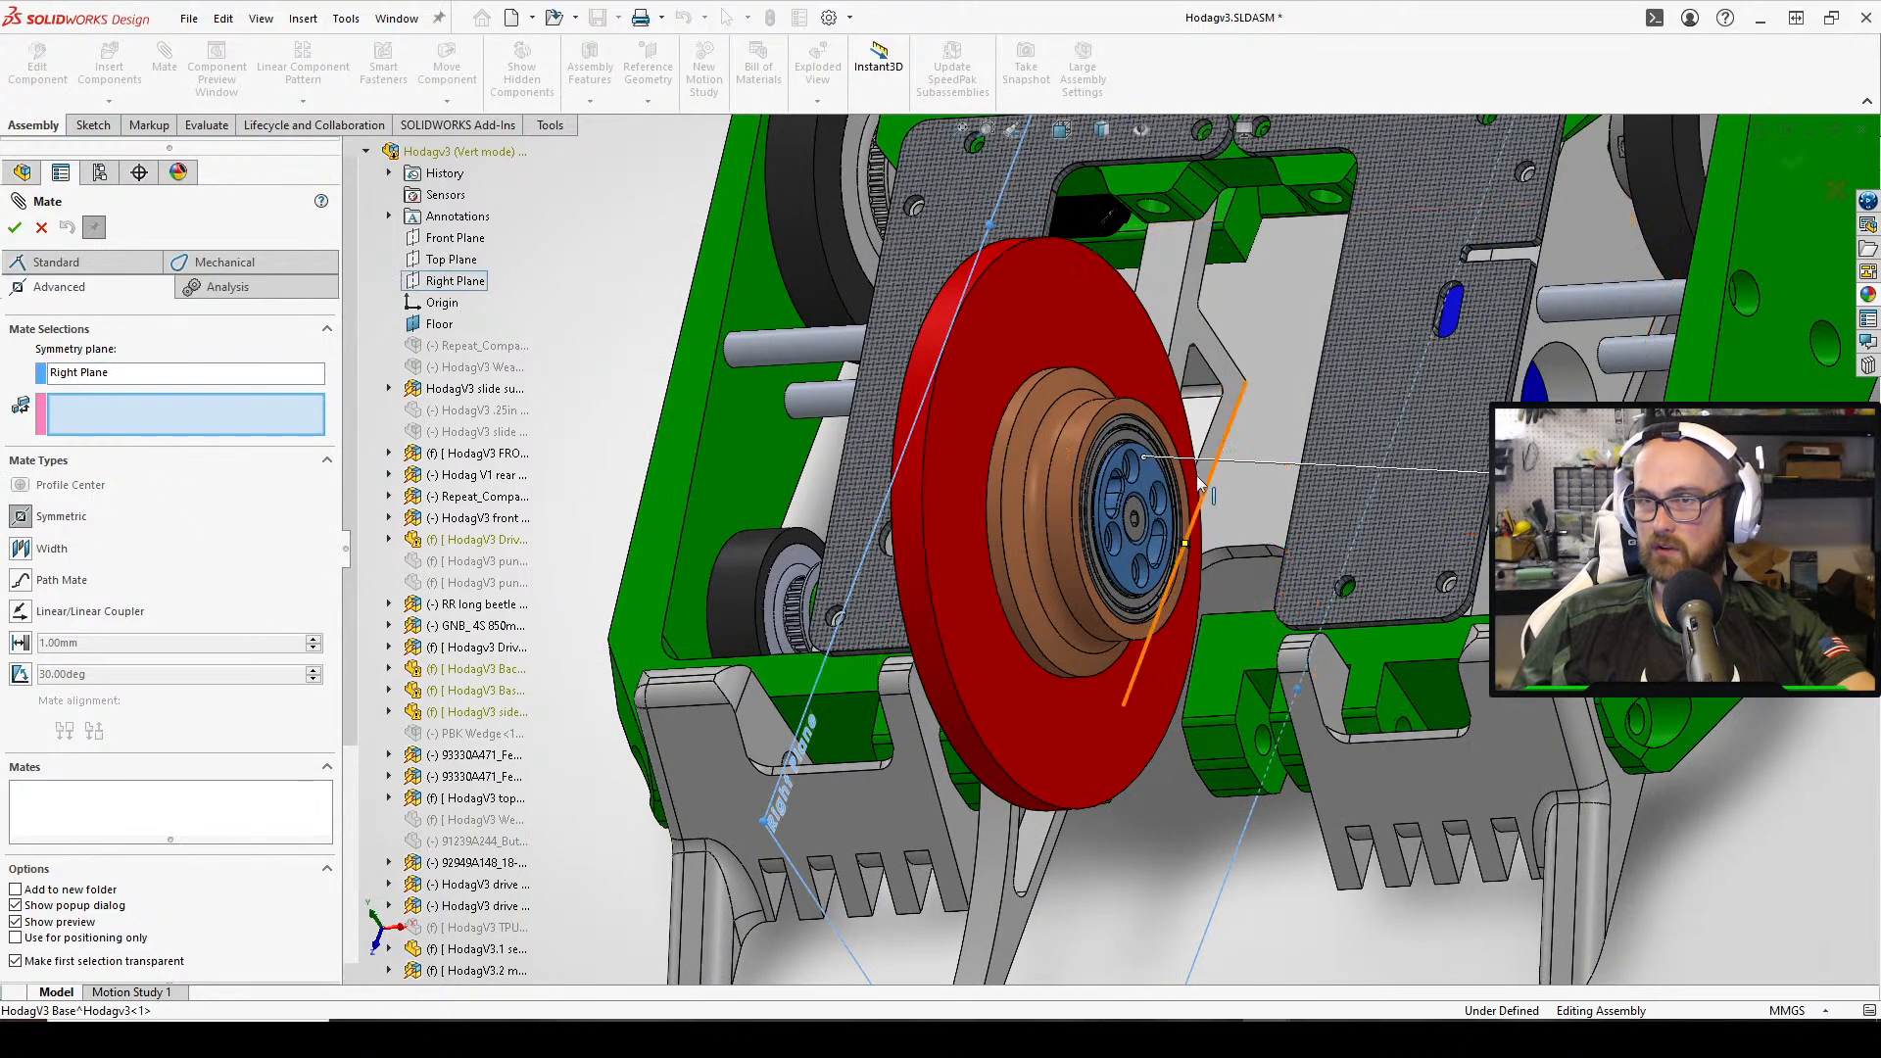
mouse_move(1265, 1038)
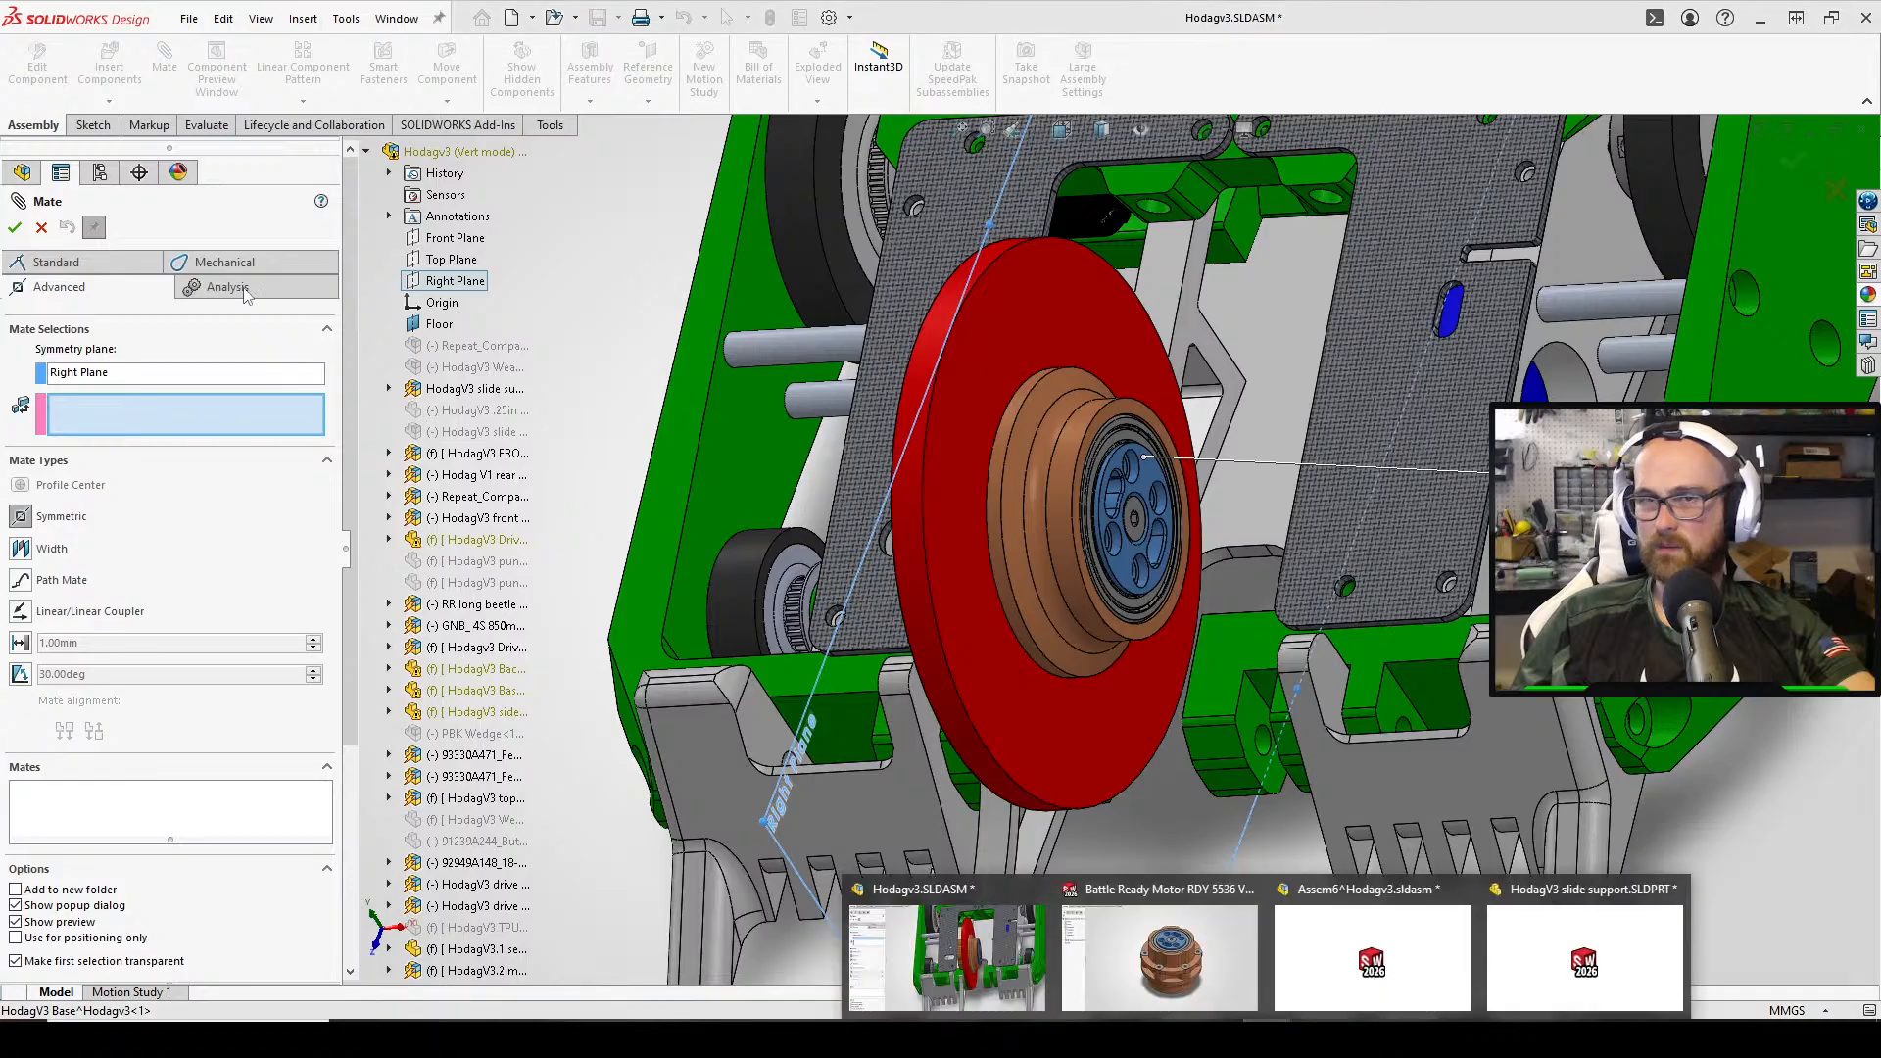
left_click(41, 228)
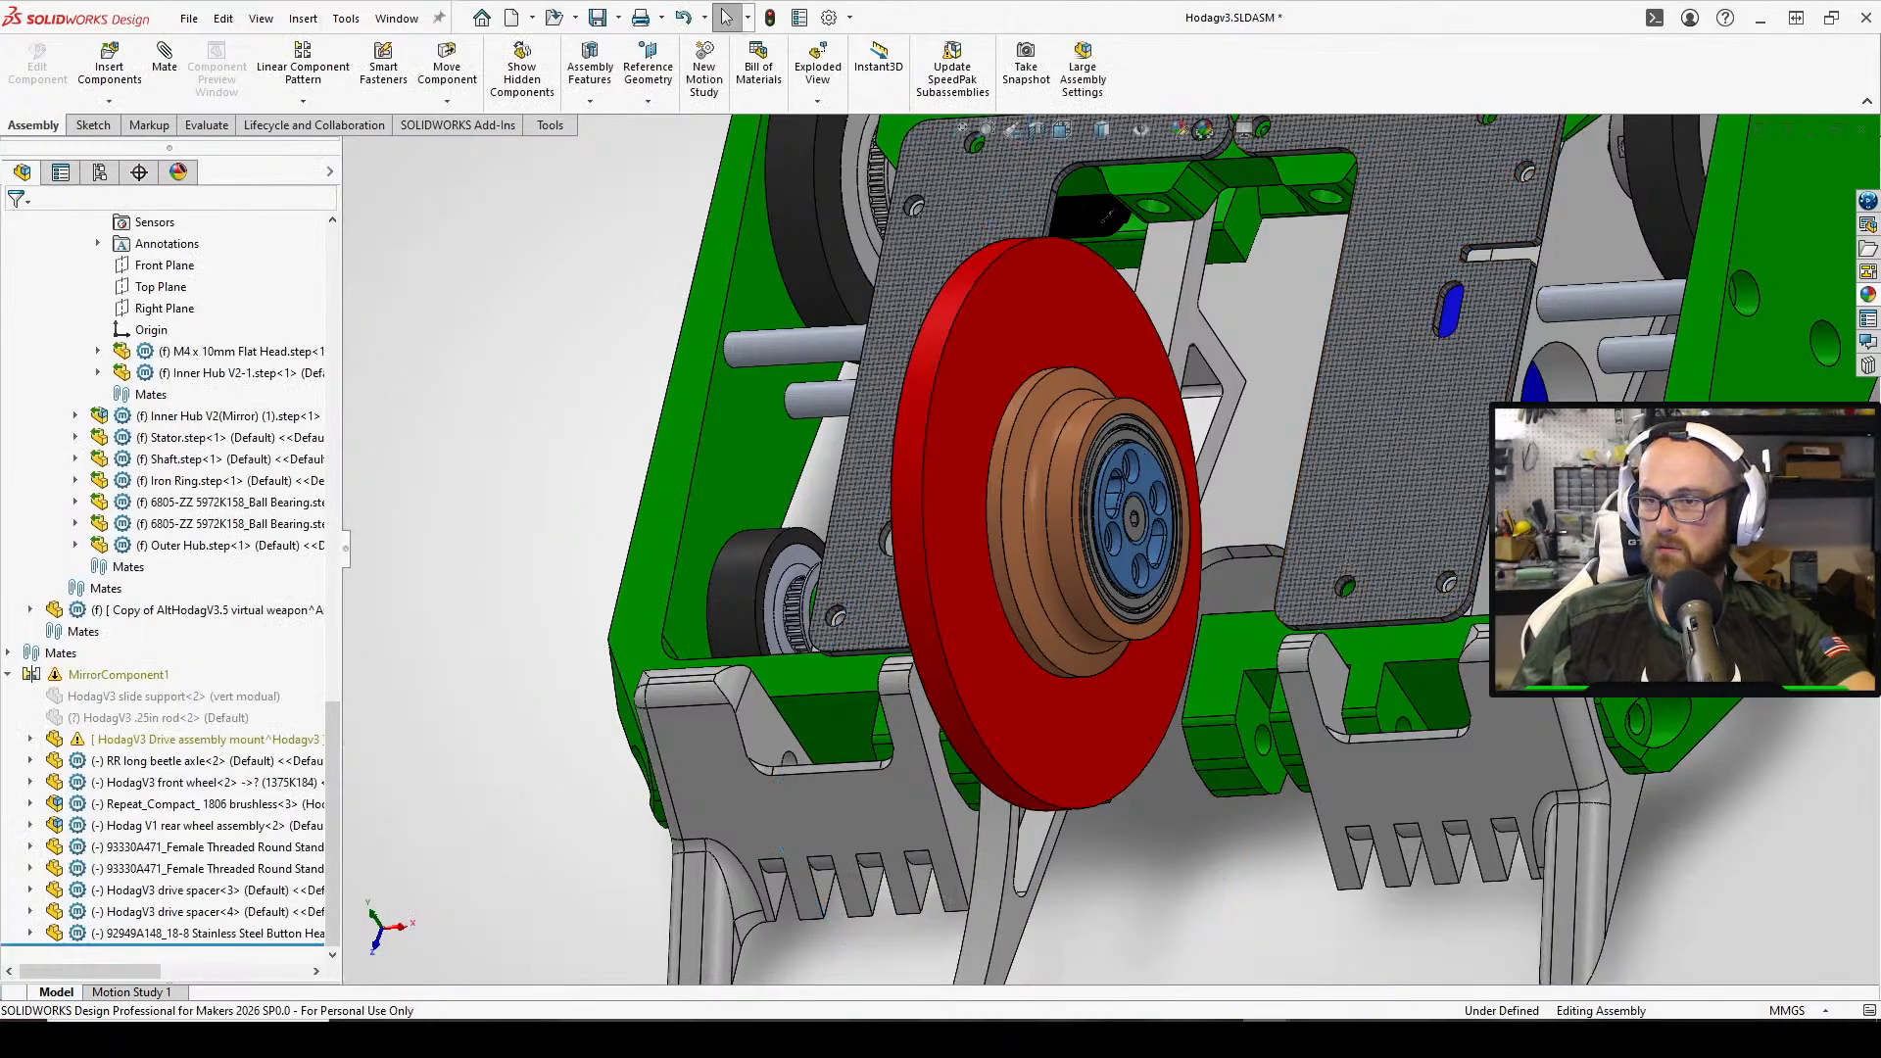
Switch to the Battle Ready Motor RDY 5536 assembly and check where its Right and Top planes lie relative to the hub
left_click(1214, 887)
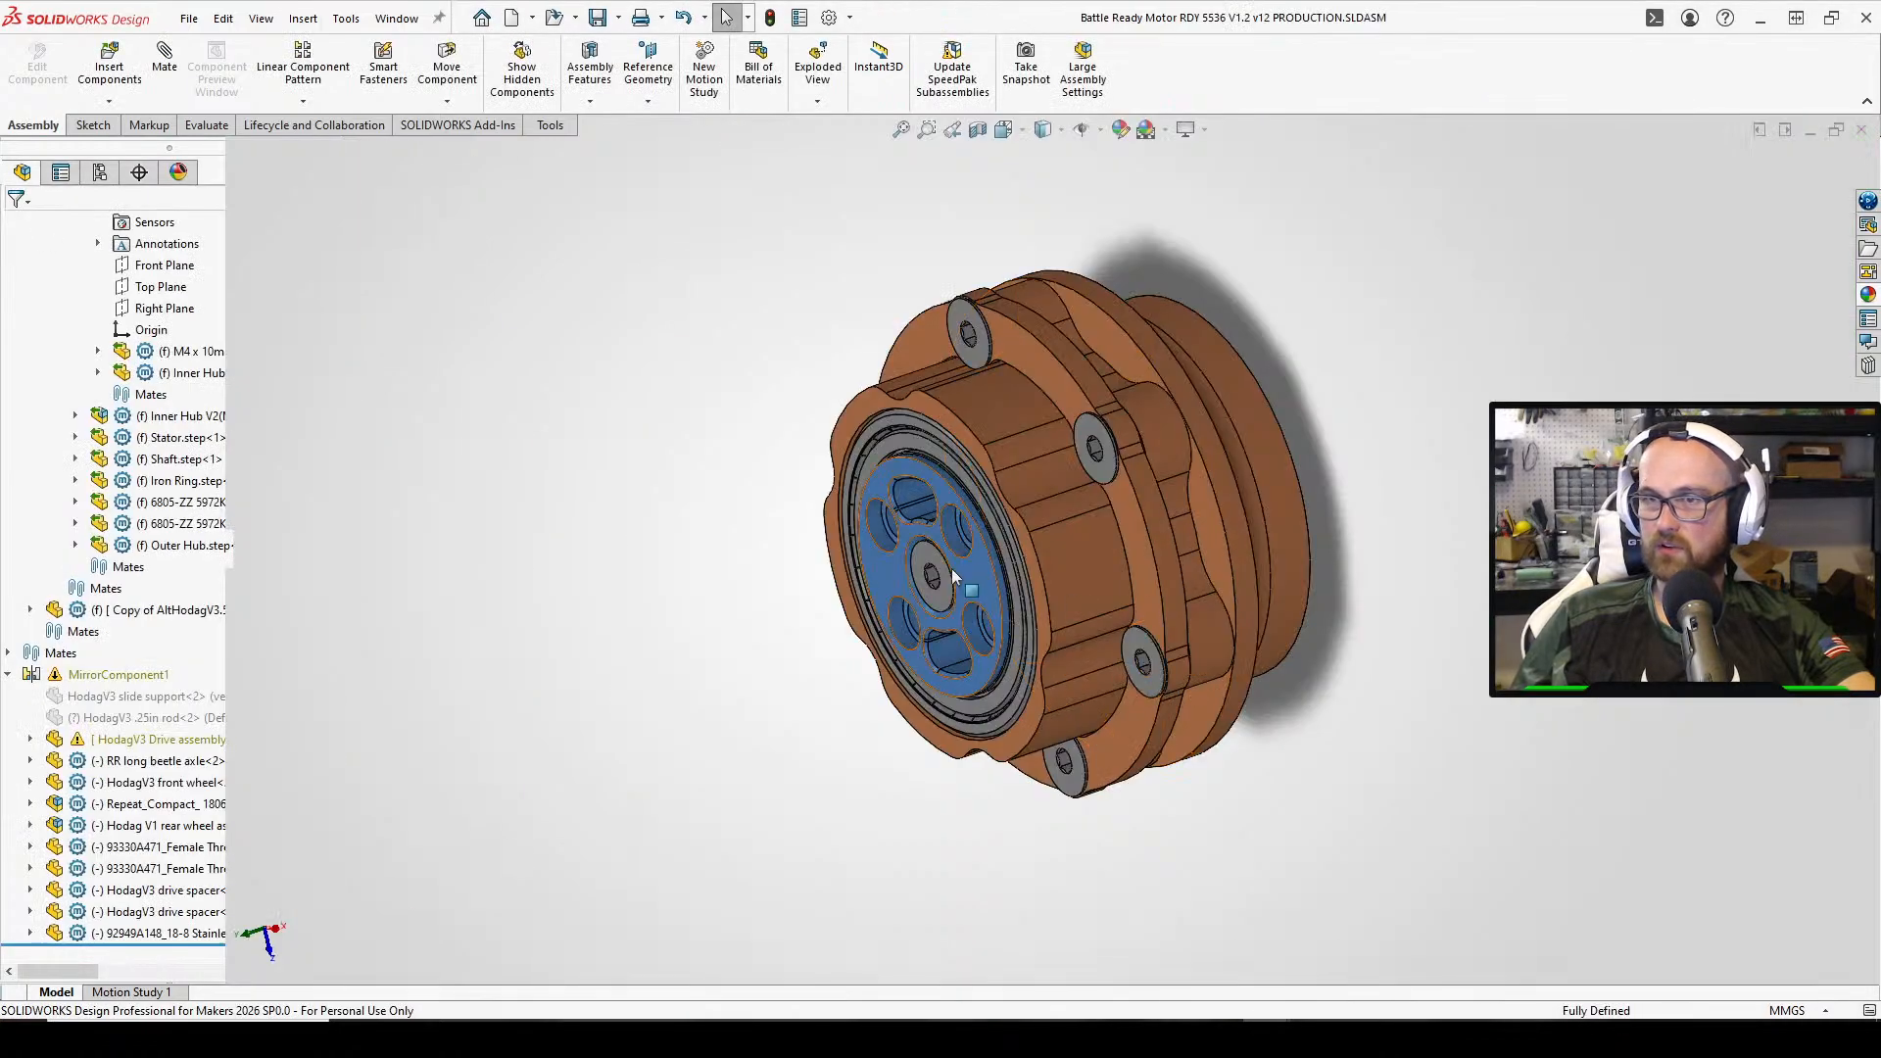
left_click(98, 396)
left_click(10, 395)
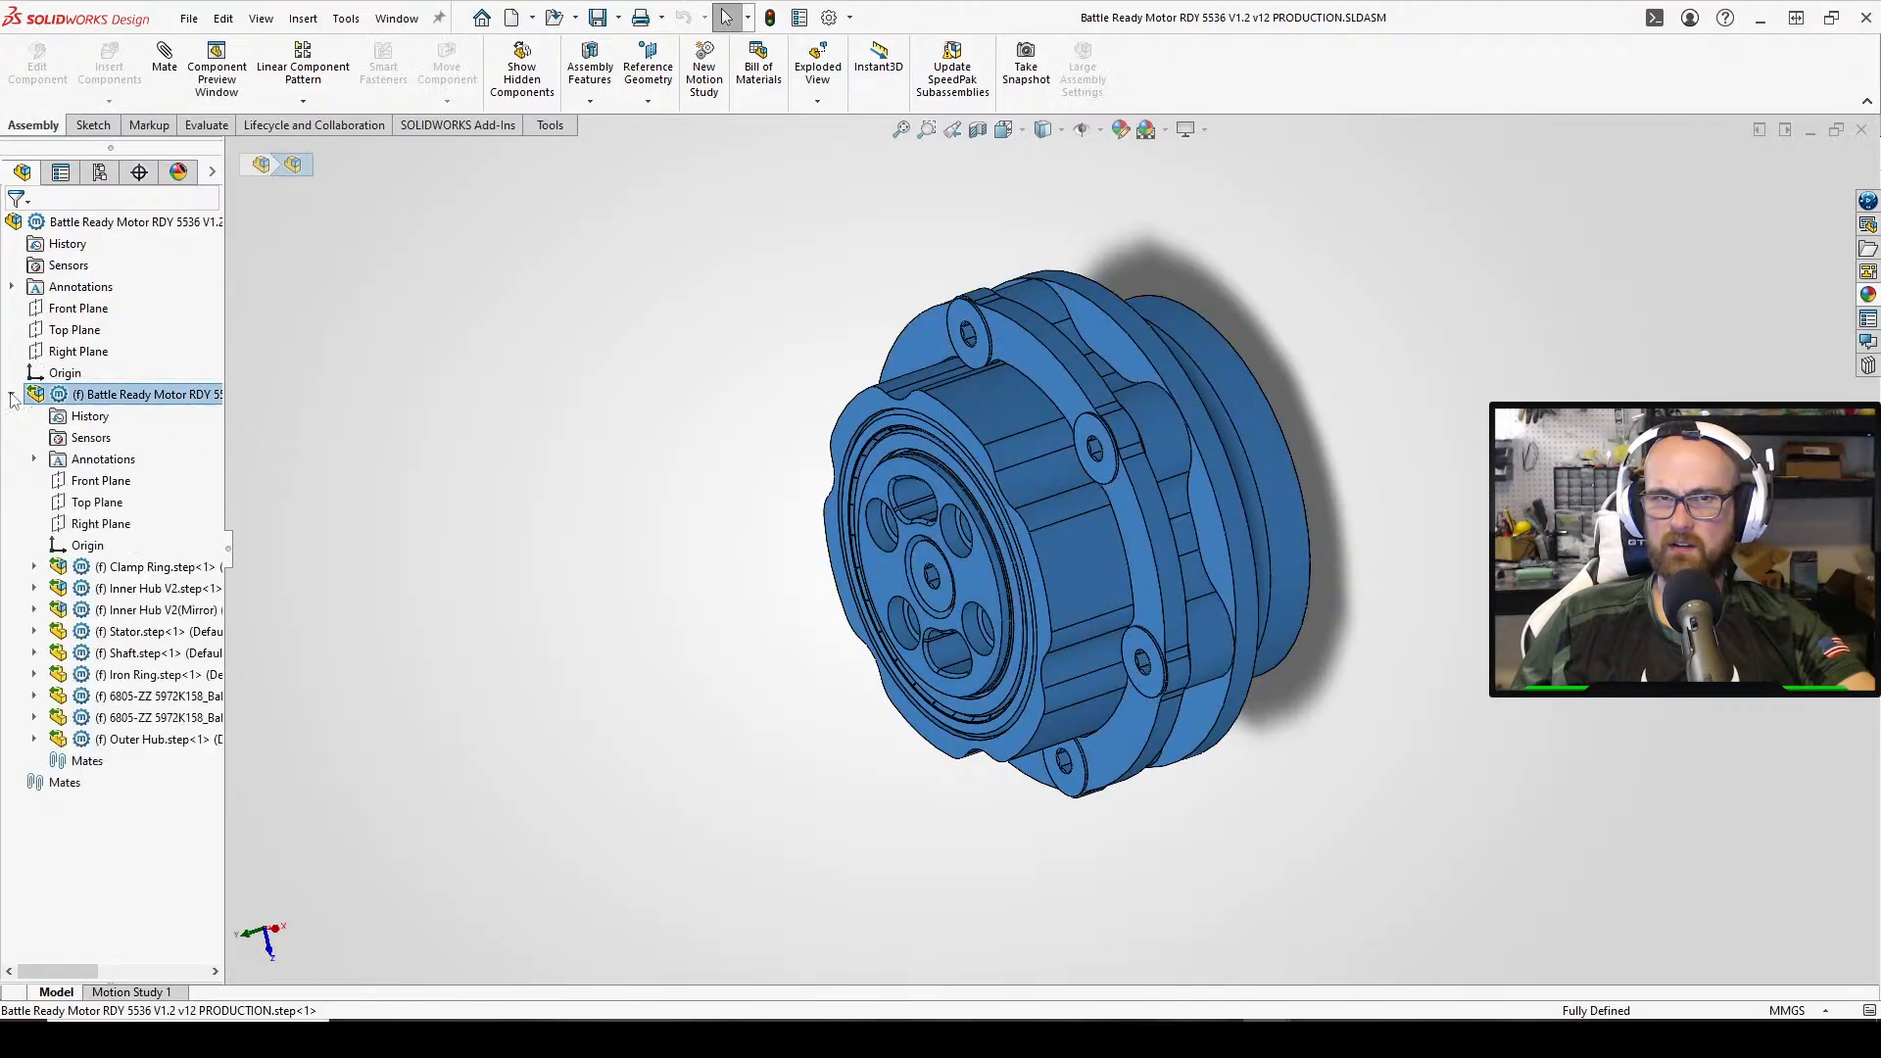
left_click(78, 351)
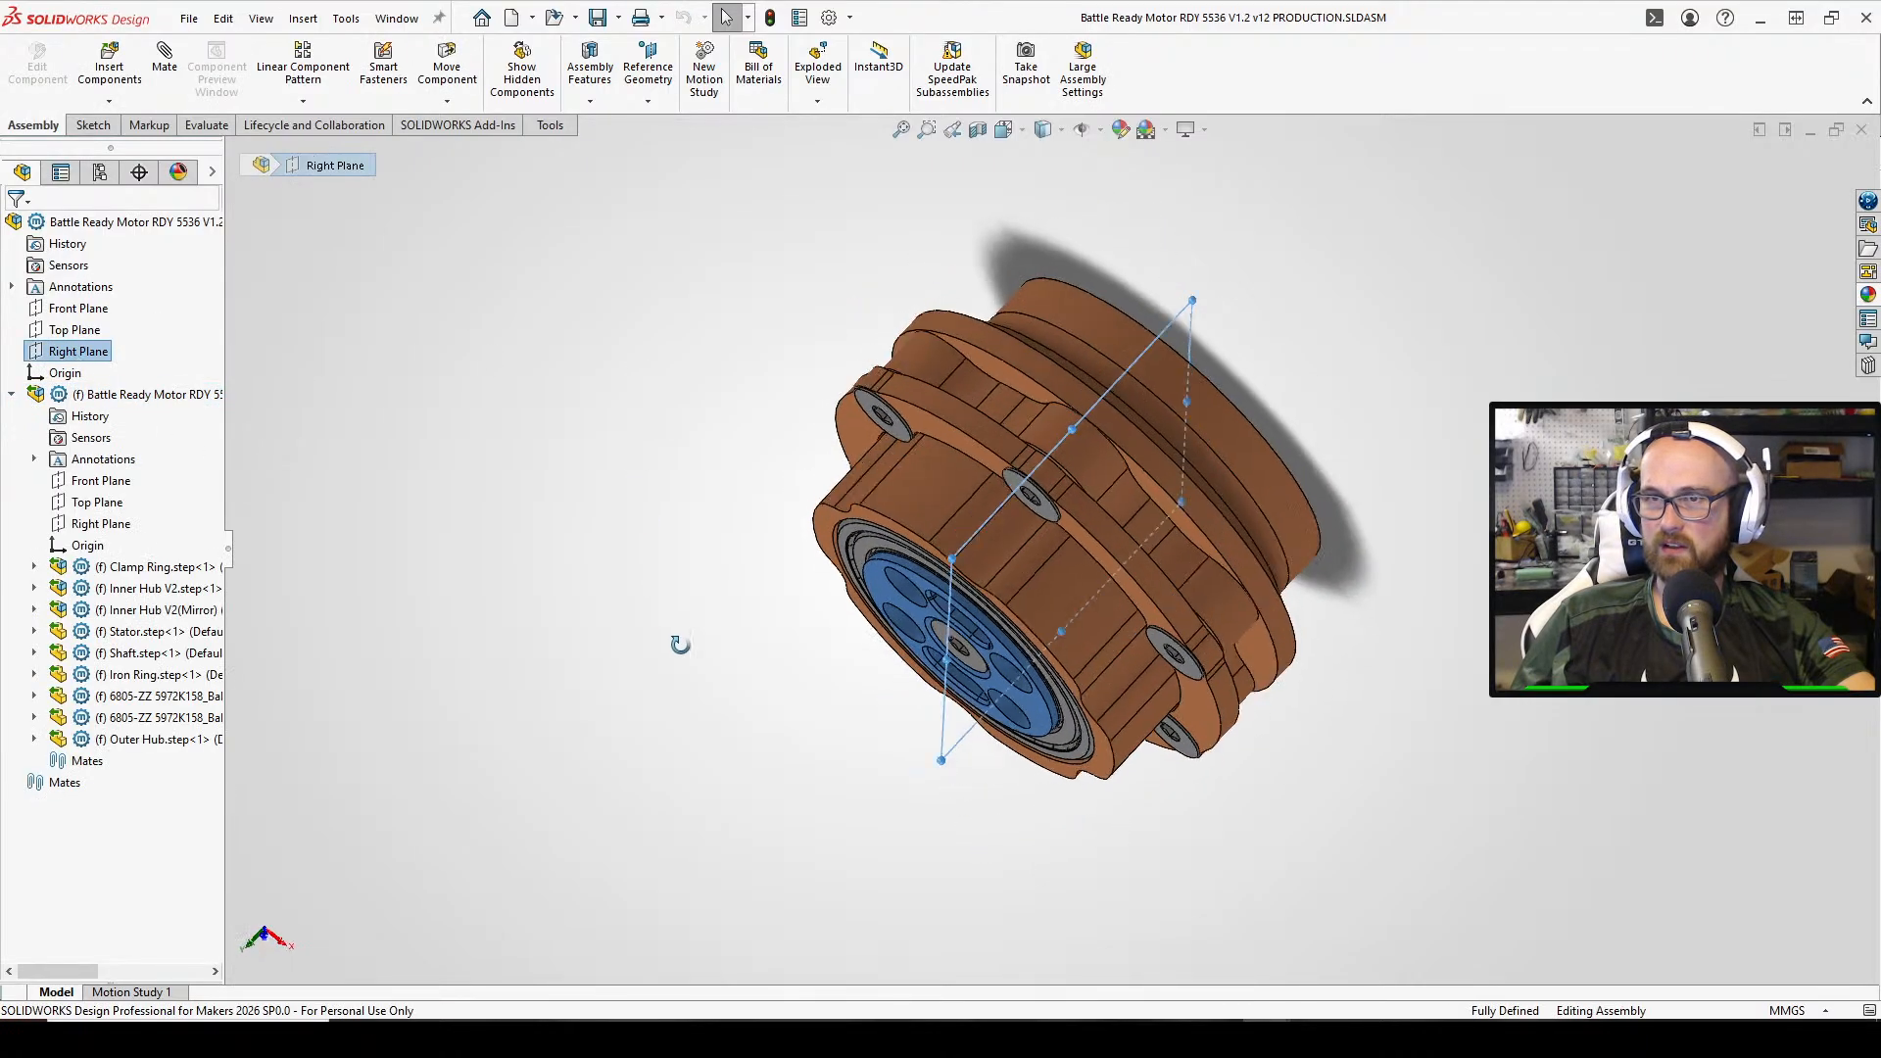
left_click(86, 332)
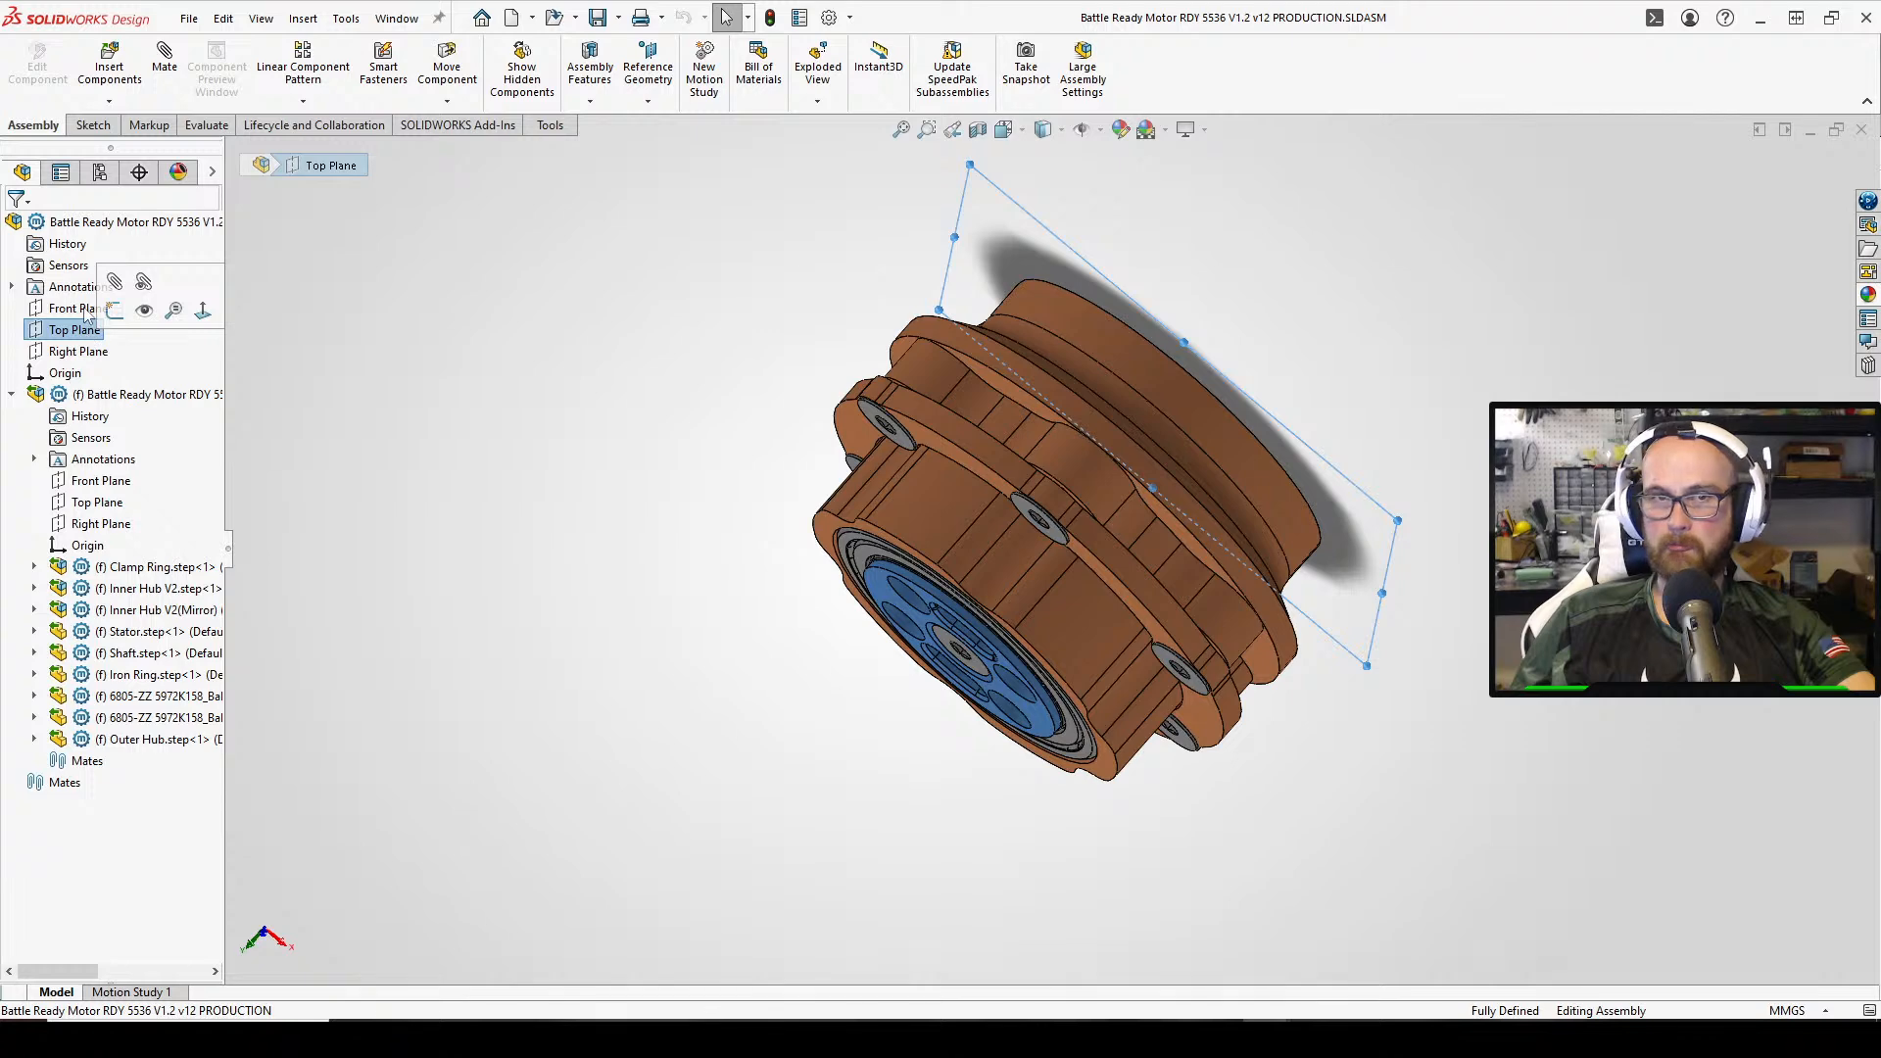
middle_click_drag(1453, 649, 1351, 542)
left_click(858, 388)
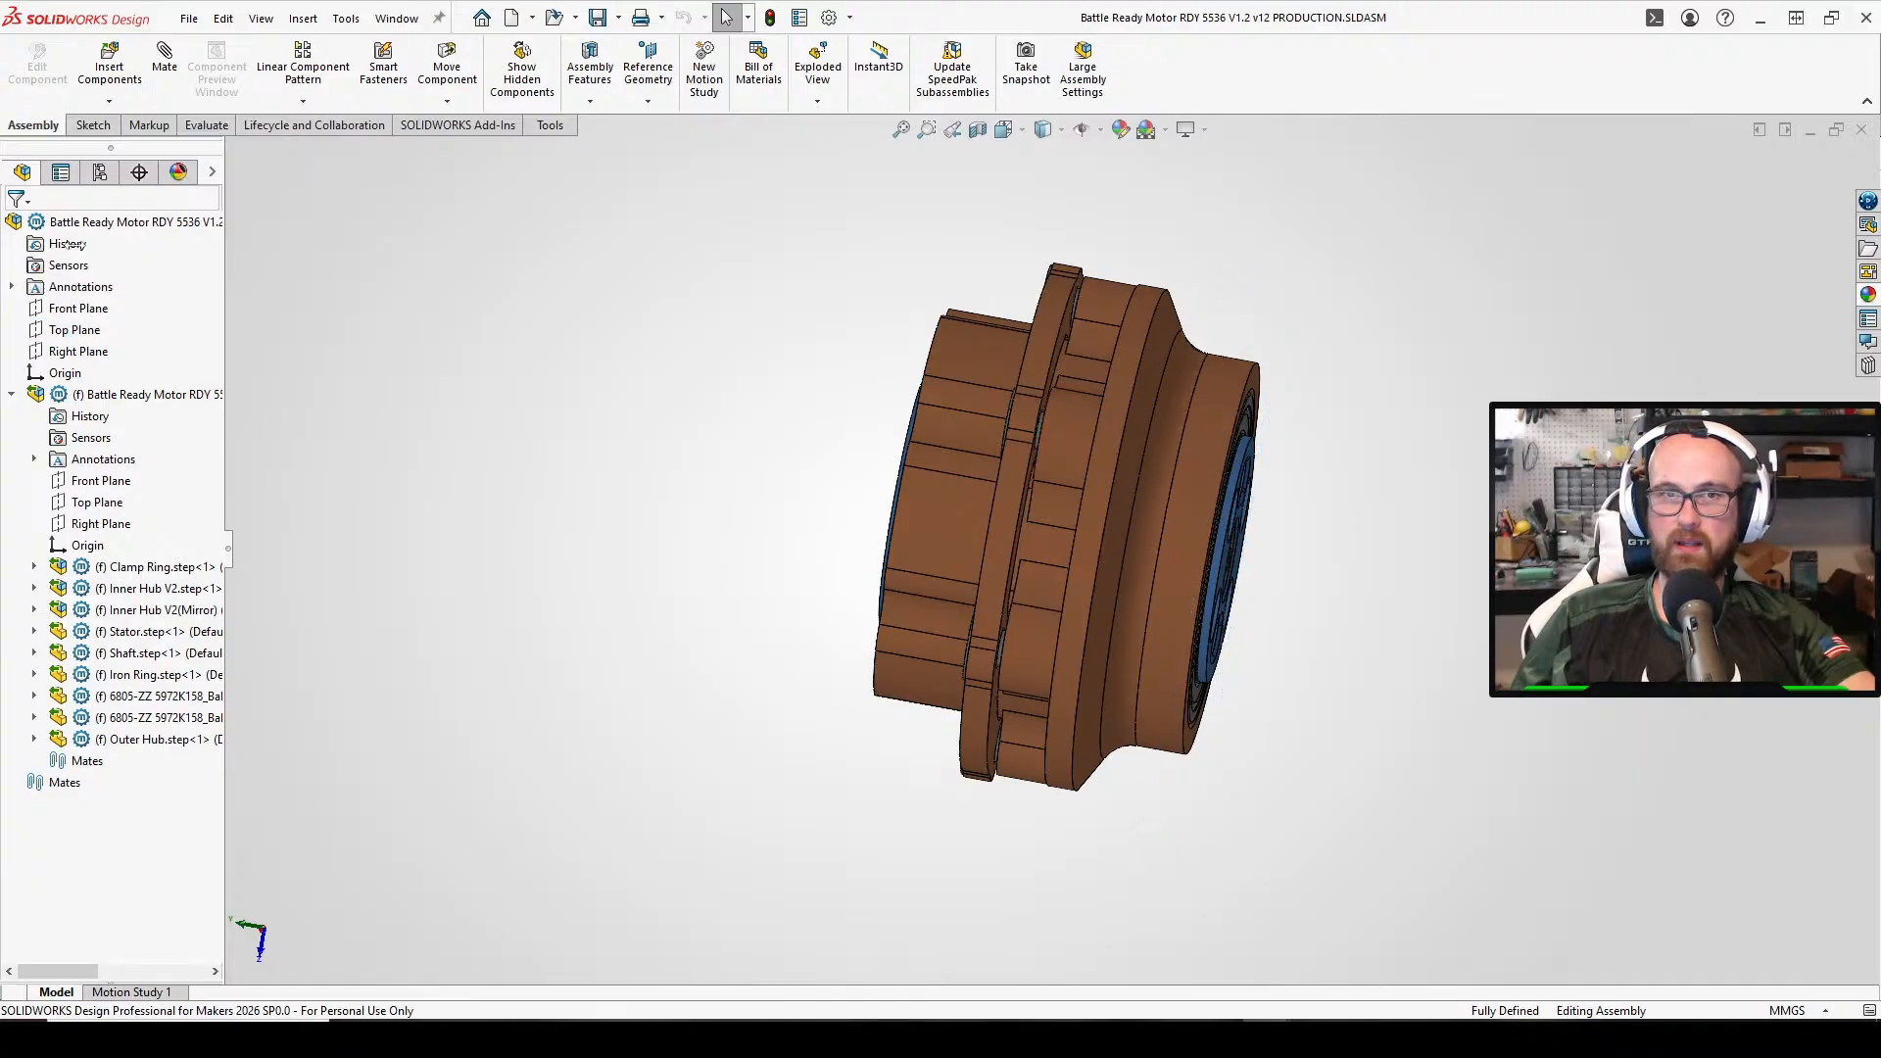
left_click(649, 97)
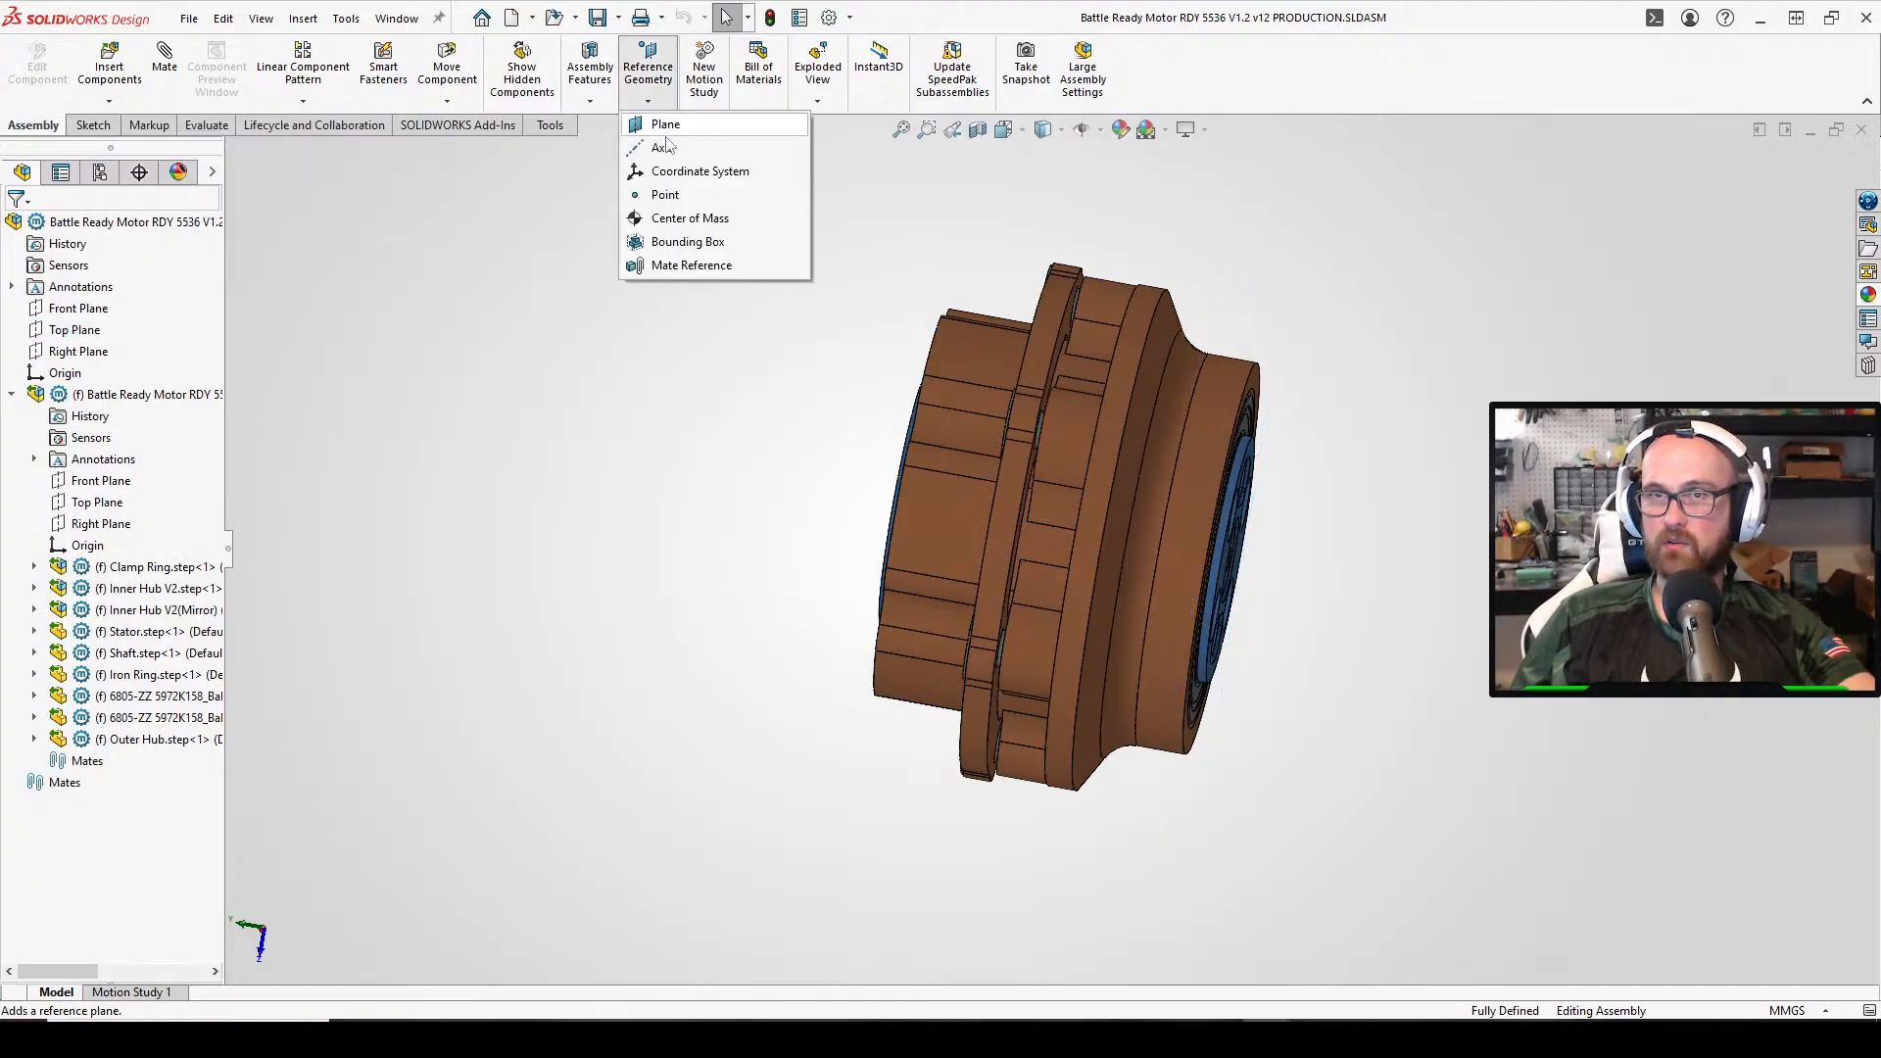
left_click(662, 149)
left_click(42, 229)
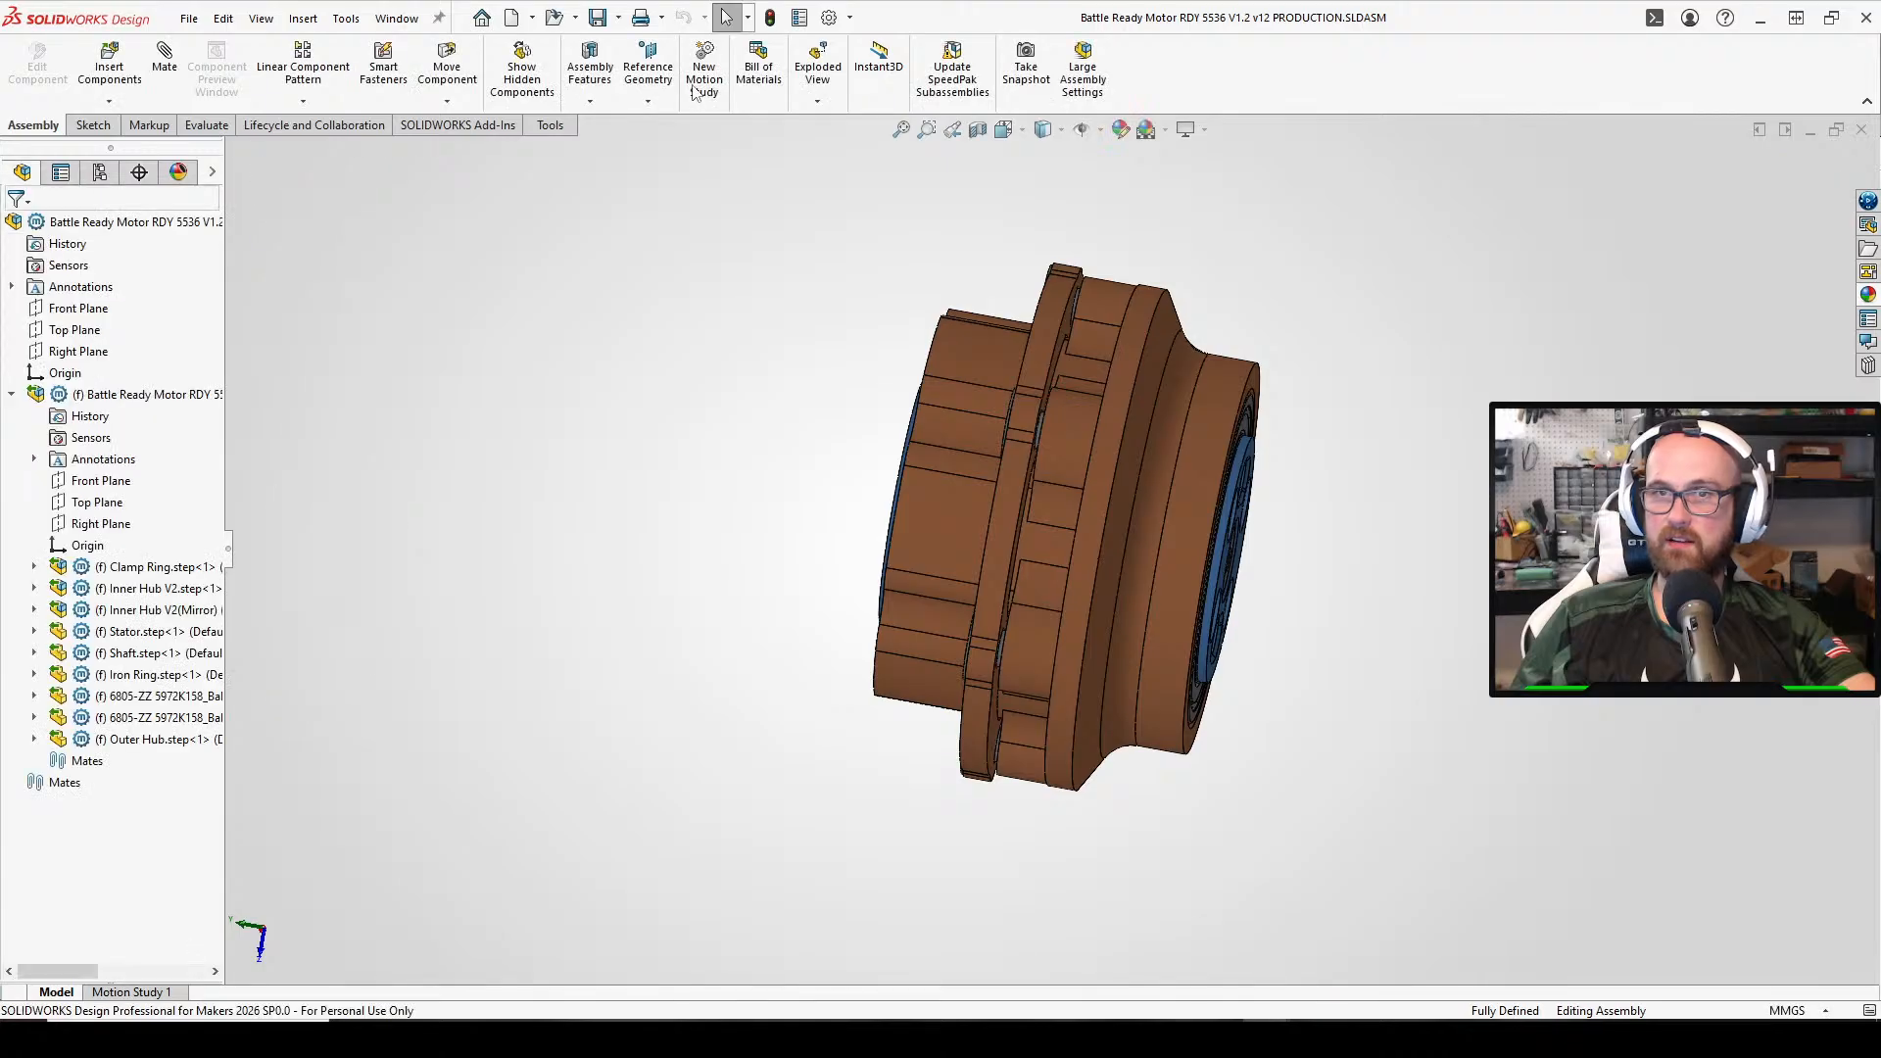
Create a reference plane midway between the facing clamp ring and outer hub flange faces of the motor
left_click(651, 88)
left_click(672, 128)
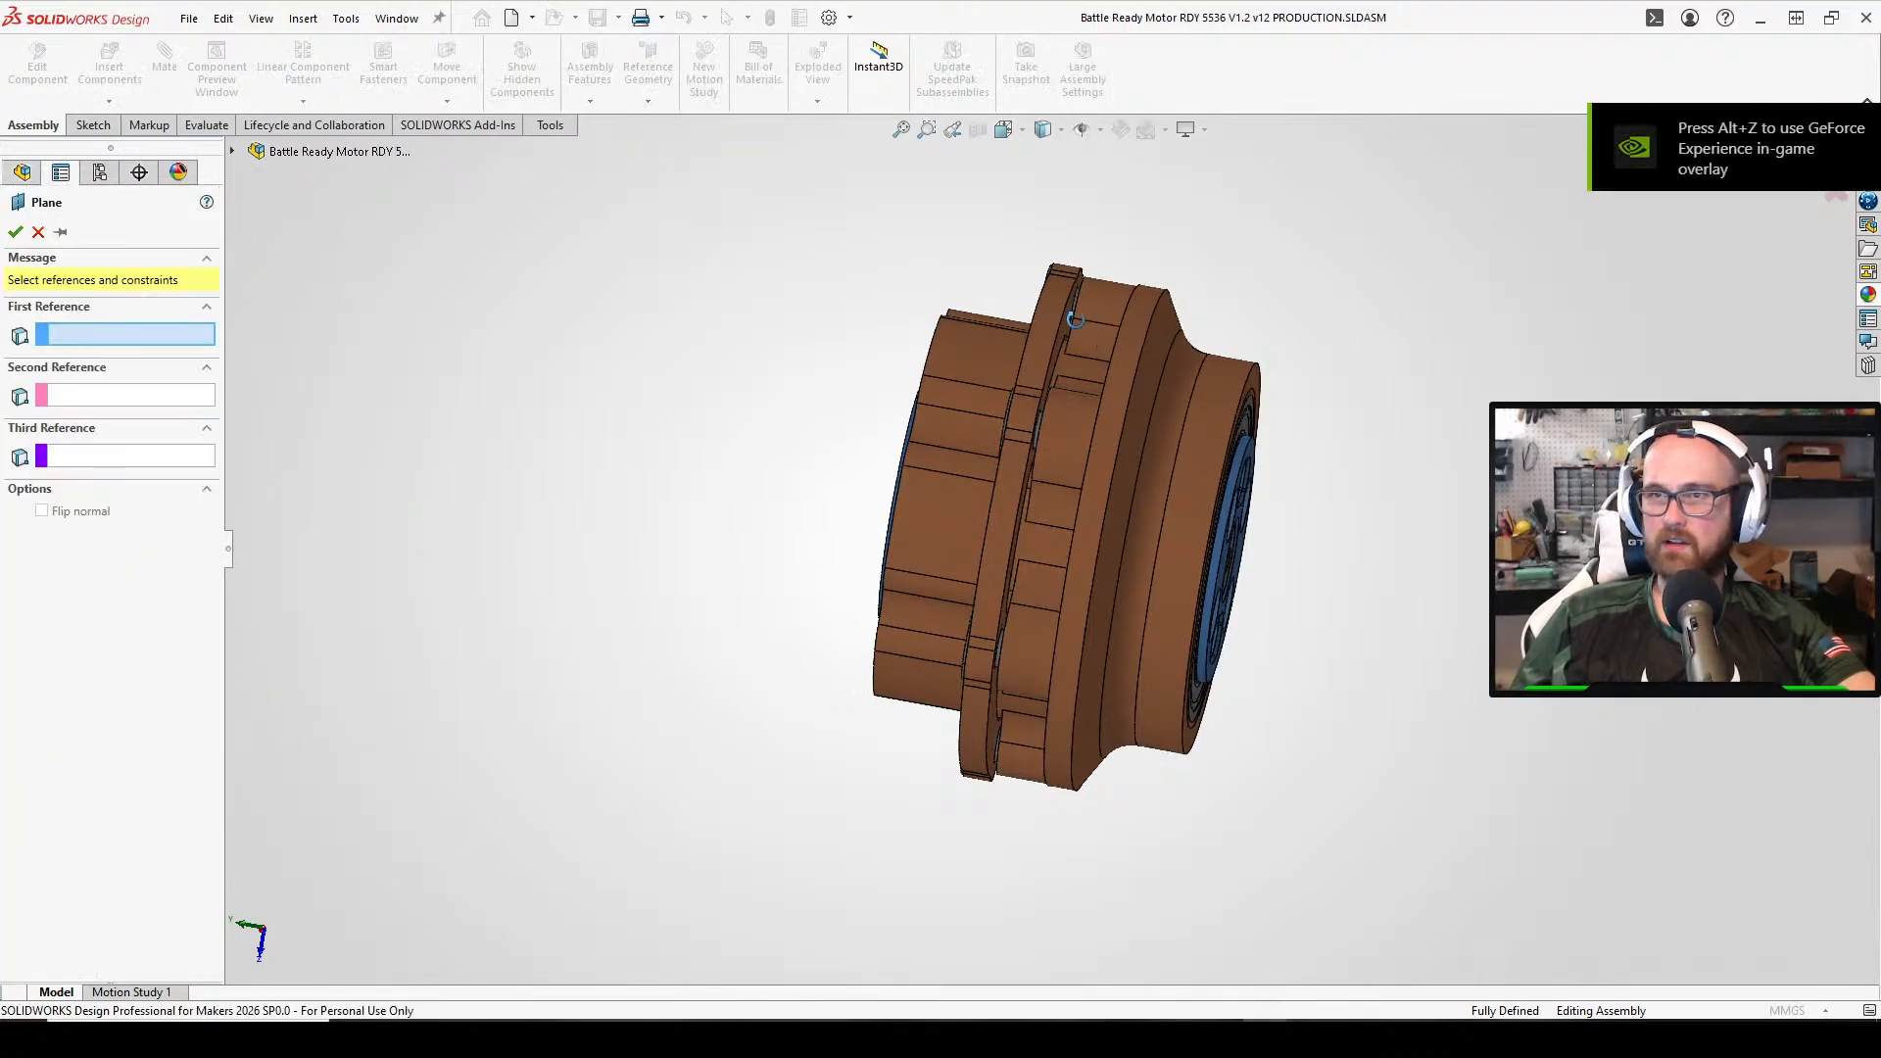
middle_click_drag(1075, 319, 988, 405)
left_click(1044, 330)
left_click(1212, 386)
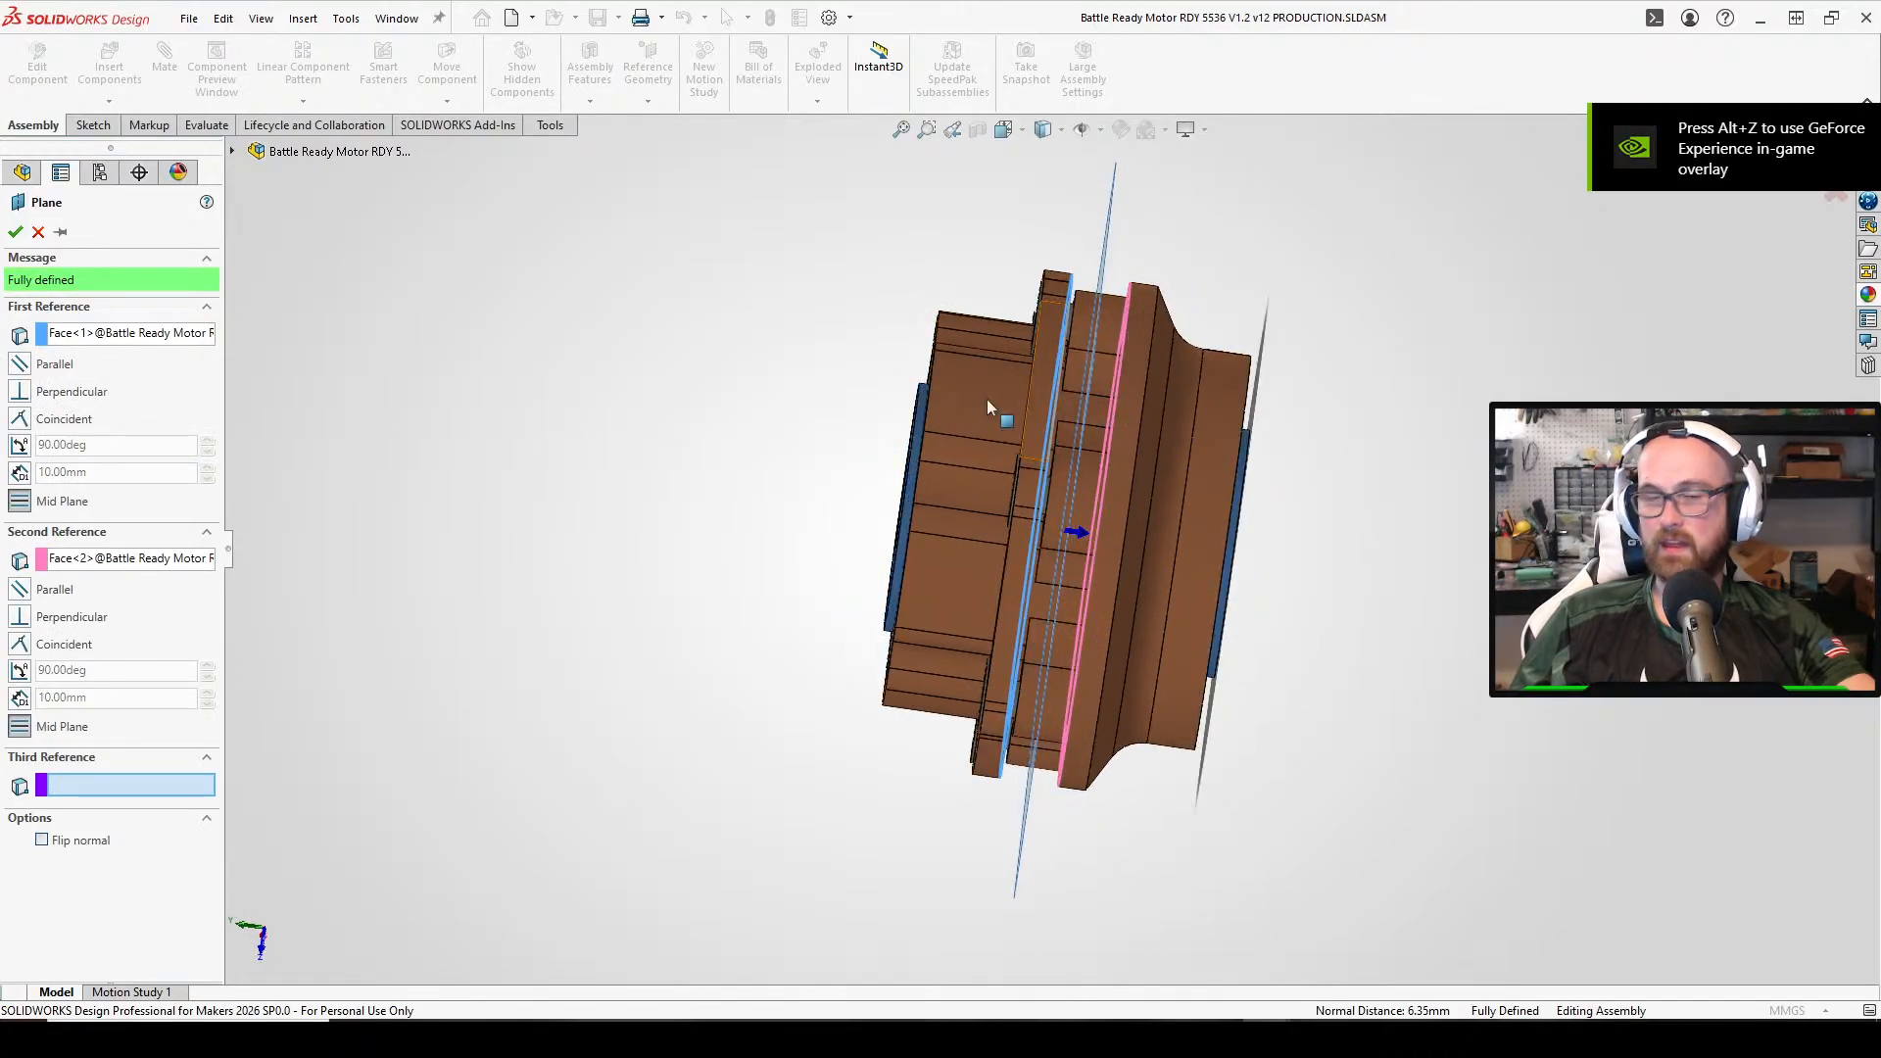
left_click(15, 233)
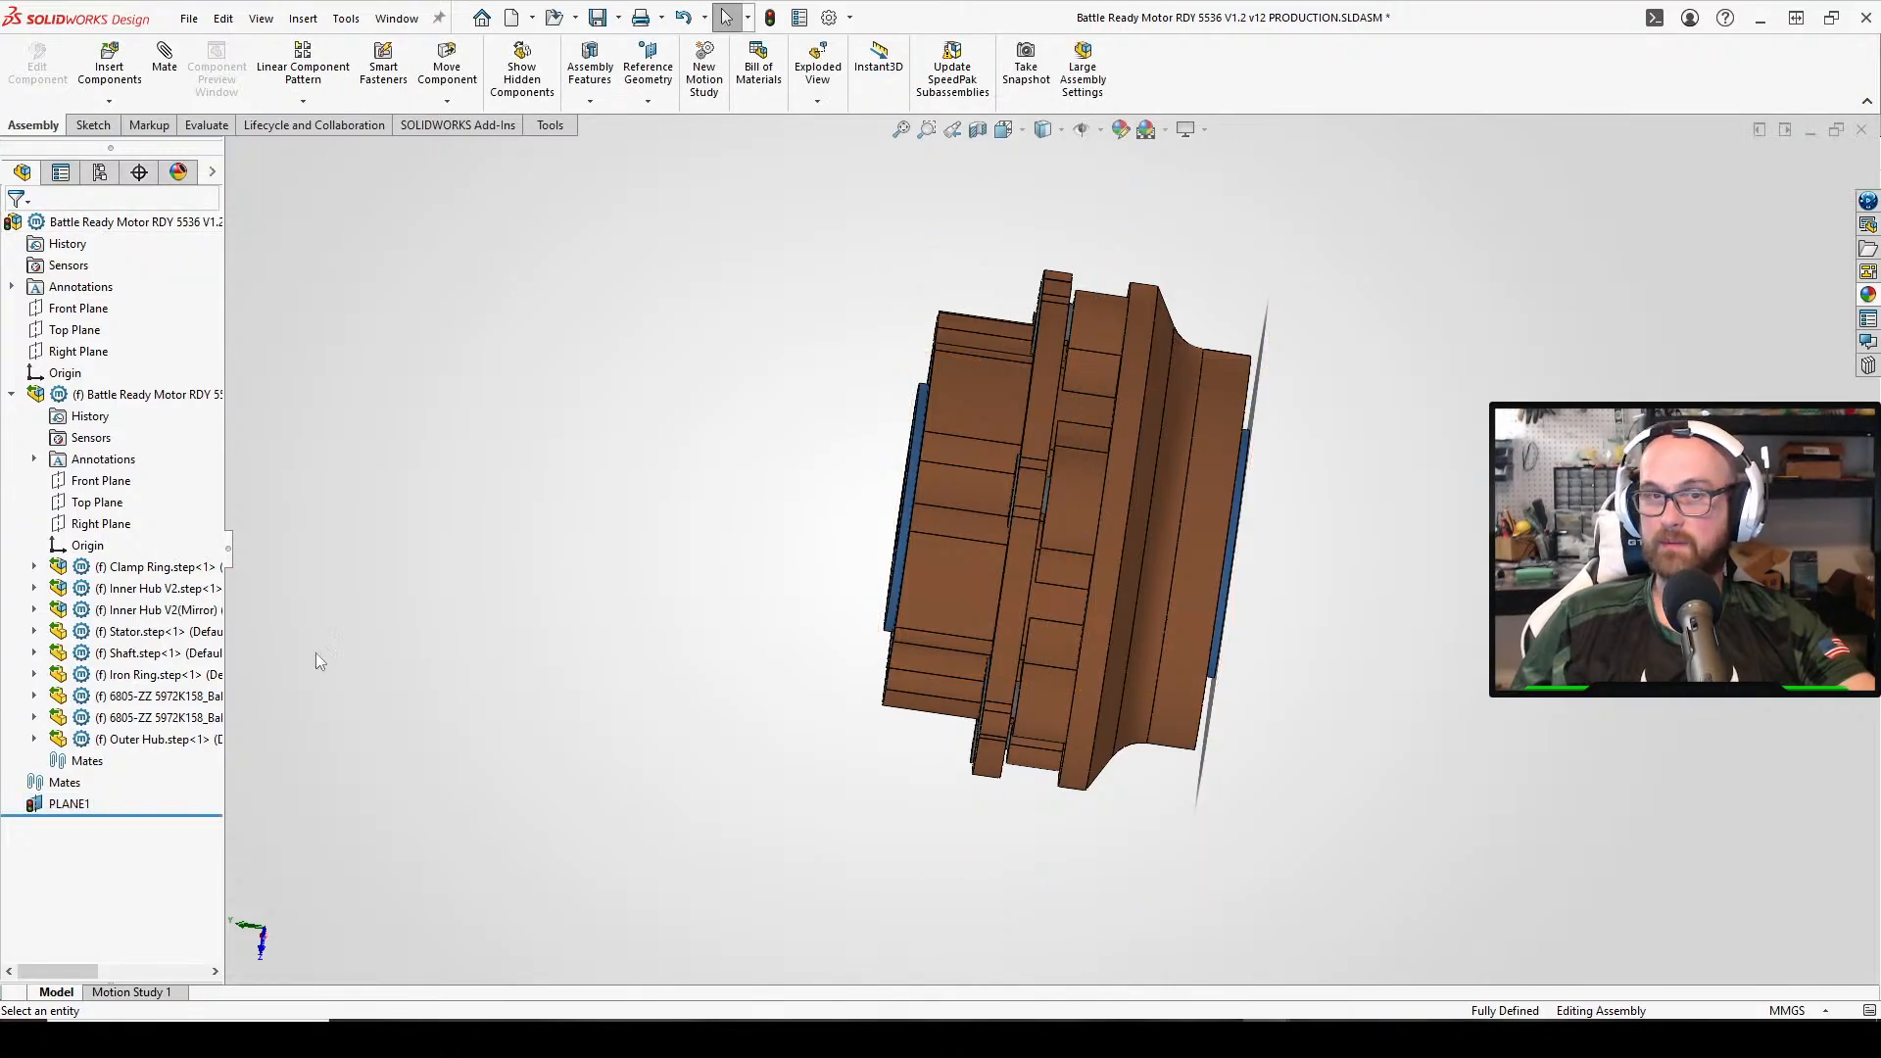
Rename the motor's new mid plane as Center
right_click(91, 805)
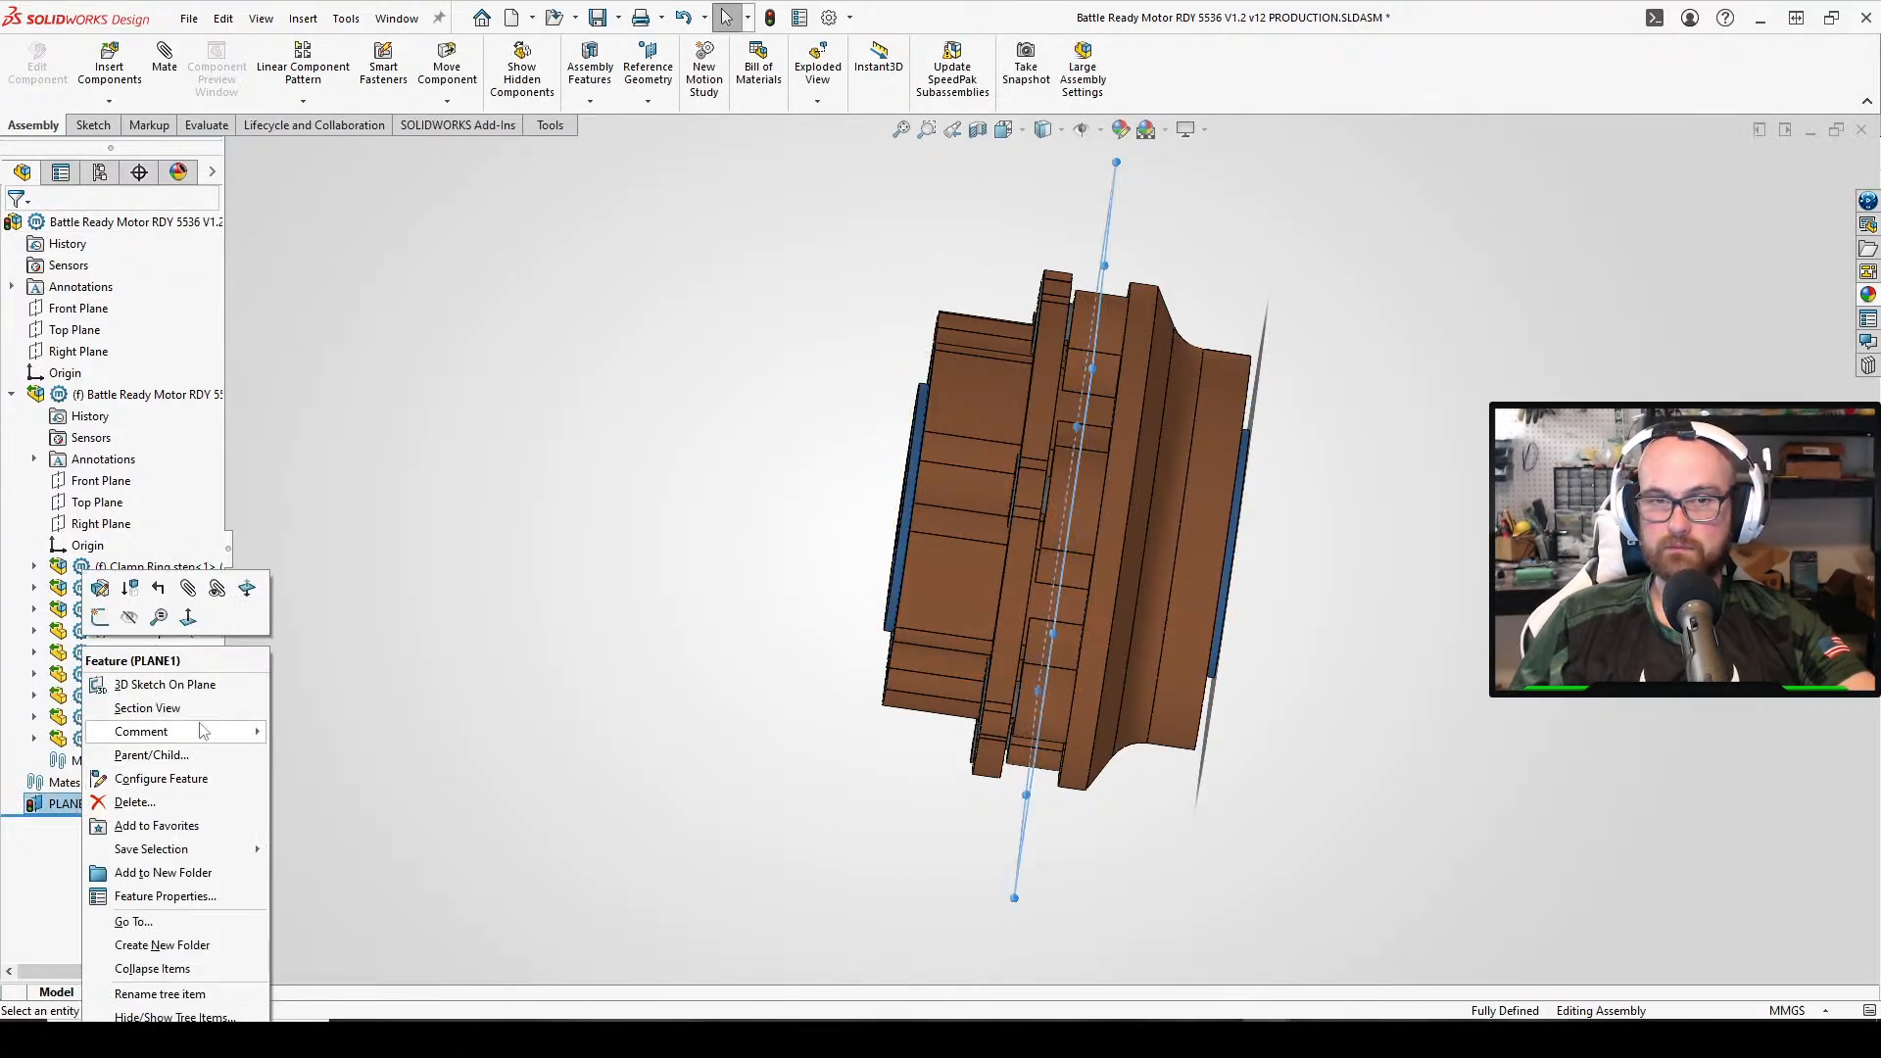
left_click(323, 715)
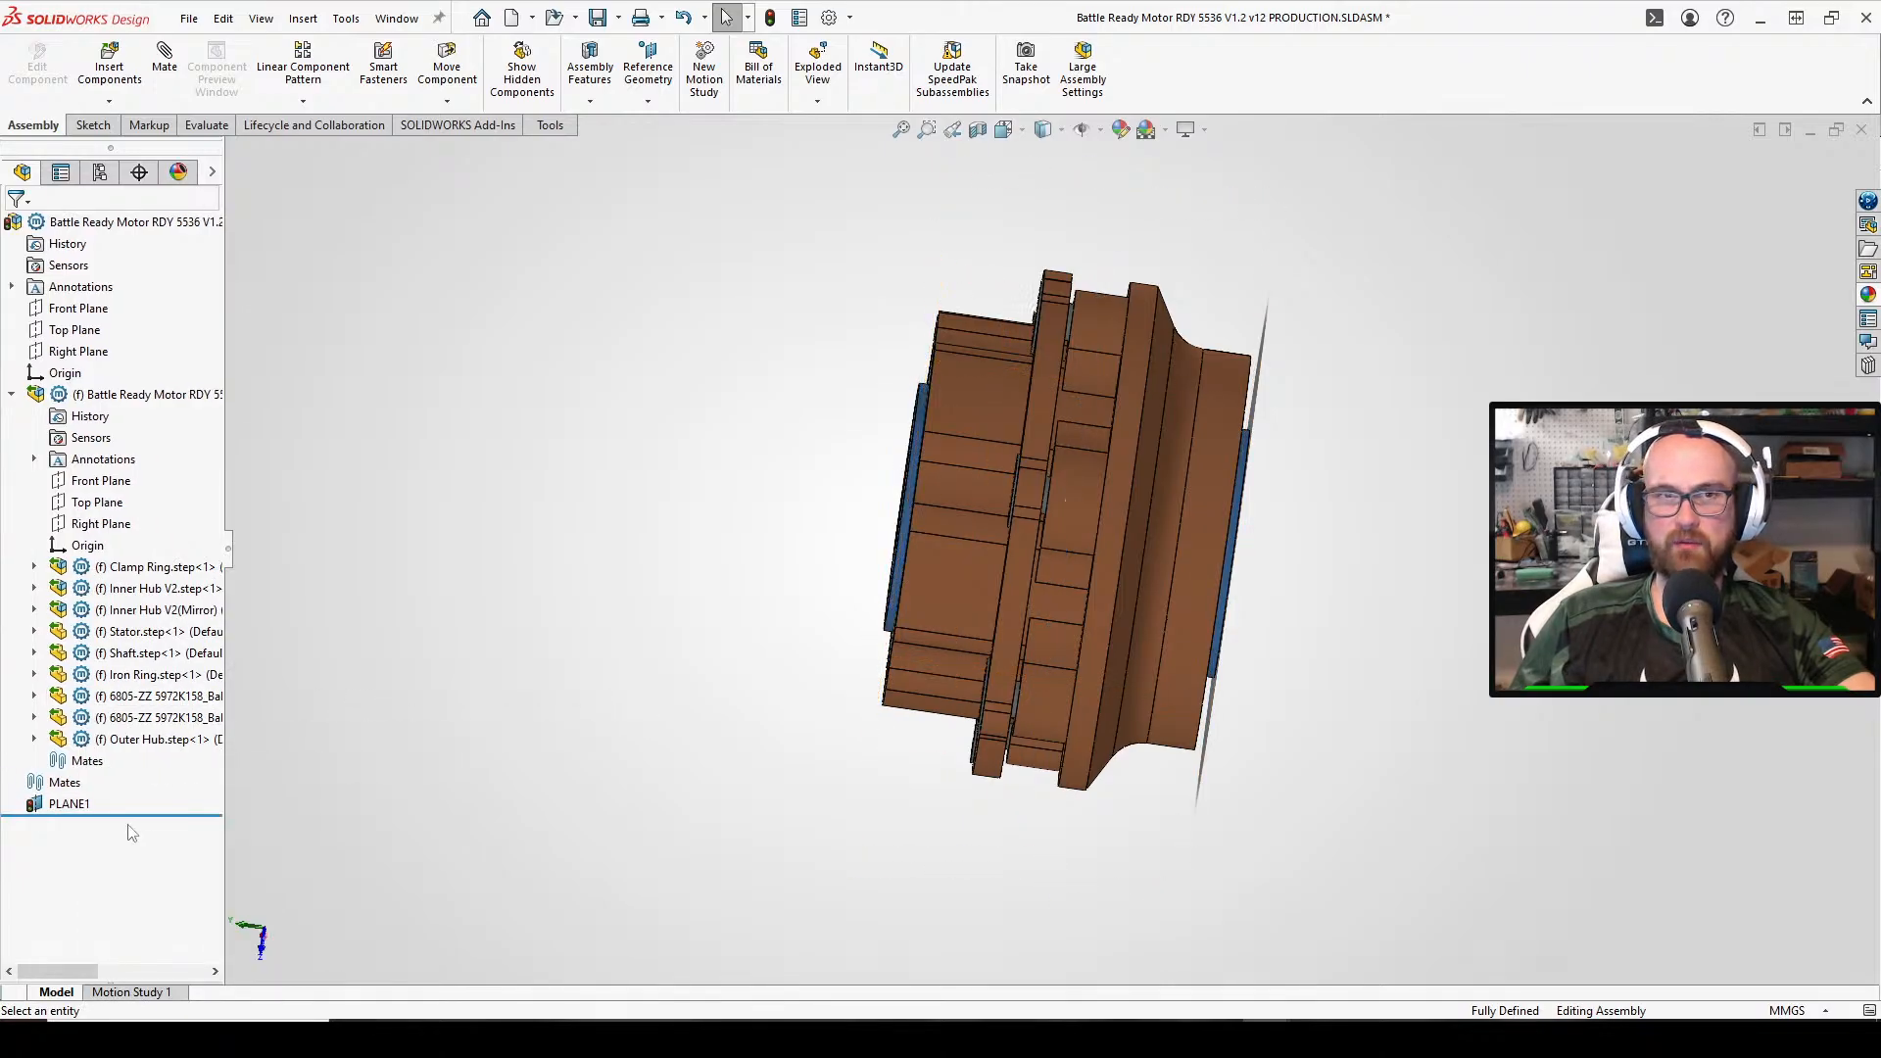
left_click(86, 804)
right_click(94, 801)
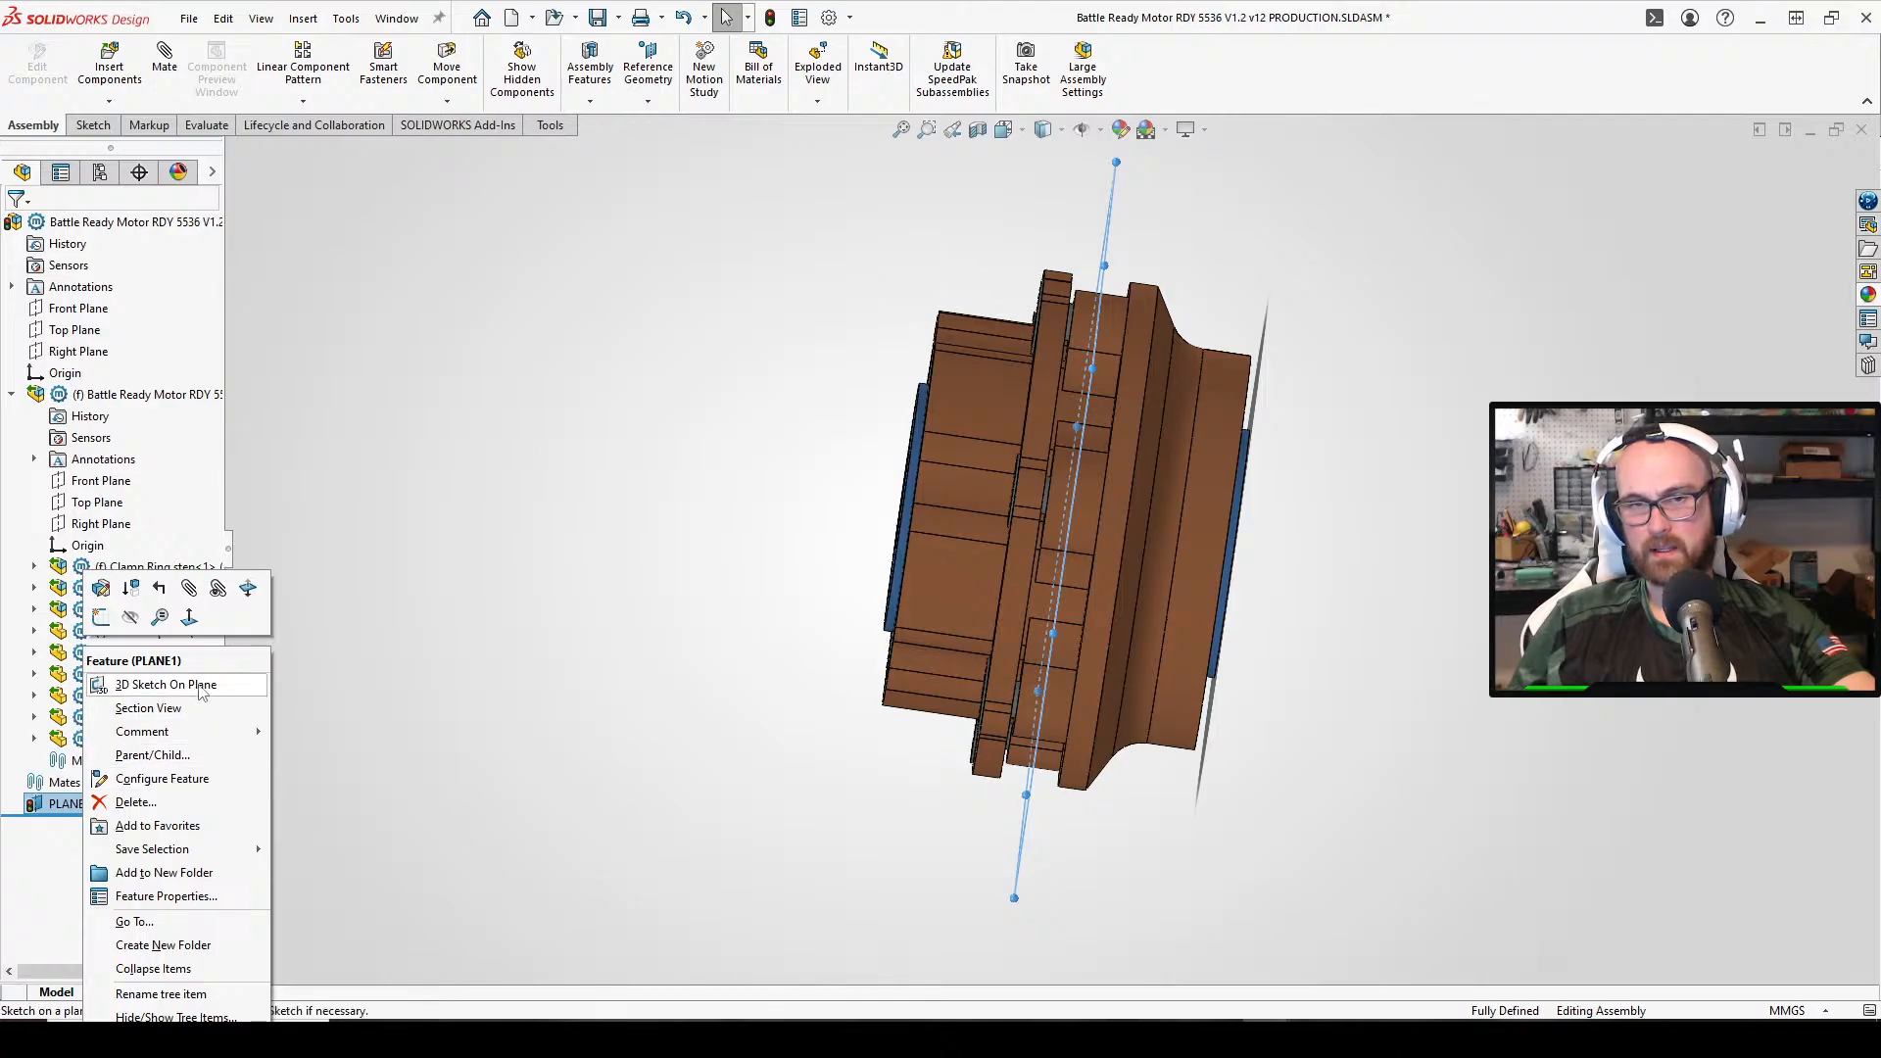
left_click(200, 995)
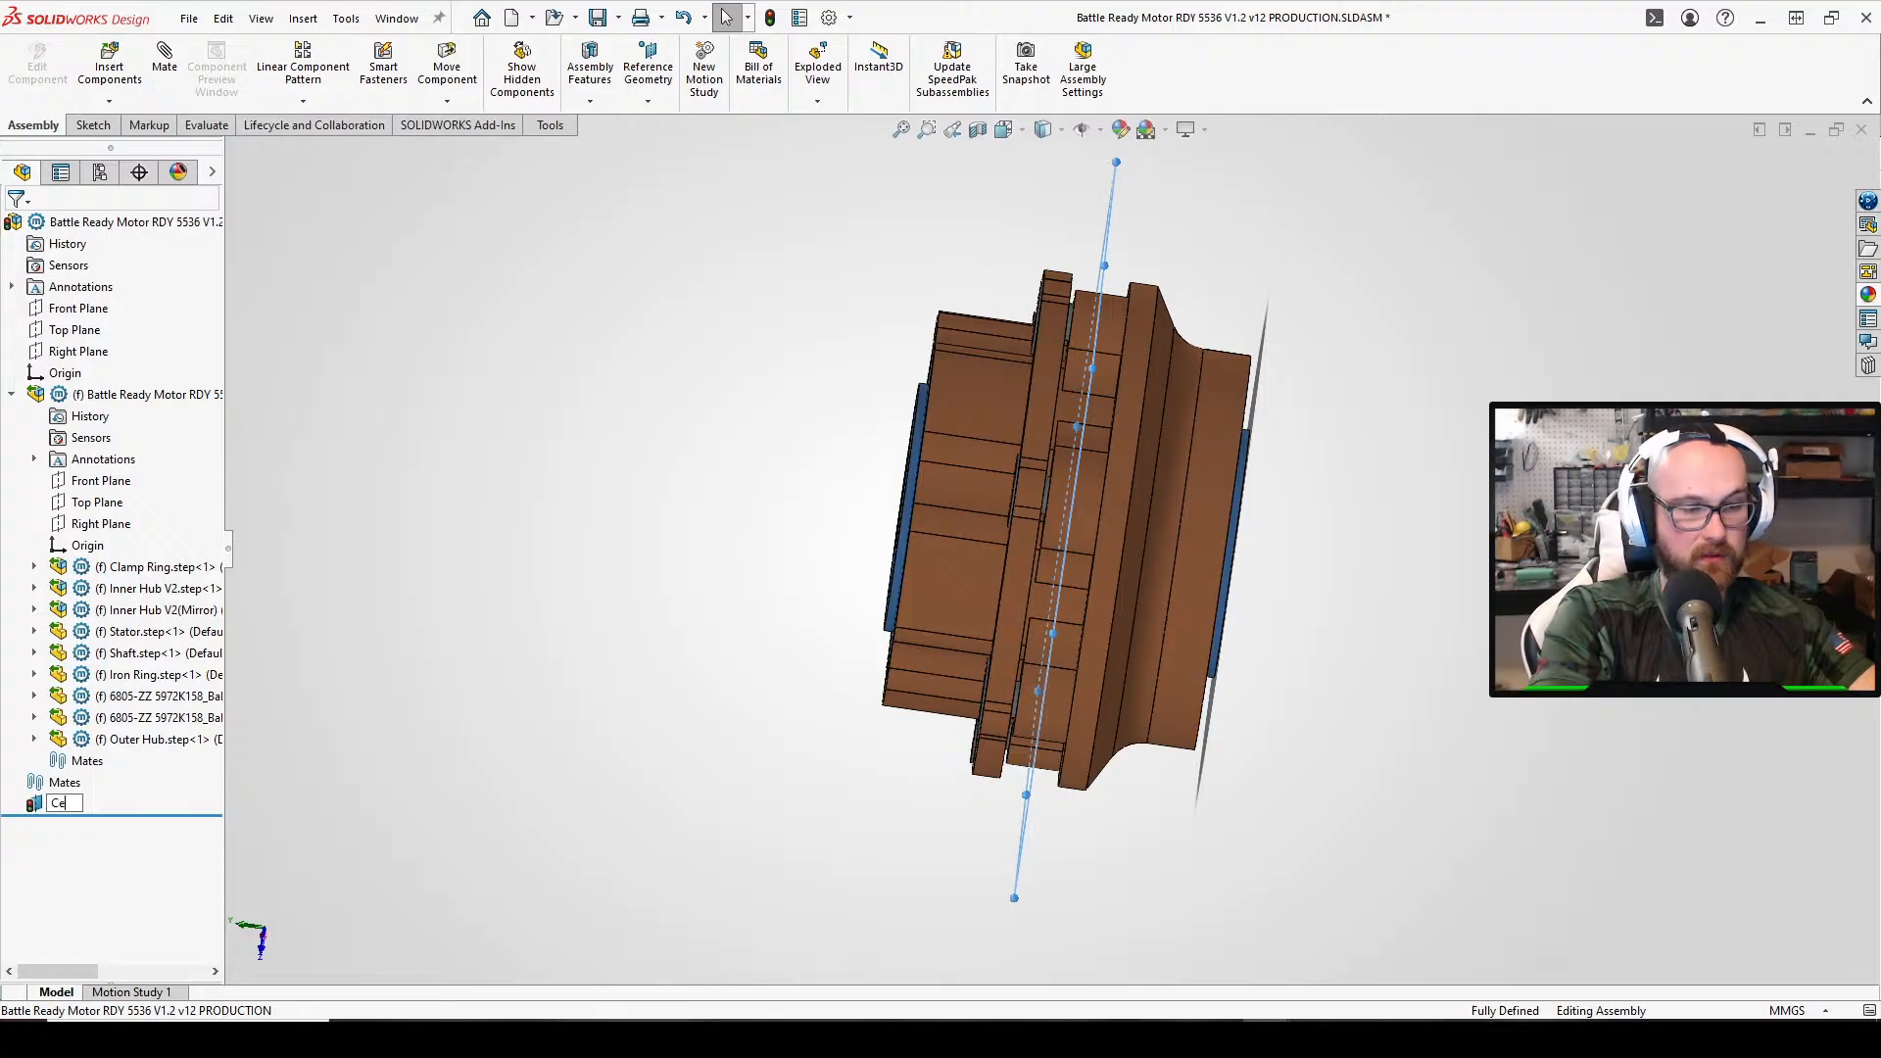
left_click(484, 726)
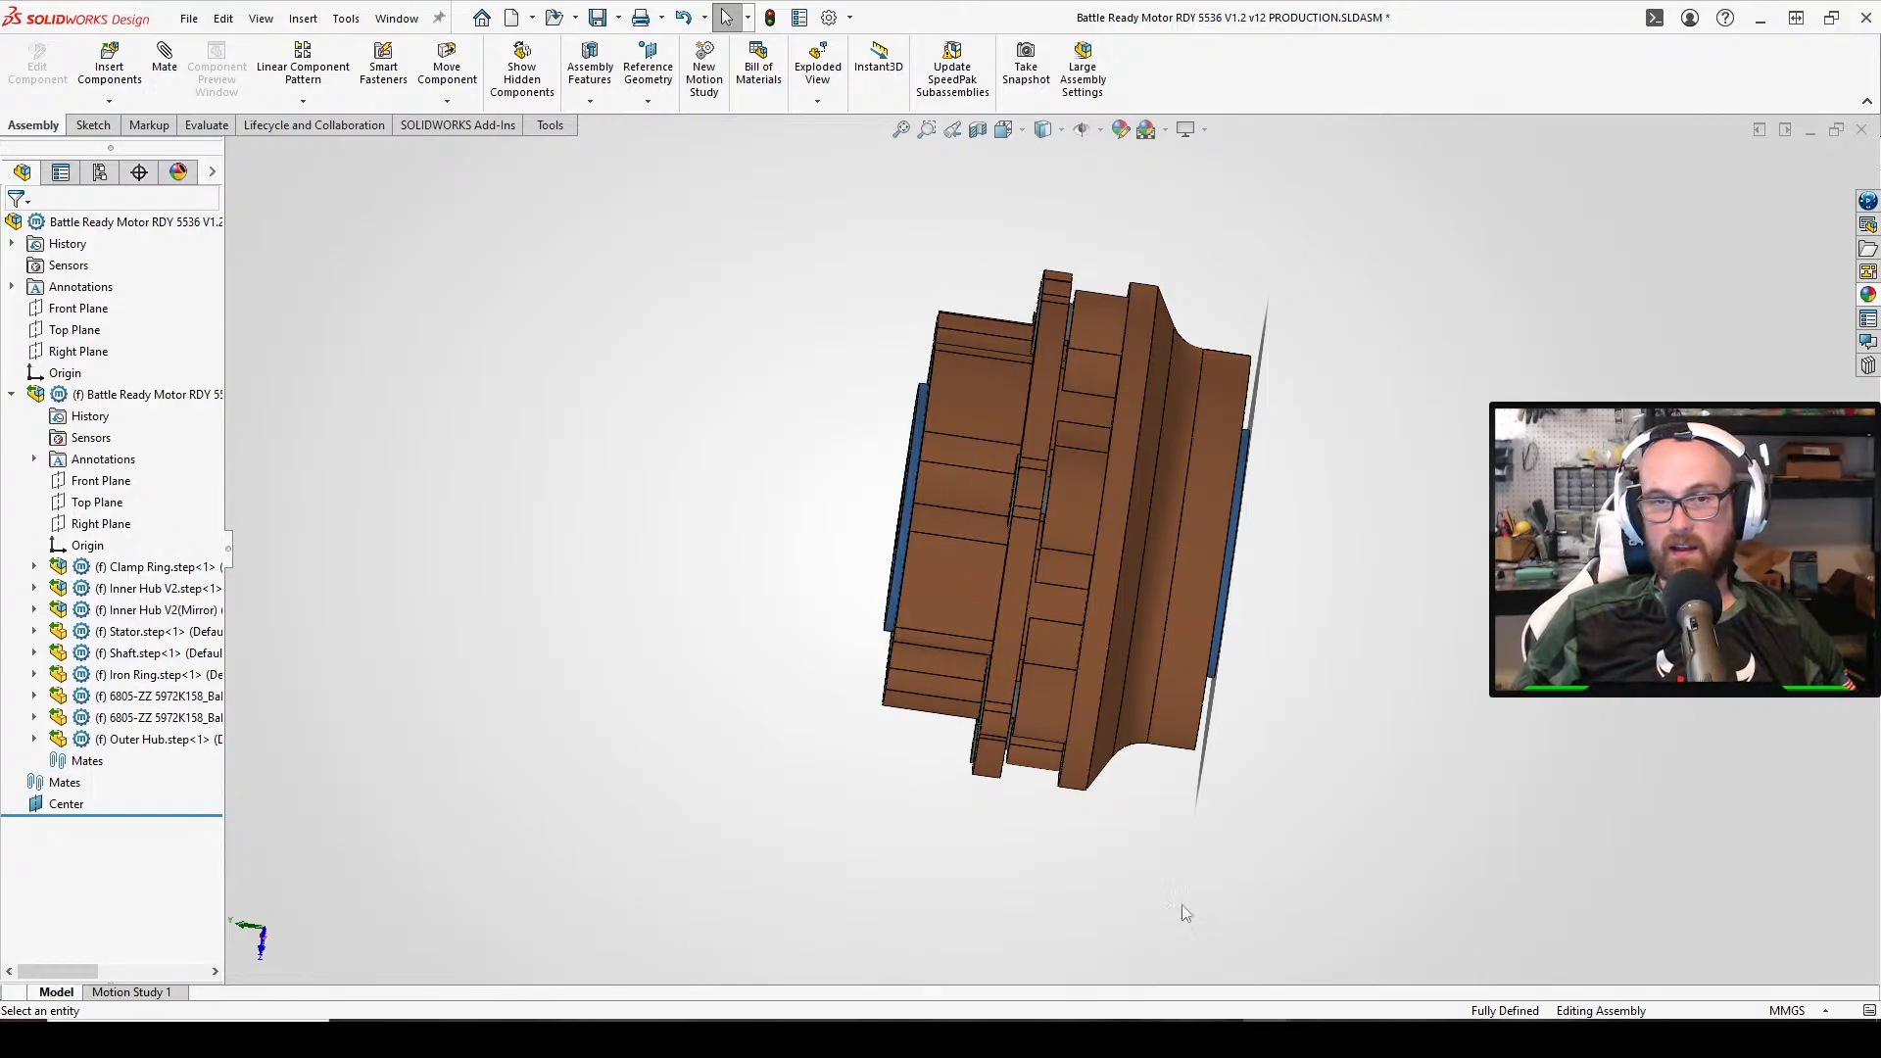
Return to the Hodagv3 assembly and rebuild it with the updated motor model
left_click(946, 940)
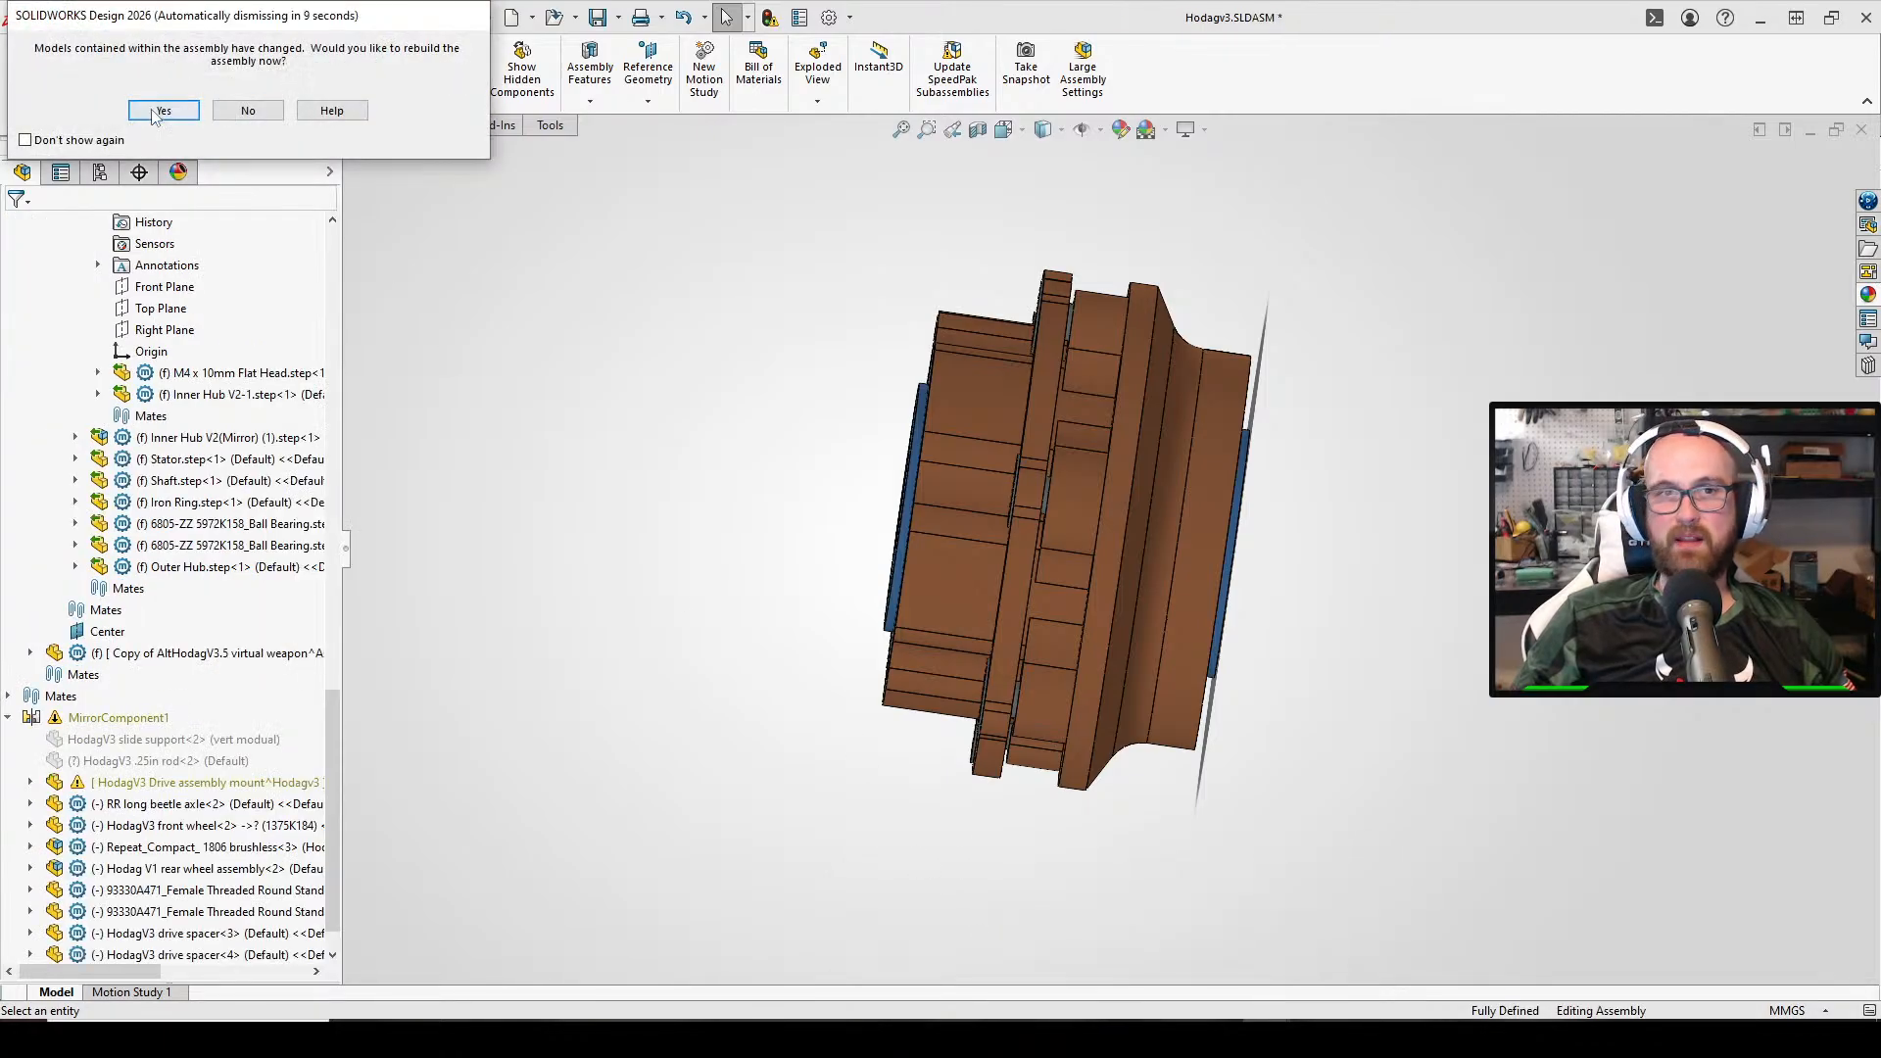
left_click(162, 111)
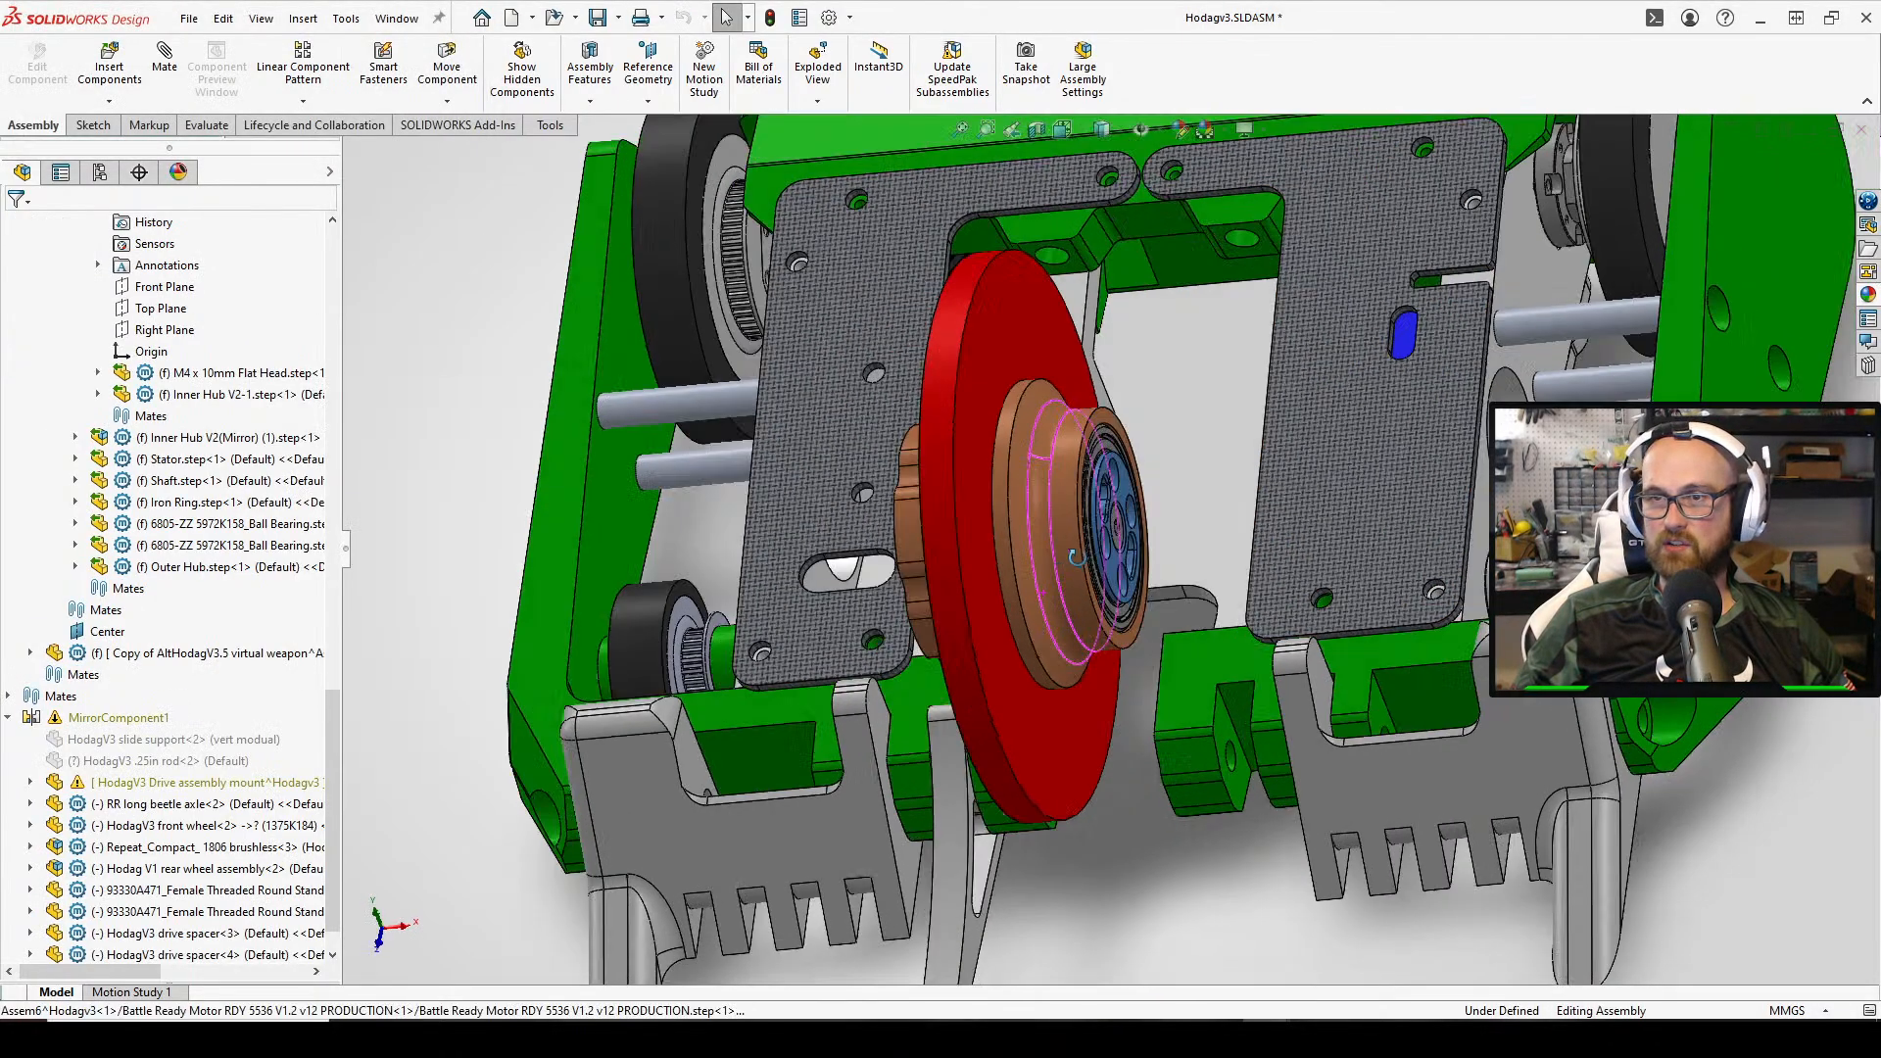
middle_click_drag(1074, 556, 1034, 574)
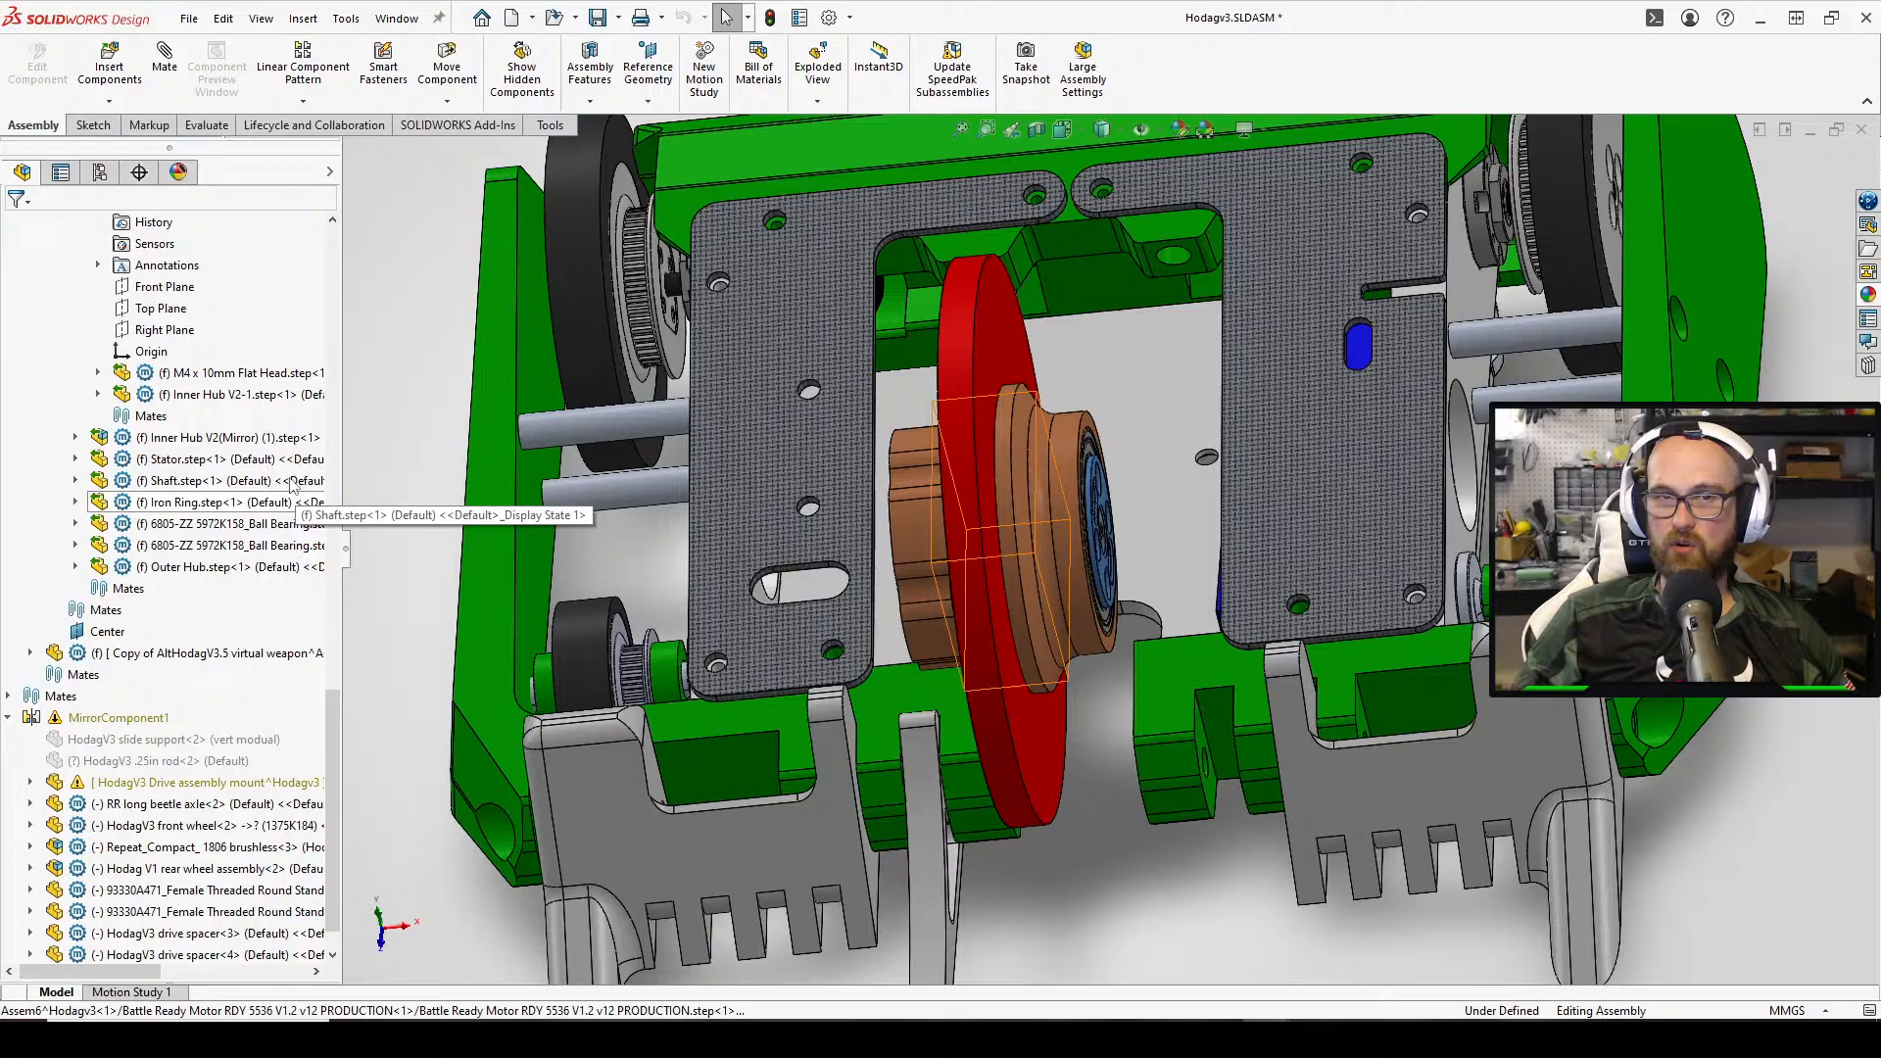
Mate the motor's Center plane coincident with the Right Plane of the Hodagv3 assembly
left_click(1028, 576)
scroll(1028, 576, "up", 4)
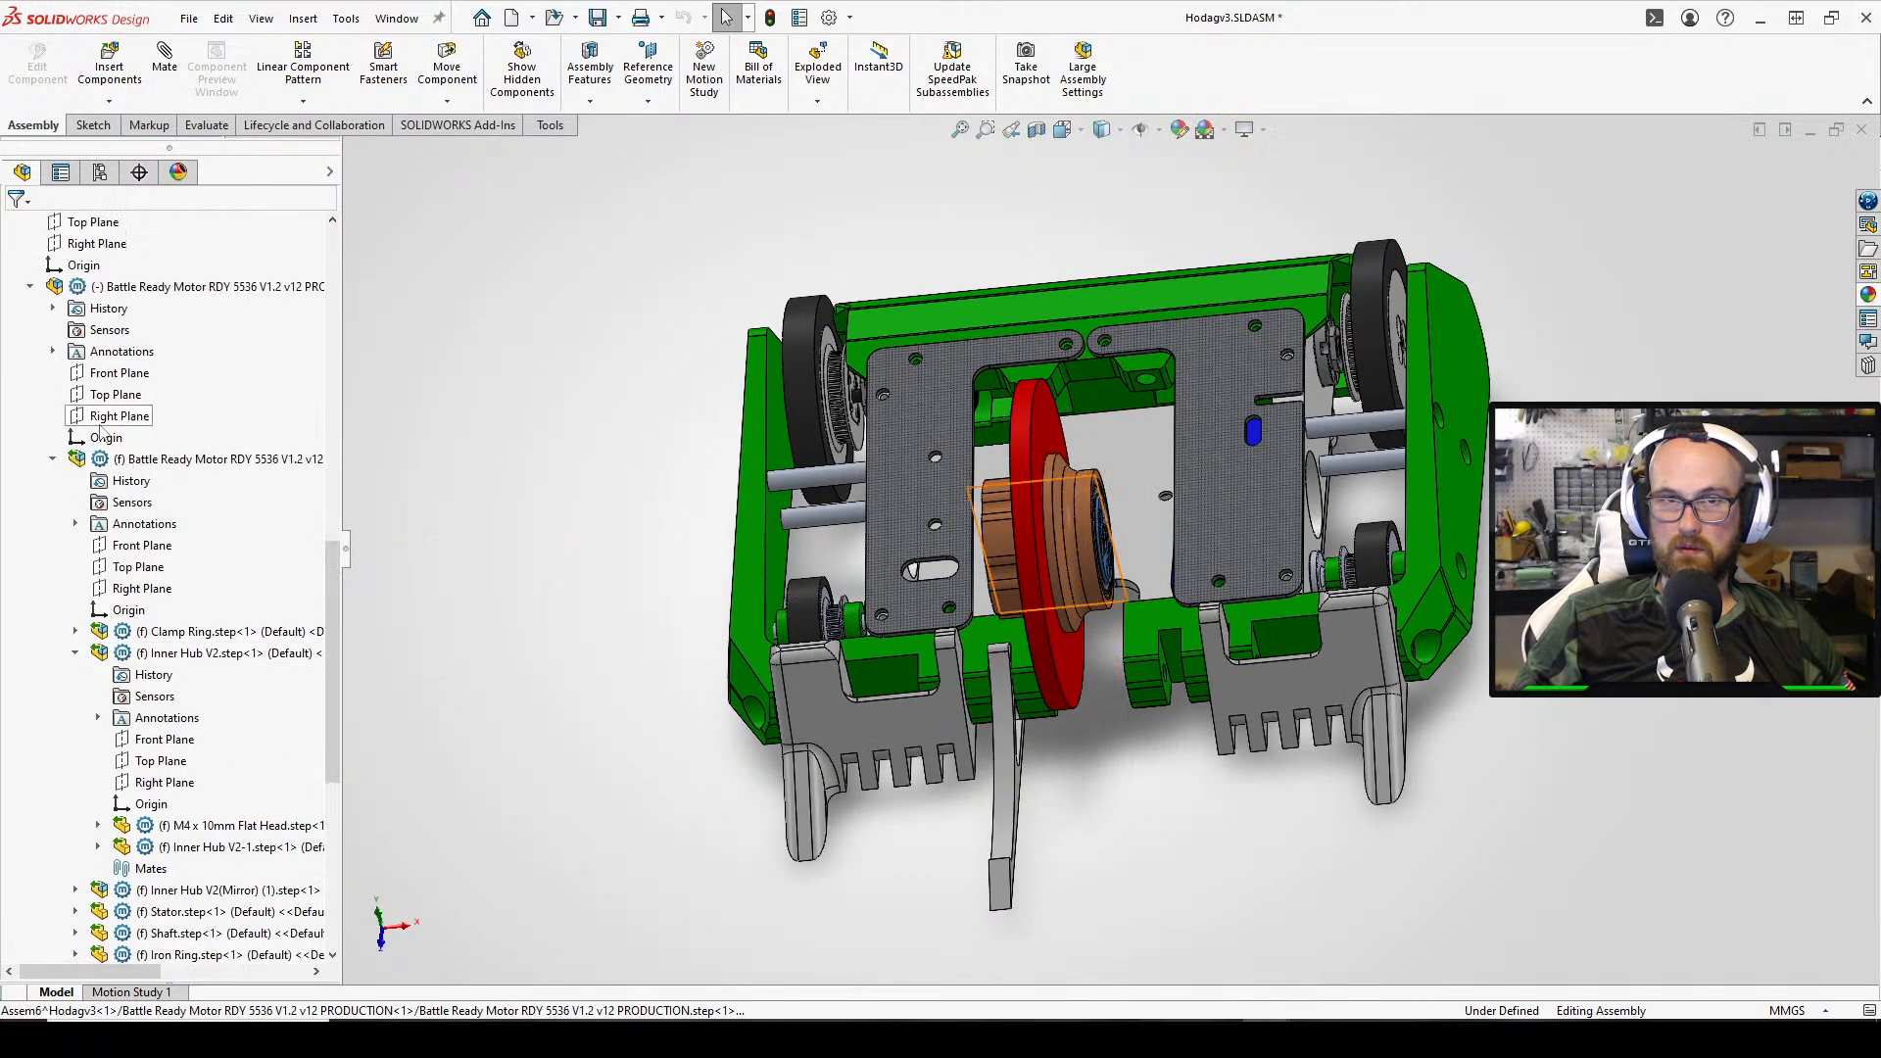
left_click(53, 459)
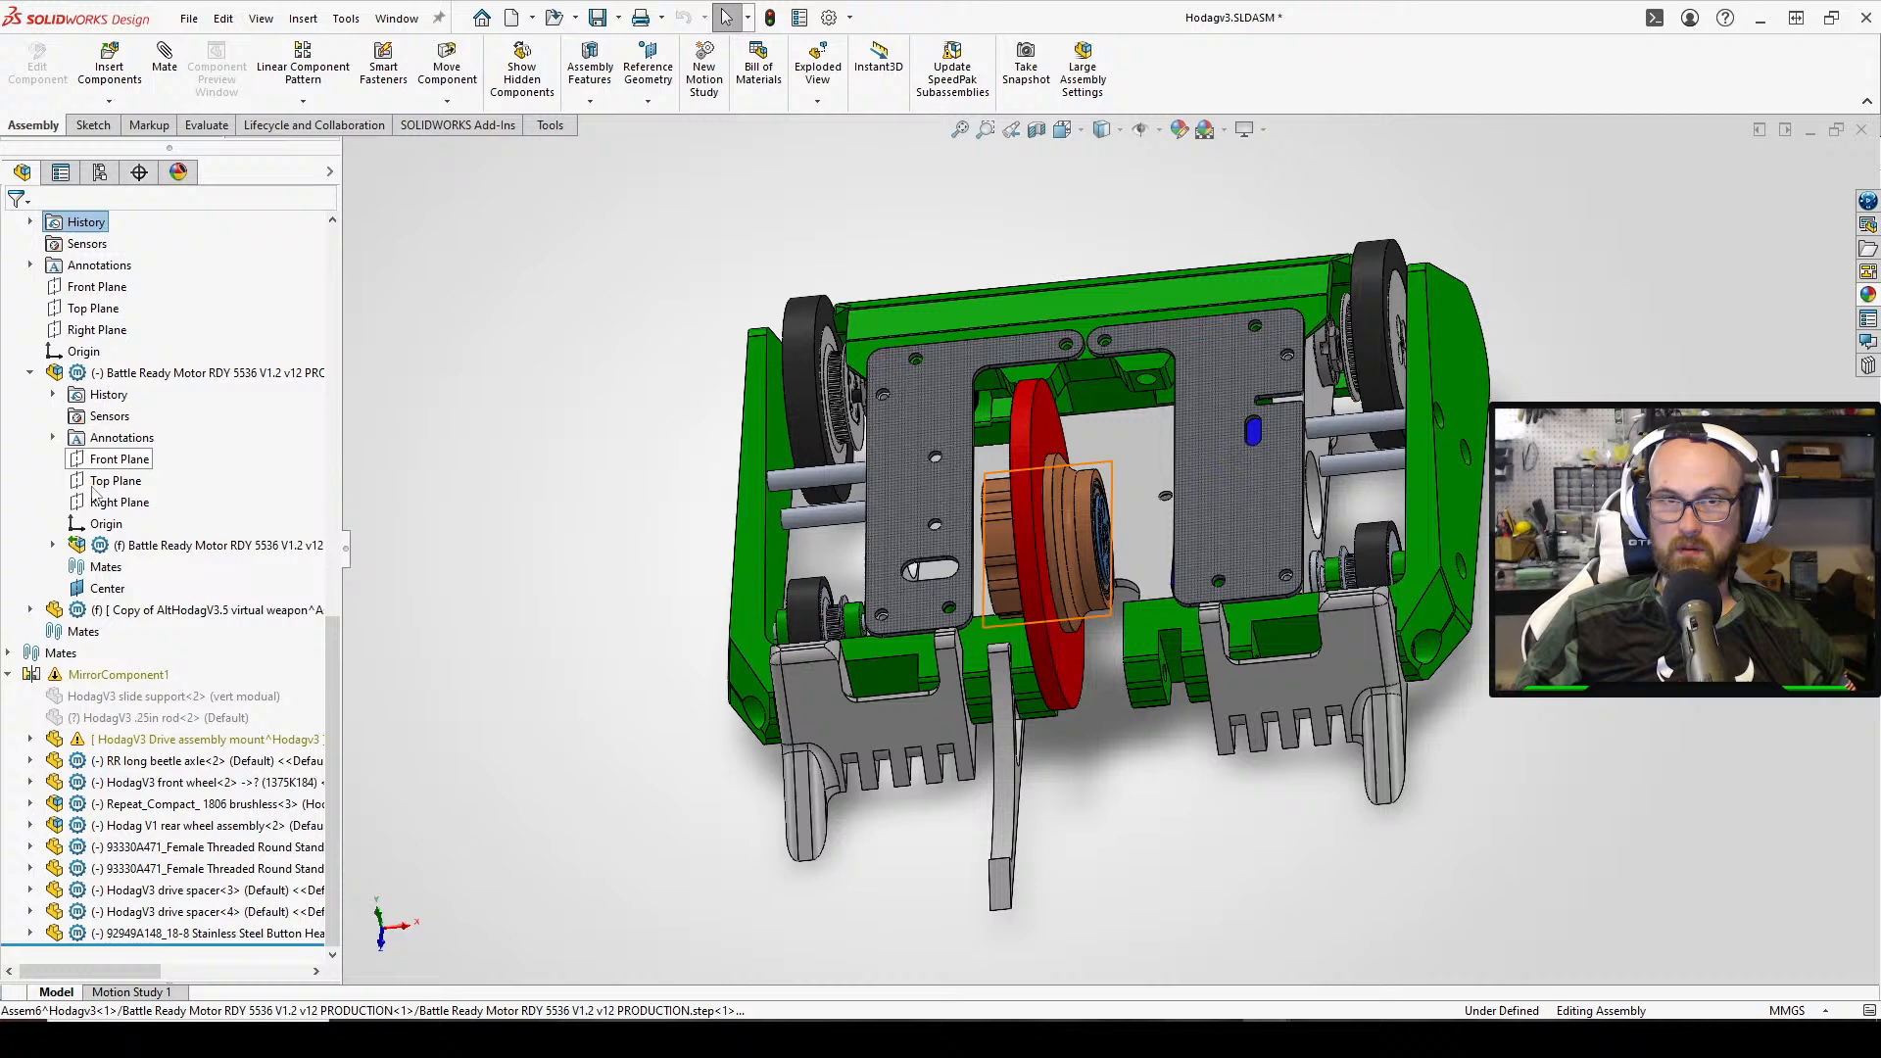
left_click(108, 587)
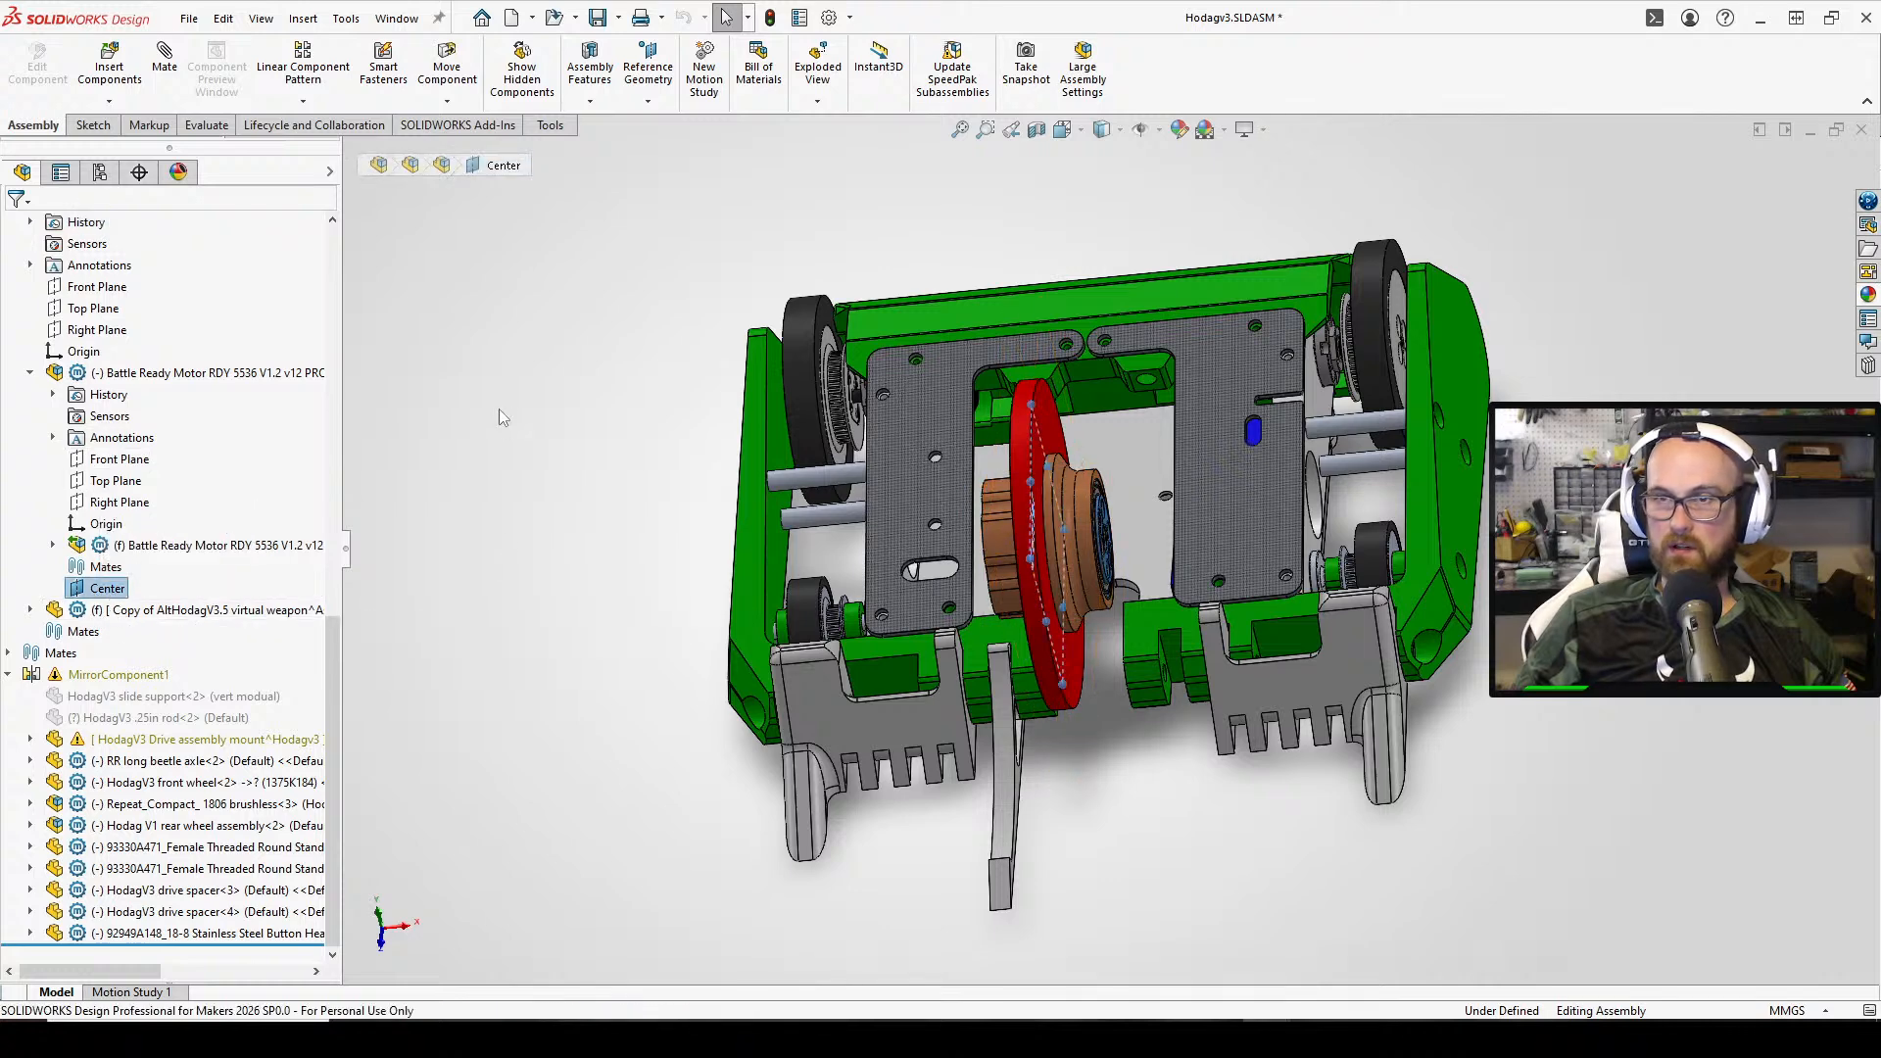
key("m")
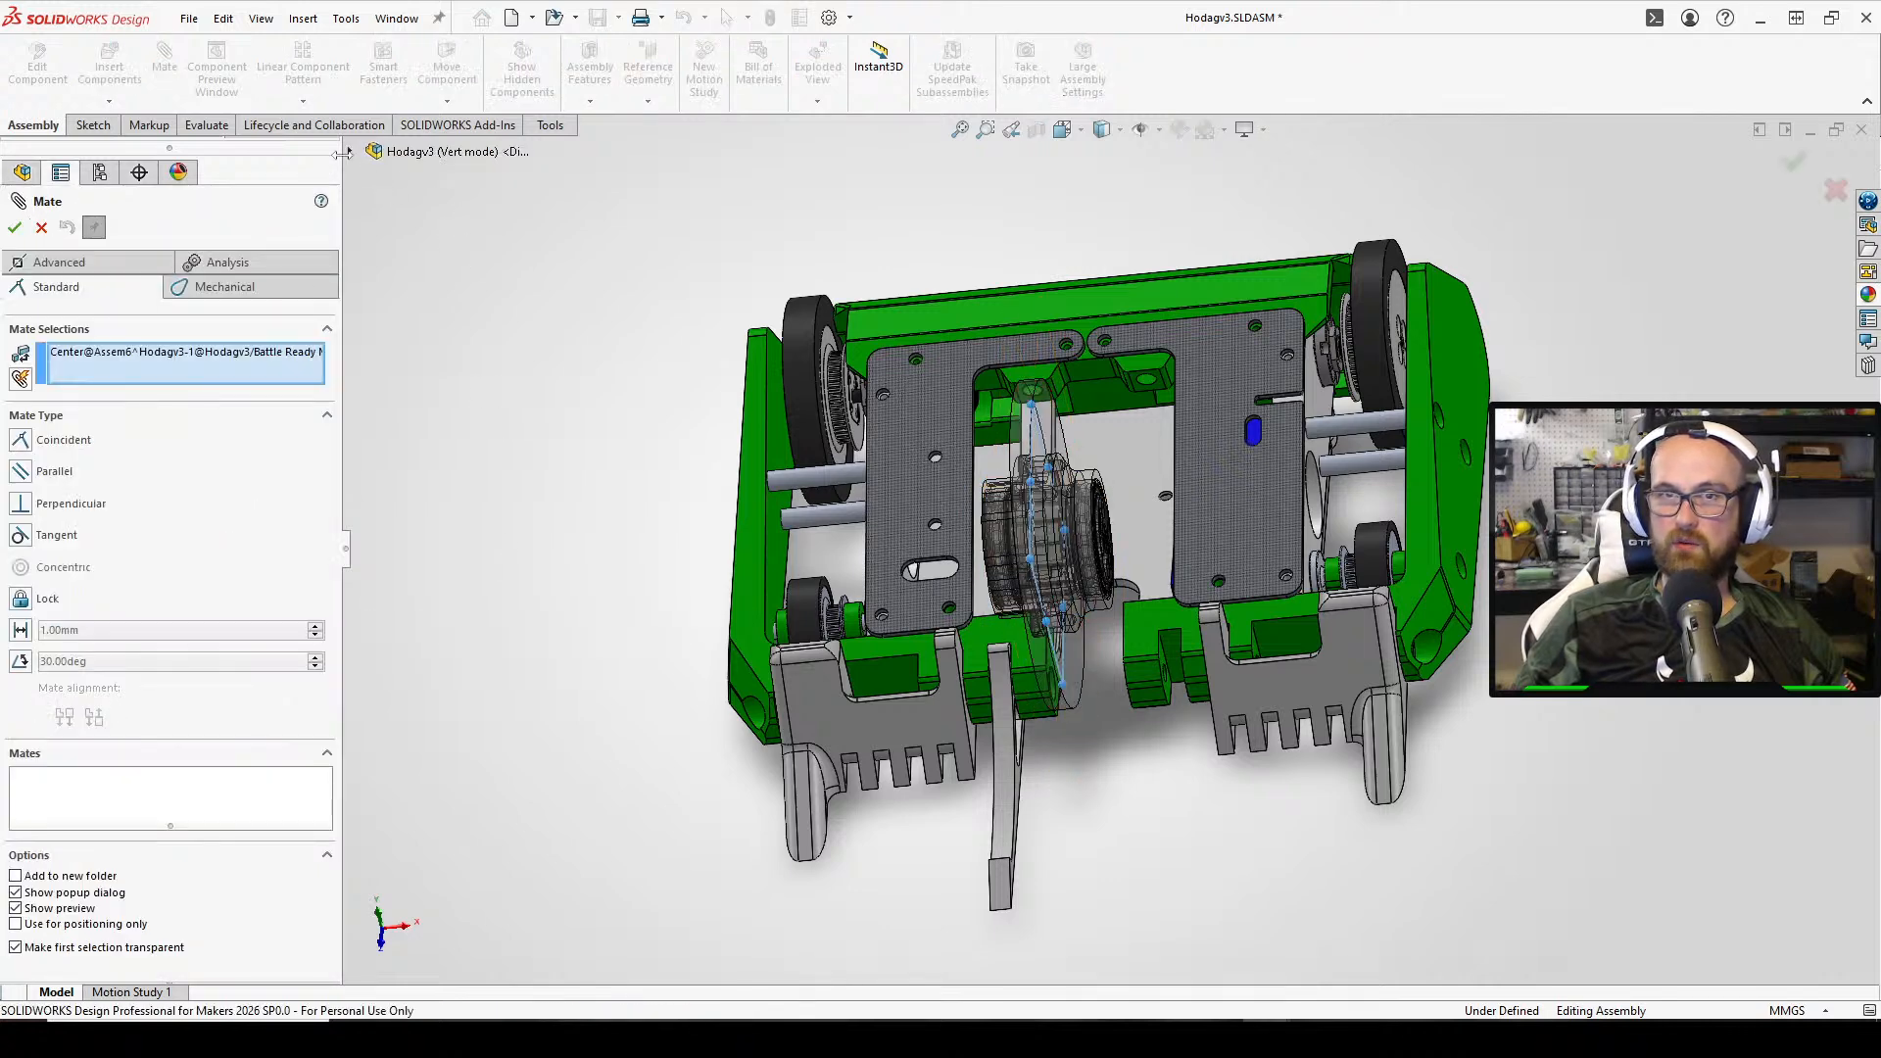
left_click(350, 151)
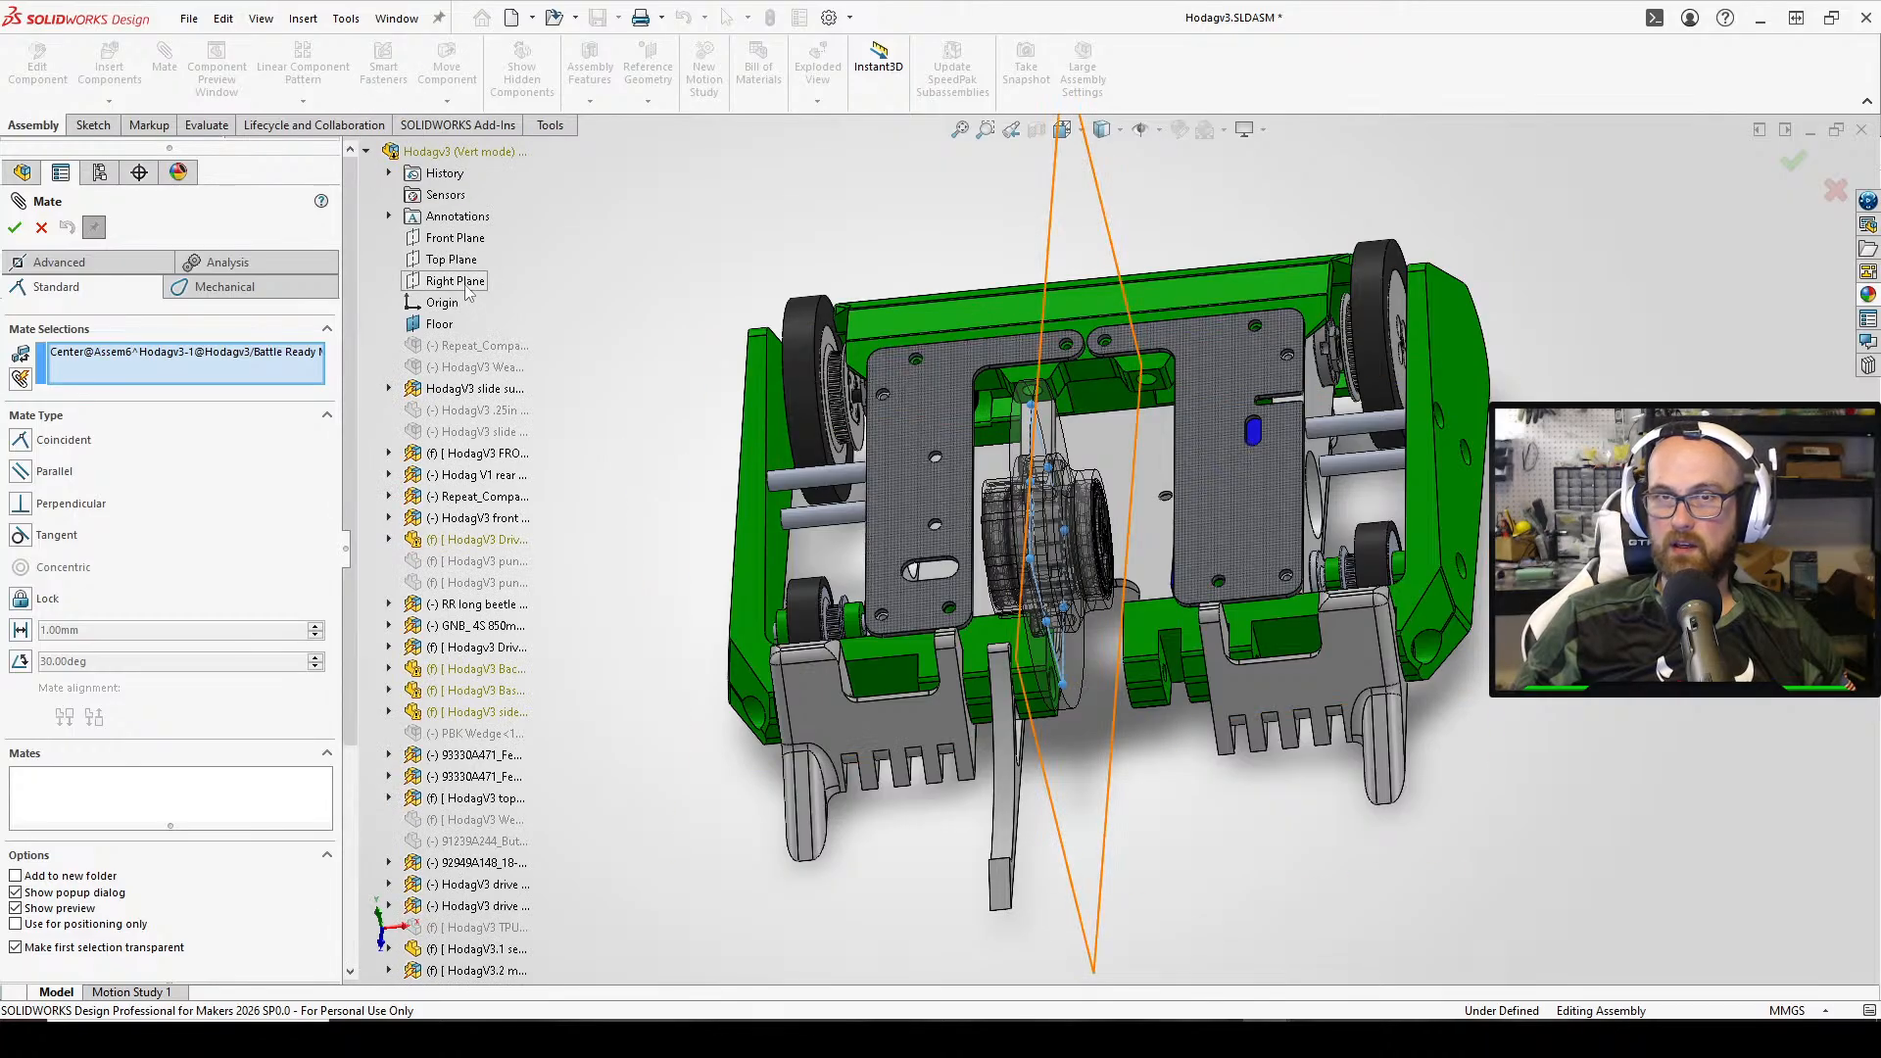
left_click(462, 284)
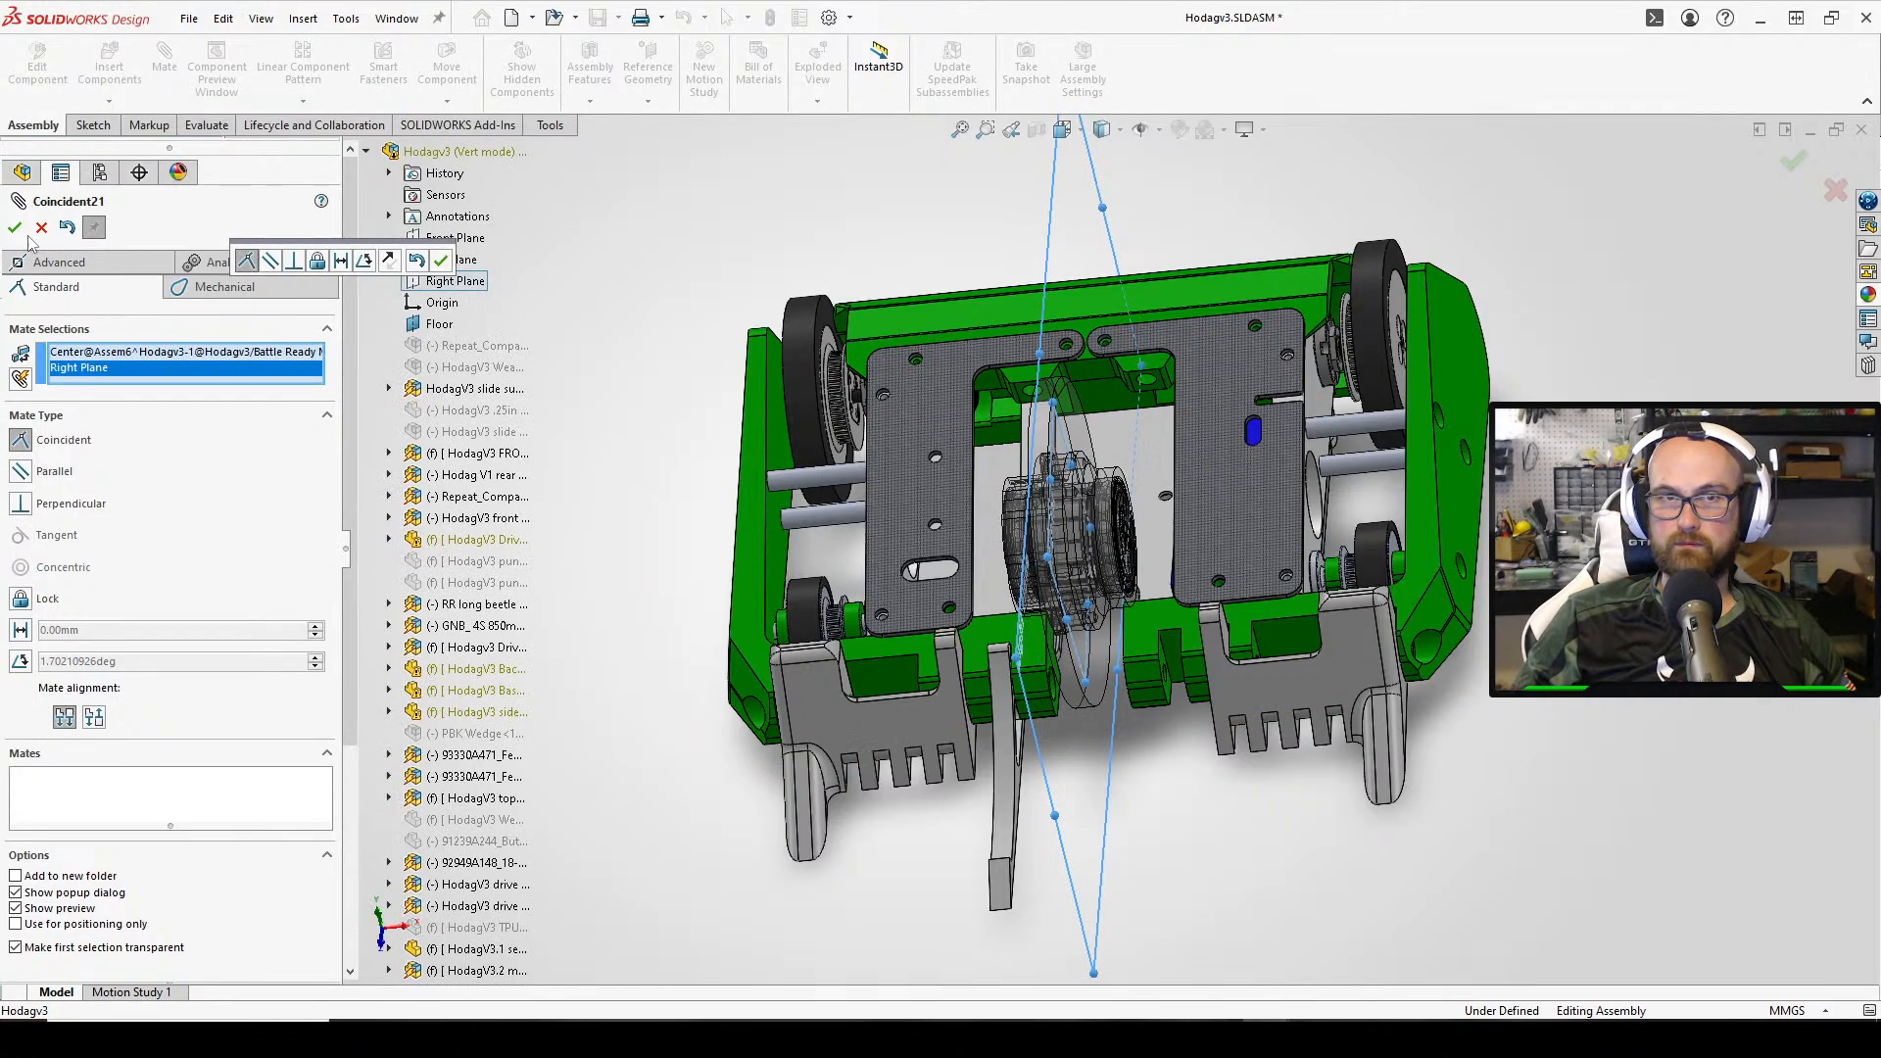
left_click(440, 260)
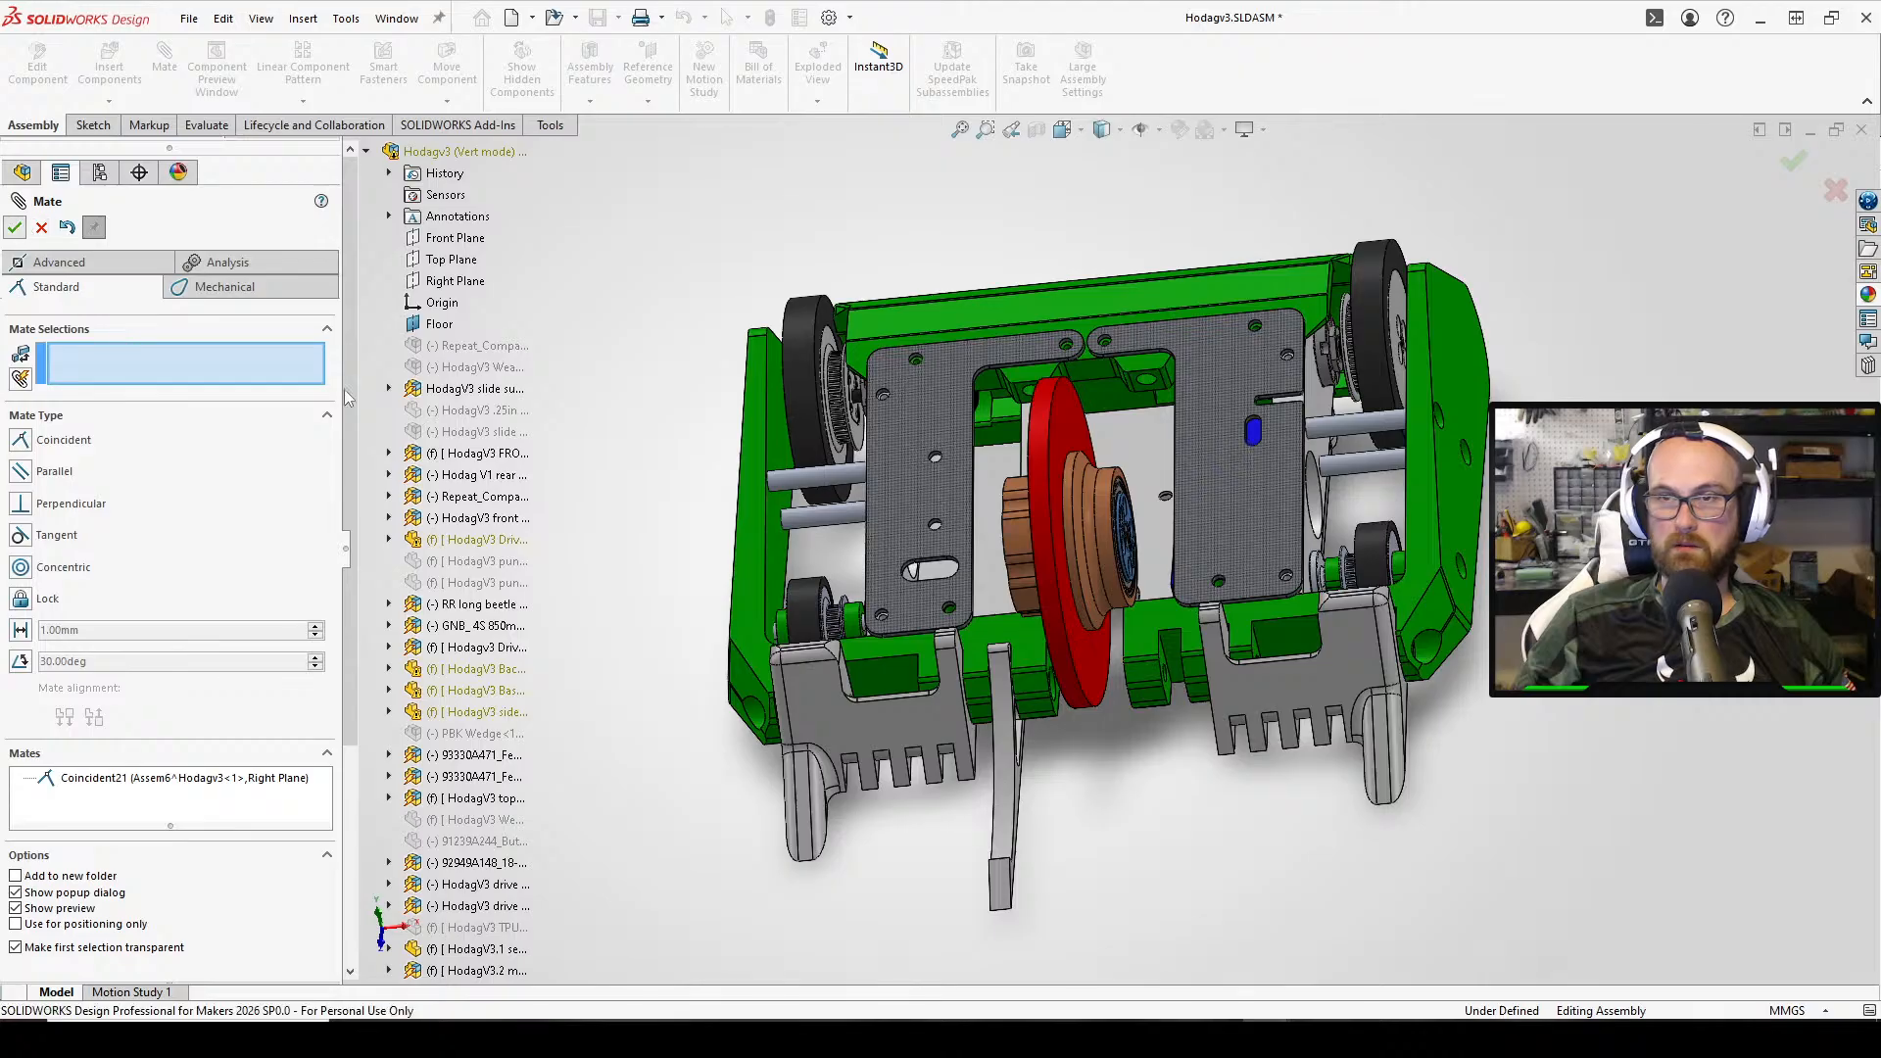
key("Return")
Move the hub motor and red weapon disc clear of the slide support and front forks while checking the space between them
middle_click_drag(1028, 601, 1201, 584)
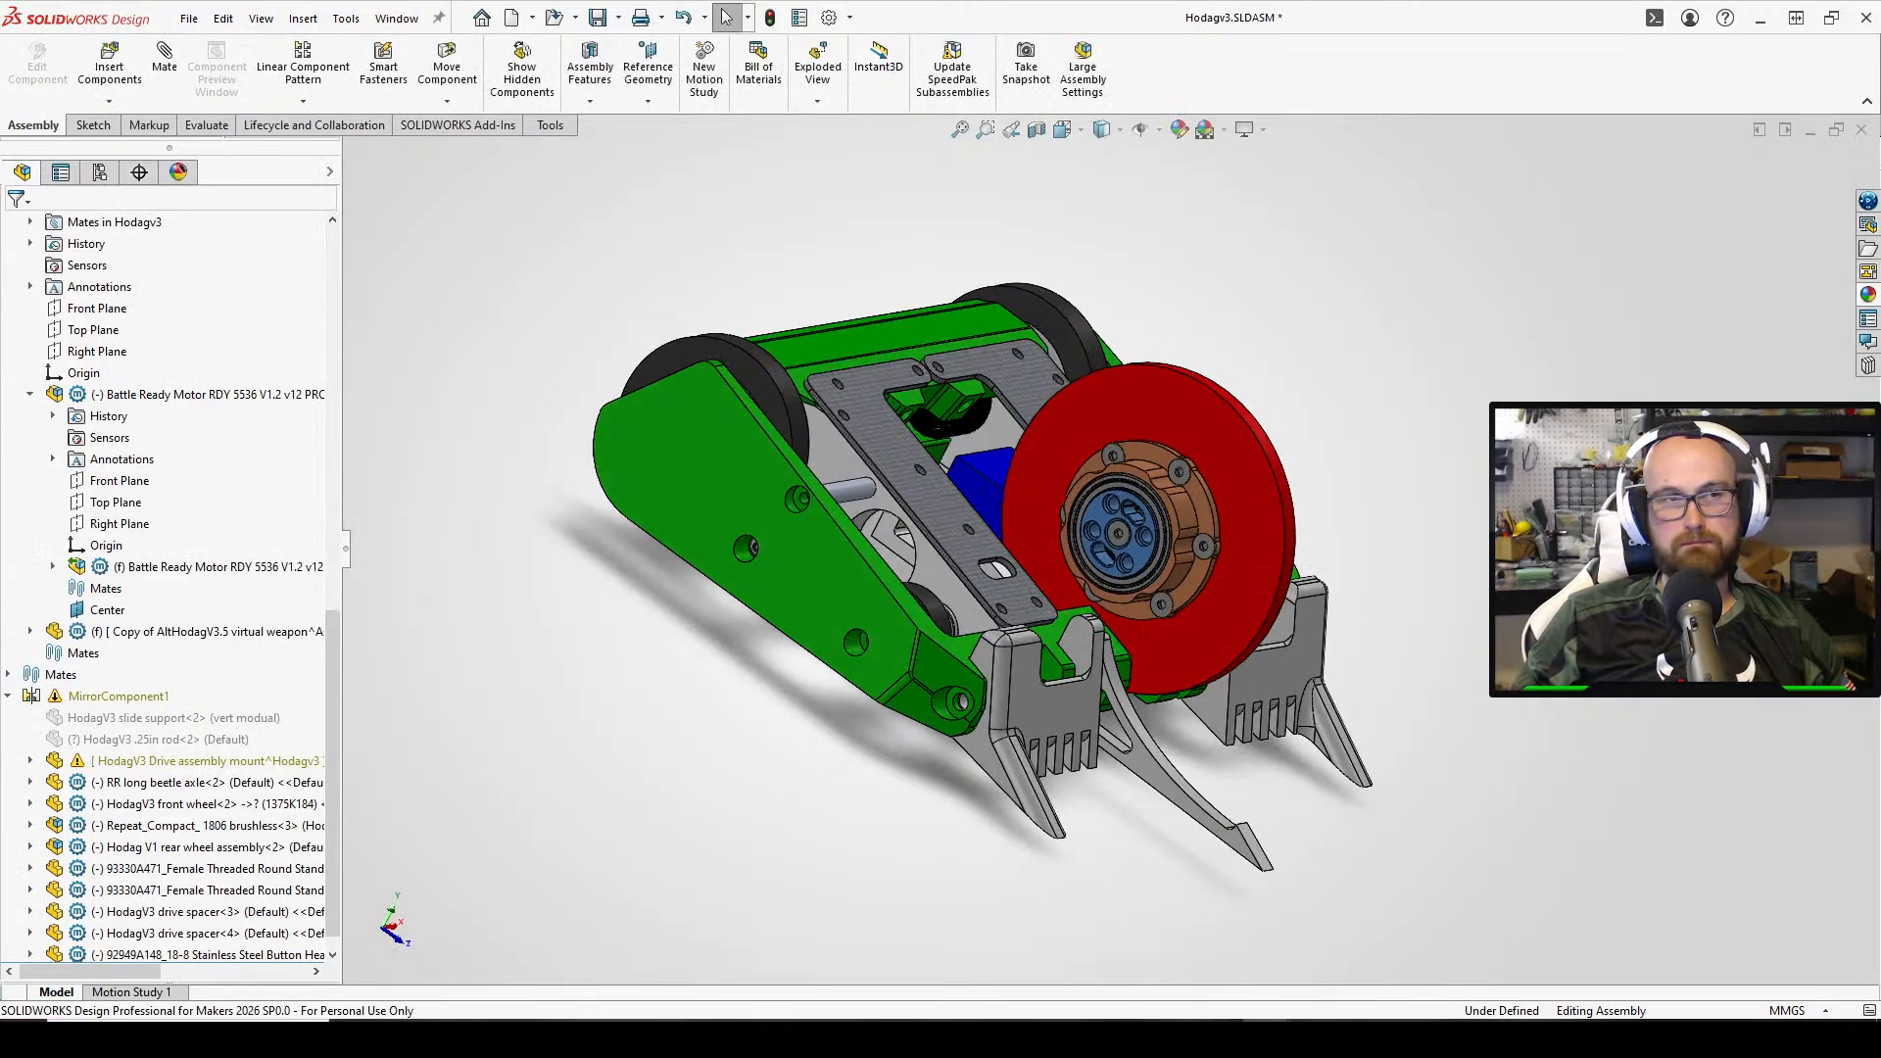
scroll(1127, 548, "down", 8)
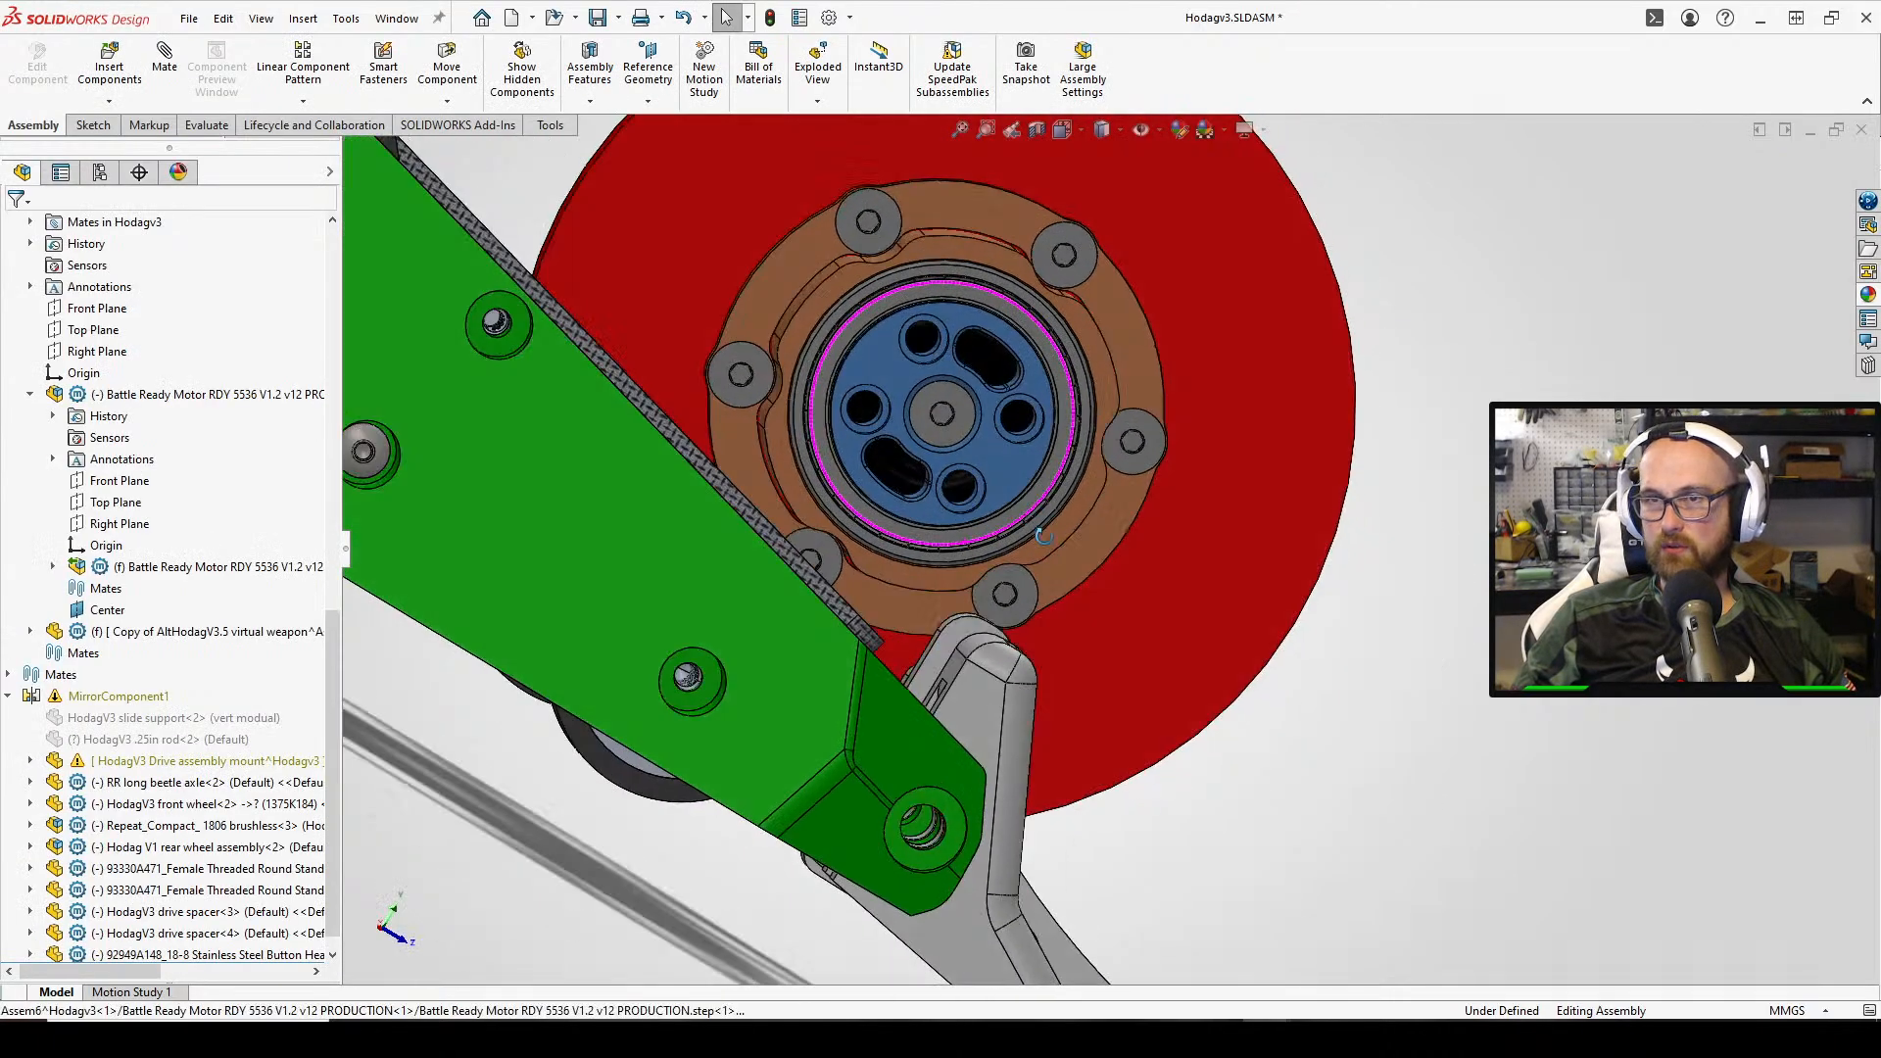
middle_click_drag(1043, 536, 918, 636)
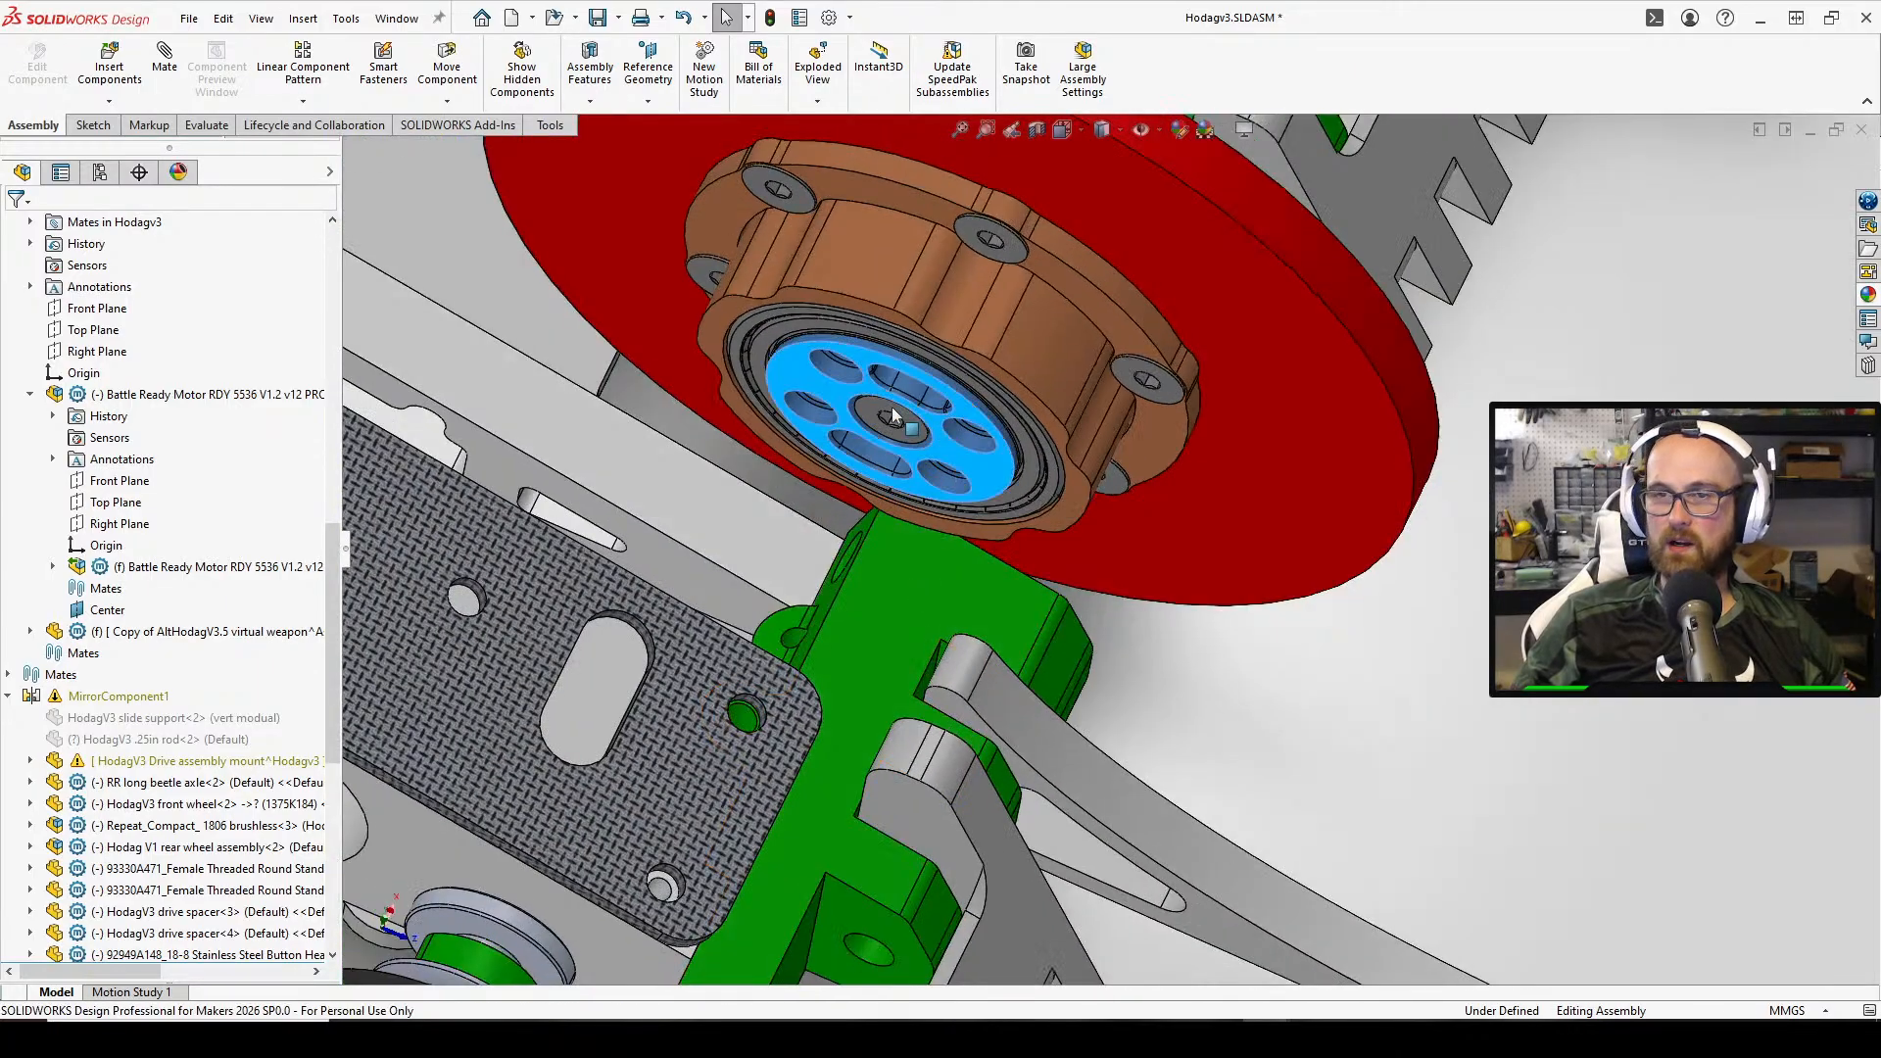
left_click_drag(955, 475, 842, 362)
middle_click_drag(842, 362, 814, 546)
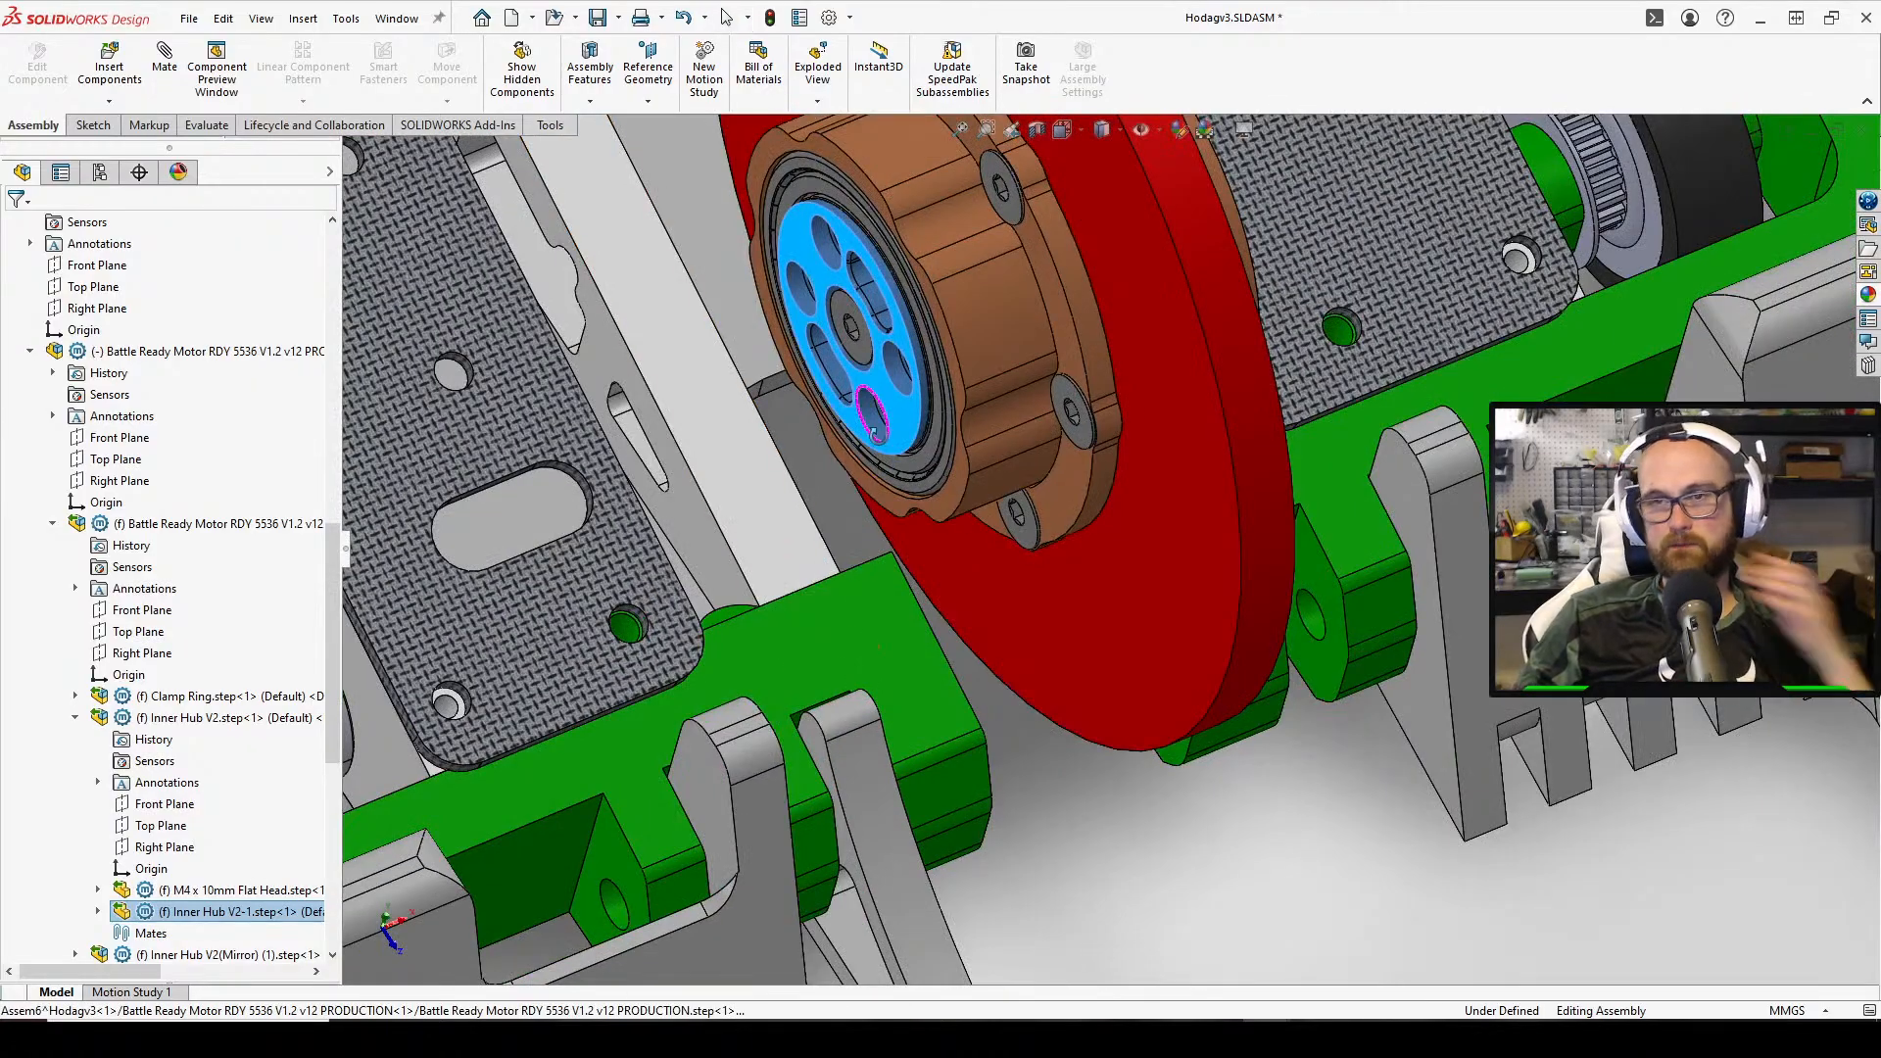
mouse_move(1033, 500)
middle_mouse_down()
mouse_move(879, 389)
mouse_move(952, 382)
mouse_move(941, 447)
mouse_move(1250, 554)
mouse_move(818, 490)
mouse_move(600, 79)
mouse_move(1126, 245)
mouse_move(1343, 282)
mouse_move(1387, 269)
mouse_move(1246, 660)
mouse_move(1097, 484)
mouse_move(1193, 533)
middle_mouse_up()
left_click(1249, 554)
scroll(1193, 534, "down", 3)
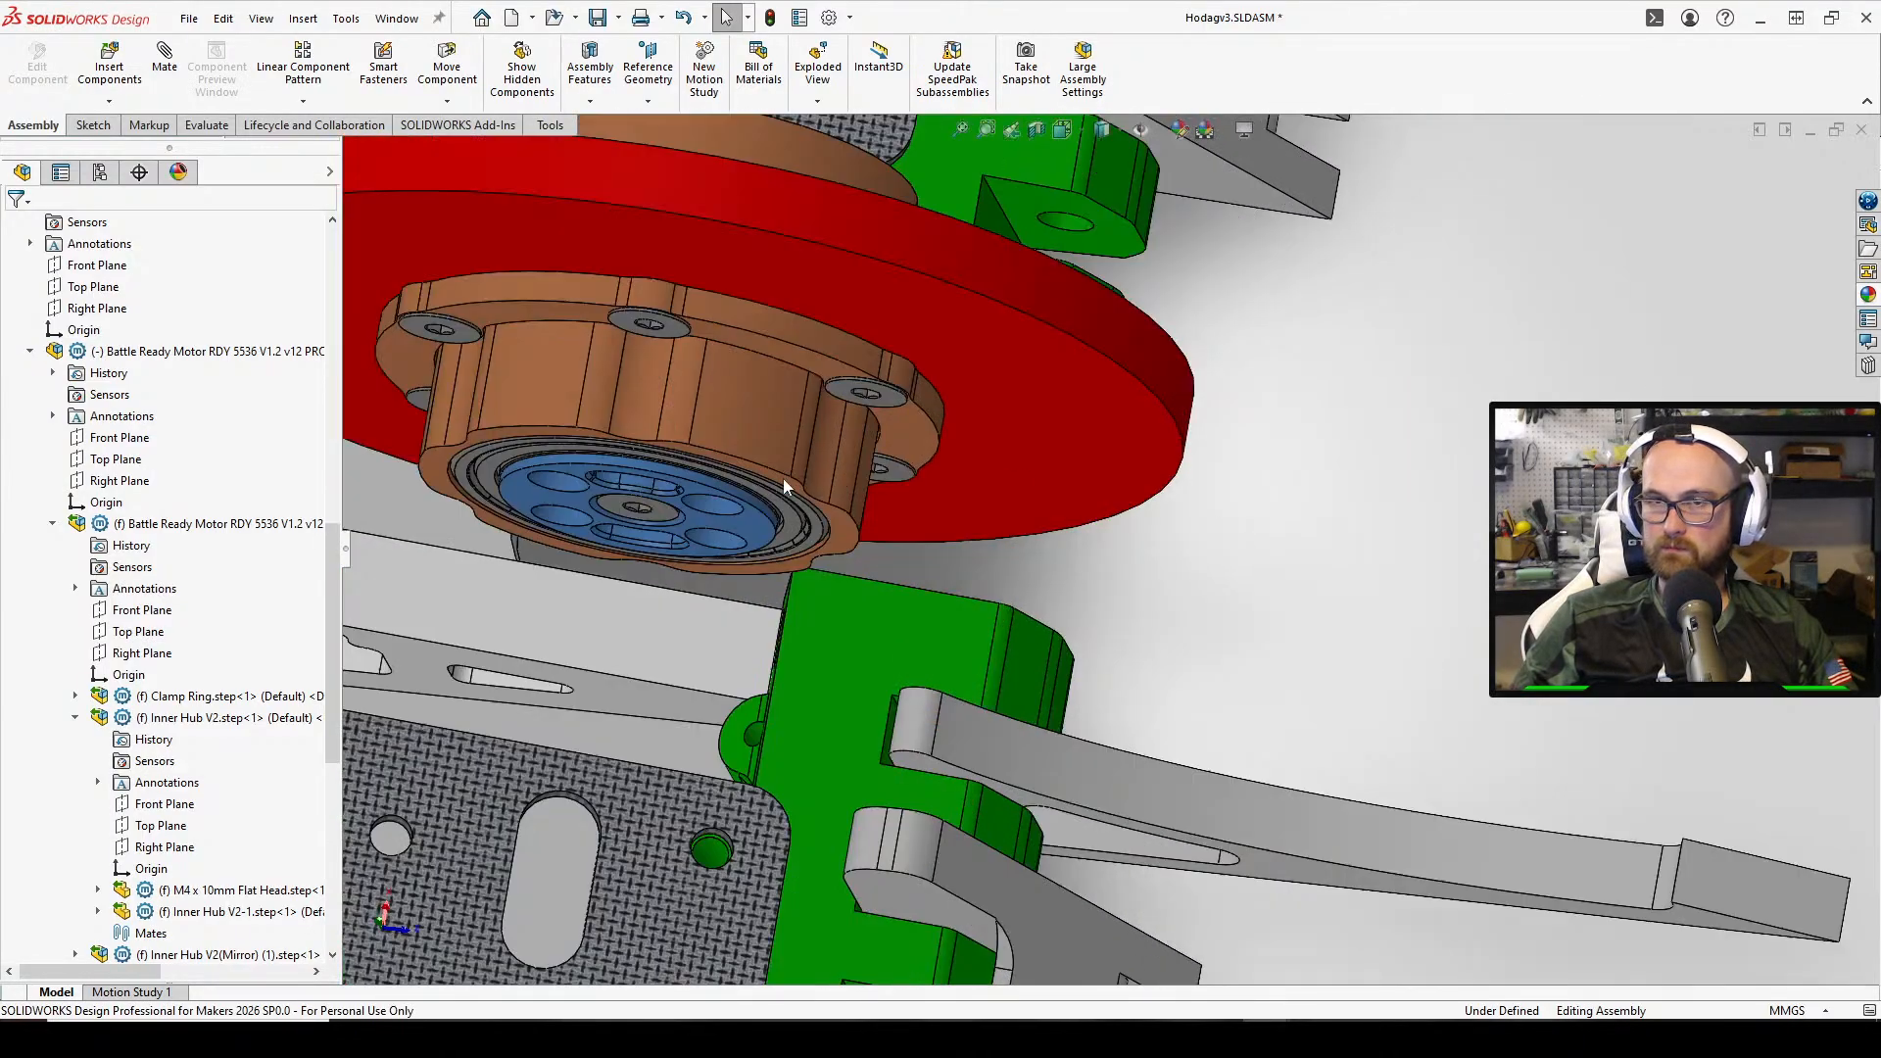
left_click(682, 526)
left_click_drag(683, 526, 1200, 354)
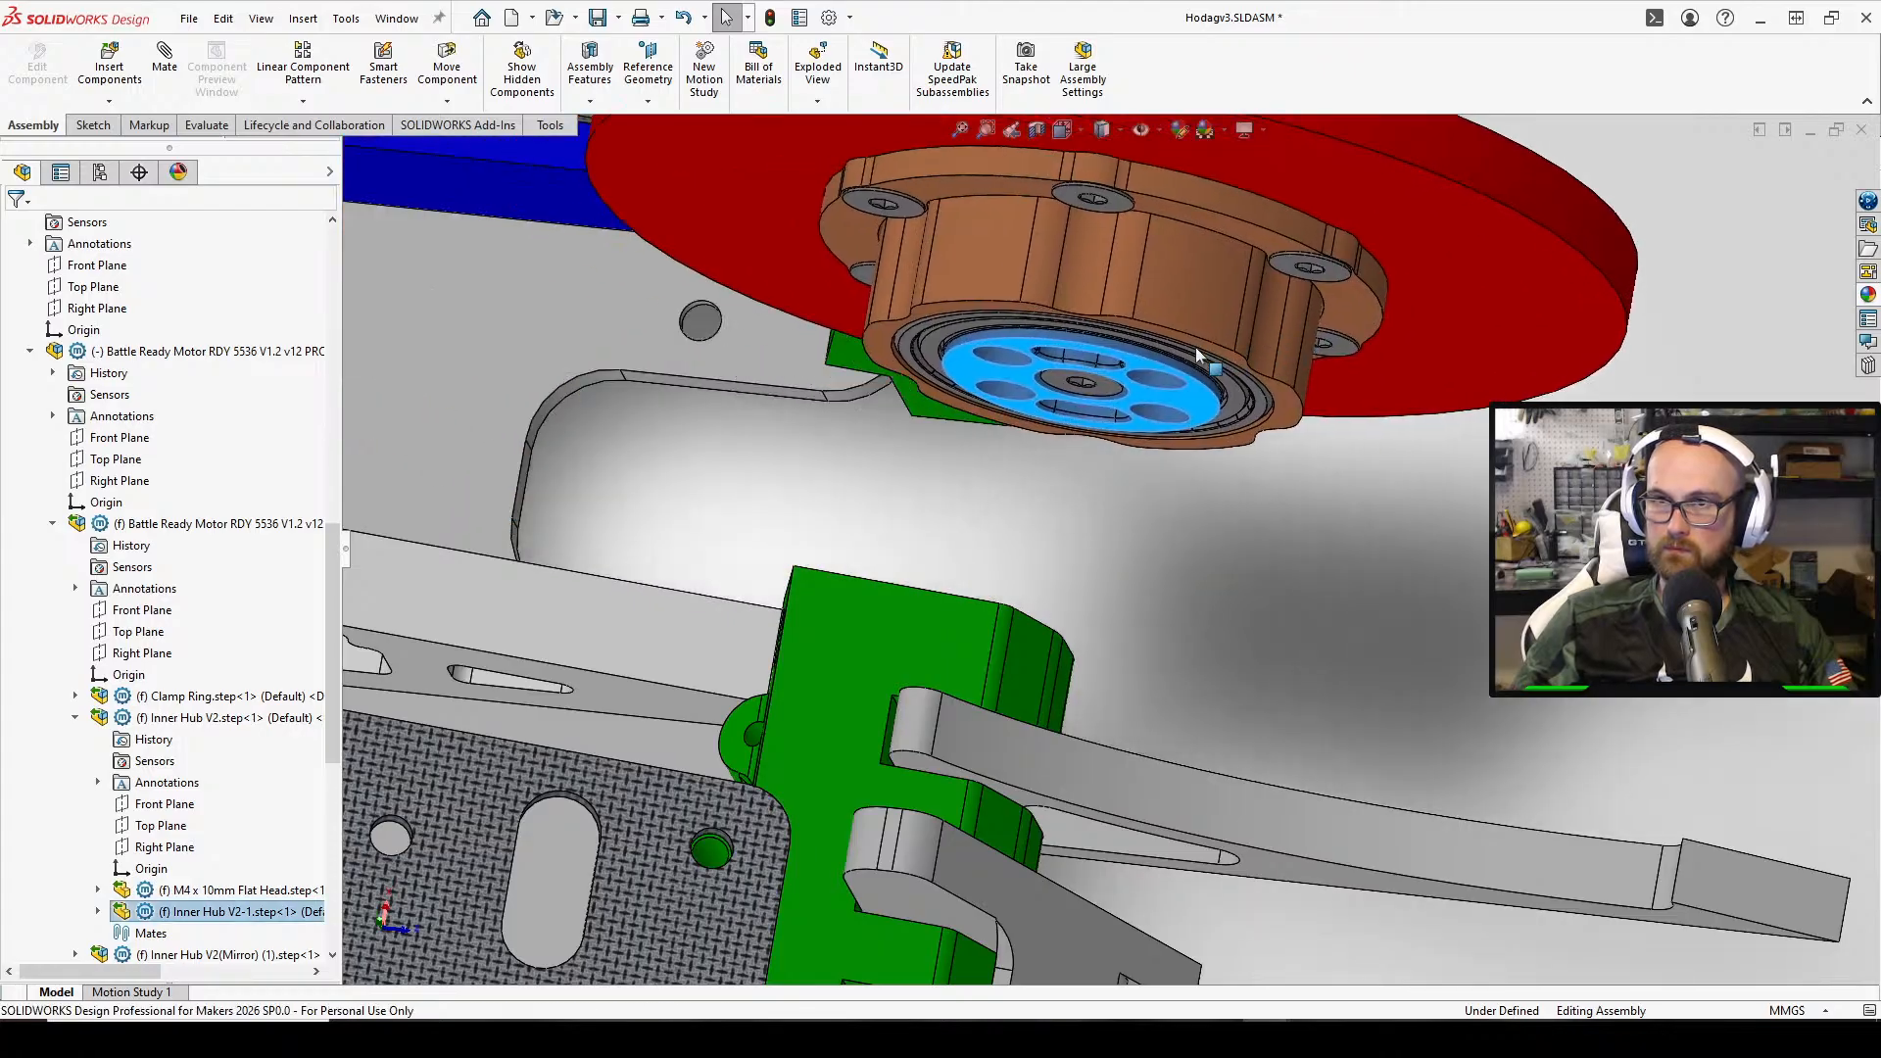
middle_click_drag(1200, 355, 803, 558)
Edit the HodagV3 slide support within the assembly and start a new sketch on its flat side face
left_click(803, 558)
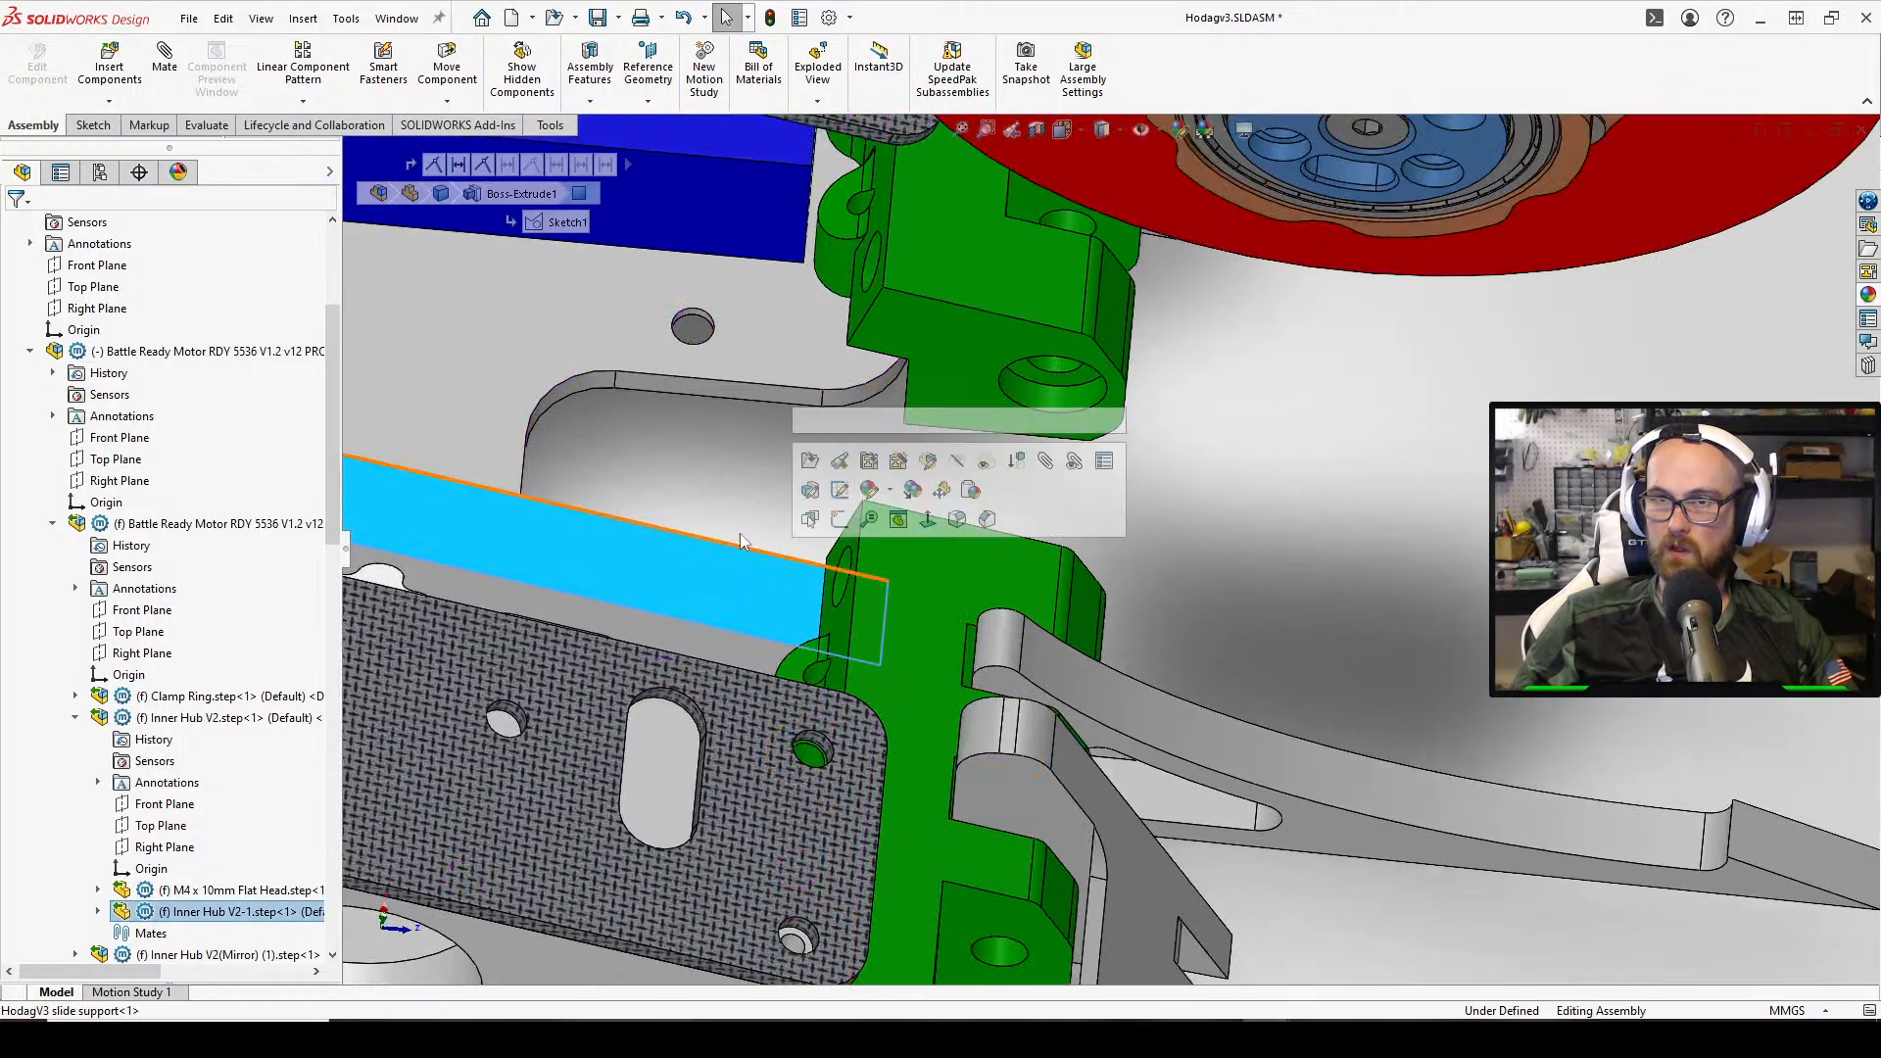
right_click(640, 580)
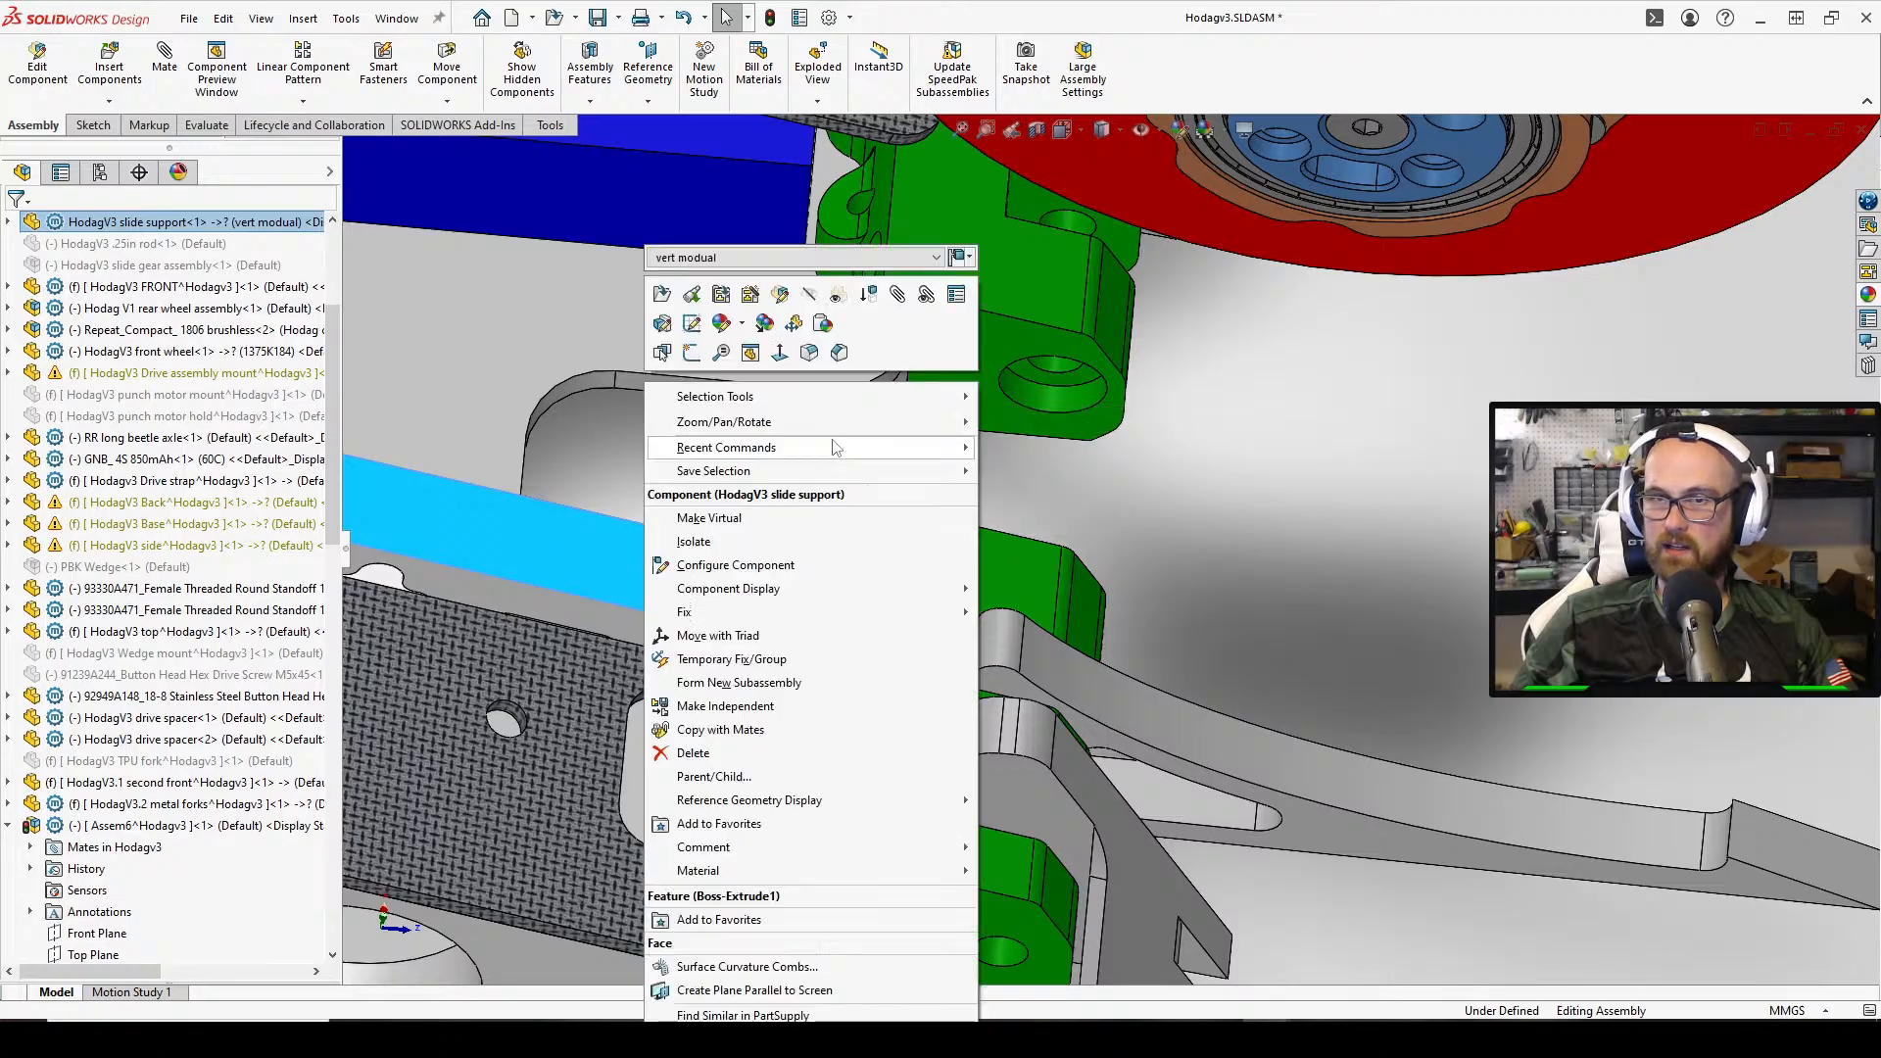
left_click(785, 292)
middle_click_drag(725, 382, 750, 439)
scroll(721, 275, "up", 3)
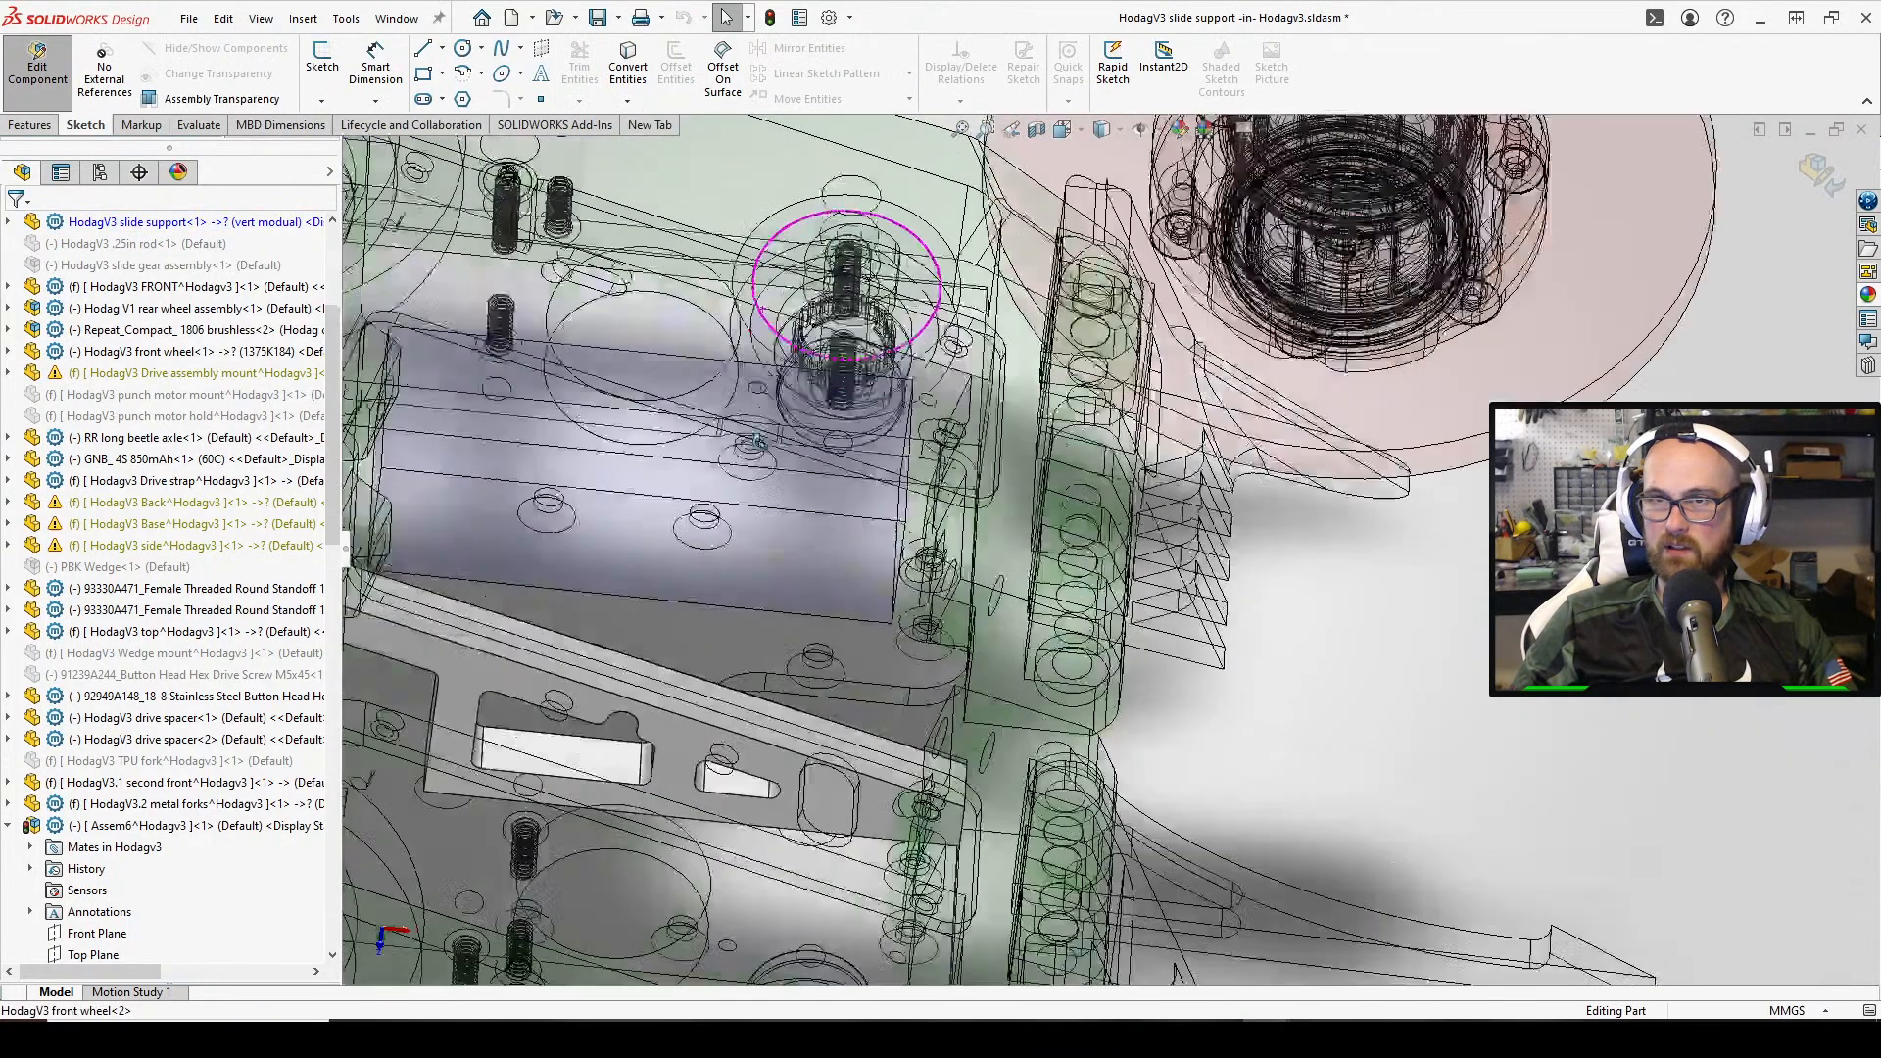
left_click(322, 57)
left_click(801, 781)
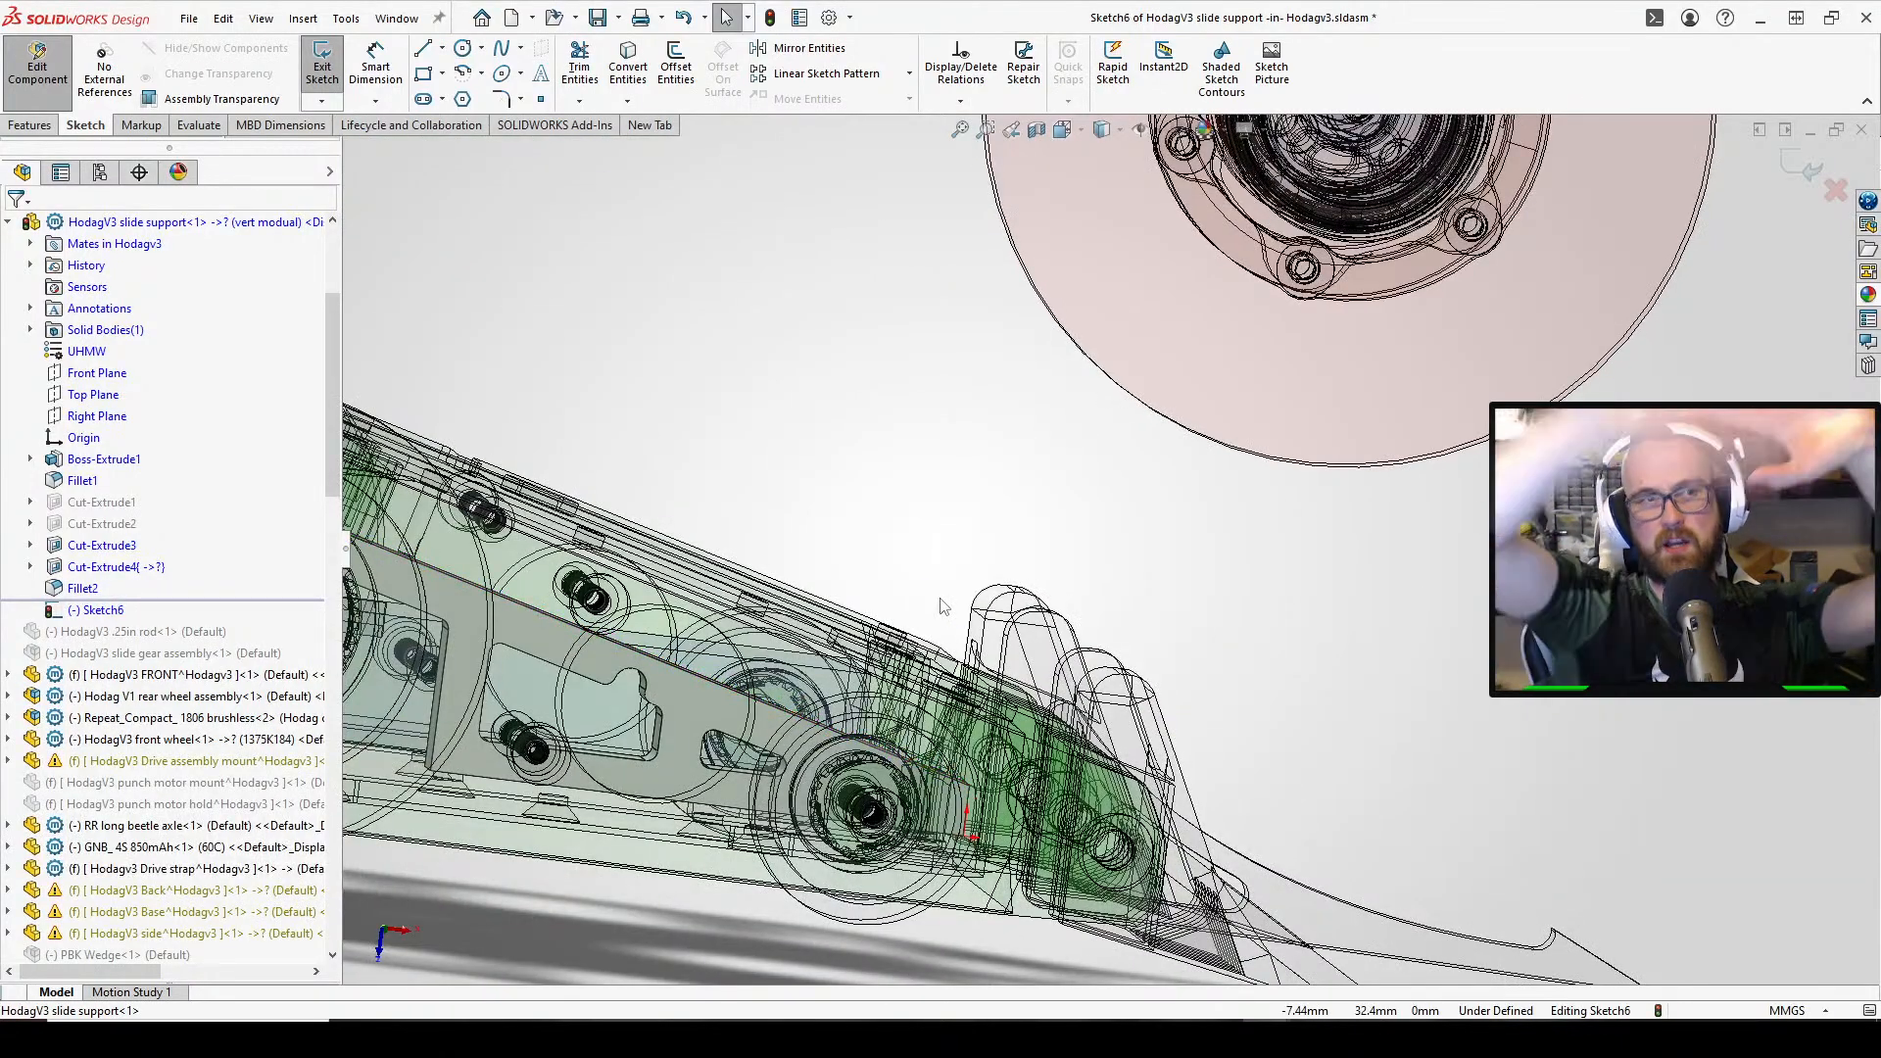
Sketch a single short line rising from the slide support's sloped upper edge near its front end
middle_click_drag(1020, 592, 1007, 690)
scroll(999, 686, "up", 2)
scroll(684, 773, "down", 2)
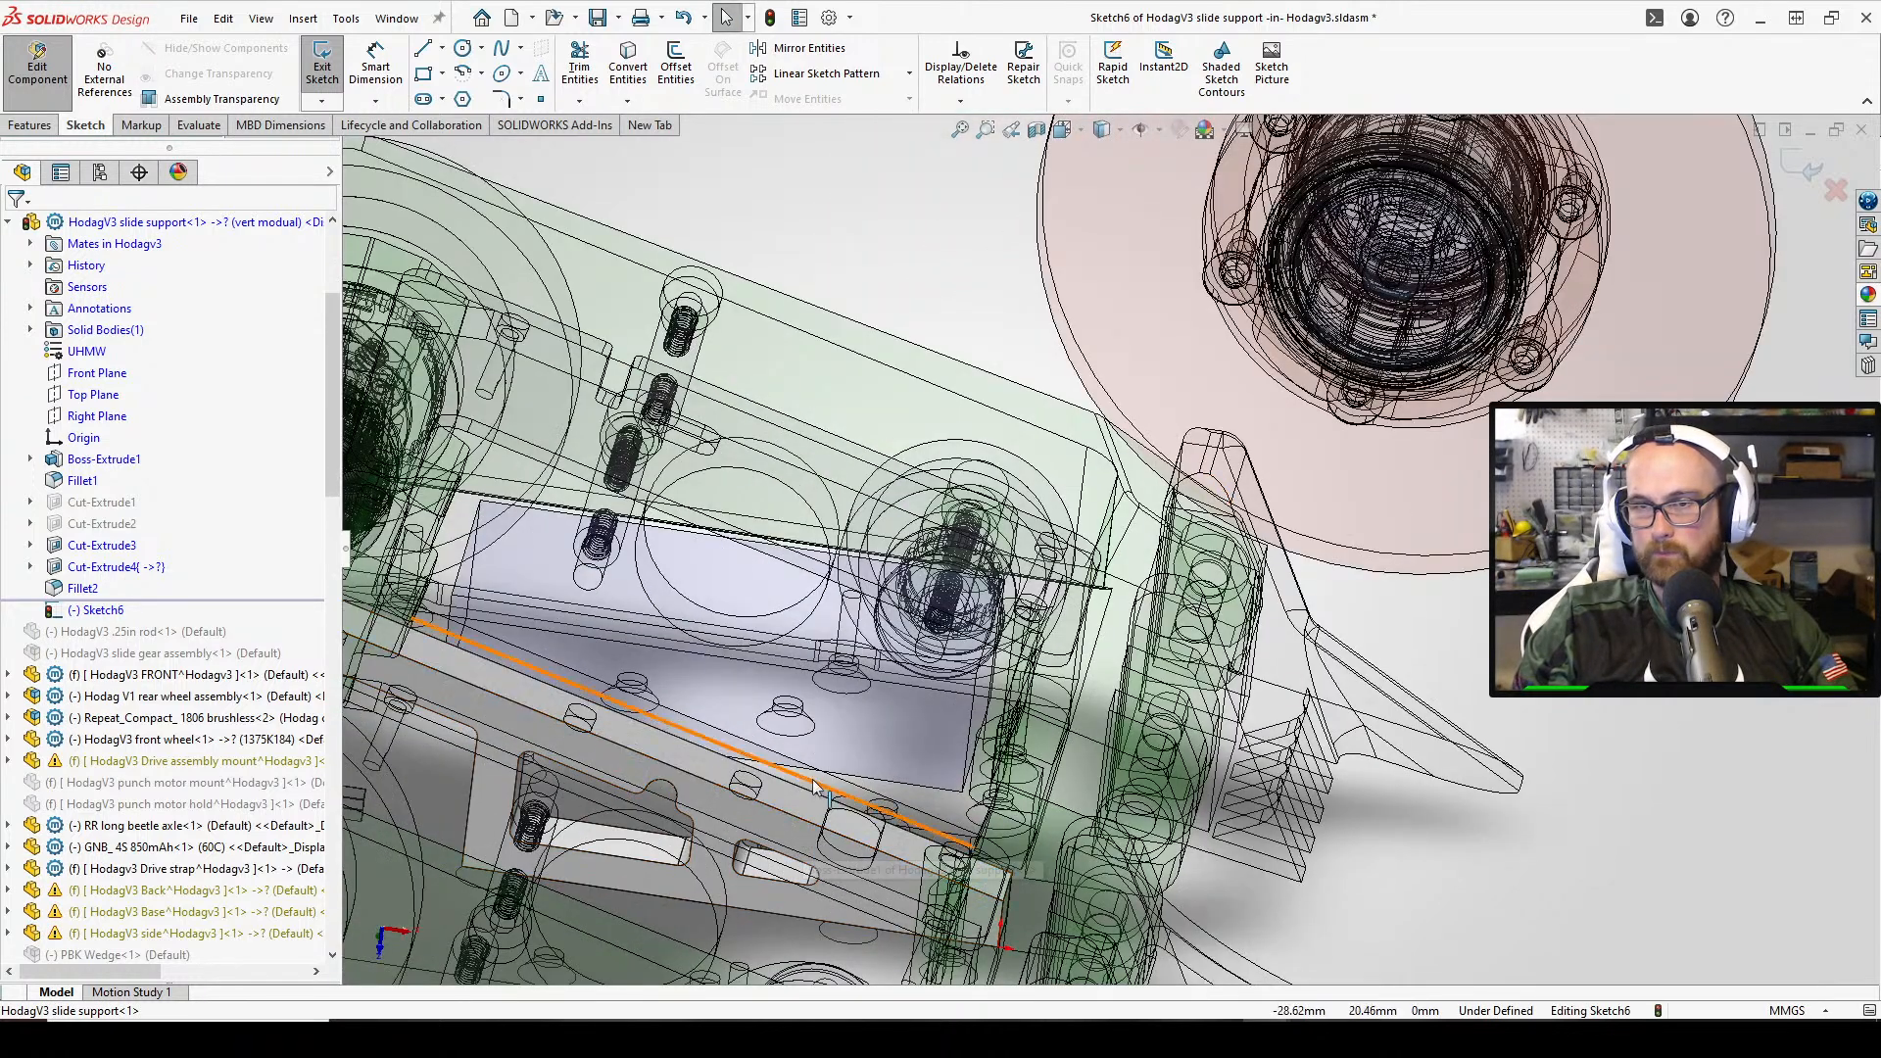
middle_click_drag(815, 787, 786, 791)
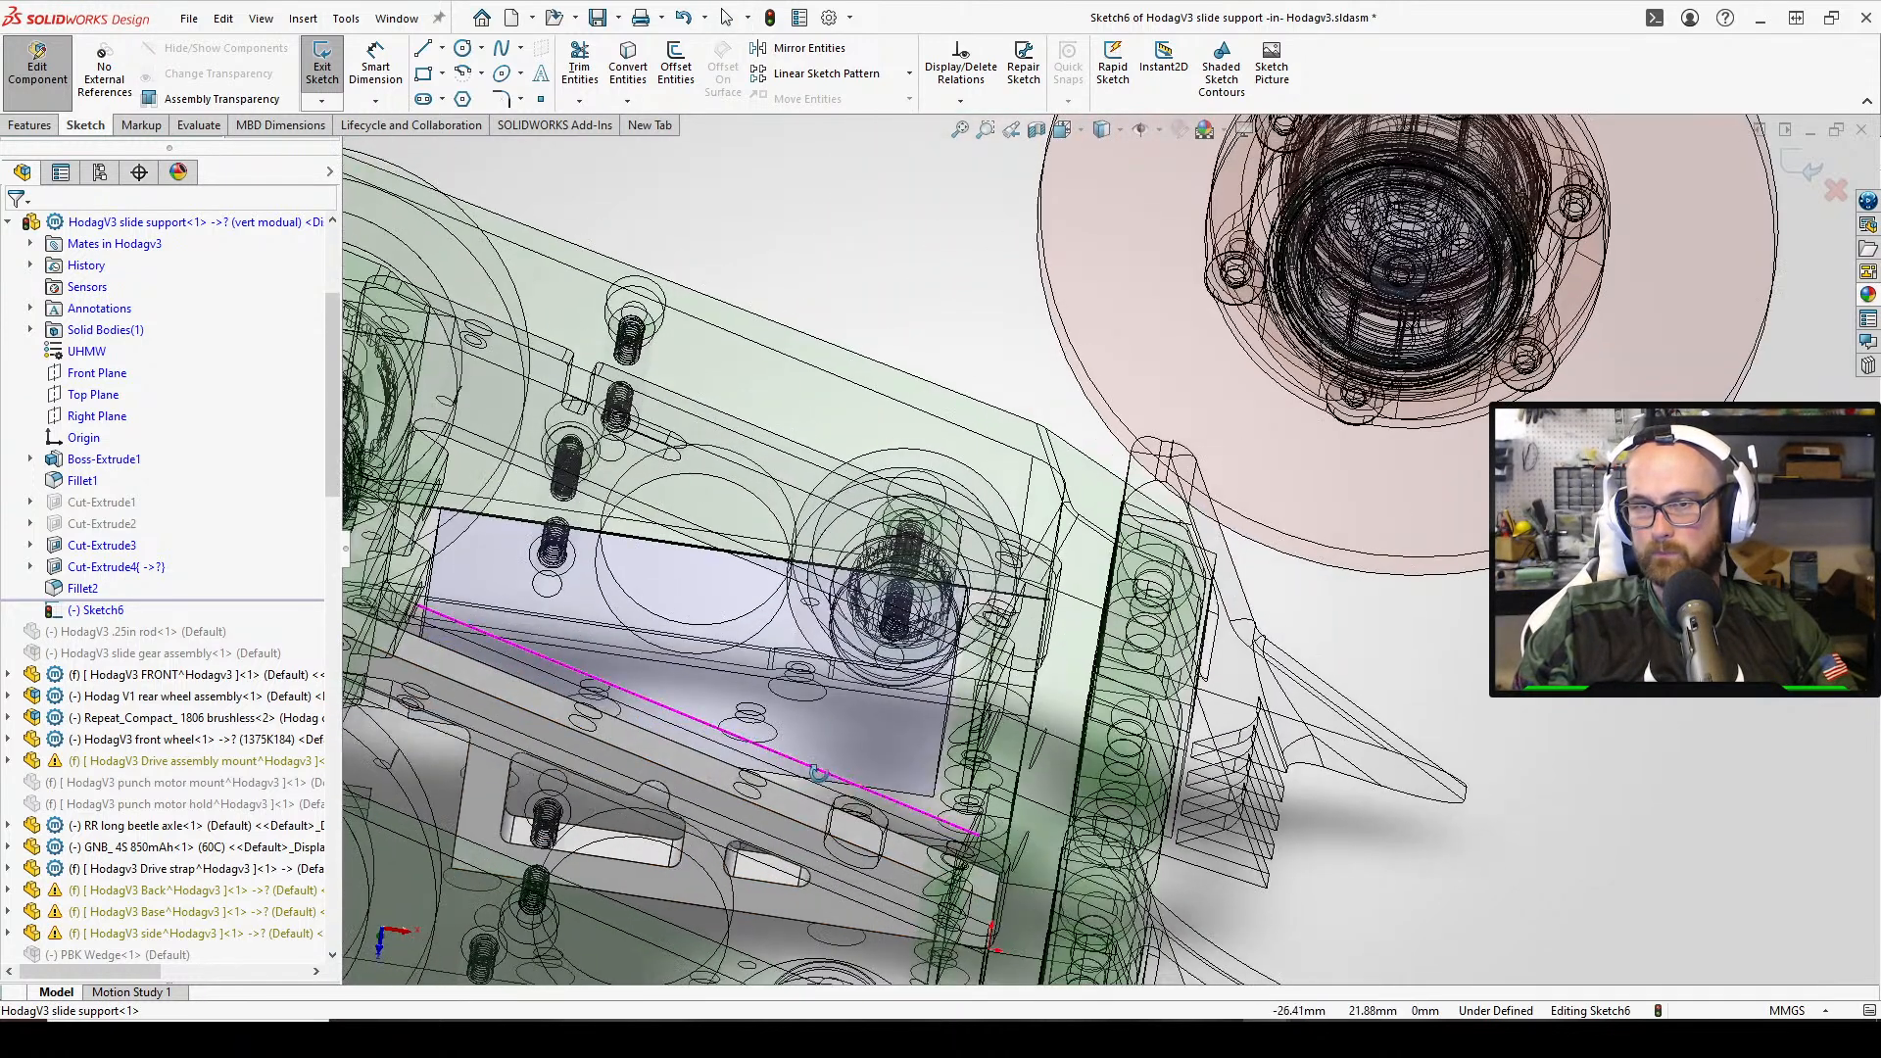
left_click(423, 51)
scroll(1124, 759, "down", 5)
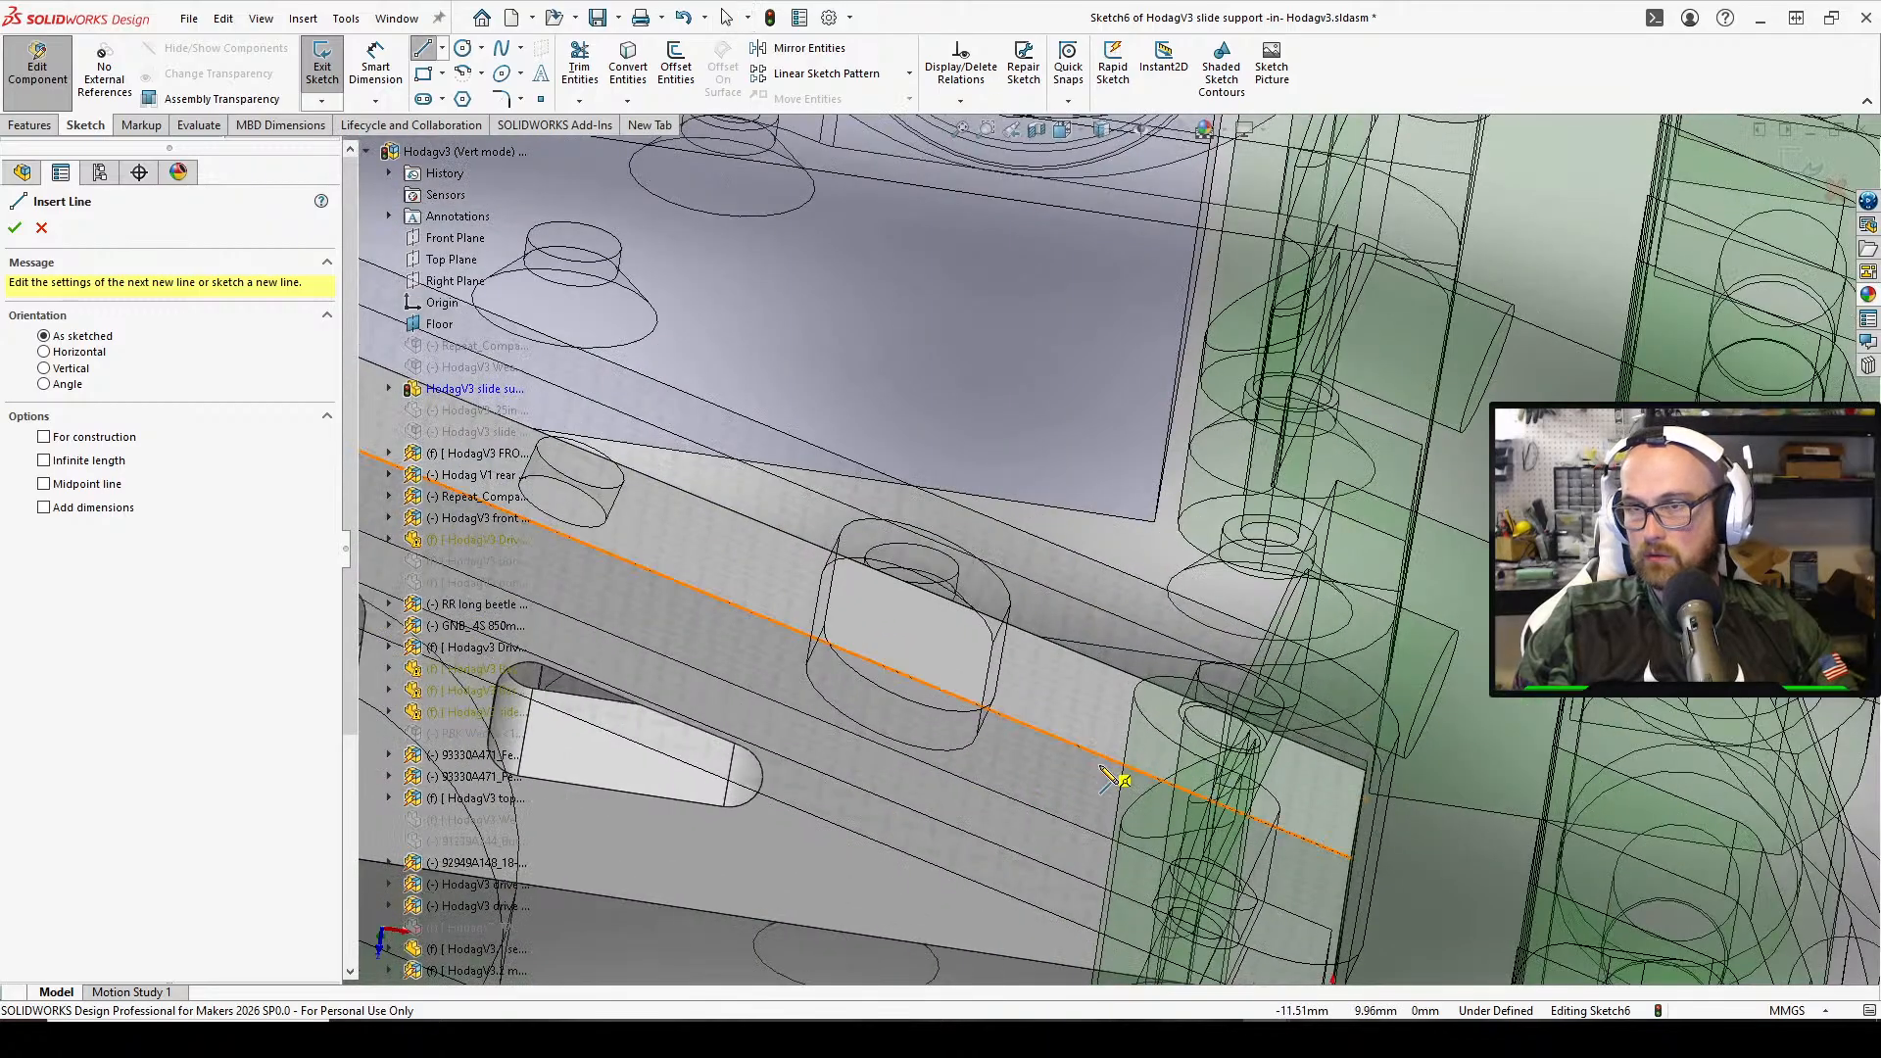
middle_click_drag(1146, 781, 1139, 832)
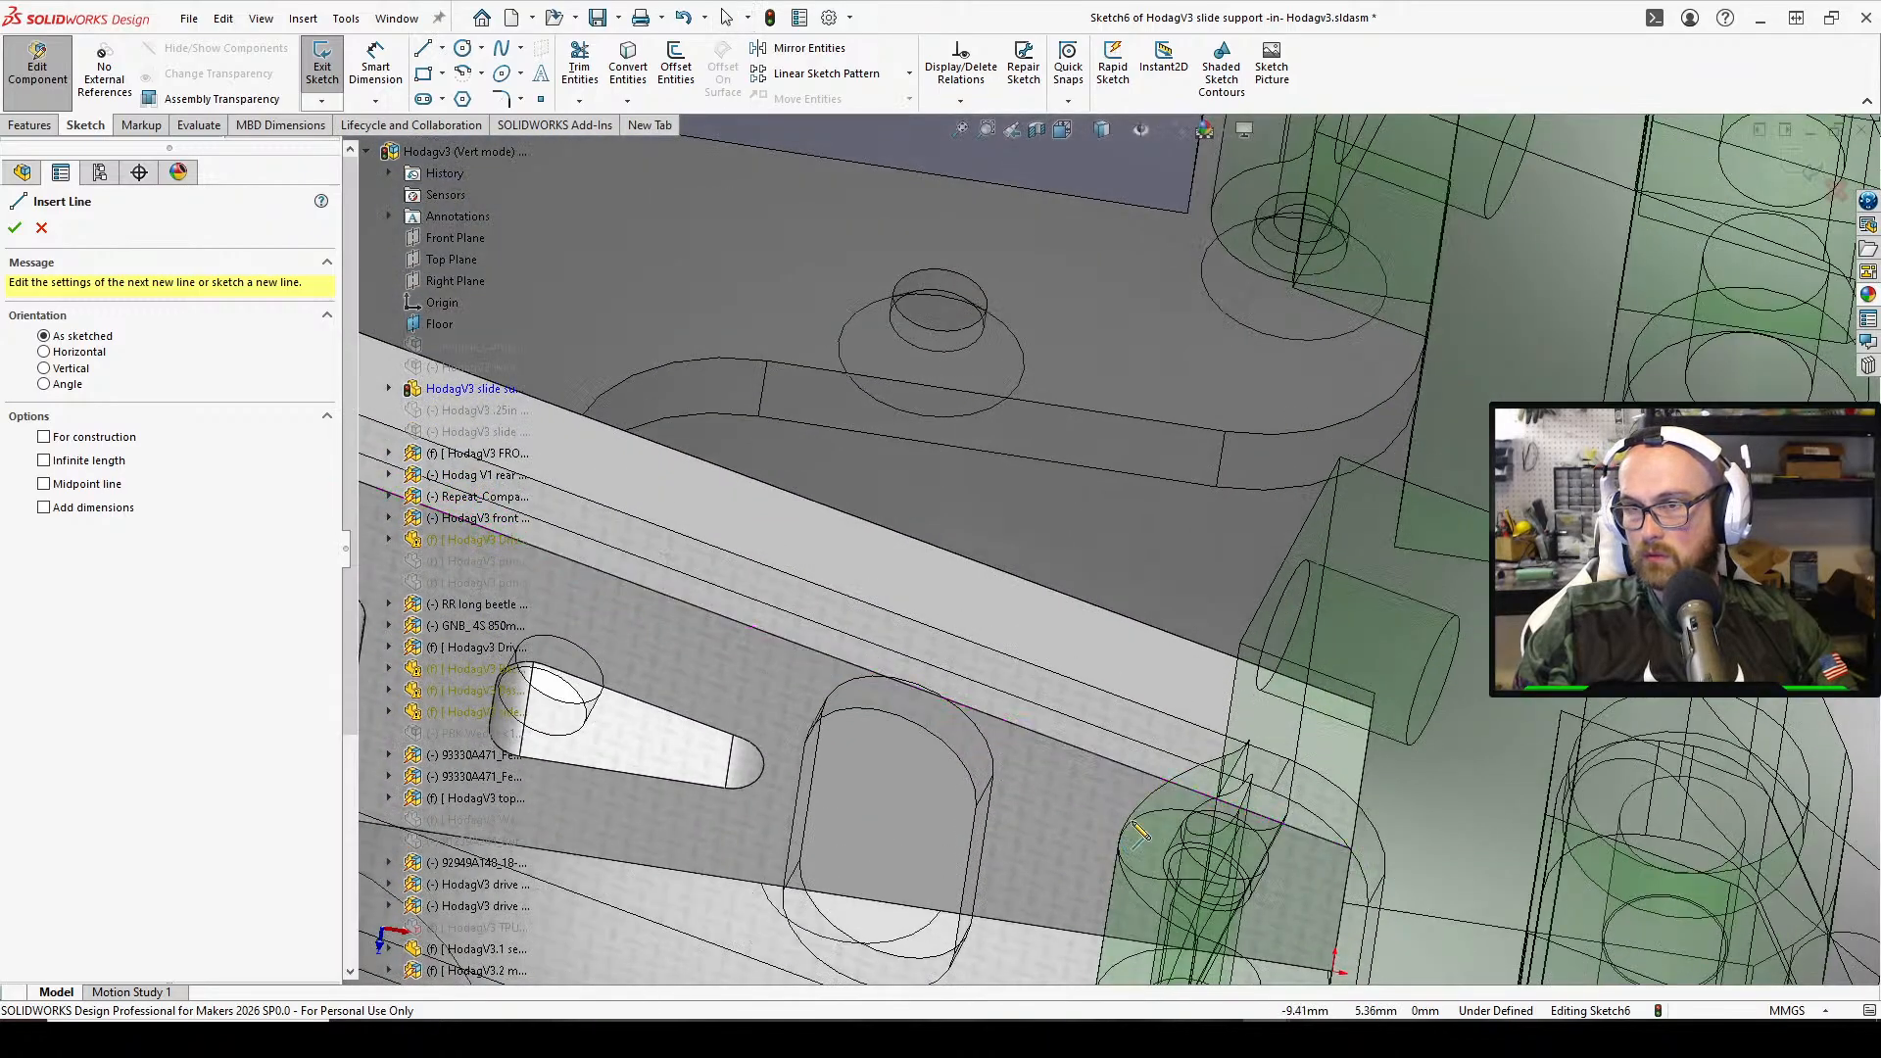
left_click(1156, 786)
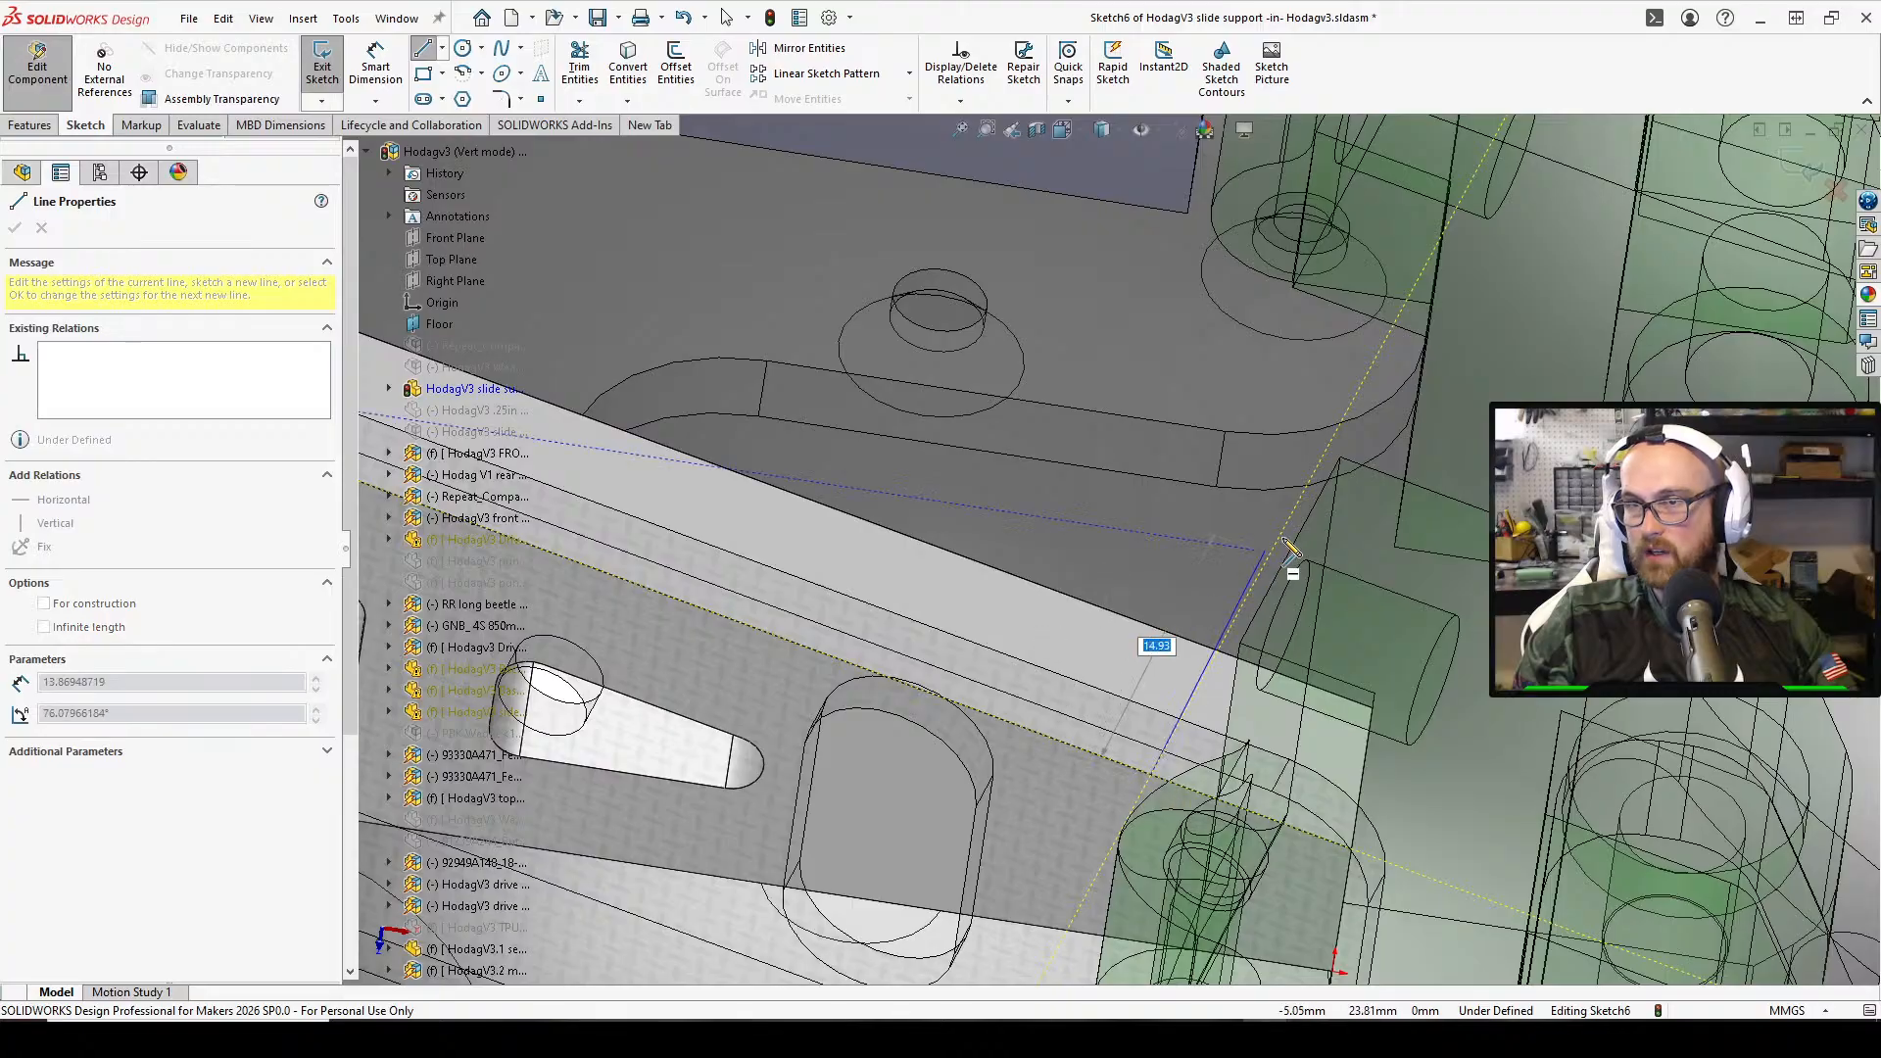
left_click(1309, 503)
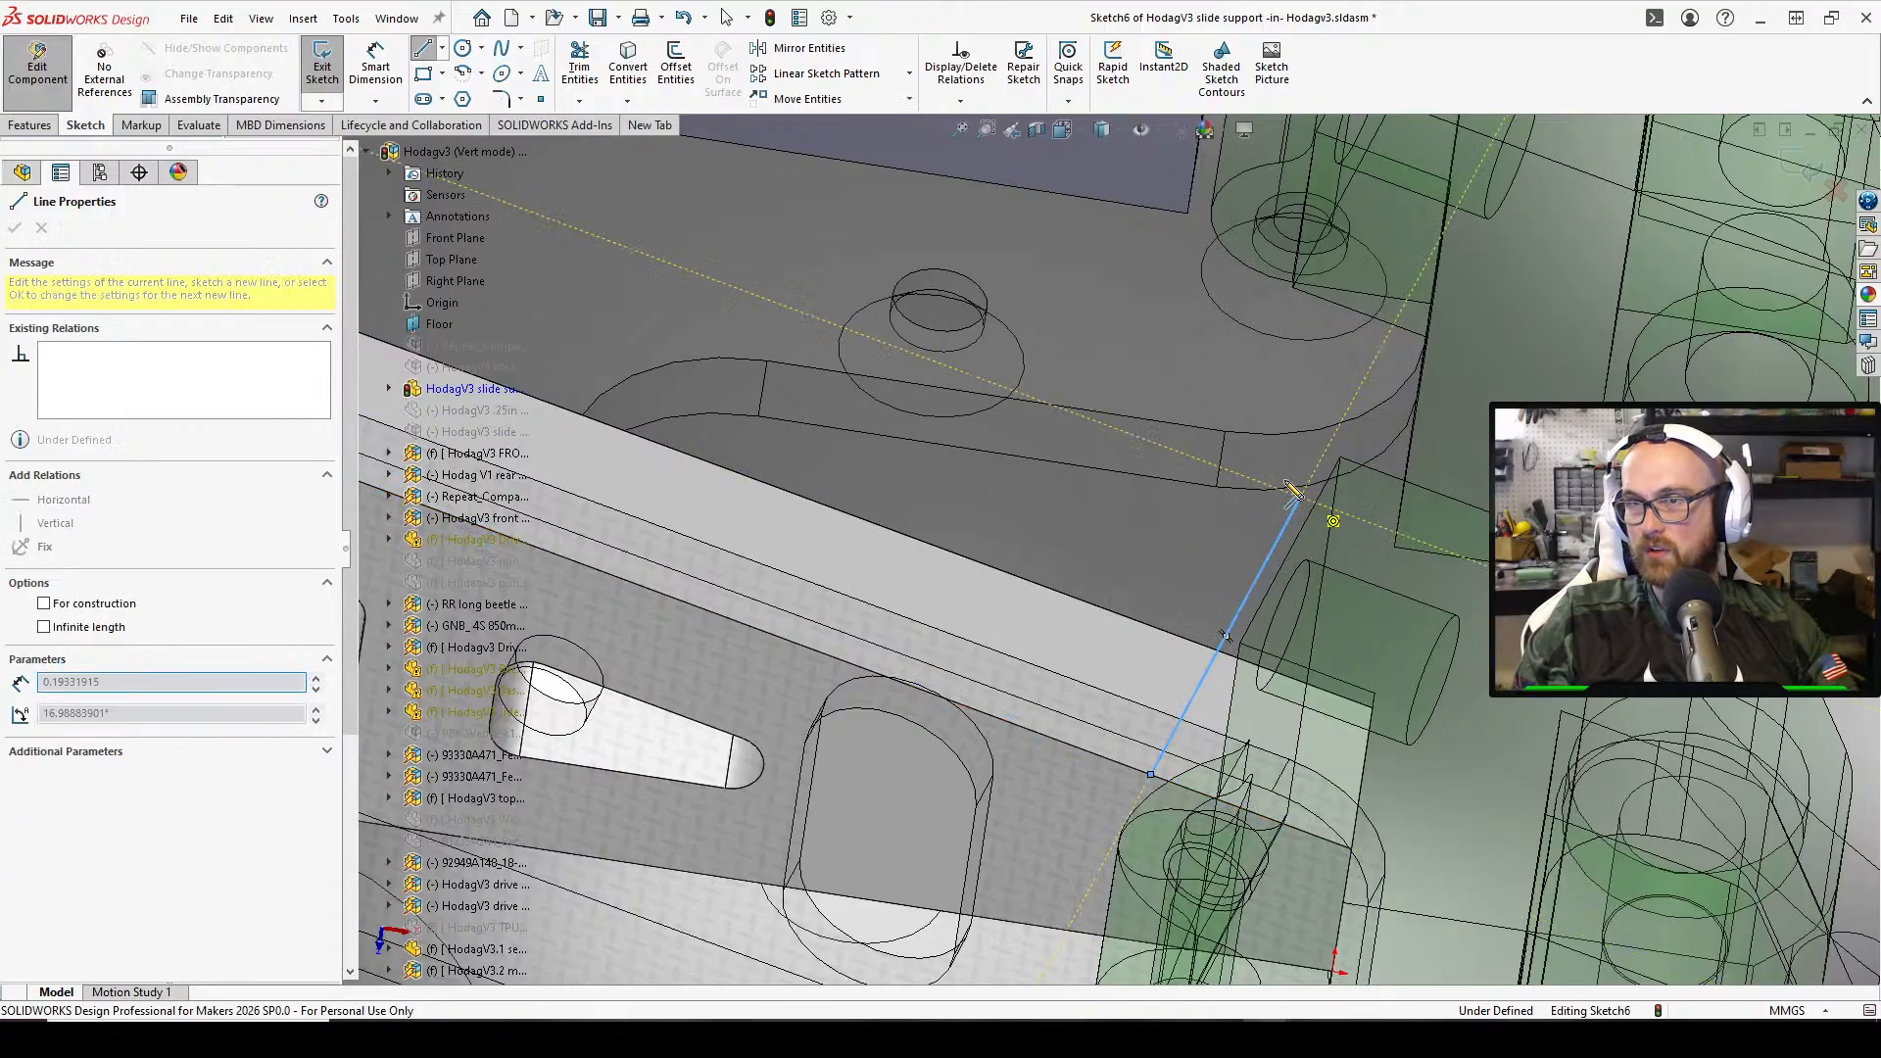
middle_click_drag(1308, 502, 1287, 481)
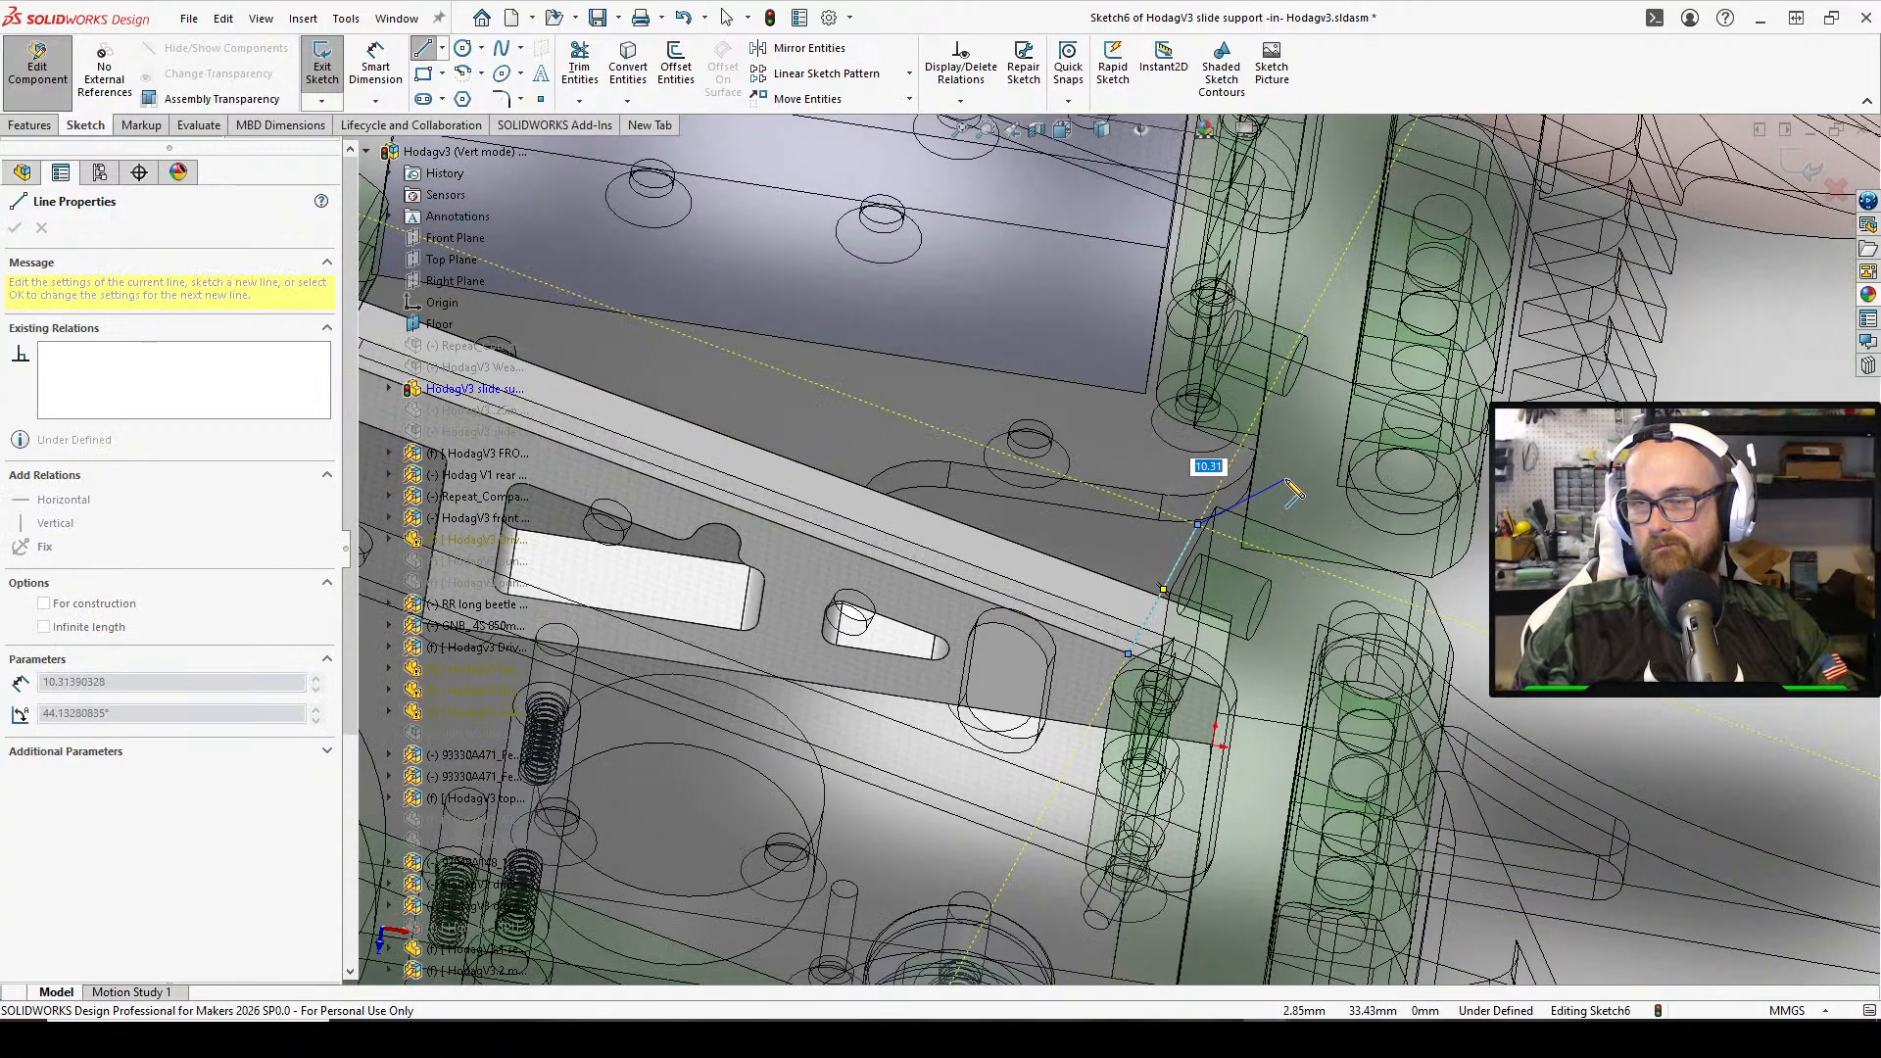
right_click(1225, 454)
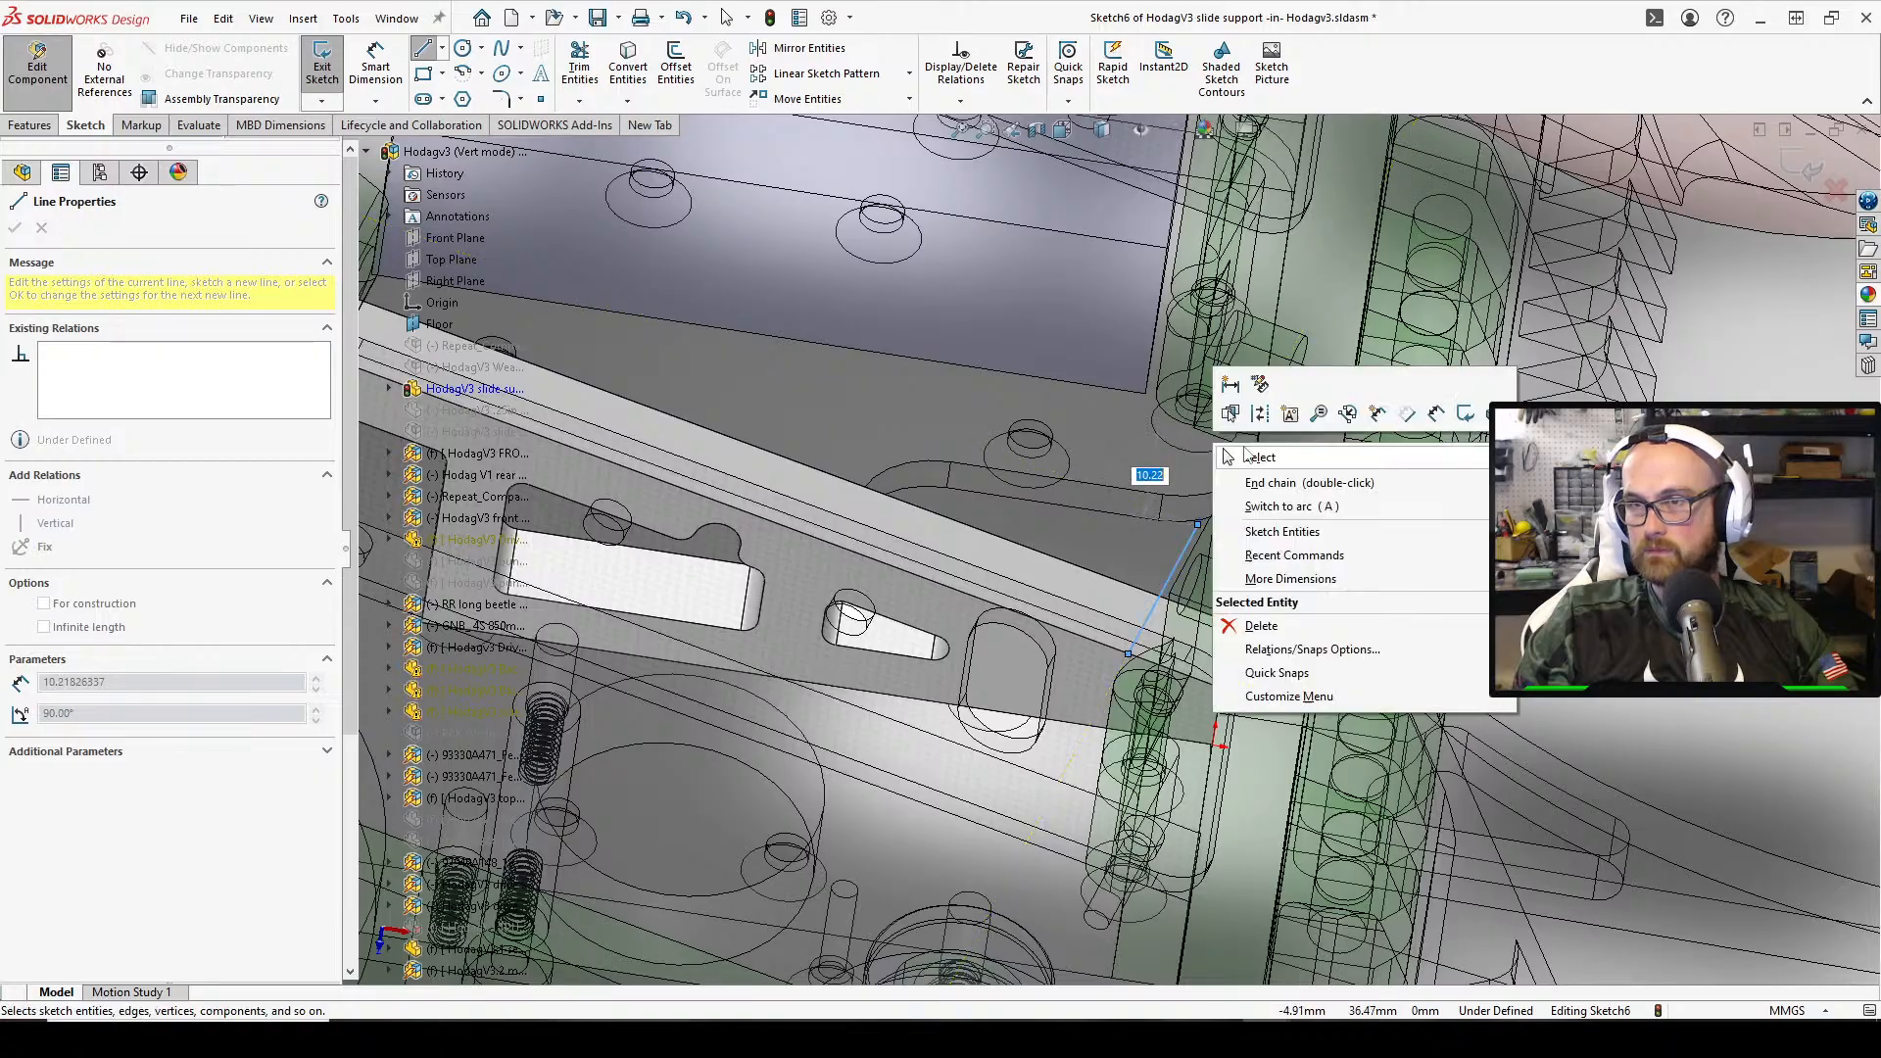
left_click(1261, 459)
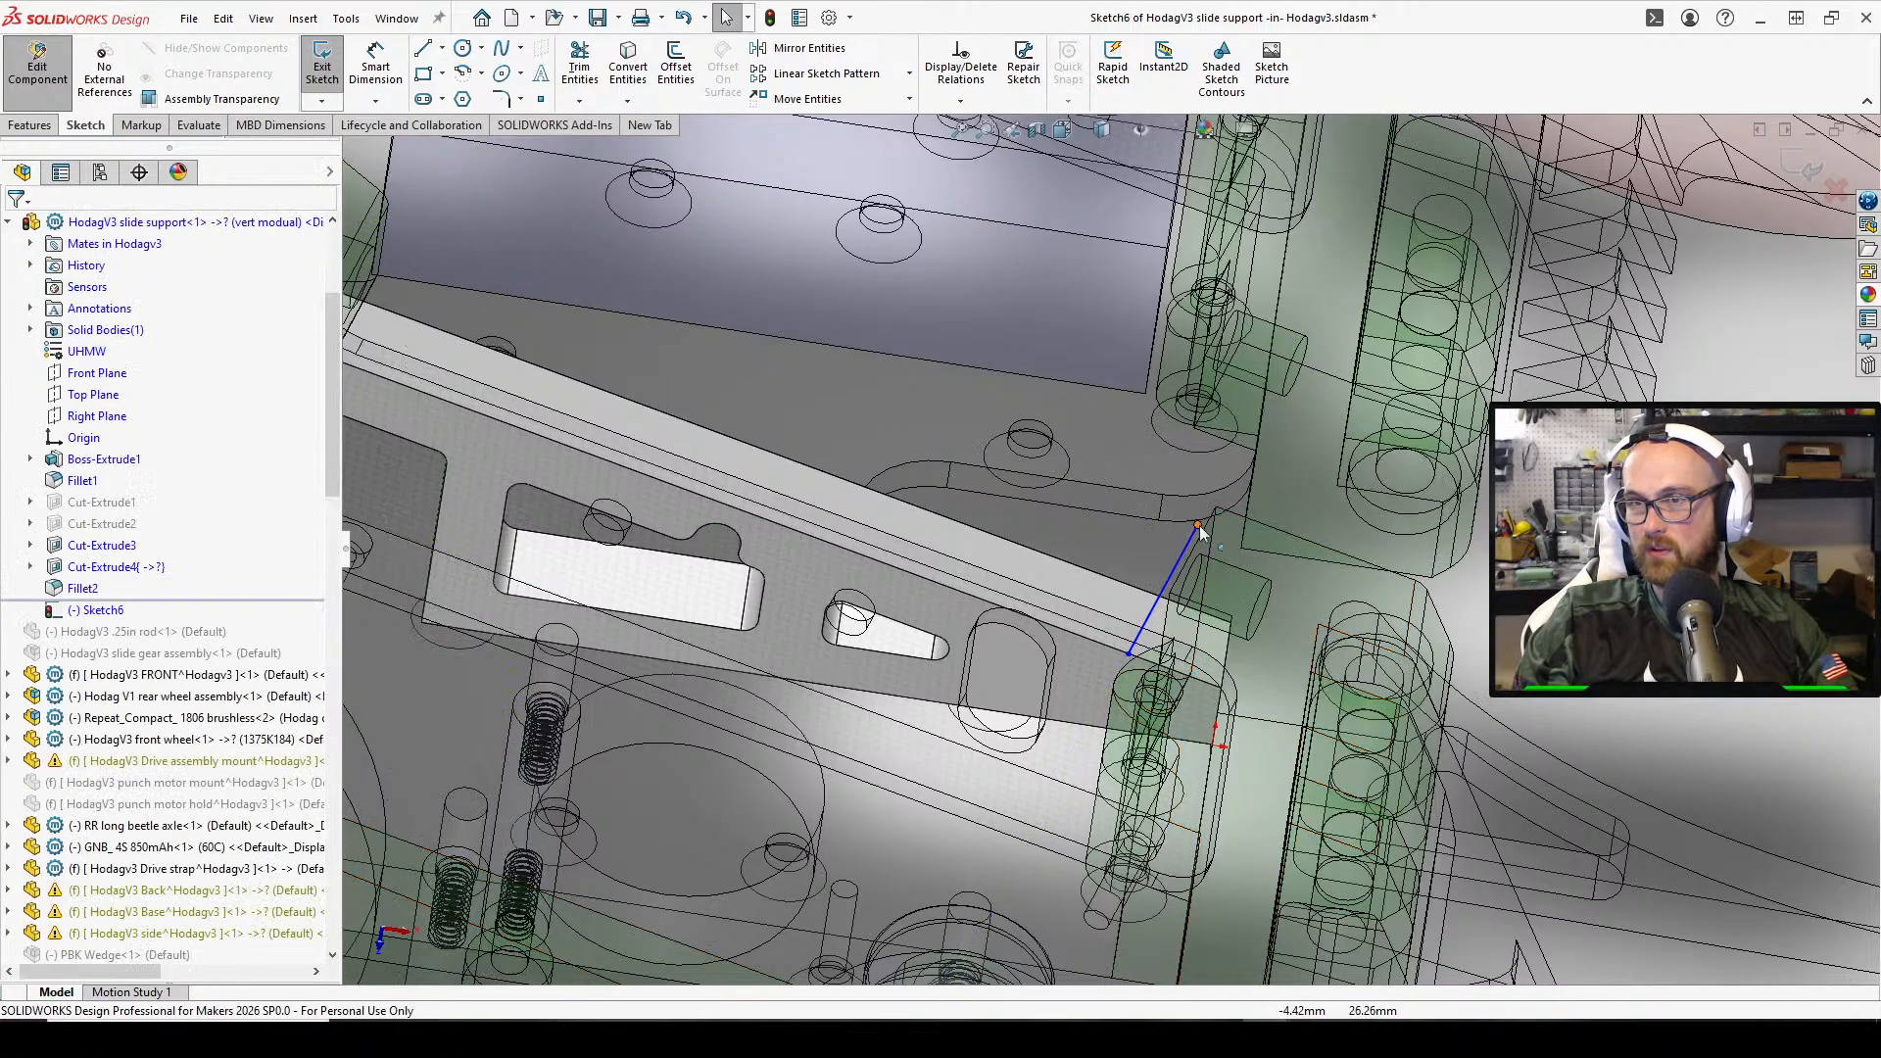
Reposition the upper endpoint of the front sketch line, tilting the line and making it about 18.6 mm long
left_click(1199, 524)
mouse_move(1198, 524)
left_mouse_down()
mouse_move(1217, 506)
mouse_move(1172, 507)
left_mouse_up()
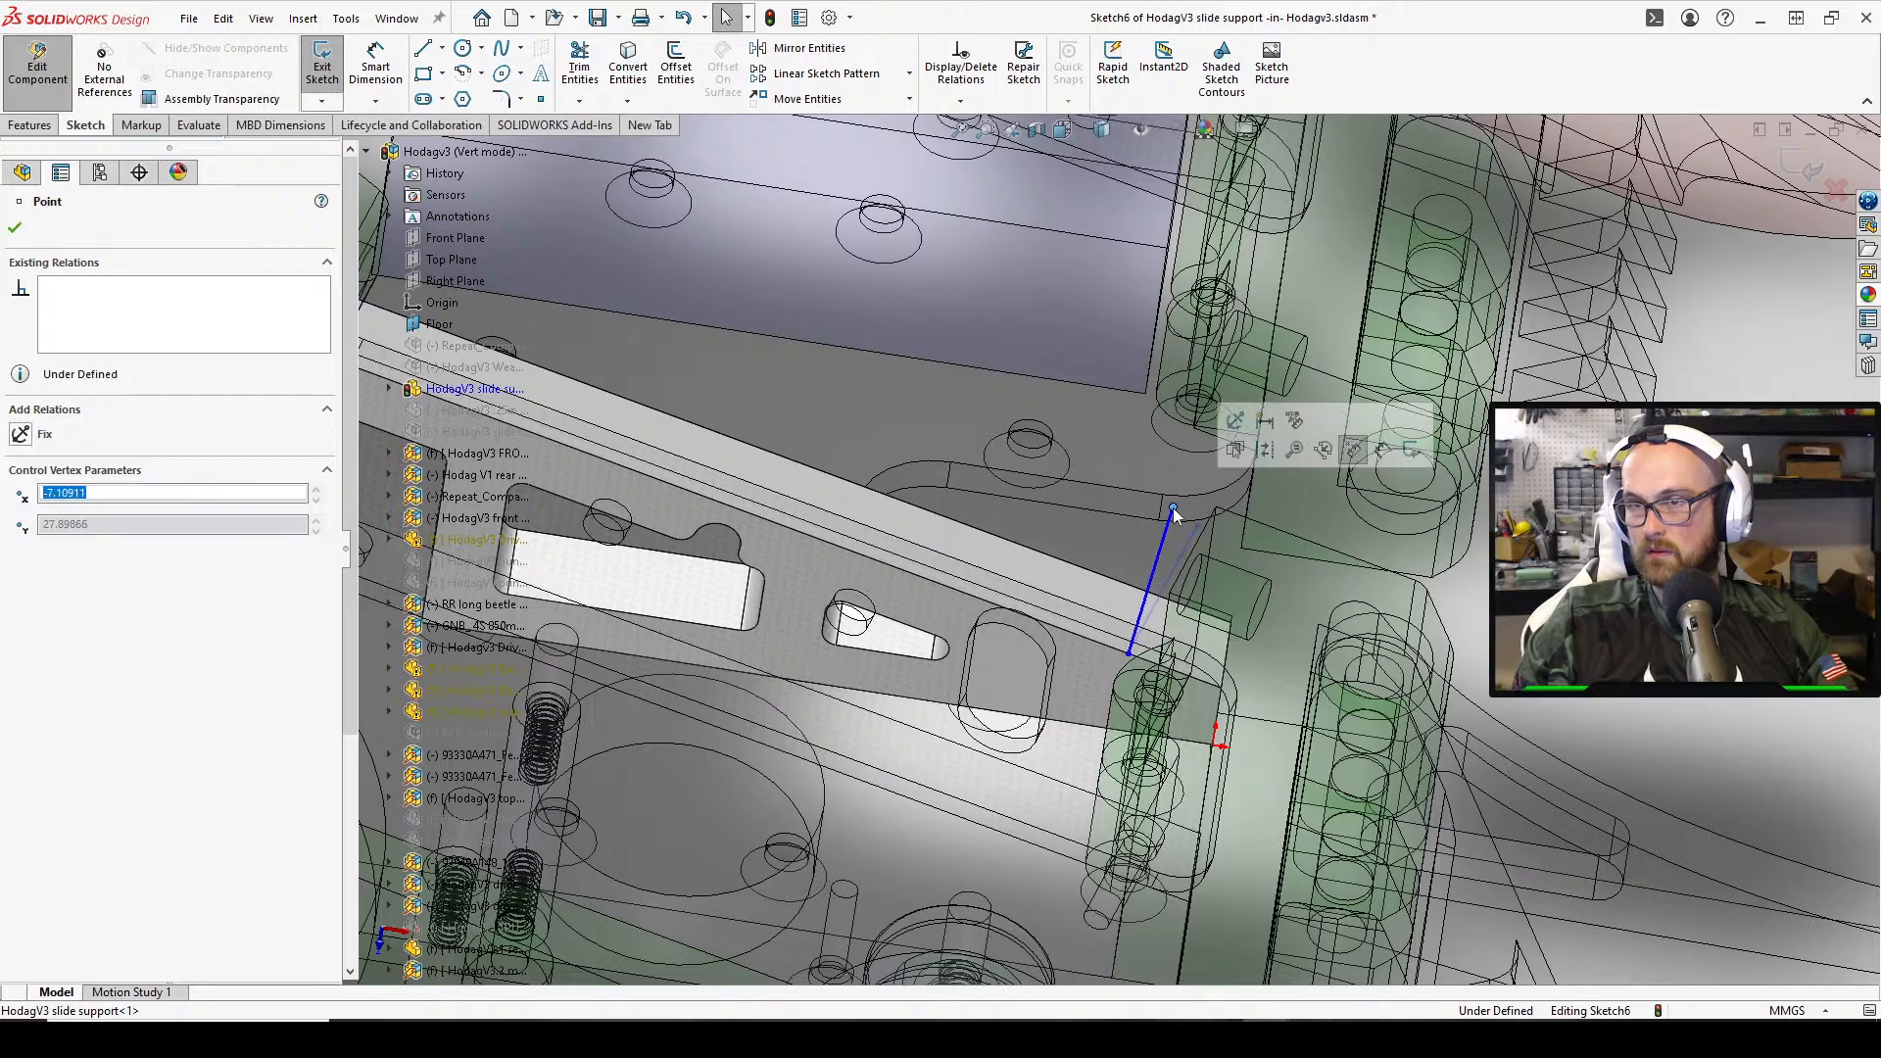
left_click(1549, 566)
left_click(1152, 578)
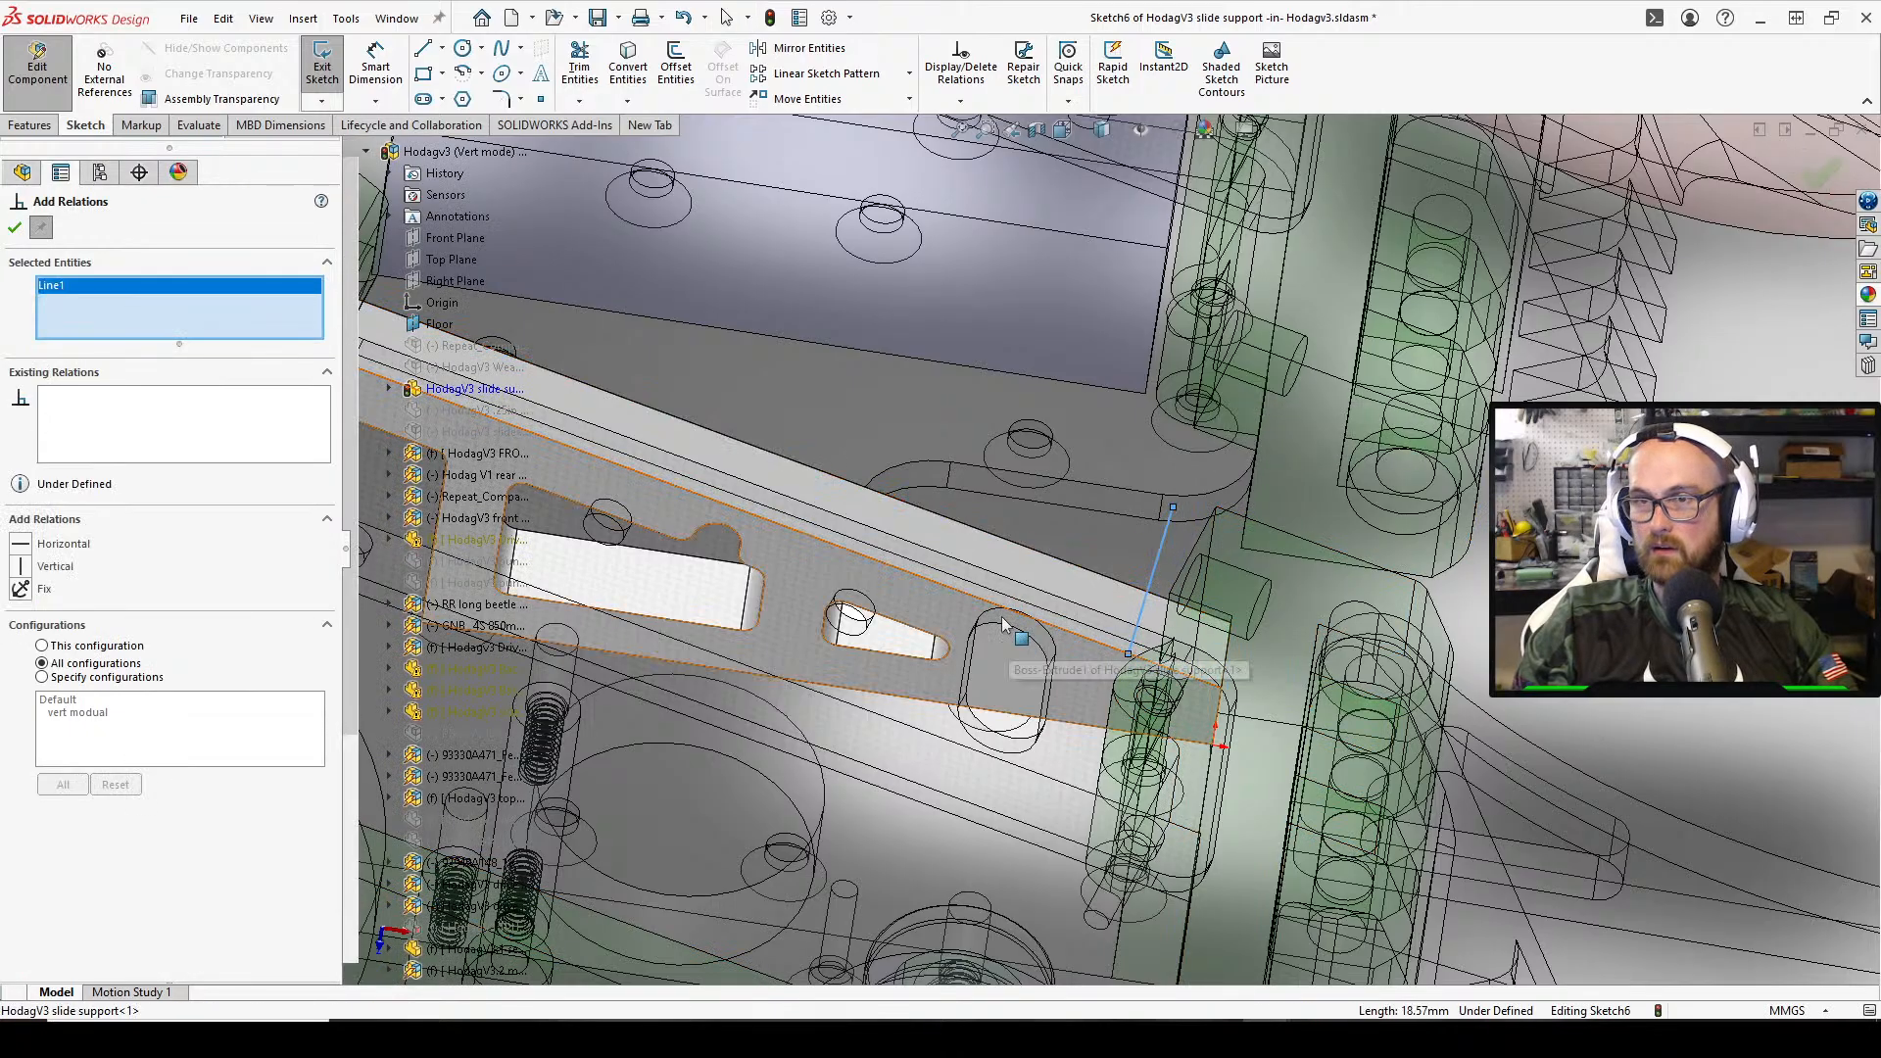
left_click(16, 228)
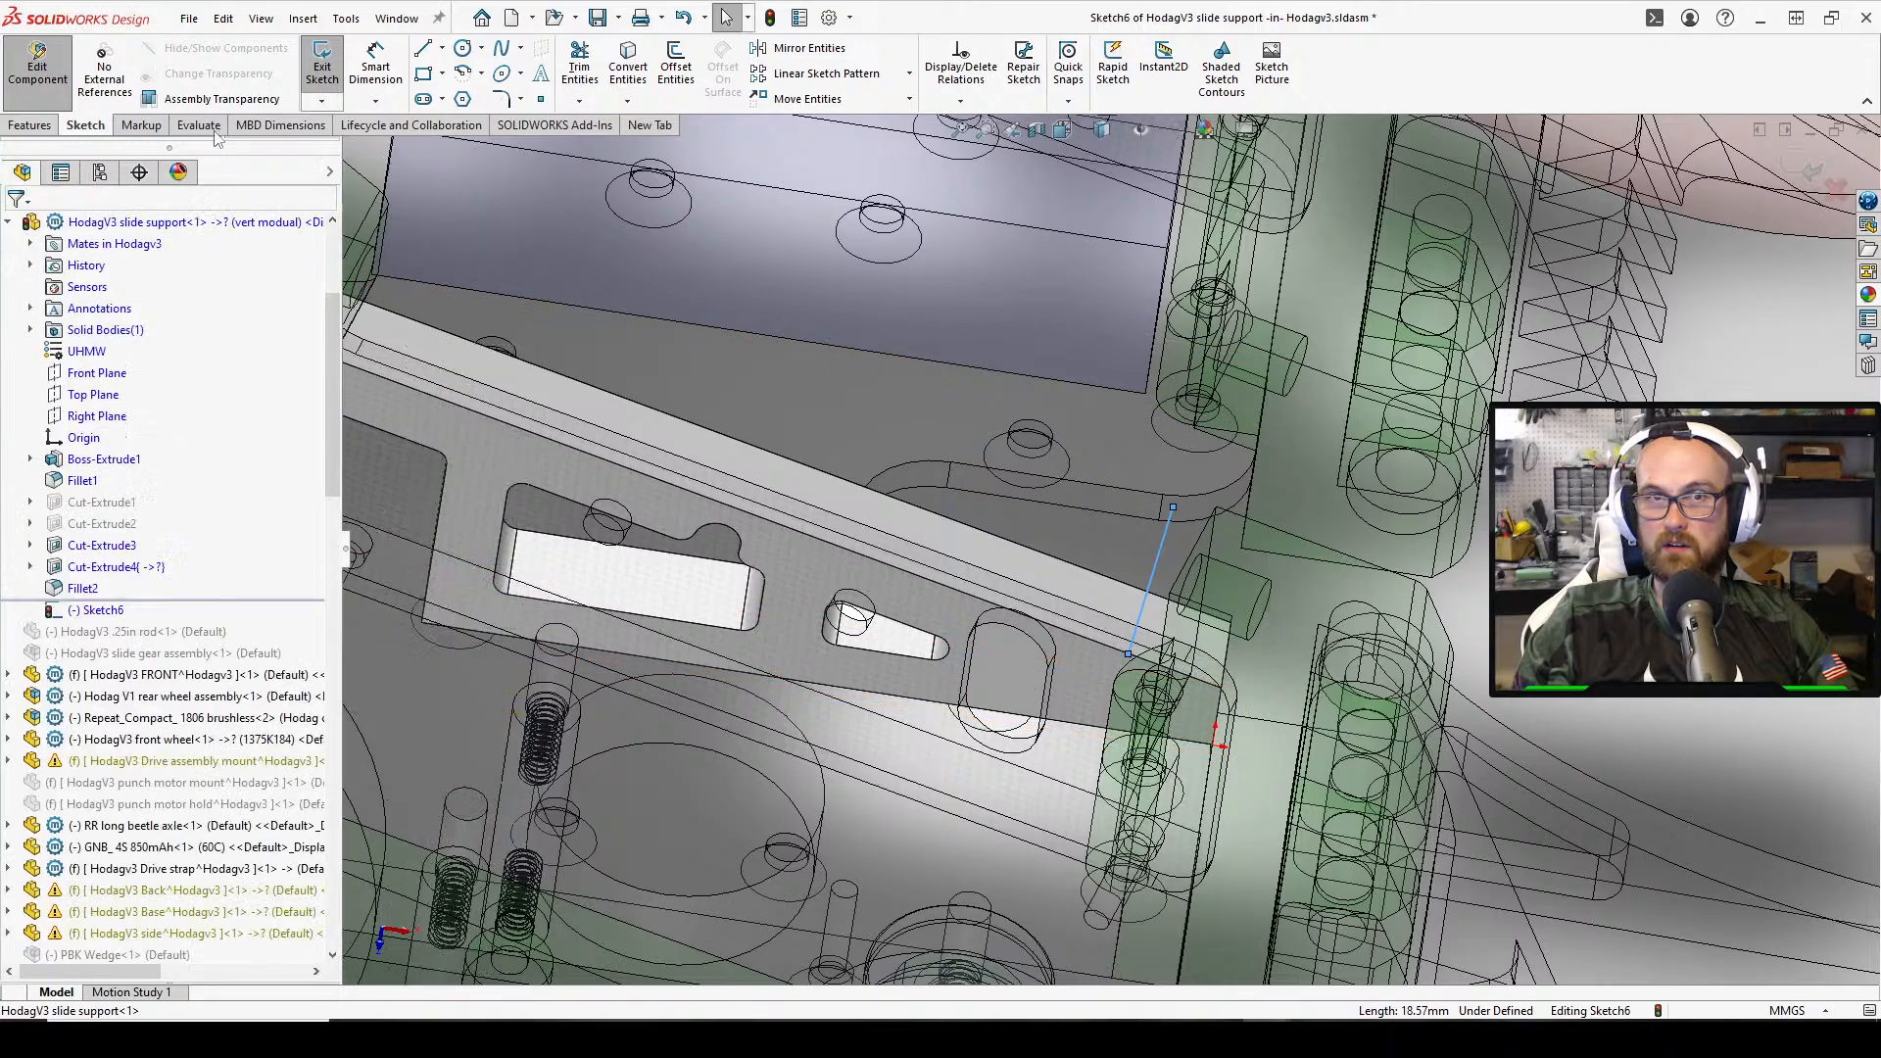
Sketch a line about 79 mm long from the front line's lower end rearward along the slide support's upper edge
left_click(423, 48)
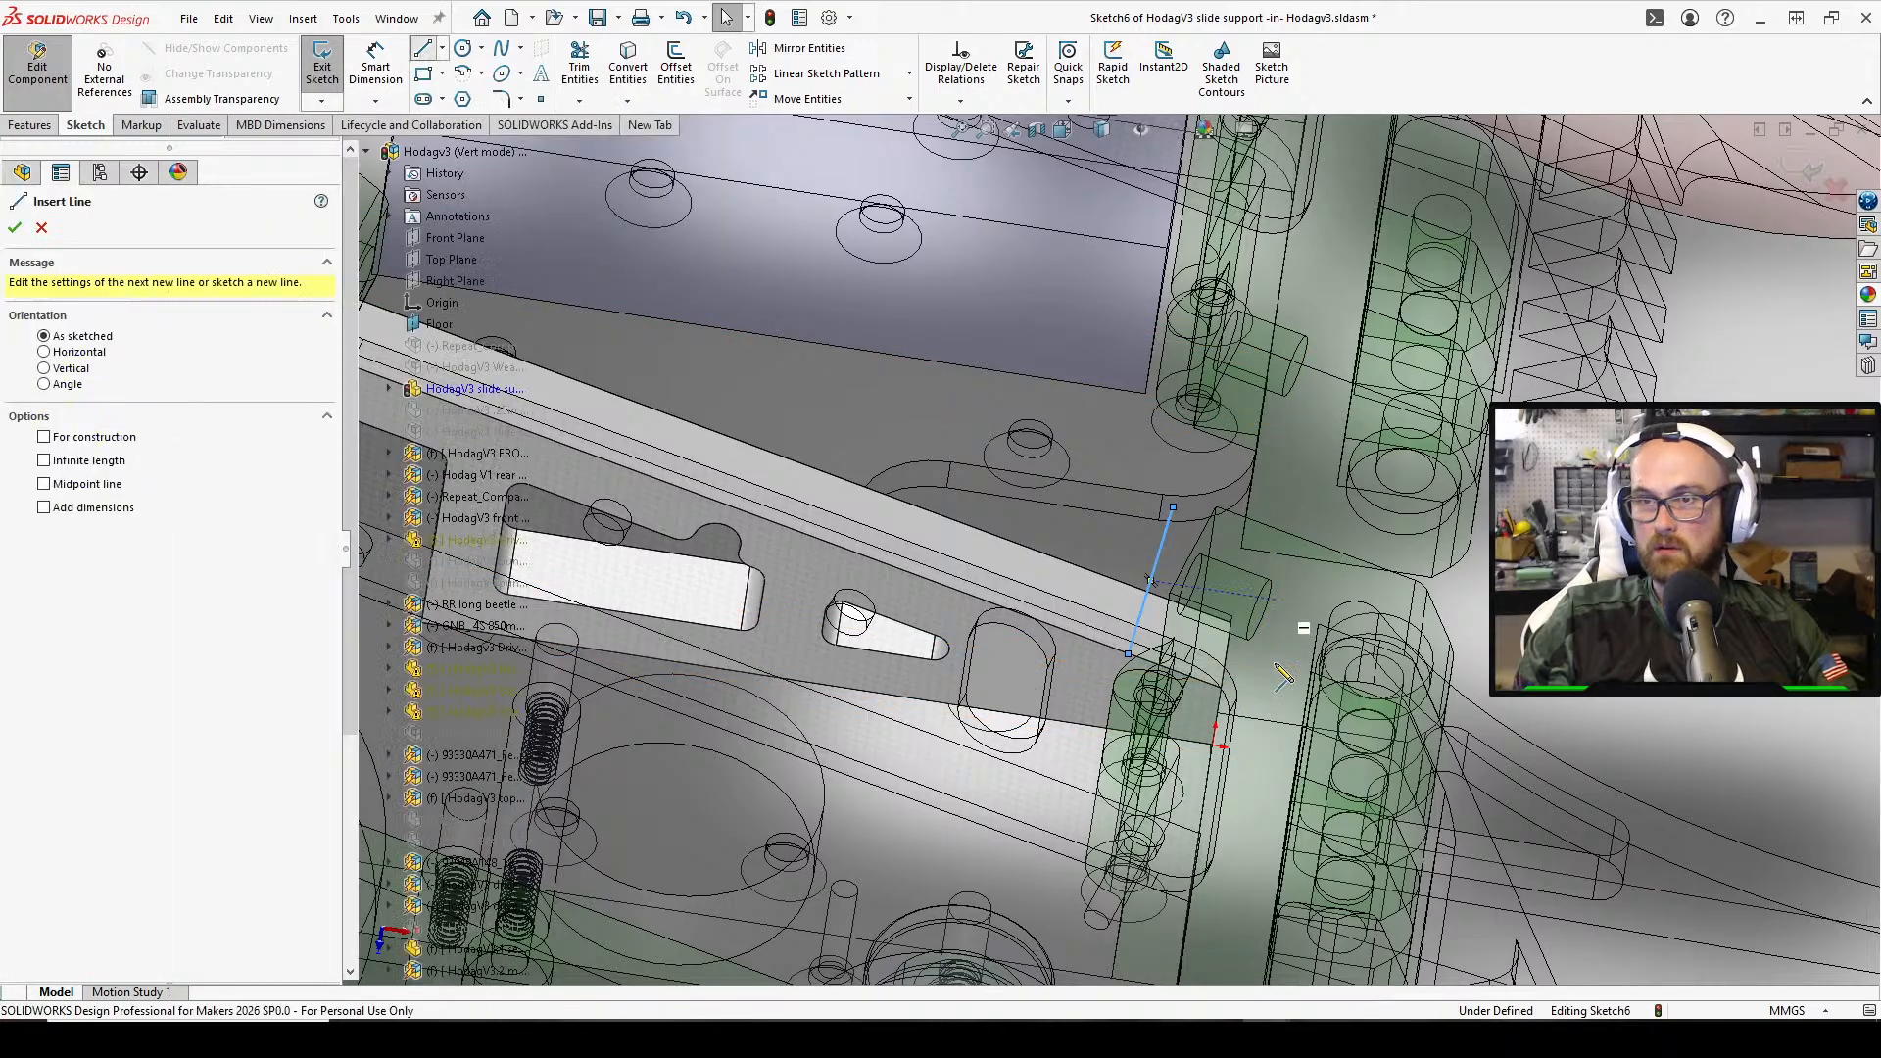
left_click(1127, 657)
scroll(1112, 553, "down", 3)
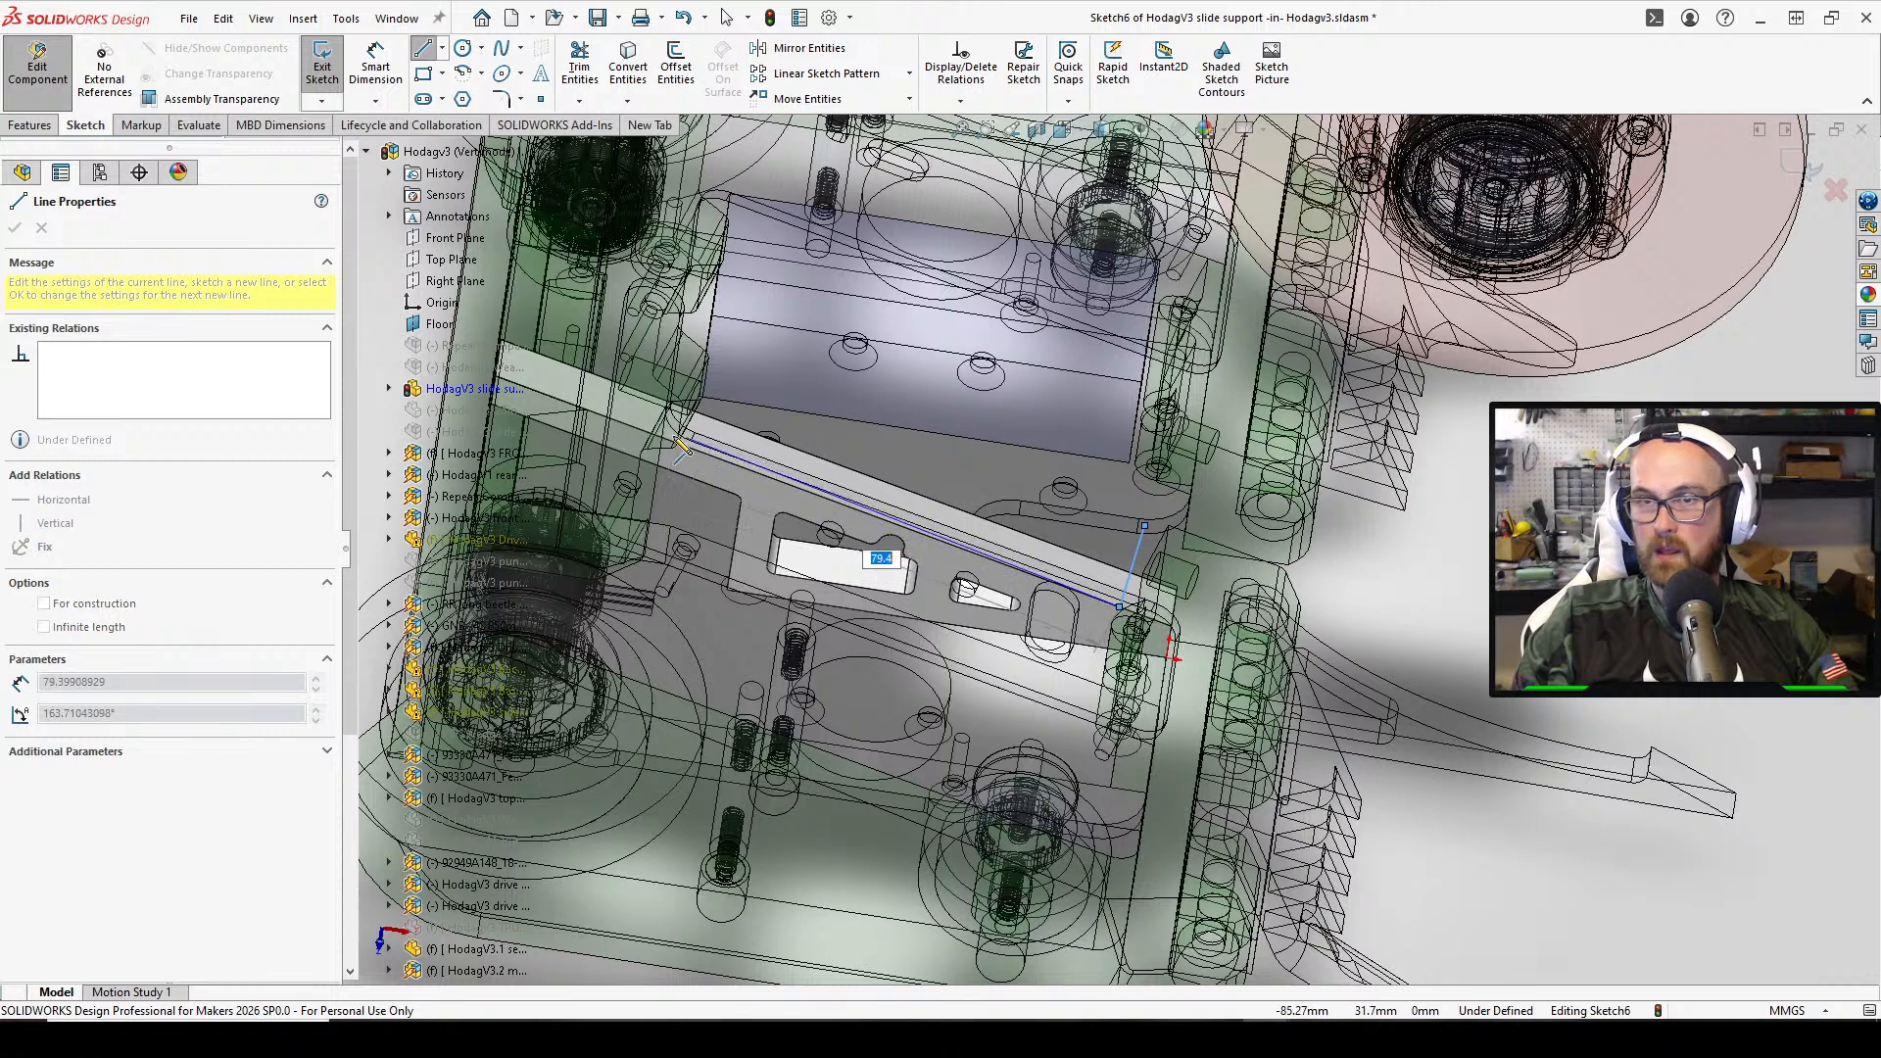
left_click(694, 451)
right_click(737, 448)
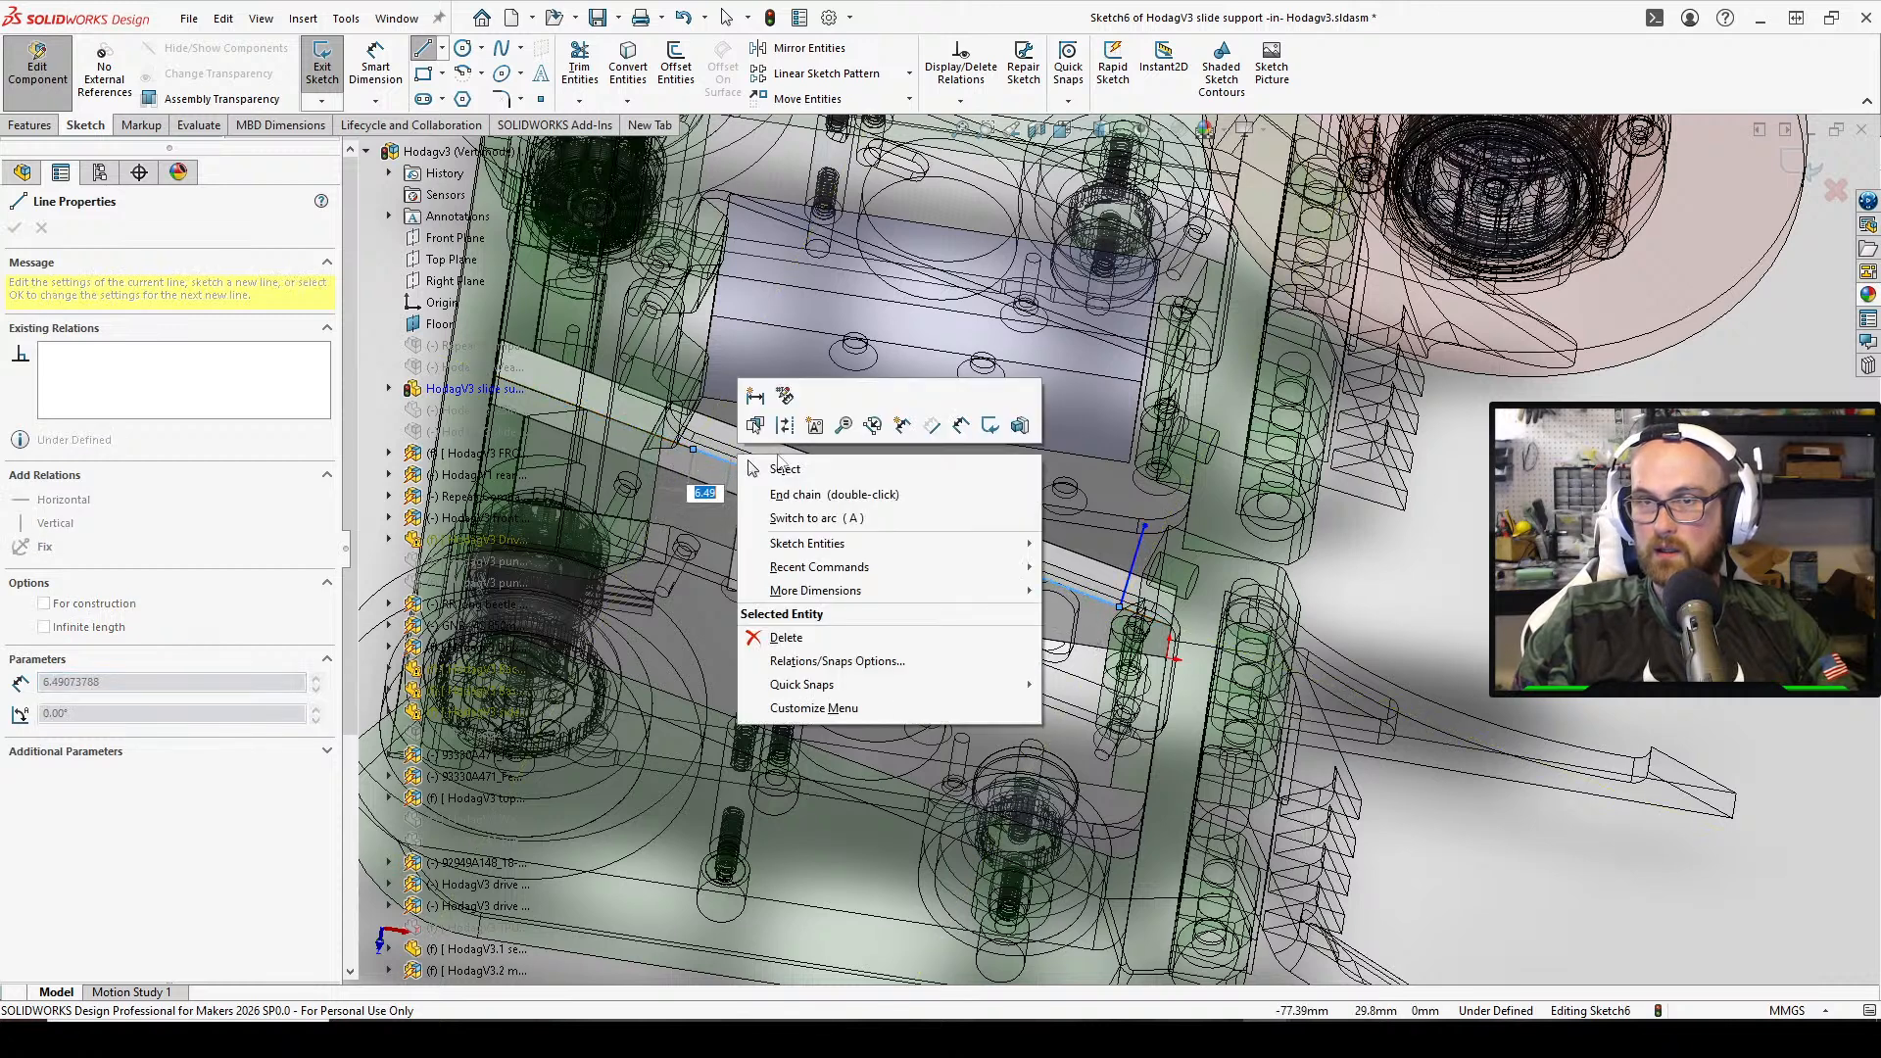
left_click(782, 467)
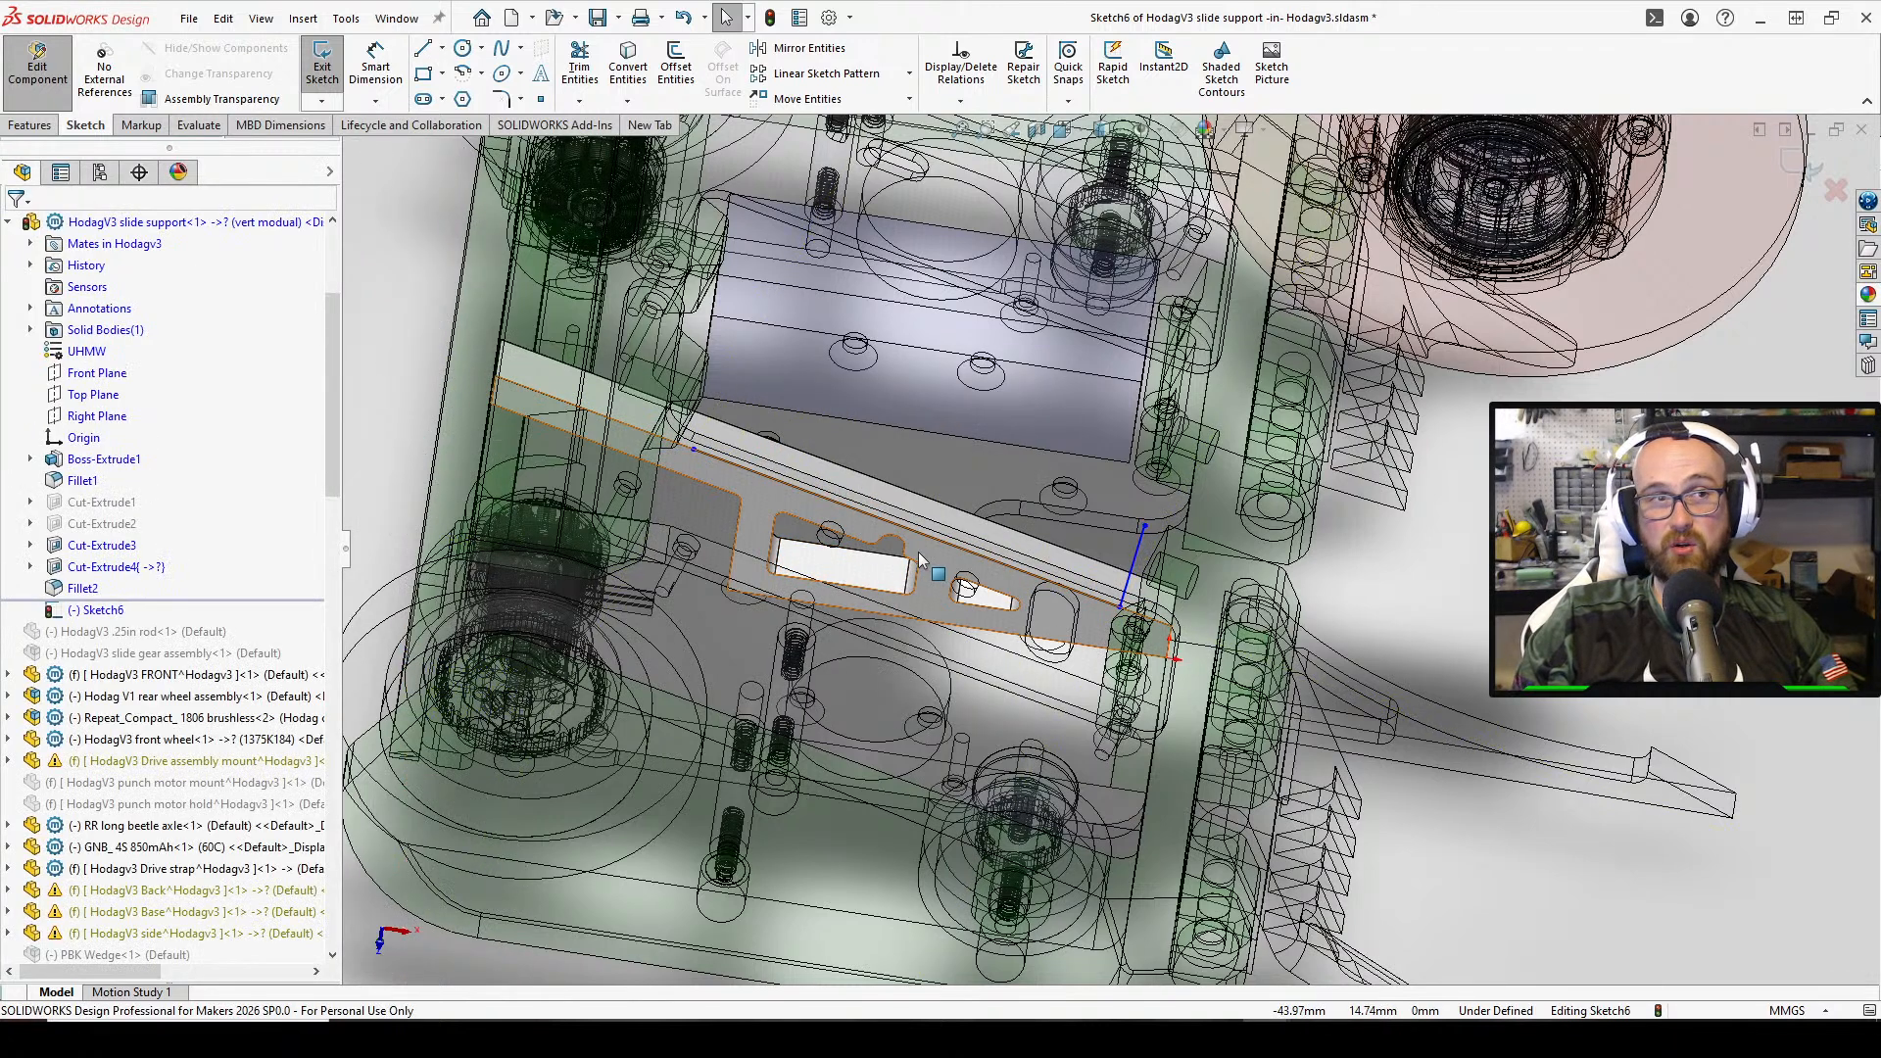
Sketch a perpendicular line about 15.5 mm long at the rear end of the edge line, then a line running forward parallel to the edge
scroll(952, 560, "up", 3)
scroll(1009, 435, "down", 4)
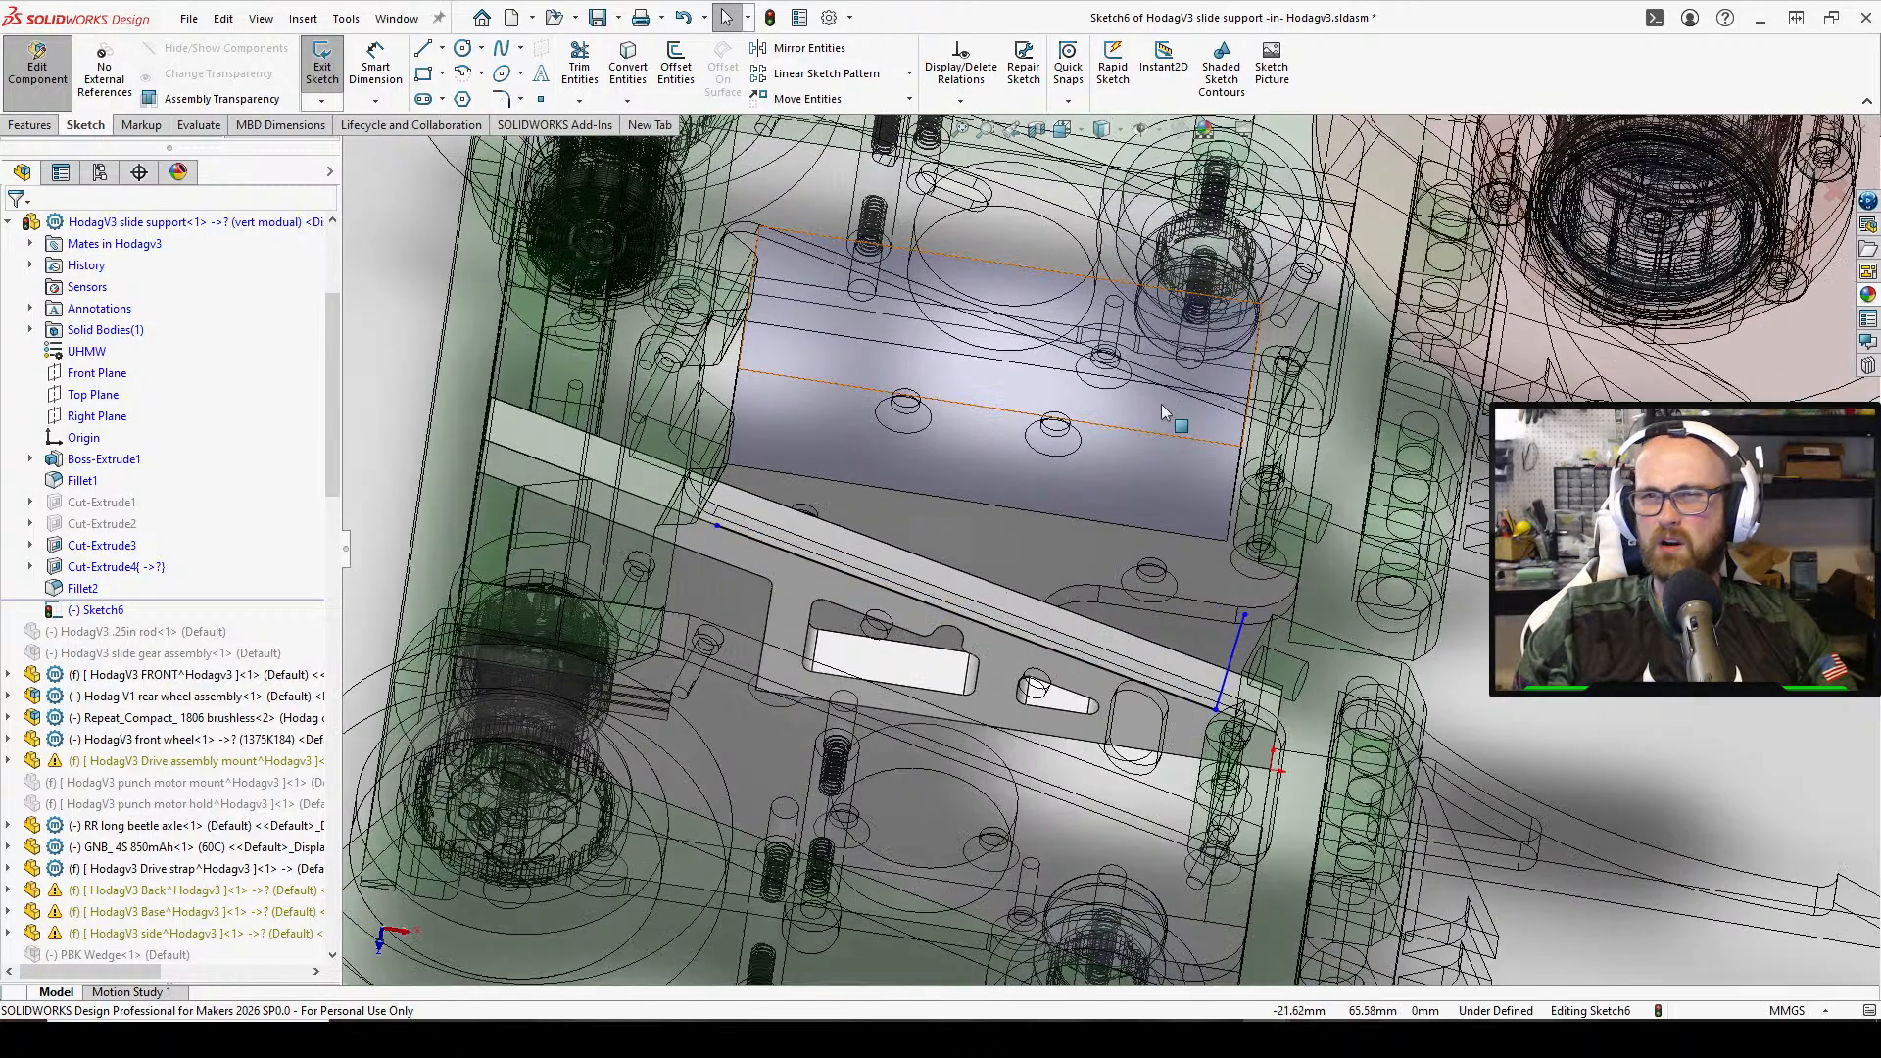
middle_click_drag(926, 444, 919, 460)
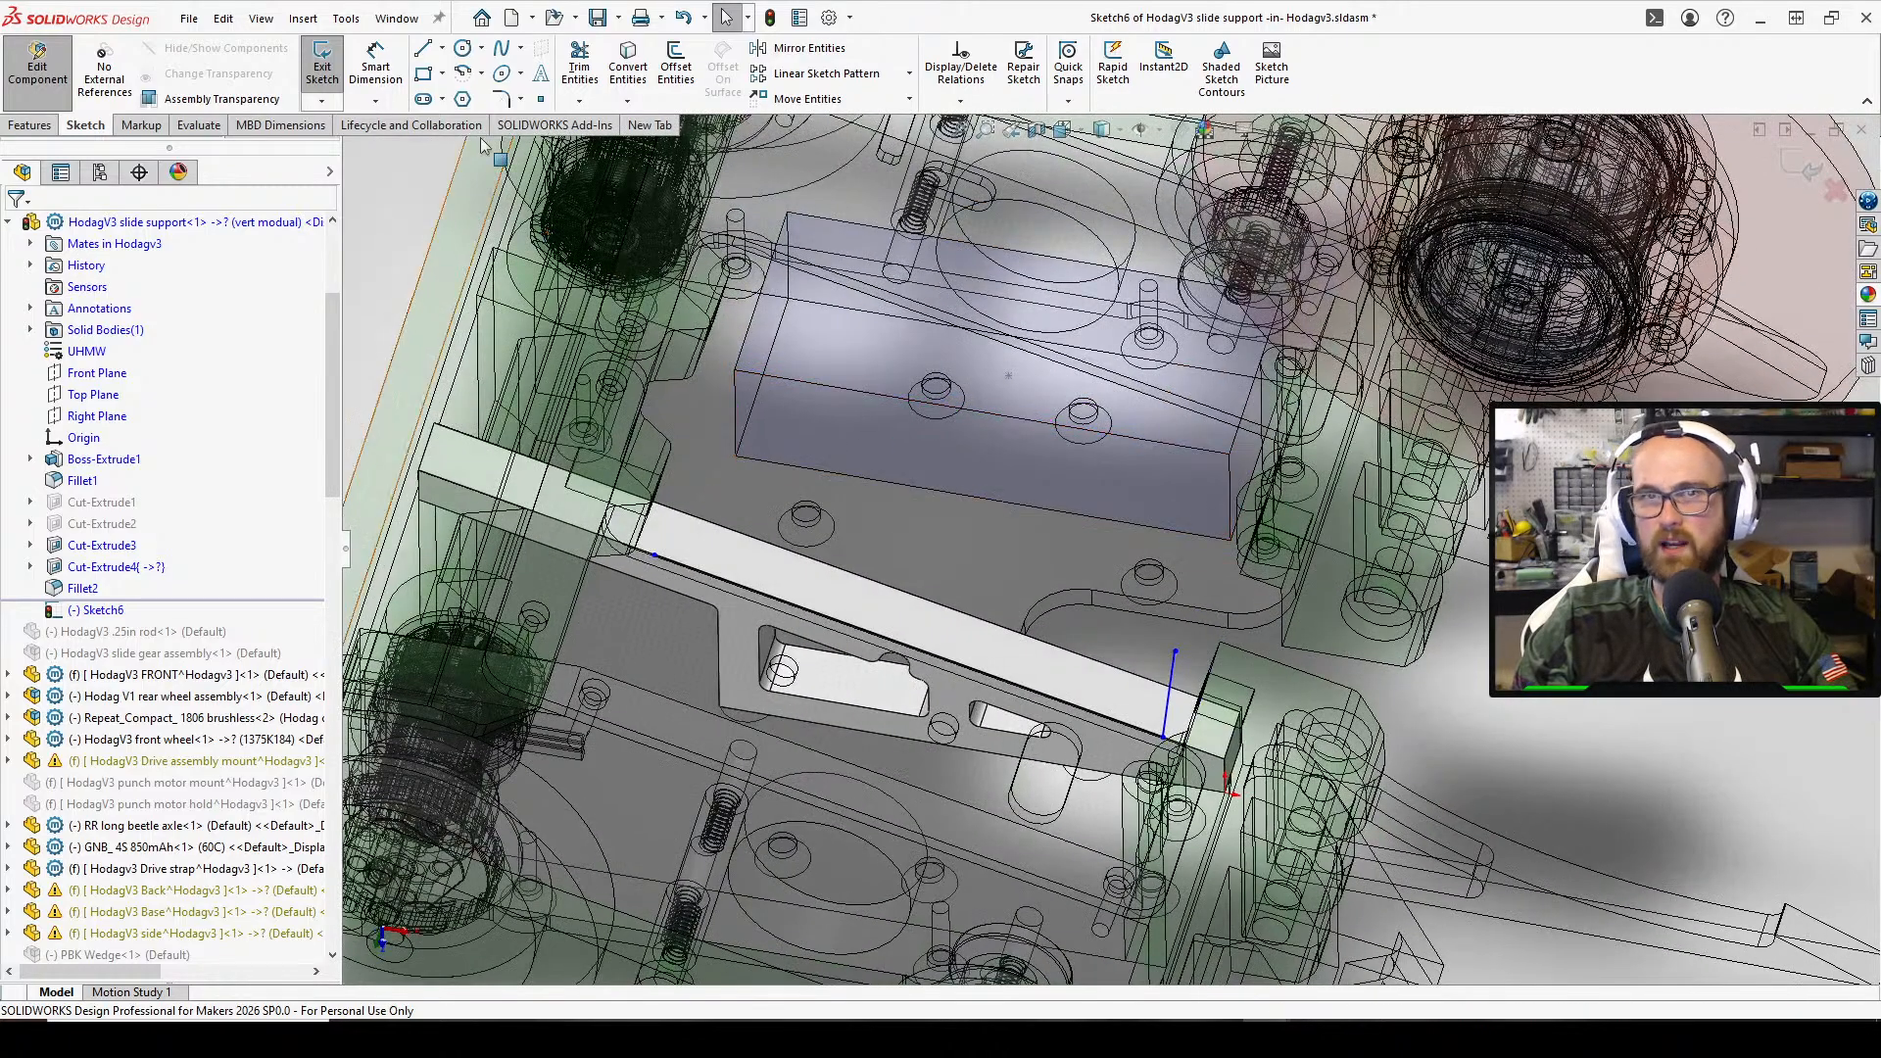
left_click(422, 49)
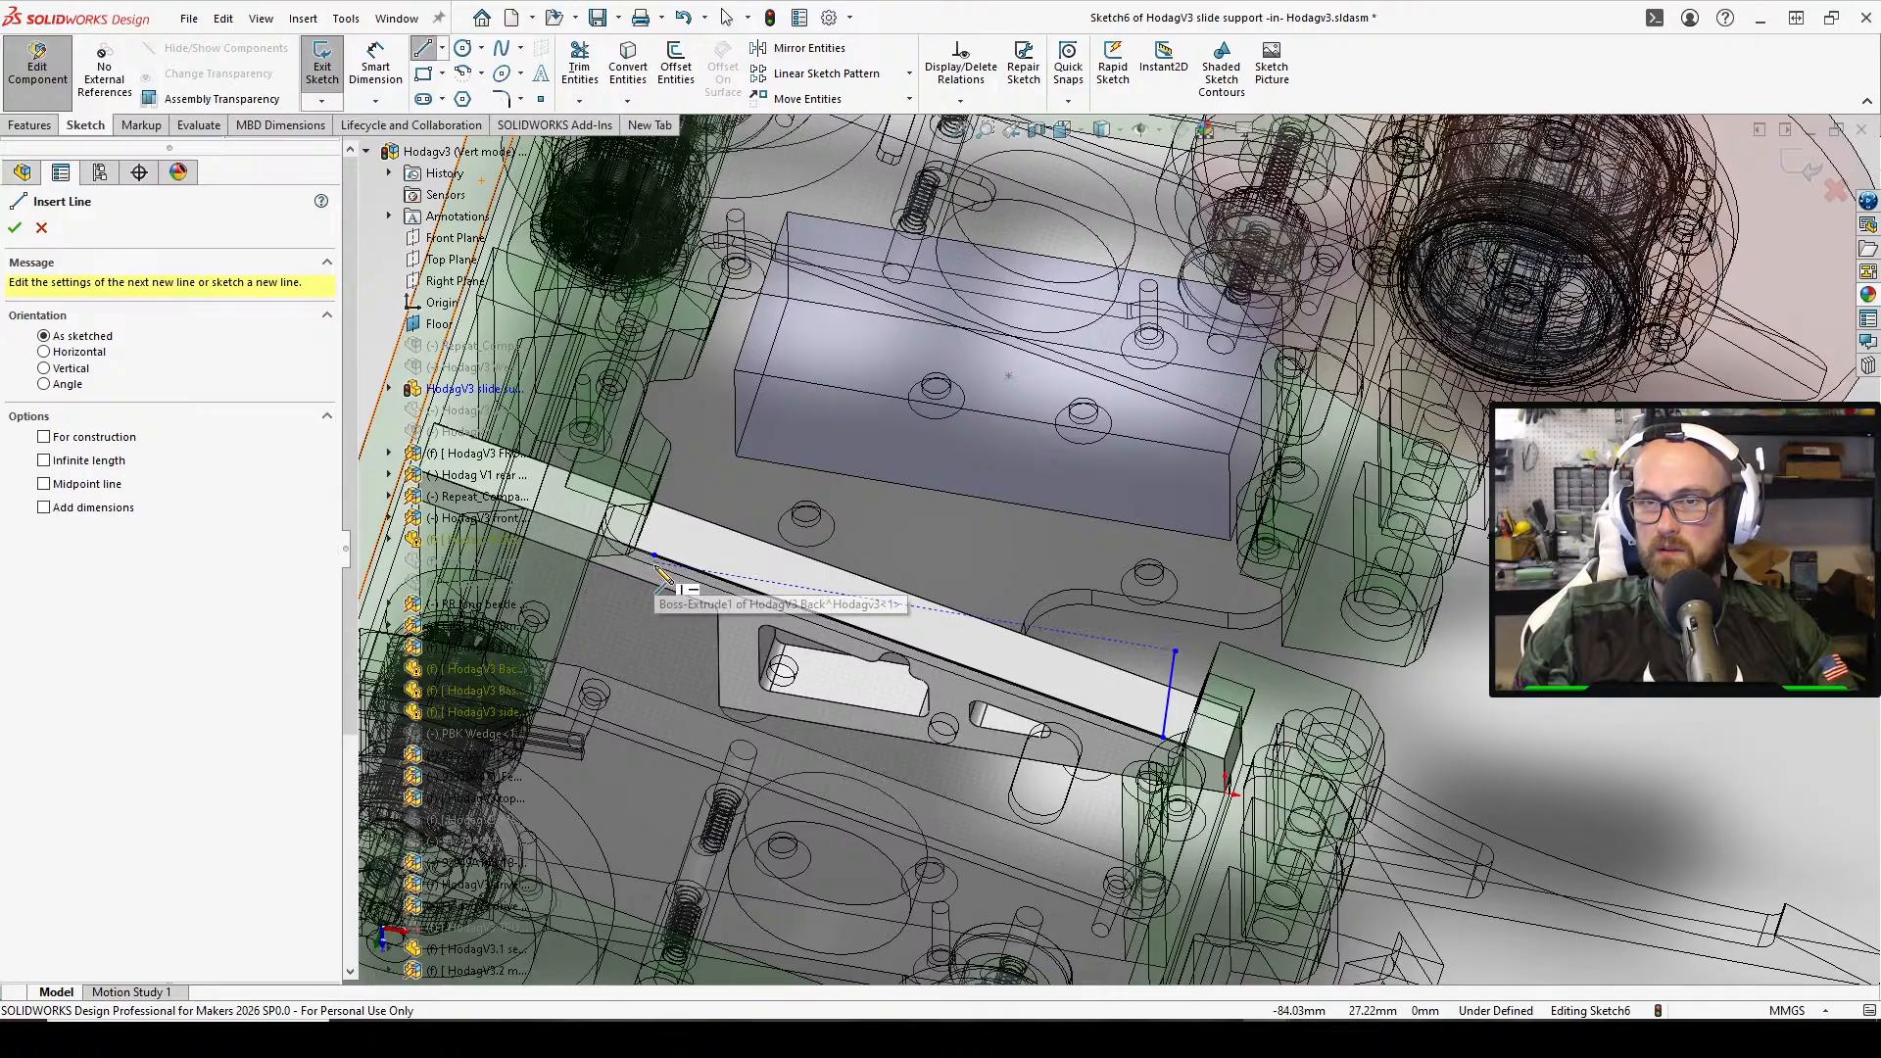
left_click(655, 556)
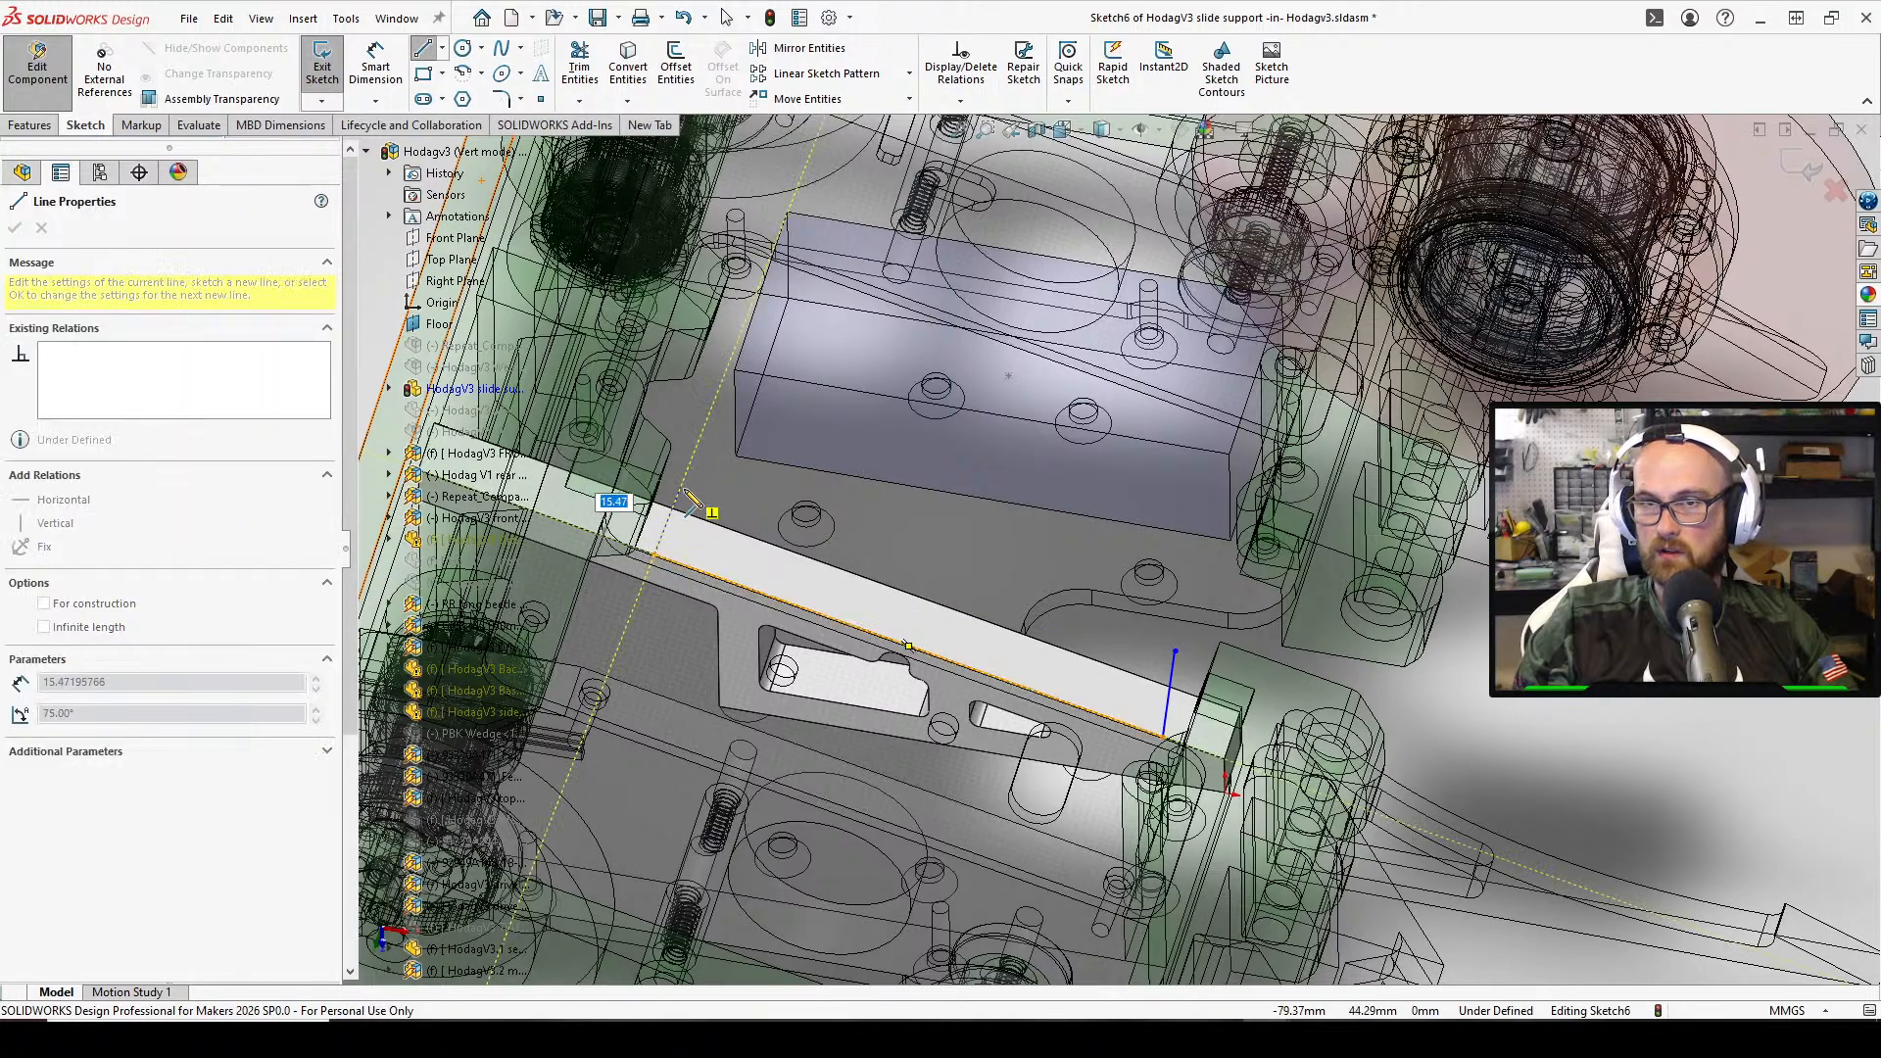
left_click(681, 488)
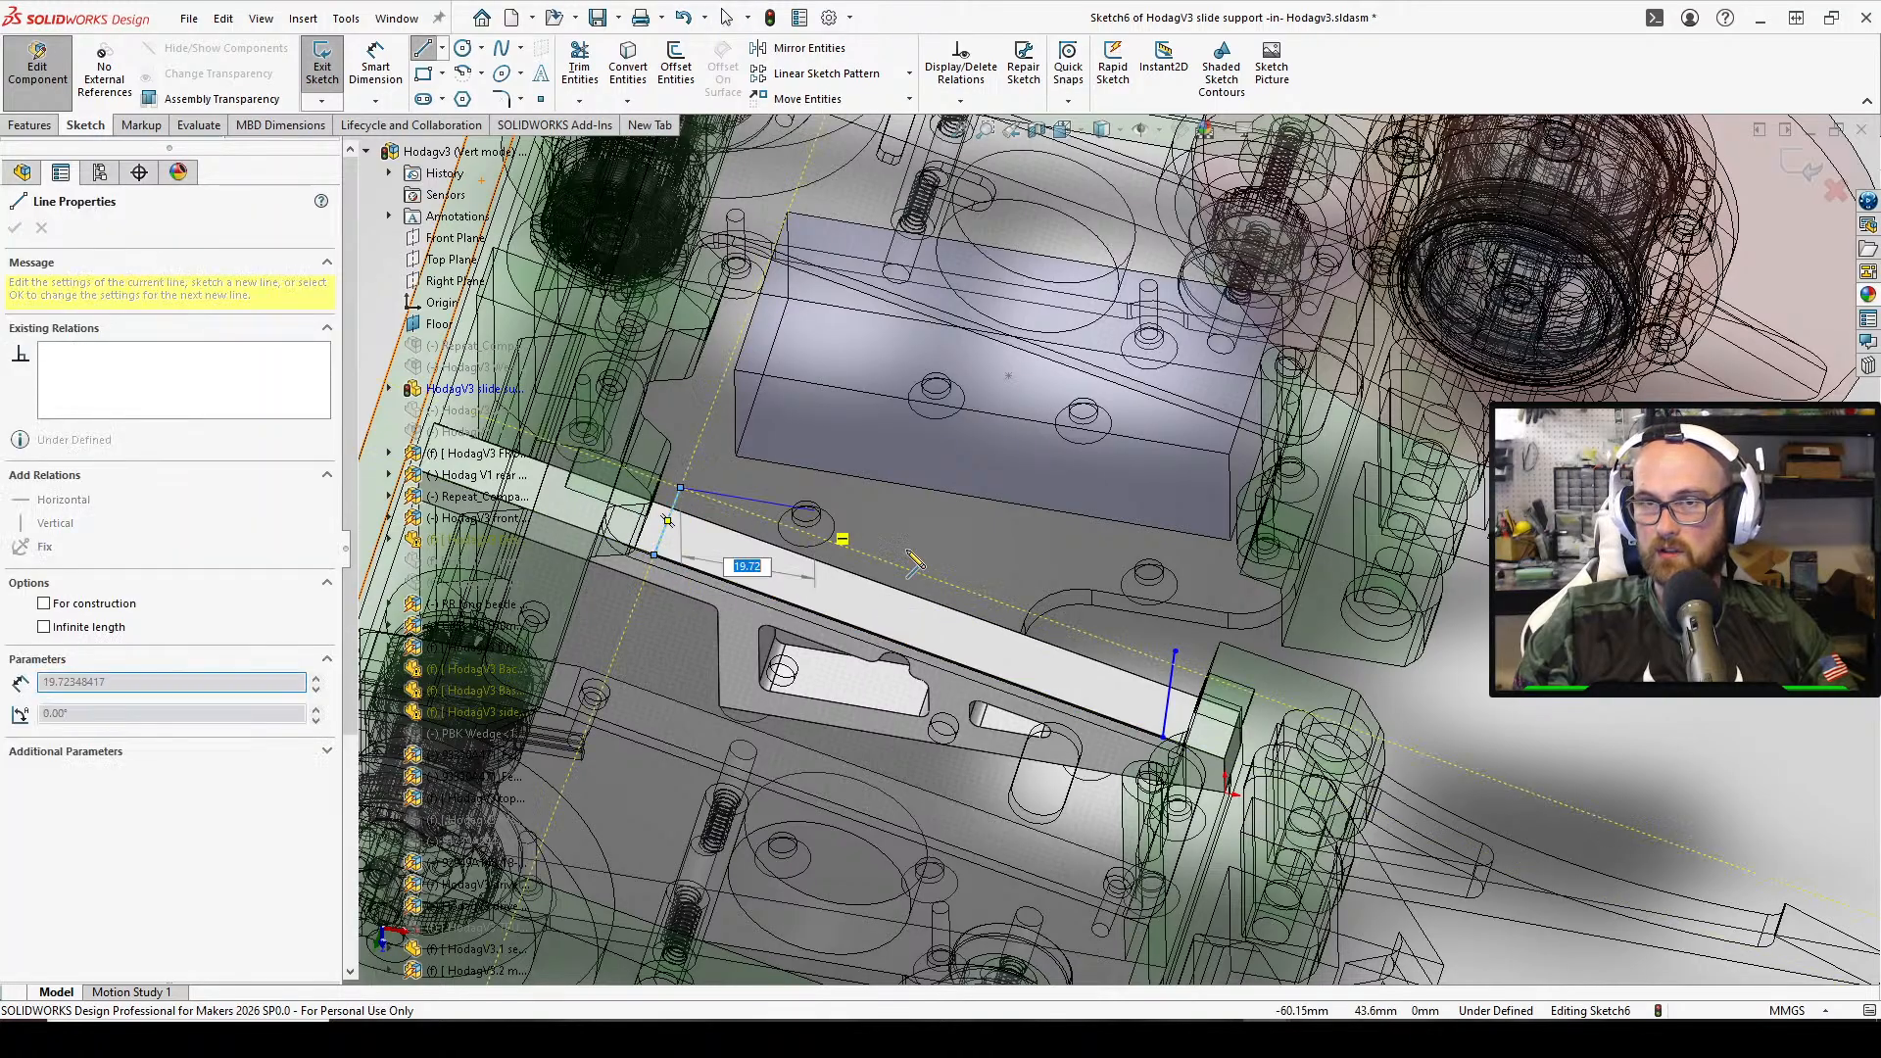
left_click(1058, 624)
right_click(1059, 624)
left_click(1120, 632)
Make the front short line perpendicular to the long sketch line on the slide support's upper edge
key("a")
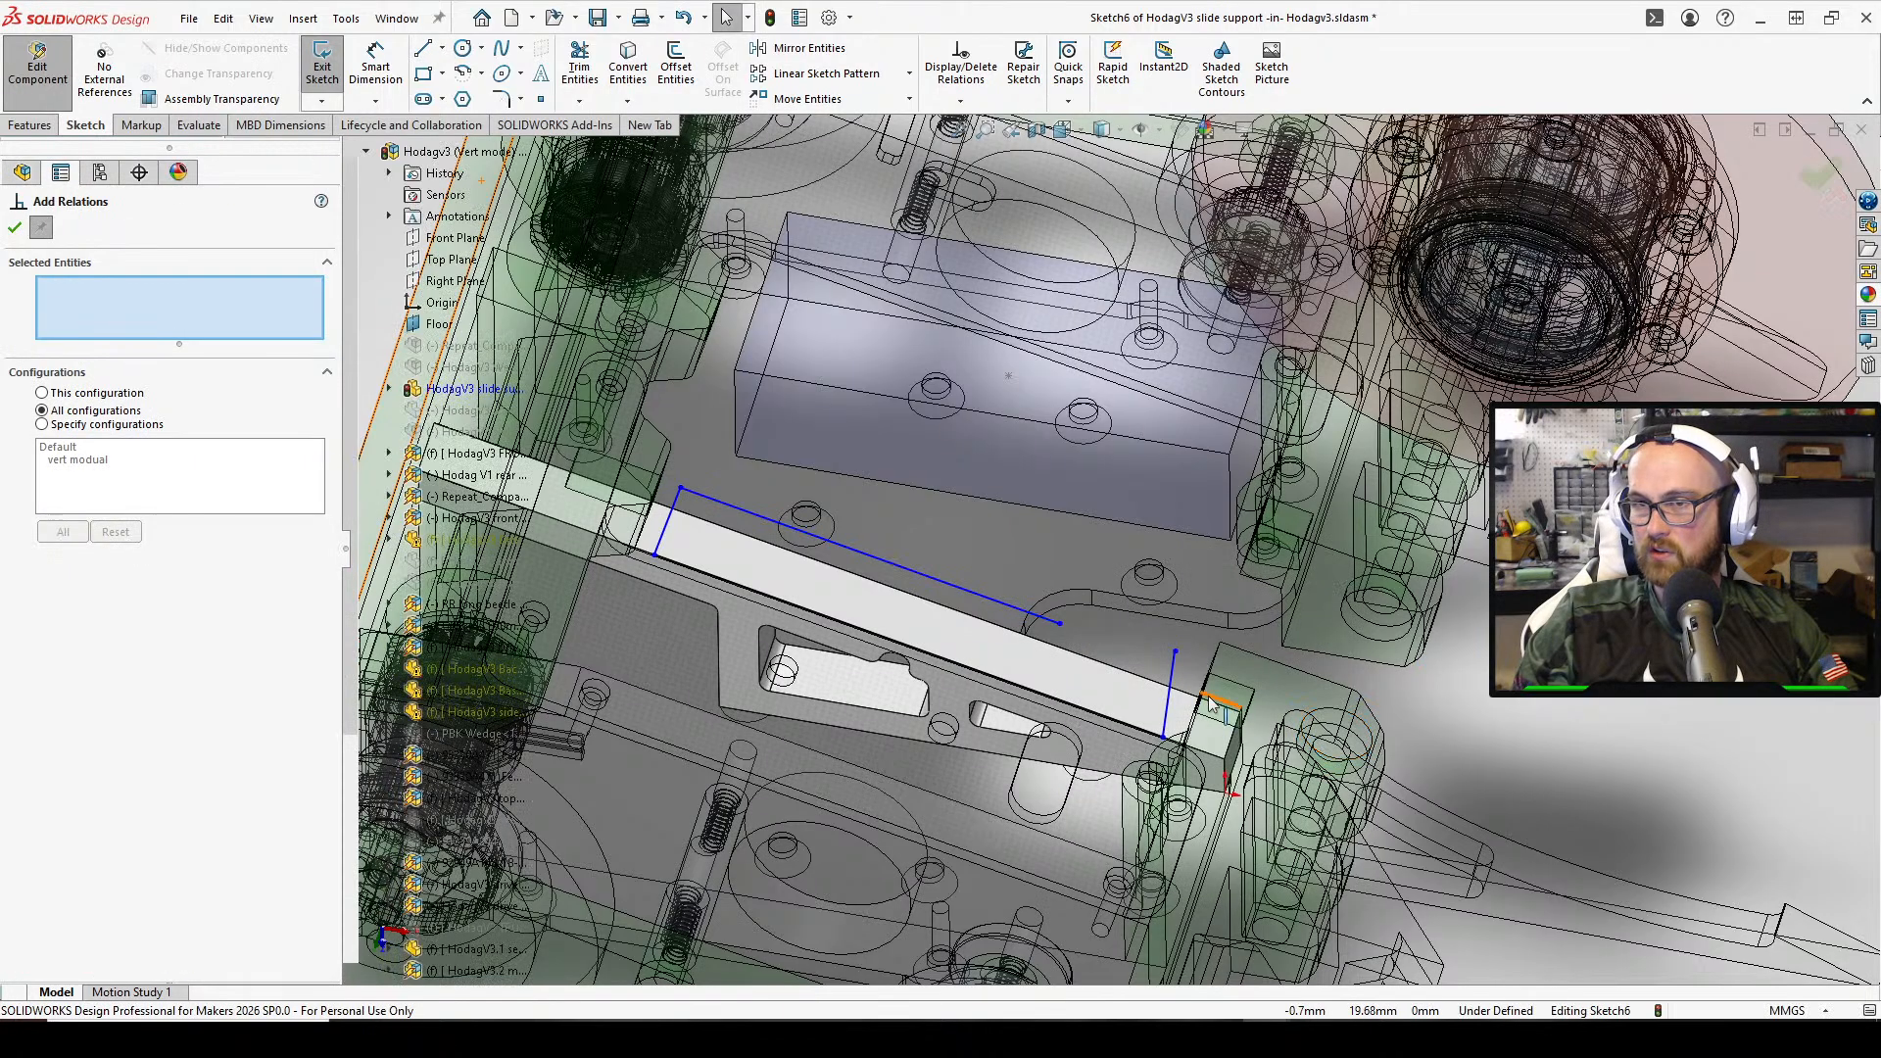
left_click(1168, 720)
left_click(1159, 725)
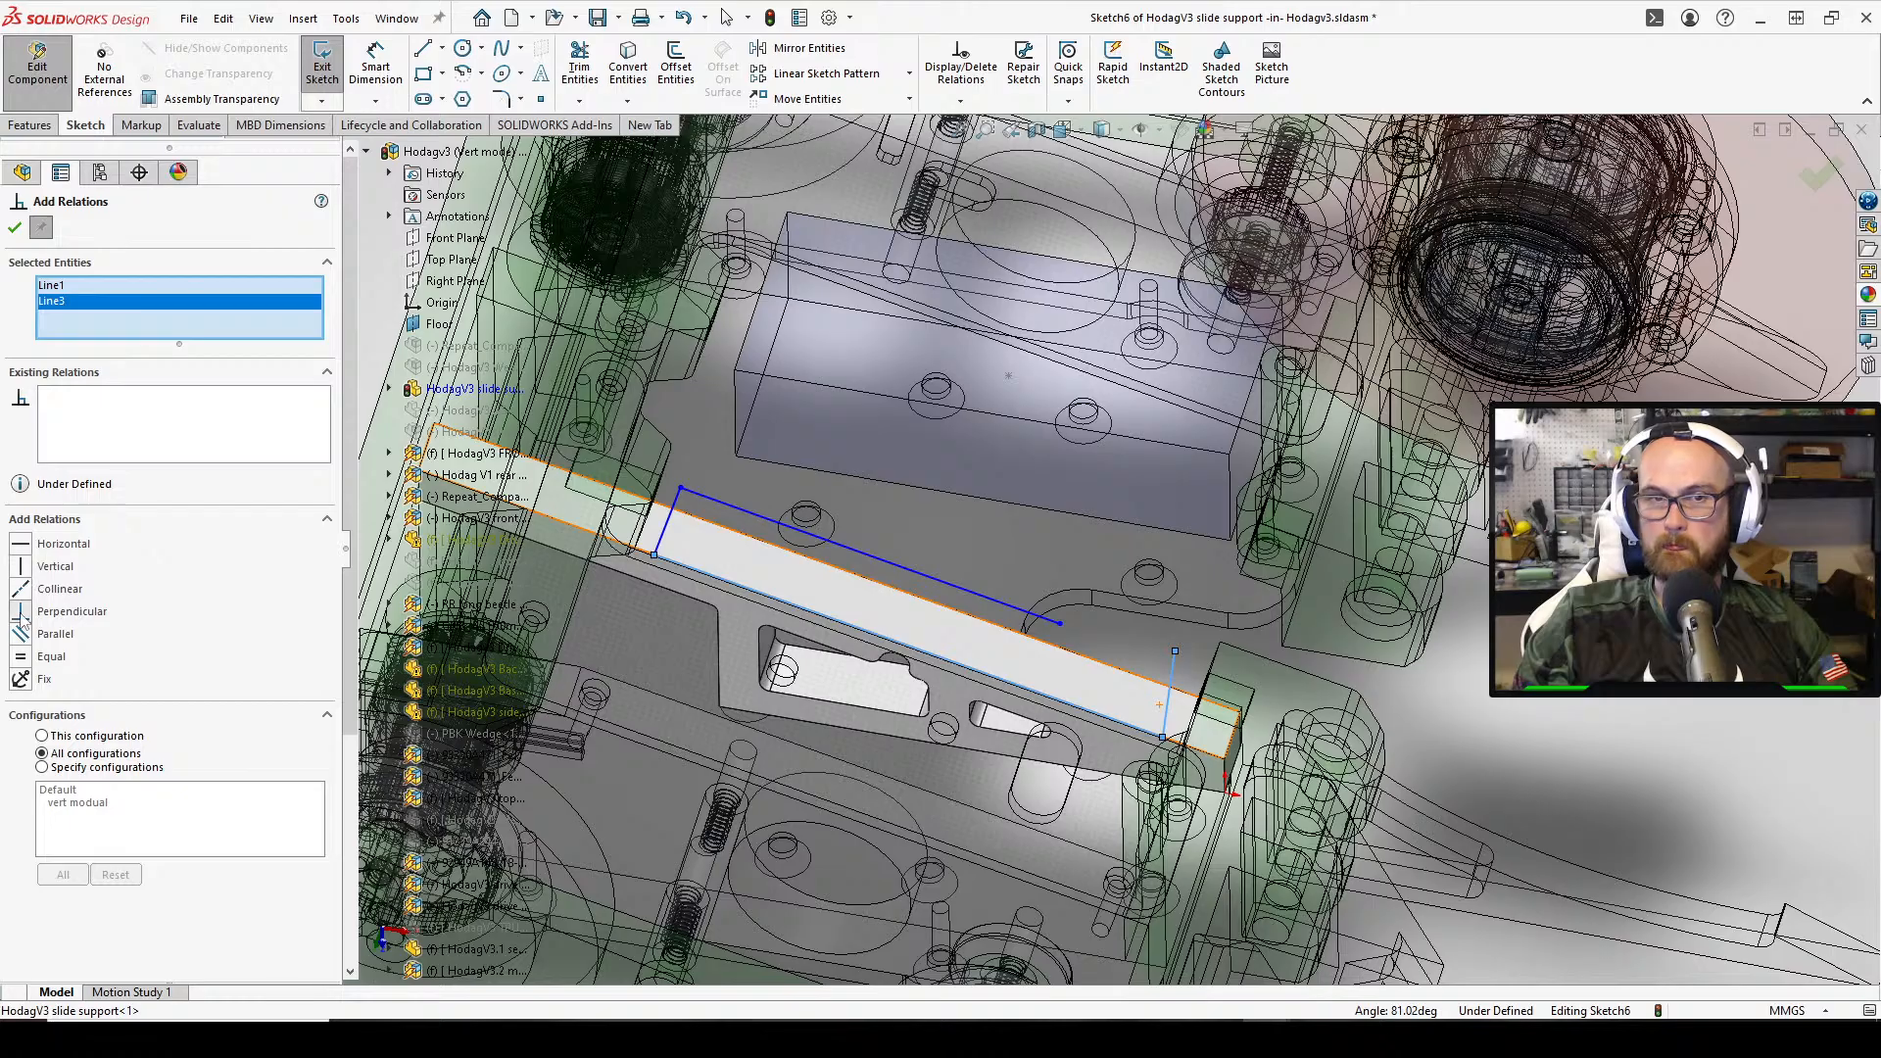
left_click(14, 227)
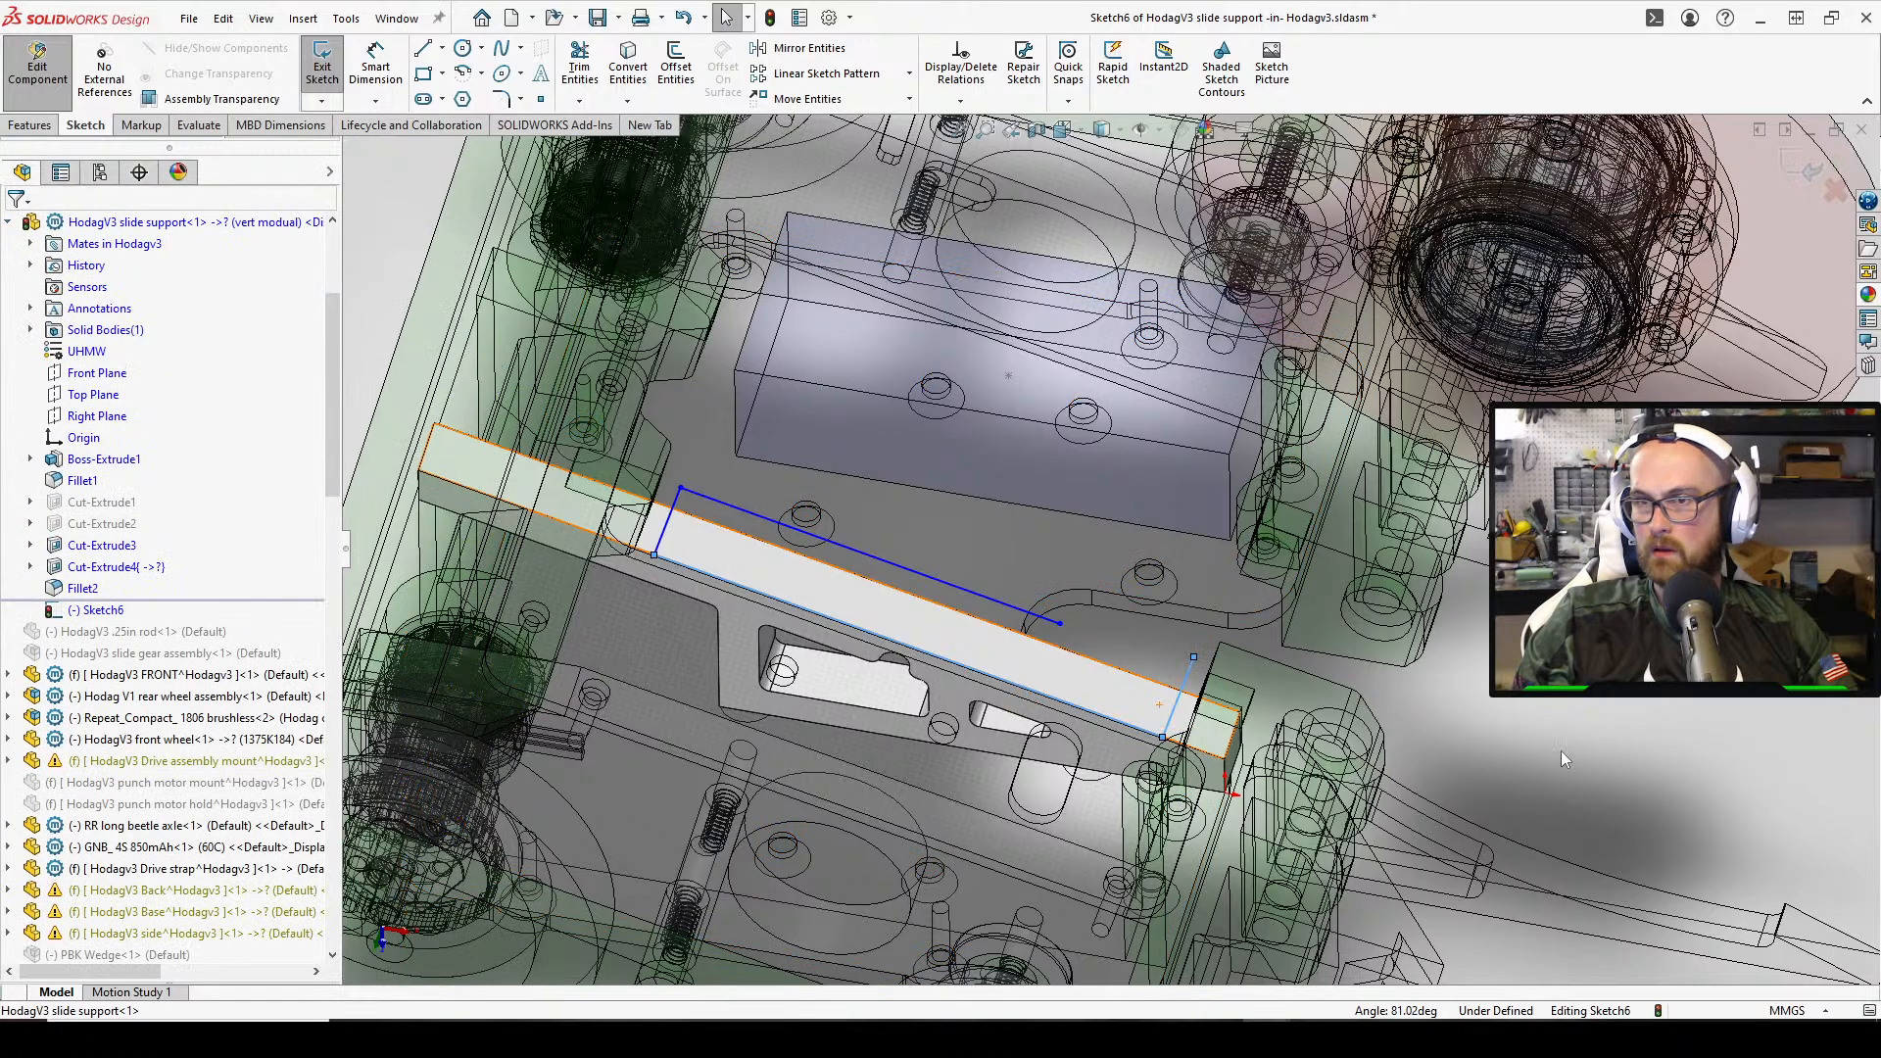
Dimension the gap between the rear short line and the neighbouring slanted edge behind it at 1 mm
scroll(686, 514, "down", 5)
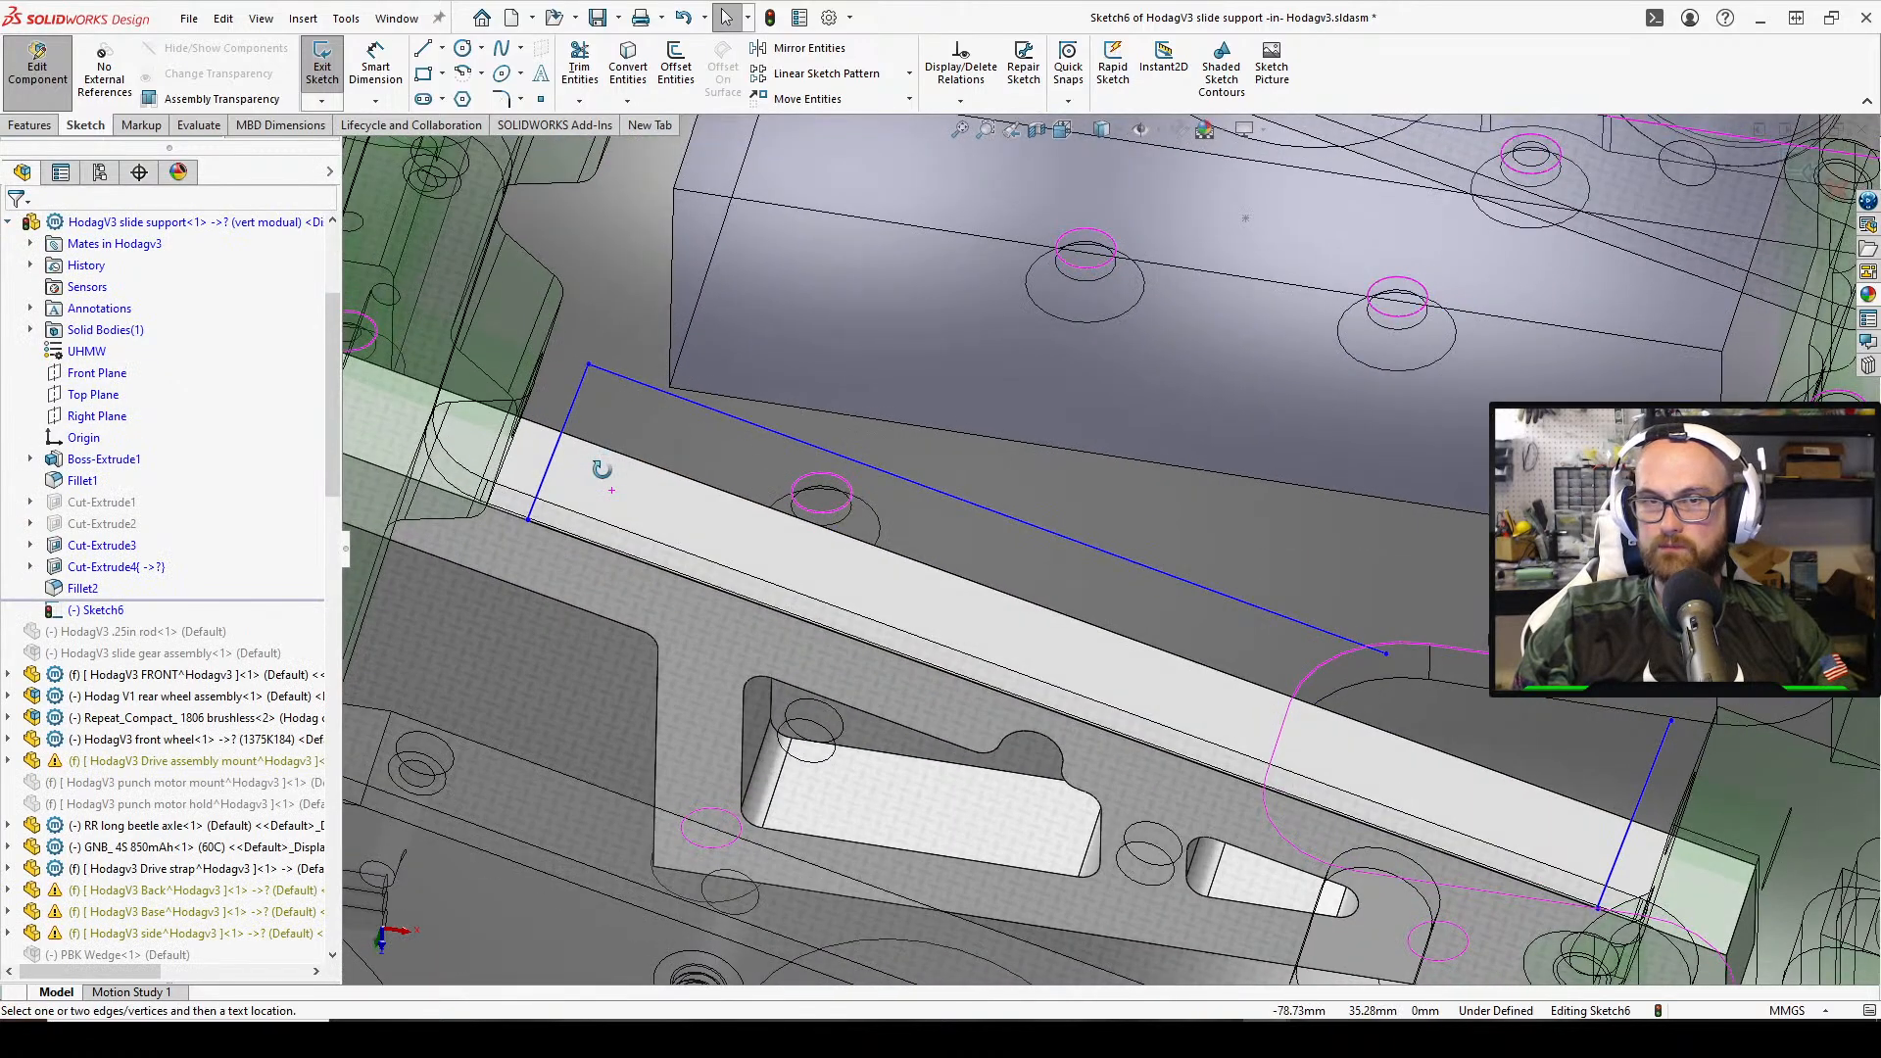
left_click(552, 470)
scroll(588, 412, "down", 5)
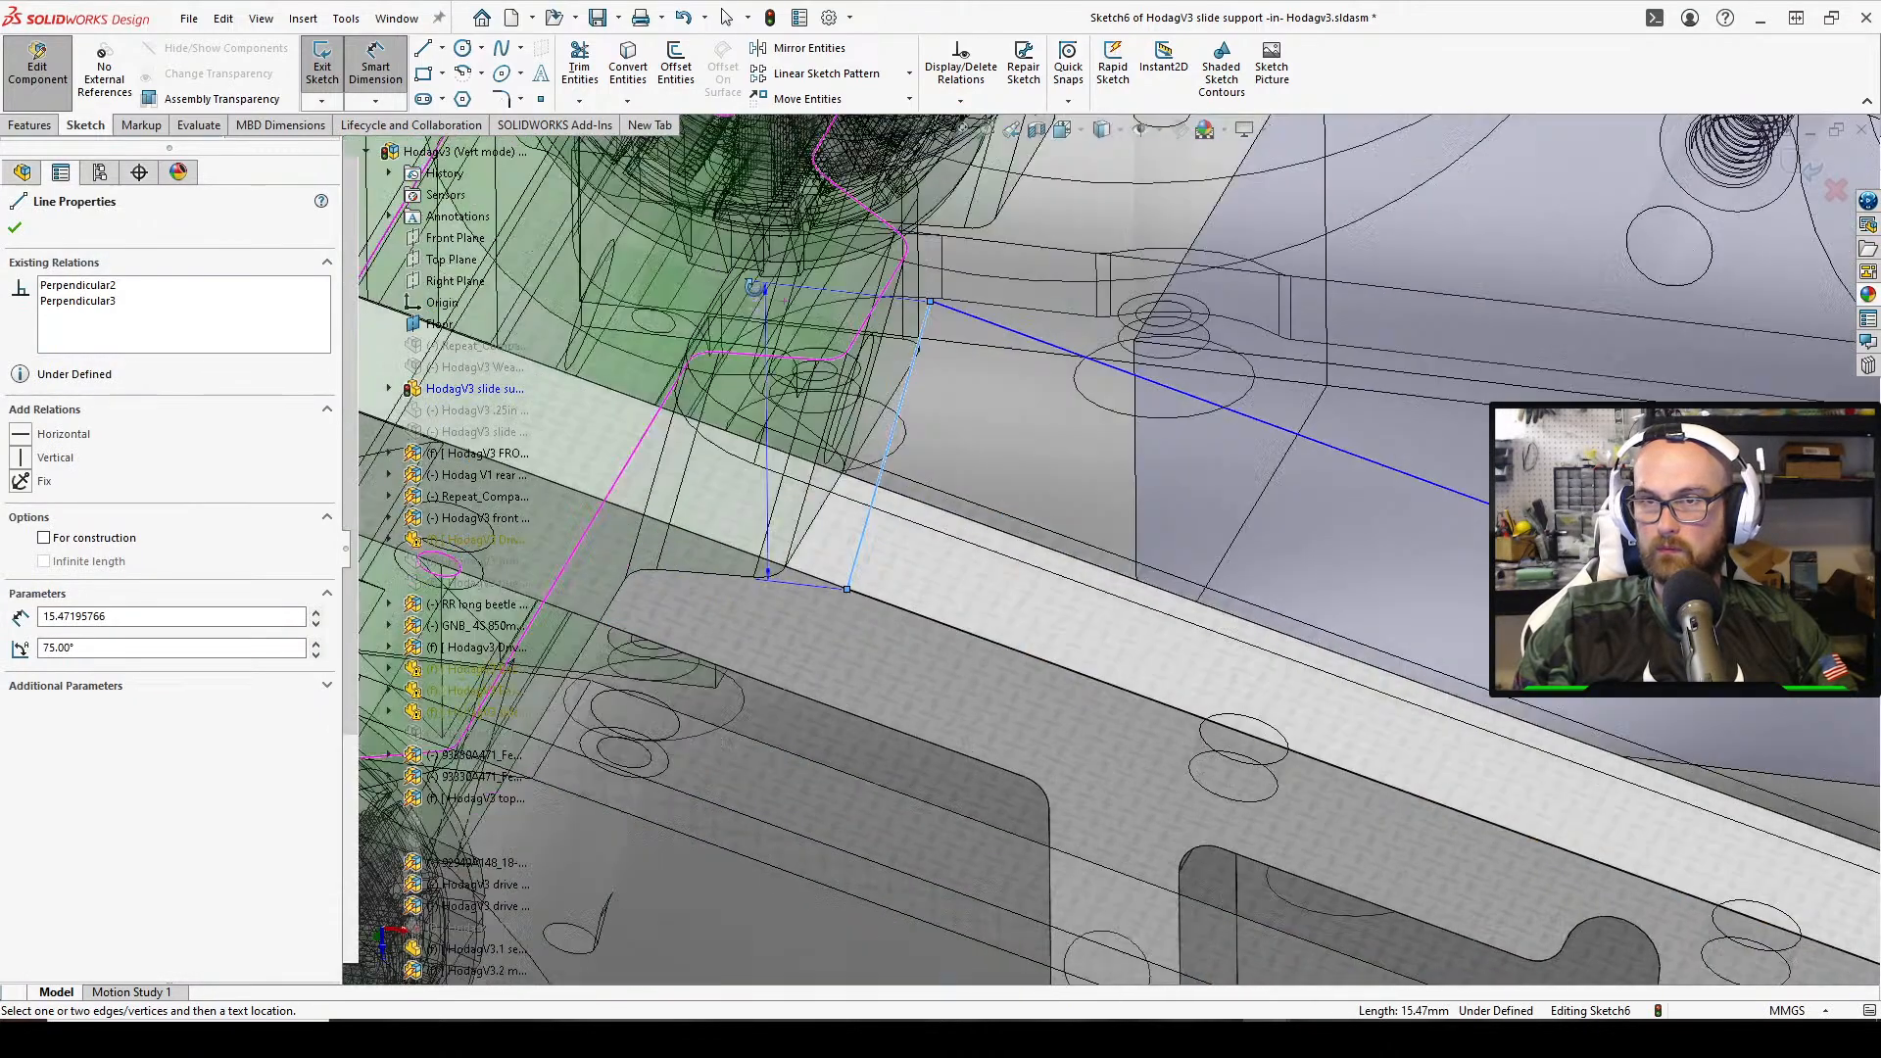
middle_click_drag(752, 287, 779, 323)
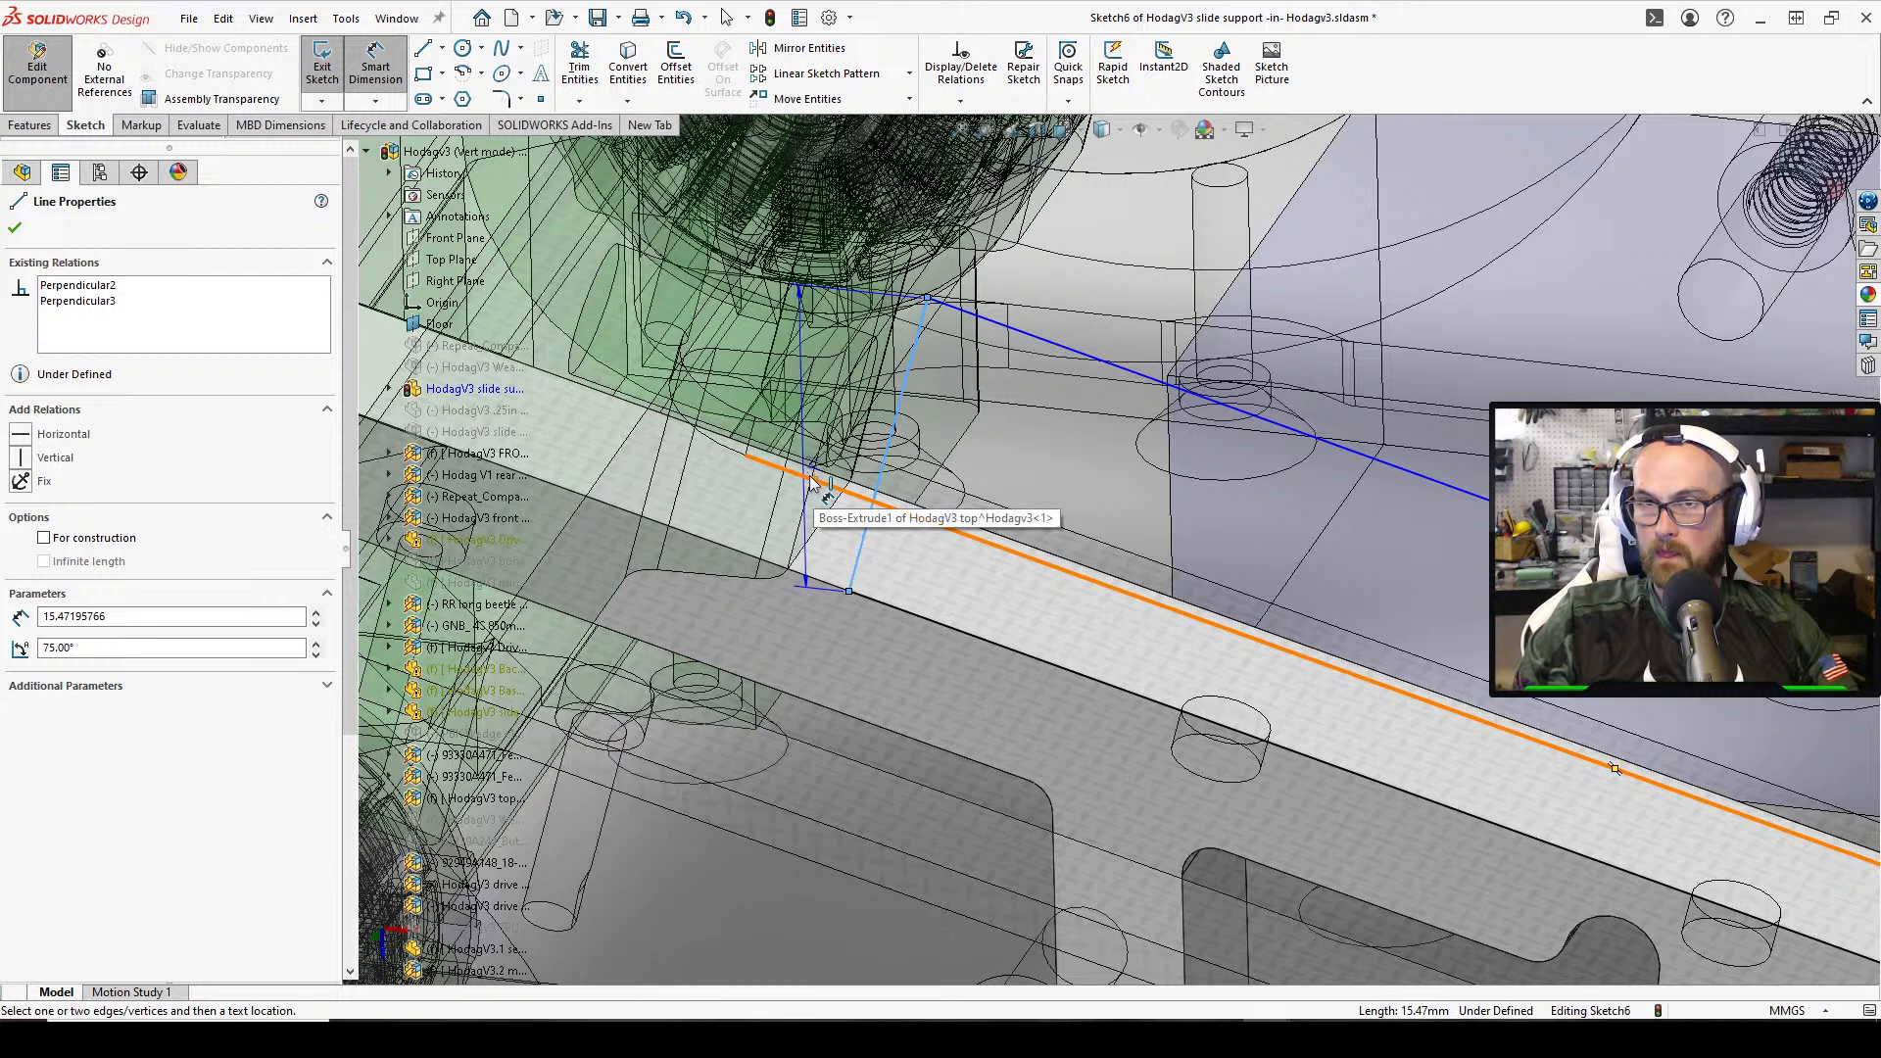
key("Escape")
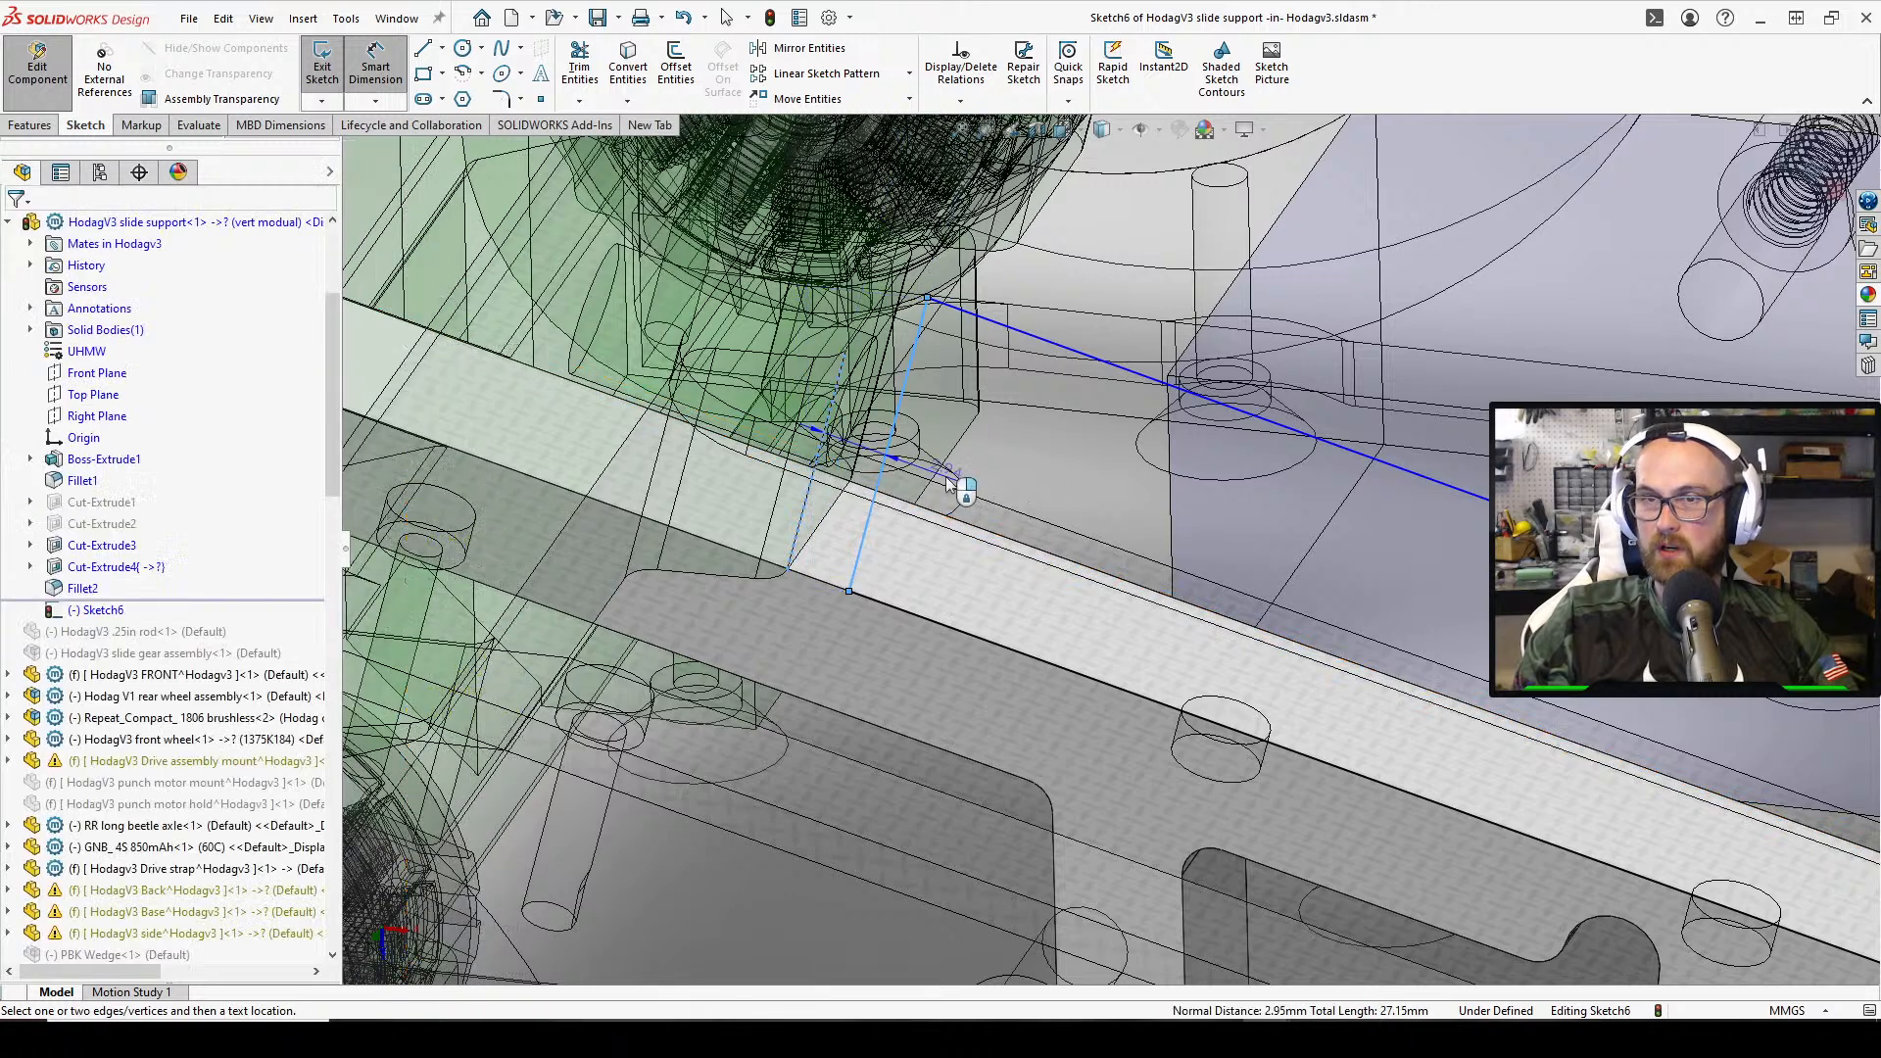
middle_click_drag(957, 483, 619, 323)
left_click(438, 245)
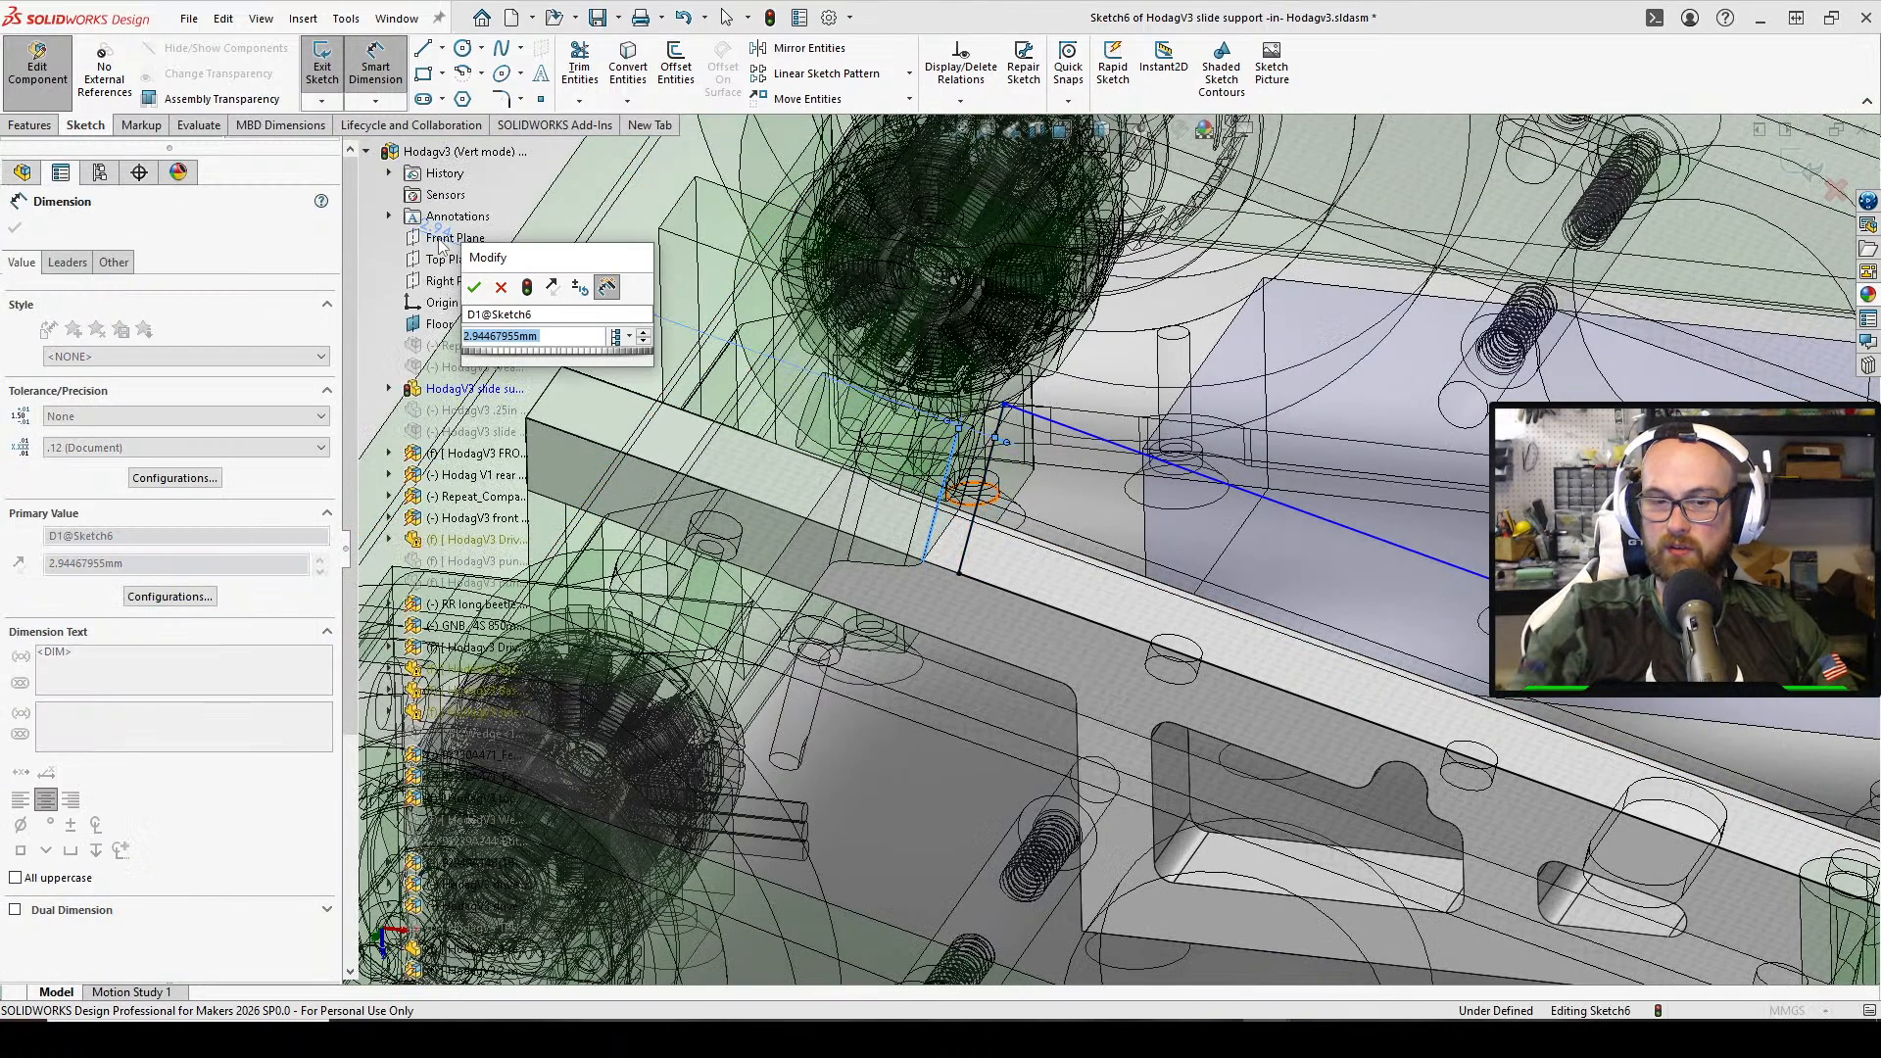
type("1")
key("Return")
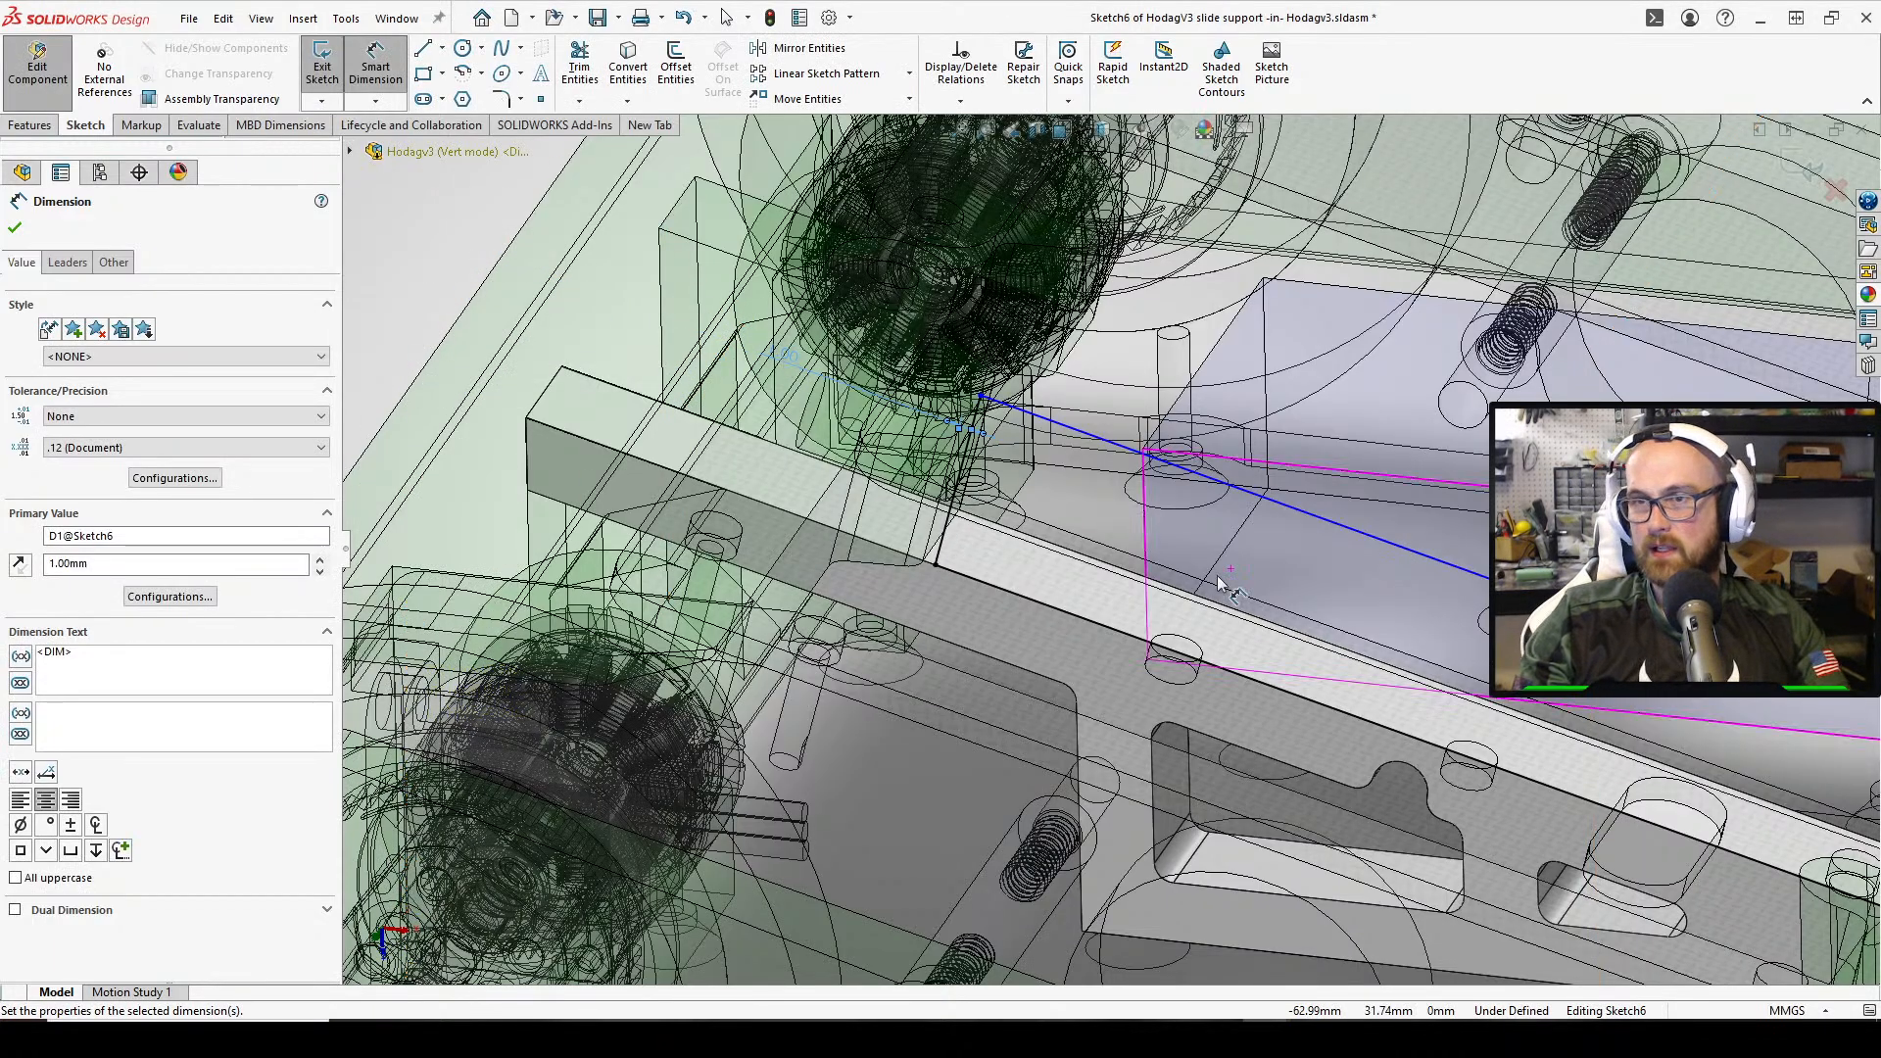
Examine the open sketch outline above the slide support from the Left view, relative to the weapon disc and forks
key("ctrl+8")
middle_click_drag(1340, 357, 1407, 447)
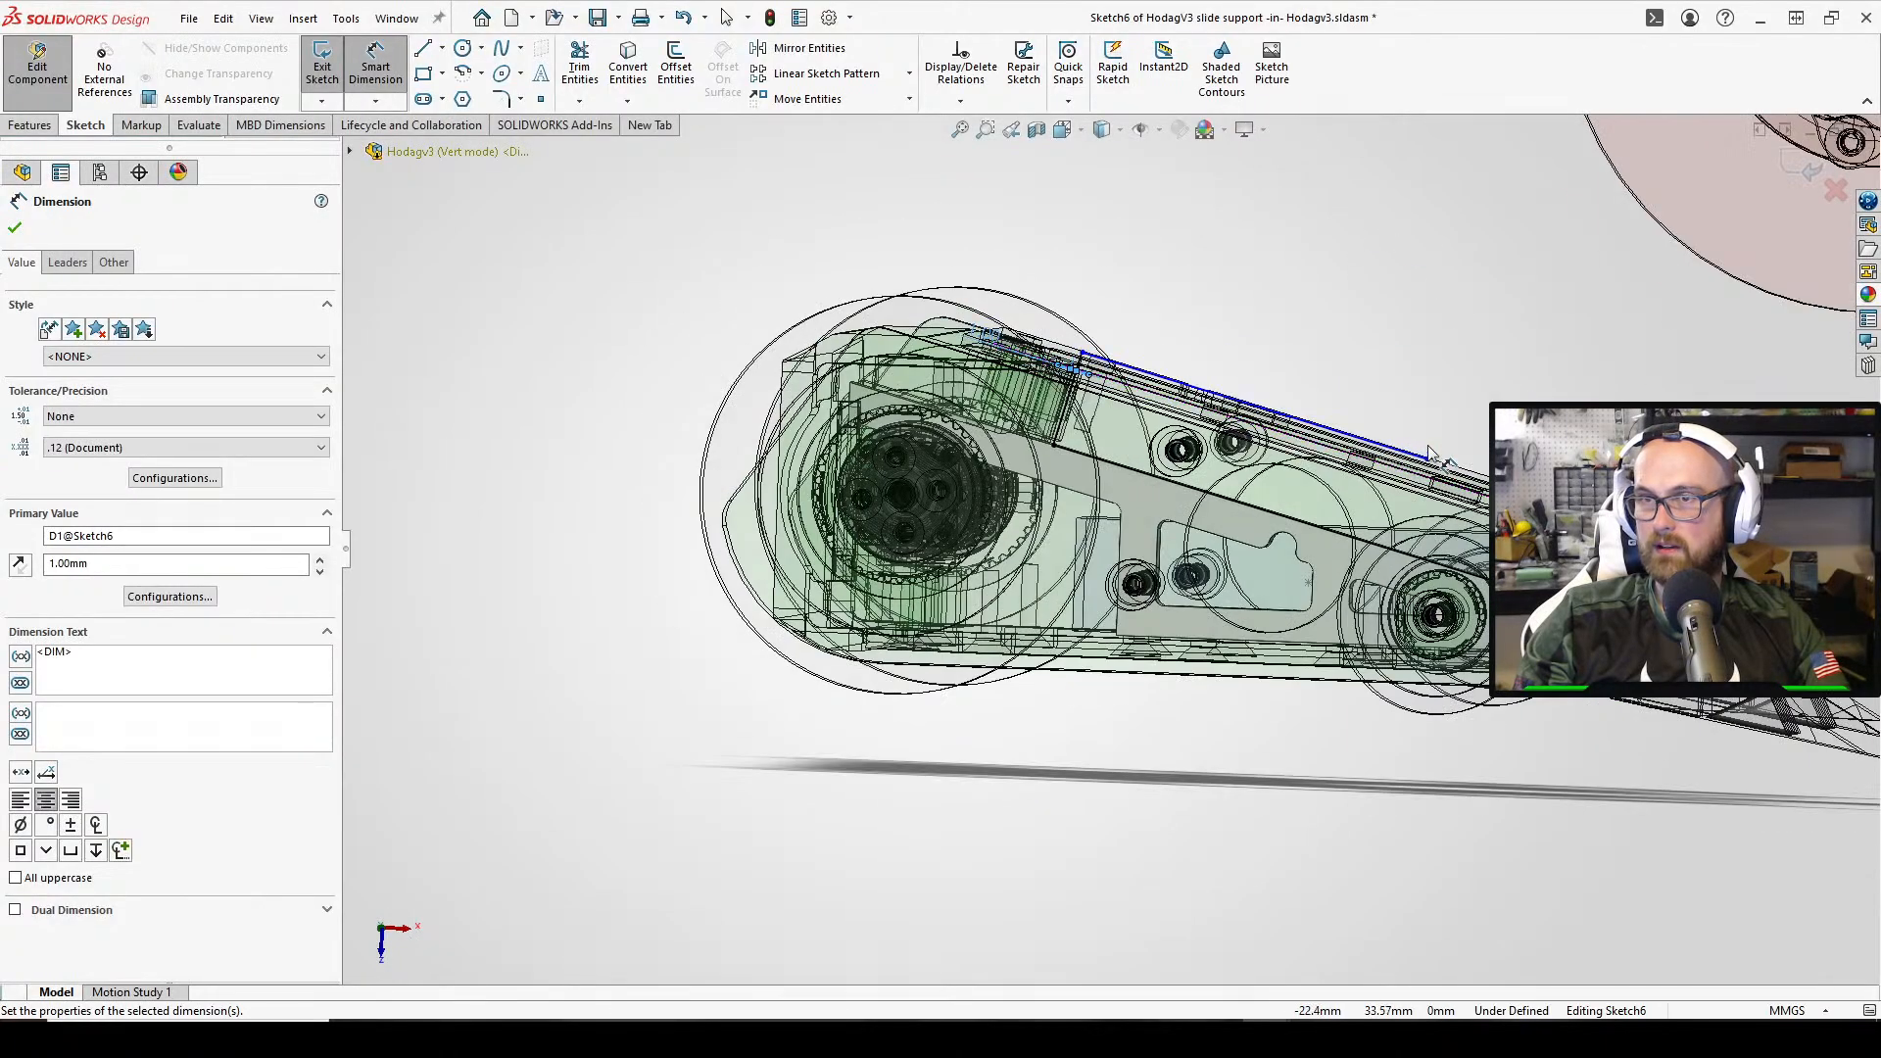
scroll(1407, 448, "down", 5)
left_click(1066, 133)
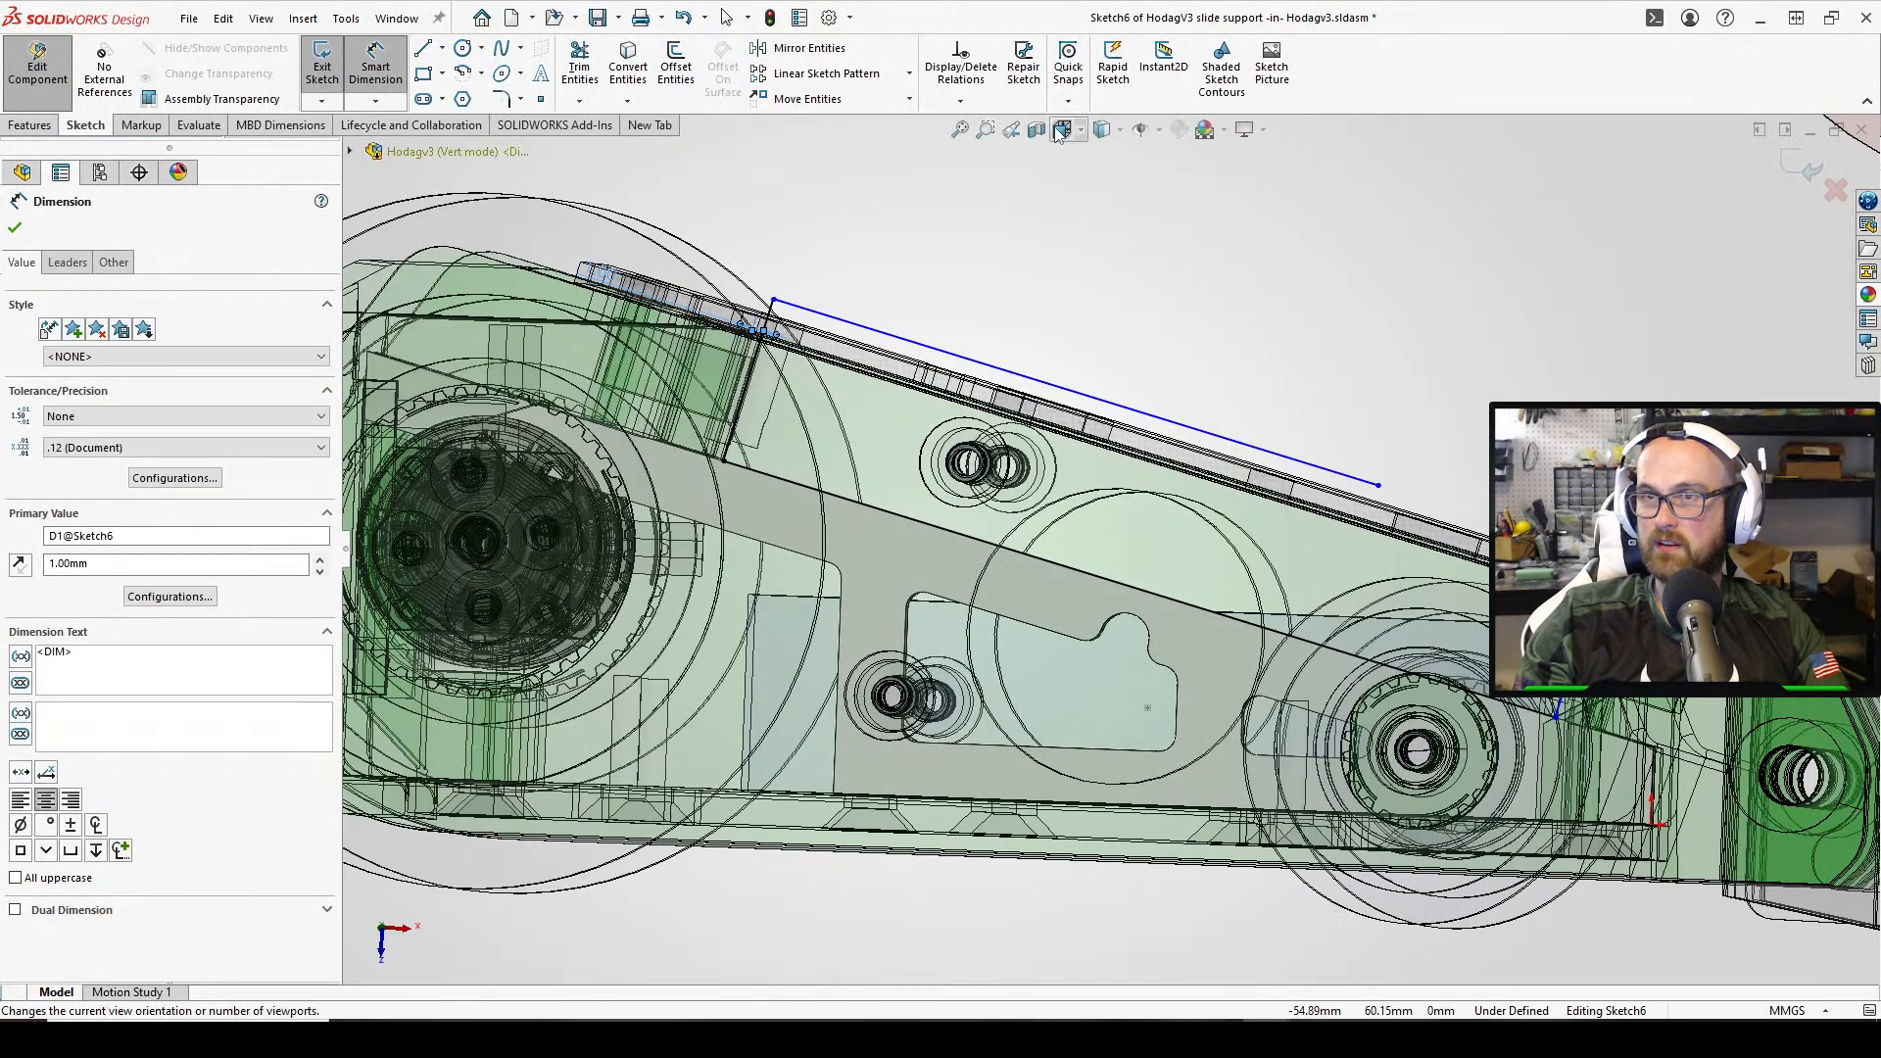
left_click(912, 563)
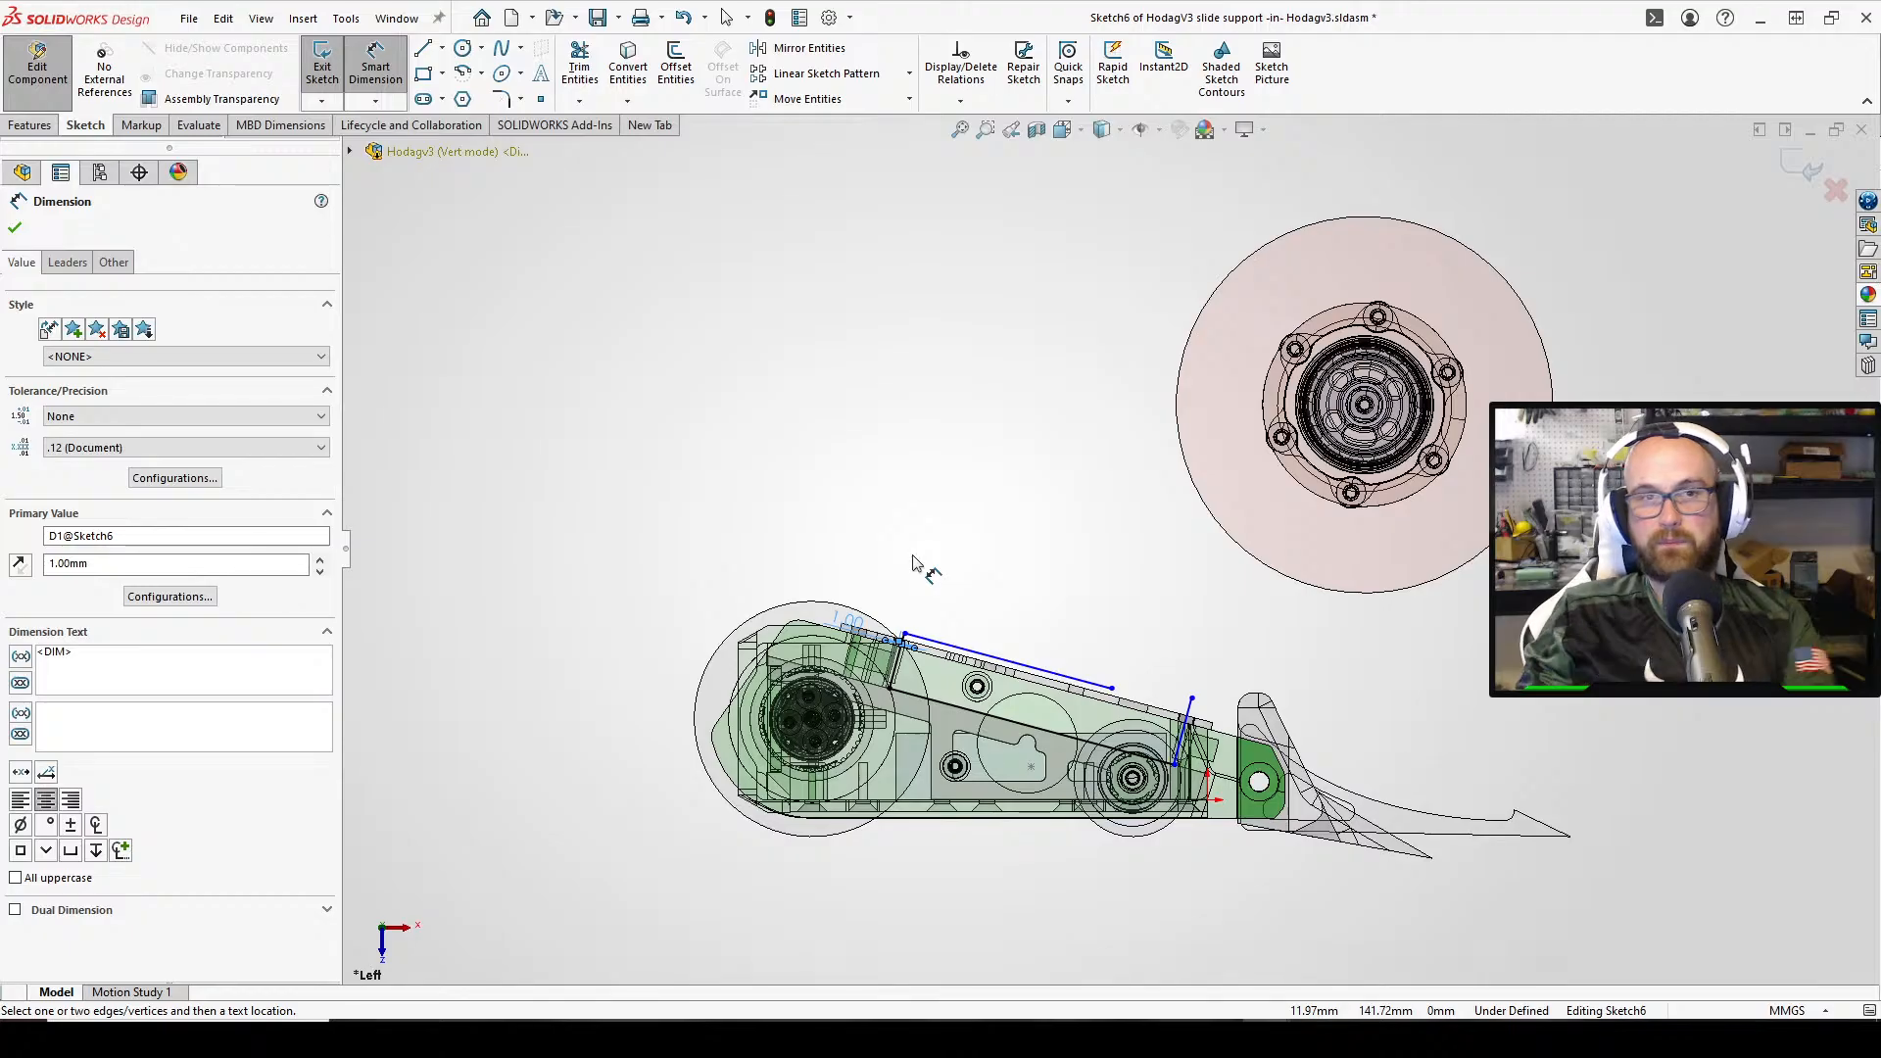
scroll(1025, 573, "up", 1)
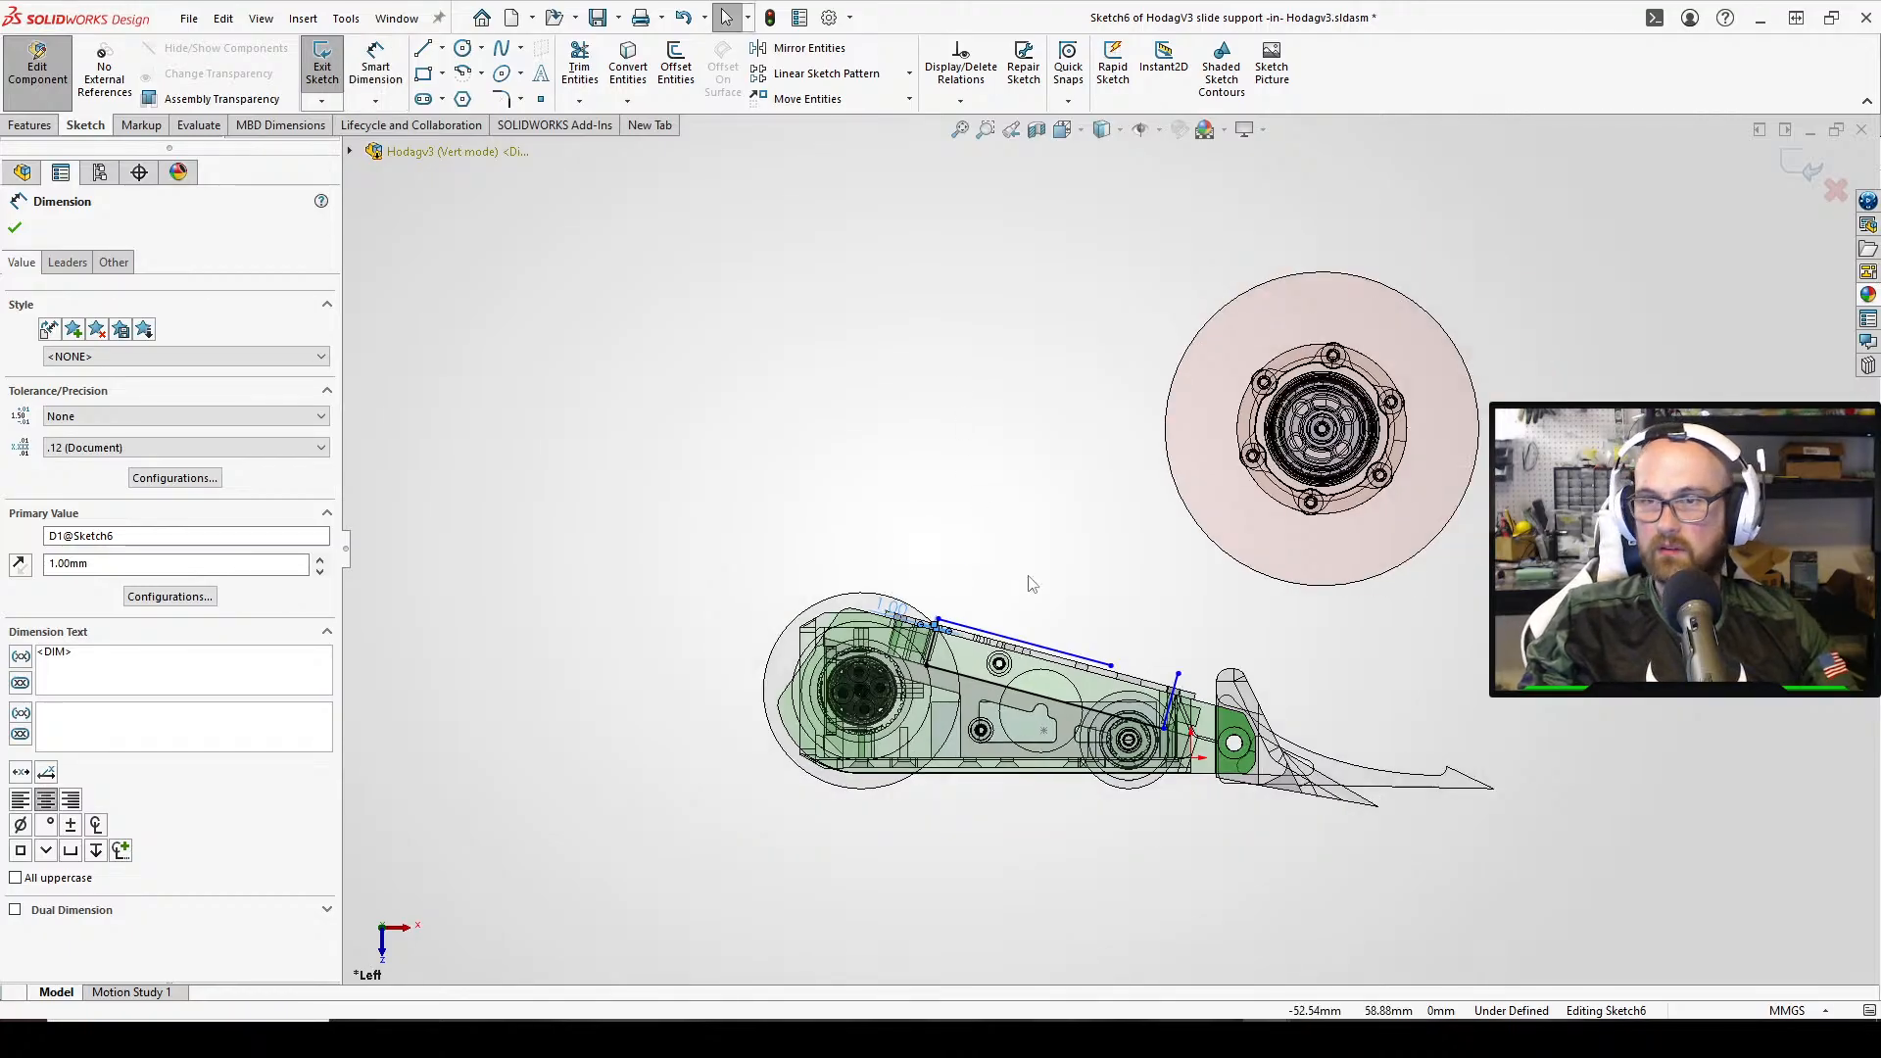
right_click_drag(1026, 573, 1031, 489)
scroll(1025, 547, "up", 3)
scroll(1044, 609, "down", 5)
scroll(1090, 615, "down", 4)
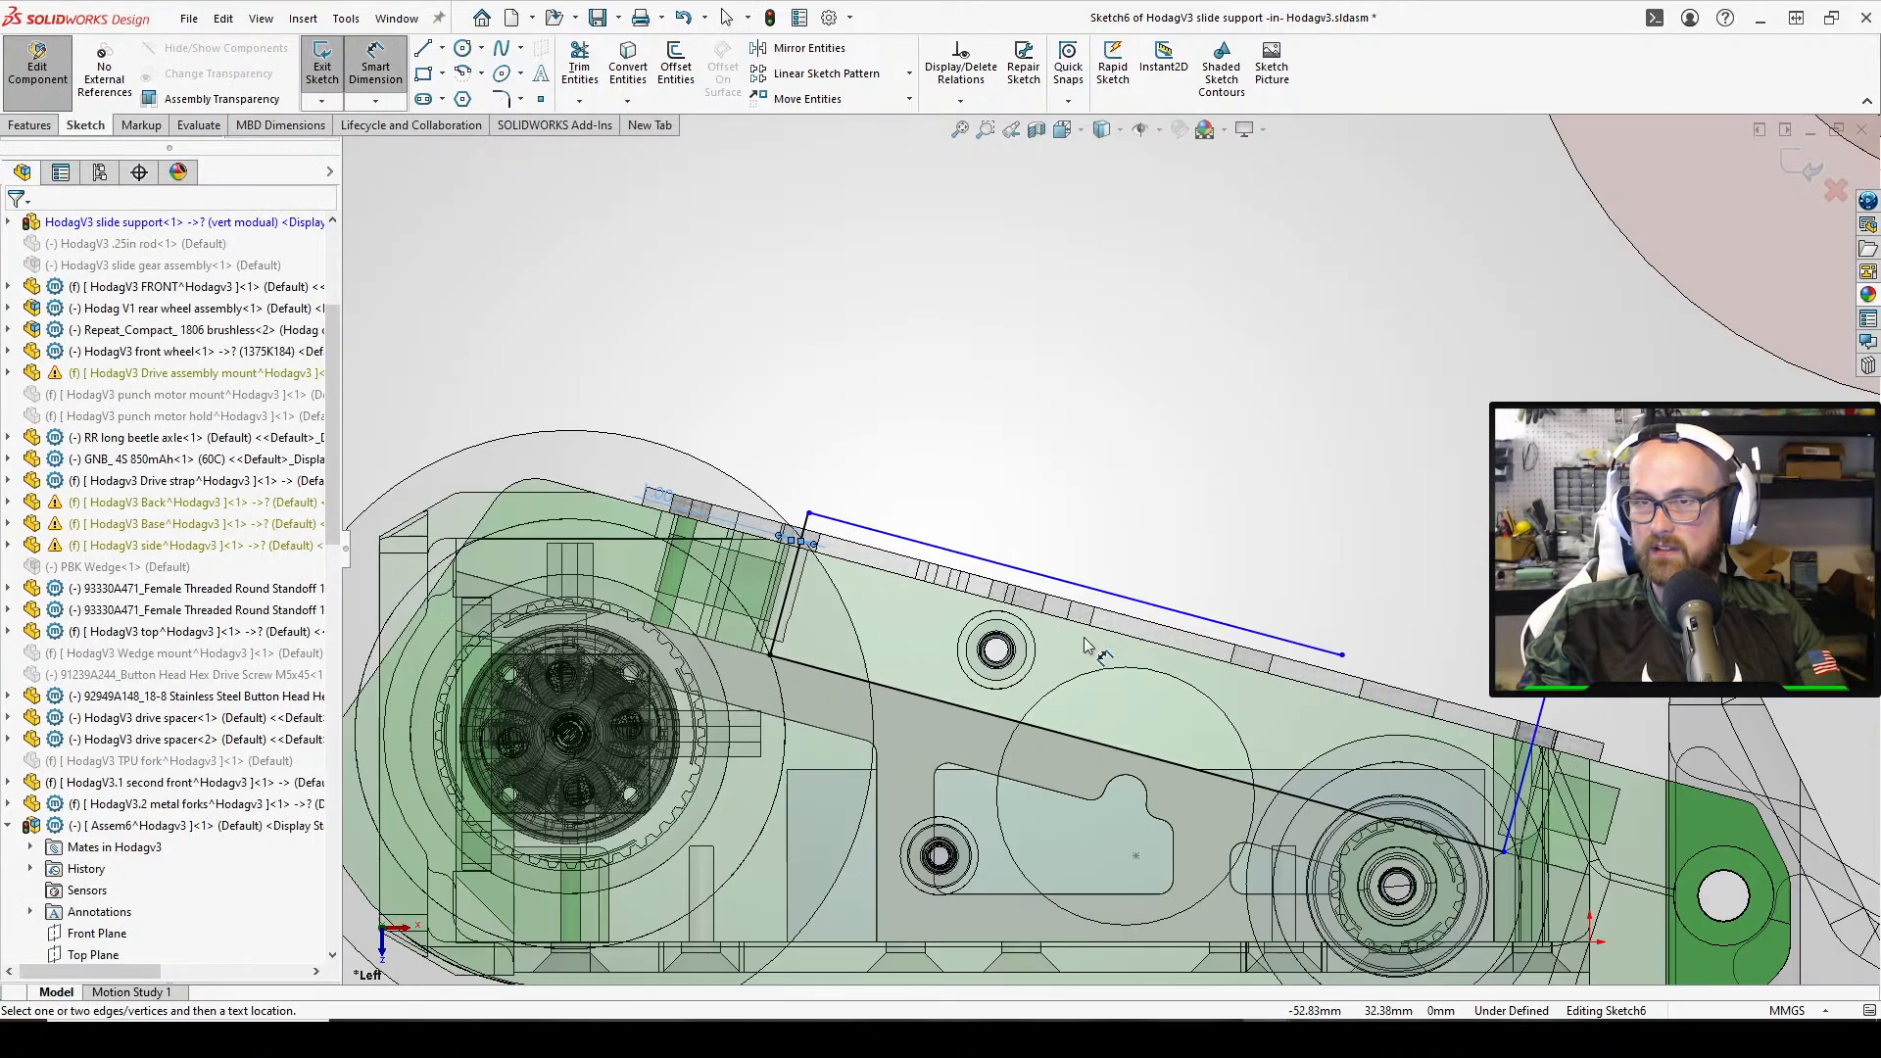
Dimension the perpendicular distance between the slide support's edge line and the parallel upper sketch line at 12 mm
left_click(911, 694)
left_click(958, 551)
left_click(891, 635)
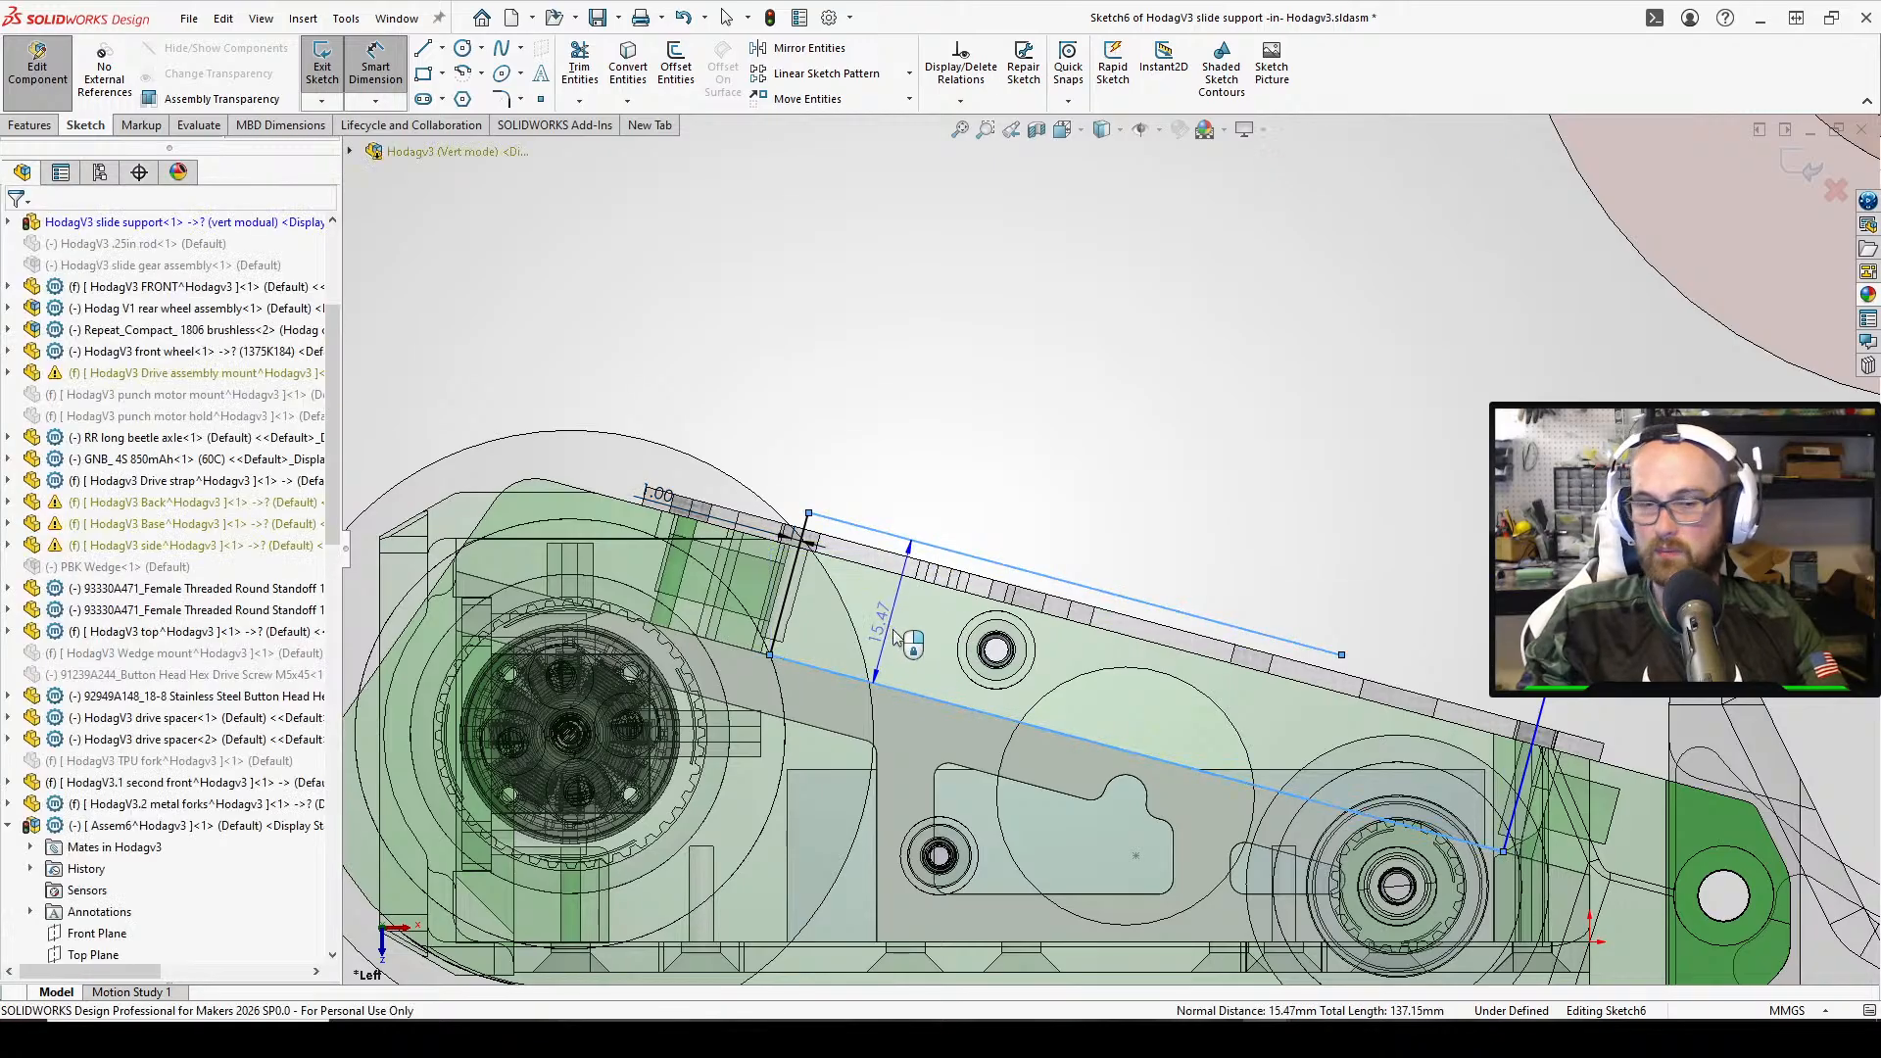
type("12.00mm")
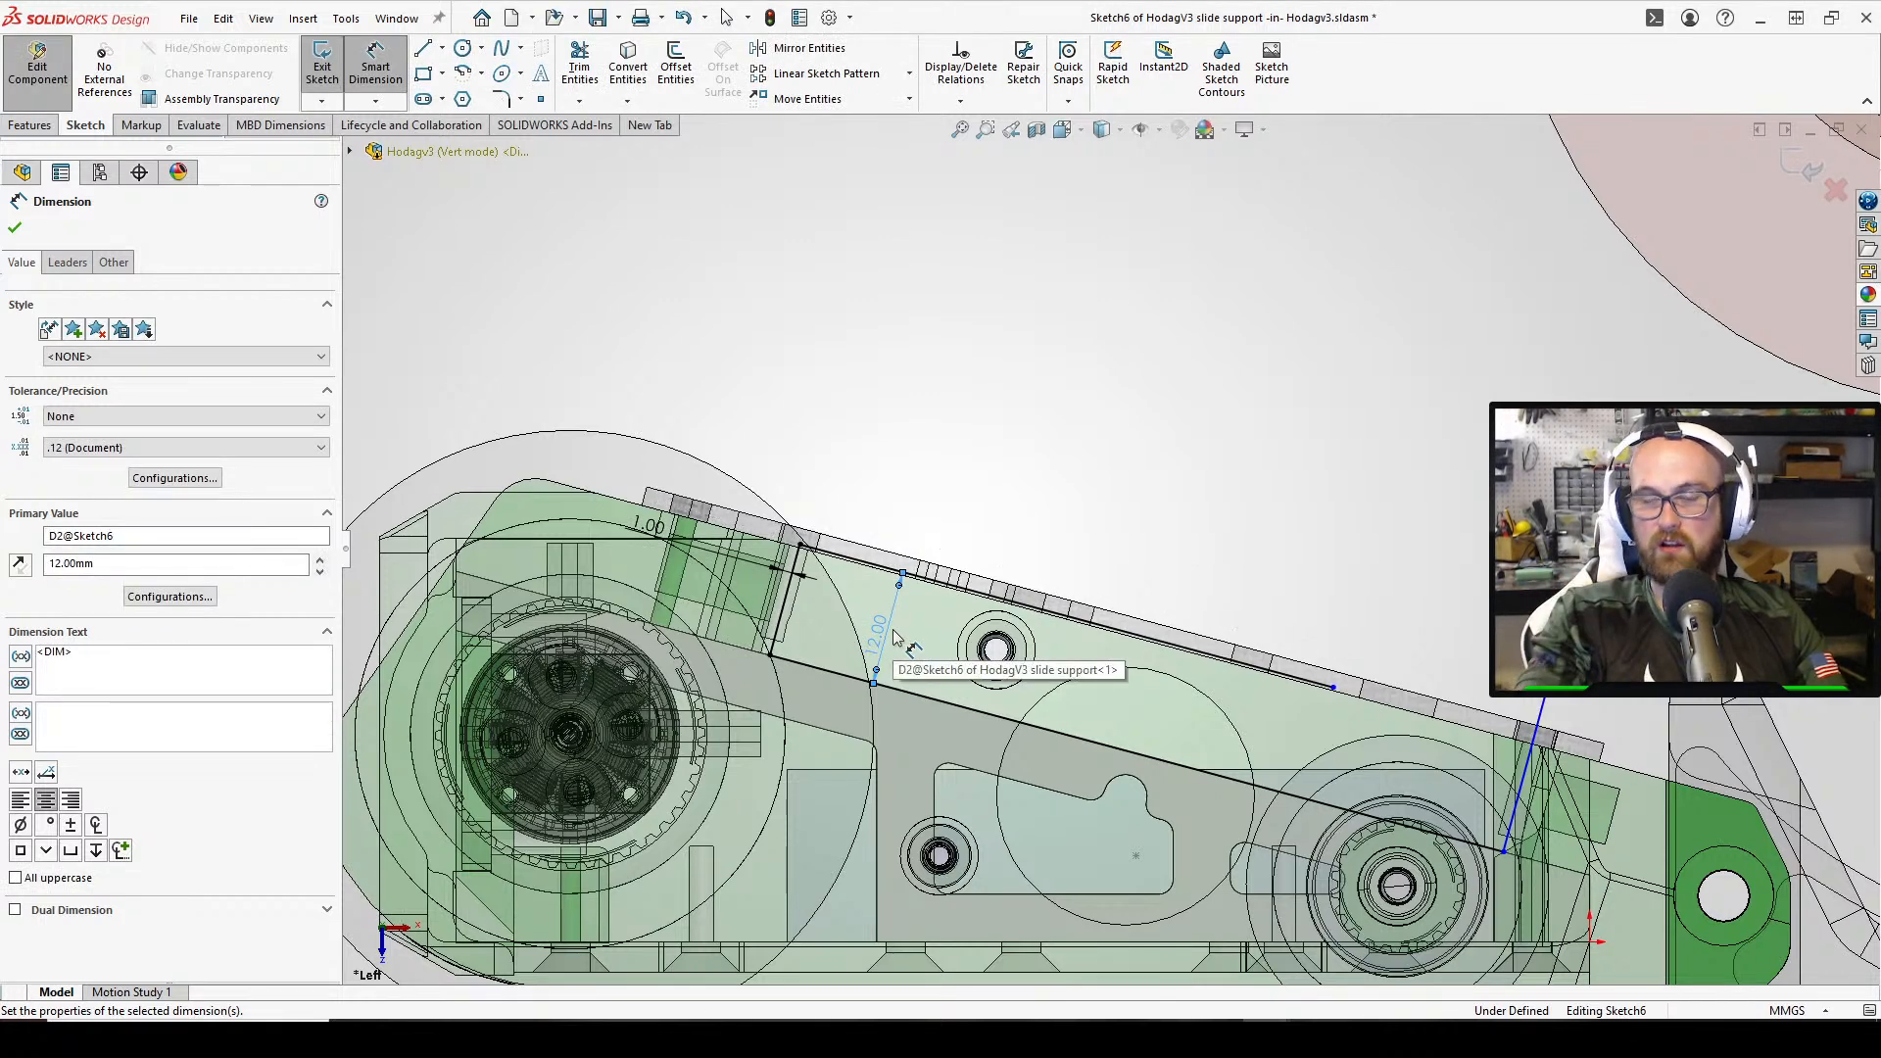
Change the distance between the two long parallel sketch lines to 11.5 mm
double_click(893, 634)
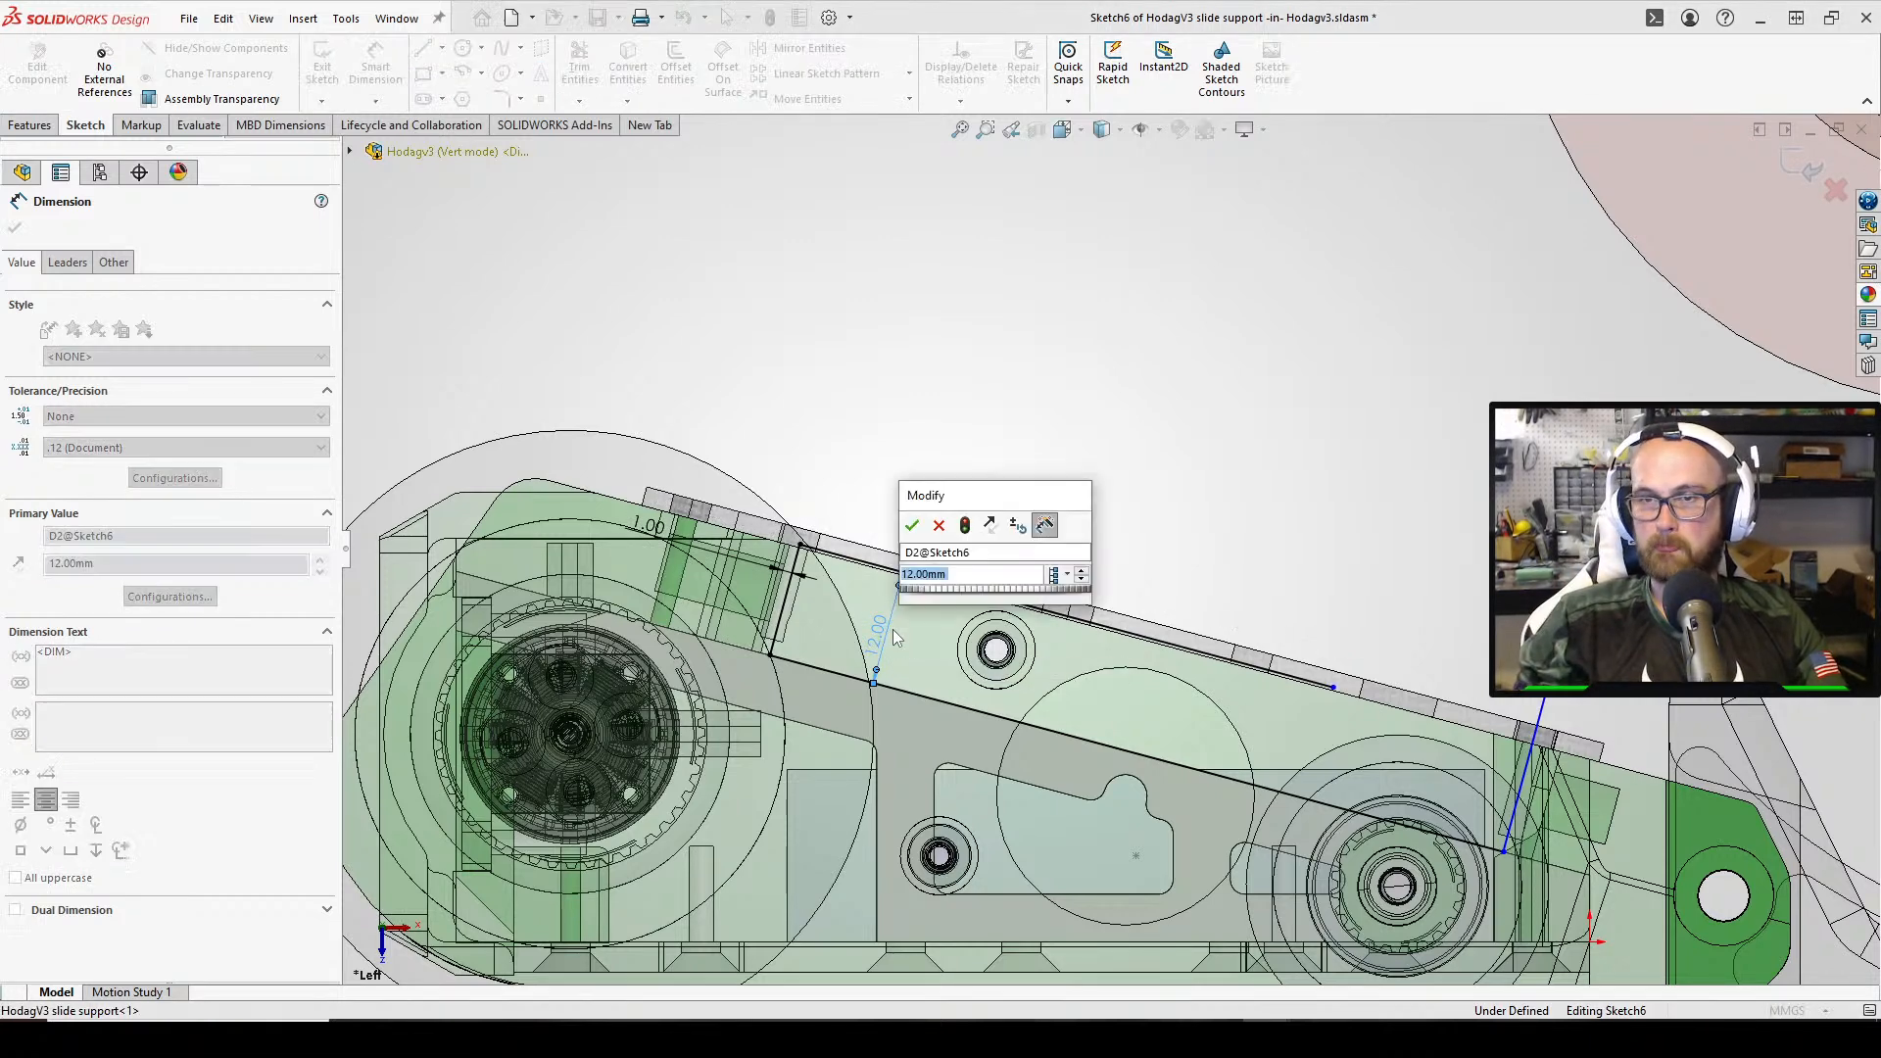
type("11.5")
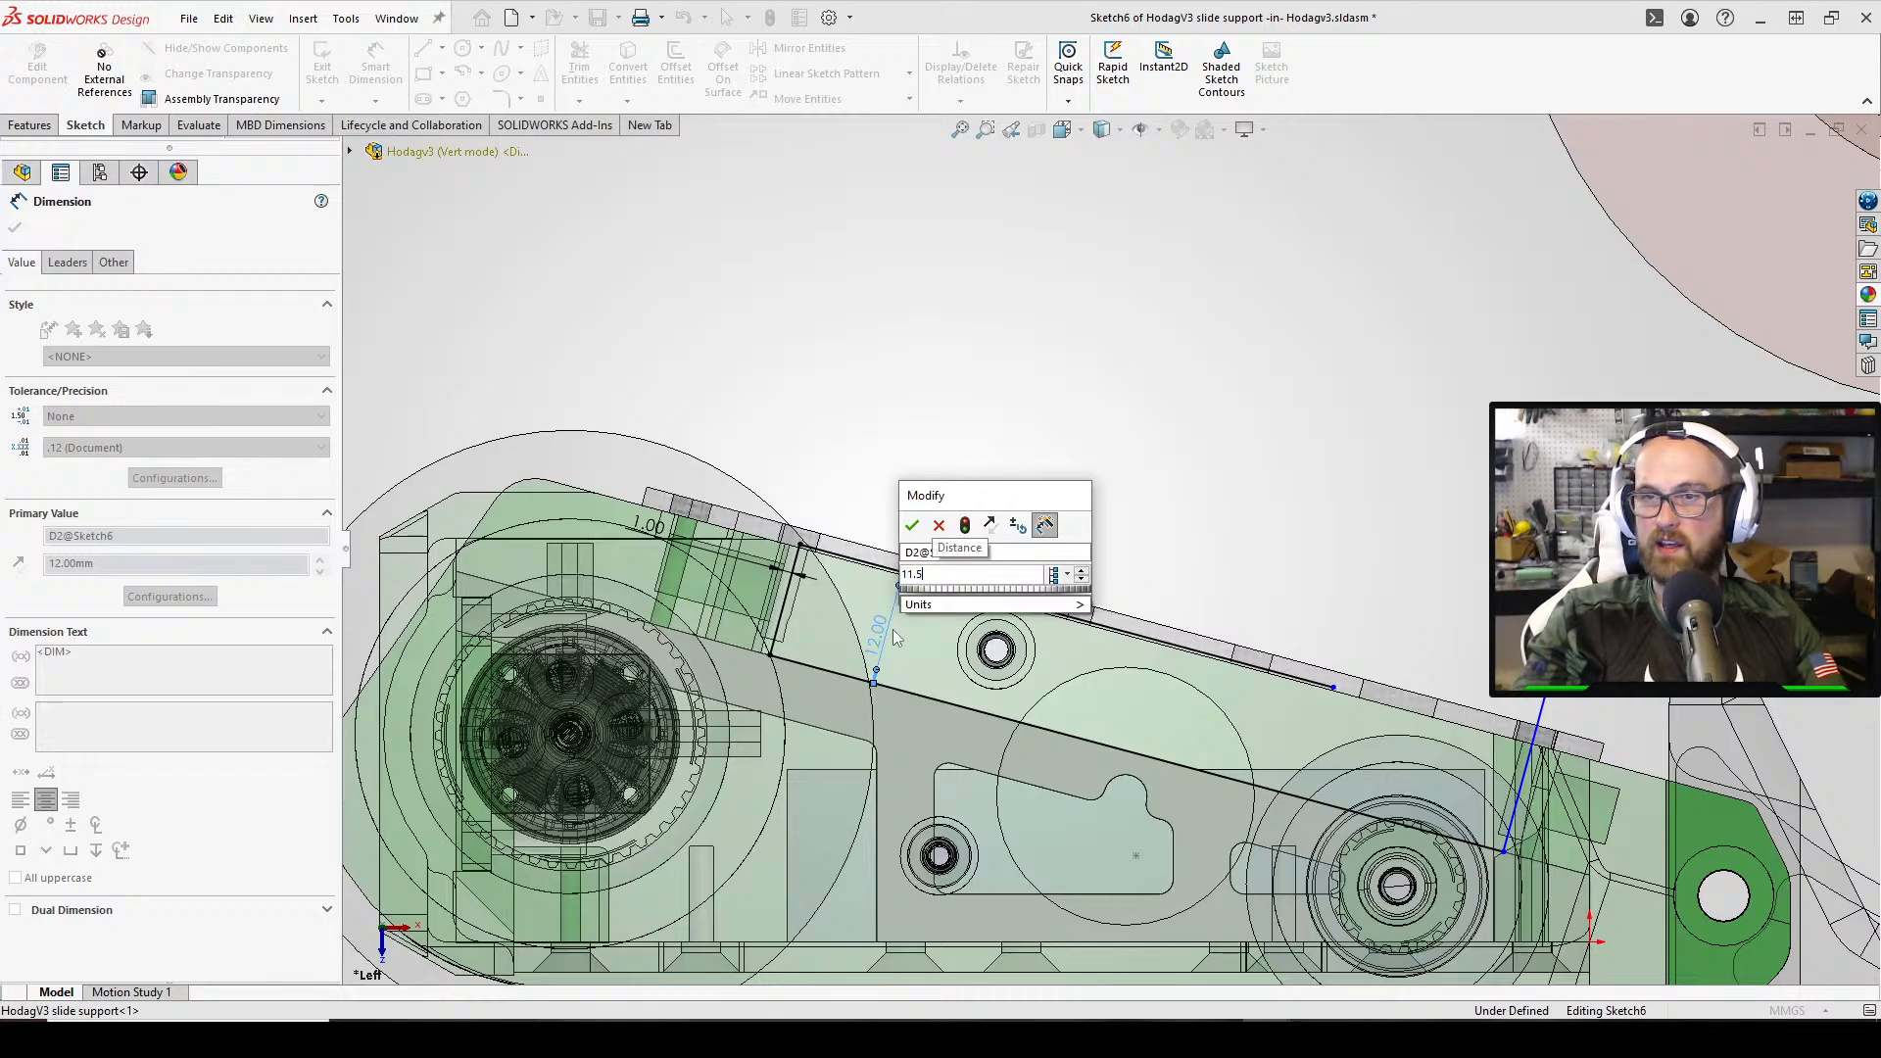
key("Return")
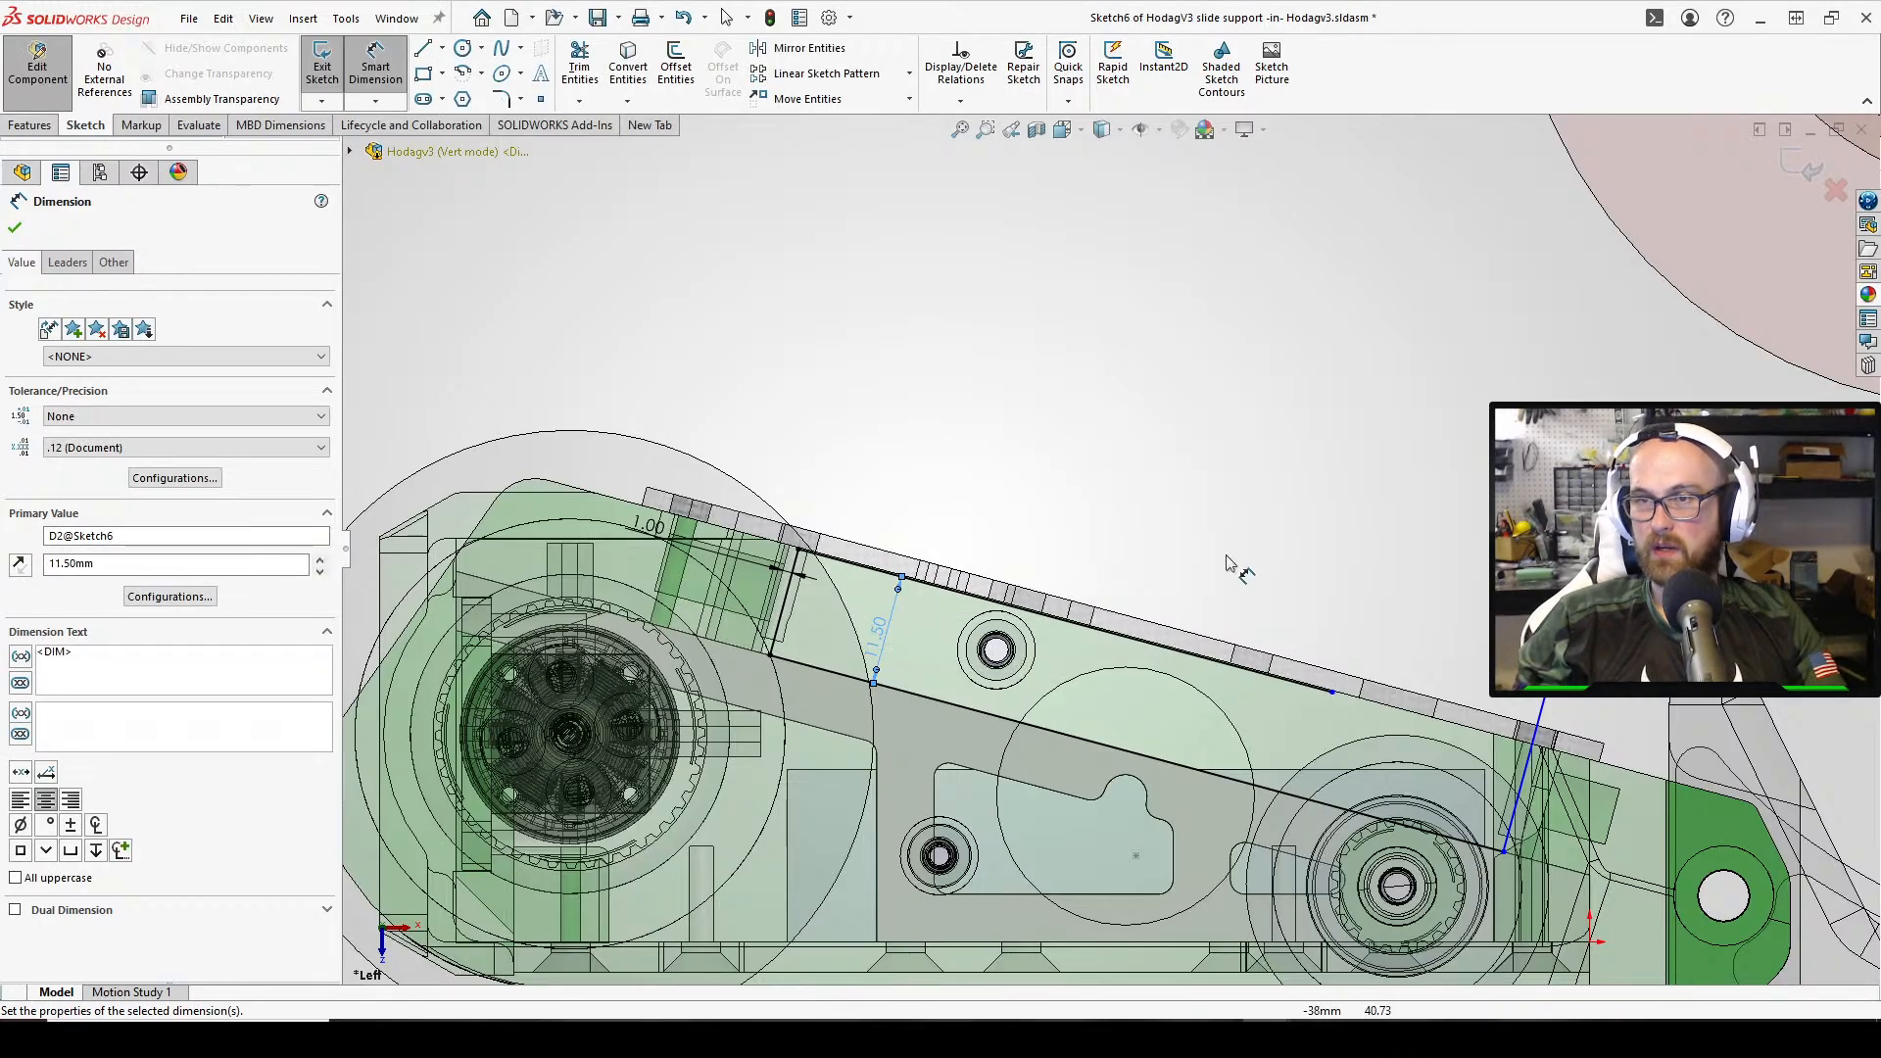
scroll(1214, 596, "down", 5)
scroll(1203, 605, "up", 3)
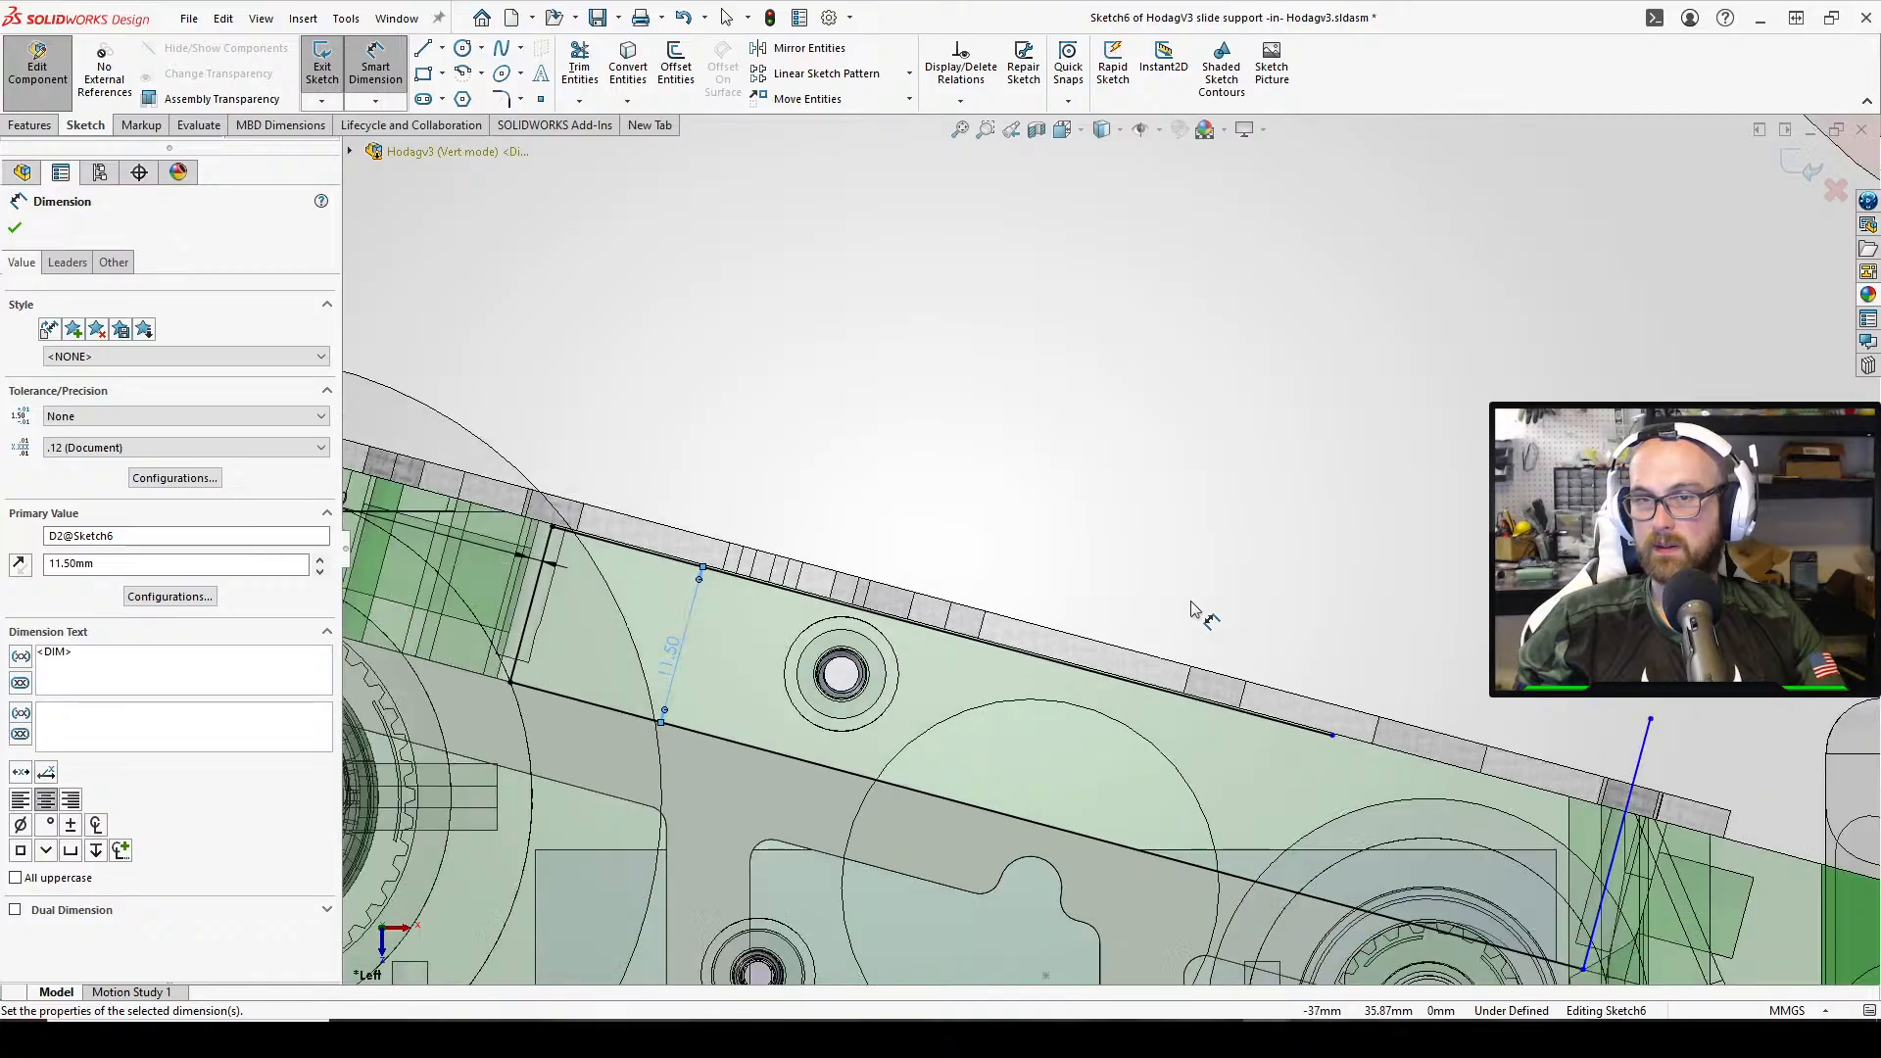
Set the distance between the two long parallel sketch lines to 11.6 mm and finish dimensioning
double_click(670, 659)
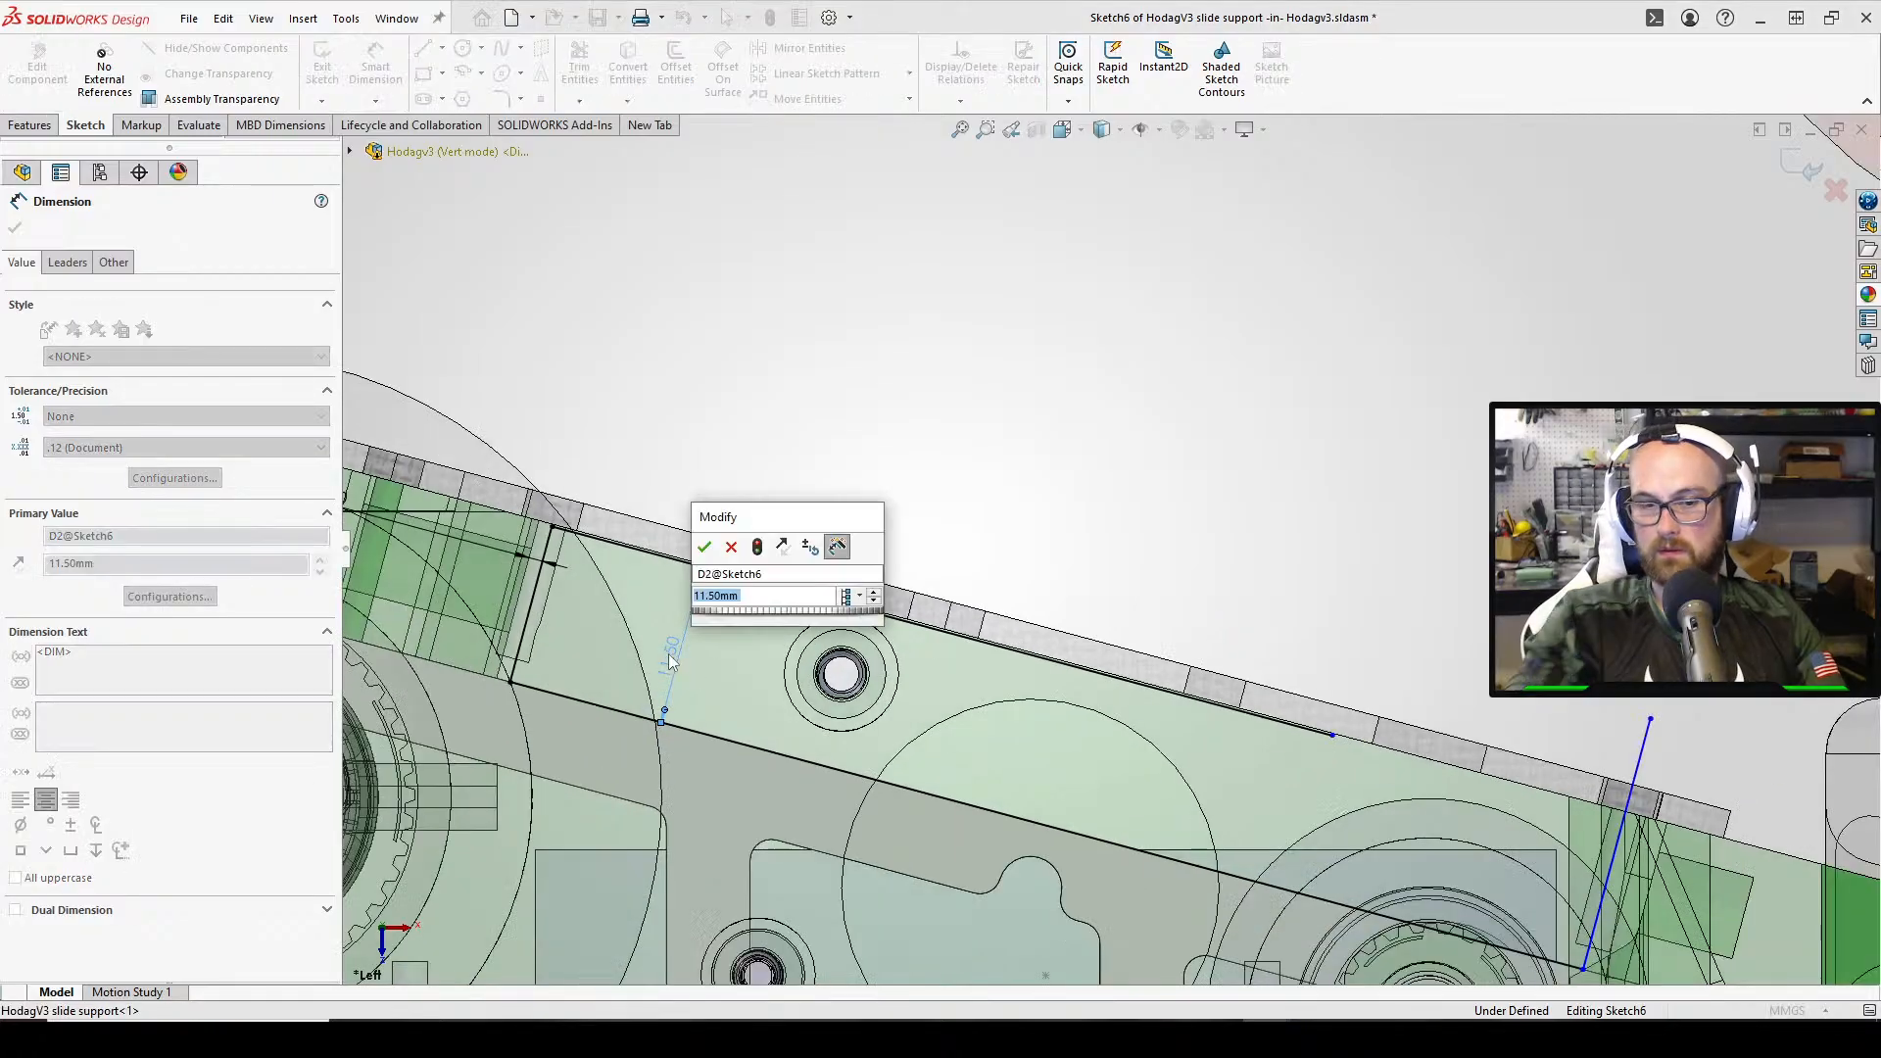
type("11.6")
key("Return")
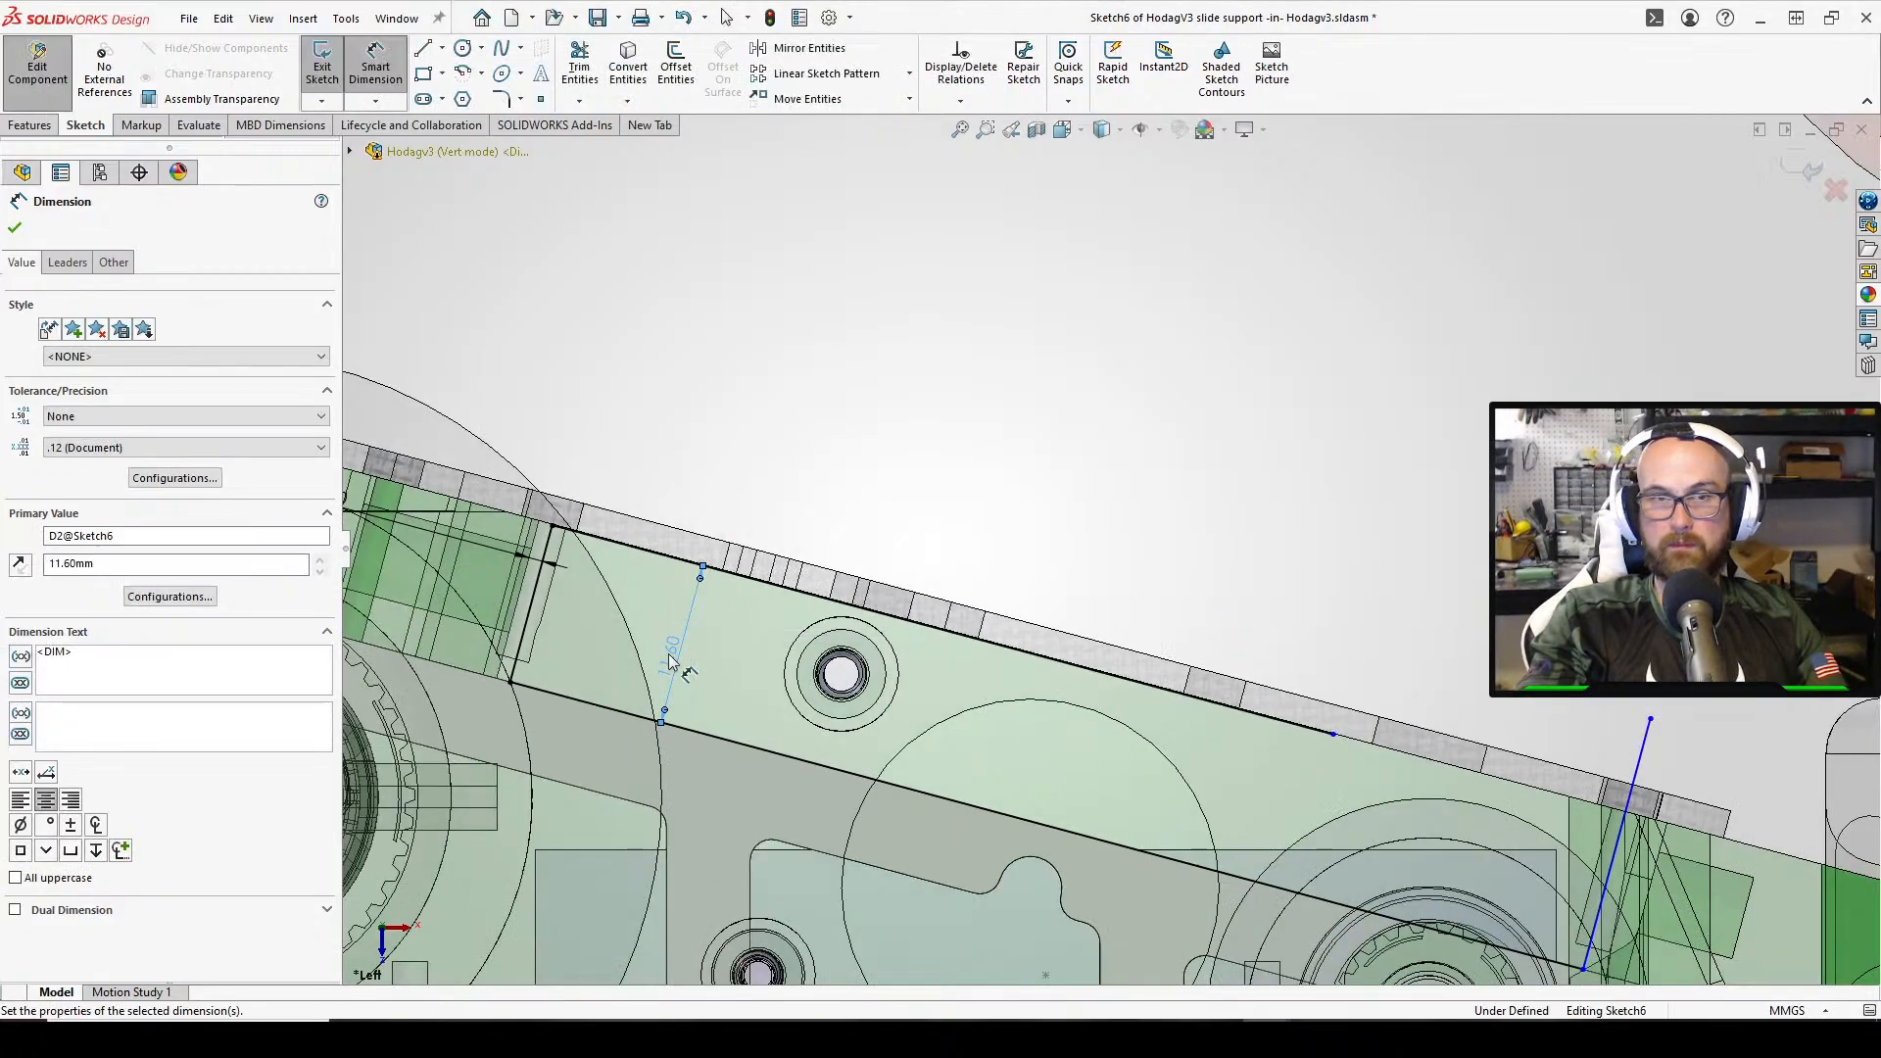
scroll(789, 627, "down", 2)
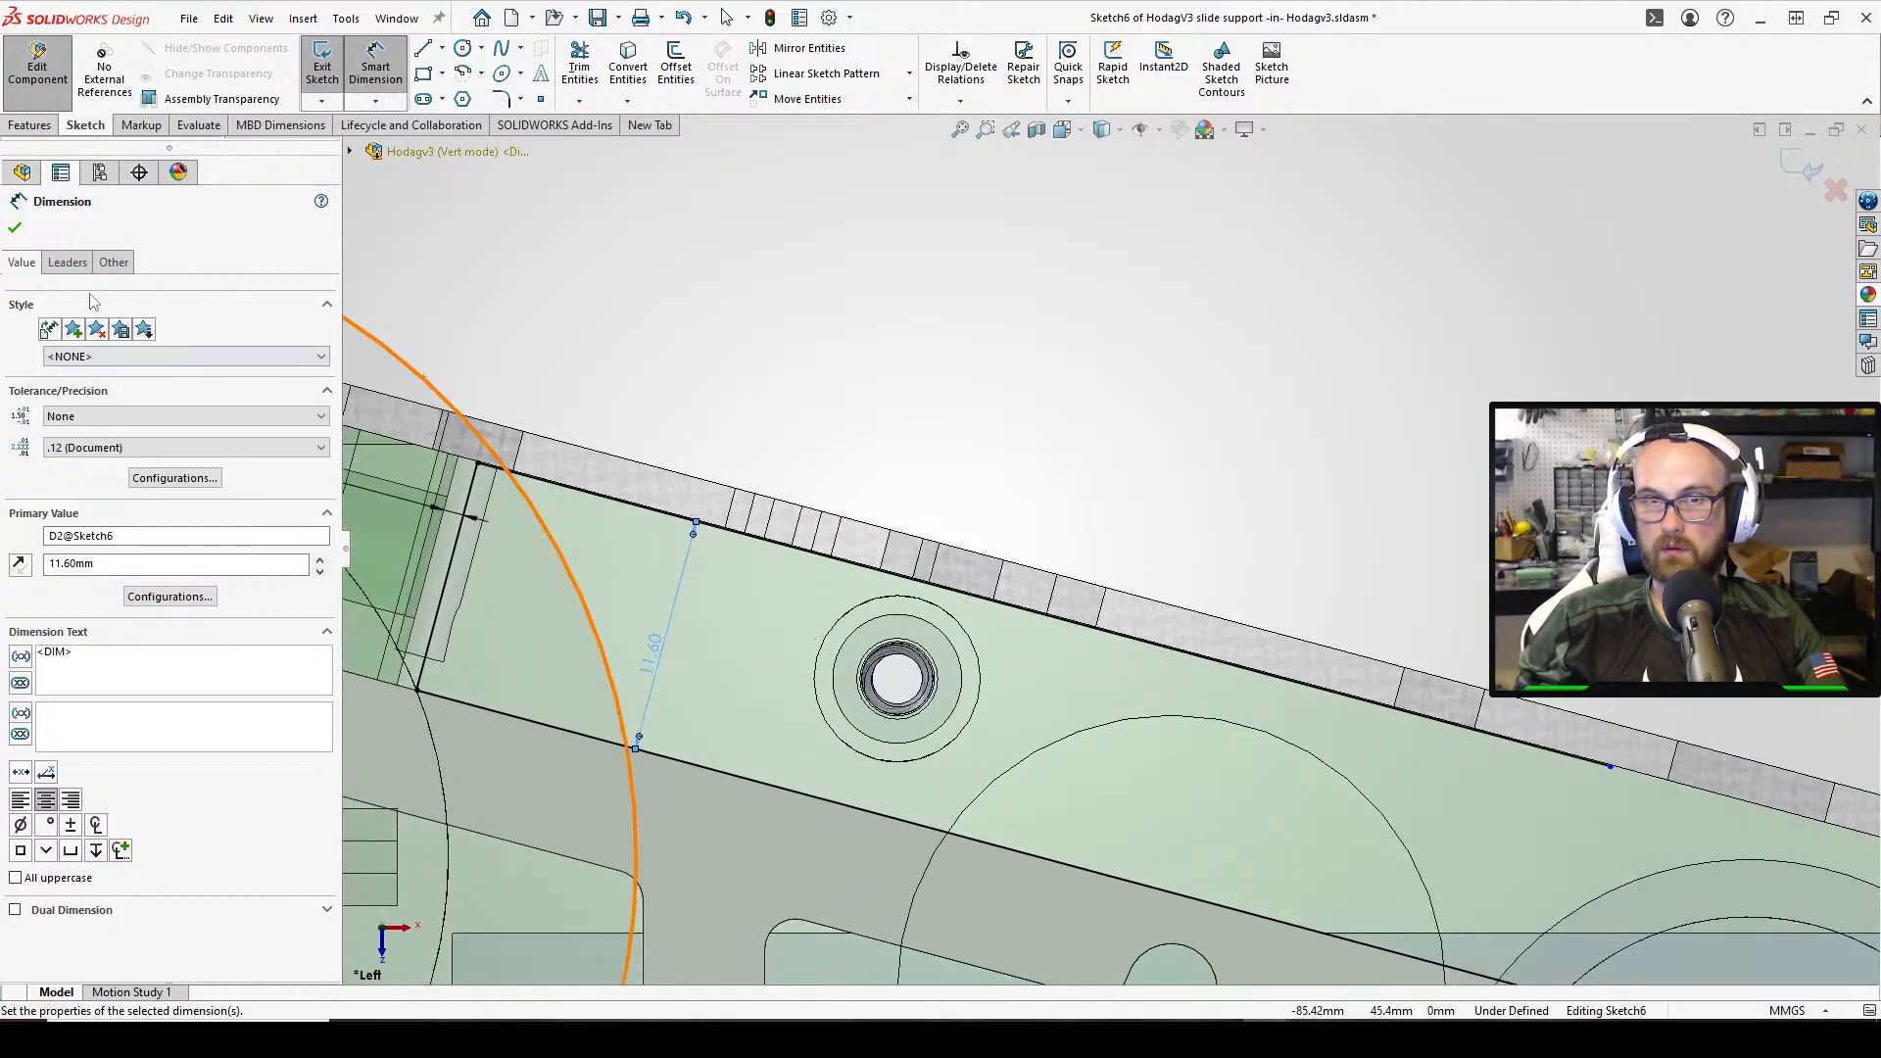
key("Escape")
scroll(1319, 449, "up", 5)
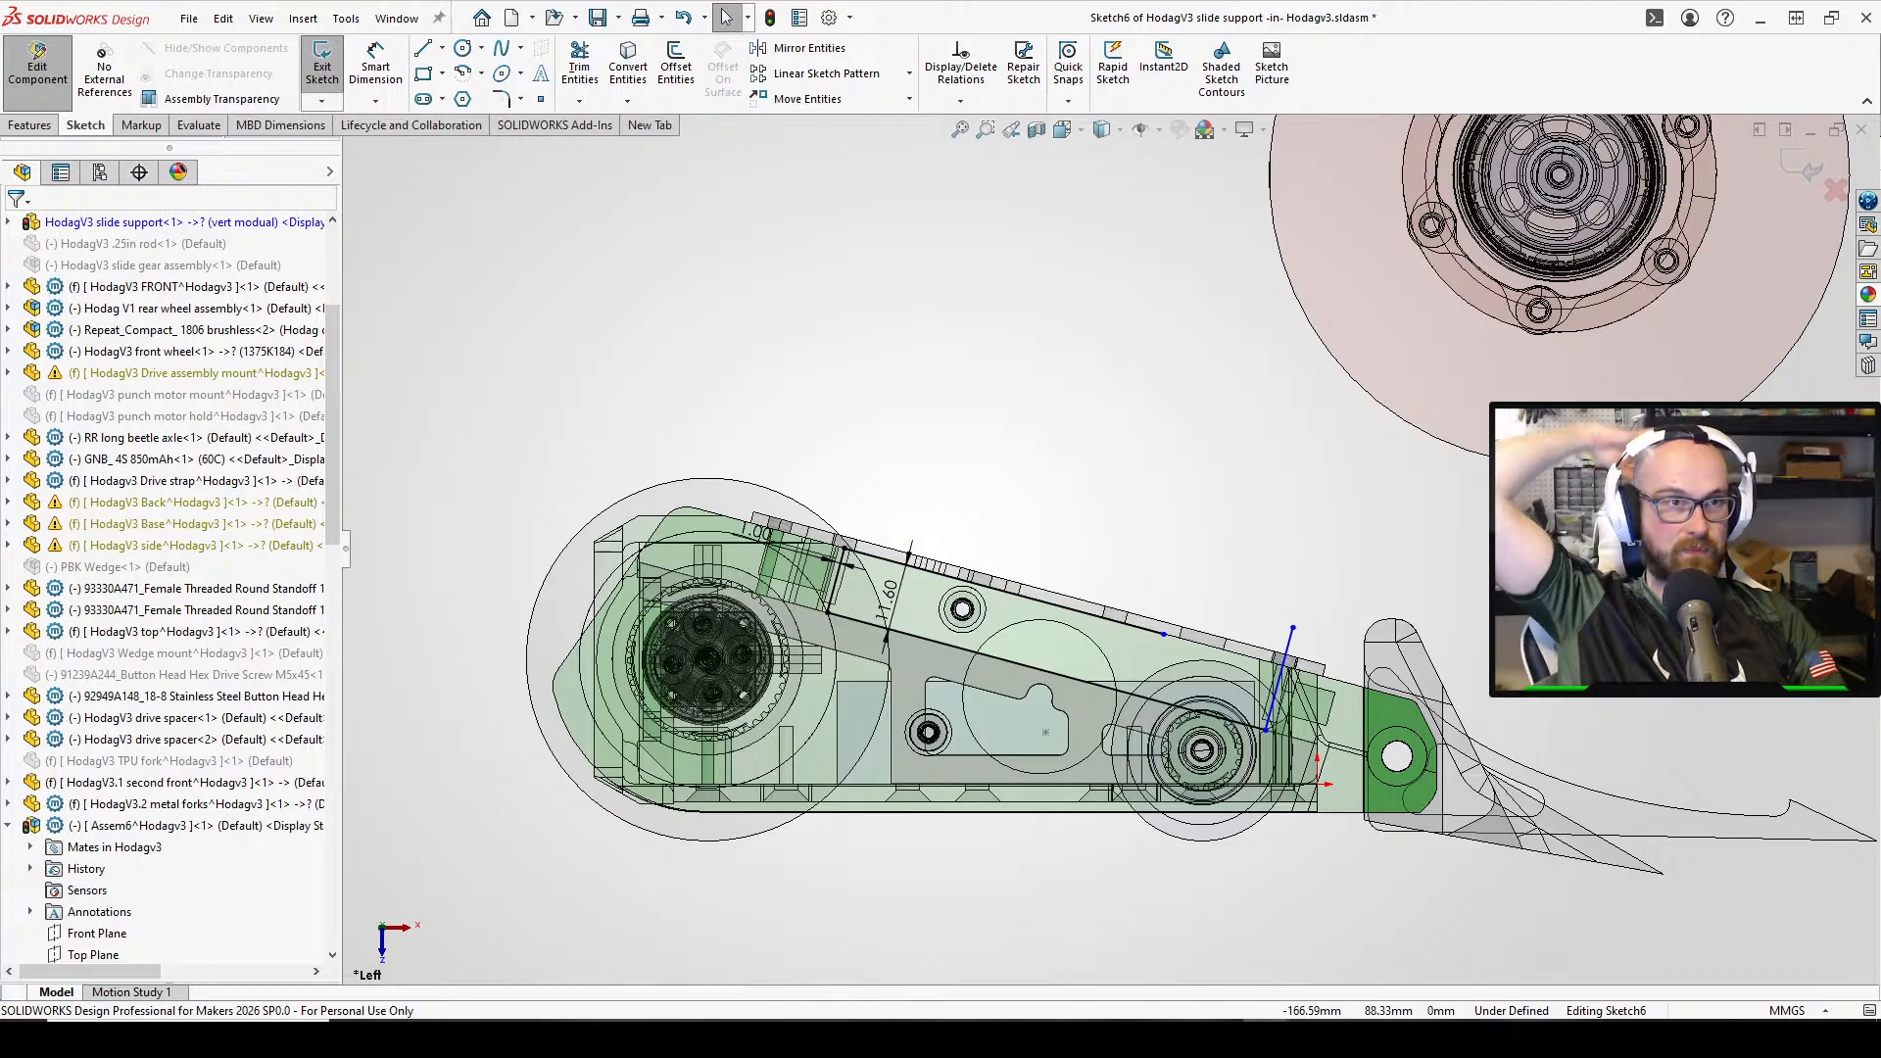
Dimension the front short line 6 mm back from the front end of the slide support's upper edge
scroll(1469, 681, "down", 4)
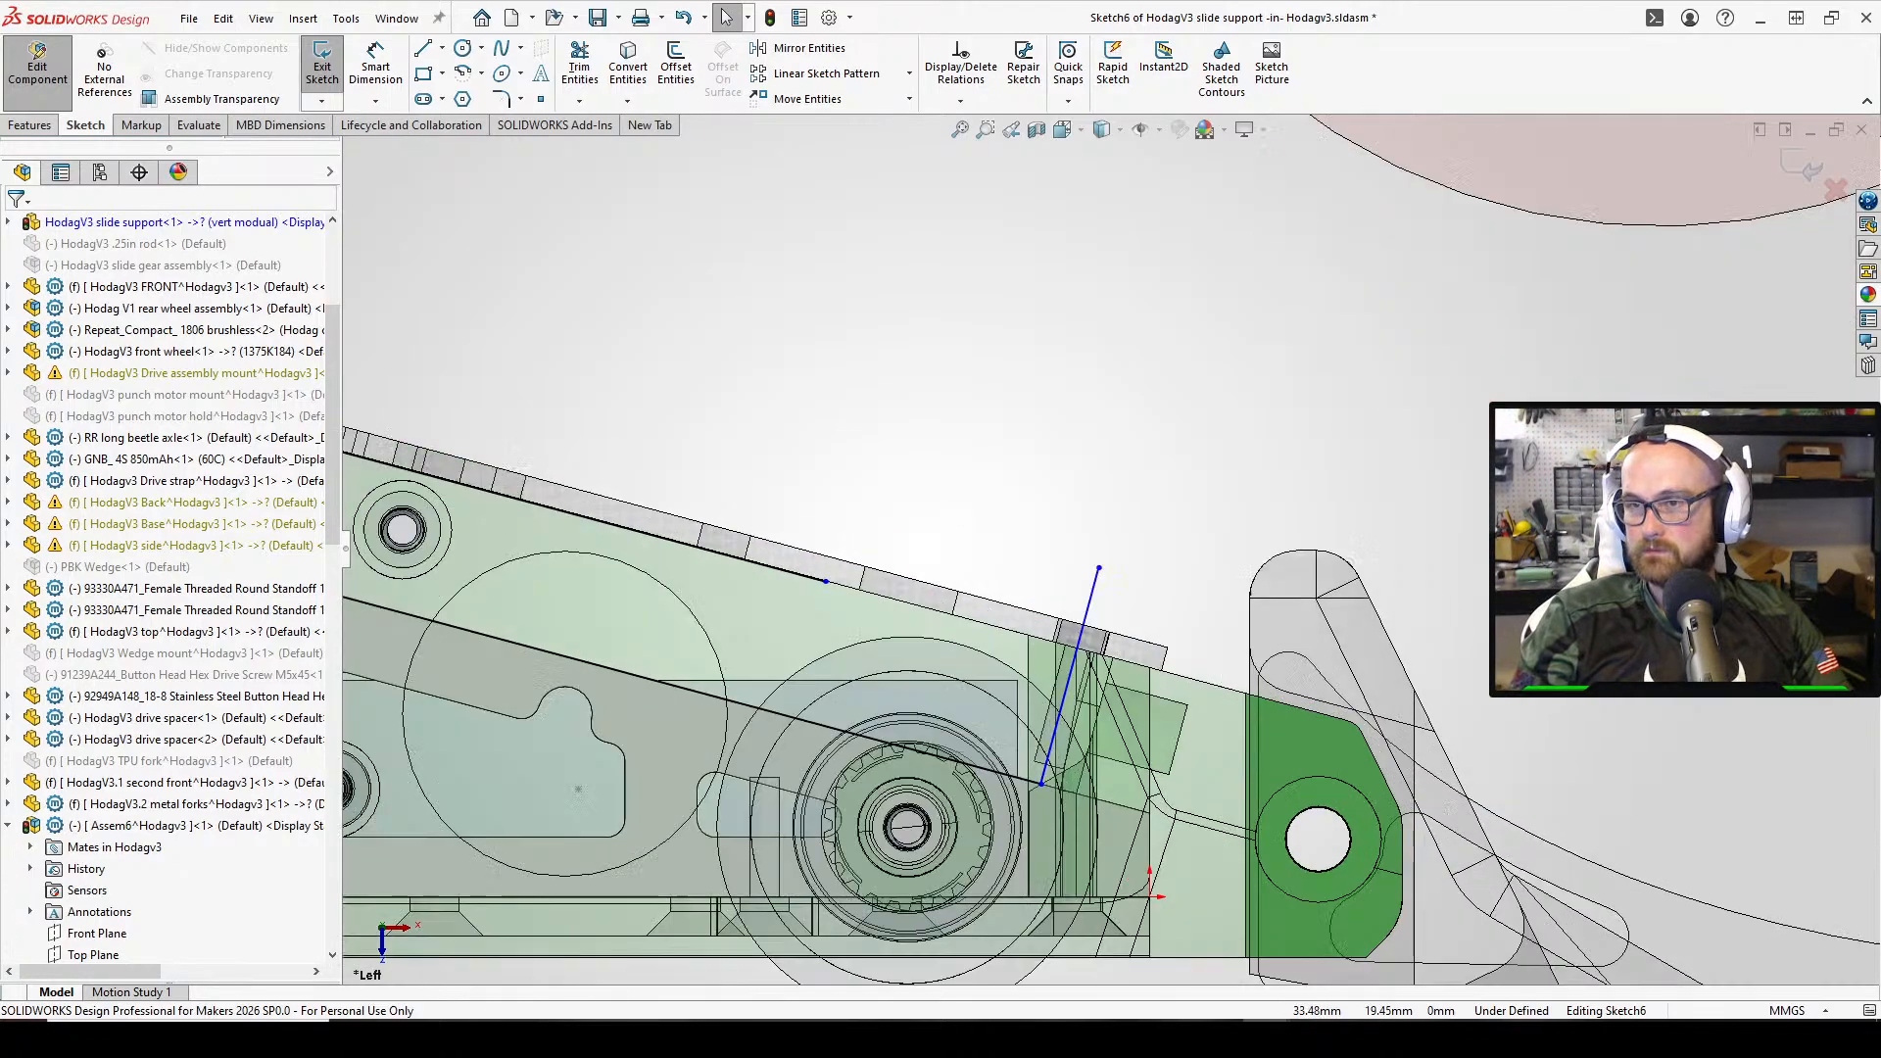
scroll(1309, 841, "down", 2)
middle_click_drag(1180, 652, 1371, 783)
scroll(1073, 416, "up", 2)
scroll(1074, 416, "down", 2)
scroll(1407, 809, "up", 3)
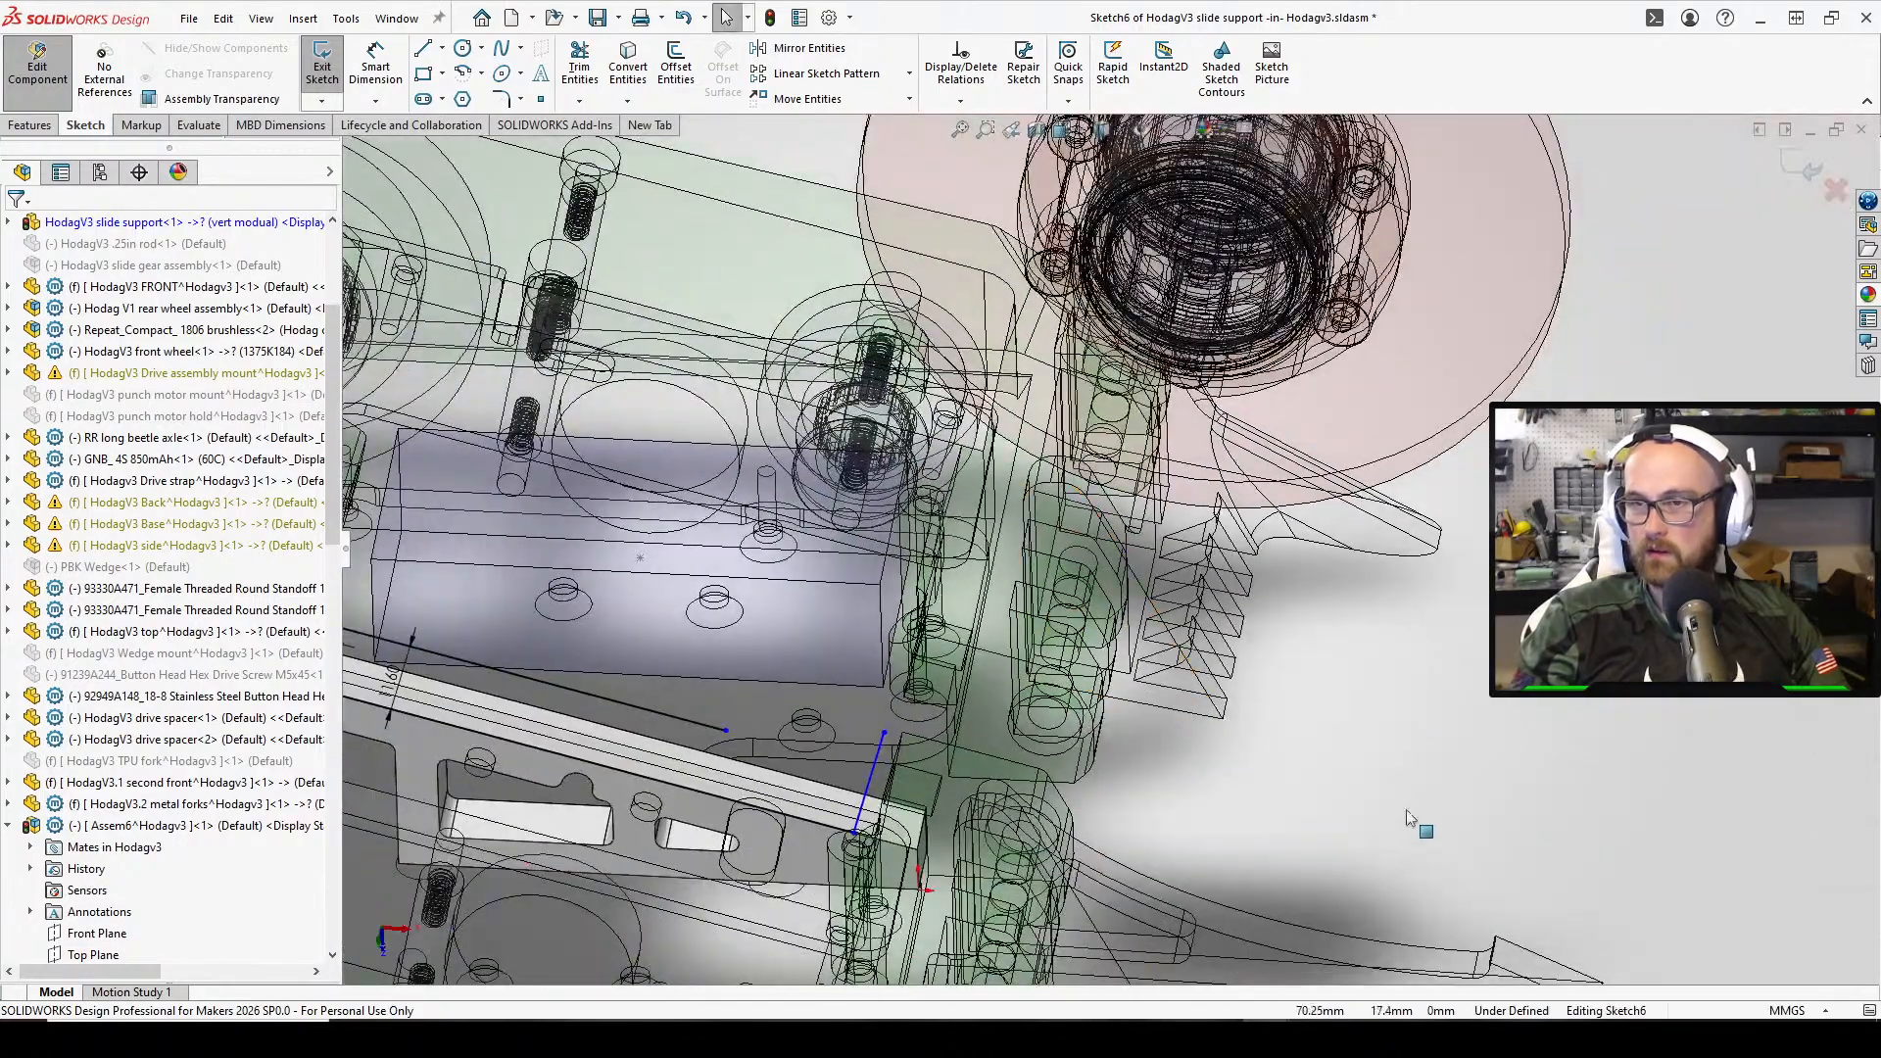
key("d")
scroll(882, 832, "down", 3)
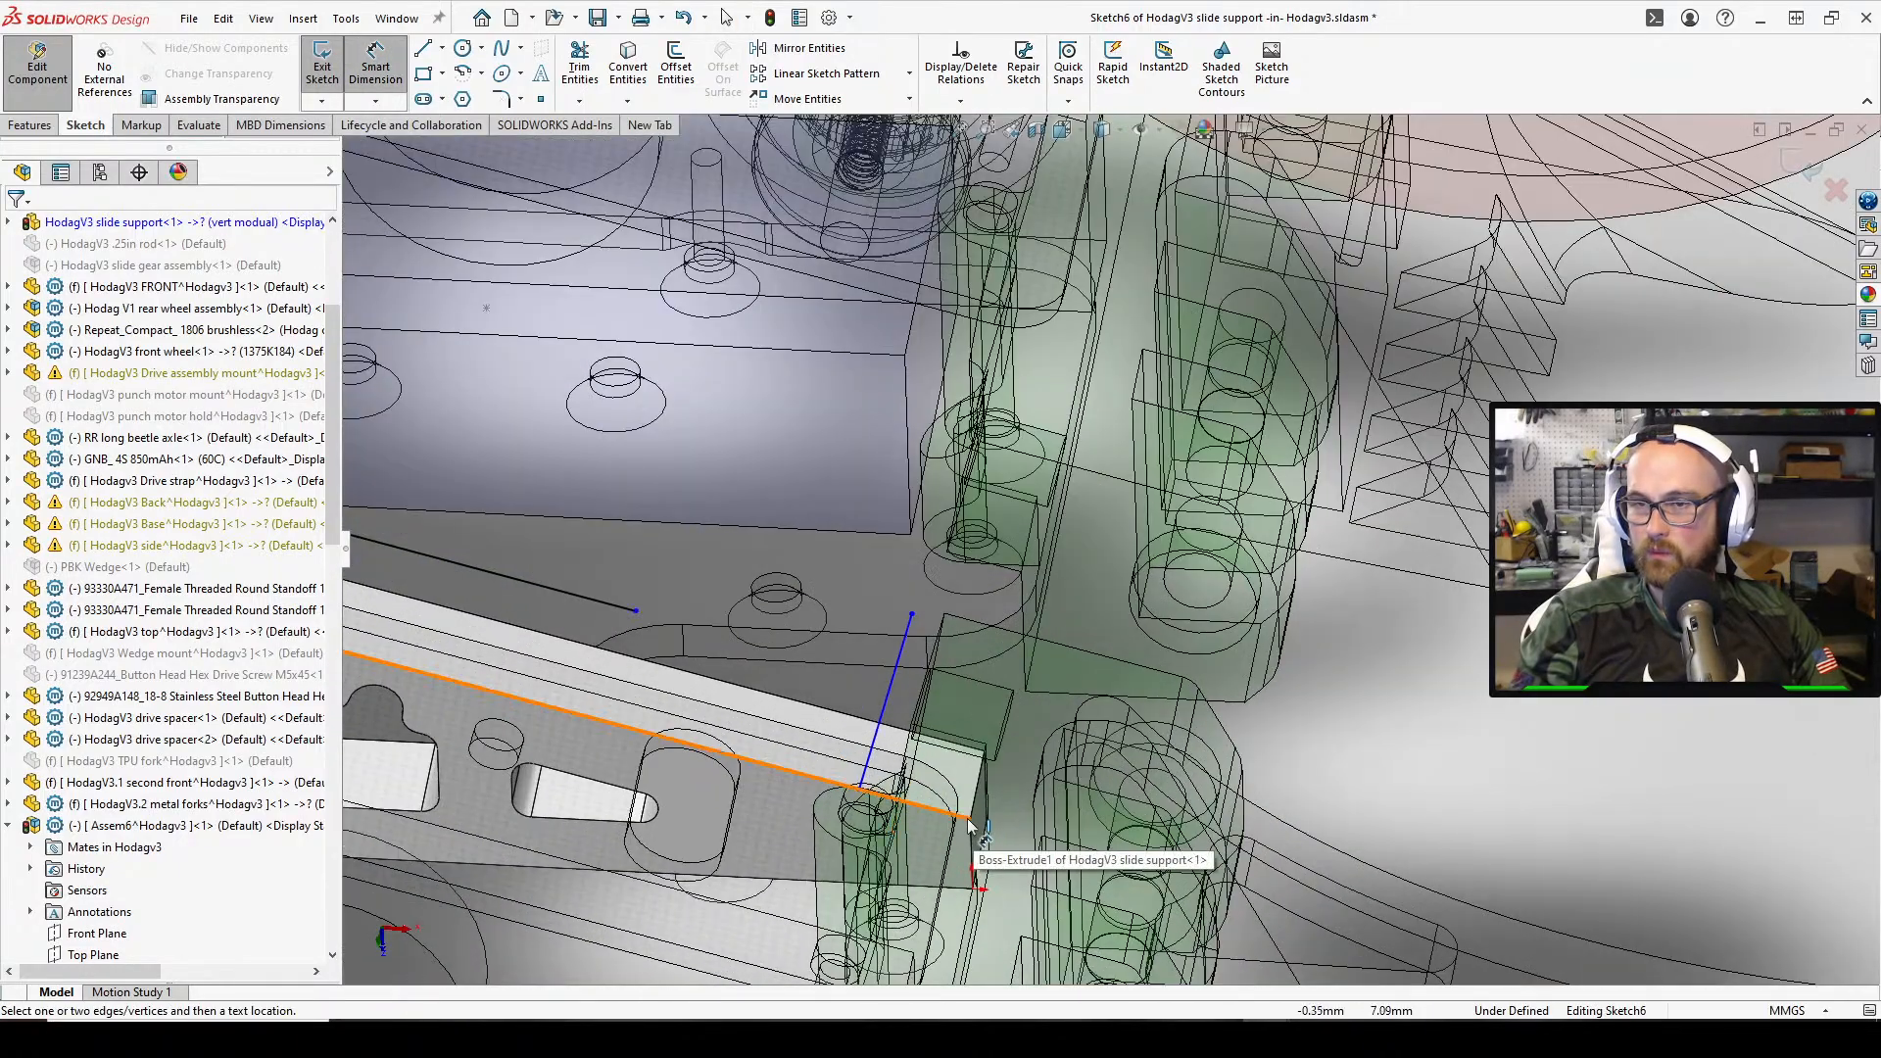
left_click(968, 821)
left_click(885, 713)
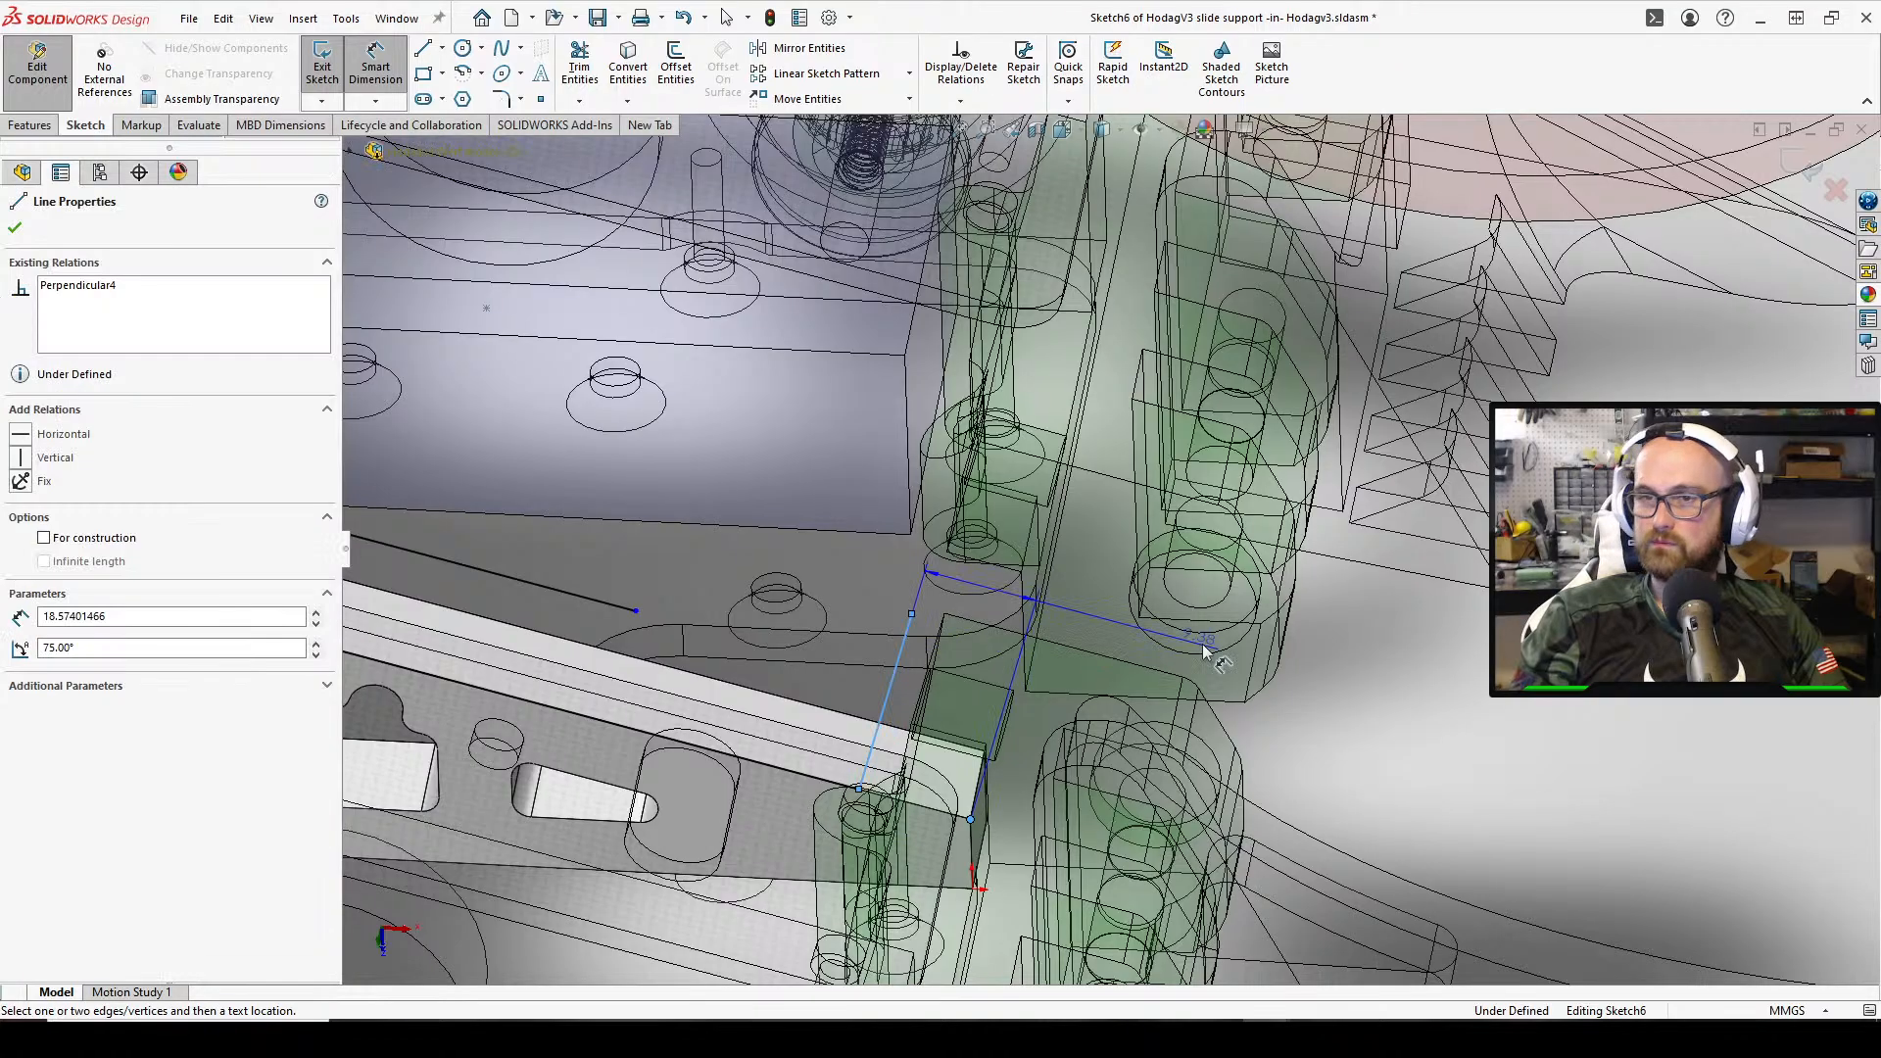
left_click(1213, 650)
type("6")
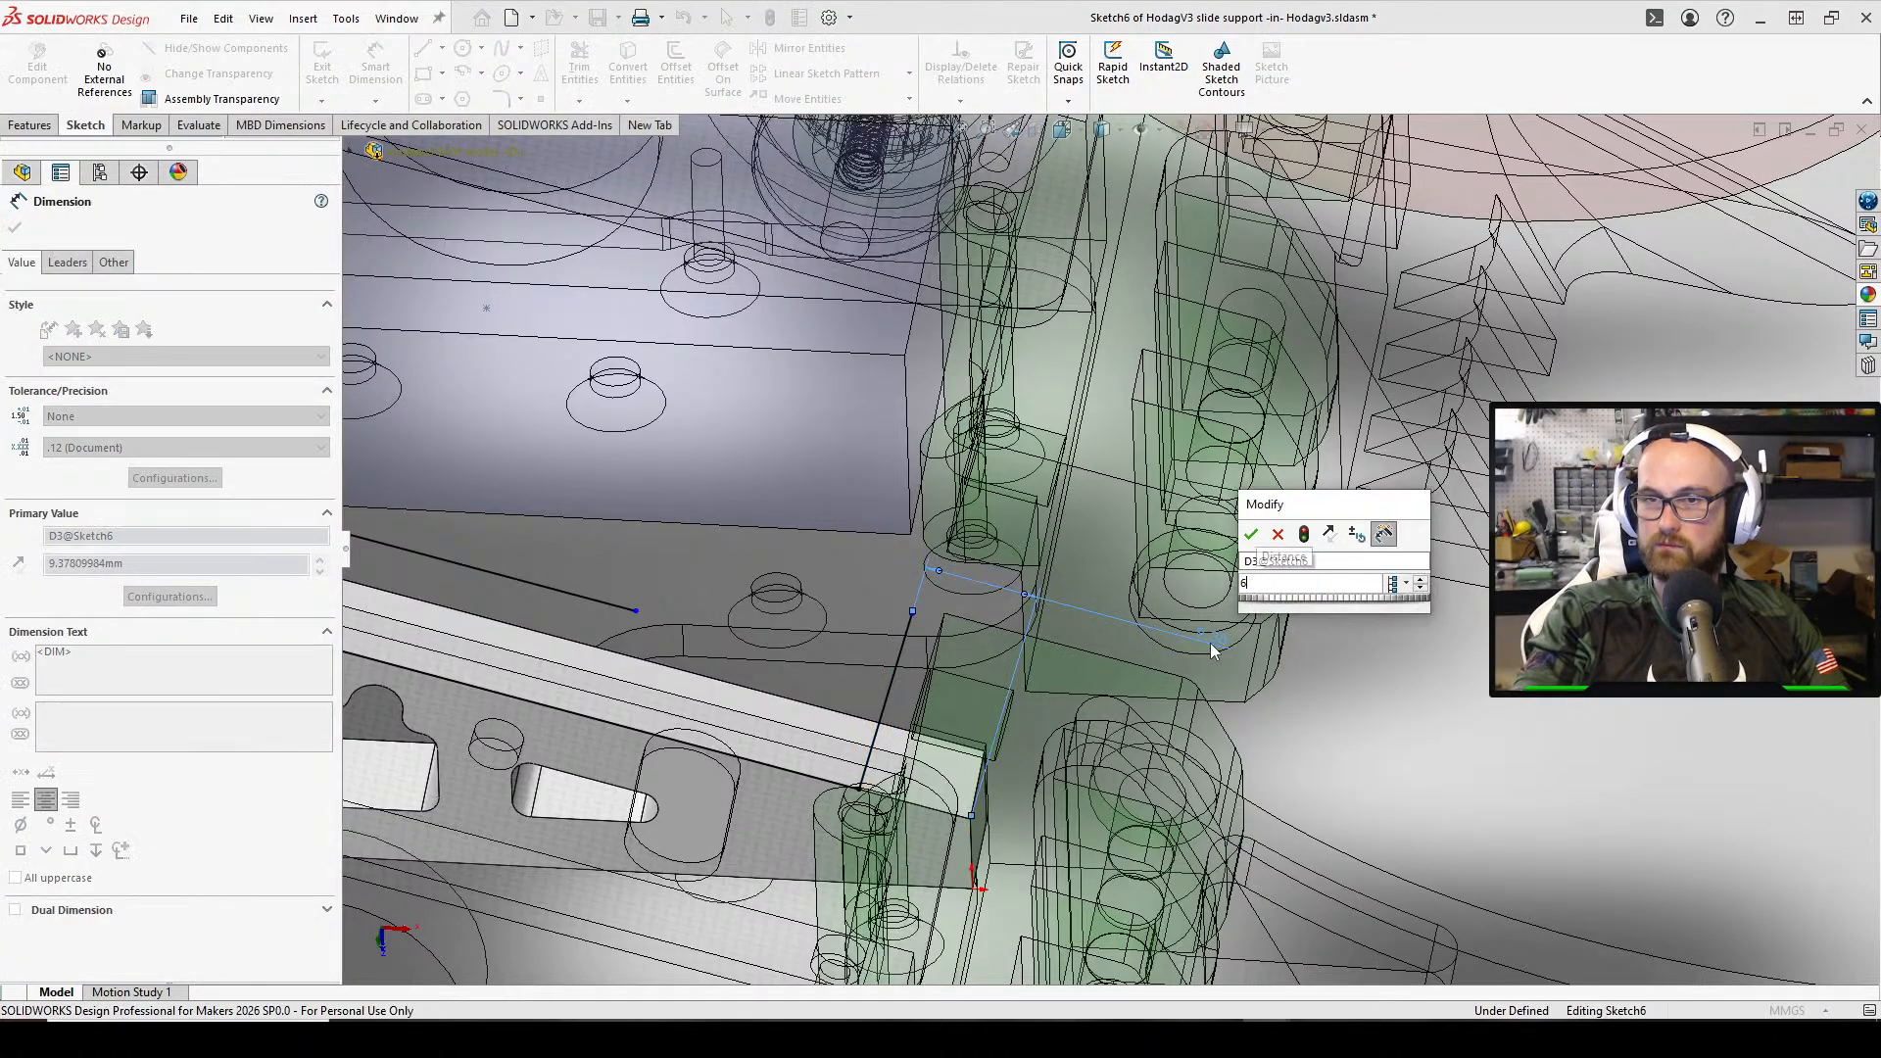
key("Return")
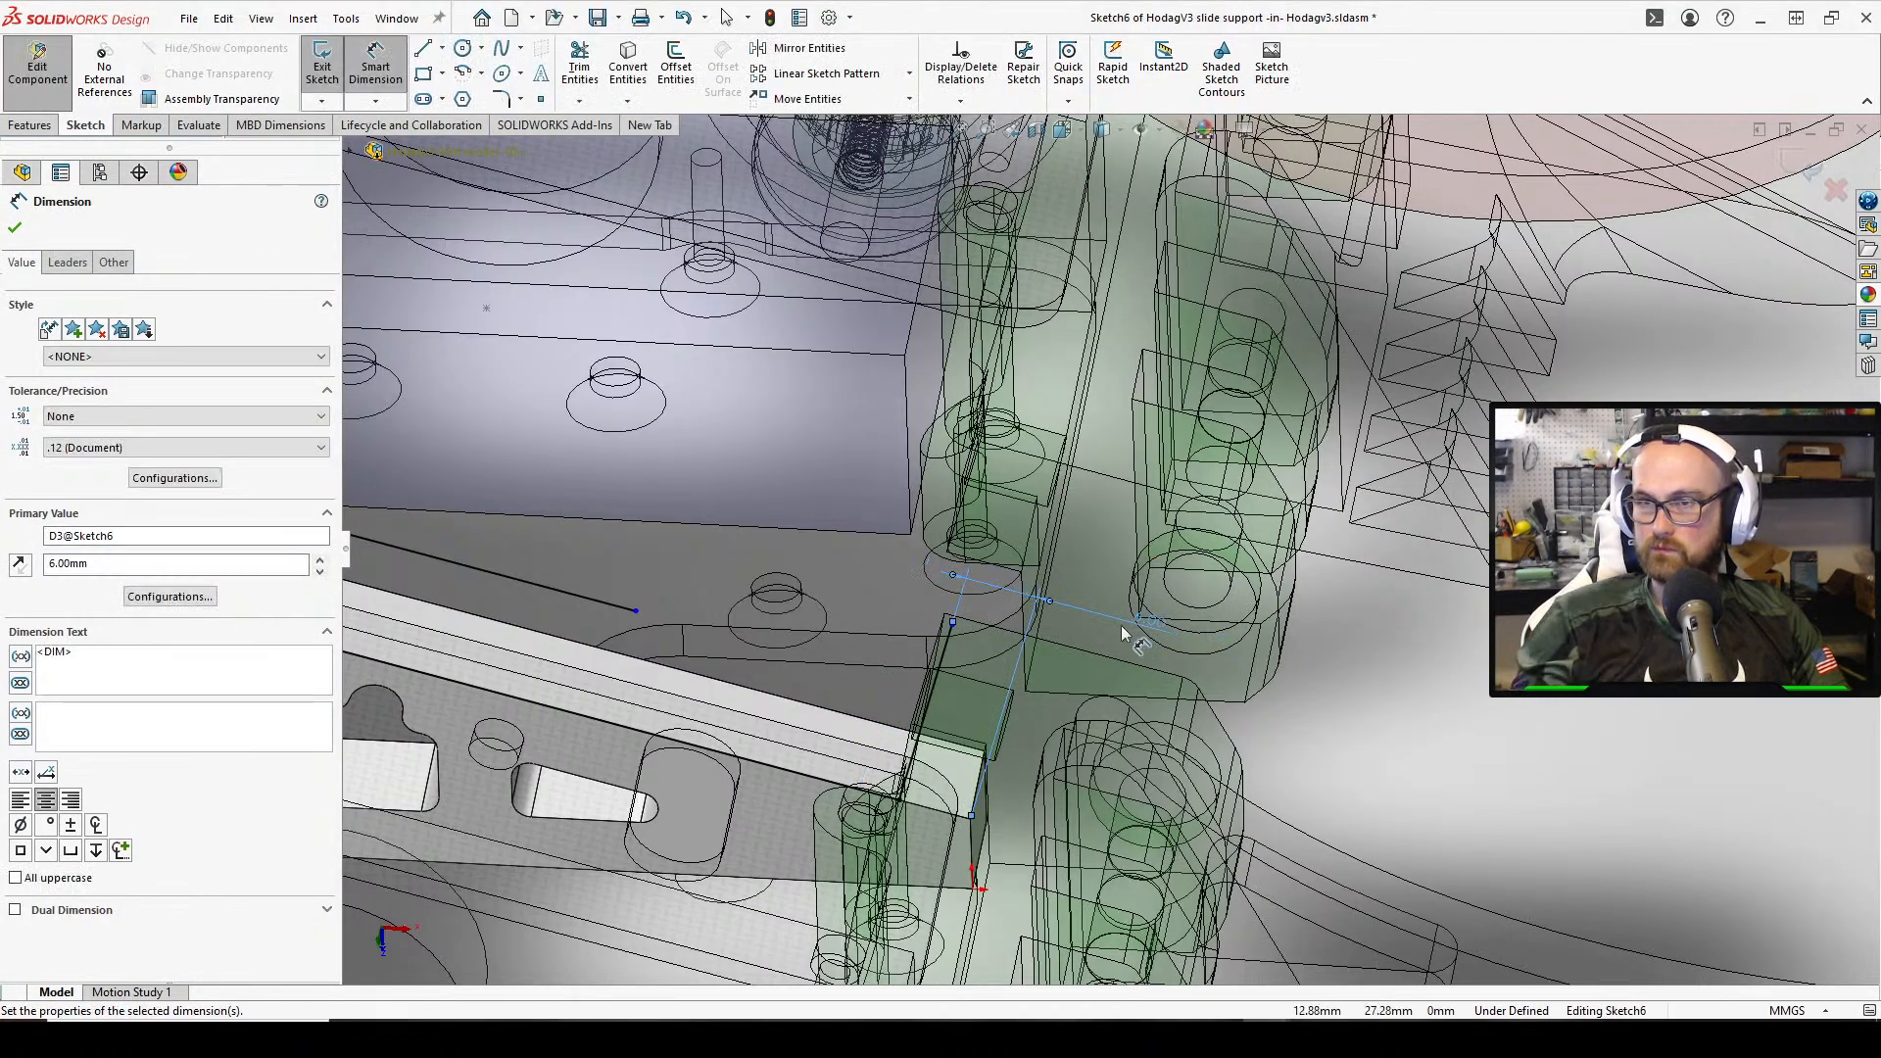
Set the front short line's distance from the slide support's front end to 7 mm
double_click(1151, 623)
key("Return")
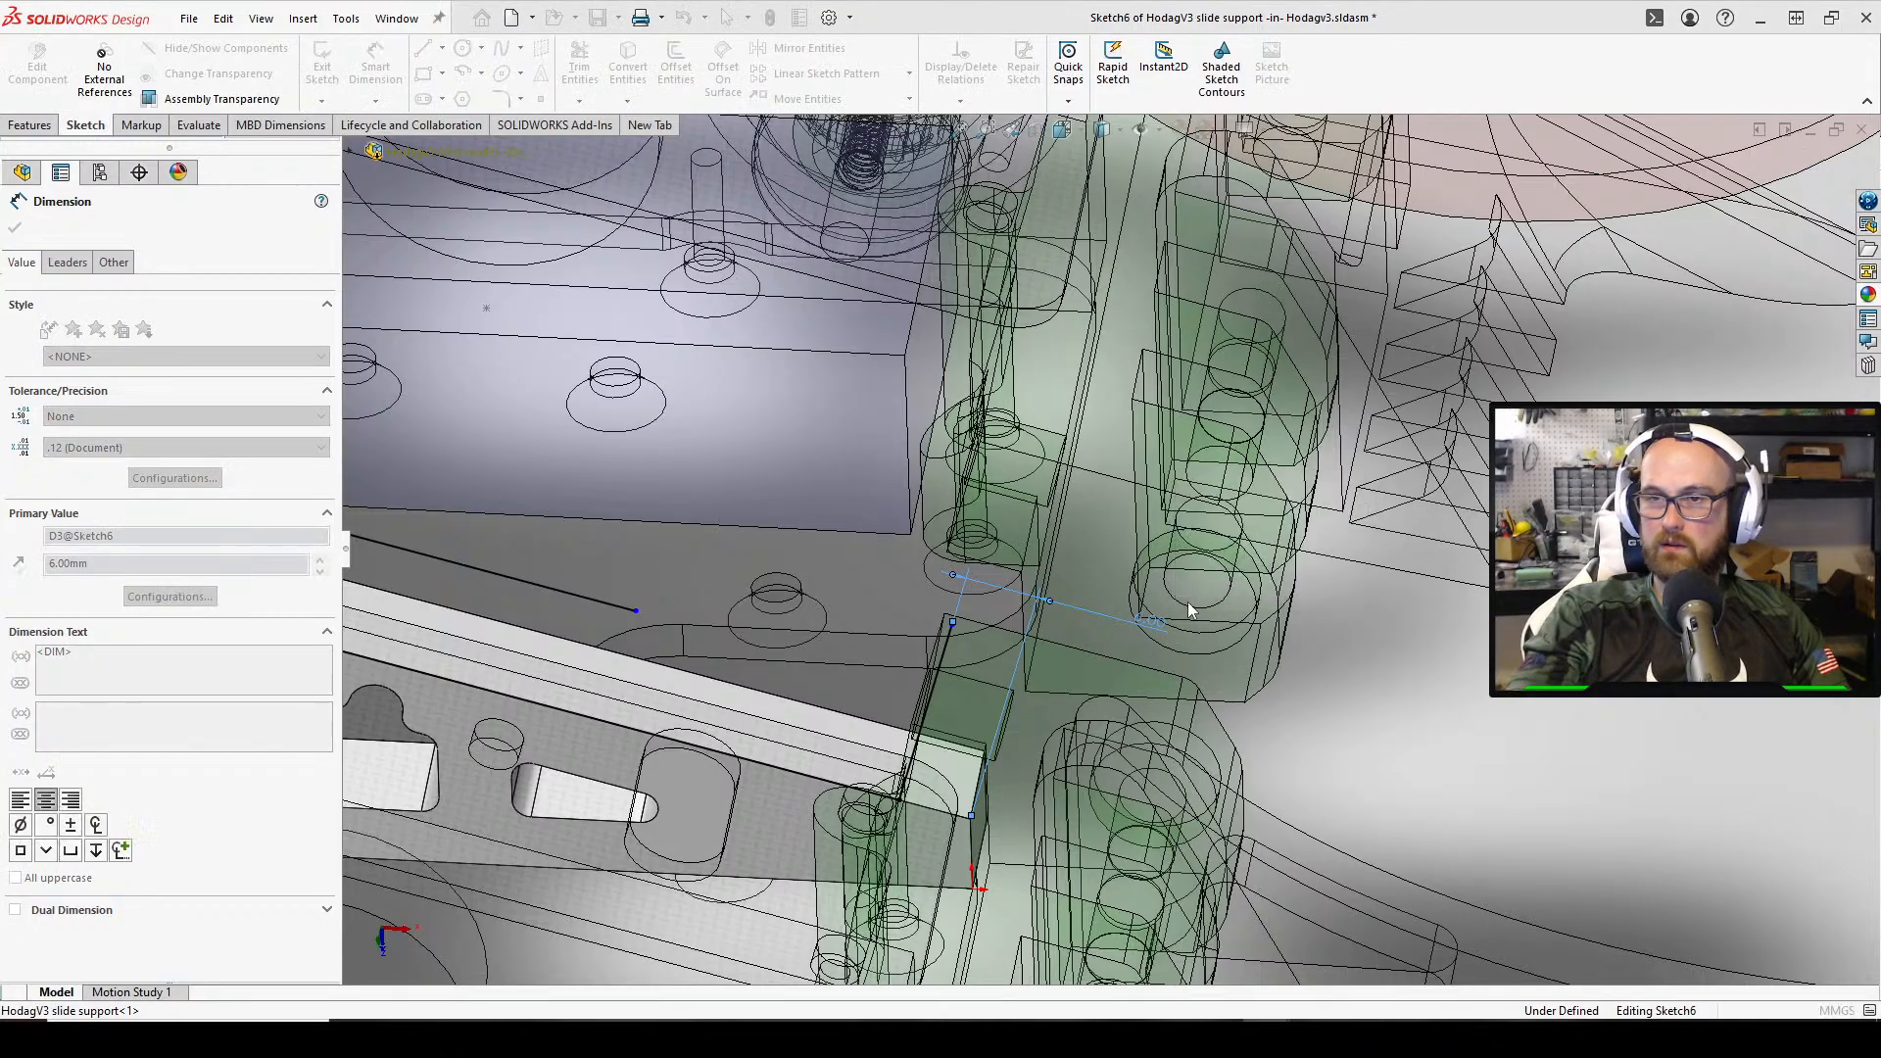
type("7")
key("Return")
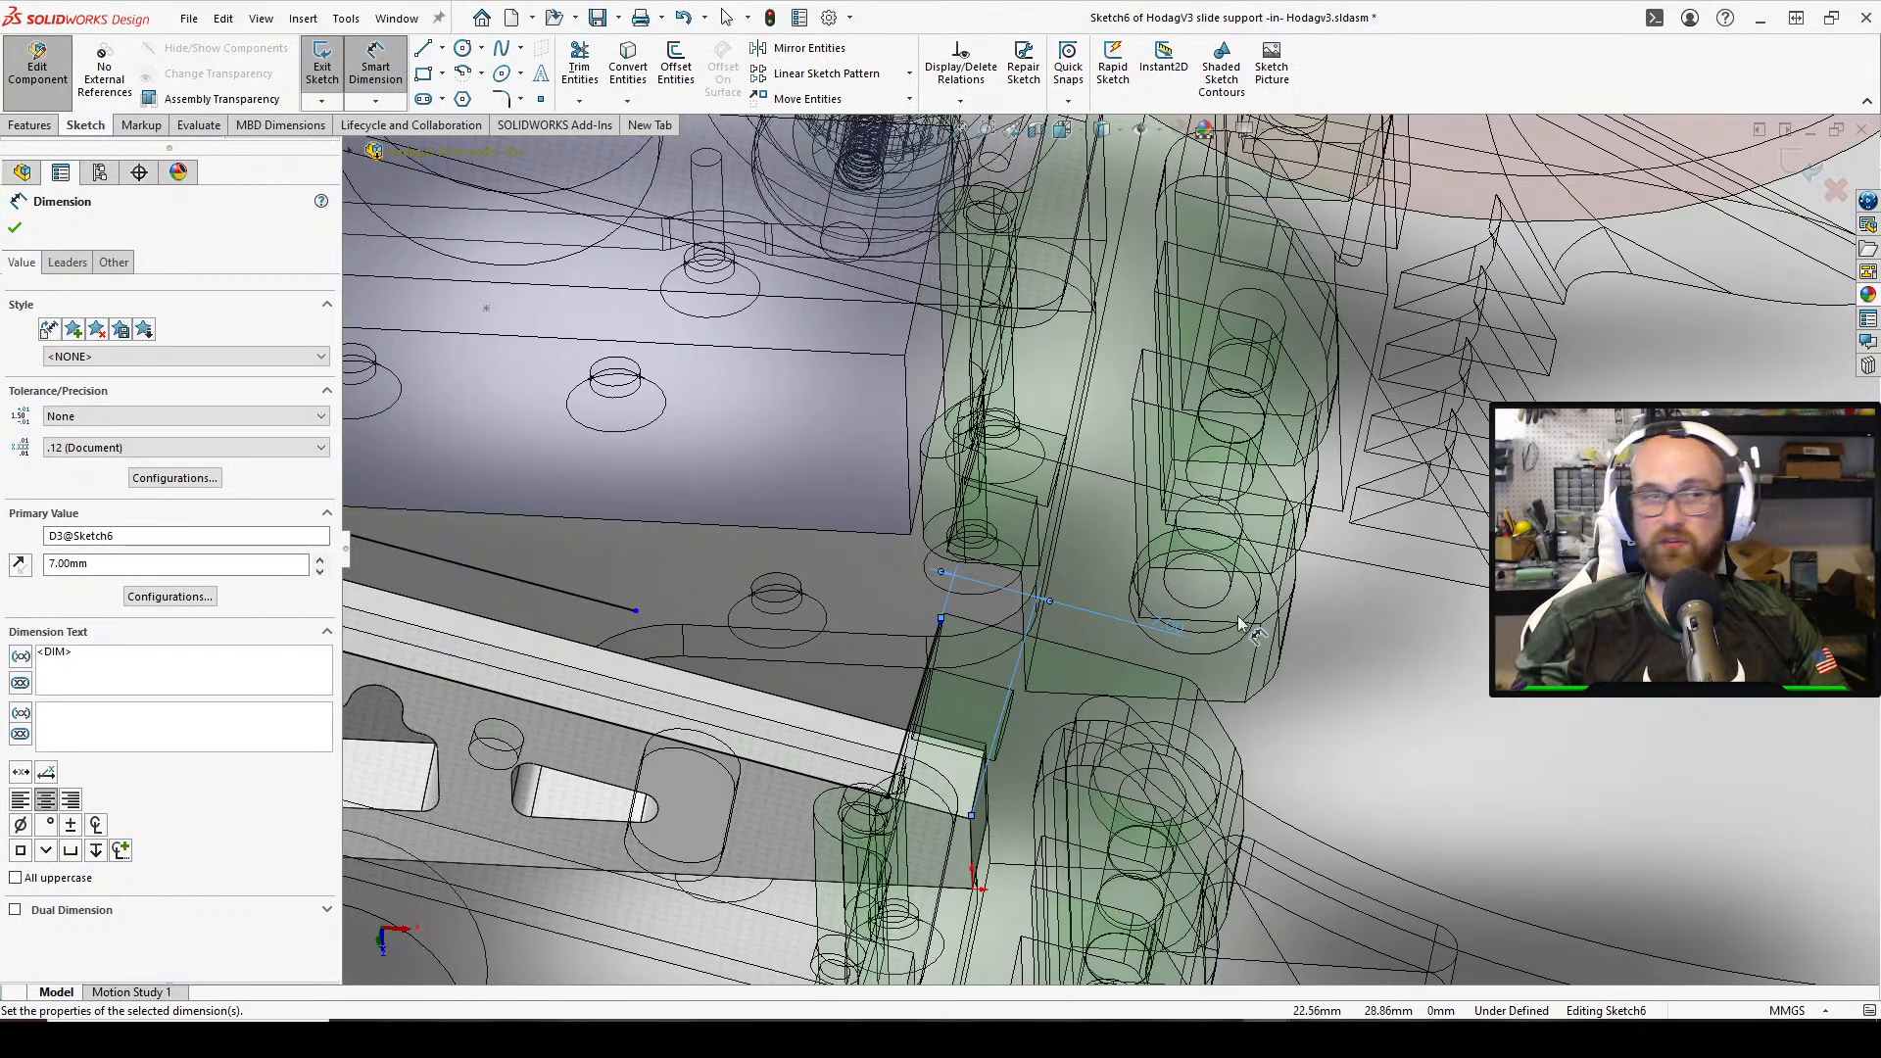
Examine the slide support's front end and the front short line relative to the surrounding frame parts, forks and weapon disc
scroll(1167, 620, "up", 2)
scroll(1414, 263, "up", 2)
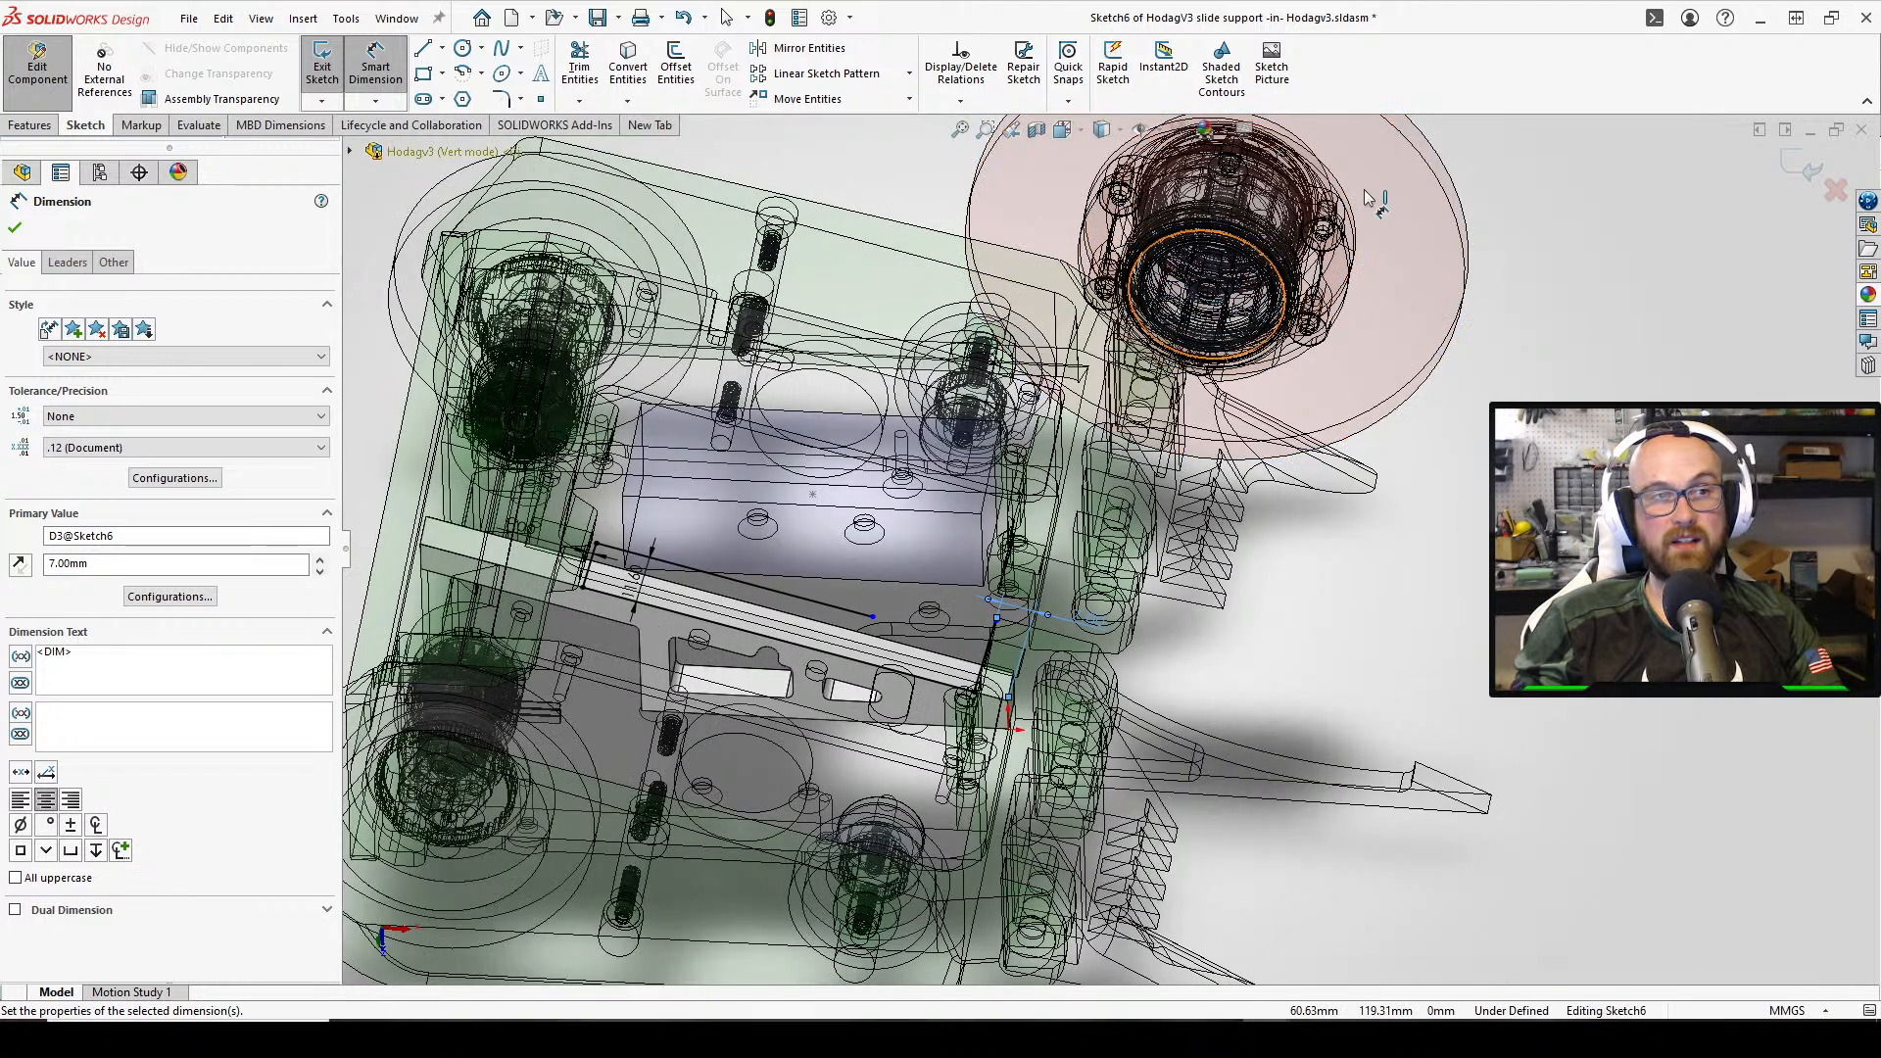
scroll(870, 611, "down", 3)
scroll(914, 847, "down", 5)
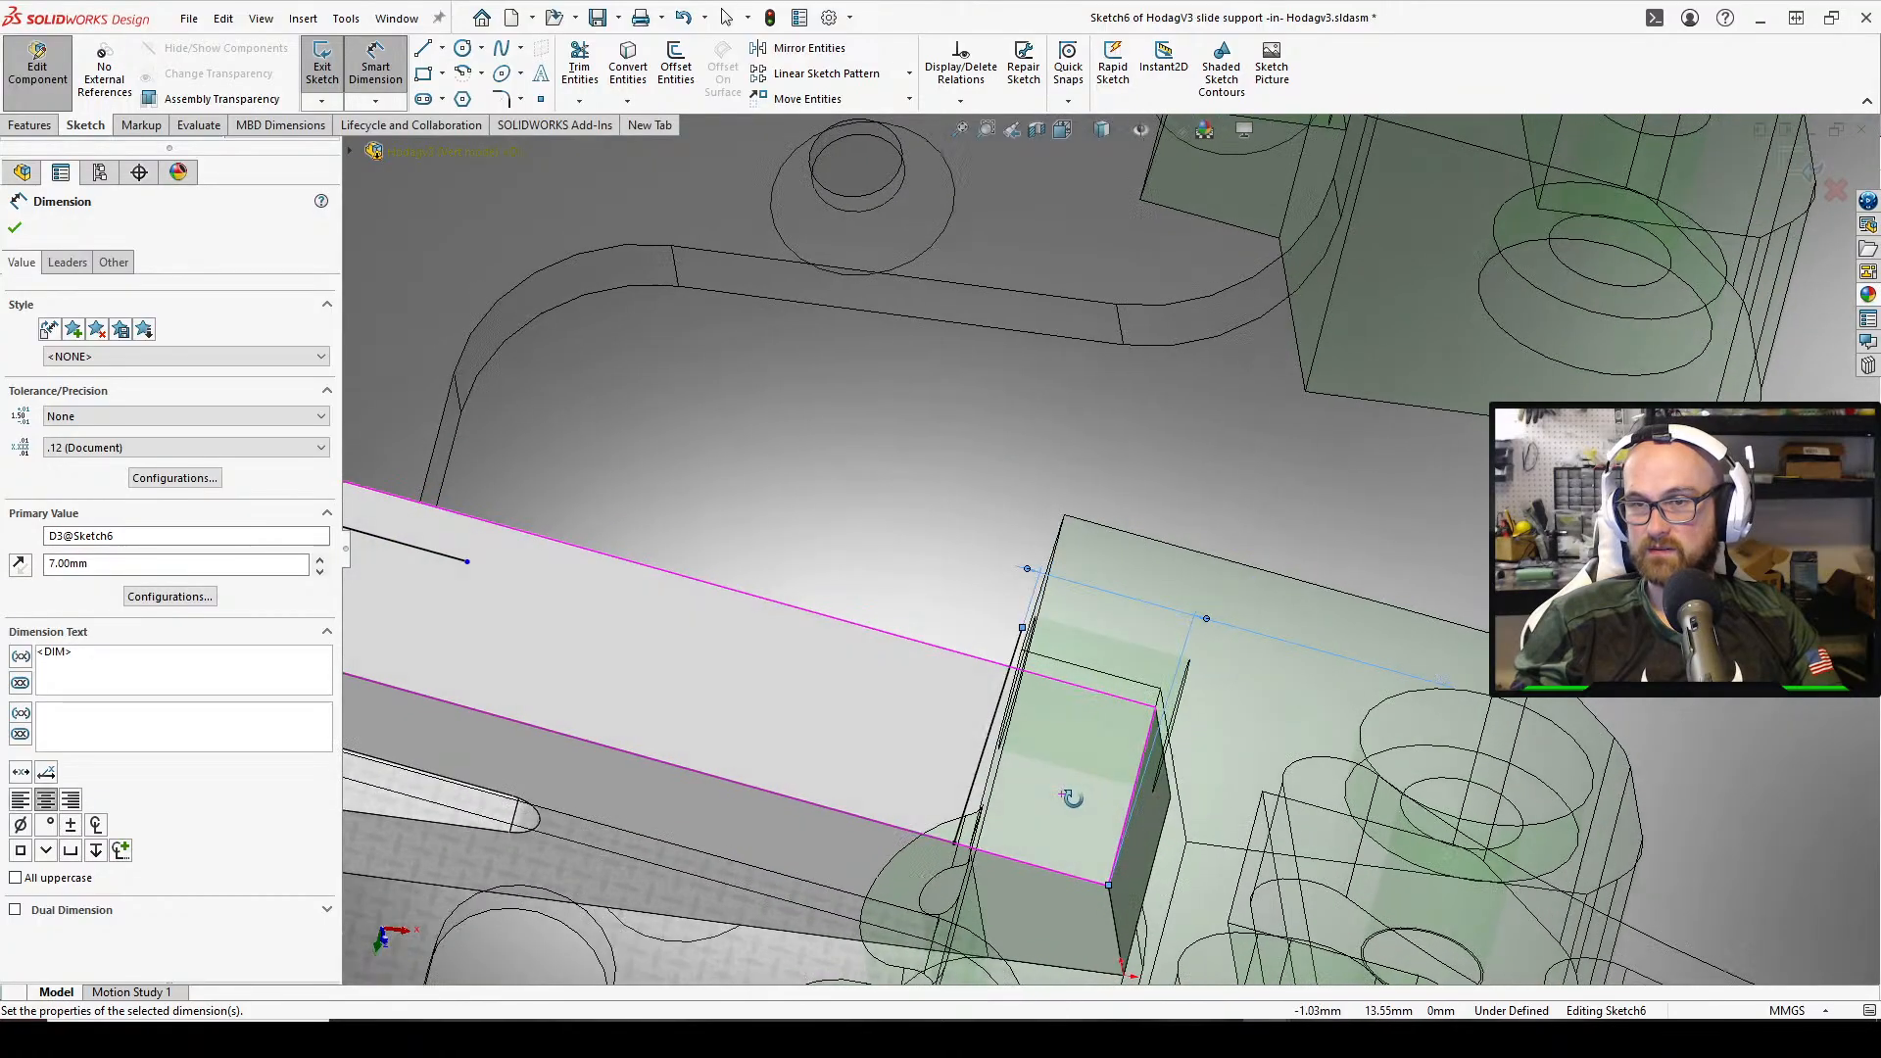
middle_click_drag(1071, 796, 1067, 794)
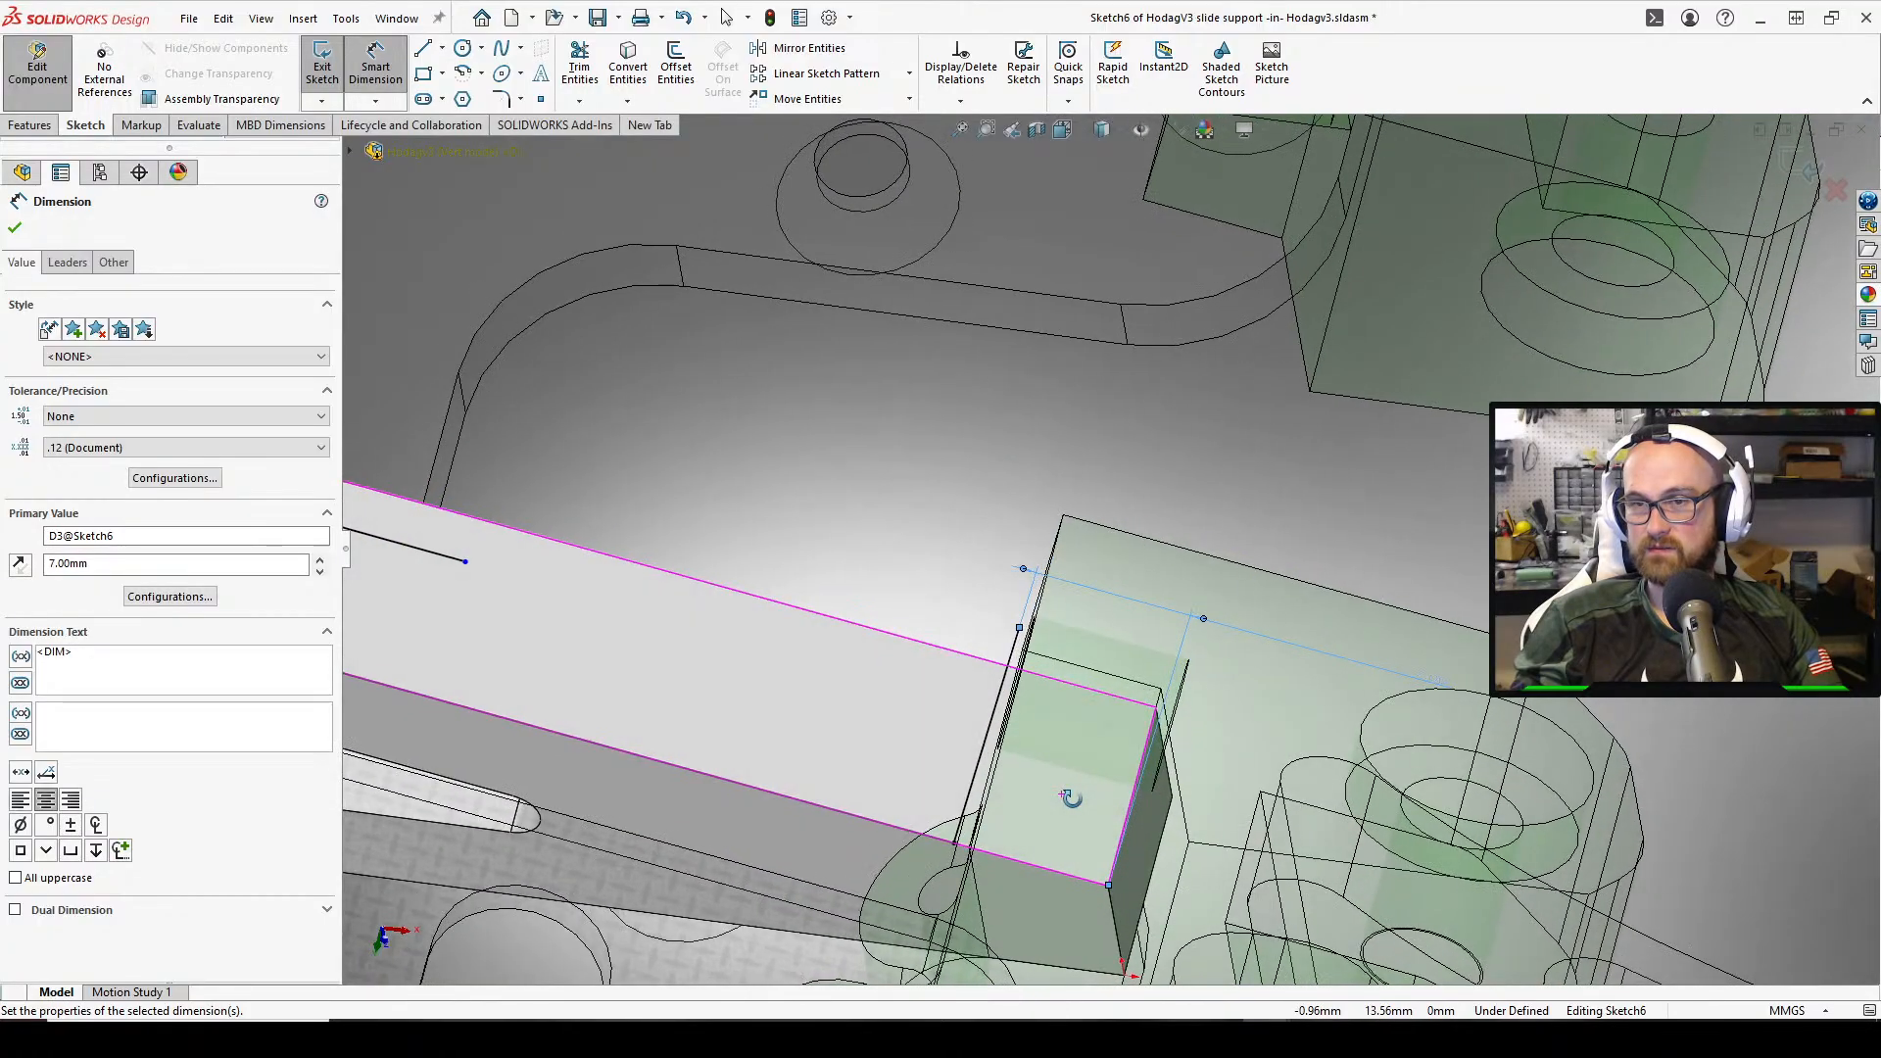
scroll(1689, 387, "up", 2)
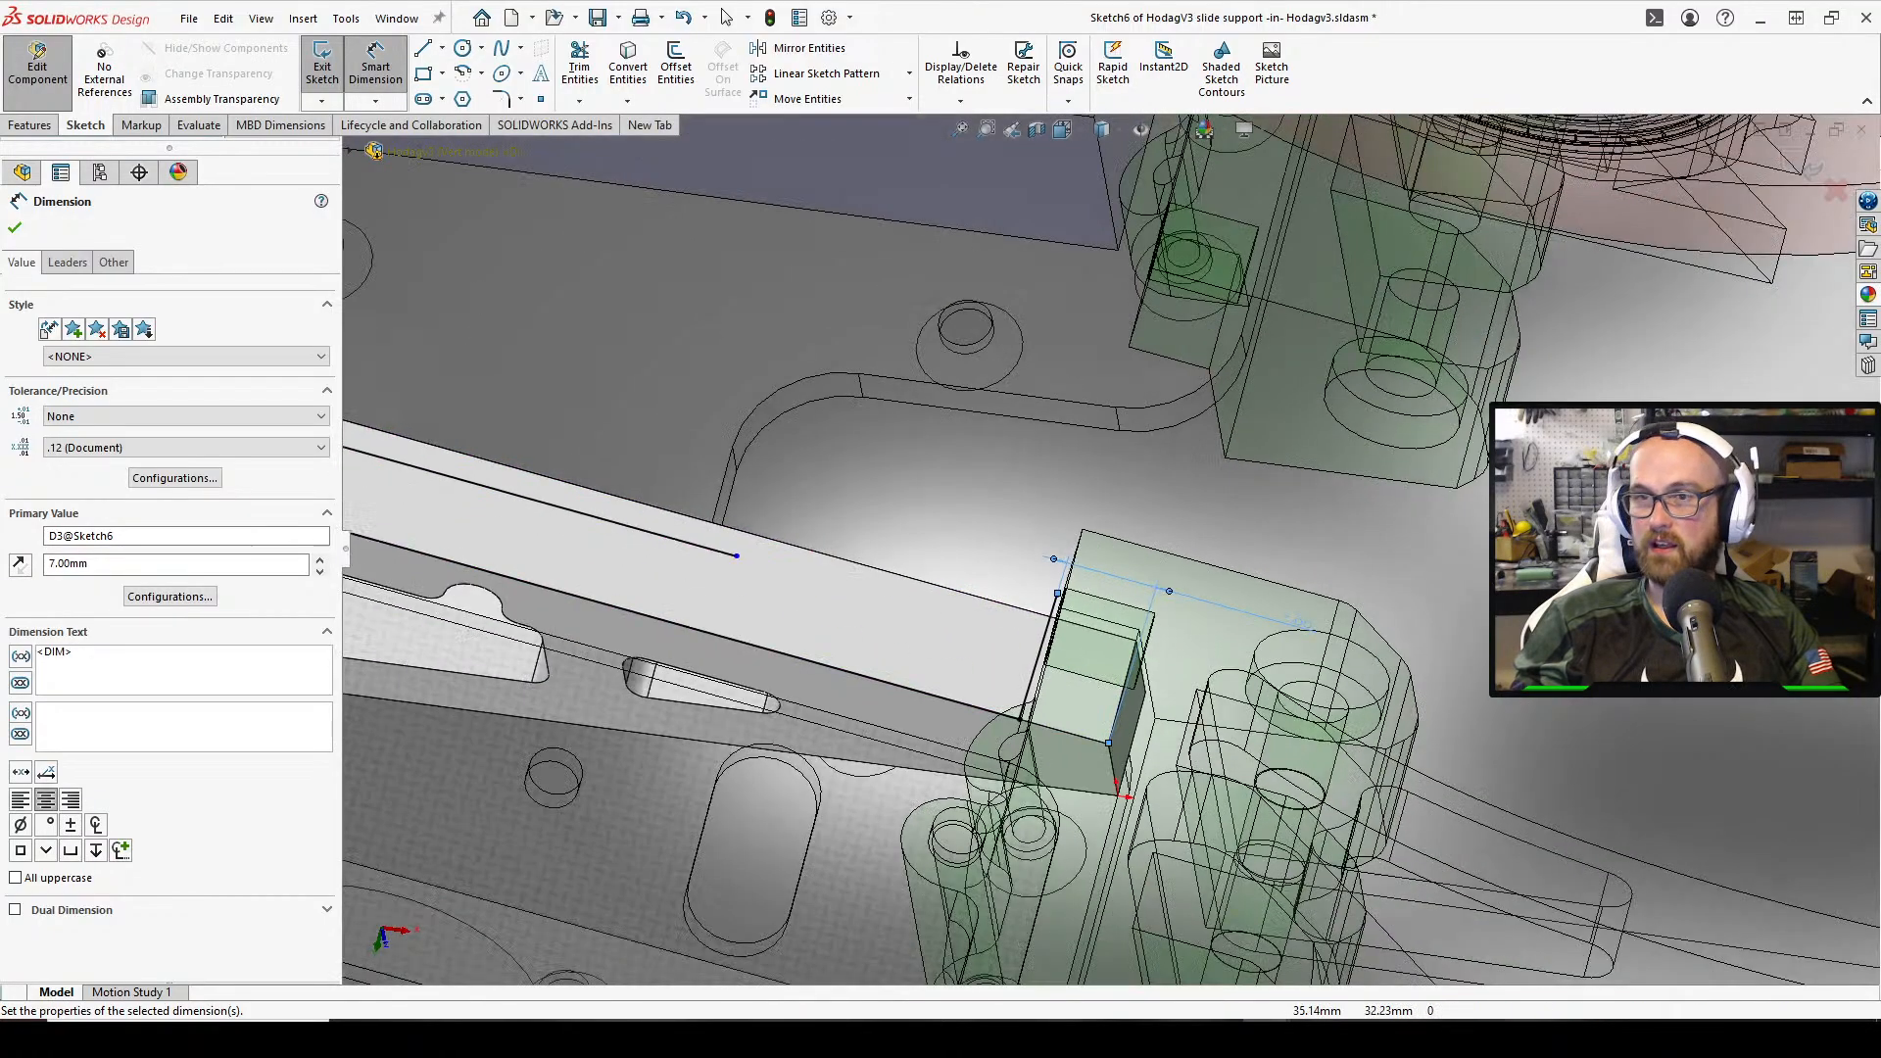
middle_click_drag(1309, 565, 1316, 402)
scroll(1317, 403, "up", 2)
scroll(1312, 421, "up", 1)
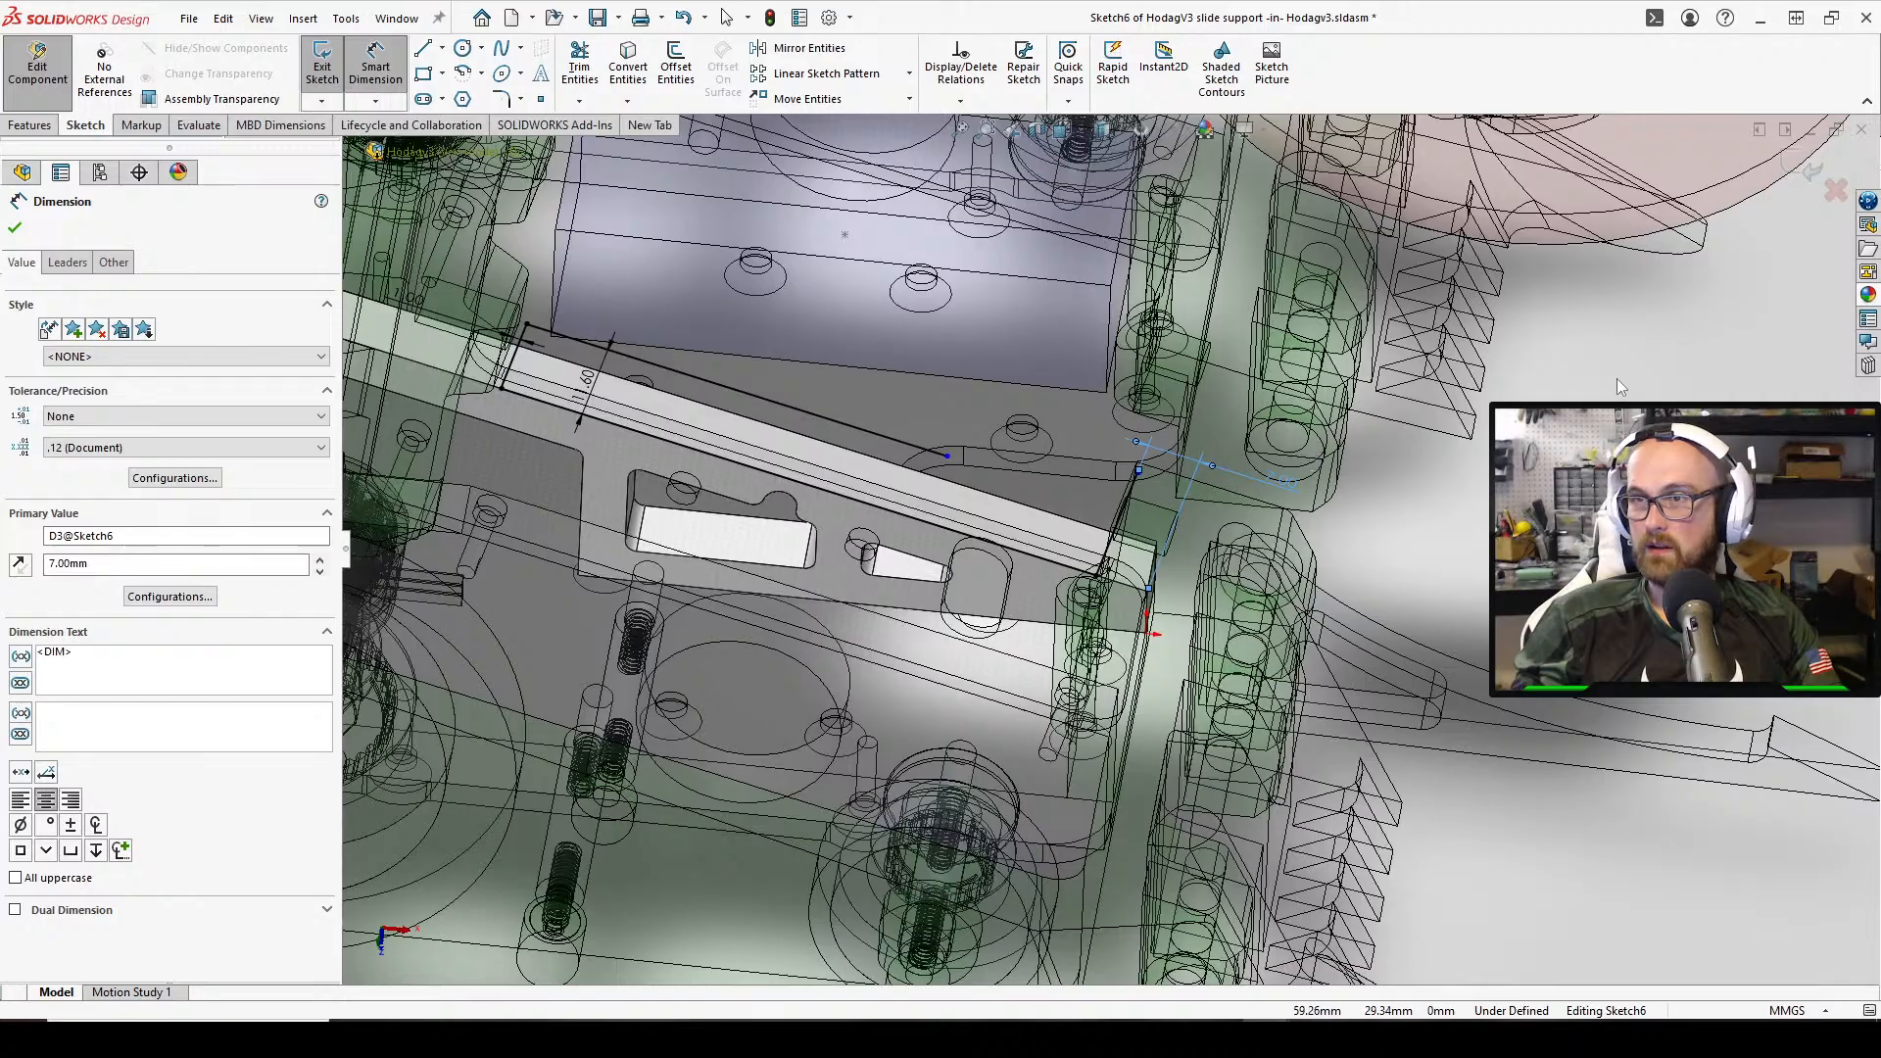
key("Escape")
scroll(1364, 400, "up", 3)
scroll(1361, 391, "down", 4)
middle_click_drag(1064, 486, 961, 434)
scroll(961, 433, "down", 5)
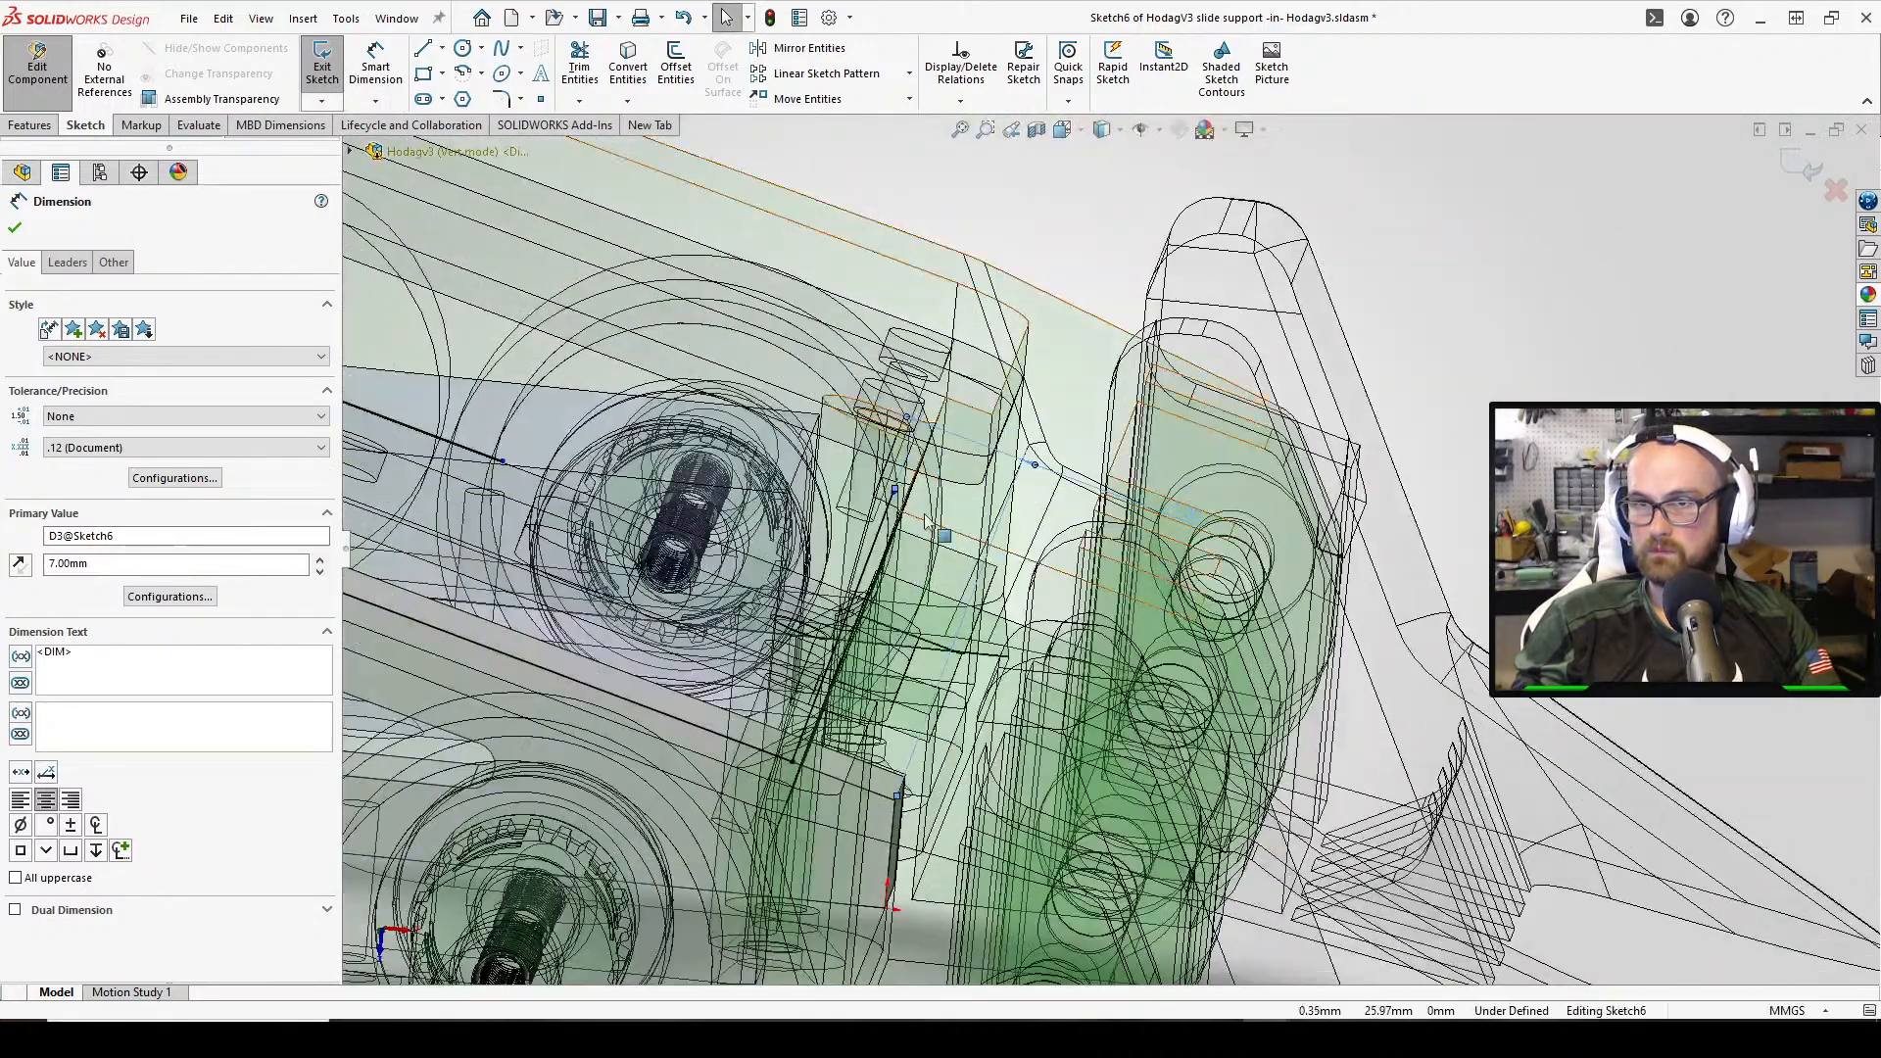
right_click_drag(1555, 358, 1557, 298)
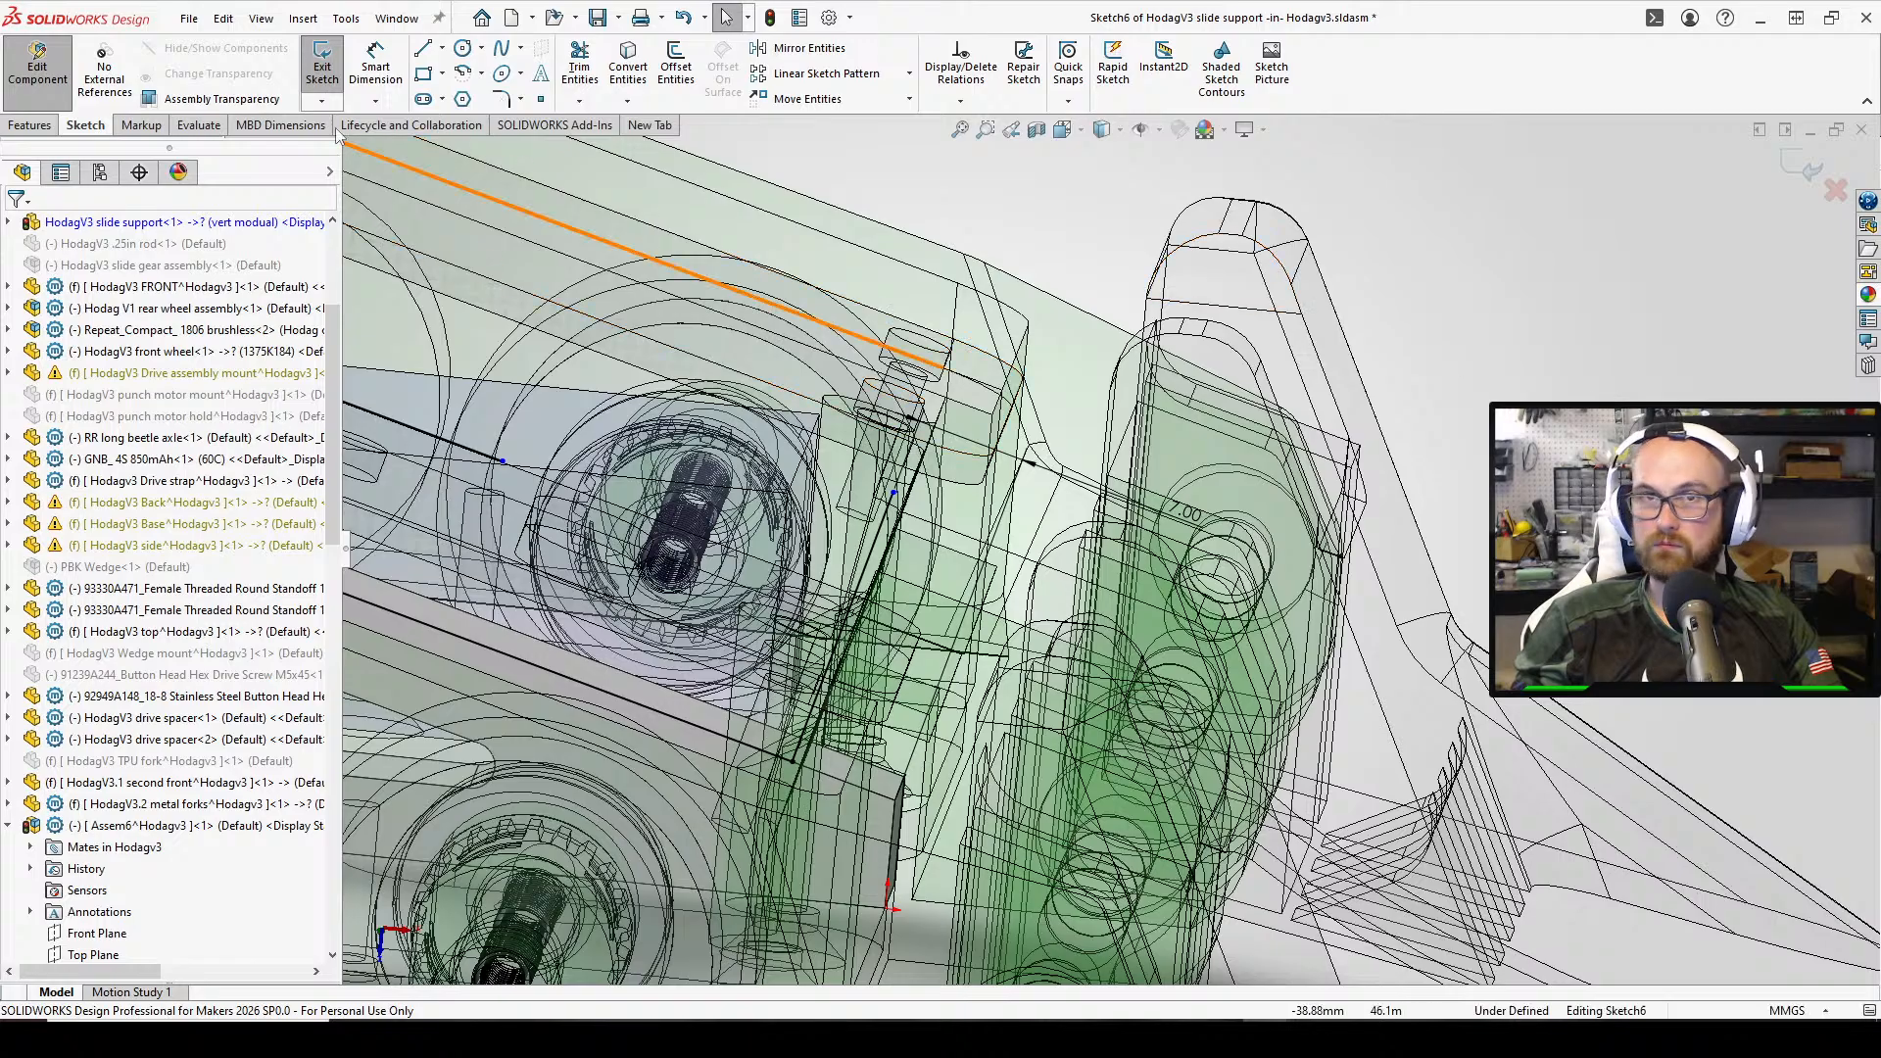
Sketch a circle about 6.8 mm in diameter just above the front short line, between the slide support and the weapon disc
left_click(462, 48)
middle_click_drag(940, 412, 953, 342)
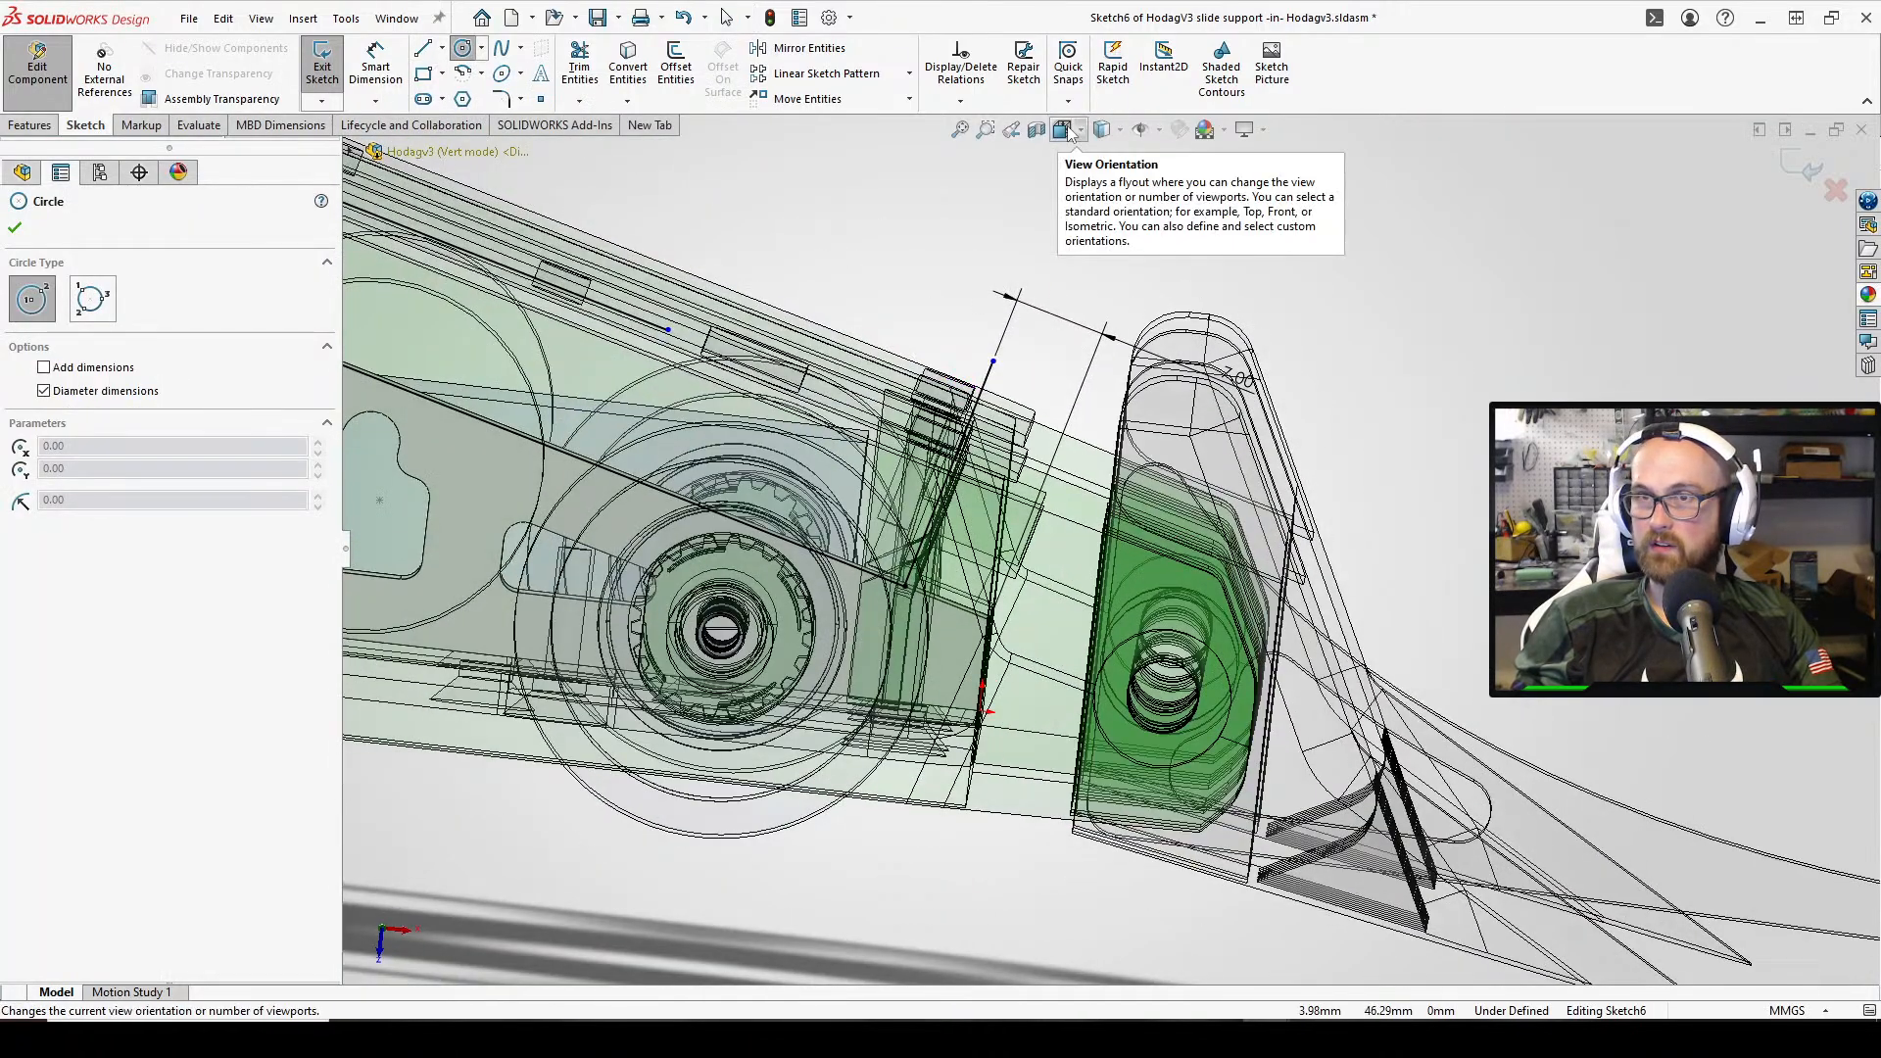
key("f")
key("ctrl+8")
scroll(1343, 491, "up", 5)
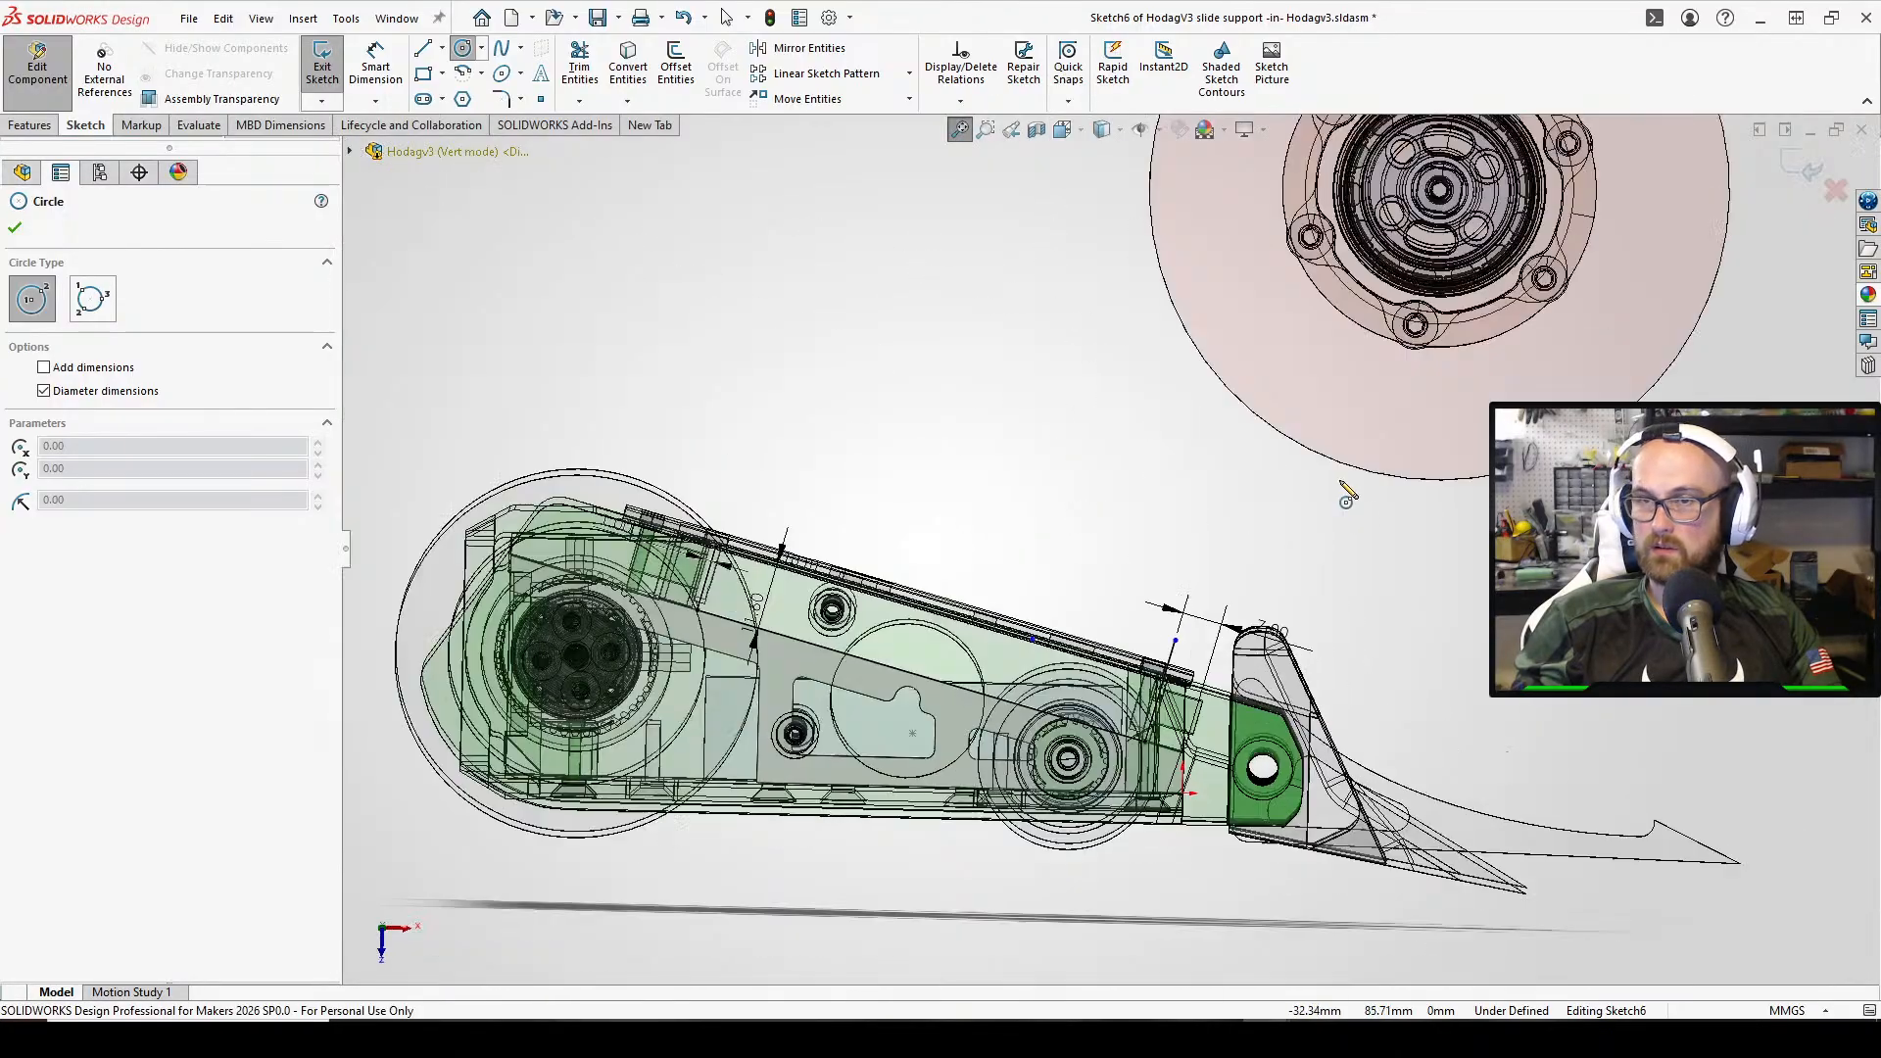
scroll(1257, 734, "down", 4)
scroll(1236, 737, "up", 3)
scroll(1164, 744, "down", 2)
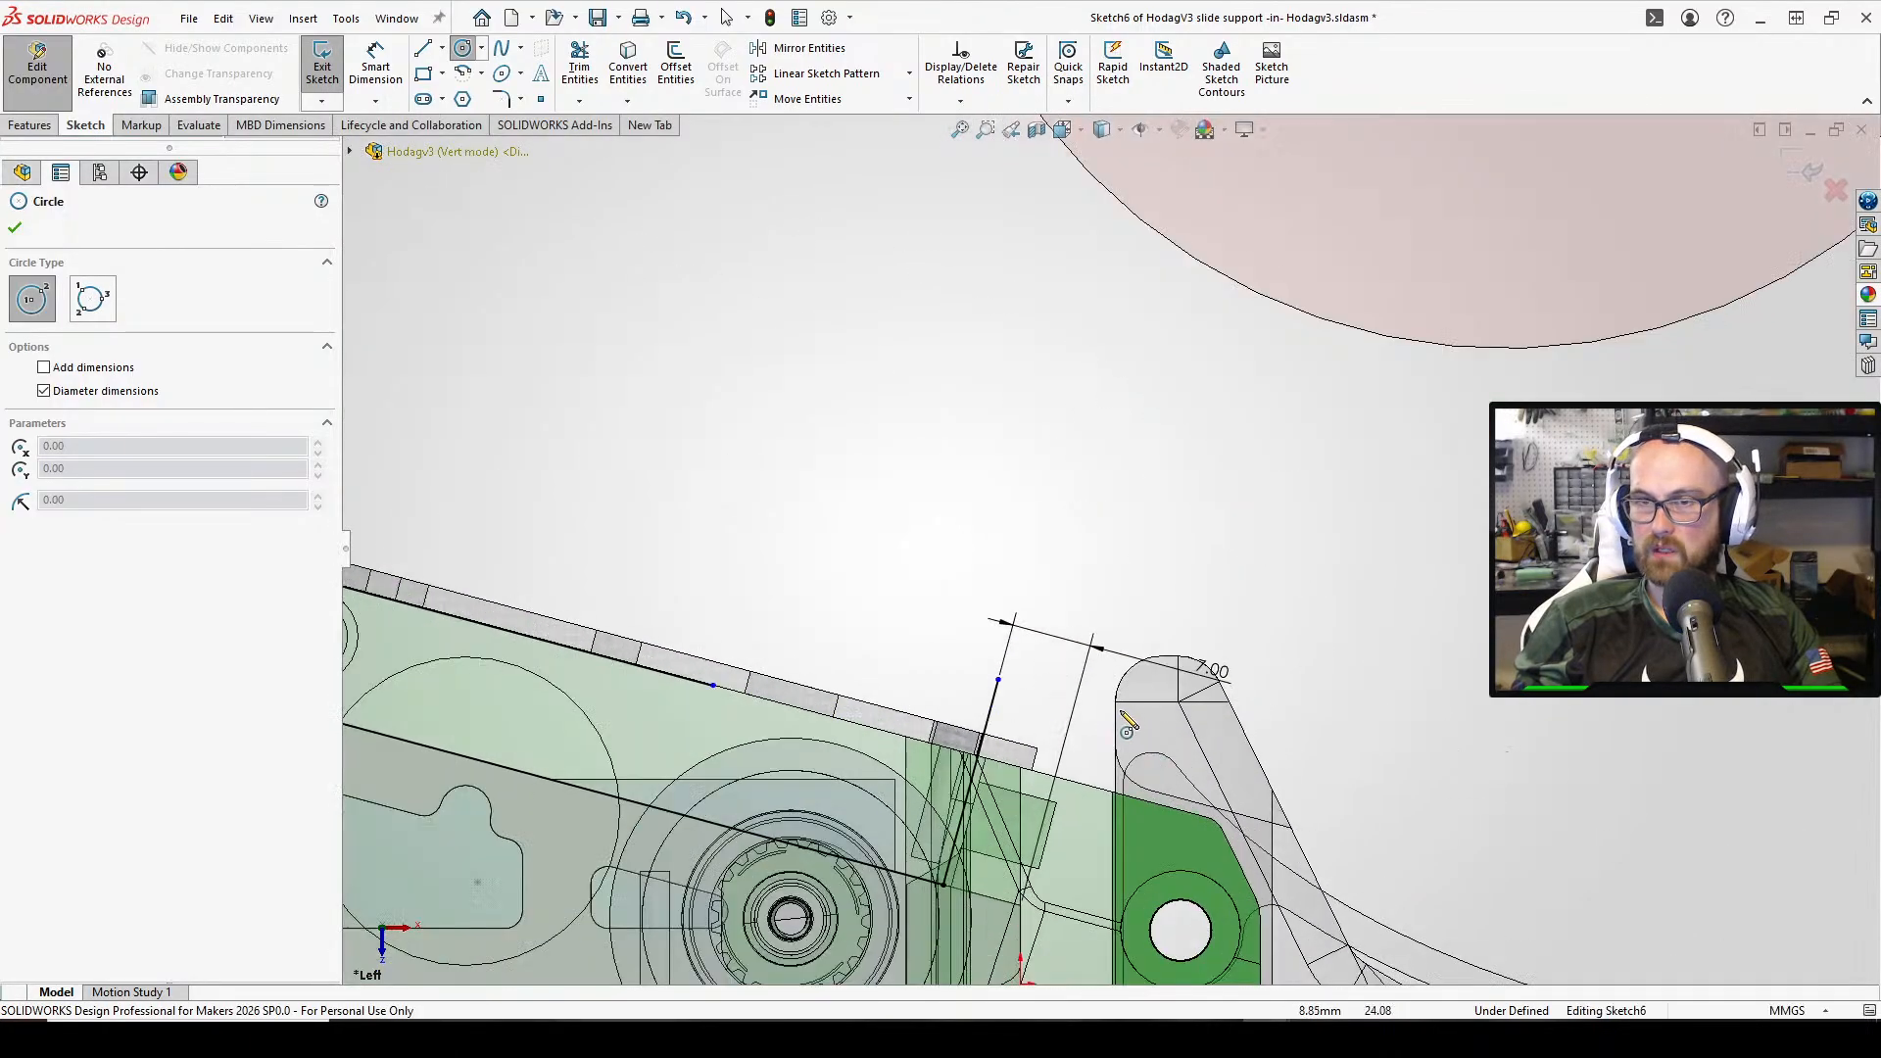
scroll(1129, 725, "up", 2)
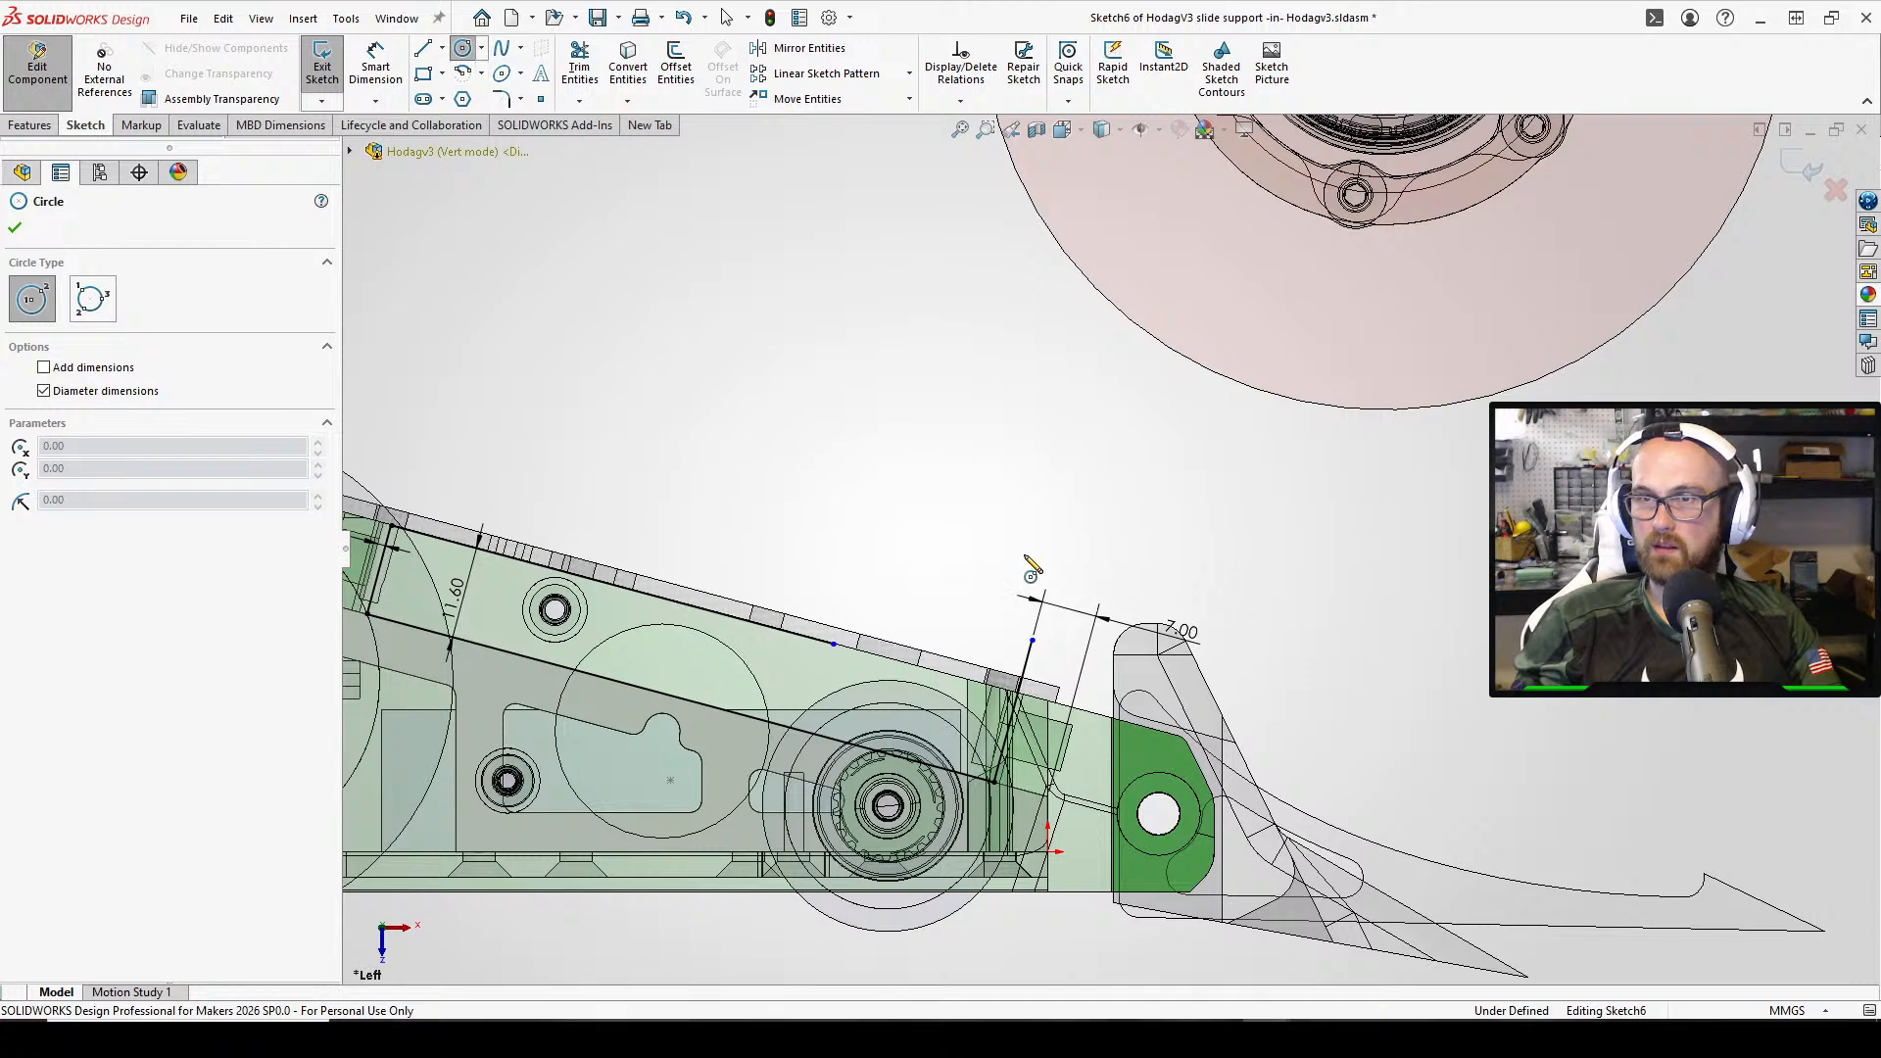
left_click(1022, 544)
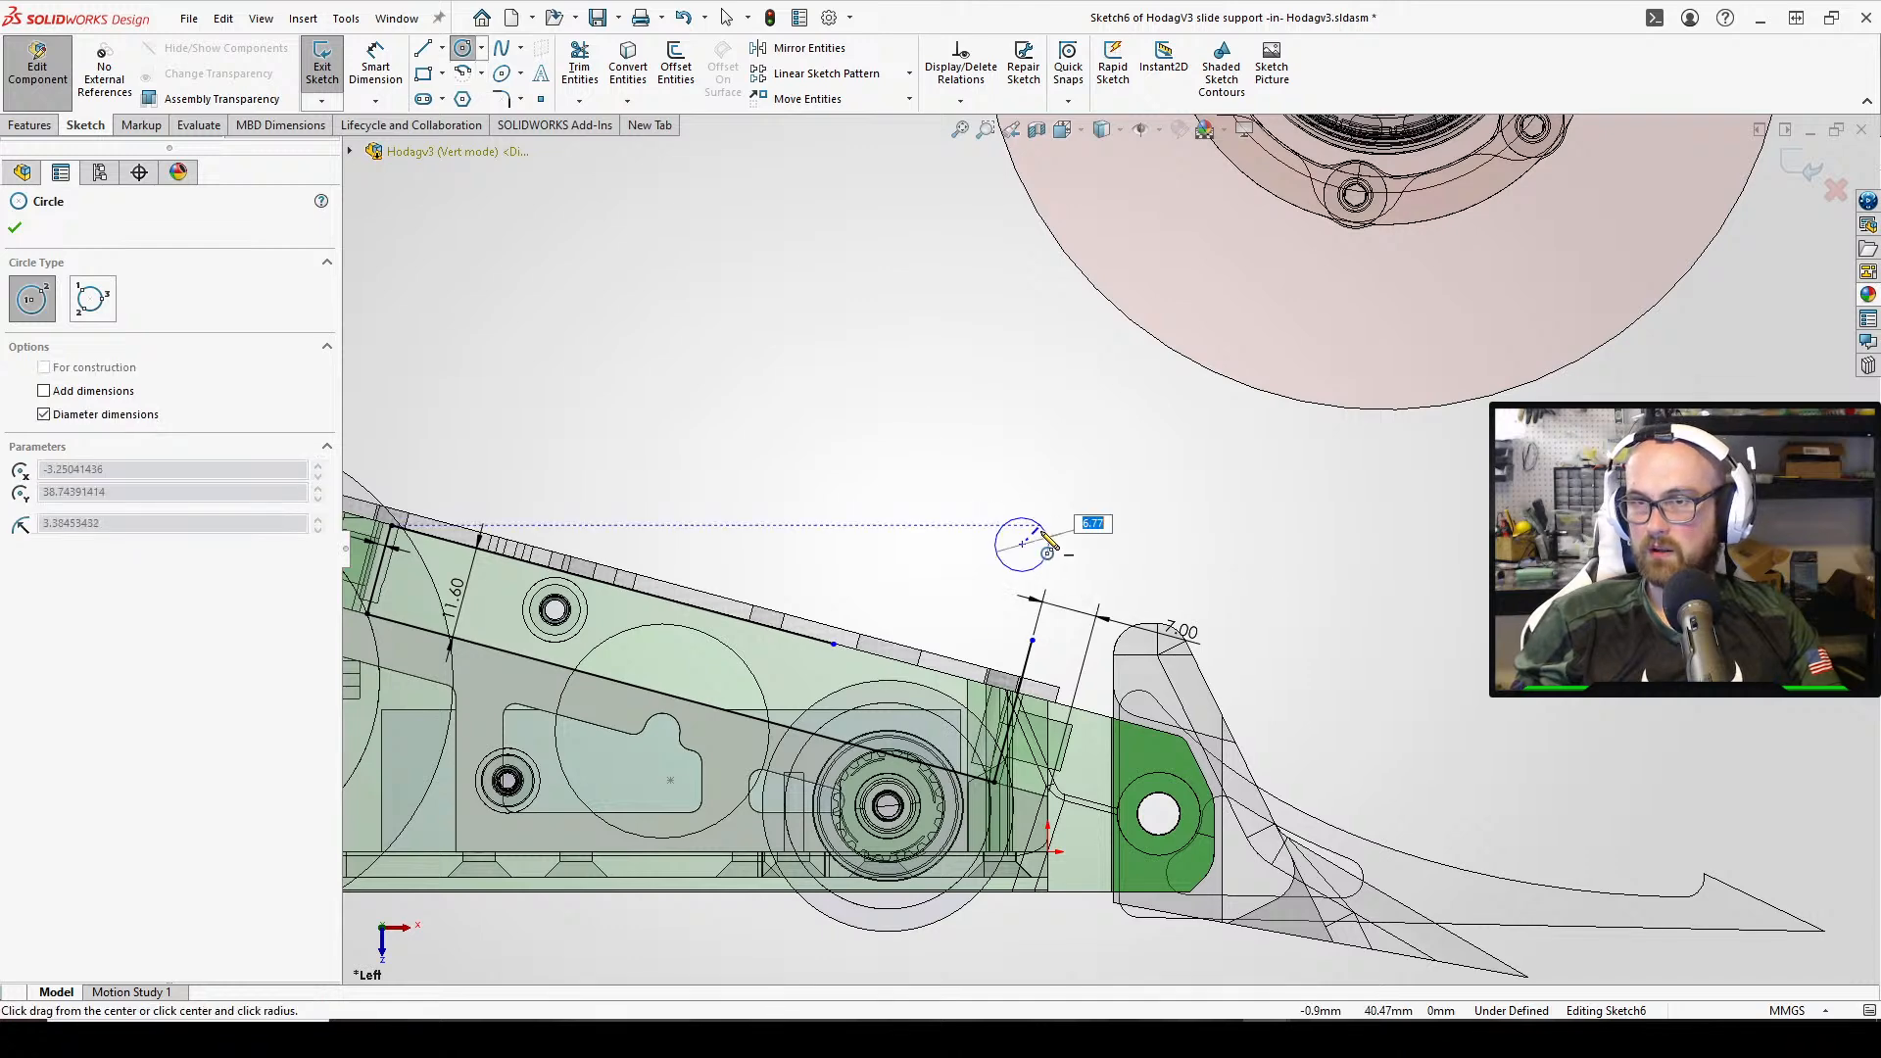
left_click(1048, 545)
right_click(1215, 498)
left_click(1236, 500)
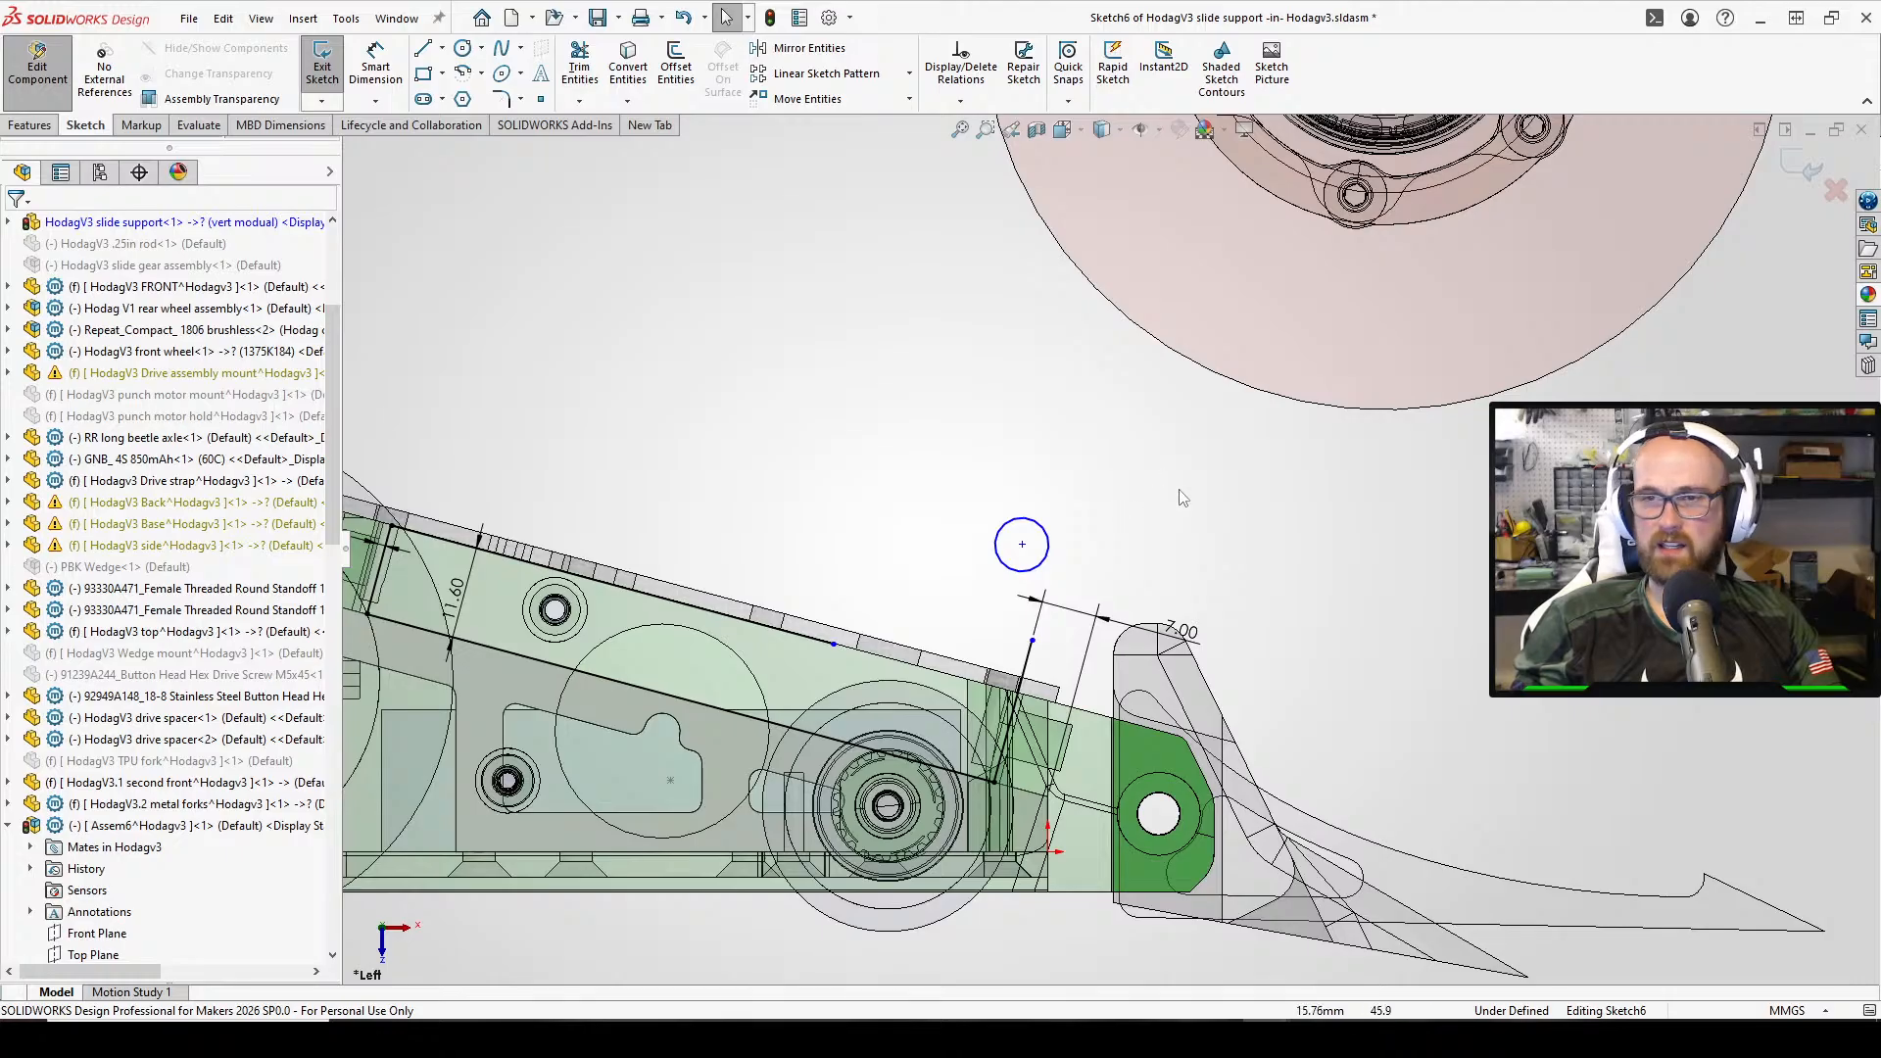
Dimension the small circle above the front short line to a diameter of 5 mm
scroll(1107, 549, "up", 3)
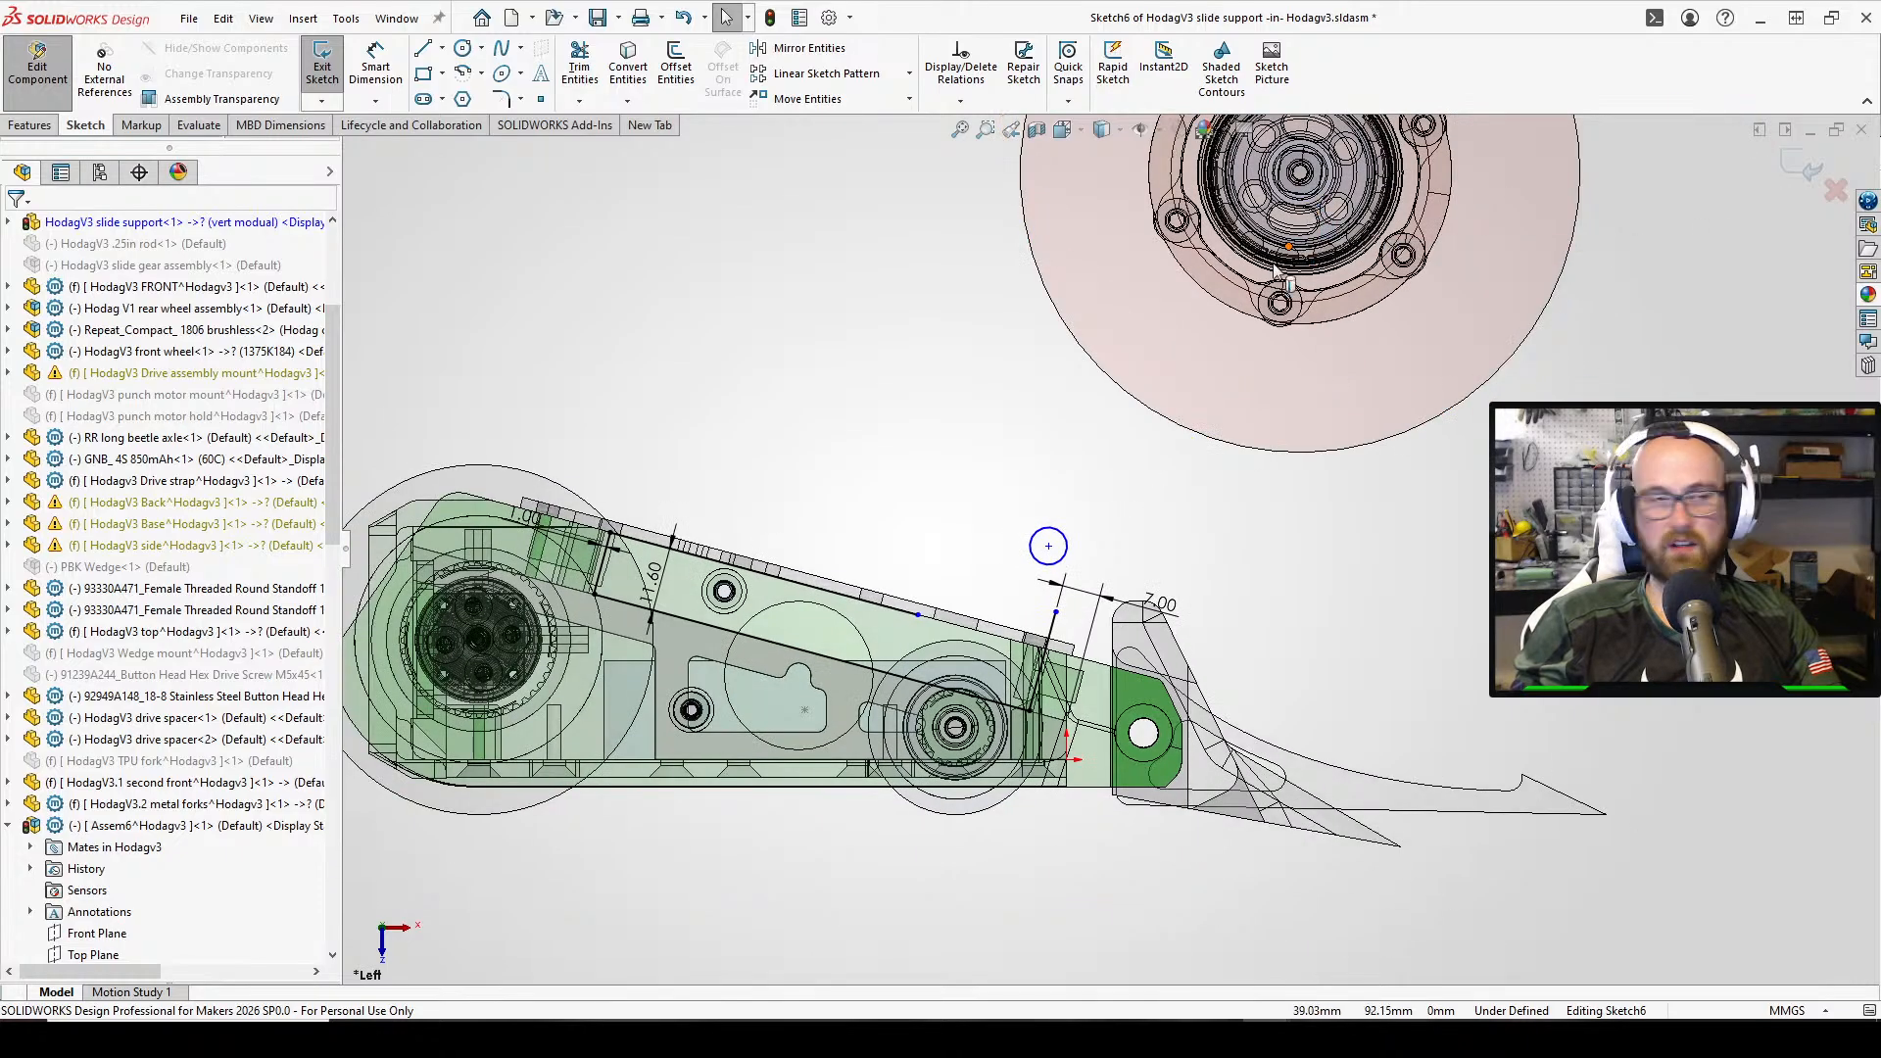
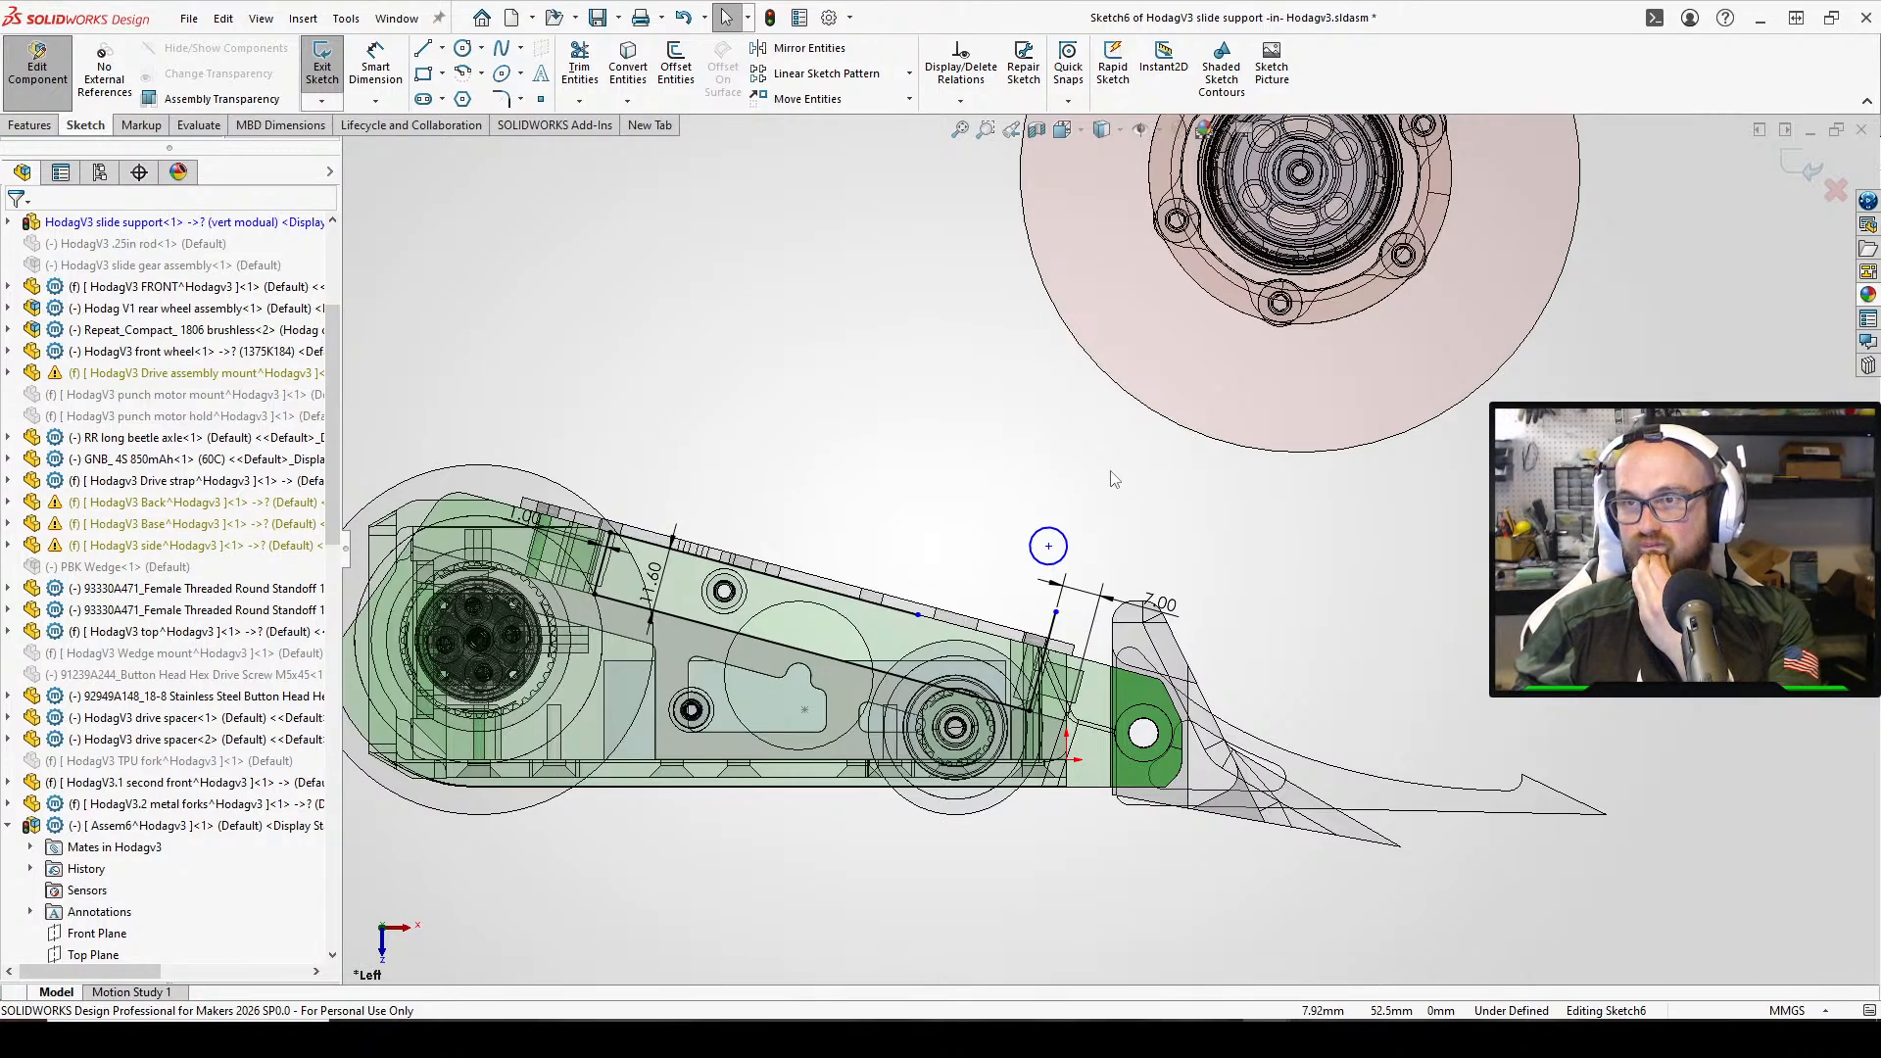
key("d")
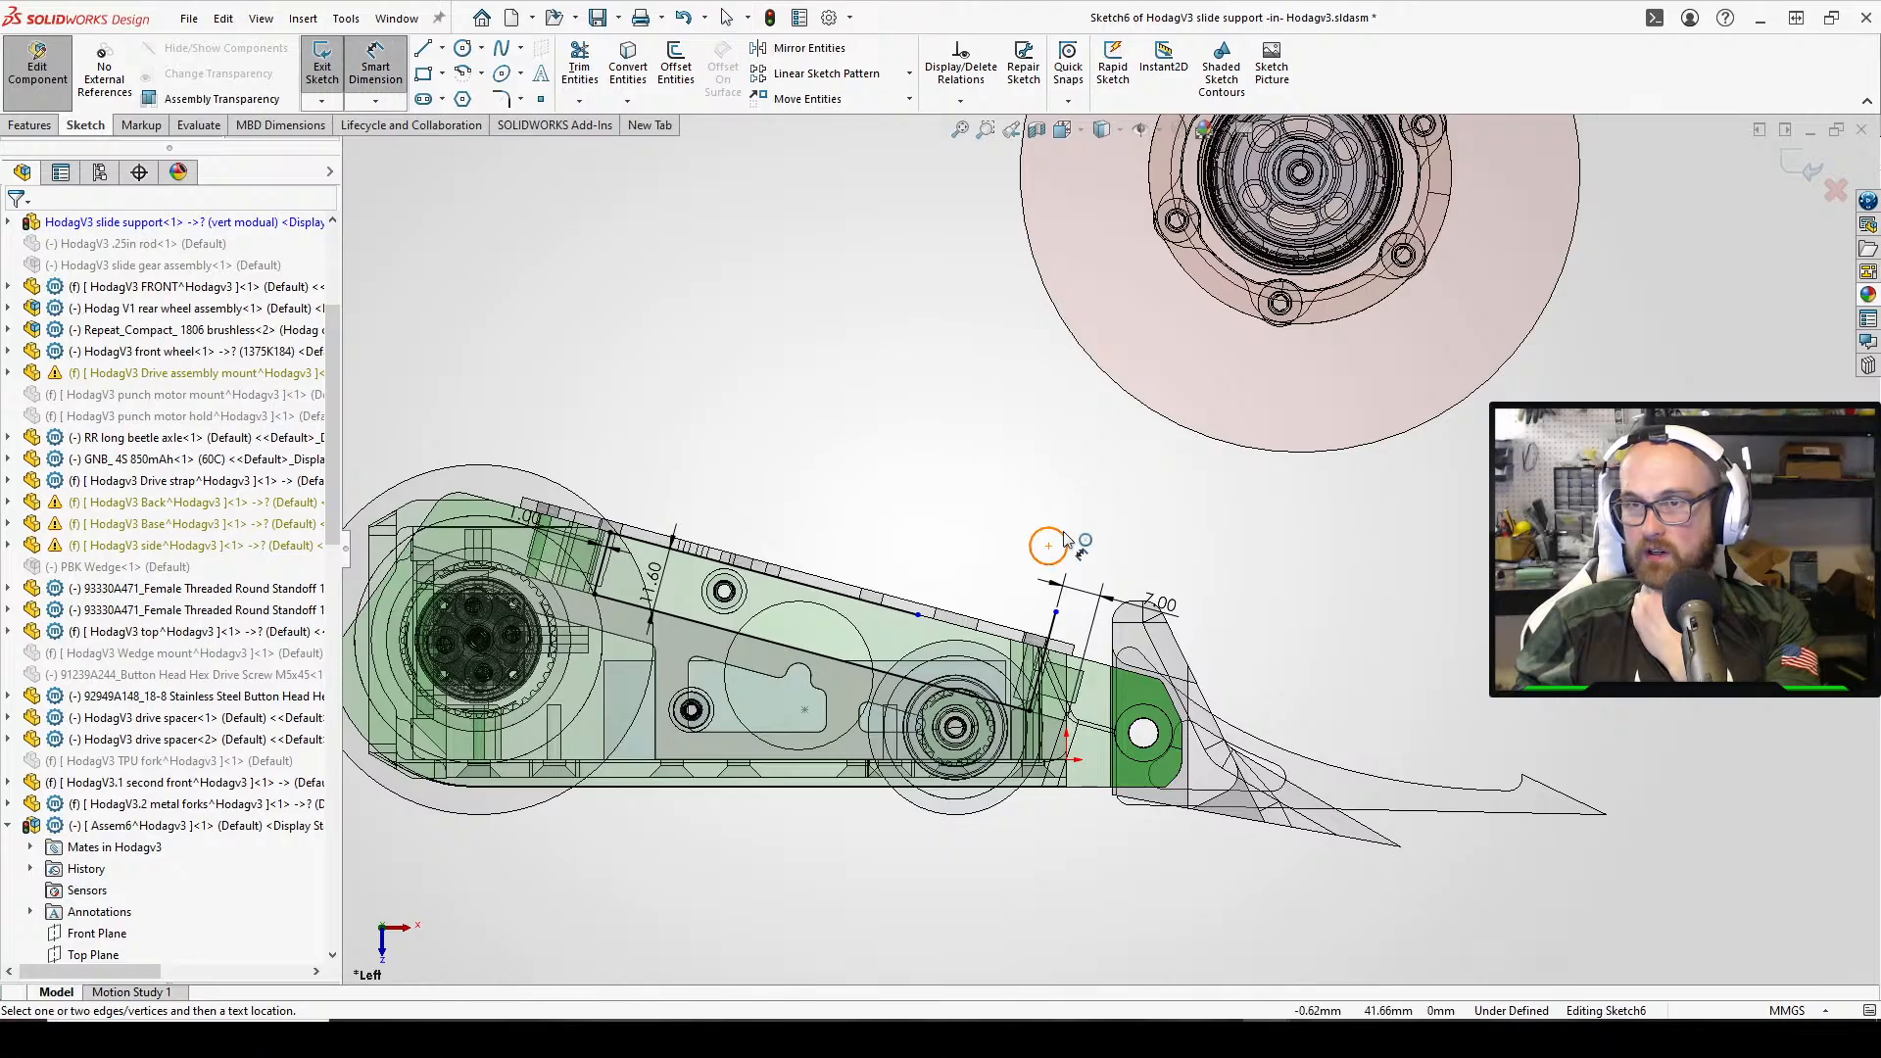
left_click(1066, 538)
left_click(1139, 524)
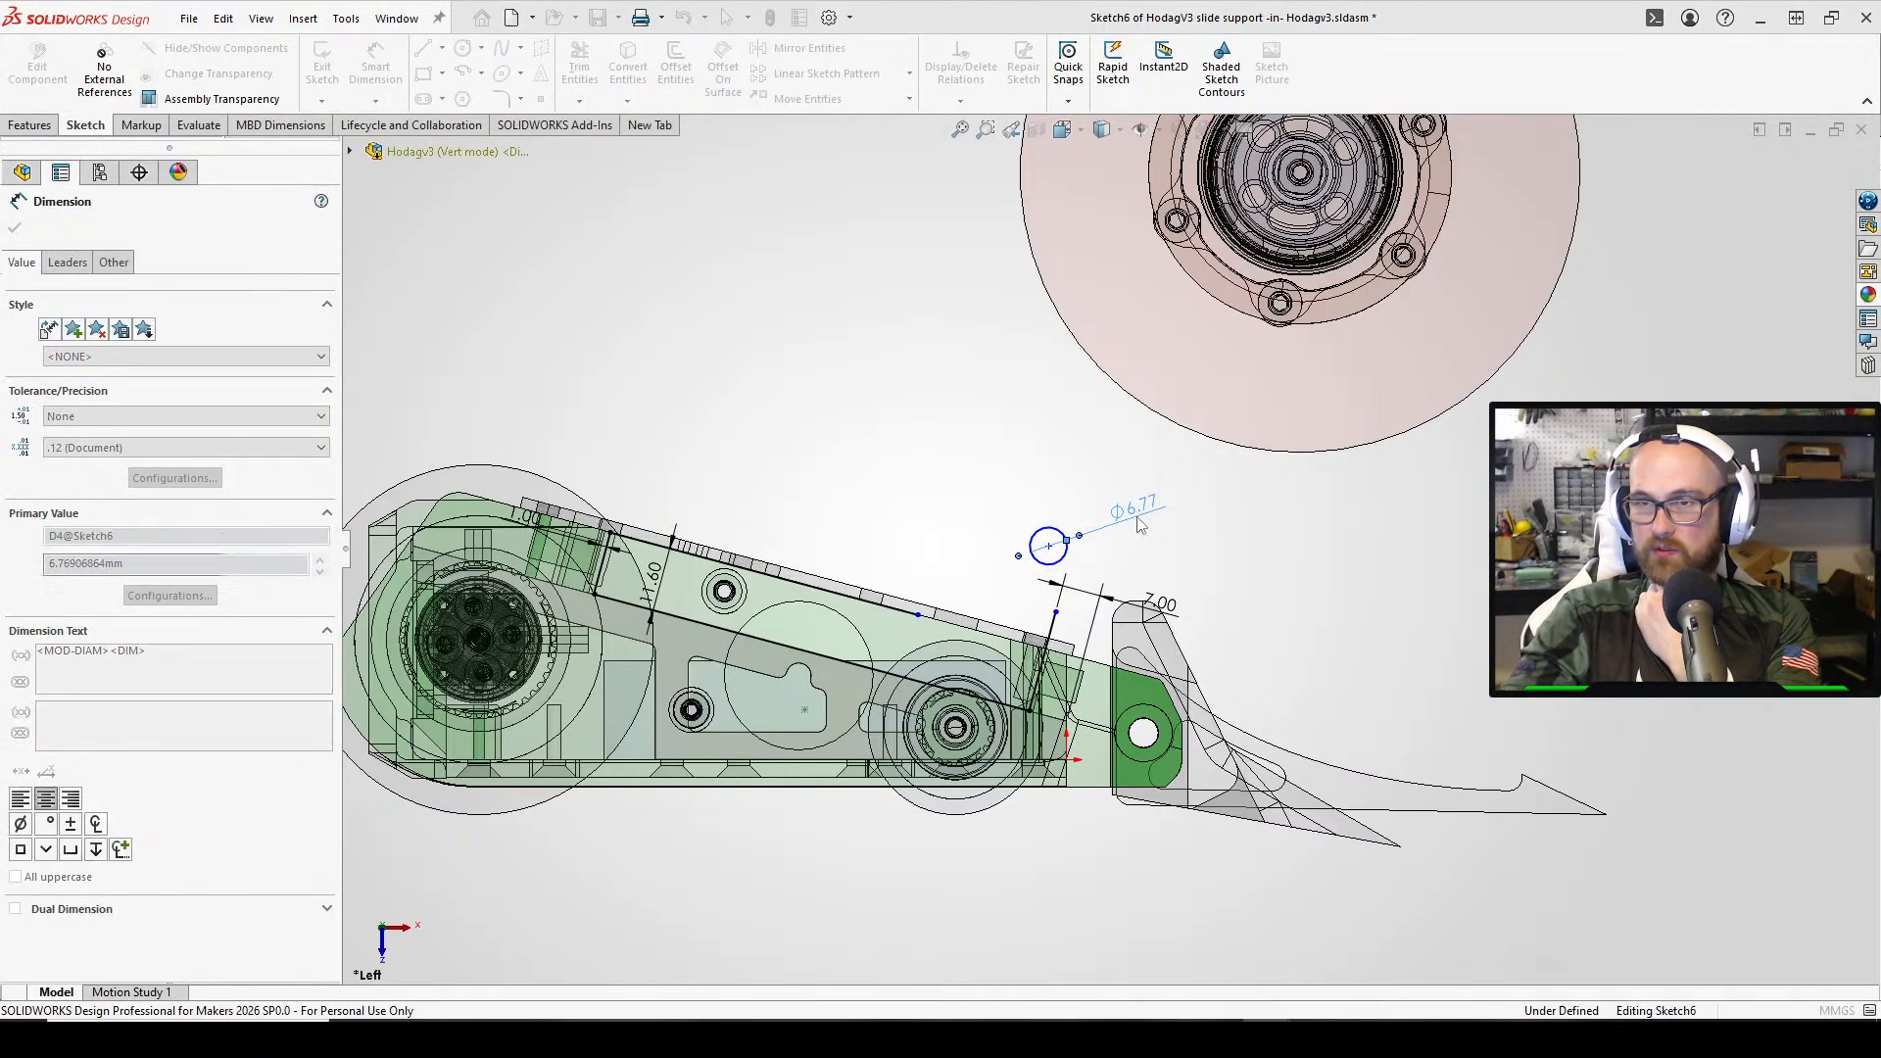
type("5")
key("Return")
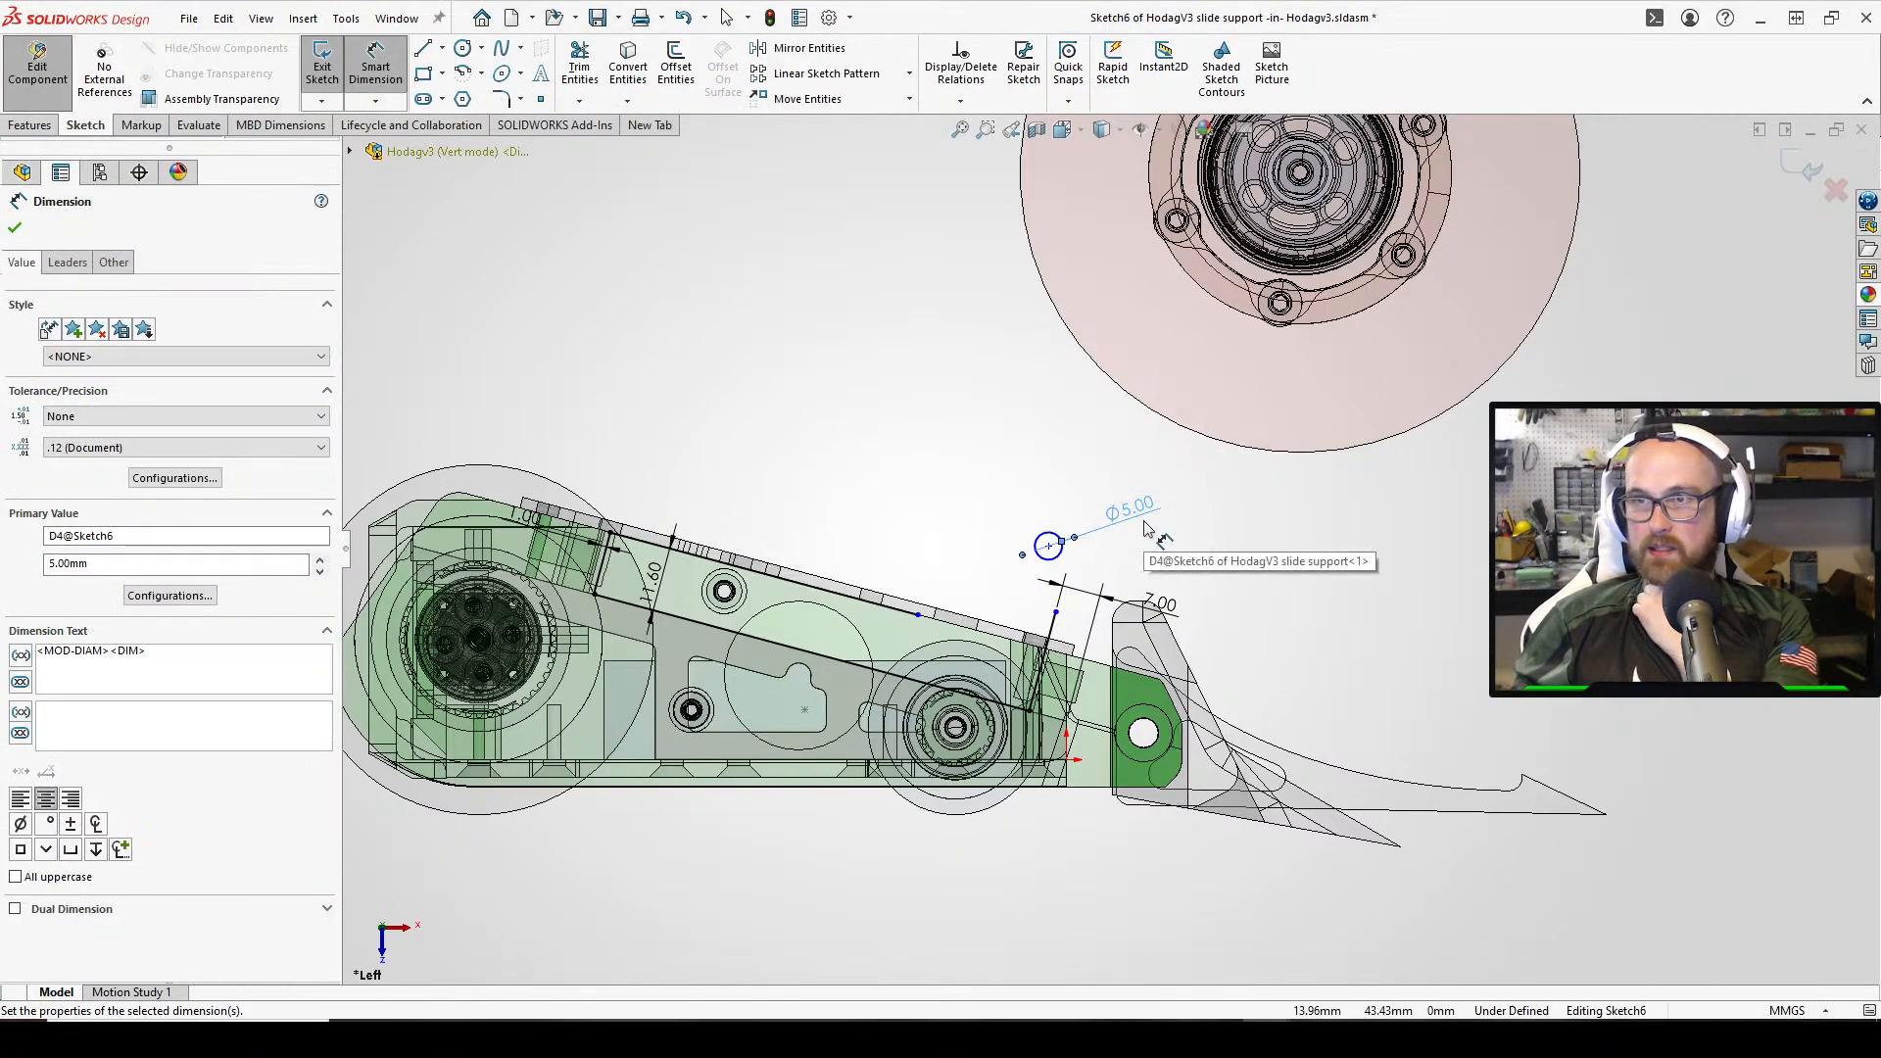
Sketch a centerline from the 5 mm circle's centre down to the lower long sloped line, near its front end
scroll(1127, 544, "down", 2)
left_click(442, 48)
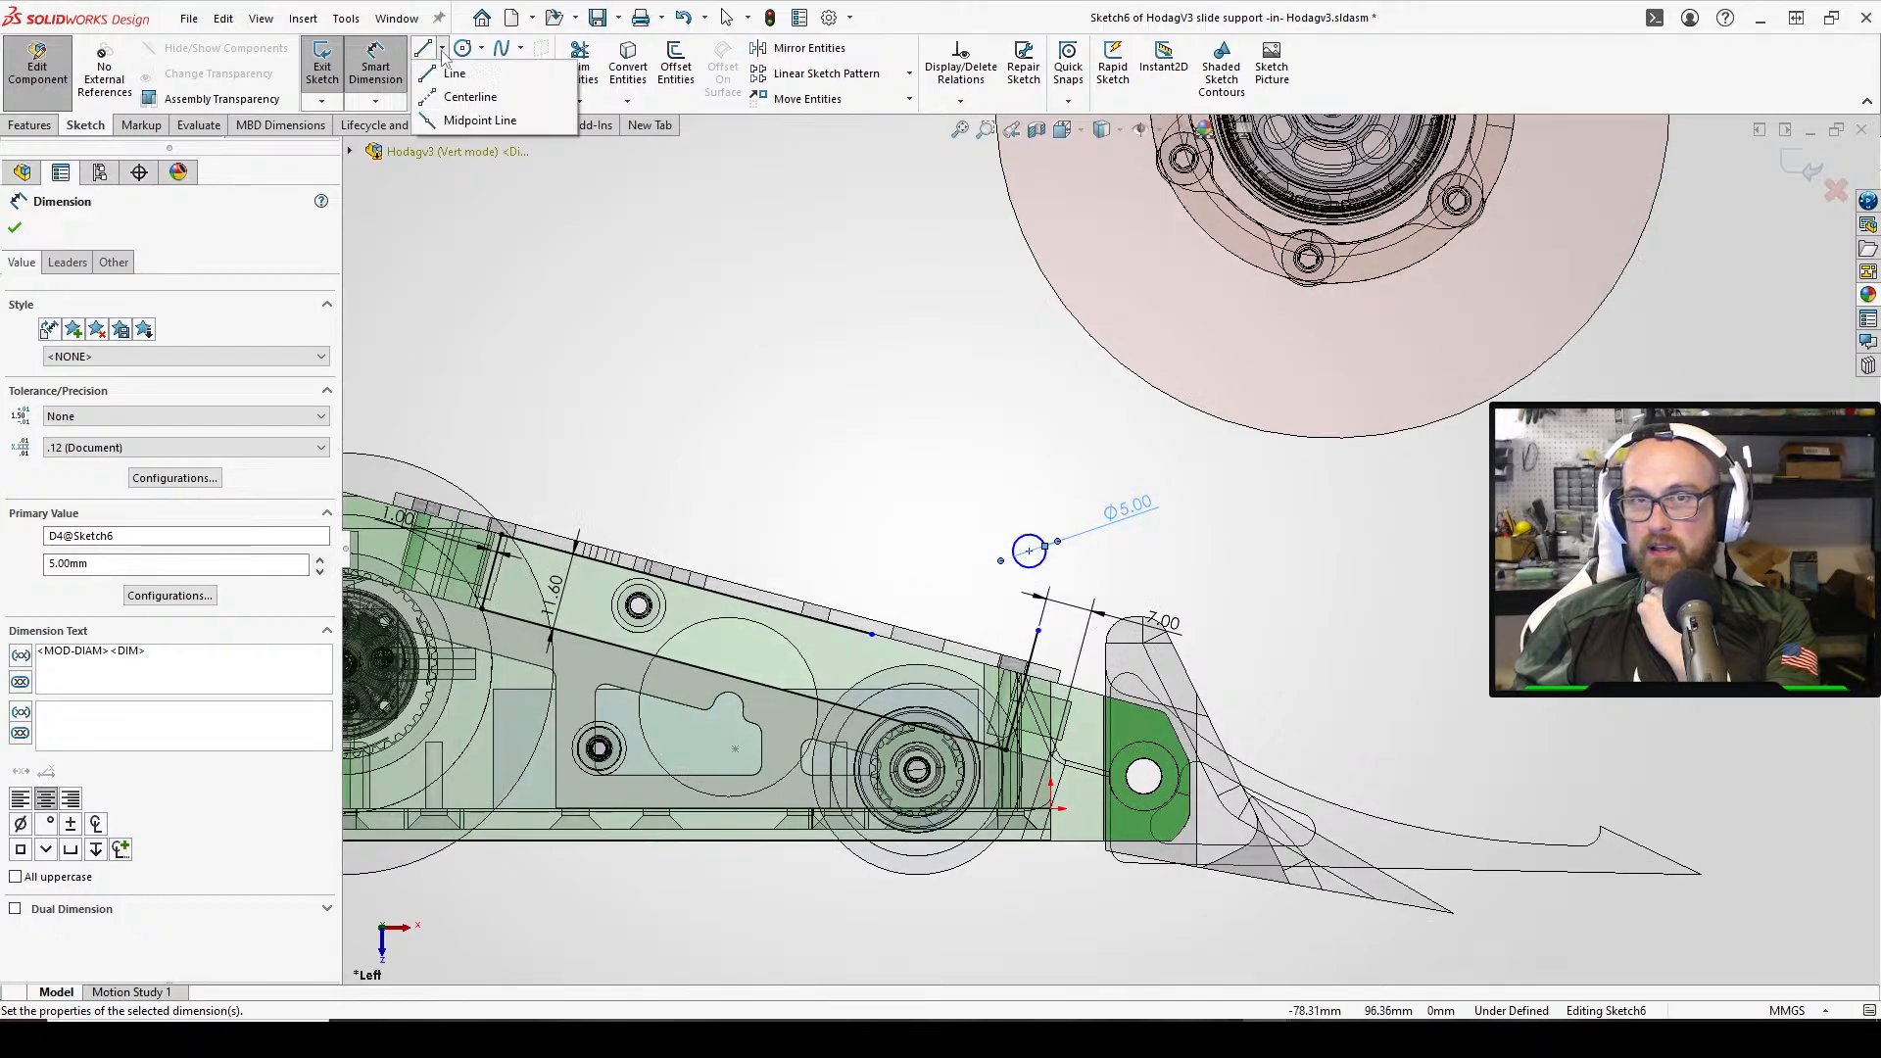
left_click(480, 92)
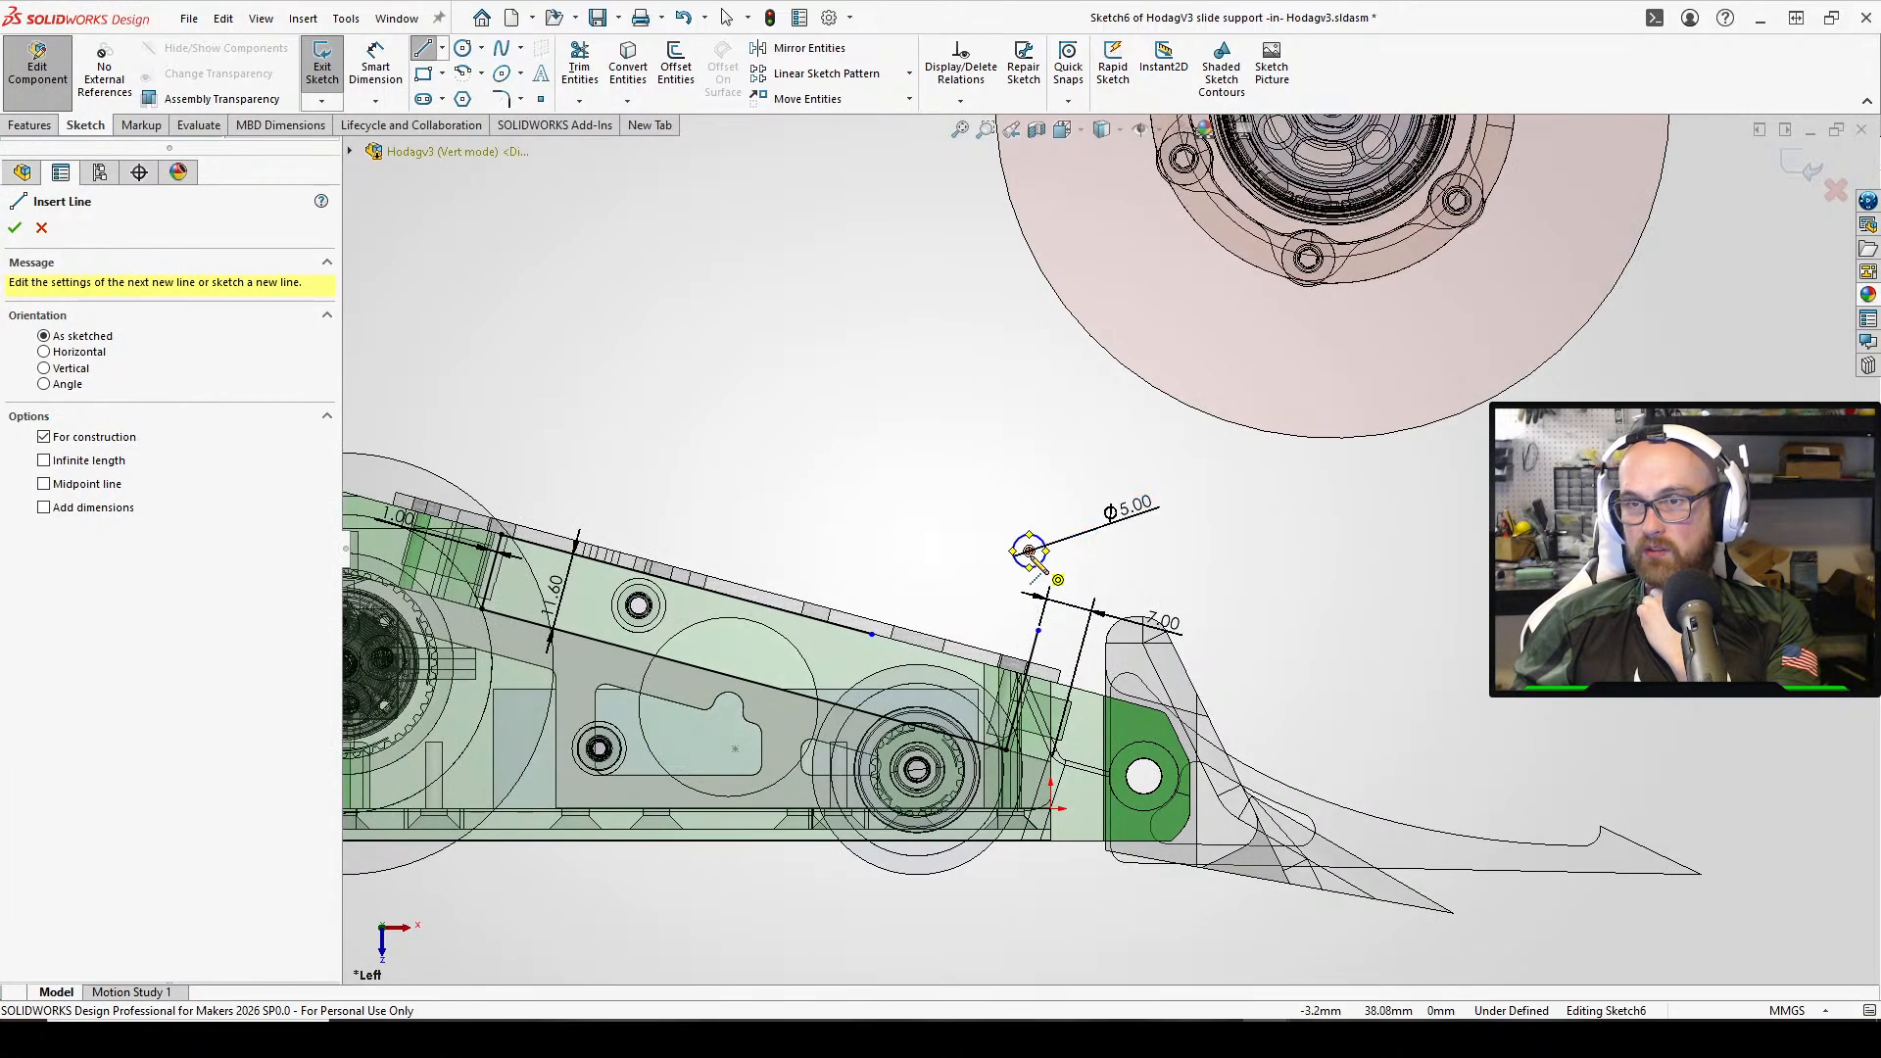
left_click(1028, 551)
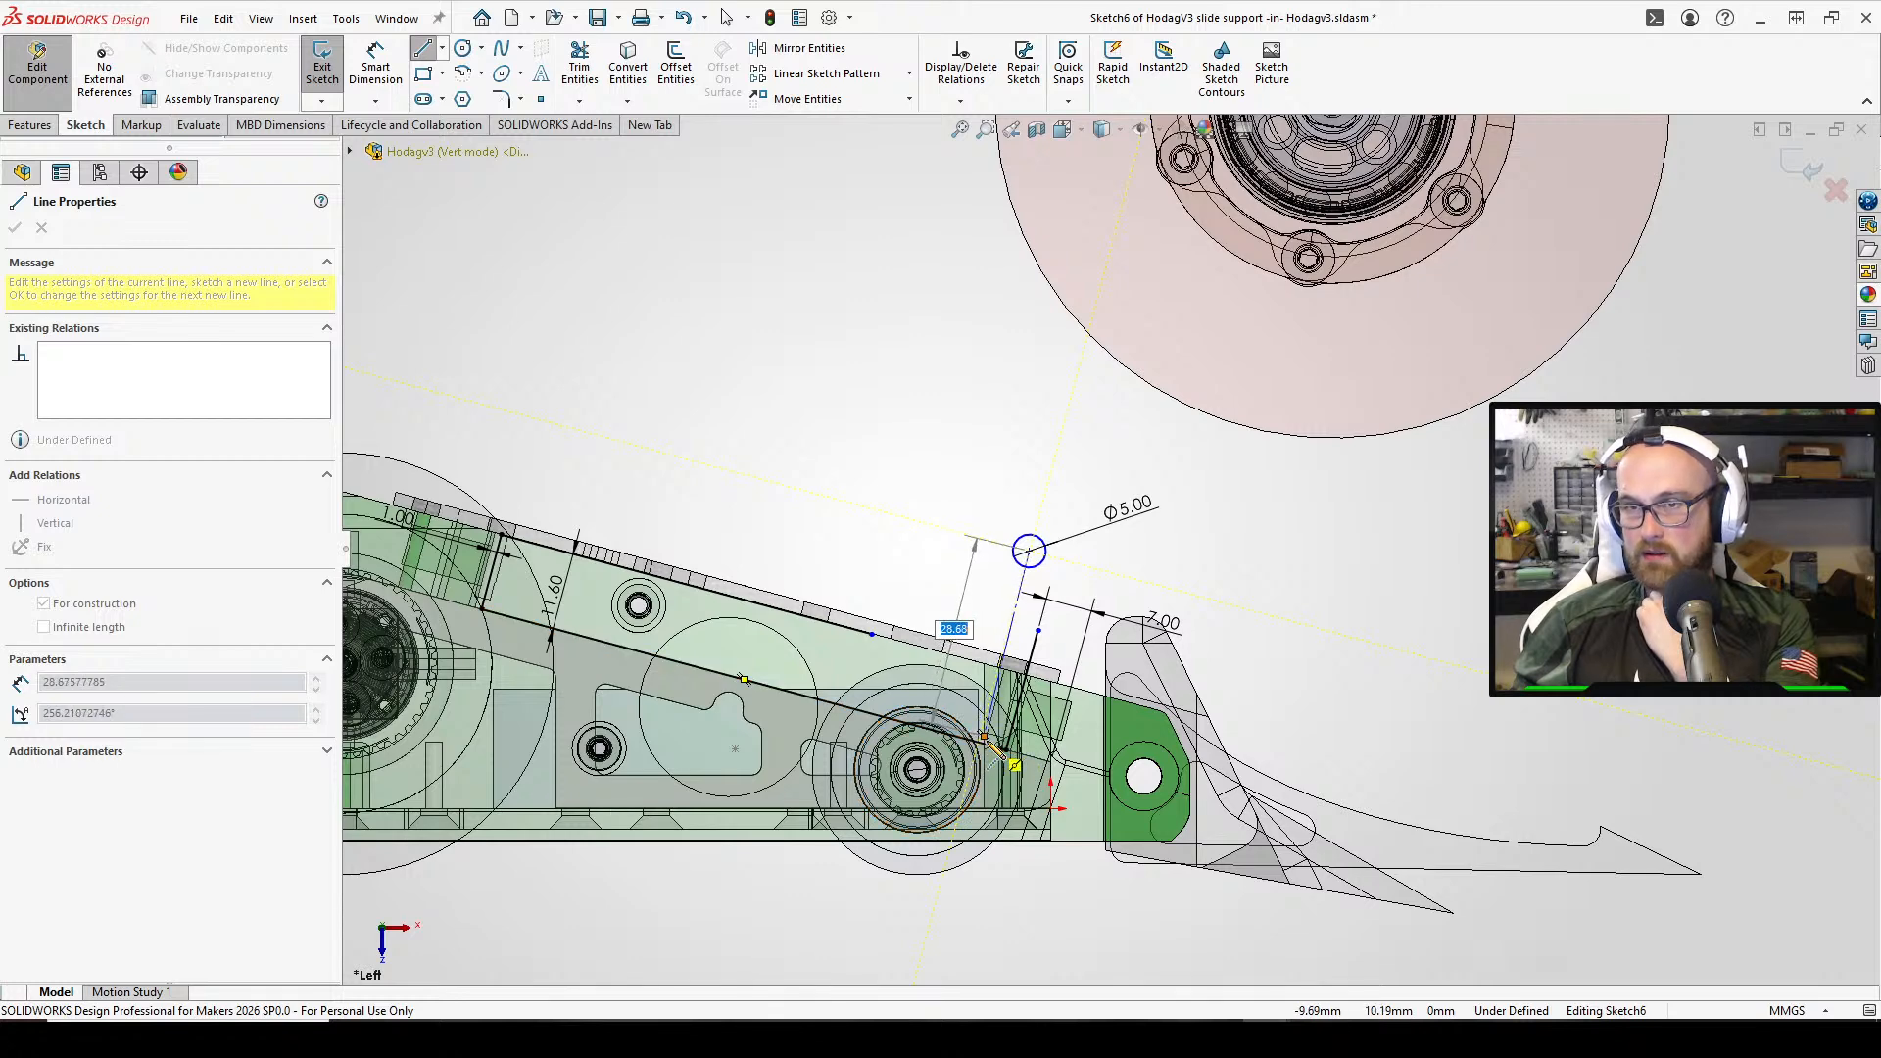
right_click(1019, 767)
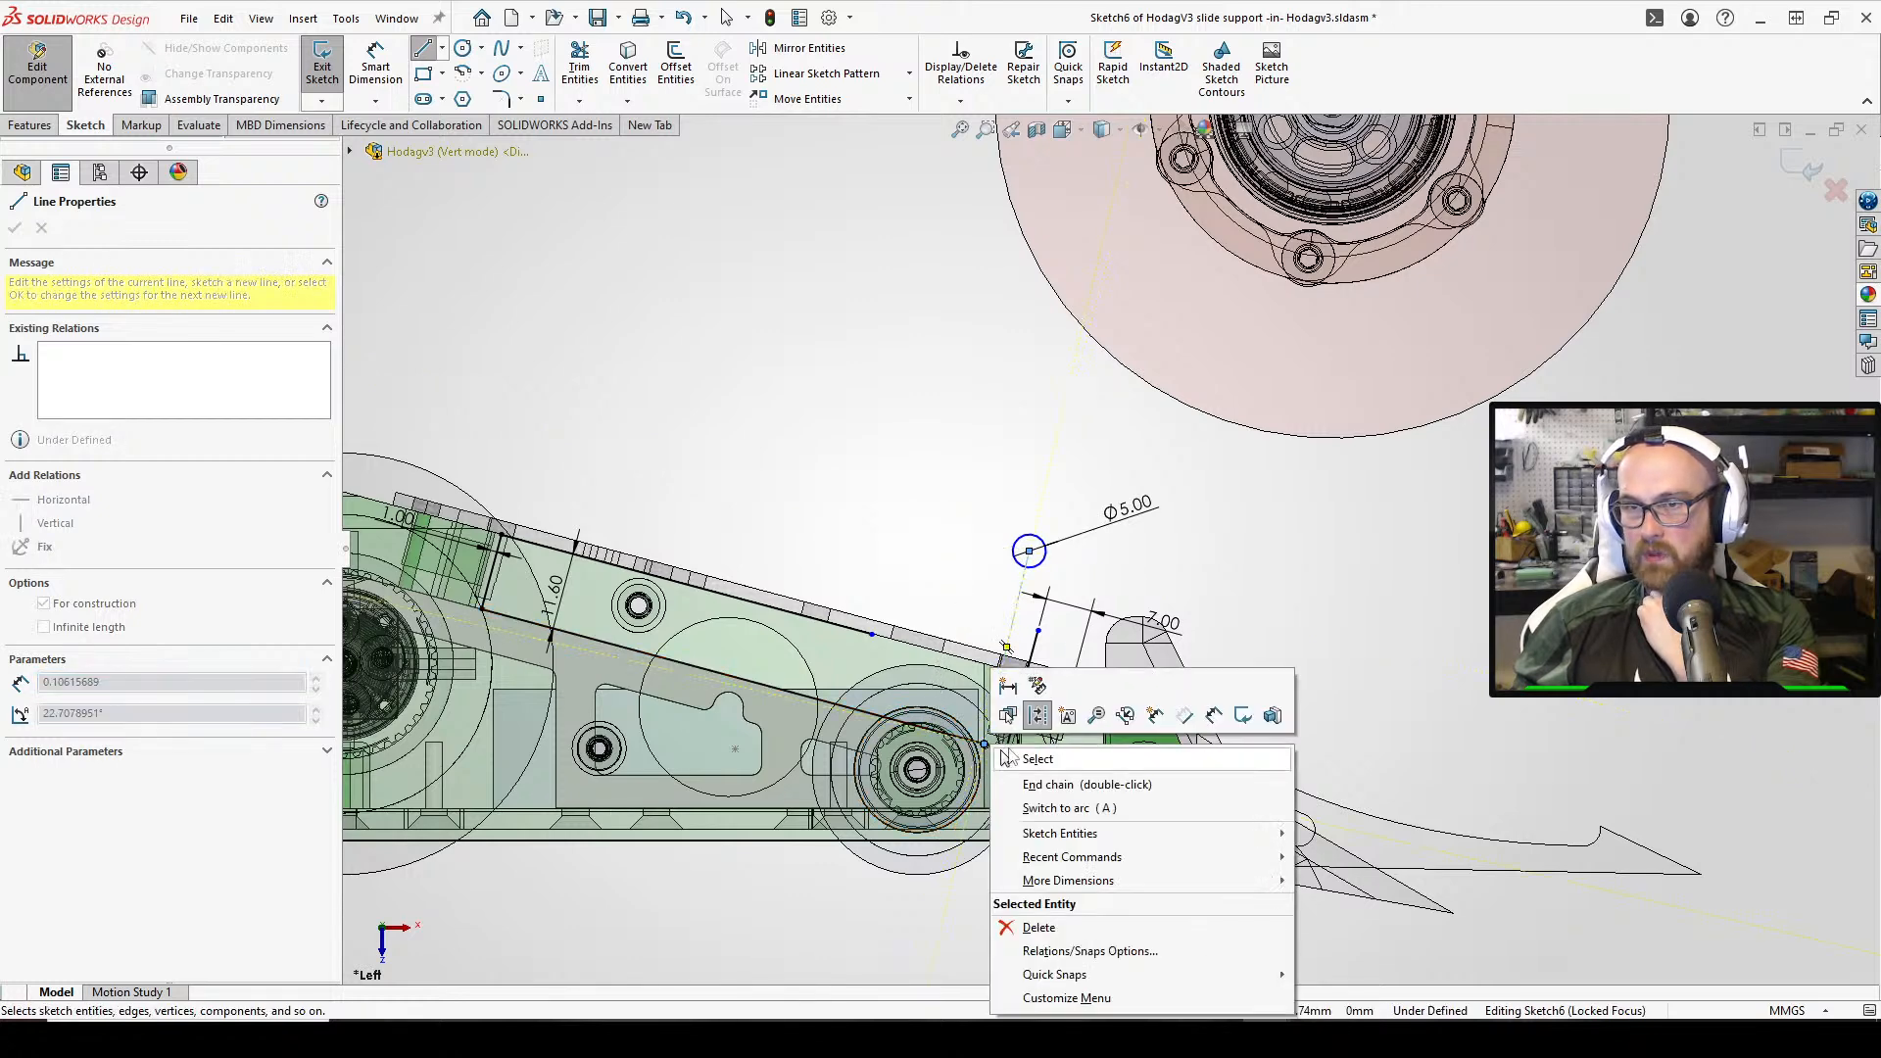
left_click(1038, 752)
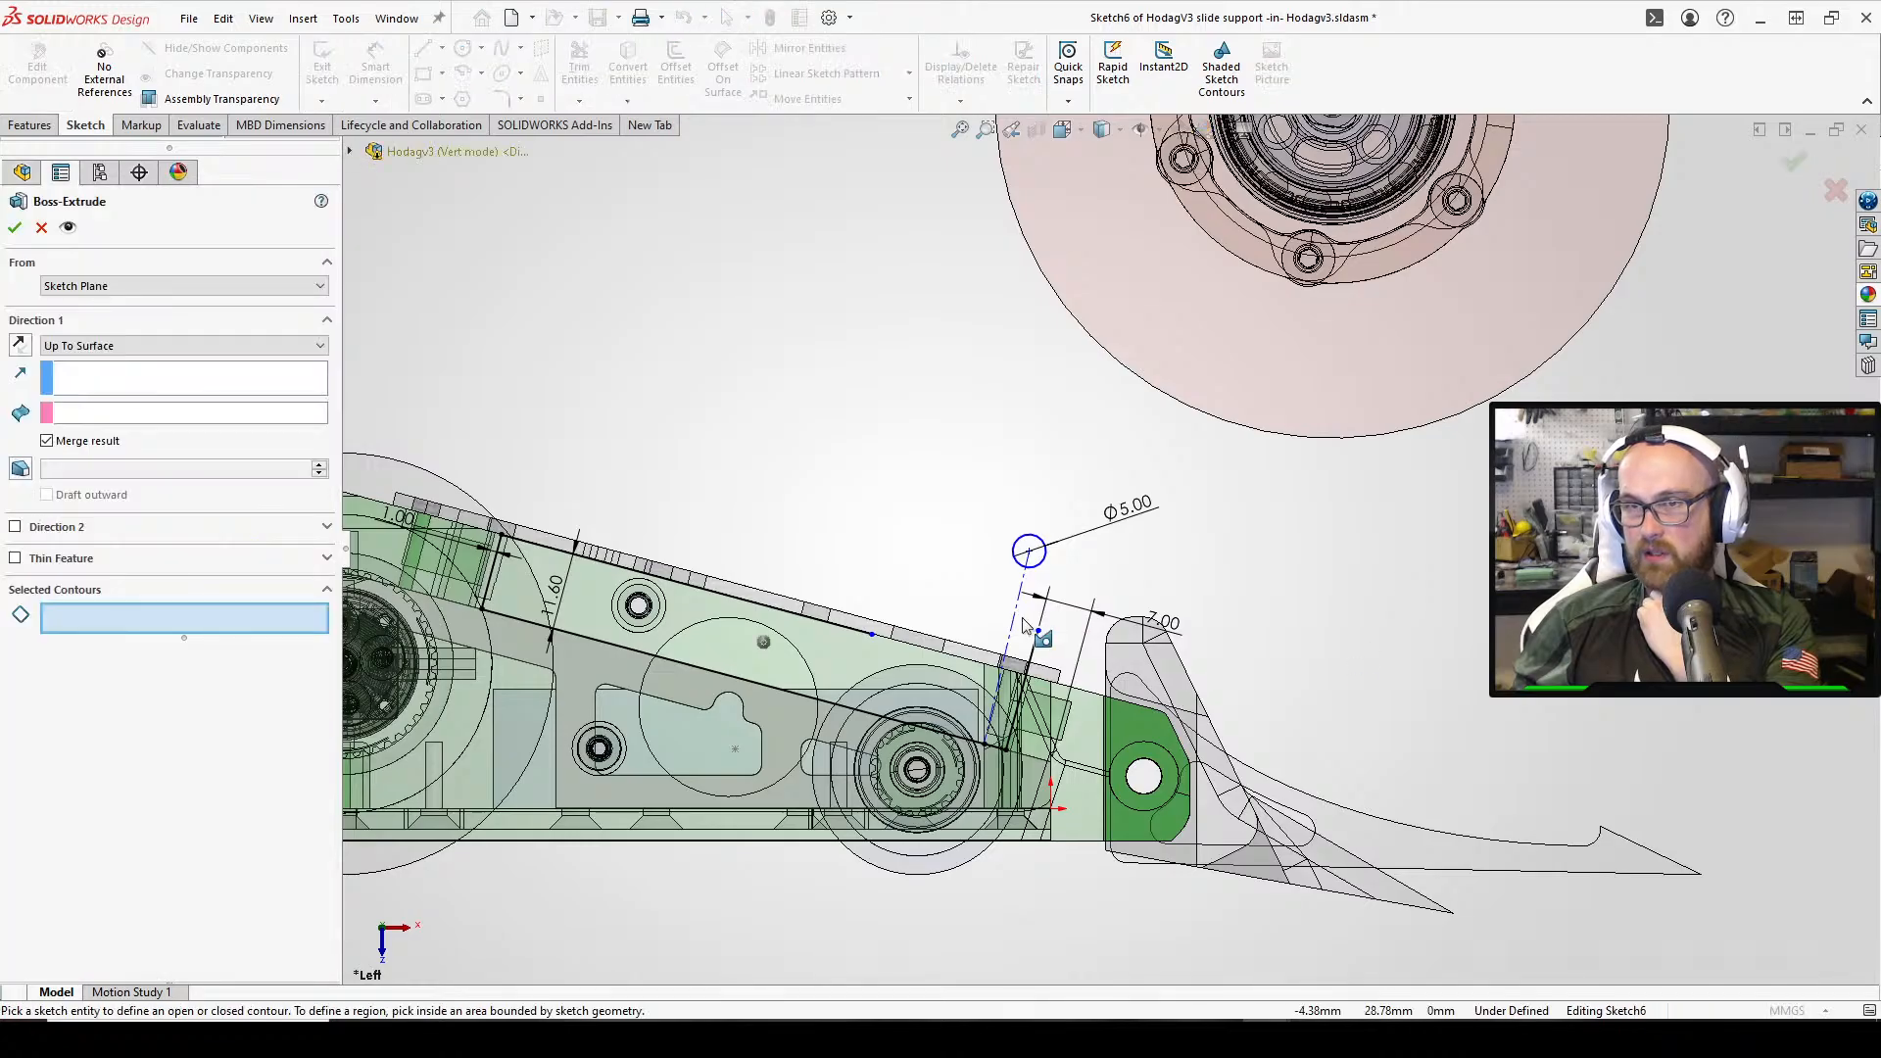
left_click(856, 694)
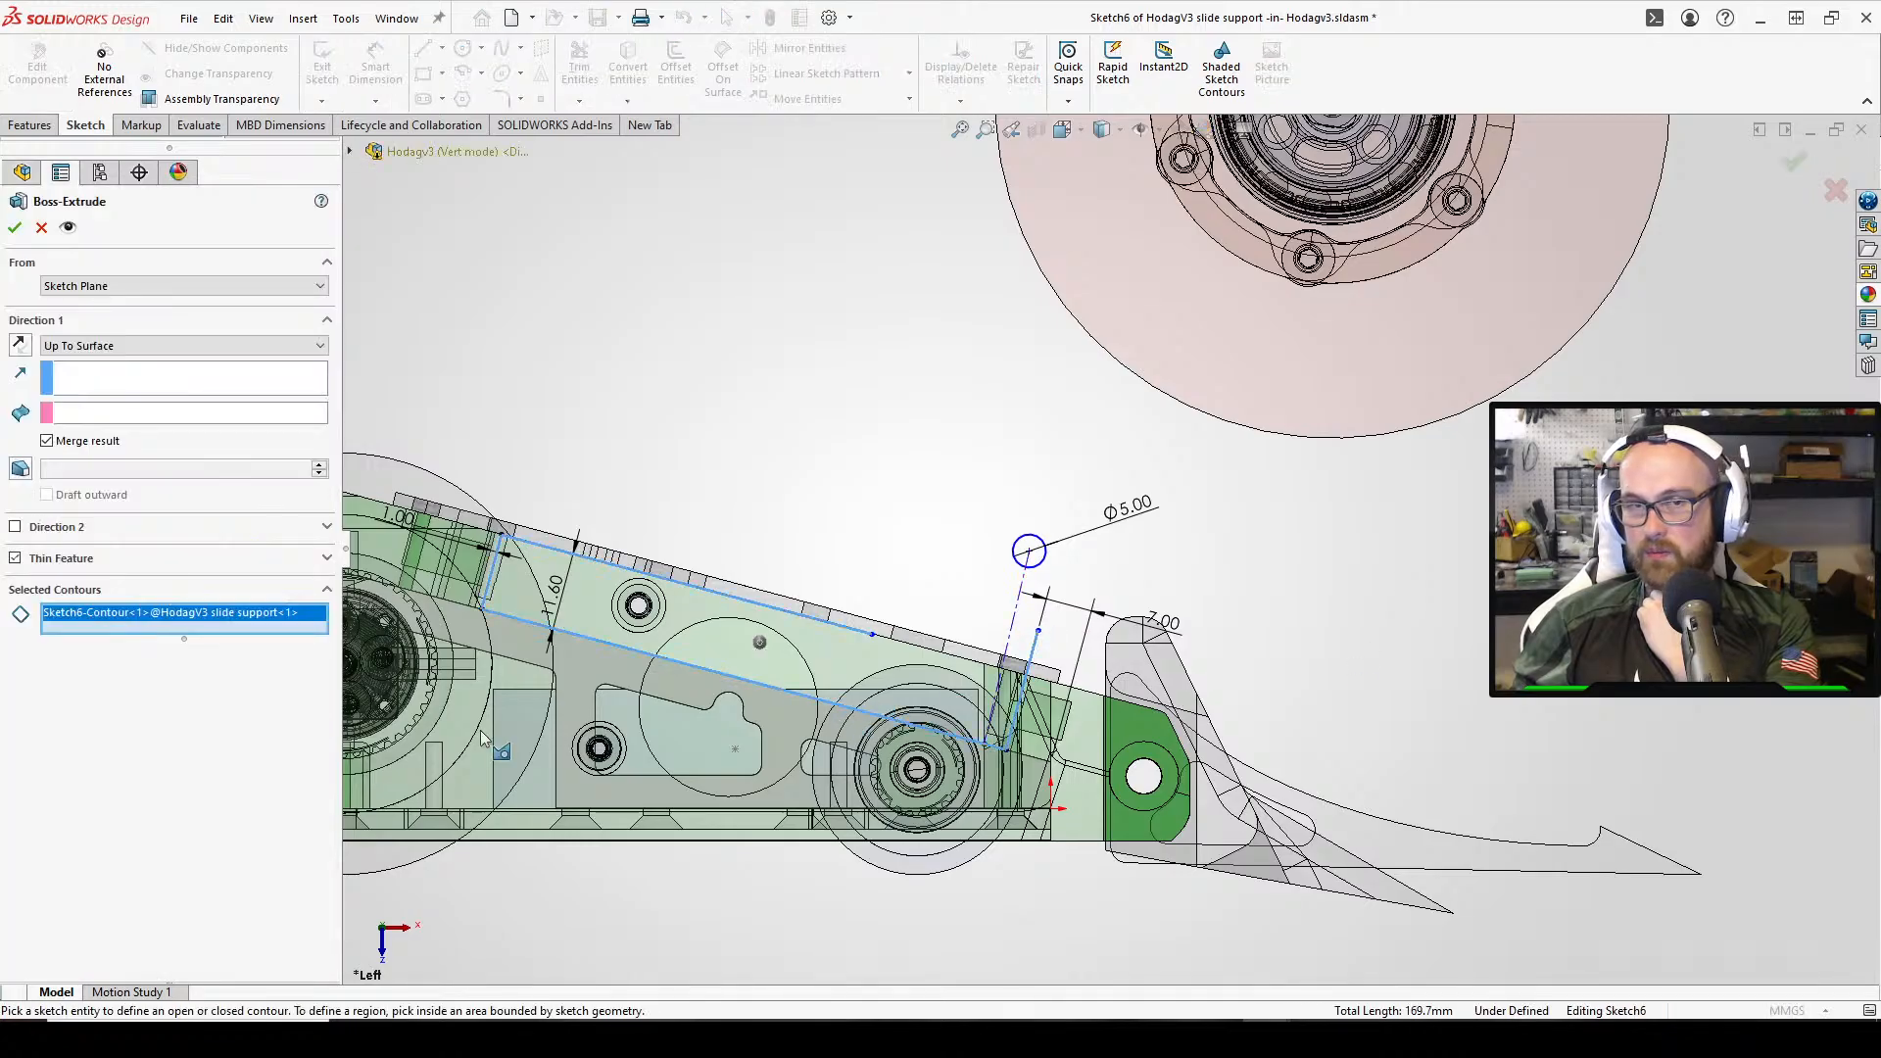
left_click(40, 228)
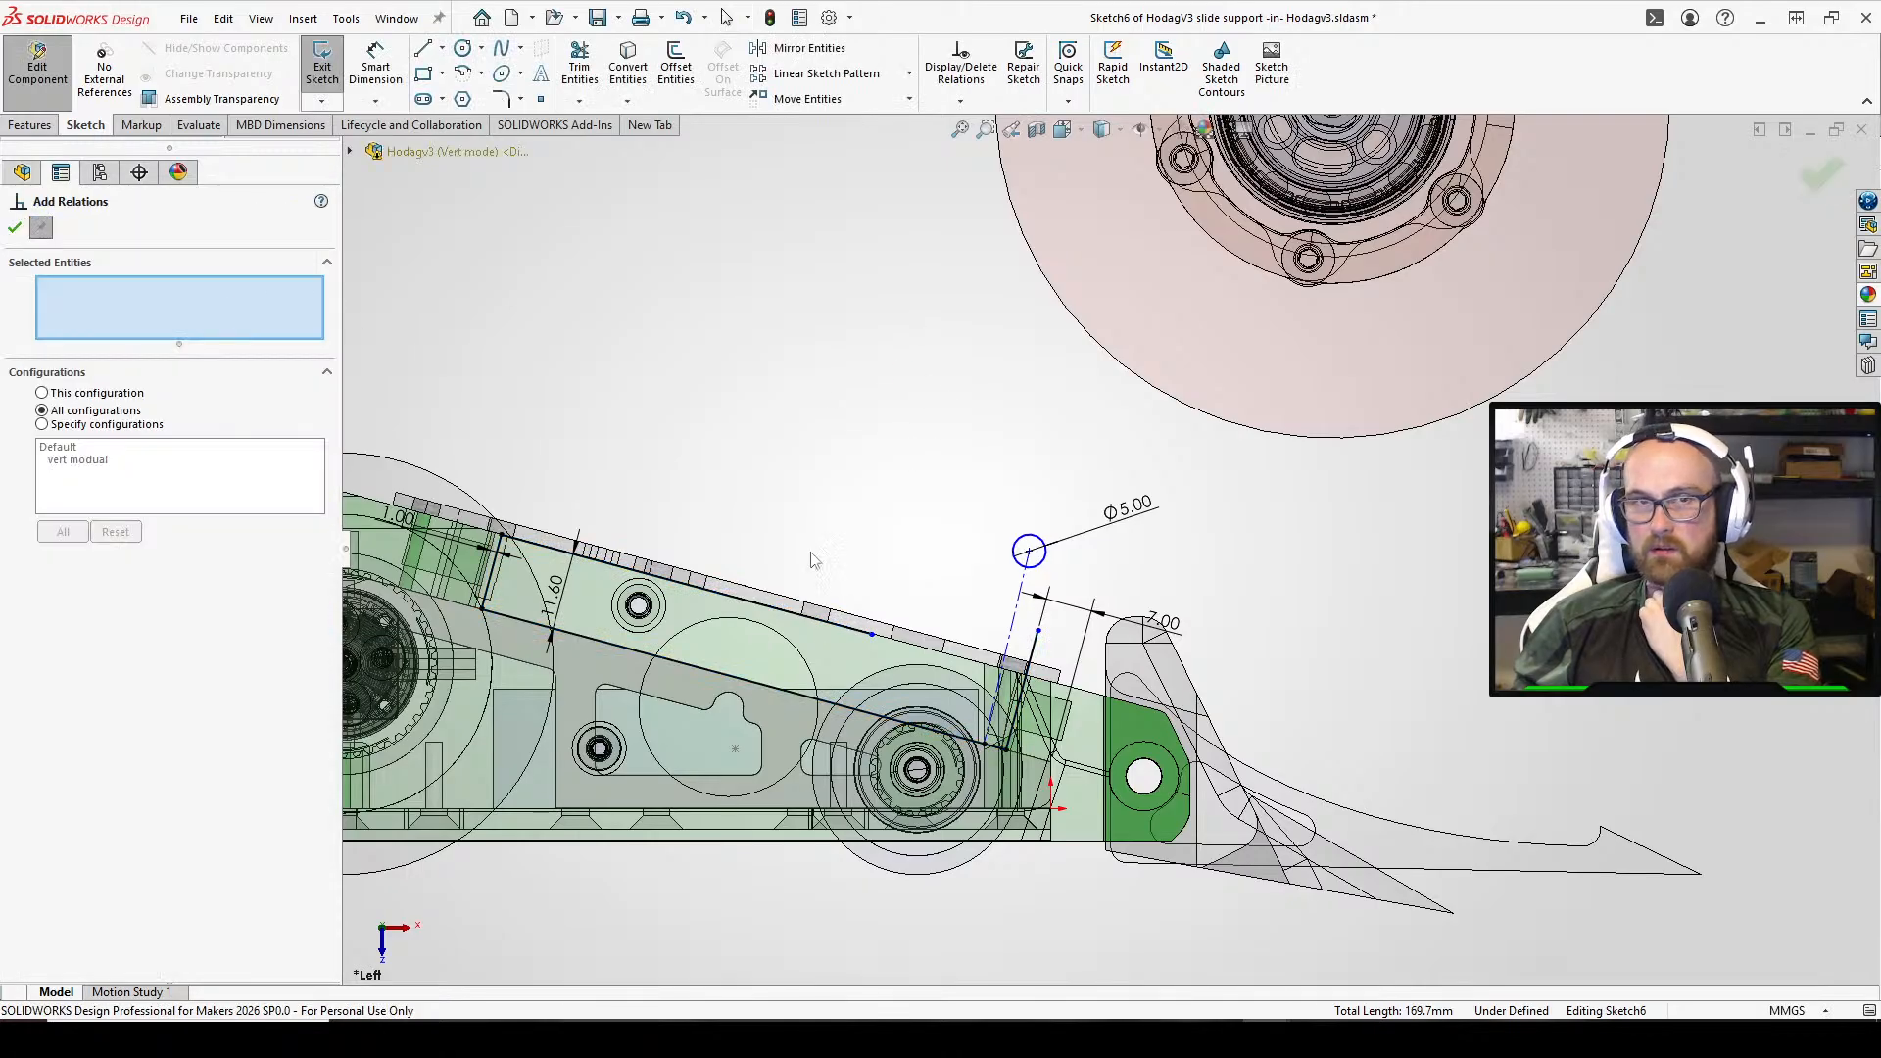
Add a perpendicular relation between the new centerline and the lower long sloped line
left_click(1016, 635)
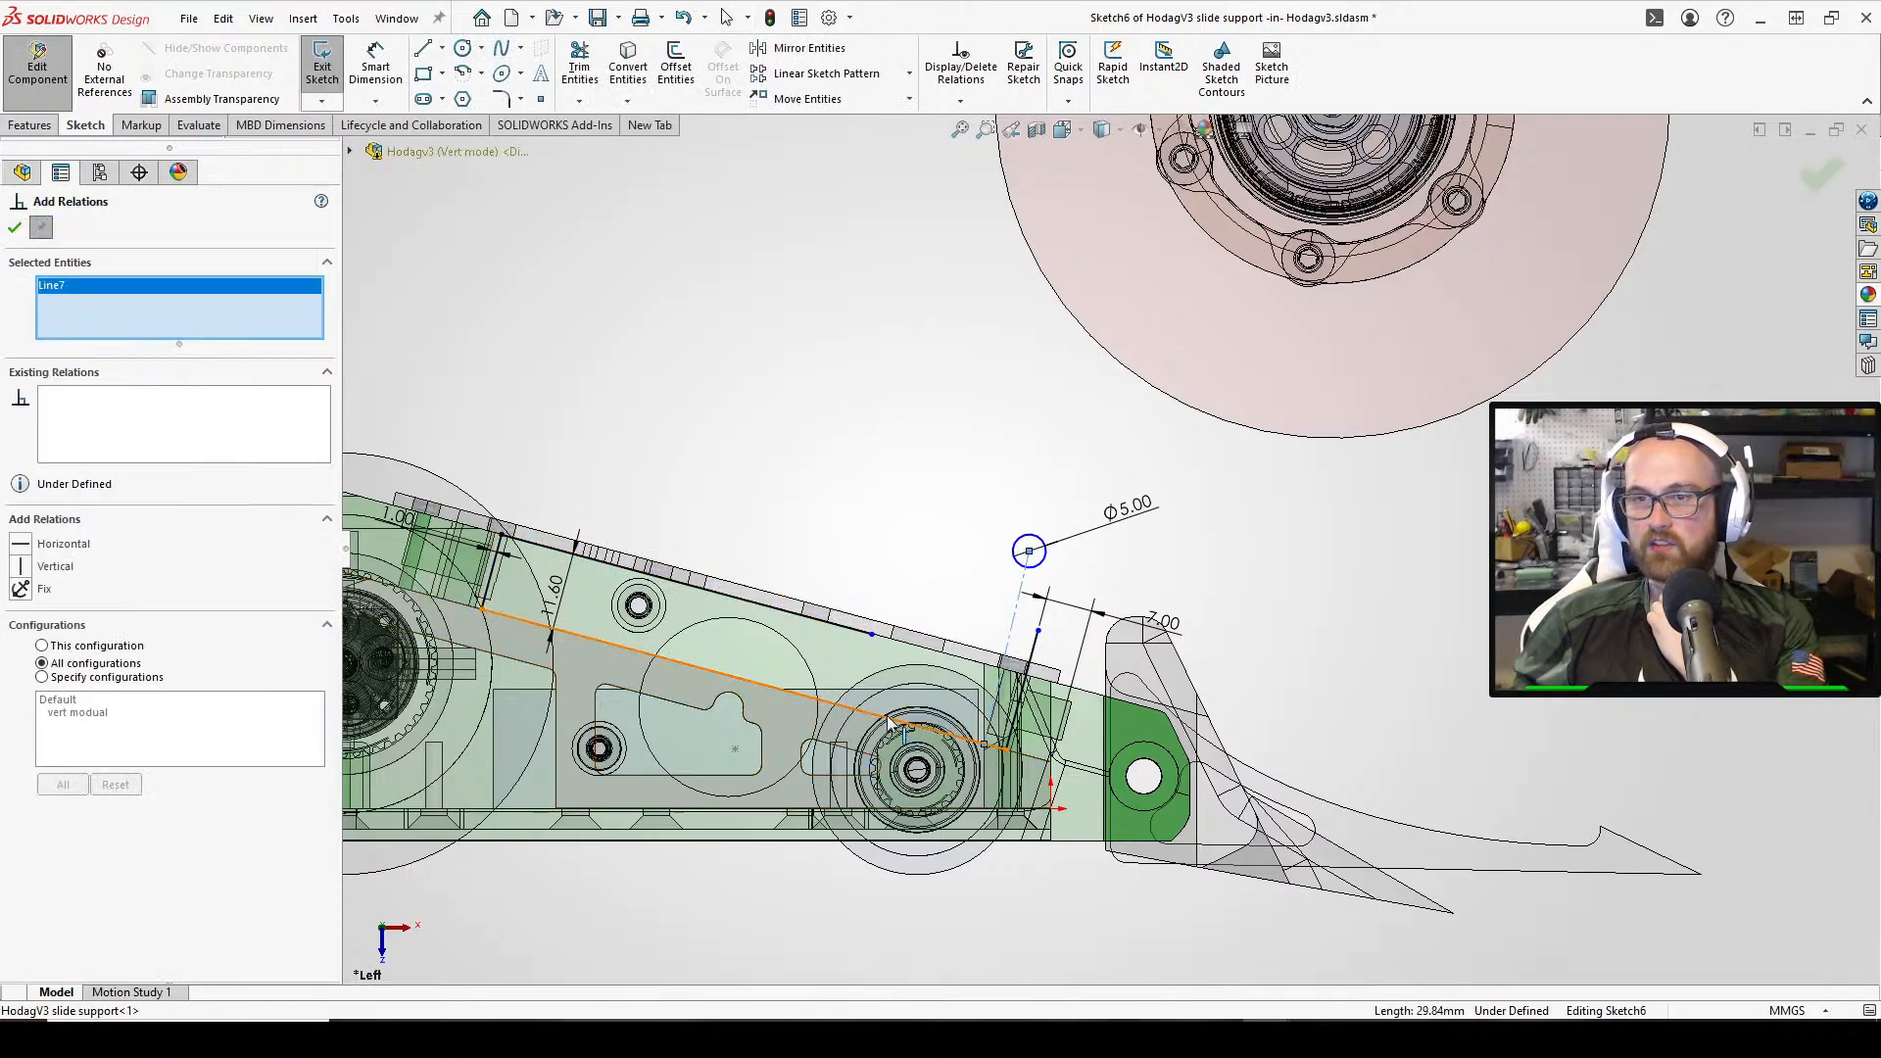
left_click(891, 717)
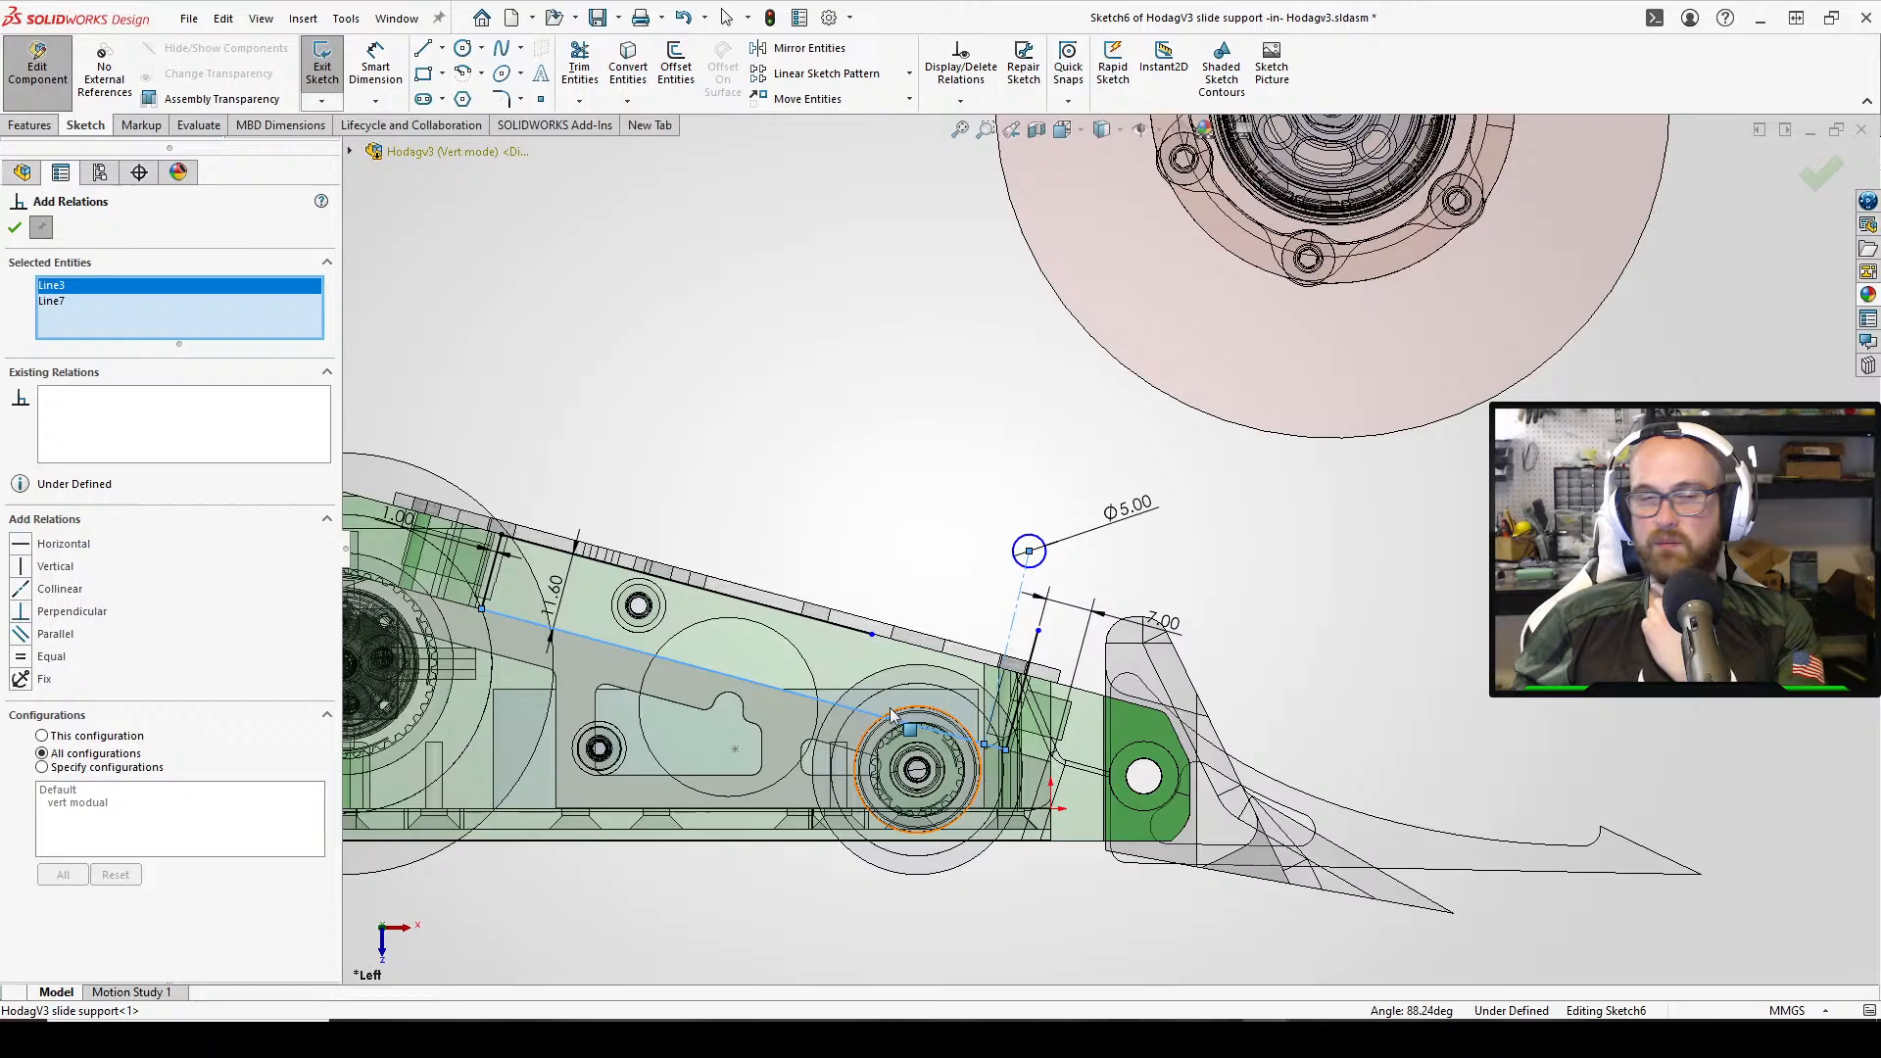
left_click(33, 613)
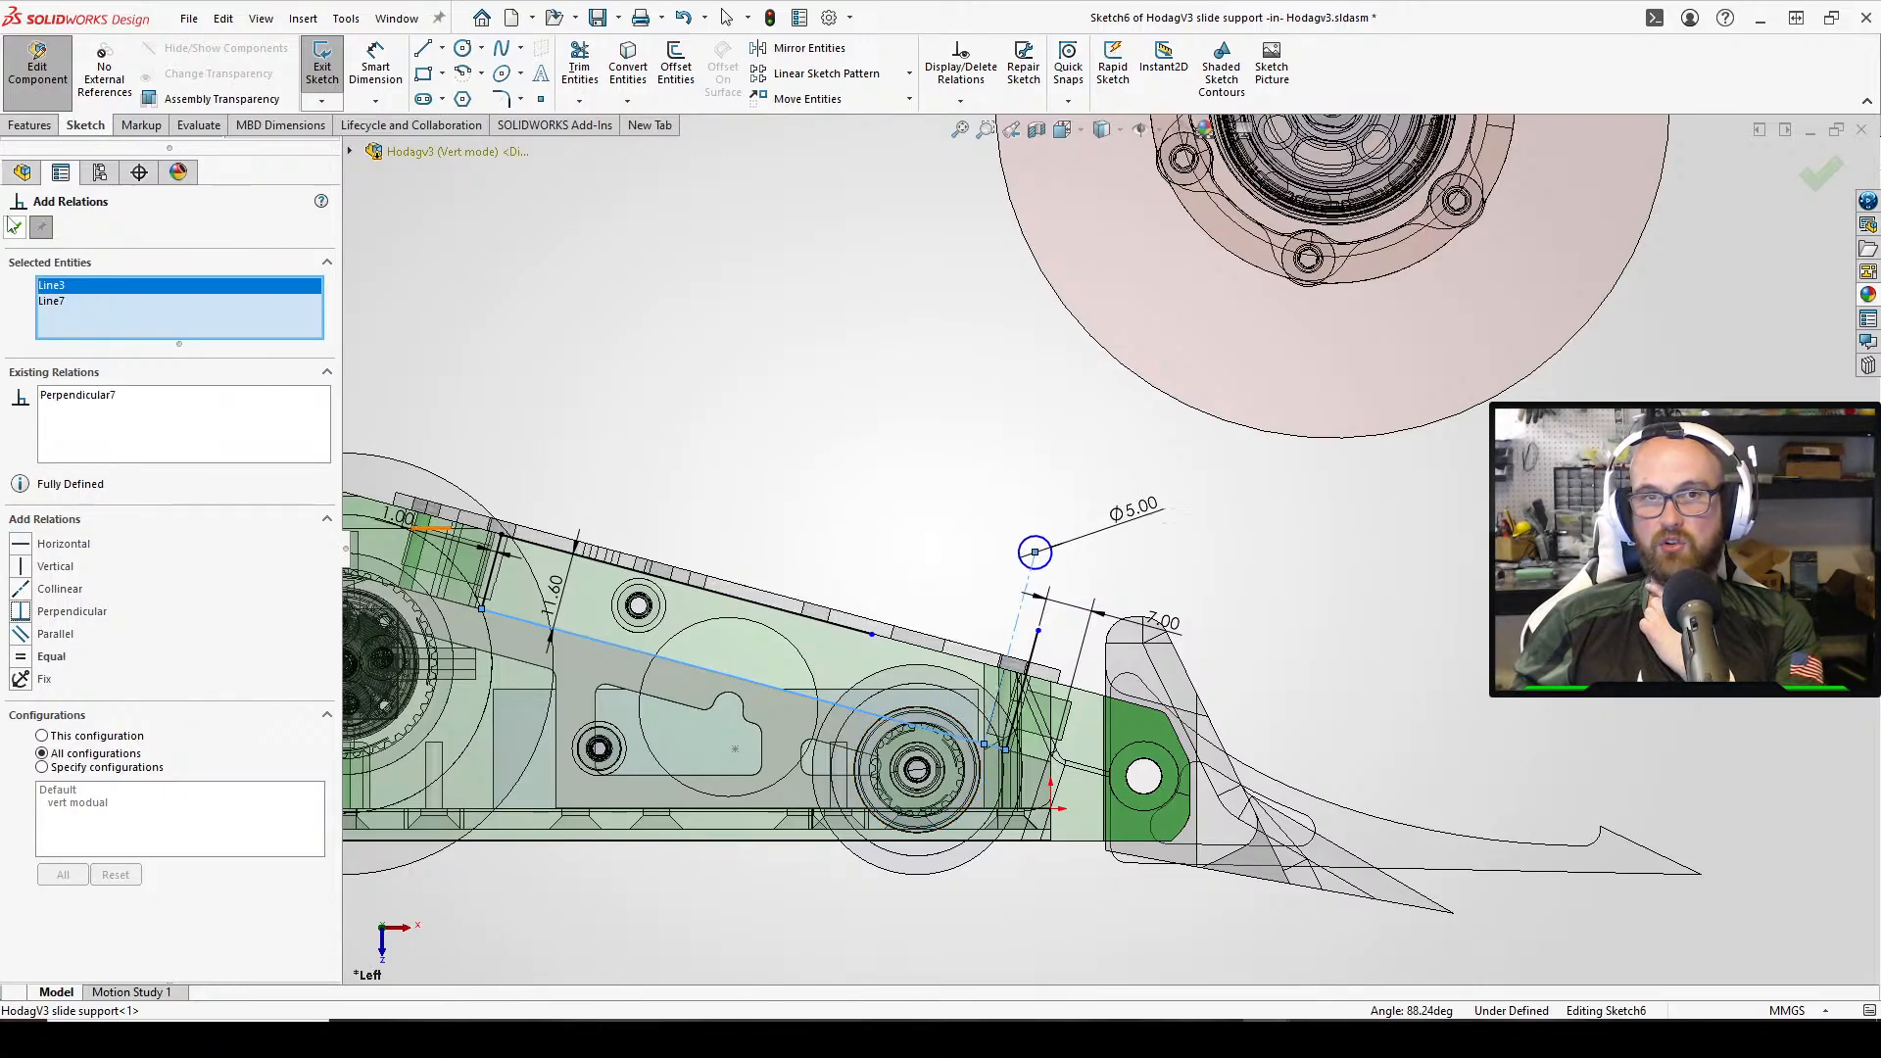
left_click(15, 227)
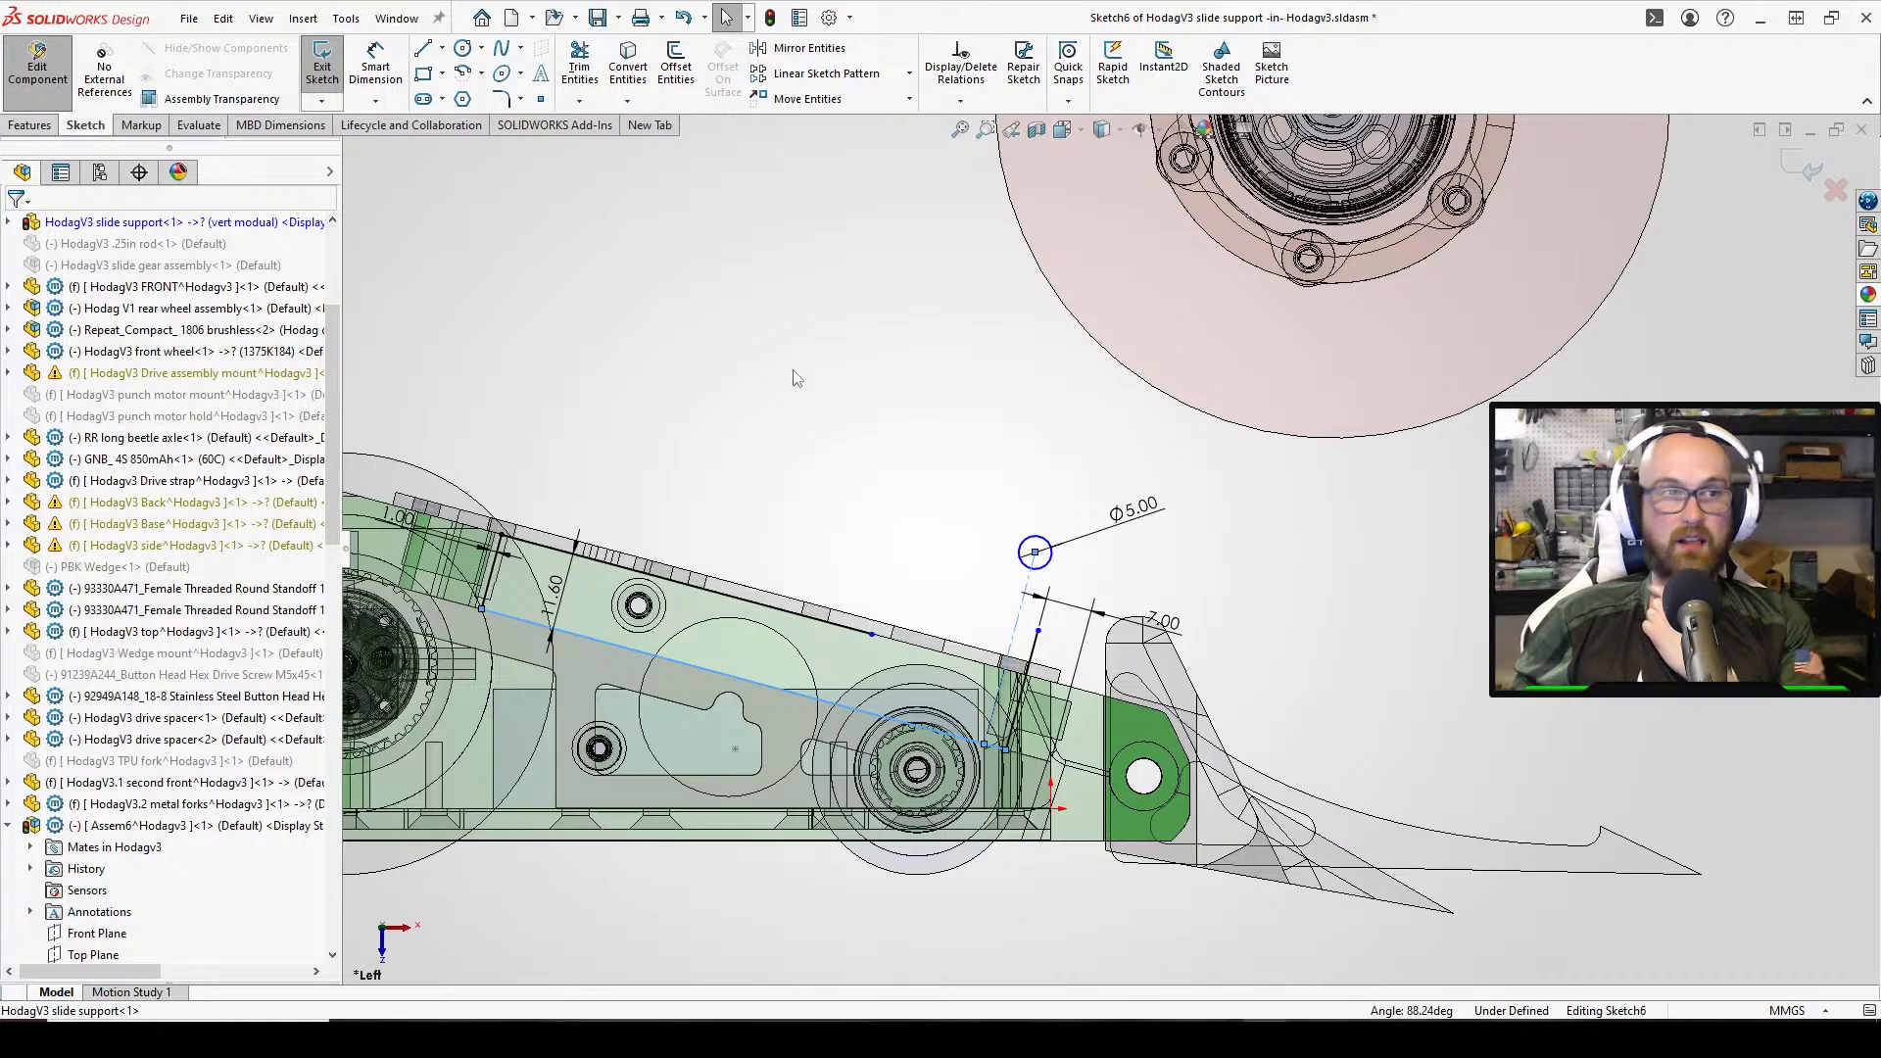
right_click_drag(796, 378, 698, 372)
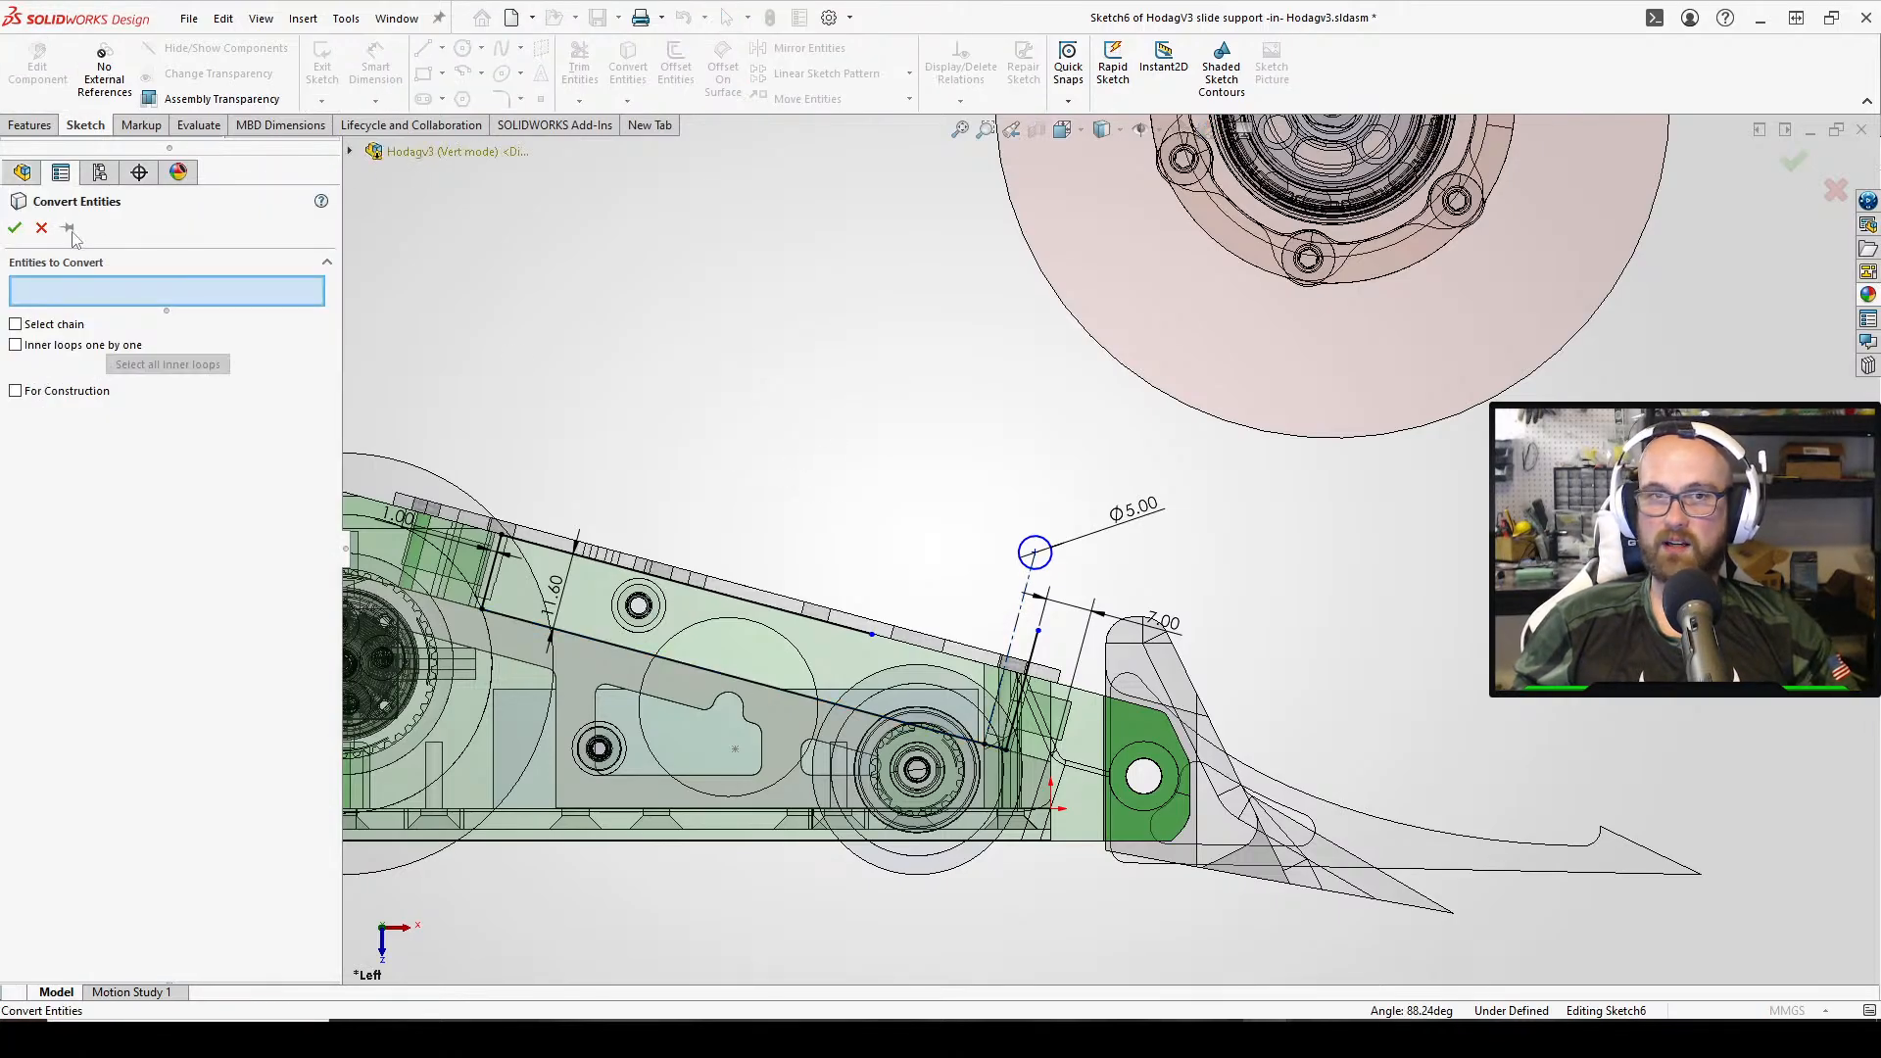
left_click(41, 227)
right_click(774, 367)
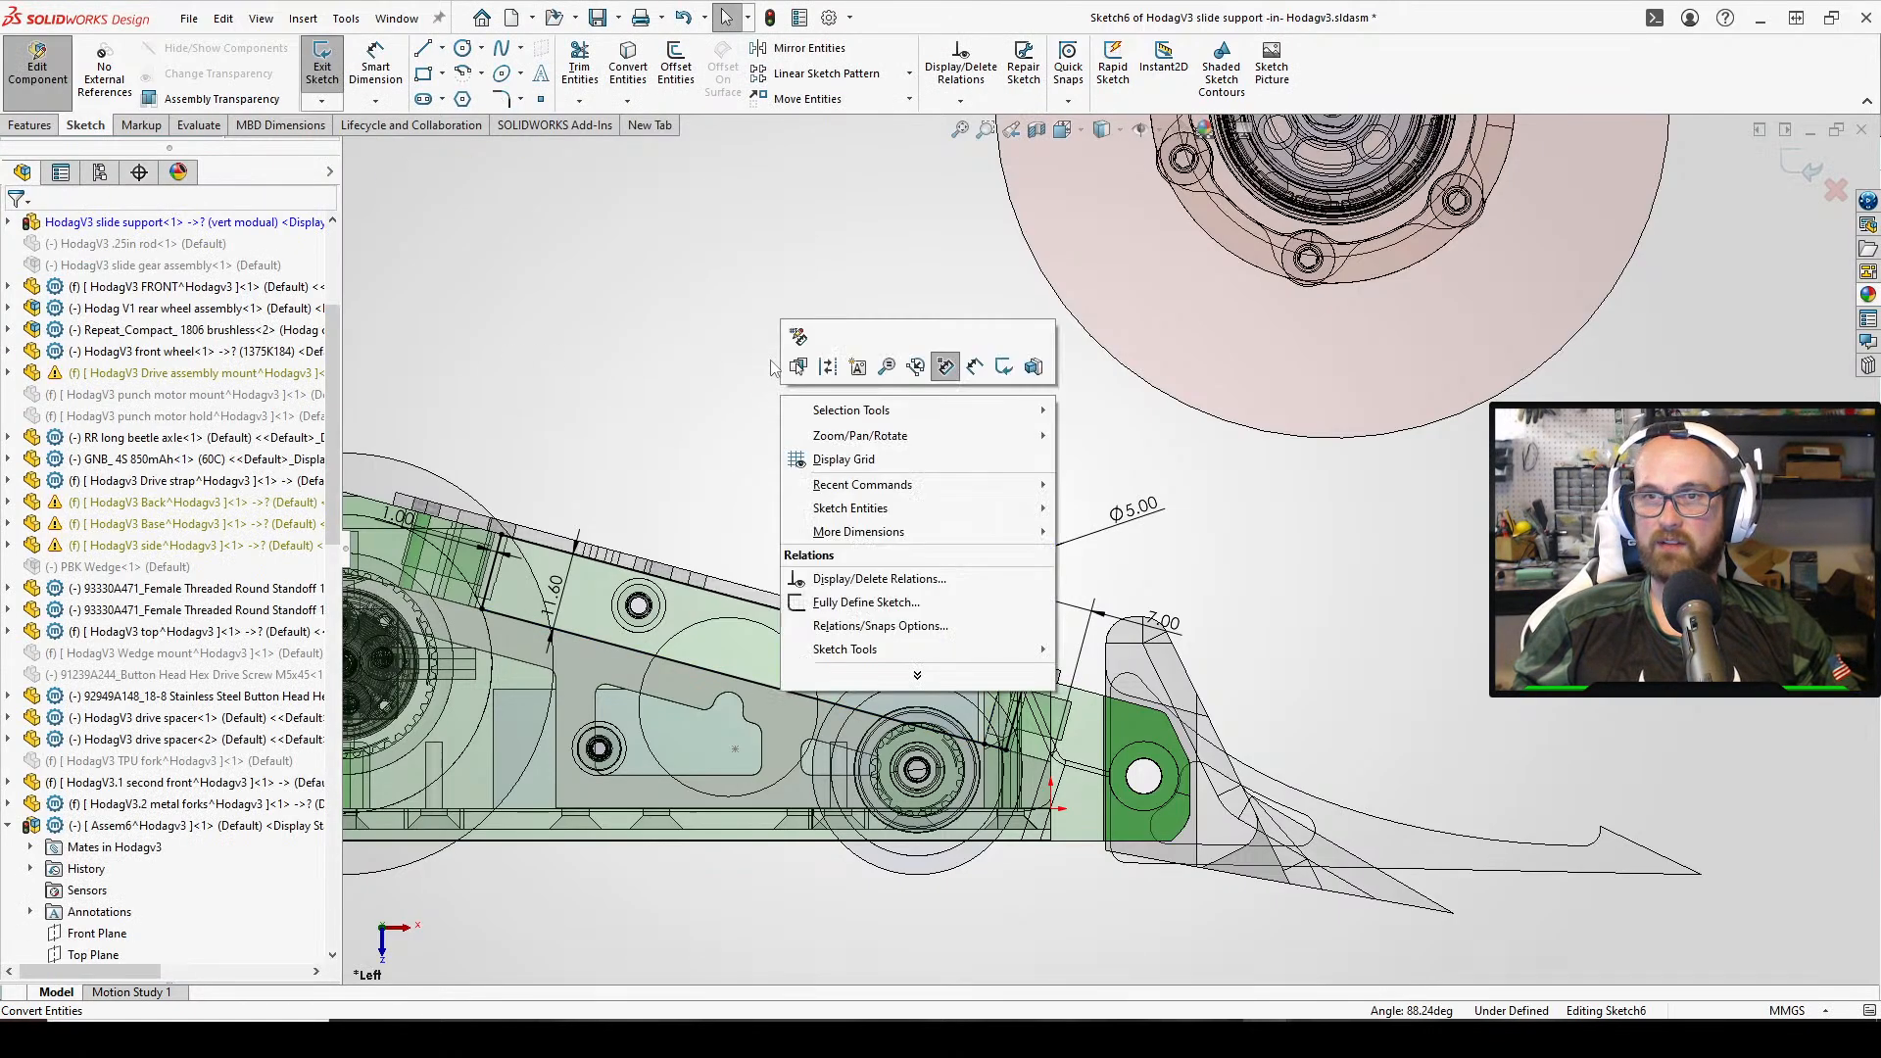
left_click(740, 337)
right_click_drag(739, 336, 774, 395)
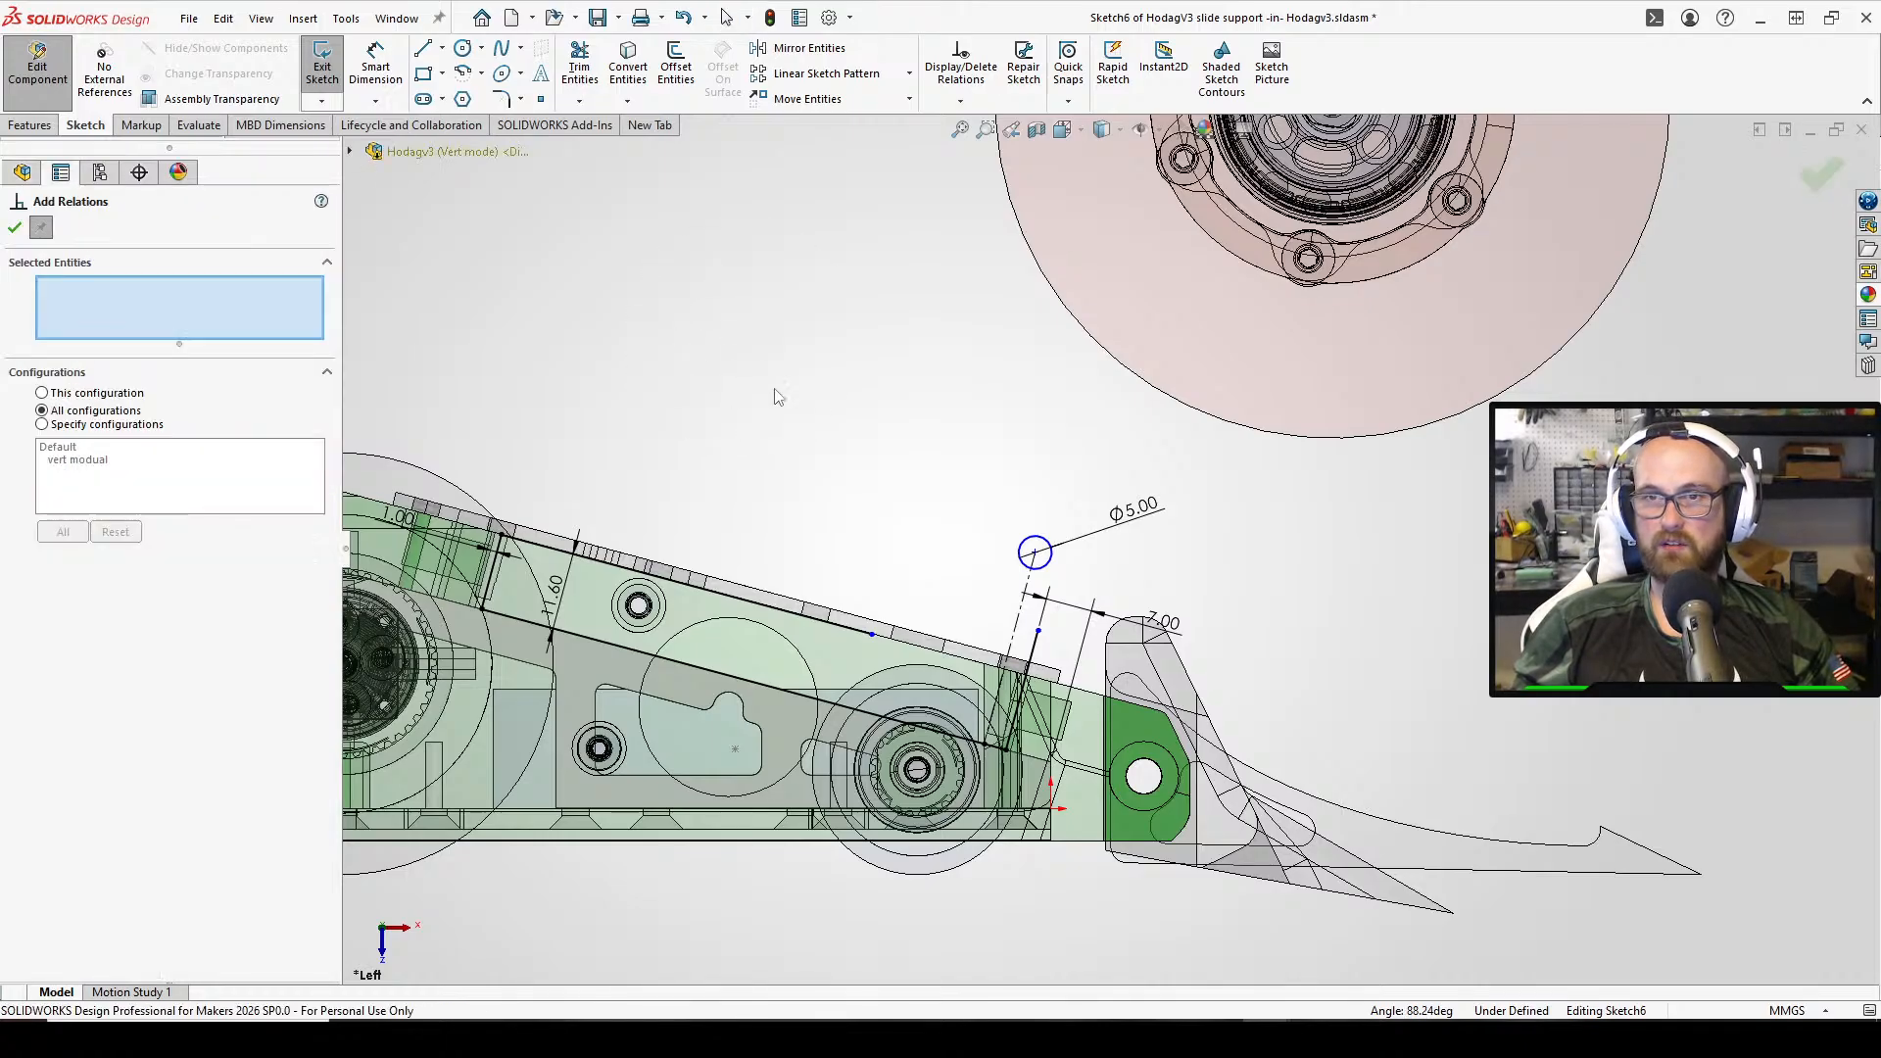
left_click(15, 228)
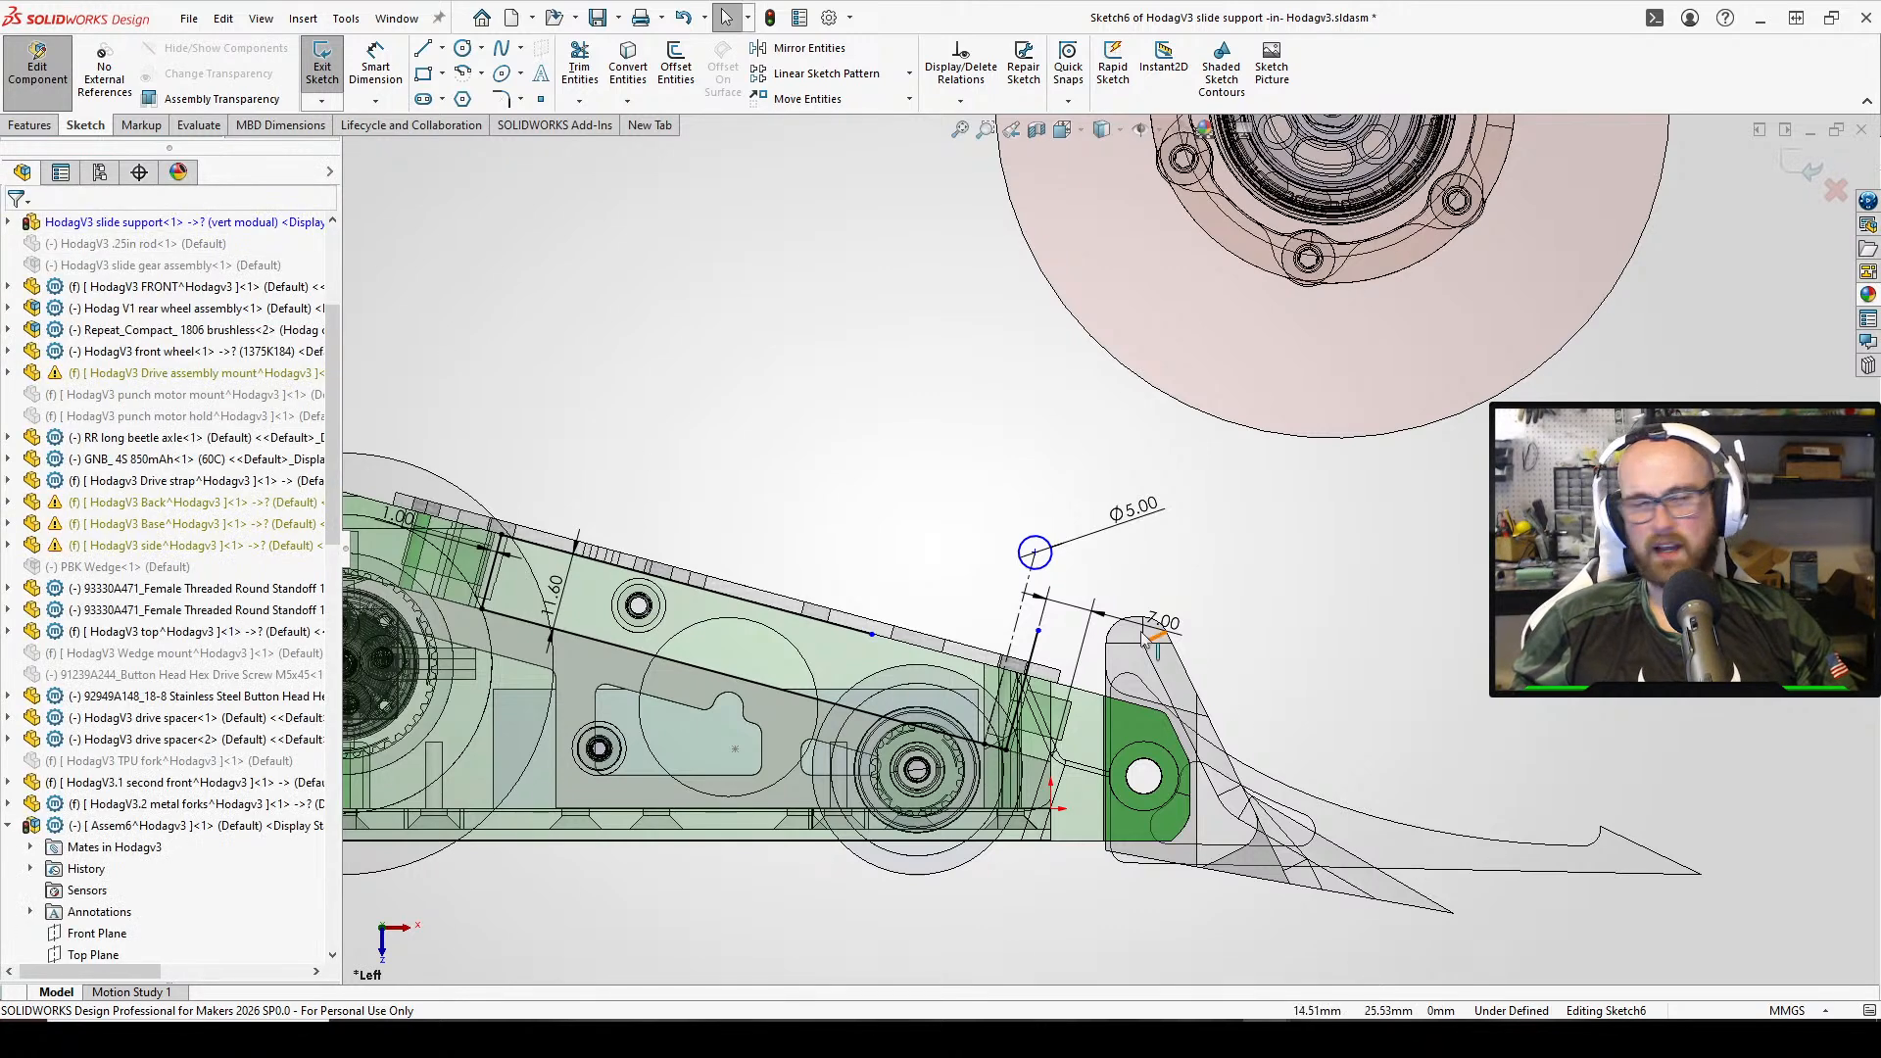
Sketch a centerpoint arc around the 5 mm circle, from the front short line's upper end around the front to above the circle
scroll(1317, 652, "down", 2)
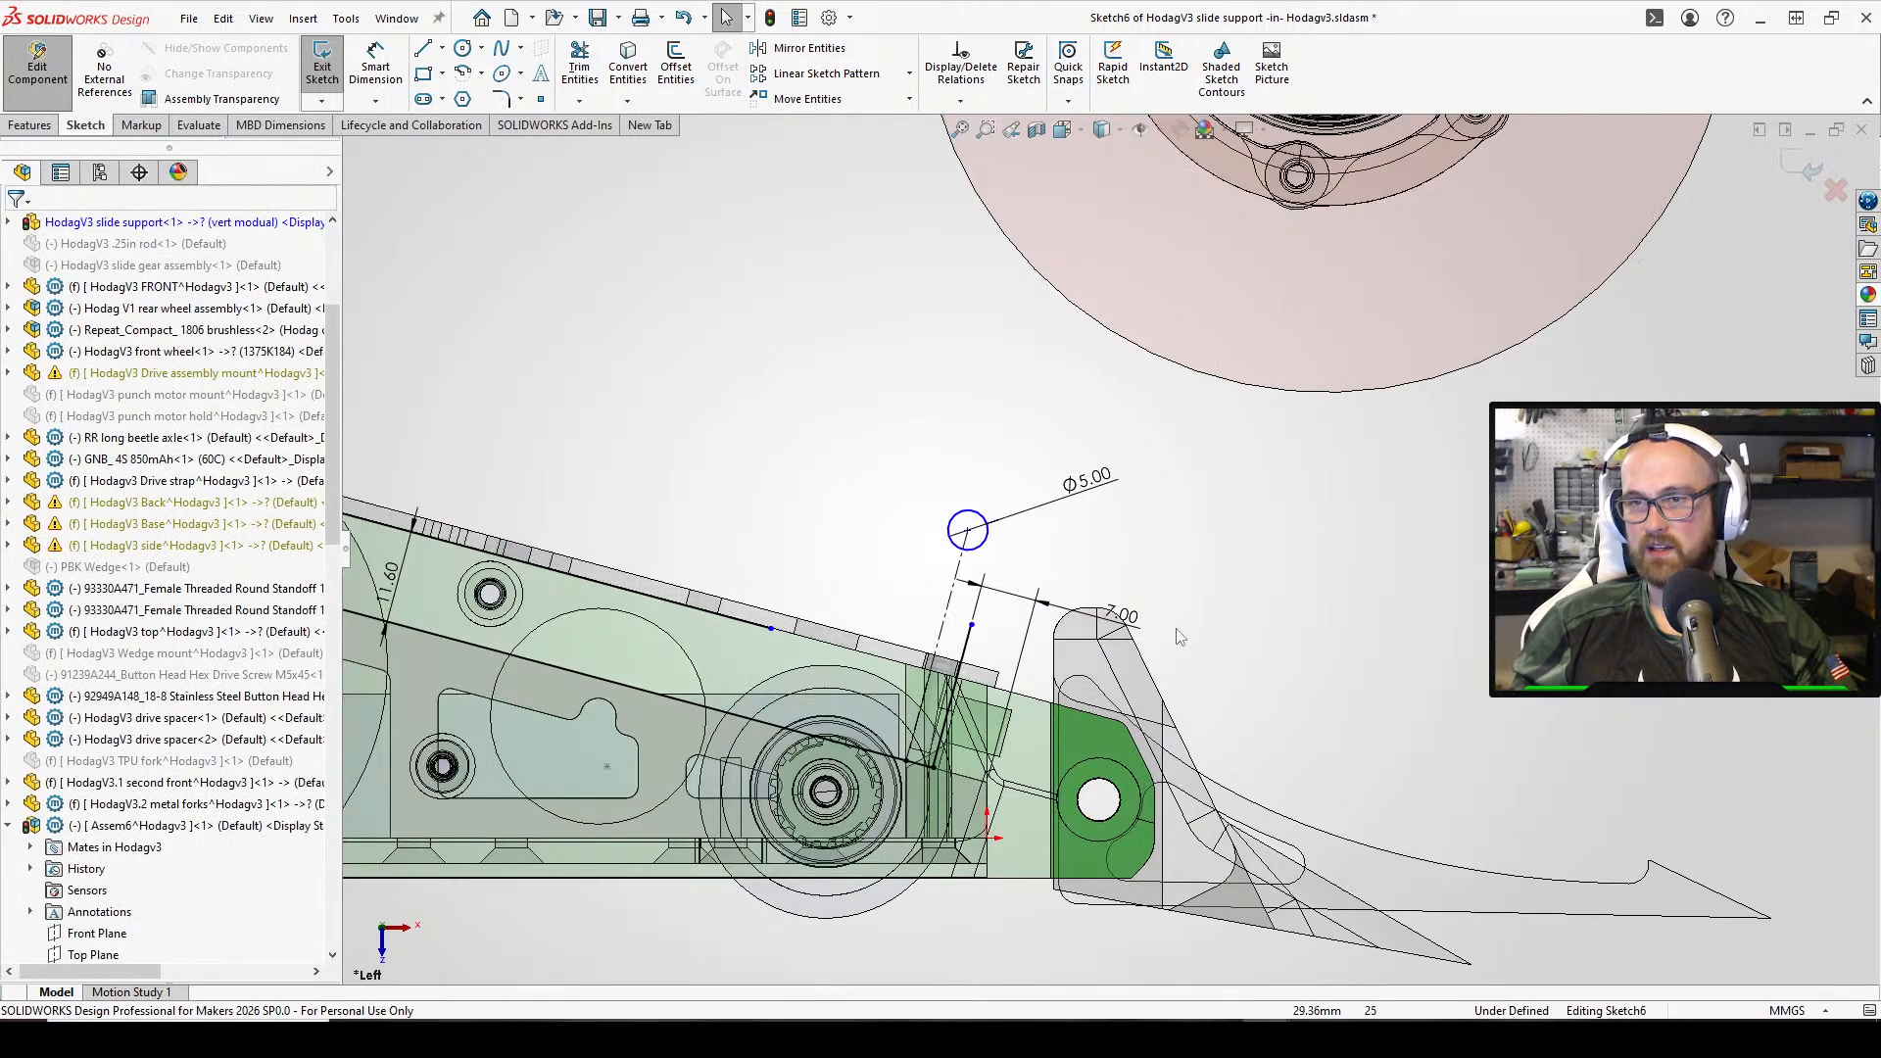
scroll(984, 641, "down", 2)
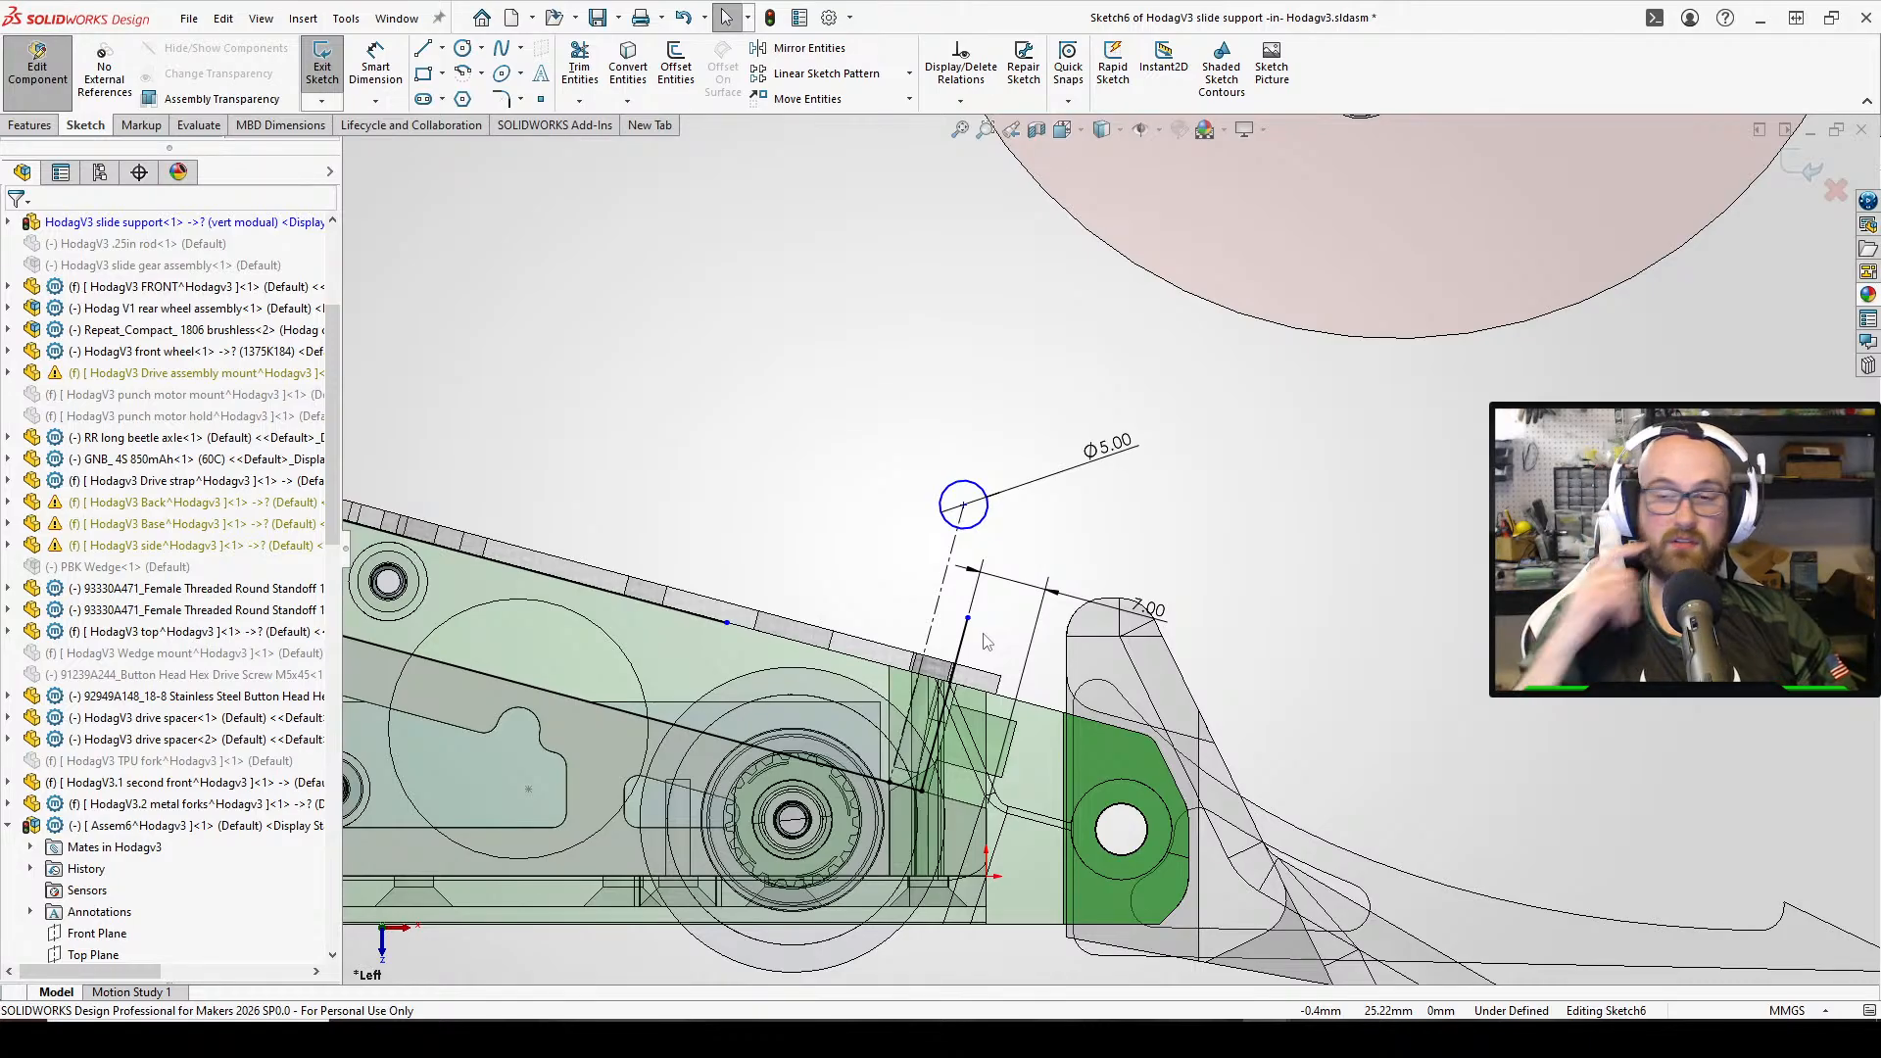
left_click(463, 74)
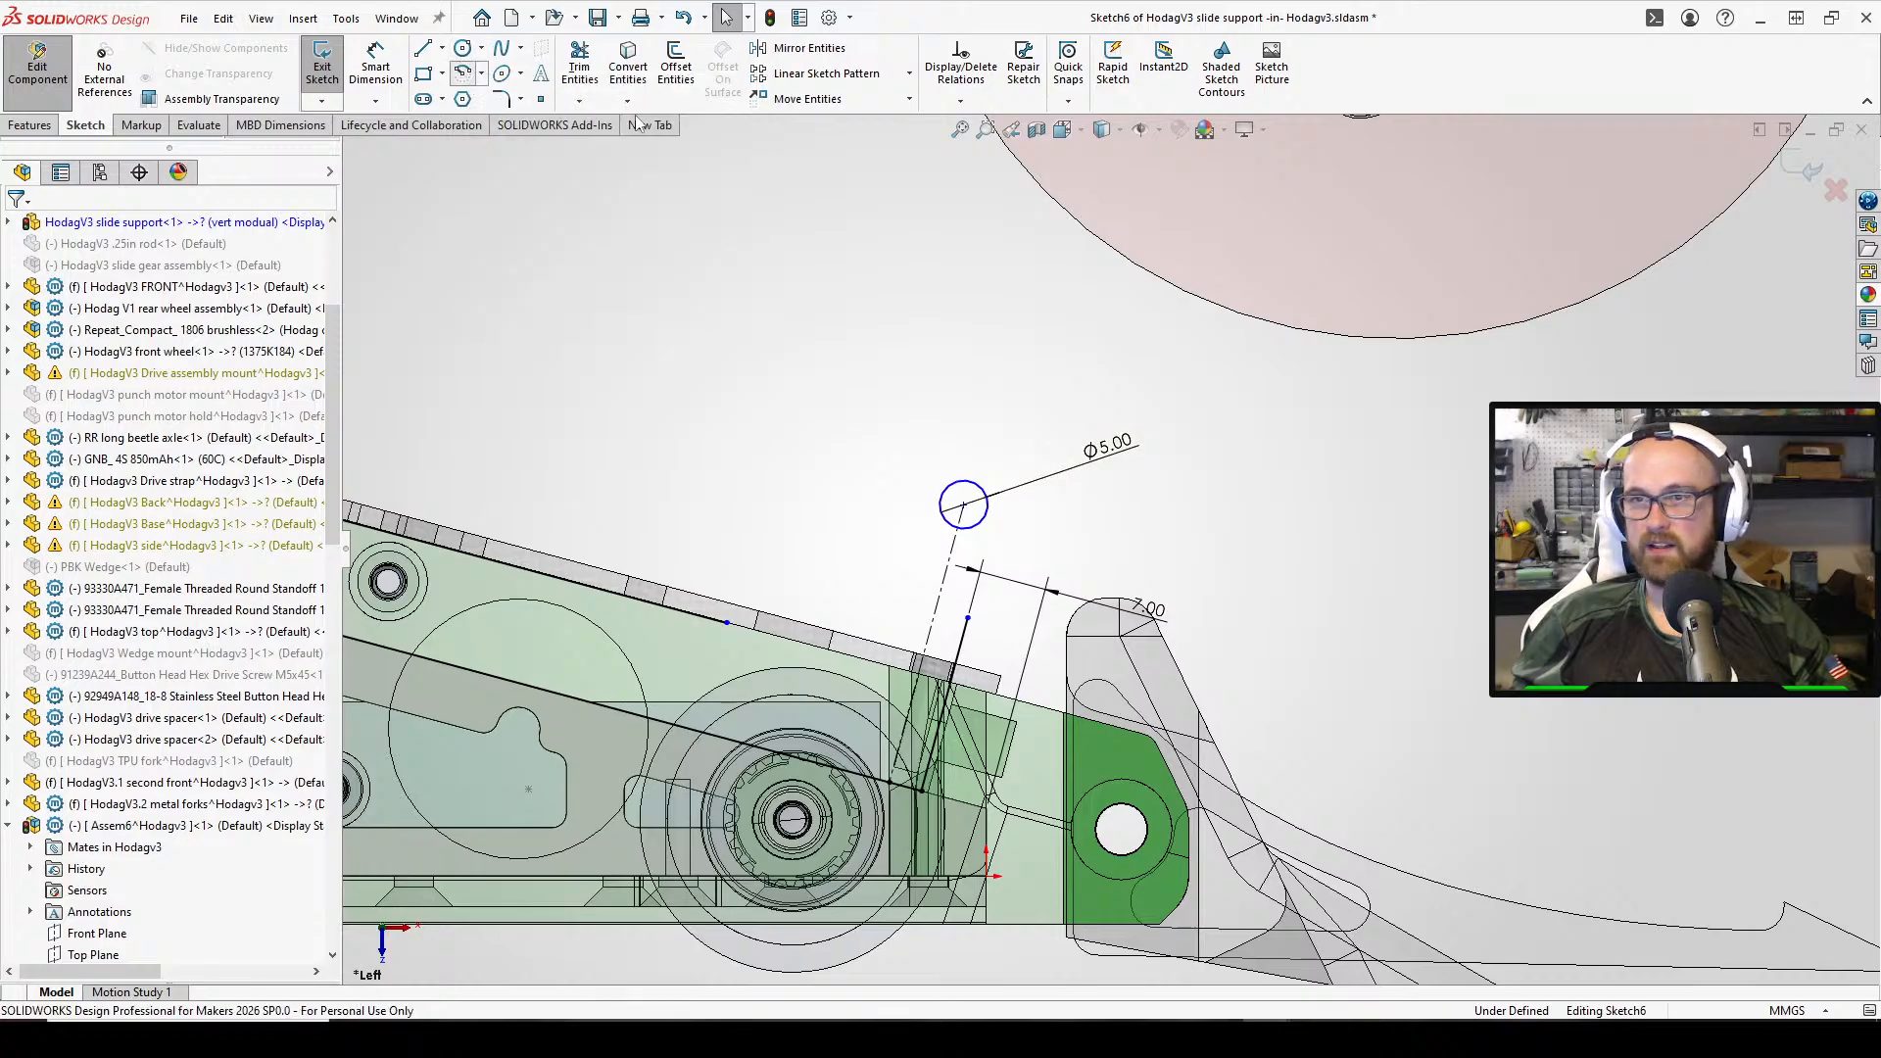
left_click(963, 506)
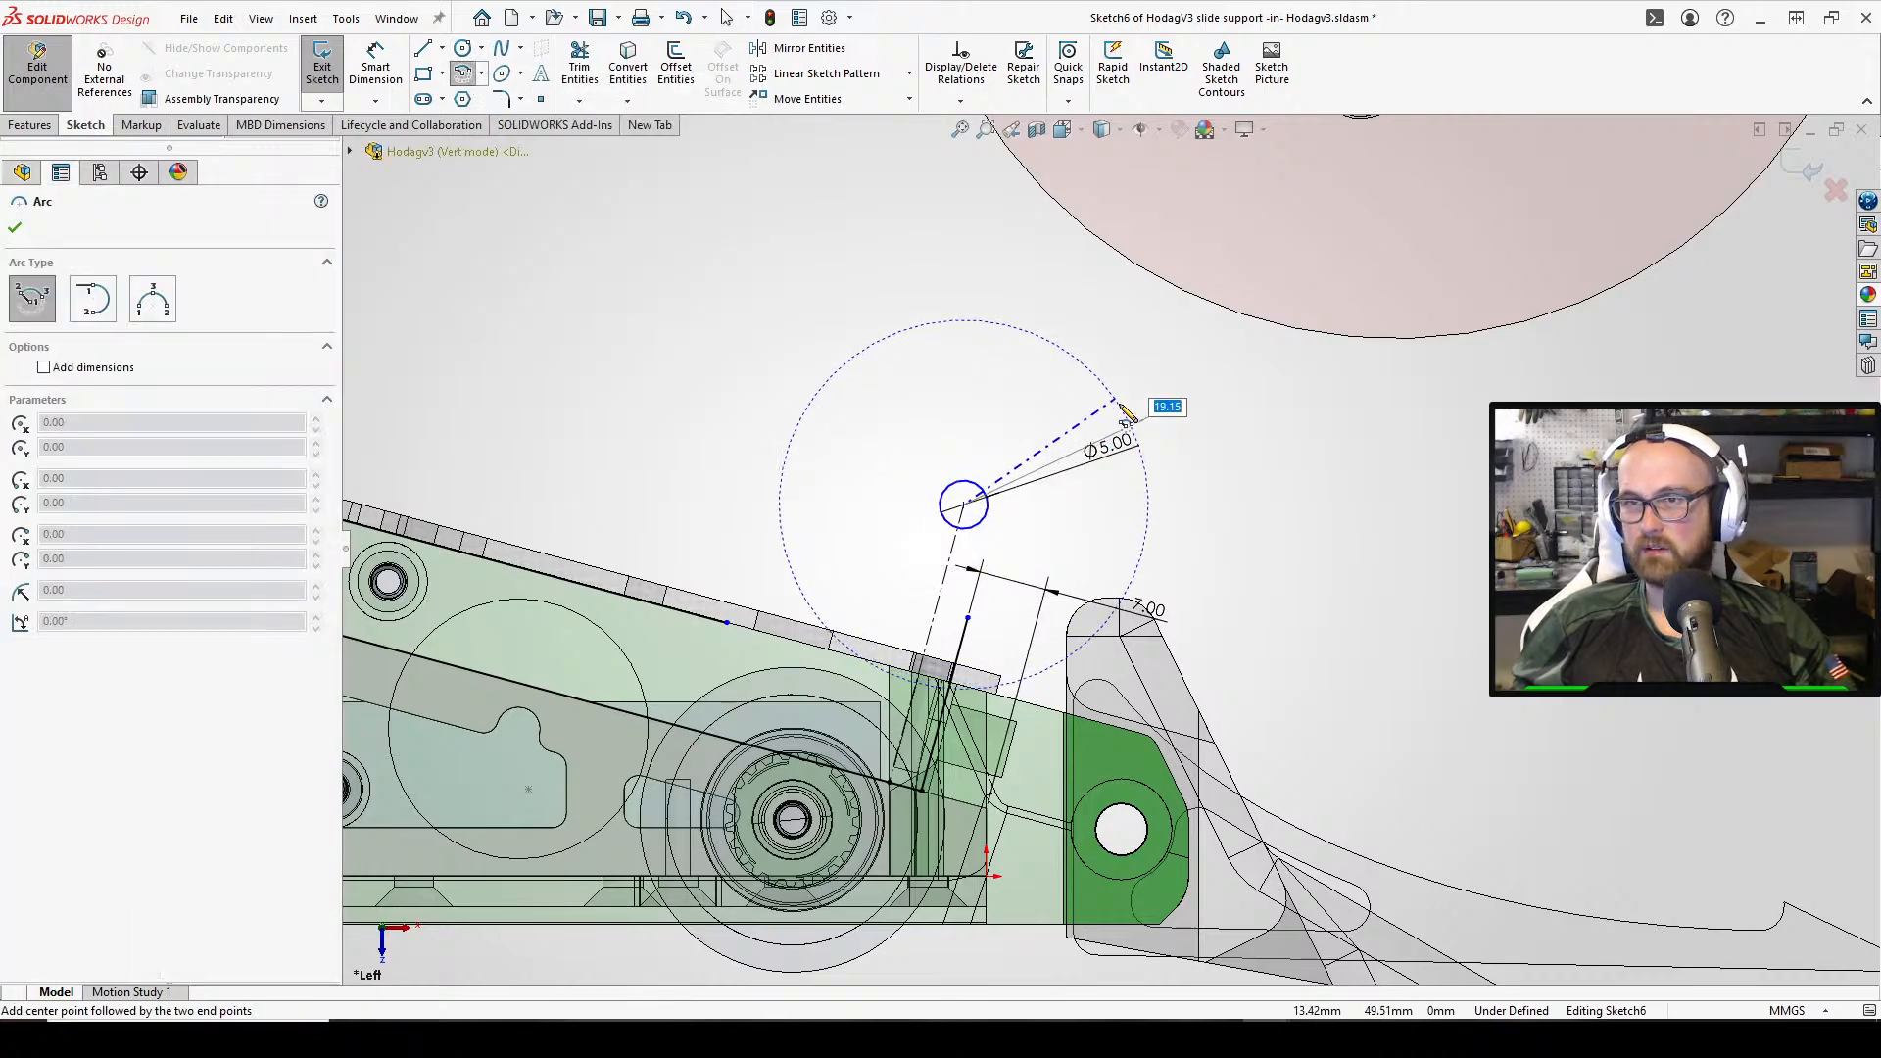
left_click(969, 618)
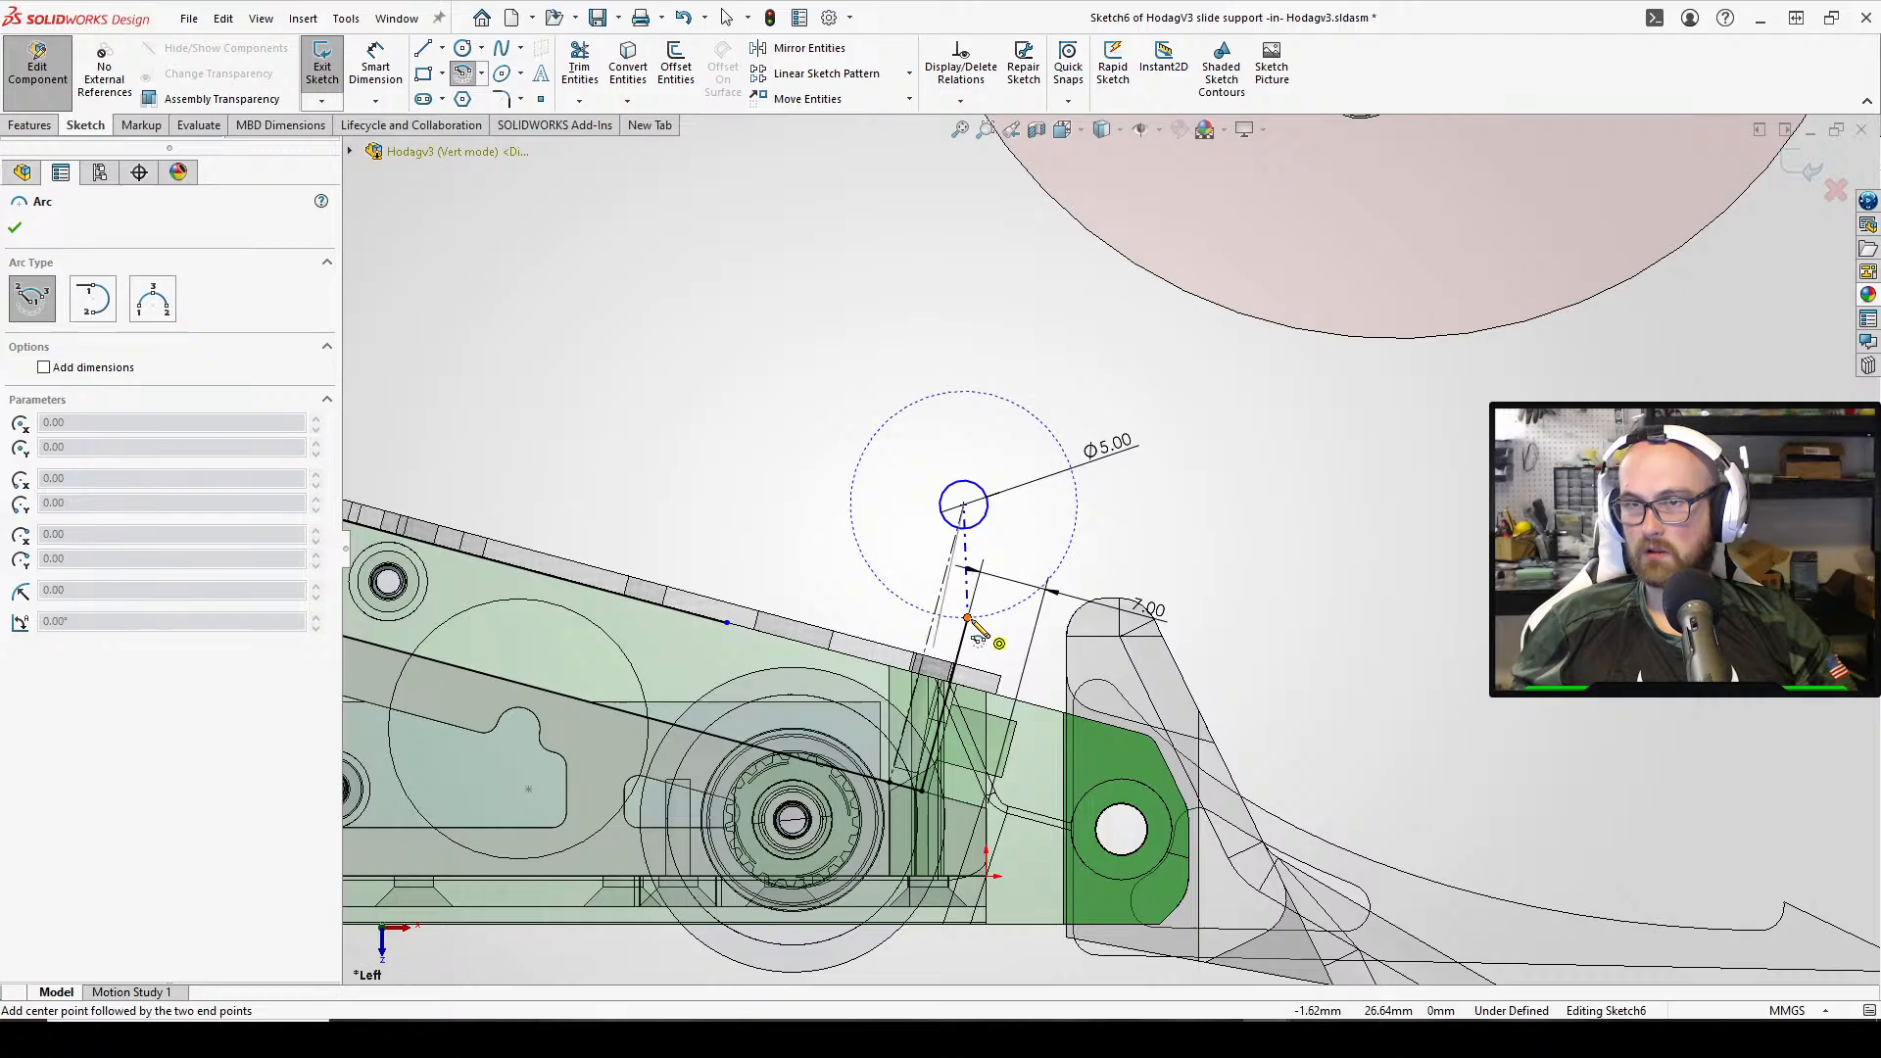
left_click(945, 305)
right_click(1215, 431)
left_click(1254, 452)
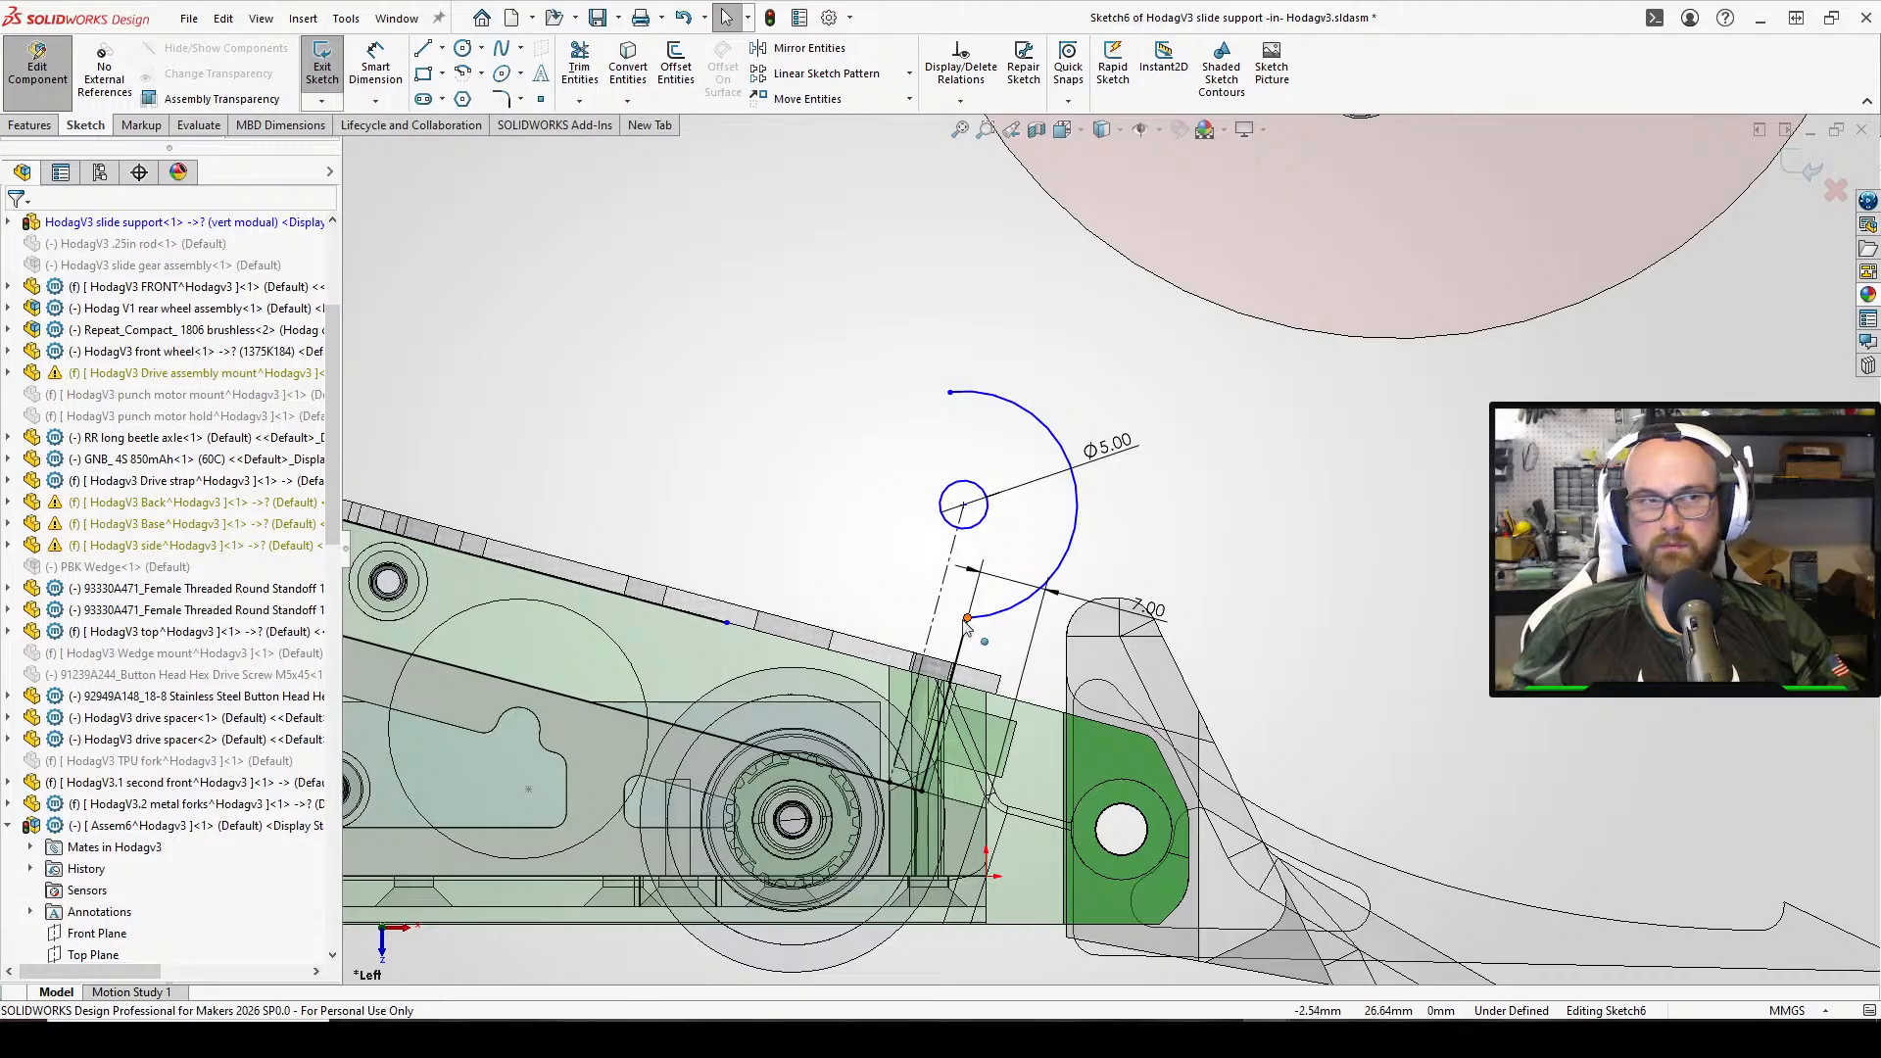
Lower the front short line's upper end together with the arc's start, and dimension the line's length
left_click_drag(967, 627, 972, 661)
scroll(980, 664, "down", 4)
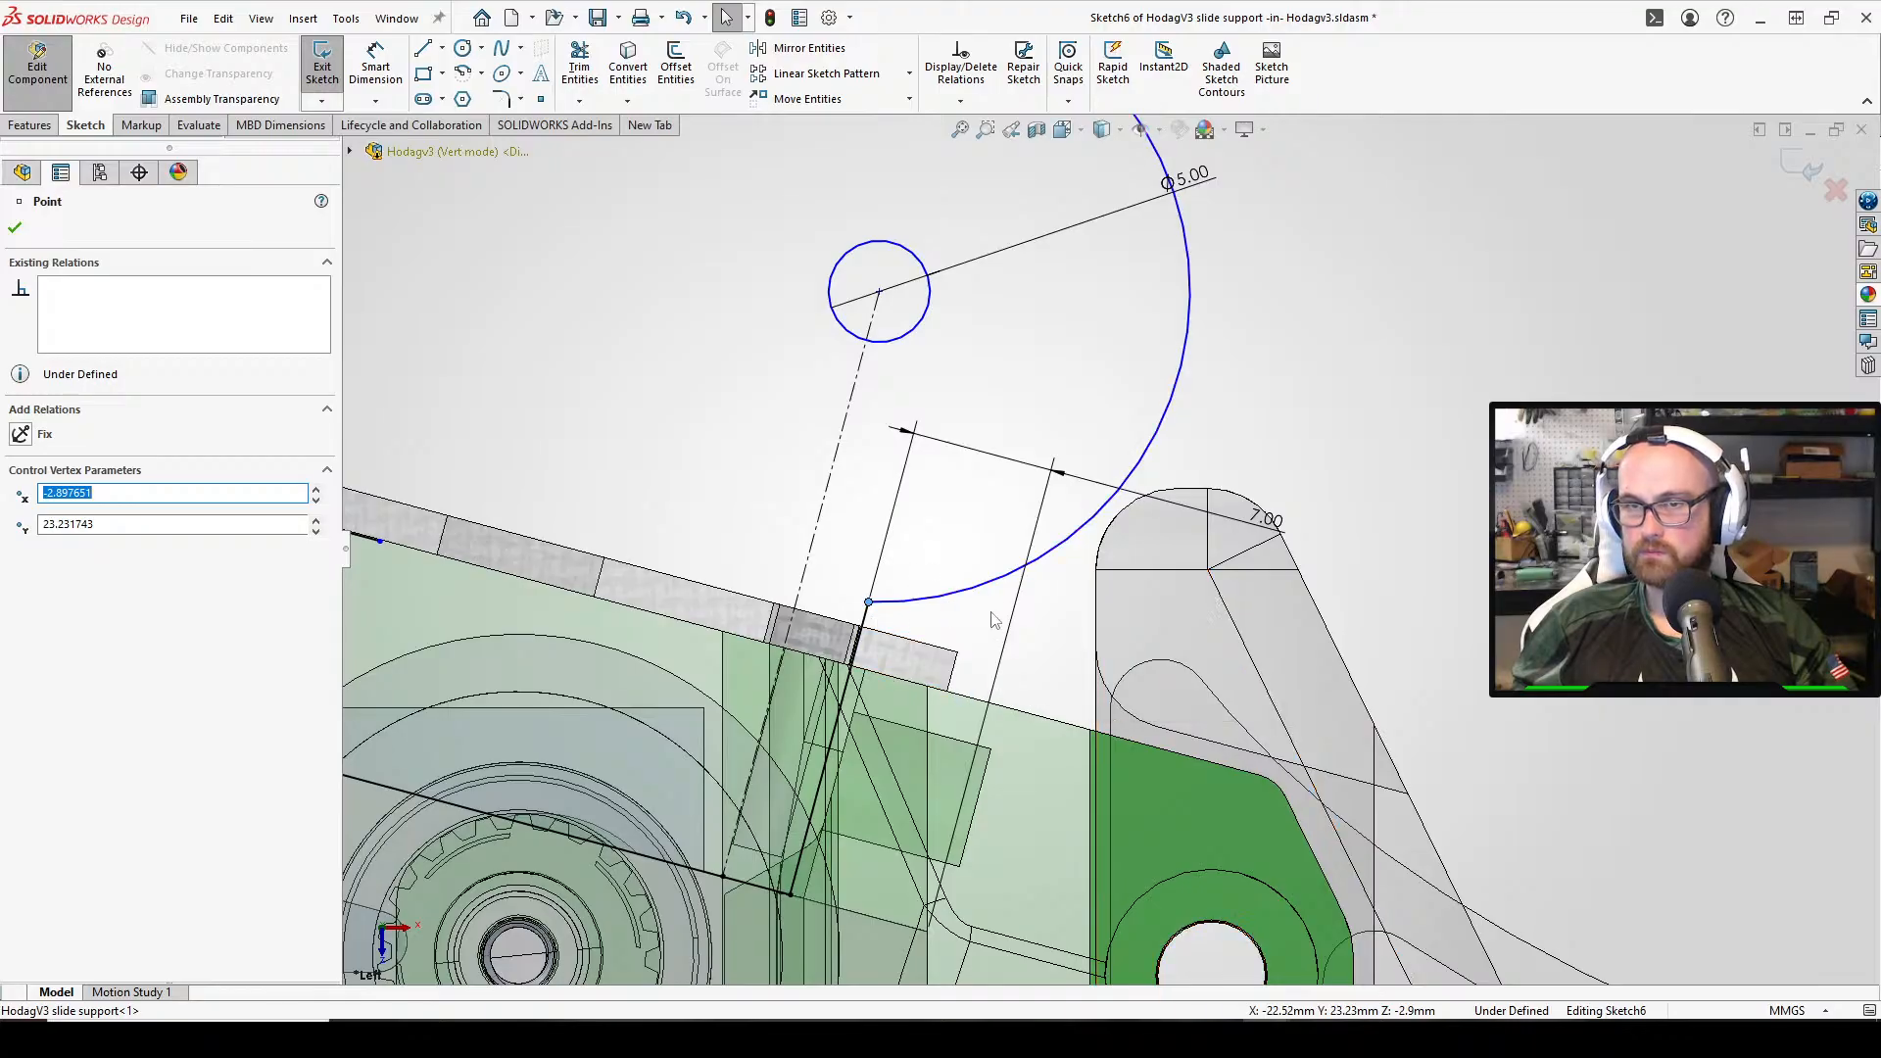
key("Escape")
key("d")
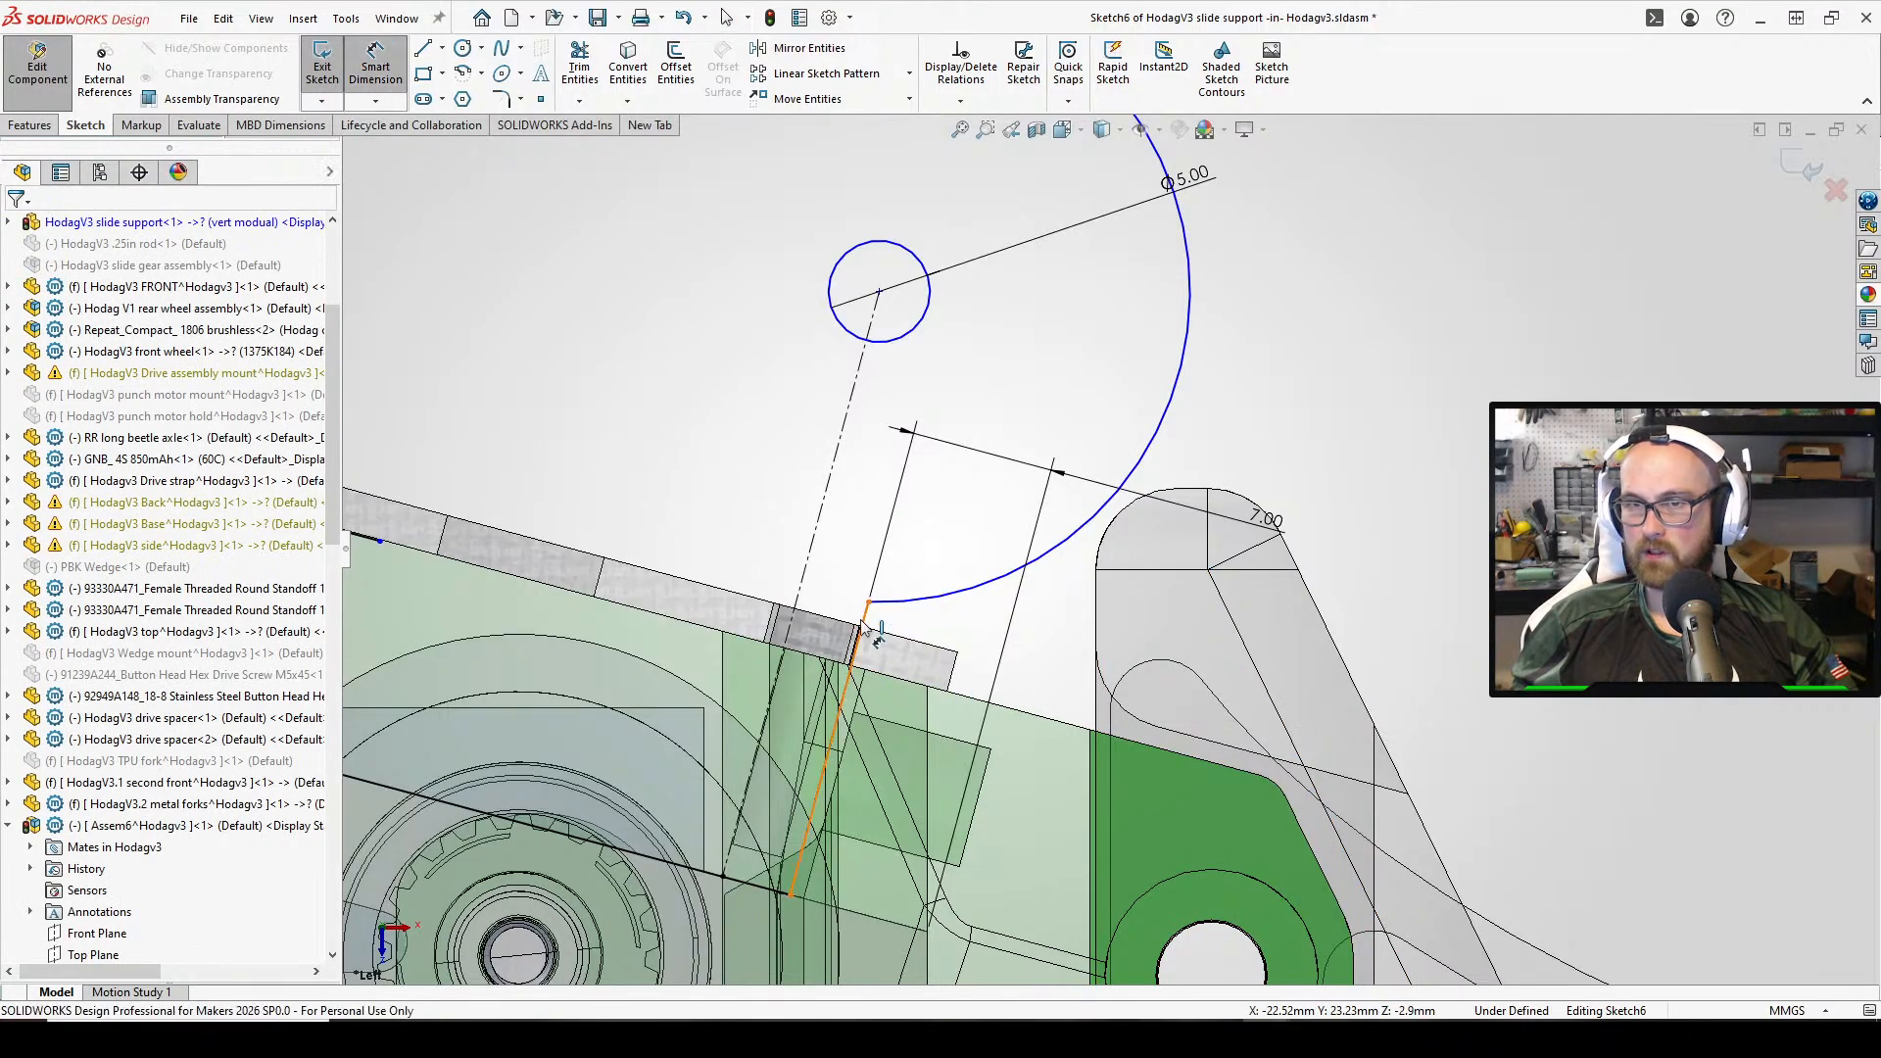
left_click(721, 578)
left_click(724, 578)
Try a length of 143 mm for the front short line and undo it
type("1")
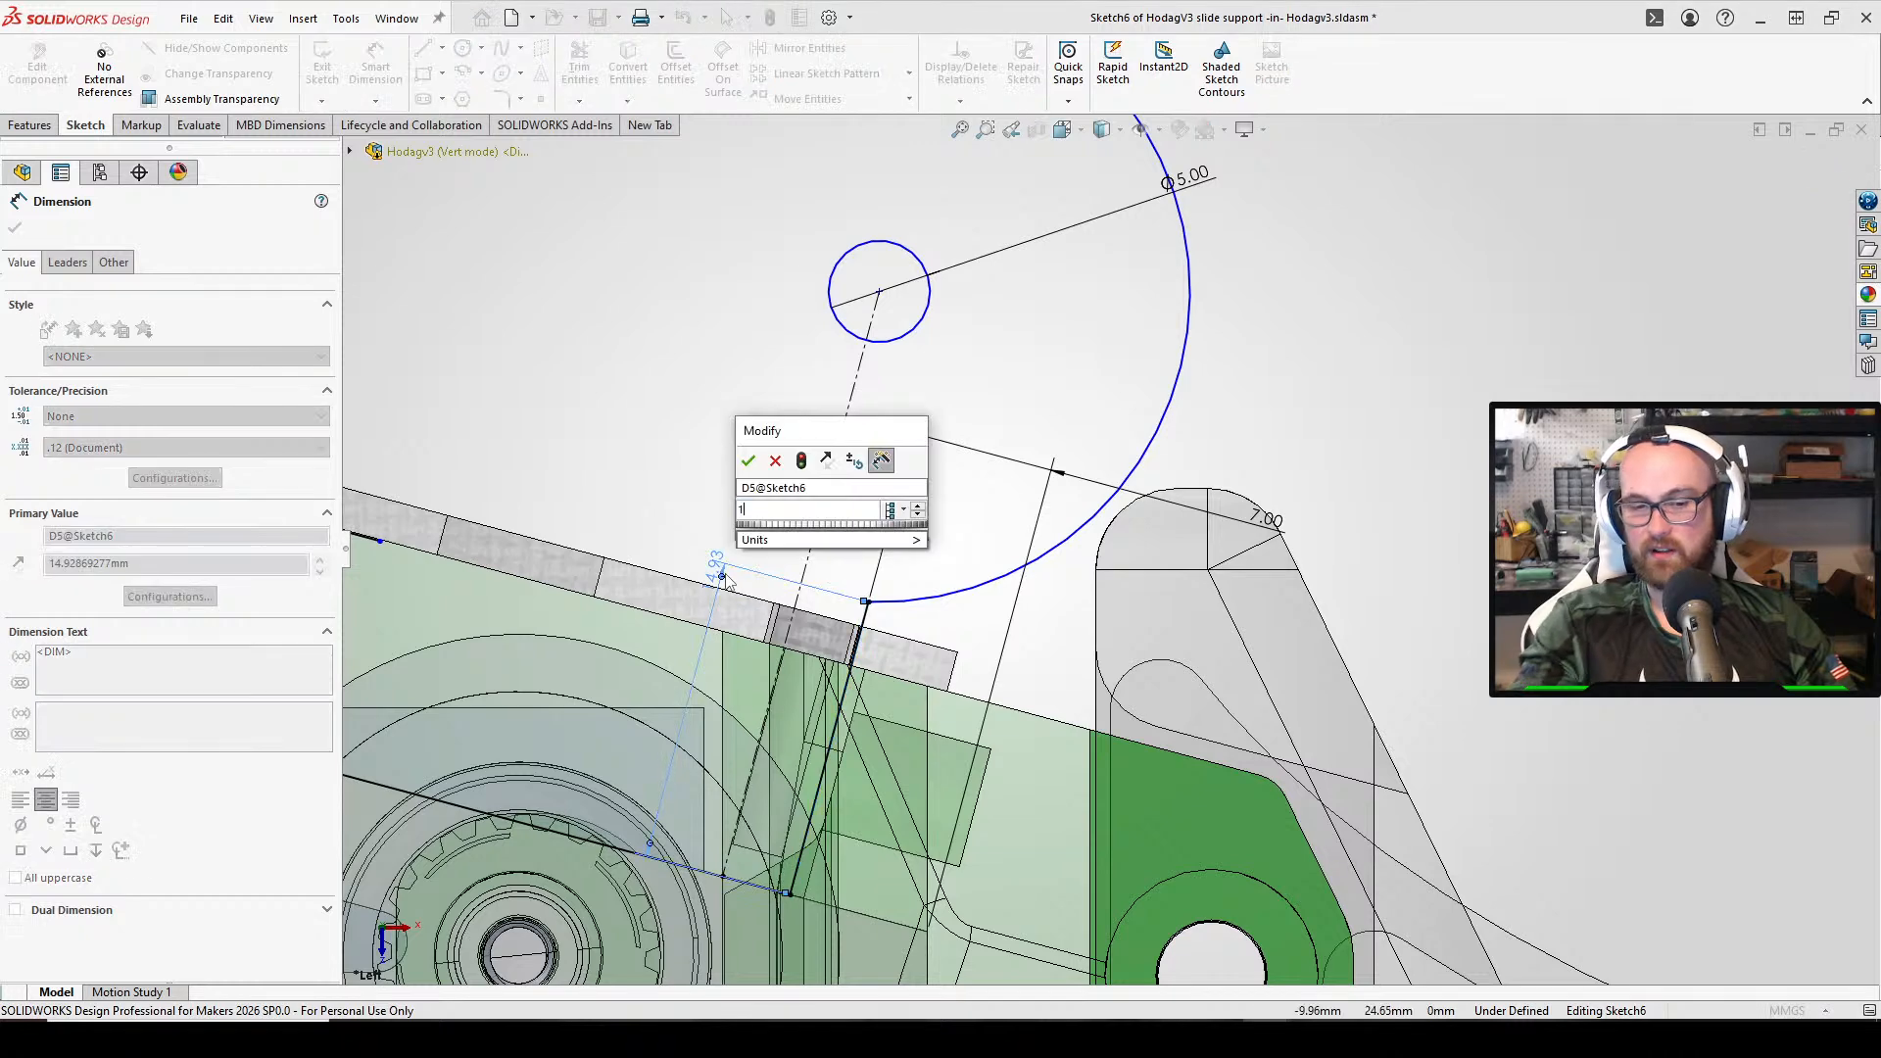
type("43")
key("Return")
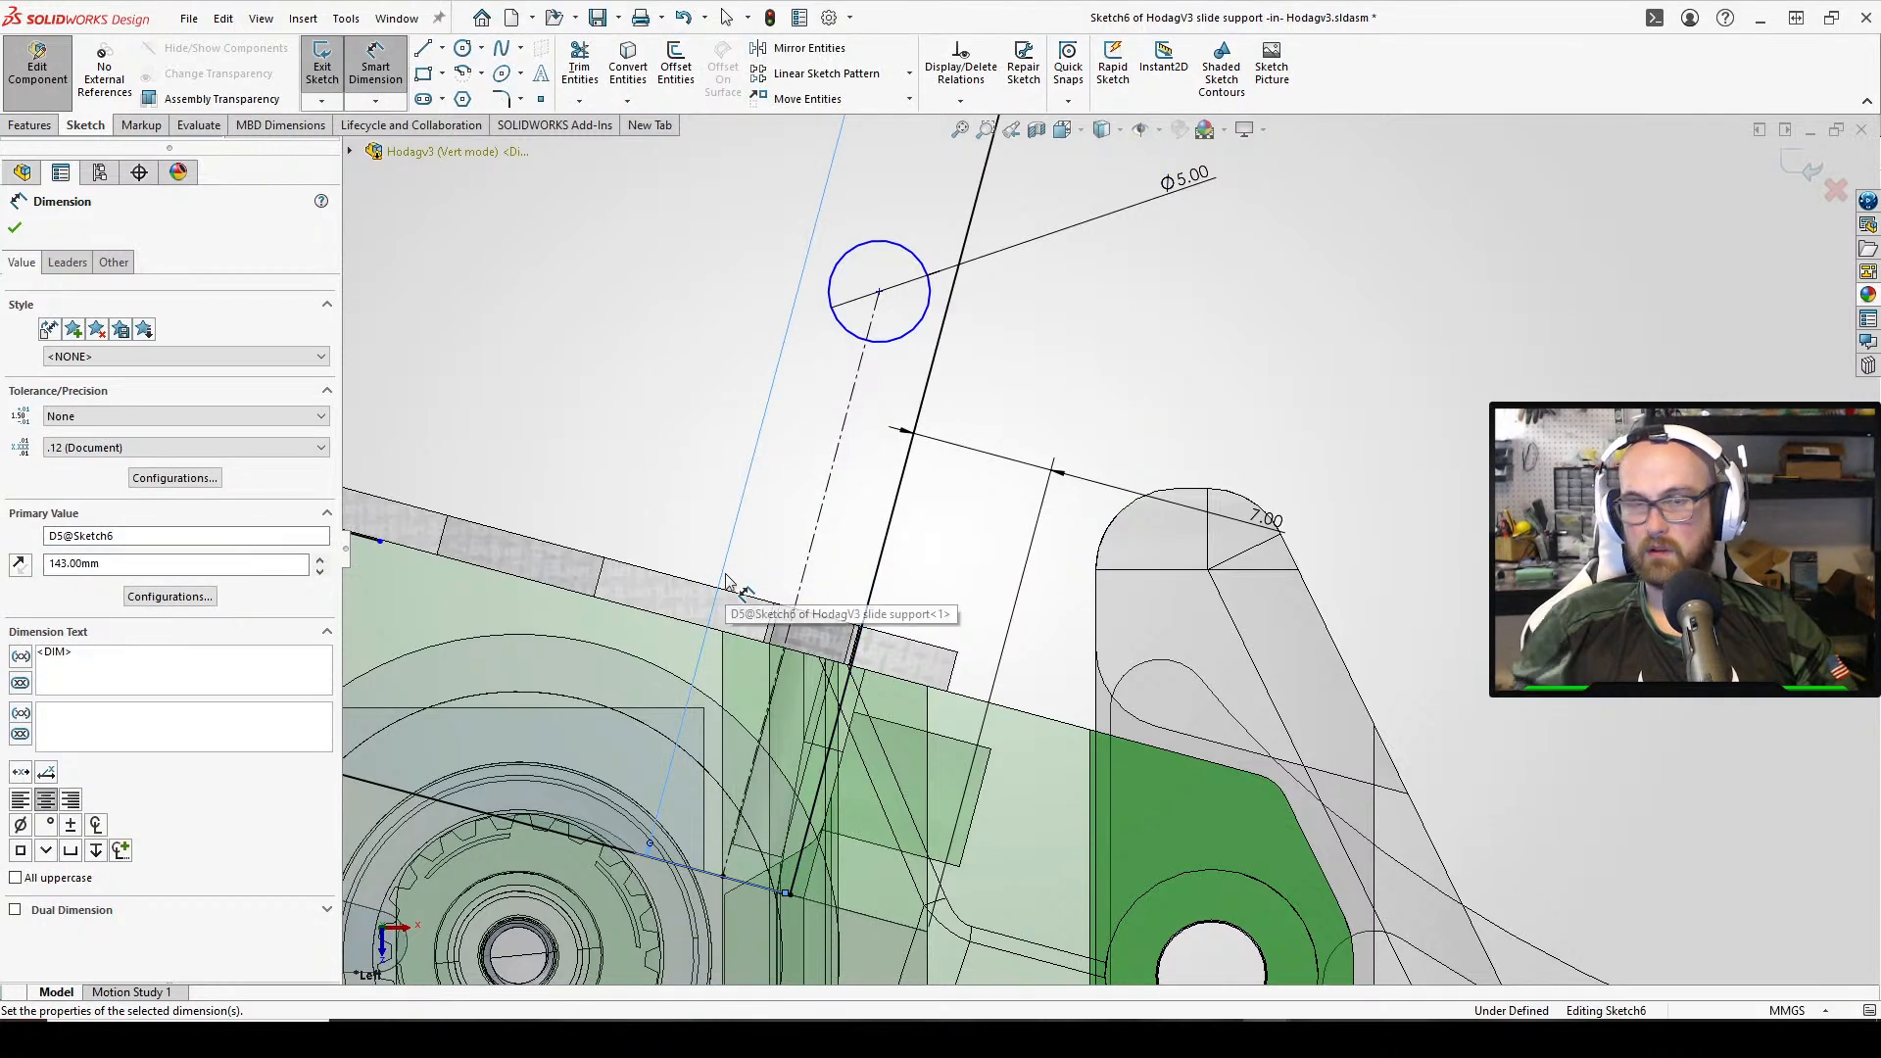
key("ctrl+z")
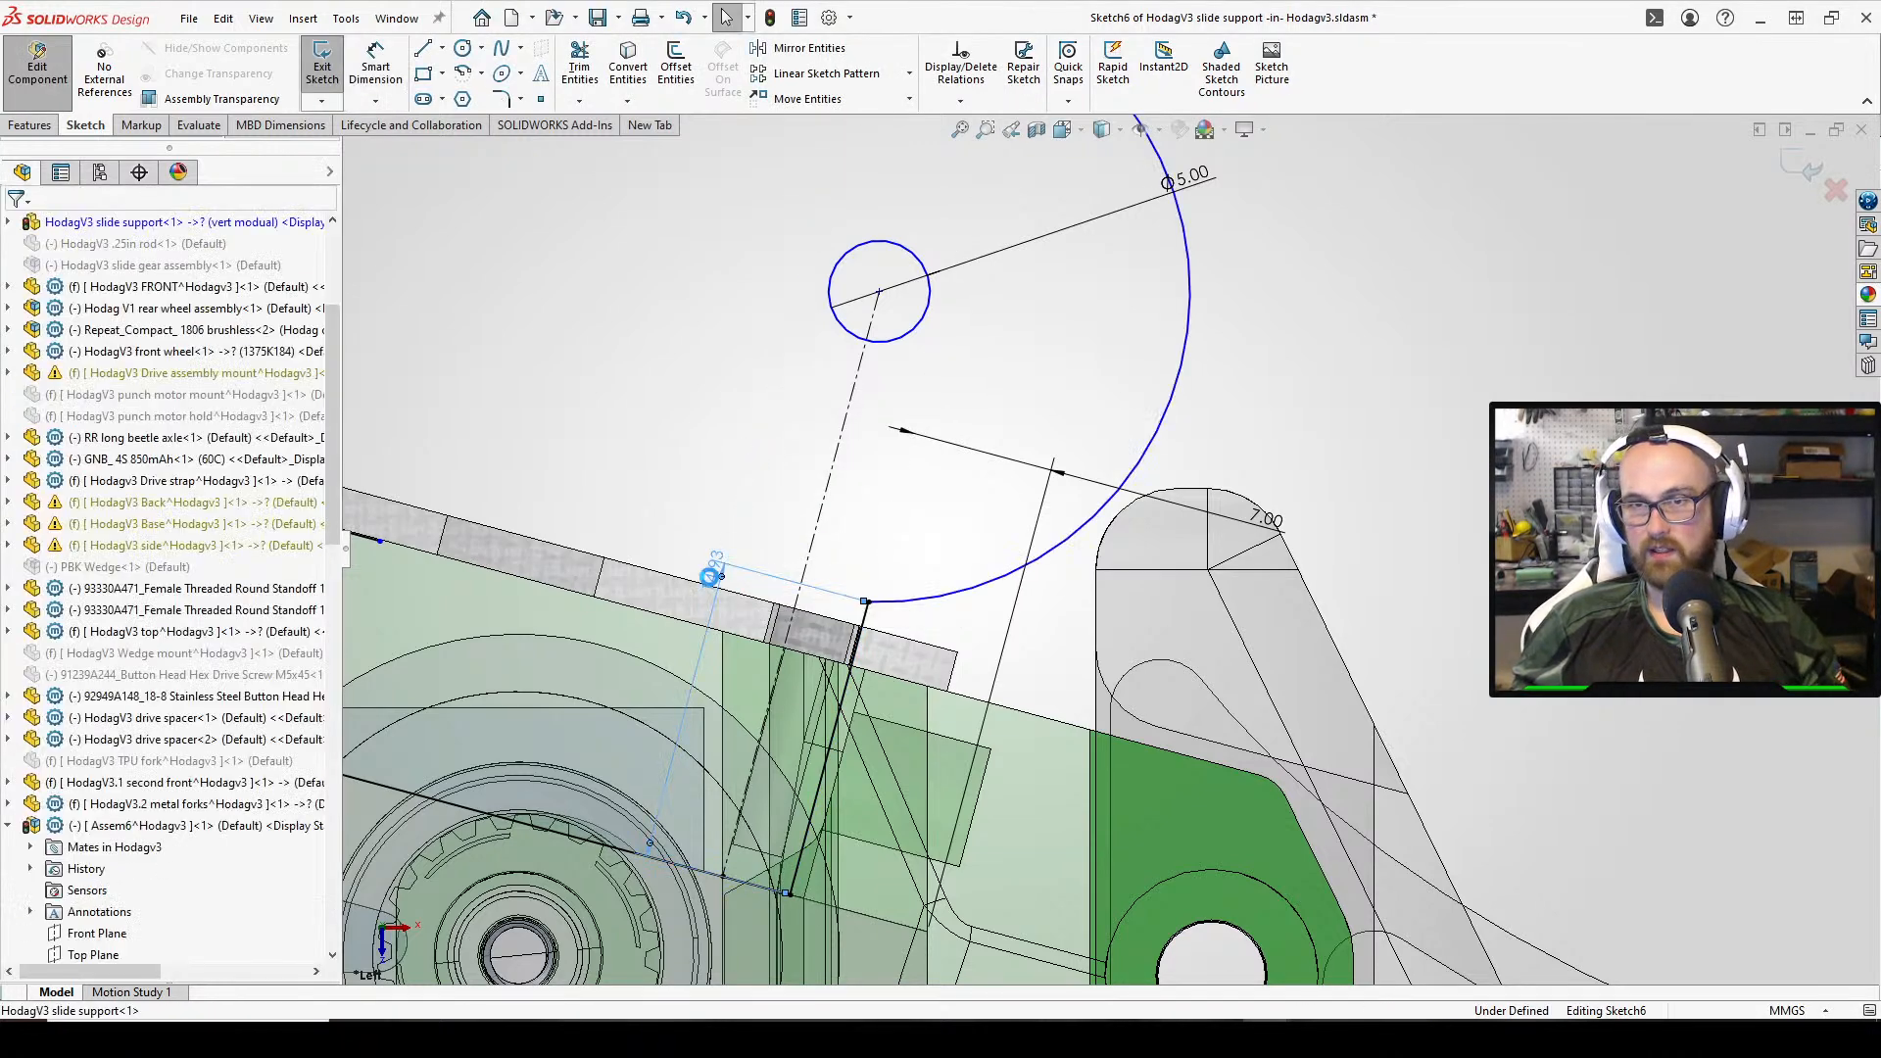
Set the front short line's length to 12 mm
double_click(713, 580)
type("12")
key("Return")
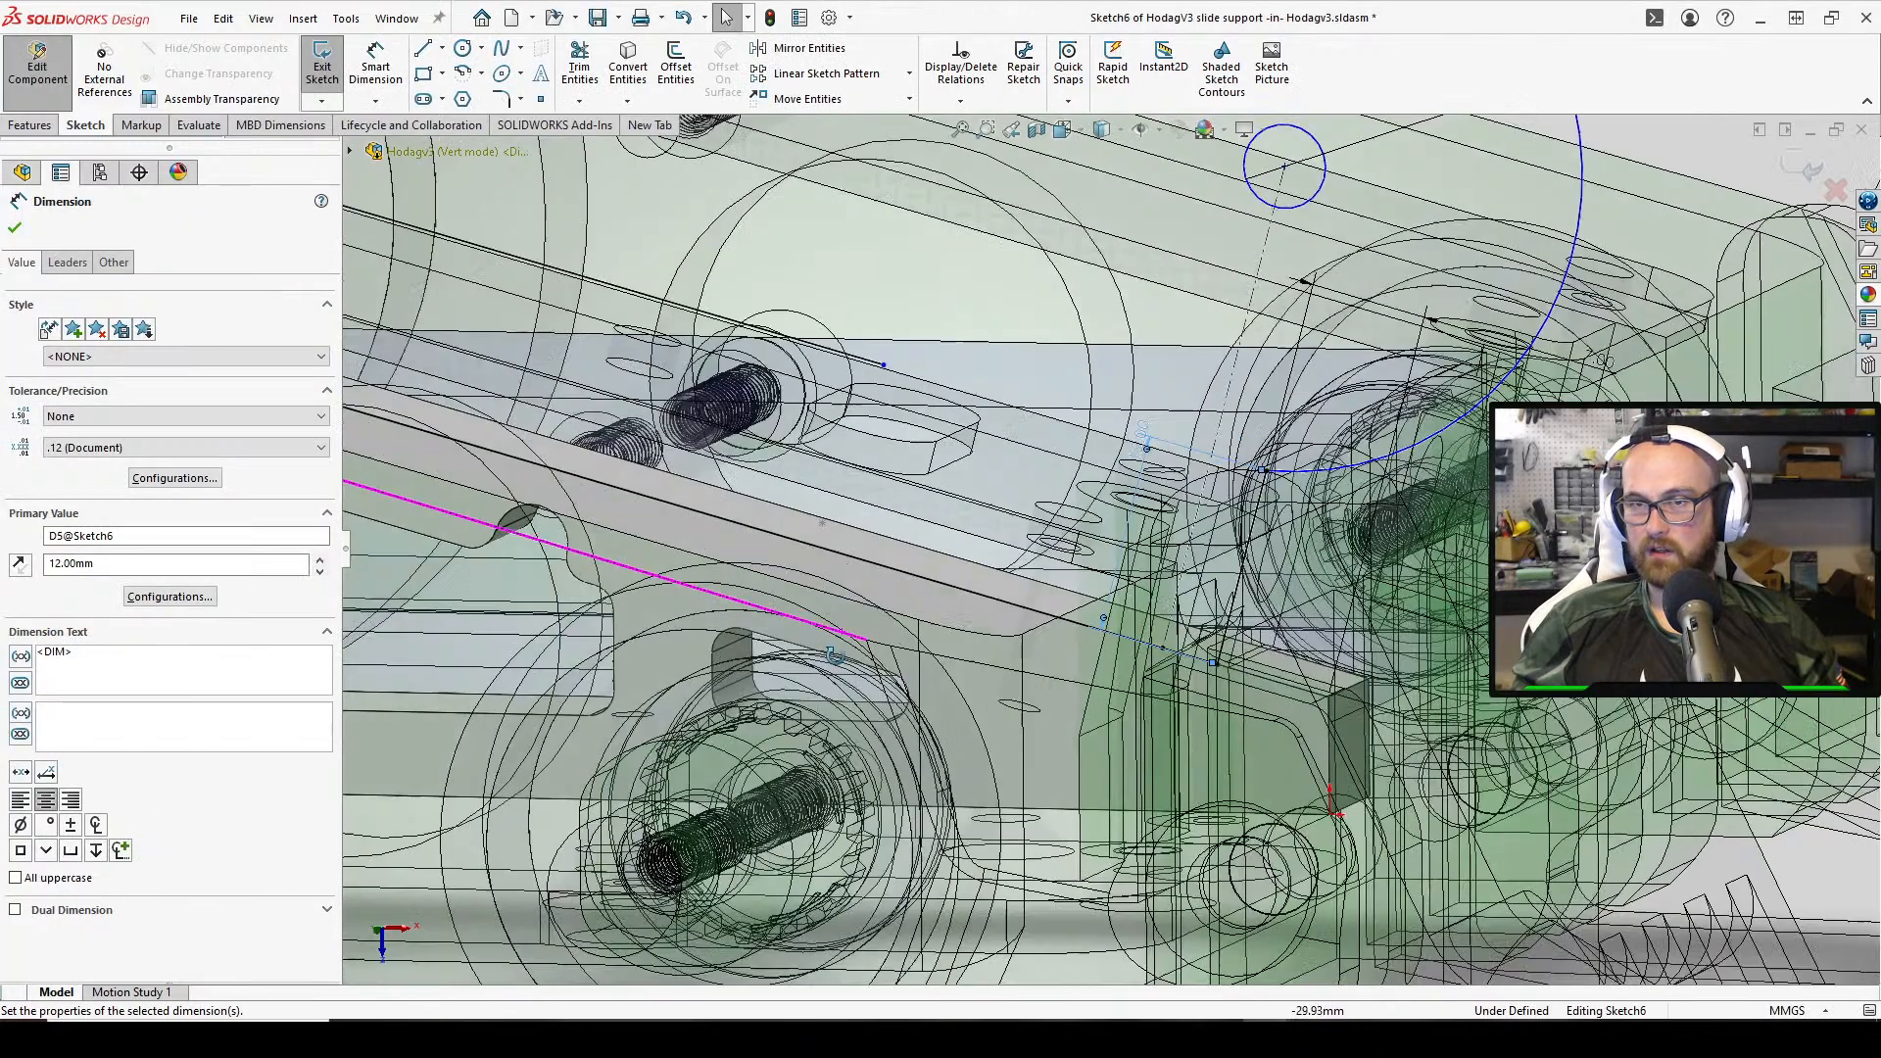
scroll(1030, 526, "up", 8)
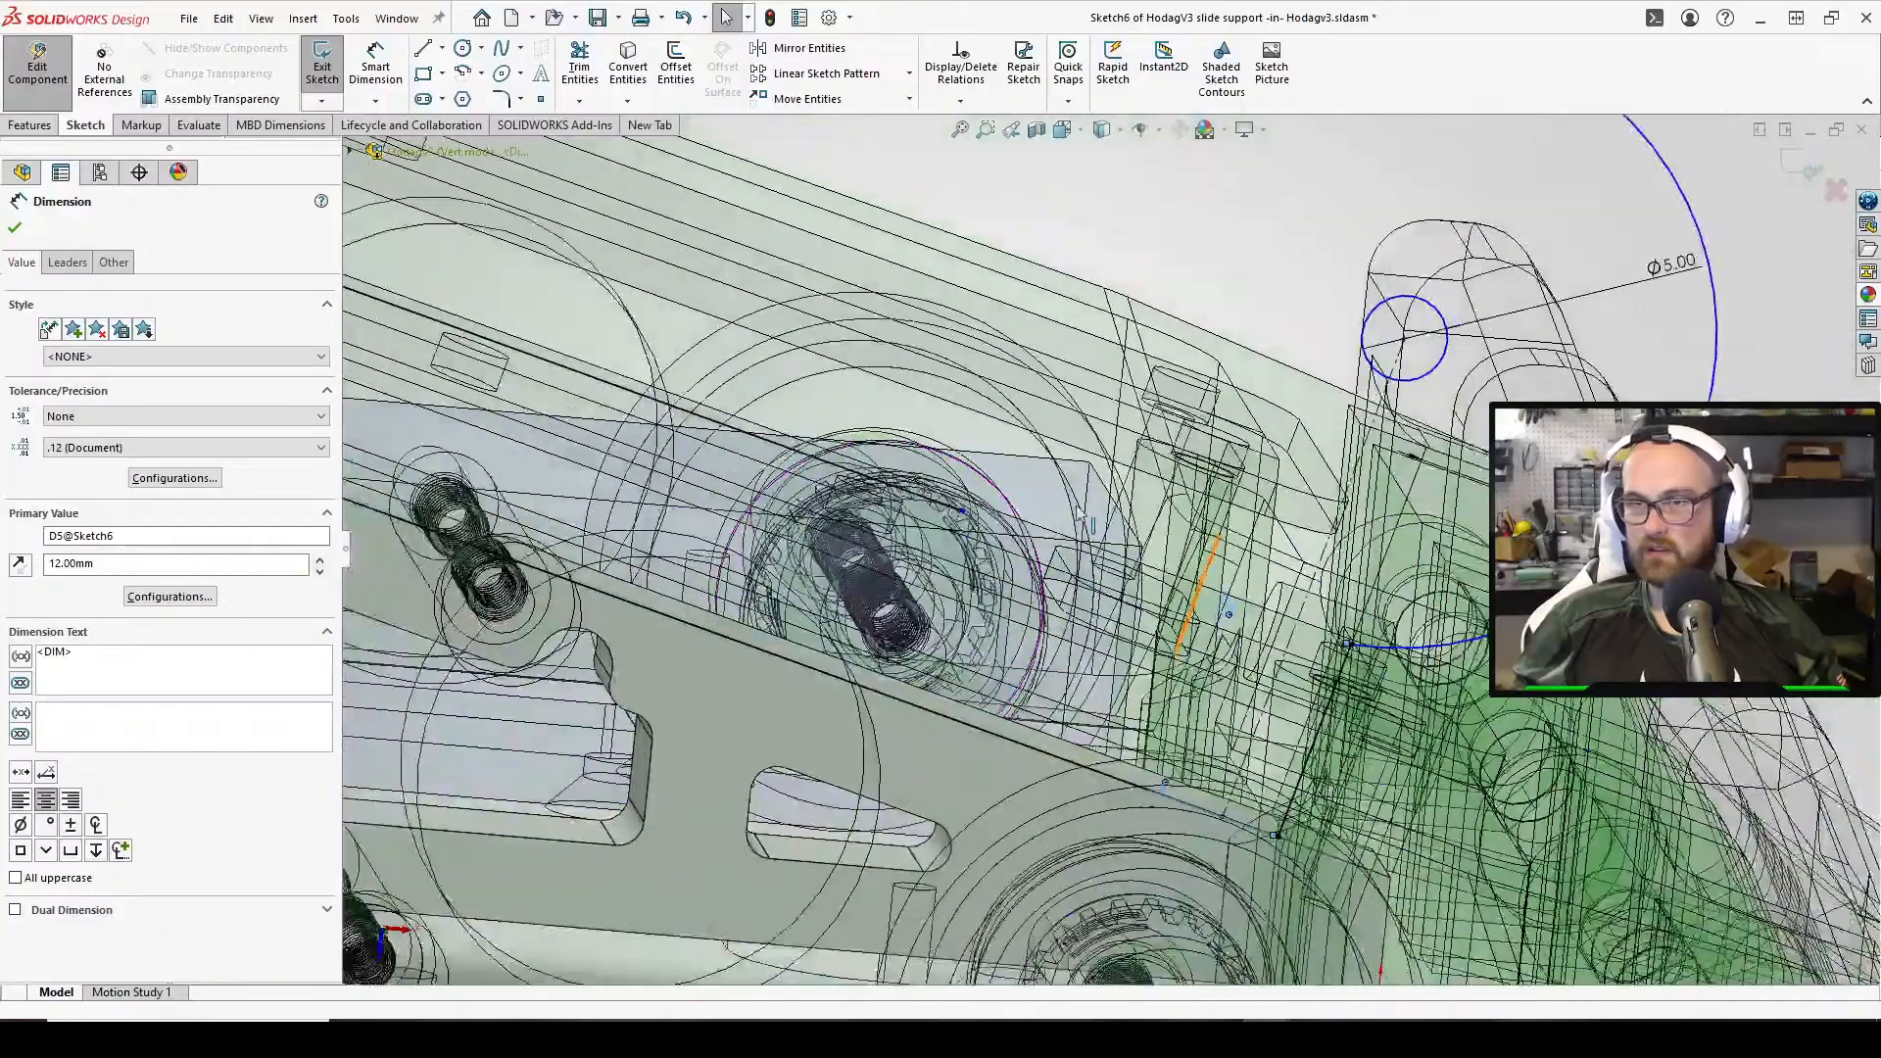
scroll(1090, 392, "down", 6)
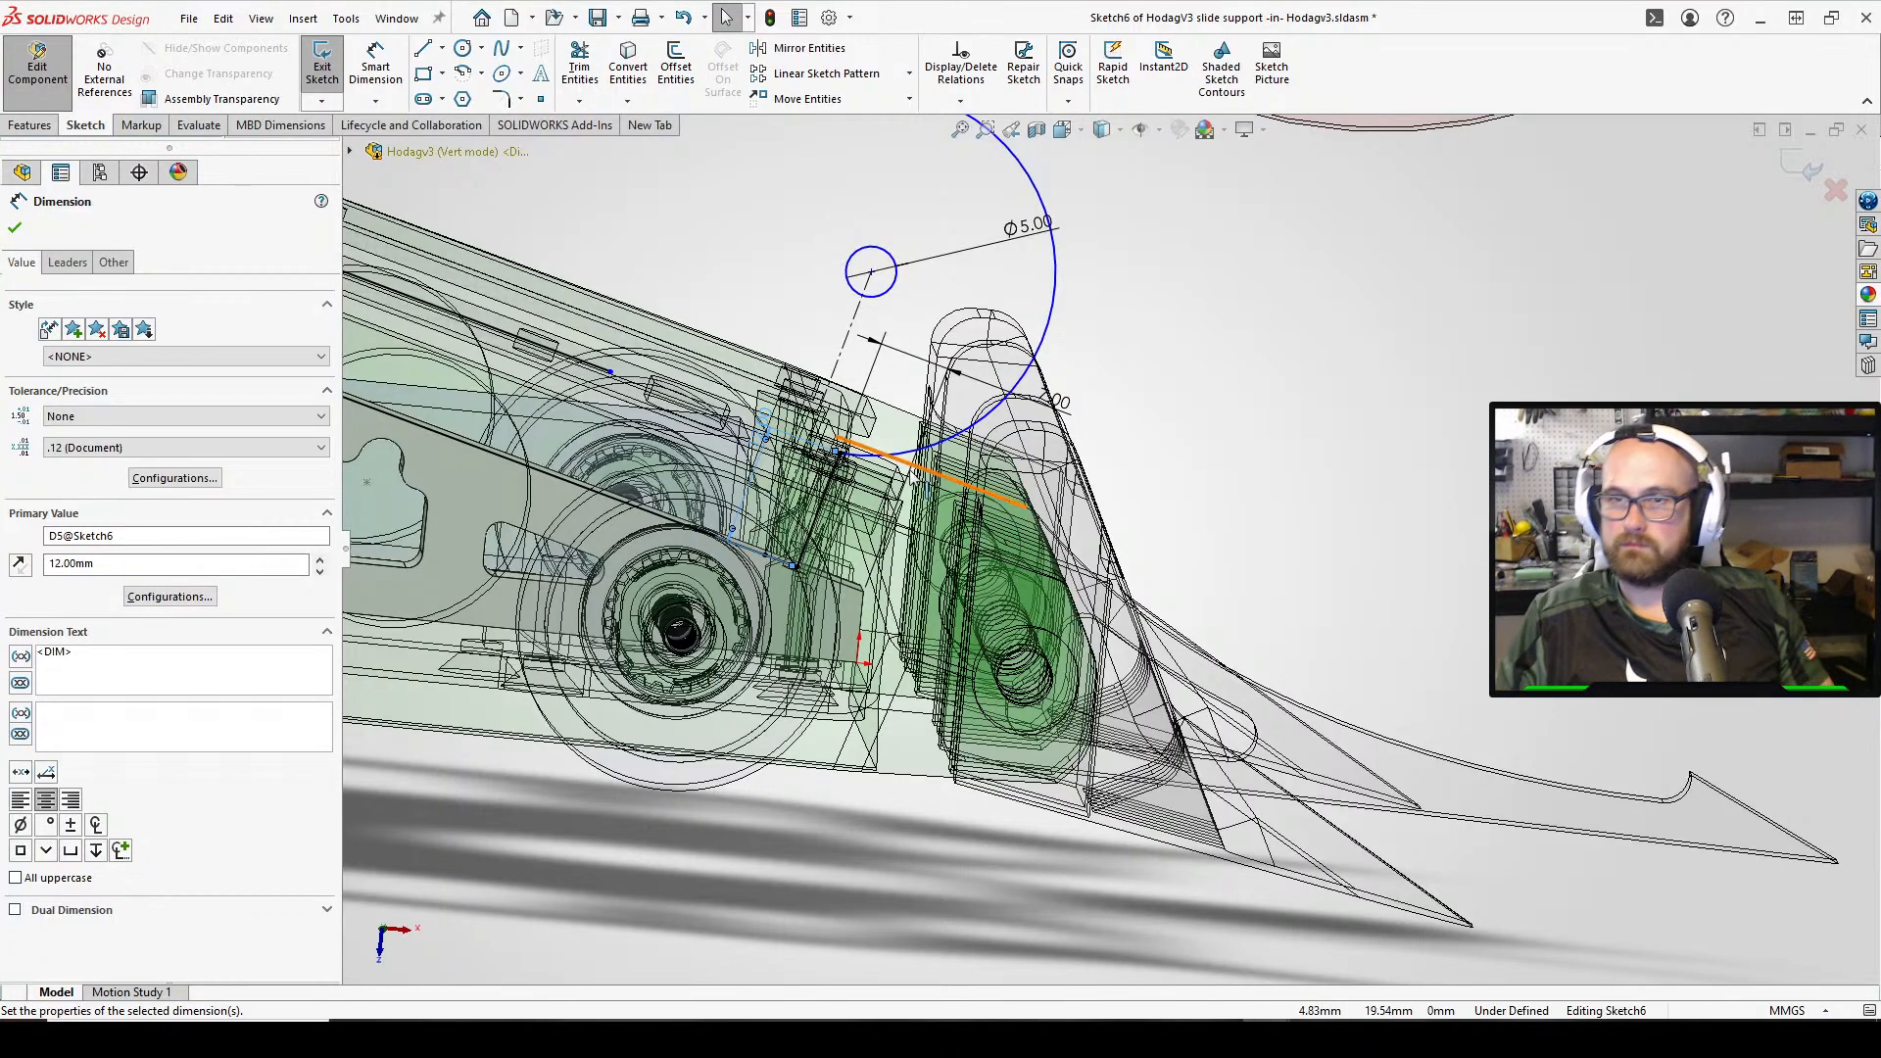
middle_click_drag(913, 477, 895, 453)
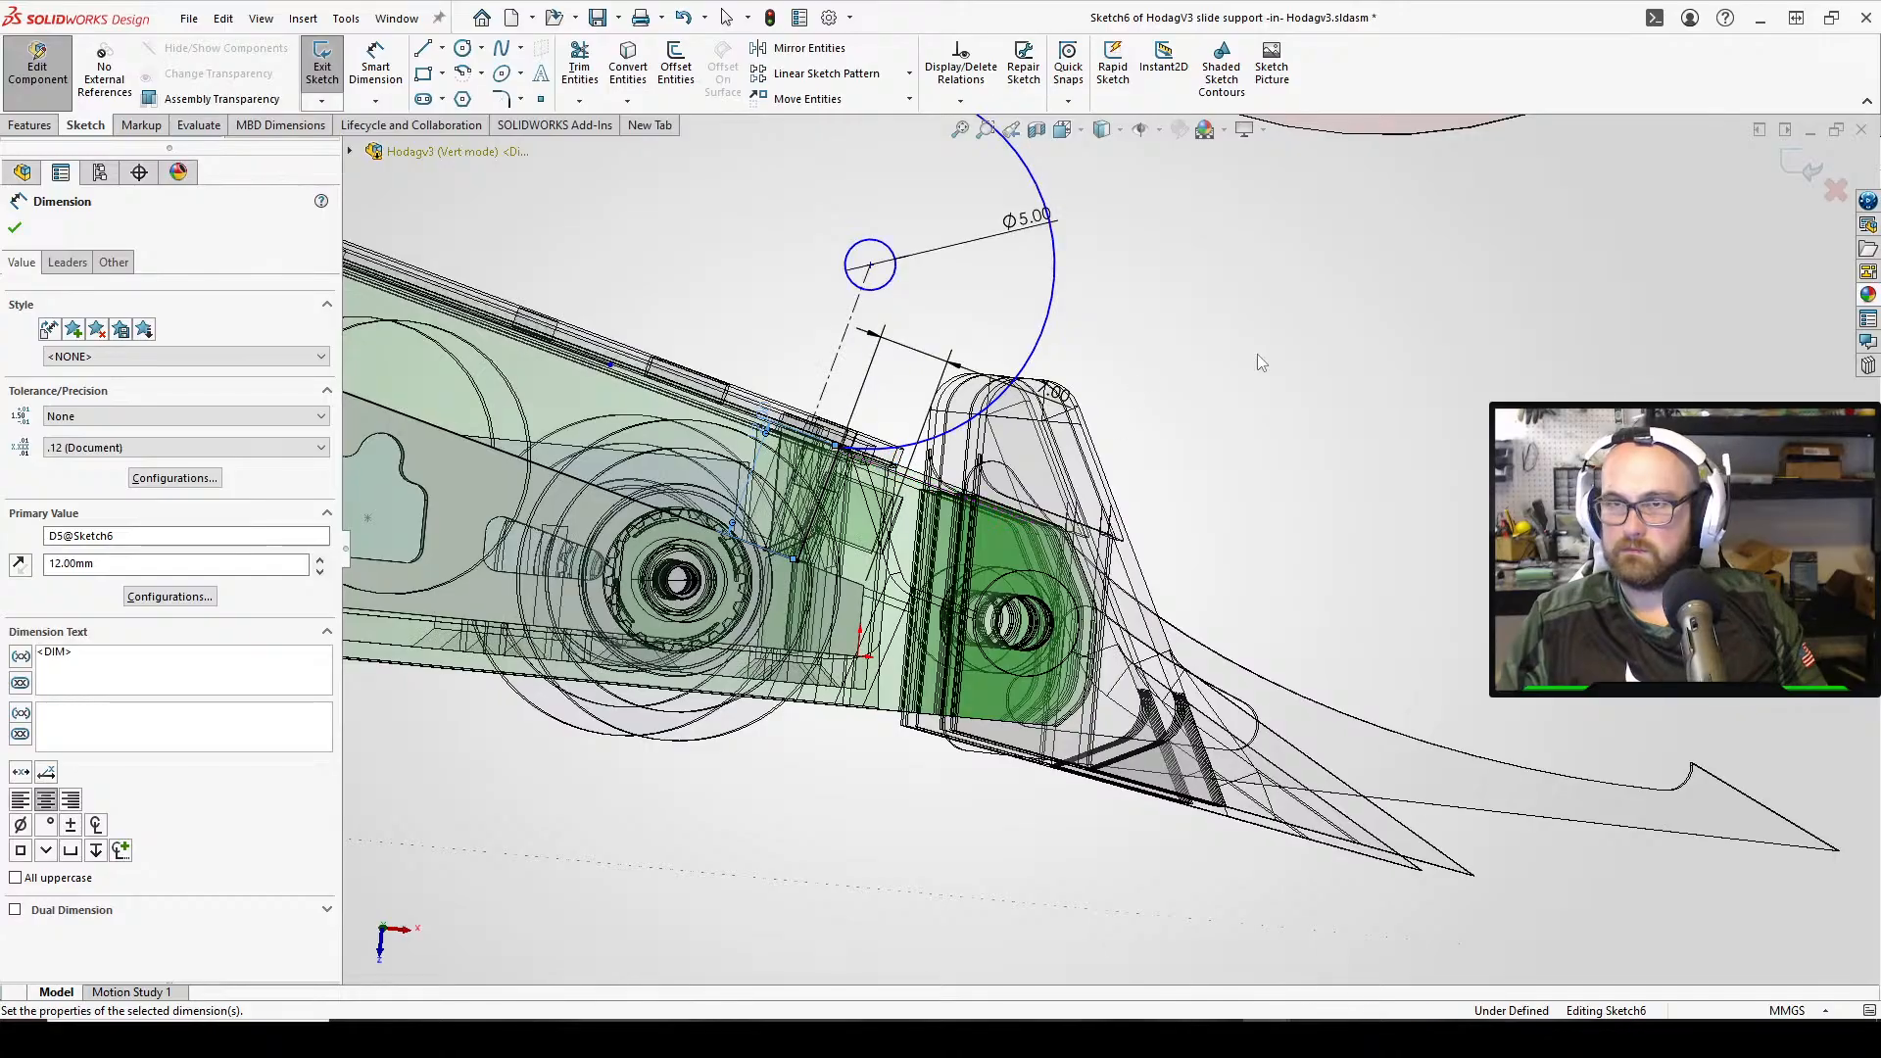
Exit the slide support sketch and switch to the RDY 5536 motor assembly
scroll(1274, 349, "up", 3)
scroll(1214, 363, "up", 2)
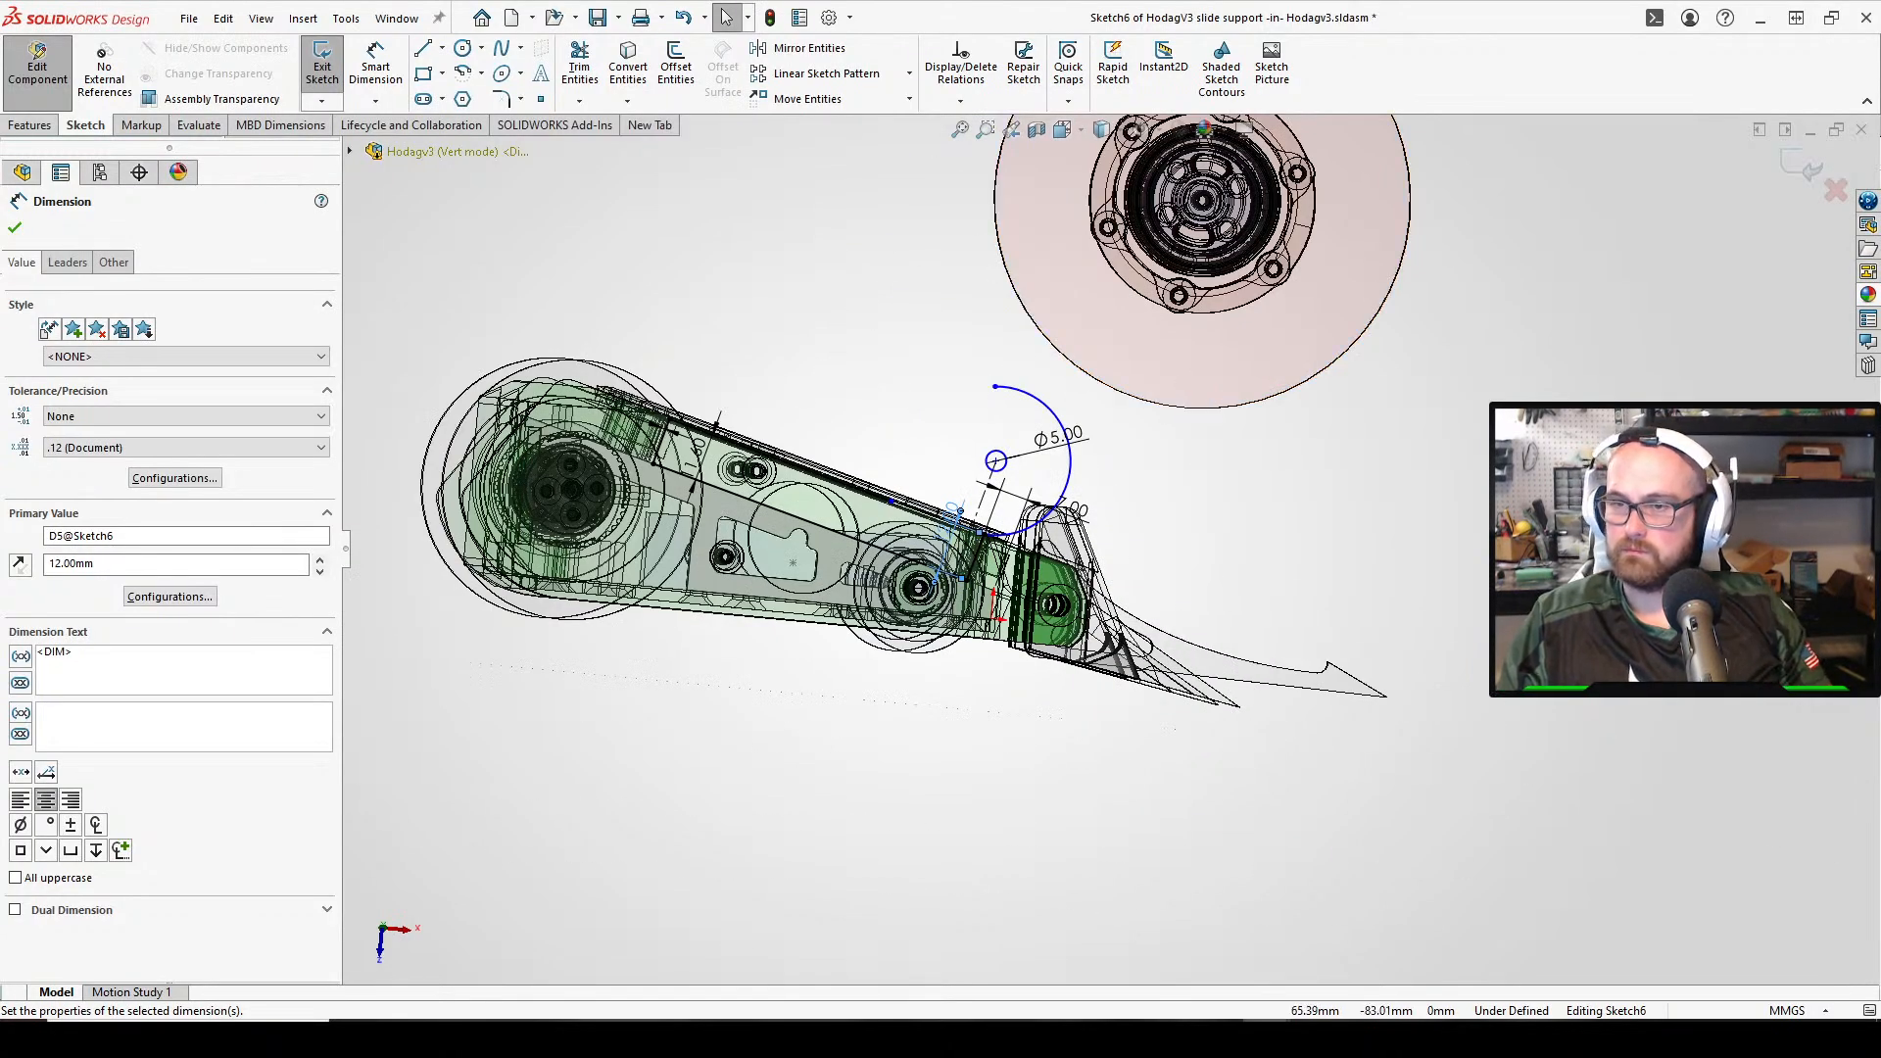
left_click(1250, 492)
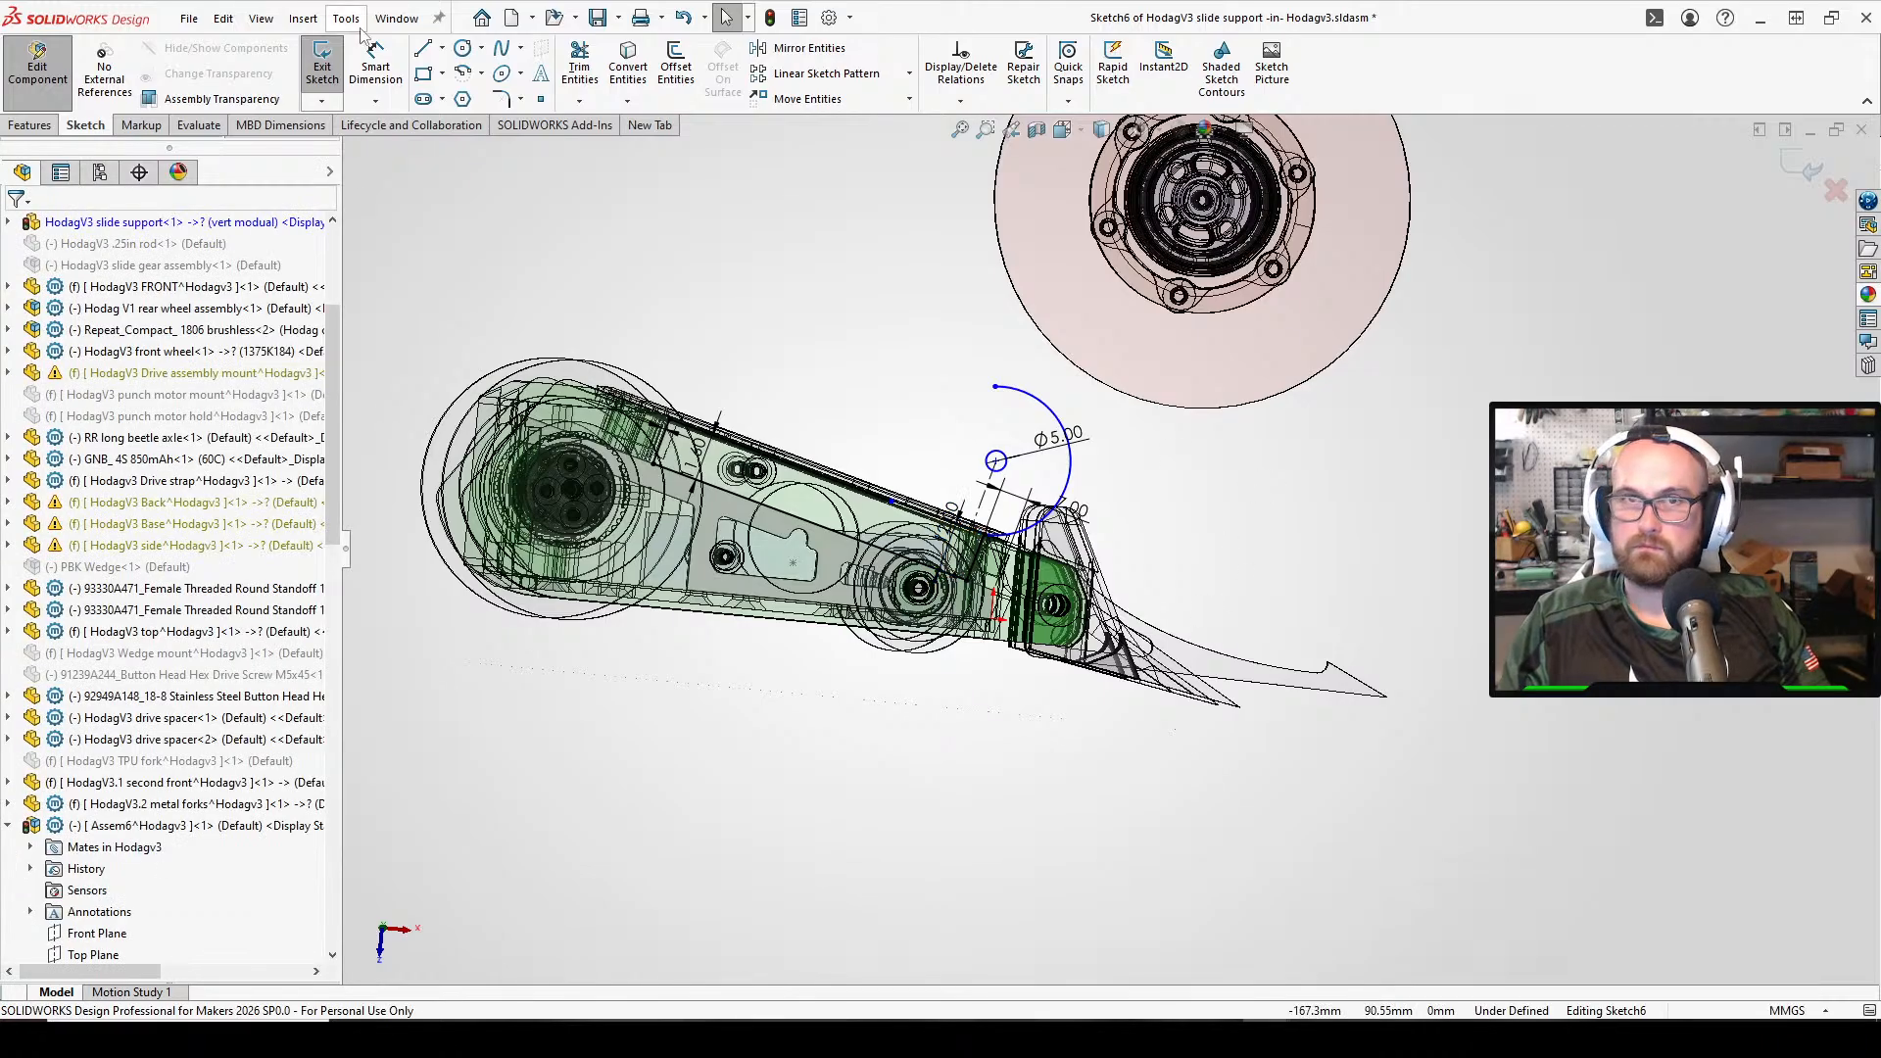
left_click(321, 65)
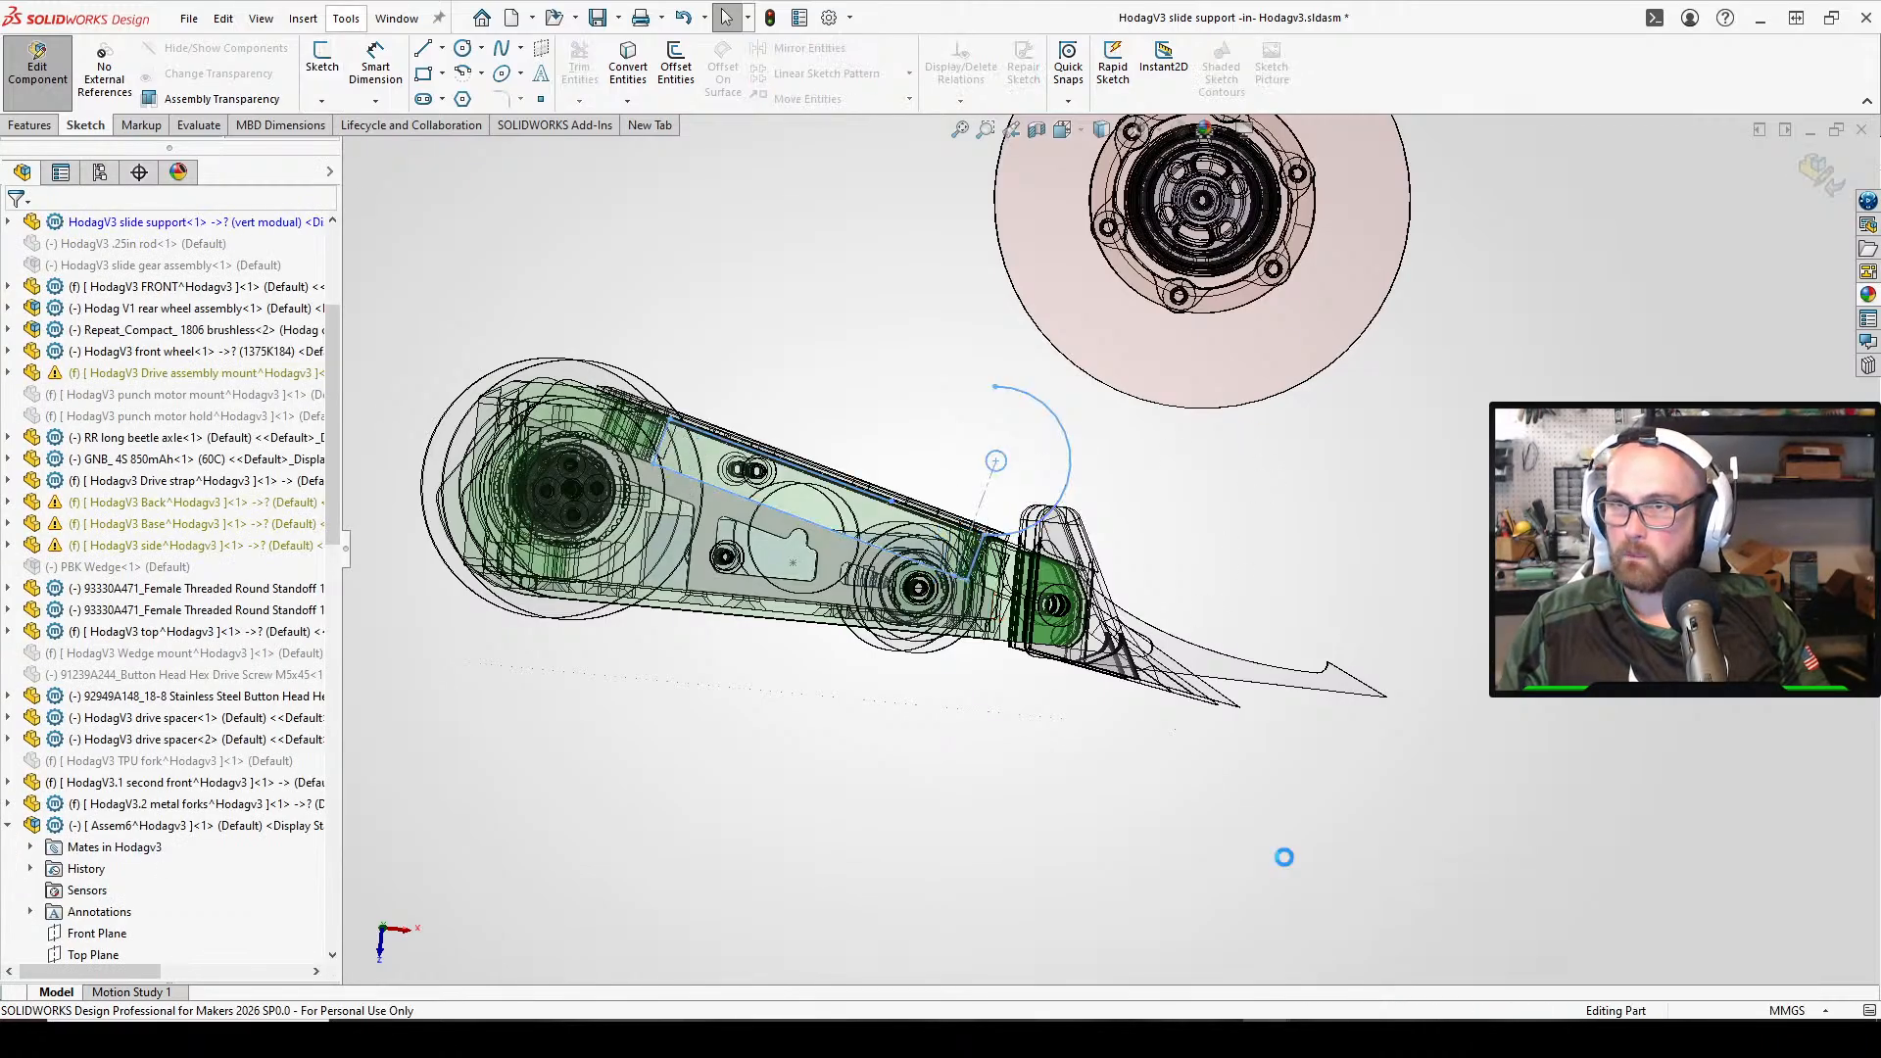
left_click(1266, 1039)
left_click(1178, 946)
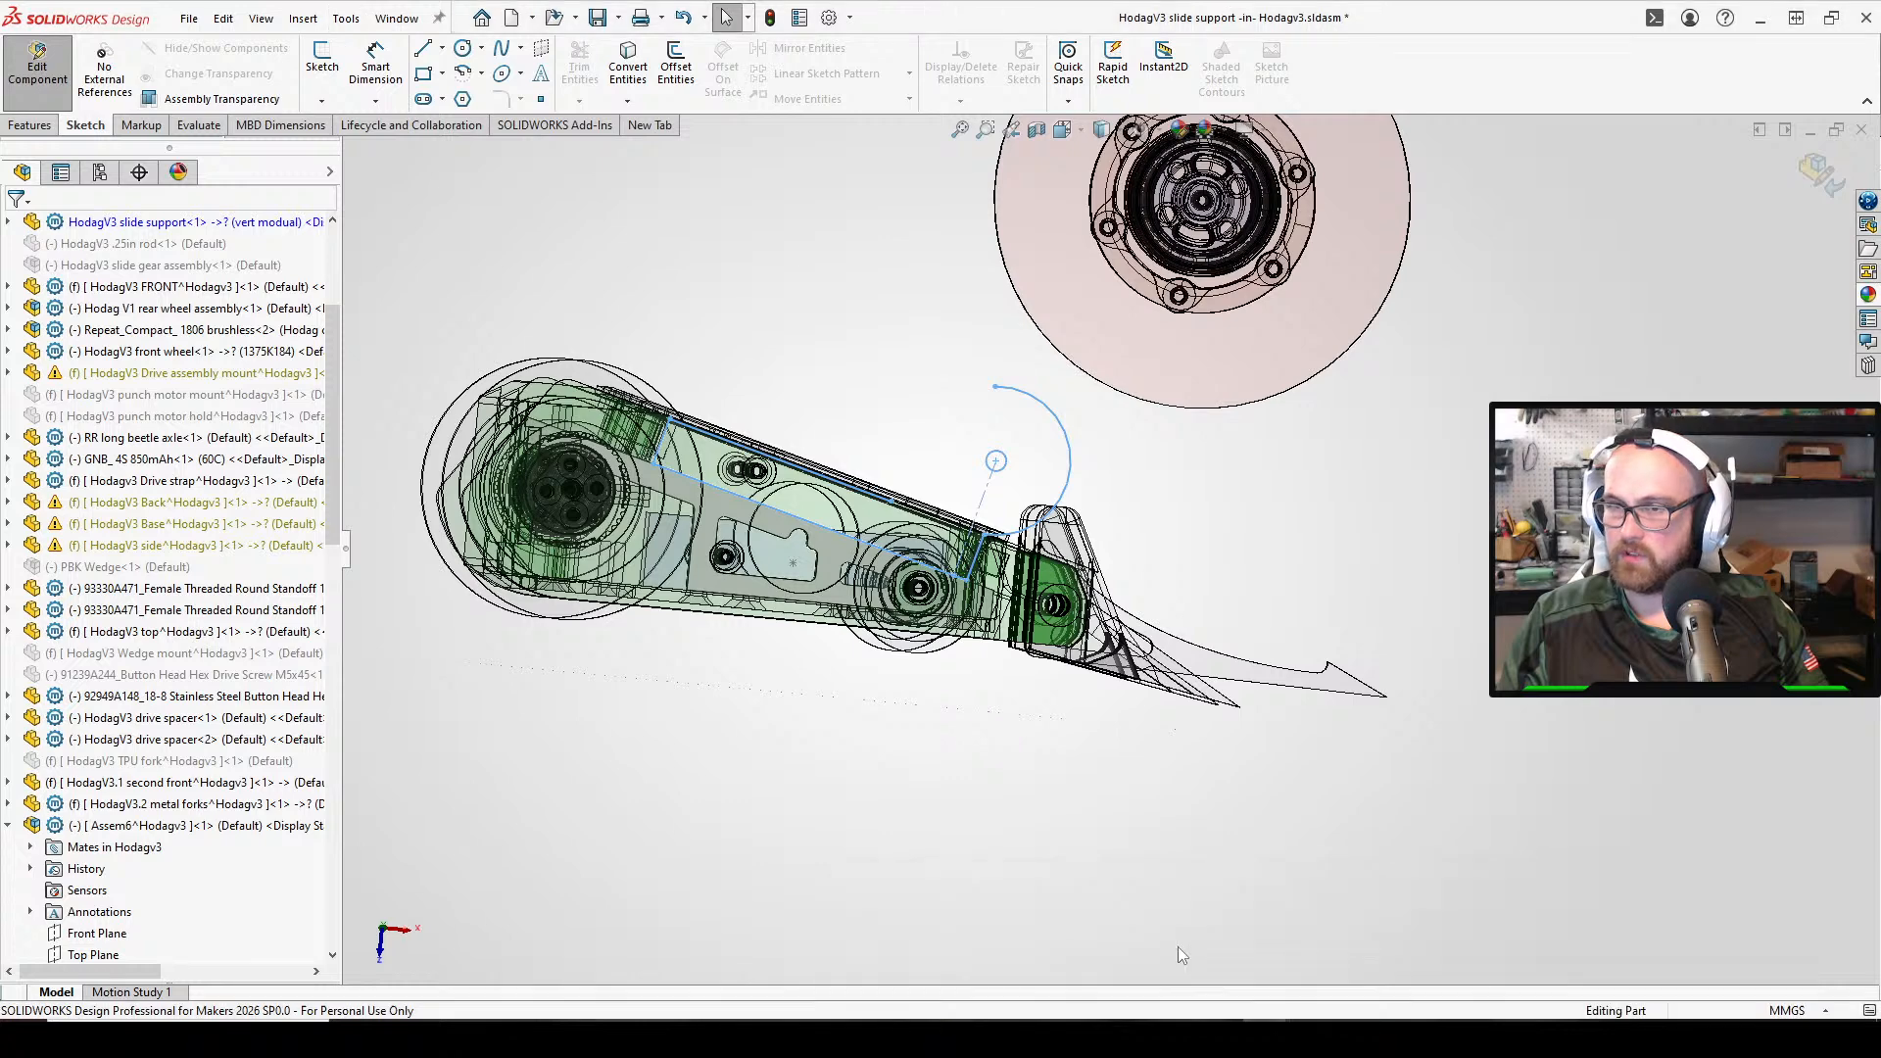
middle_click_drag(945, 619, 1062, 573)
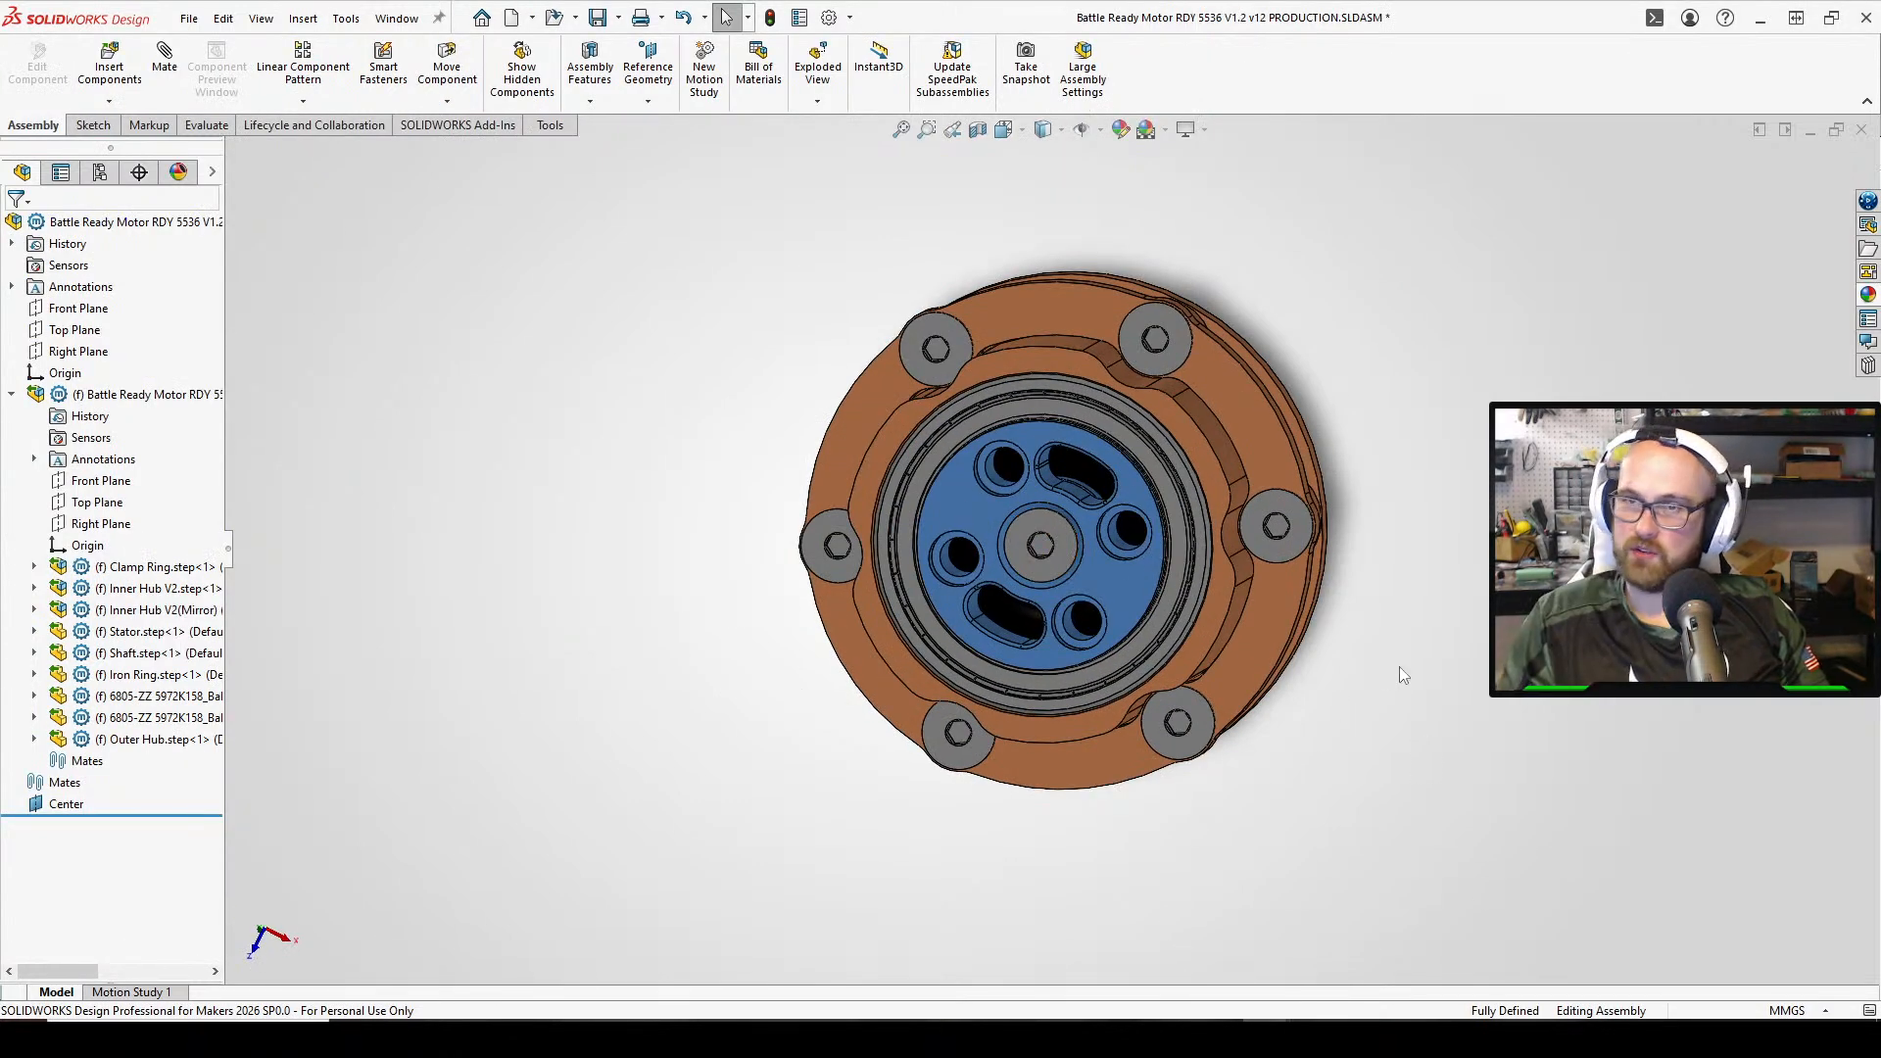
key("m")
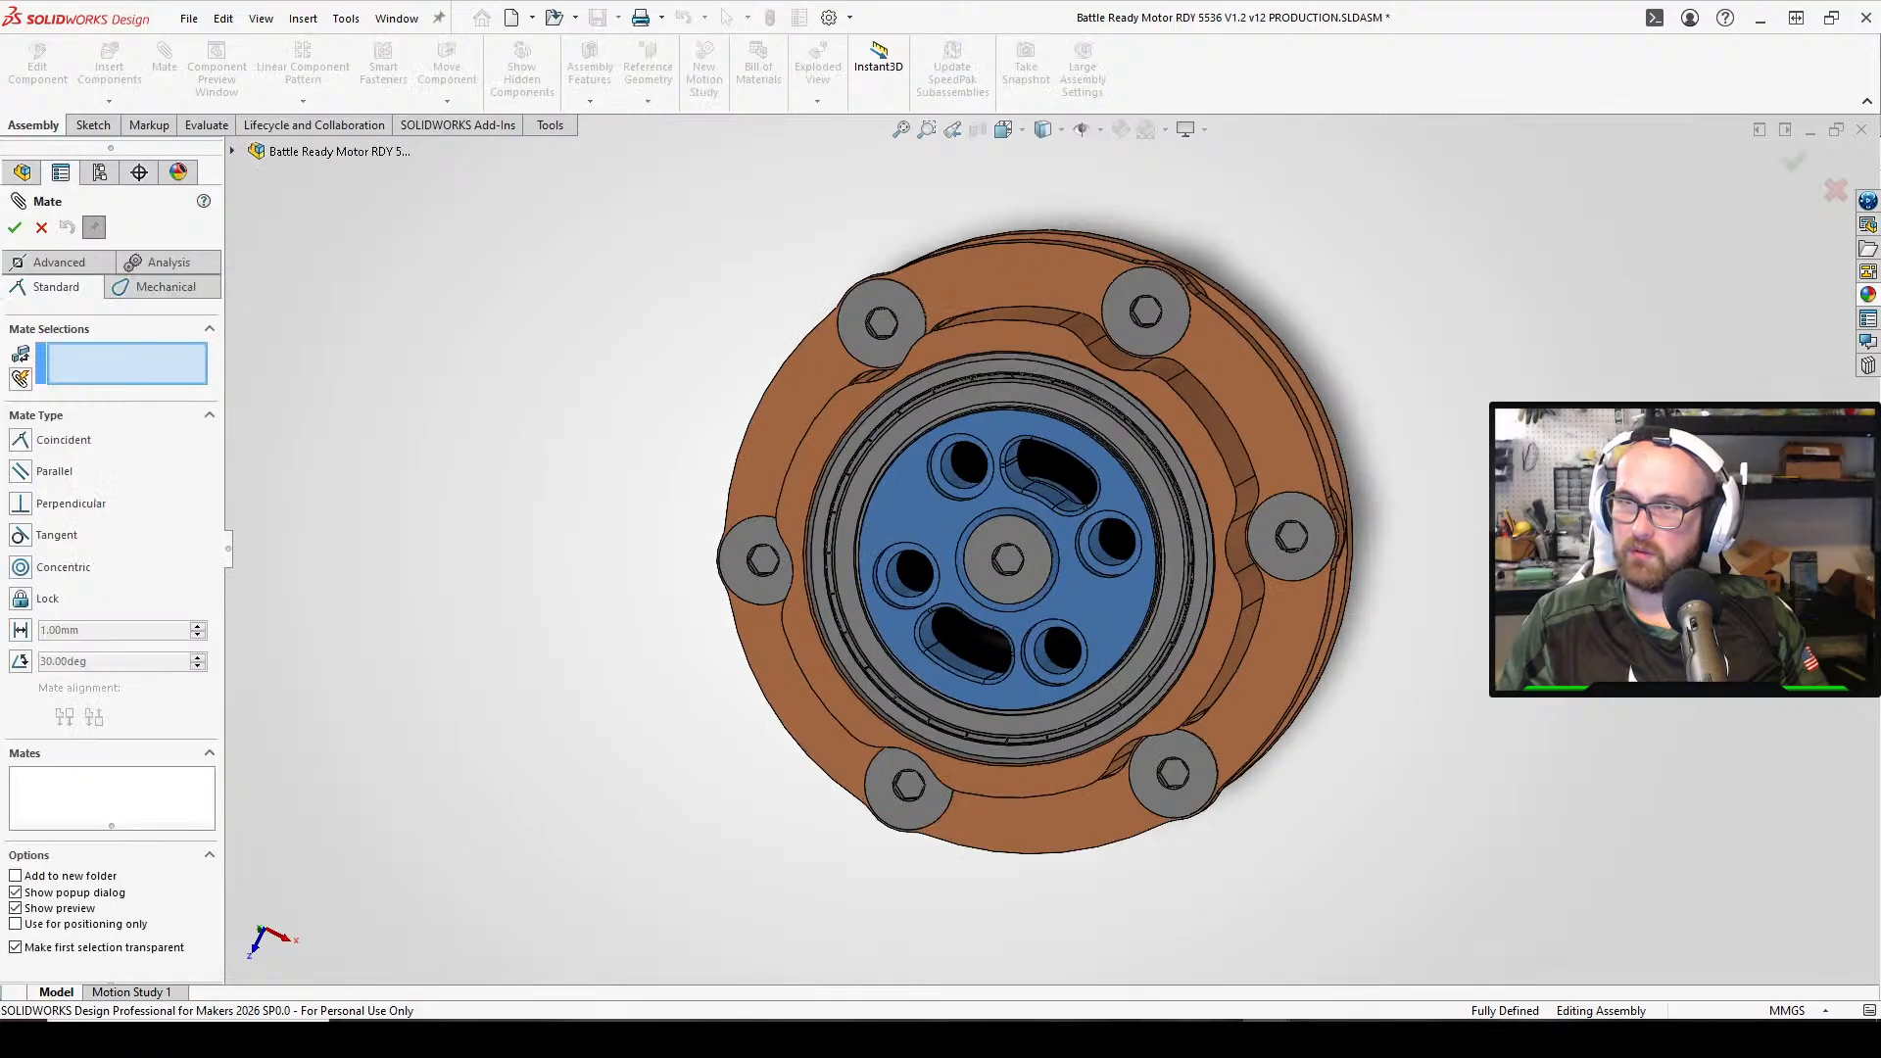
scroll(1126, 470, "up", 2)
scroll(1097, 441, "down", 6)
middle_click_drag(1087, 410, 1065, 372)
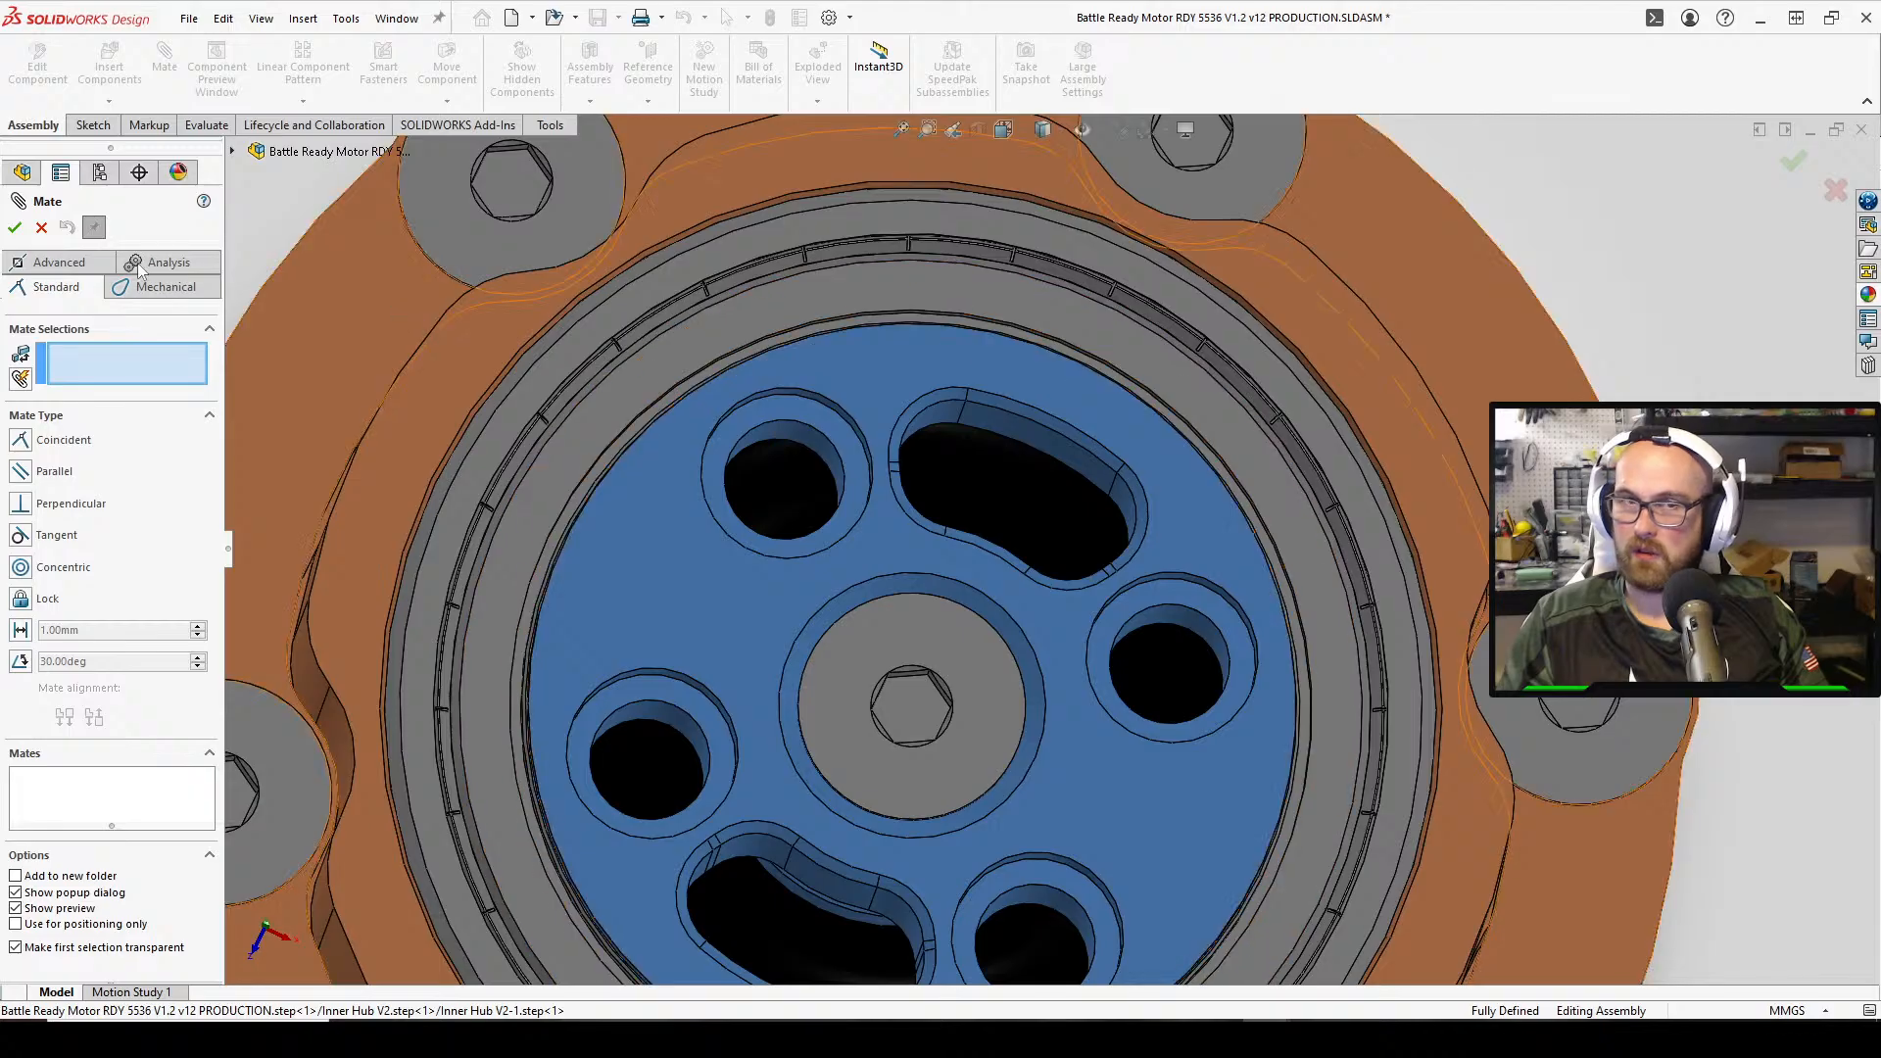
key("Escape")
Measure the narrow bearing ring face around the blue inner hub and the diameter of its circular edge
right_click(1608, 240)
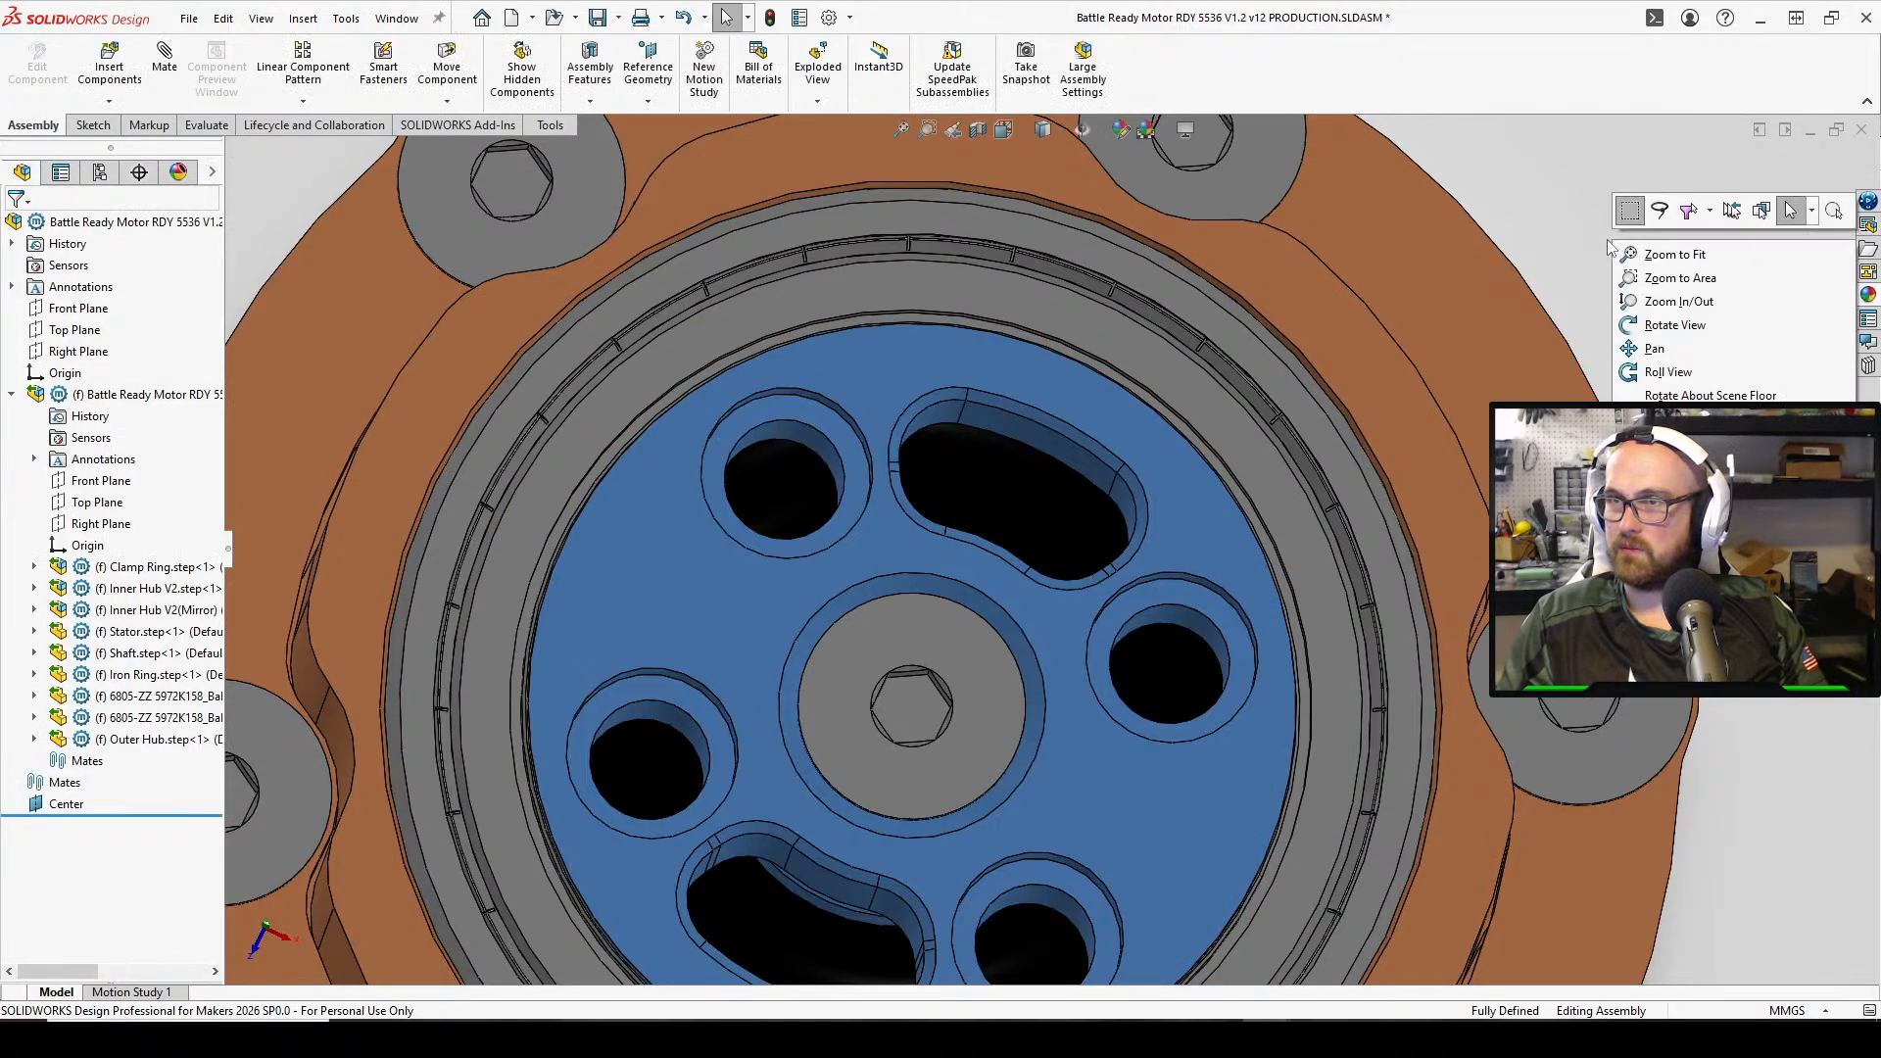
right_click_drag(1532, 220, 1650, 229)
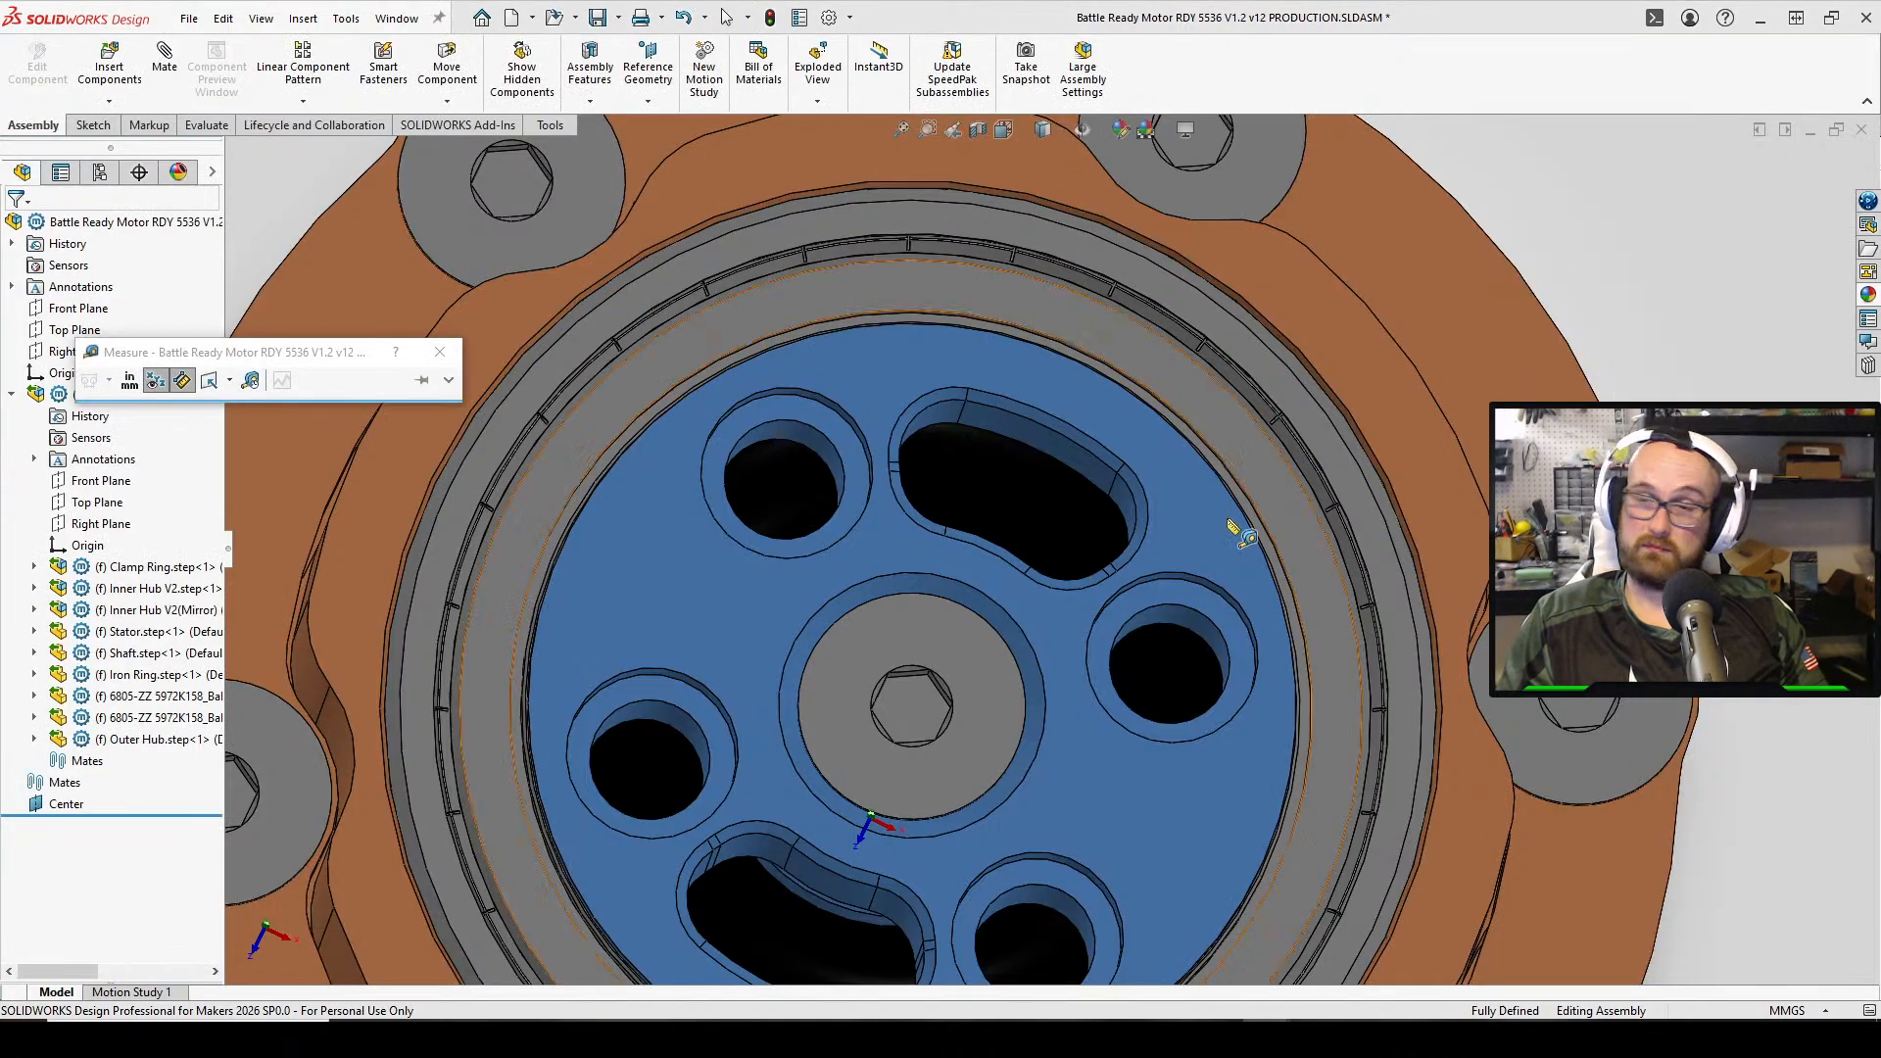
left_click(1234, 485)
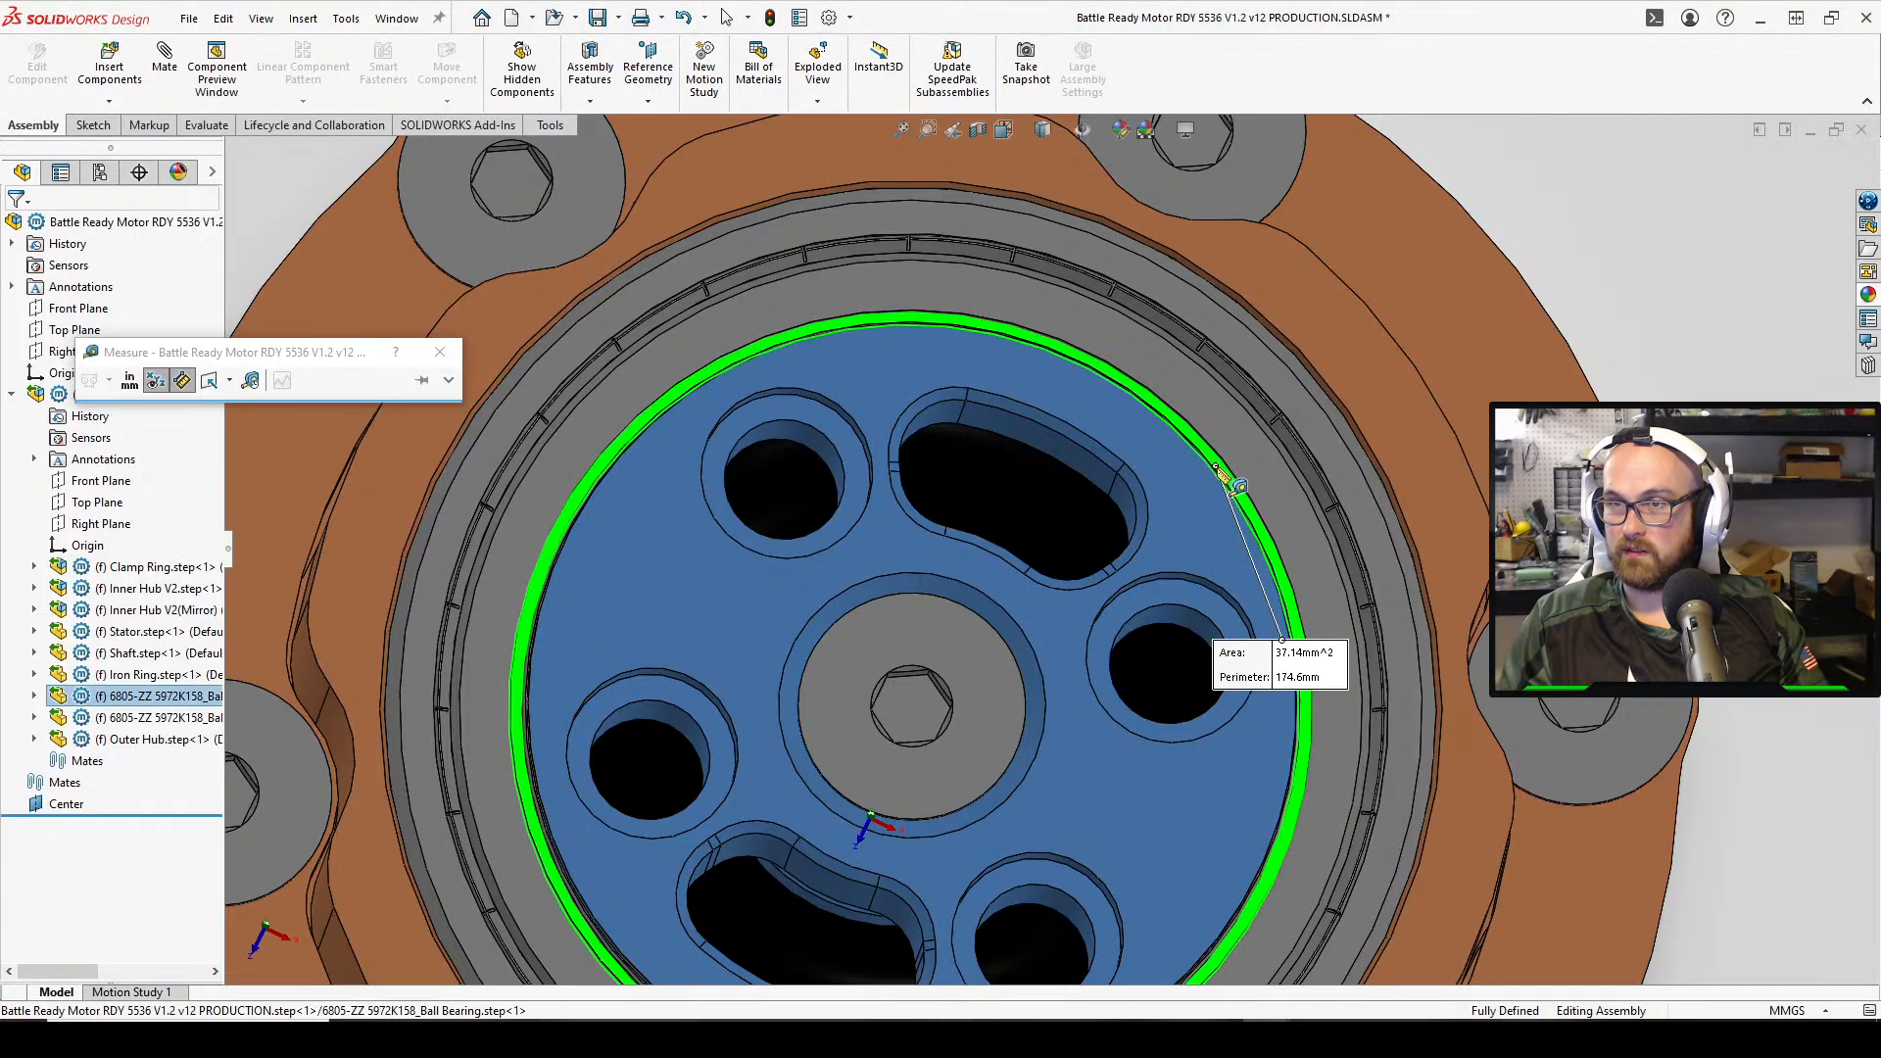
scroll(1230, 485, "up", 3)
left_click(1151, 504)
left_click(1137, 492)
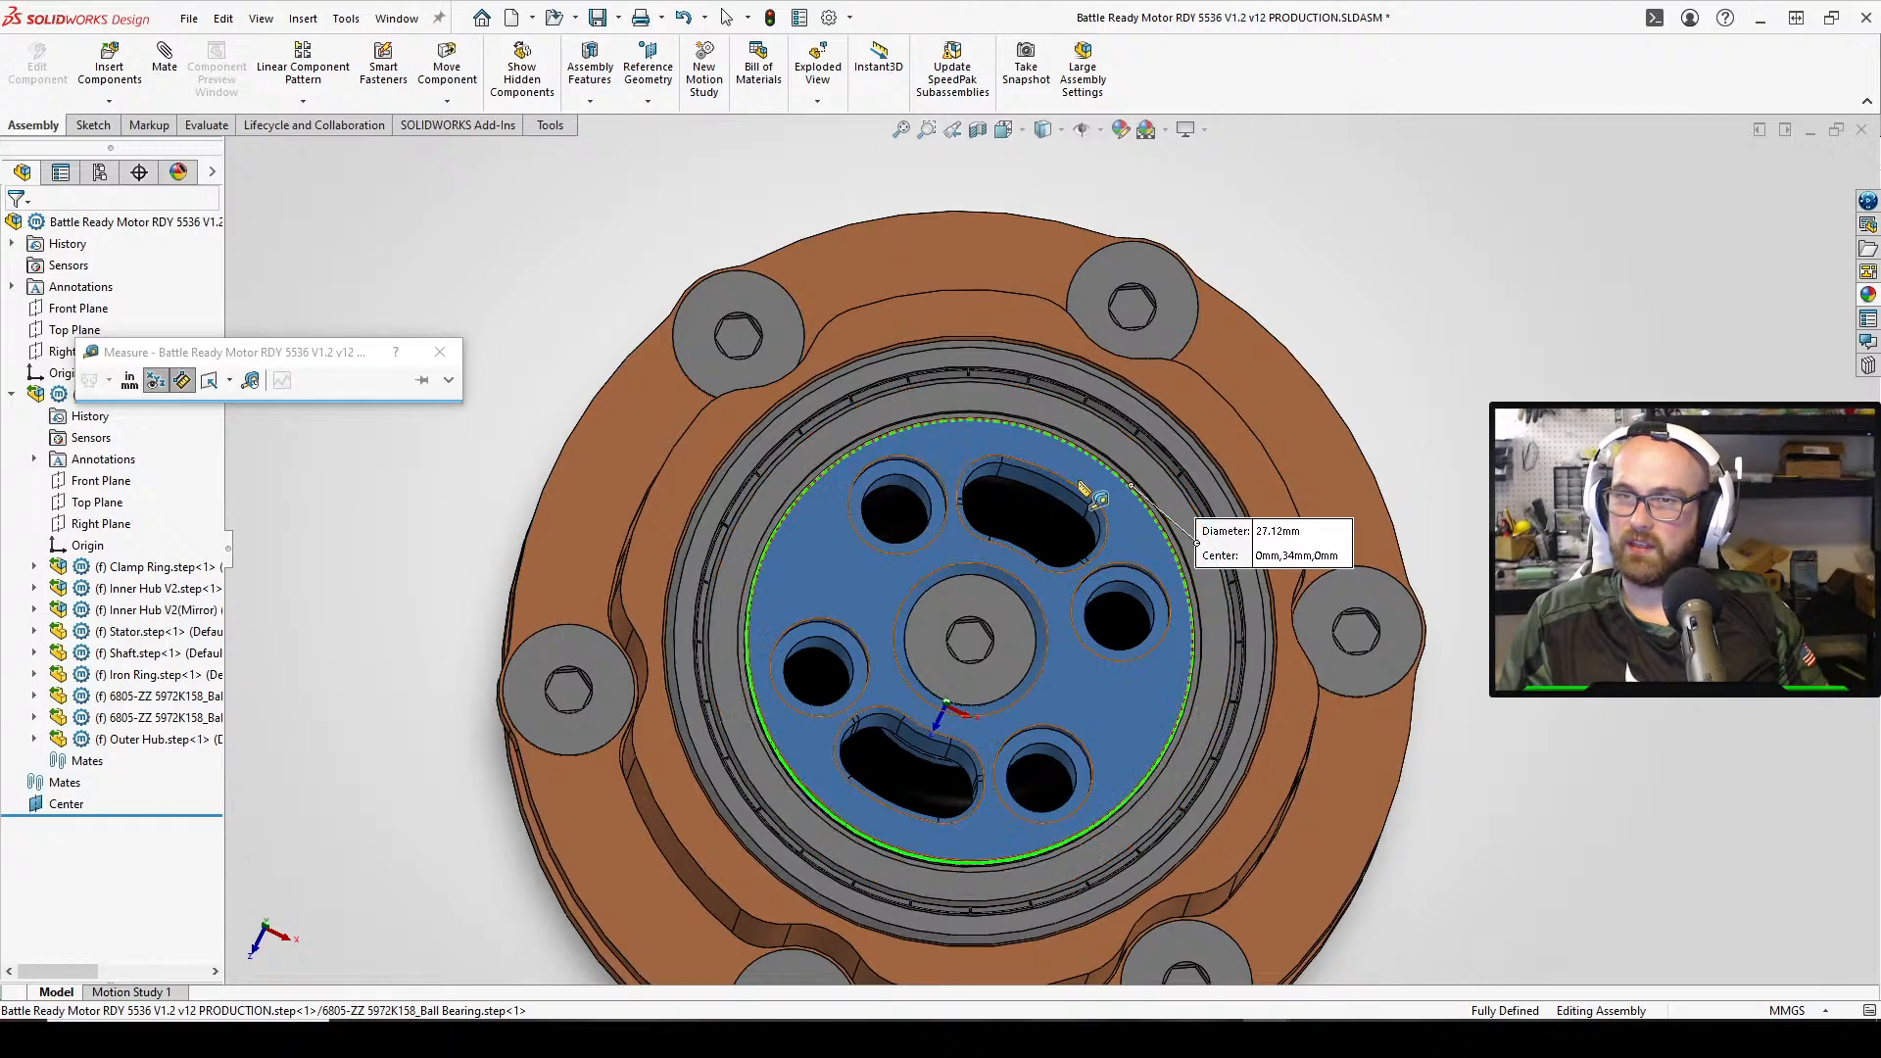
Measure the diameter of the larger circular bearing edge around the motor's inner hub
middle_click_drag(1083, 487, 854, 392)
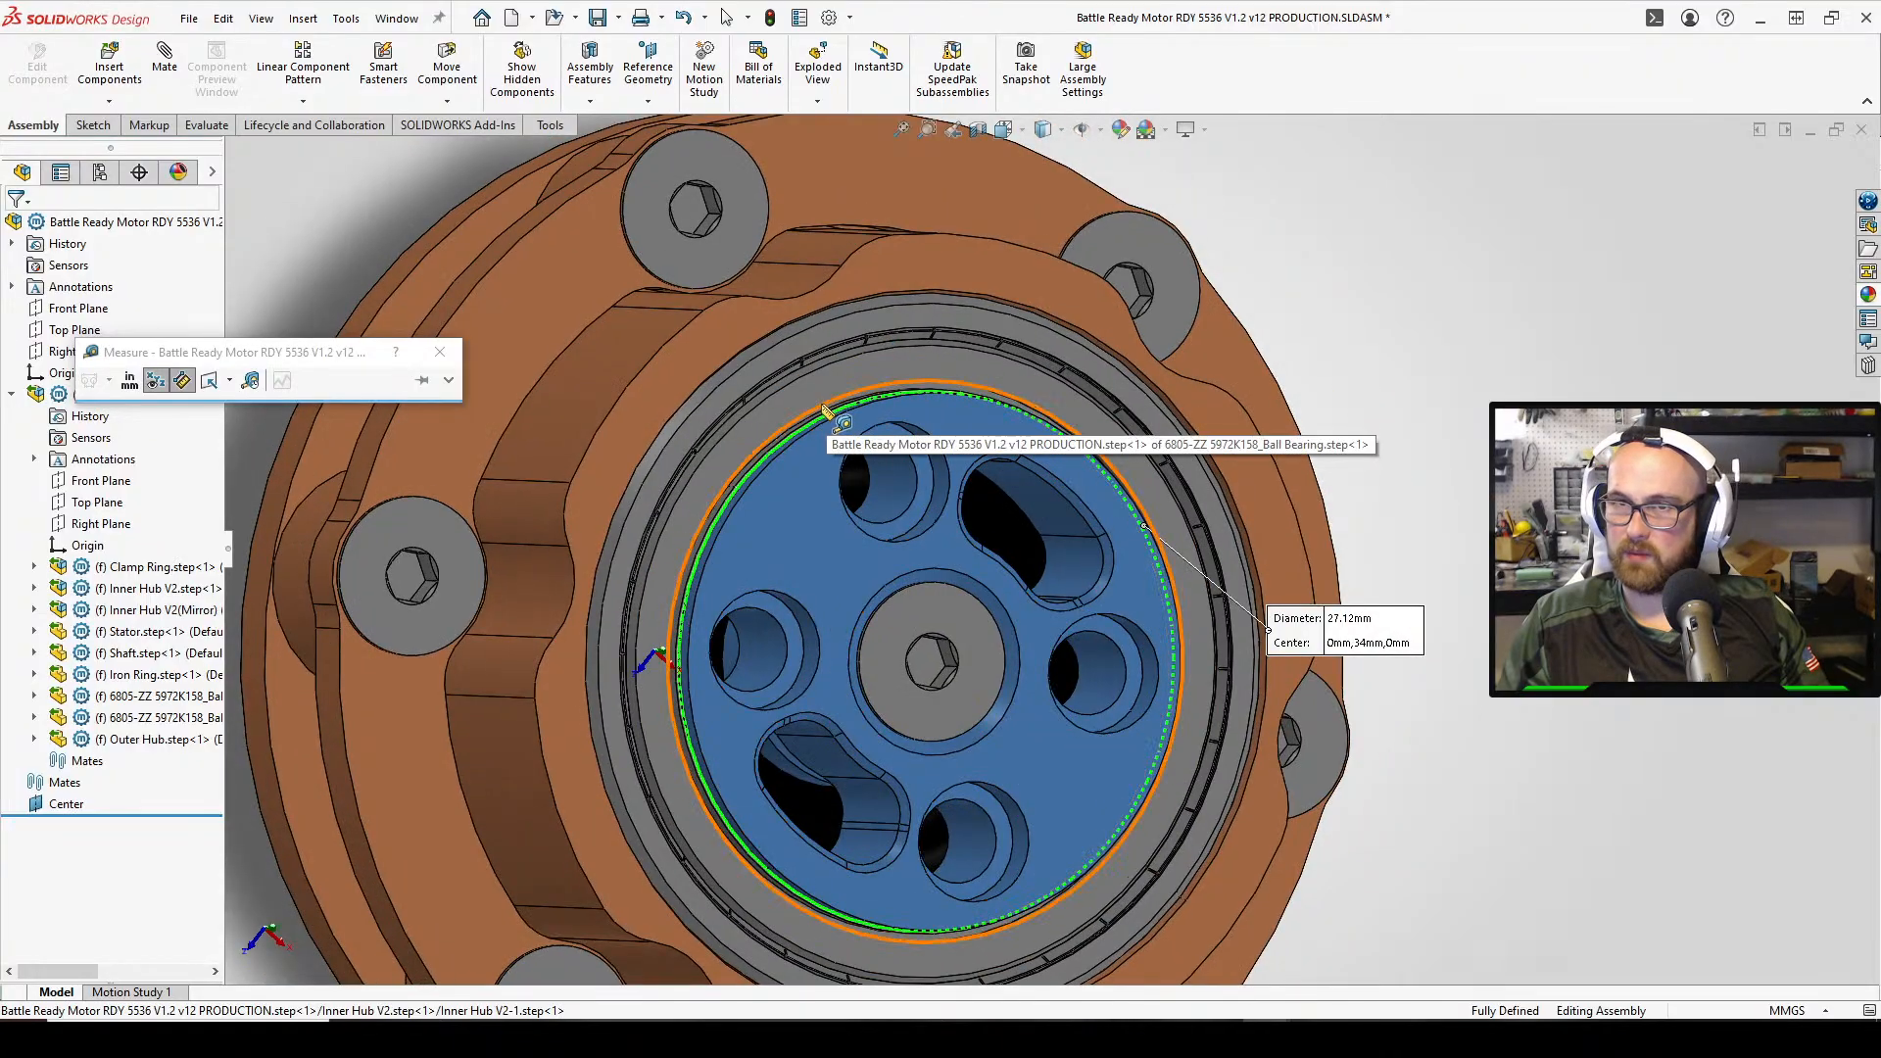
left_click(803, 391)
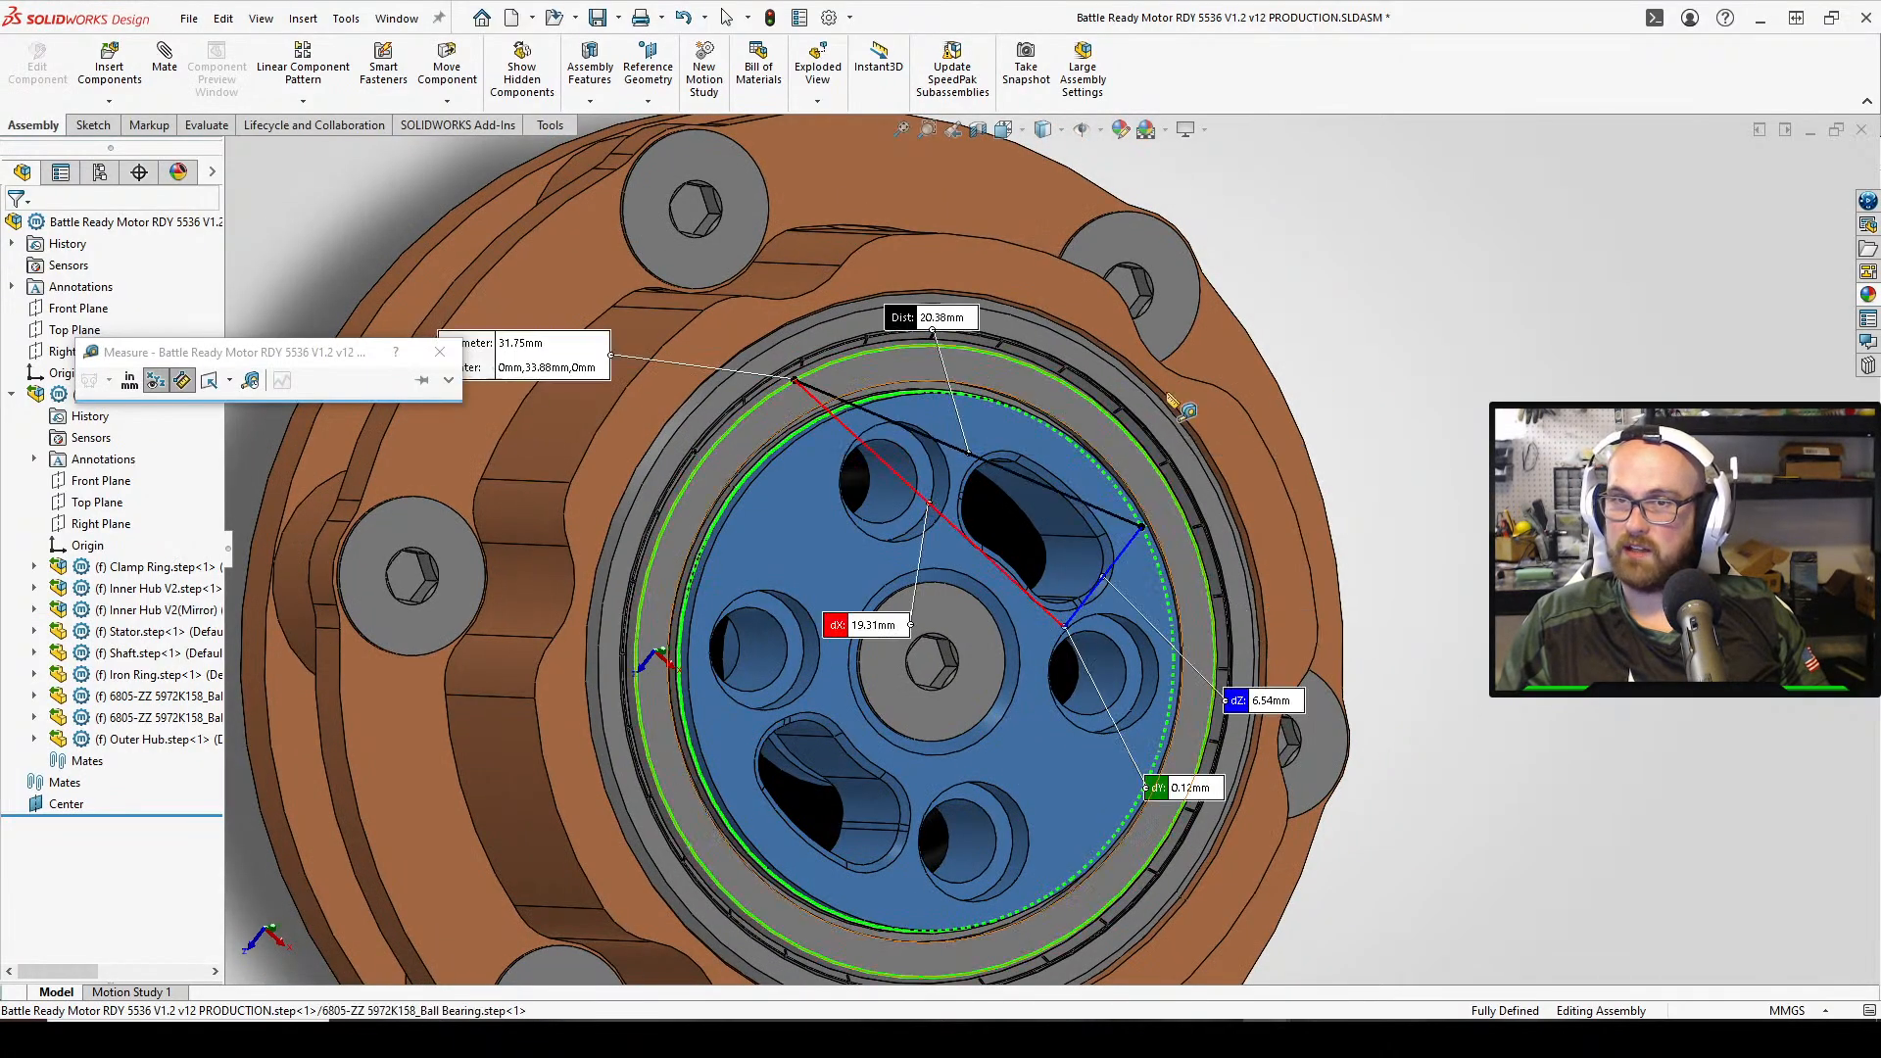
left_click(1396, 543)
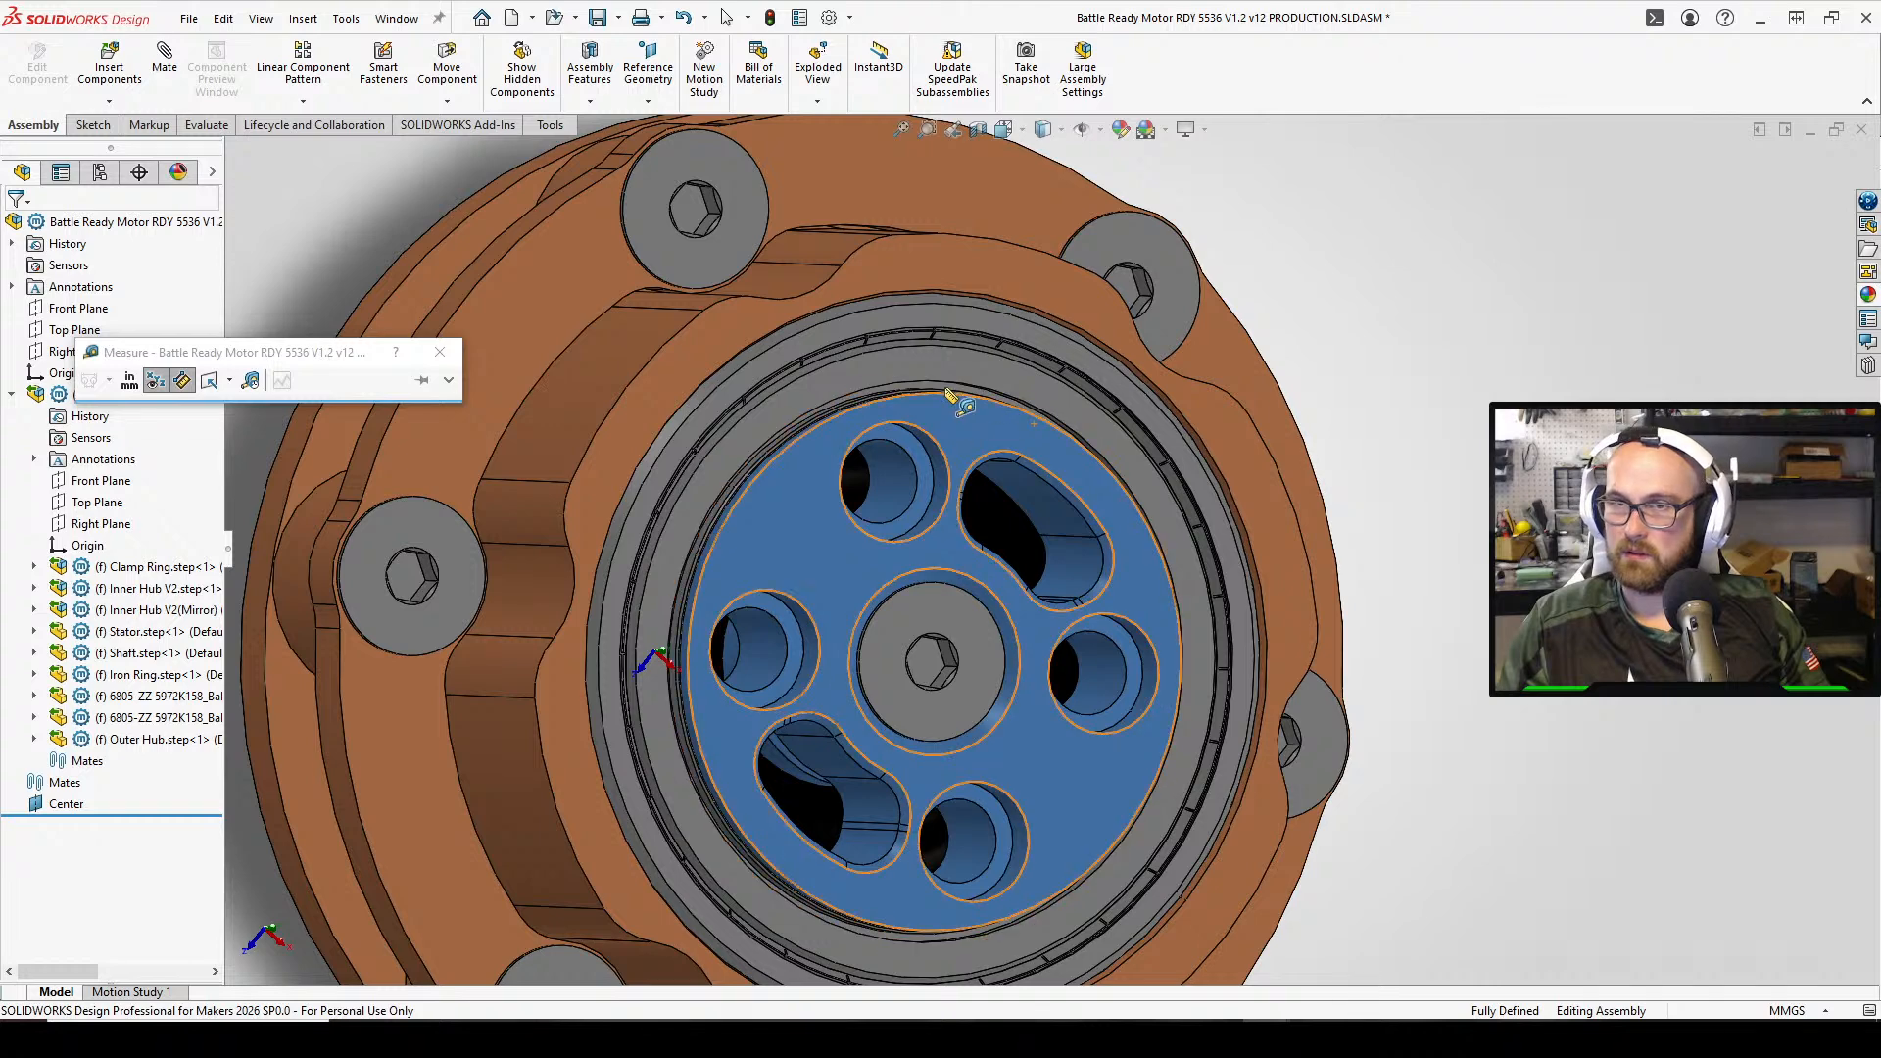
left_click(933, 352)
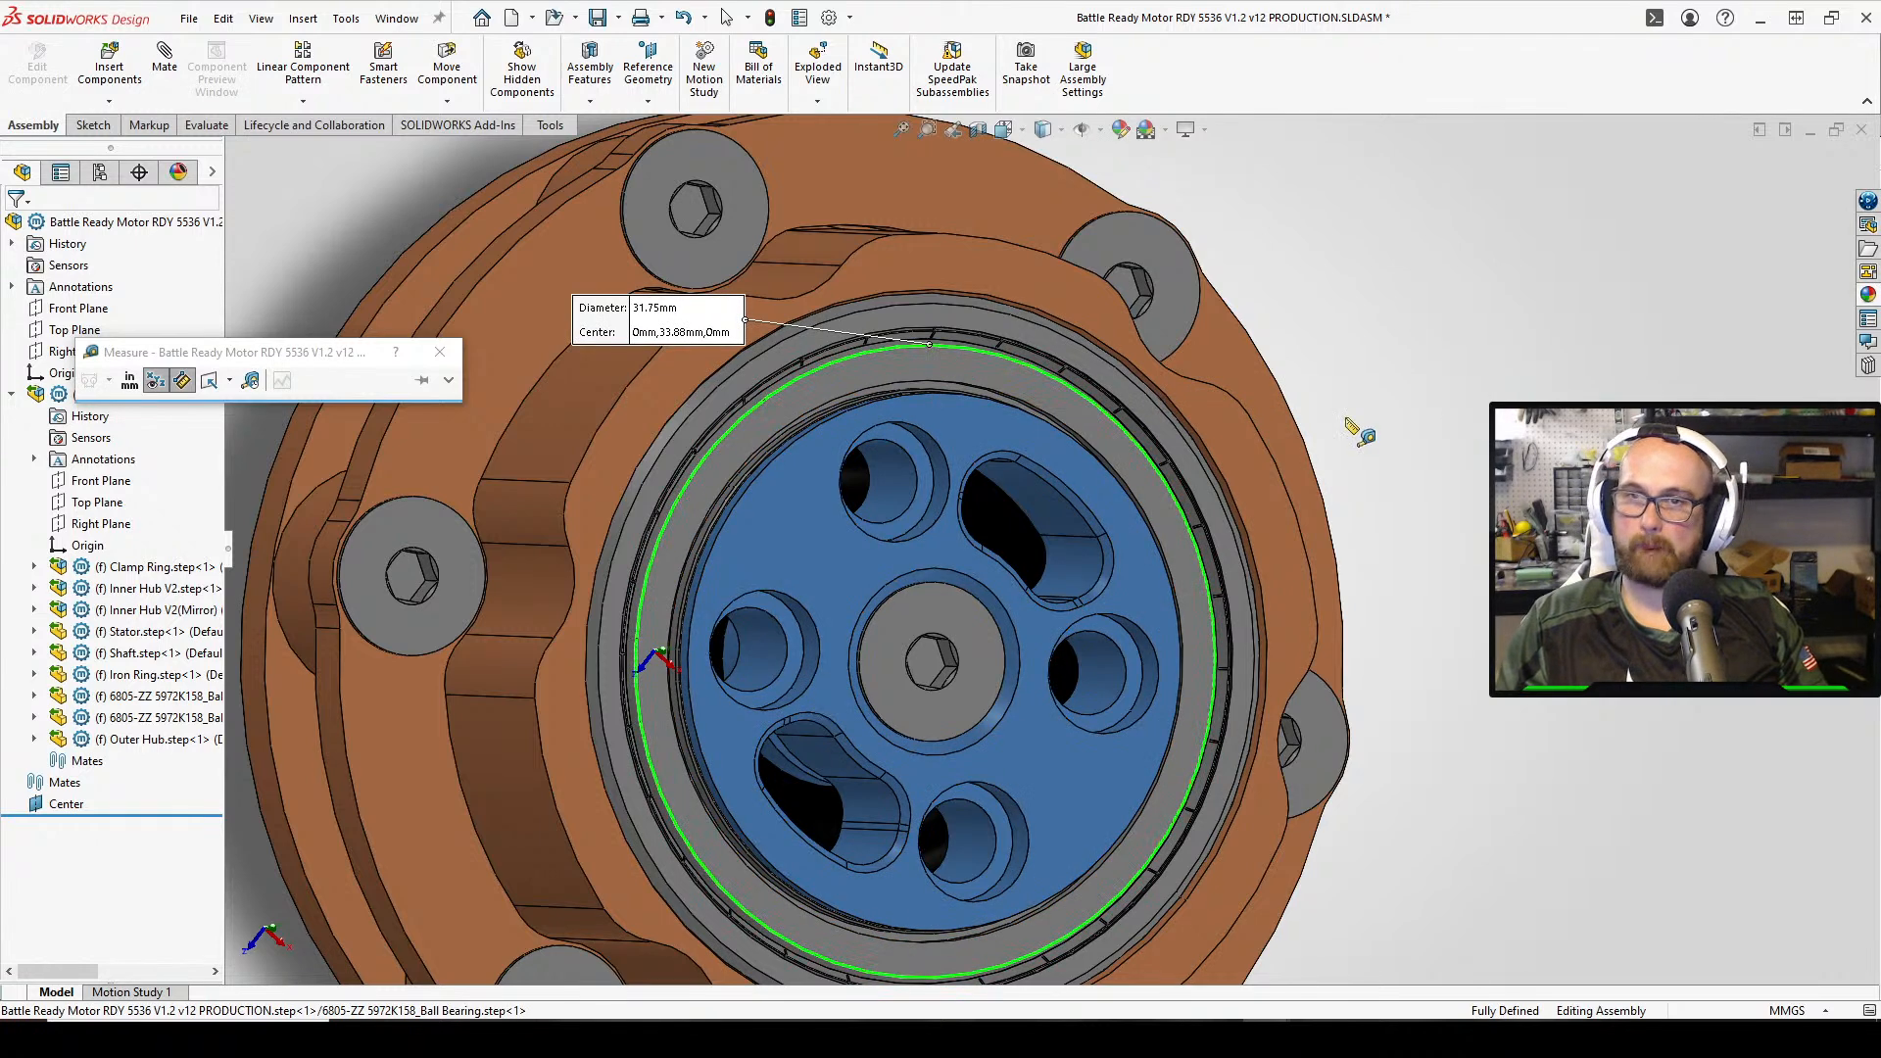
scroll(1314, 437, "up", 3)
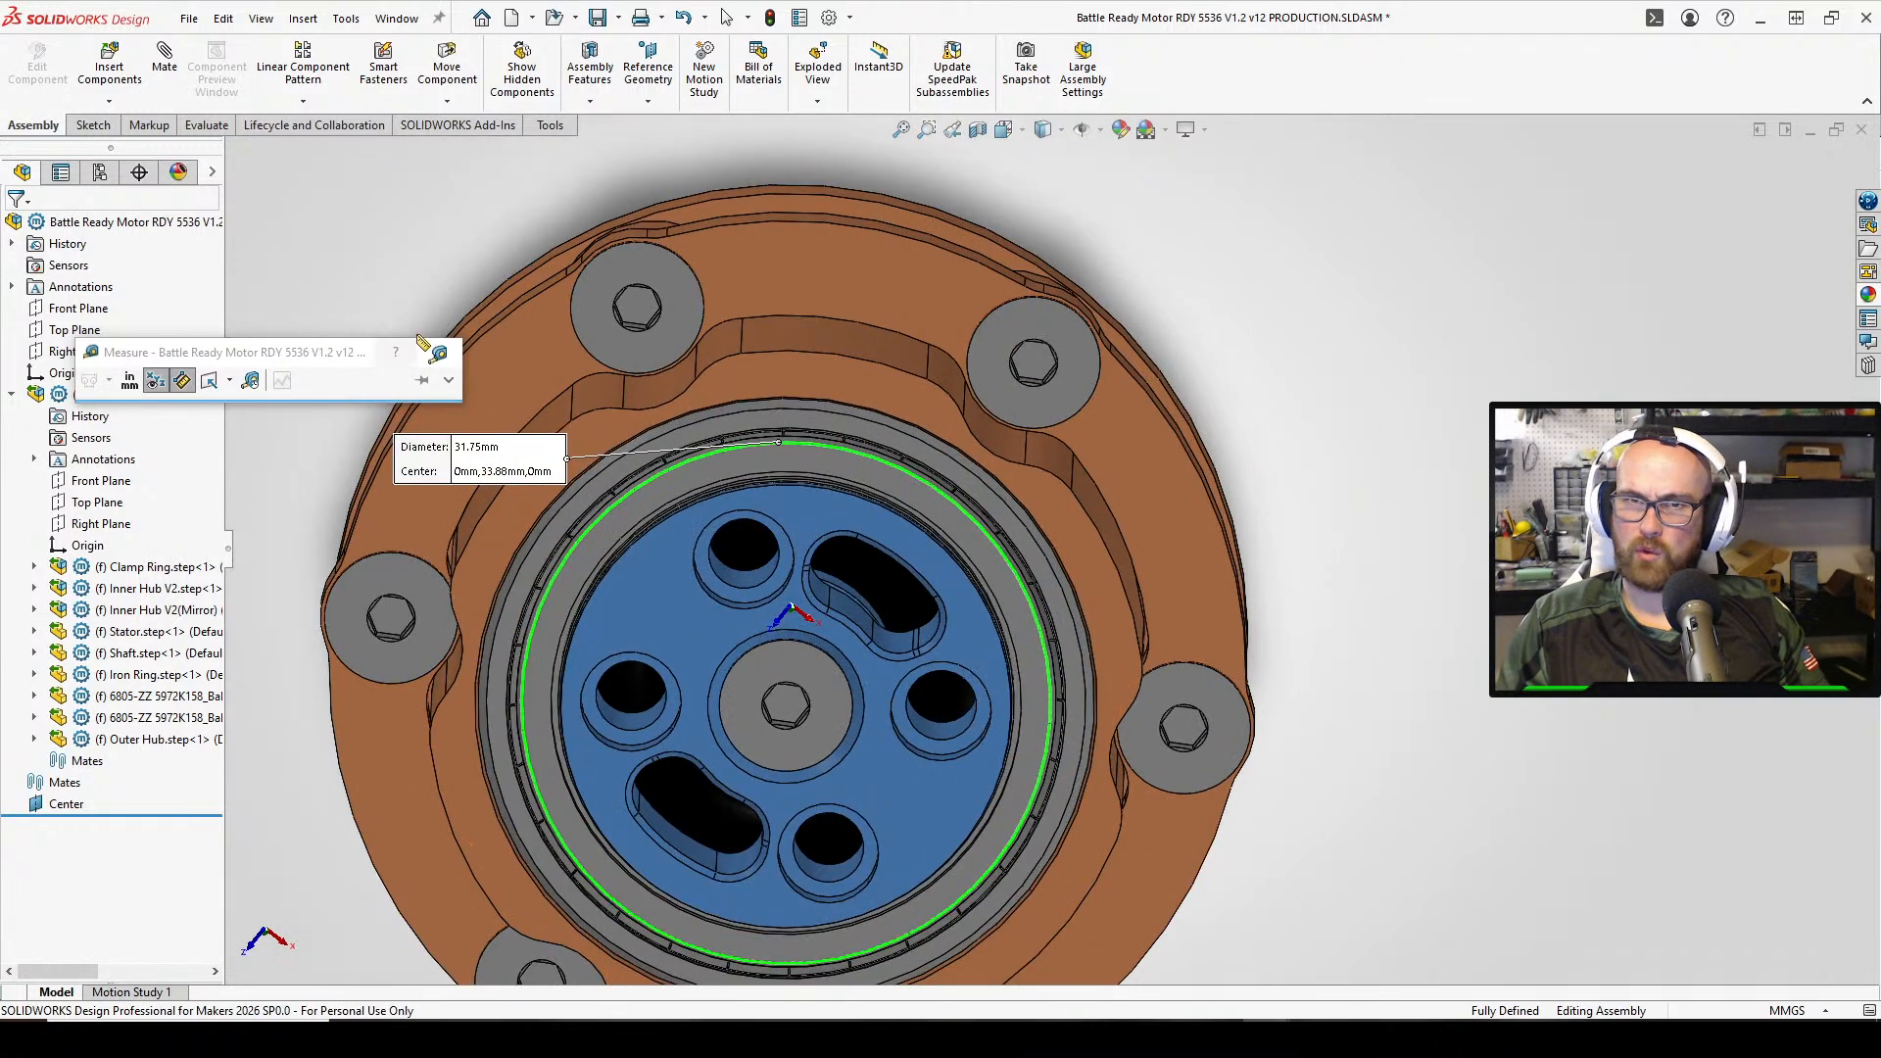
left_click(437, 355)
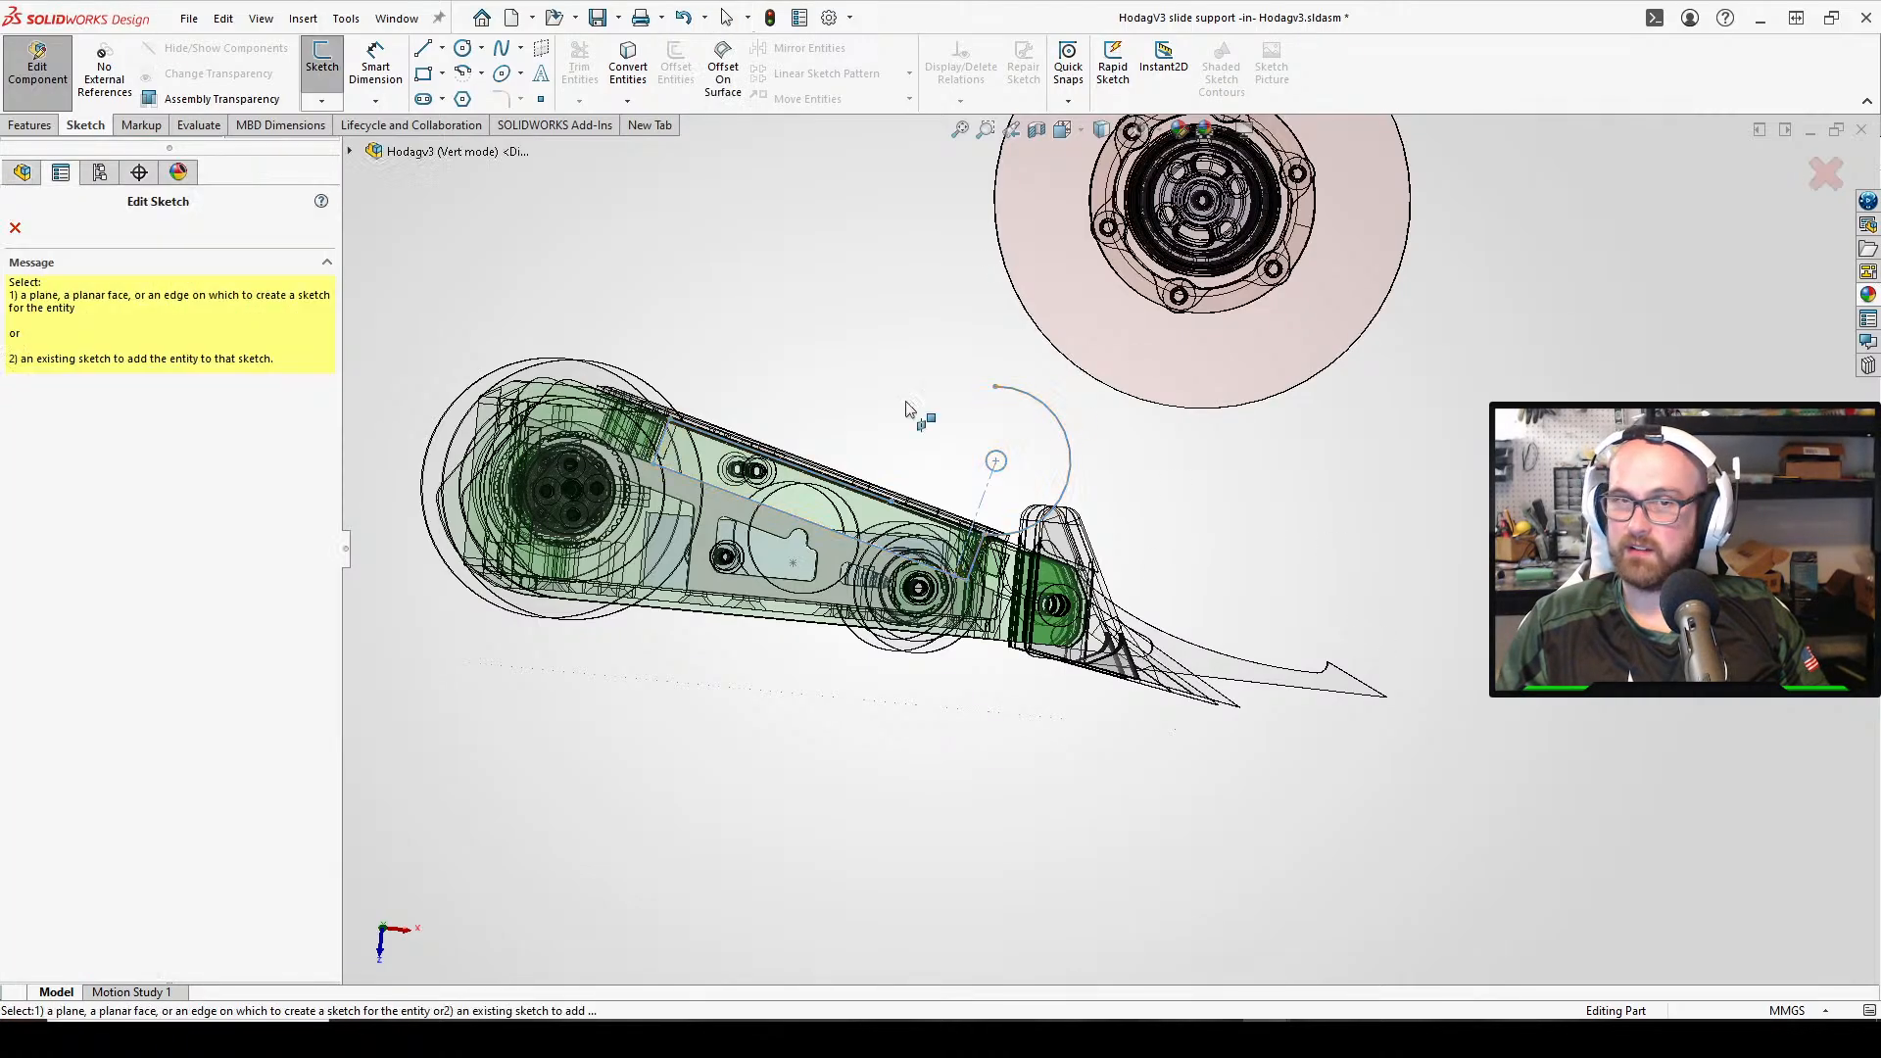
Reopen Sketch6 of the HodagV3 slide support for editing in the Hodagv3 assembly
left_click(14, 229)
left_click(1045, 415)
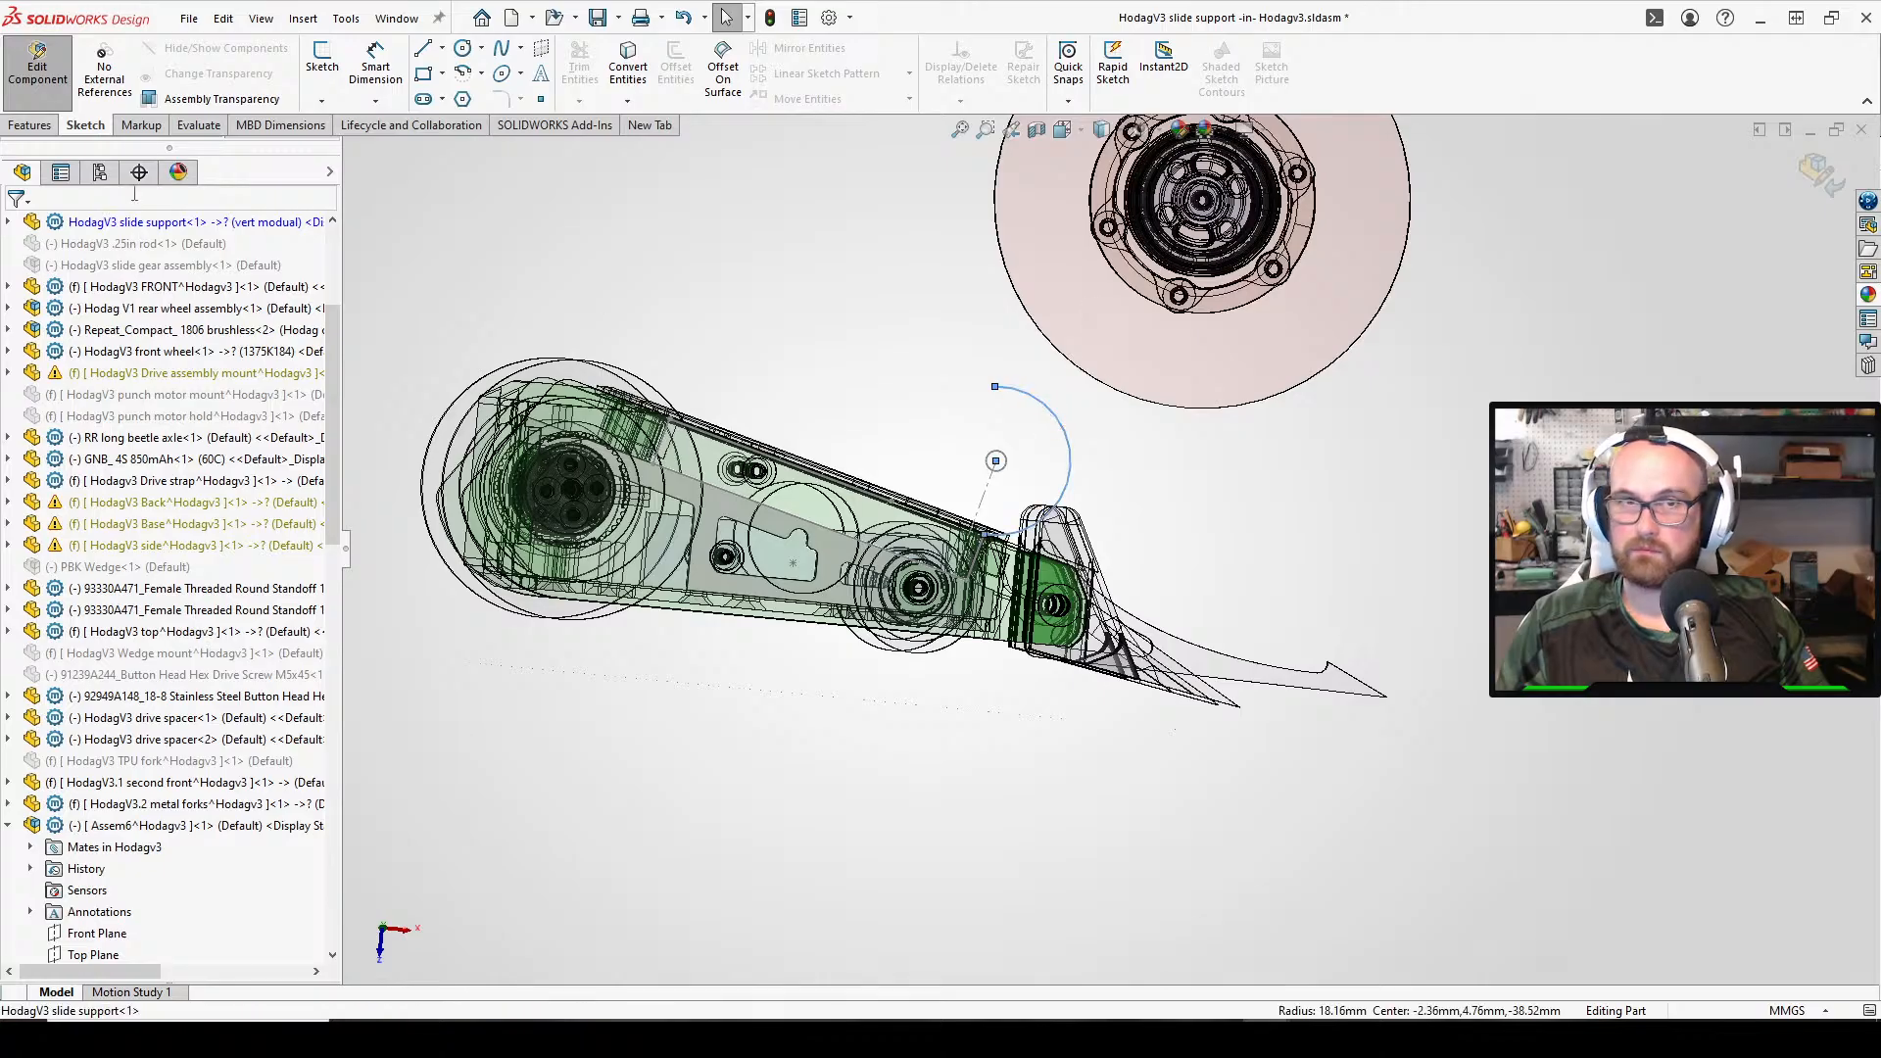
left_click(25, 224)
left_click(9, 222)
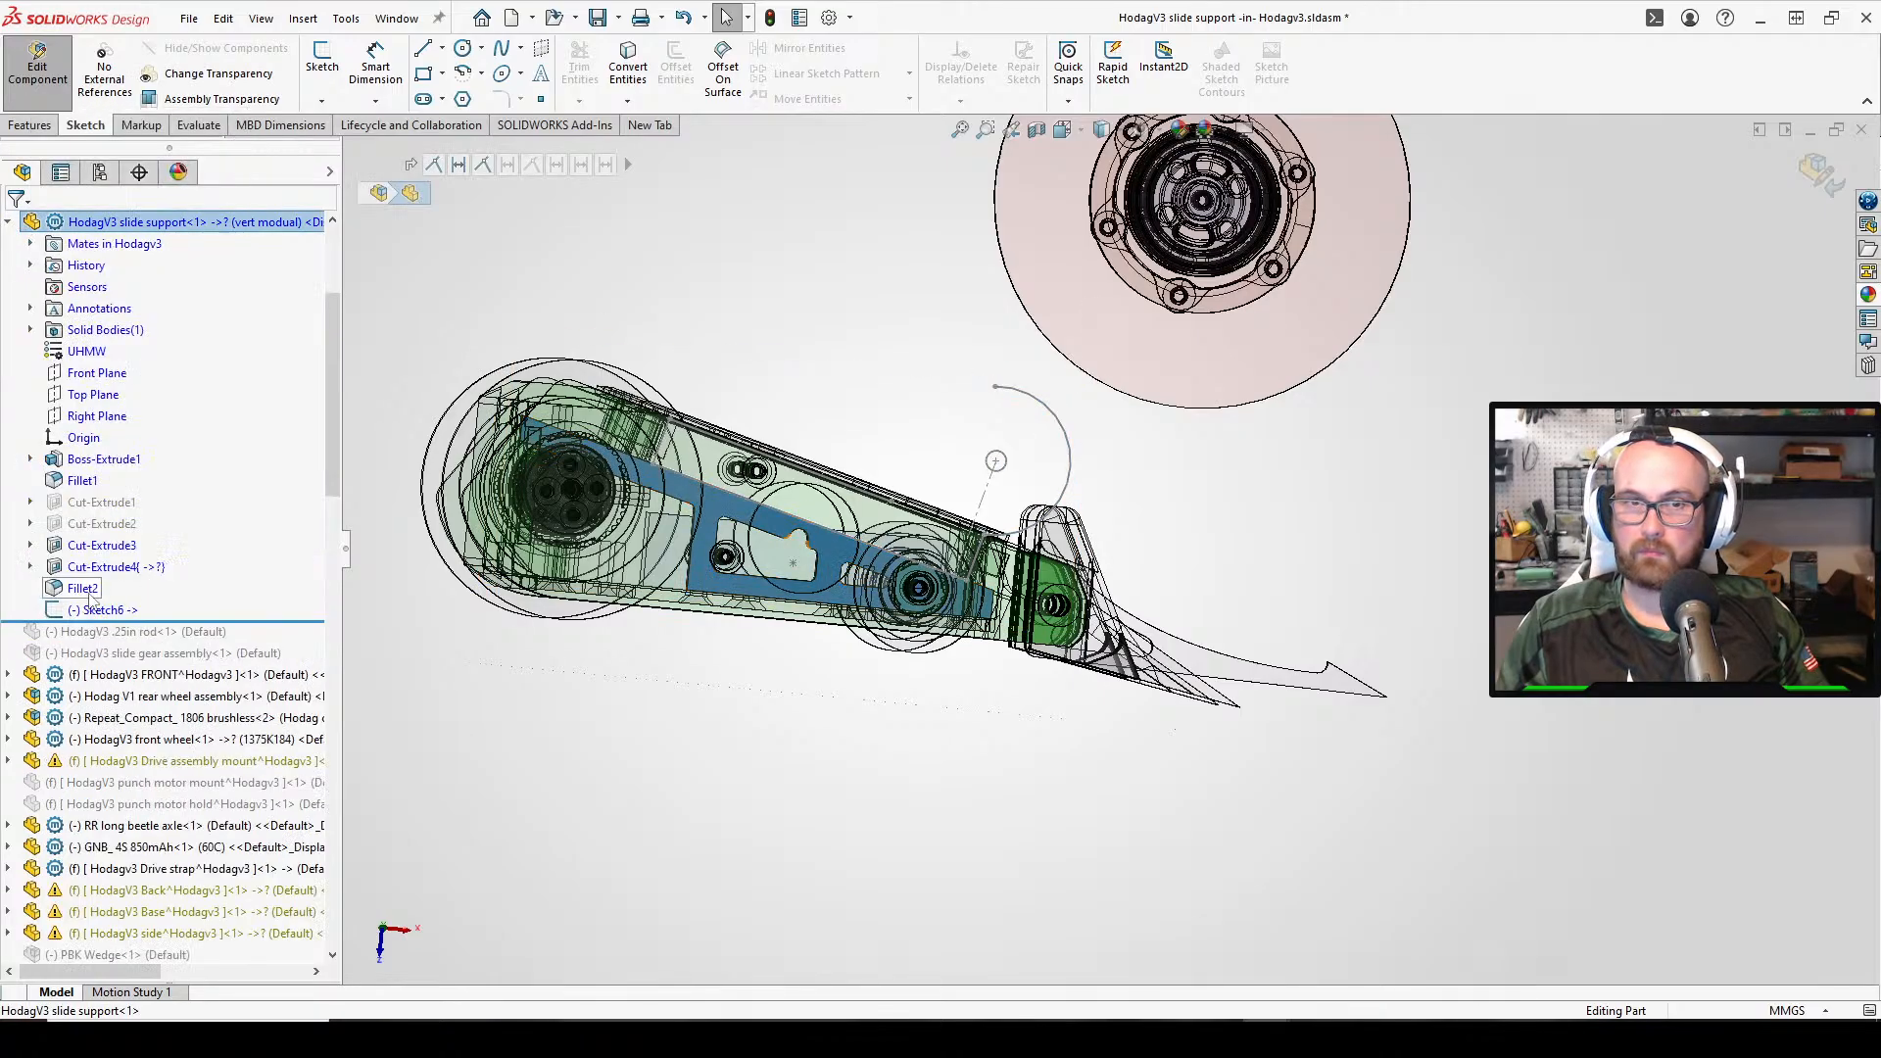
left_click(98, 610)
left_click(115, 542)
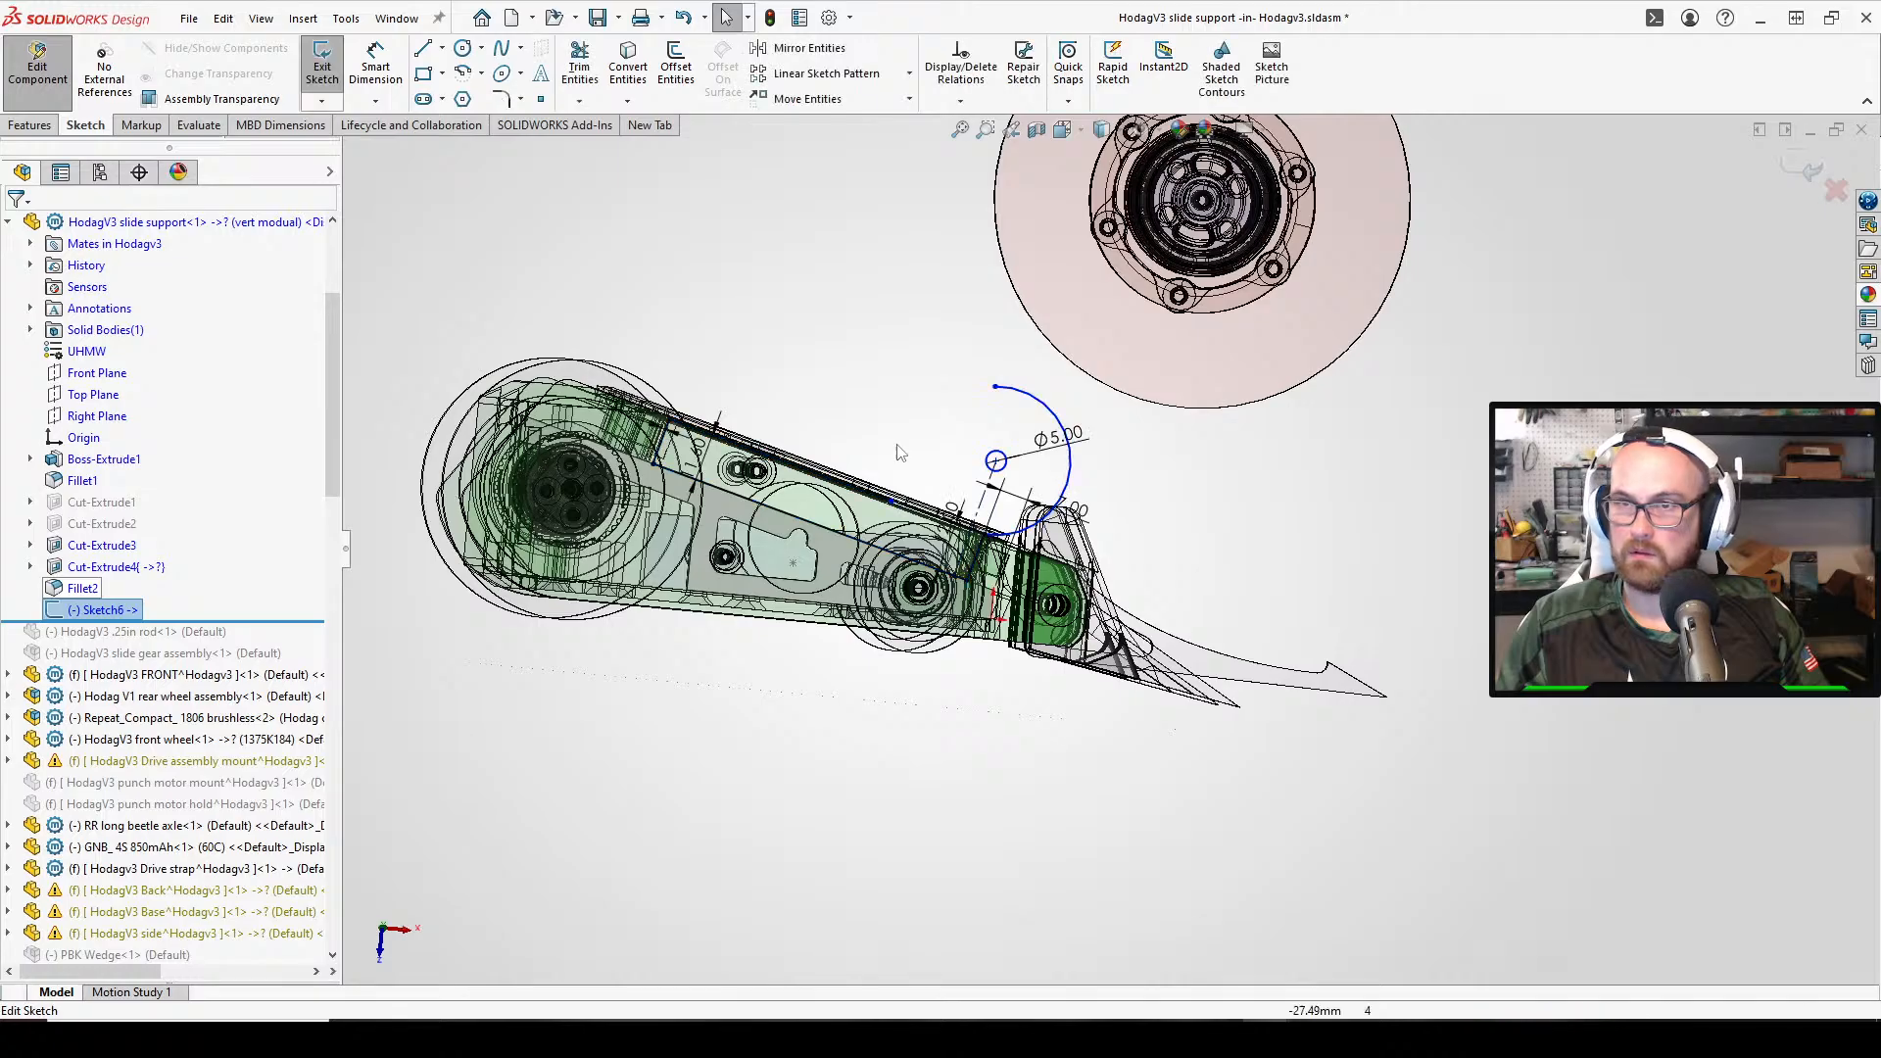
Dimension the large arc around the 5 mm circle with a radius of 15 mm
scroll(1207, 355, "up", 2)
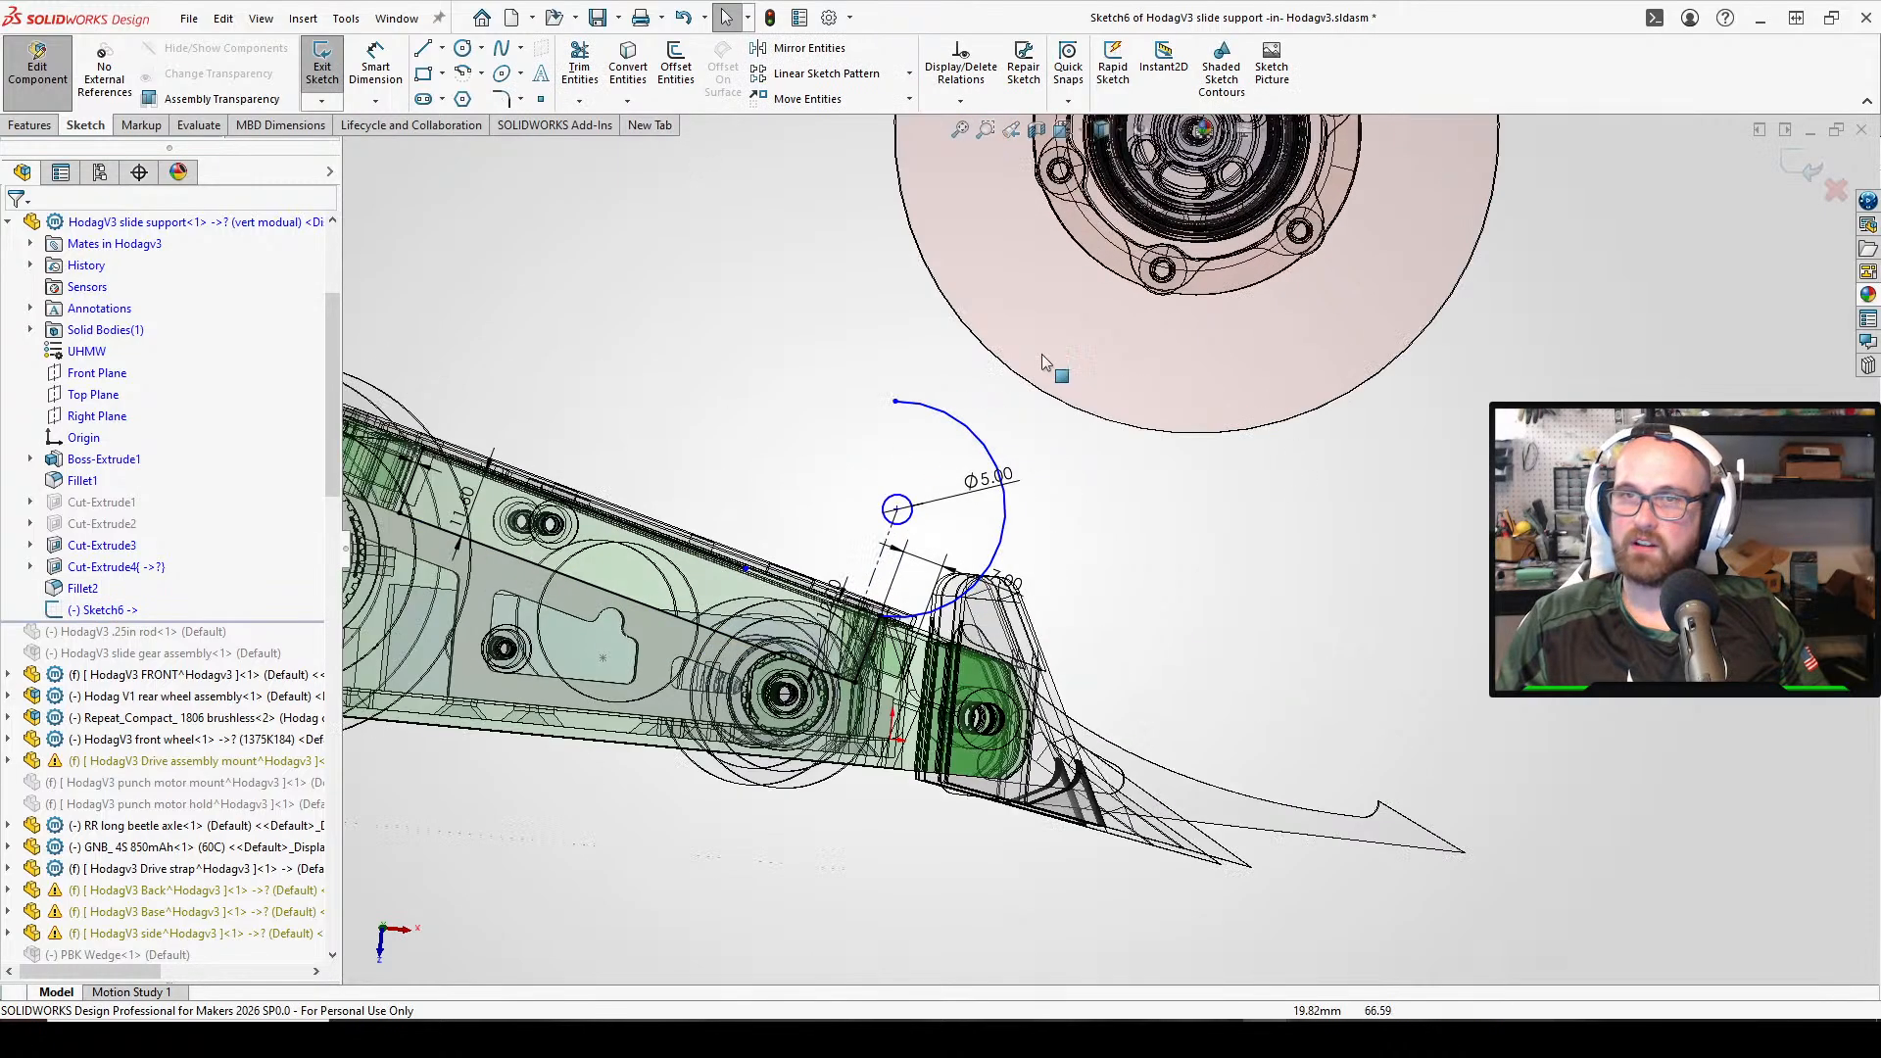
key("d")
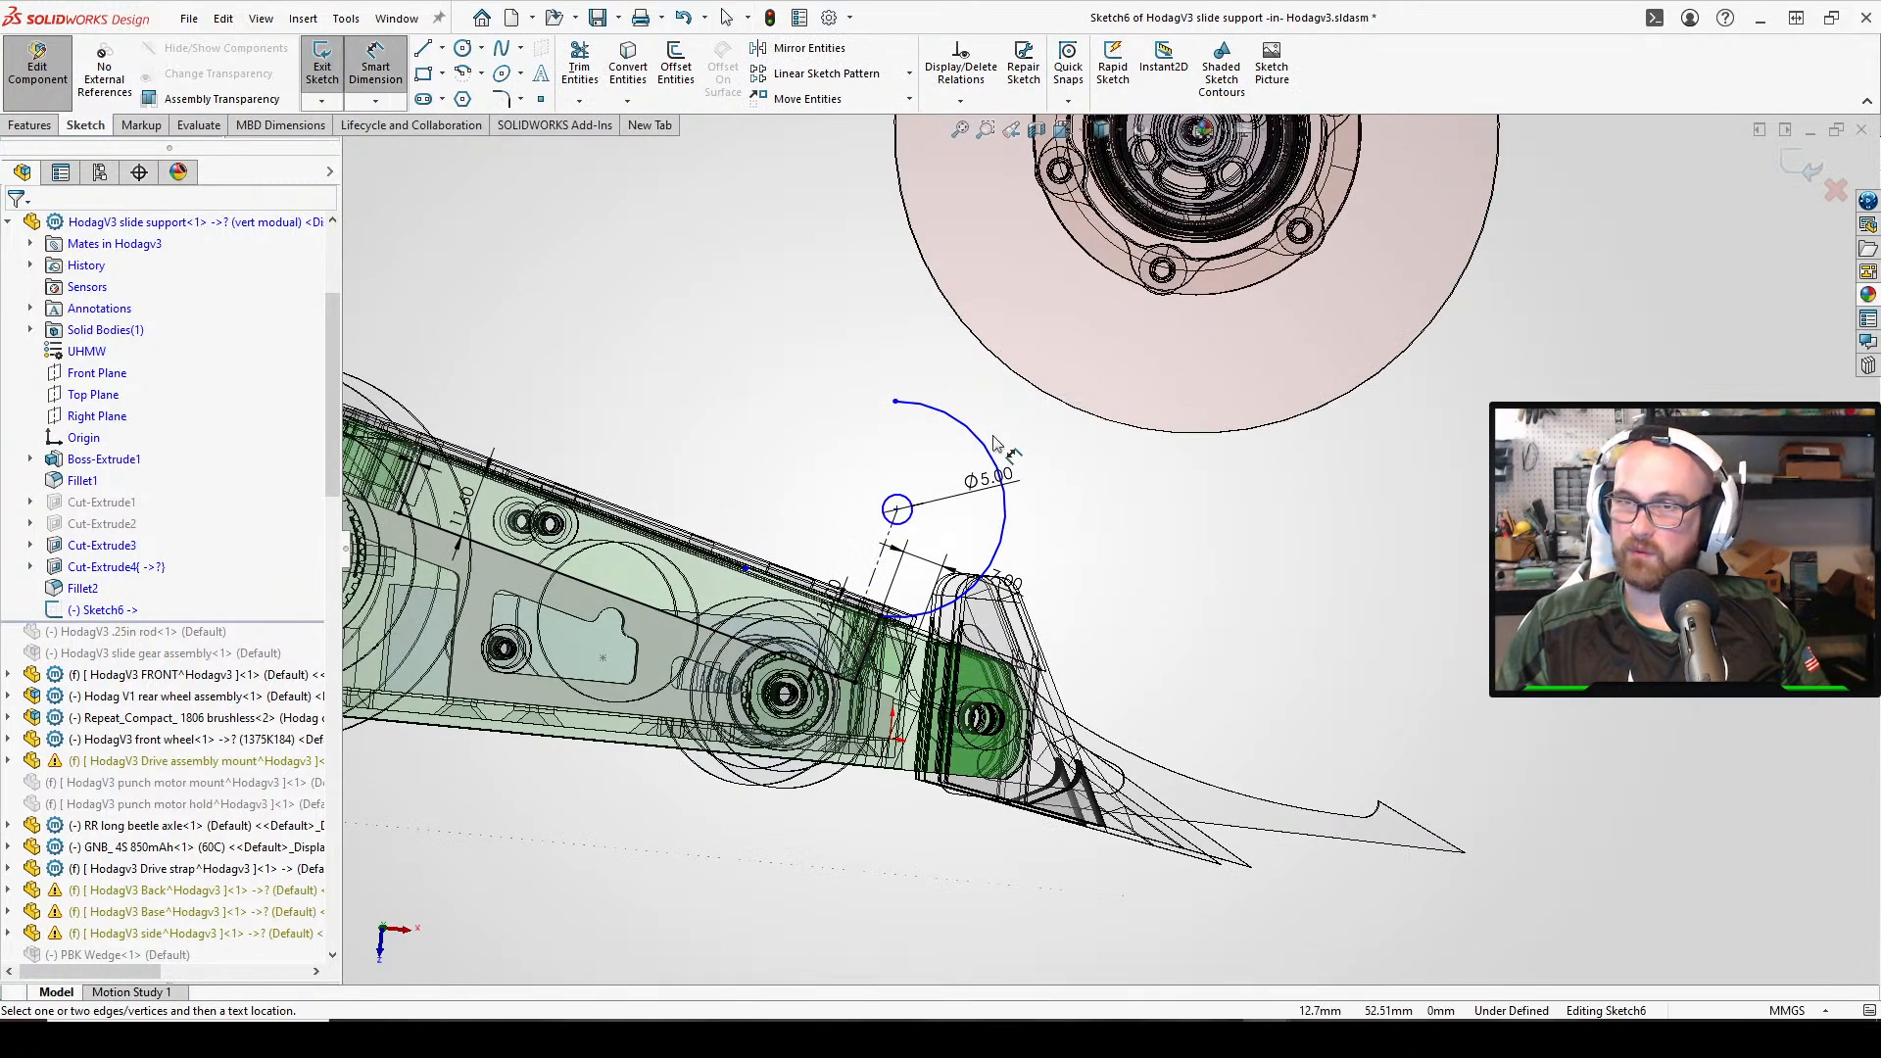
left_click(982, 450)
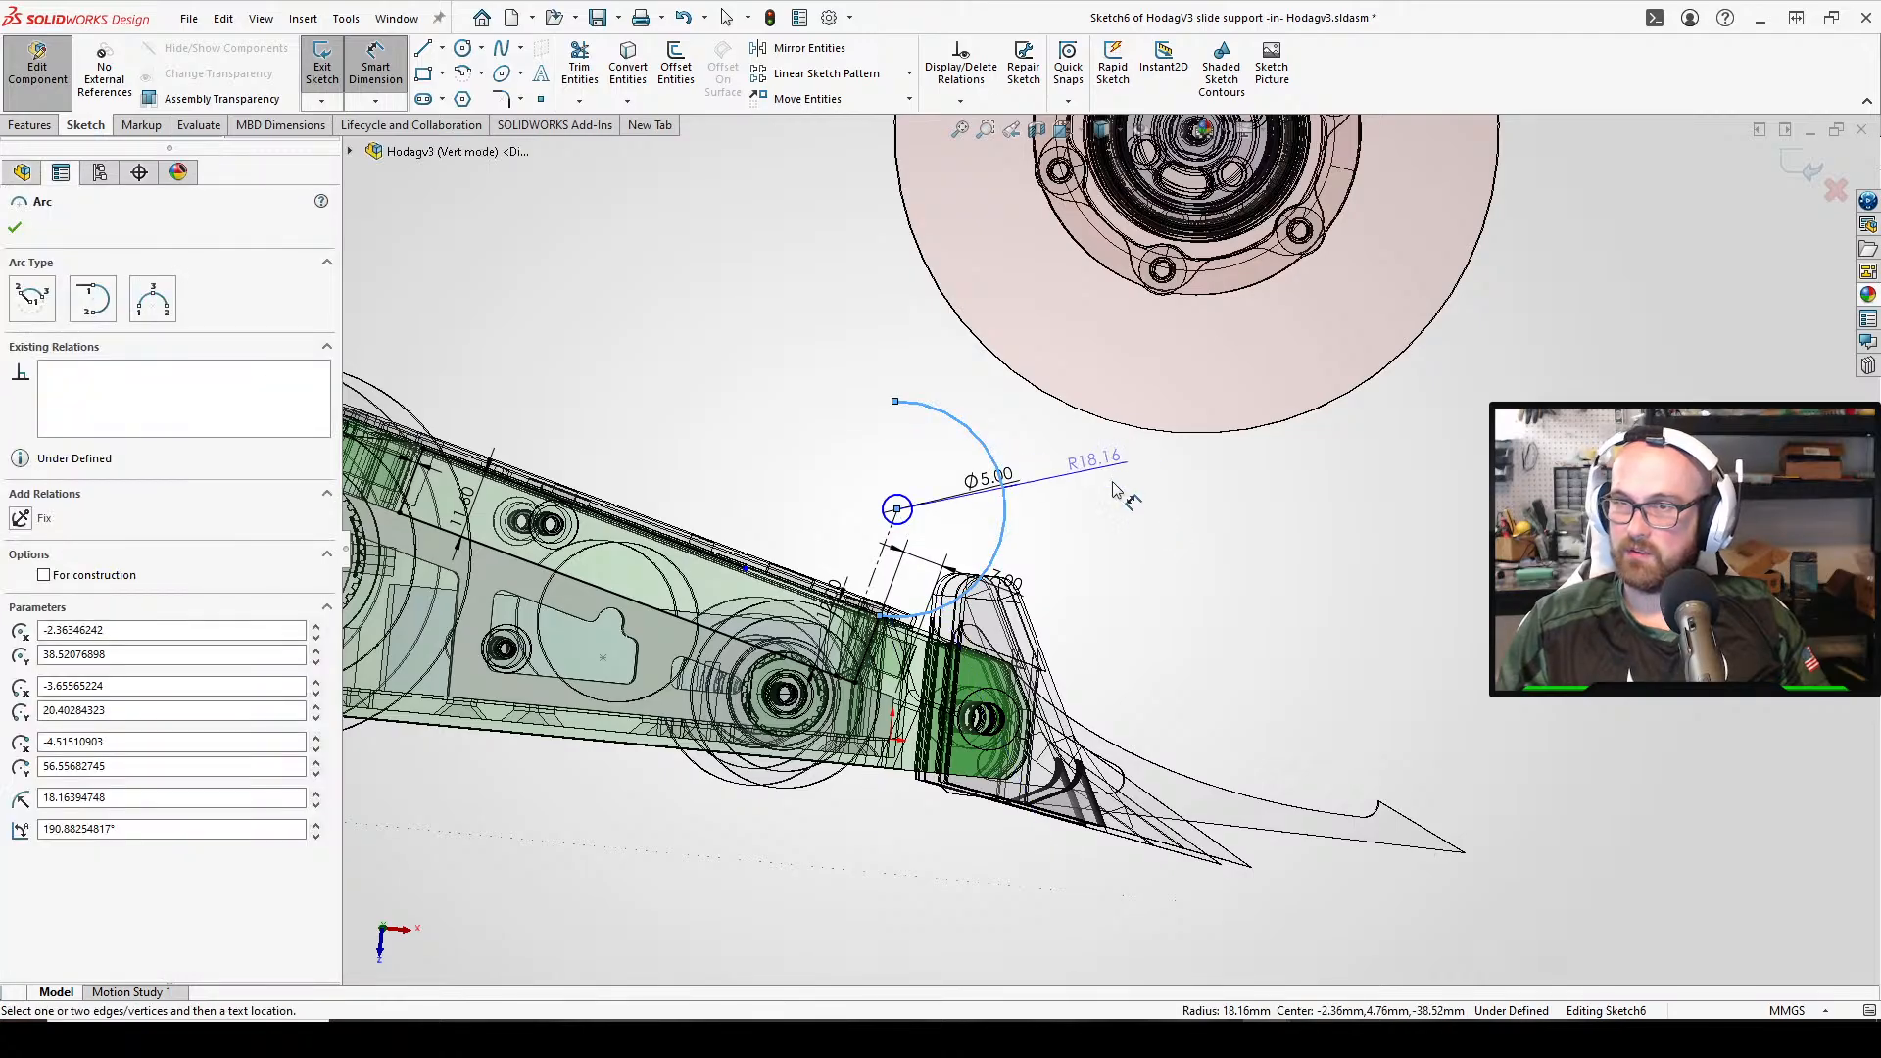
left_click(1146, 513)
key("Return")
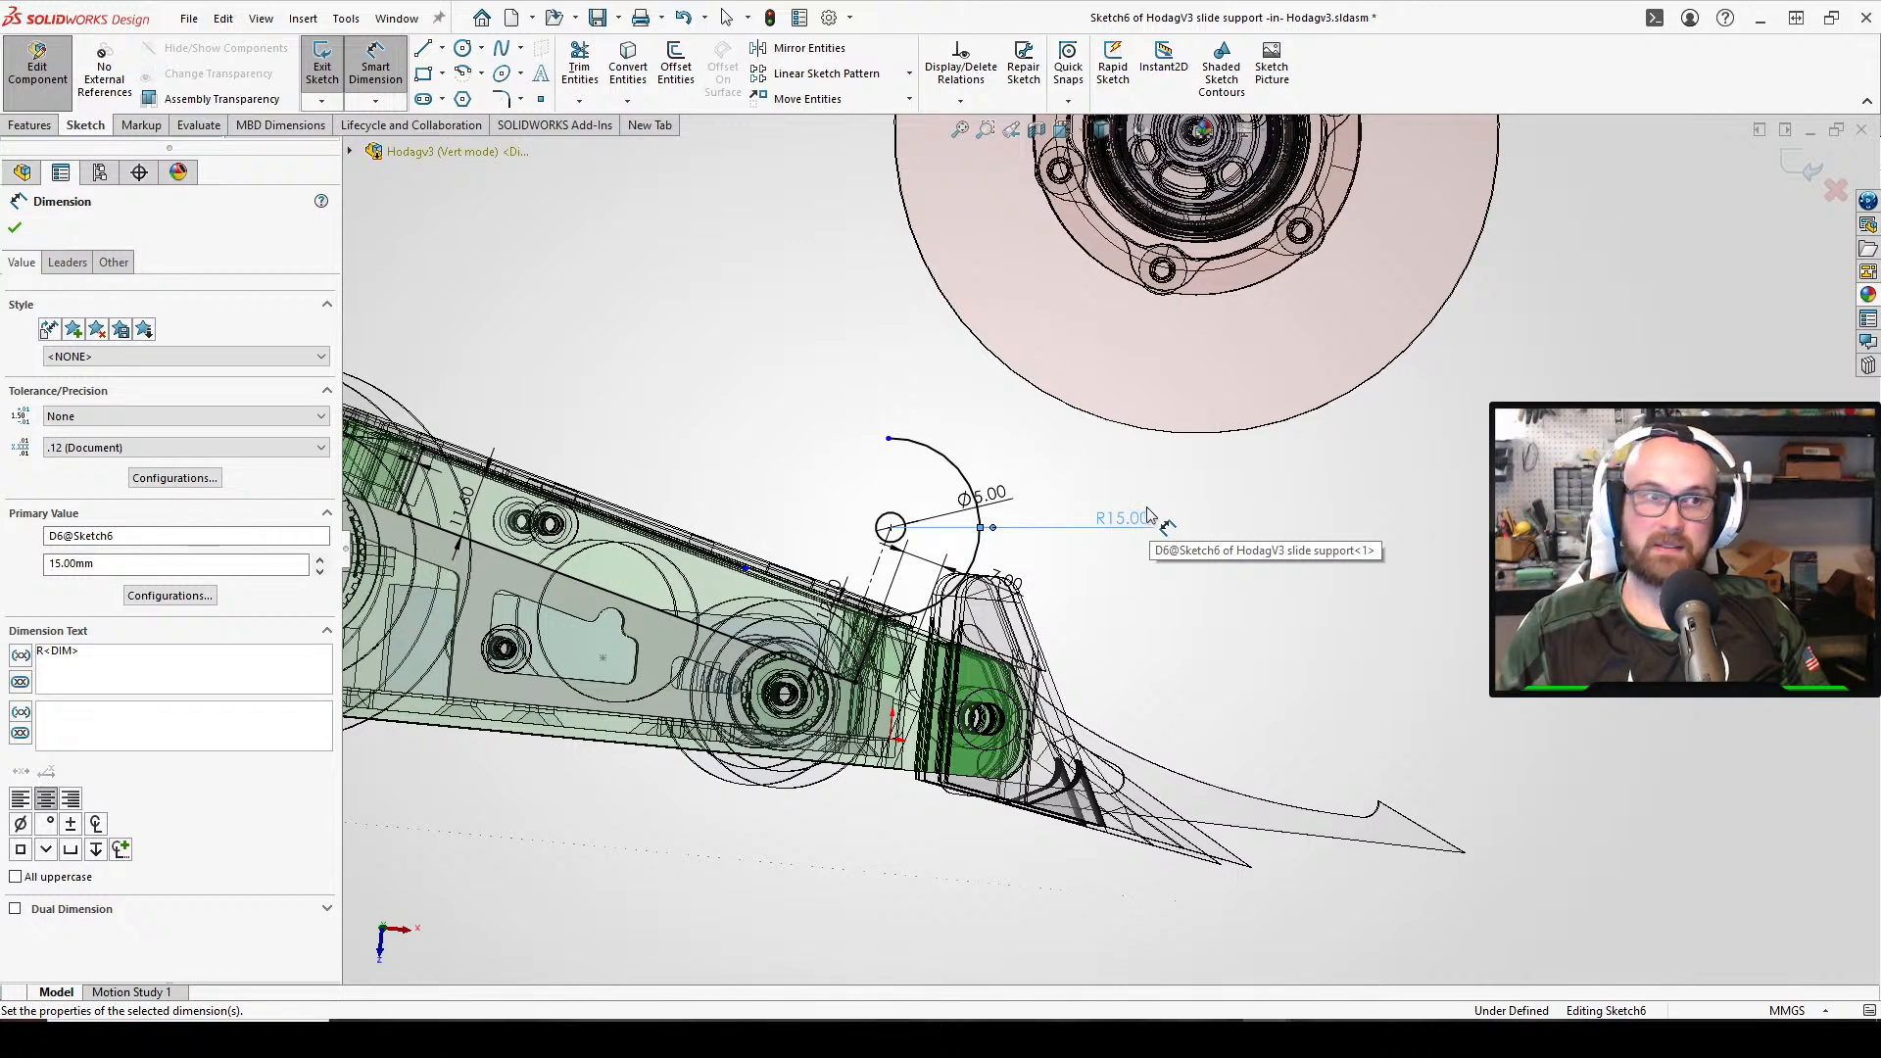
key("Escape")
Examine from several angles how the arc and the 5 mm circle sit relative to the robot's frame and front forks
scroll(1027, 529, "down", 3)
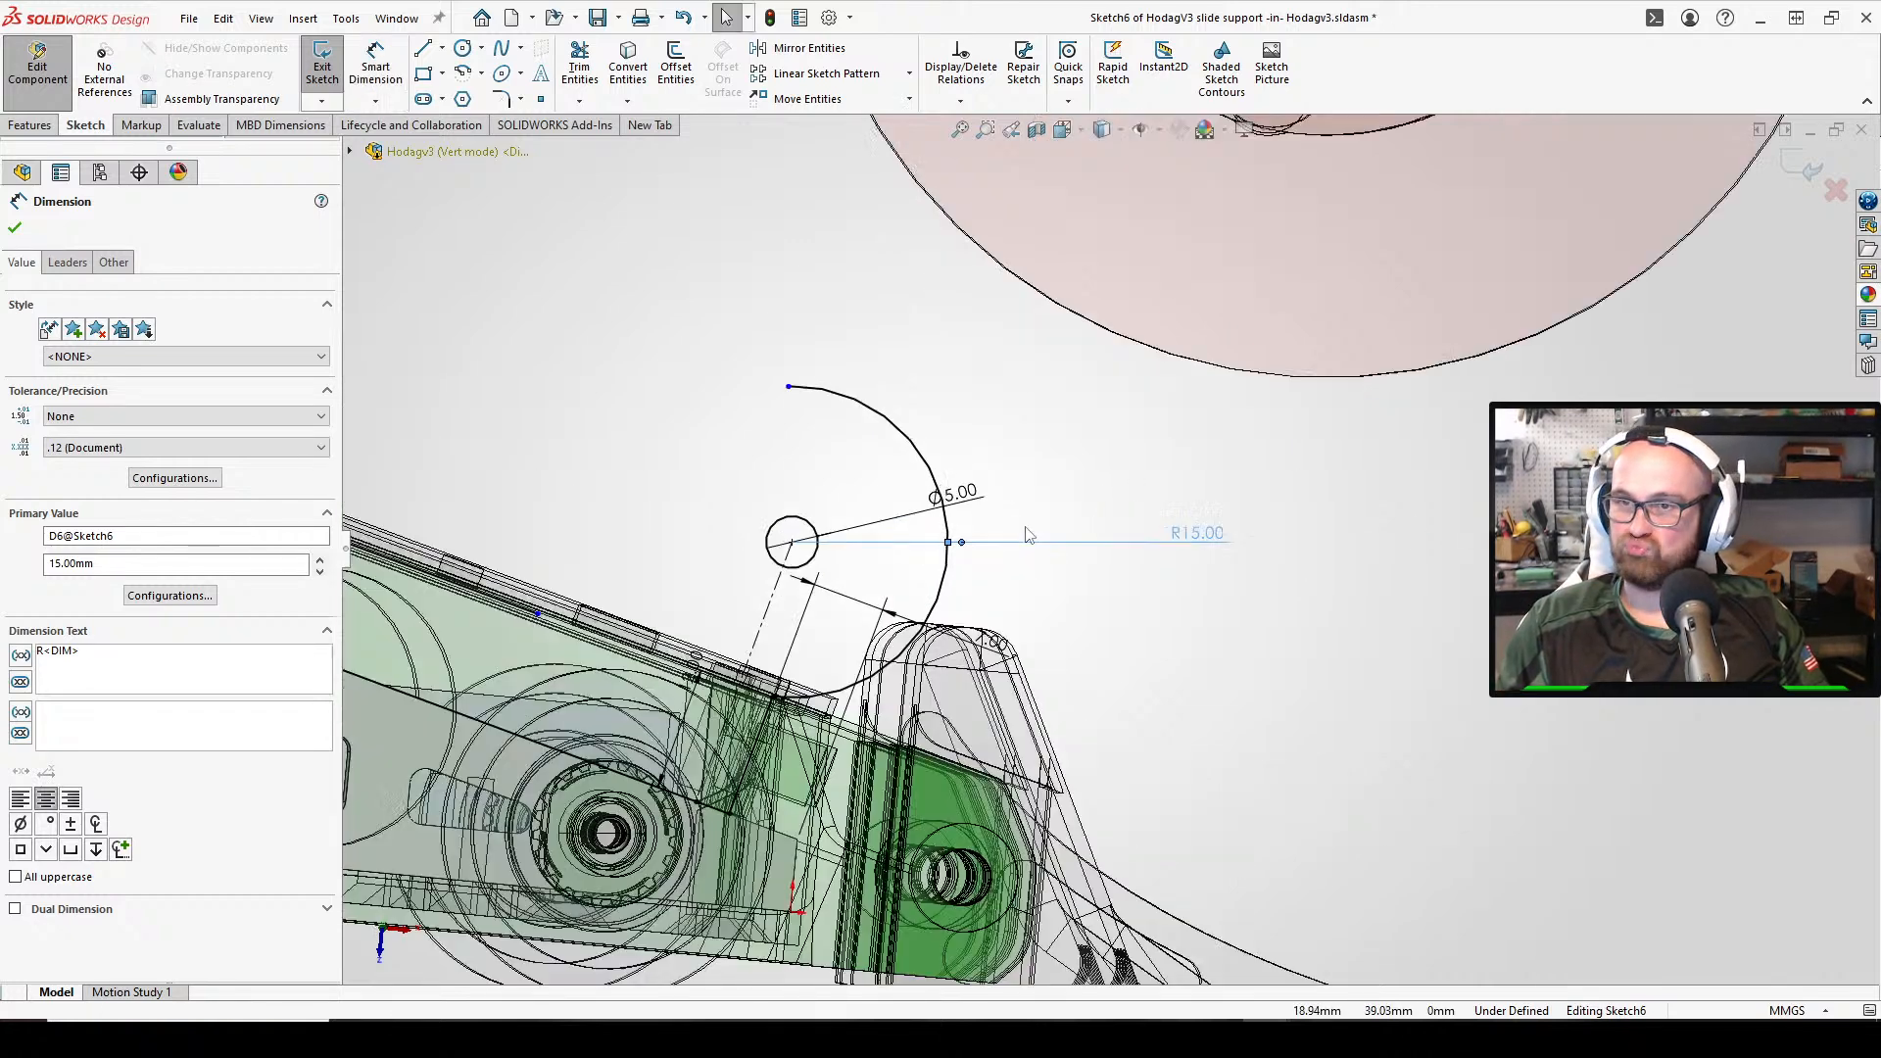
scroll(872, 541, "up", 3)
middle_click_drag(867, 541, 859, 683)
scroll(905, 612, "down", 5)
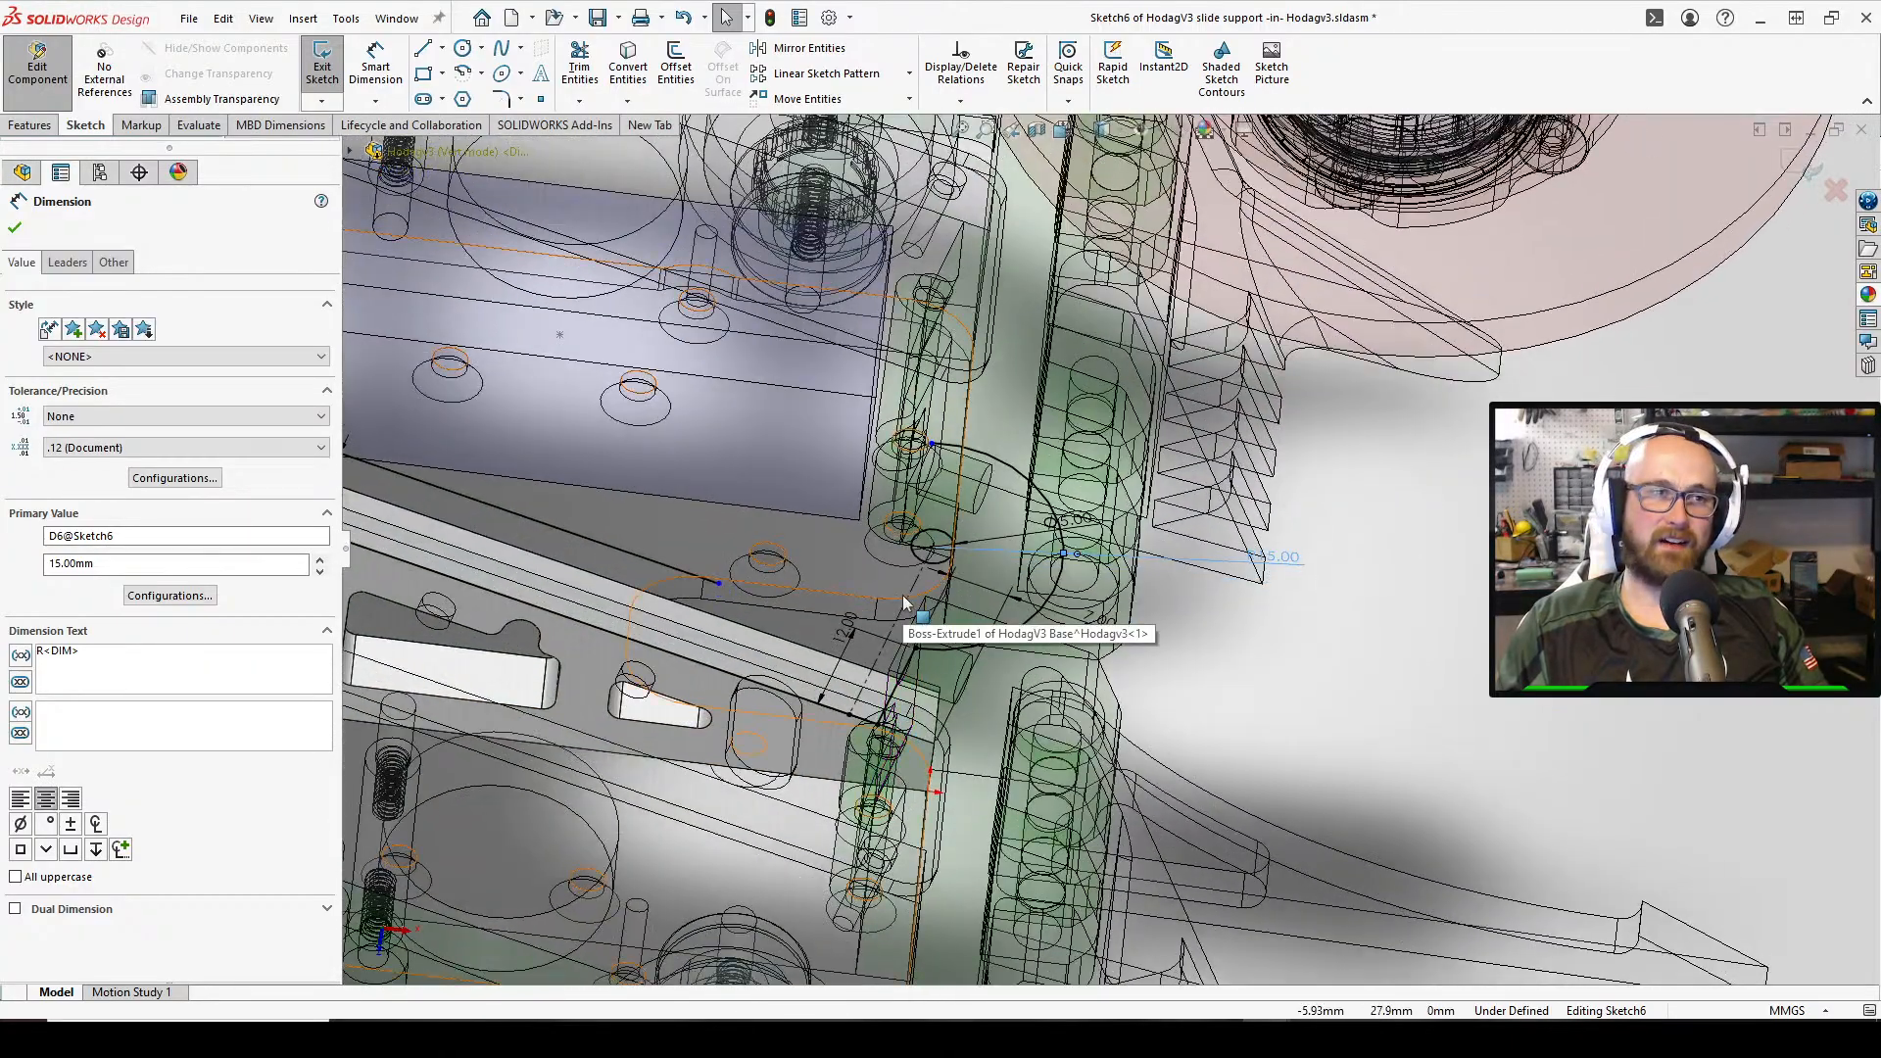
middle_click_drag(905, 604, 1011, 511)
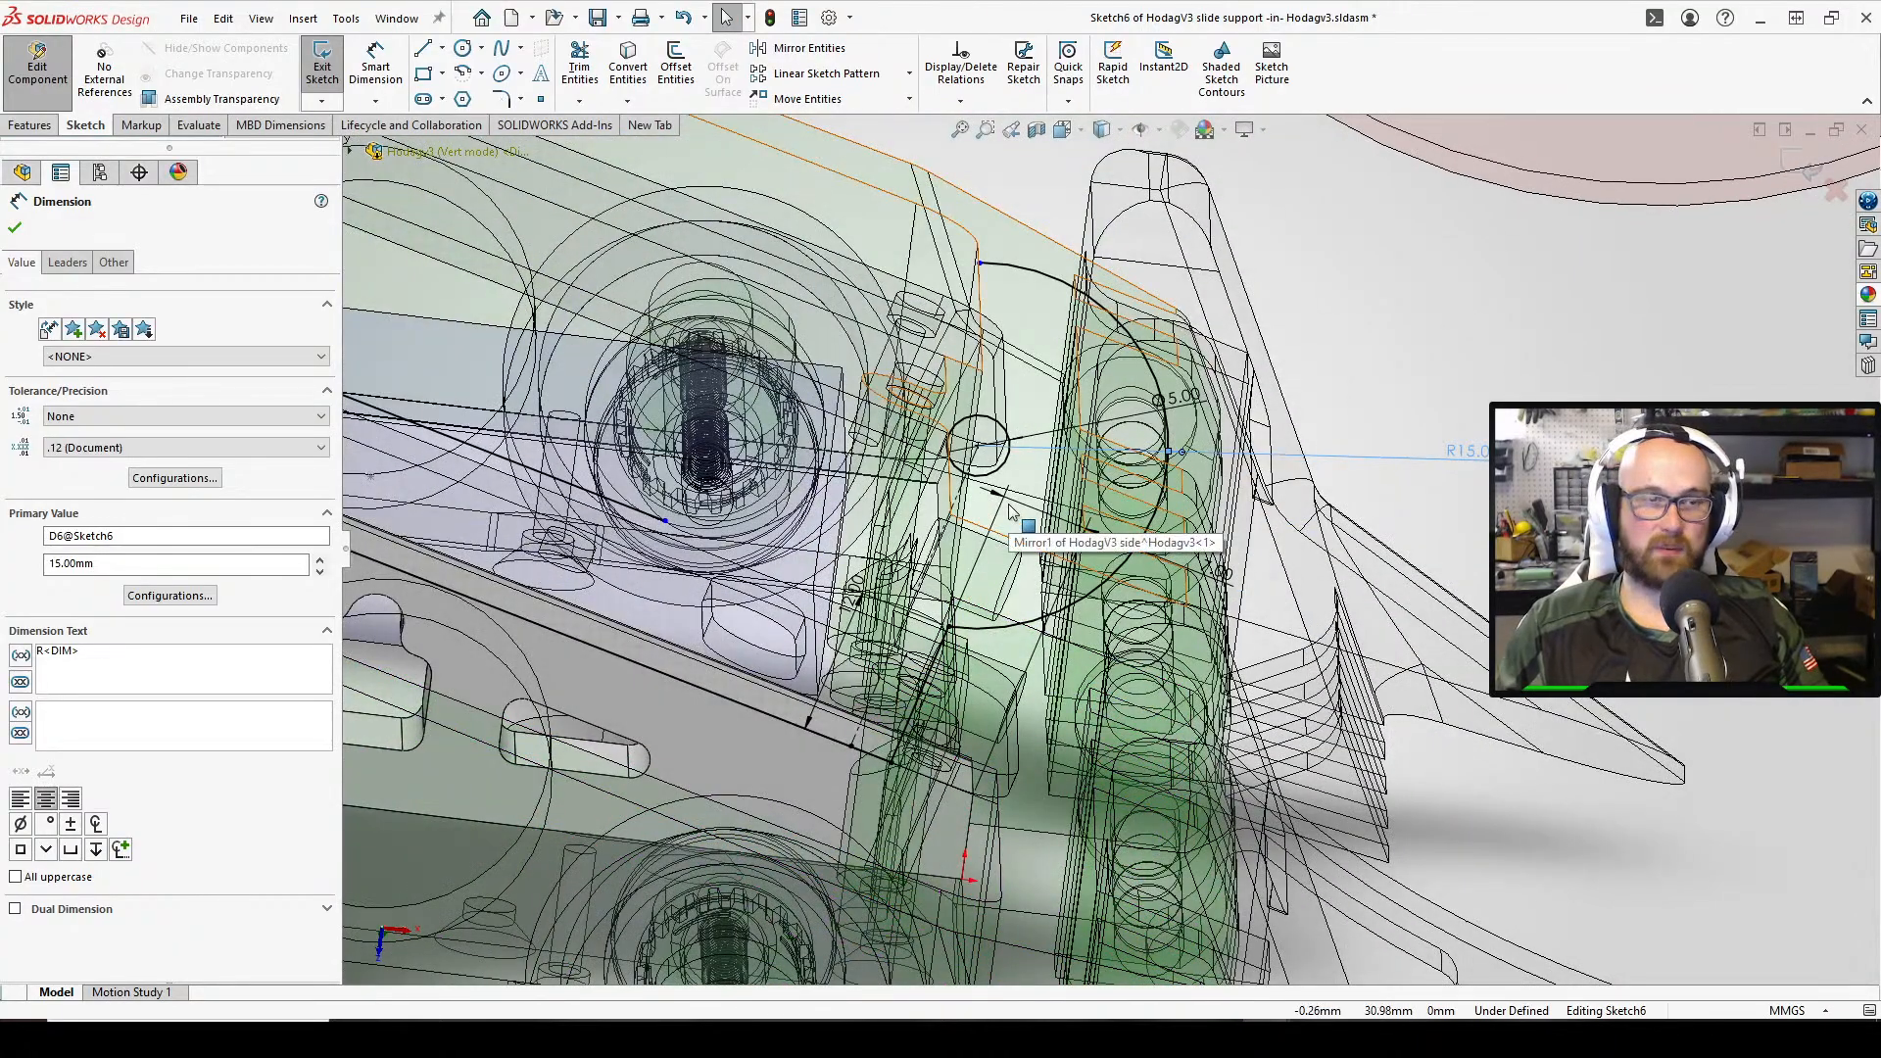
middle_click_drag(1037, 524, 977, 476)
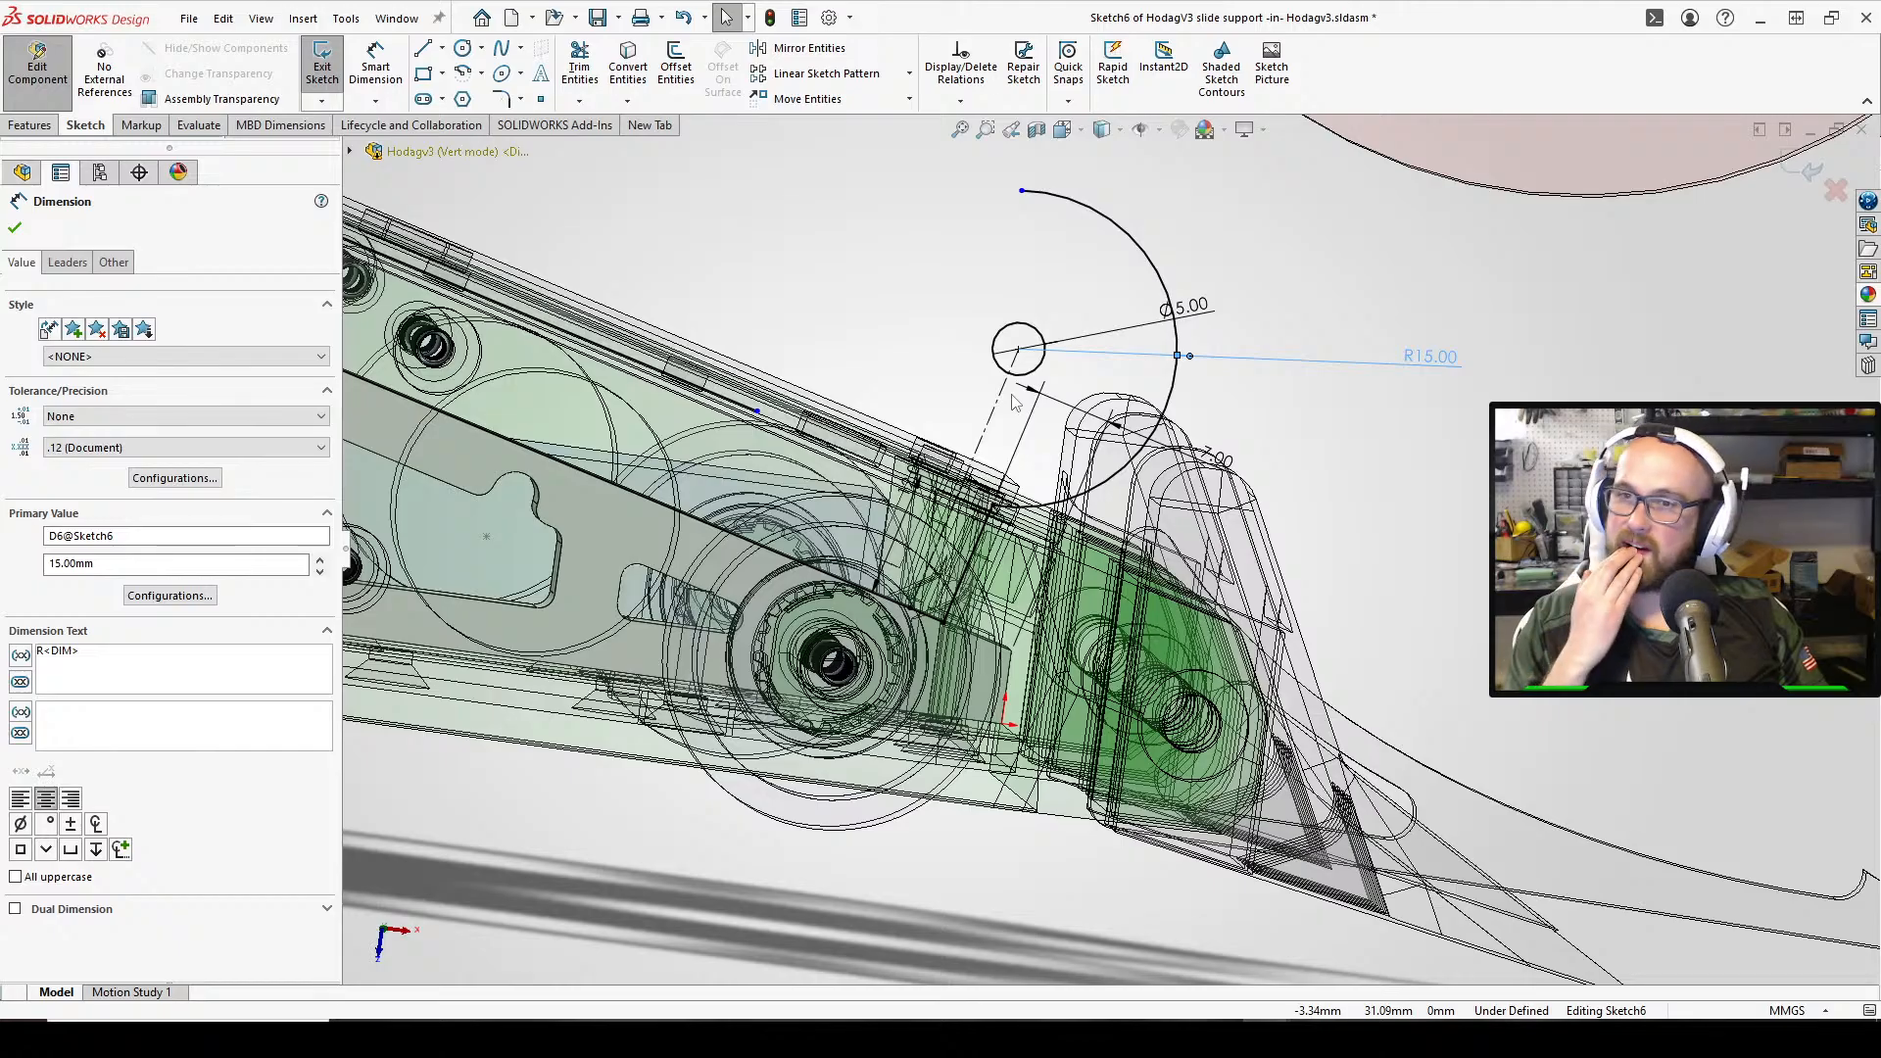
mouse_move(1014, 402)
middle_mouse_down()
mouse_move(968, 396)
mouse_move(872, 466)
middle_mouse_up()
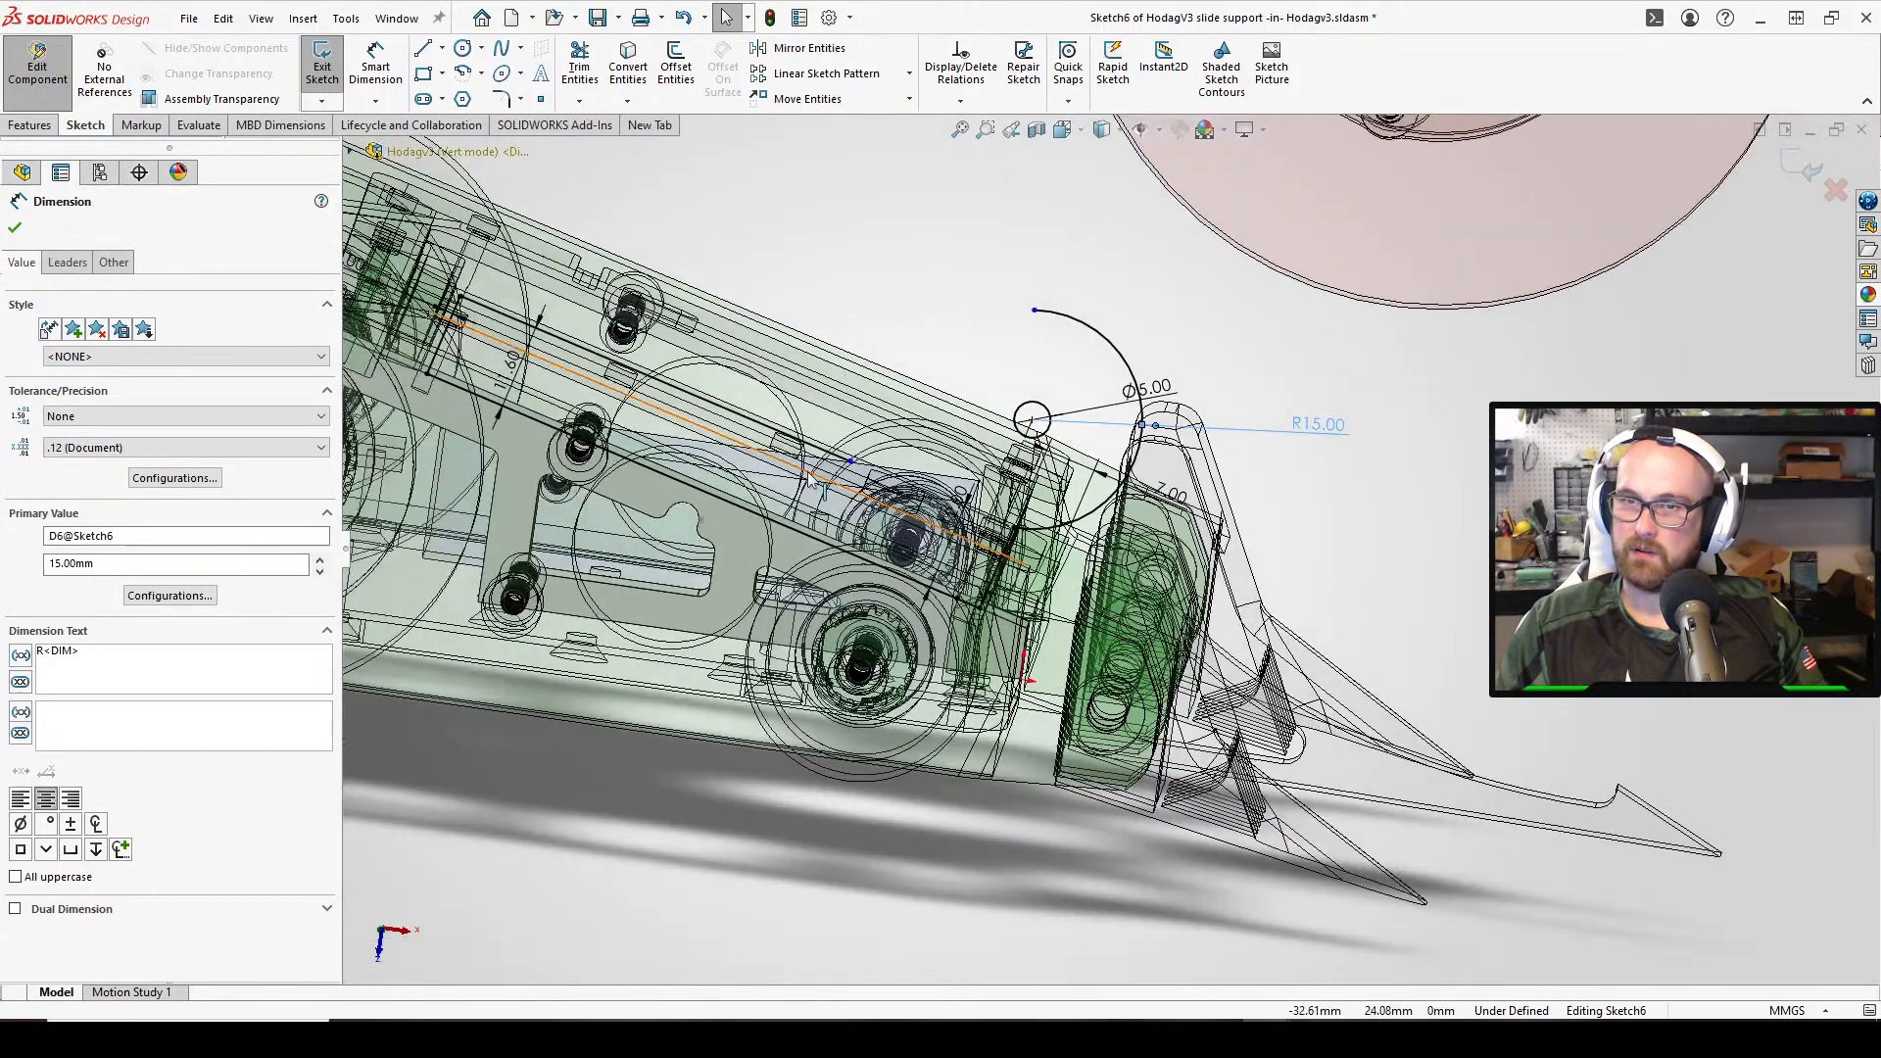
Shorten the sketch's upper long line by moving its free front end back toward the rear
left_click(860, 476)
left_click(740, 416)
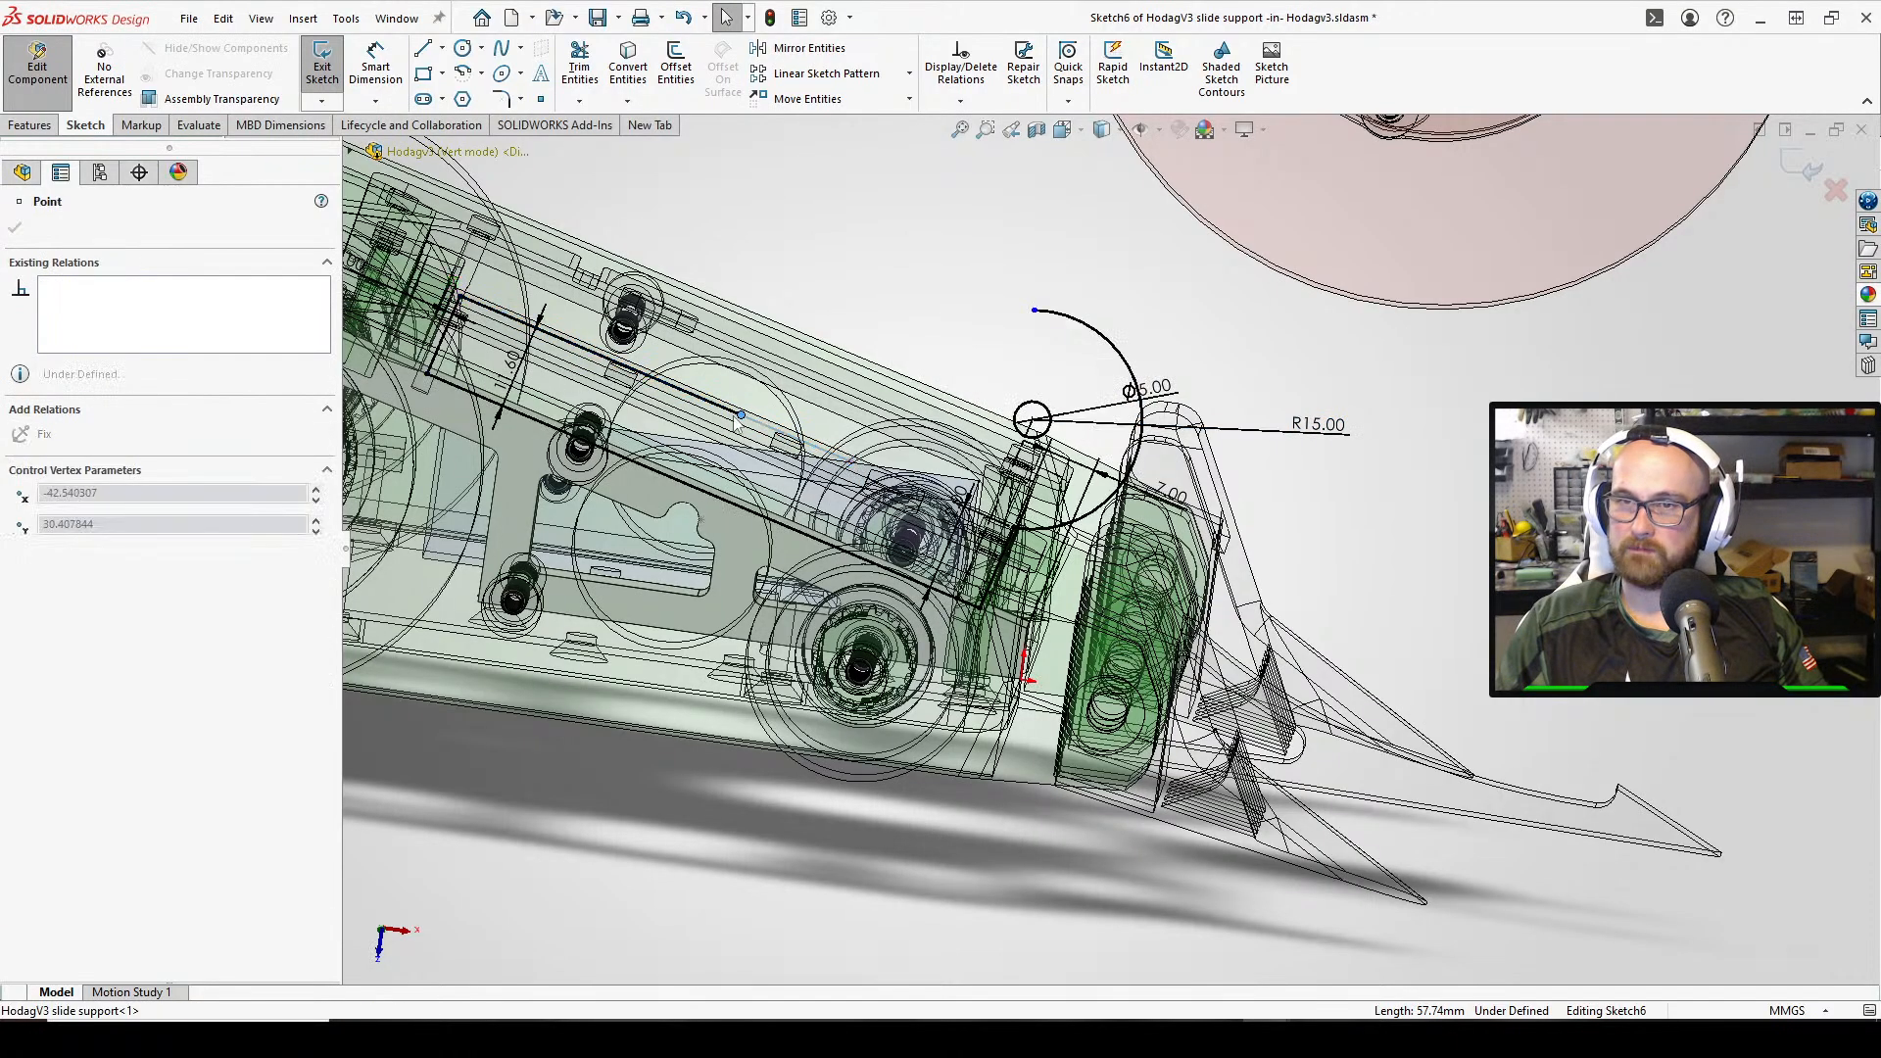
left_click_drag(734, 416, 726, 408)
left_click(886, 229)
left_click(424, 49)
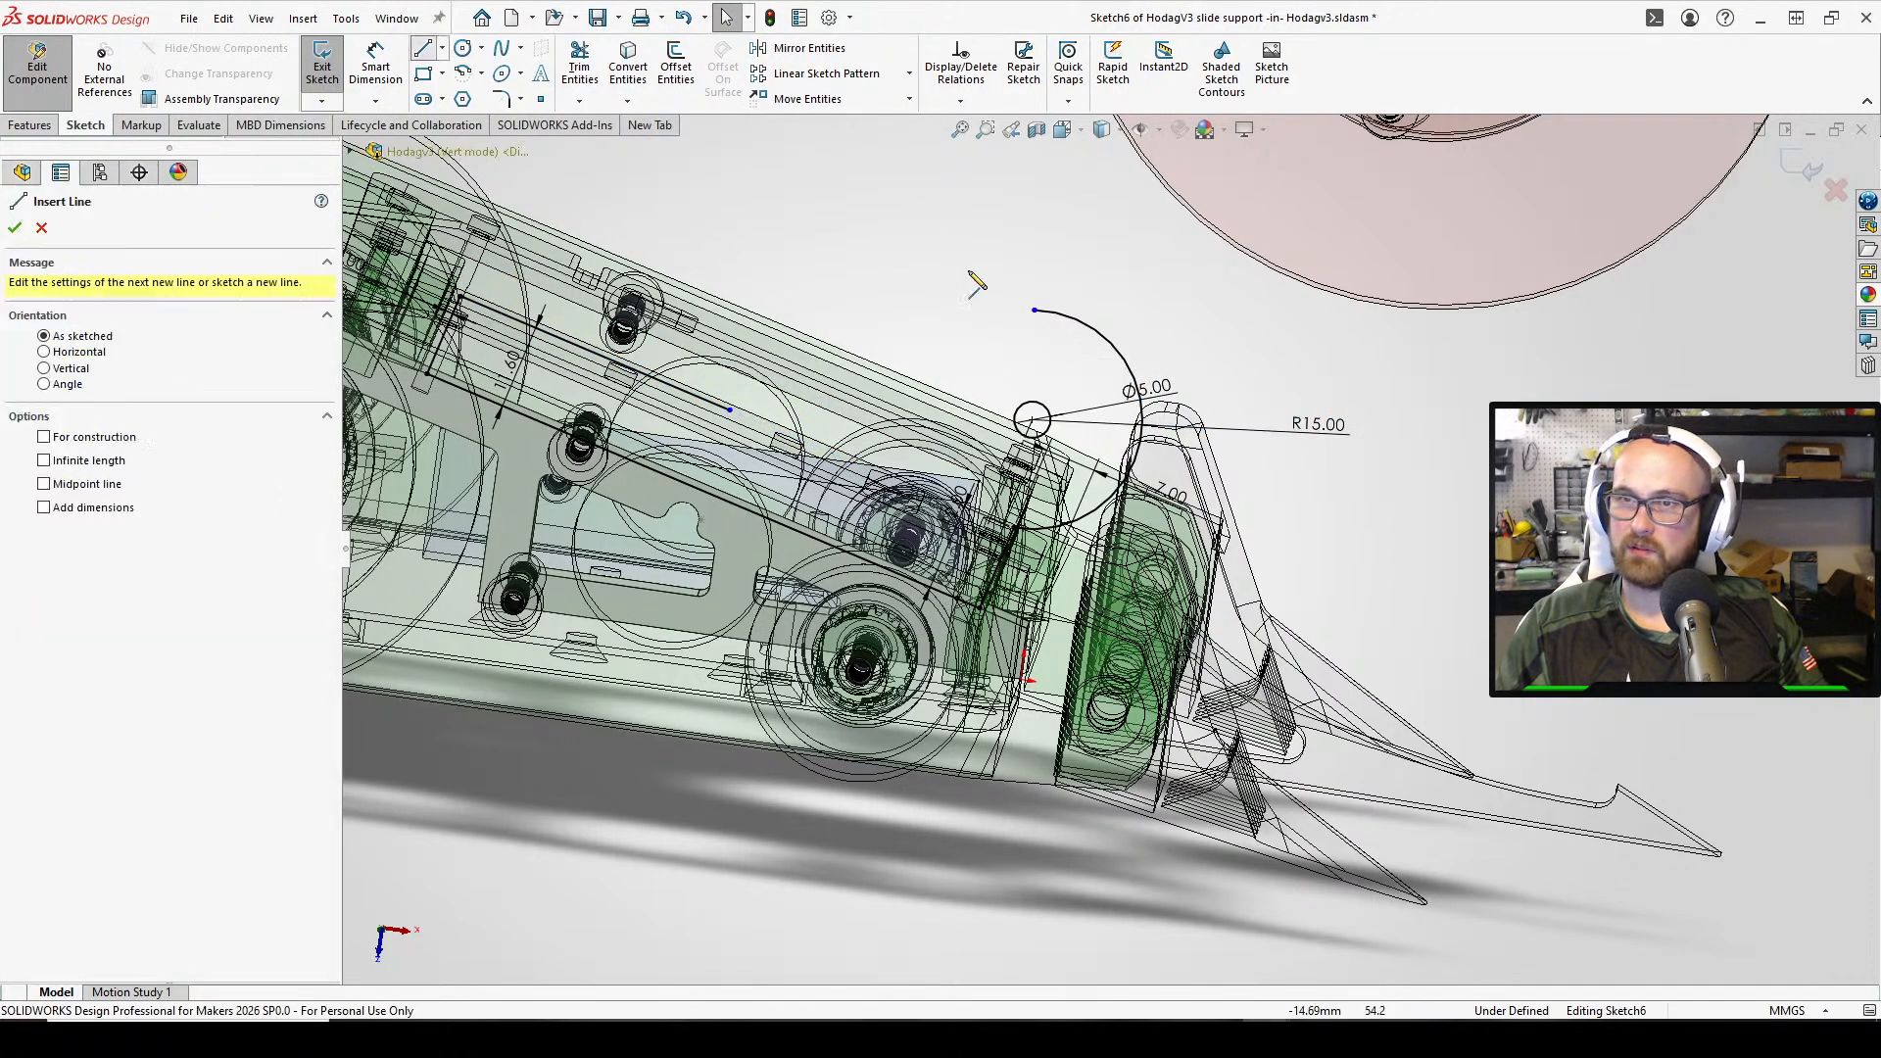
left_click(1035, 311)
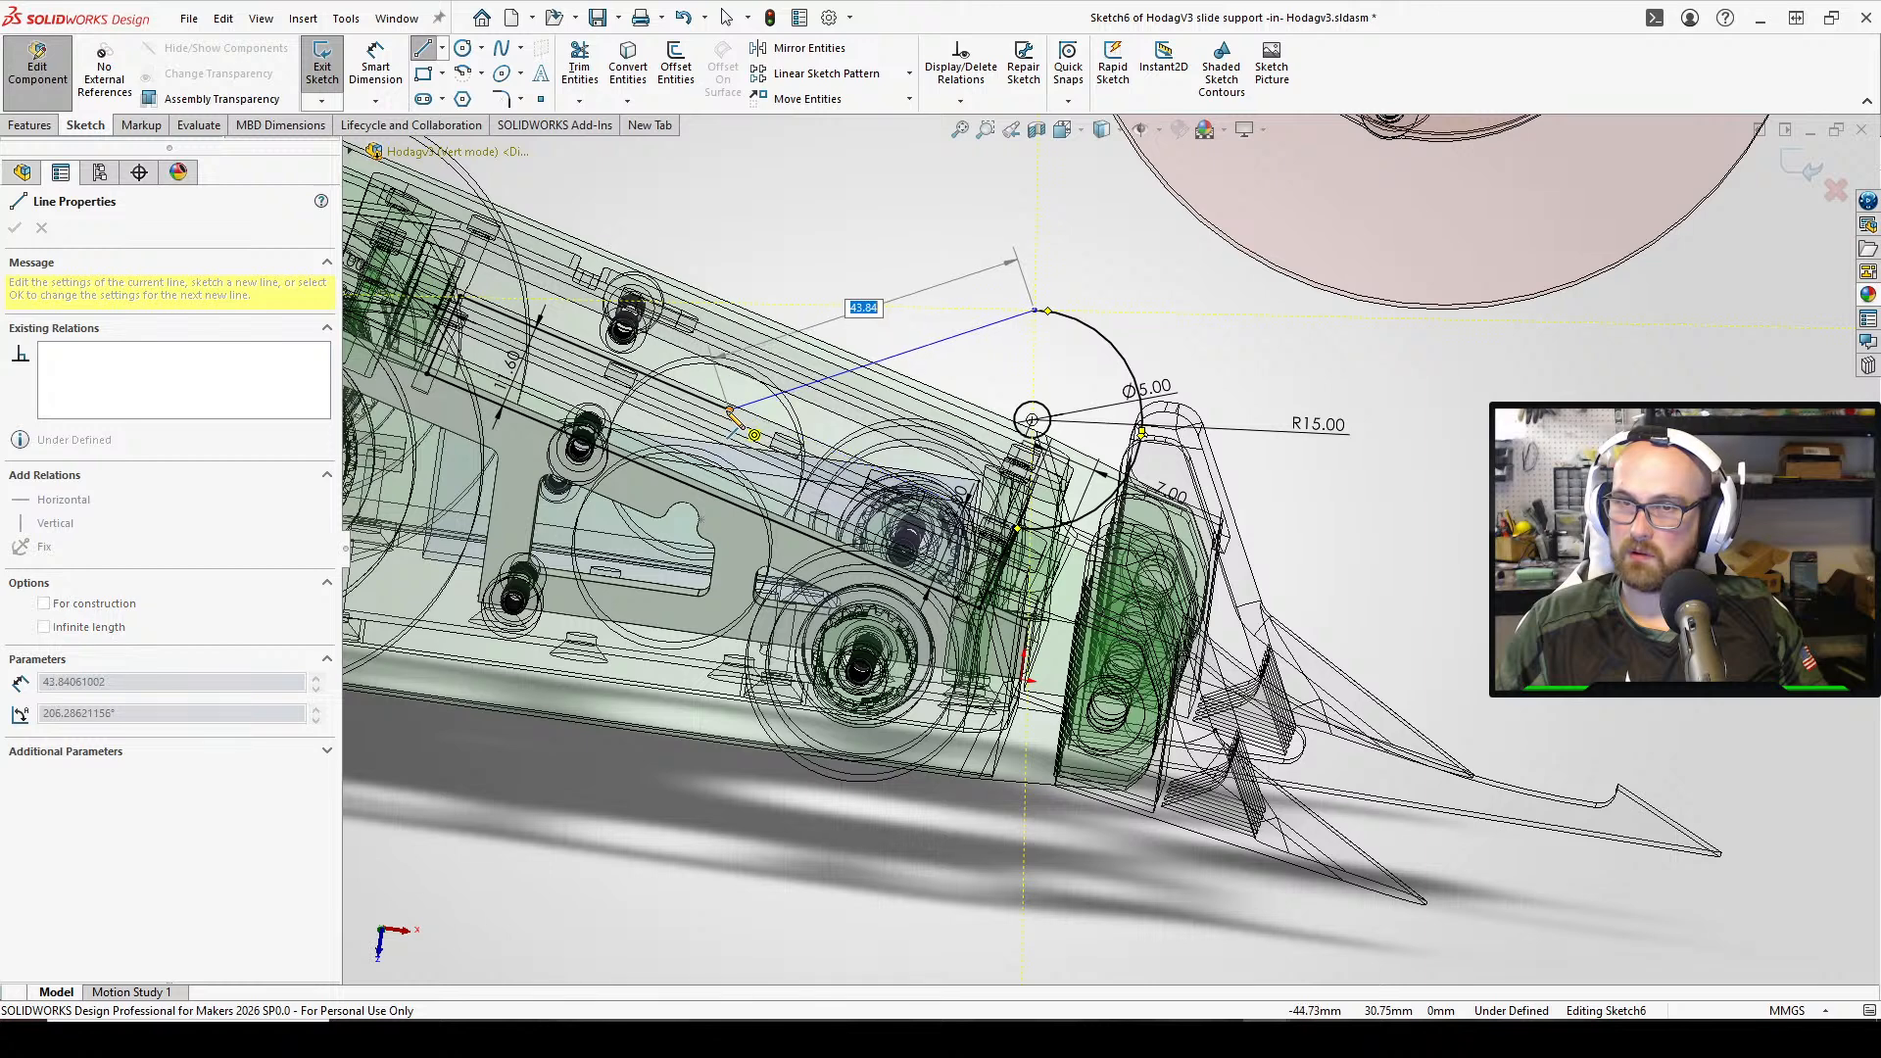
right_click(936, 236)
left_click(972, 246)
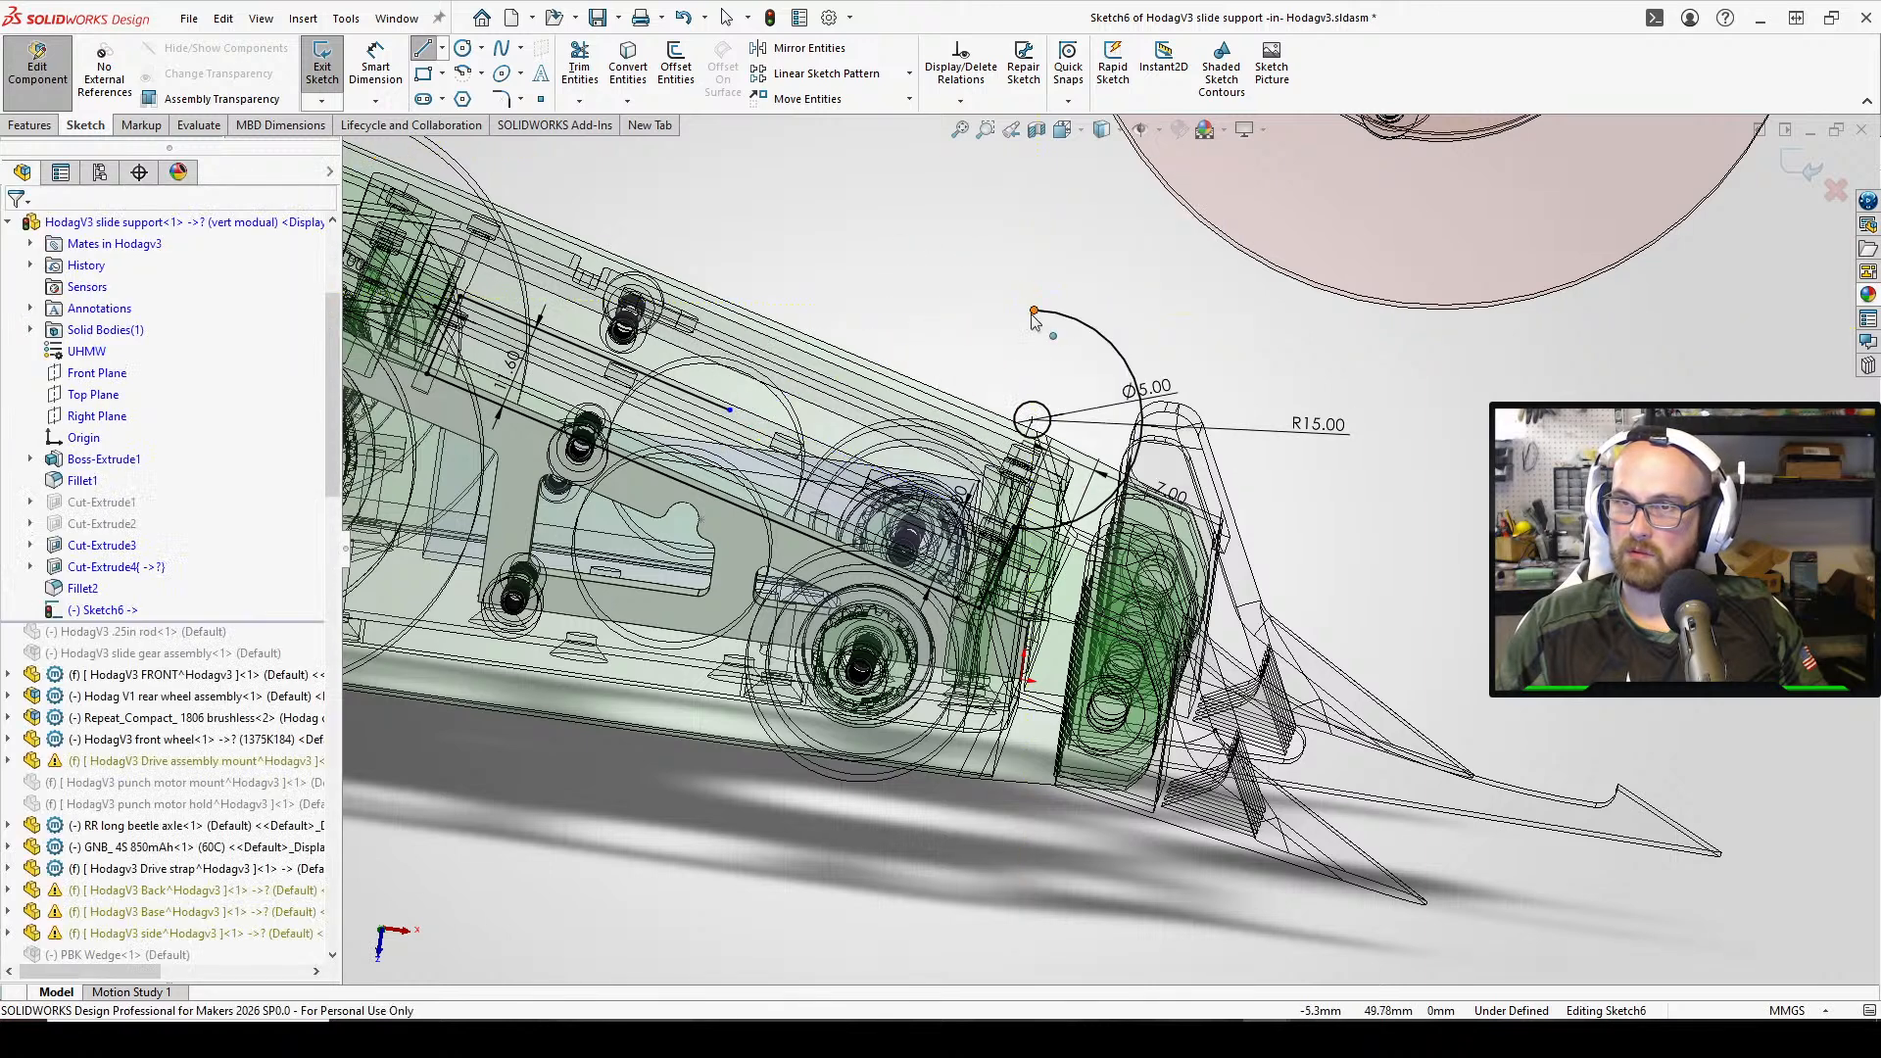
Shorten the 15 mm radius arc by moving its free upper end forward and down around the 5 mm circle
left_click(1092, 328)
left_click_drag(1128, 344, 1150, 359)
middle_click_drag(1141, 328, 1094, 287)
scroll(977, 215, "up", 1)
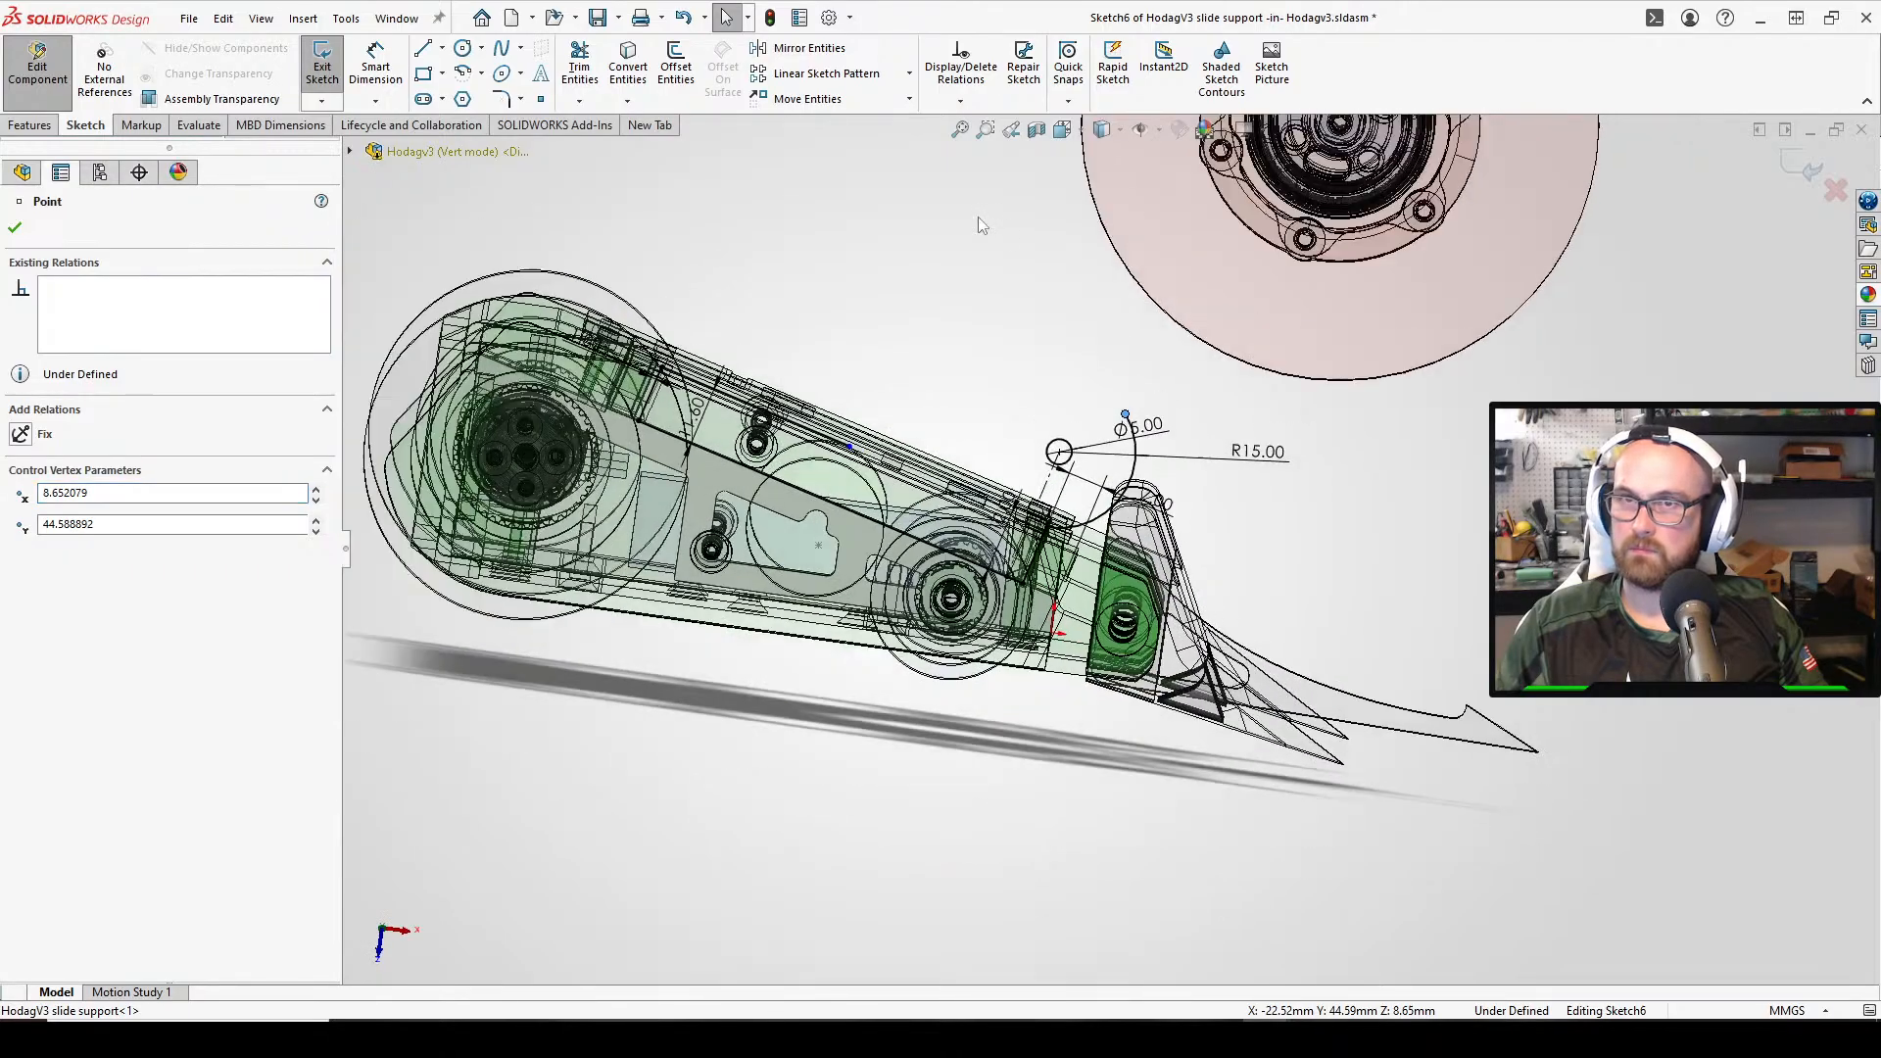
mouse_move(978, 216)
middle_mouse_down()
mouse_move(983, 198)
mouse_move(982, 216)
middle_mouse_up()
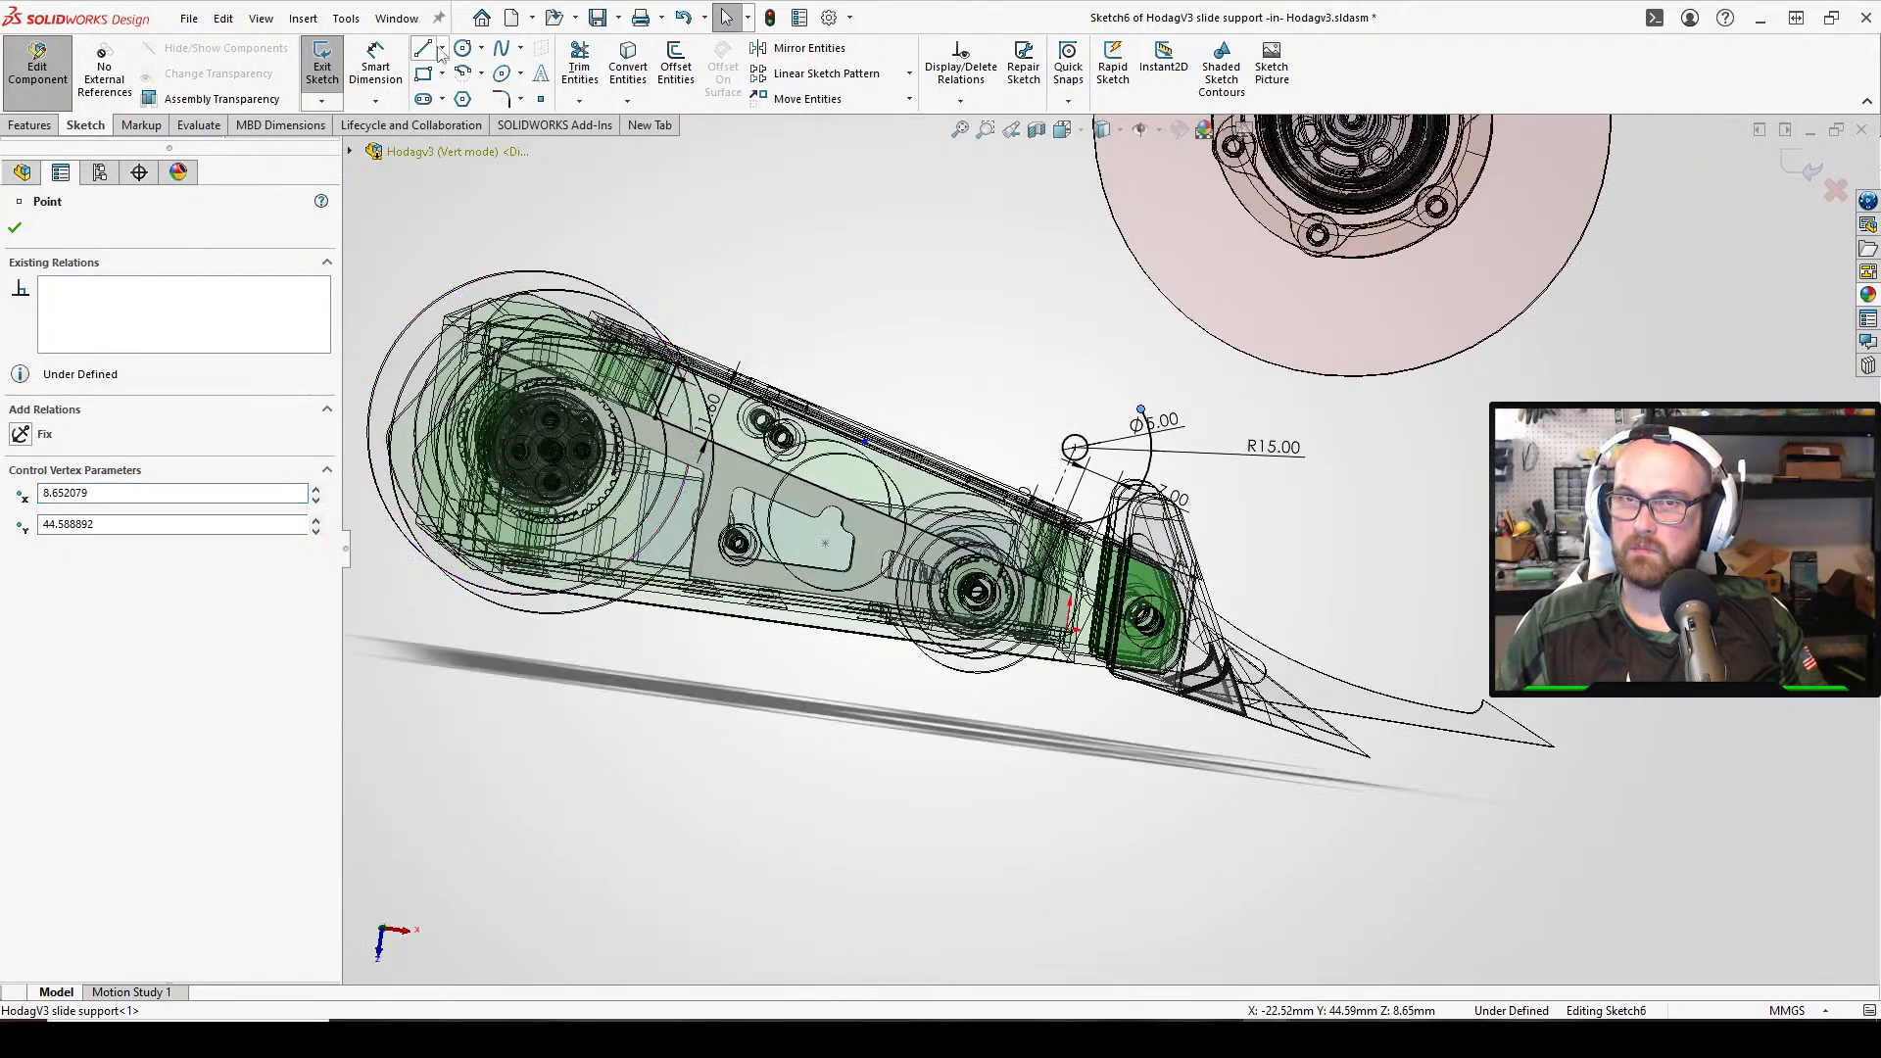
left_click(579, 100)
right_click(718, 305)
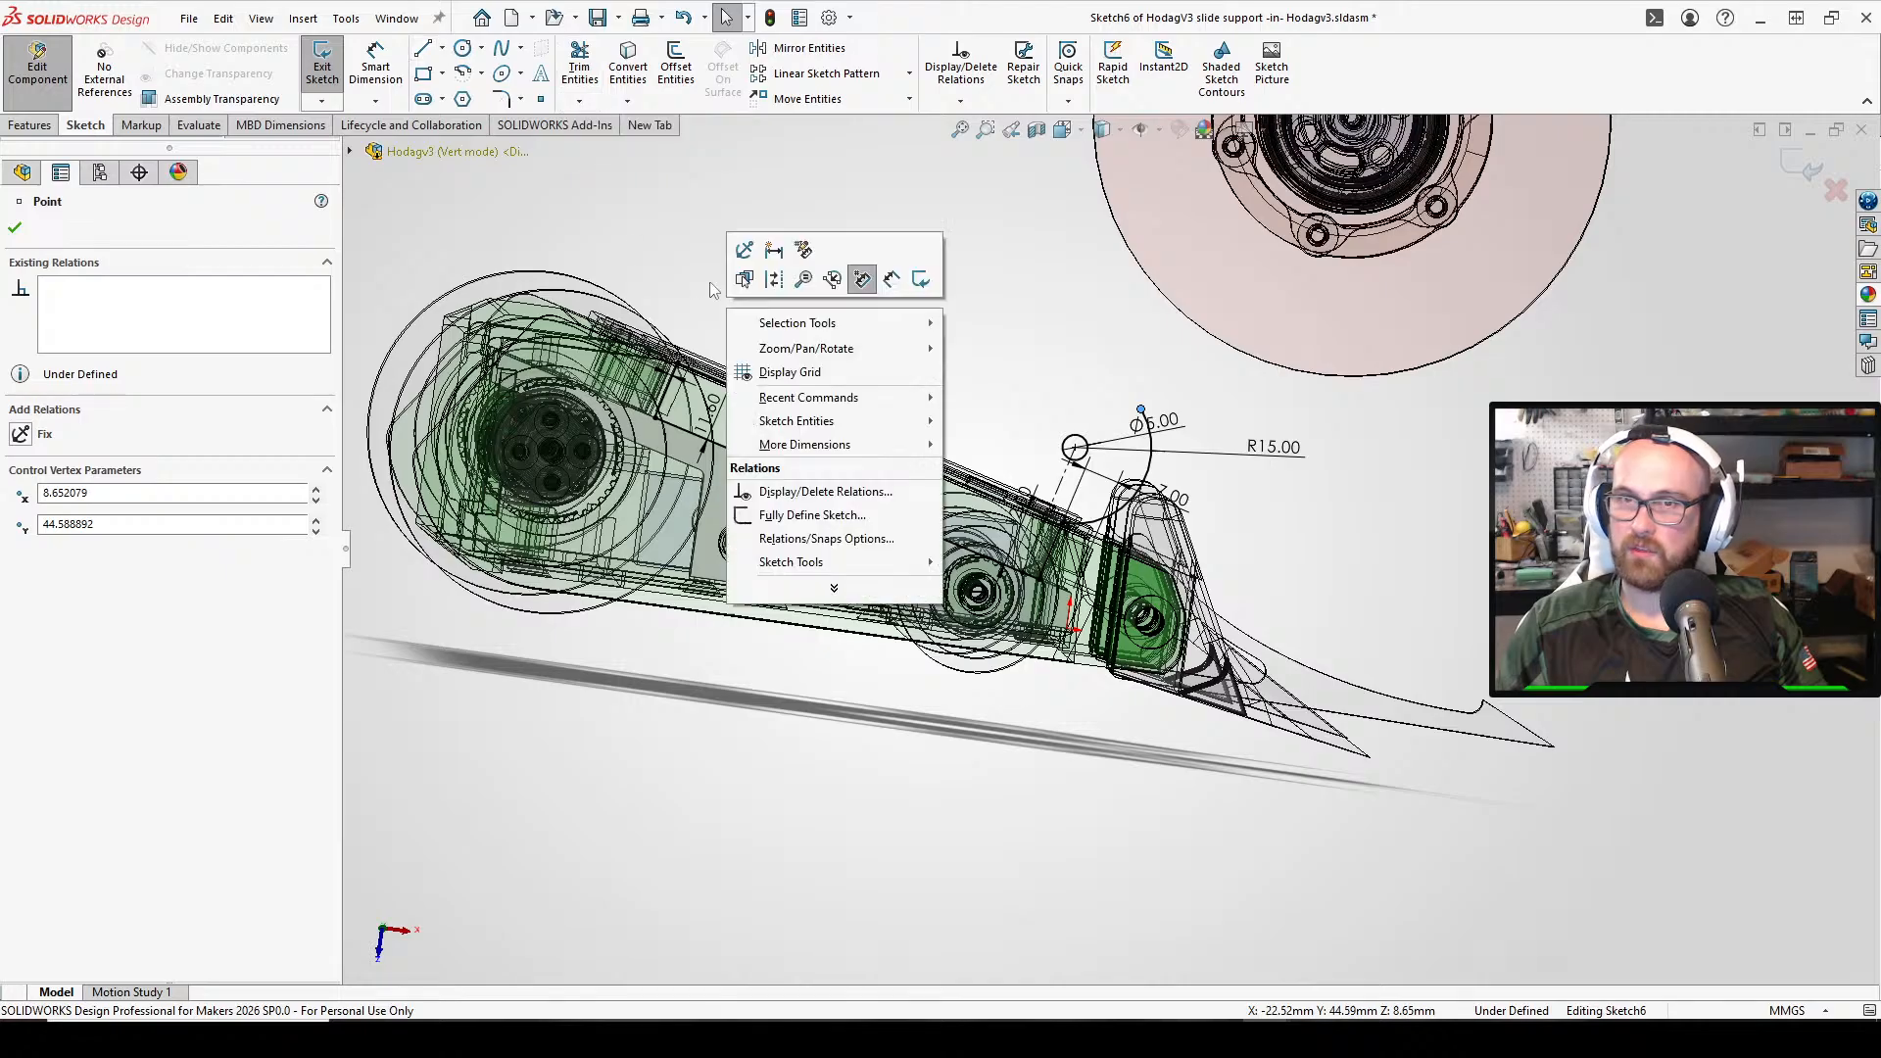
left_click(419, 53)
key("Escape")
key("Escape")
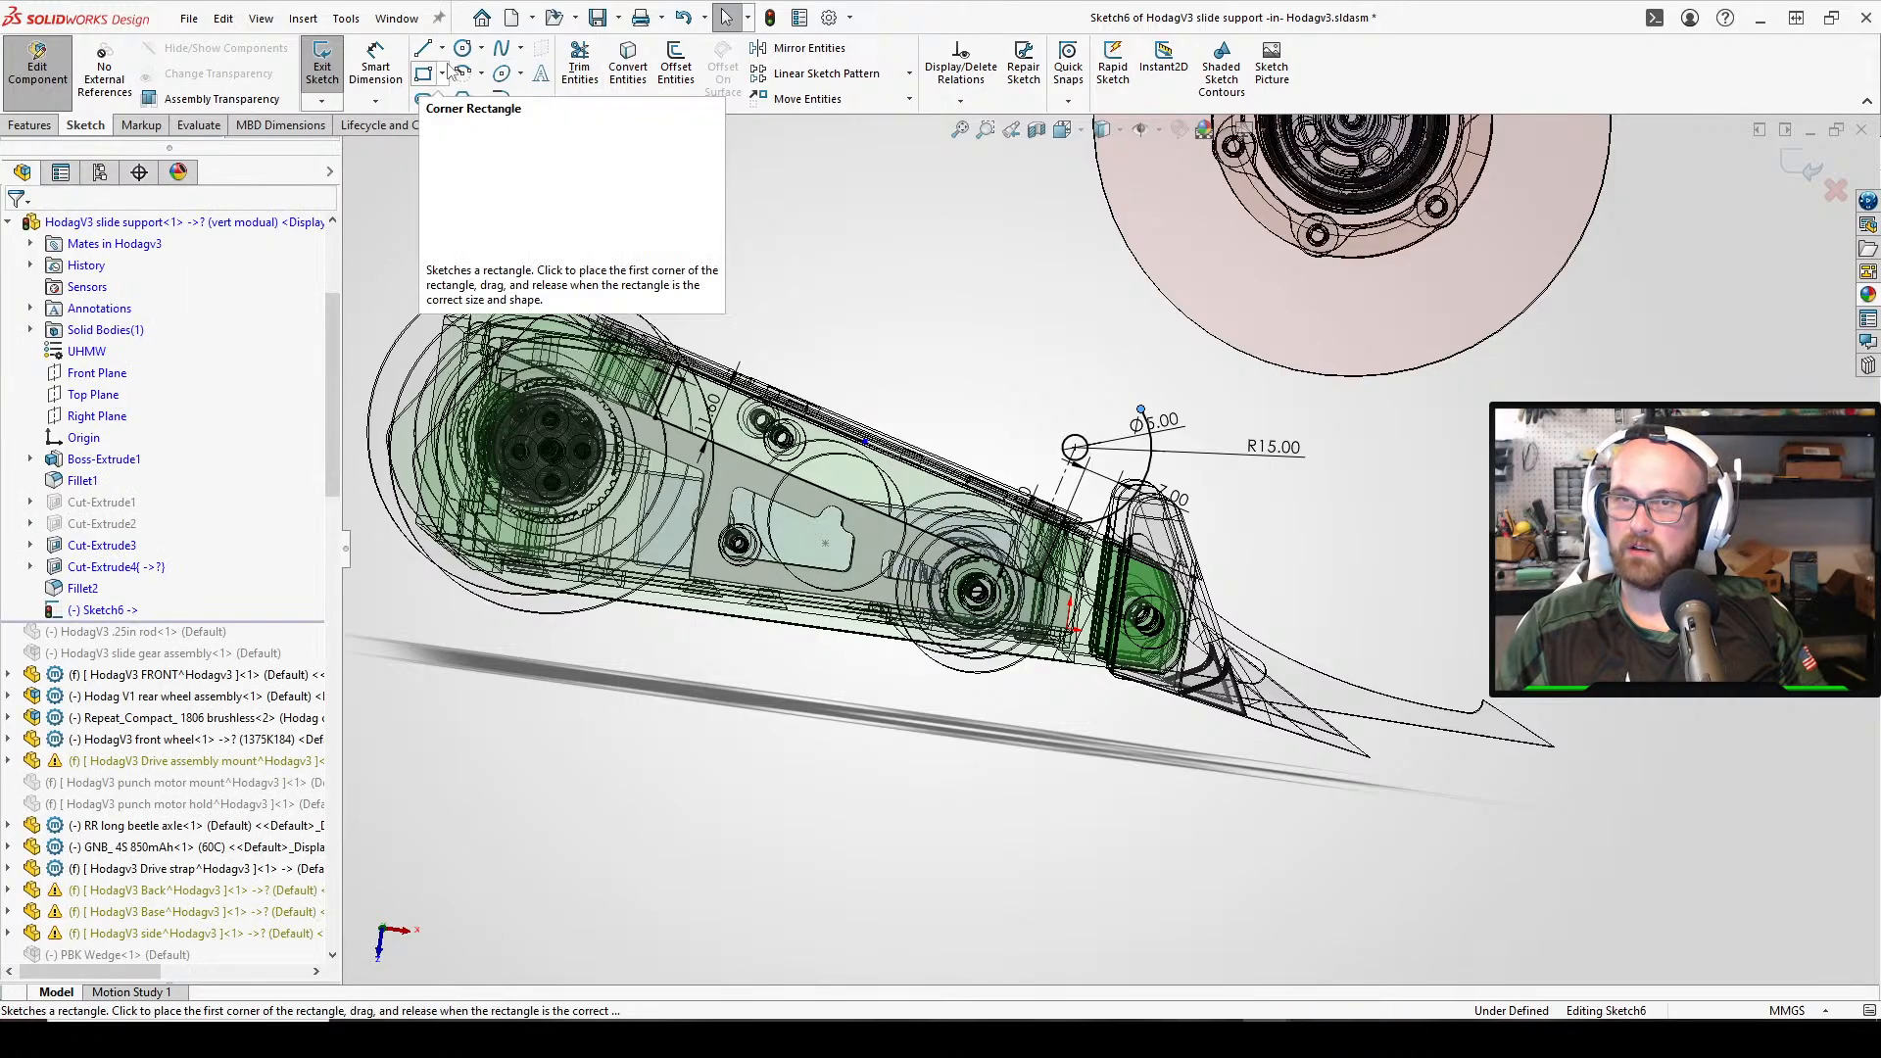
Sketch a line about 30 mm long up and back from the 15 mm radius arc's free end, continuing with a shorter downward line
key("l")
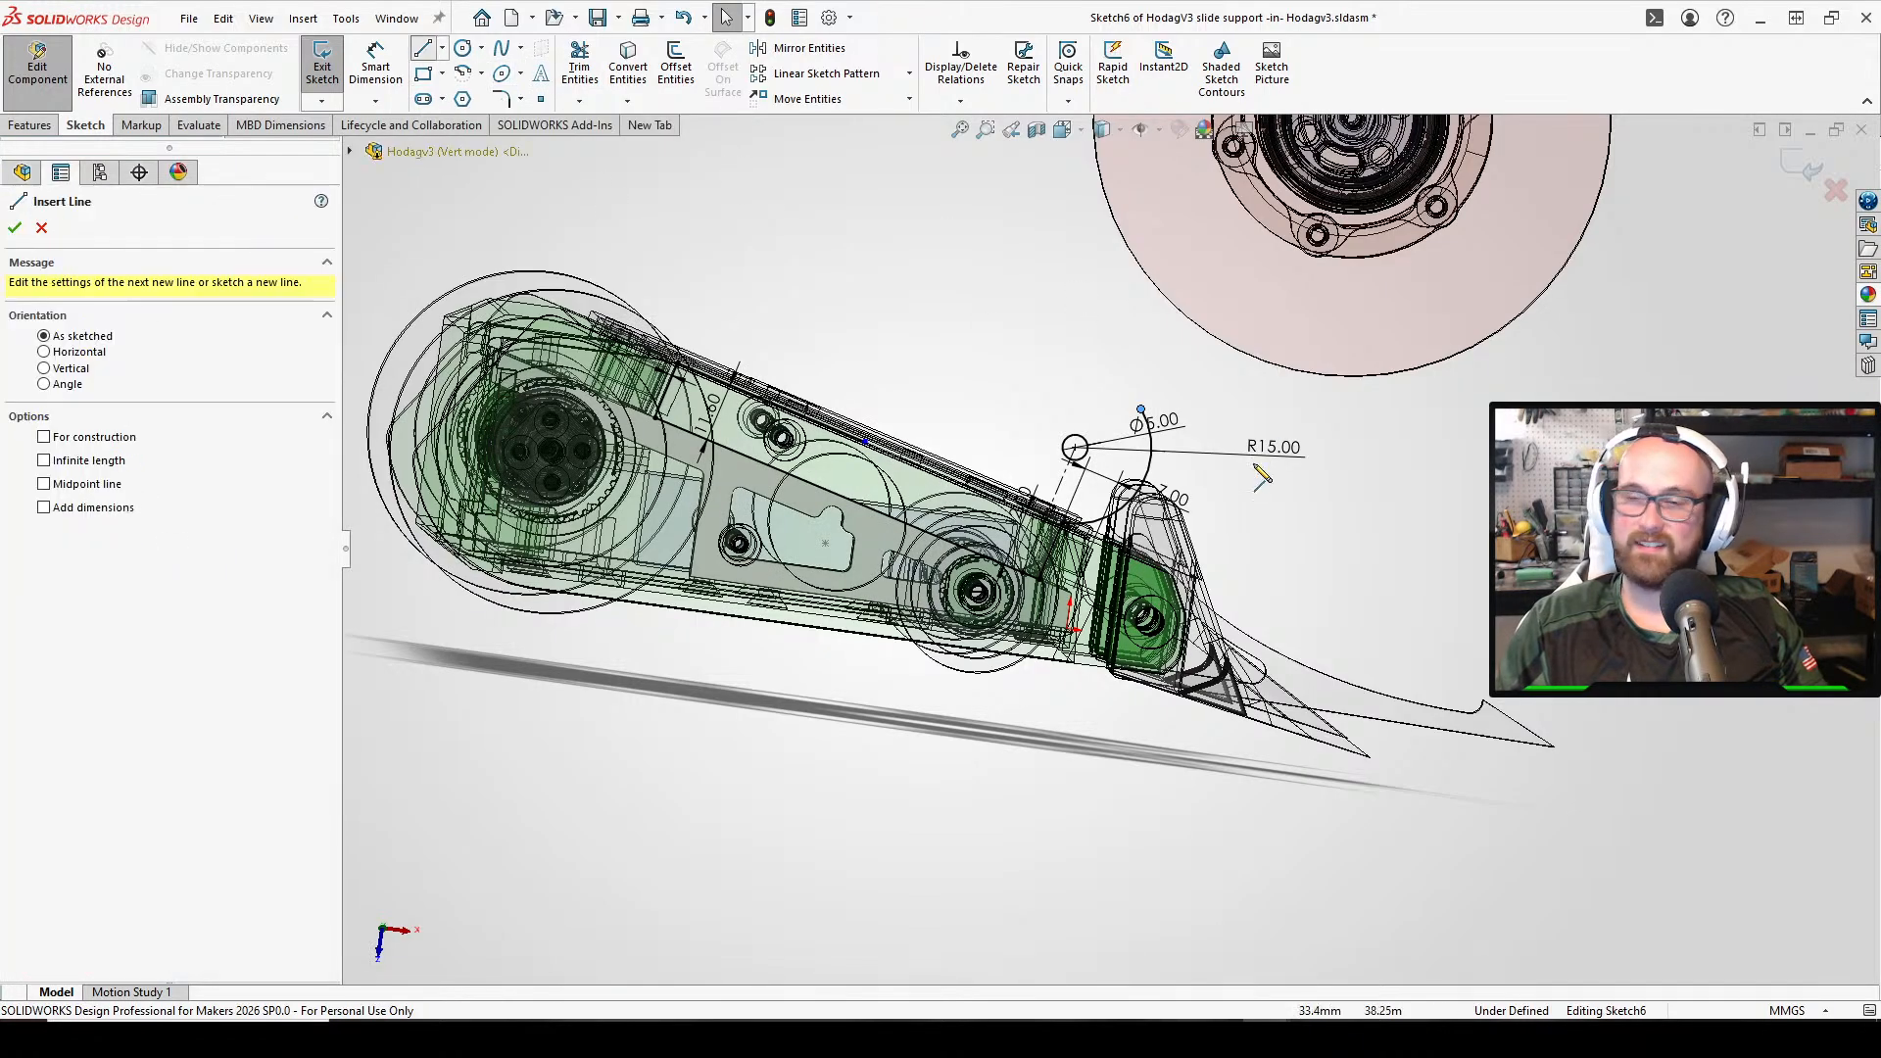
left_click(1140, 408)
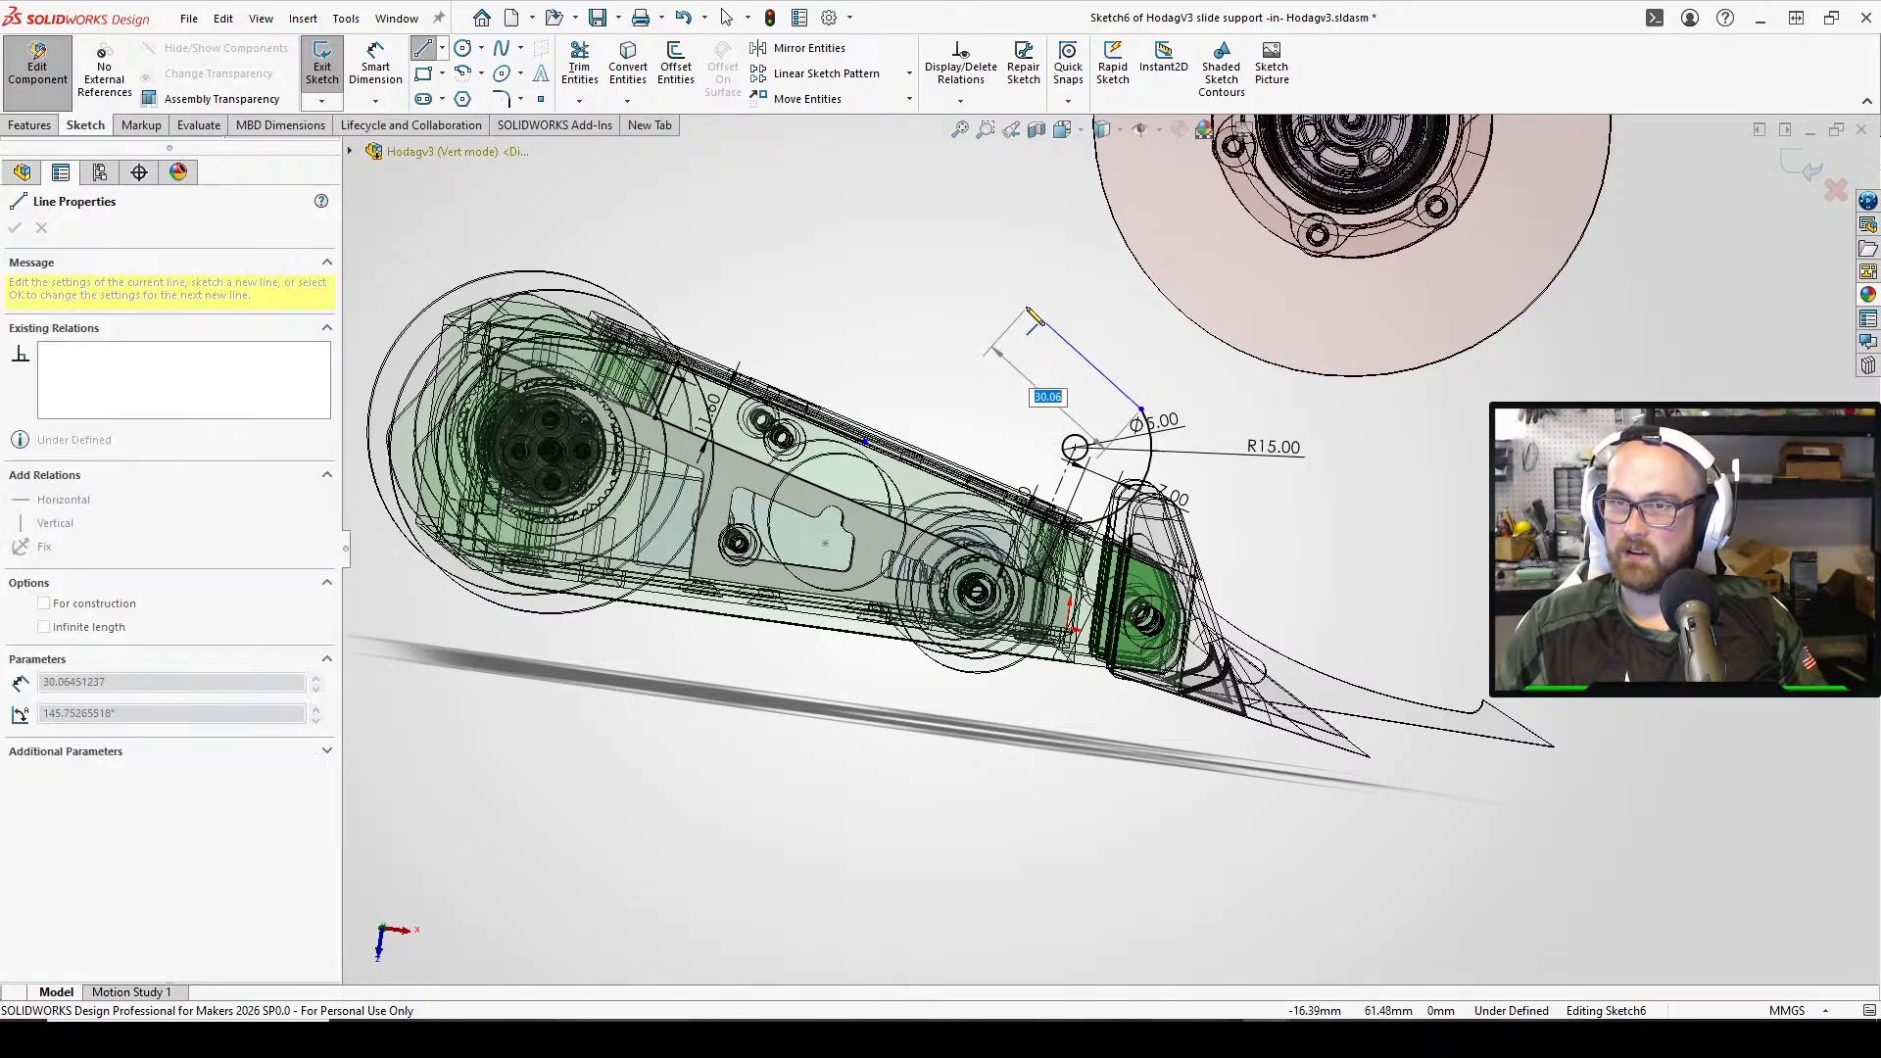
left_click(1025, 307)
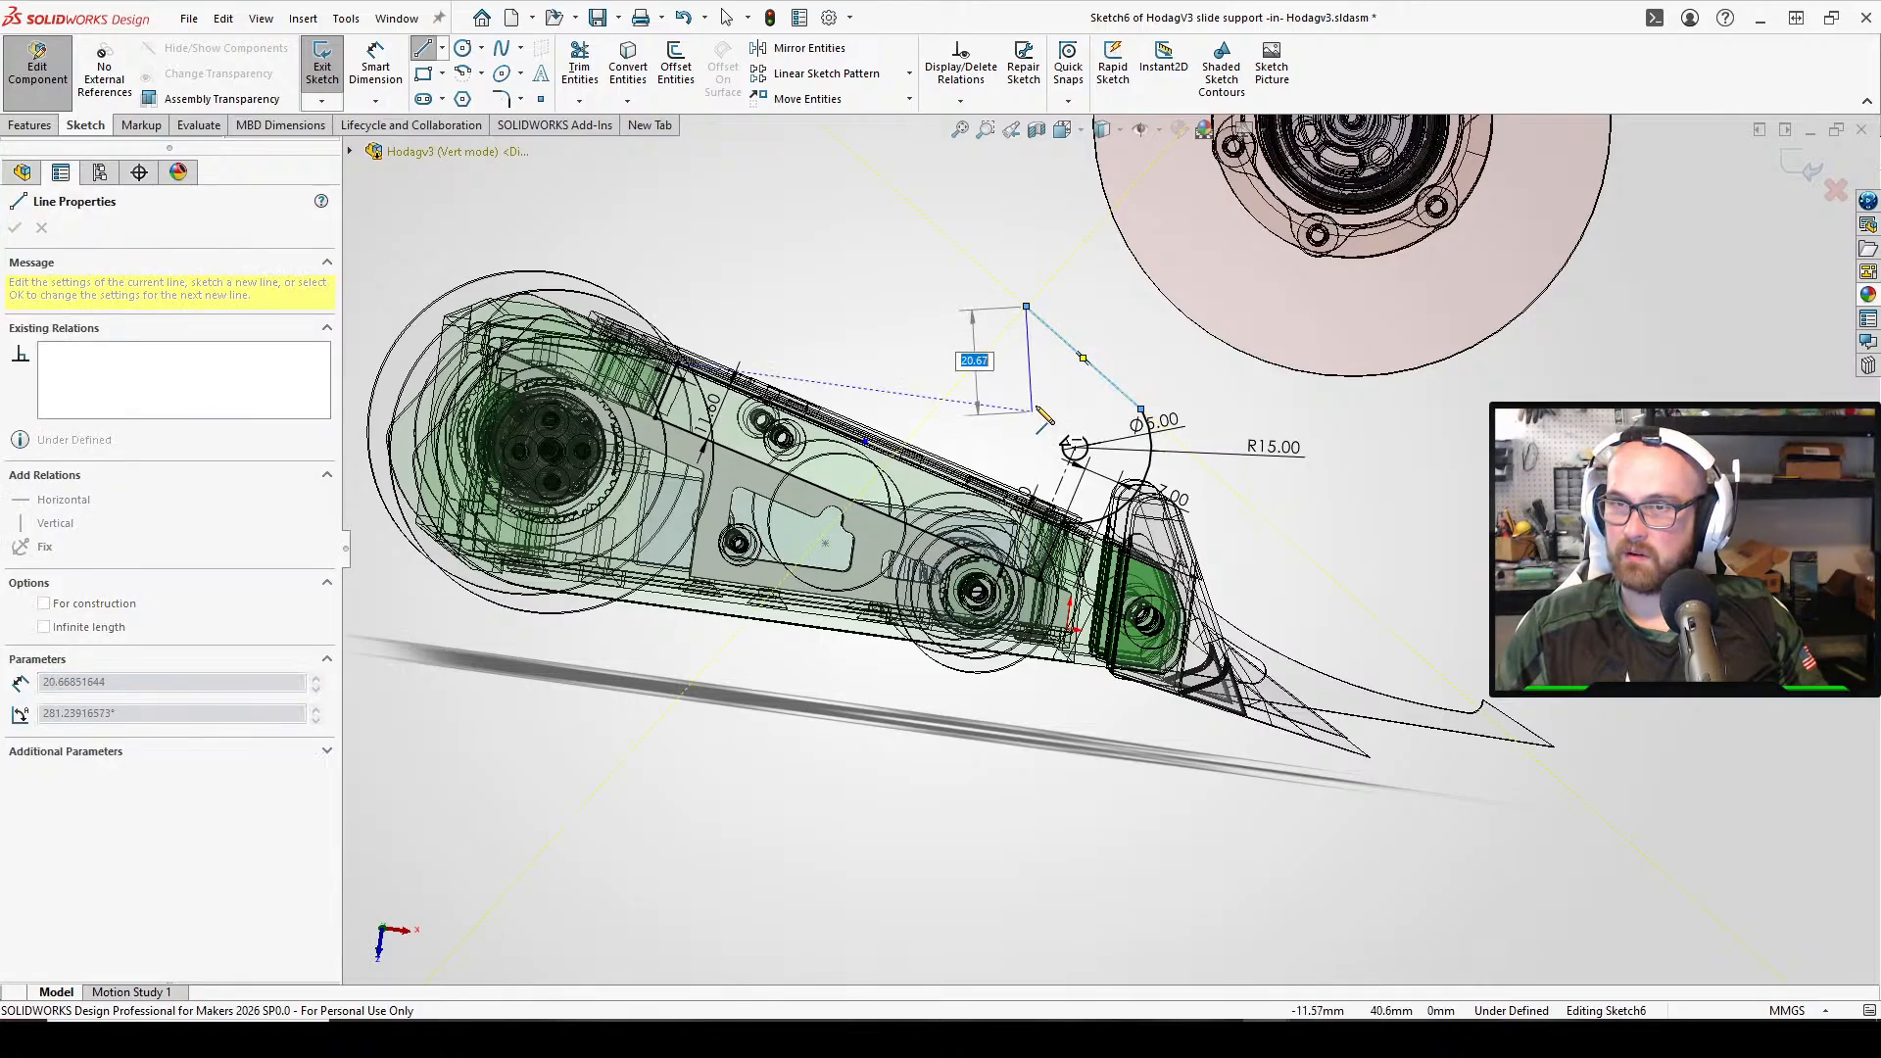
left_click(1040, 383)
right_click(1077, 387)
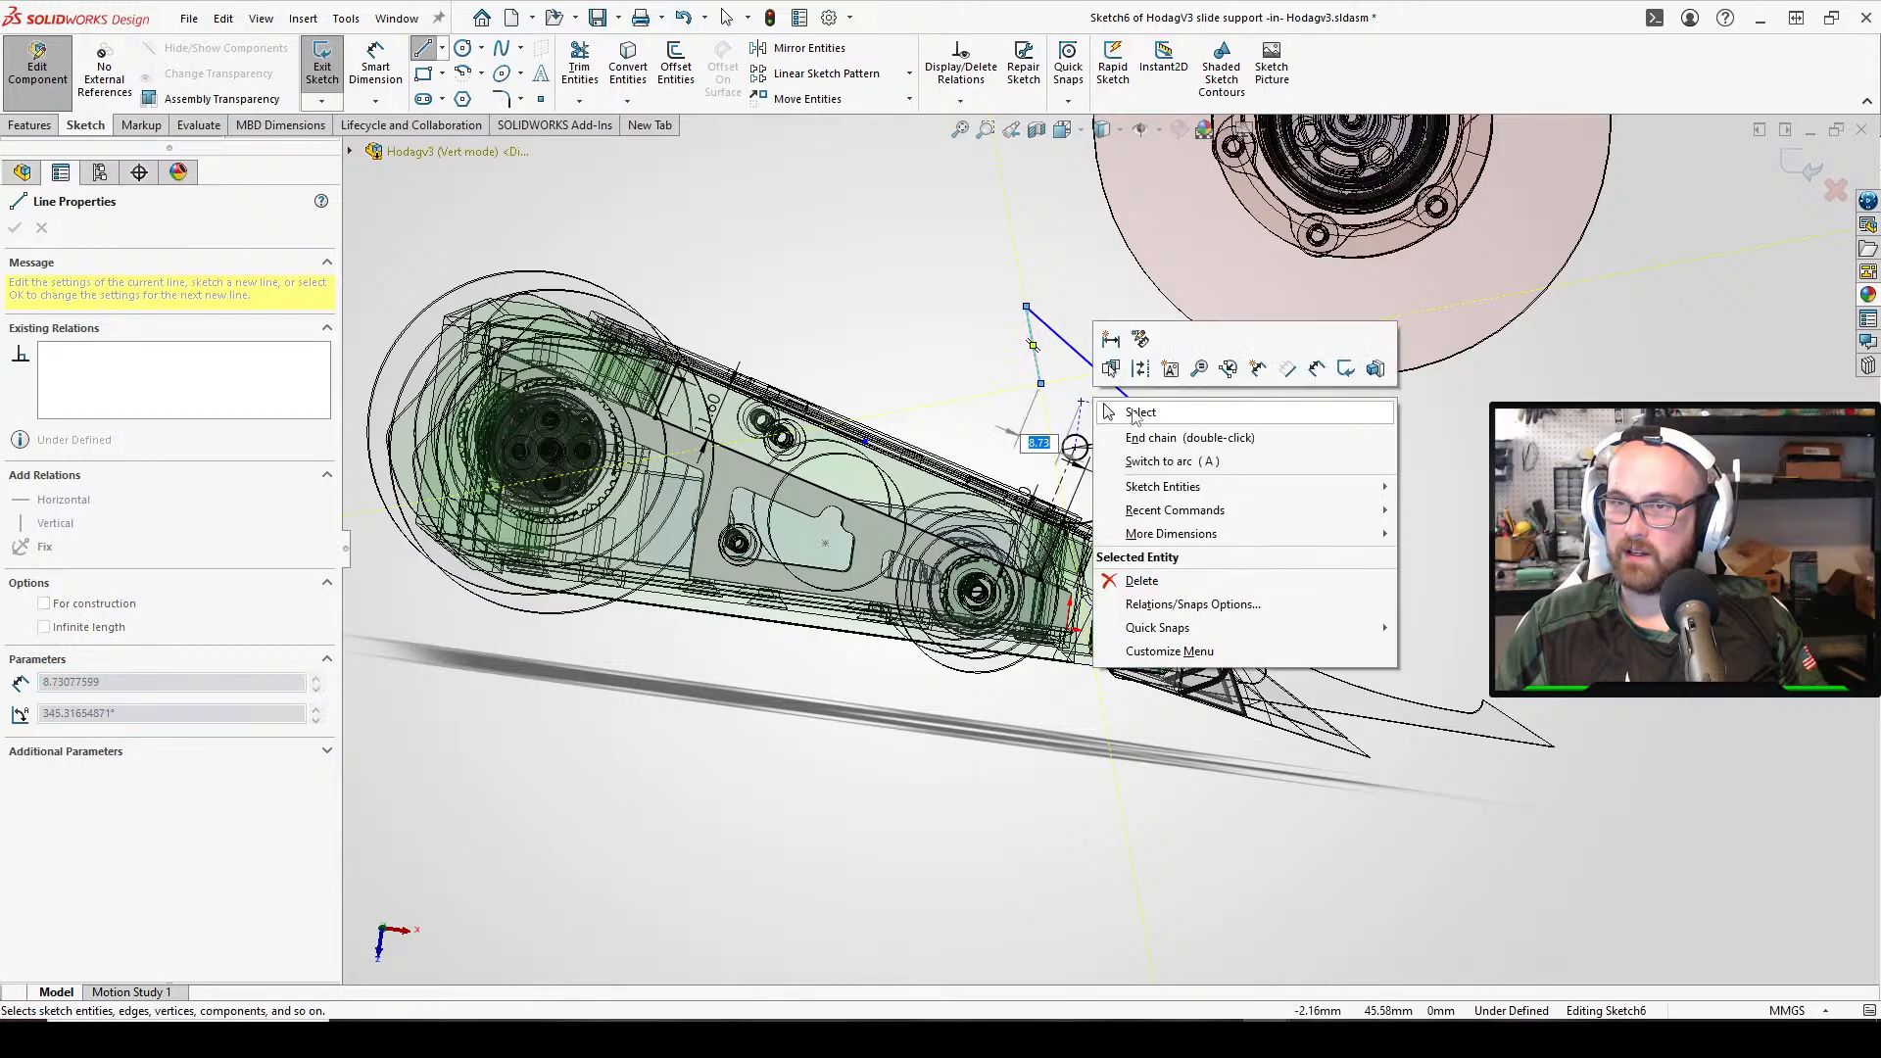
left_click(1141, 406)
Sketch a centerpoint arc of about 23 mm radius from the short line's lower end to near the upper long line's front end
left_click(462, 72)
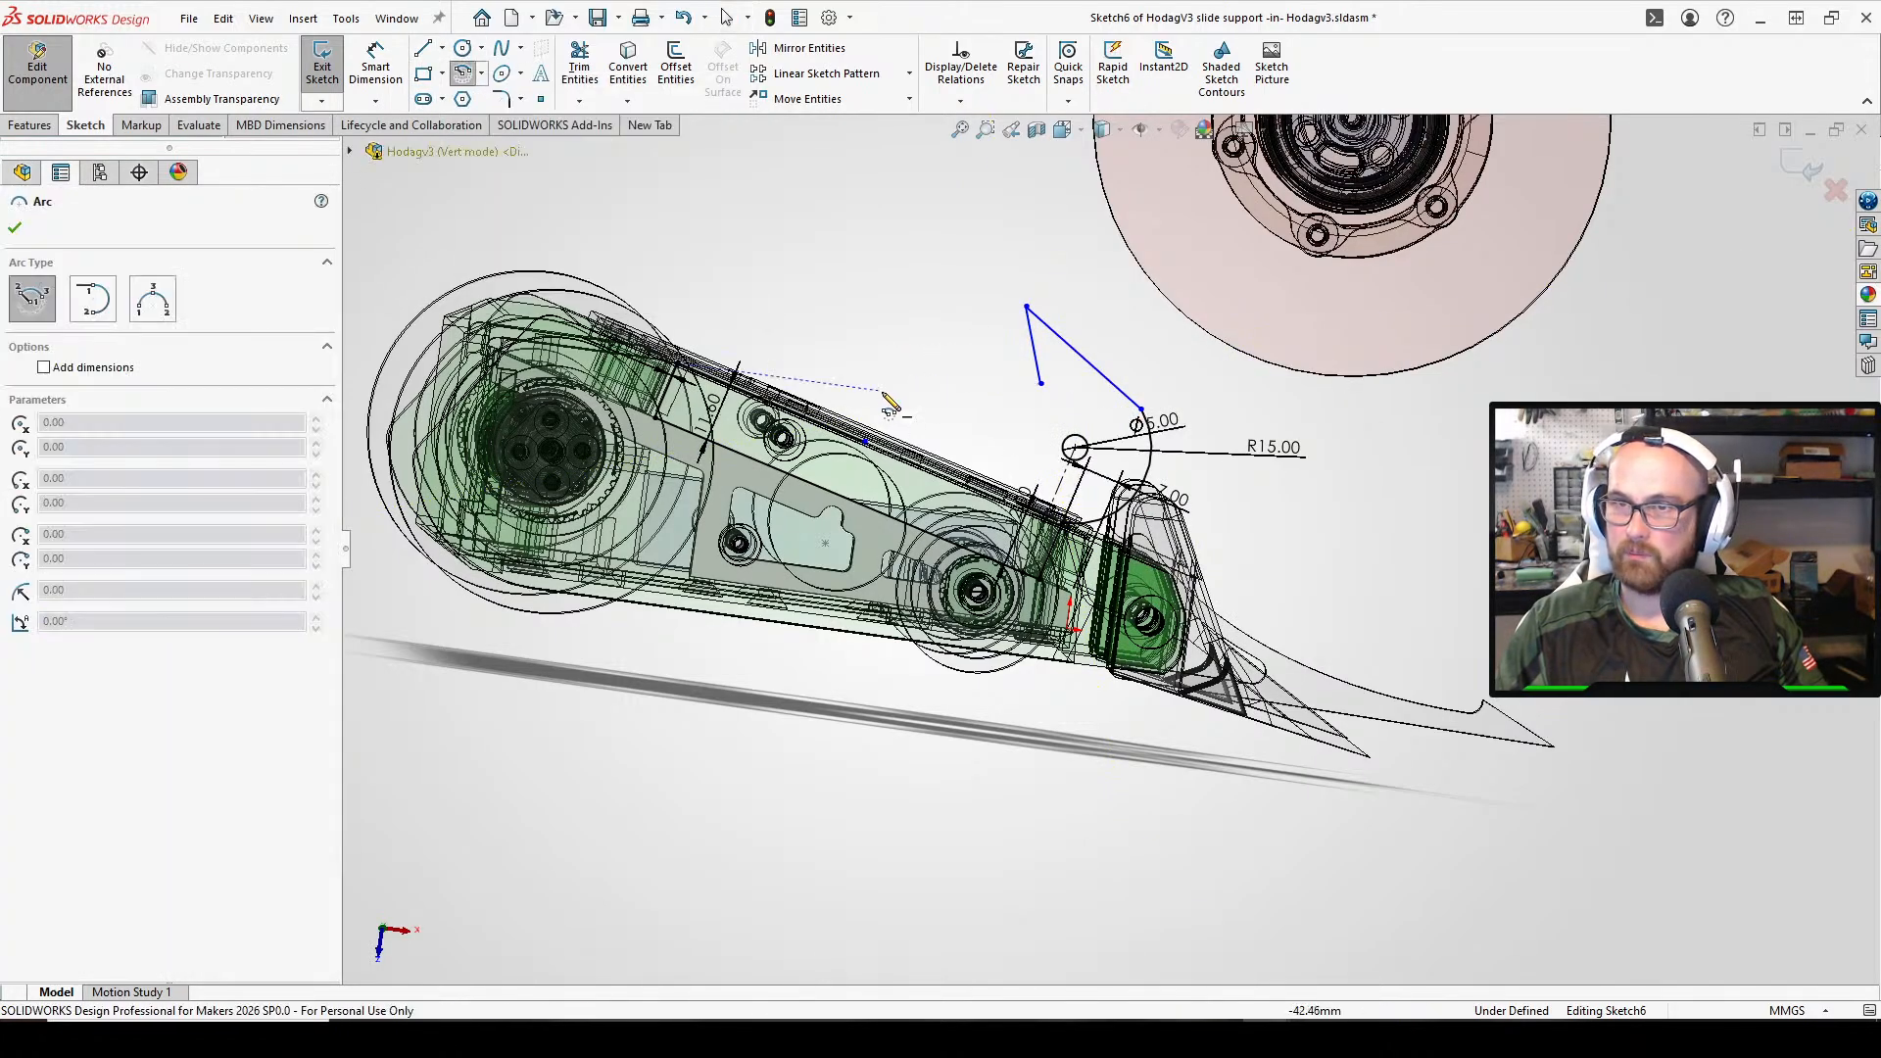
left_click(929, 348)
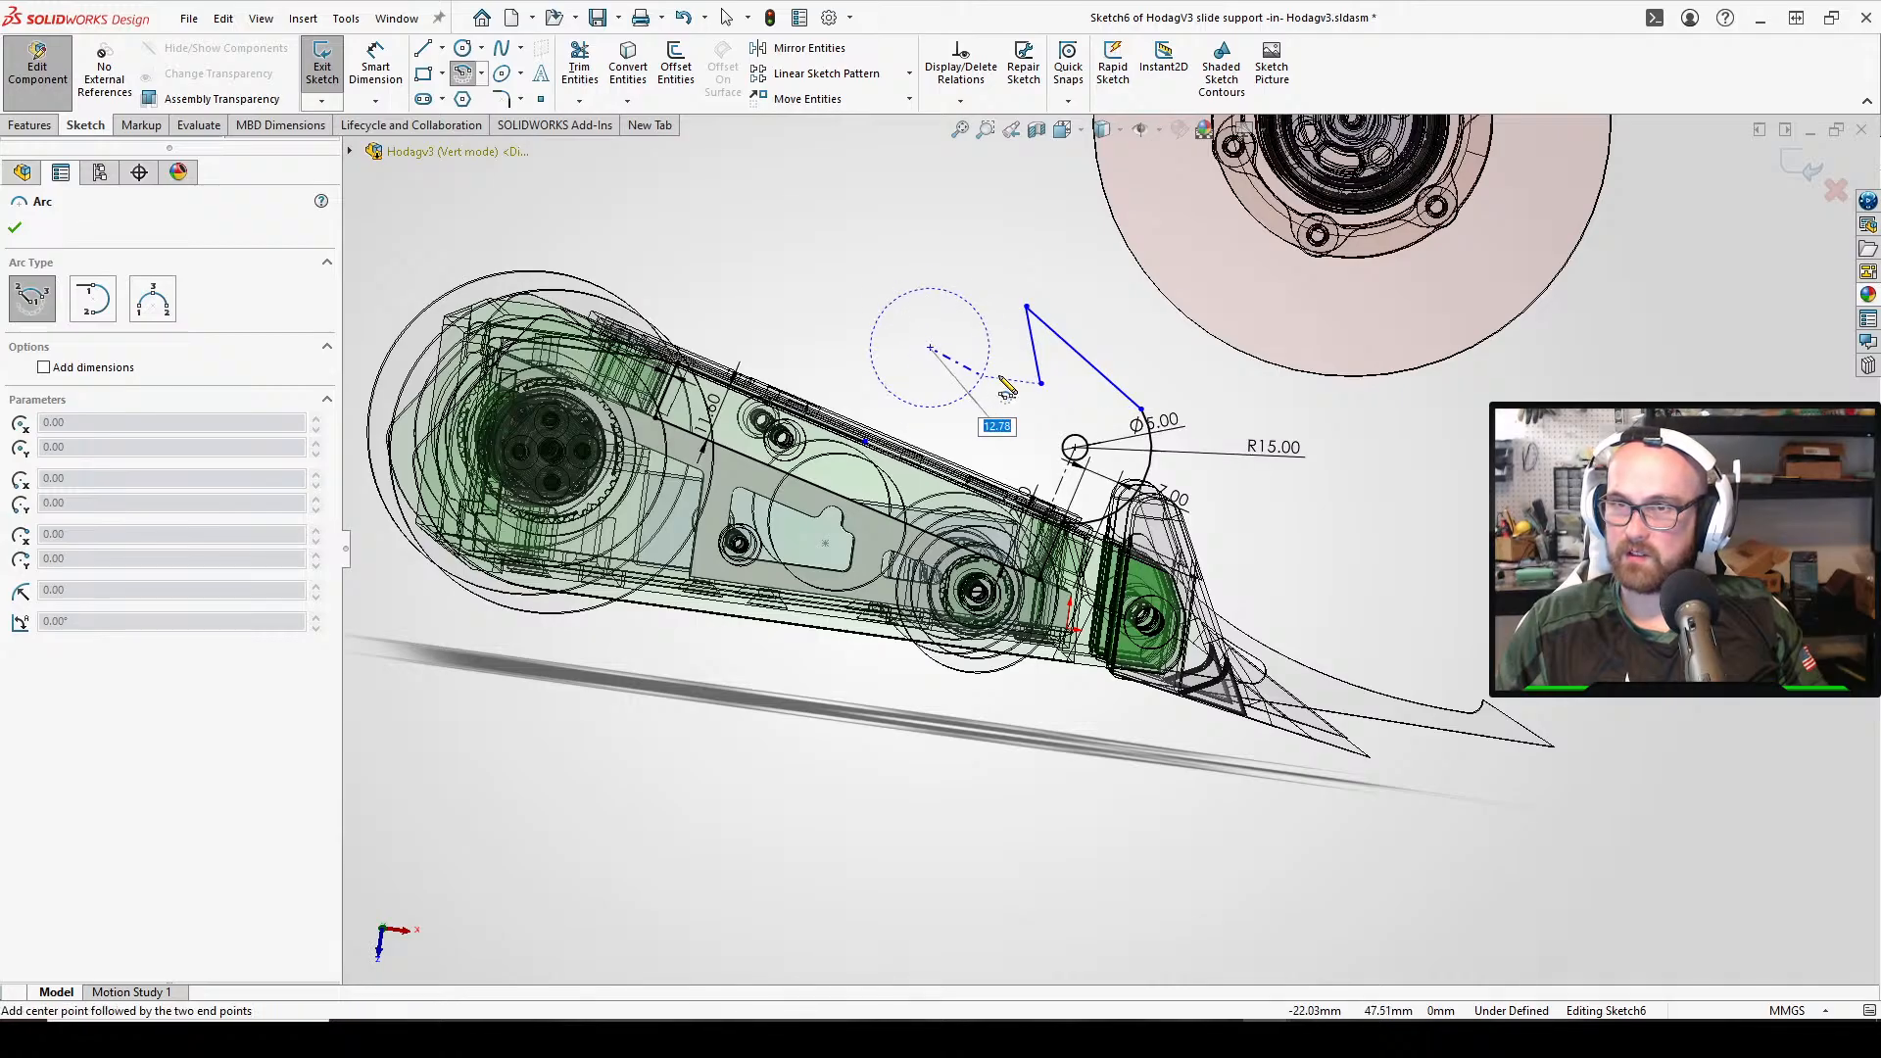
left_click(1041, 385)
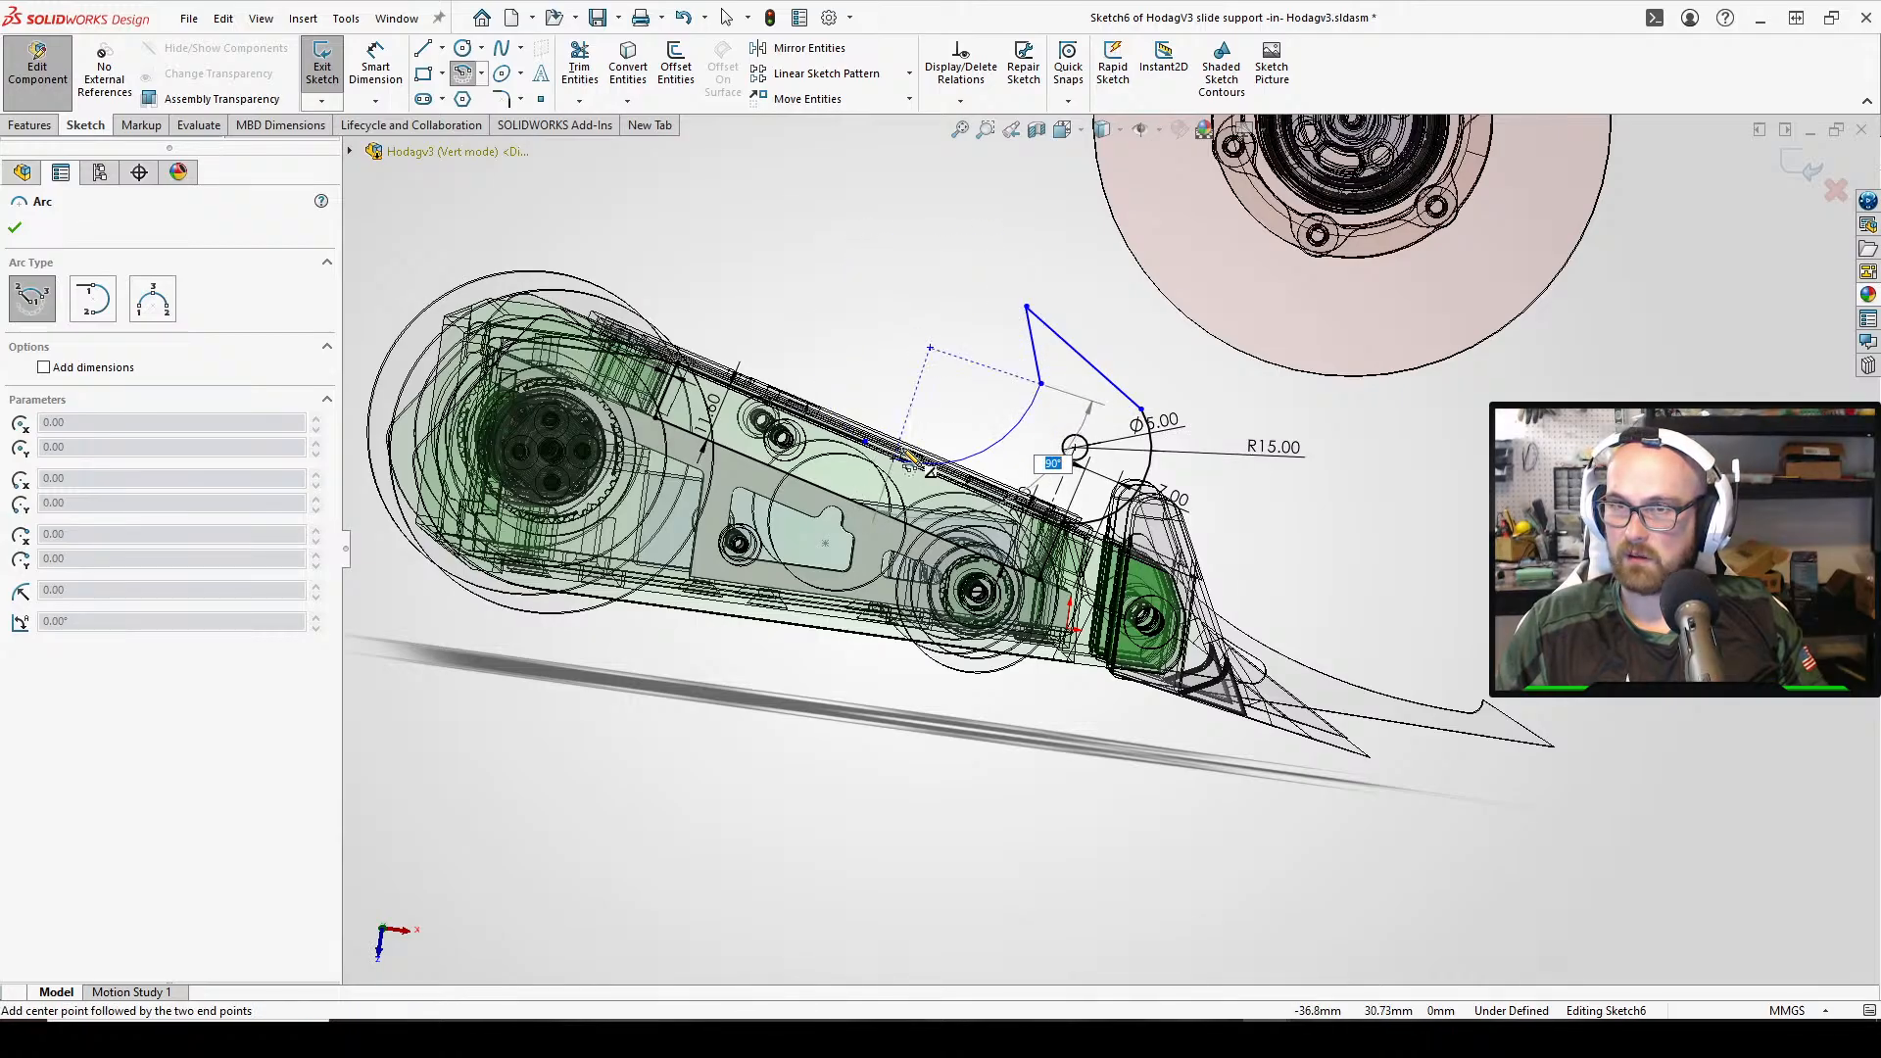
left_click(898, 458)
right_click(948, 458)
left_click(948, 458)
Move the new arc's free lower end onto the front end of the upper long line to join them
scroll(674, 529, "down", 5)
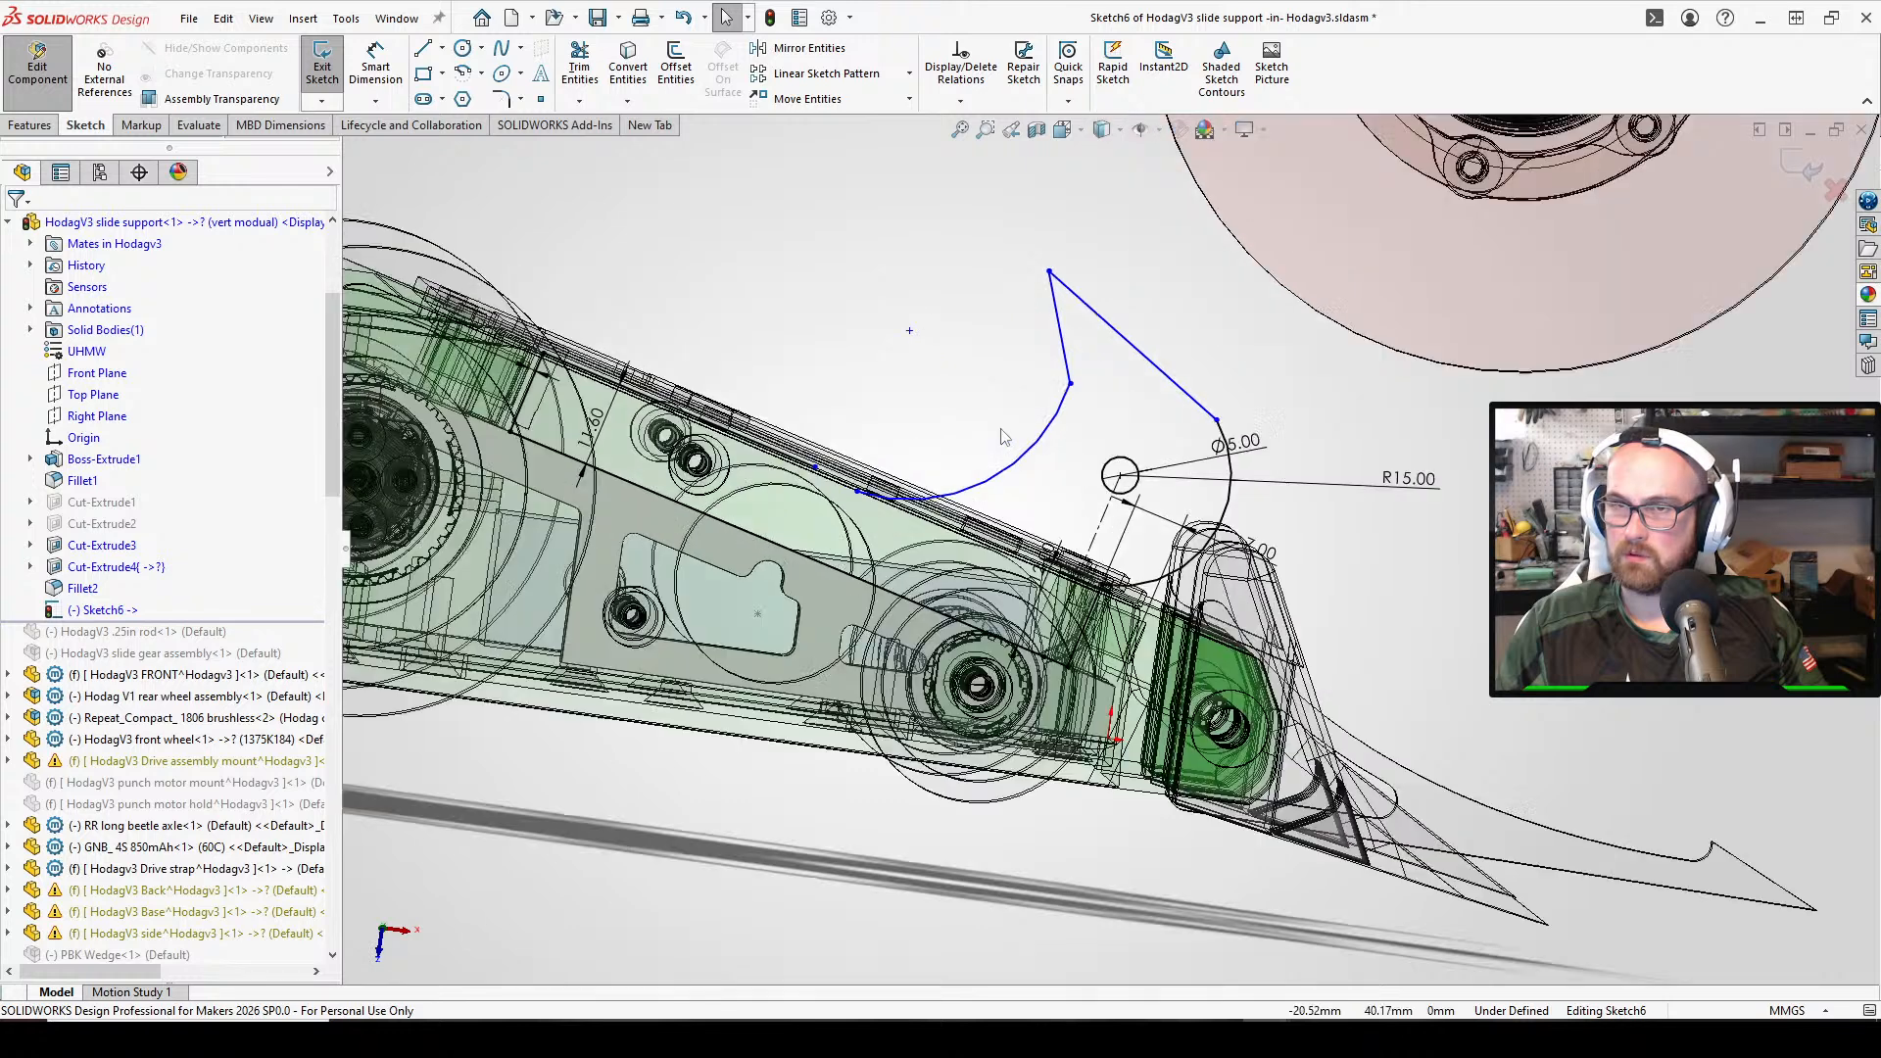
left_click(768, 552)
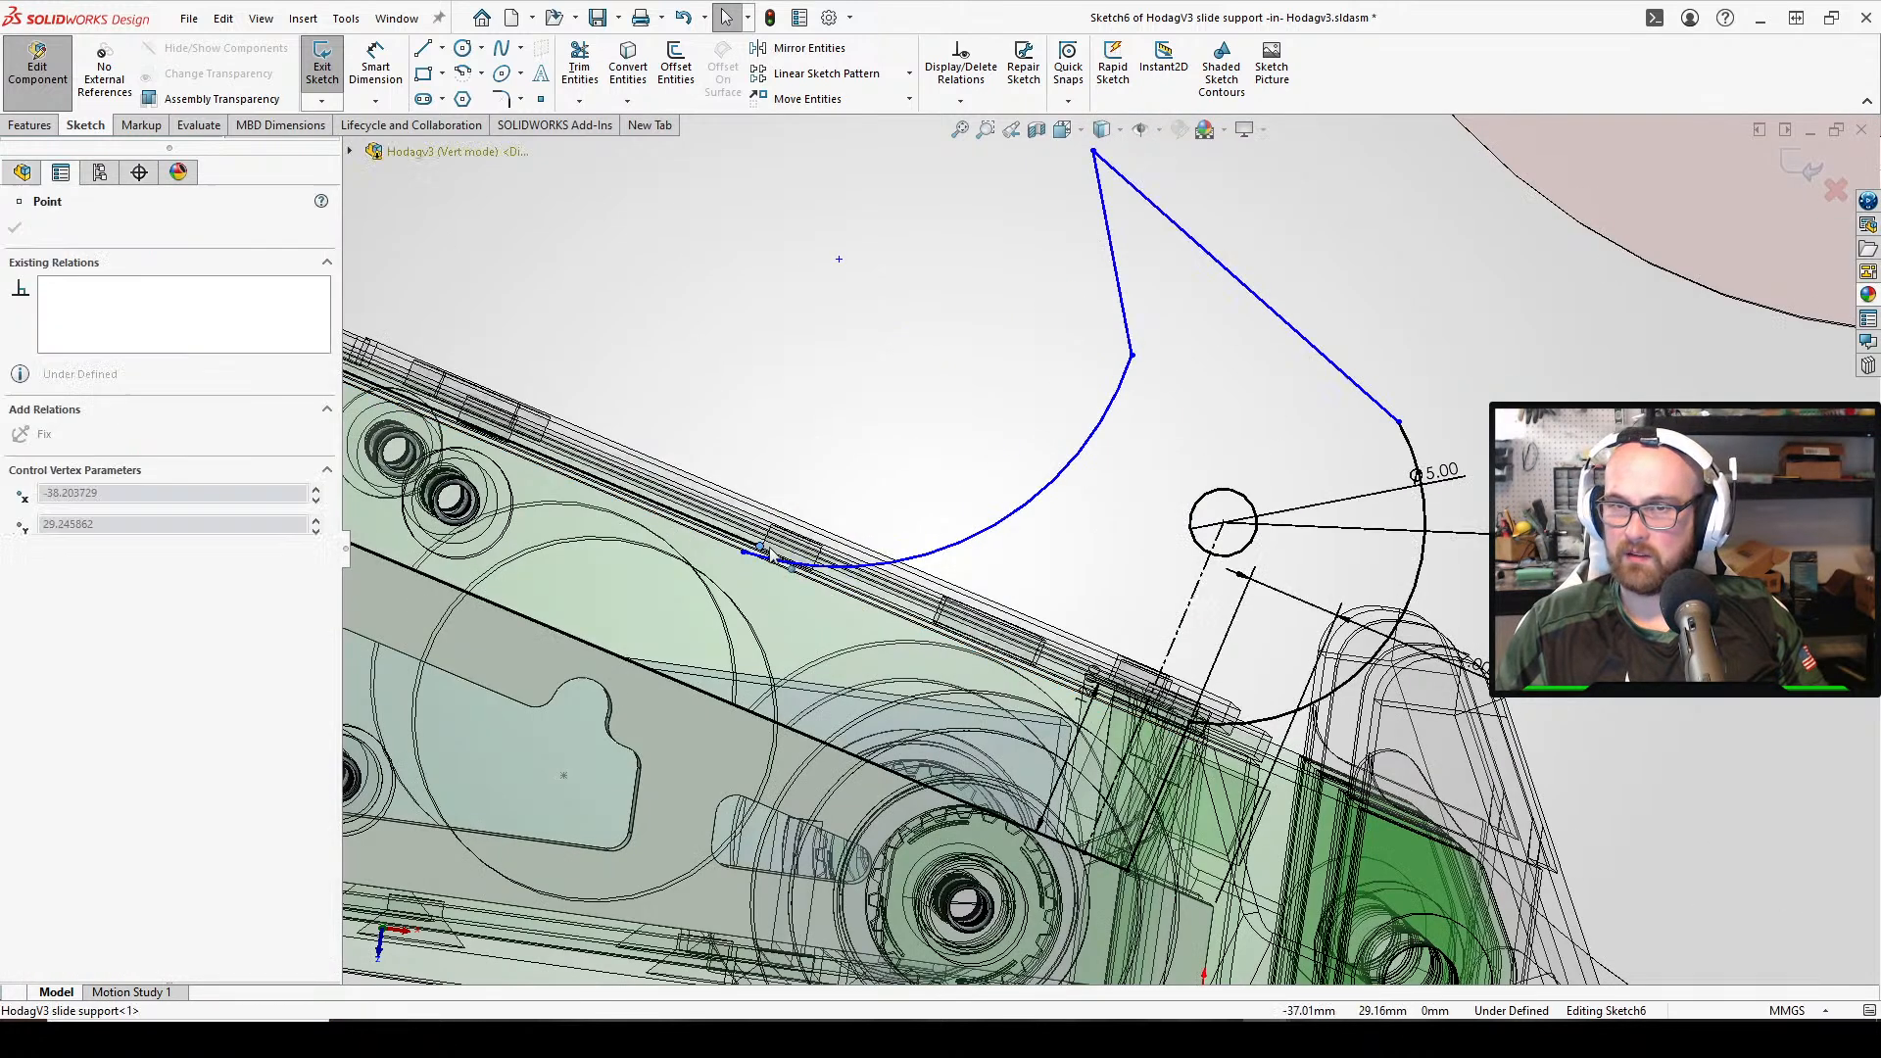
left_click_drag(796, 558, 762, 546)
left_click(1468, 277)
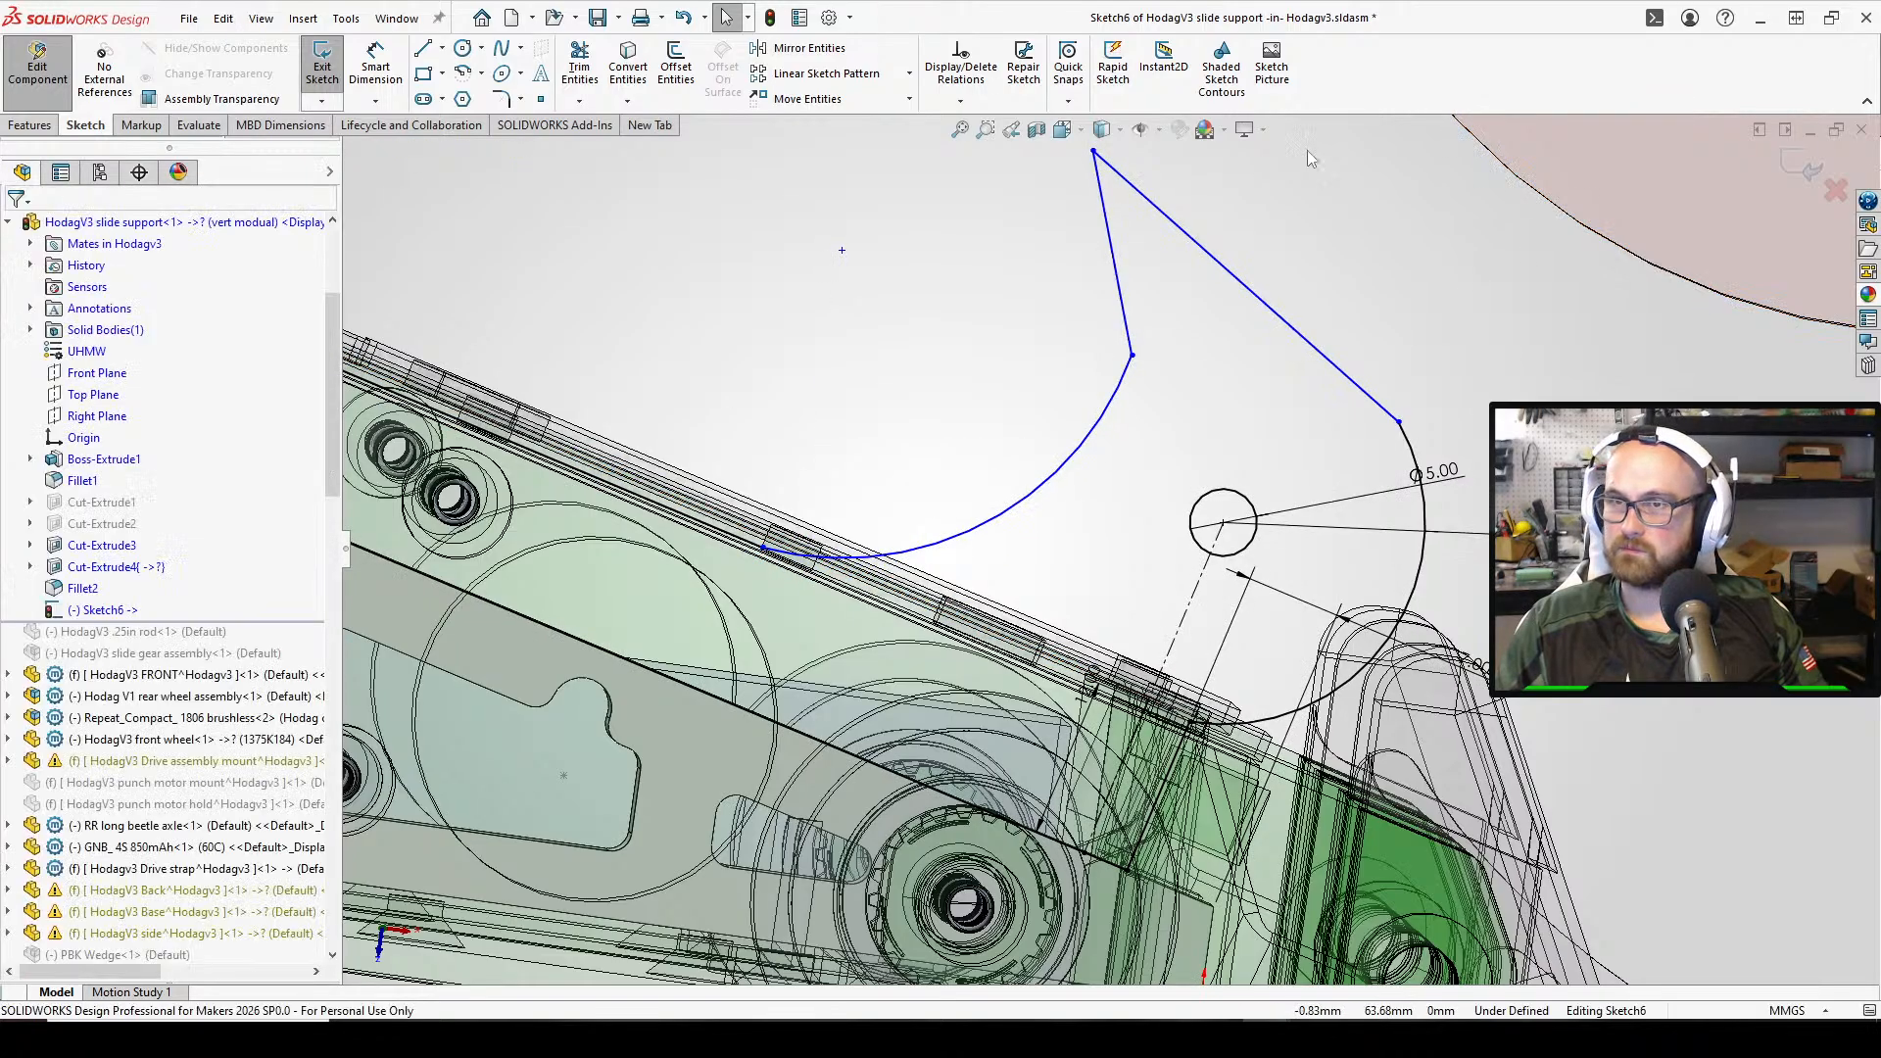
Add a tangent relation between the new concave arc and the upper long line
right_click_drag(1308, 151, 1324, 251)
left_click(984, 523)
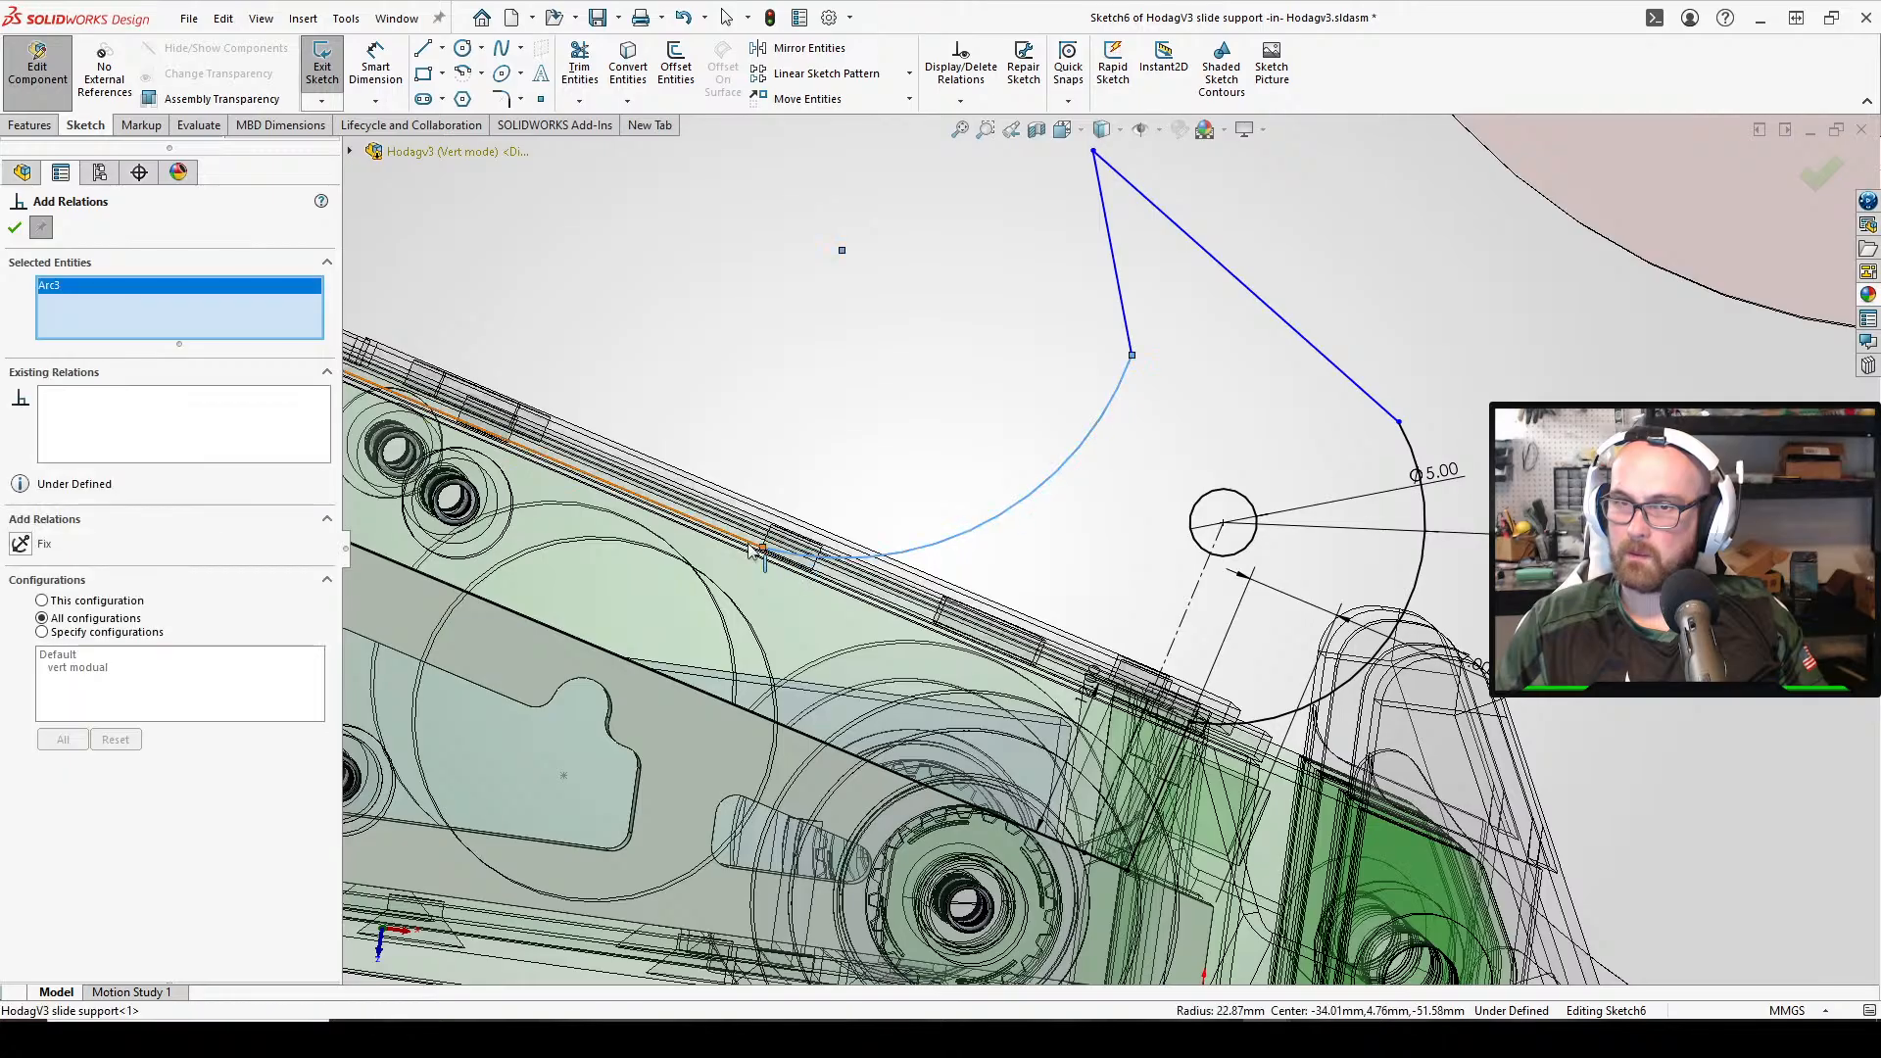
left_click(732, 534)
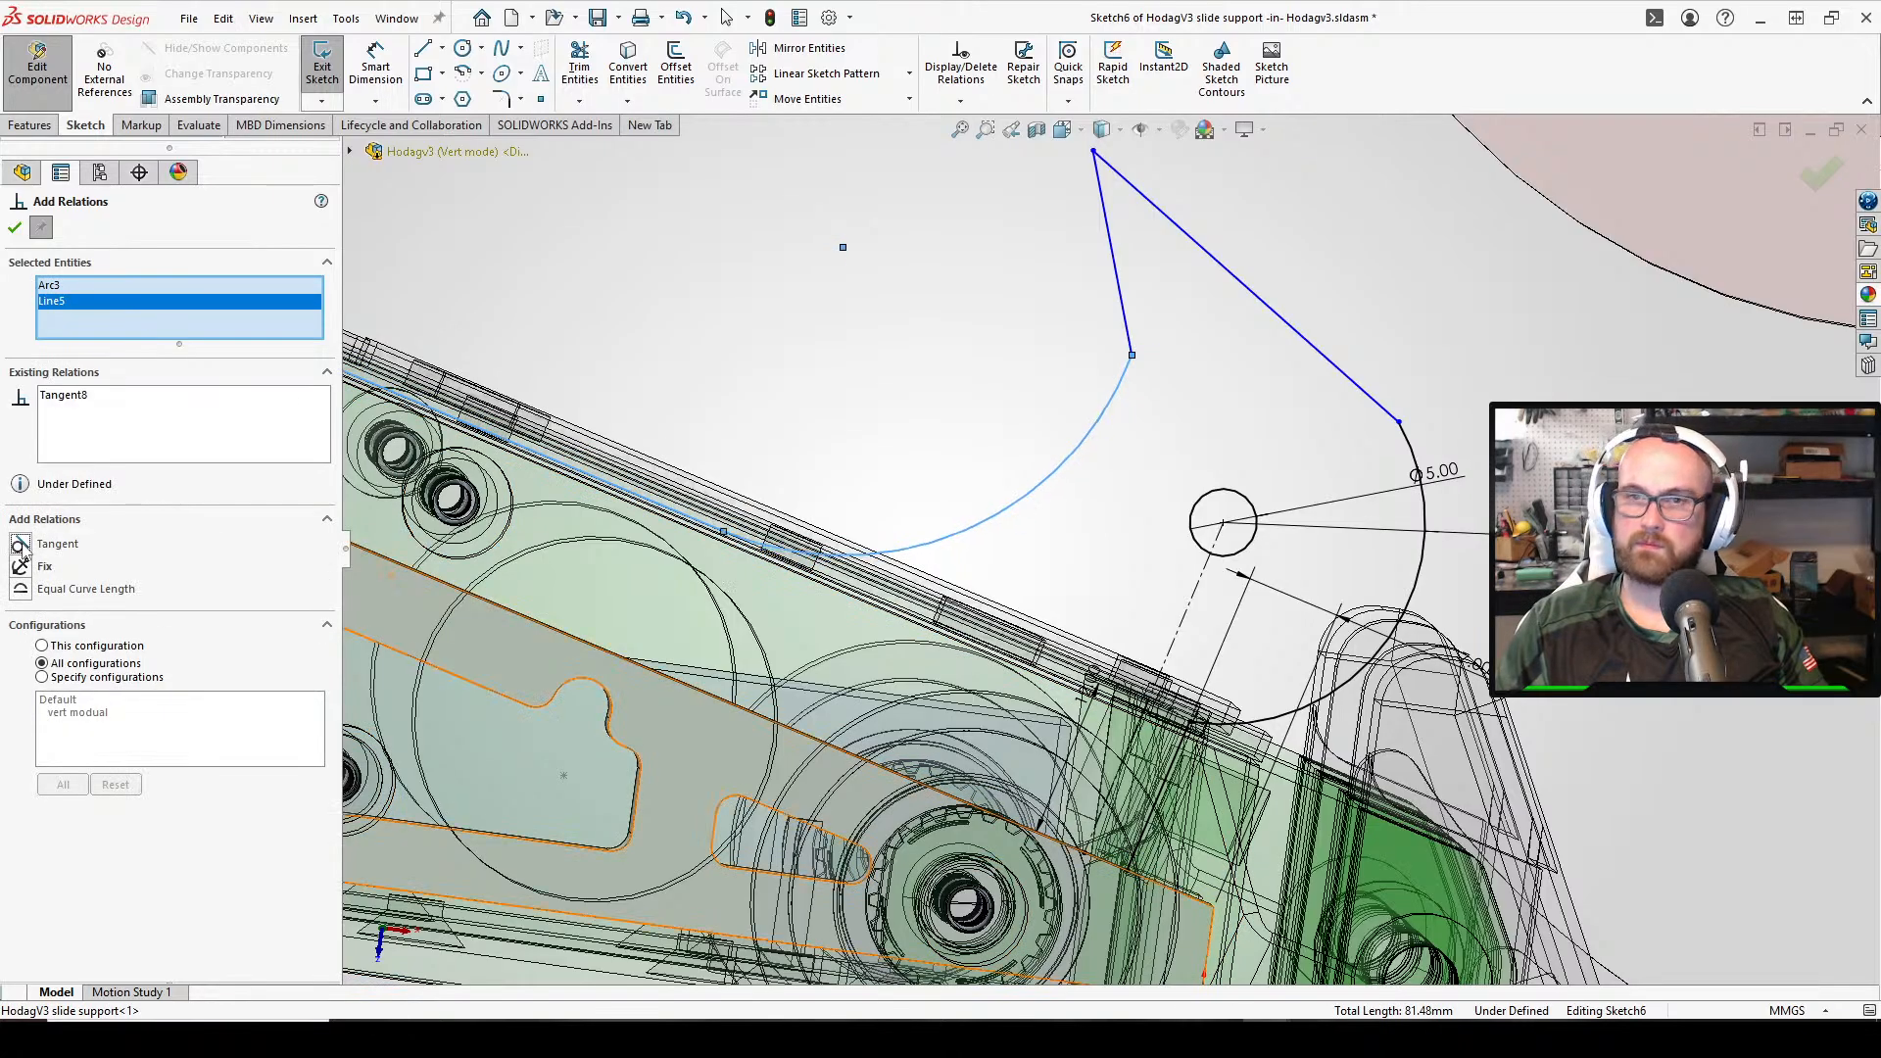
left_click(15, 227)
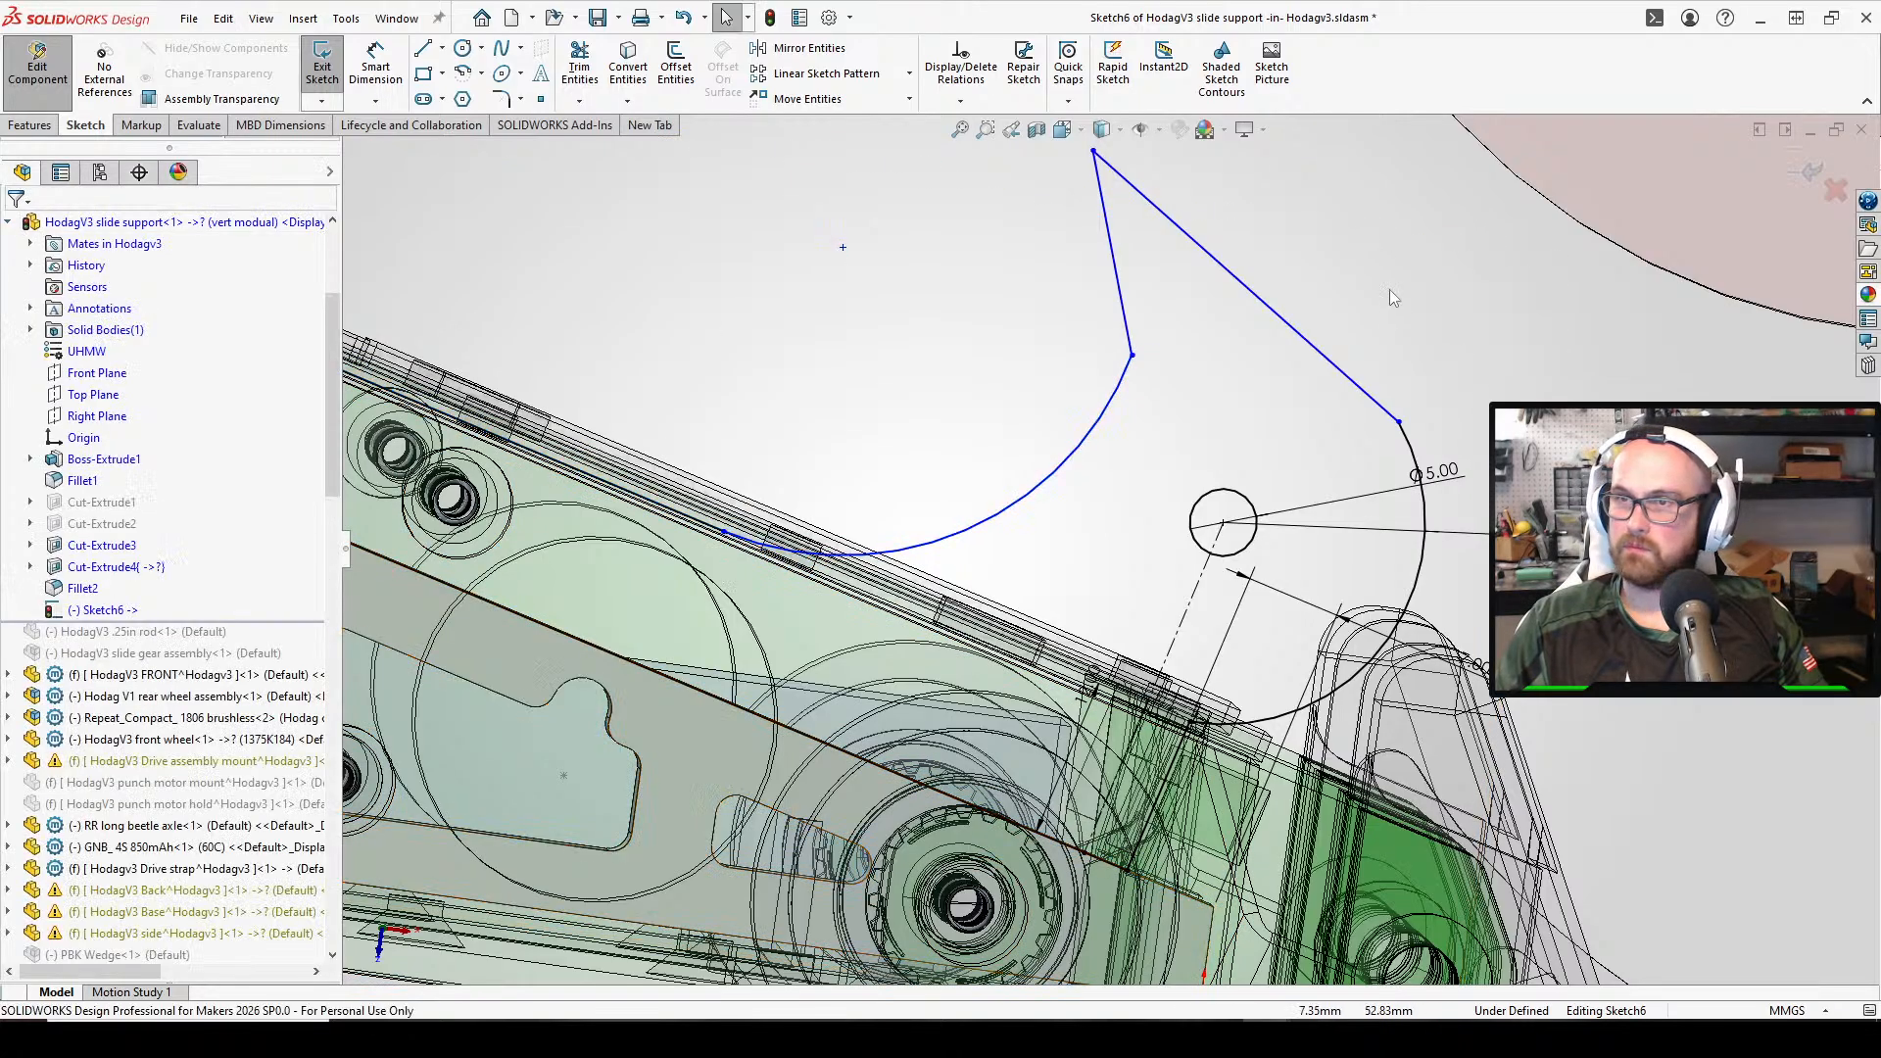
Add a tangent relation between the 15 mm radius arc and the sloping line above it
right_click_drag(1401, 320, 1399, 418)
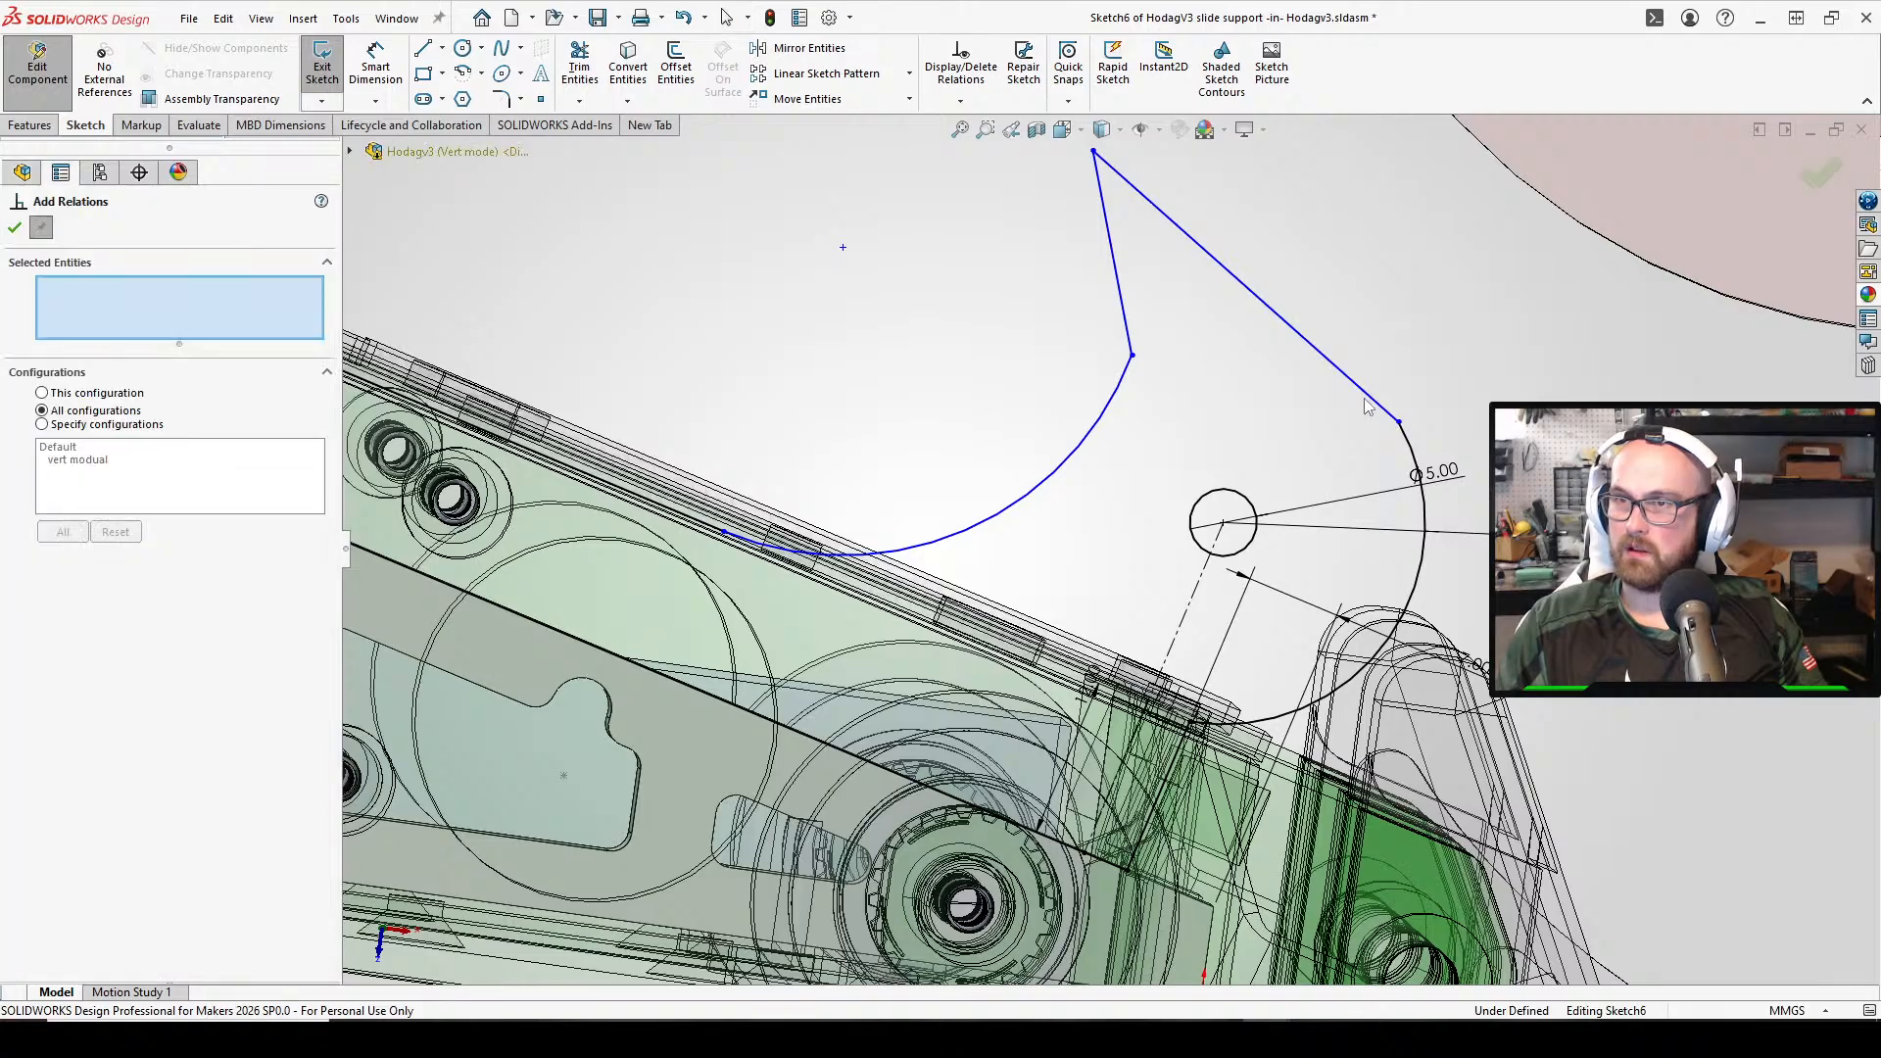
left_click(1366, 399)
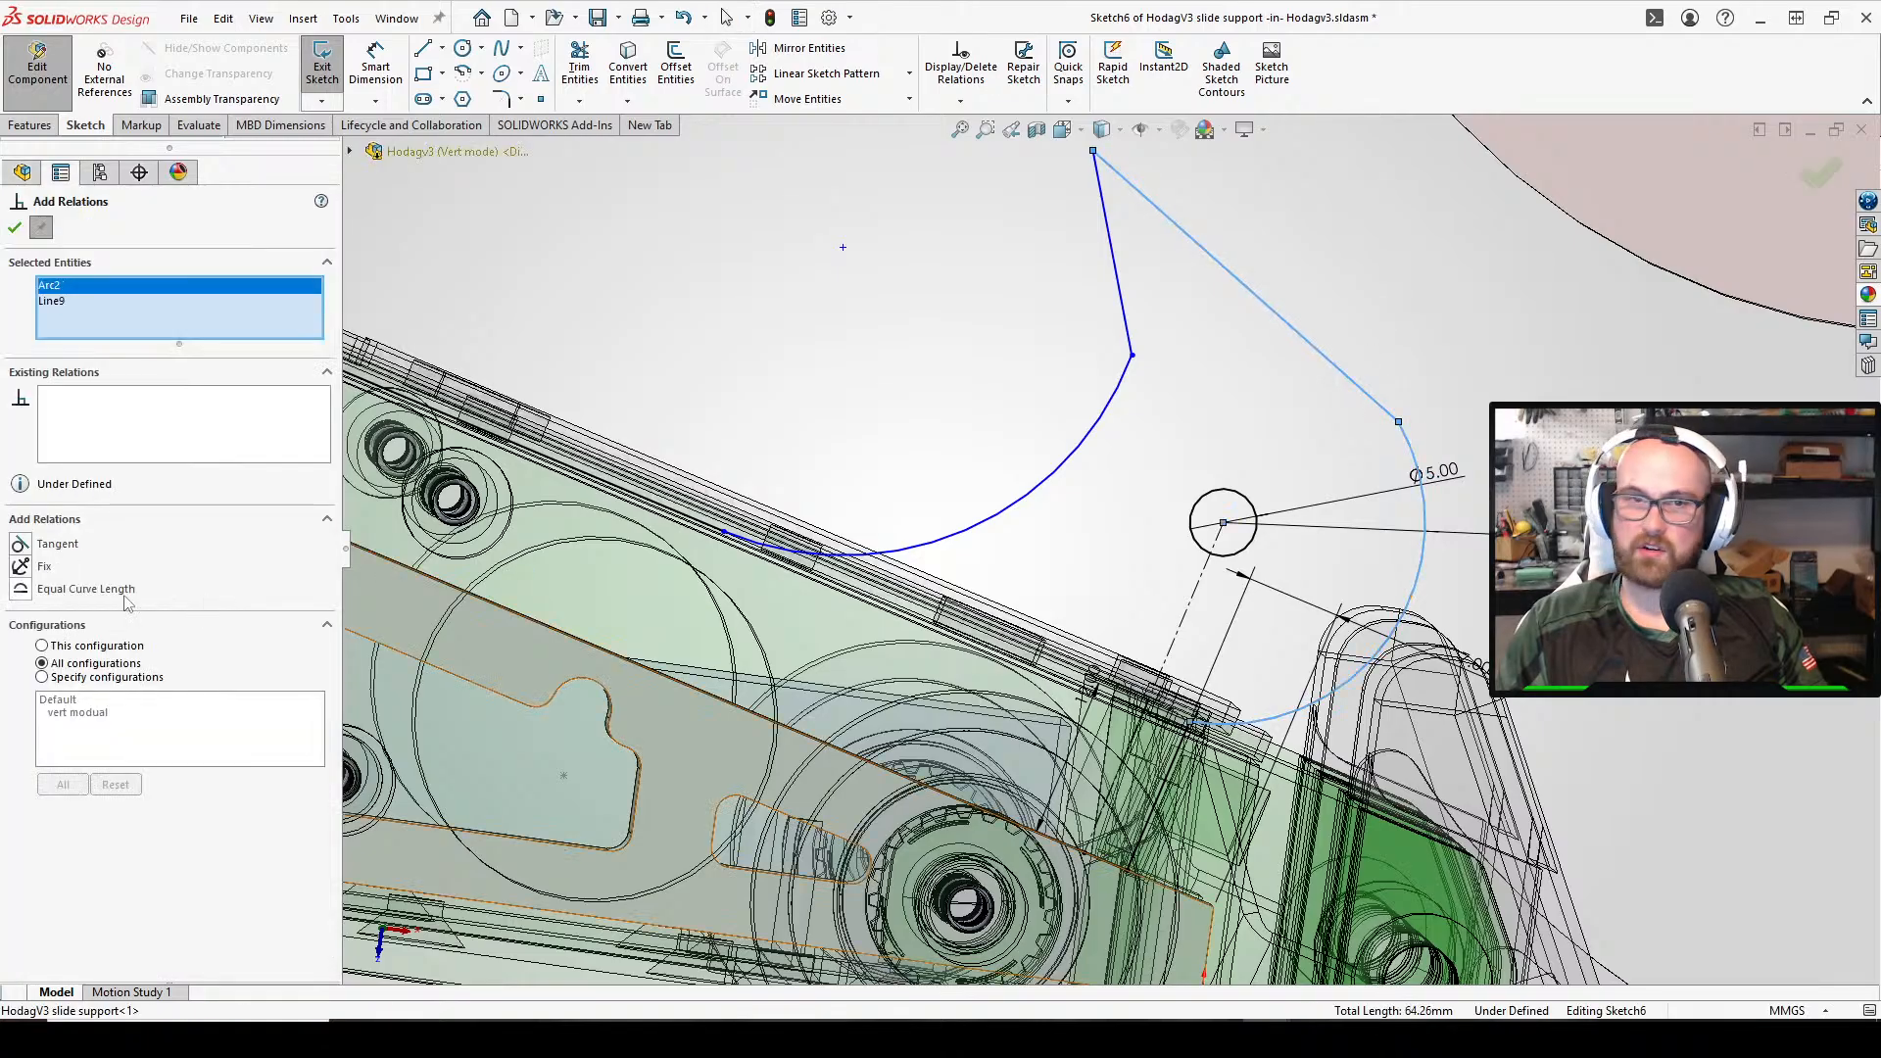
left_click(22, 544)
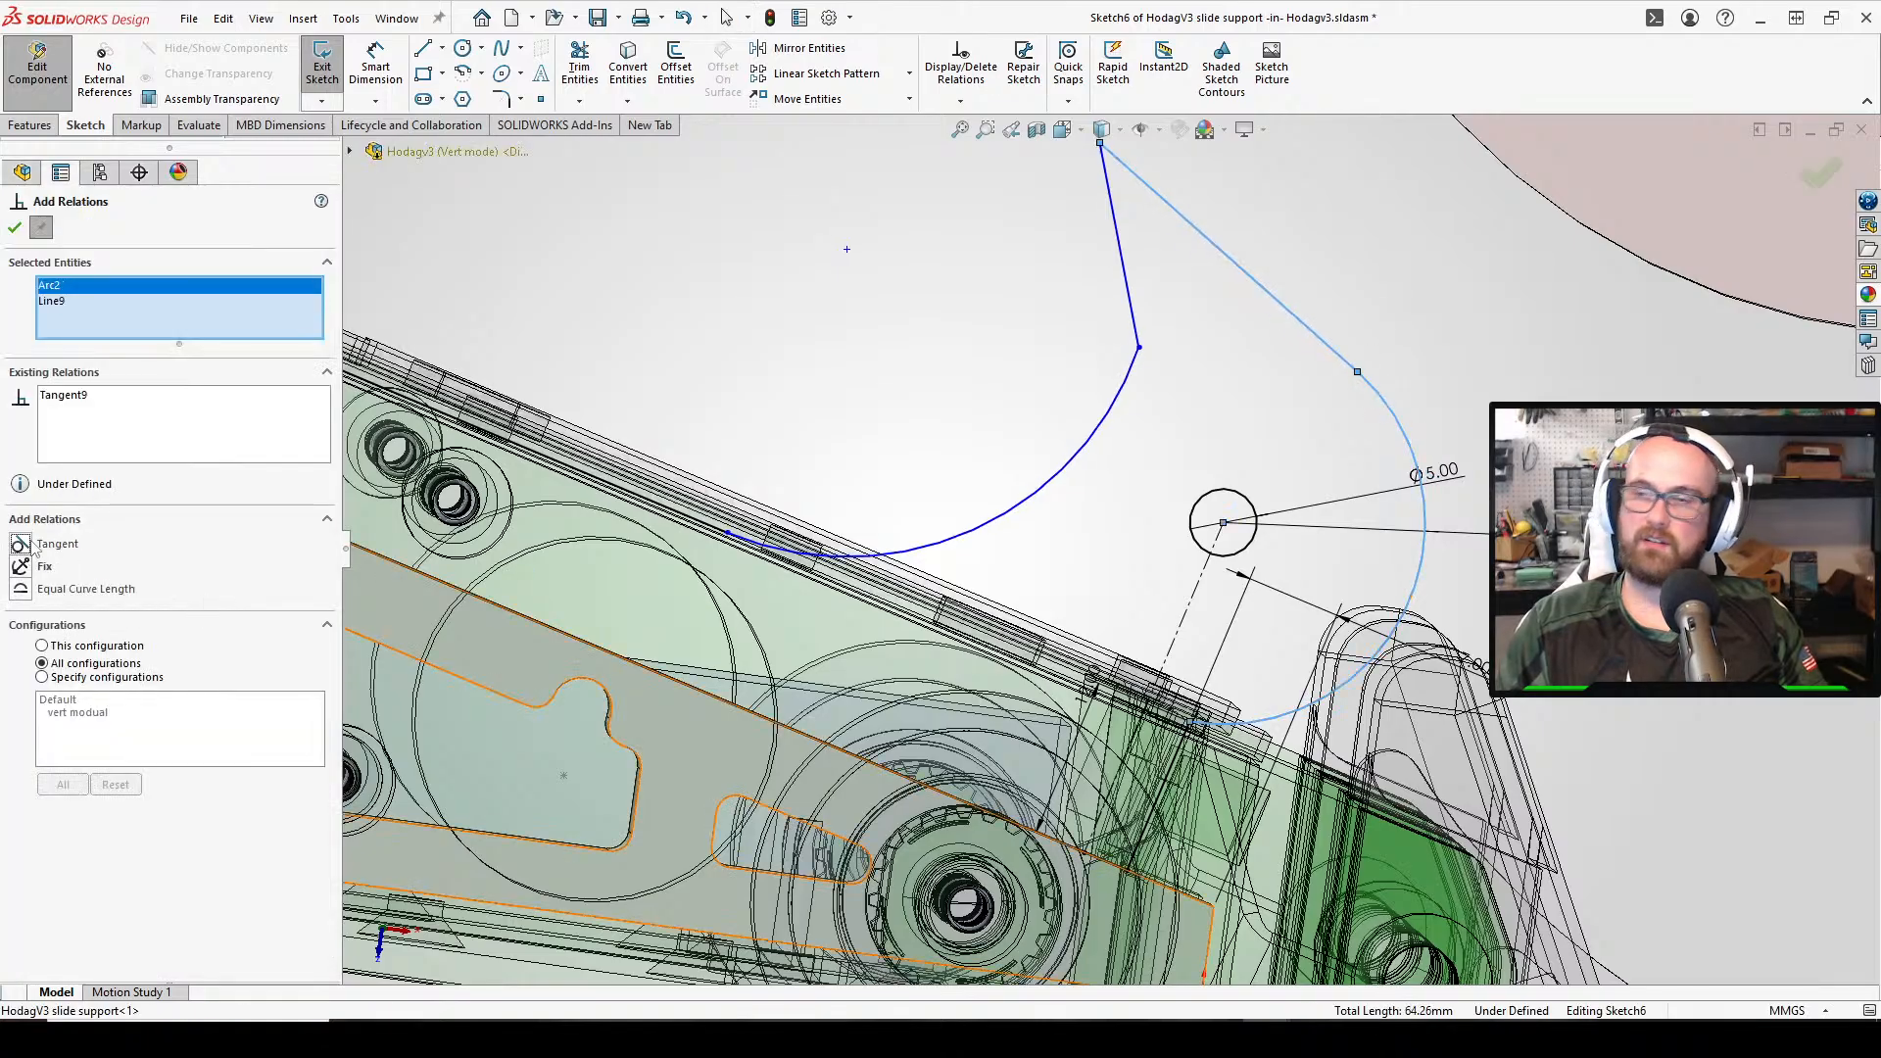
left_click(15, 228)
left_click(1692, 373)
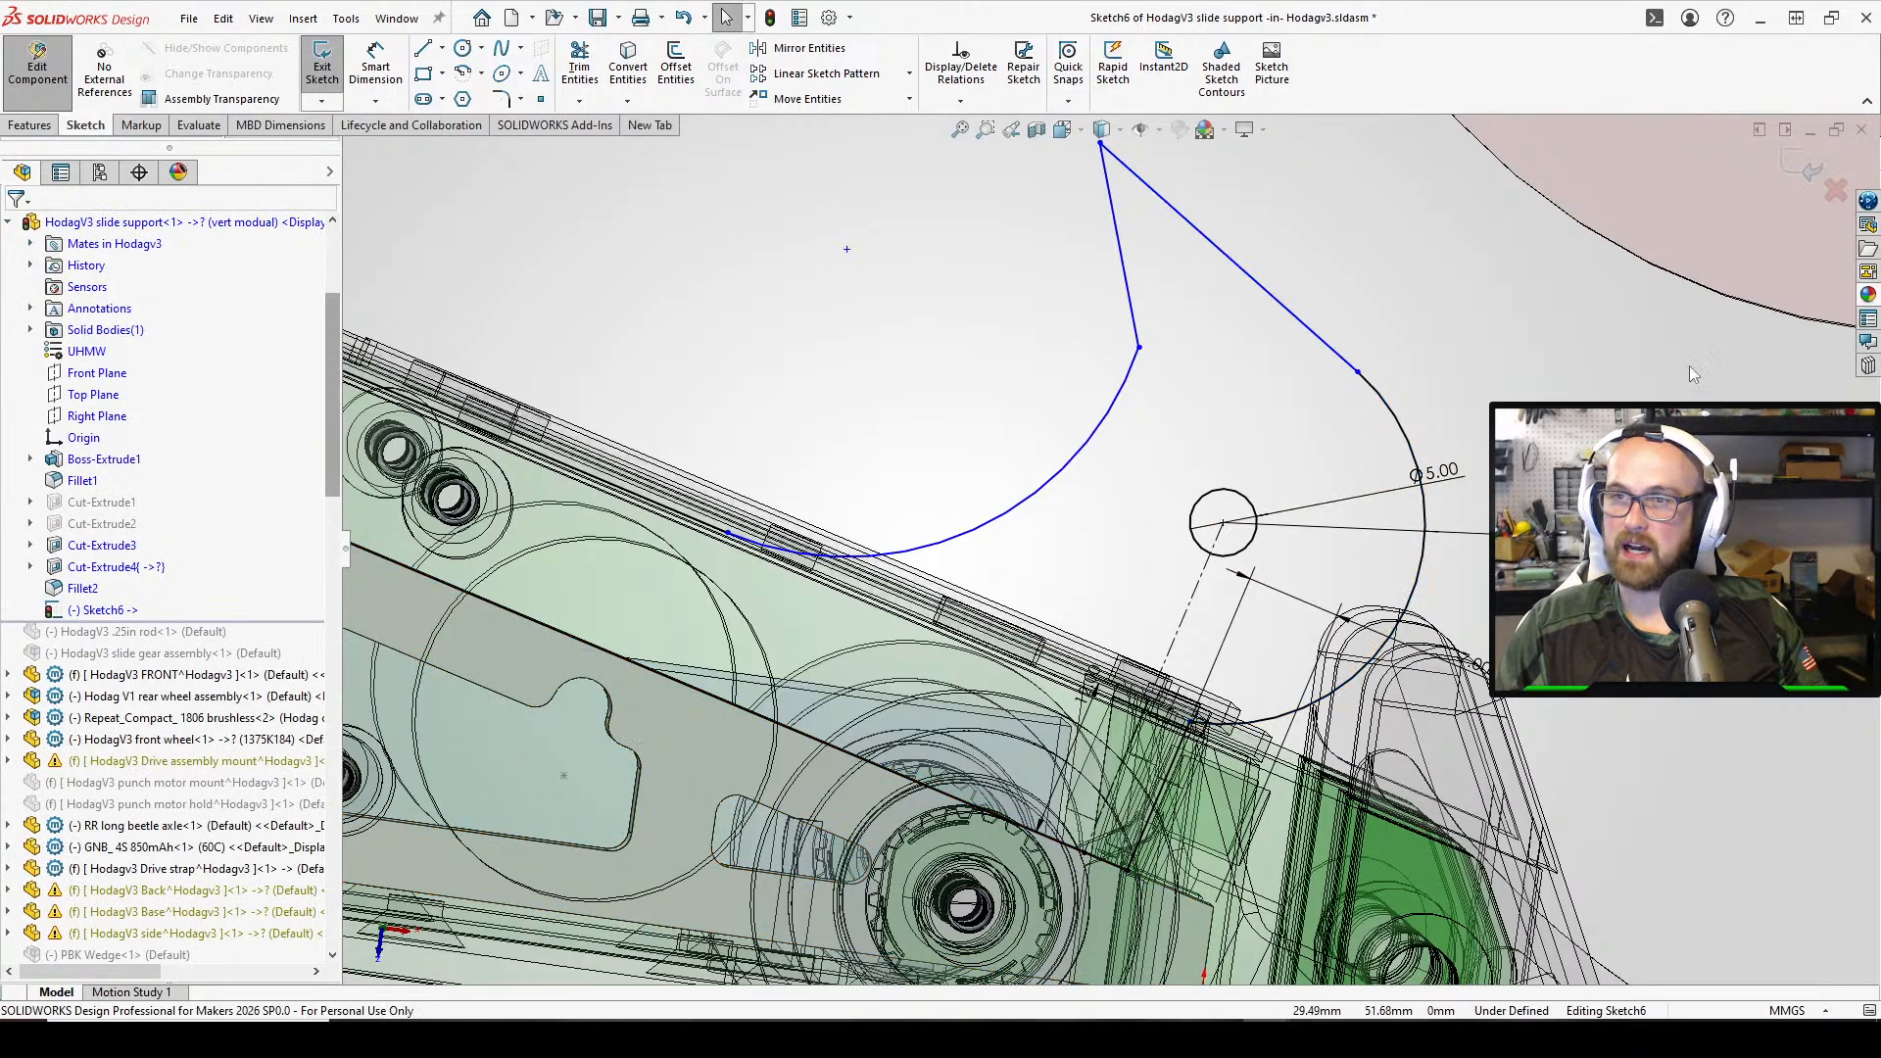
Add a tangent relation between the concave arc and the short line at its upper end
key("a")
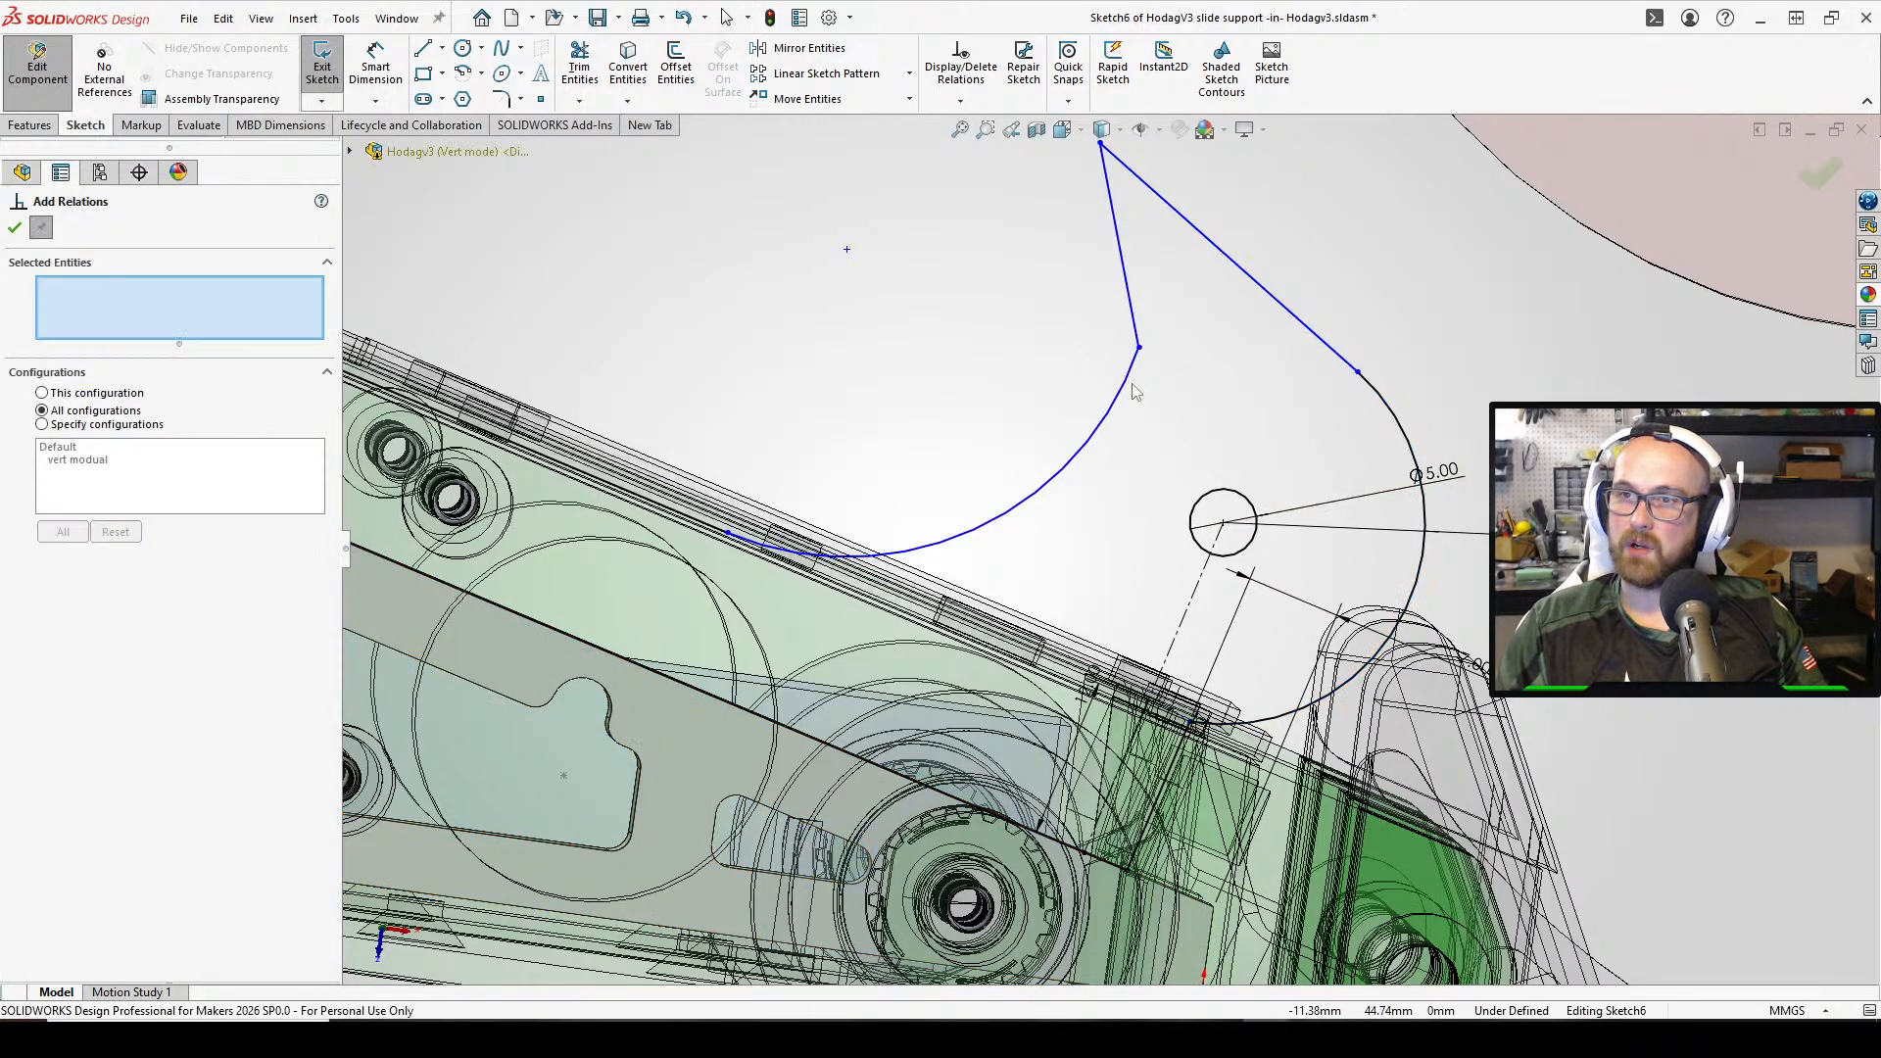
left_click(1137, 333)
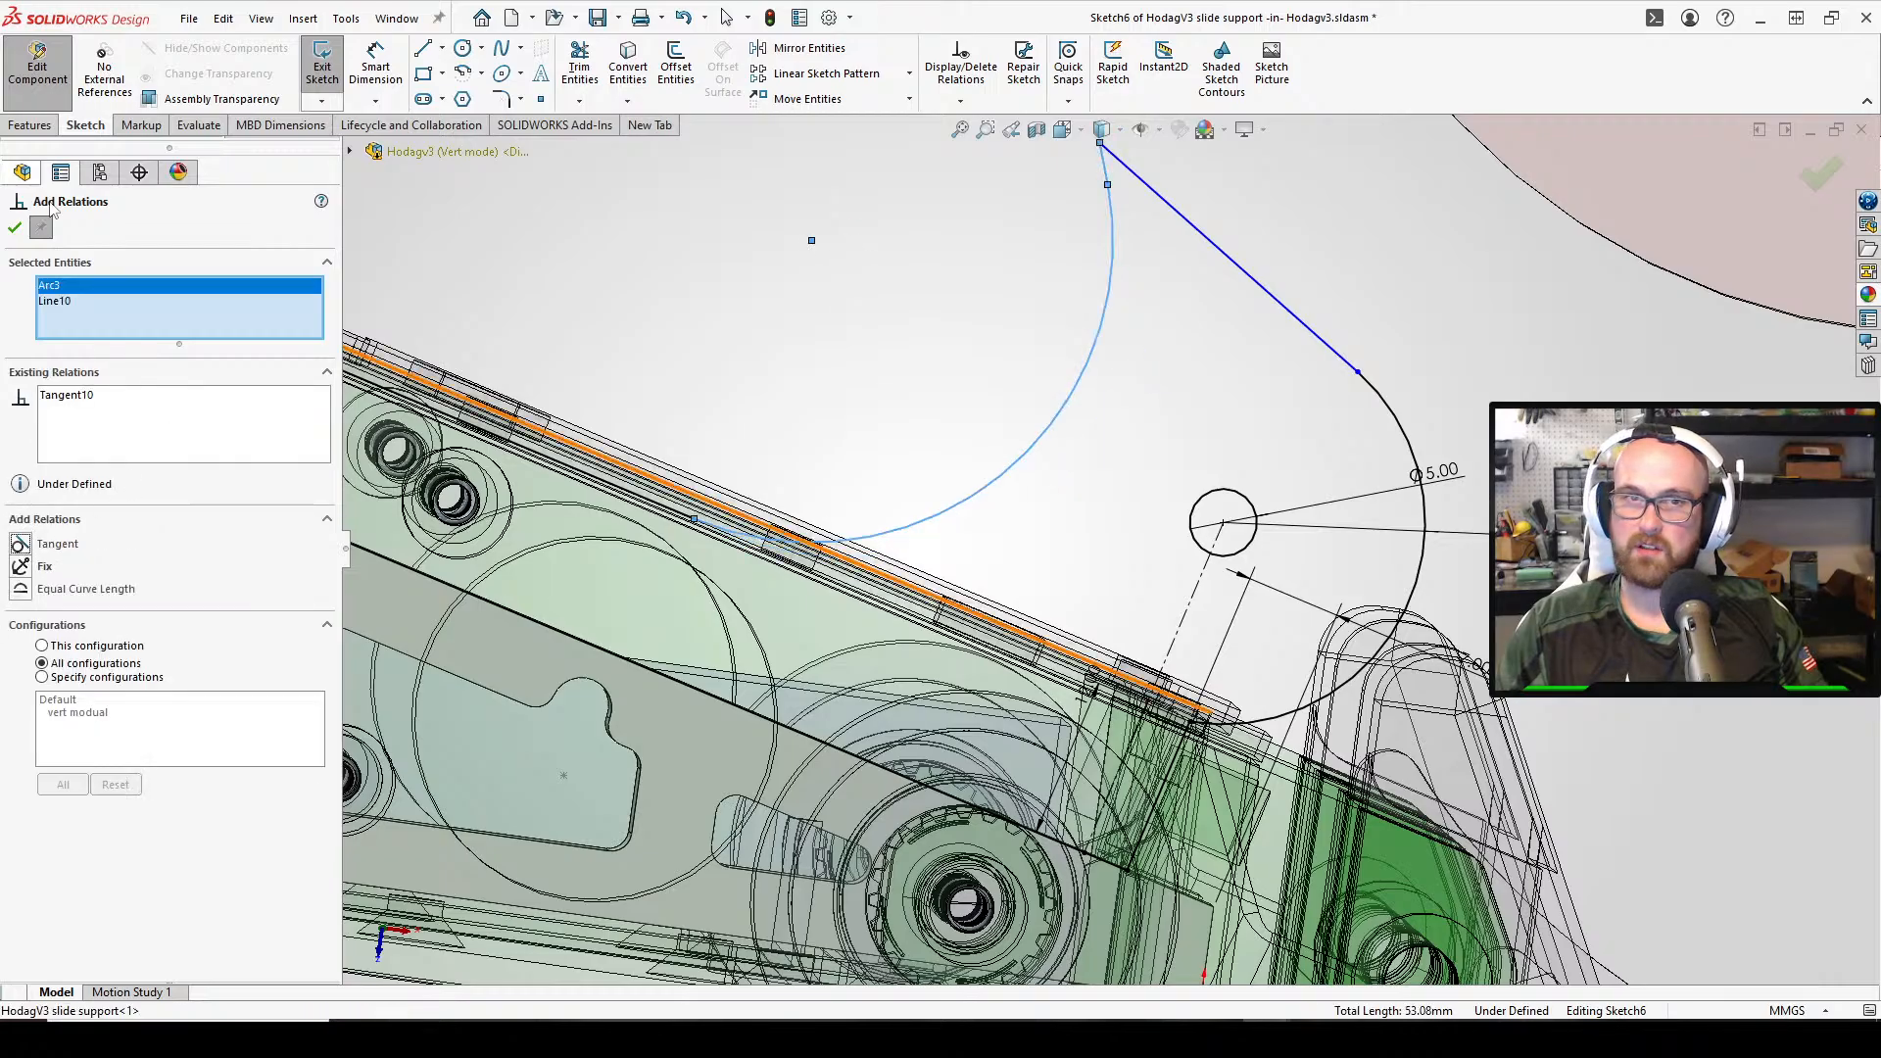
left_click(15, 230)
Select the point where the sloping line meets the 15 mm radius arc
mouse_move(1496, 337)
middle_mouse_down()
mouse_move(1442, 339)
mouse_move(1298, 460)
middle_mouse_up()
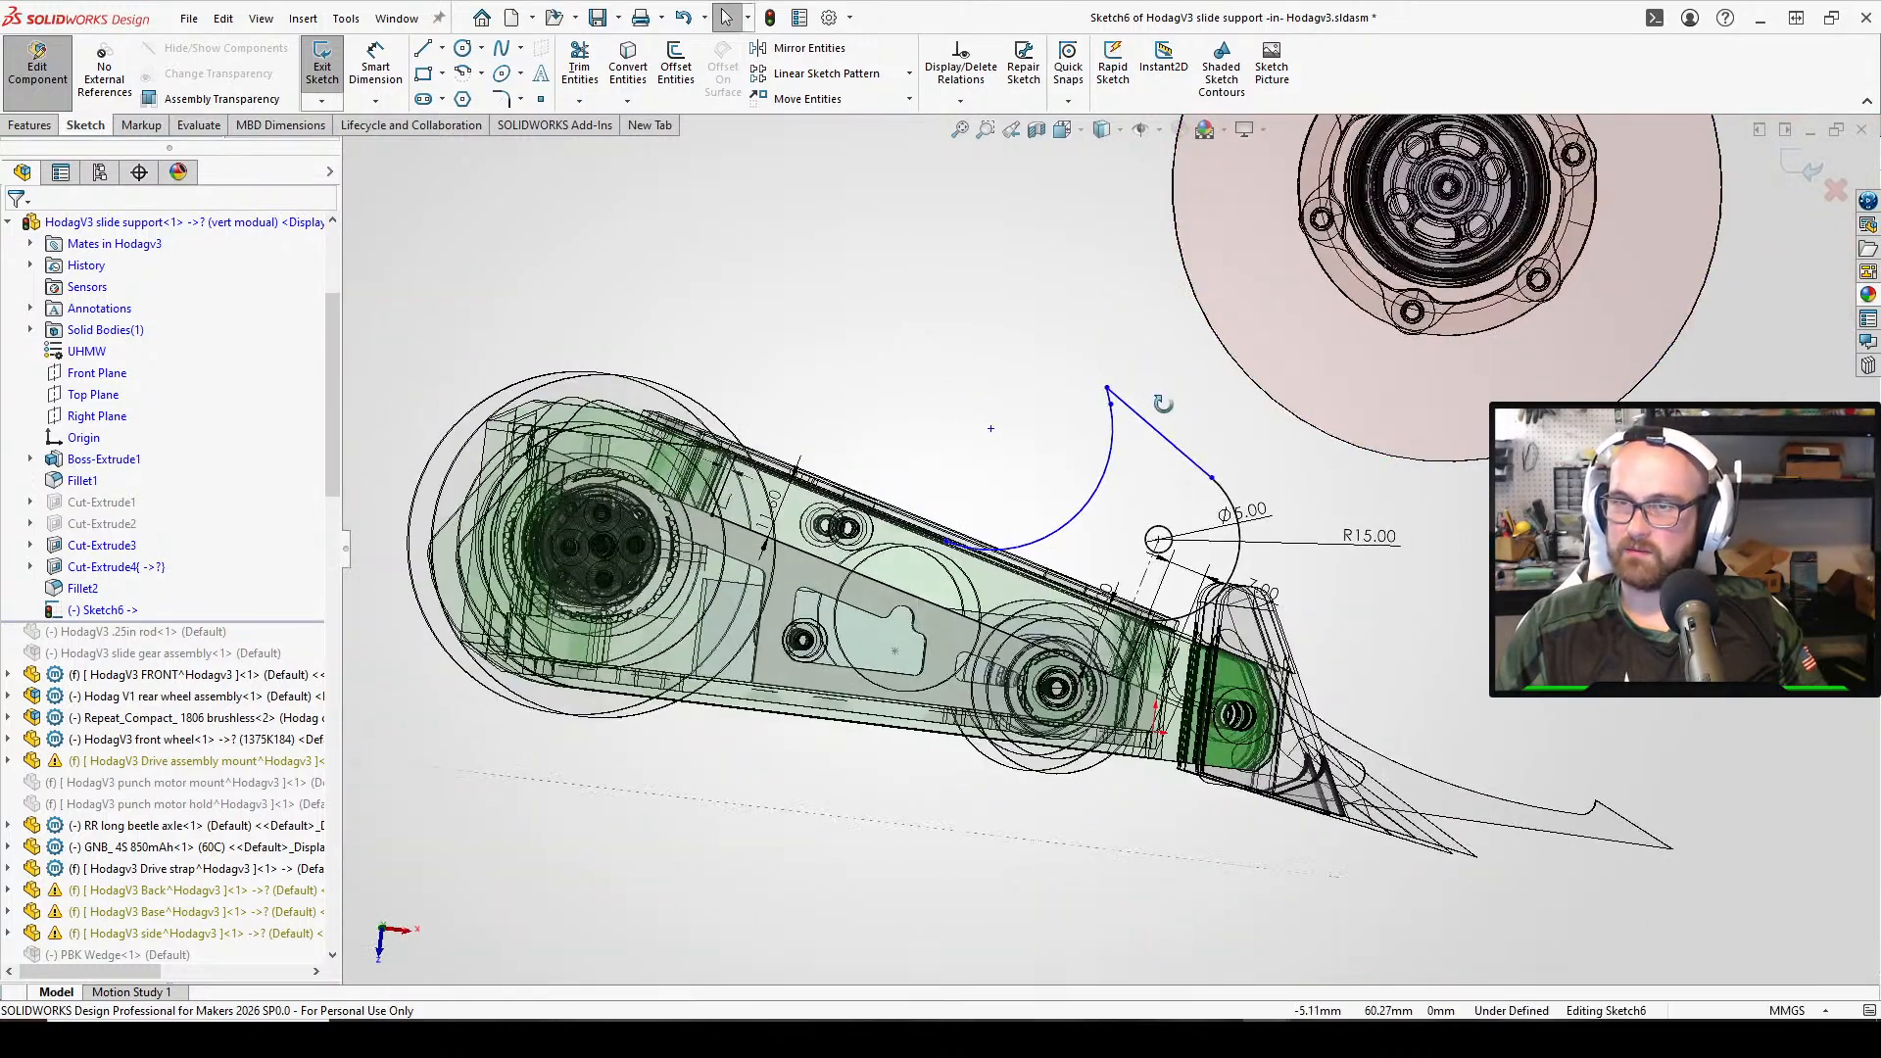
left_click(1214, 480)
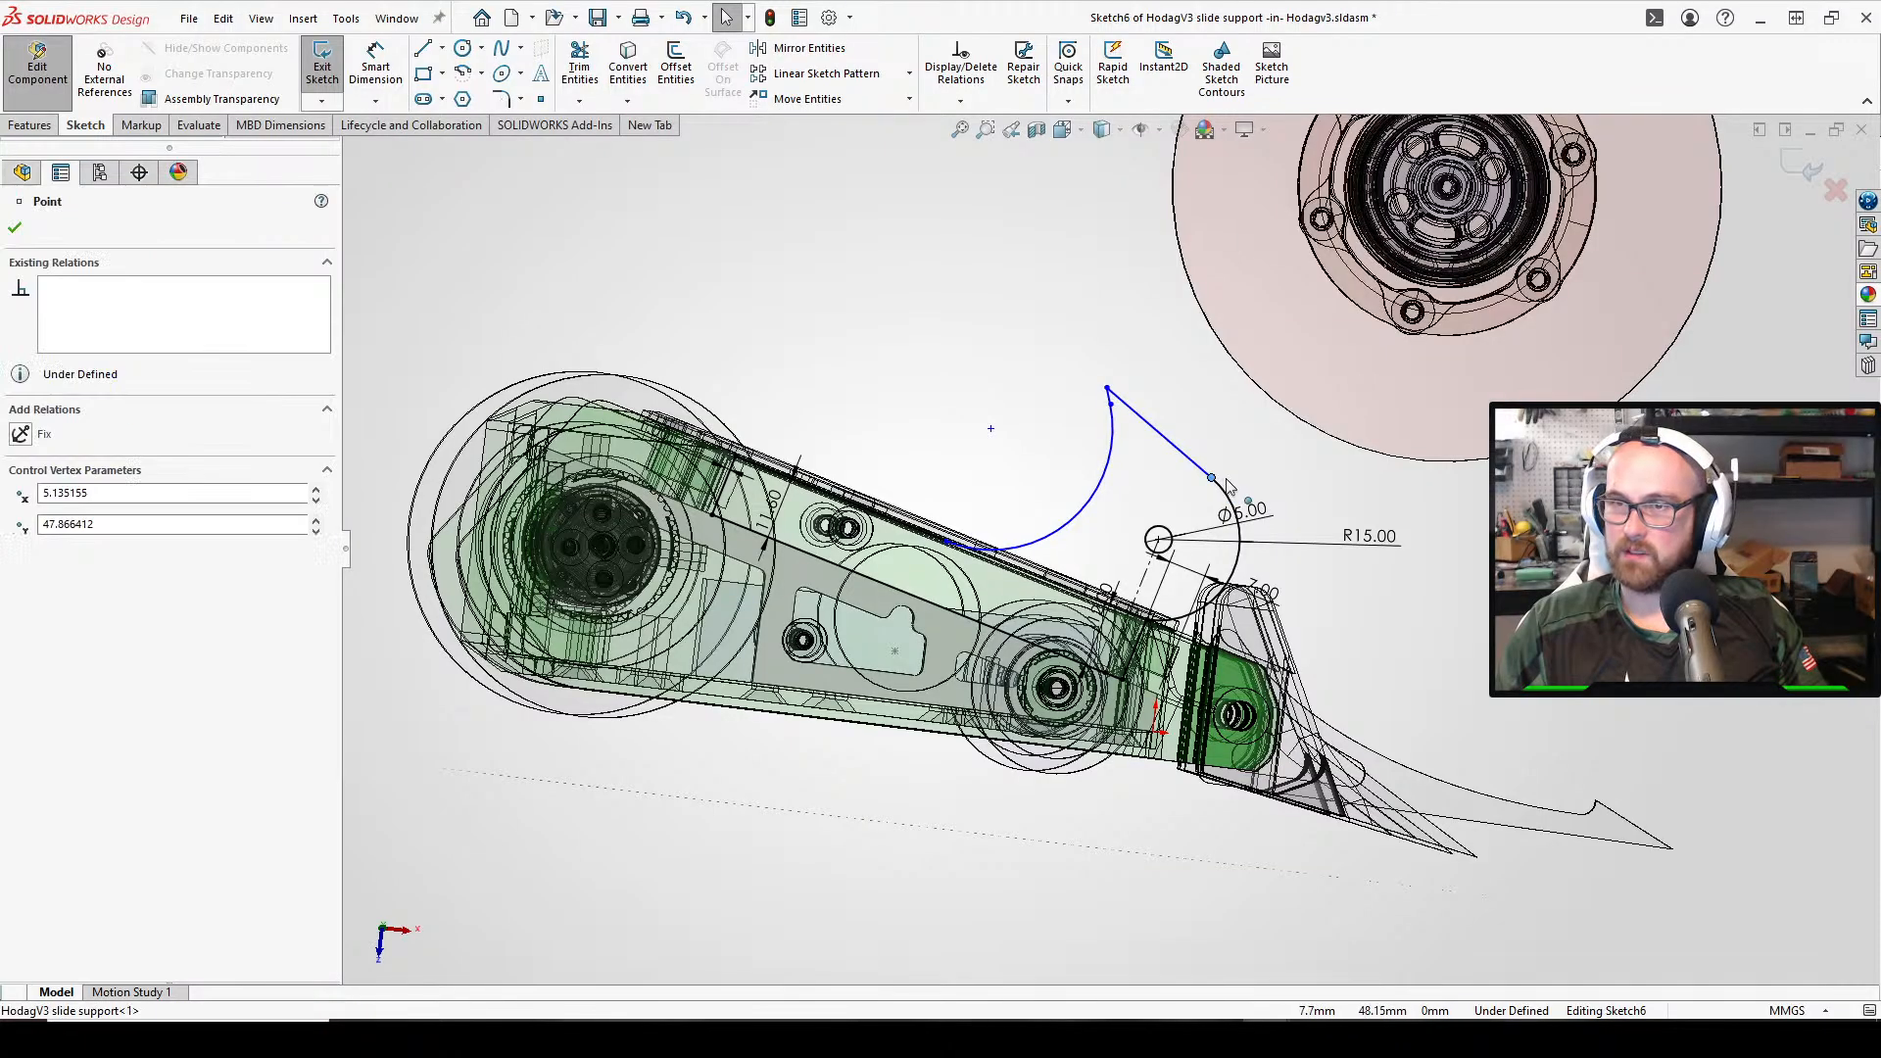
left_click(1442, 555)
middle_click_drag(743, 311, 686, 373)
right_click_drag(464, 261, 411, 393)
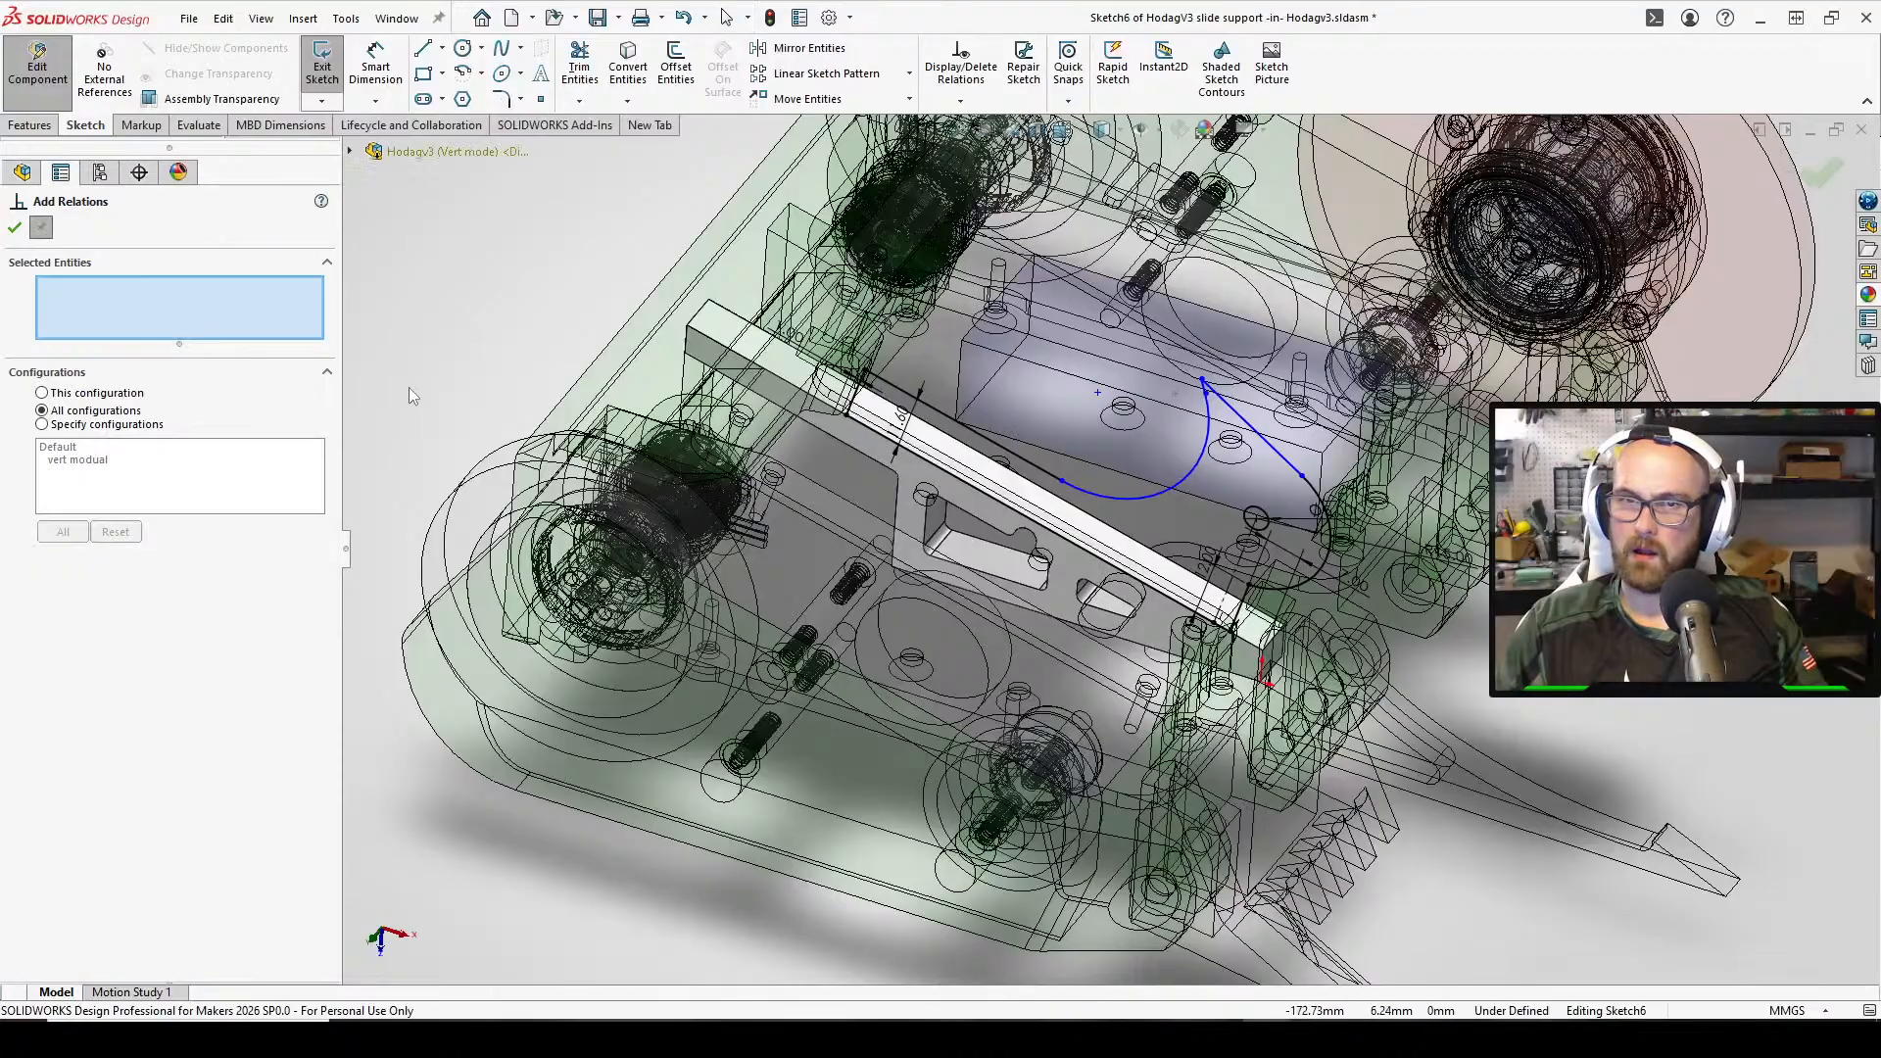
left_click(16, 229)
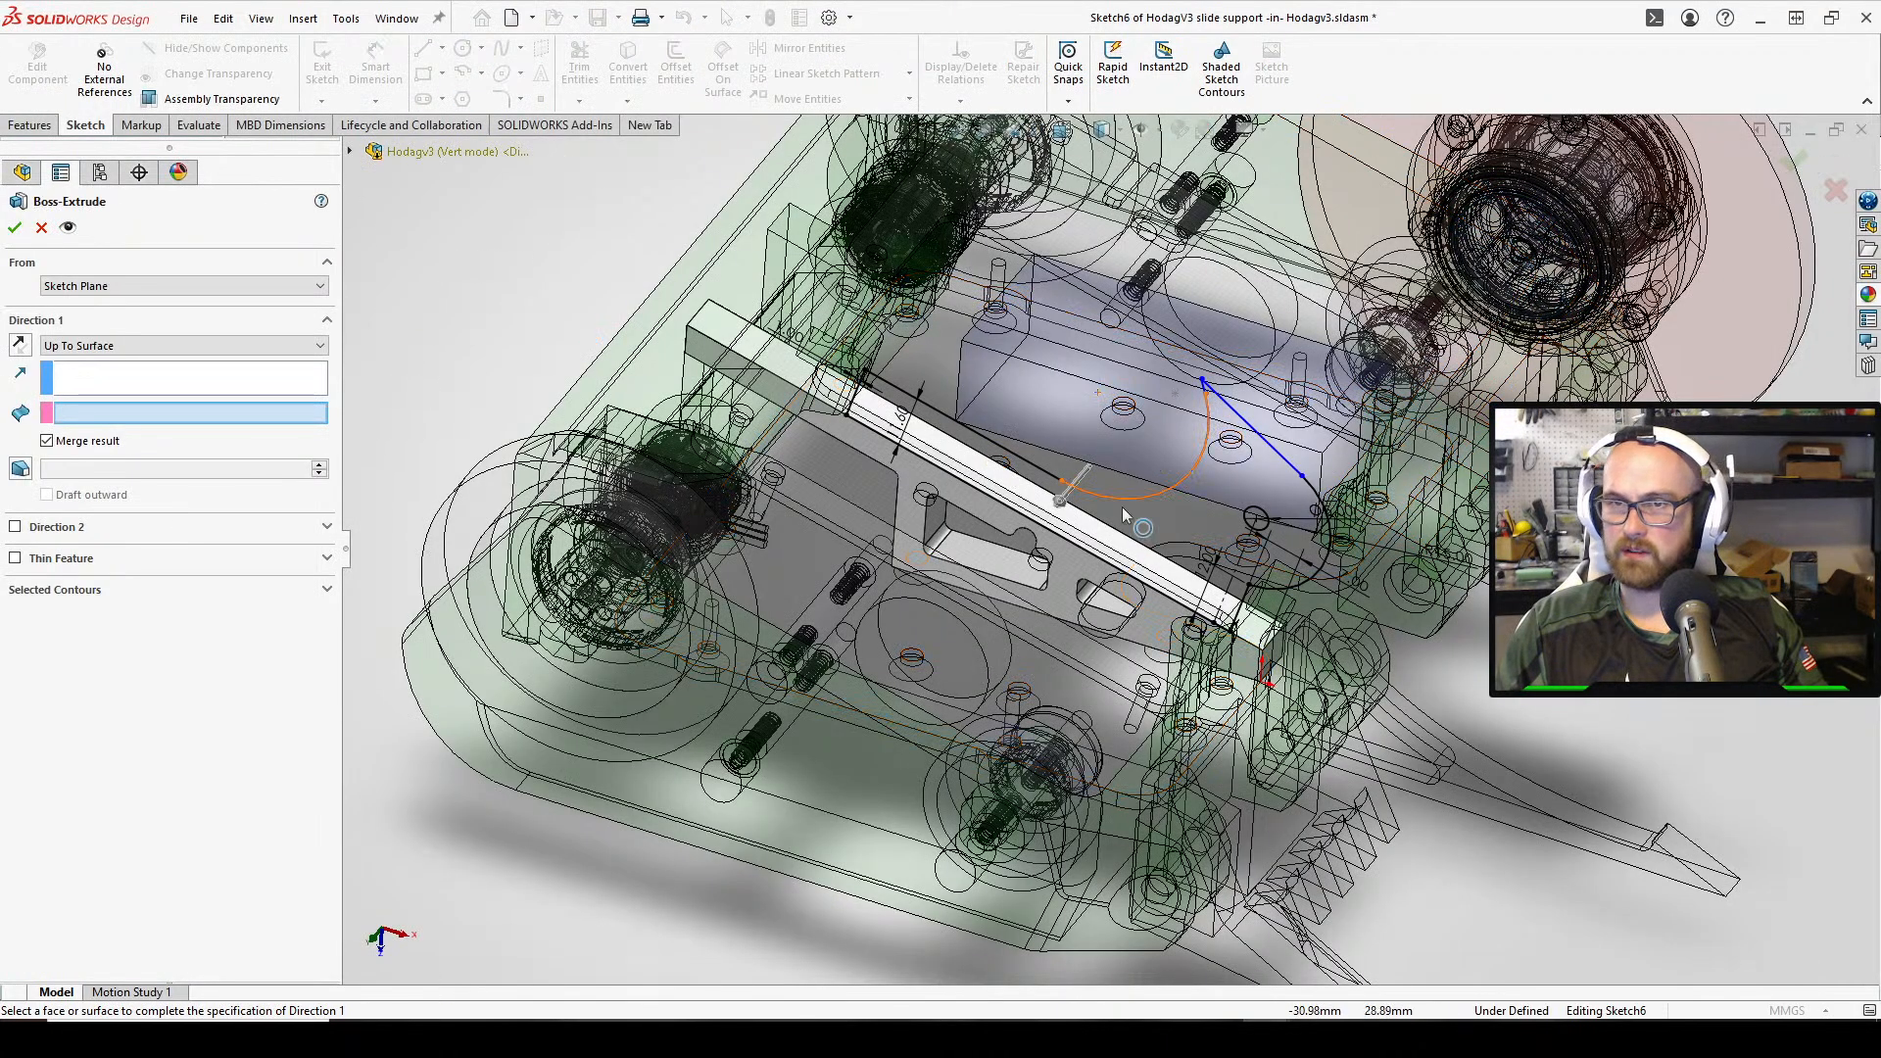
left_click(1194, 512)
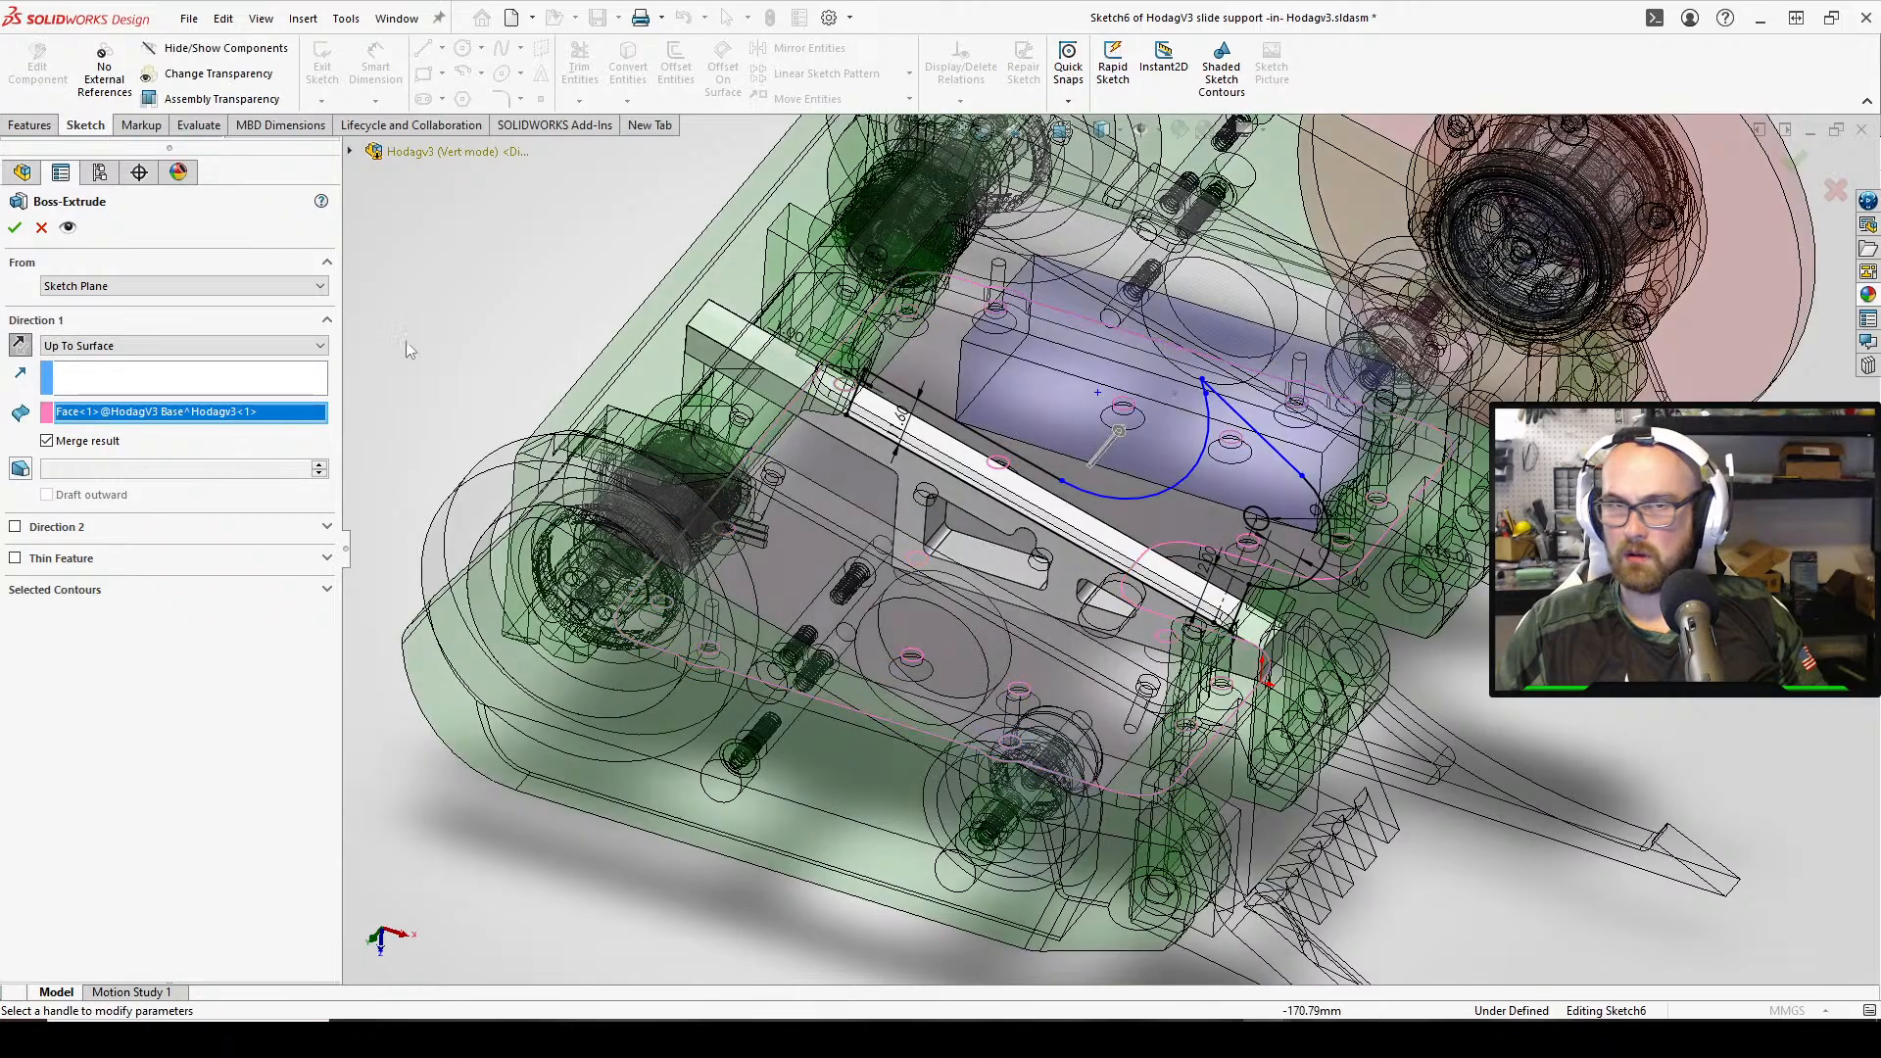
left_click(41, 227)
Start a Boss-Extrude set to Up To Surface with the hook-shaped region around the 5 mm hole as its contour
scroll(1143, 511, "down", 5)
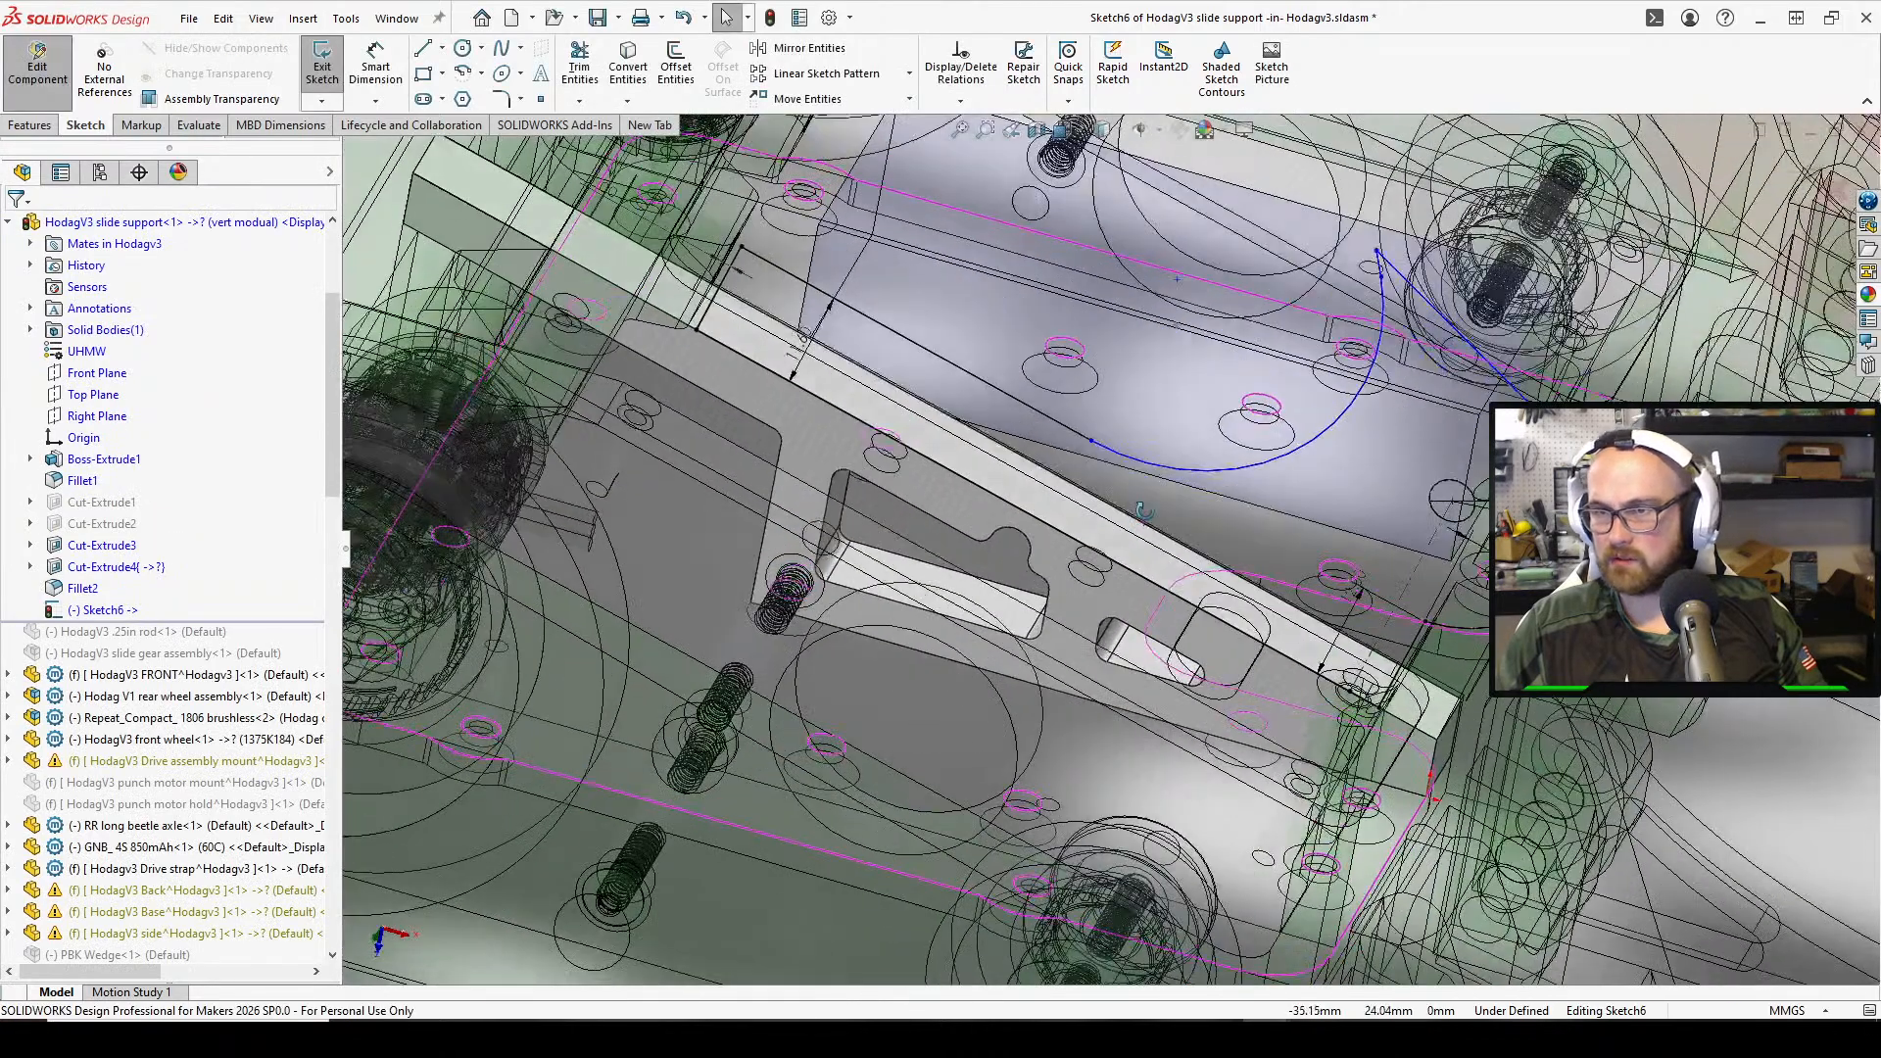
middle_click_drag(1143, 511, 1152, 448)
scroll(1146, 495, "up", 3)
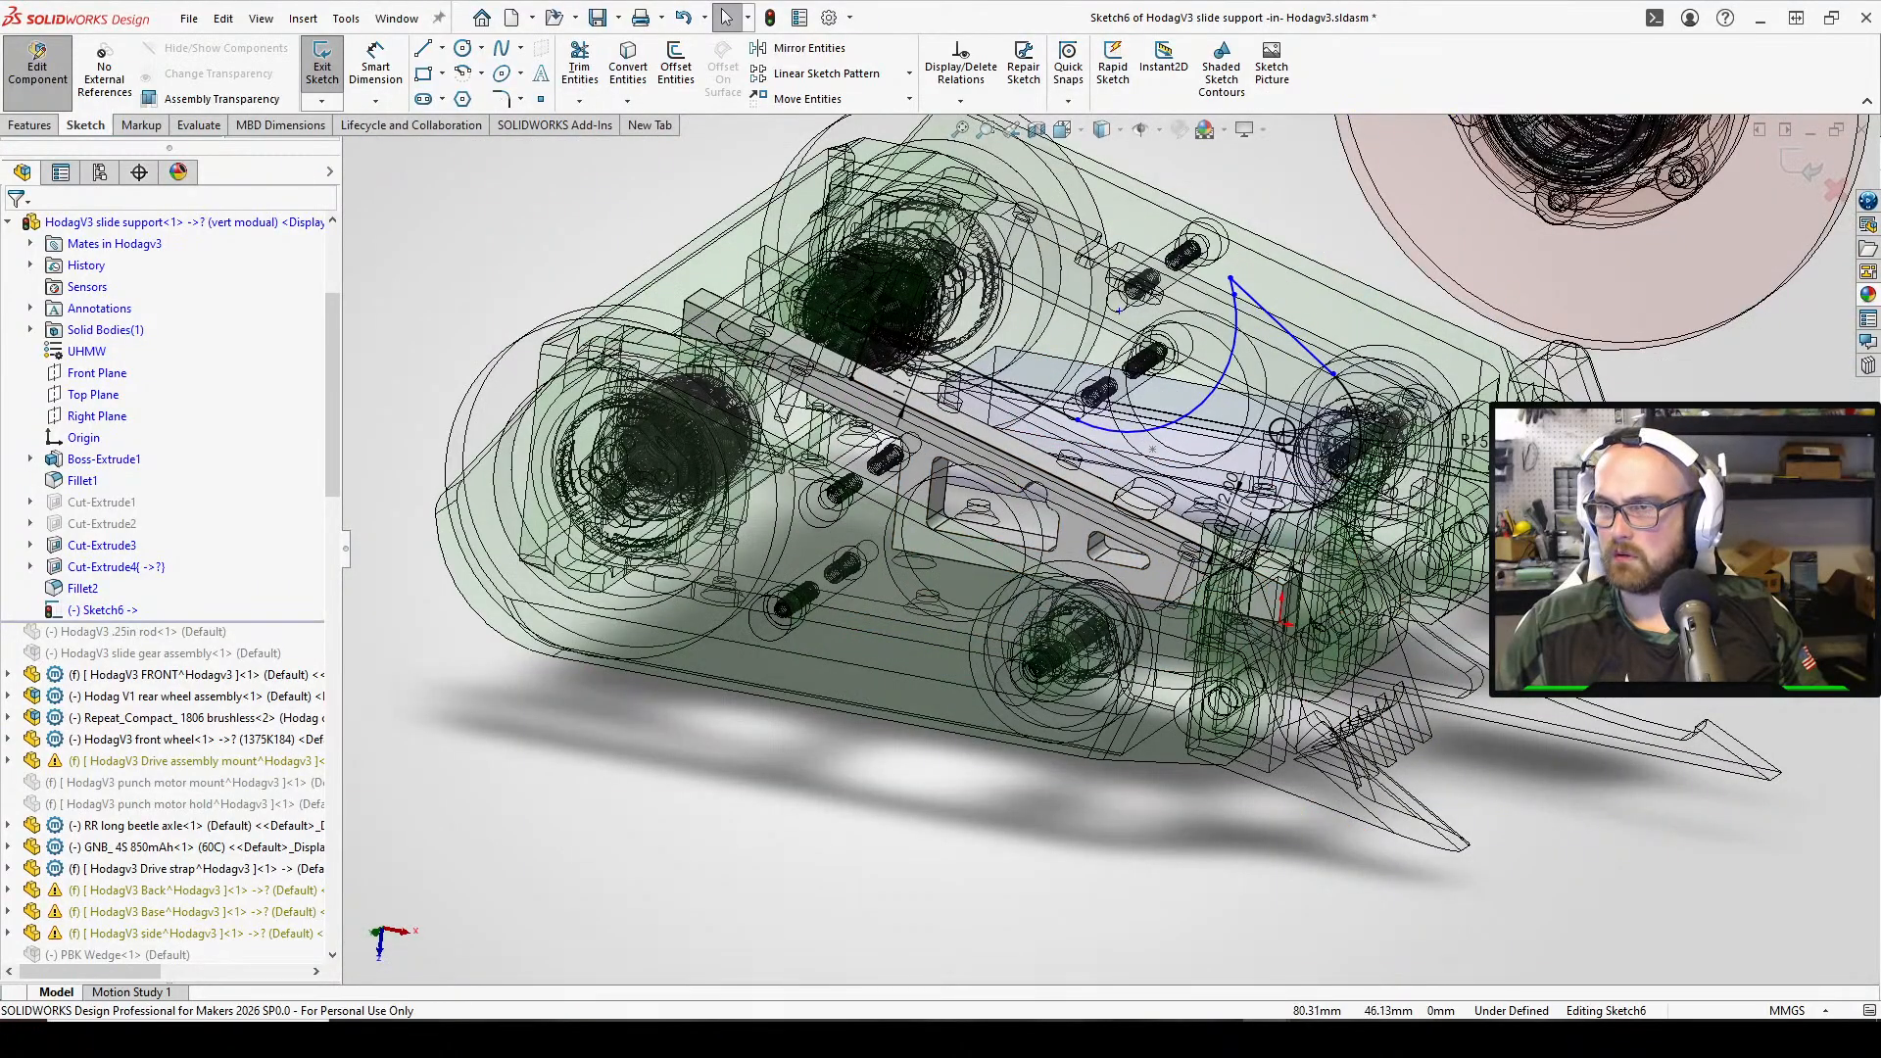
key("Return")
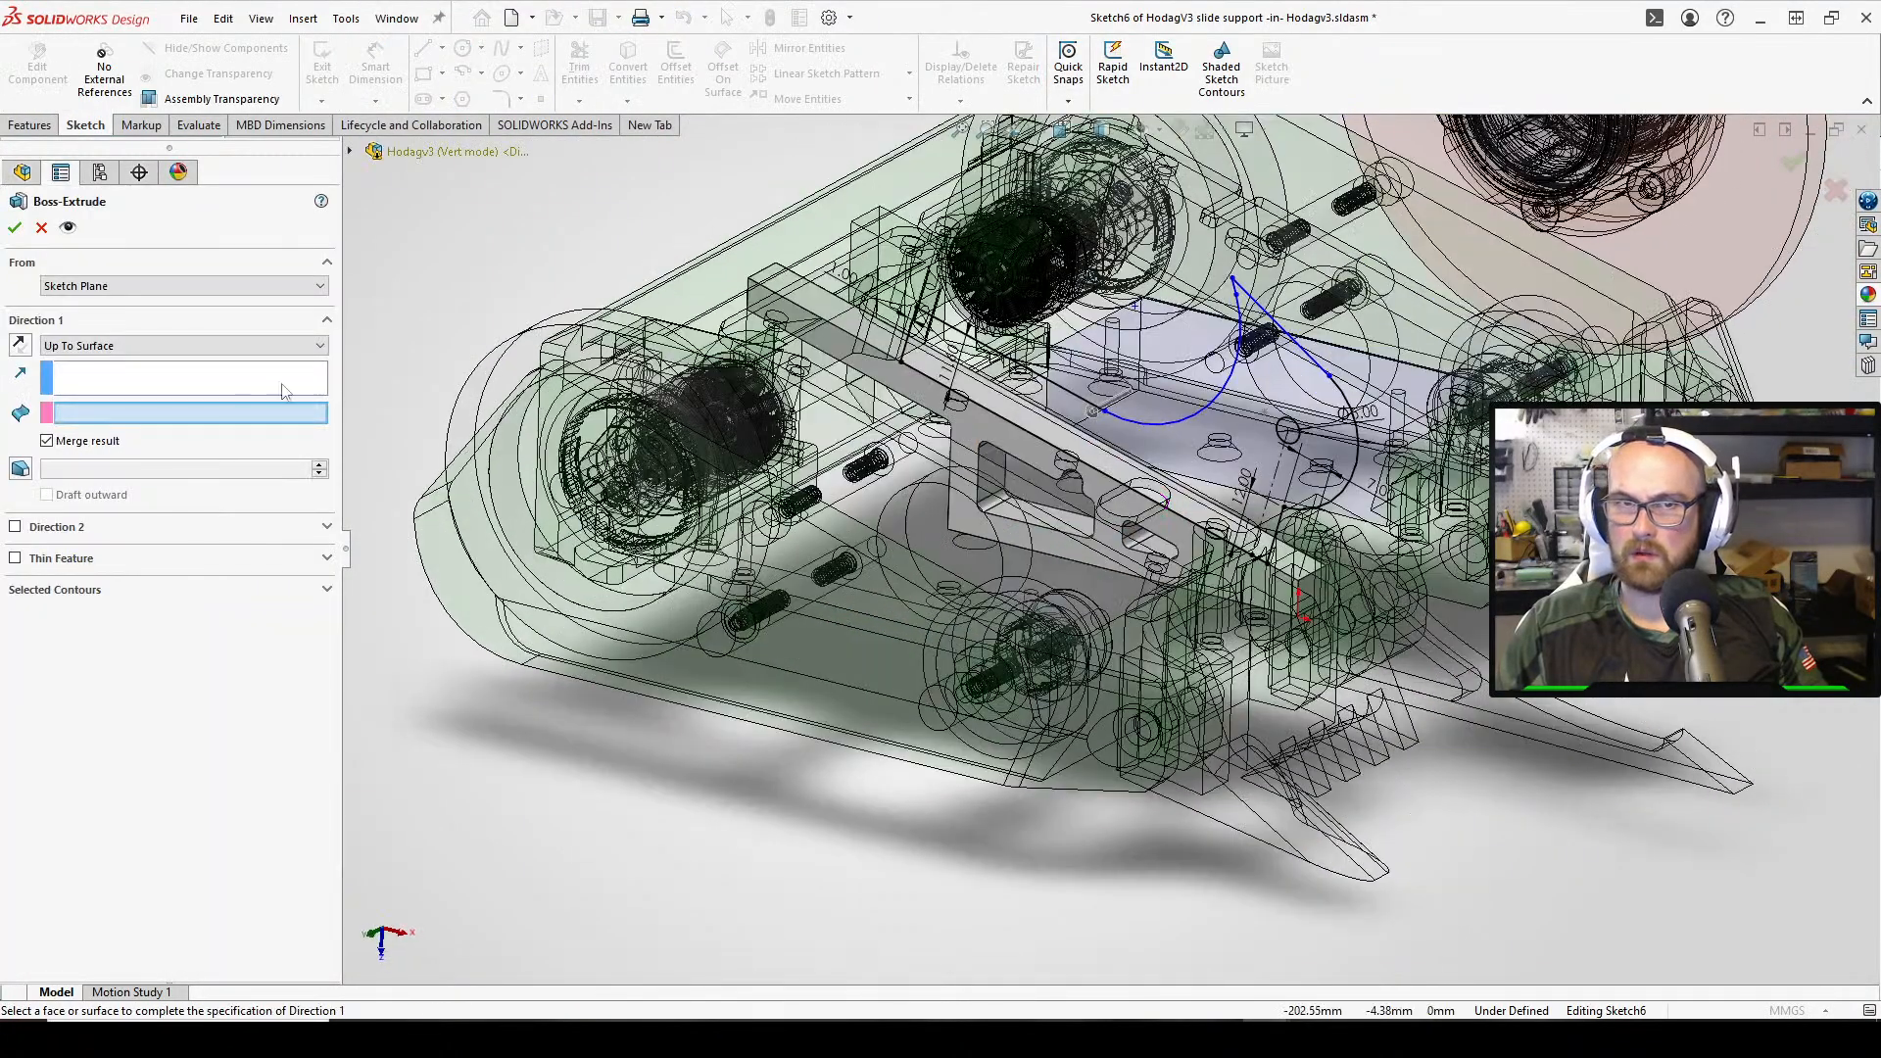
left_click(1067, 526)
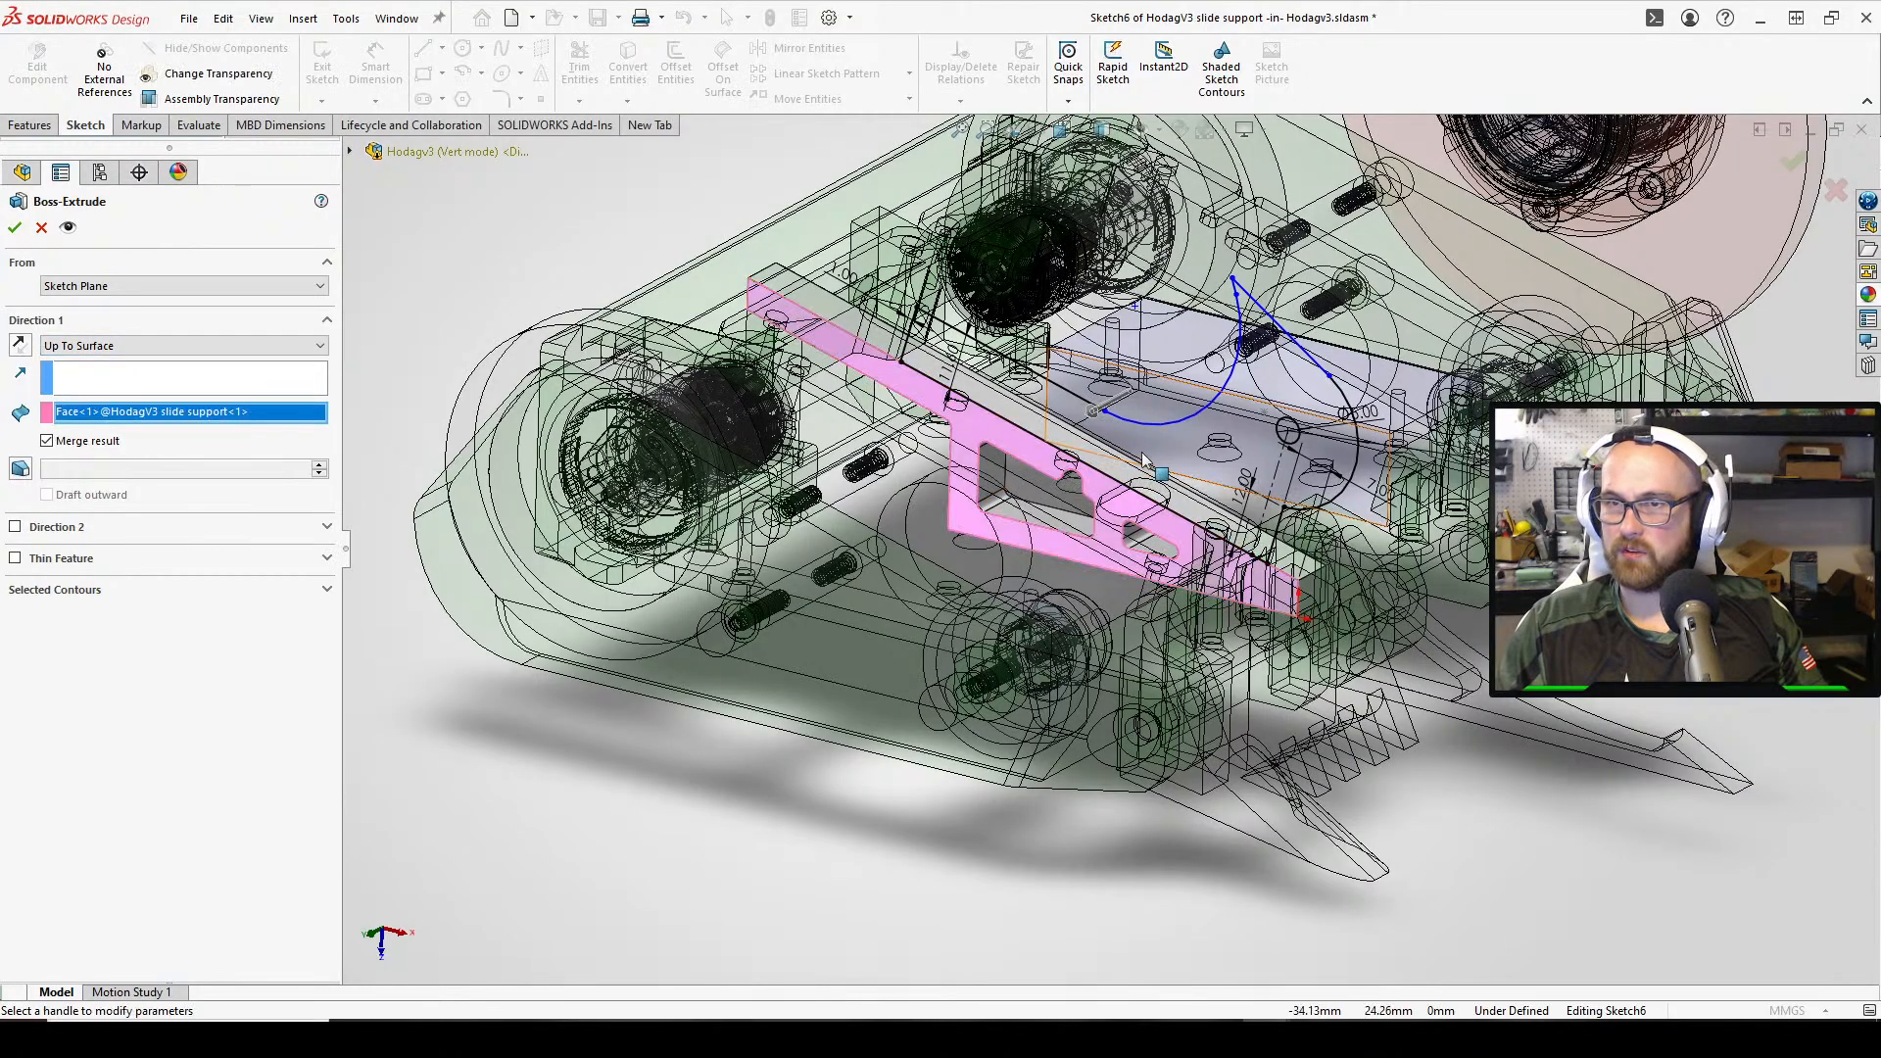
left_click(61, 599)
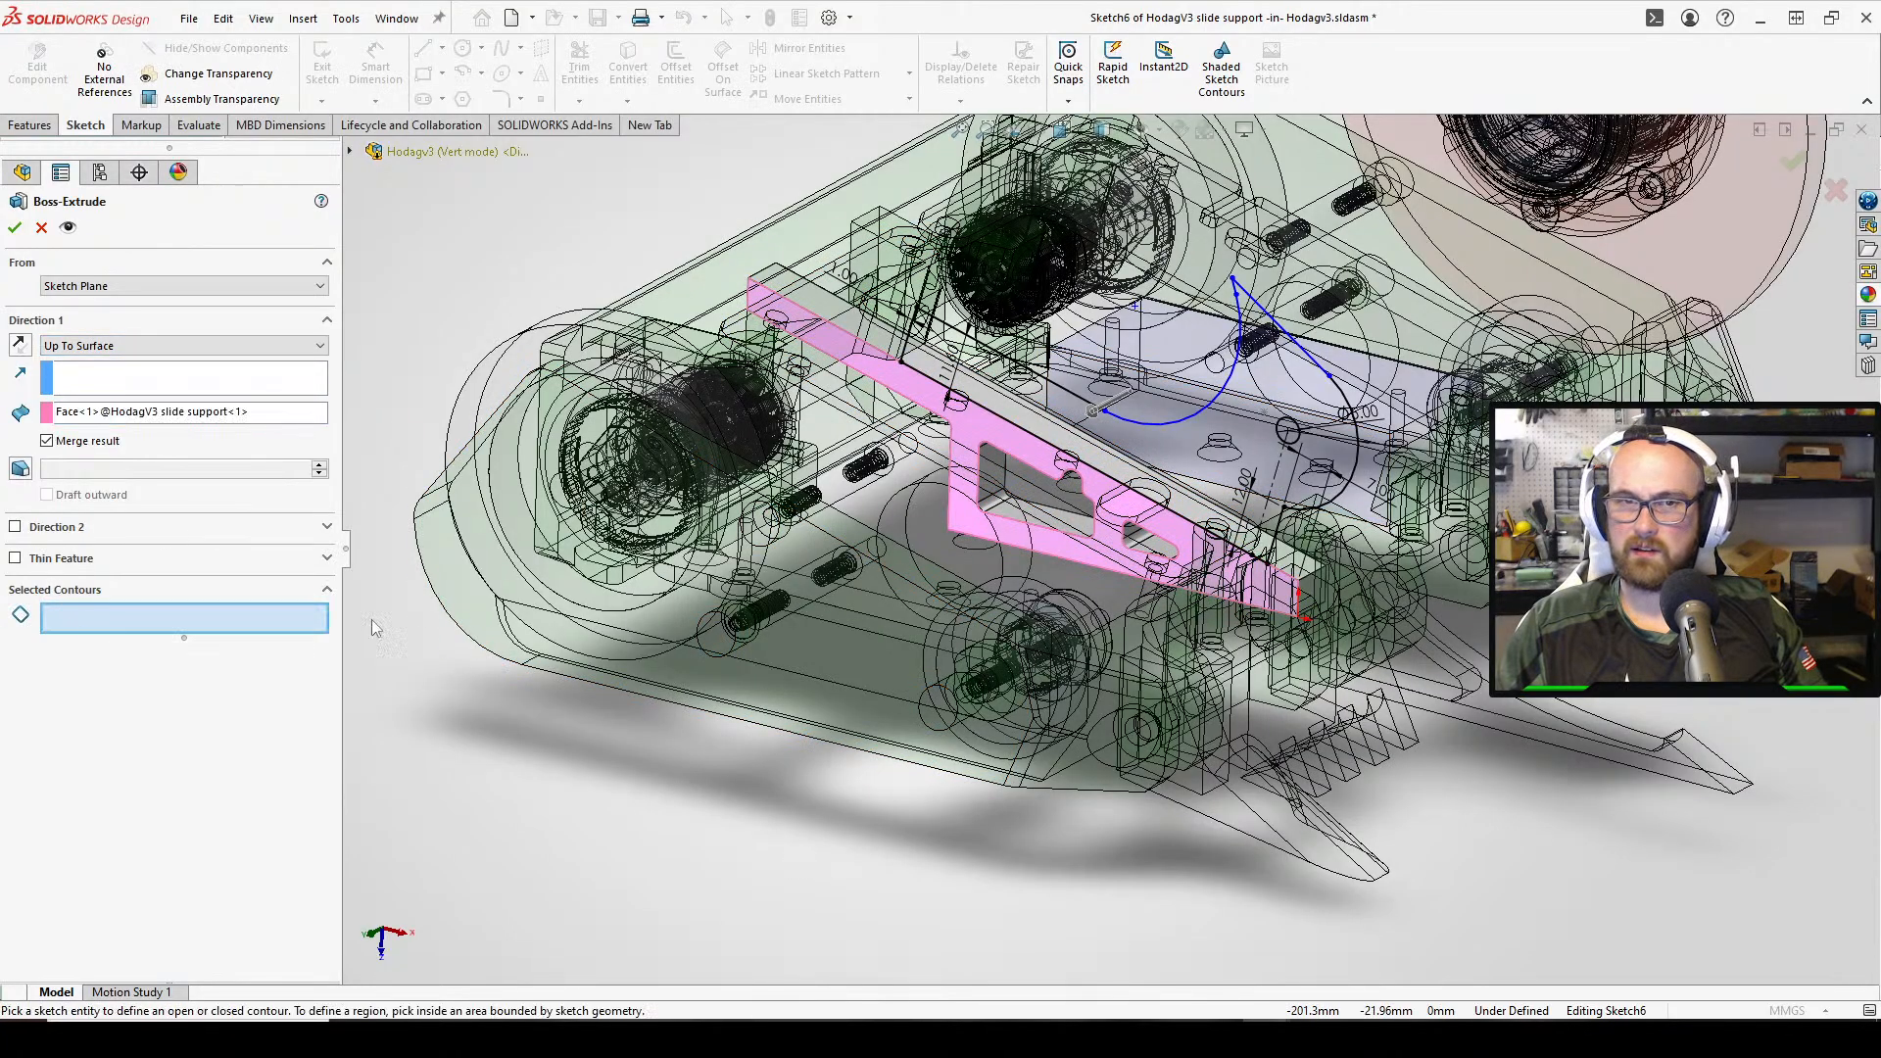
left_click(1348, 423)
scroll(1226, 455, "down", 2)
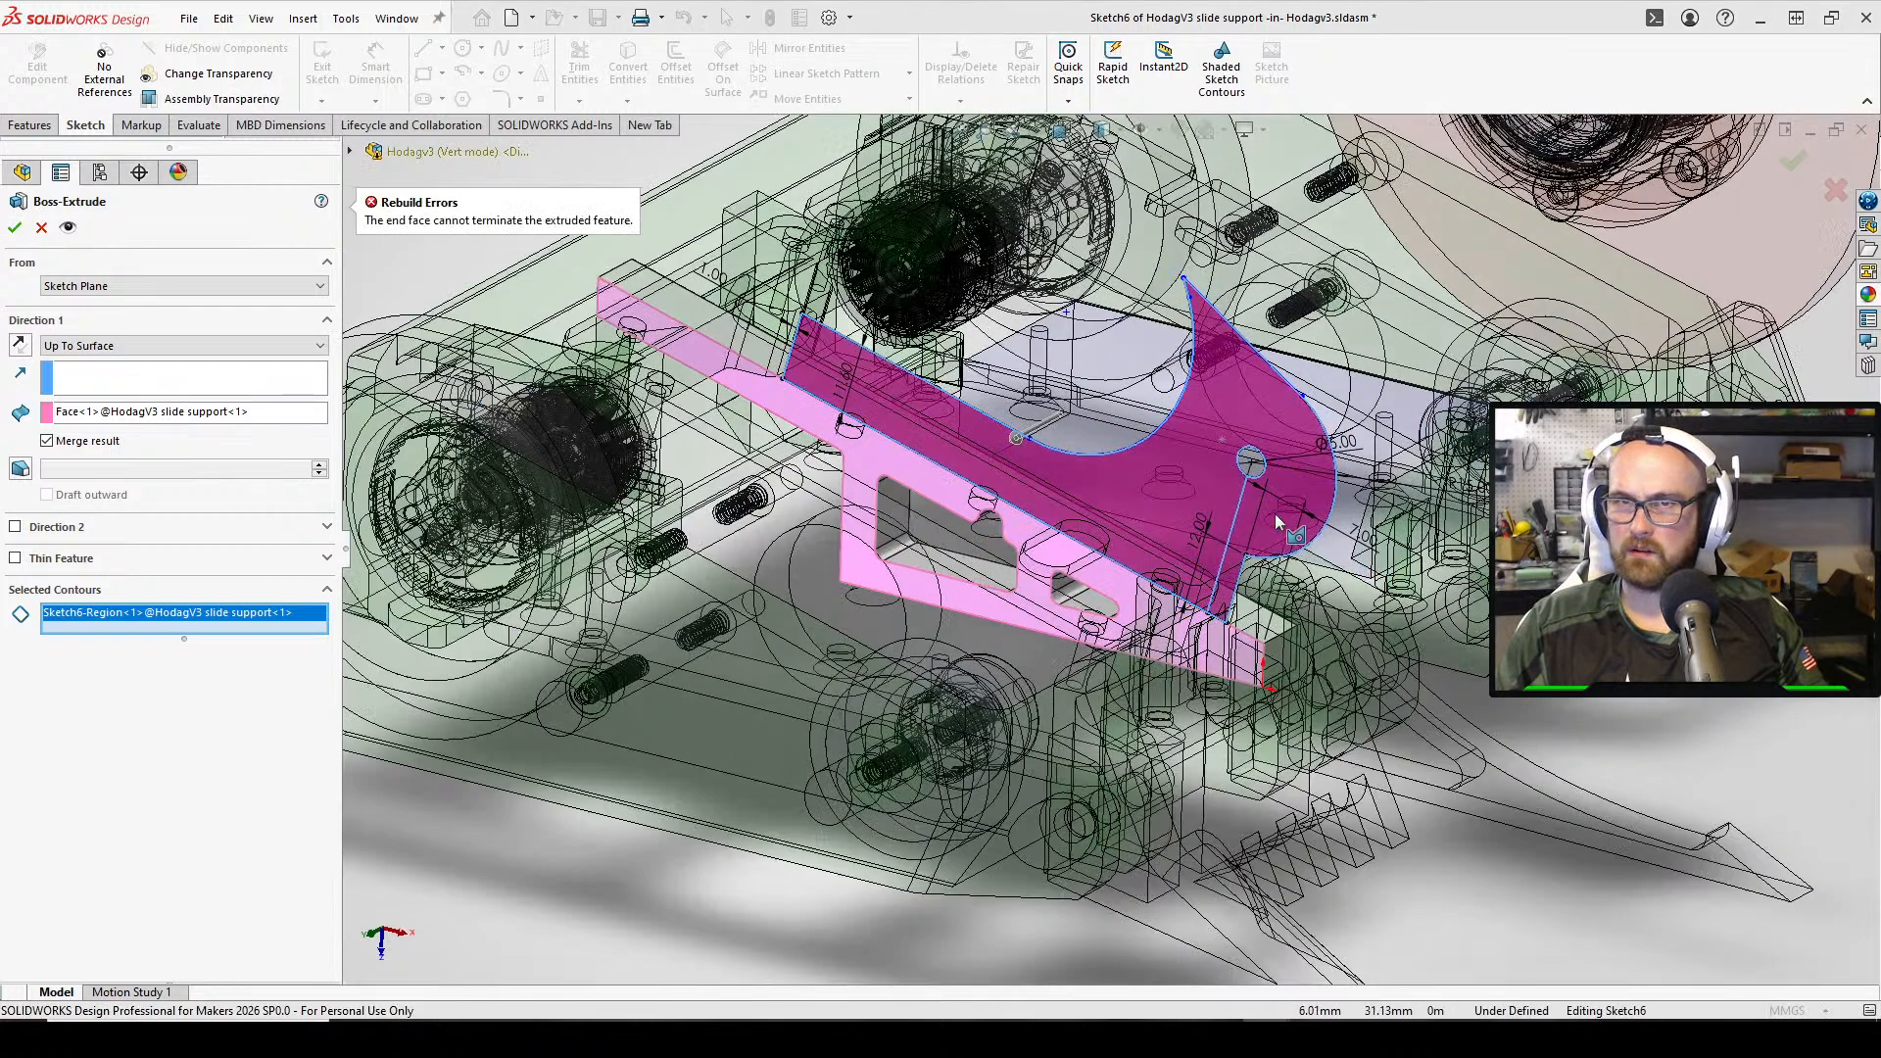
scroll(1303, 545, "down", 5)
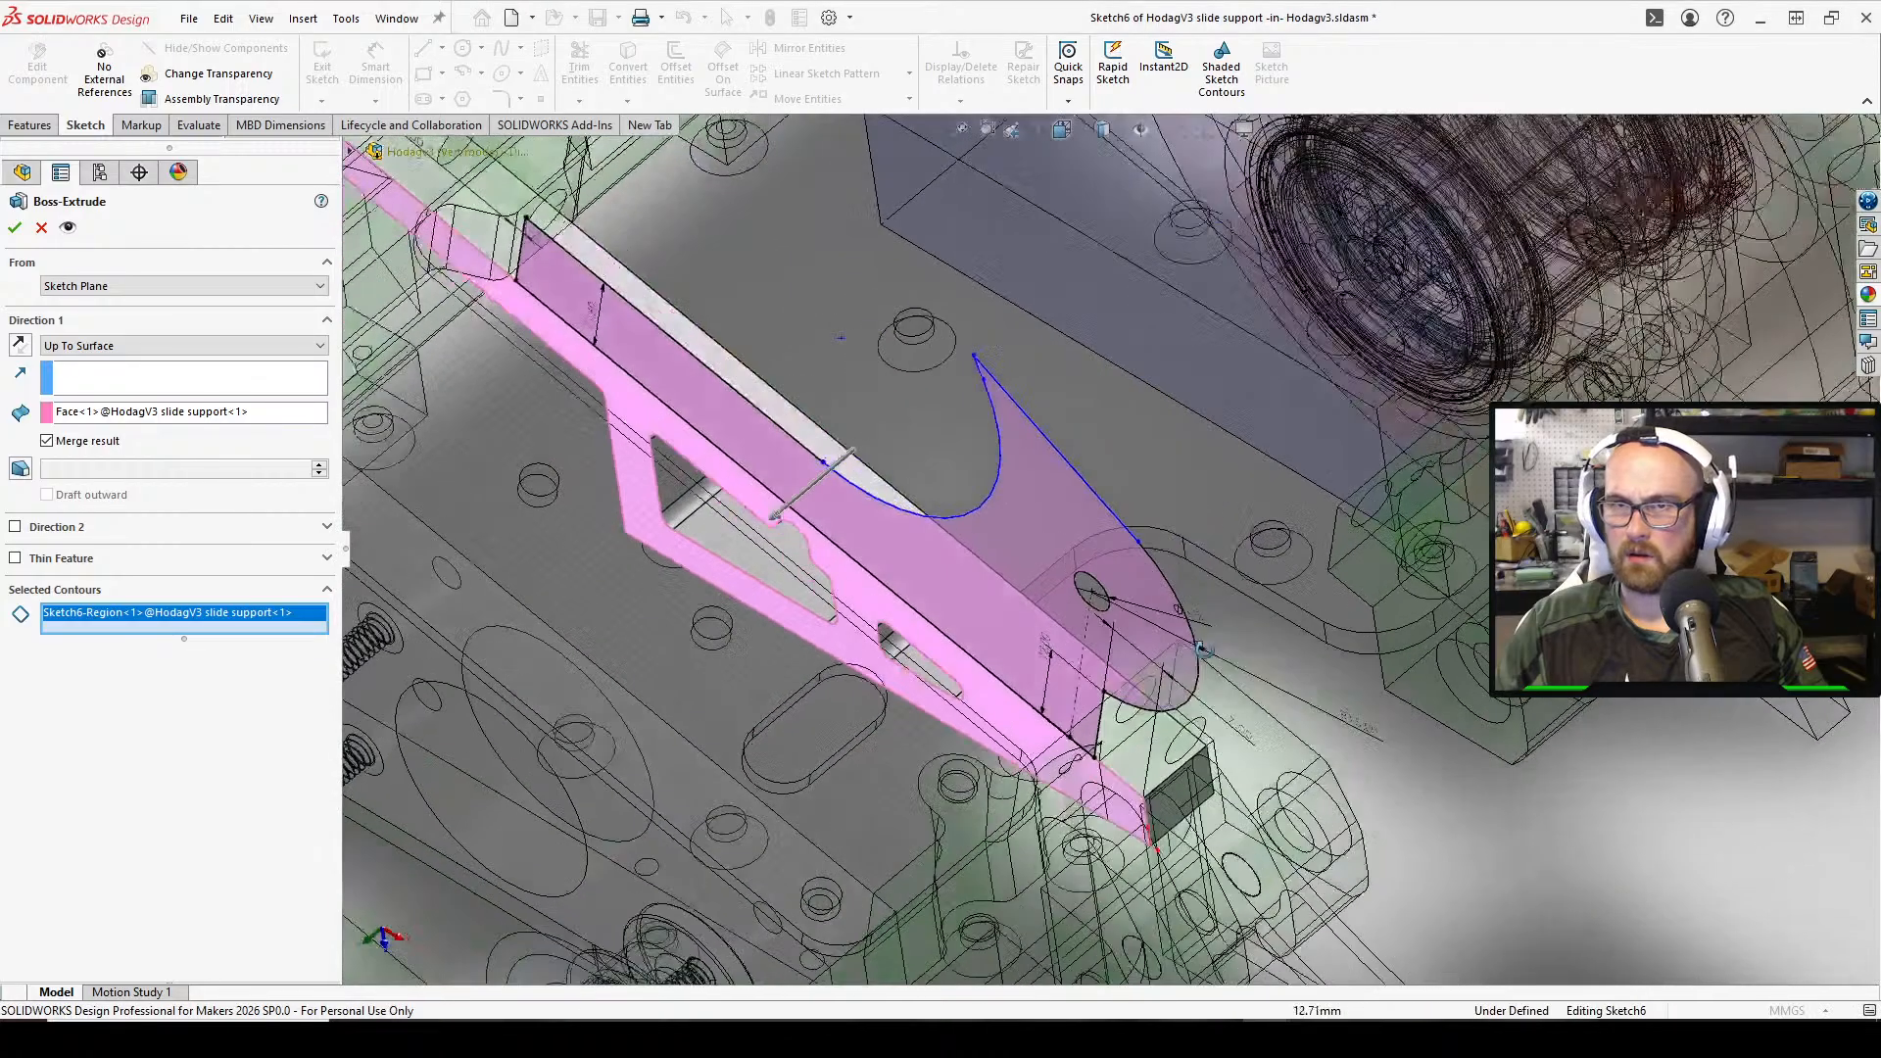
middle_click_drag(1203, 650, 1249, 647)
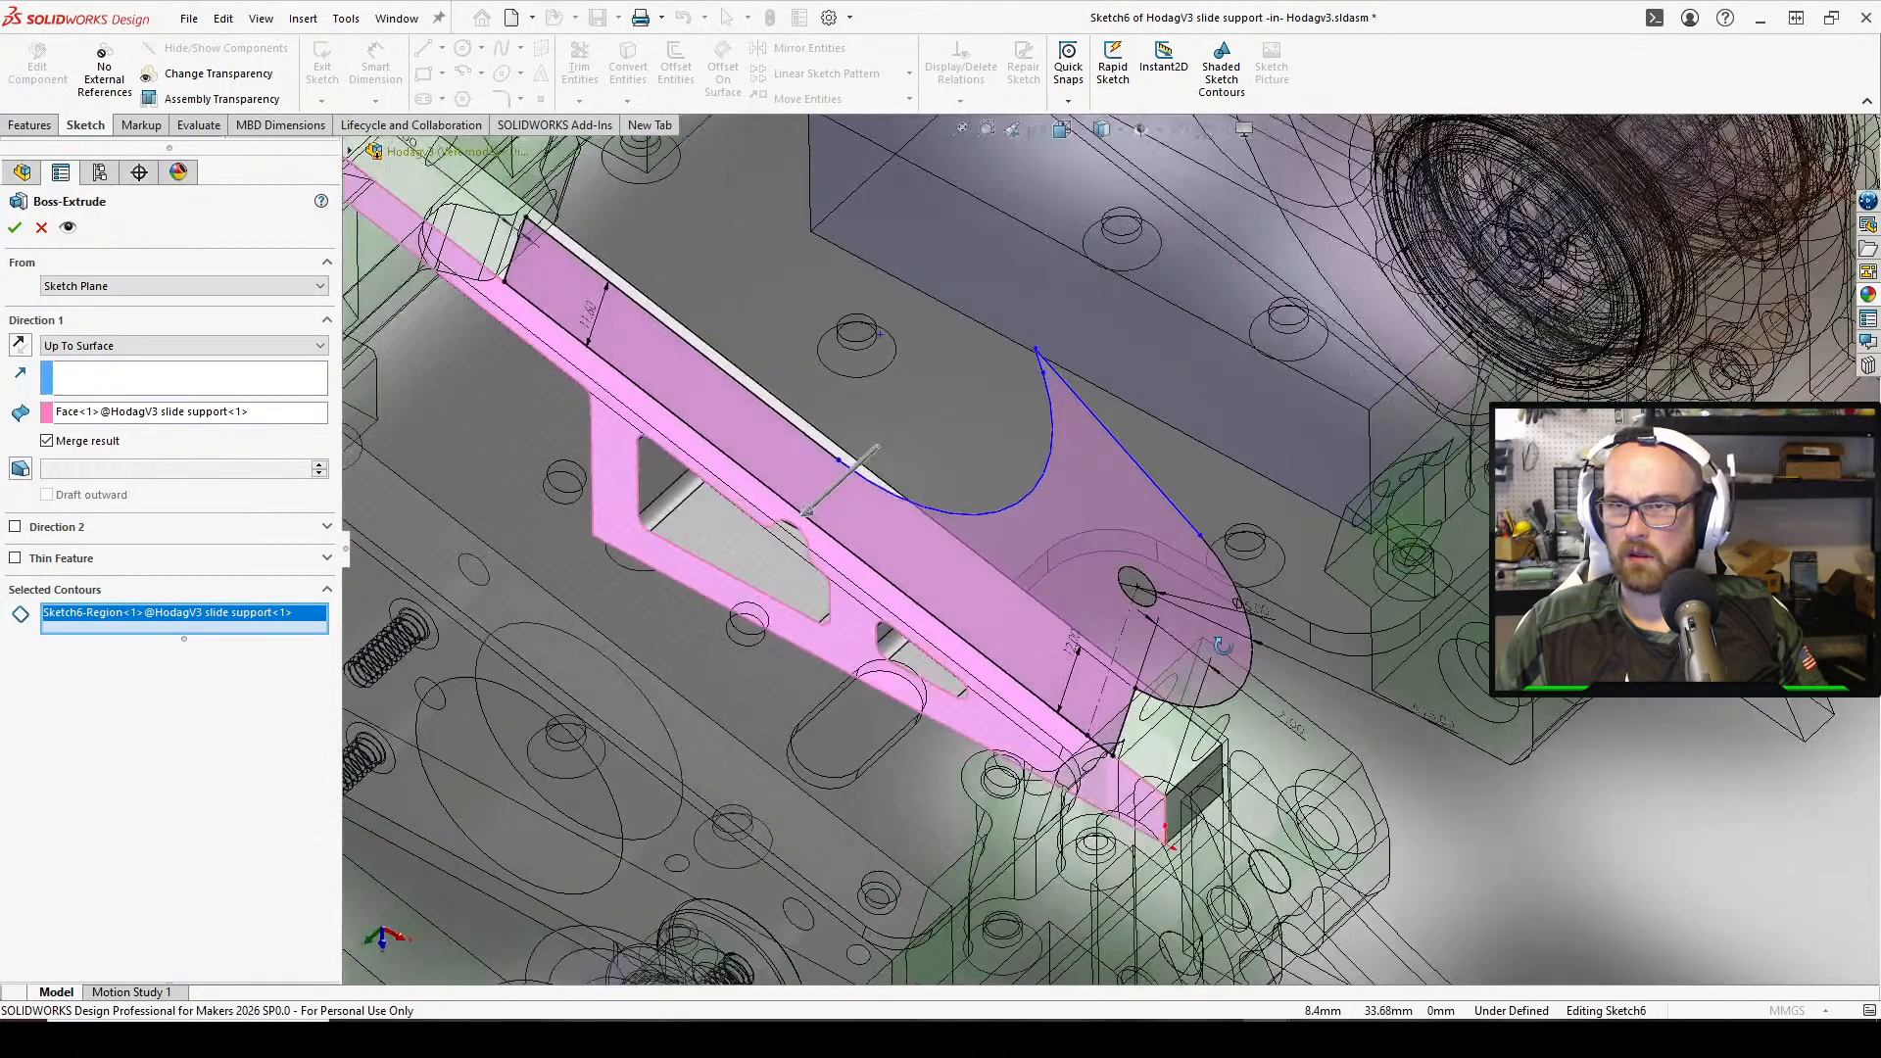
middle_click_drag(1018, 461, 1432, 585)
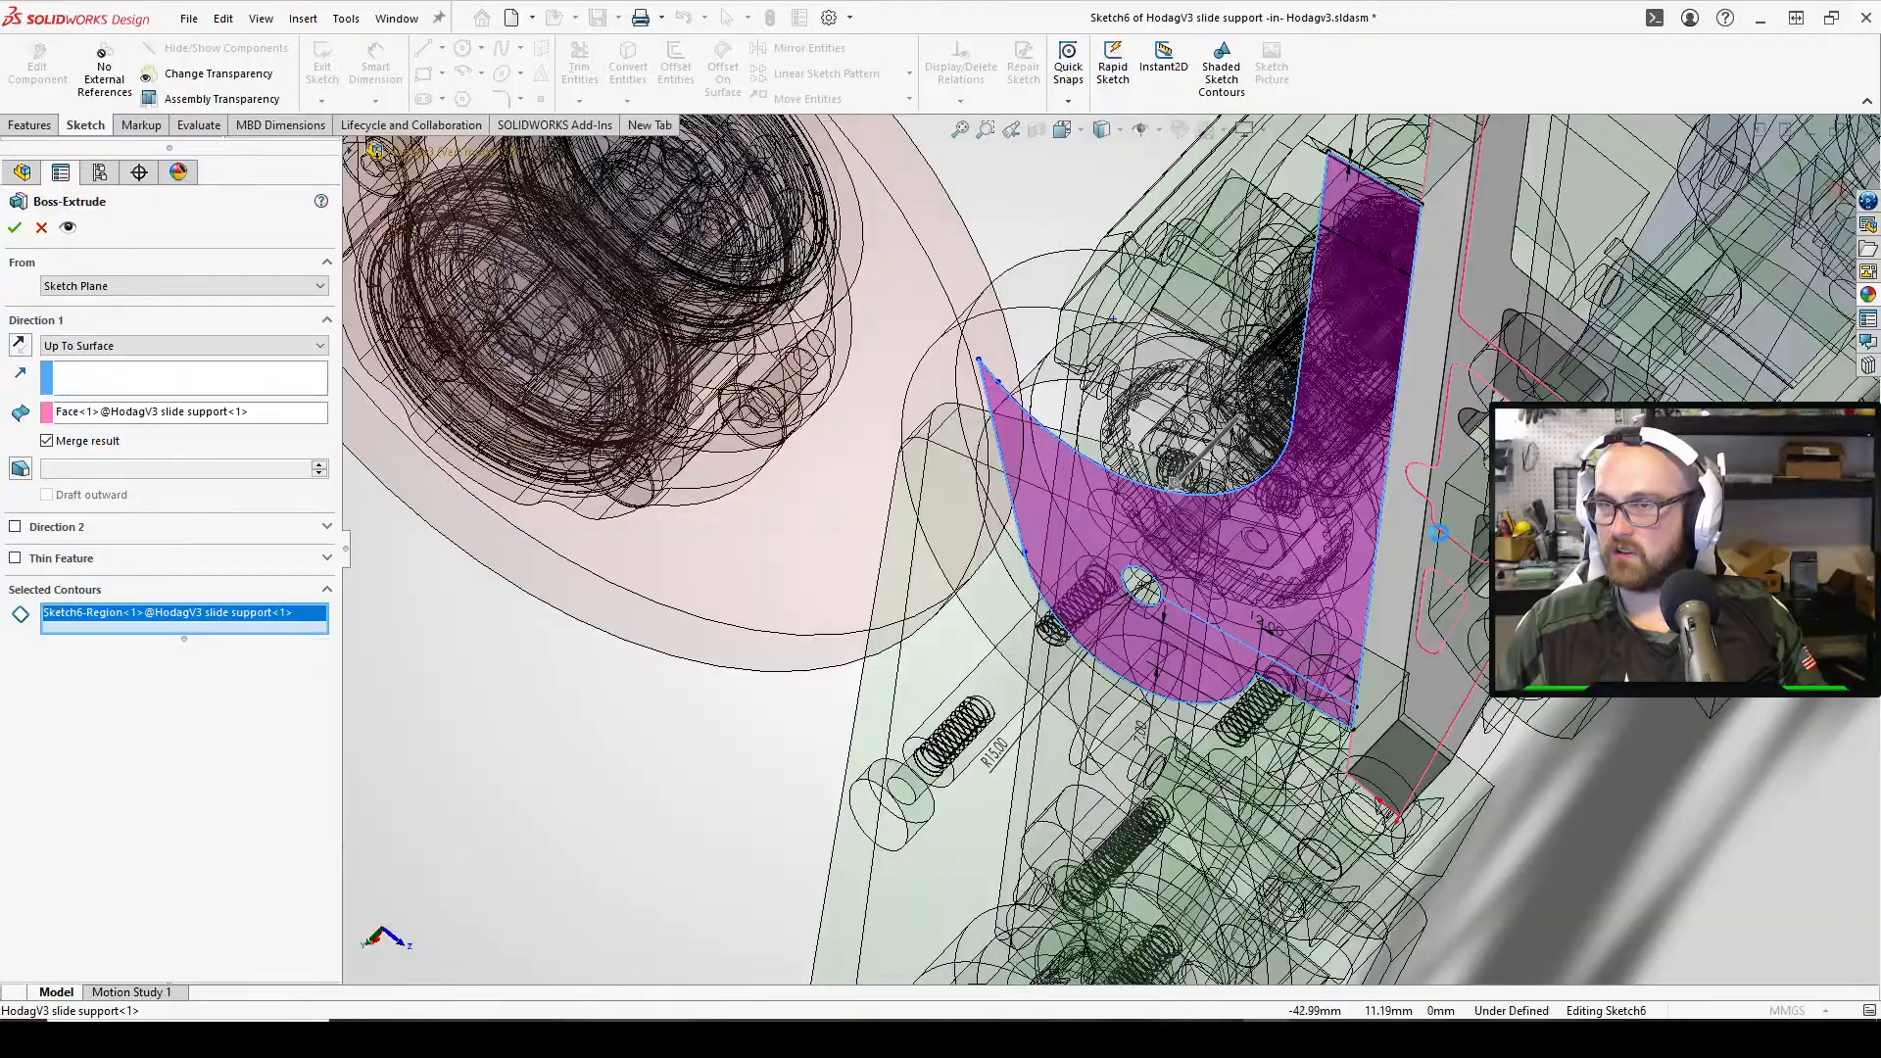
Clear the extrude's end face and remove the extra second region from its selected contours
left_click(1437, 534)
middle_click_drag(1437, 534, 809, 494)
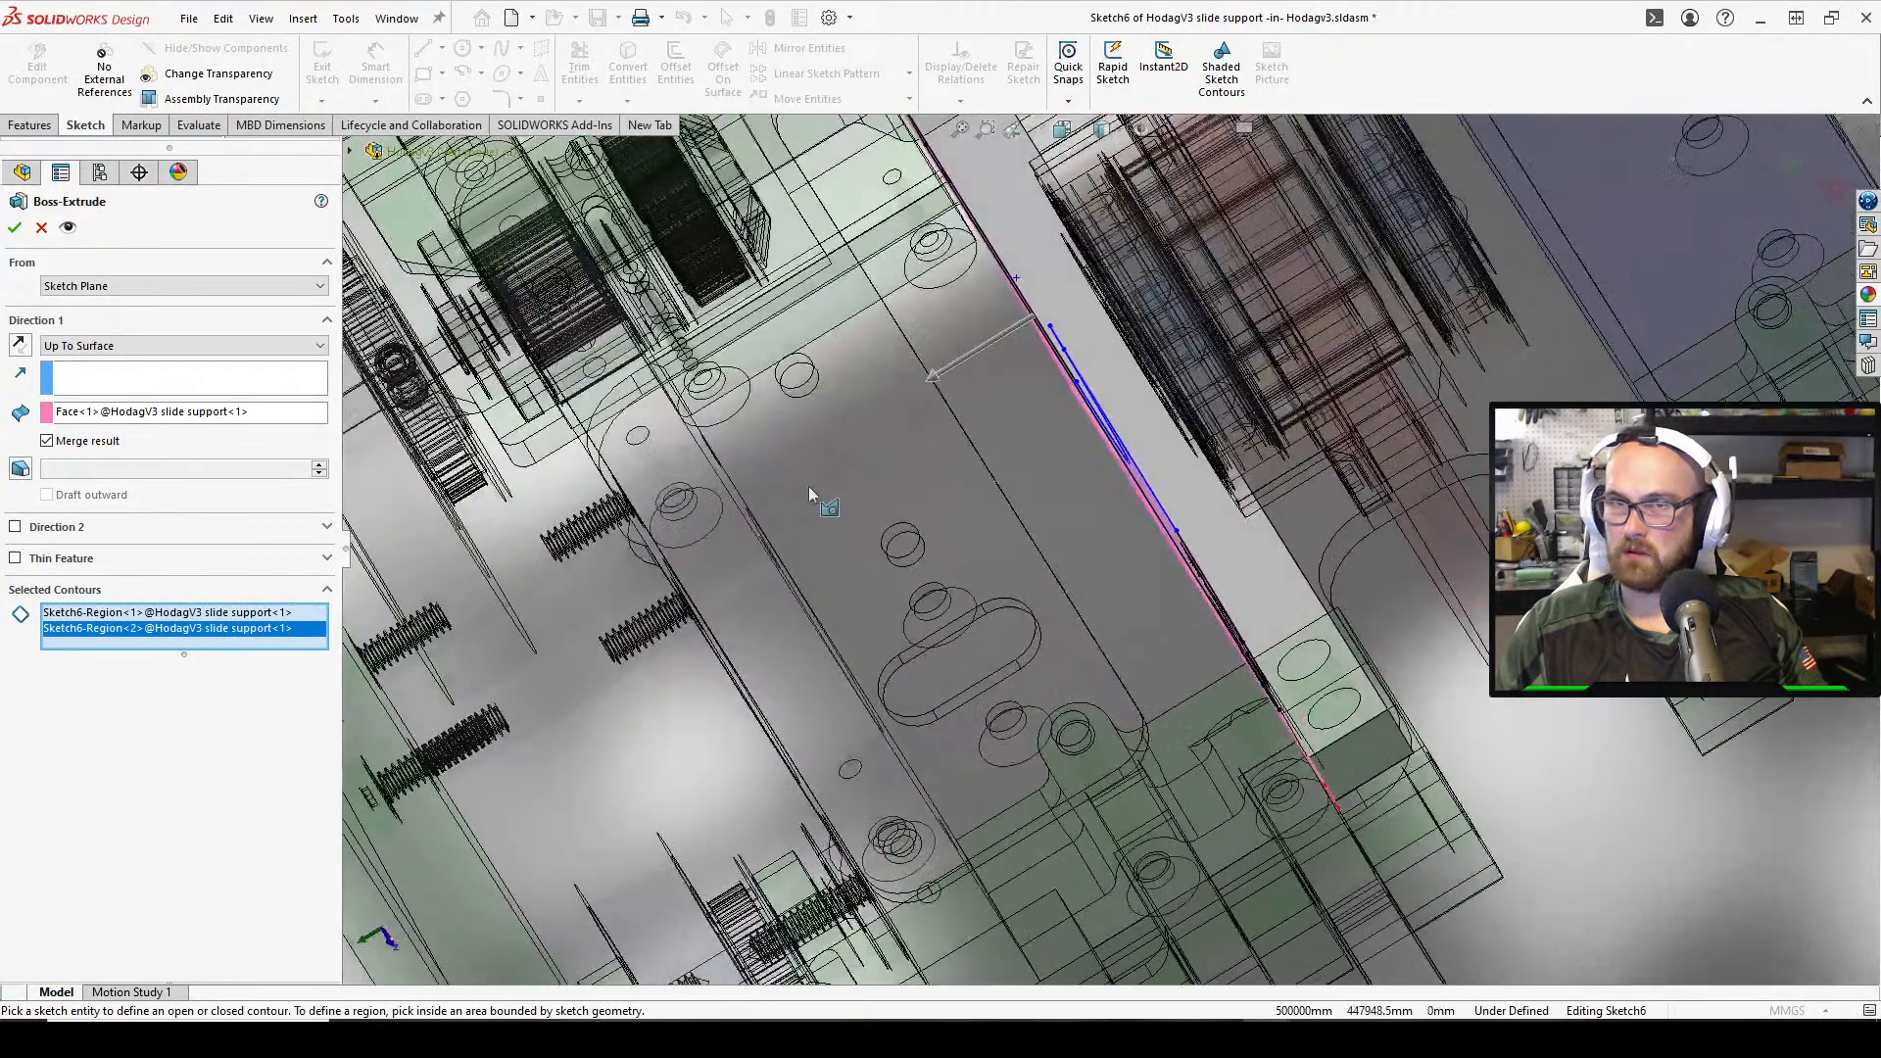
left_click(227, 410)
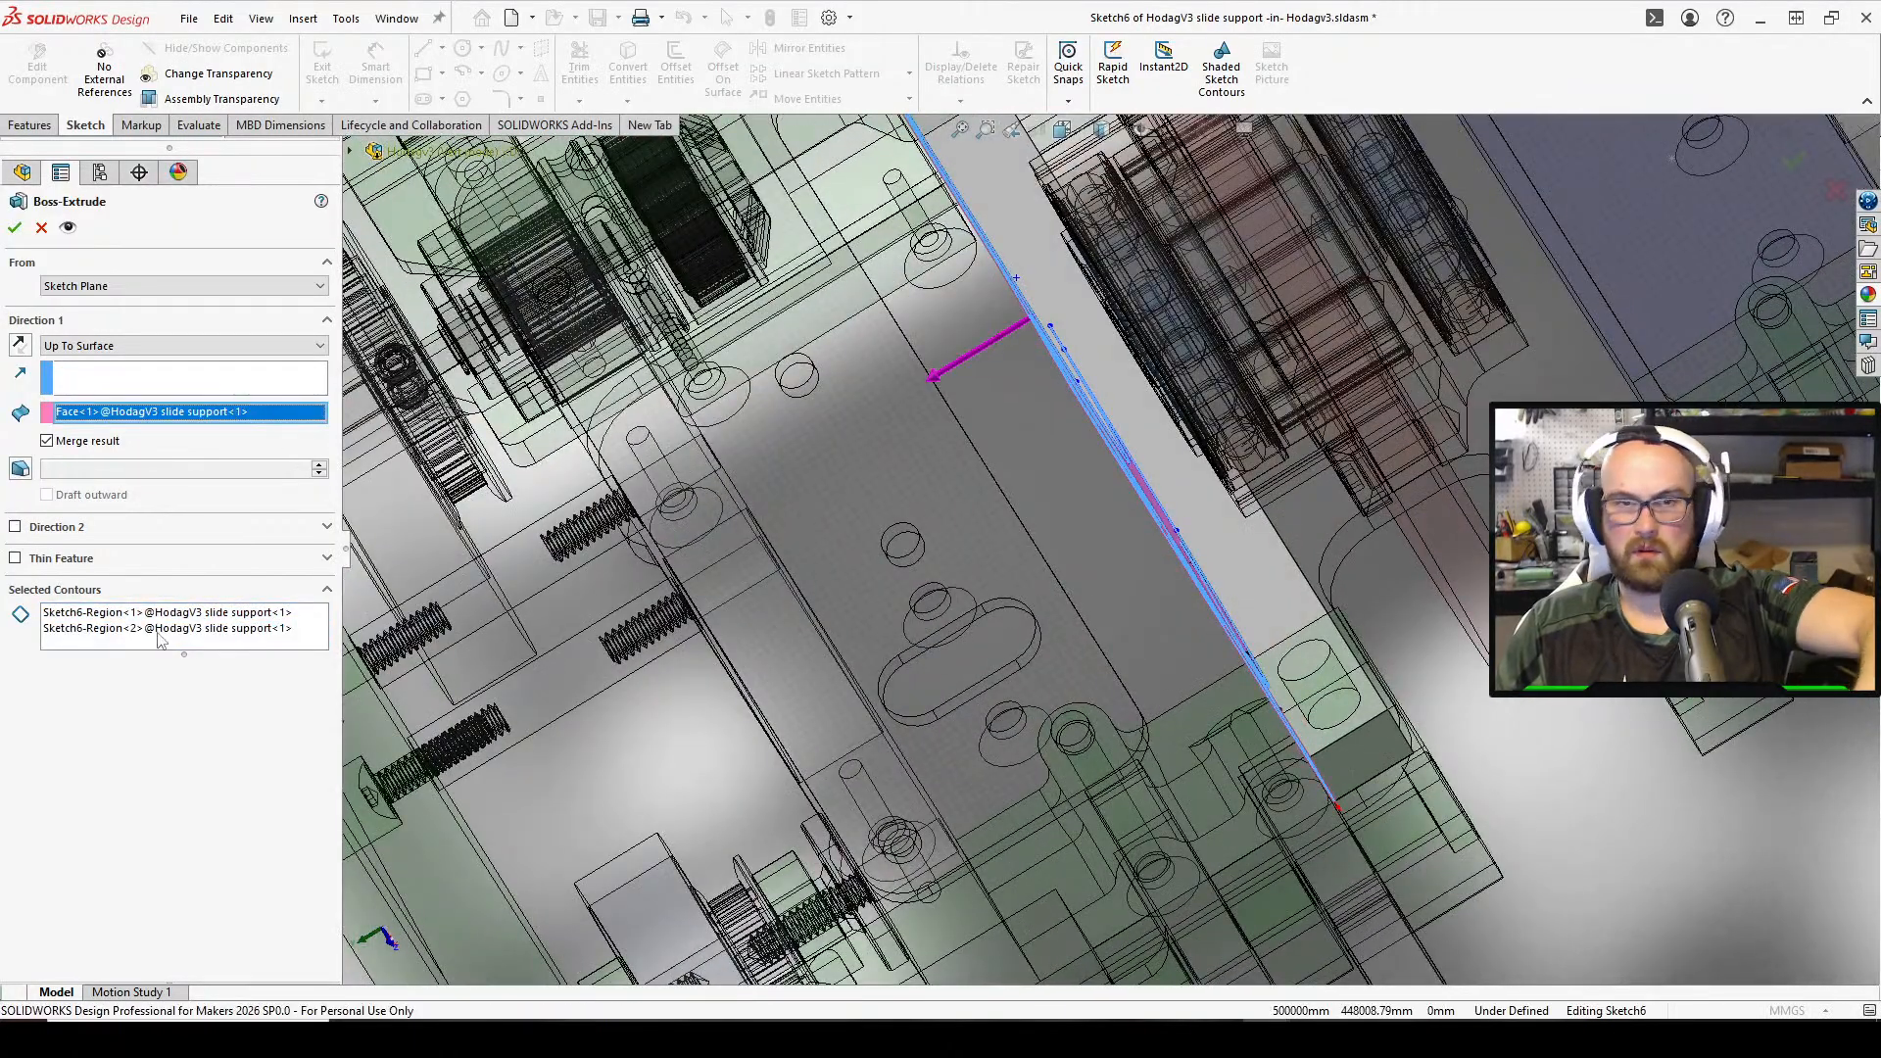
left_click(161, 628)
key("Delete")
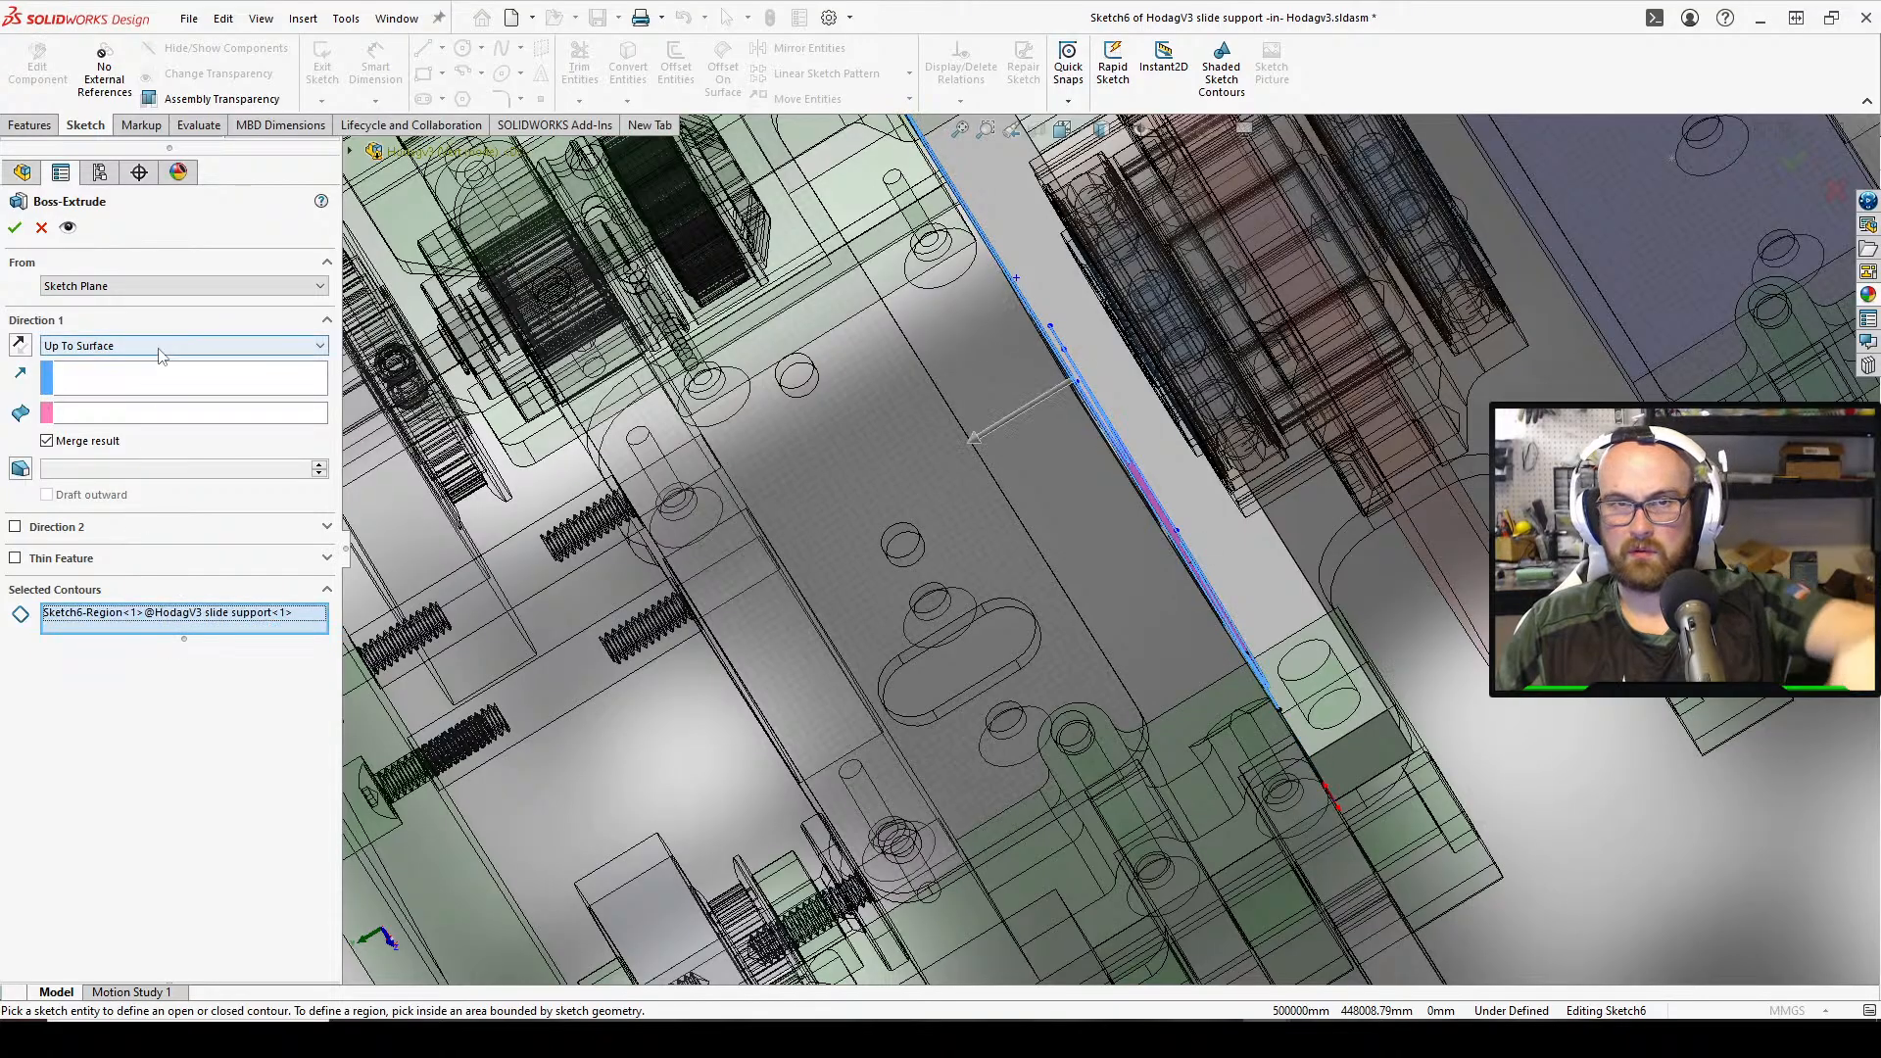
Extrude the hook-shaped region up to the opposite side face of the slide support
mouse_move(1359, 399)
middle_mouse_down()
mouse_move(1376, 497)
mouse_move(1185, 558)
mouse_move(1303, 548)
middle_mouse_up()
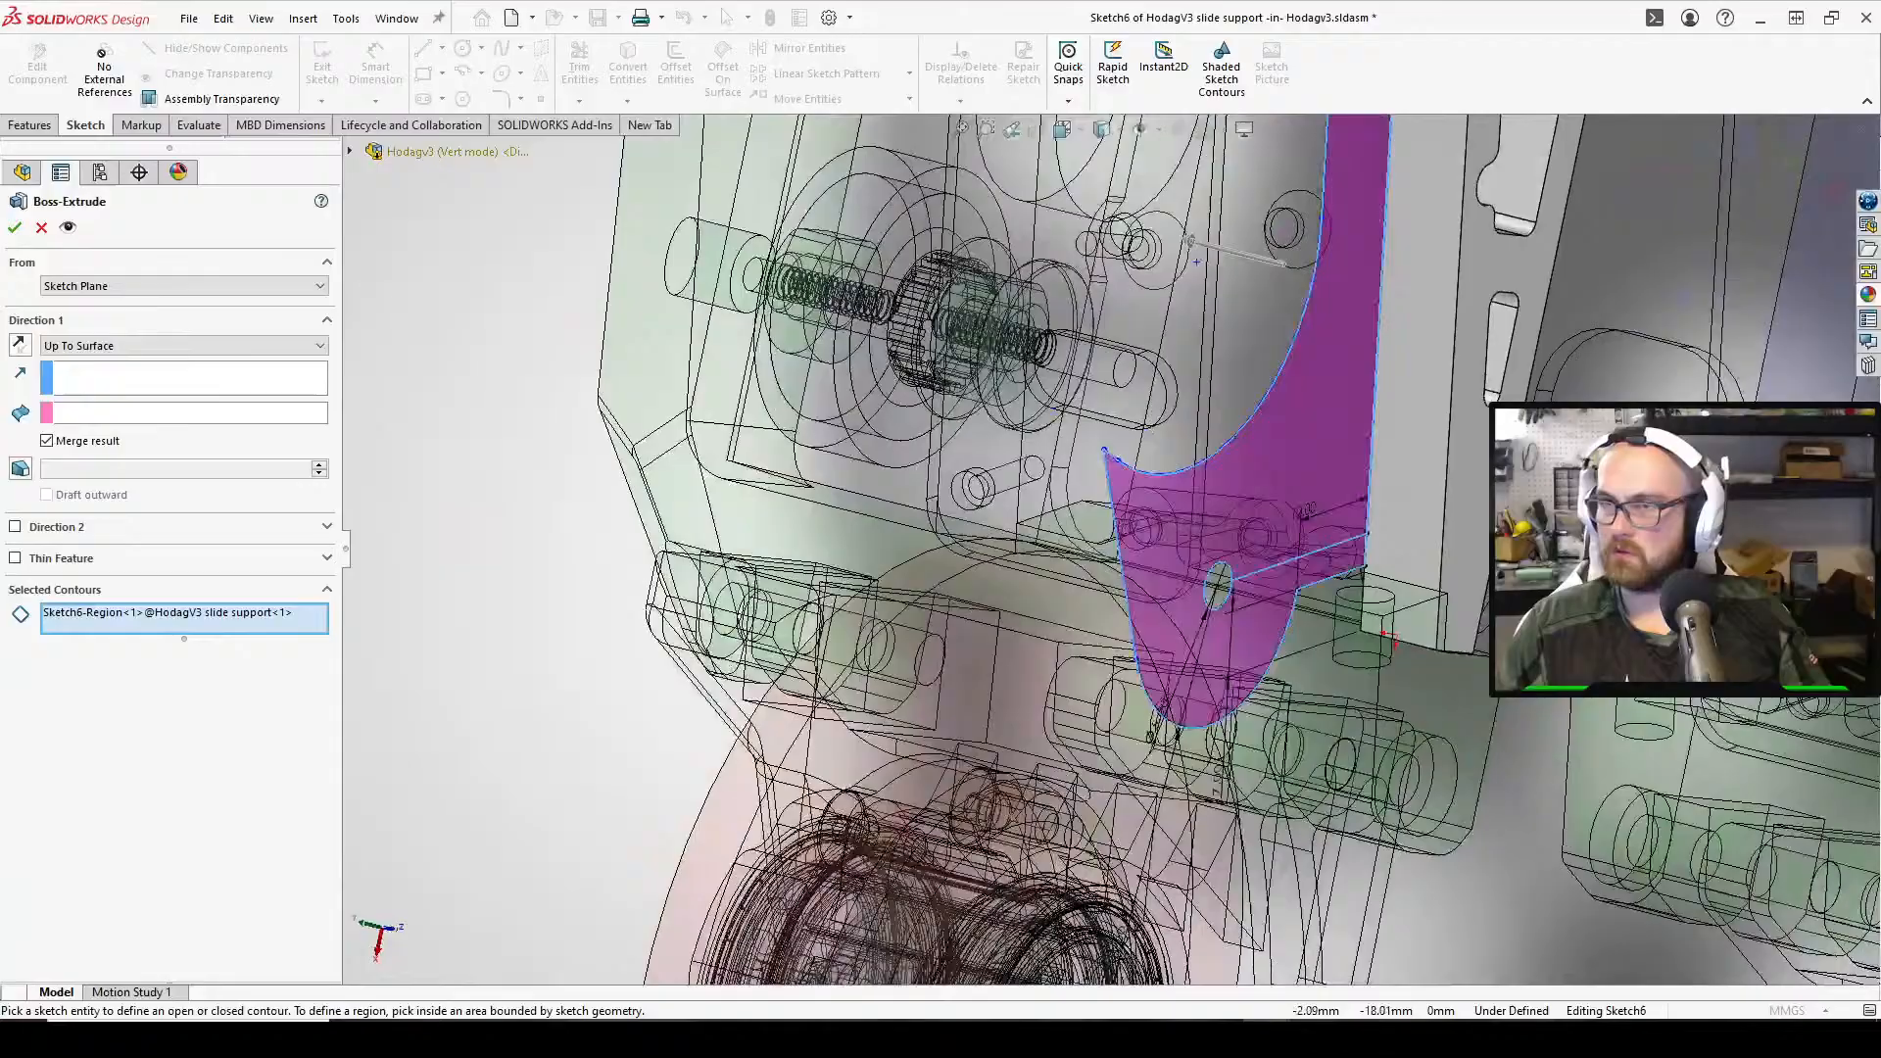
right_click(523, 505)
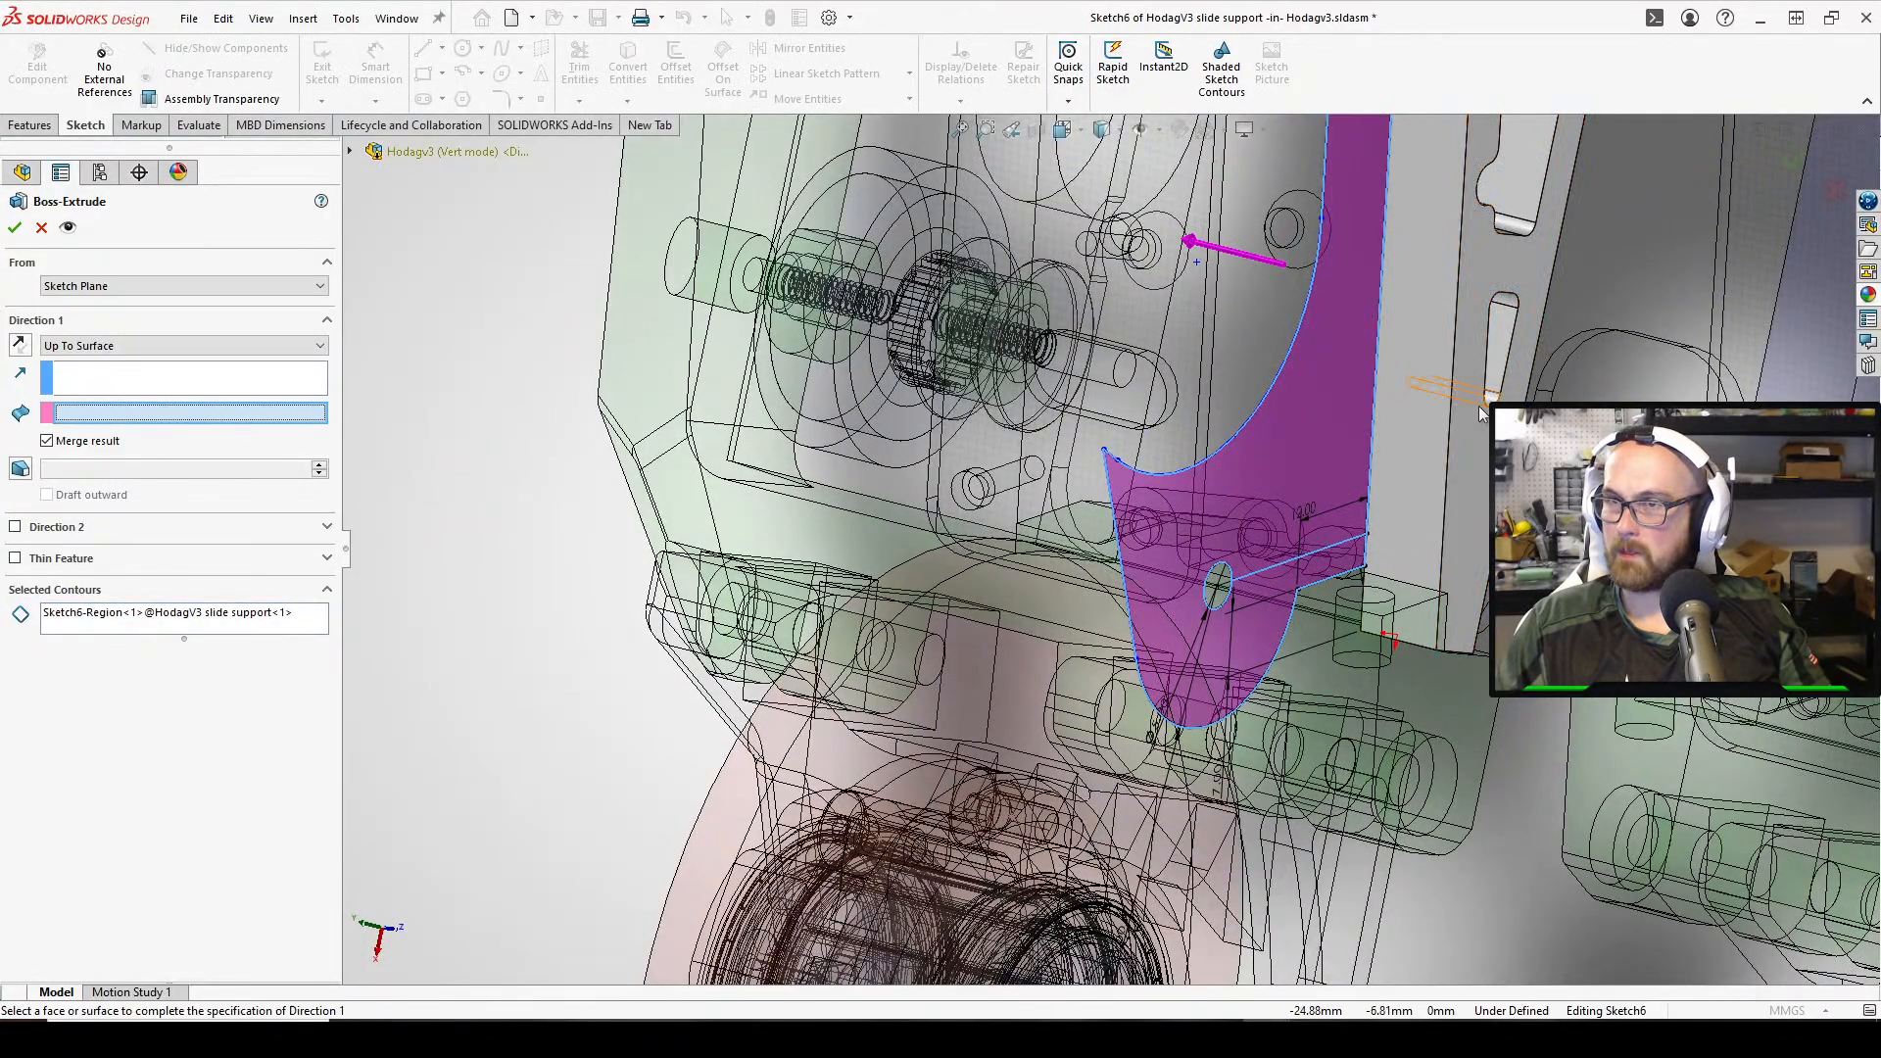
left_click(1450, 440)
middle_click_drag(1449, 441, 906, 262)
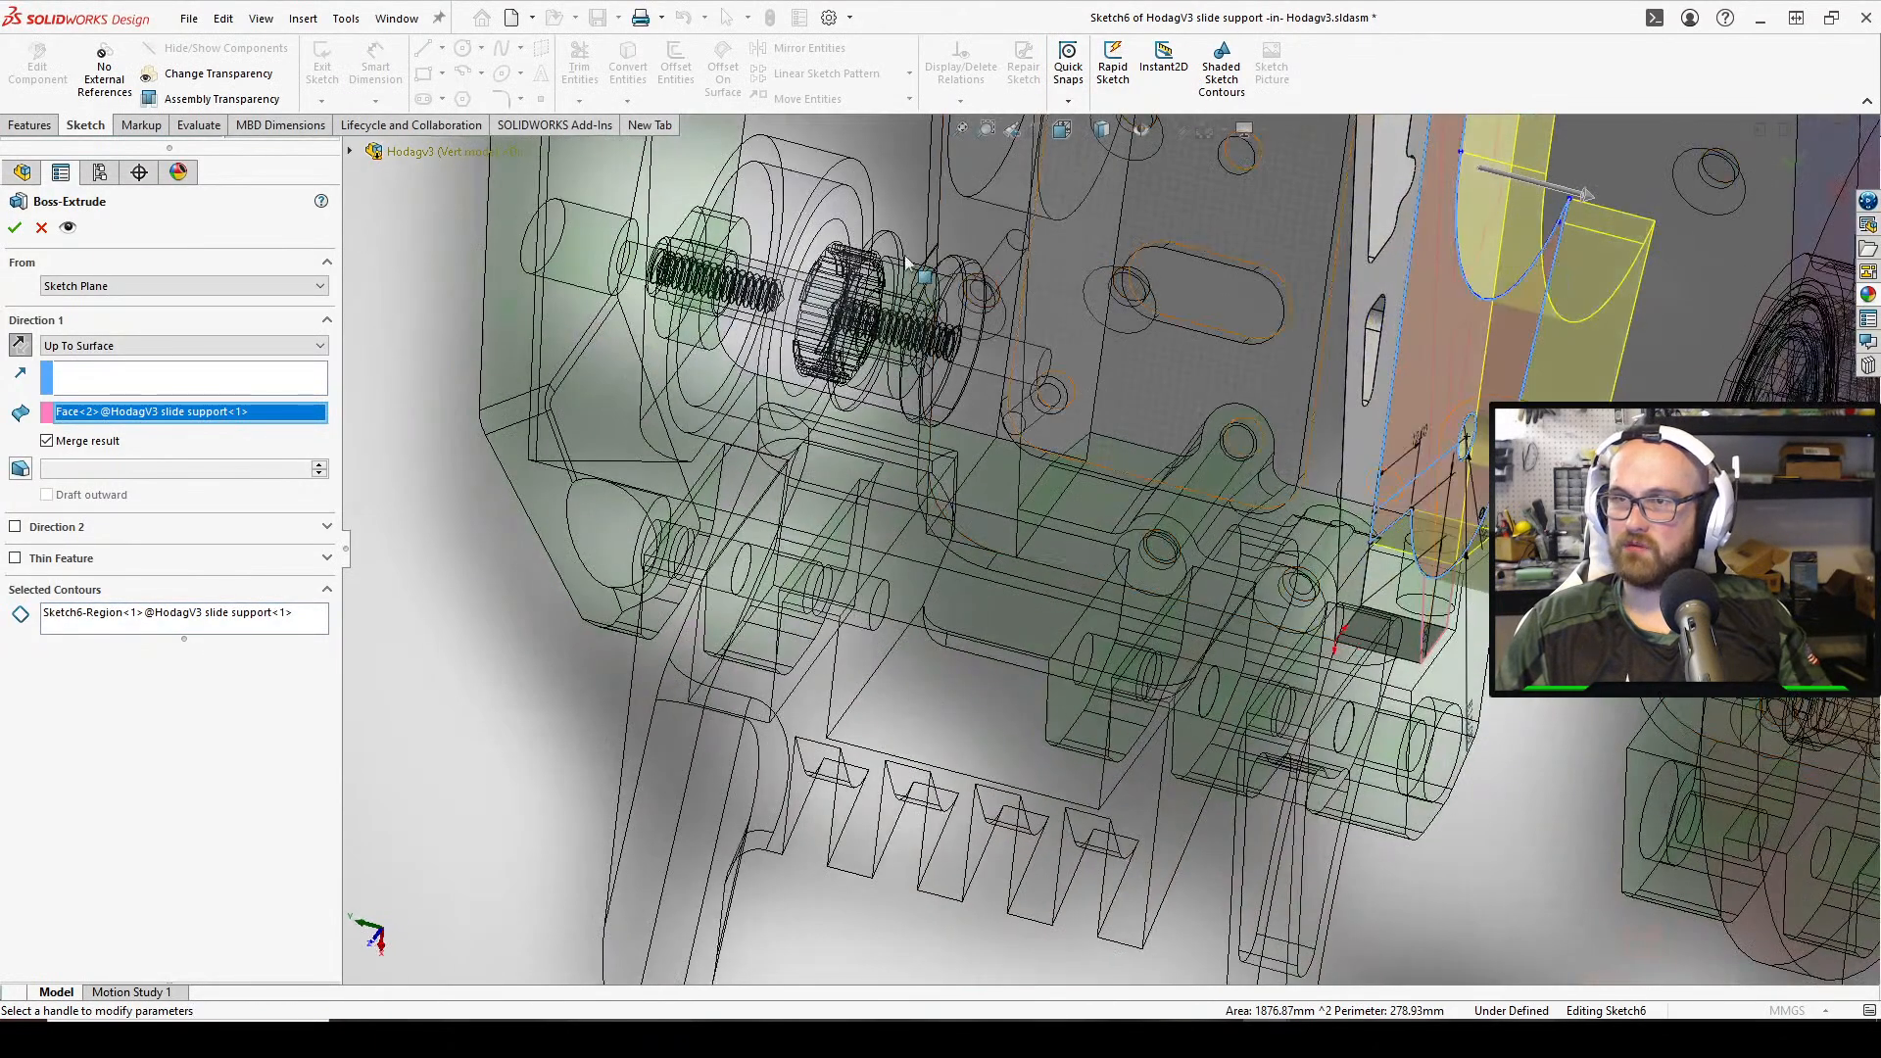
left_click(15, 227)
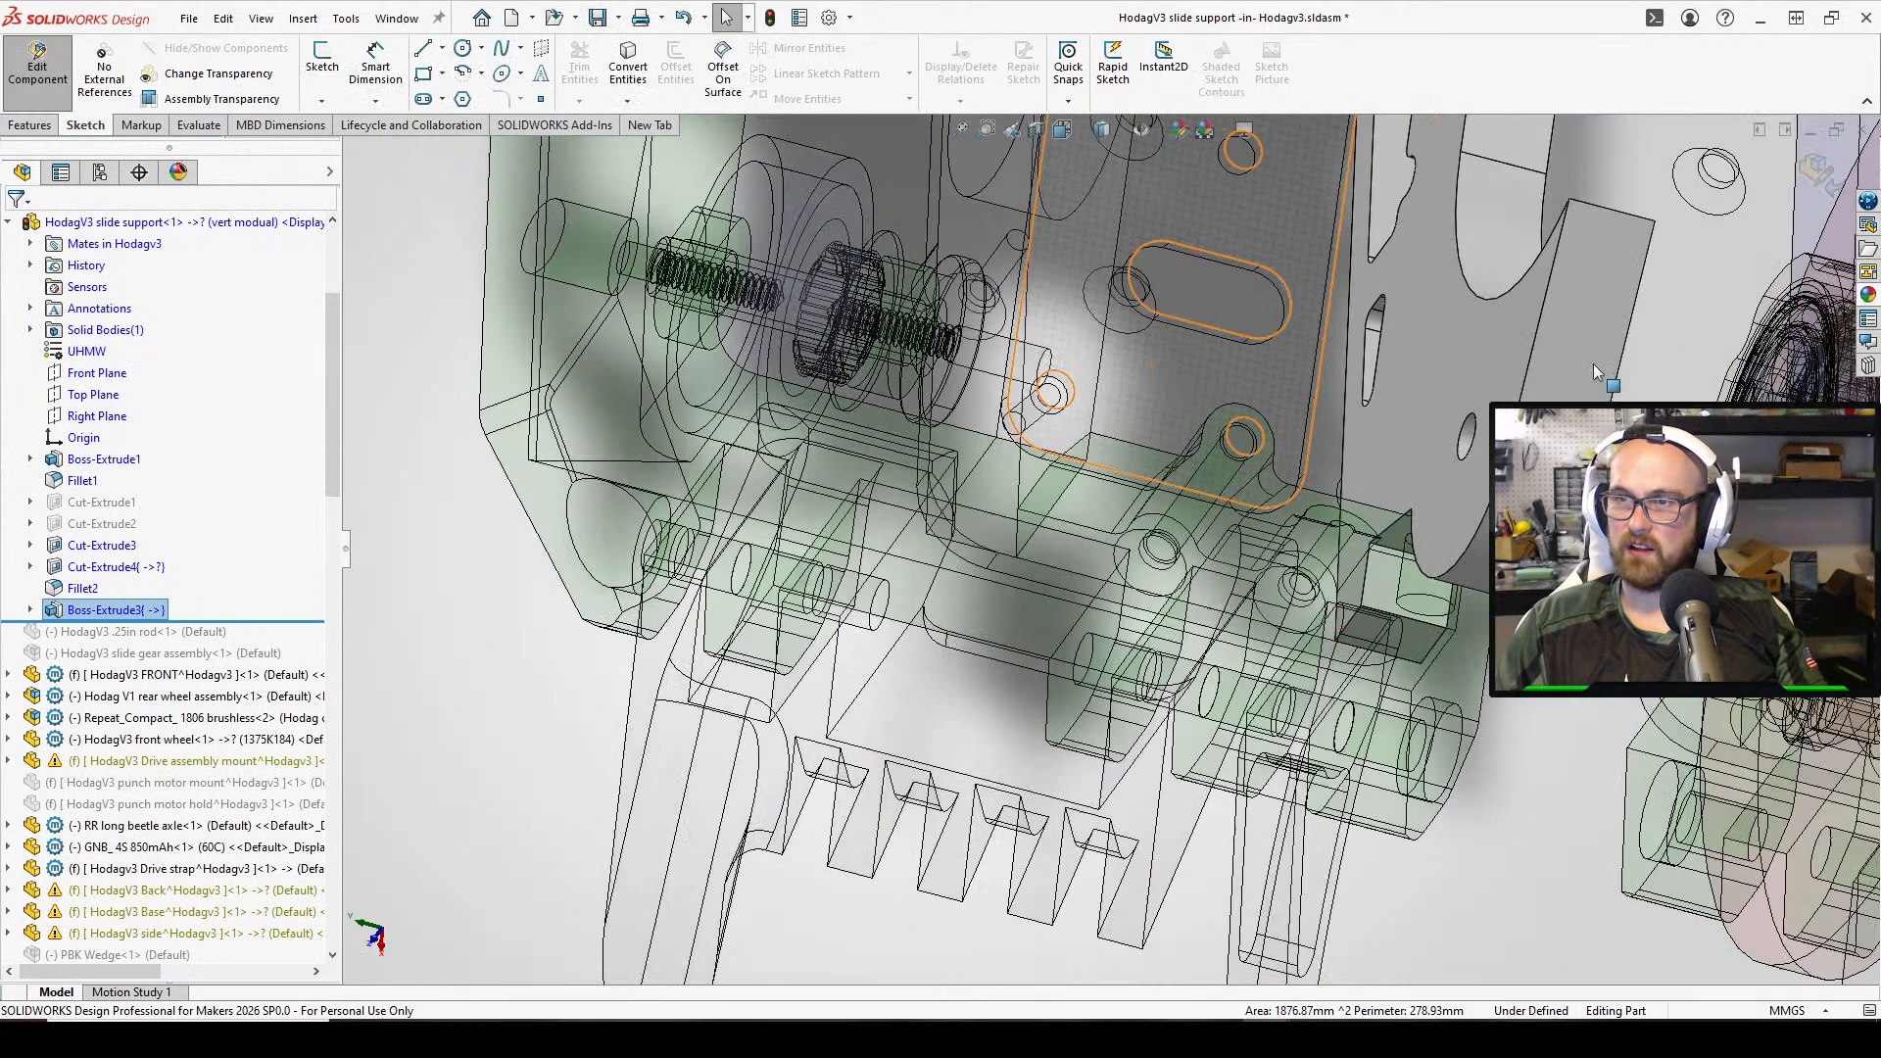
Return to the assembly and add a concentric mate between the weapon motor's centre circle and the new hole in the slide support
middle_click_drag(1592, 362, 1322, 372)
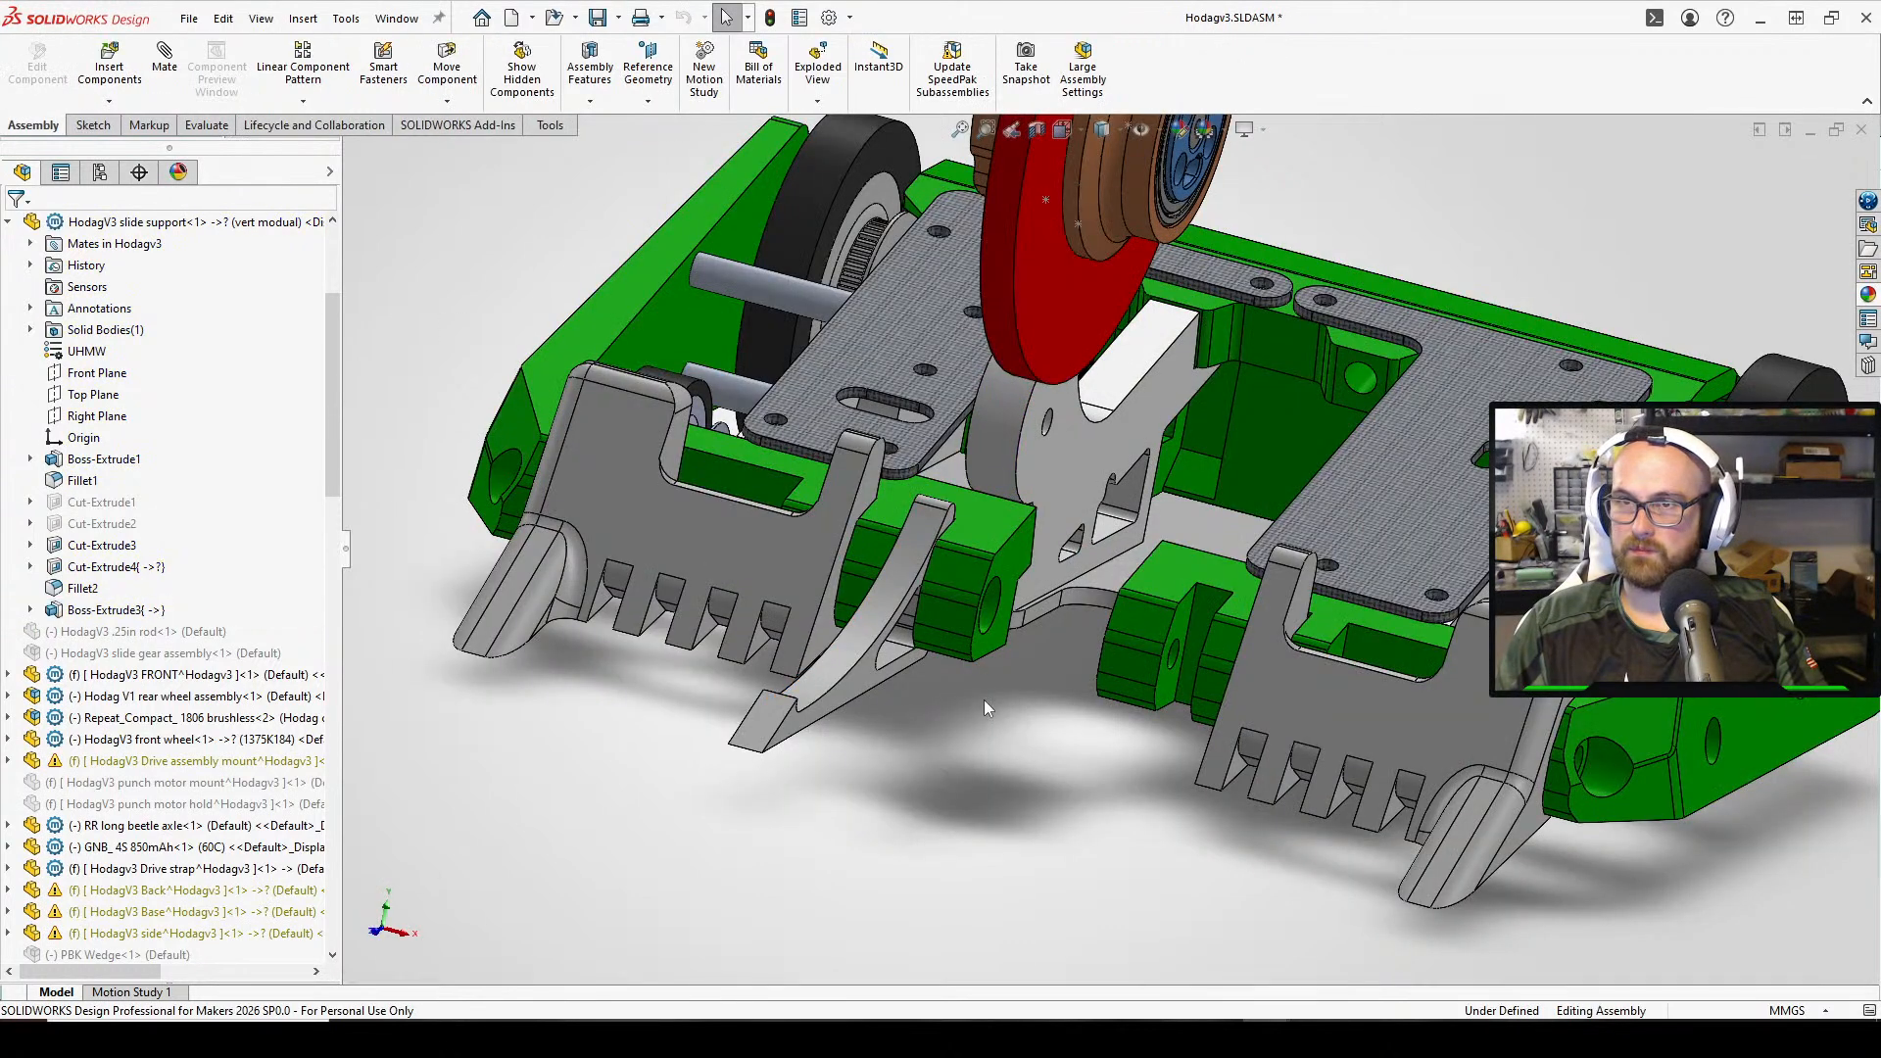
mouse_move(990, 708)
middle_mouse_down()
mouse_move(1028, 597)
mouse_move(1048, 697)
middle_mouse_up()
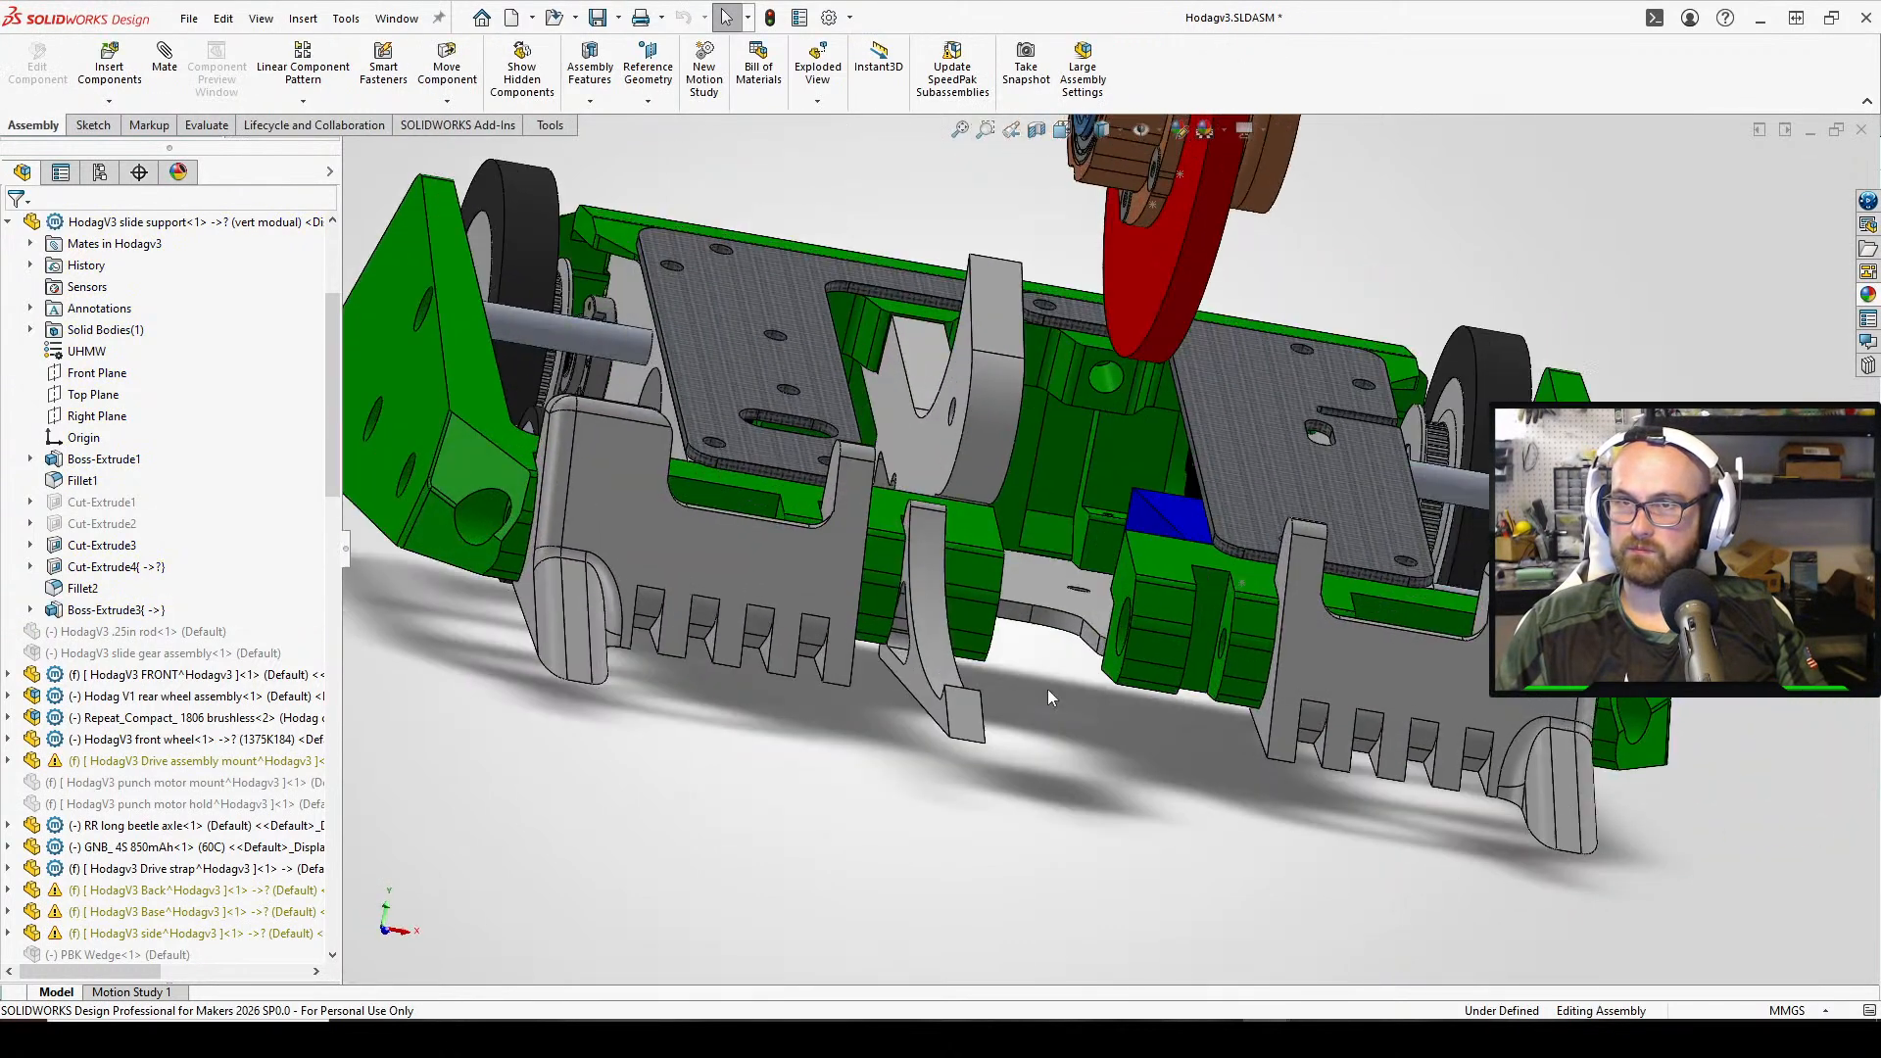
scroll(1079, 431, "up", 2)
middle_click_drag(1080, 431, 1159, 465)
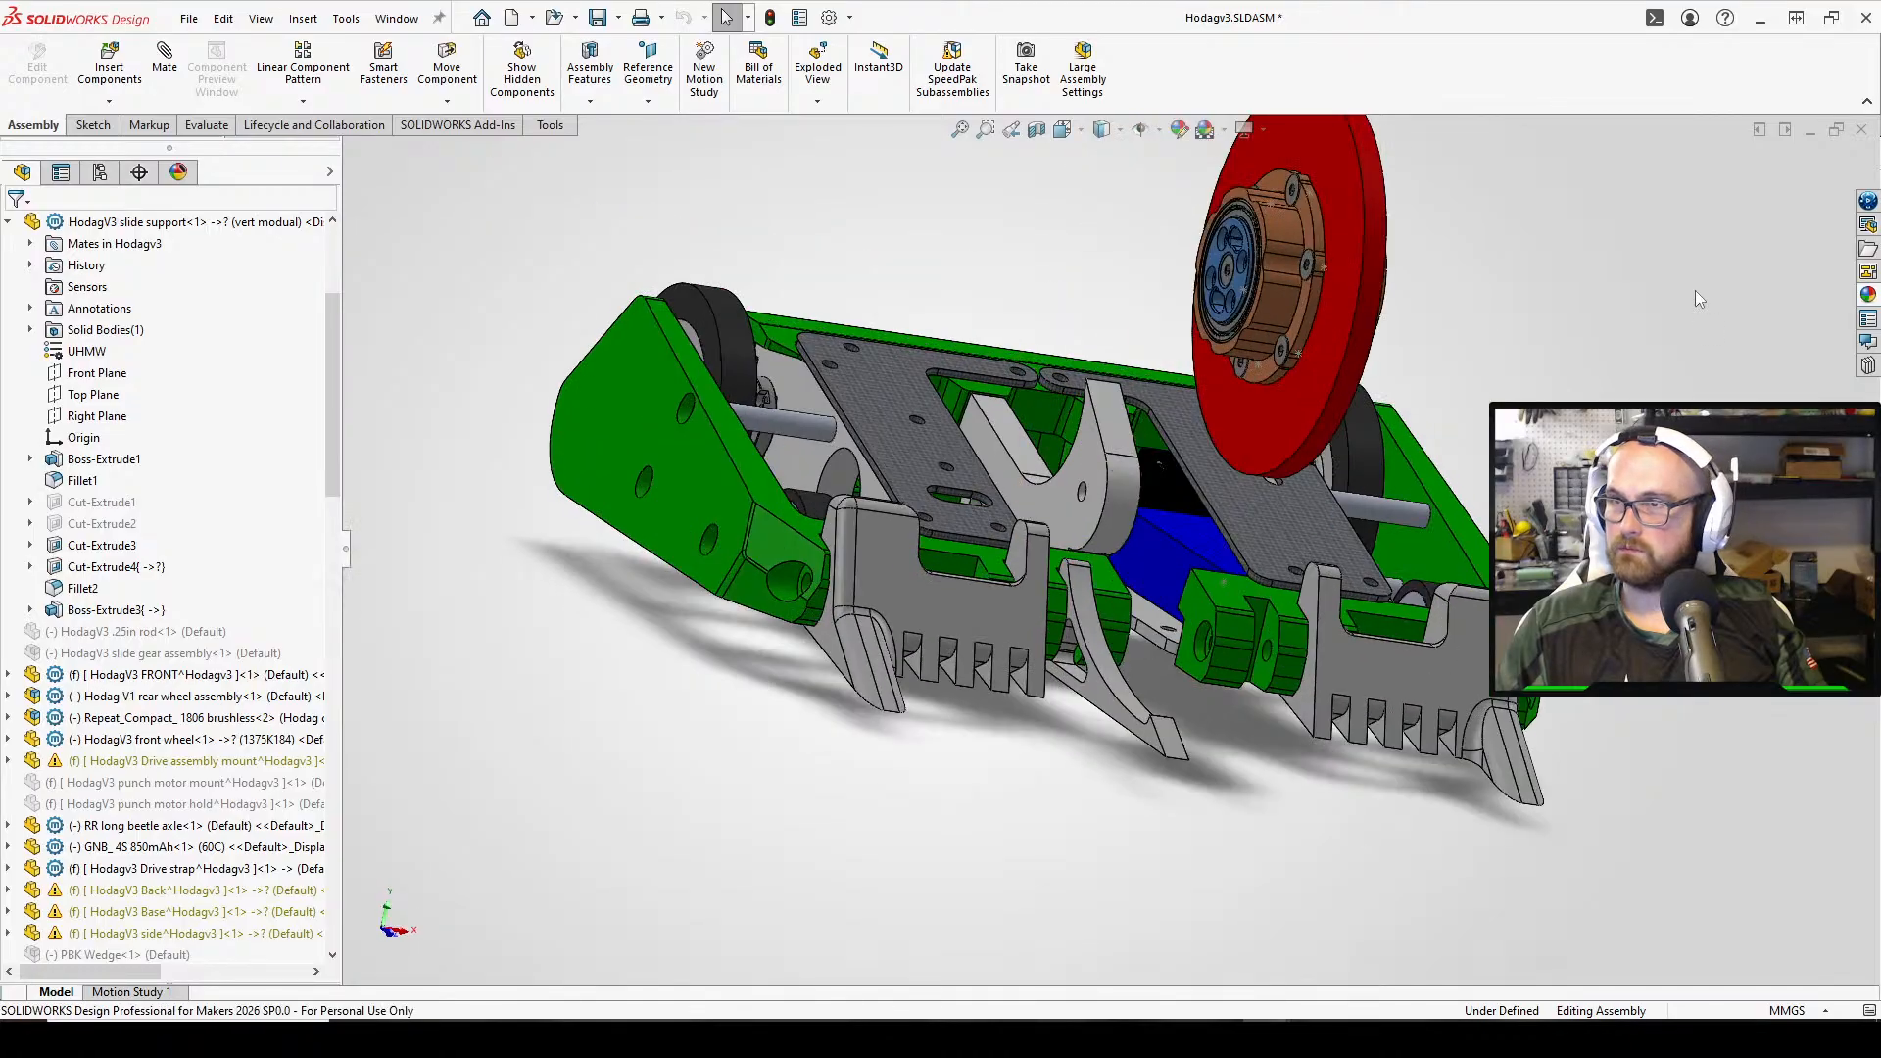
key("m")
scroll(1219, 271, "down", 4)
middle_click_drag(1219, 270, 1246, 311)
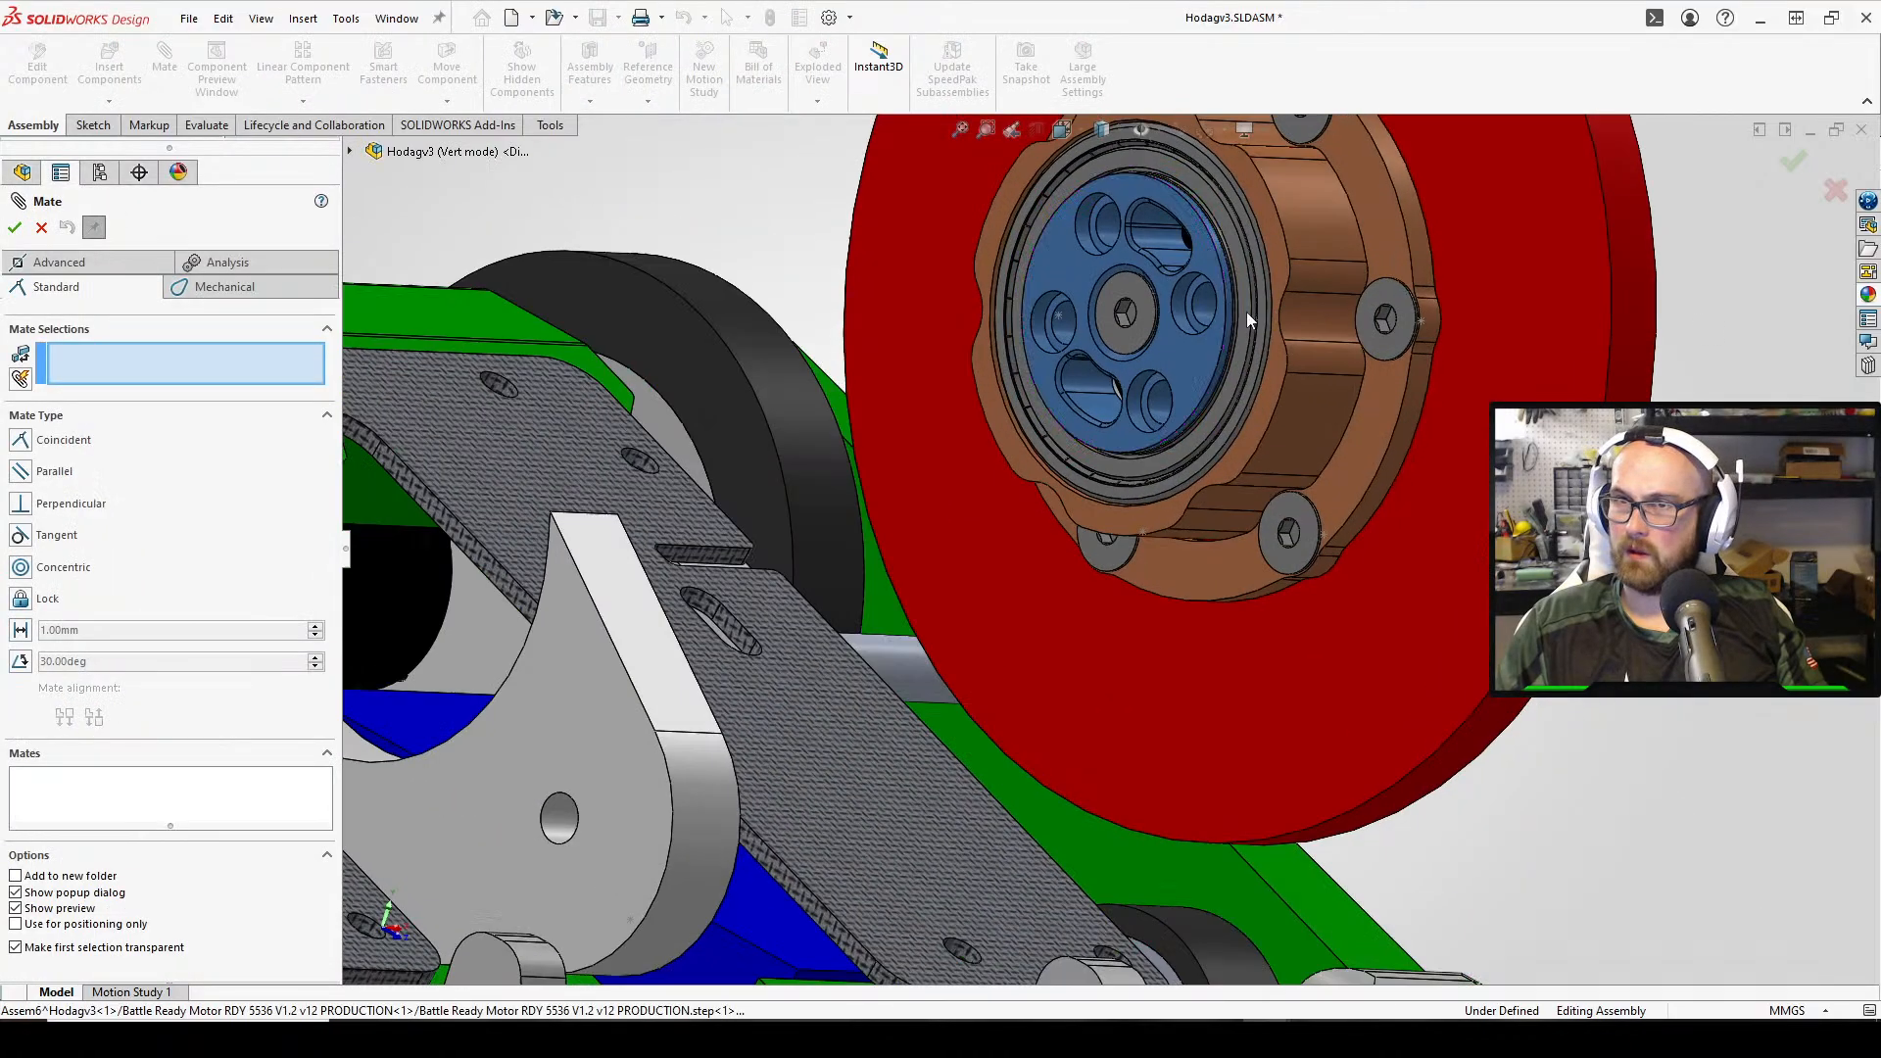
left_click(1158, 299)
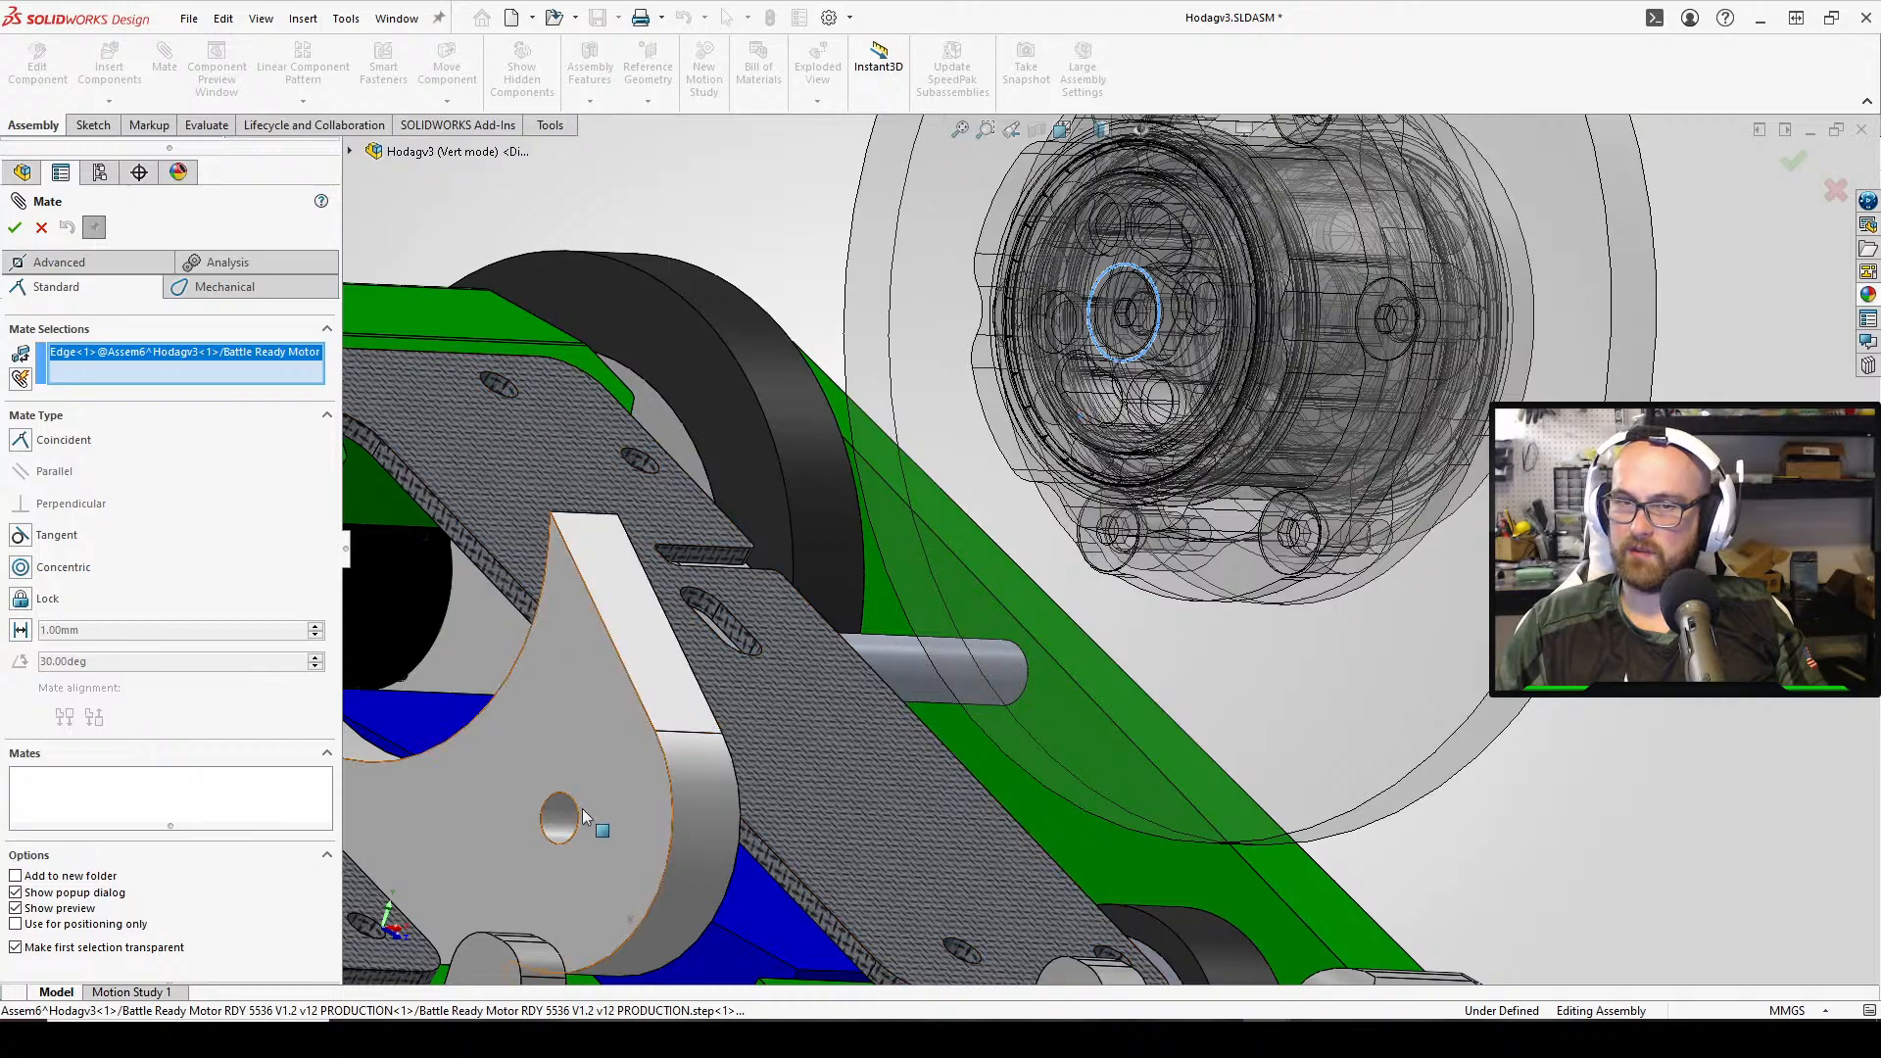
left_click(544, 827)
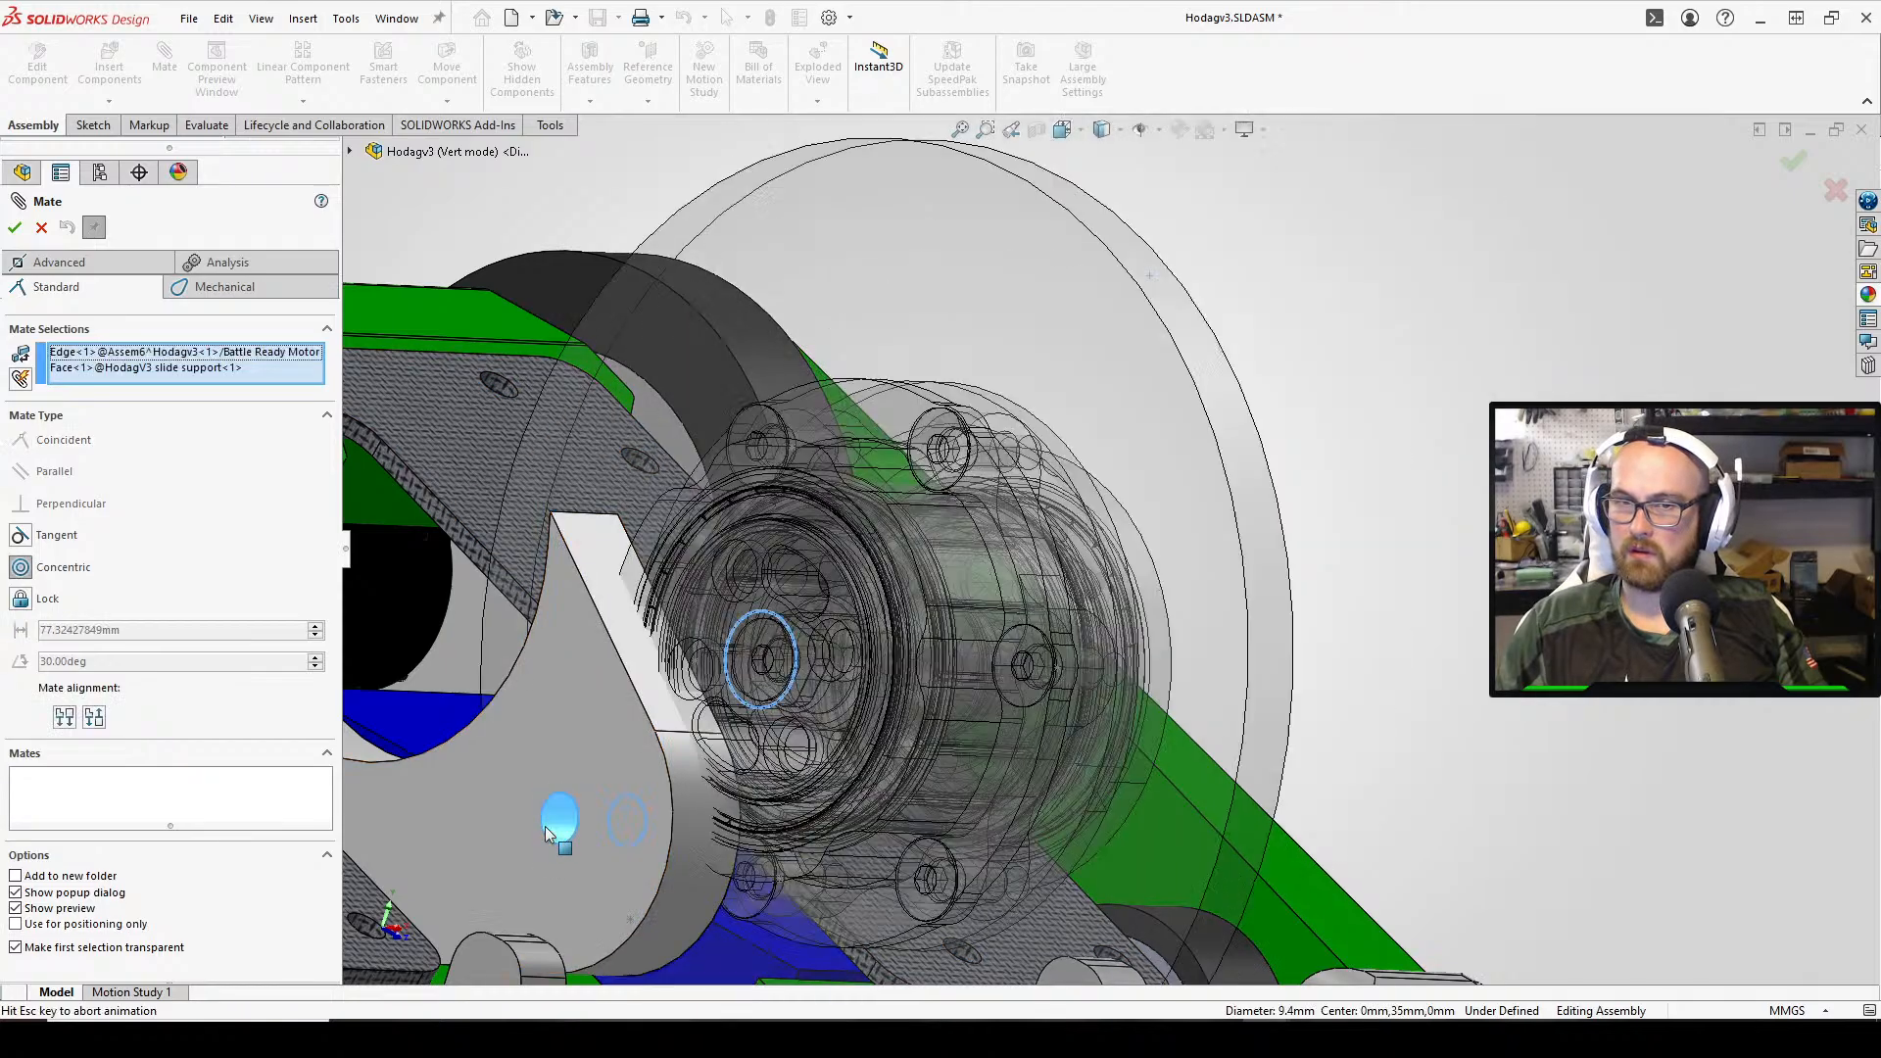
left_click(516, 837)
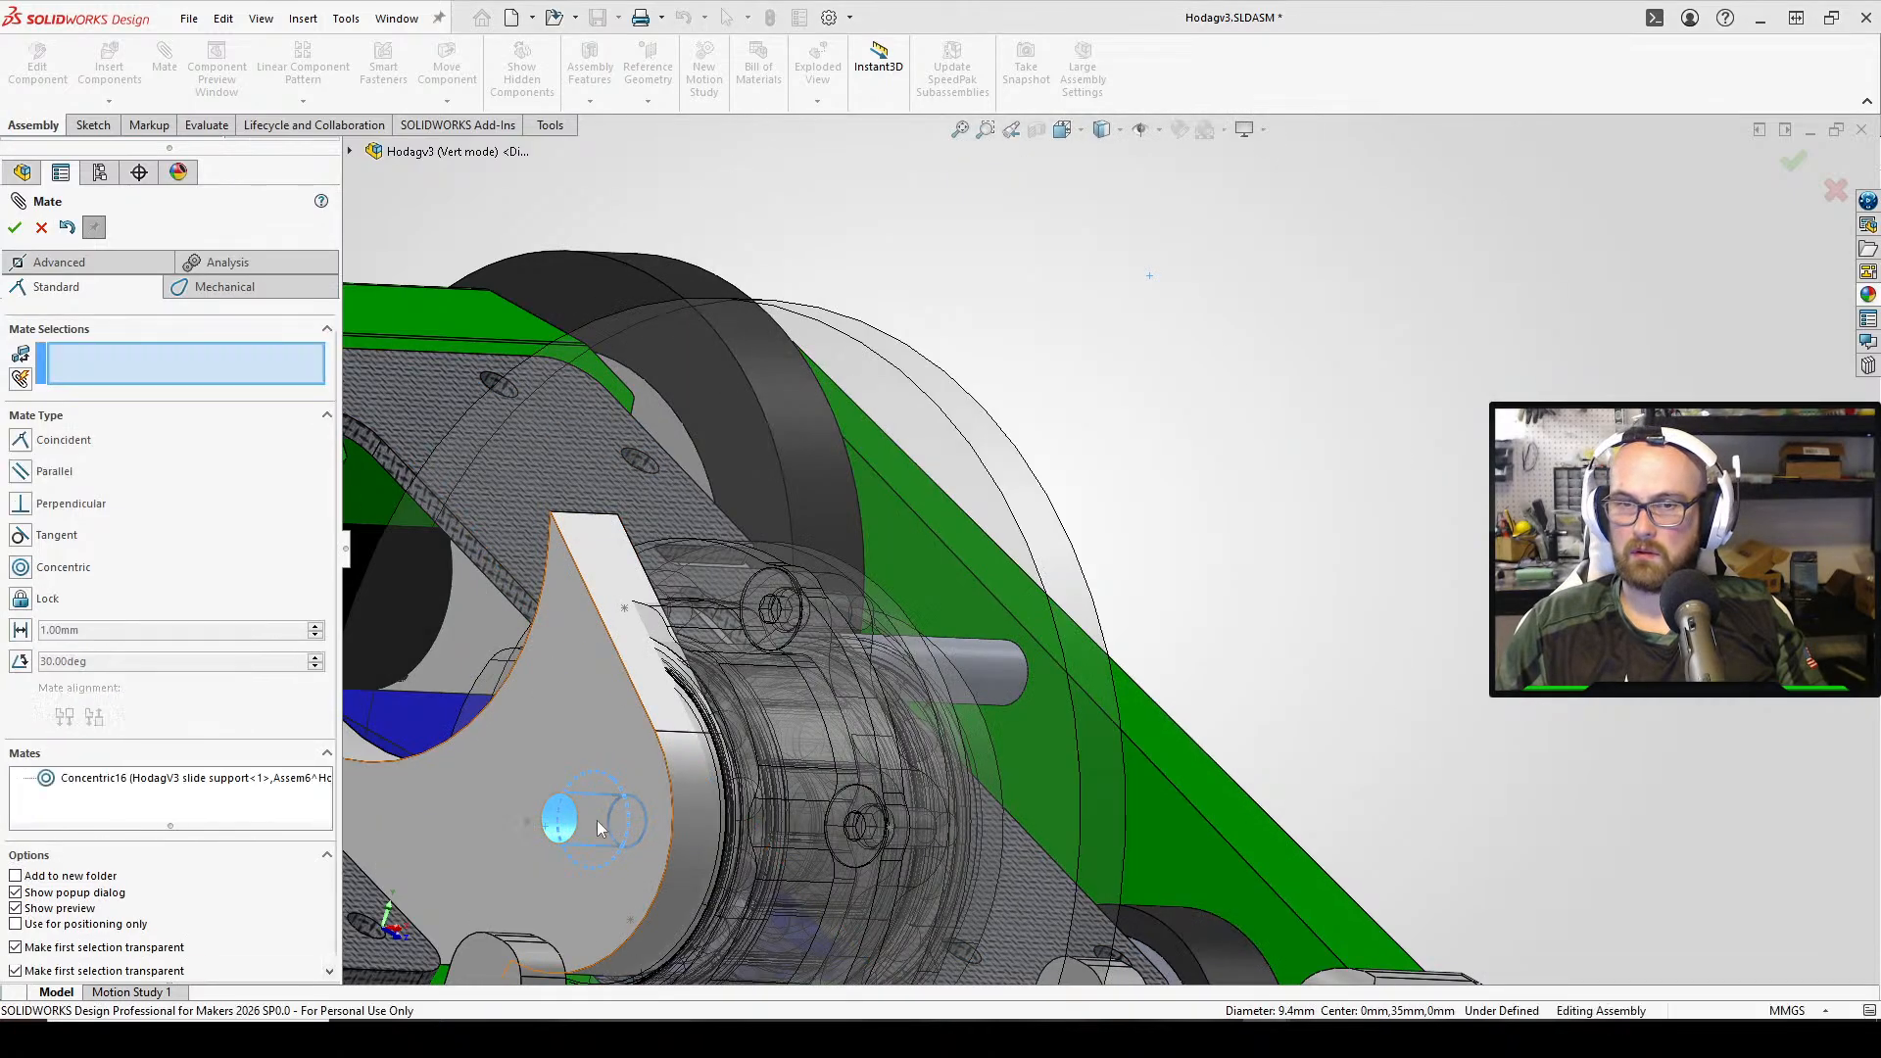
Examine from several angles how the mated weapon disc and motor fit against the slide support, base plate, frame and front forks
scroll(879, 583, "up", 6)
middle_click_drag(879, 583, 965, 294)
scroll(984, 680, "down", 3)
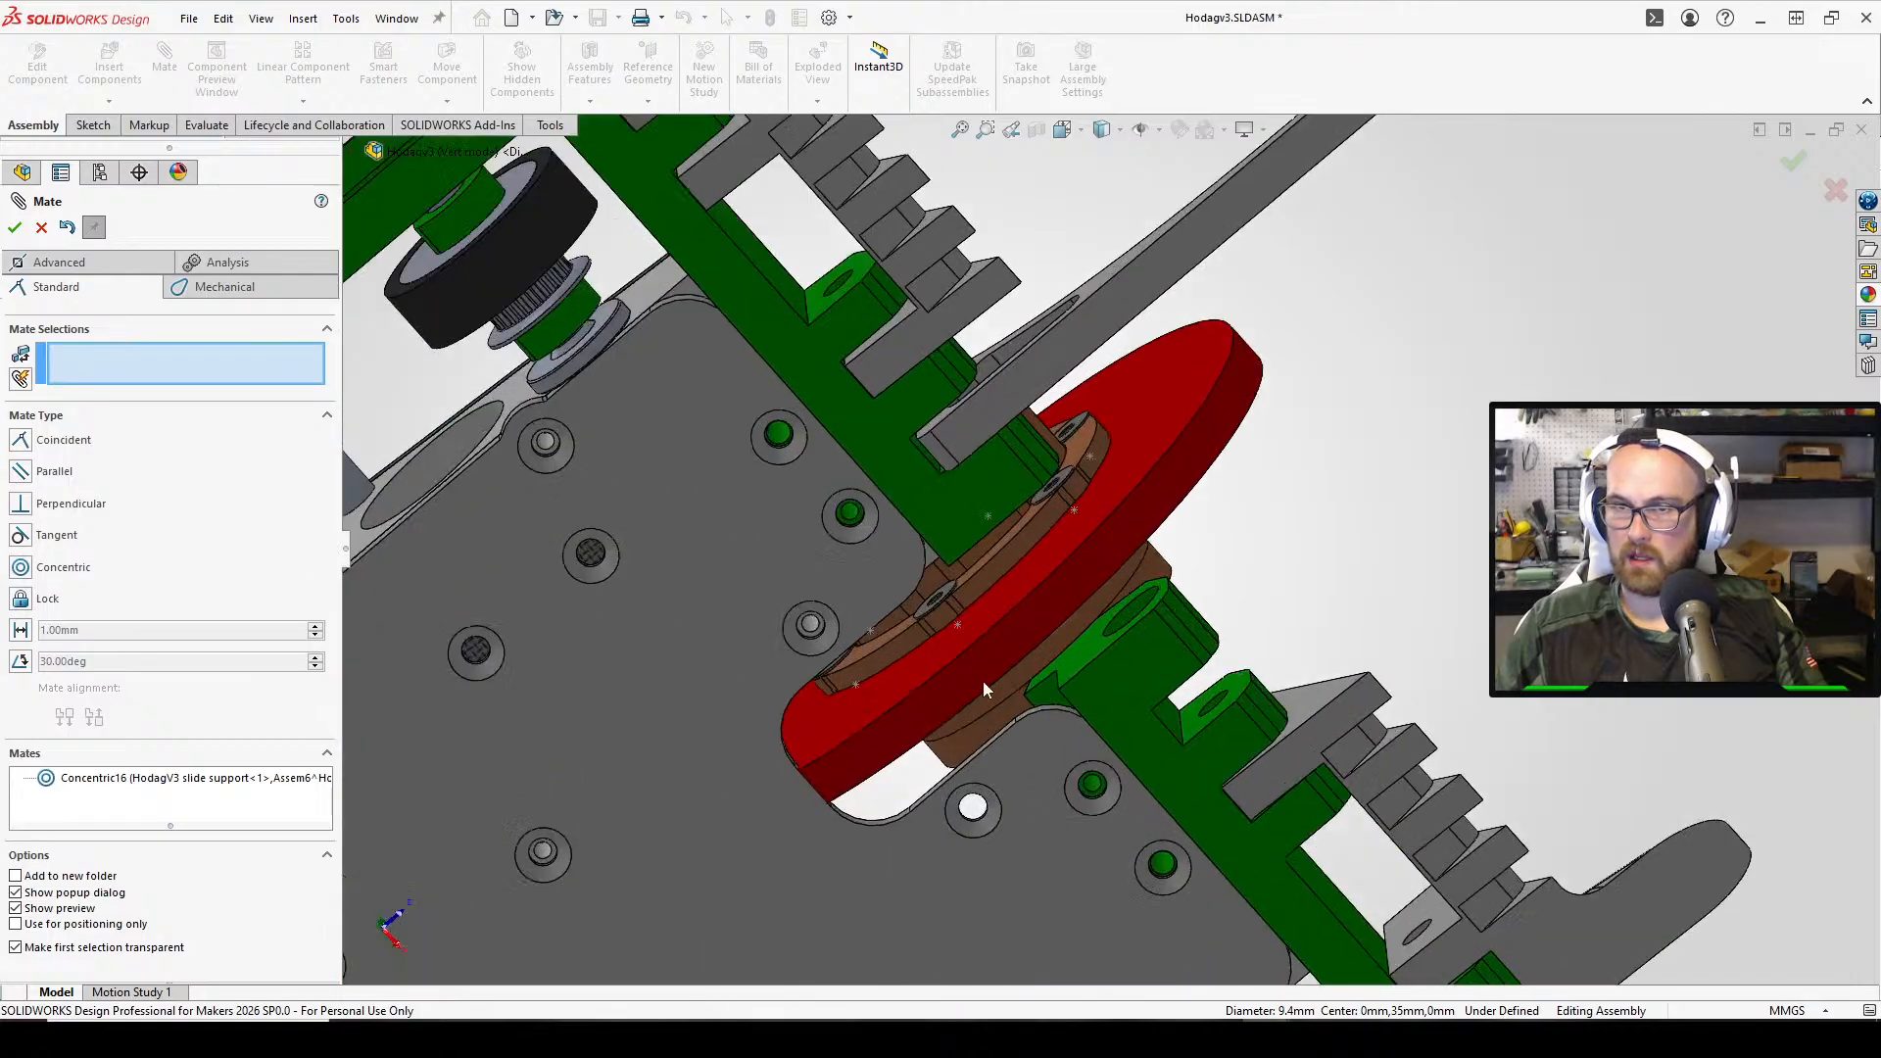
middle_click(812, 627)
middle_click_drag(812, 628, 945, 955)
middle_click_drag(1018, 548, 1067, 617)
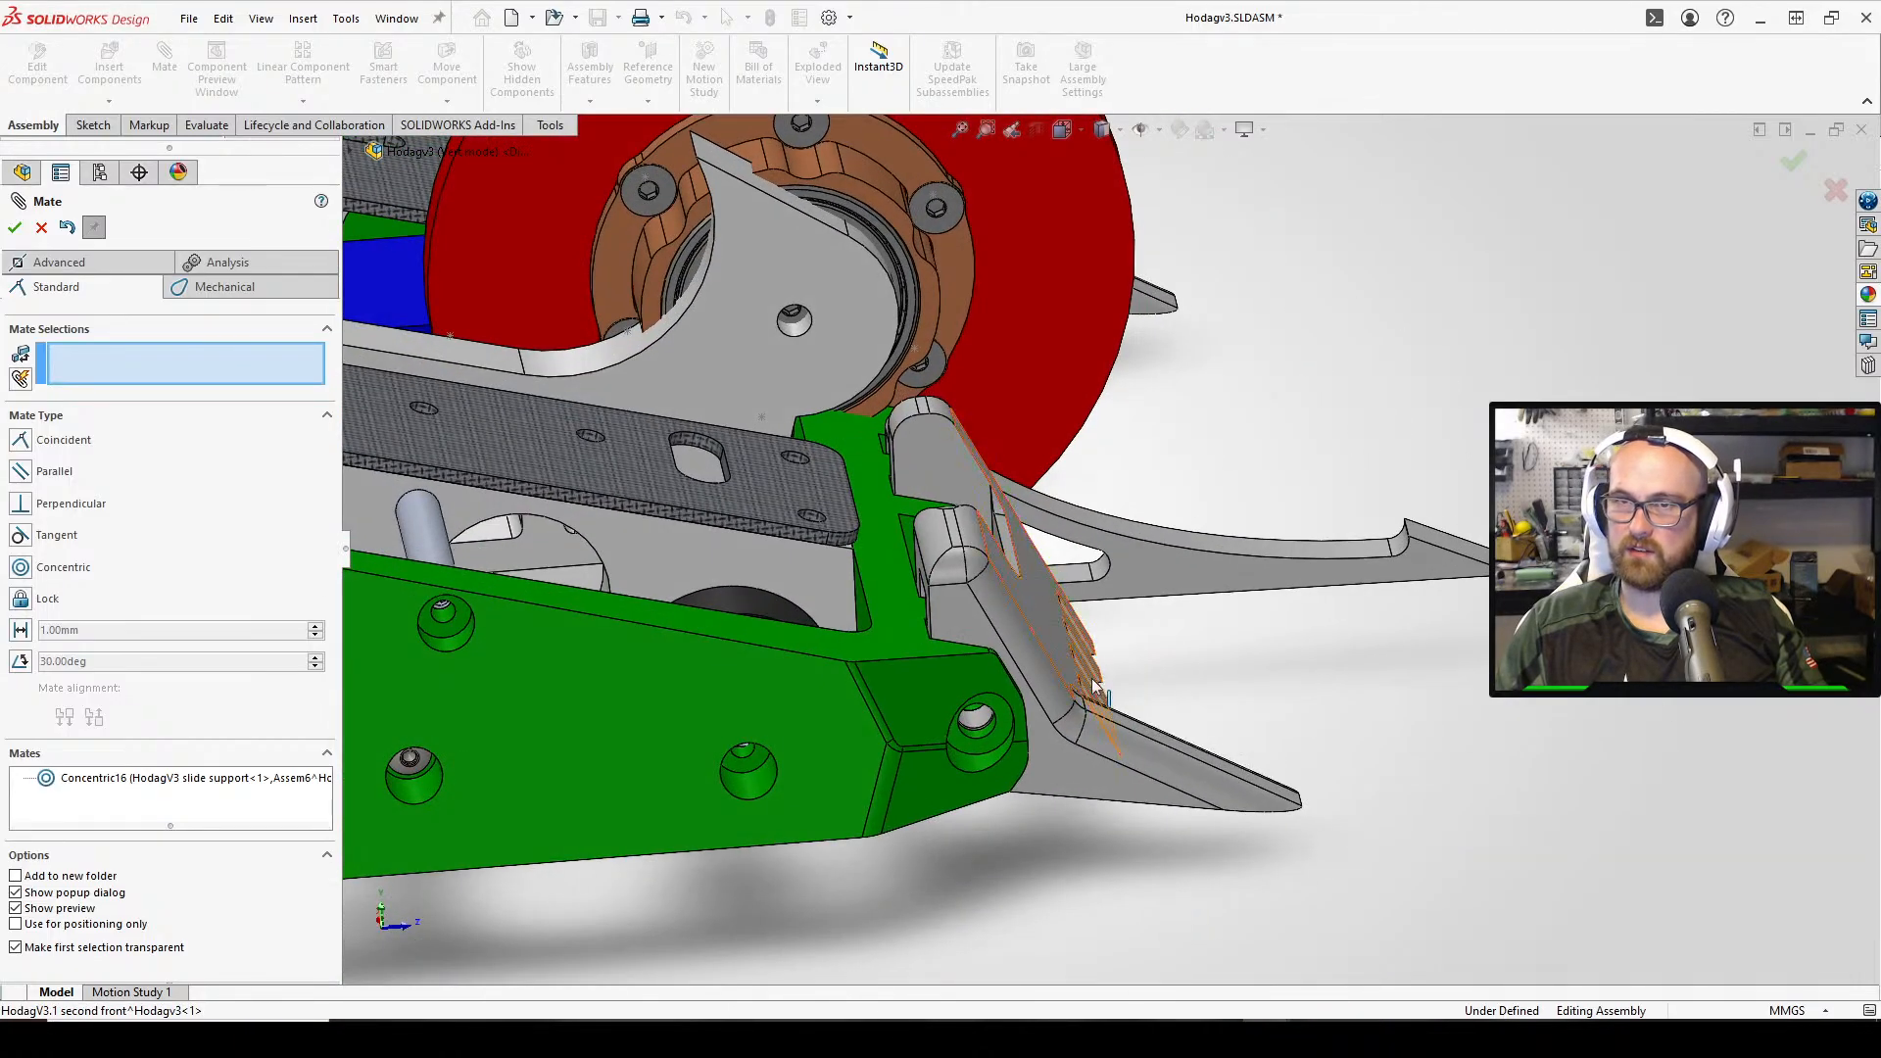
middle_click_drag(979, 455, 942, 320)
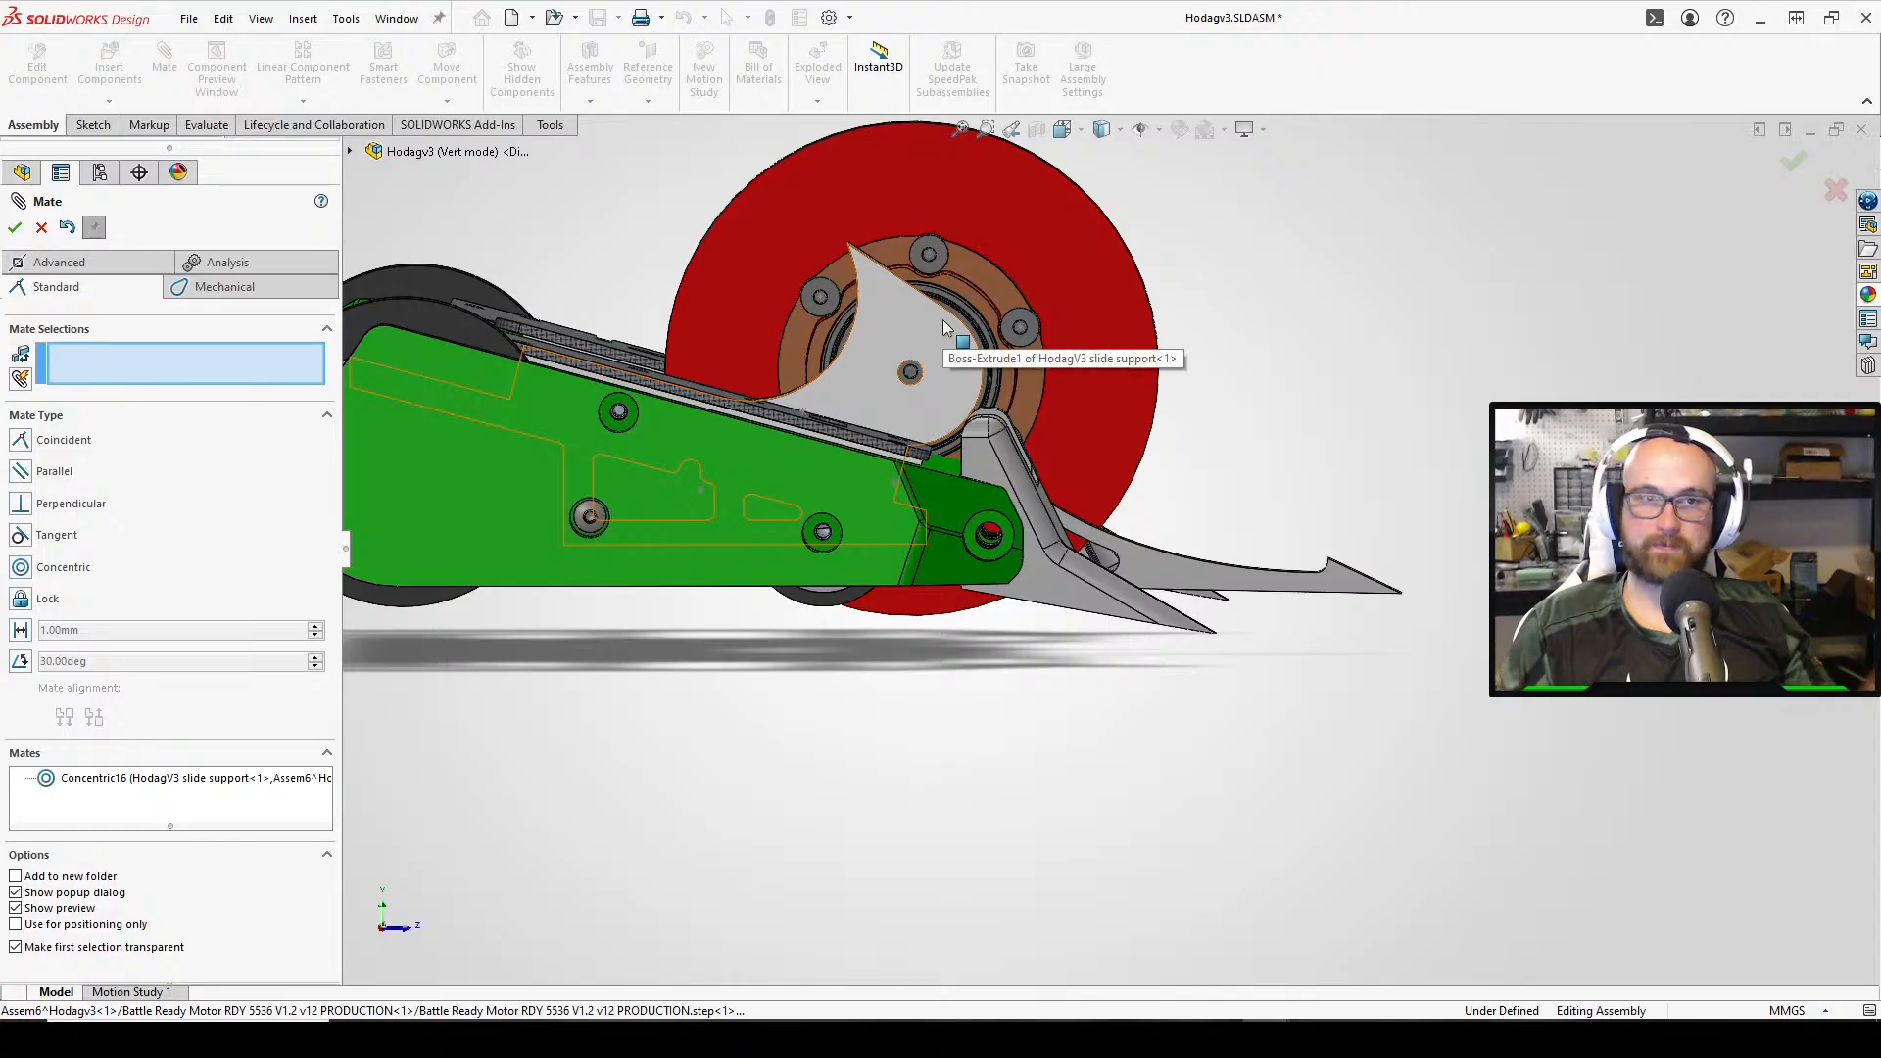
middle_click_drag(972, 372, 938, 451)
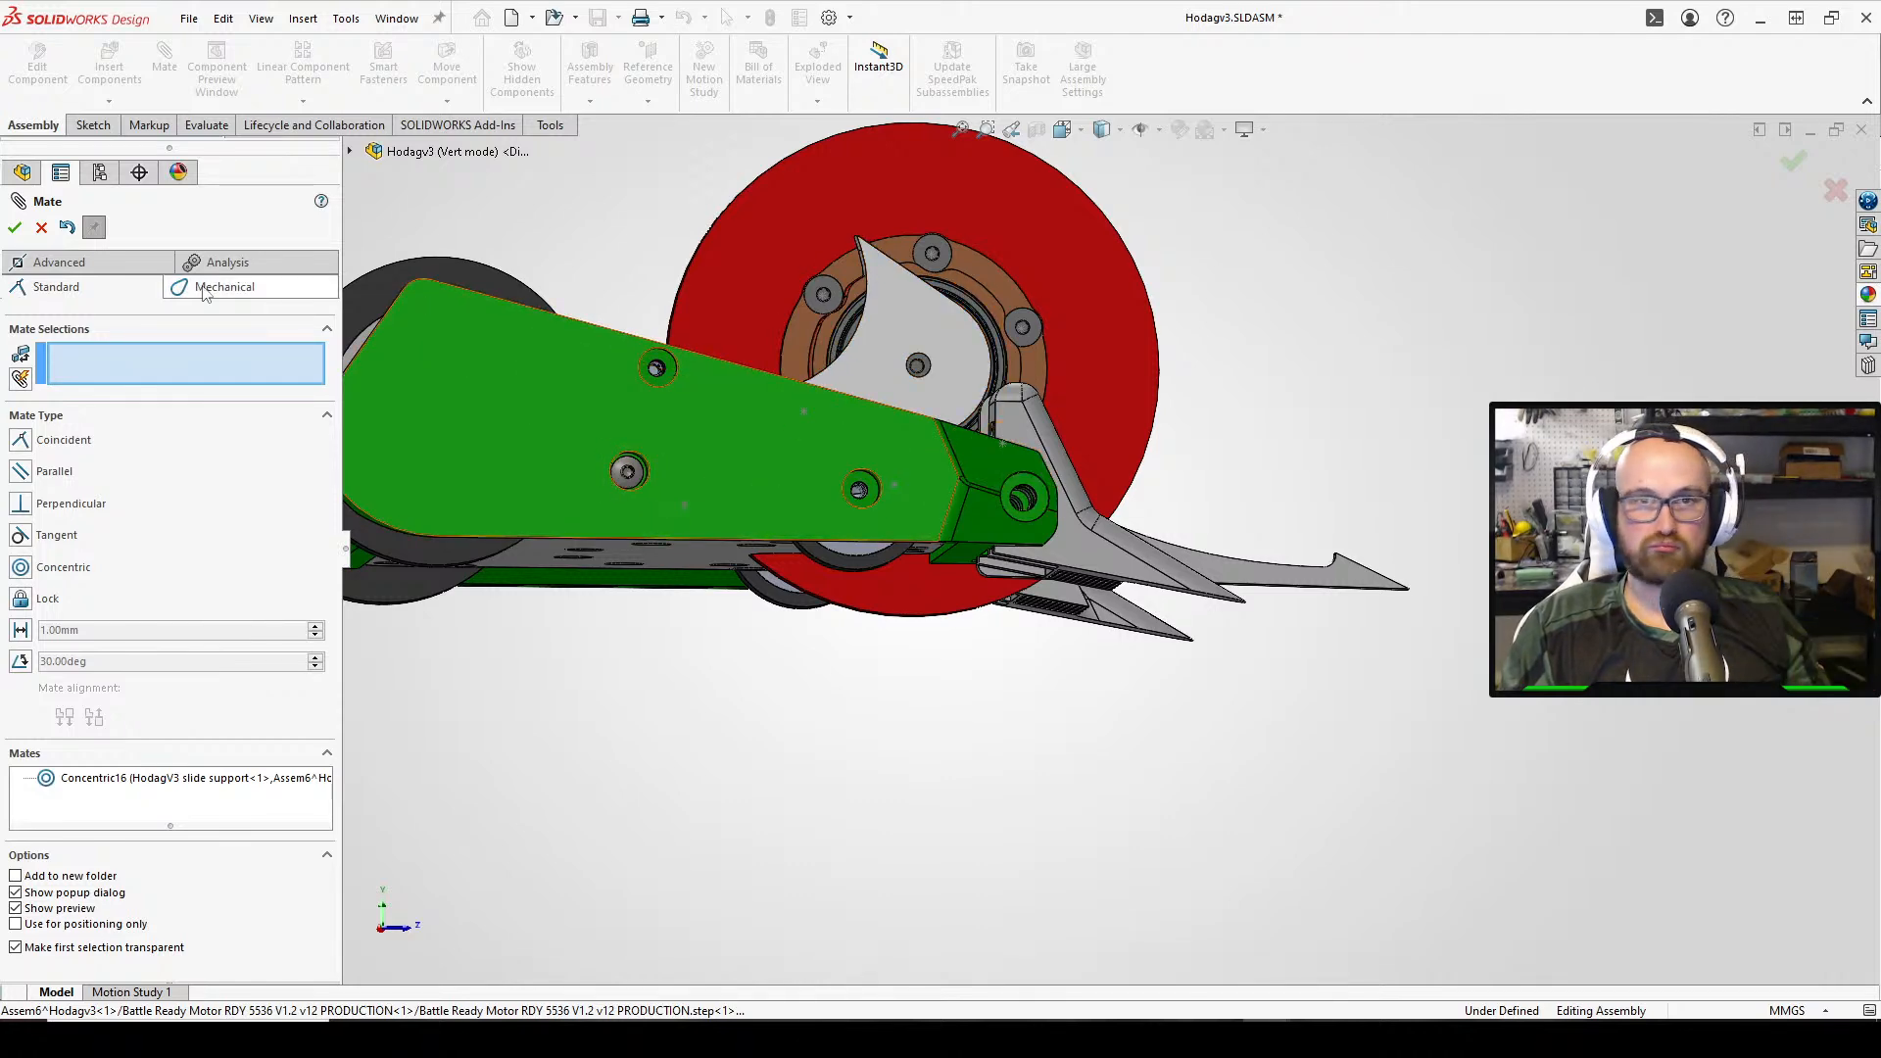
scroll(1020, 264, "down", 2)
scroll(1020, 264, "up", 2)
middle_click_drag(1020, 270, 1112, 489)
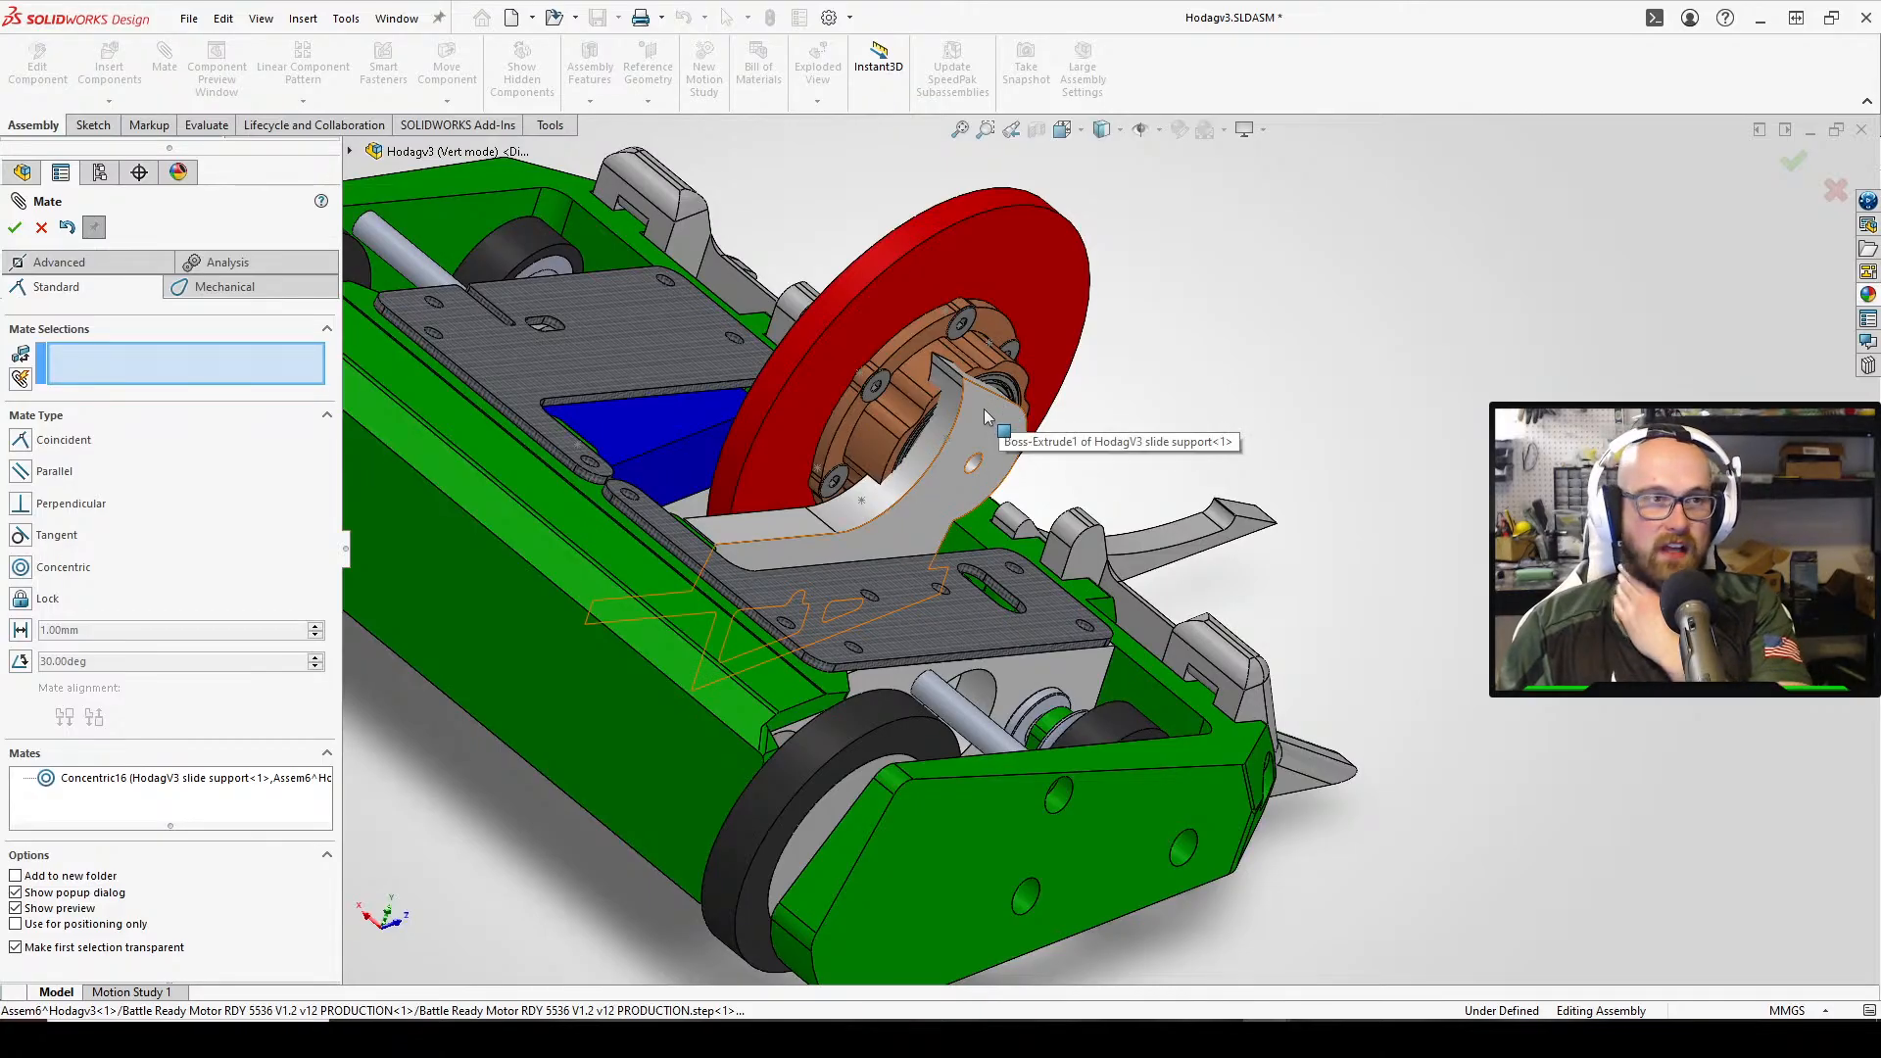
middle_click_drag(999, 403, 756, 333)
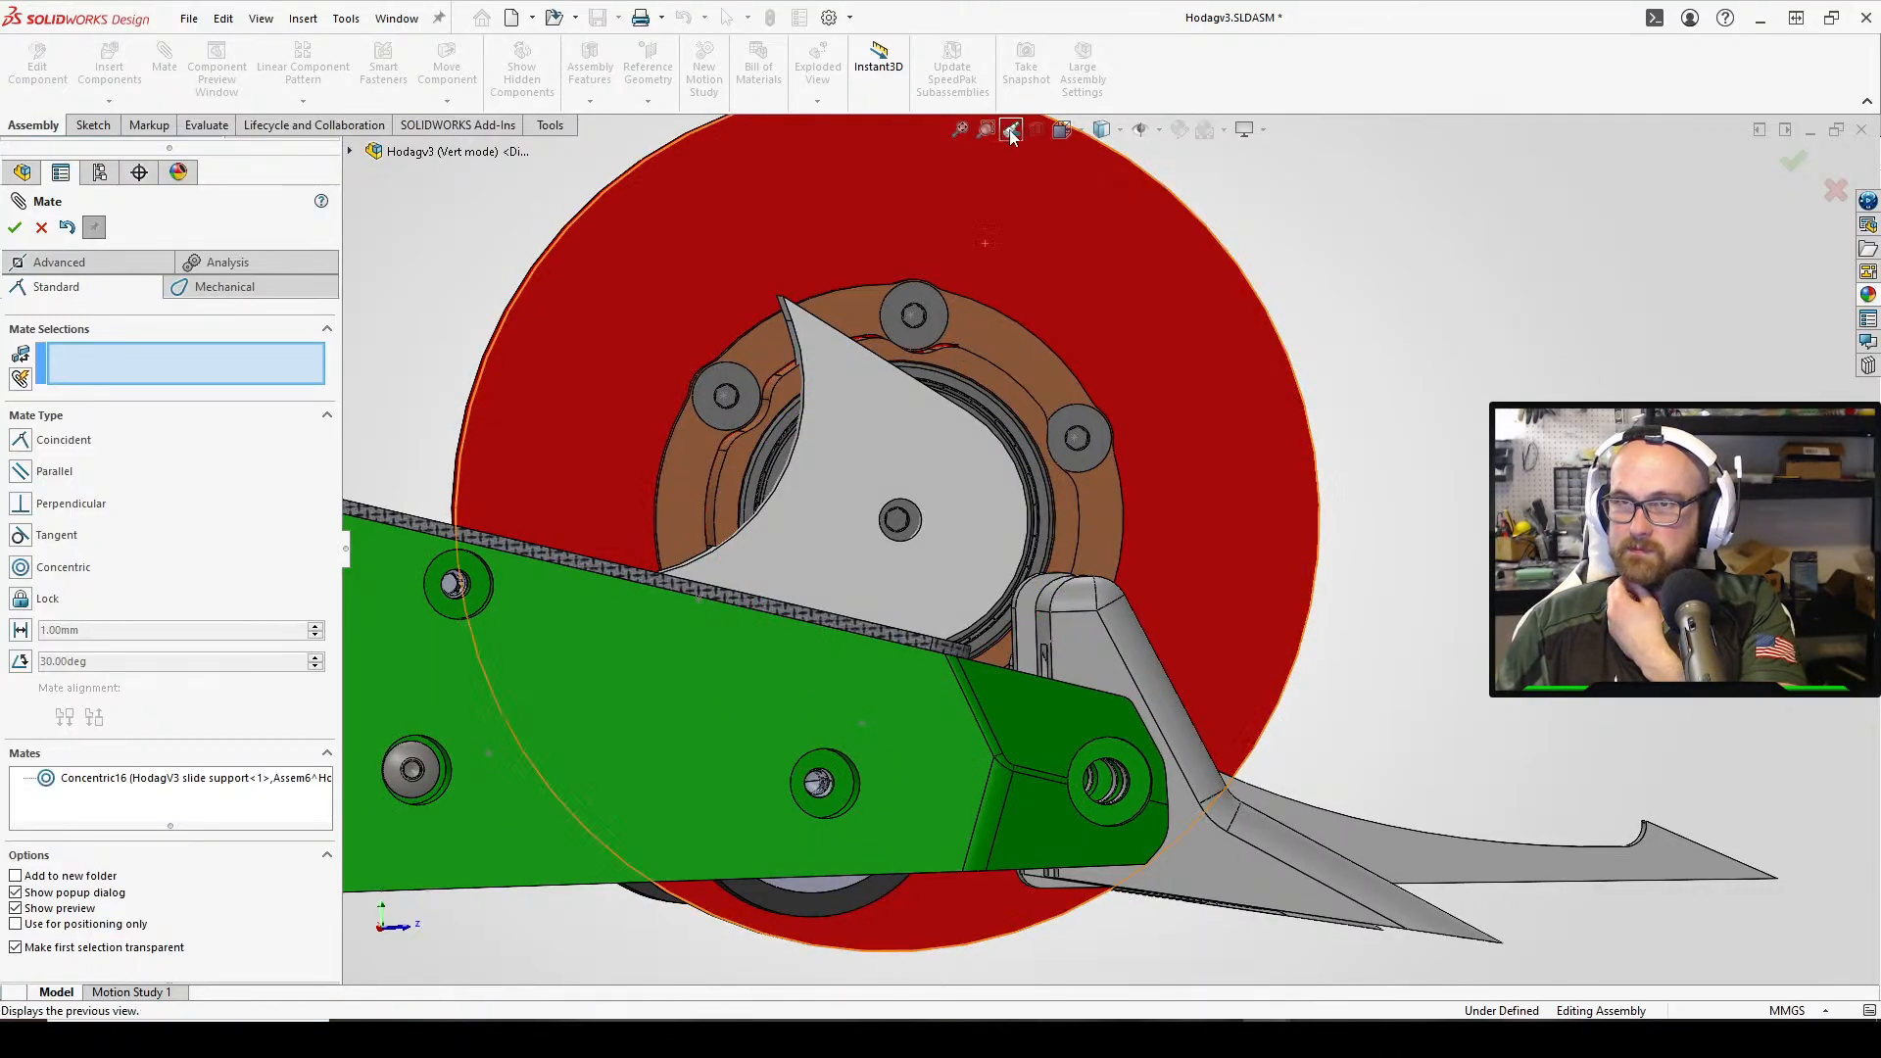
middle_click_drag(1054, 185, 937, 607)
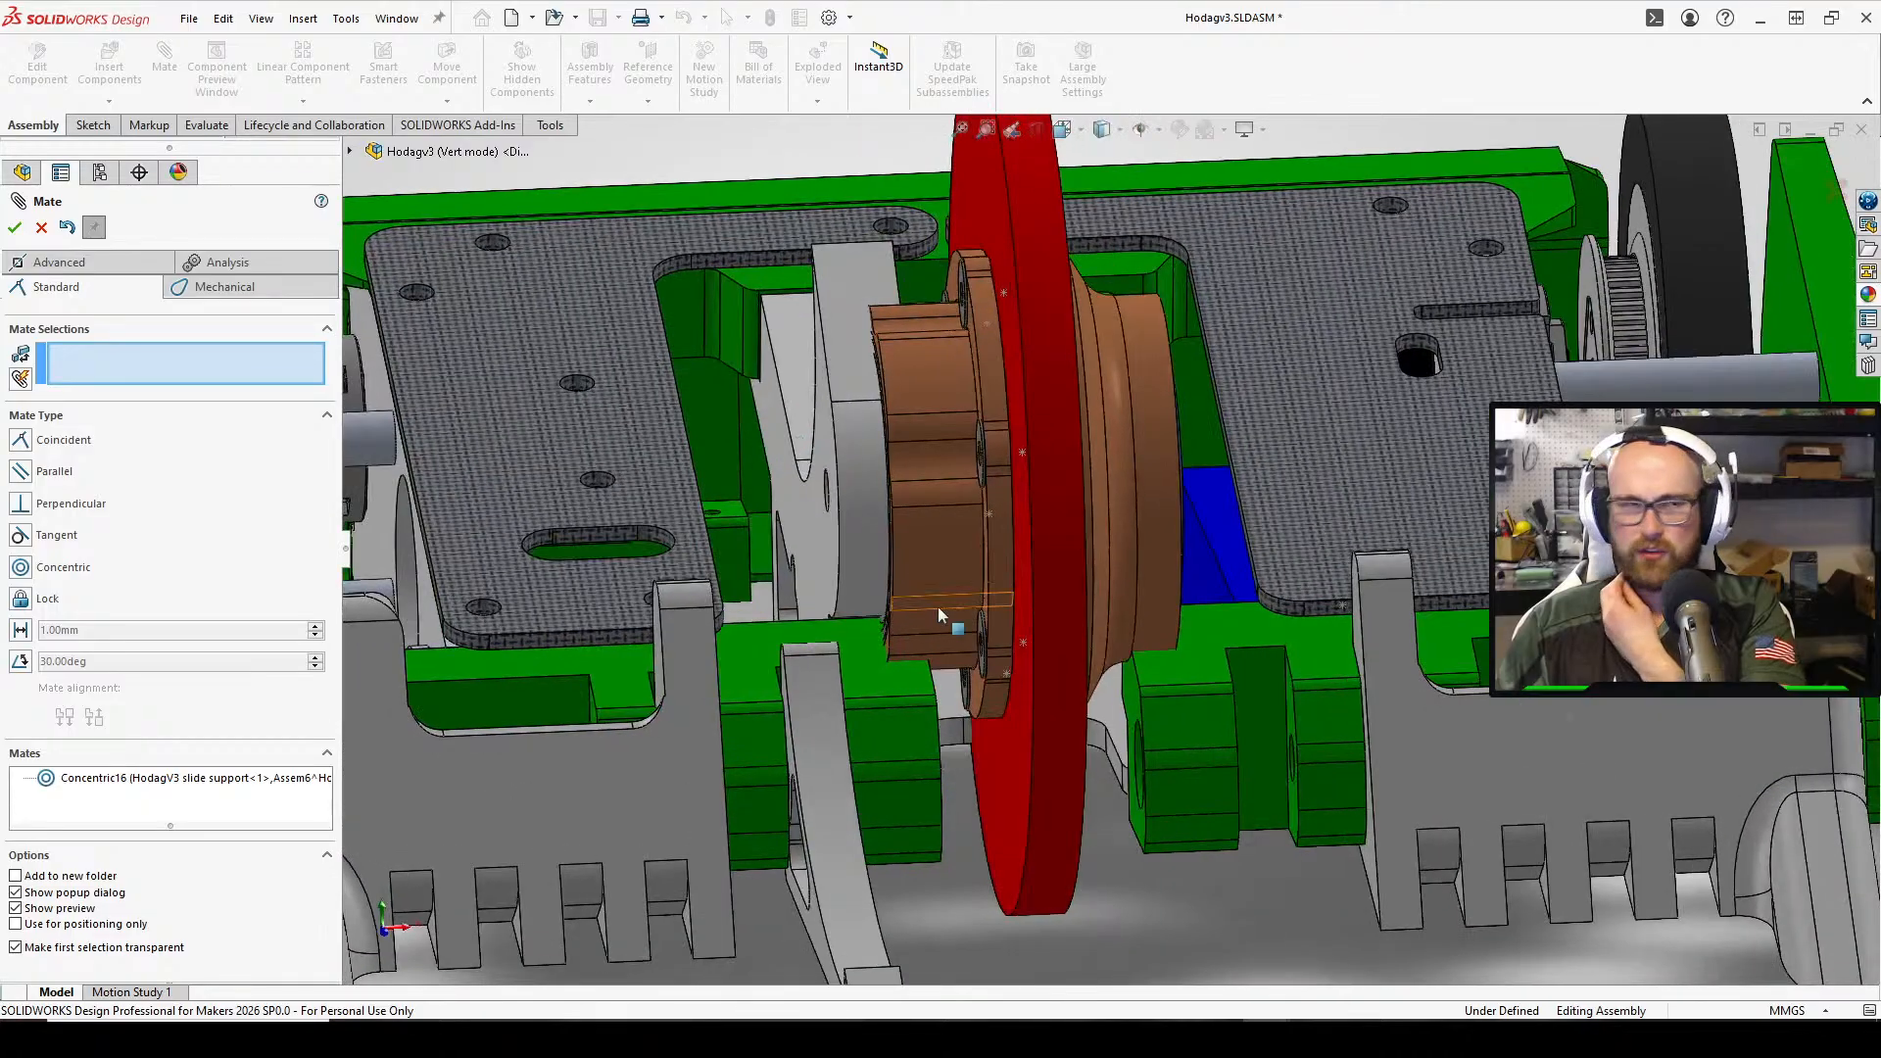
middle_click_drag(907, 670, 935, 615)
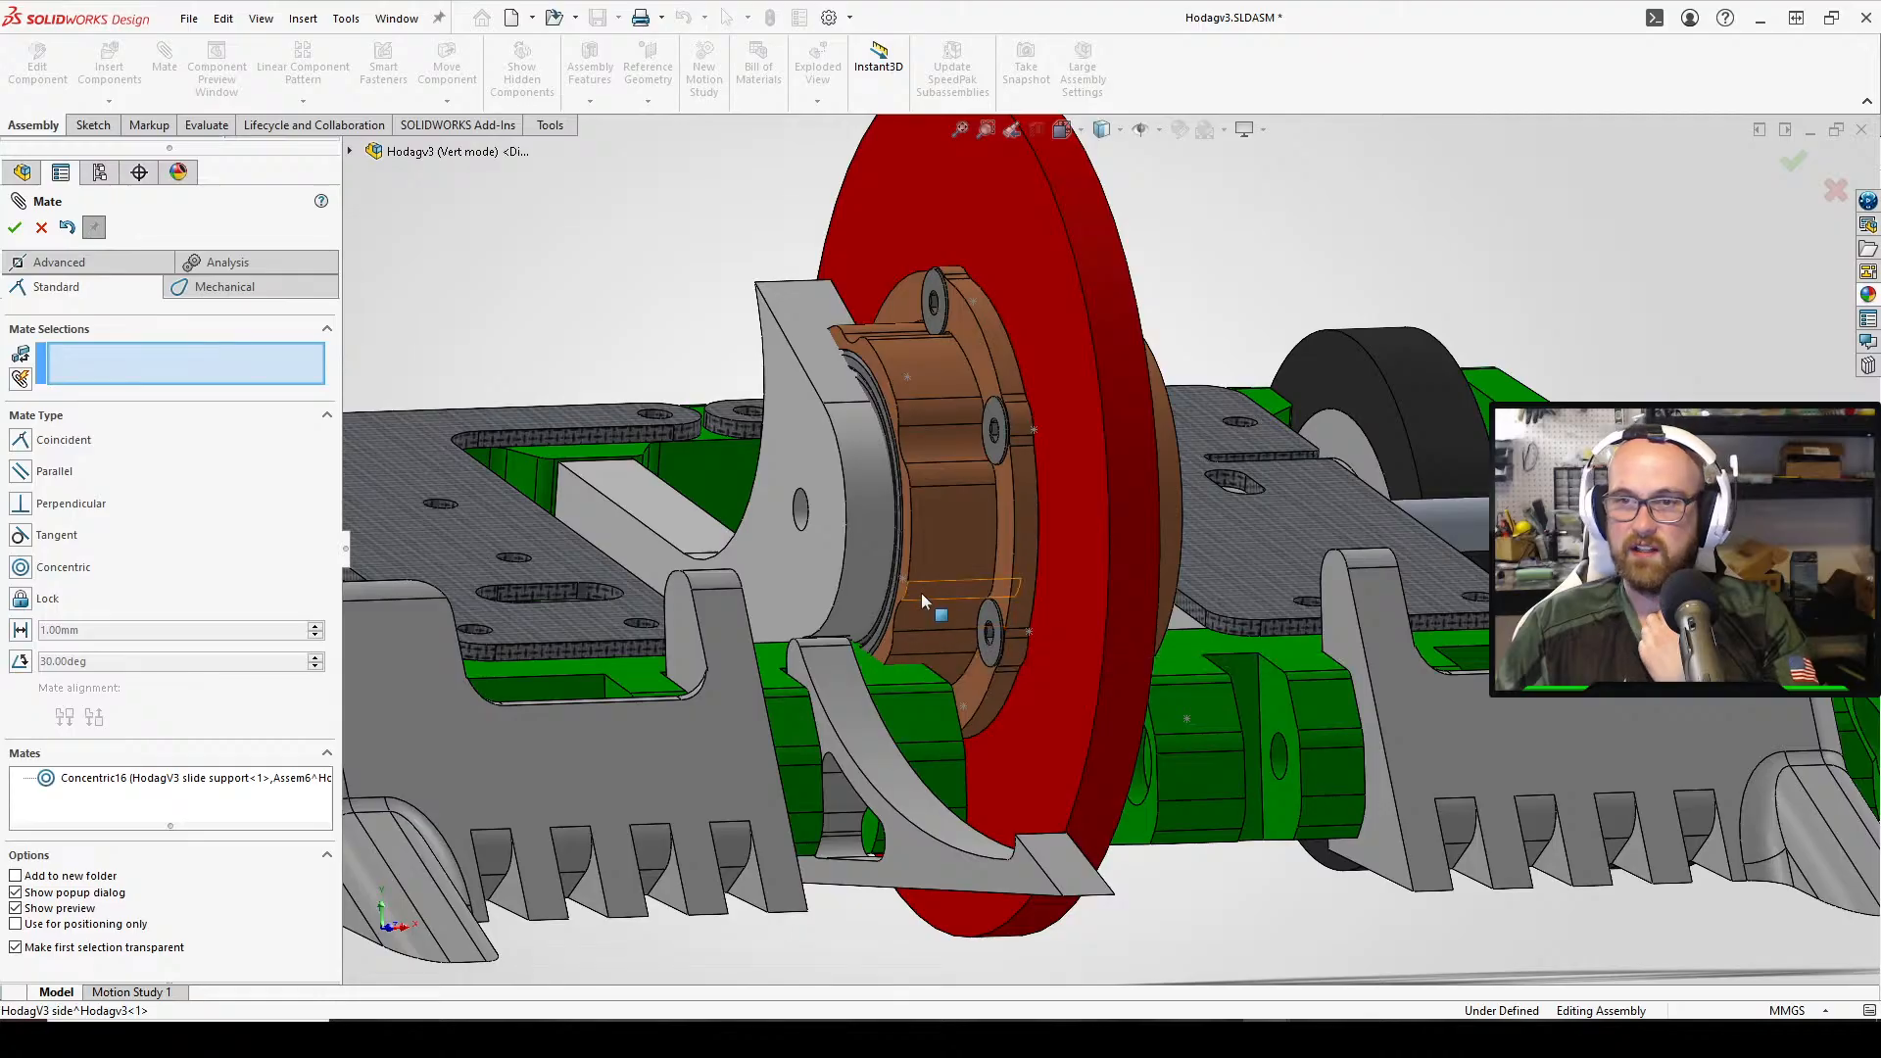
middle_click_drag(921, 592, 1079, 772)
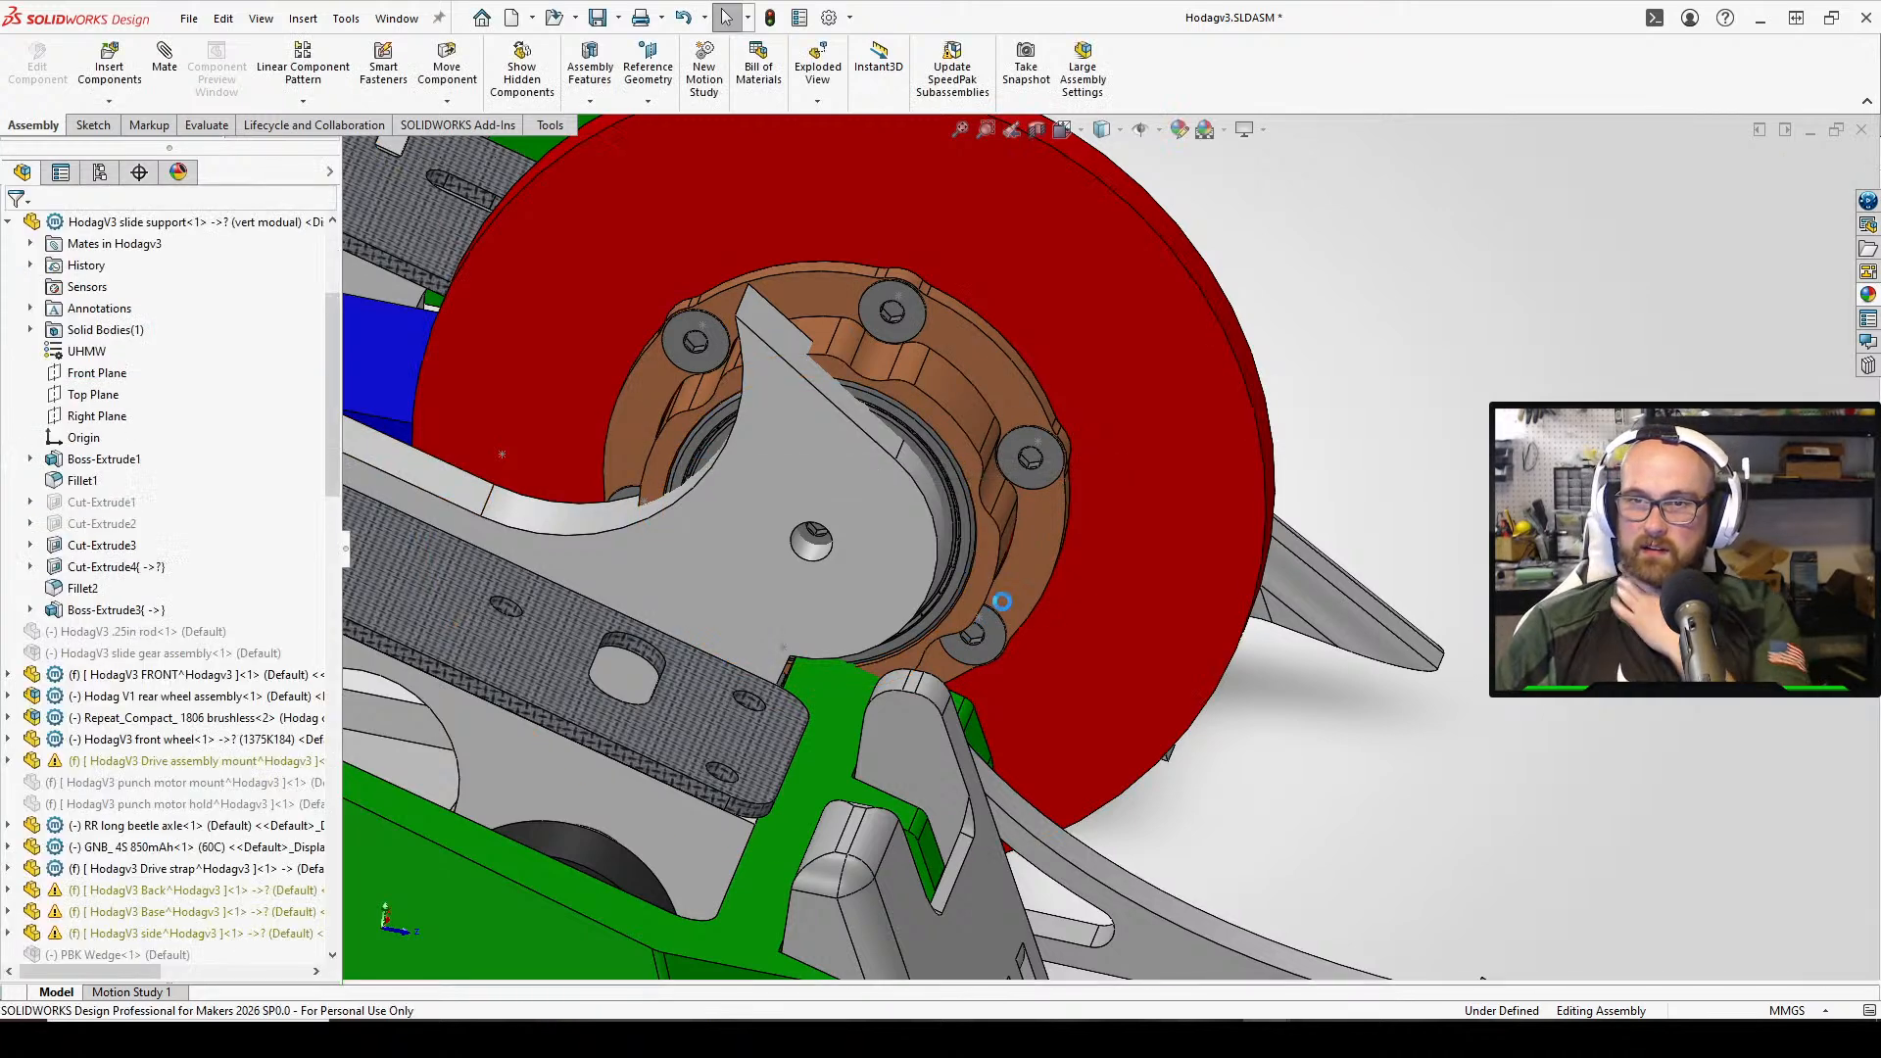
Open the hook-shaped extrude's sketch for editing within the slide support and delete its 12 mm dimension
middle_click_drag(932, 609, 929, 654)
middle_click(930, 654)
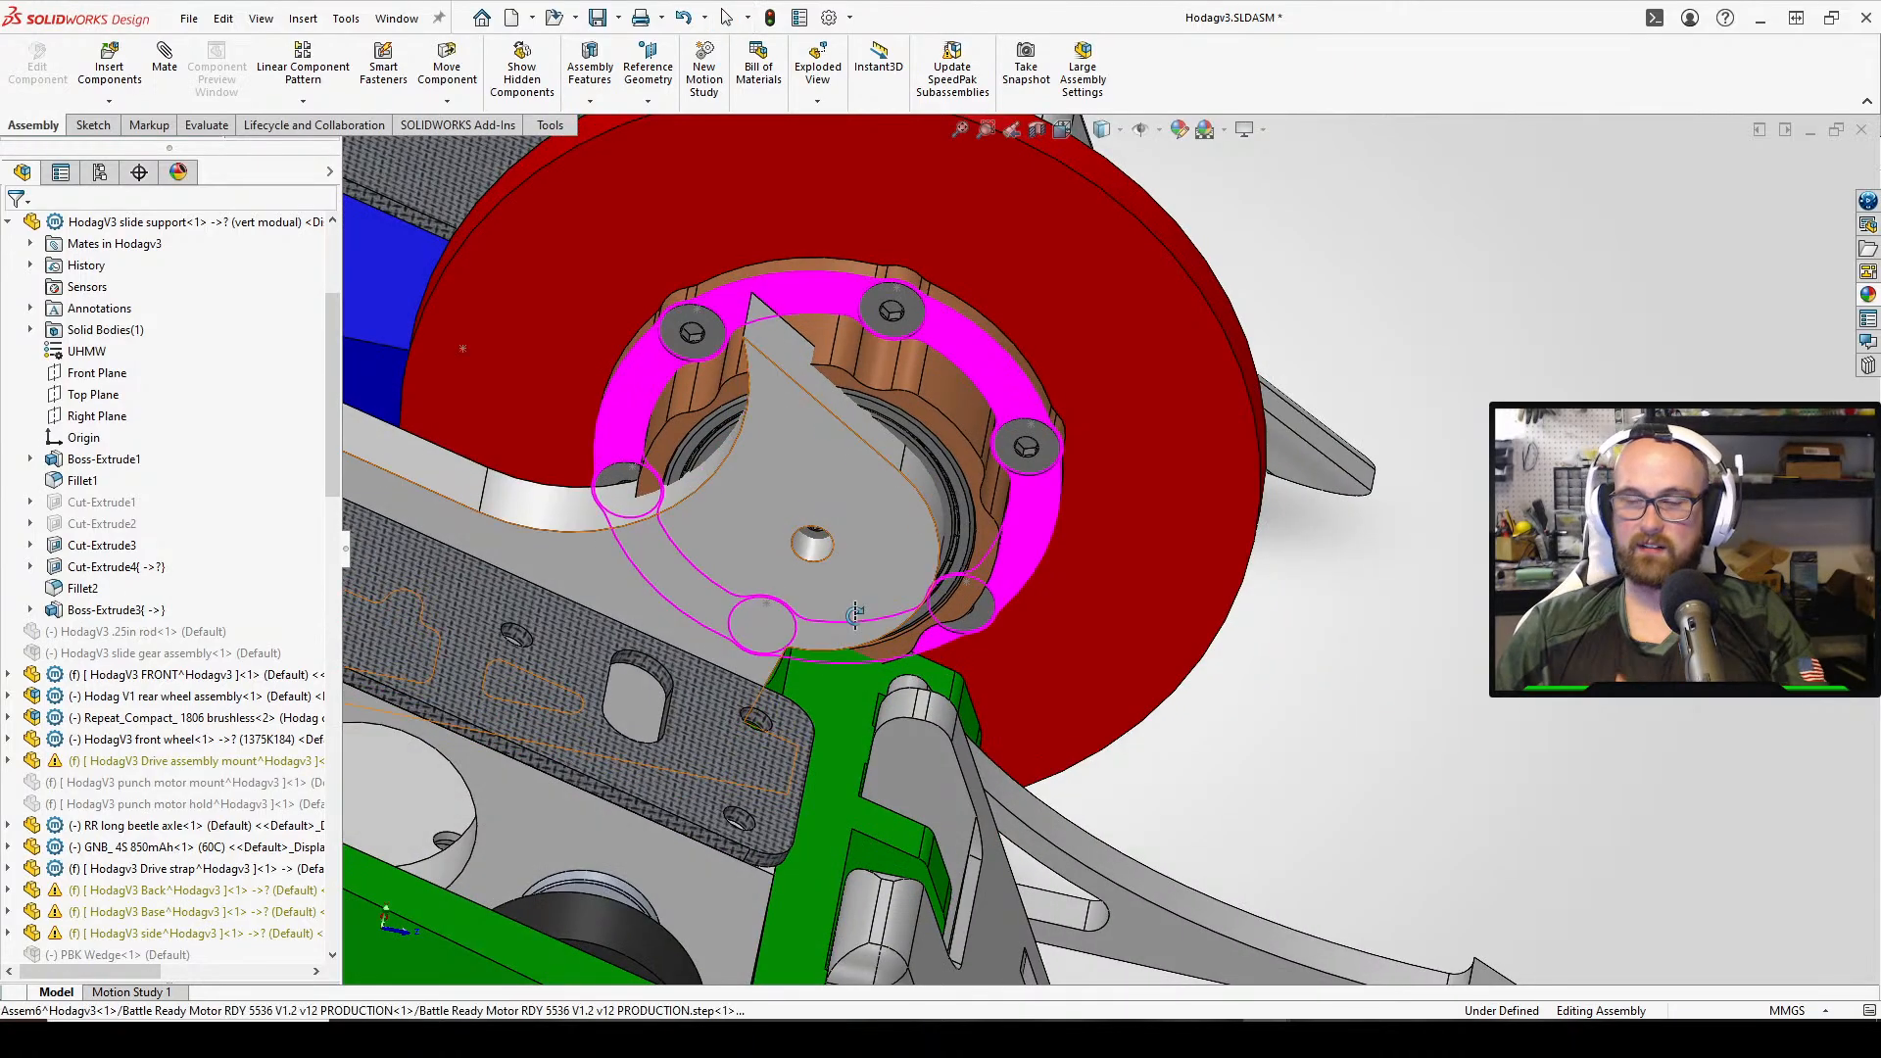
left_click(1648, 789)
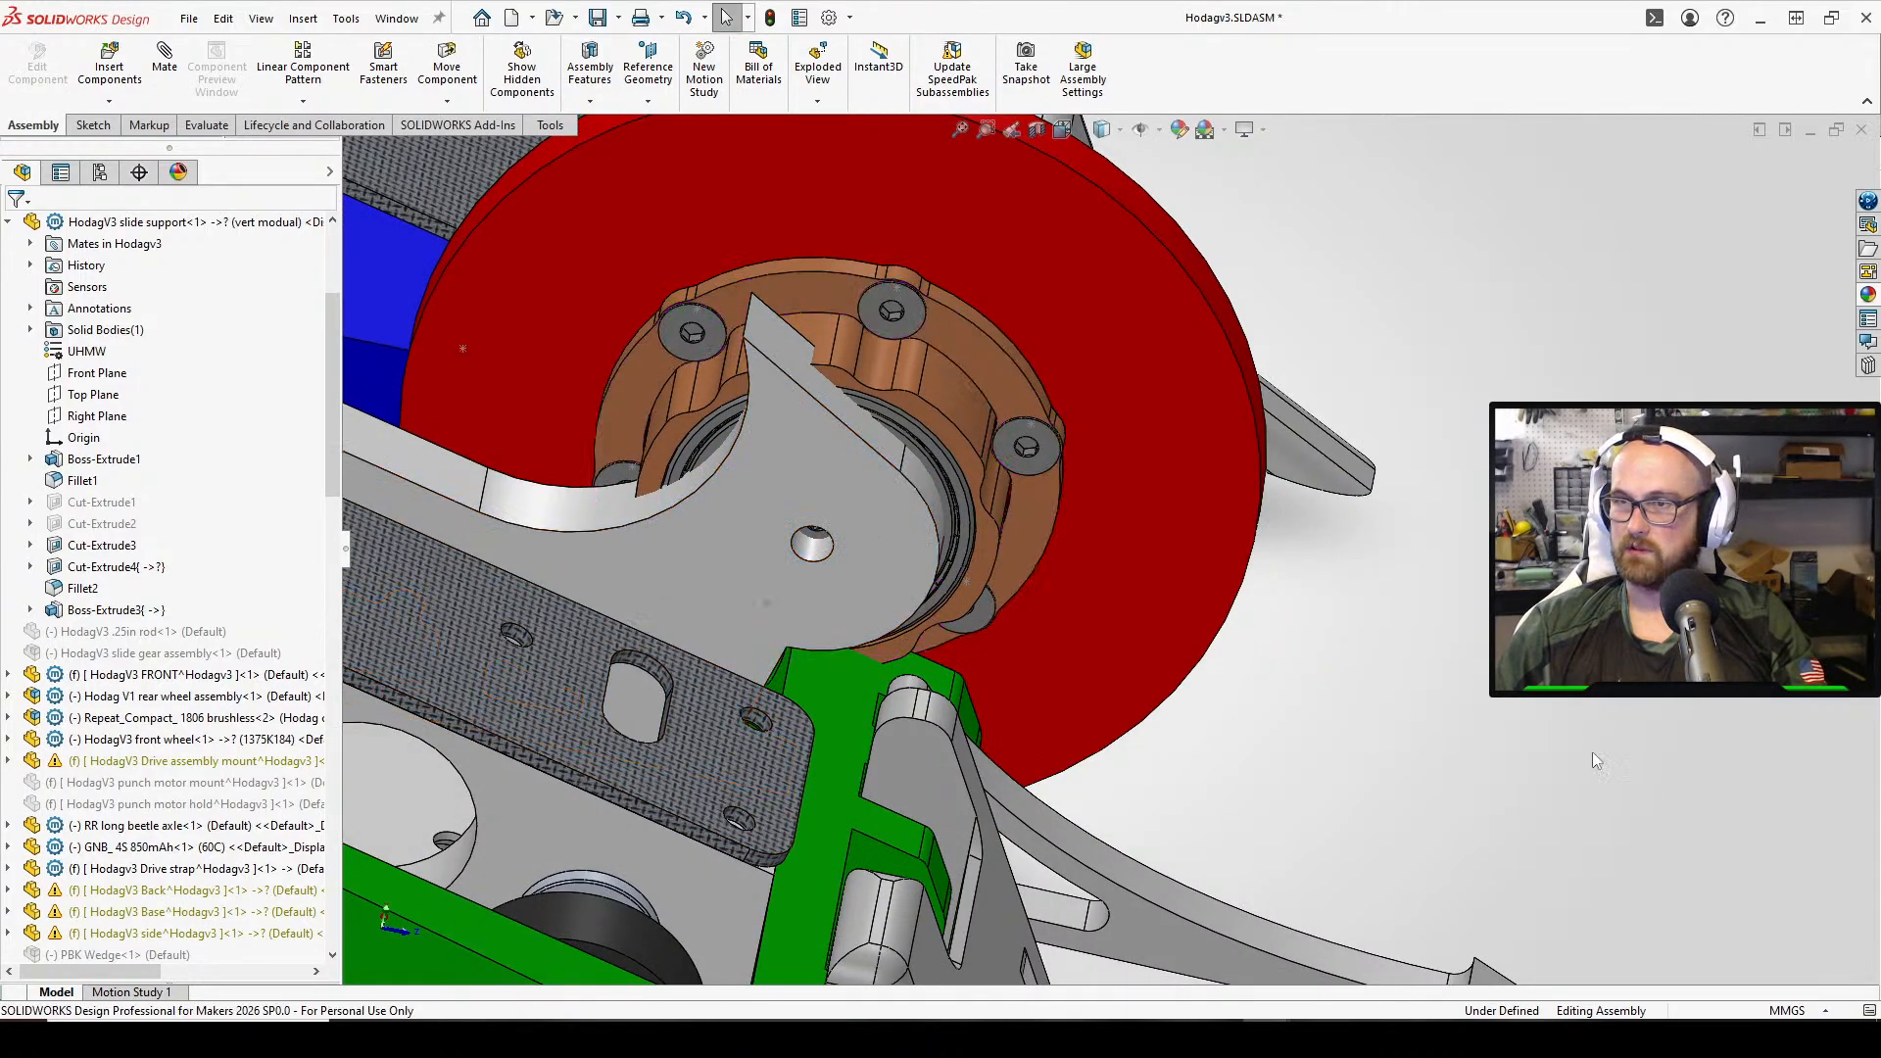
scroll(787, 615, "up", 2)
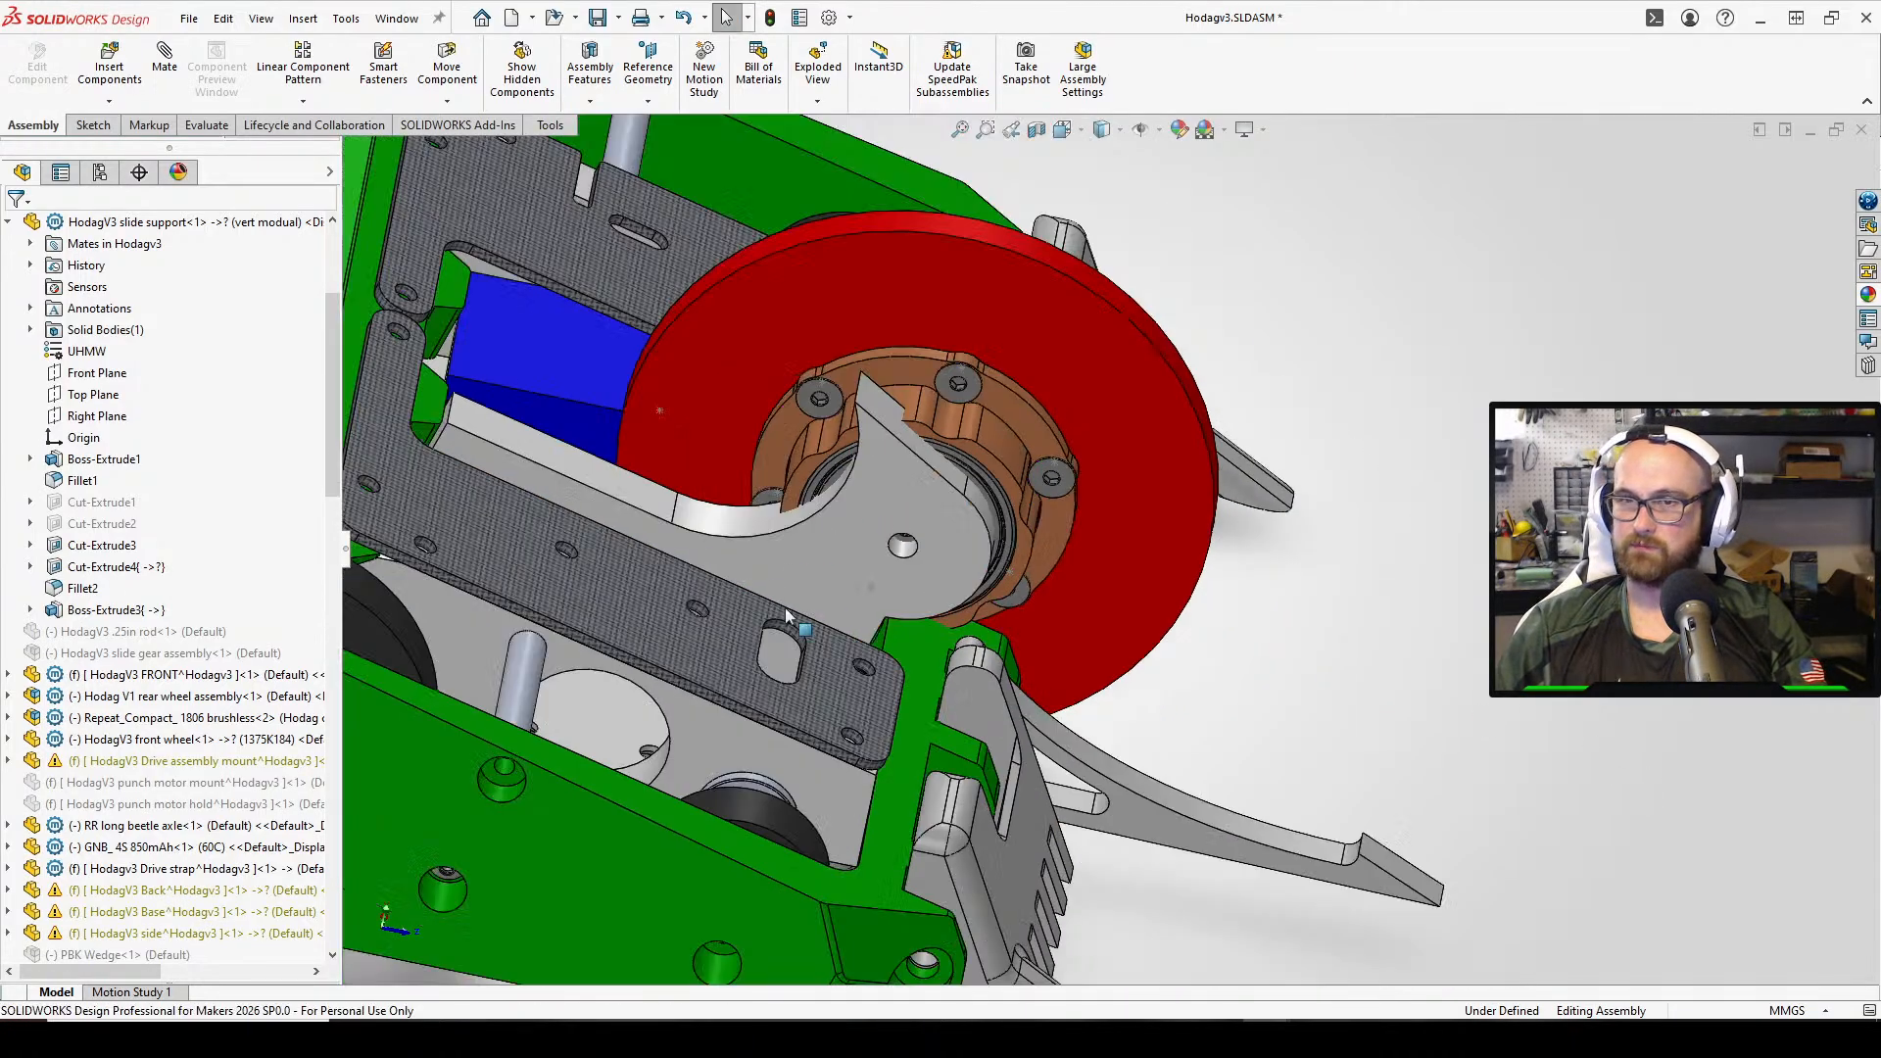
left_click(549, 461)
left_click(730, 357)
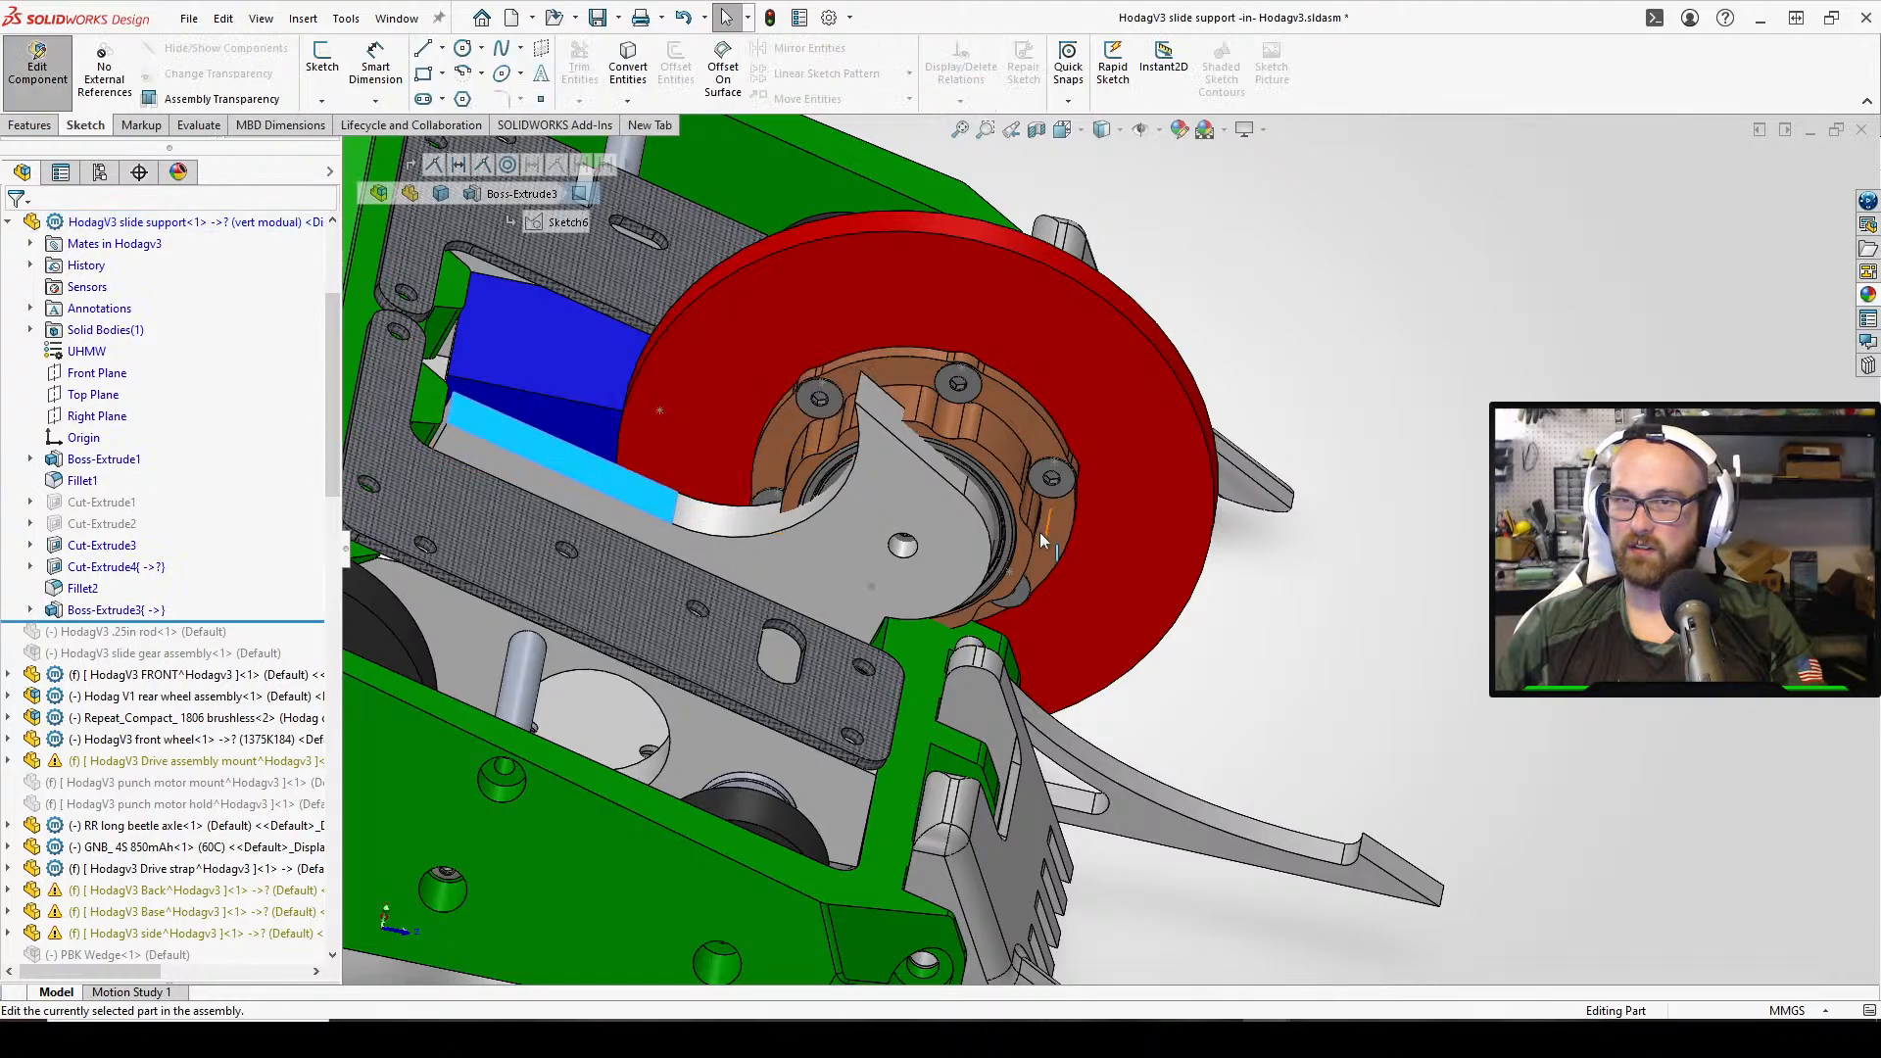
left_click(149, 610)
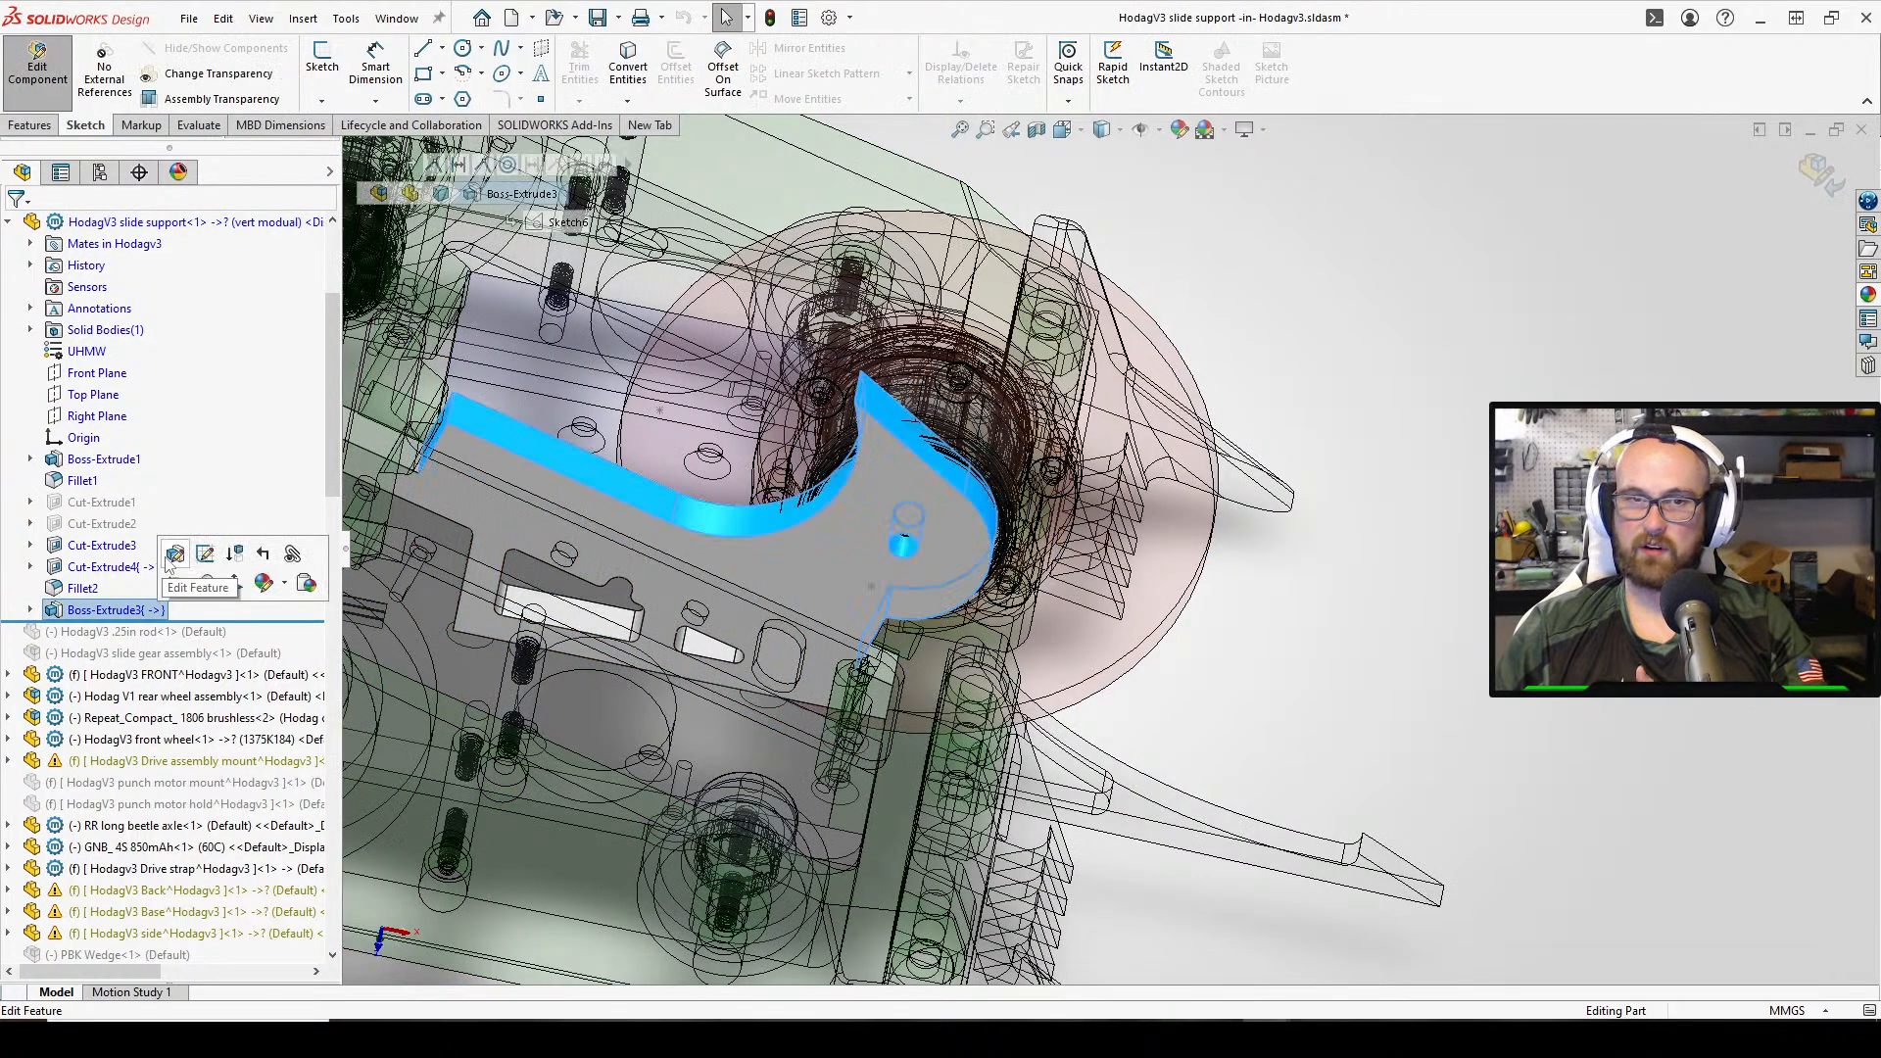
left_click(213, 558)
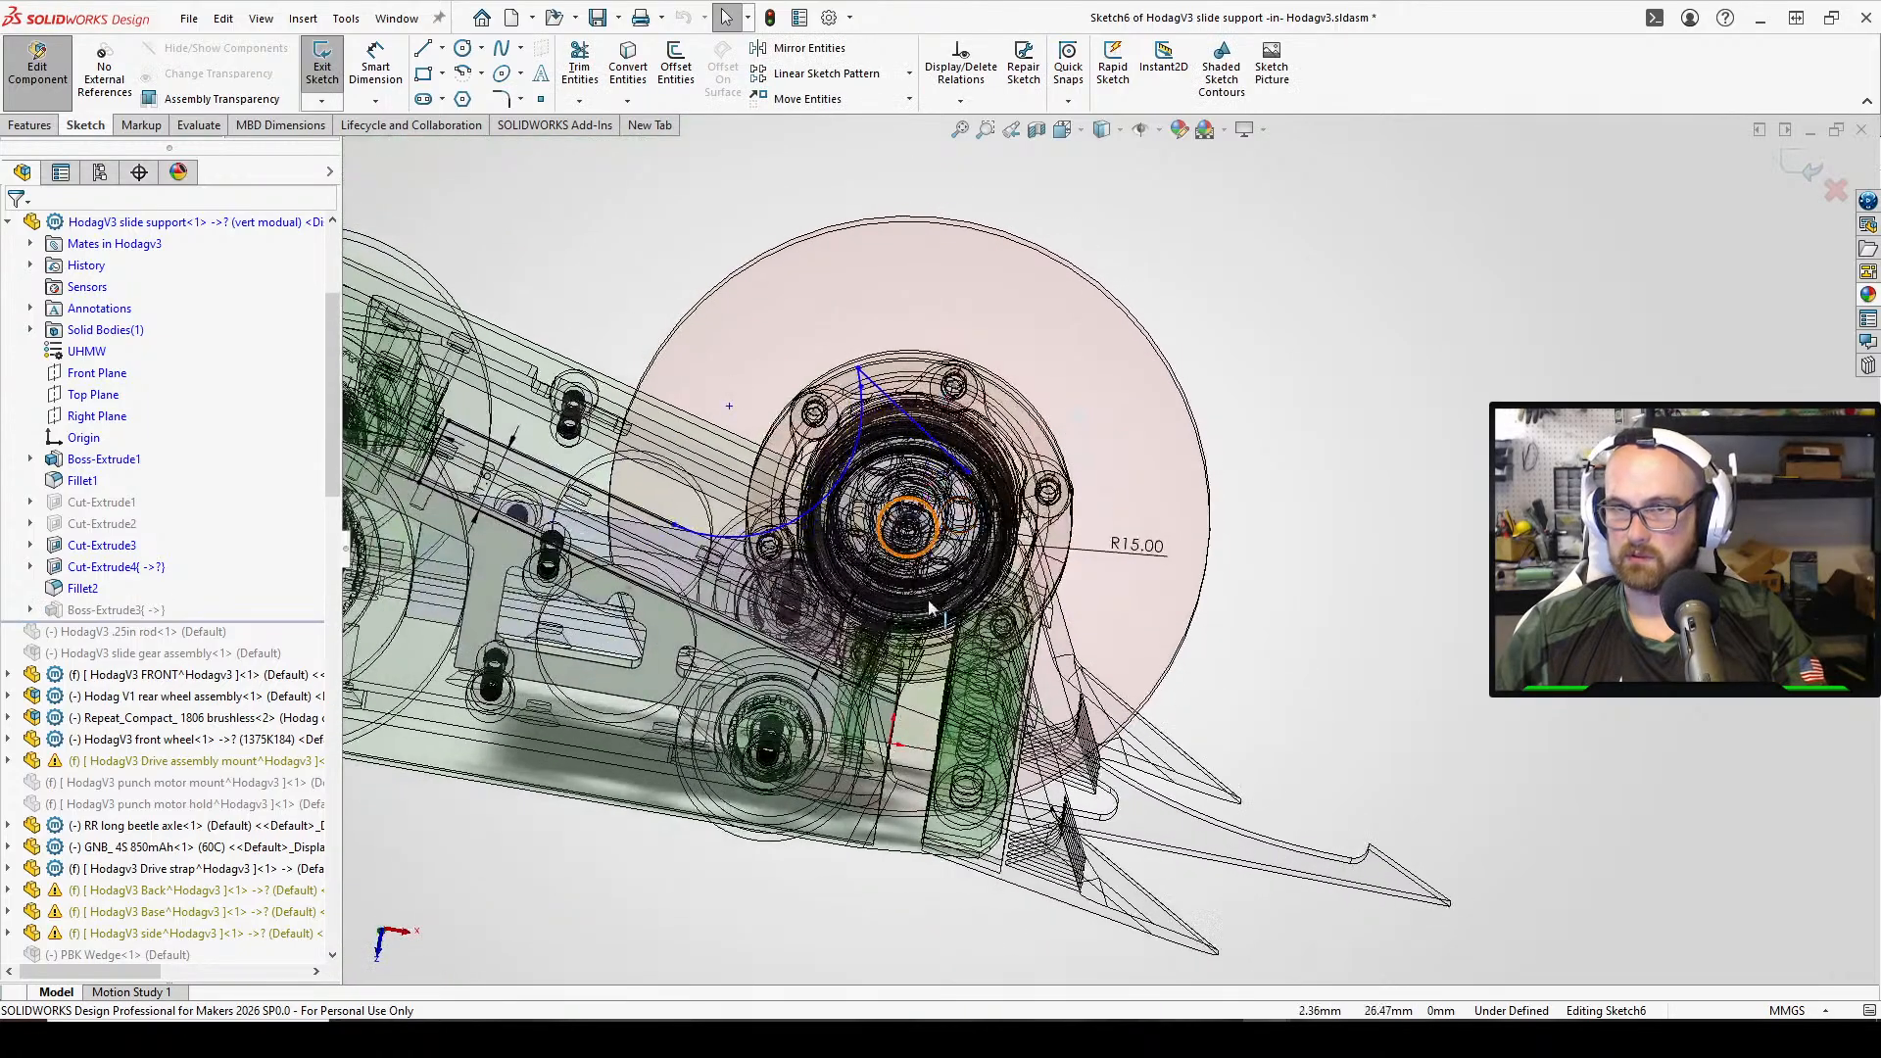
scroll(930, 609, "down", 6)
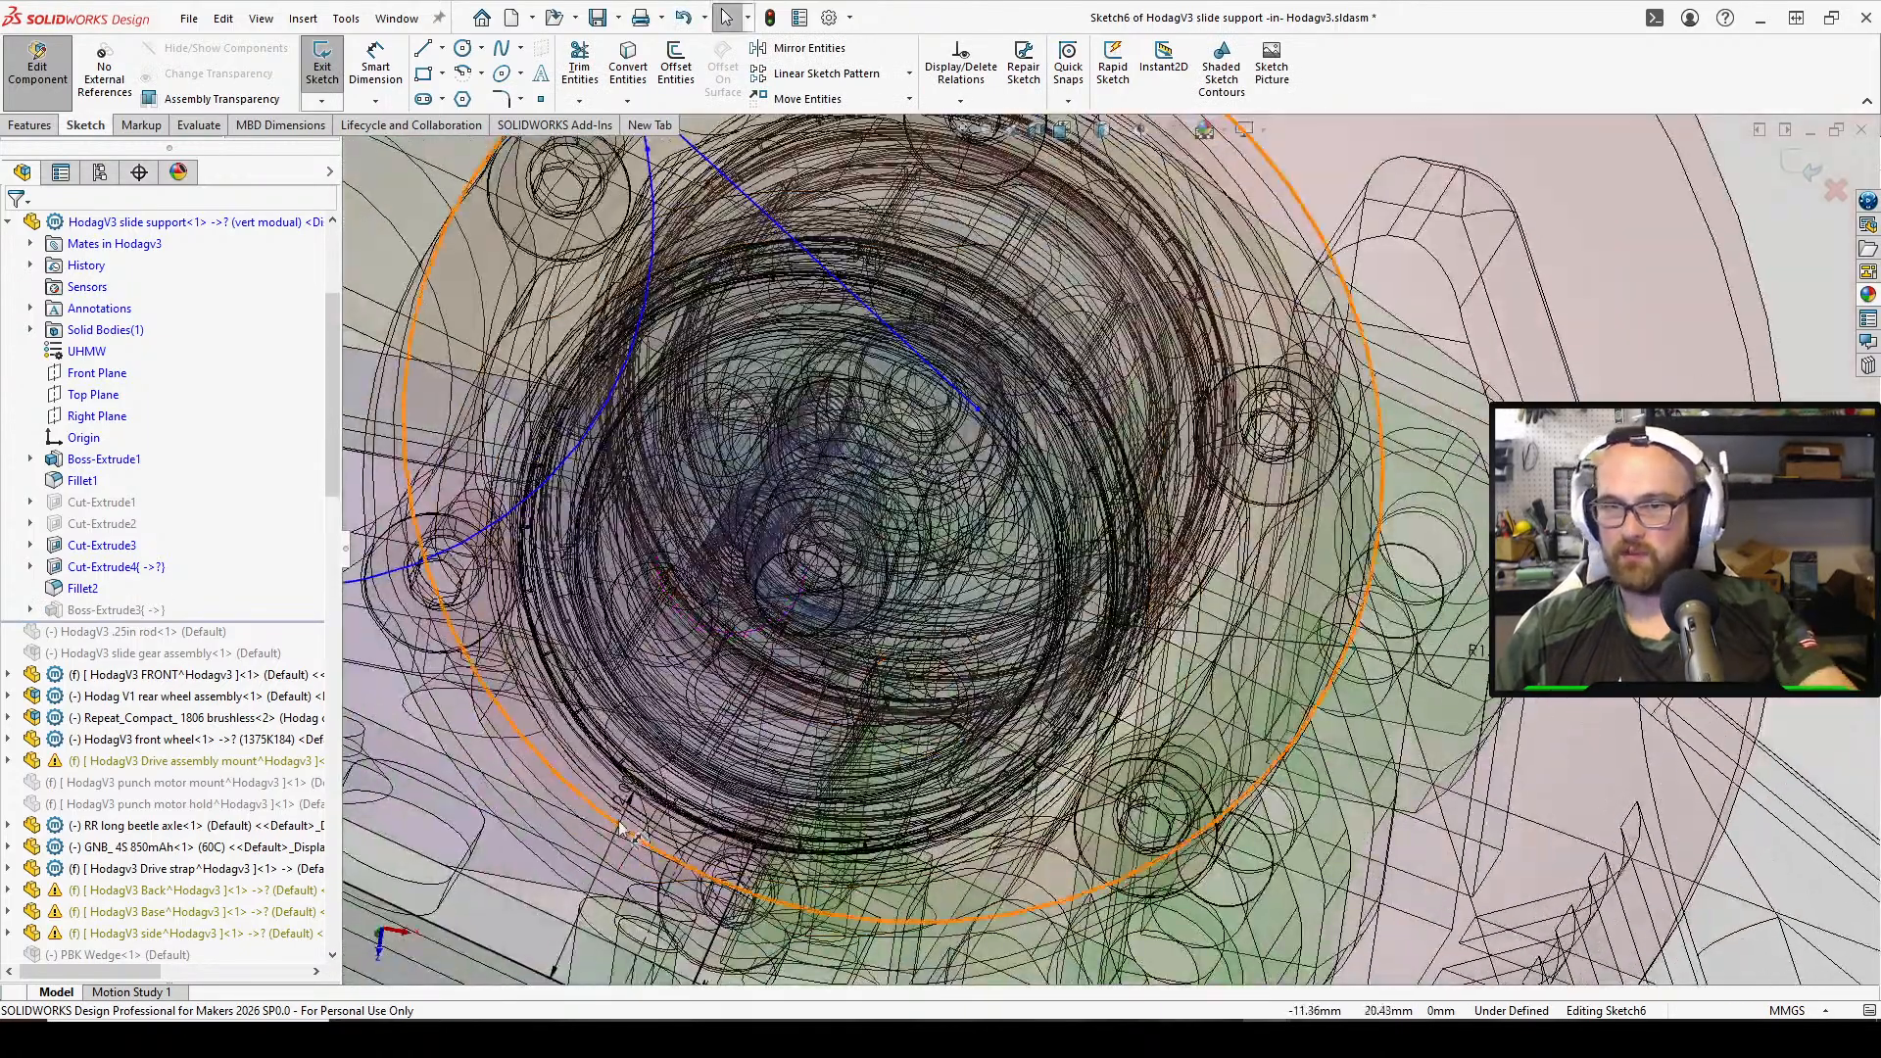
left_click(630, 805)
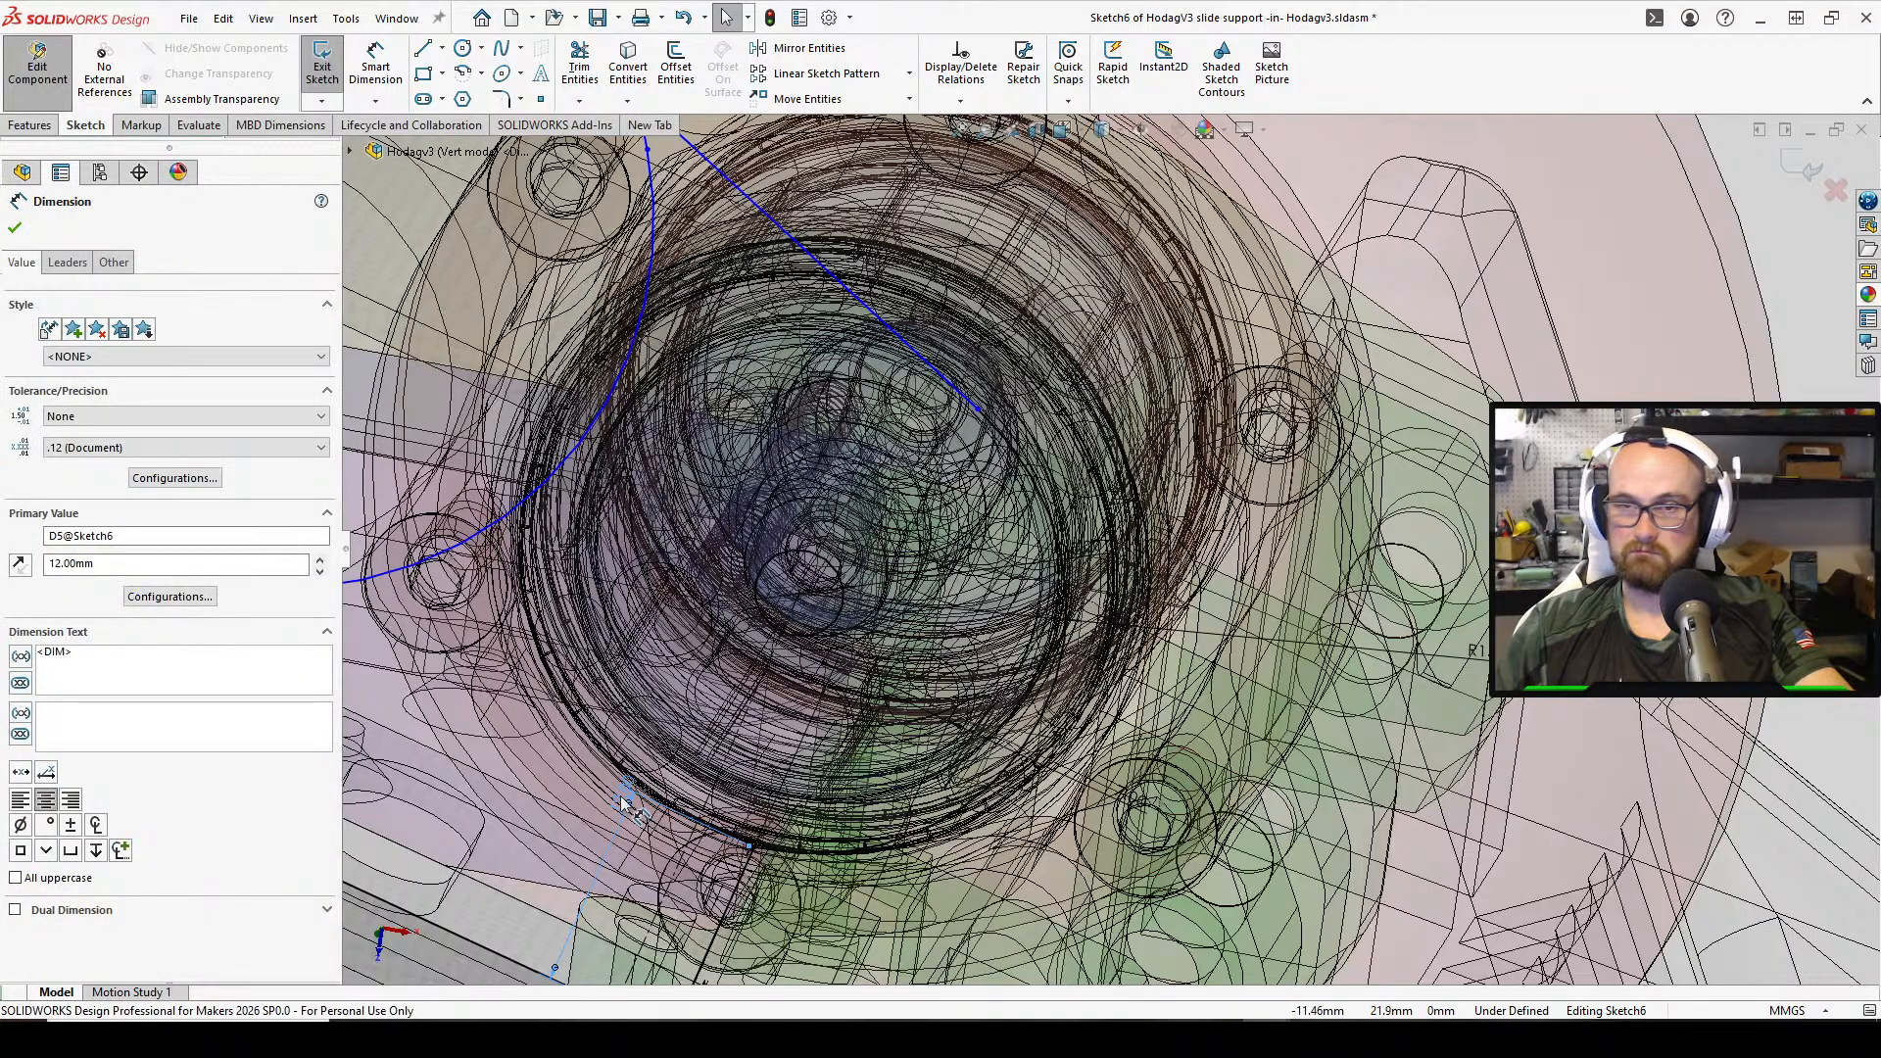
left_click(1093, 688)
scroll(1093, 688, "up", 3)
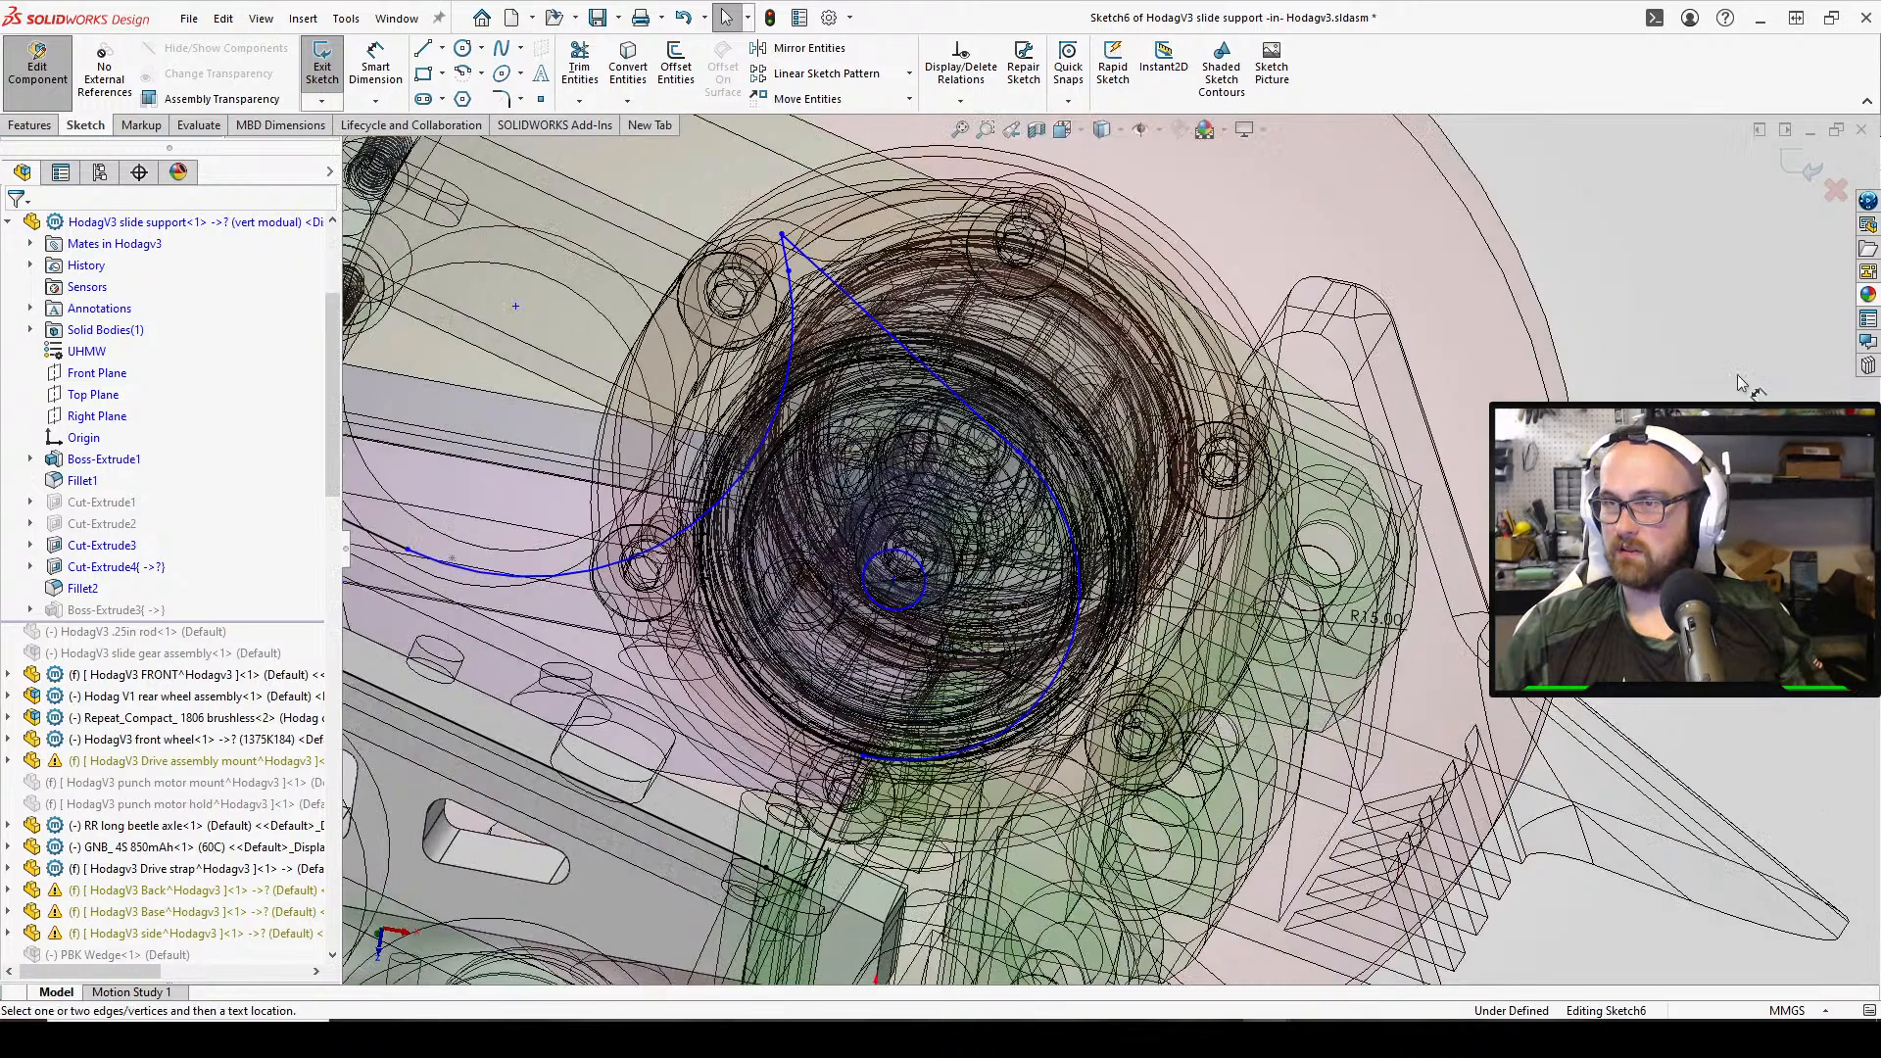
Dimension the line from the motor hole's centre down to the slide support at 32 mm, and return to the assembly
left_click(803, 795)
scroll(1117, 754, "up", 2)
mouse_move(1116, 754)
middle_mouse_down()
mouse_move(1126, 695)
mouse_move(1088, 774)
middle_mouse_up()
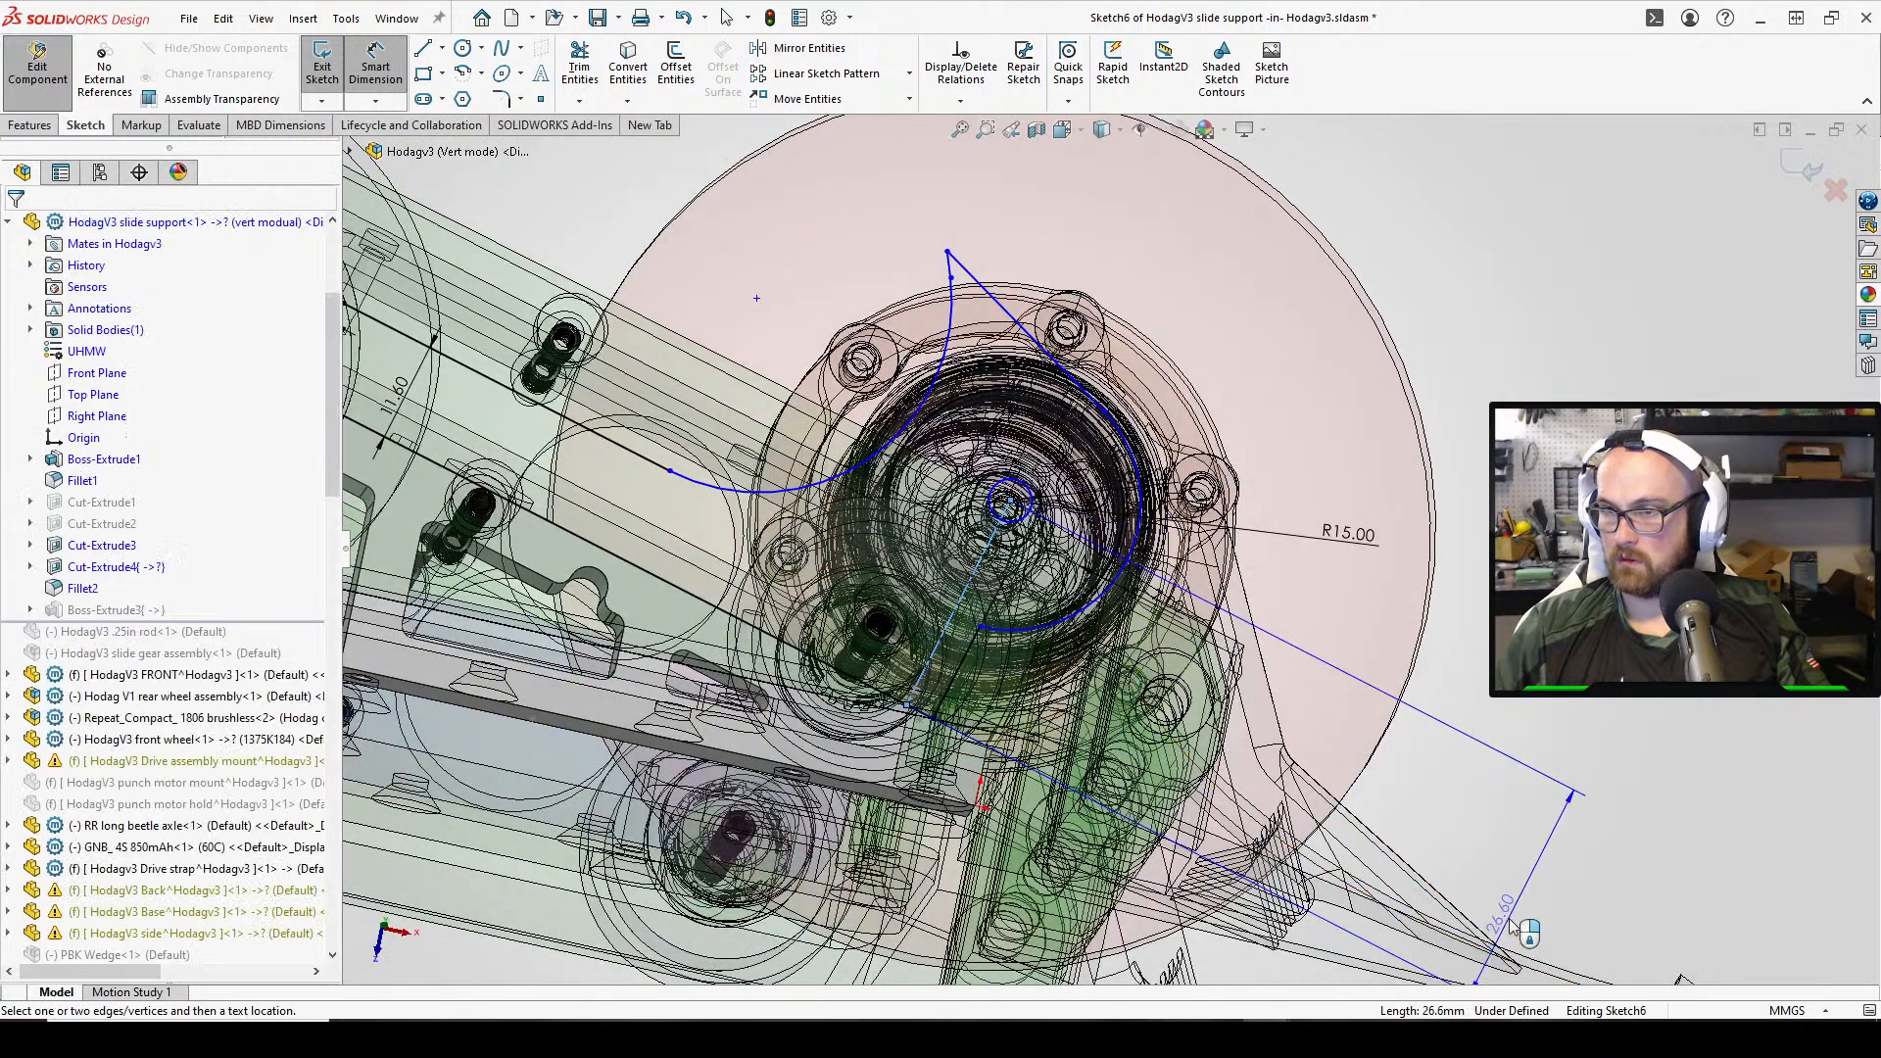
left_click(1596, 879)
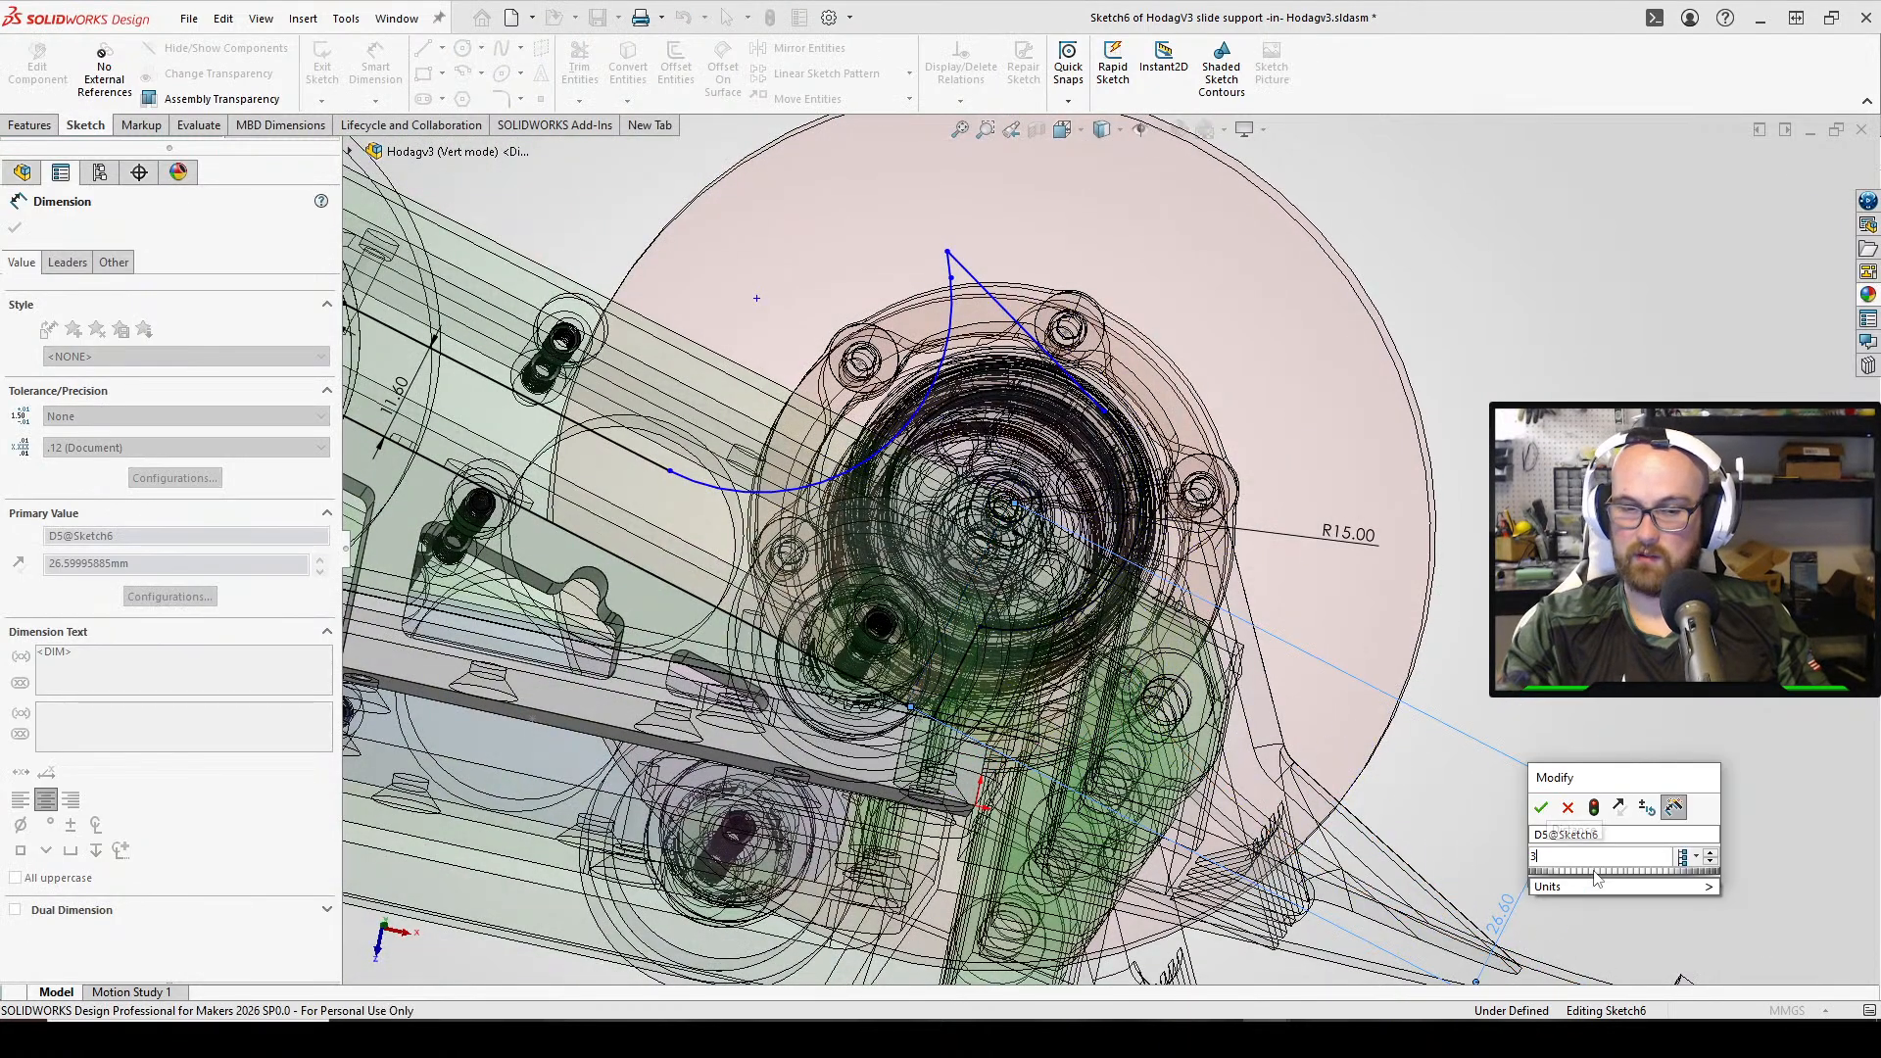
key("Return")
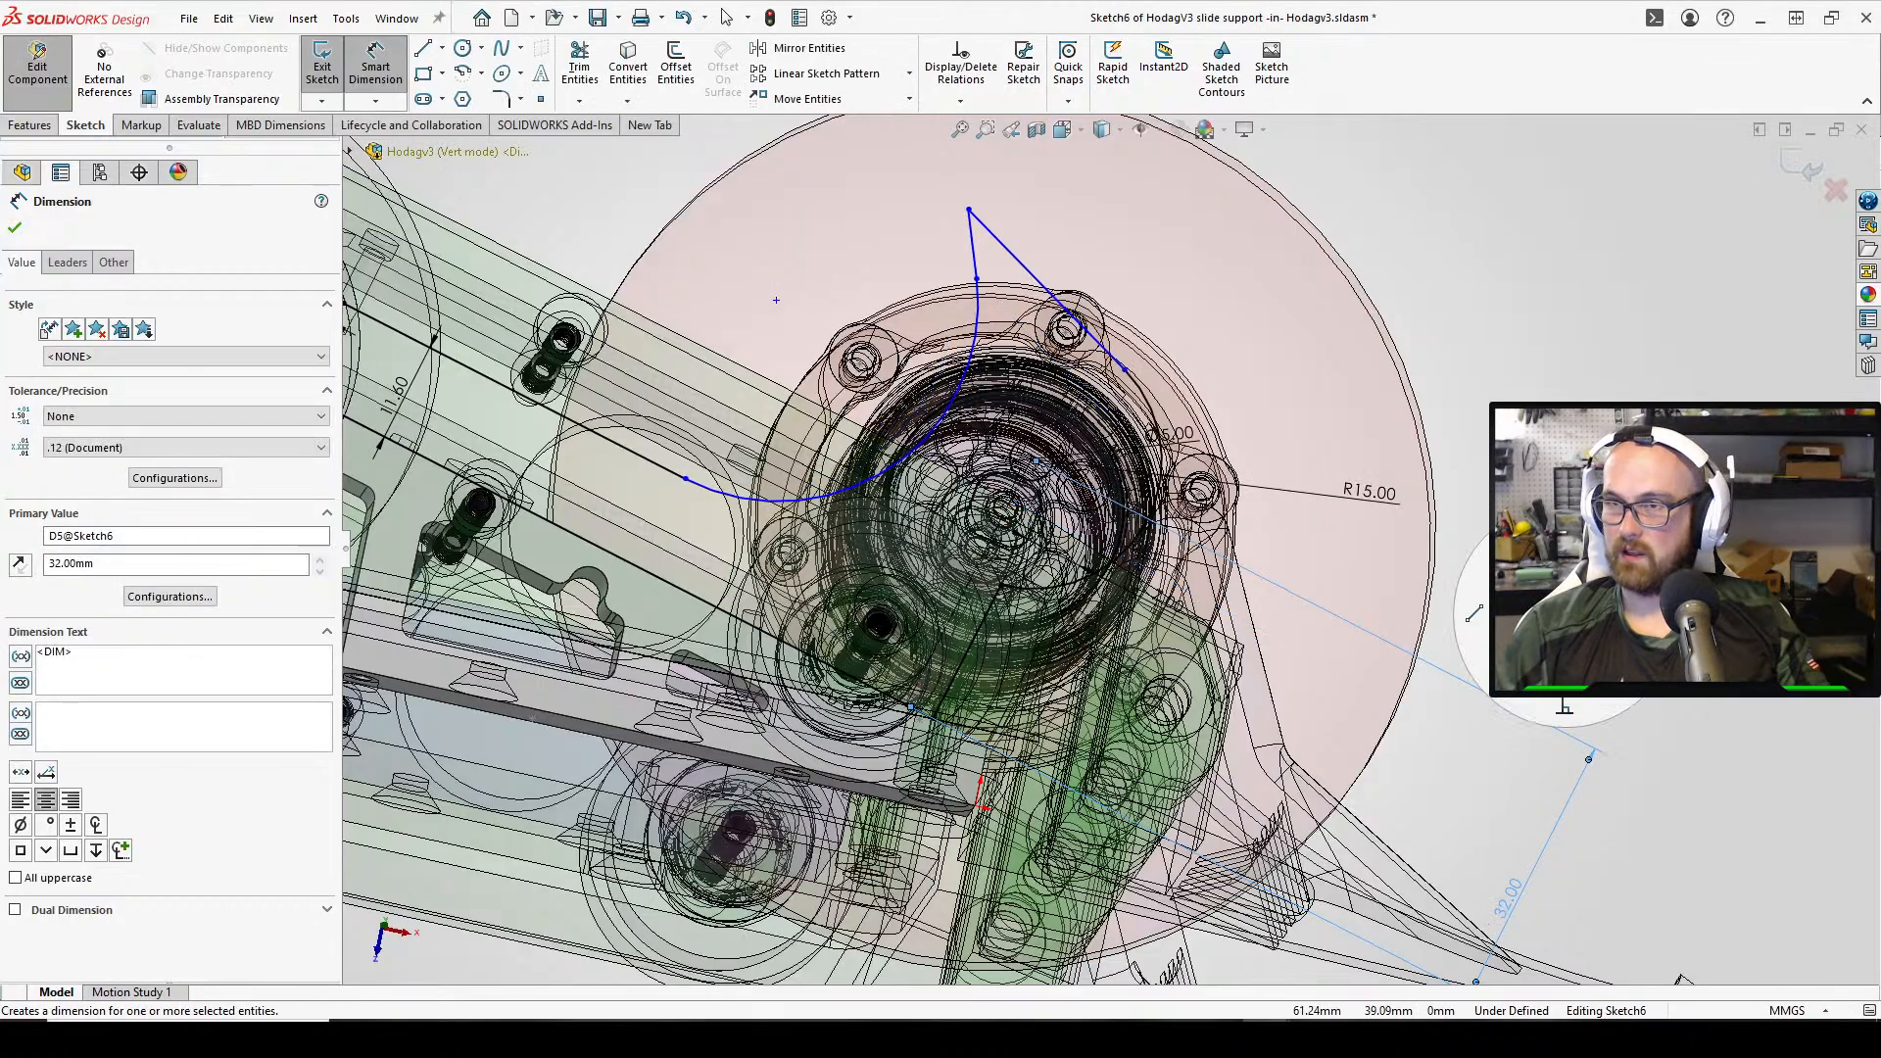
middle_click_drag(1185, 556, 1090, 644)
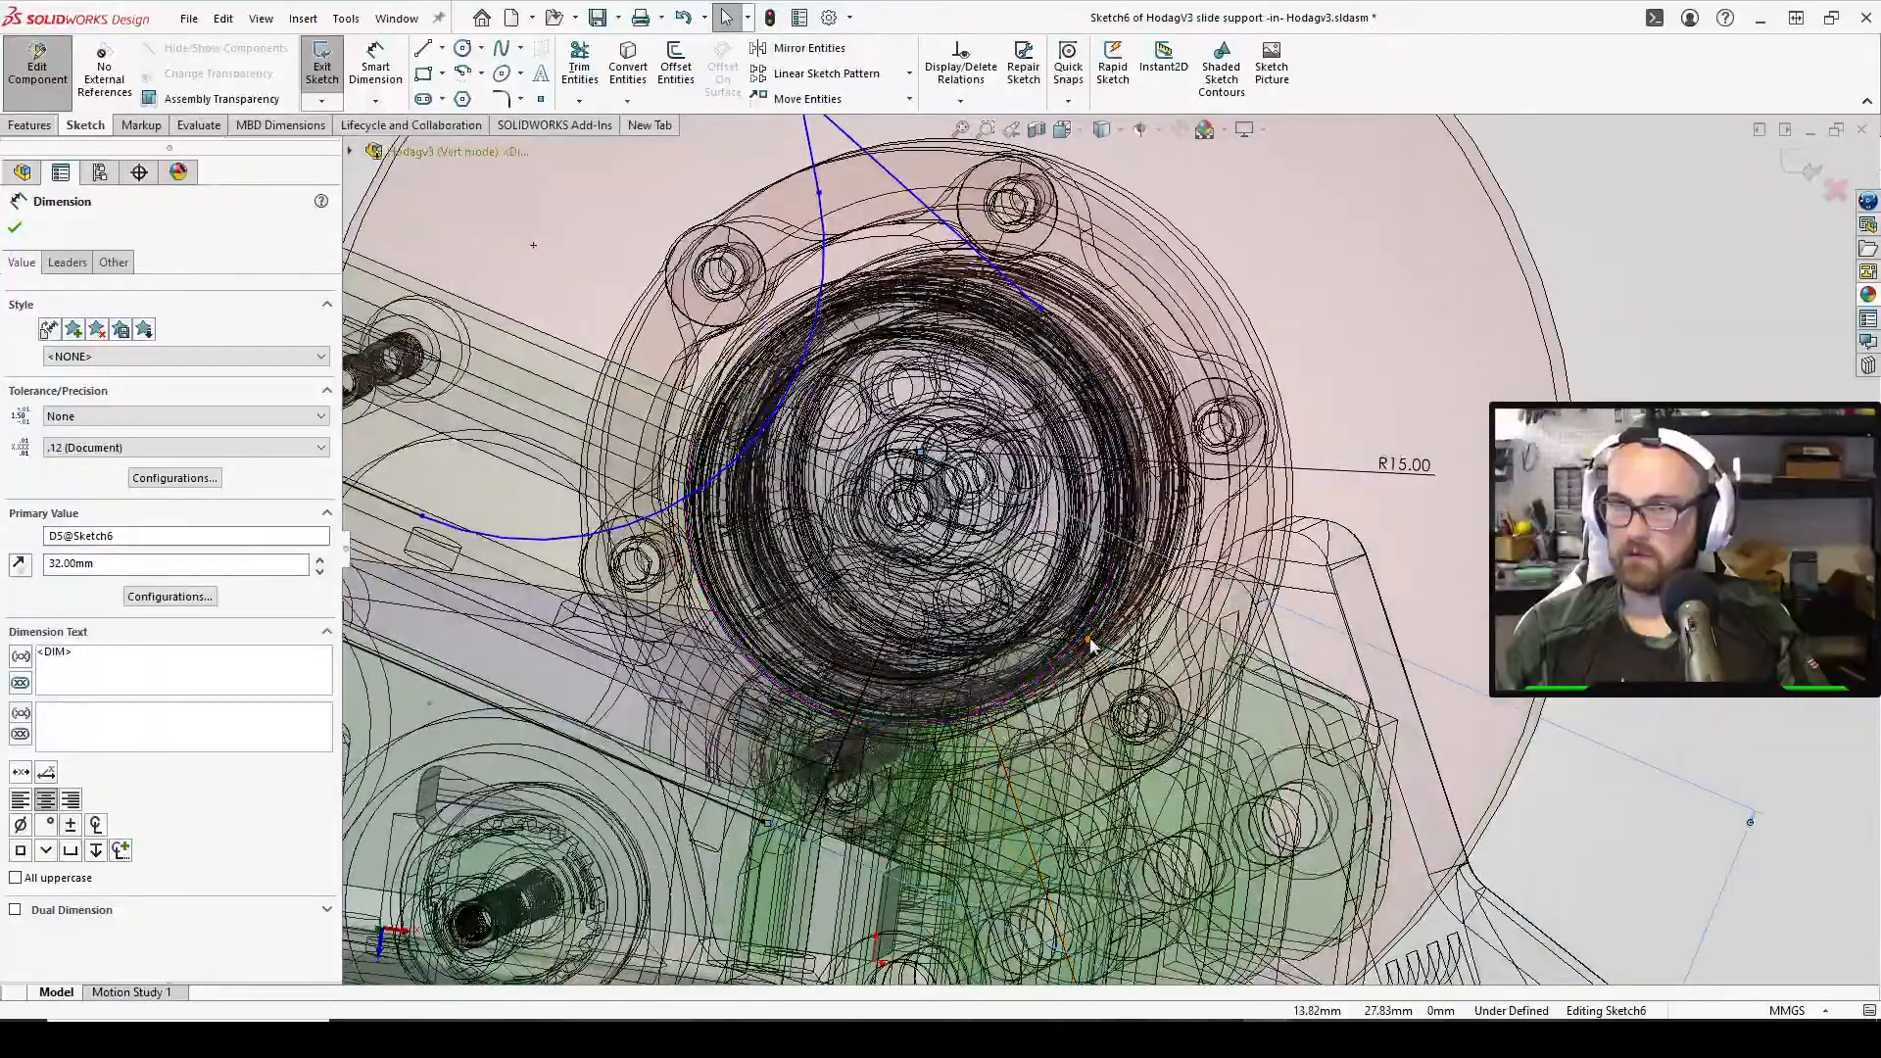
middle_click_drag(1197, 588, 1164, 612)
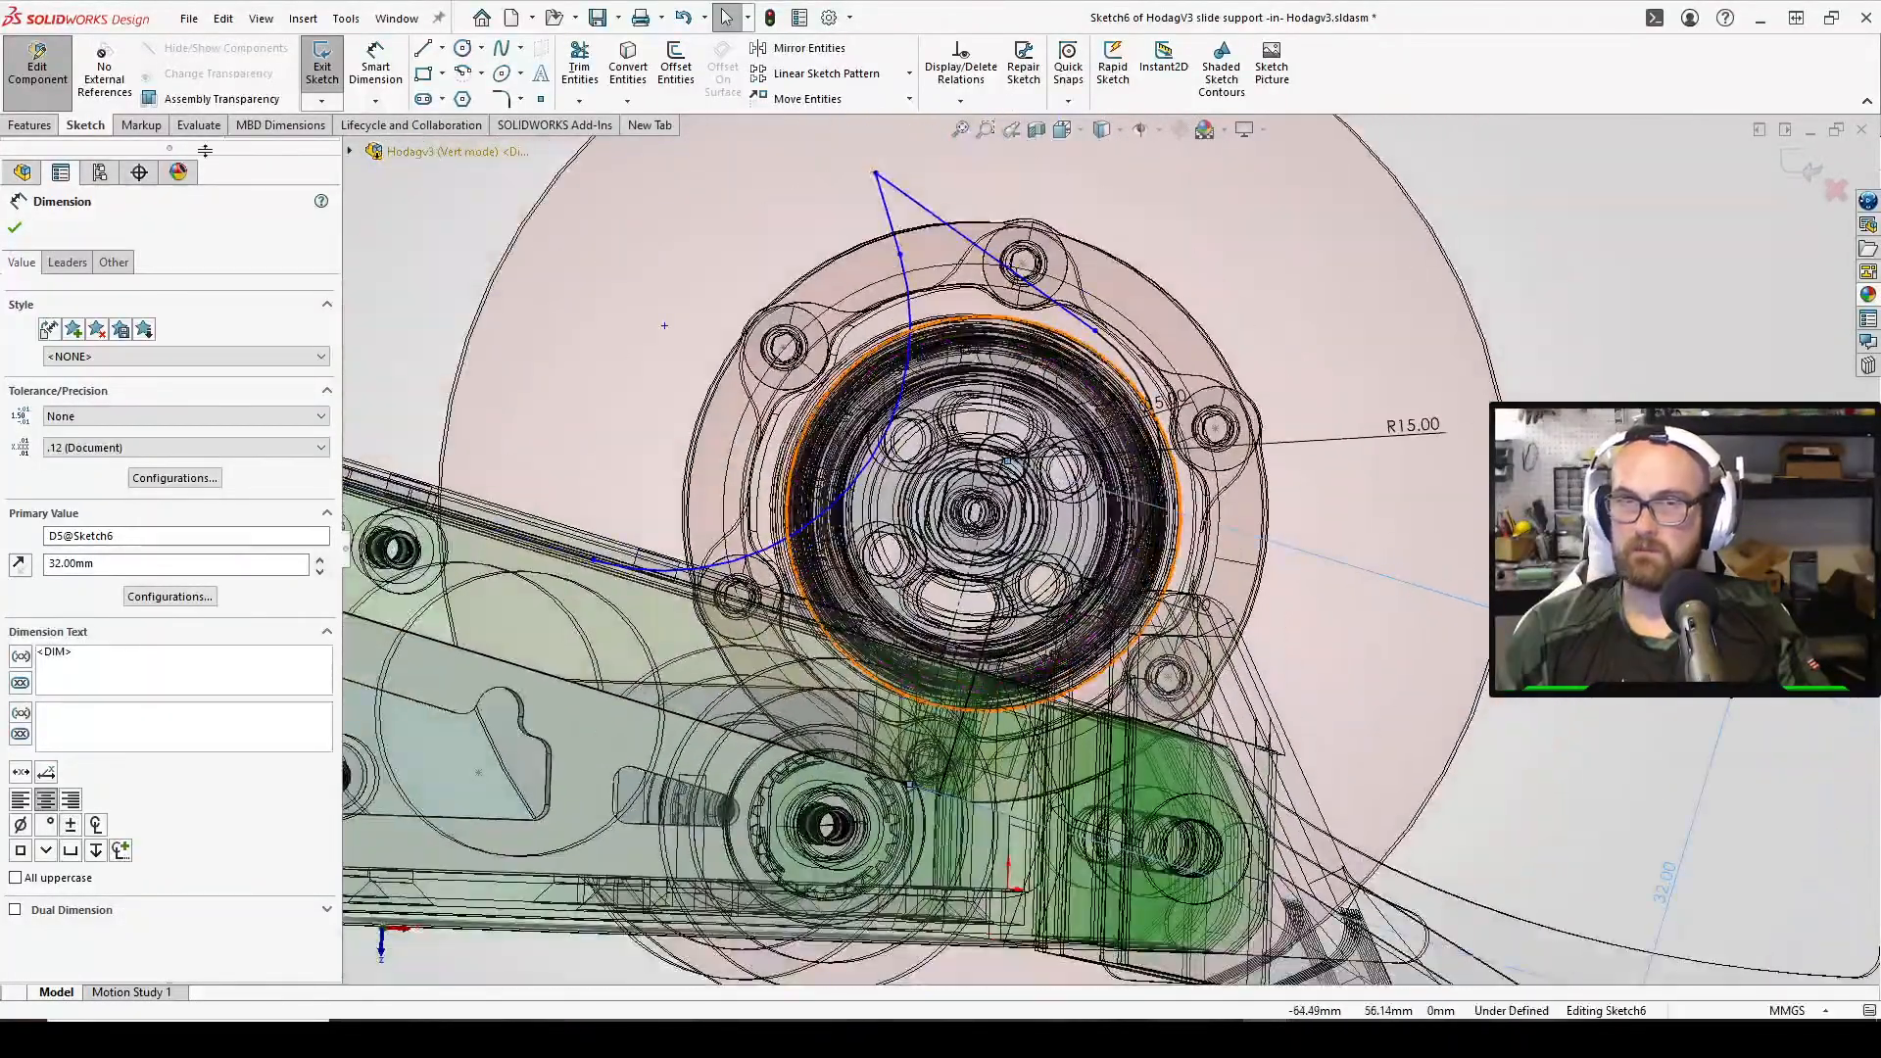
left_click(324, 73)
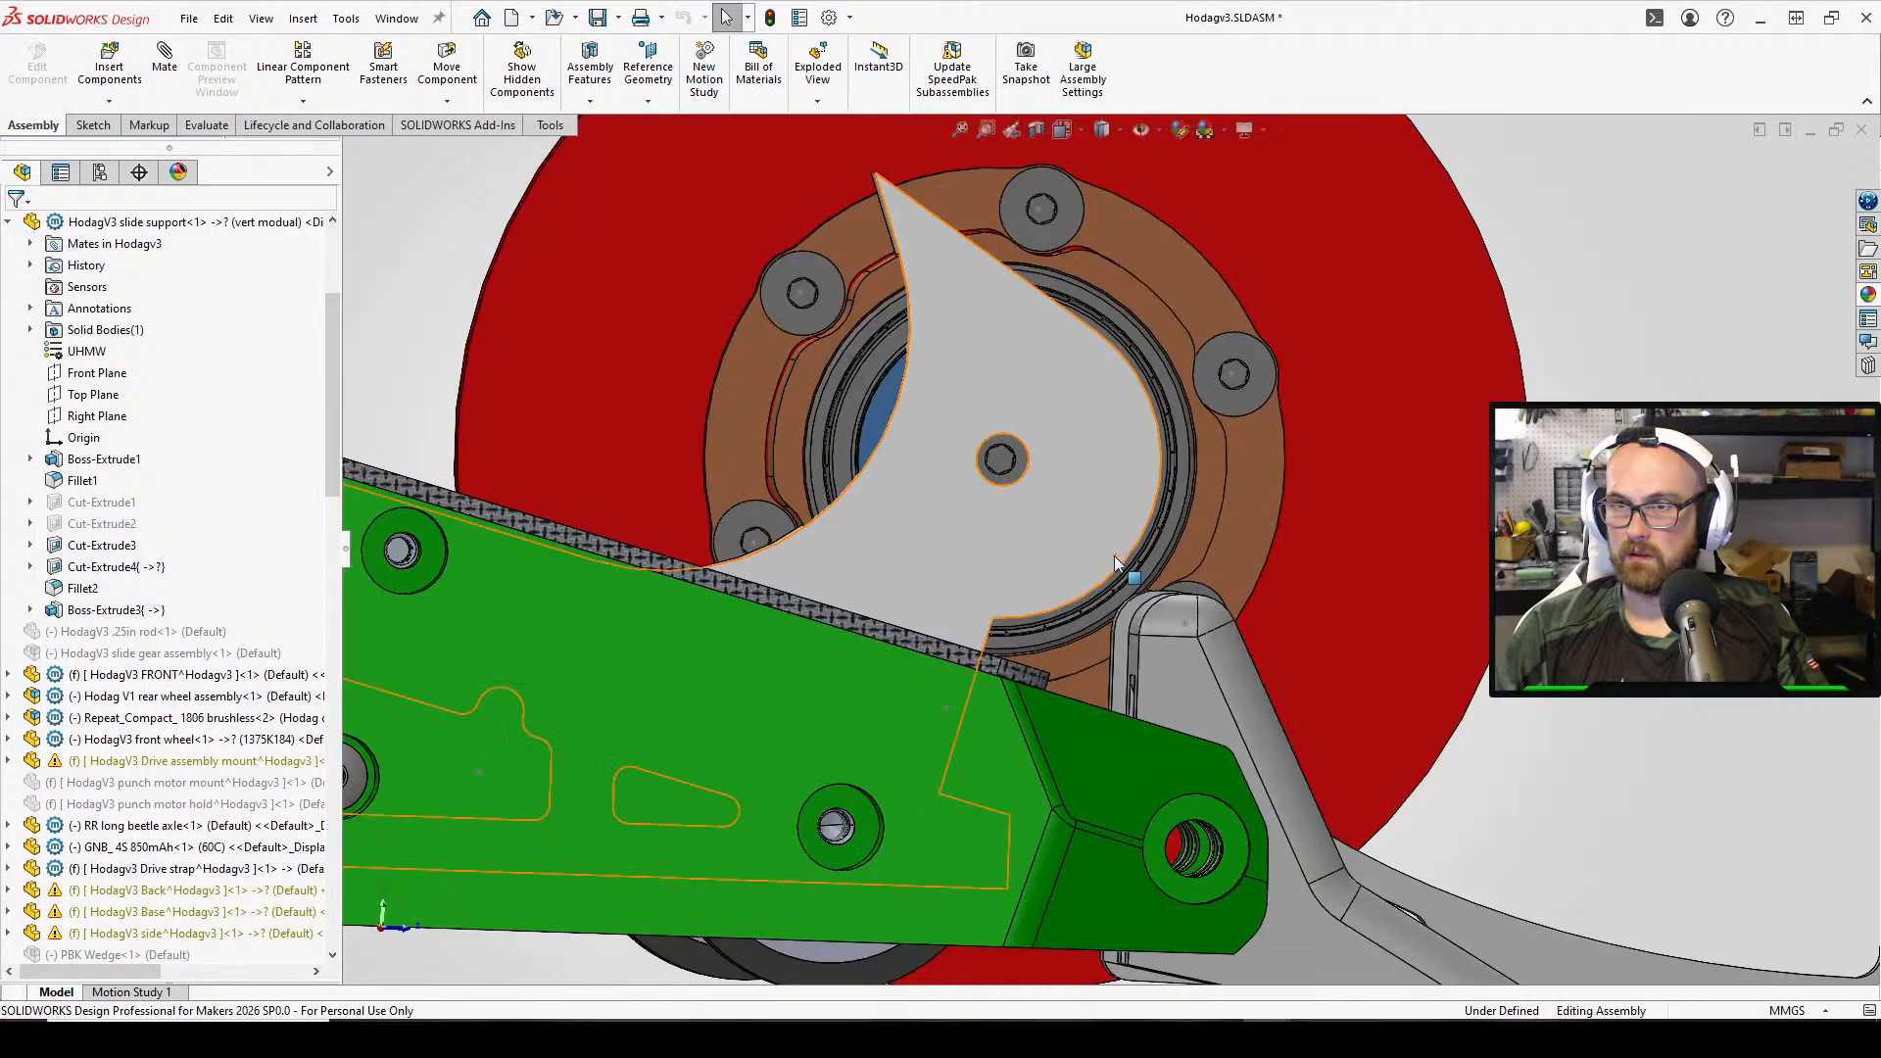
Examine from the side, front and below how the raised weapon disc and motor sit against the frame, top plate and front forks
mouse_move(1115, 555)
middle_mouse_down()
mouse_move(934, 569)
mouse_move(999, 589)
middle_mouse_up()
scroll(1028, 608, "down", 2)
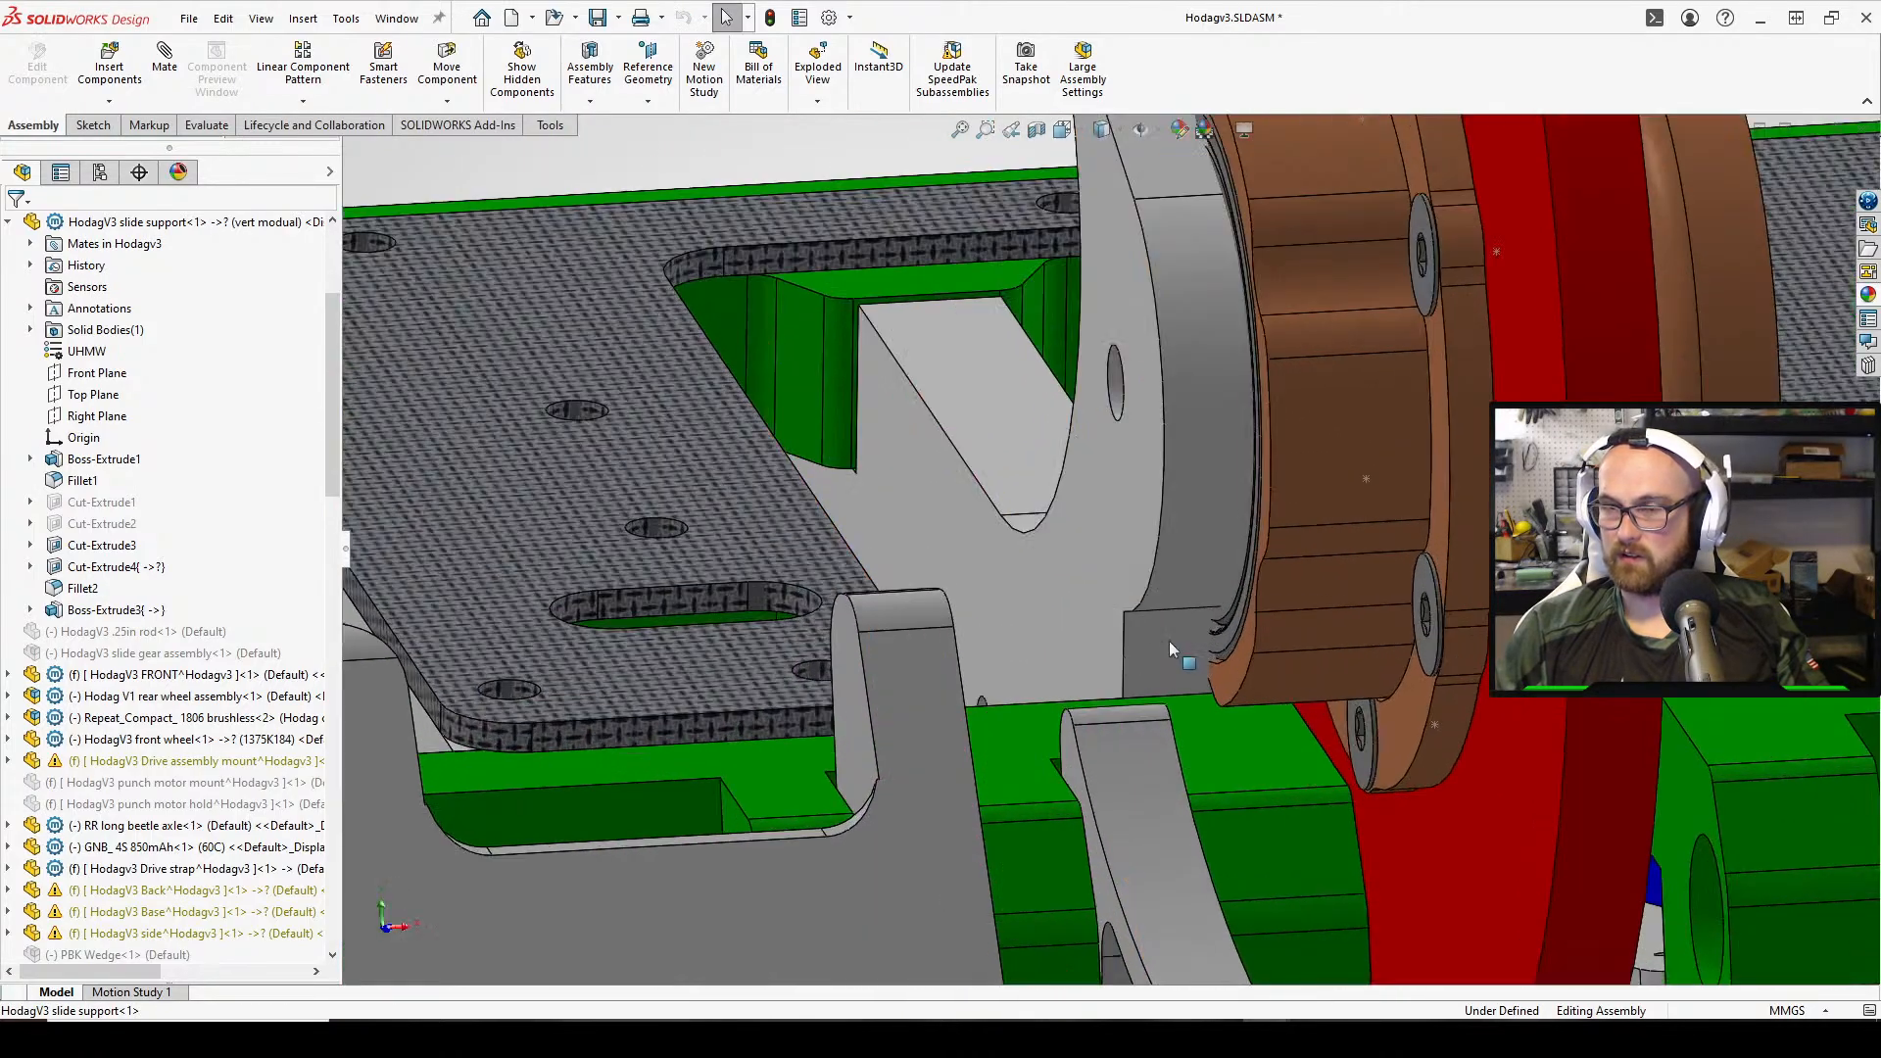
middle_click_drag(1168, 640, 1299, 573)
scroll(1451, 590, "up", 2)
scroll(1461, 623, "down", 2)
scroll(1449, 619, "up", 1)
scroll(1246, 819, "up", 2)
scroll(1246, 823, "up", 2)
middle_click_drag(1246, 822, 1273, 698)
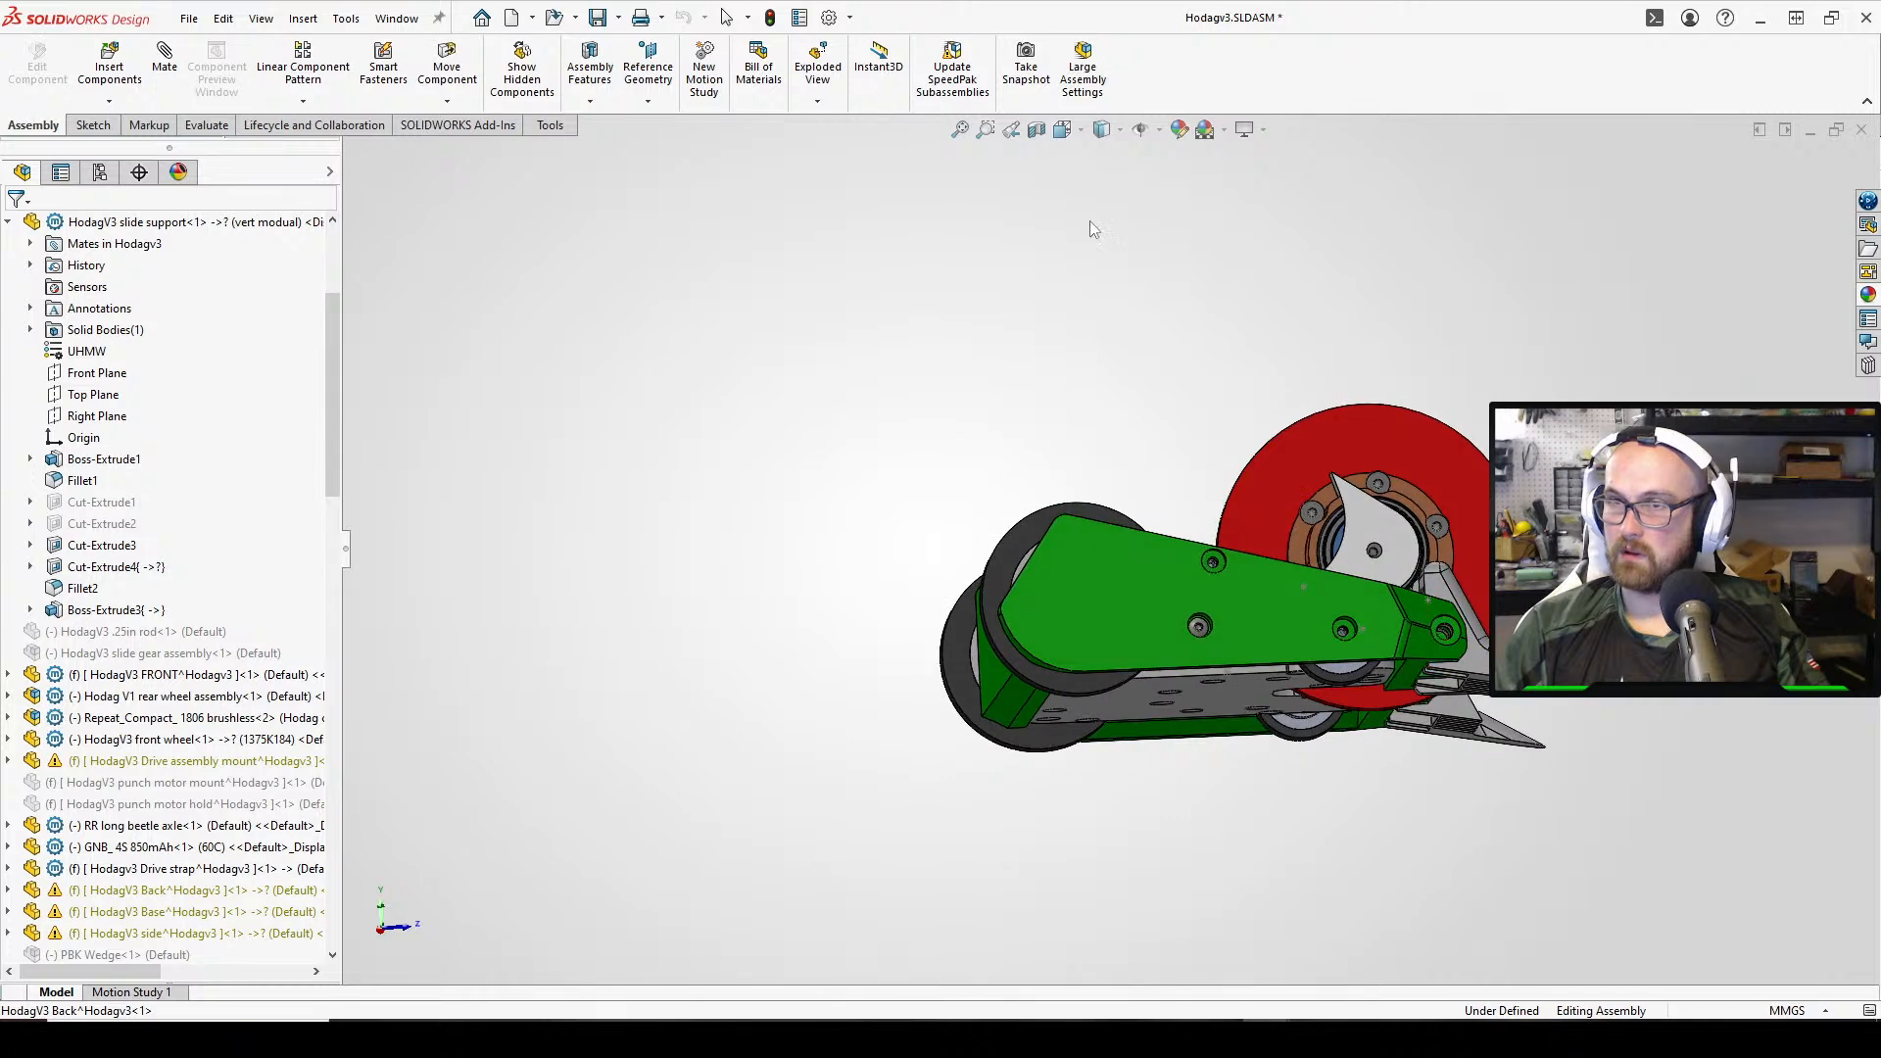
left_click(1068, 139)
left_click(935, 511)
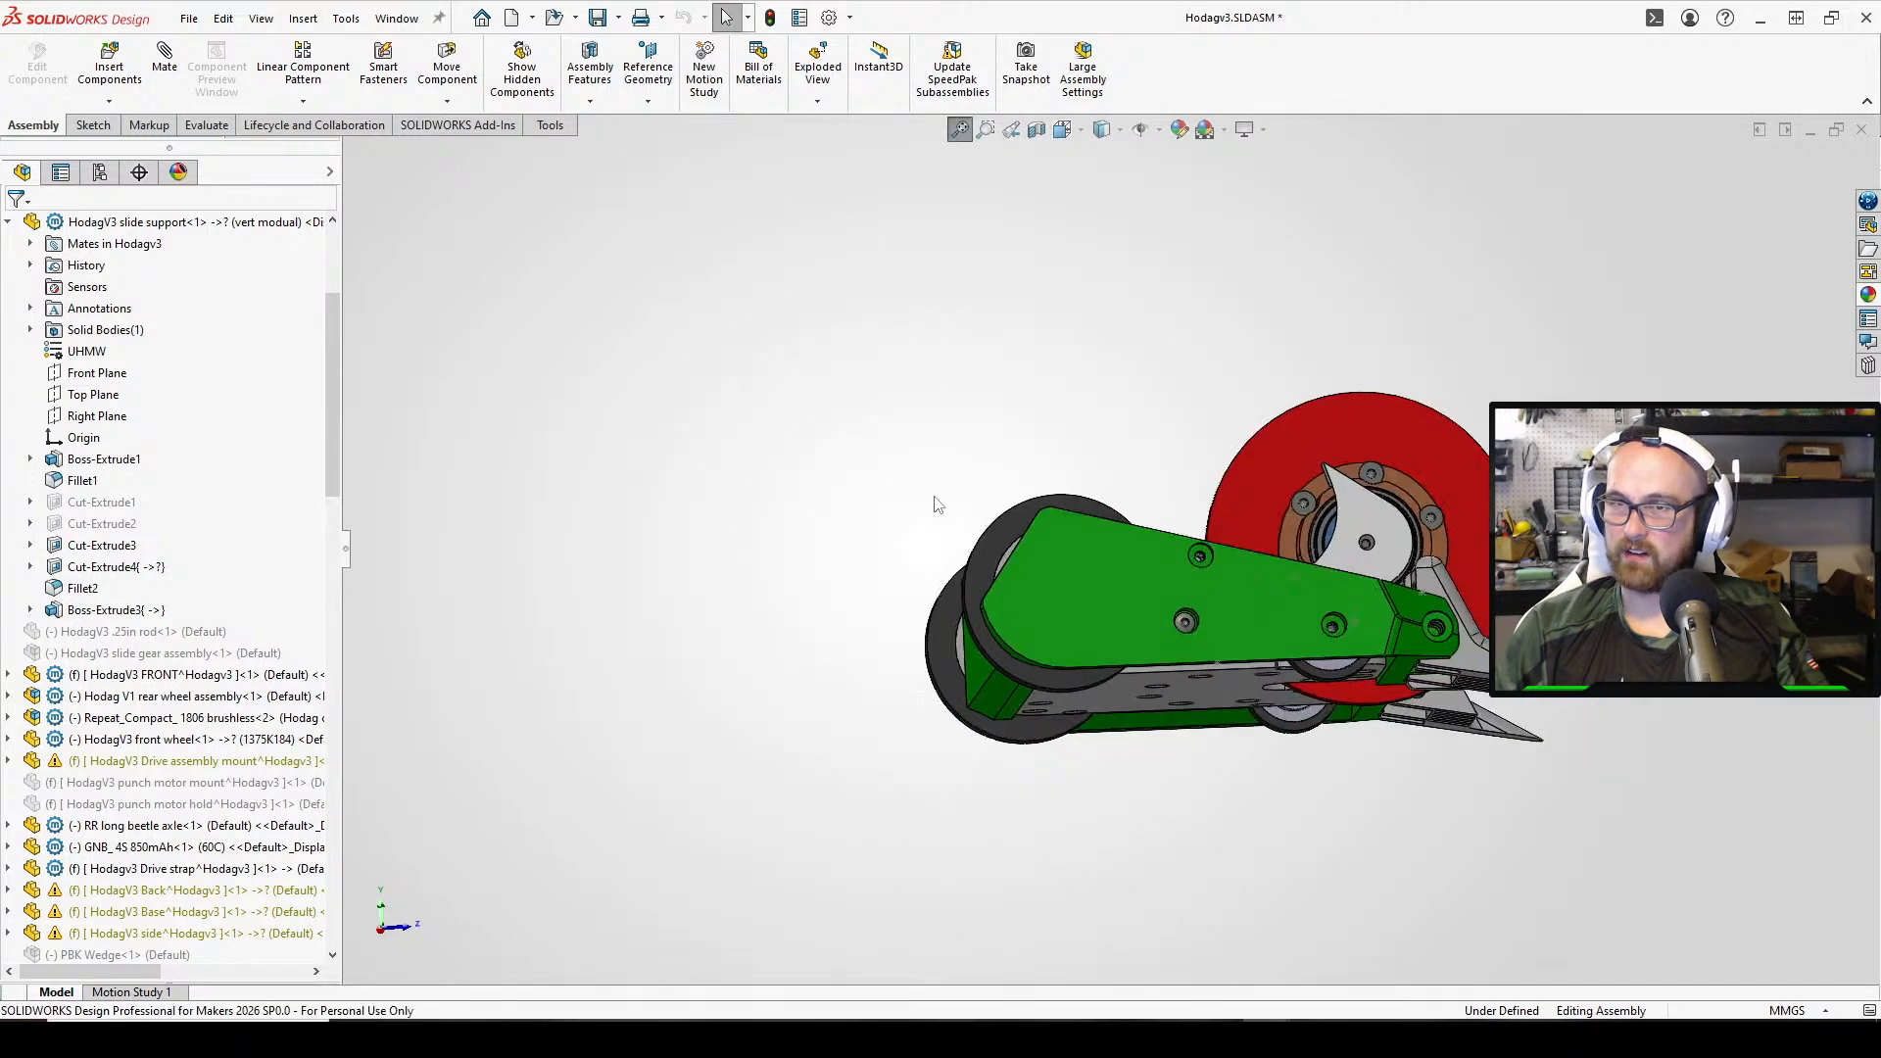
scroll(1309, 520, "down", 2)
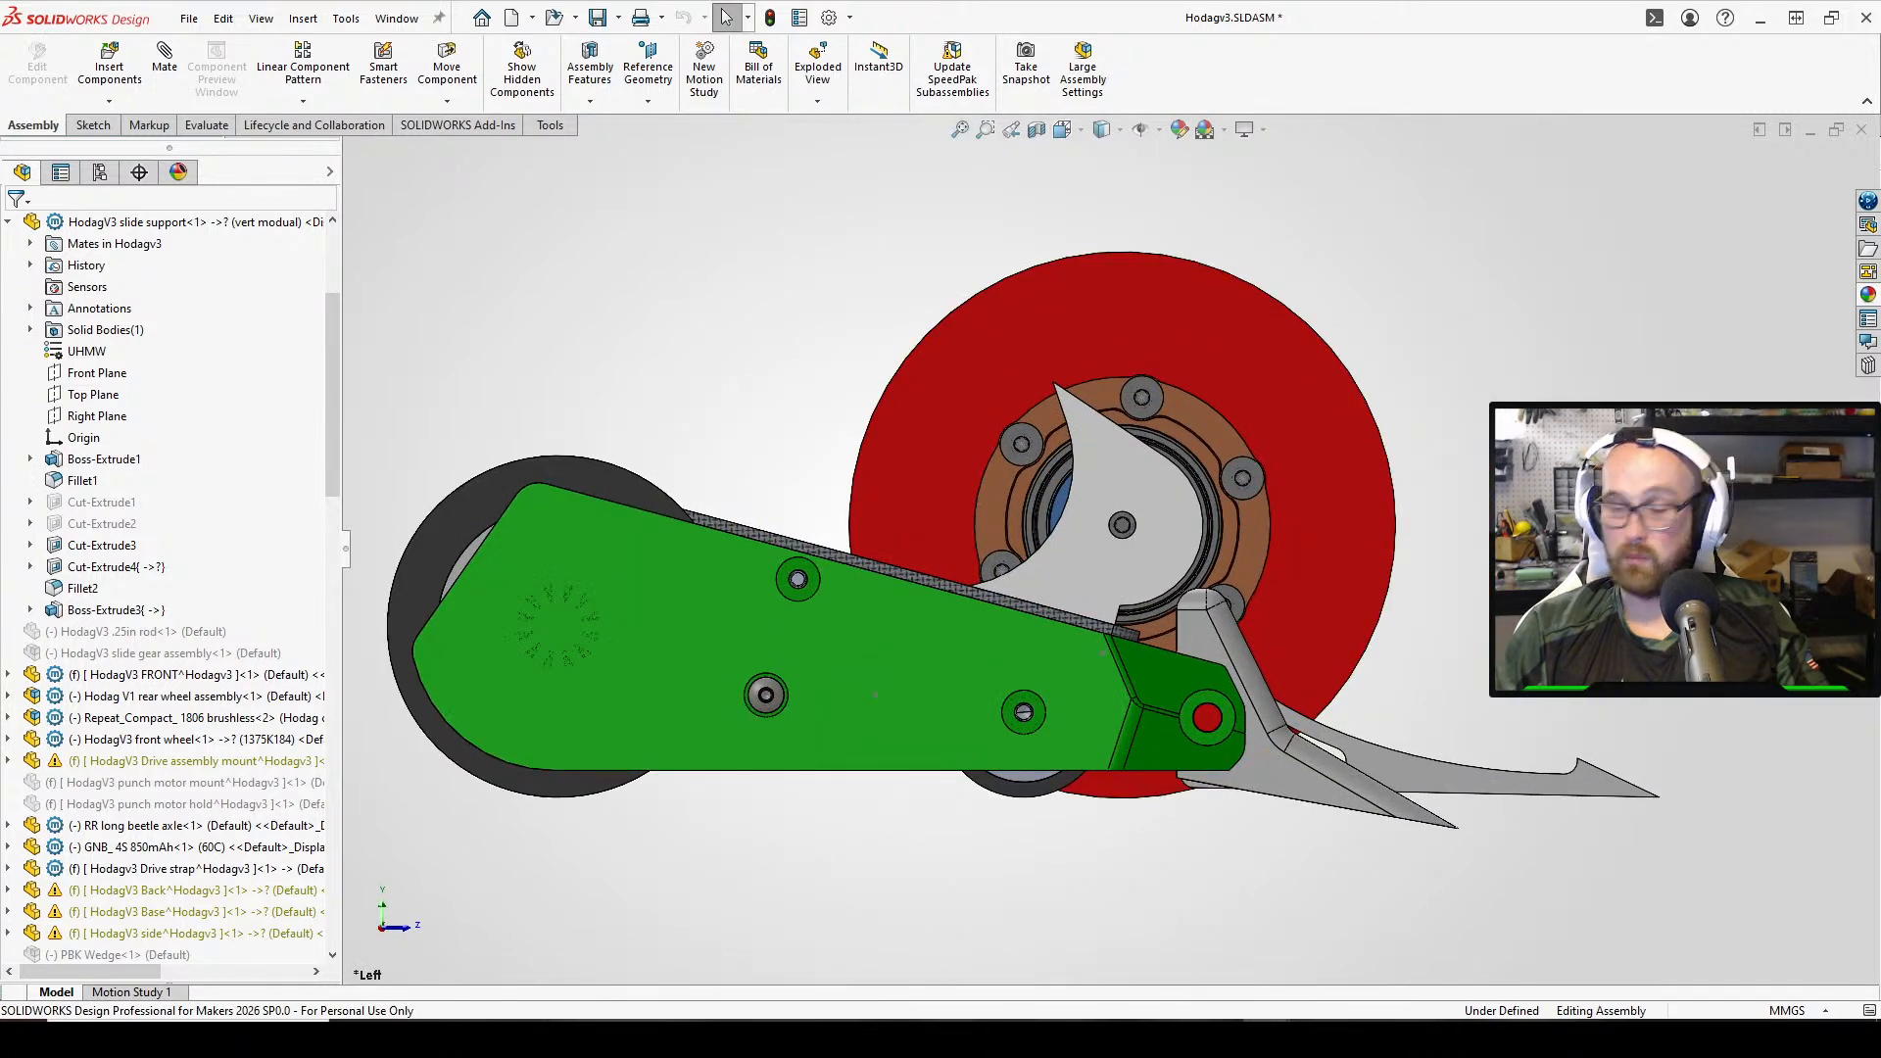
scroll(1261, 498, "down", 2)
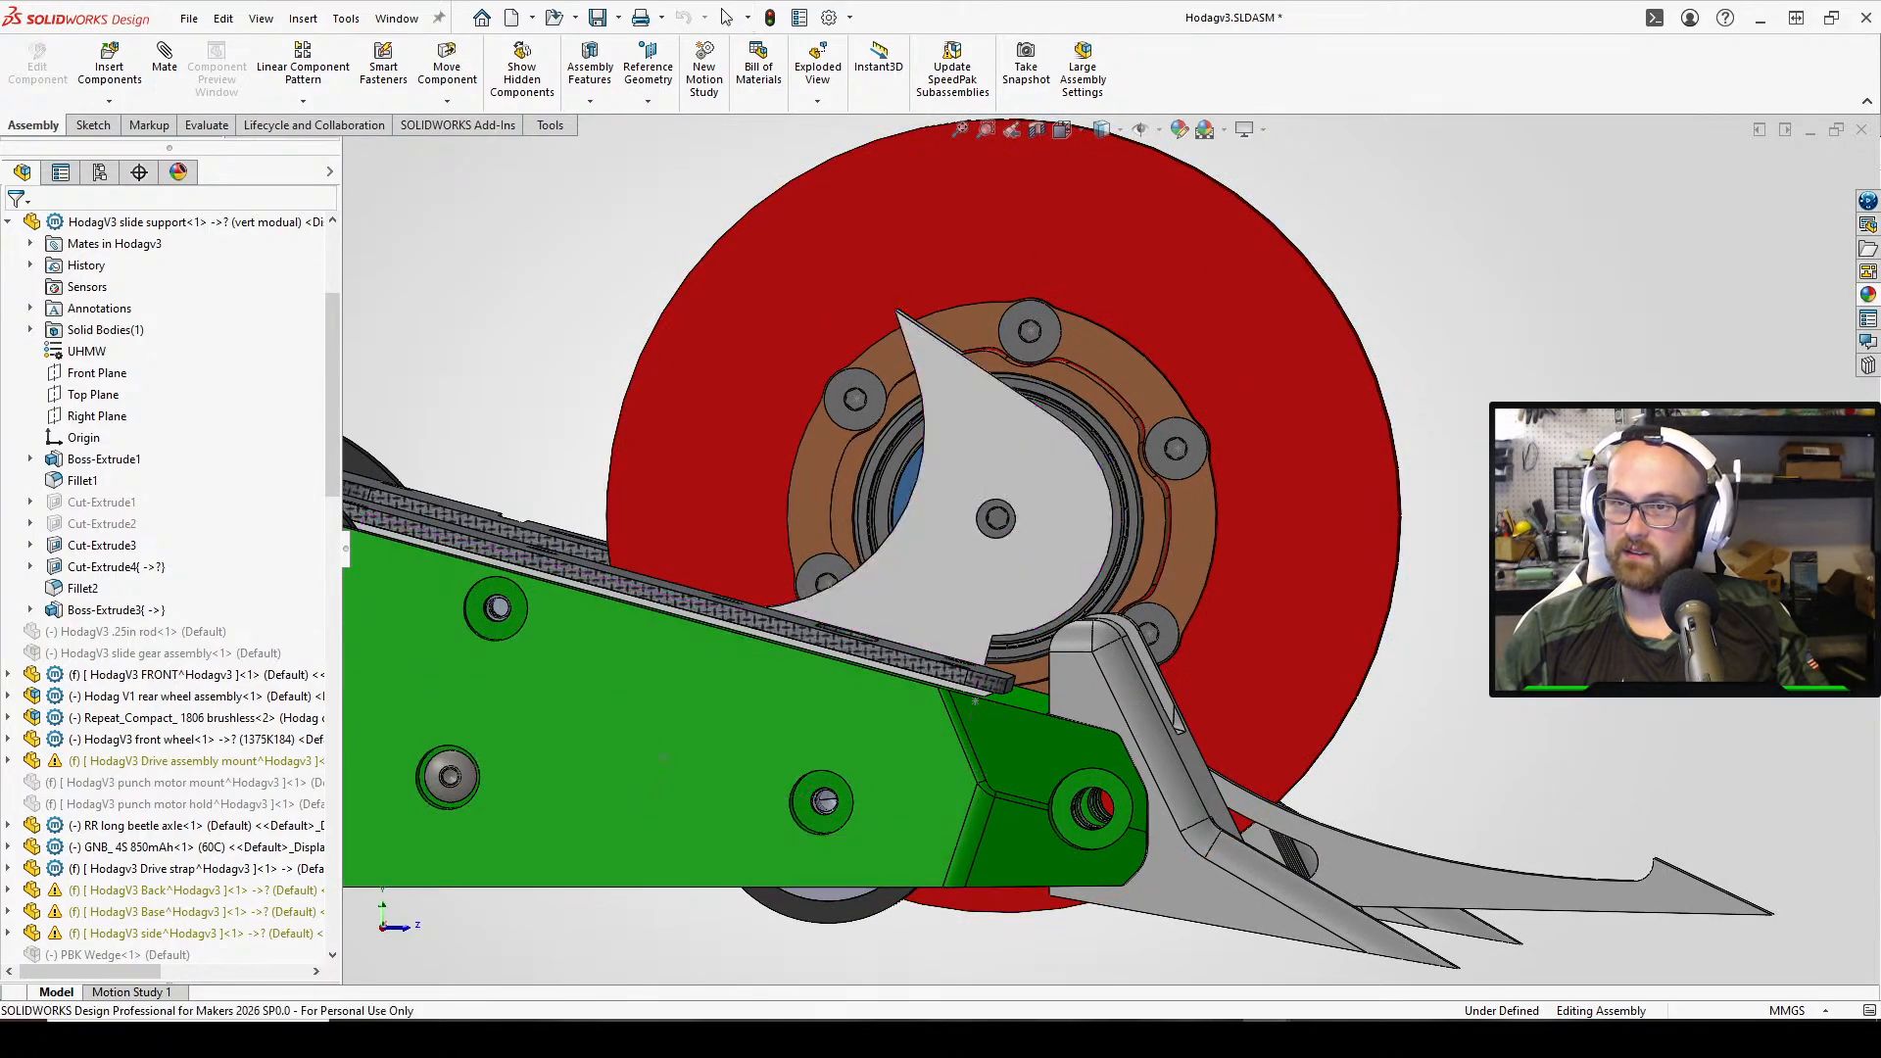
scroll(1101, 547, "up", 2)
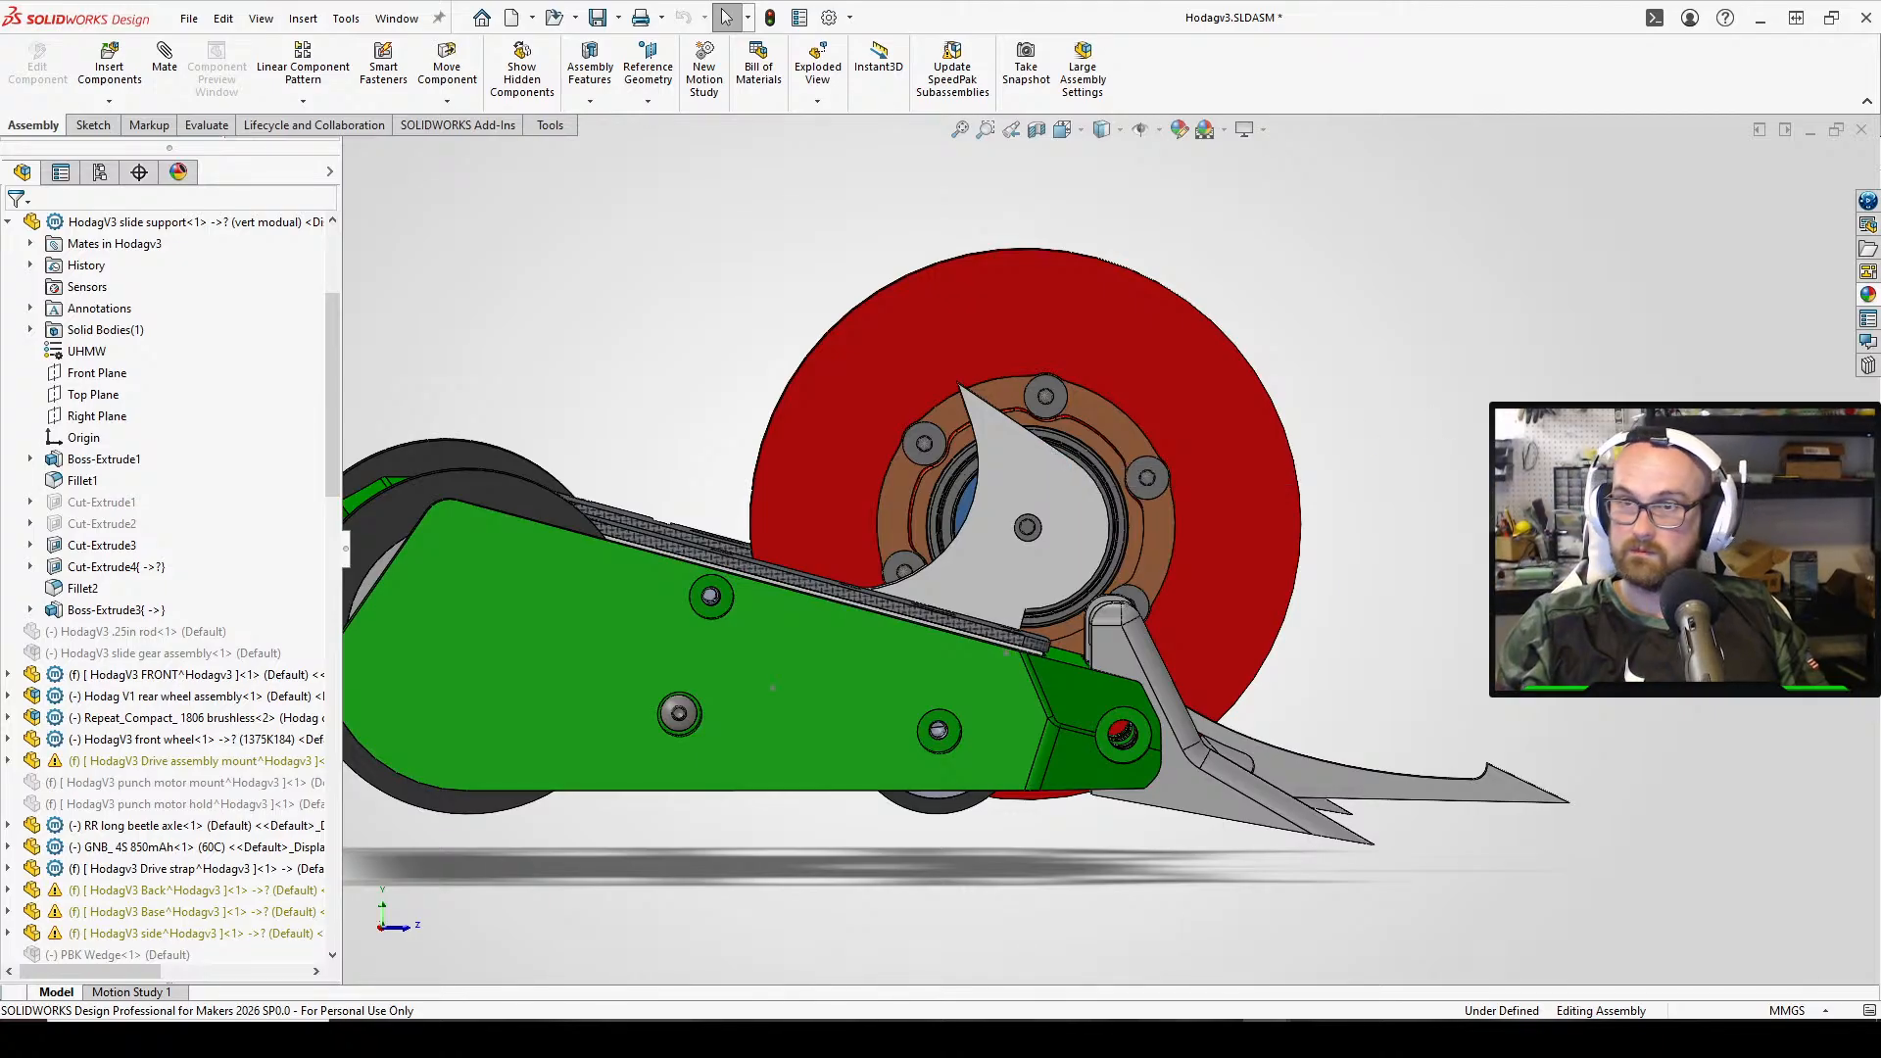
middle_click_drag(1042, 446, 996, 568)
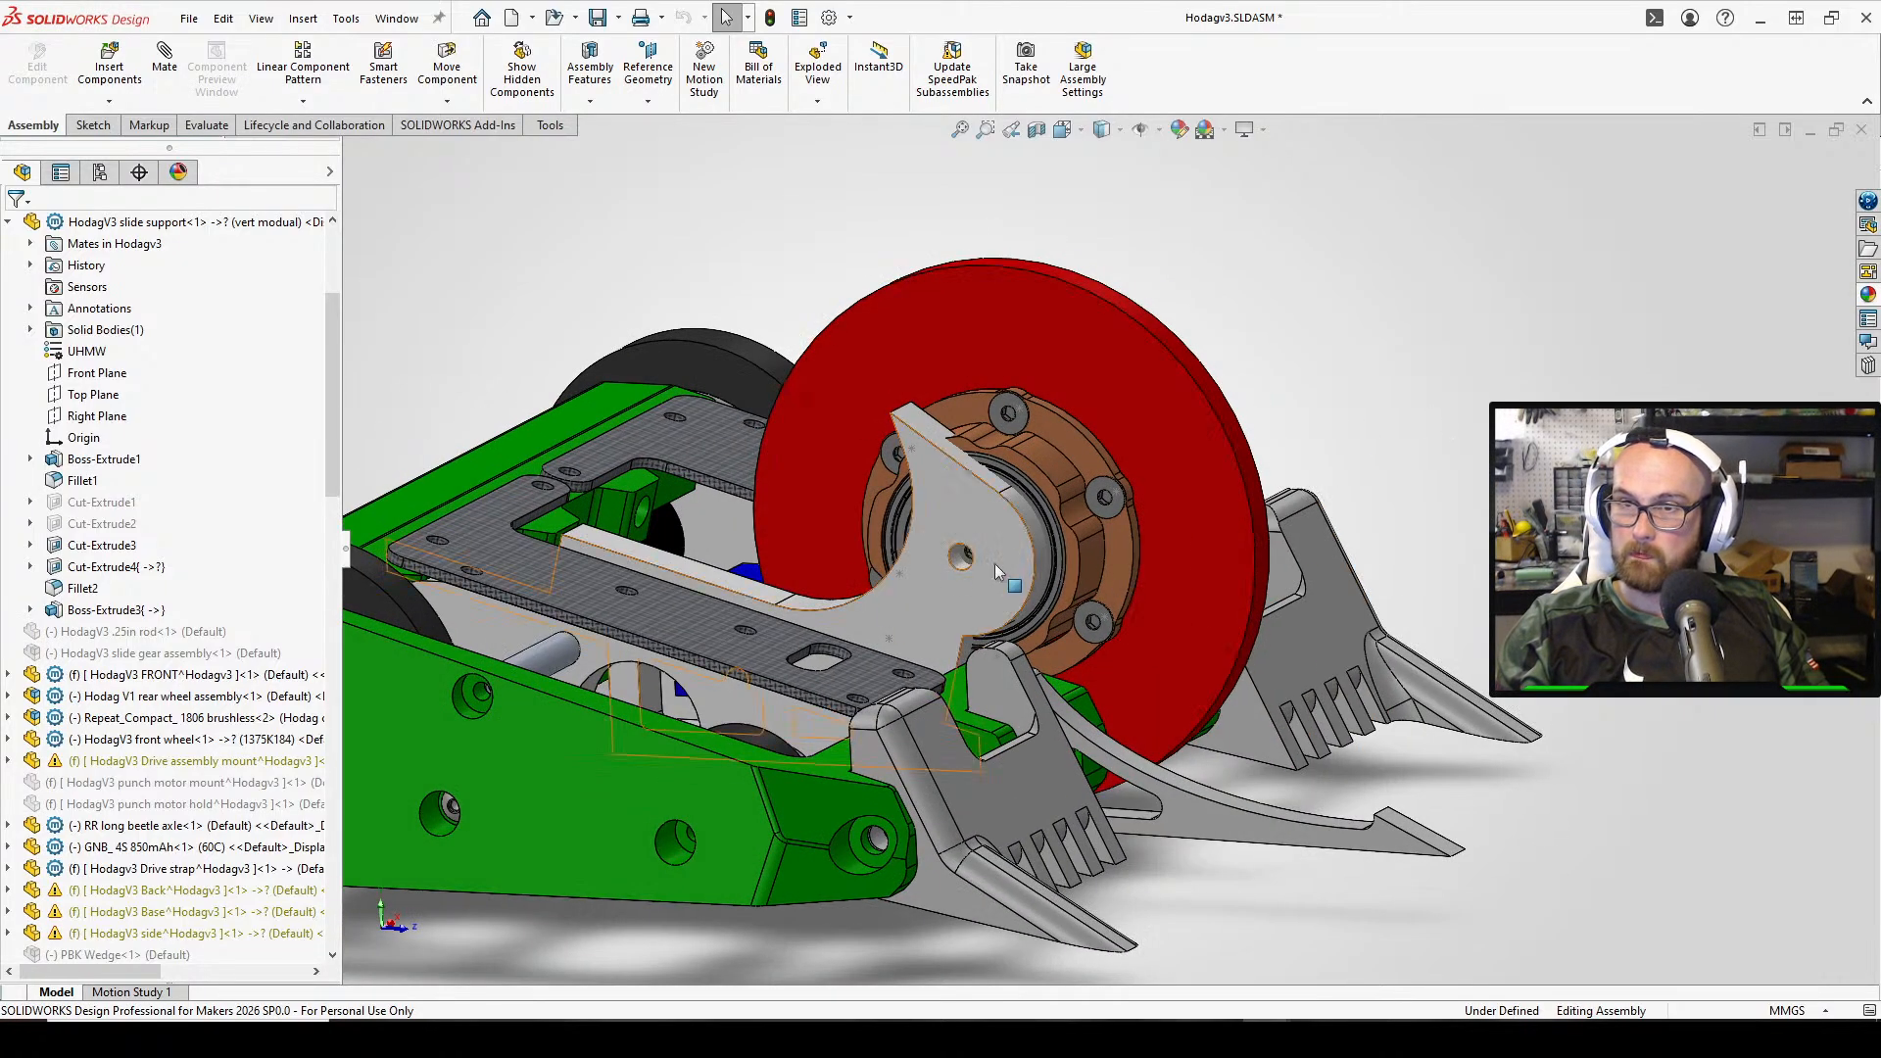
Set the line from the motor hole's centre to the slide support to 36 mm in the hook extrude's sketch
left_click(995, 562)
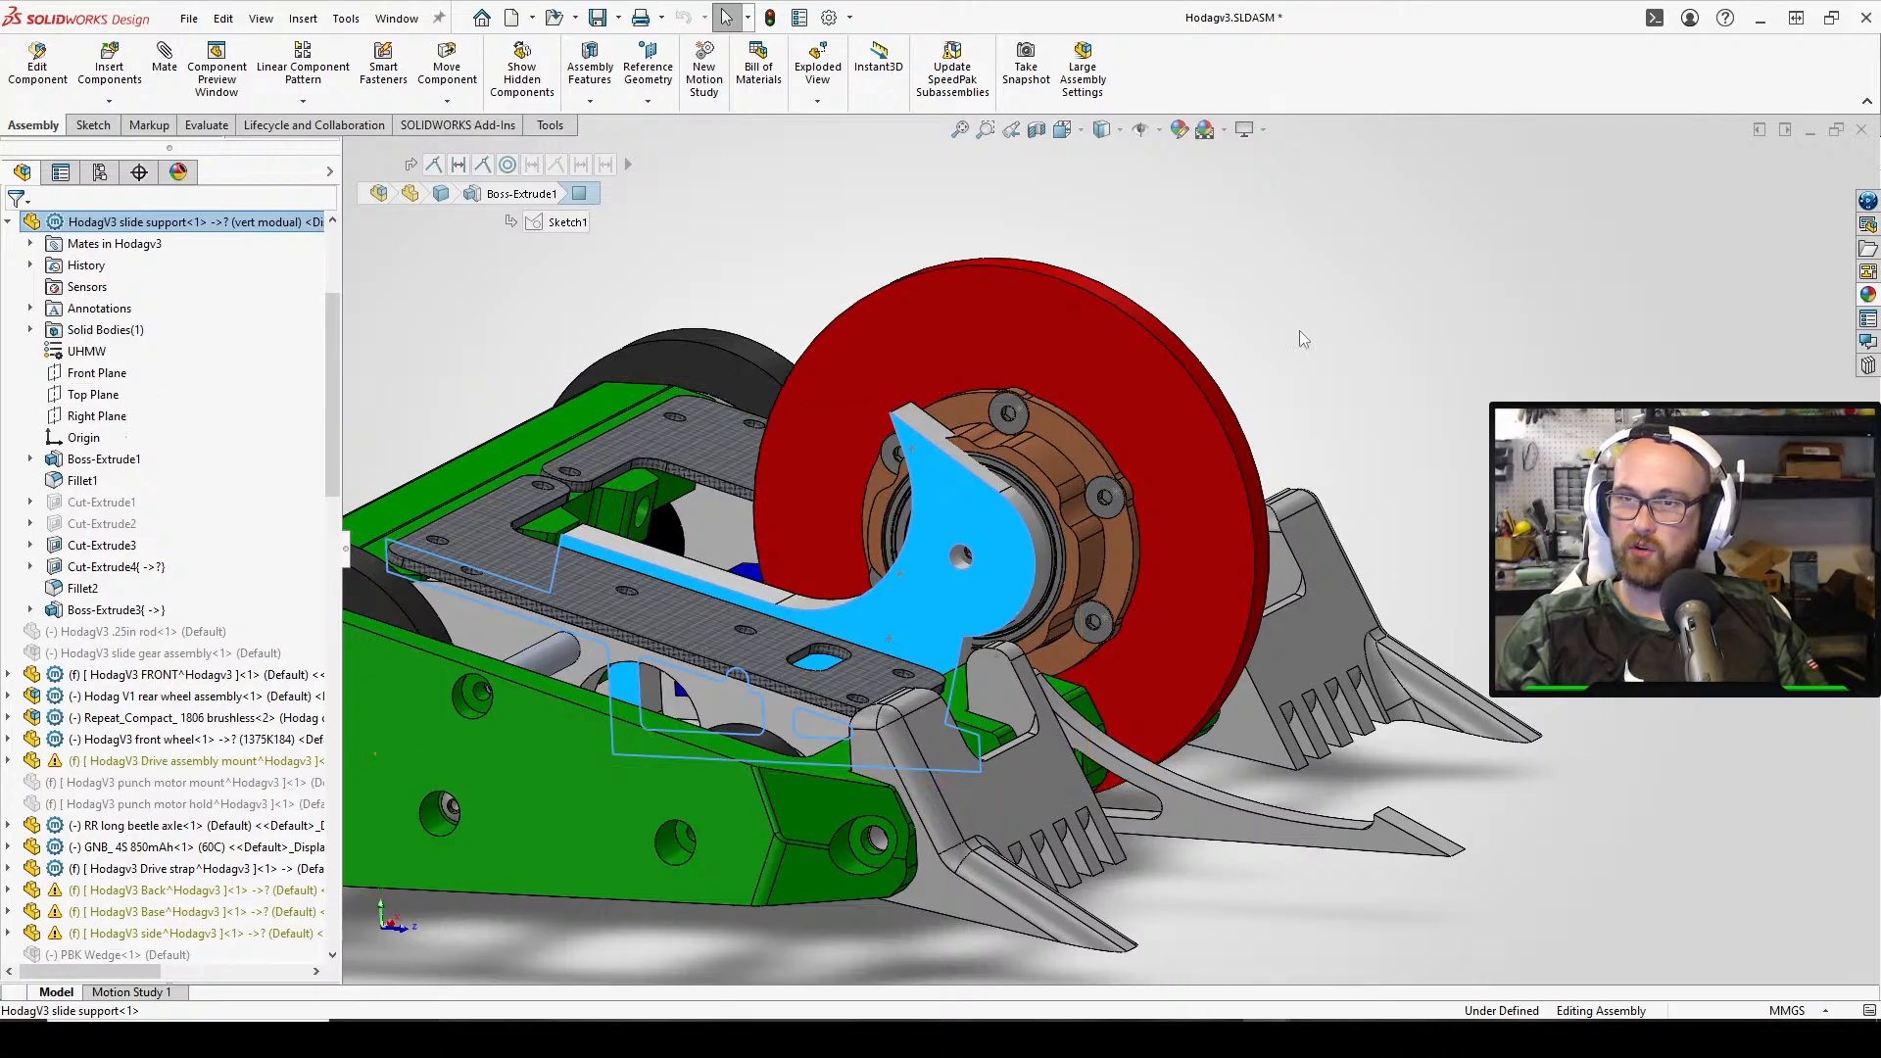
left_click(116, 610)
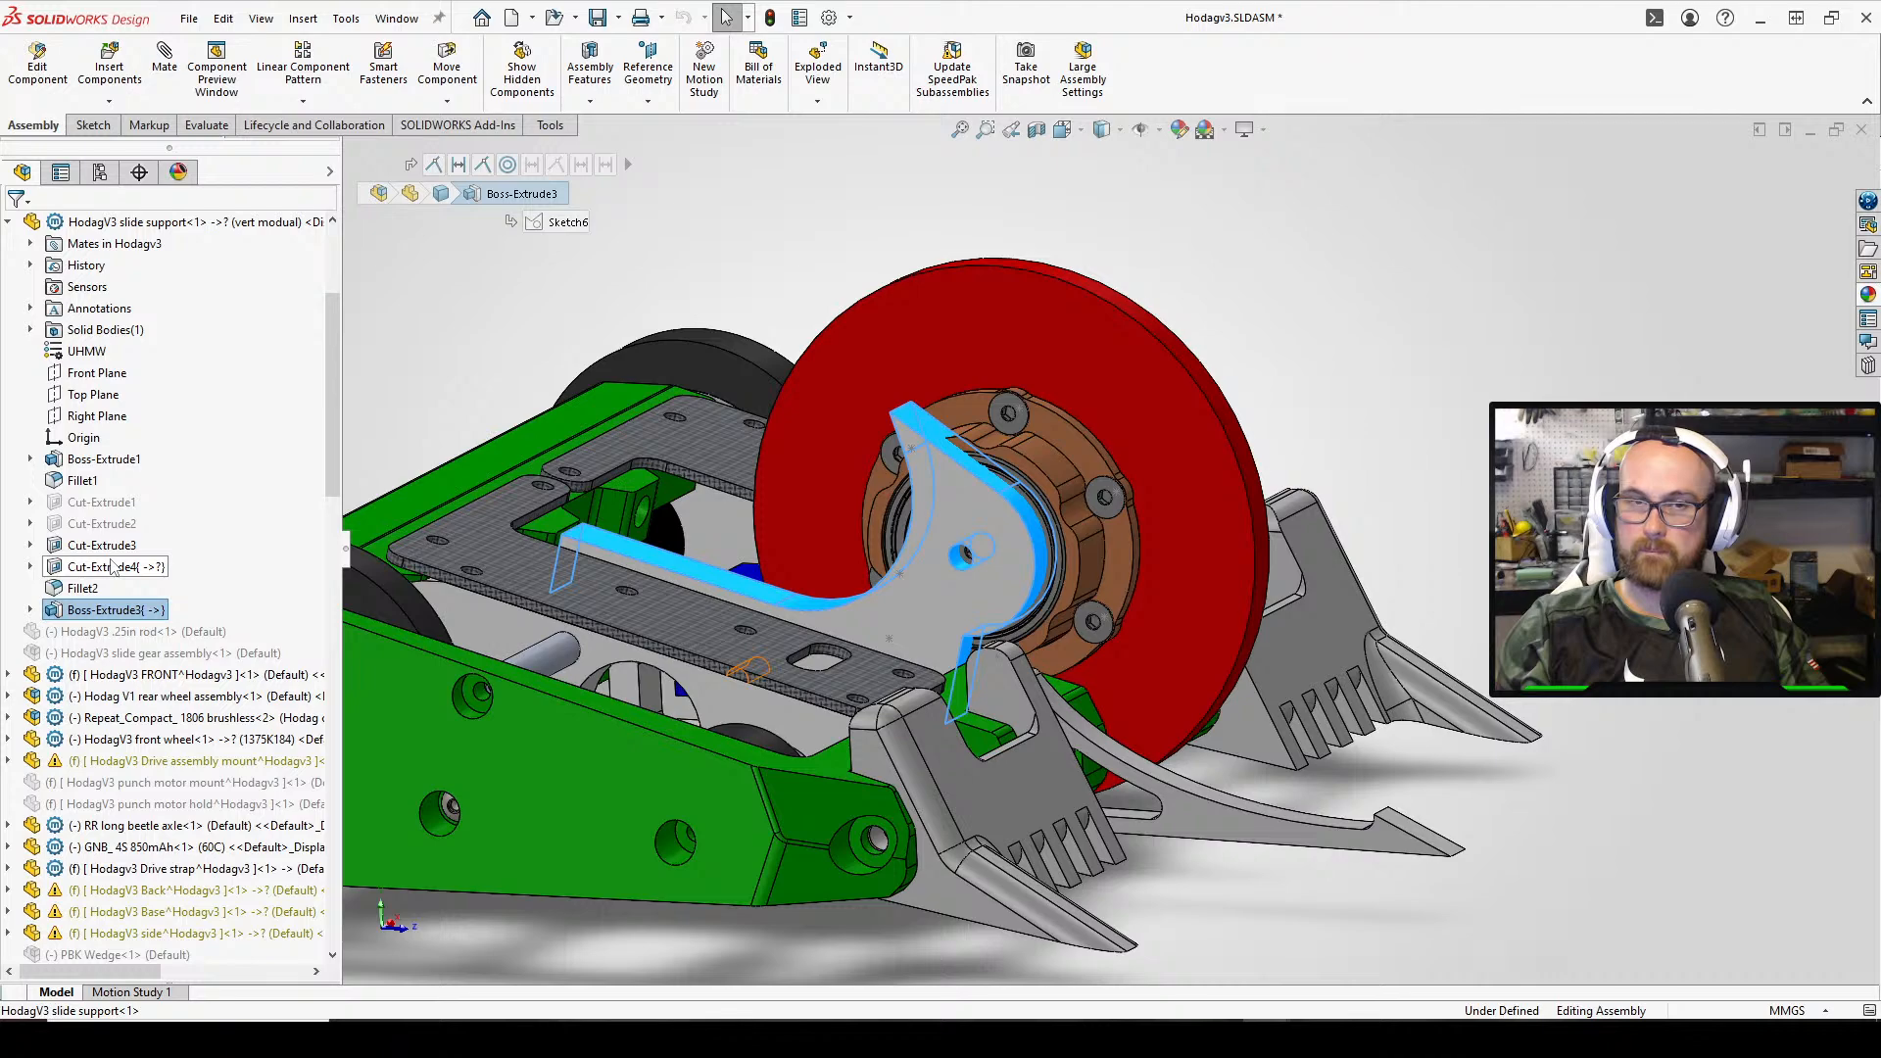
right_click(135, 613)
left_click(186, 550)
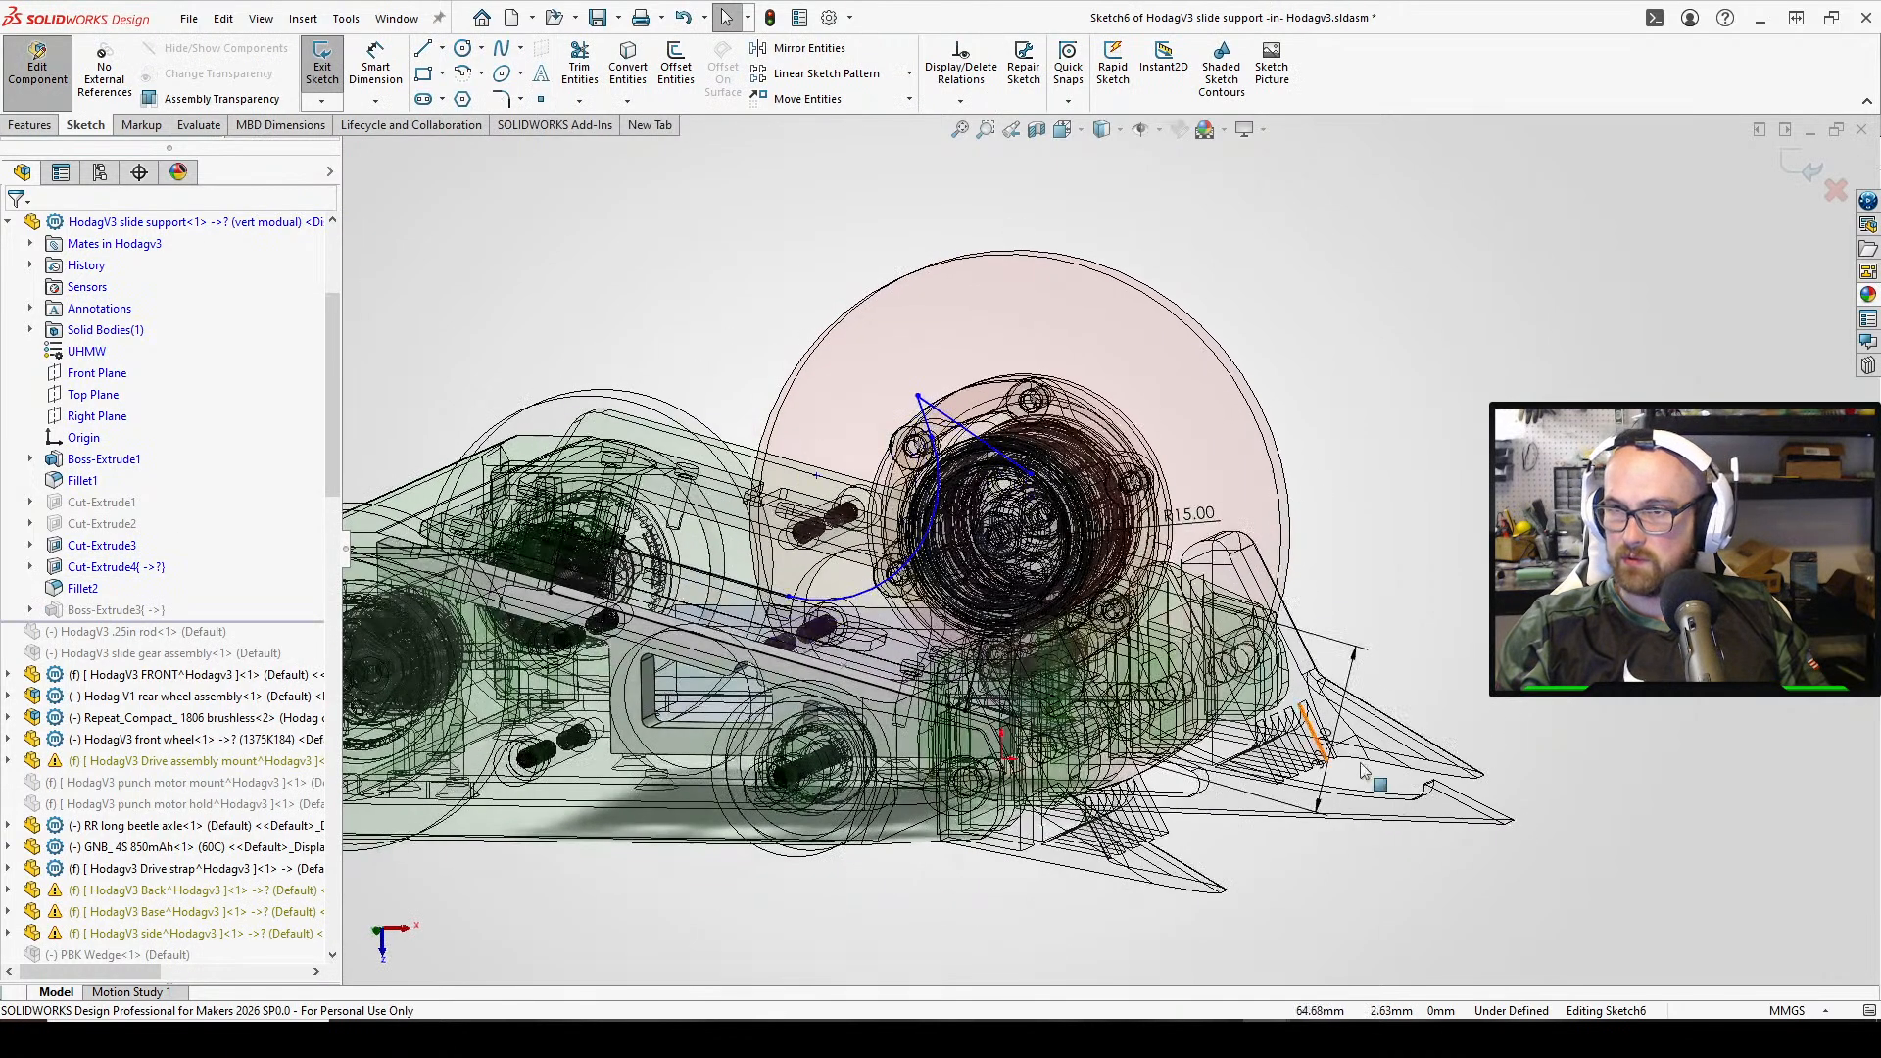
left_click(1346, 775)
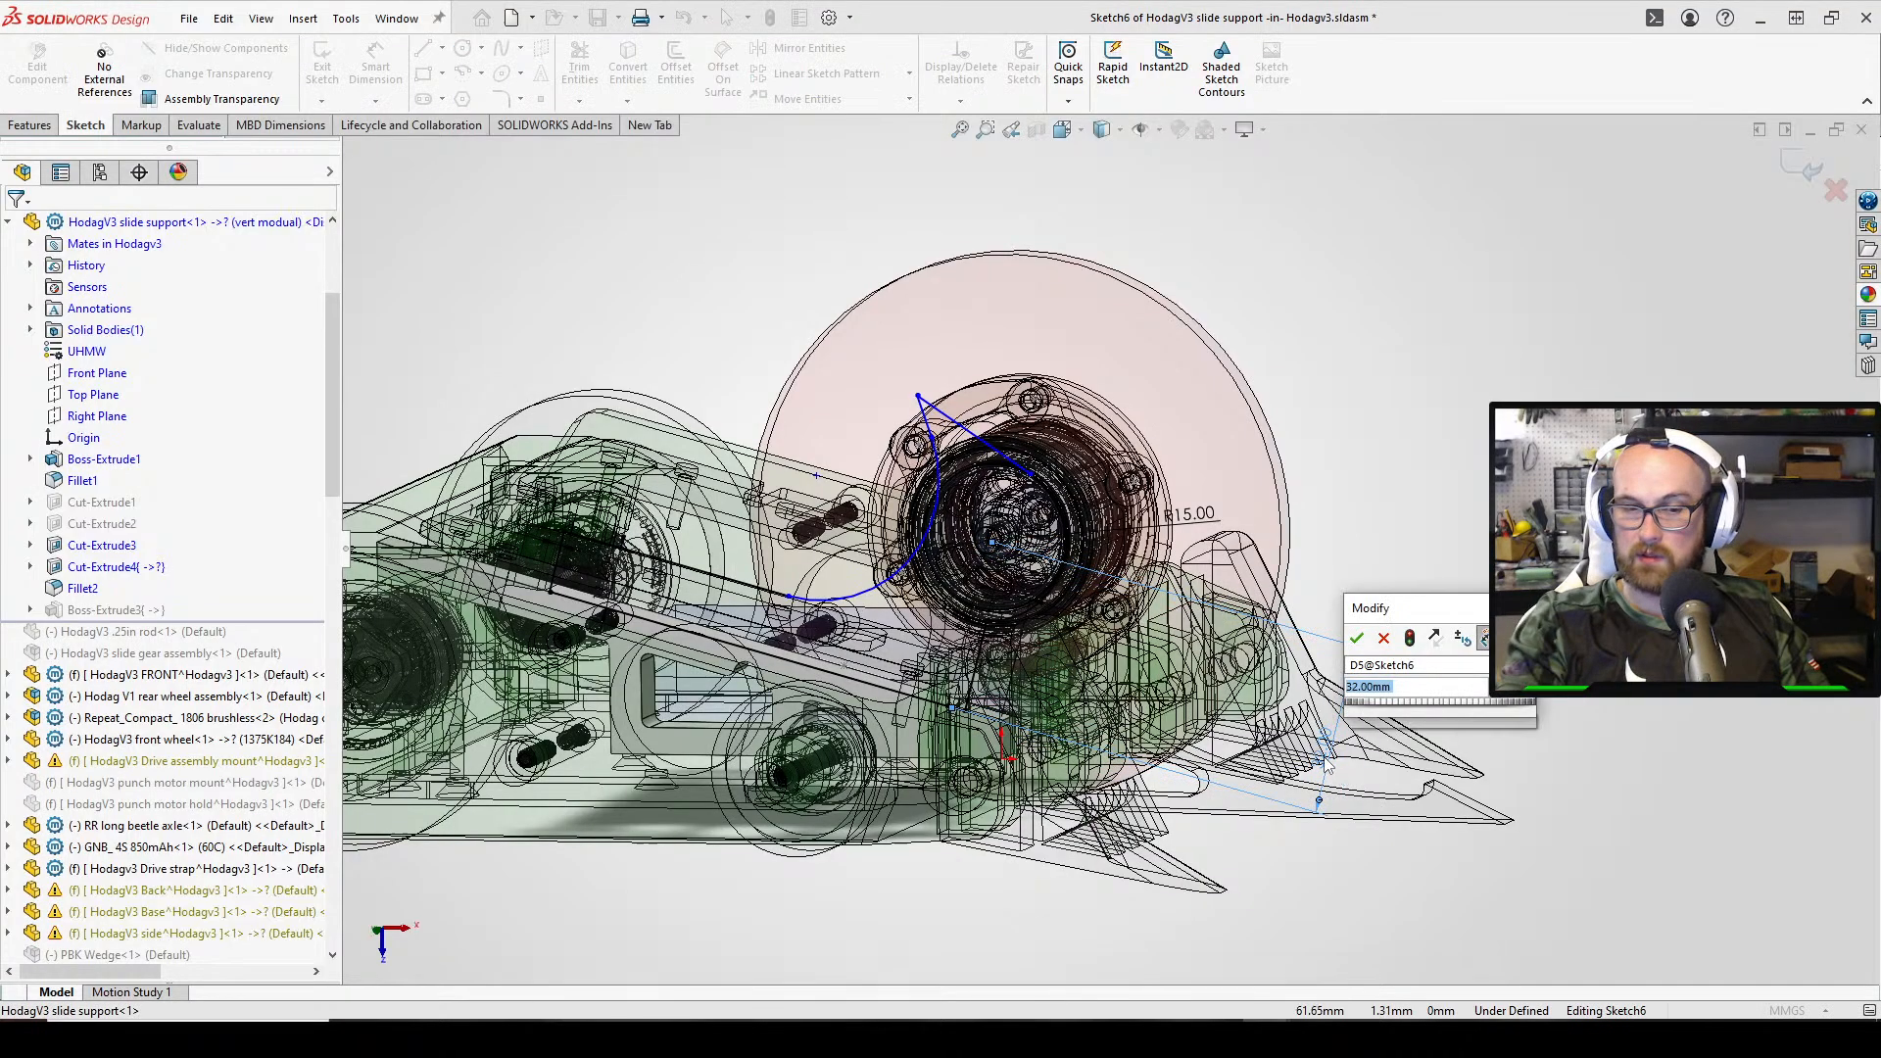
key("Return")
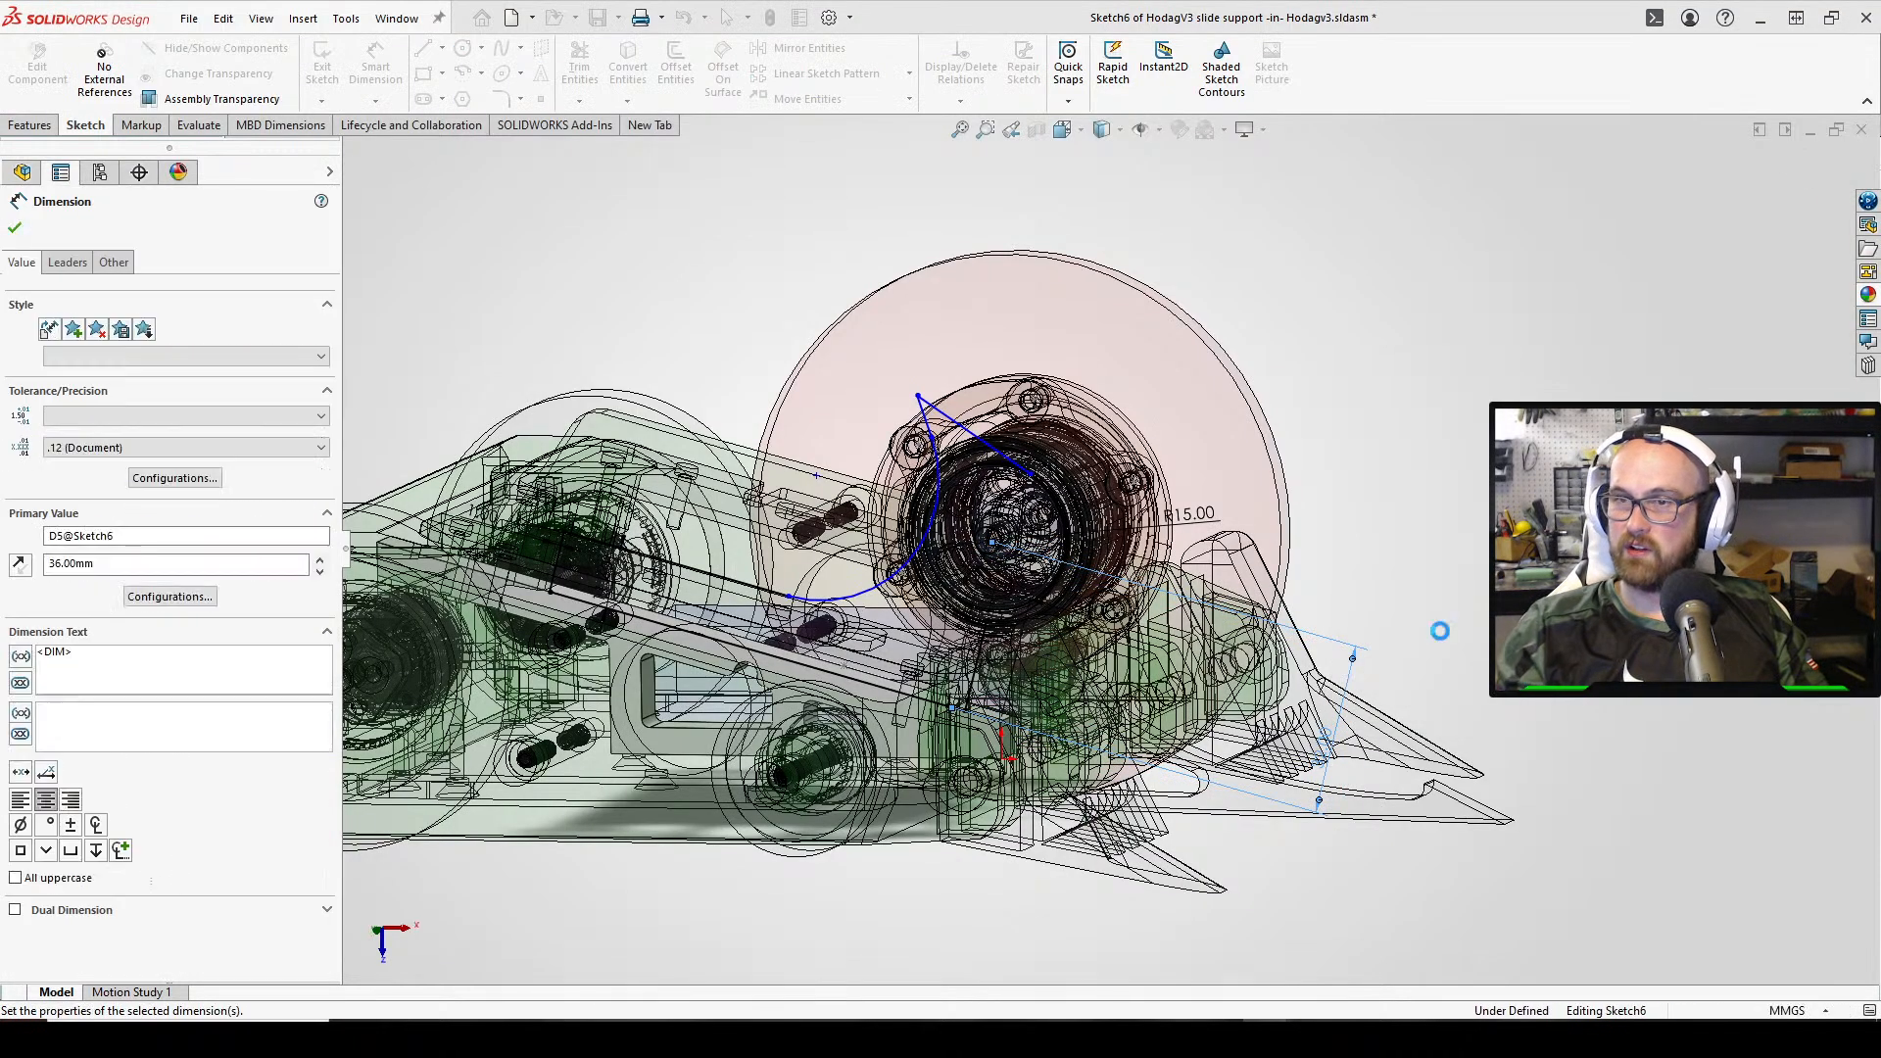
left_click(1444, 466)
middle_click_drag(1443, 466, 1493, 434)
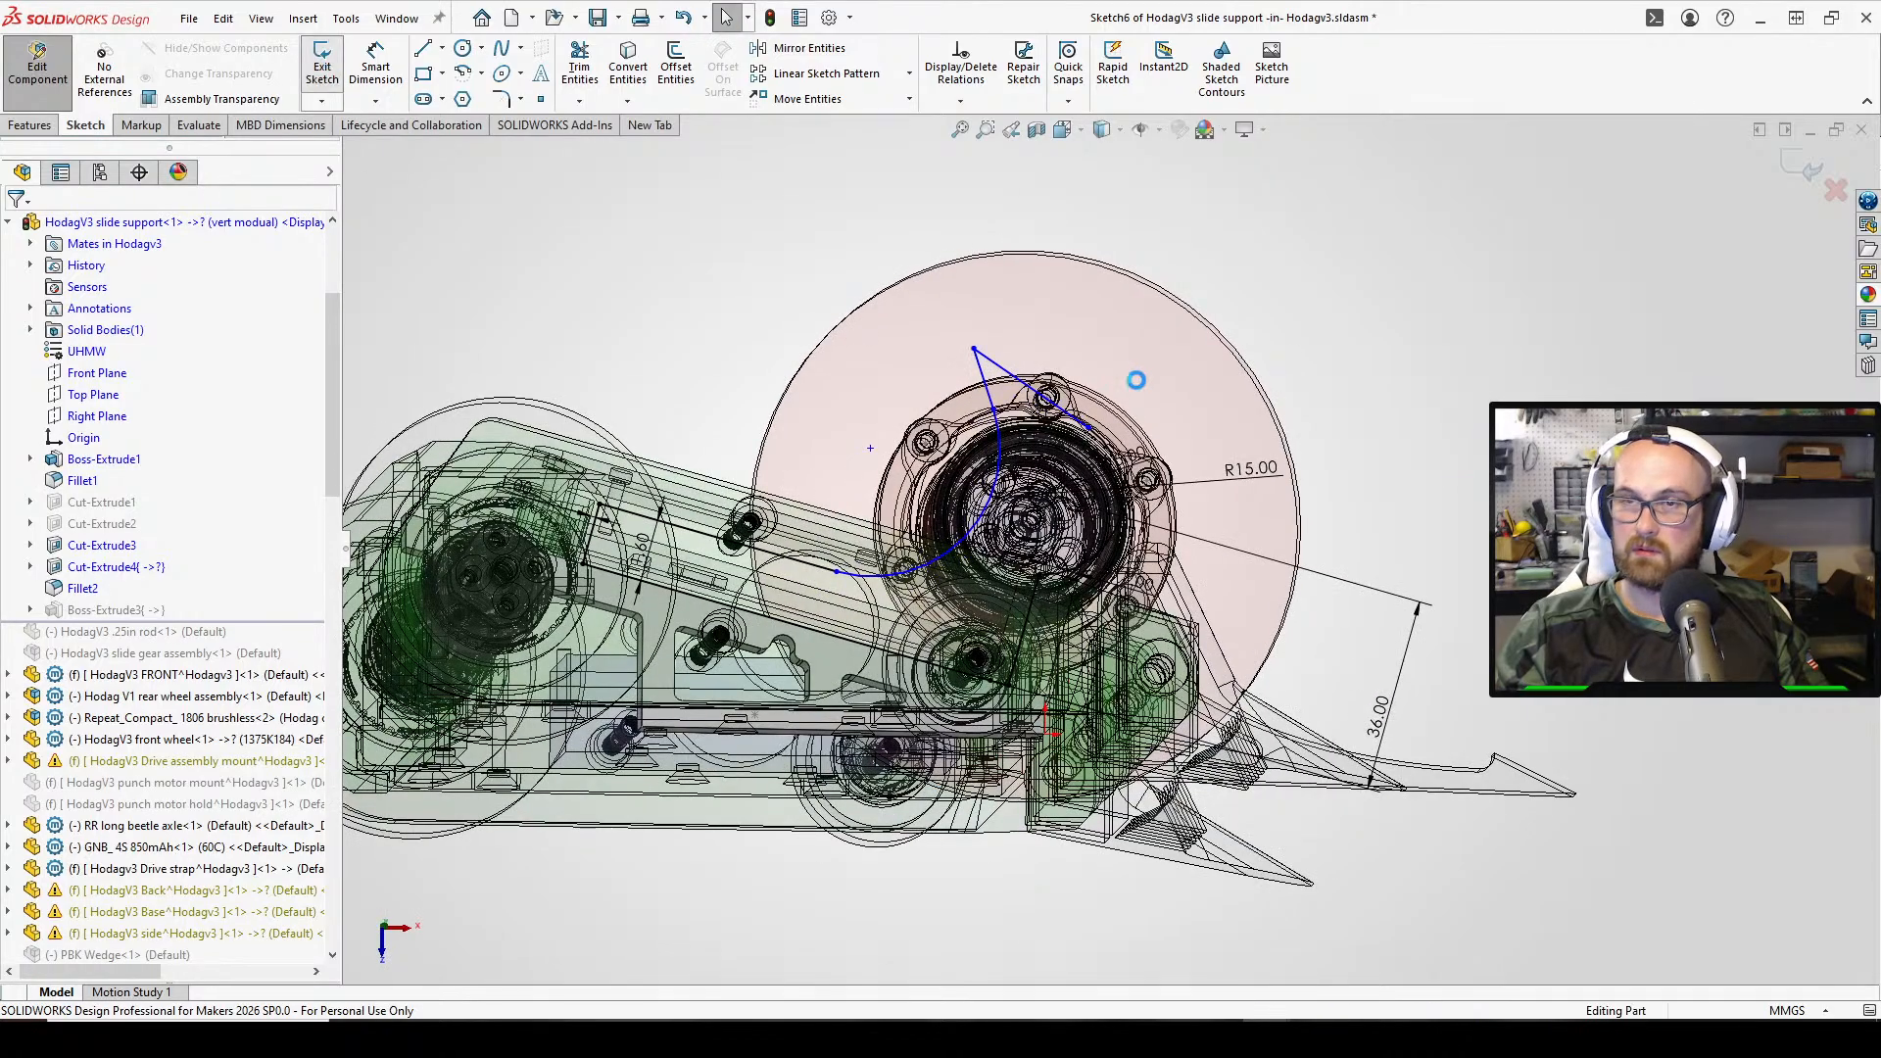
left_click(322, 67)
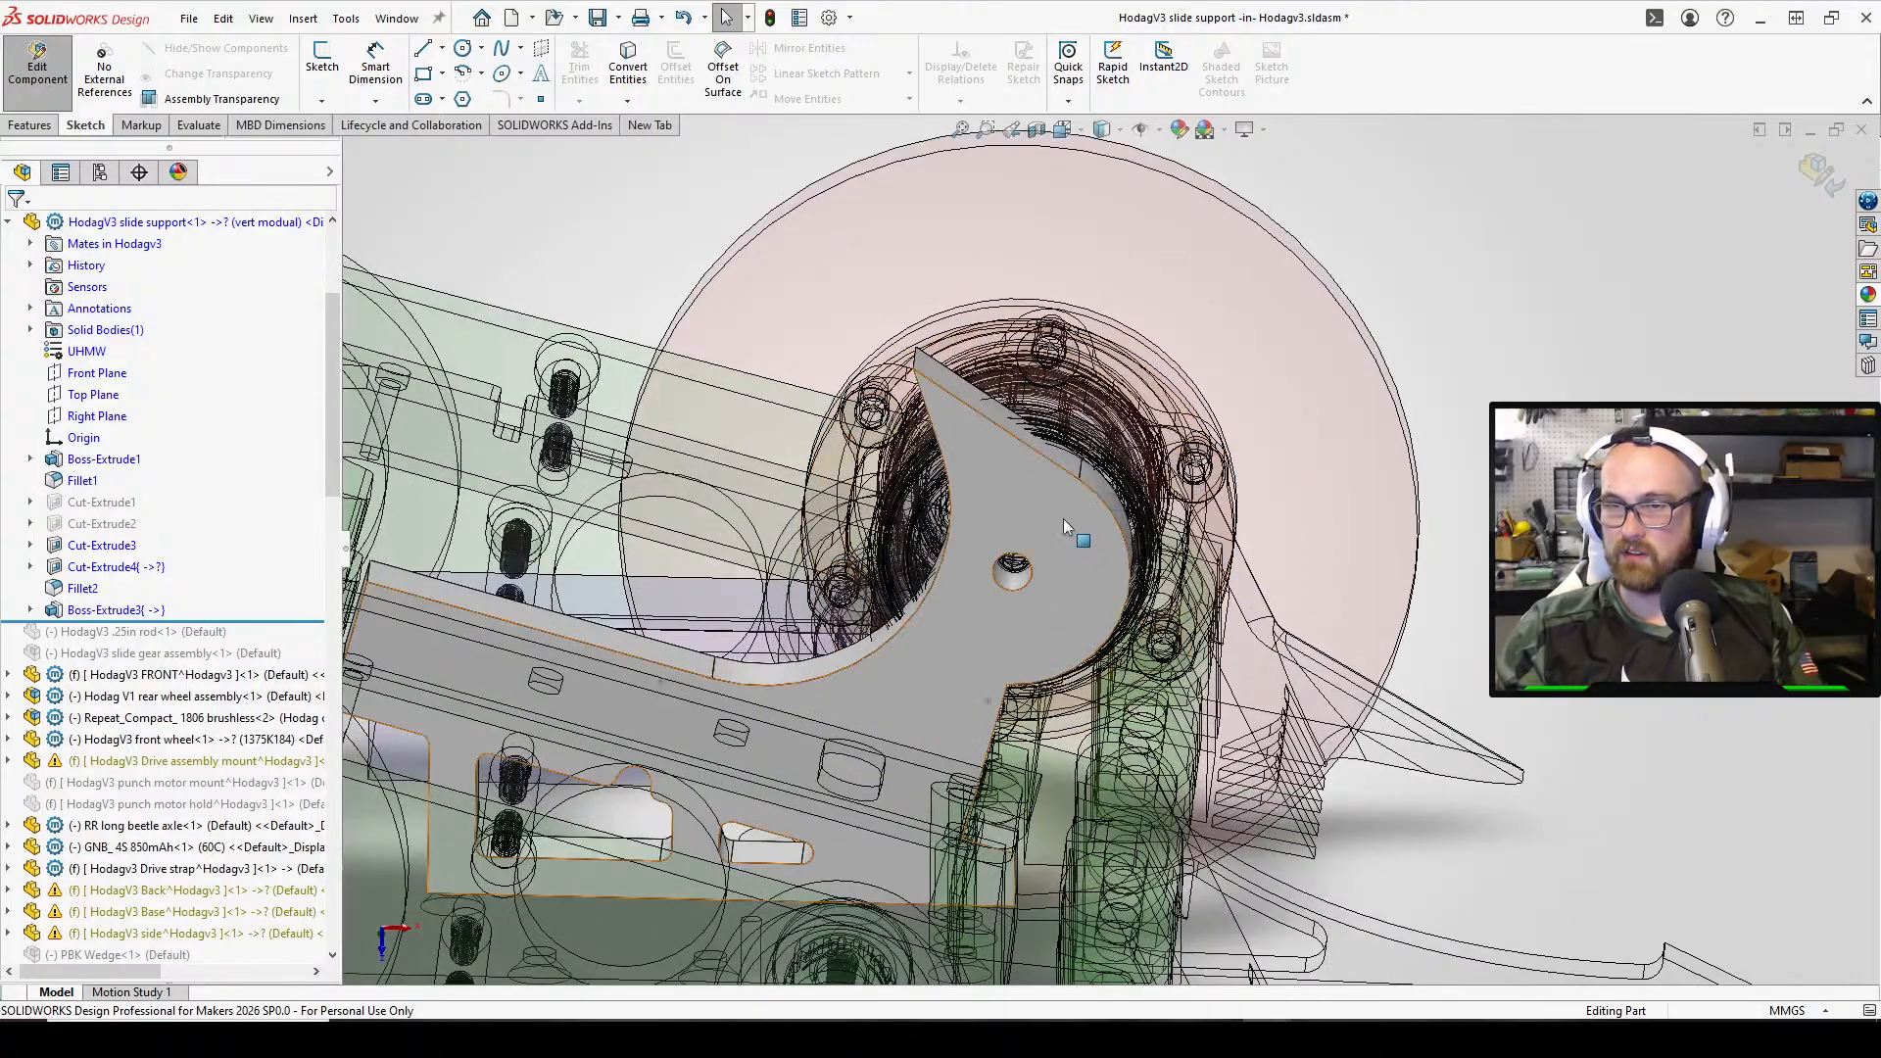
middle_click_drag(1062, 519, 1312, 685)
middle_click_drag(1190, 730, 527, 215)
scroll(1293, 785, "up", 3)
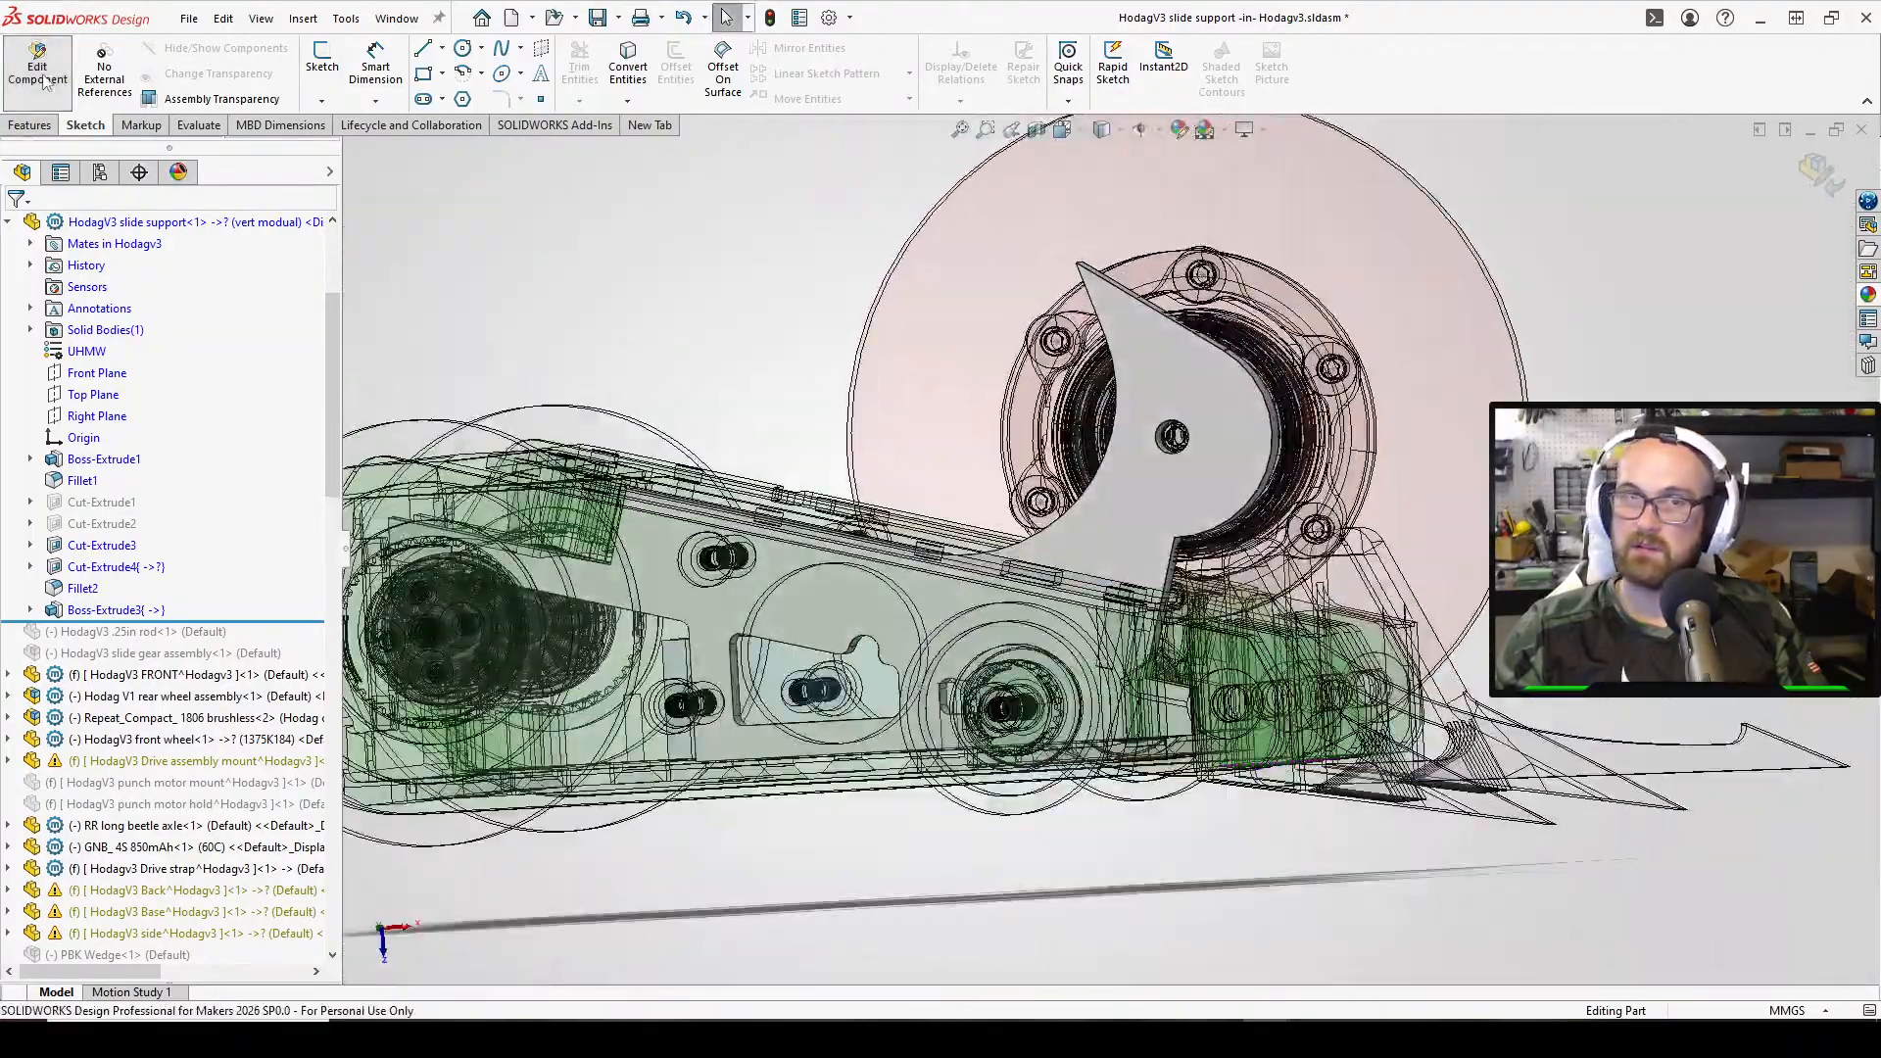
Reopen the hook extrude's sketch from the assembly, set the motor hole's distance line to 34 mm, and exit the sketch
middle_click_drag(1314, 433, 1249, 452)
middle_click_drag(1189, 541, 1189, 714)
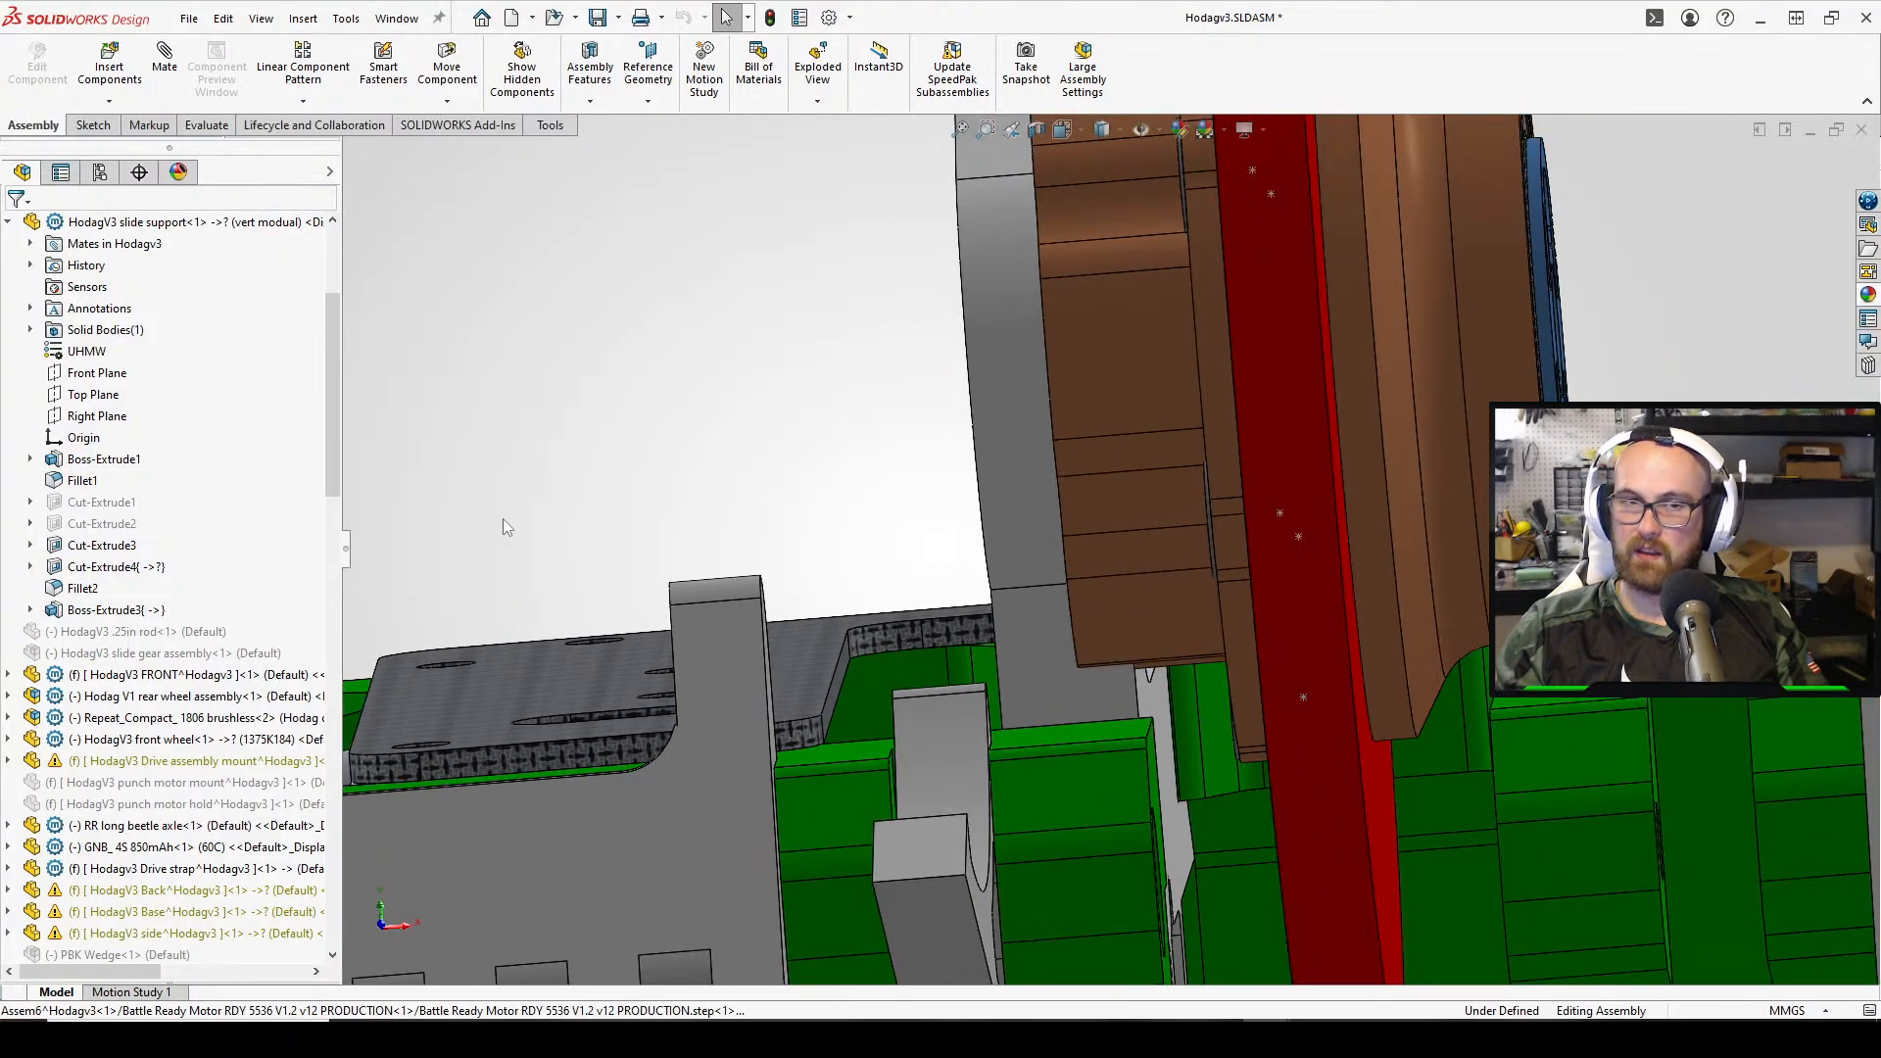
left_click(1019, 499)
left_click(1215, 422)
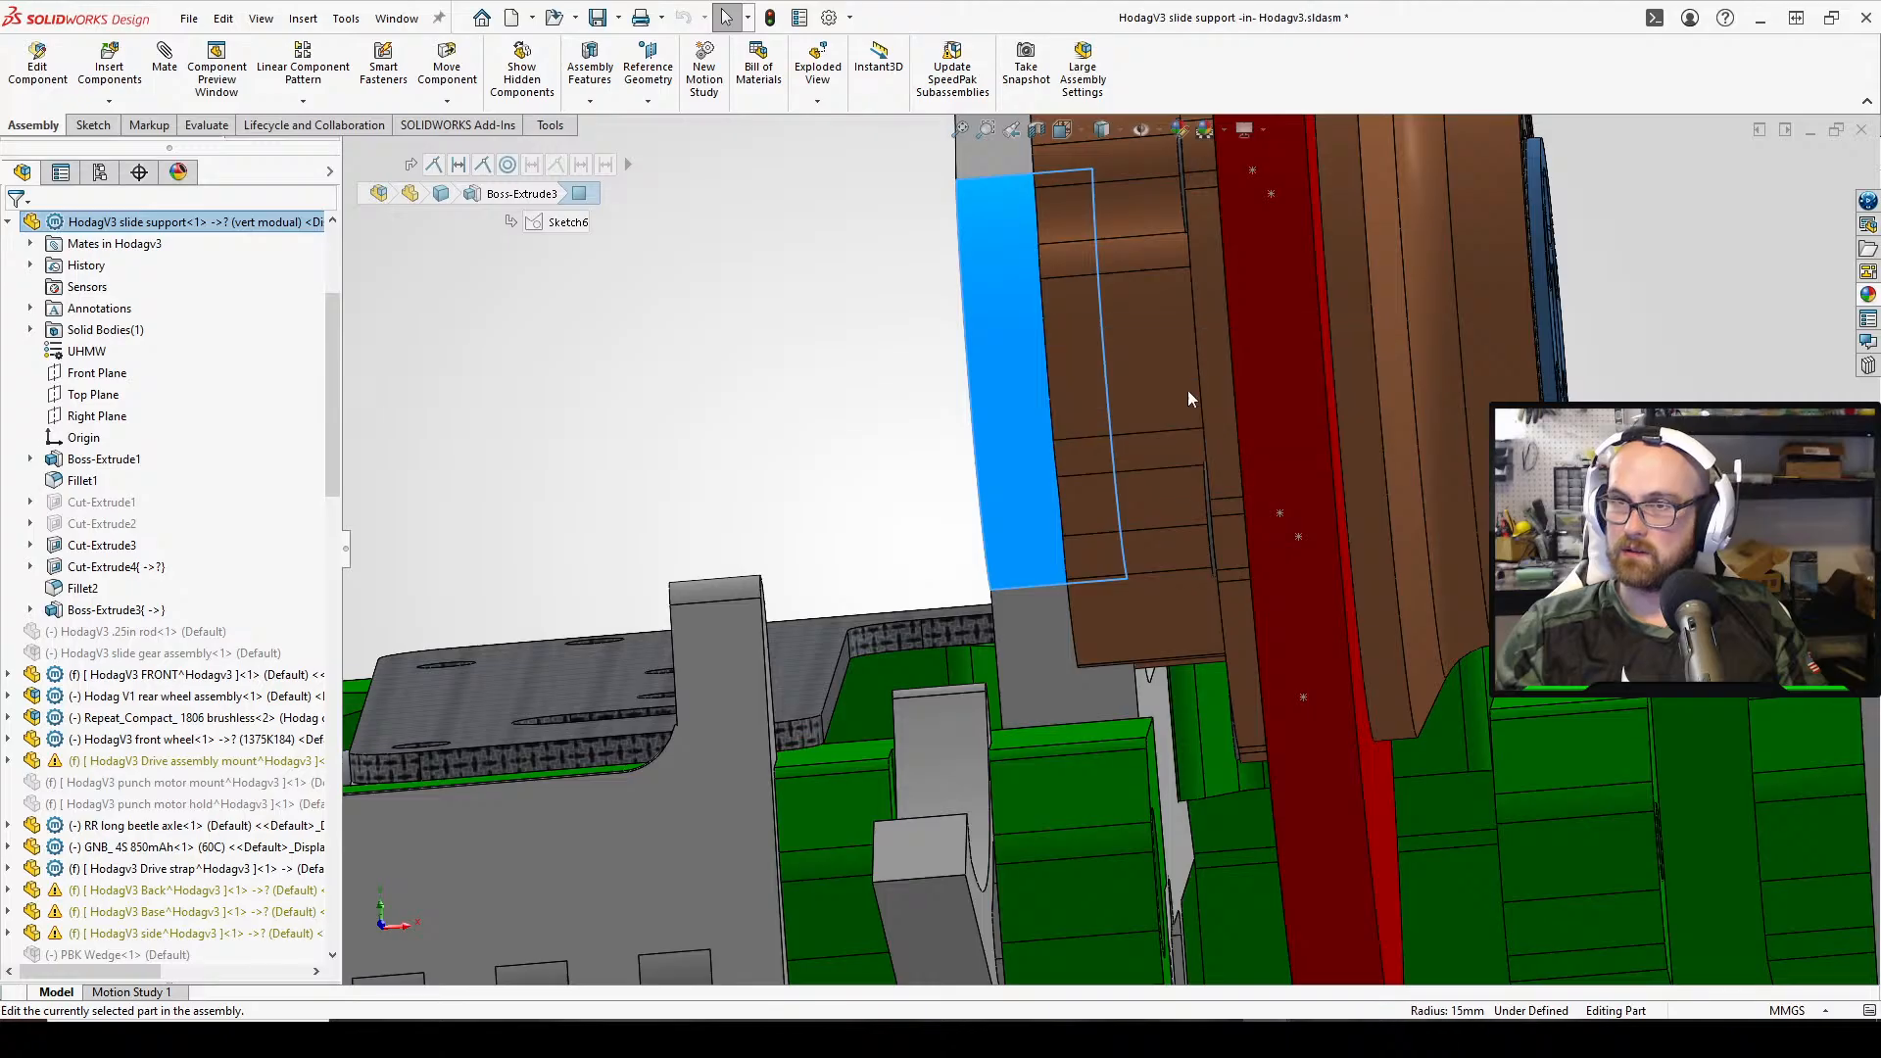
left_click(123, 609)
left_click(181, 554)
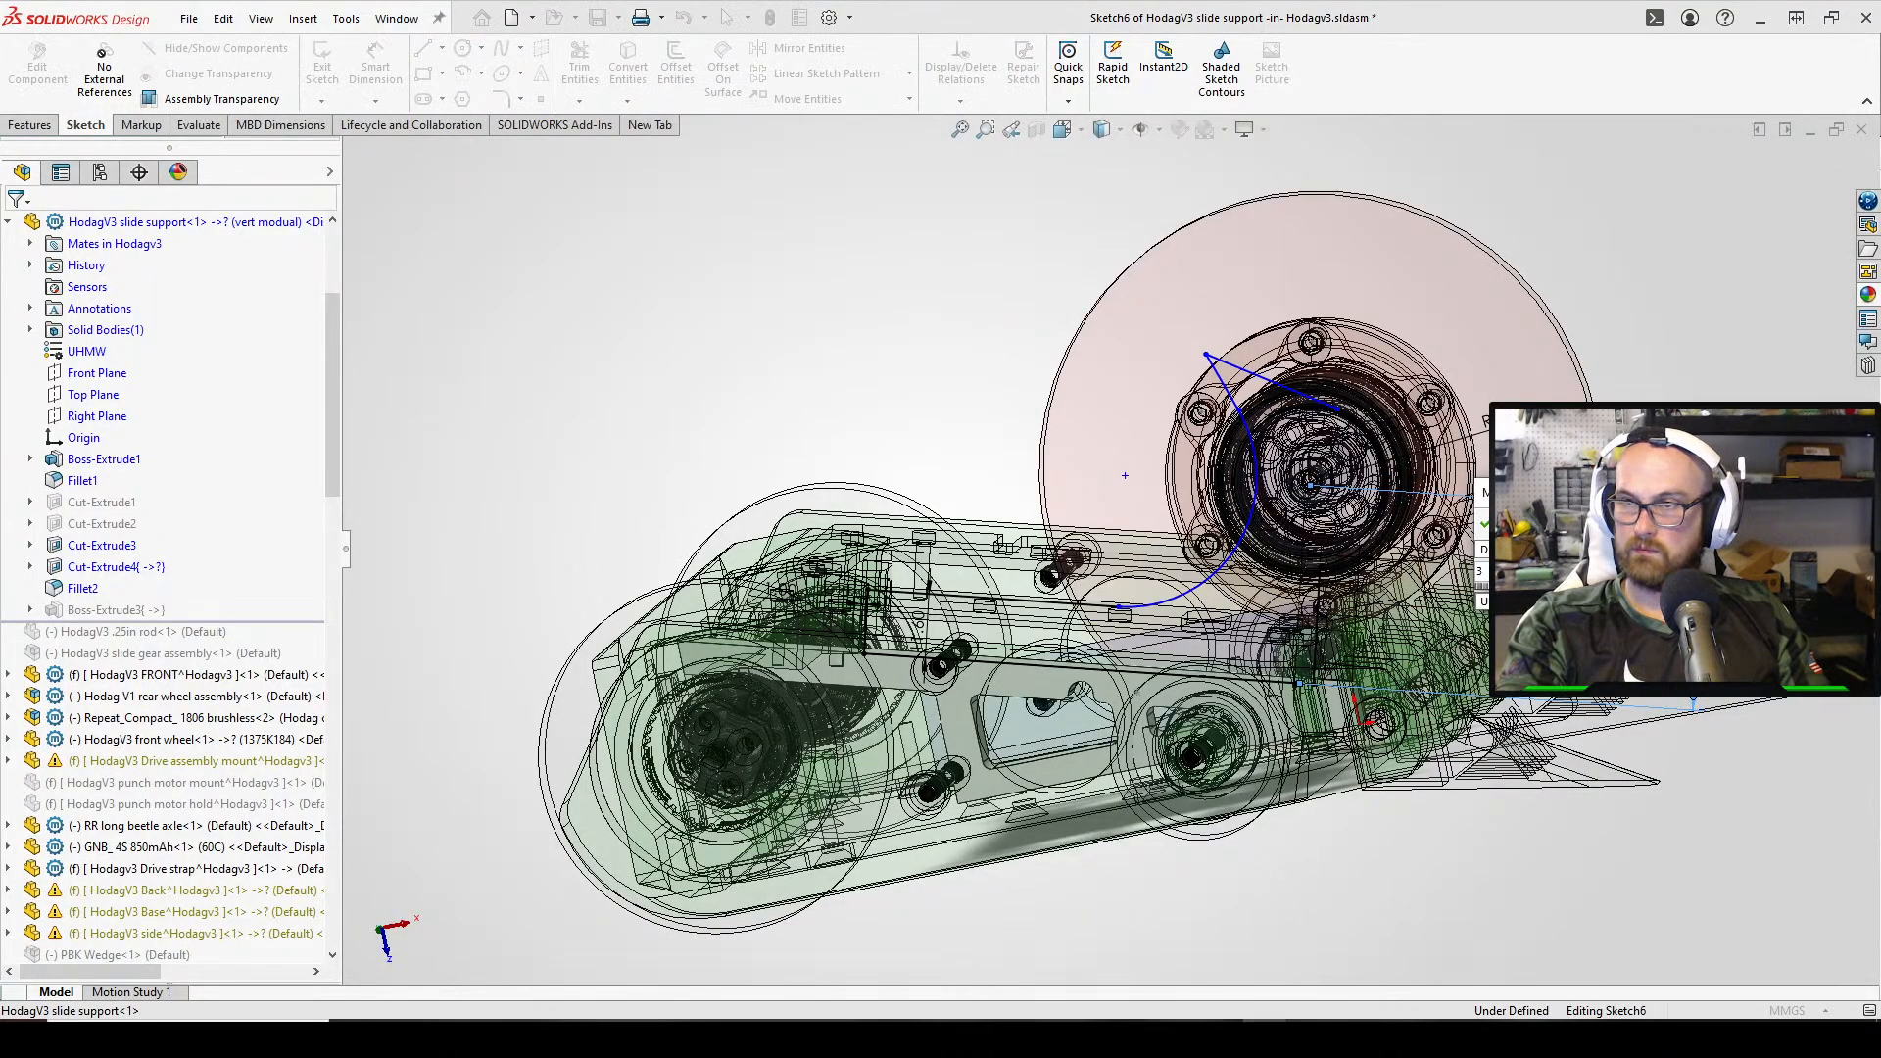
key("Return")
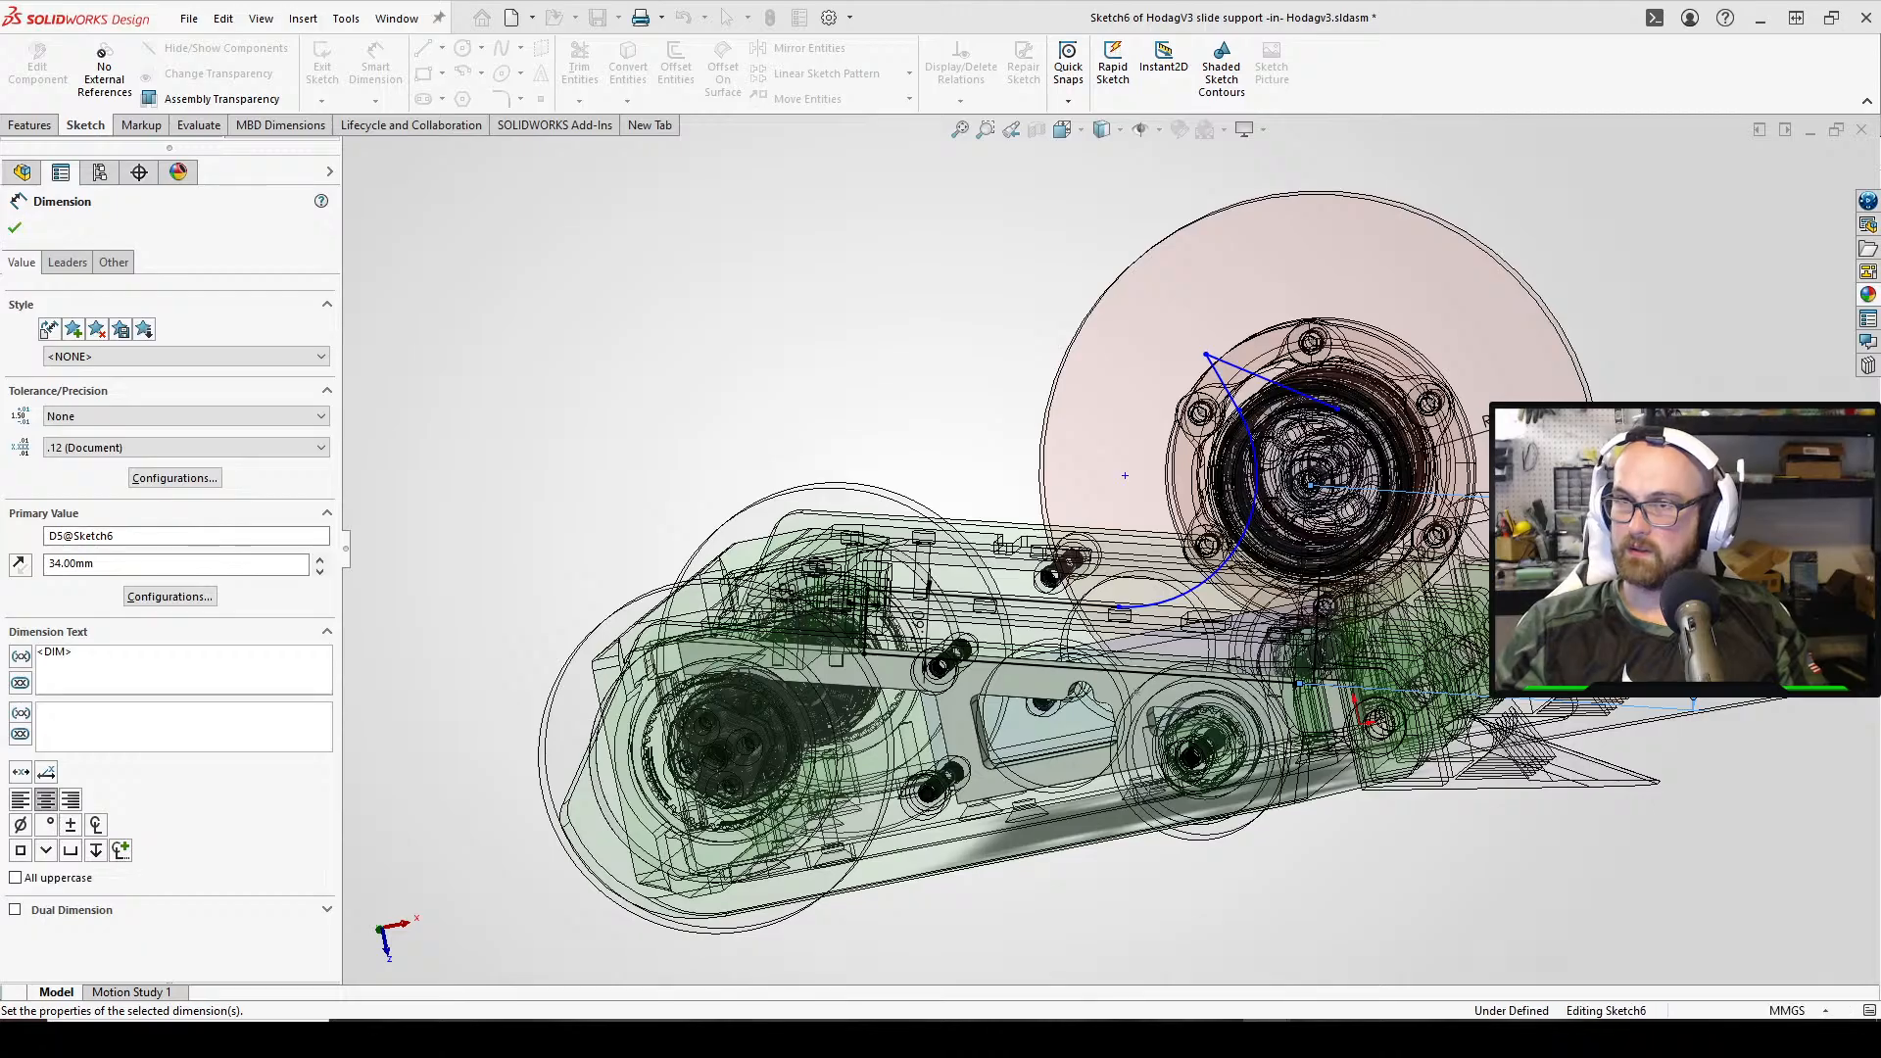
key("Escape")
left_click(306, 102)
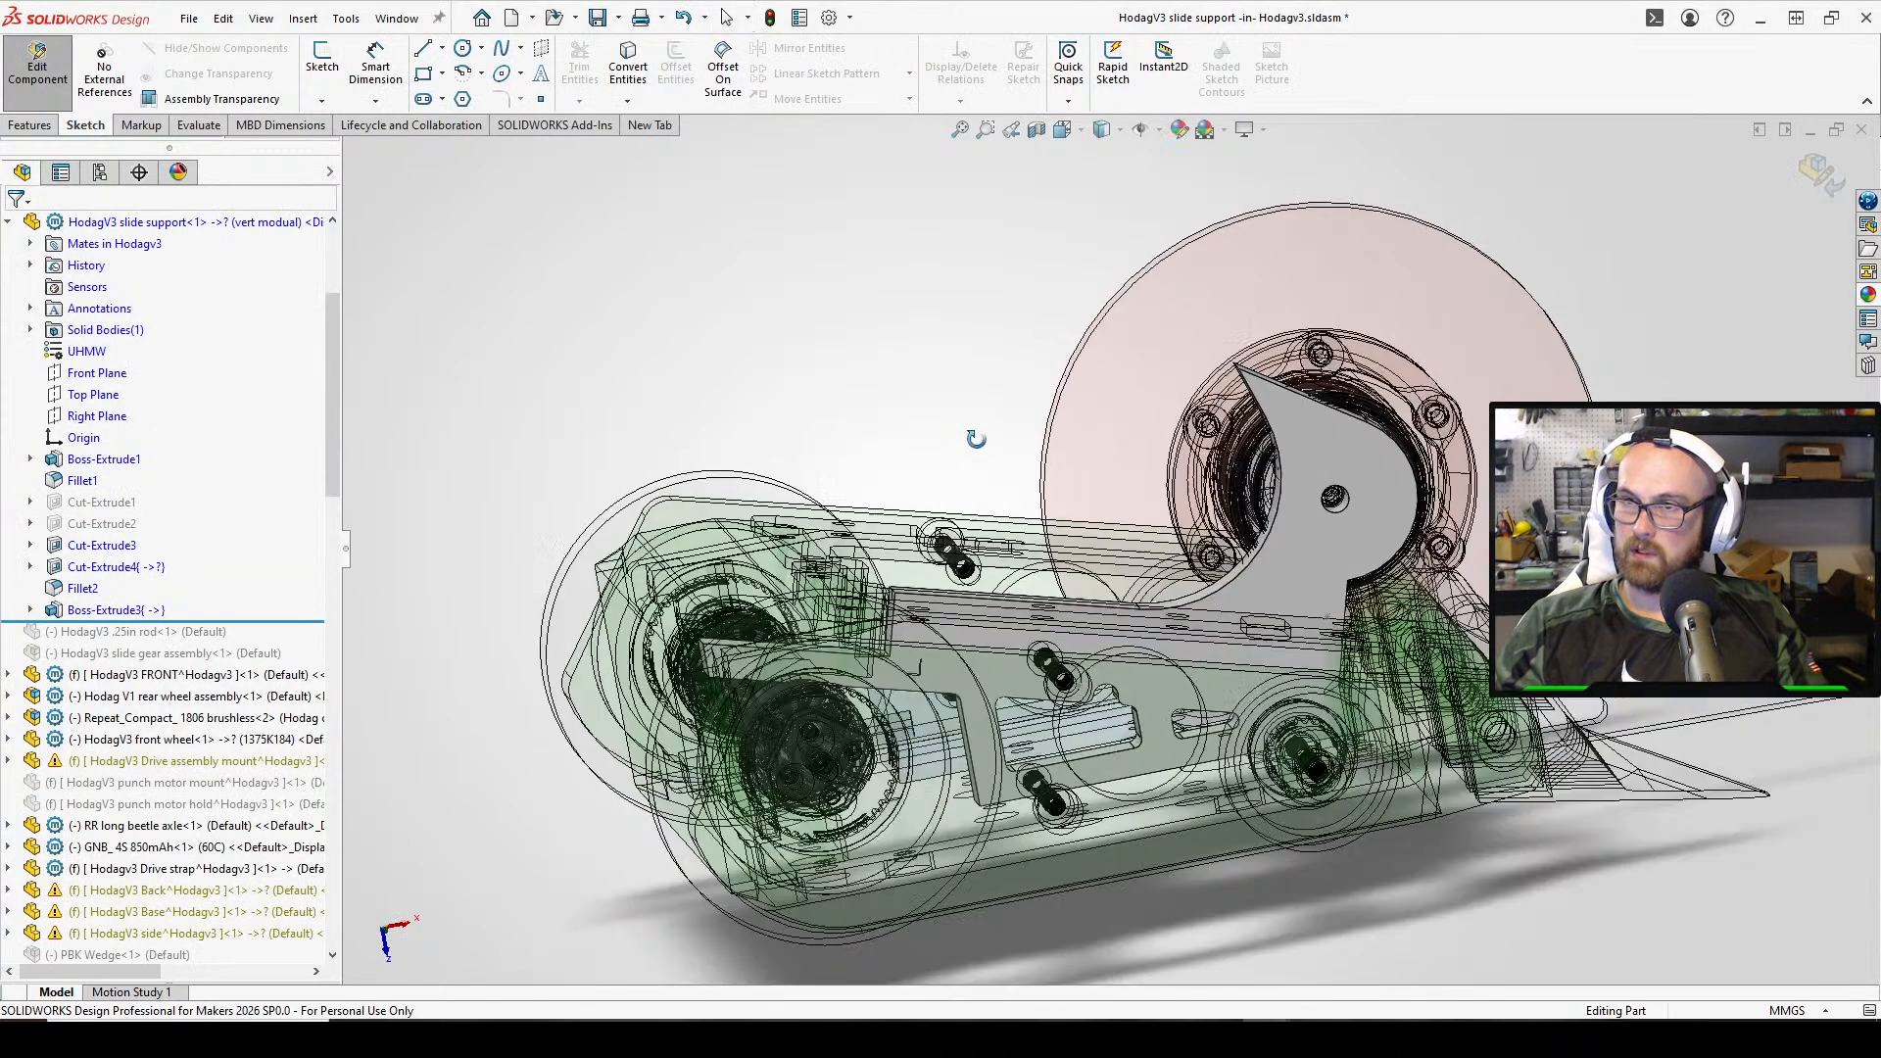
Finish editing the slide support, return to the assembly, and inspect the weapon disc's underside clearance from the side
left_click(39, 60)
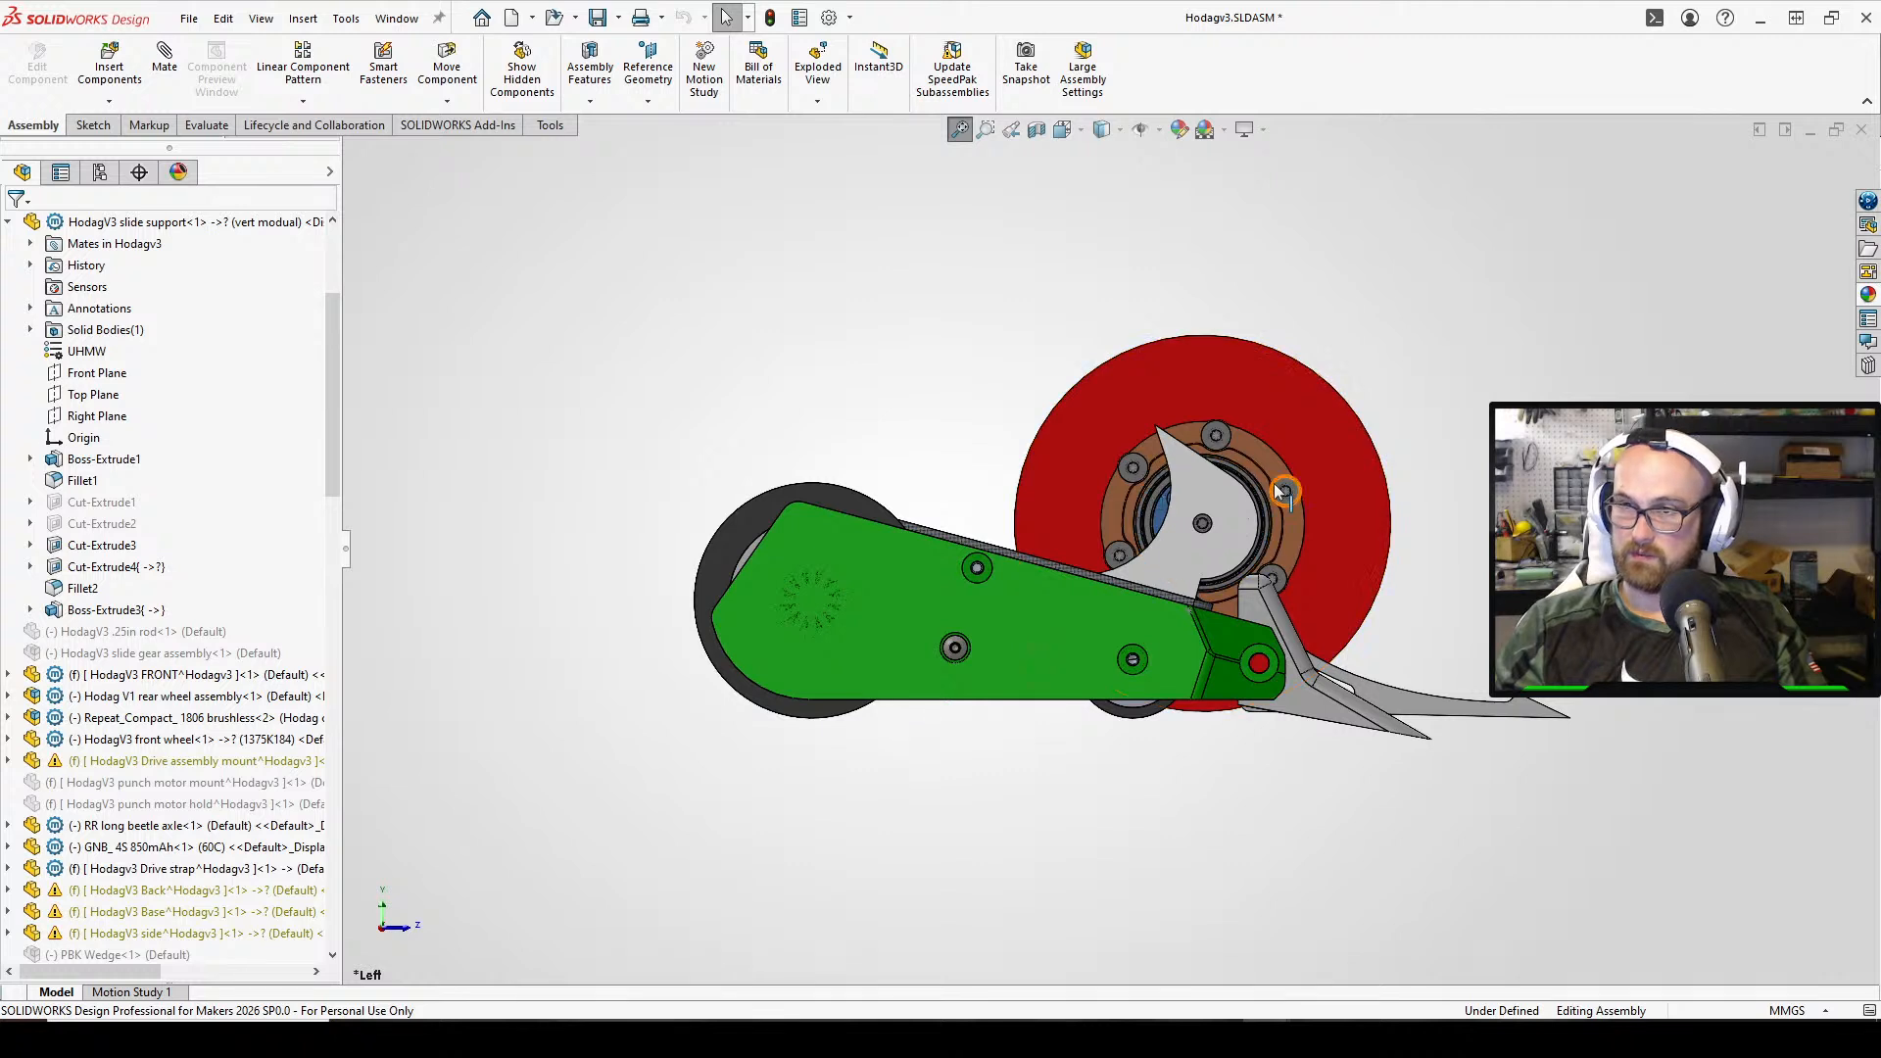
scroll(1283, 492, "down", 2)
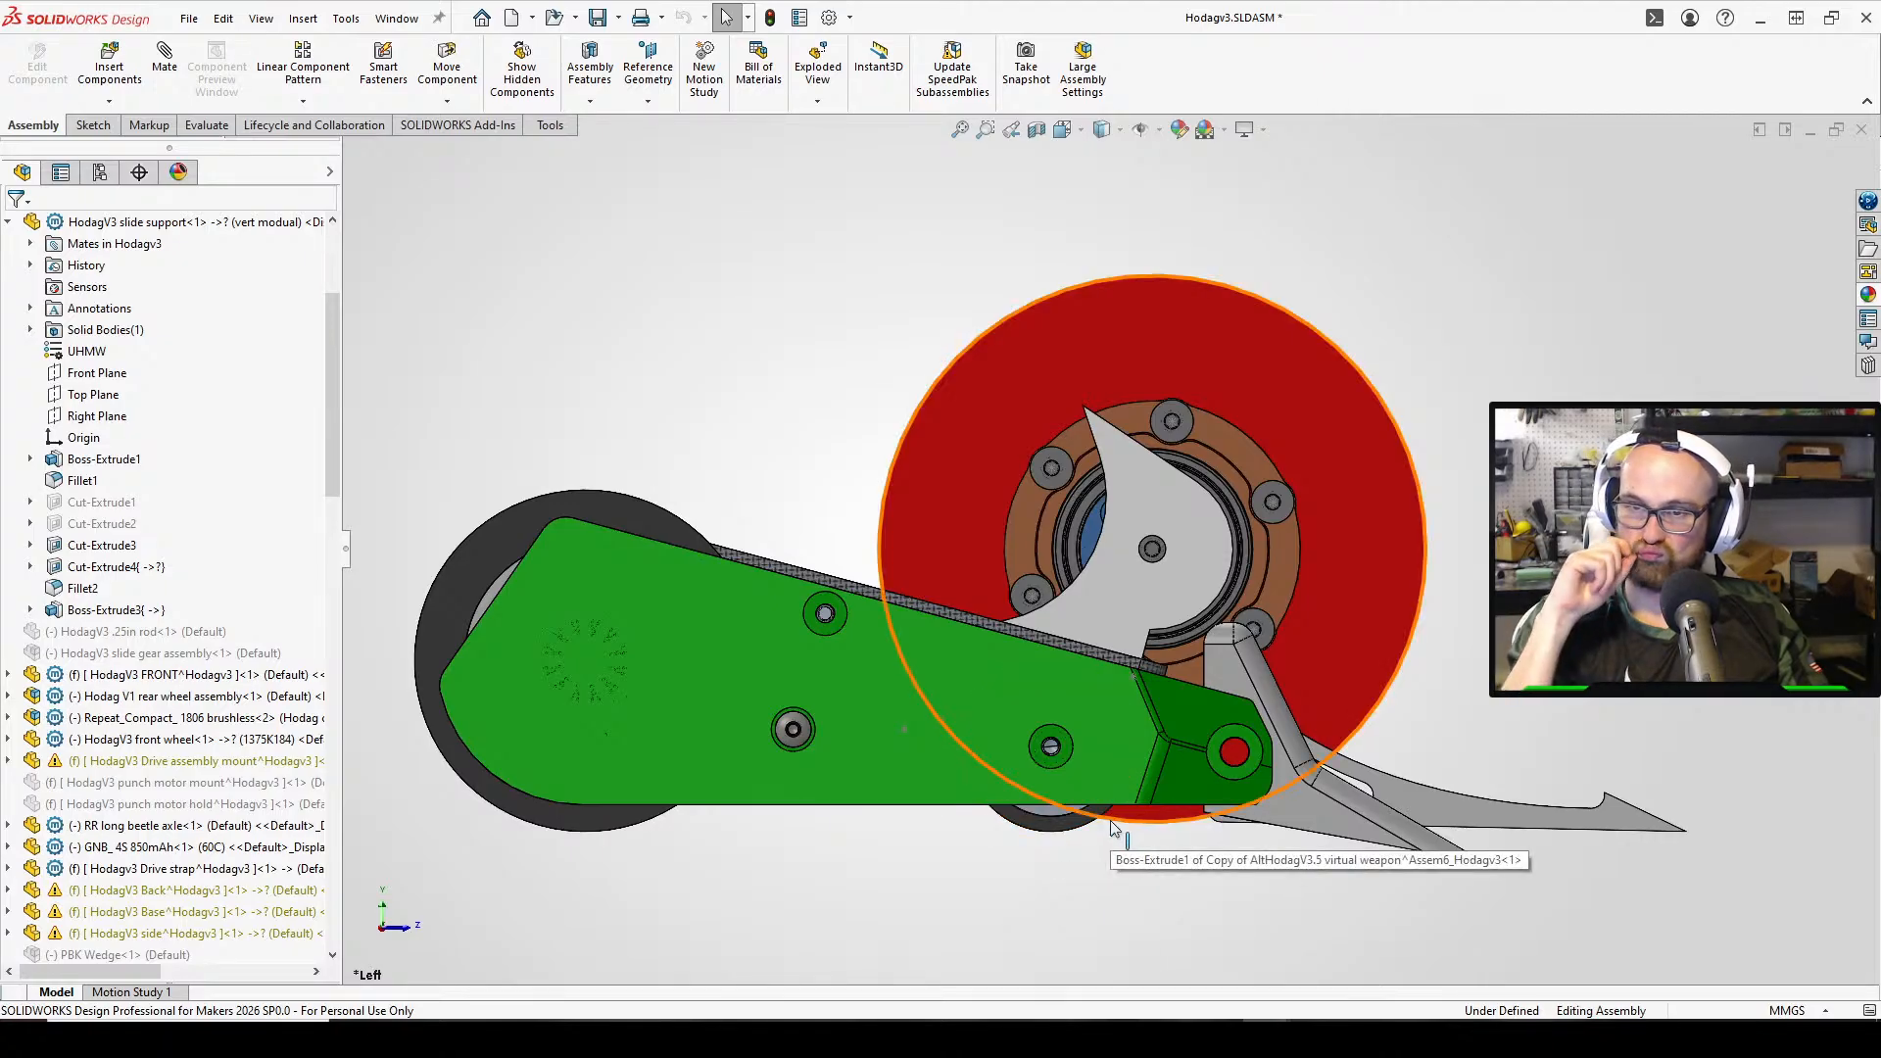
key("z")
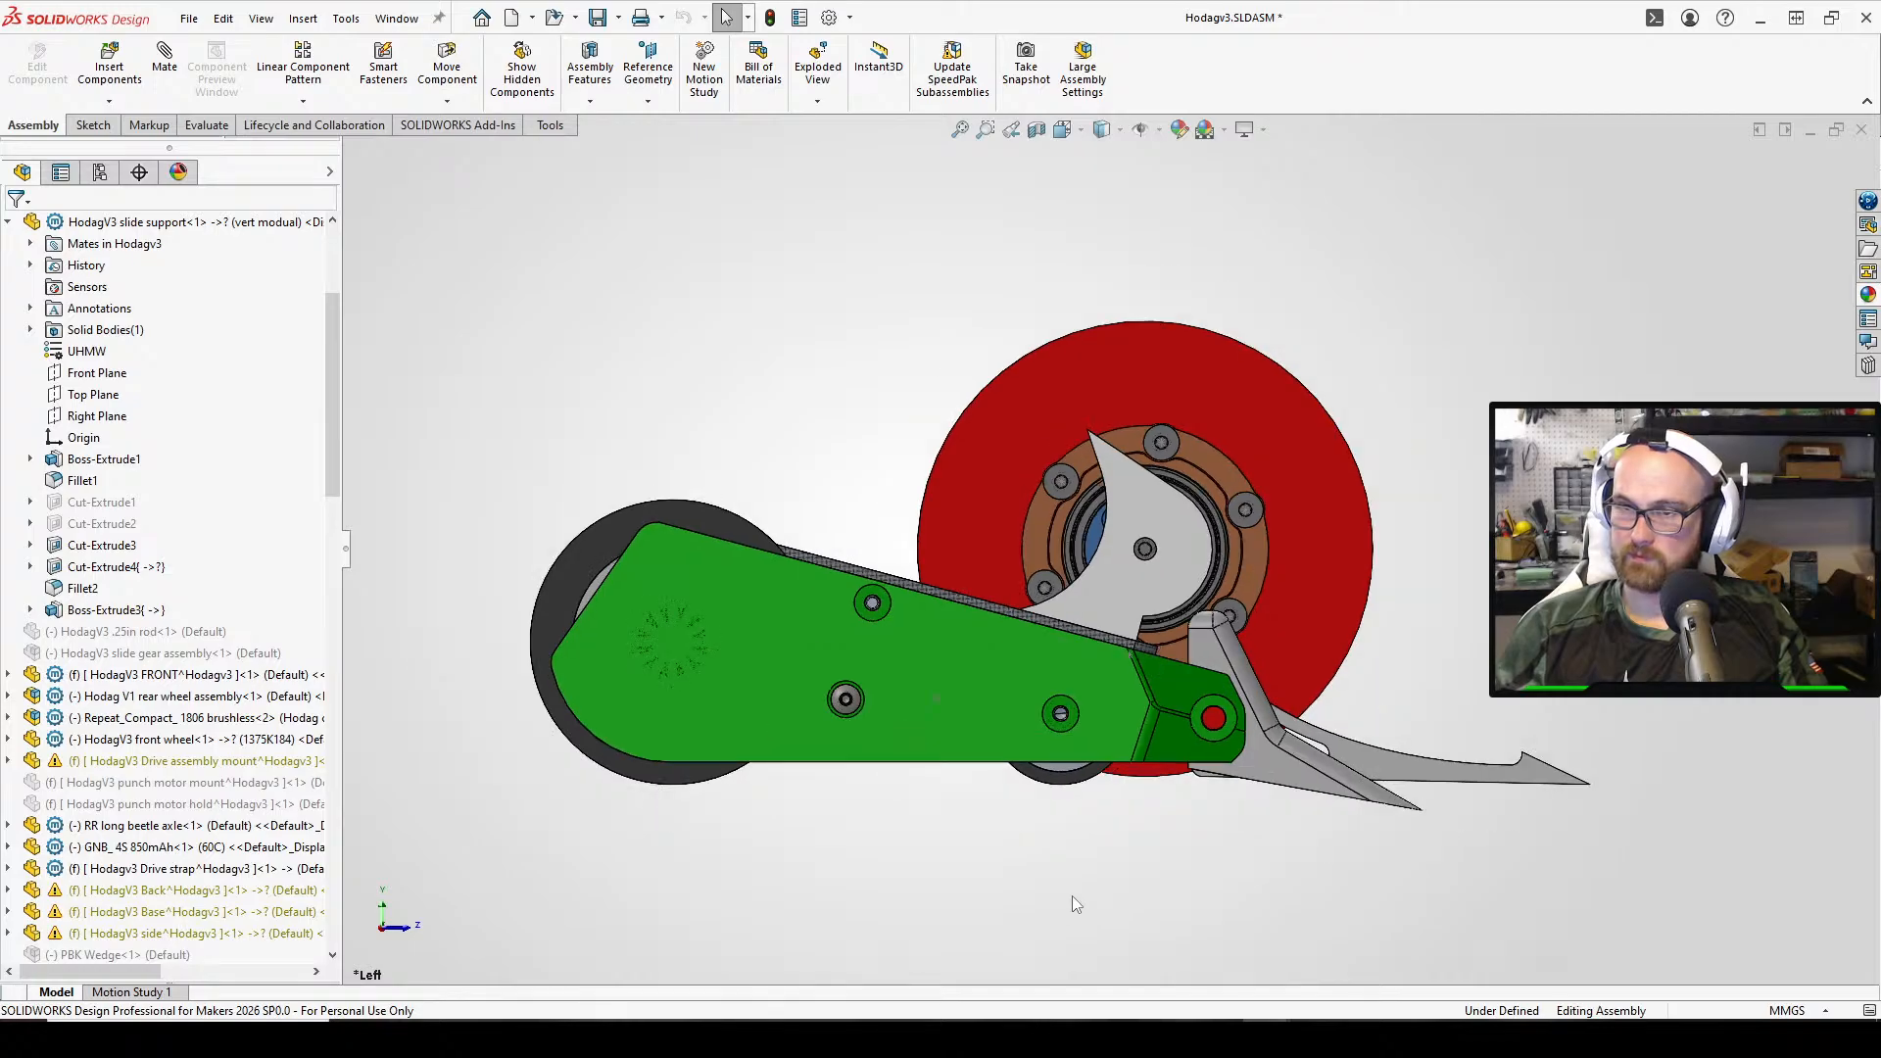
Measure the distance between the front wheel's outer edge and the weapon disc's outer edge, including its vertical offset
key("m")
scroll(1085, 860, "down", 1)
middle_click_drag(1086, 860, 1074, 573)
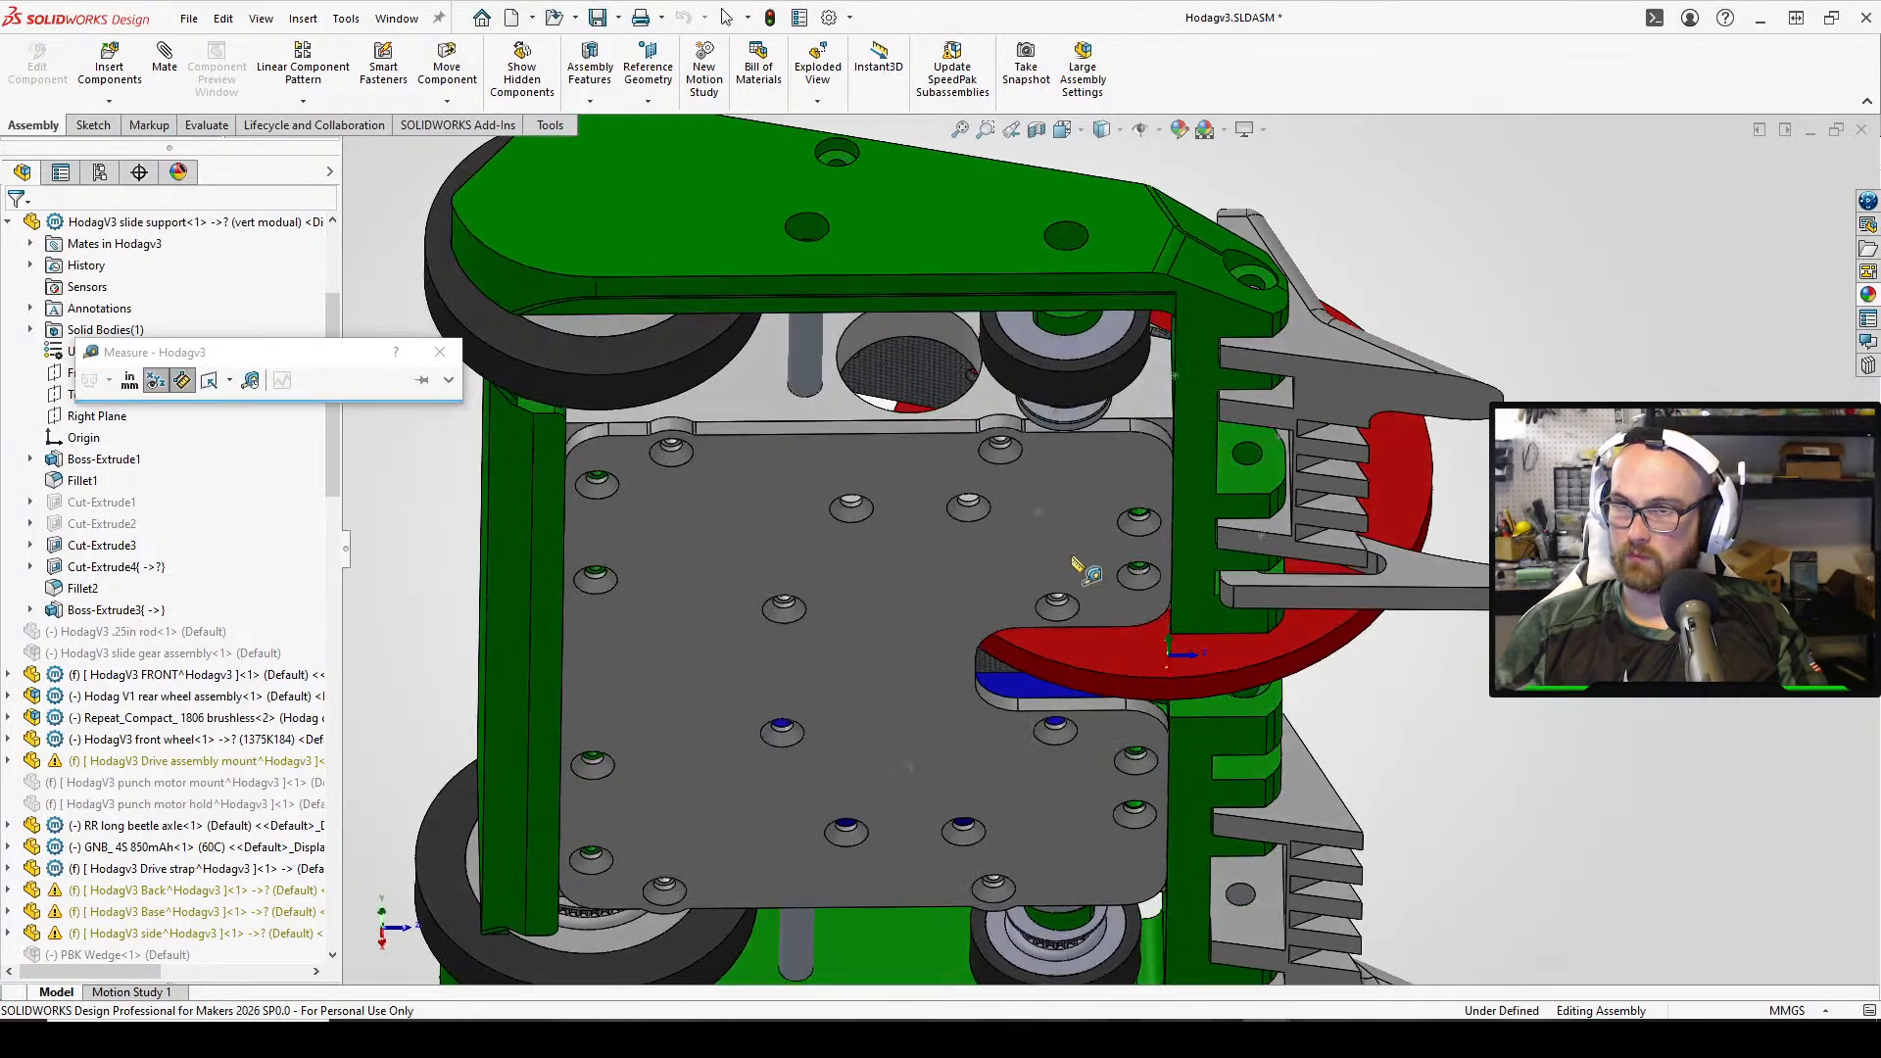
left_click(1071, 386)
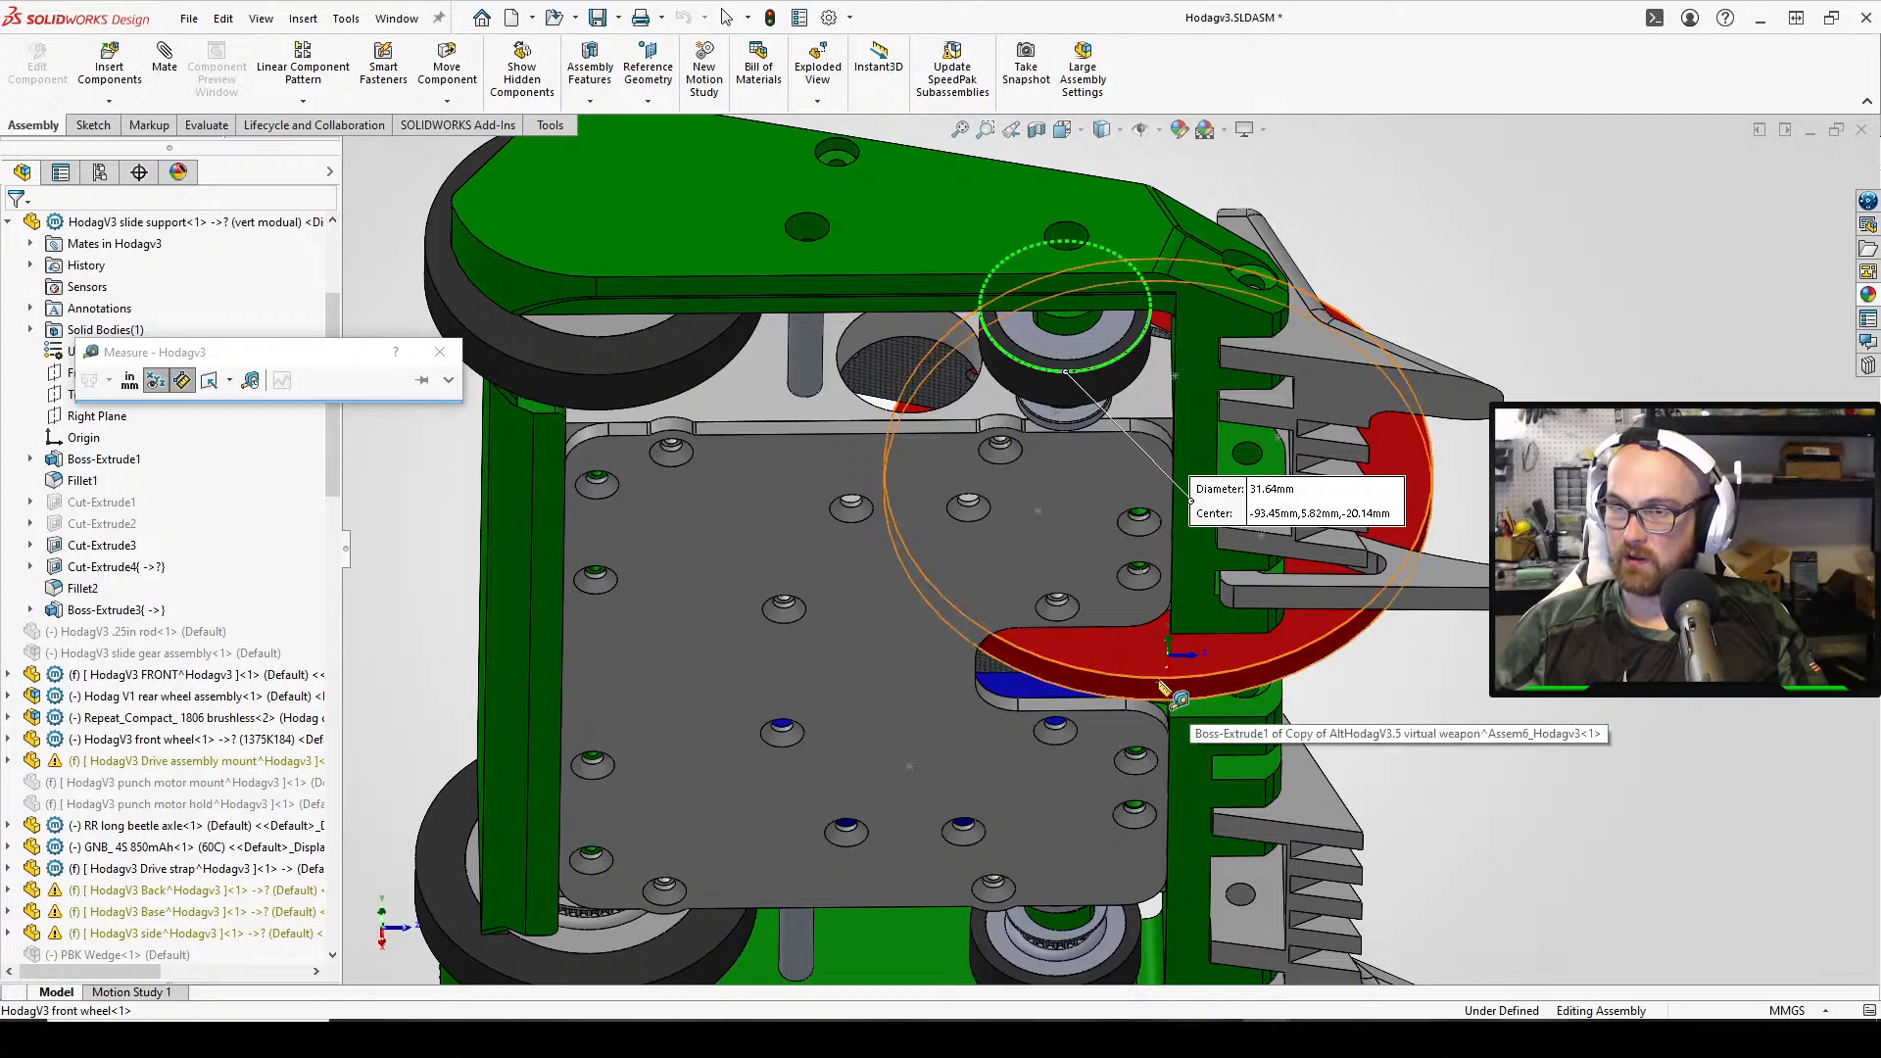
left_click(1161, 686)
middle_click_drag(1161, 685, 1134, 938)
scroll(1126, 840, "down", 5)
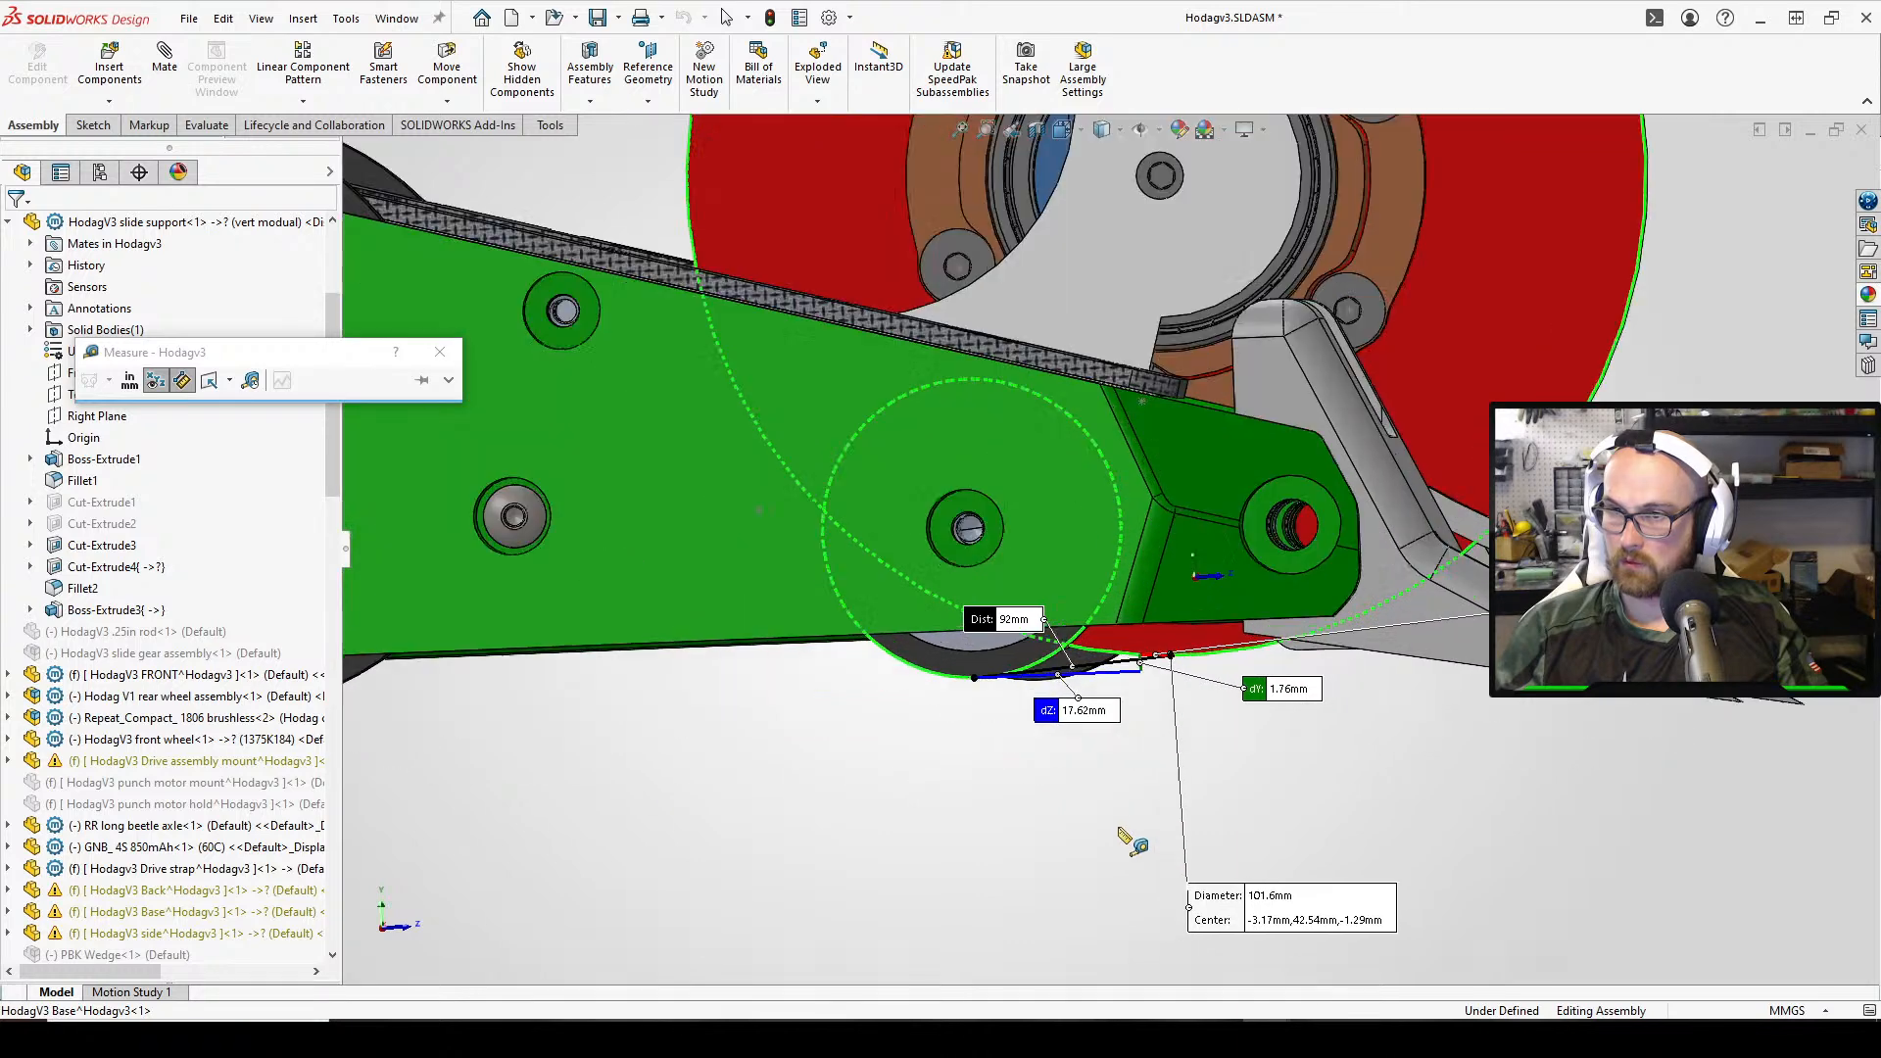
scroll(1190, 744, "down", 2)
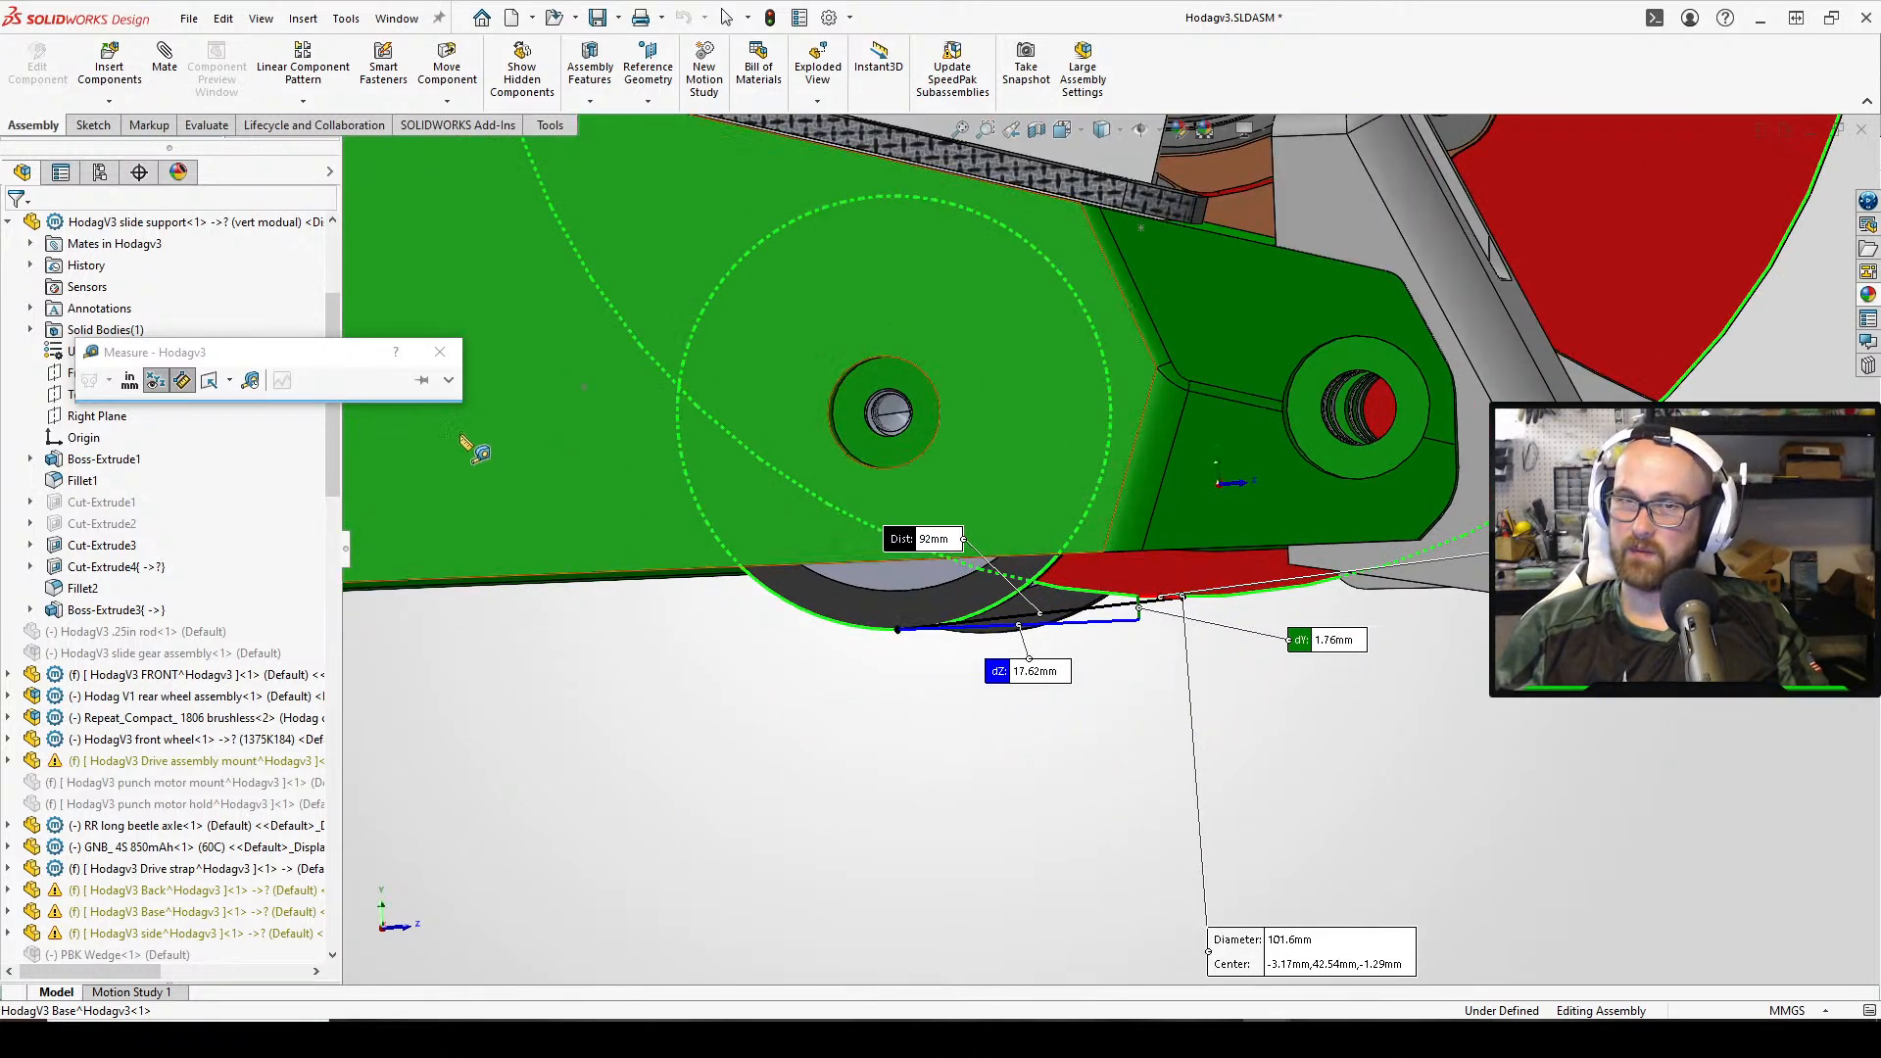
left_click(439, 353)
Open the sketch of the slide support's hook extrude, Boss-Extrude3, for editing in the assembly
scroll(1058, 476, "up", 4)
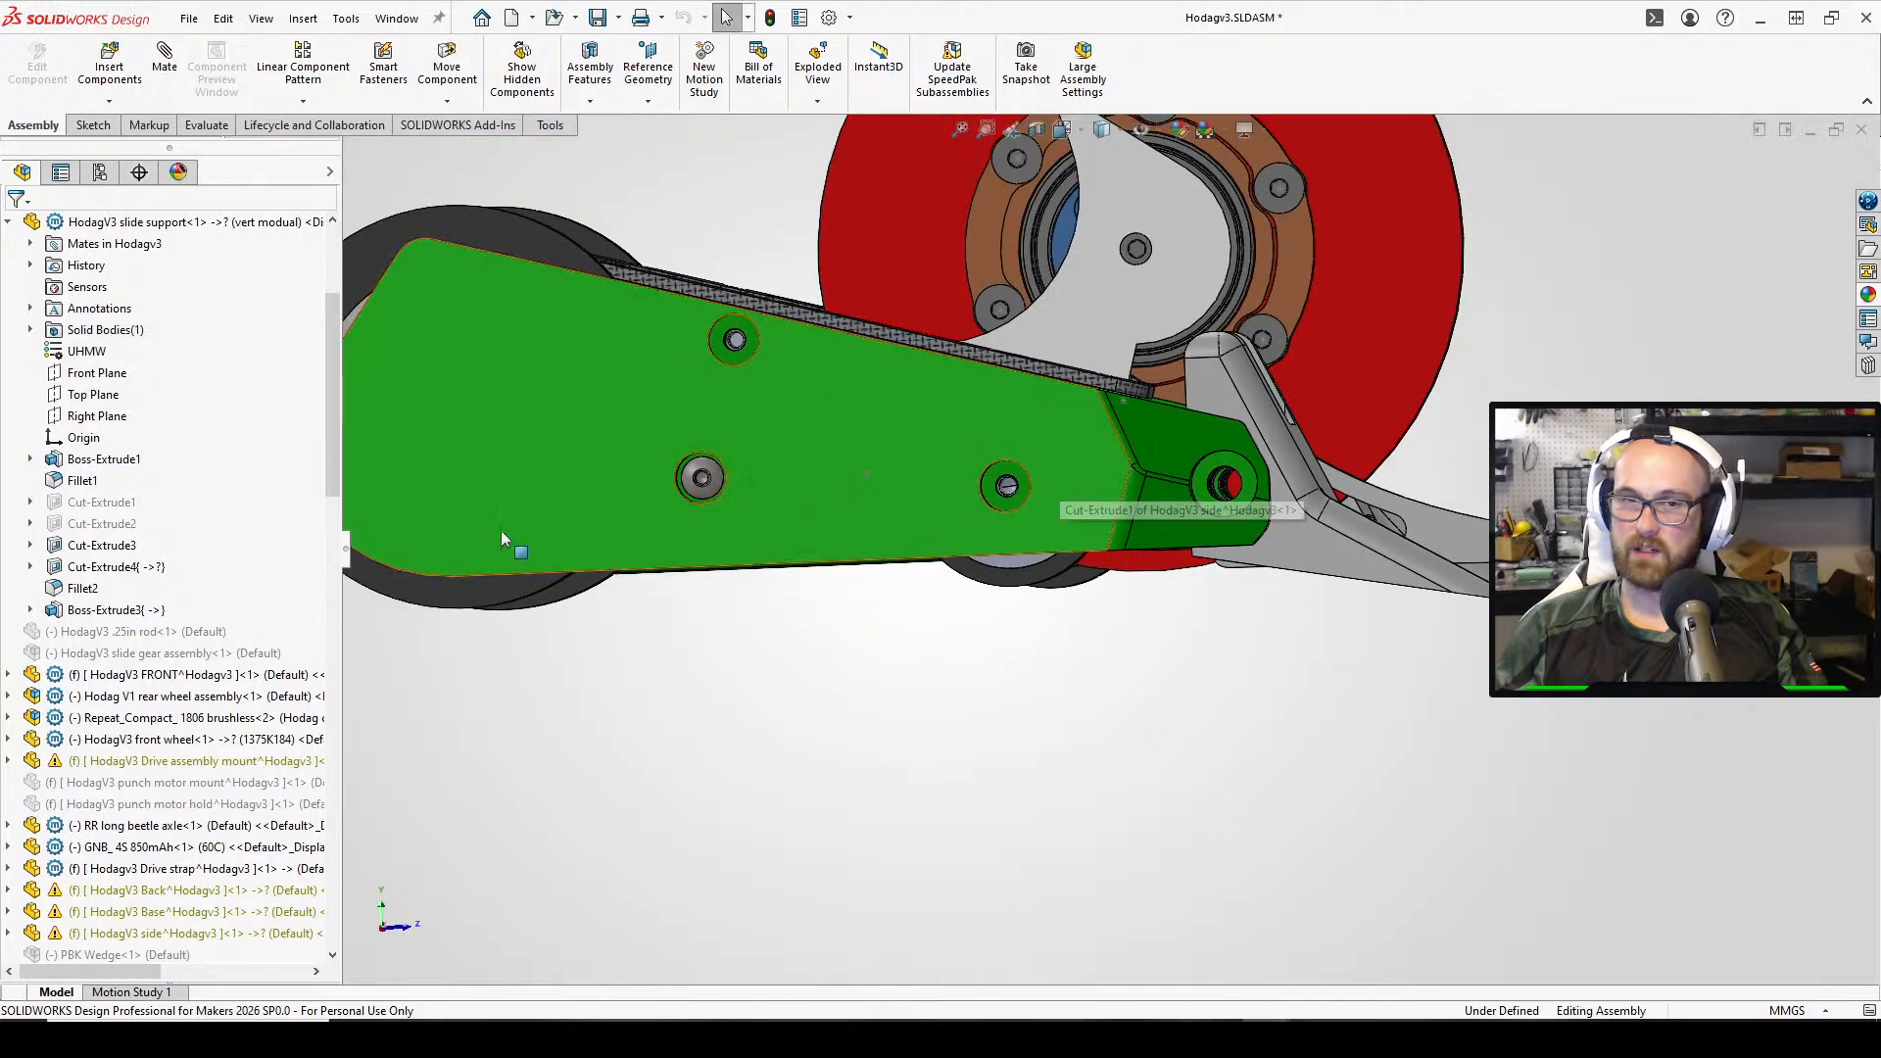
left_click(114, 607)
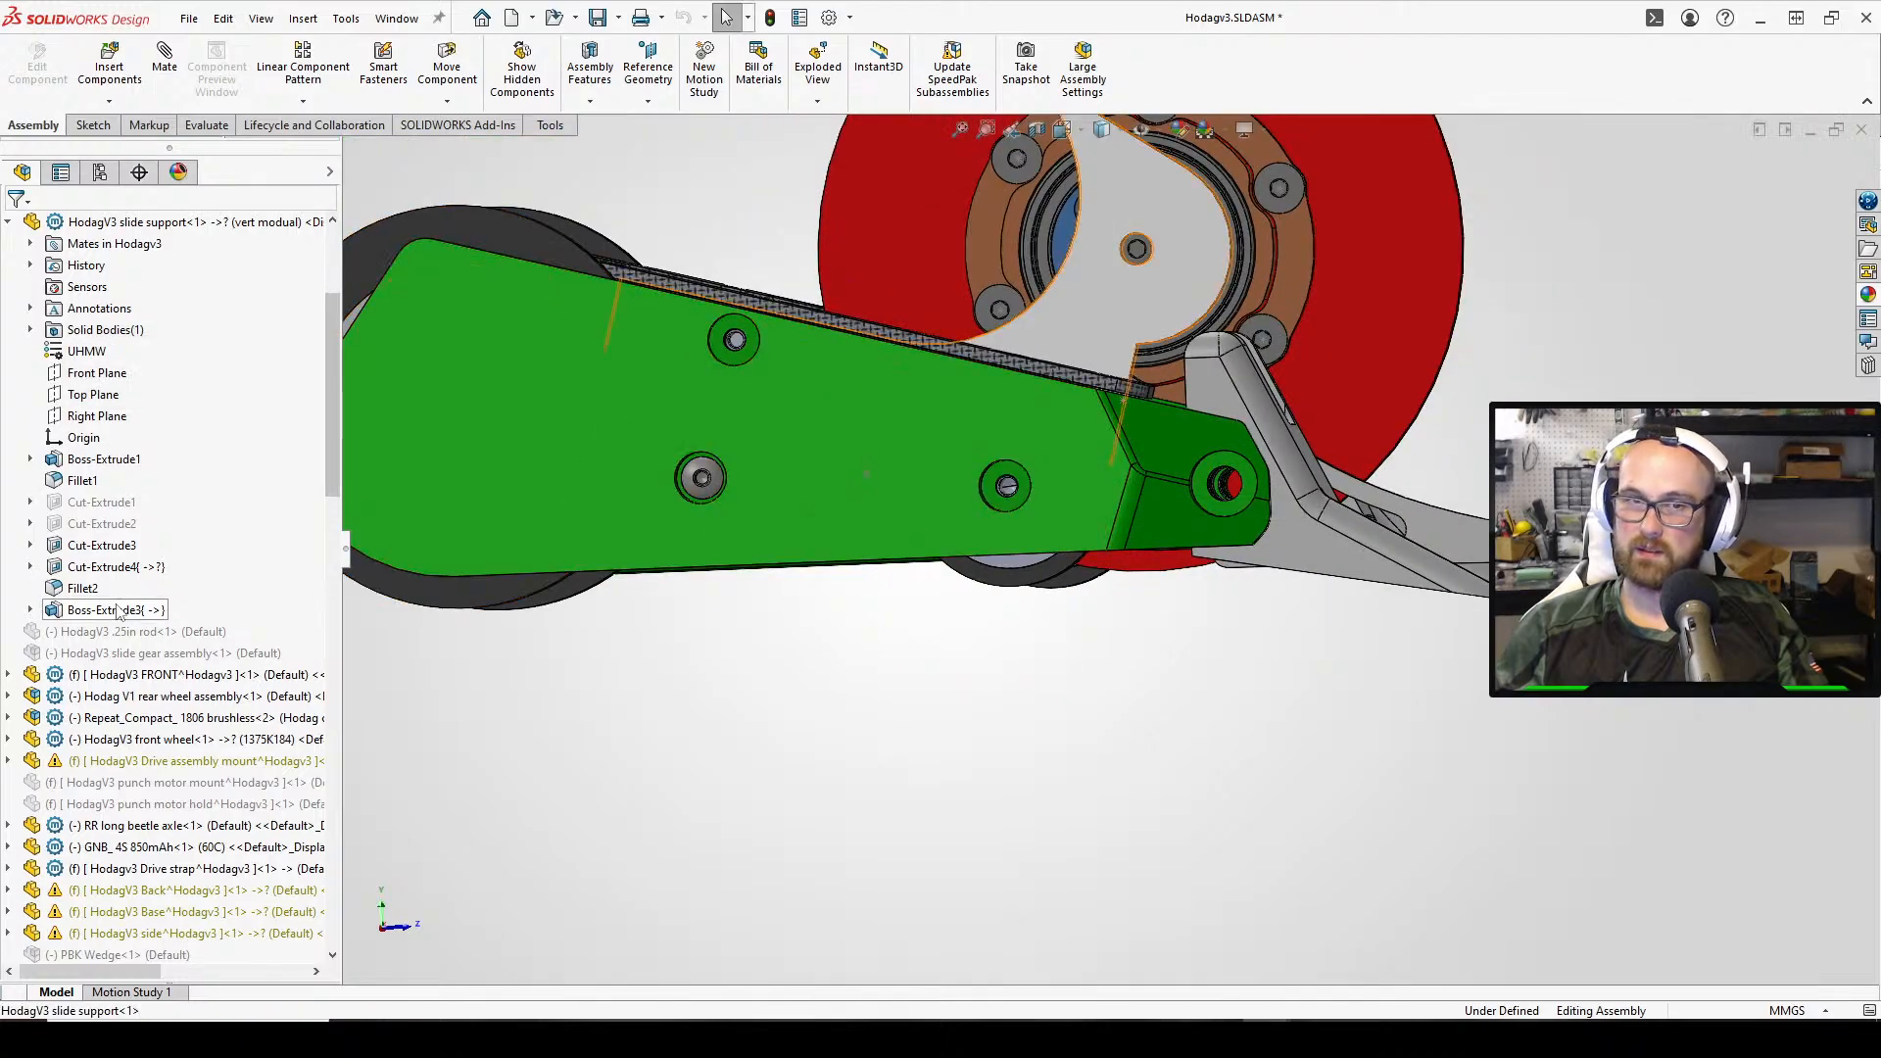
left_click(172, 556)
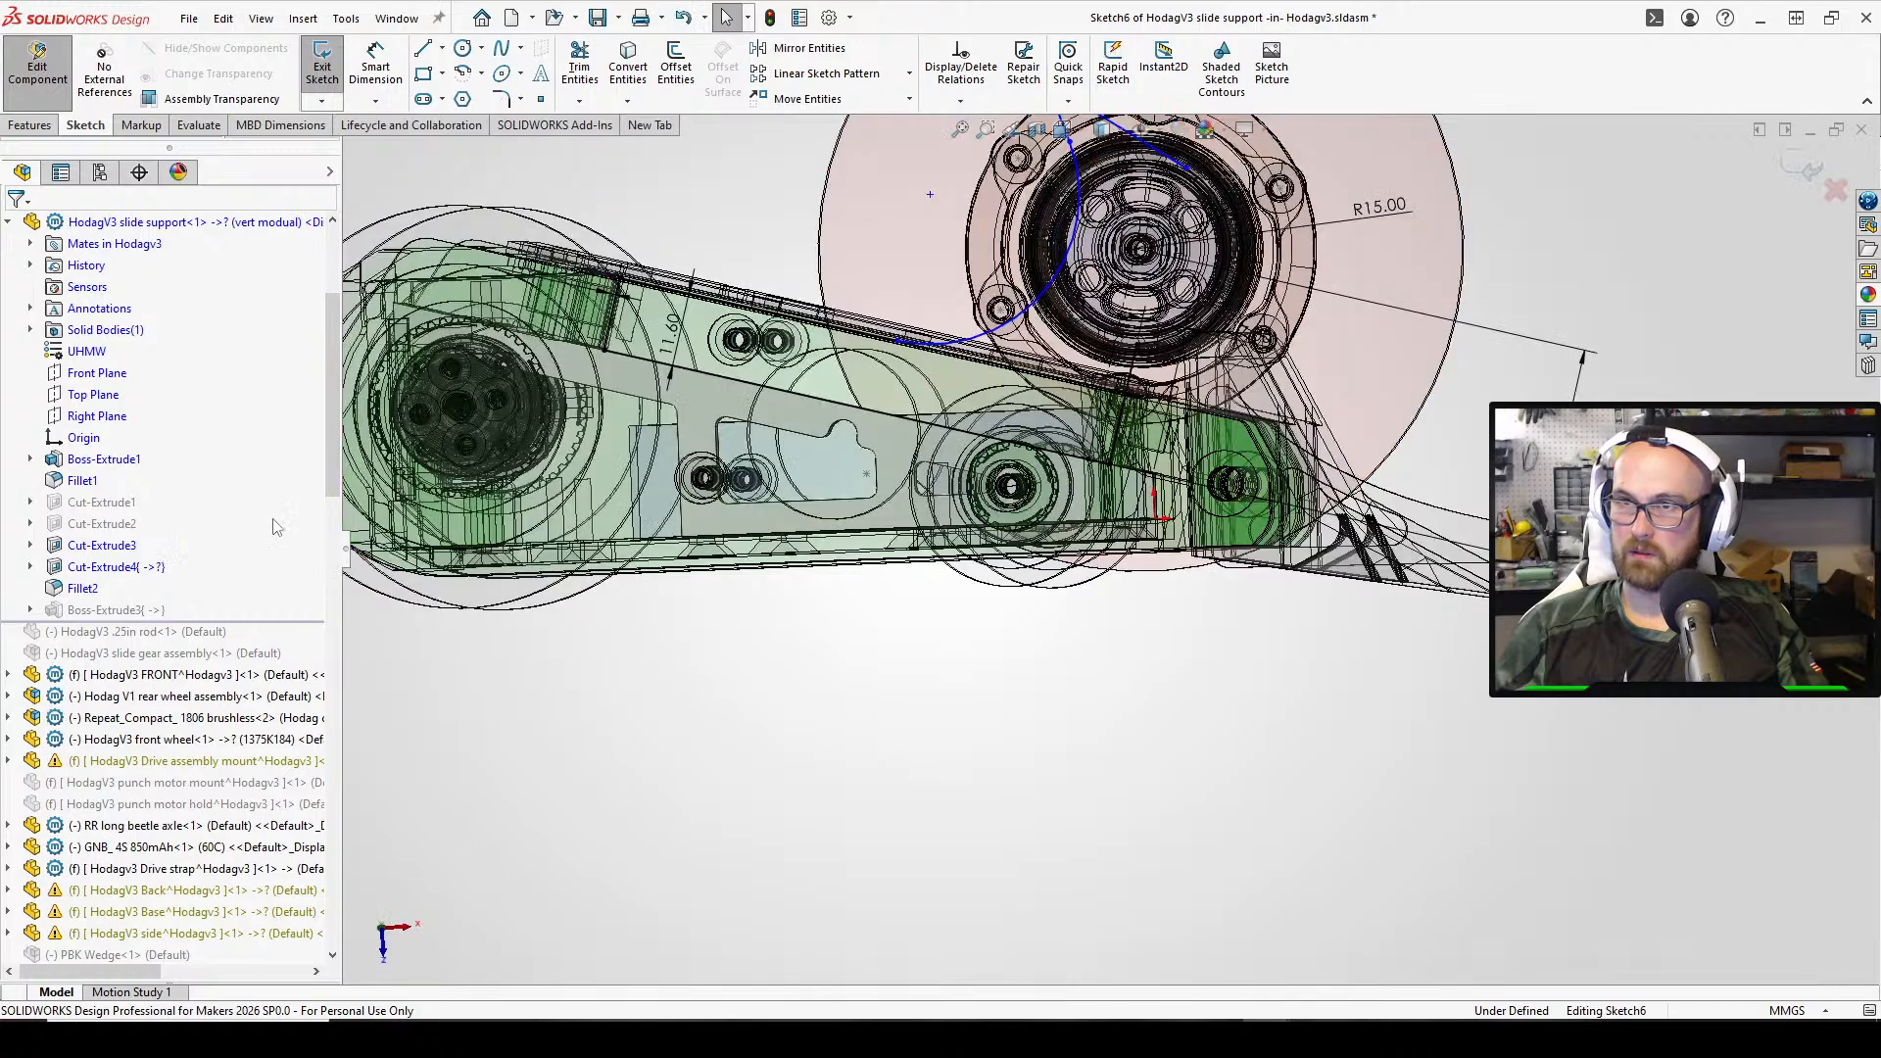
double_click(1581, 355)
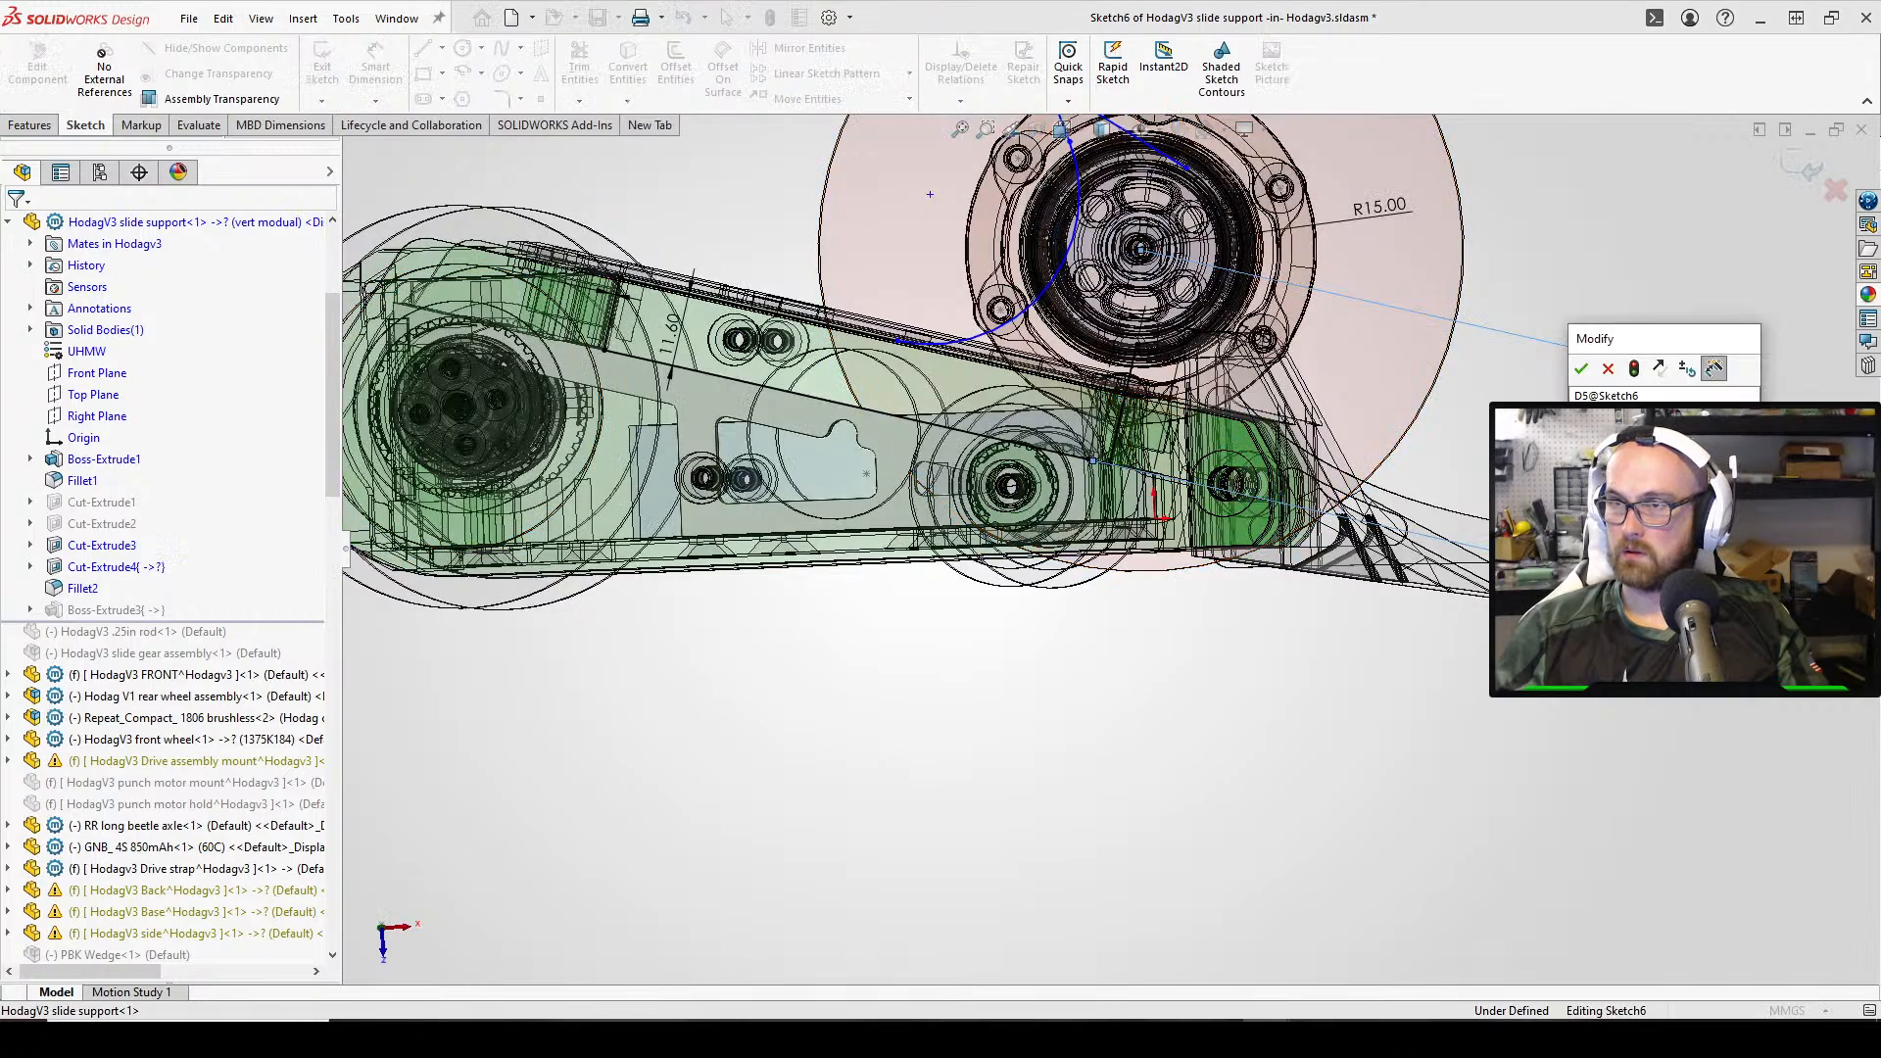
key("Return")
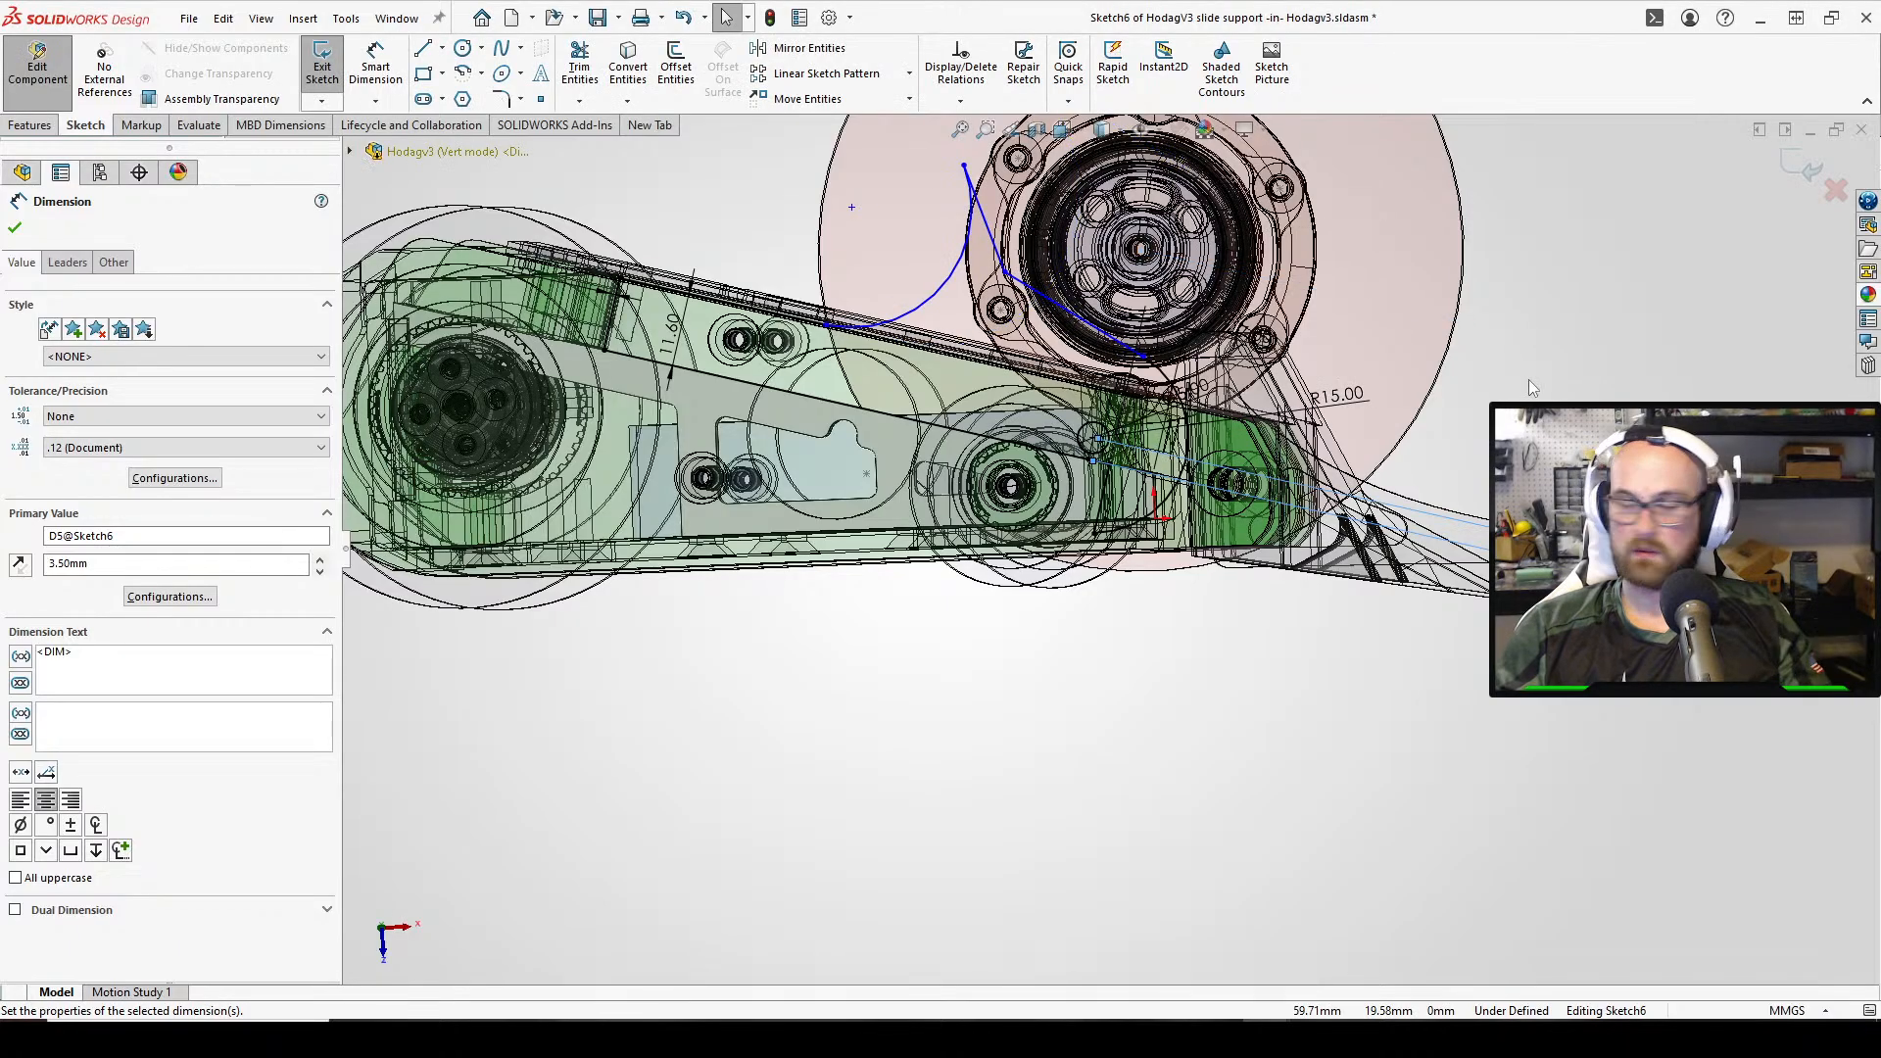
key("Escape")
key("ctrl+z")
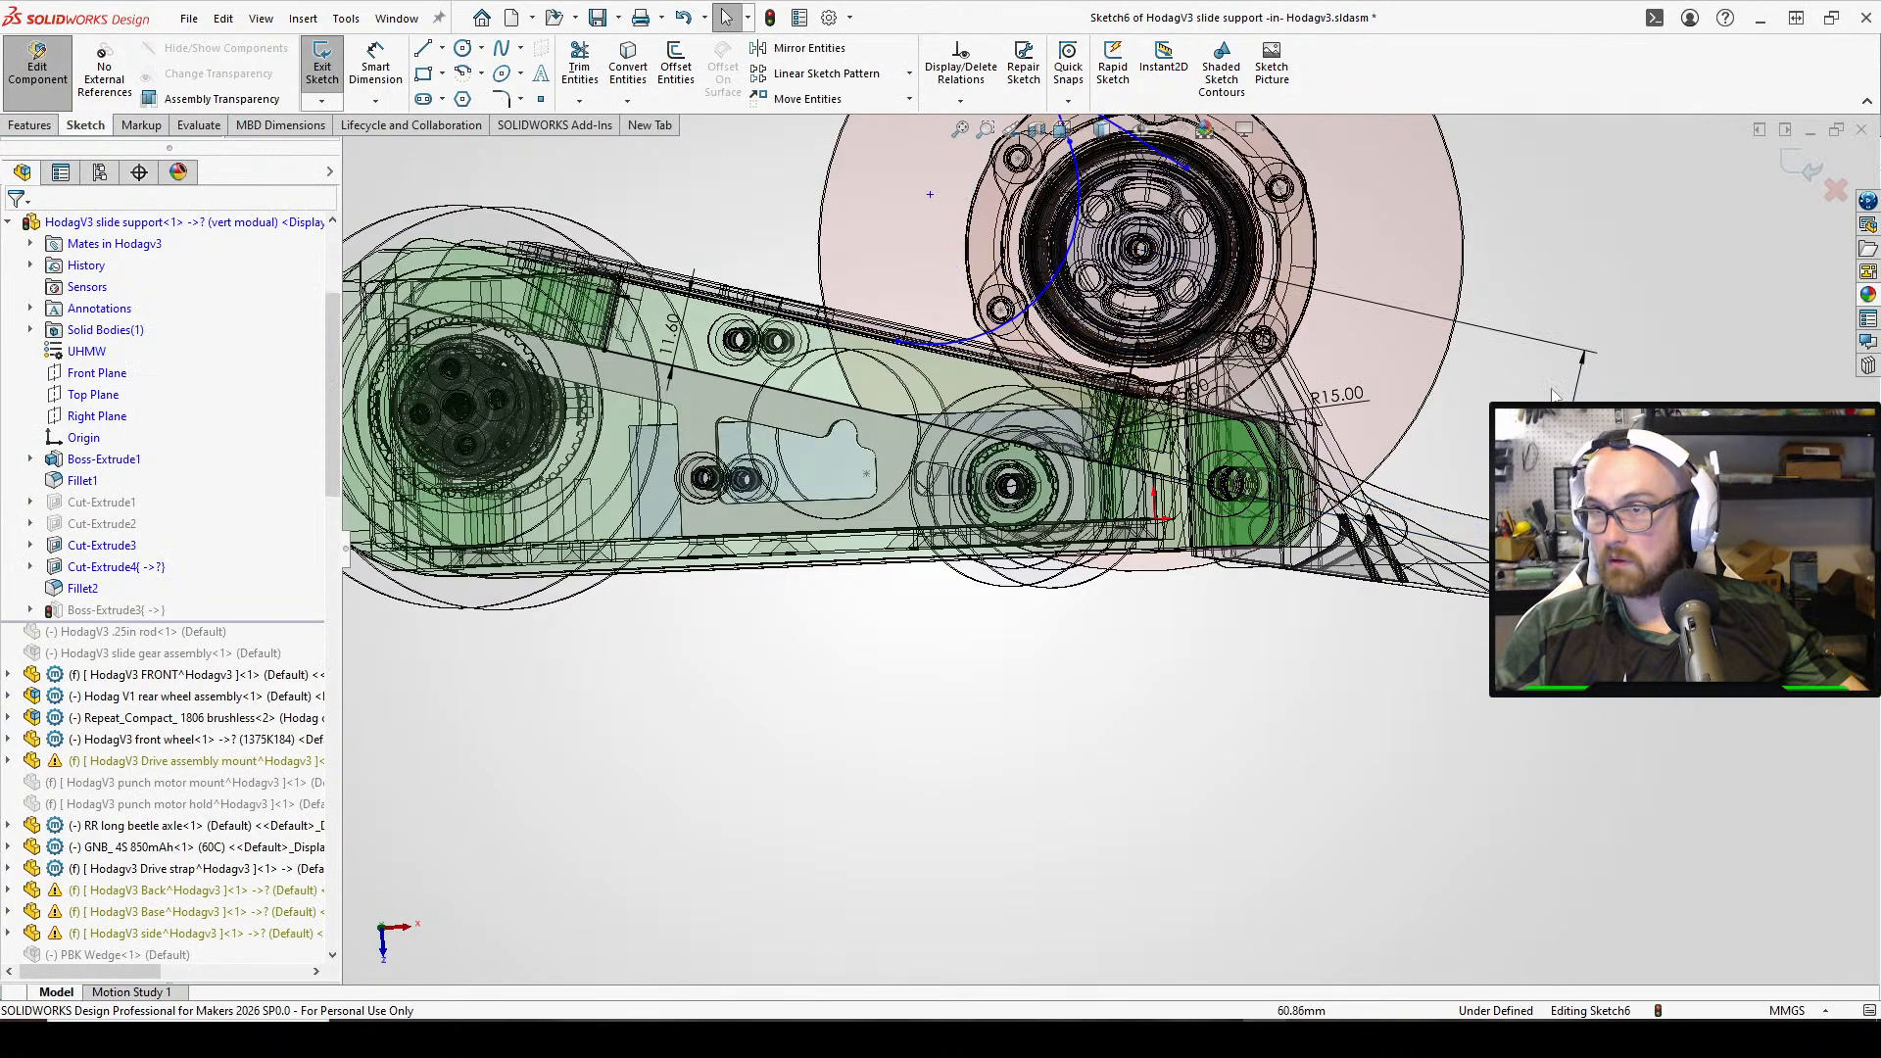
Set the distance line from the motor hole's centre to the slide support to 35 mm
double_click(1582, 354)
type("35")
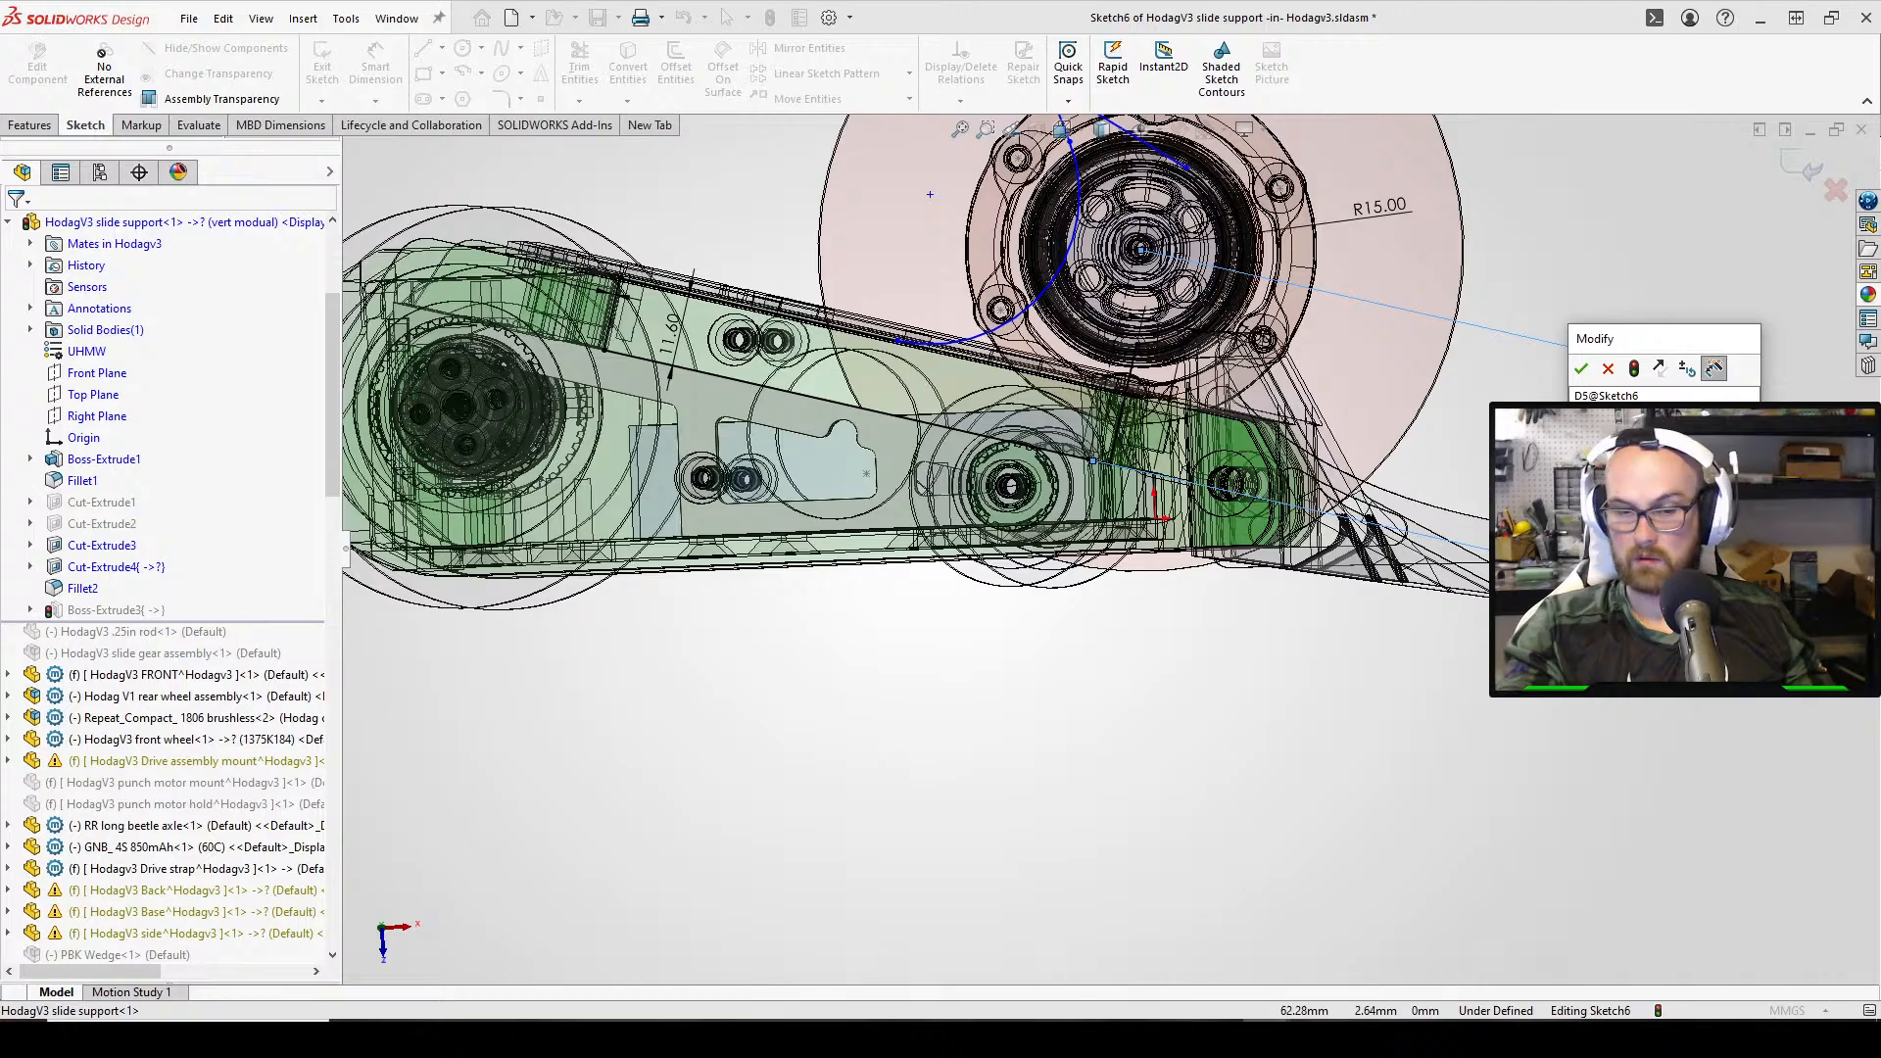
key("Return")
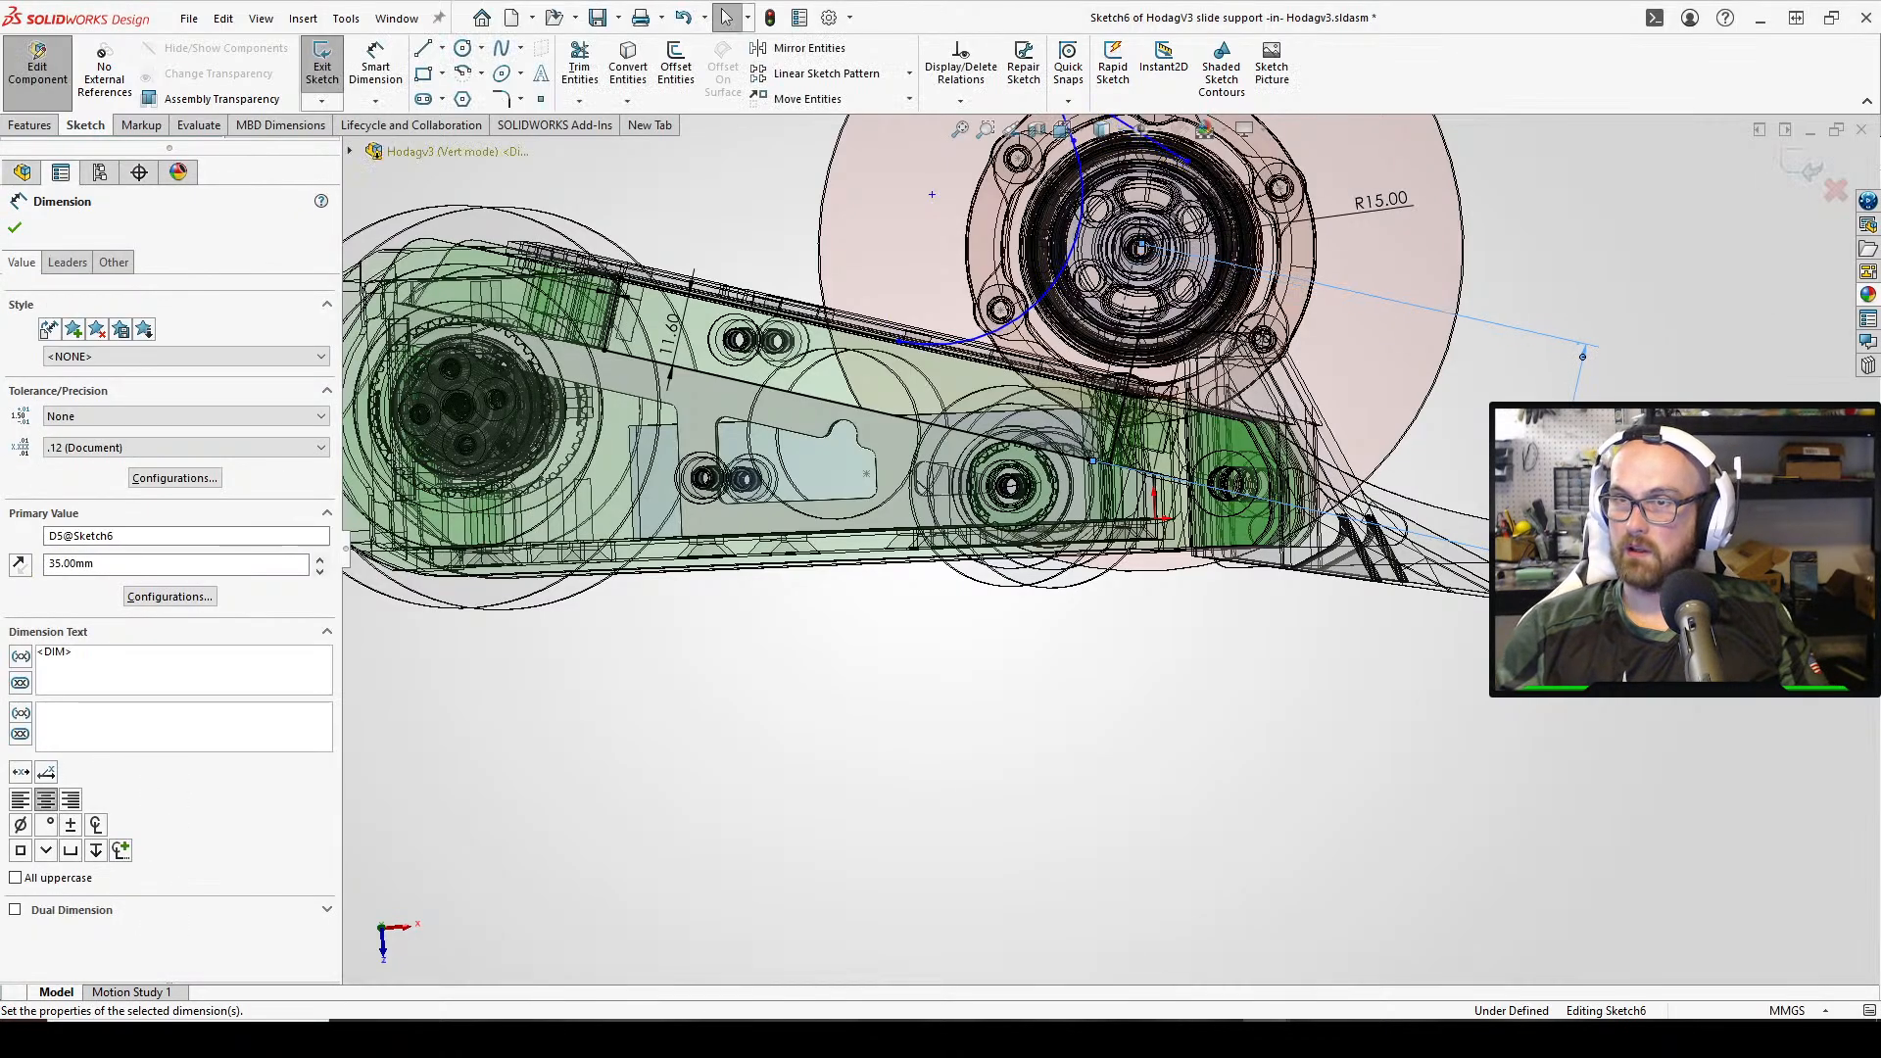
left_click(17, 233)
Extend the hook's pointed tip up past the weapon disc's edge and move the rear arc's lower end rearward along the support
scroll(989, 247, "up", 1)
scroll(999, 247, "down", 3)
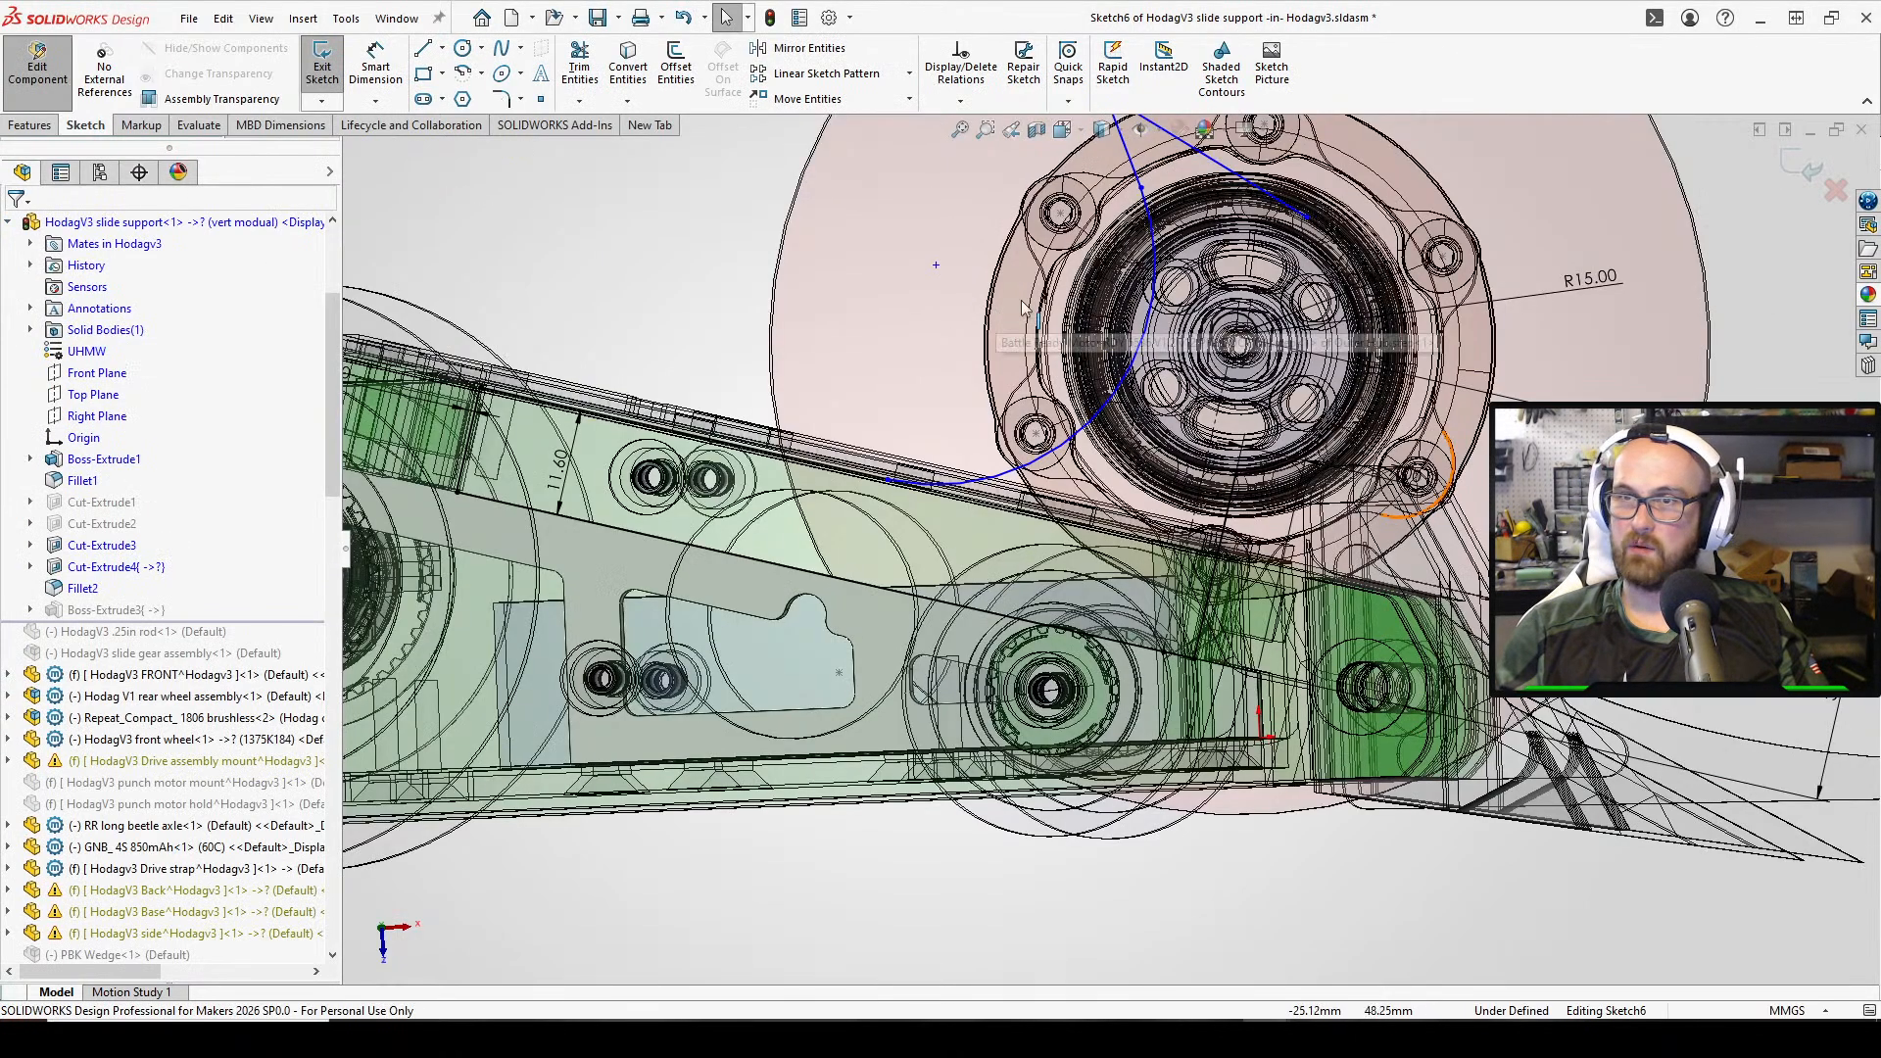
scroll(1202, 257, "up", 3)
scroll(1176, 269, "down", 3)
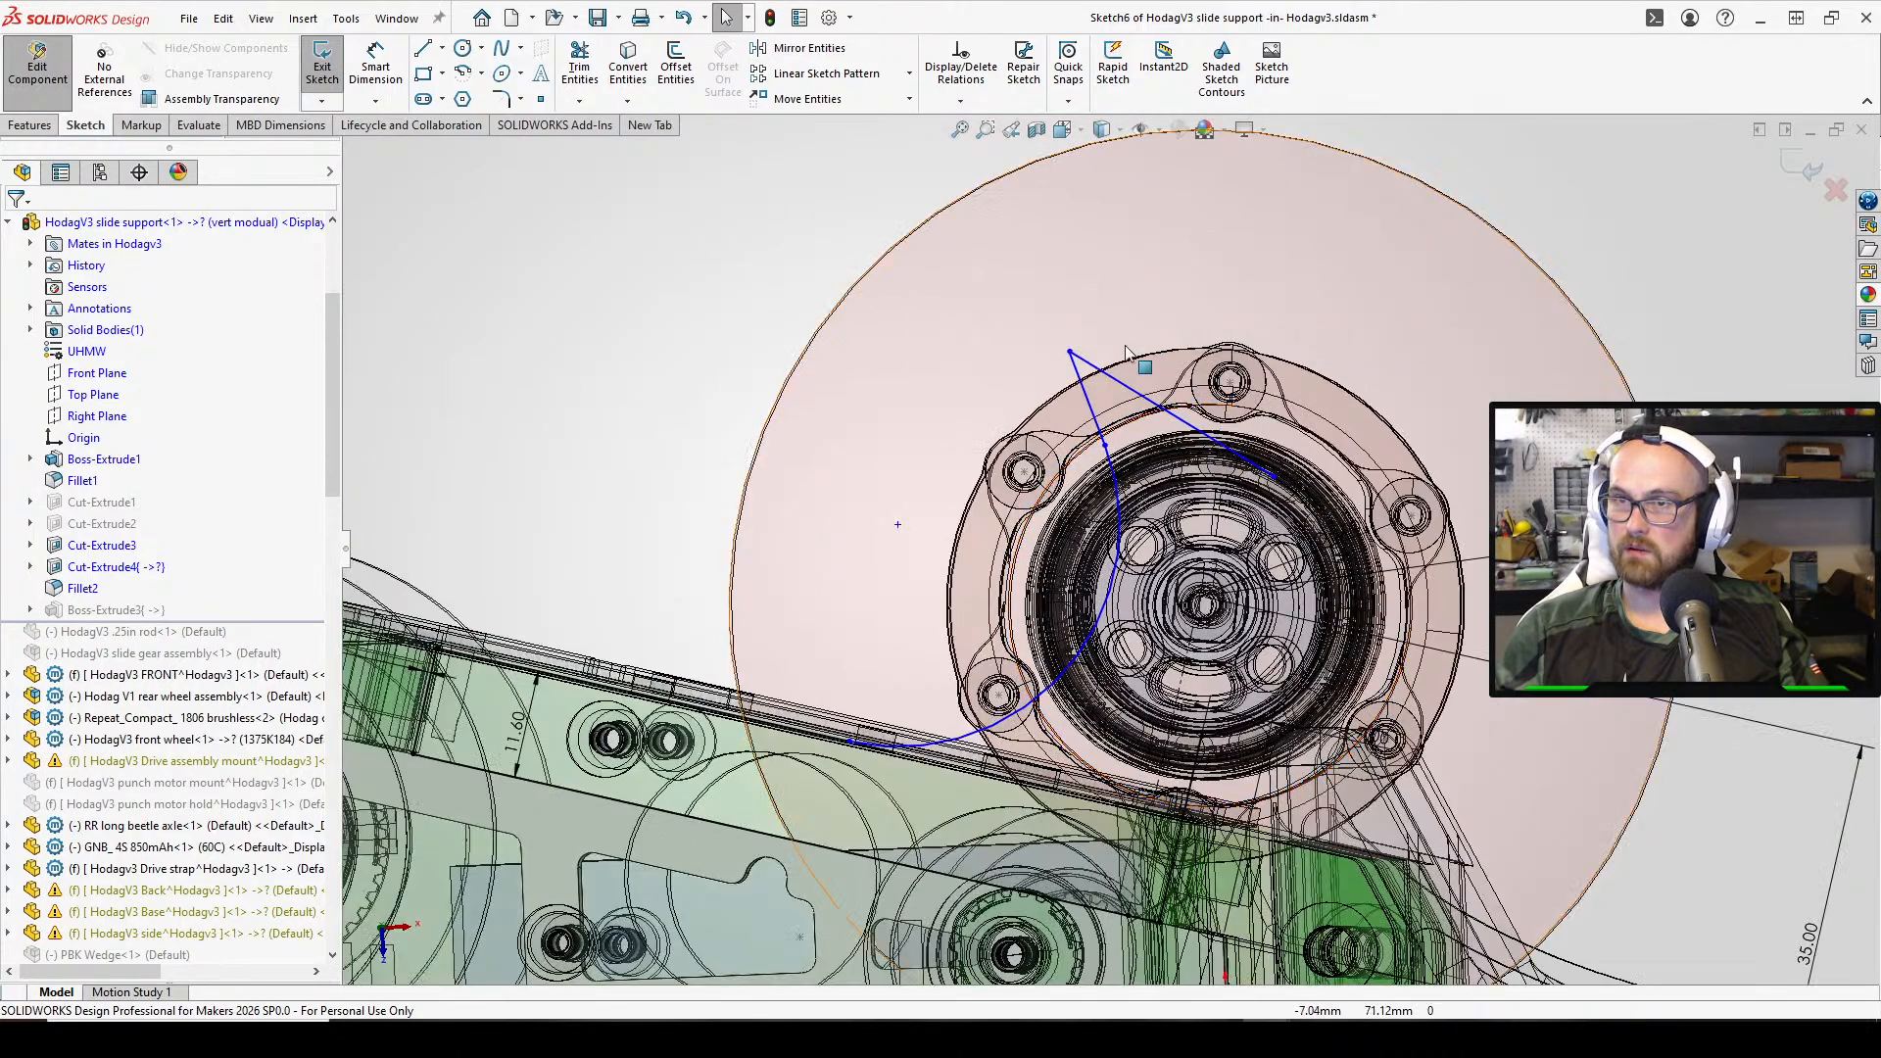
left_click_drag(1073, 350, 941, 156)
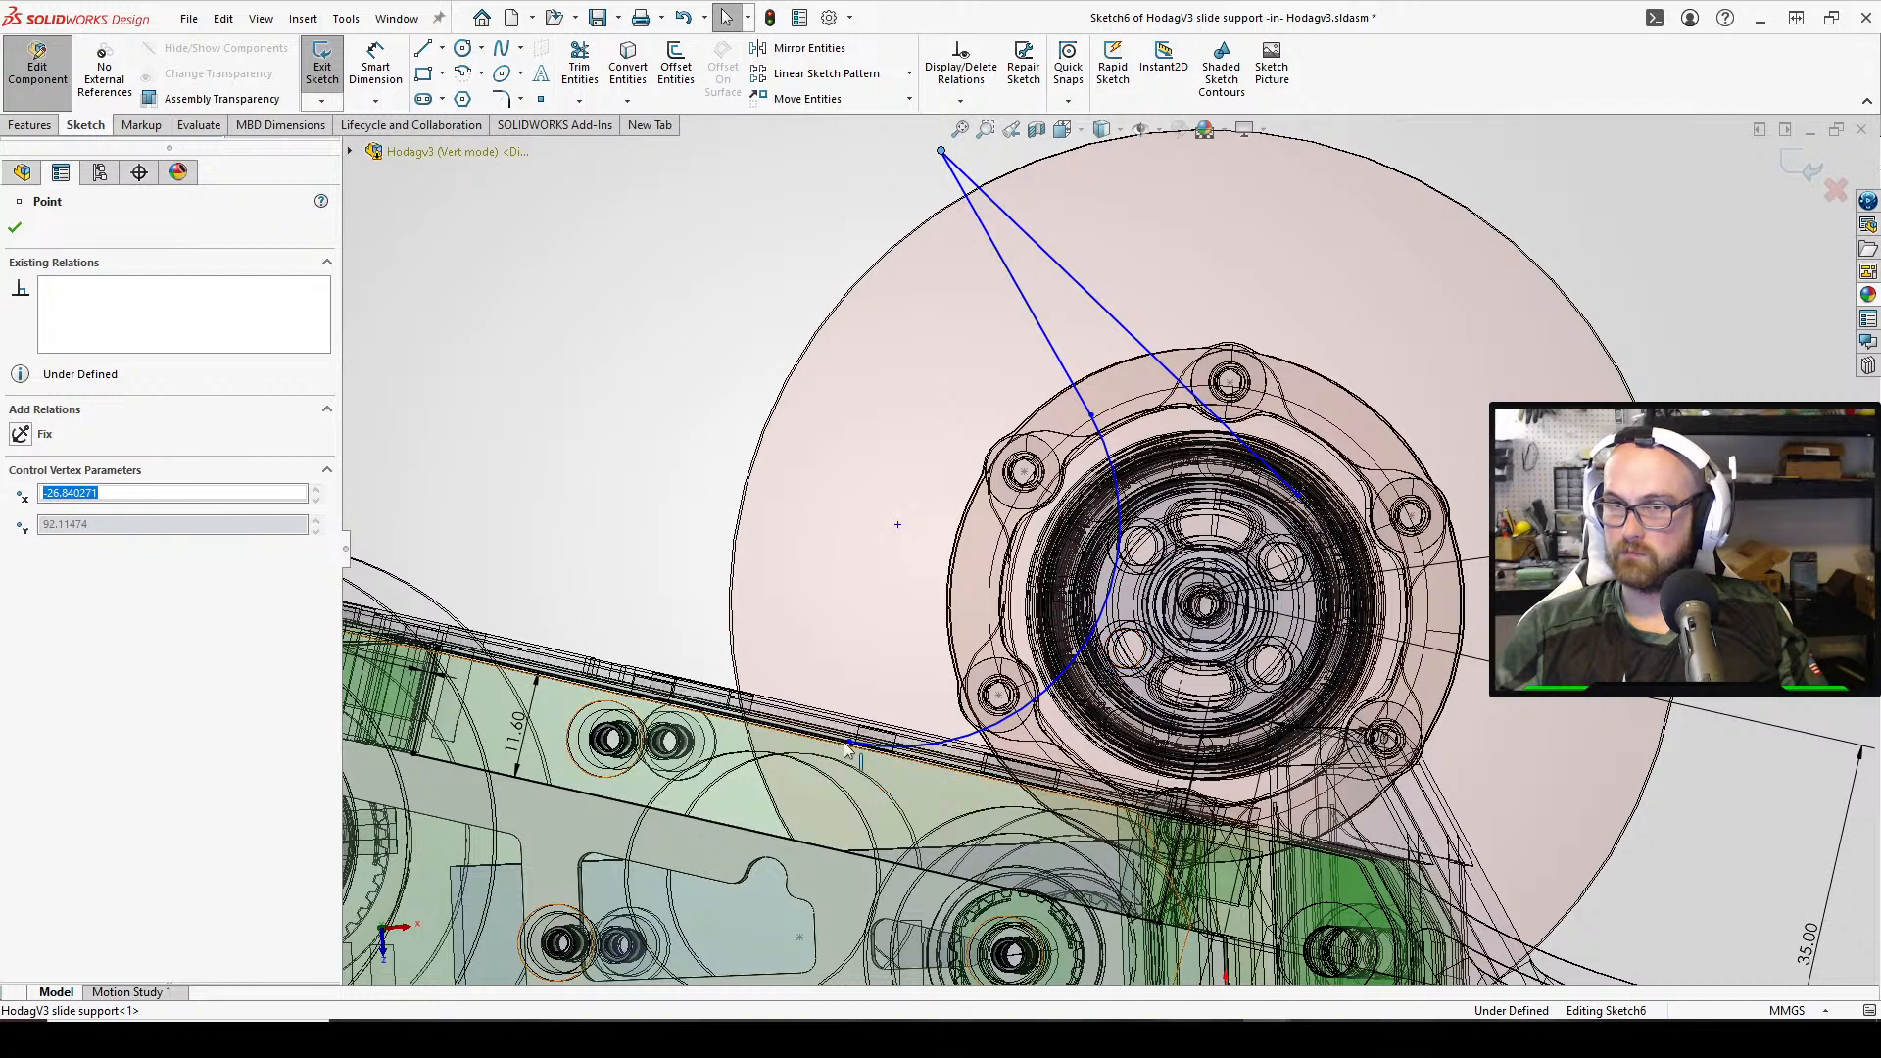
left_click_drag(850, 741, 643, 676)
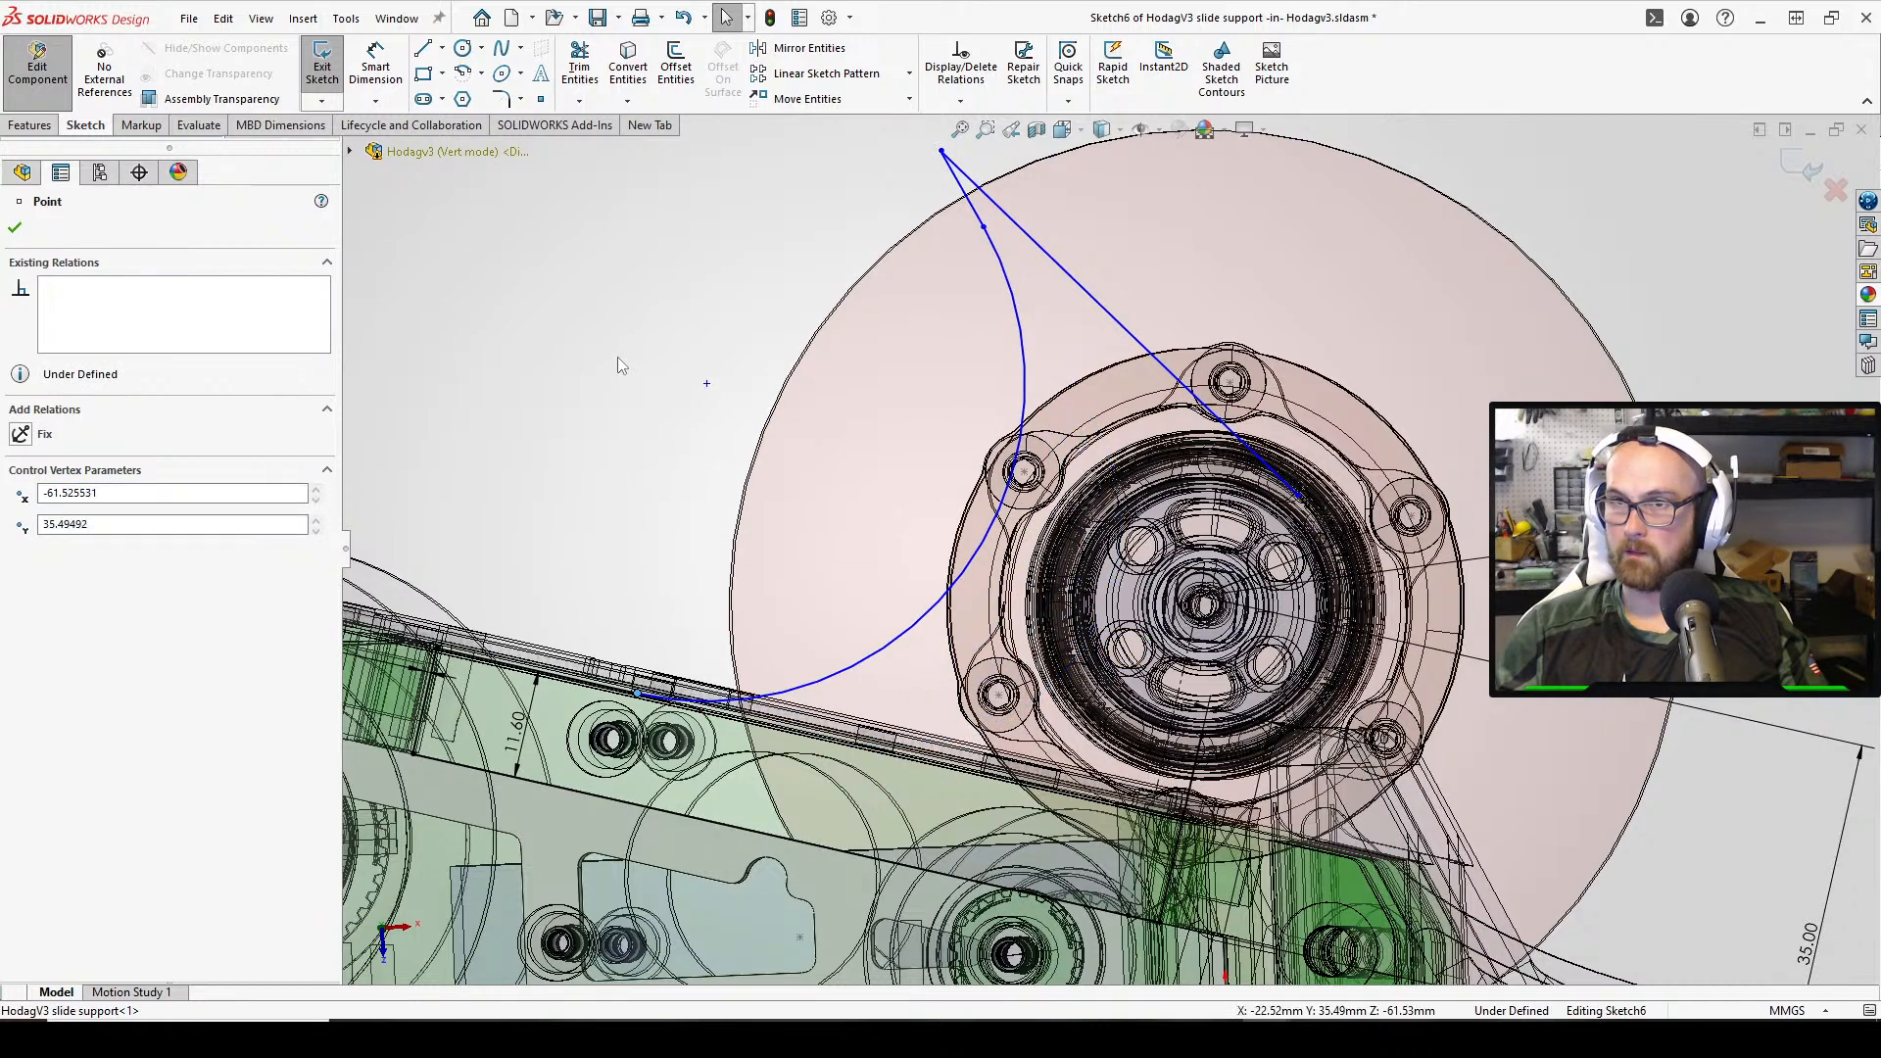
left_click(621, 361)
Lower the joint between the hook's rear arc and straight edge, and reposition the front edge's lower endpoint around the motor
scroll(943, 415, "up", 2)
mouse_move(943, 415)
middle_mouse_down()
mouse_move(927, 412)
mouse_move(946, 419)
middle_mouse_up()
right_click_drag(1037, 436, 1016, 333)
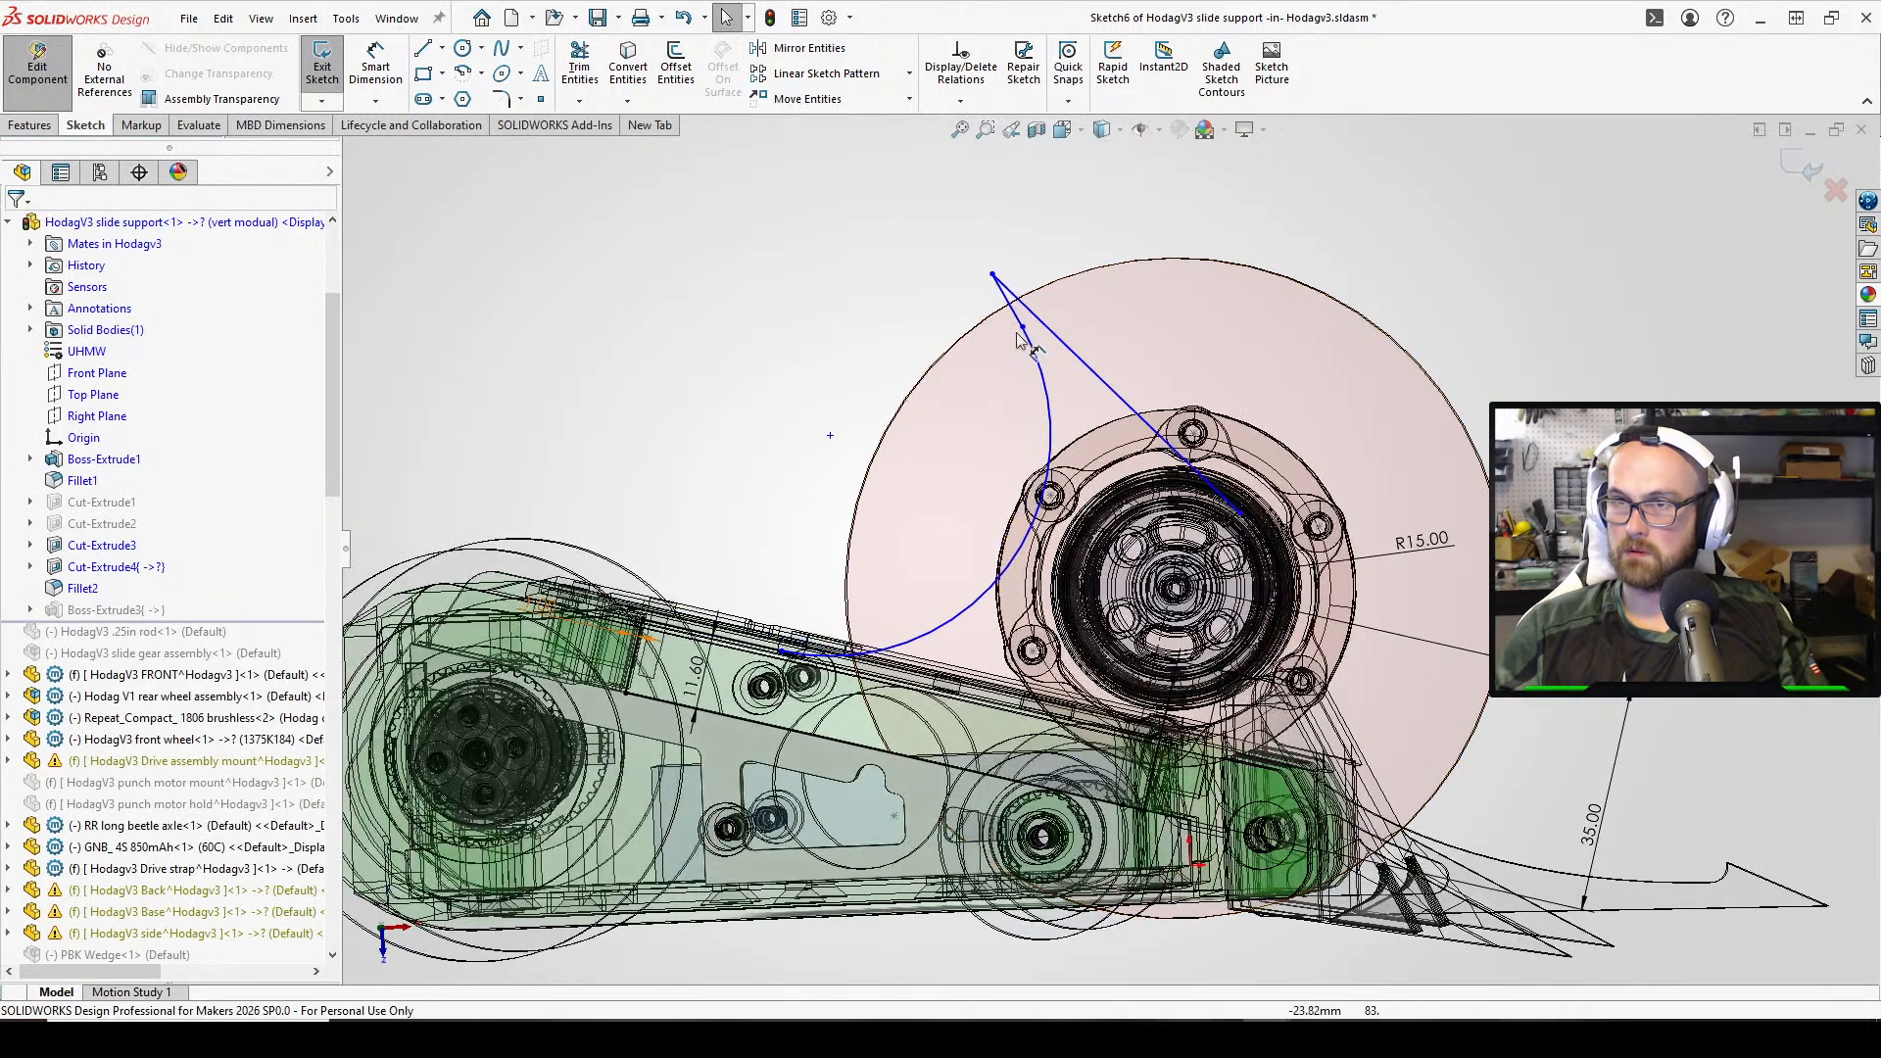
left_click_drag(1022, 329, 1007, 489)
mouse_move(1247, 521)
left_mouse_down()
mouse_move(1263, 559)
mouse_move(1231, 522)
left_mouse_up()
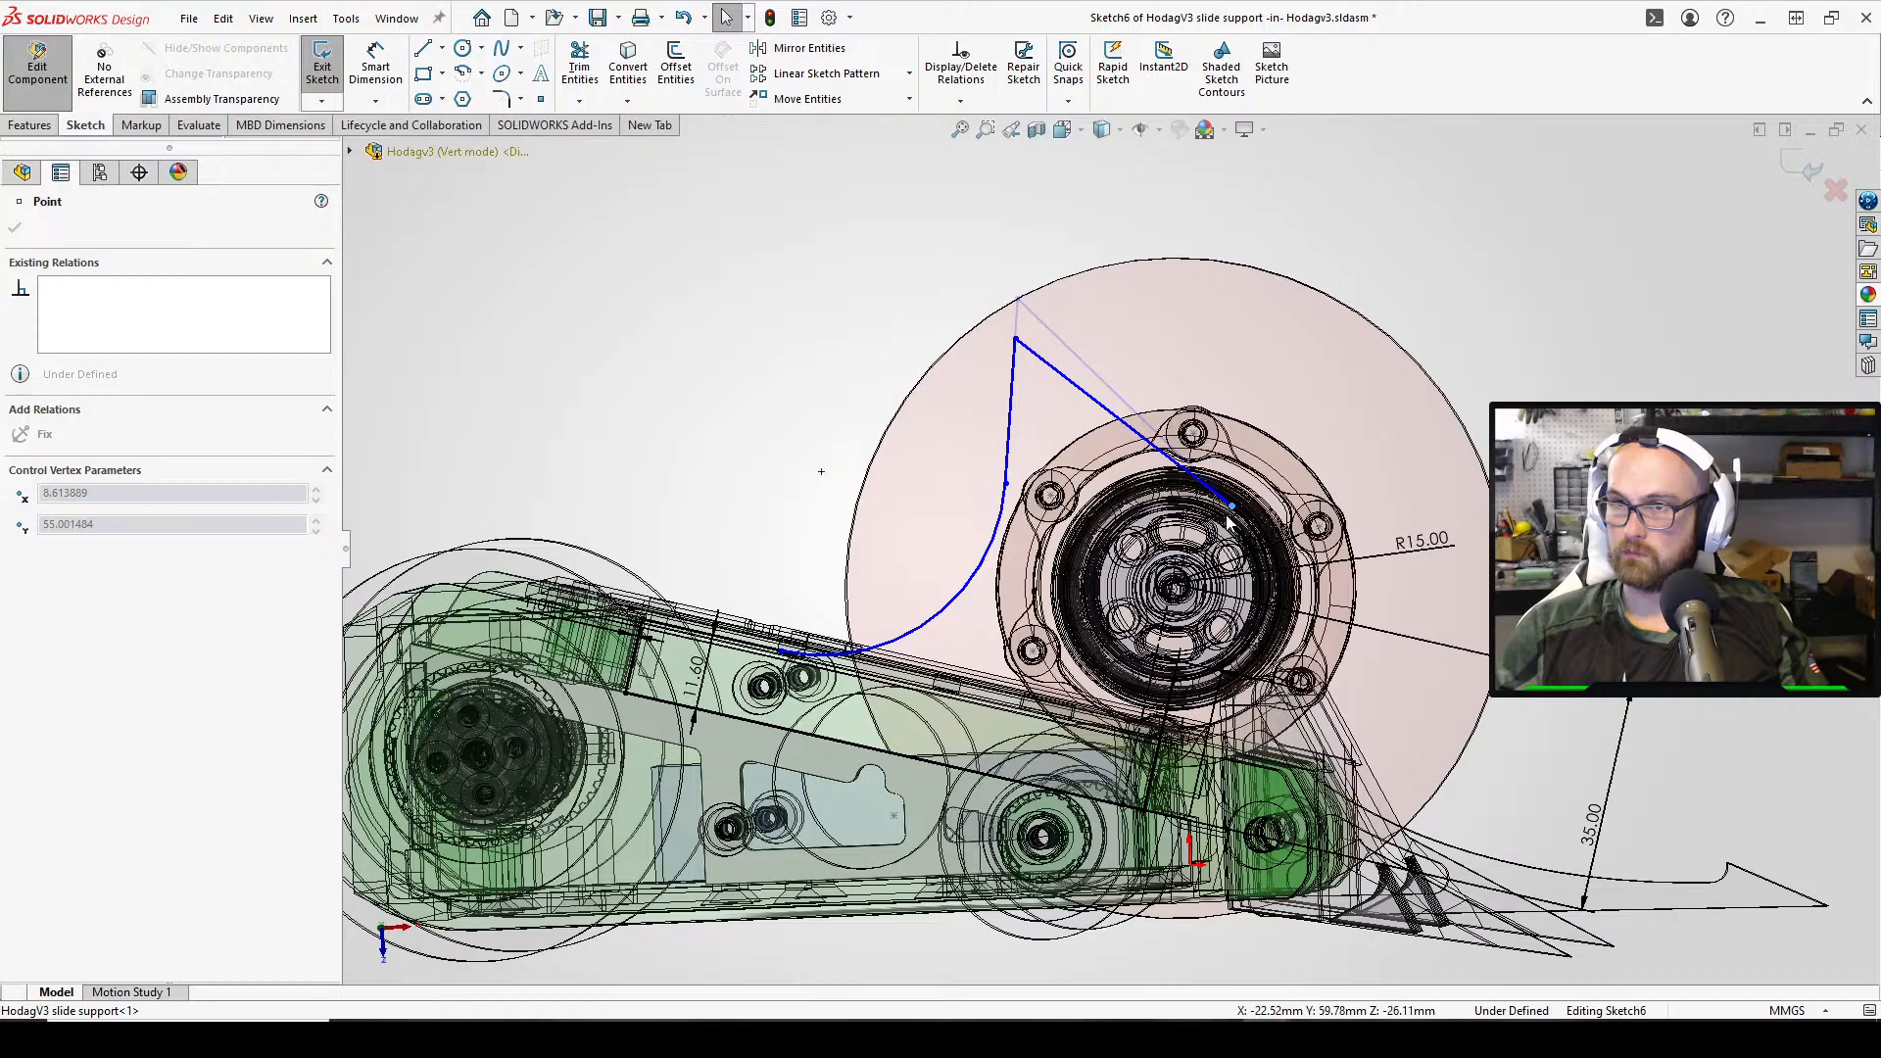
left_click_drag(1239, 521, 1240, 521)
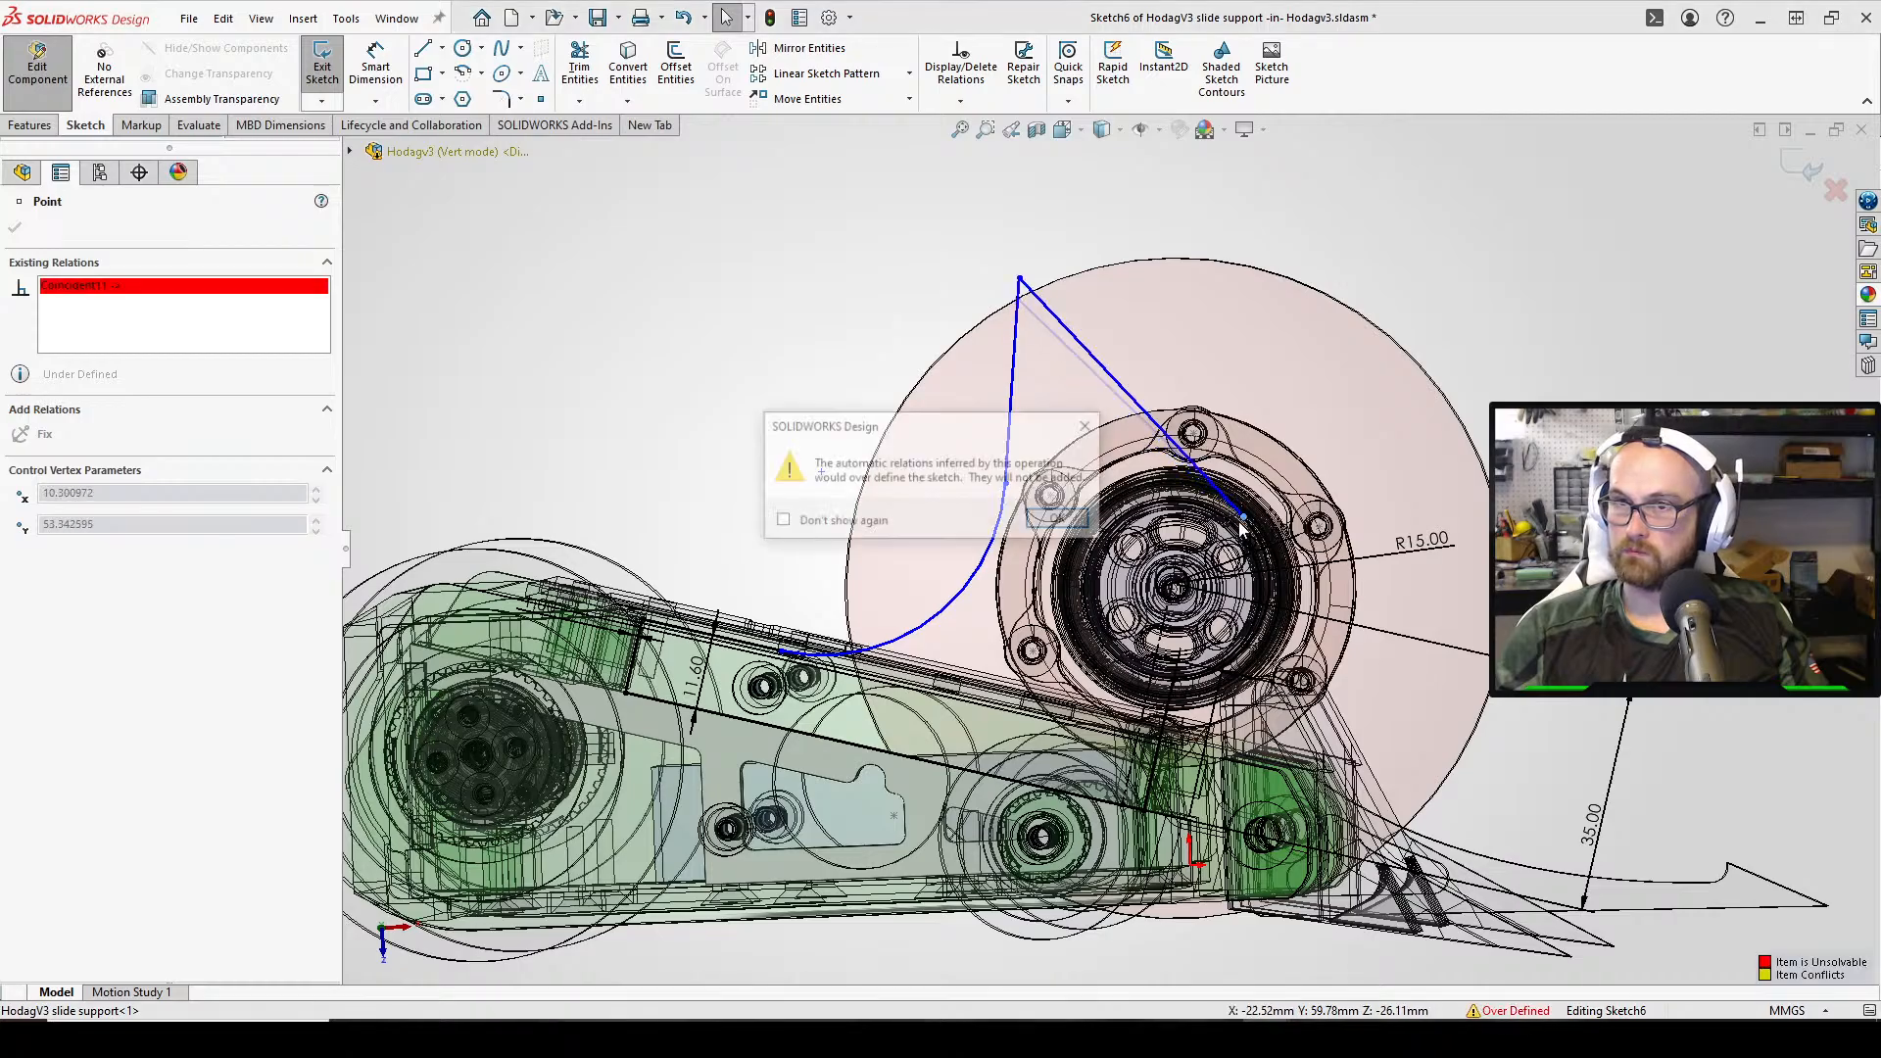
left_click(1062, 519)
Dimension the distance from the motor's centre to the hook's tip at 54 mm
mouse_move(1359, 465)
middle_mouse_down()
mouse_move(1363, 389)
mouse_move(1359, 470)
mouse_move(1387, 437)
middle_mouse_up()
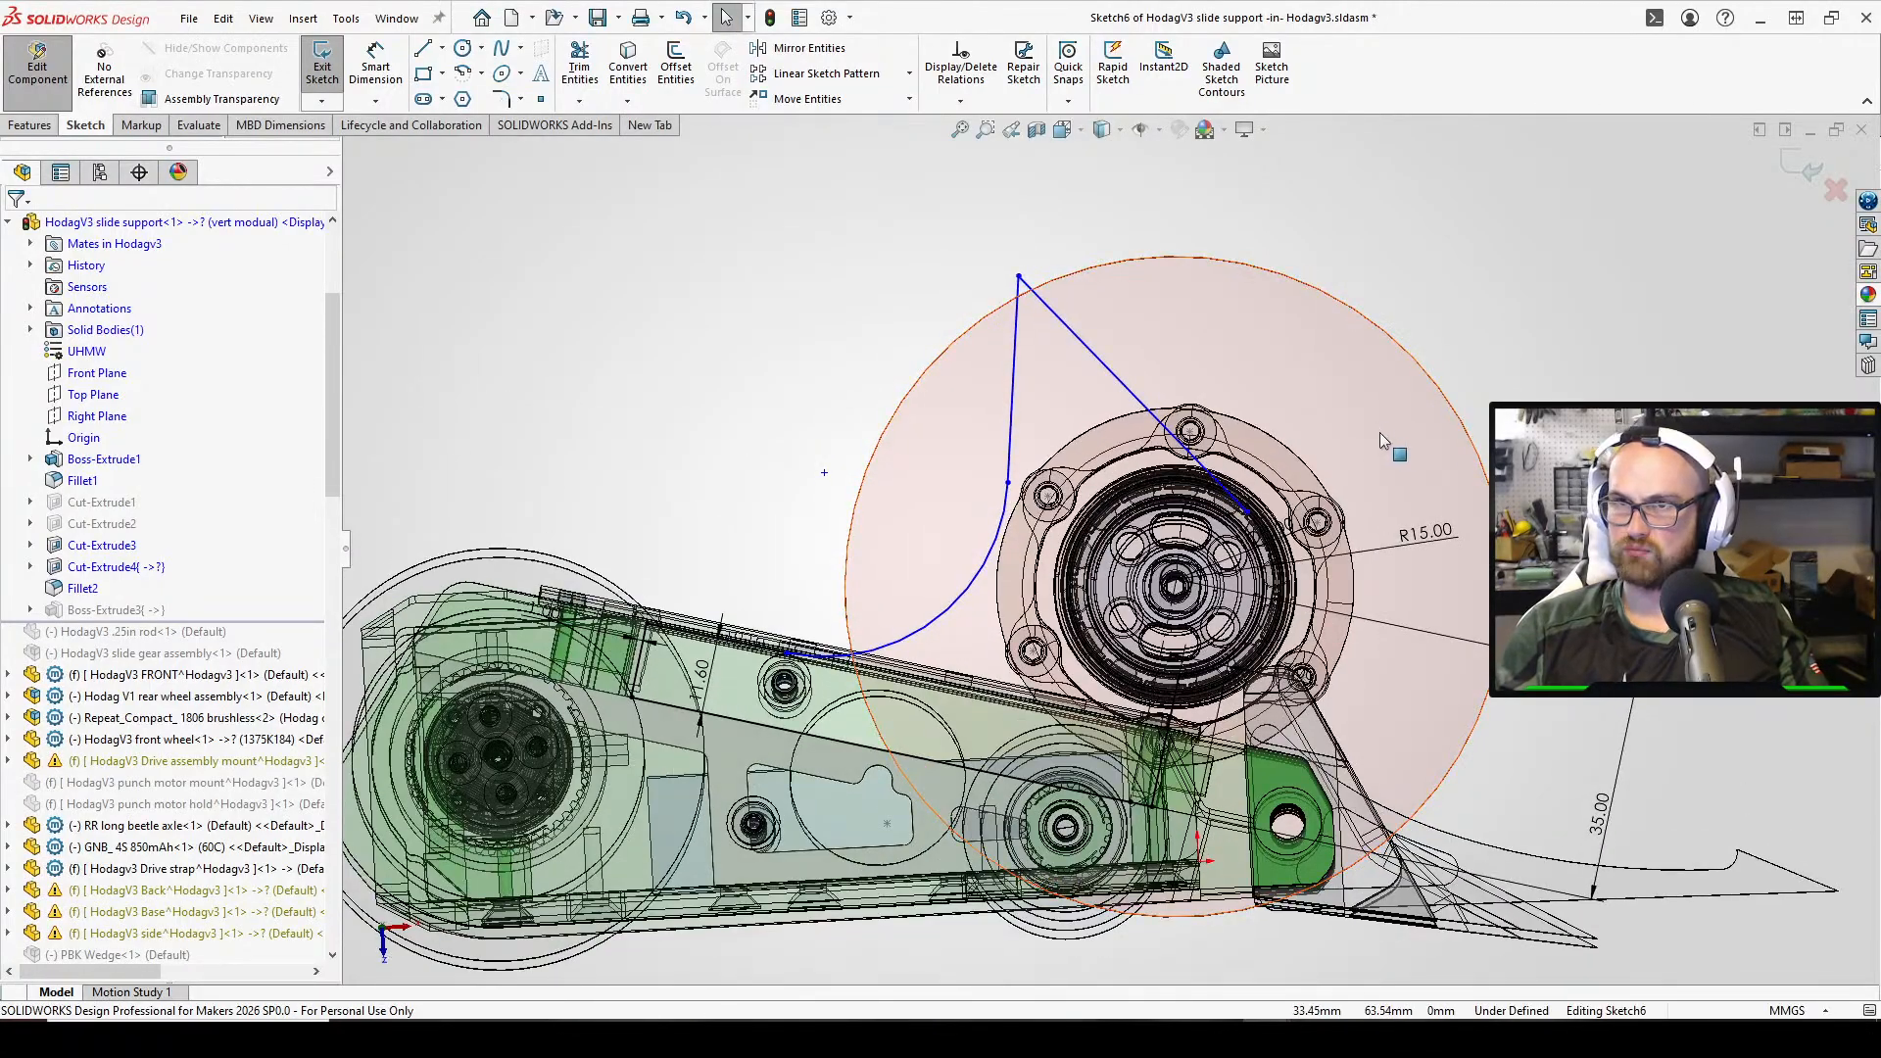
right_click_drag(1289, 431, 1285, 380)
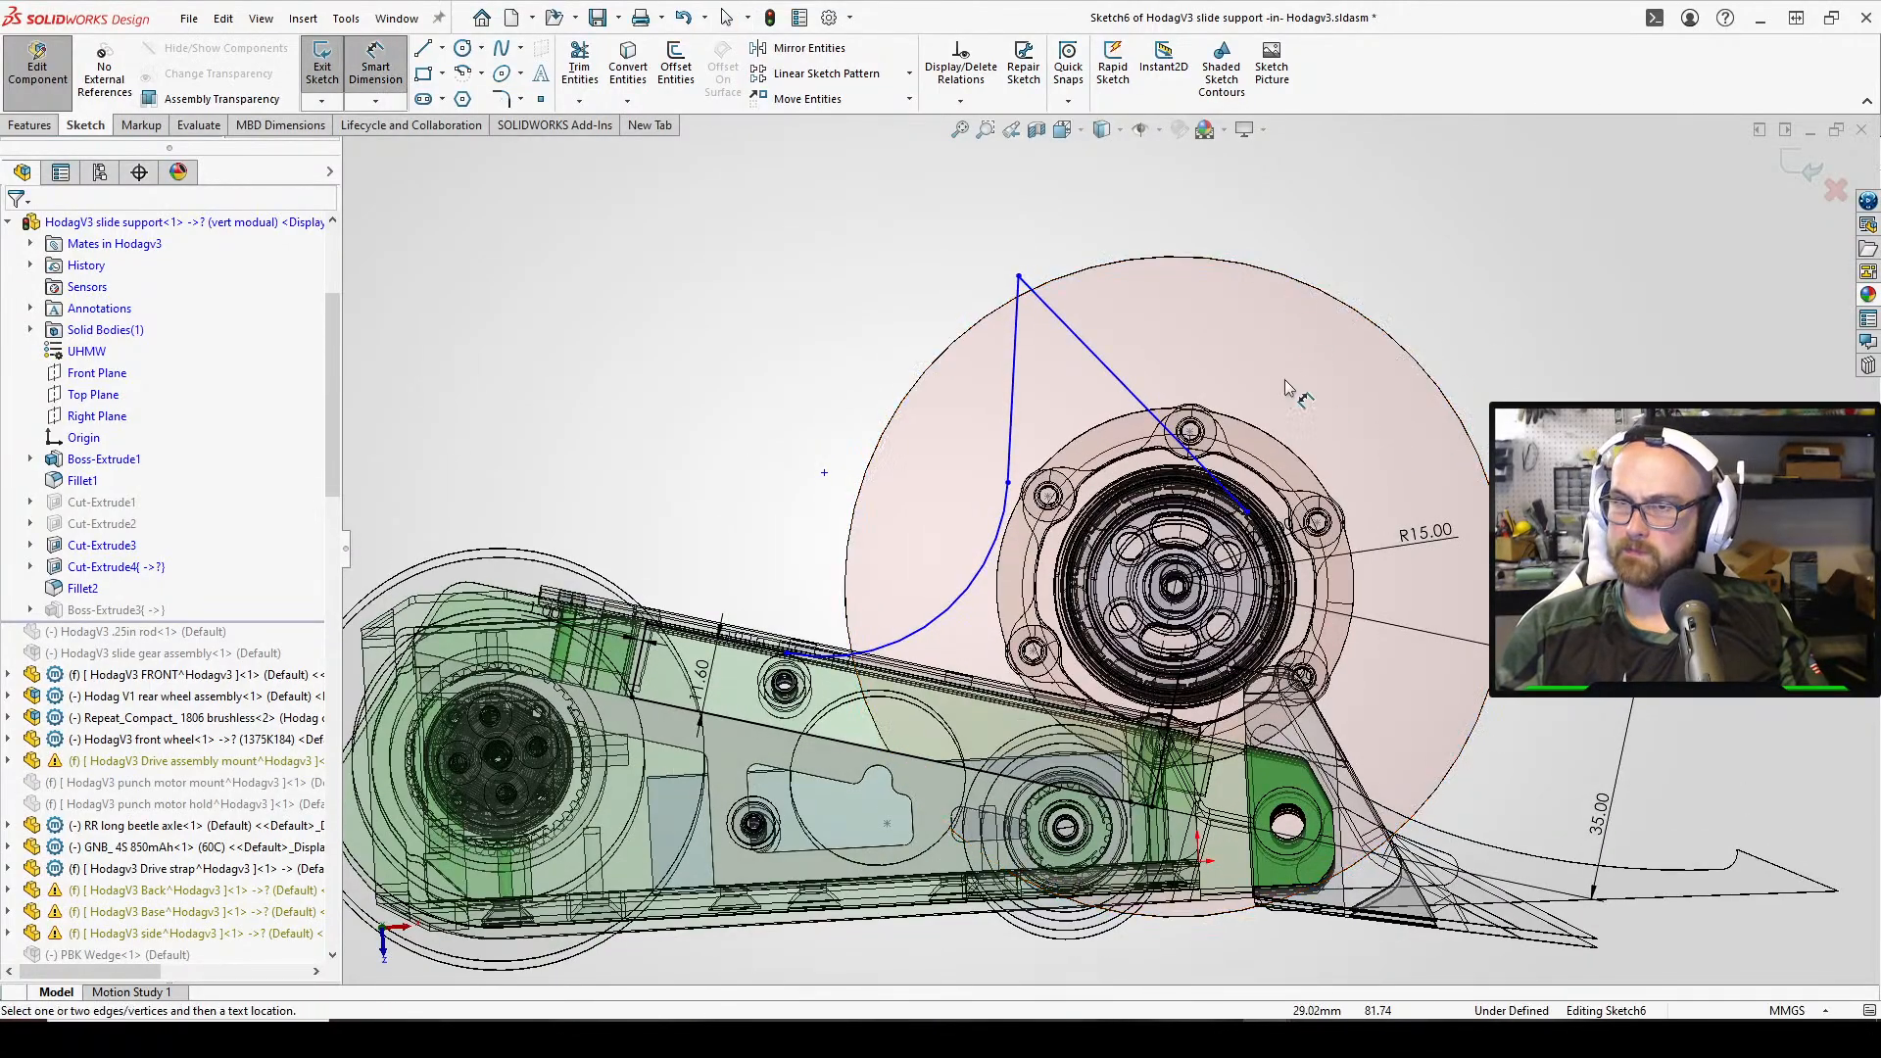
left_click(1177, 589)
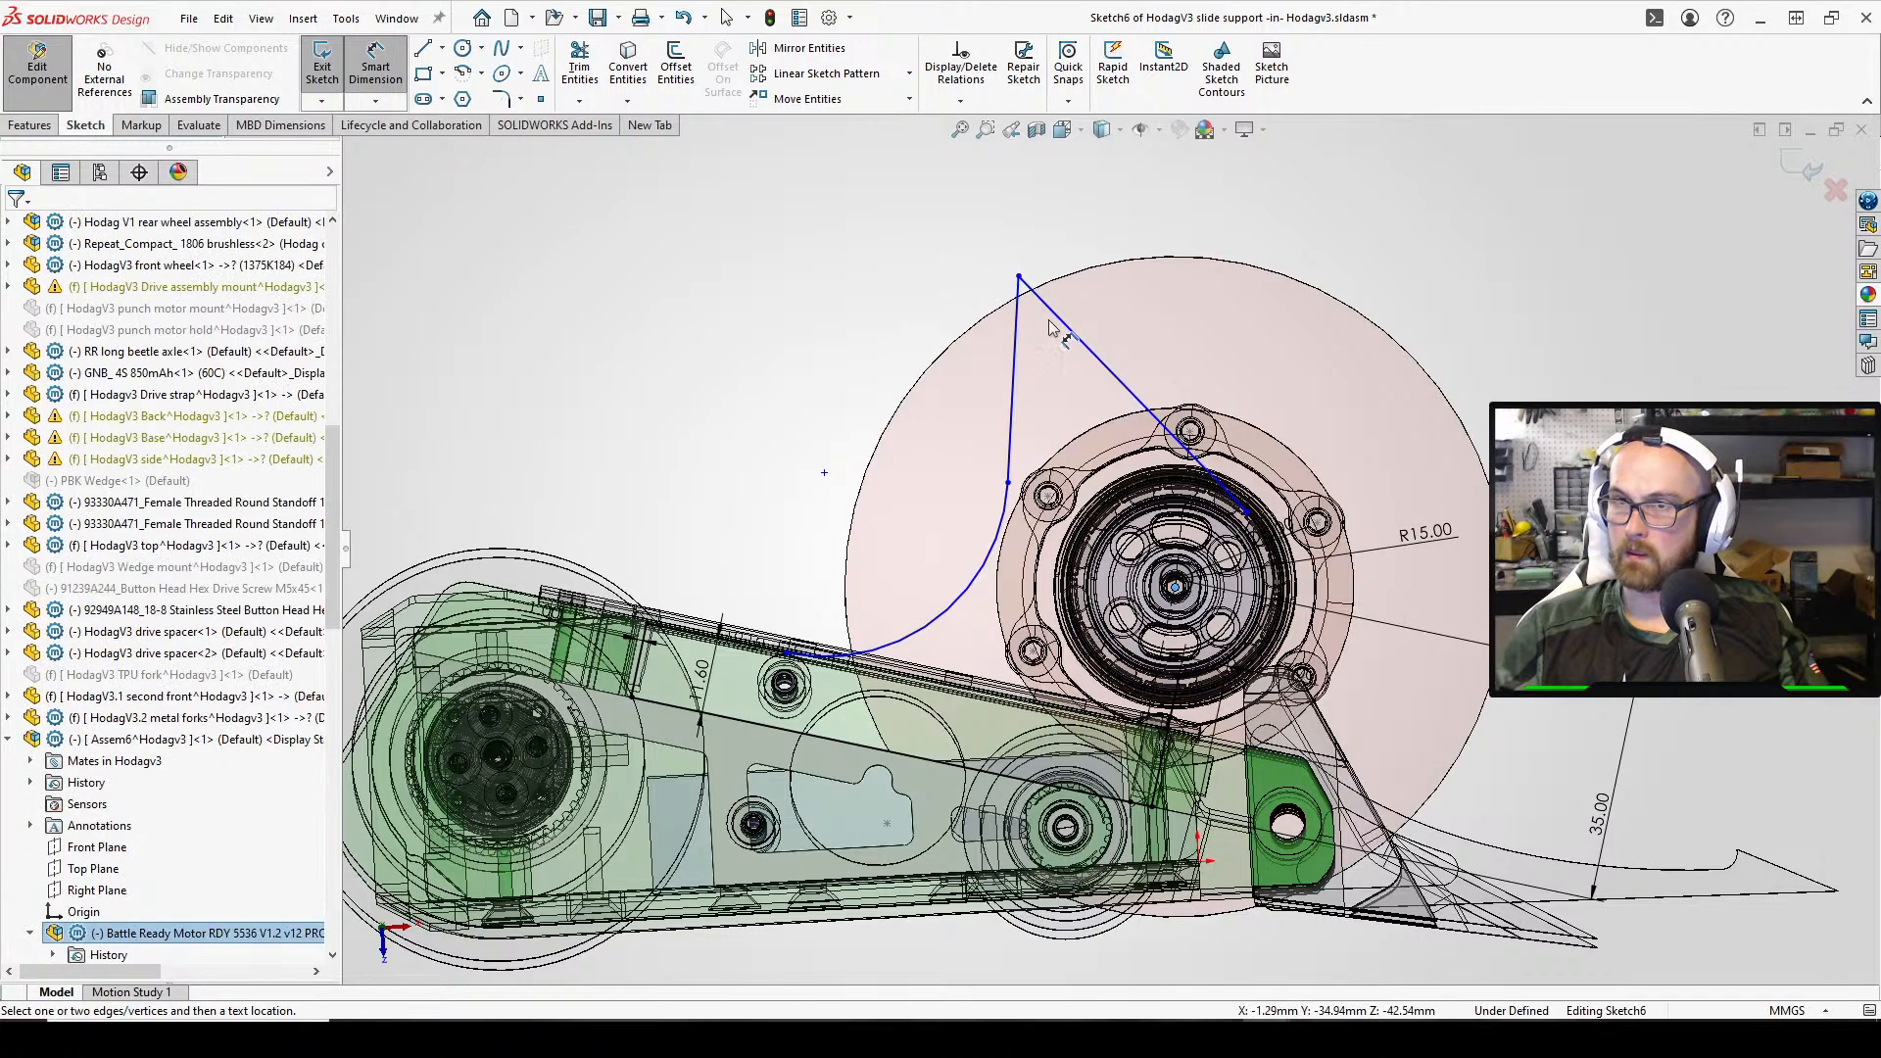
left_click(1020, 277)
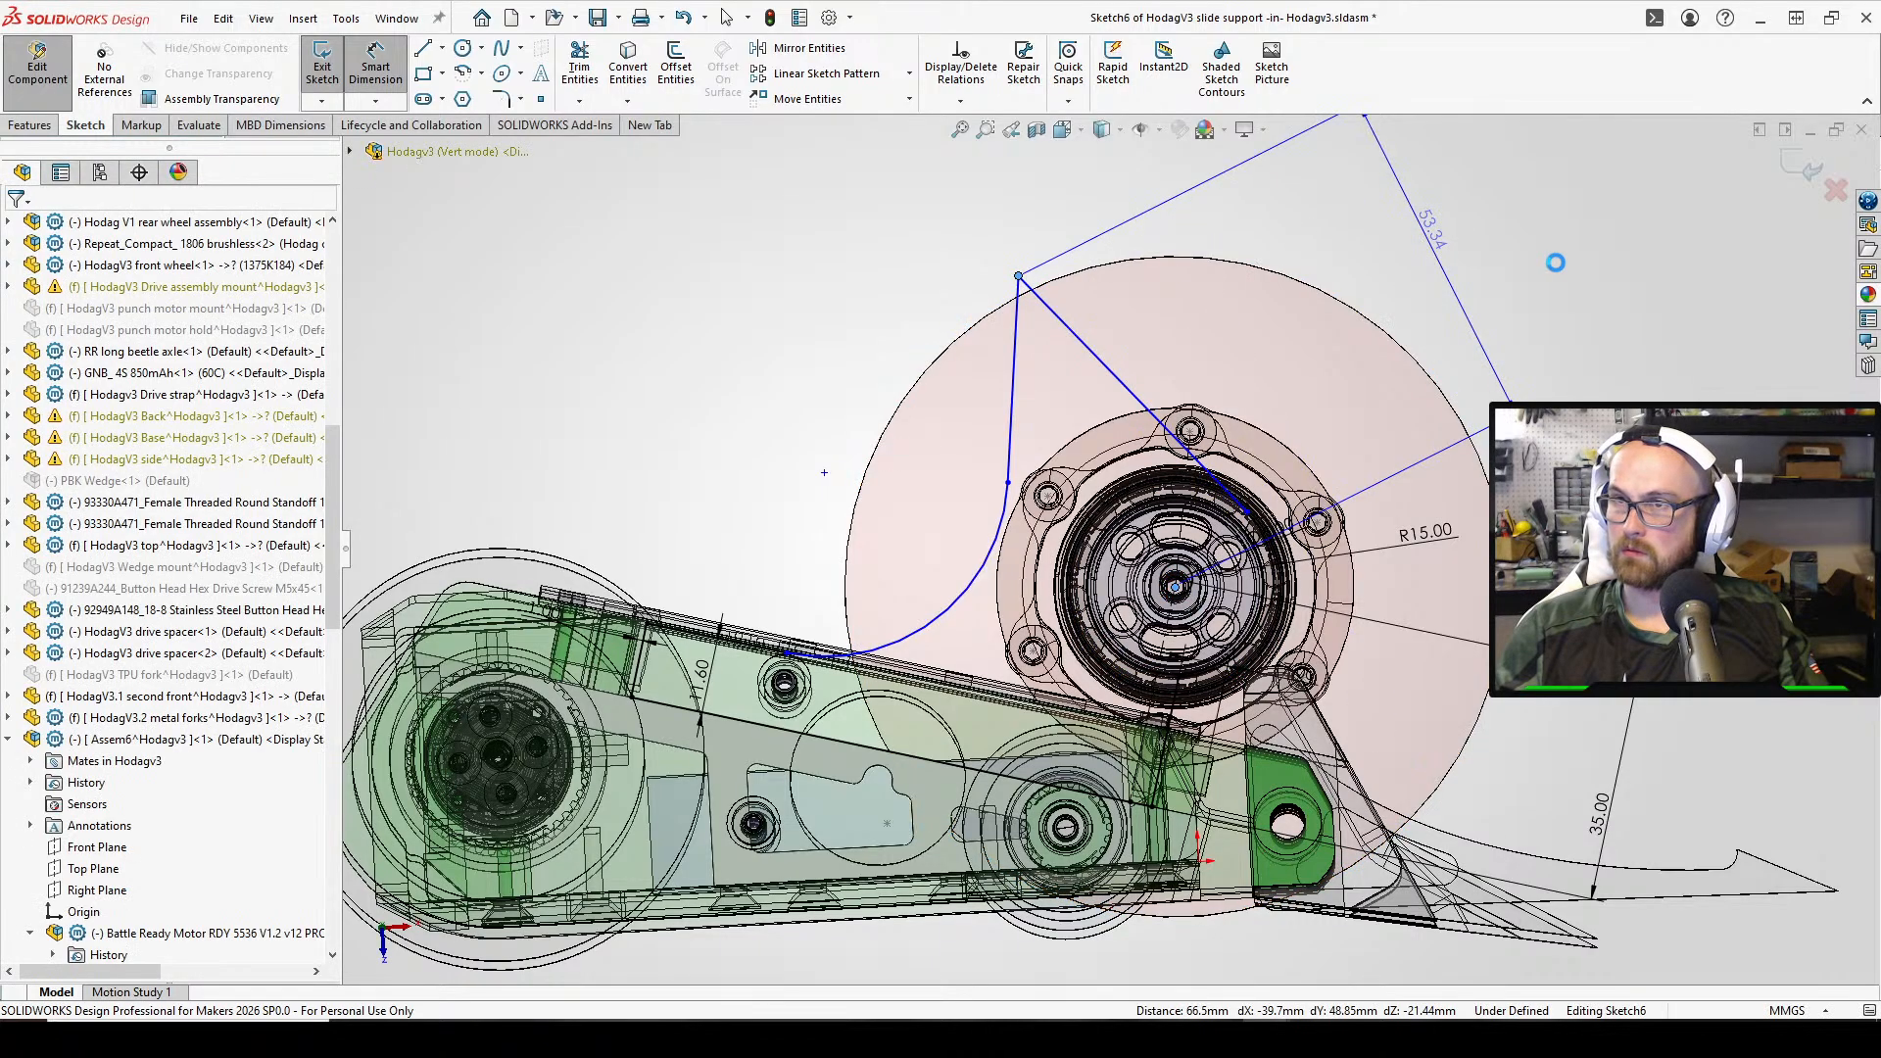
left_click(1428, 227)
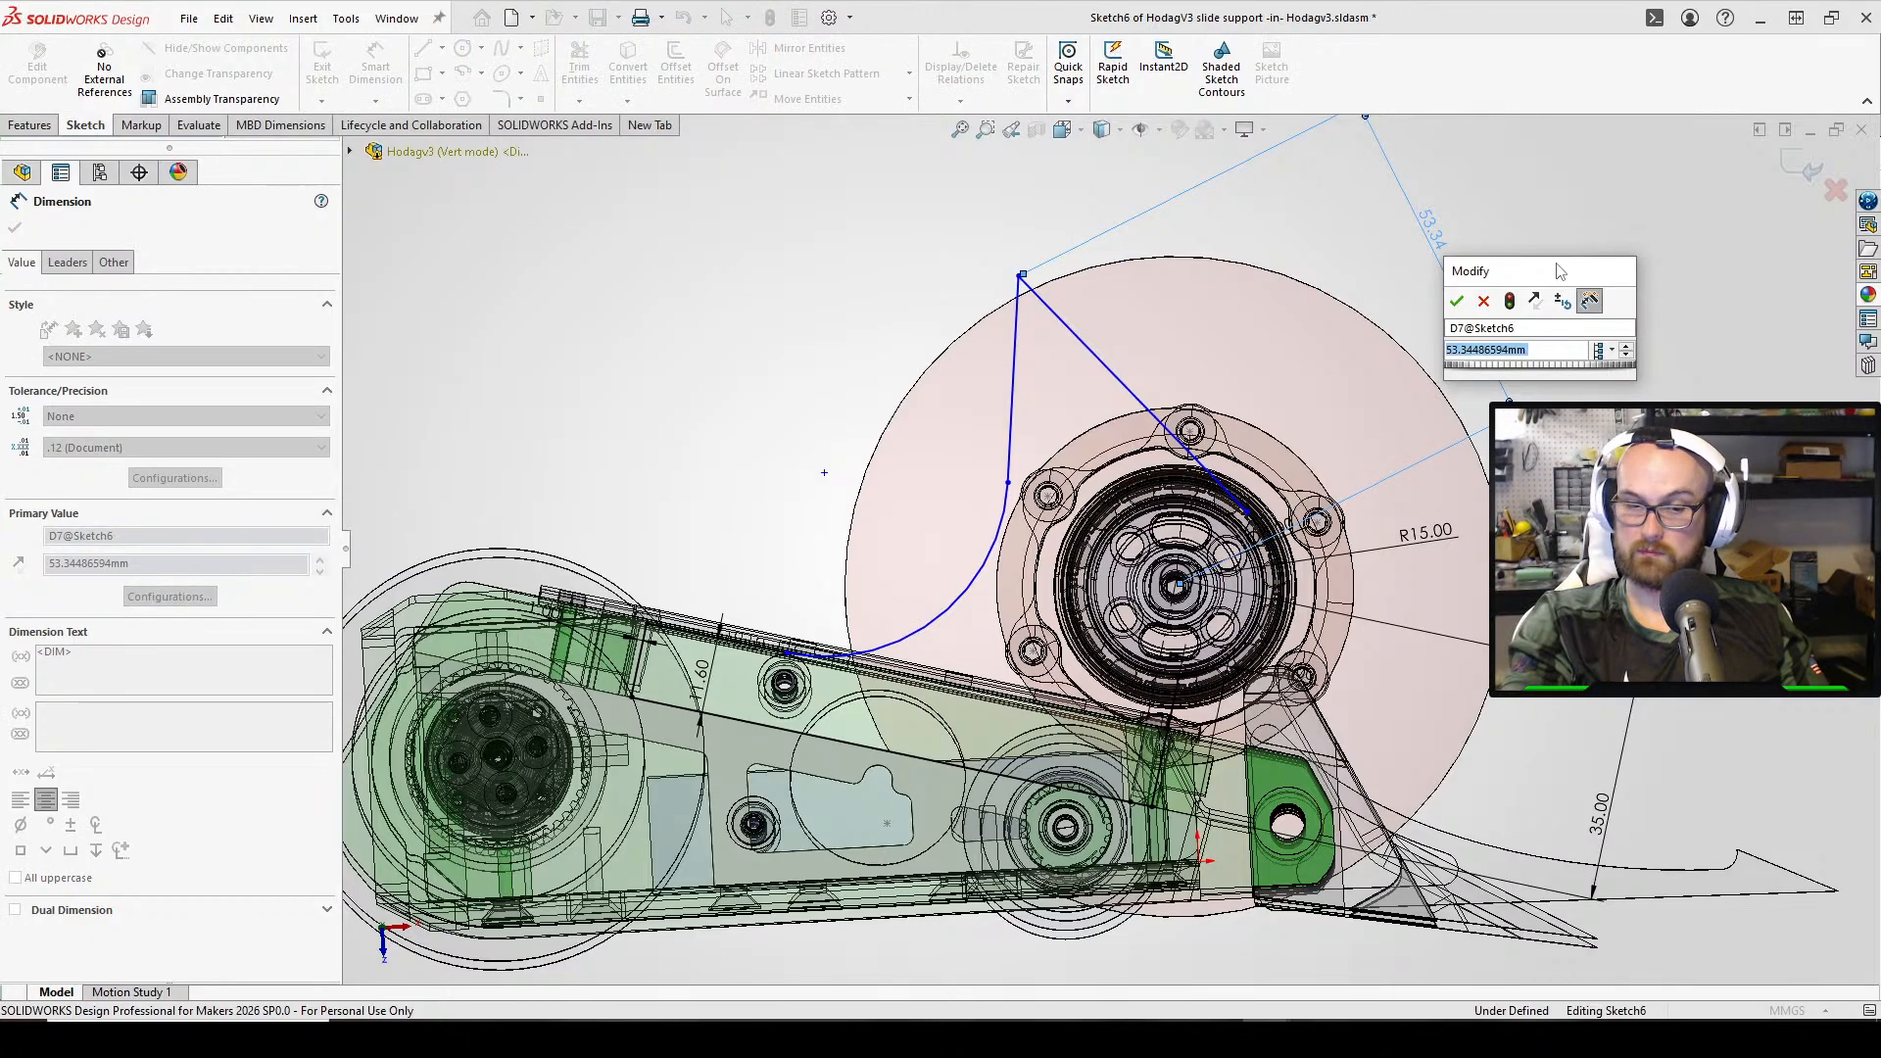
type("54")
key("Return")
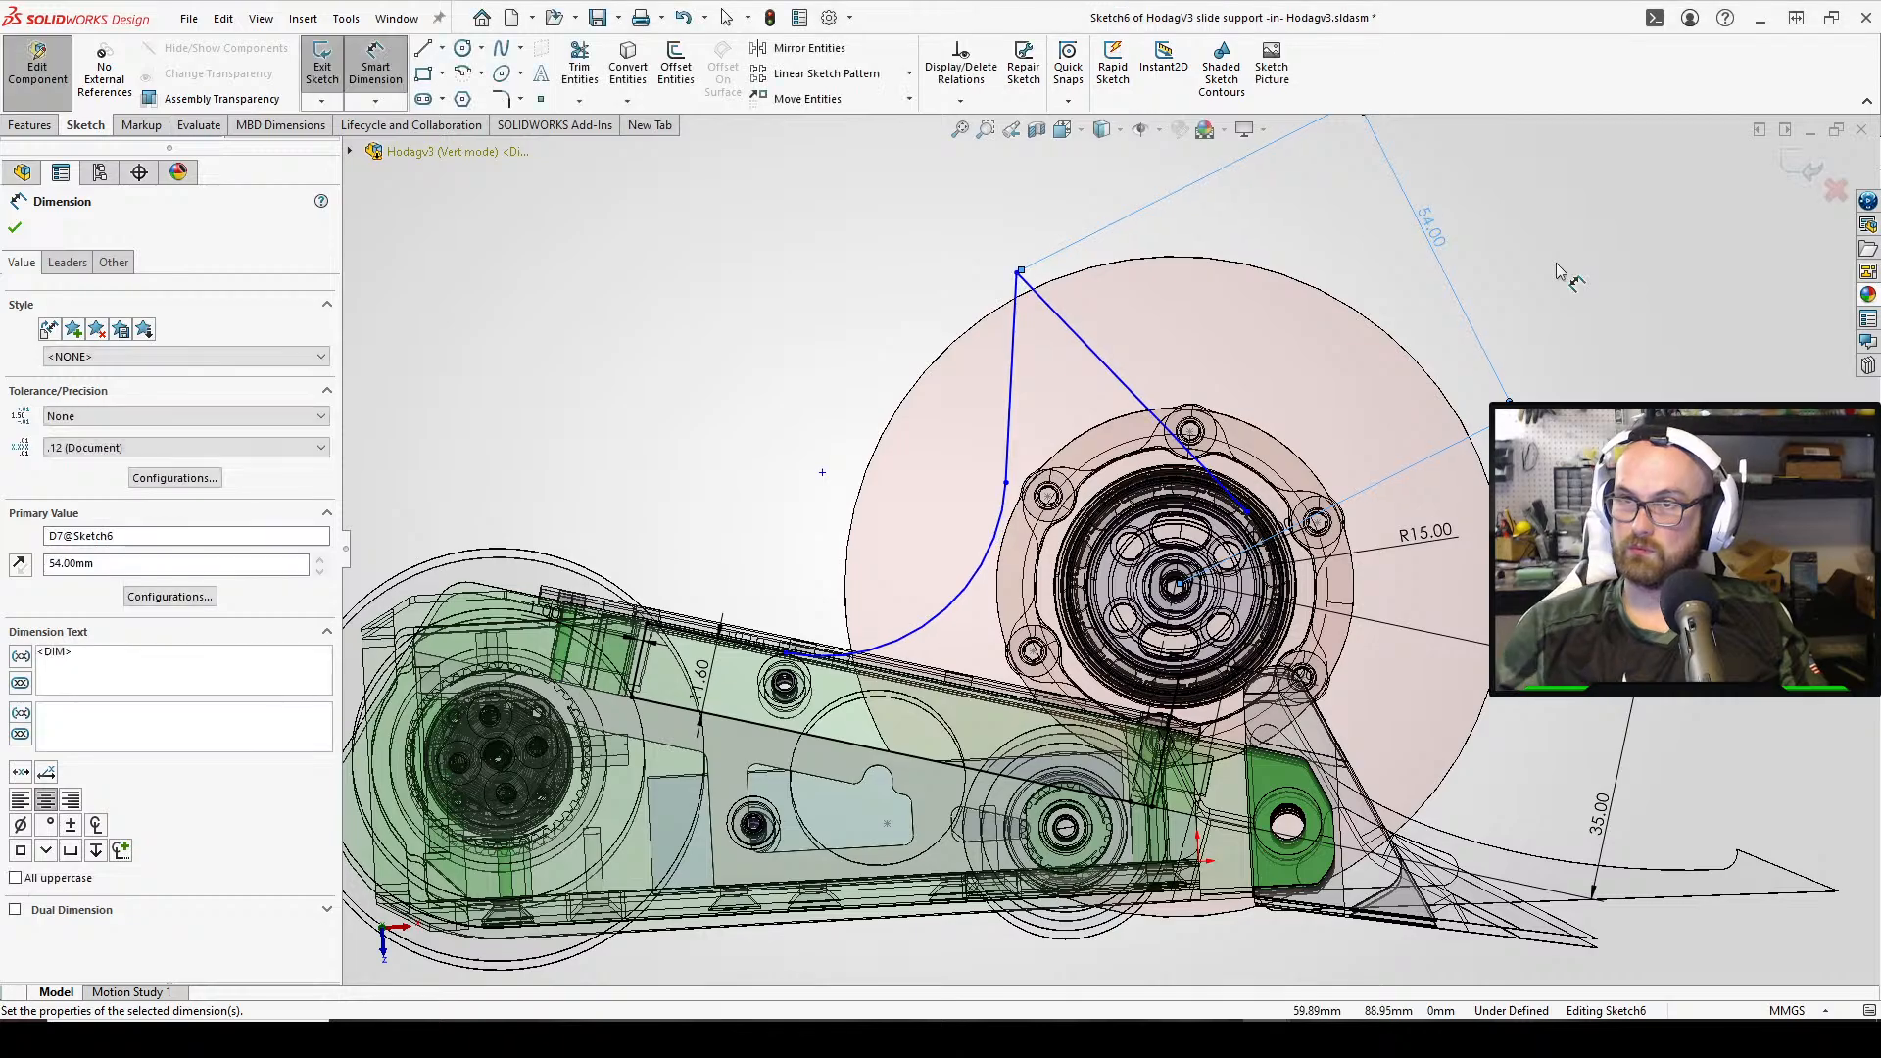
left_click(1620, 325)
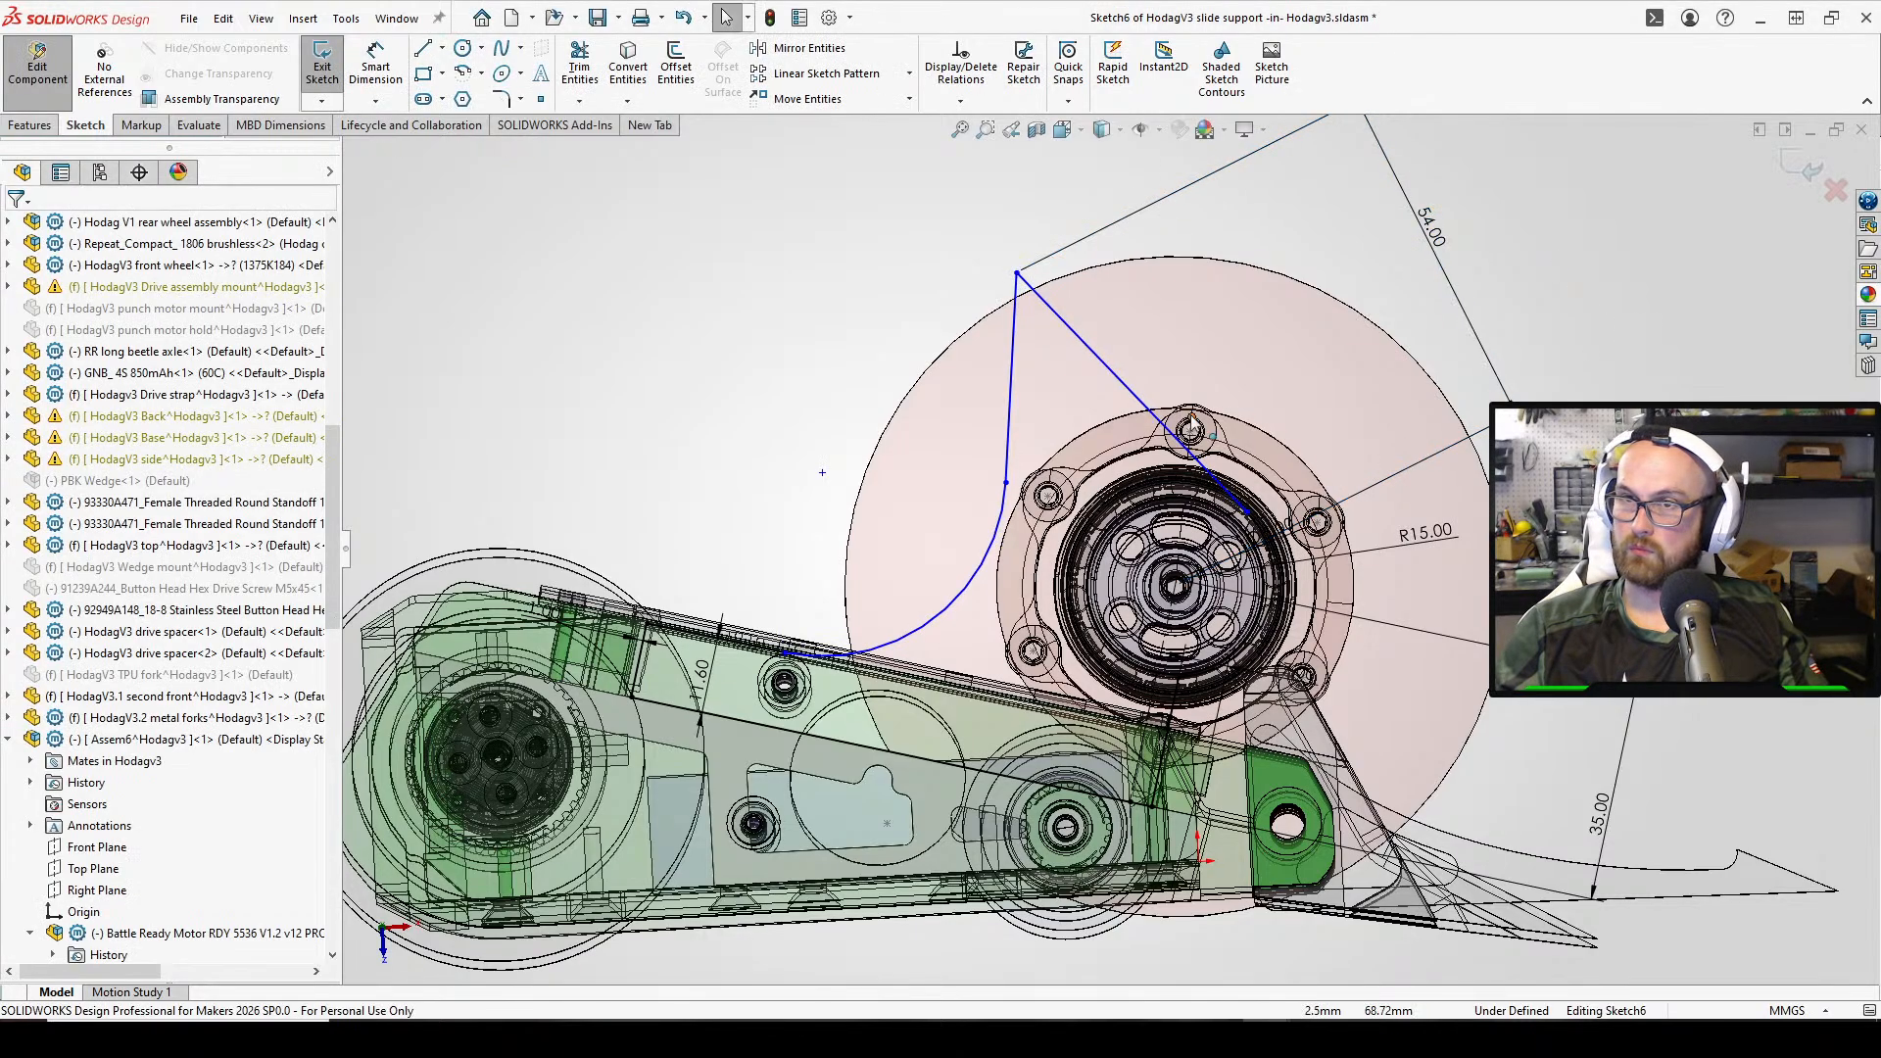
Orient the view to the left side and set the motor-centre-to-hook-tip distance to 55 mm
middle_click_drag(1192, 424, 1234, 293)
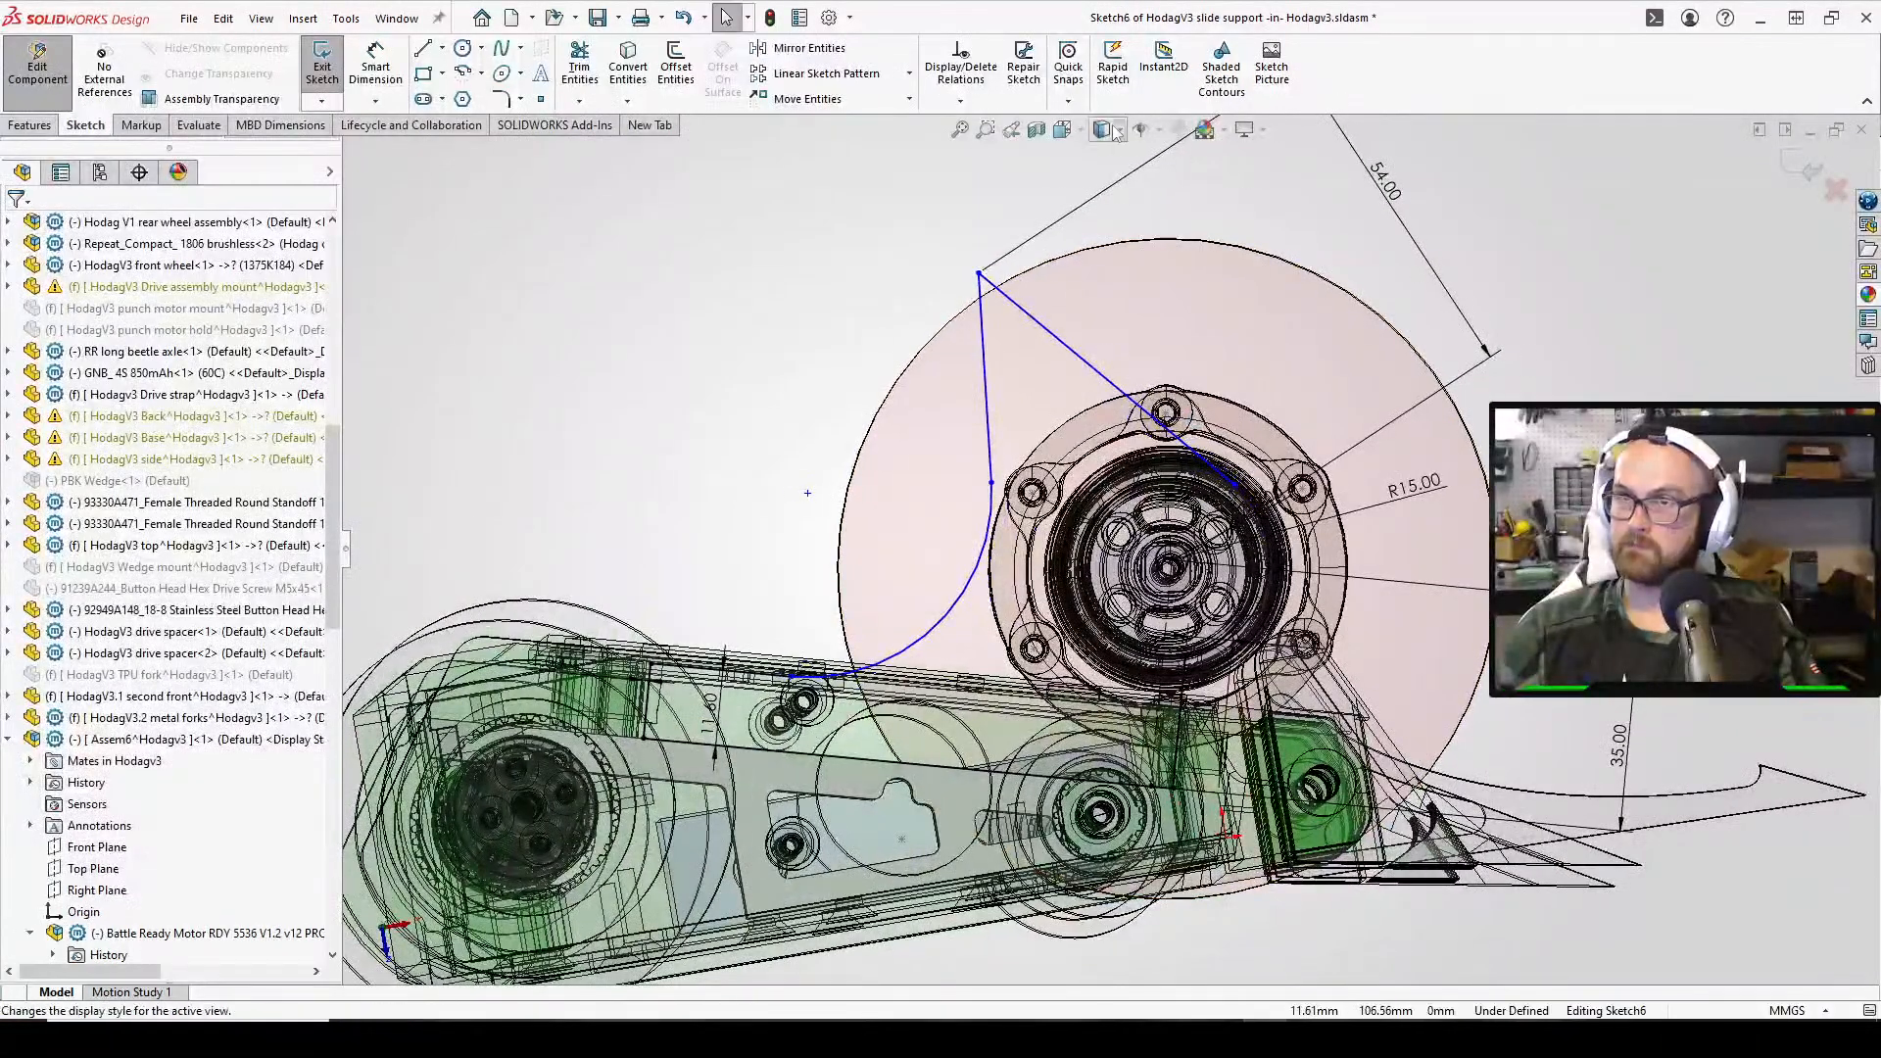
left_click(1067, 131)
left_click(898, 514)
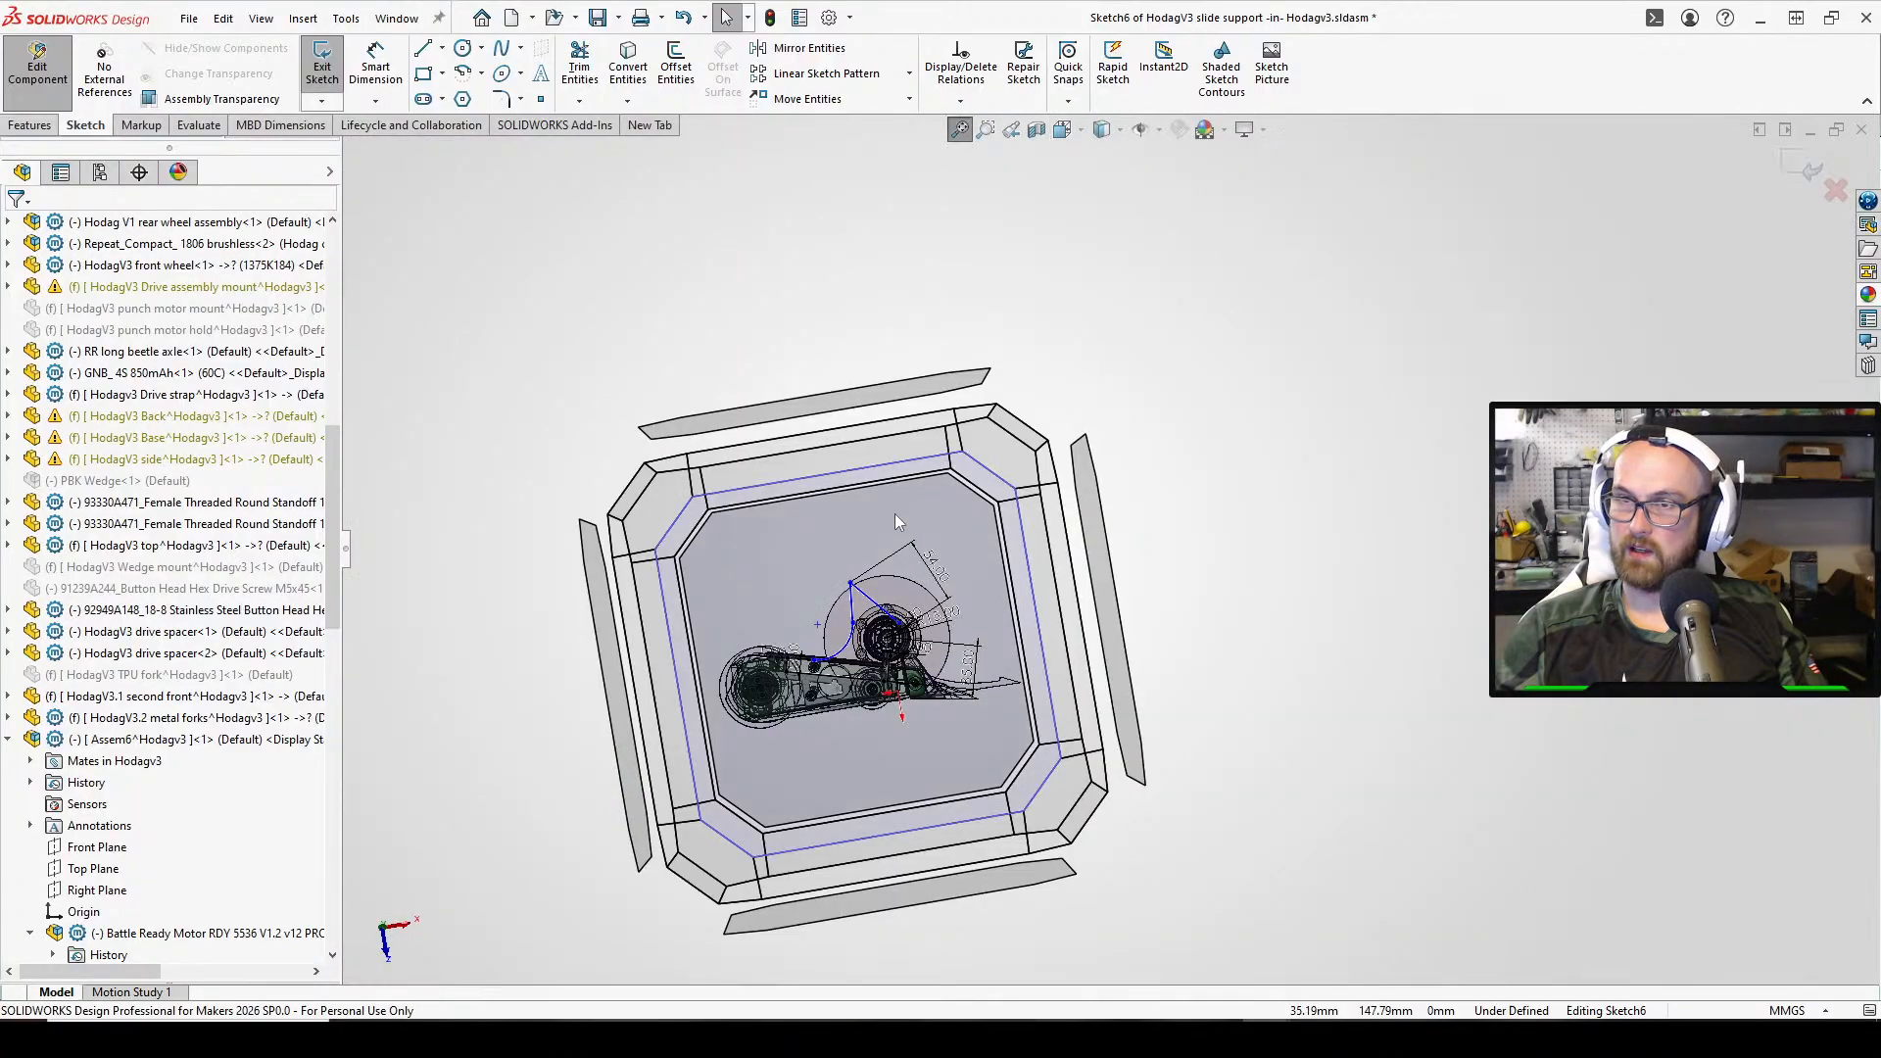
scroll(1259, 355, "up", 2)
scroll(1367, 339, "down", 2)
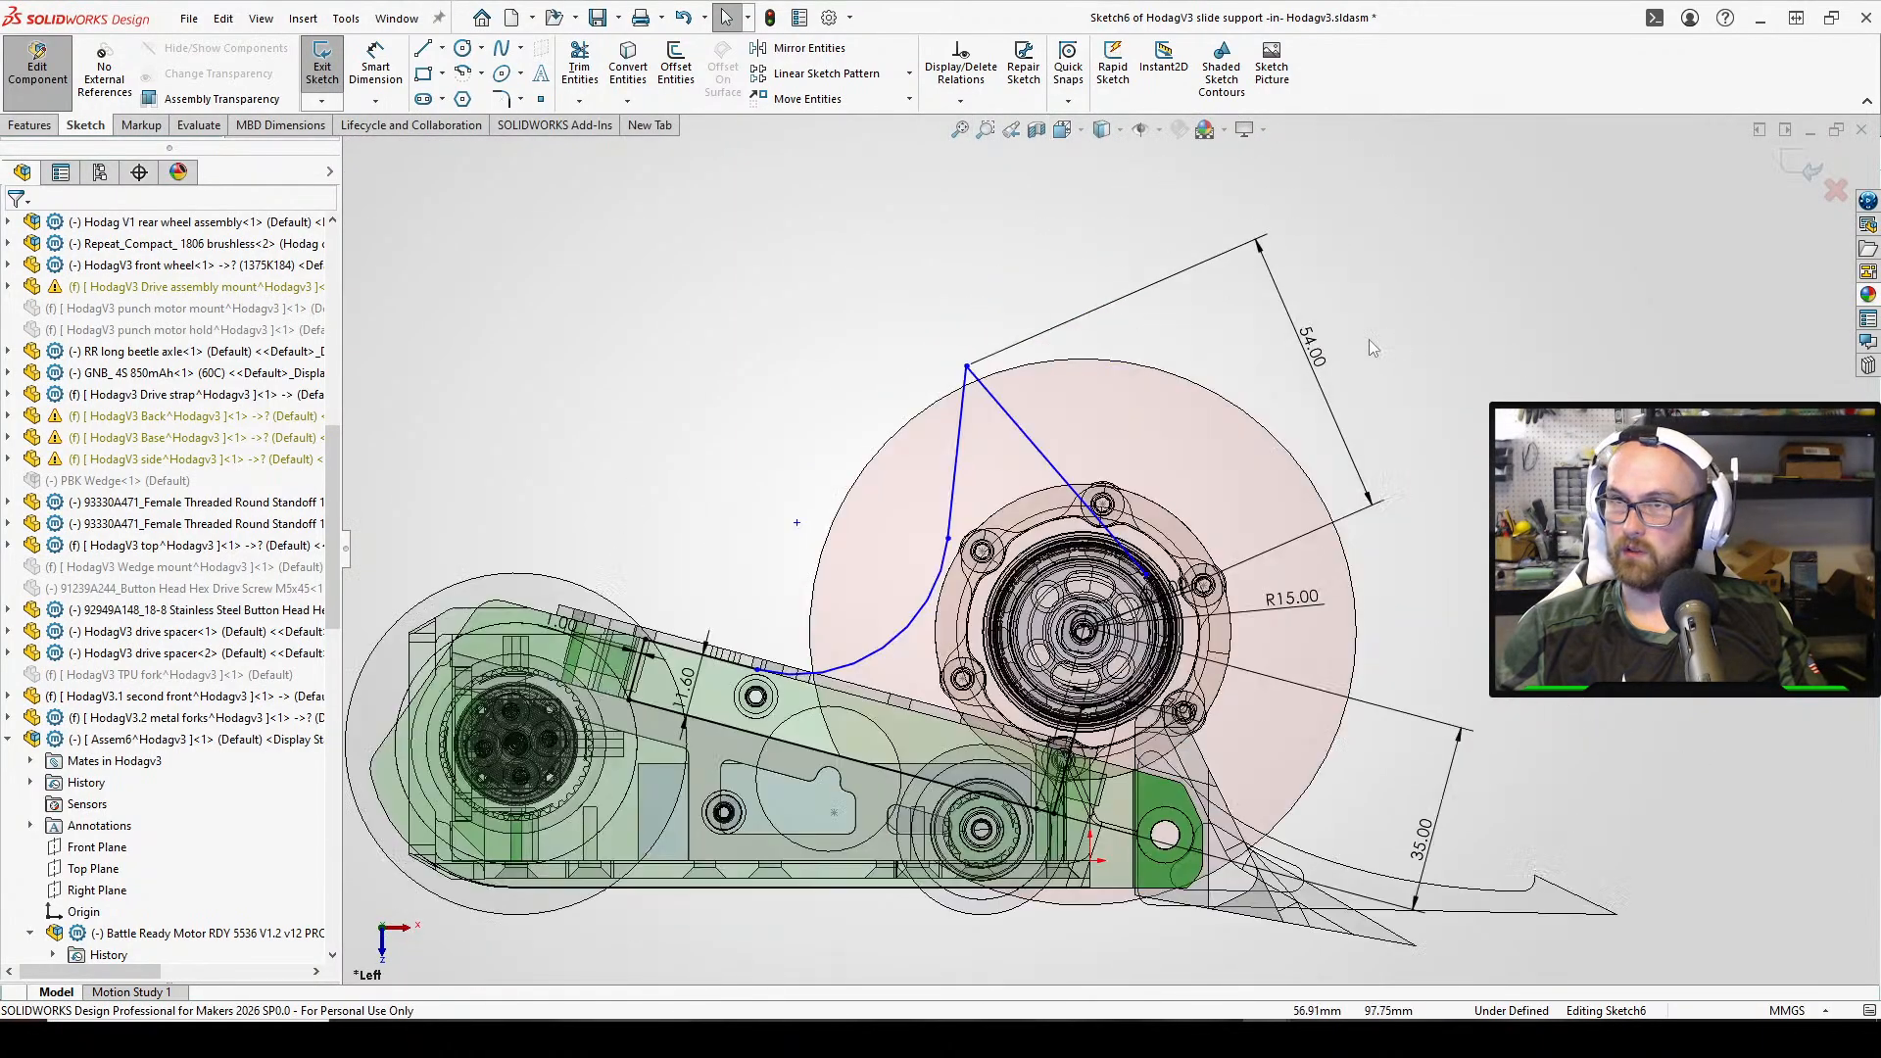
double_click(1313, 351)
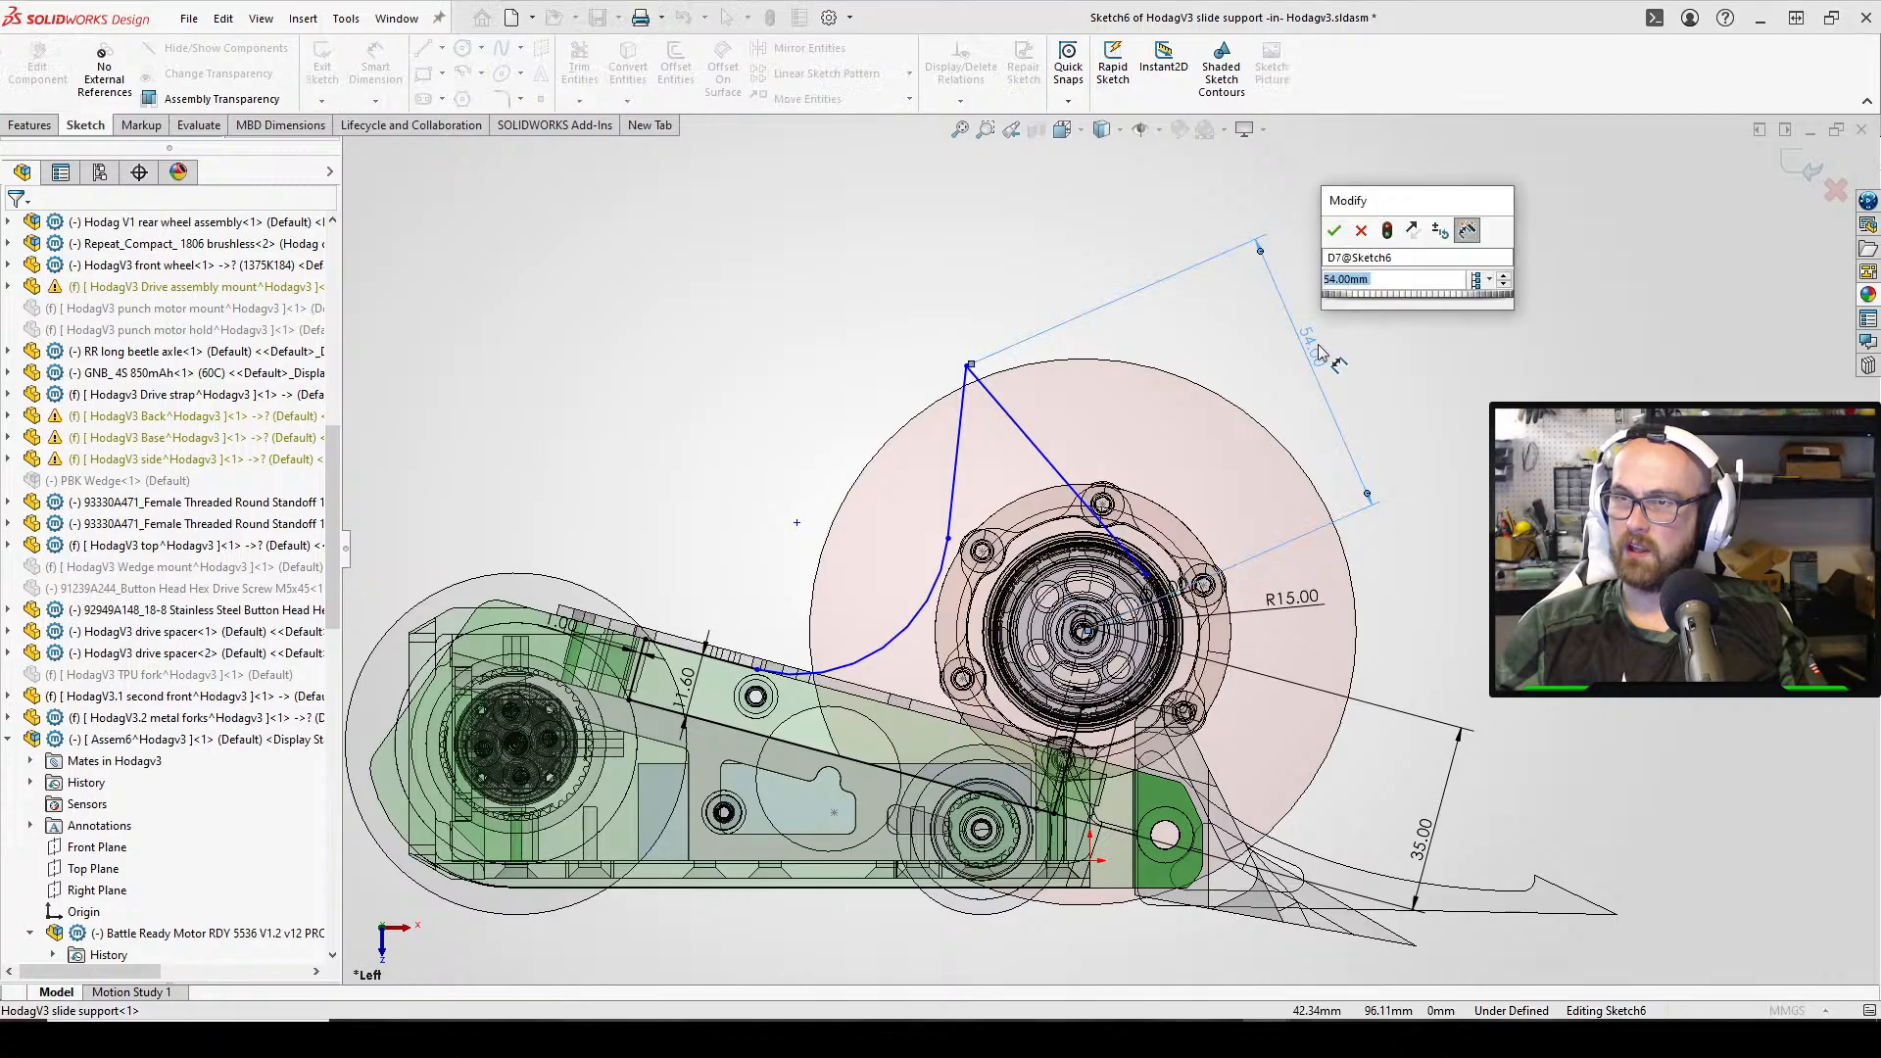
type("55")
key("Return")
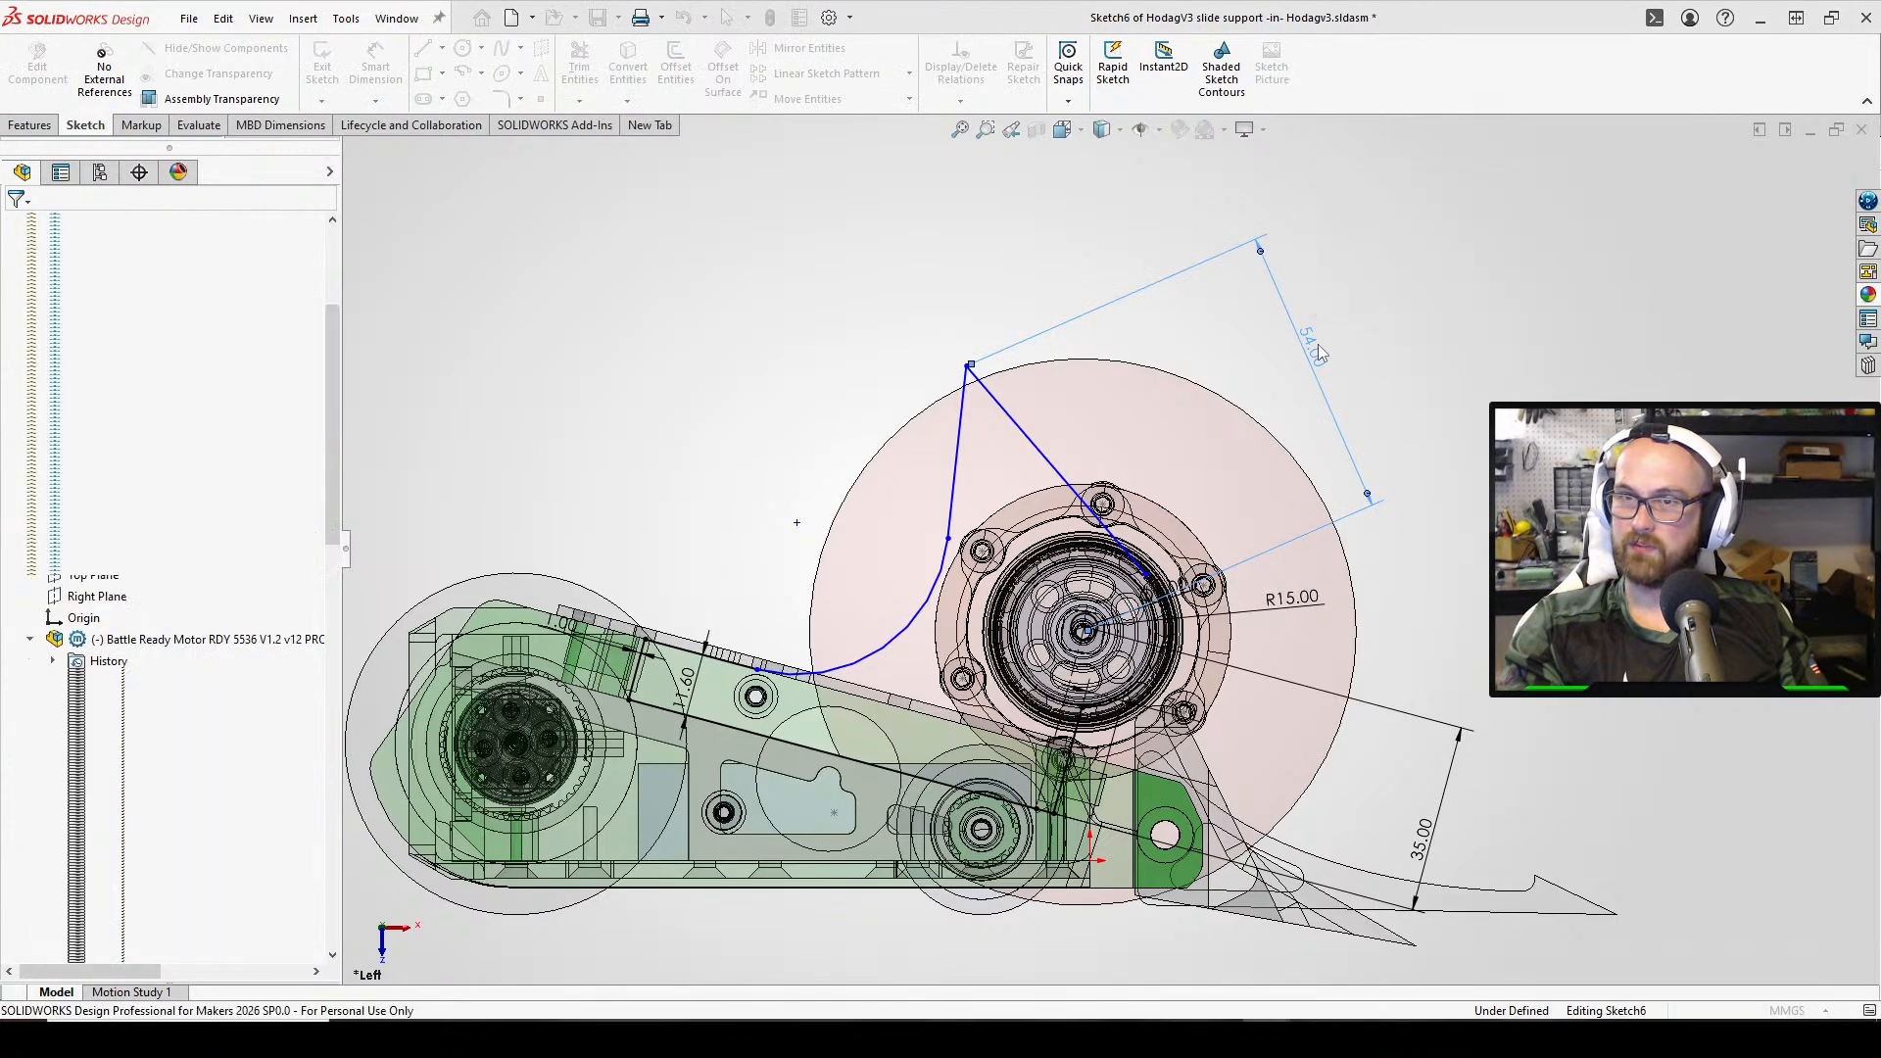
left_click(1440, 480)
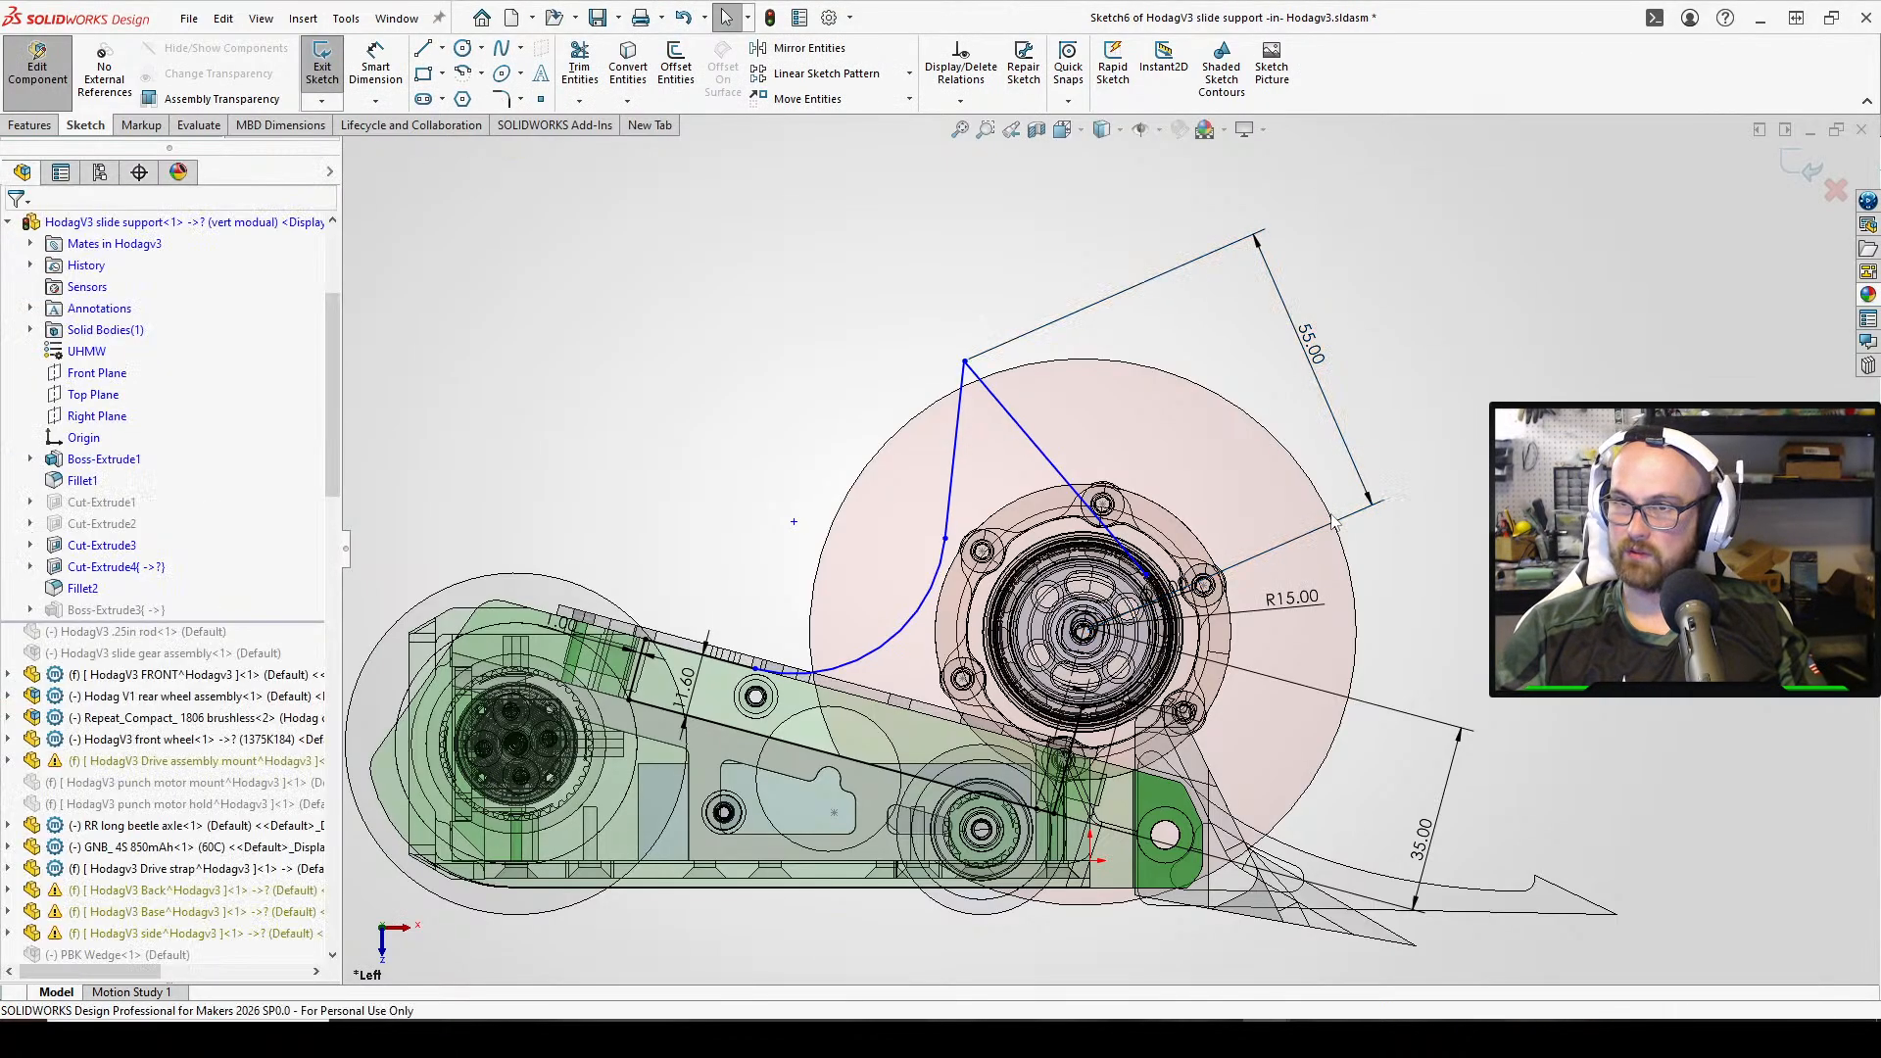
Dimension the angle between the hook's front edge and the support's long sloped edge at 35°
scroll(1342, 540, "down", 3)
mouse_move(995, 567)
middle_mouse_down()
mouse_move(781, 490)
mouse_move(930, 502)
mouse_move(971, 468)
mouse_move(1040, 557)
middle_mouse_up()
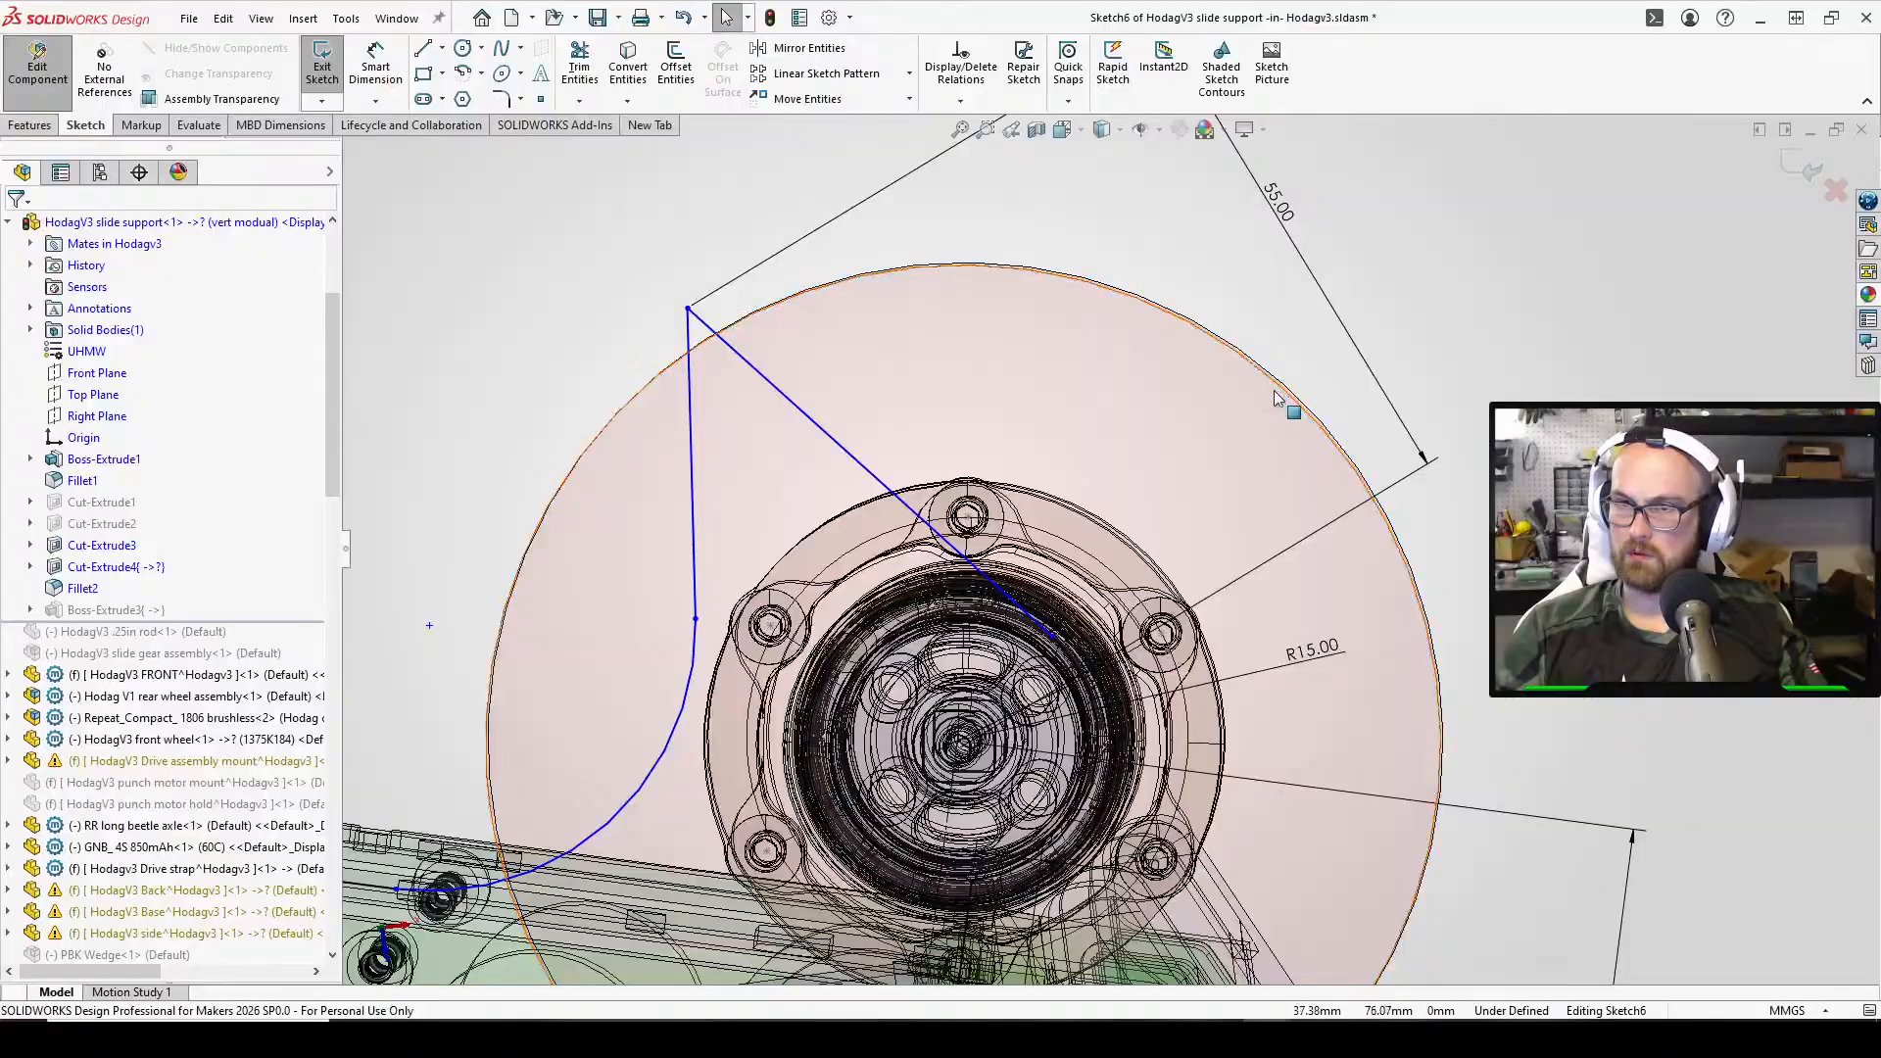
mouse_move(975, 354)
middle_mouse_down()
mouse_move(974, 327)
mouse_move(977, 348)
middle_mouse_up()
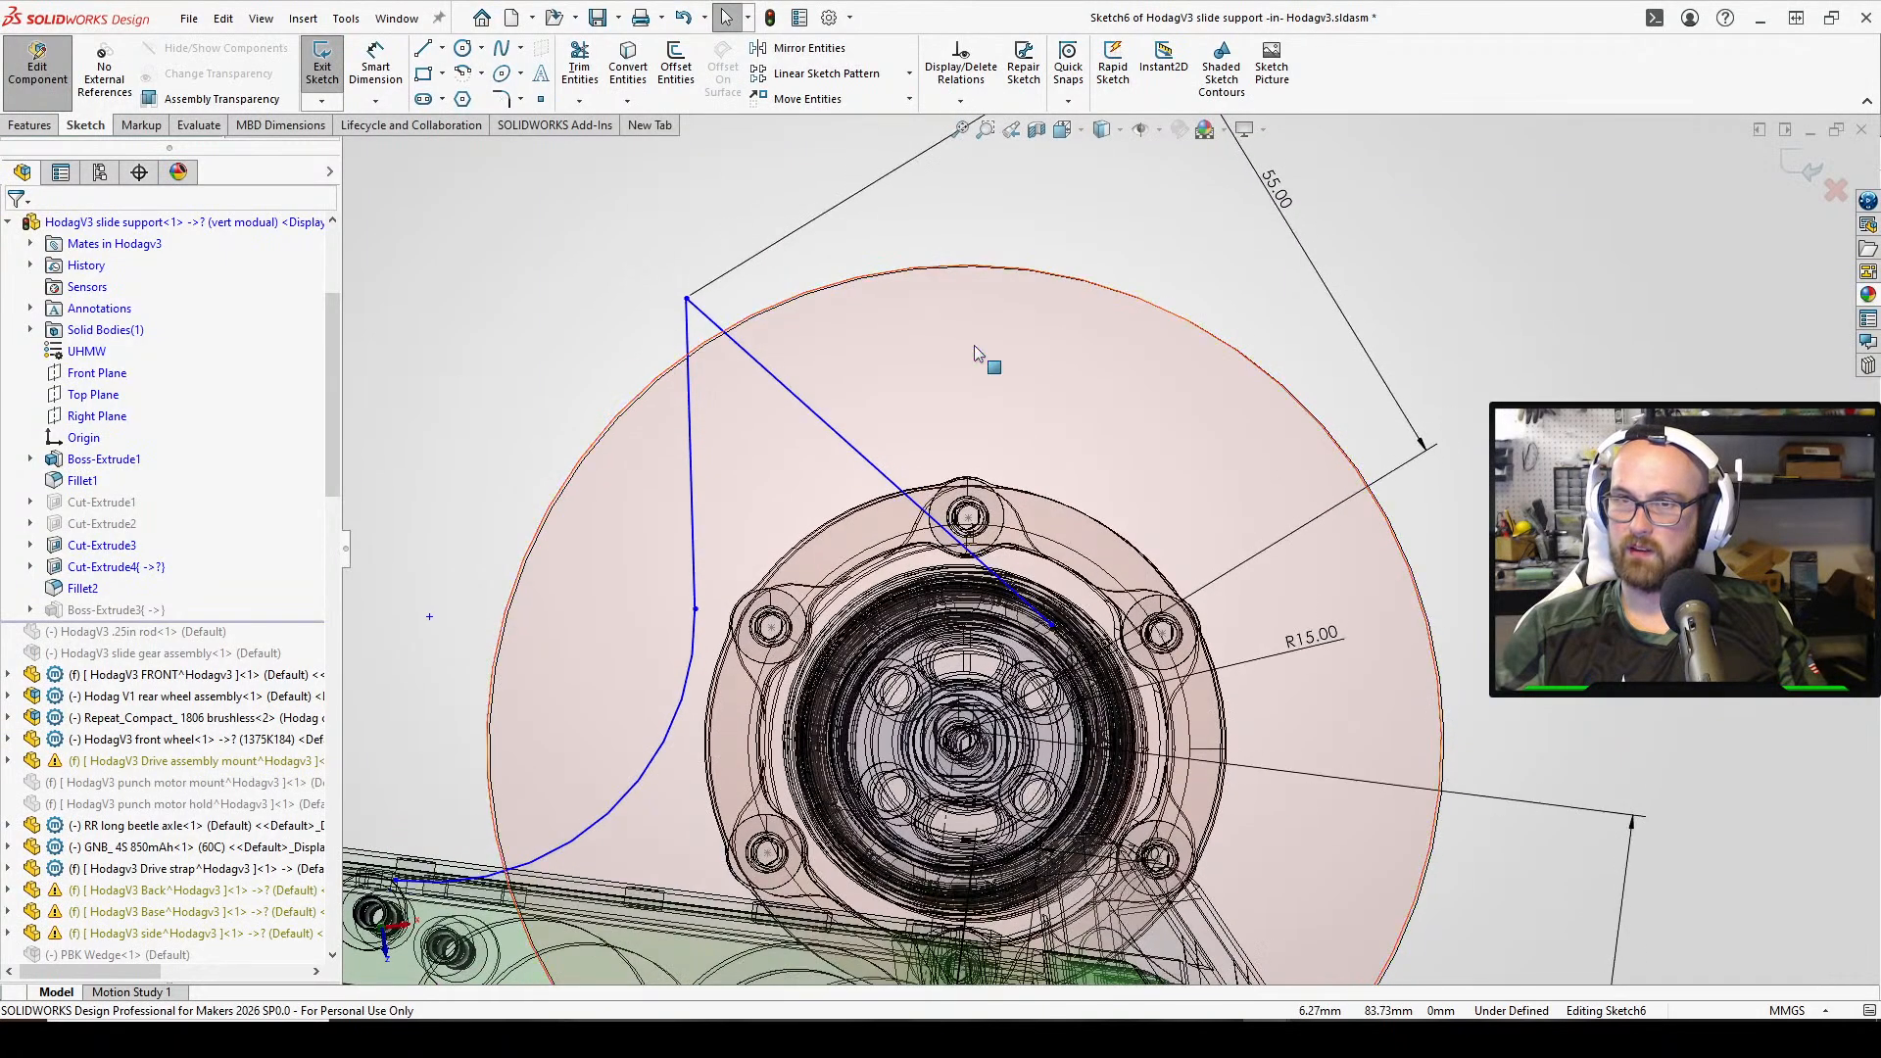
scroll(1481, 550, "up", 2)
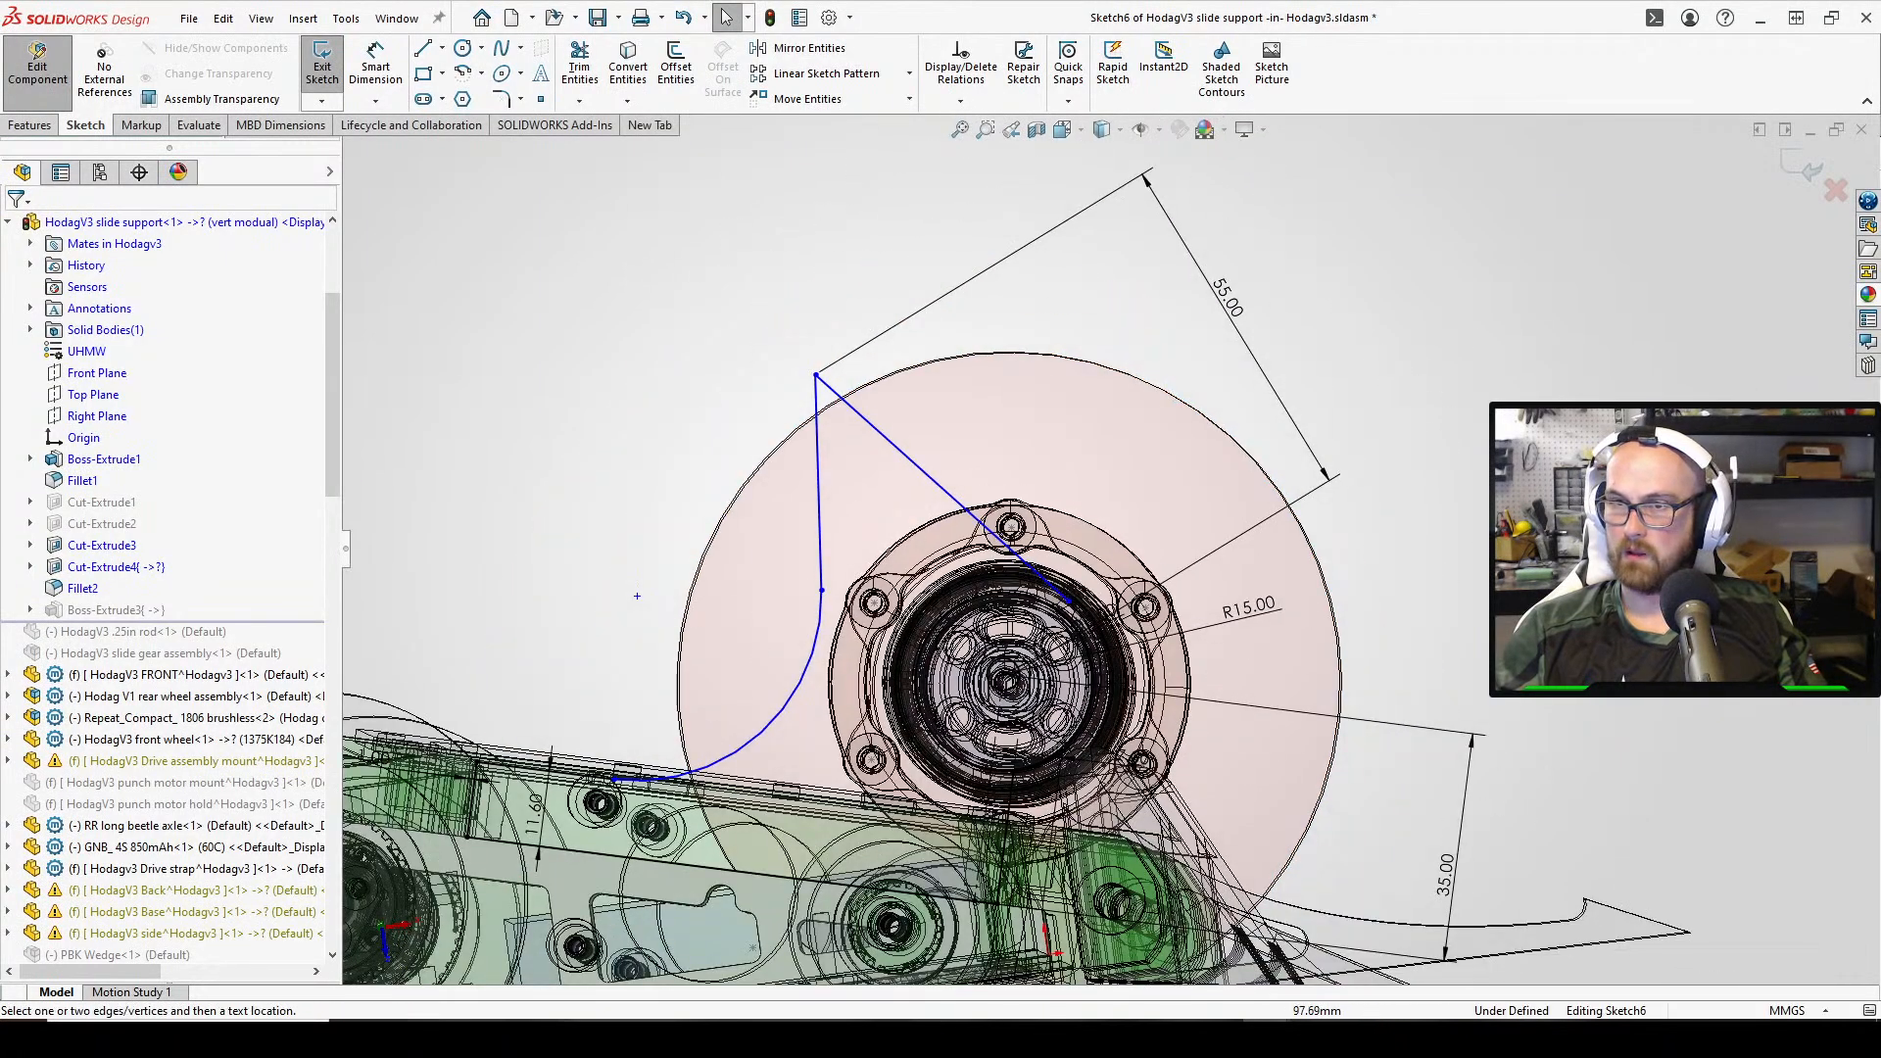
left_click(1017, 555)
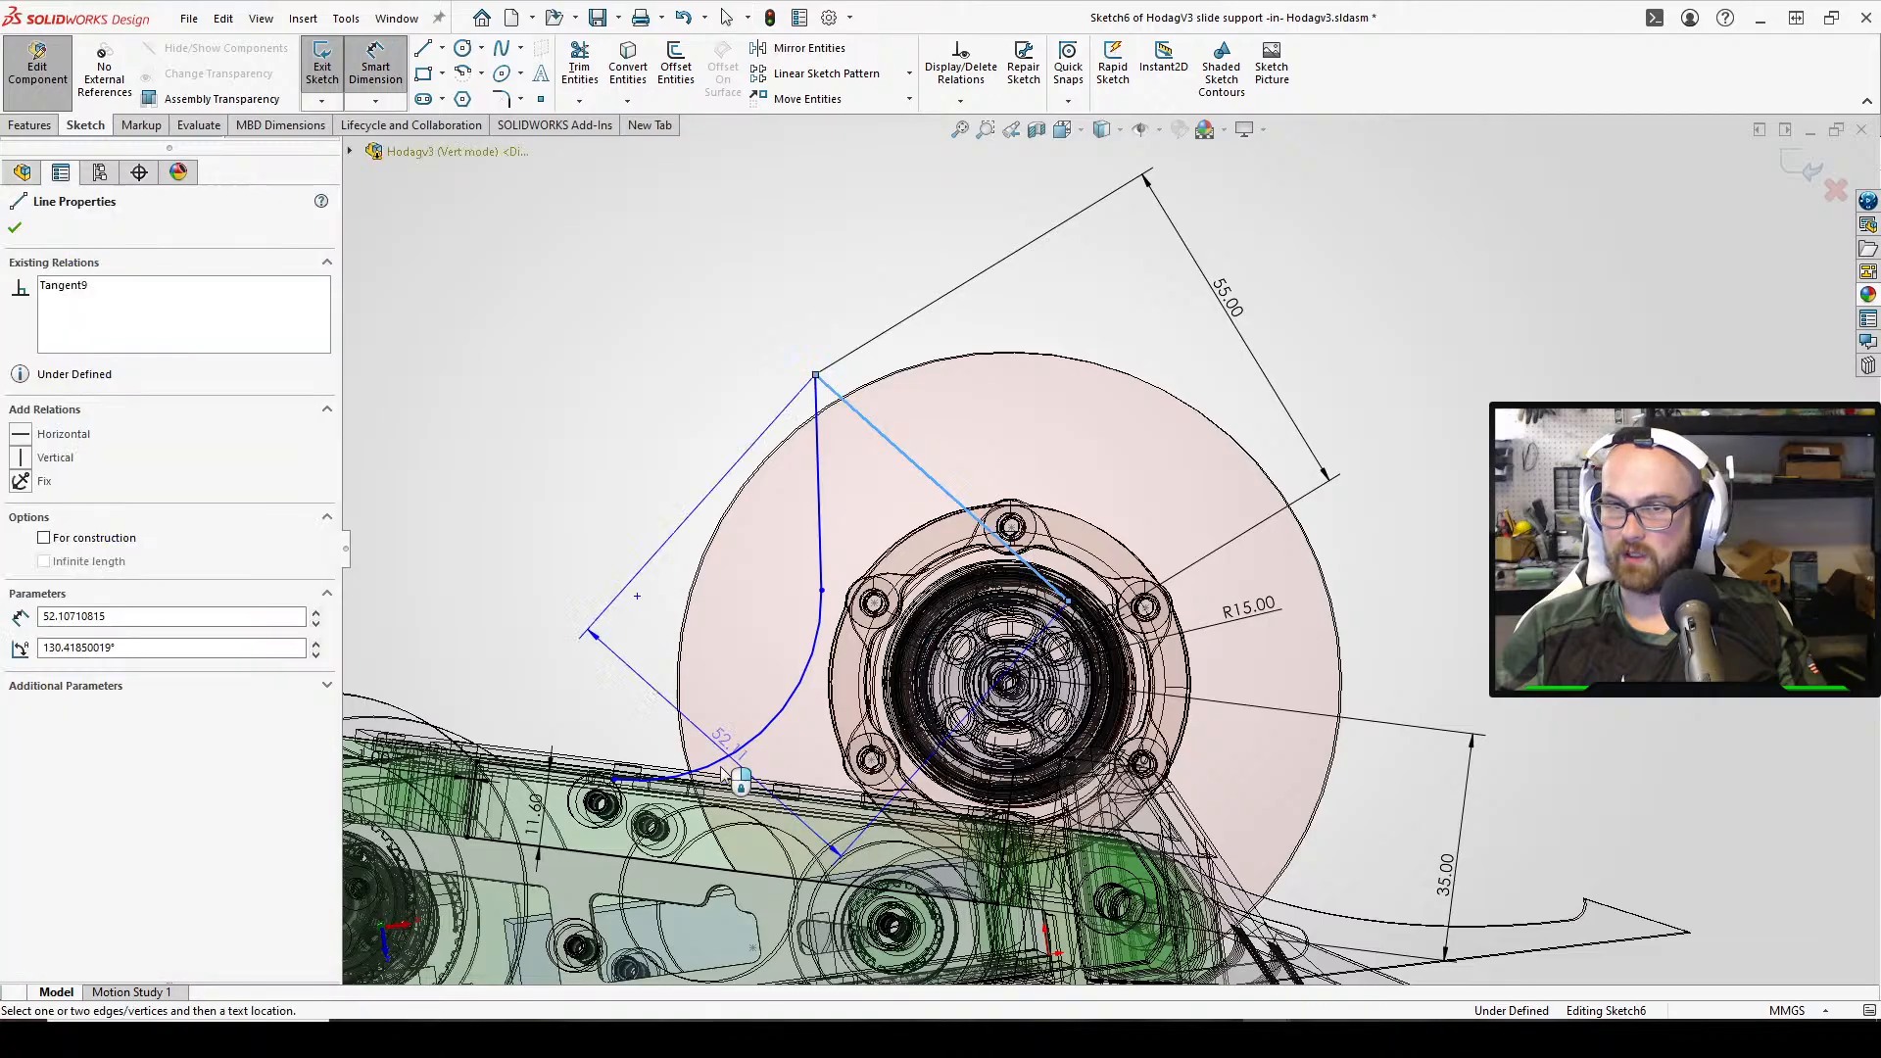
left_click(778, 880)
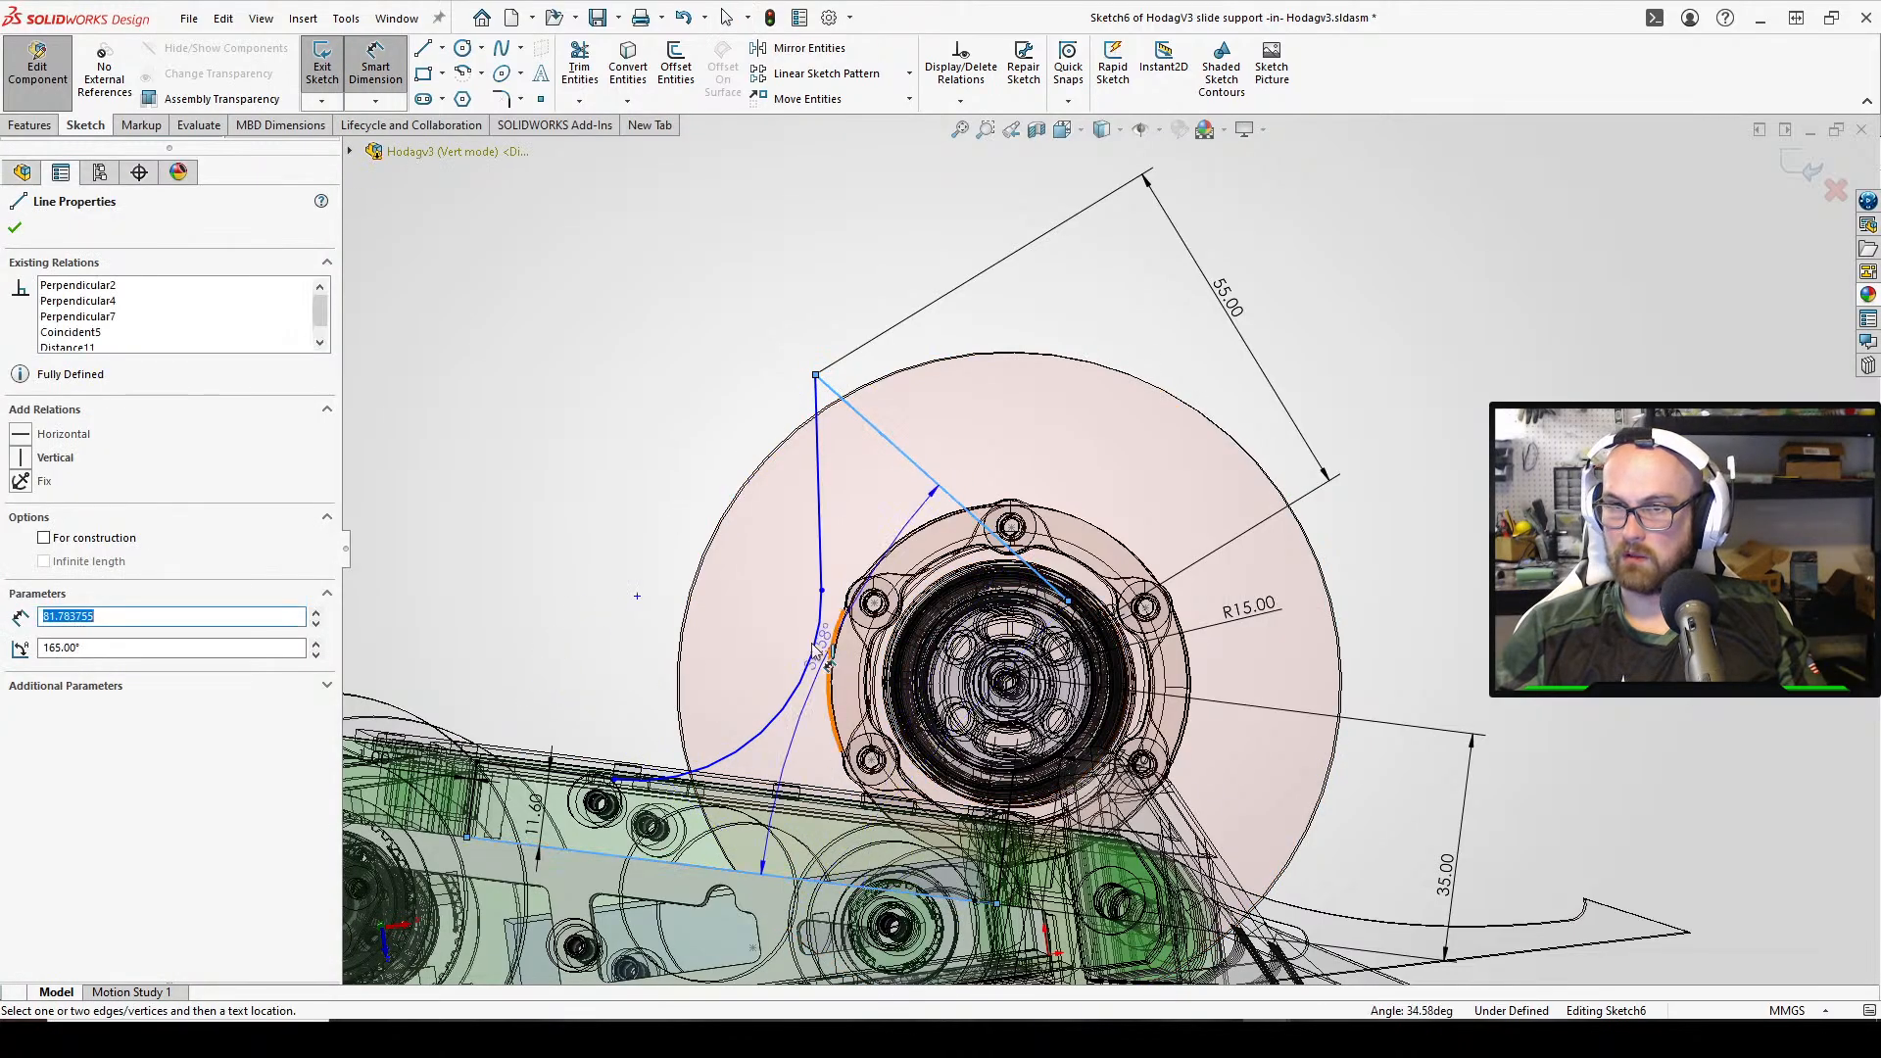
left_click(624, 568)
type("3")
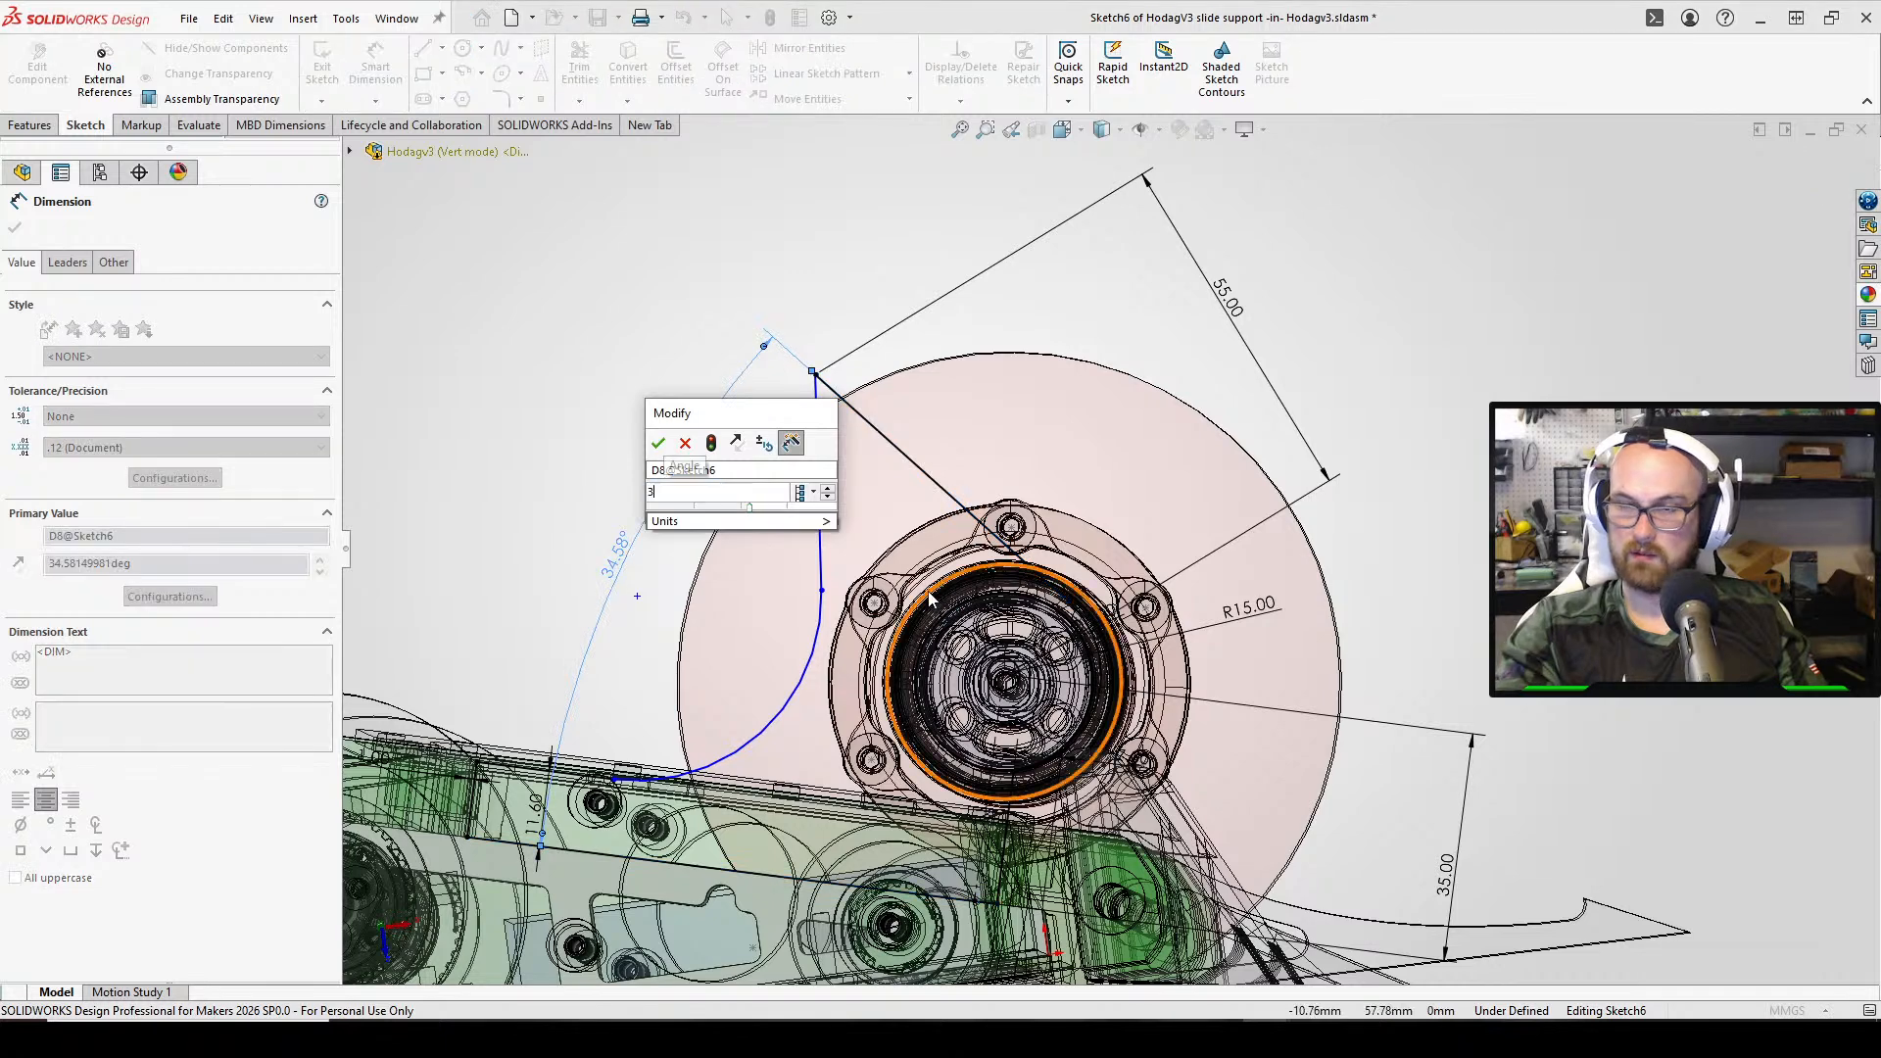
type("5")
key("Return")
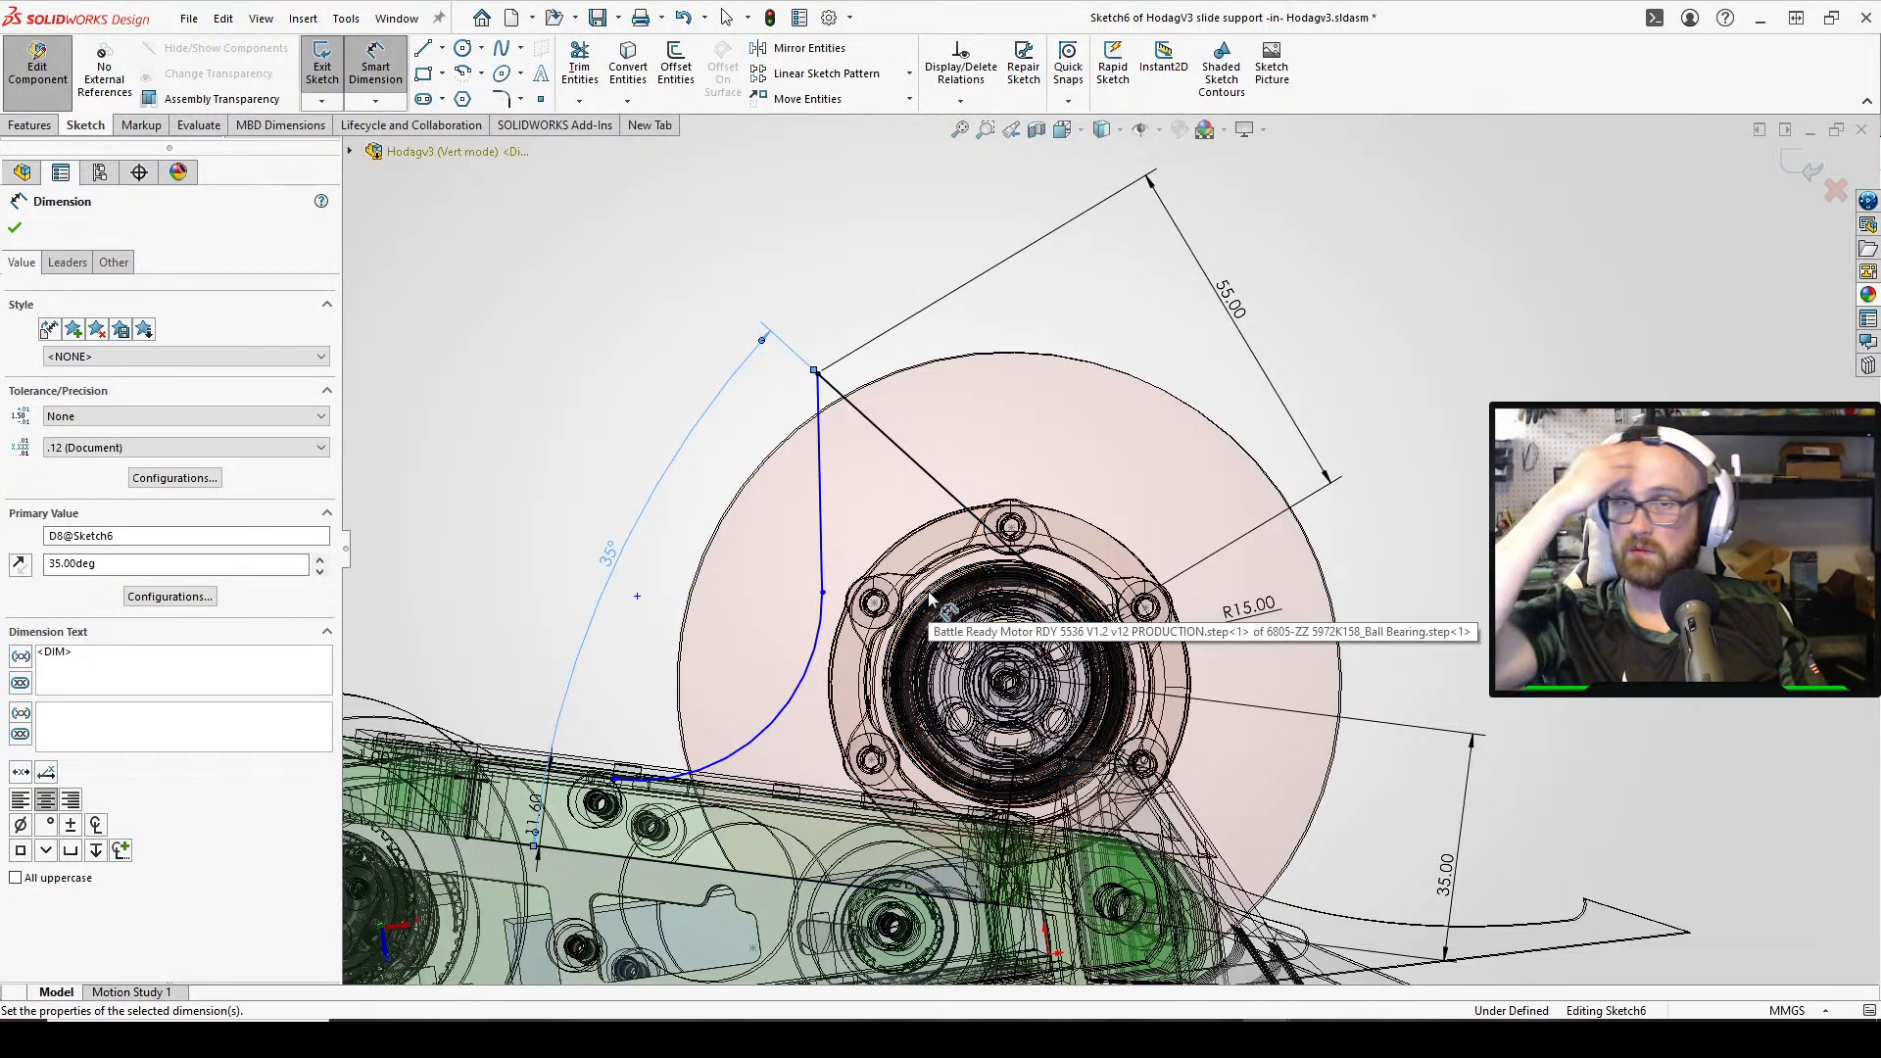
Examine the hook profile from several angles against the chassis, motor and weapon disc
scroll(929, 600, "up", 5)
mouse_move(928, 599)
middle_mouse_down()
mouse_move(1158, 720)
mouse_move(773, 642)
mouse_move(780, 756)
mouse_move(813, 715)
mouse_move(786, 773)
mouse_move(753, 752)
mouse_move(835, 718)
middle_mouse_up()
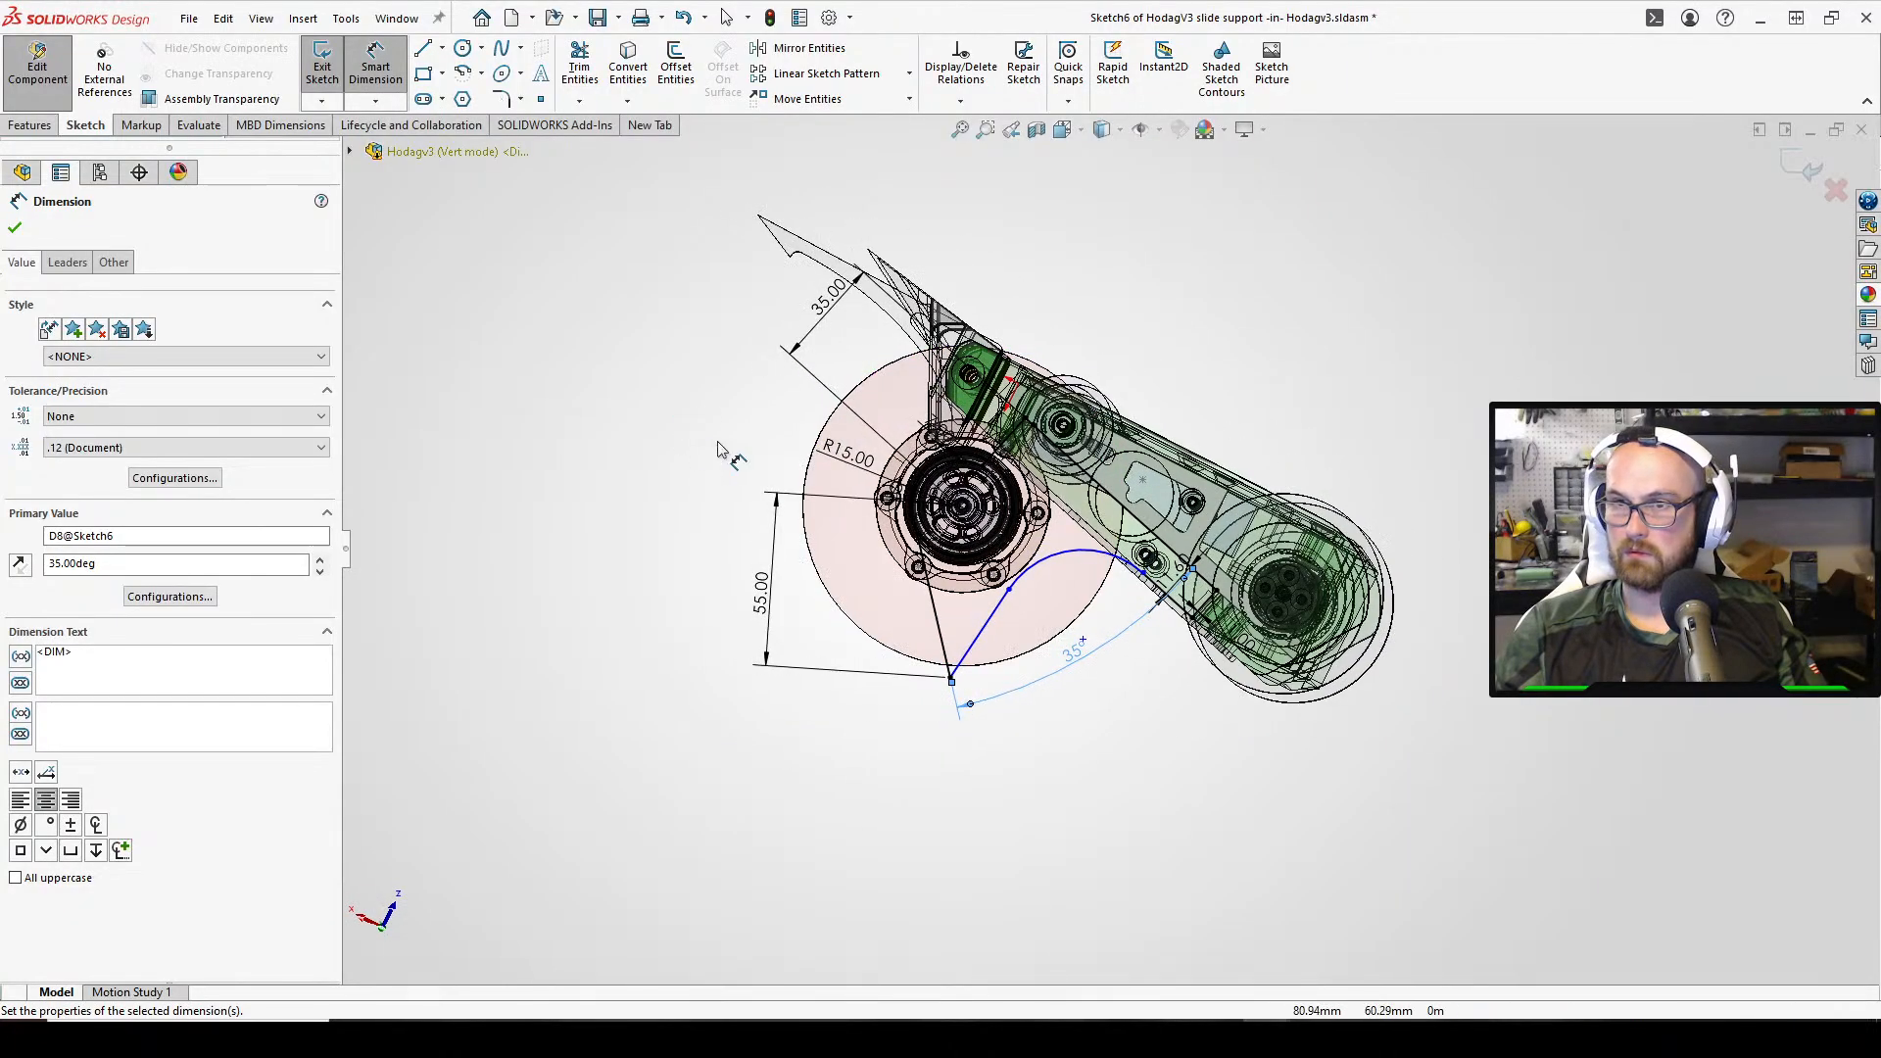
key("Escape")
middle_click_drag(893, 352, 1214, 368)
key("ctrl+8")
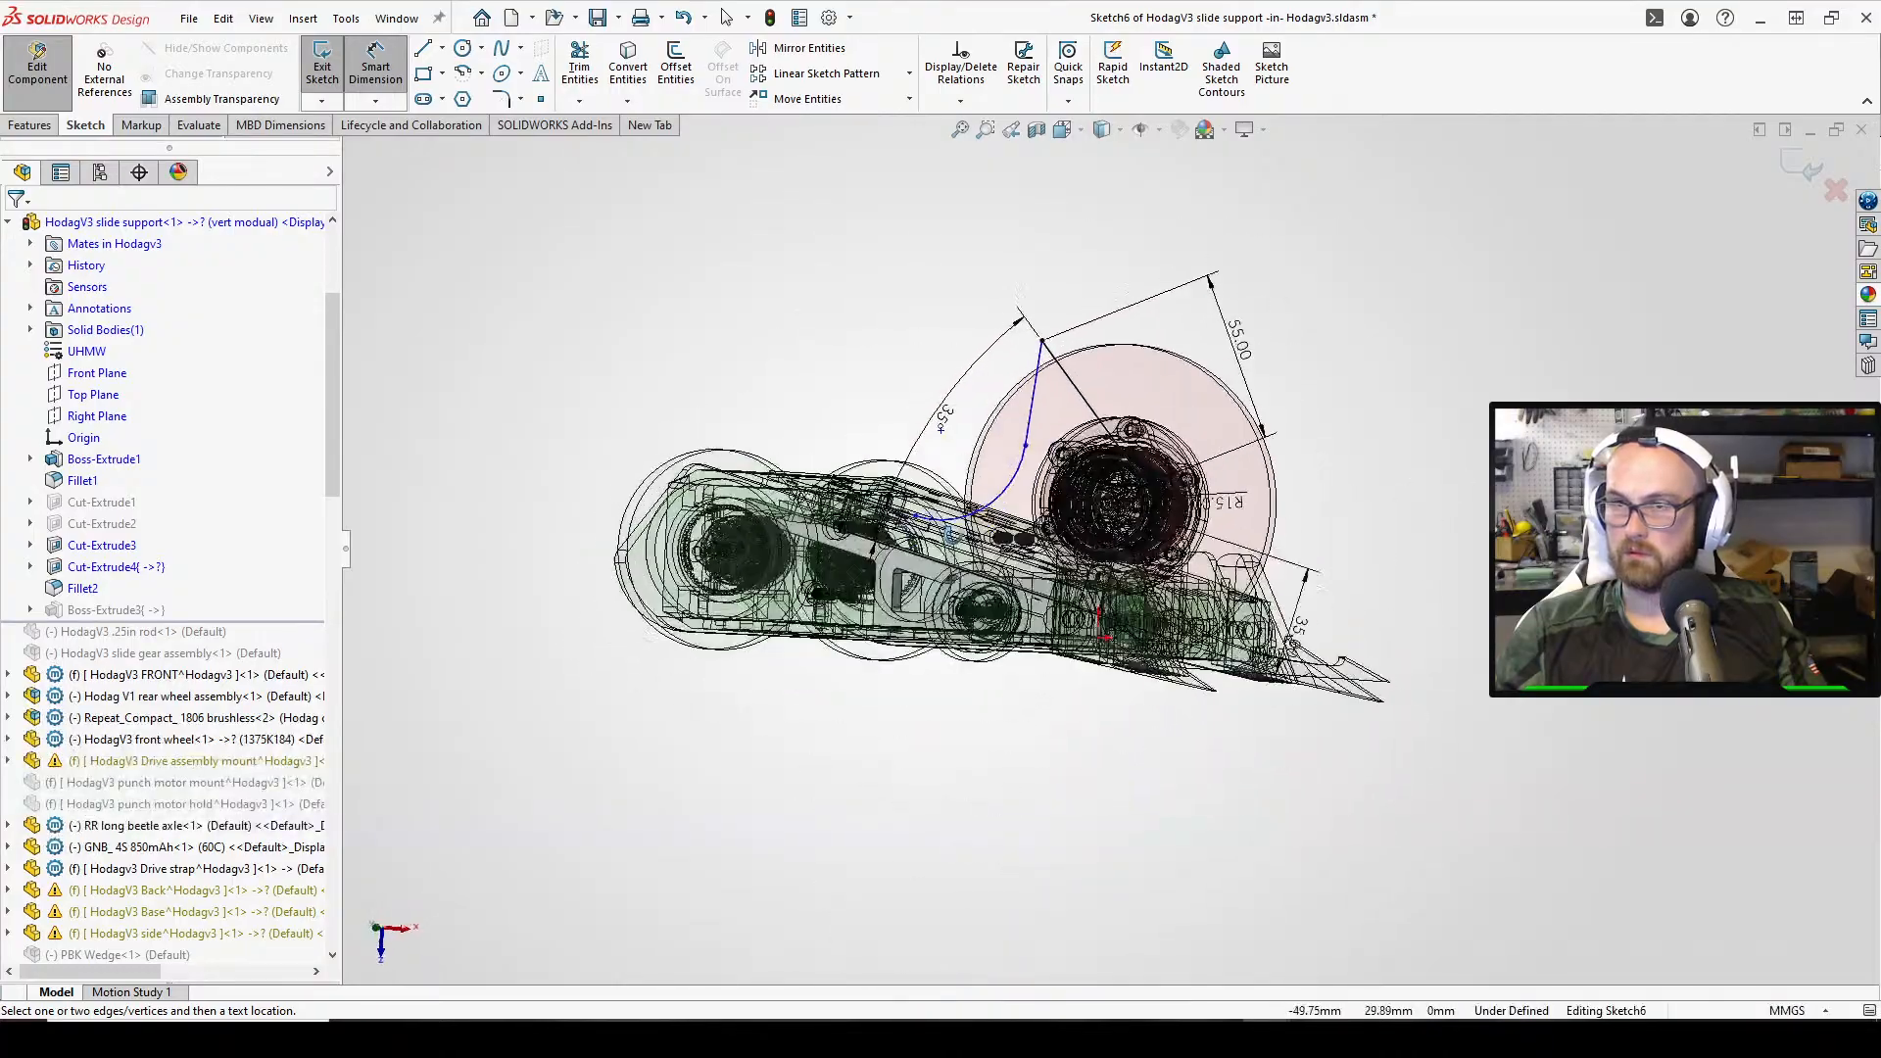
scroll(495, 627, "up", 5)
scroll(830, 497, "down", 5)
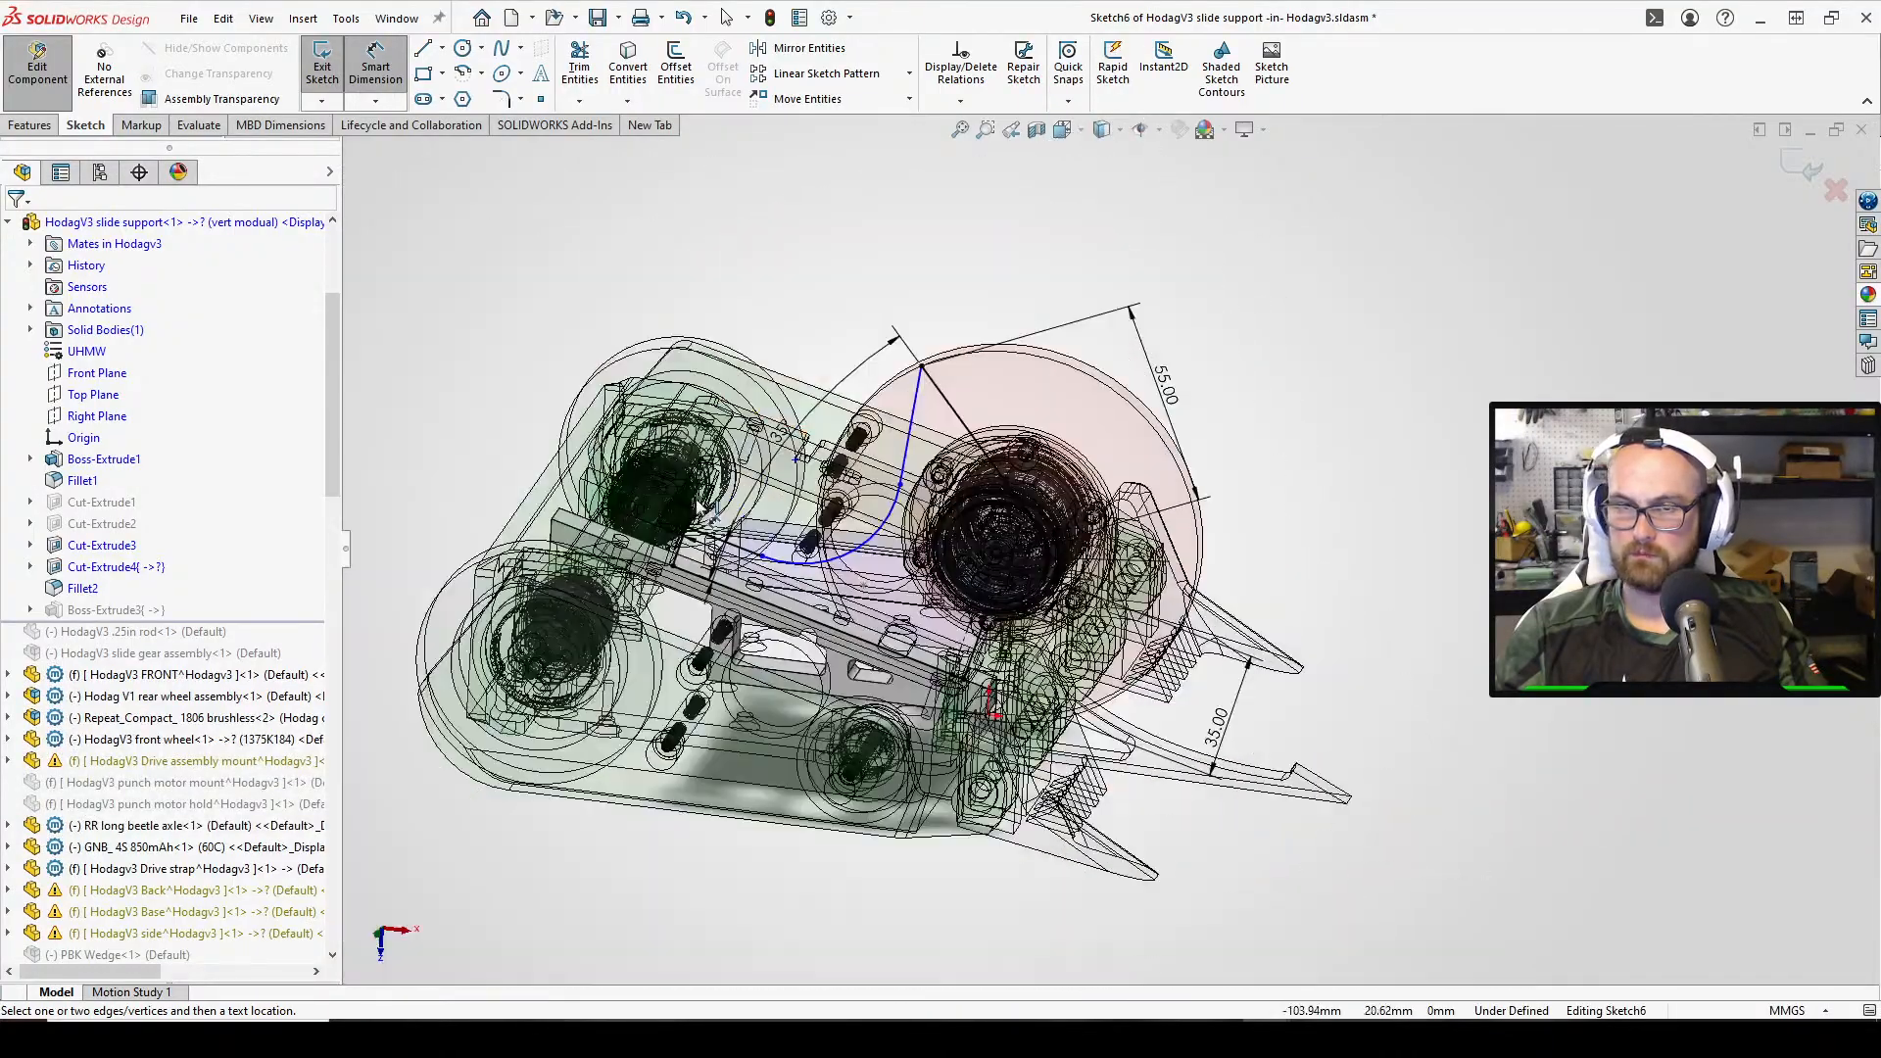
scroll(831, 496, "up", 5)
scroll(823, 520, "up", 5)
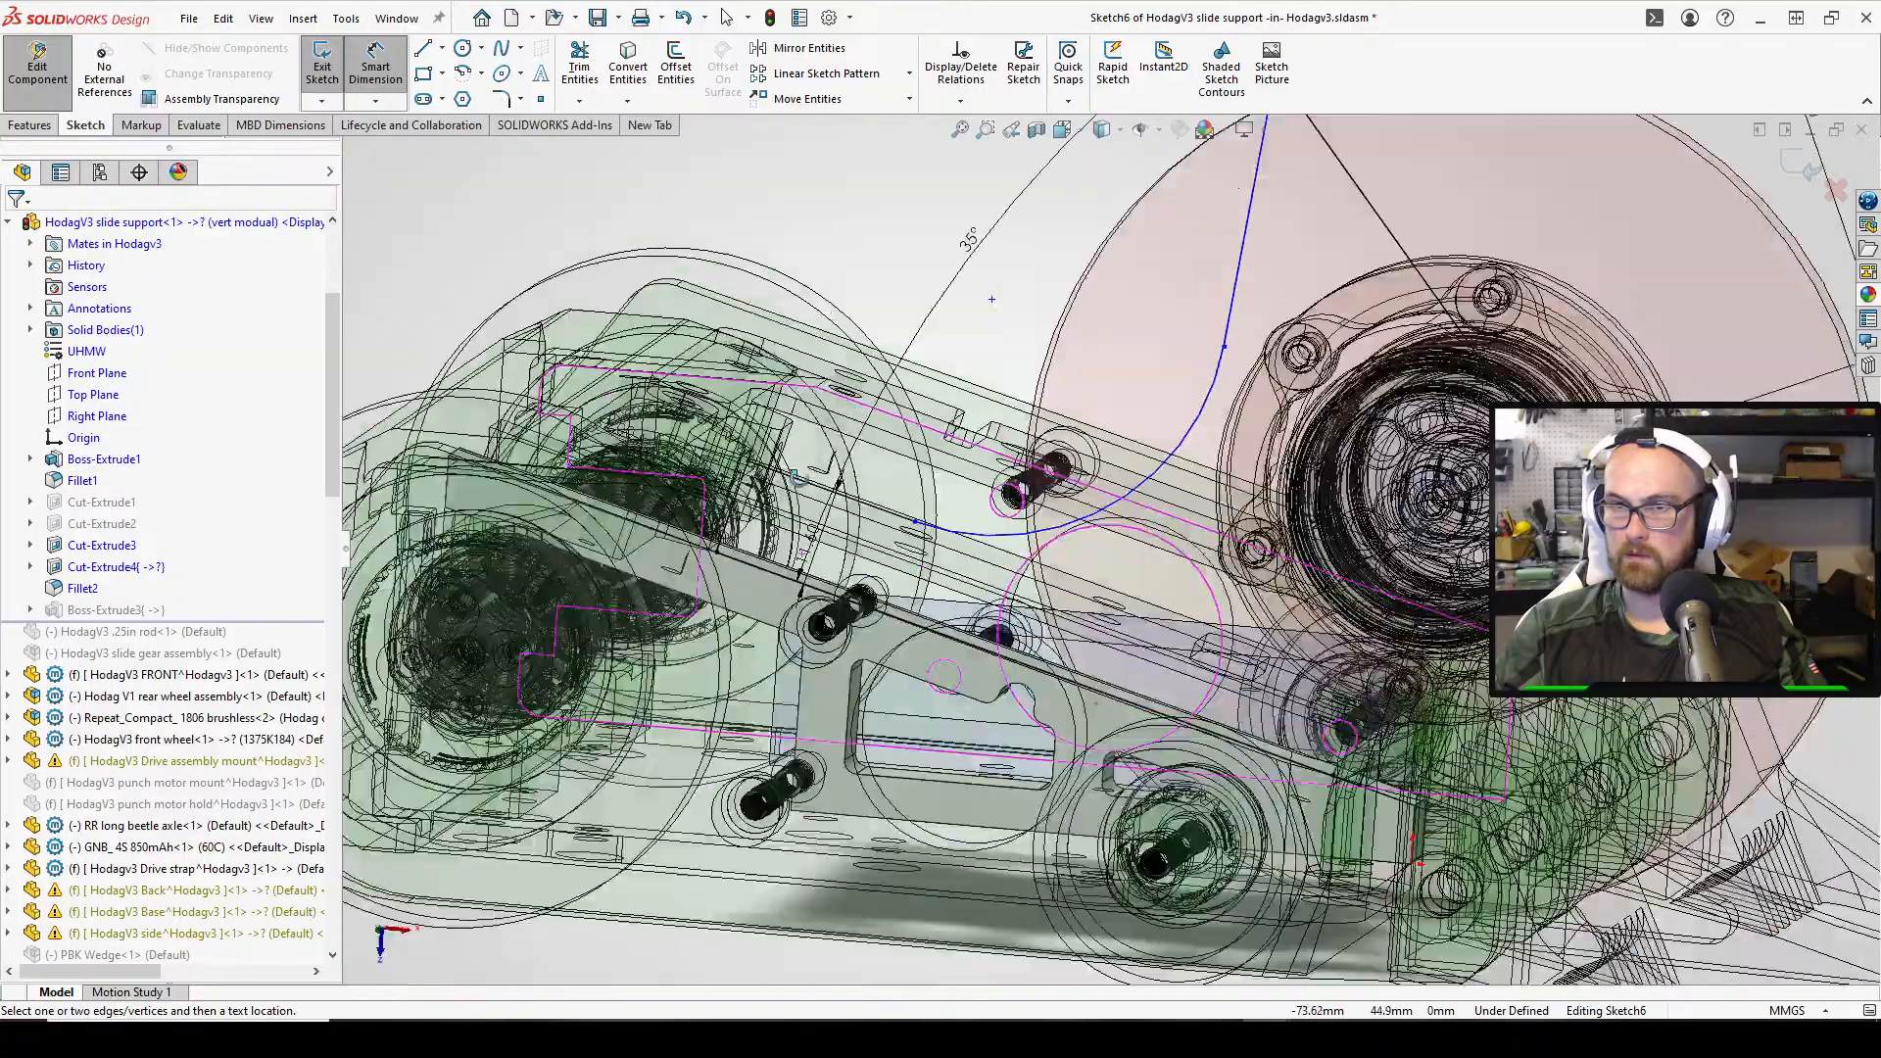
scroll(1116, 538, "down", 3)
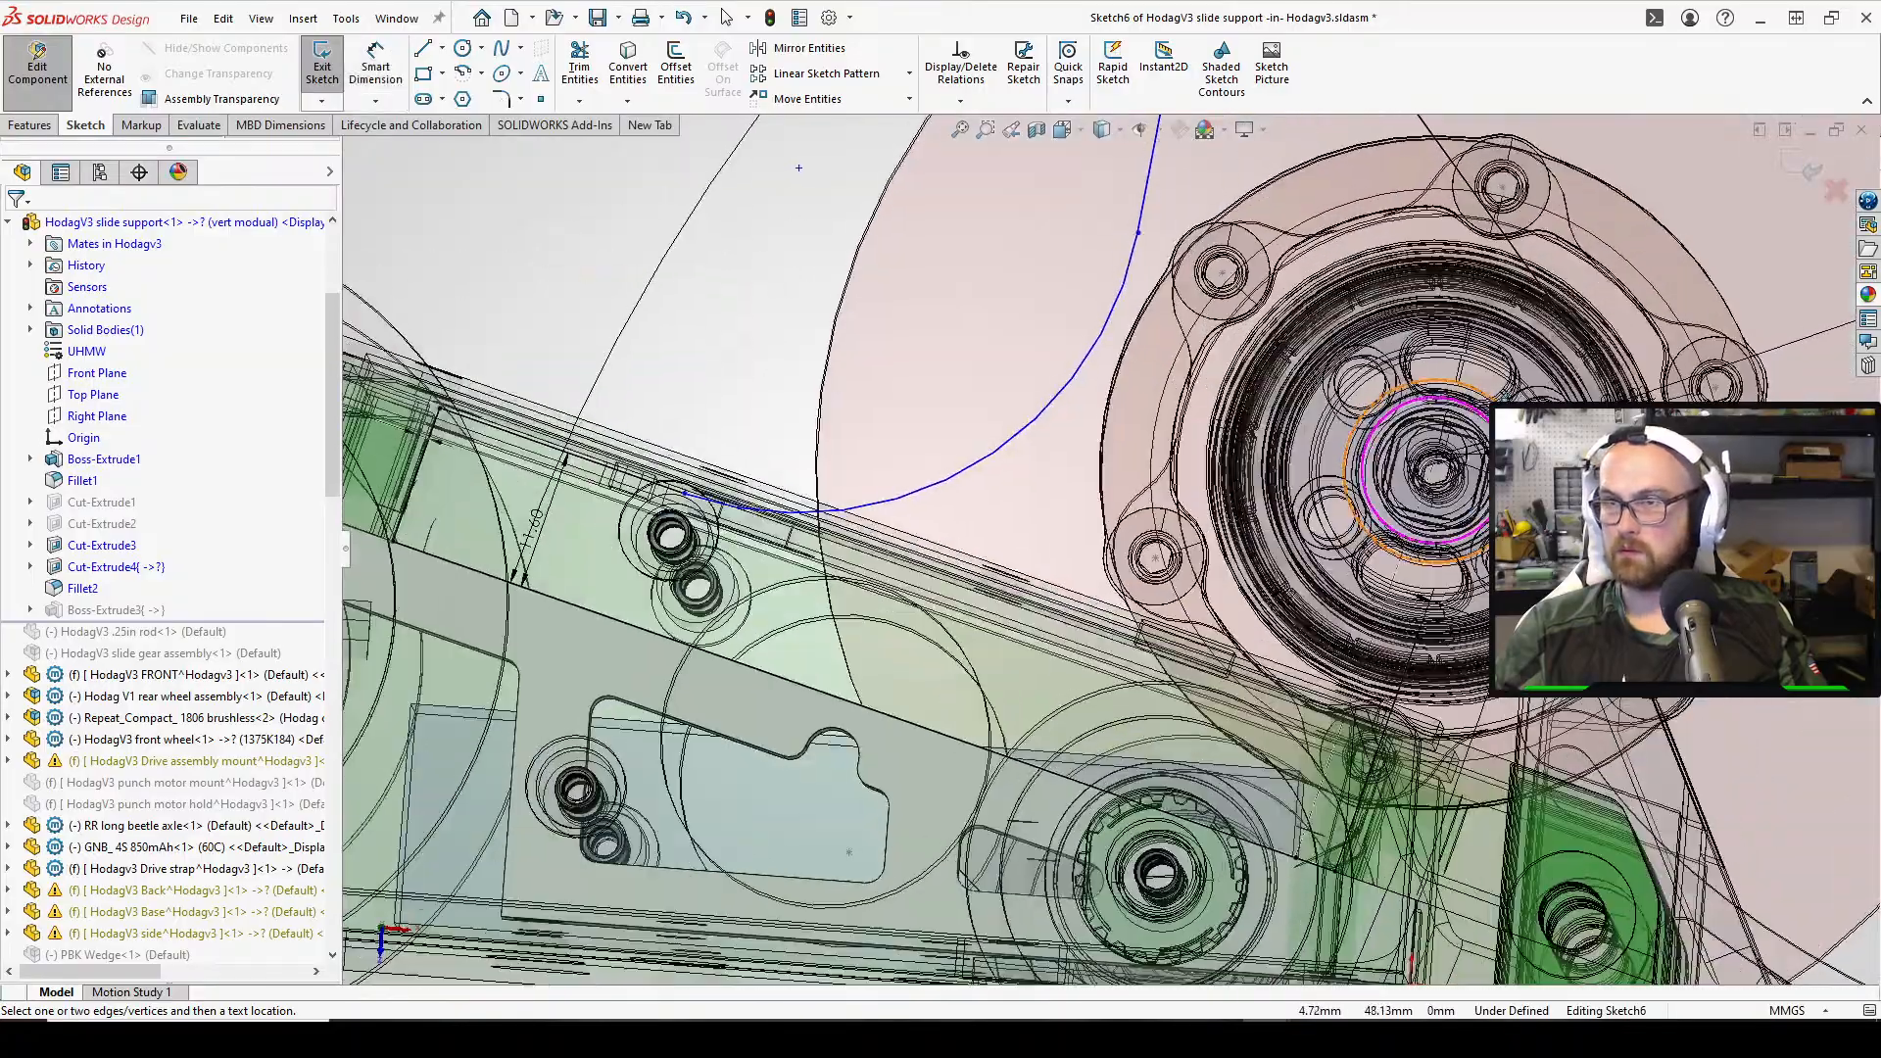
scroll(881, 343, "down", 6)
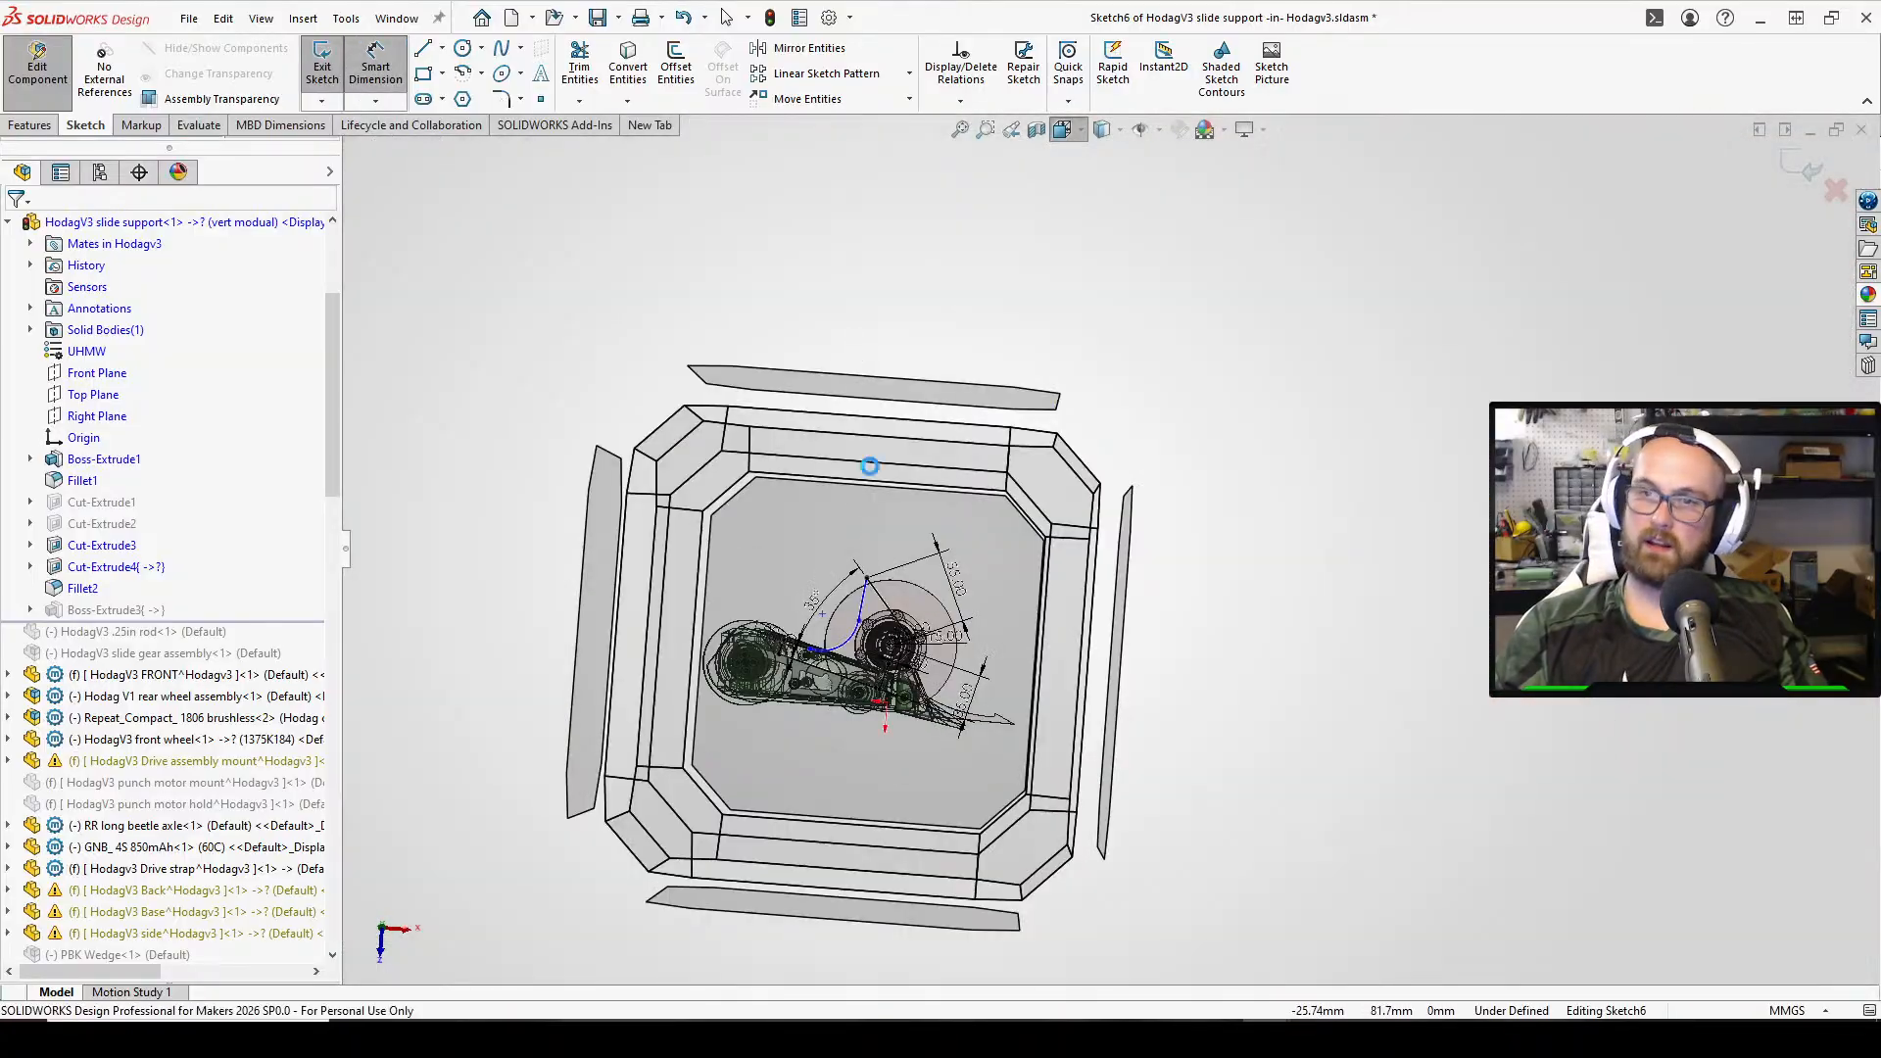
scroll(833, 525, "up", 6)
scroll(1159, 496, "down", 3)
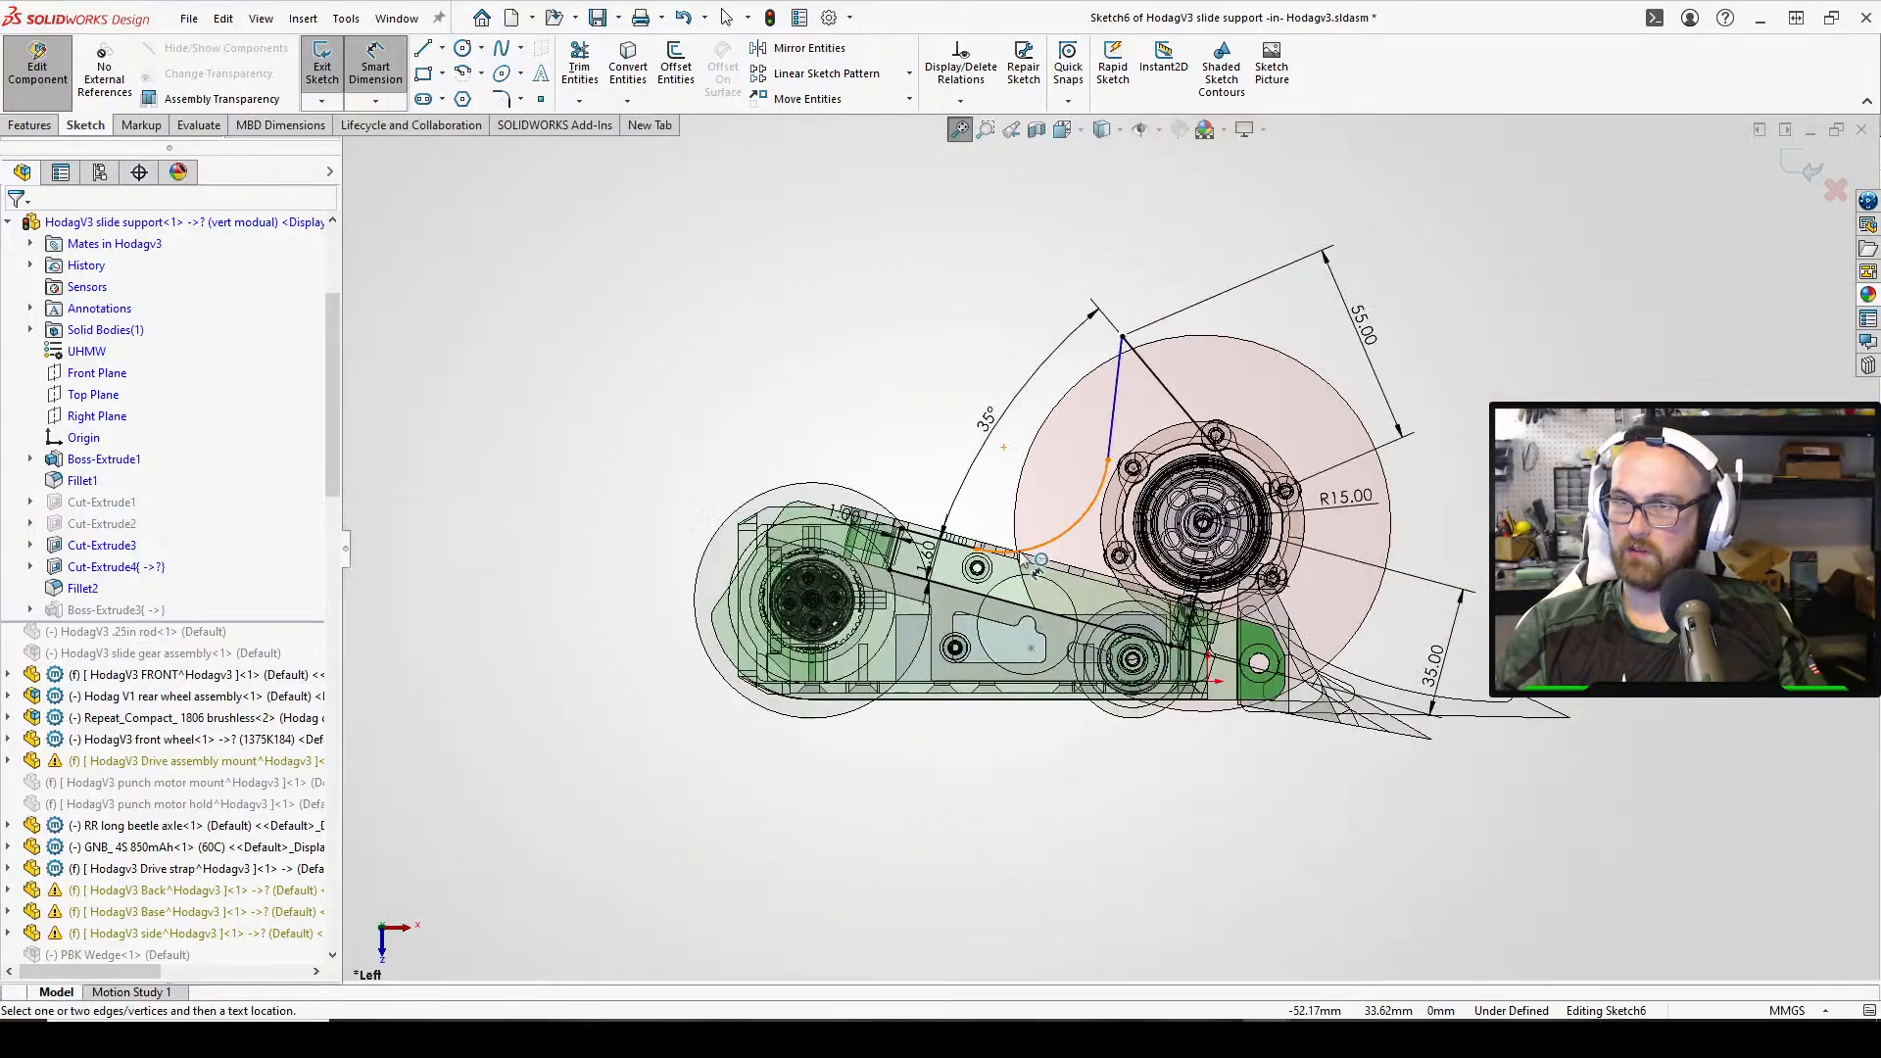
Try to lower the joint between the hook's rear arc and rear straight edge, and undo the move
left_click(1108, 461)
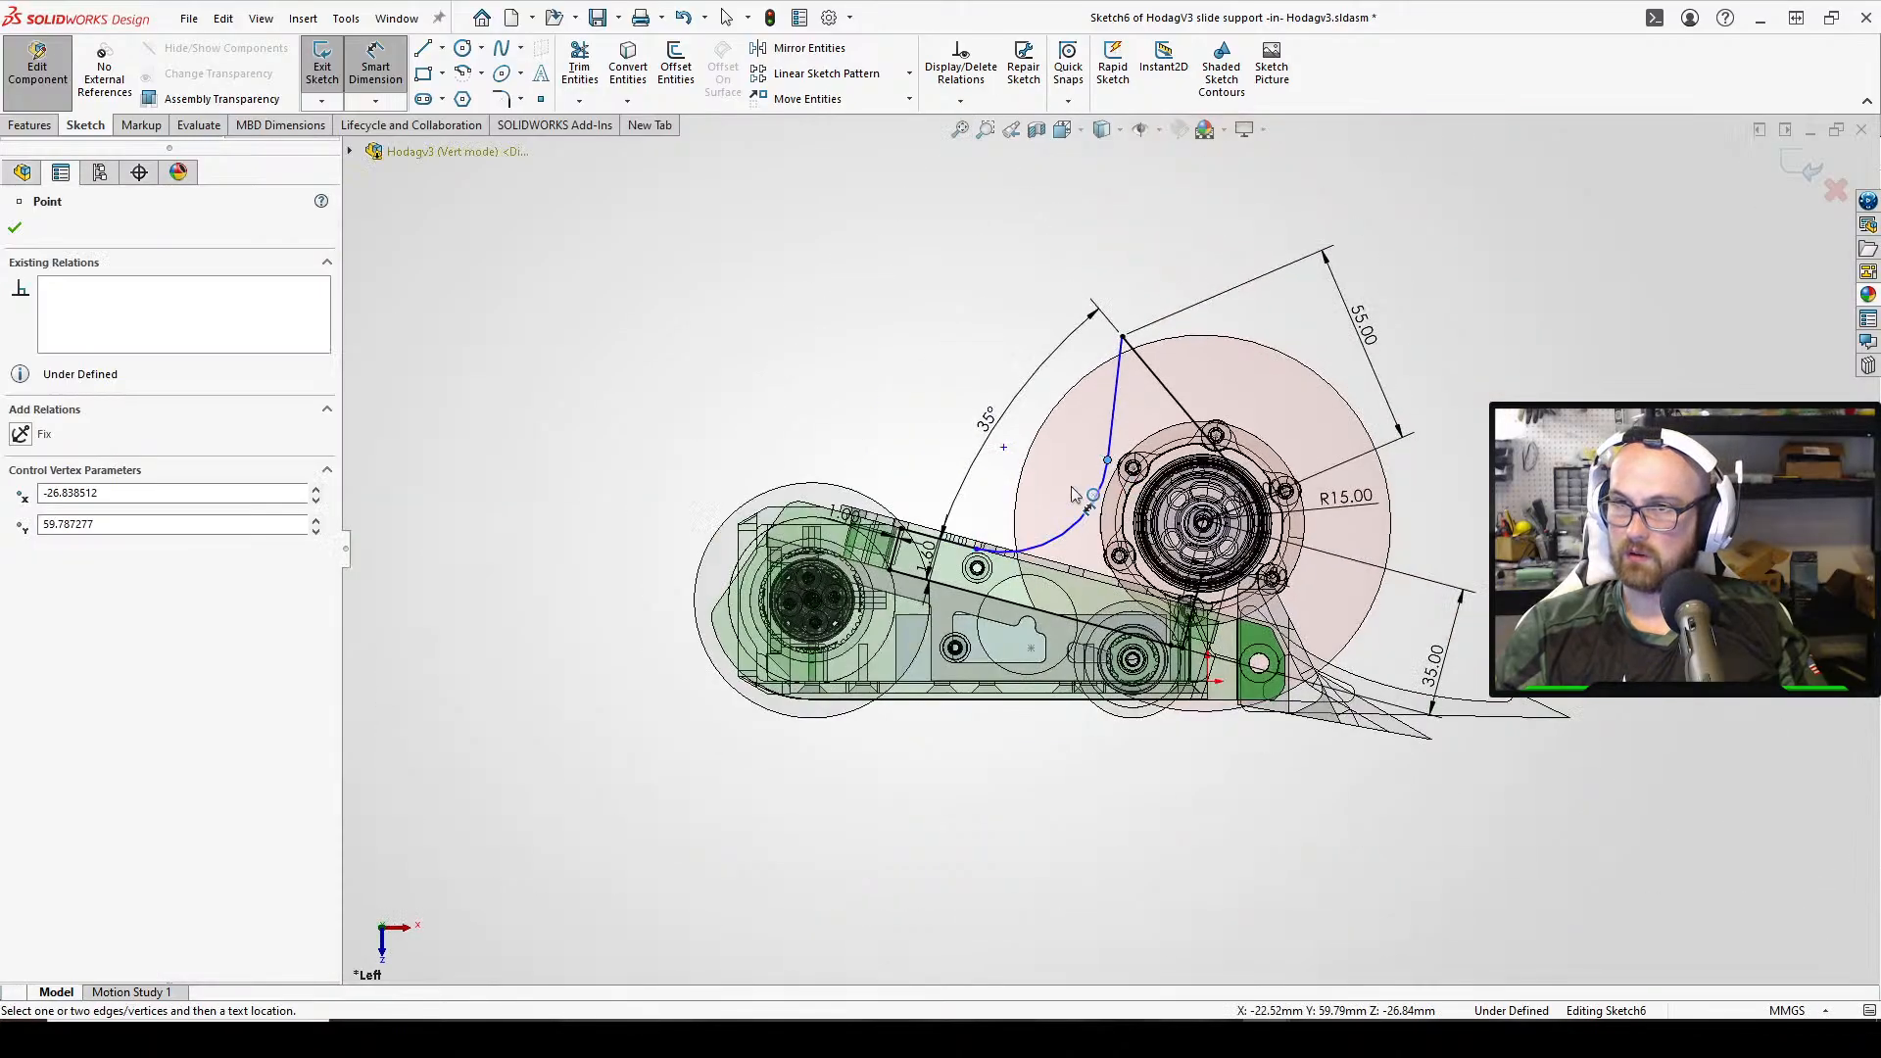
left_click(15, 230)
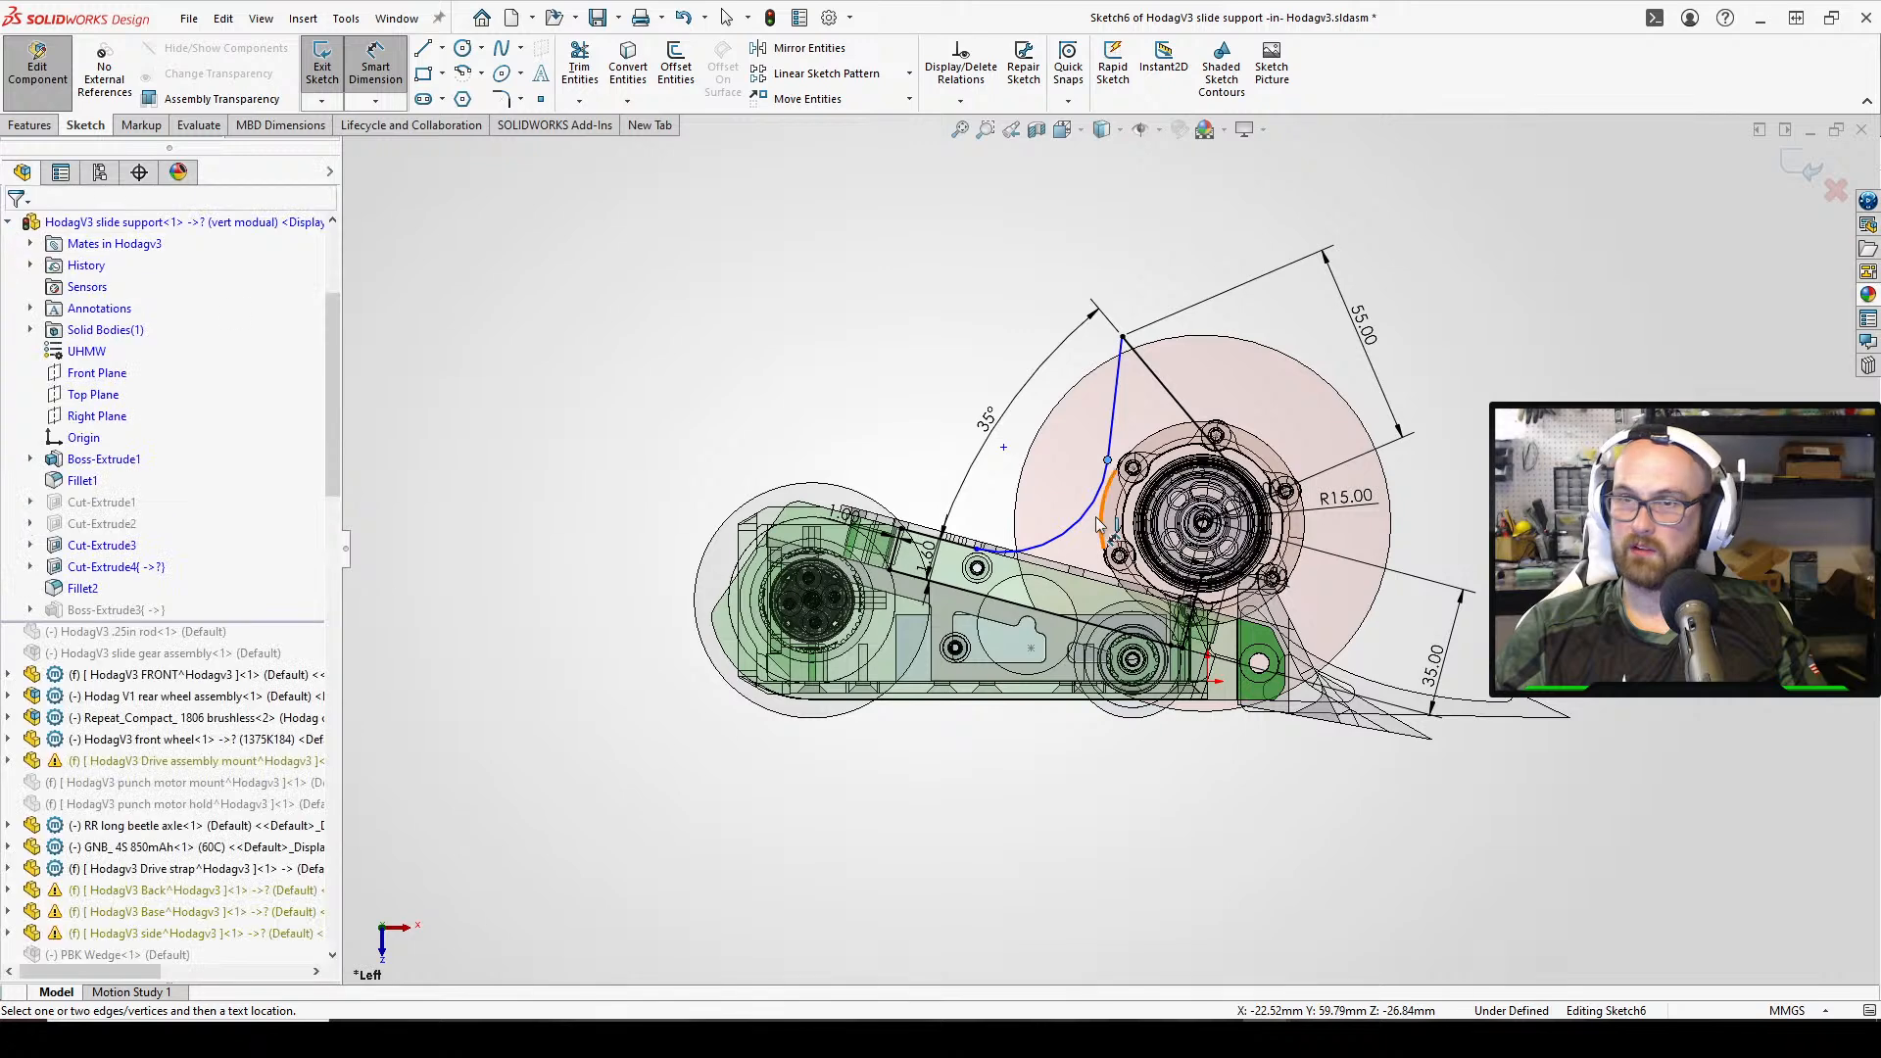
key("Escape")
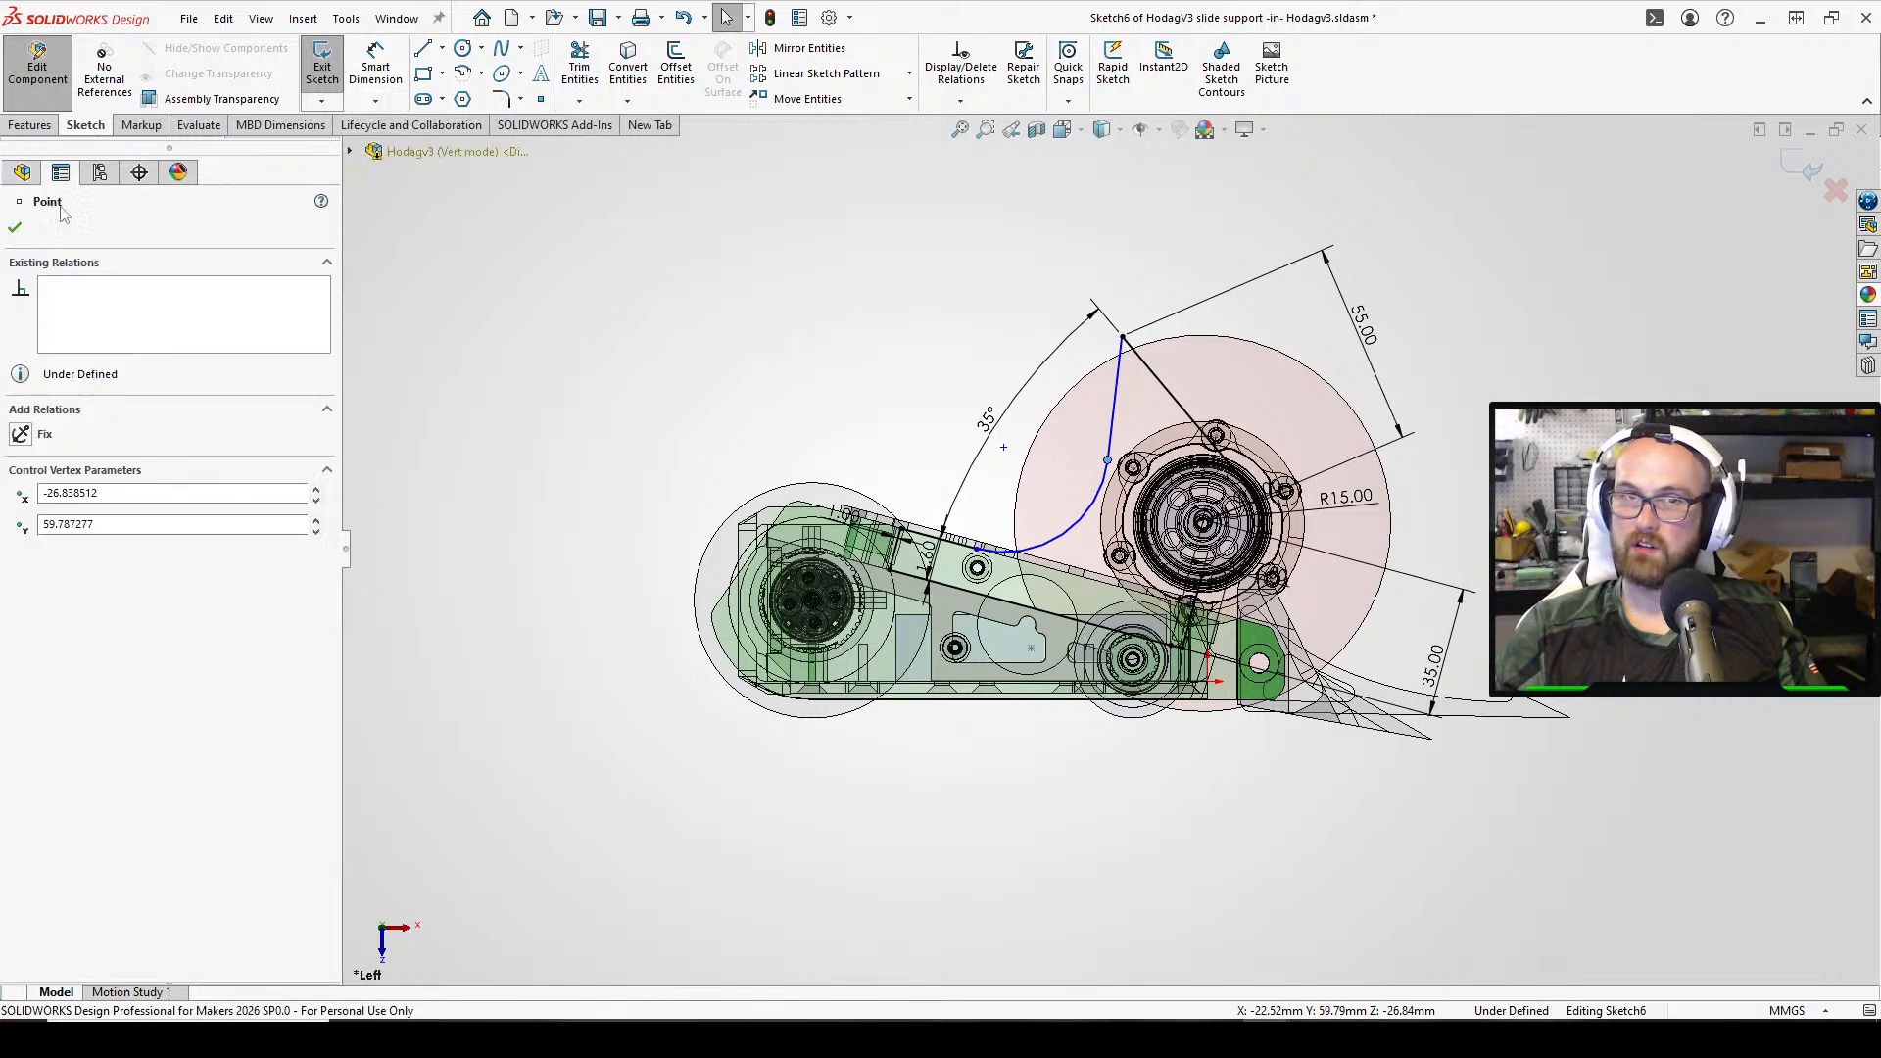
left_click(15, 227)
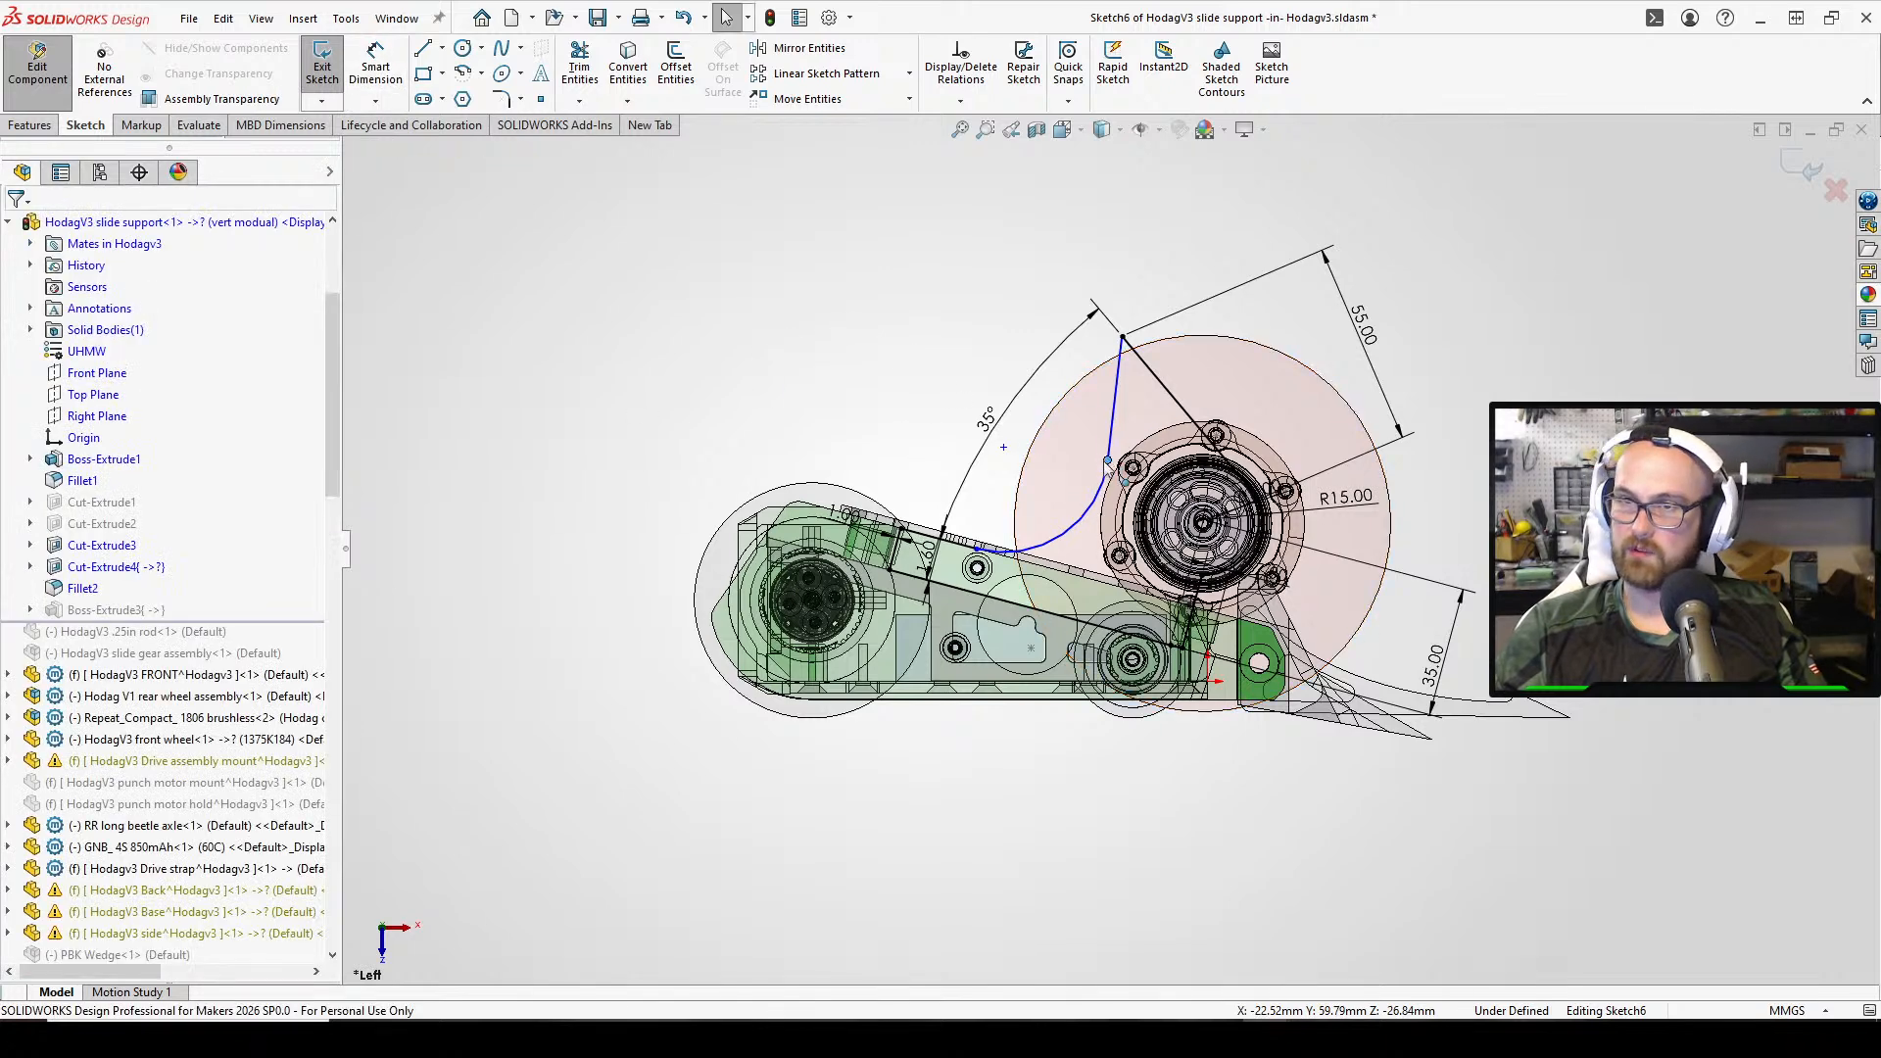
left_click_drag(1107, 460, 1065, 460)
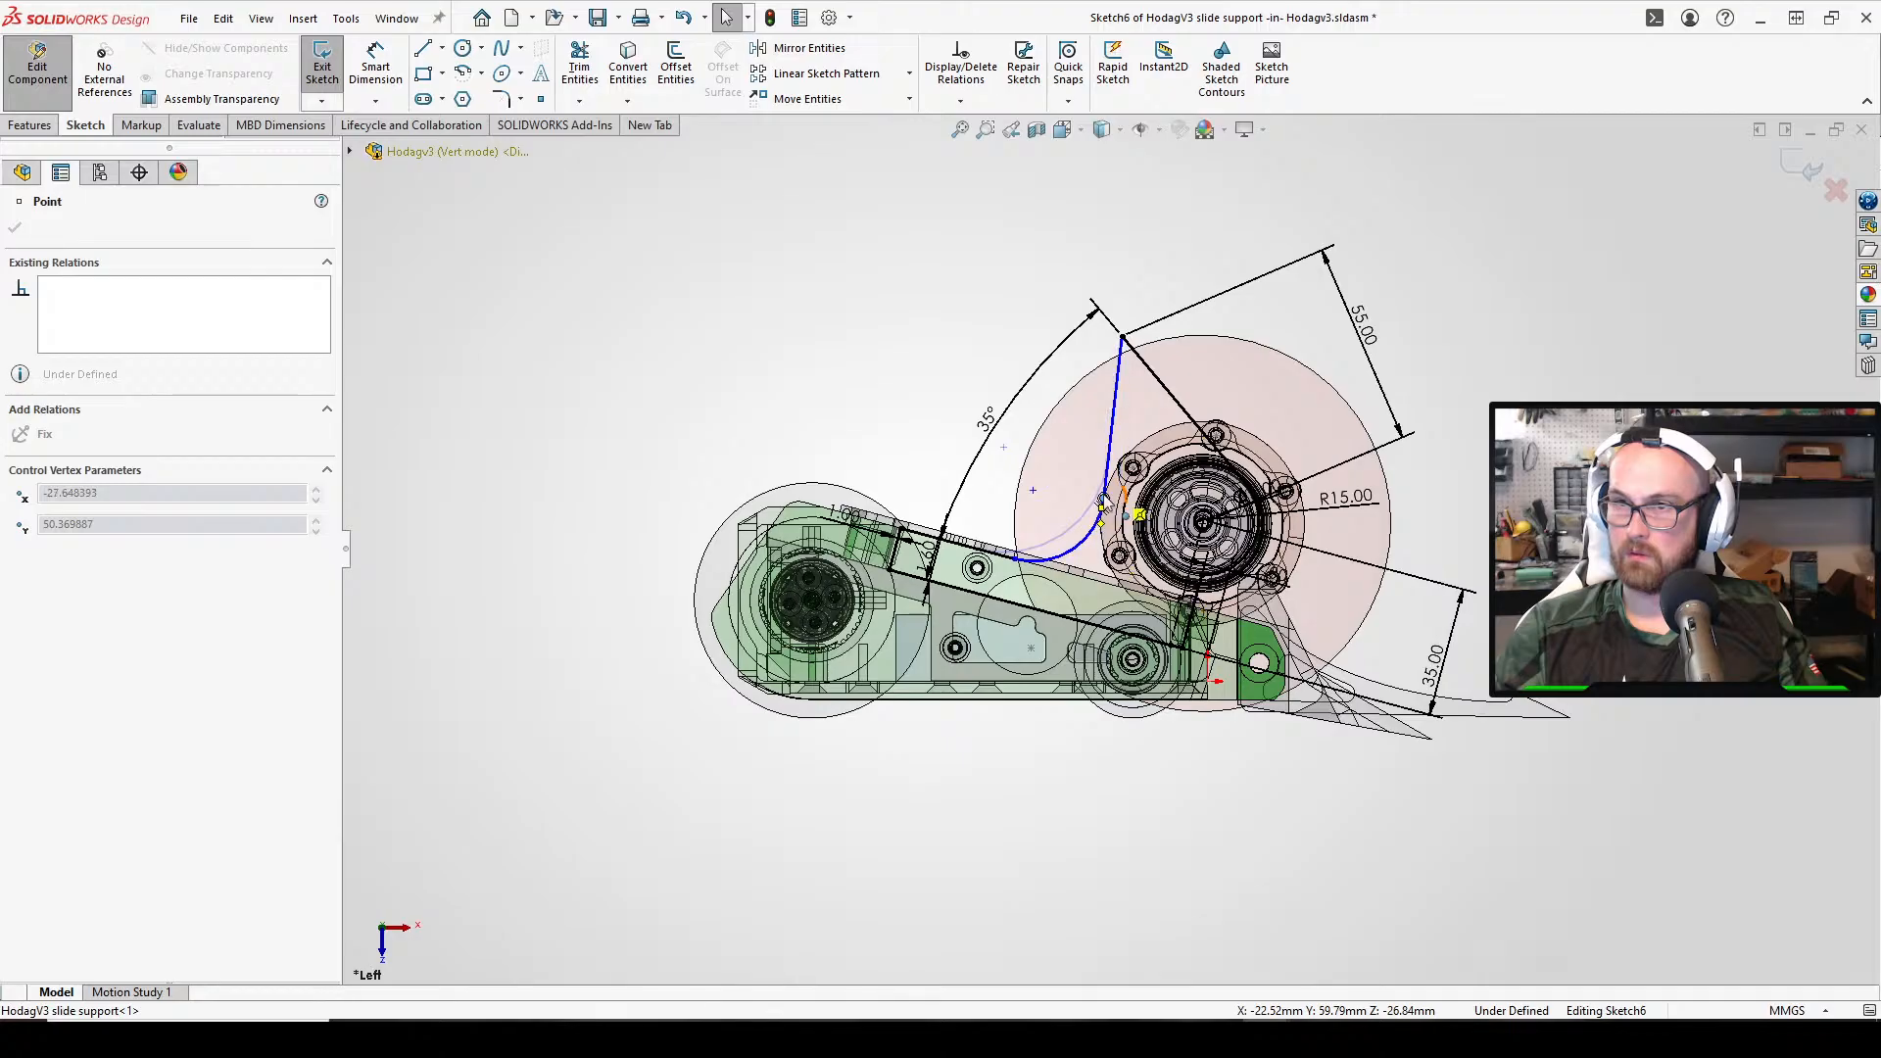
left_click_drag(1102, 501, 1104, 500)
left_click(904, 334)
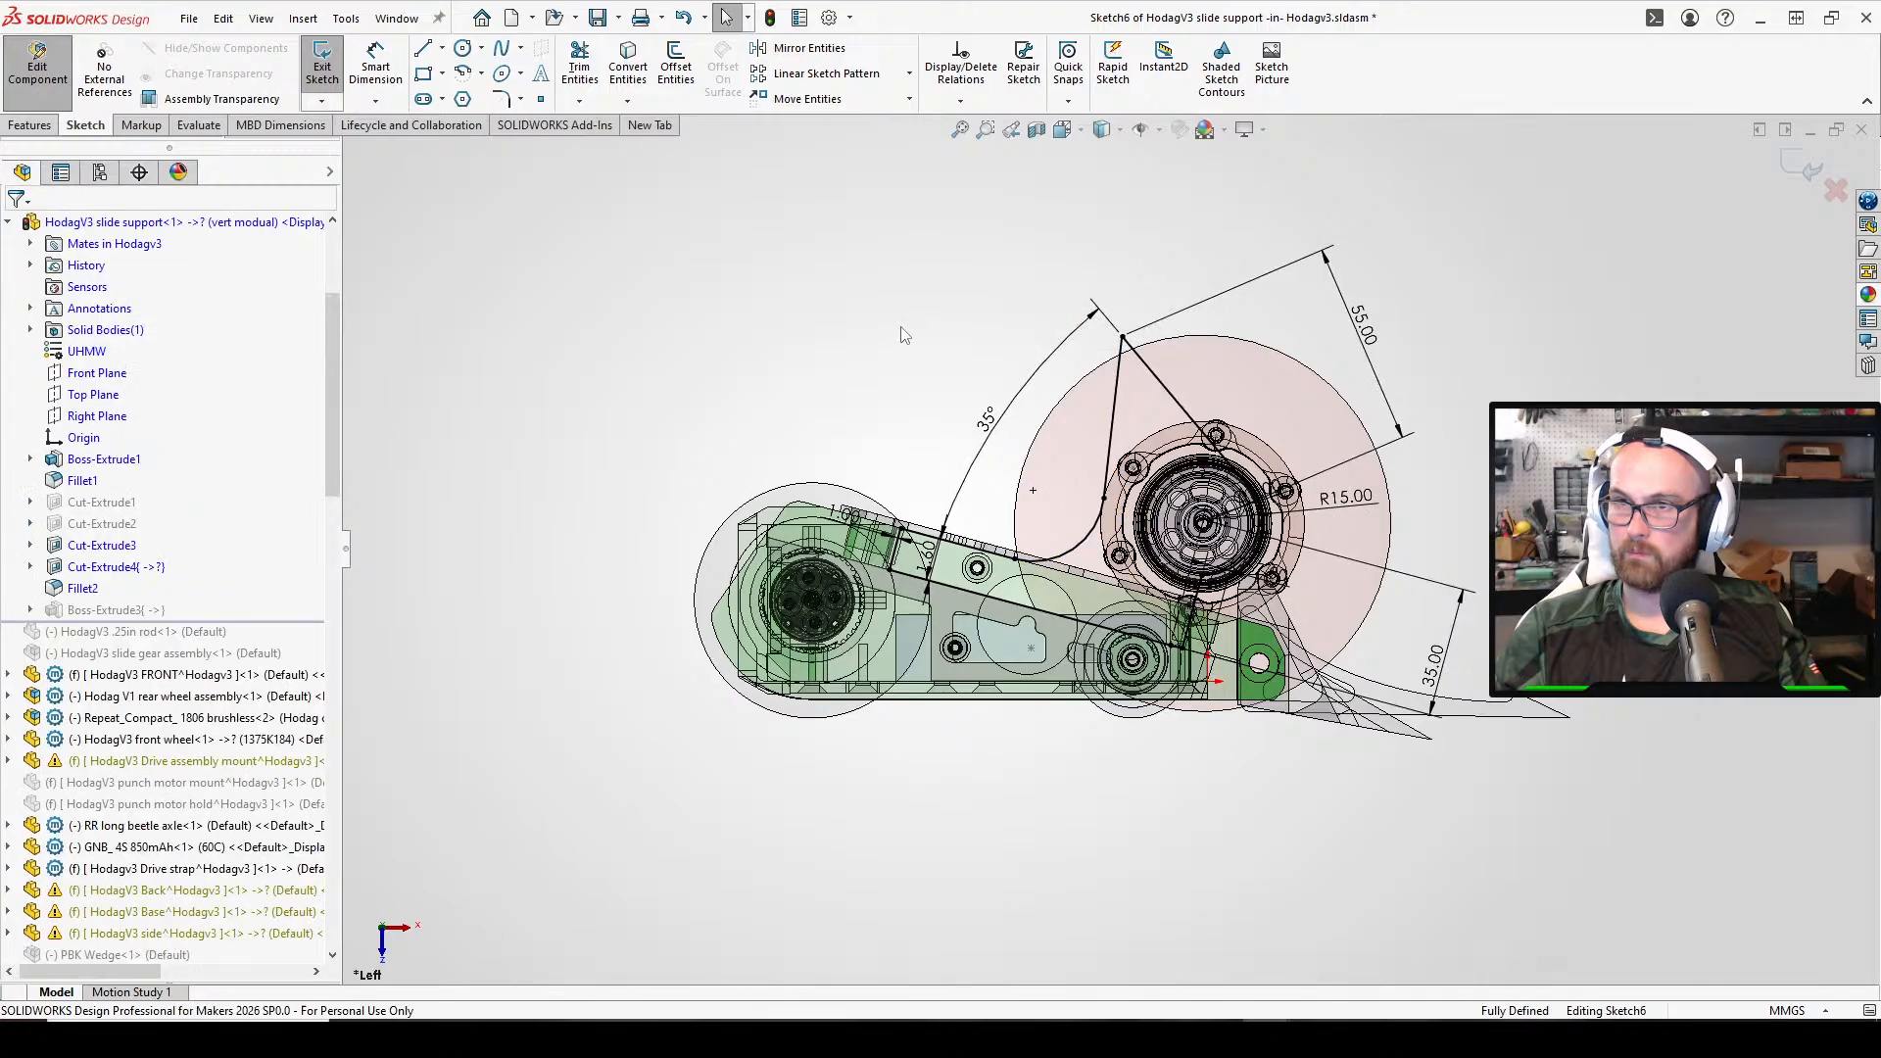
key("ctrl+z")
left_click(1035, 435)
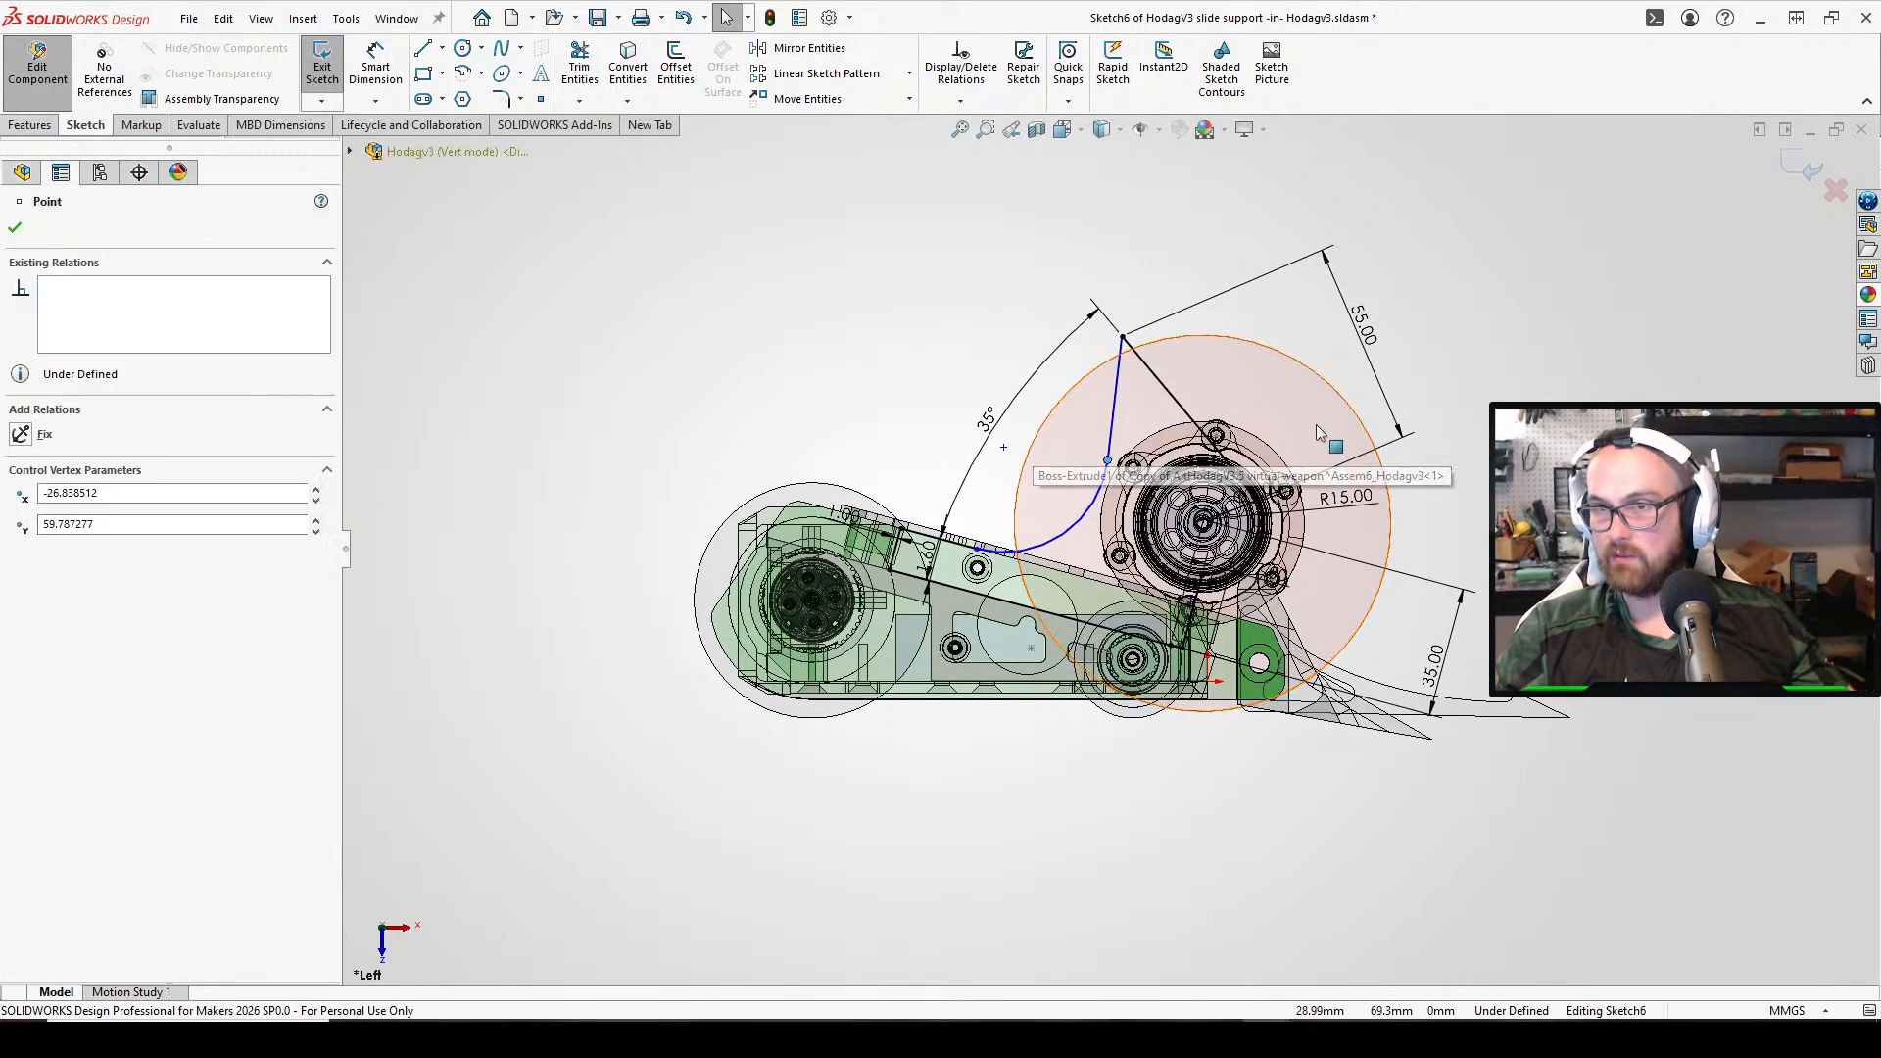
left_click(1503, 324)
Reposition the joint between the hook's rear arc and rear straight edge slightly higher and closer to the motor
scroll(1219, 454, "down", 3)
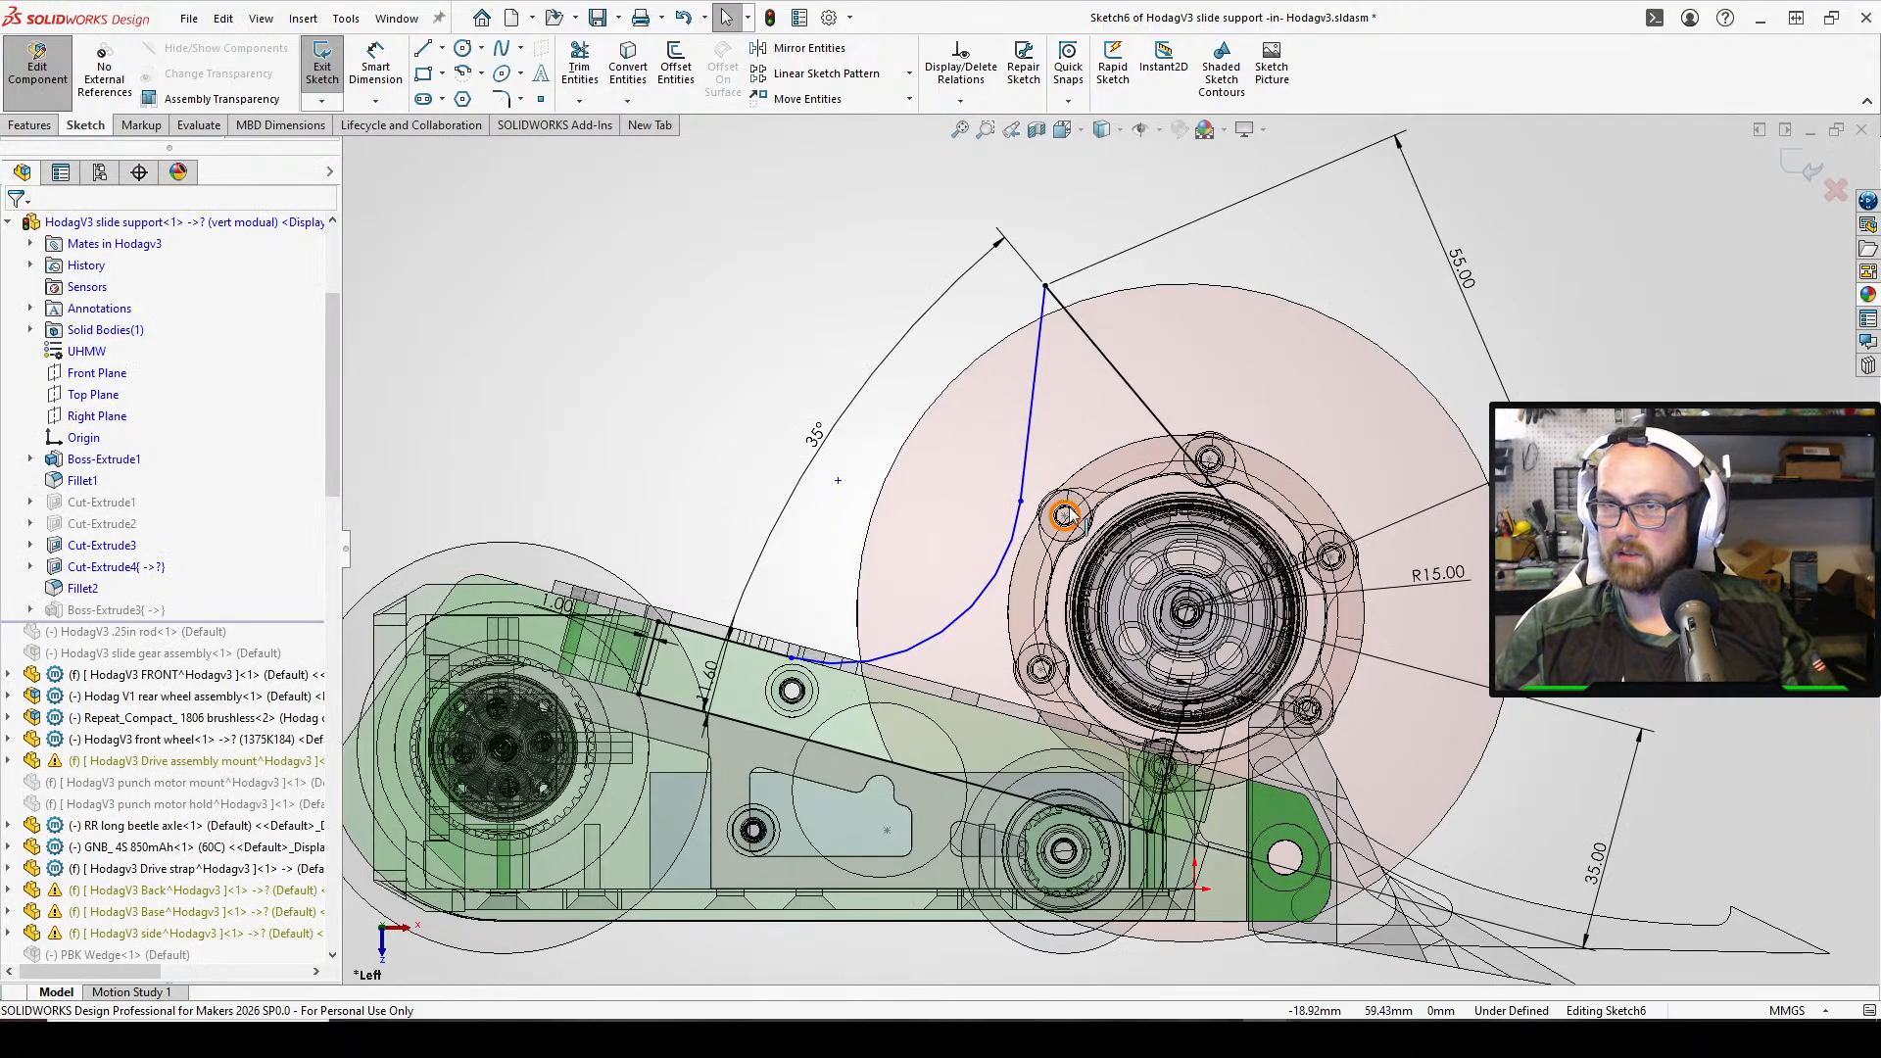
left_click_drag(1020, 503, 1053, 598)
left_click_drag(1050, 592, 1018, 578)
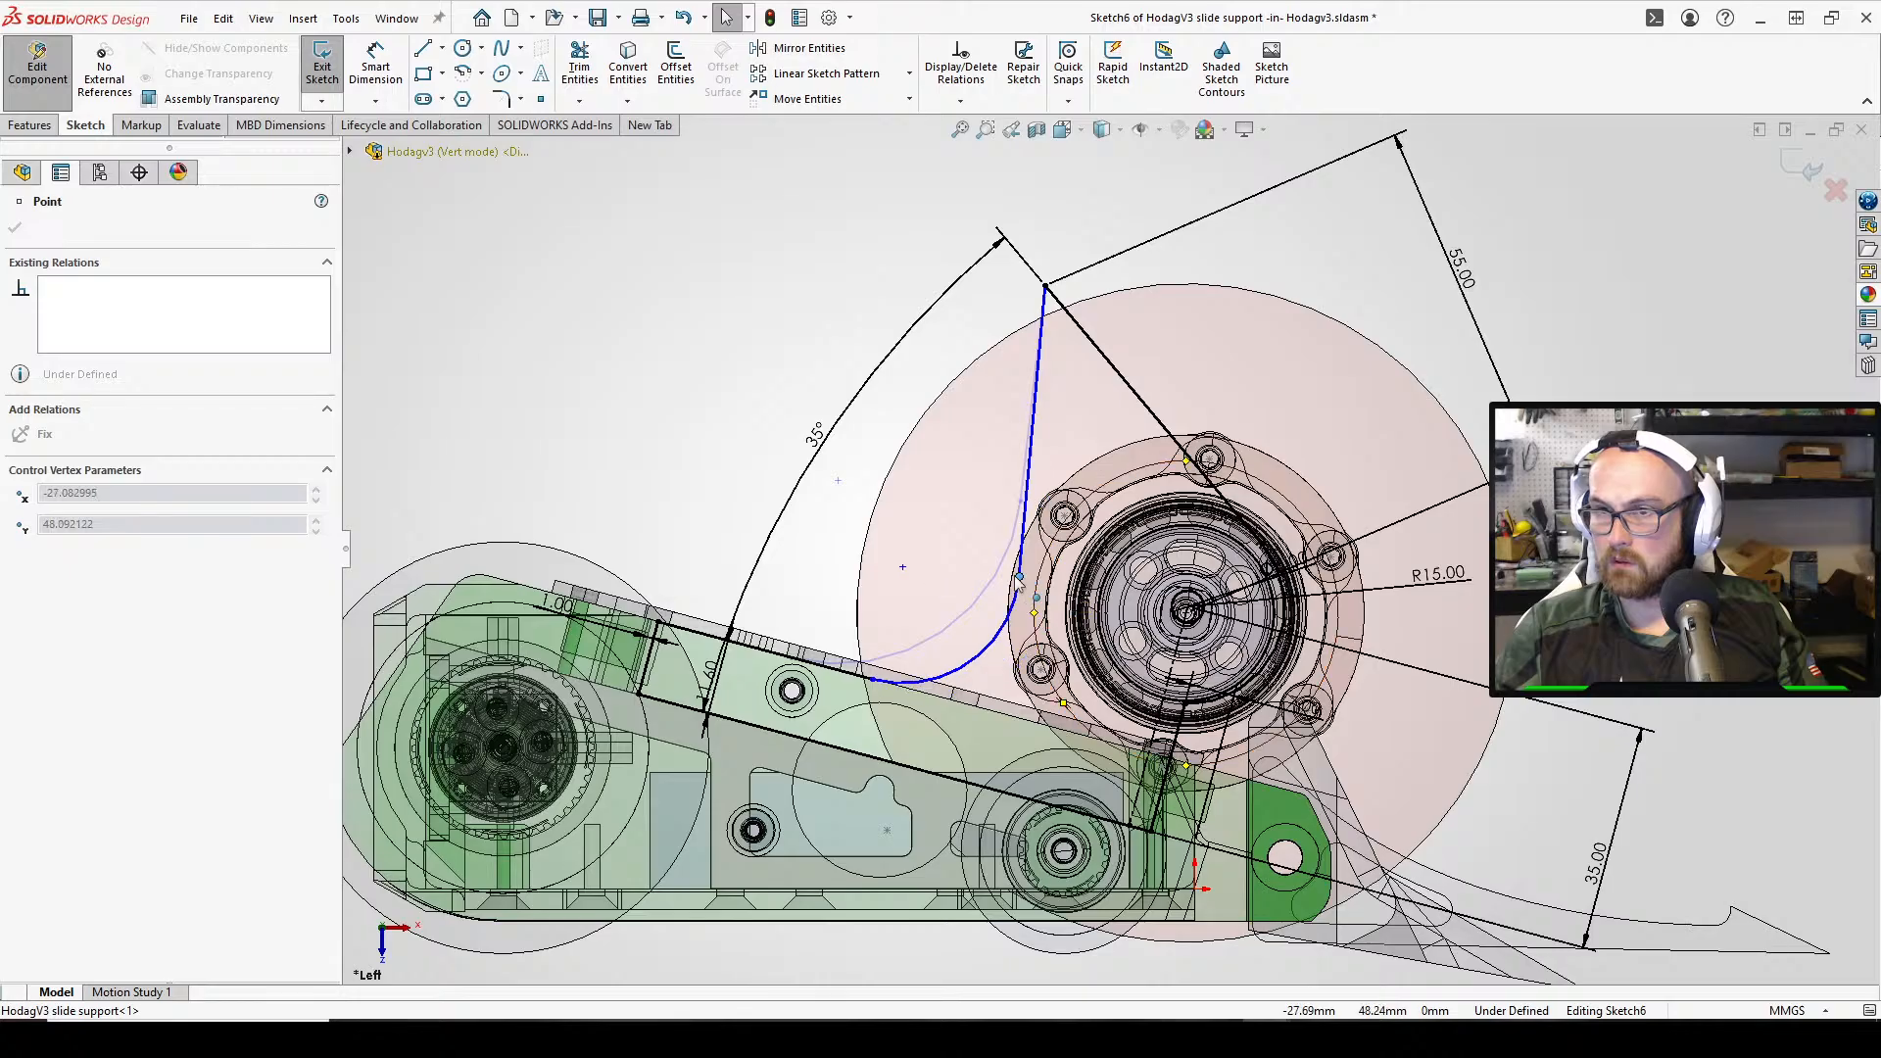
left_click_drag(1040, 500, 1026, 489)
left_click(751, 329)
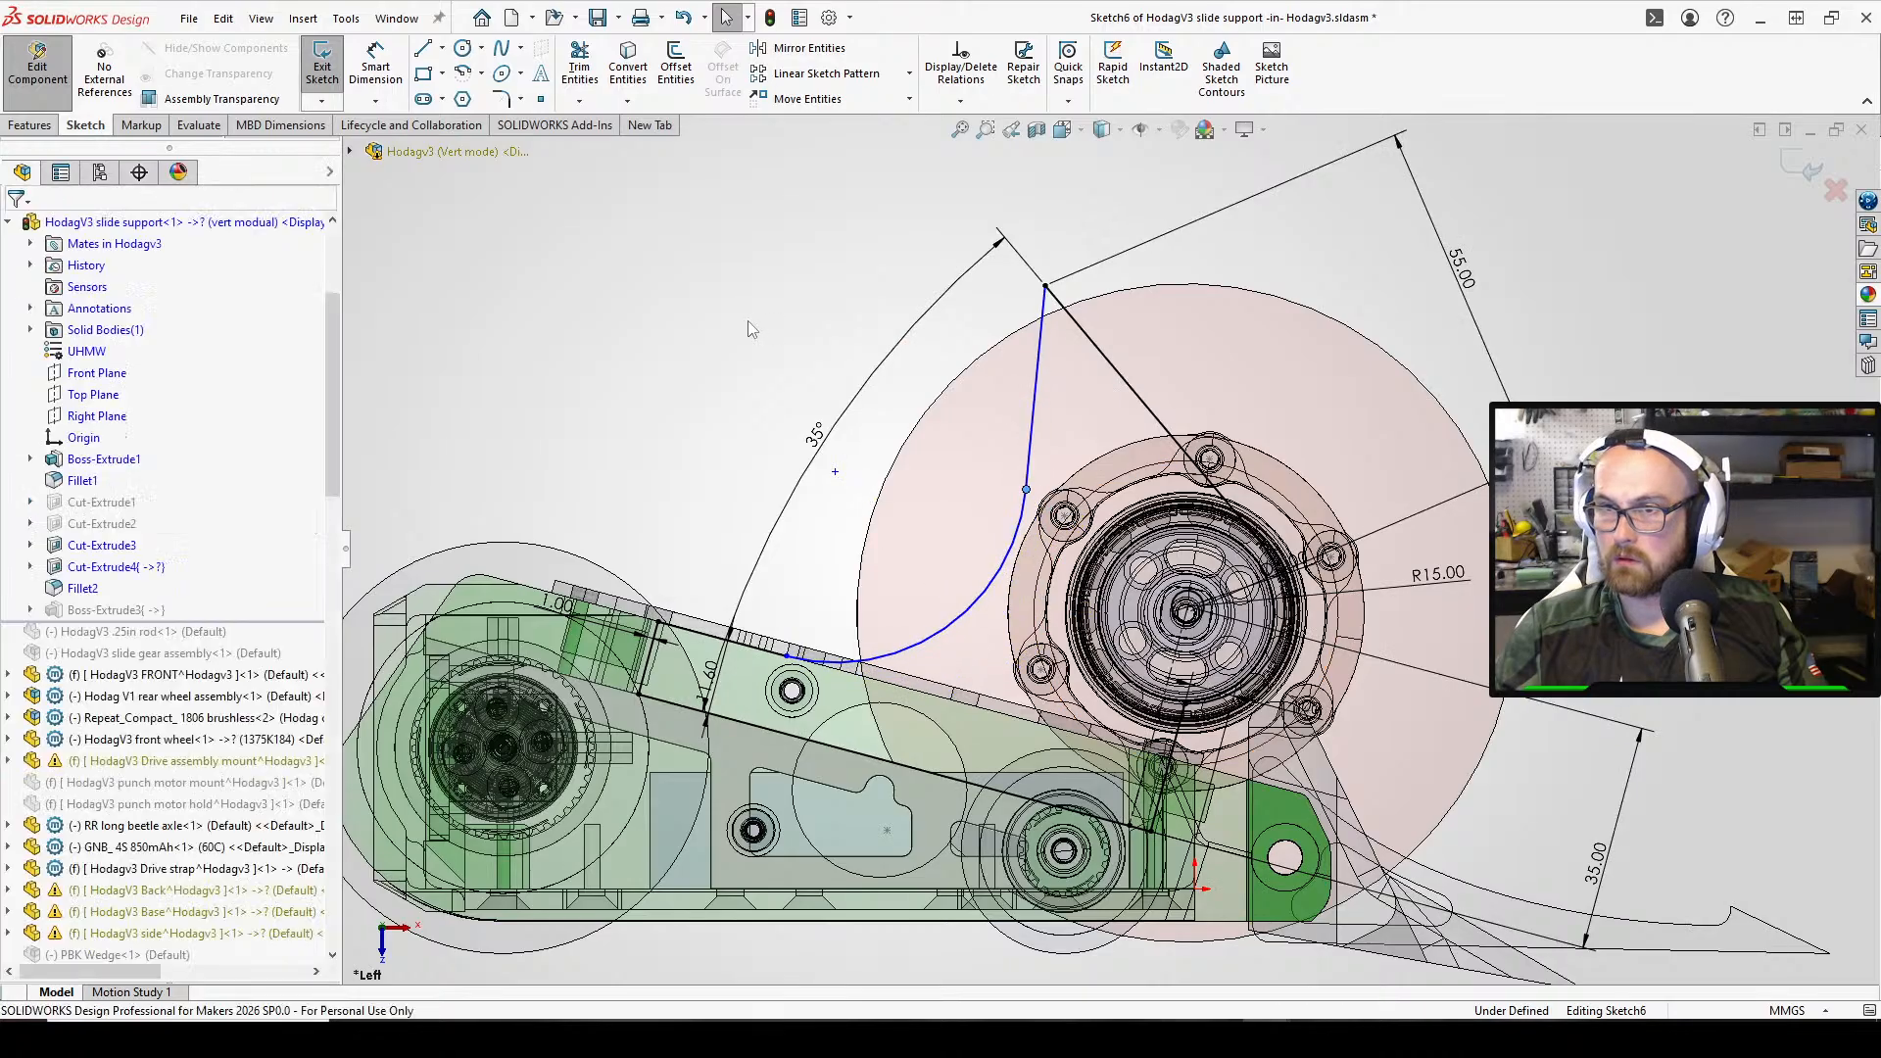
Dimension the angle at the hook's tip between its rear straight edge and front edge at 45°
middle_click_drag(979, 382, 976, 380)
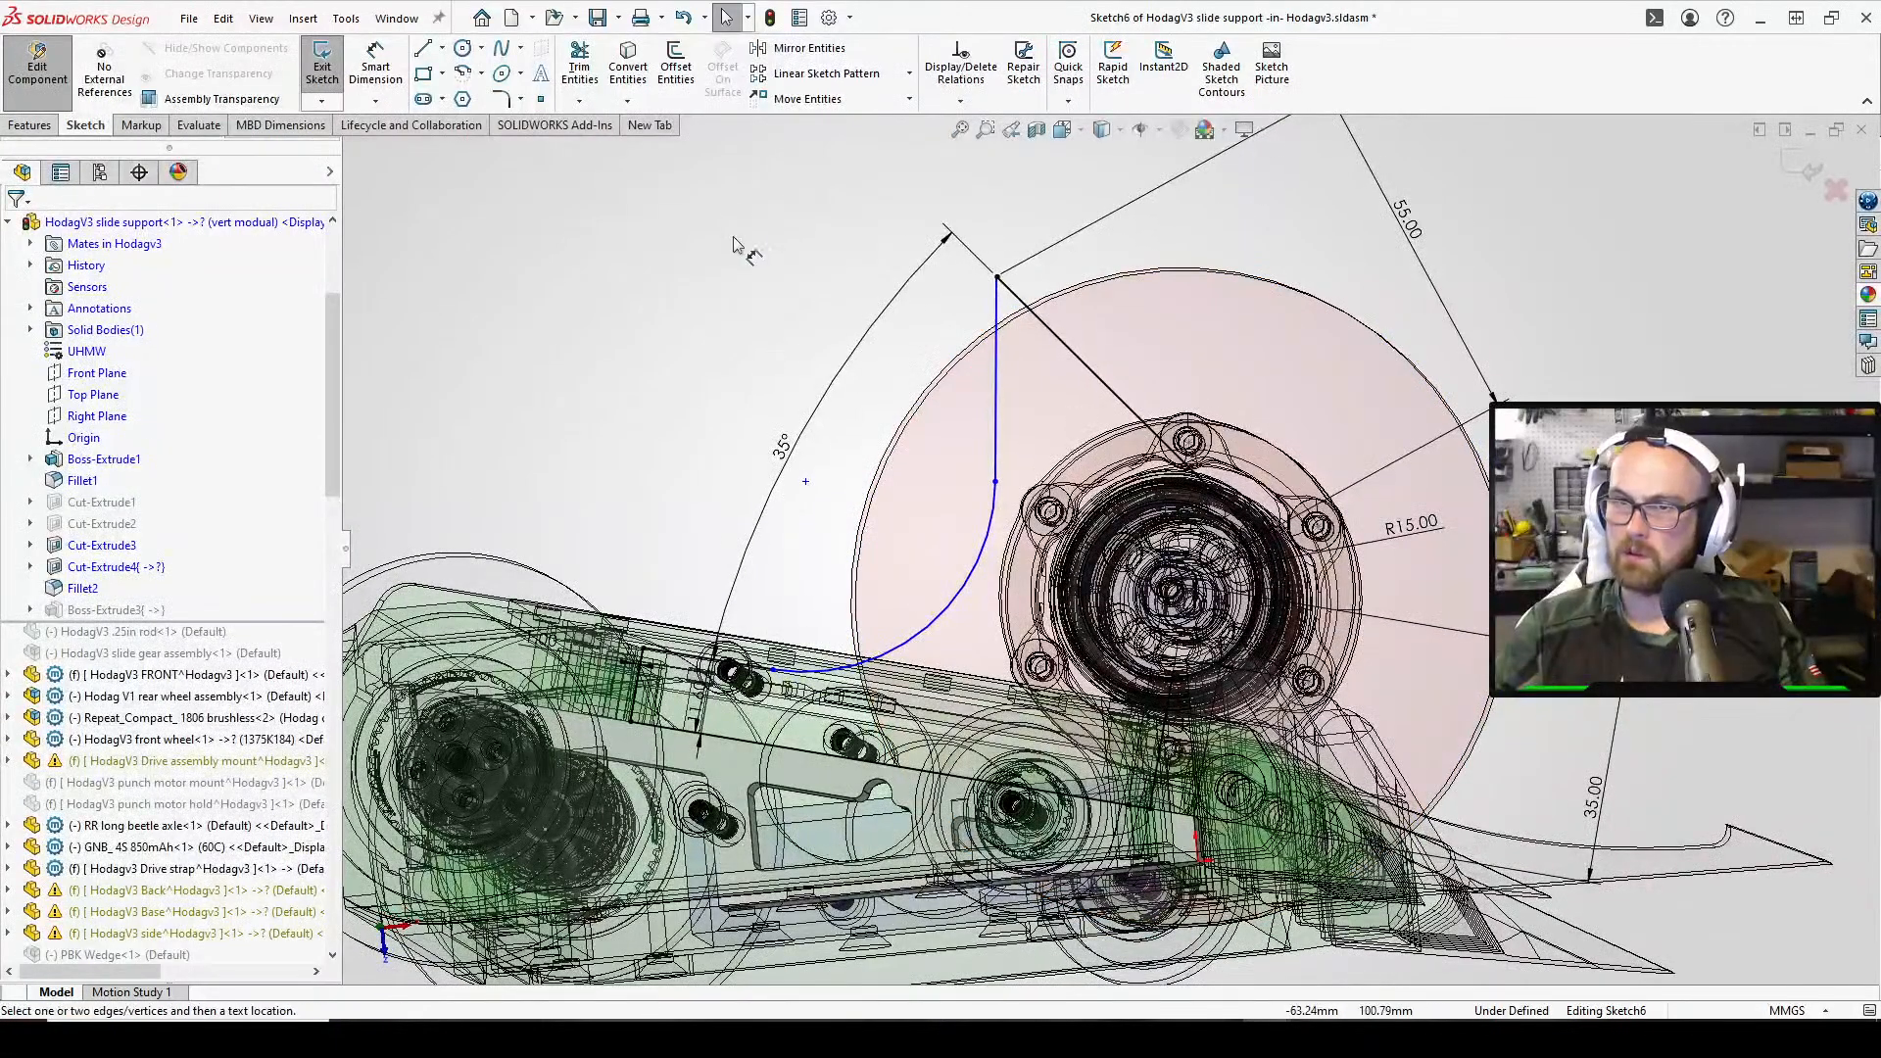
left_click(998, 379)
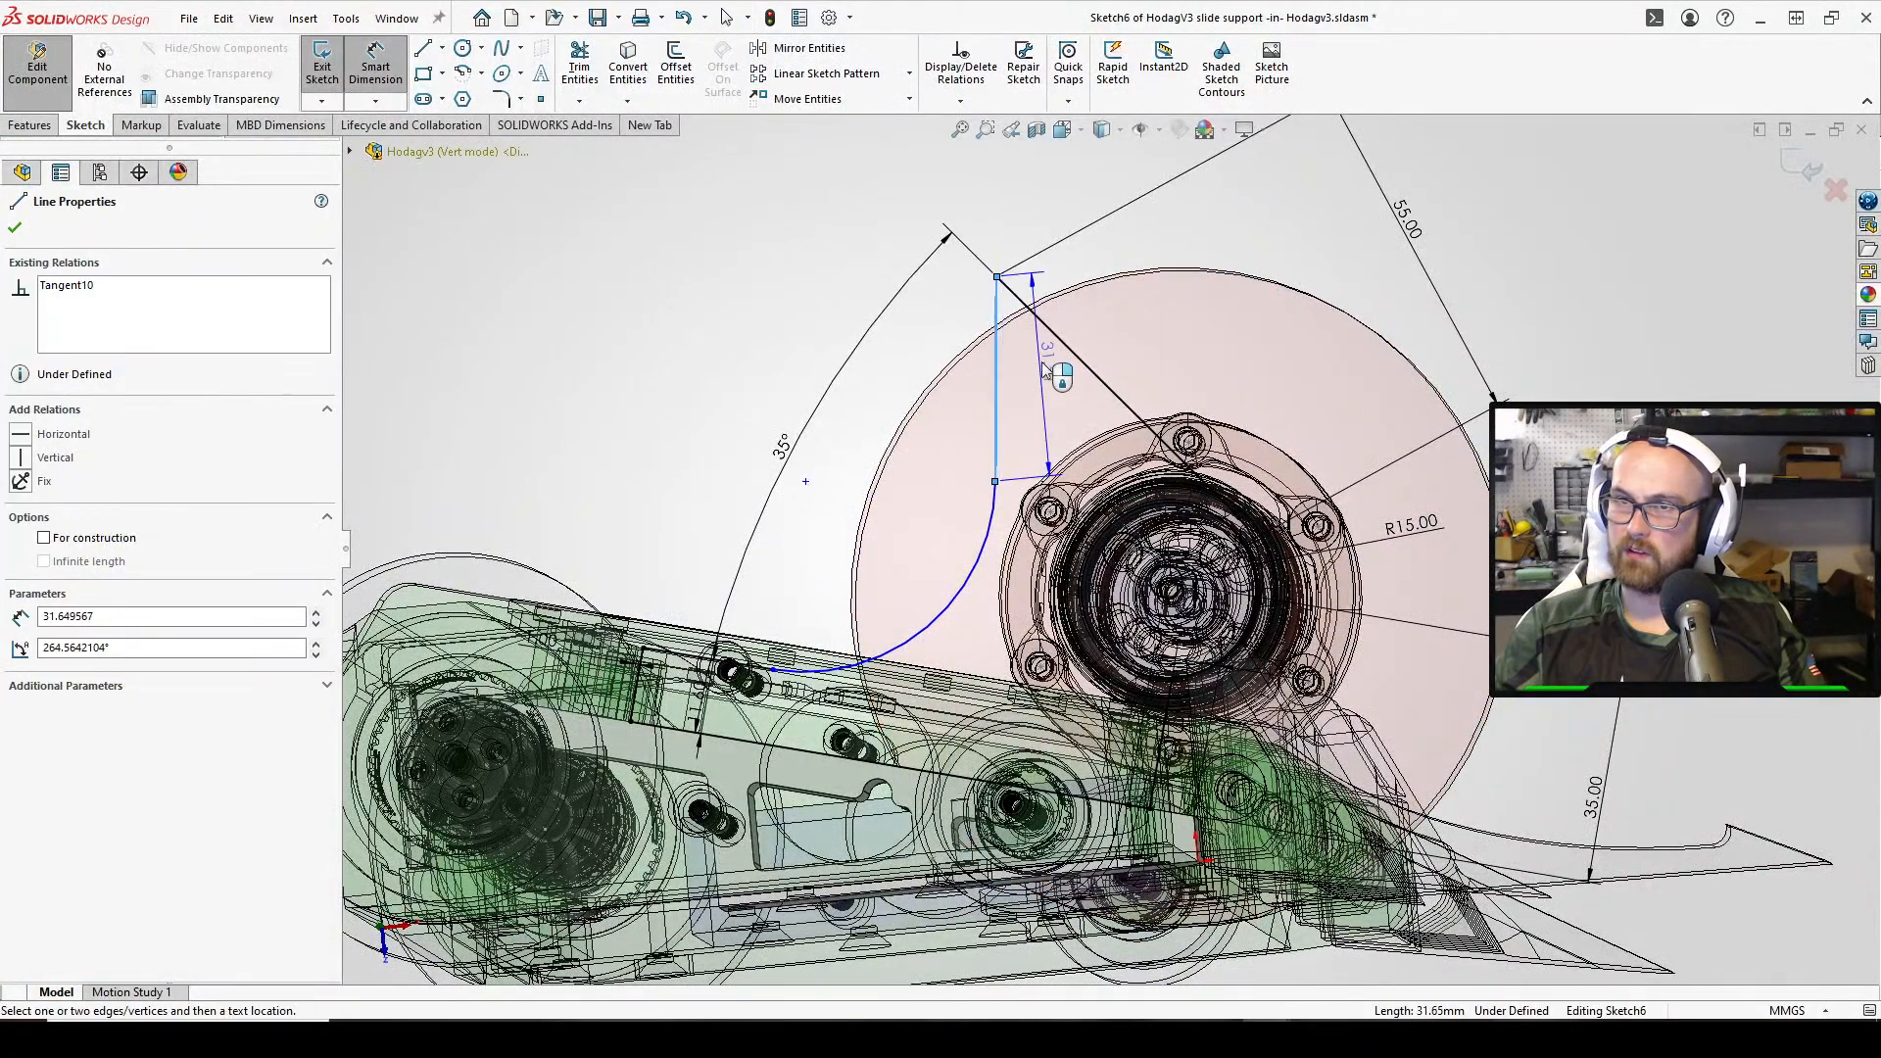
left_click(1084, 361)
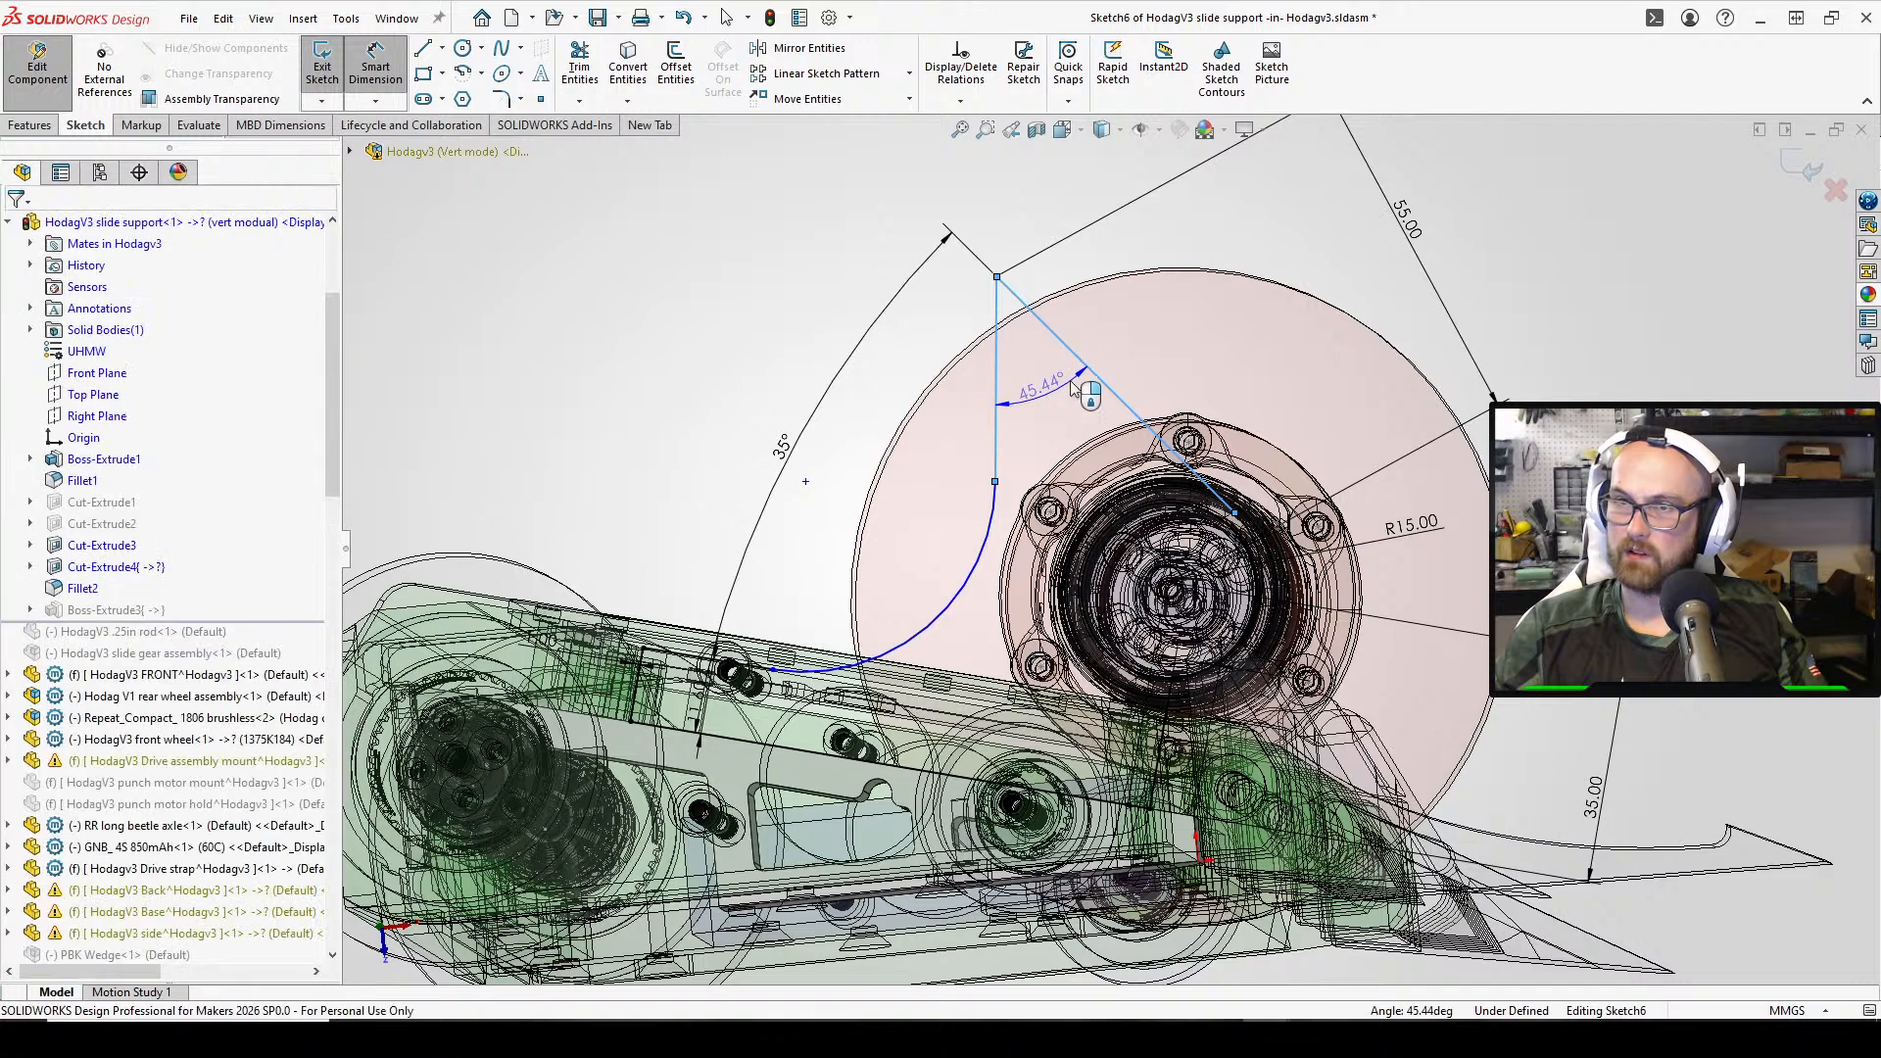
left_click(1070, 384)
type("45")
key("Return")
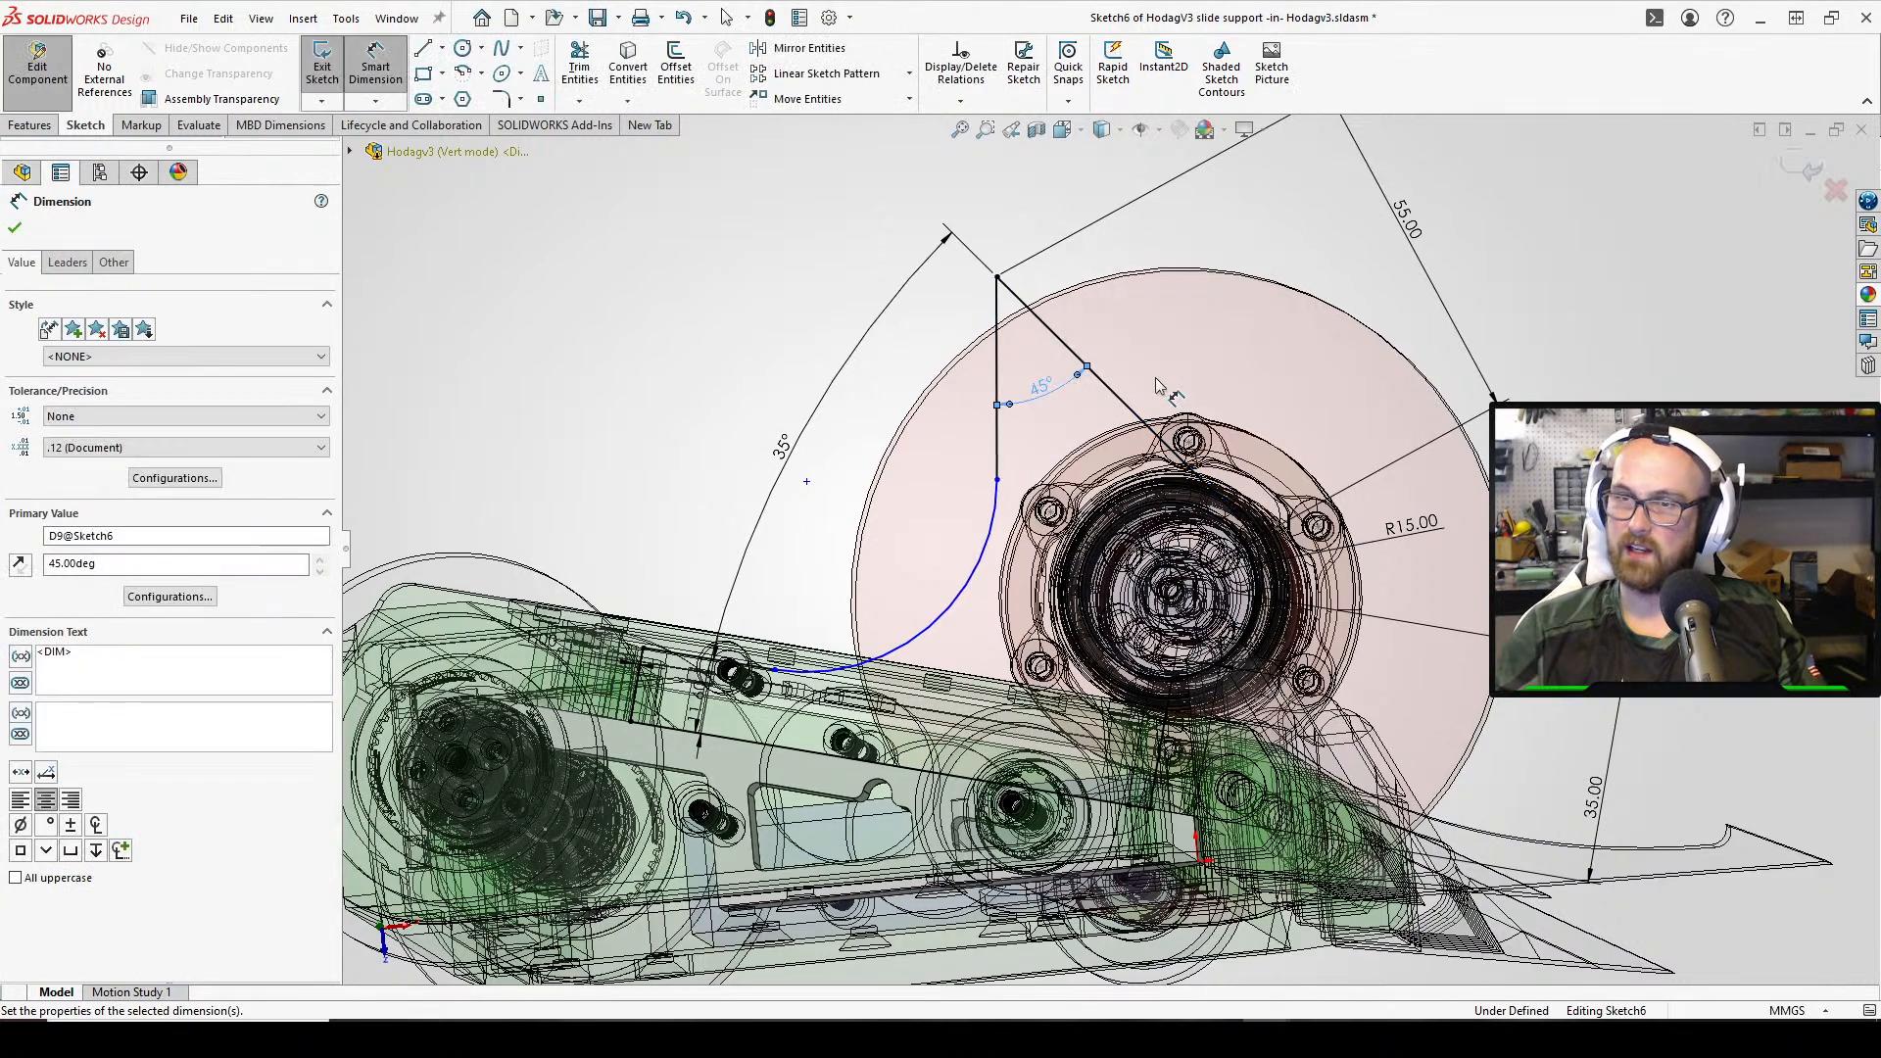
key("Escape")
Dimension the support's short upper straight edge leading into the hook's rear arc at 24 mm
middle_click_drag(724, 670, 754, 632)
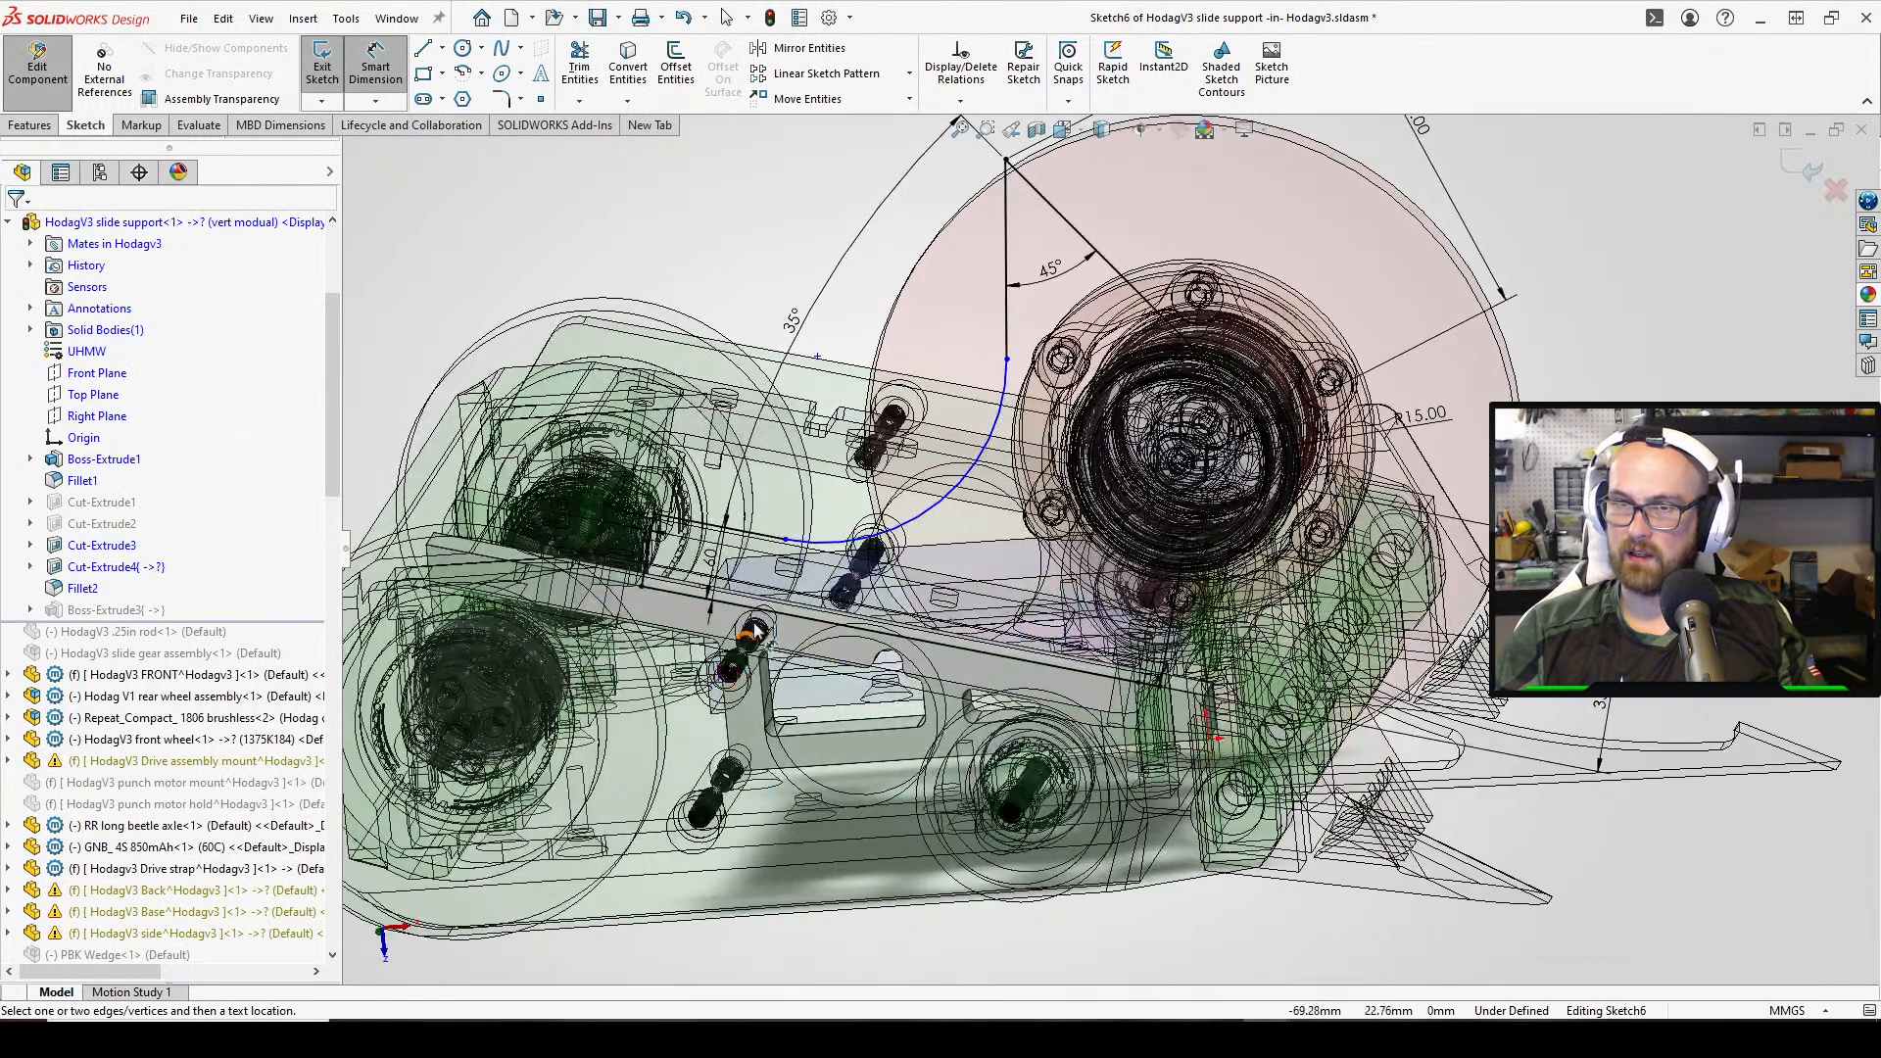
left_click(756, 538)
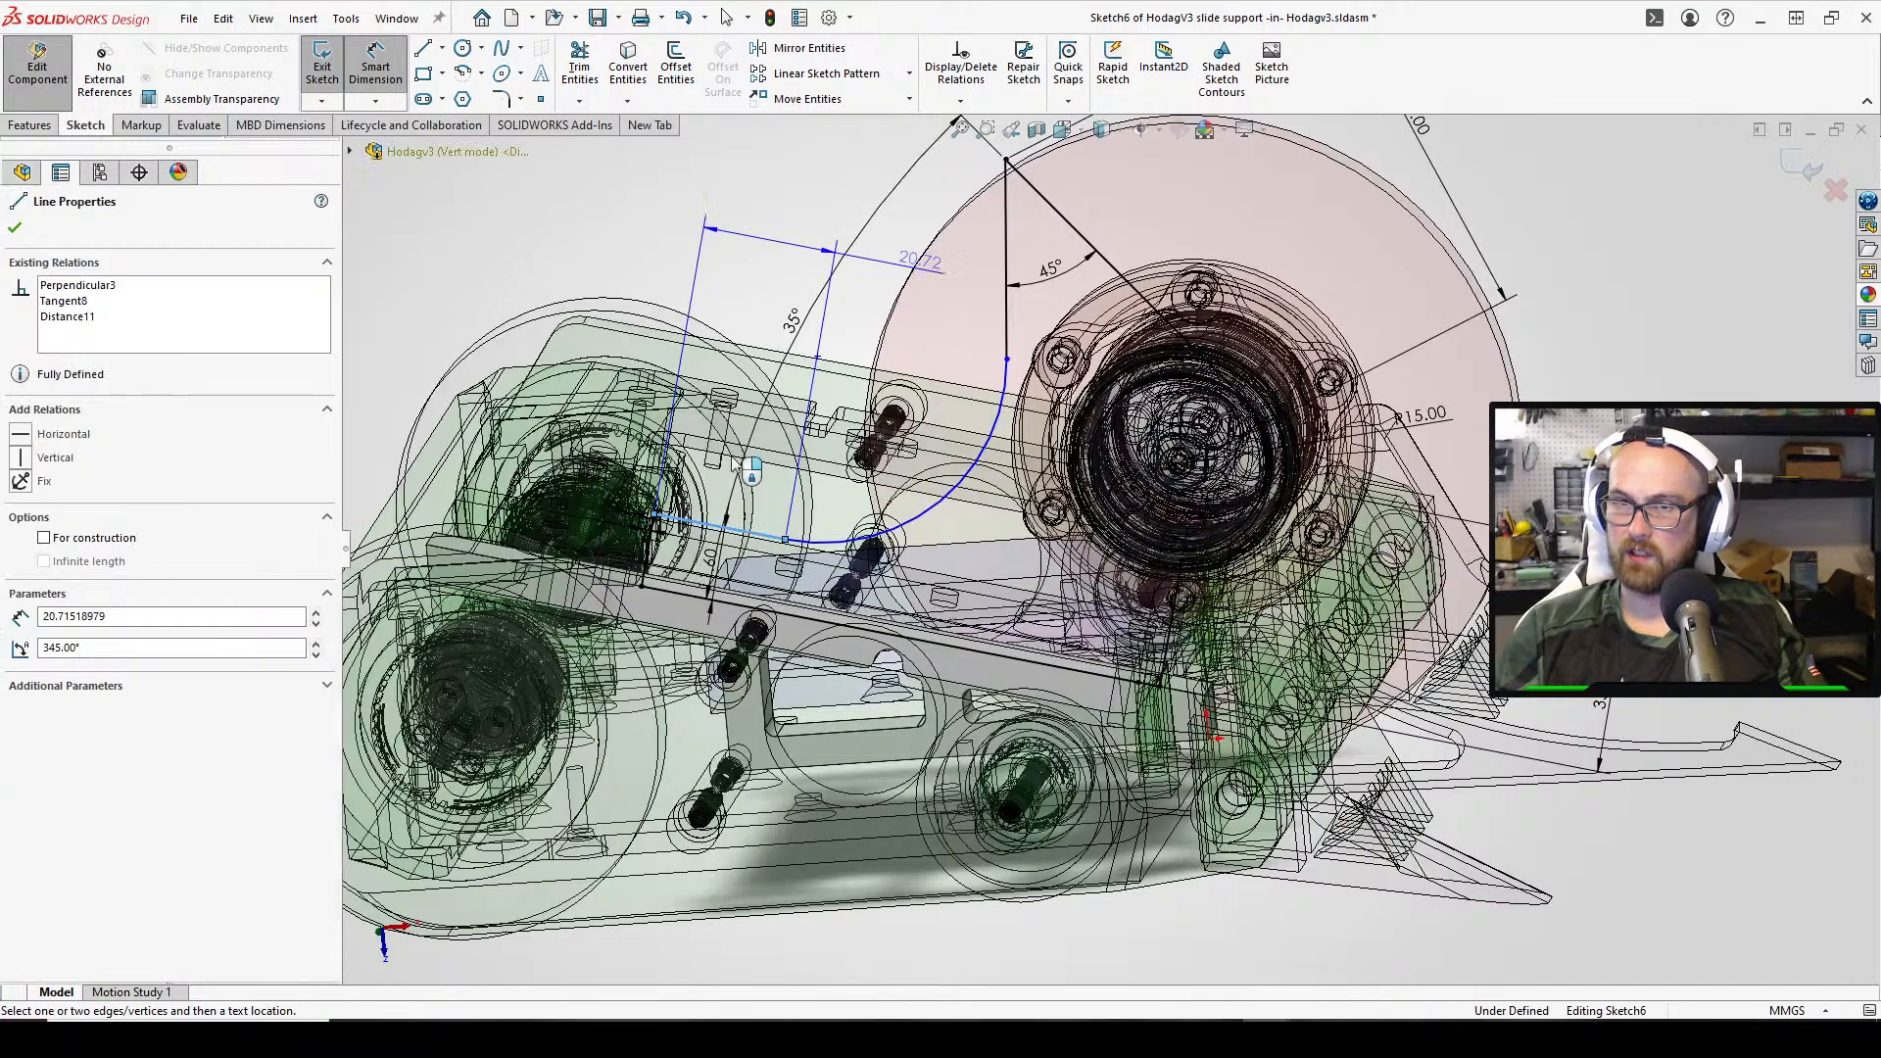
left_click(842, 280)
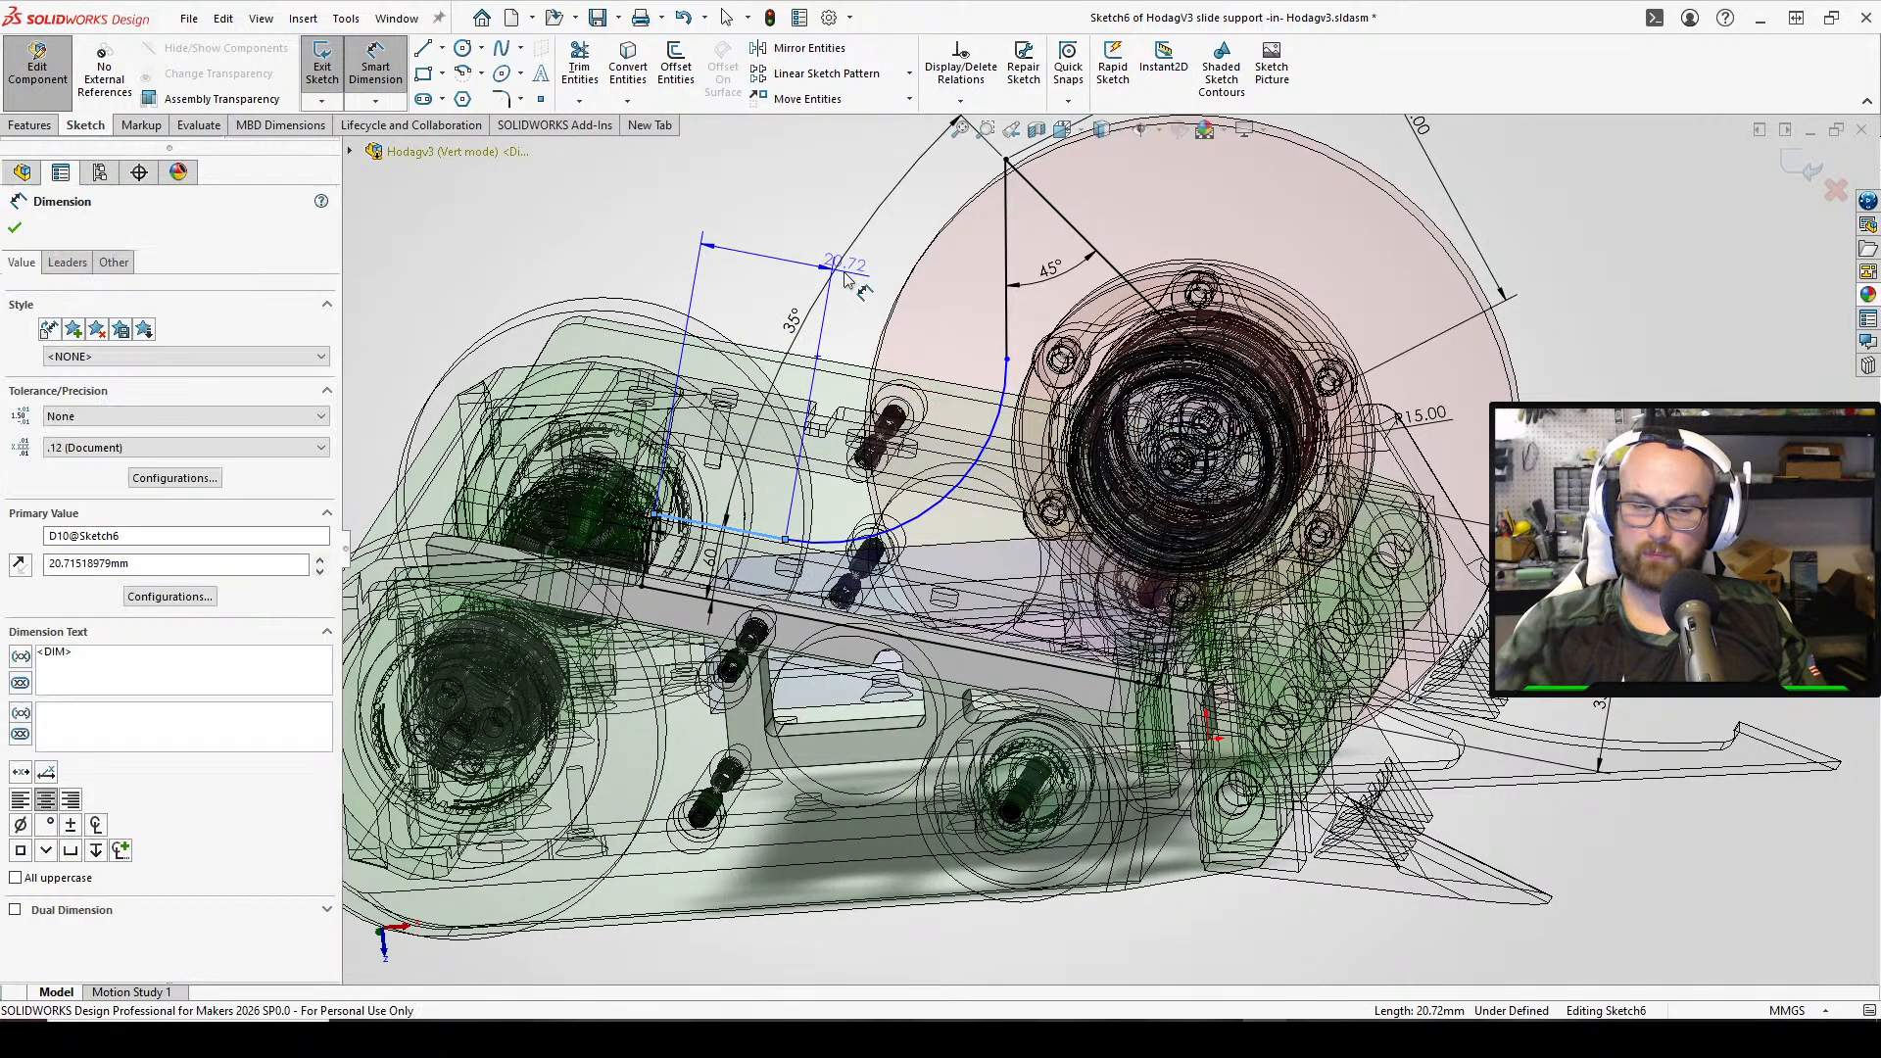
key("Return")
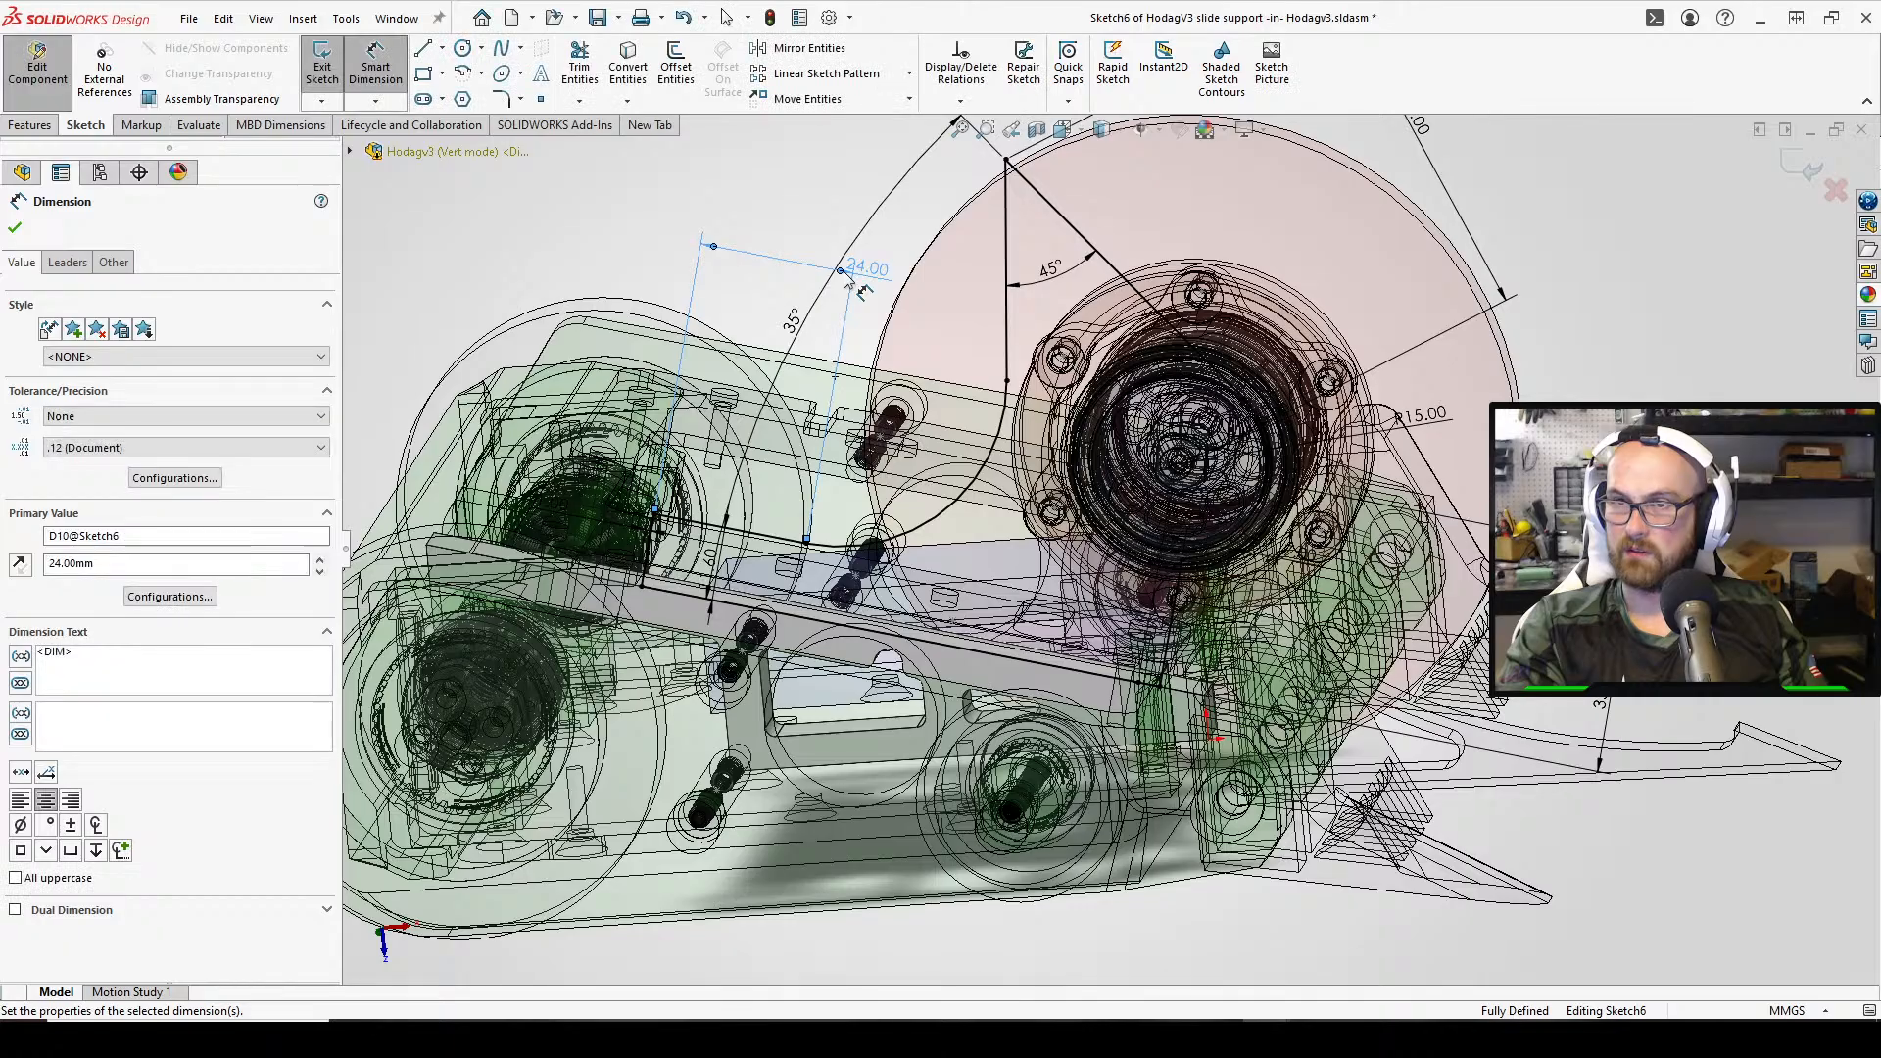
key("Escape")
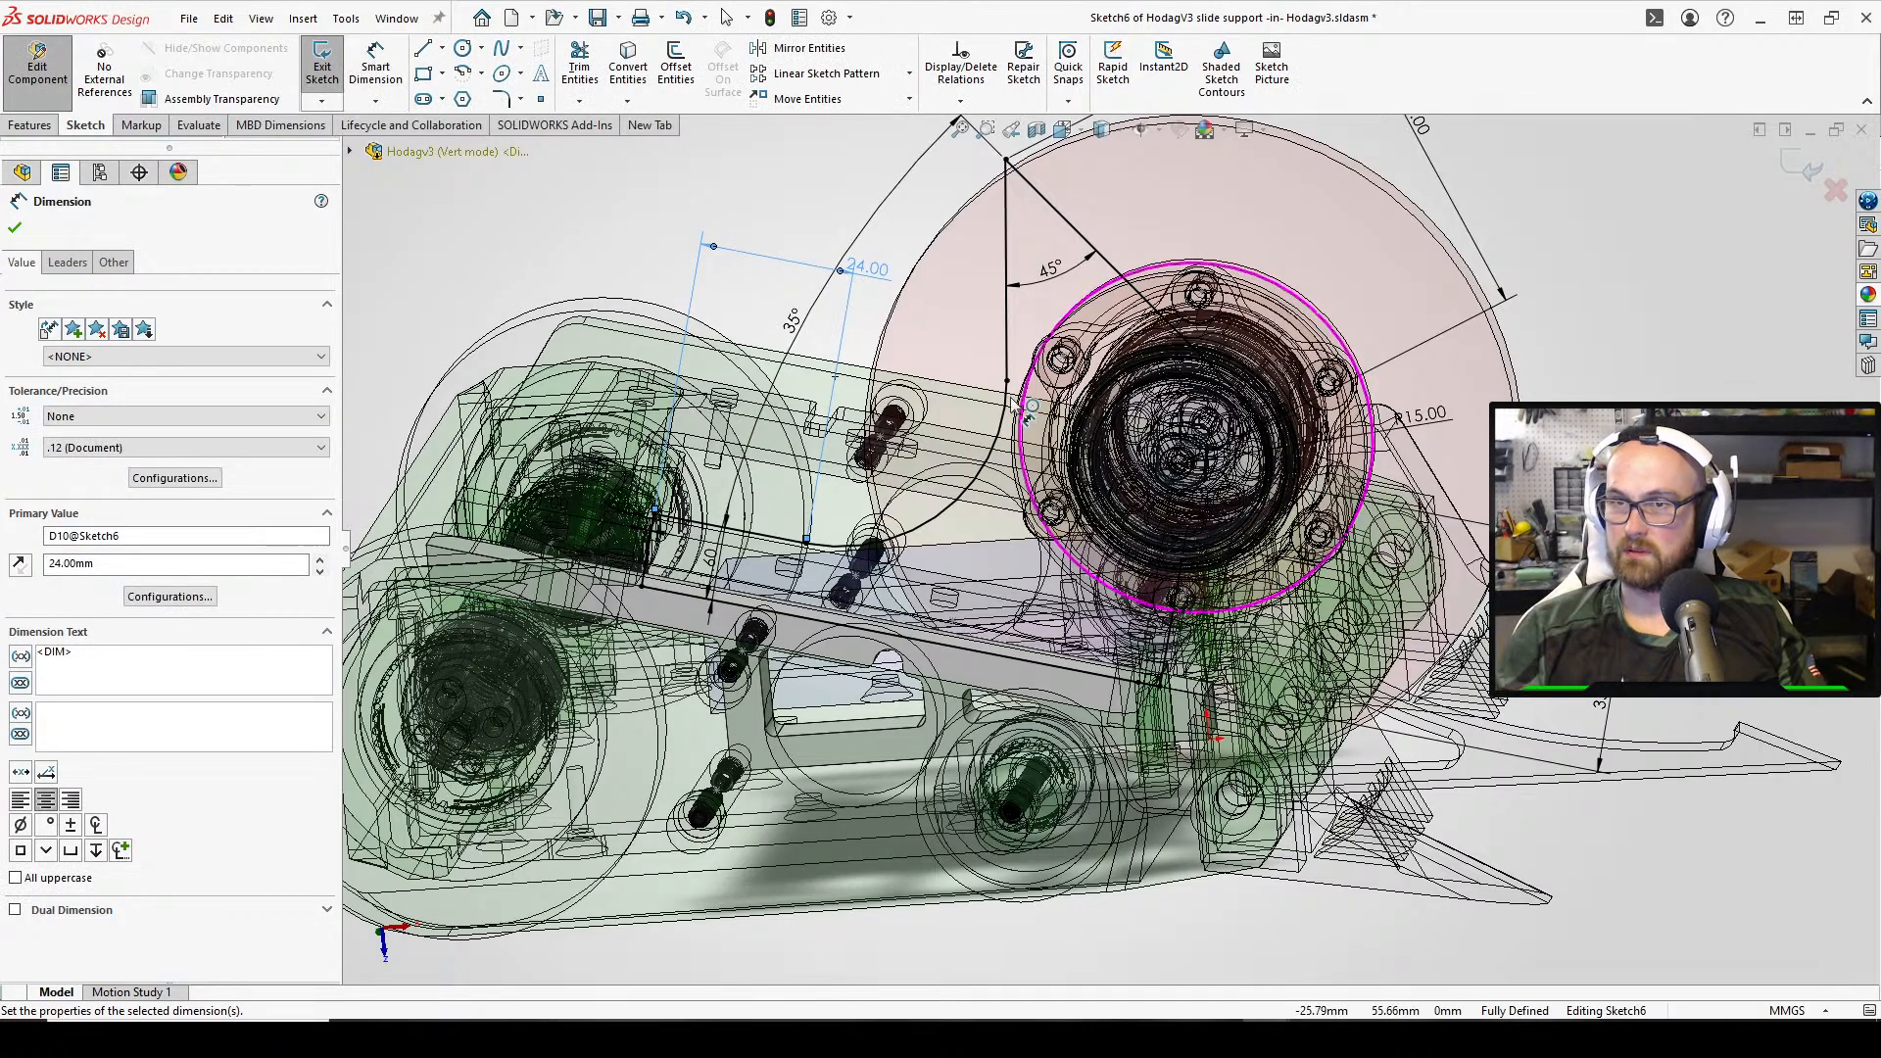
middle_click_drag(1042, 338, 1065, 297)
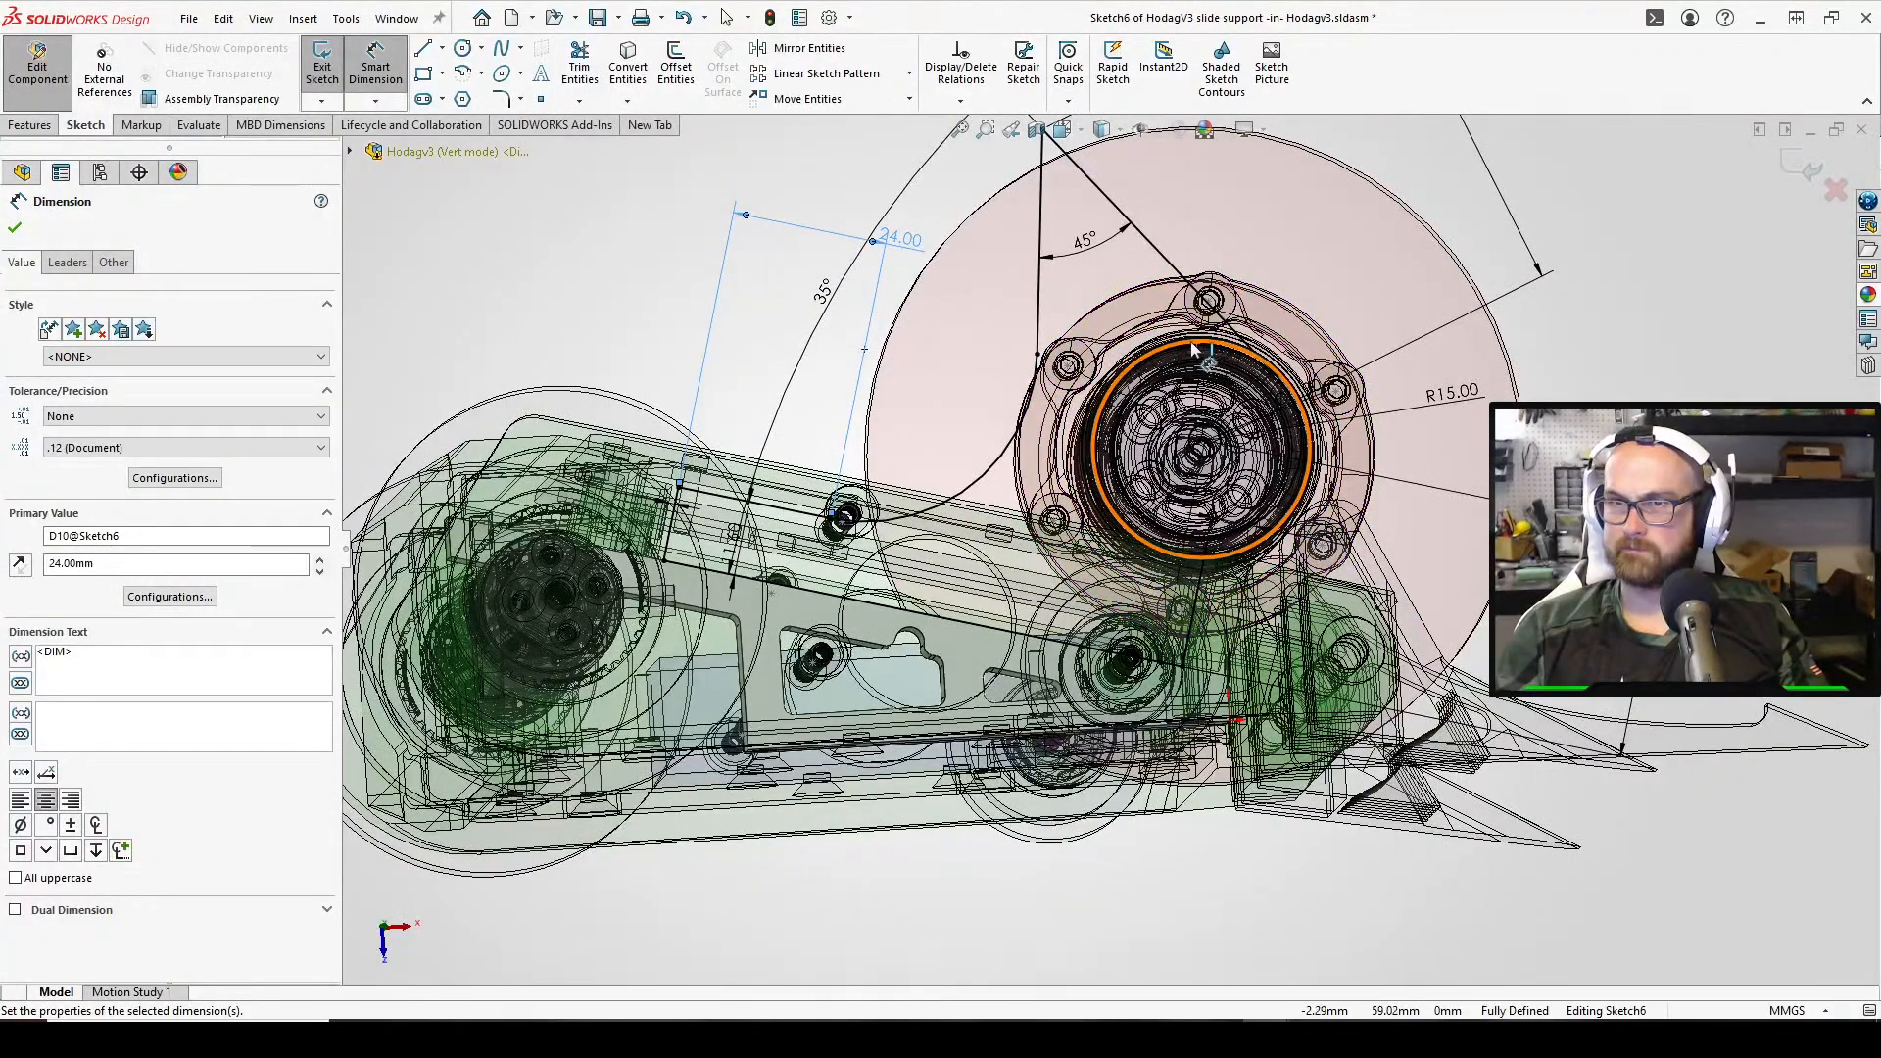
middle_click_drag(1108, 430, 1118, 383)
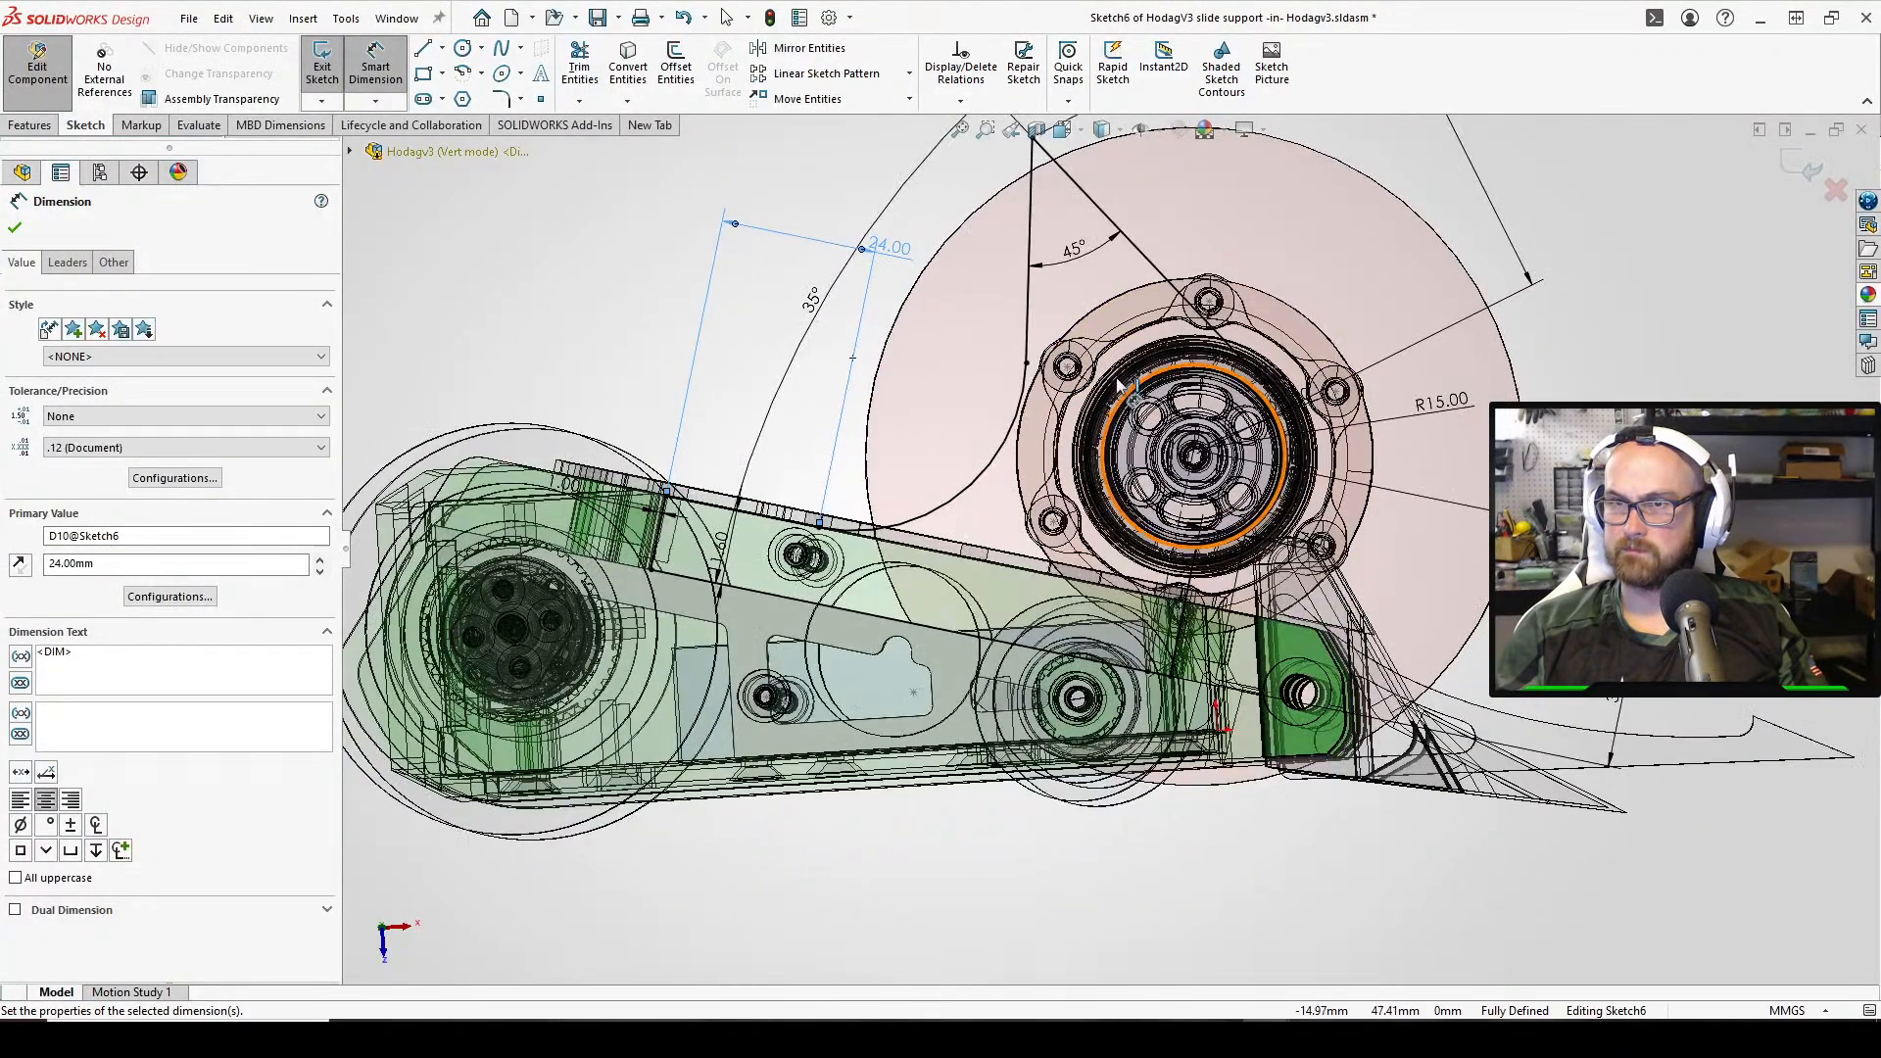
Finish dimensioning the hooked profile and return from the support's sketch to the full assembly
left_click(1060, 132)
left_click(844, 472)
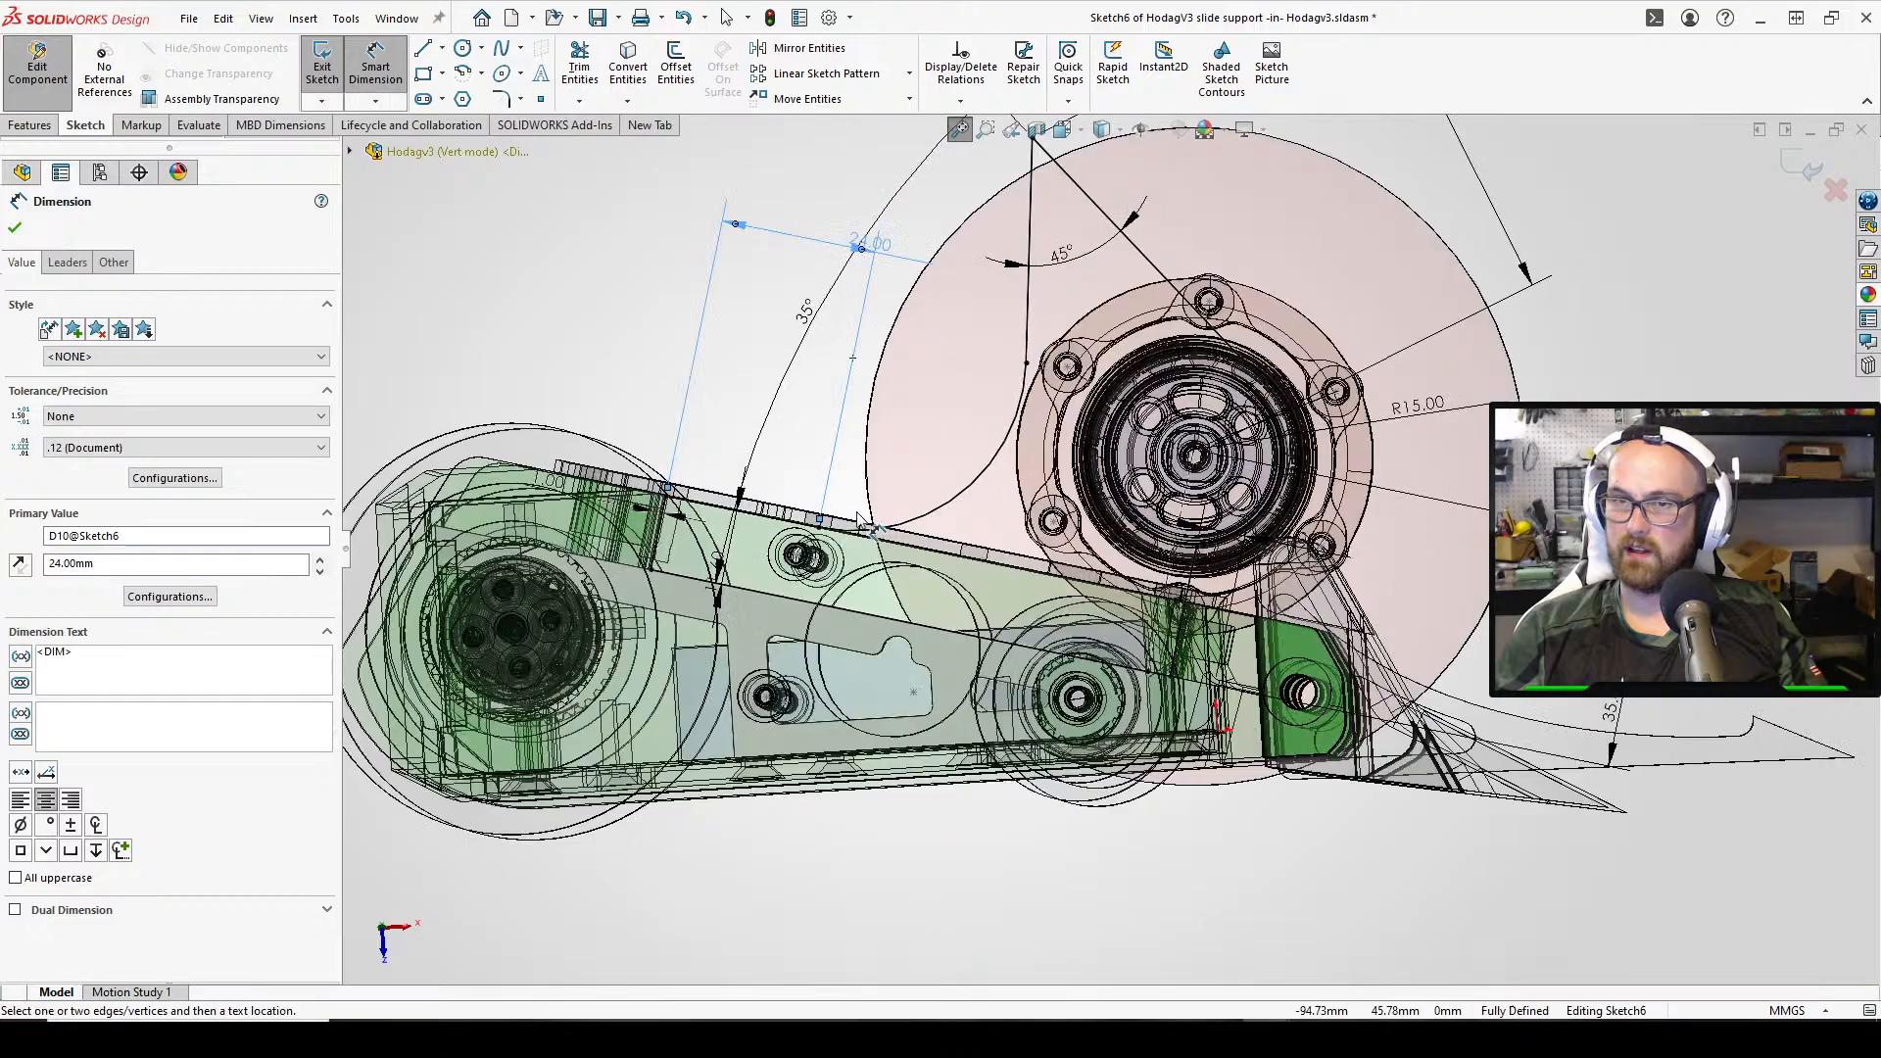
scroll(1450, 555, "down", 3)
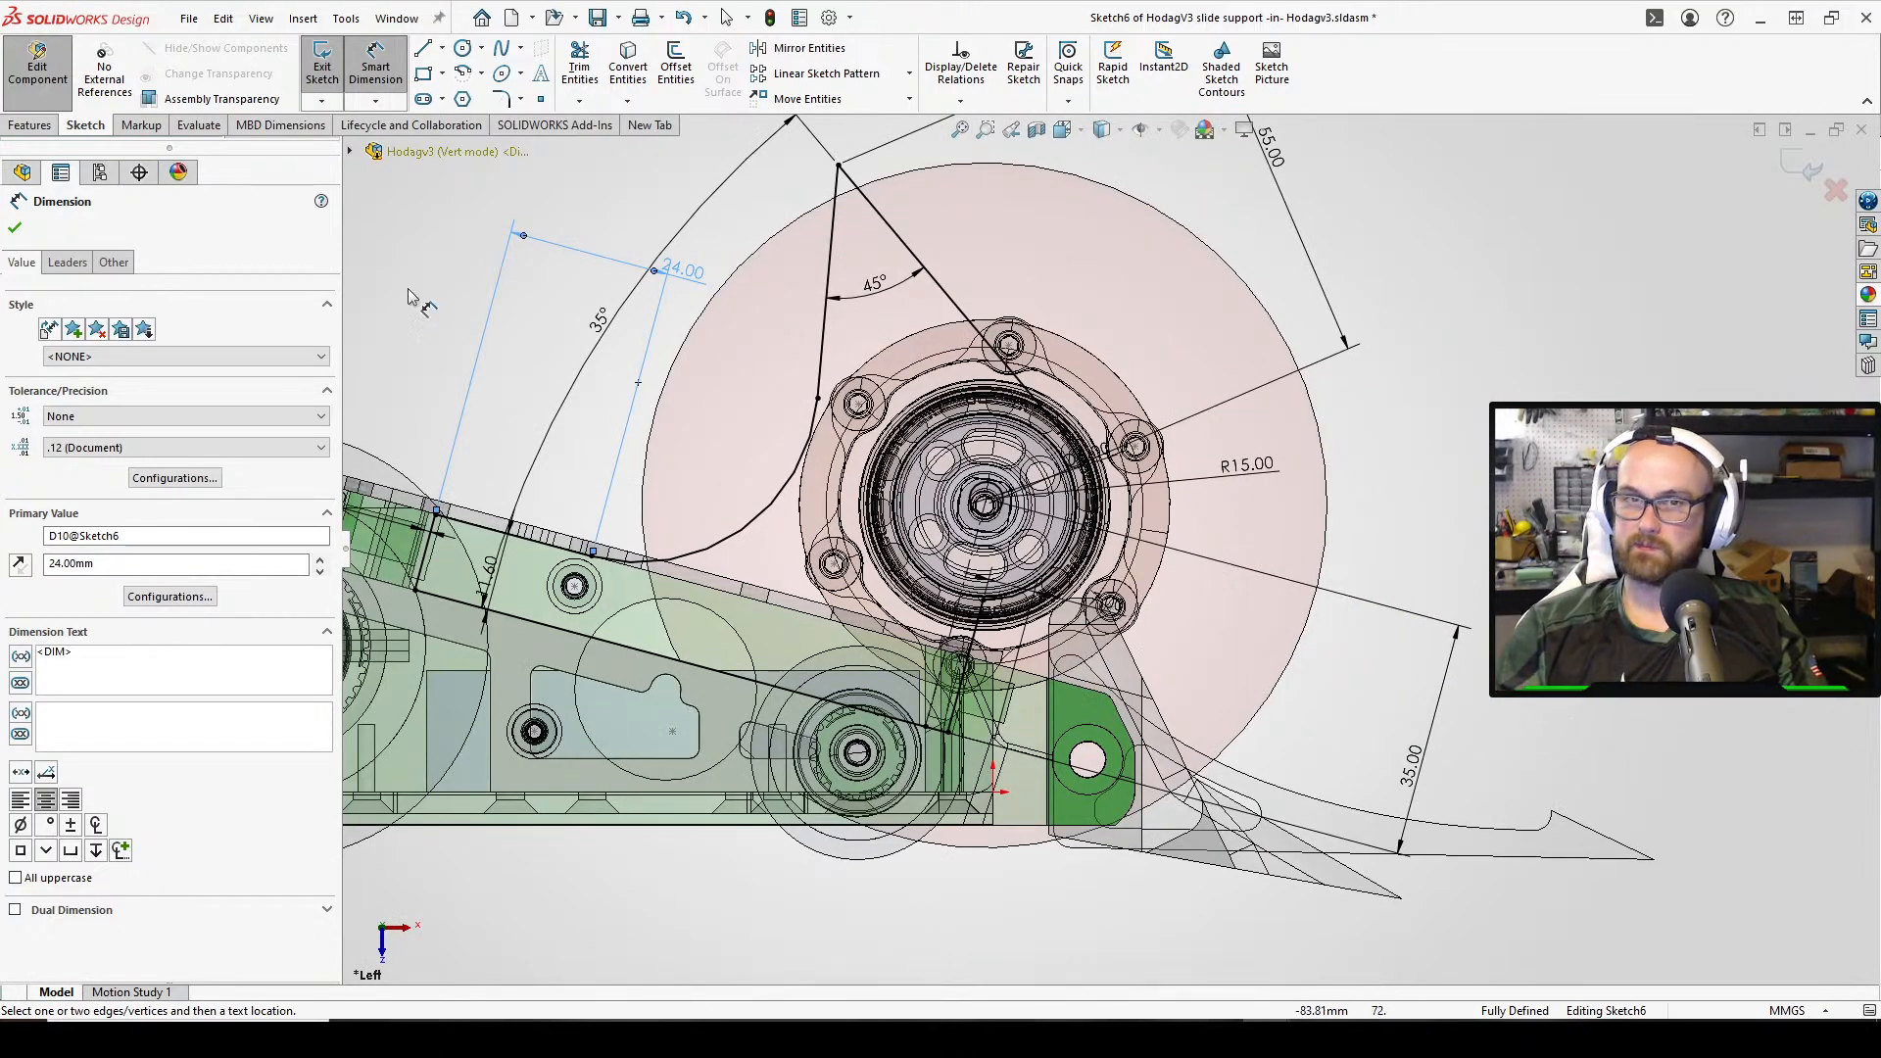
left_click(13, 224)
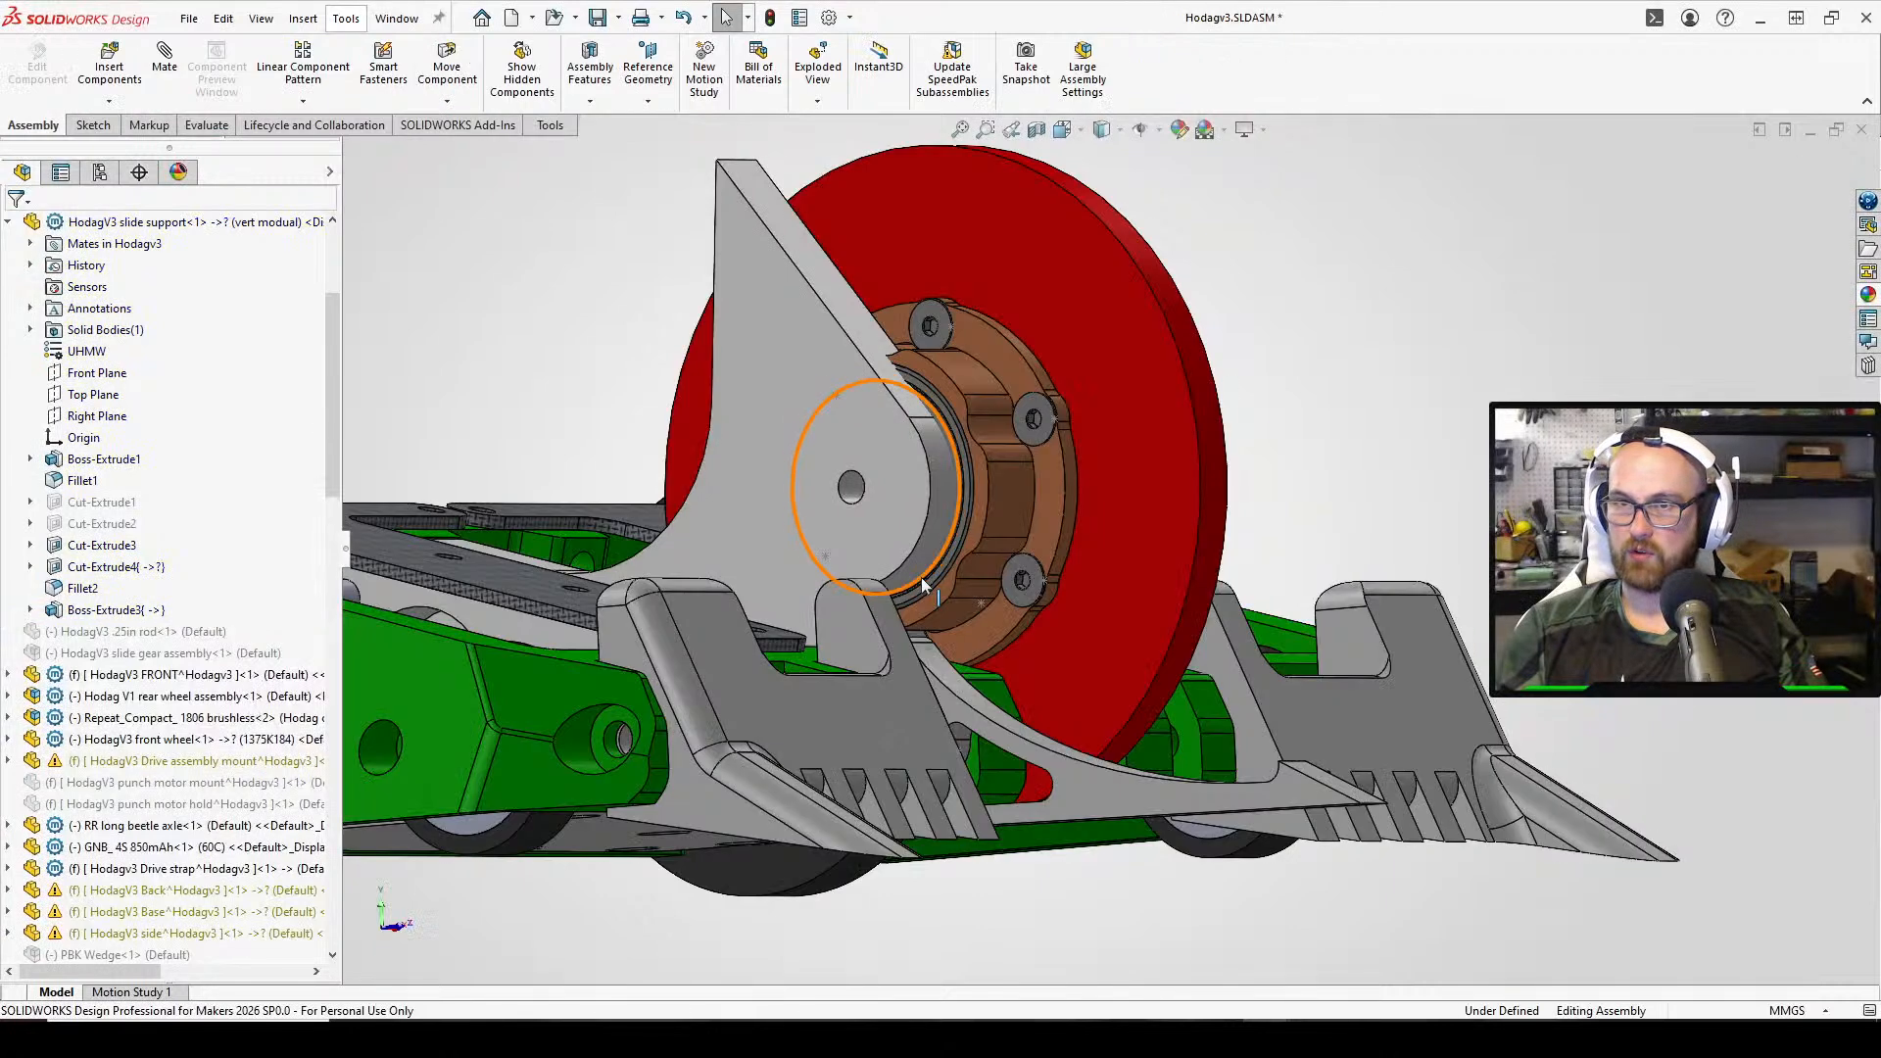
Examine the hooked motor support against the weapon disc, motor and front wedges from the side, front and above
middle_click_drag(923, 578, 1011, 578)
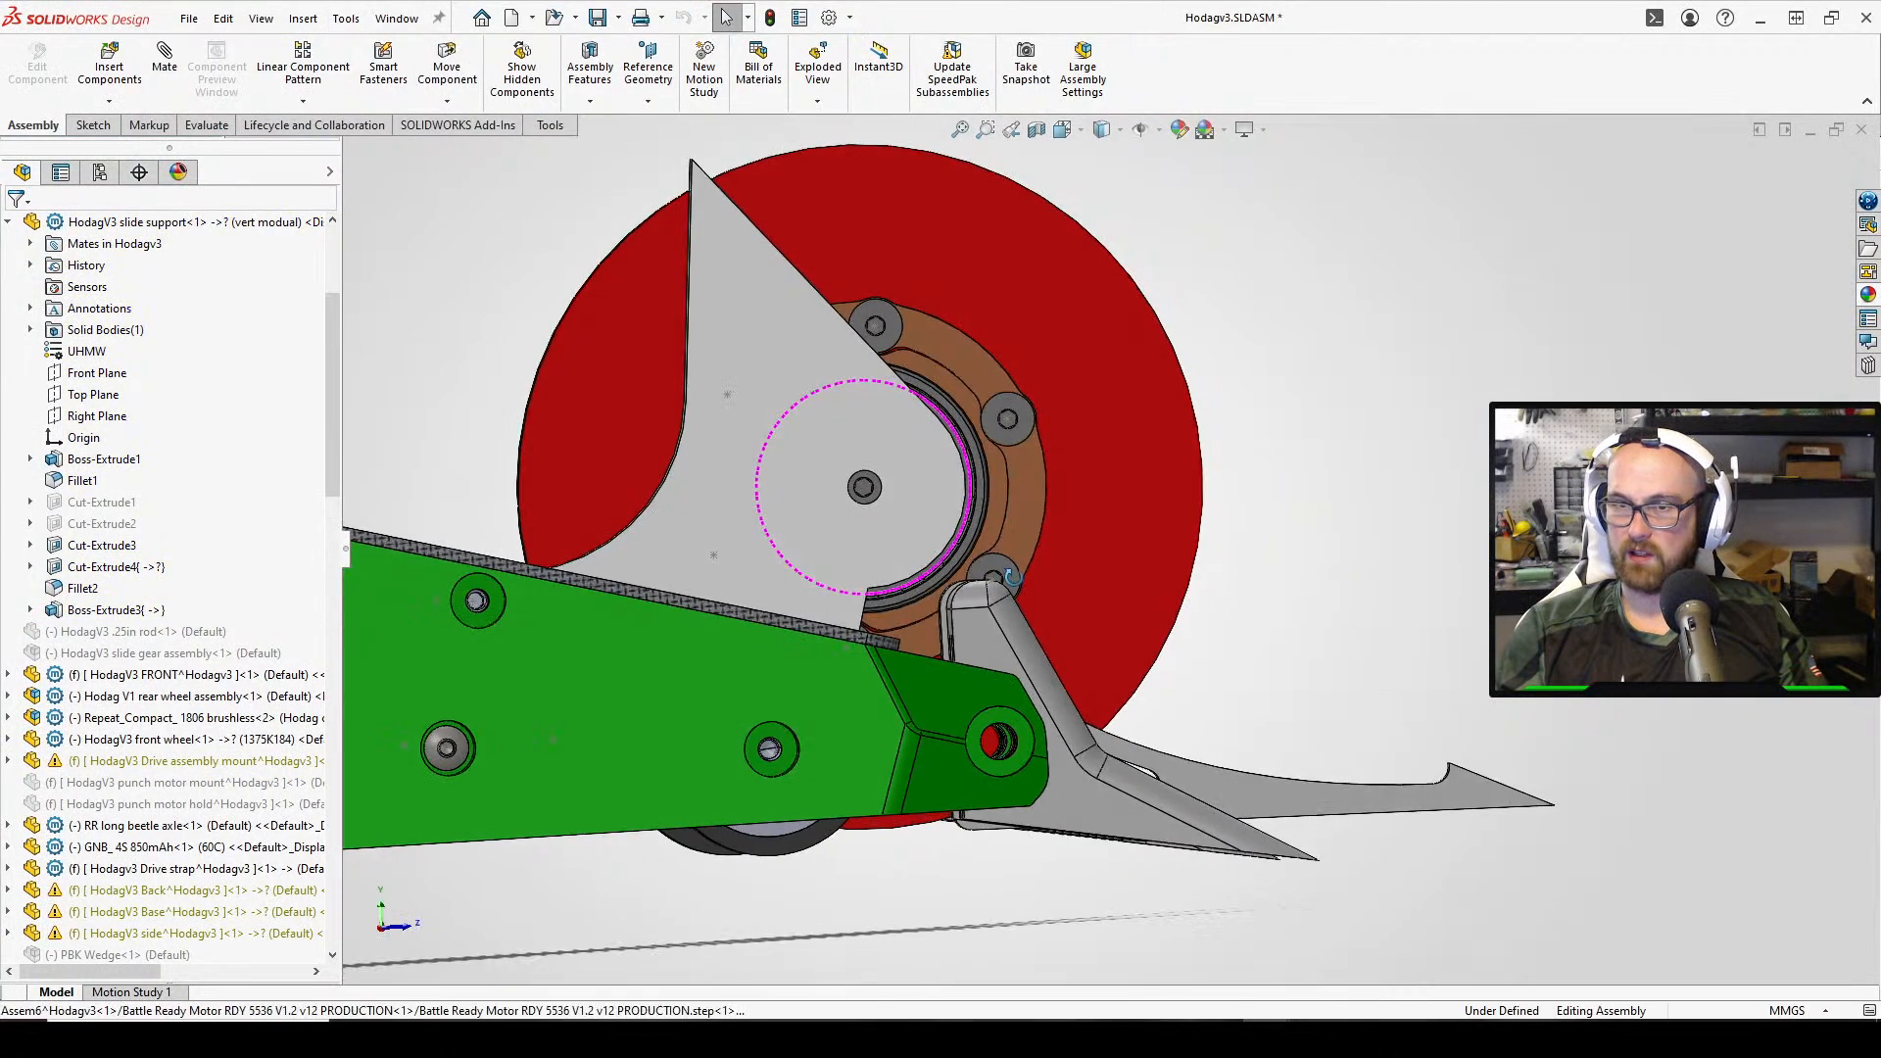
left_click(1062, 131)
left_click(860, 504)
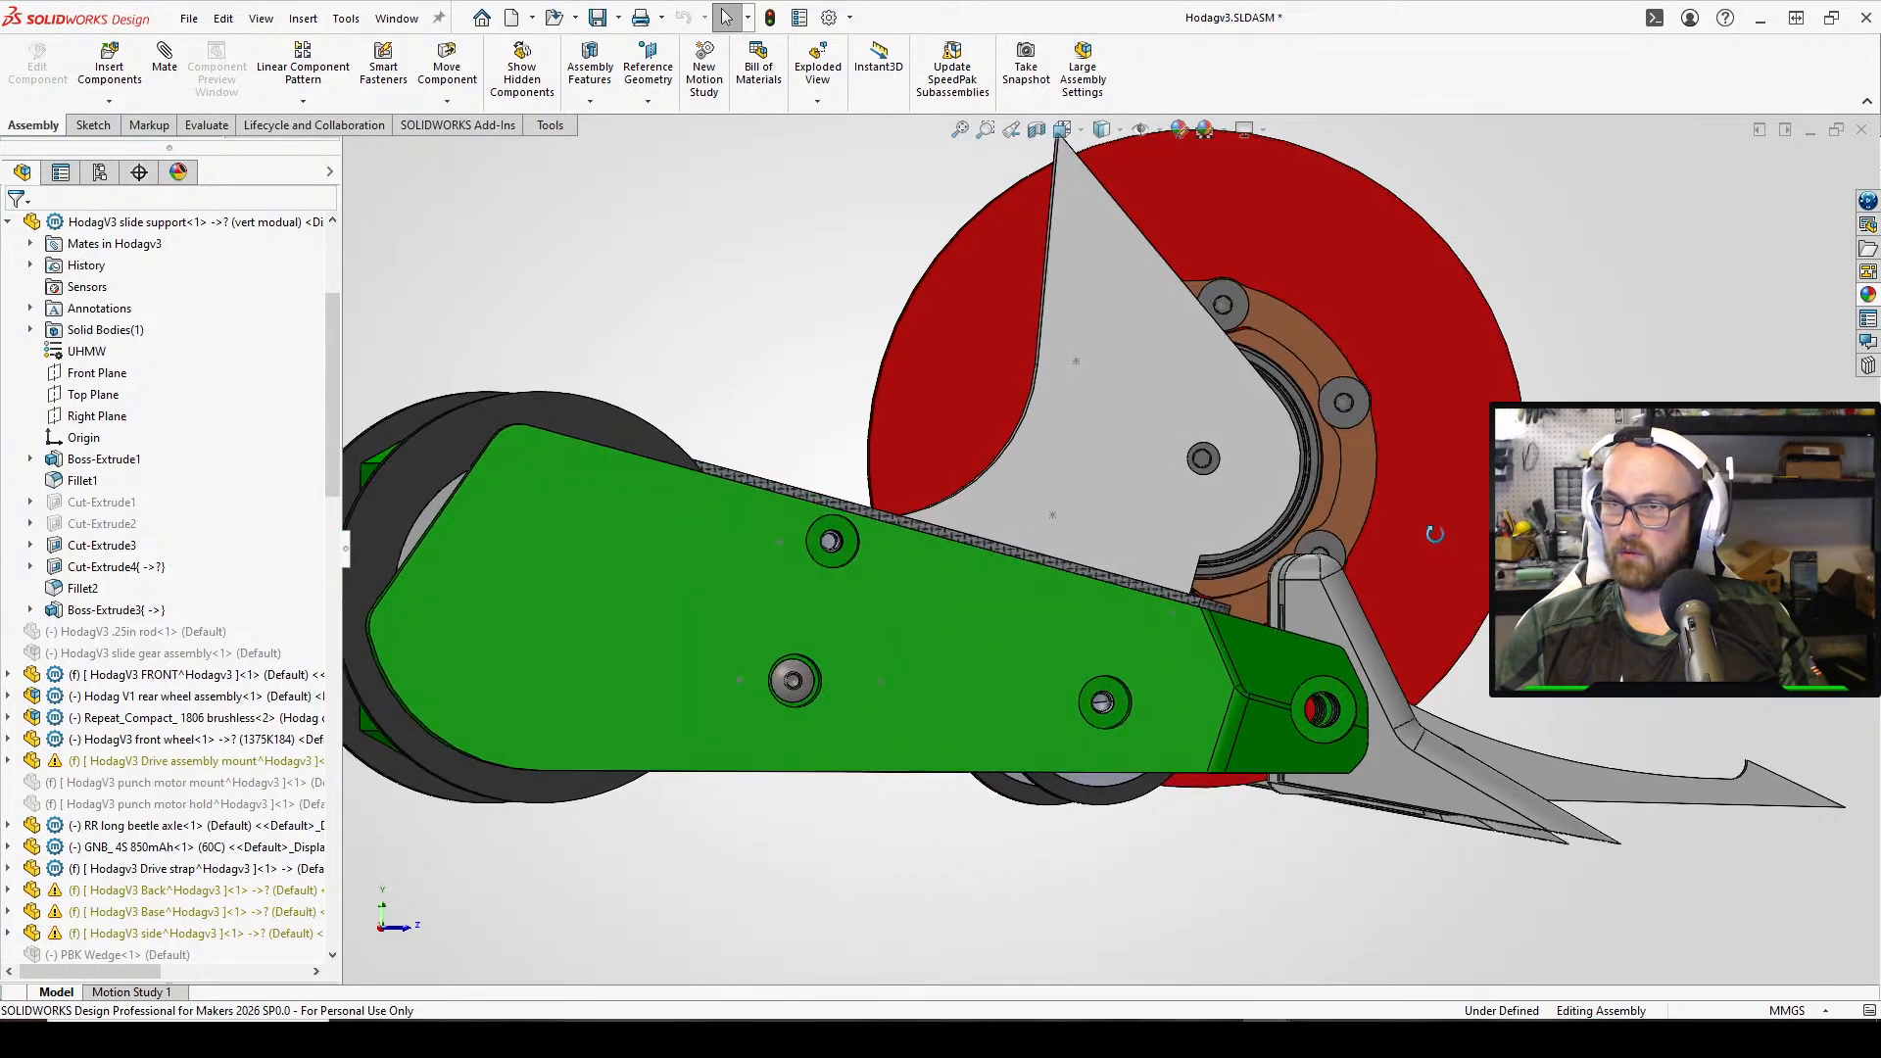
mouse_move(1427, 530)
middle_mouse_down()
mouse_move(1256, 559)
mouse_move(1162, 537)
middle_mouse_up()
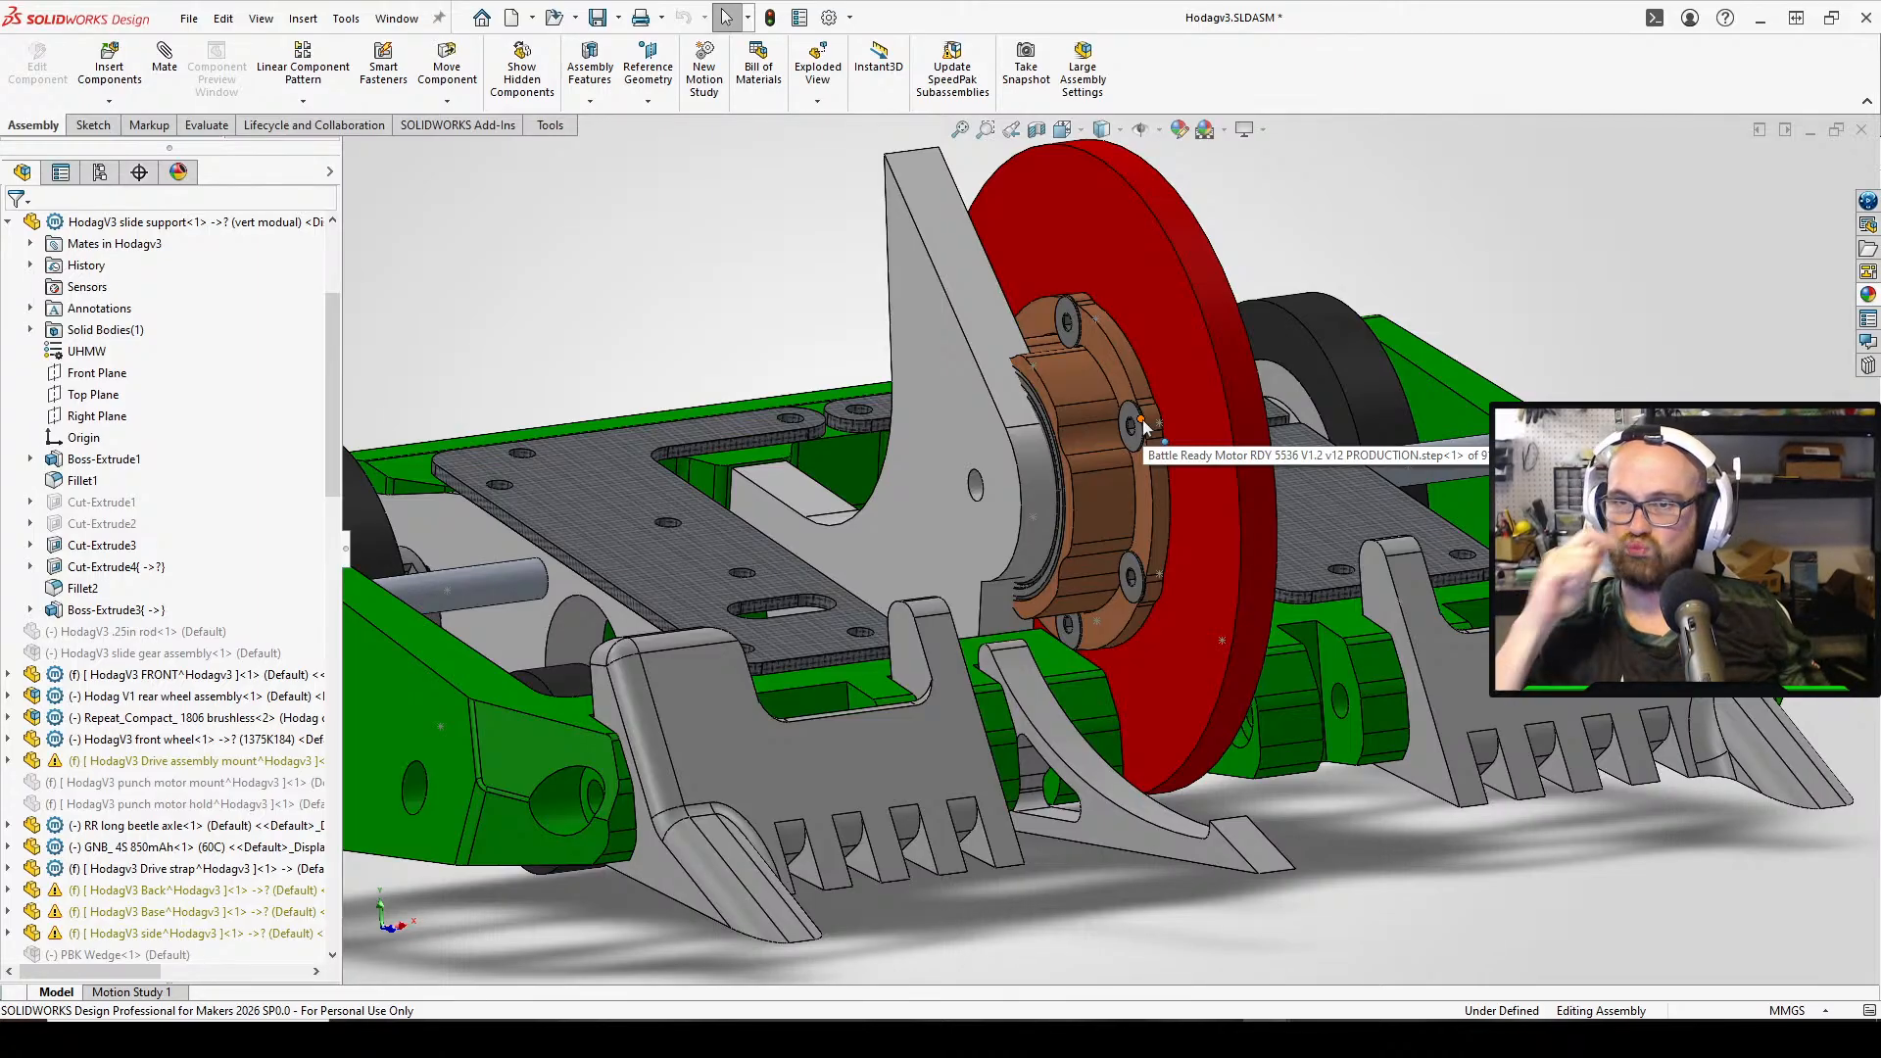
mouse_move(1084, 375)
middle_mouse_down()
mouse_move(1019, 336)
mouse_move(1081, 389)
middle_mouse_up()
middle_click_drag(1377, 433, 1151, 233)
middle_click_drag(1073, 311, 1284, 256)
middle_click_drag(1144, 427, 1048, 609)
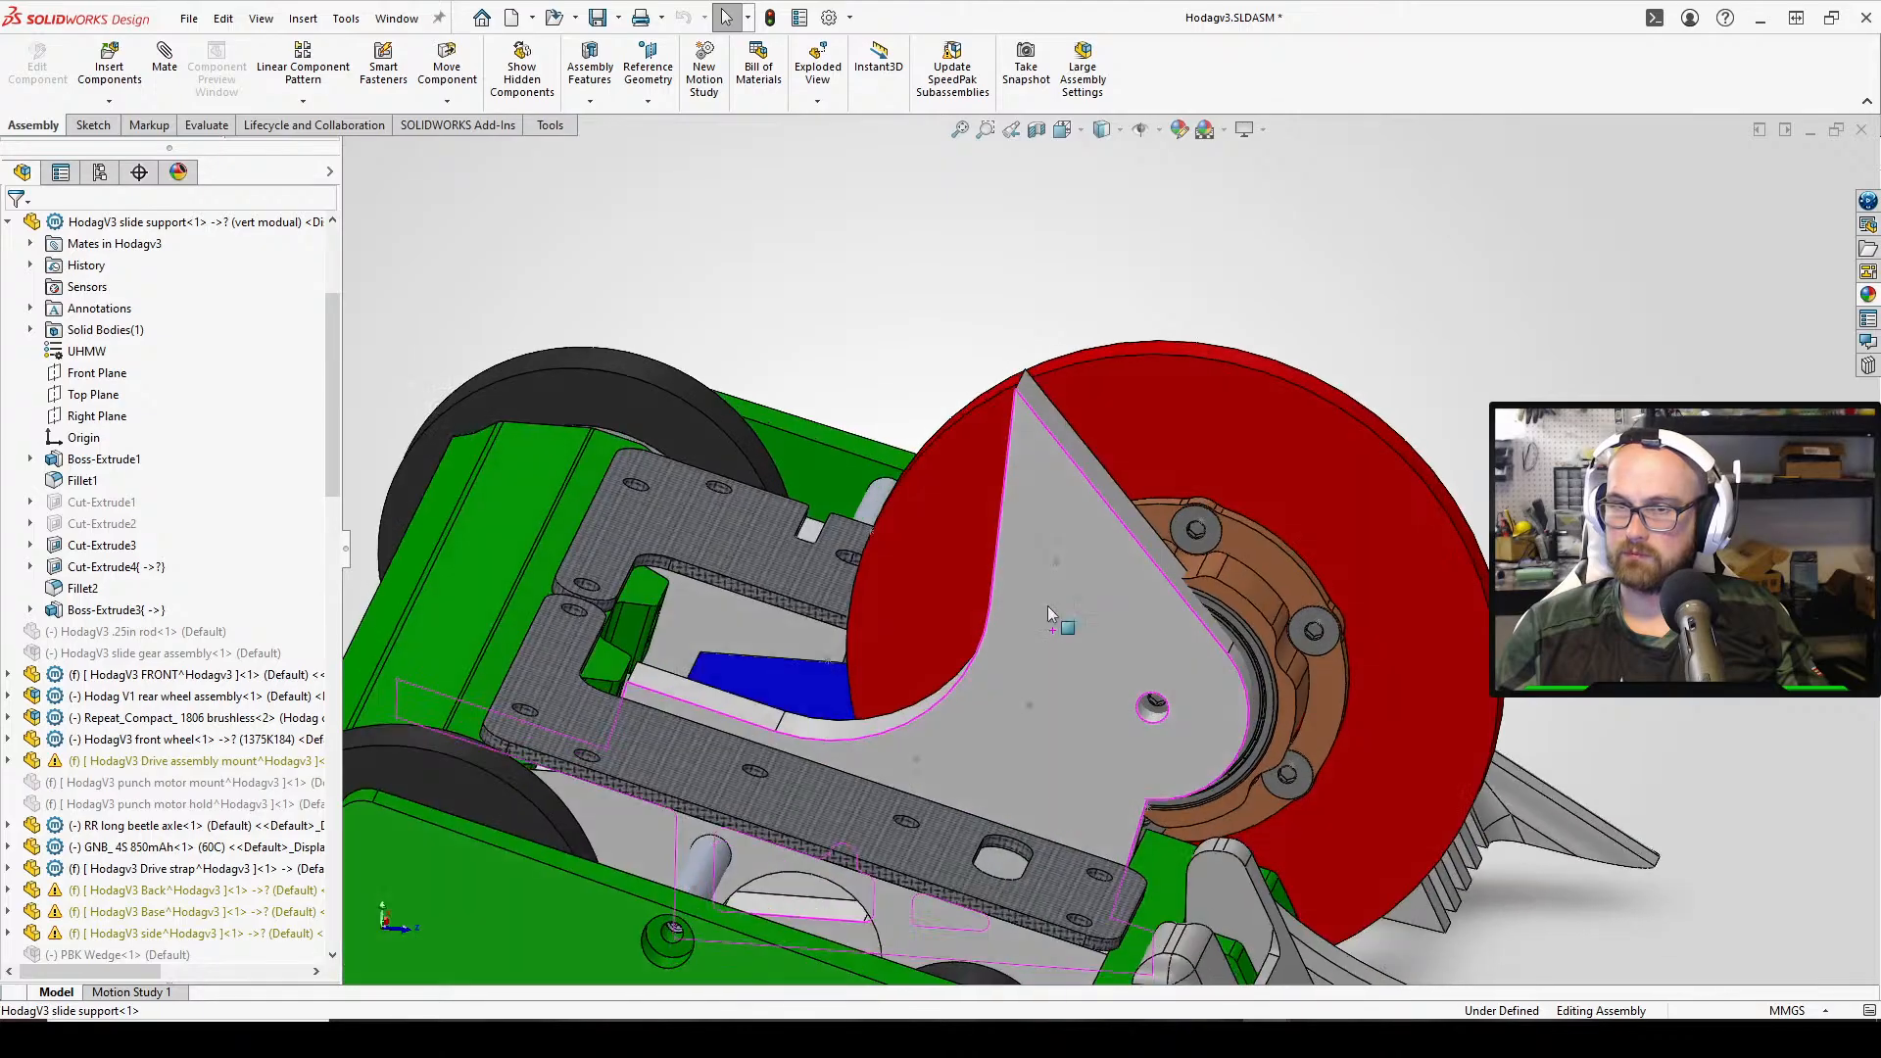
Start editing the slide support part in place within the assembly
right_click(1003, 715)
left_click(1158, 325)
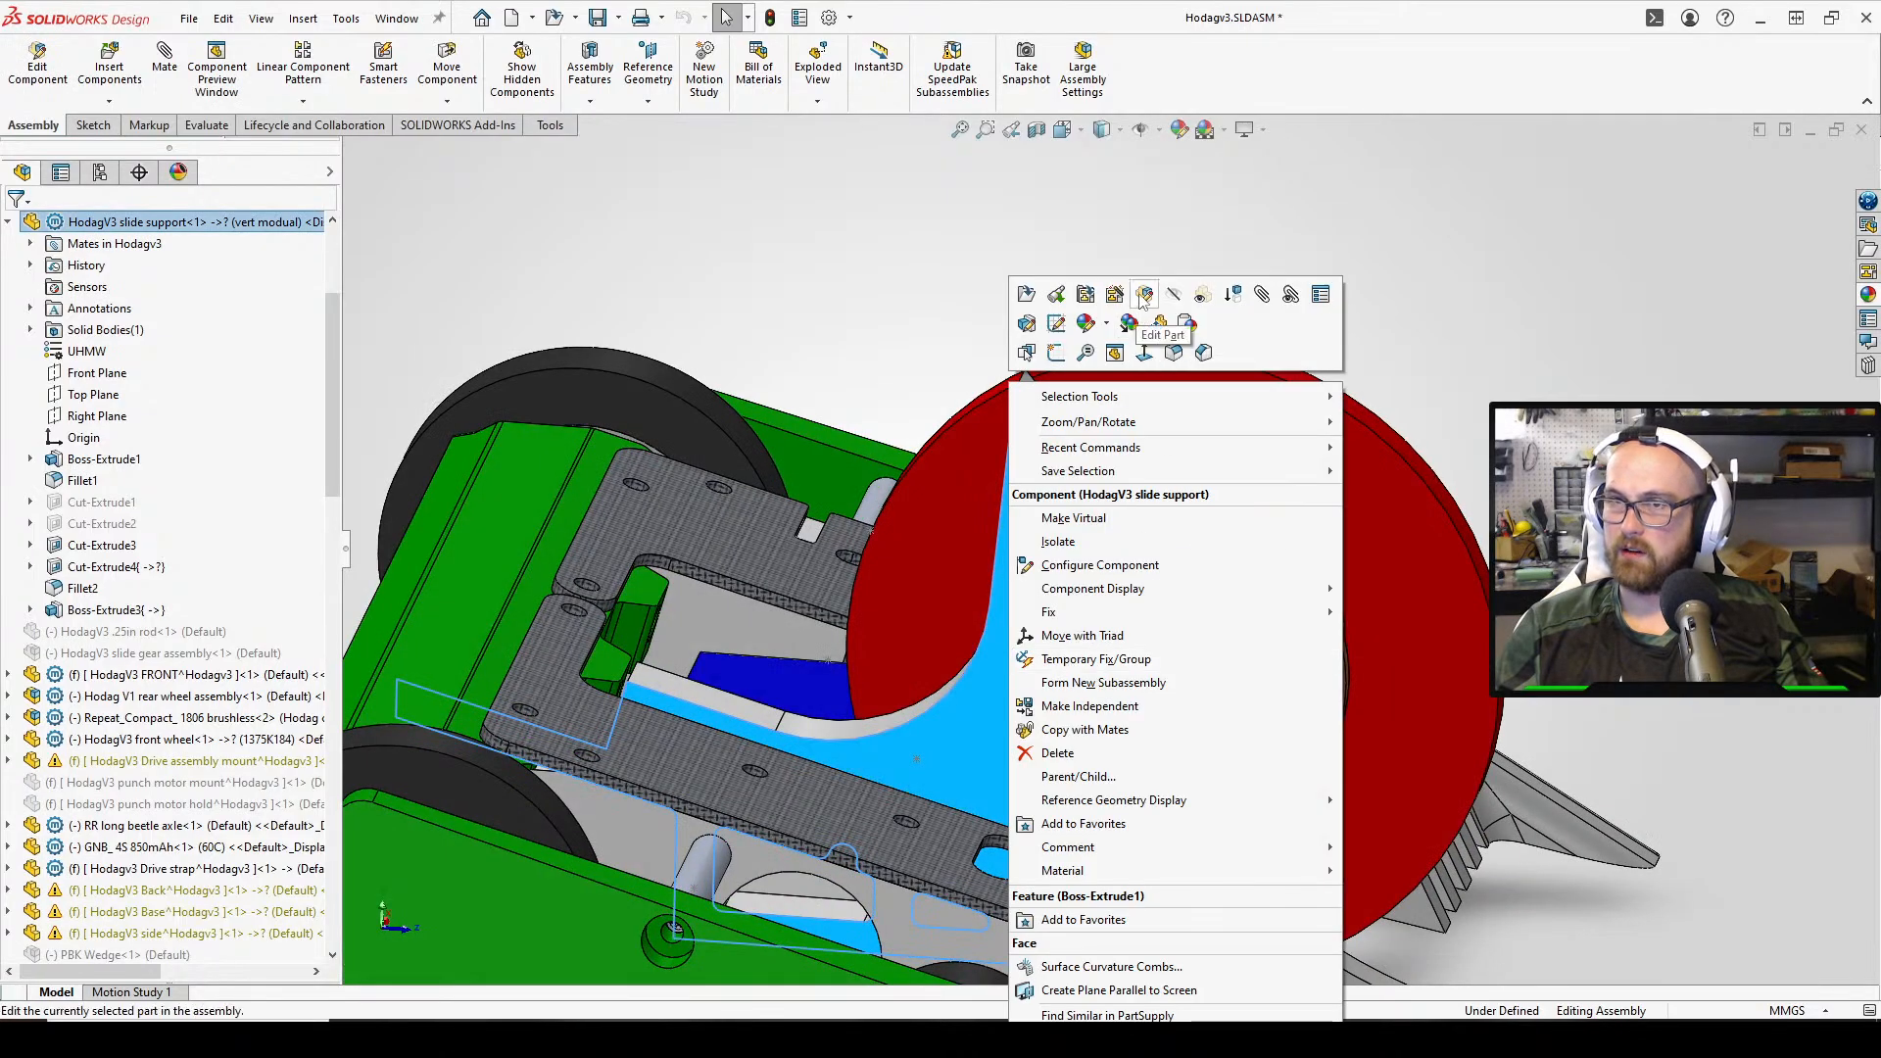
scroll(882, 838, "down", 2)
middle_click_drag(869, 832, 877, 721)
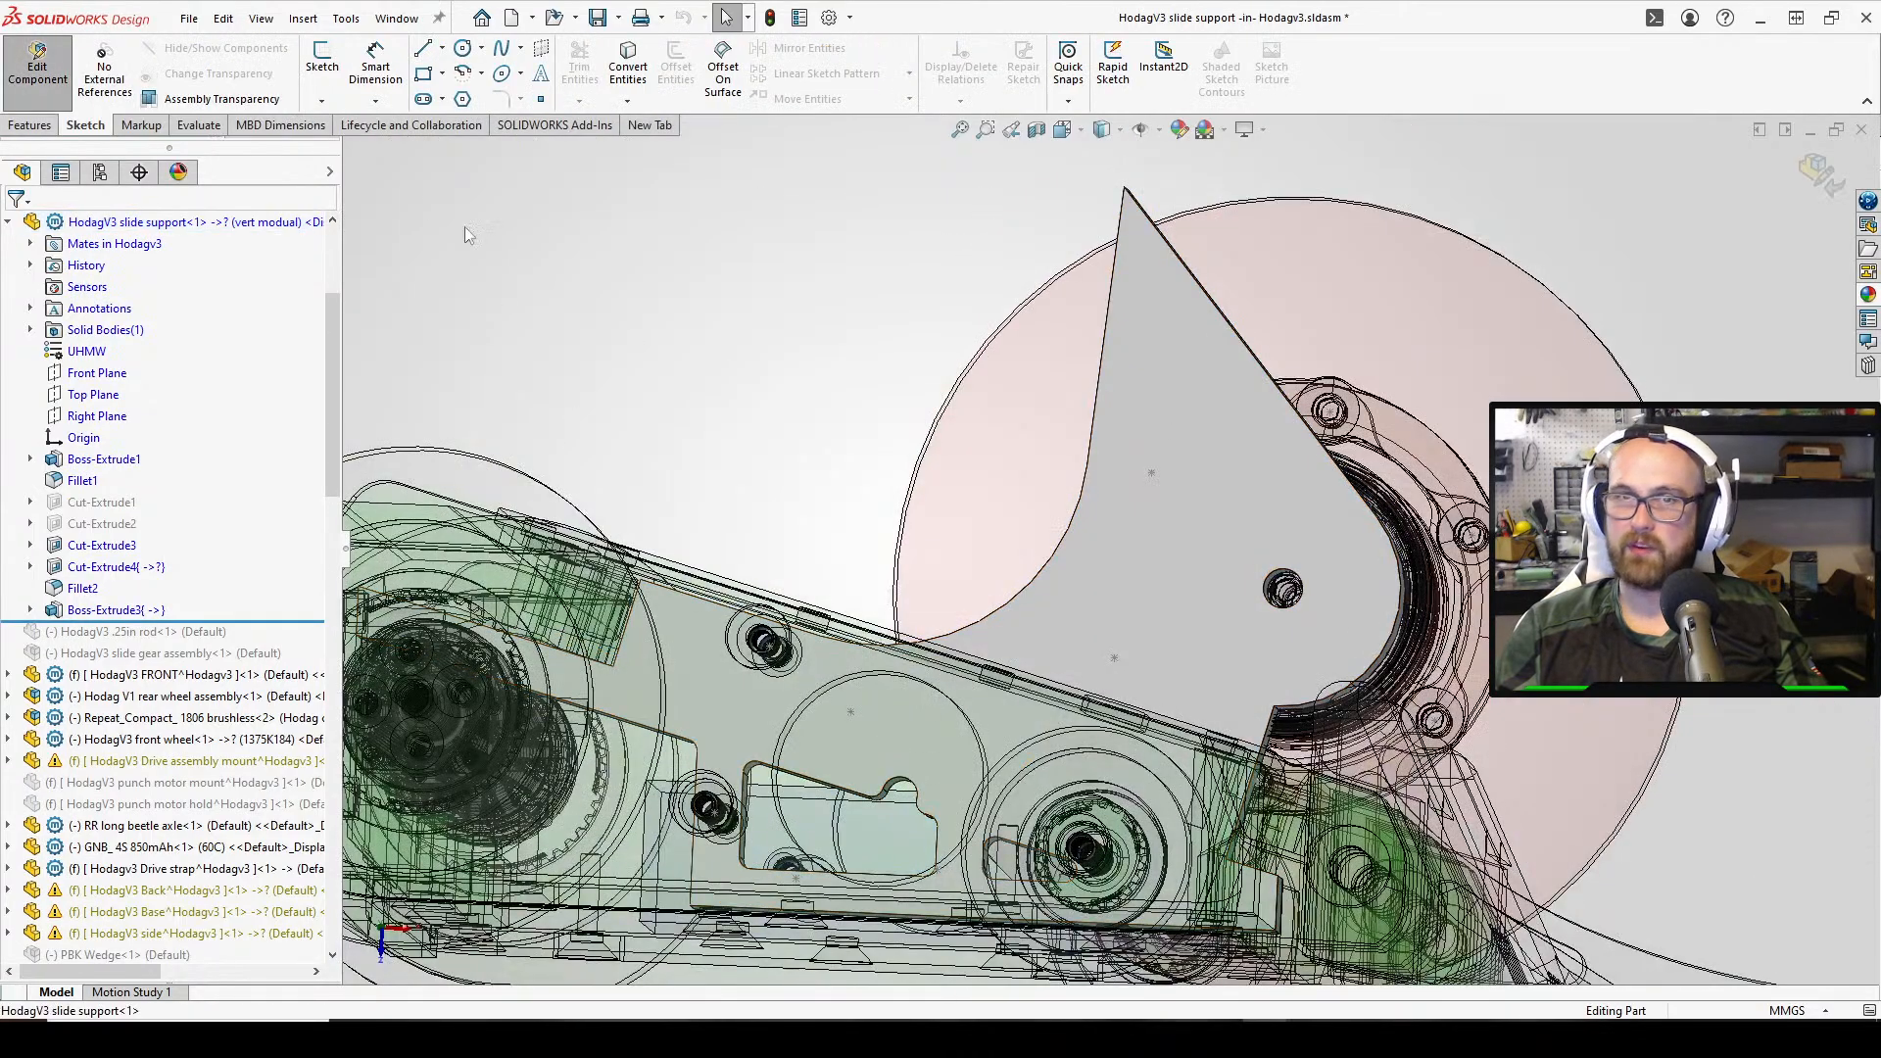
left_click(30, 127)
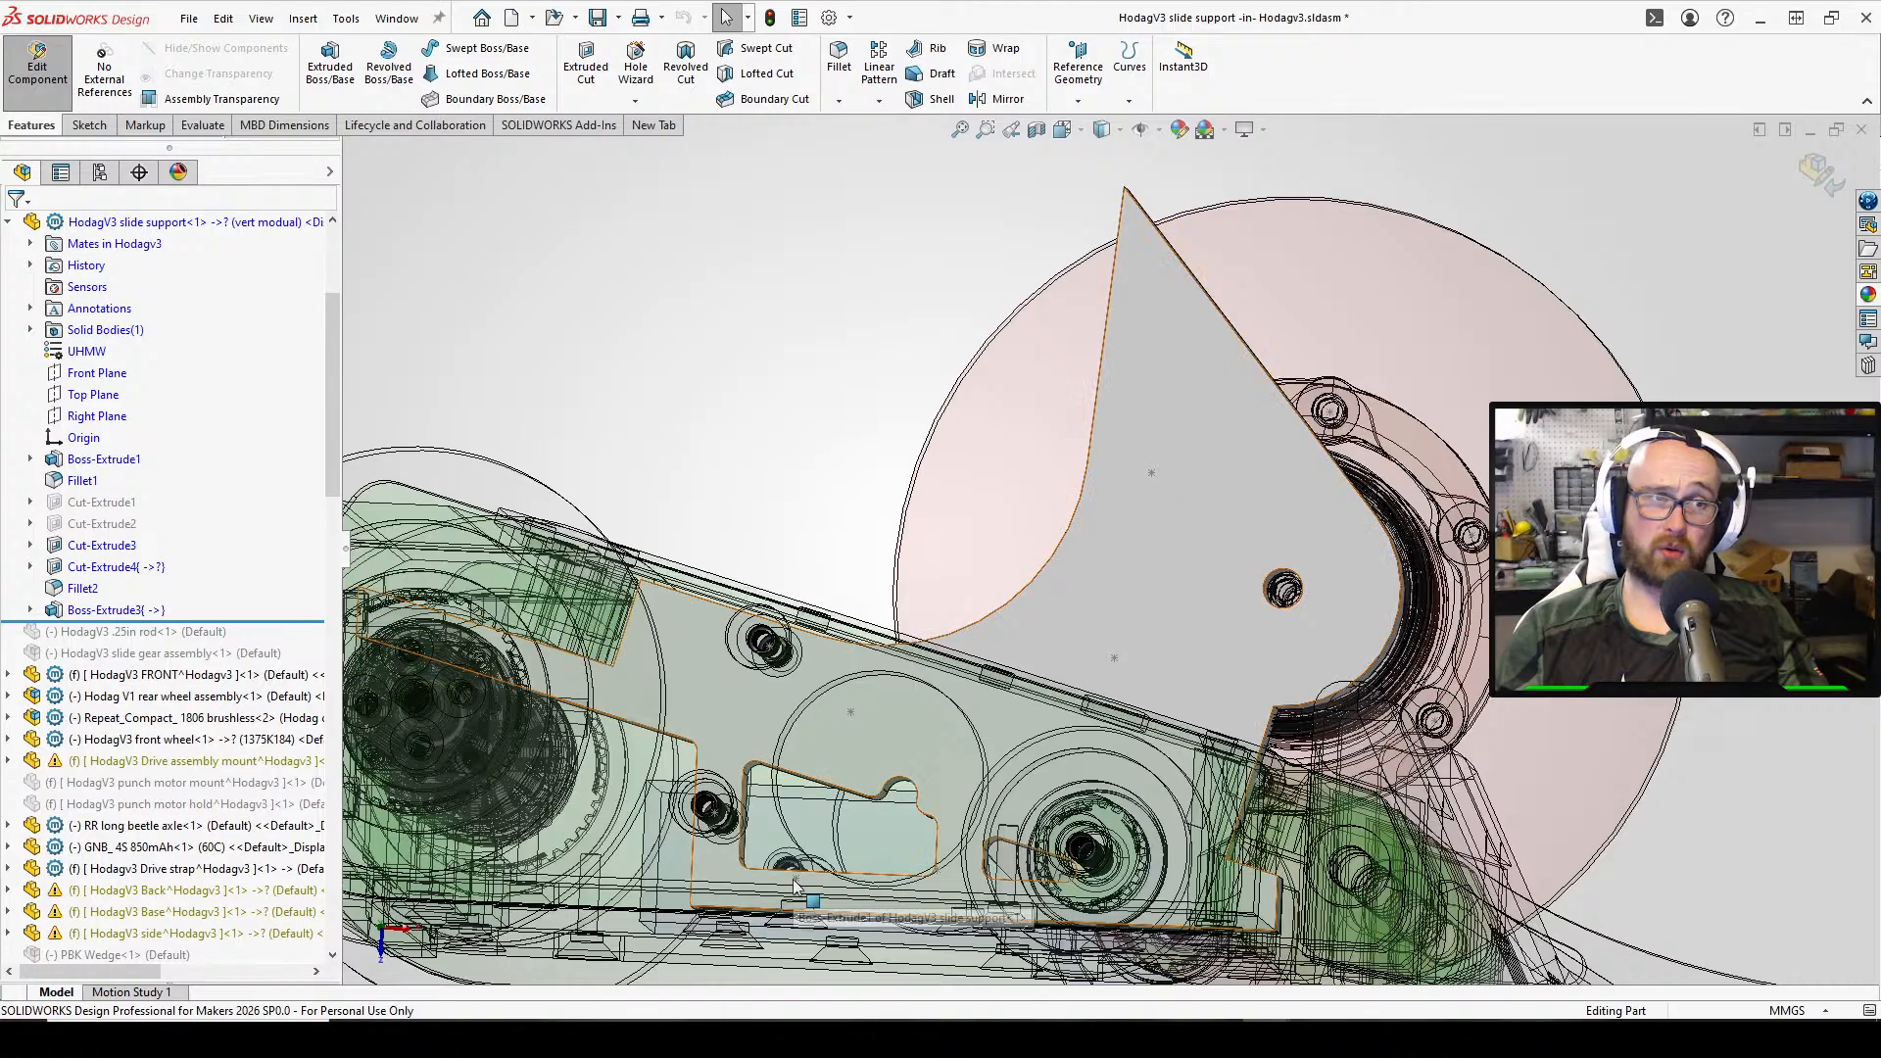
Open the sketch of the support's hooked upper extrusion, Boss-Extrude3, for editing
scroll(901, 862, "up", 2)
scroll(931, 862, "down", 2)
middle_click_drag(1048, 593, 1116, 294)
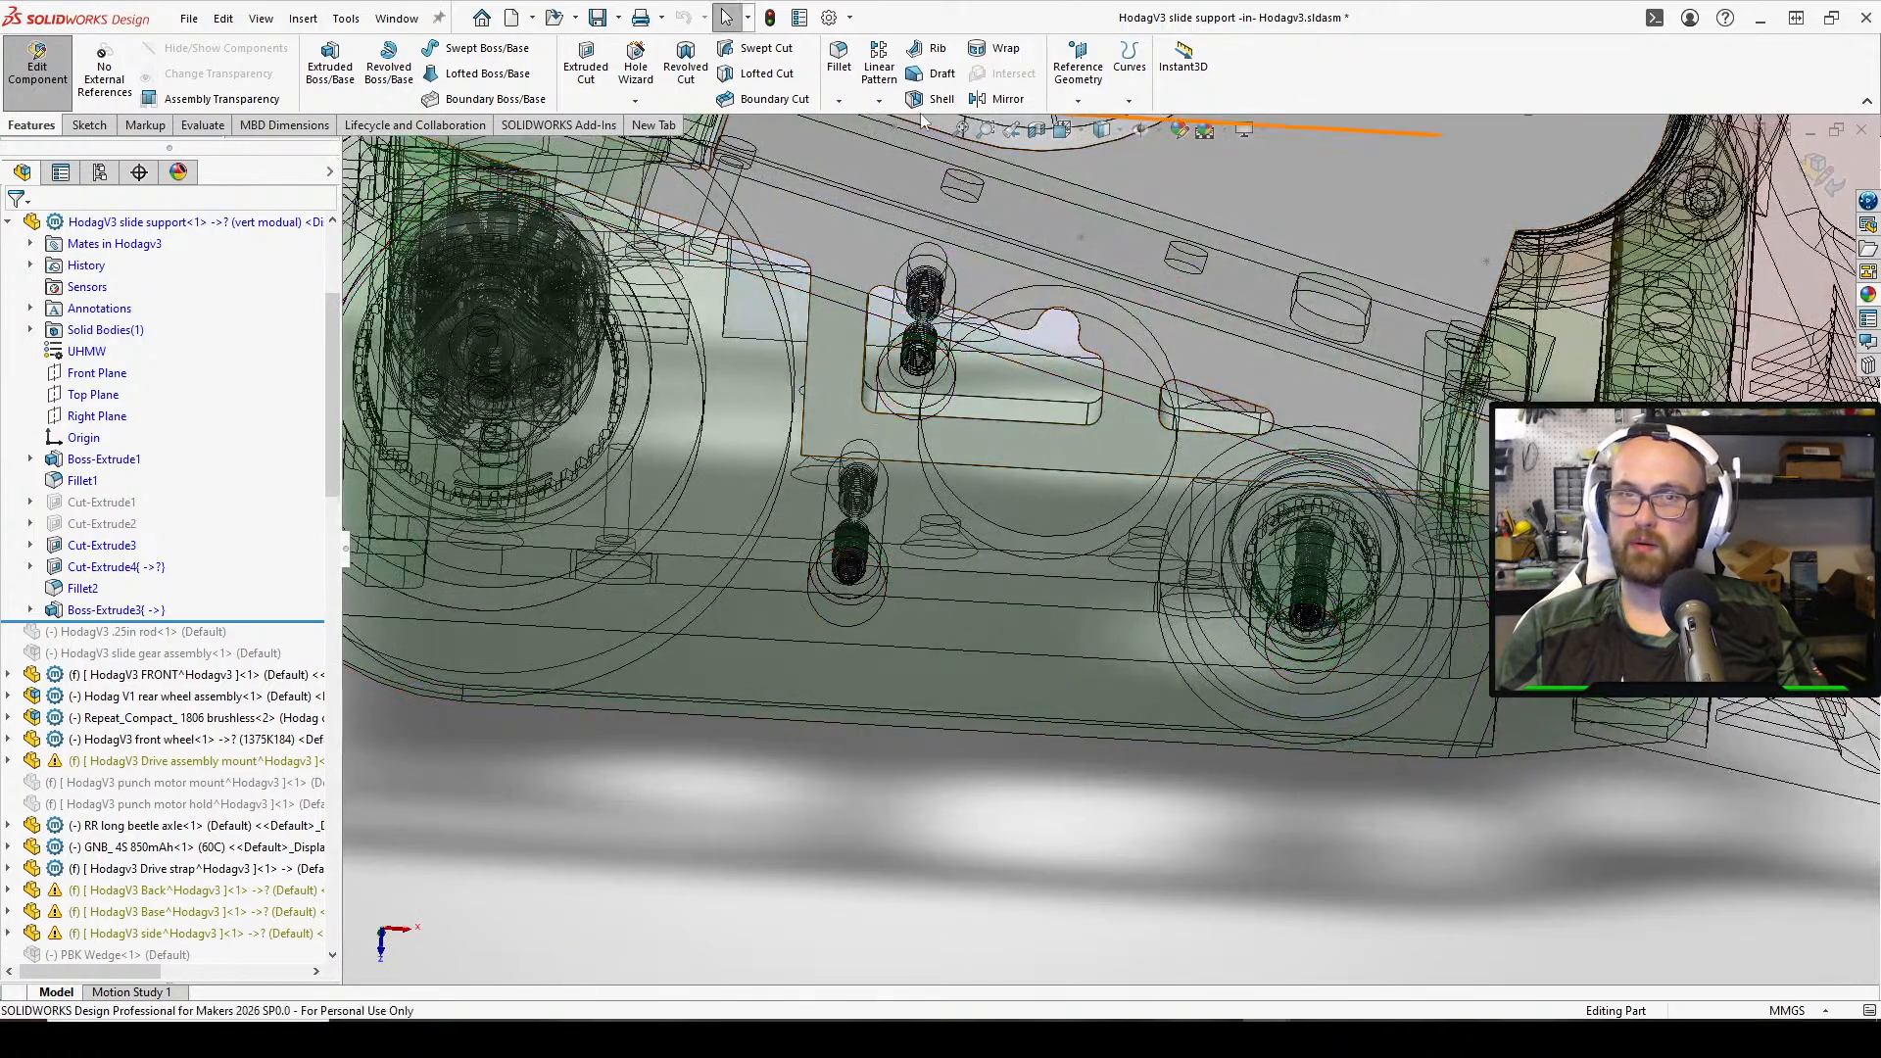
scroll(1122, 247, "down", 3)
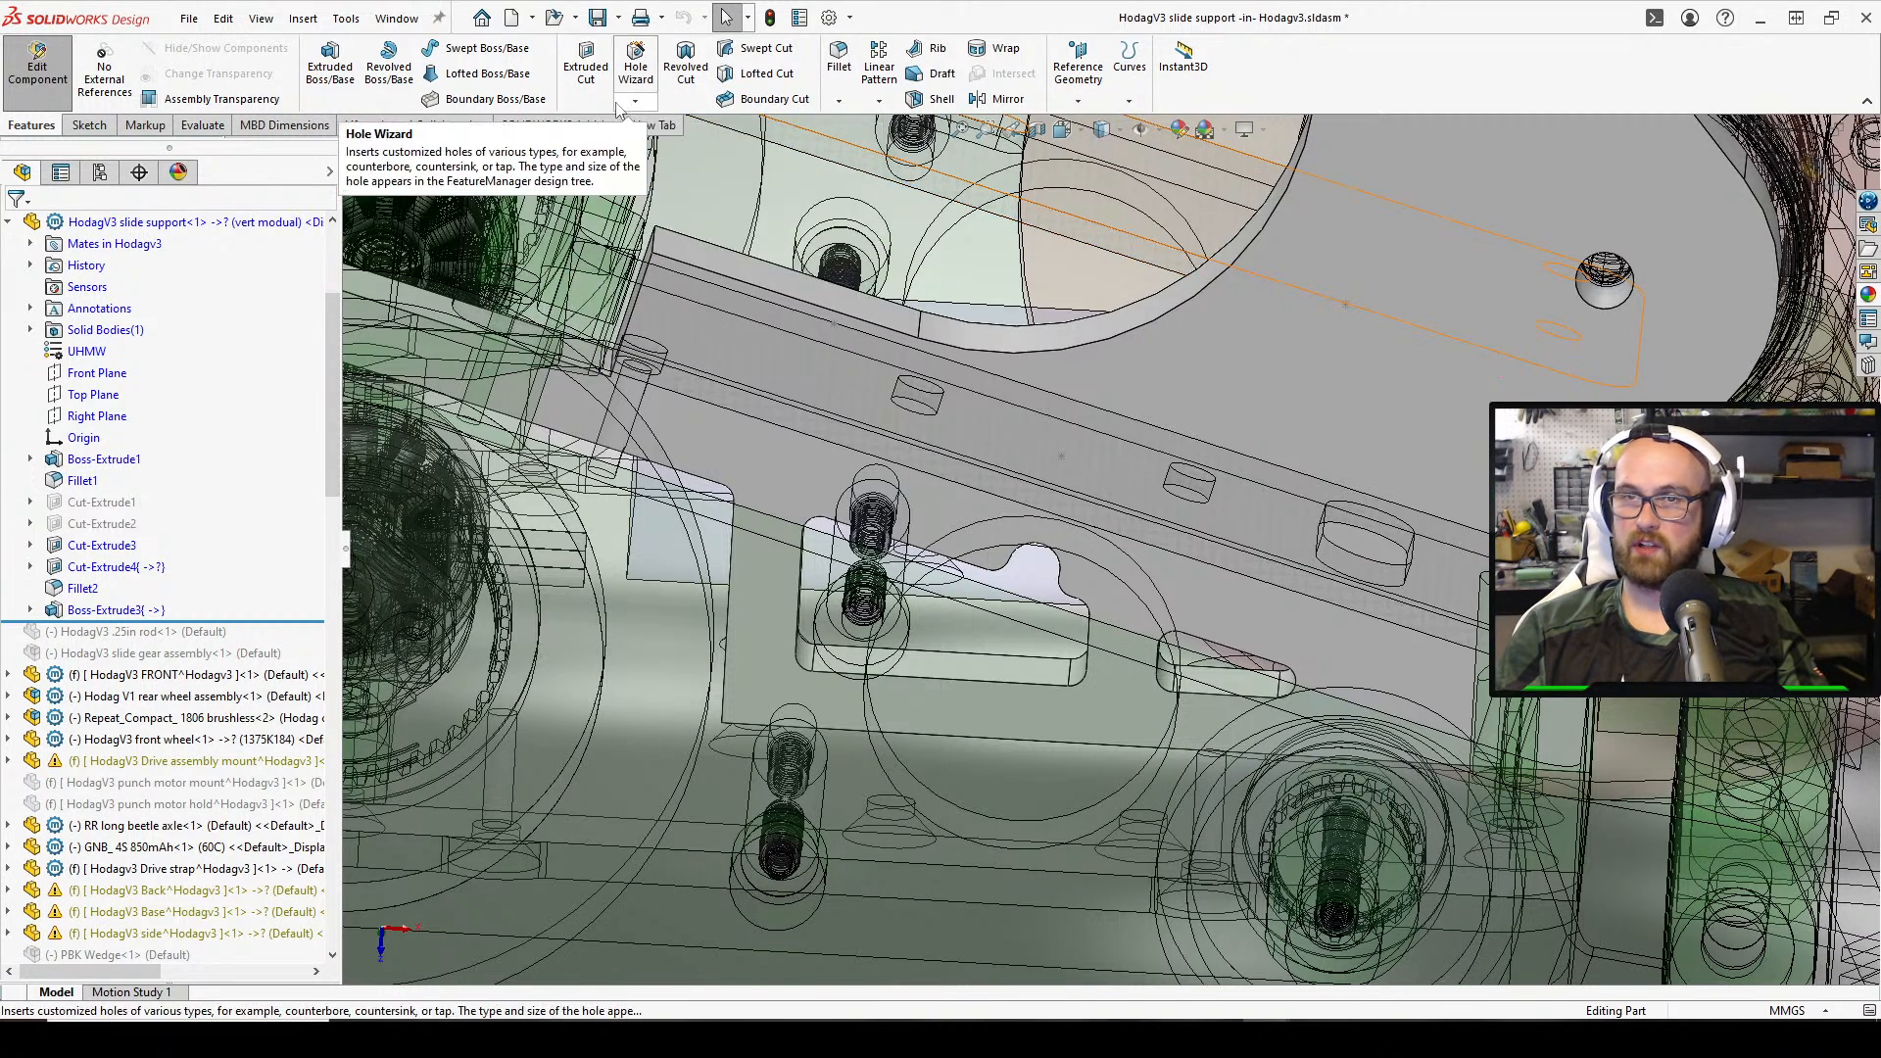
left_click(113, 609)
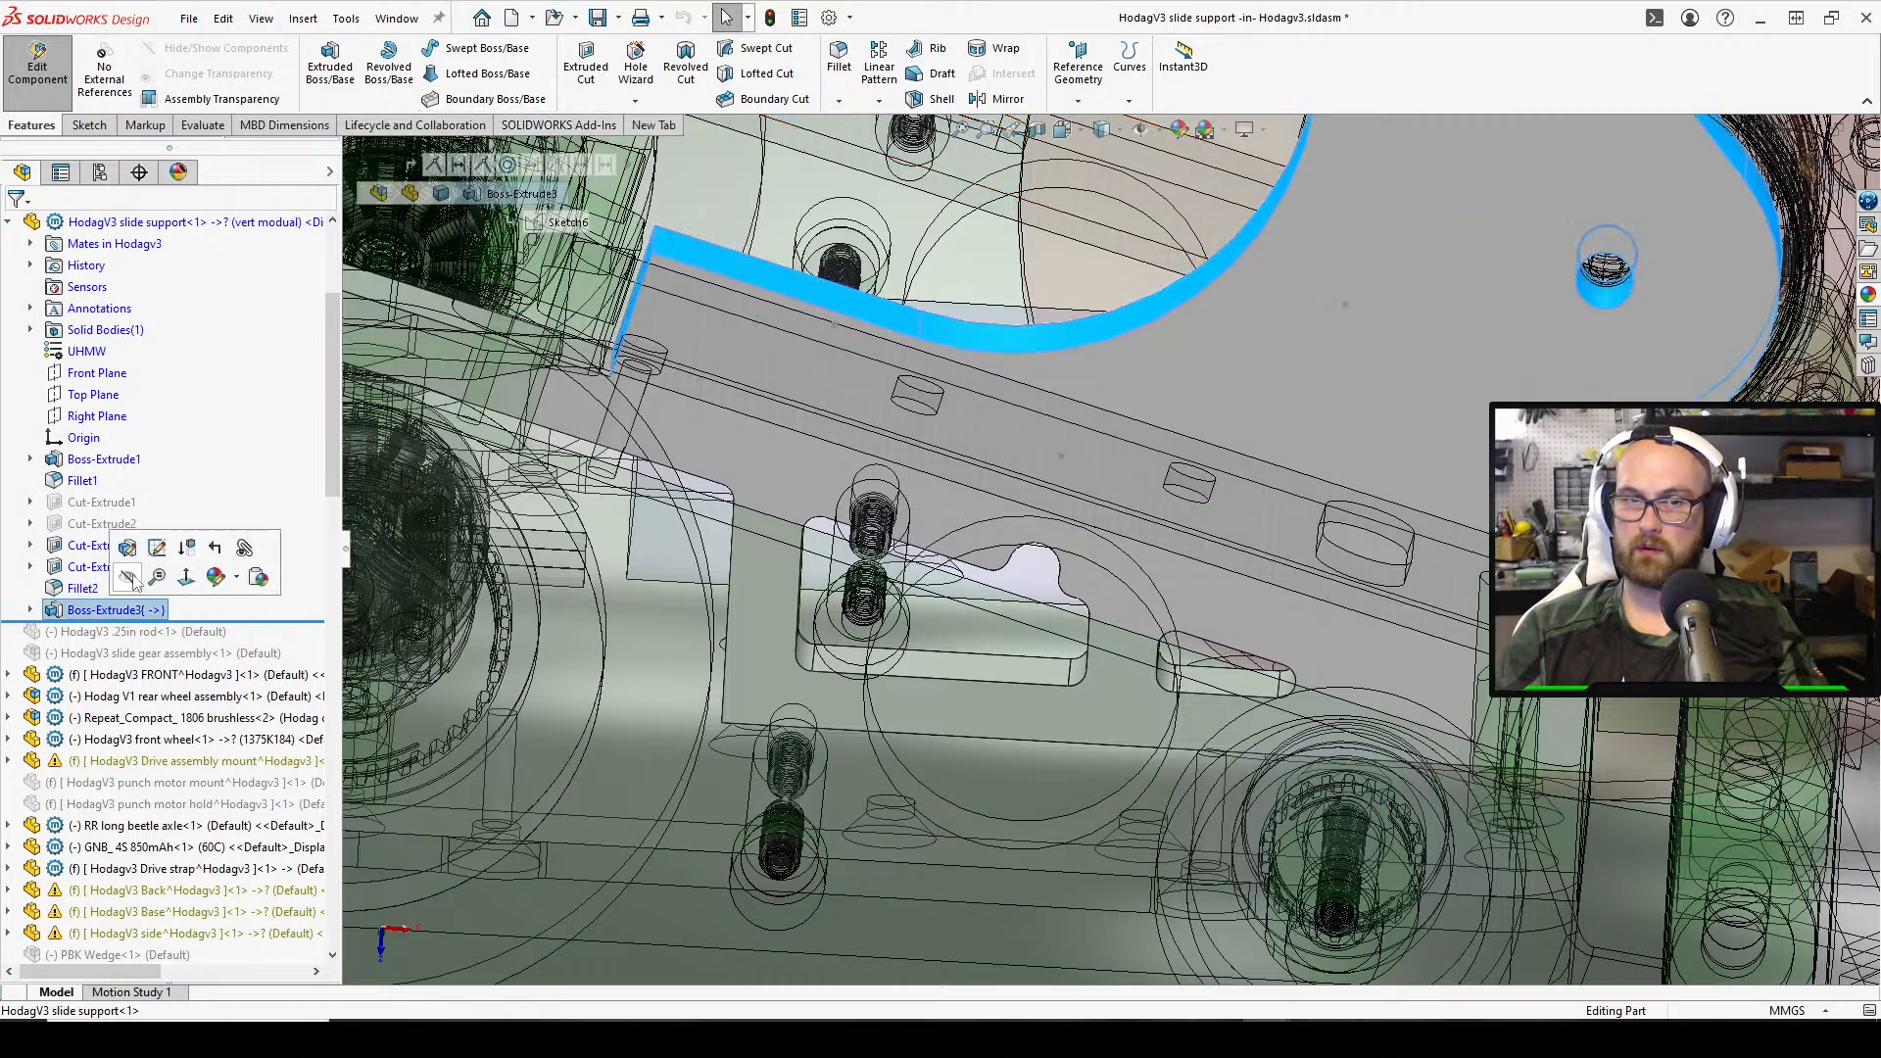
left_click(130, 577)
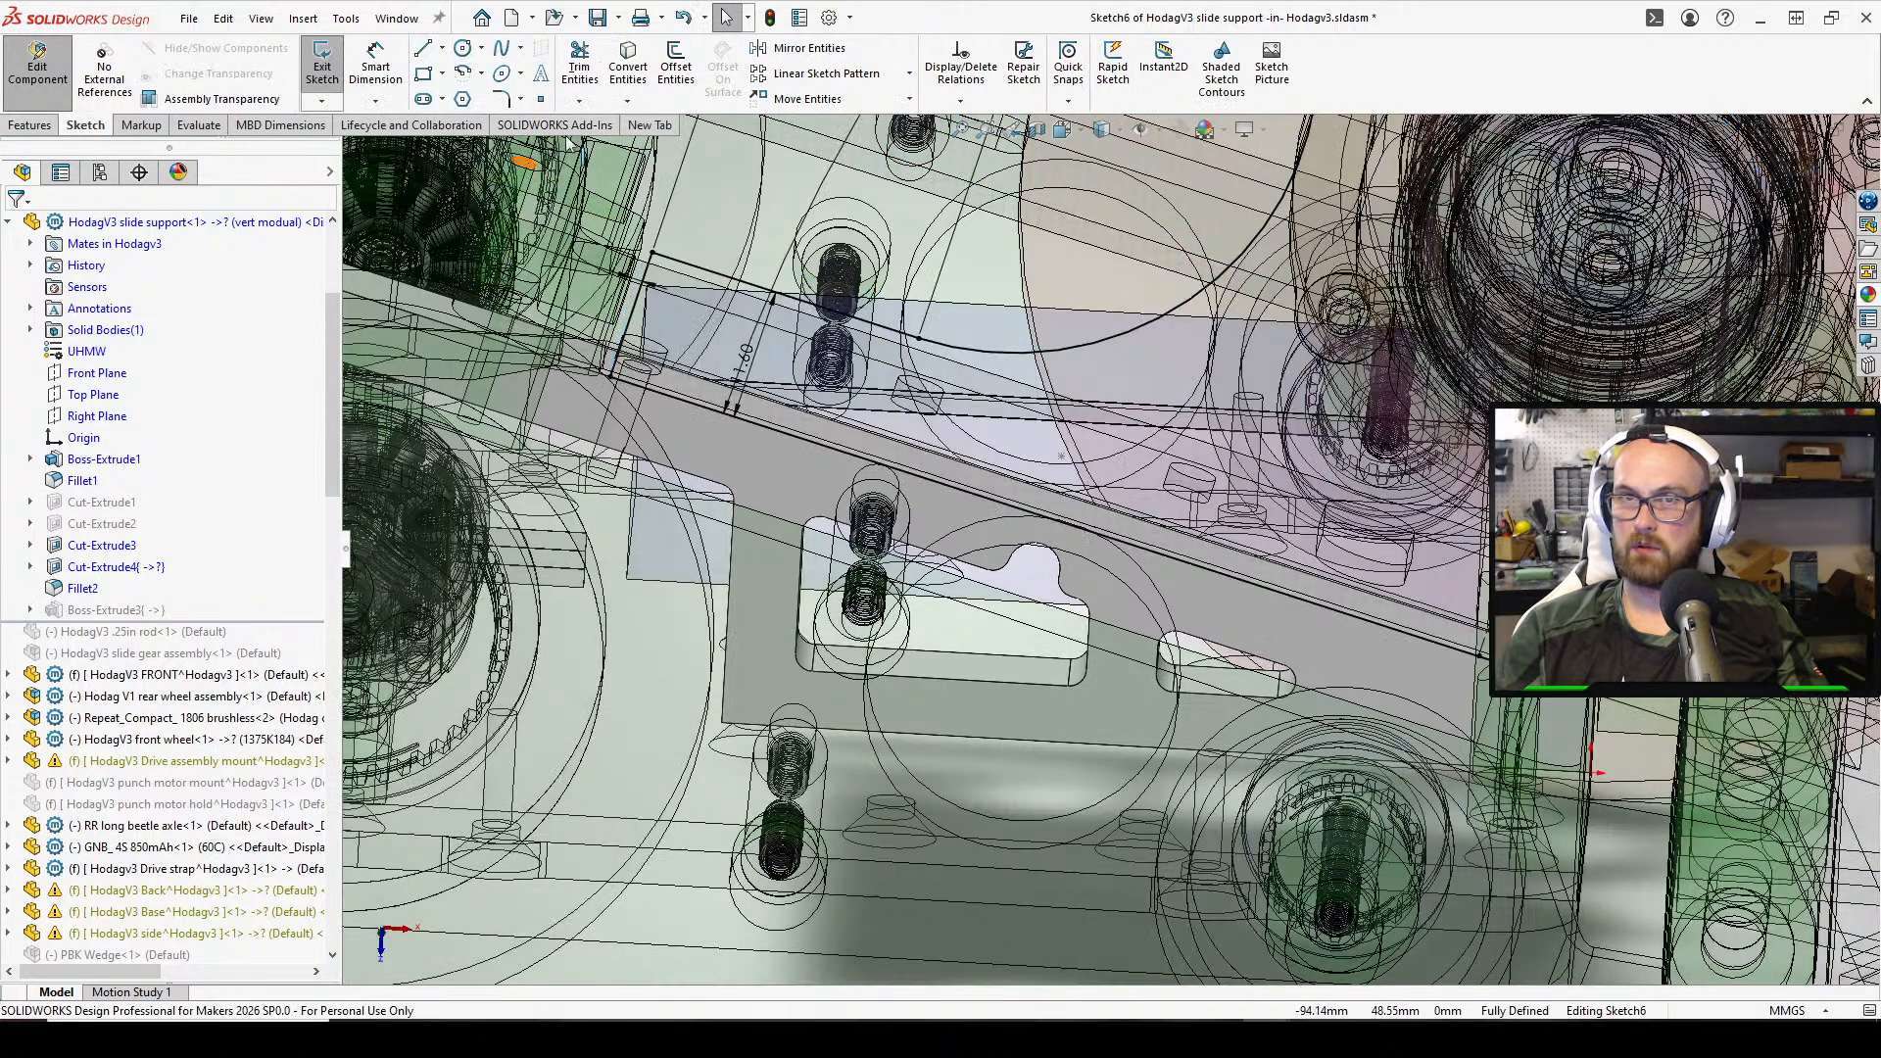
left_click(628, 67)
left_click(757, 544)
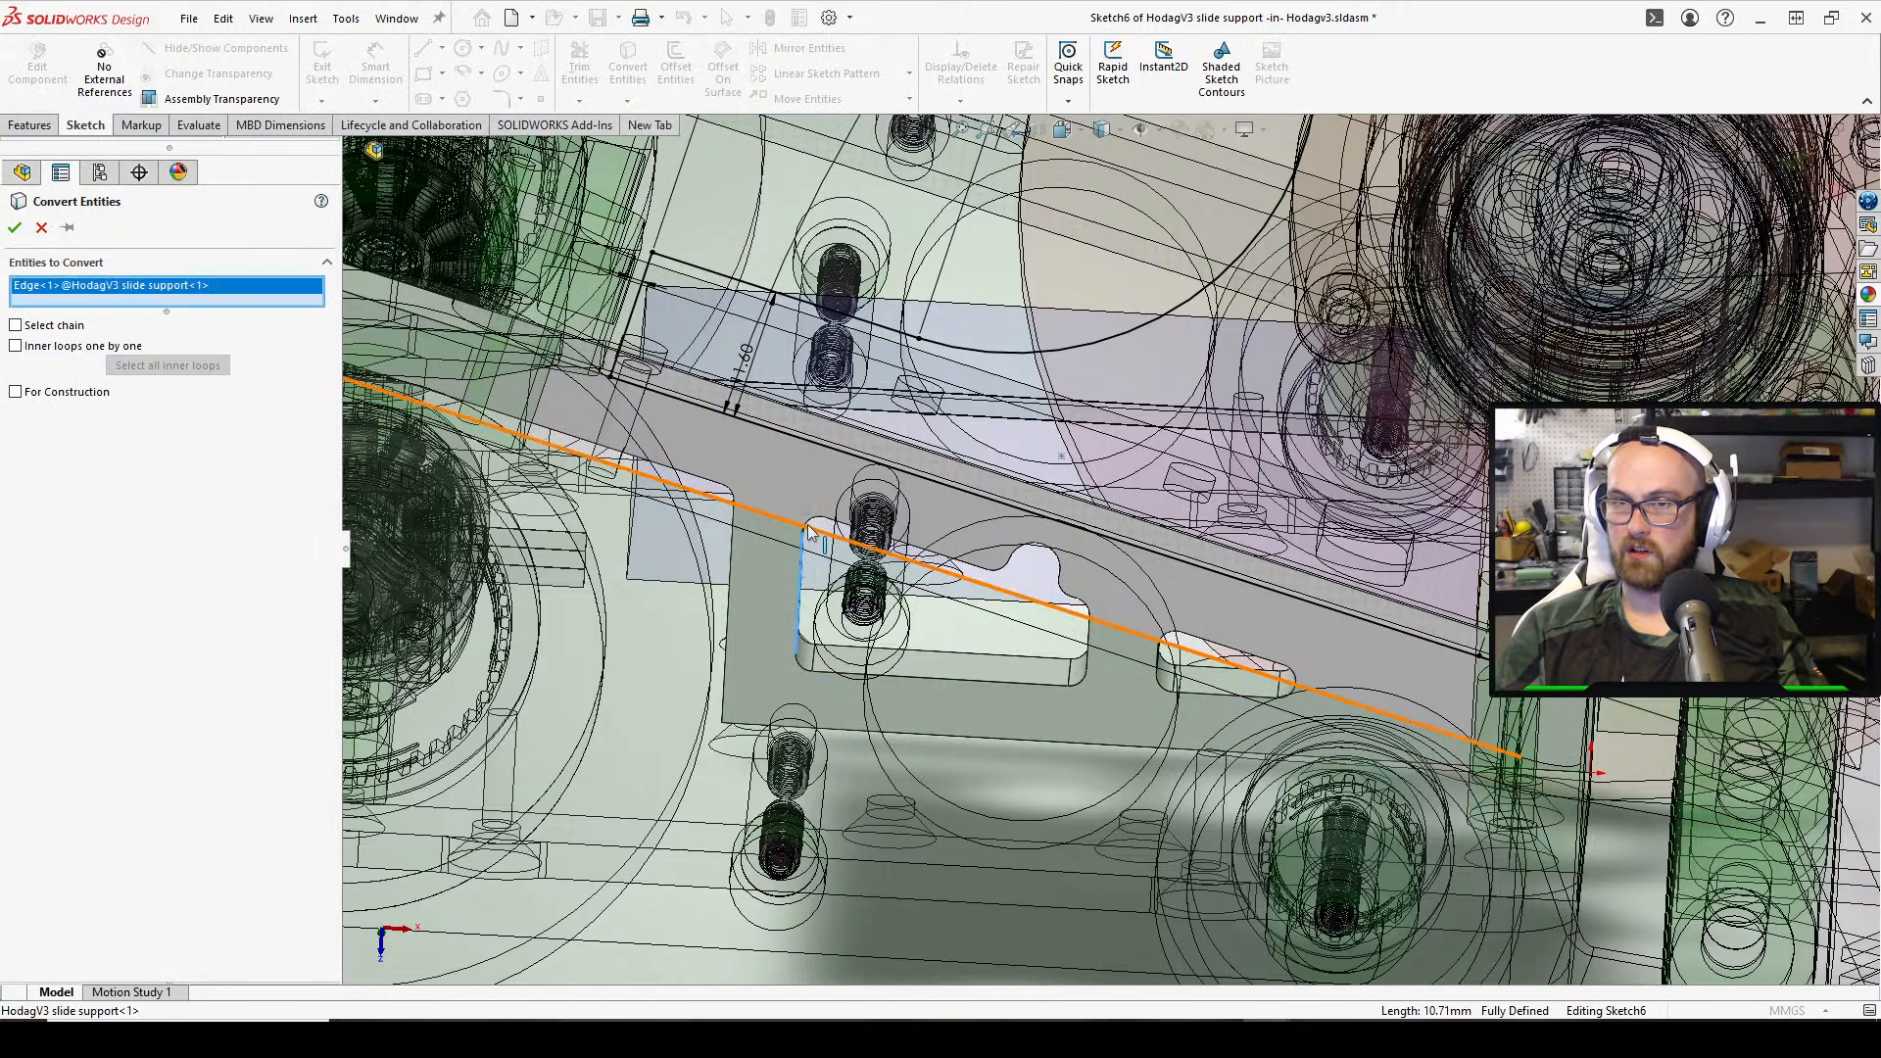
left_click(813, 529)
left_click(943, 558)
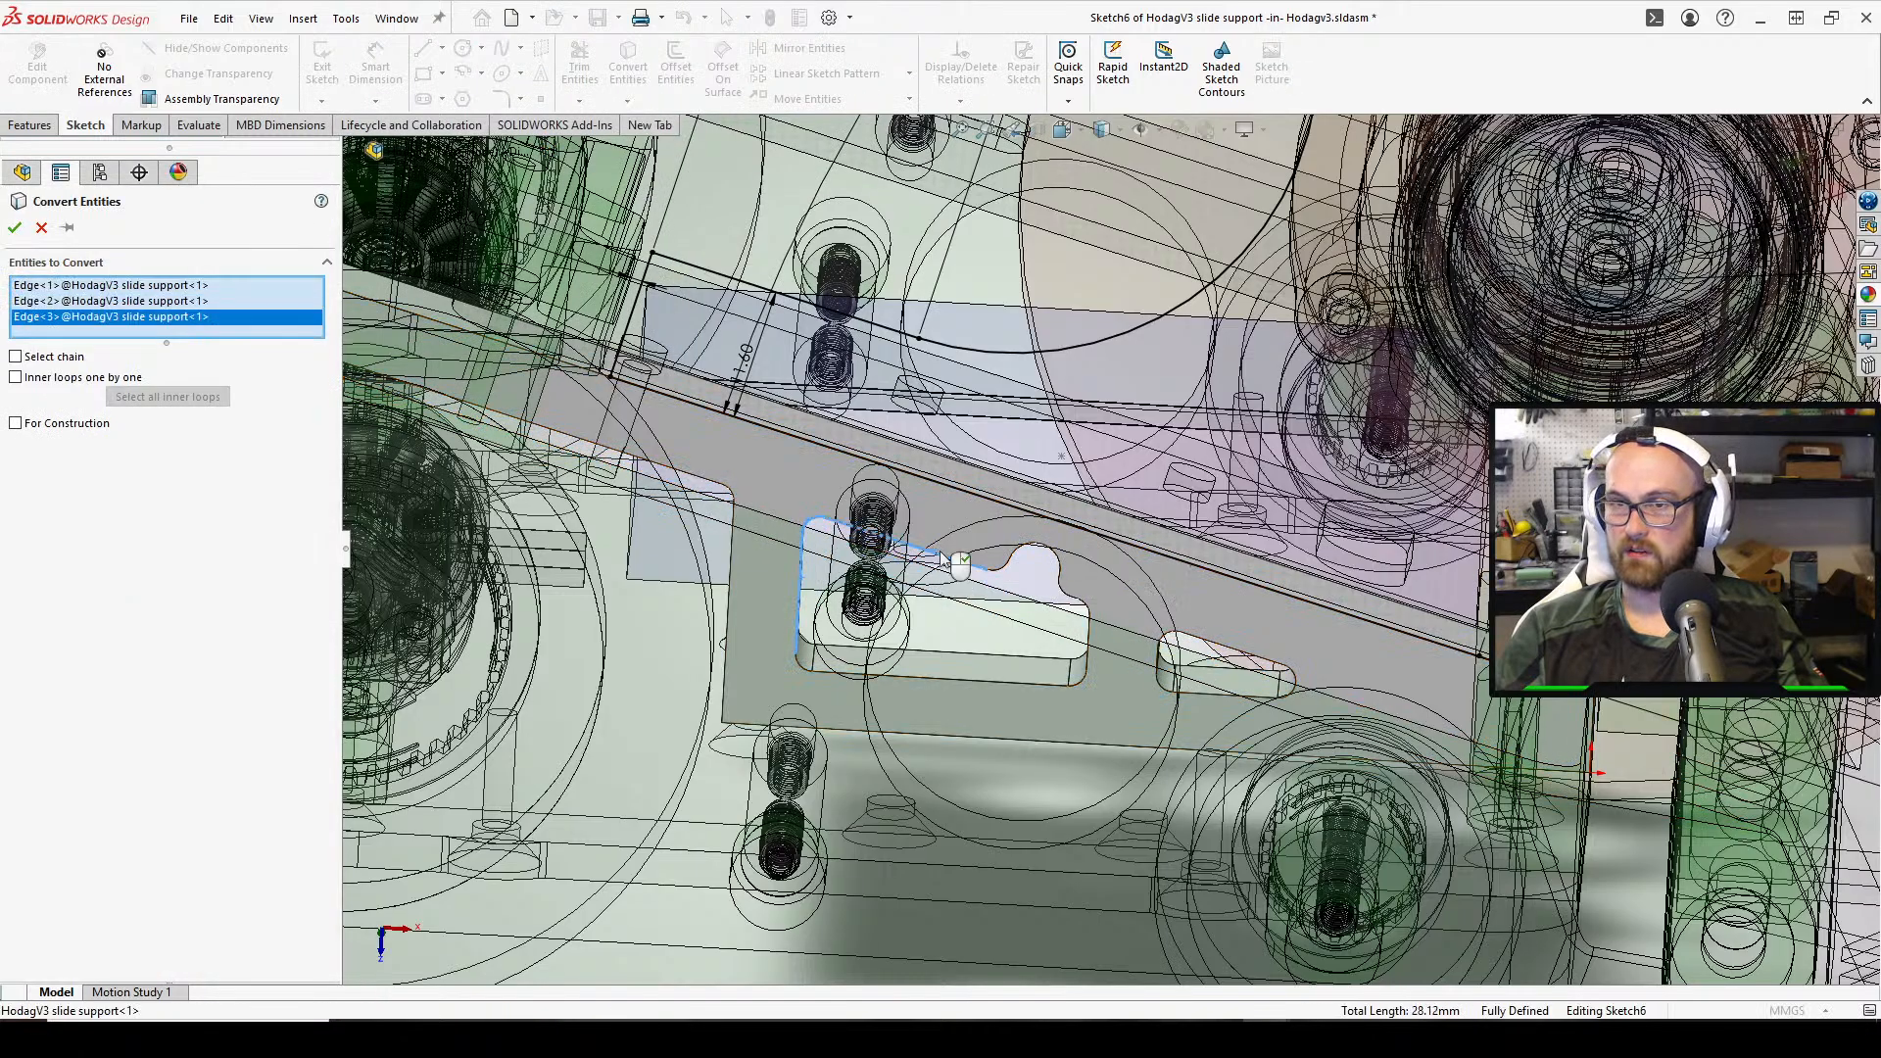
left_click(1001, 574)
scroll(1044, 558, "down", 8)
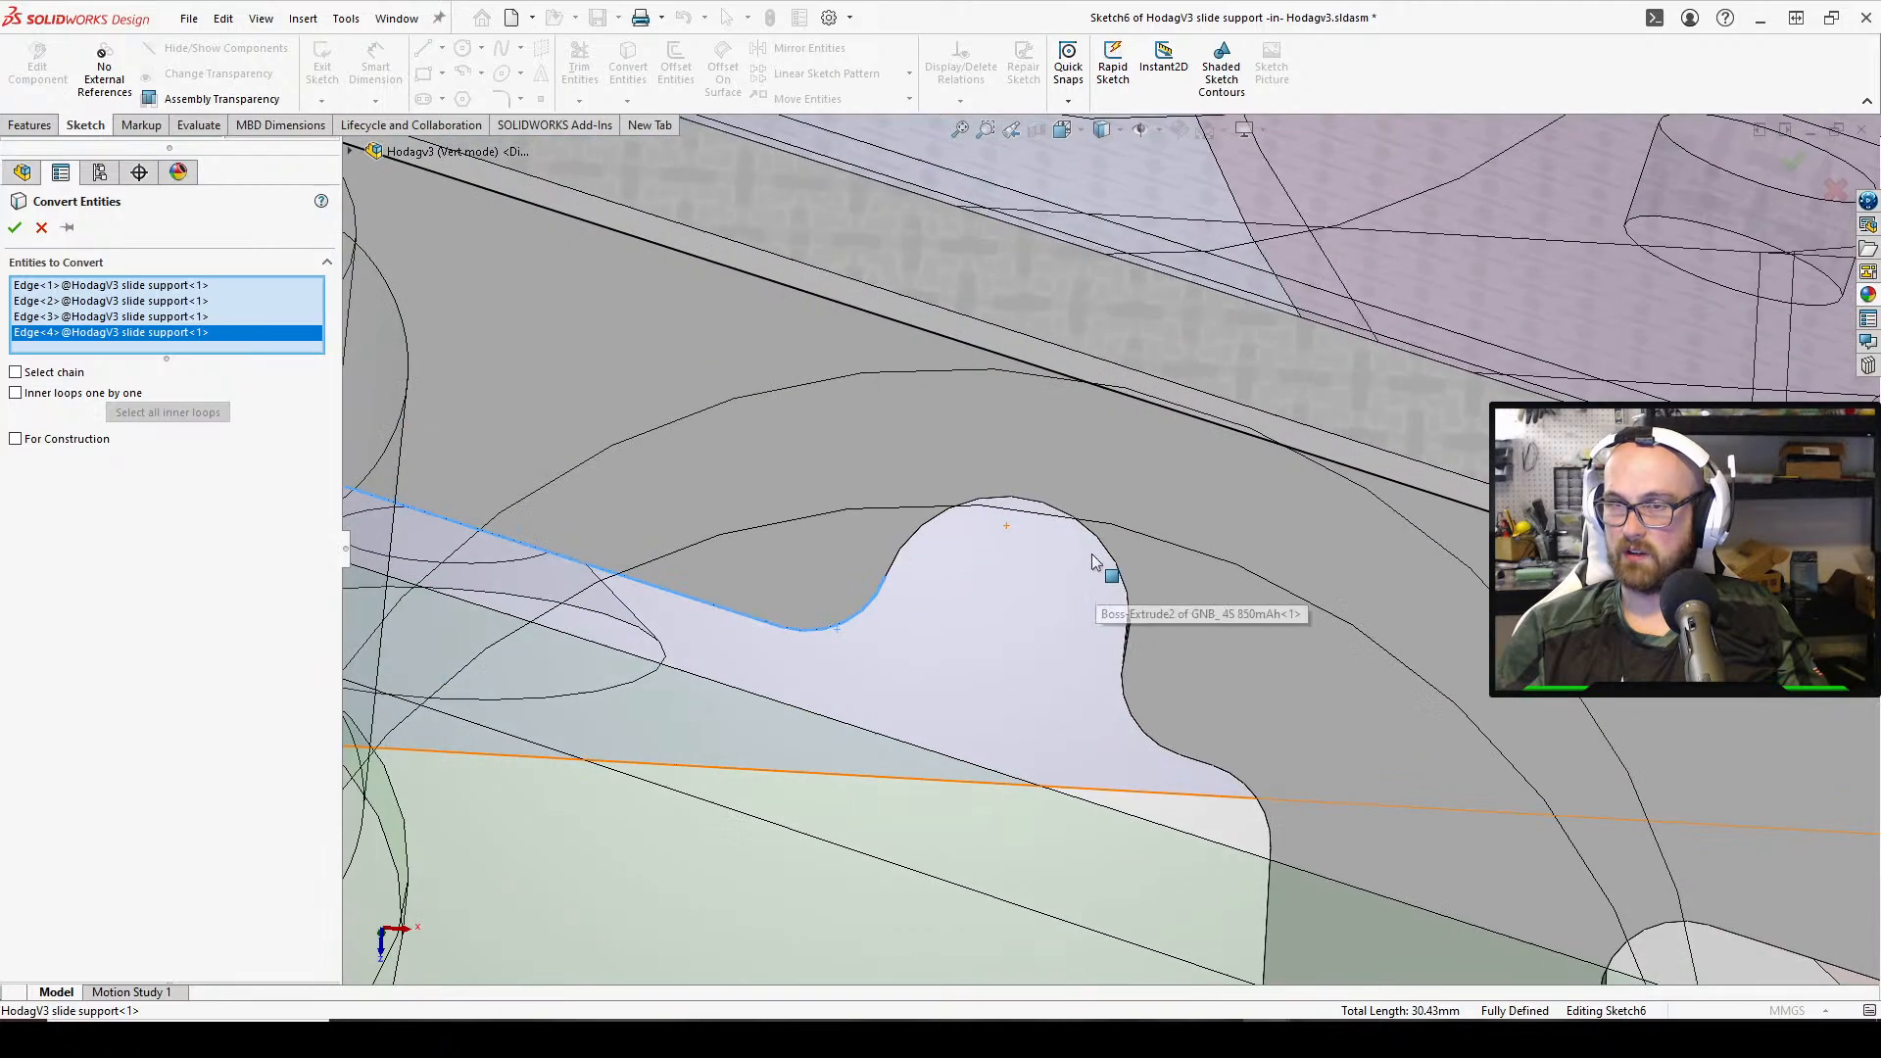
left_click(1071, 536)
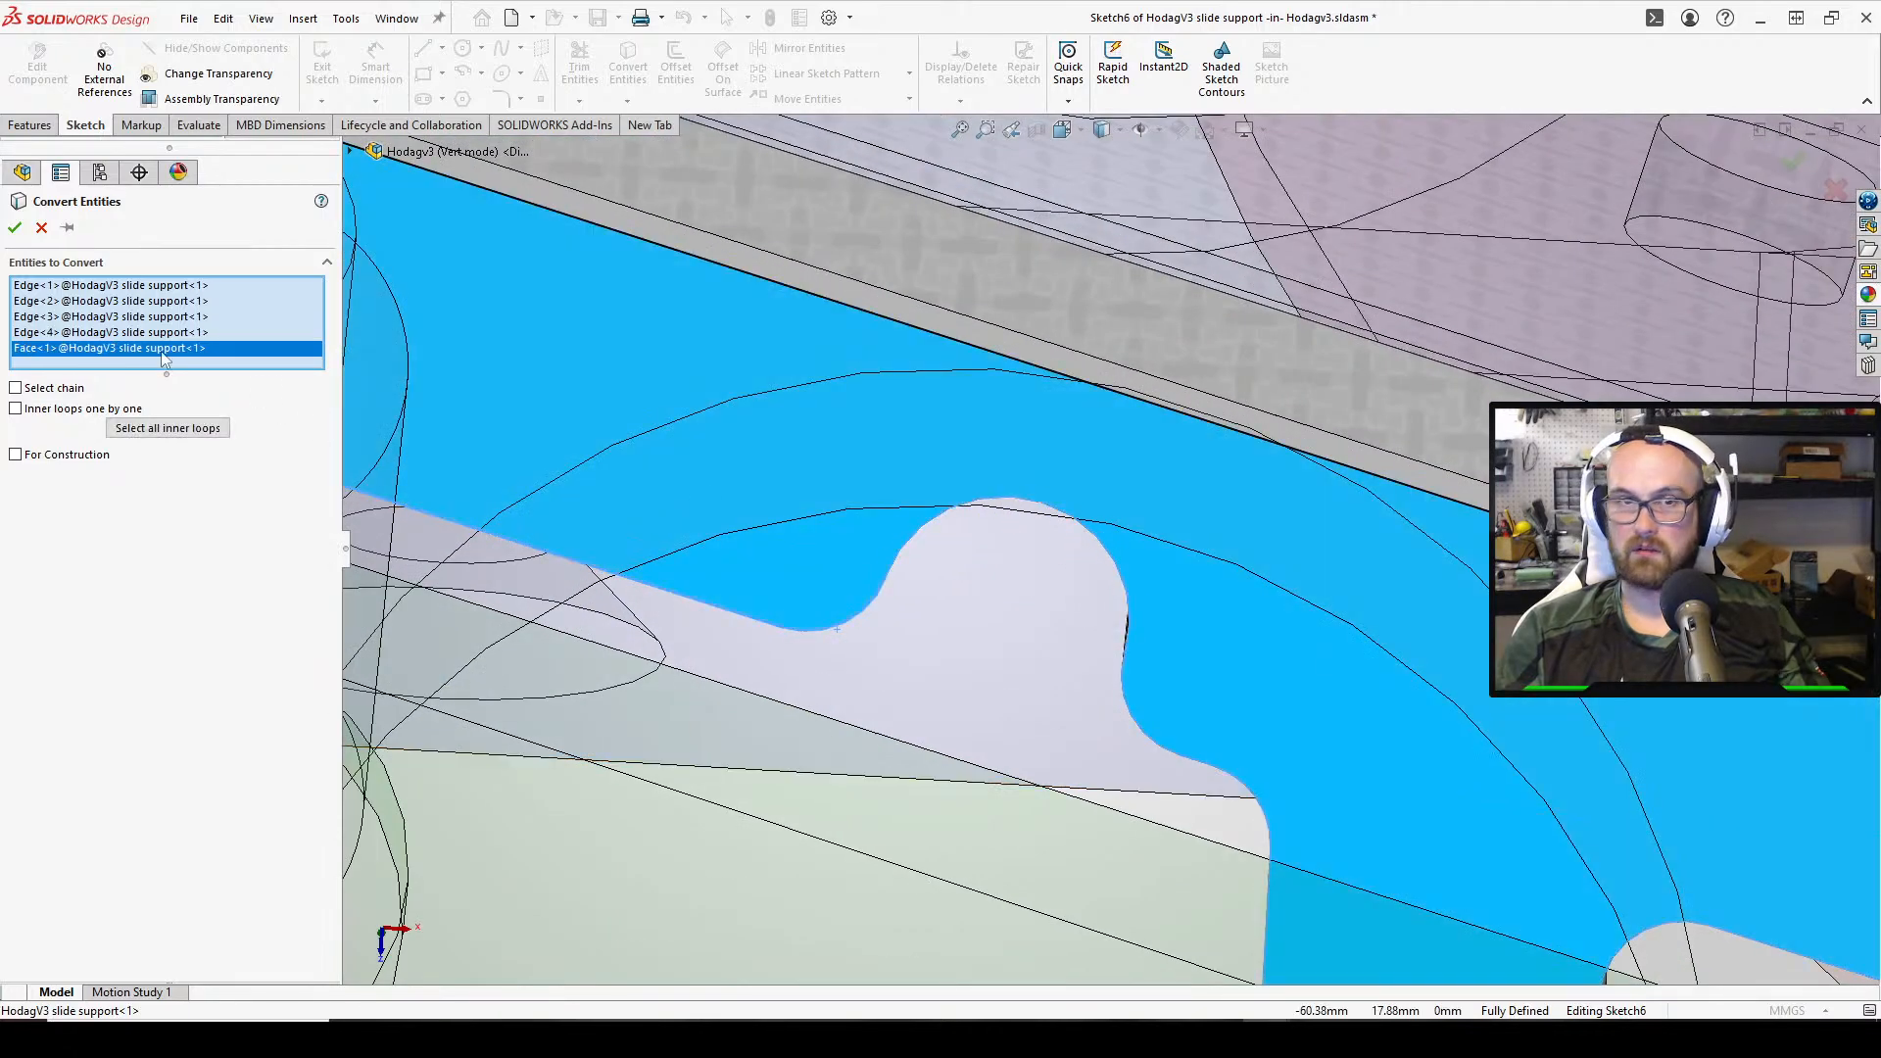
key("Delete")
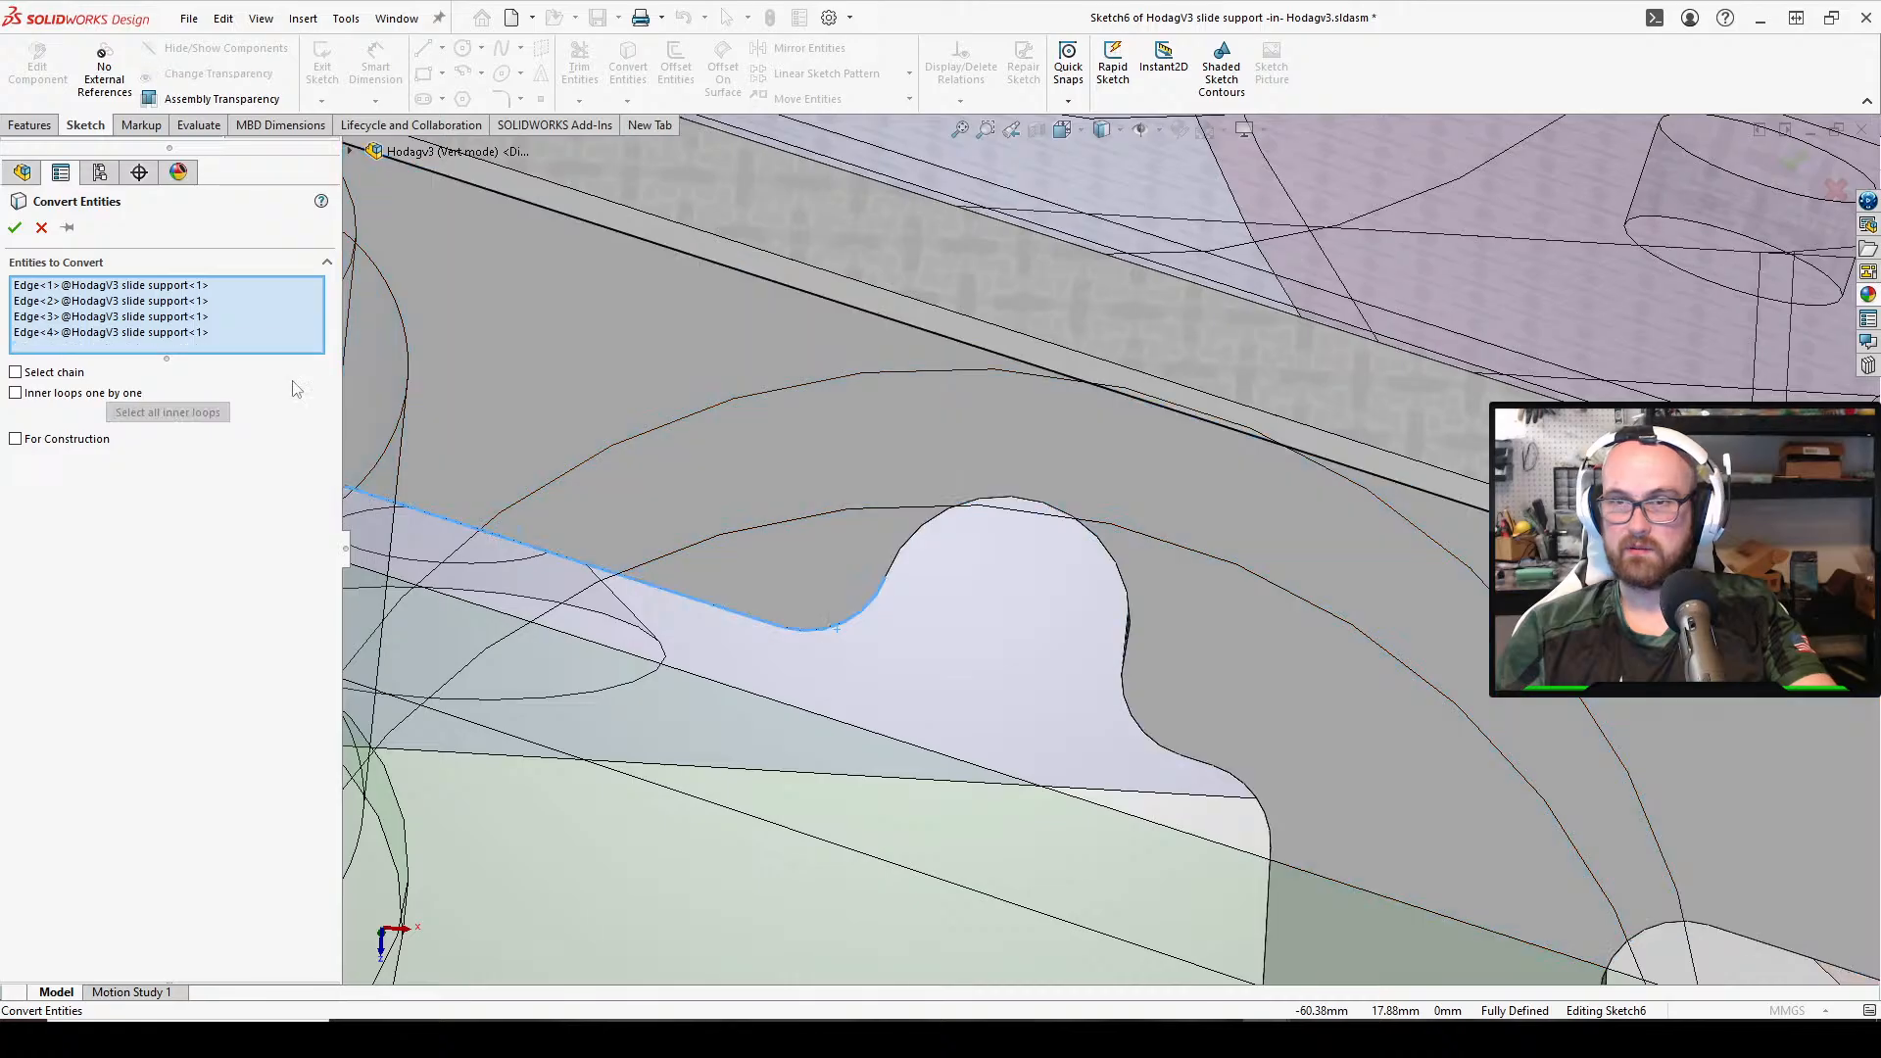
left_click(183, 335)
key("Delete")
left_click(177, 302)
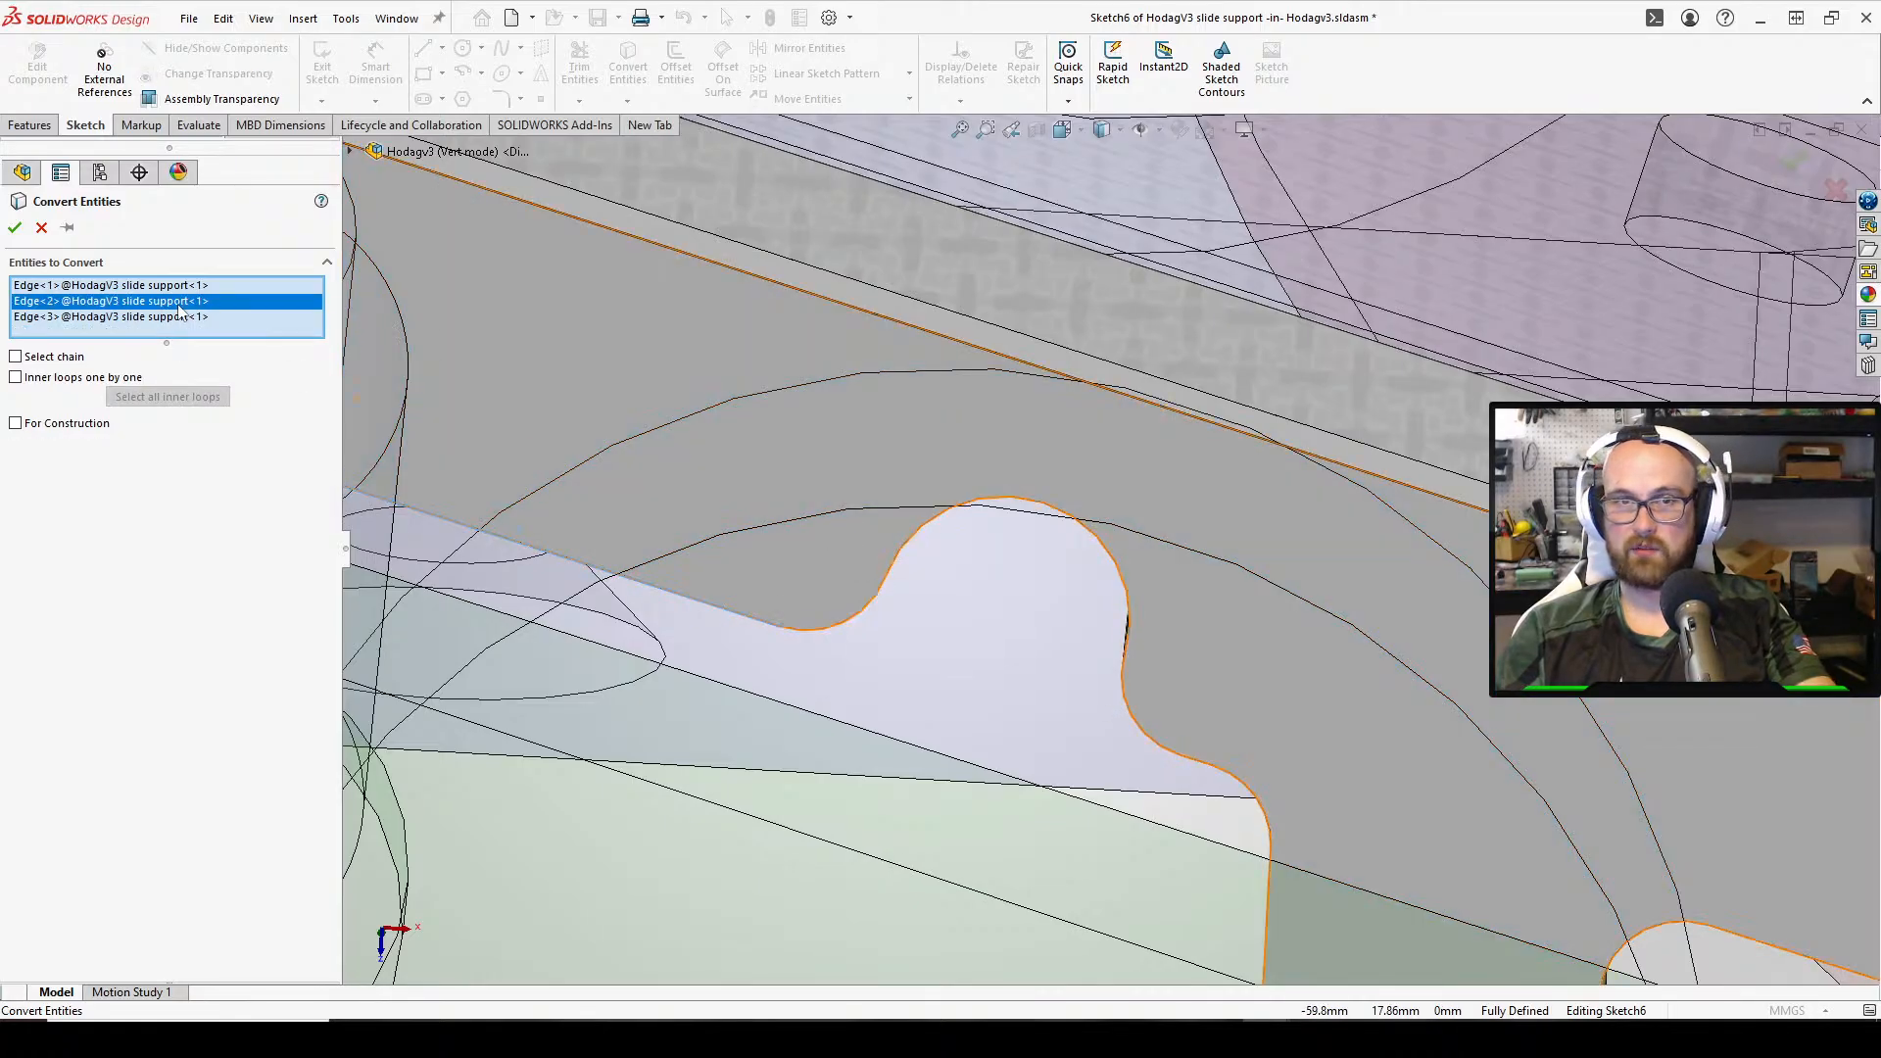
key("Delete")
left_click(173, 287)
key("Delete")
left_click(172, 287)
key("Delete")
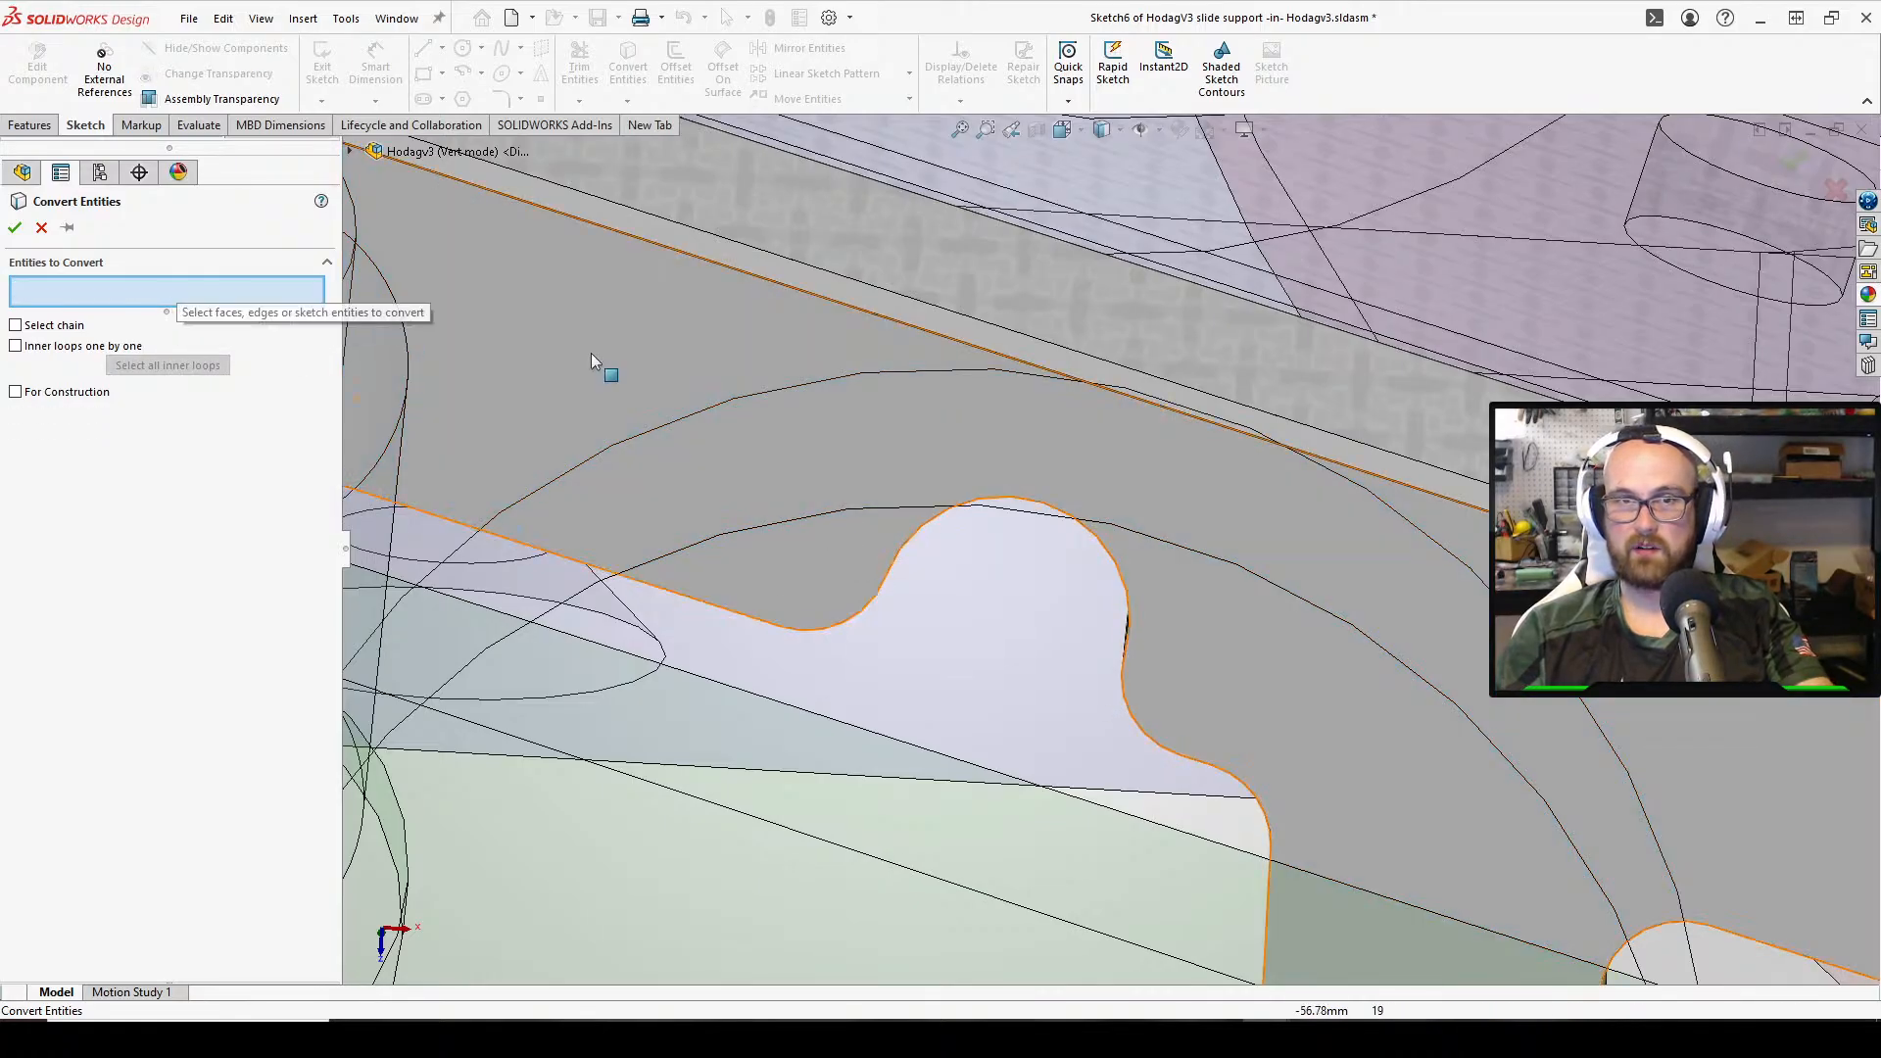
Try to convert the slide support's whole side face into entities of the hook sketch
scroll(860, 408, "up", 4)
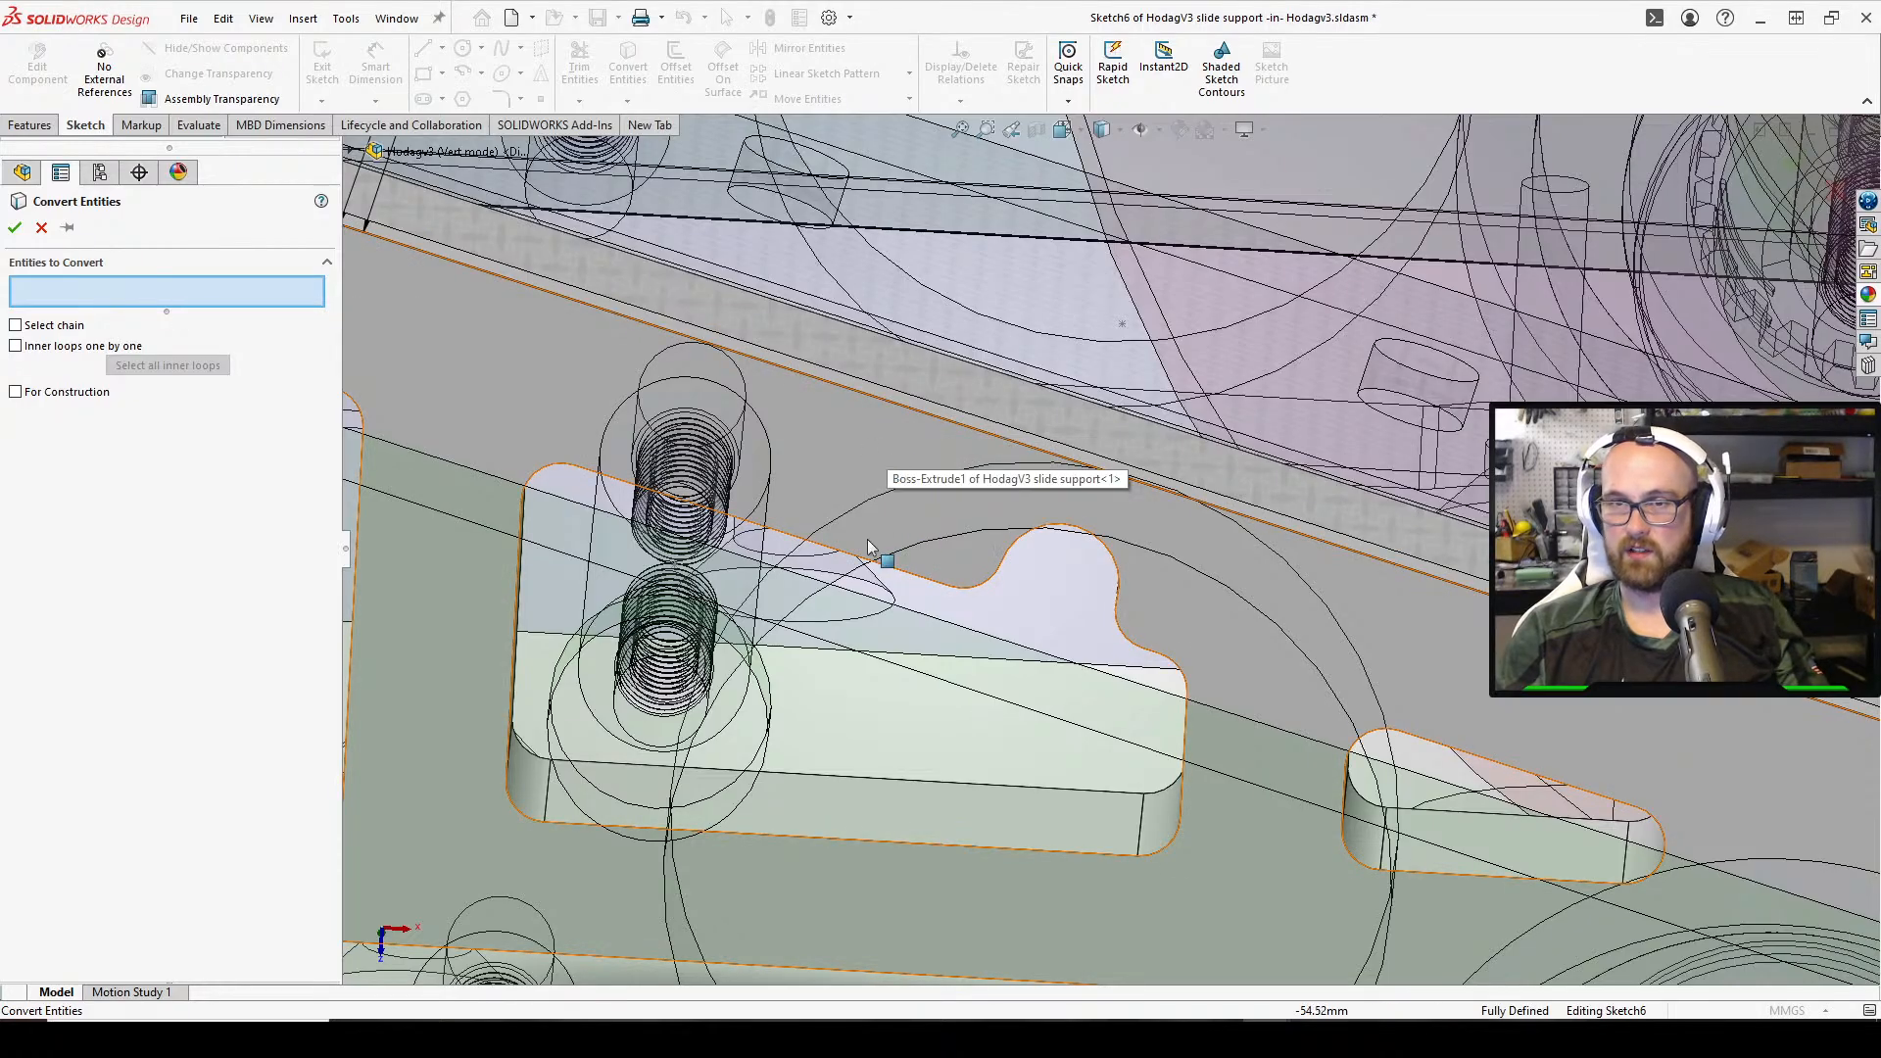
scroll(784, 588, "up", 3)
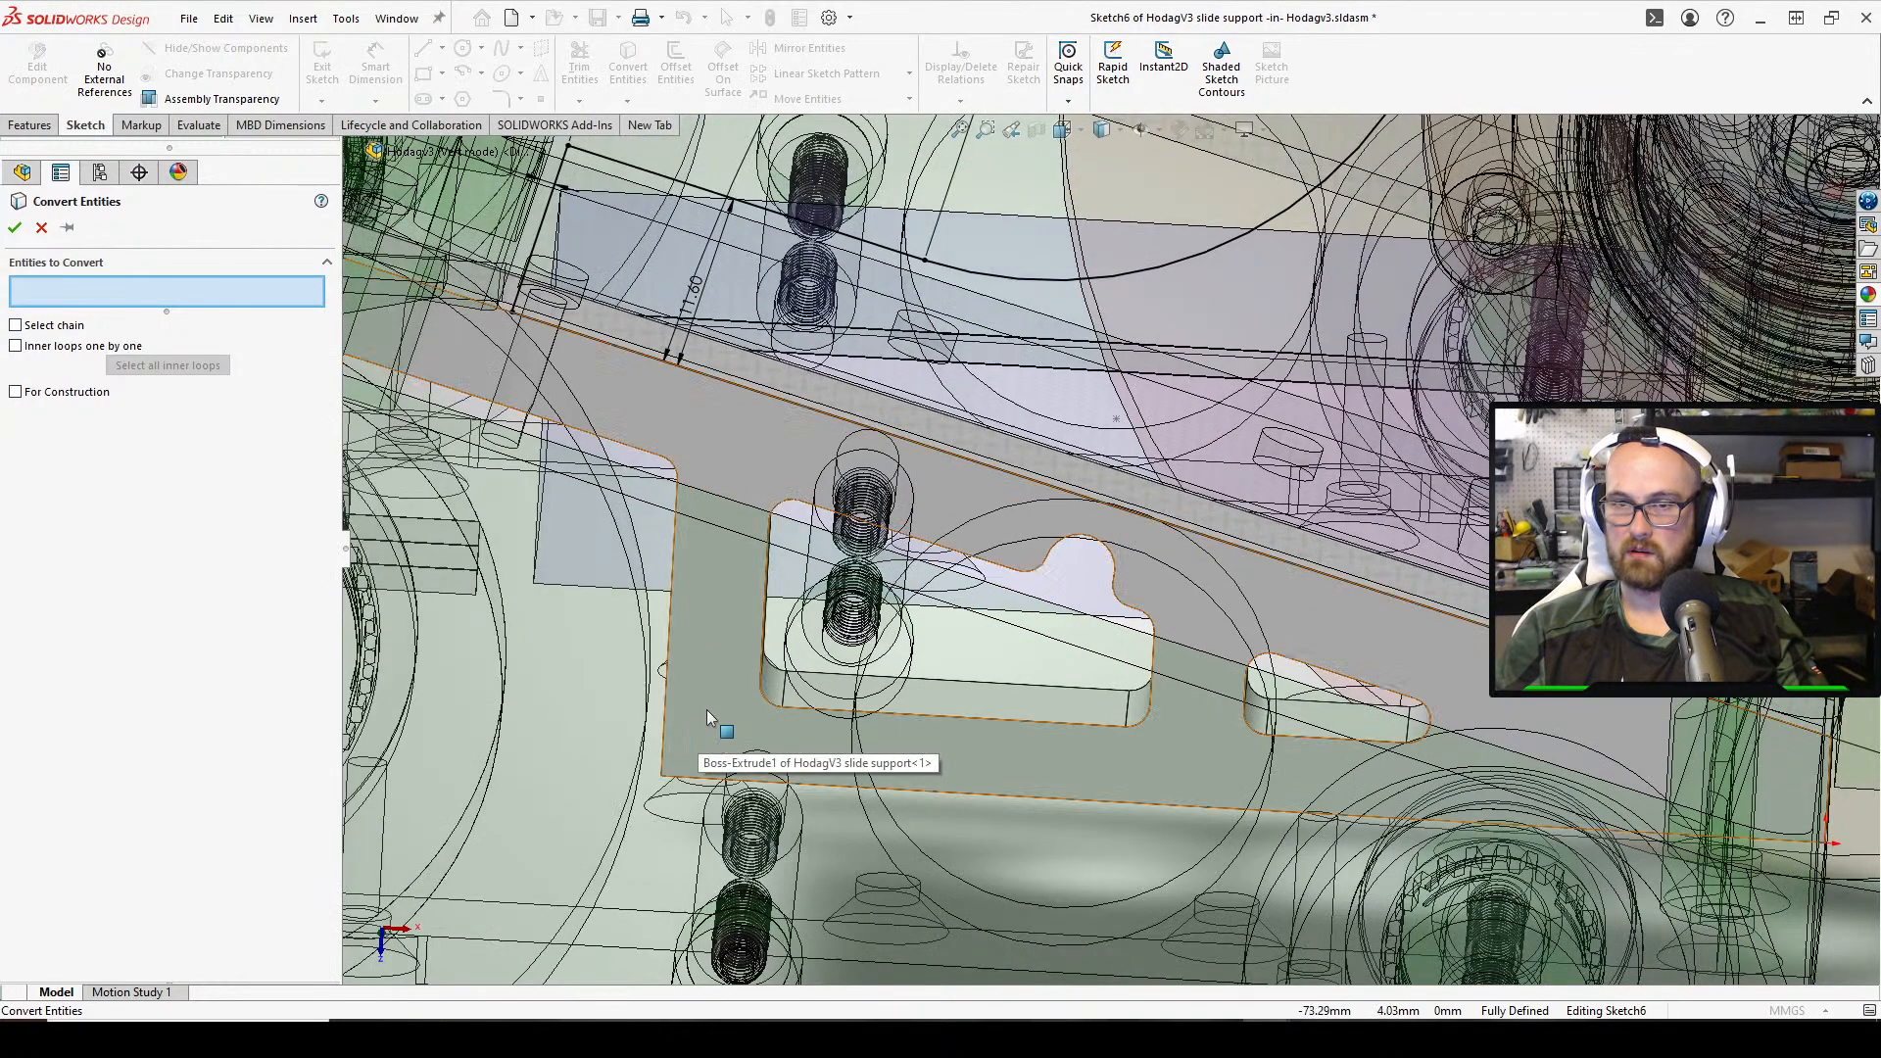
left_click(707, 713)
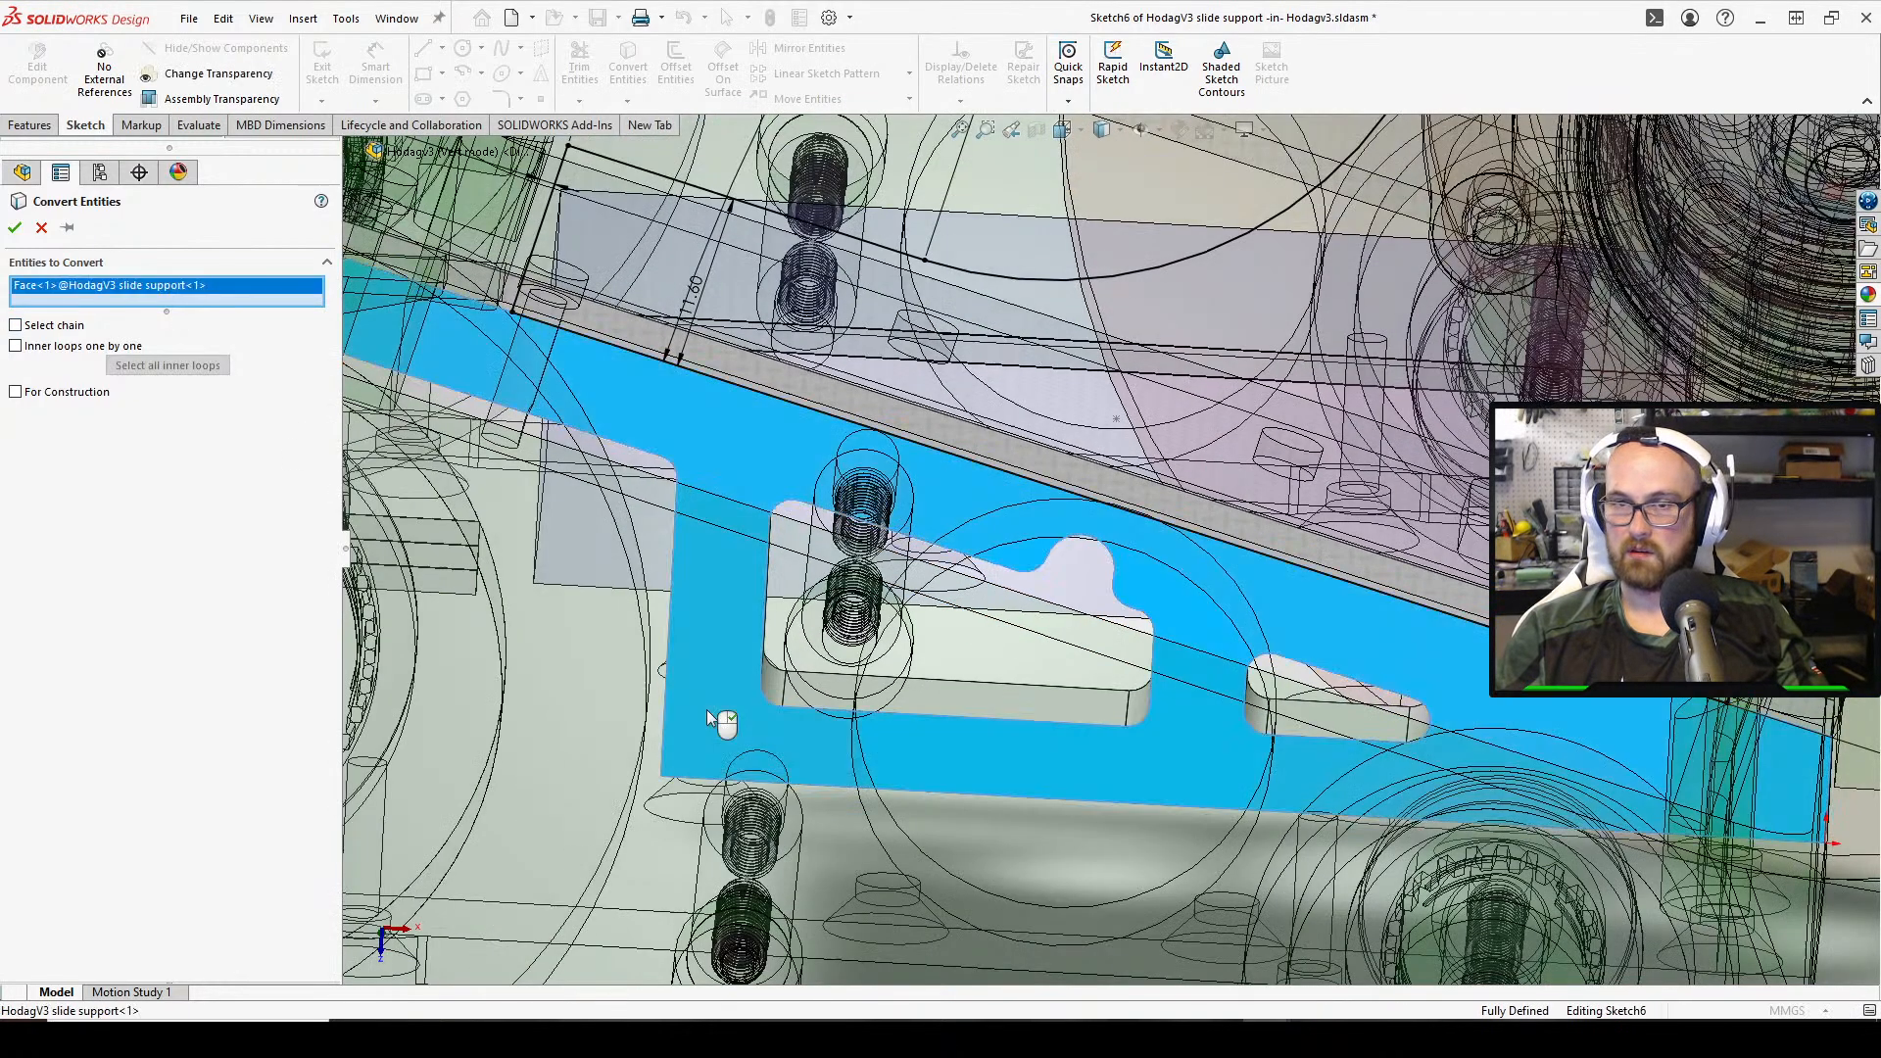
left_click(14, 227)
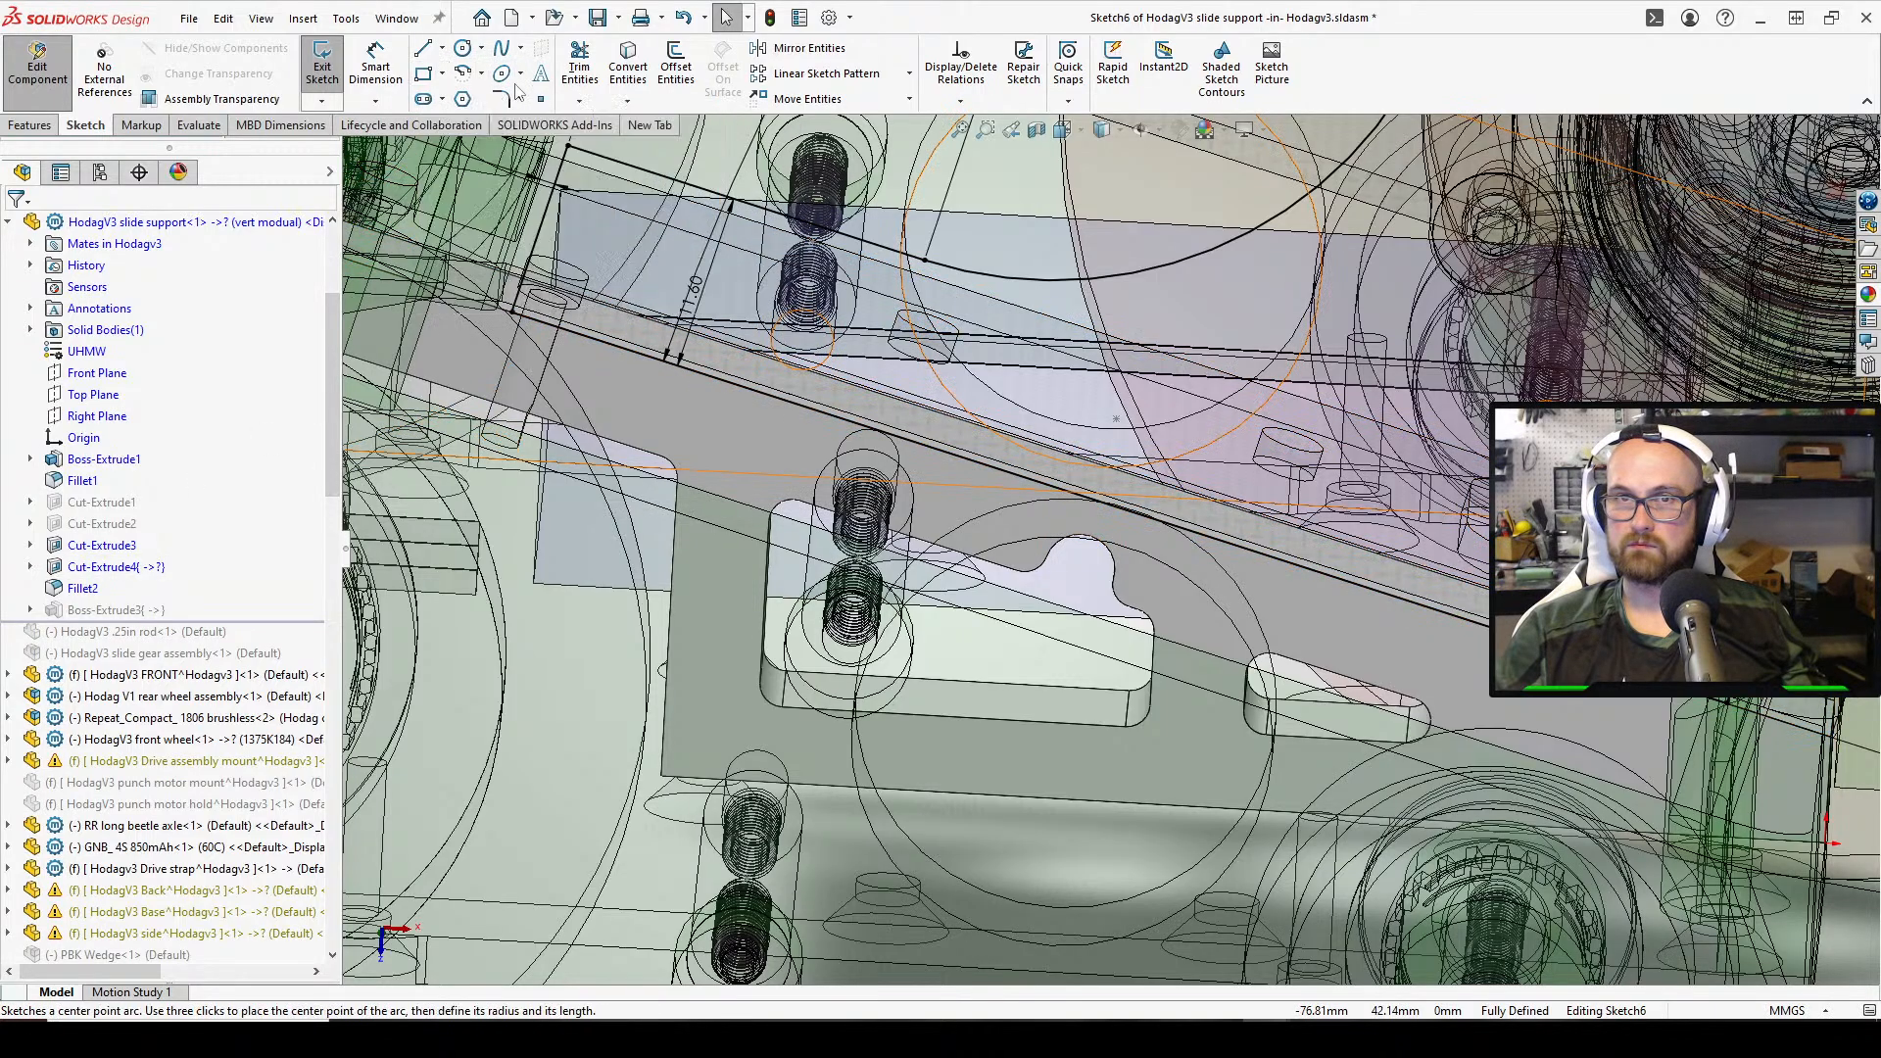
Select all edges of the support's large notched pocket for Convert Entities in the hook sketch
left_click(628, 67)
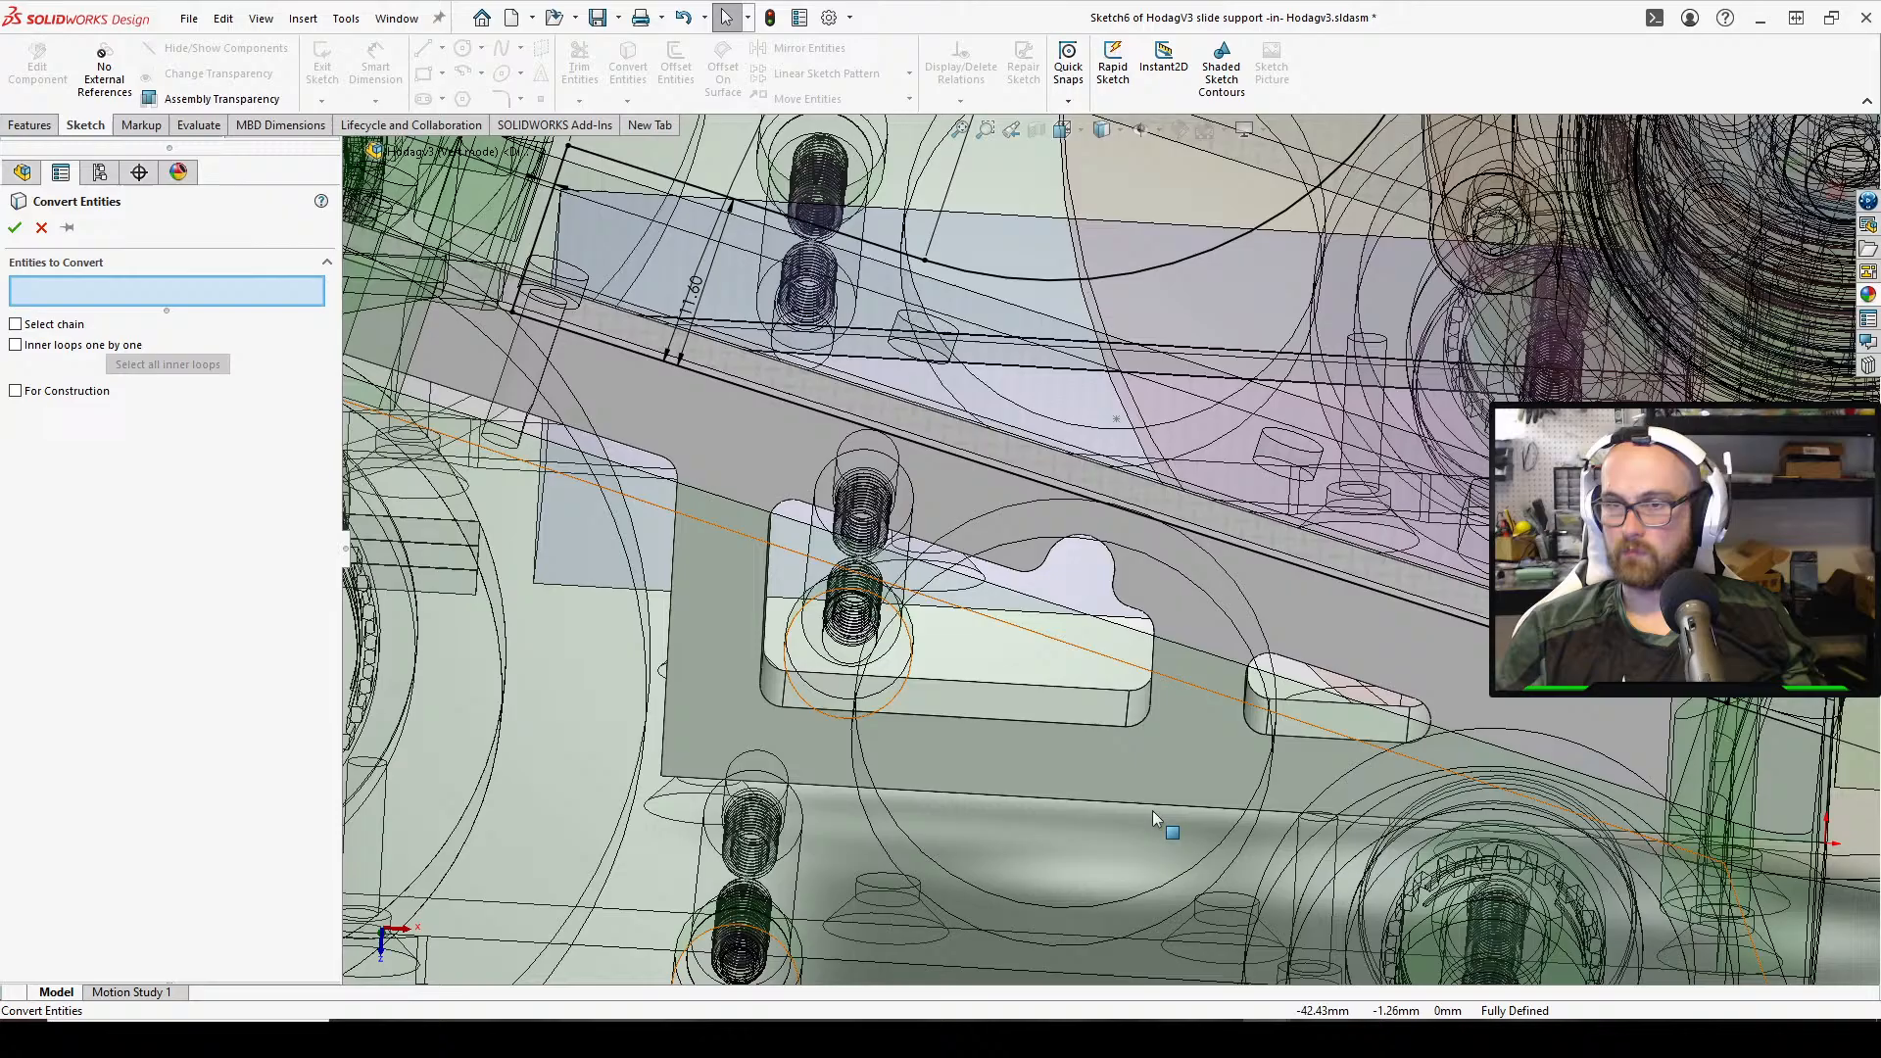
left_click(1148, 723)
left_click(1152, 697)
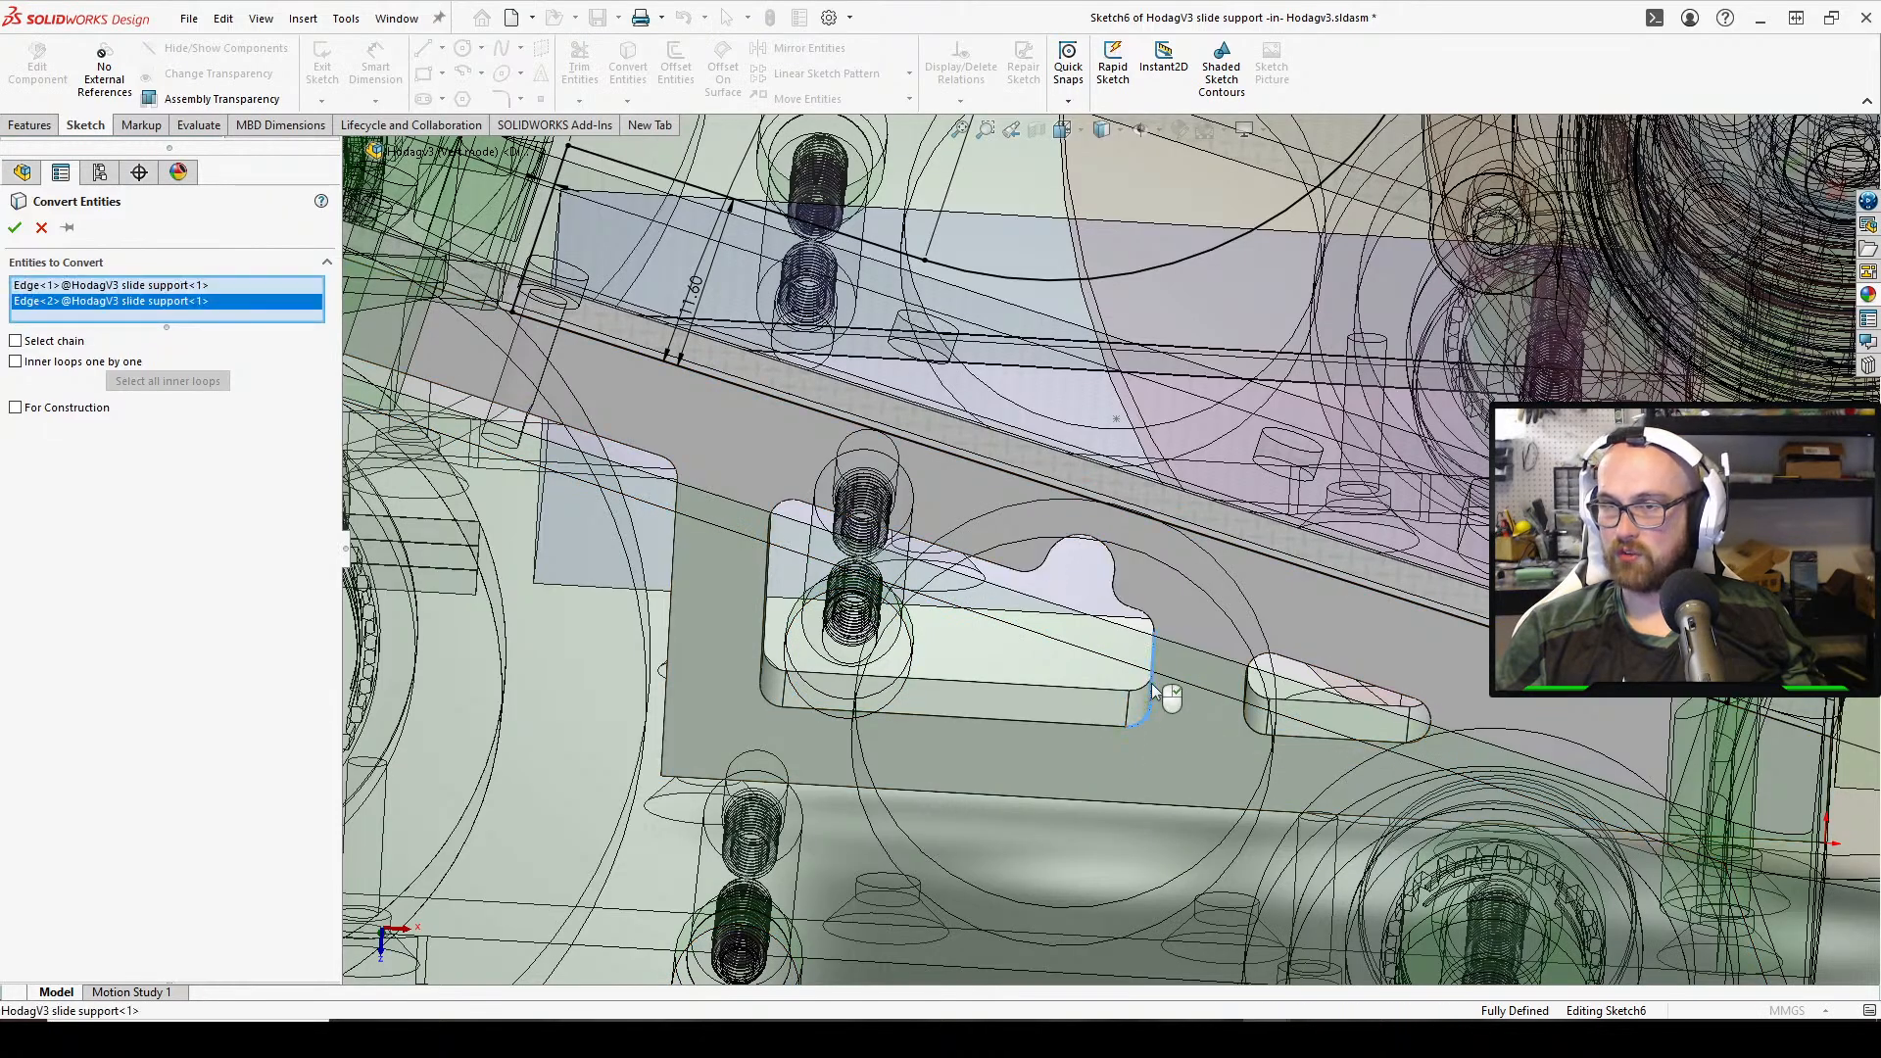
left_click(1154, 631)
left_click(1122, 601)
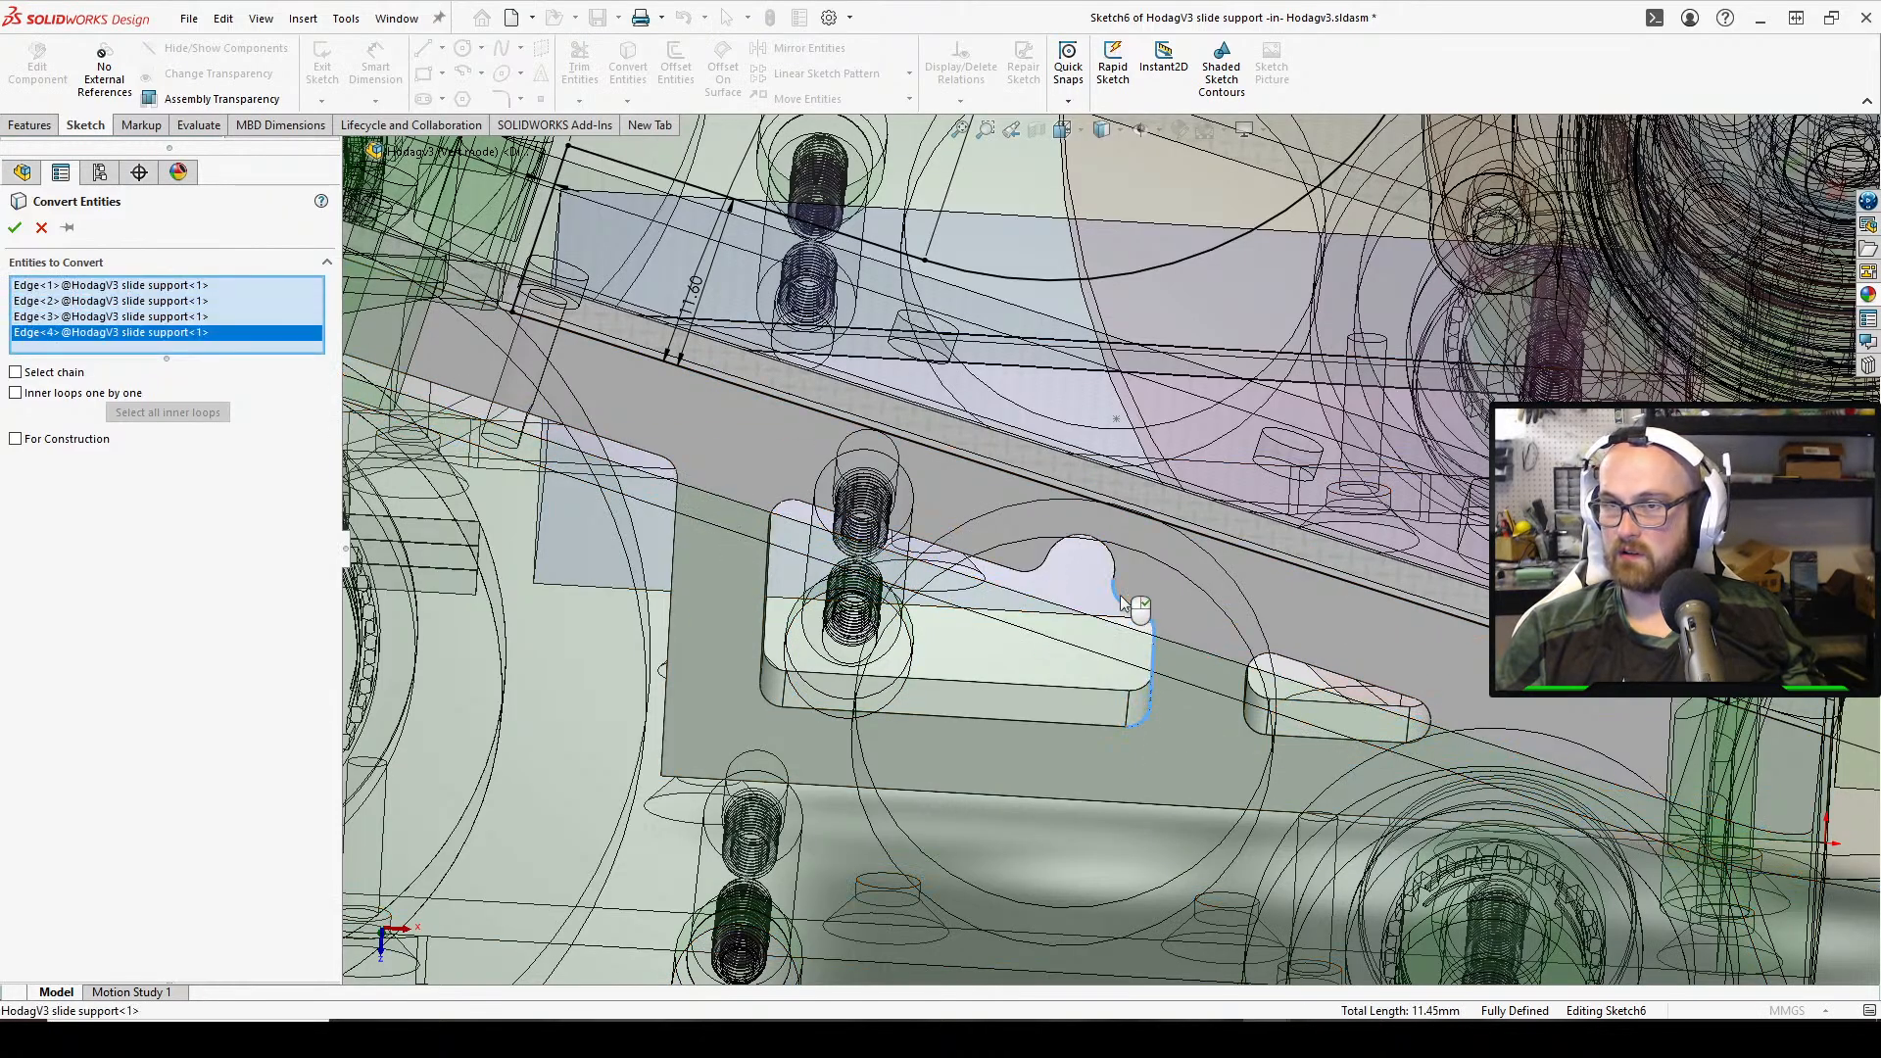
left_click(1112, 572)
left_click(1040, 568)
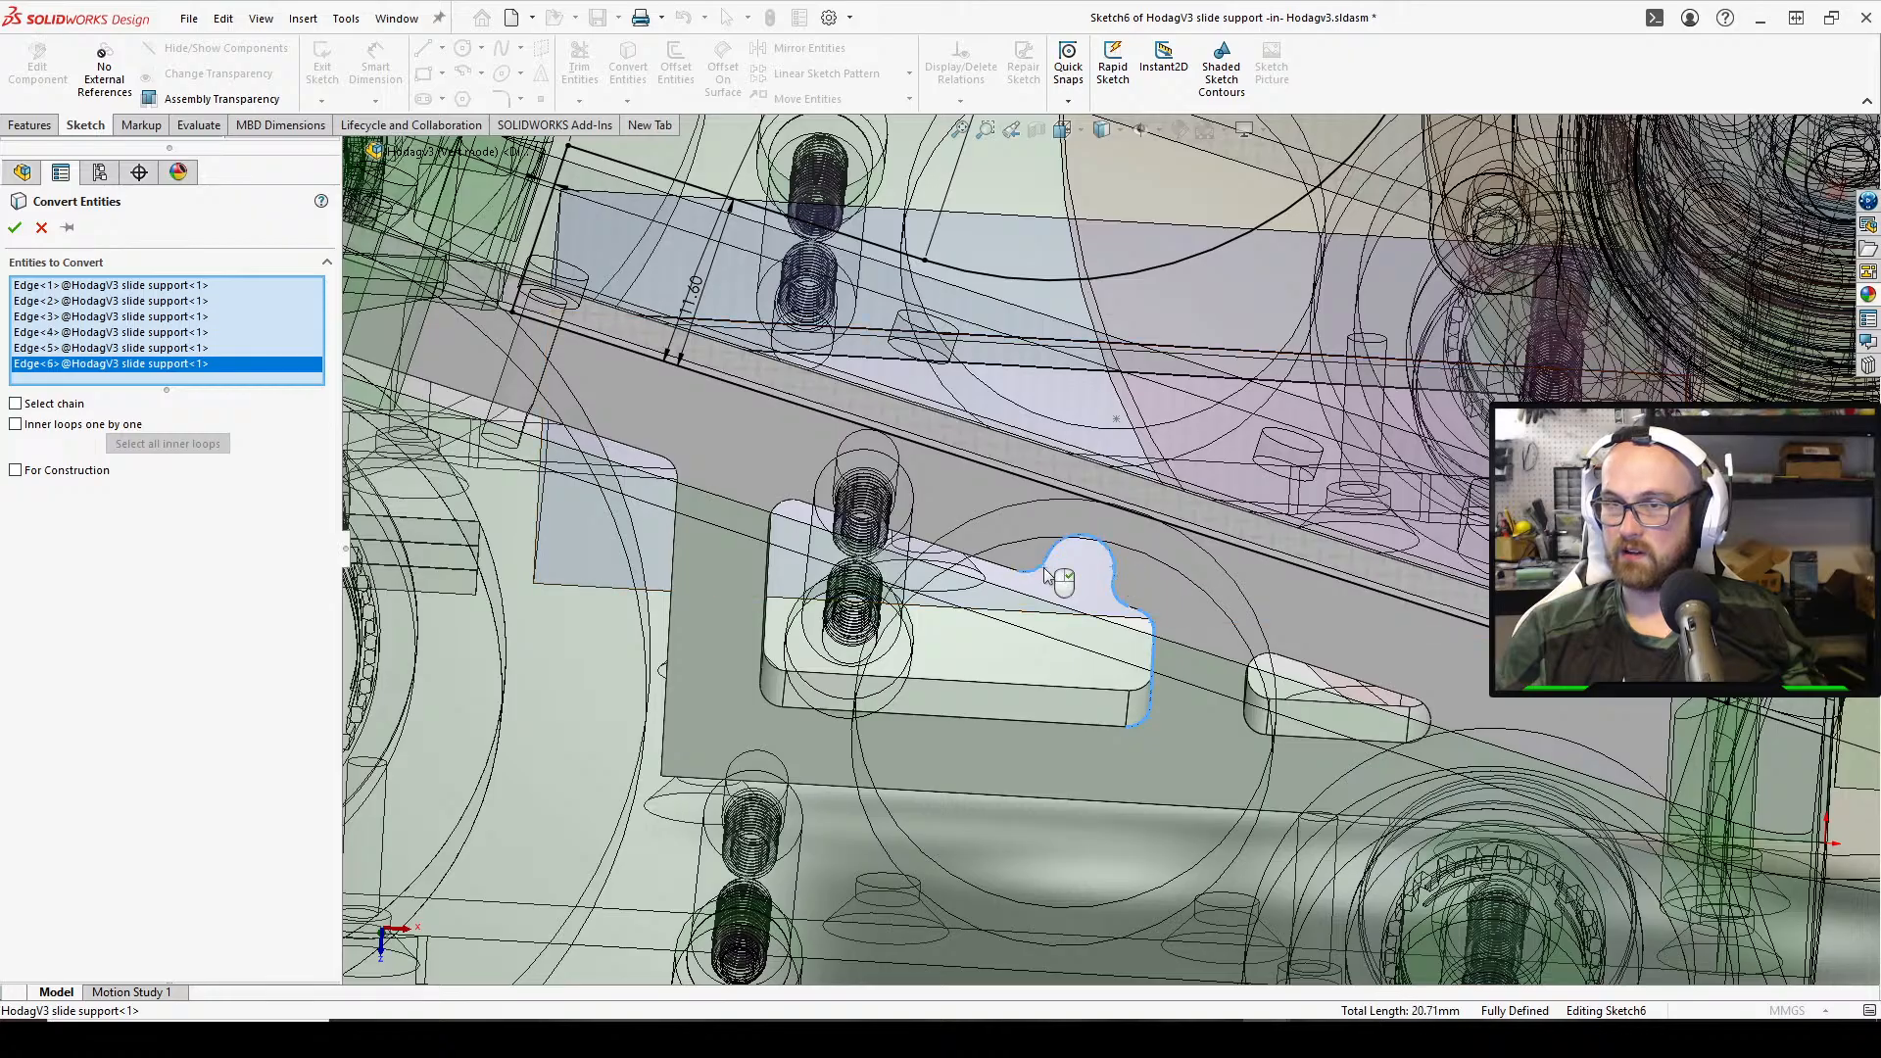
left_click(989, 570)
left_click(781, 512)
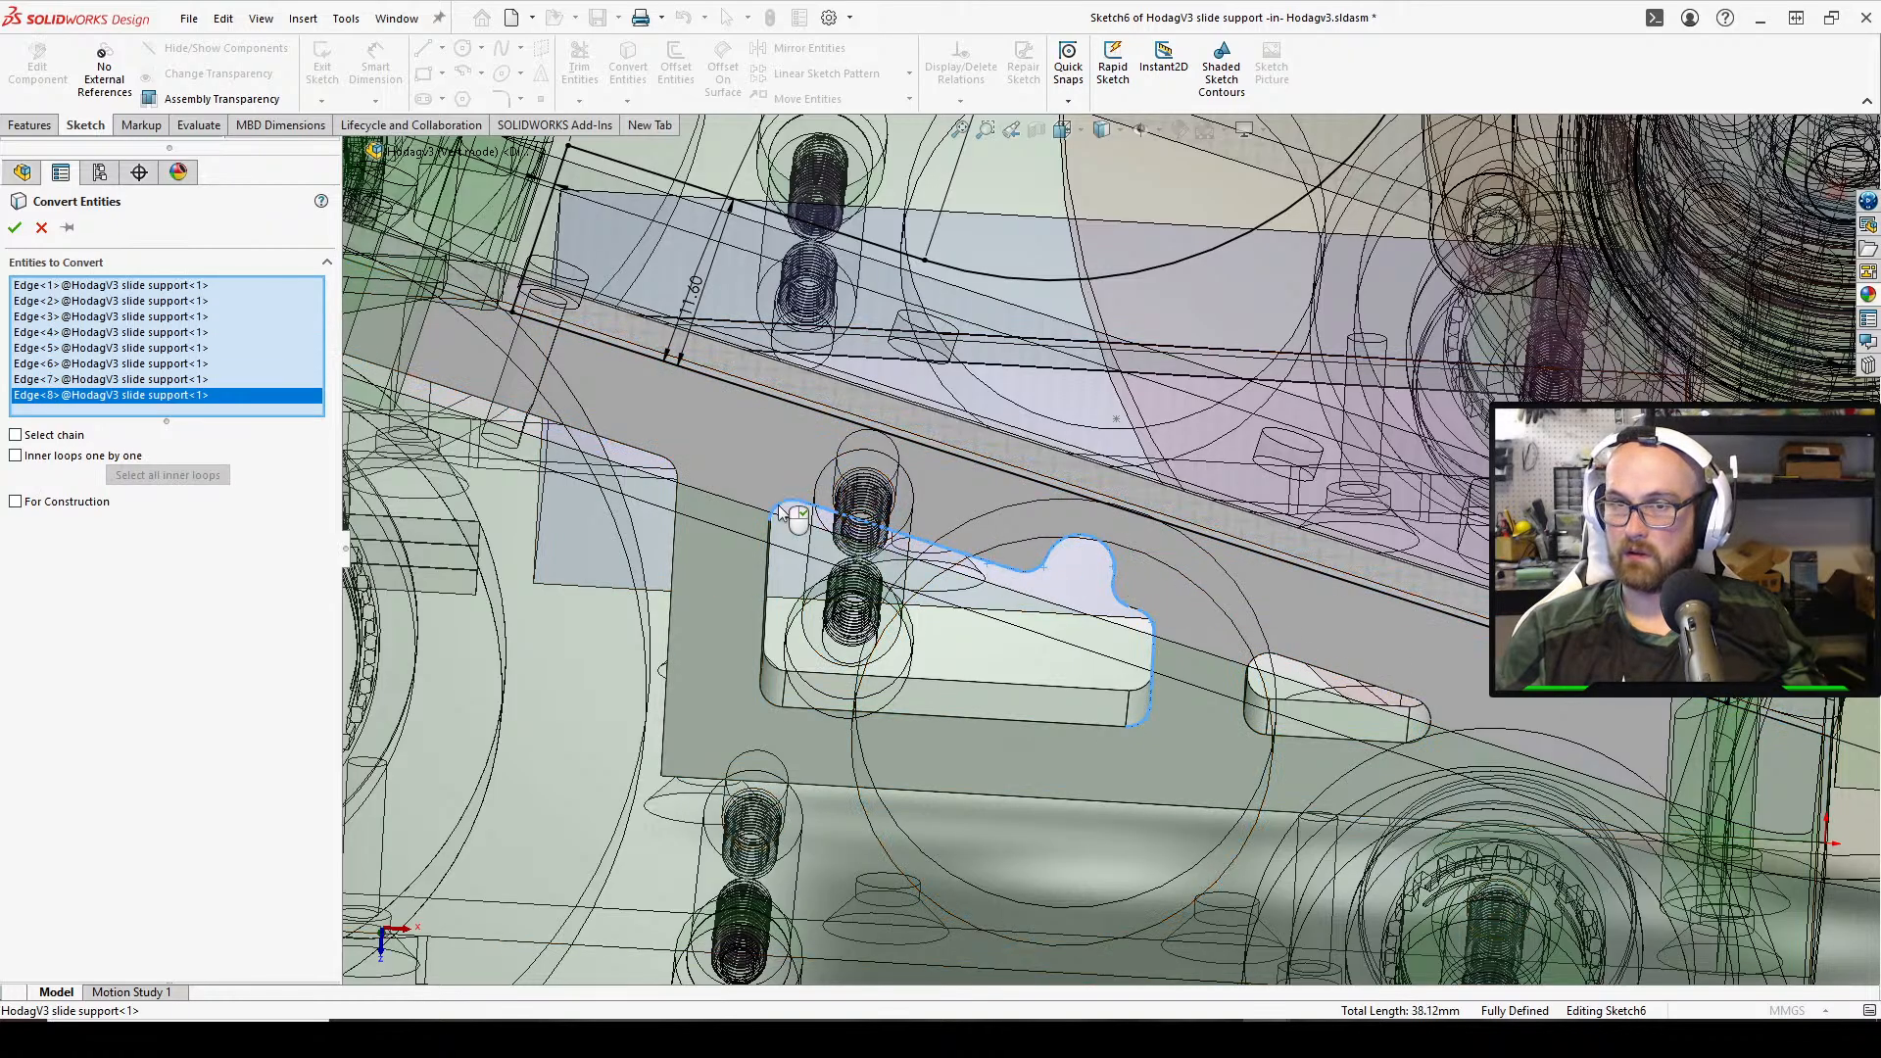
left_click(767, 566)
left_click(862, 723)
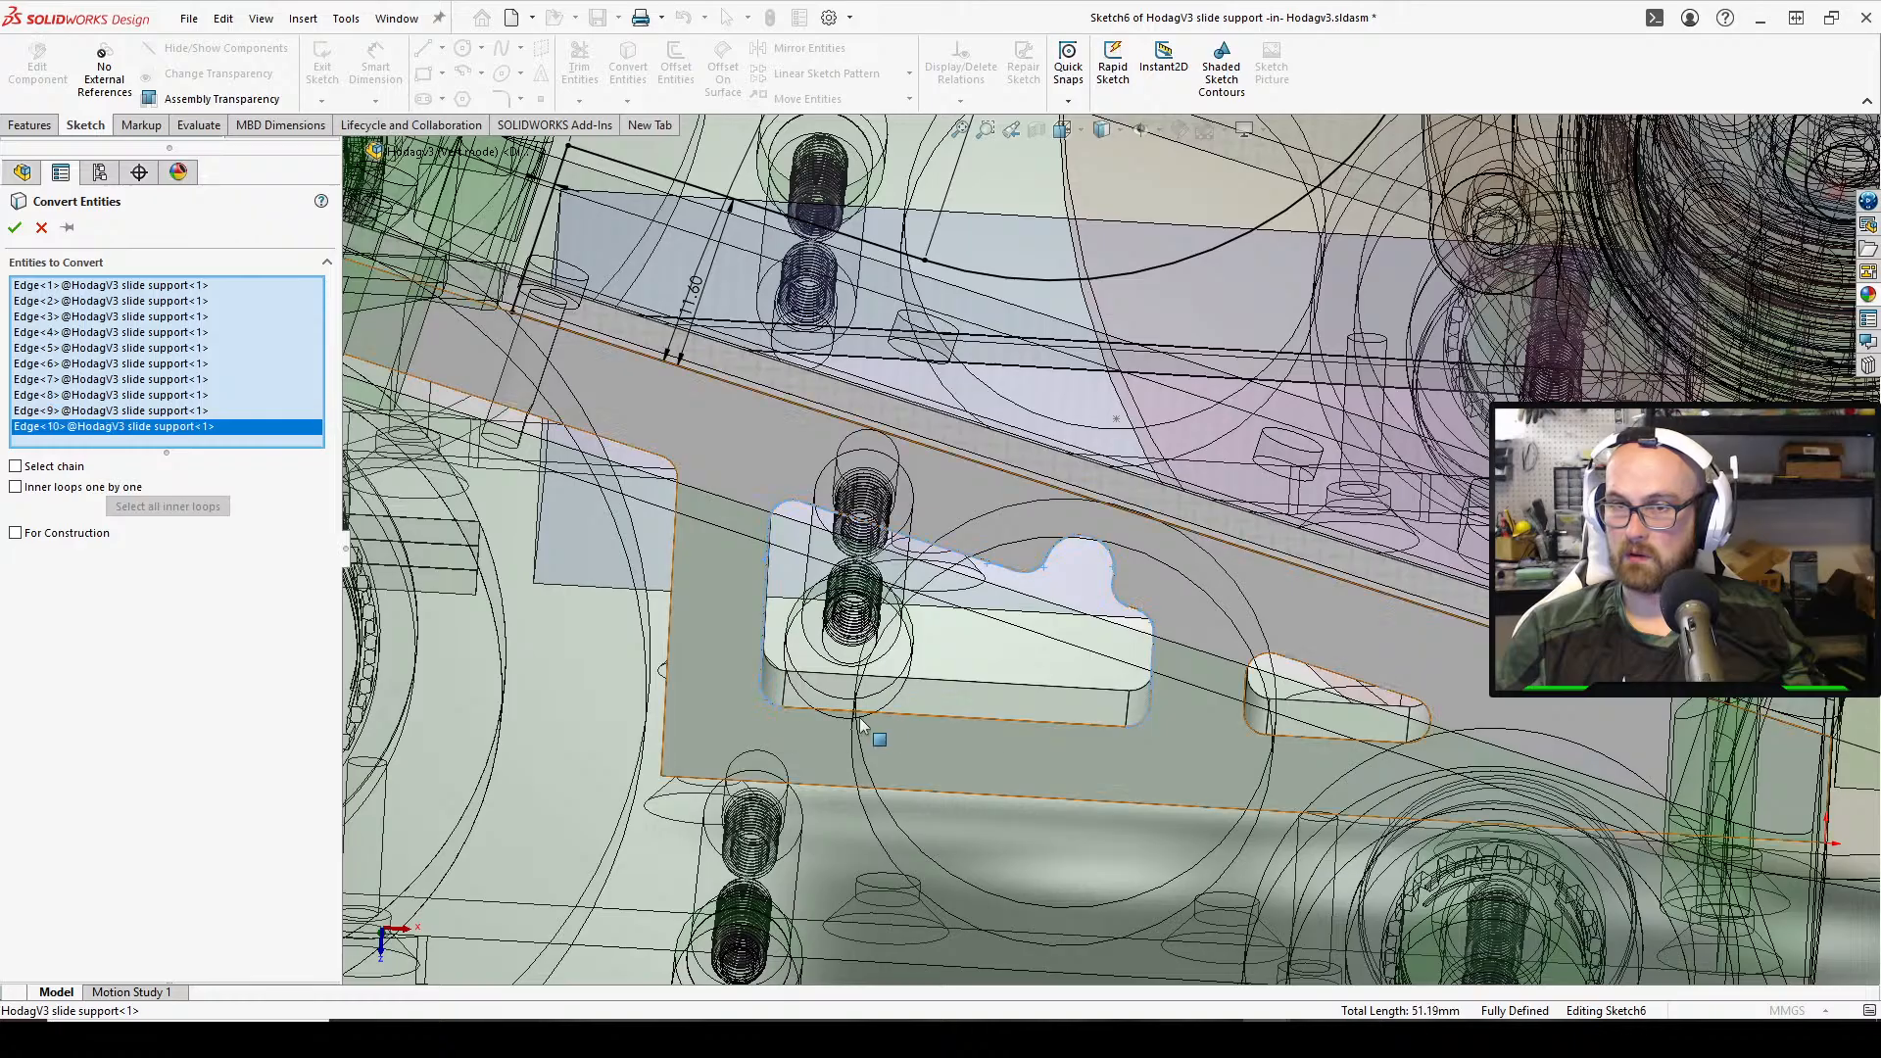
left_click(1151, 676)
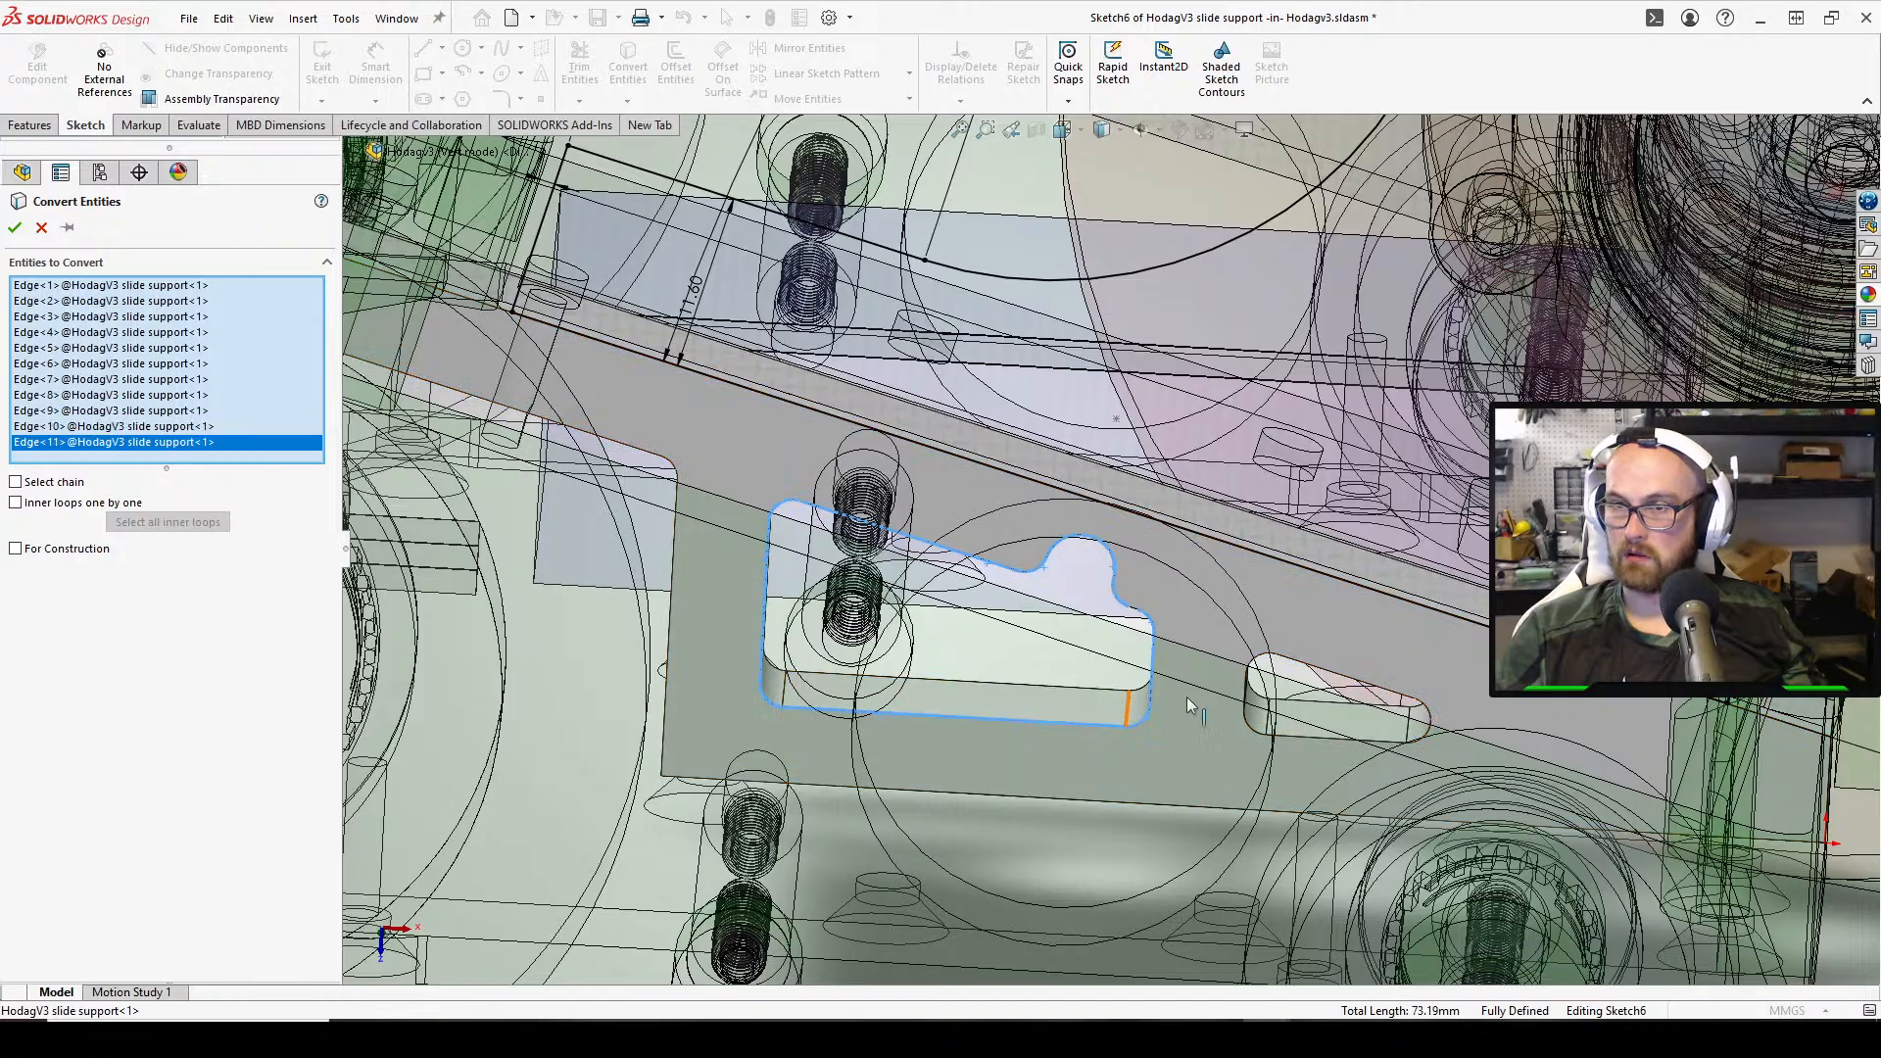
Add all edges of the support's small triangular pocket to the selection, convert both pocket outlines into the hook sketch, and exit the sketch
left_click(1256, 734)
left_click(1246, 705)
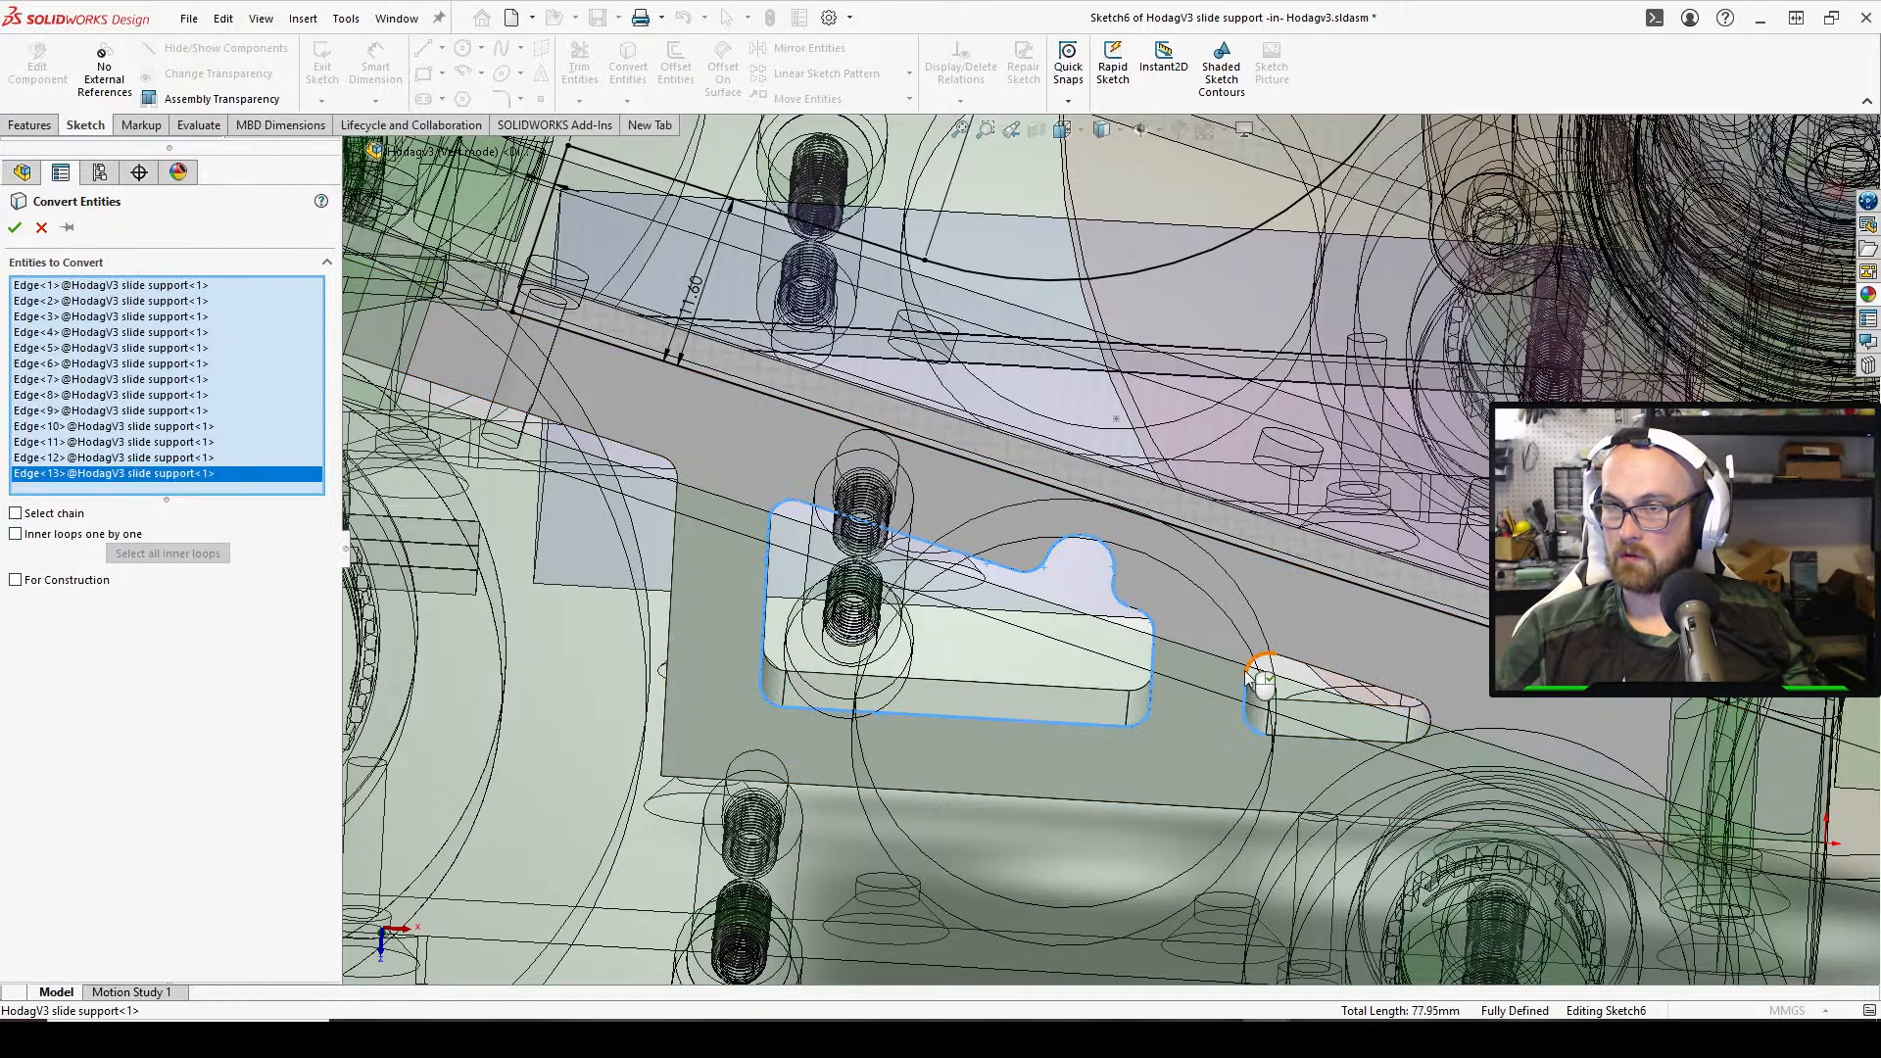
left_click(1253, 674)
left_click(1322, 681)
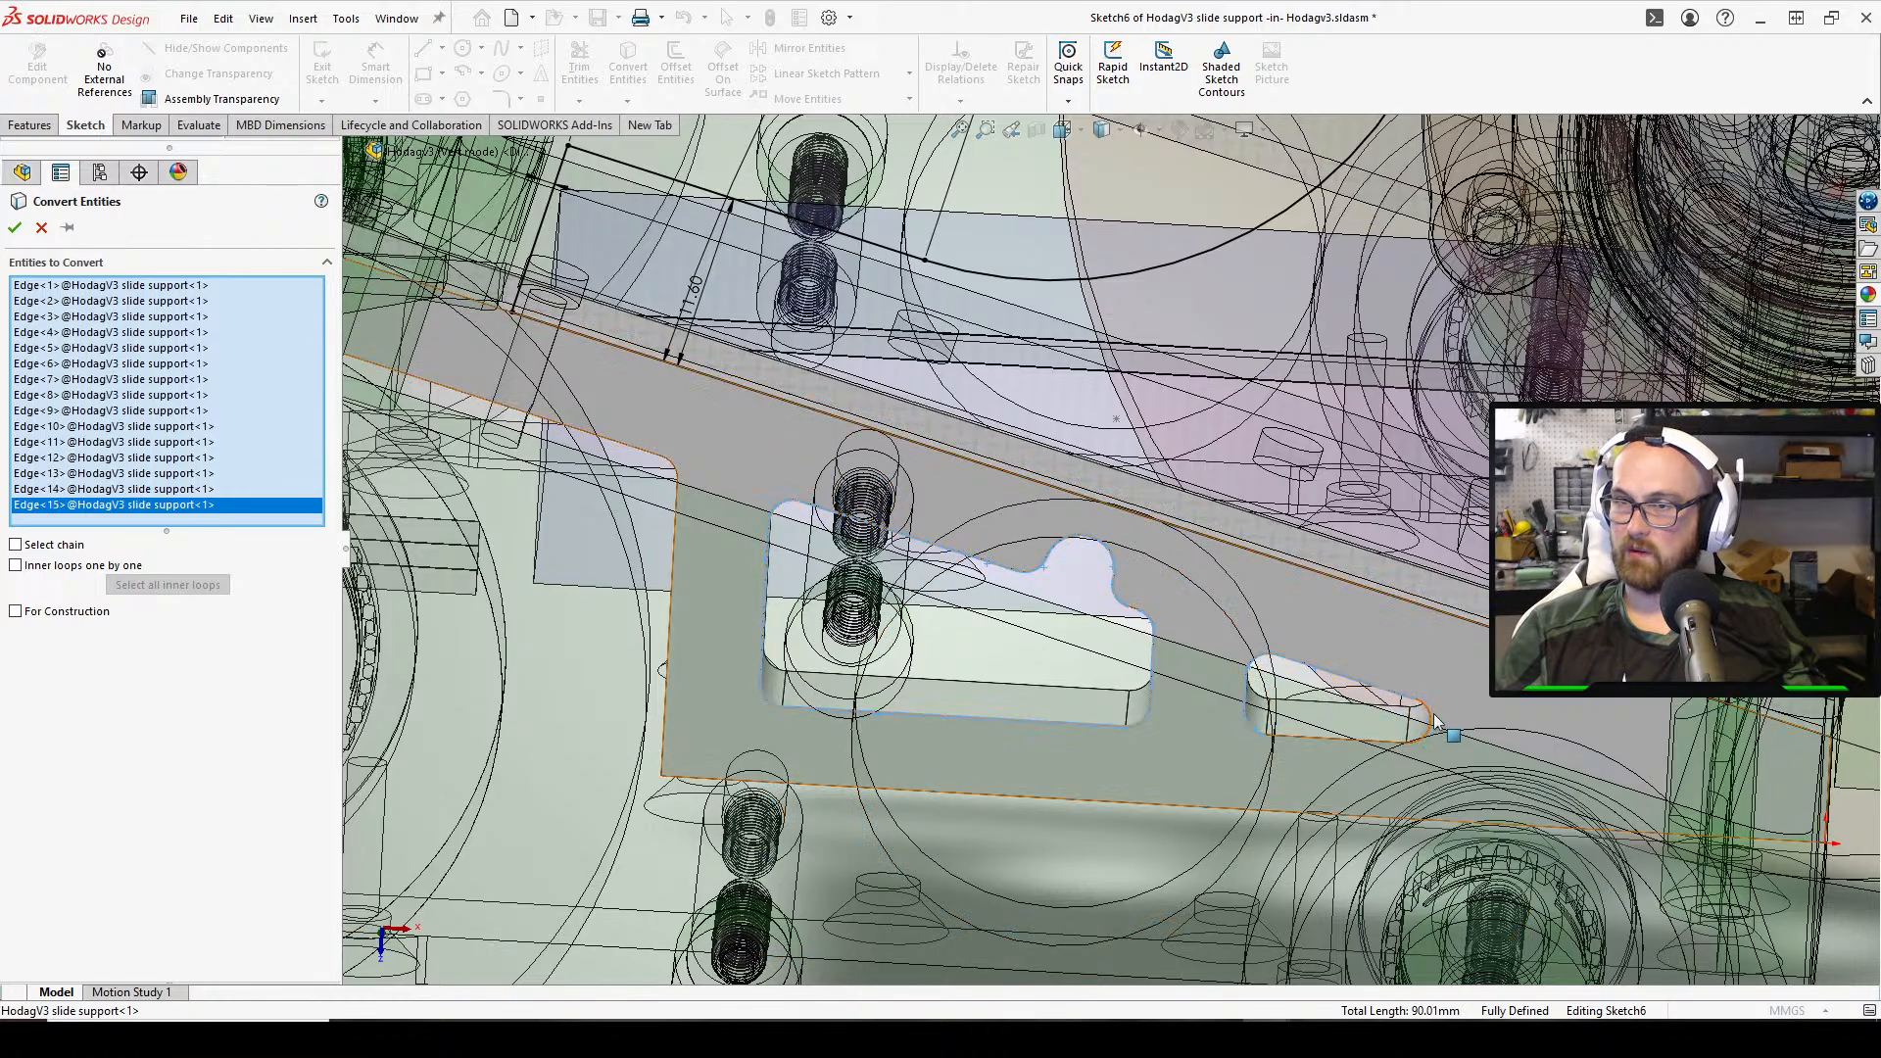
left_click(1423, 717)
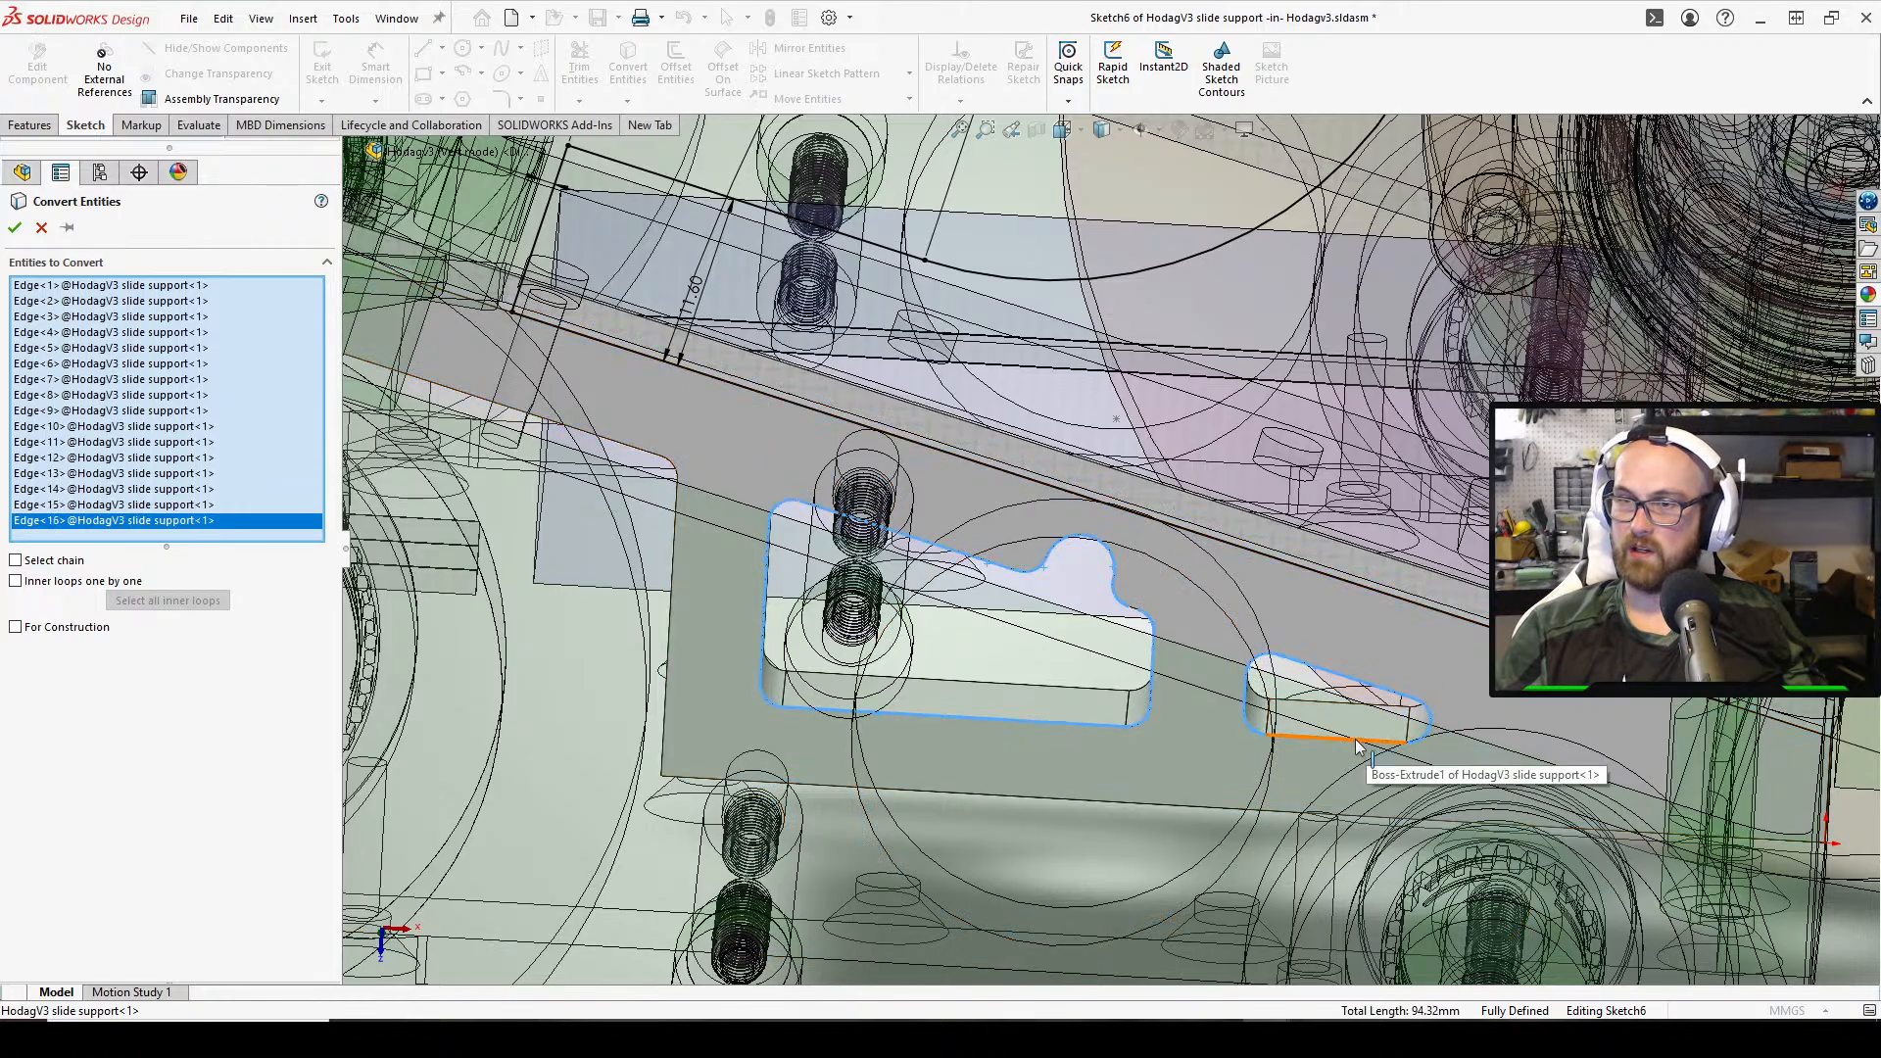
left_click(1357, 744)
left_click(15, 227)
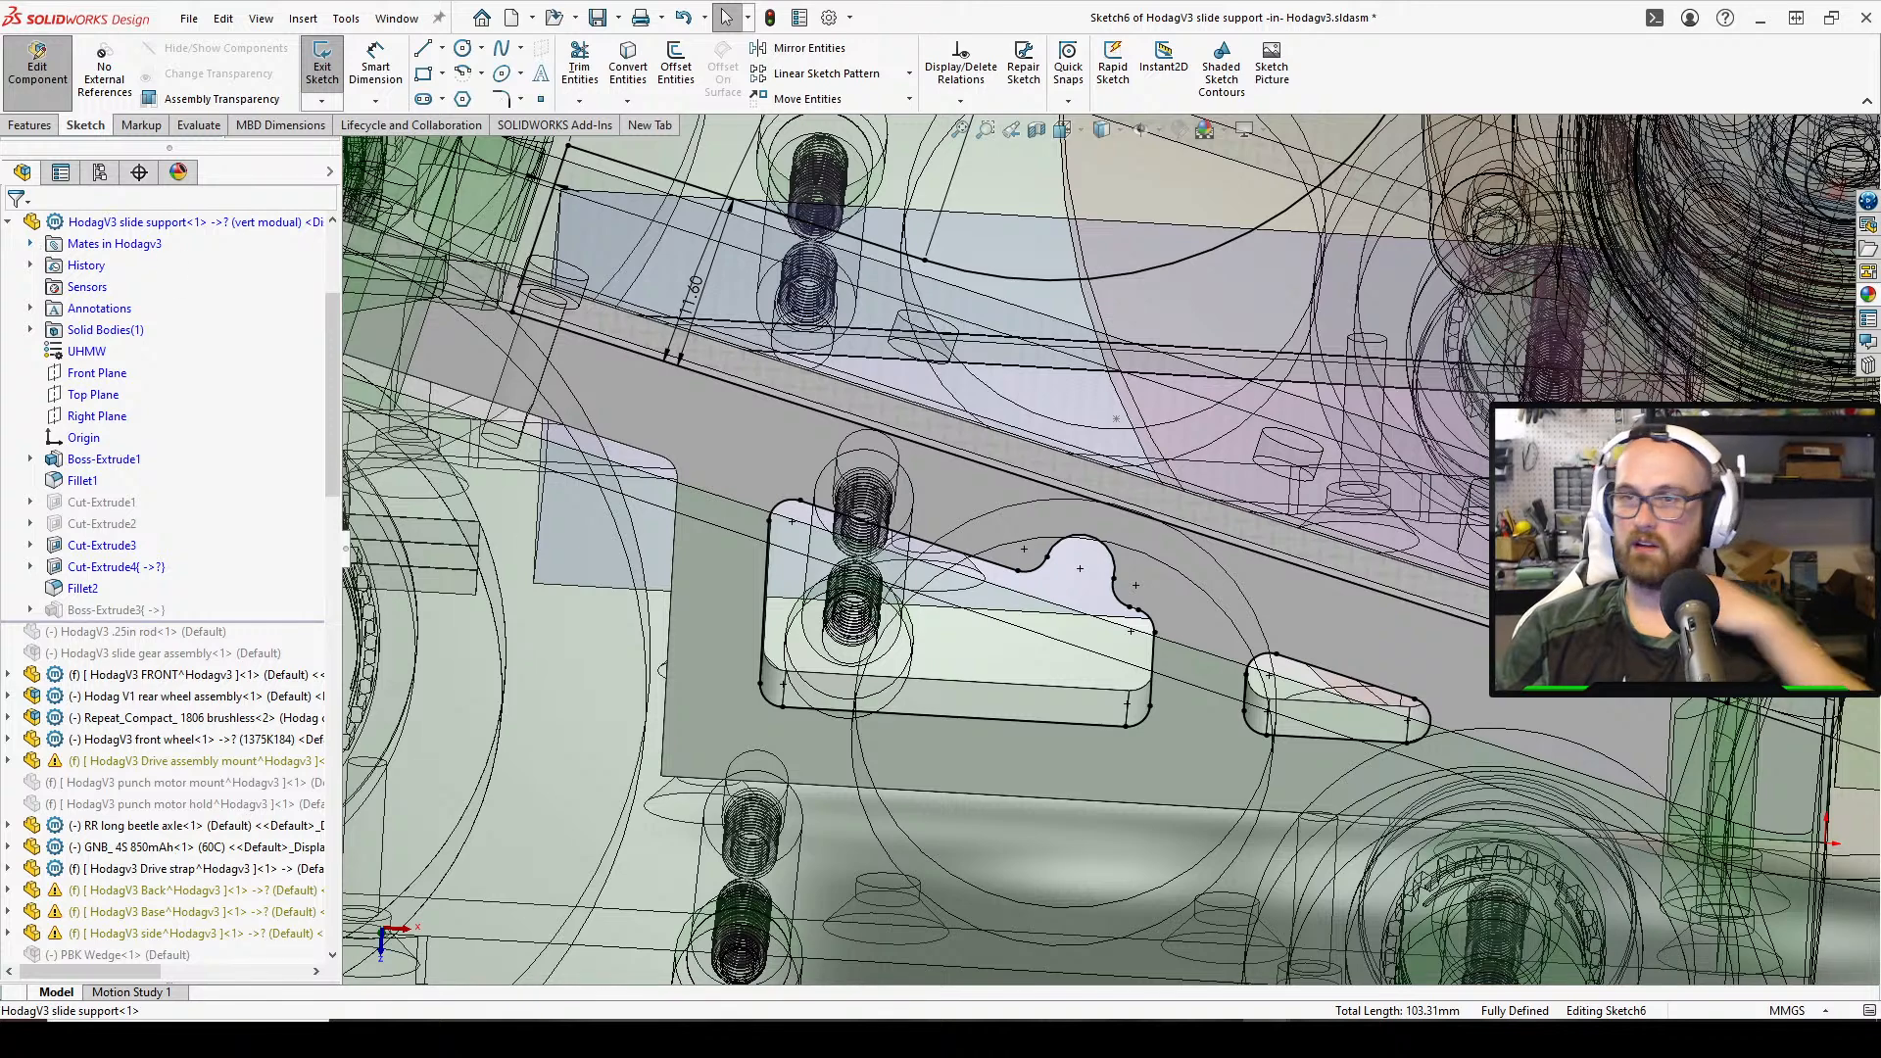
scroll(860, 424, "up", 3)
left_click(320, 65)
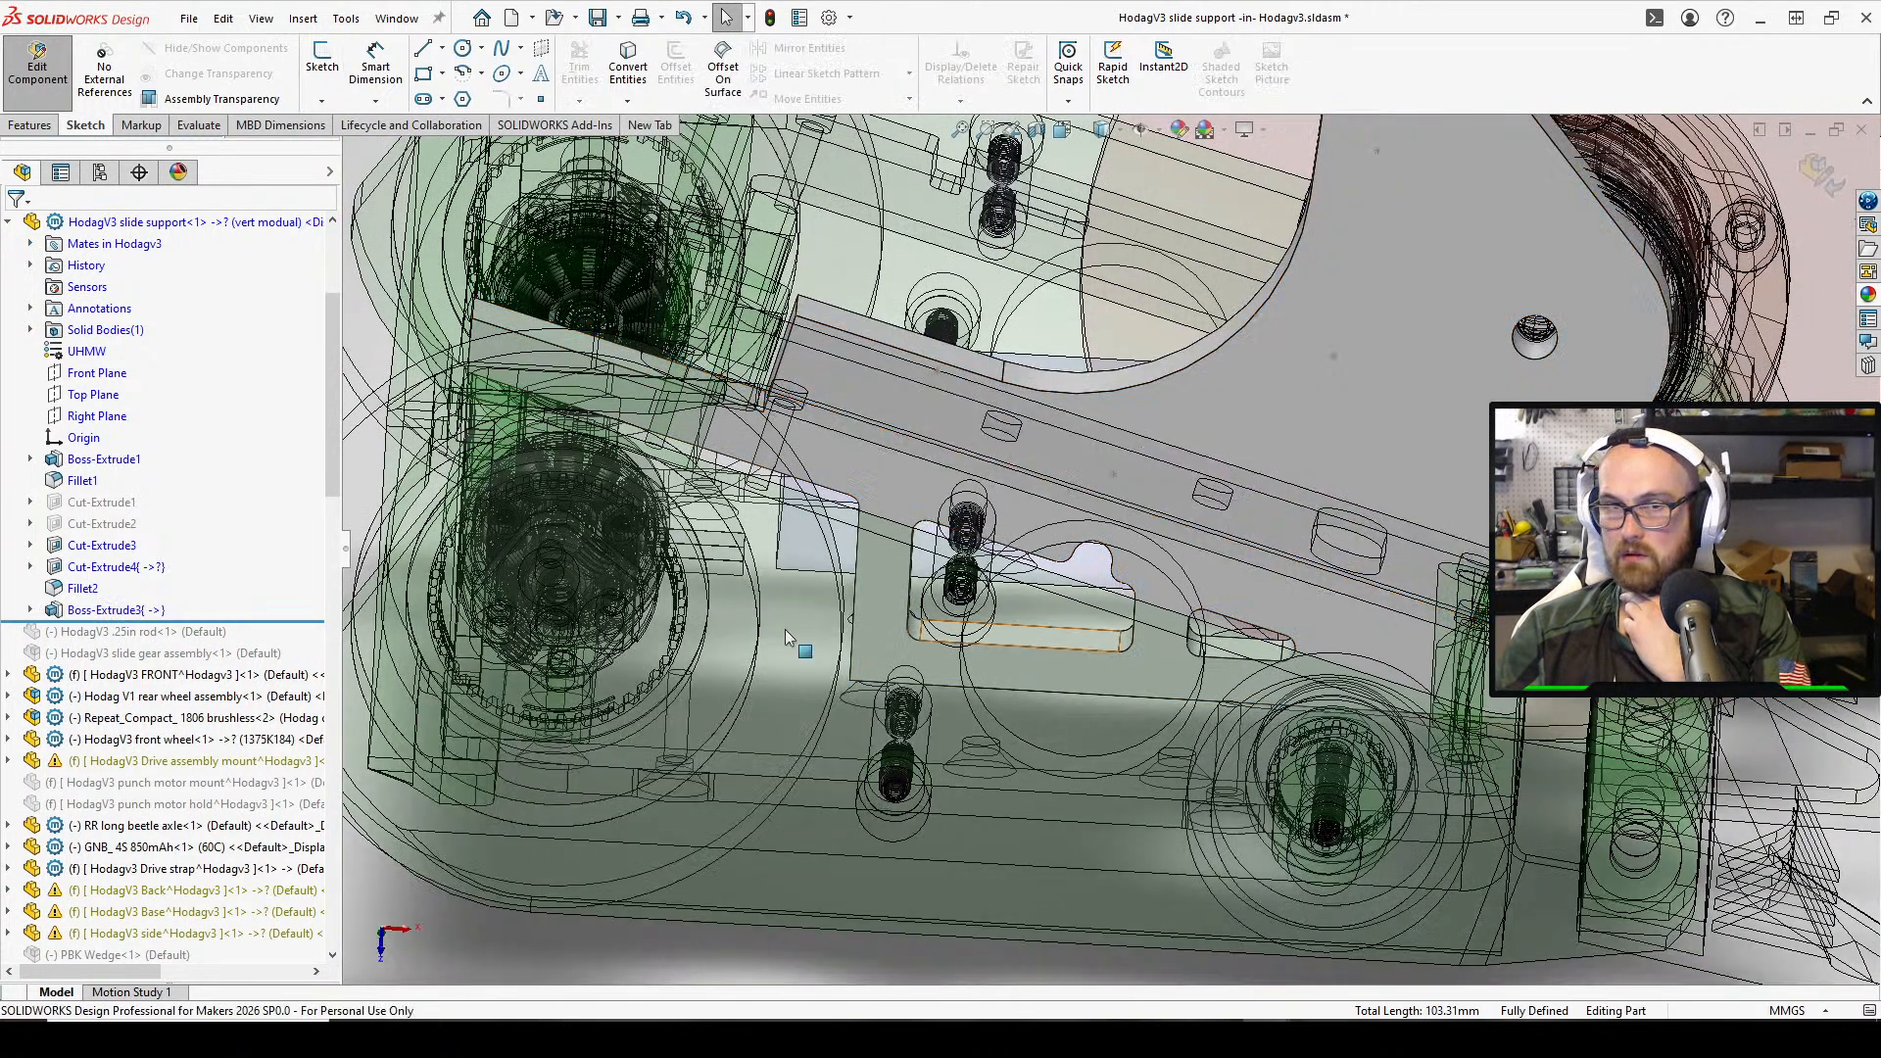
Add the large notched pocket and small triangular pocket regions to the selected contours of Boss-Extrude3
left_click(169, 603)
left_click(186, 548)
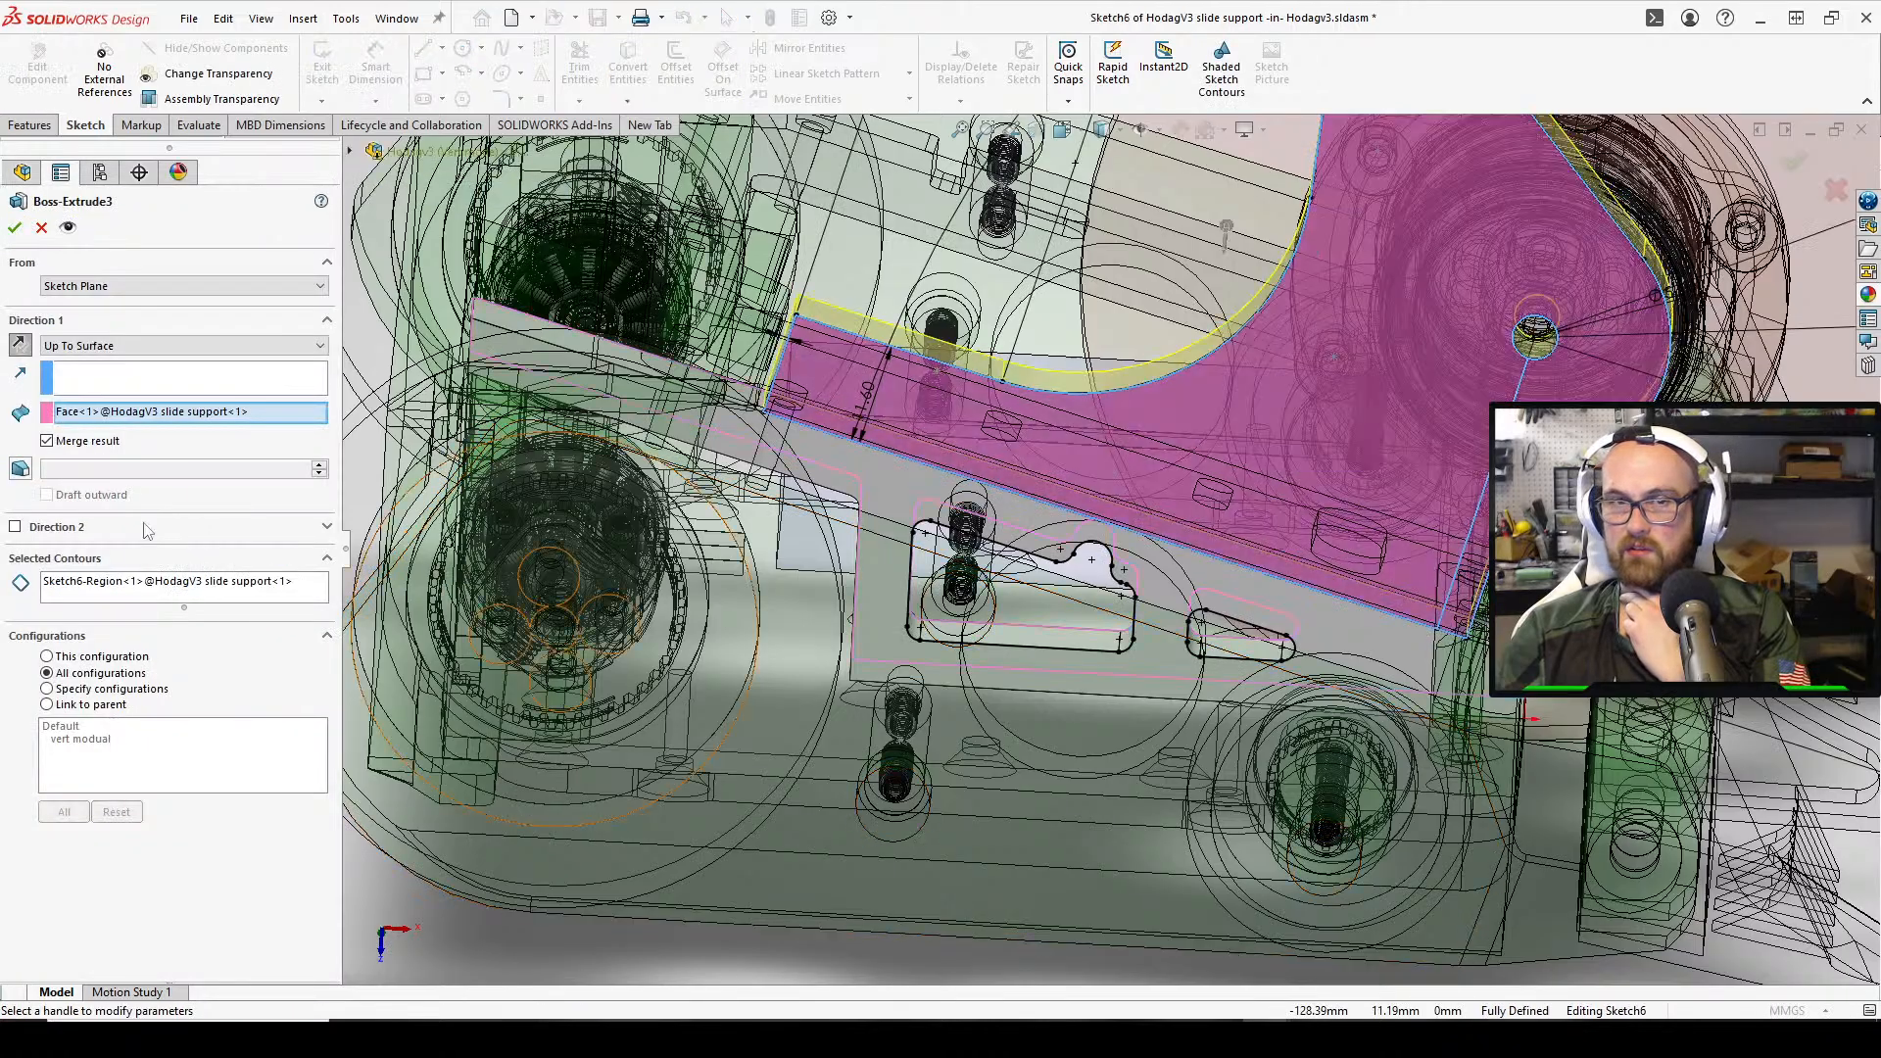
left_click(206, 599)
left_click(999, 630)
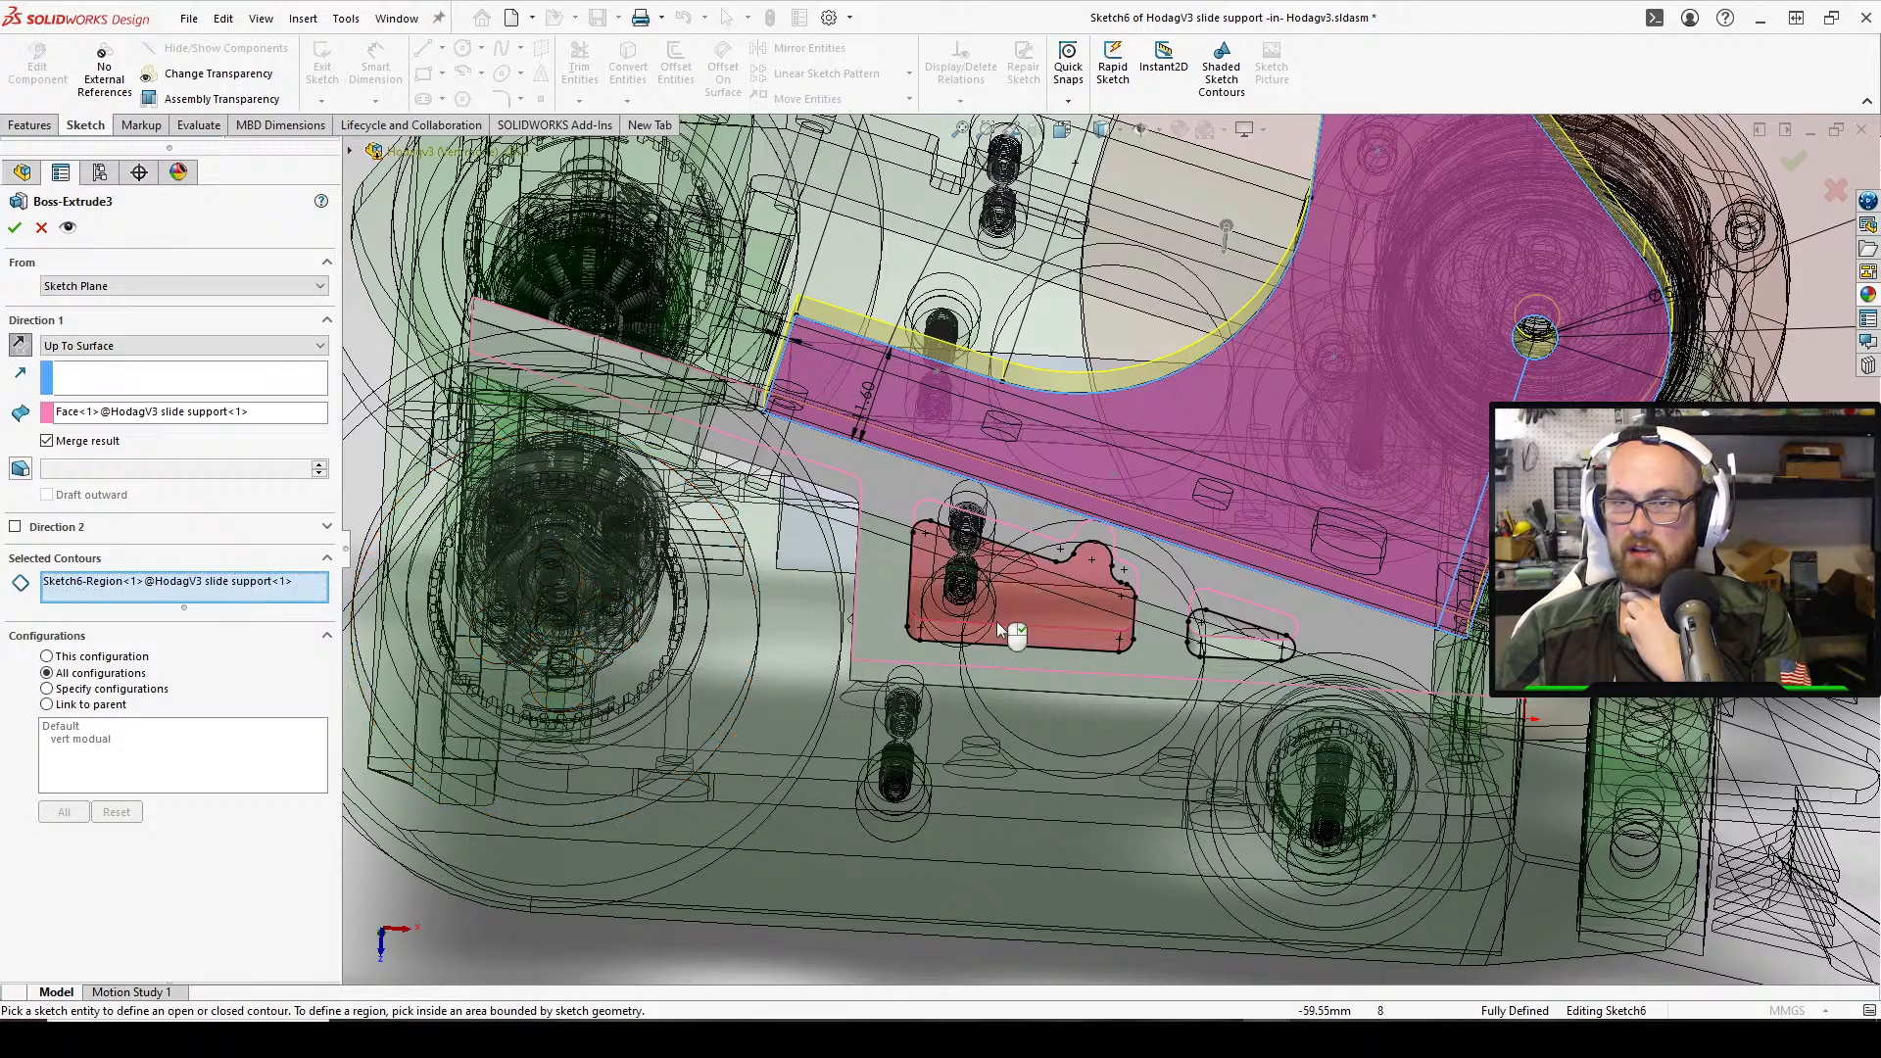
left_click(1080, 638)
left_click(1220, 631)
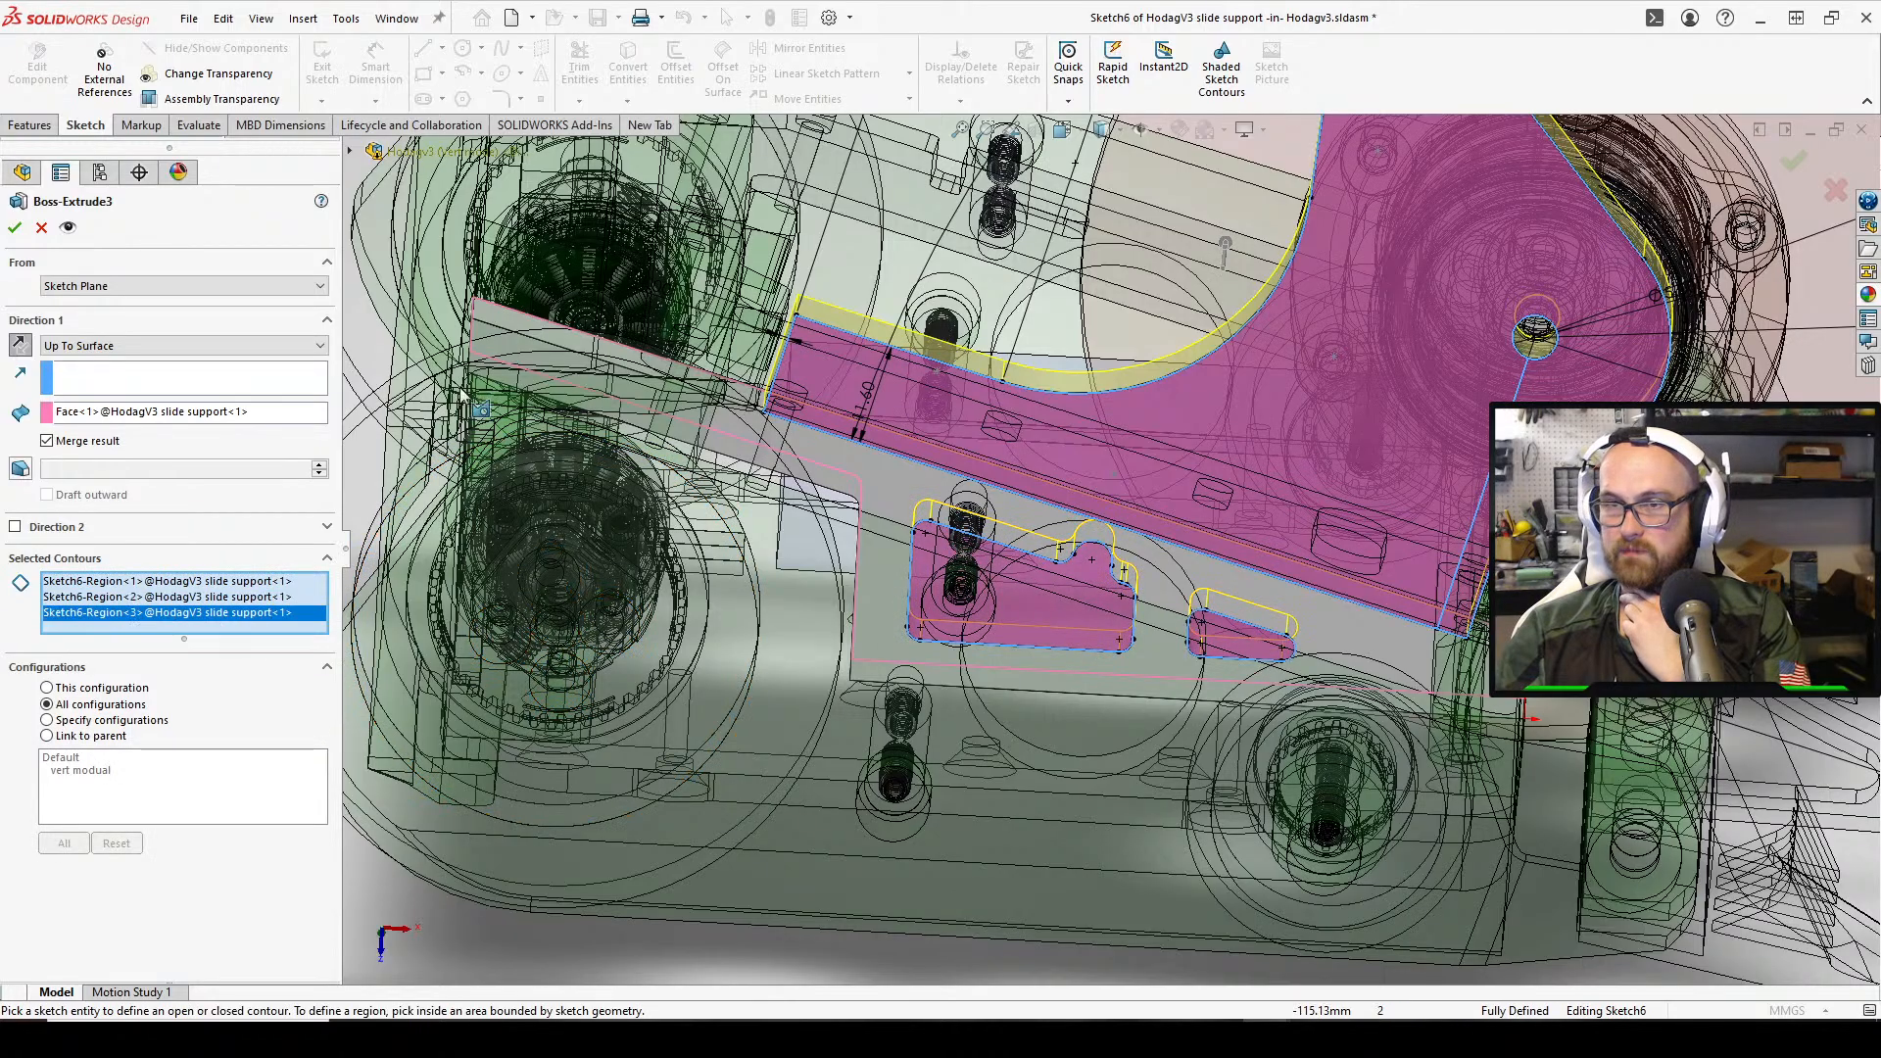
left_click(14, 219)
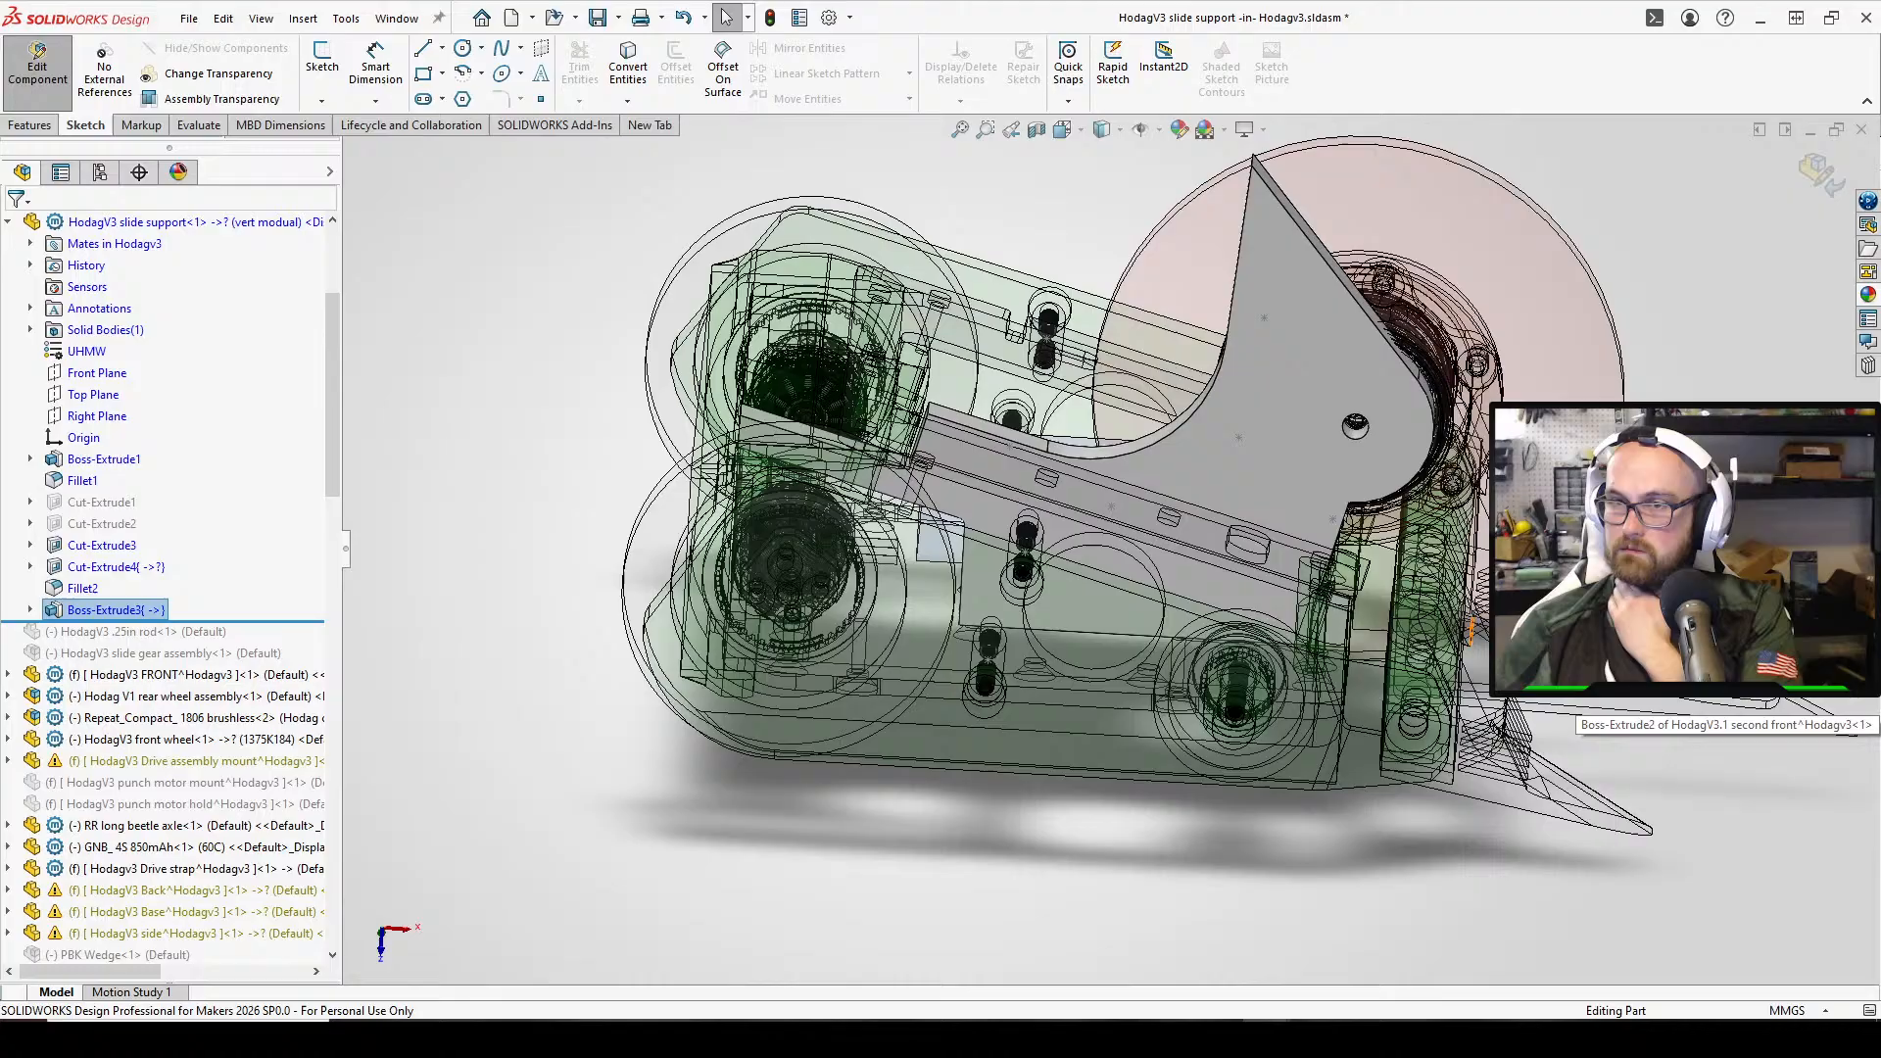
Open the Battle Ready Motor RDY 5536 assembly in its own window and measure the diameter of the circular edge around its hub
left_click(1621, 691)
scroll(1567, 656, "up", 2)
middle_click_drag(1548, 627, 1371, 607)
scroll(1407, 920, "down", 6)
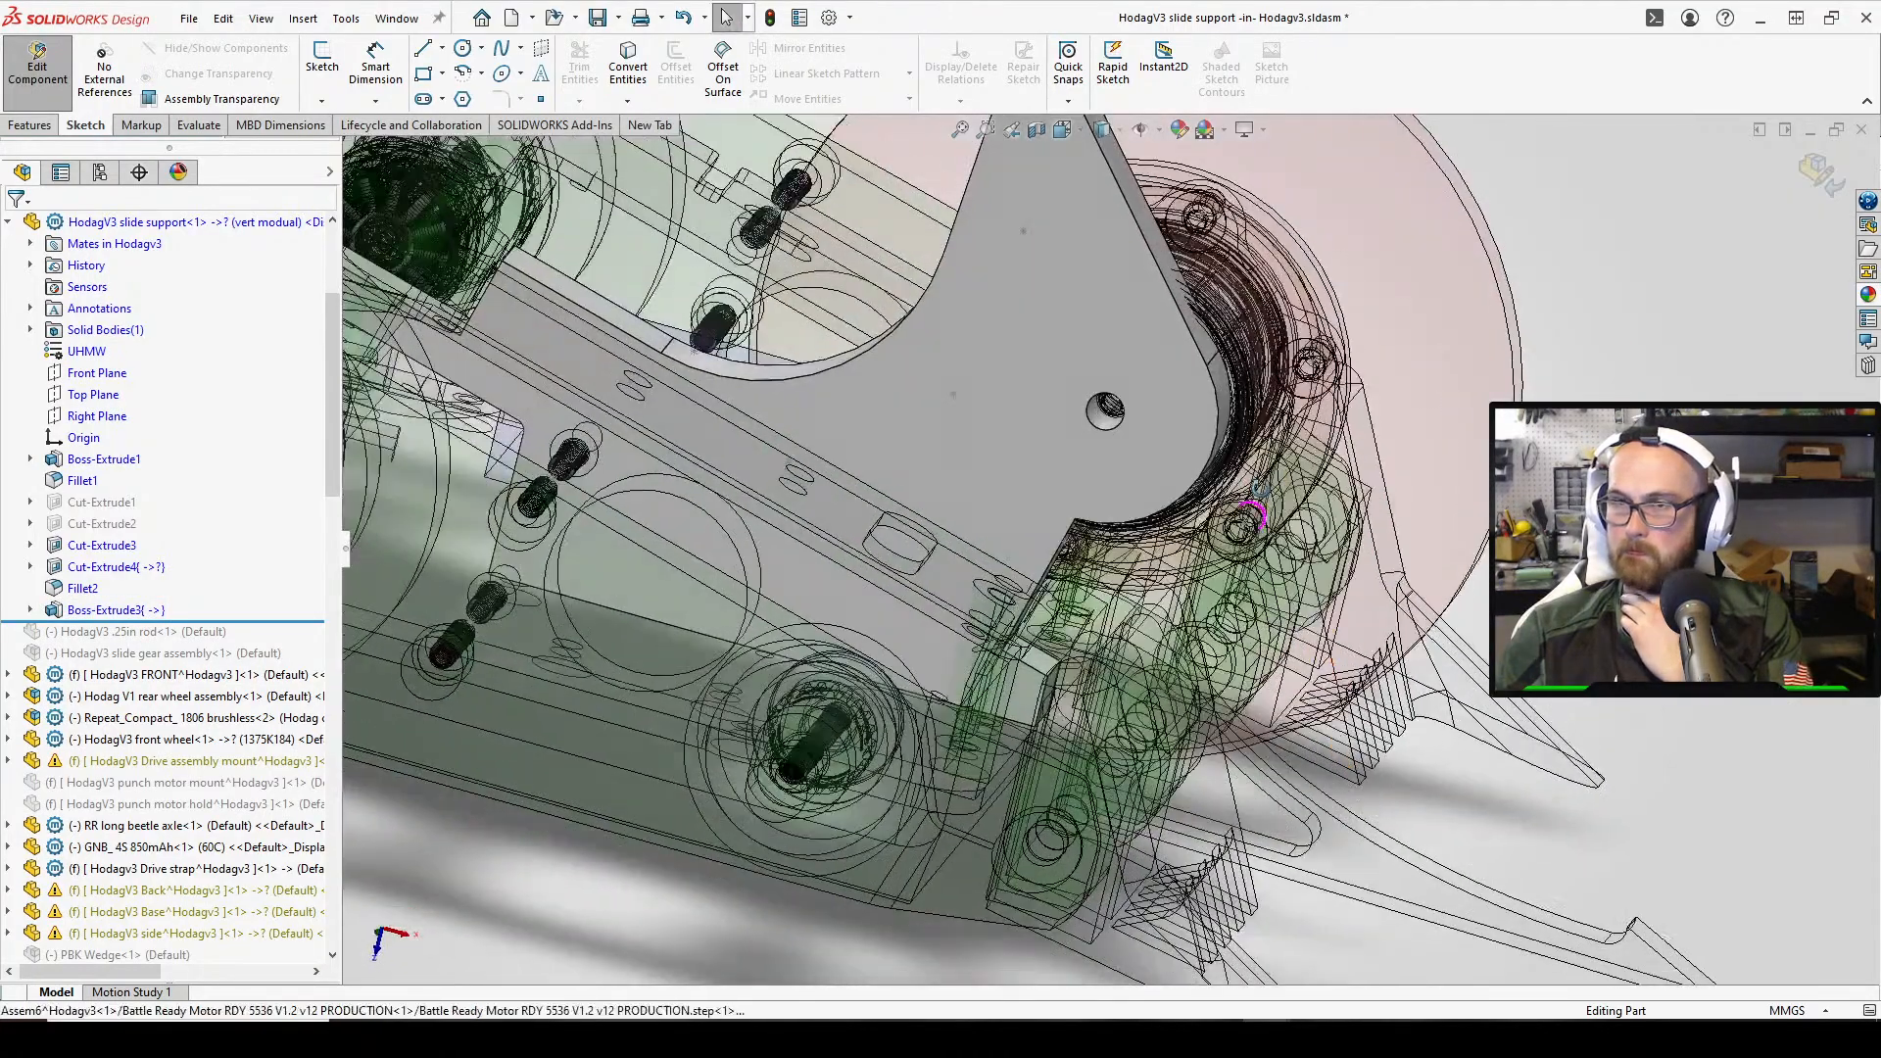
mouse_move(1263, 1038)
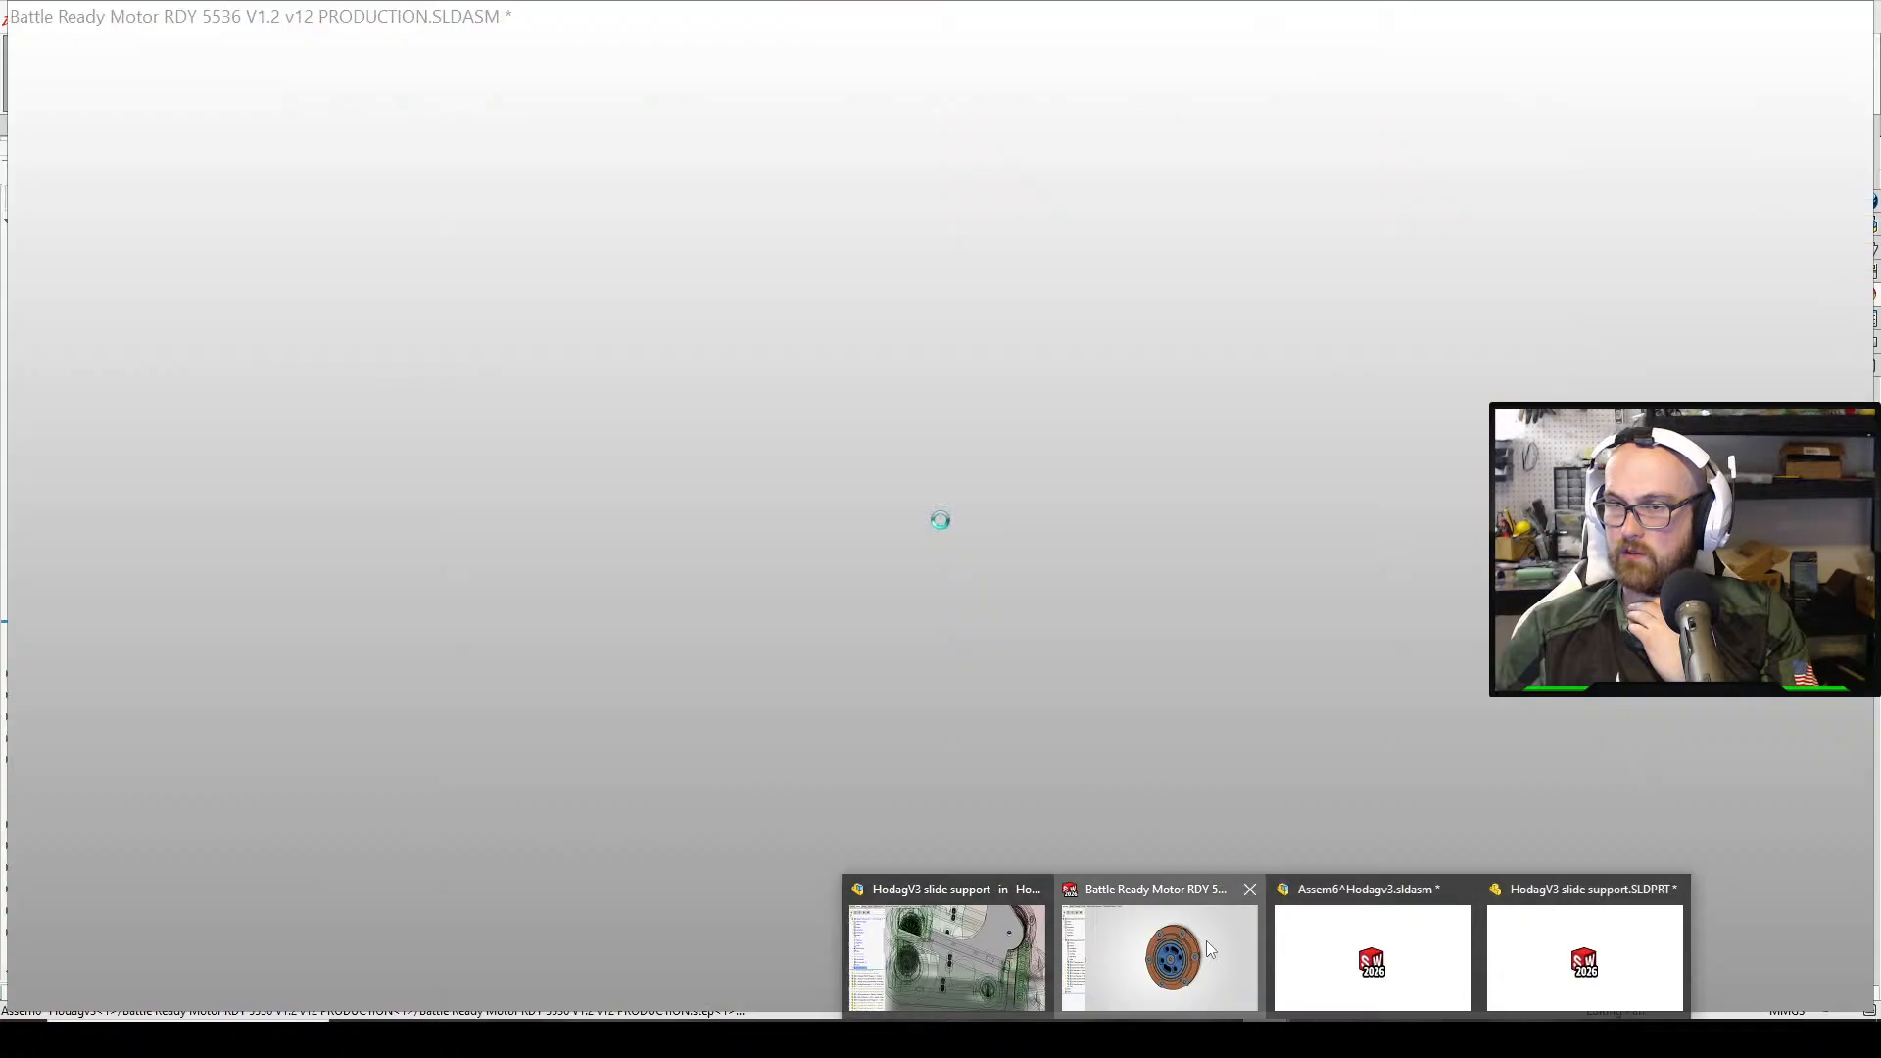
left_click(1207, 940)
scroll(1377, 598, "up", 2)
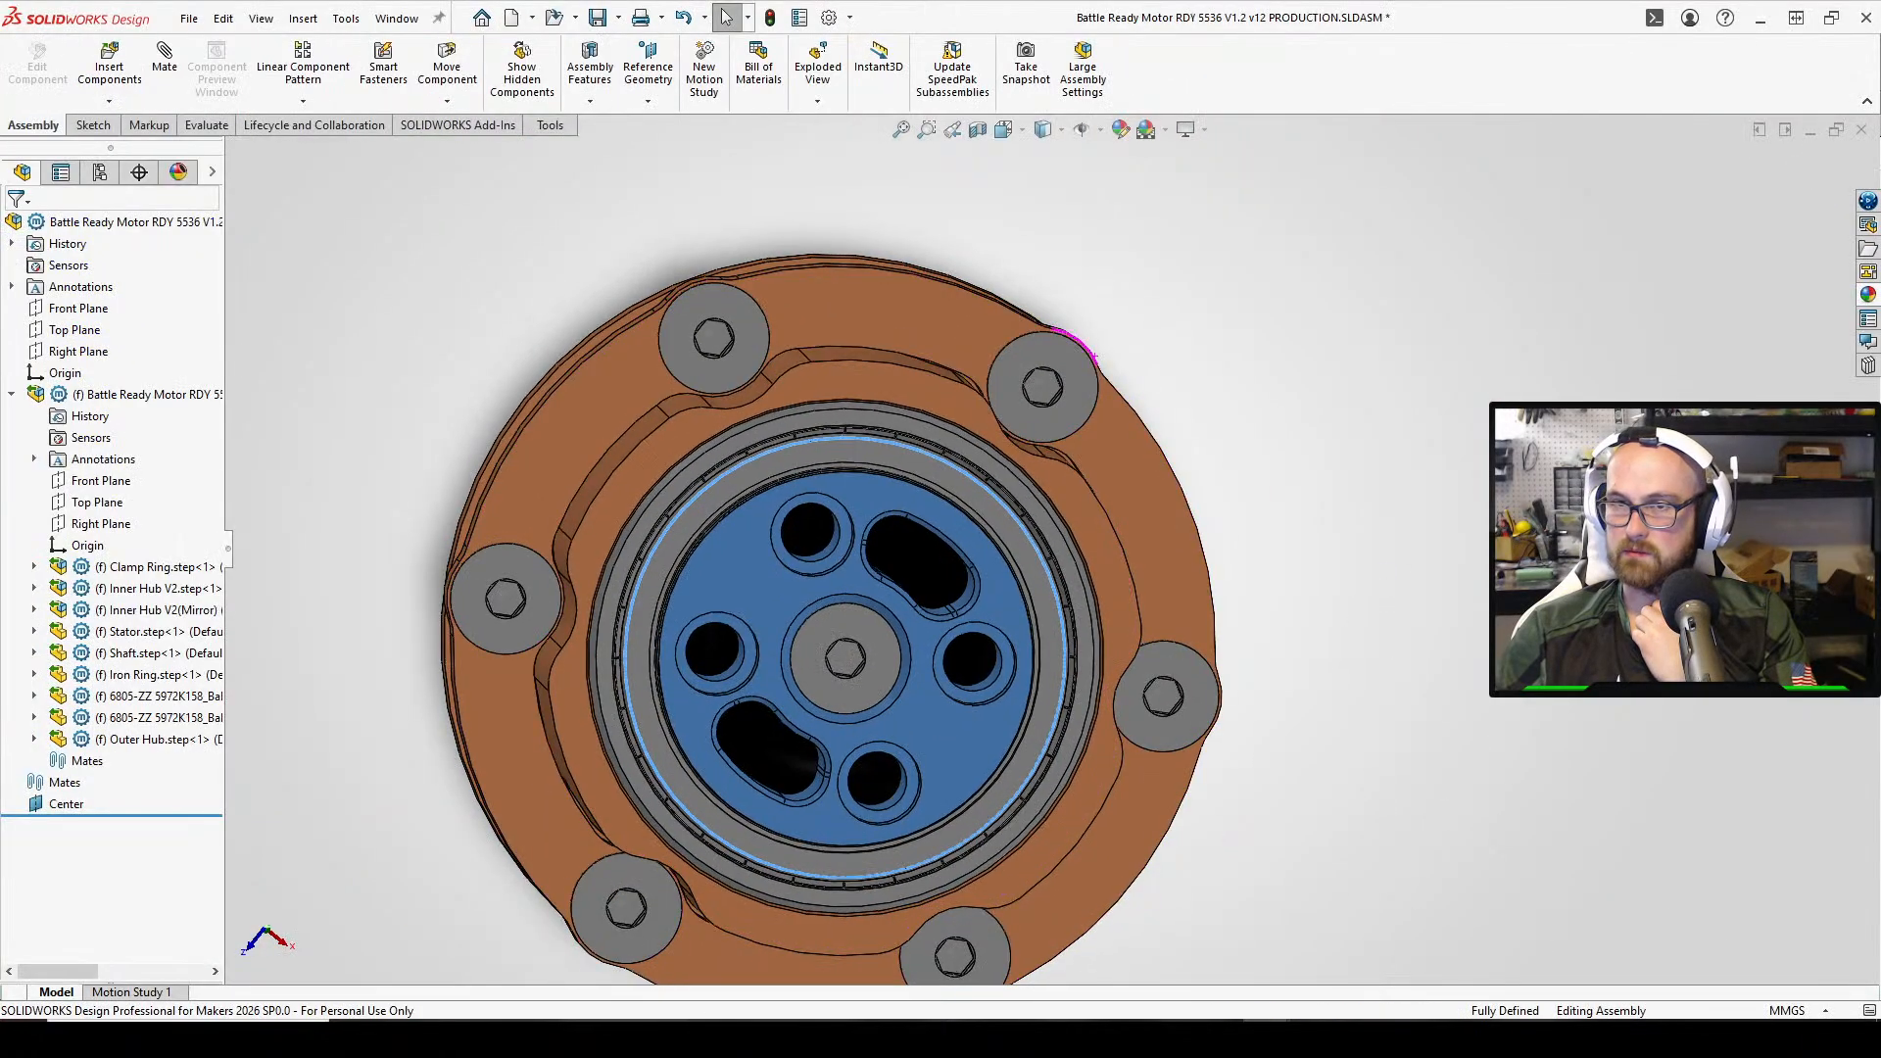
key("m")
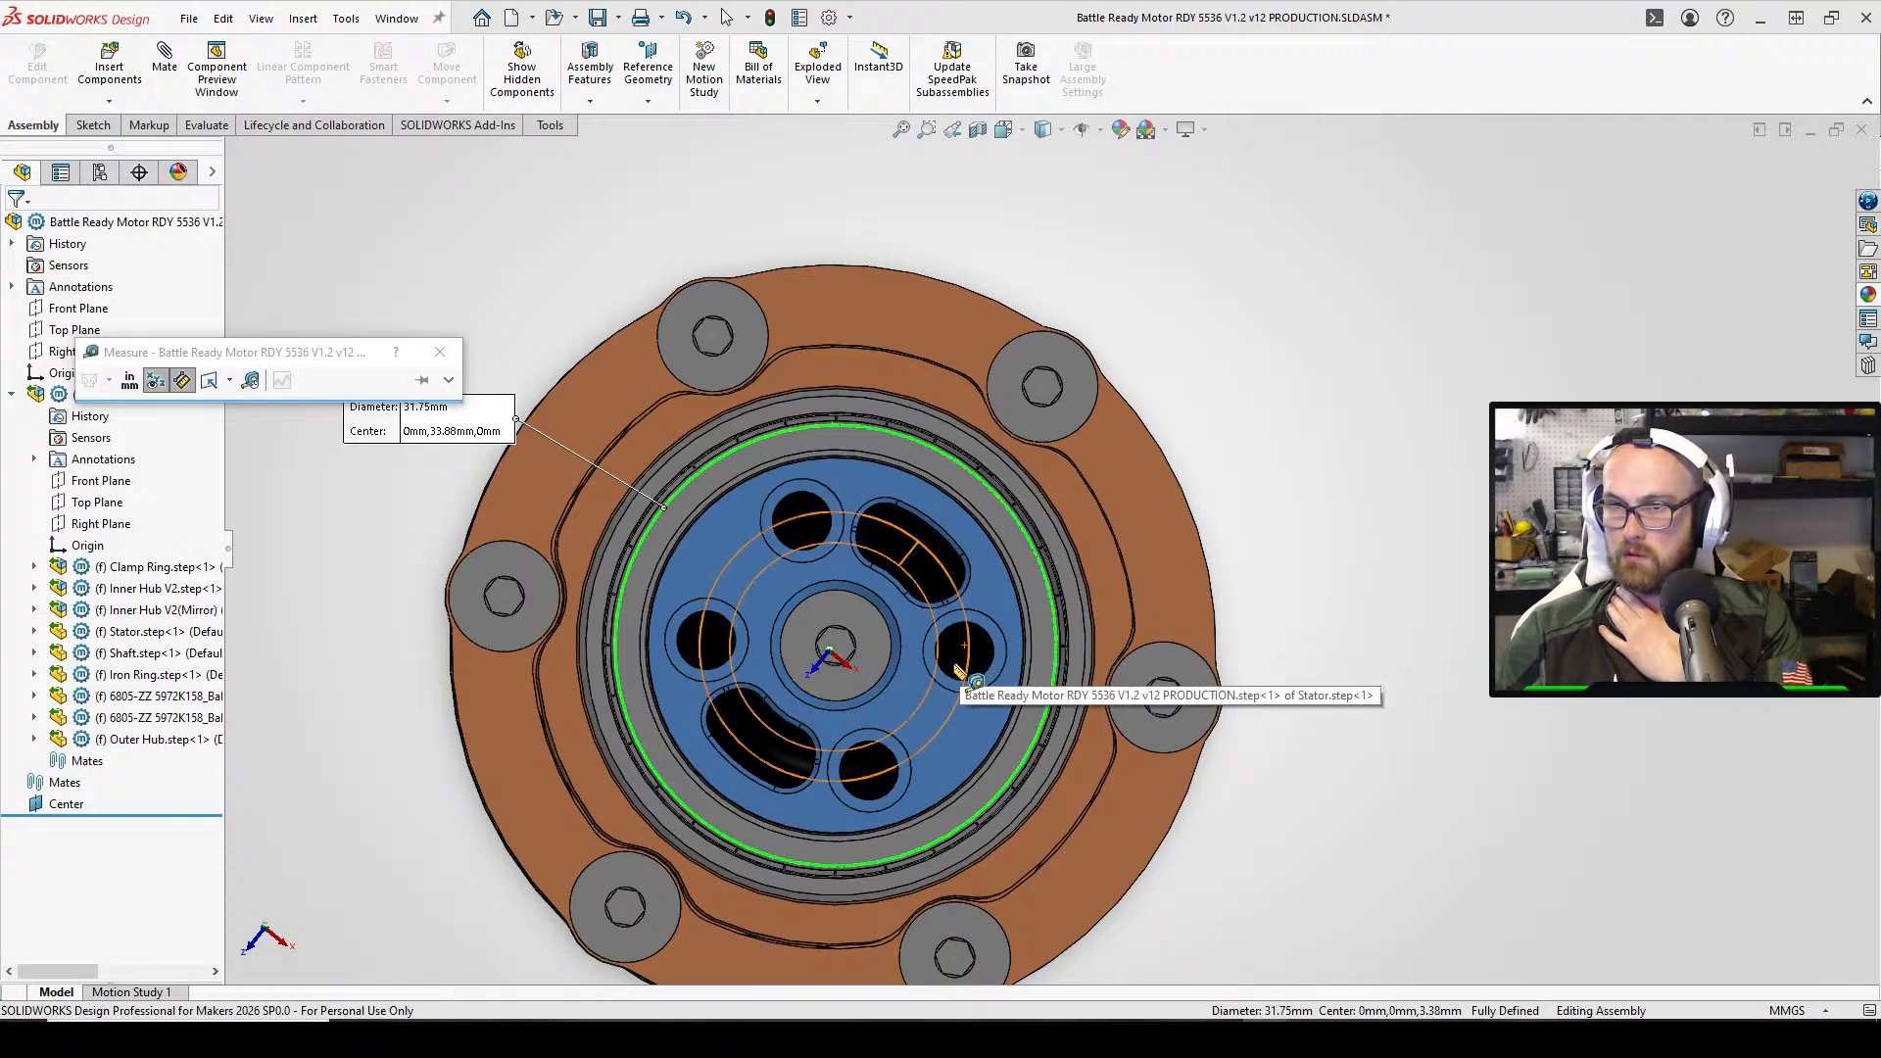
End the measurement and start a new sketch on the blue inner hub face of the motor
left_click(93, 126)
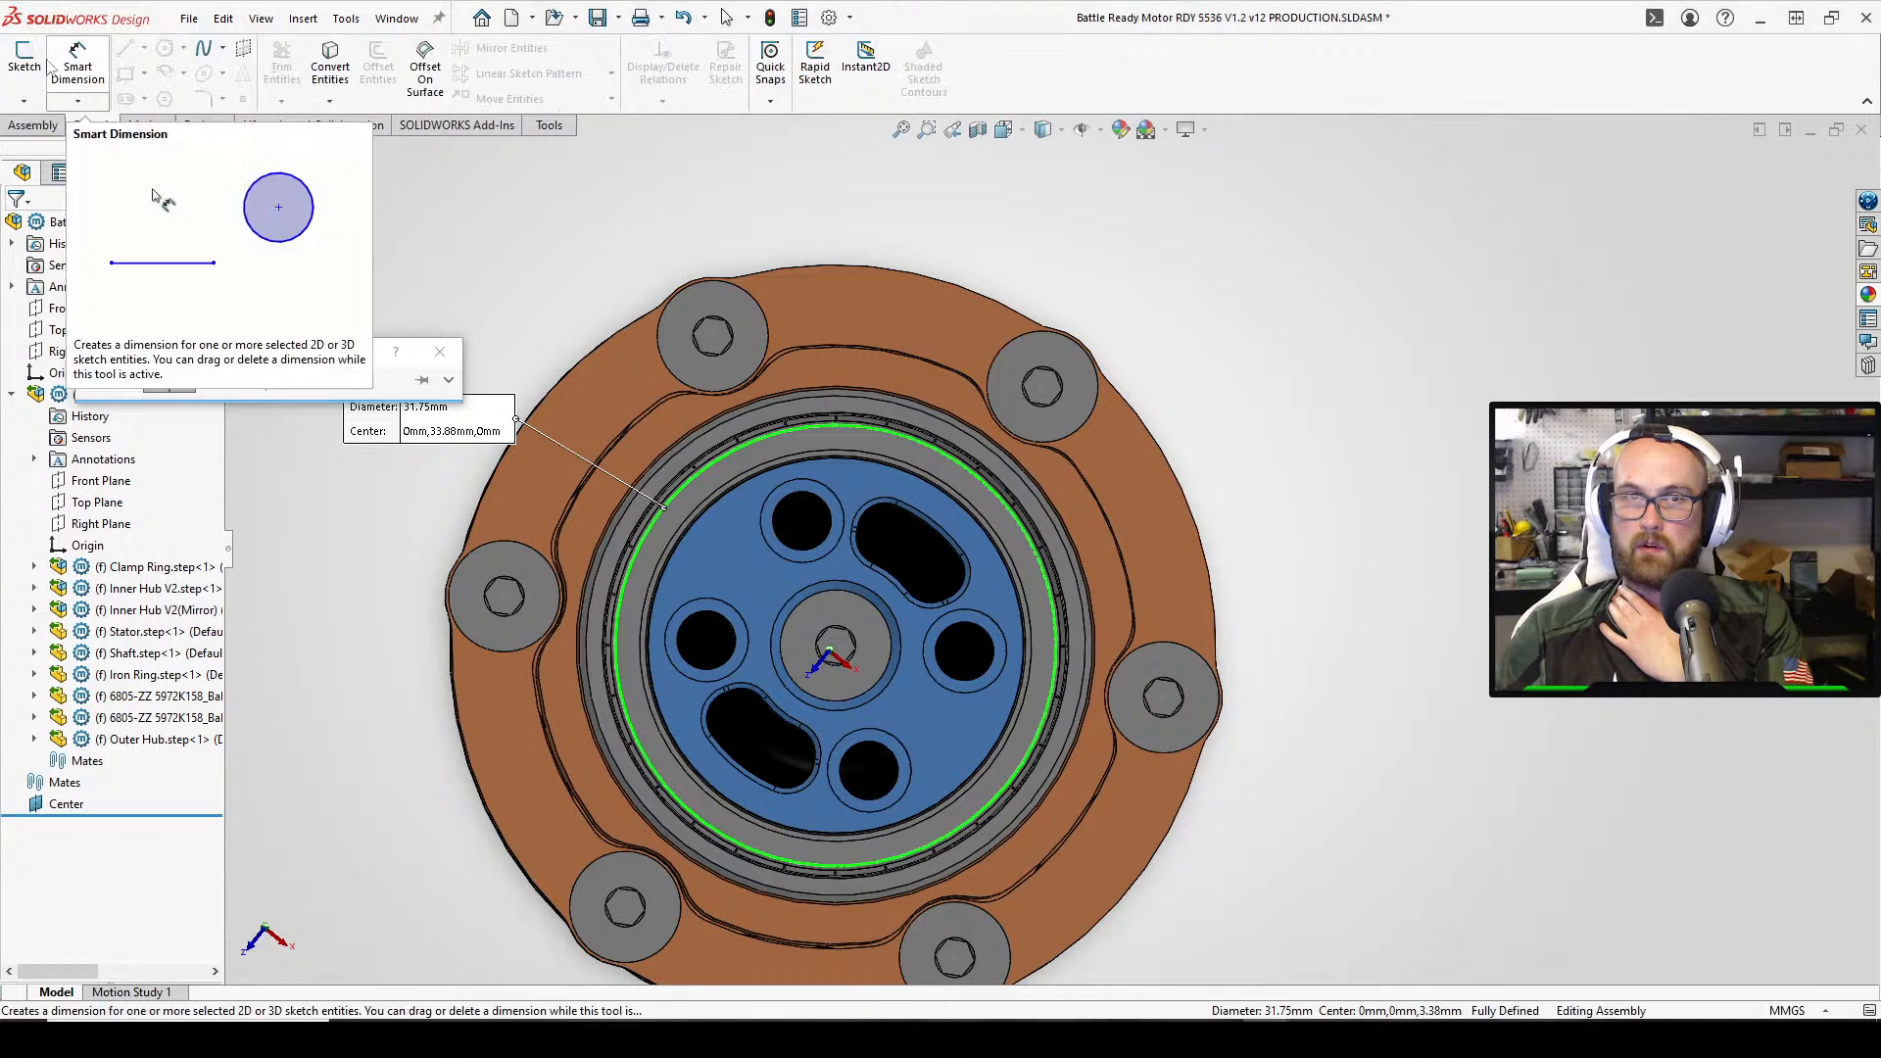
left_click(25, 61)
left_click(1054, 523)
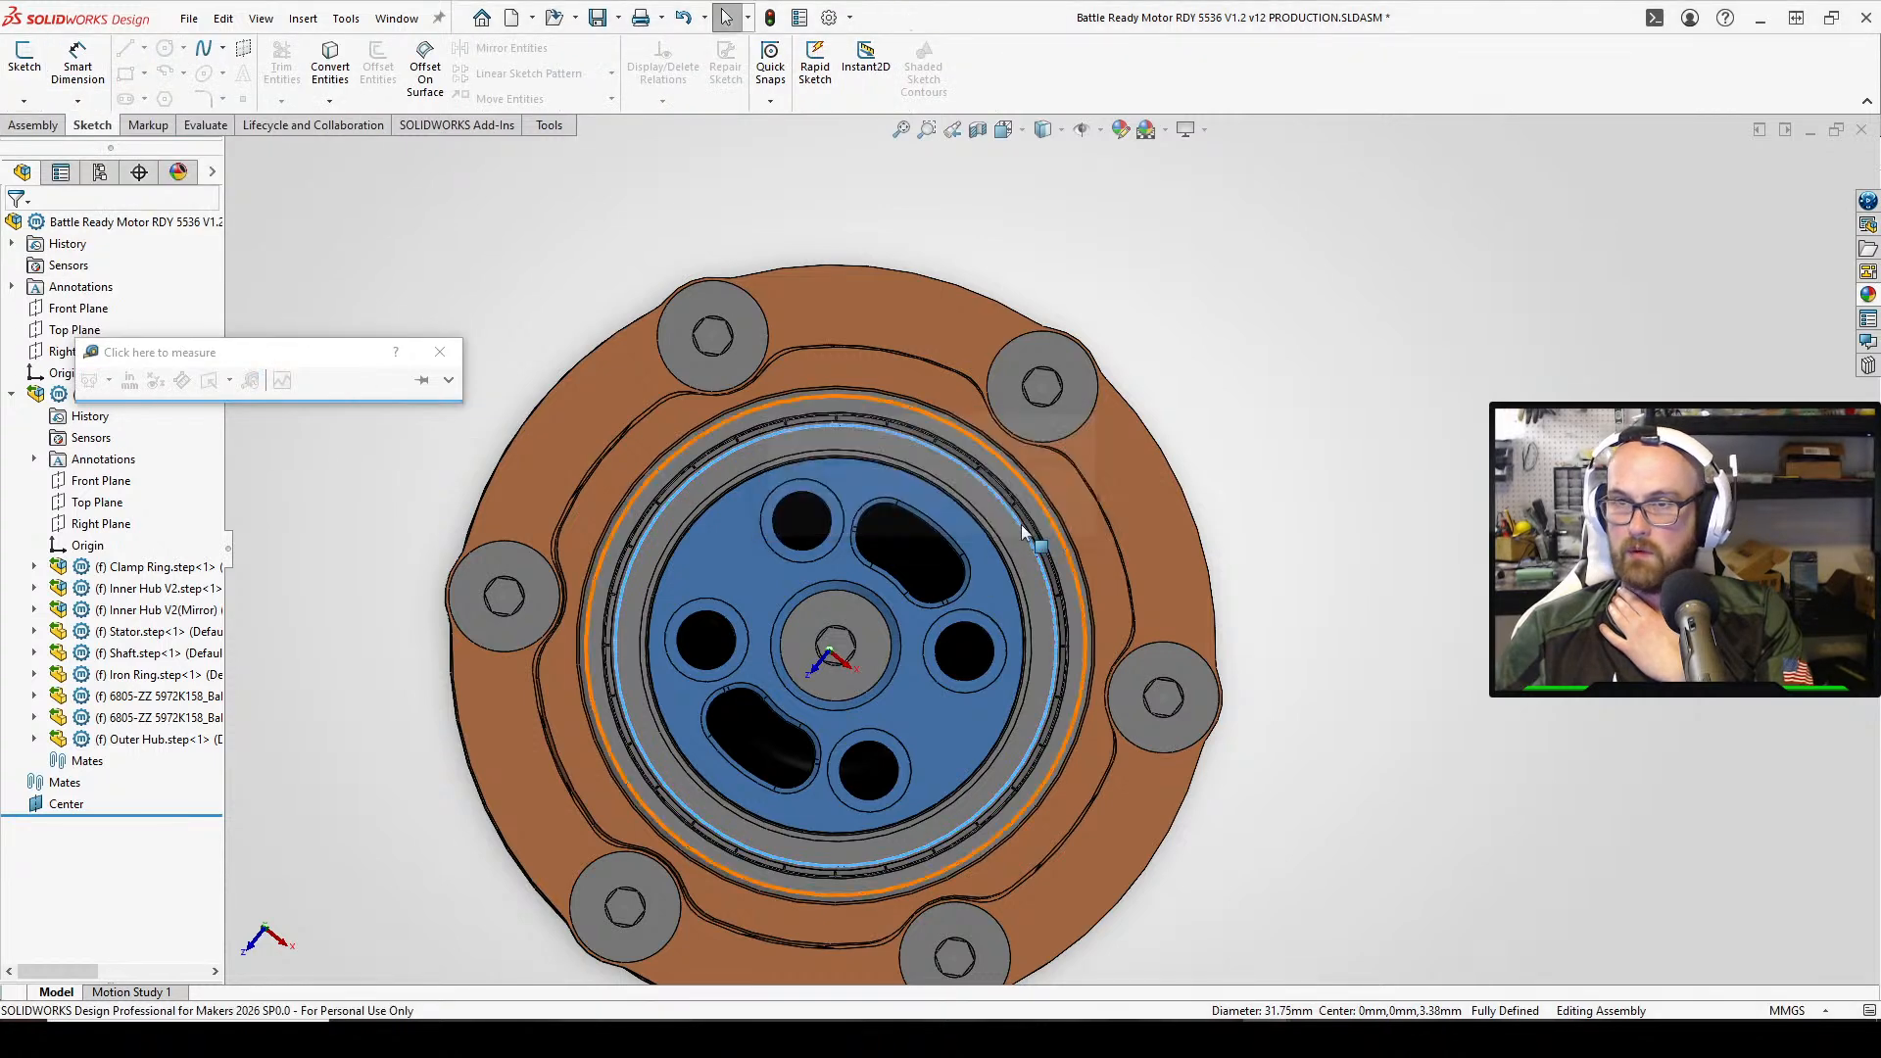
left_click(439, 352)
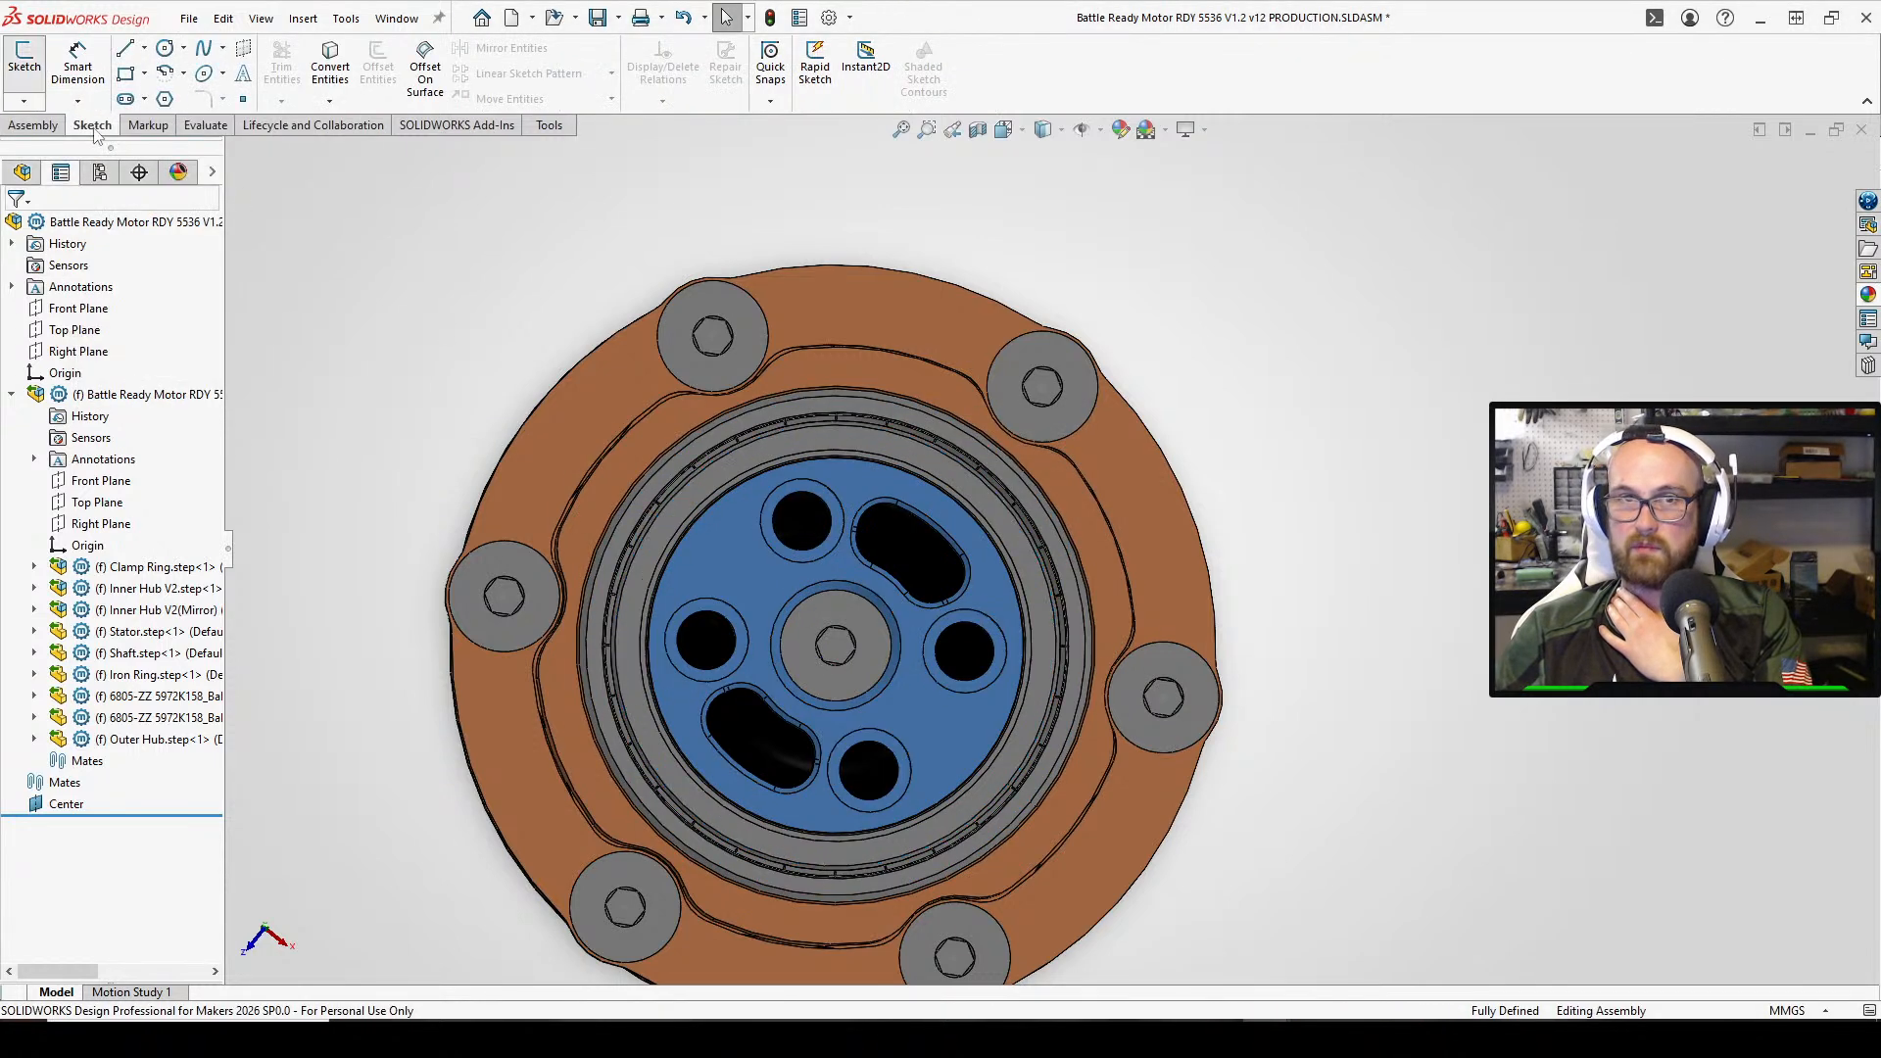
left_click(26, 60)
left_click(730, 578)
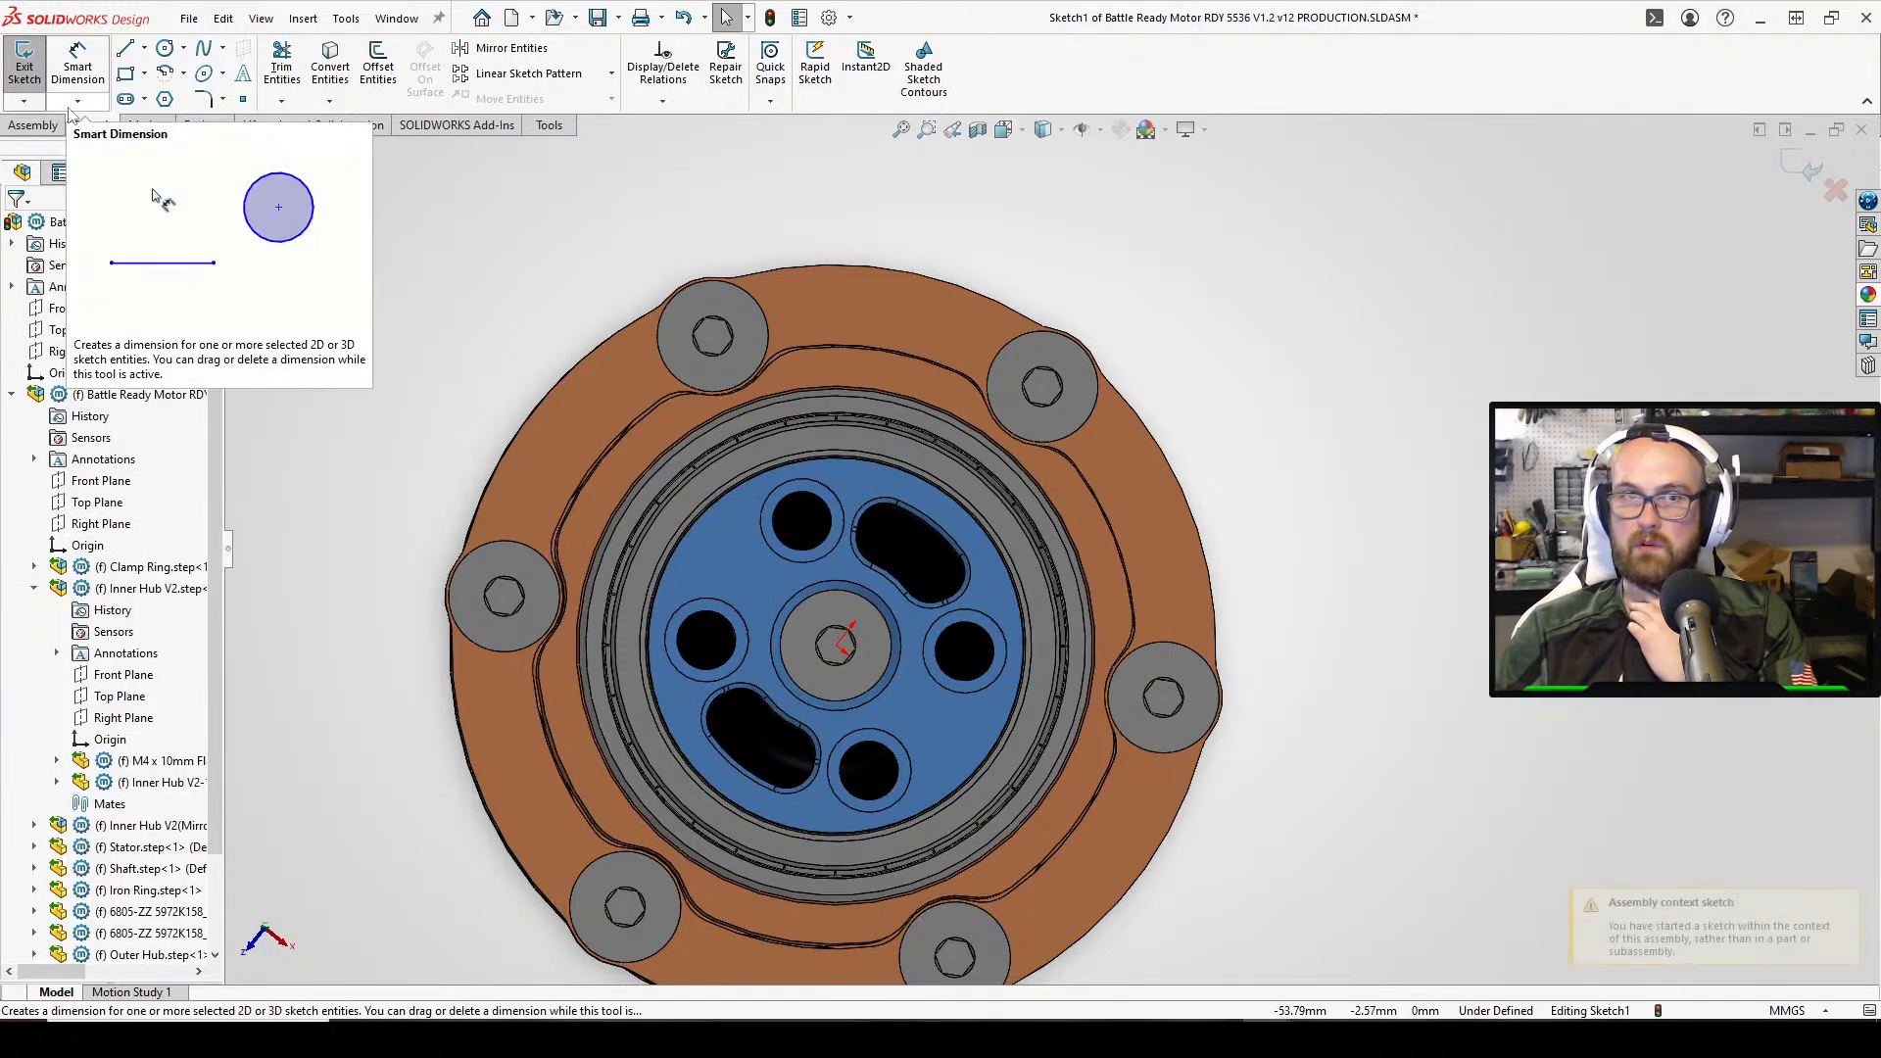
Sketch a construction line between the centres of two neighbouring mounting holes on the motor's hub face
left_click(144, 48)
left_click(181, 84)
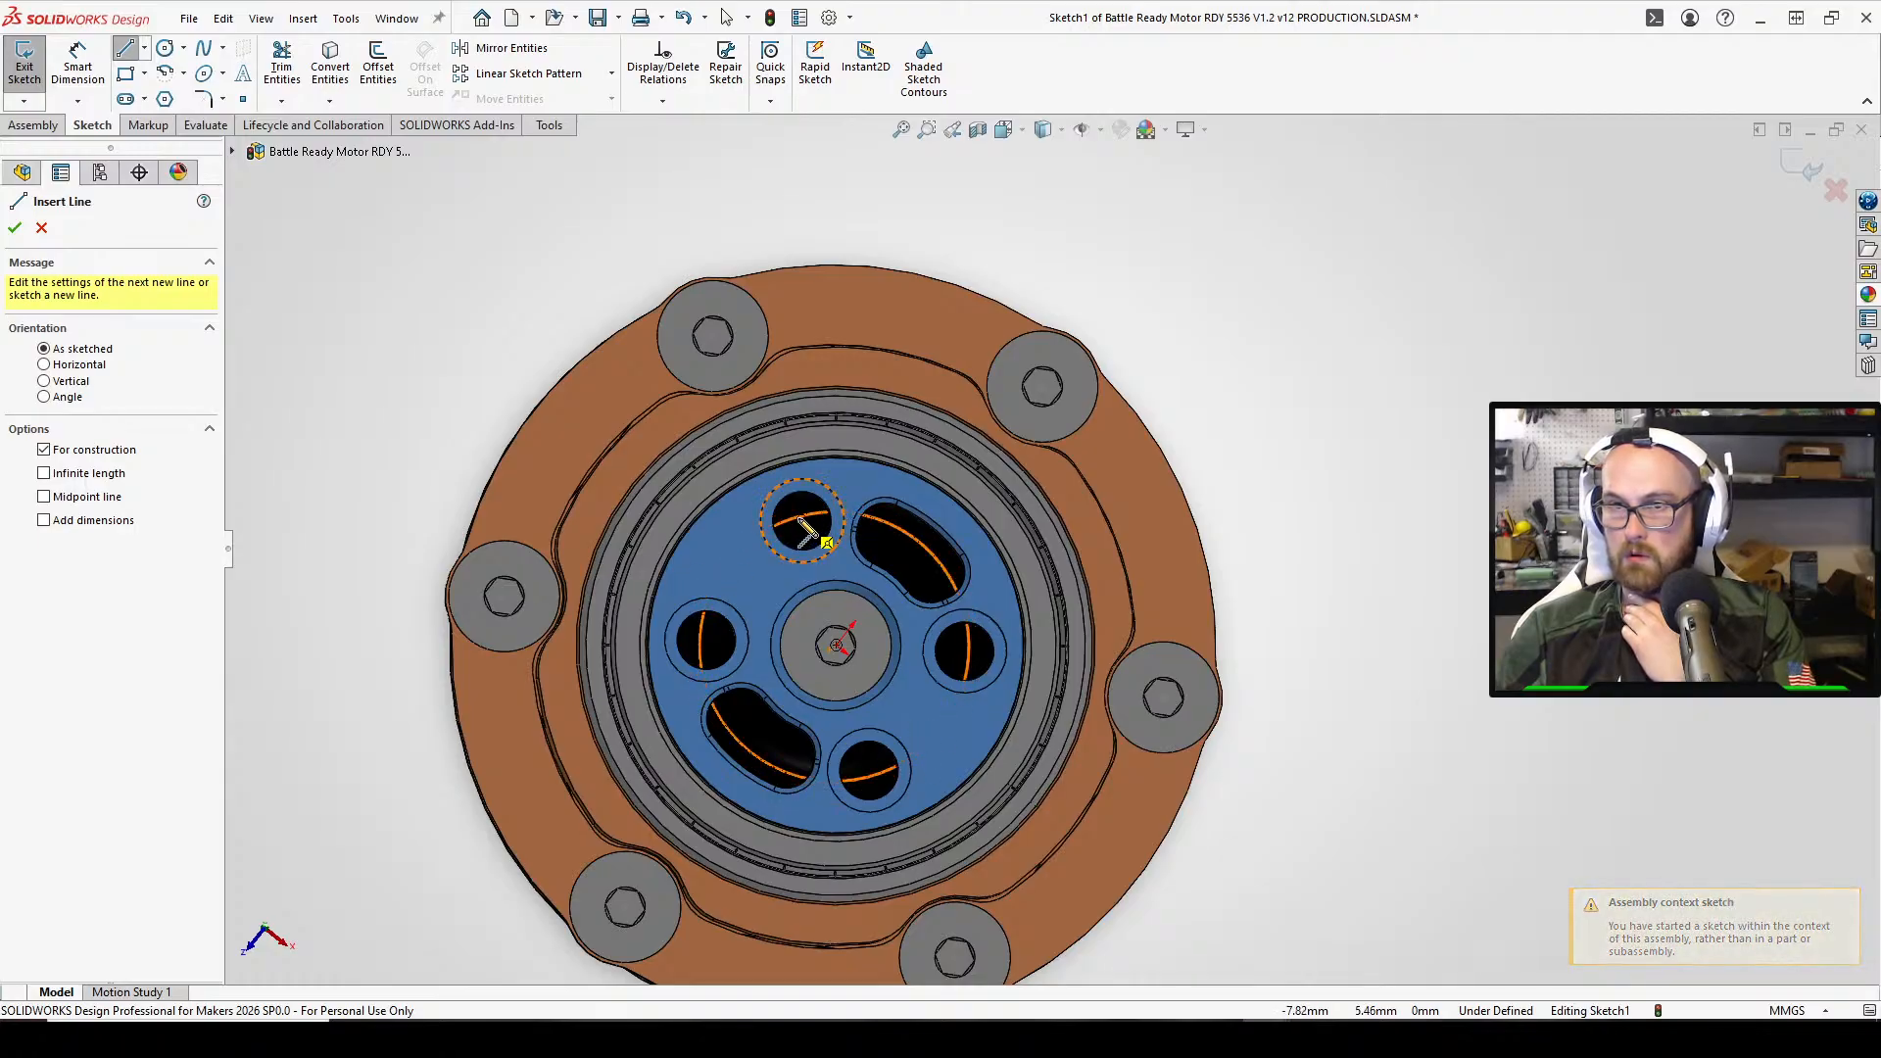
left_click(801, 519)
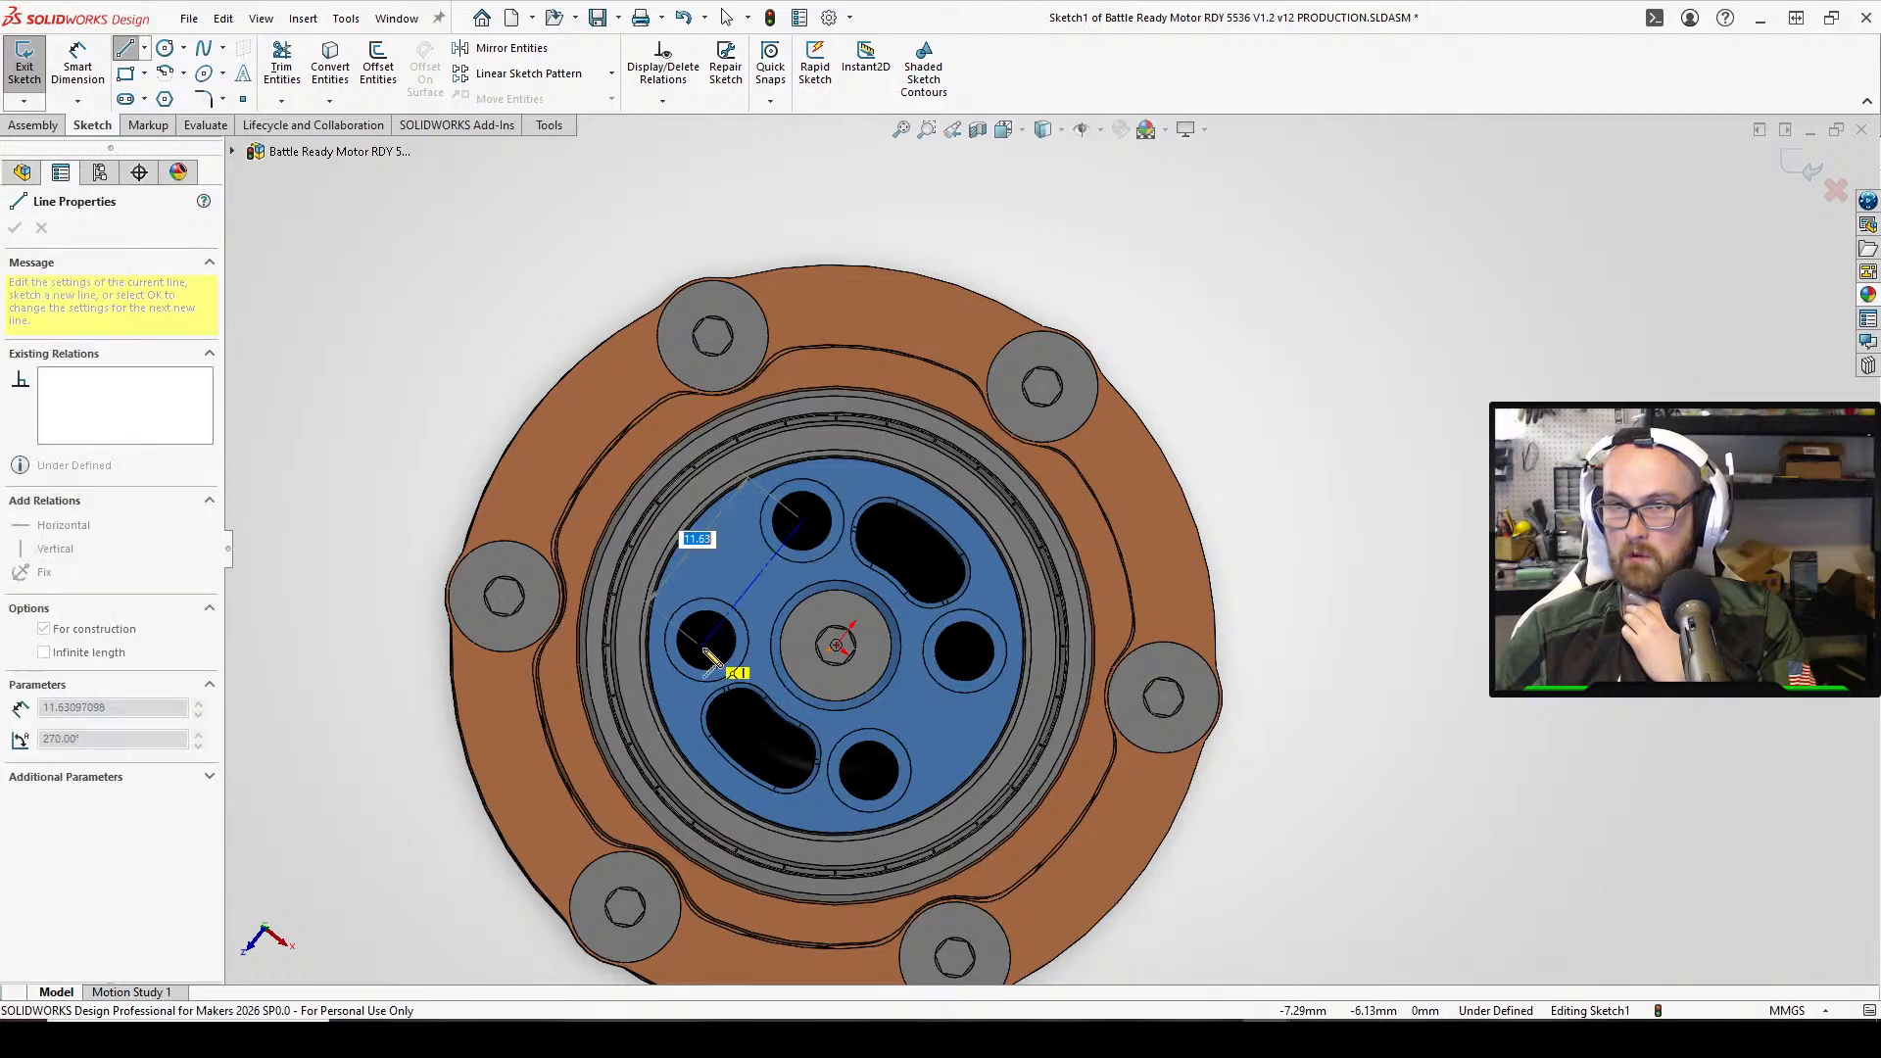
left_click(707, 641)
right_click(722, 639)
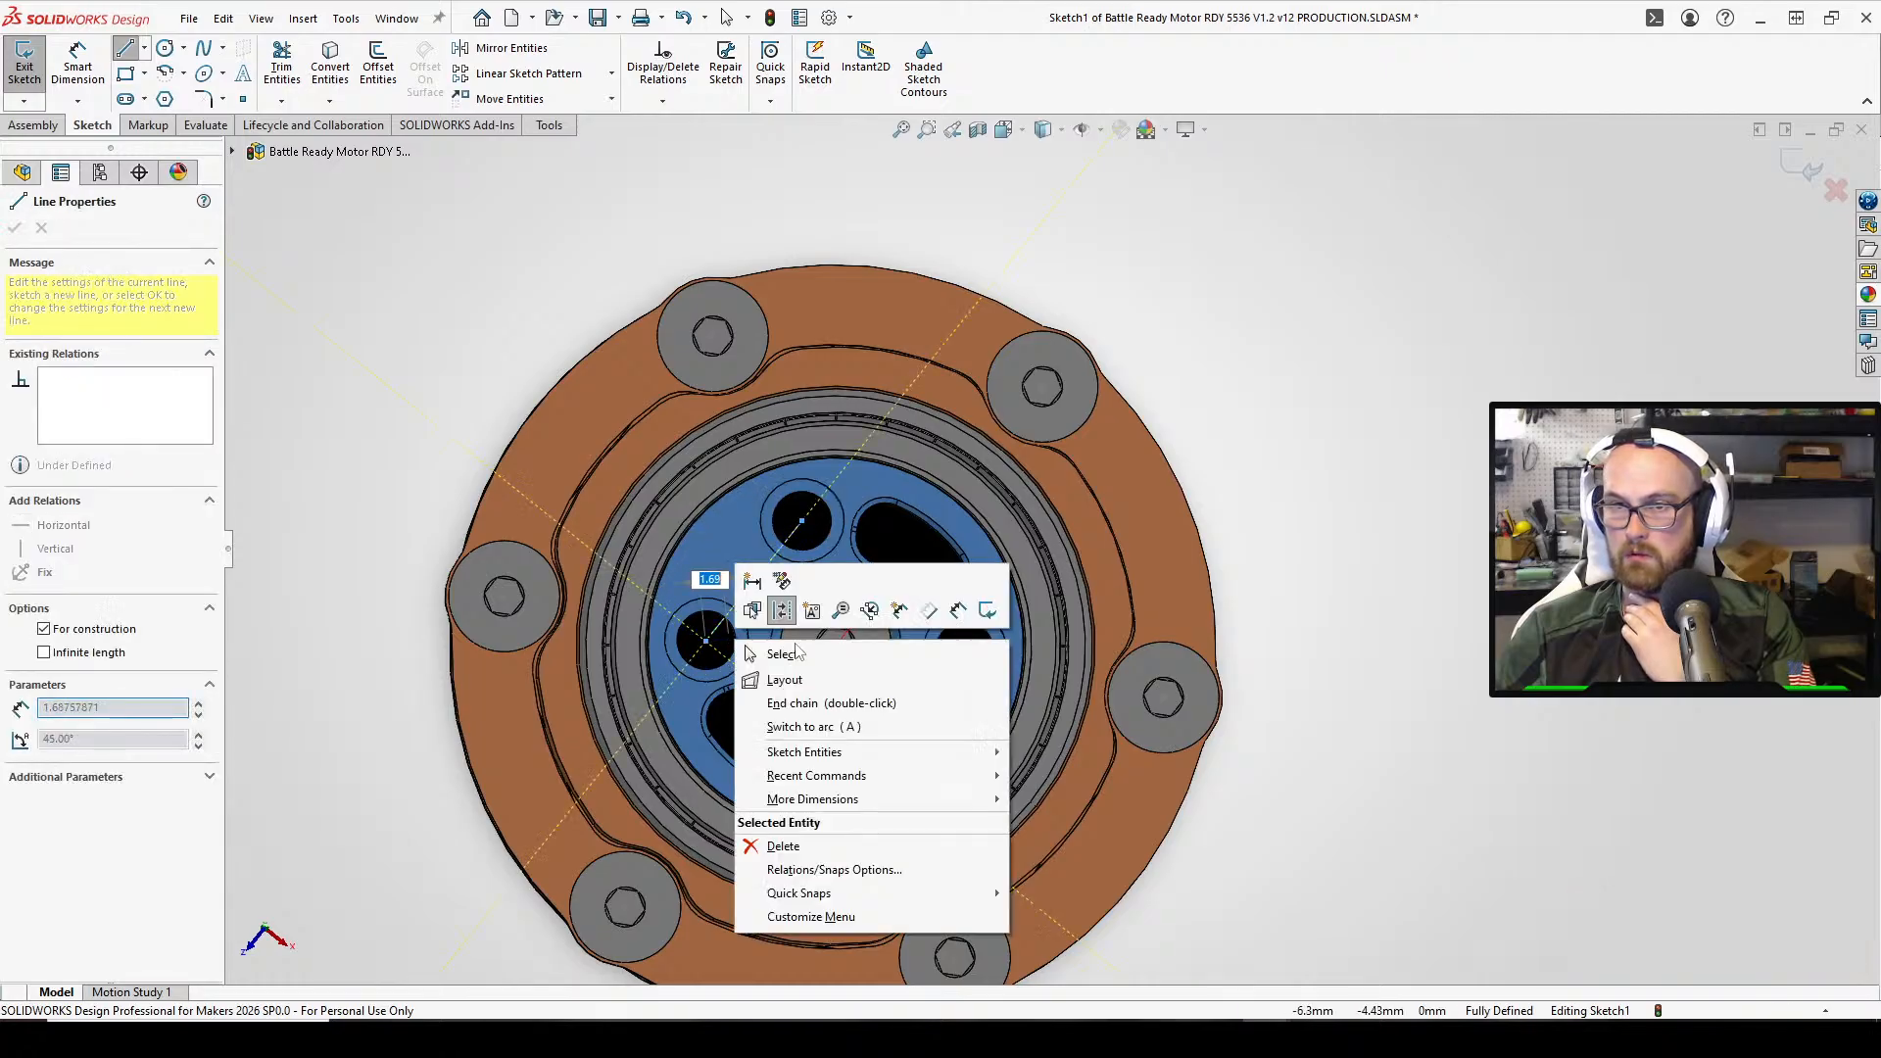
left_click(746, 645)
key("Escape")
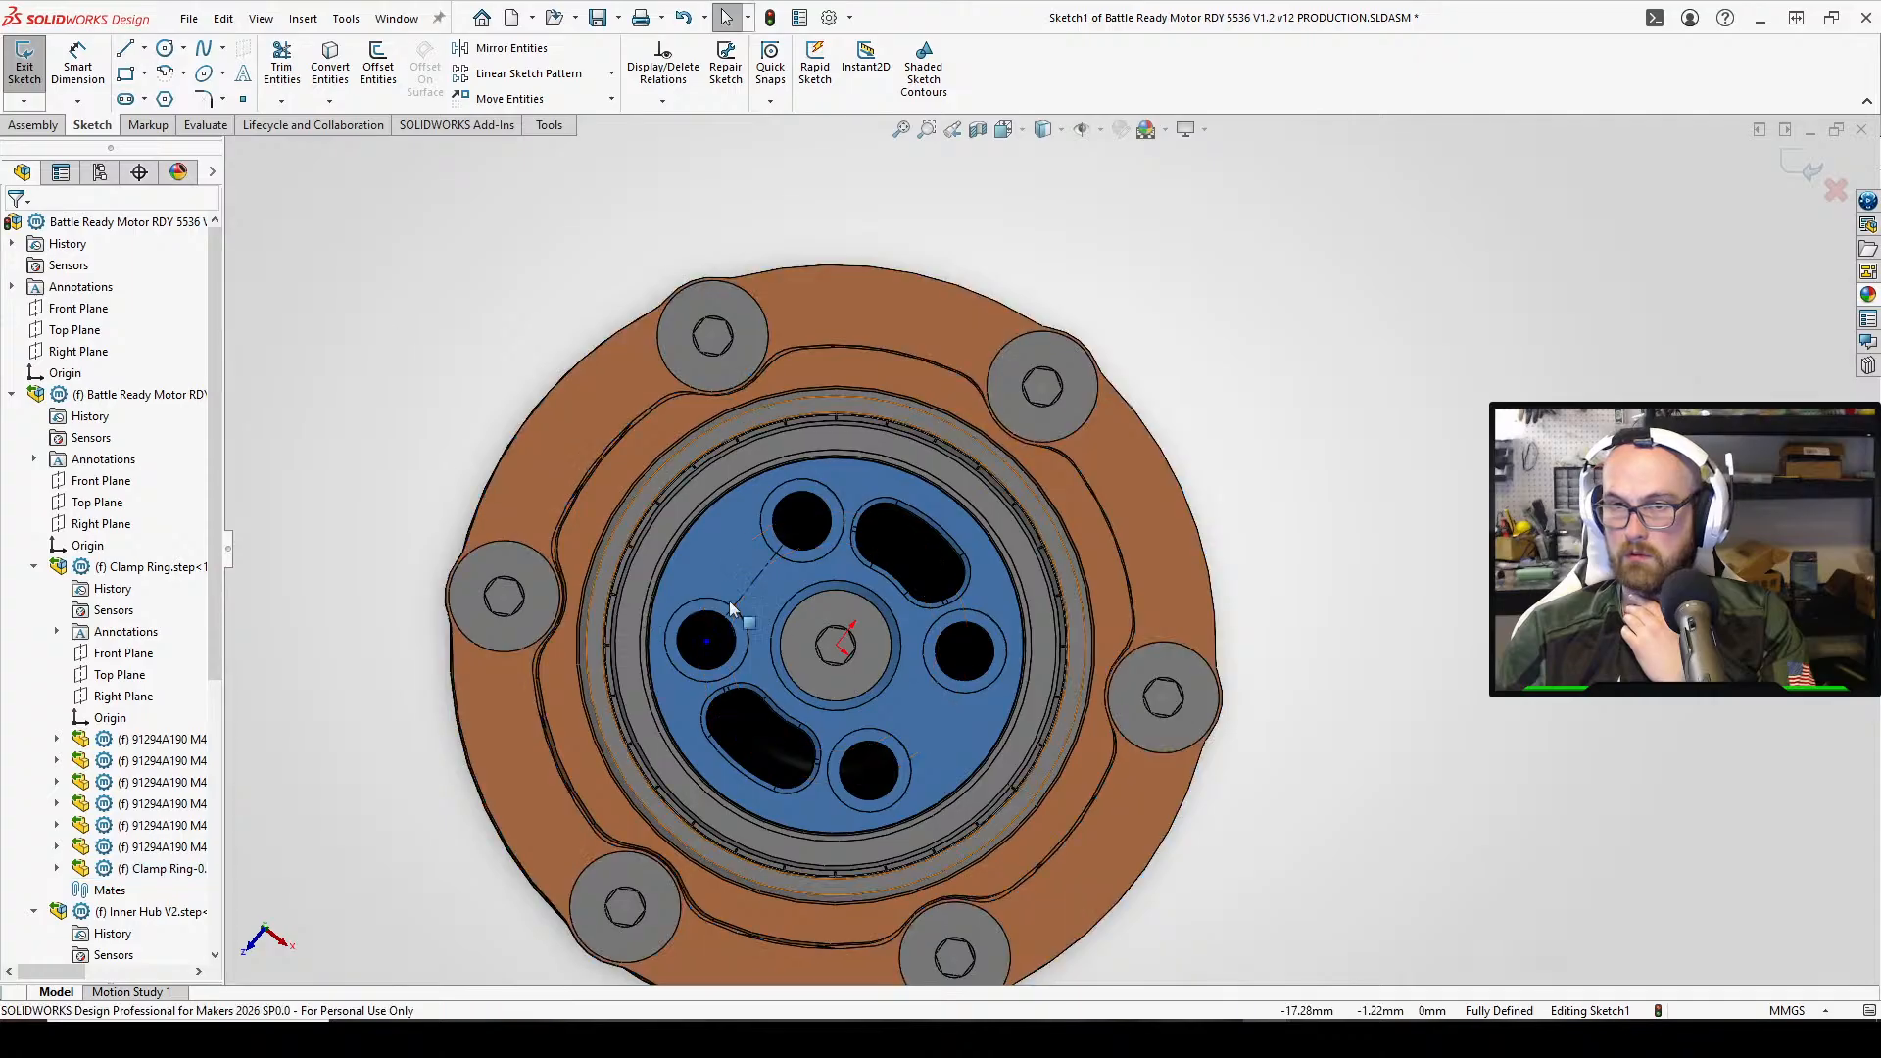
Try to move the construction line's free endpoint onto the exact centre of its hub mounting hole
left_click(706, 644)
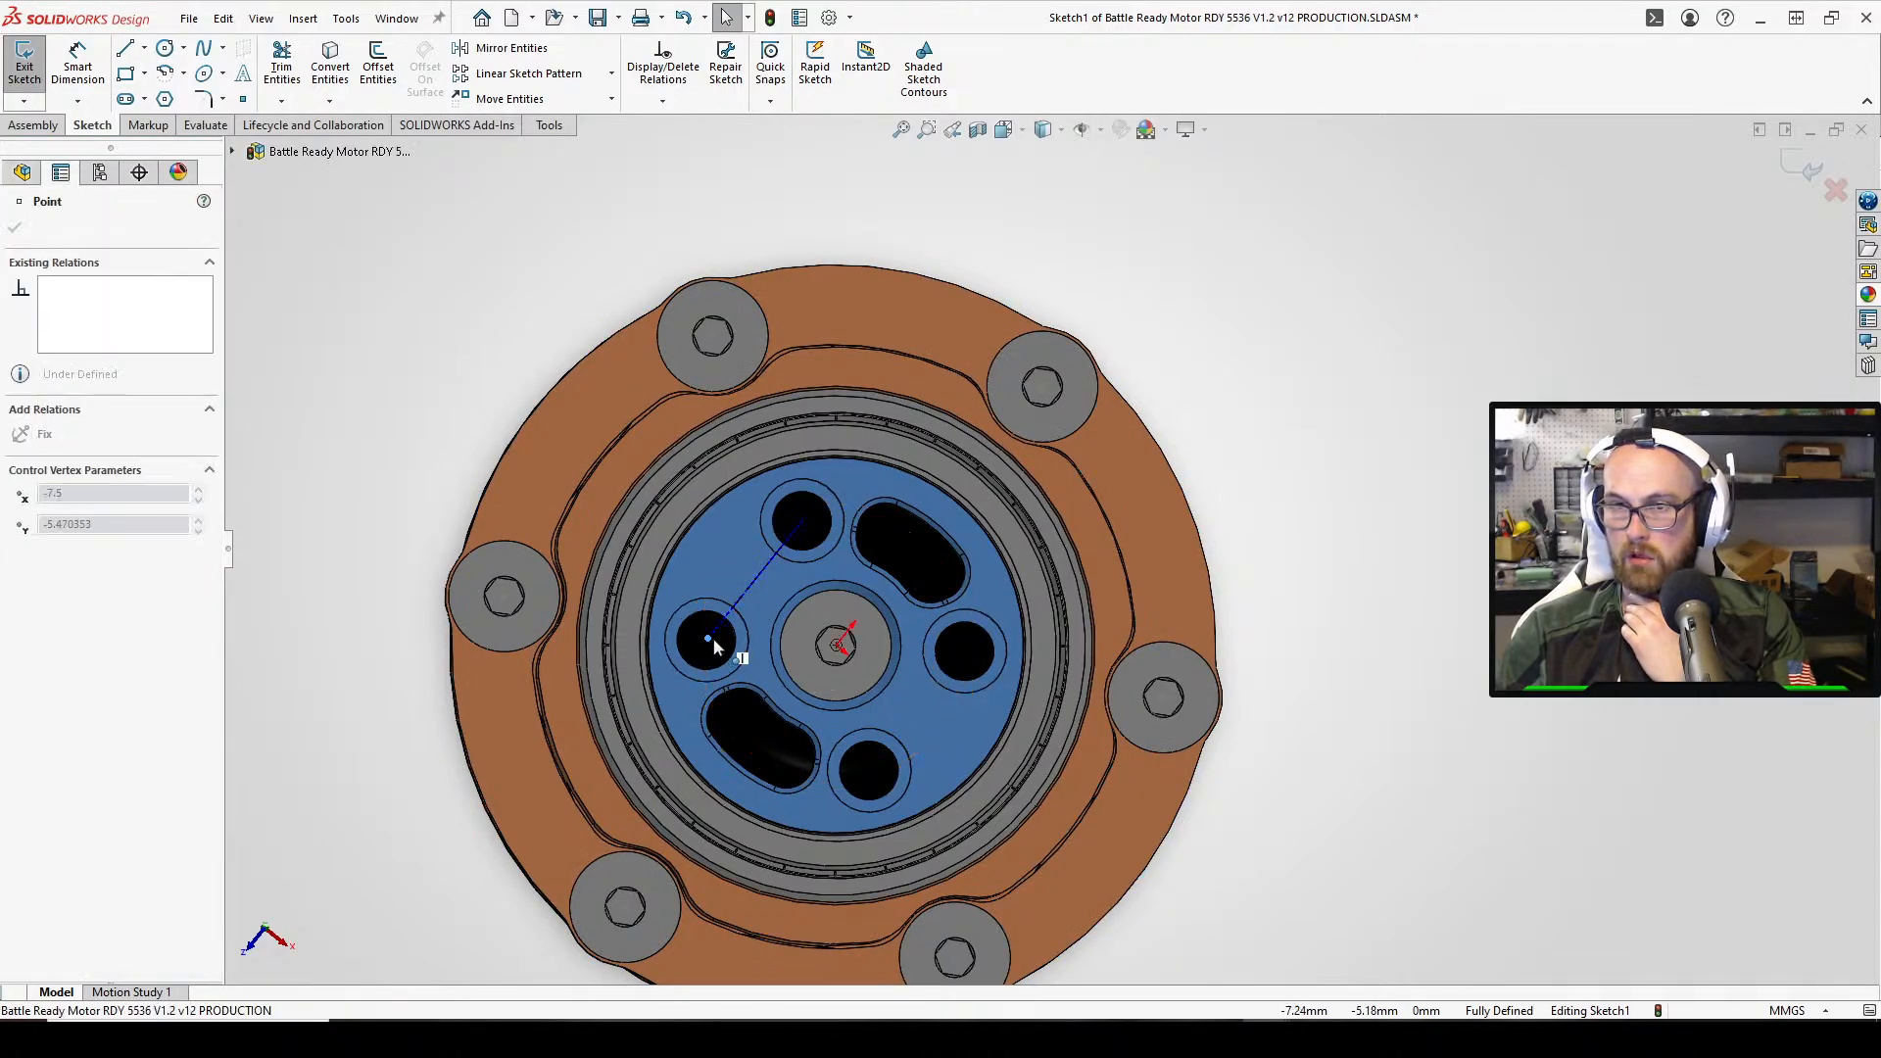
left_click_drag(714, 638, 708, 641)
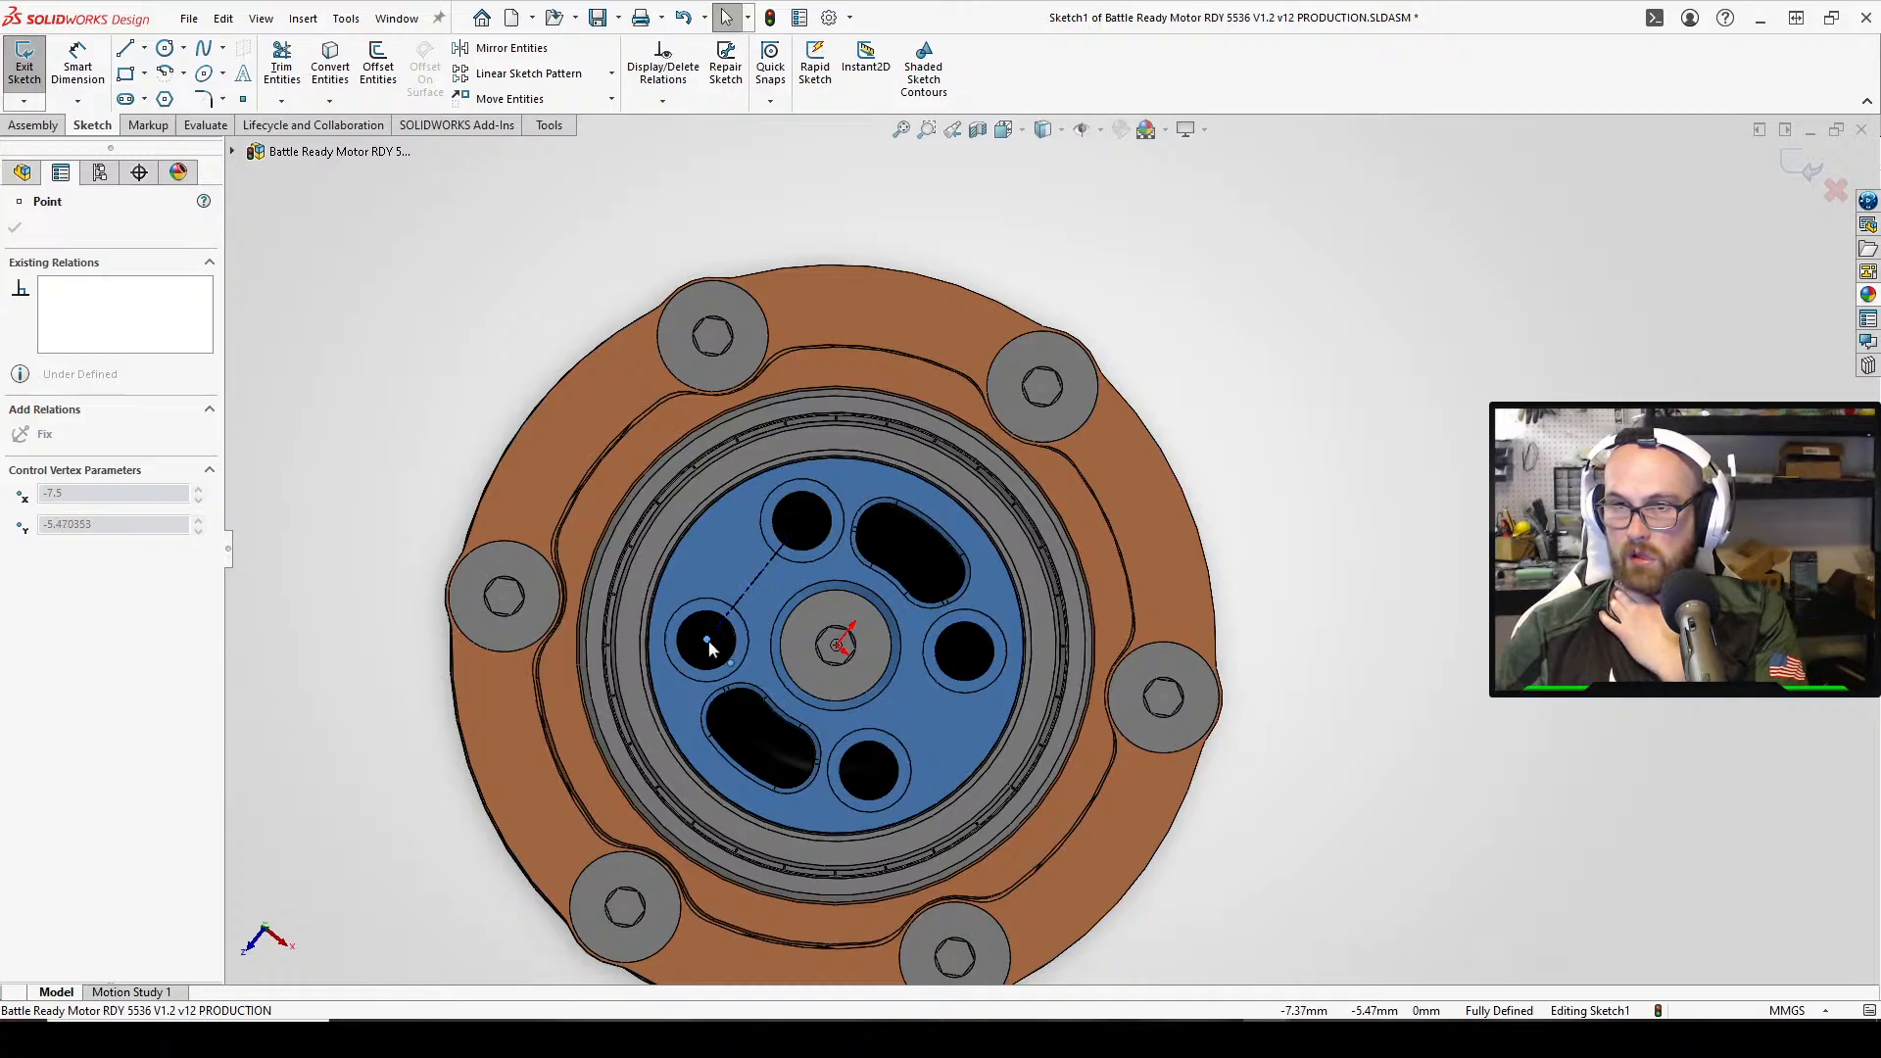
left_click(1057, 520)
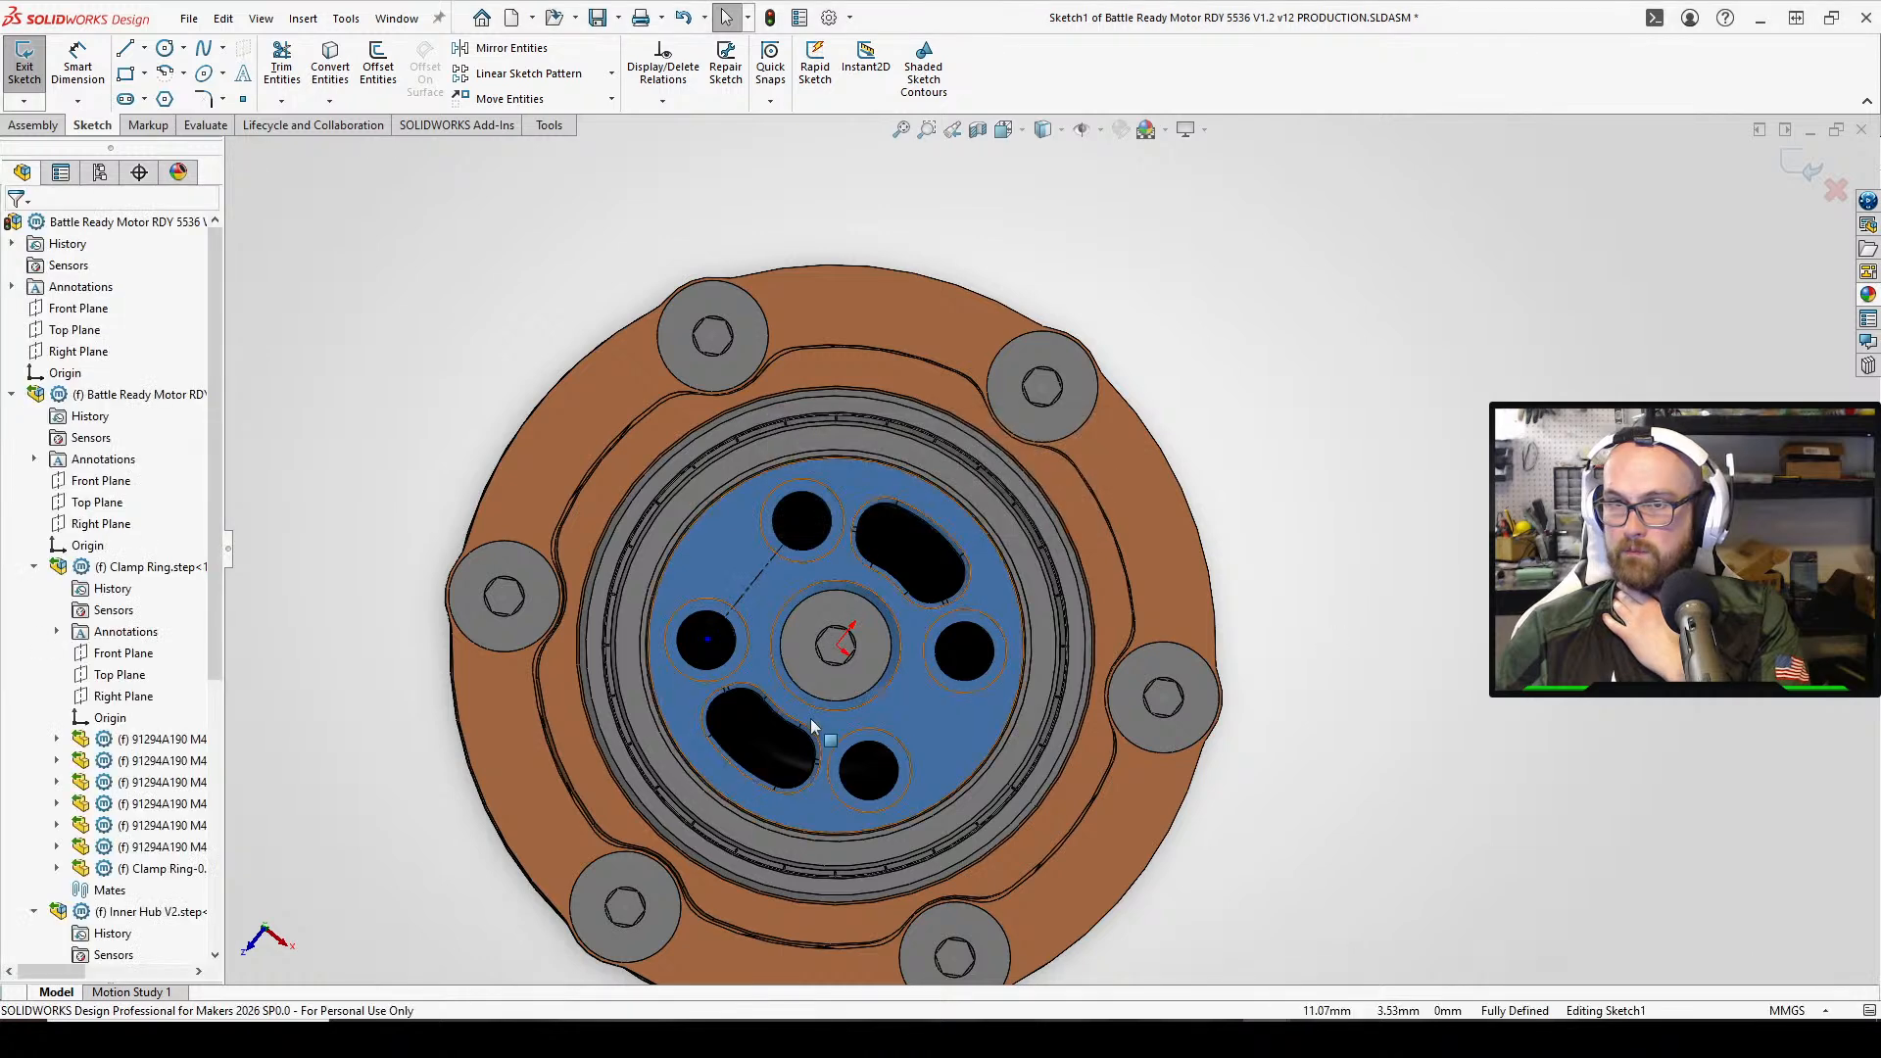
mouse_move(811, 726)
middle_mouse_down()
mouse_move(887, 640)
mouse_move(894, 603)
middle_mouse_up()
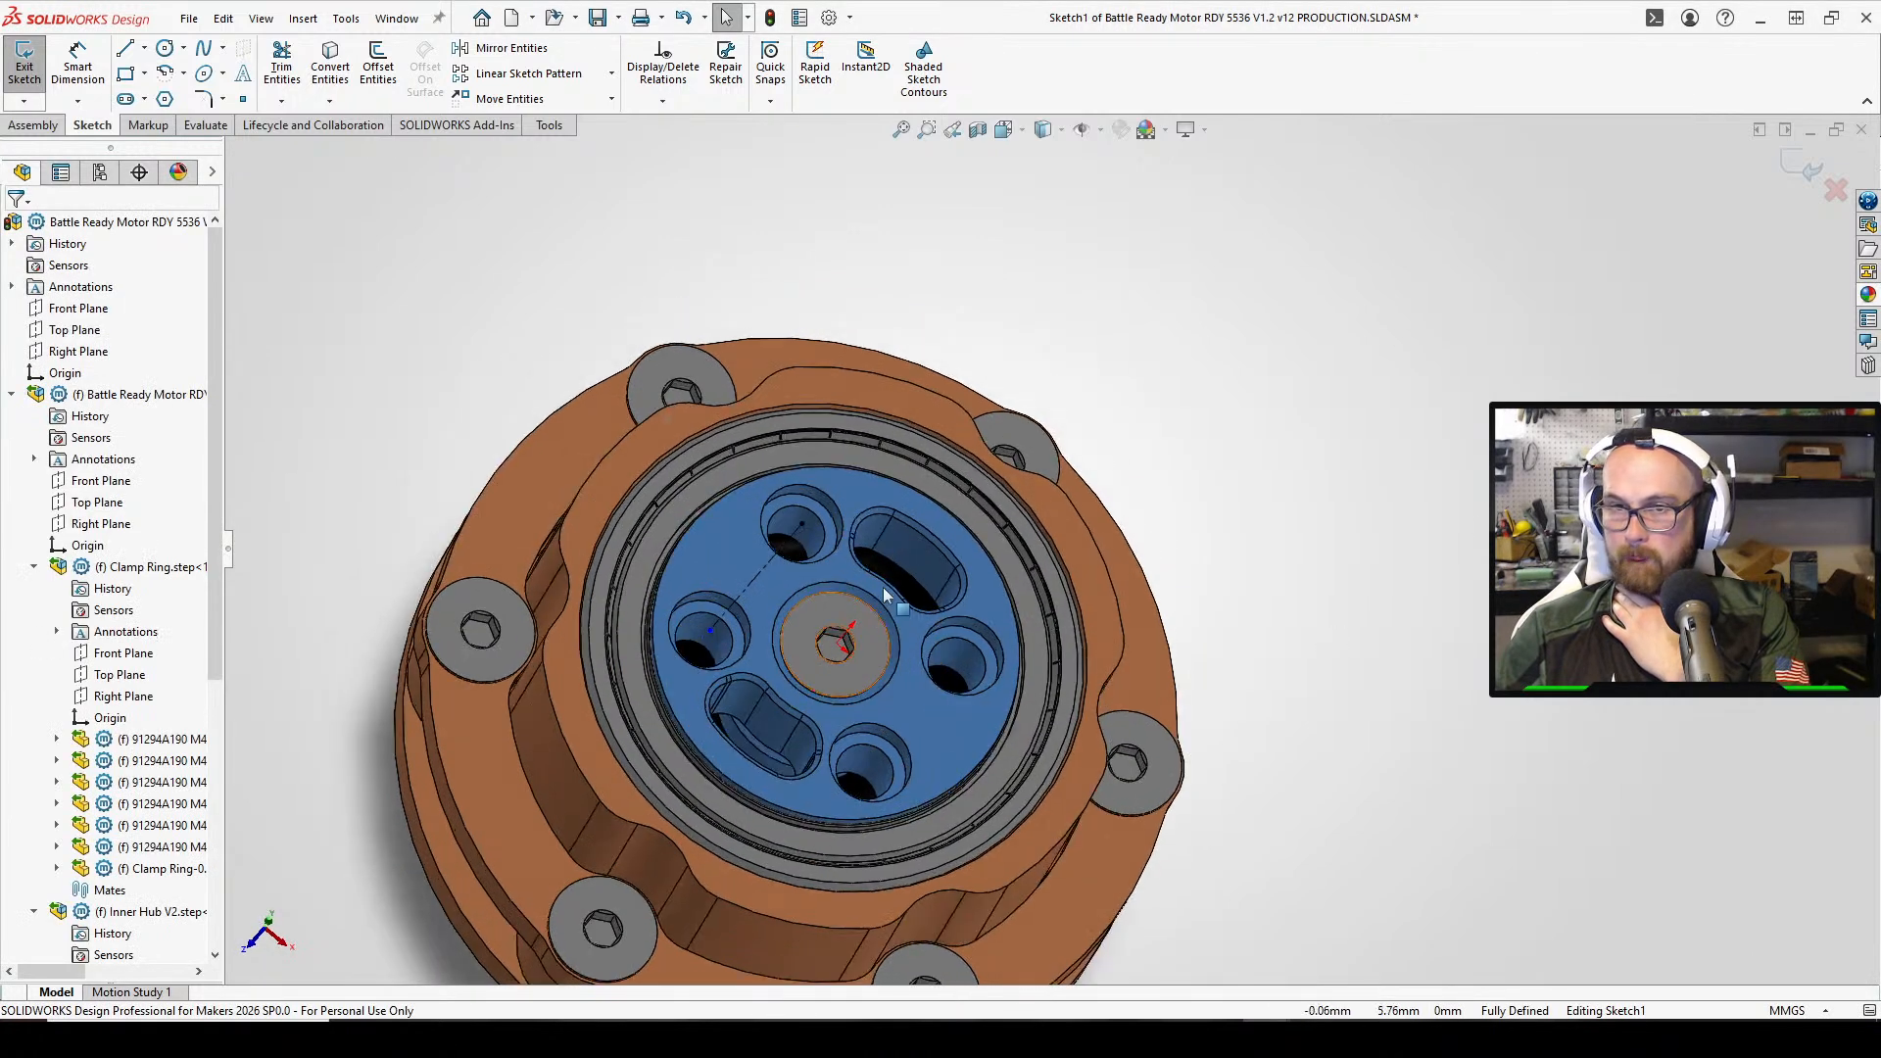
left_click(734, 621)
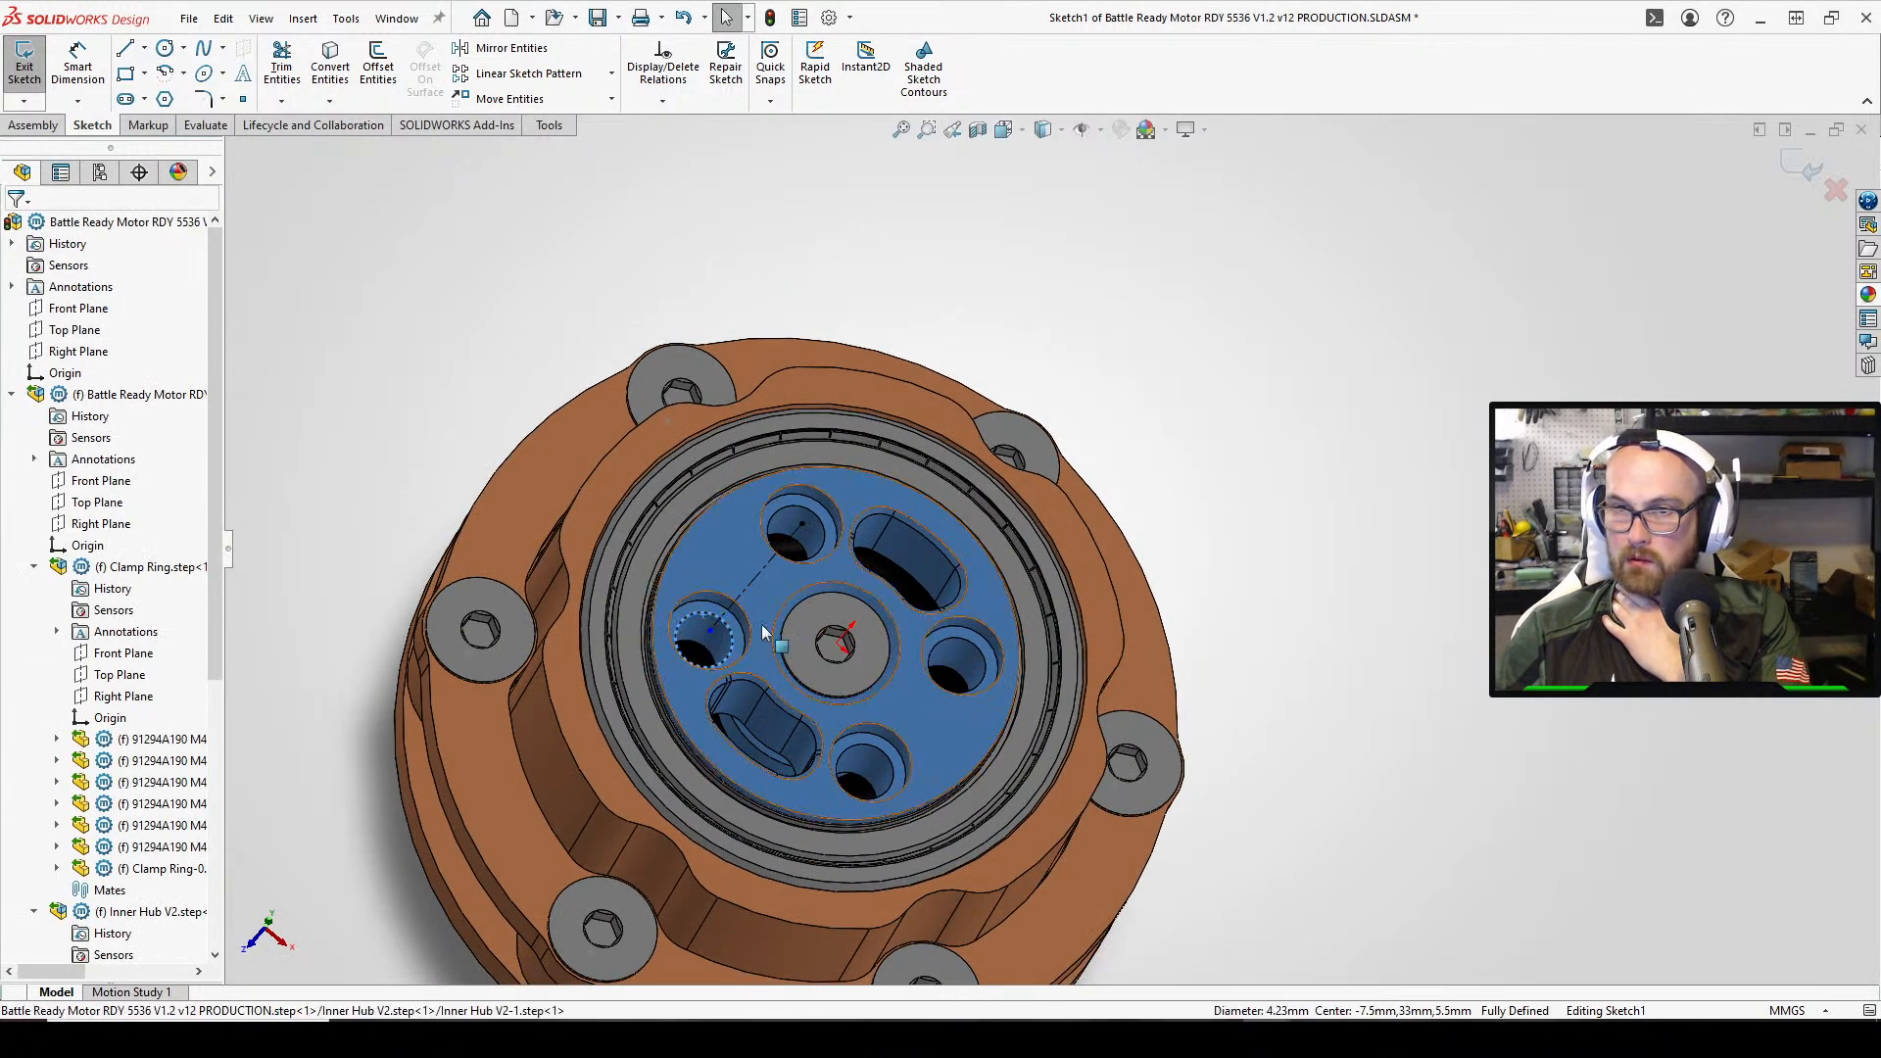
left_click(712, 630)
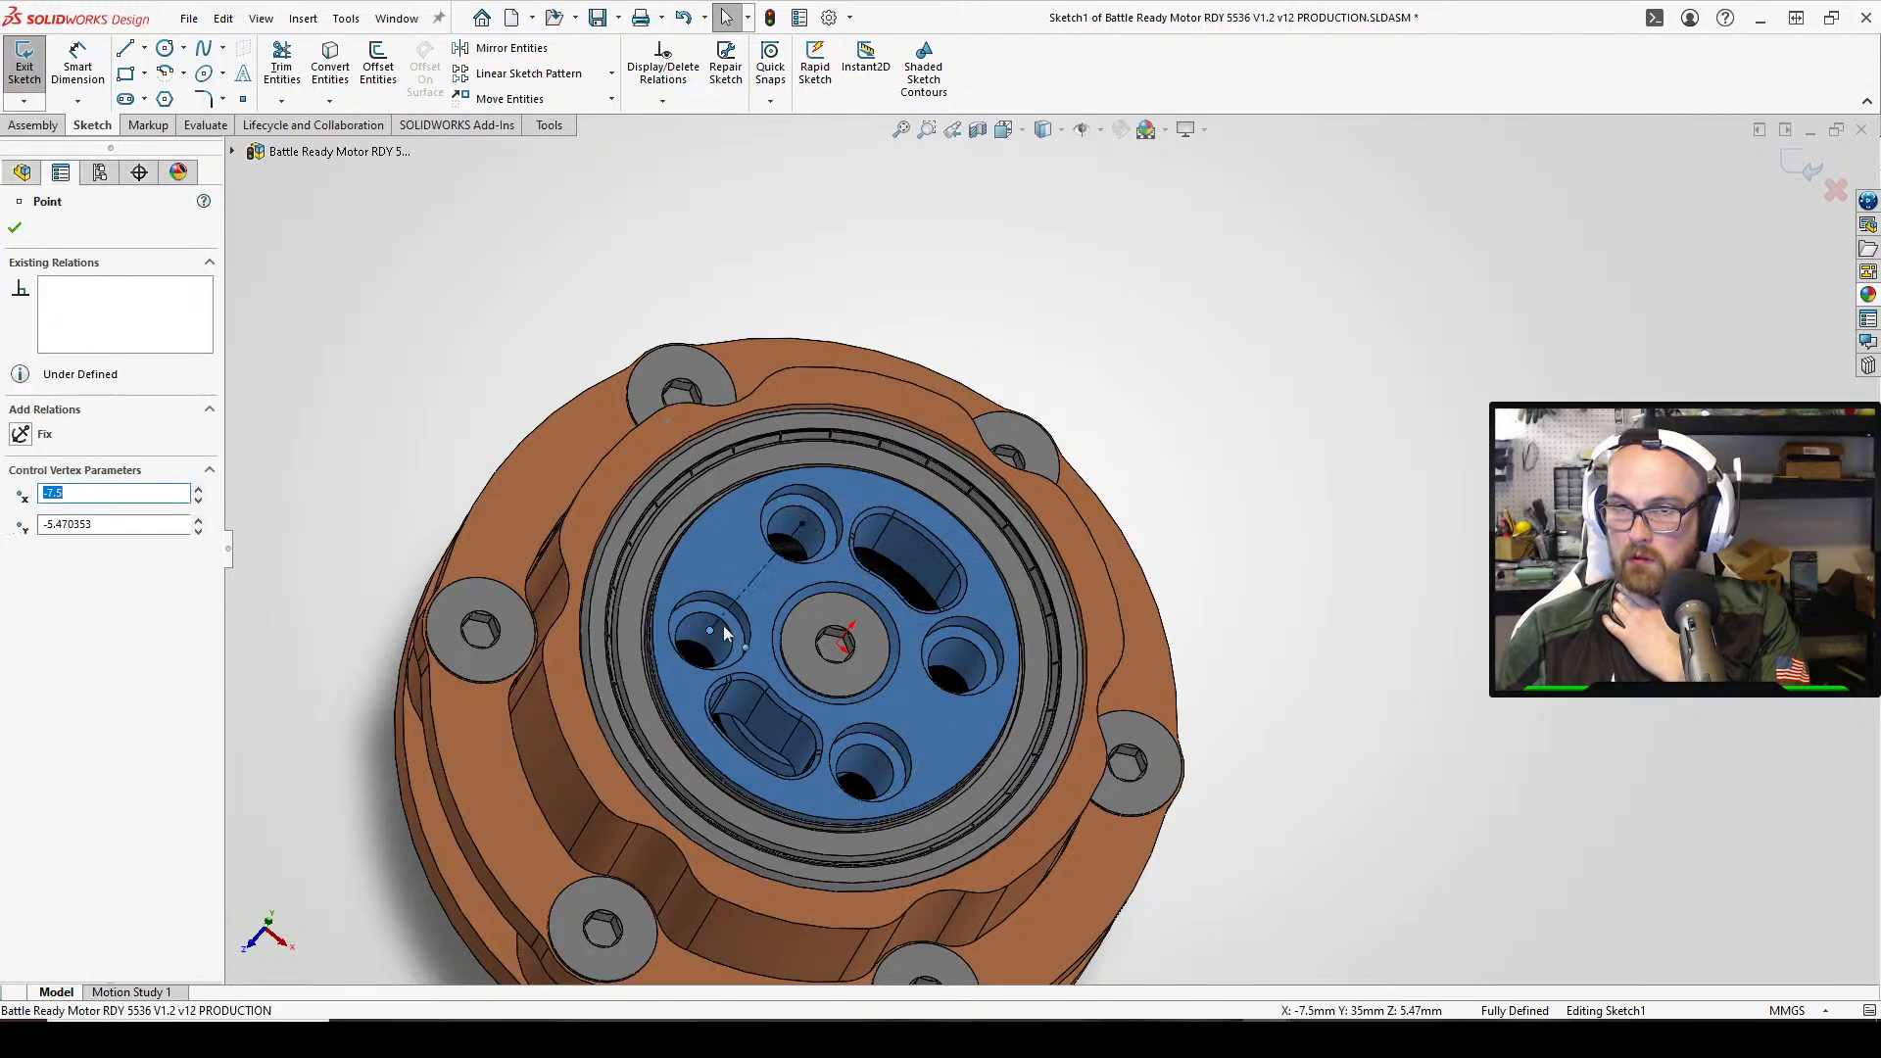
left_click(1416, 590)
middle_click_drag(1408, 586, 1372, 723)
Dimension the construction line between the two hub mounting holes and set its length to 10 mm
right_click_drag(1349, 564, 1470, 588)
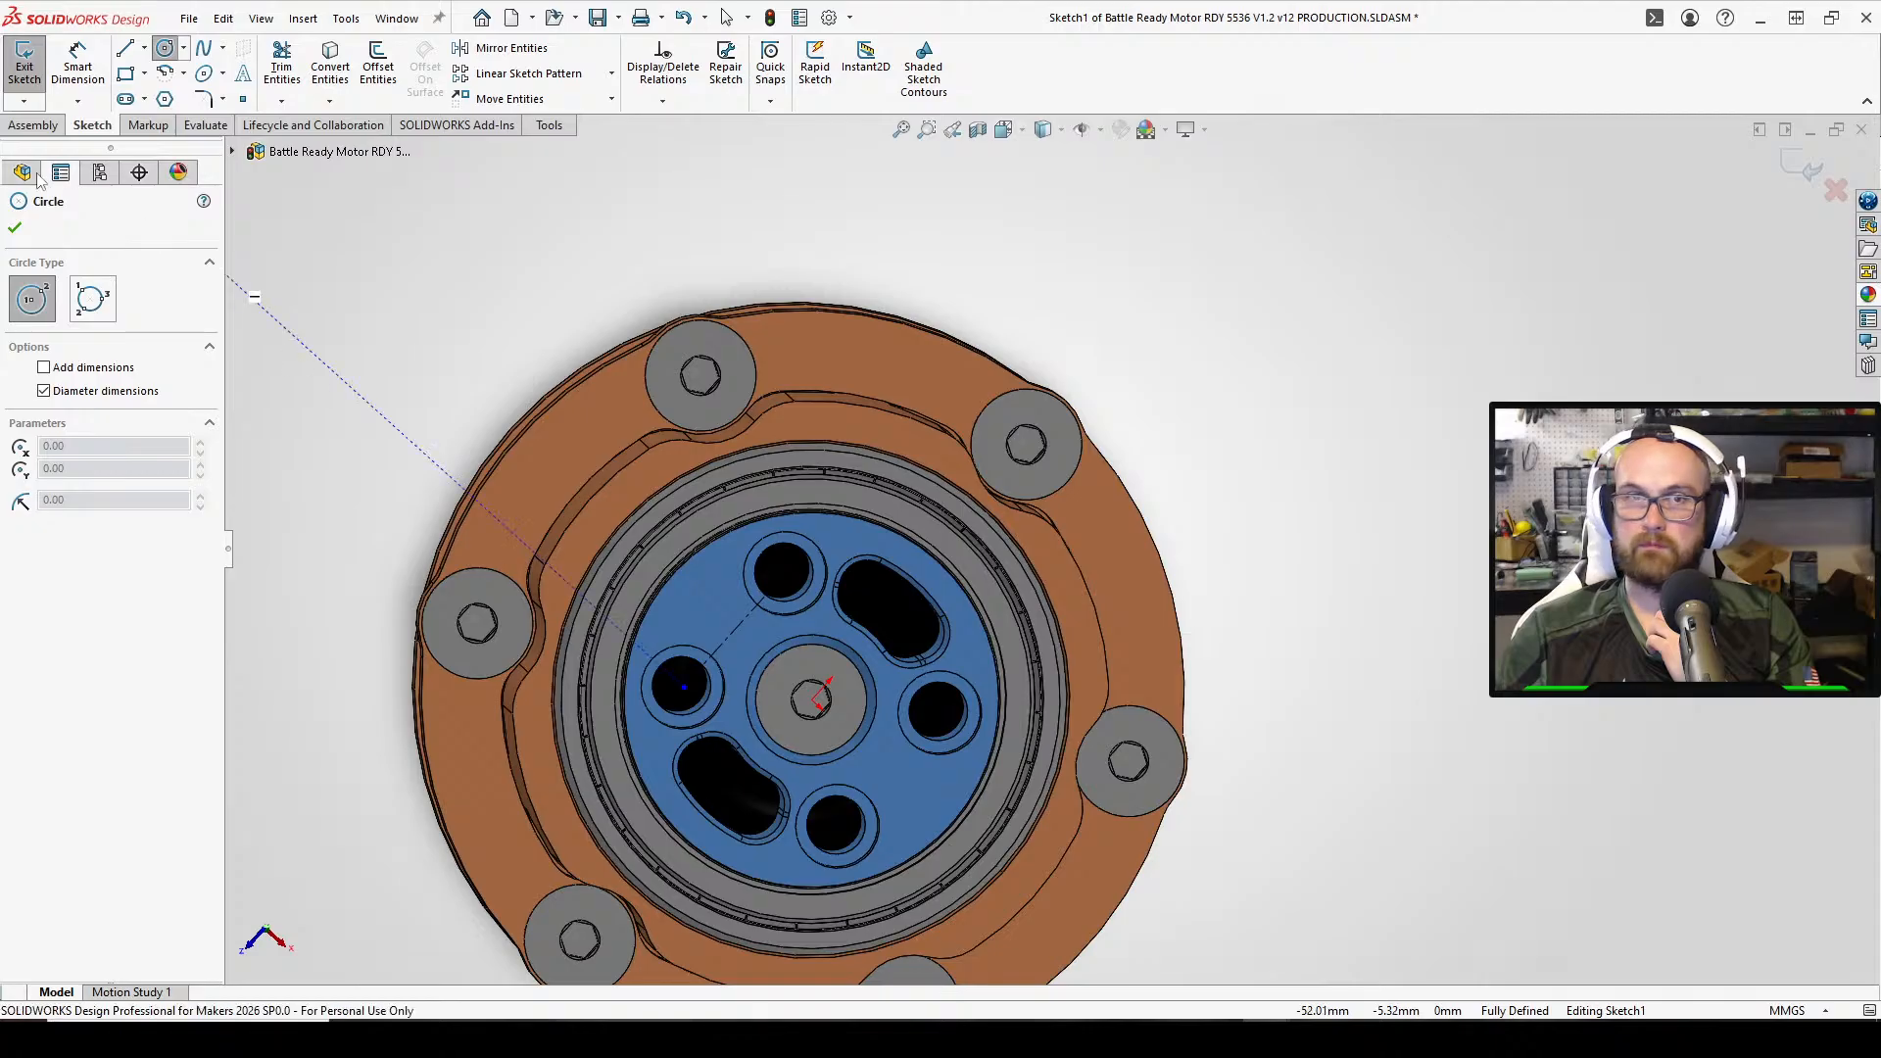
key("Escape")
right_click_drag(376, 323, 376, 230)
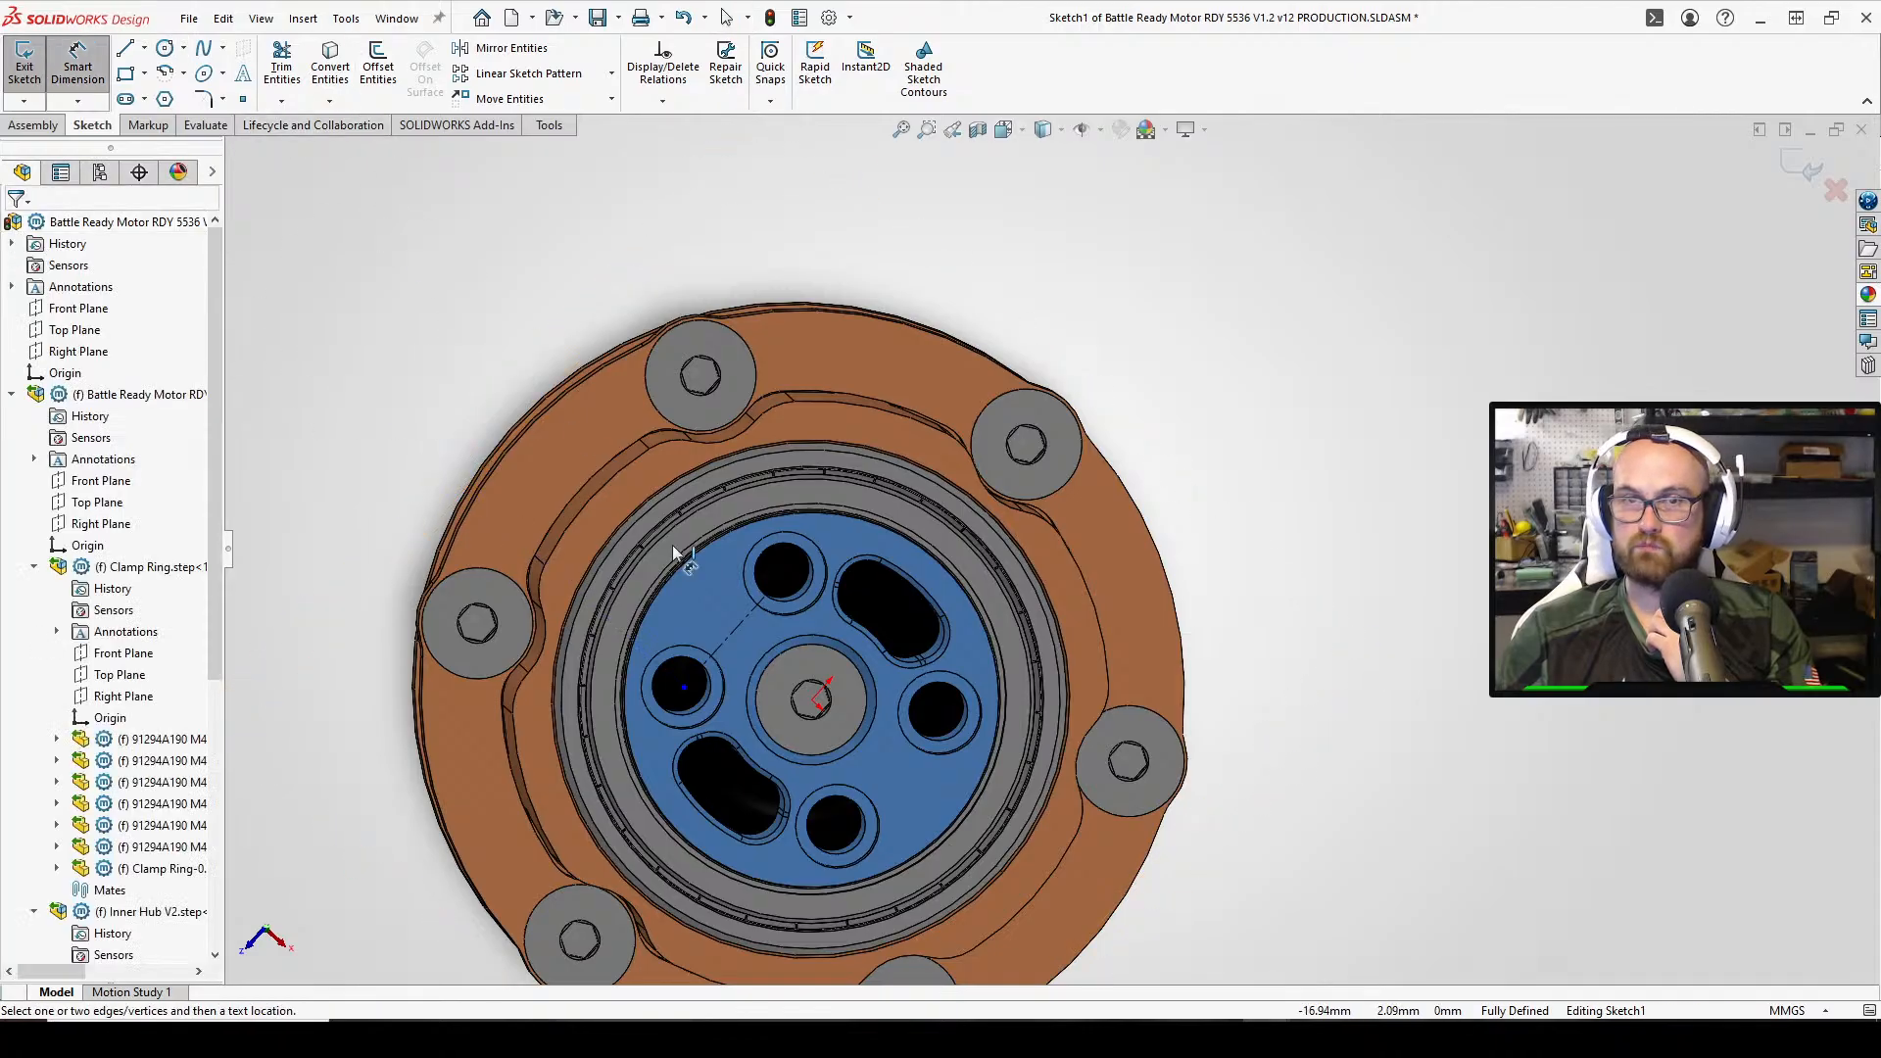
left_click(724, 634)
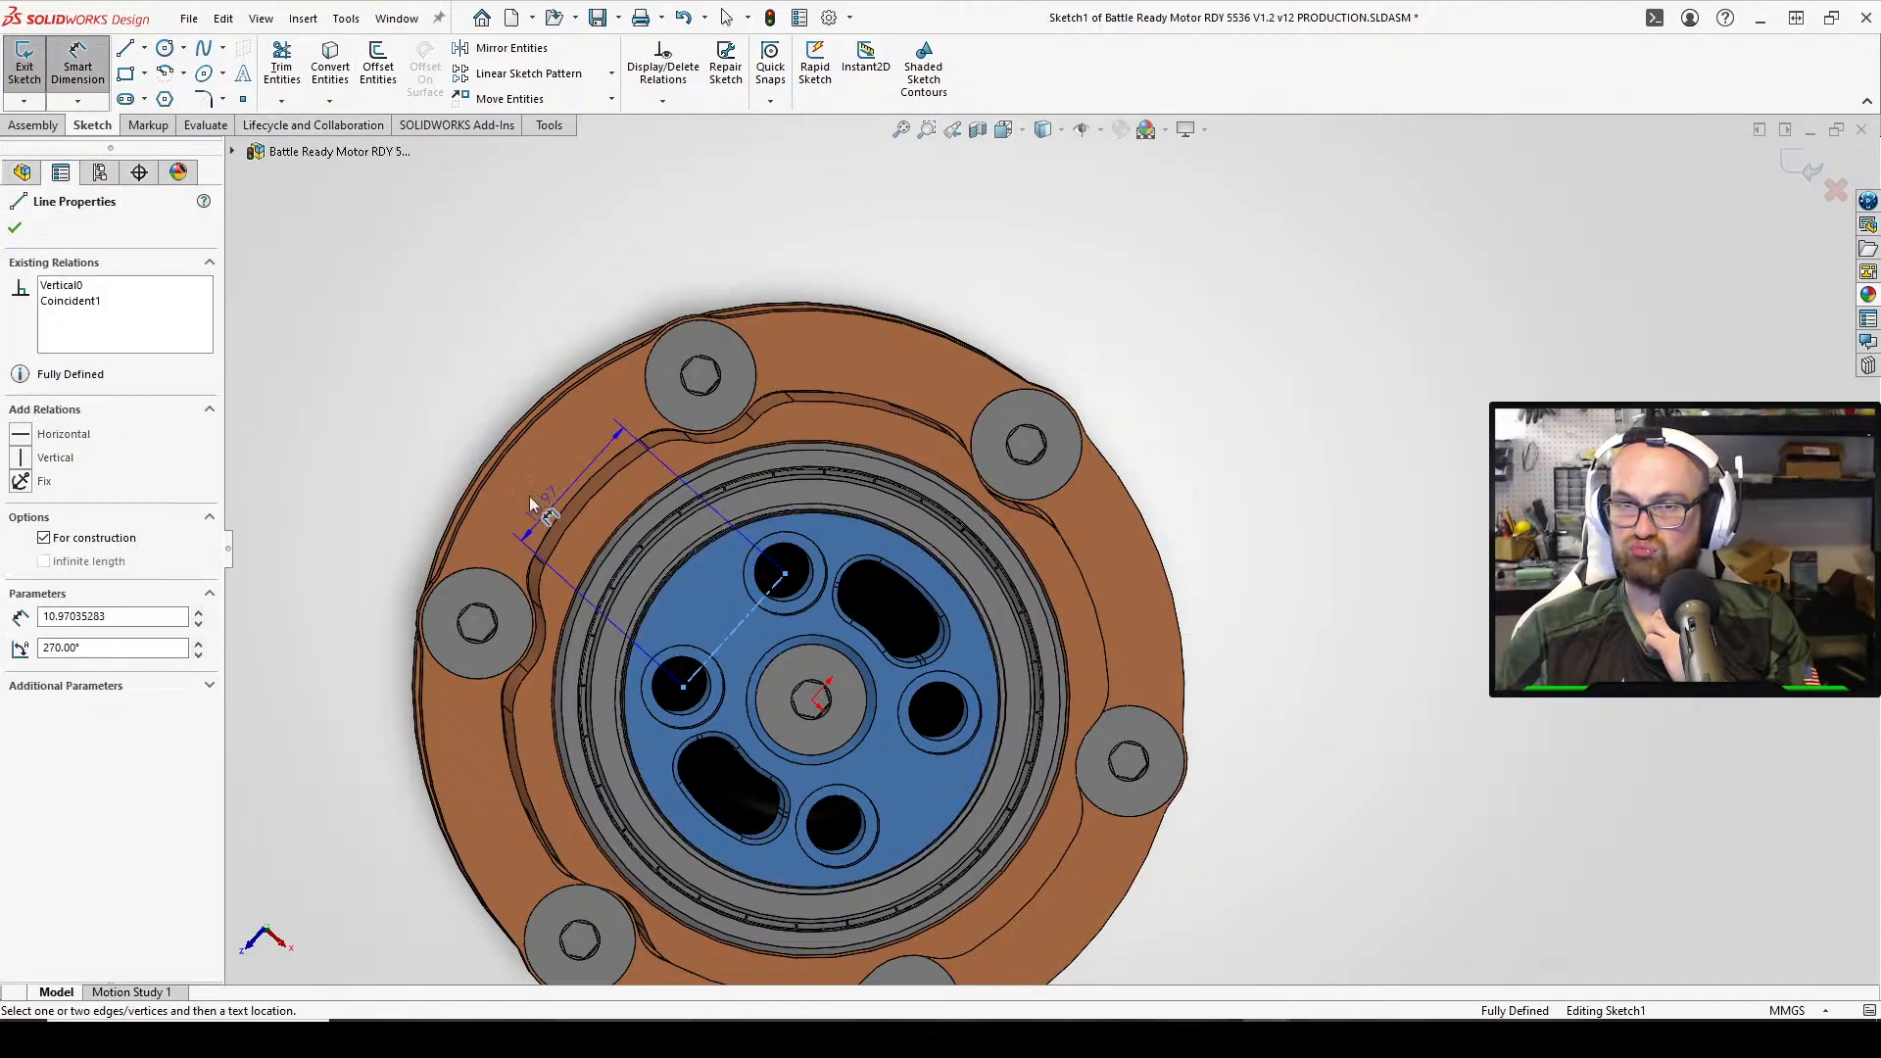
left_click(520, 491)
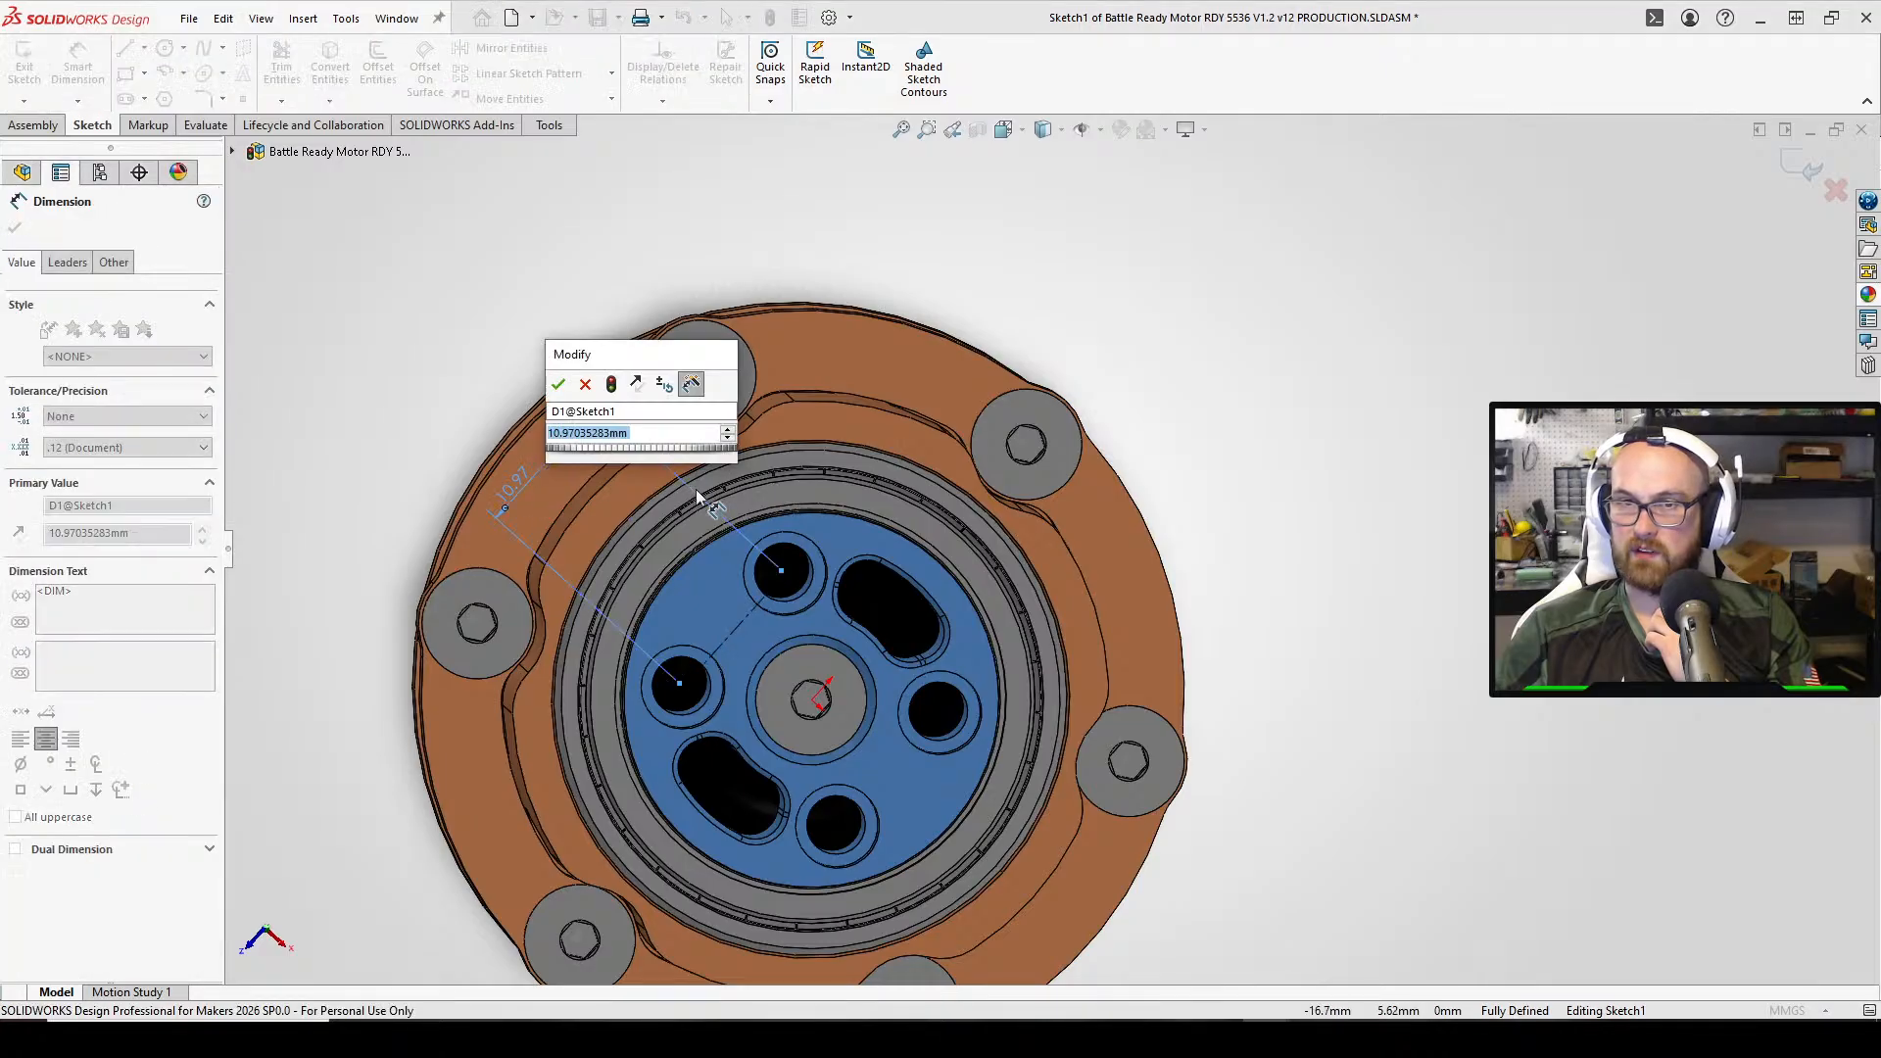
type("10")
key("Return")
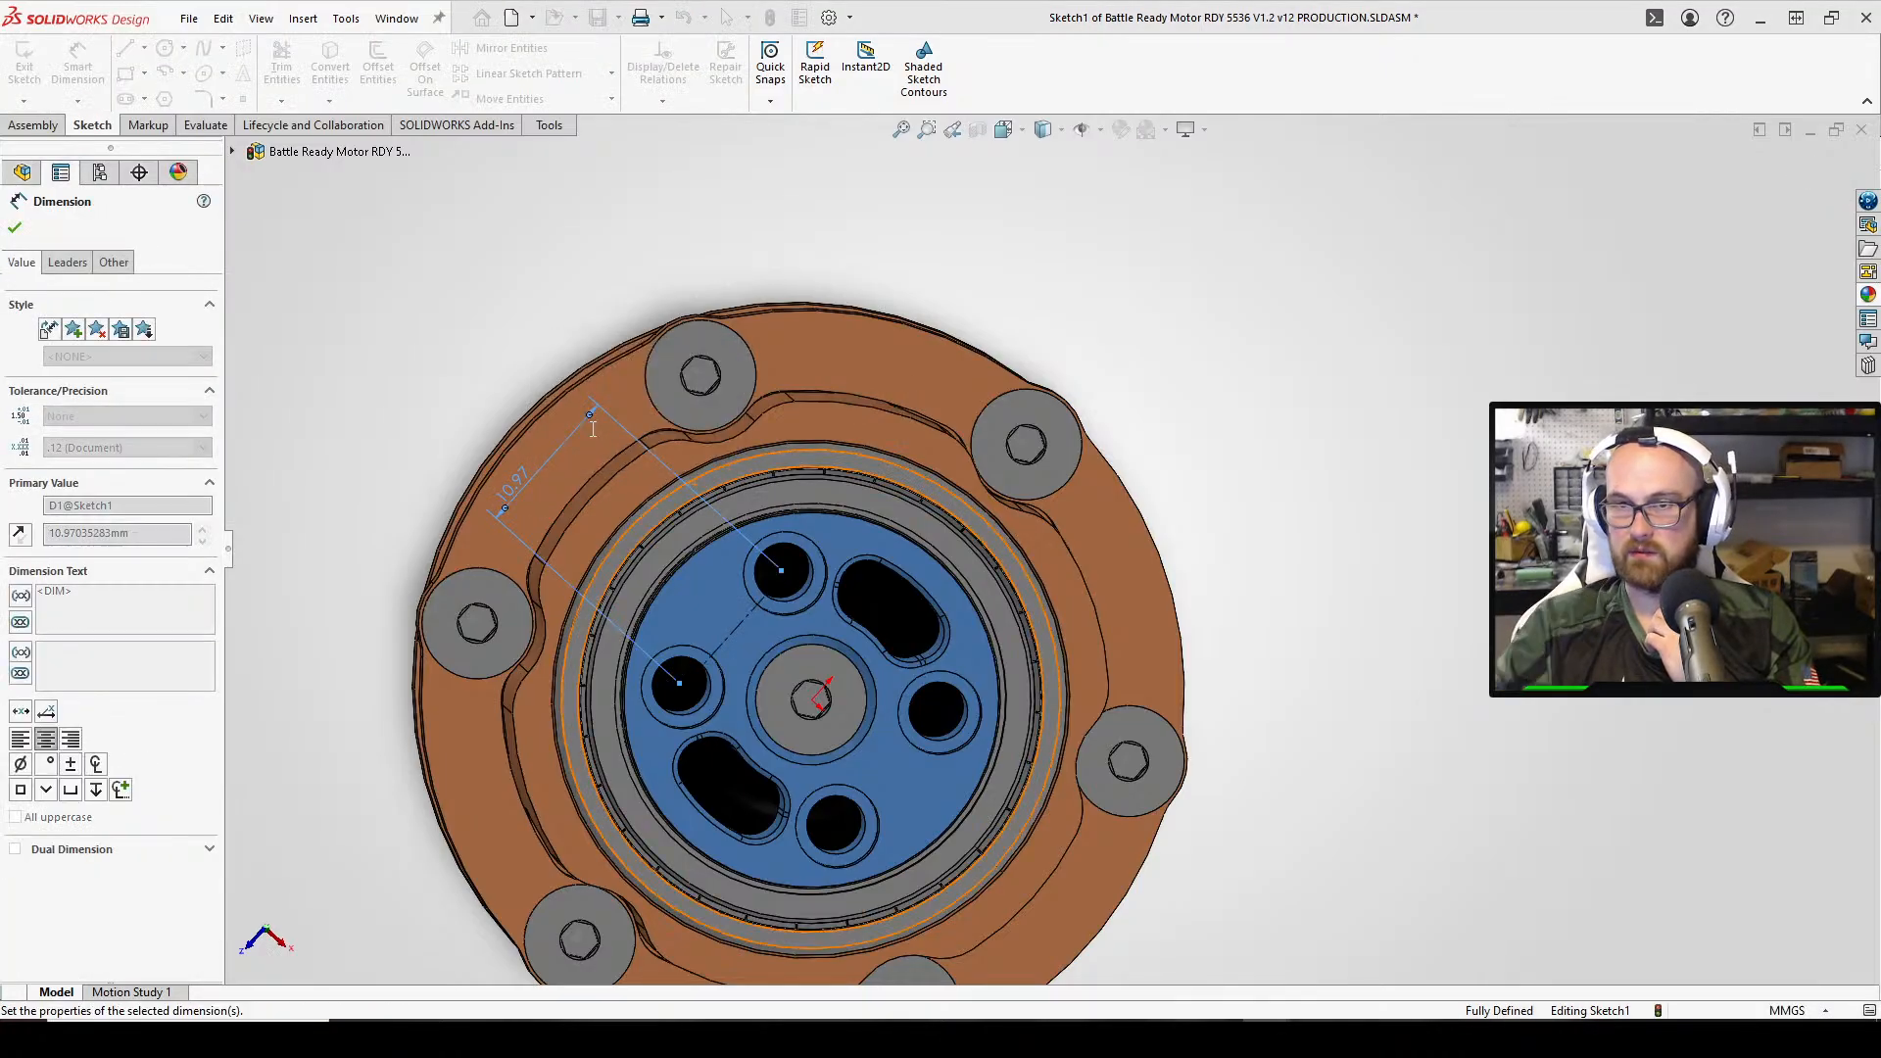
Set the length of the construction line between the two hub mounting holes to 11 mm
middle_click_drag(920, 724, 524, 482)
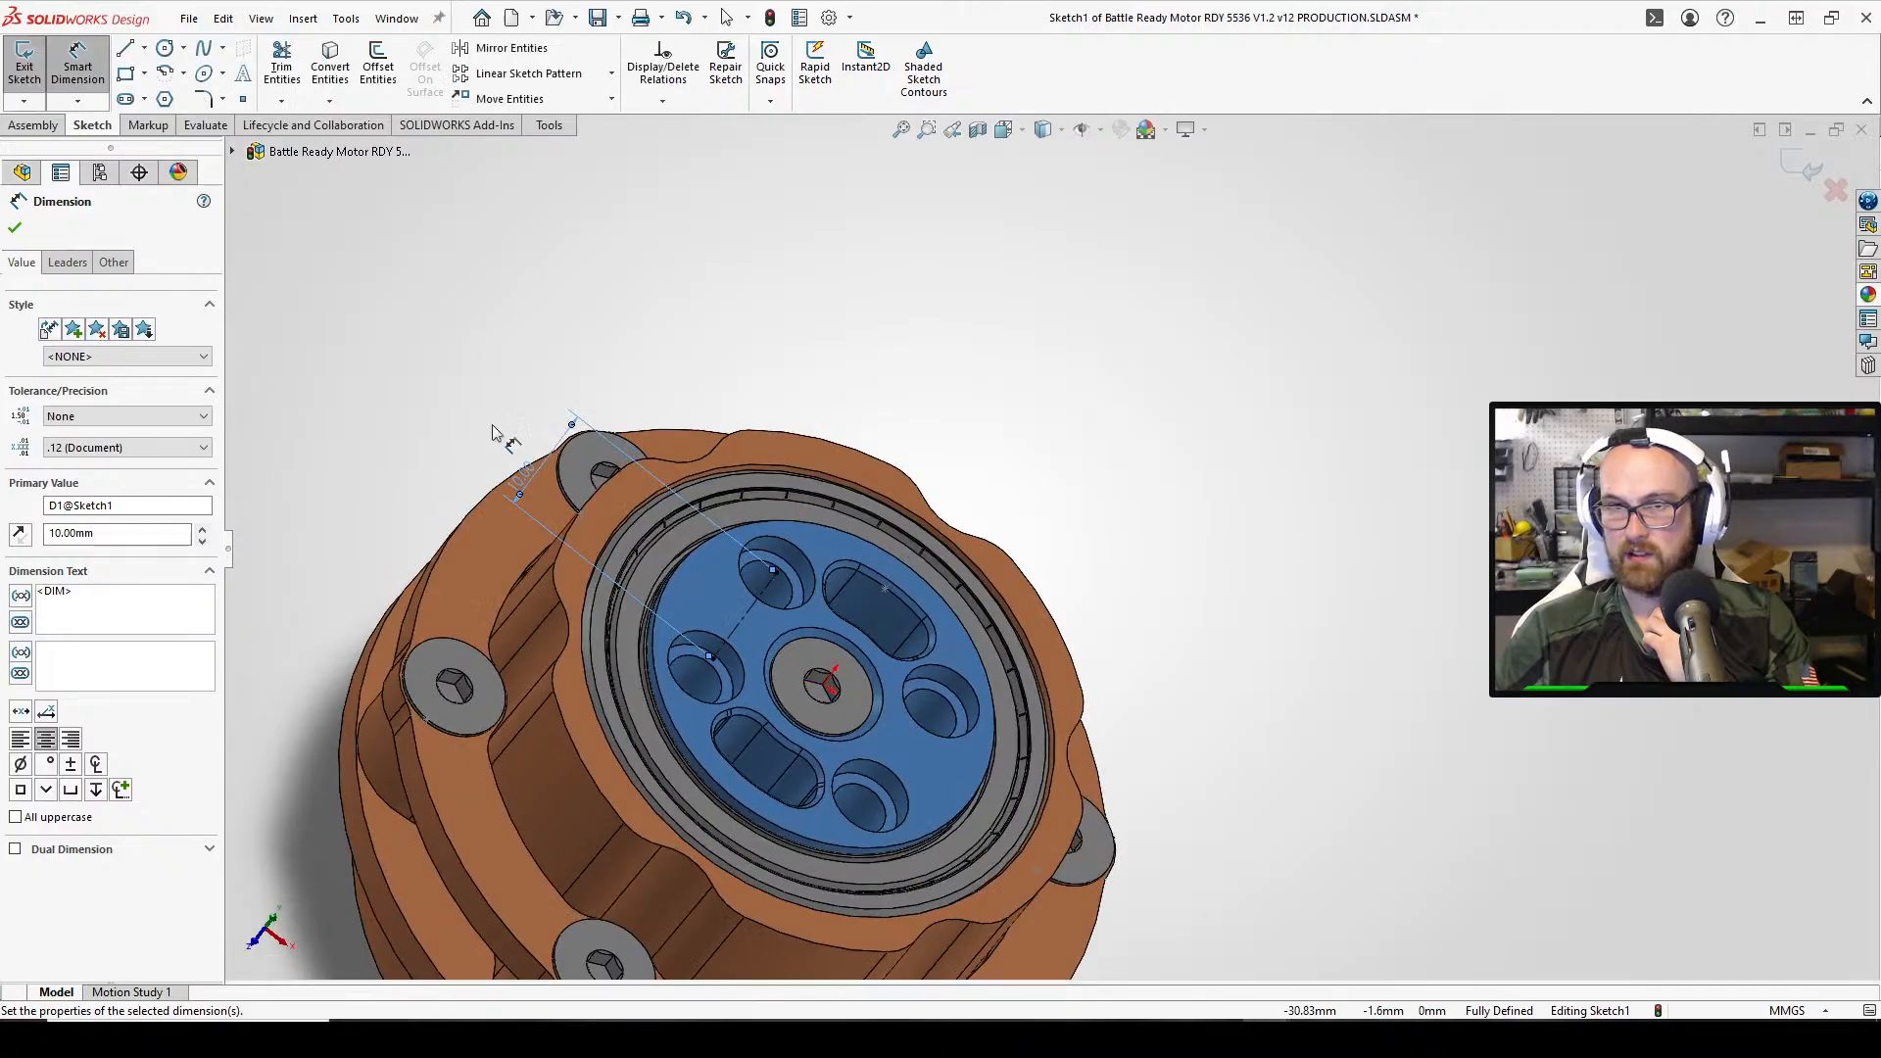
double_click(520, 482)
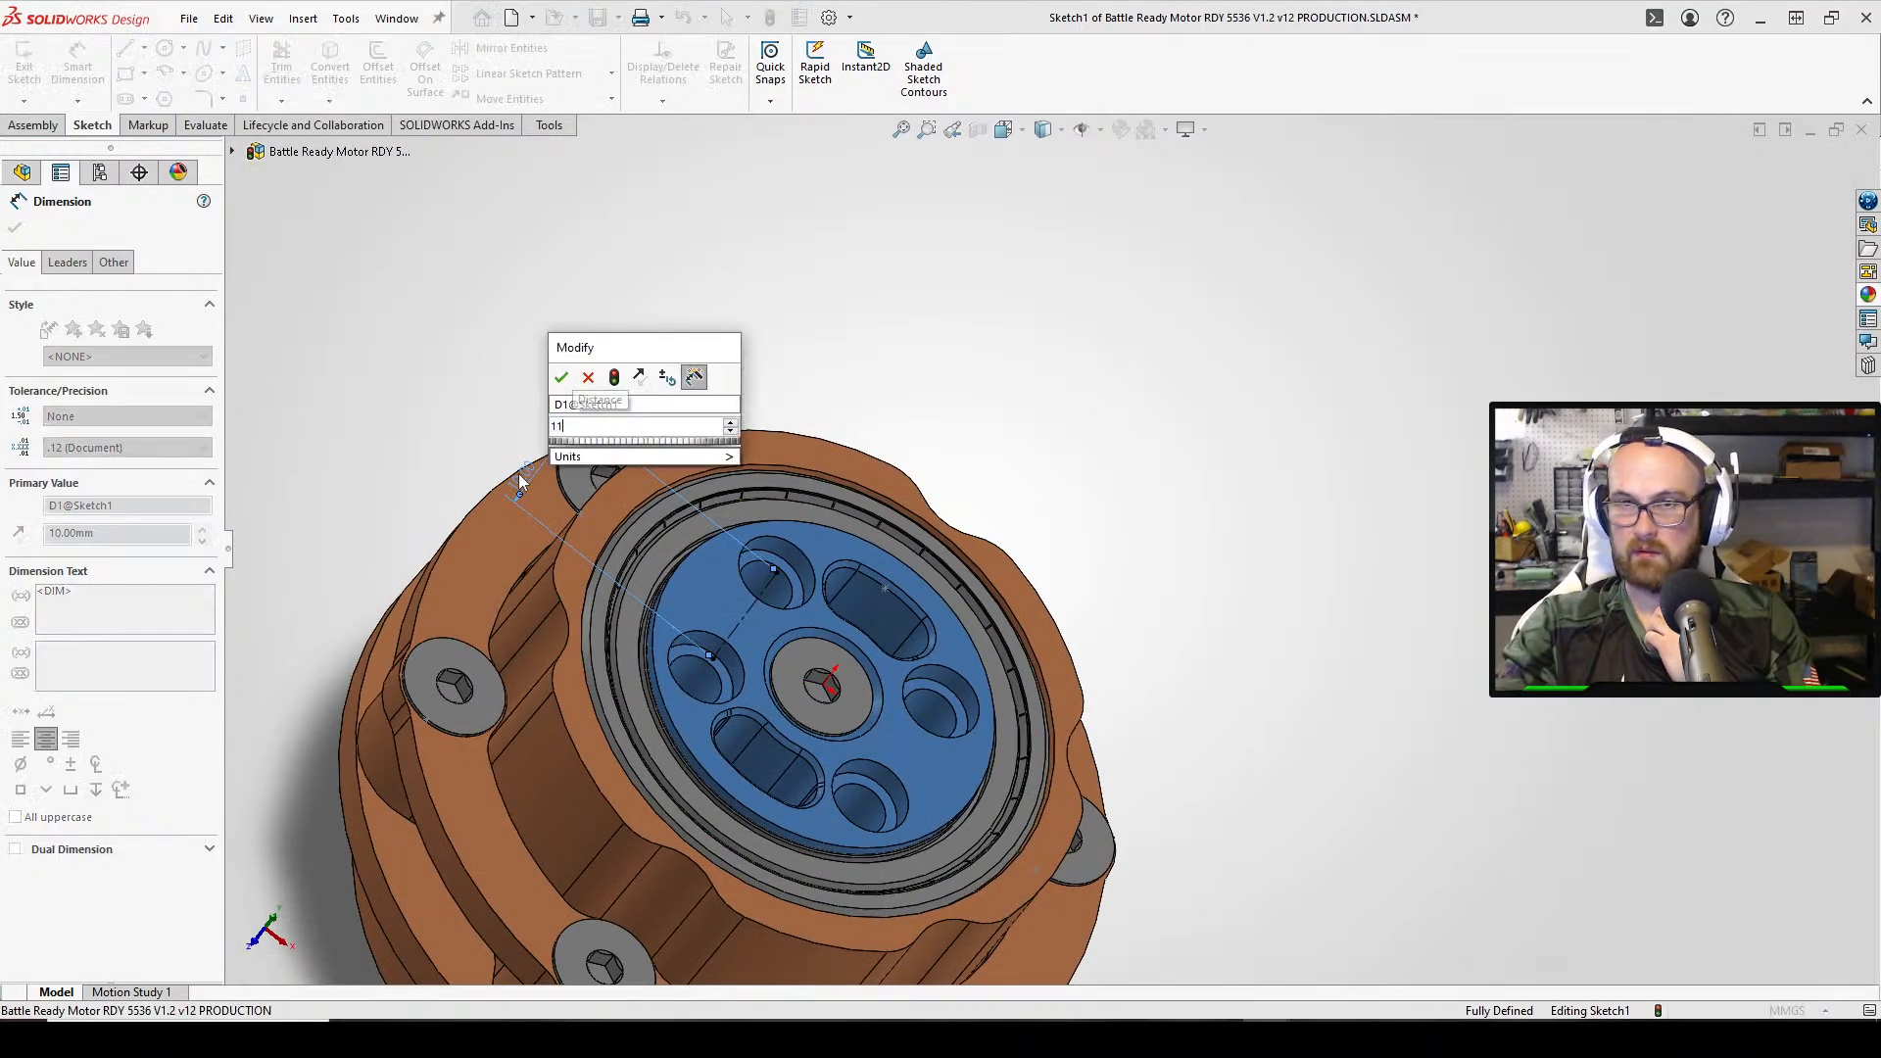
middle_click_drag(819, 676, 742, 803)
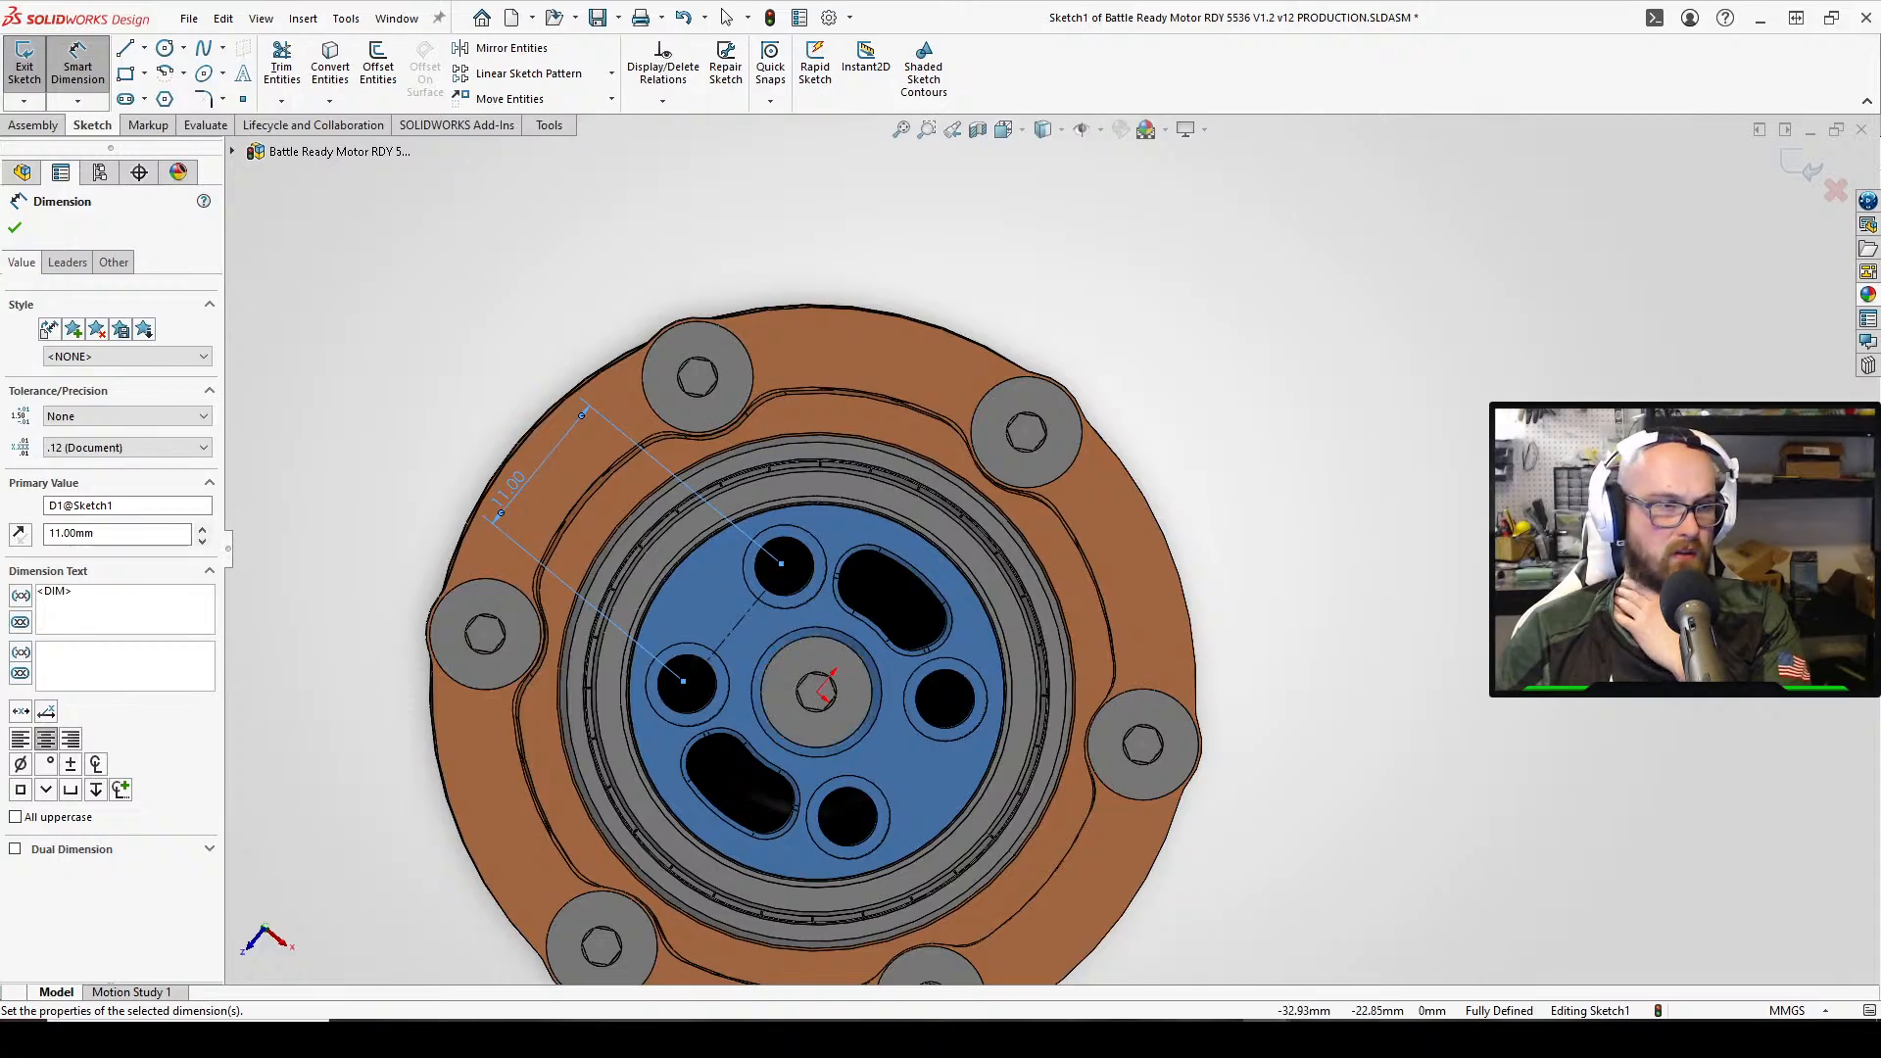
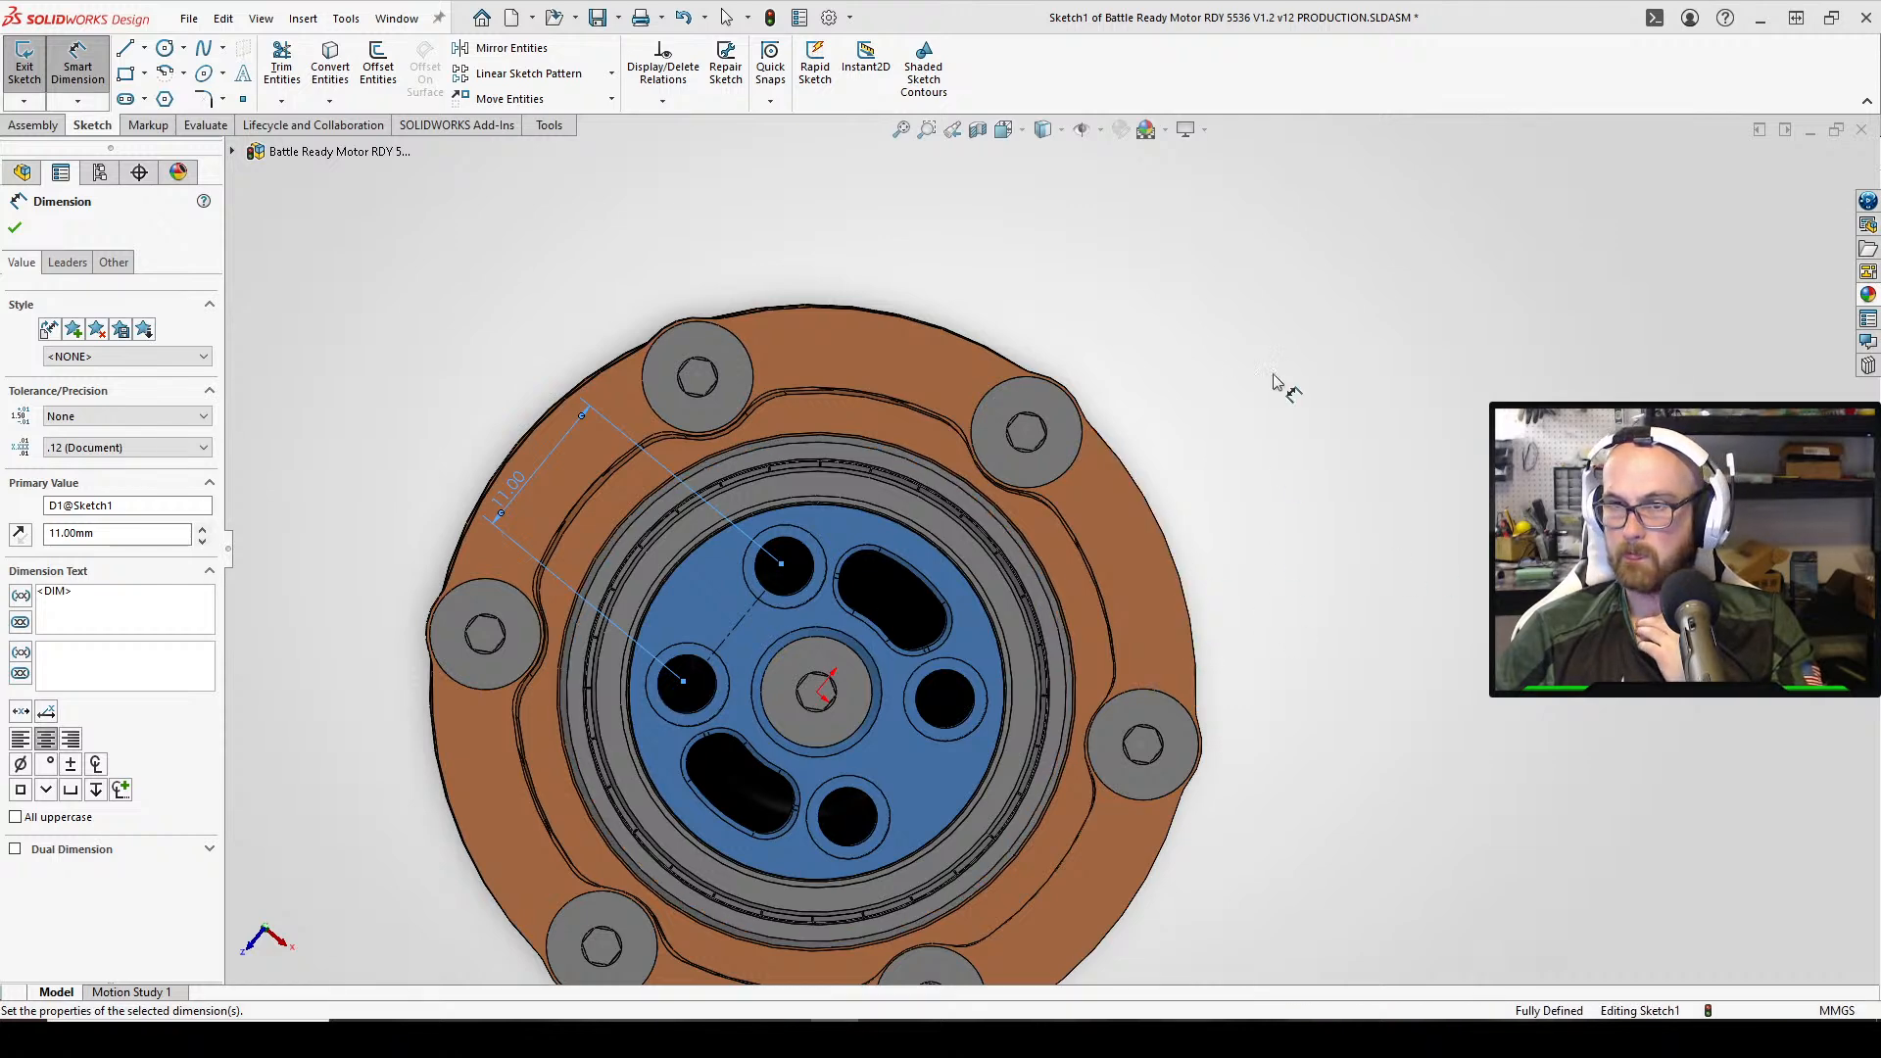
middle_click_drag(777, 605, 759, 445)
left_click(1567, 362)
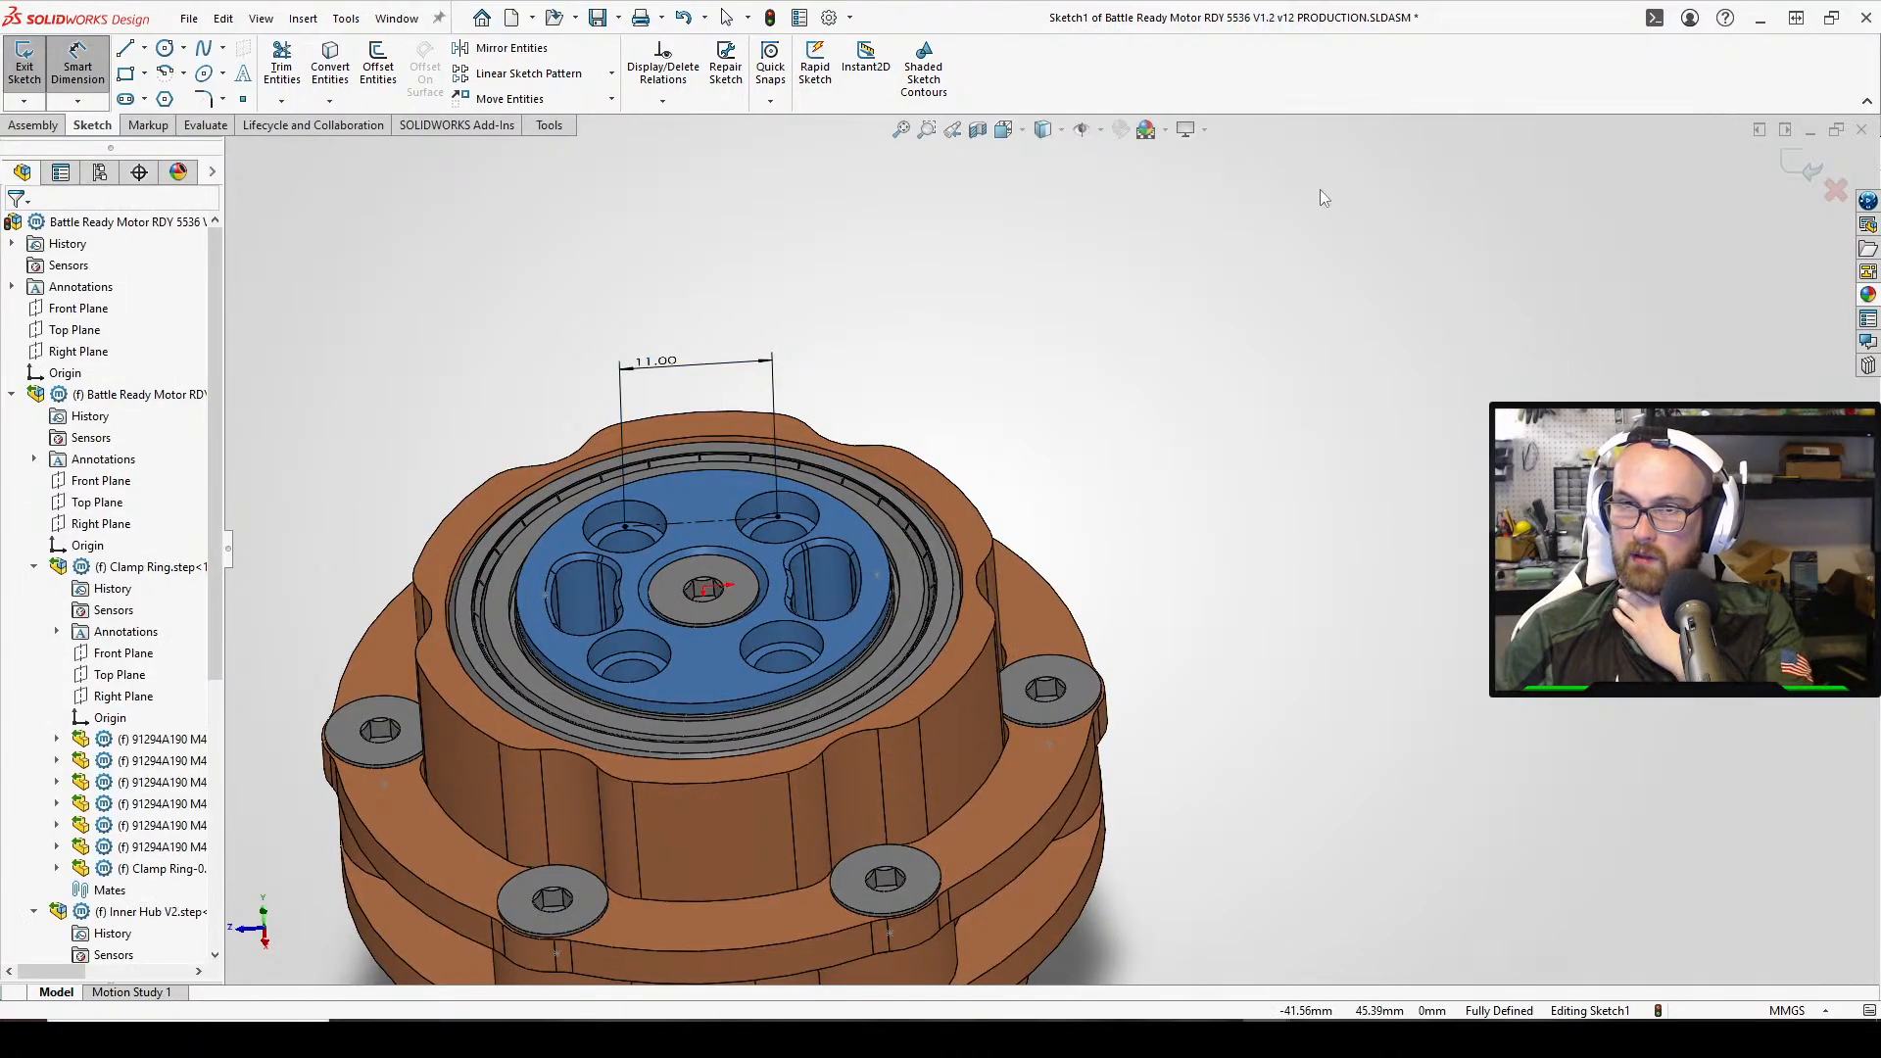
key("Escape")
left_click(659, 360)
double_click(661, 360)
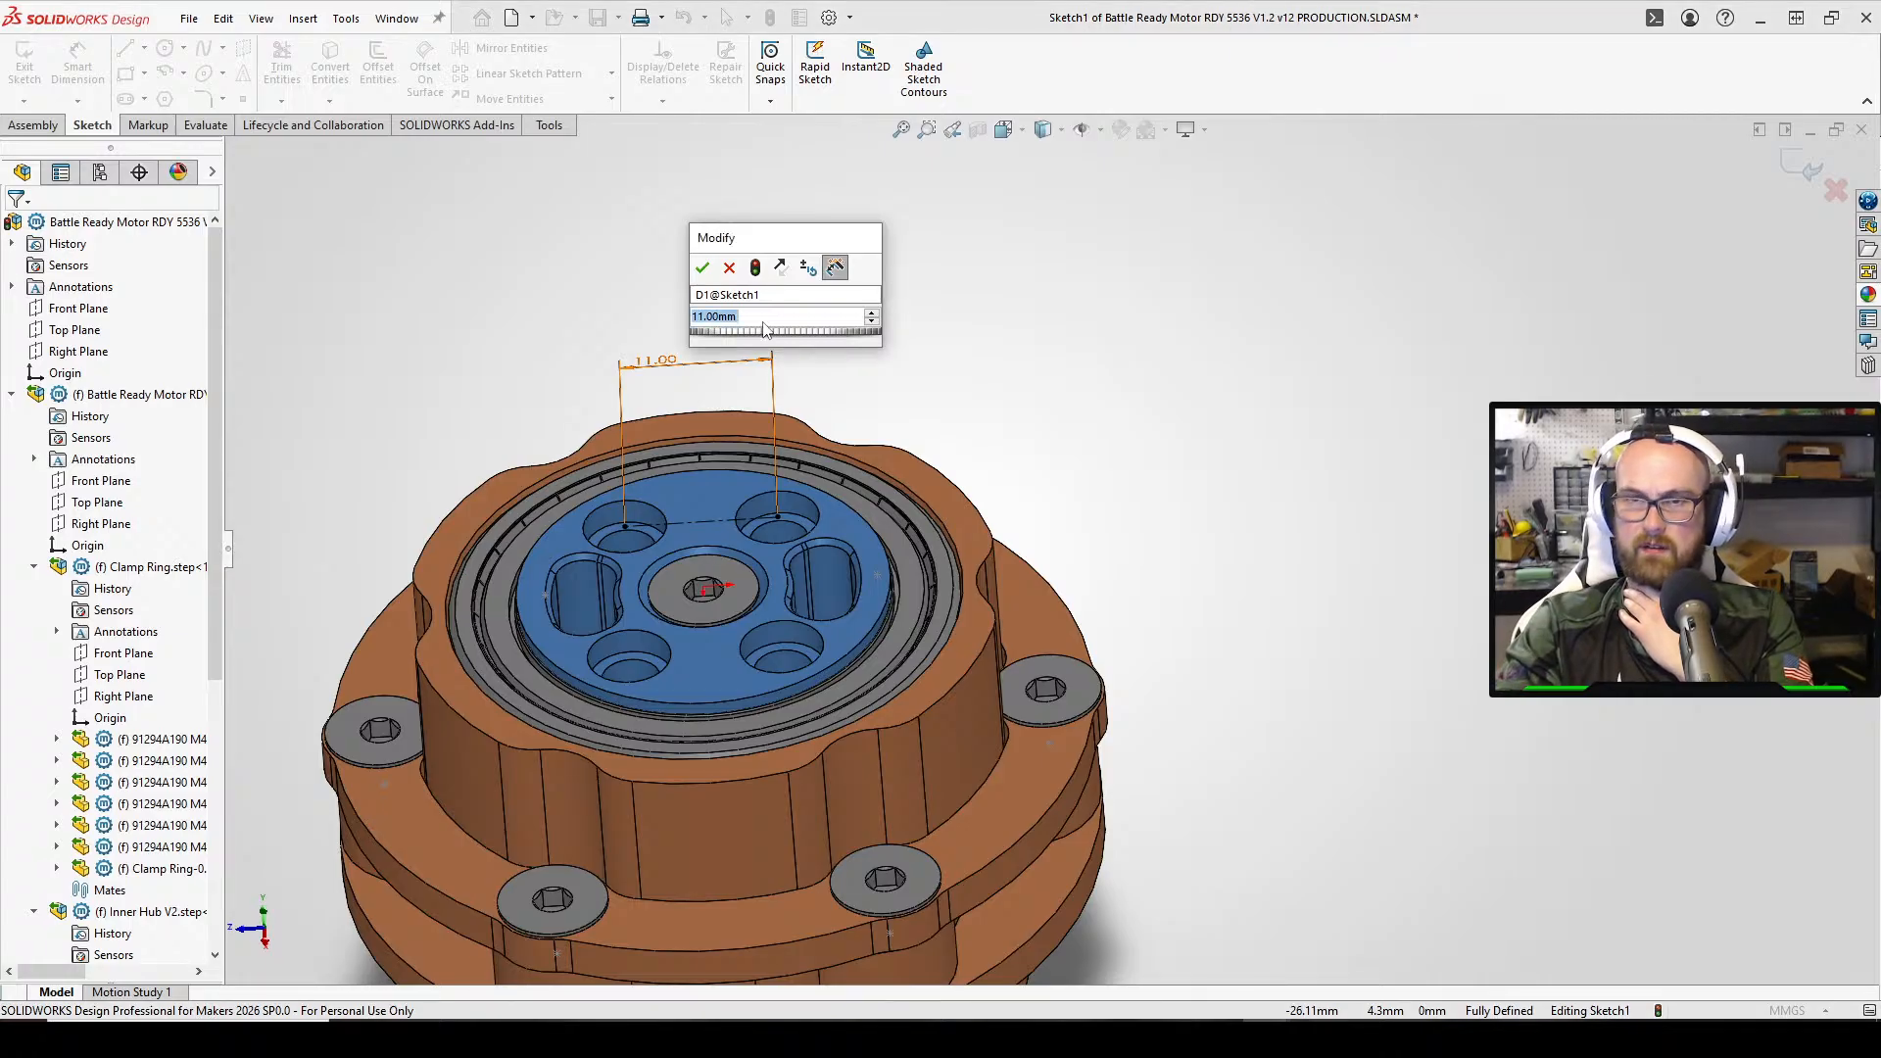
left_click(1101, 565)
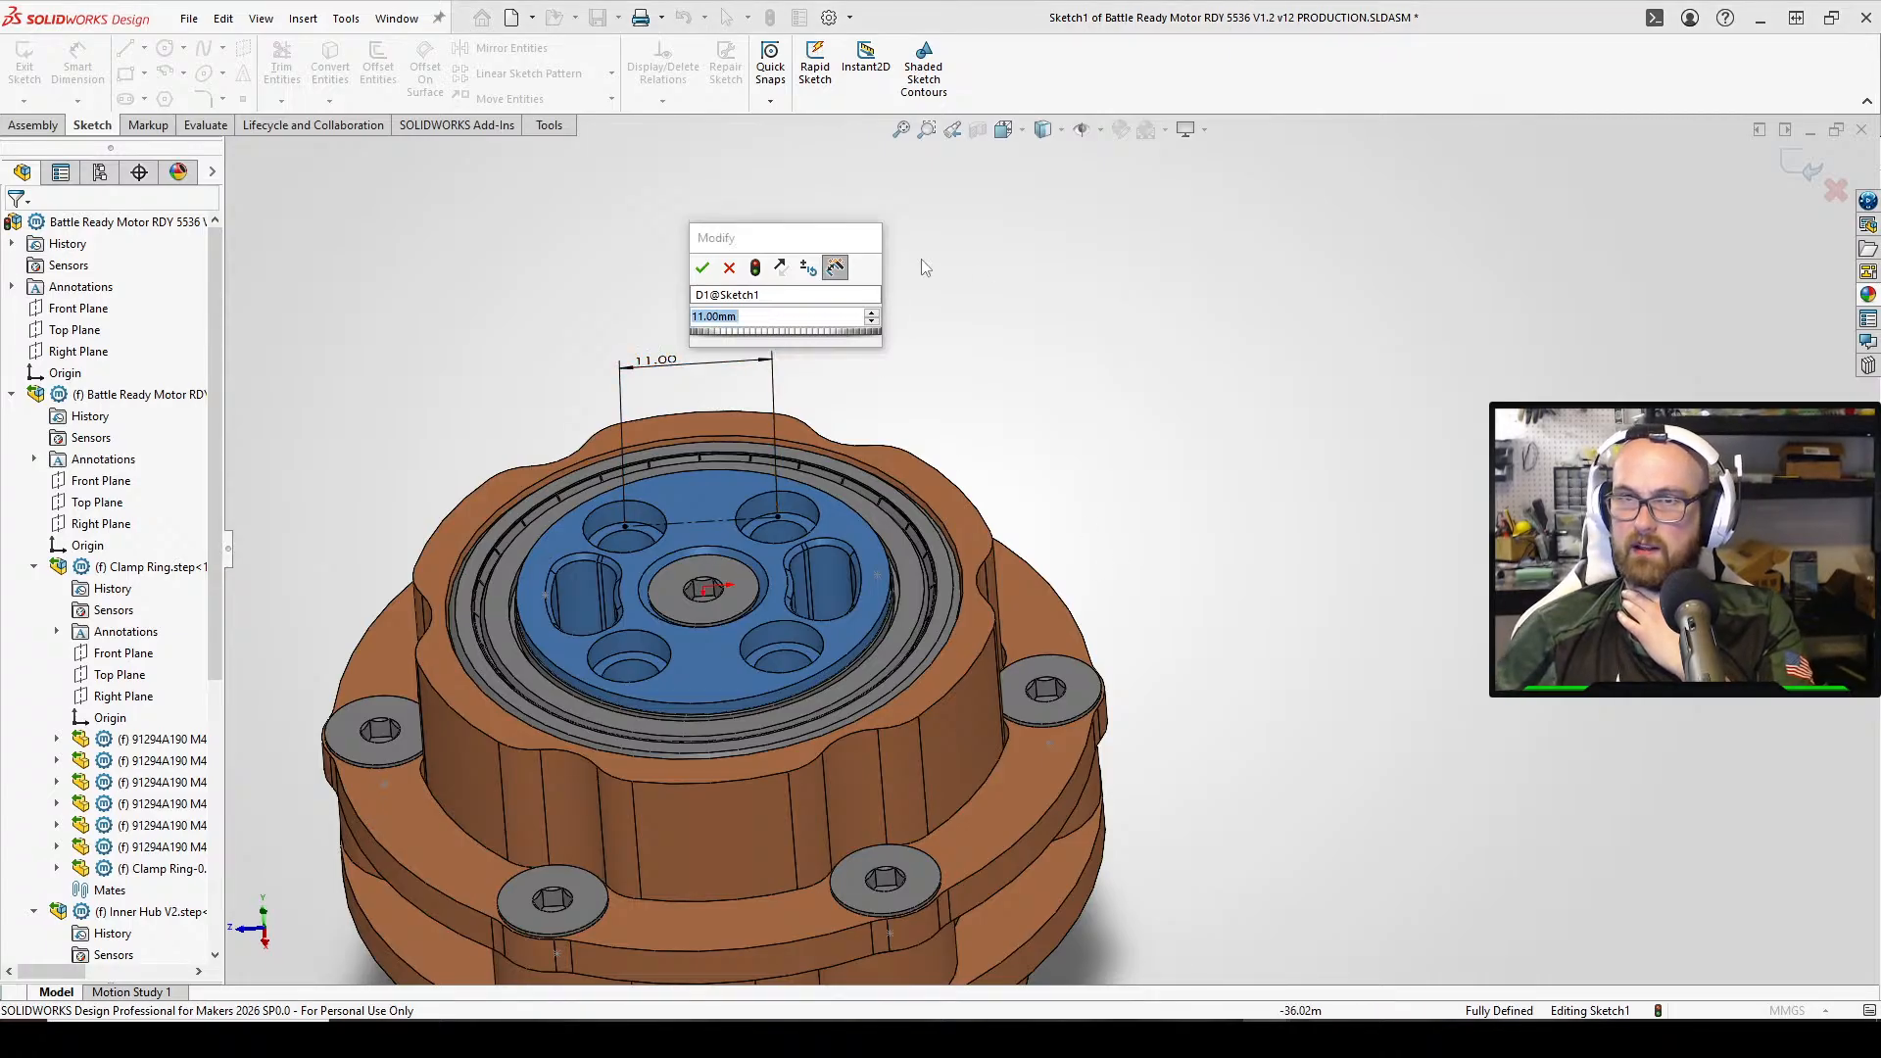
left_click(726, 271)
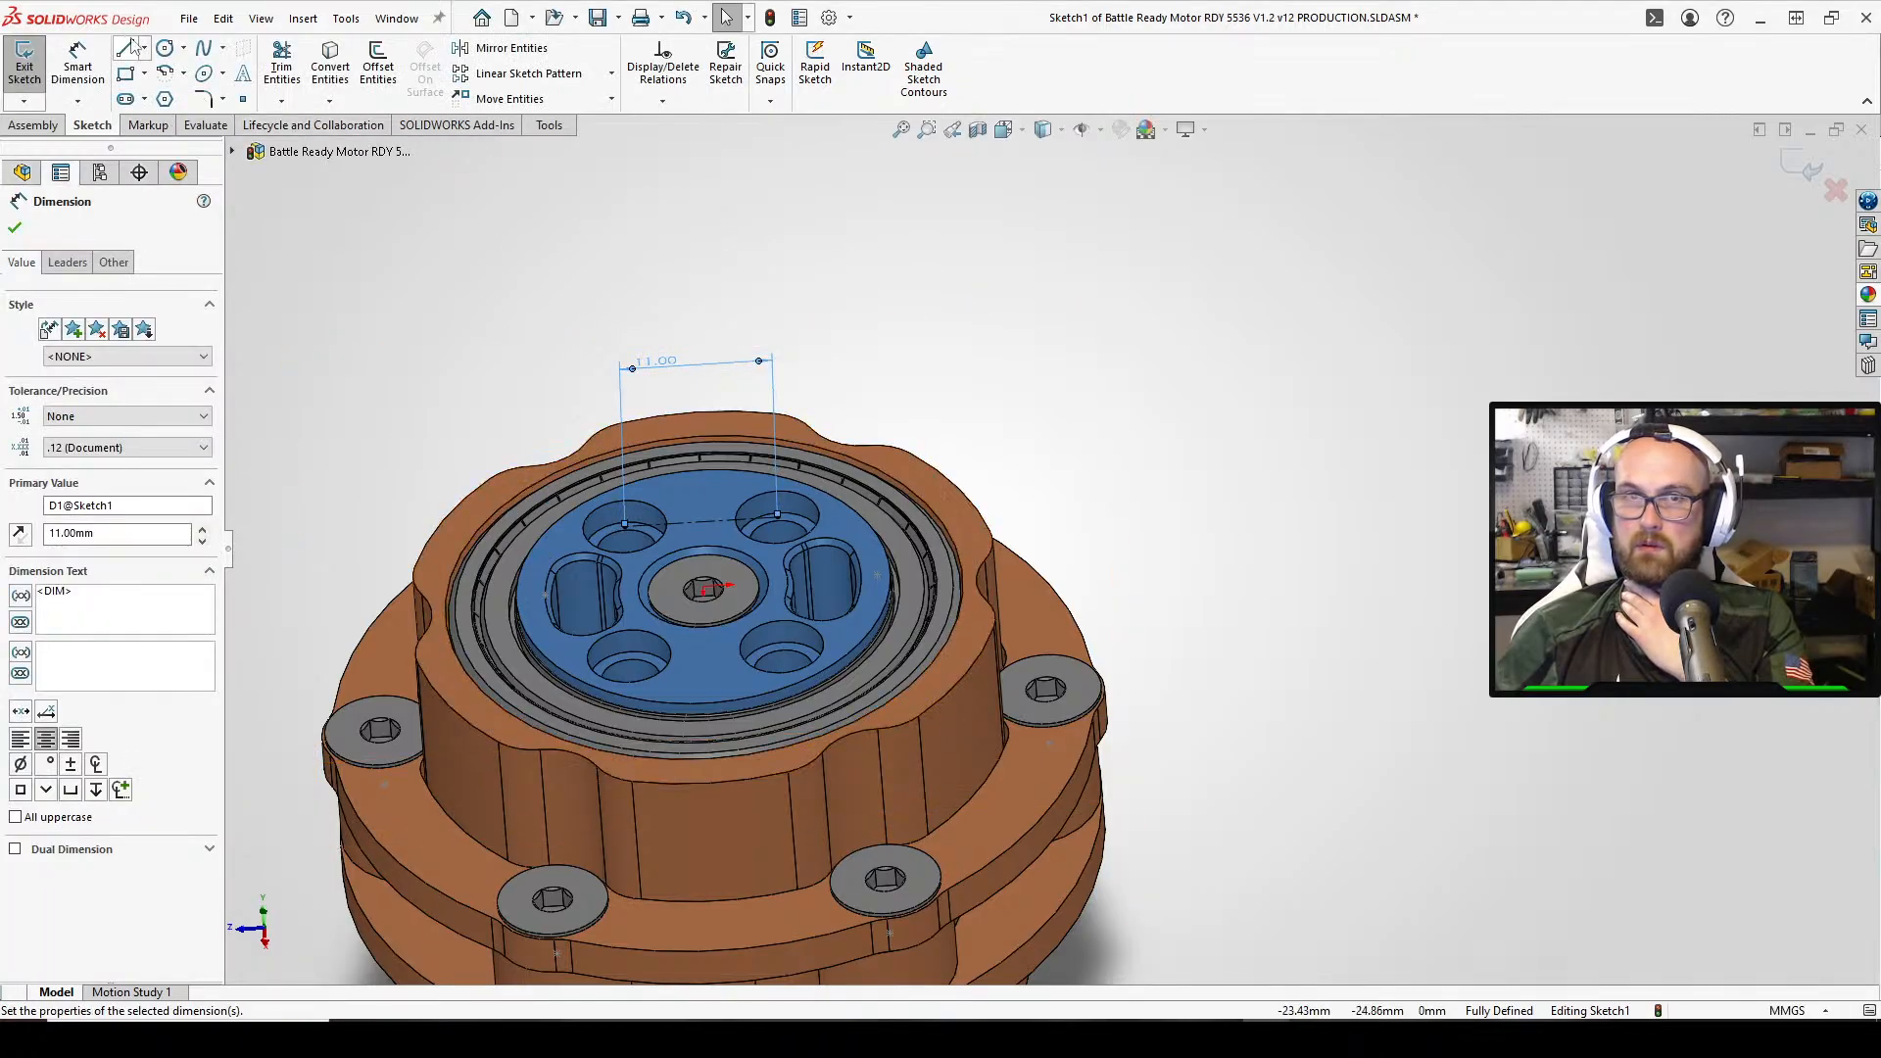
Sketch a centerline from the shared hub mounting hole's centre across to the neighbouring mounting hole on the other side of the shaft
left_click(144, 48)
left_click(177, 84)
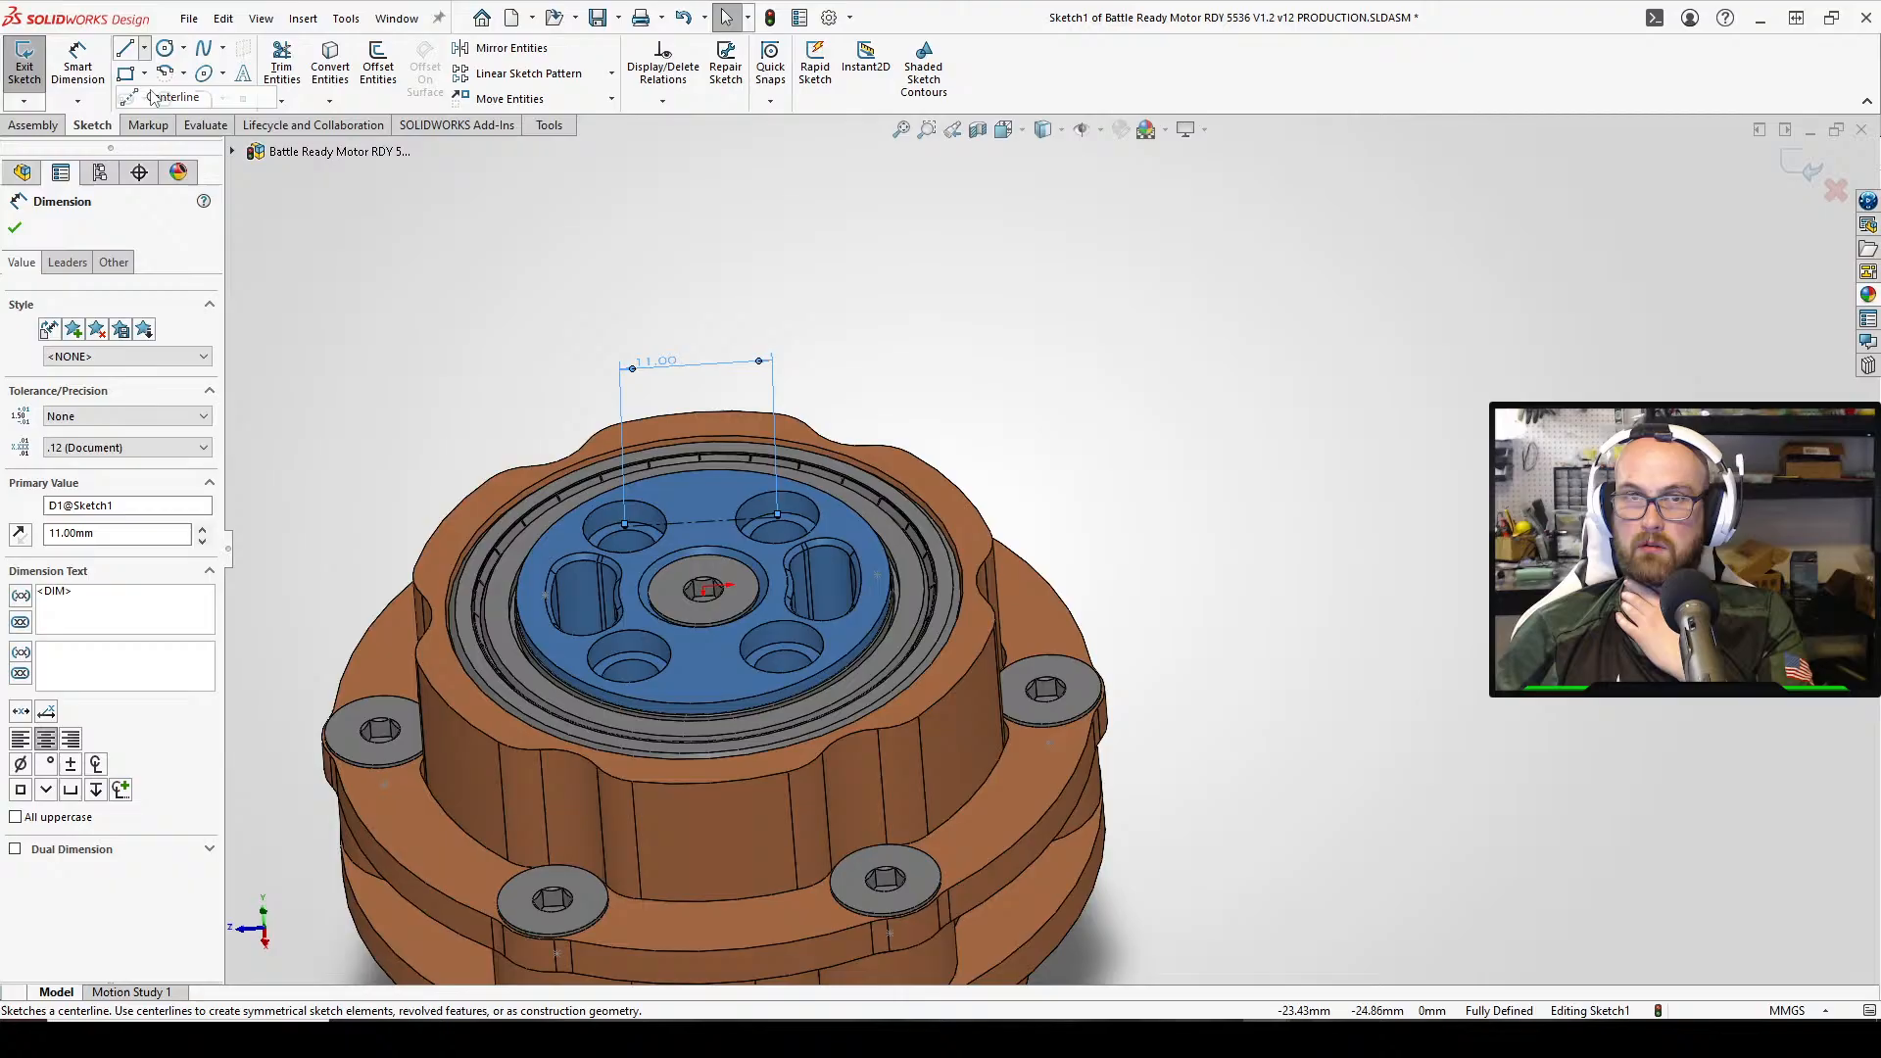
left_click(779, 518)
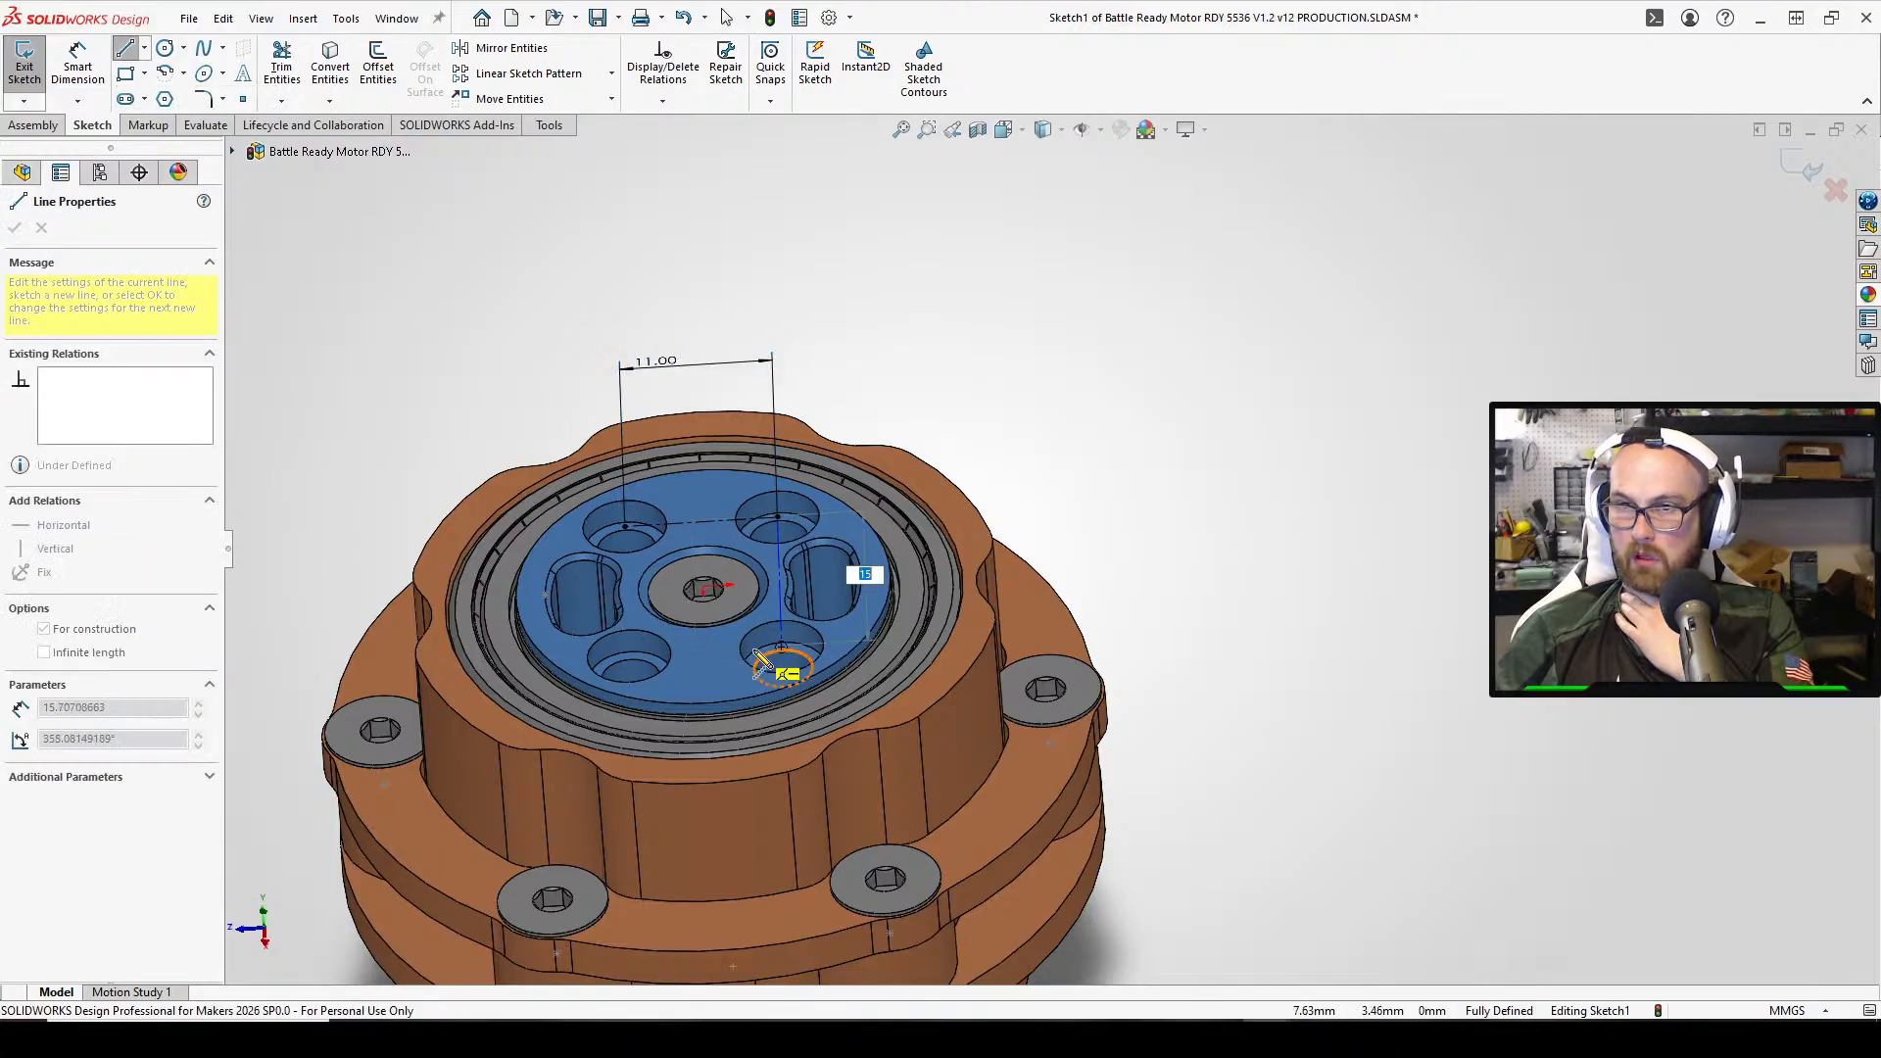
left_click(789, 654)
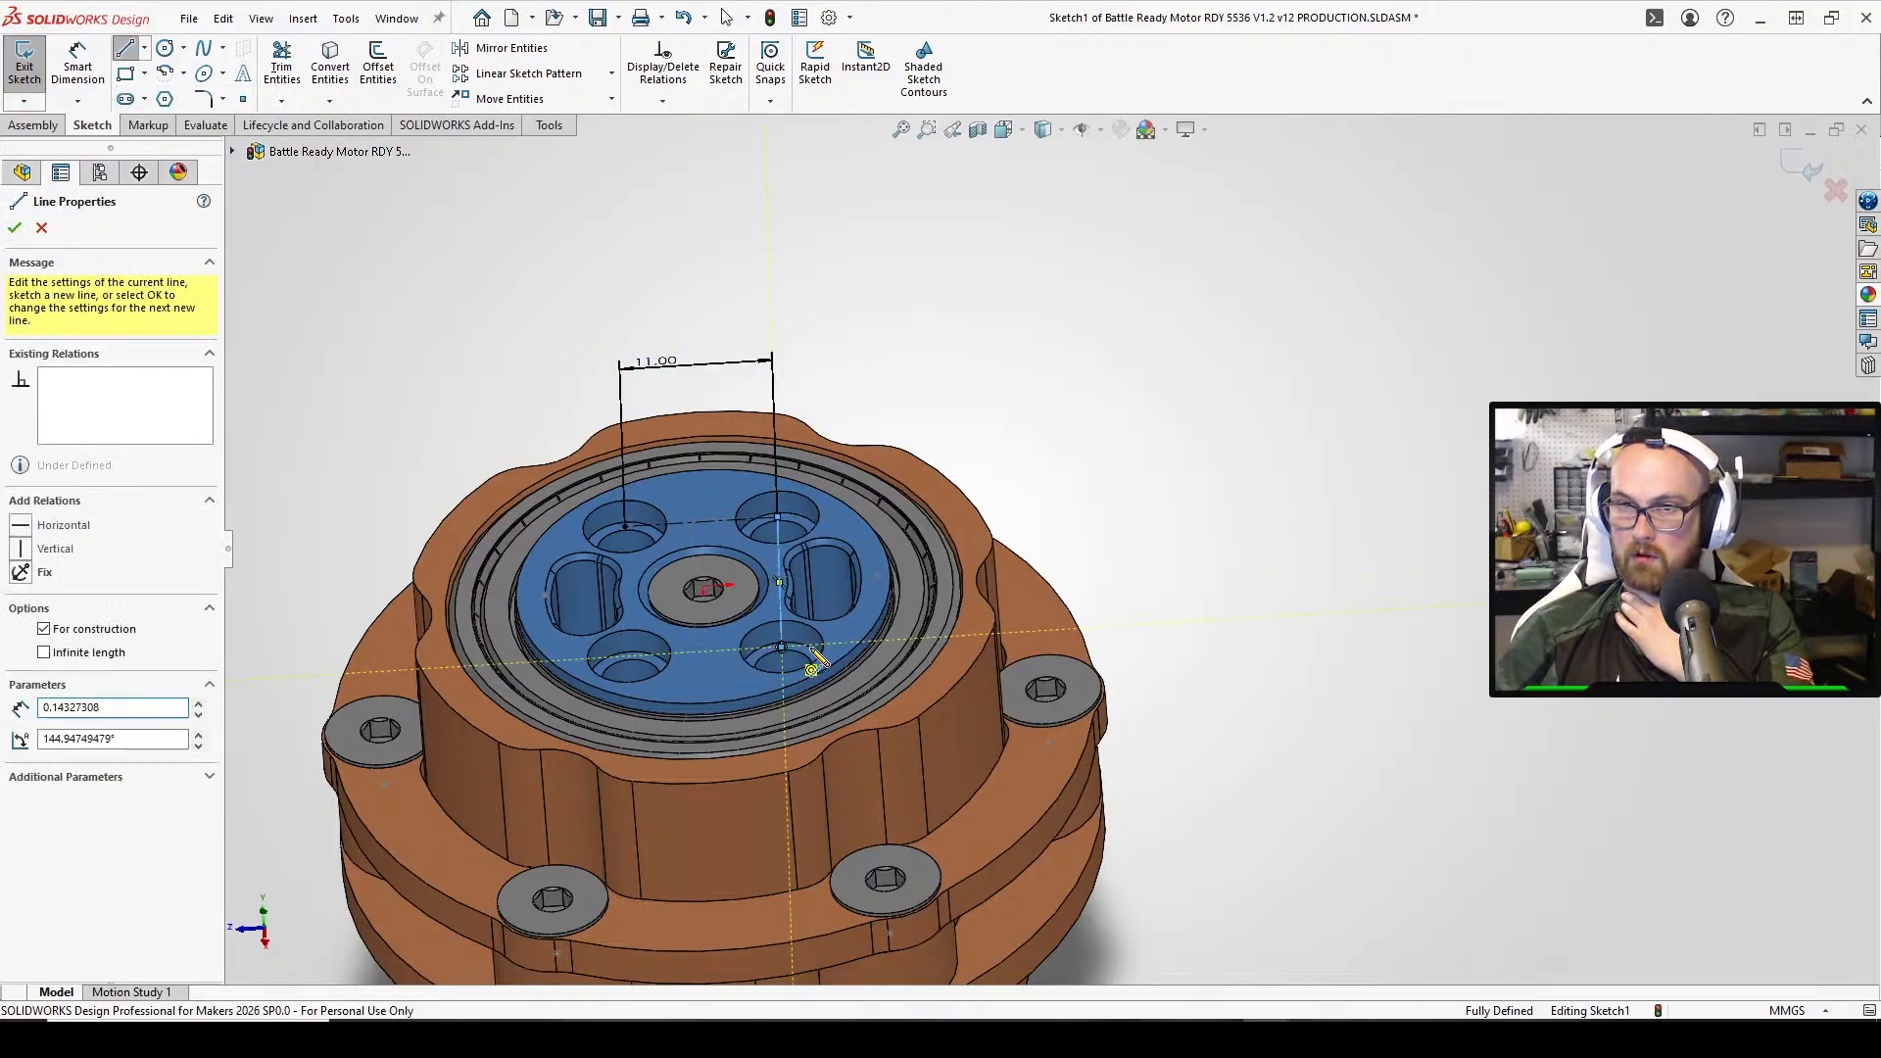
Add a driven dimension to the new centerline between the two hub mounting holes
right_click(858, 560)
left_click(906, 651)
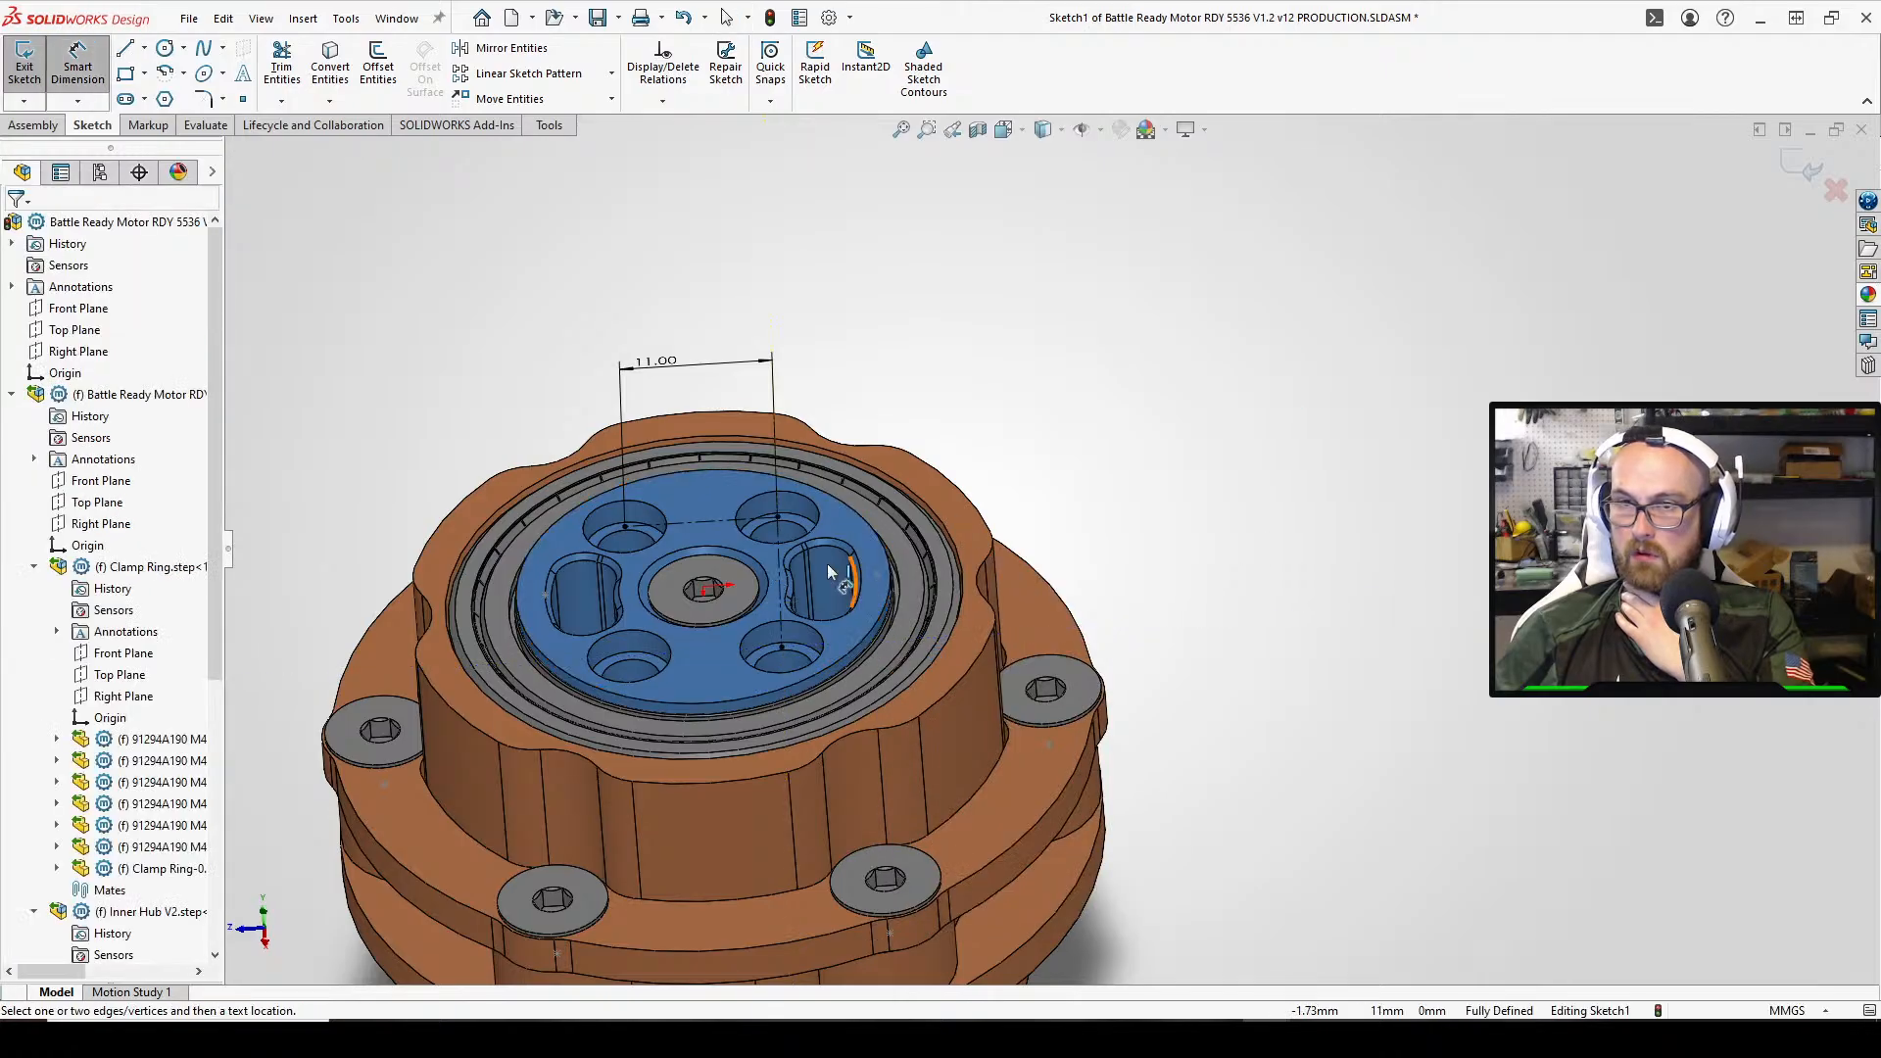
left_click(785, 580)
left_click(1104, 537)
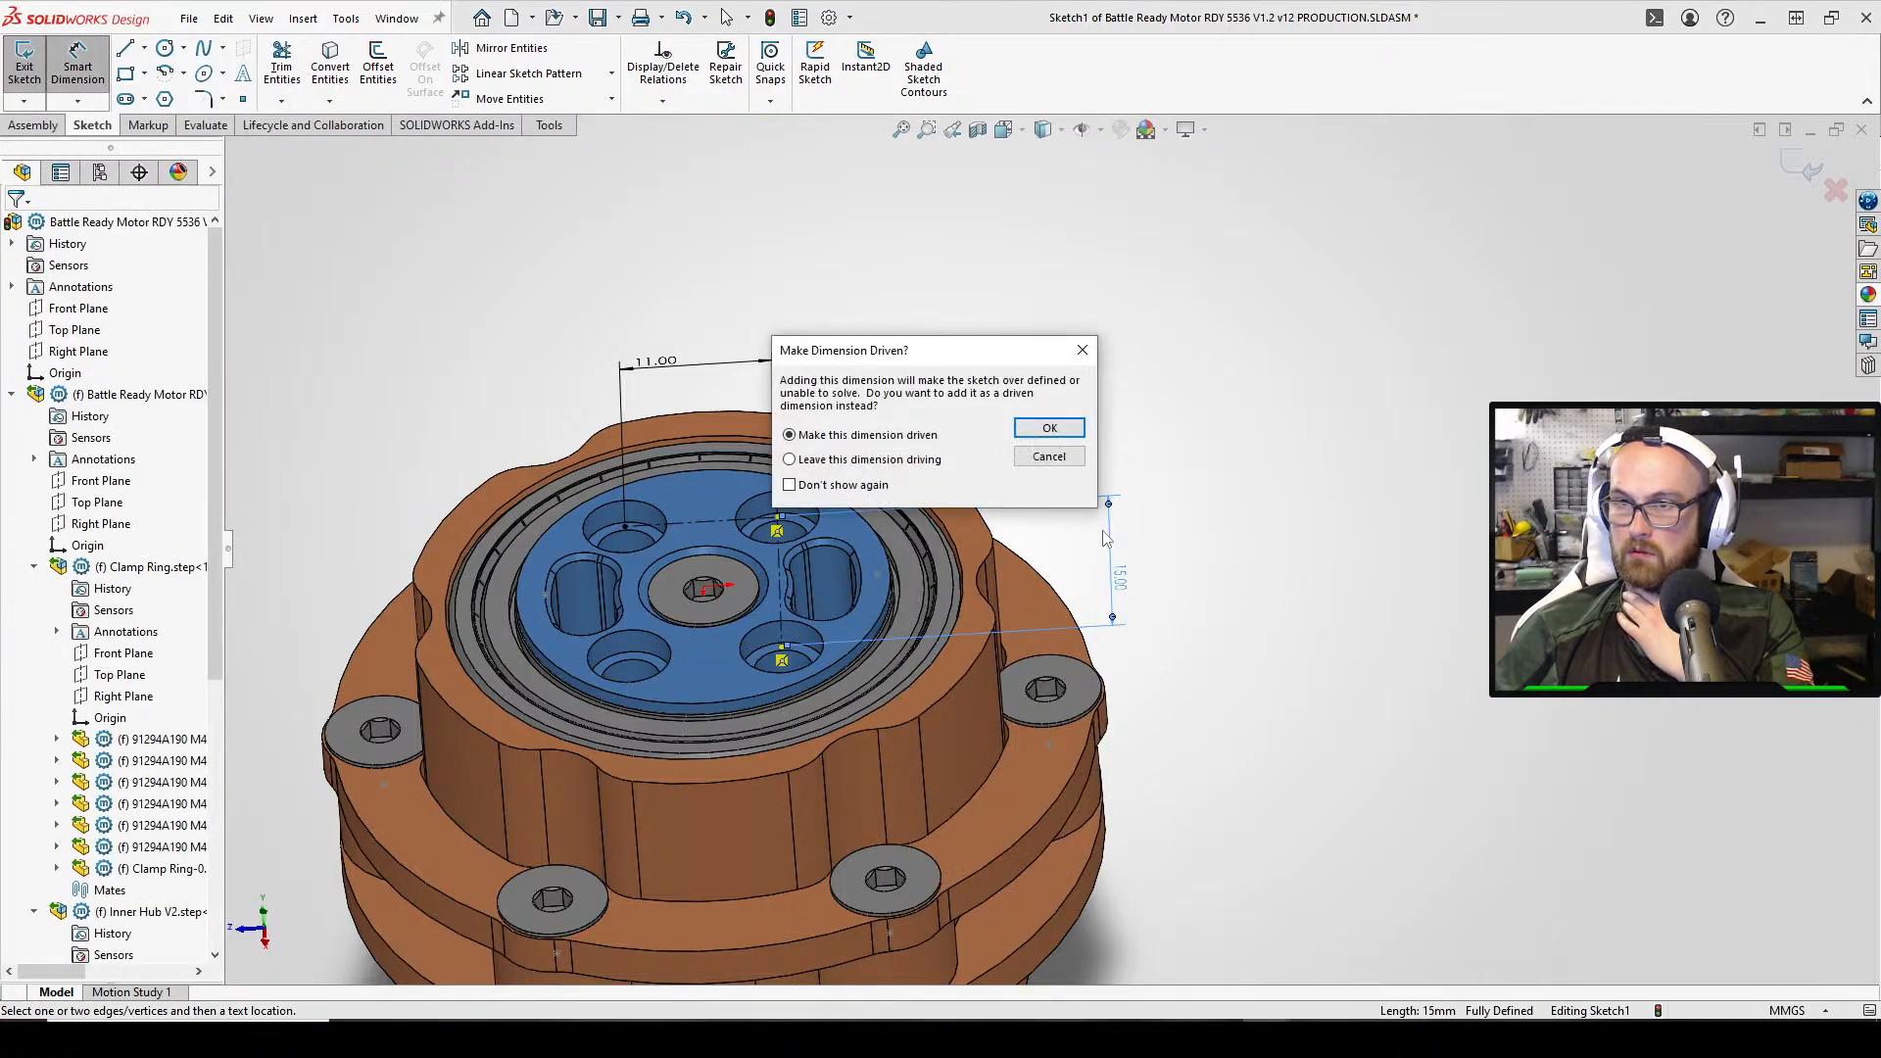
left_click(1049, 429)
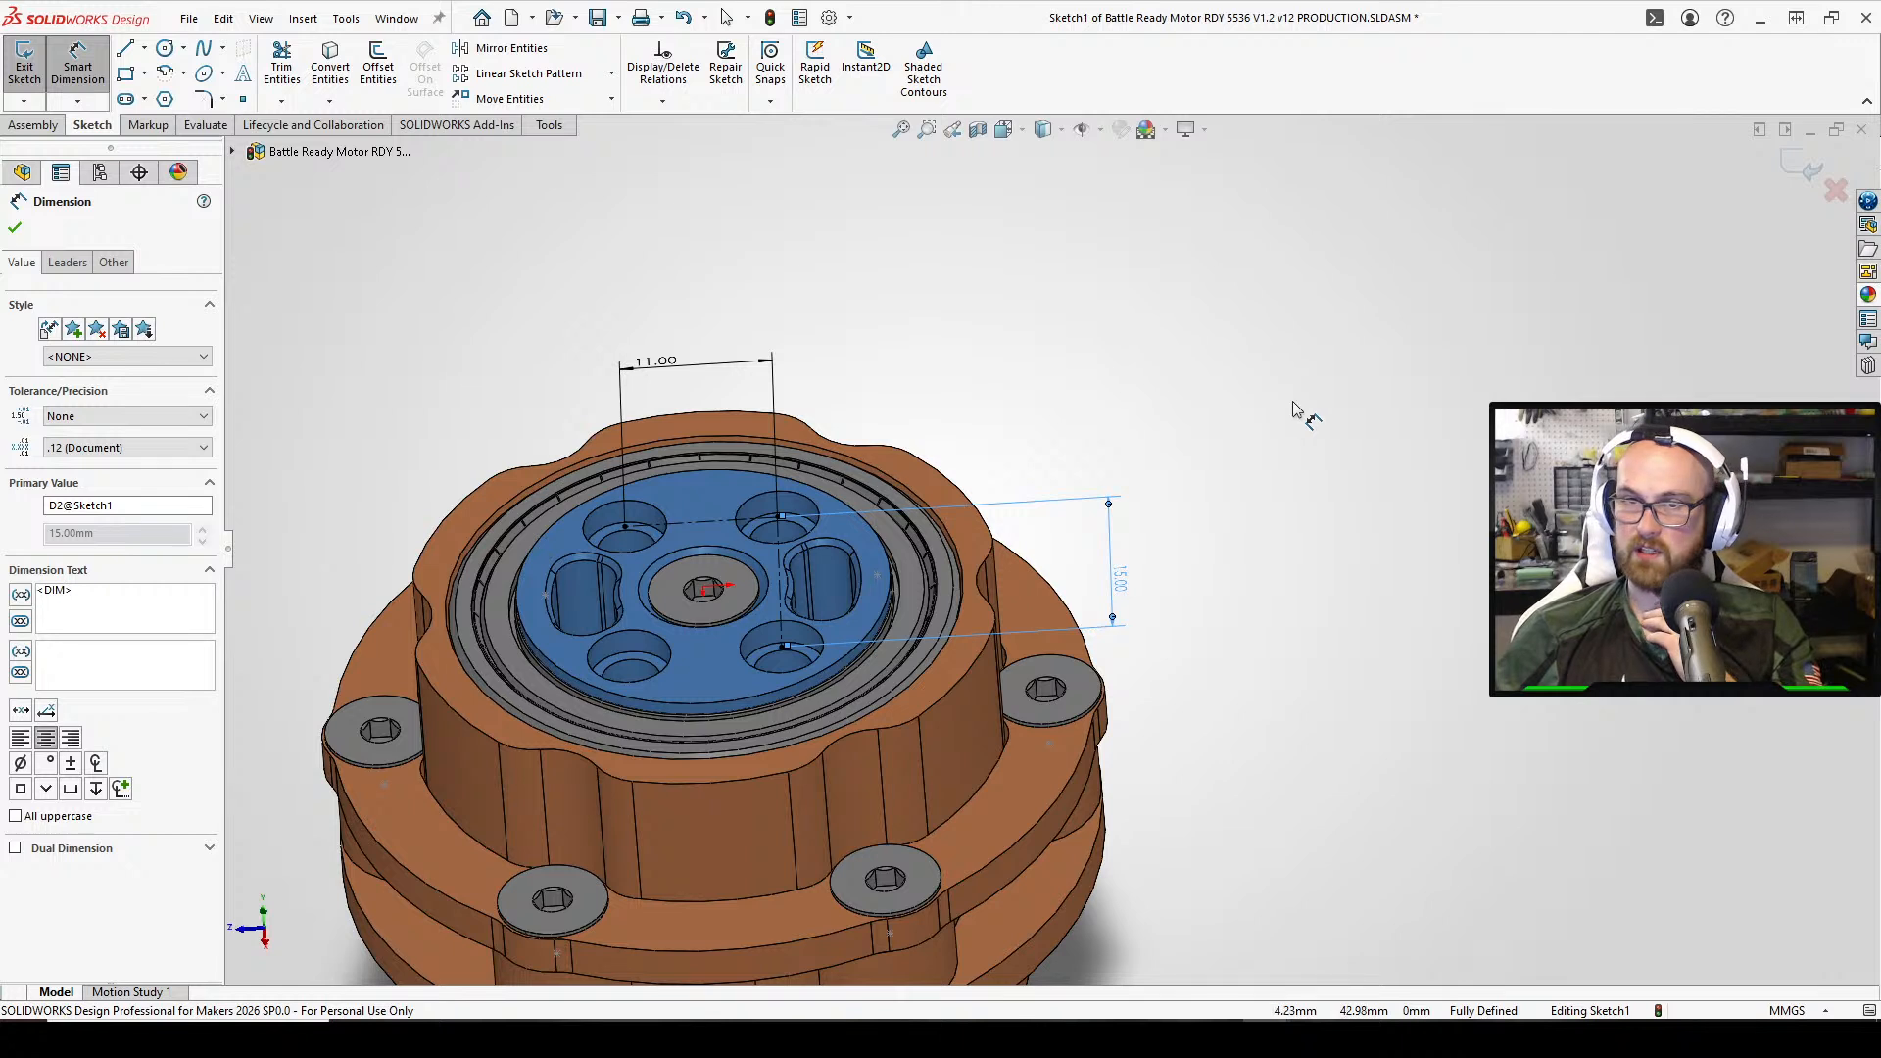
key("Escape")
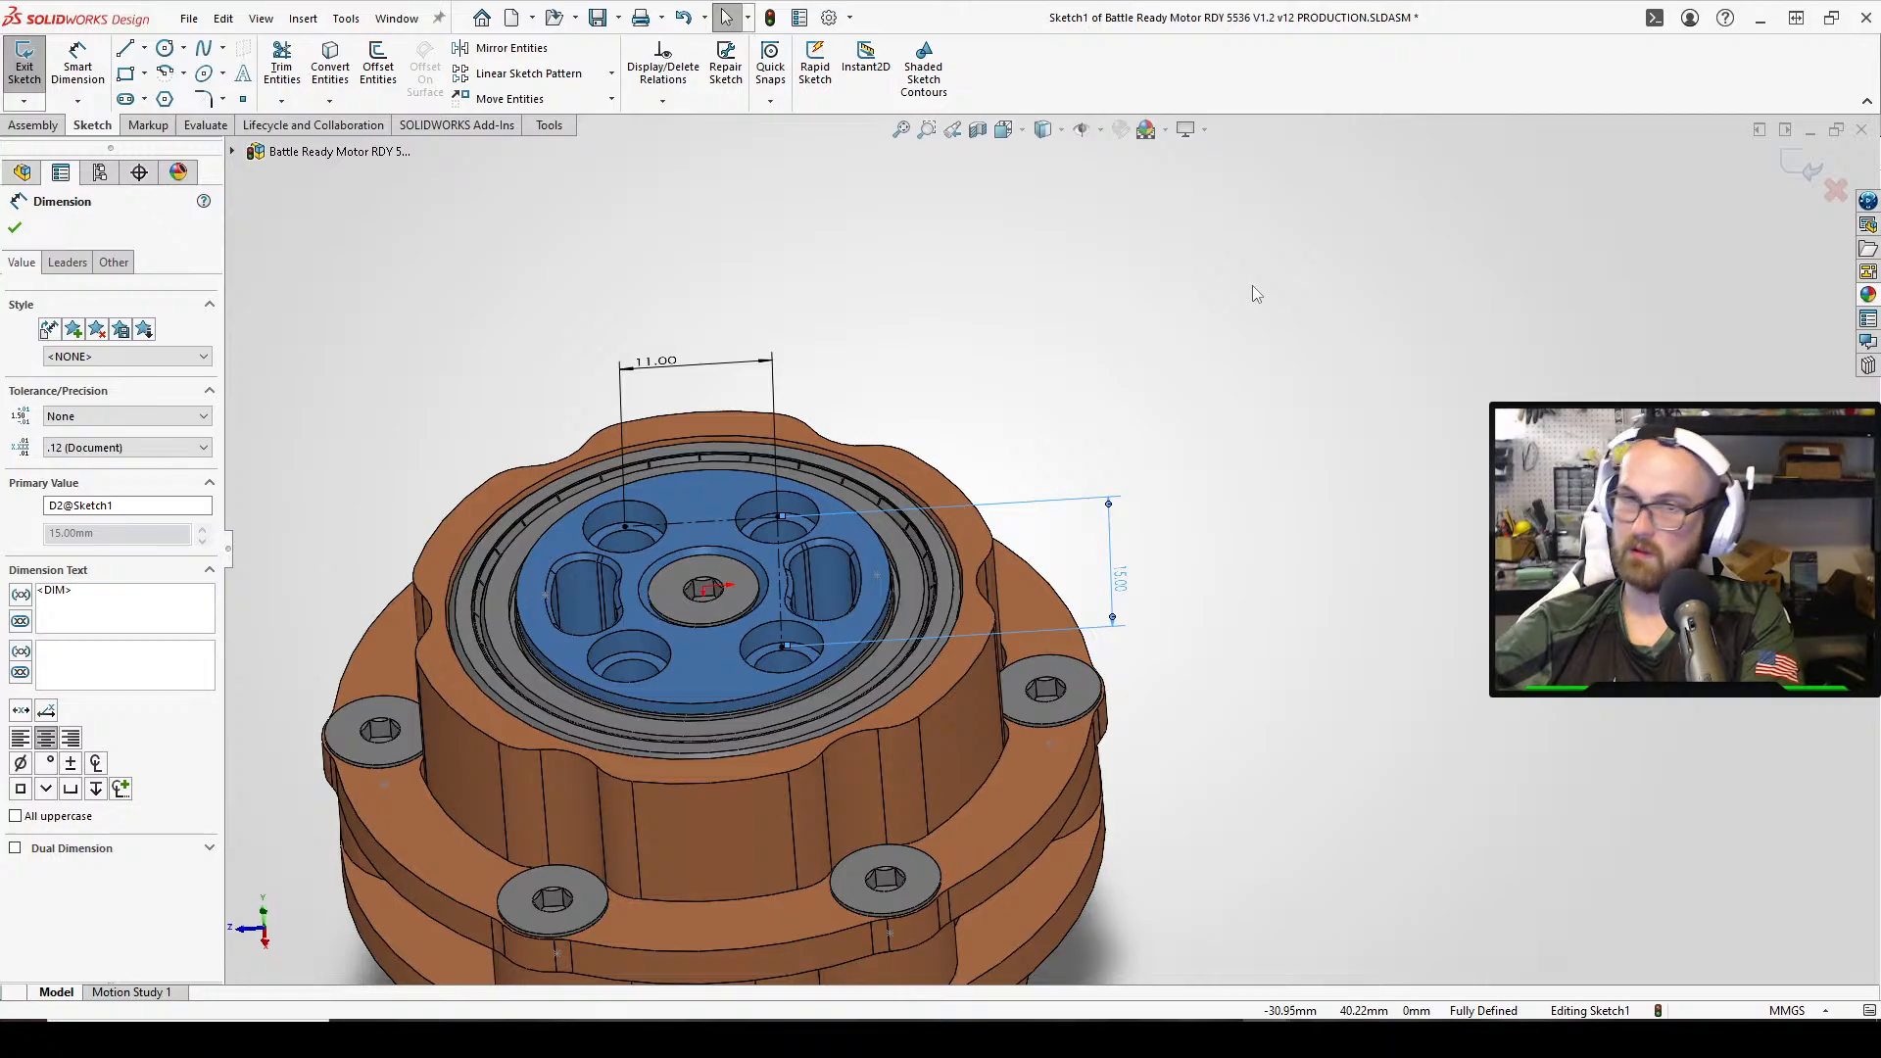
Exit the hub face sketch and delete Sketch1 from the motor assembly
left_click(28, 64)
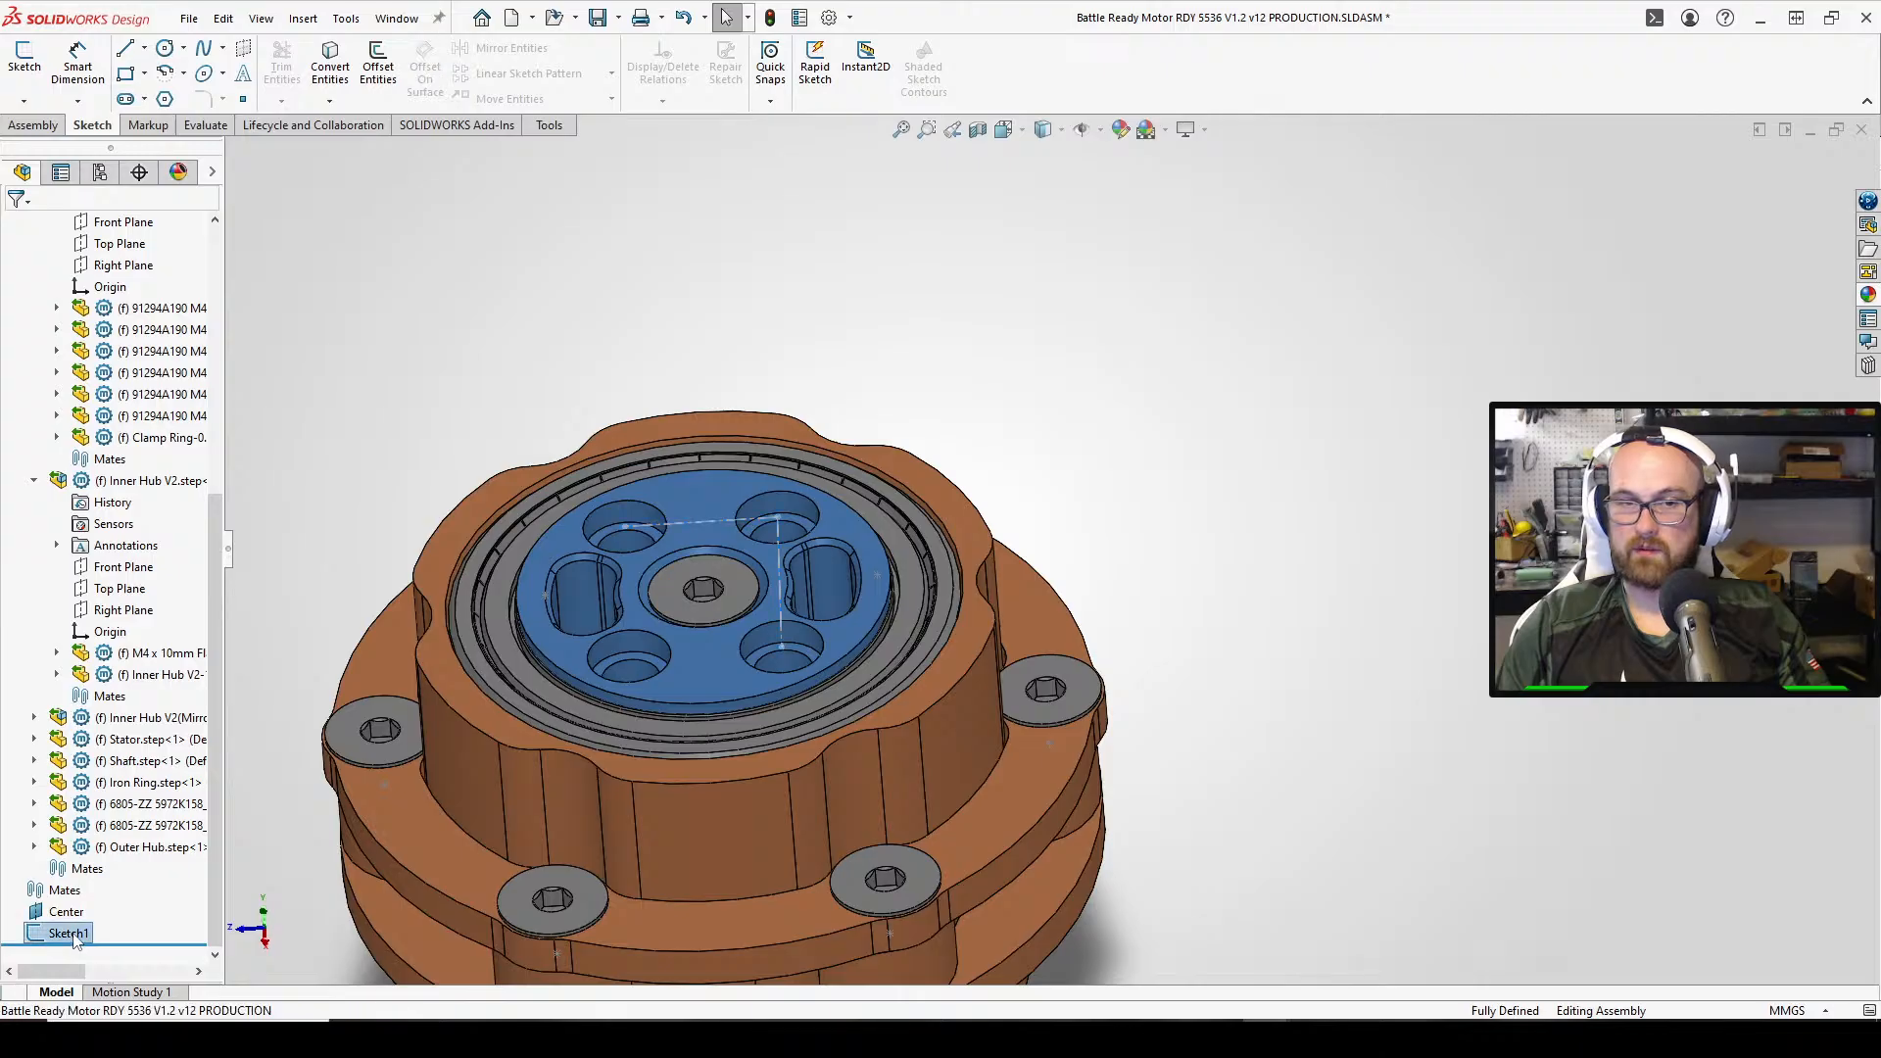
right_click(73, 936)
left_click(125, 780)
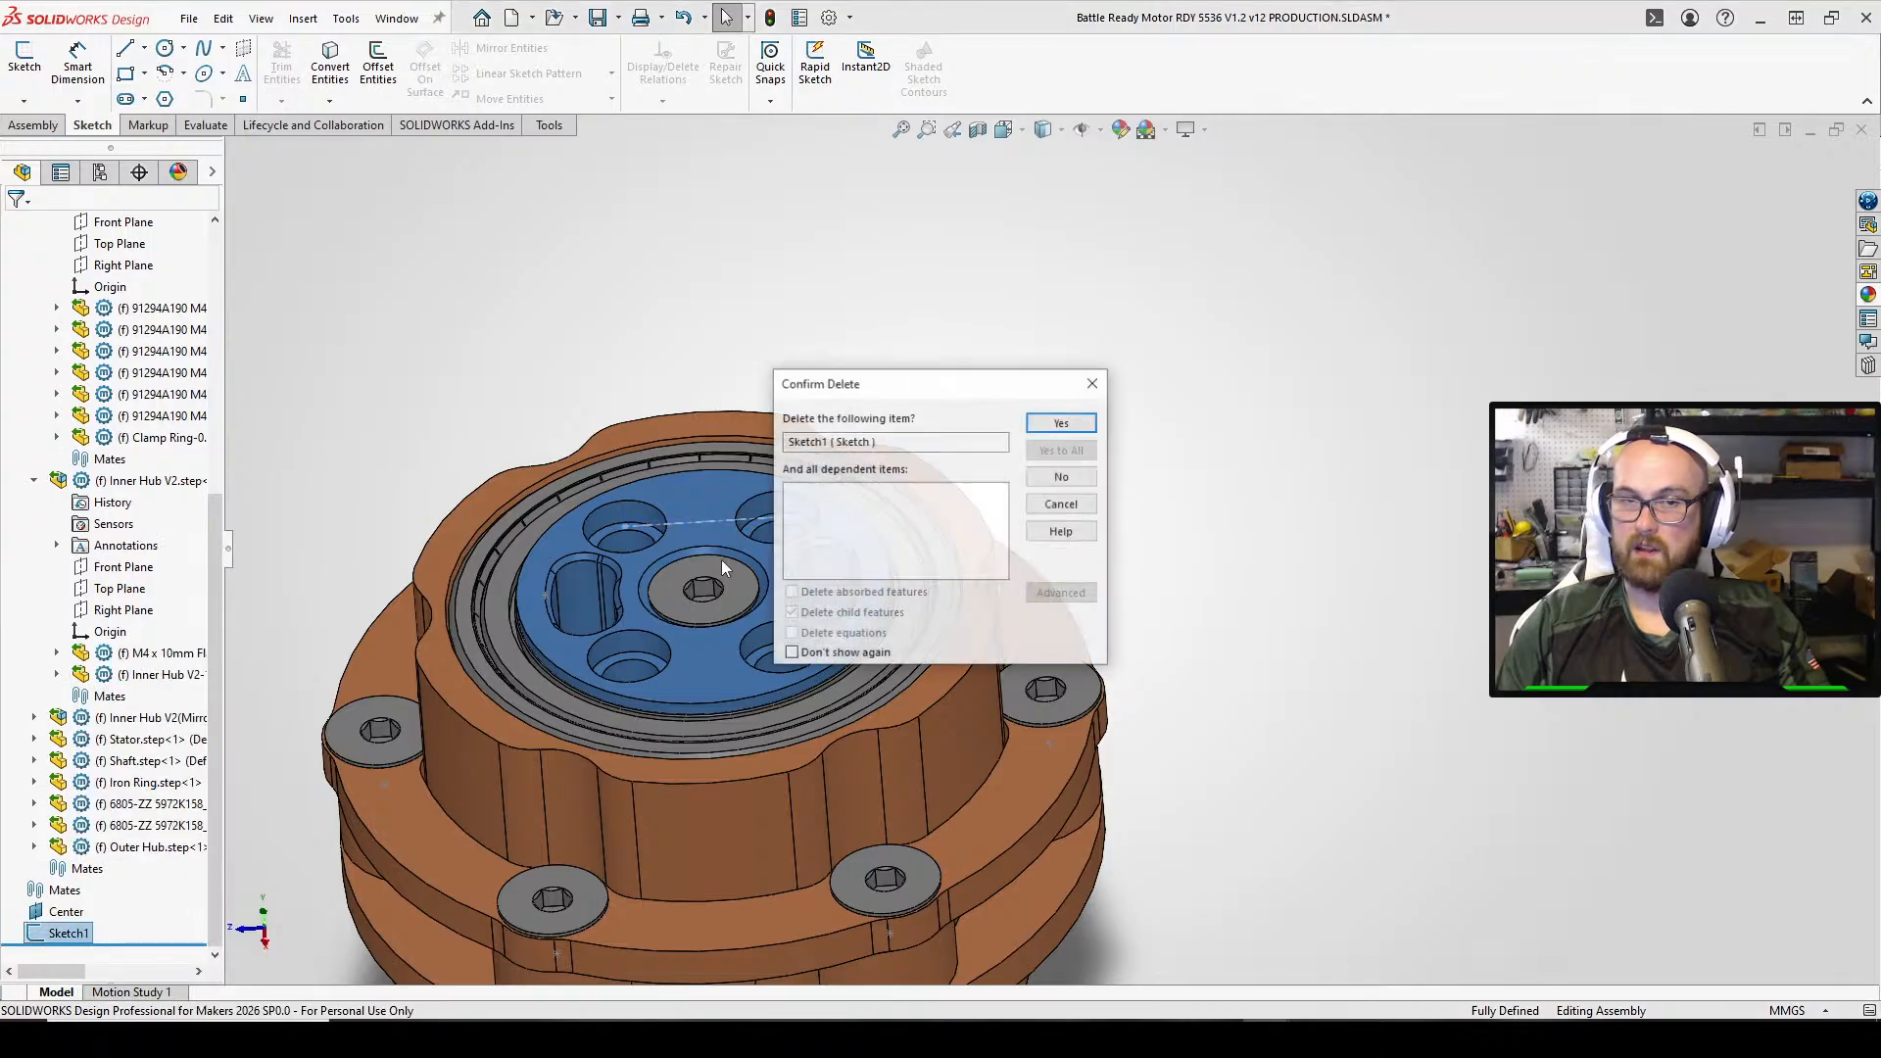
left_click(1062, 422)
Switch to the Hodagv3 assembly with the slide support being edited and rebuild it
mouse_move(1265, 1018)
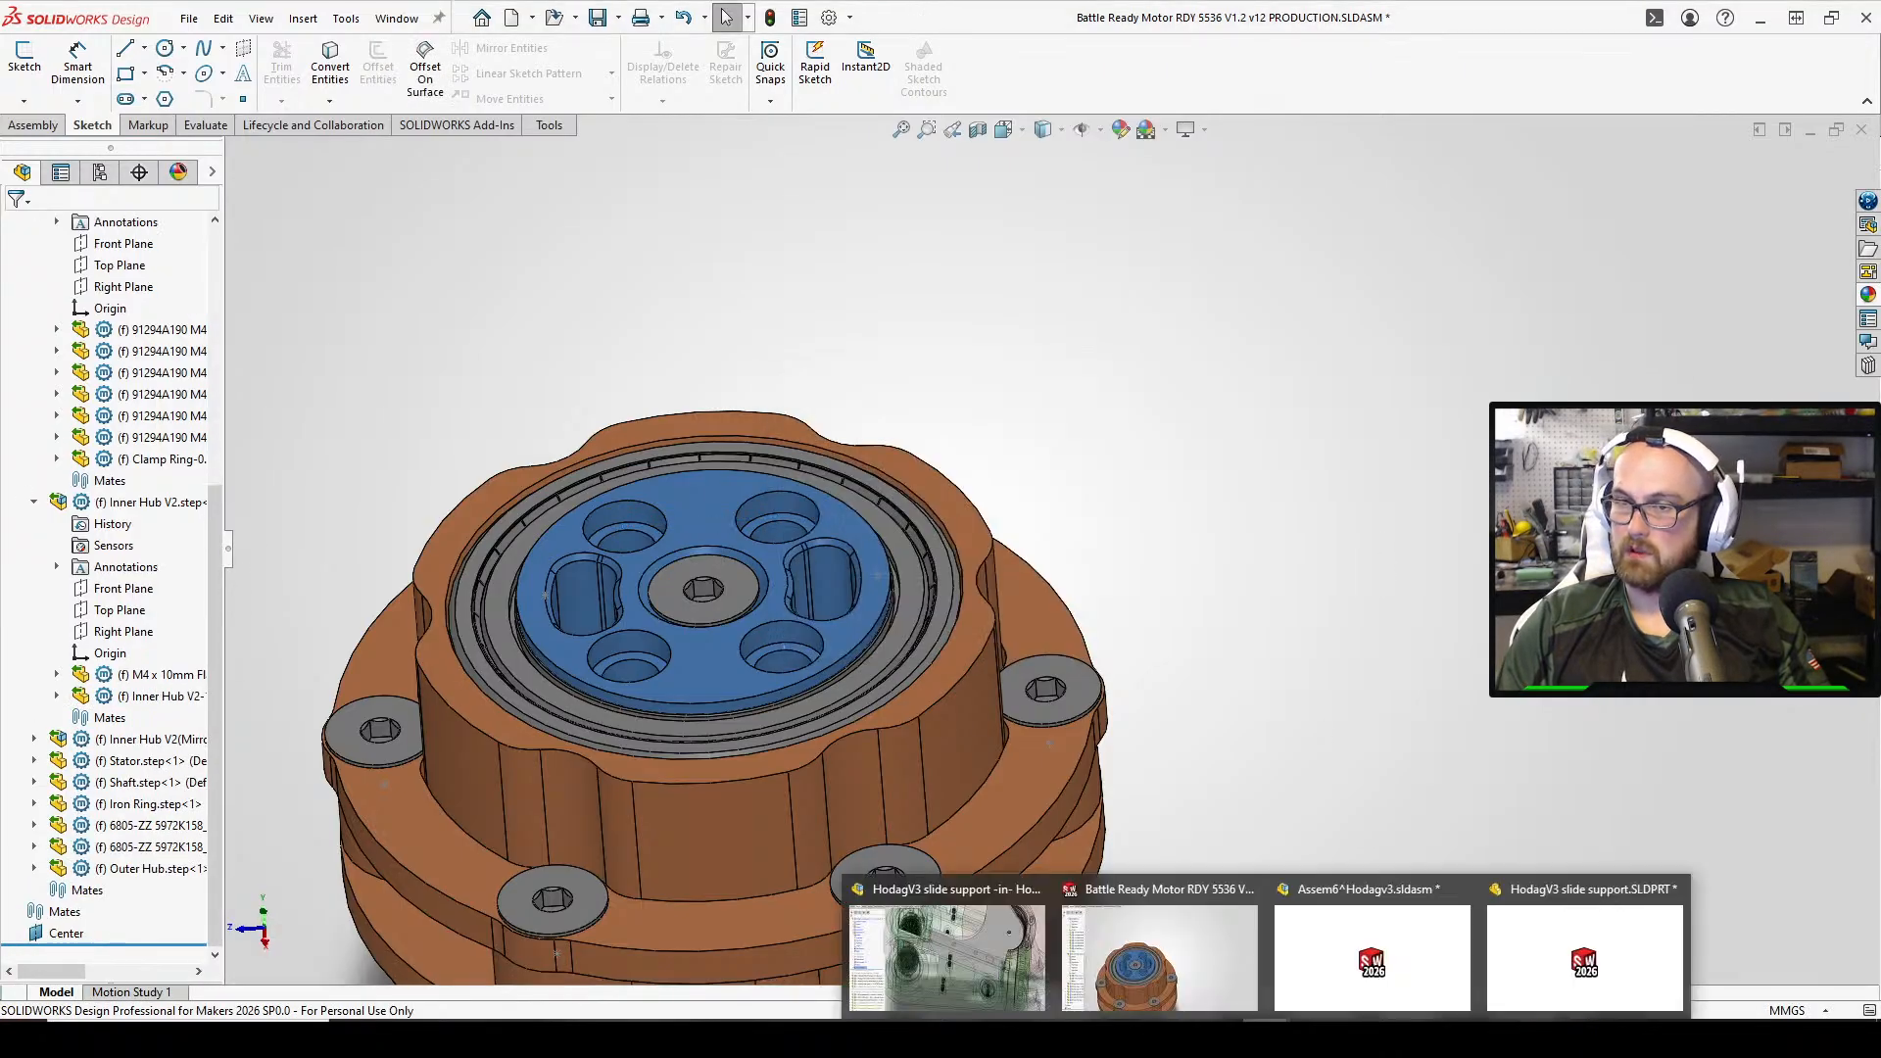
left_click(947, 955)
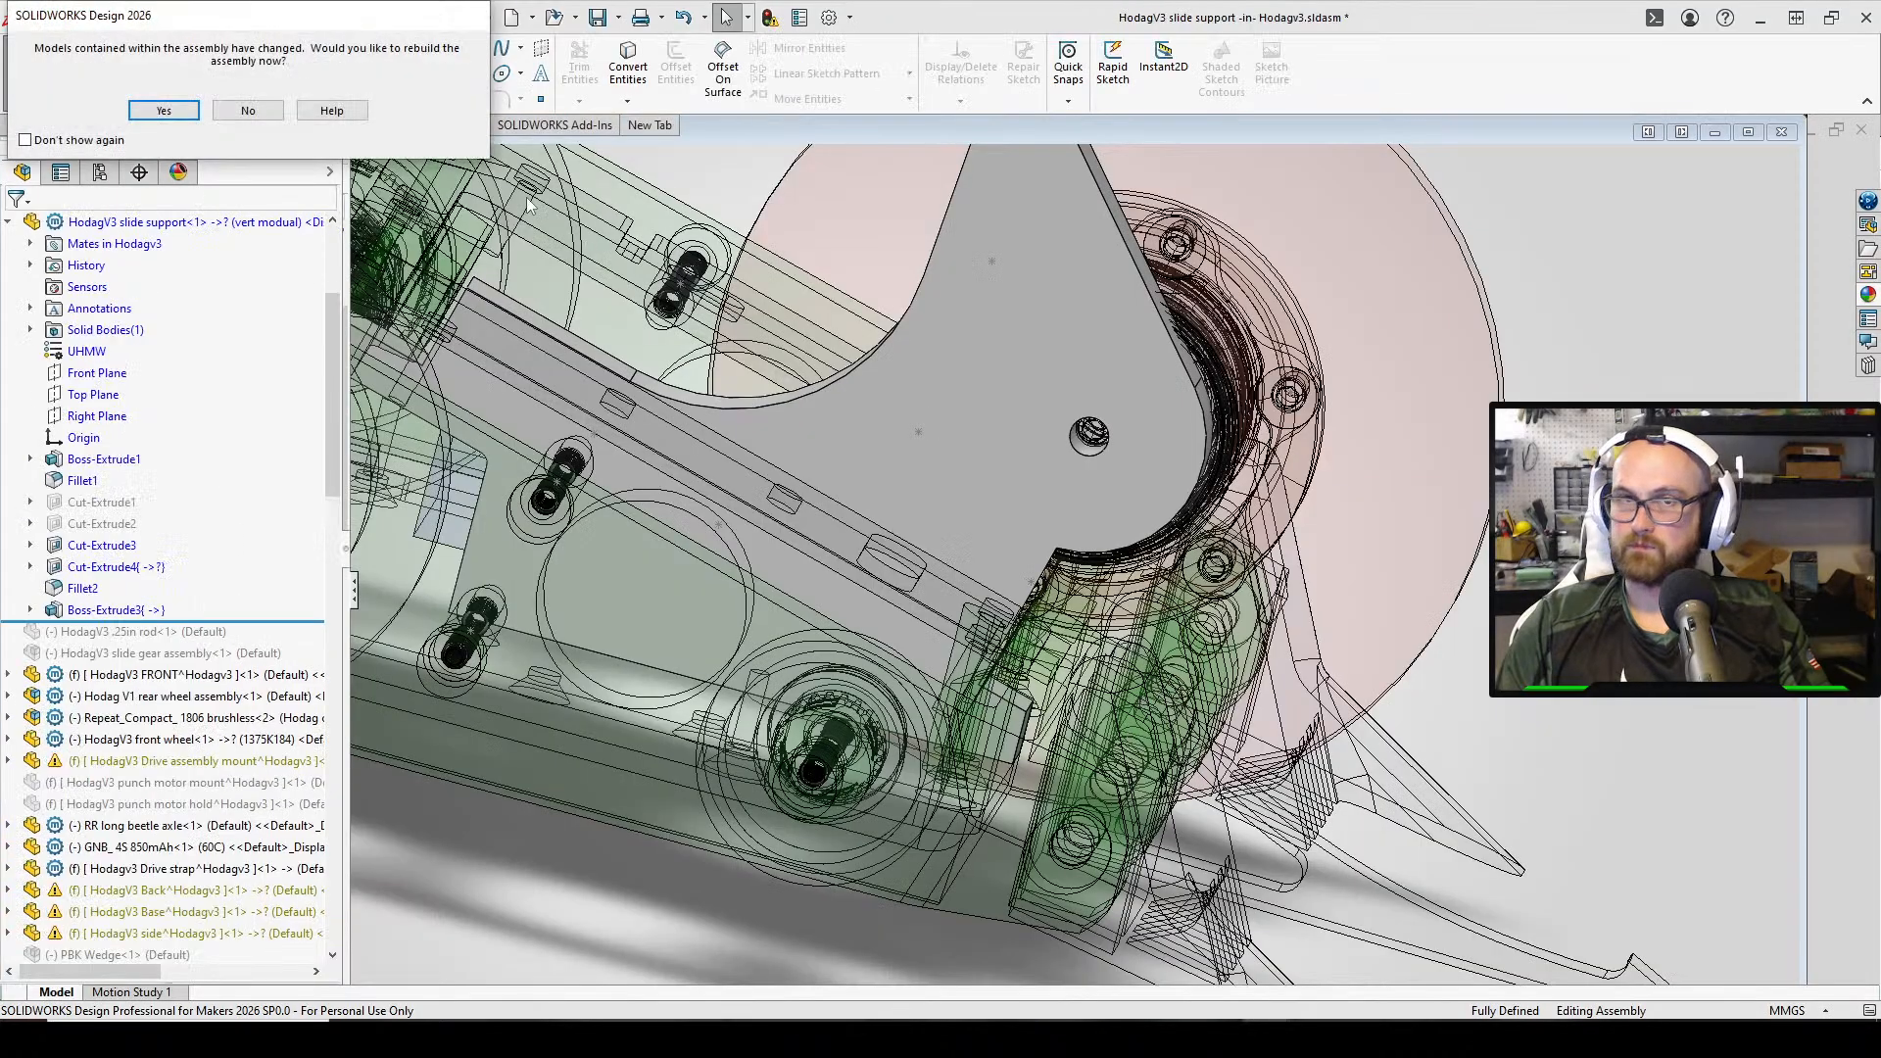
left_click(163, 110)
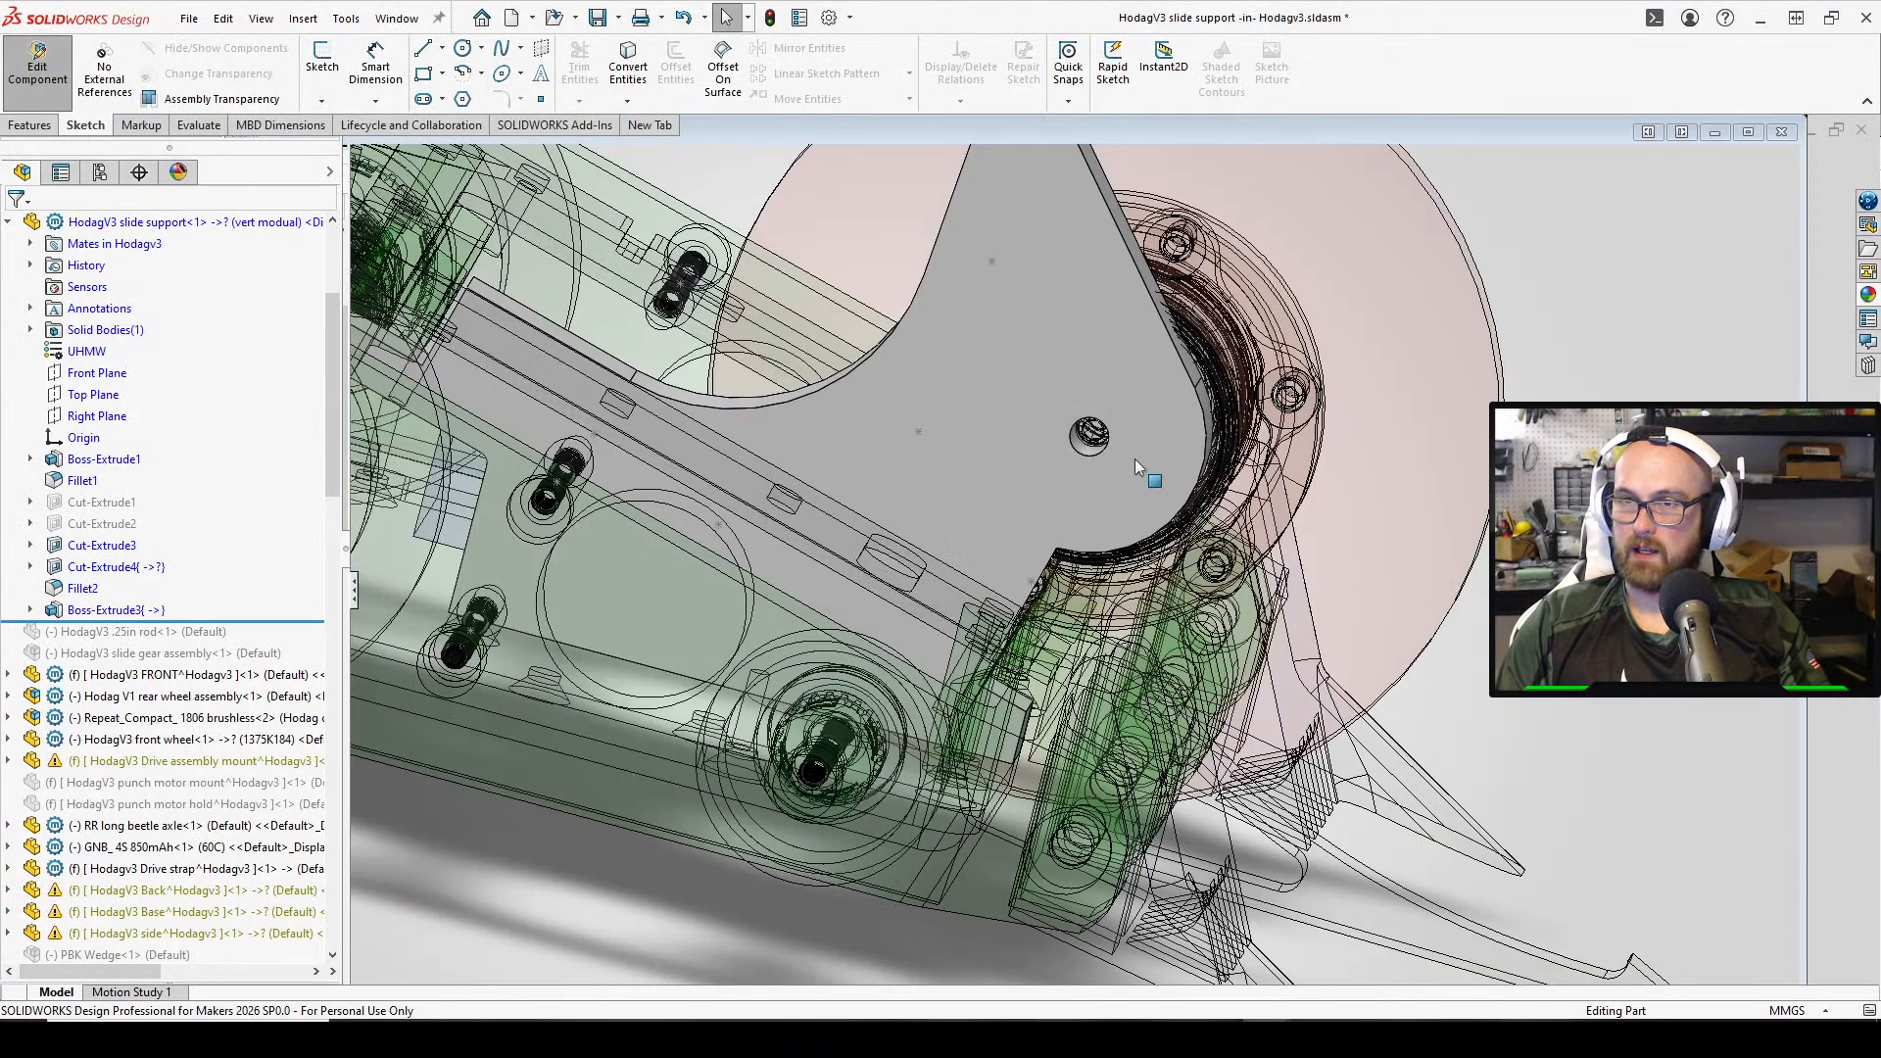
left_click(1097, 344)
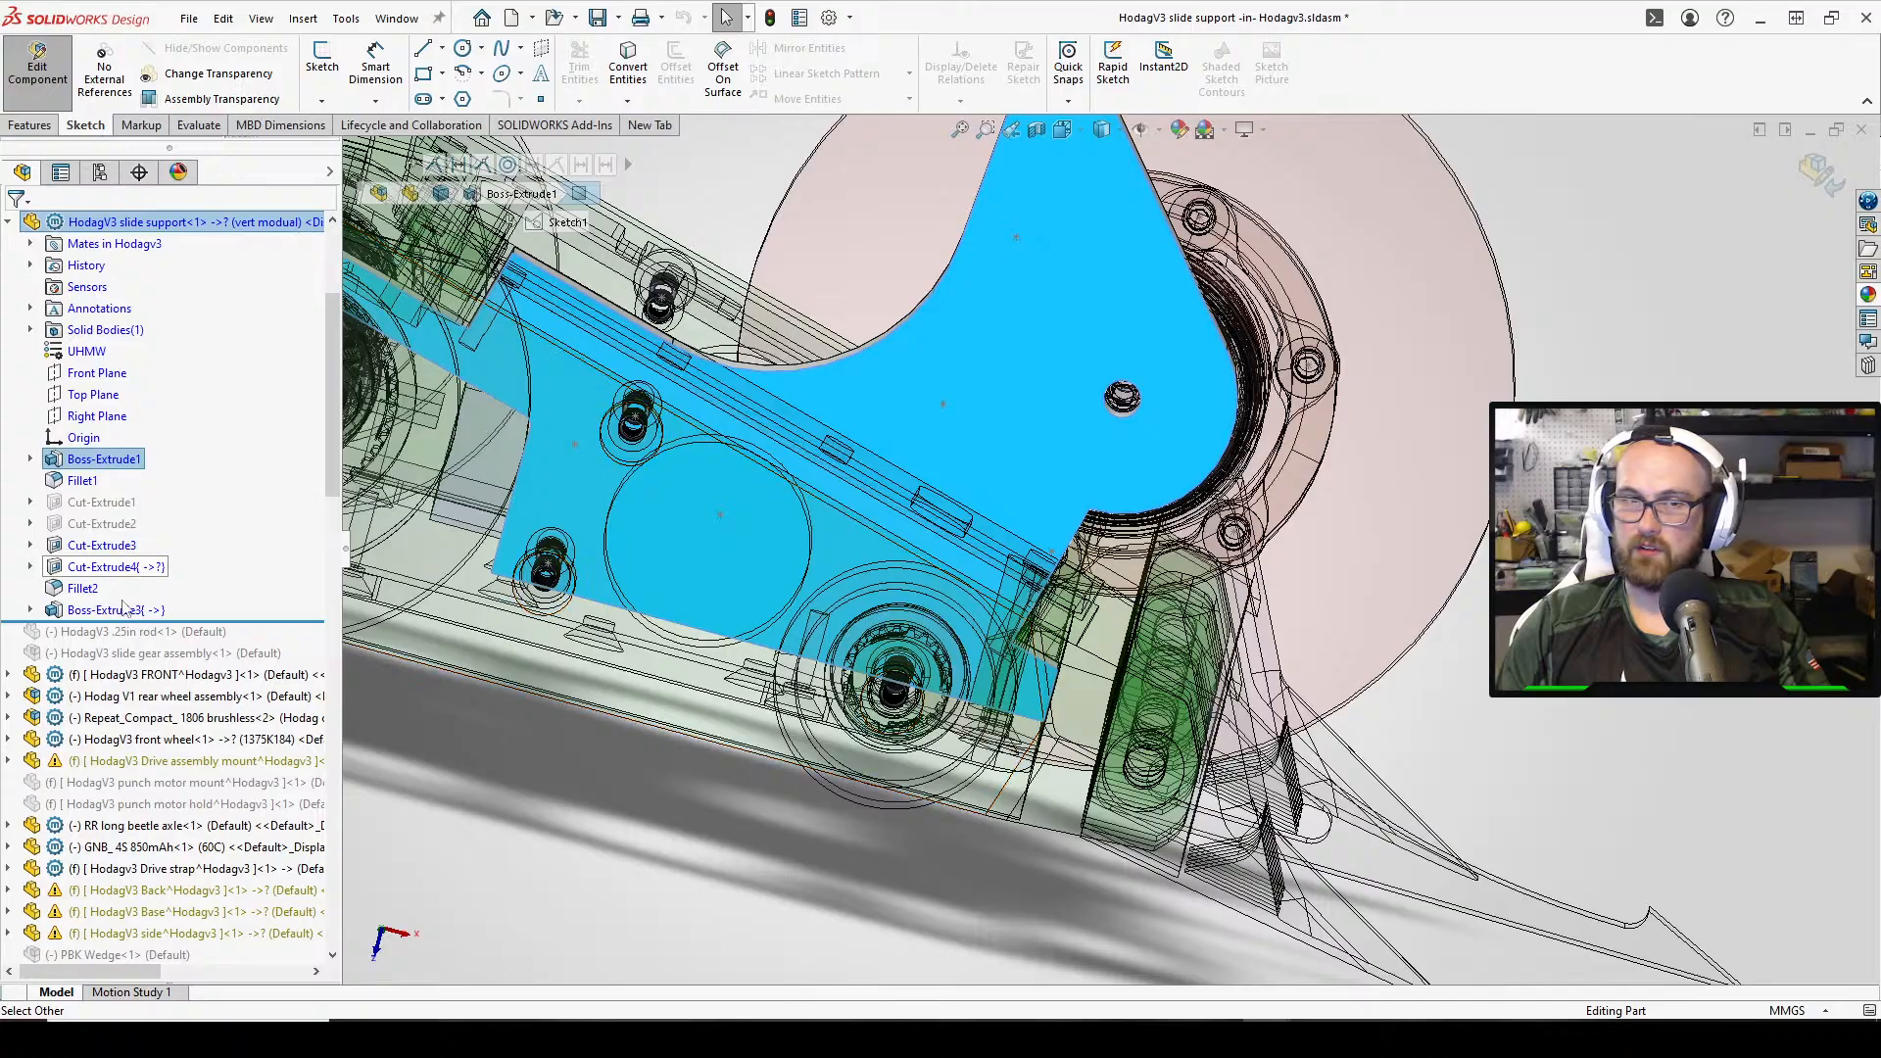
left_click(126, 607)
left_click(168, 564)
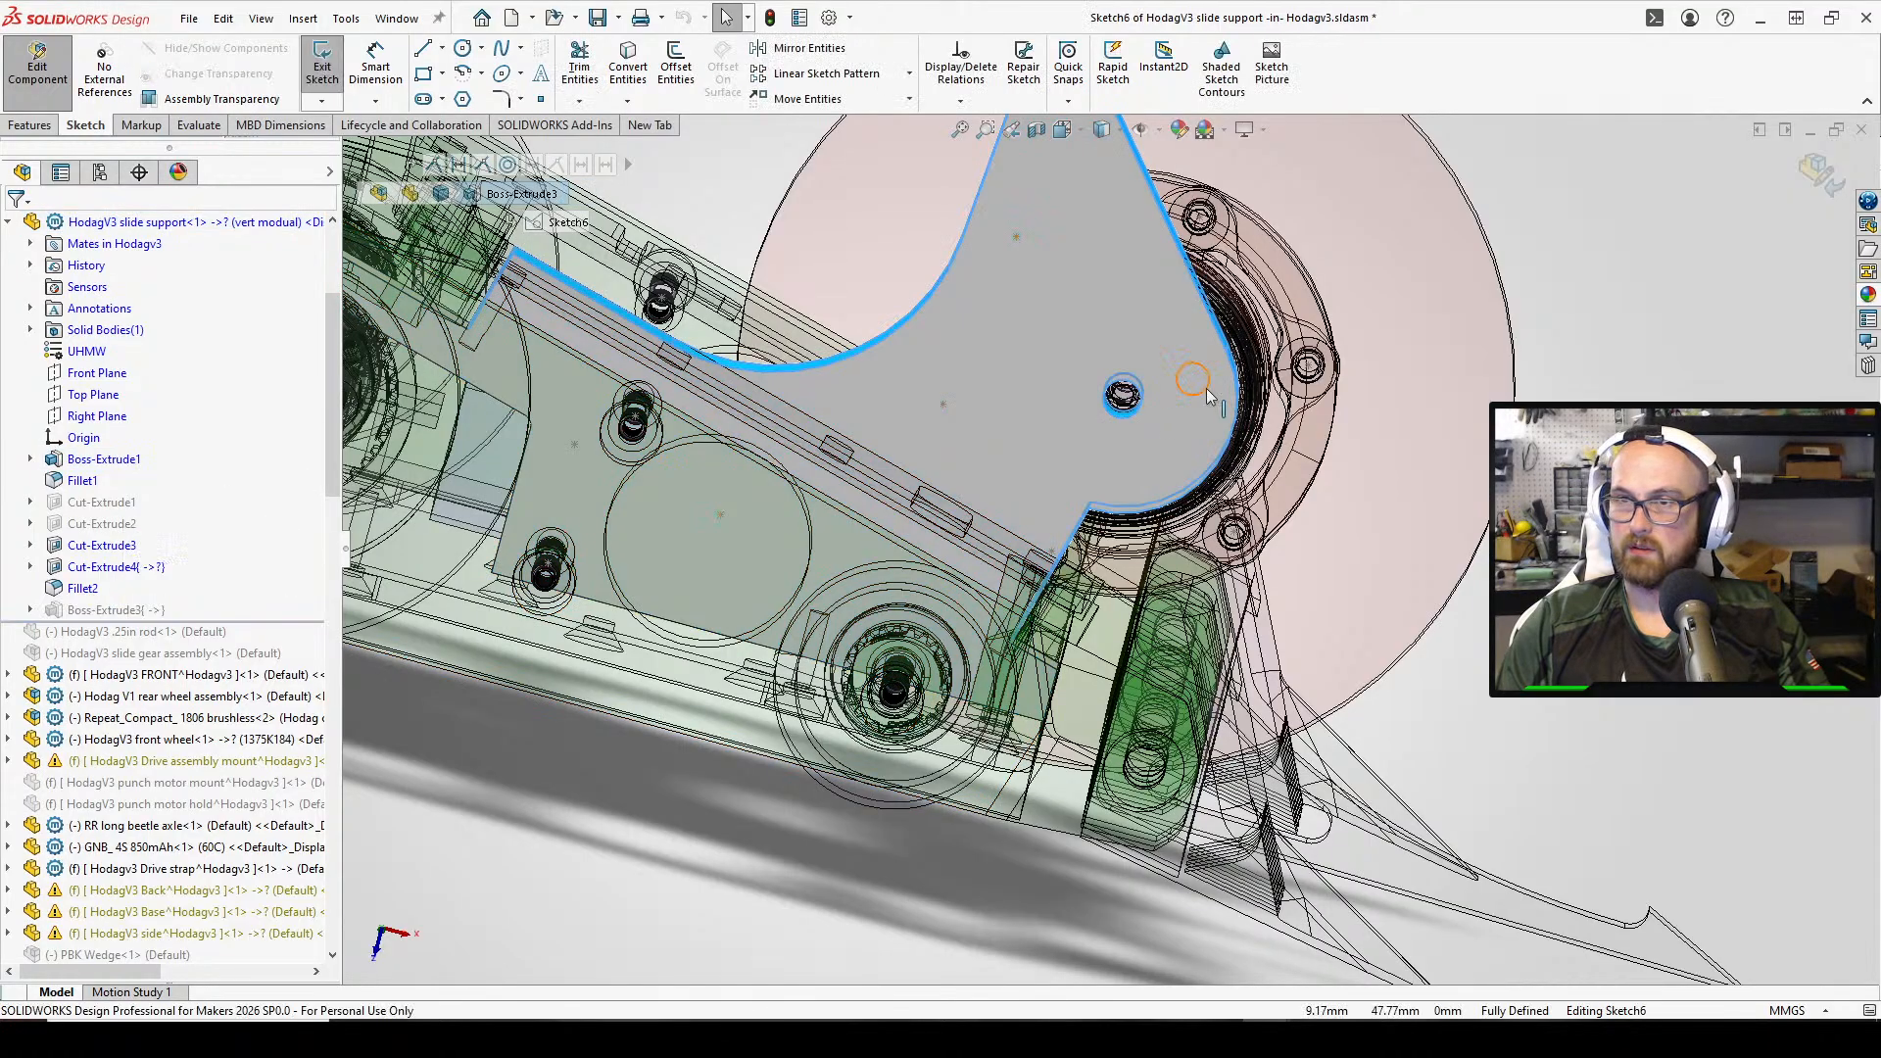
middle_click_drag(1180, 390, 1175, 626)
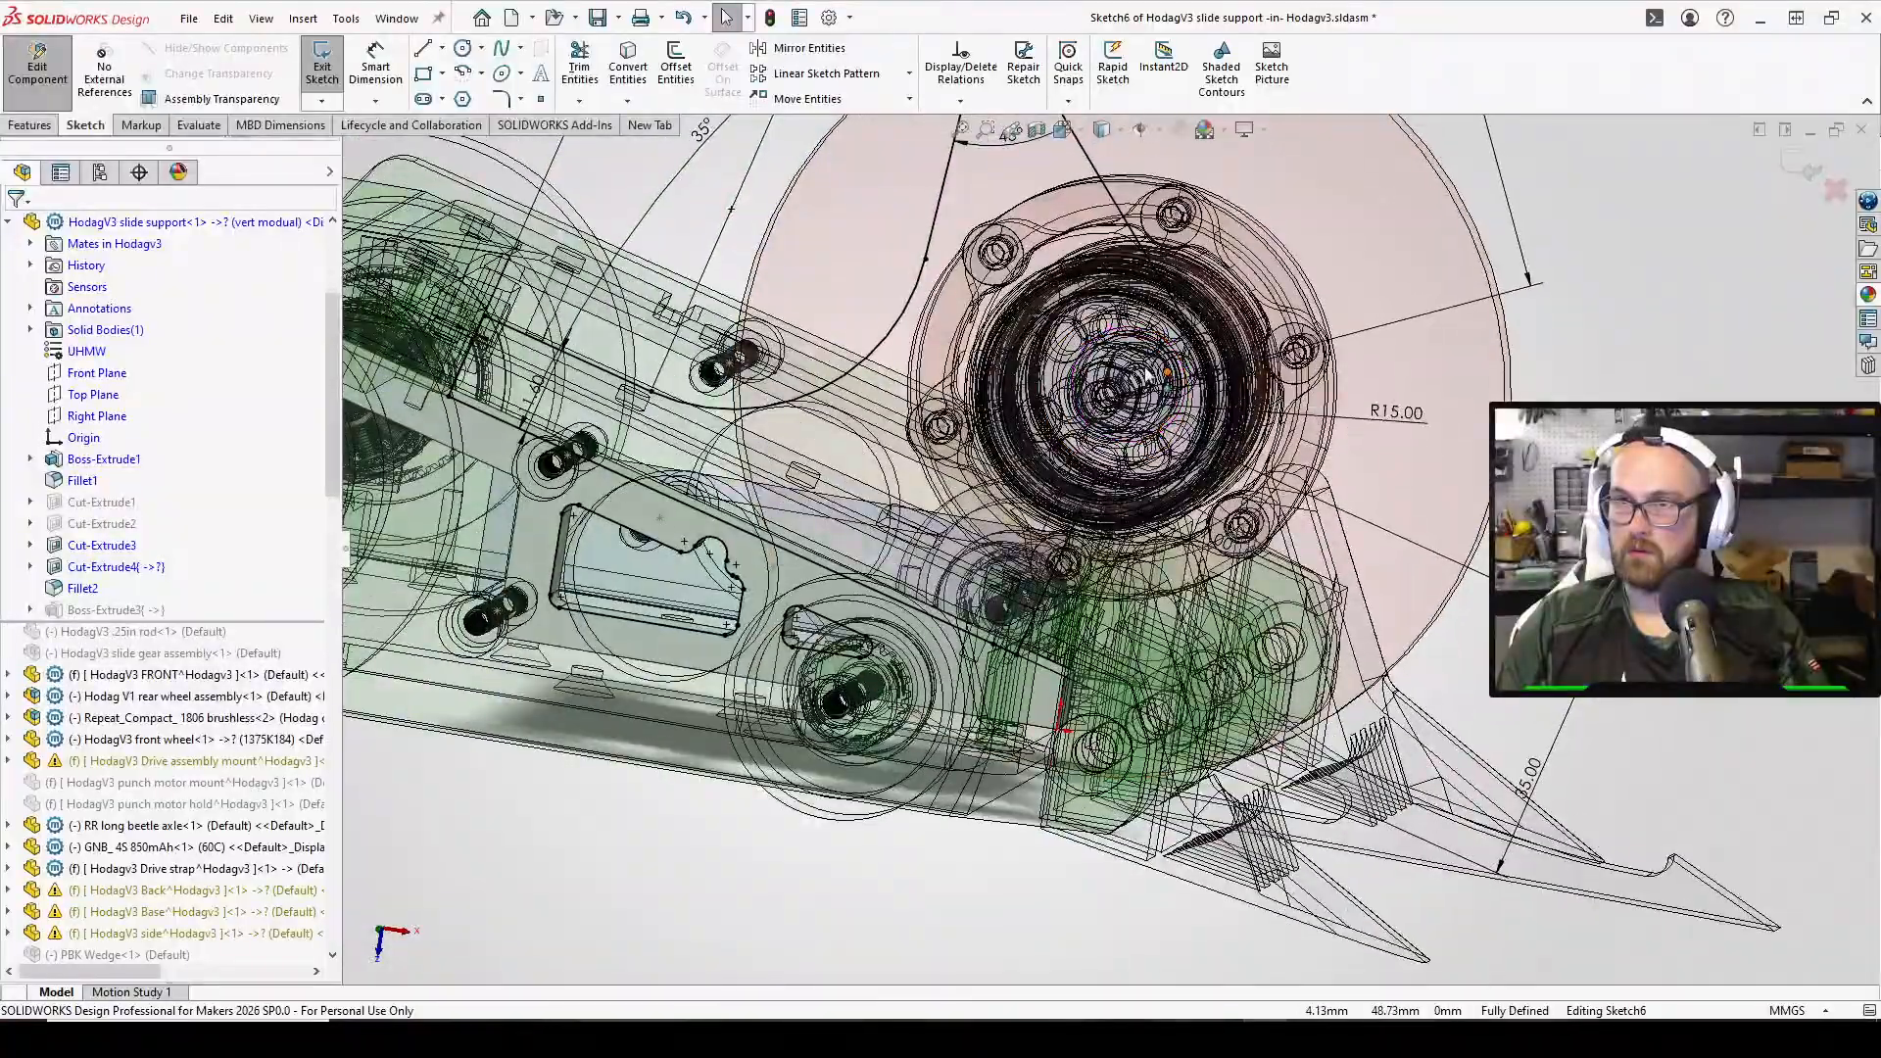
middle_click_drag(1148, 374, 1102, 357)
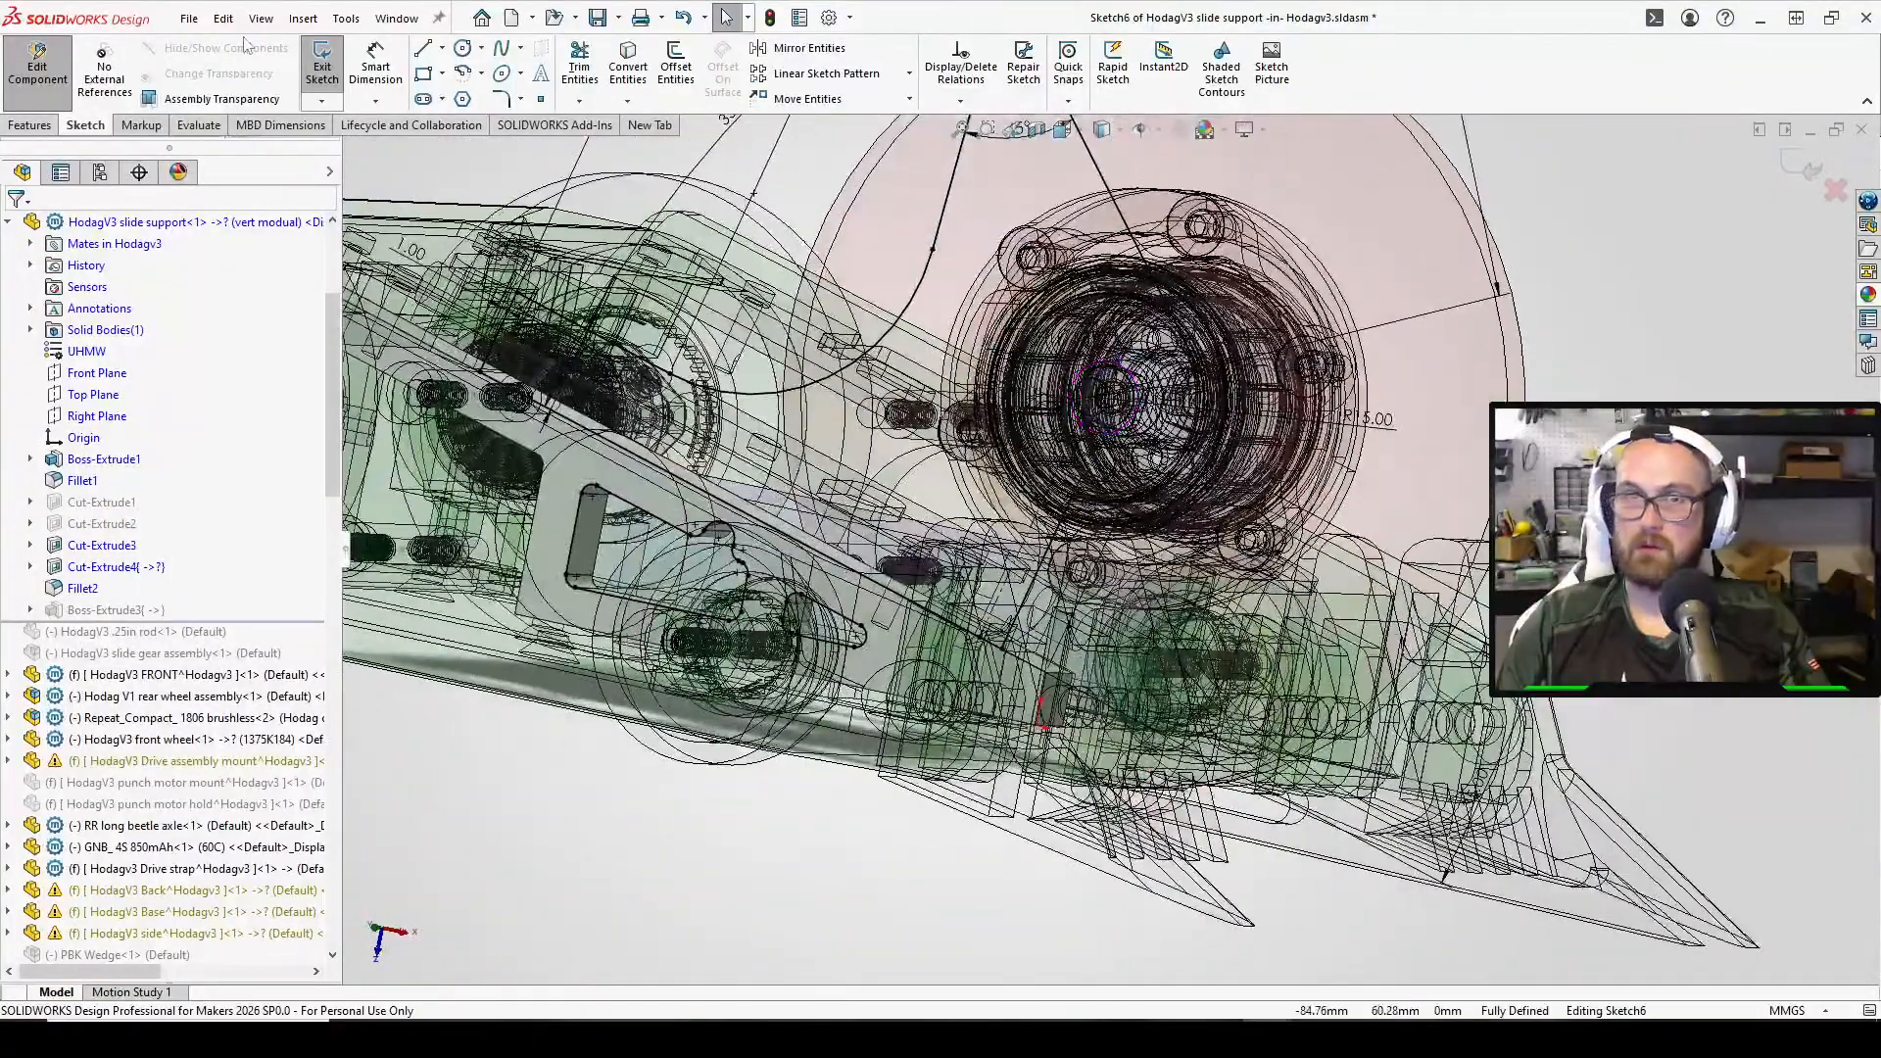
left_click(321, 67)
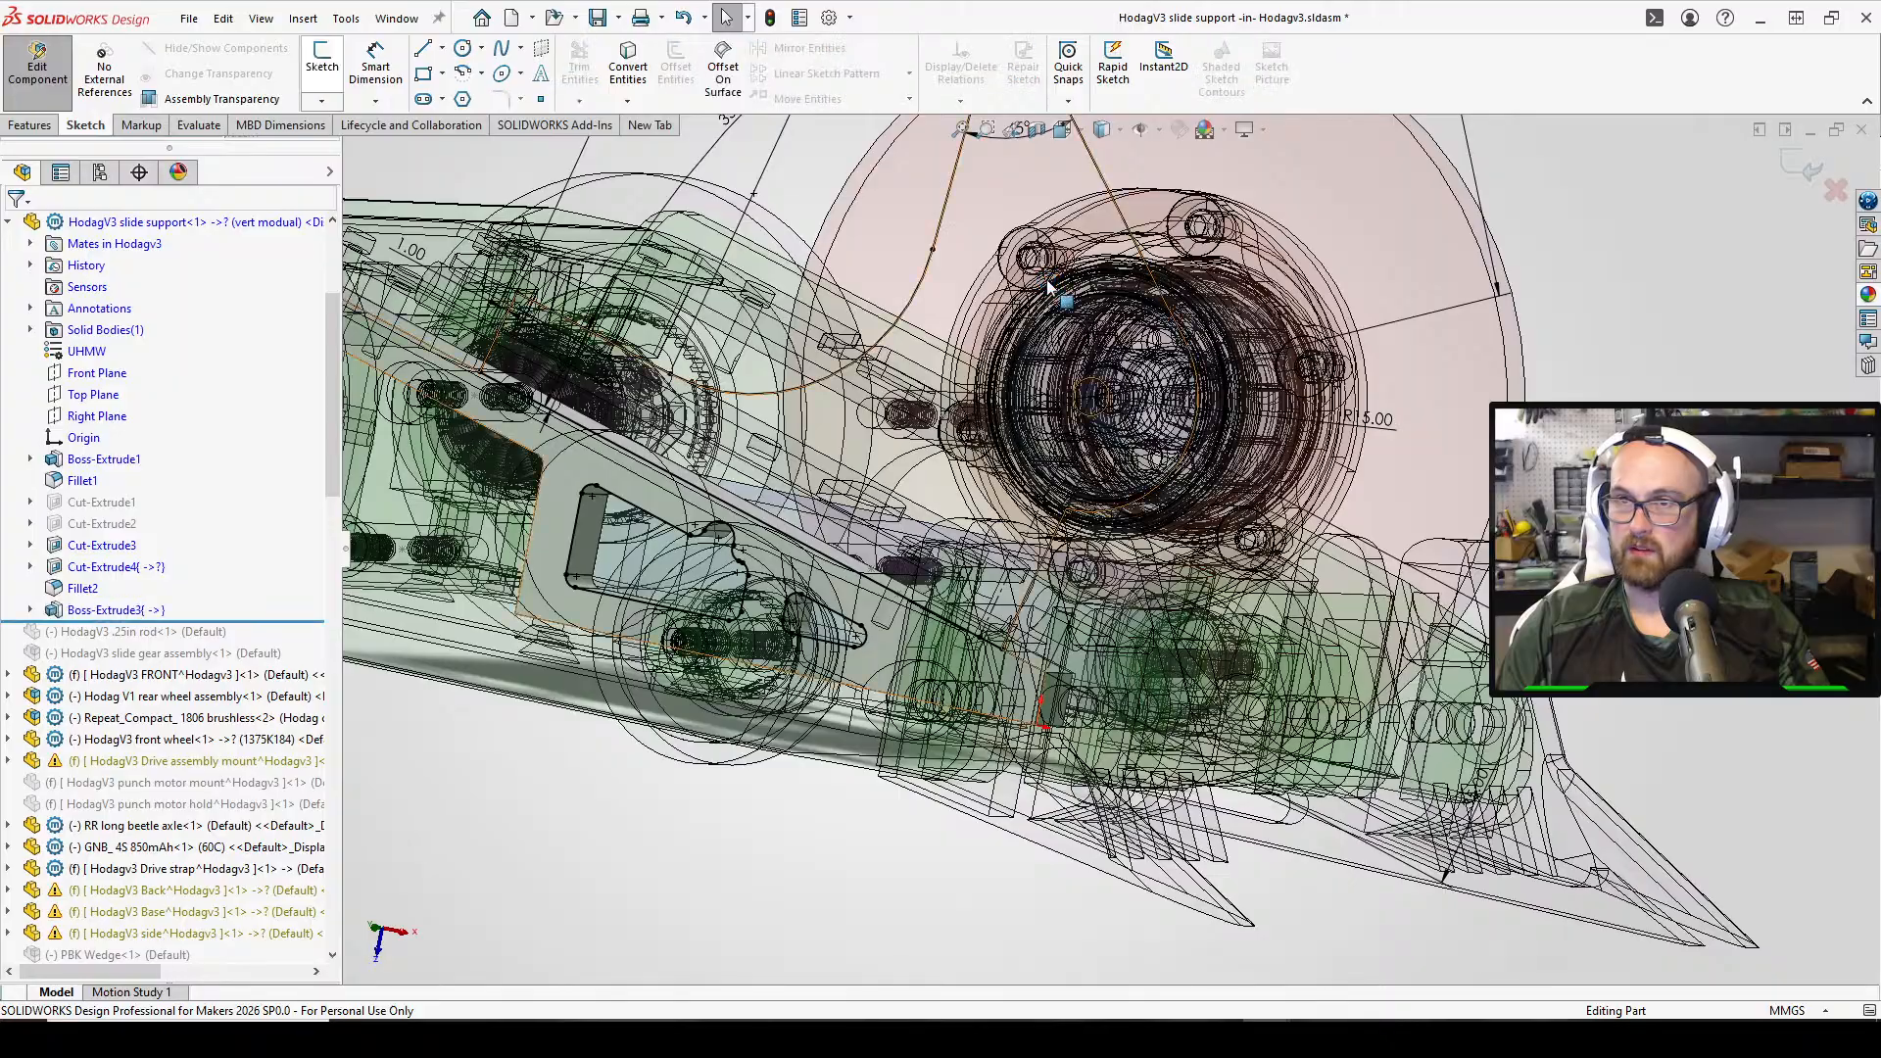
Start a sketch on the slide support's motor mount face and draw a circle about 4.1 mm in diameter below the shaft hole
middle_click_drag(1083, 256, 1106, 281)
scroll(1161, 304, "down", 2)
mouse_move(1173, 345)
middle_mouse_down()
mouse_move(1191, 350)
mouse_move(1170, 338)
middle_mouse_up()
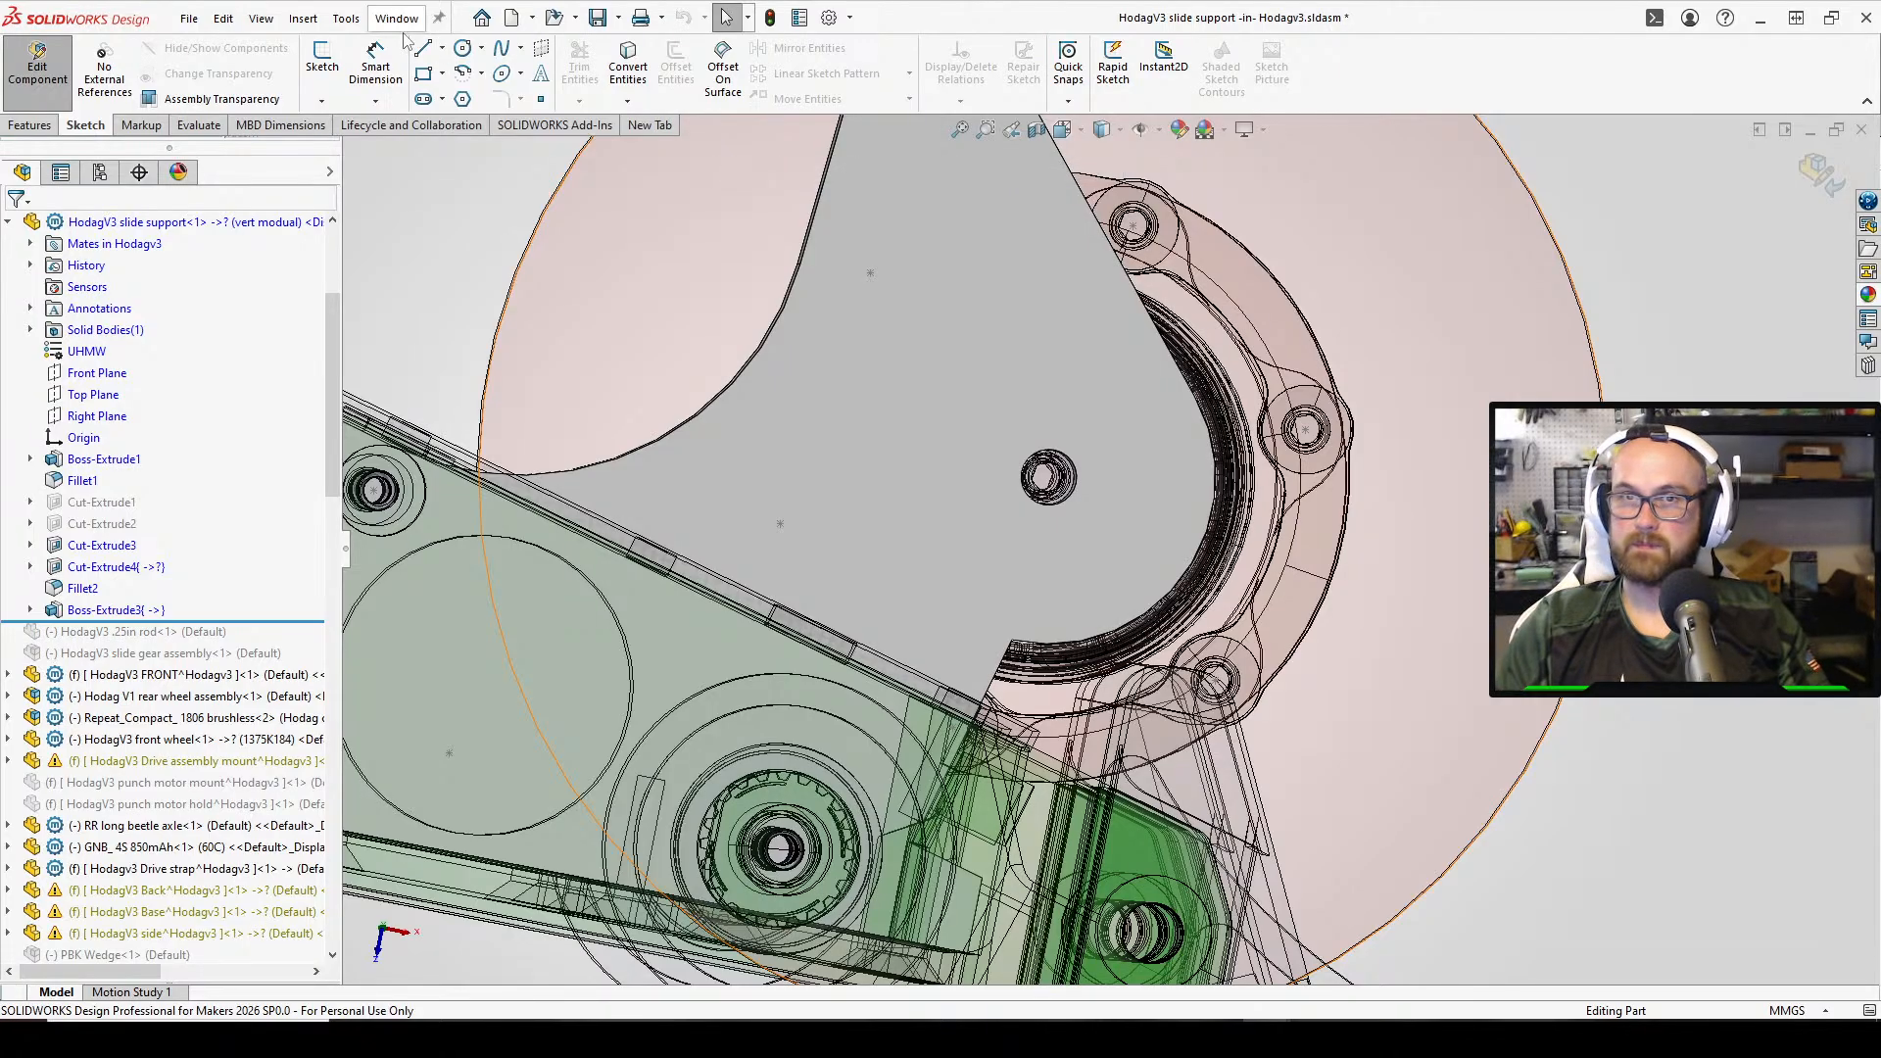
left_click(463, 48)
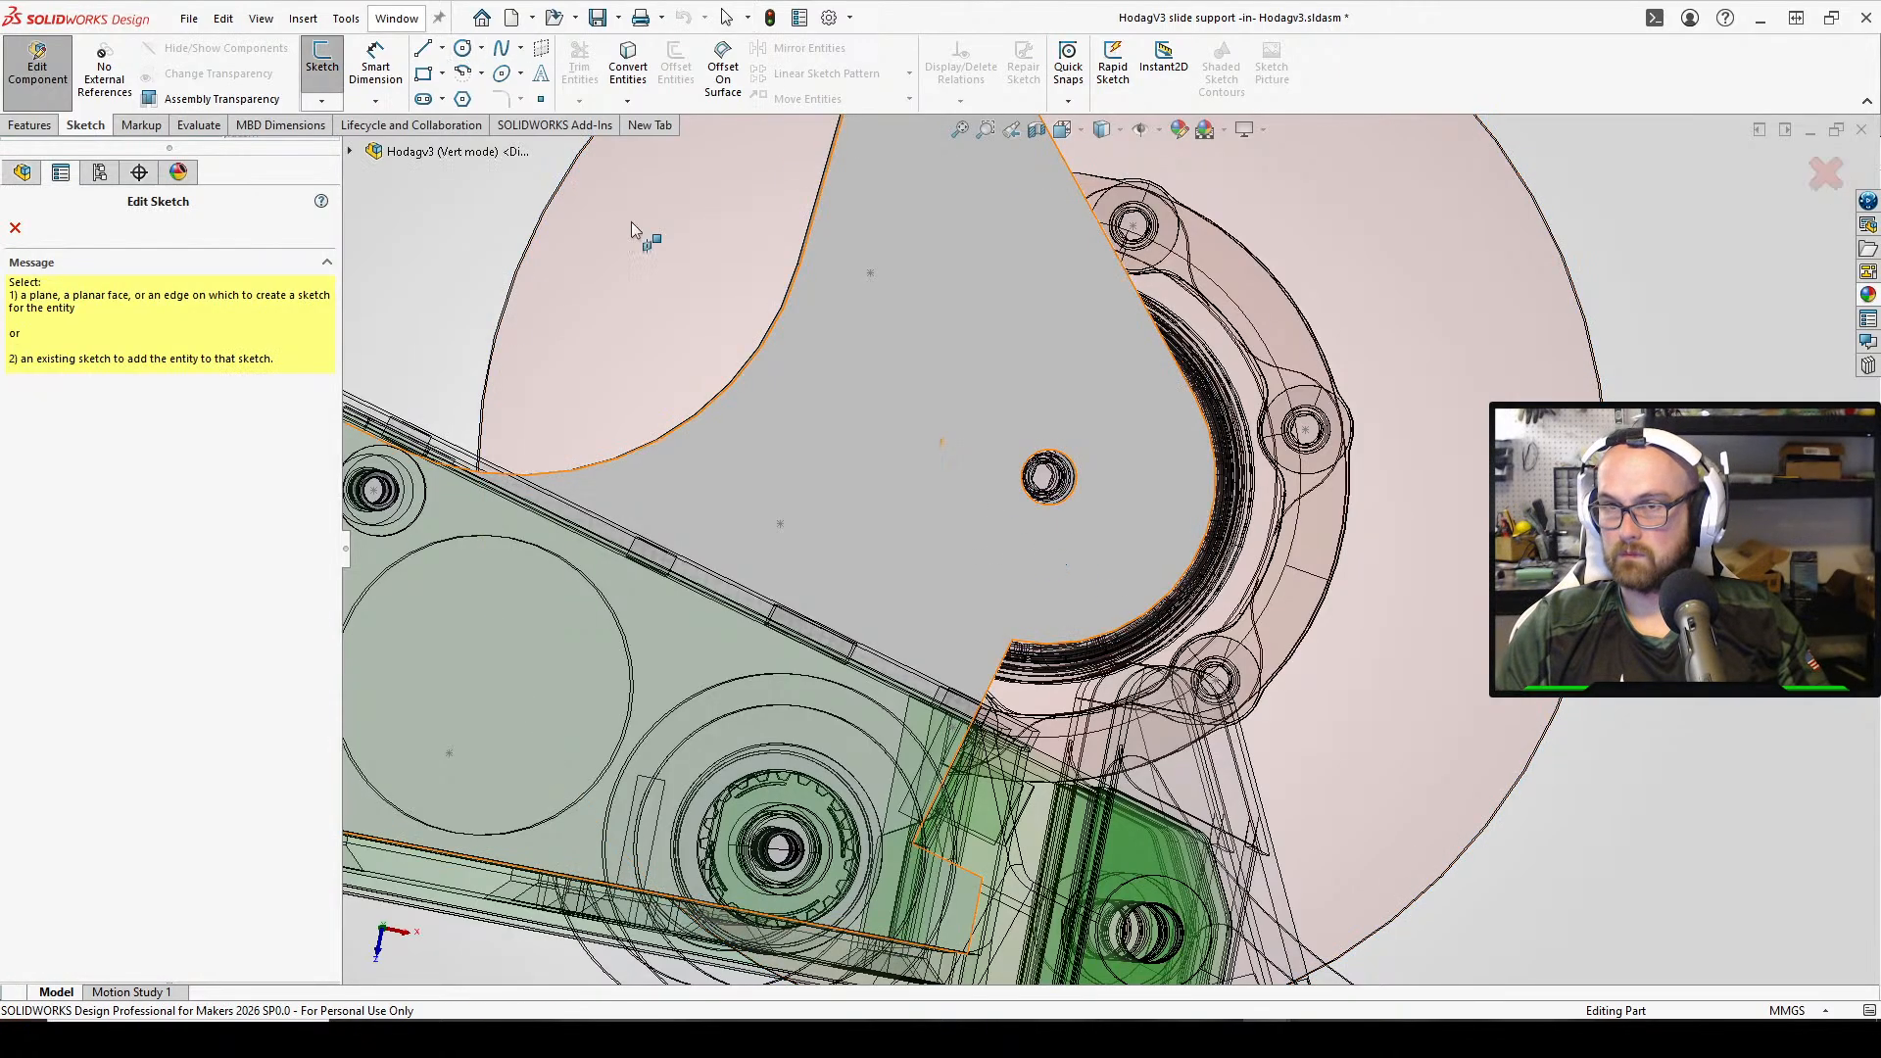
left_click(968, 345)
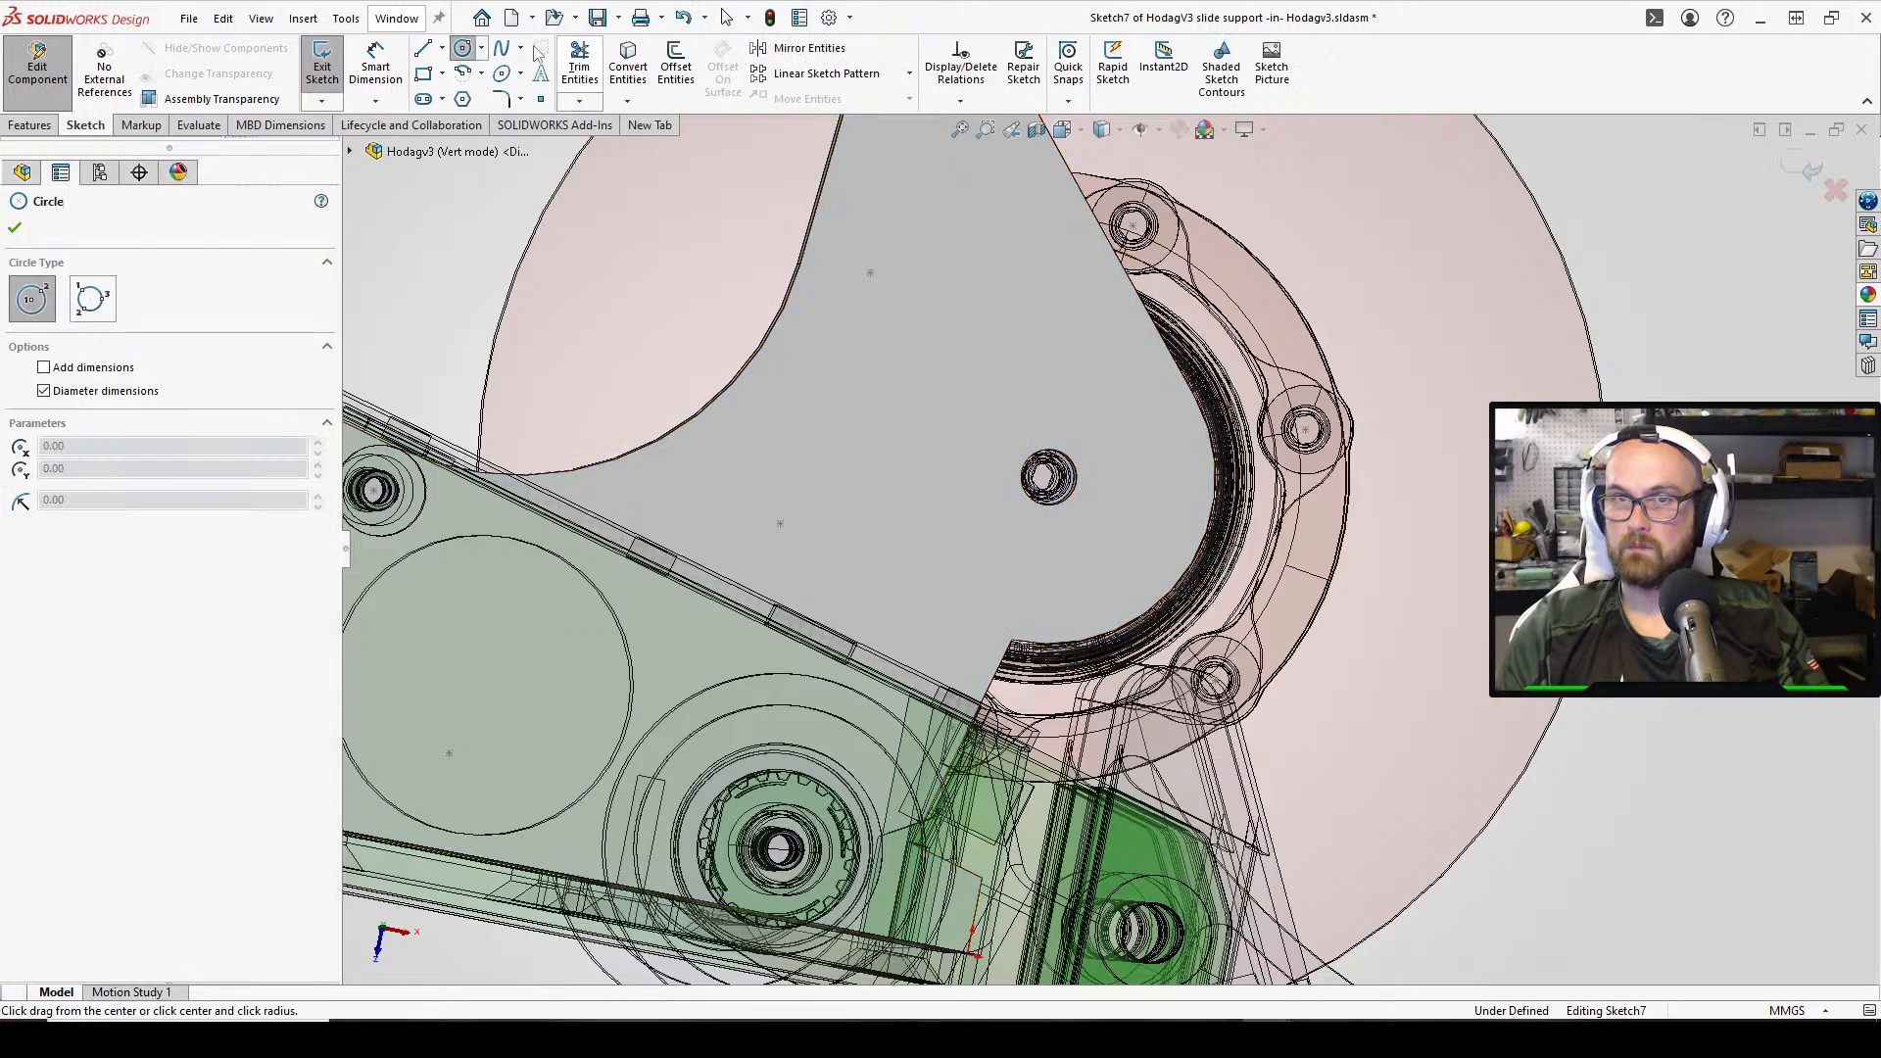
middle_click_drag(1084, 565, 1087, 566)
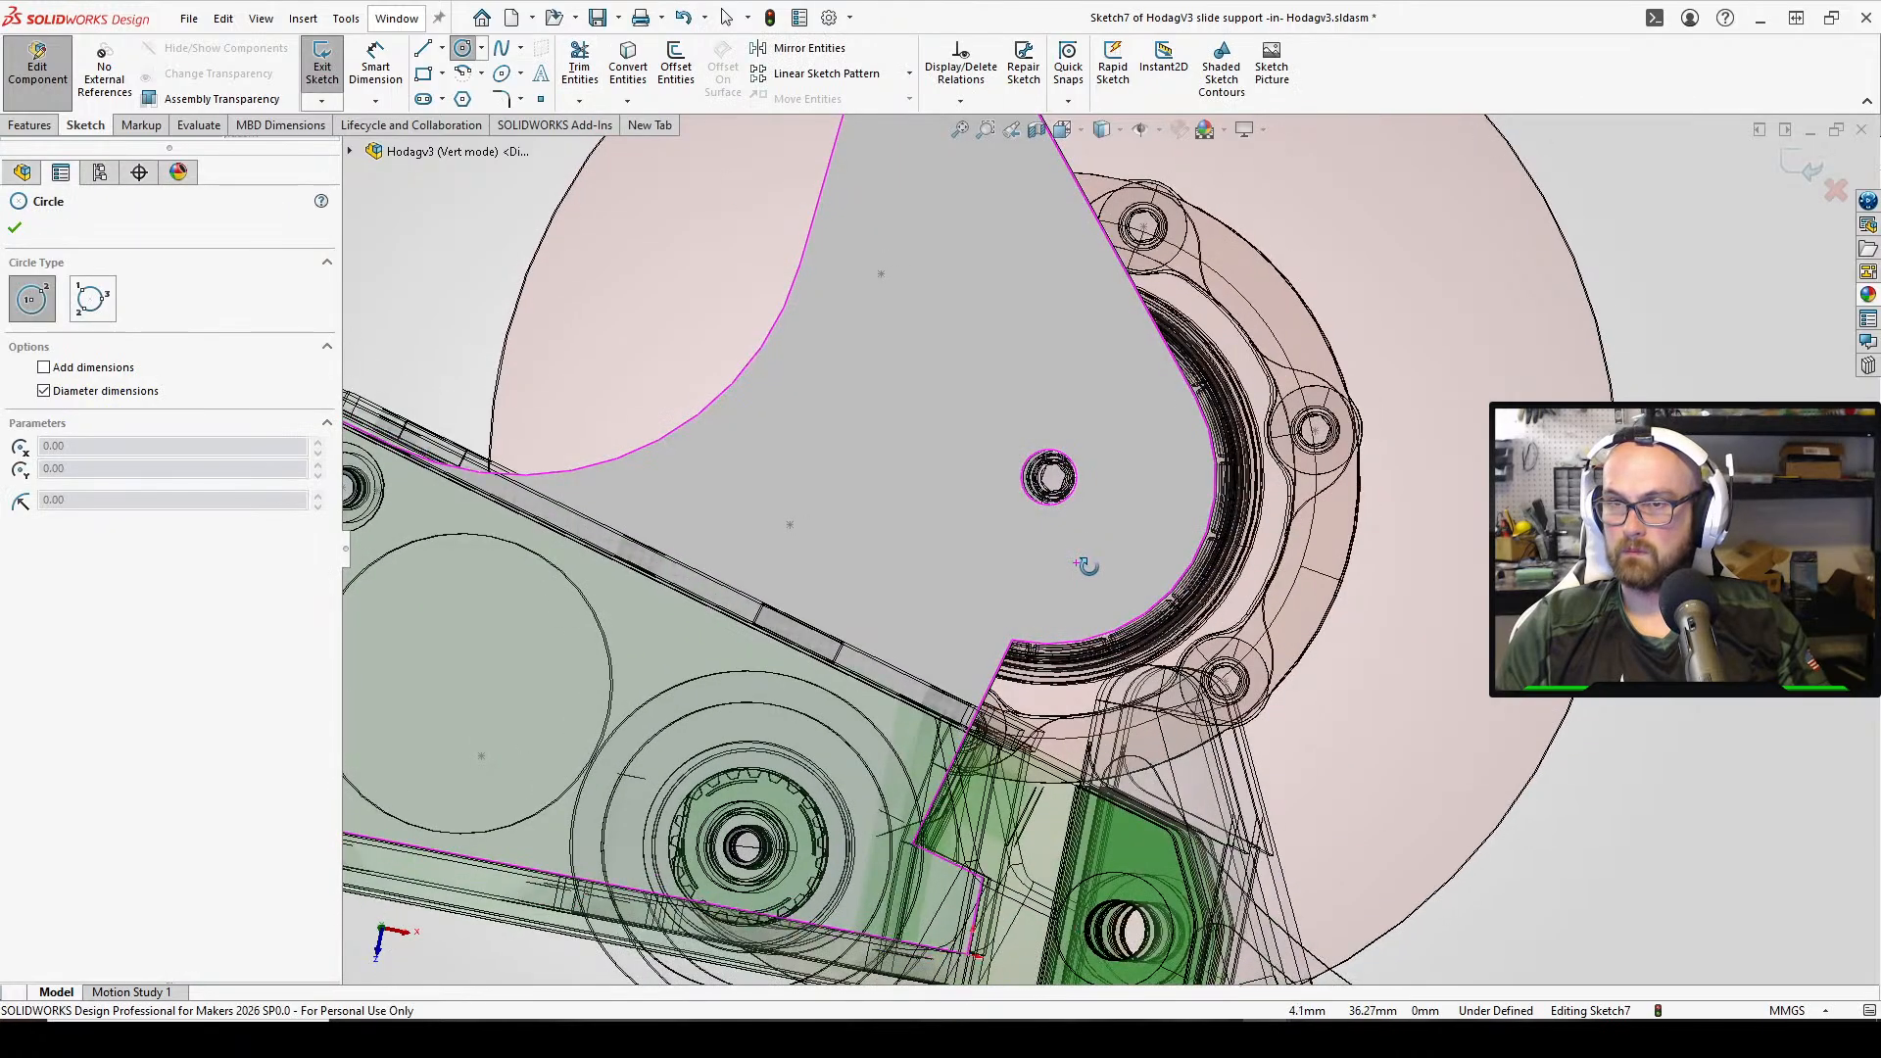
left_click(1072, 579)
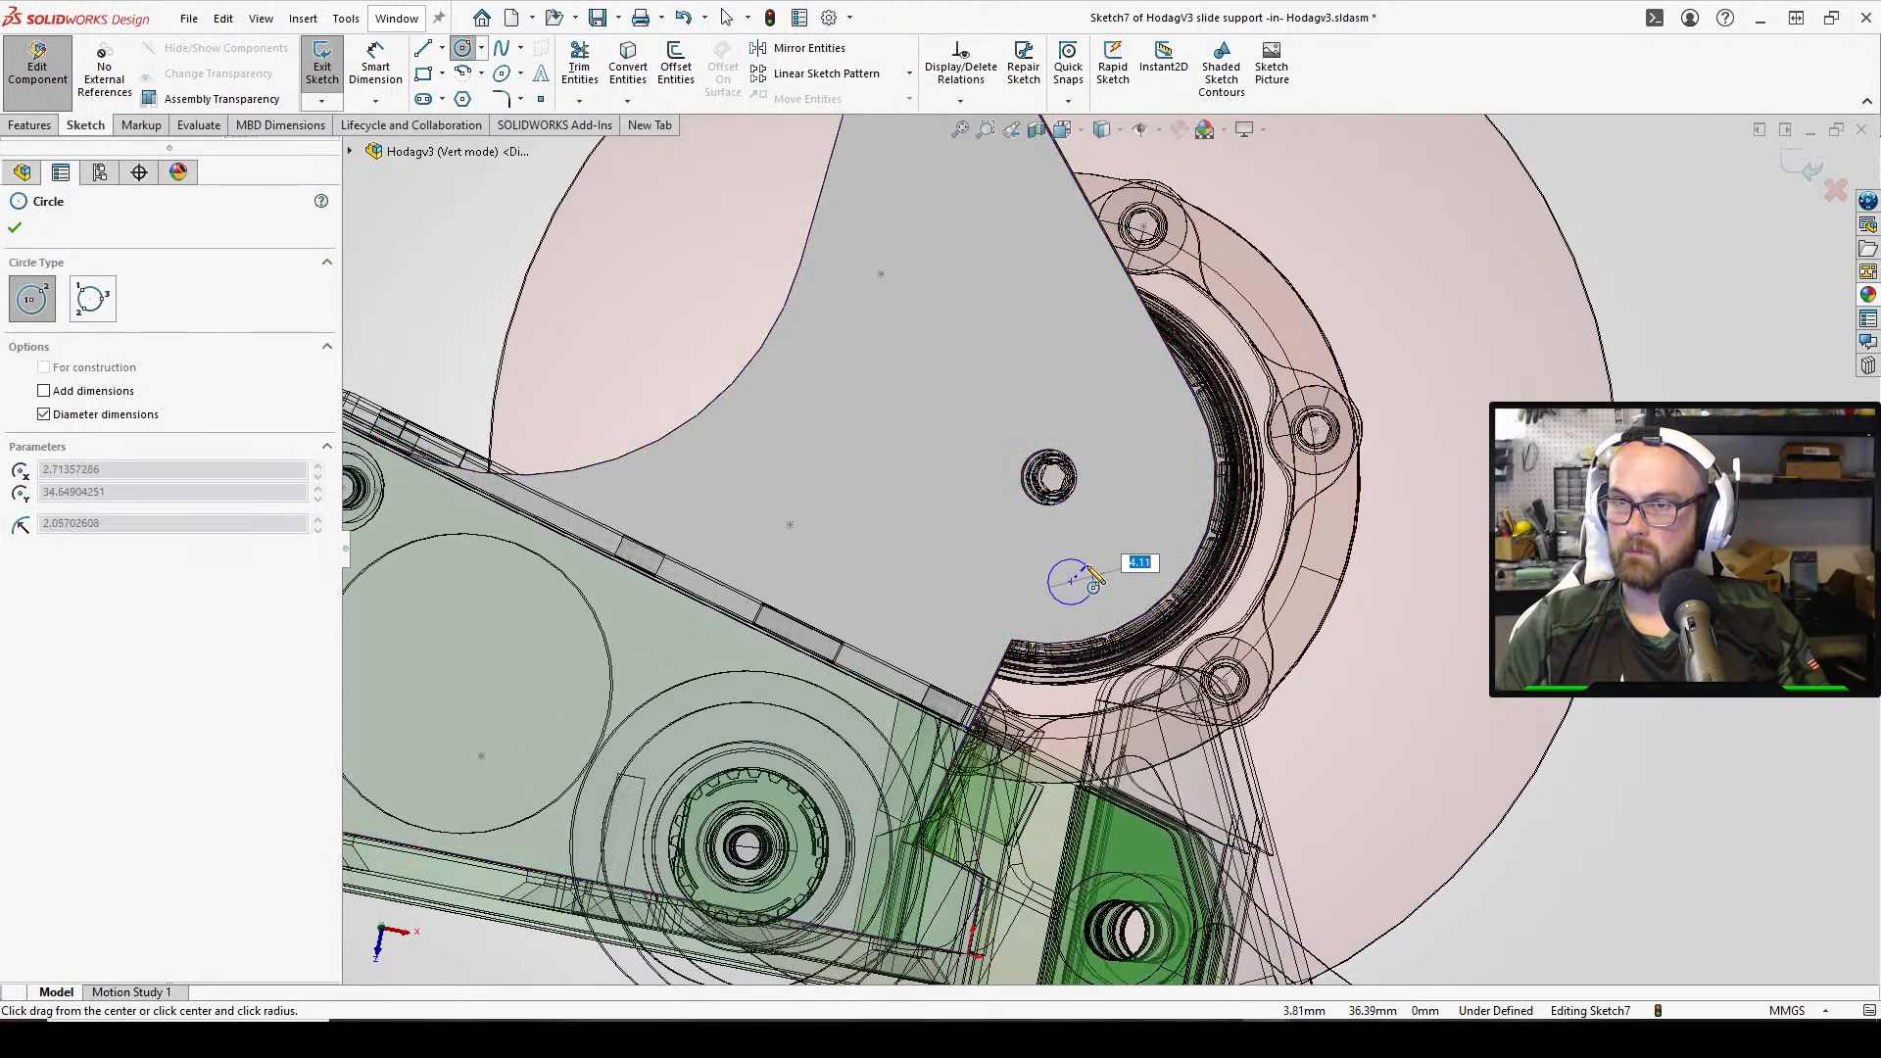
left_click(1090, 574)
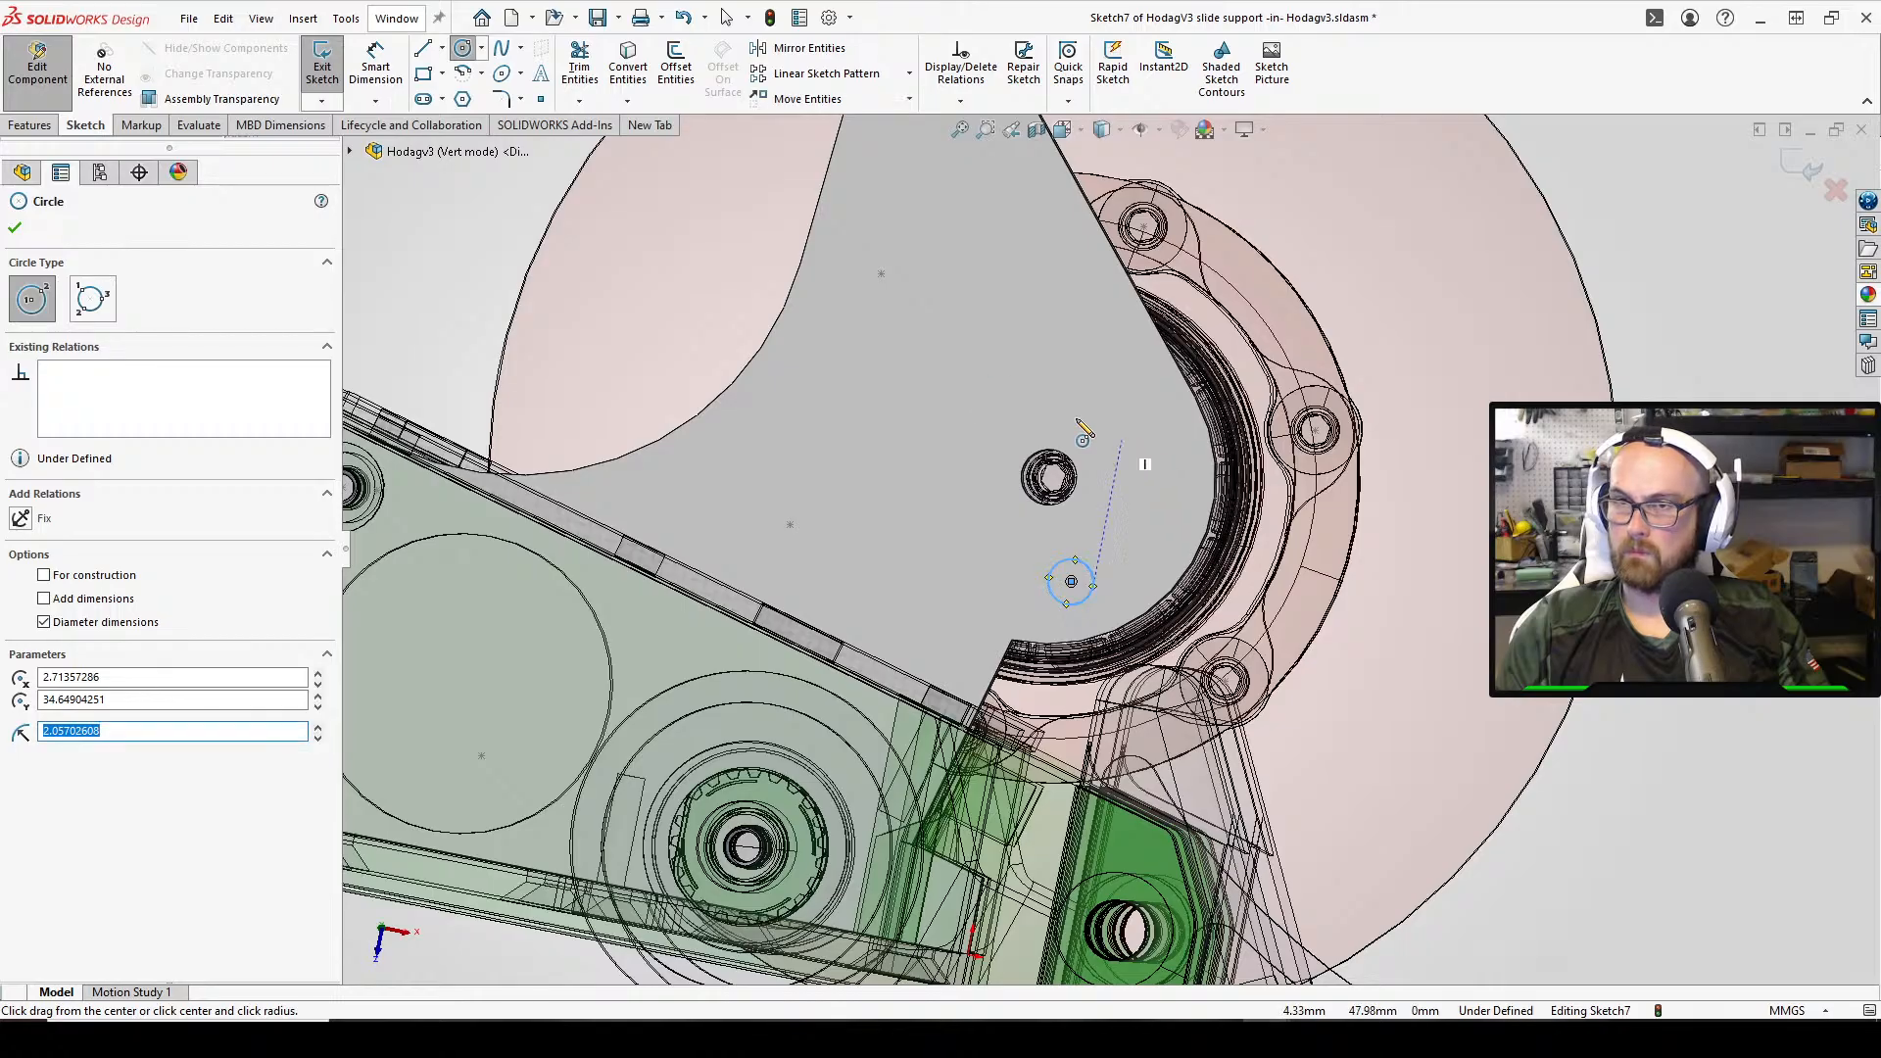
right_click(960, 369)
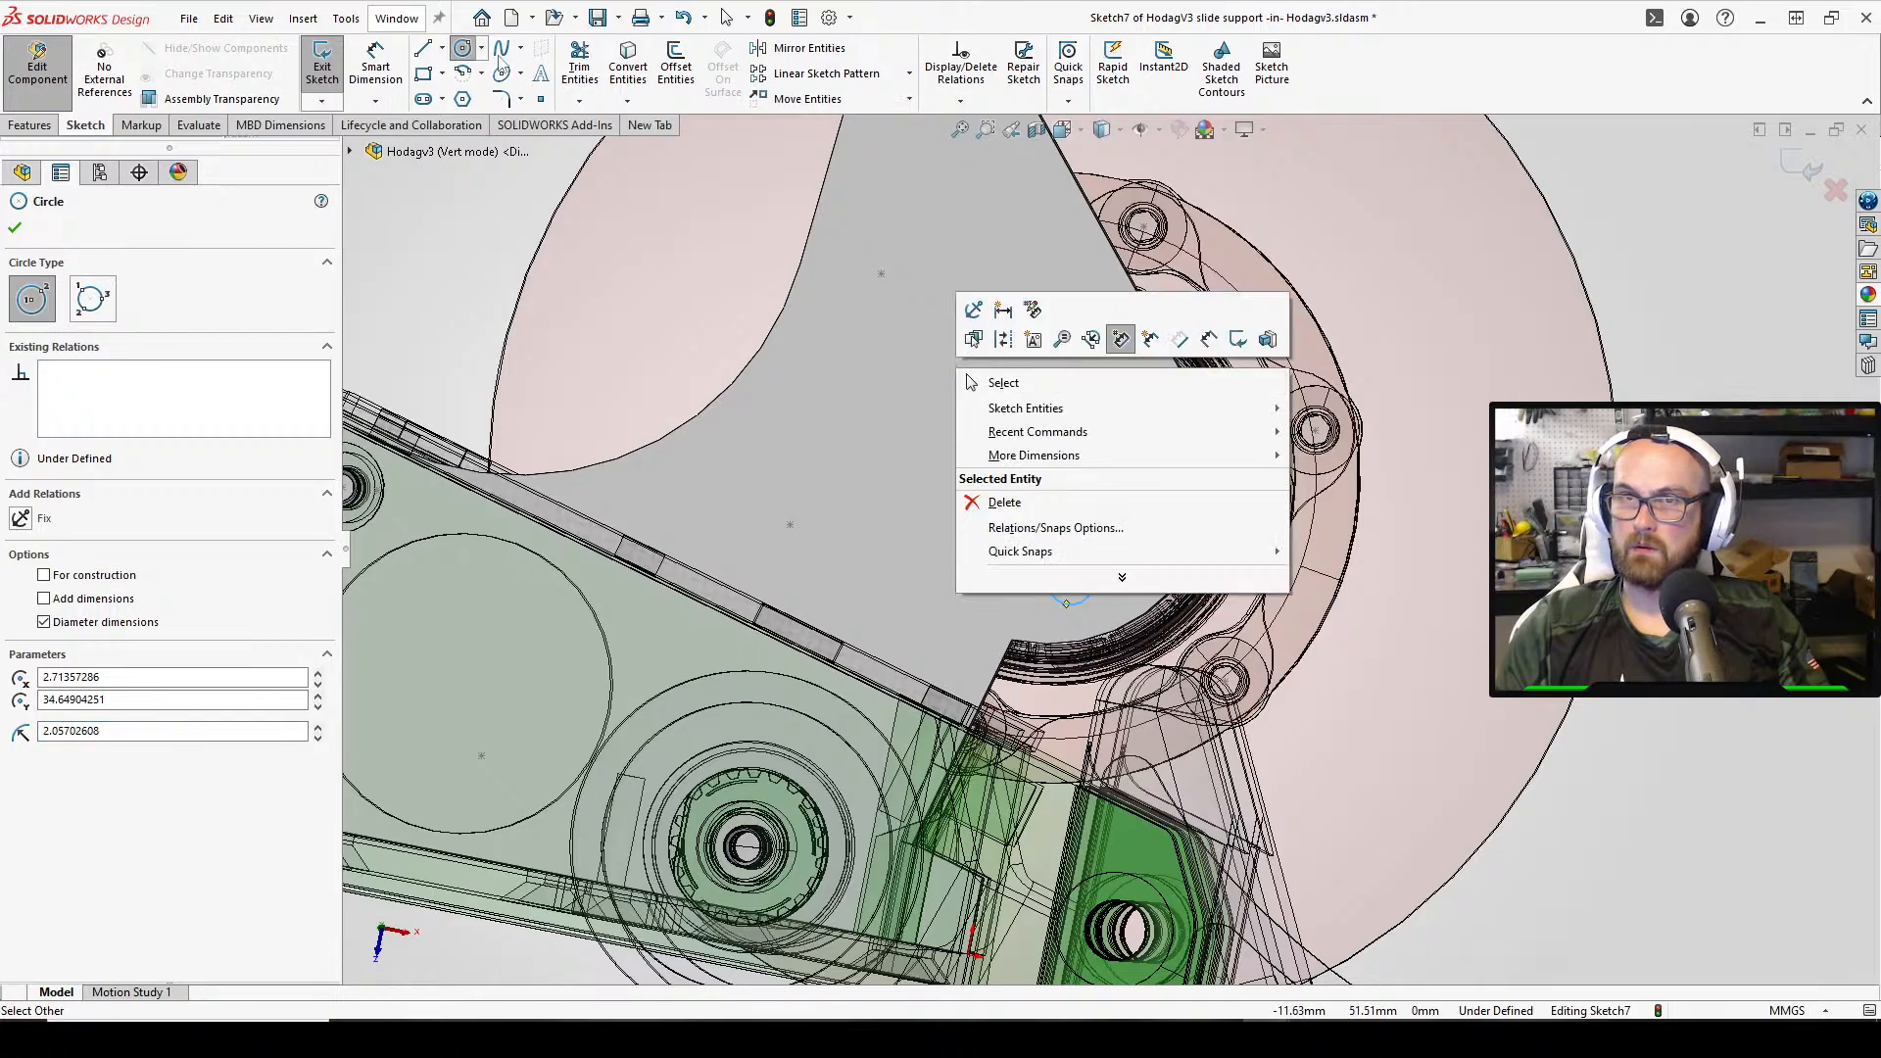
Draw a center rectangle about 7.5 by 17.7 mm centred on the shaft hole, with one corner on the small circle's centre
left_click(442, 75)
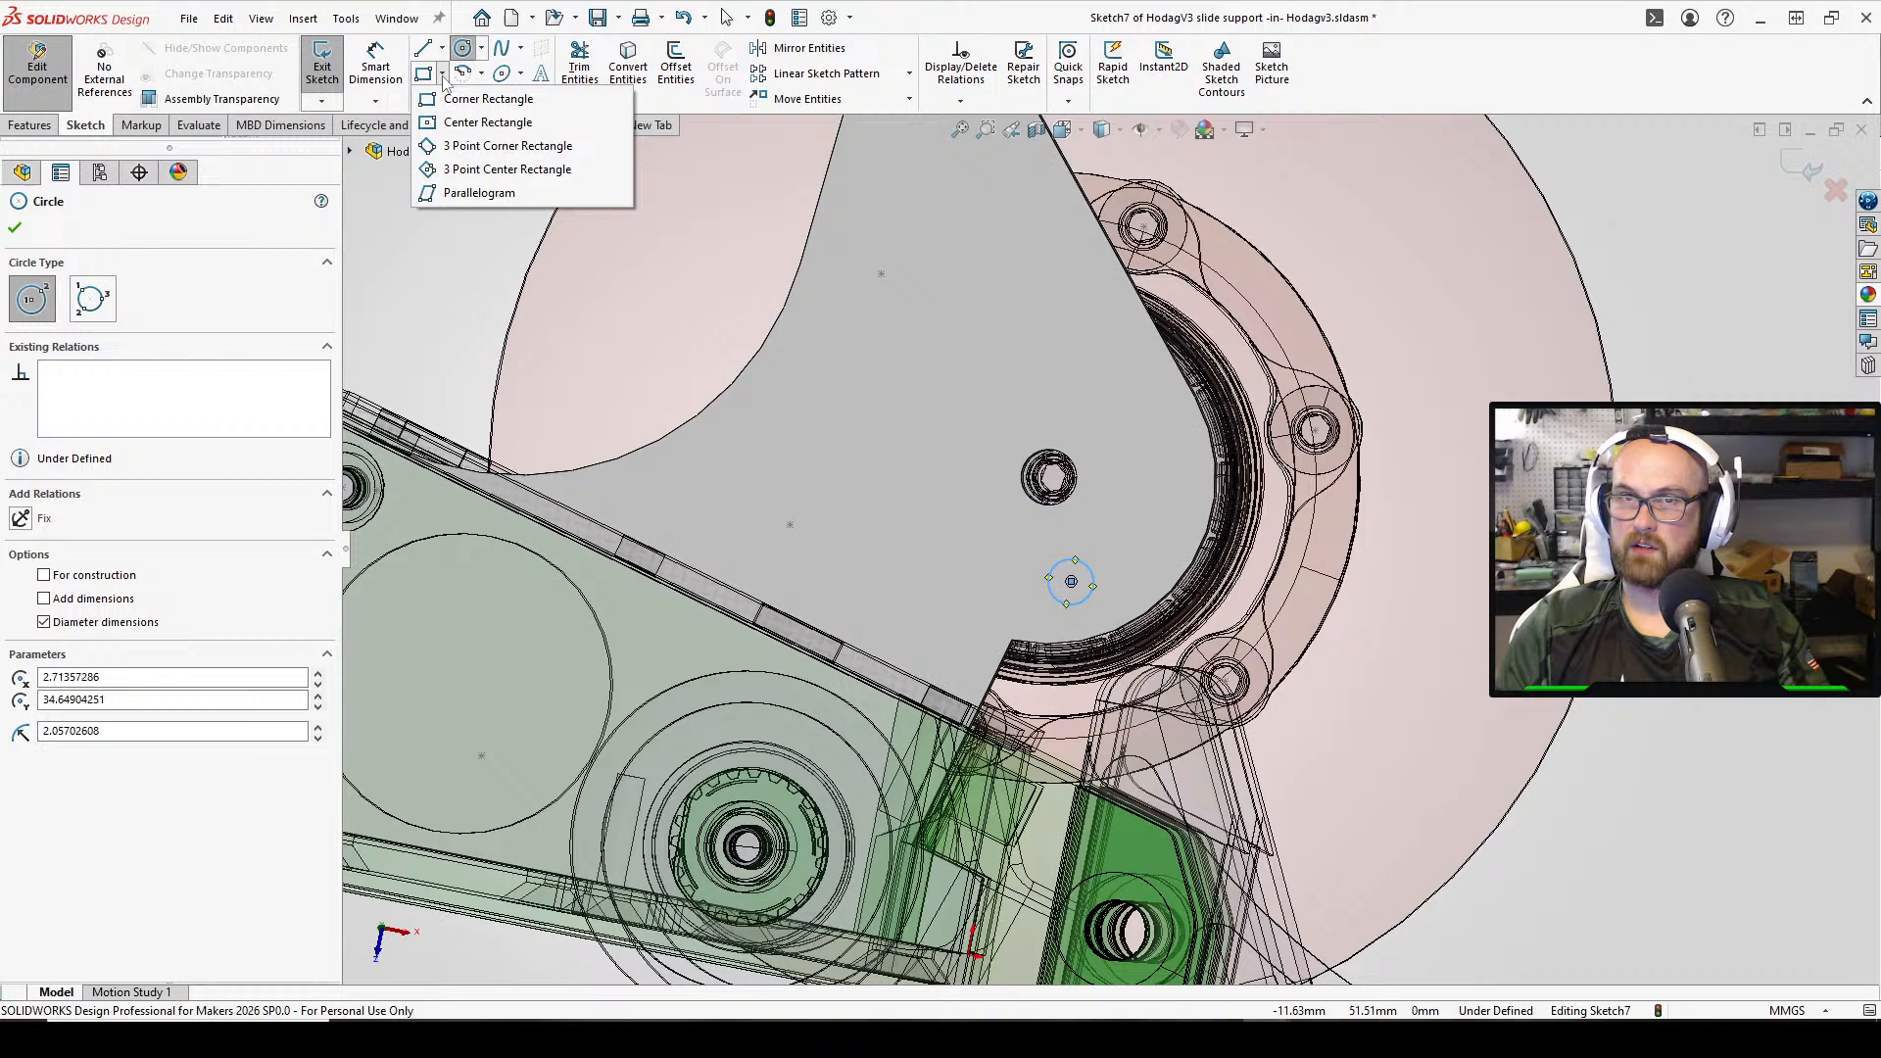
left_click(428, 123)
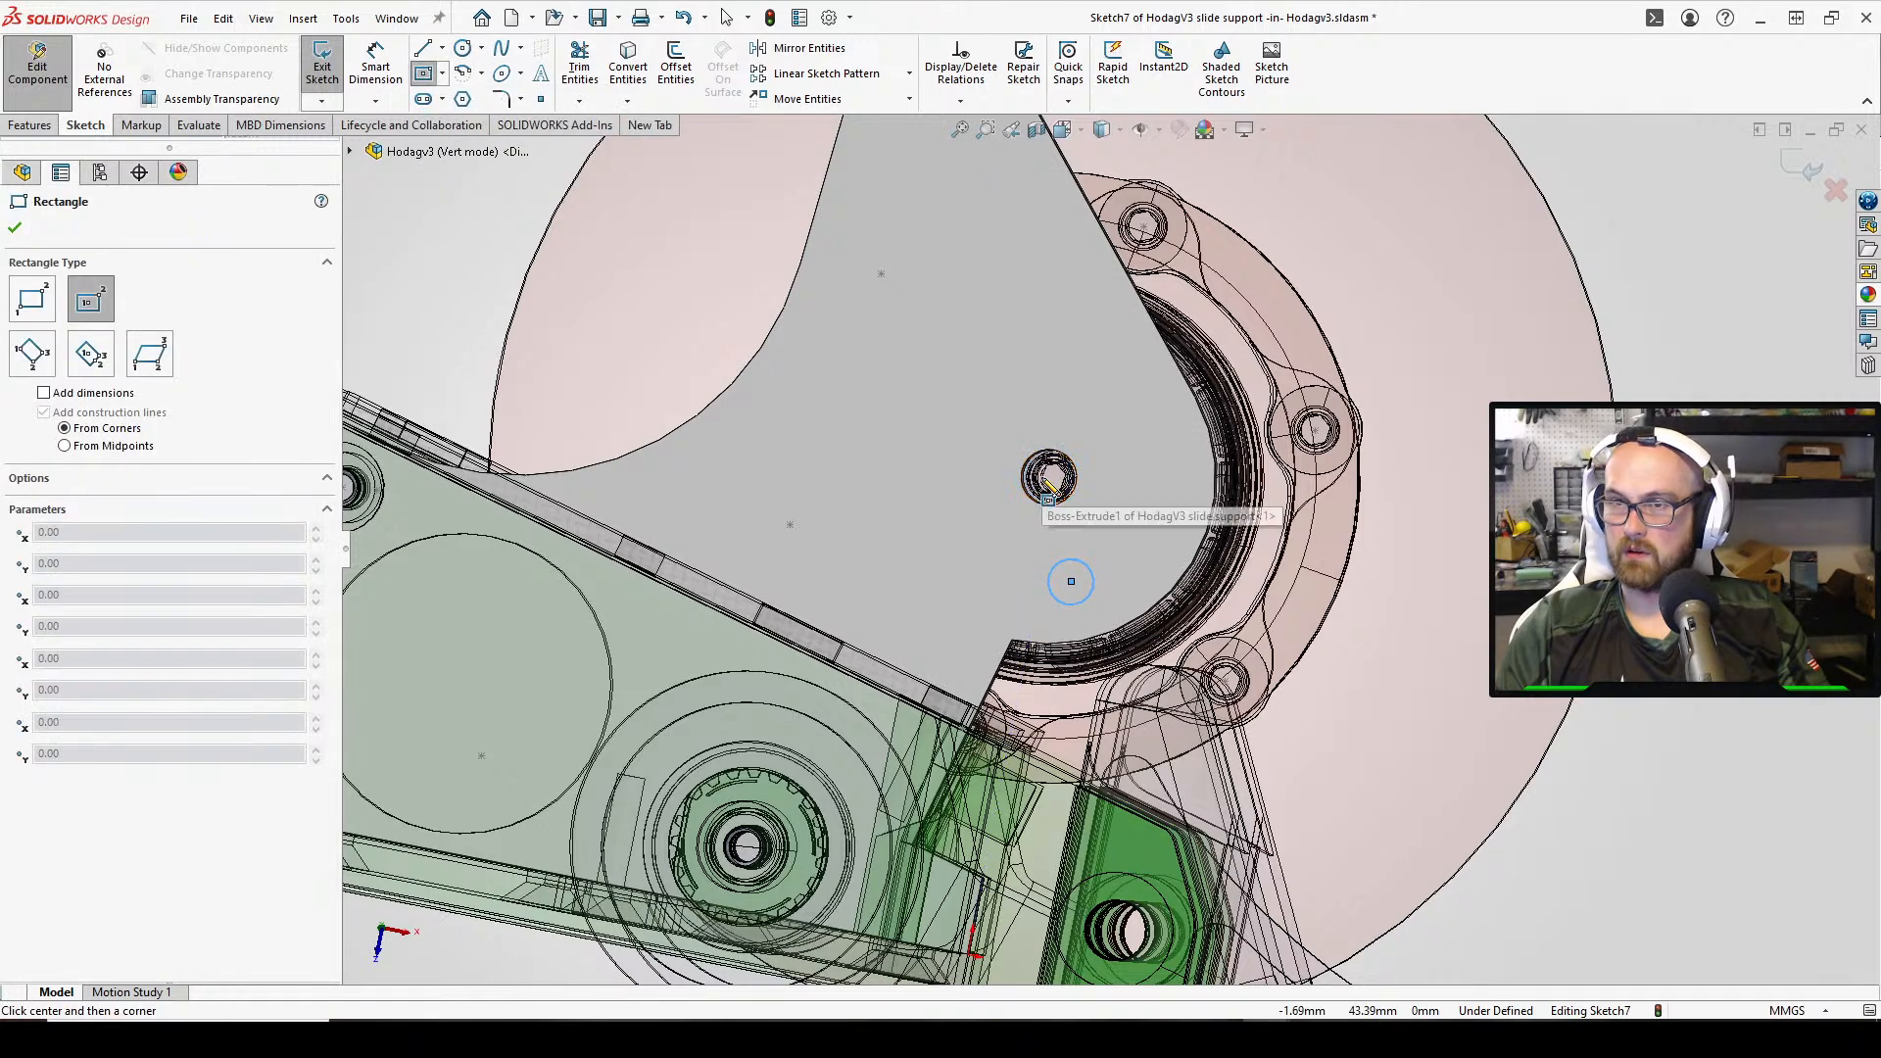
left_click(1051, 477)
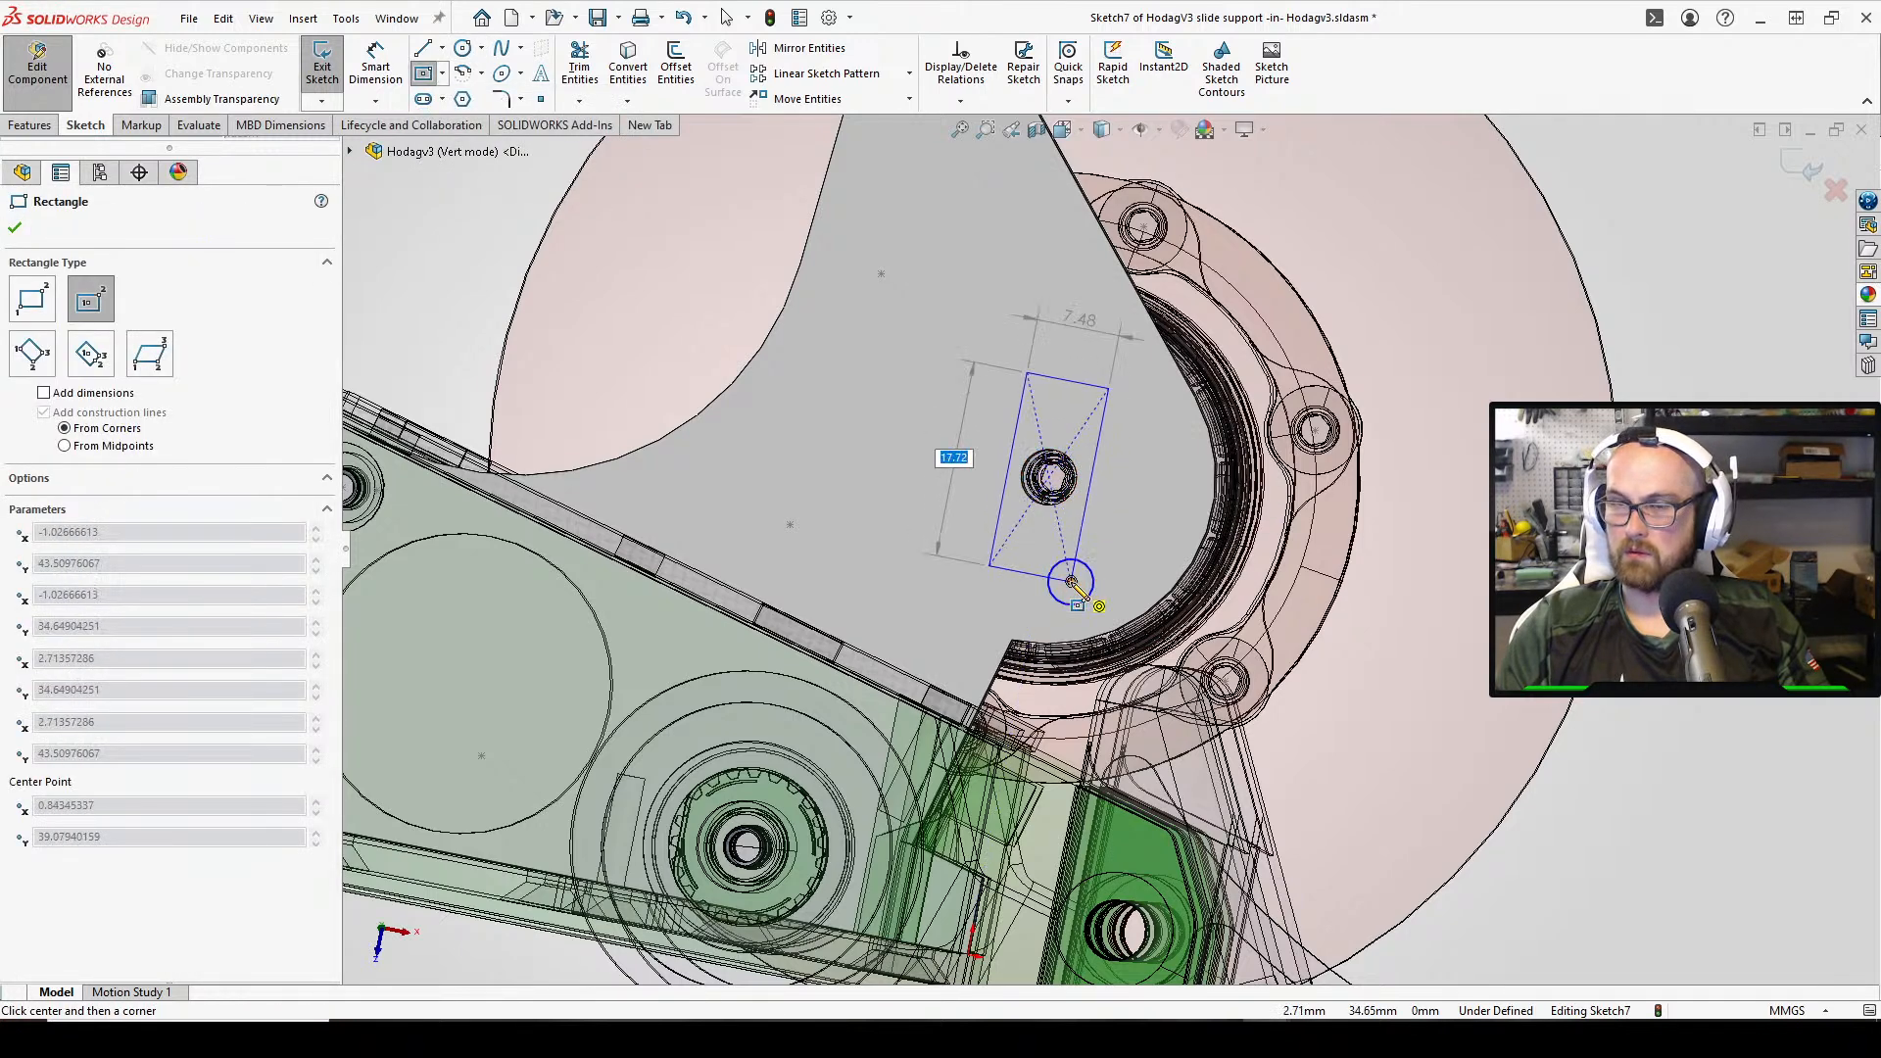
left_click(1072, 583)
key("Escape")
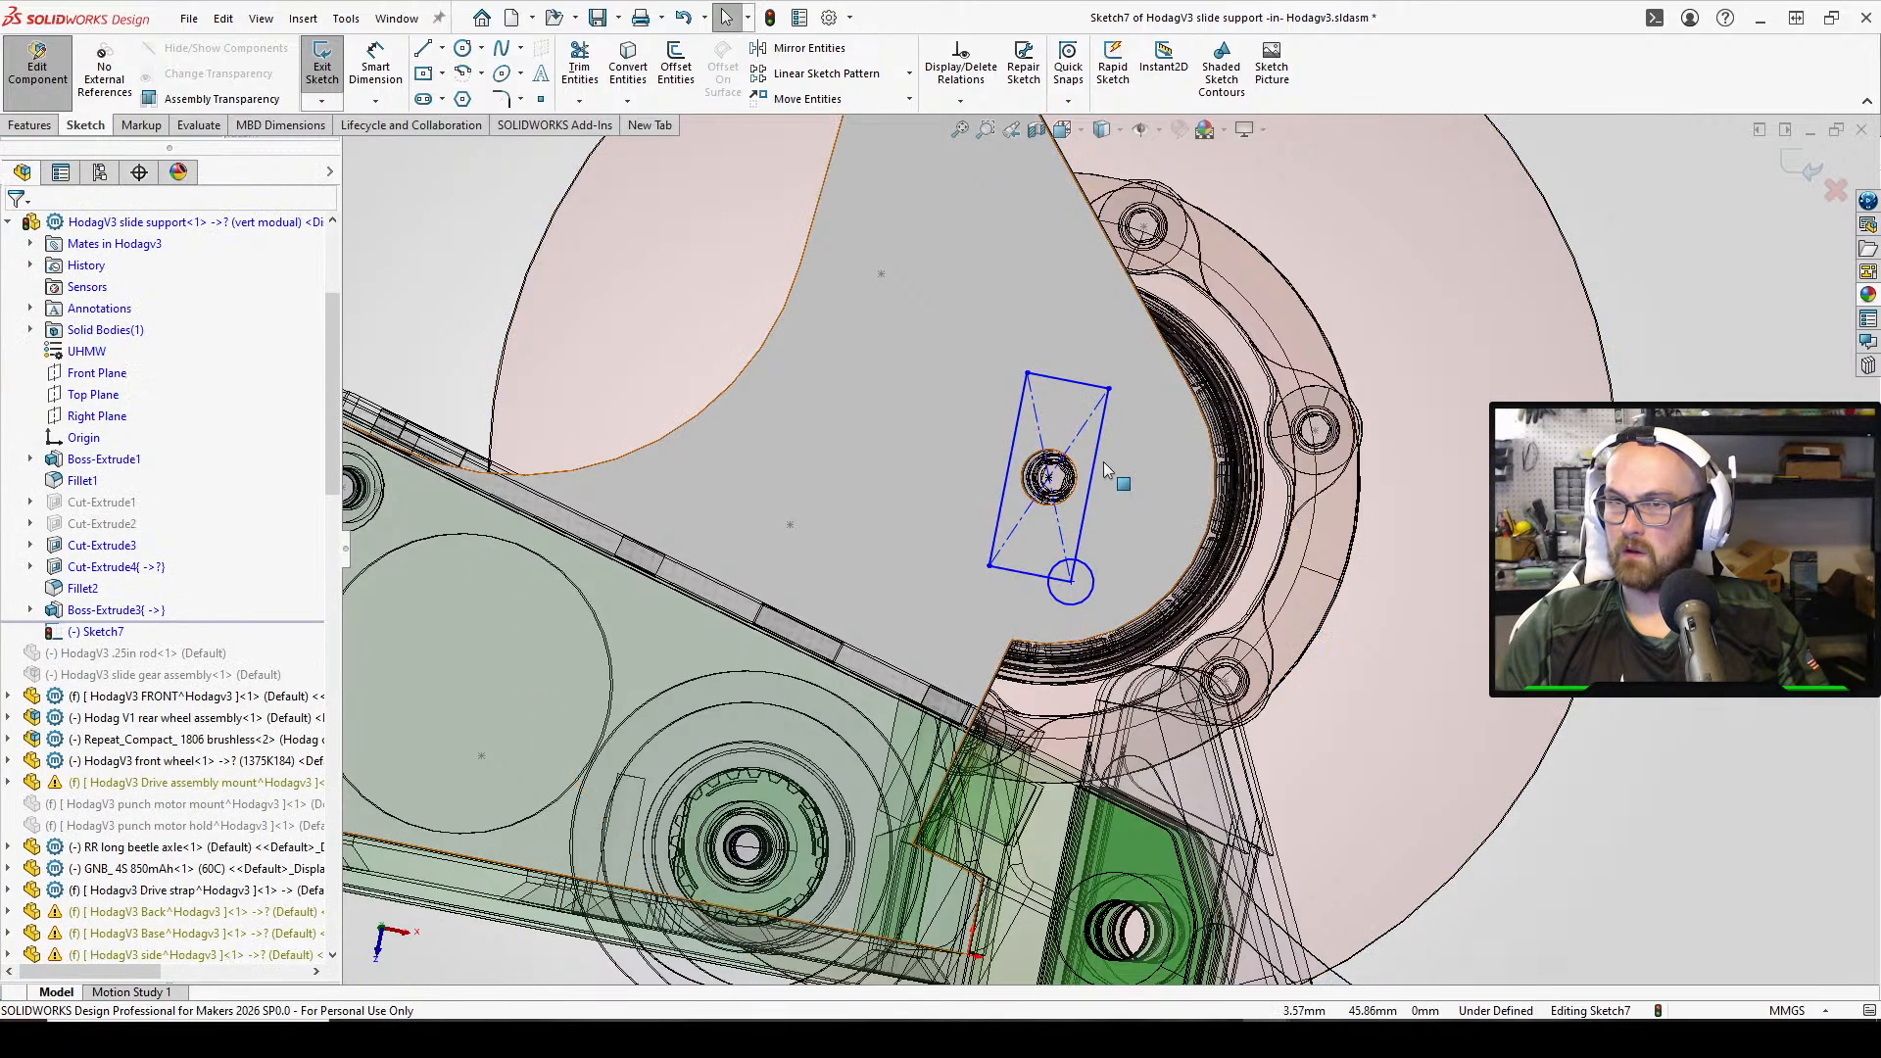
Convert all four sides of the rectangle around the shaft hole to construction lines
left_click(1104, 470)
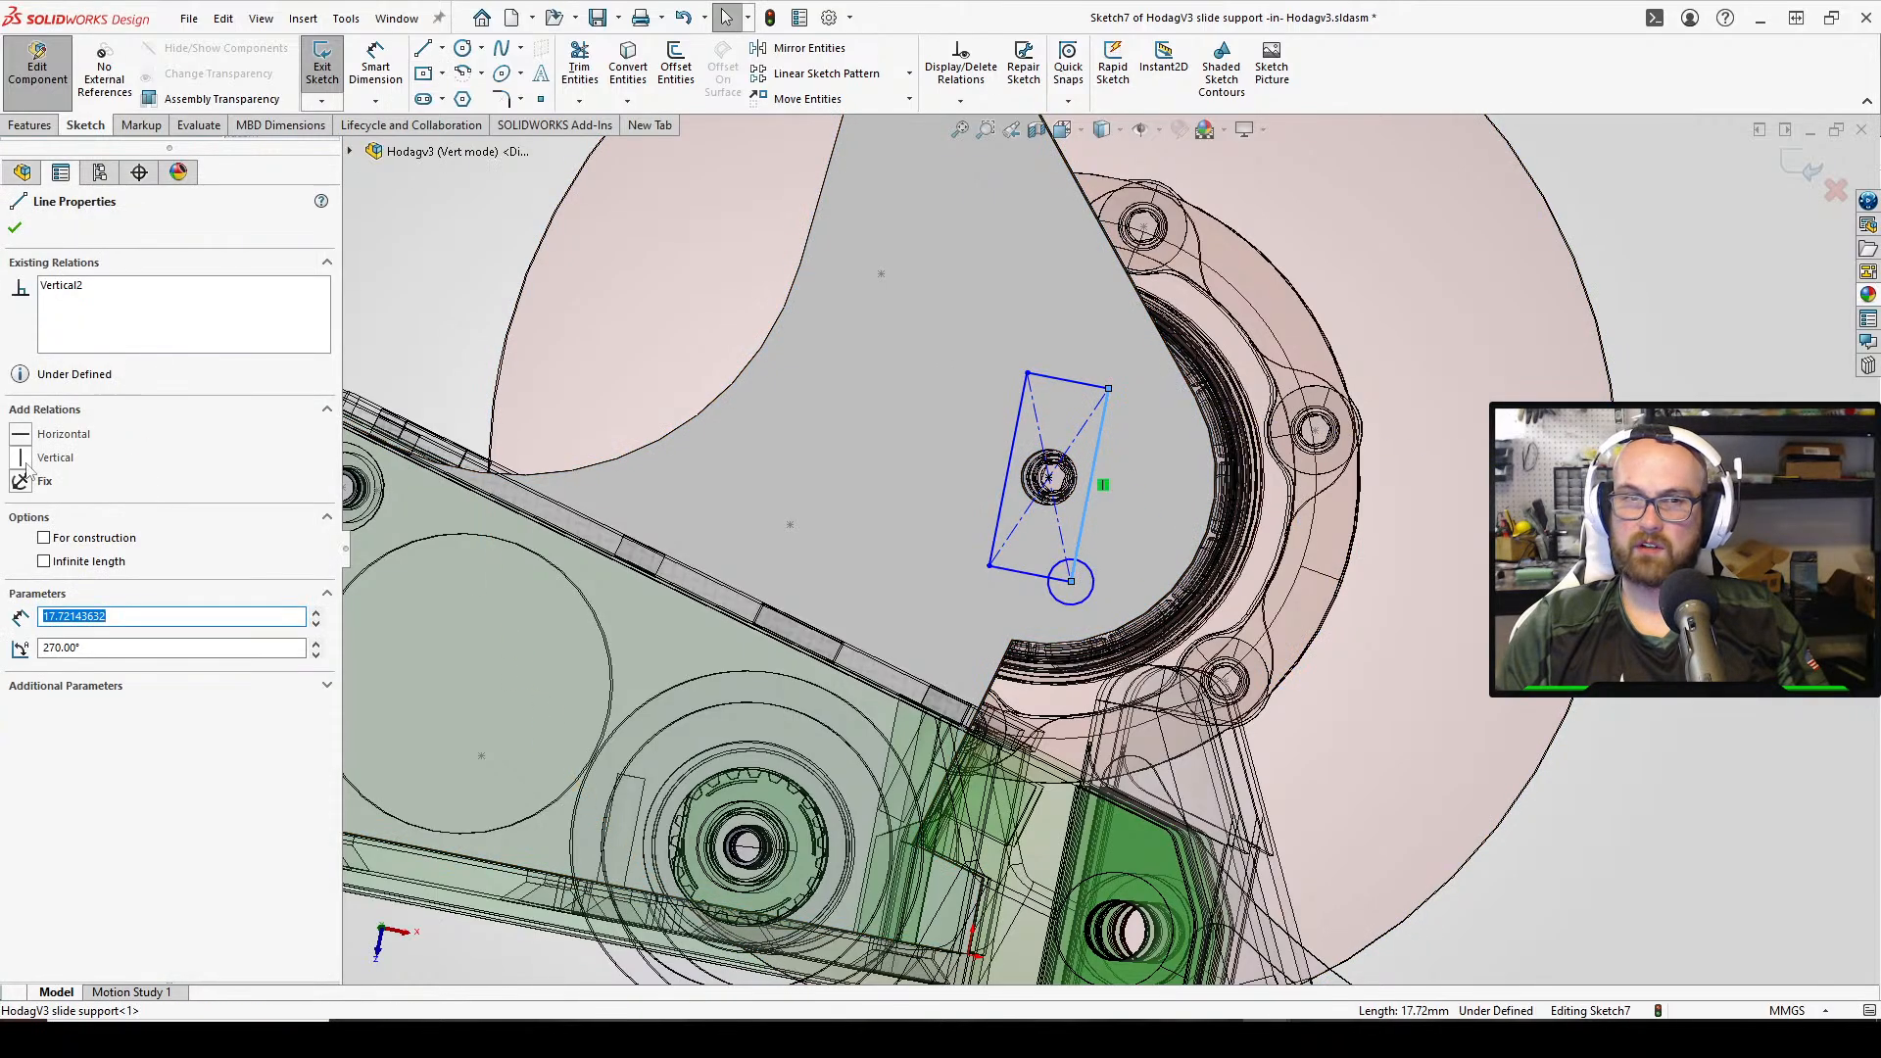
left_click(56, 537)
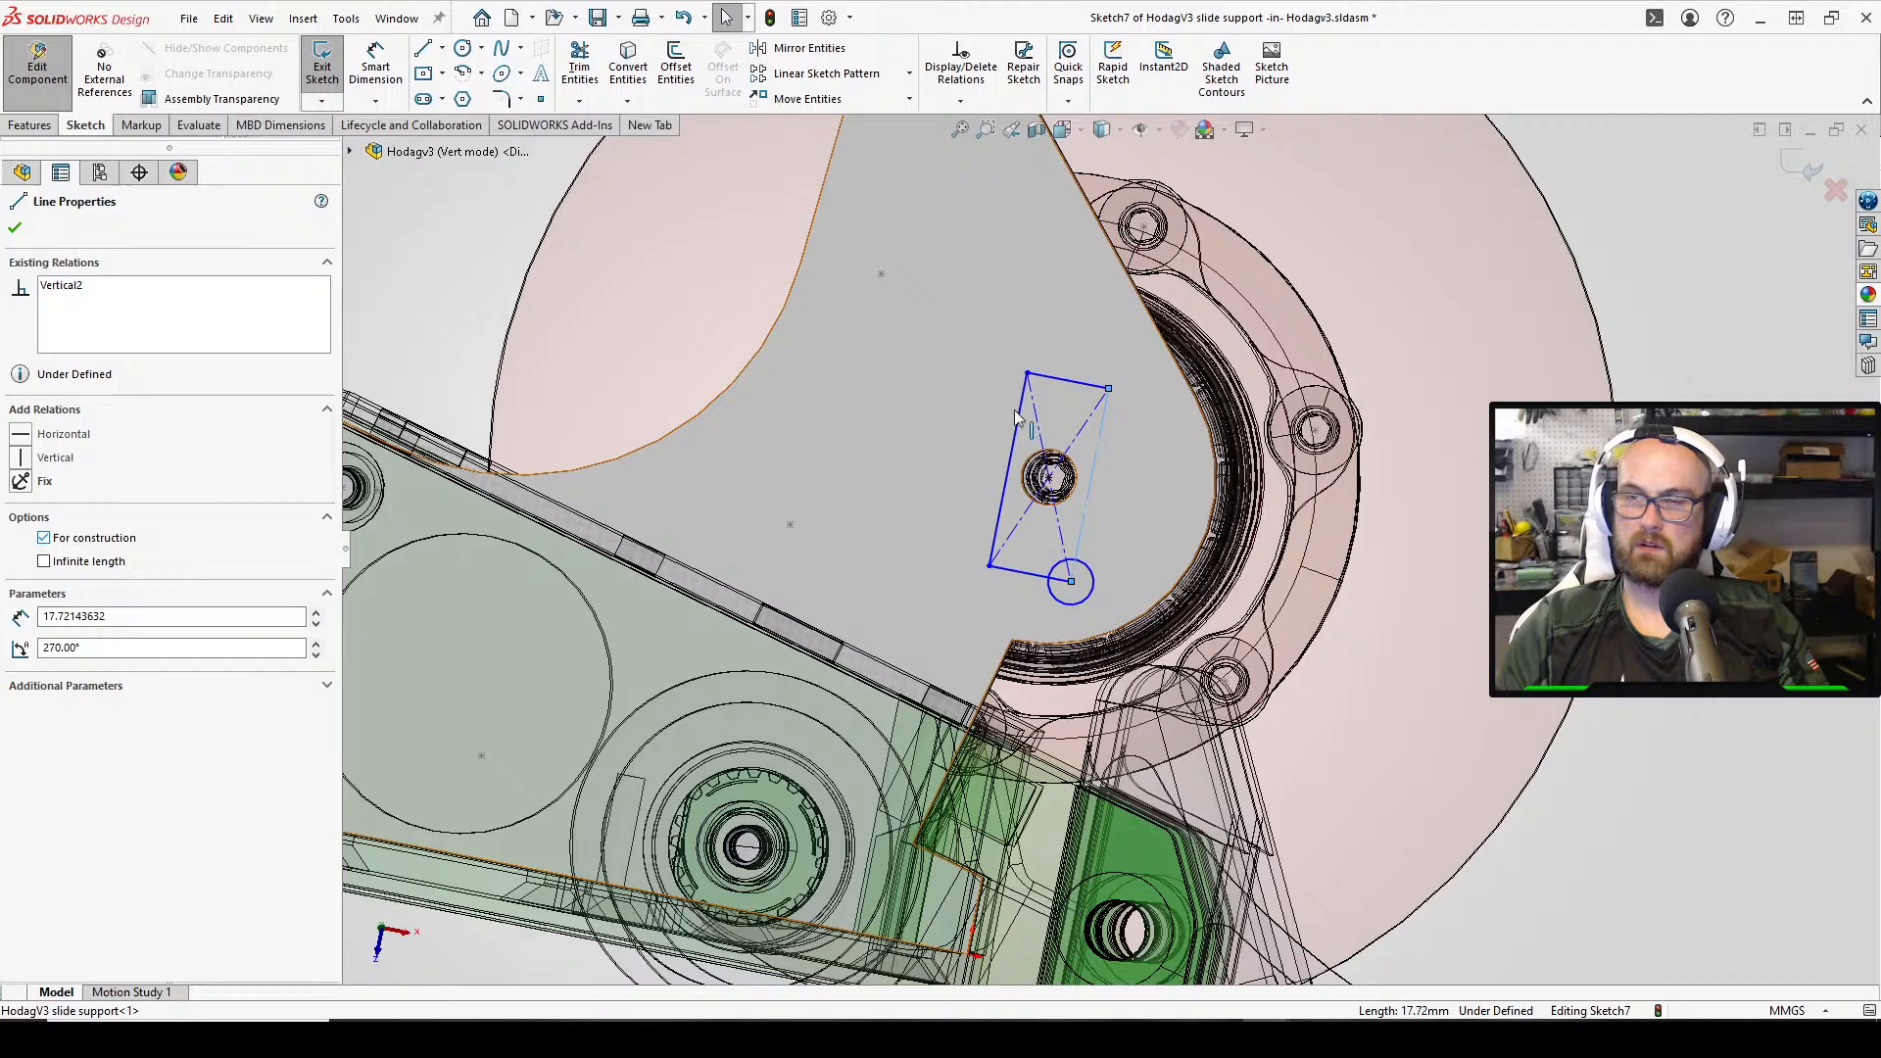
left_click(1081, 381)
left_click(44, 539)
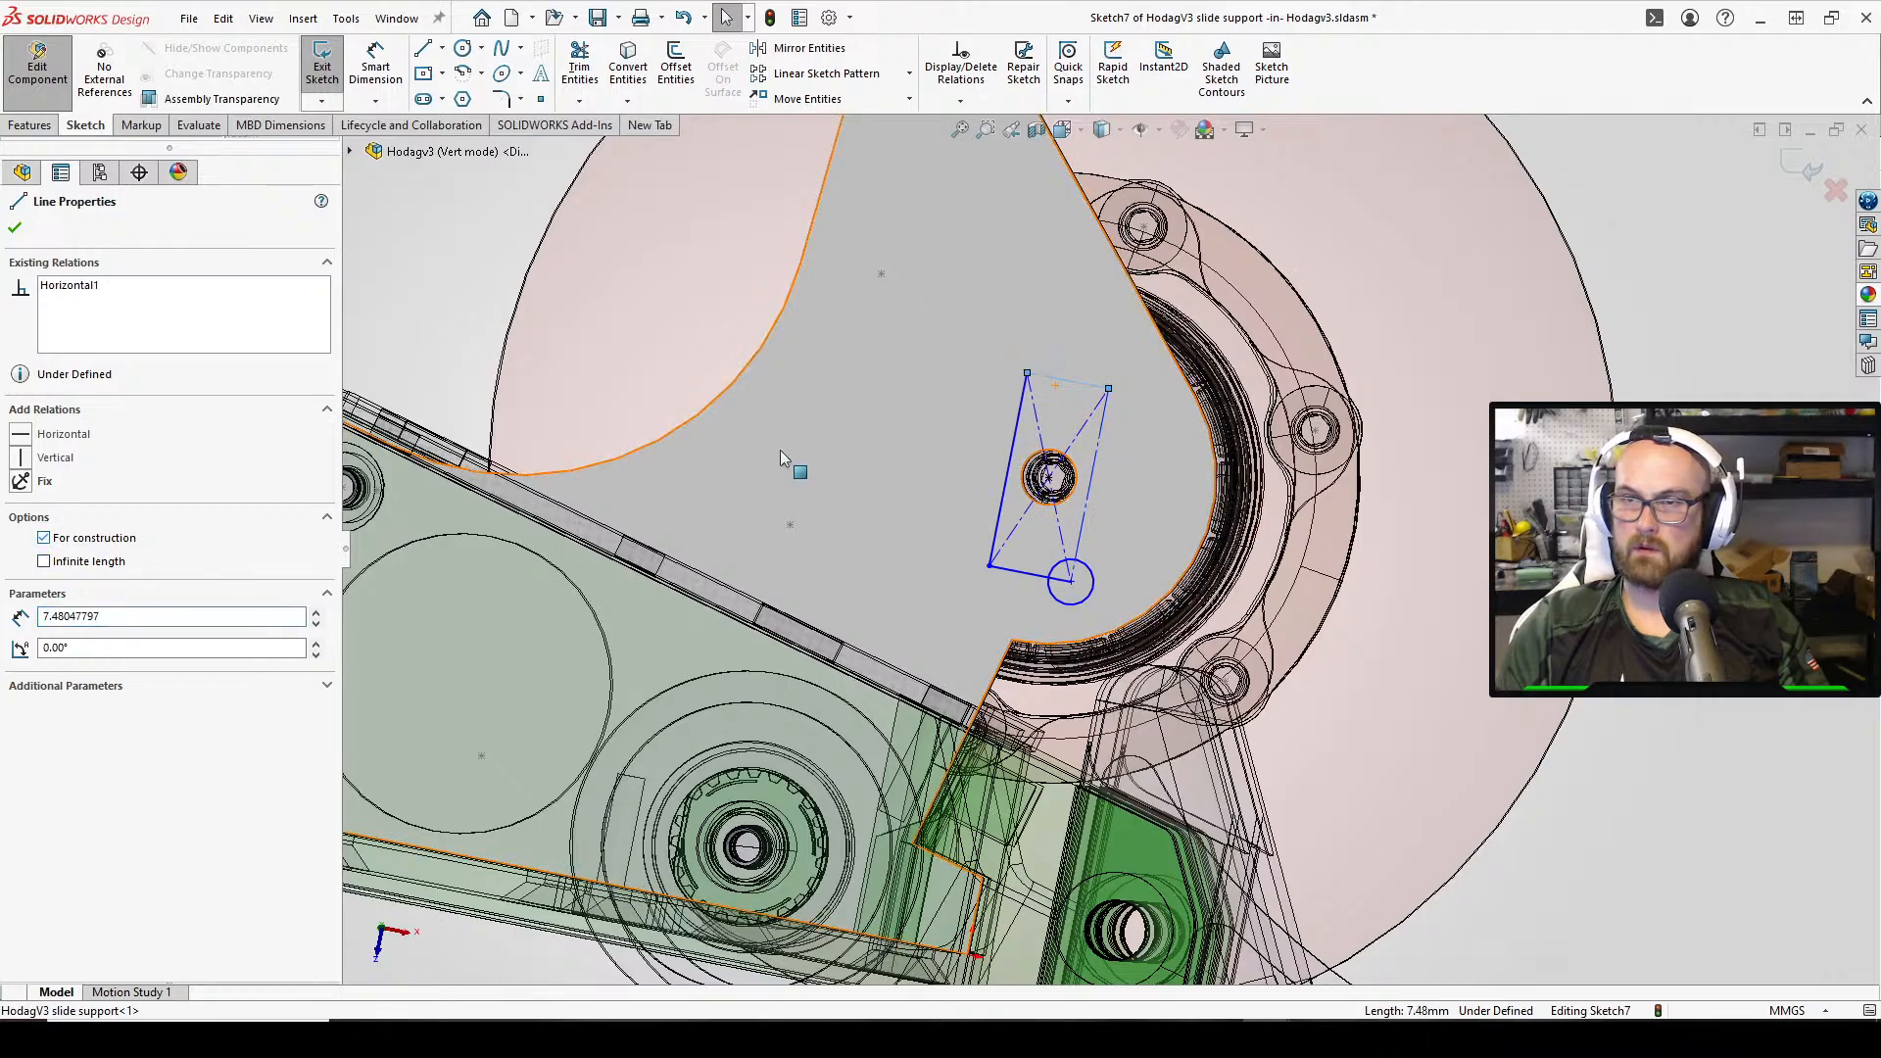
left_click(1009, 468)
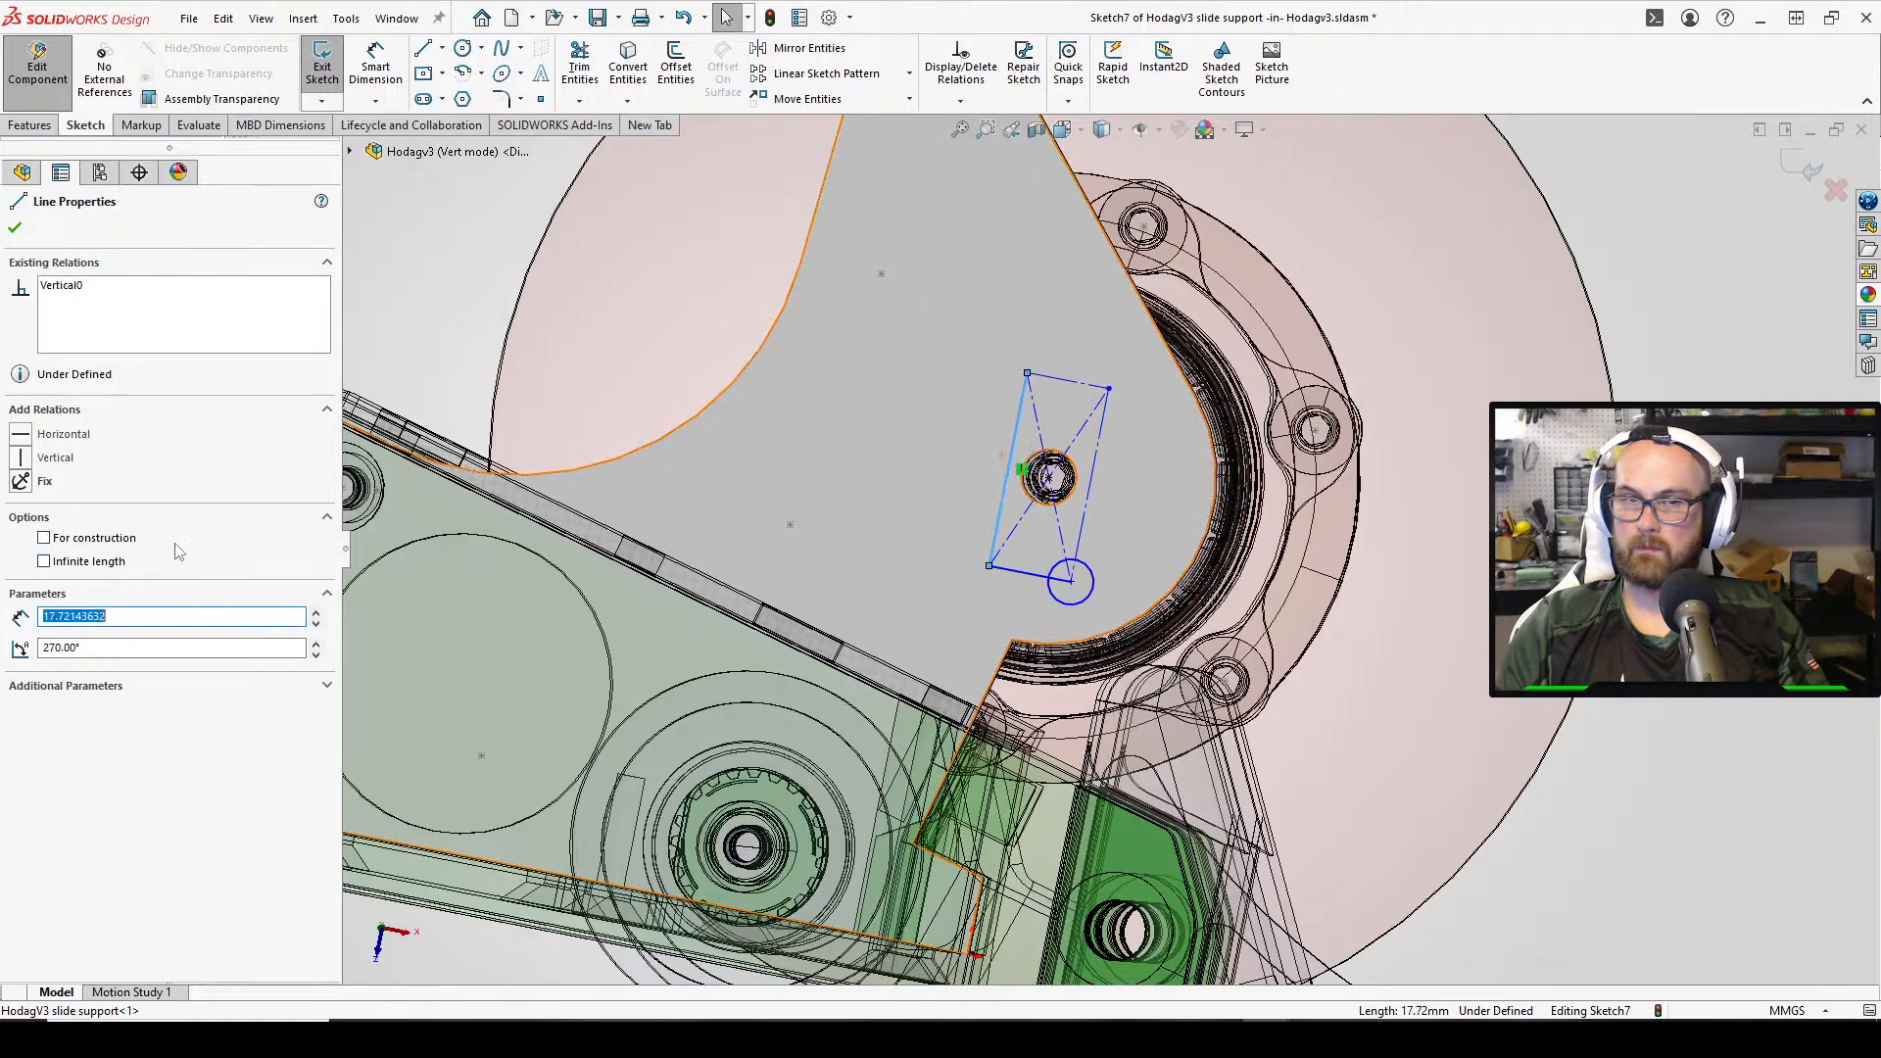
left_click(45, 538)
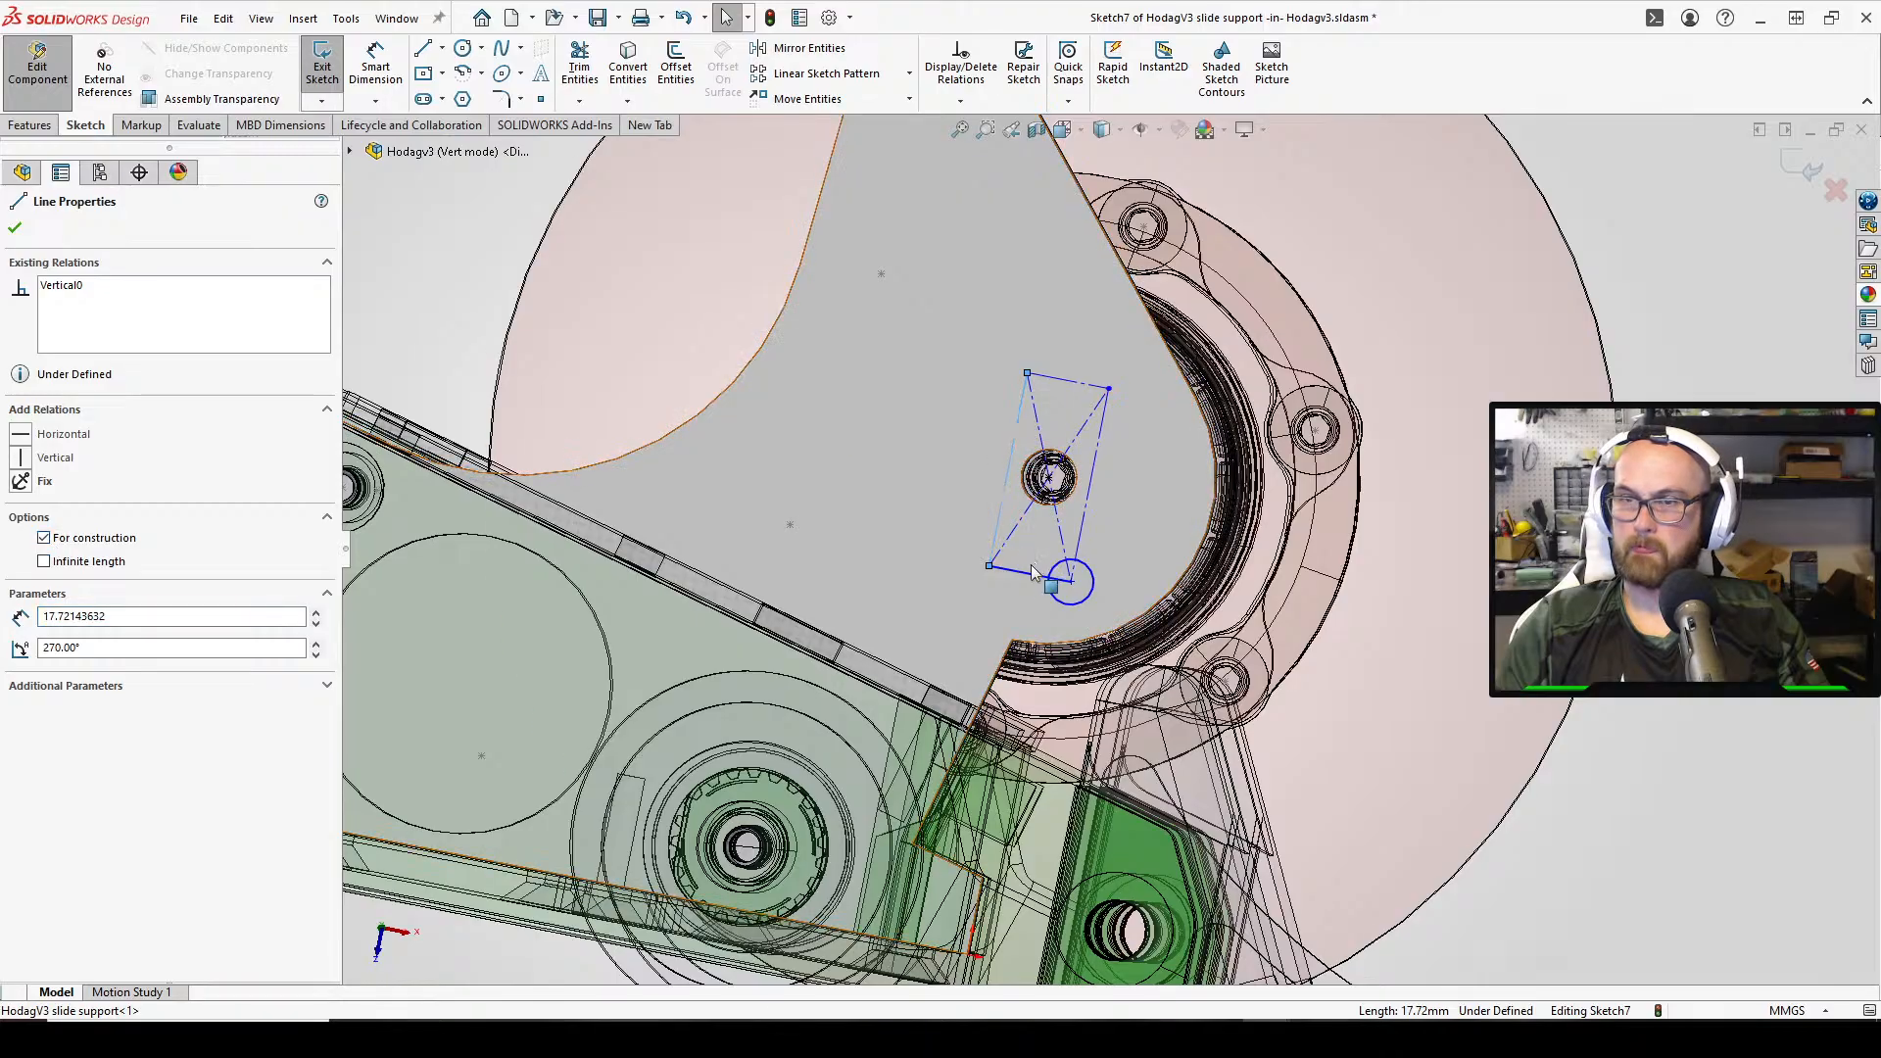
left_click(996, 569)
left_click(44, 537)
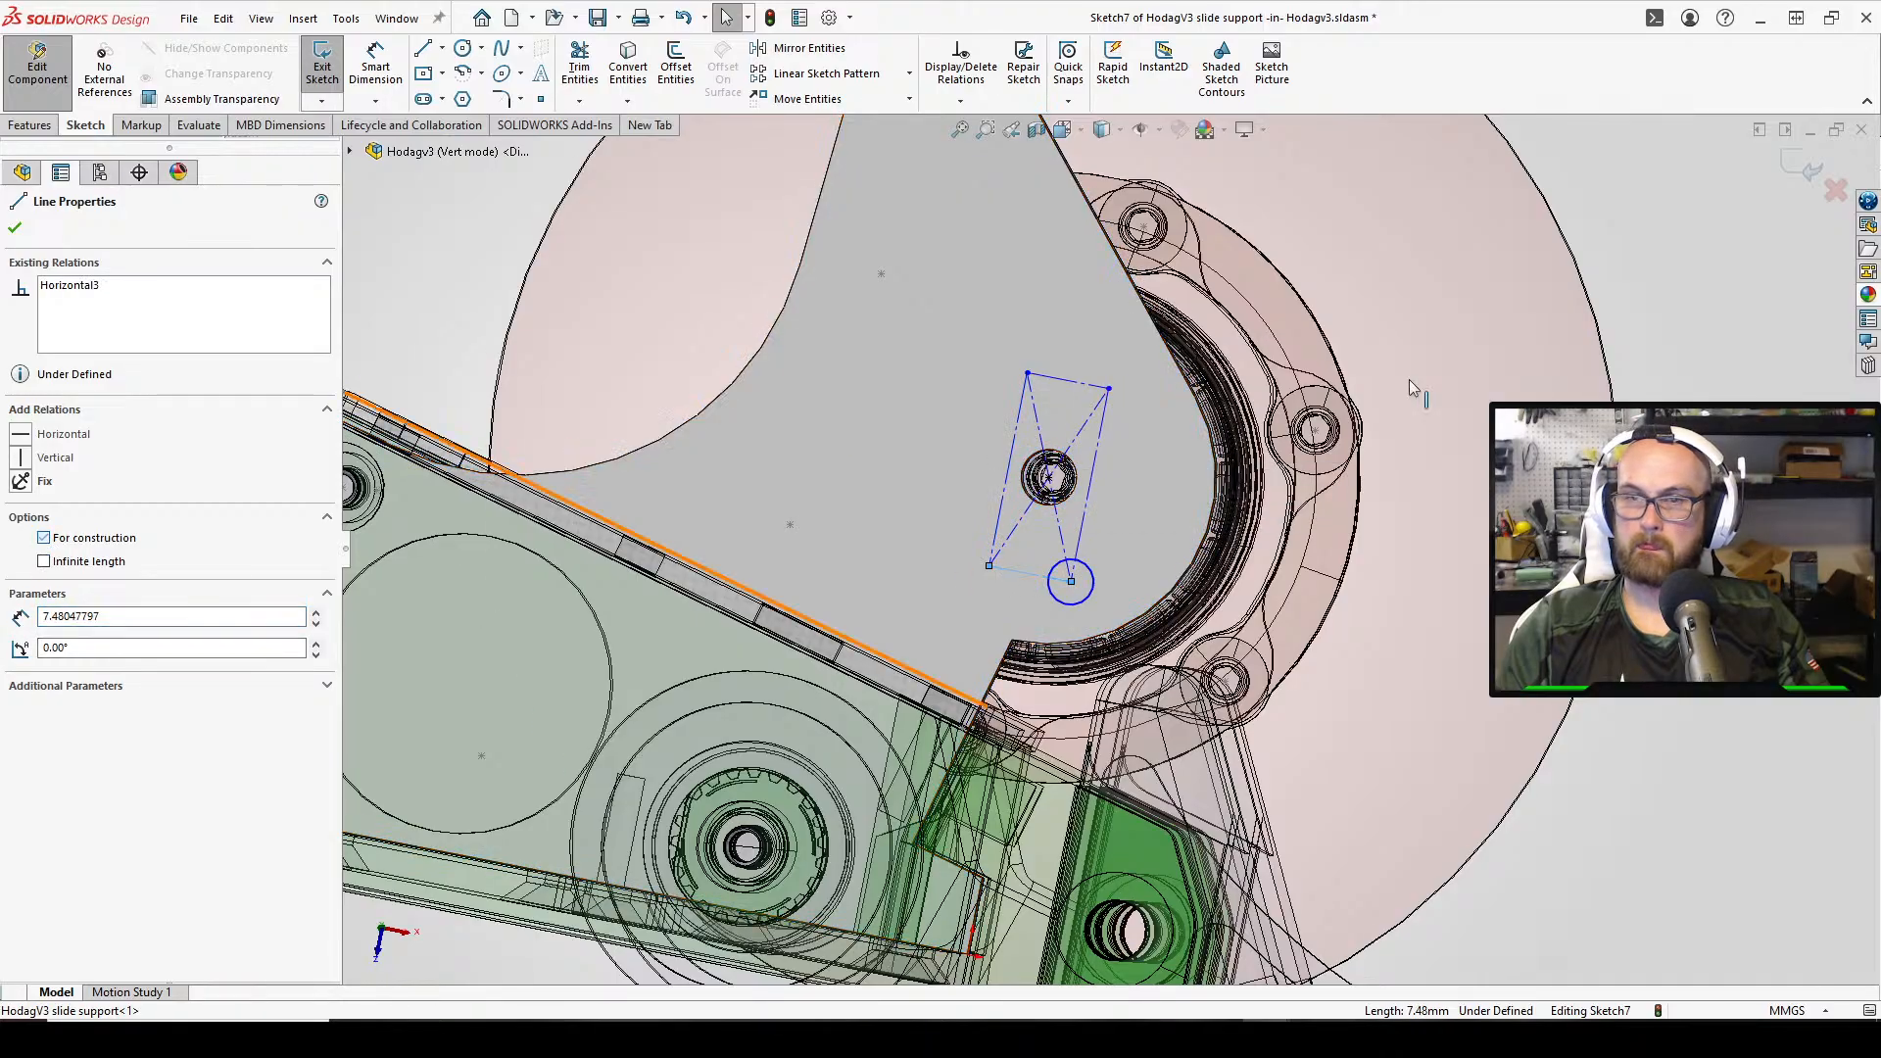
Dimension the width between the construction rectangle's left and right sides as 15 mm
key("d")
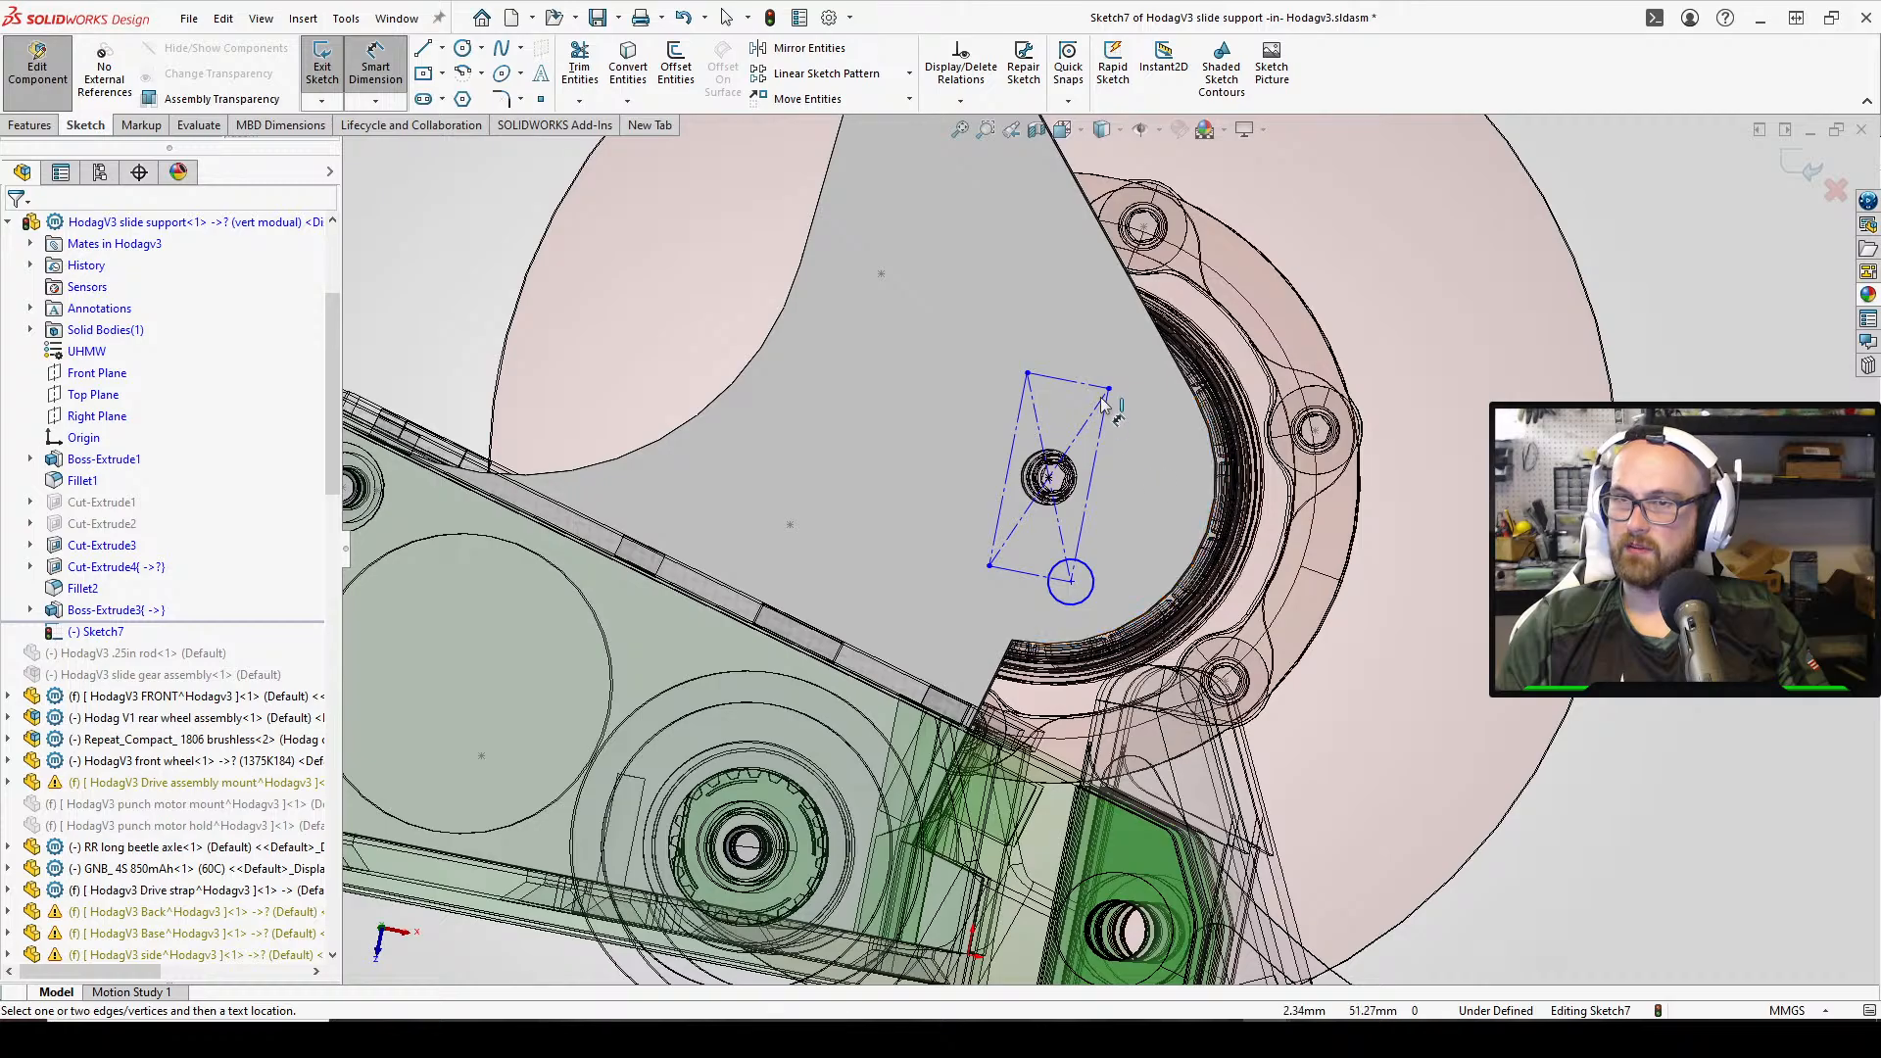
left_click(1095, 459)
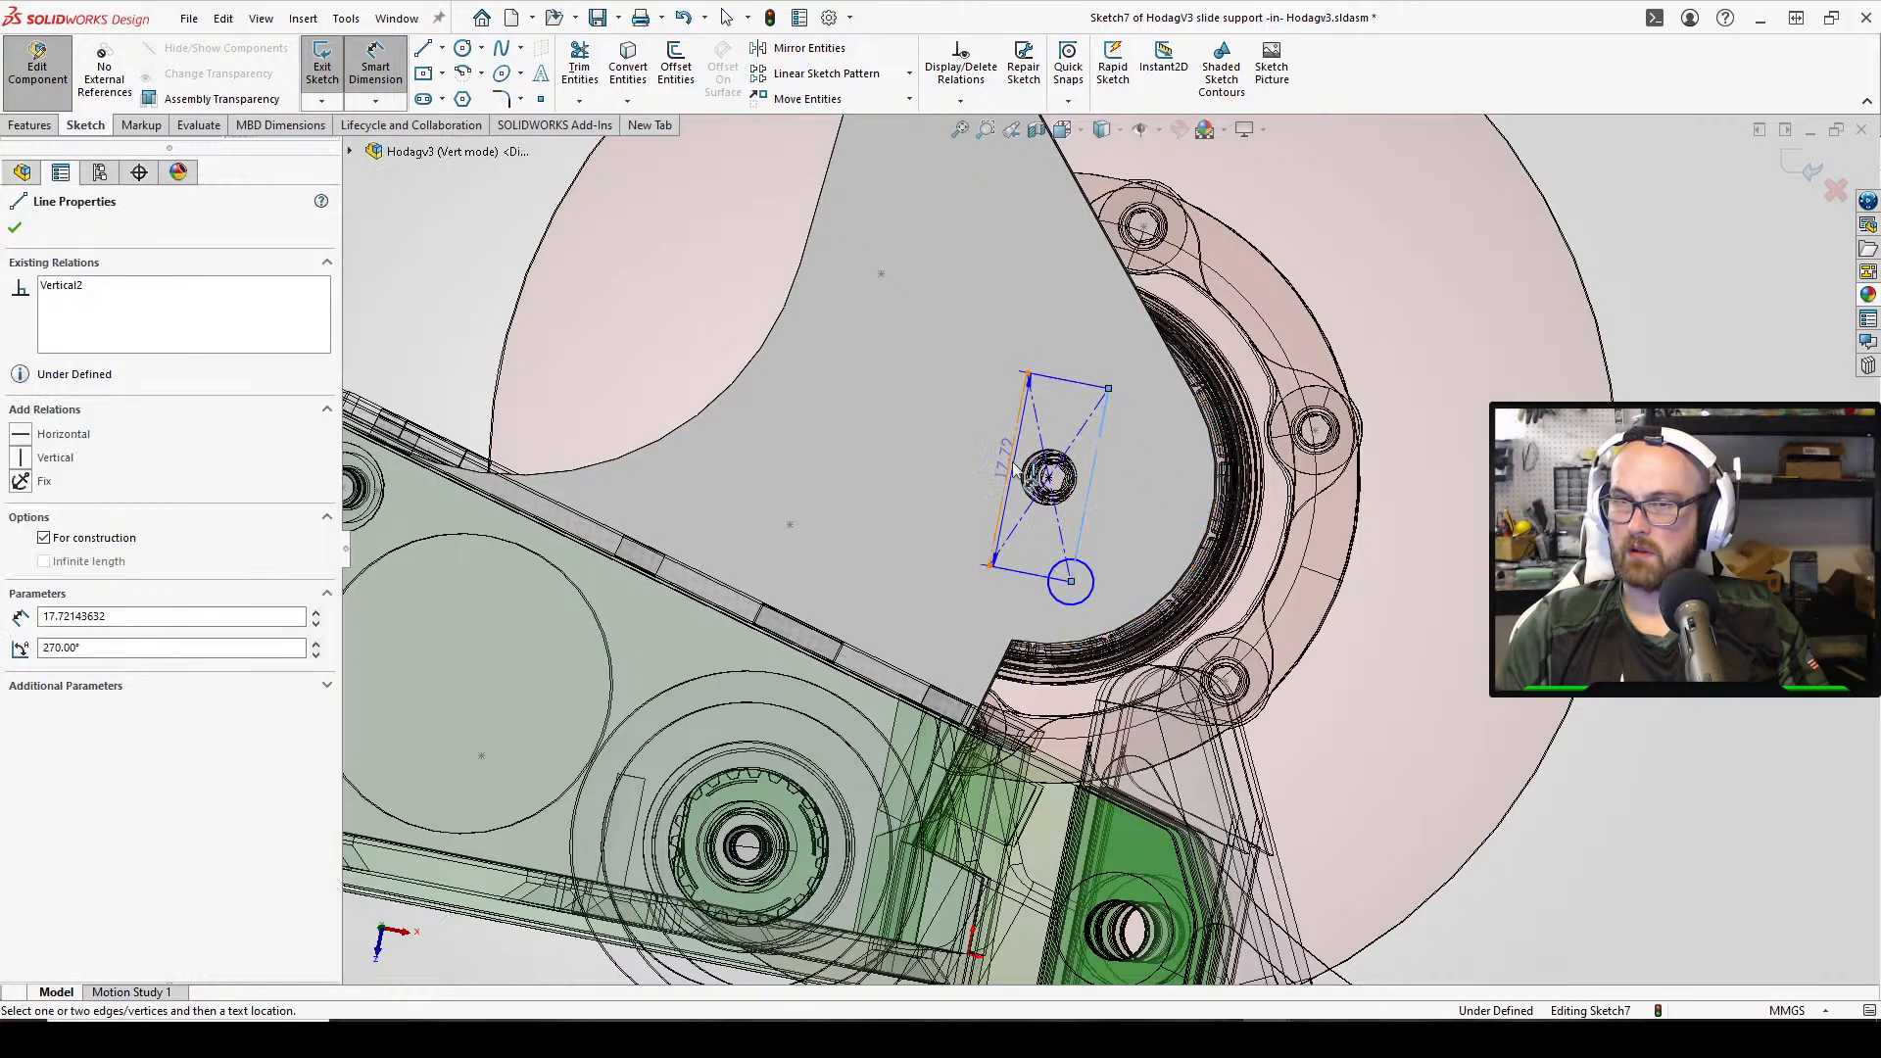
left_click(1049, 477)
left_click(896, 451)
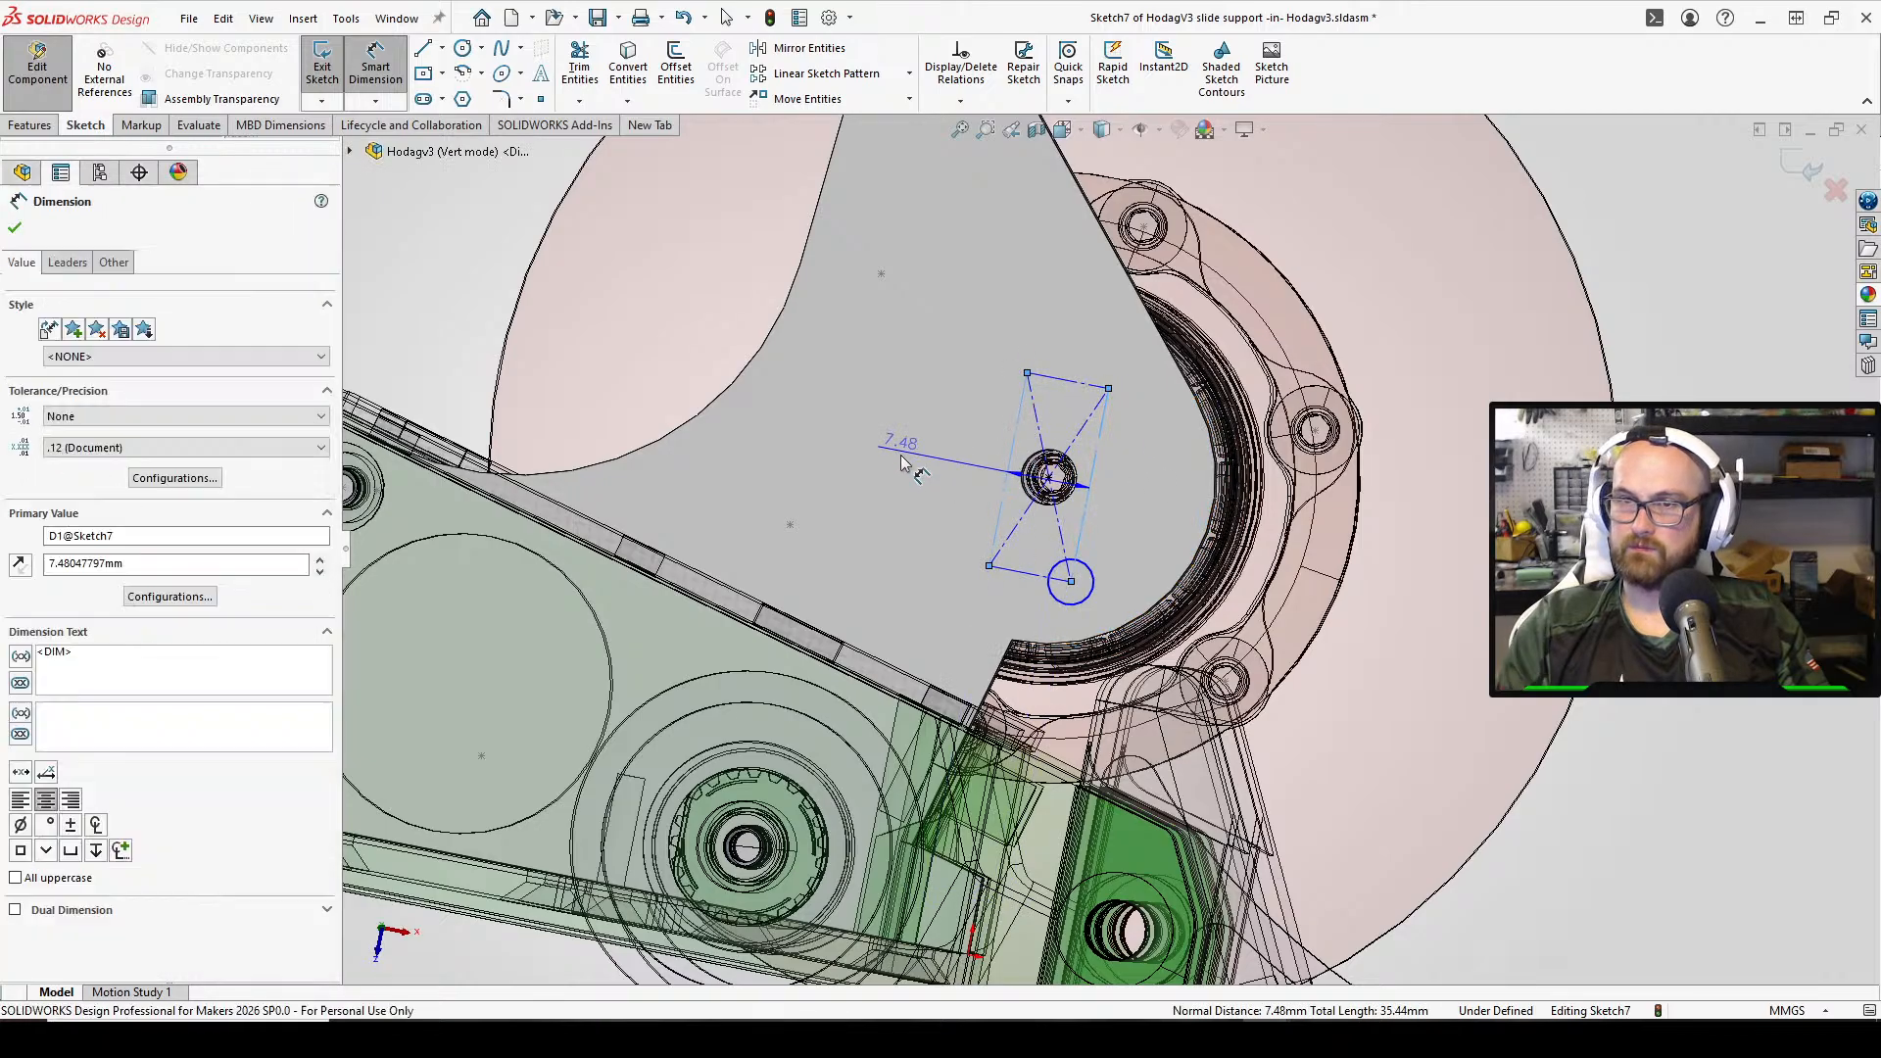
type("8")
key("Return")
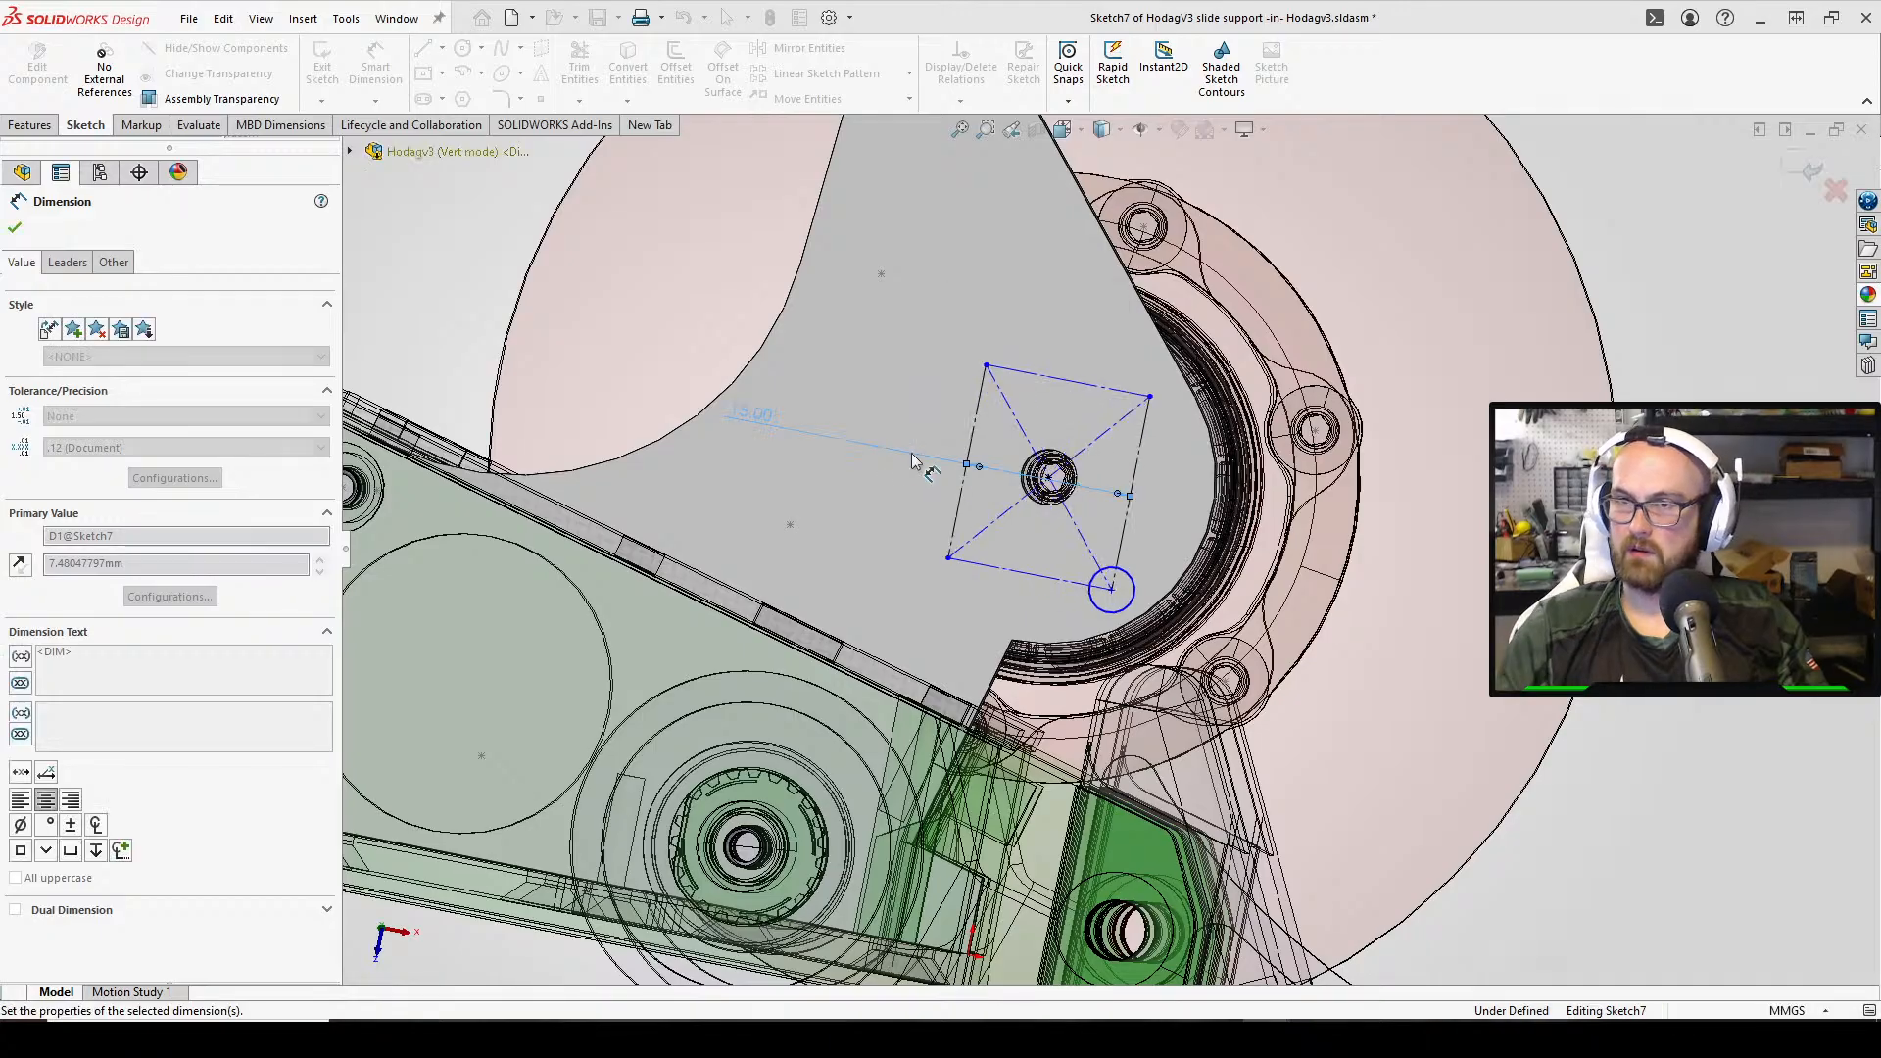
Dimension the height between the construction rectangle's upper and lower sides as 11 mm
left_click(1083, 384)
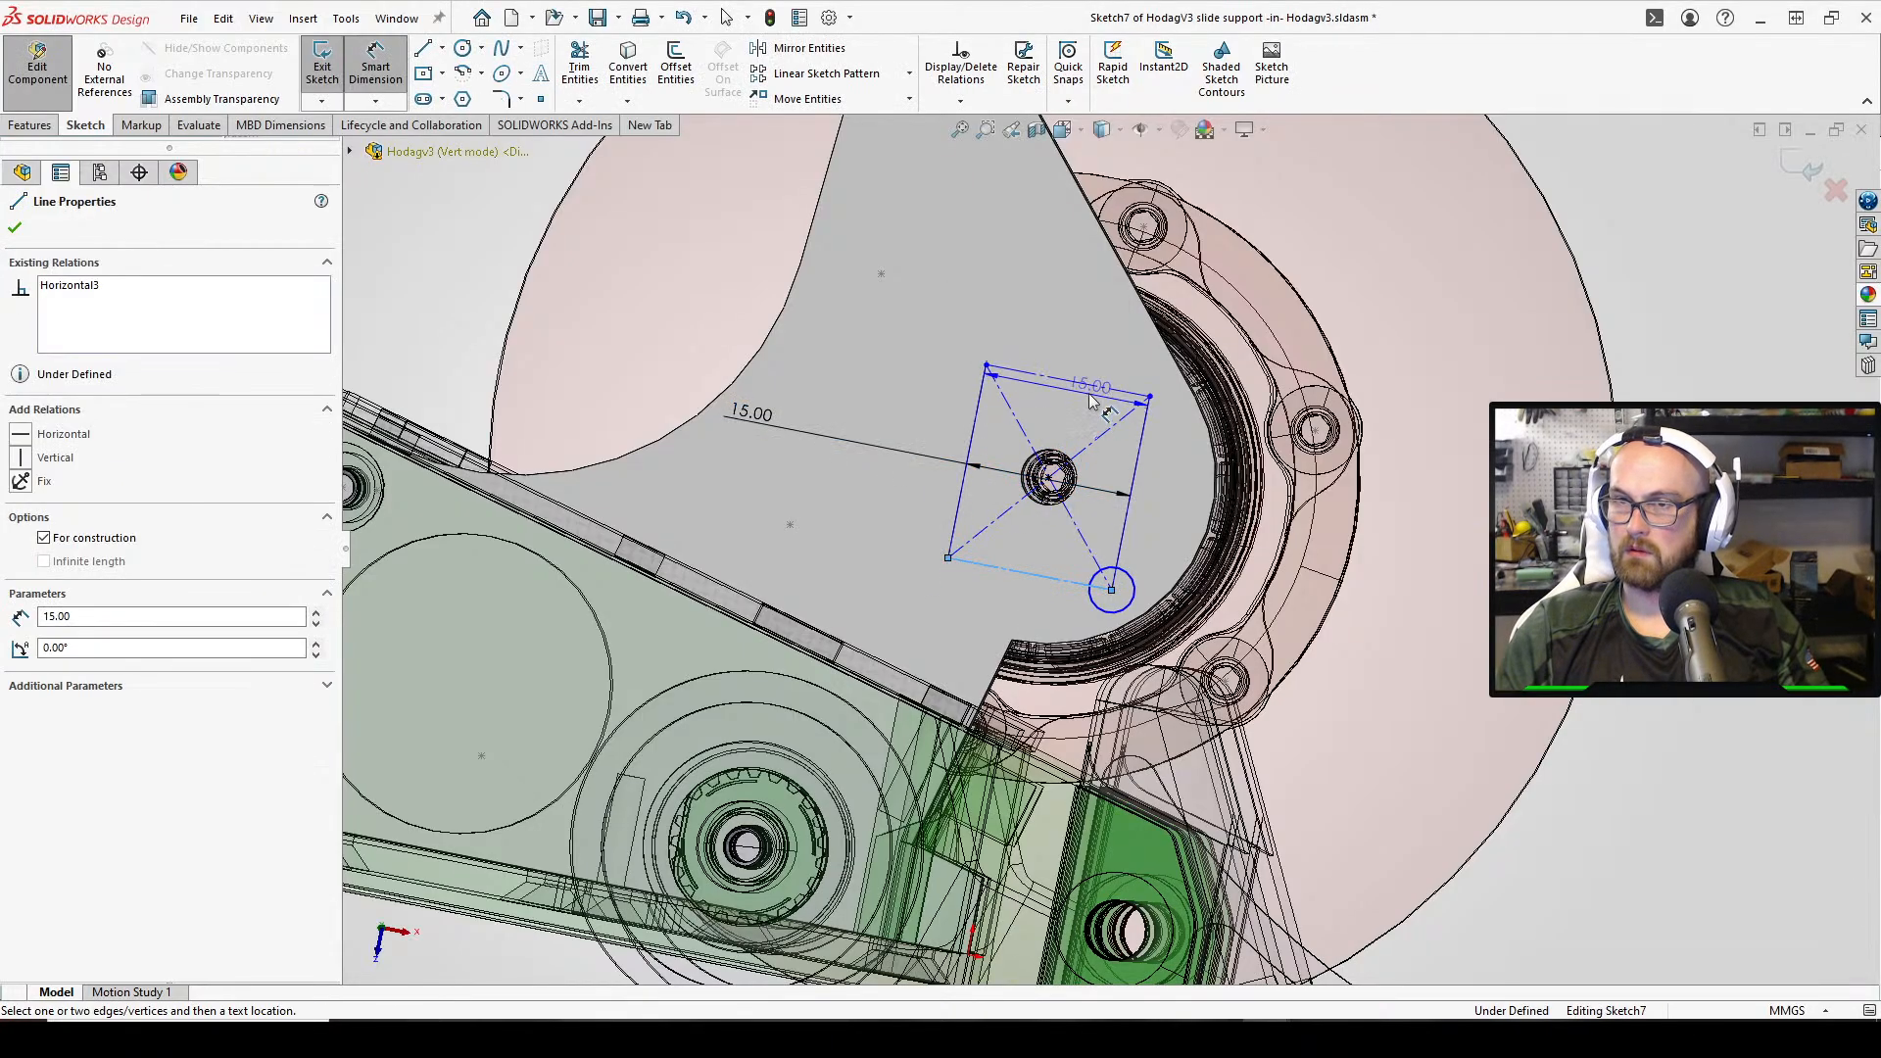
left_click(1138, 451)
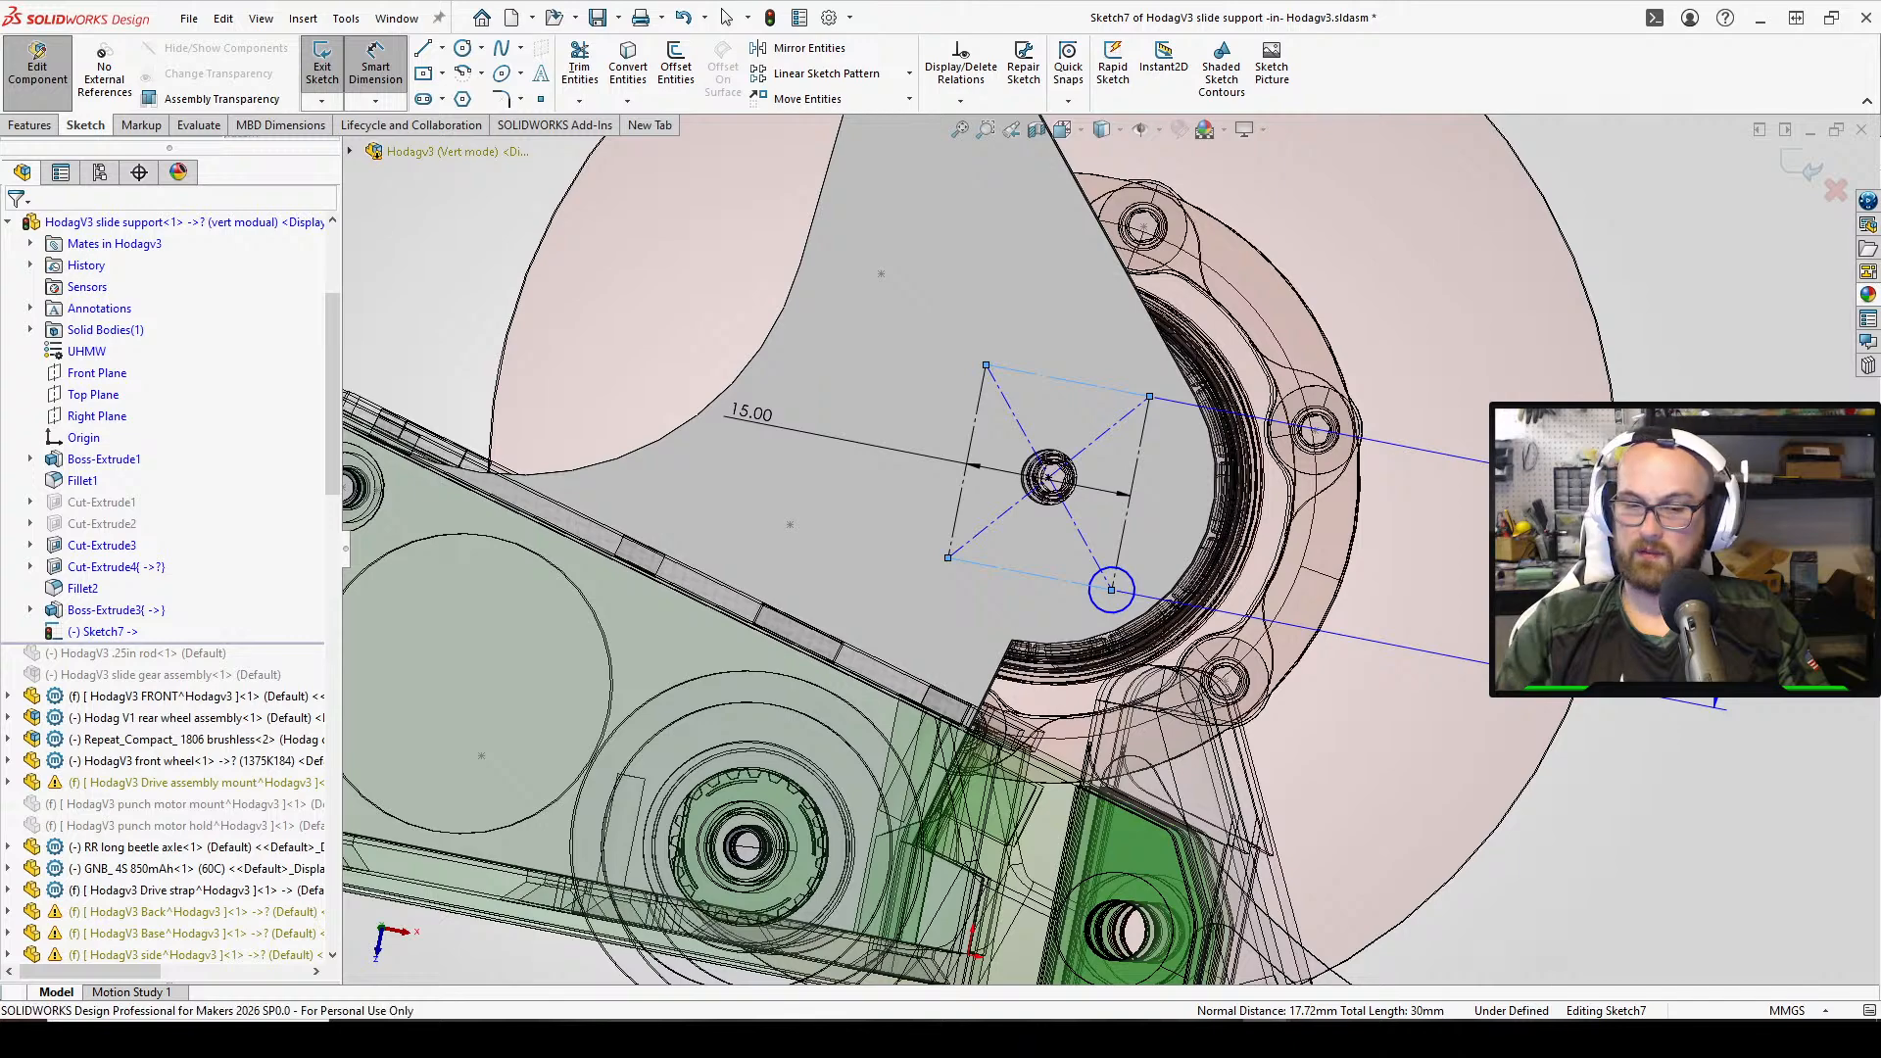
left_click(1721, 658)
type("11")
key("Return")
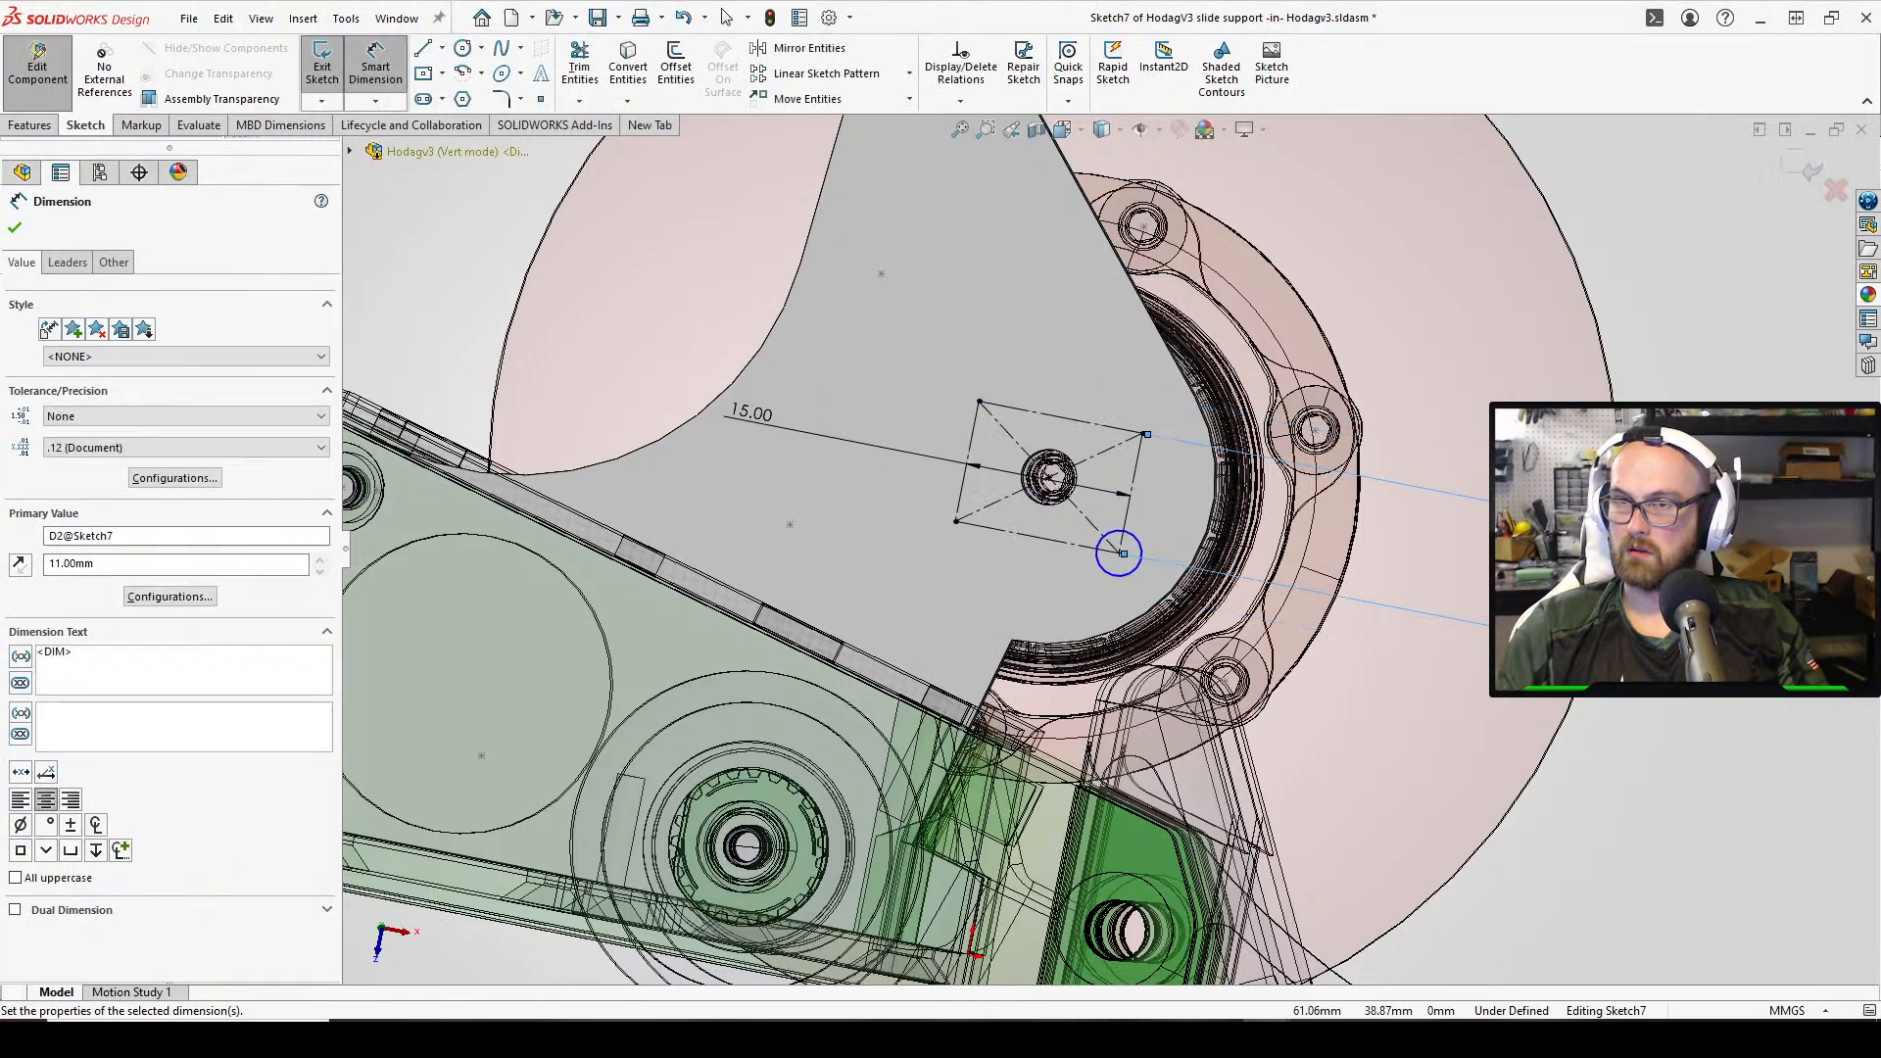
key("Escape")
Delete the Vertical relation from the rectangle's right side and the Horizontal relation from its upper side
middle_click_drag(969, 431, 928, 572)
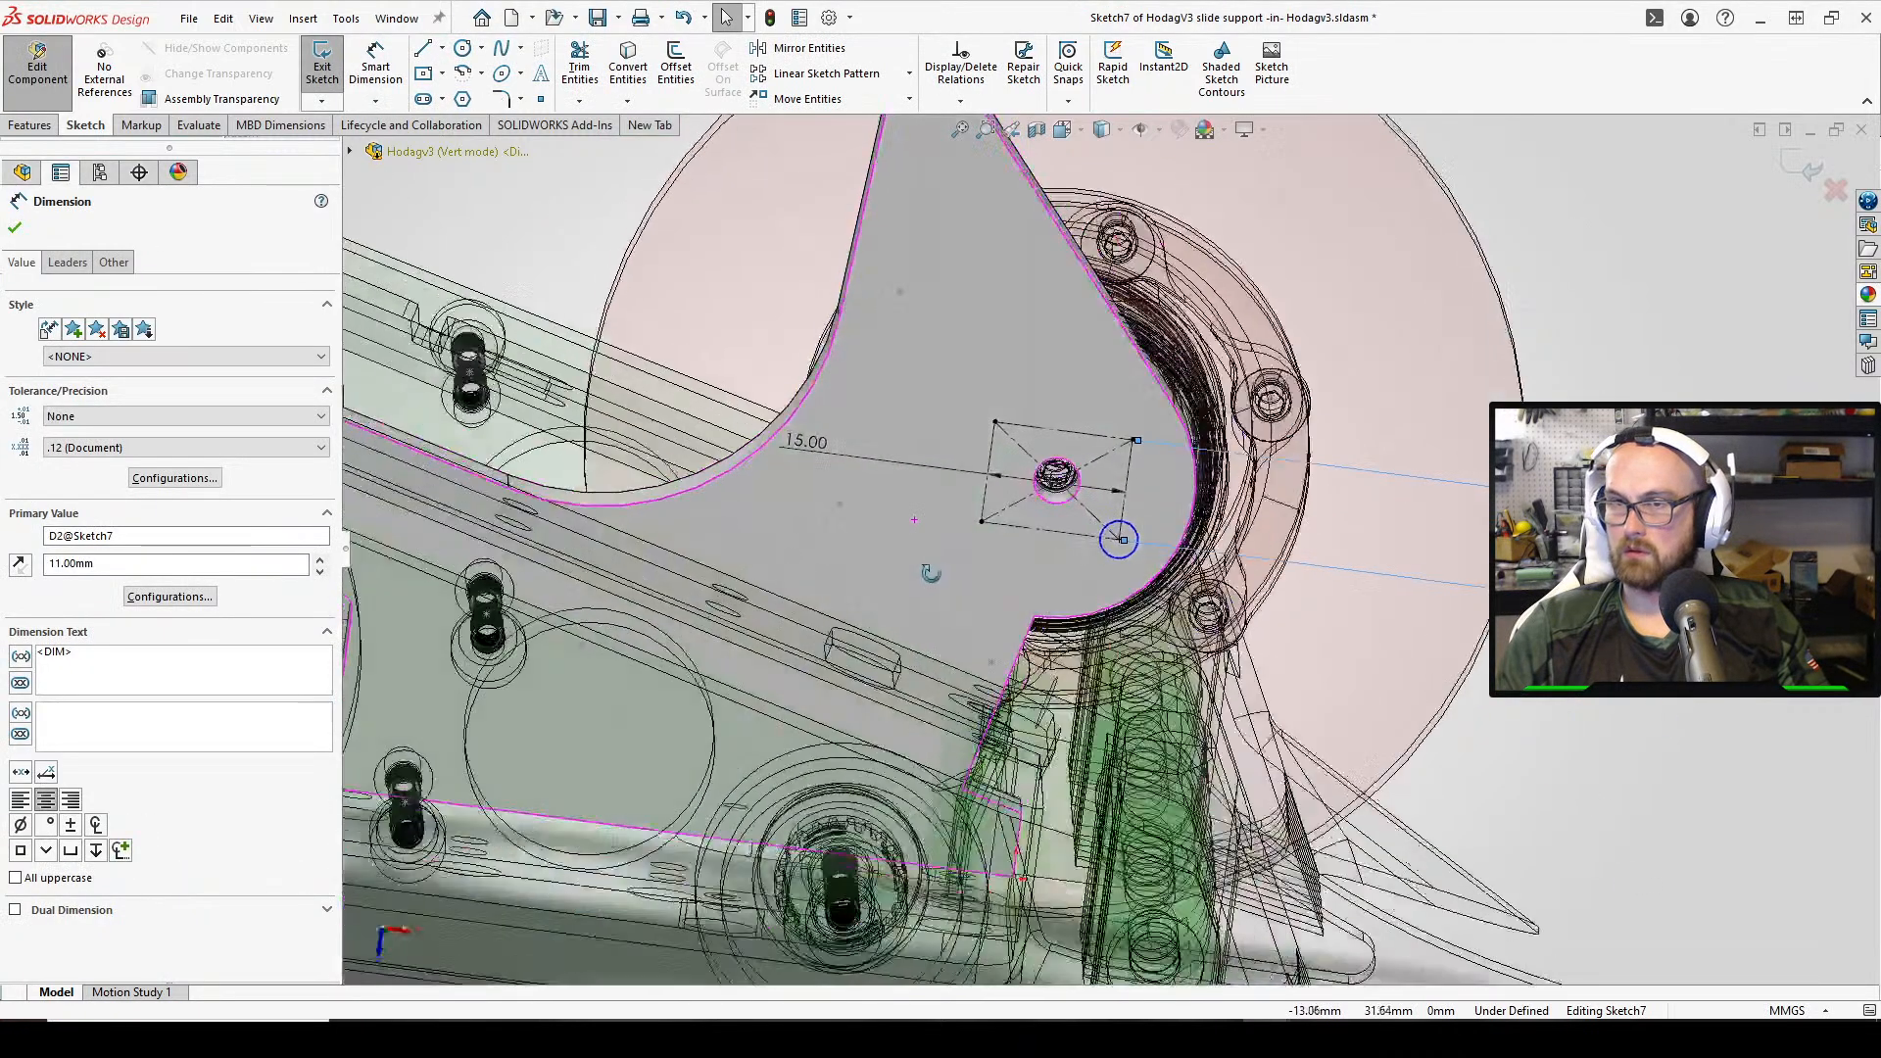
scroll(1052, 390, "down", 2)
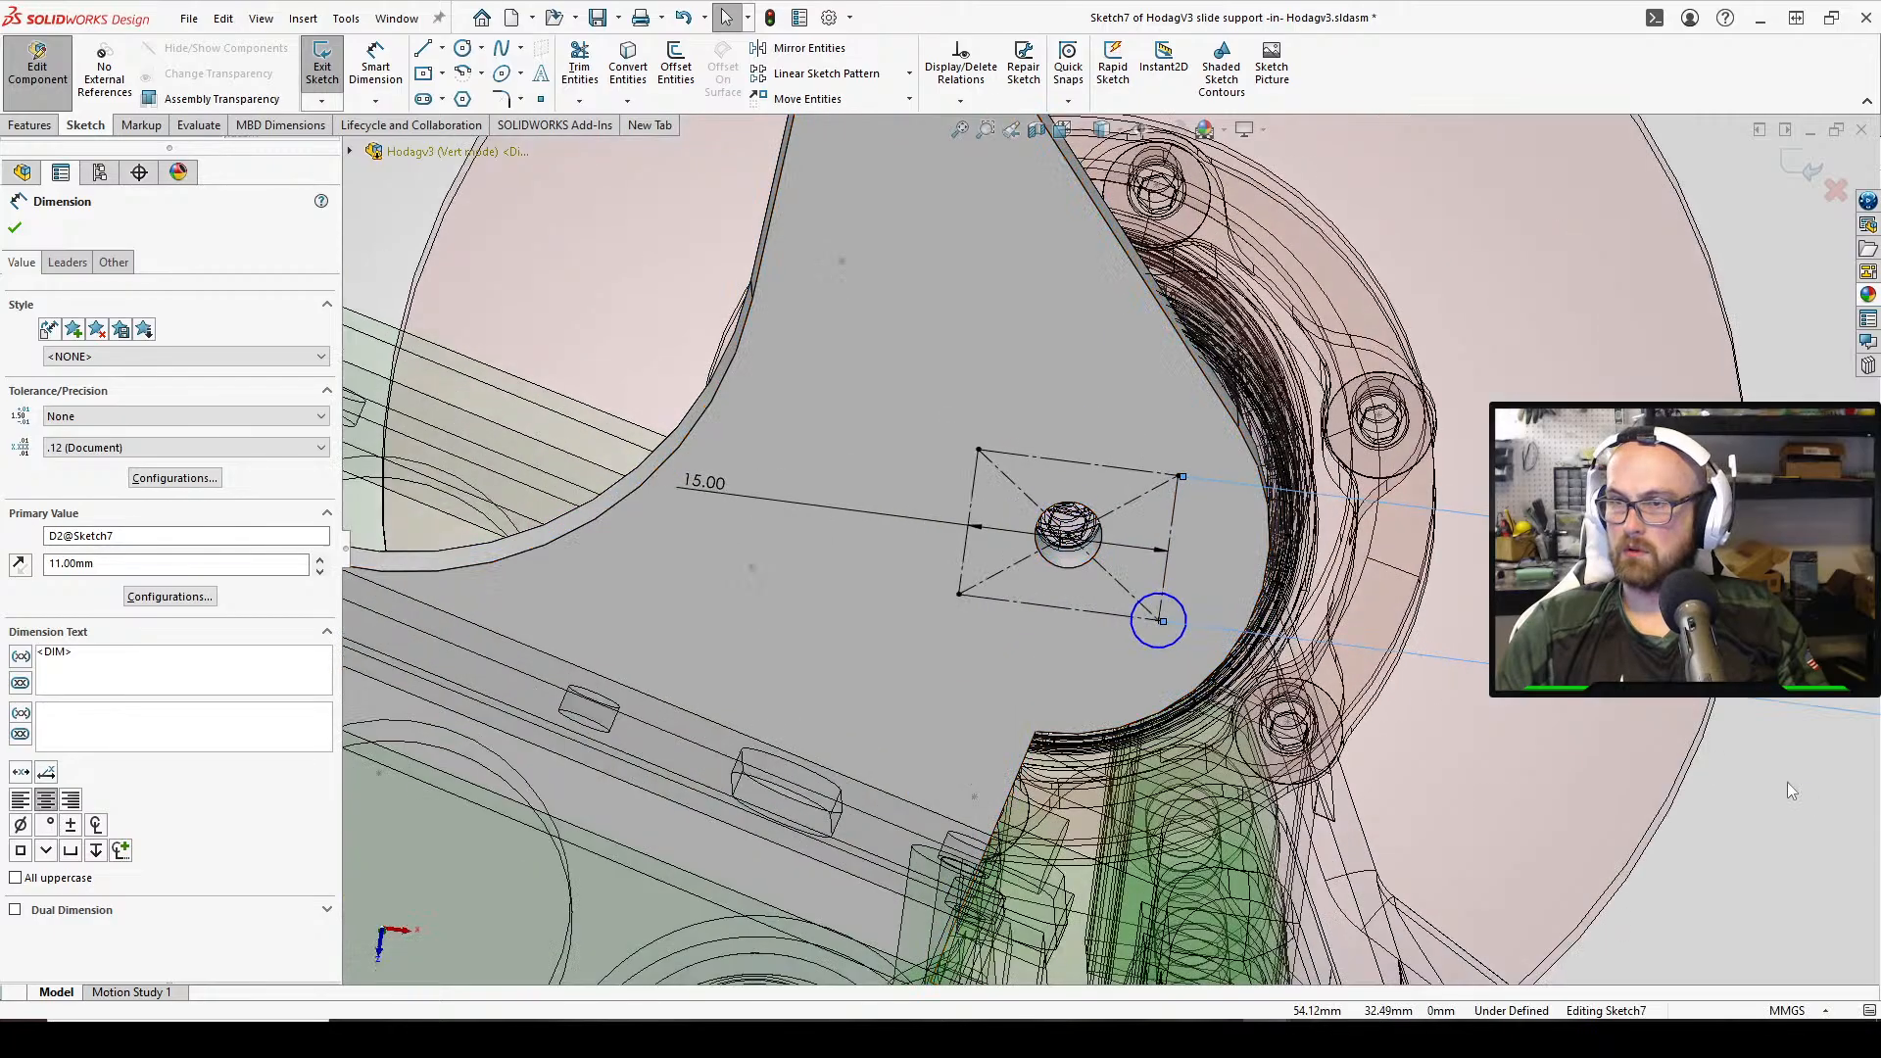
left_click(1791, 789)
left_click(1122, 584)
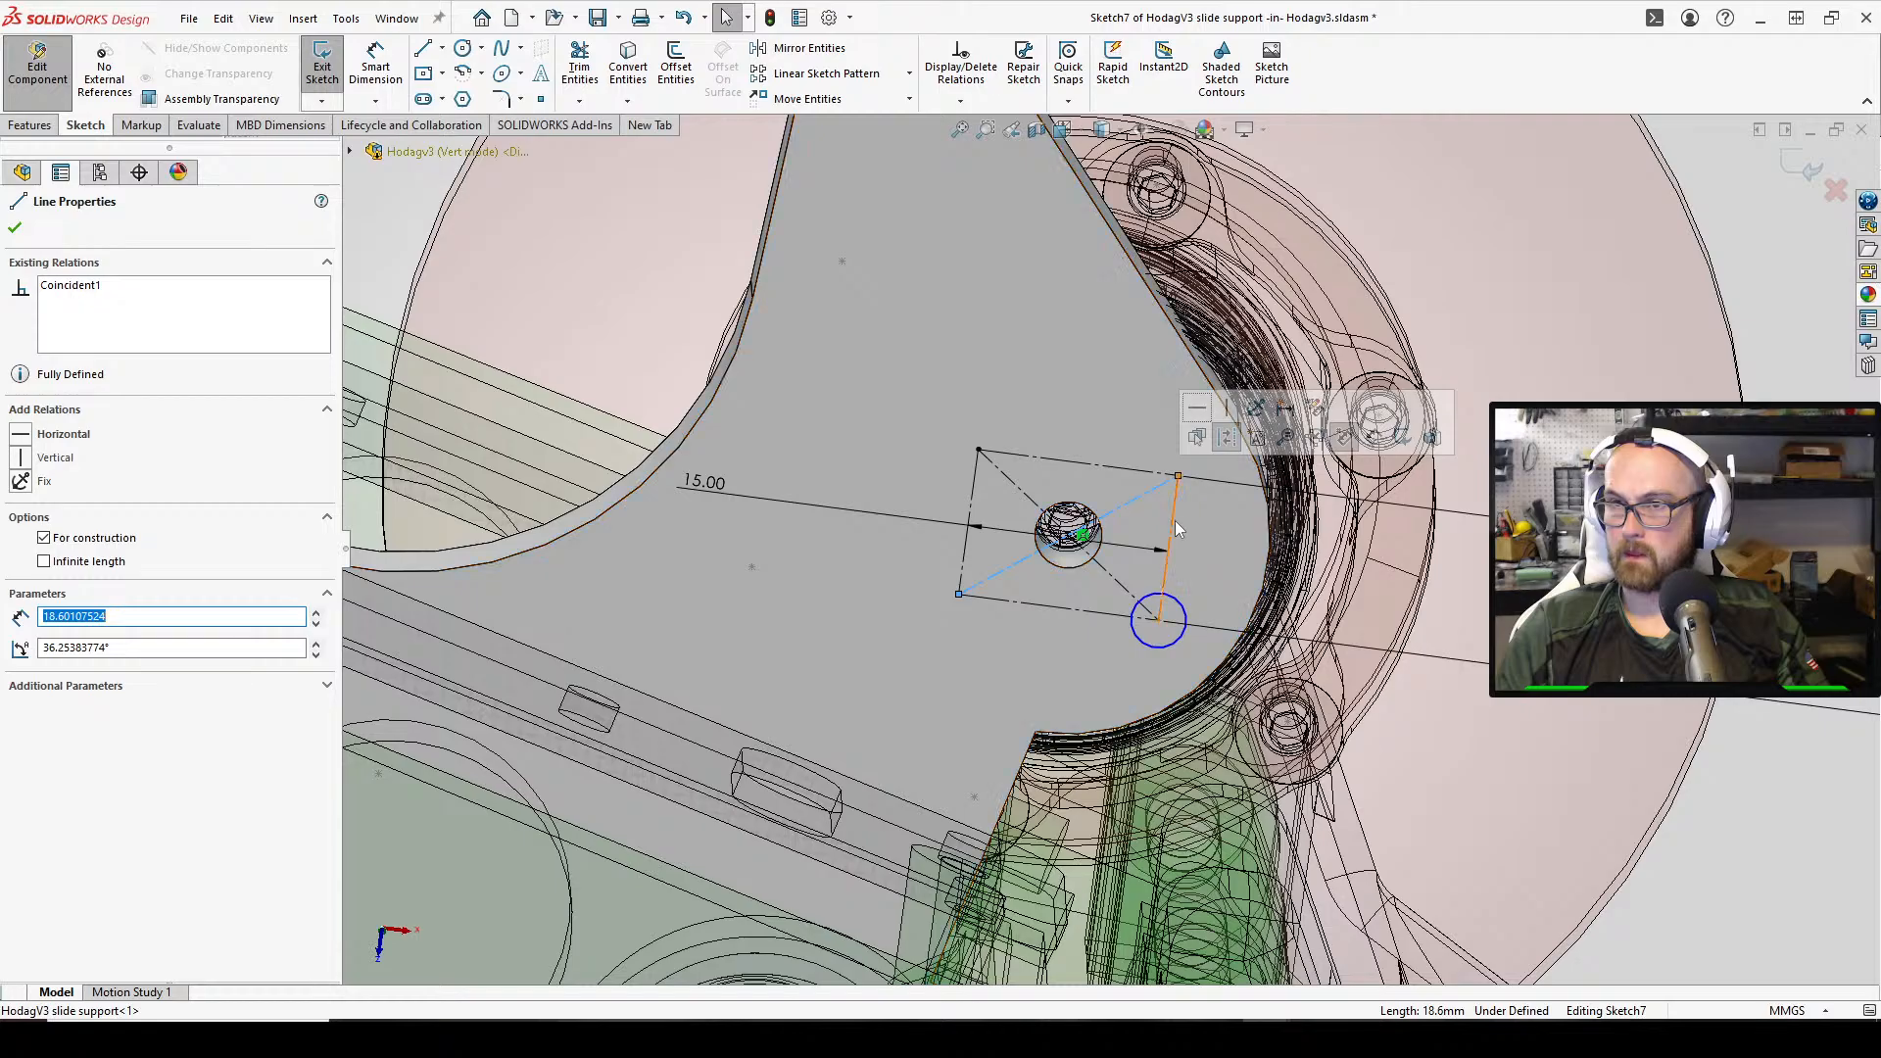
left_click(1172, 520)
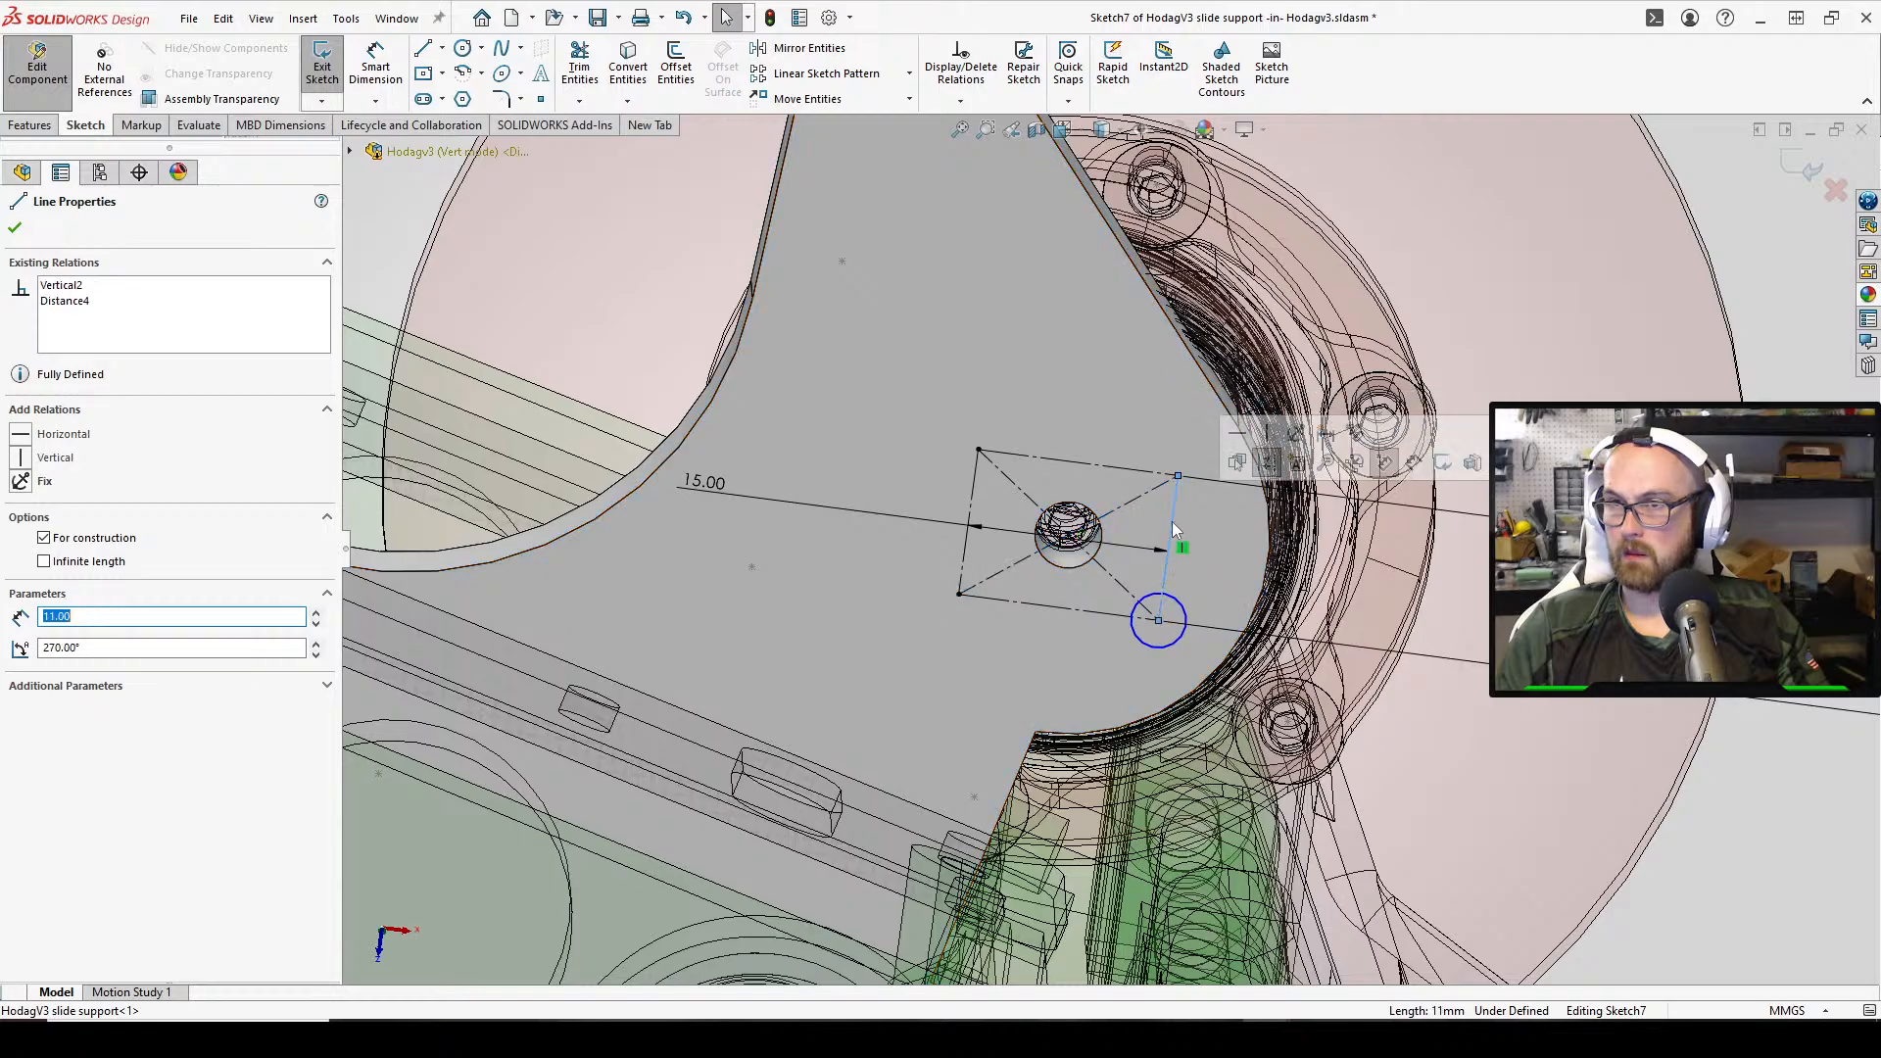
left_click(116, 288)
key("Delete")
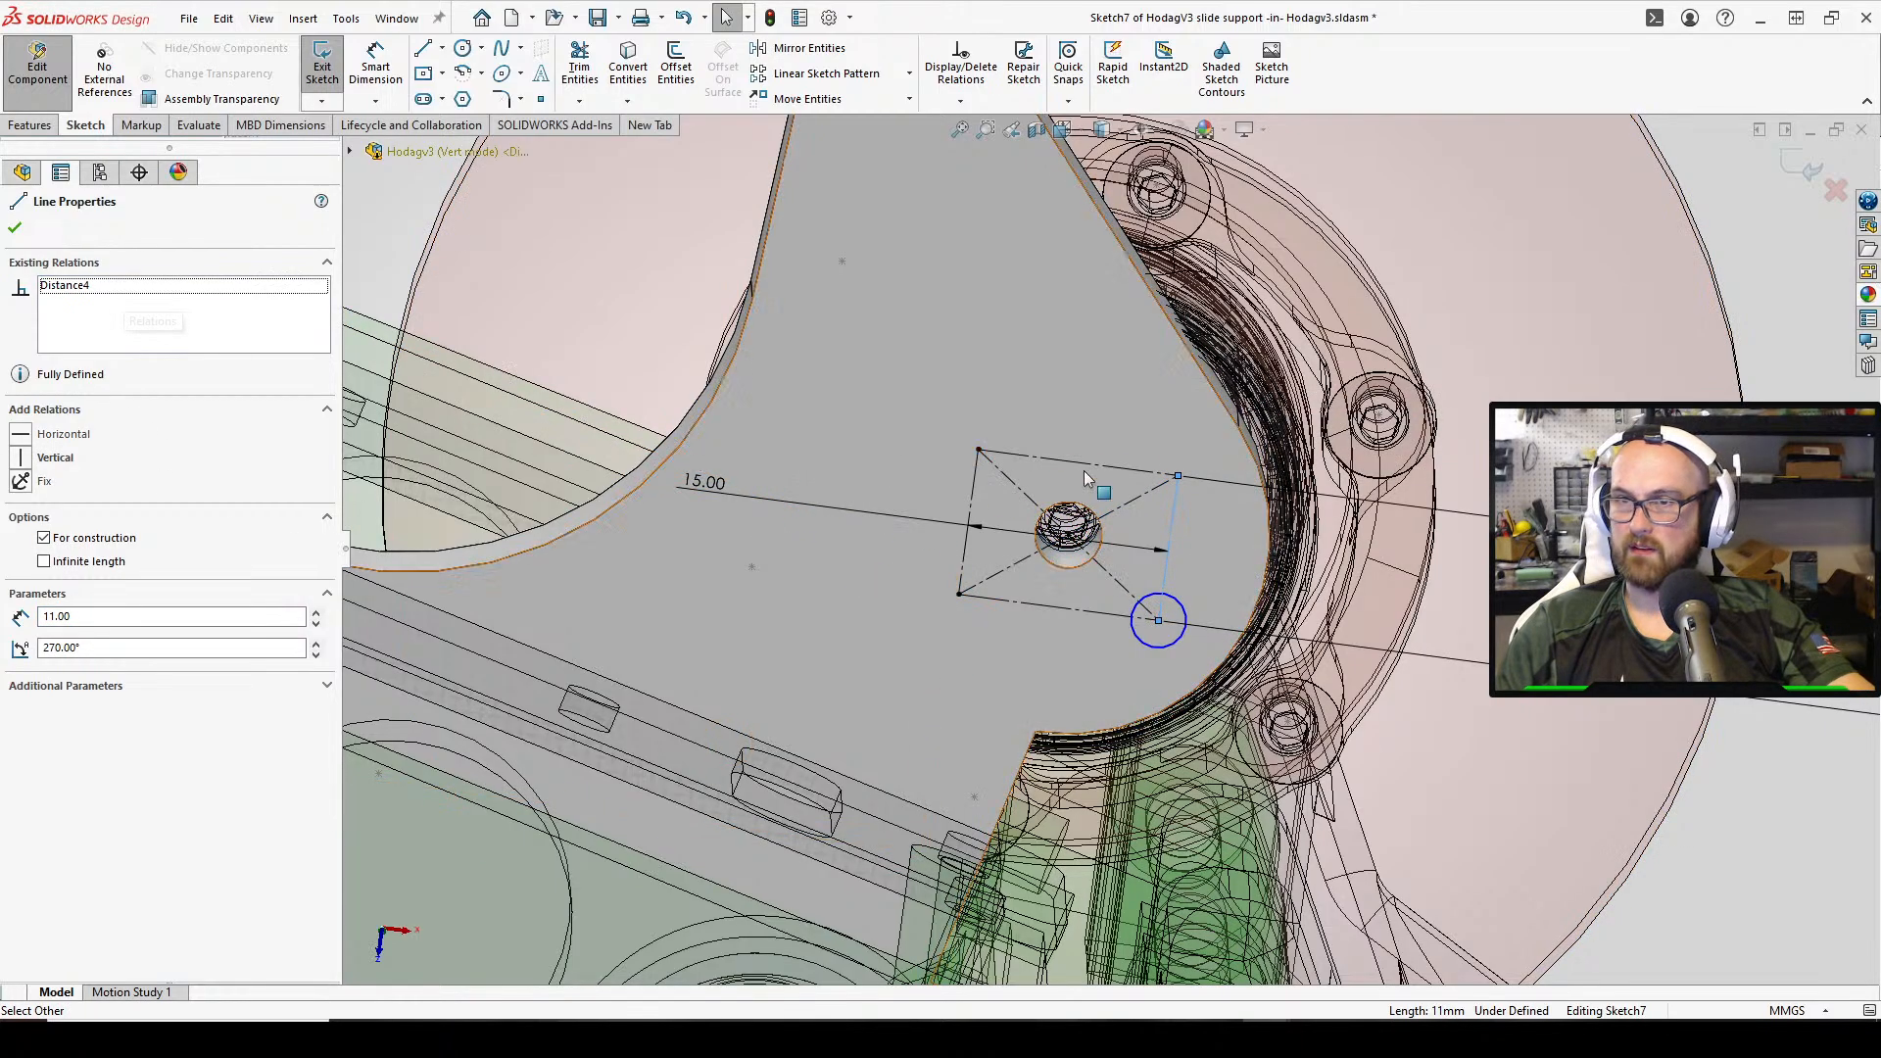
left_click(1085, 462)
left_click(75, 286)
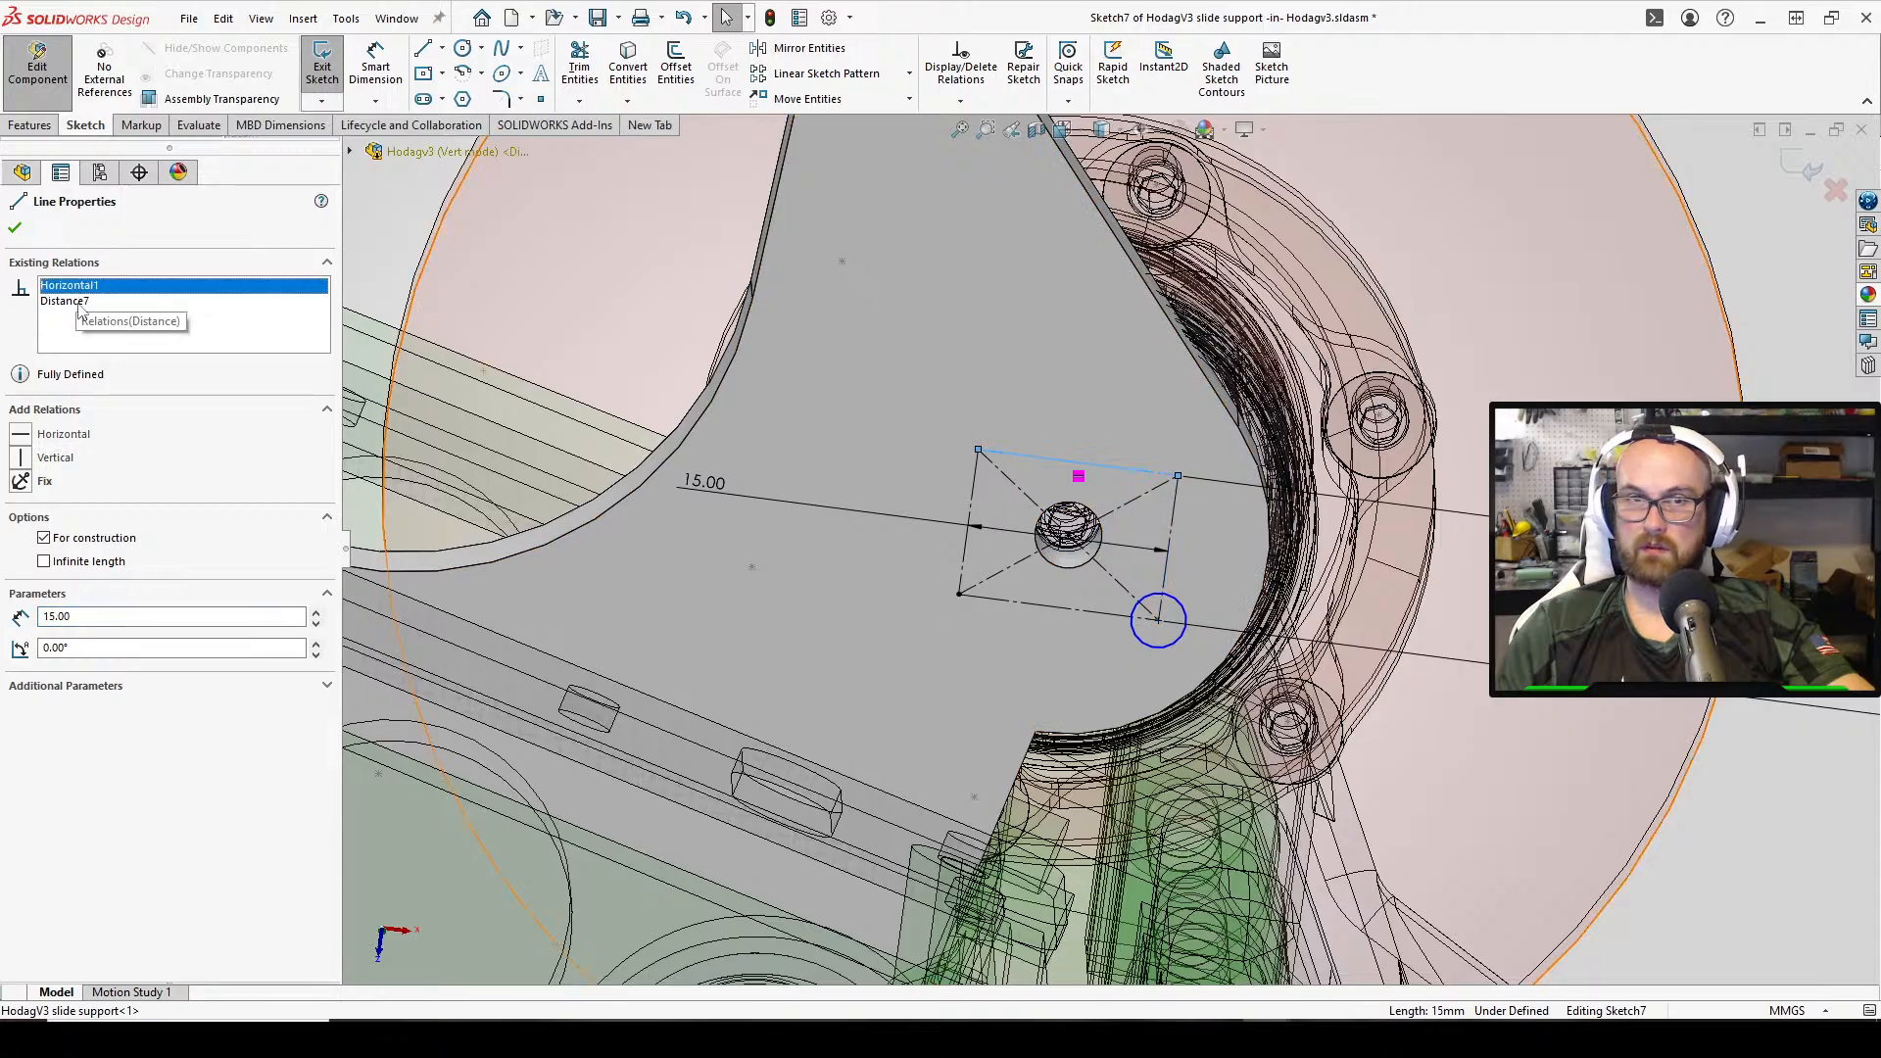
key("Delete")
Delete the Vertical relation from the rectangle's left side and the Horizontal relation from its lower side
left_click(969, 519)
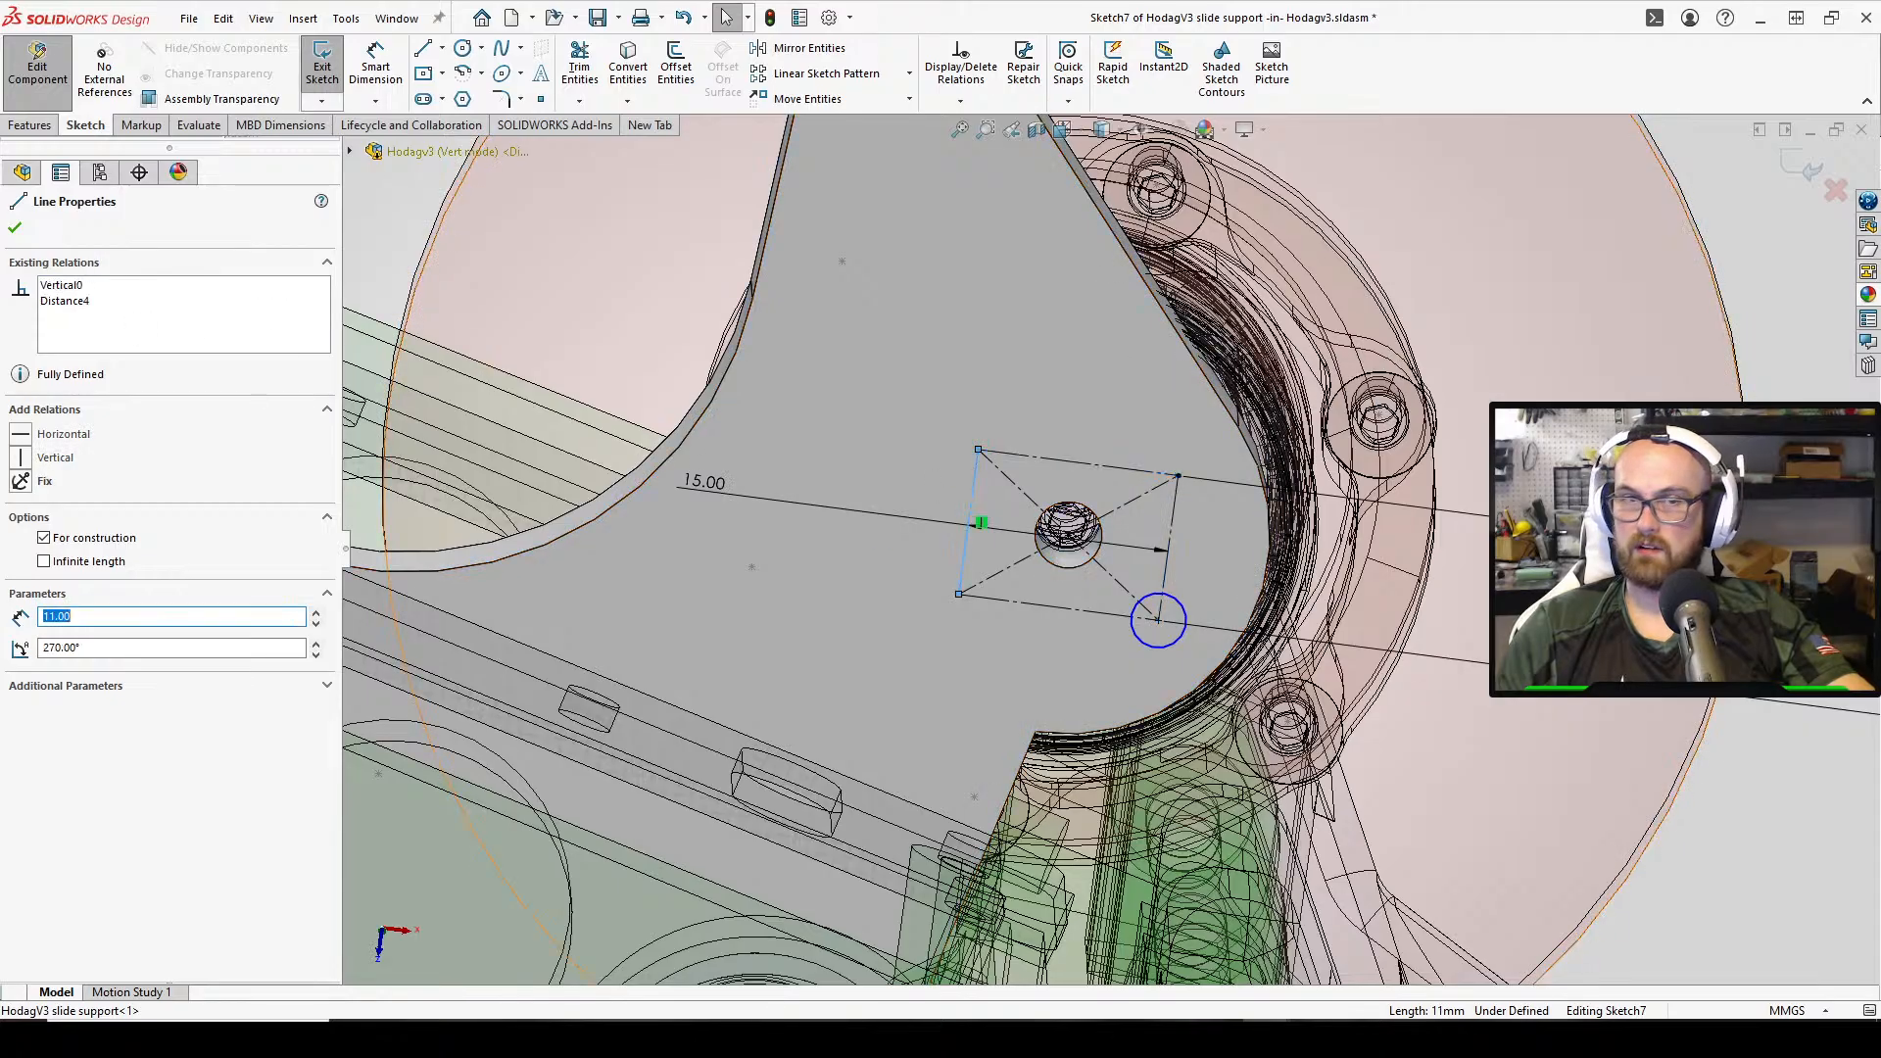
left_click(61, 285)
key("Delete")
left_click(1023, 596)
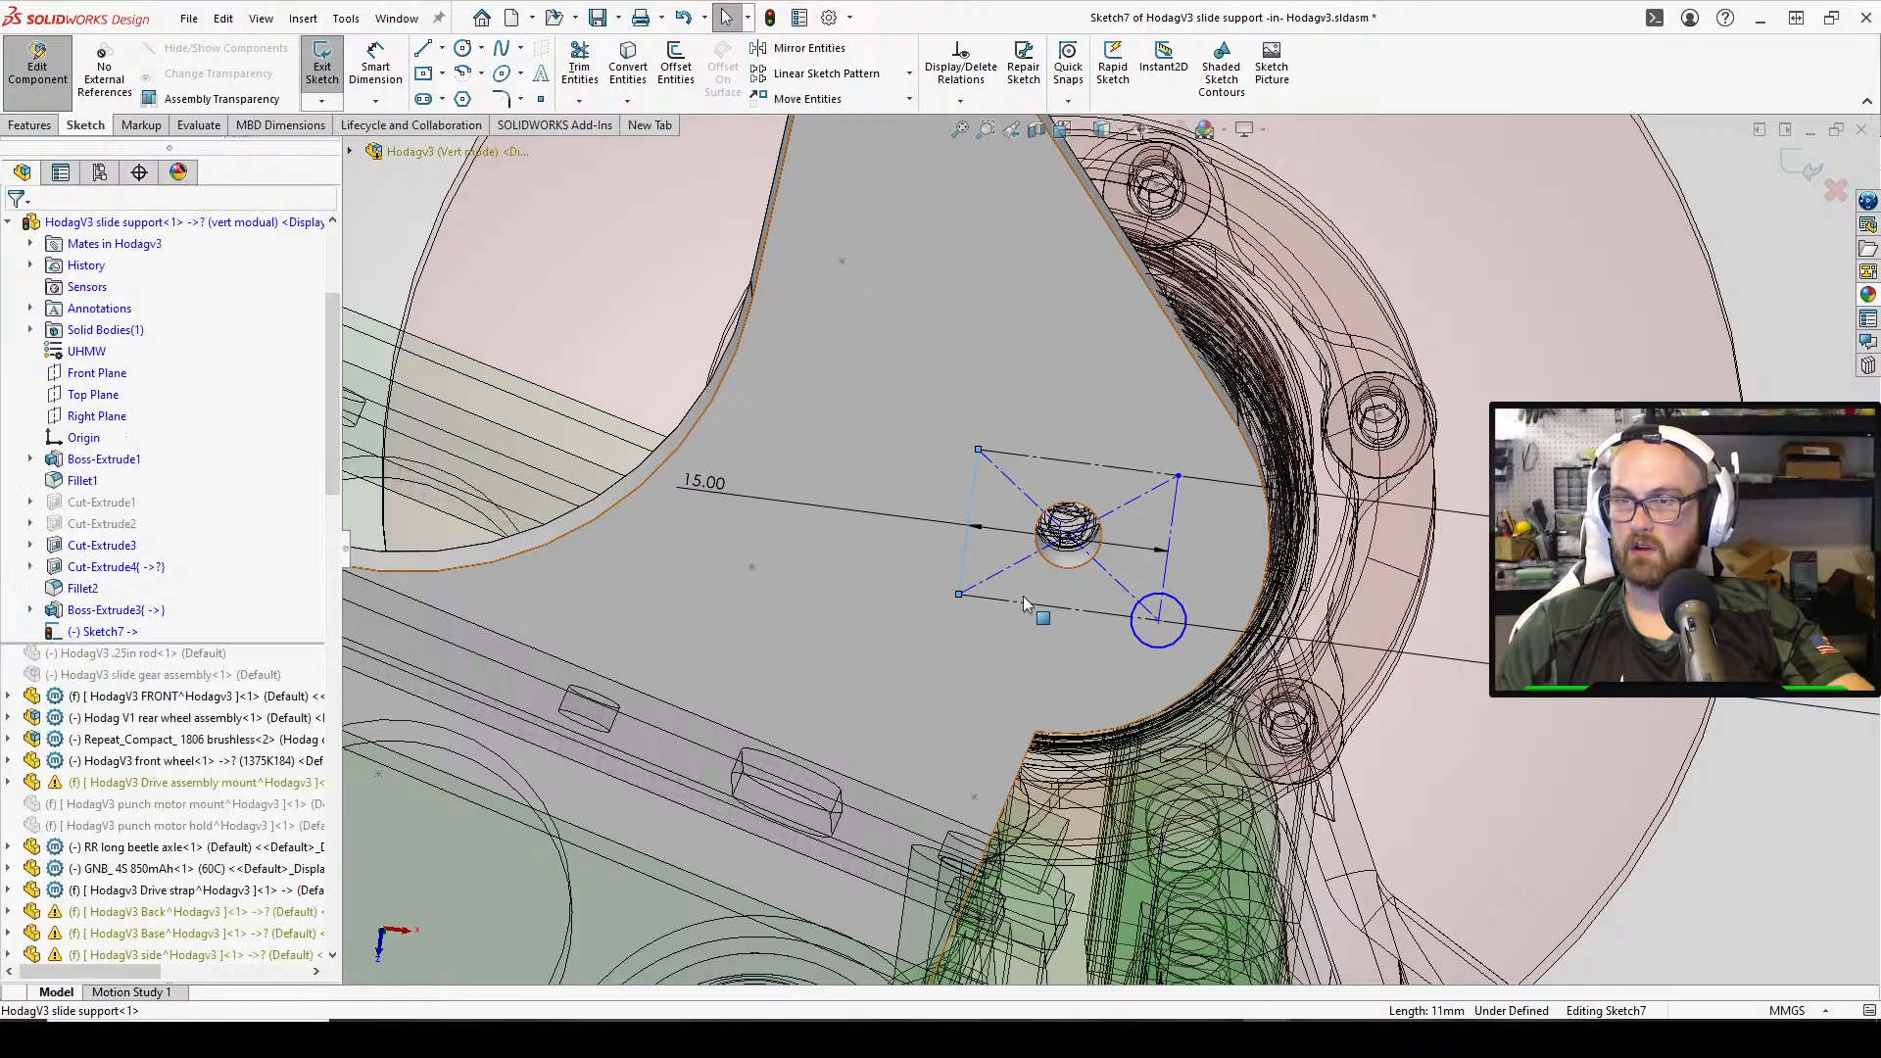
left_click(1018, 602)
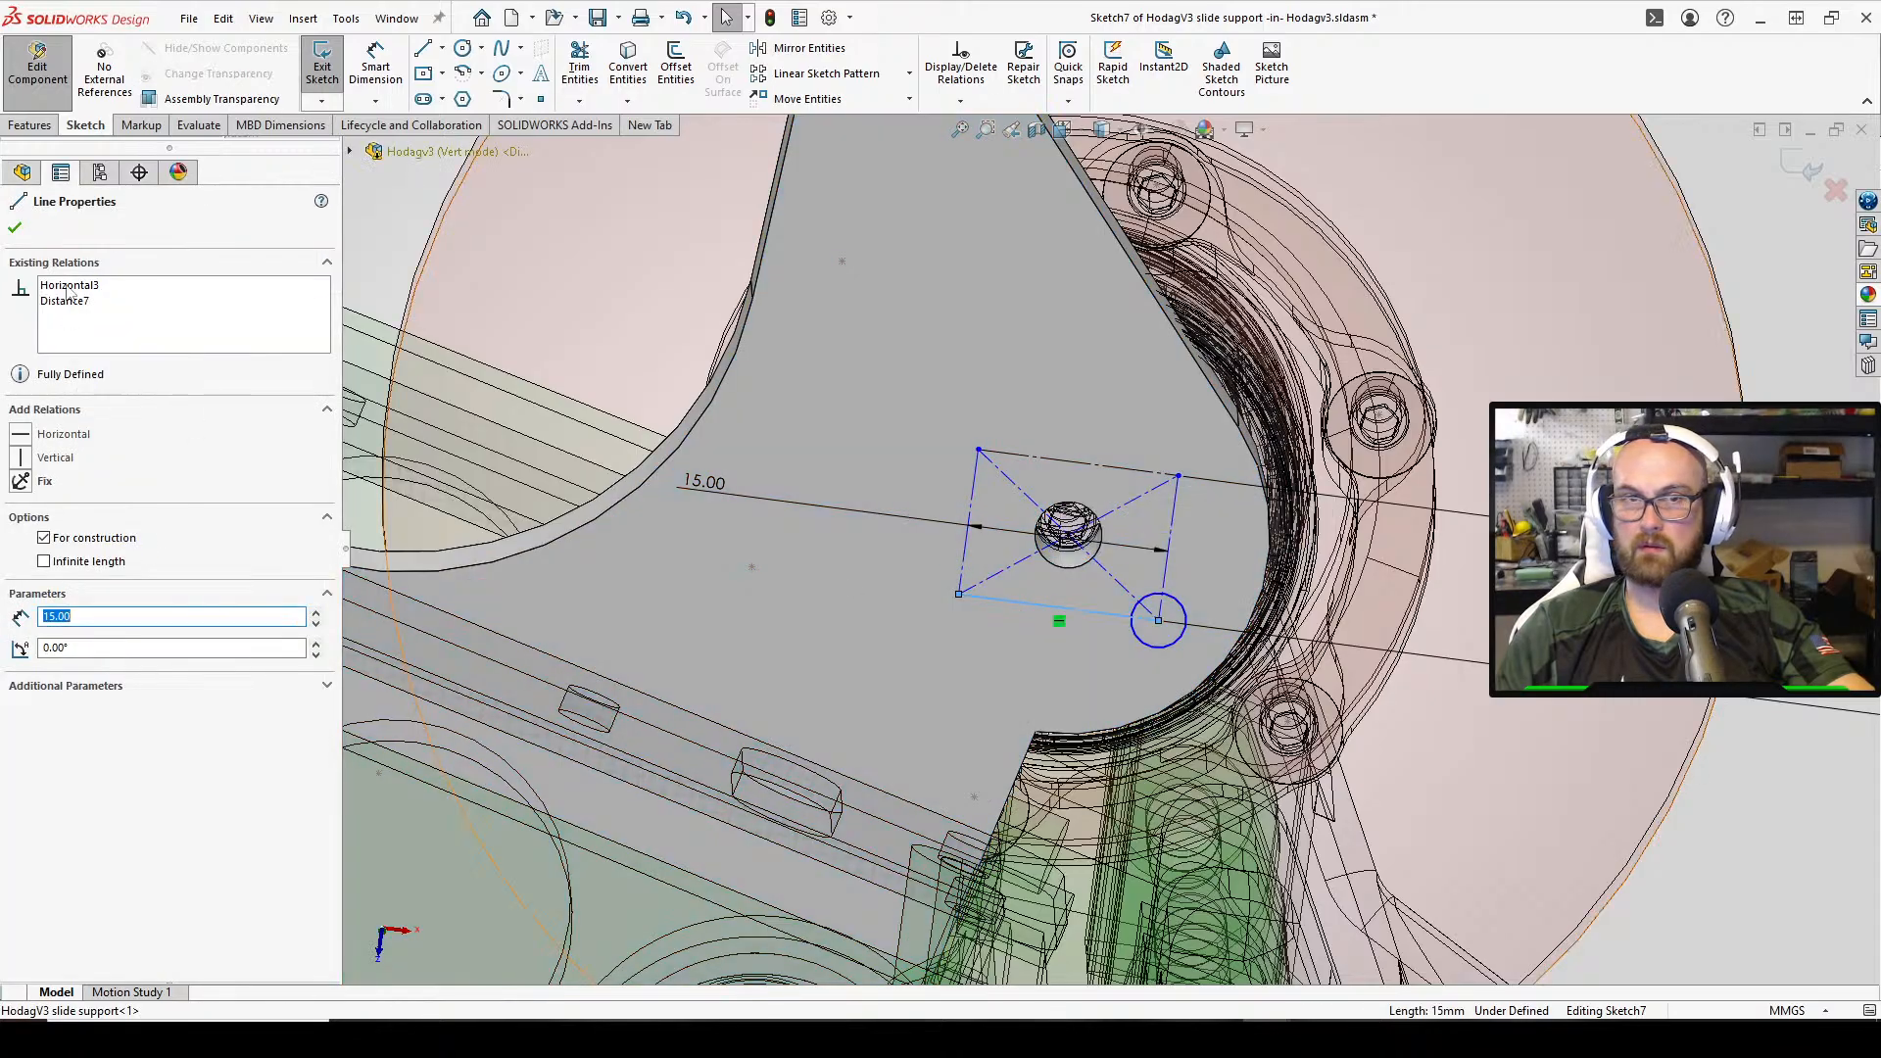
left_click(66, 286)
key("Delete")
key("Escape")
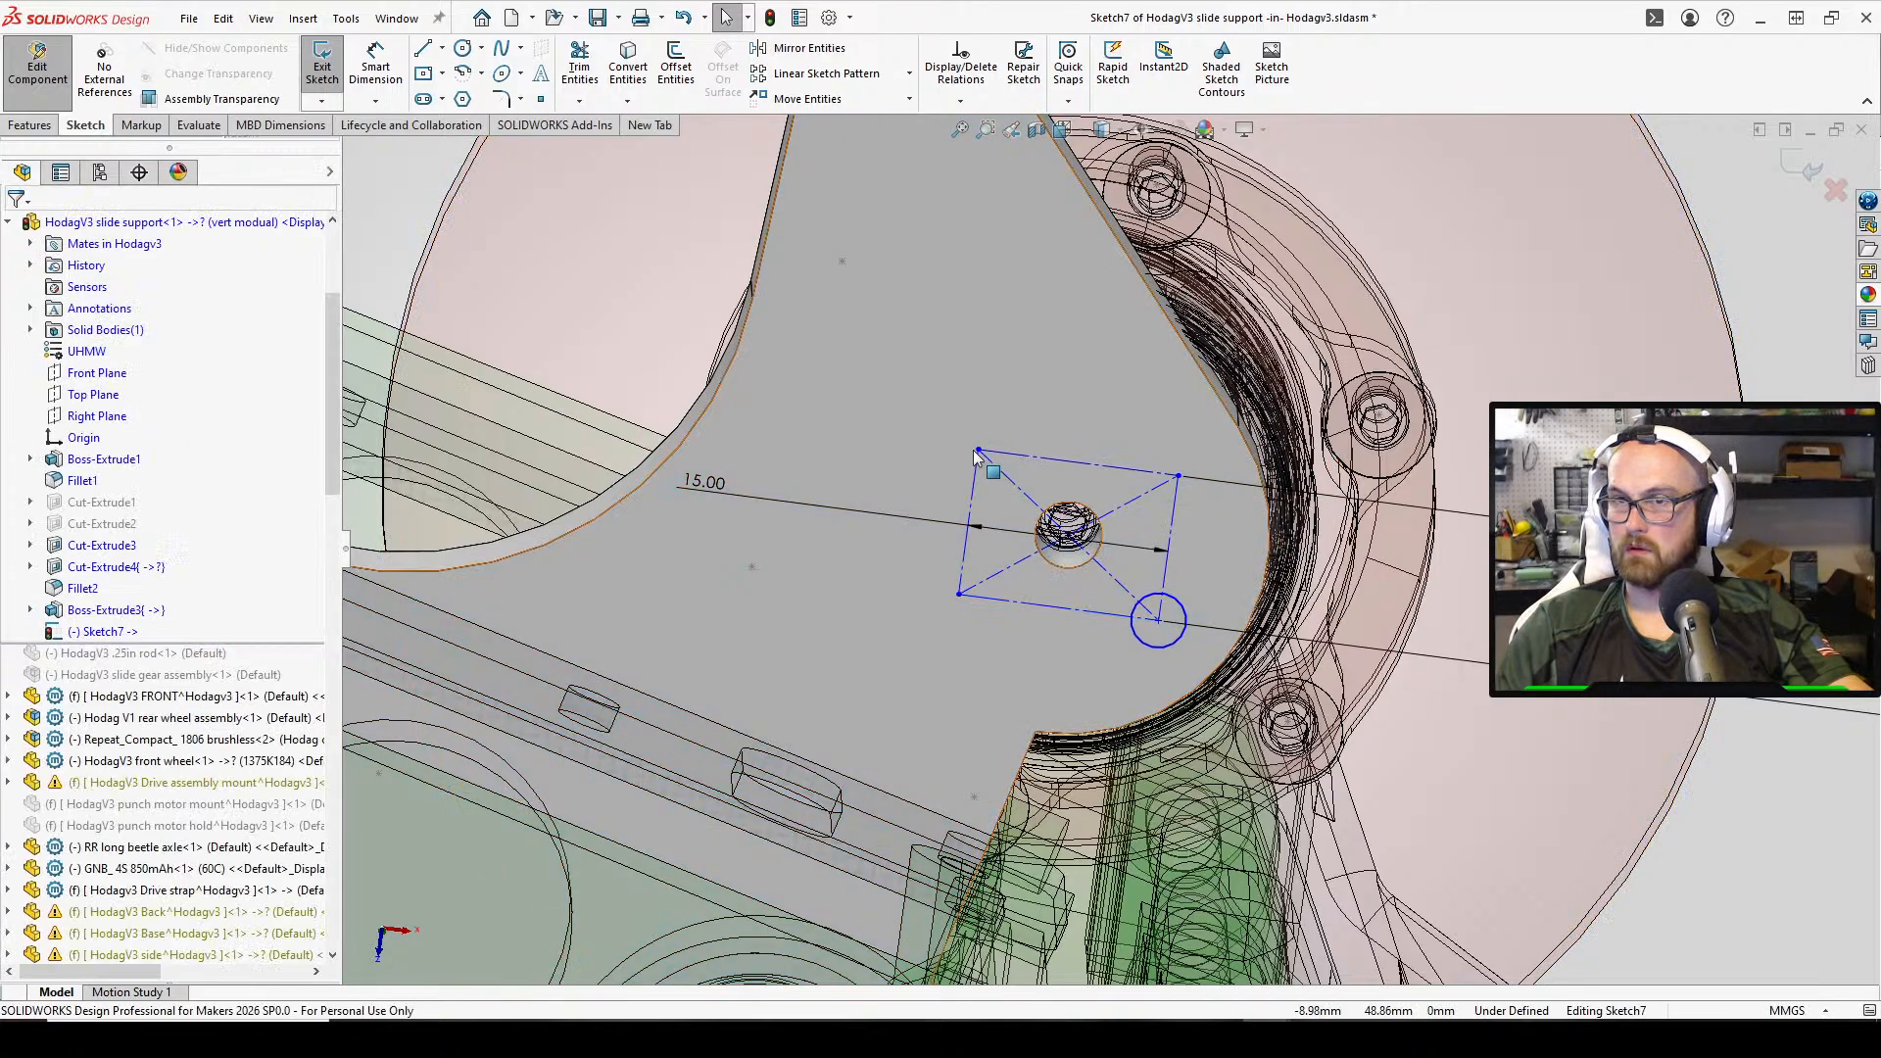
Move the rectangle's upper-left corner to test its freedom, and add a Perpendicular relation between its lower and left sides
mouse_move(976, 452)
left_mouse_down()
mouse_move(827, 472)
mouse_move(976, 441)
mouse_move(962, 425)
mouse_move(977, 424)
left_mouse_up()
scroll(1107, 540, "up", 5)
left_click(1519, 361)
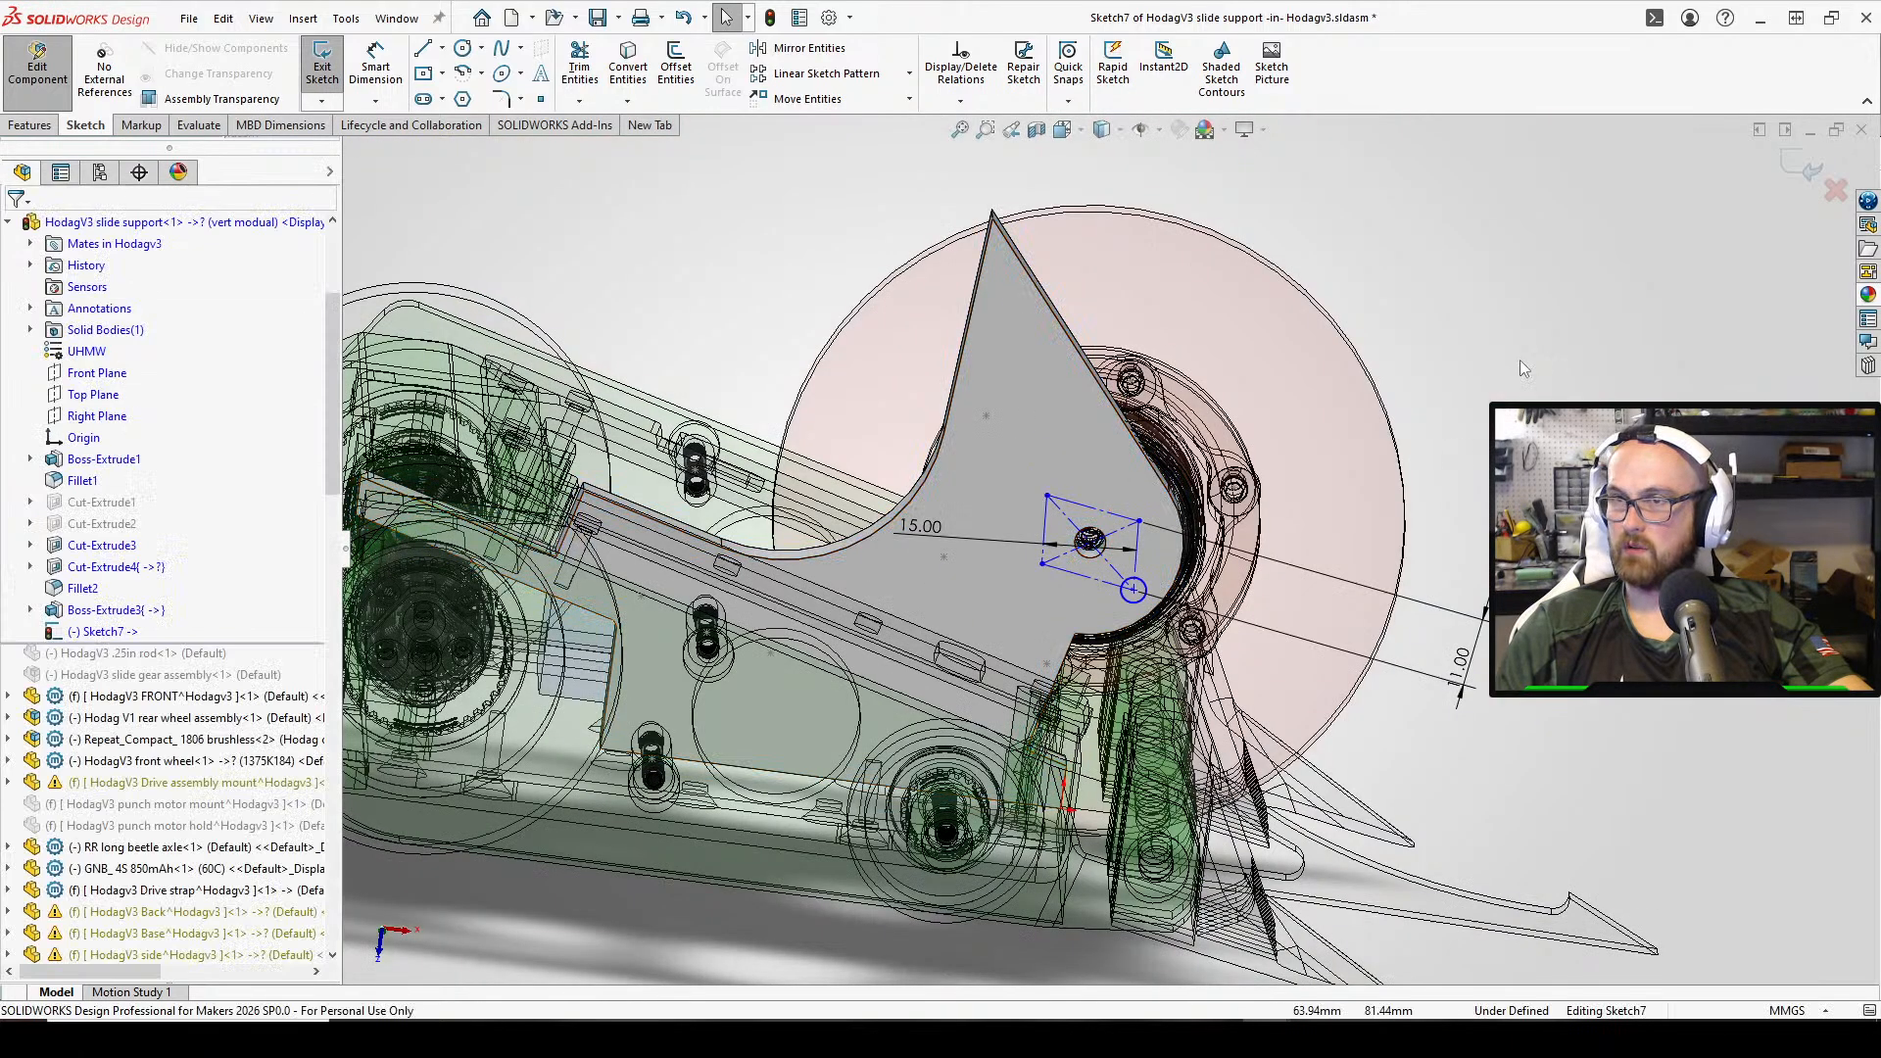
key("a")
scroll(1173, 509, "down", 5)
left_click(890, 668)
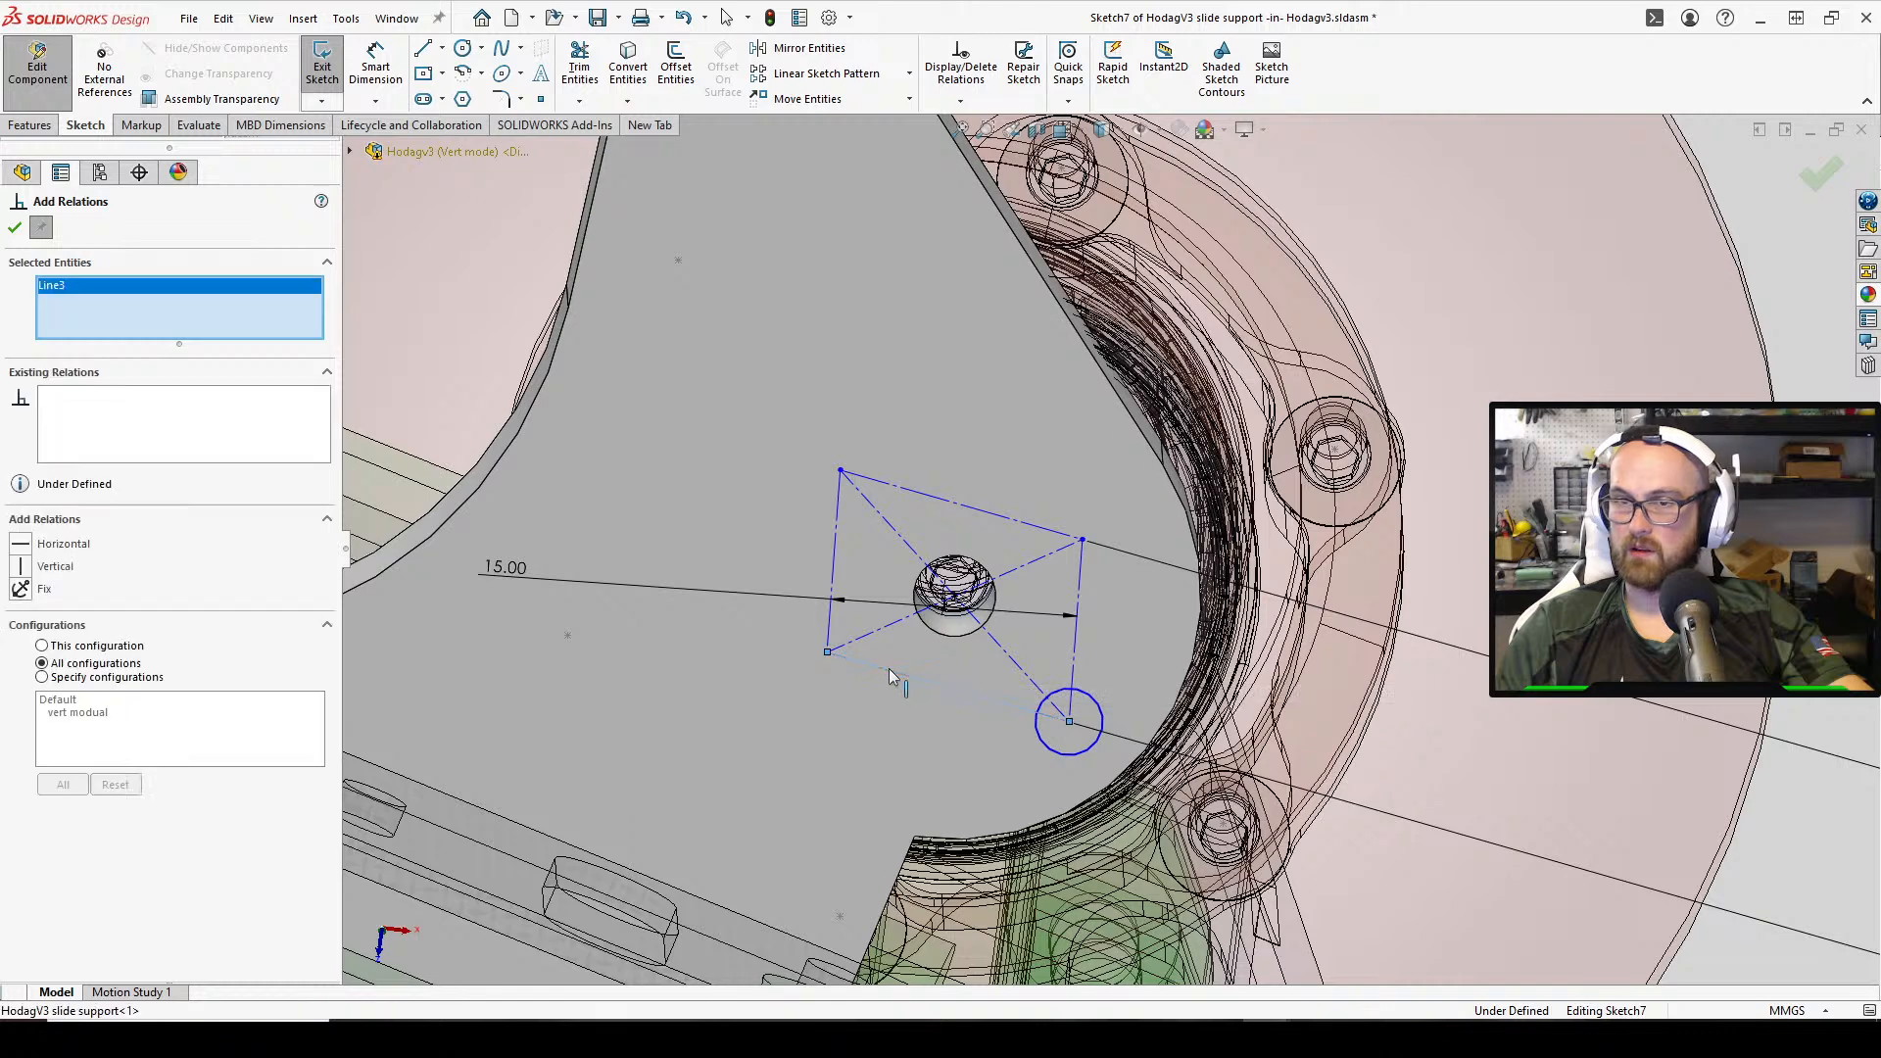
left_click(831, 590)
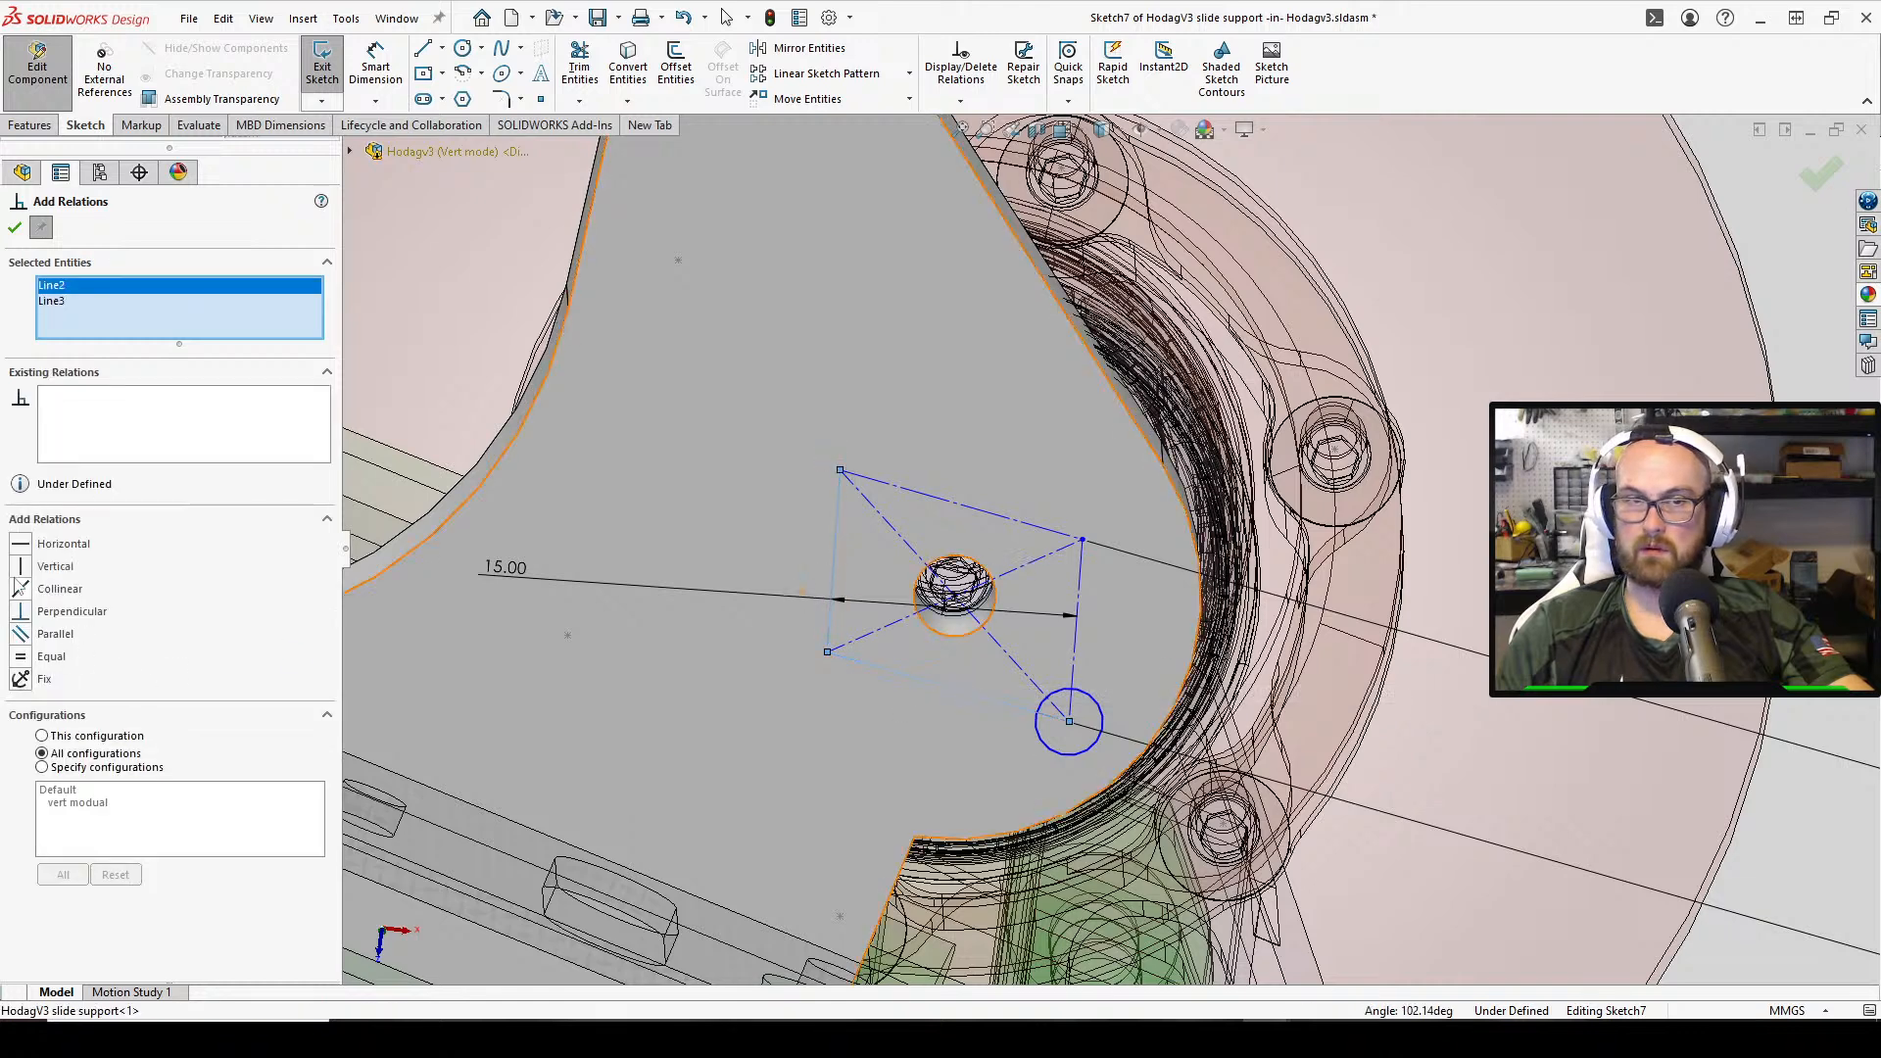
left_click(29, 614)
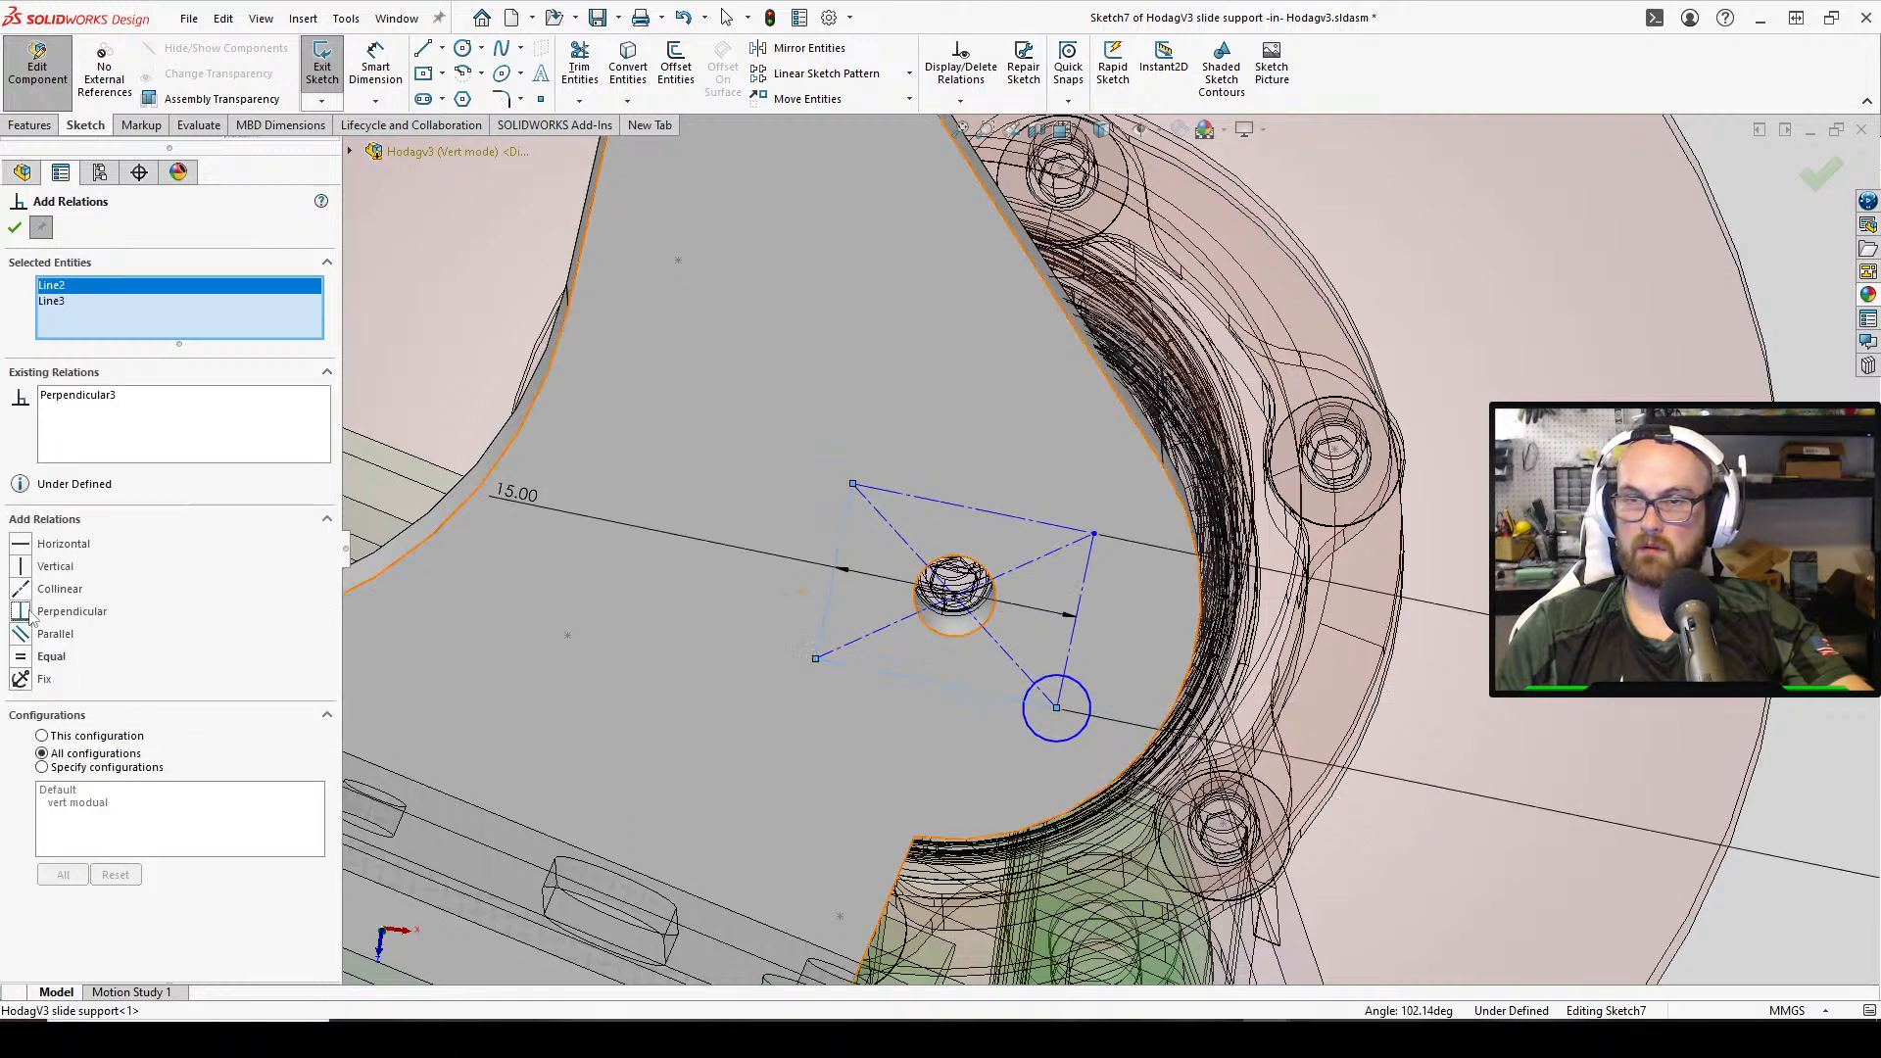
left_click(13, 228)
Rotate the construction rectangle about the shaft hole until its 15 mm sides lie level
scroll(963, 522, "up", 3)
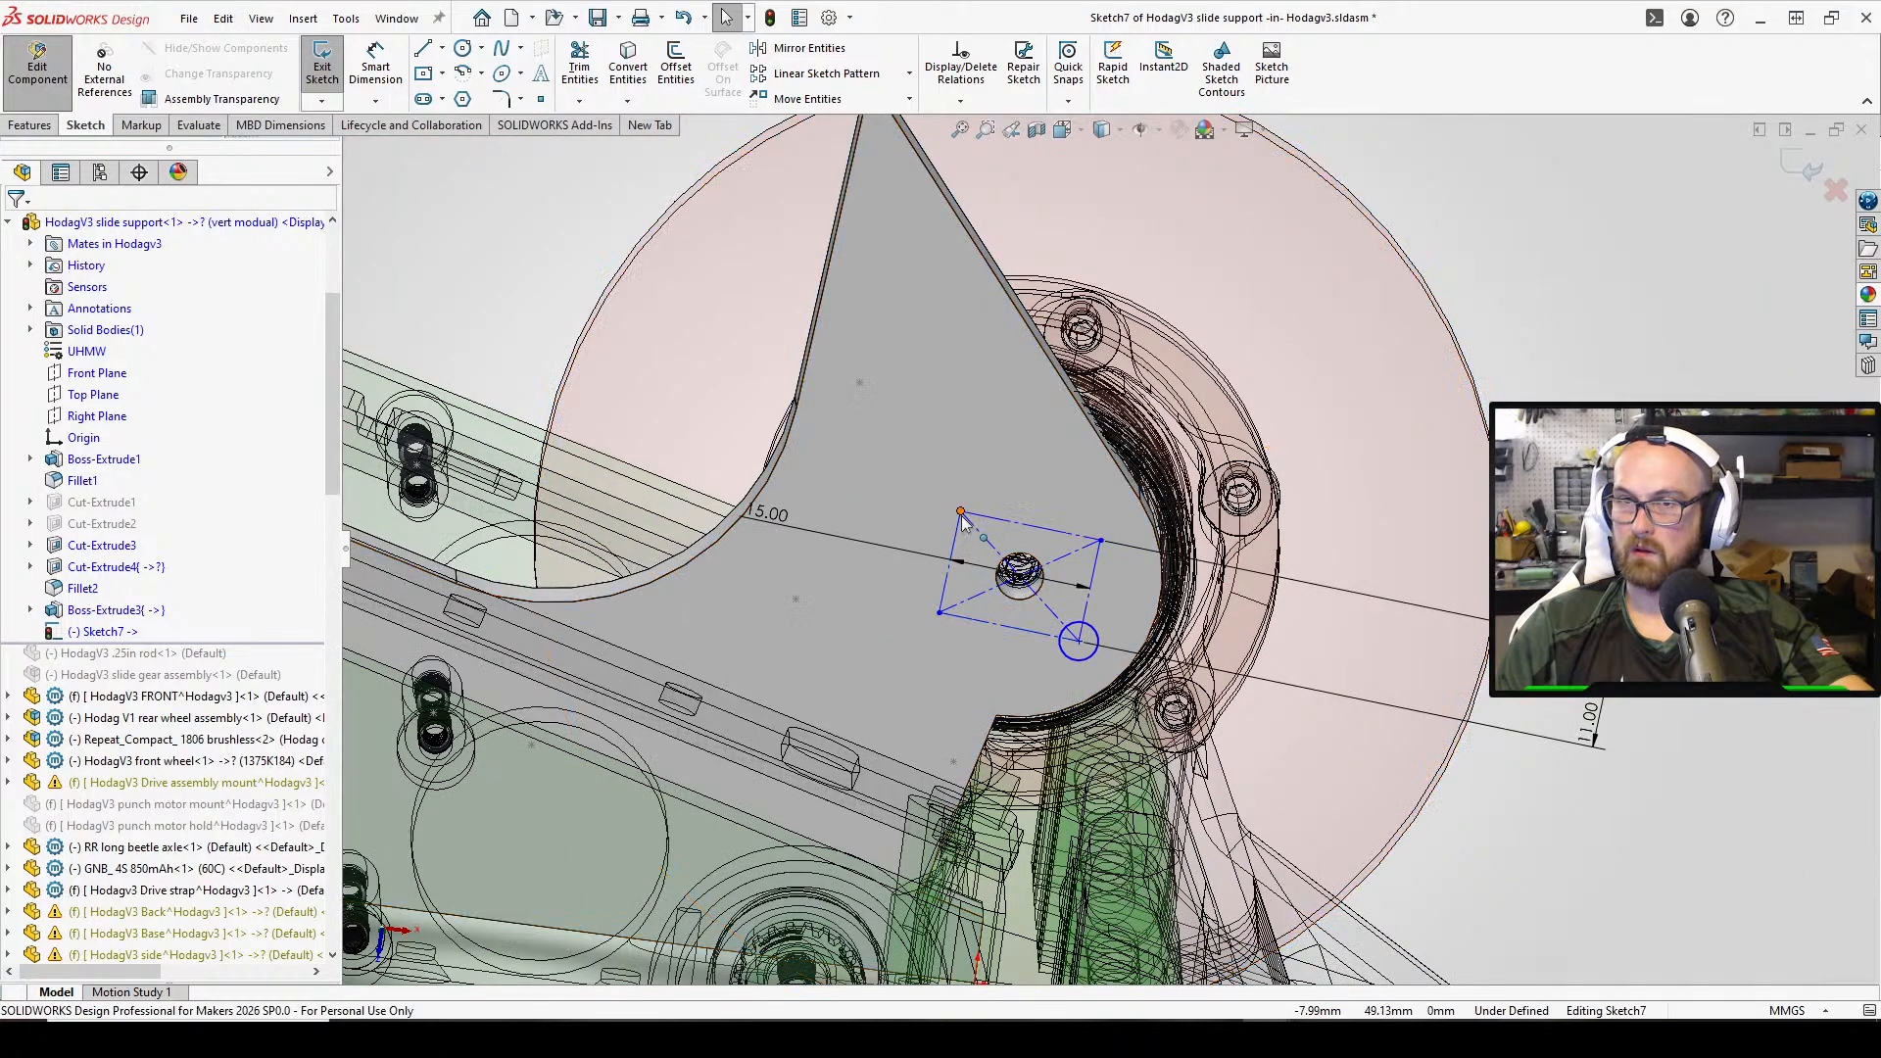
left_click_drag(961, 512, 884, 491)
key("Escape")
Draw circles centred on the rectangle's three free corners, about 4.2 mm in diameter at the upper two and 7.4 mm at the lower-left
left_click(468, 49)
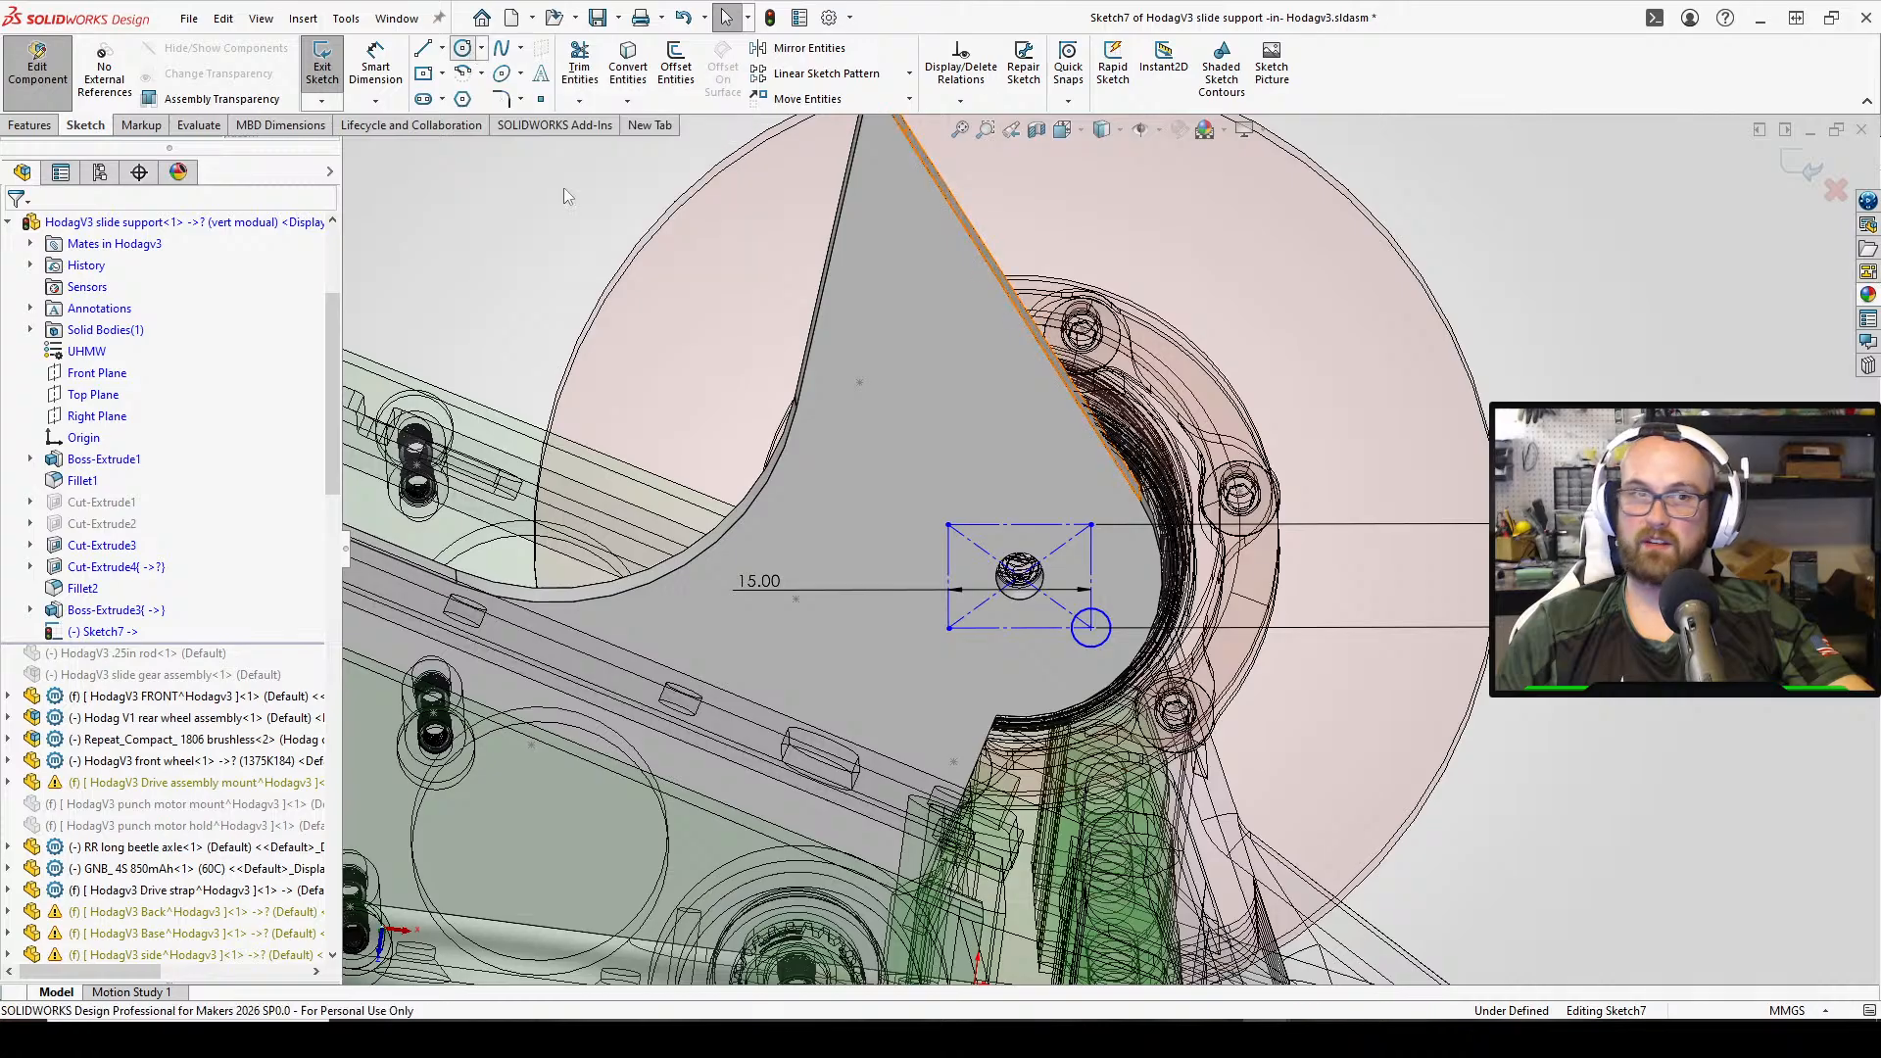
left_click(950, 524)
left_click(967, 518)
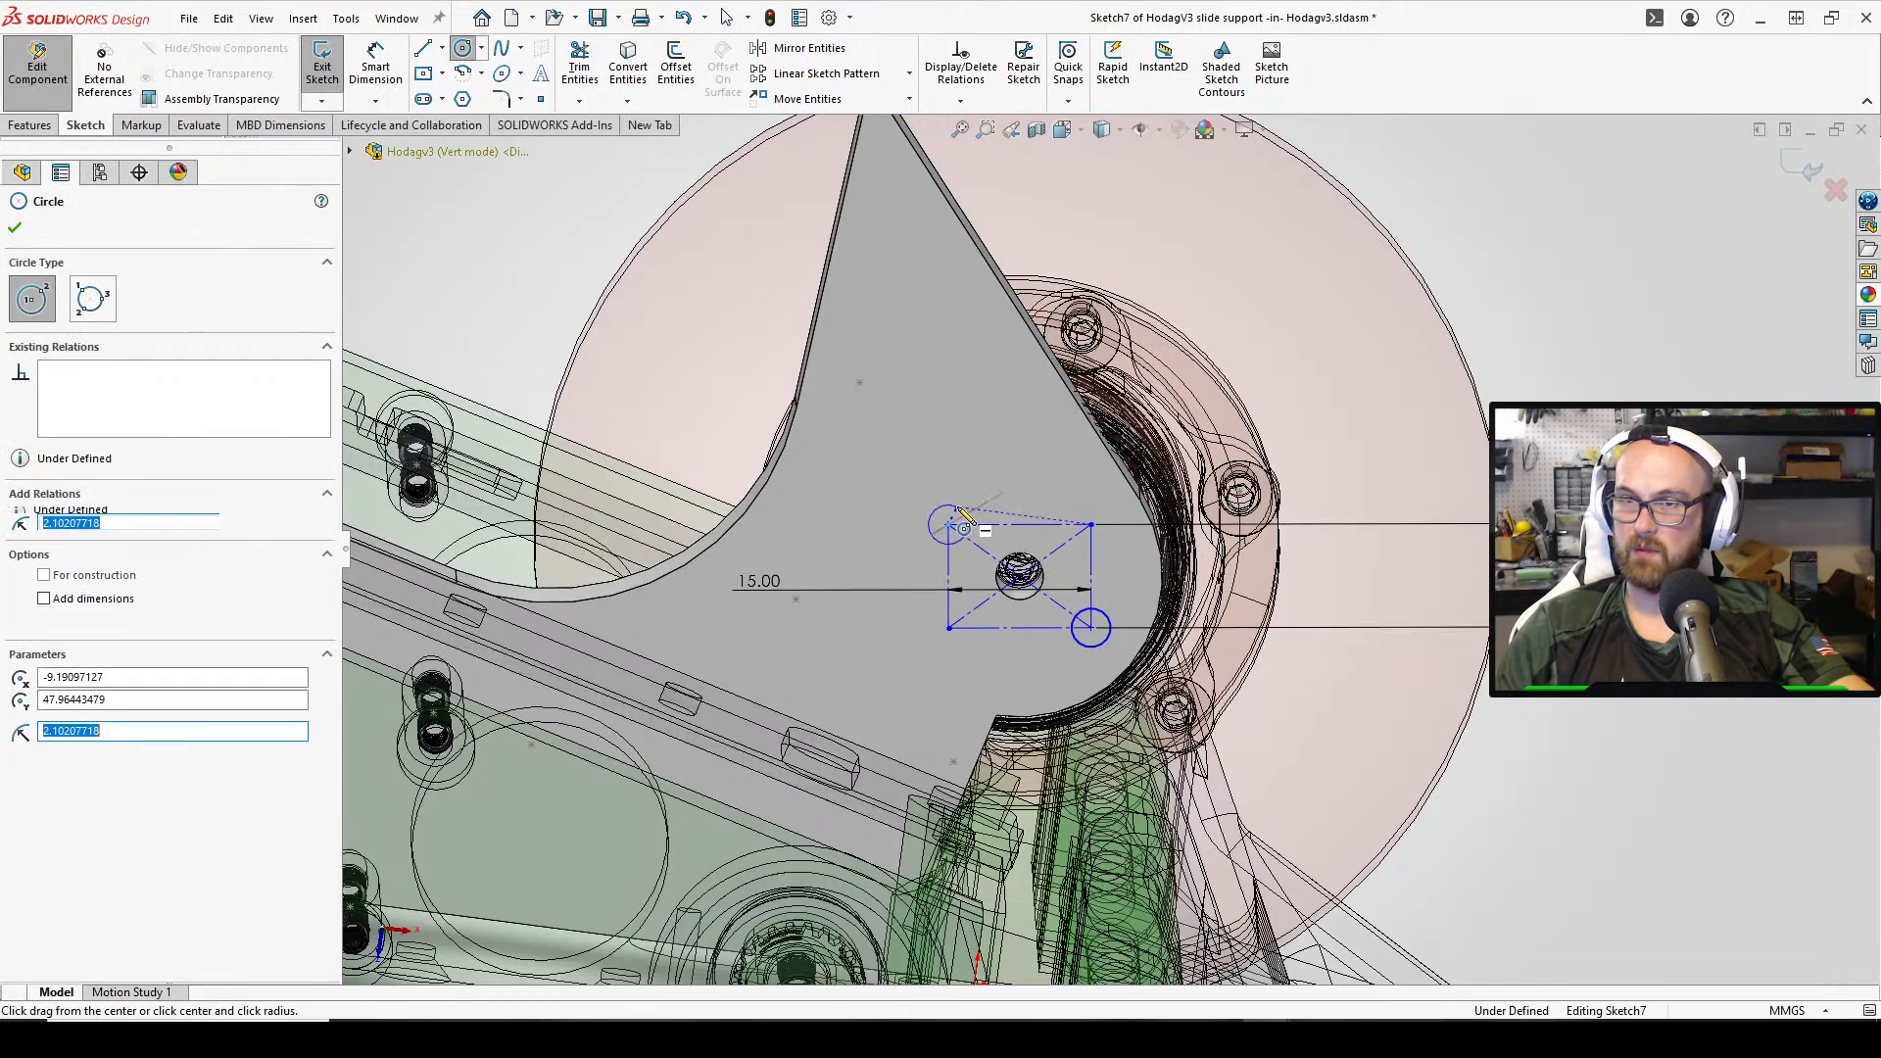
left_click(1090, 524)
left_click(1114, 526)
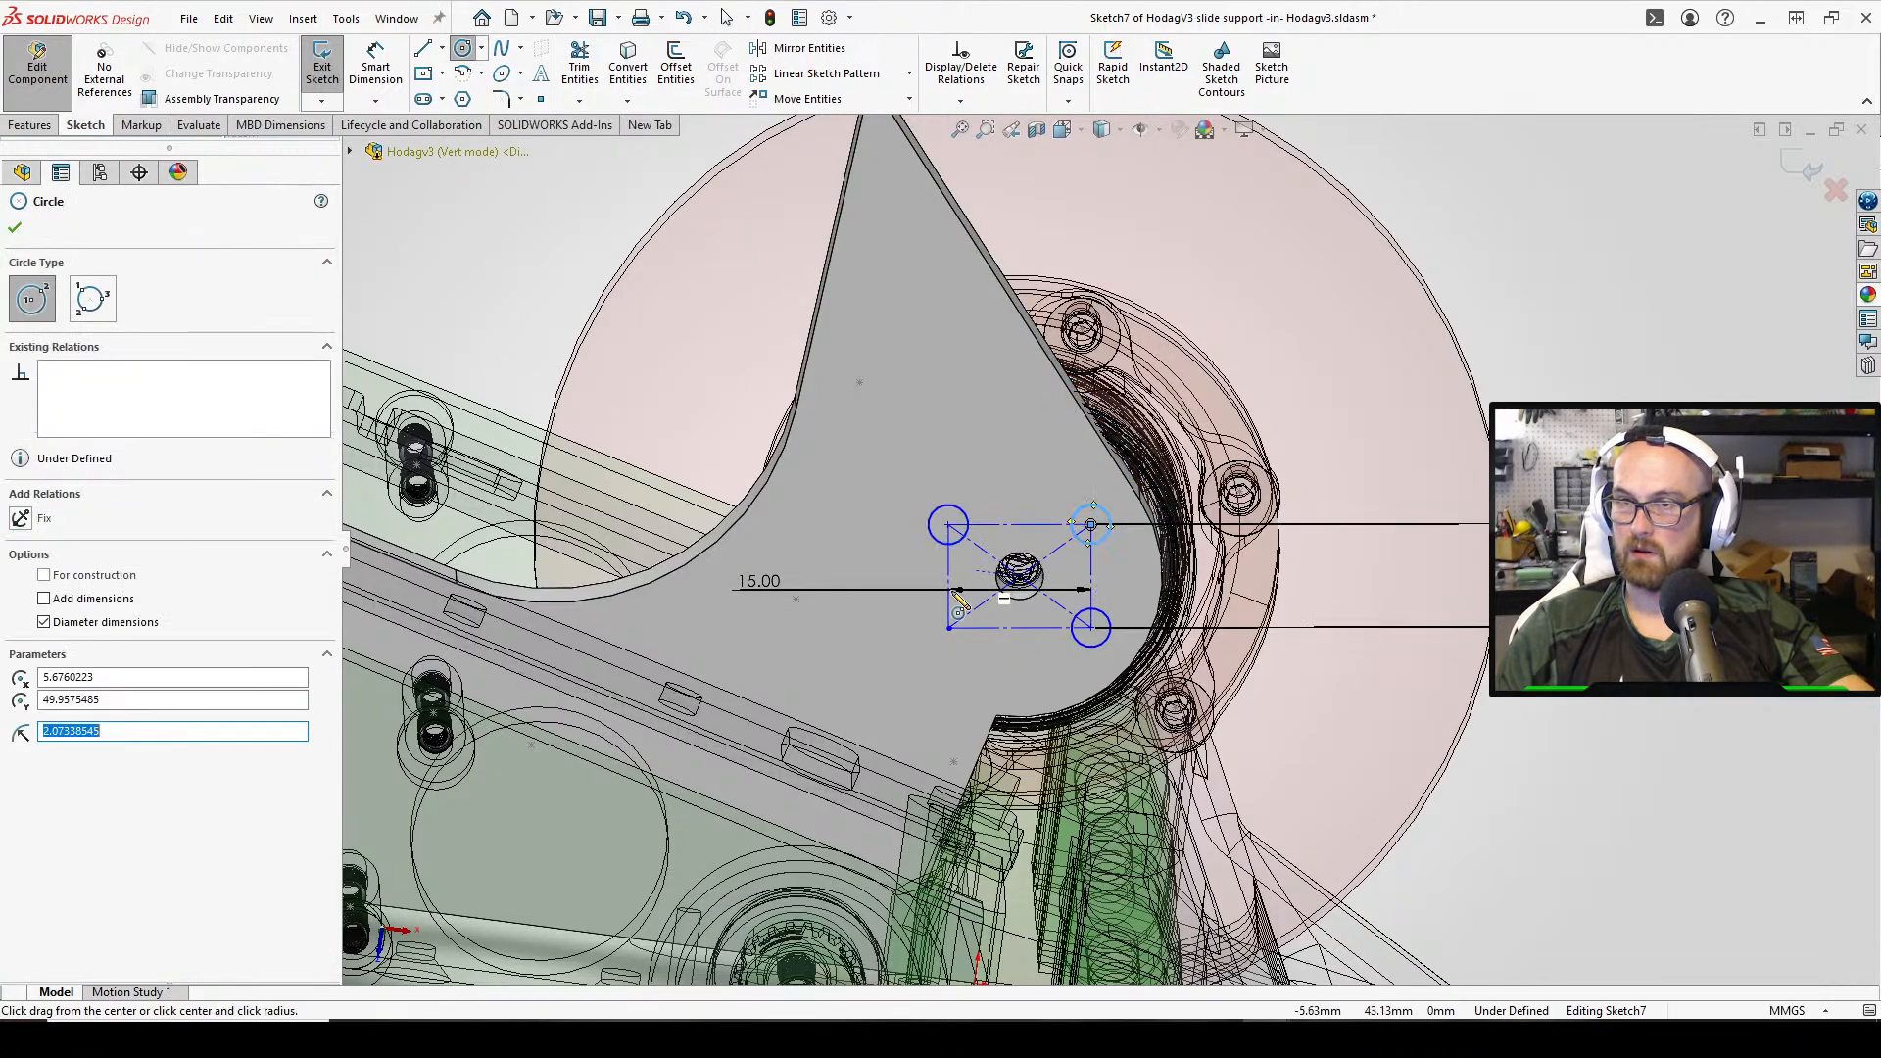
left_click(948, 628)
left_click(922, 609)
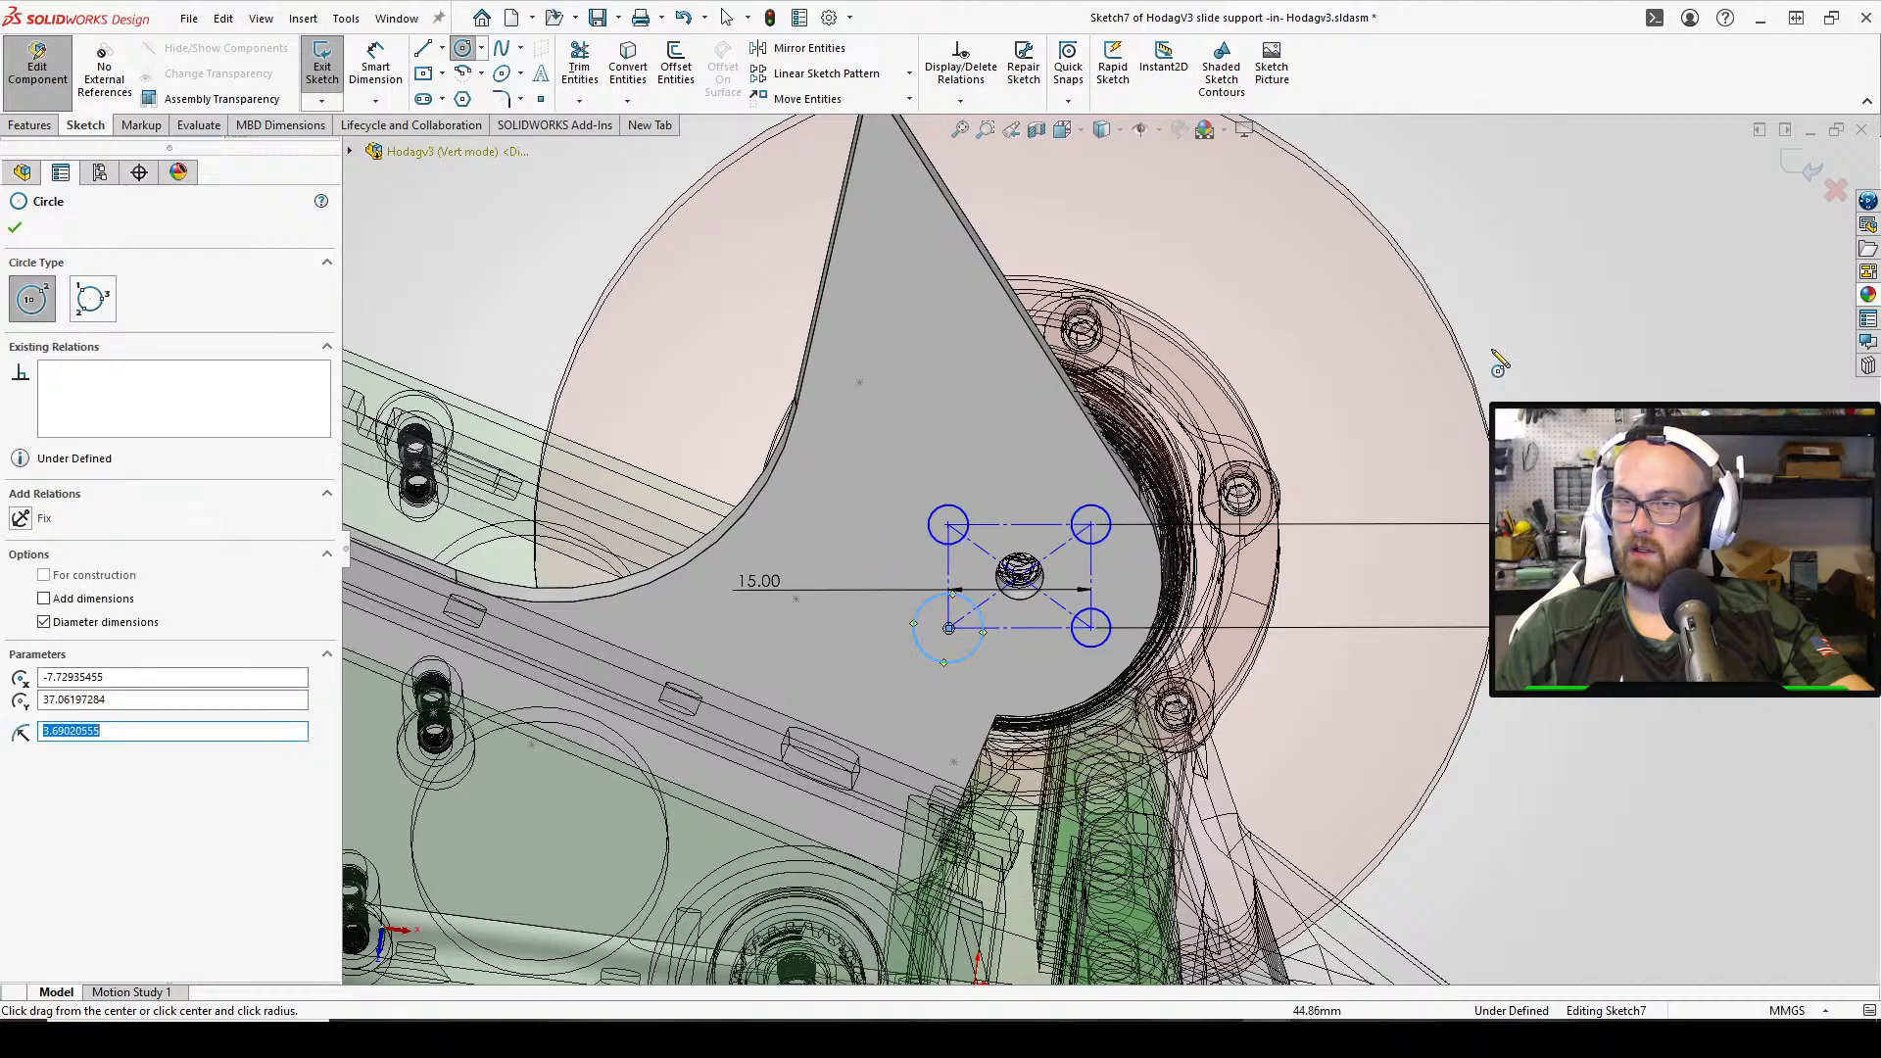
Make the four circles at the construction rectangle's corners equal in size with an Equal relation
key("Escape")
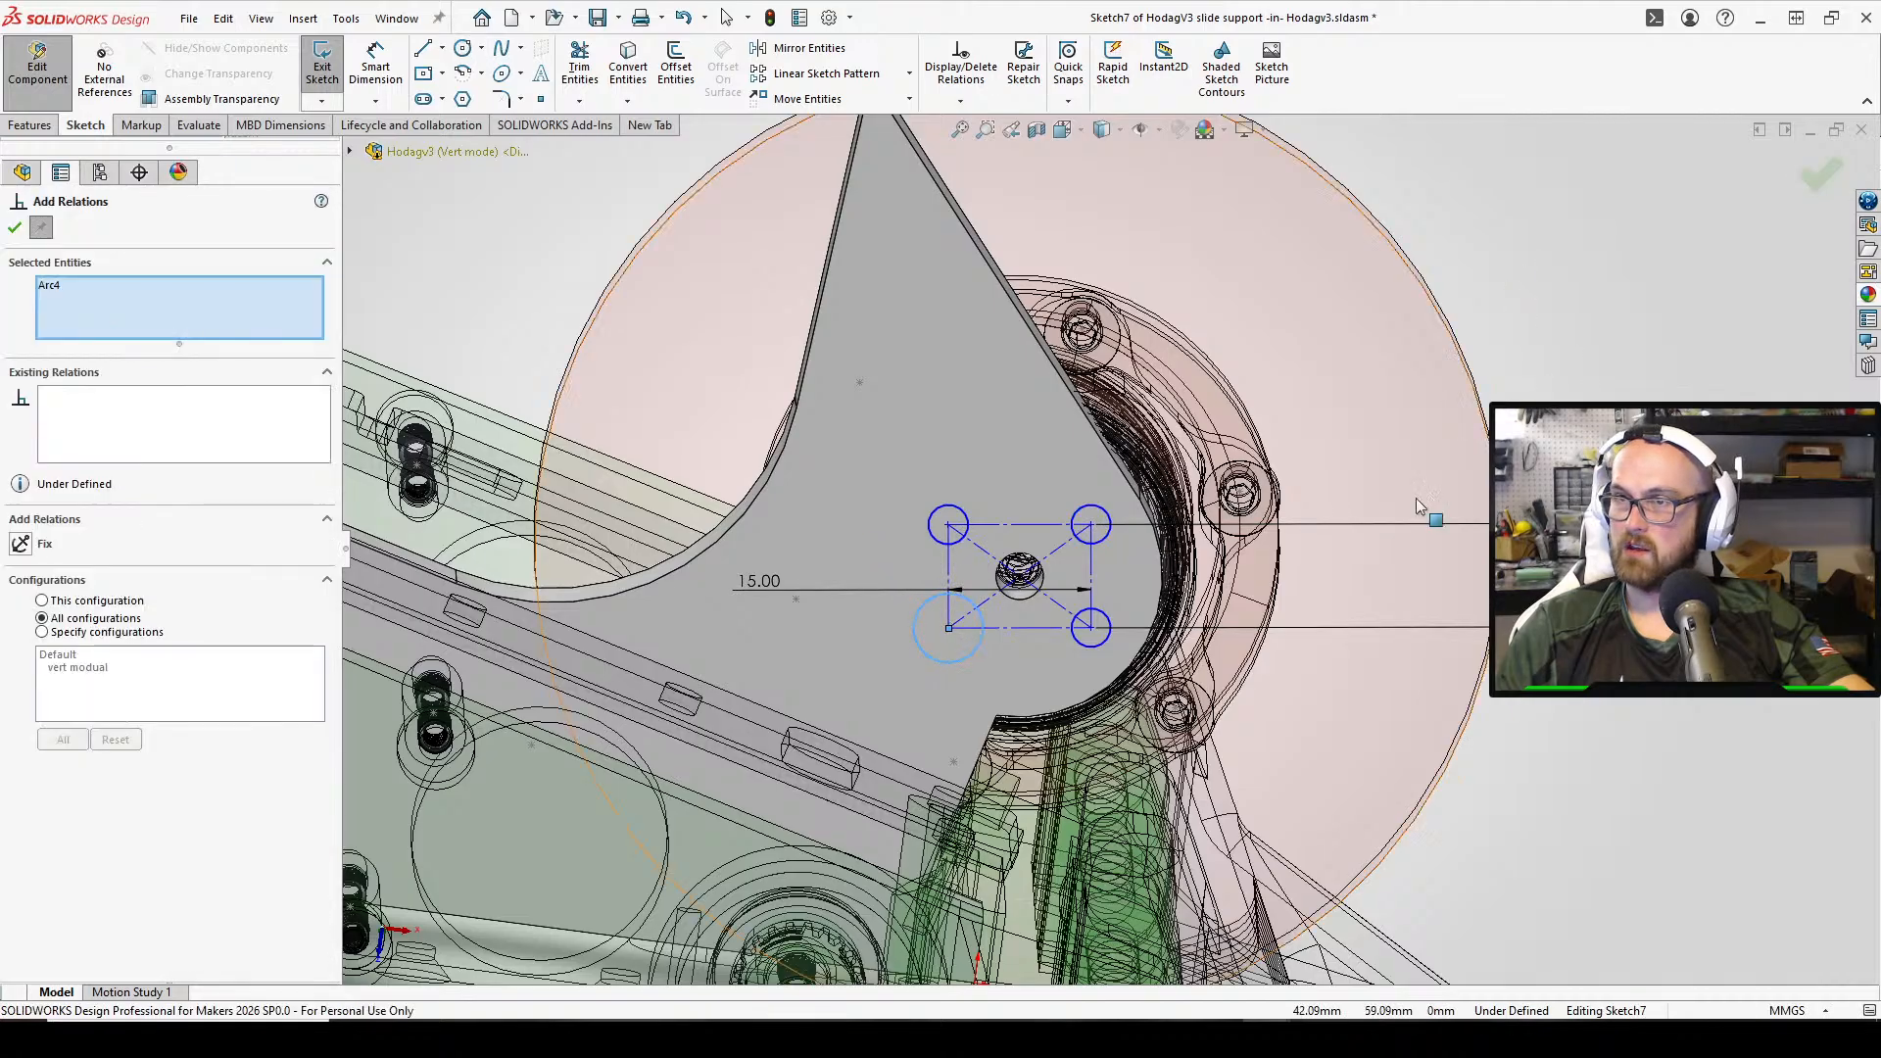
left_click(1106, 615)
left_click(1104, 540)
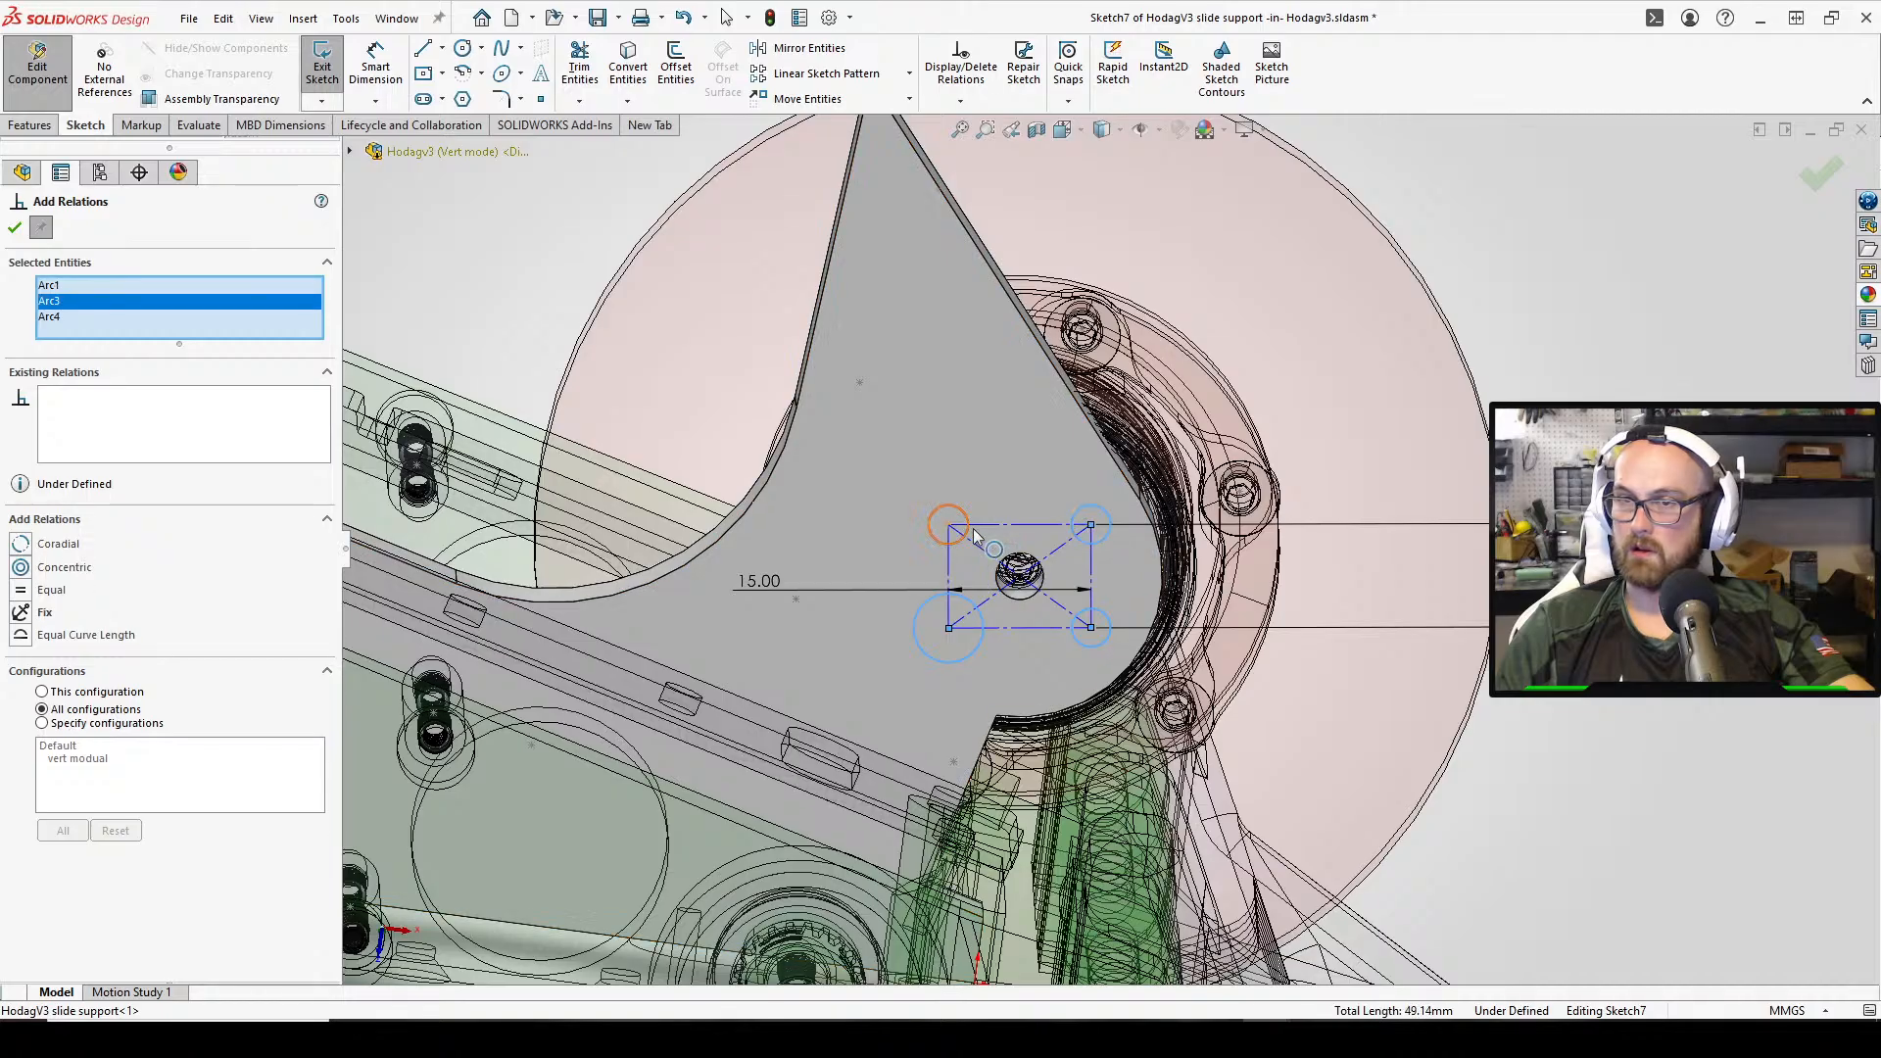
left_click(970, 521)
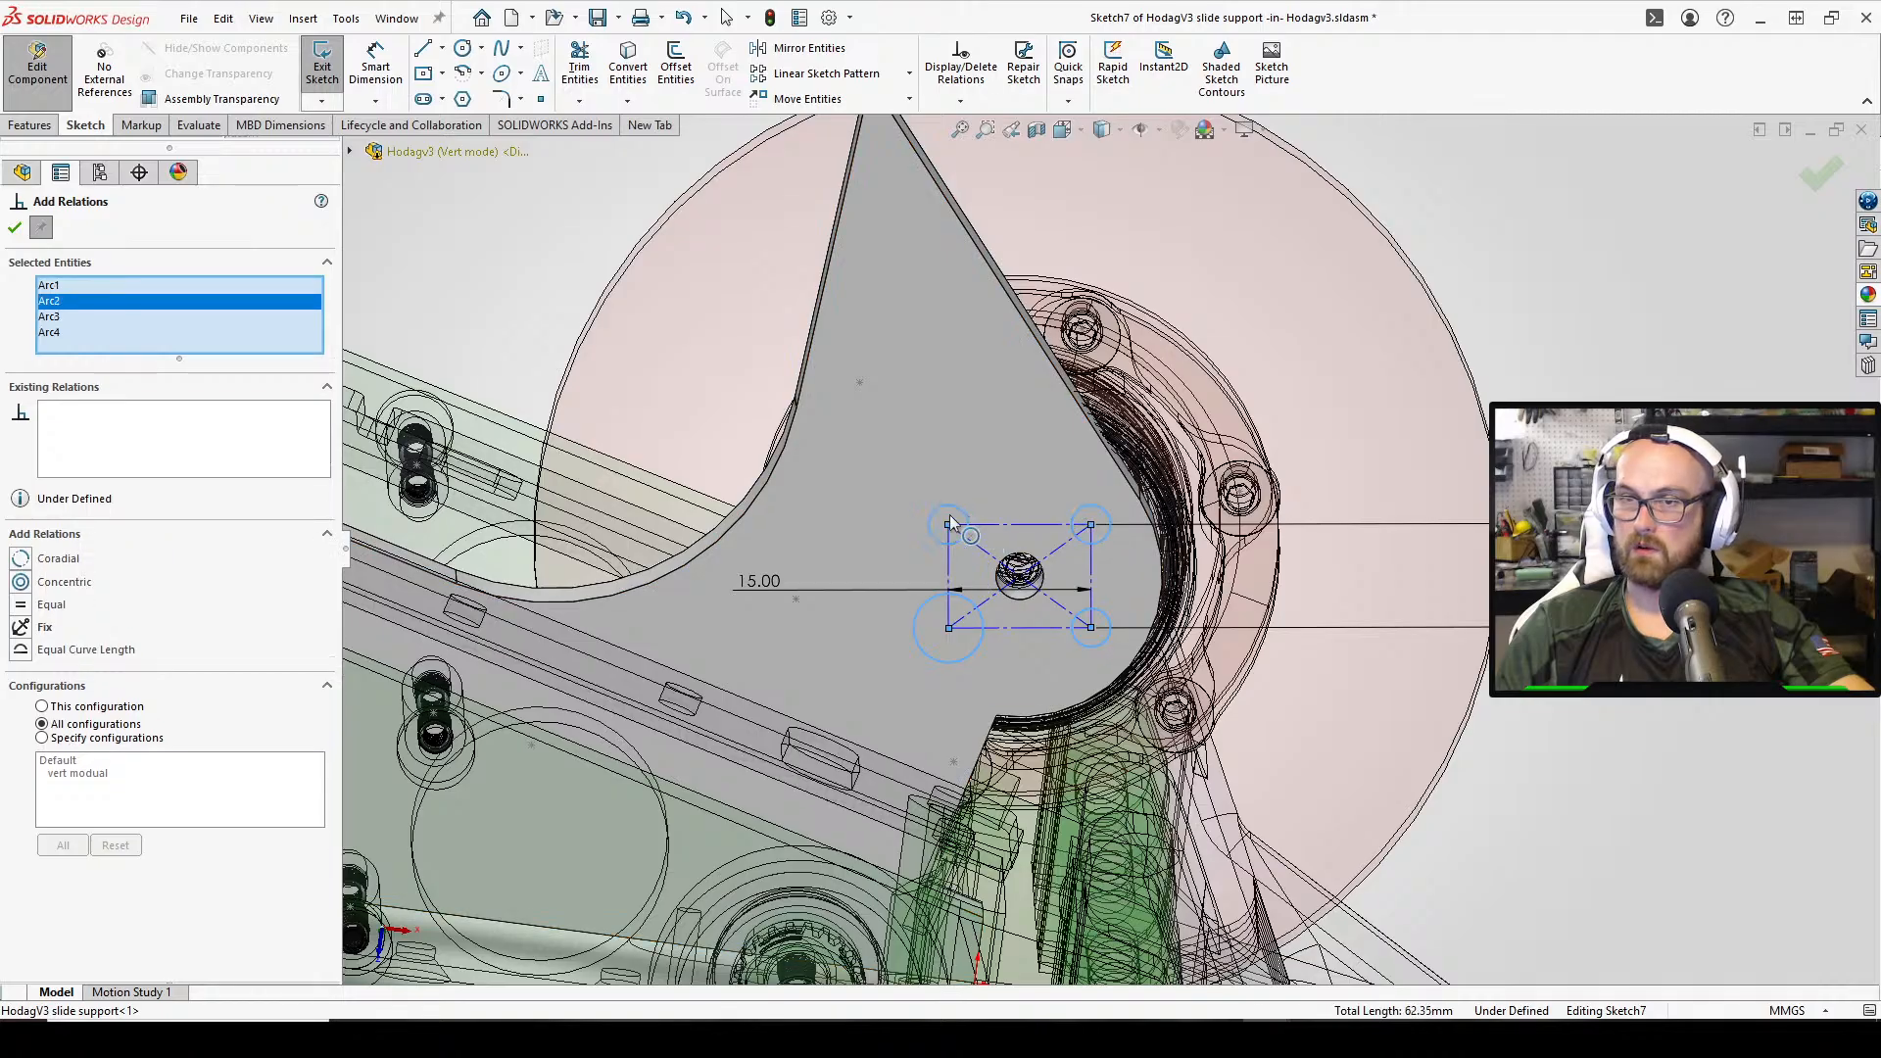
left_click(20, 604)
left_click(15, 227)
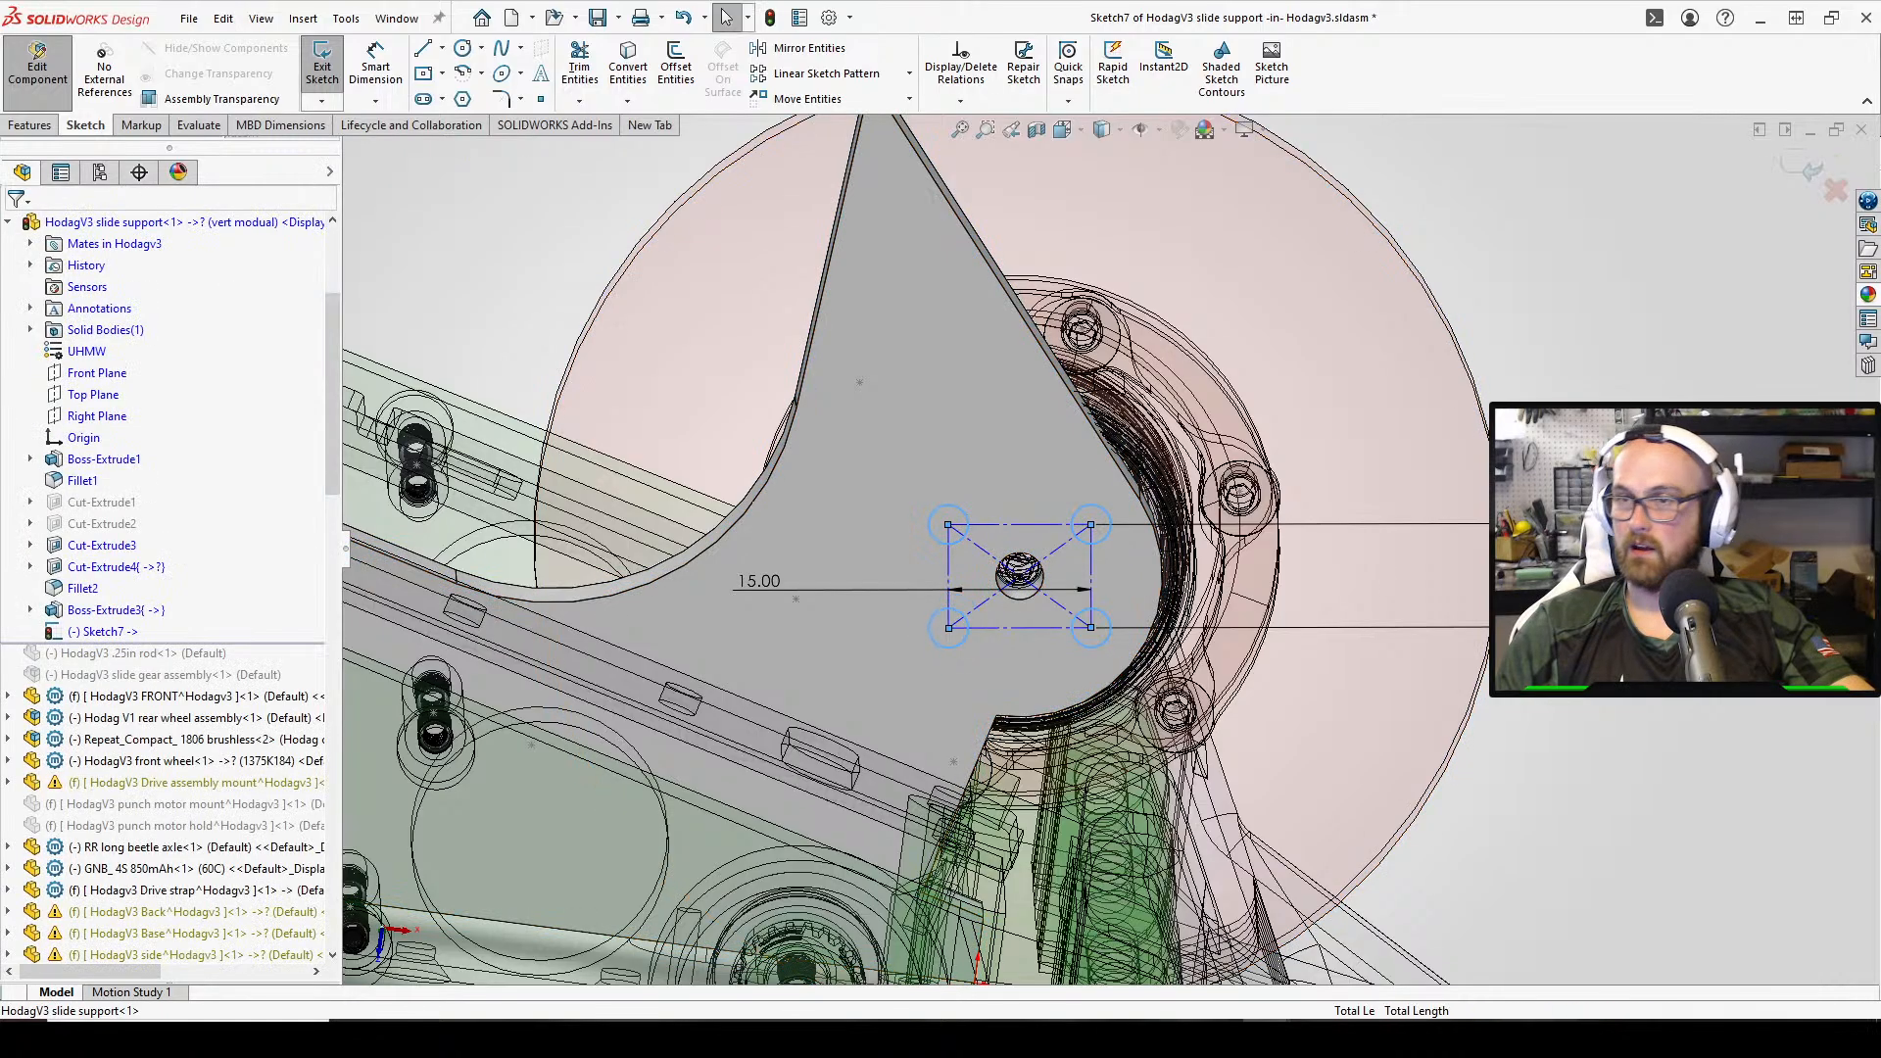
Dimension the diameter of the upper-right corner circle and set it to 5.4 mm
key("d")
left_click(1101, 511)
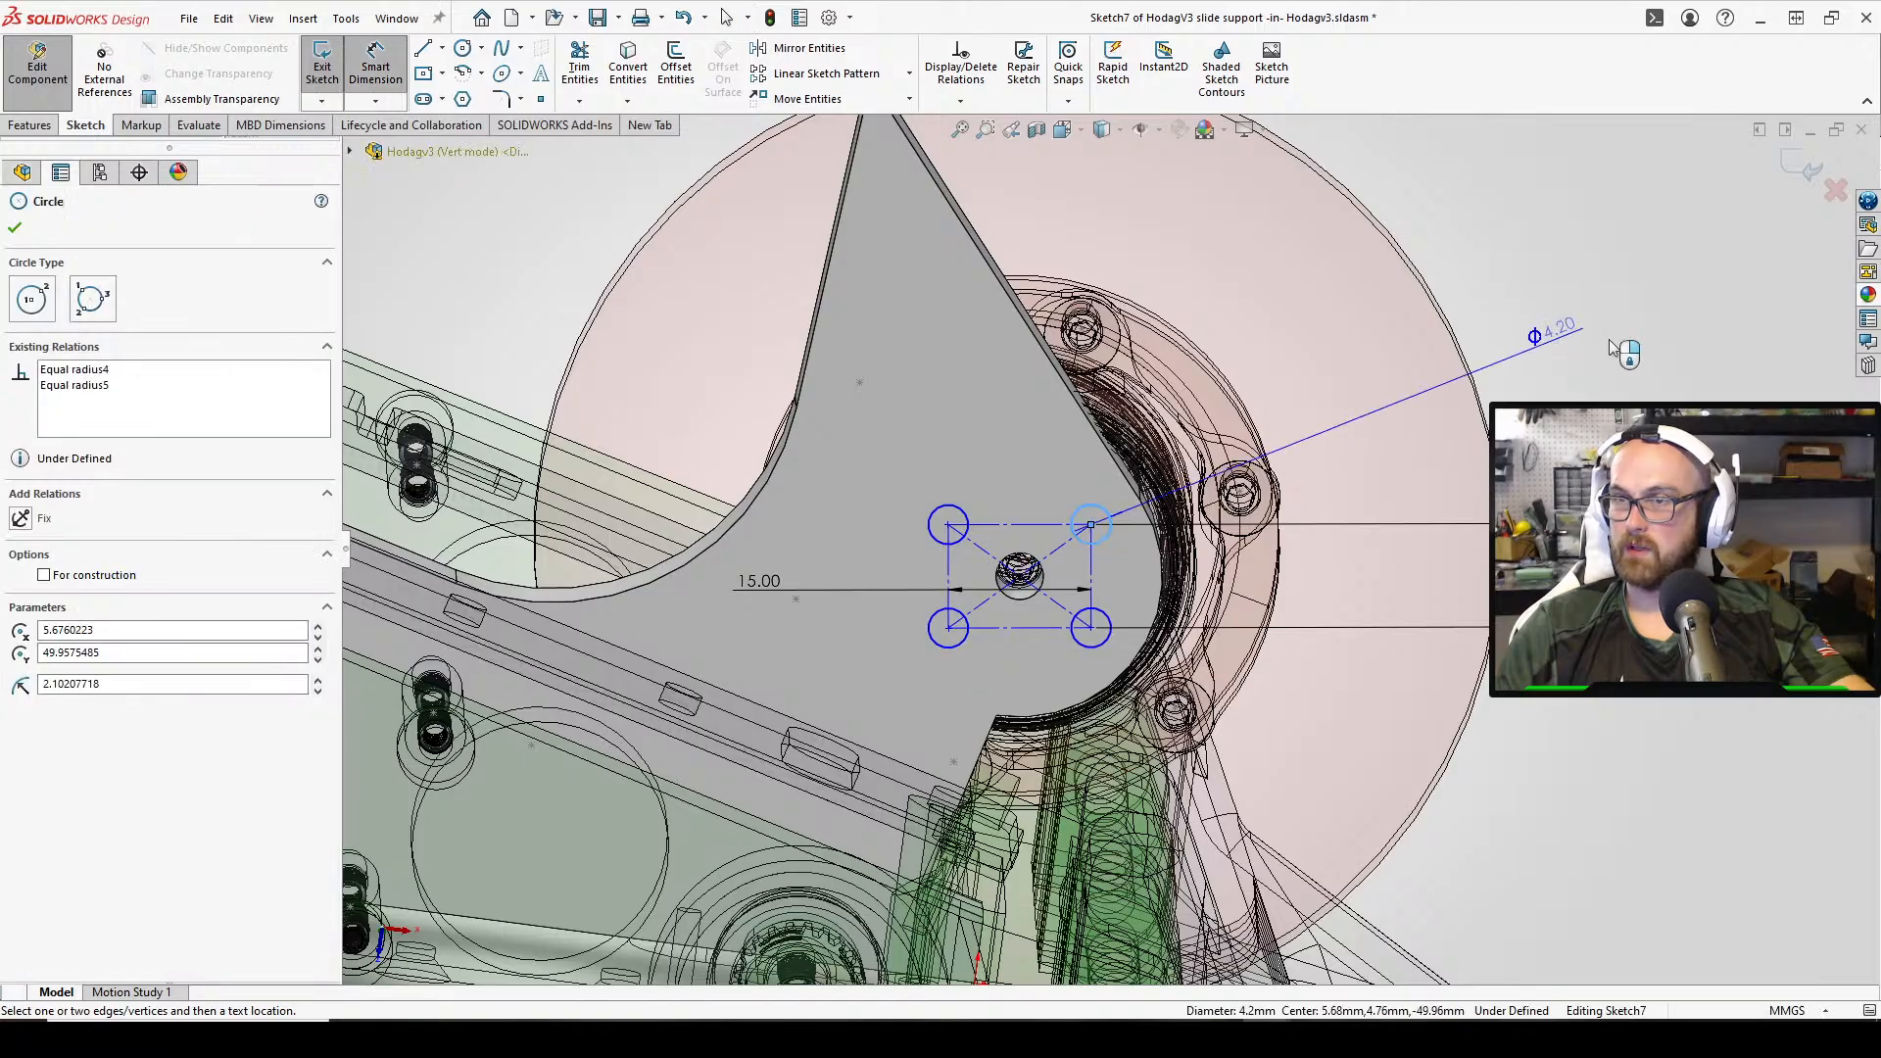
left_click(1636, 333)
type("5.4")
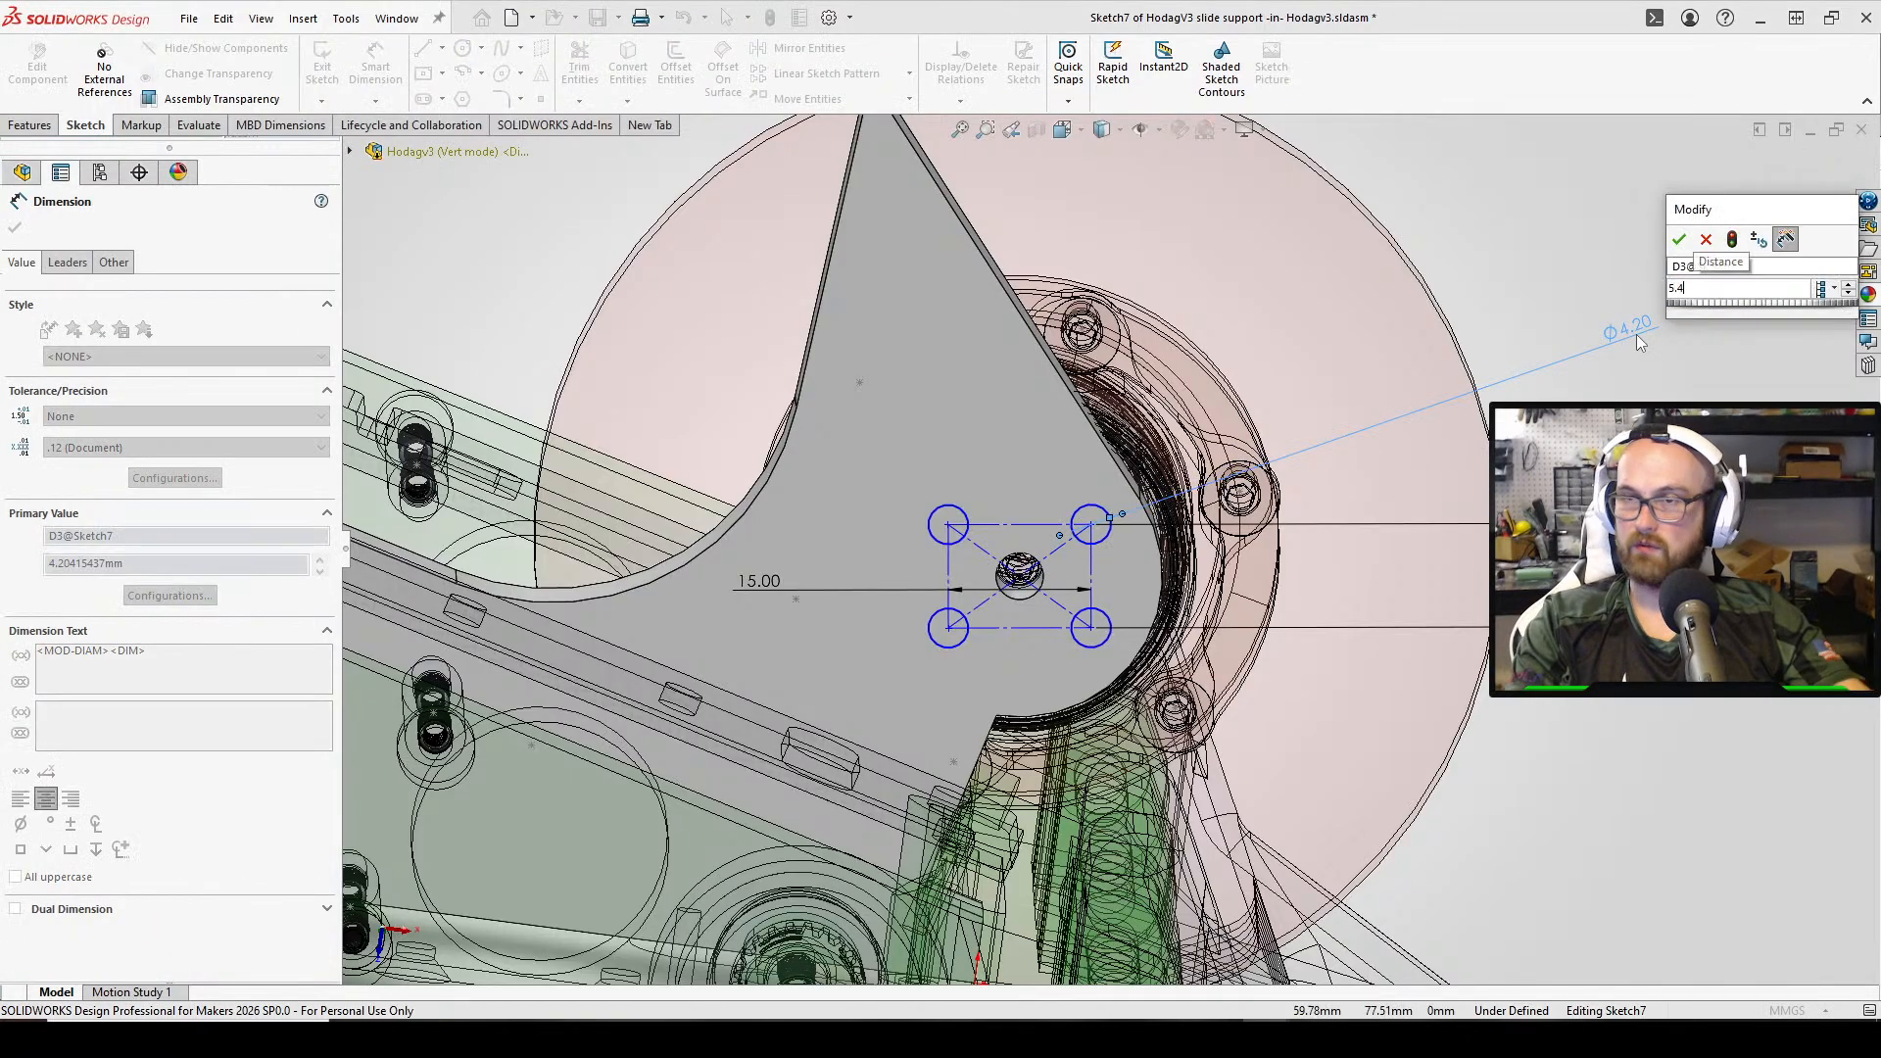
key("Return")
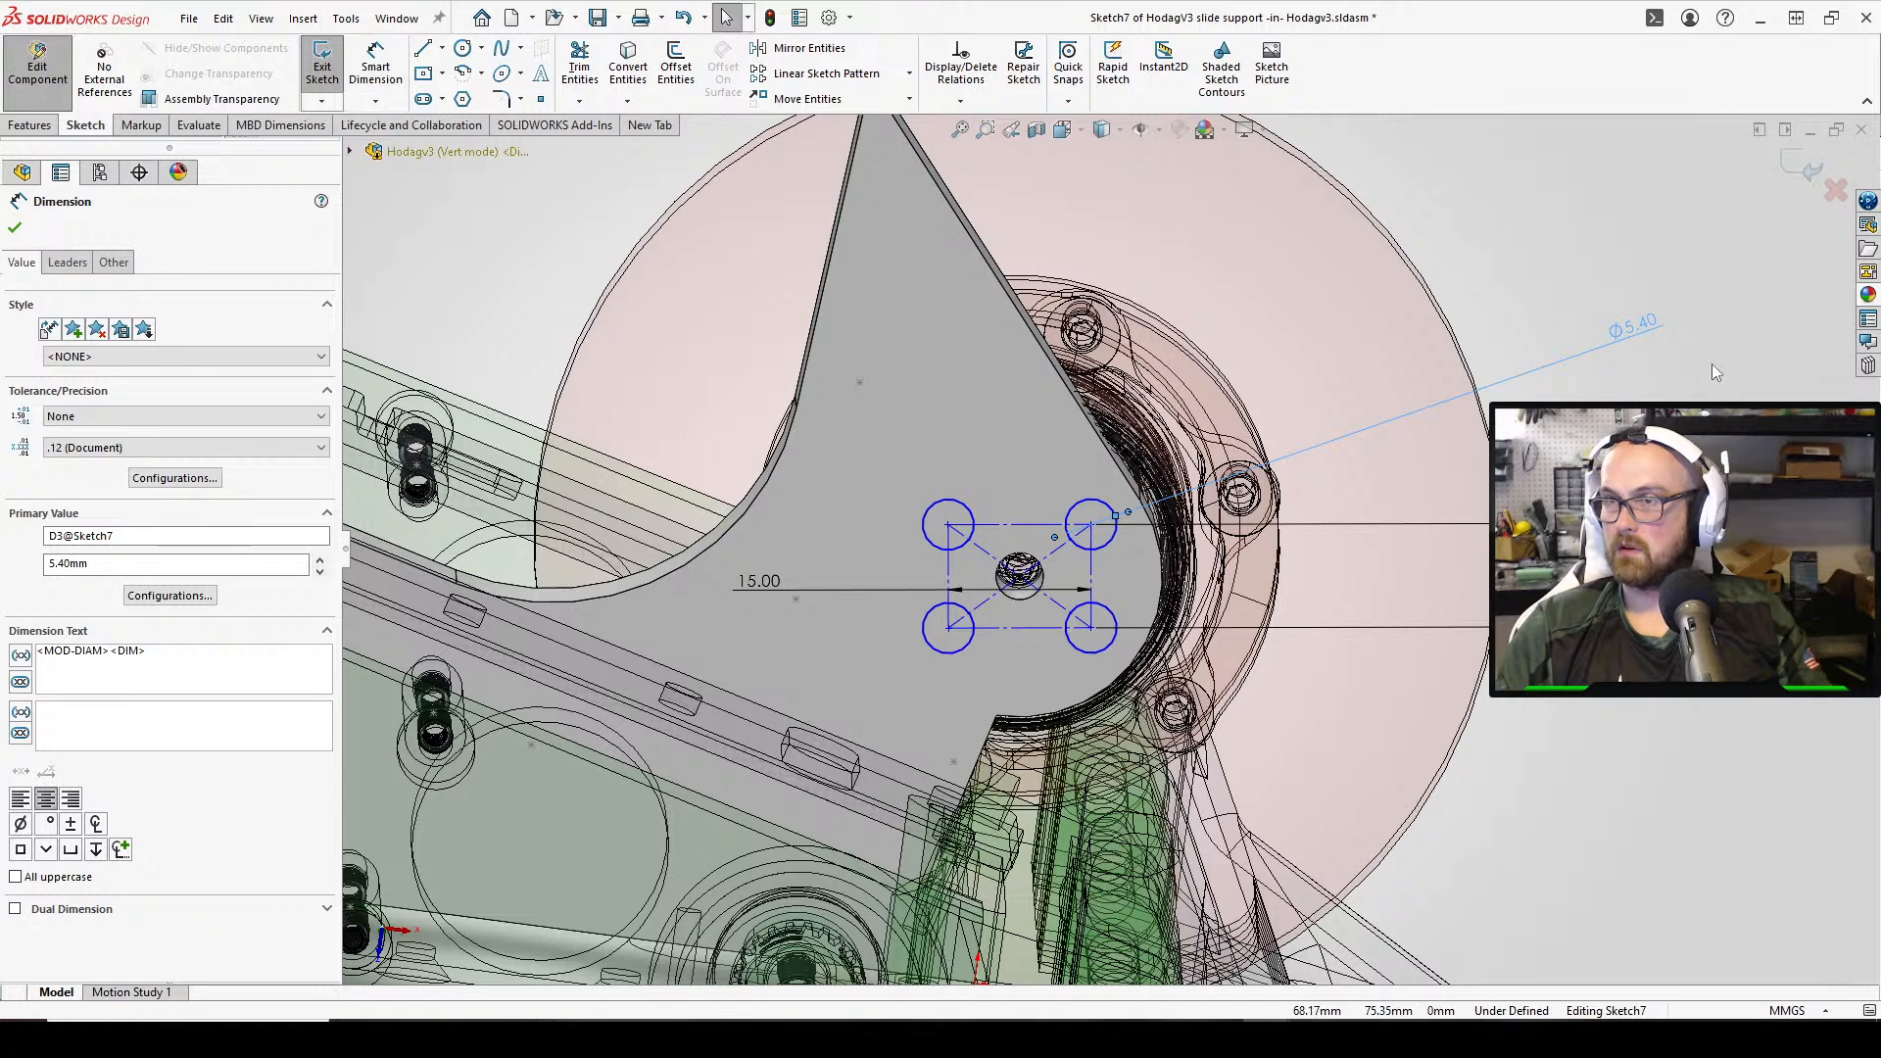
Rotate the four-hole rectangle clockwise about the shaft hole until its 15 mm sides slope diagonally down to the right
scroll(1112, 539, "up", 2)
scroll(1215, 505, "down", 4)
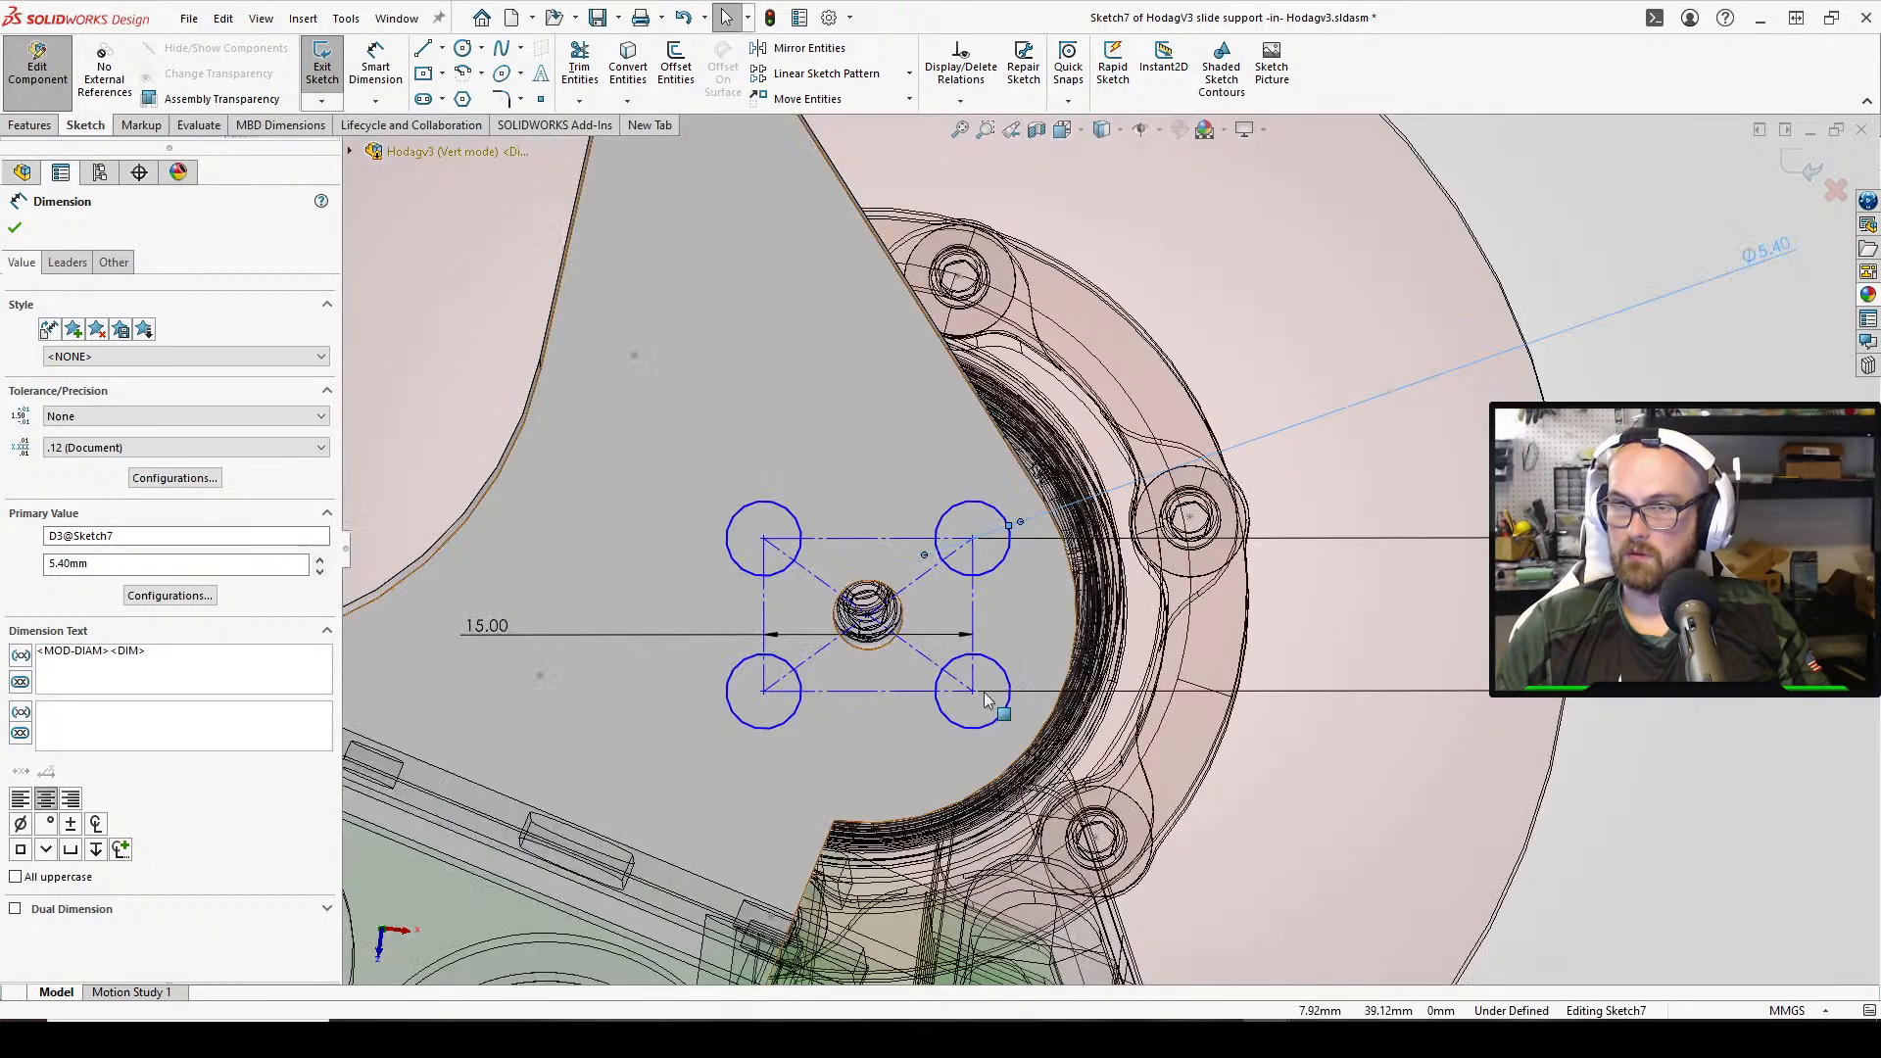
left_click_drag(972, 690, 900, 773)
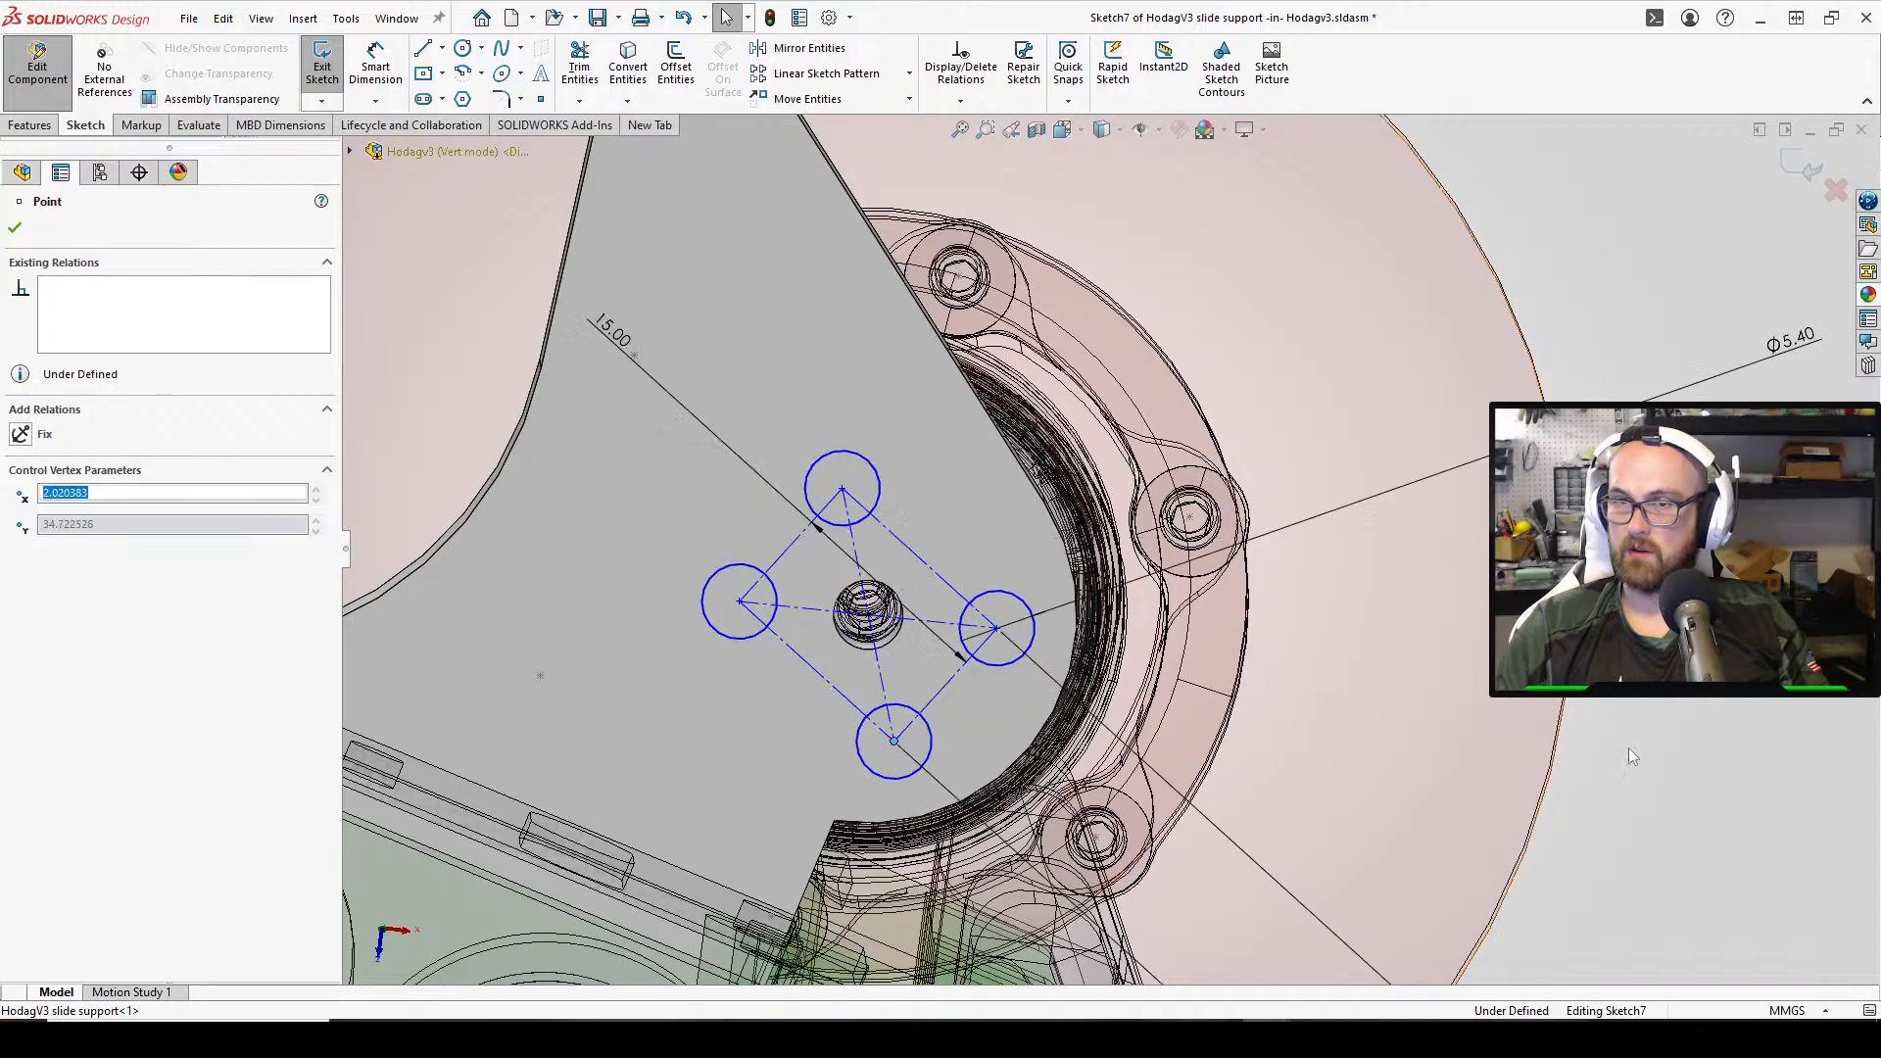
left_click(1704, 766)
Set a 20° angle between the rectangle's lower-left 15 mm side and the long sloping edge of the slide support
scroll(1707, 768, "up", 3)
key("d")
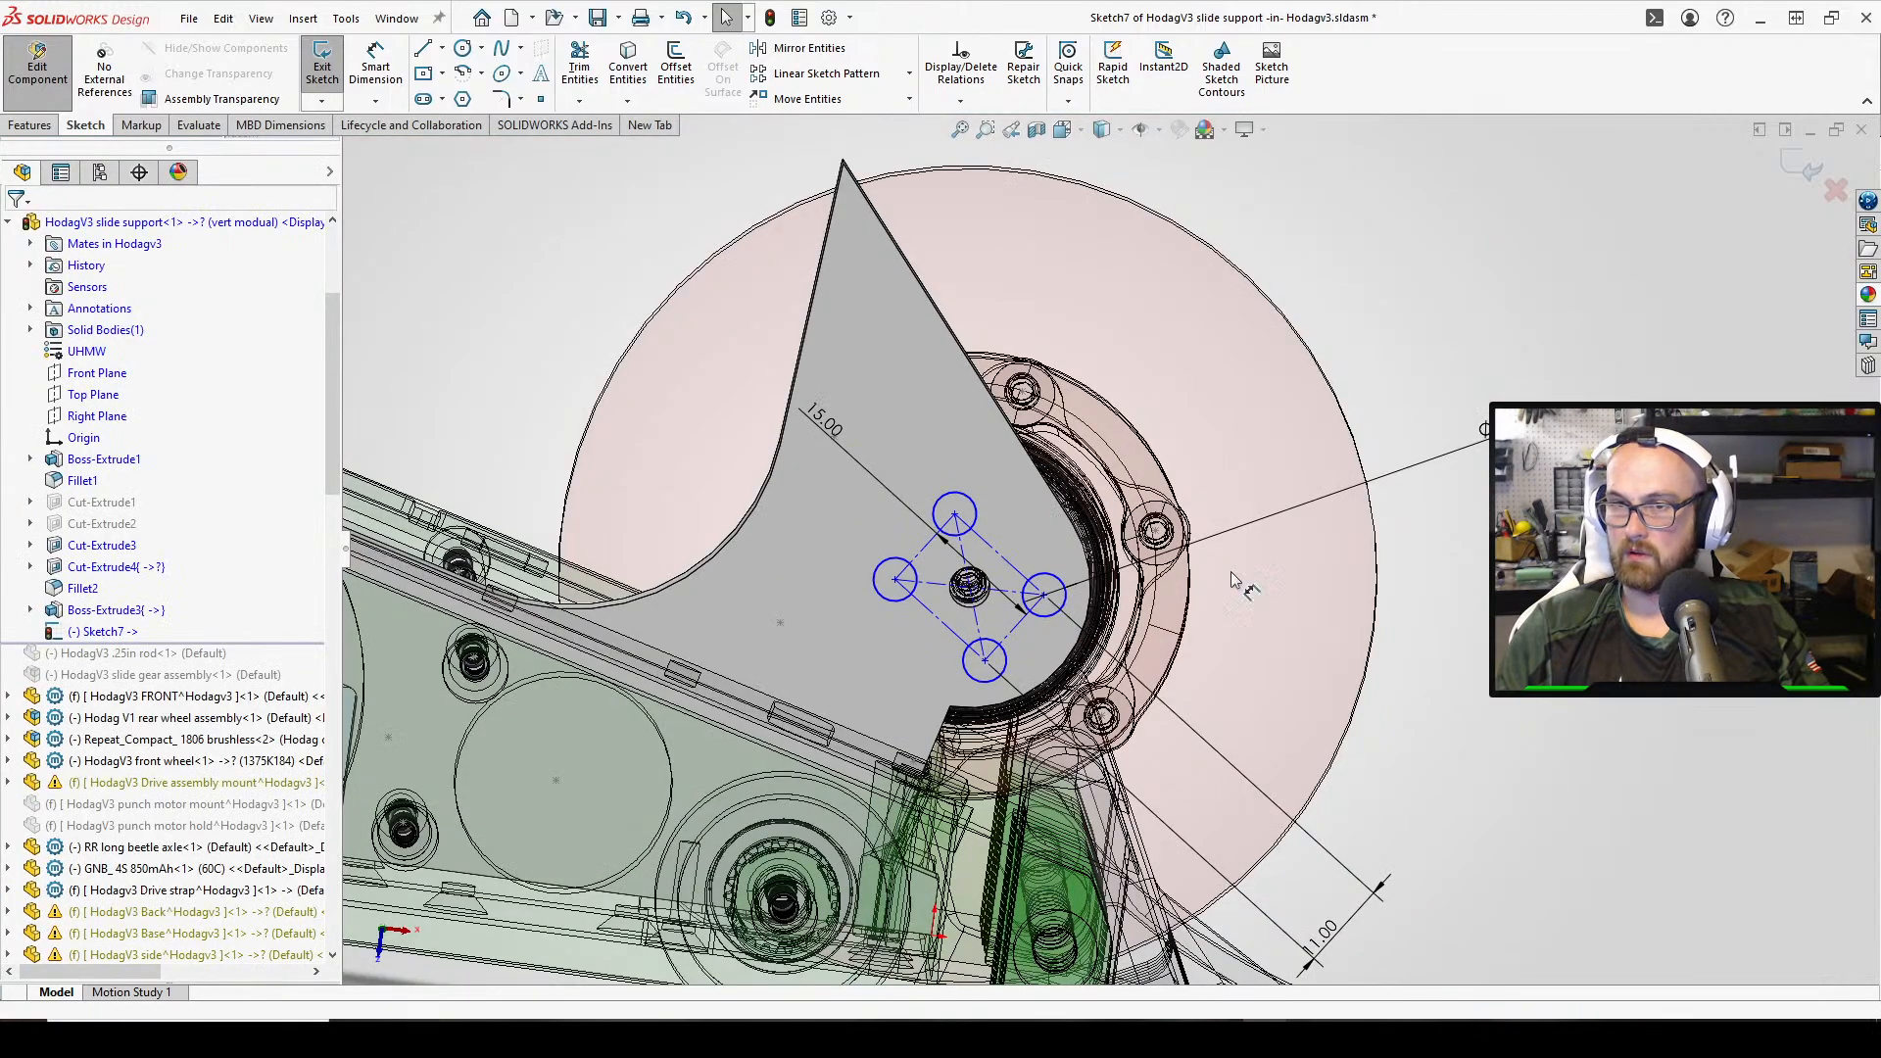
left_click(948, 638)
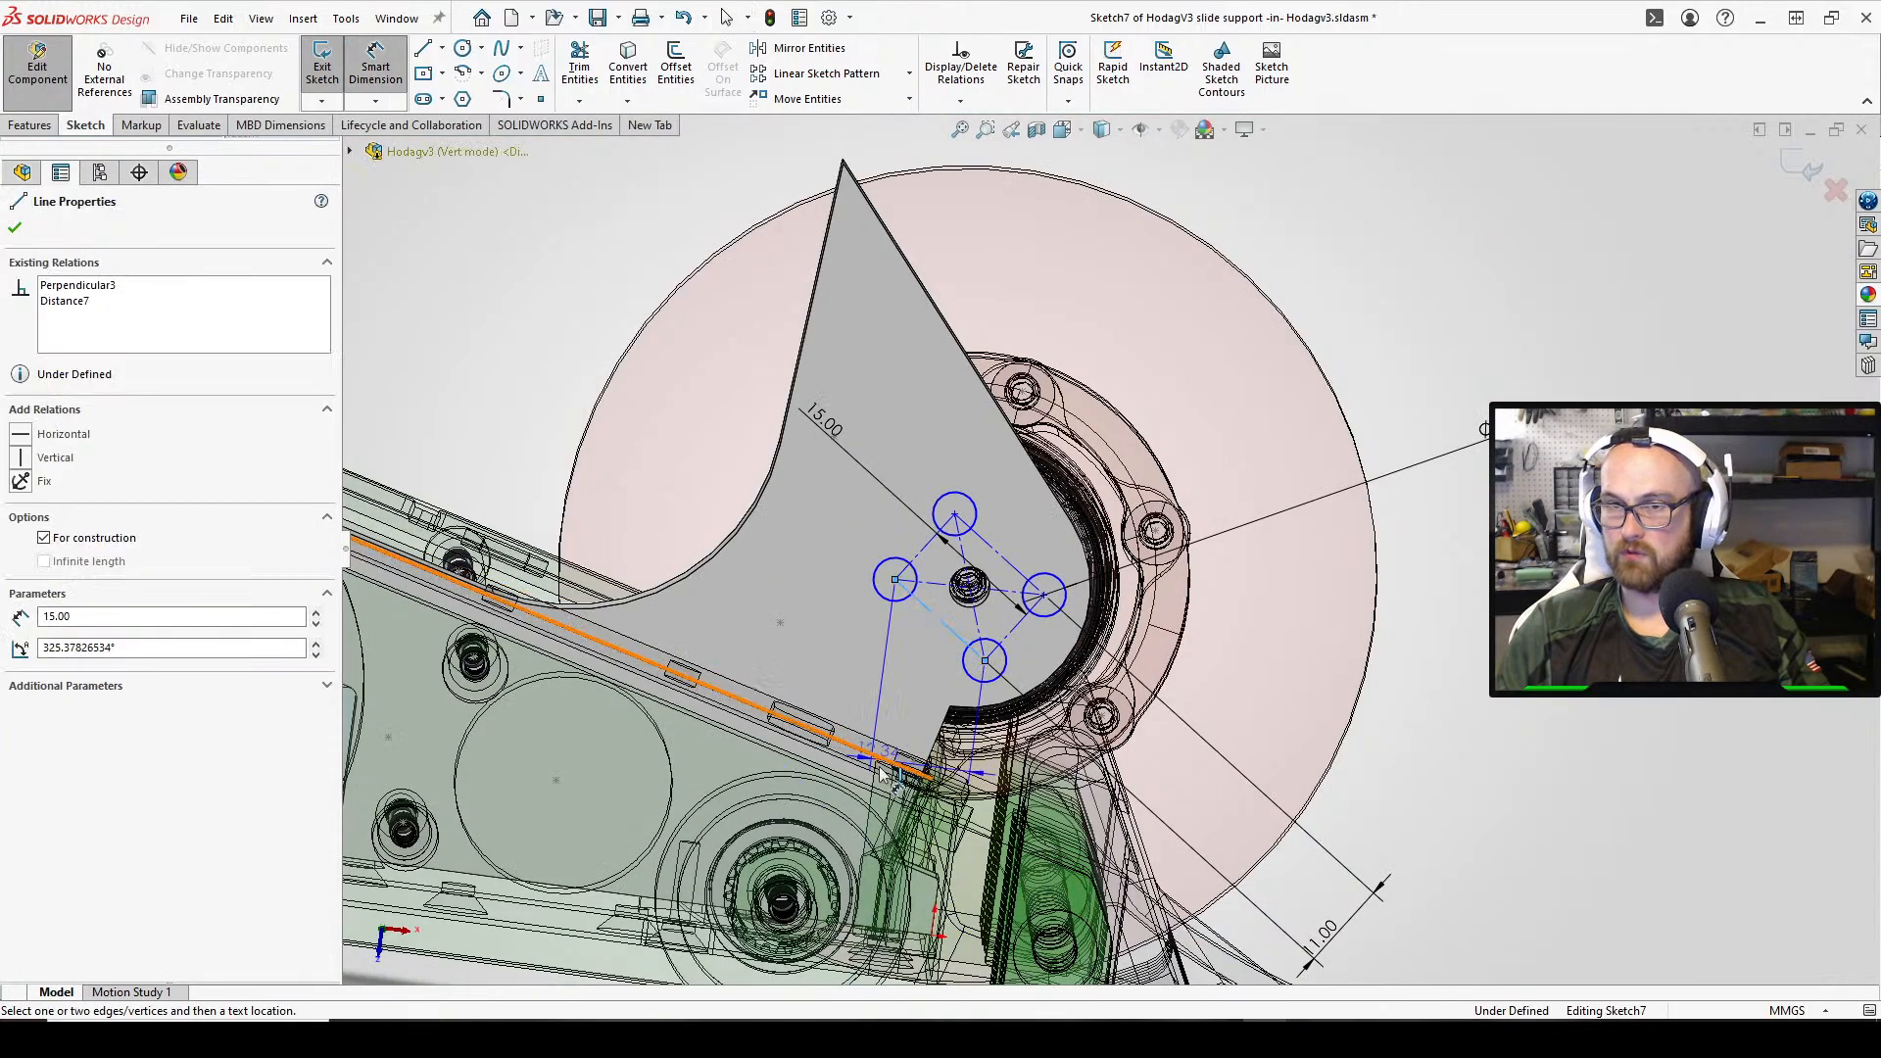
left_click(457, 578)
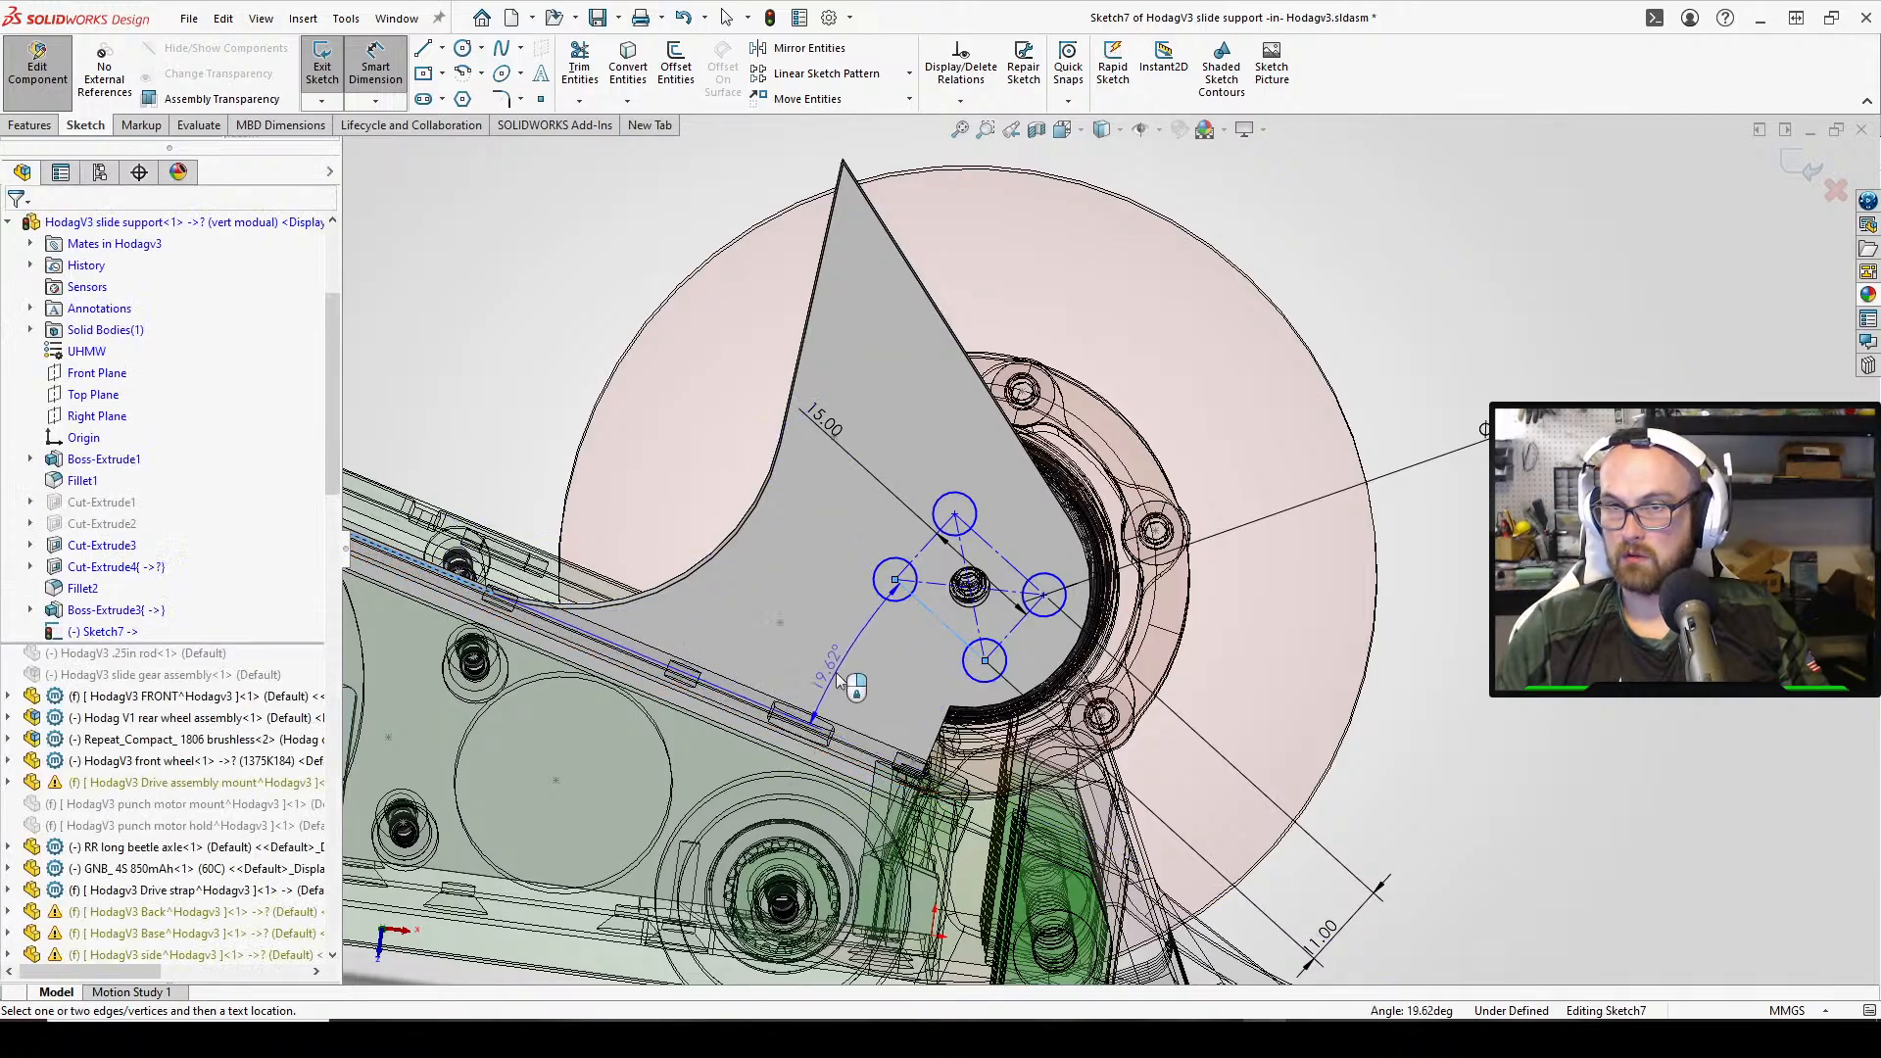
left_click(980, 670)
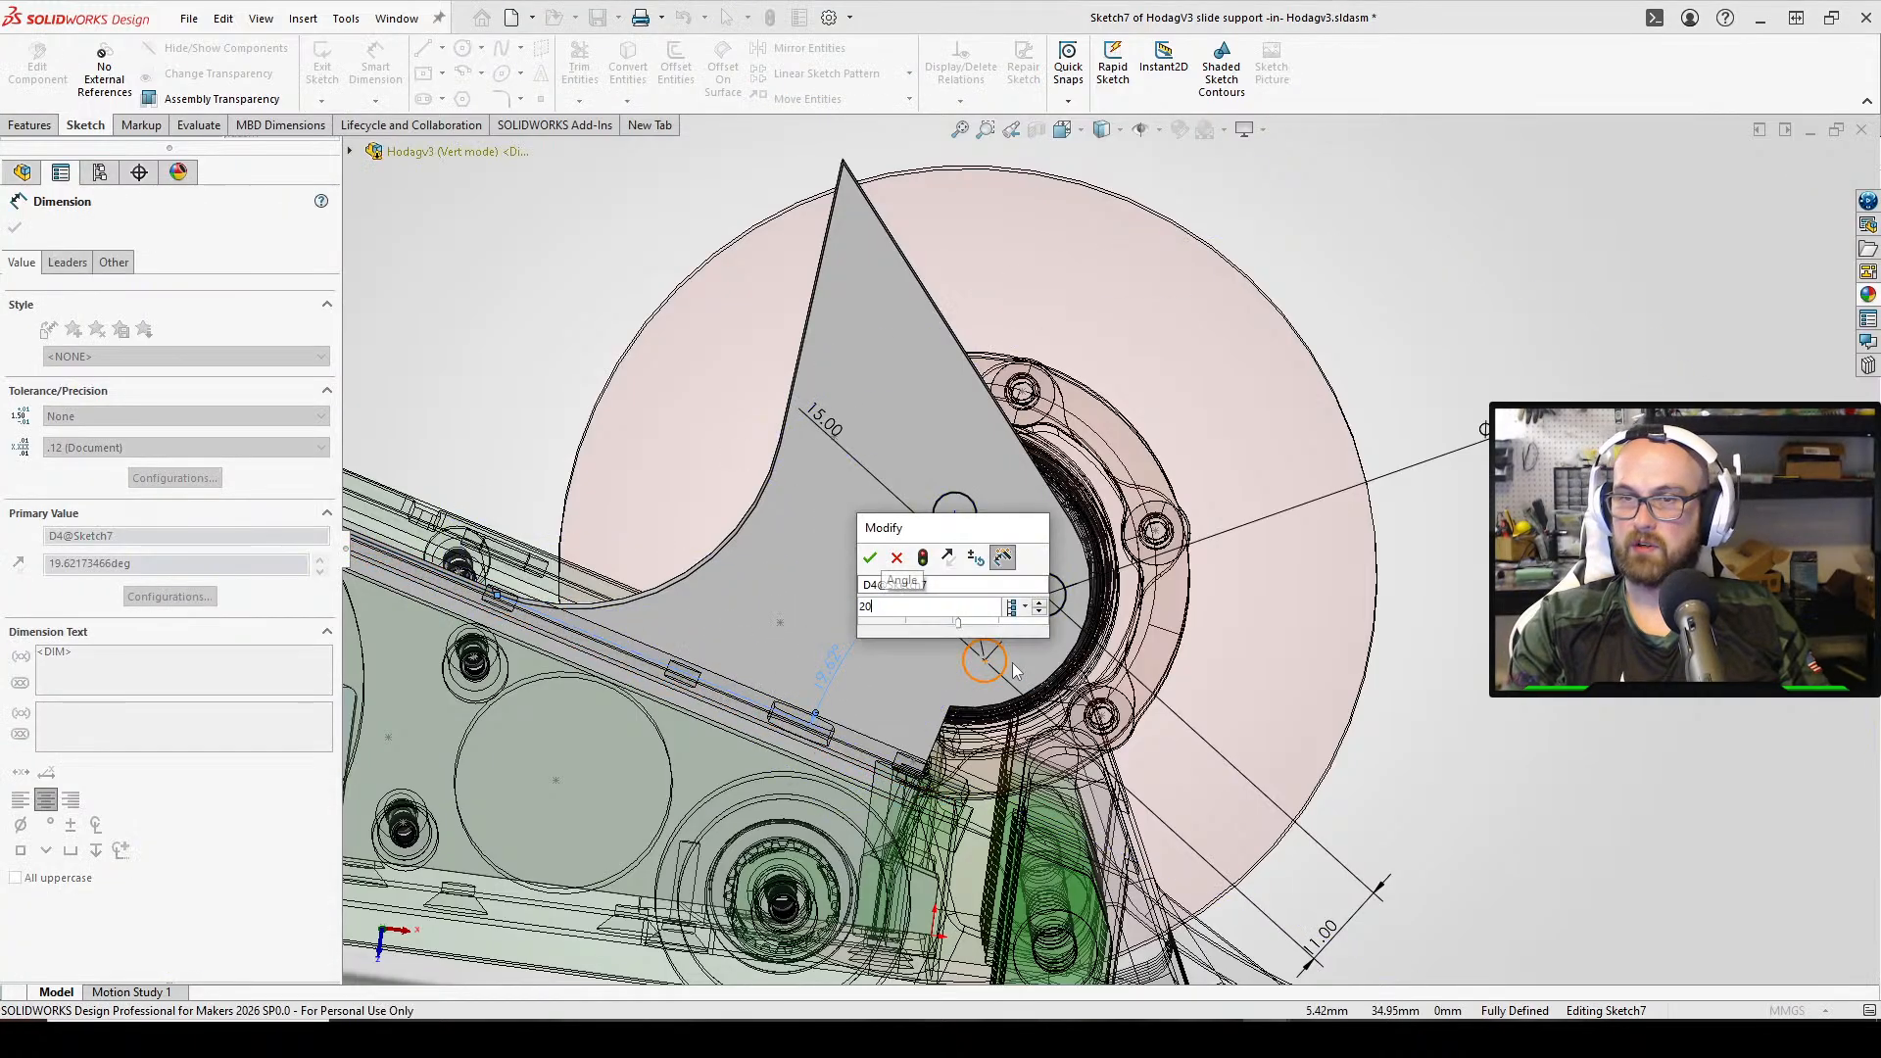
key("Return")
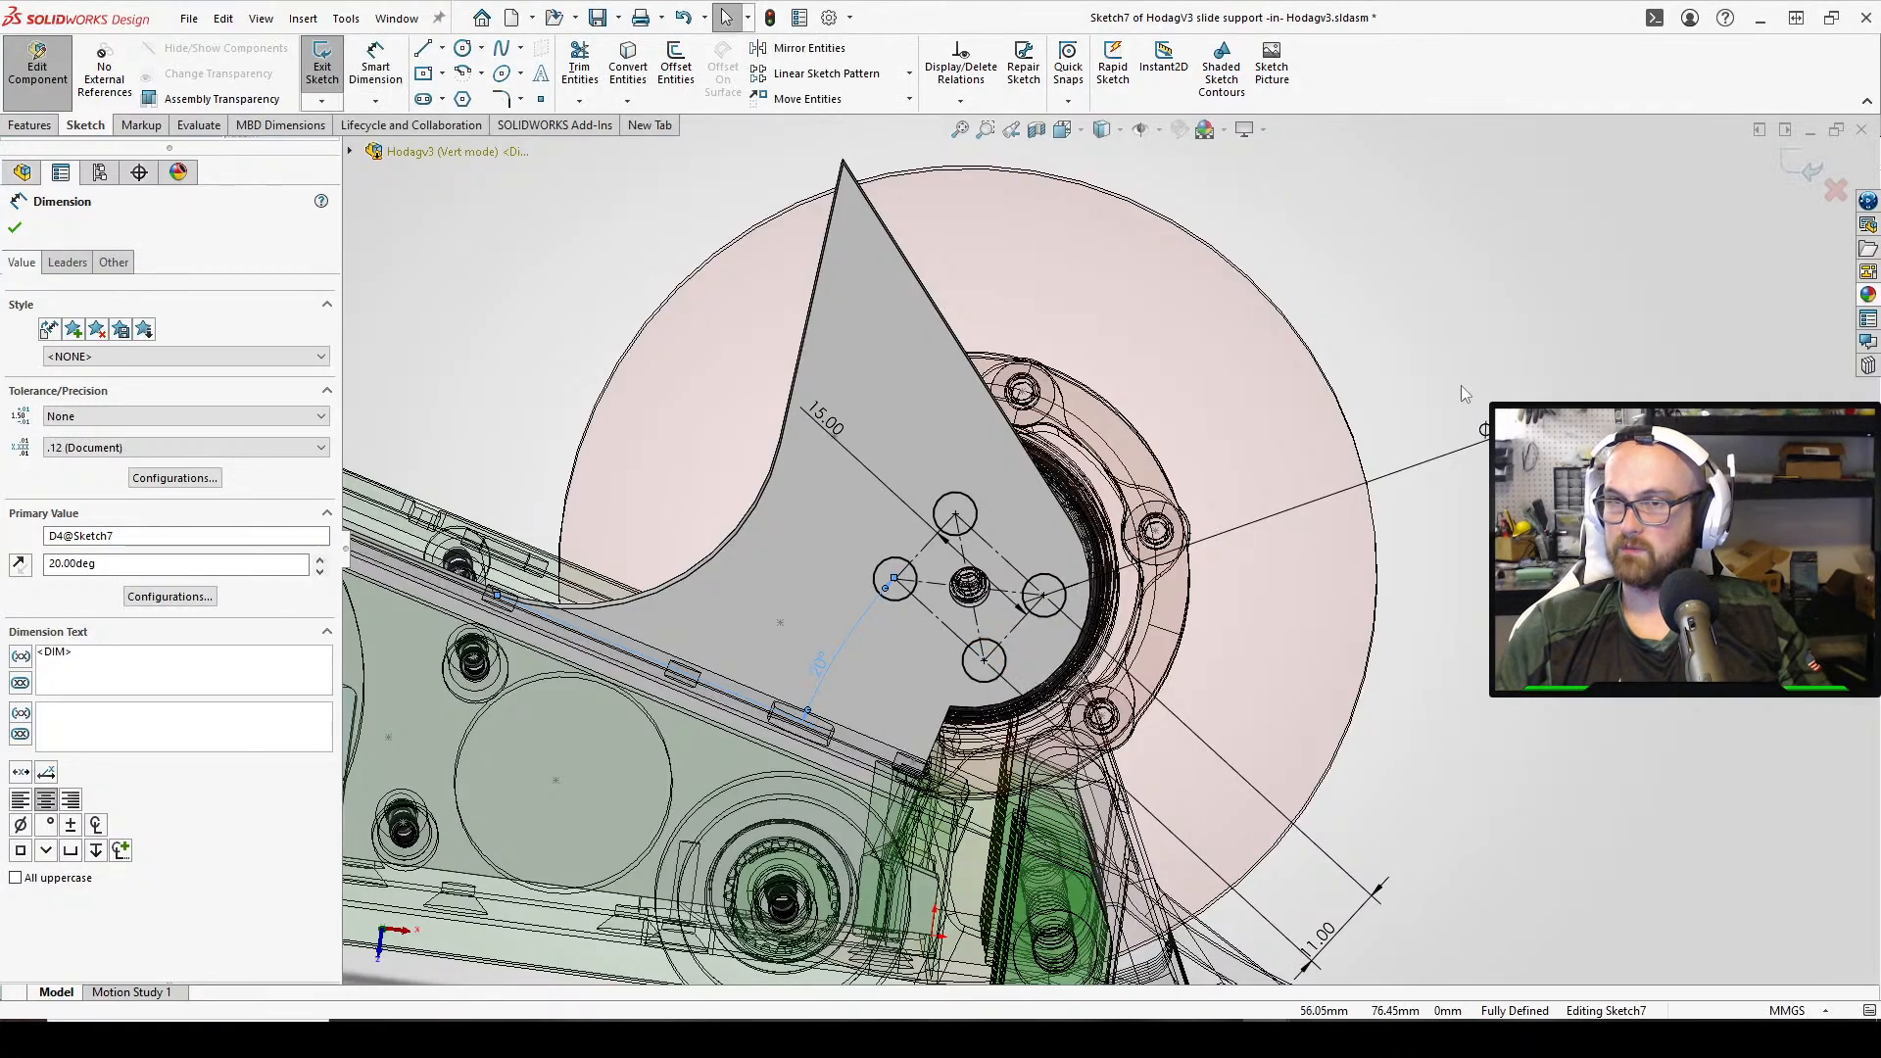
middle_click_drag(1140, 607, 789, 552)
key("ctrl+8")
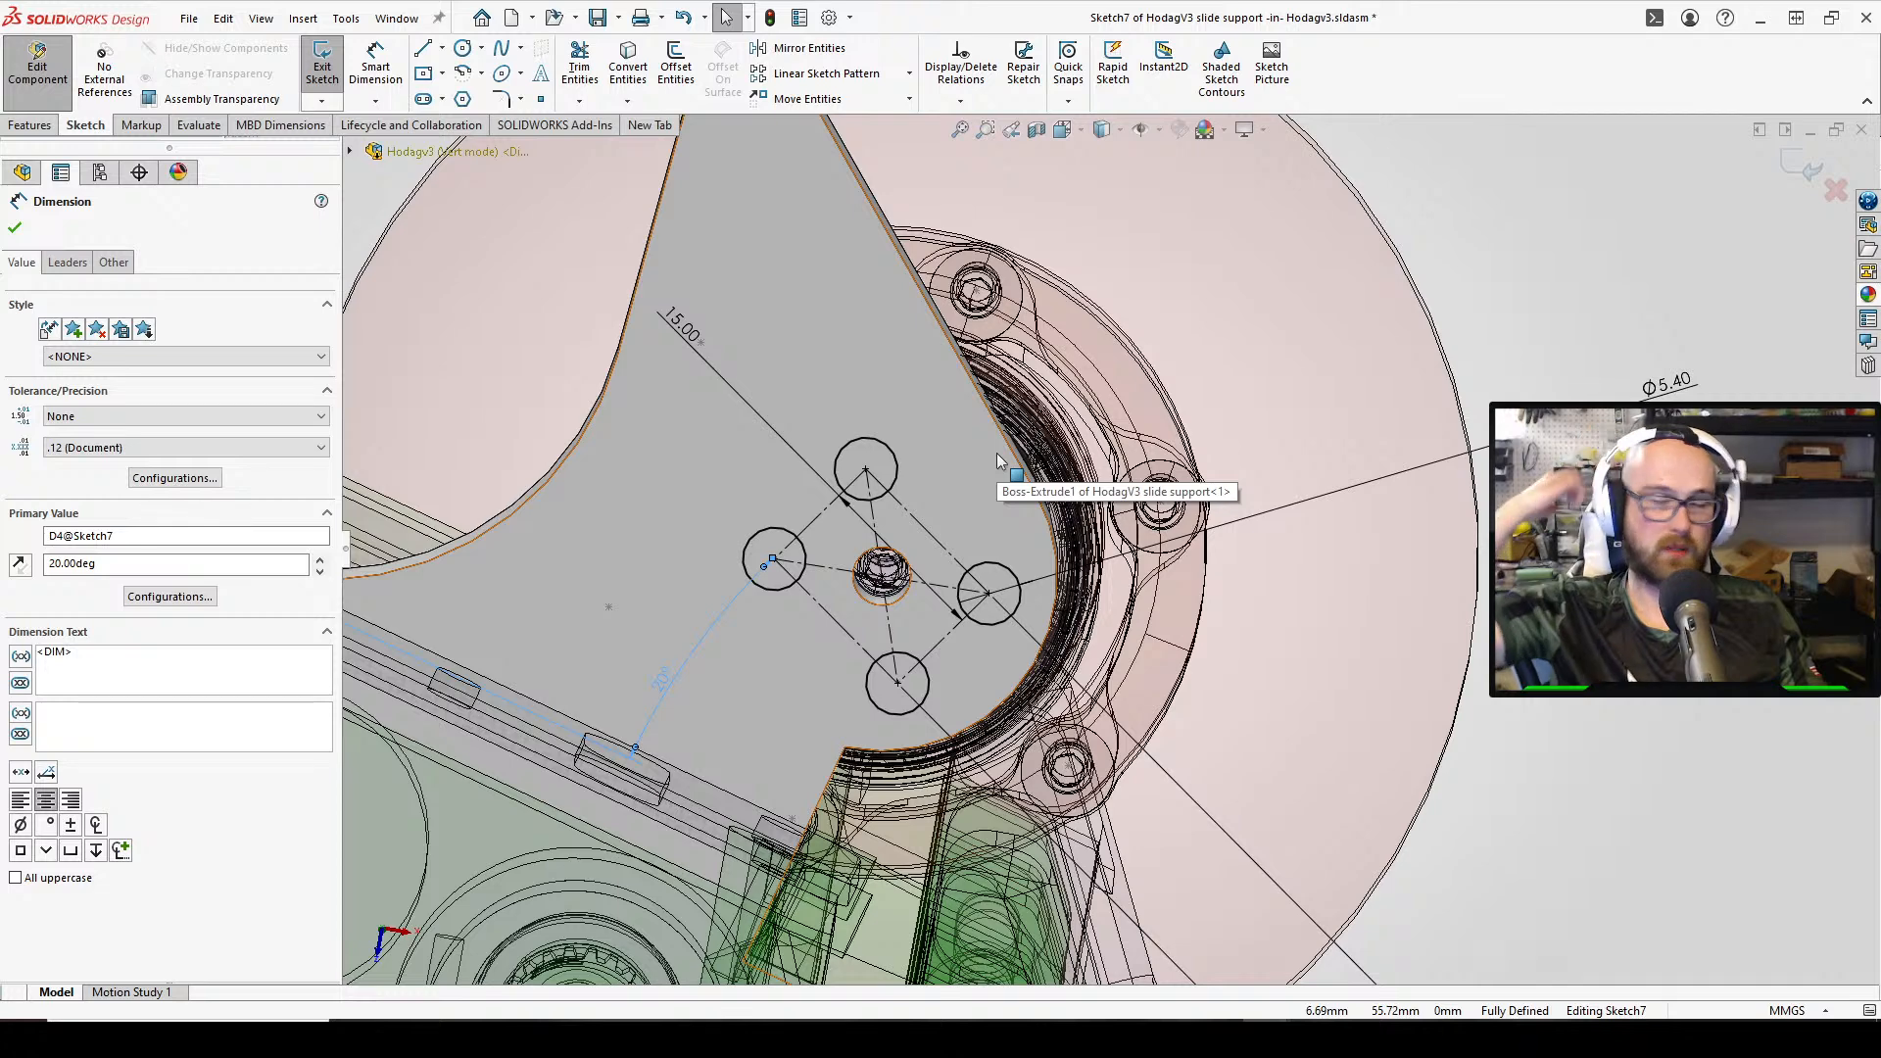
scroll(1103, 550, "up", 3)
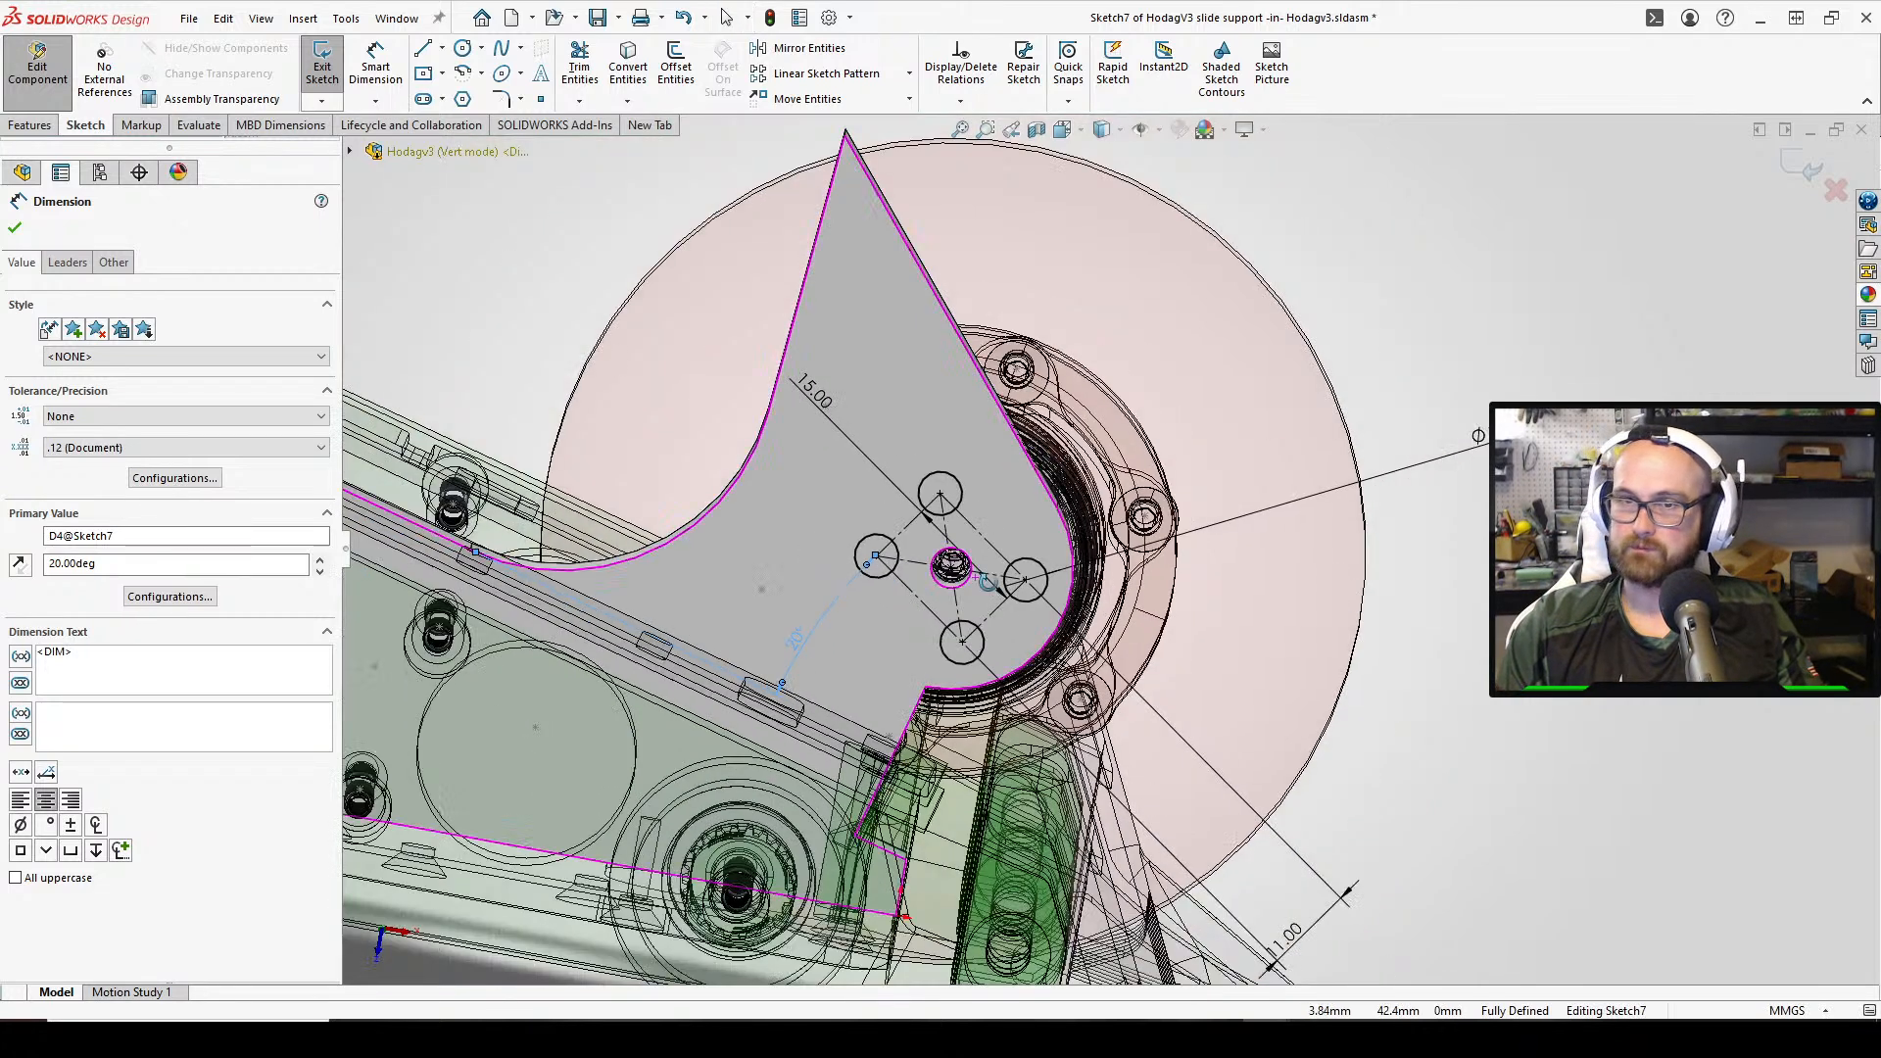
key("Escape")
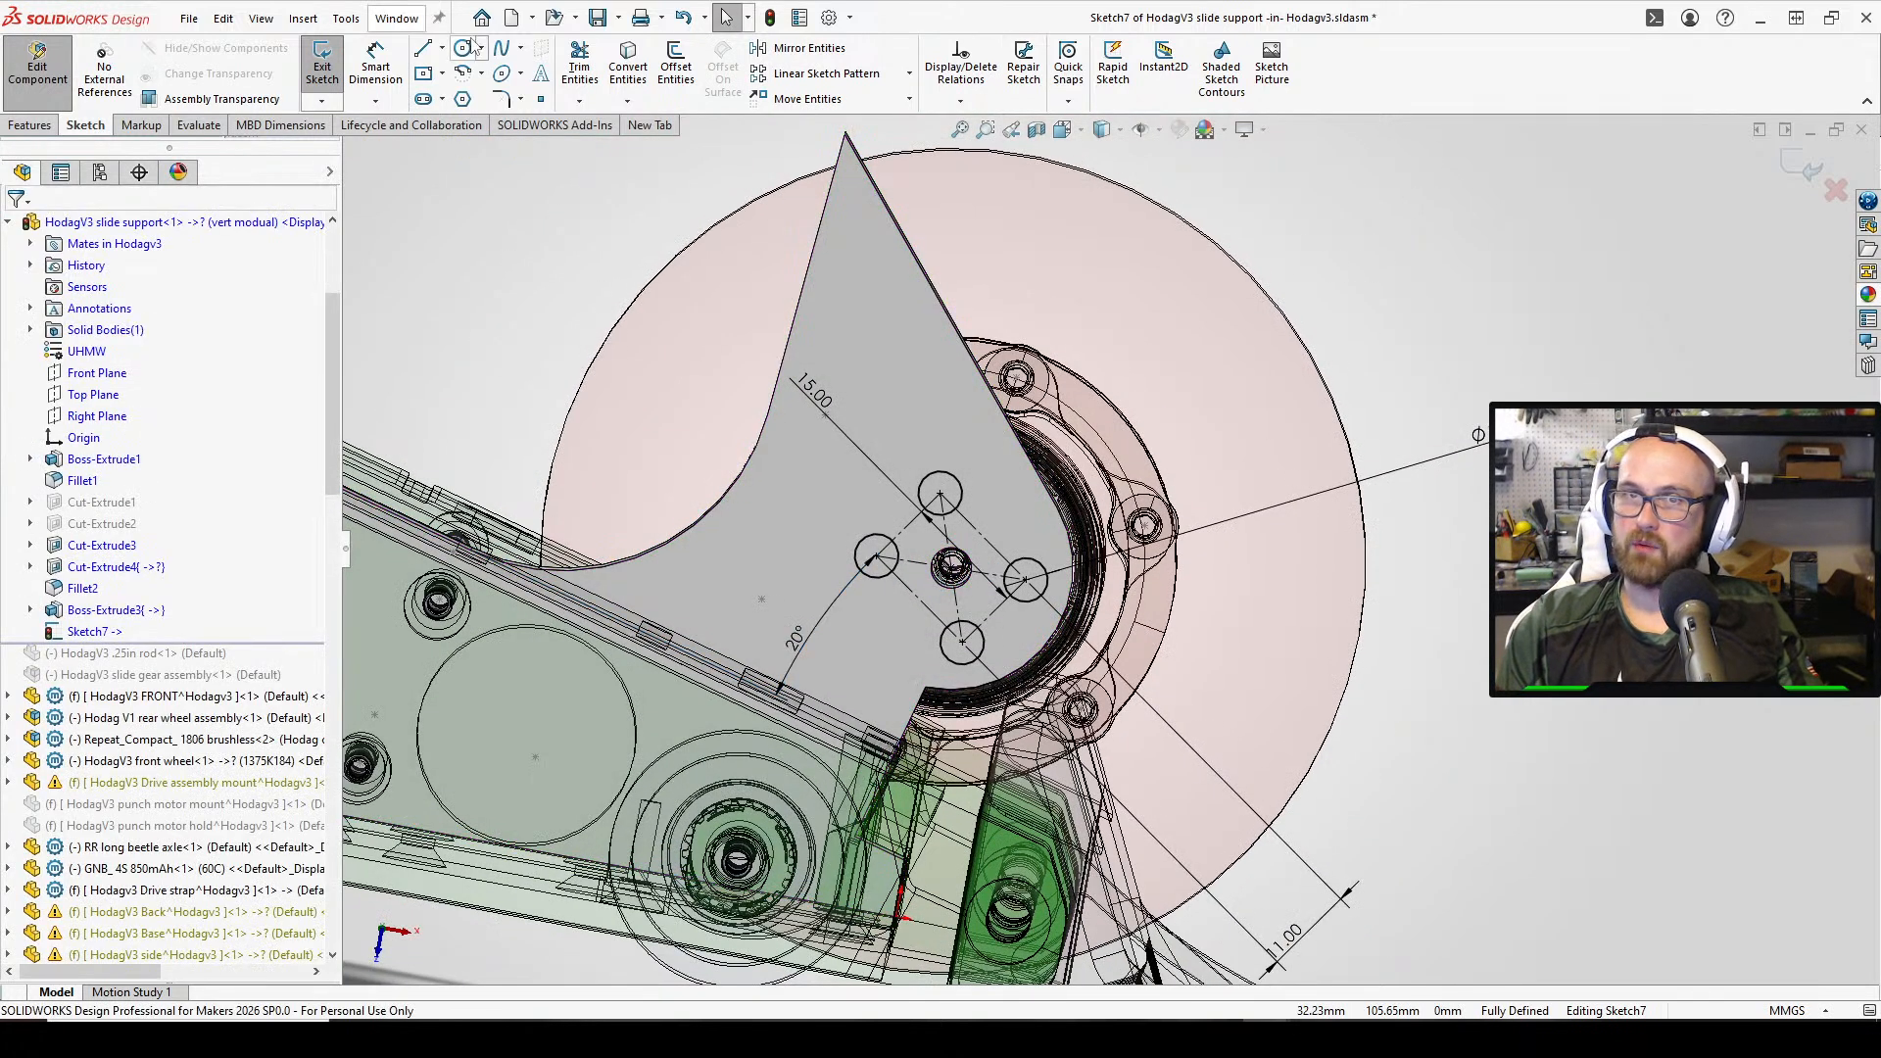
left_click(470, 47)
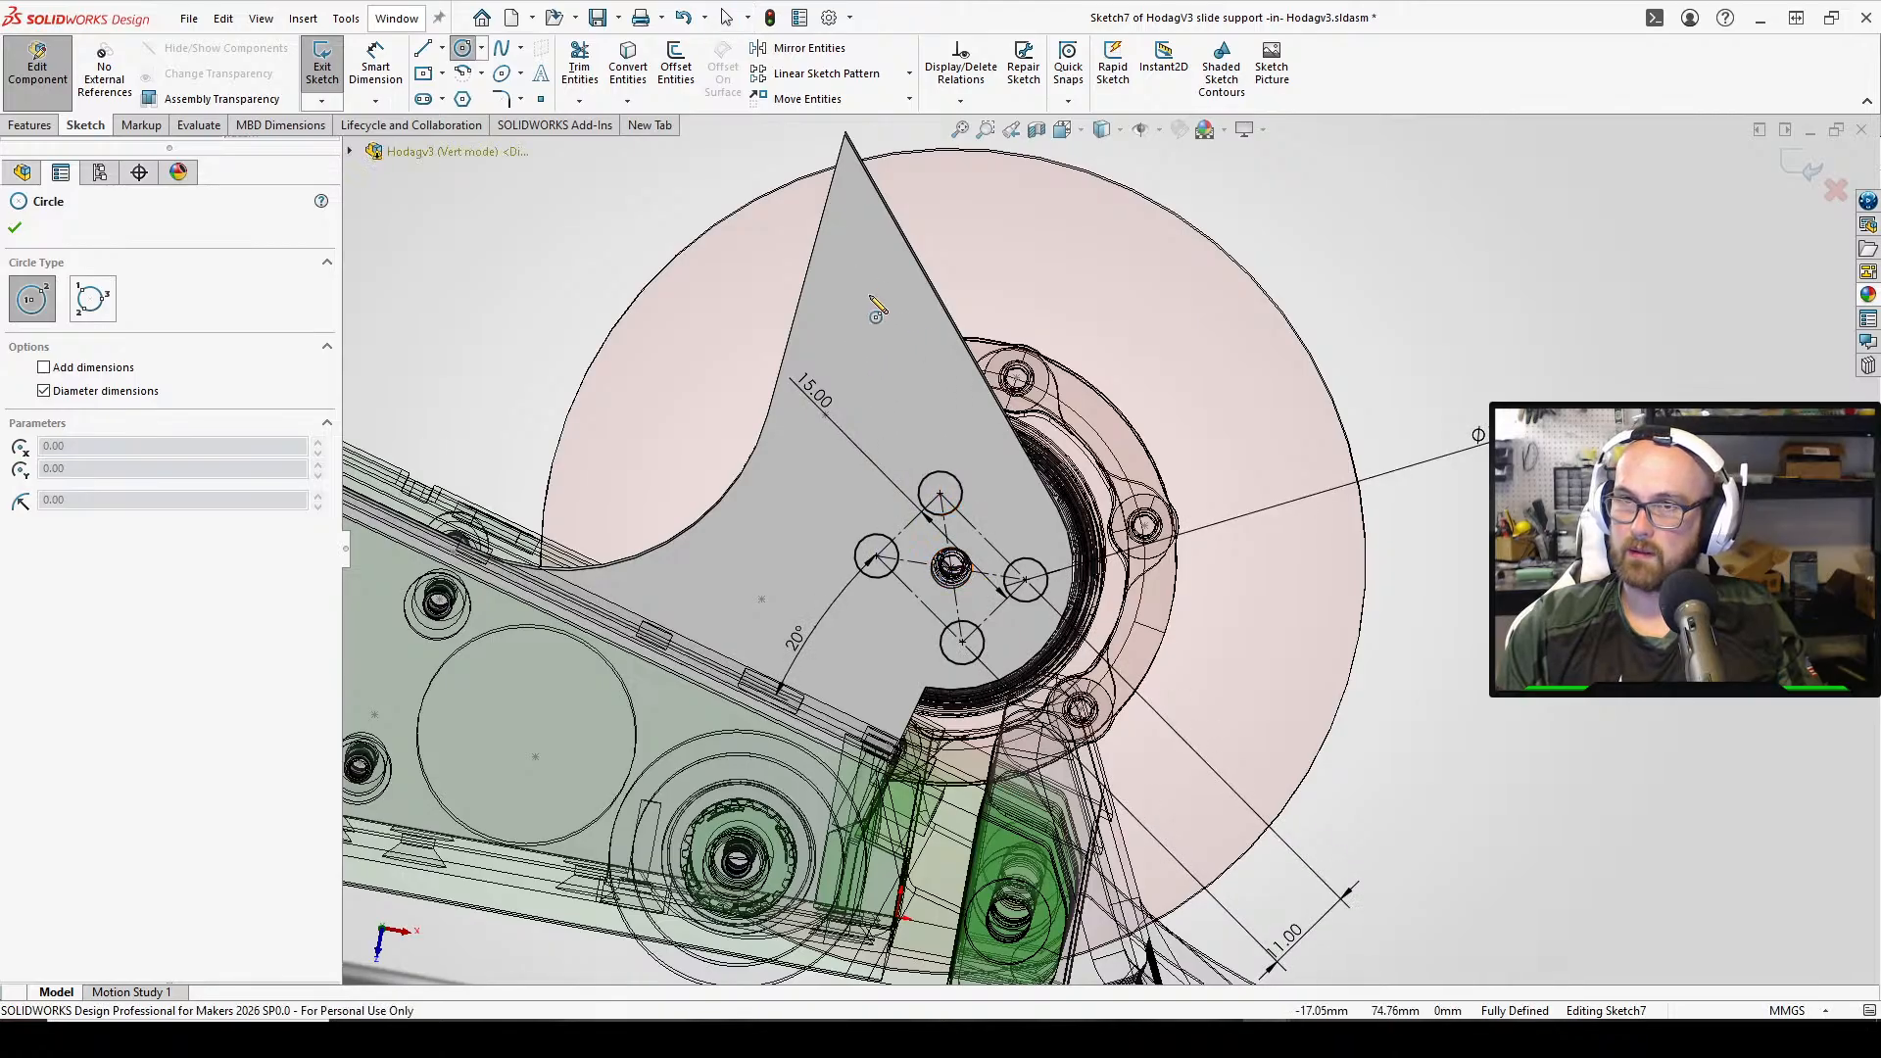
right_click(862, 178)
left_click(913, 305)
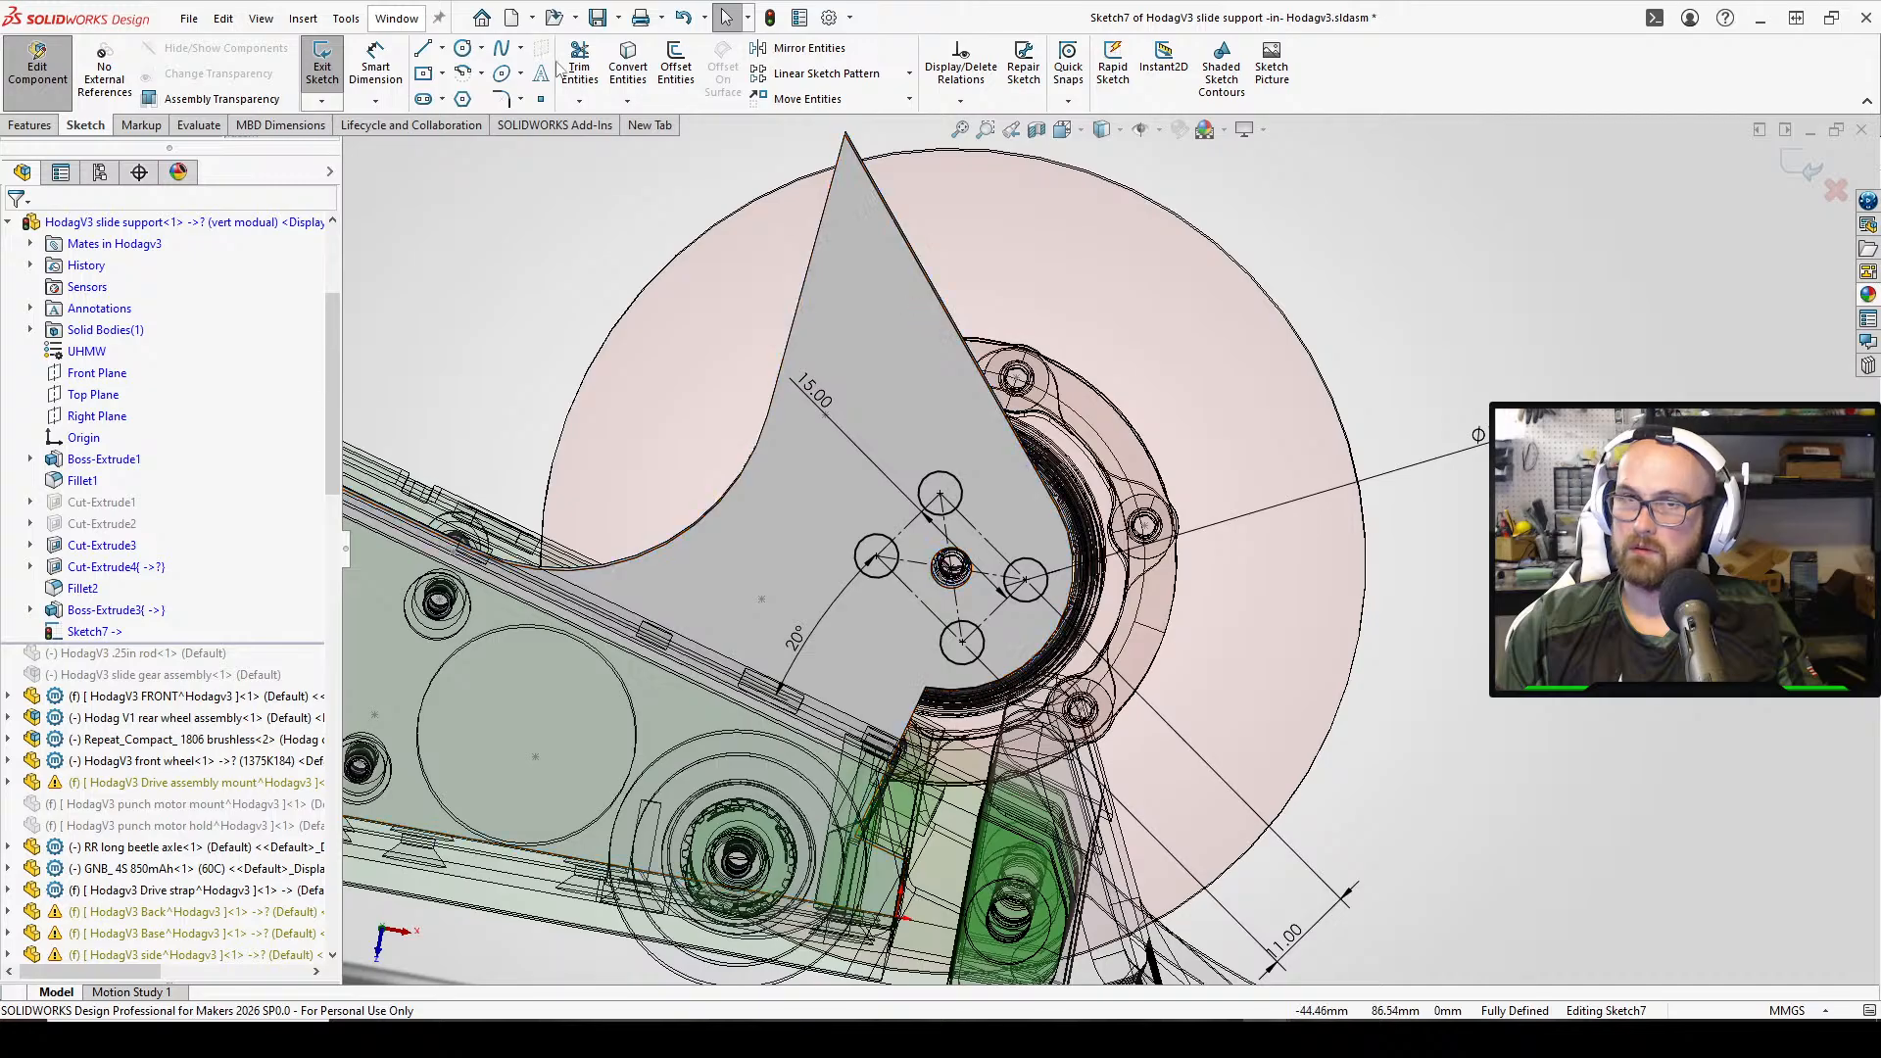
Draw a circle about 6.5 mm in diameter in the middle of the hook's pointed upper part
left_click(462, 47)
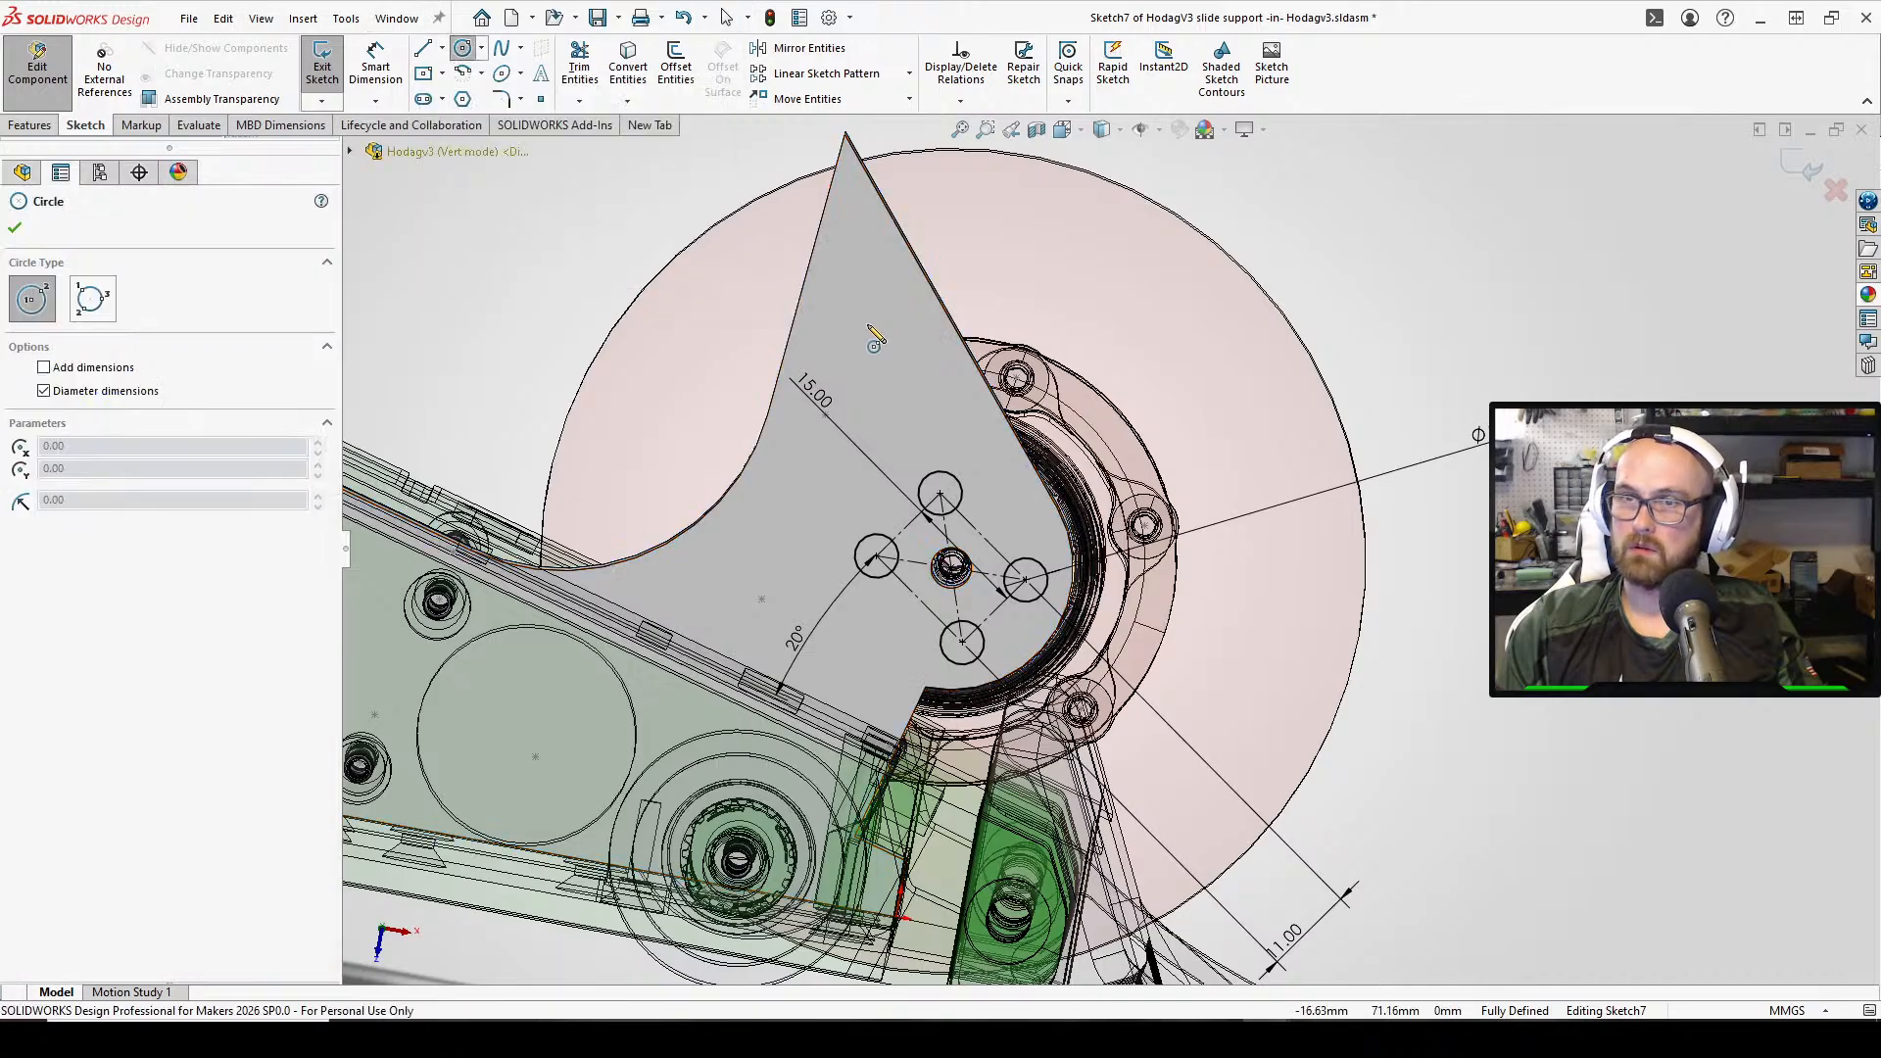
left_click(868, 323)
left_click(894, 323)
right_click(893, 317)
right_click(667, 257)
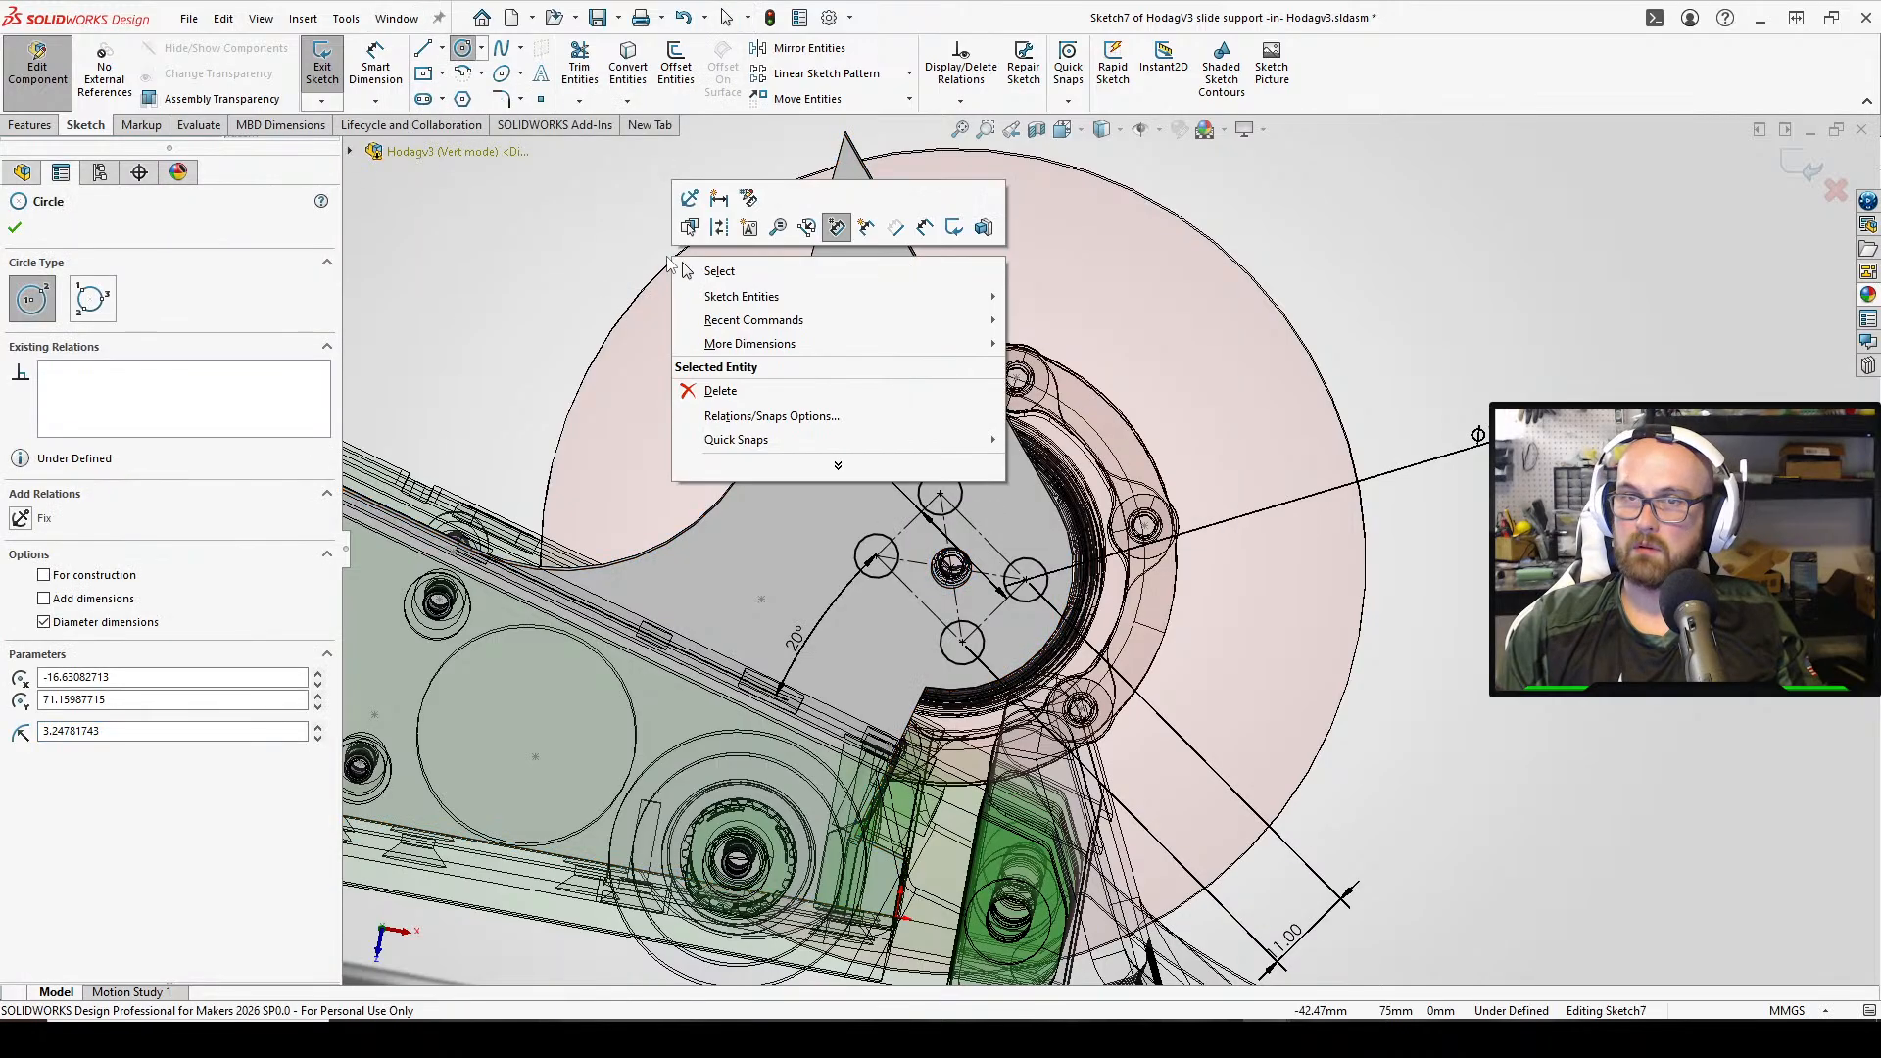
left_click(700, 271)
Dimension the distance from the shaft hole's centre to the hook circle's centre and set it to 32 mm
left_click(442, 47)
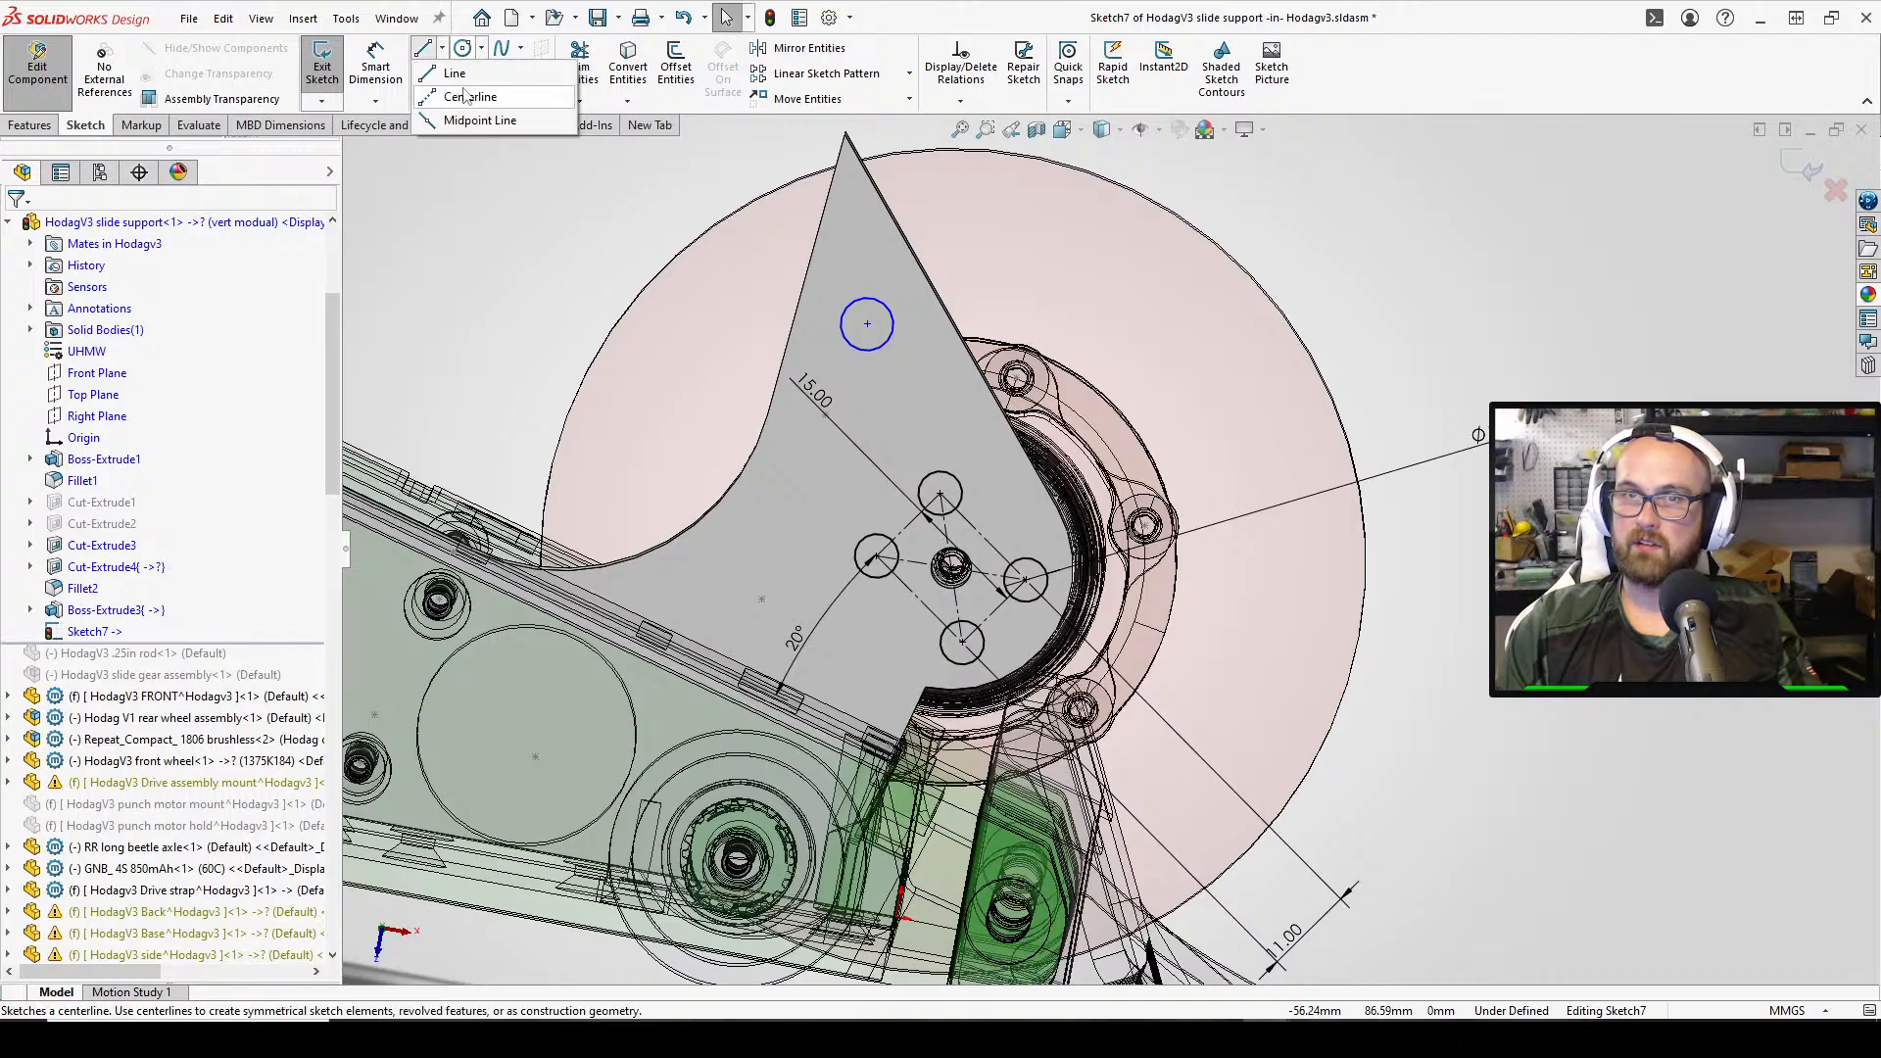
left_click(465, 71)
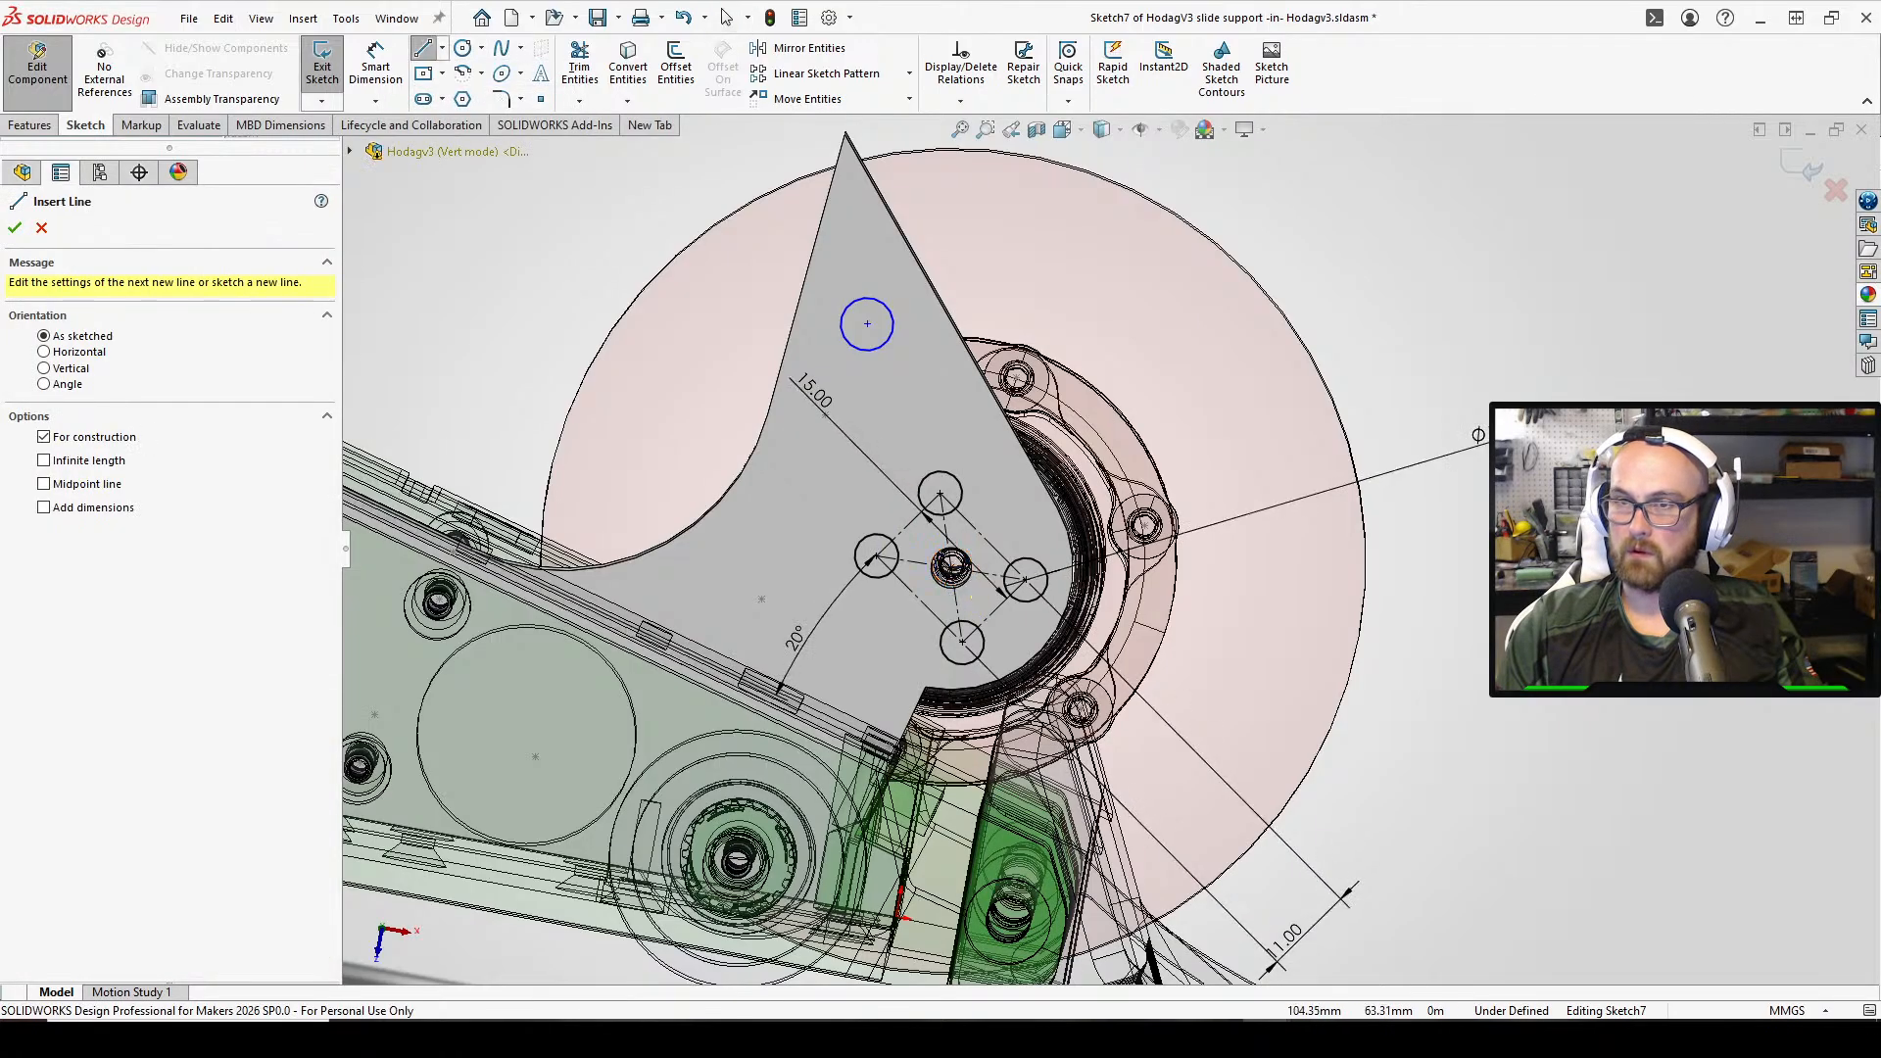
right_click_drag(1738, 468, 1745, 376)
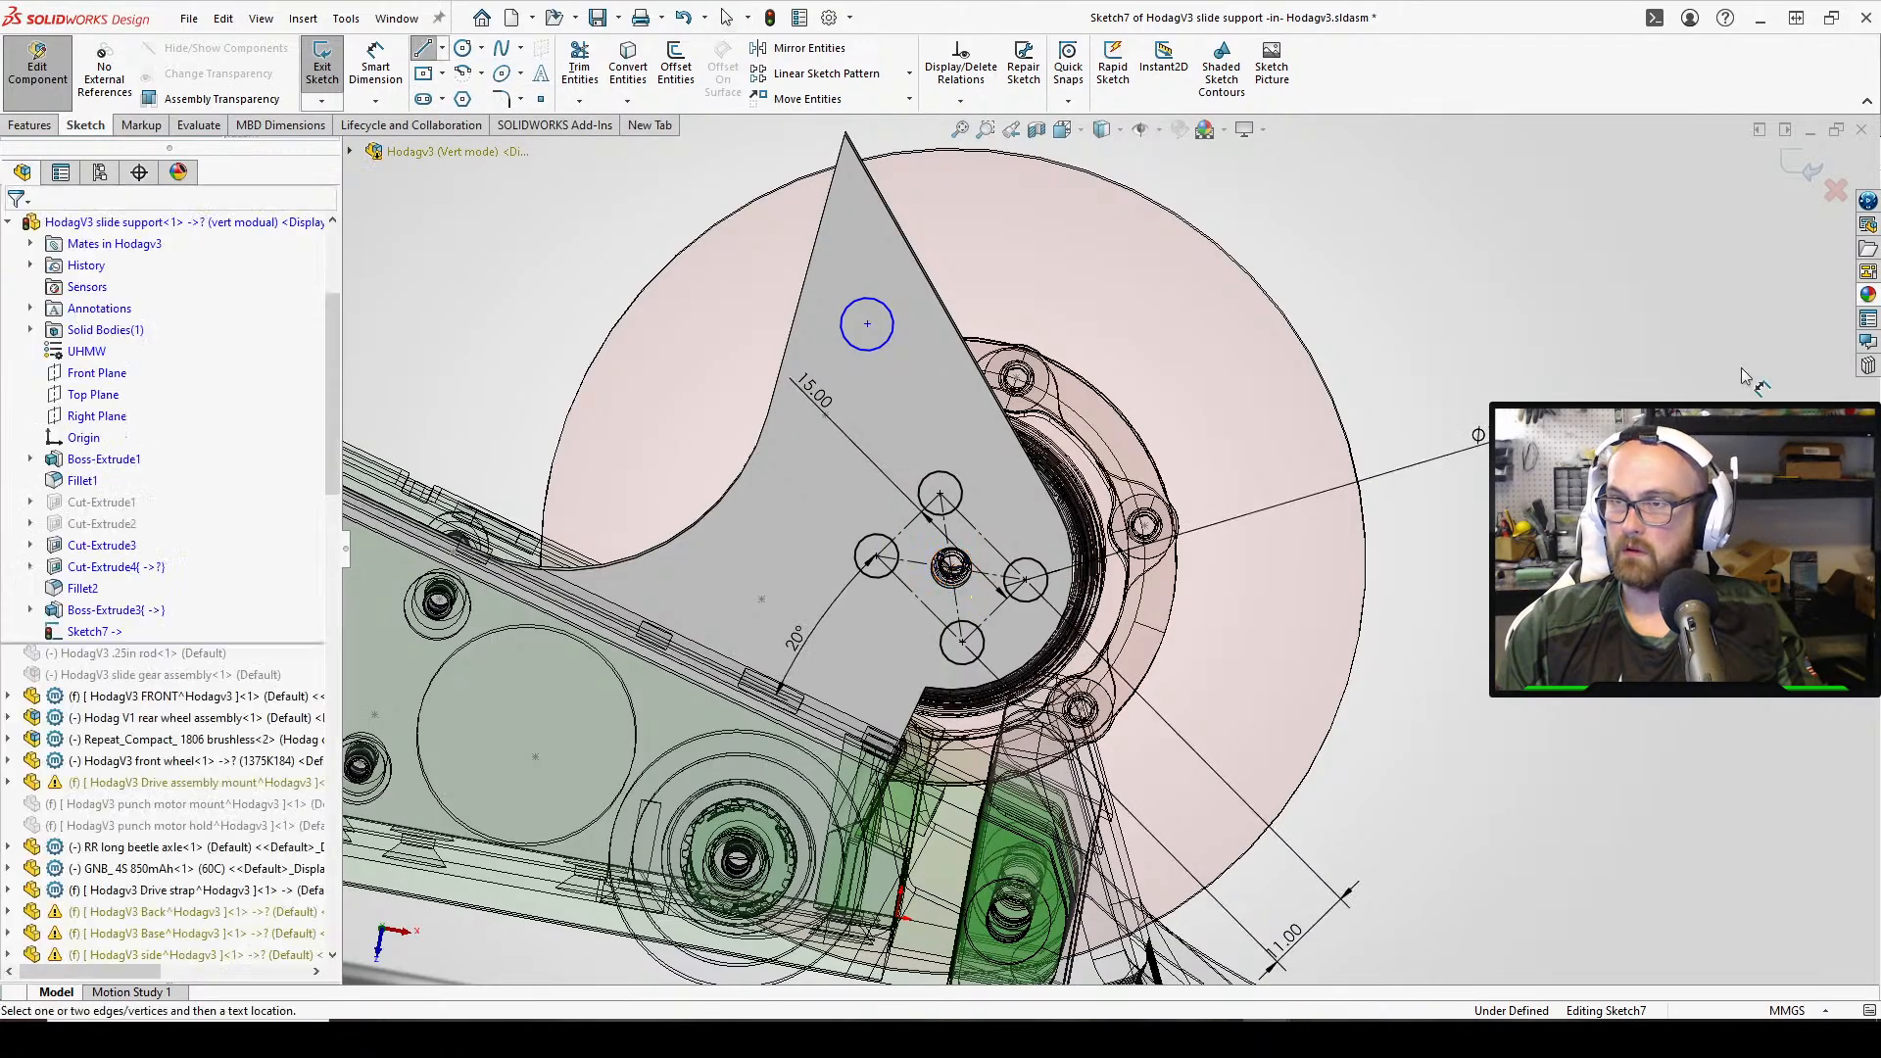
left_click(951, 567)
left_click(867, 326)
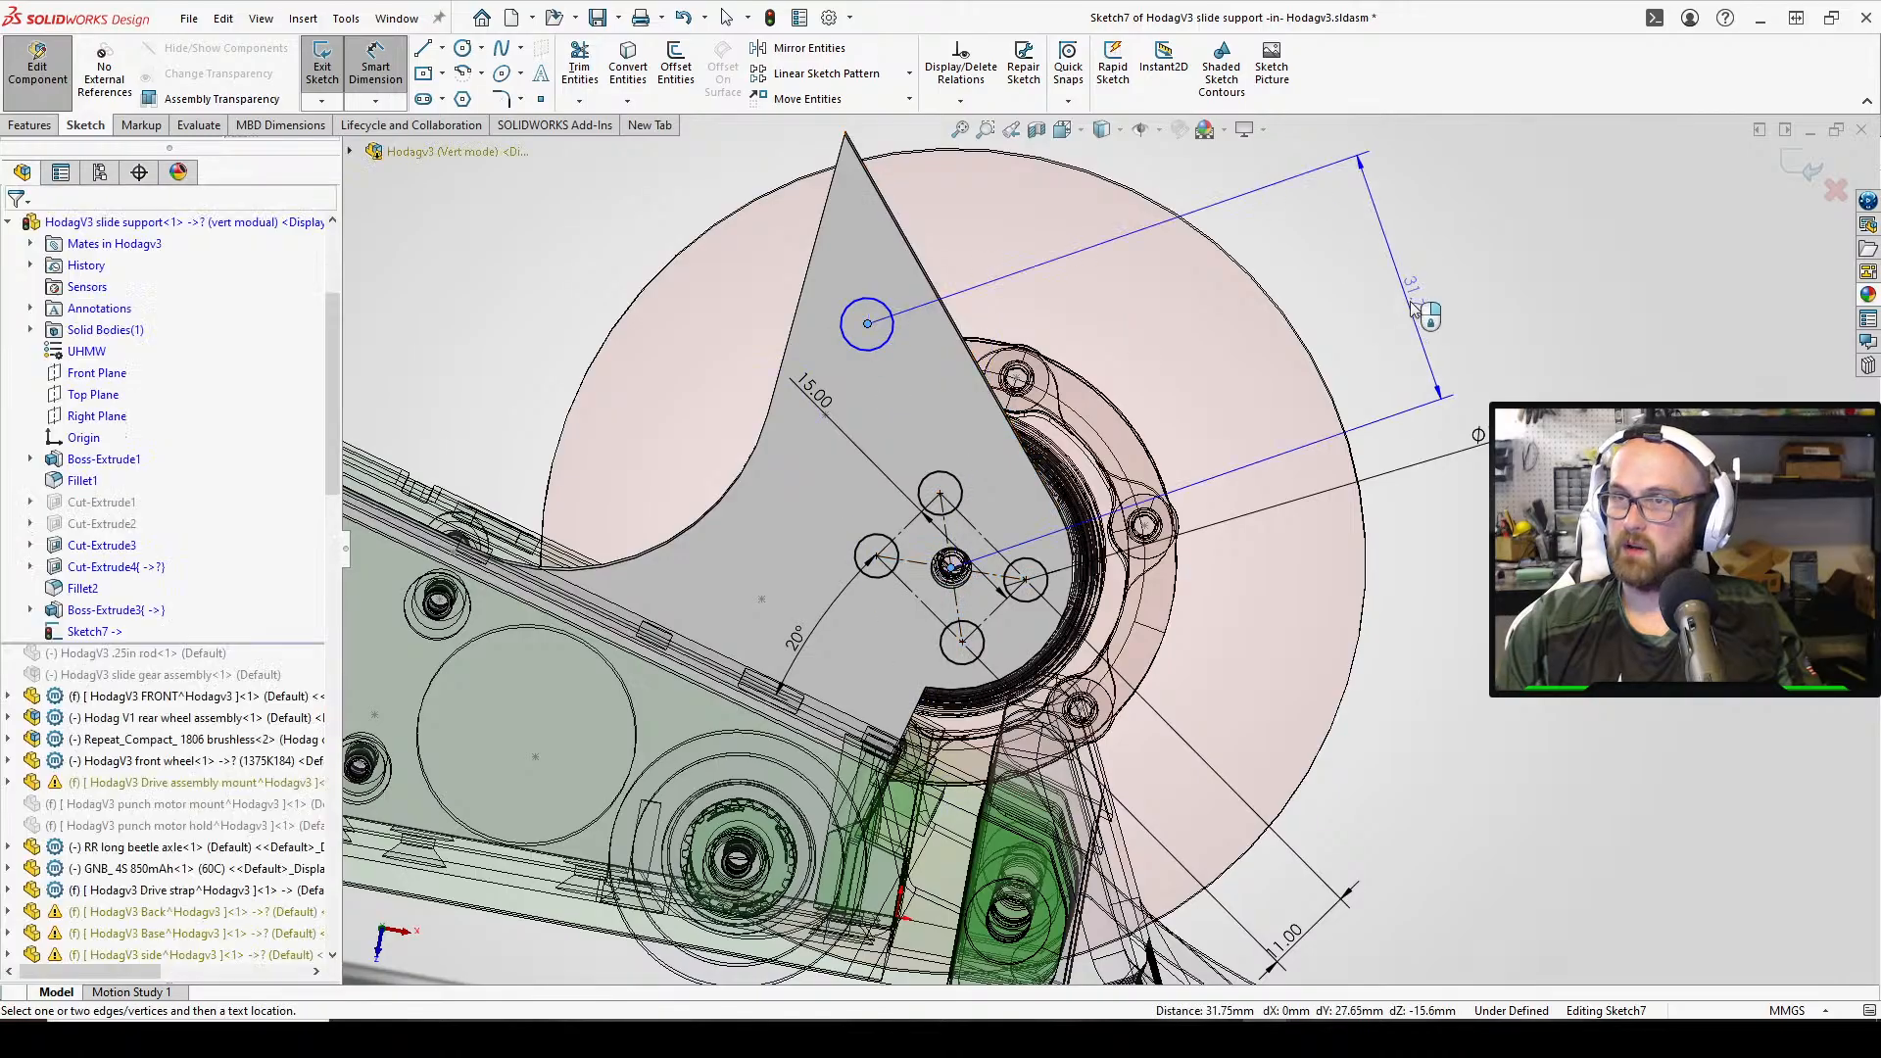
left_click(1415, 309)
type("3")
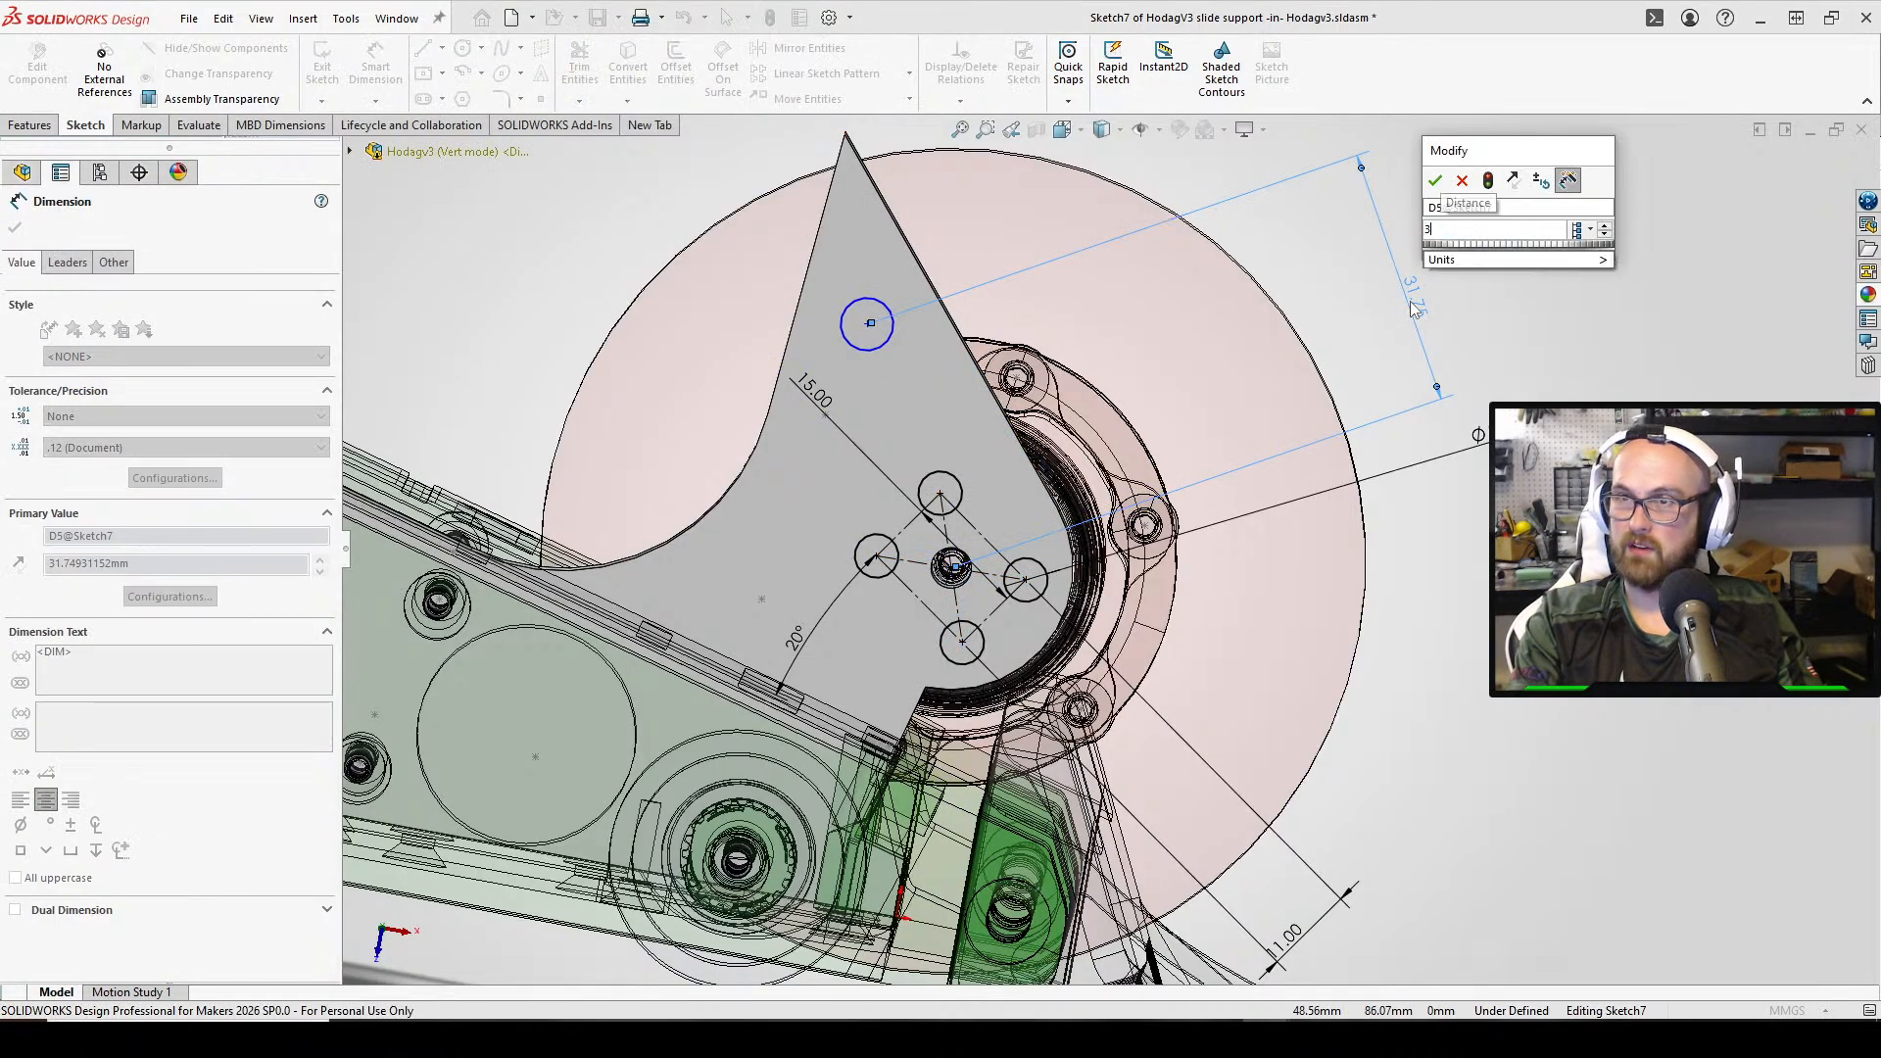
type("2")
key("Return")
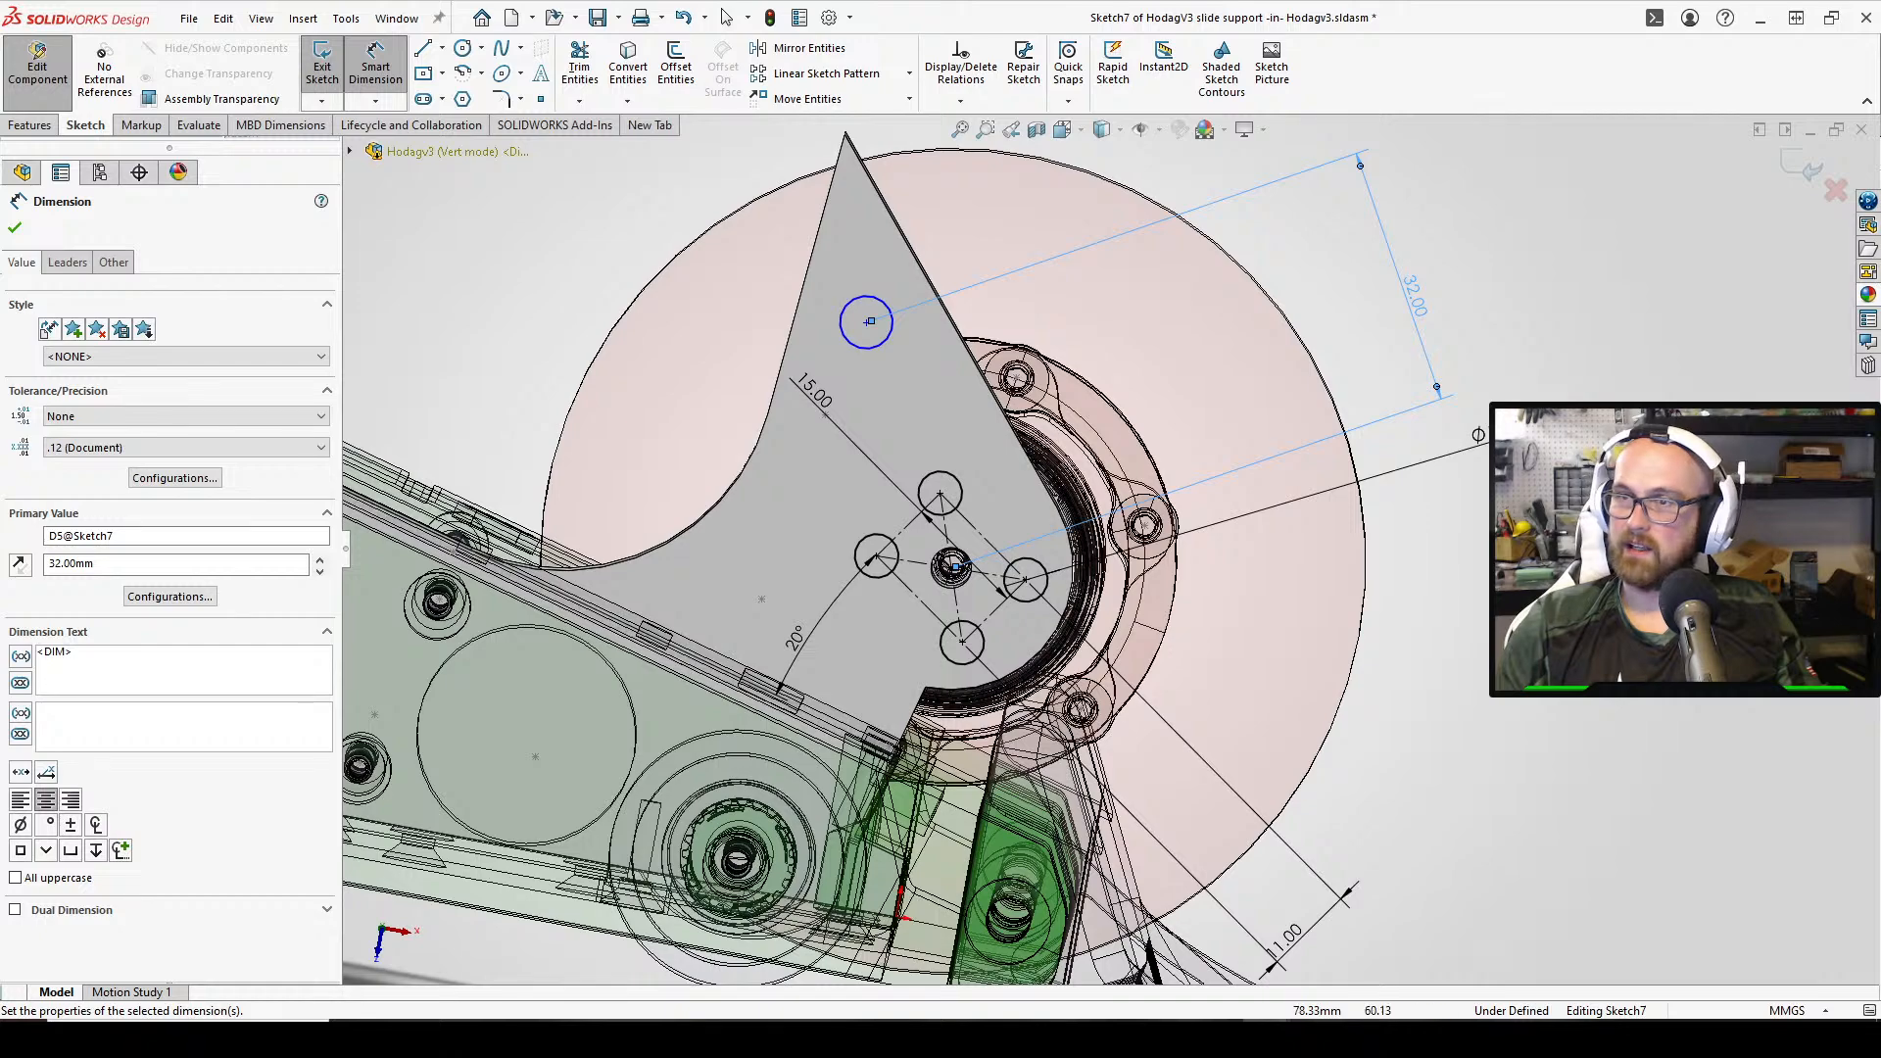
key("Escape")
Dimension the diameter of the circle in the hook and set it to 6.35 mm (0.25 in)
scroll(778, 296, "up", 1)
scroll(1023, 318, "down", 3)
scroll(1026, 331, "up", 3)
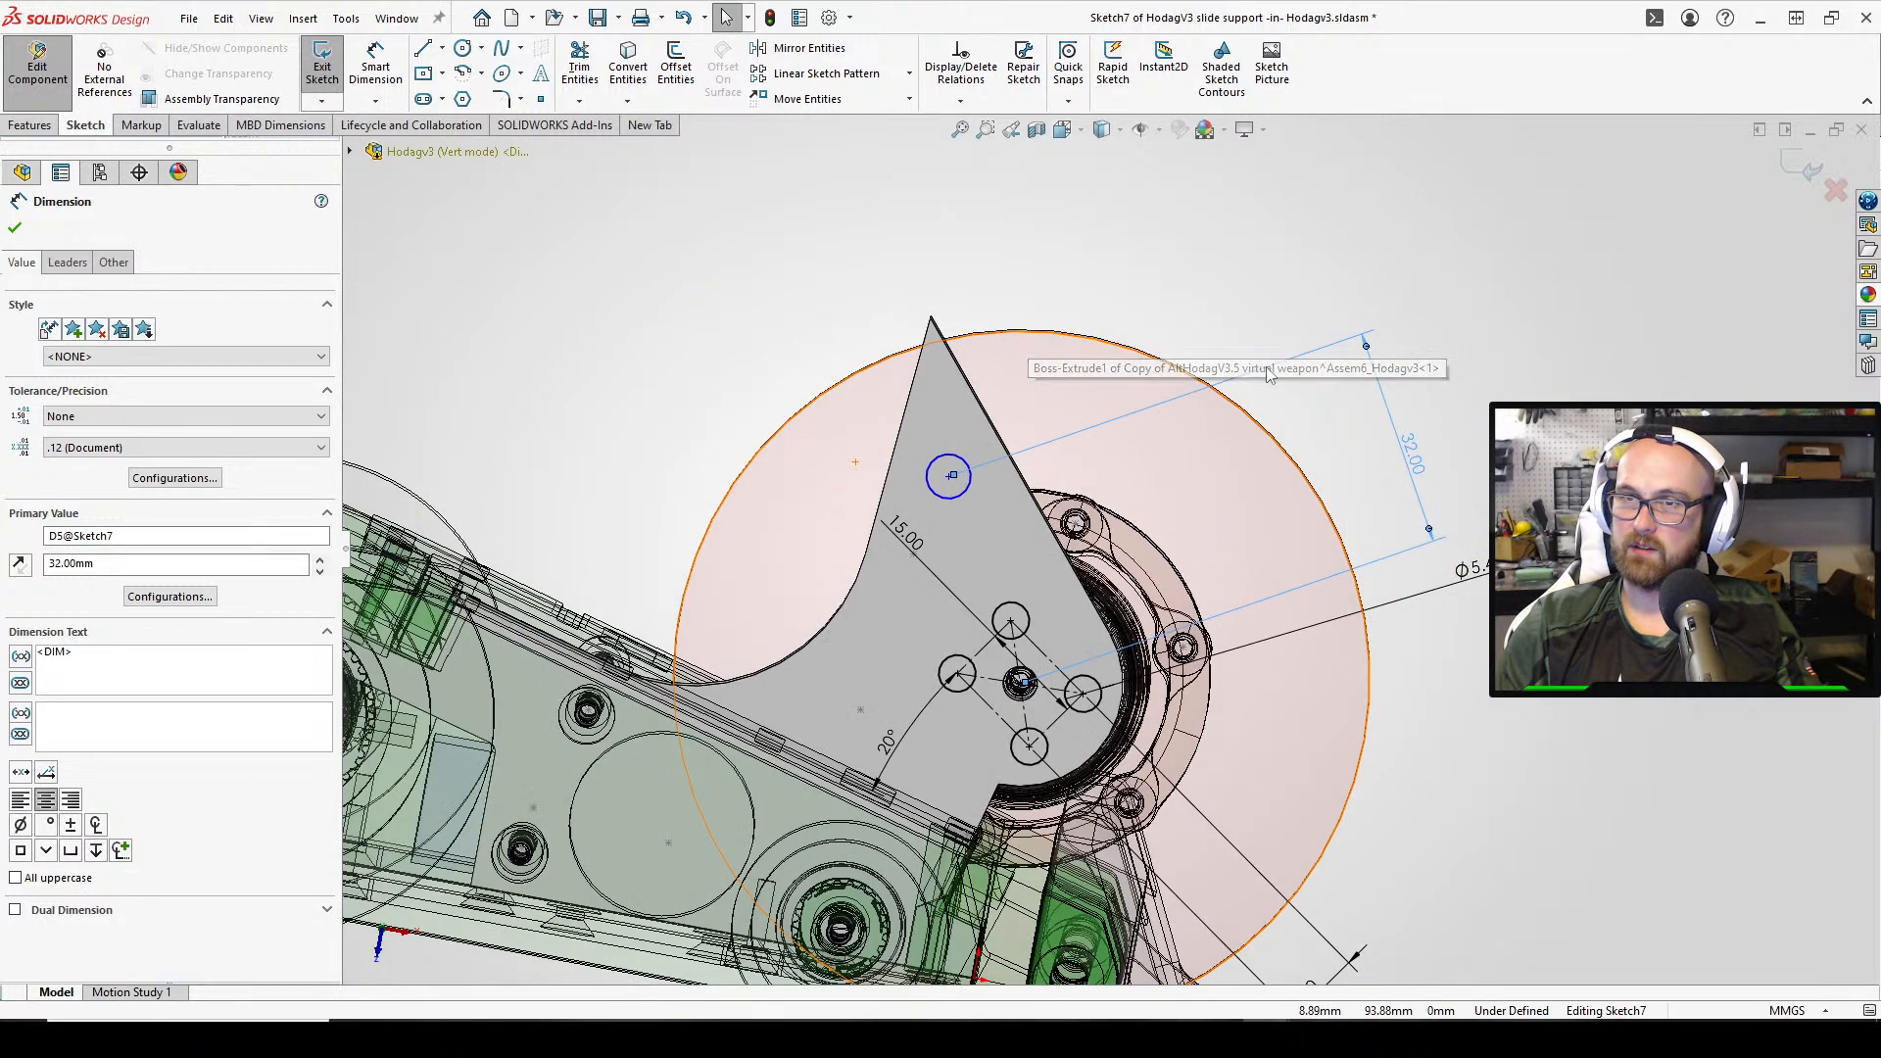
middle_click_drag(1184, 309, 1193, 309)
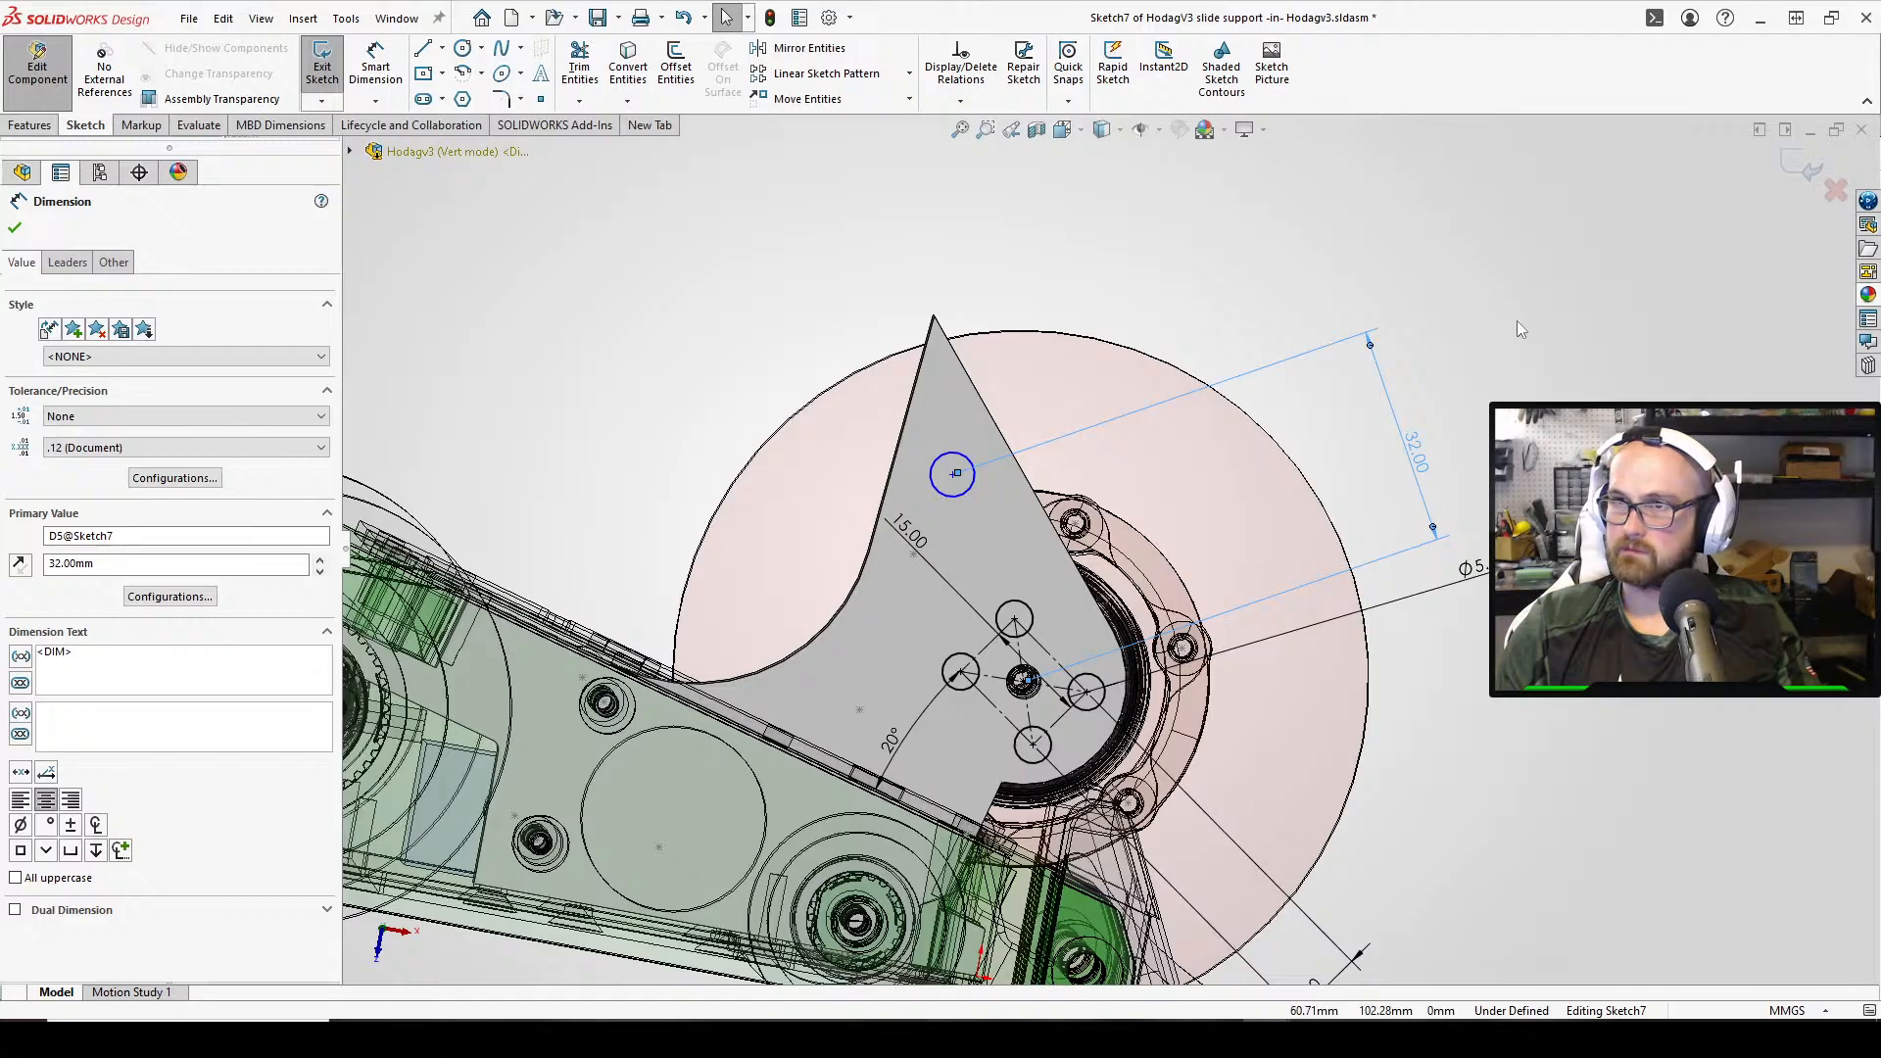
key("Escape")
key("d")
left_click(966, 456)
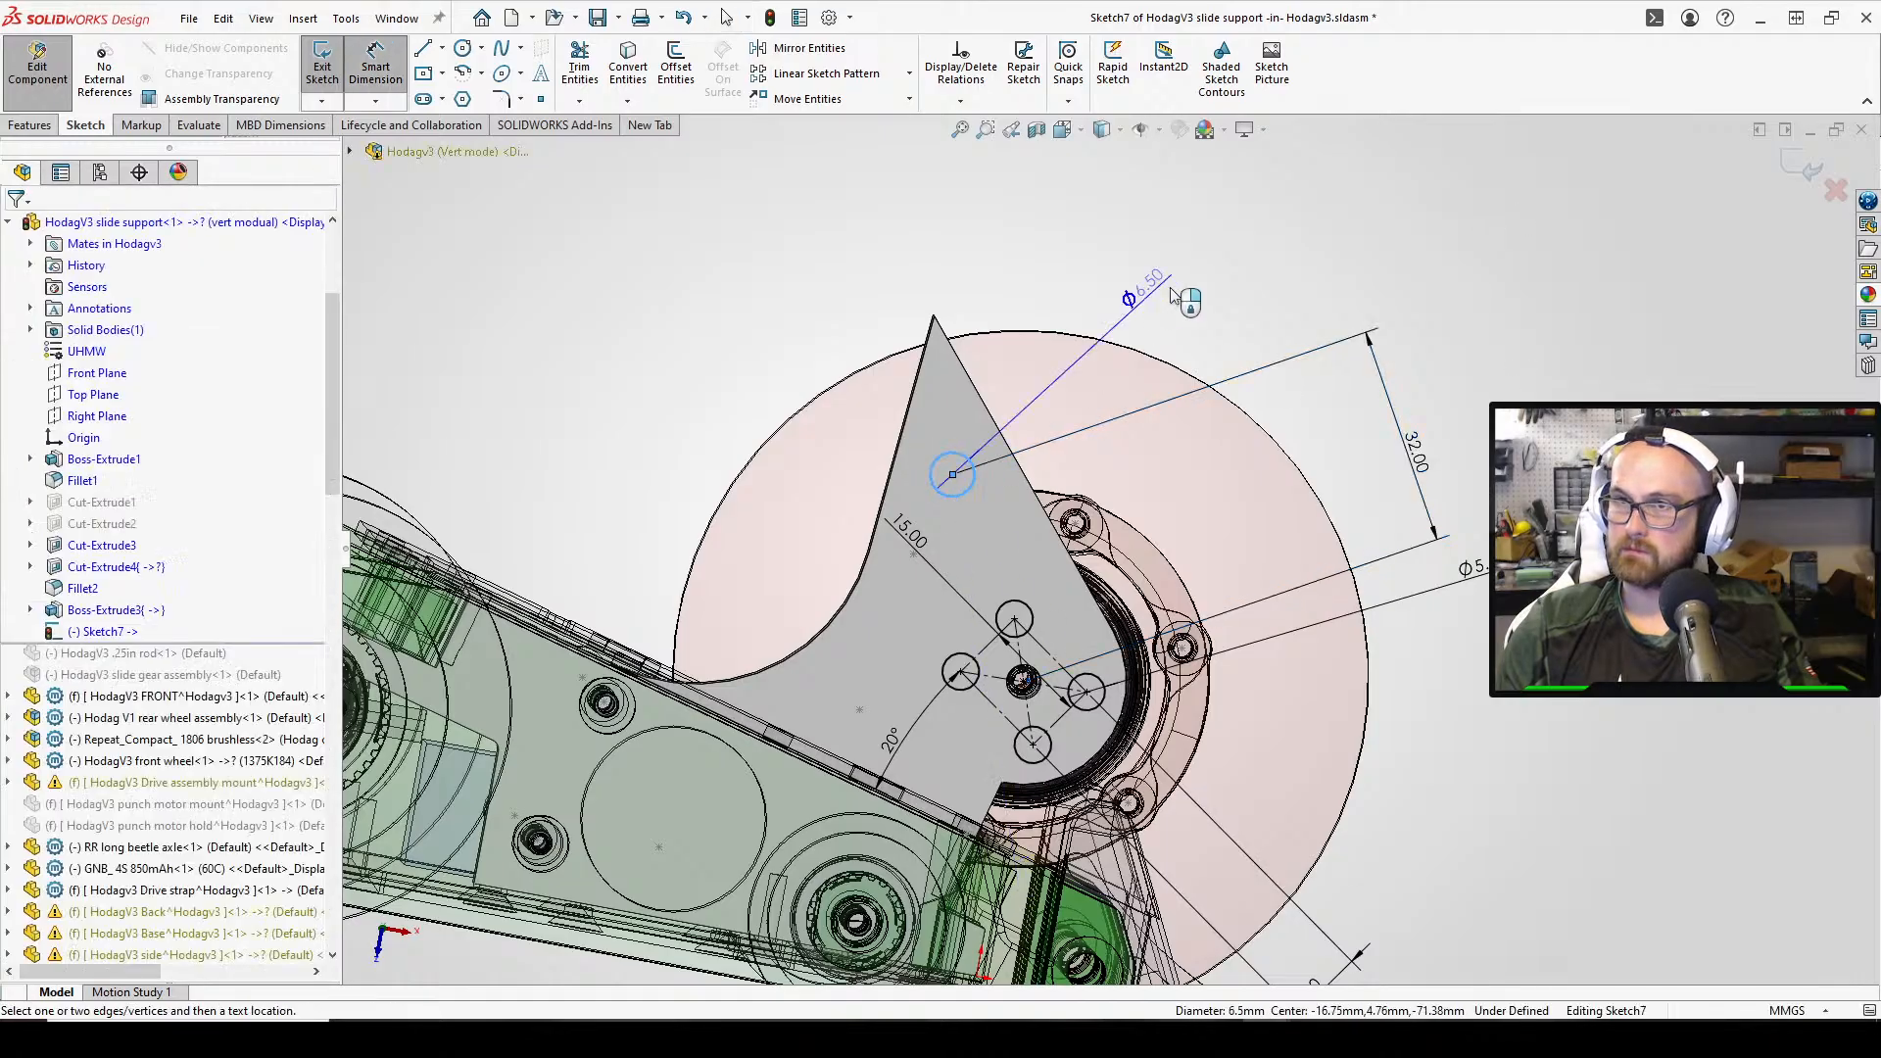
left_click(1169, 287)
key("Return")
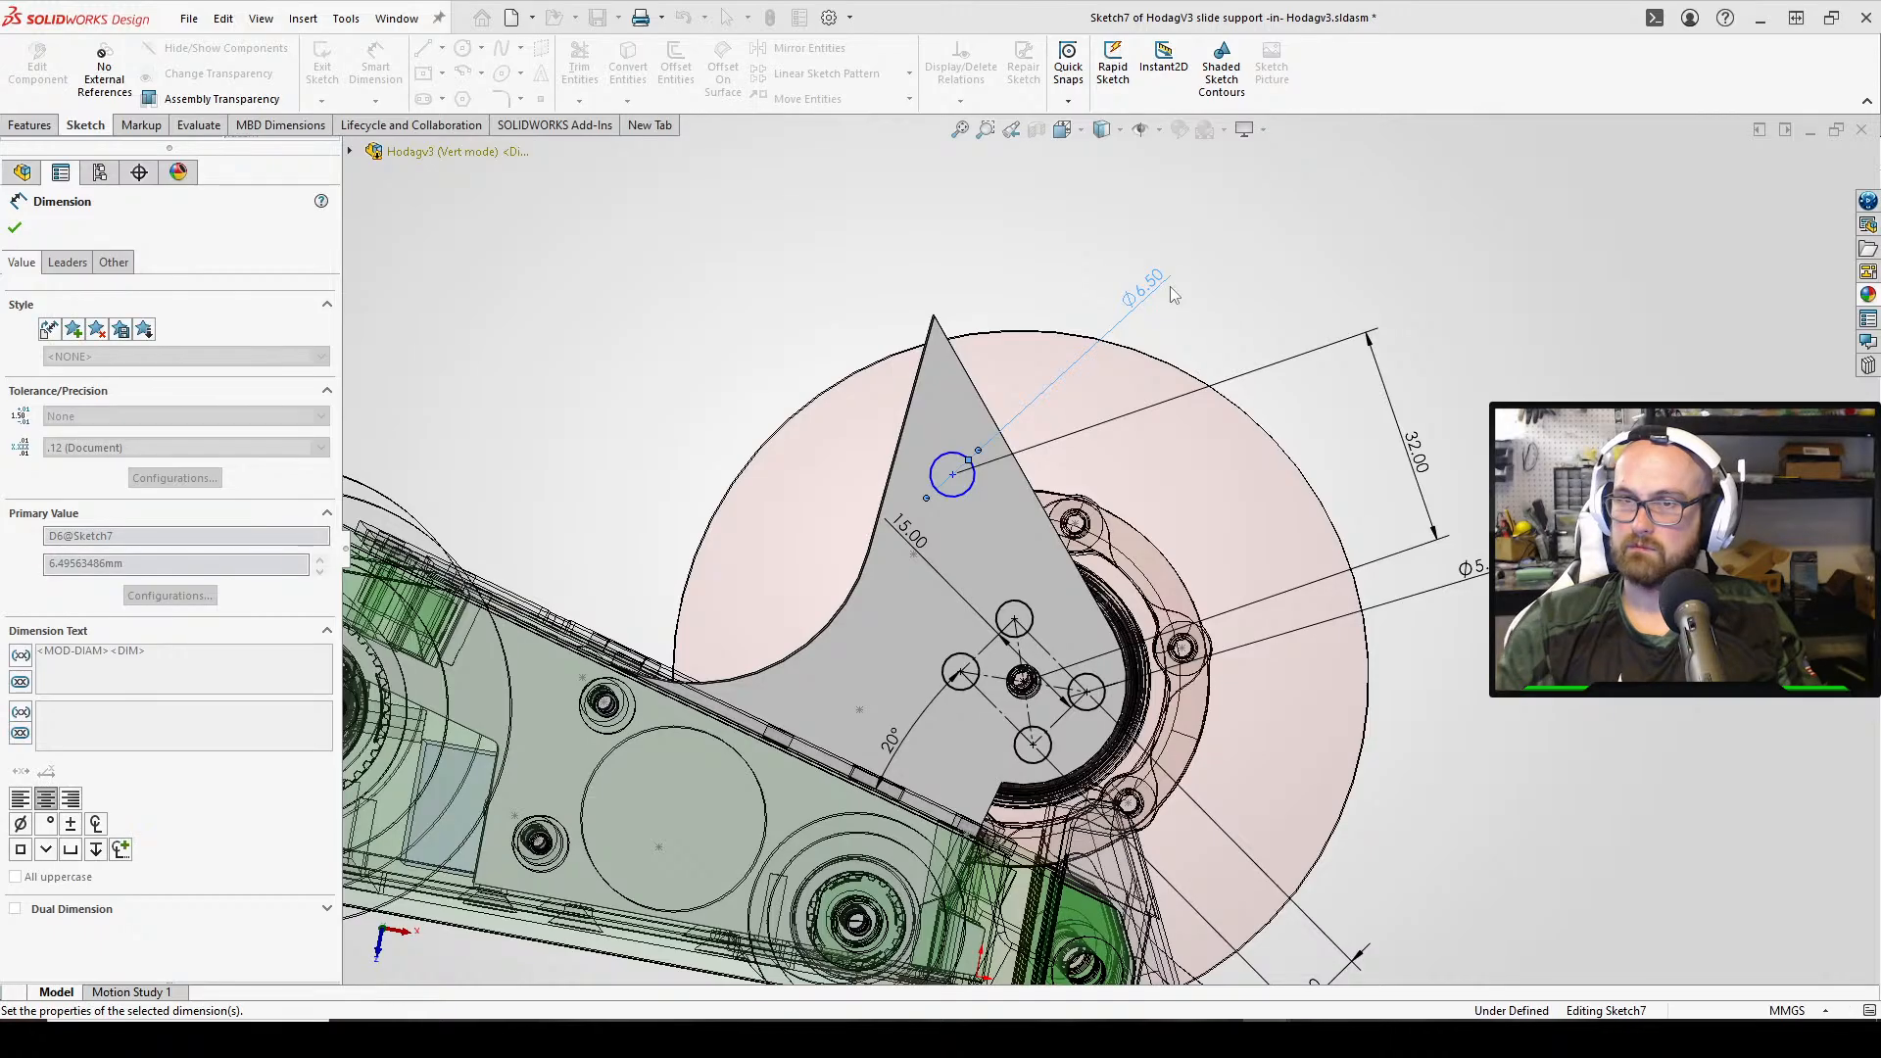
double_click(1204, 244)
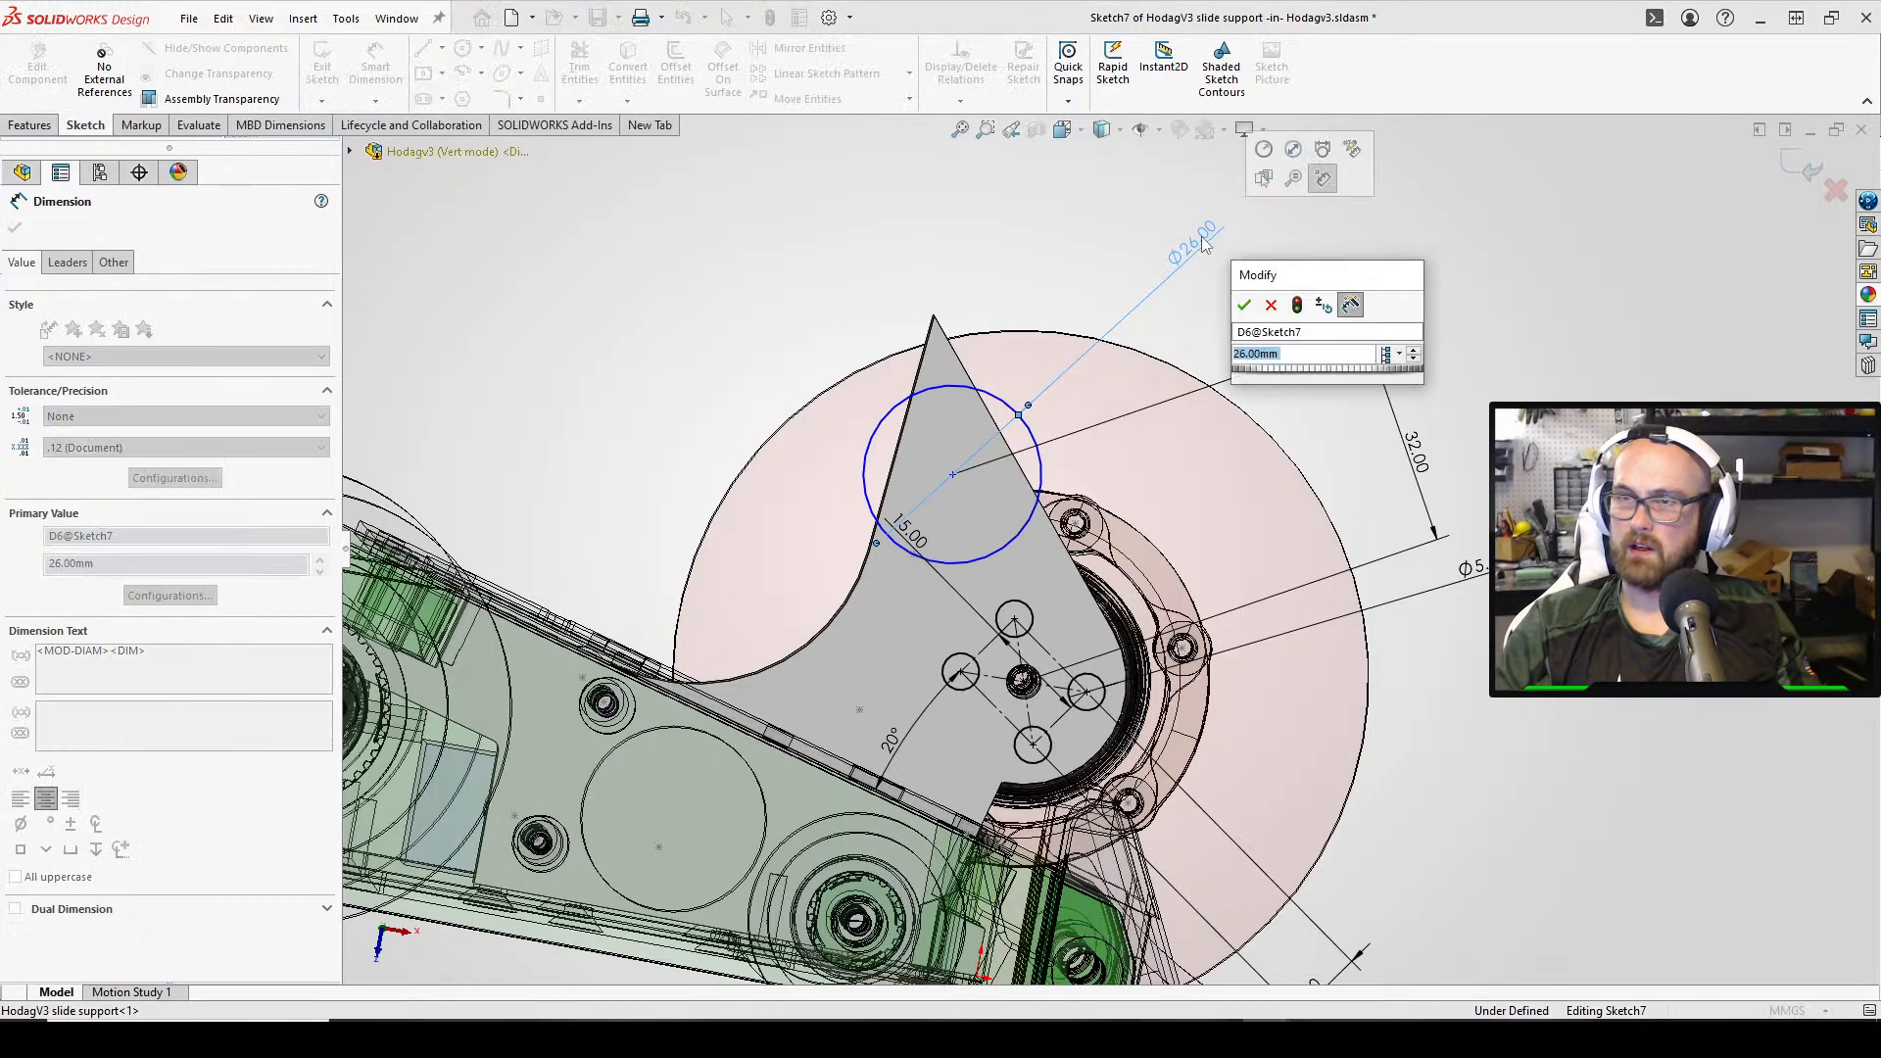
type("25m")
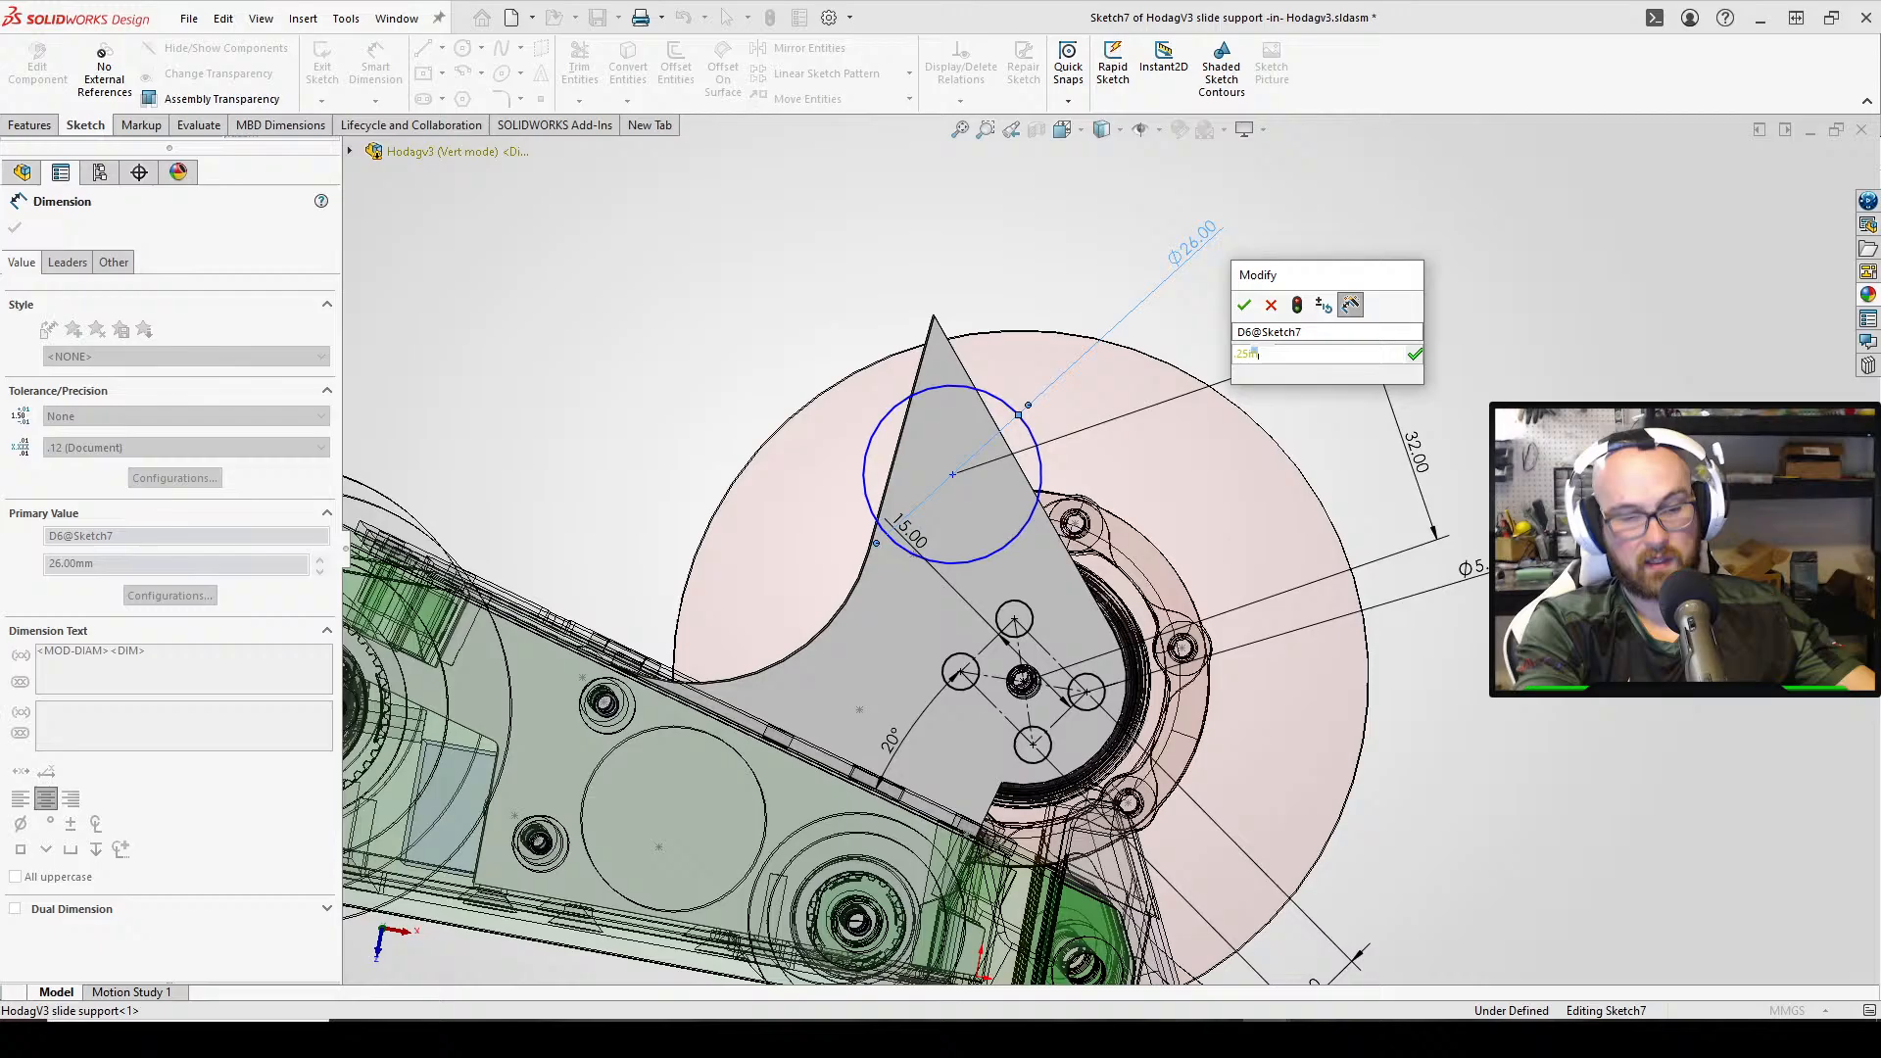
key("Return")
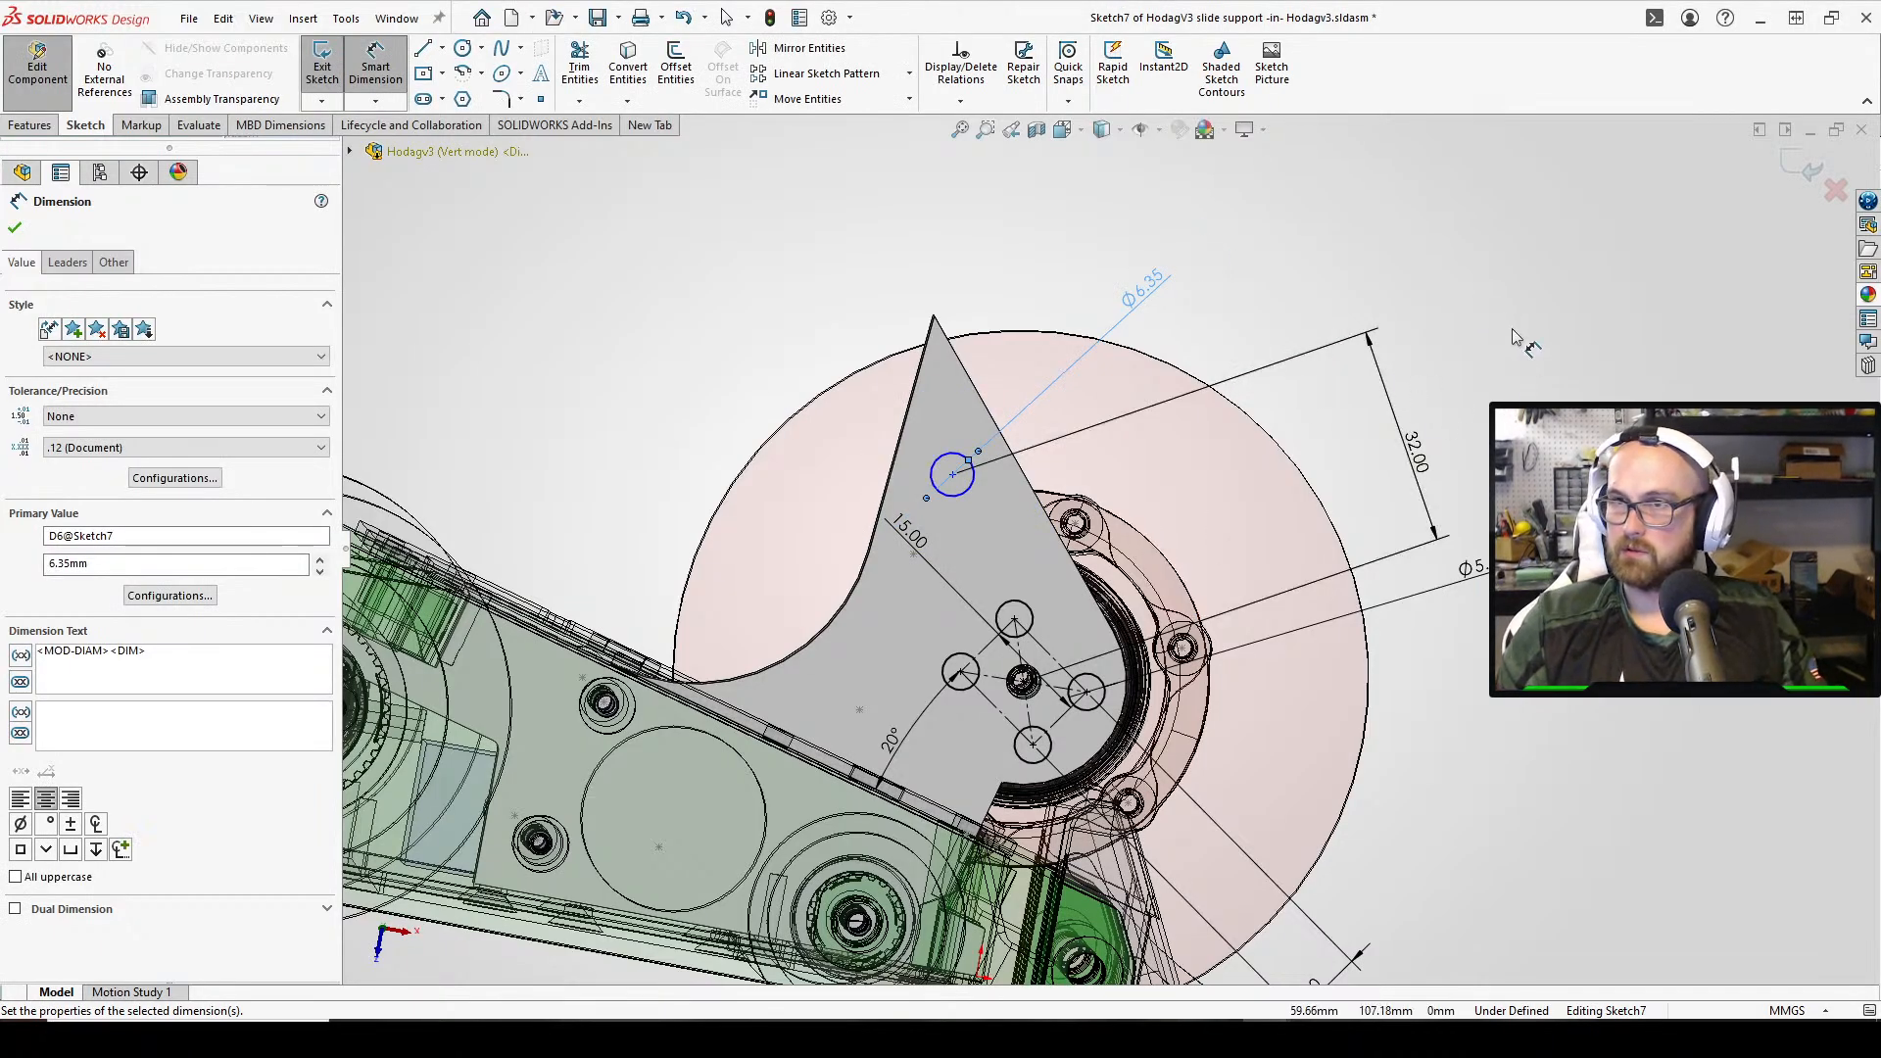
key("Escape")
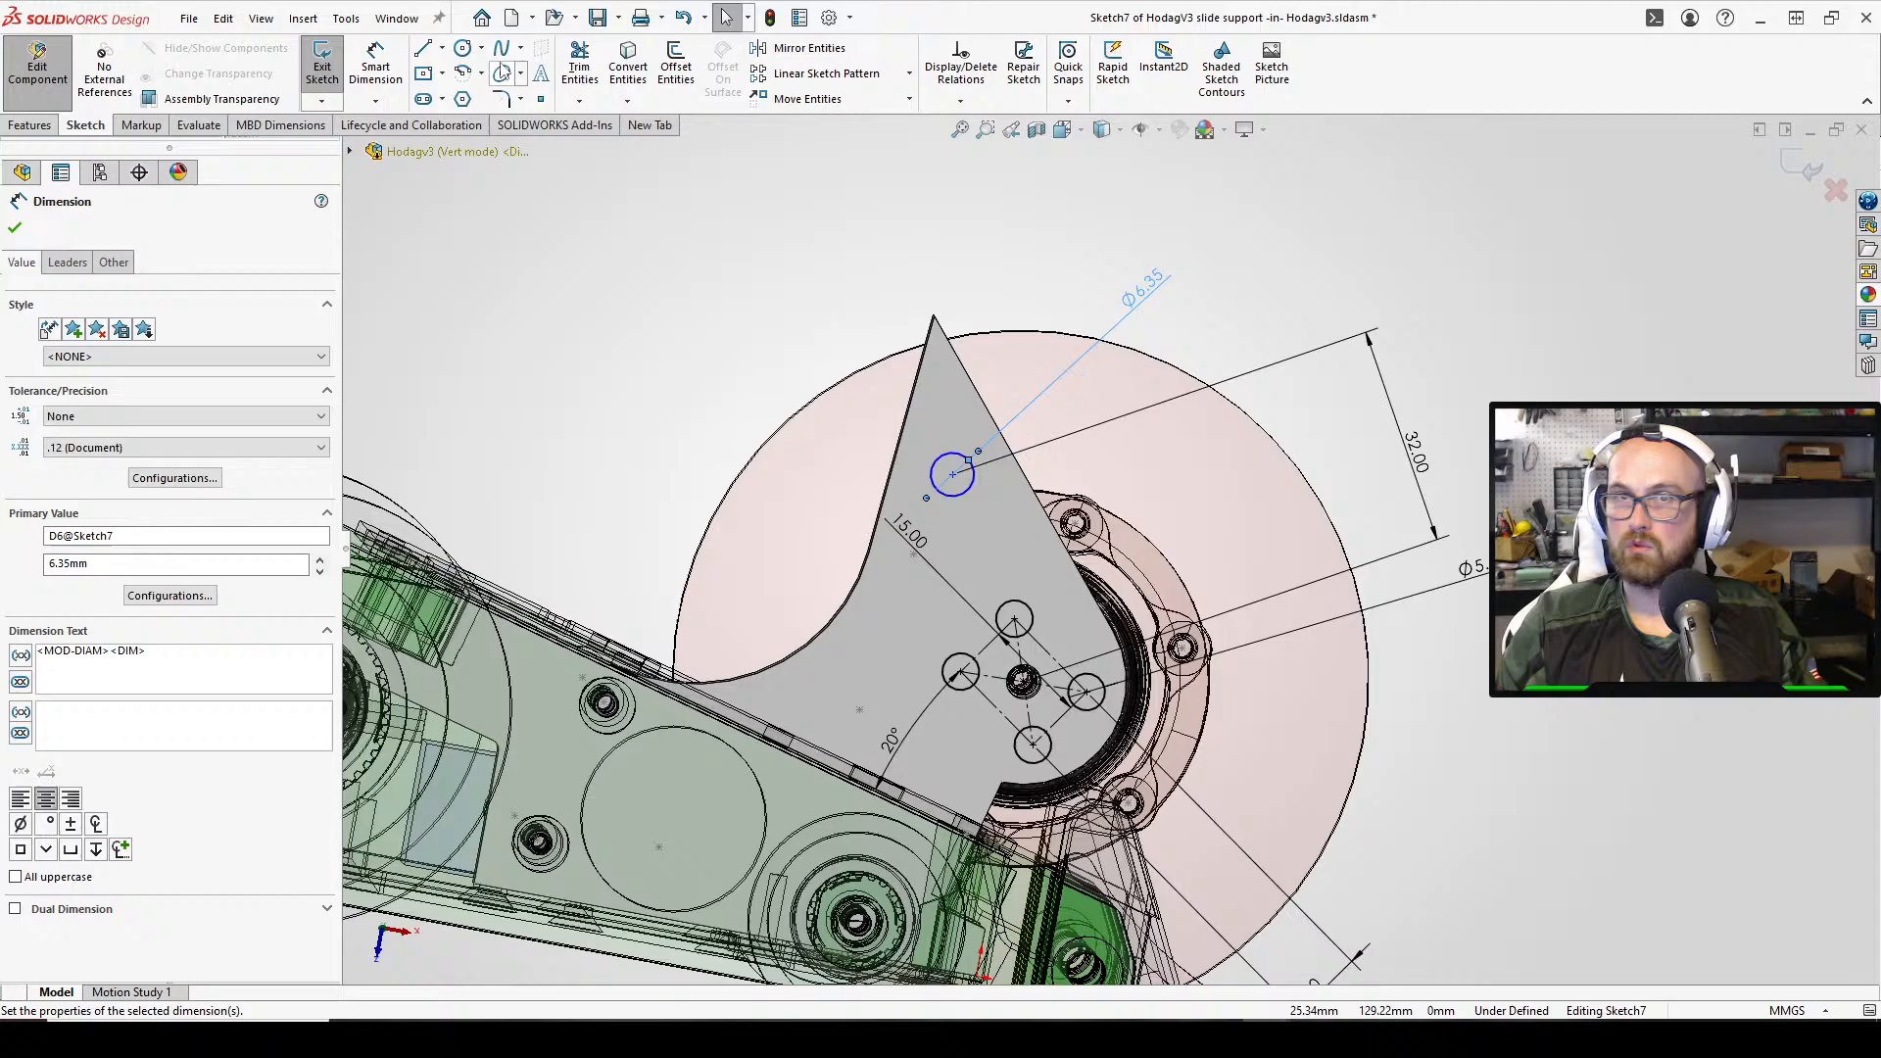
Draw a construction line about 9 mm long across the hook above the 6.35 mm circle, joining its two sloping edges
left_click(442, 48)
left_click(470, 96)
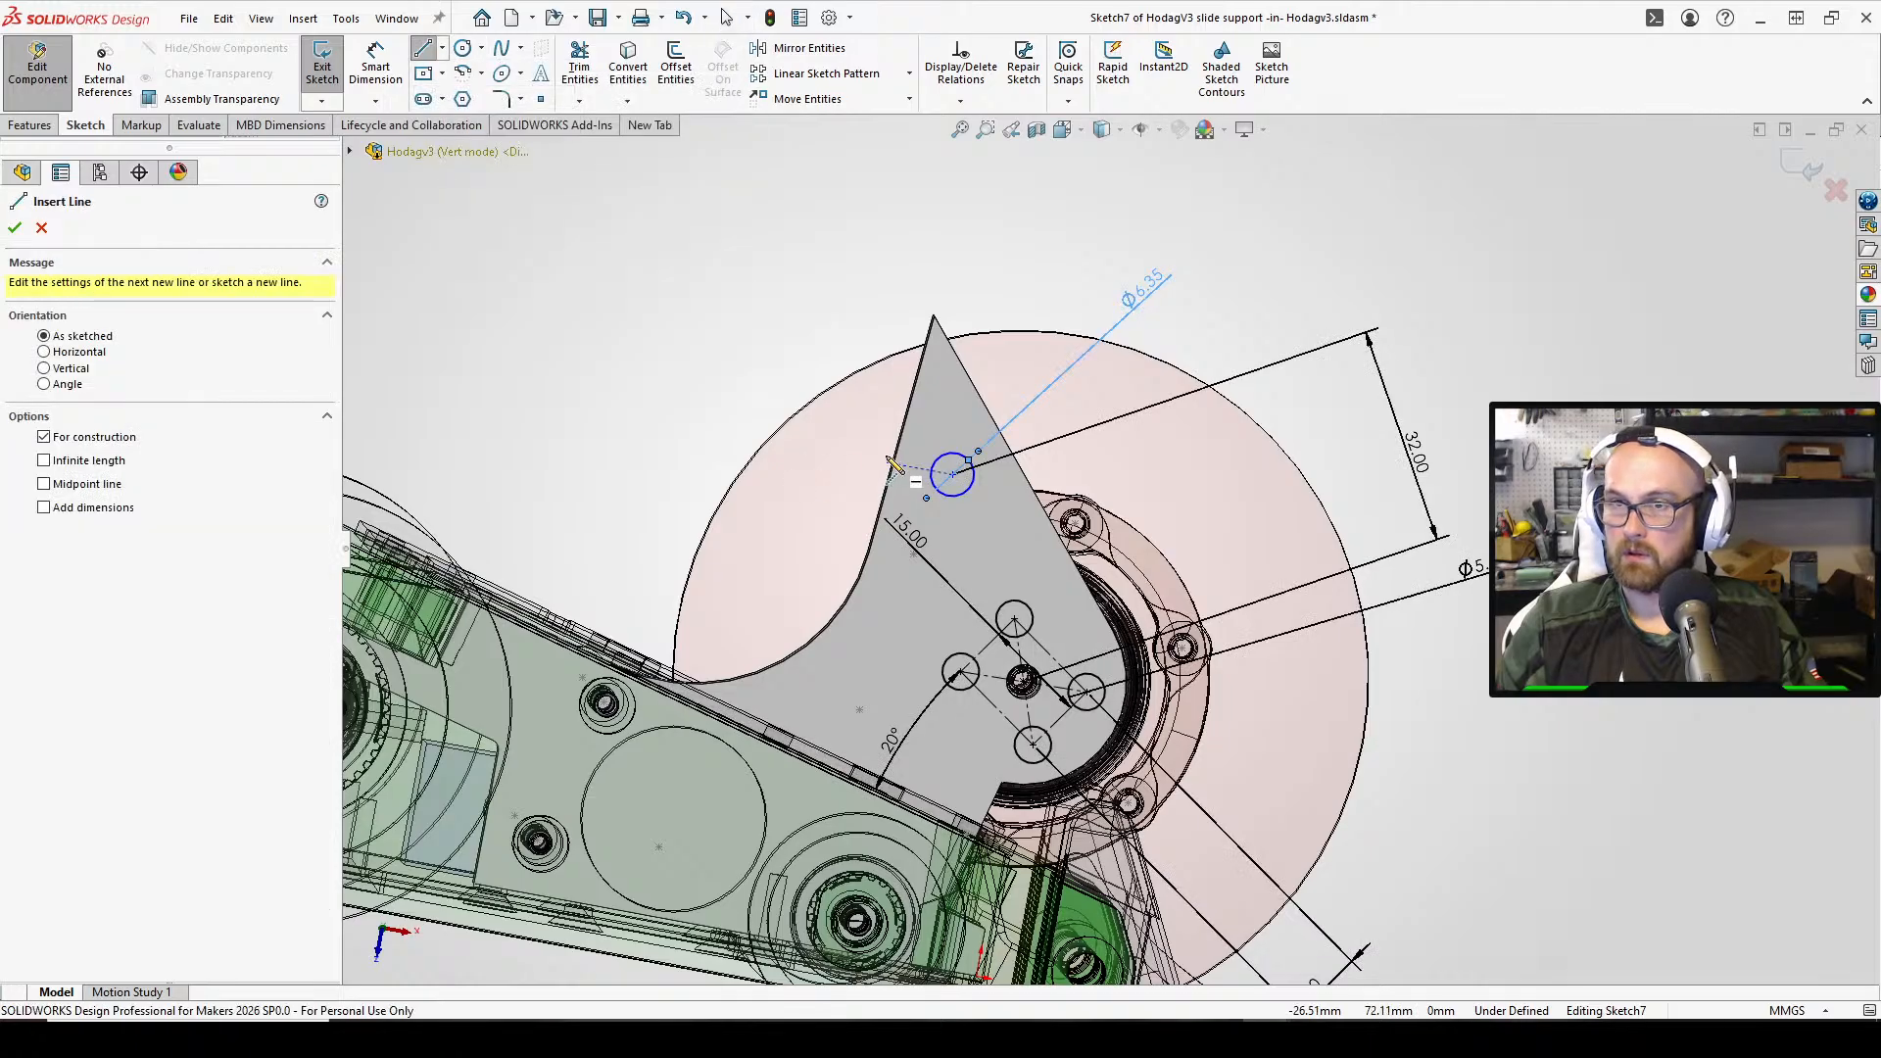
left_click(908, 407)
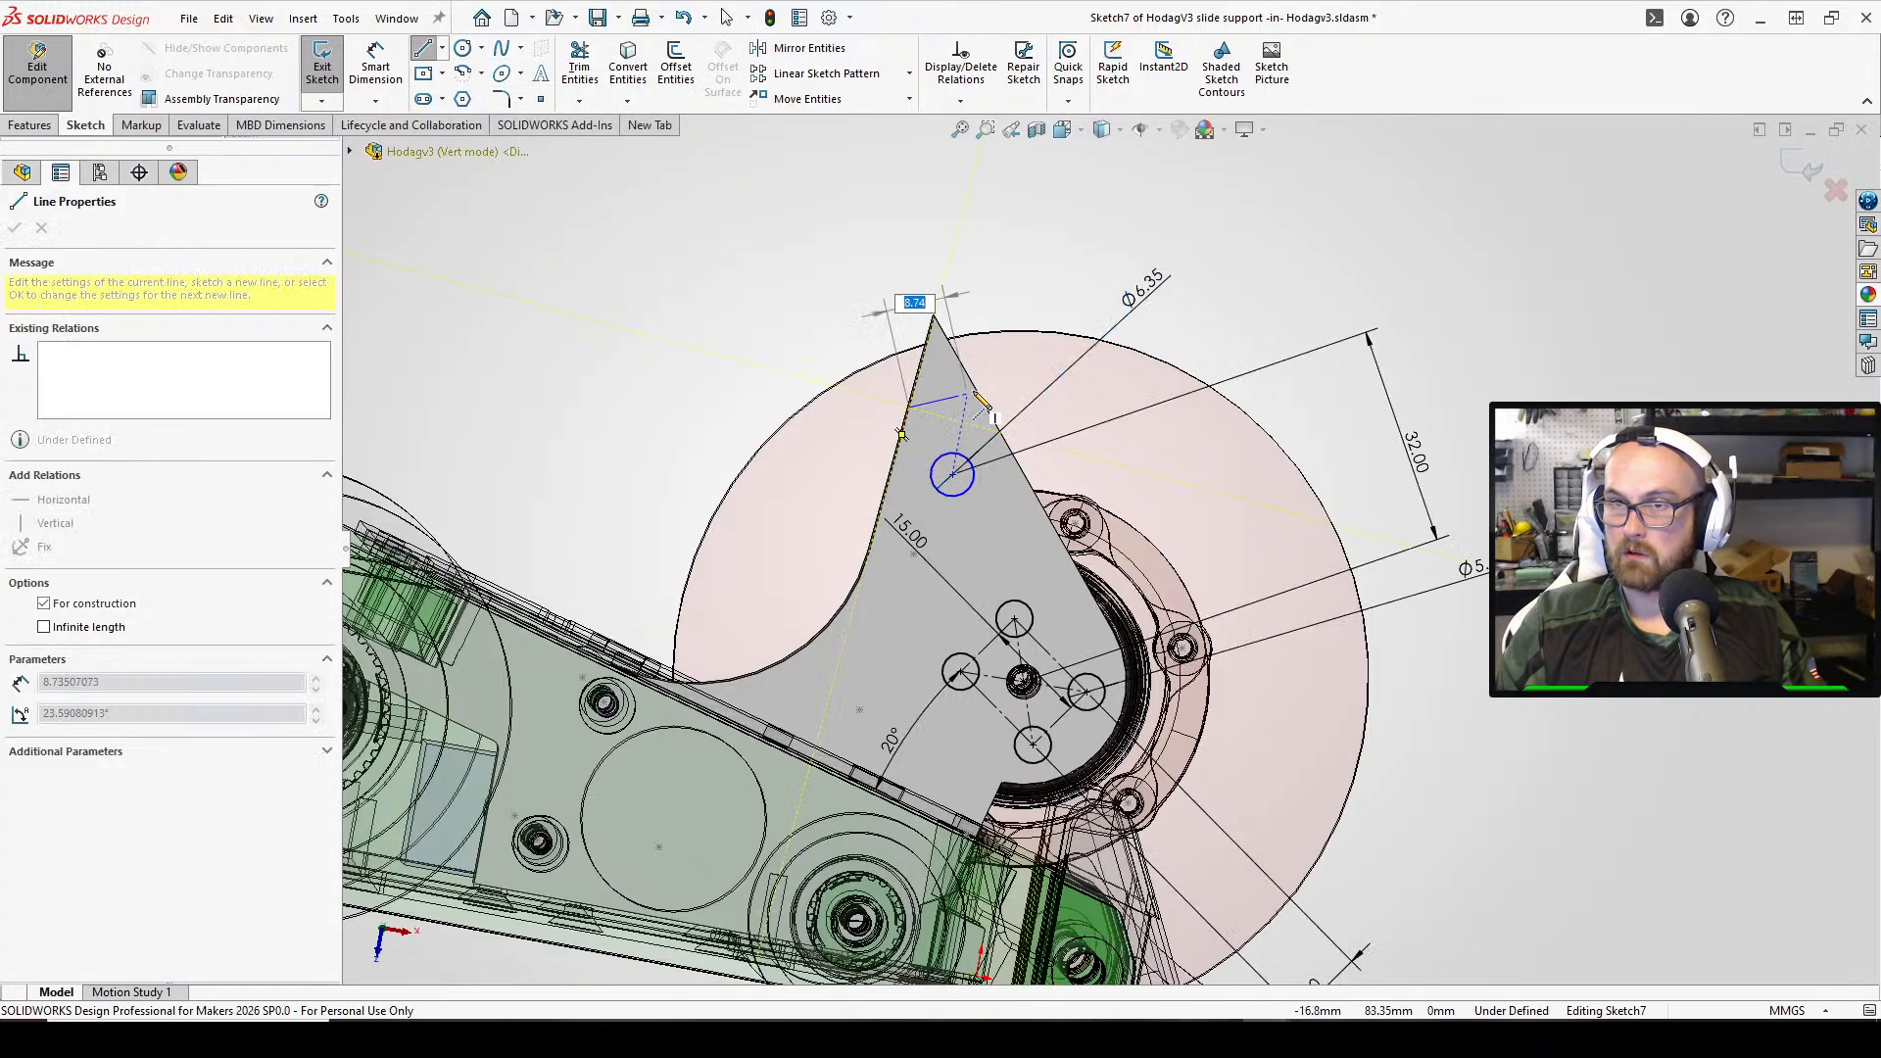
right_click(972, 396)
left_click(1012, 407)
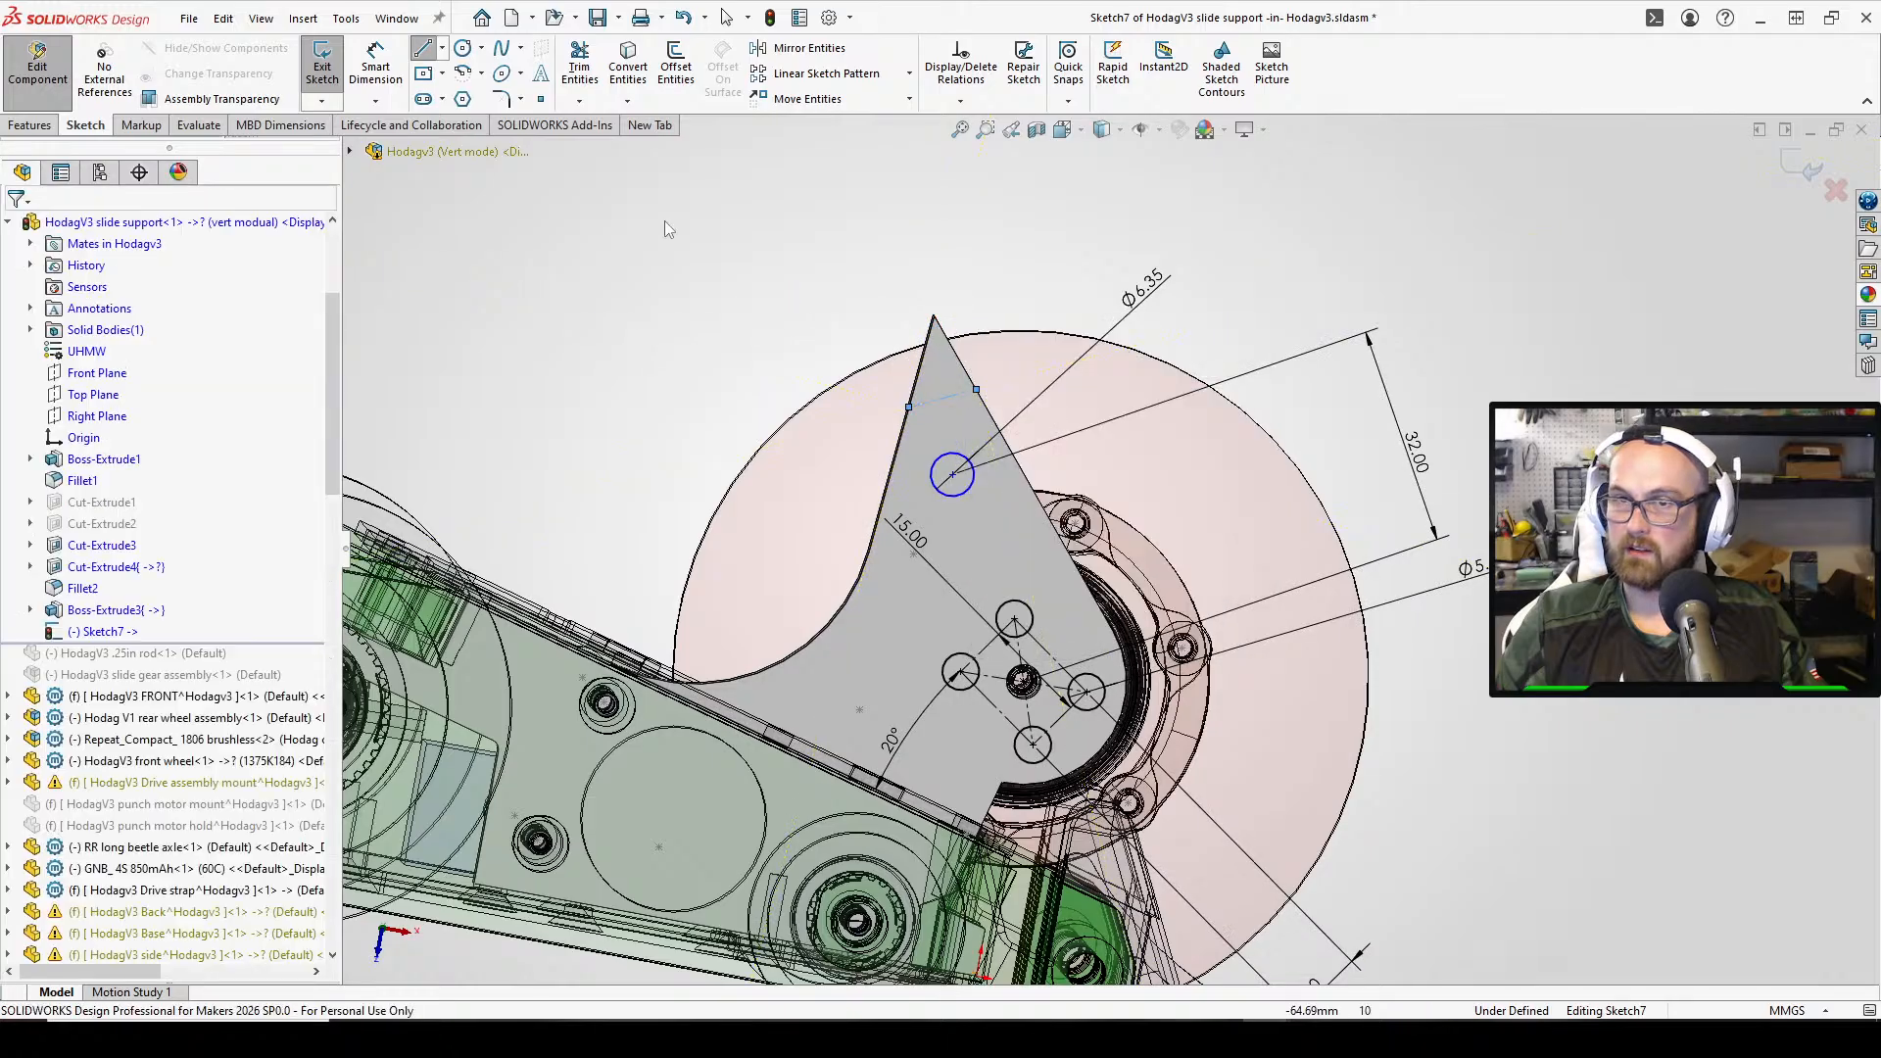
Make the construction line's midpoint coincident with the centre of the 6.35 mm circle in the hook
left_click(941, 399)
left_click(952, 474)
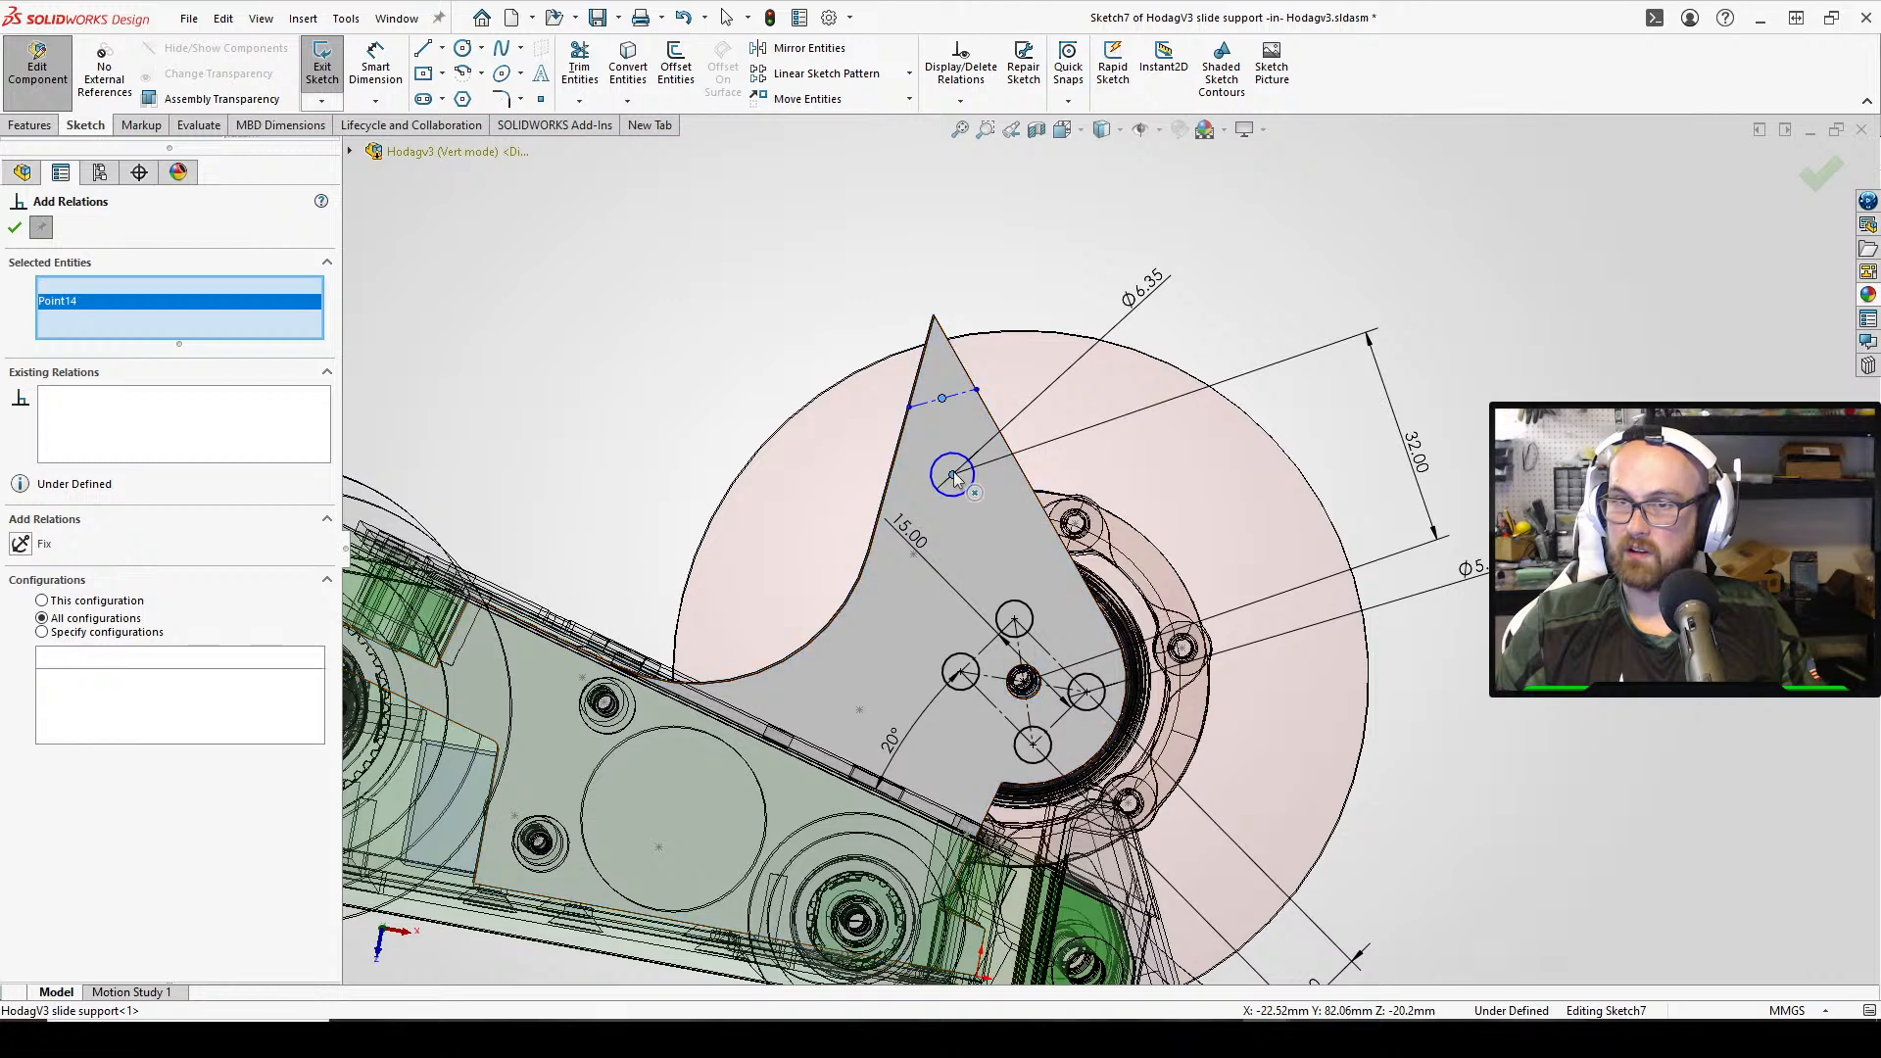
left_click(54, 589)
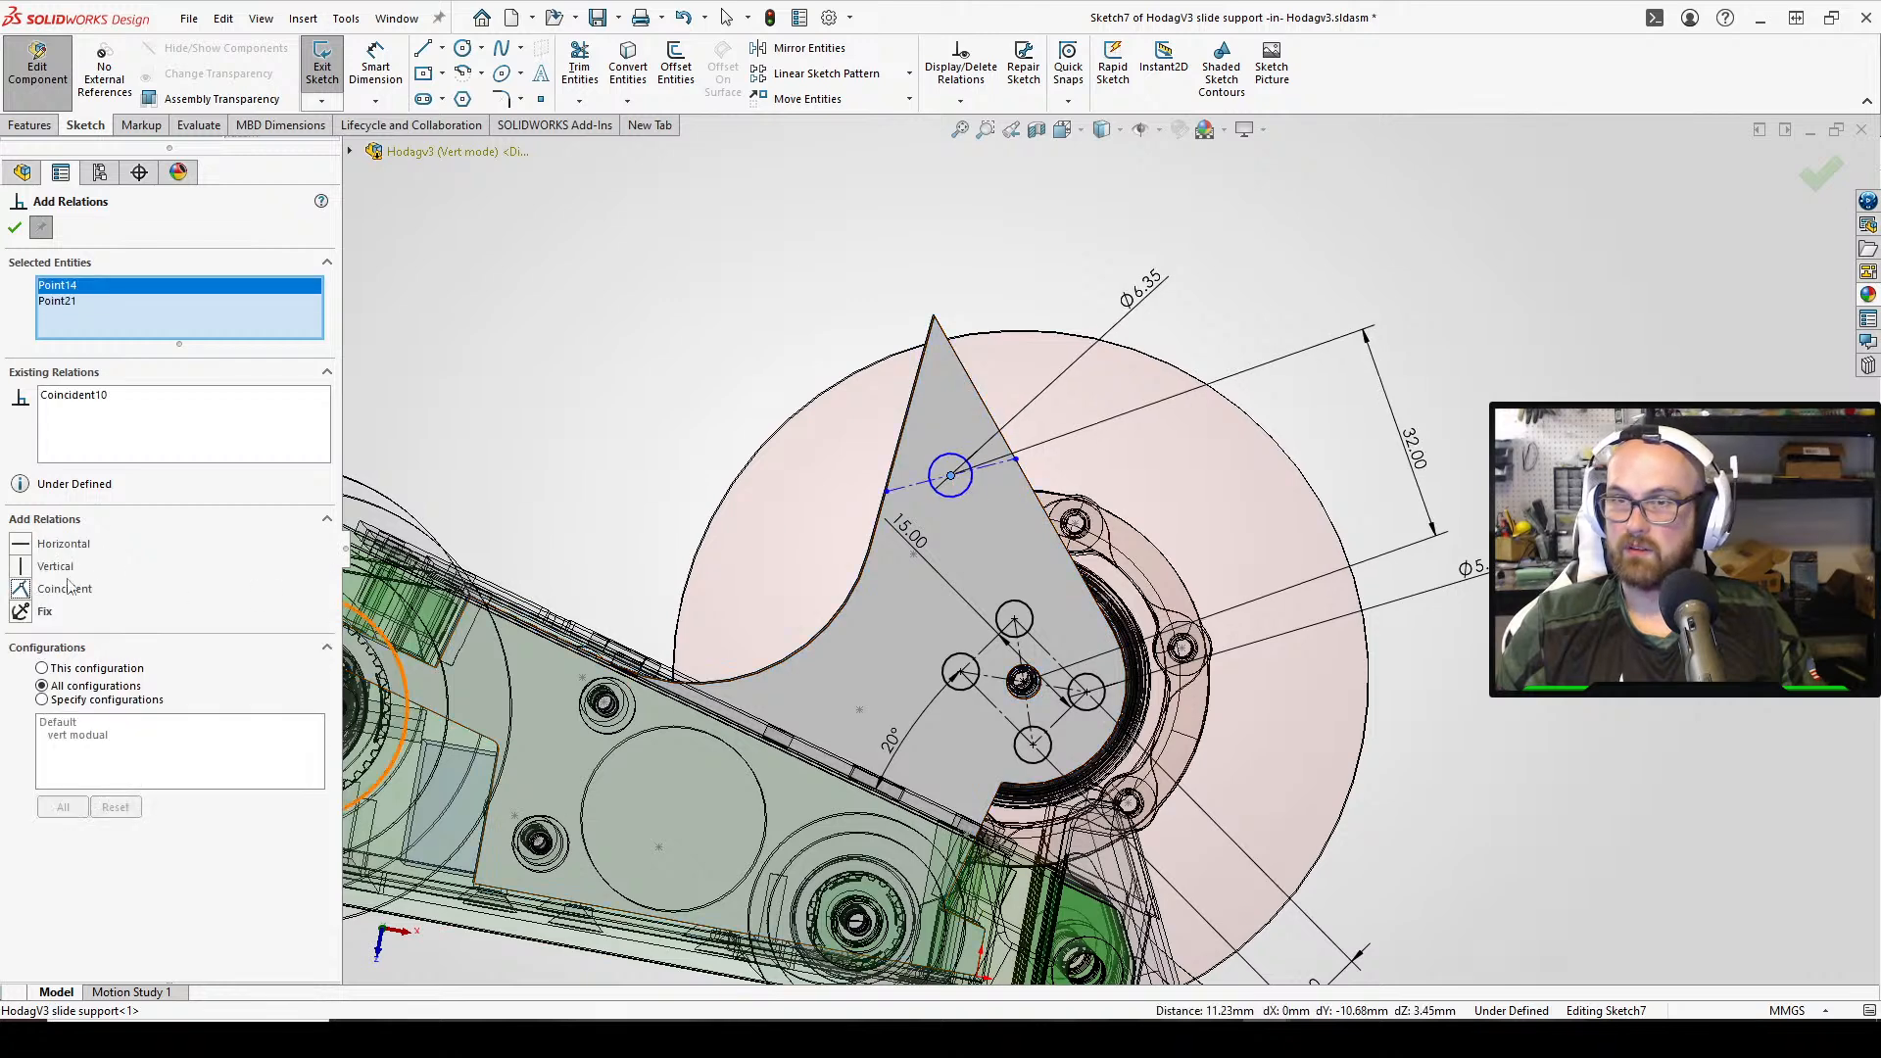
left_click(15, 232)
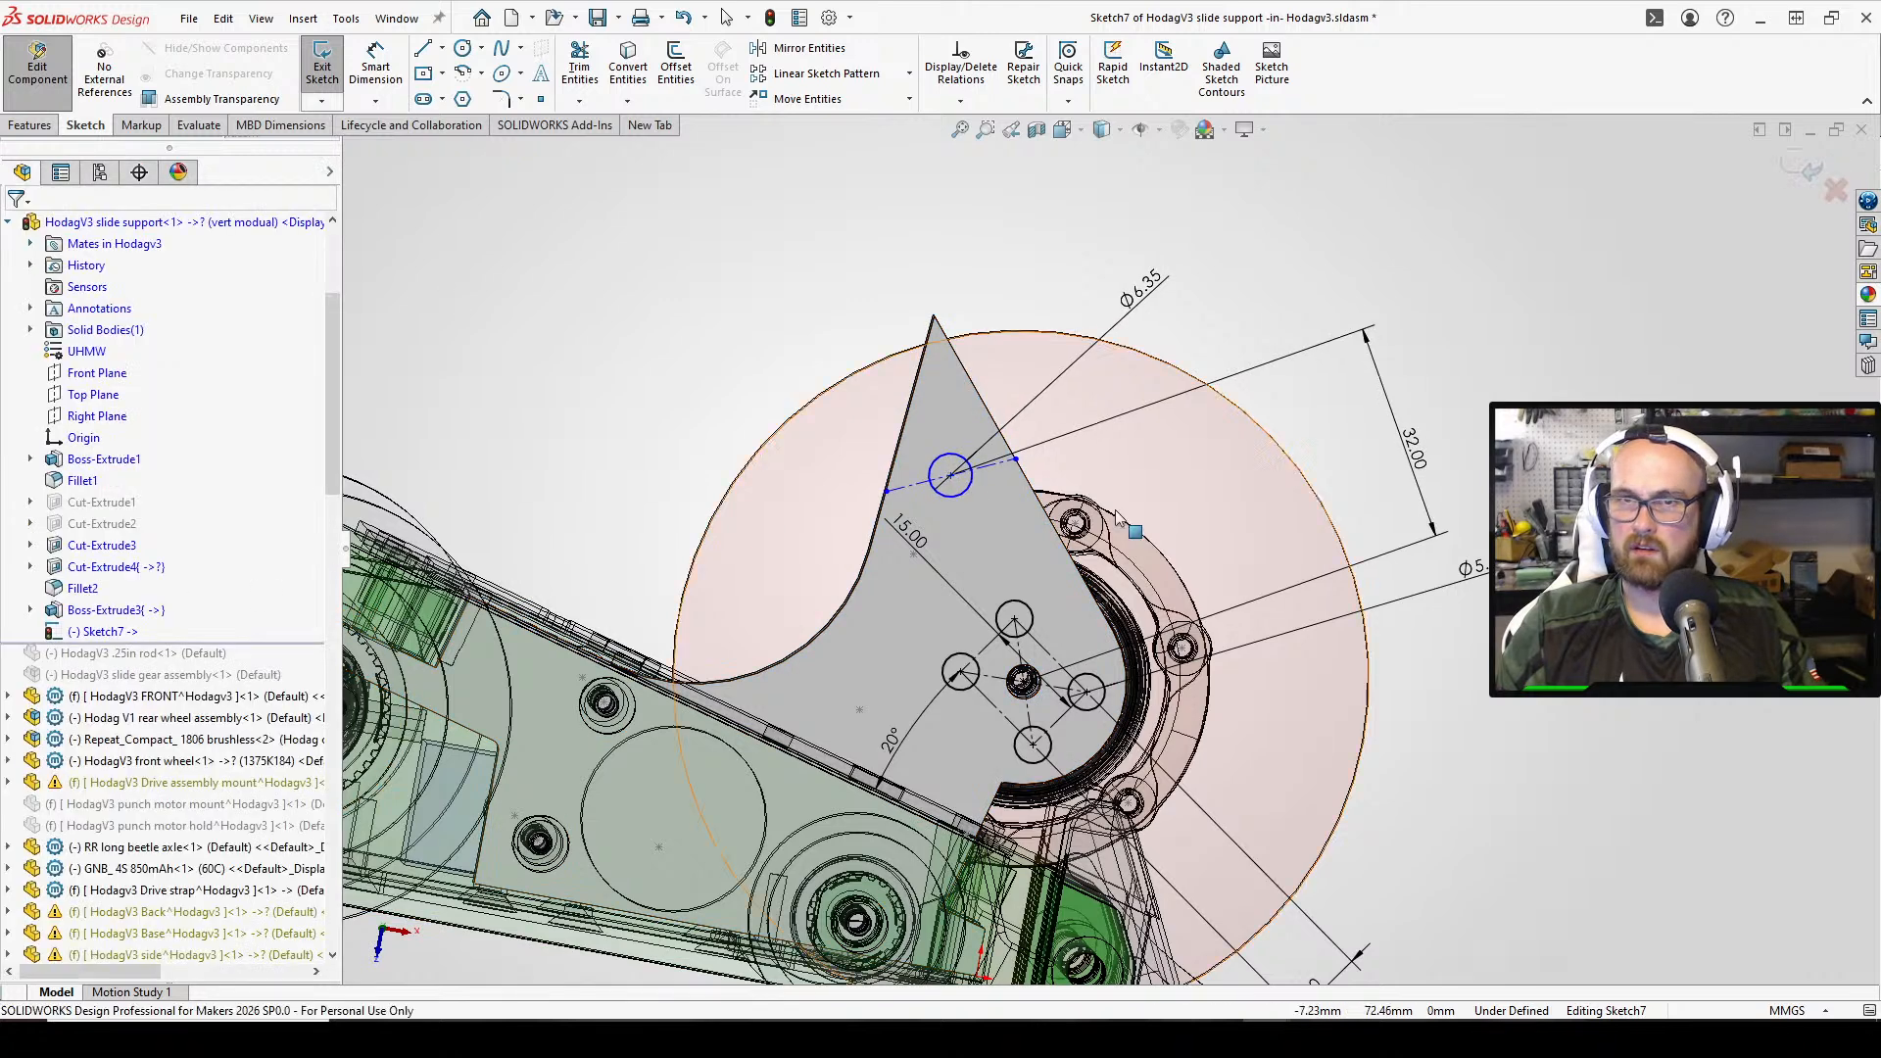
Shift the construction line's end points along the hook's two edges to try out the circle's position
left_click_drag(888, 493, 955, 496)
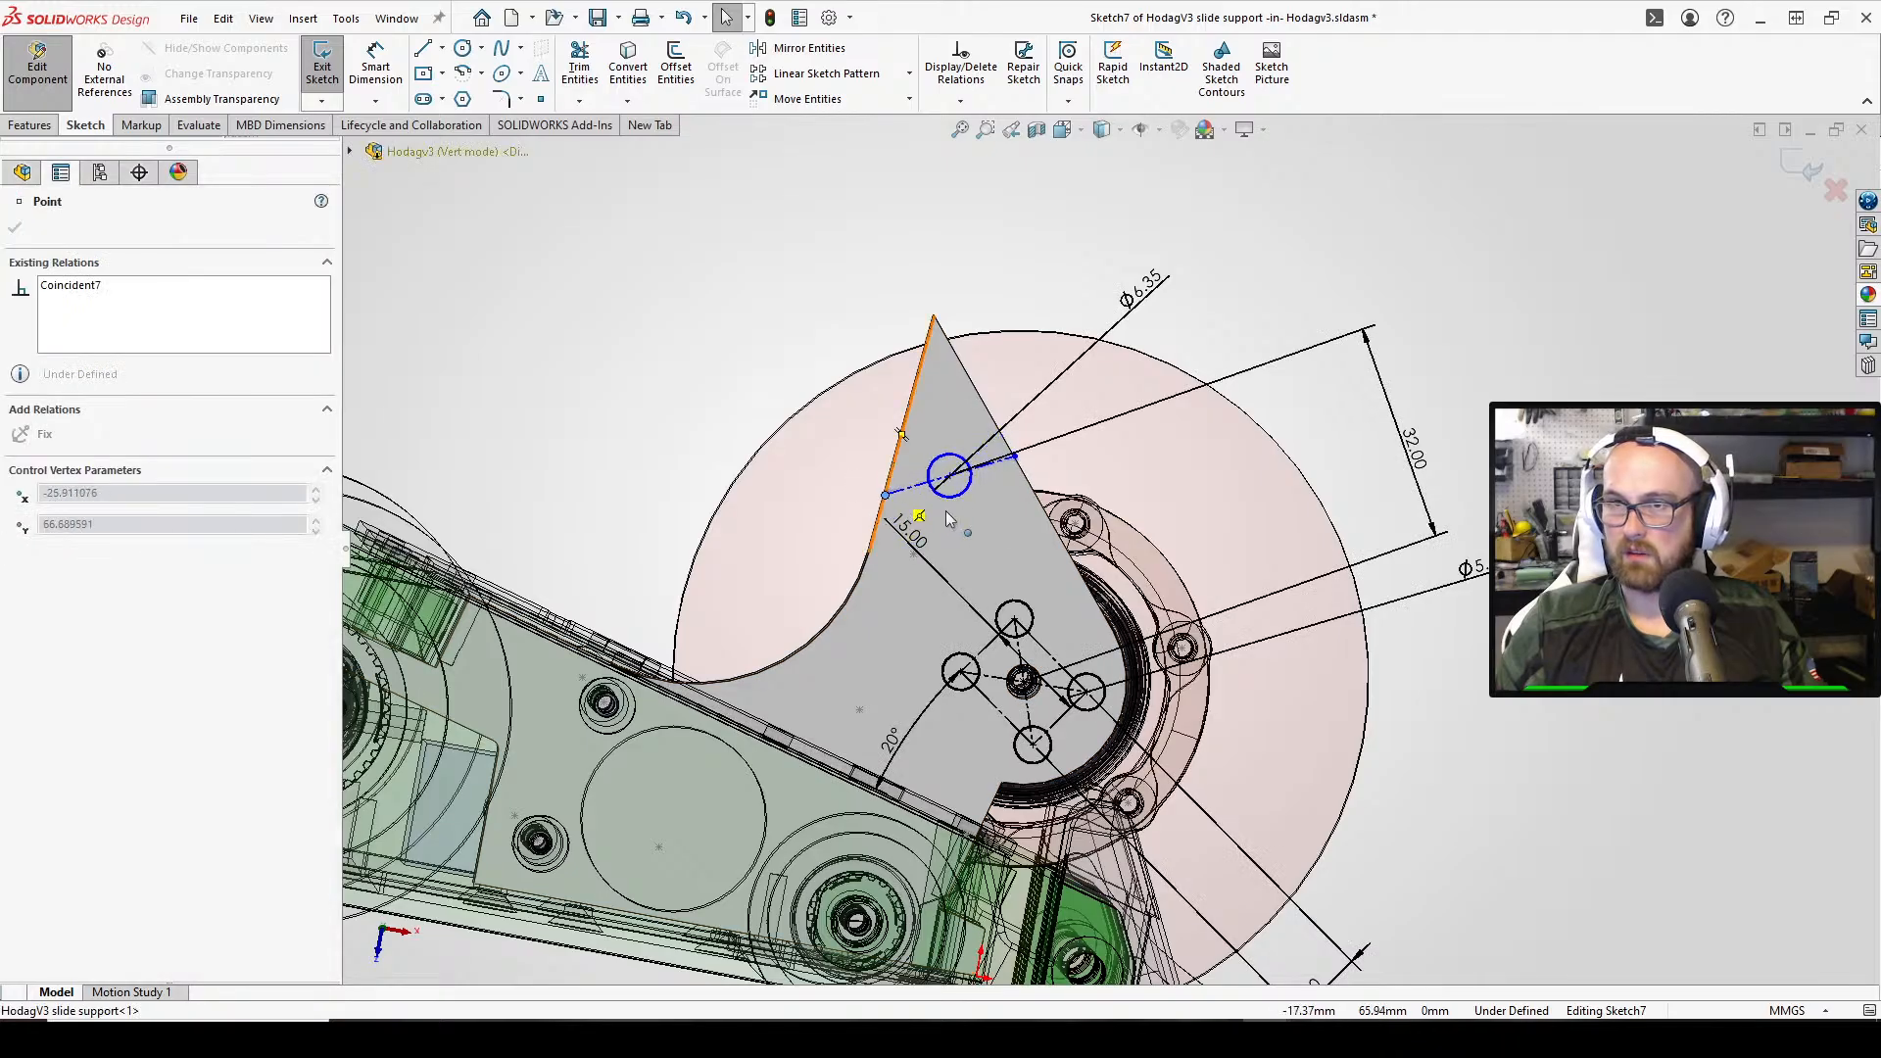
mouse_move(889, 476)
left_mouse_down()
mouse_move(872, 538)
mouse_move(931, 558)
mouse_move(1044, 534)
left_mouse_up()
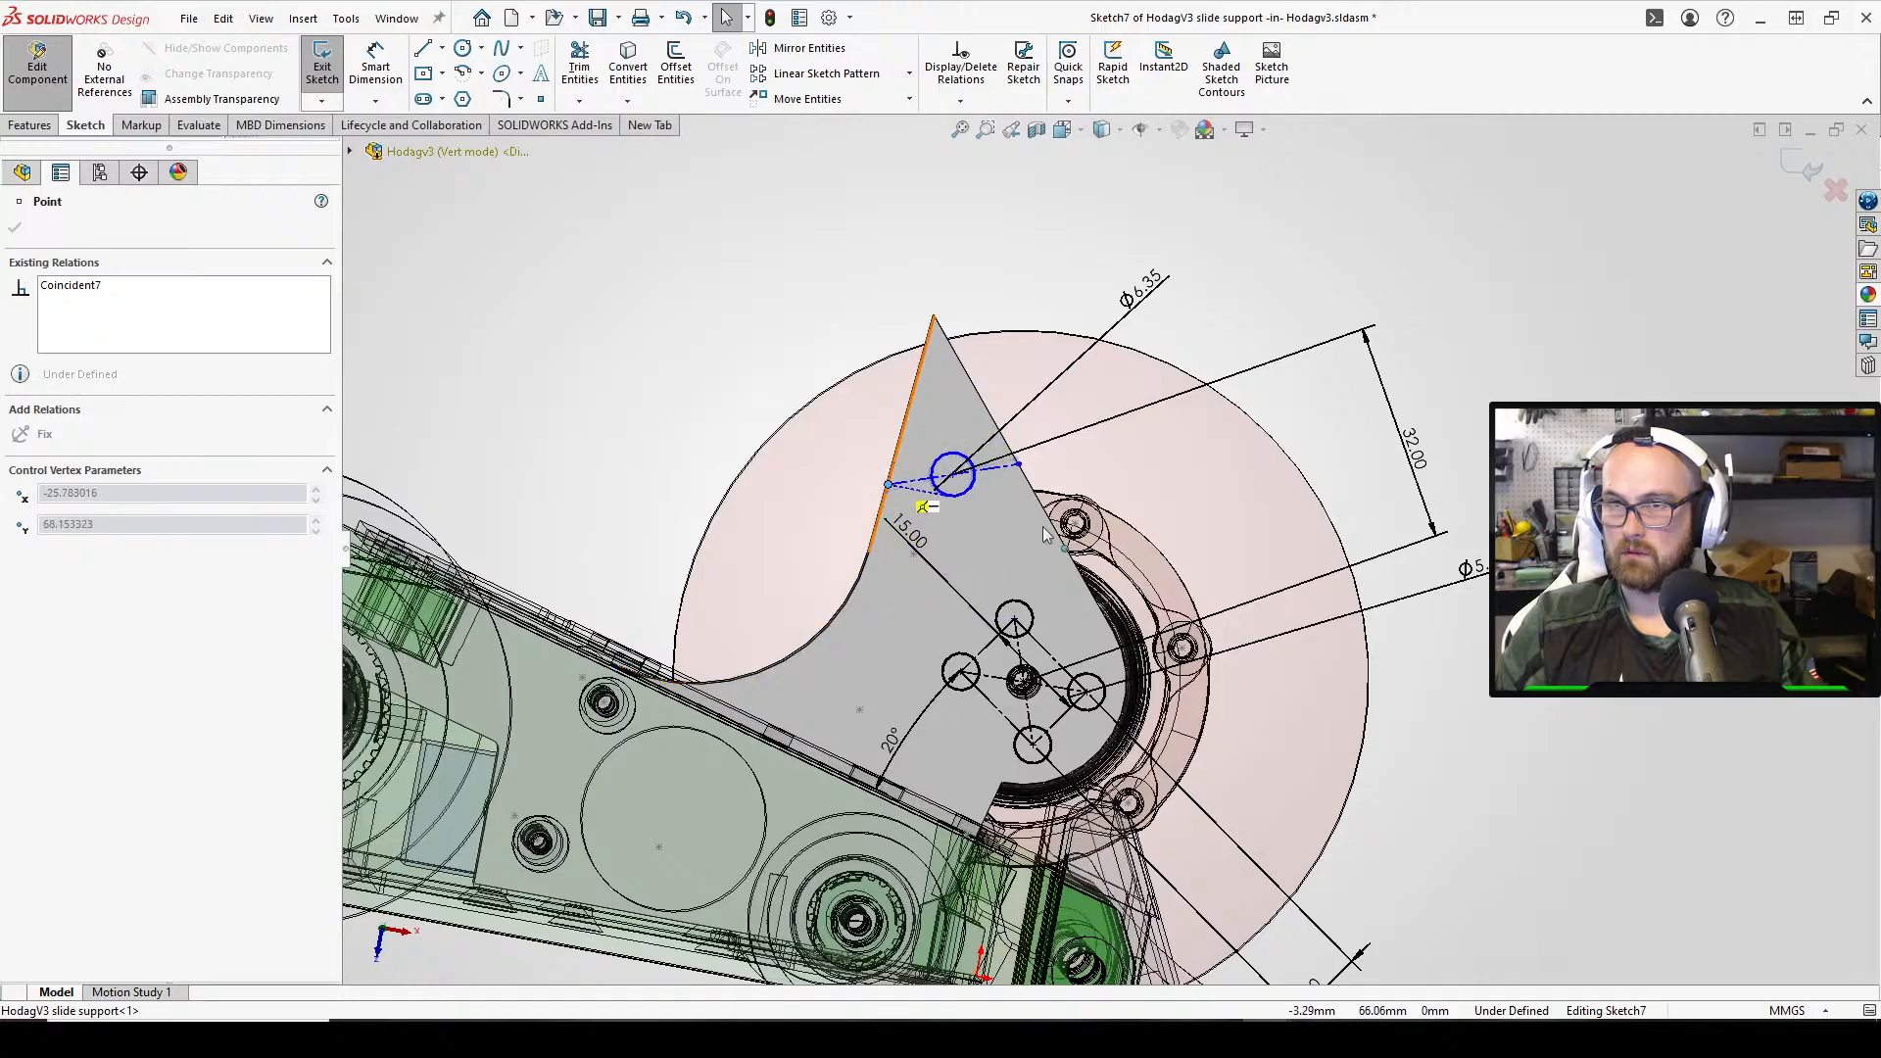
left_click(1631, 356)
scroll(1028, 480, "down", 3)
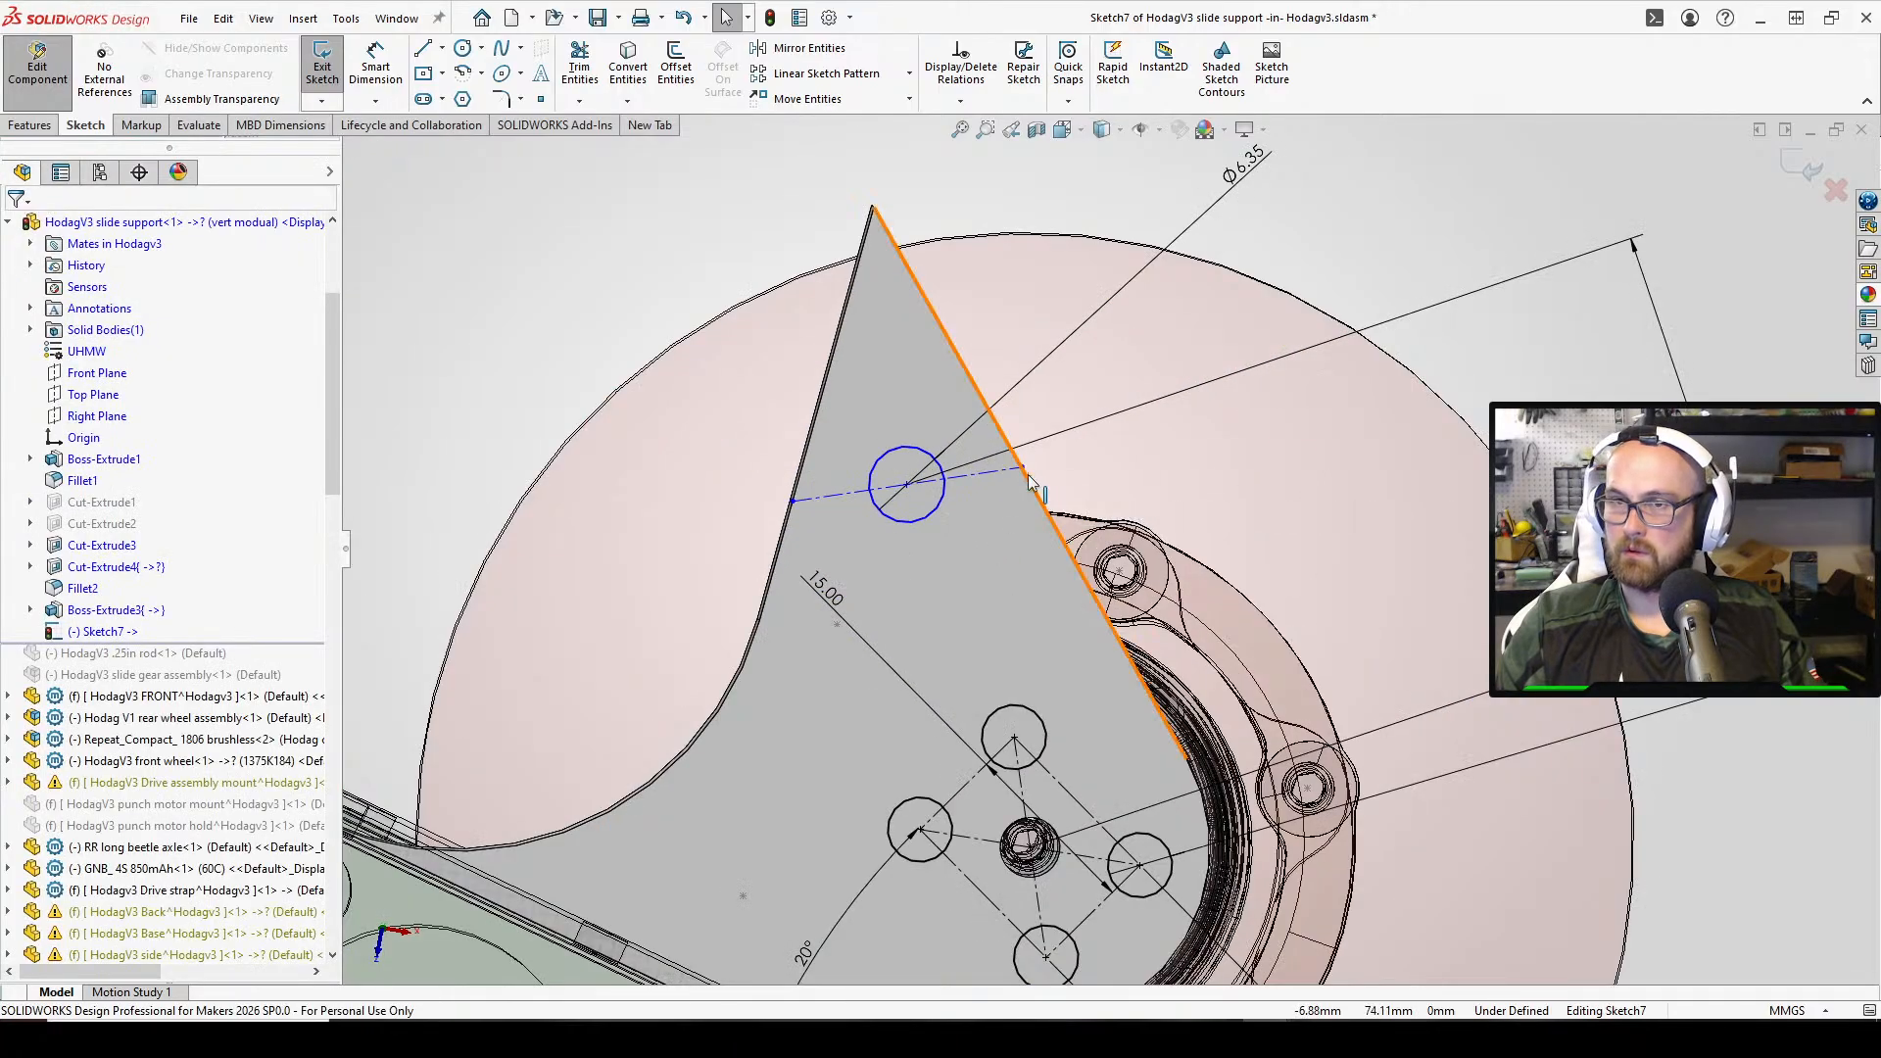
left_click_drag(1022, 471, 1023, 474)
left_click(1408, 266)
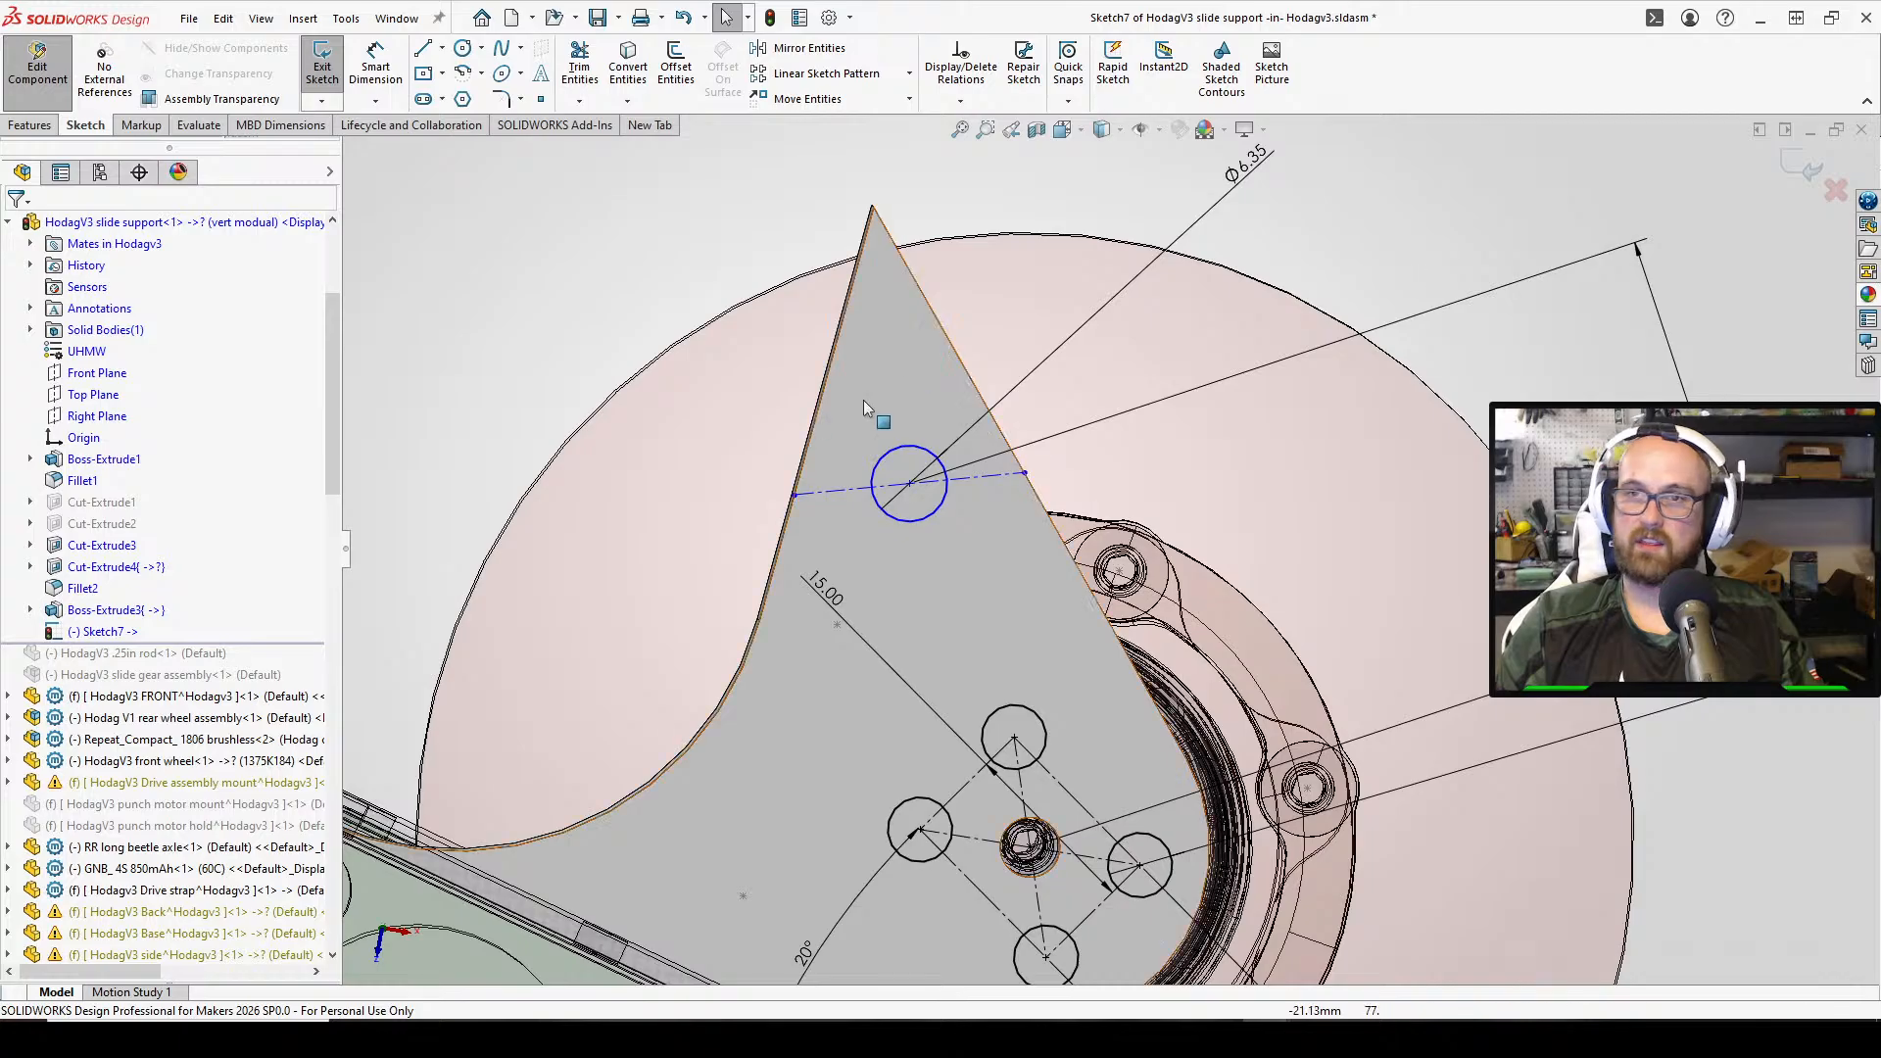
Dimension the length of the construction line through the hook circle, set it to 19.5 mm and place the dimension above the hook
left_click(1024, 474)
key("d")
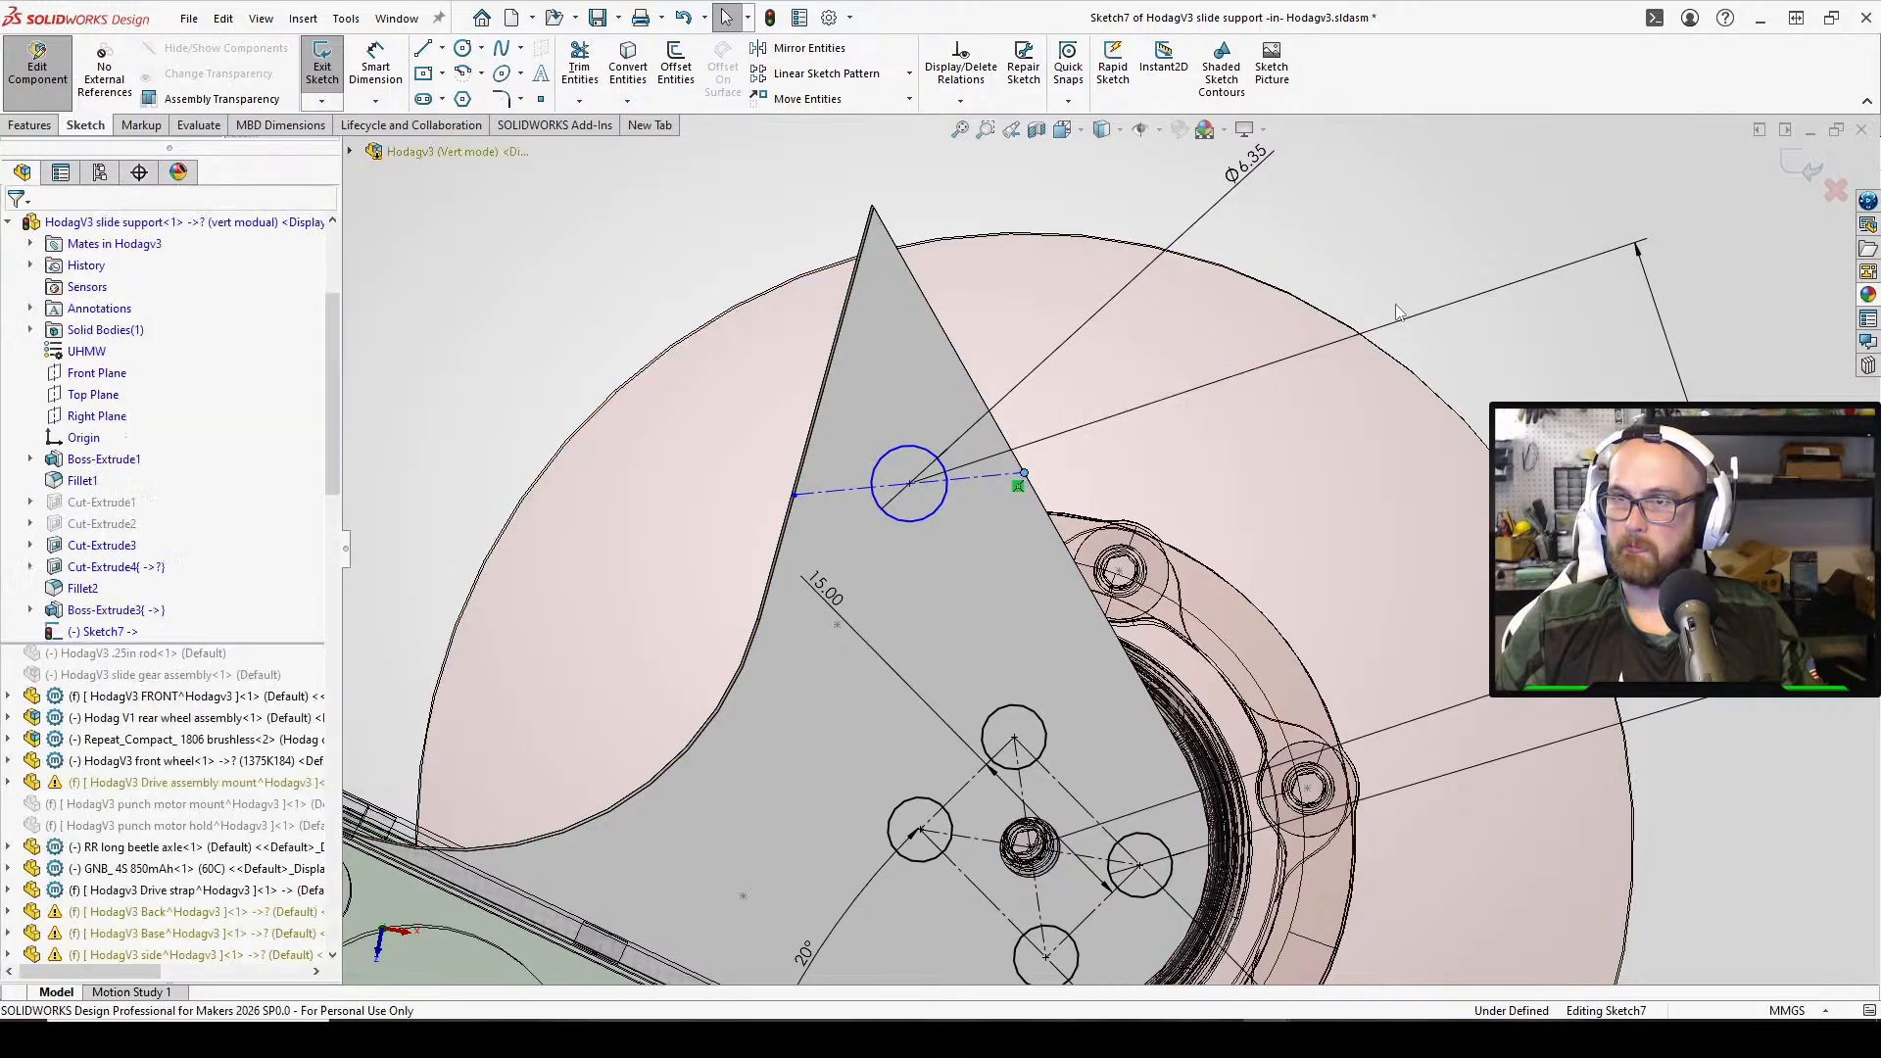
left_click(975, 479)
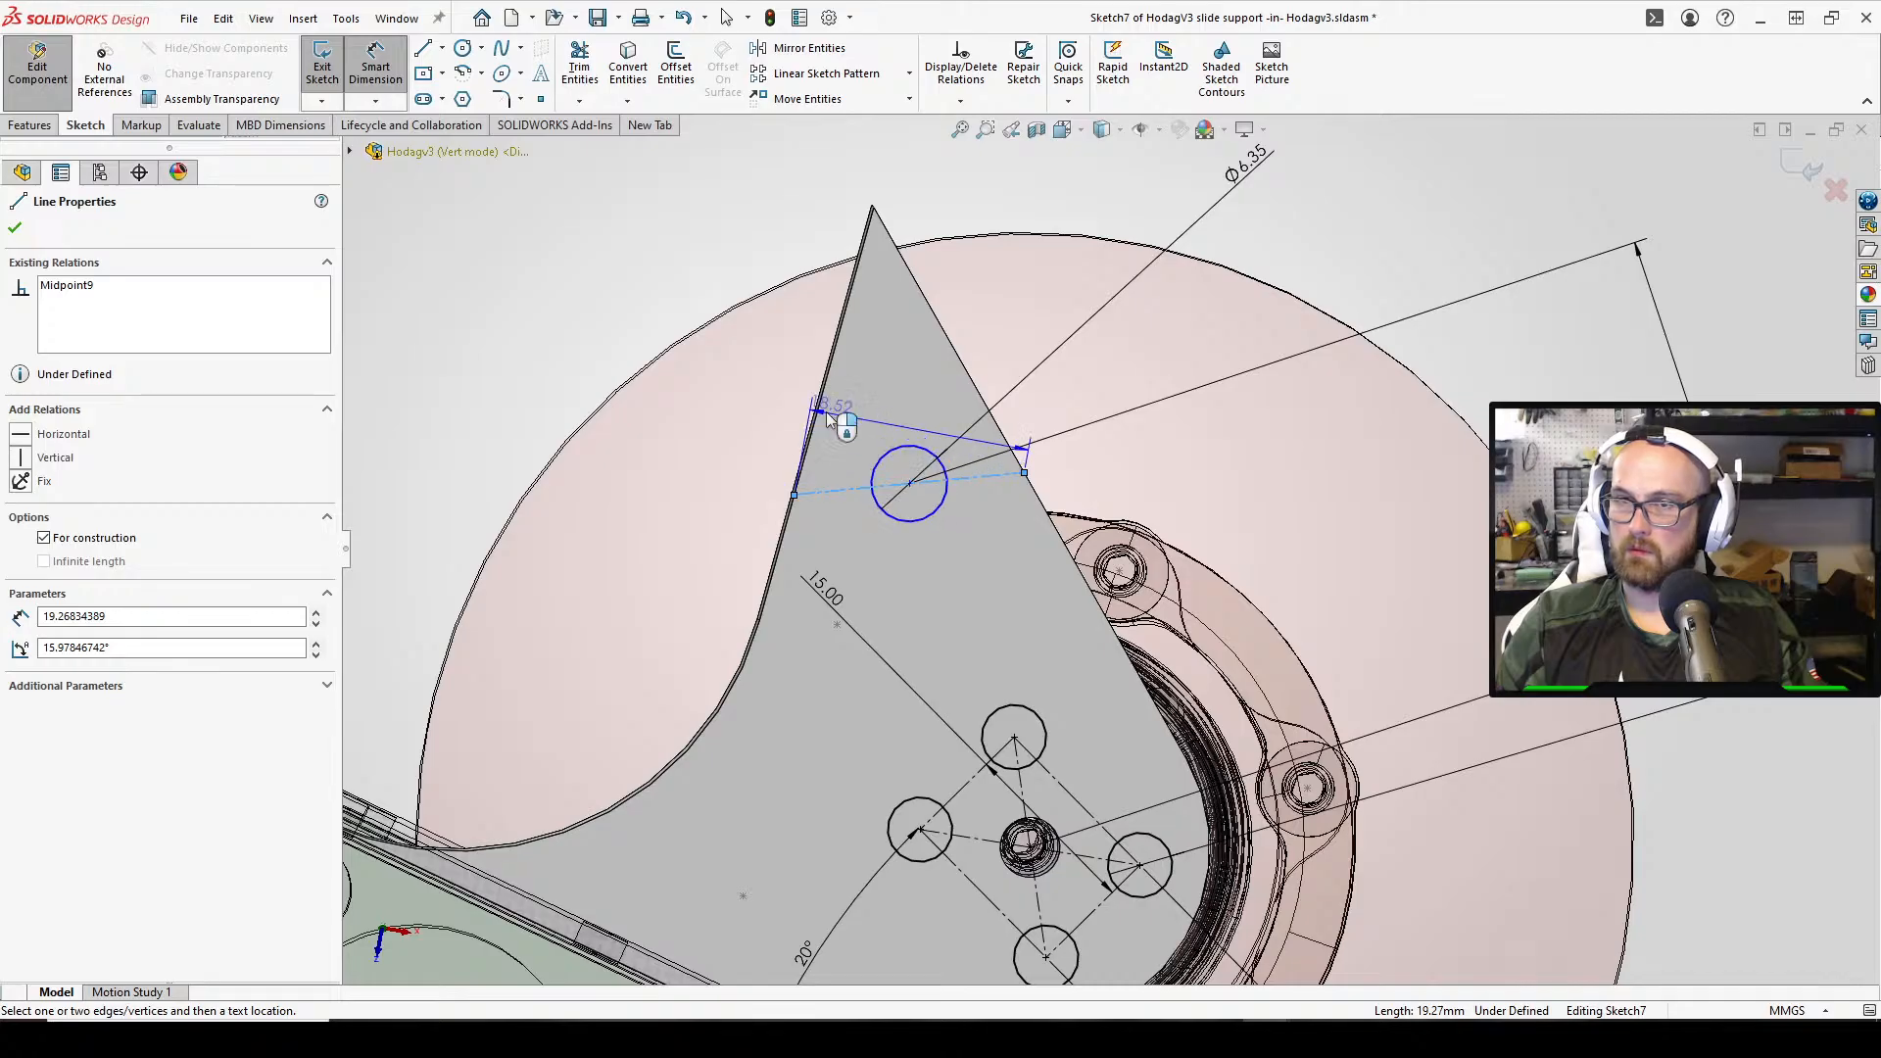
left_click(855, 465)
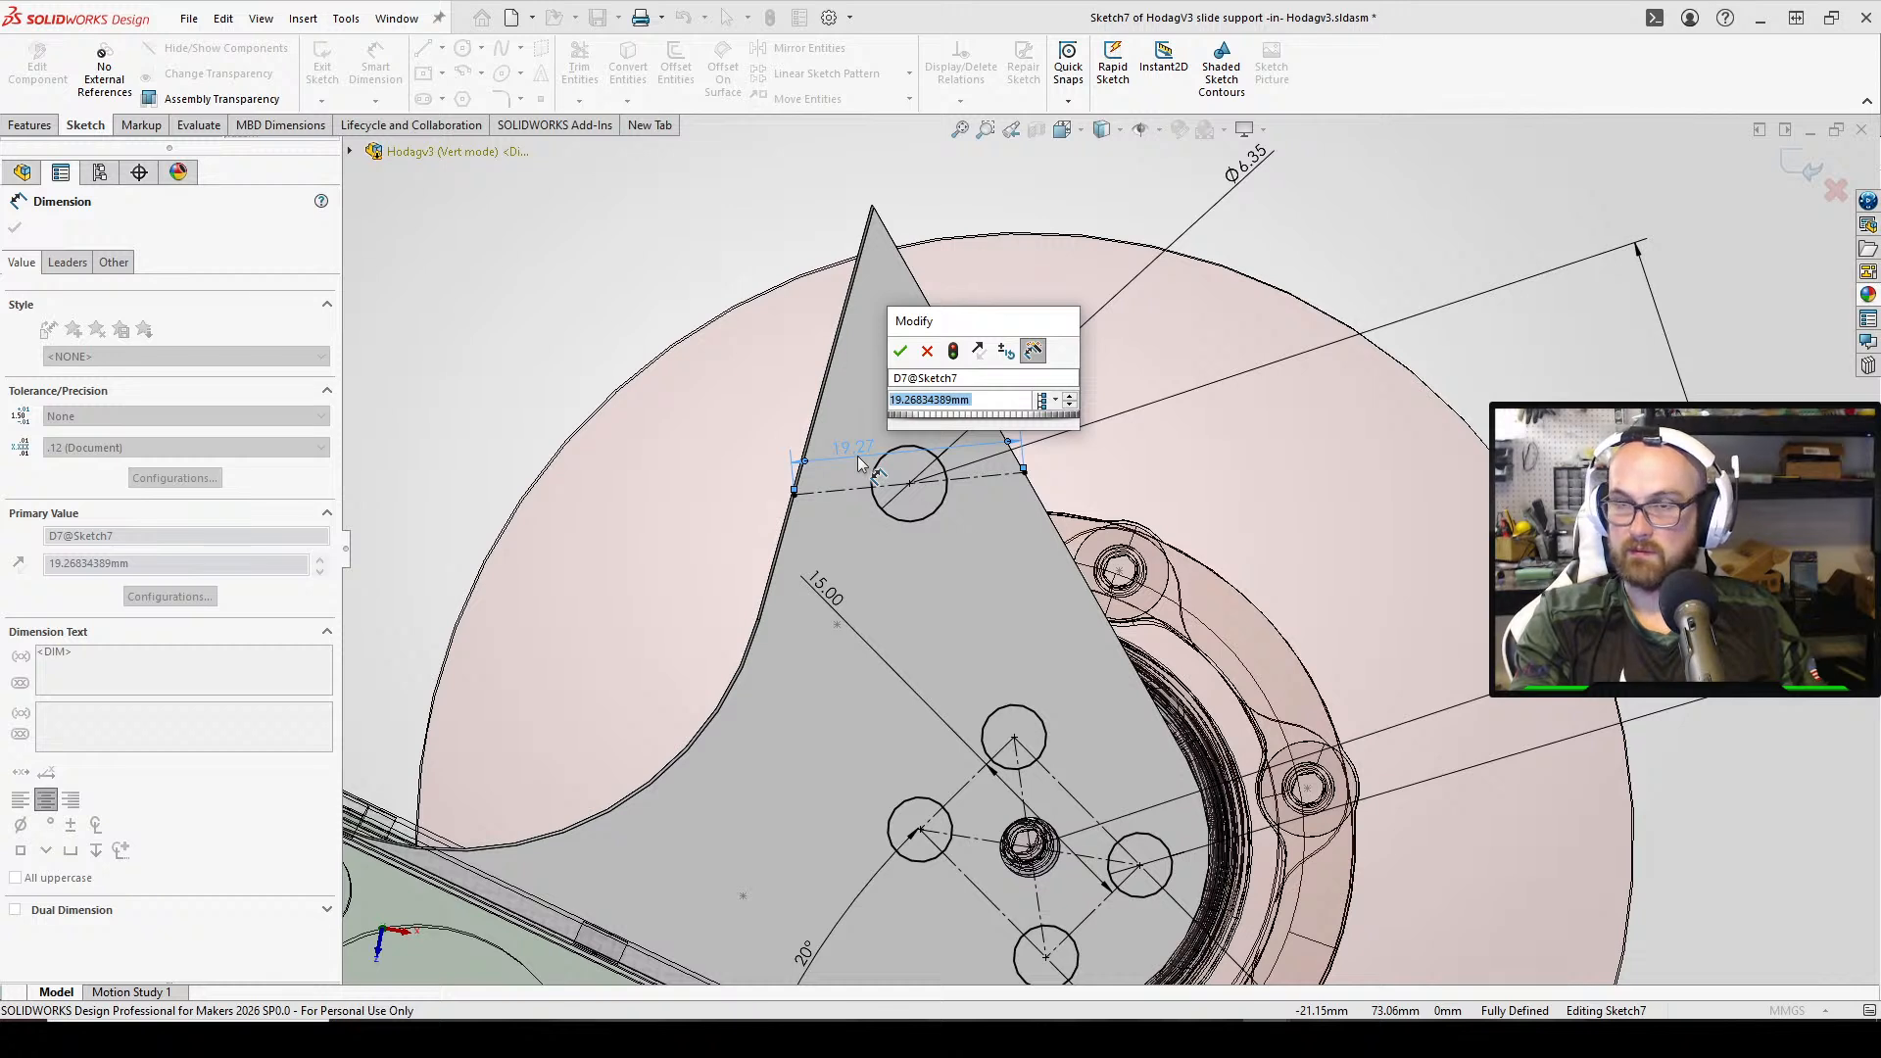
type("19.5")
key("Return")
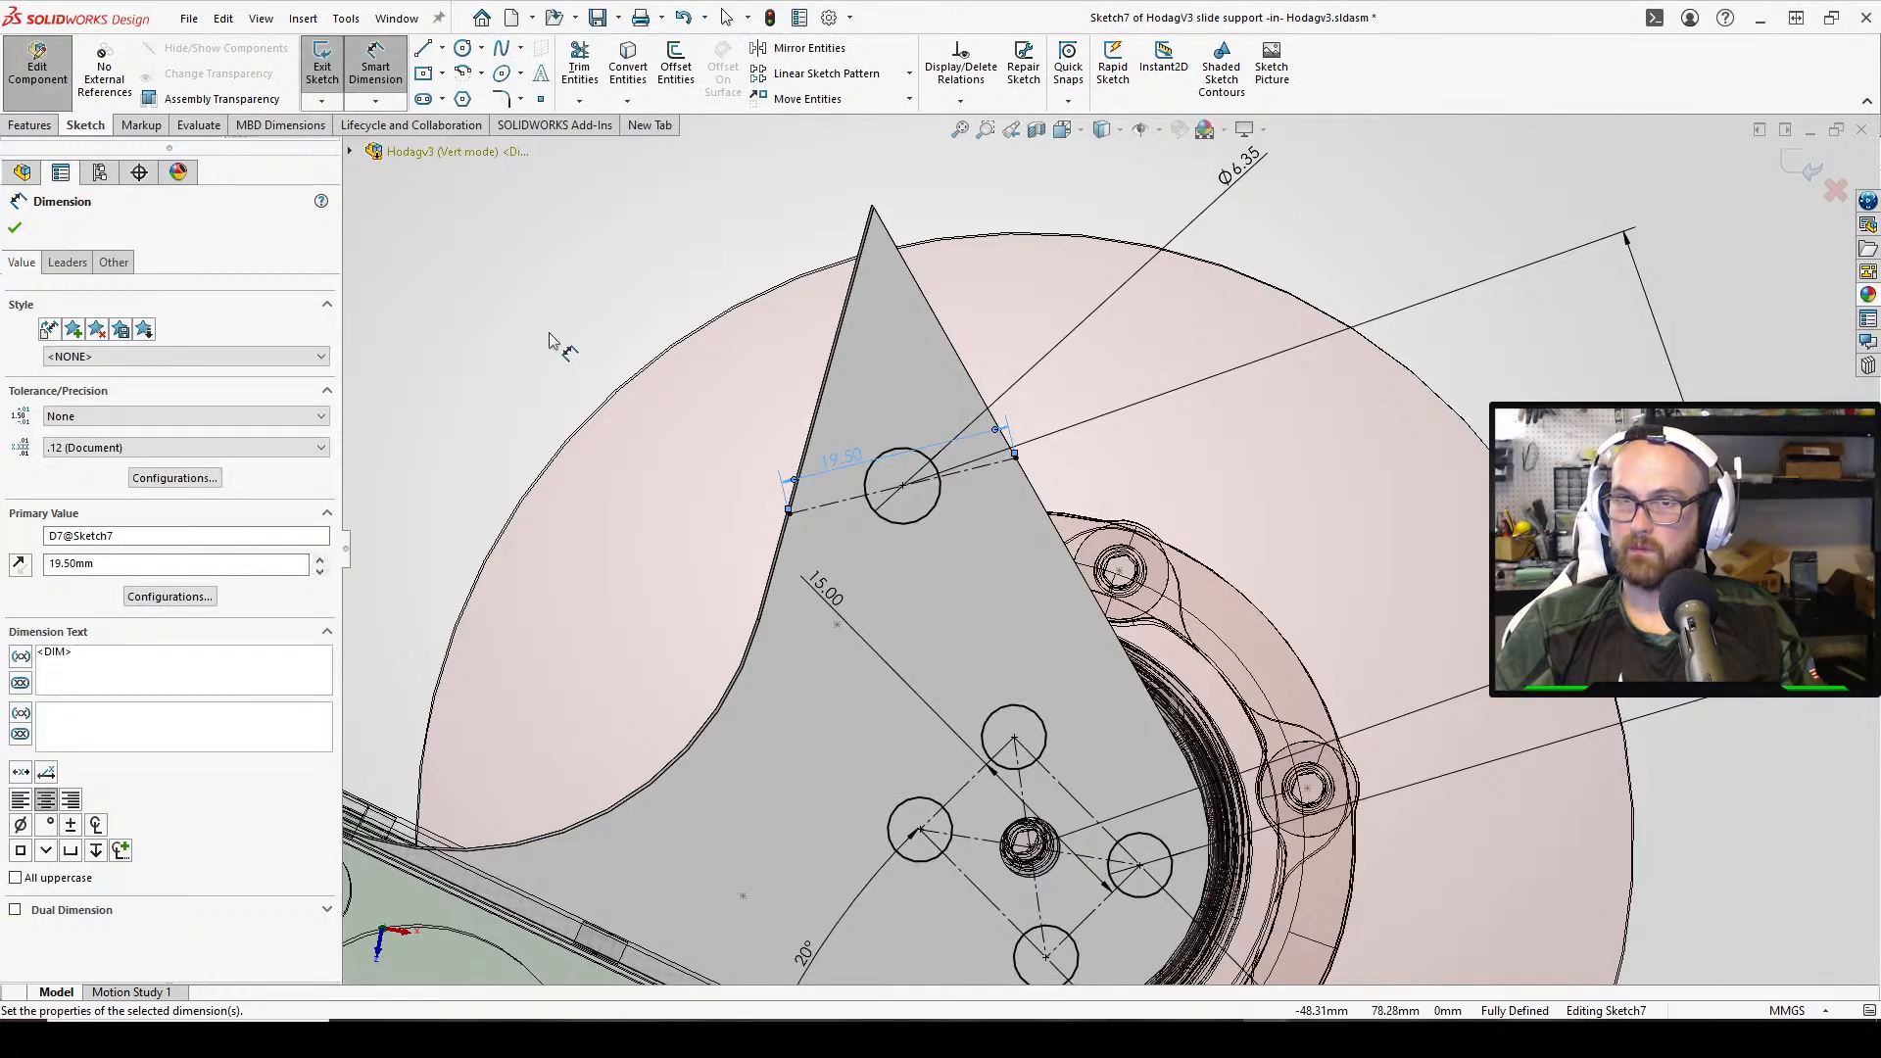
key("Escape")
scroll(890, 359, "up", 3)
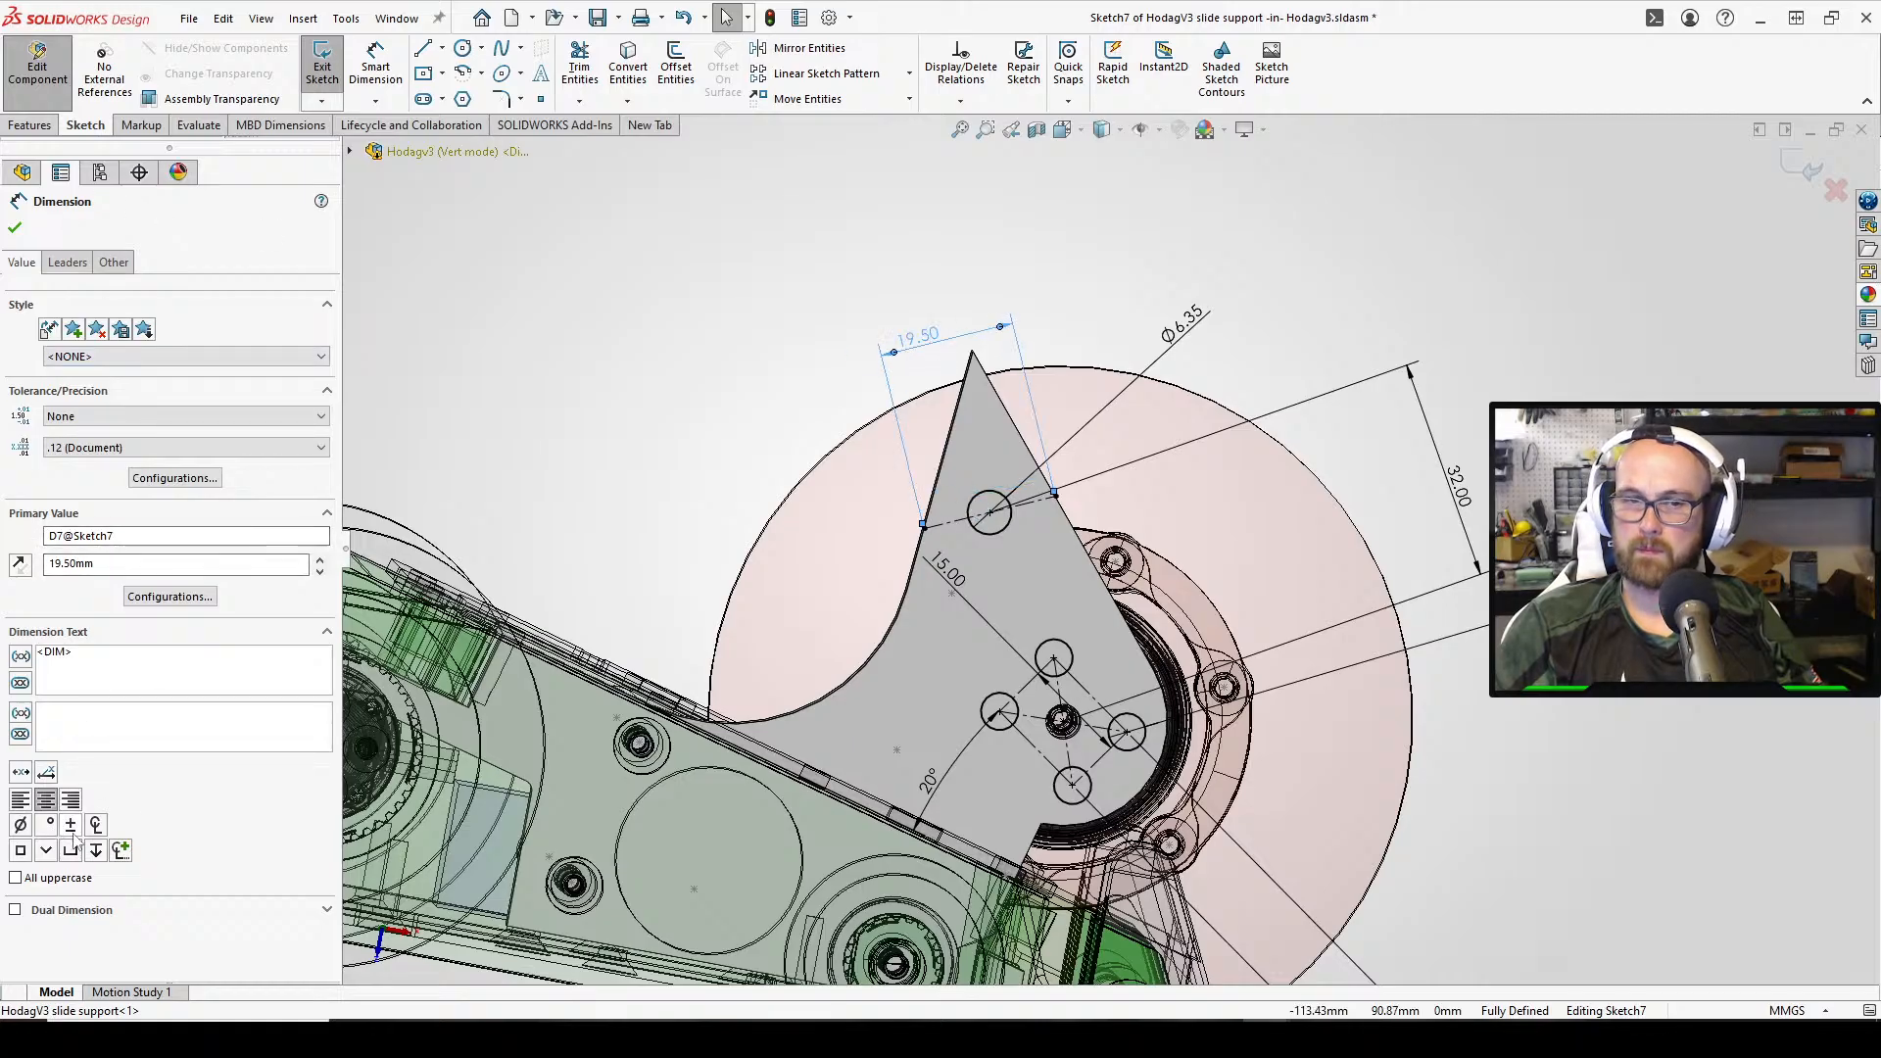
left_click(587, 324)
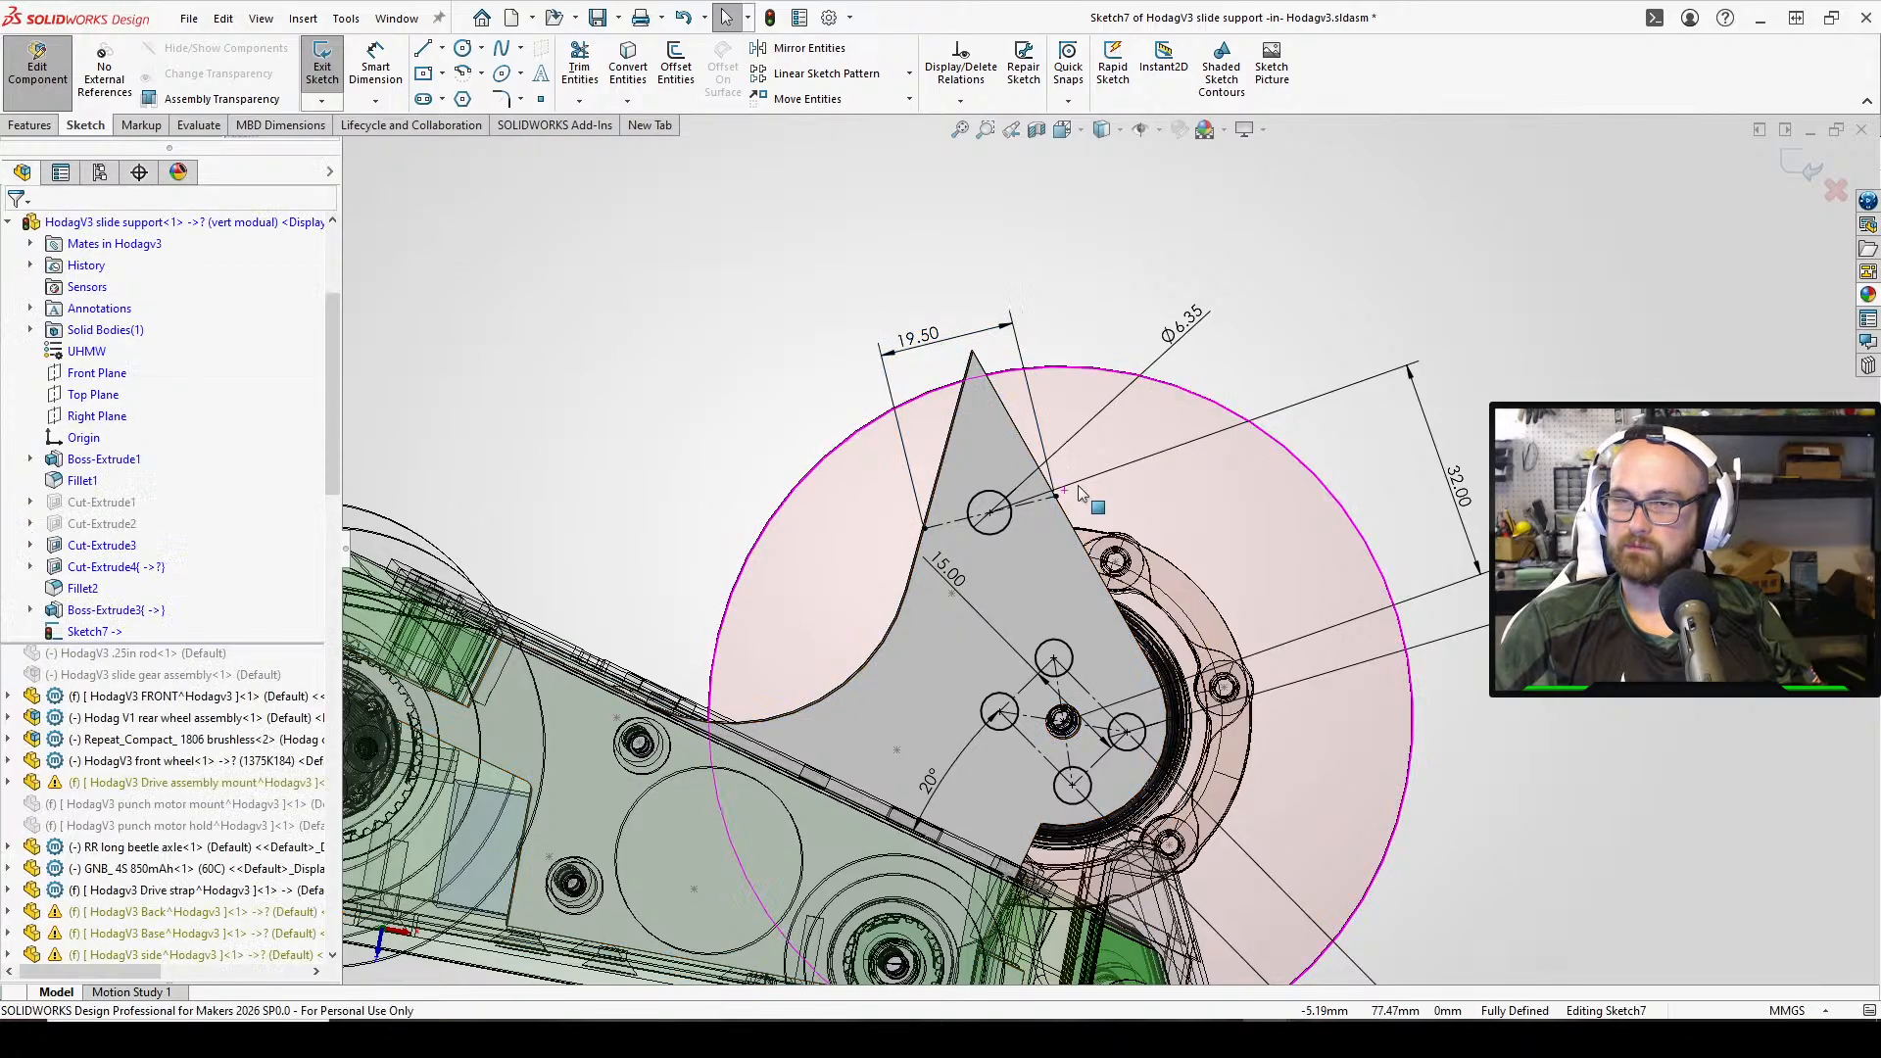
Examine the hole layout and the hooked mount's fit against the motor and weapon disc from several angles
mouse_move(1080, 492)
middle_mouse_down()
mouse_move(980, 490)
mouse_move(982, 522)
mouse_move(1132, 651)
middle_mouse_up()
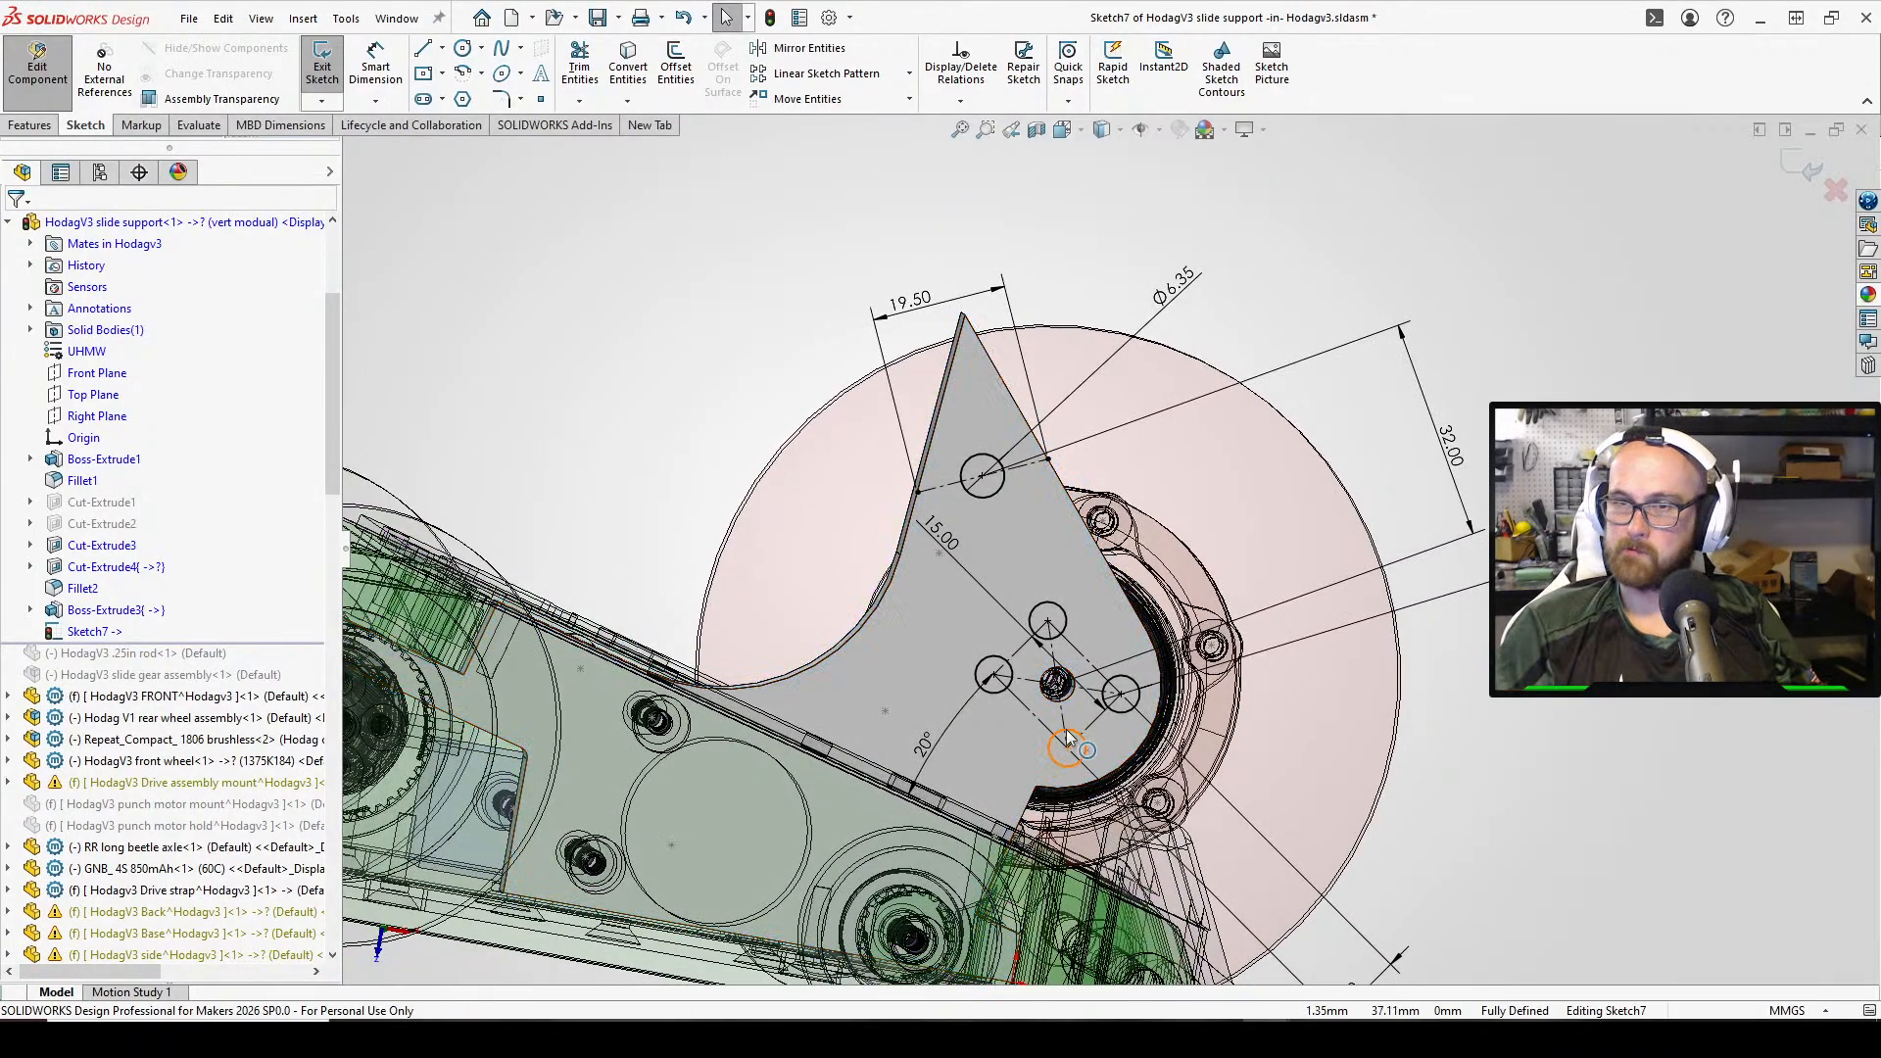
scroll(1128, 644, "up", 5)
mouse_move(1129, 644)
middle_mouse_down()
mouse_move(1023, 607)
mouse_move(1038, 595)
middle_mouse_up()
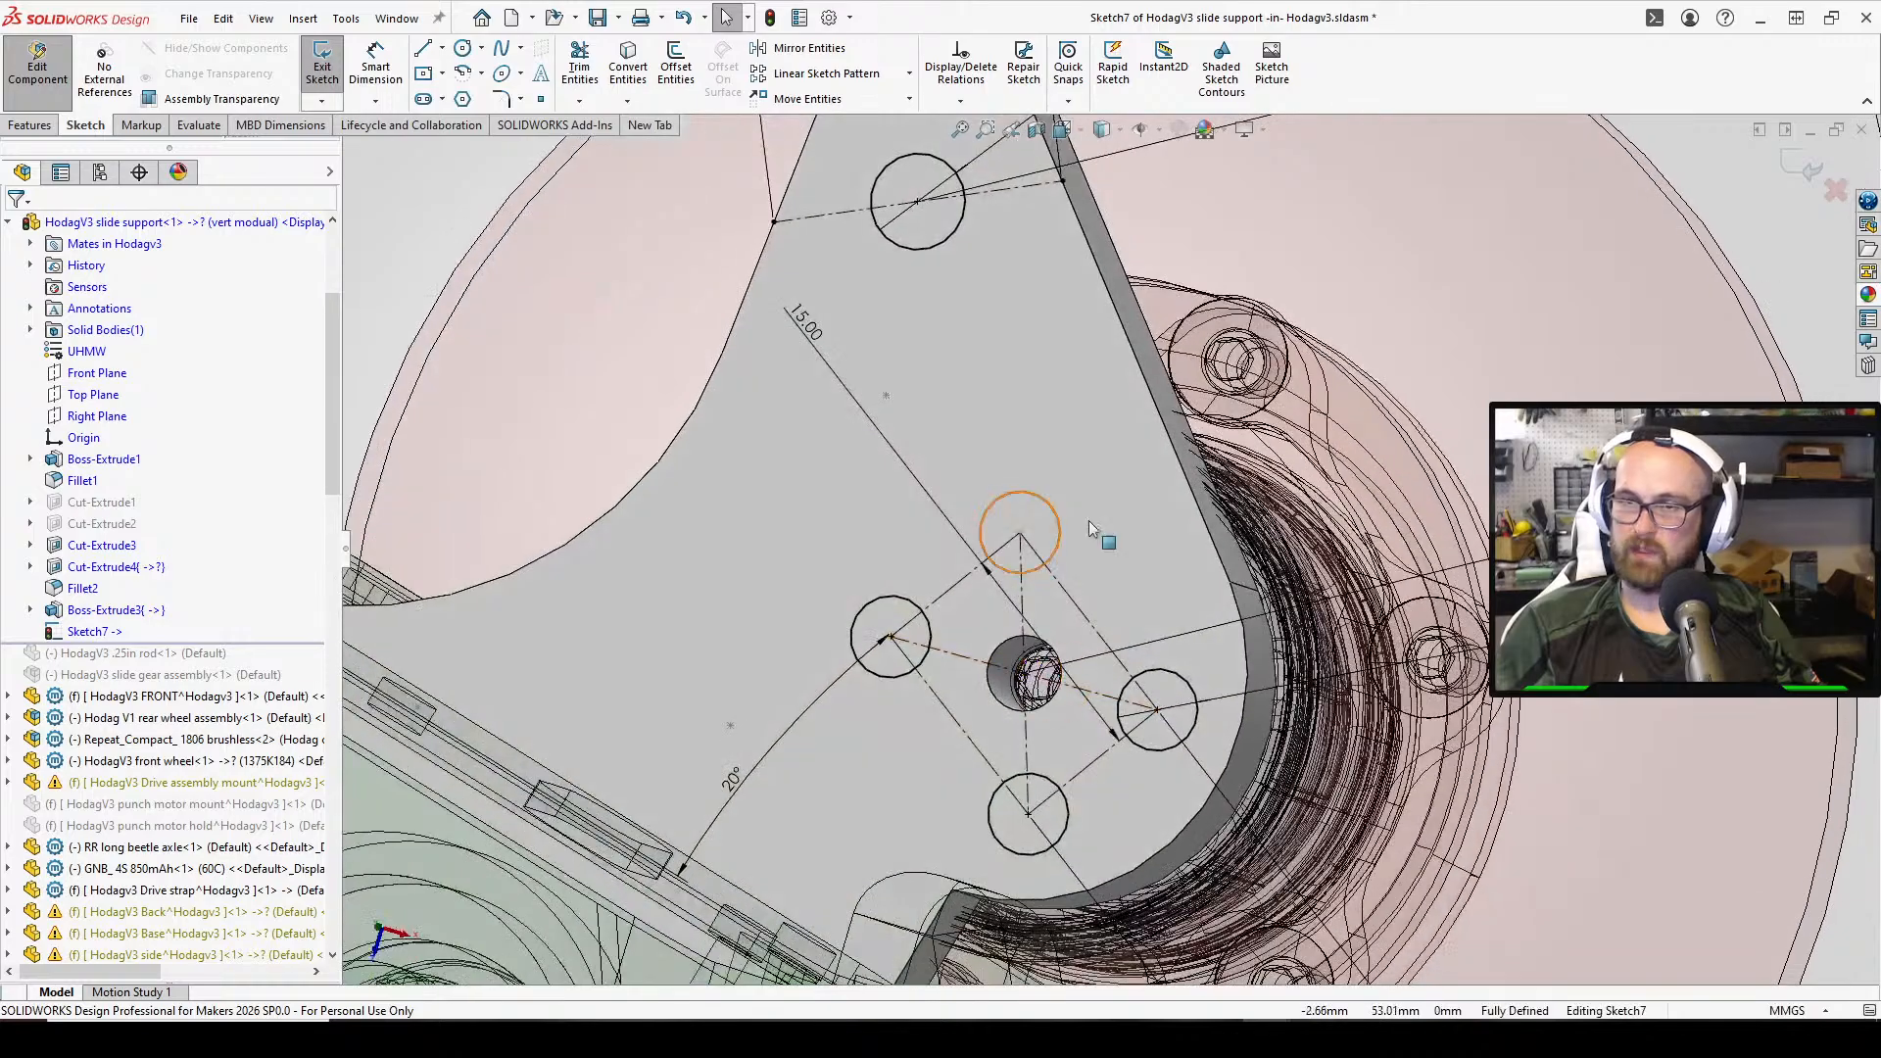
middle_click_drag(774, 586, 929, 286)
scroll(1003, 399, "down", 6)
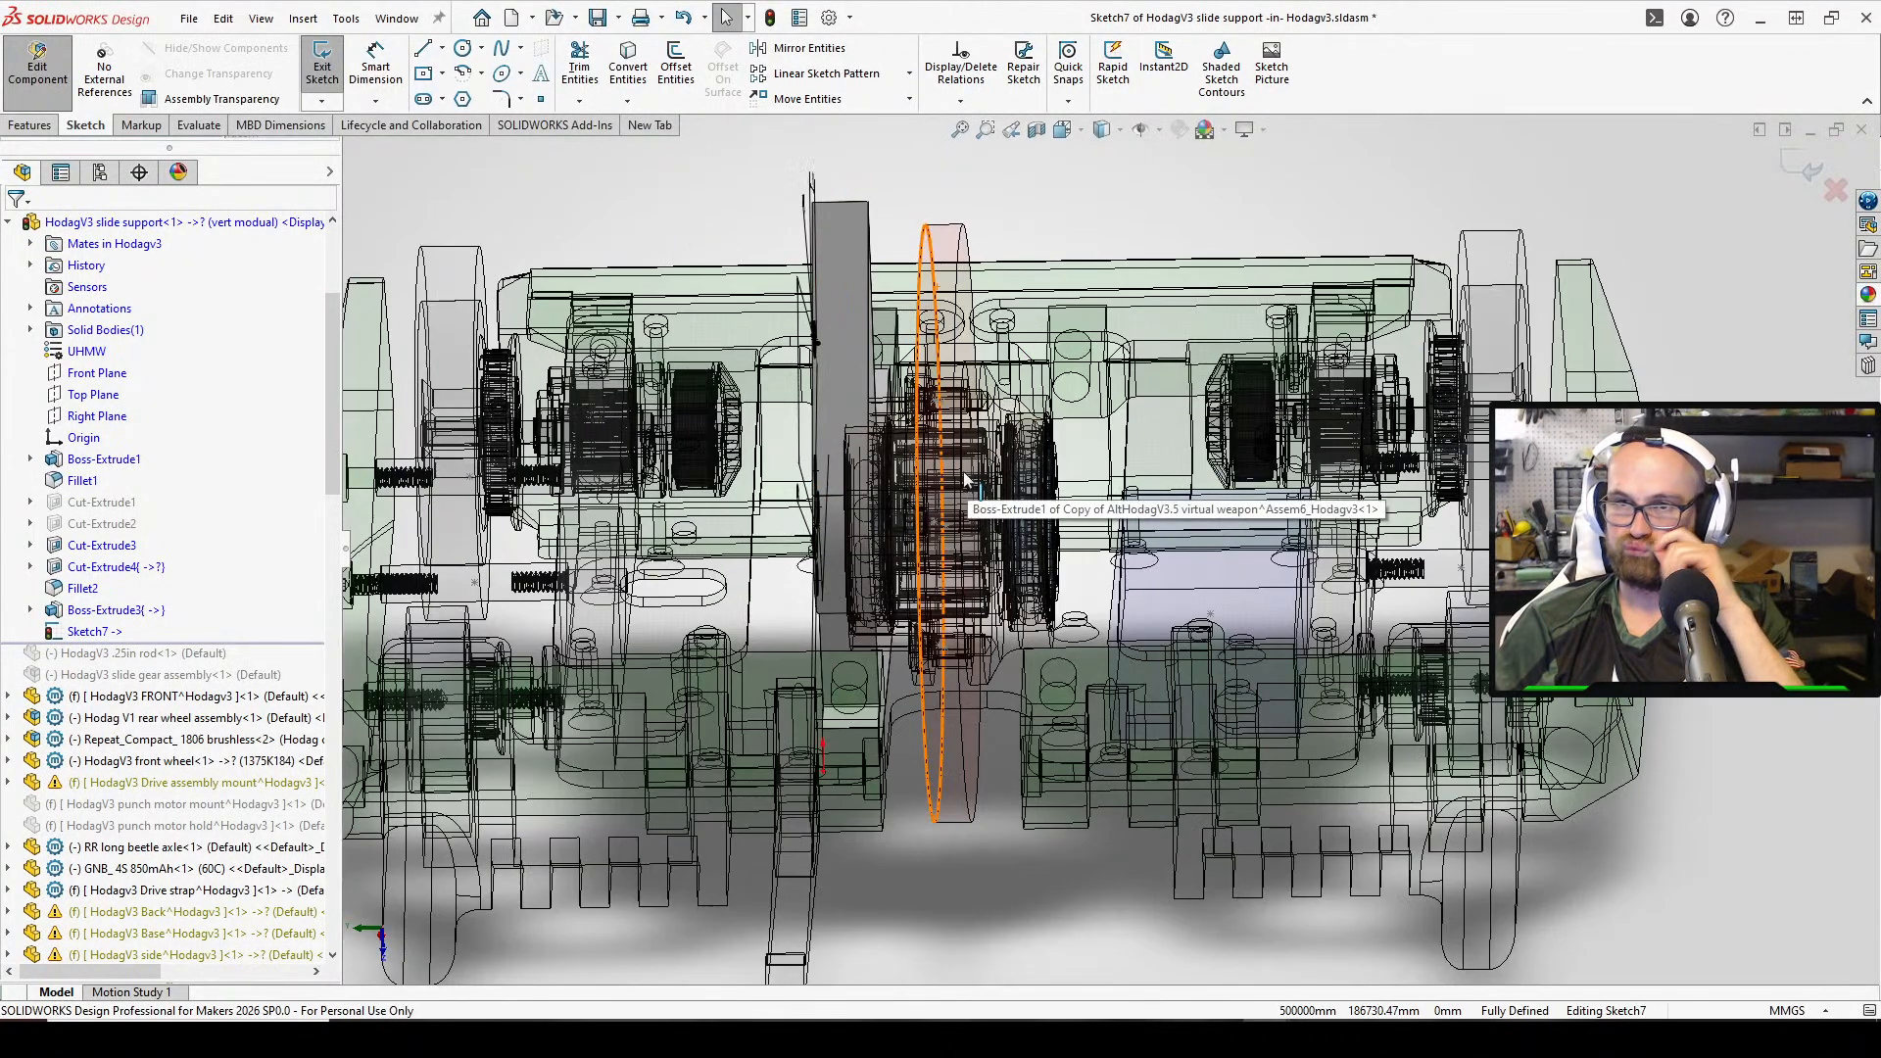
left_click(921, 364)
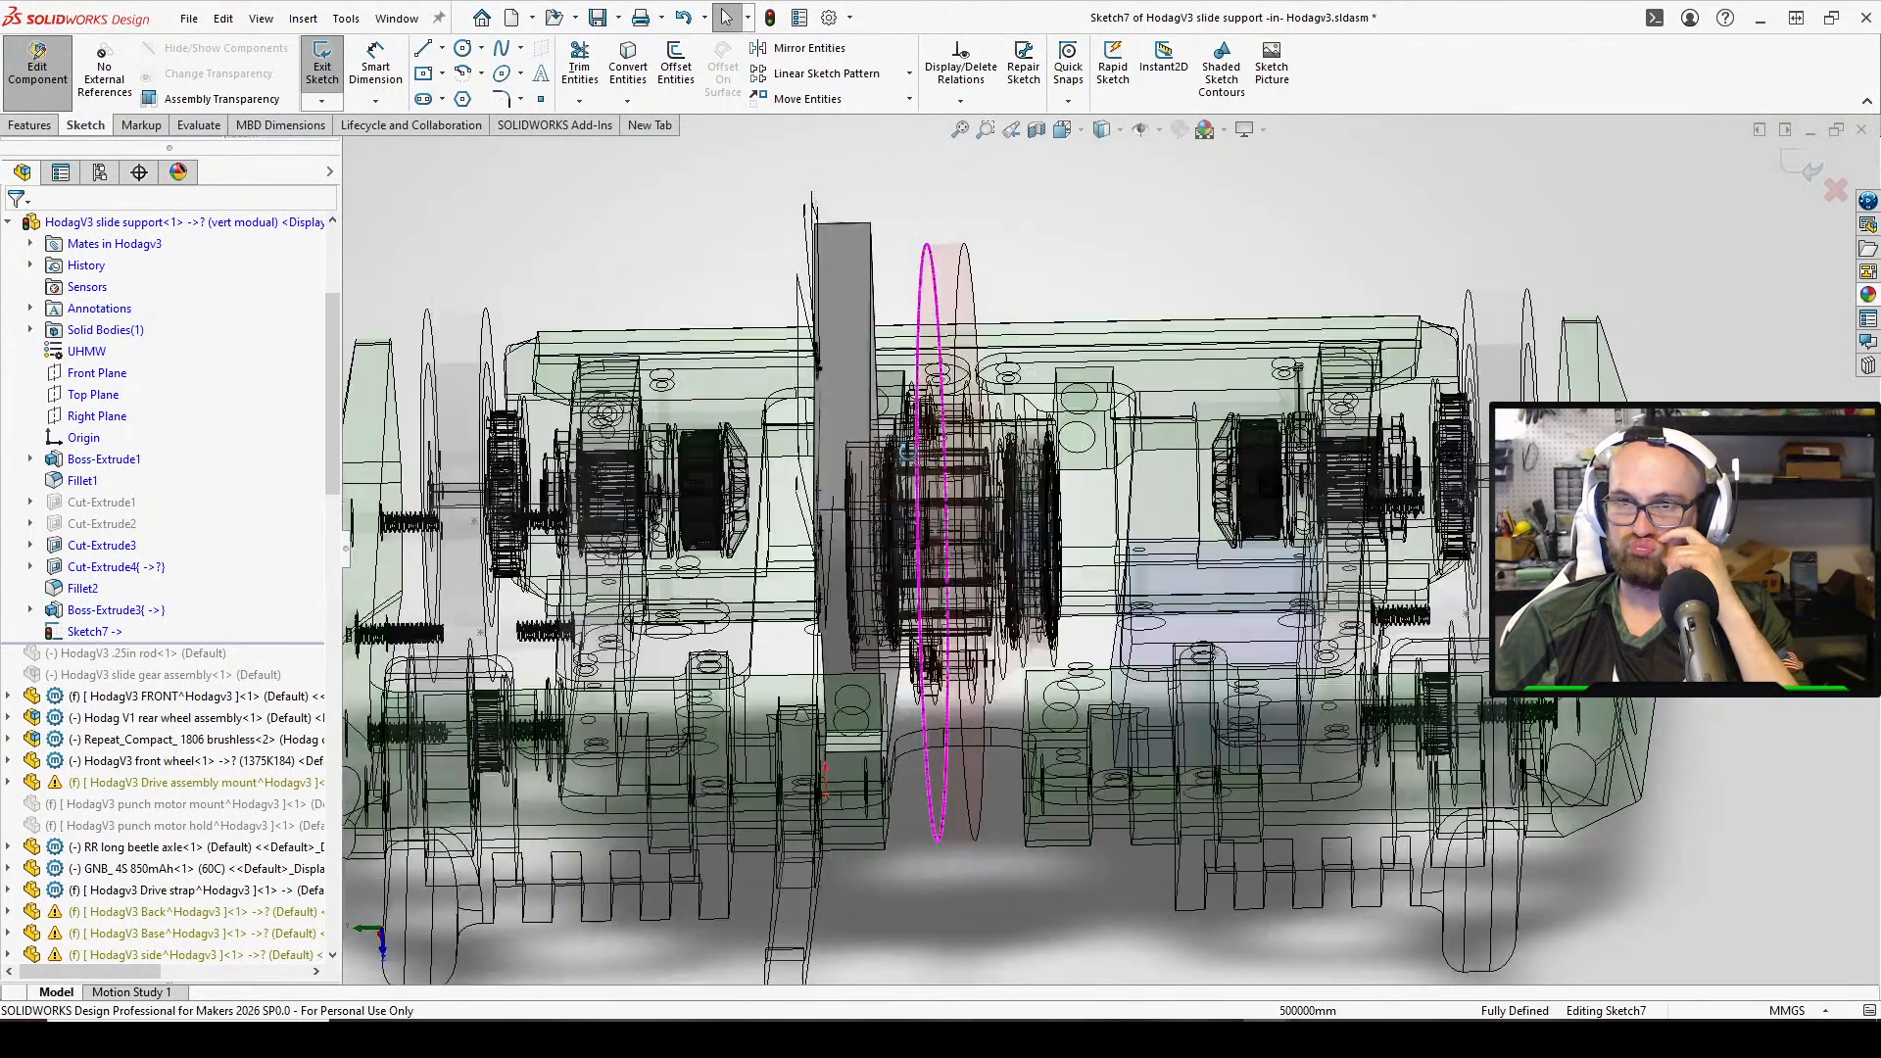
key("ctrl+8")
scroll(539, 447, "down", 2)
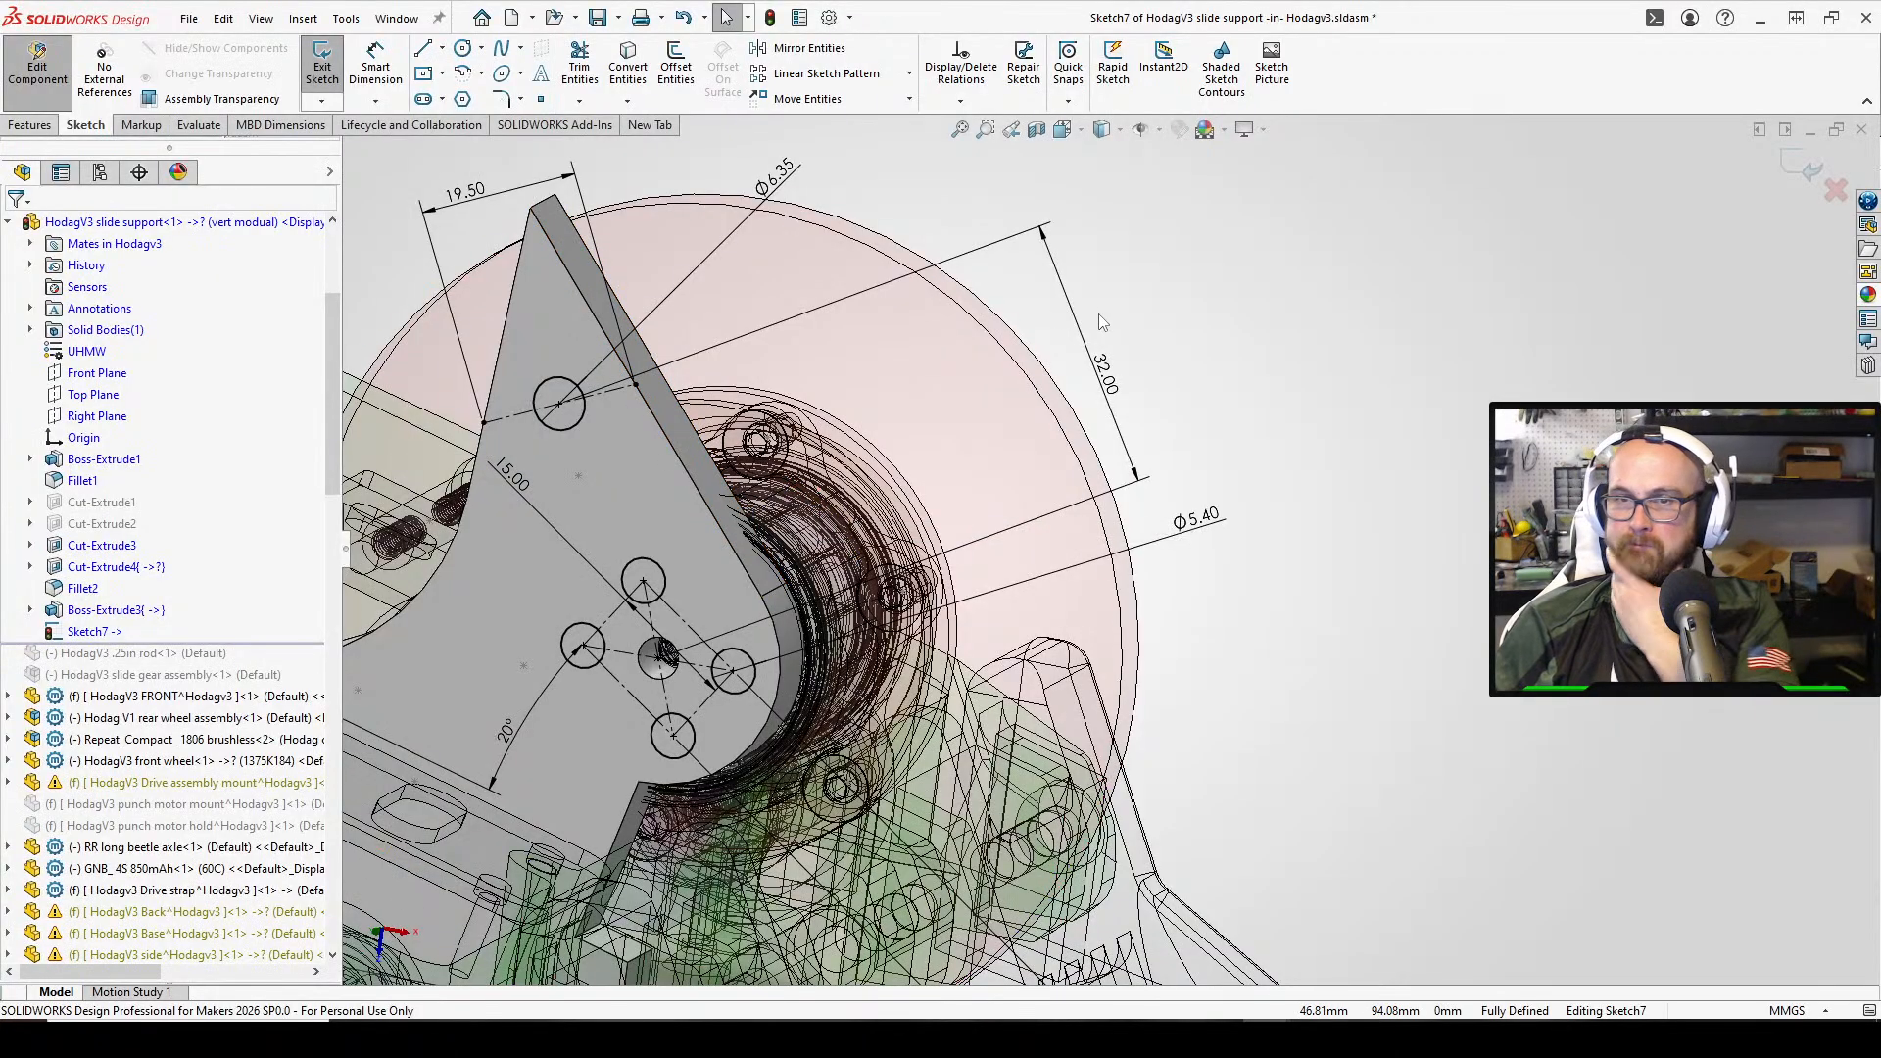
middle_click_drag(1039, 322, 956, 305)
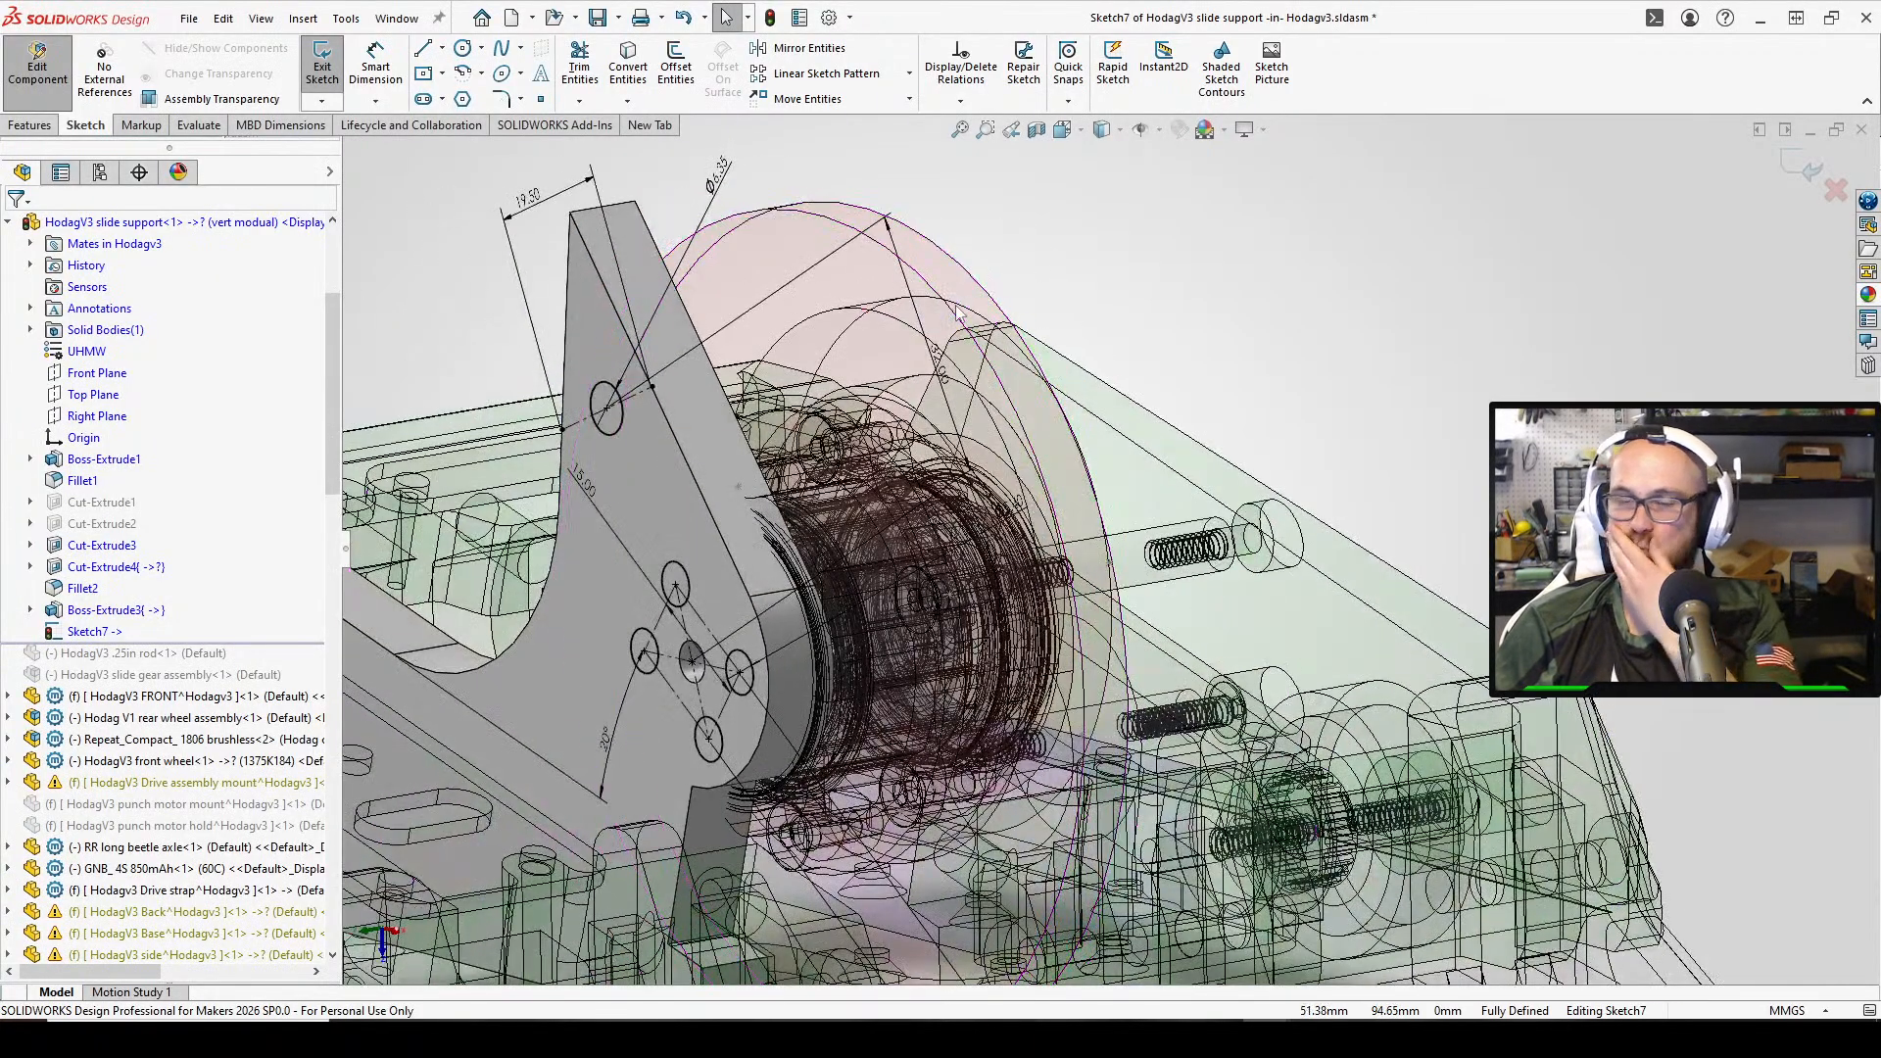
Start an extruded cut of the four motor mounting circles and the hook circle and open its end-condition choices
mouse_move(1090, 215)
right_mouse_down()
mouse_move(1143, 220)
mouse_move(1113, 399)
right_mouse_up()
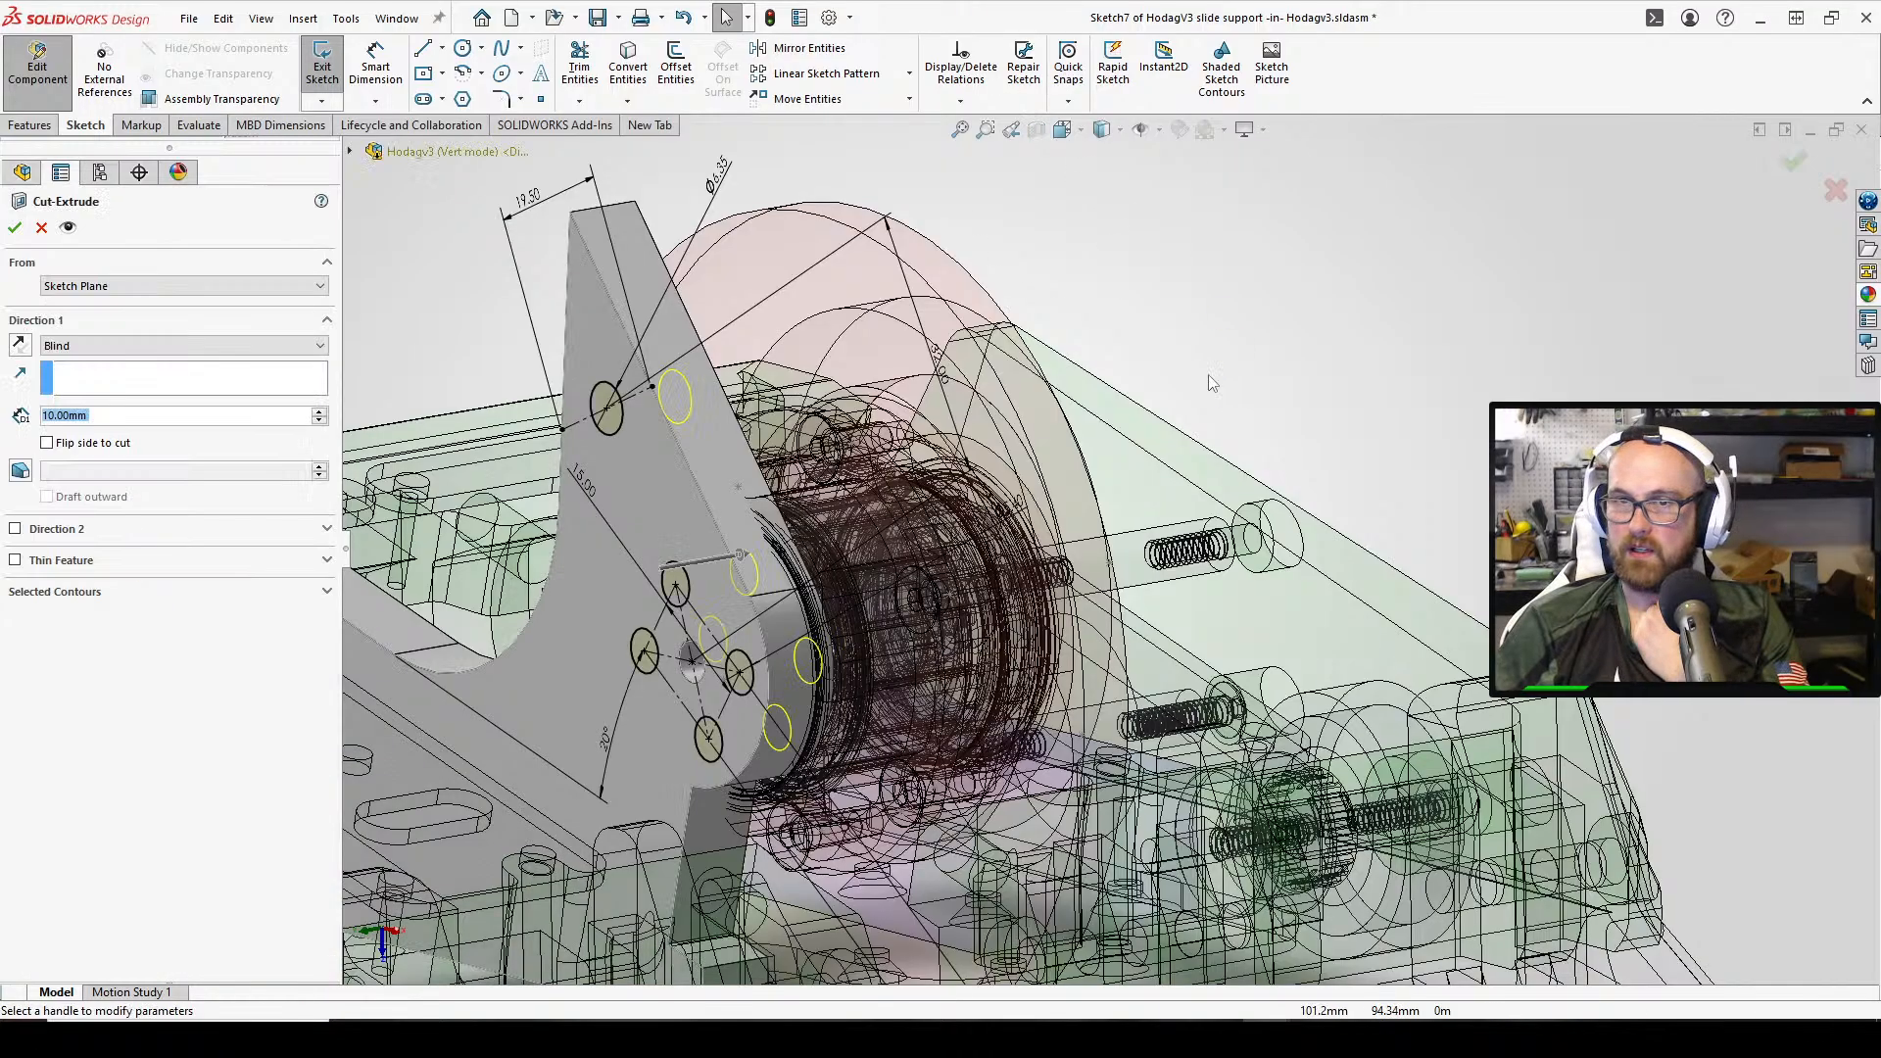
left_click(79, 345)
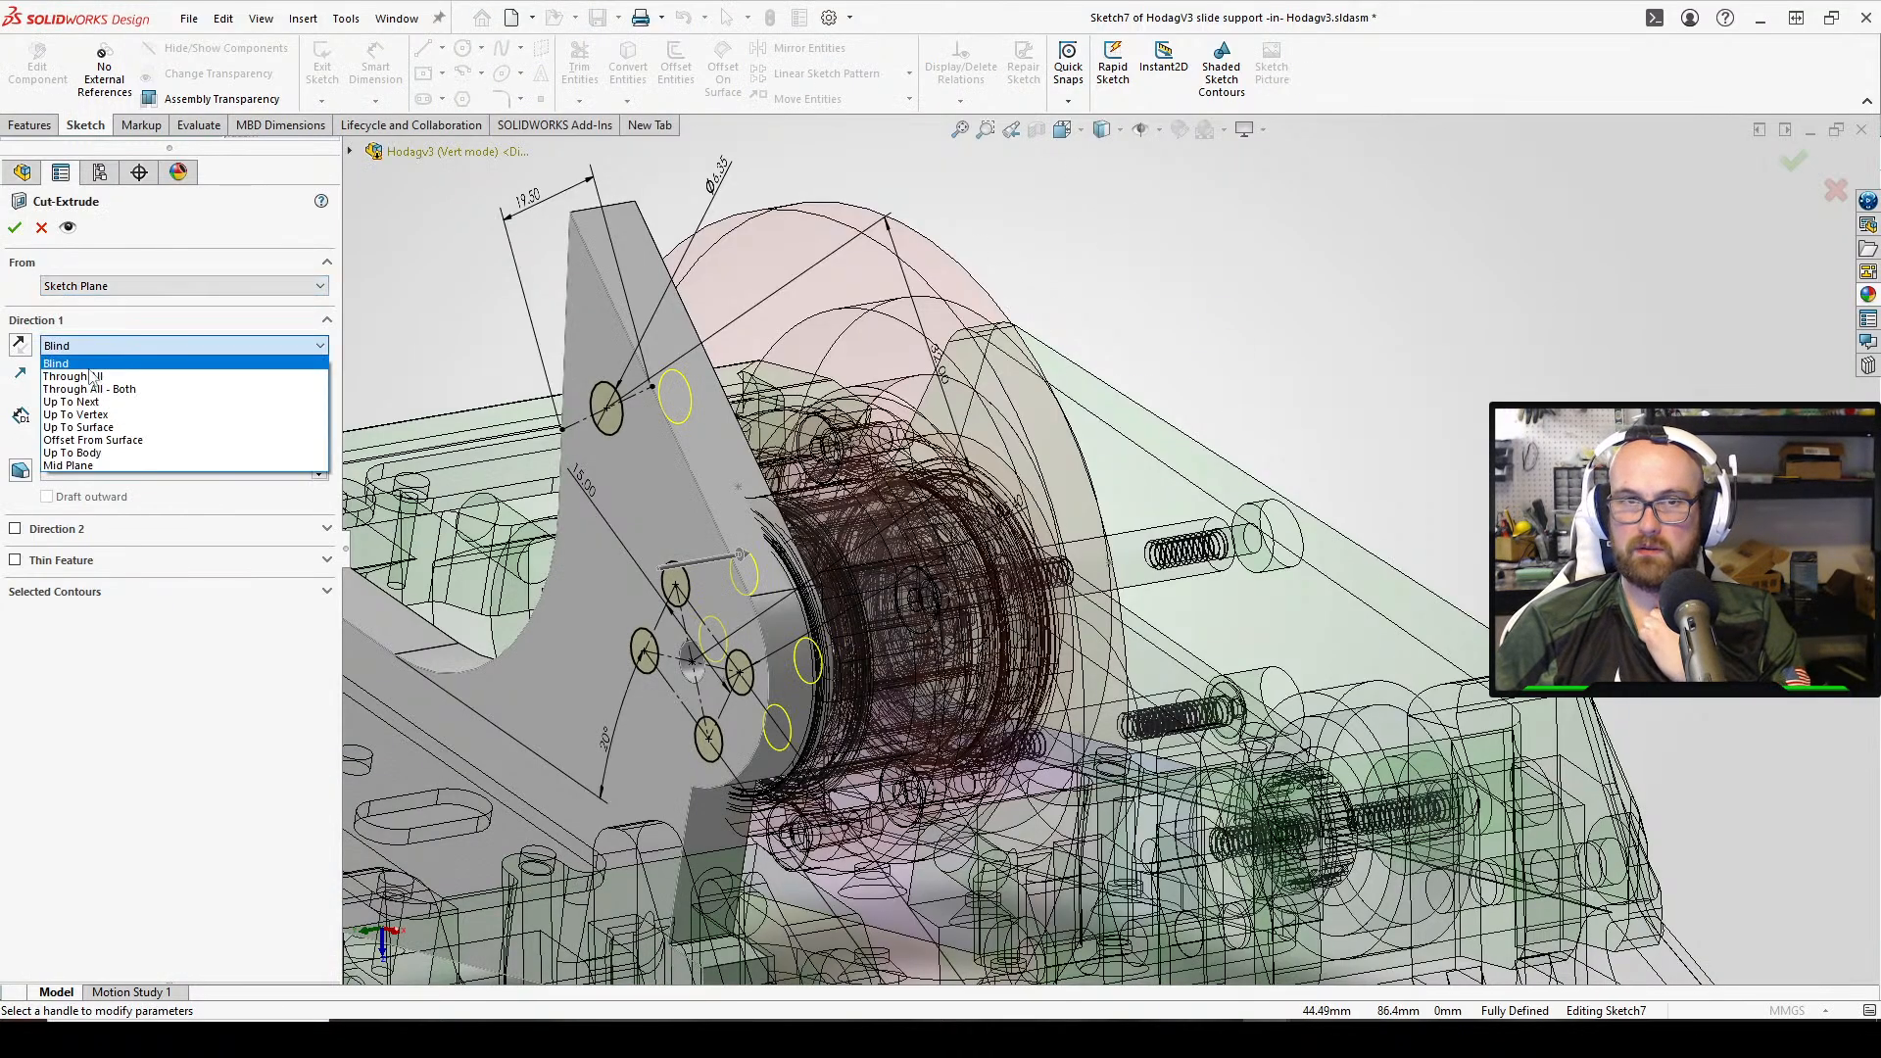
Cut the sketched holes through all of the slide support and return to editing the assembly
left_click(78, 376)
left_click(15, 227)
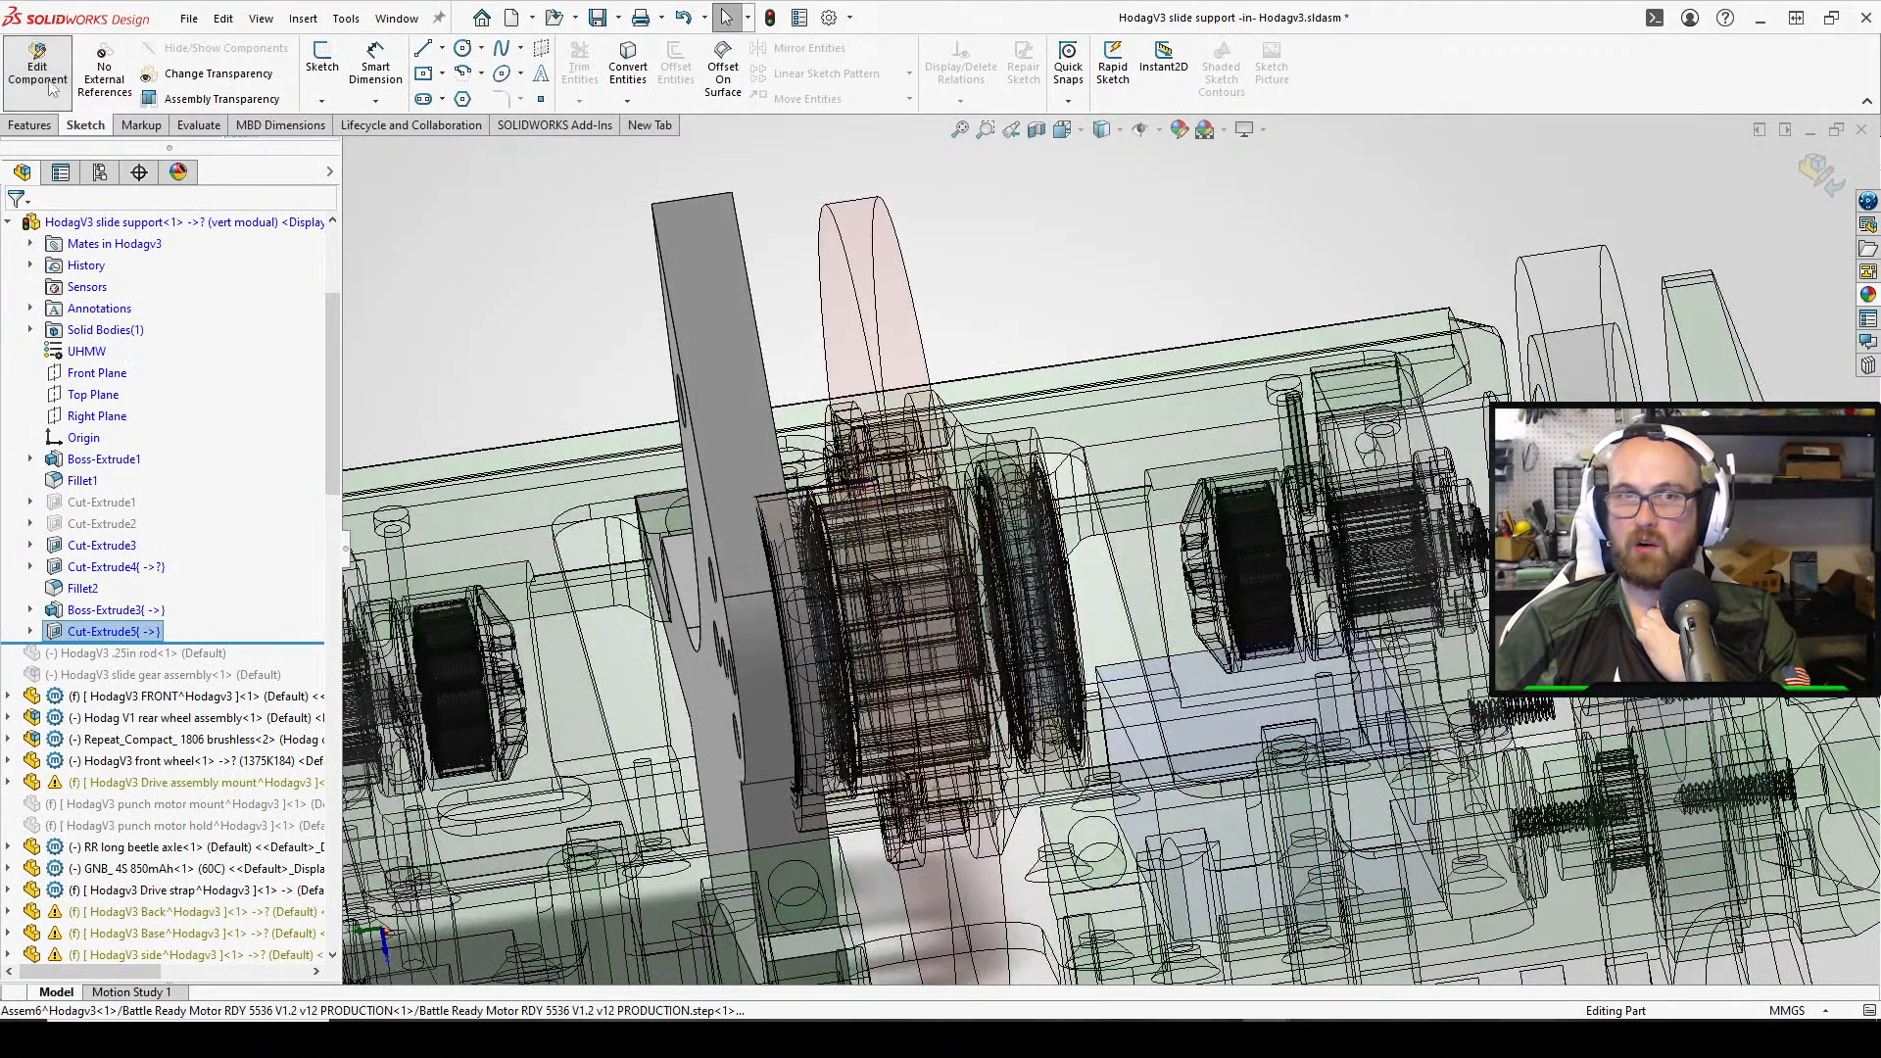
left_click(51, 86)
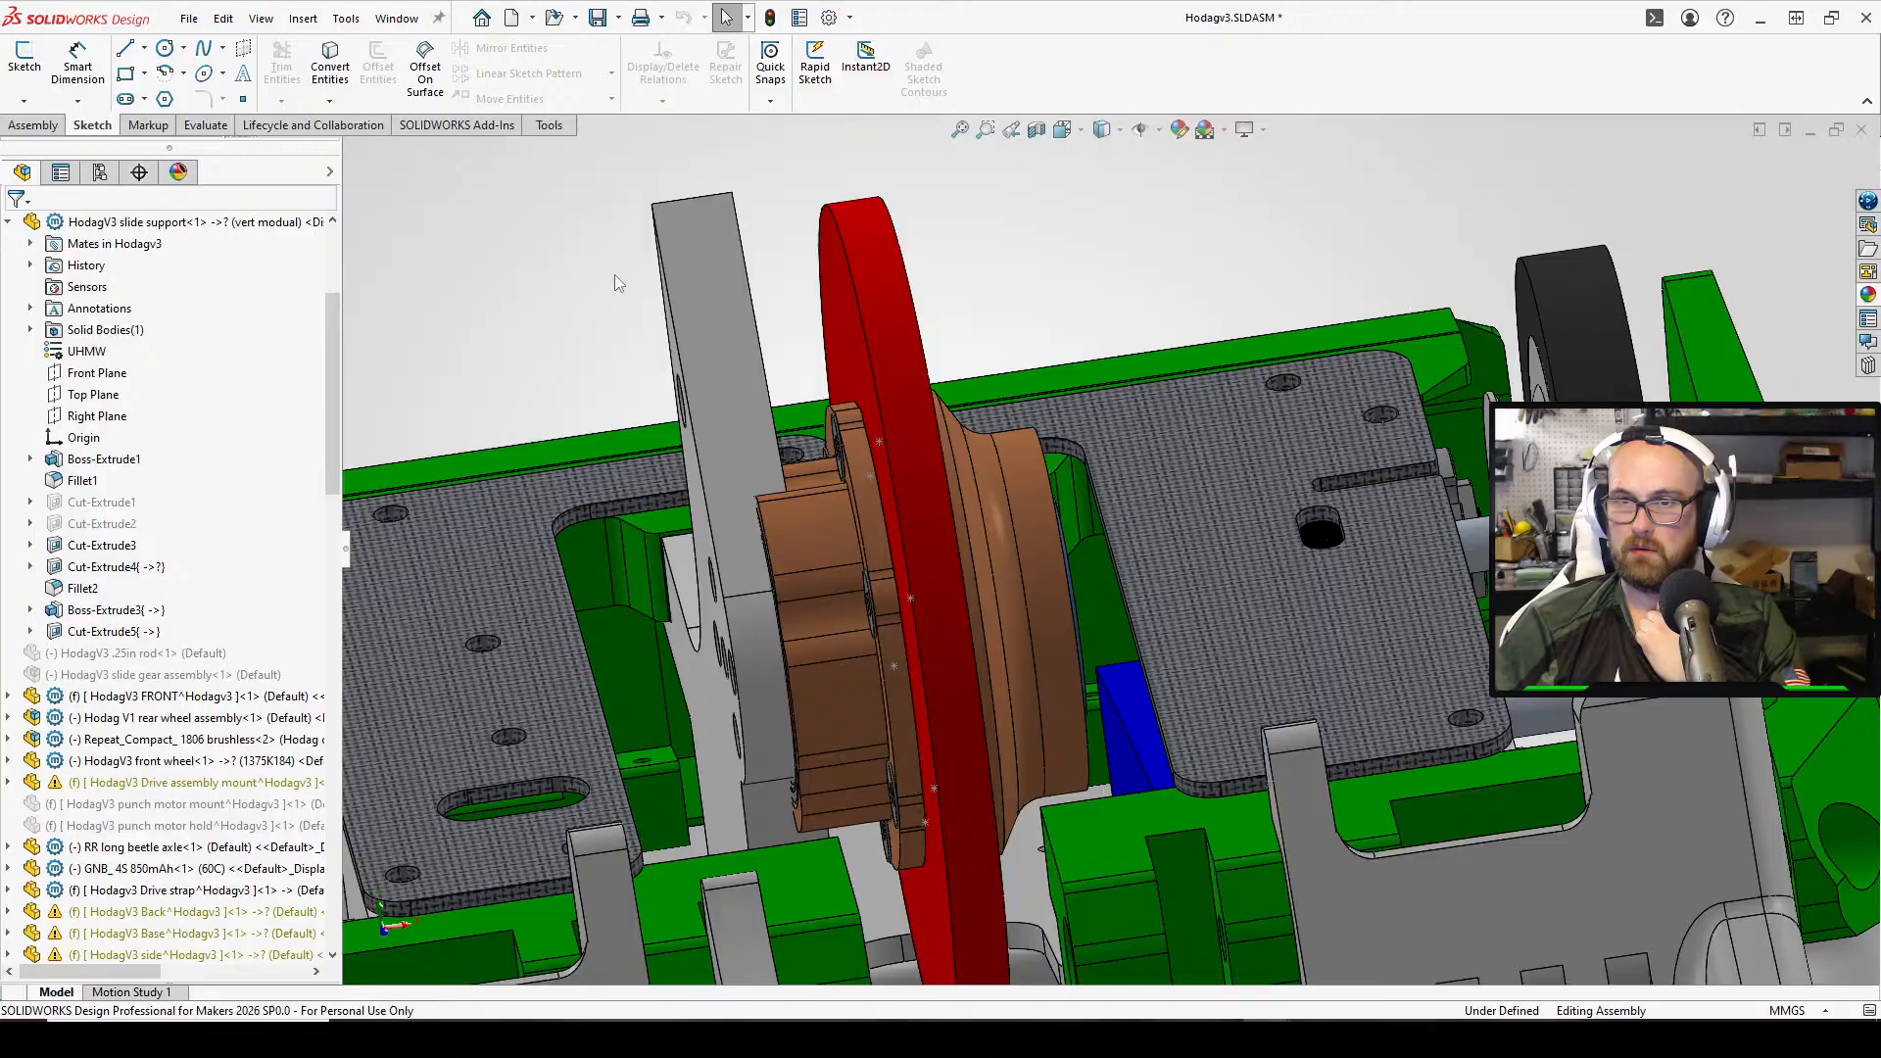
middle_click_drag(614, 275, 722, 390)
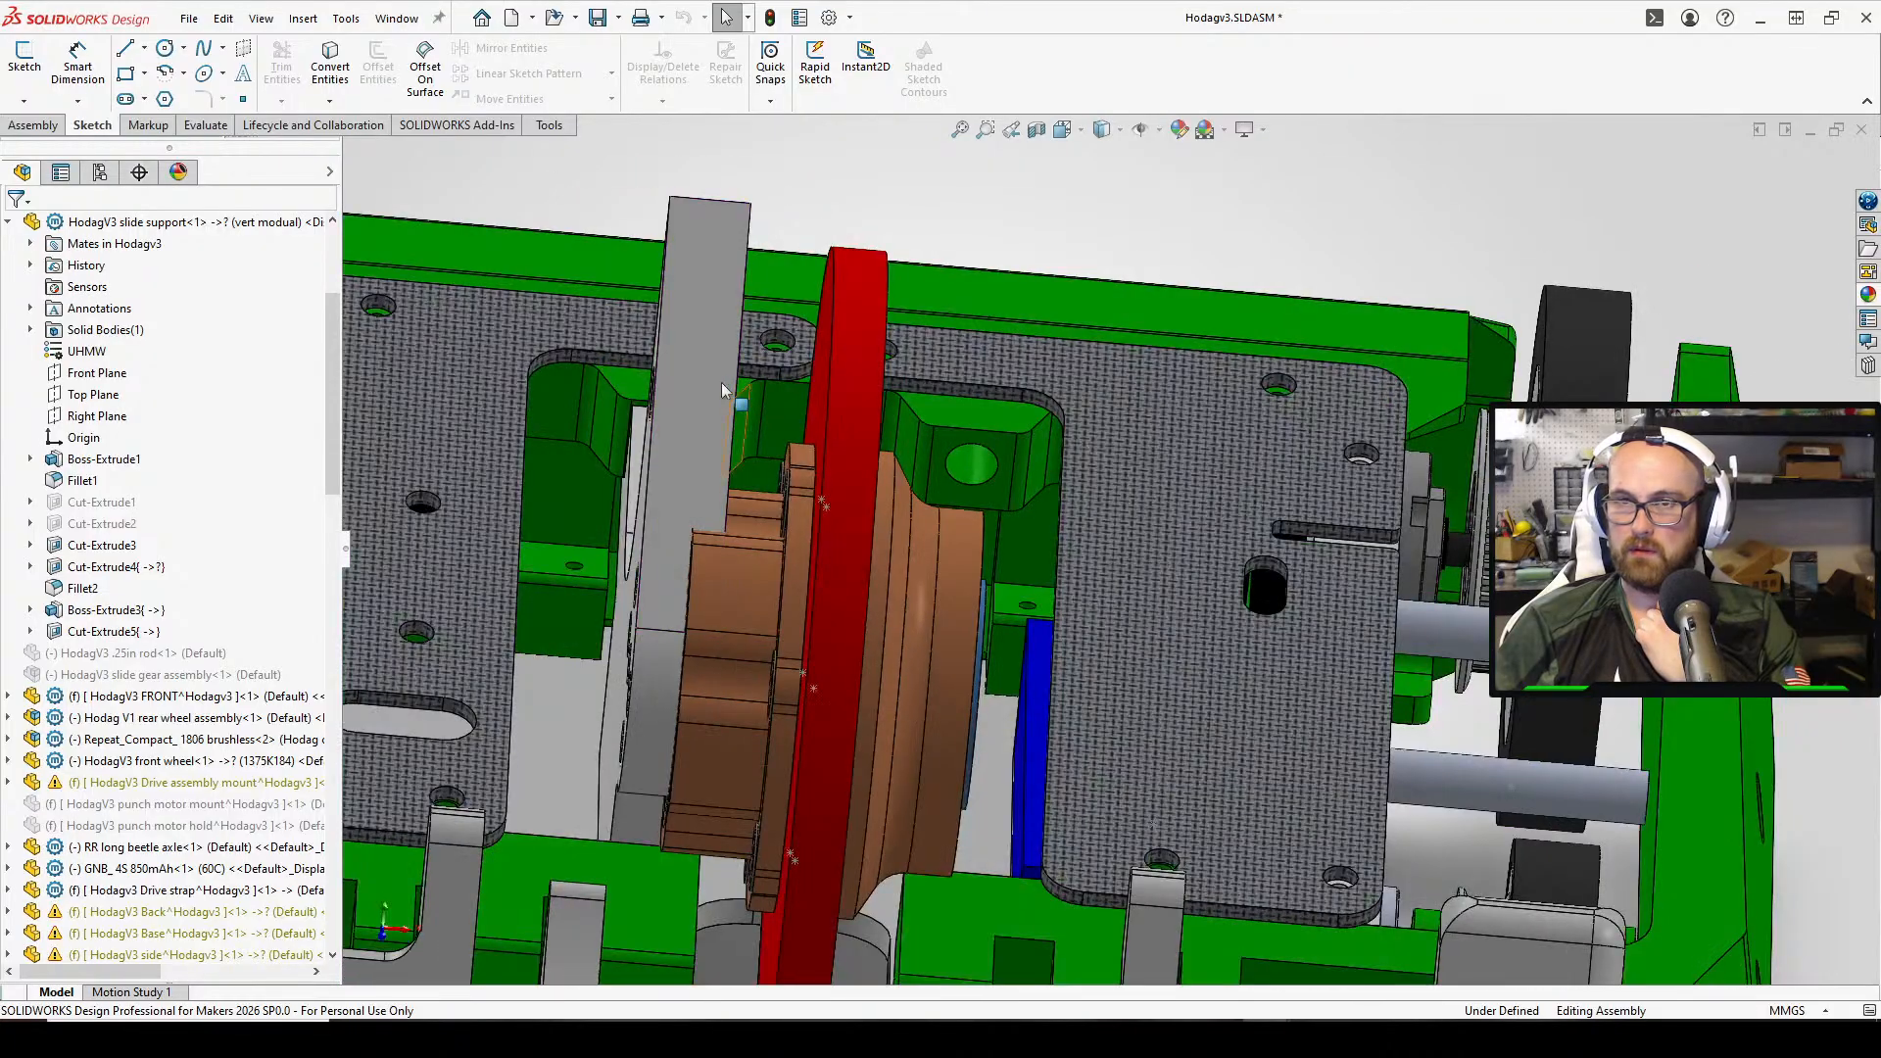
Edit the slide support part in place within the assembly
left_click(669, 333)
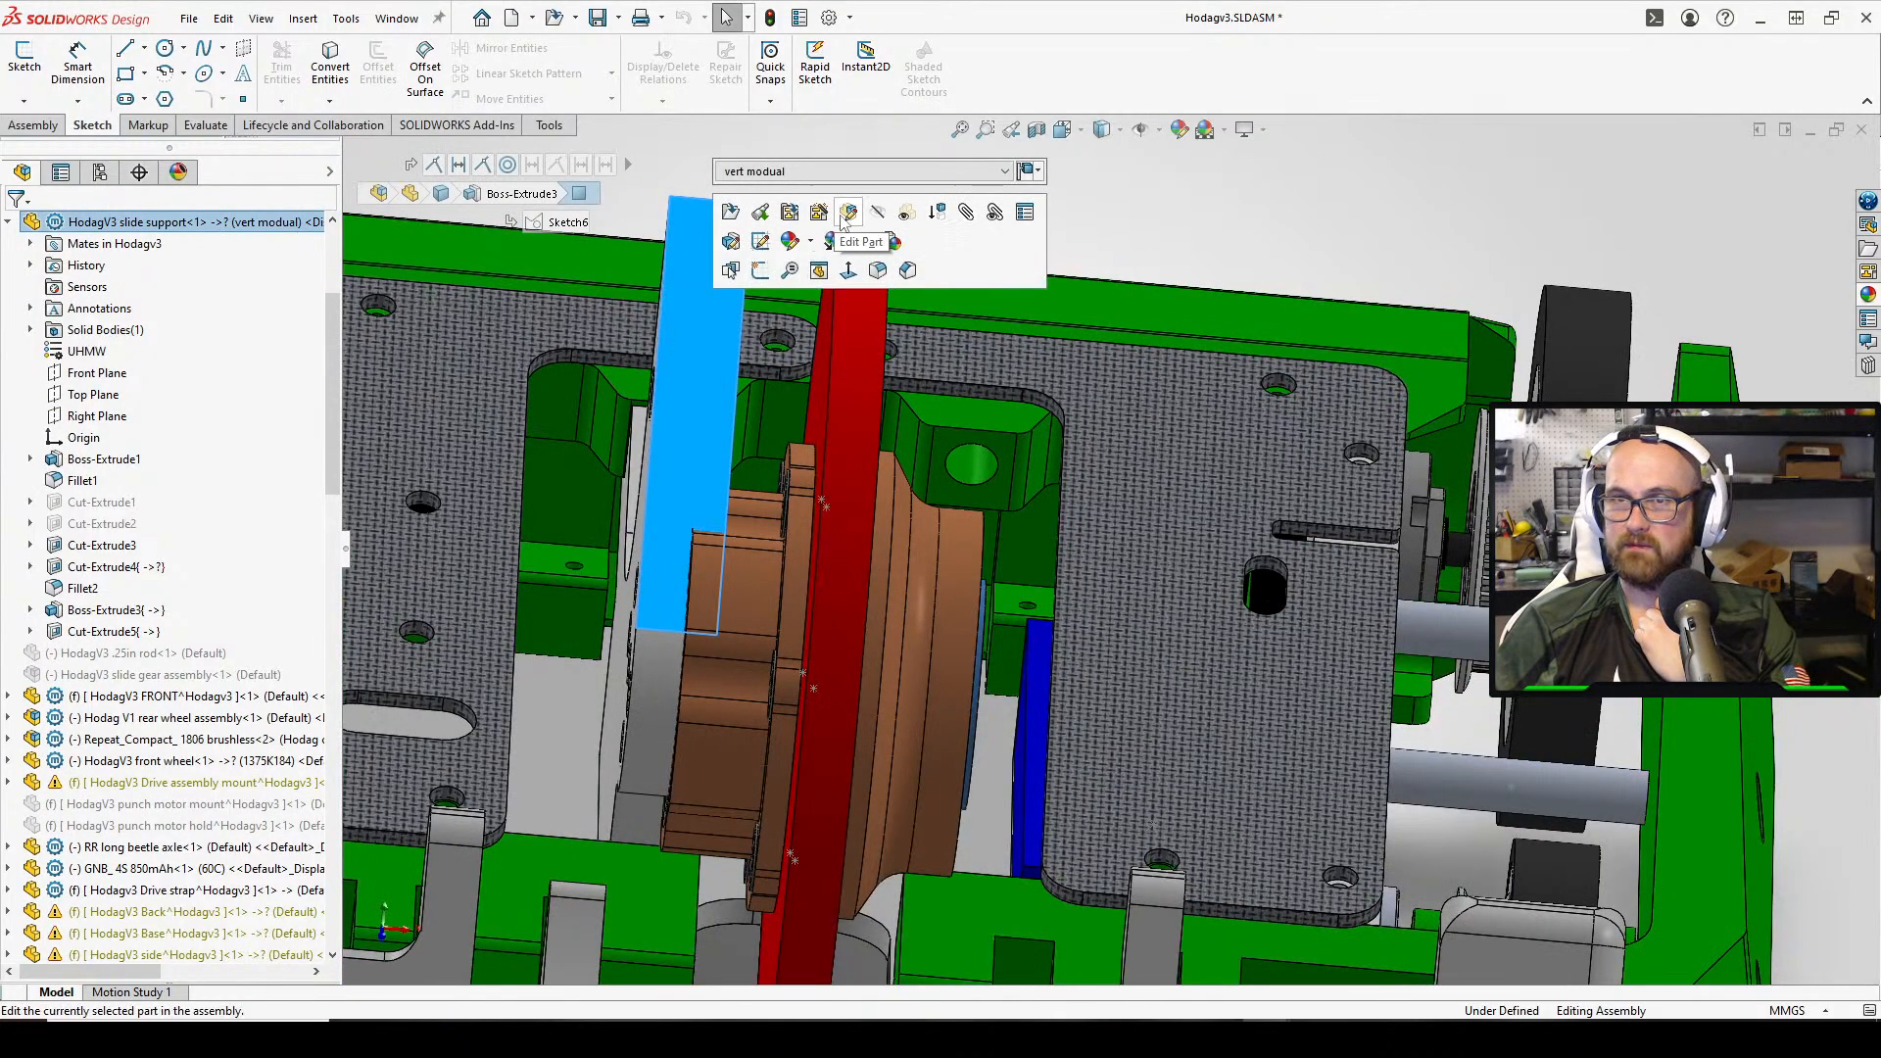
left_click(844, 221)
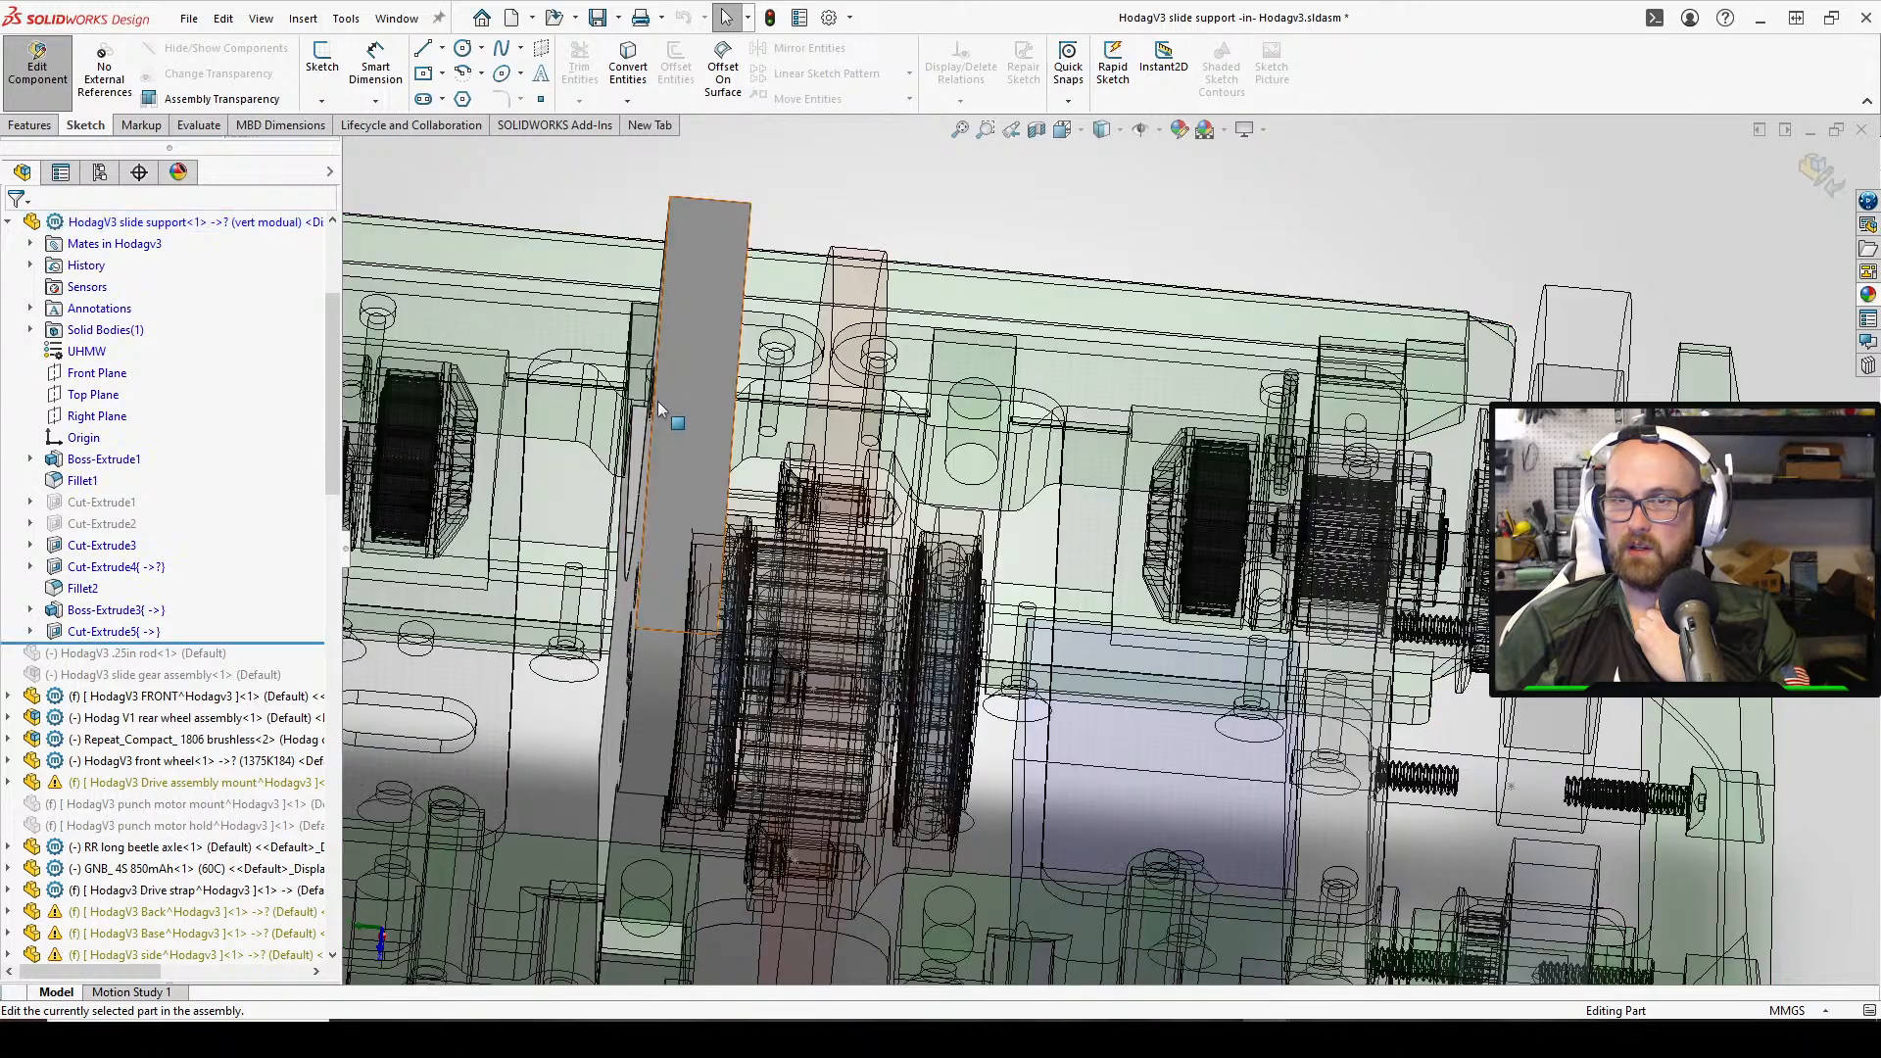
middle_click_drag(652, 411, 475, 432)
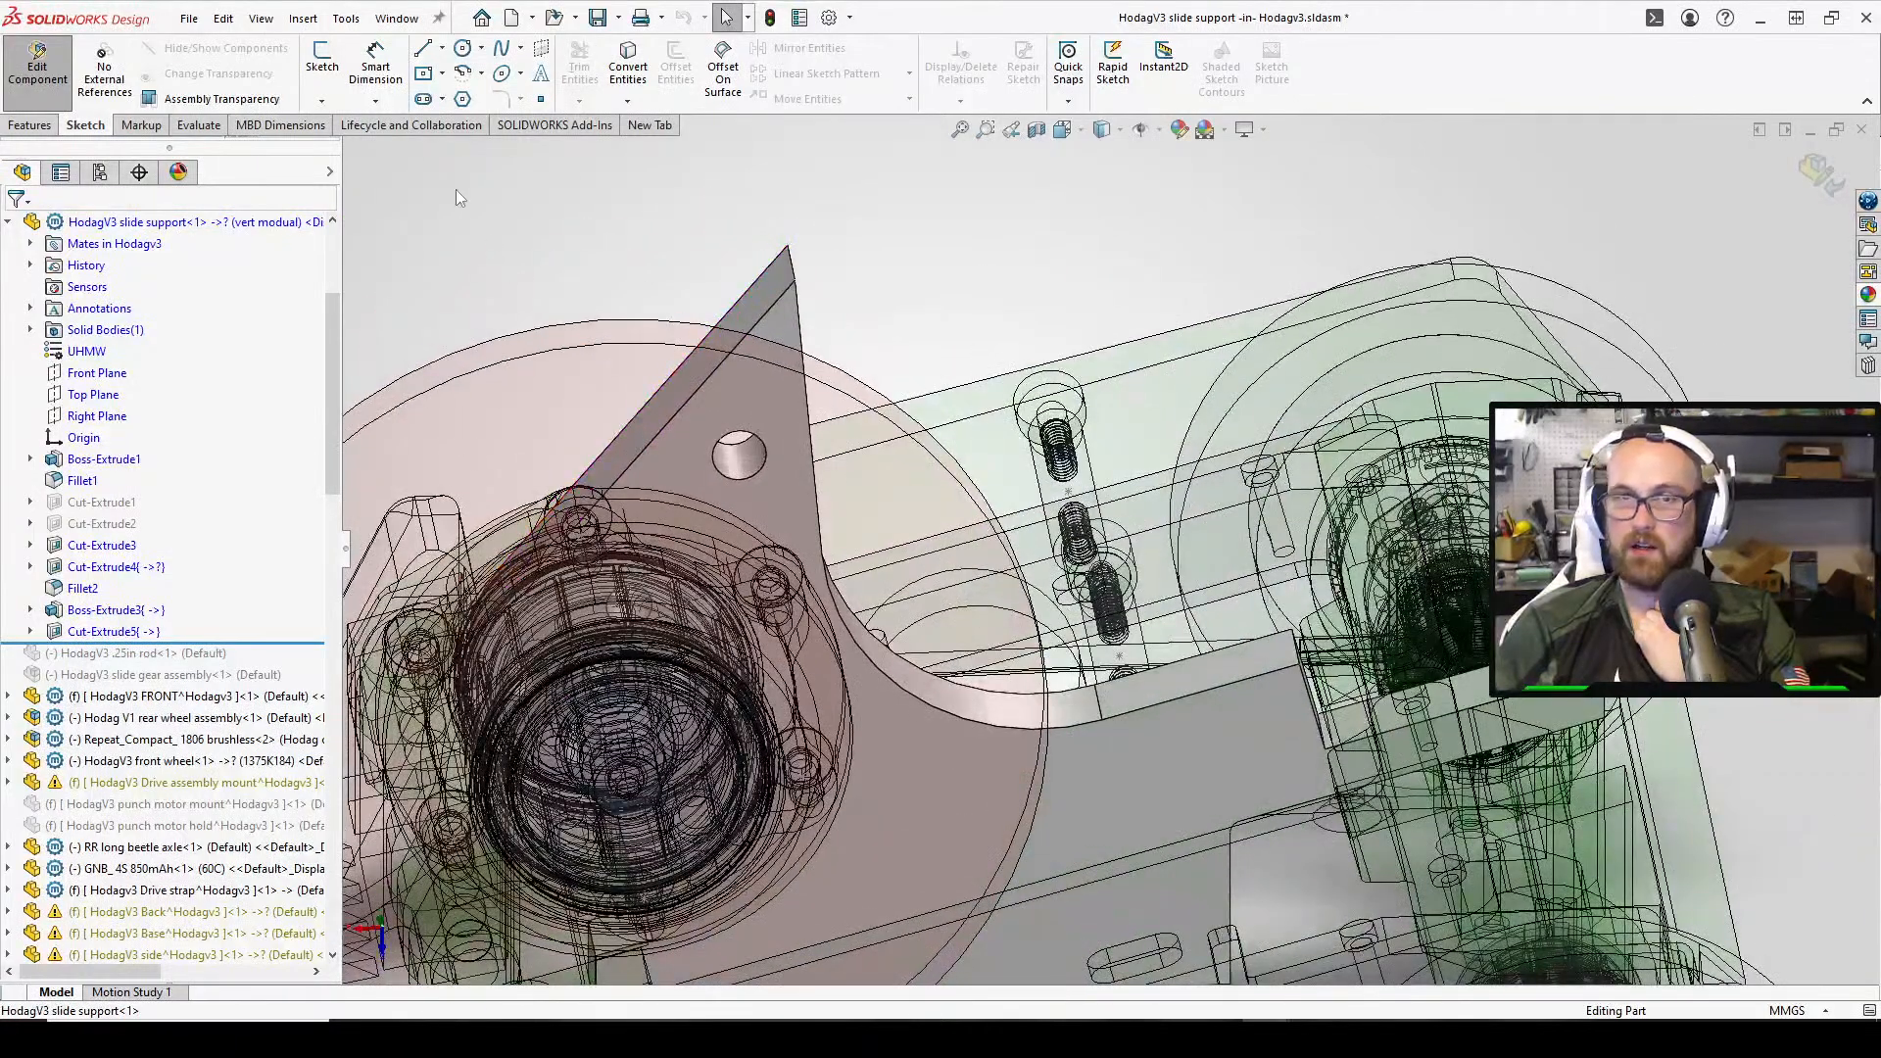
left_click(333, 58)
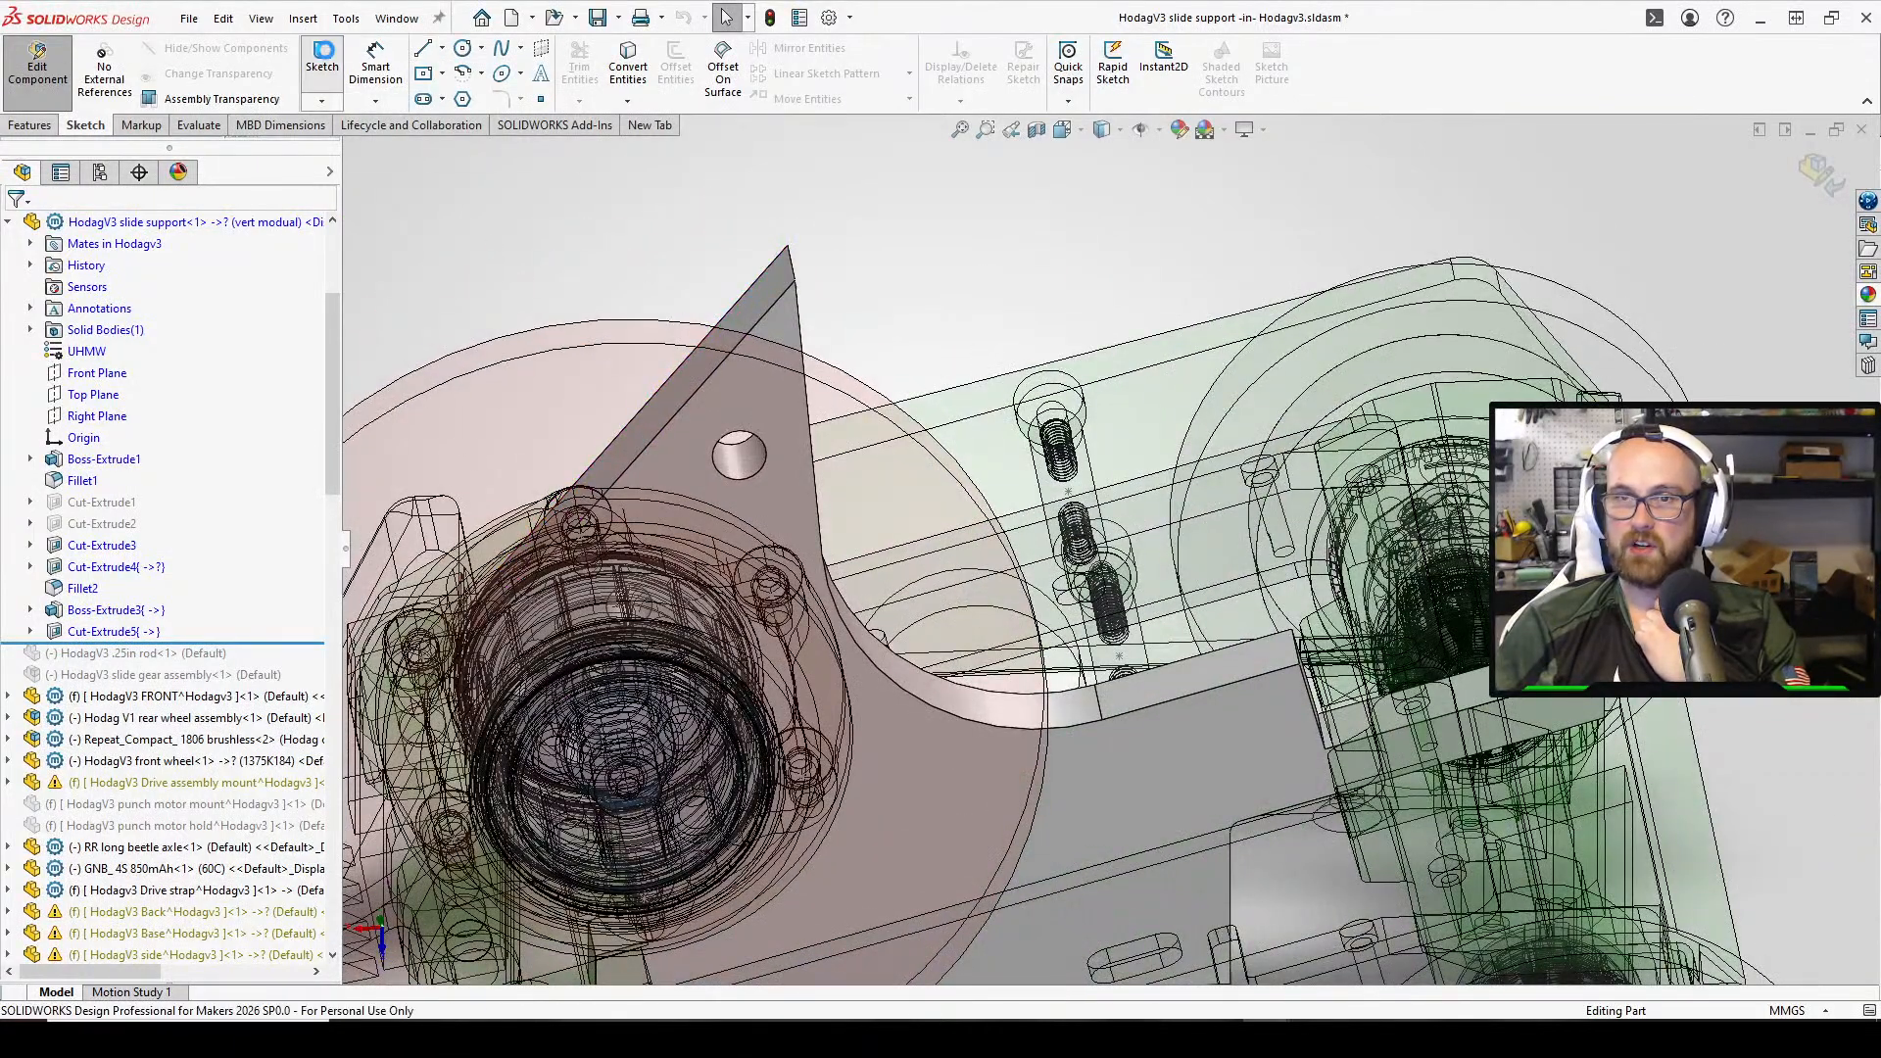
left_click(774, 501)
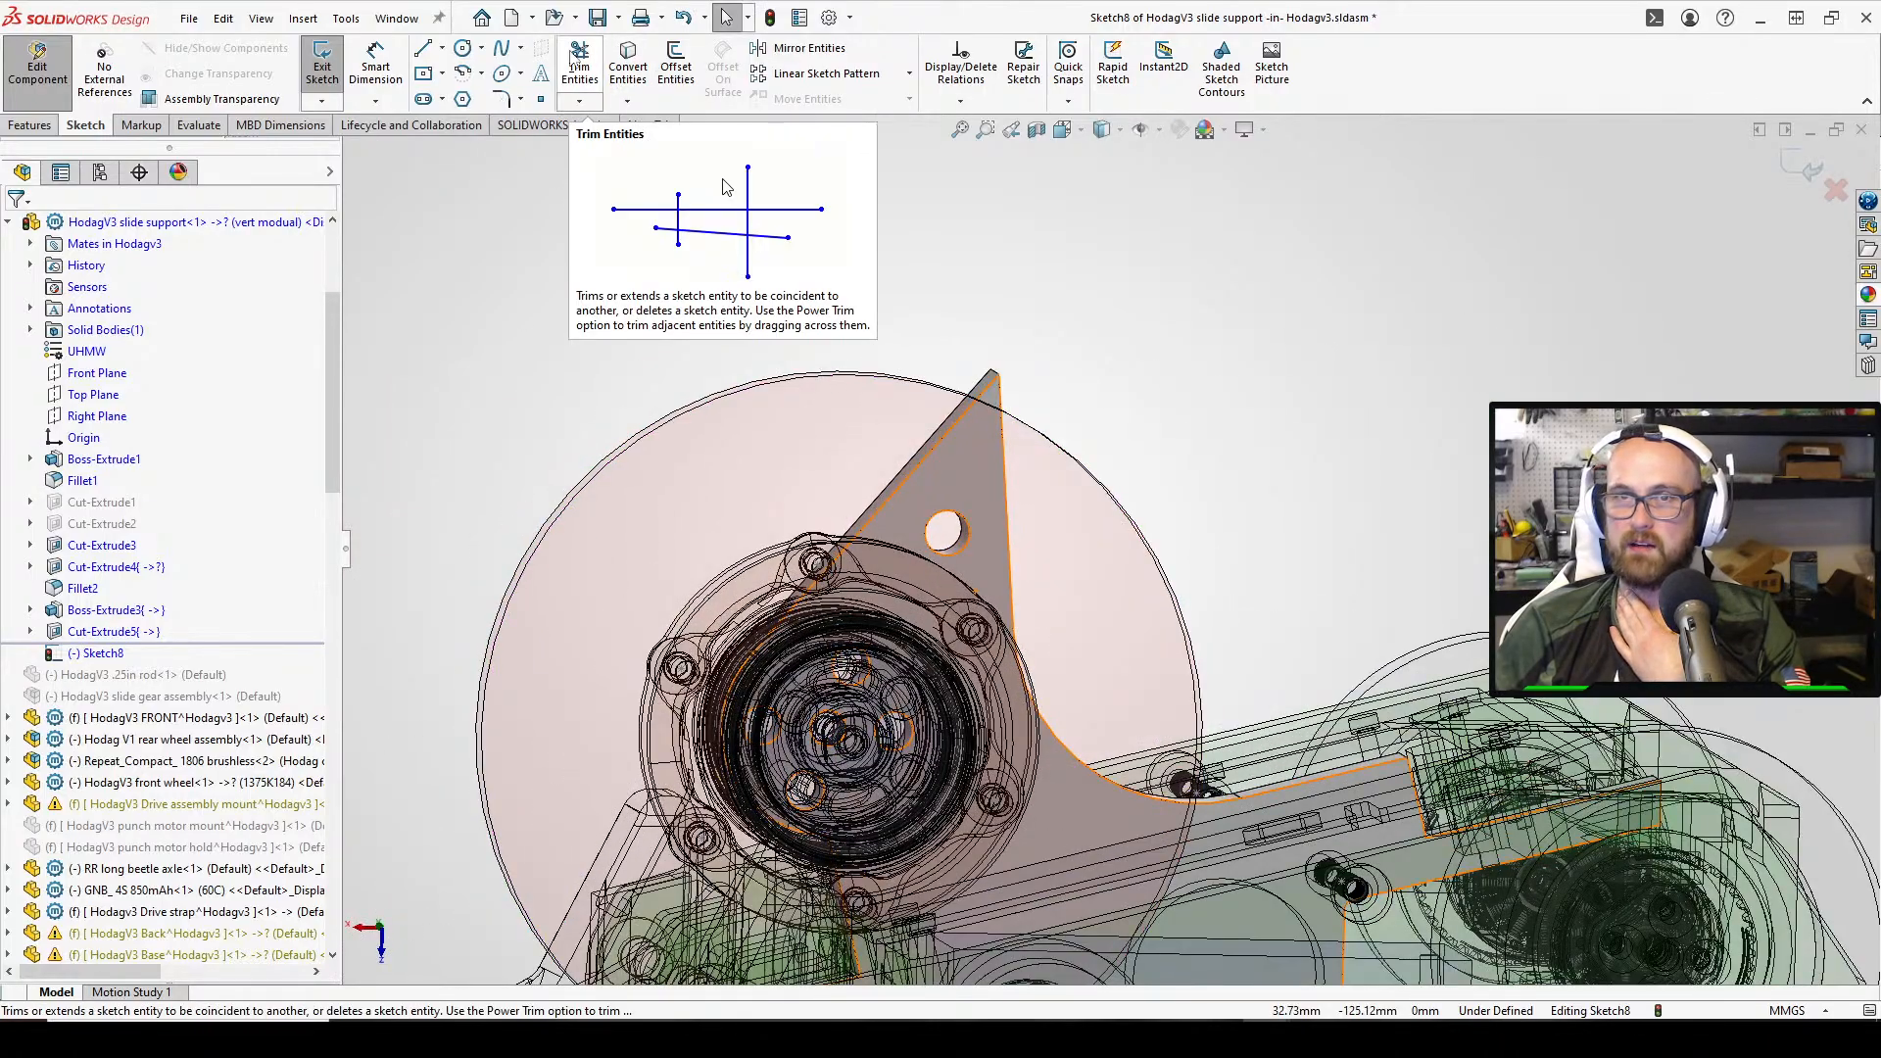
left_click(627, 60)
scroll(790, 783, "down", 3)
middle_click_drag(759, 730, 851, 686)
left_click(742, 581)
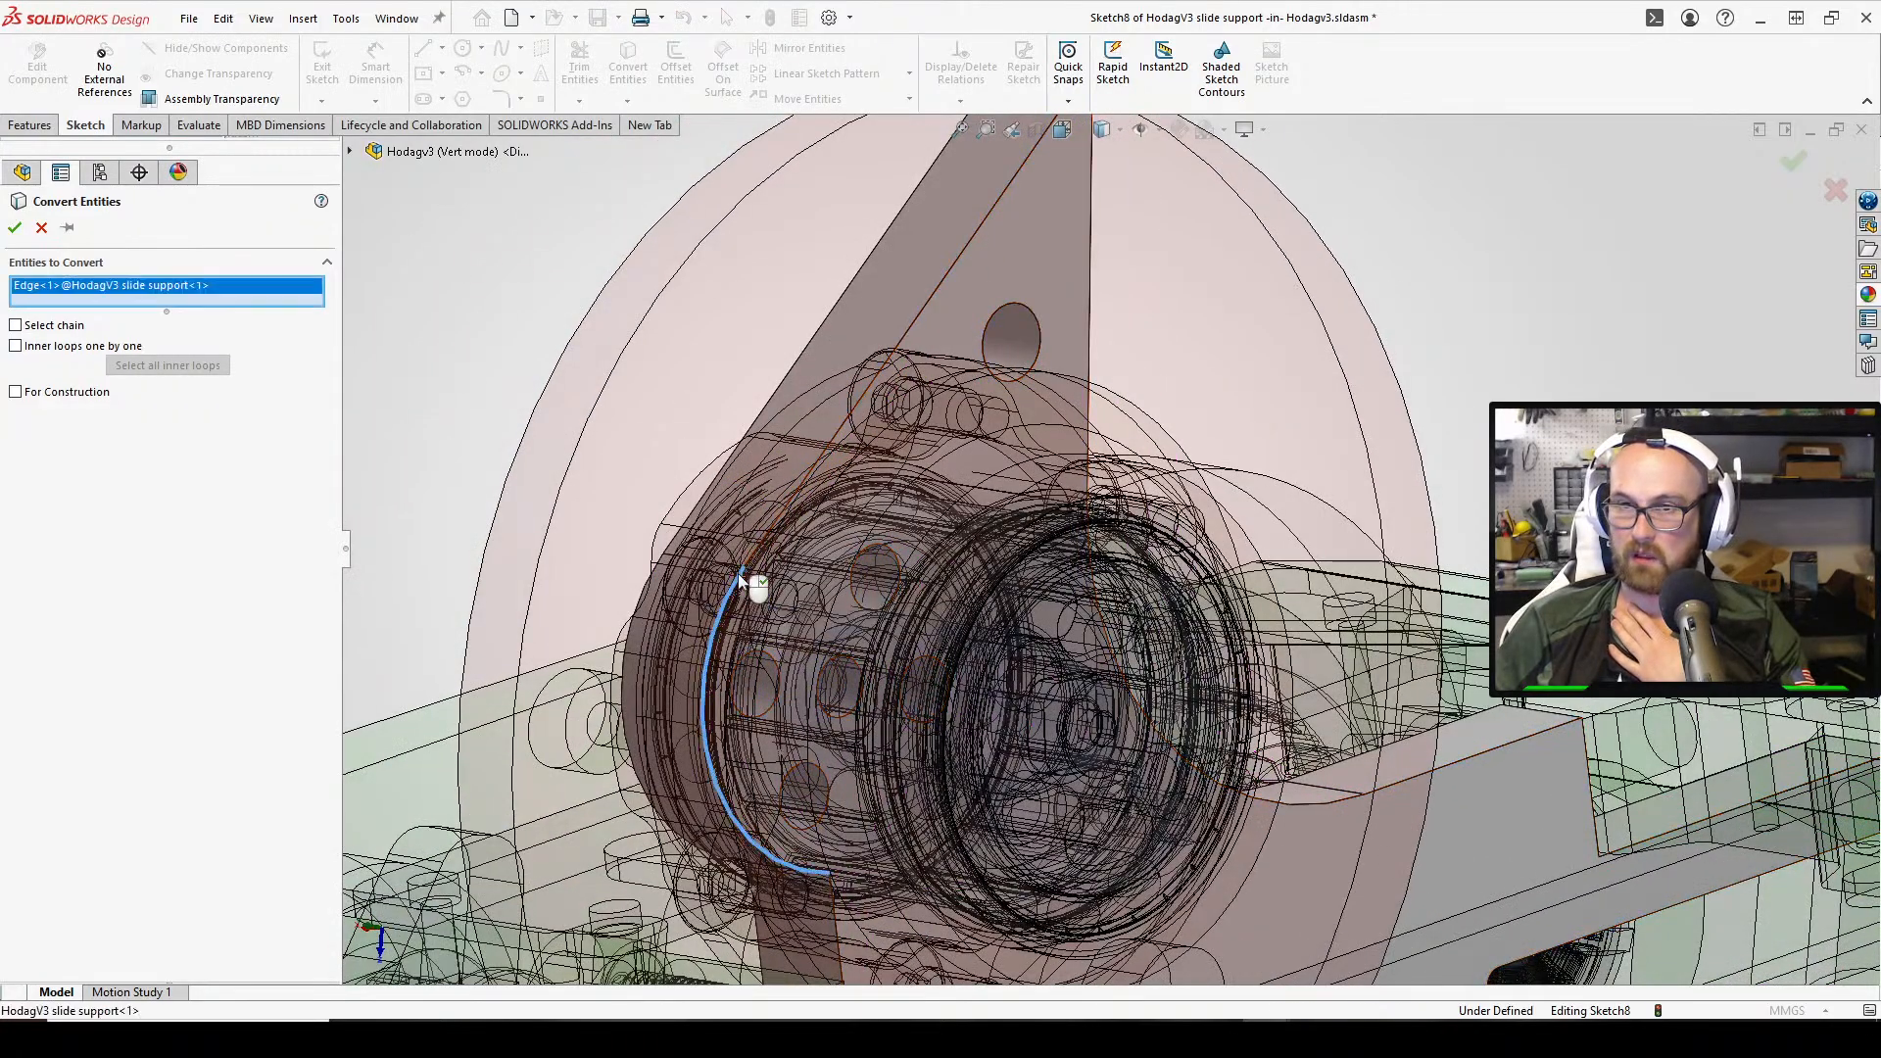
left_click(50, 231)
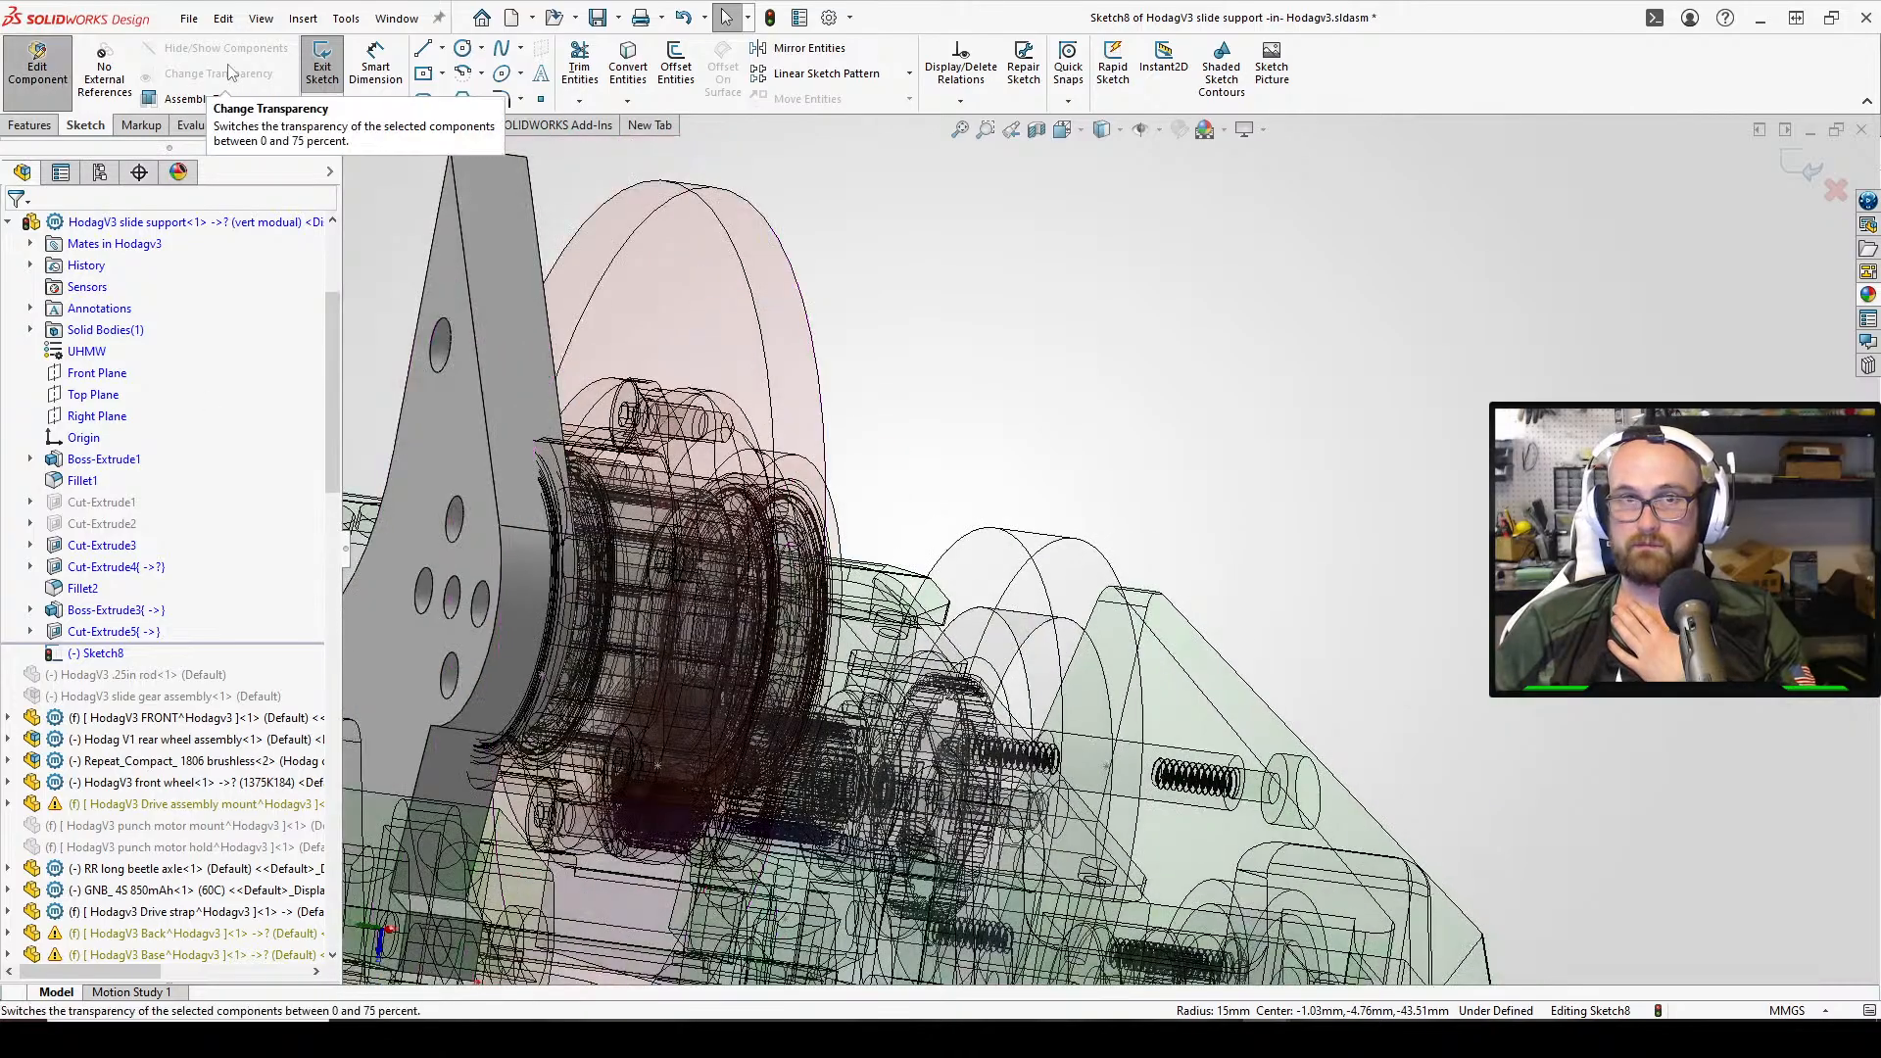
left_click(321, 61)
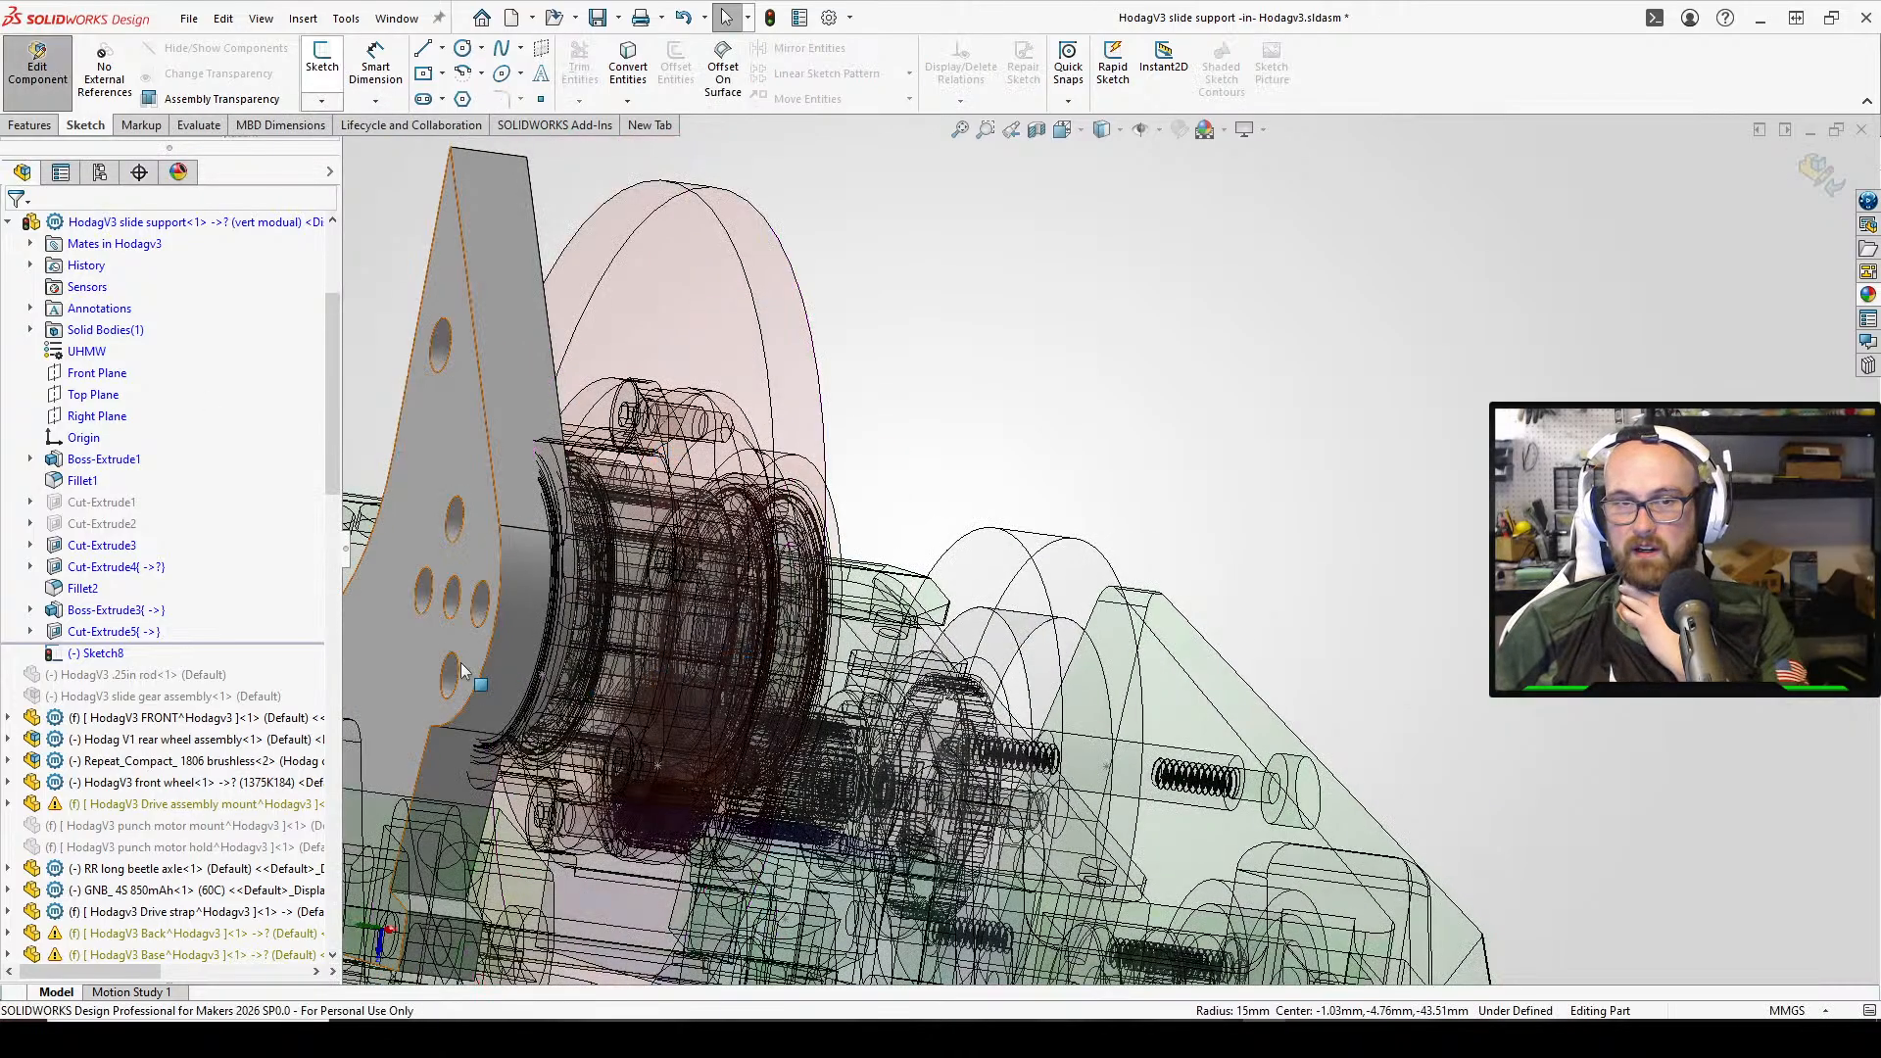
Start a 10 mm, 45° chamfer on the slide support's short corner edge beneath the rounded motor mount, with the direction flipped
scroll(549, 725, "down", 5)
middle_click_drag(521, 752, 498, 672)
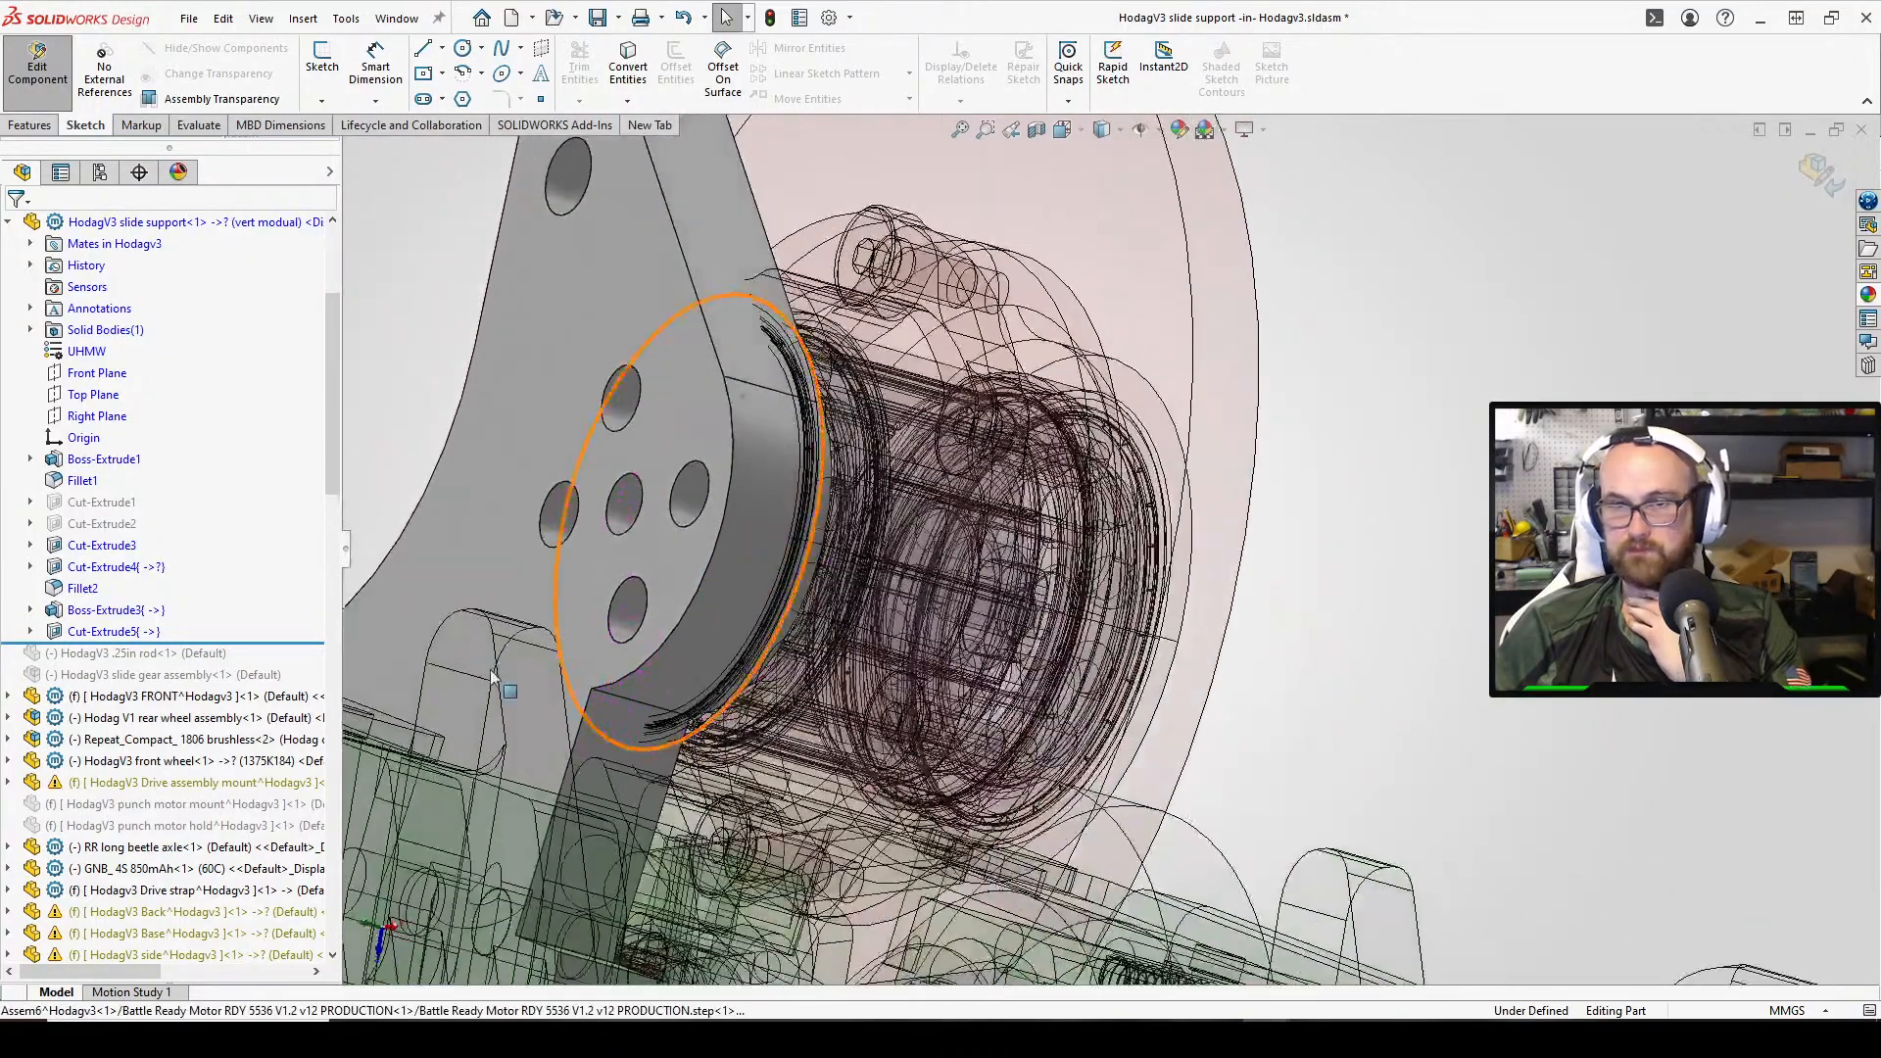
left_click(49, 126)
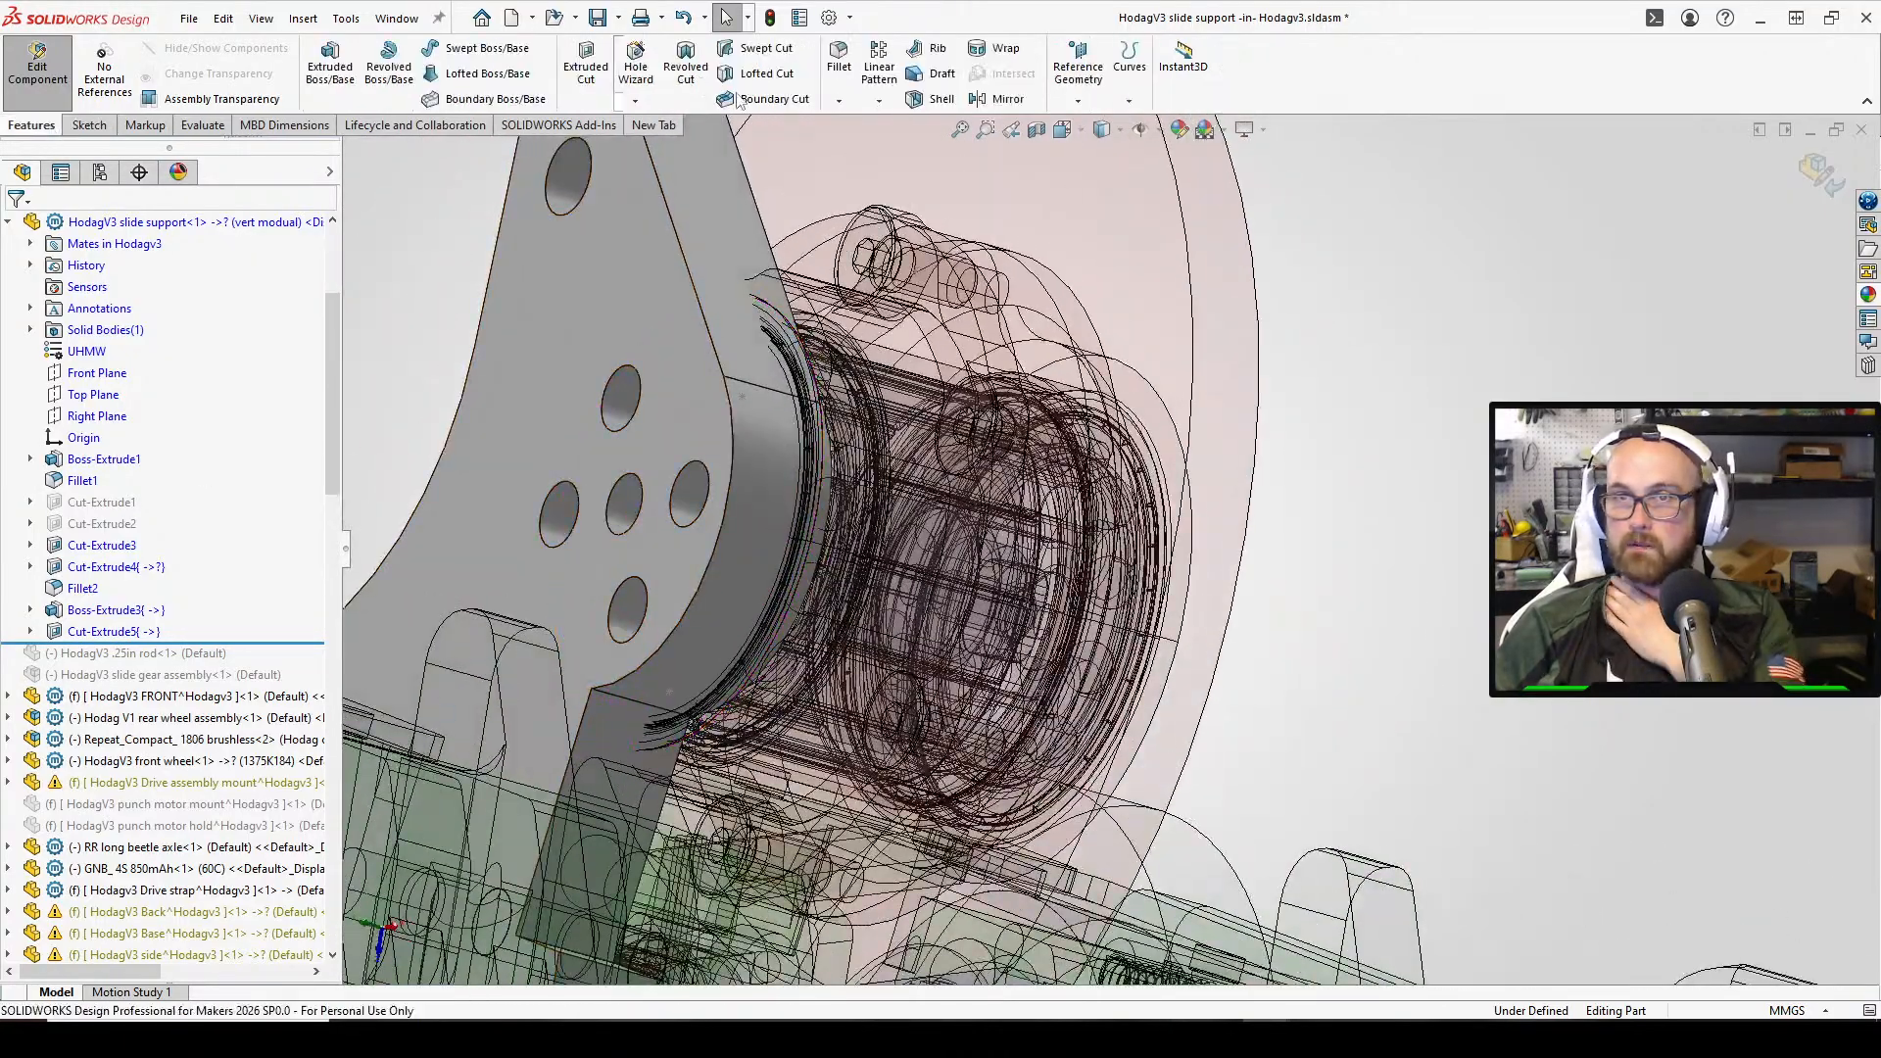
left_click(838, 100)
left_click(875, 147)
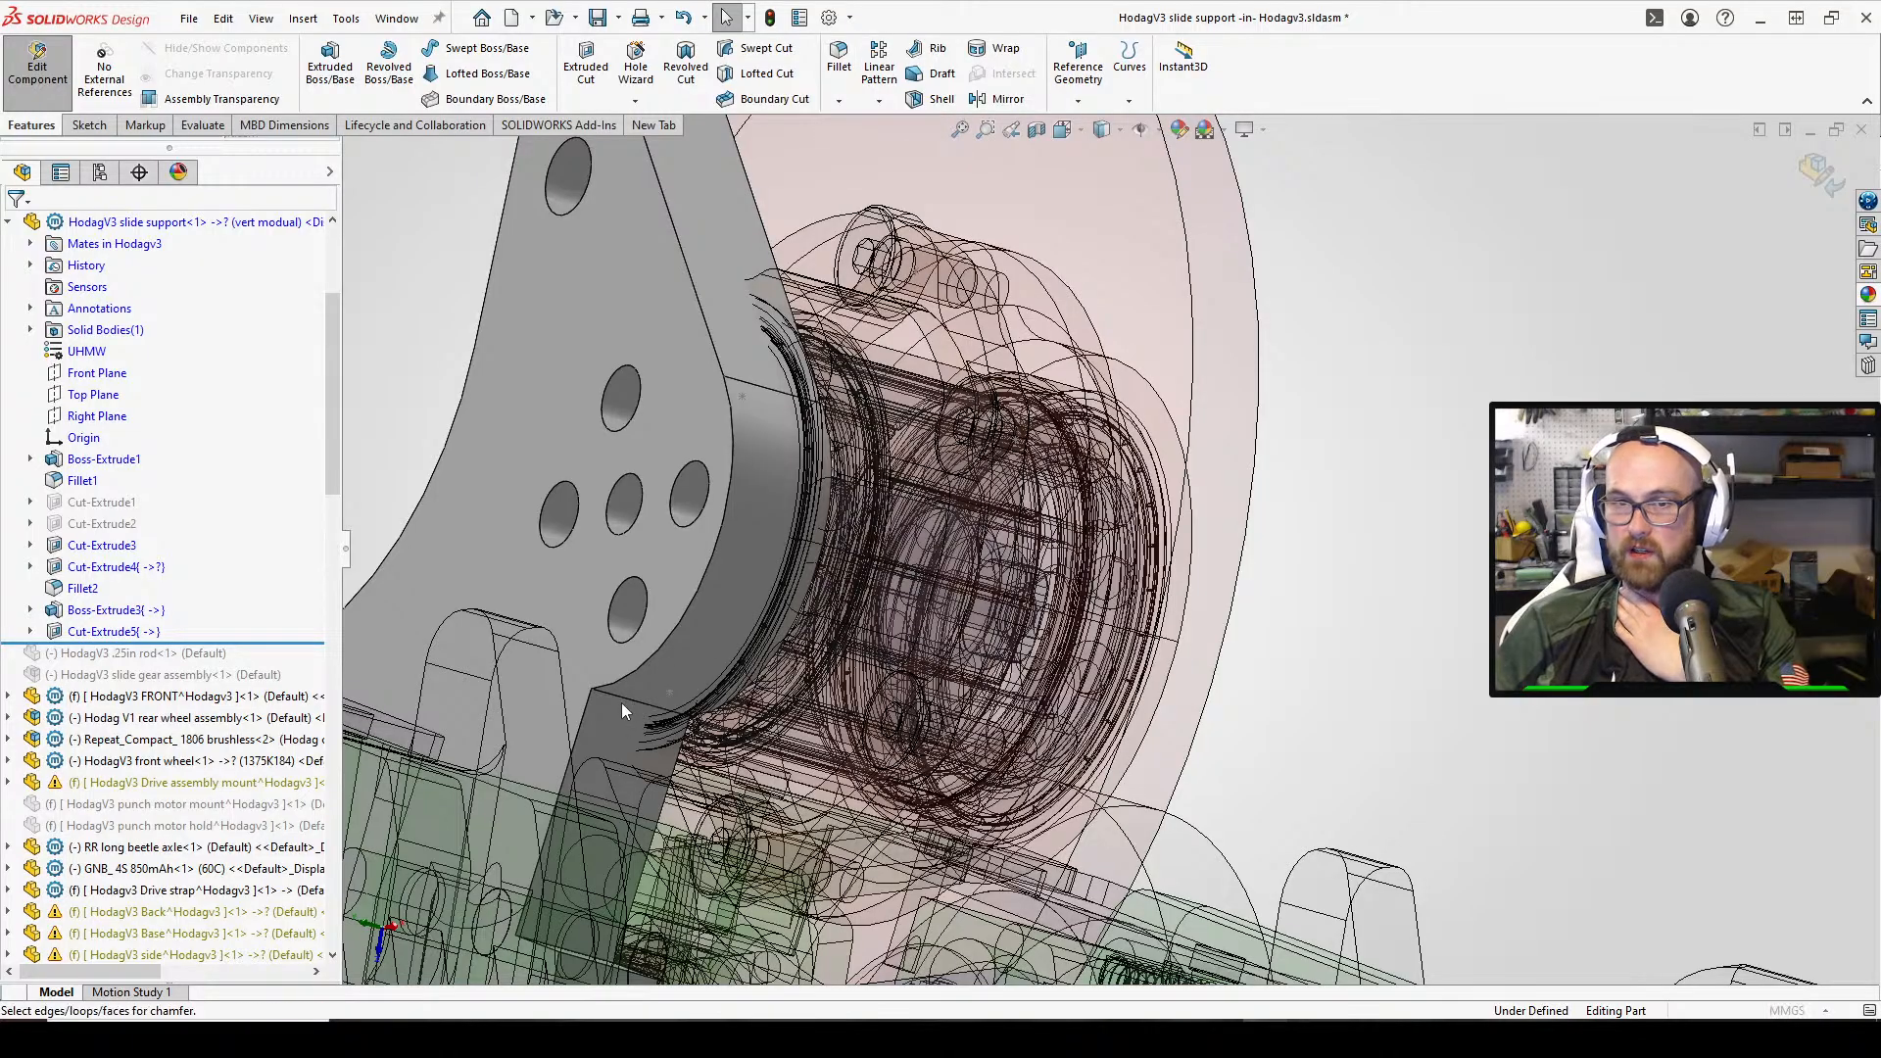
left_click(634, 698)
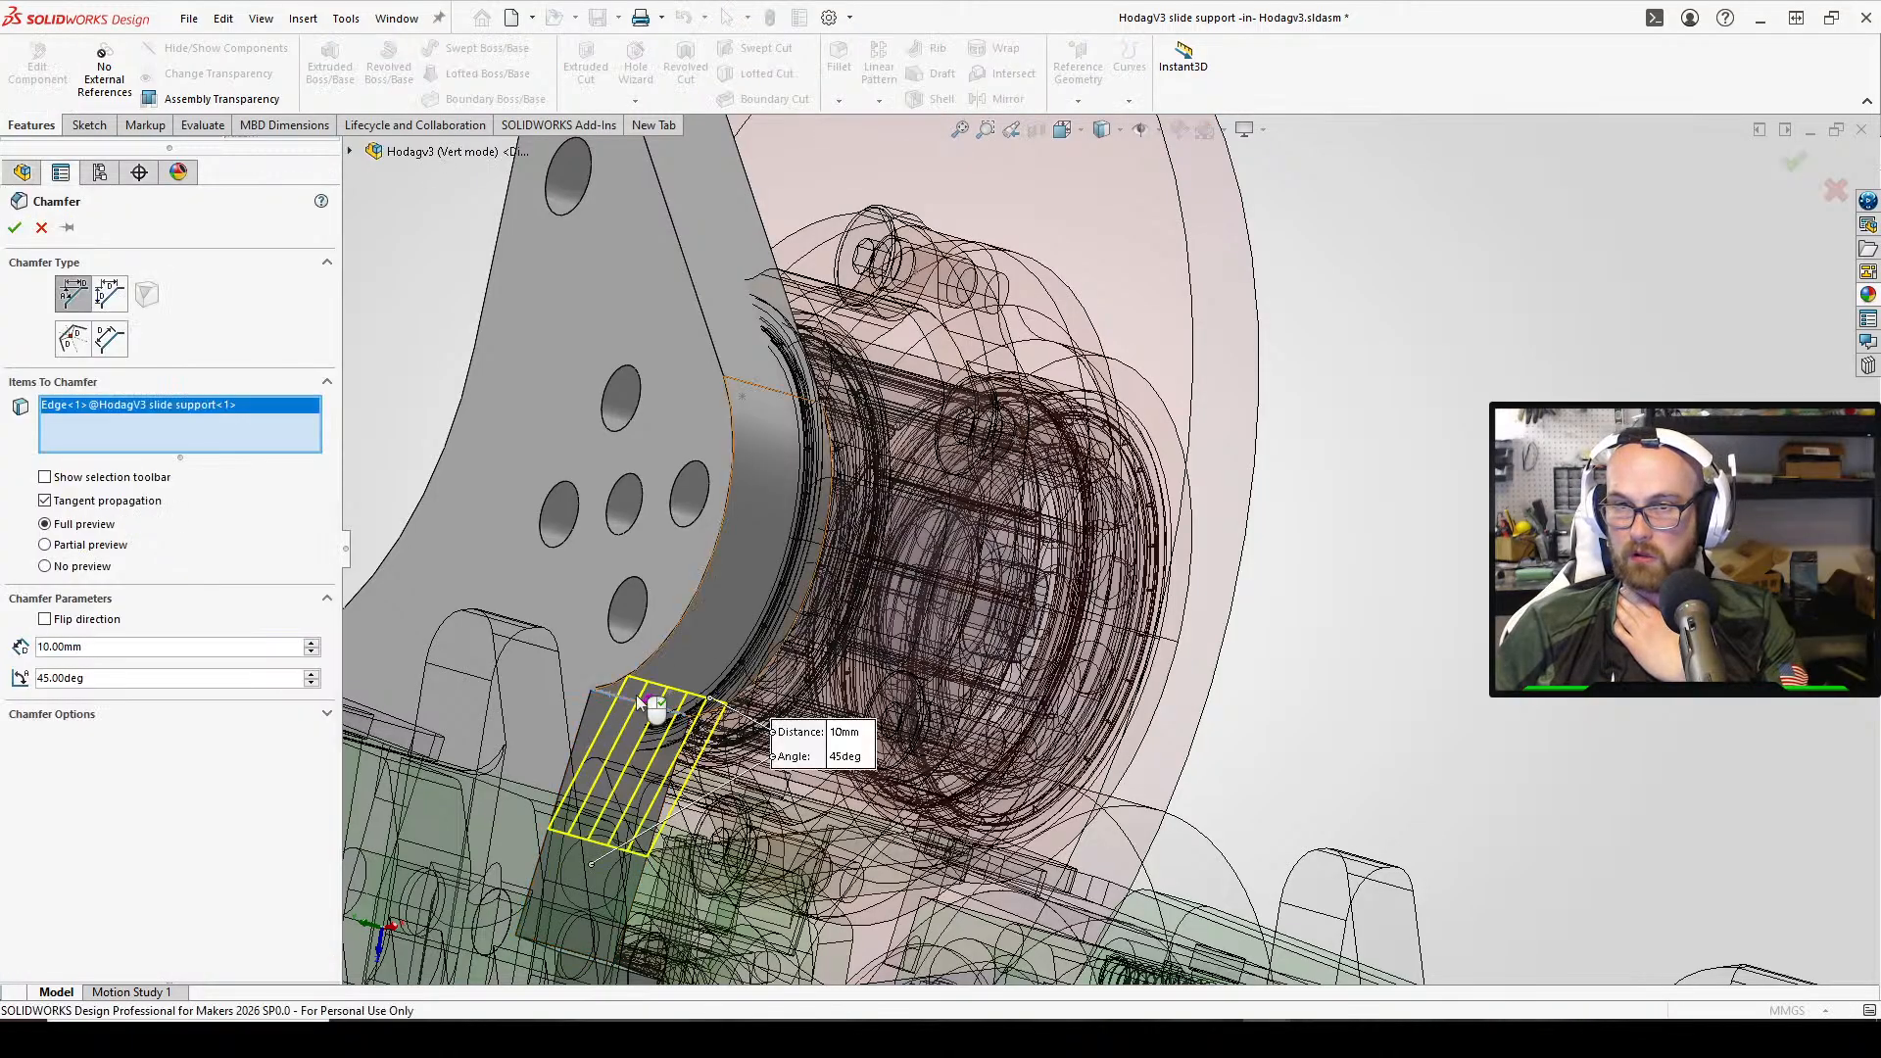
middle_click_drag(637, 695, 764, 754)
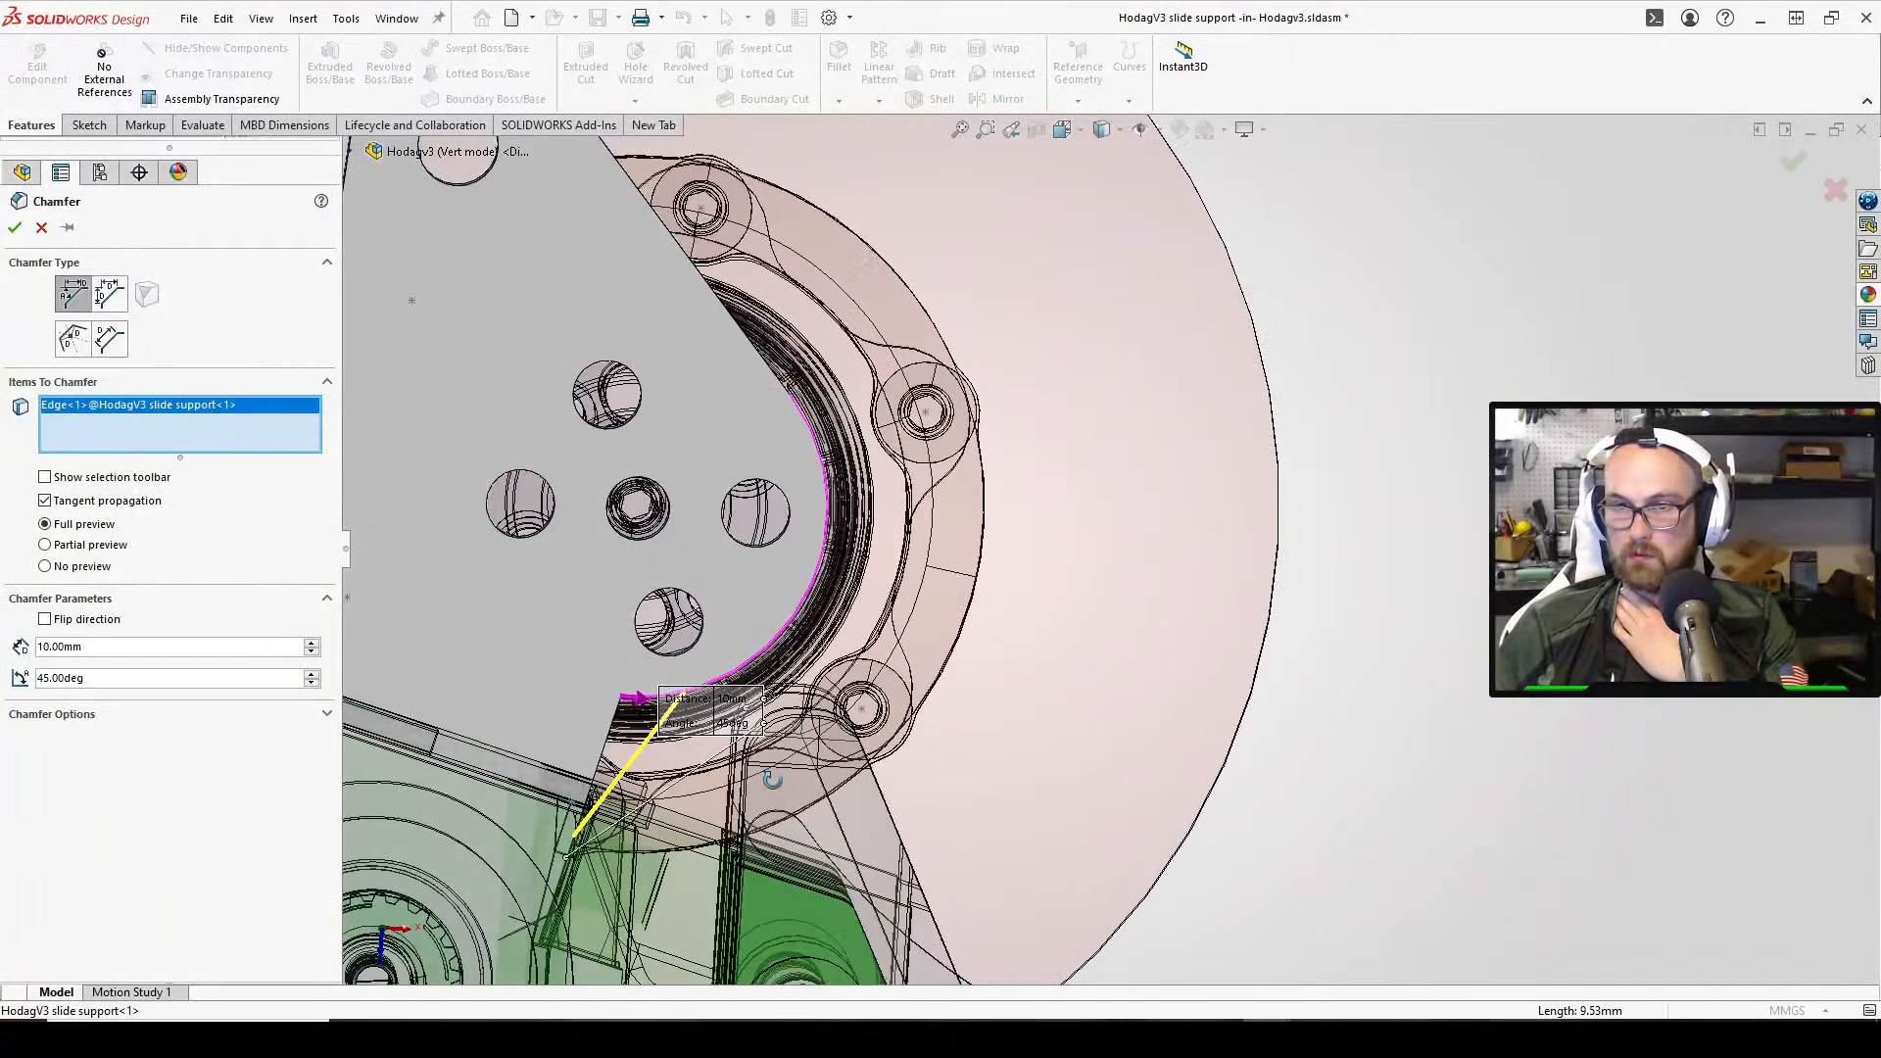
left_click(311, 675)
left_click(312, 675)
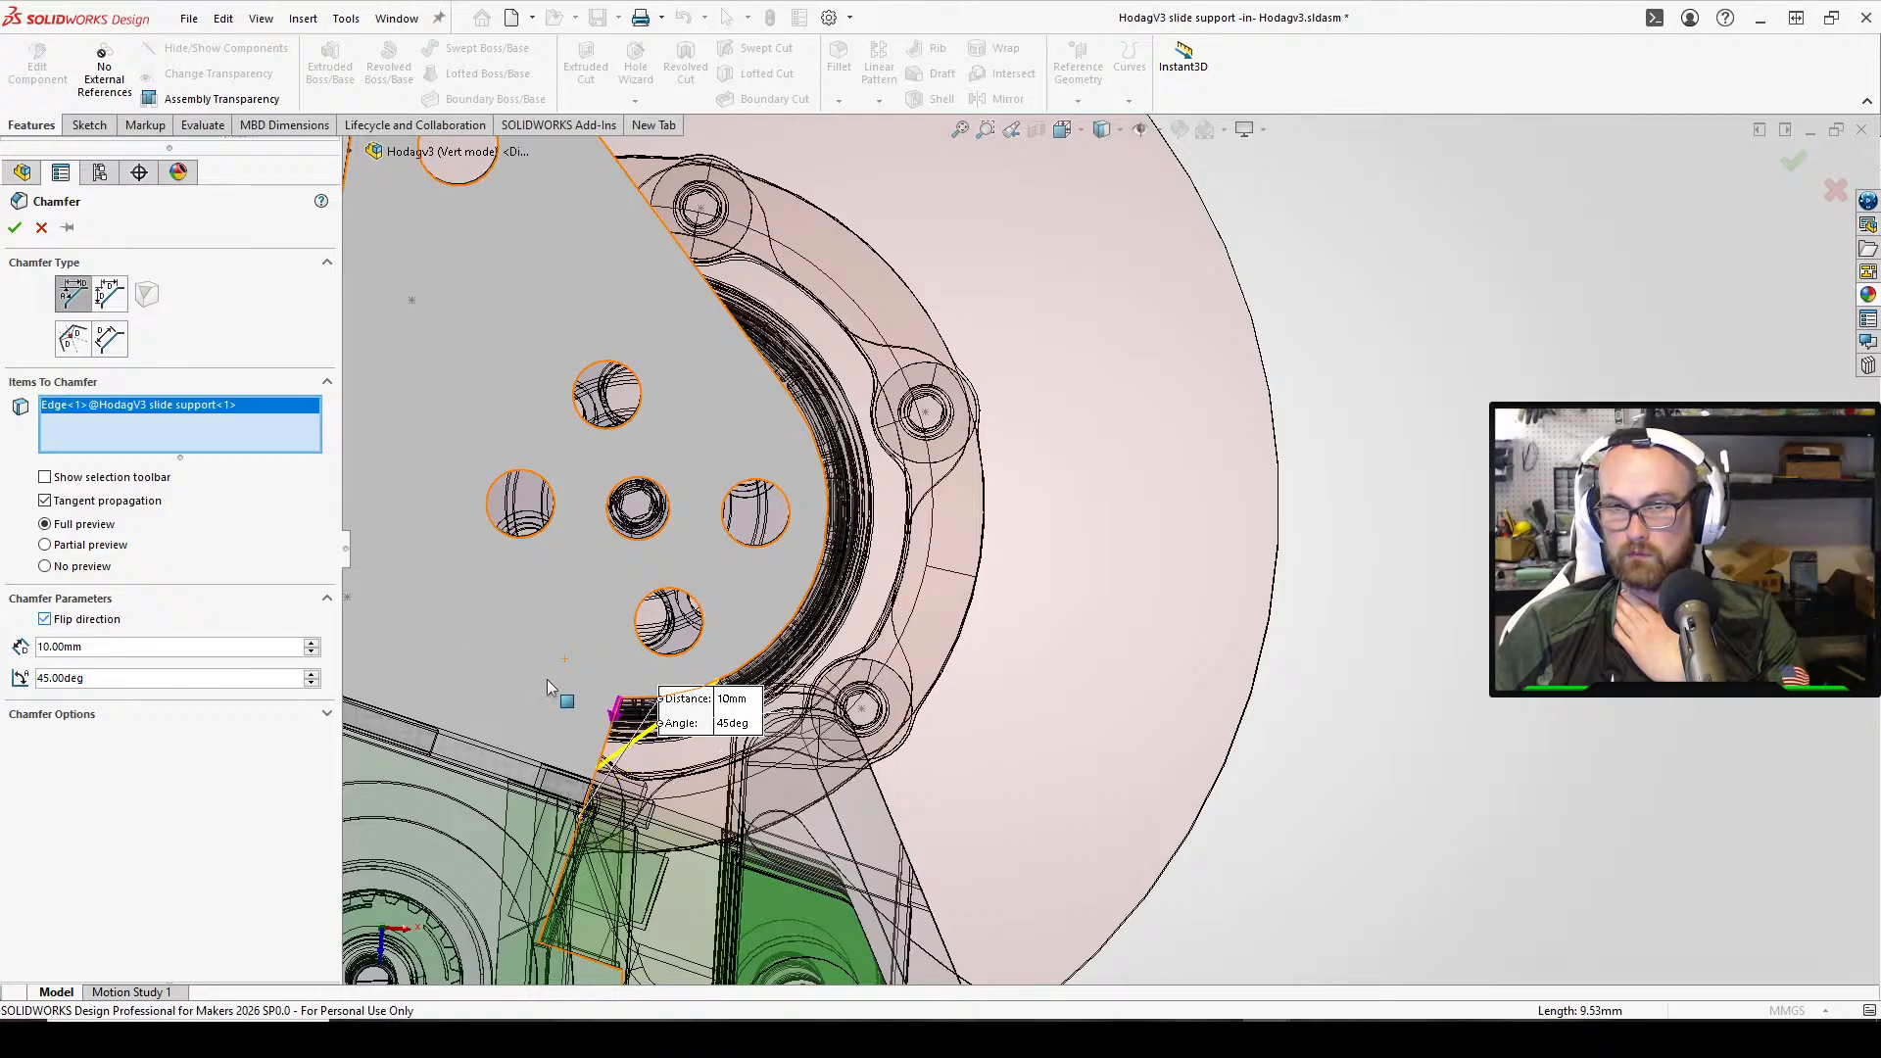
middle_click_drag(547, 679, 460, 636)
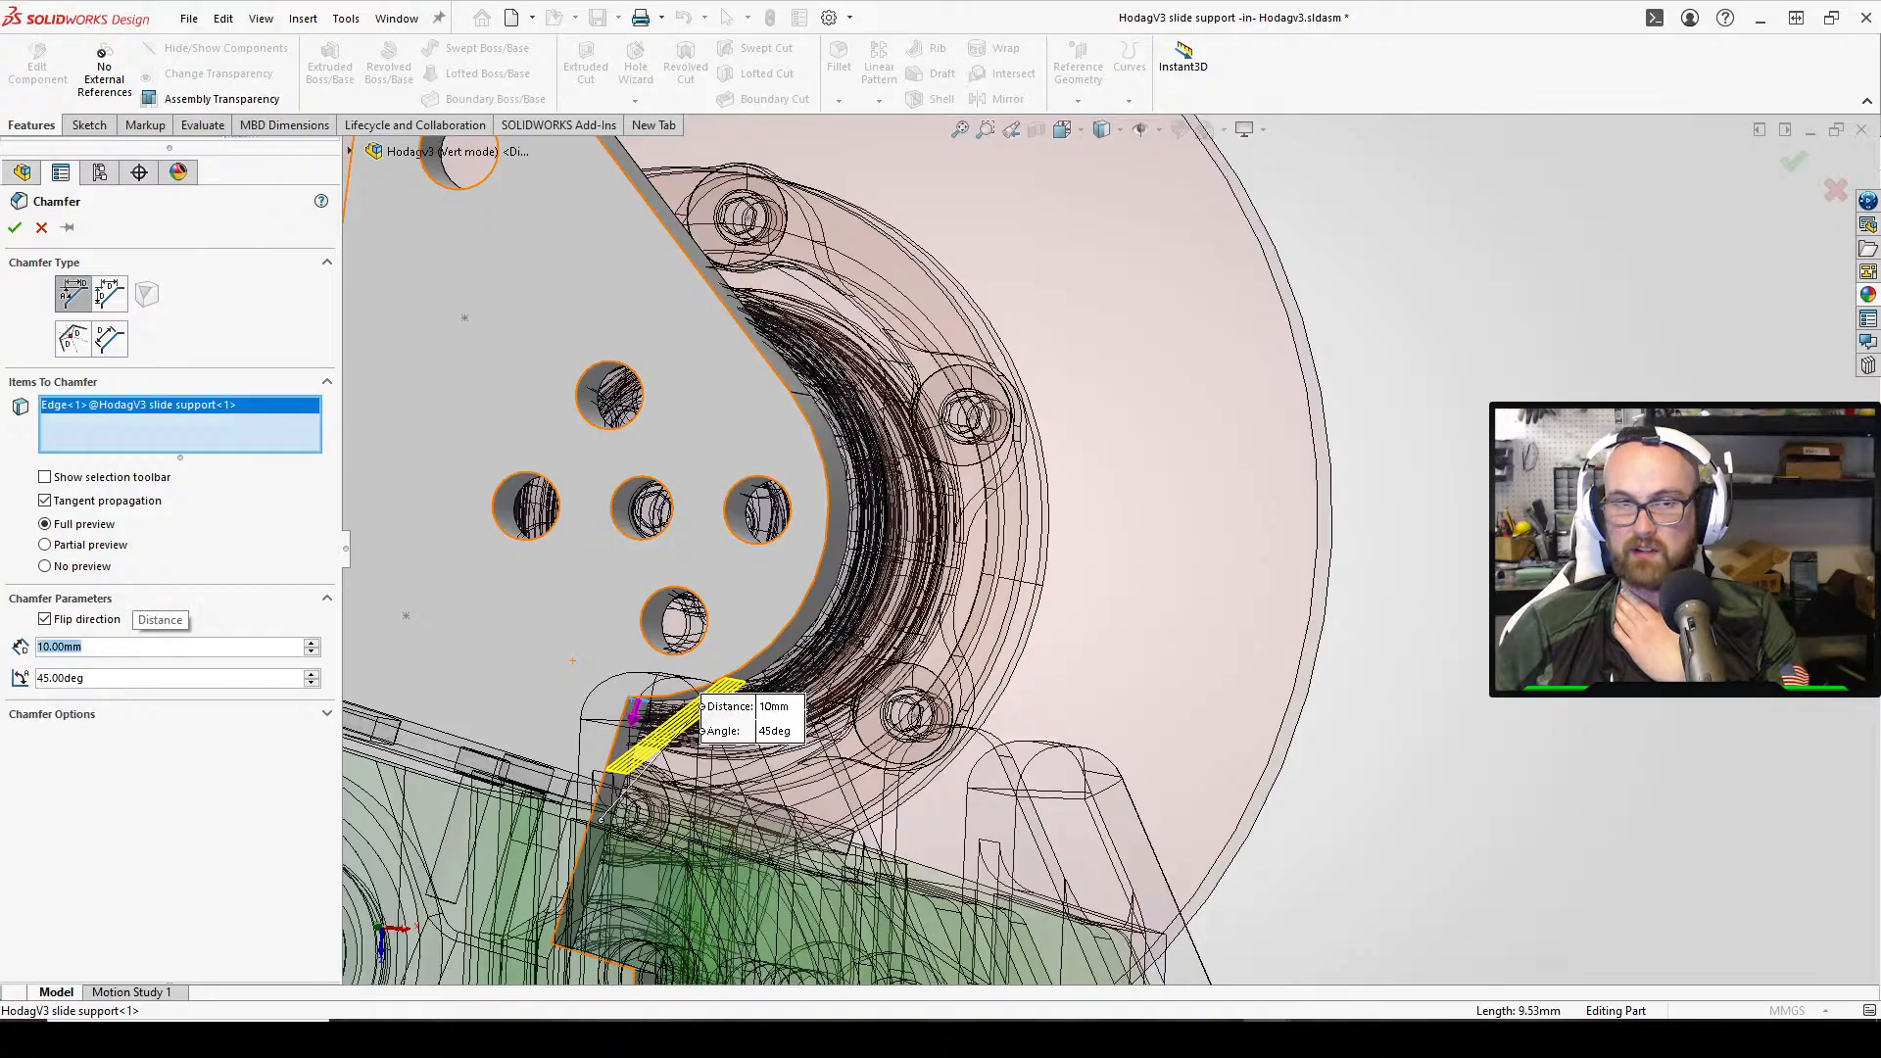
Try chamfer distances of 12, 14, 16, 18, 20 and 22 mm against the preview
type("12")
key("Return")
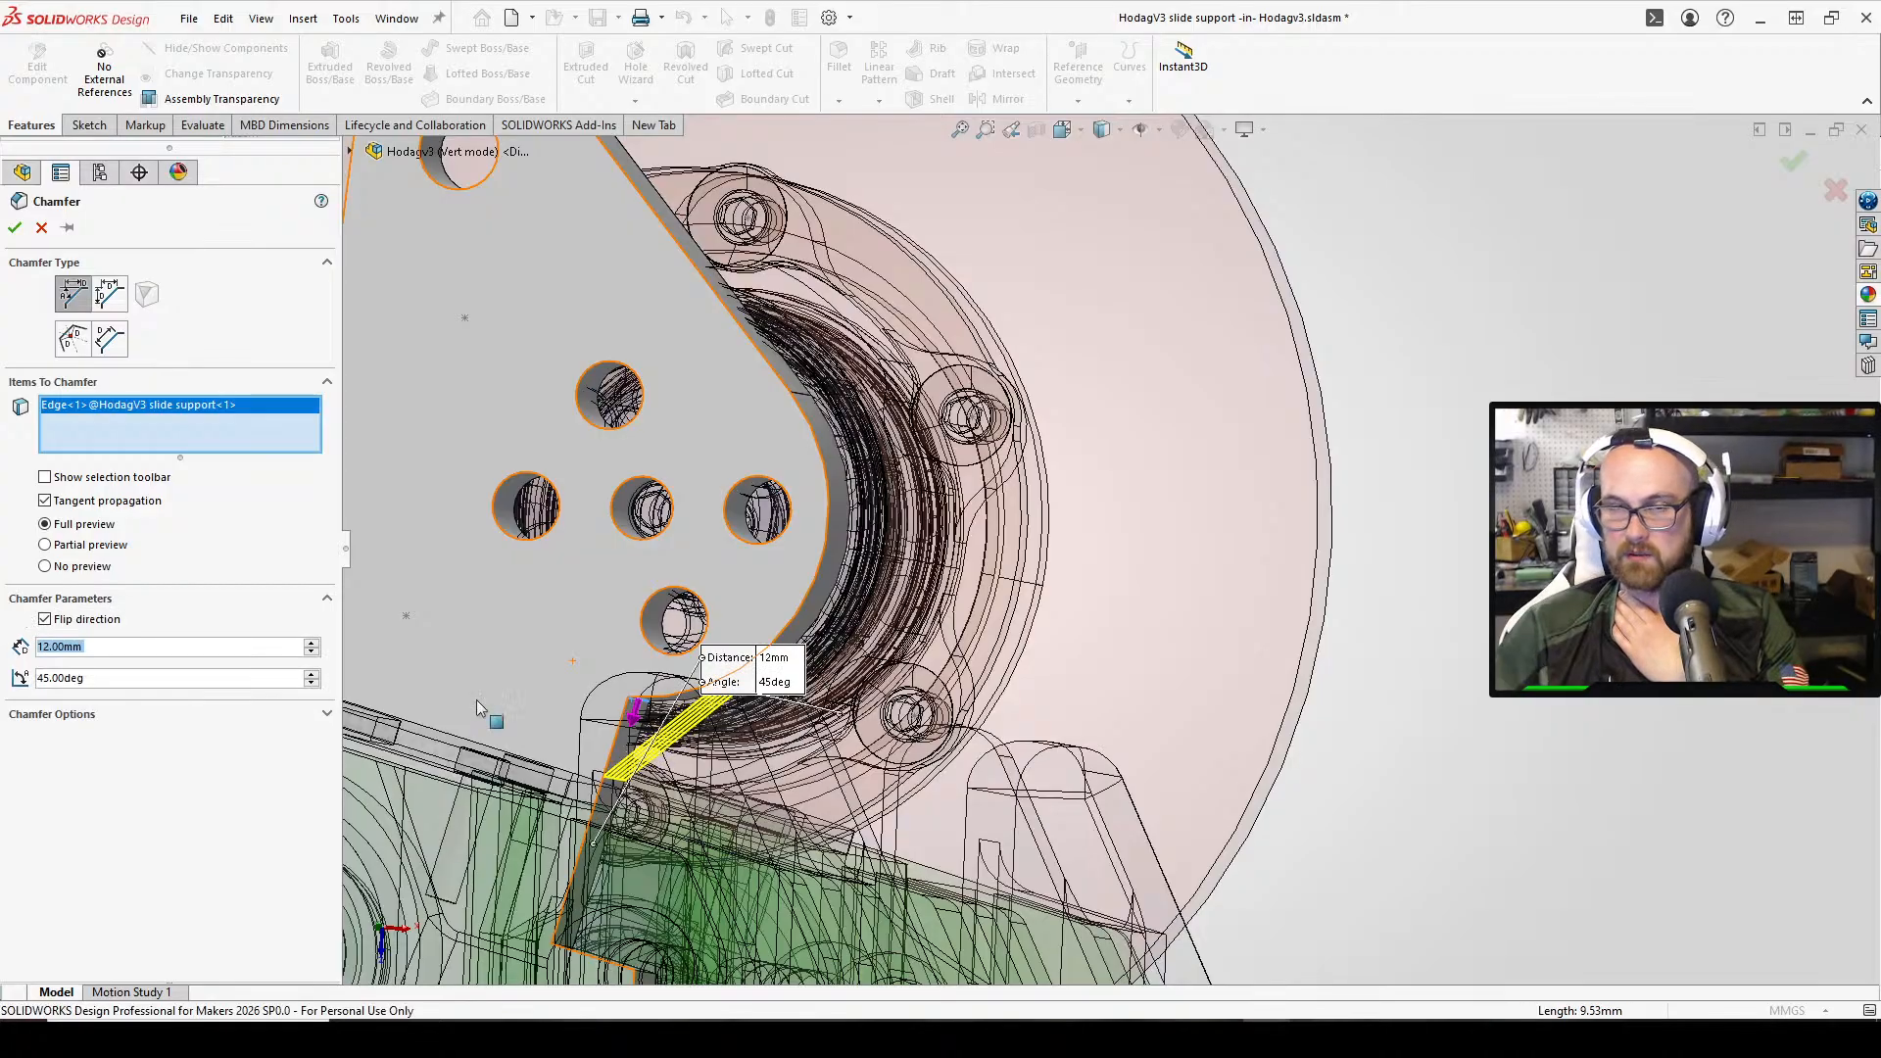
middle_click_drag(628, 743, 453, 733)
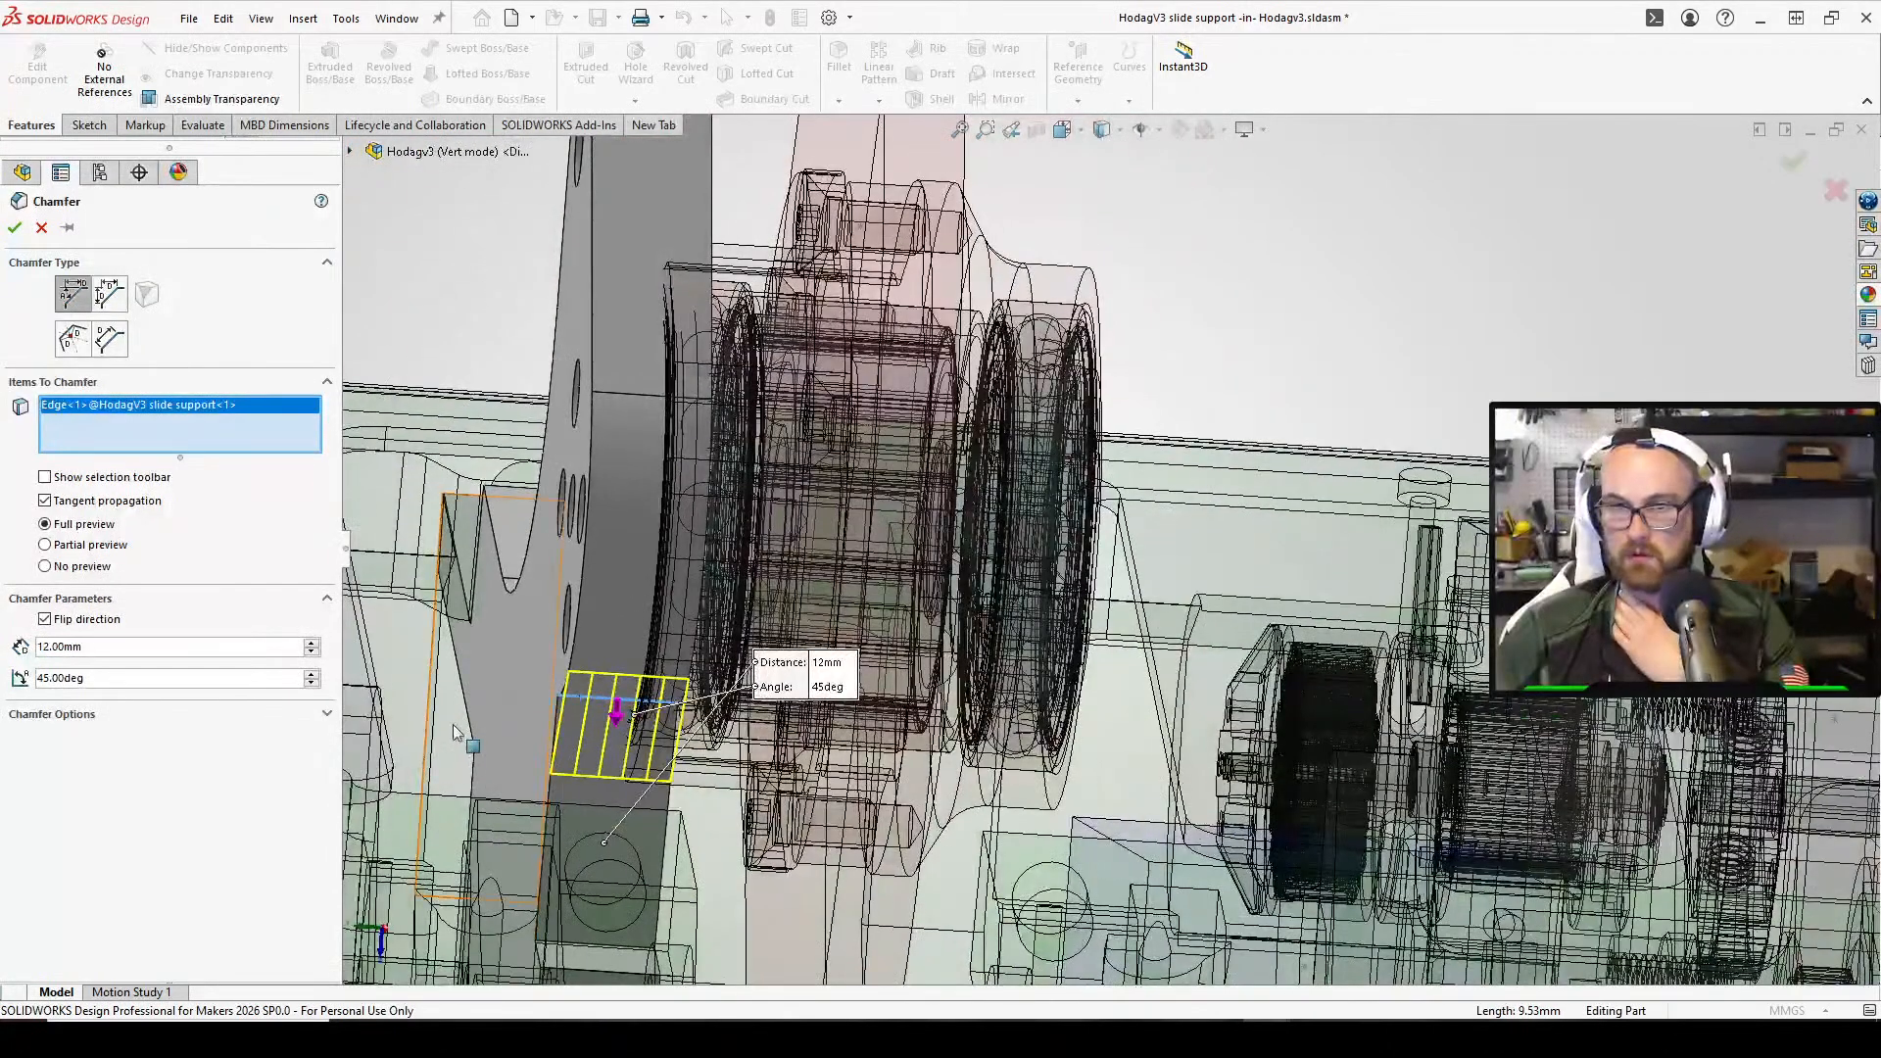
left_click(145, 651)
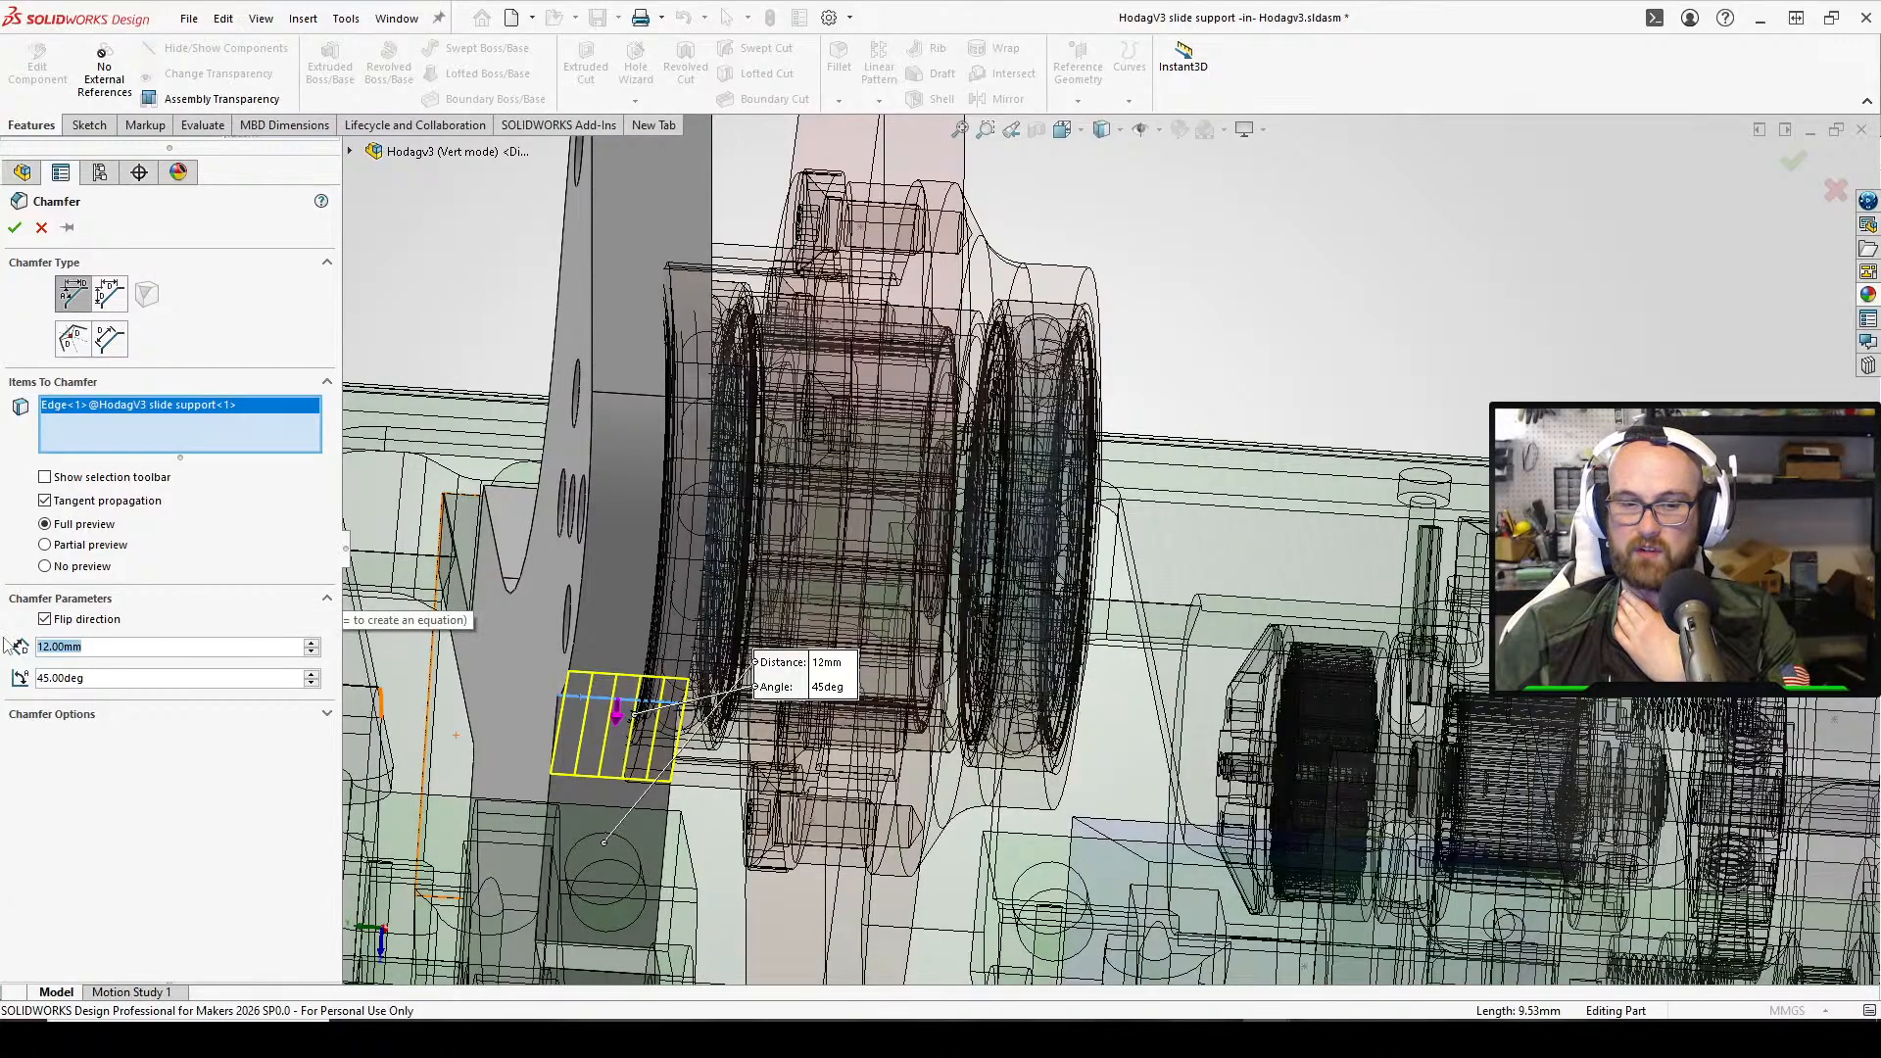
type("14")
key("Return")
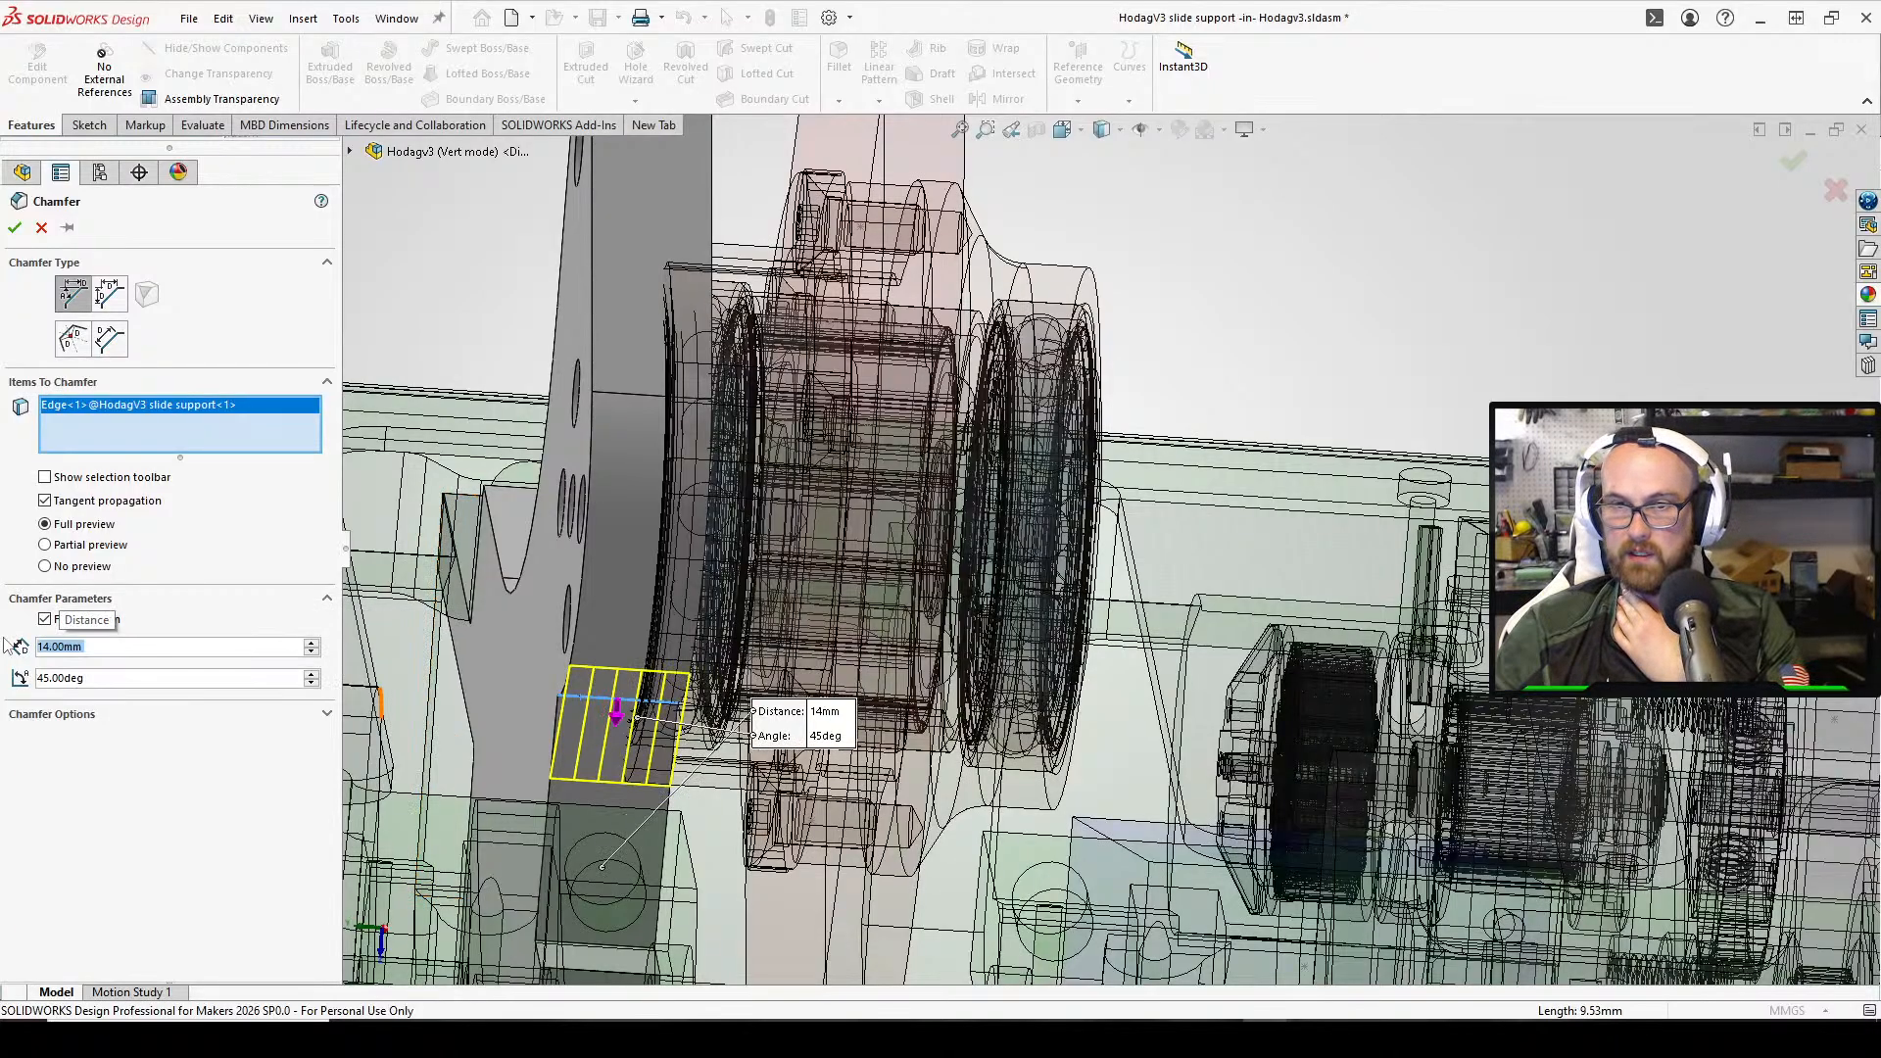
type("16")
key("Return")
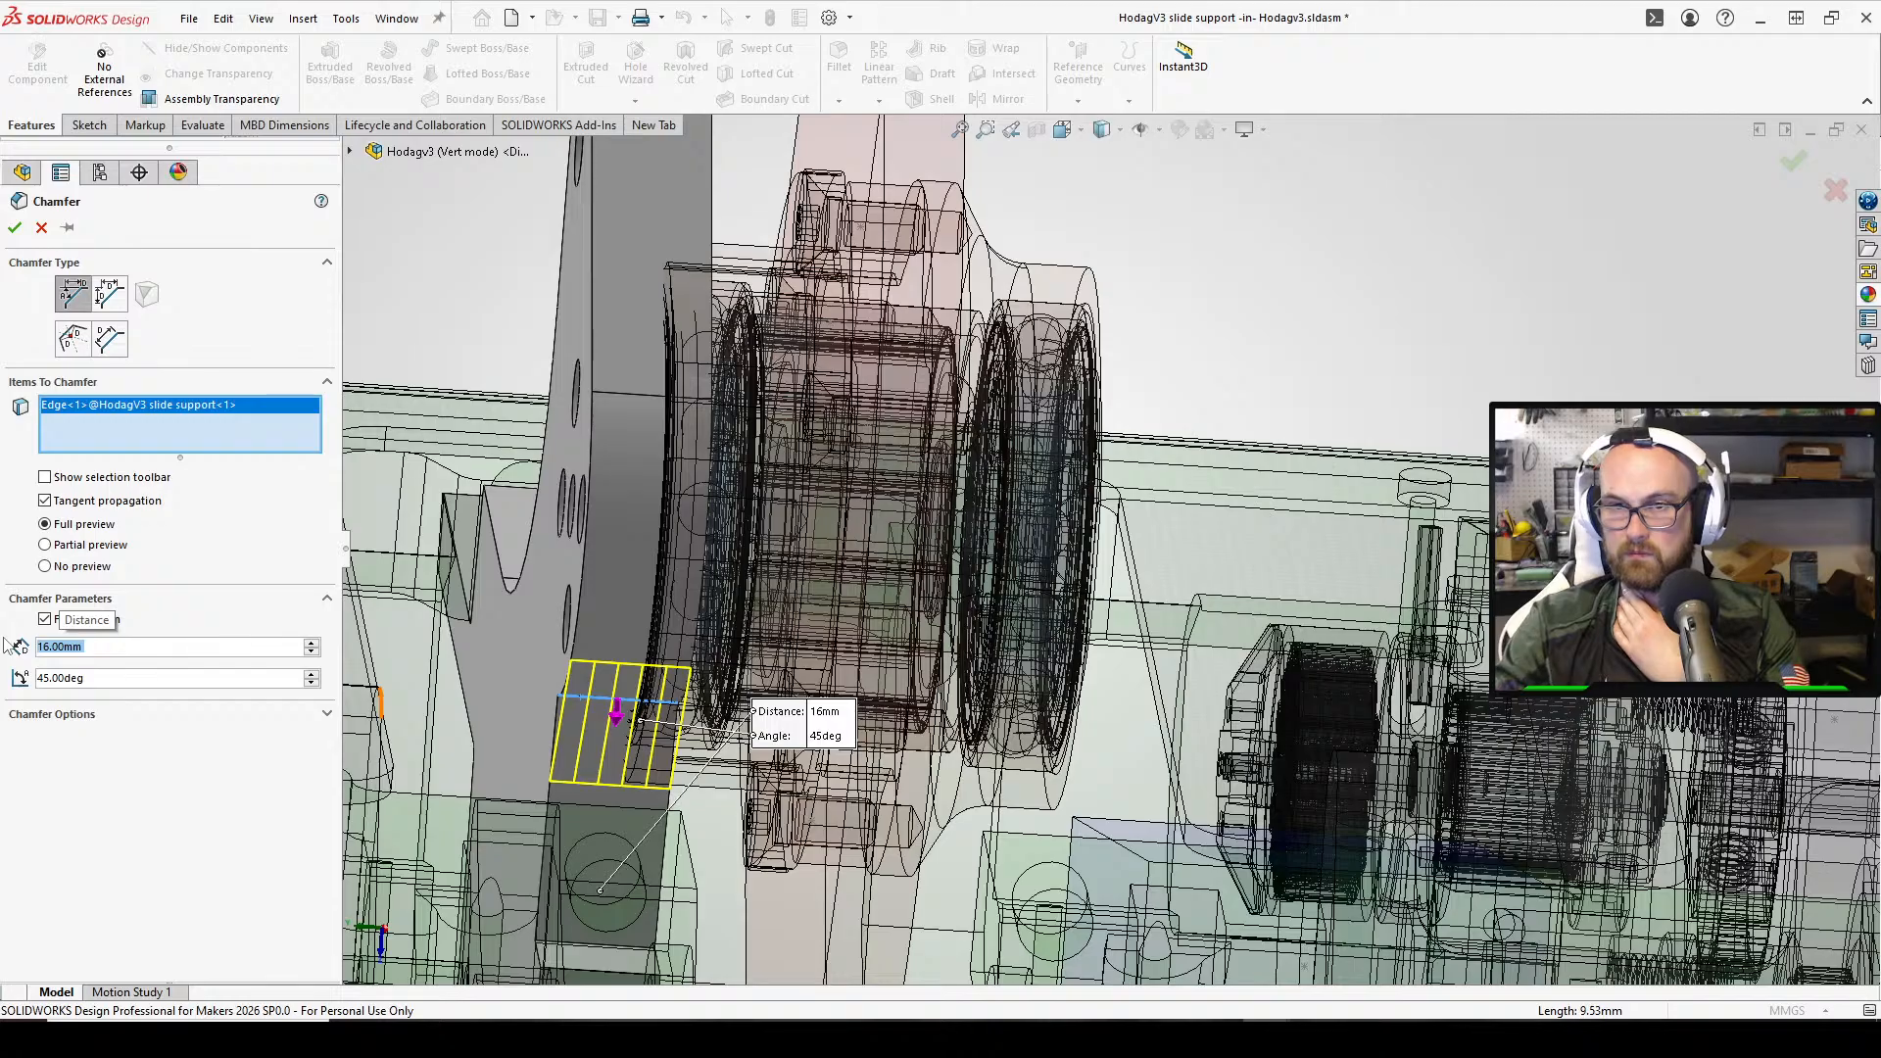
type("18")
key("Return")
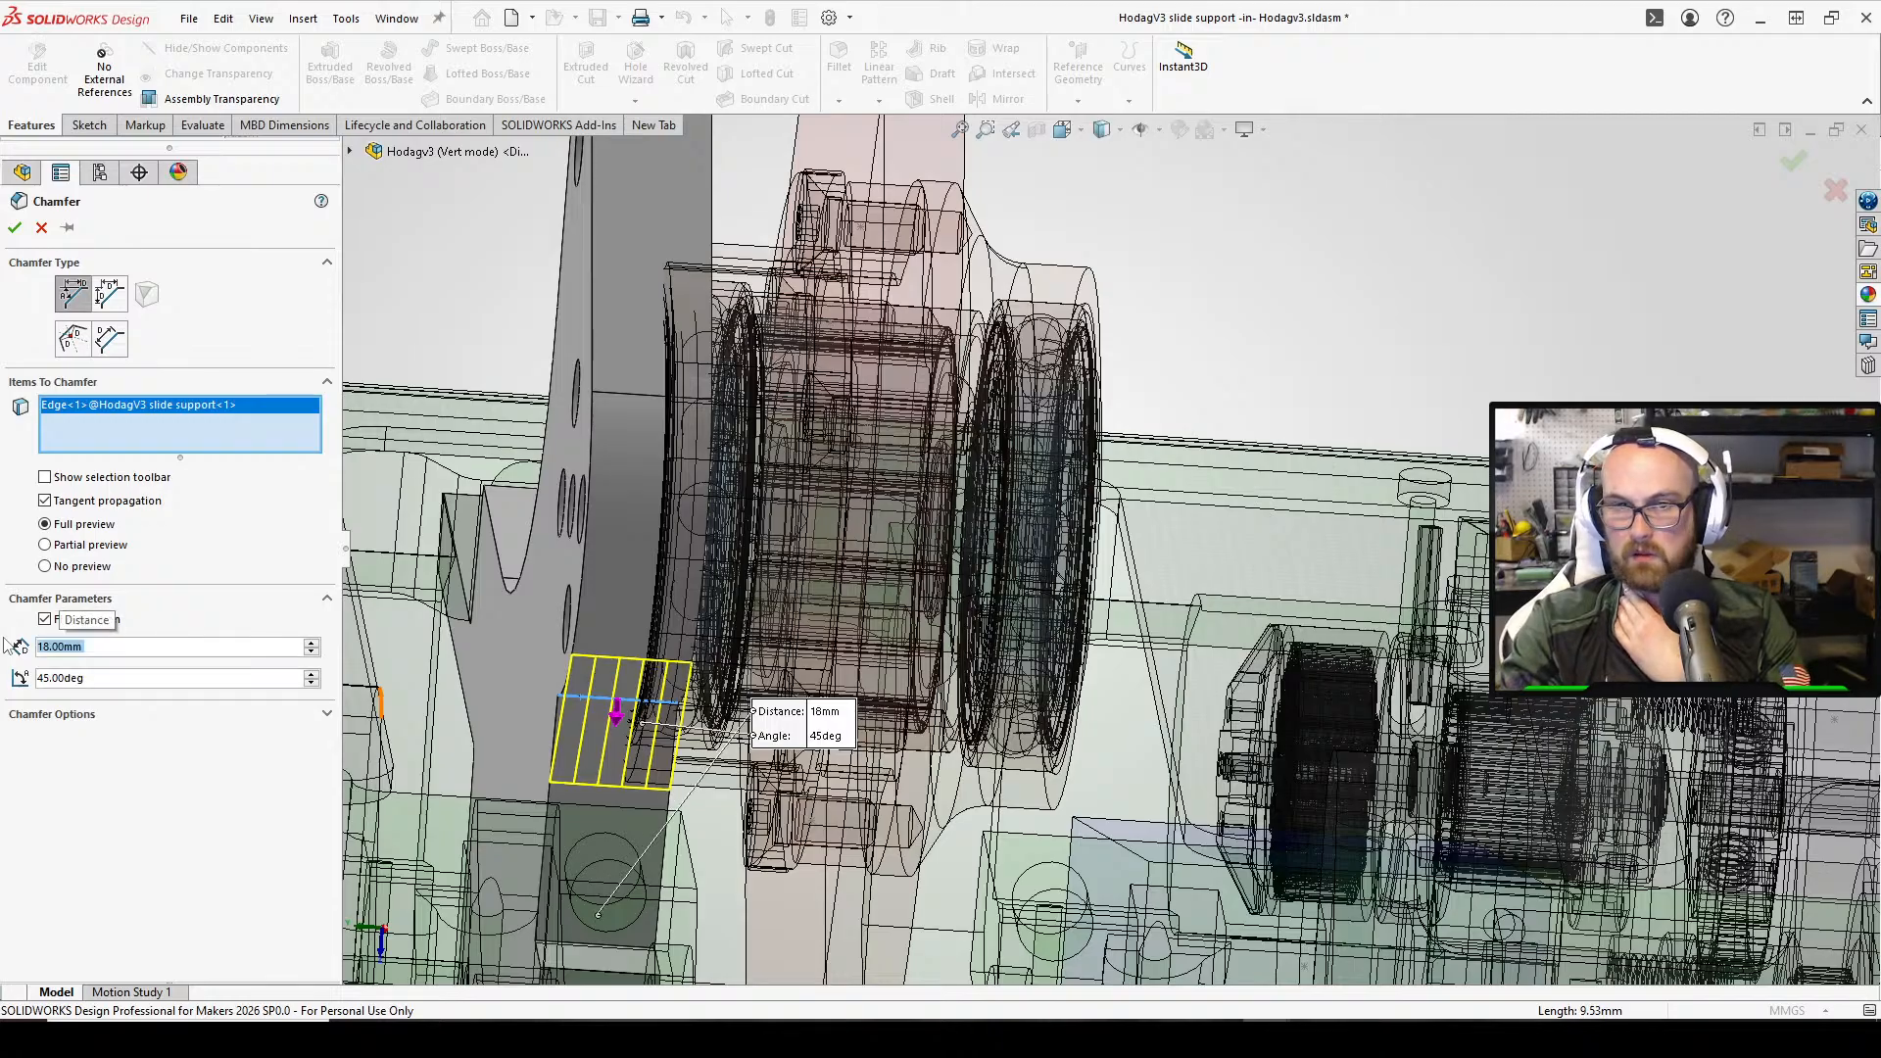
type("20")
key("Return")
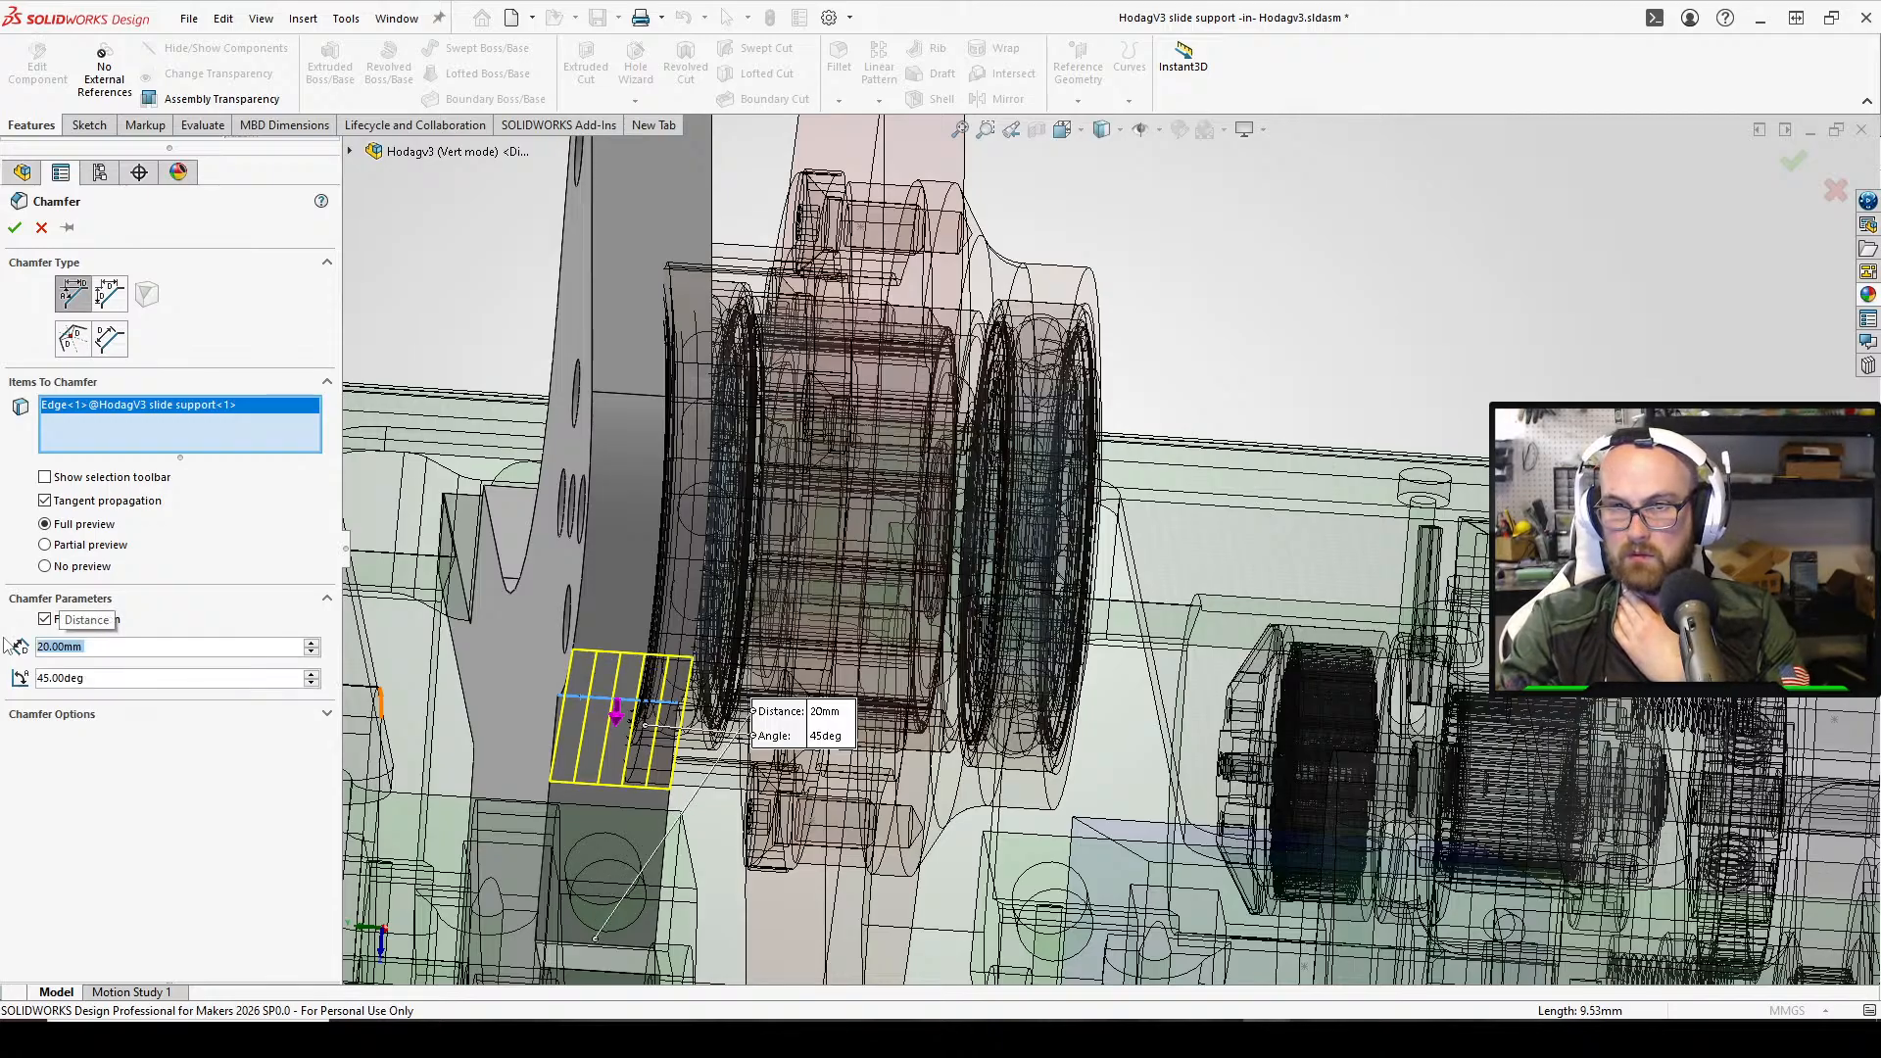
type("22")
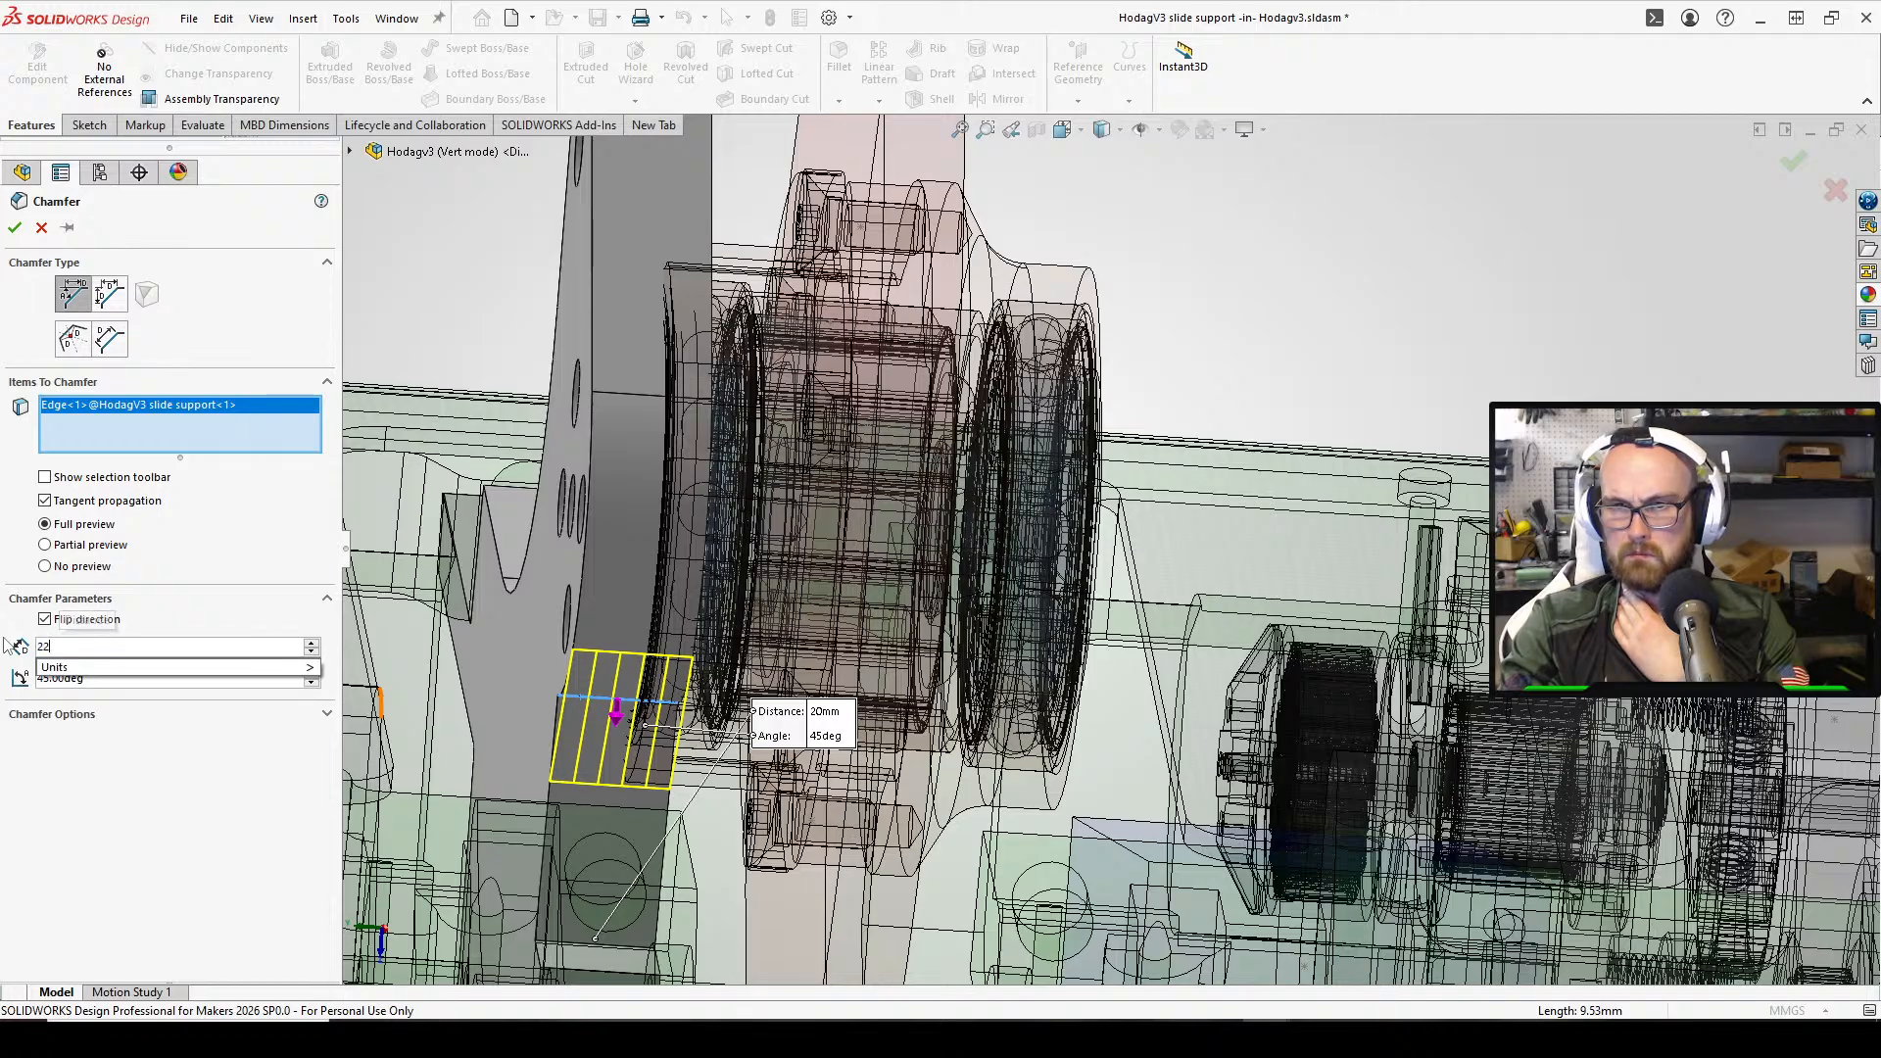
key("Return")
Set the chamfer angle to 43 degrees
middle_click_drag(440, 578, 1038, 612)
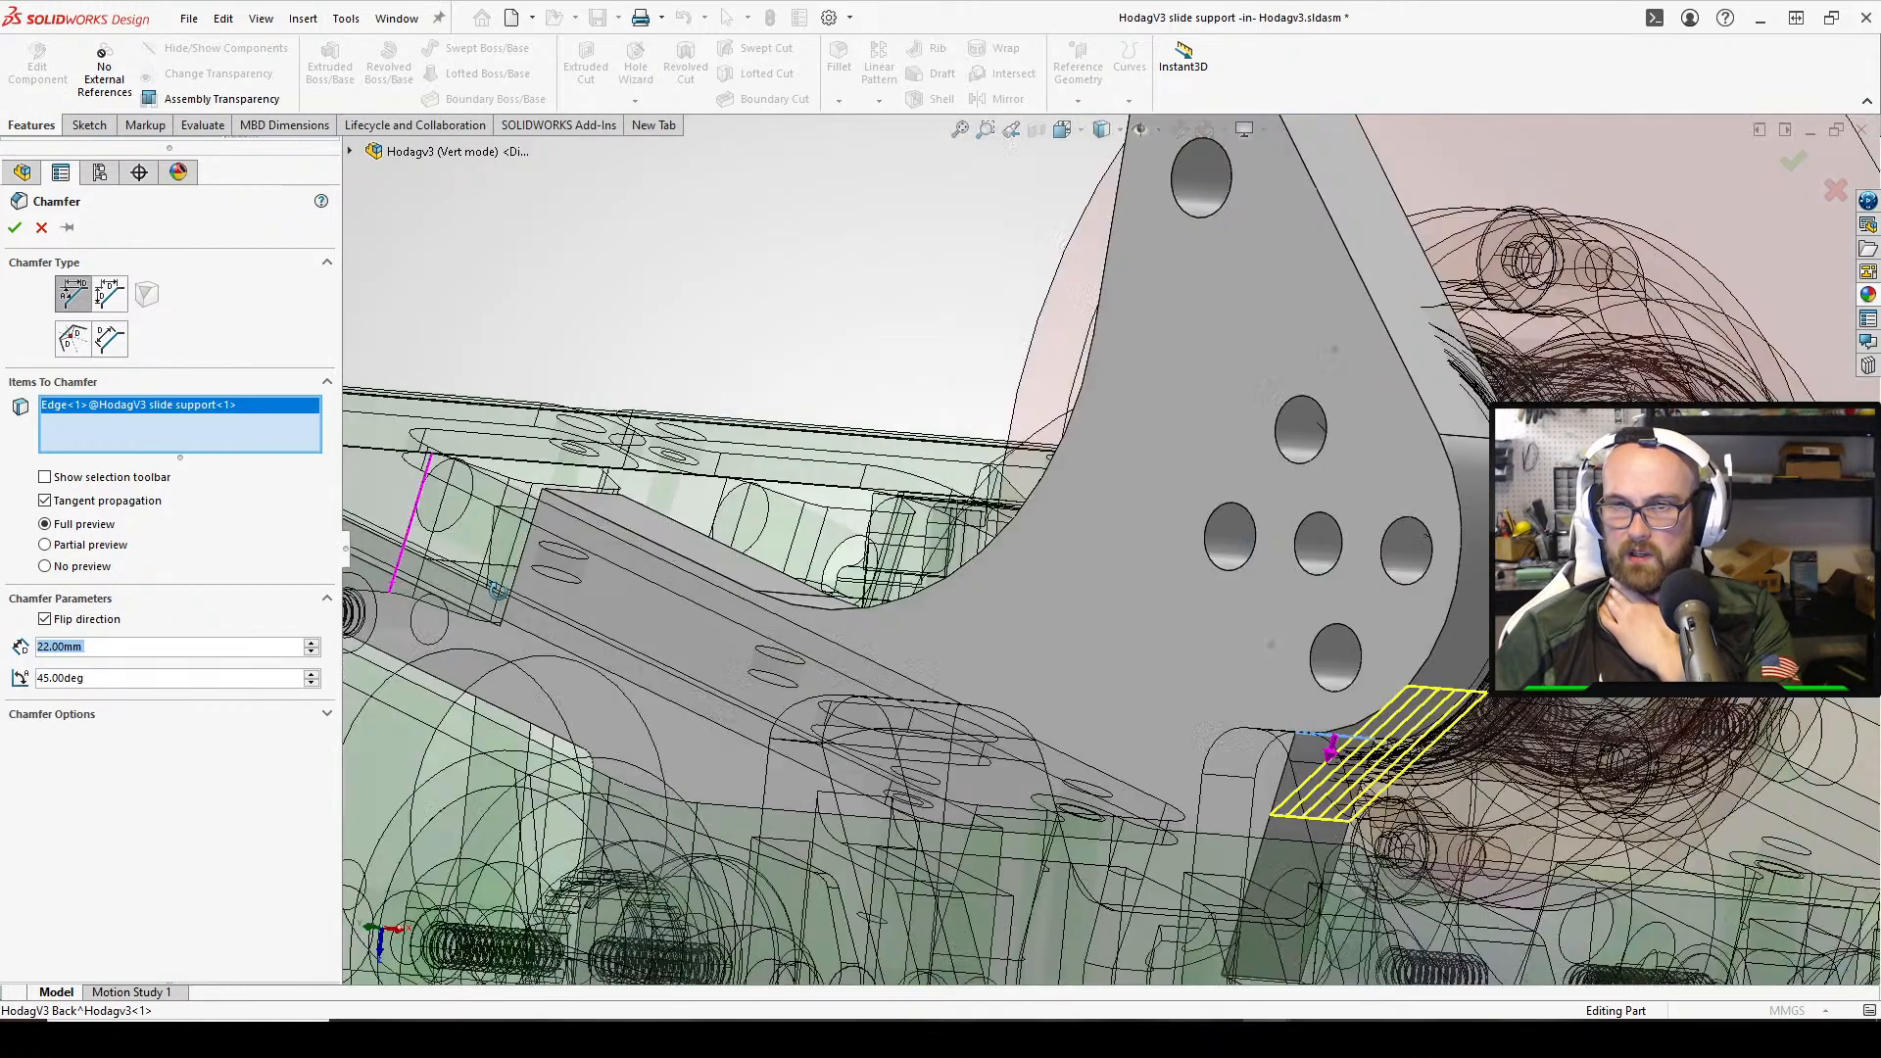
scroll(1226, 628, "down", 3)
right_click_drag(1516, 691, 1611, 703)
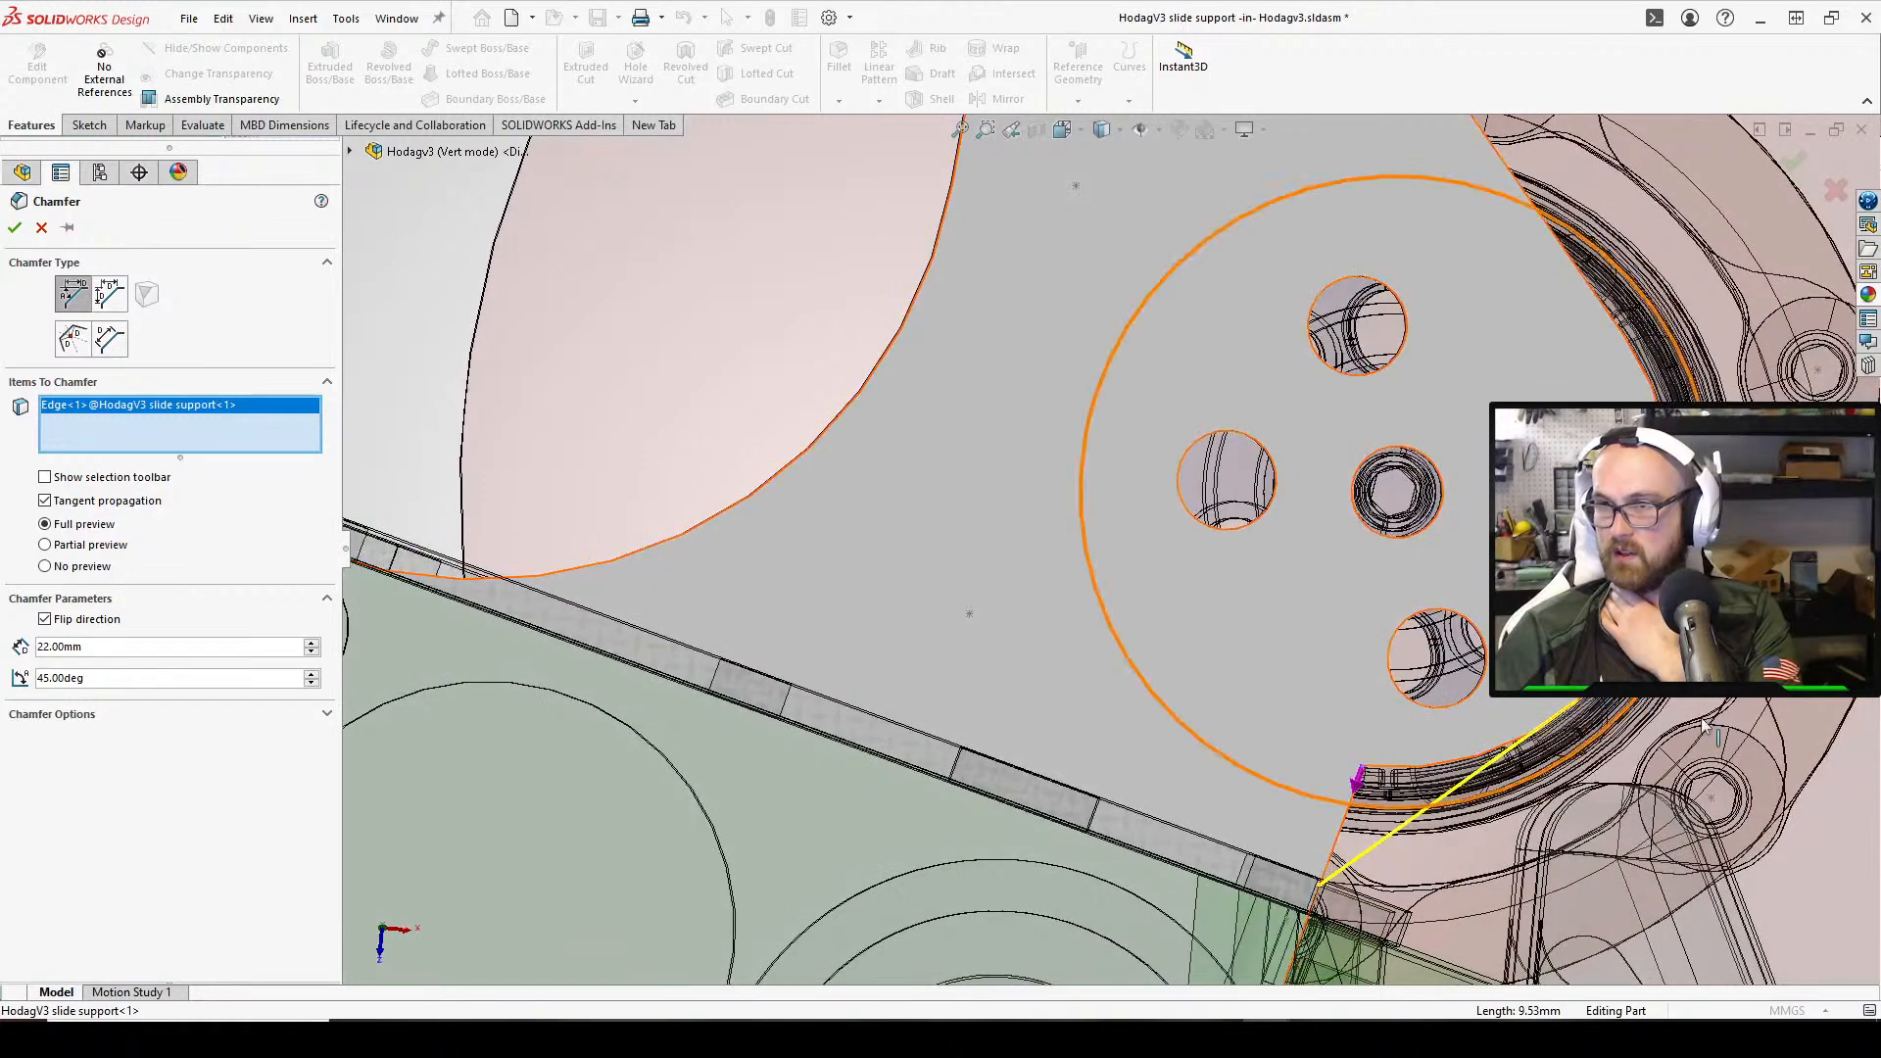
middle_click_drag(1606, 676, 1438, 680)
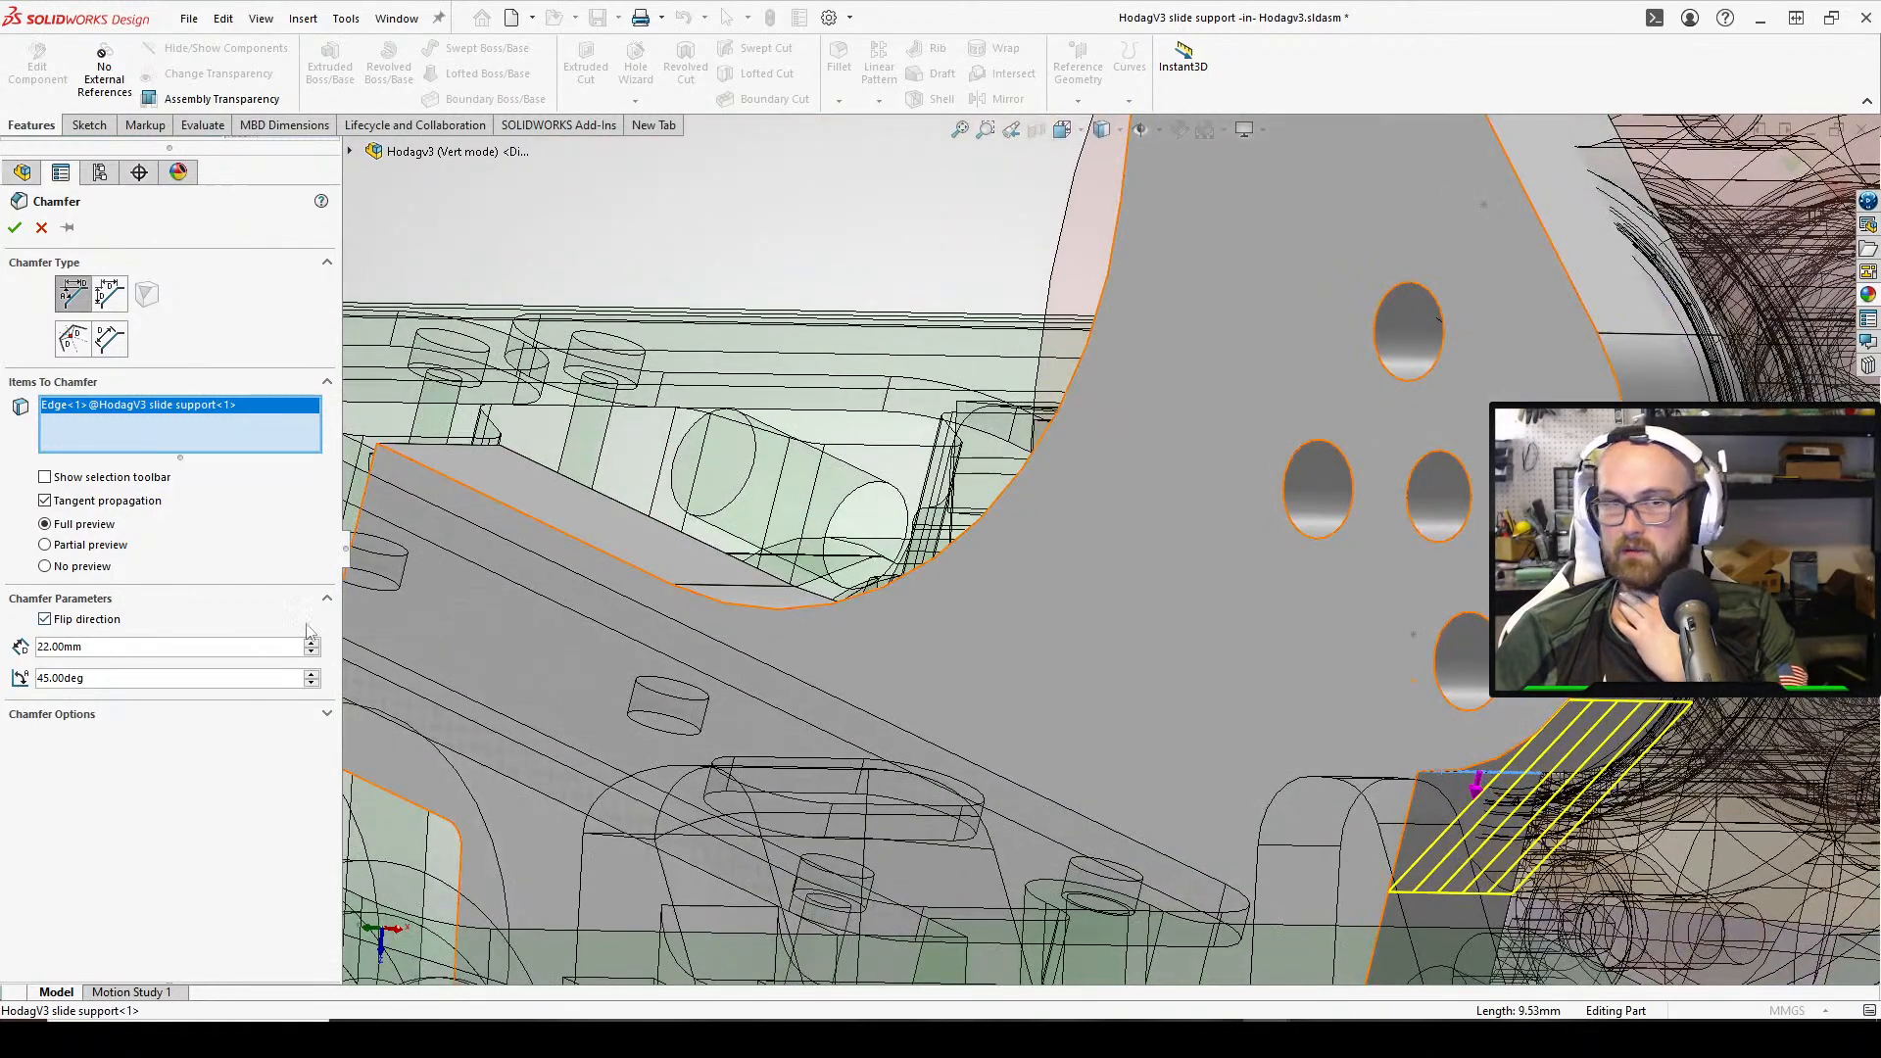
left_click(310, 675)
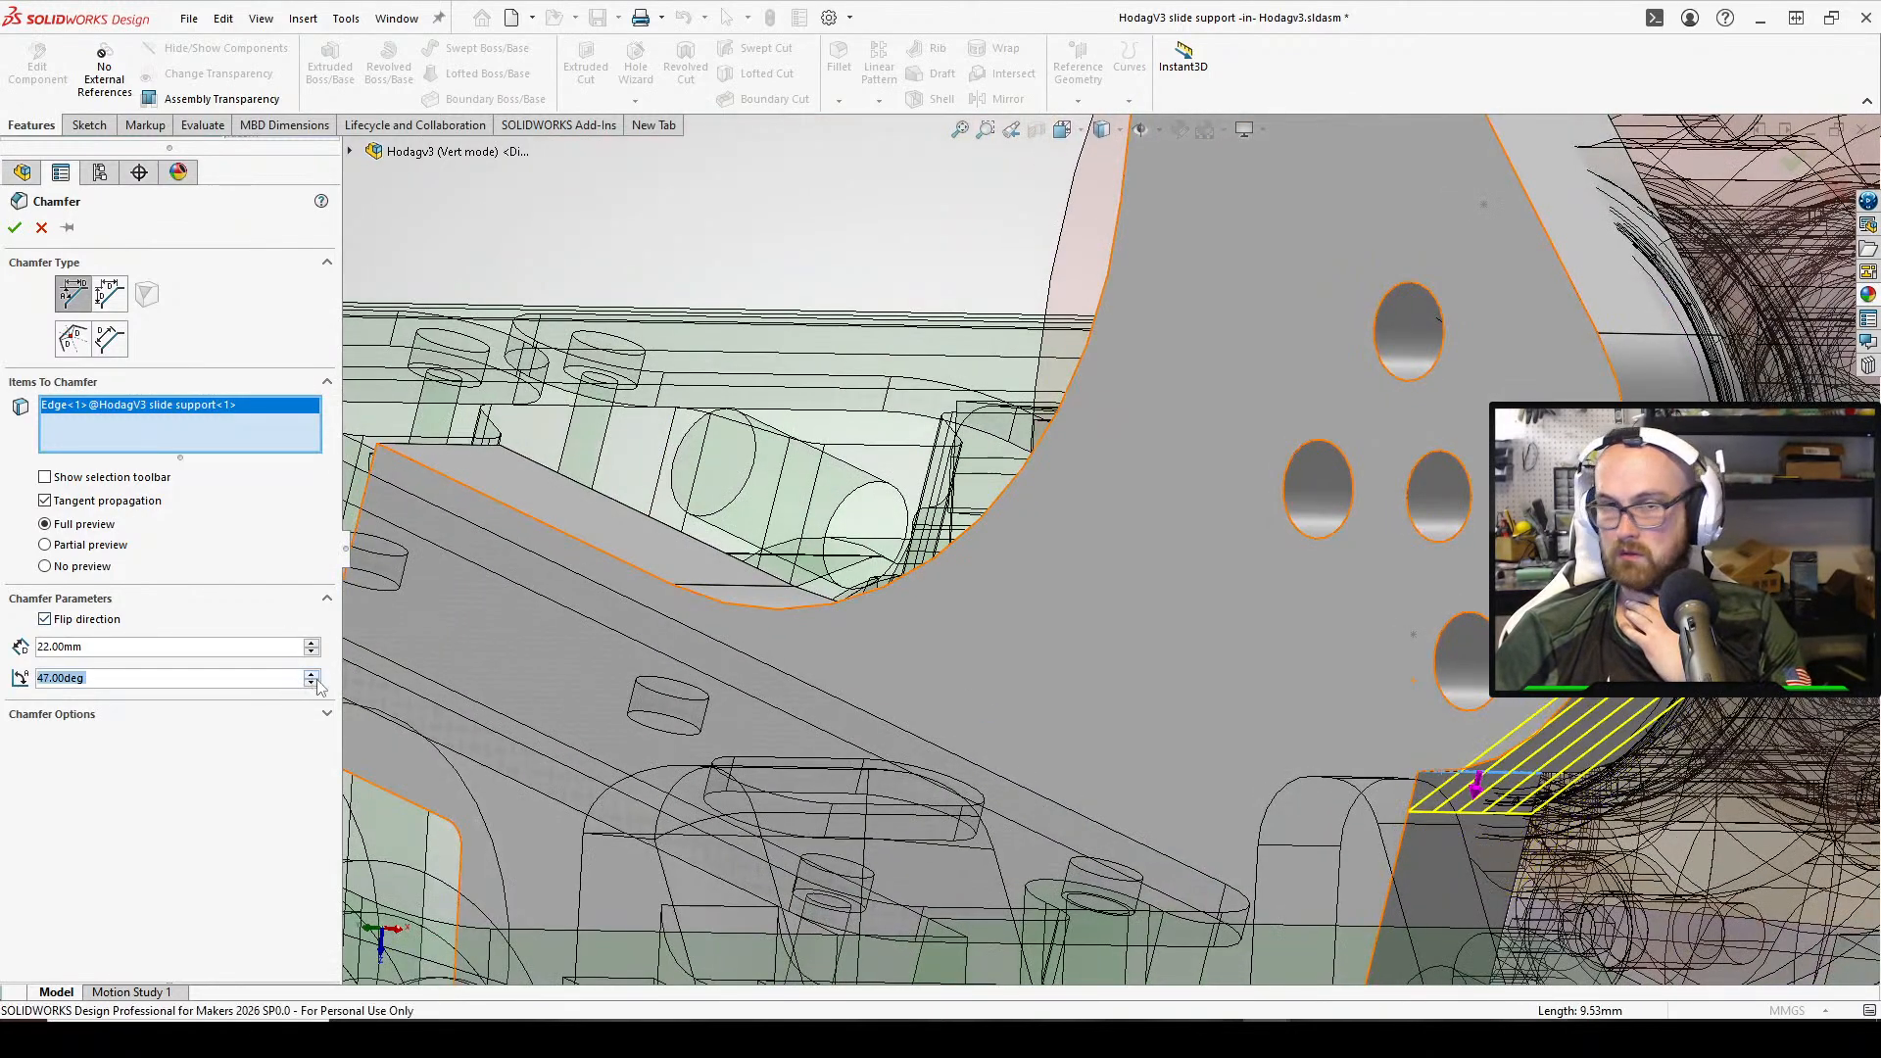
left_click(312, 685)
left_click(312, 685)
left_click(312, 684)
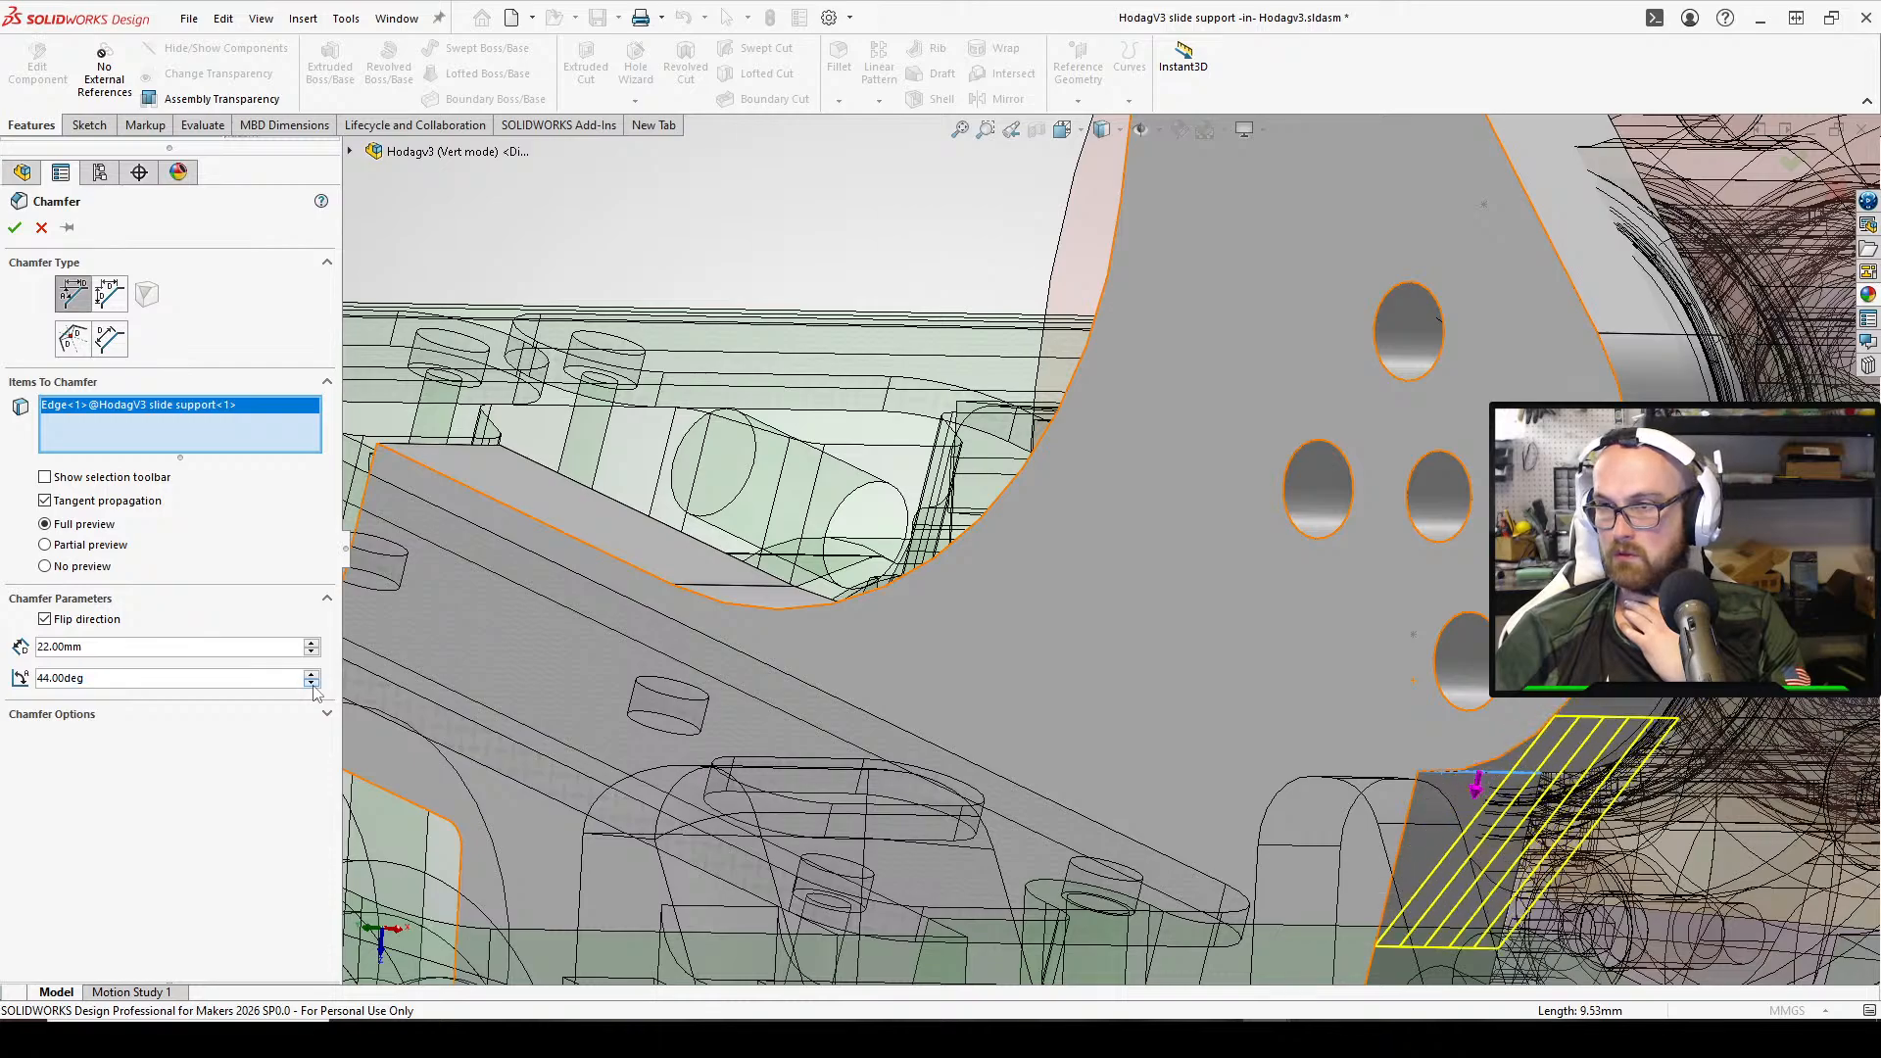
Set the chamfer distance to 20 mm and check the preview against the rounded motor mount
left_click(155, 651)
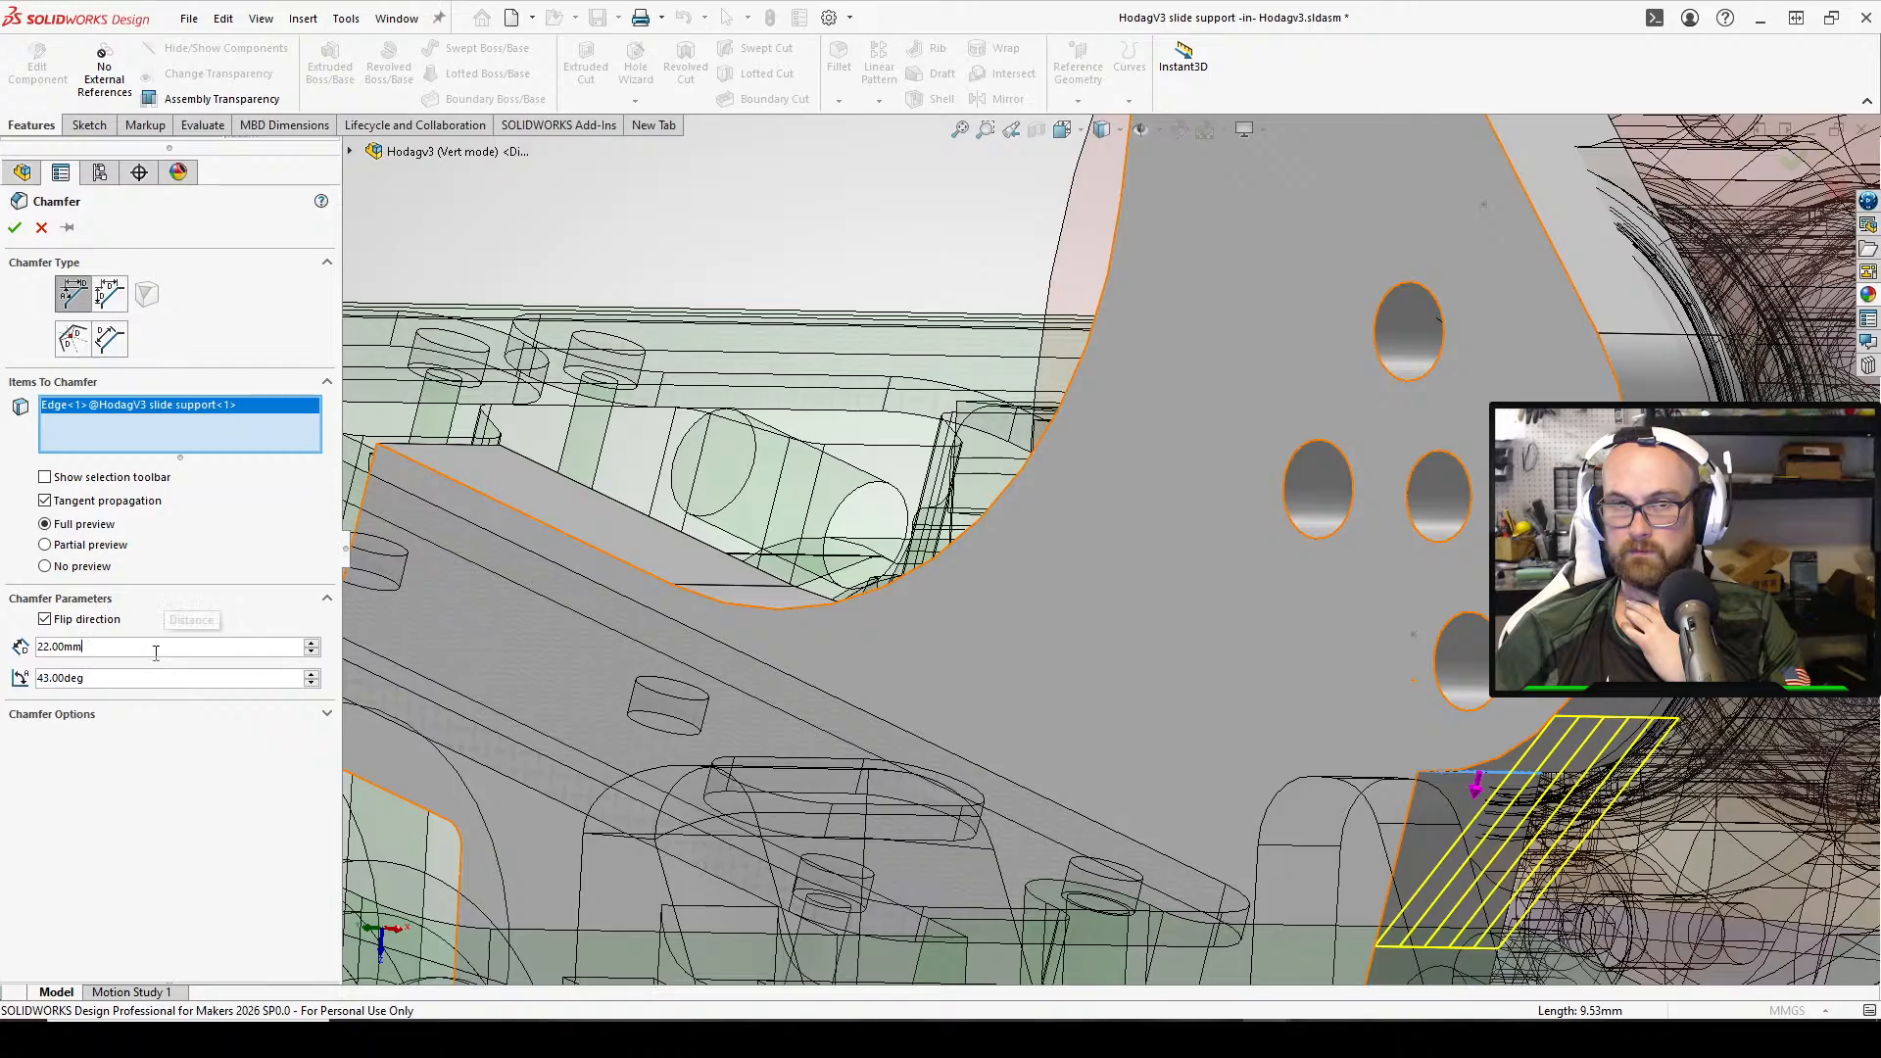
type("20")
key("Return")
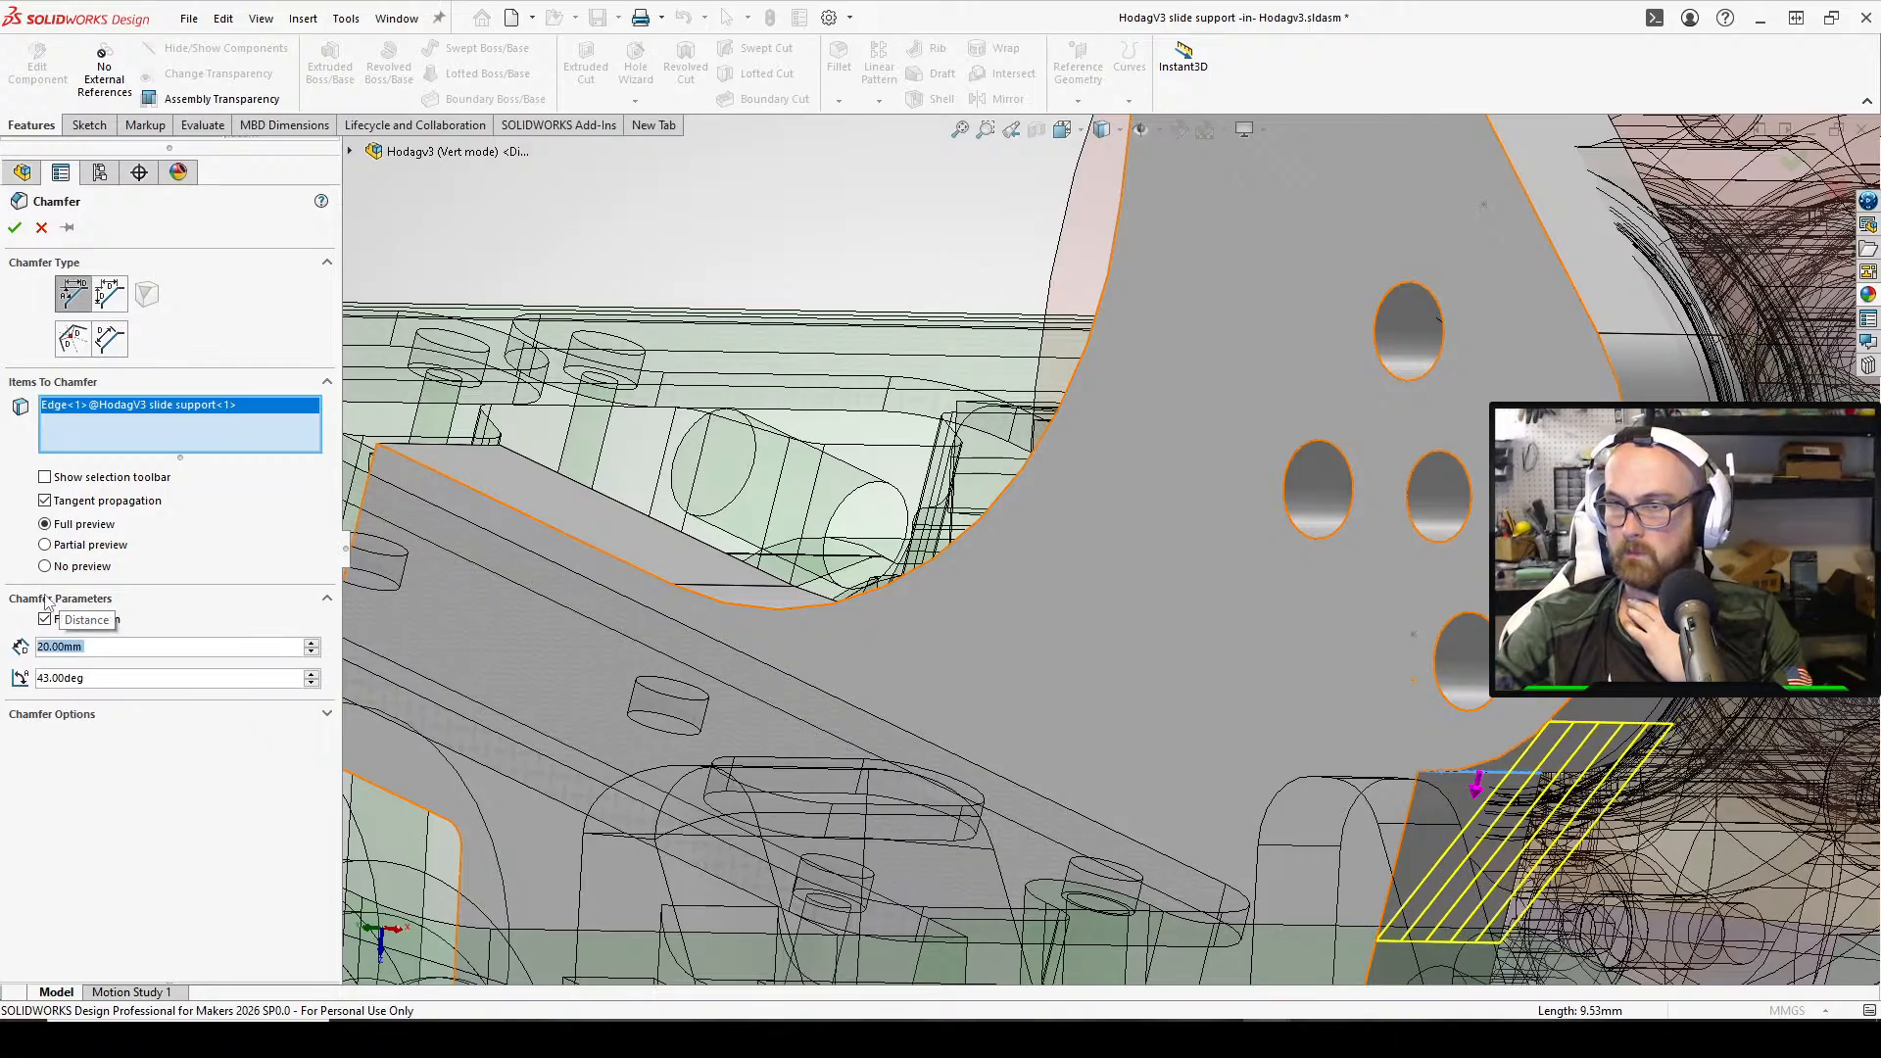
middle_click_drag(1188, 767, 1306, 719)
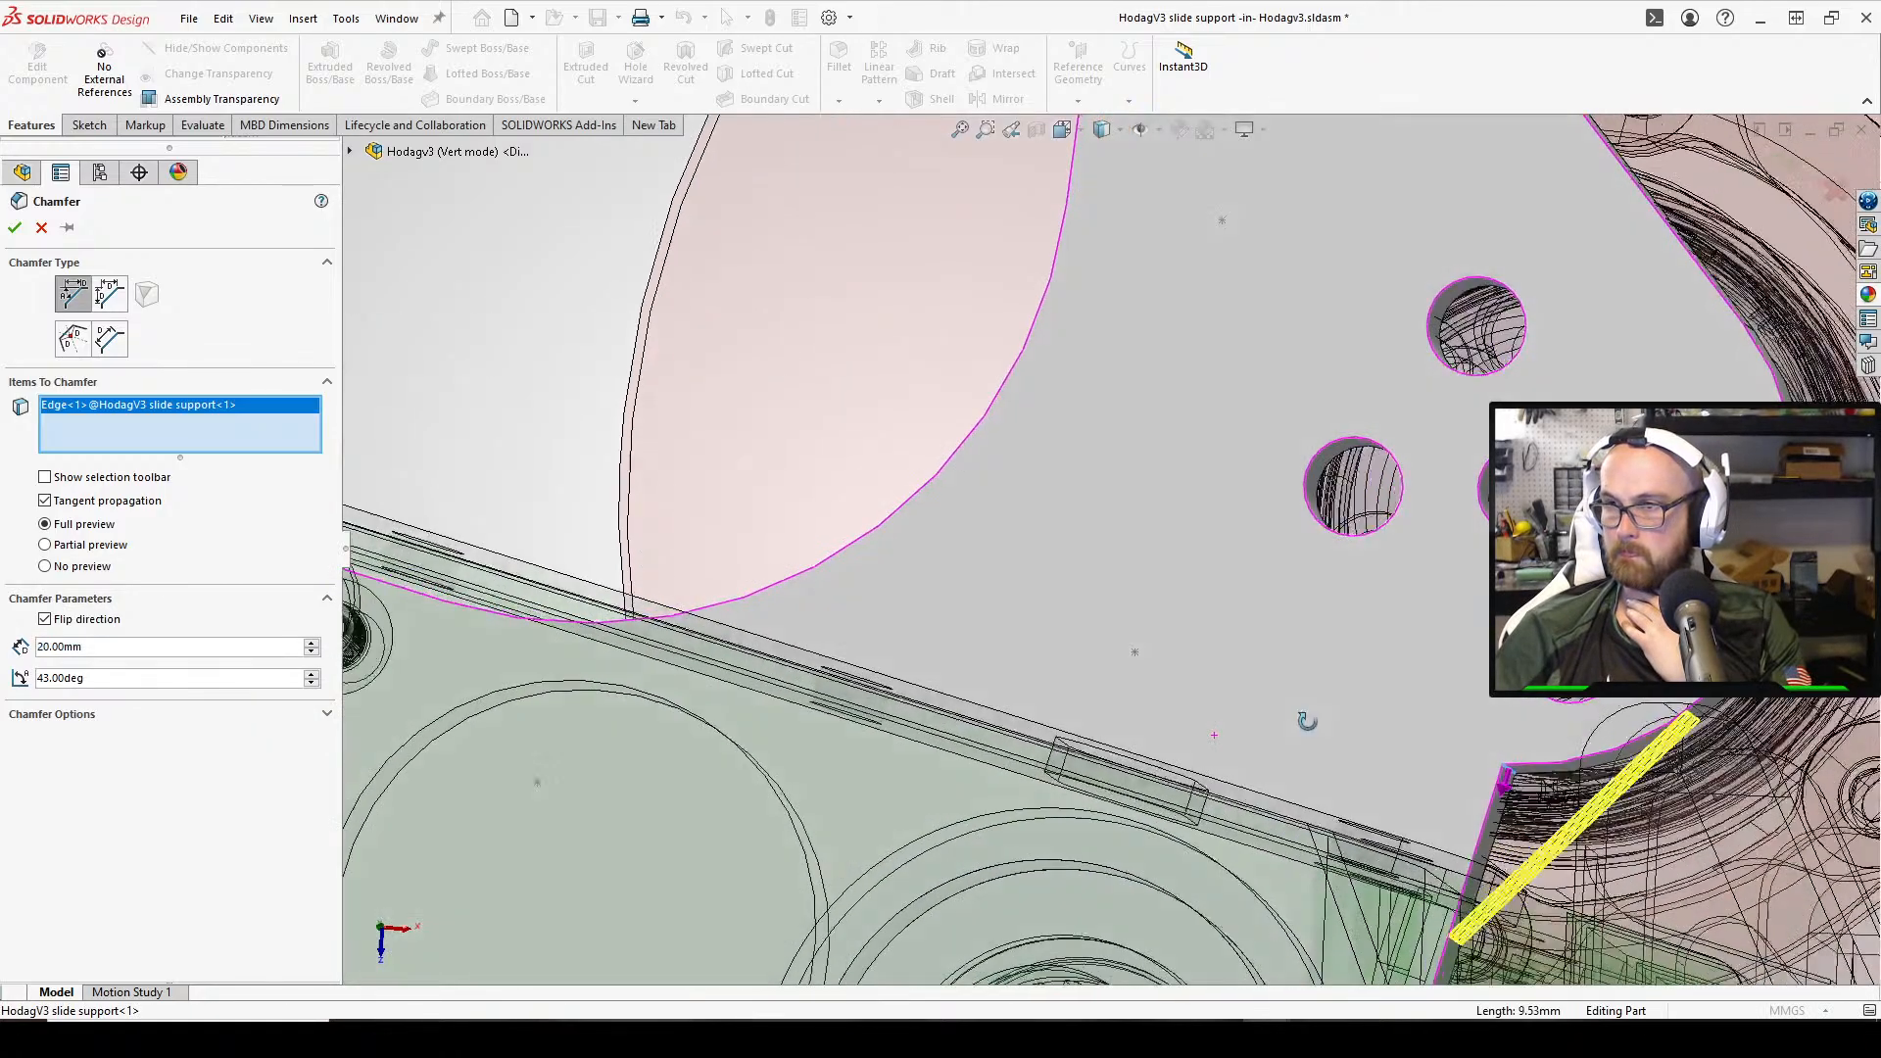
middle_click_drag(1636, 727, 1471, 738)
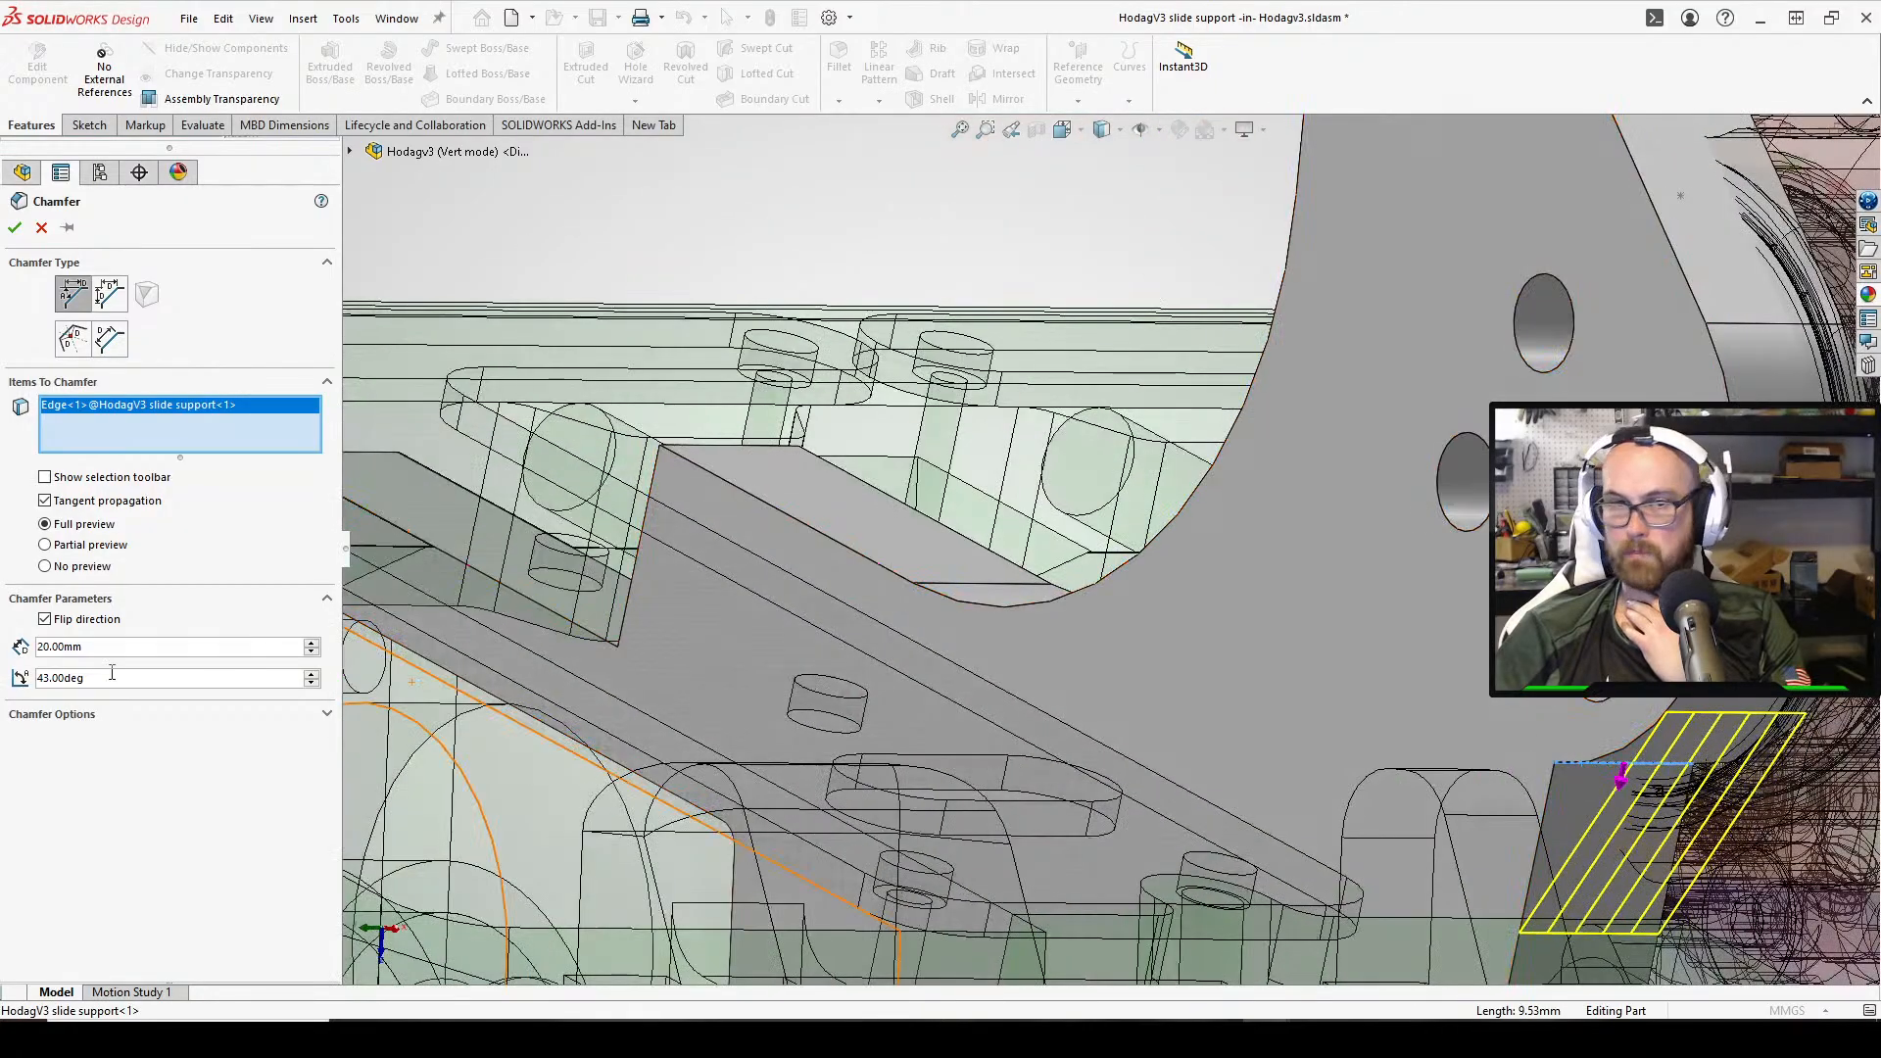
Set the chamfer angle to 44 degrees and apply the 20 mm chamfer beneath the rounded motor mount
left_click(310, 674)
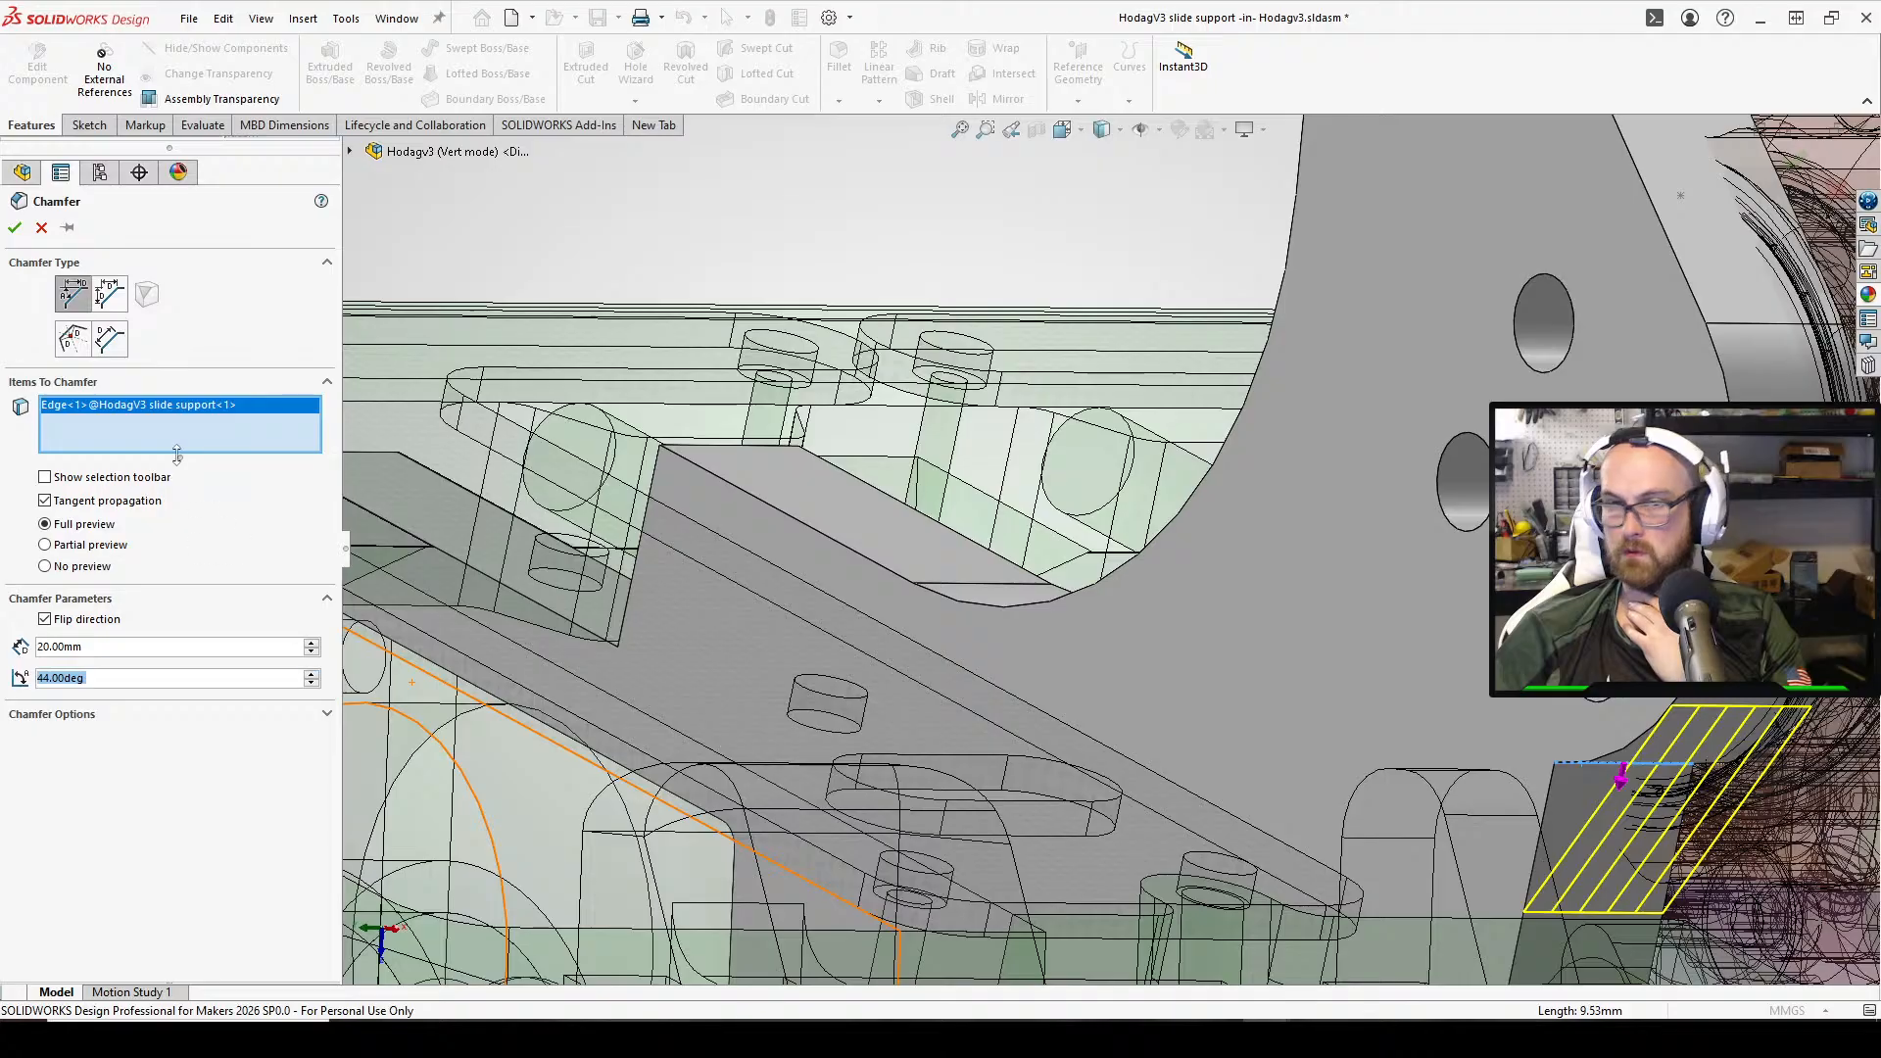
left_click(14, 228)
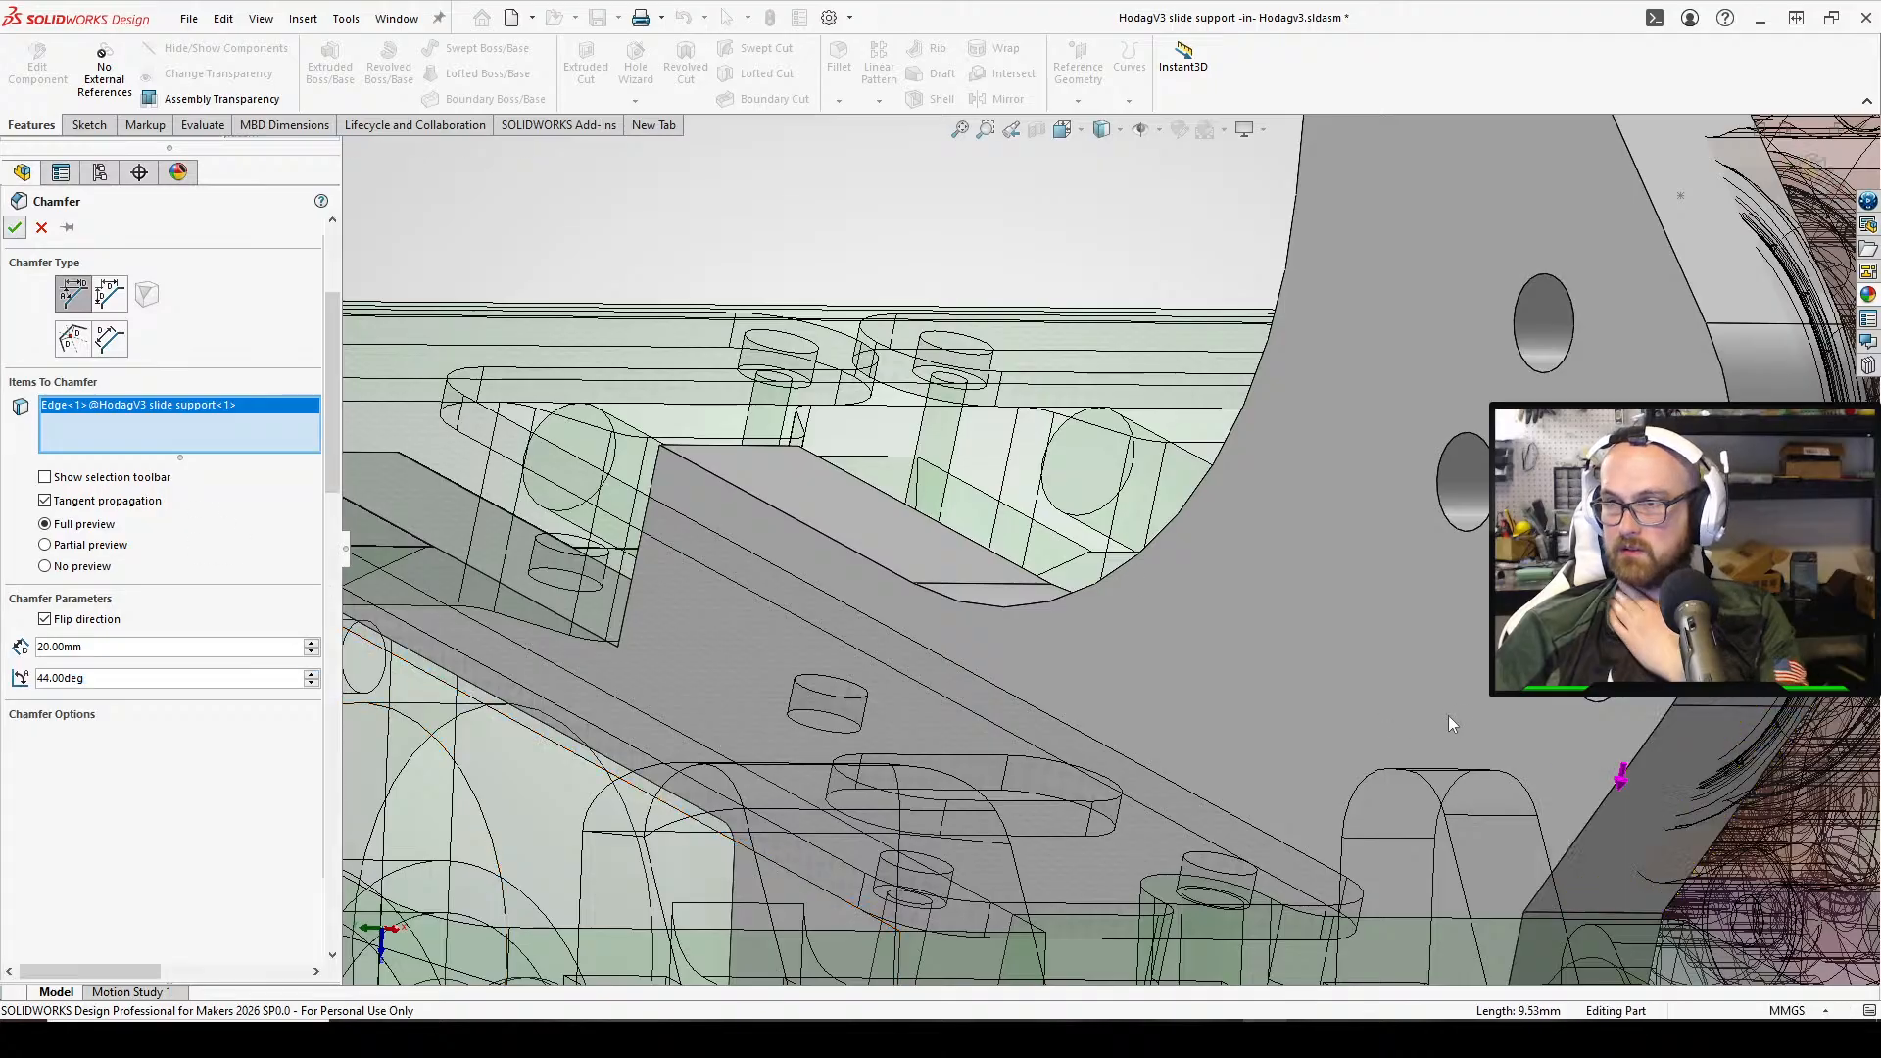
Examine the chamfered corner, the mounting hole pattern and the fit between the slide support and the motor from several sides
scroll(1537, 727, "up", 3)
middle_click_drag(1537, 726, 1275, 610)
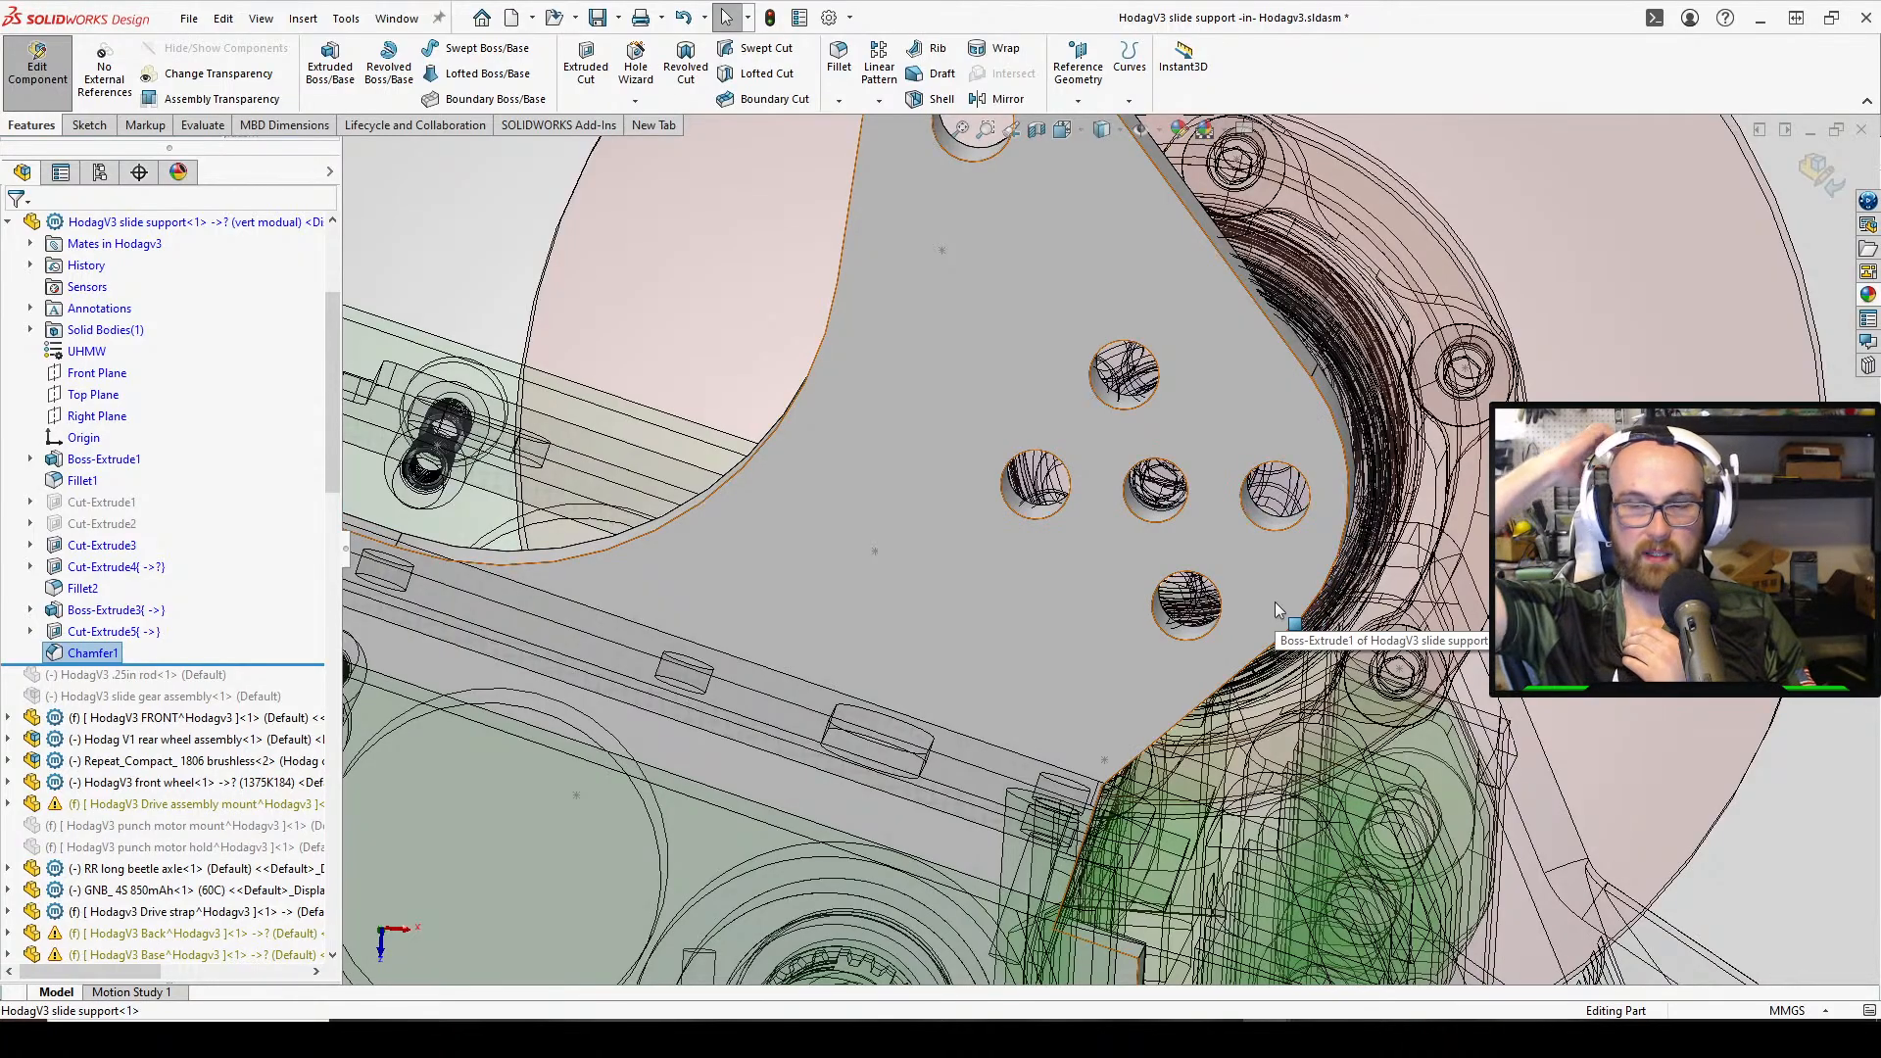
middle_click_drag(1276, 605, 1306, 507)
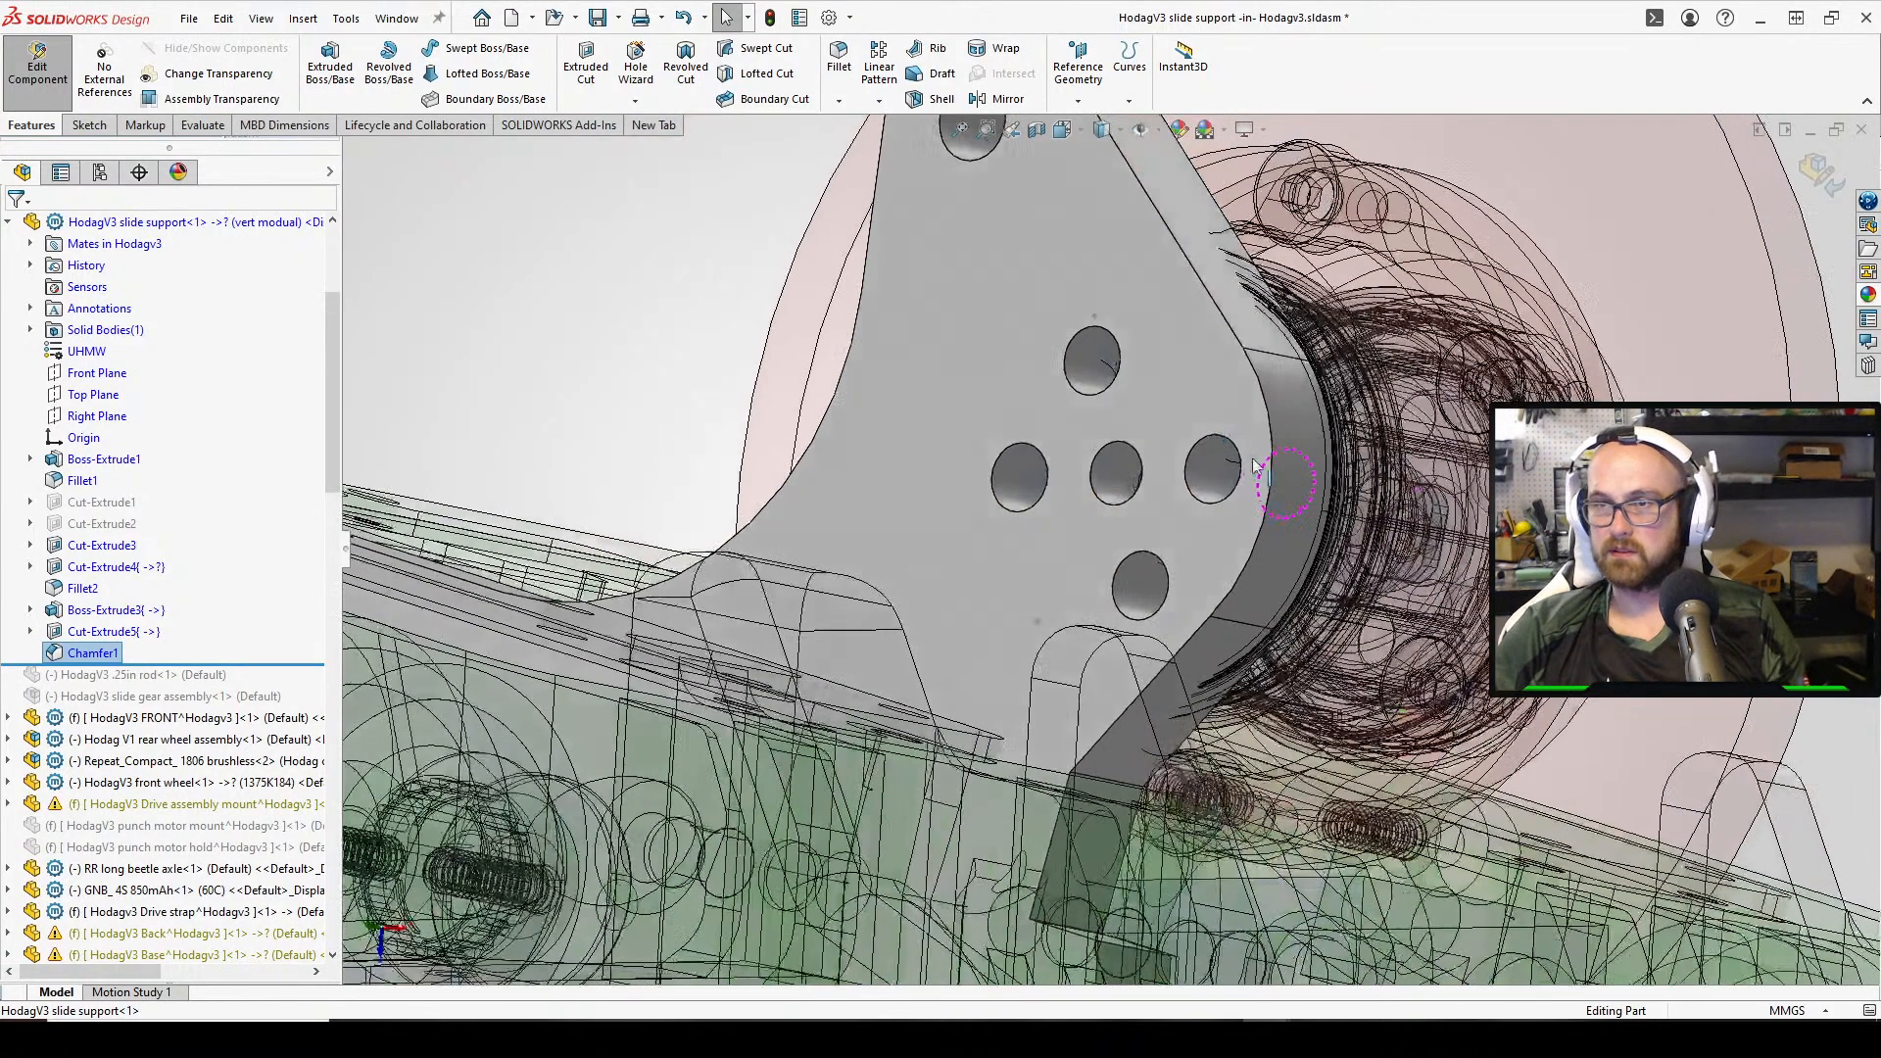
middle_click_drag(974, 316, 1044, 376)
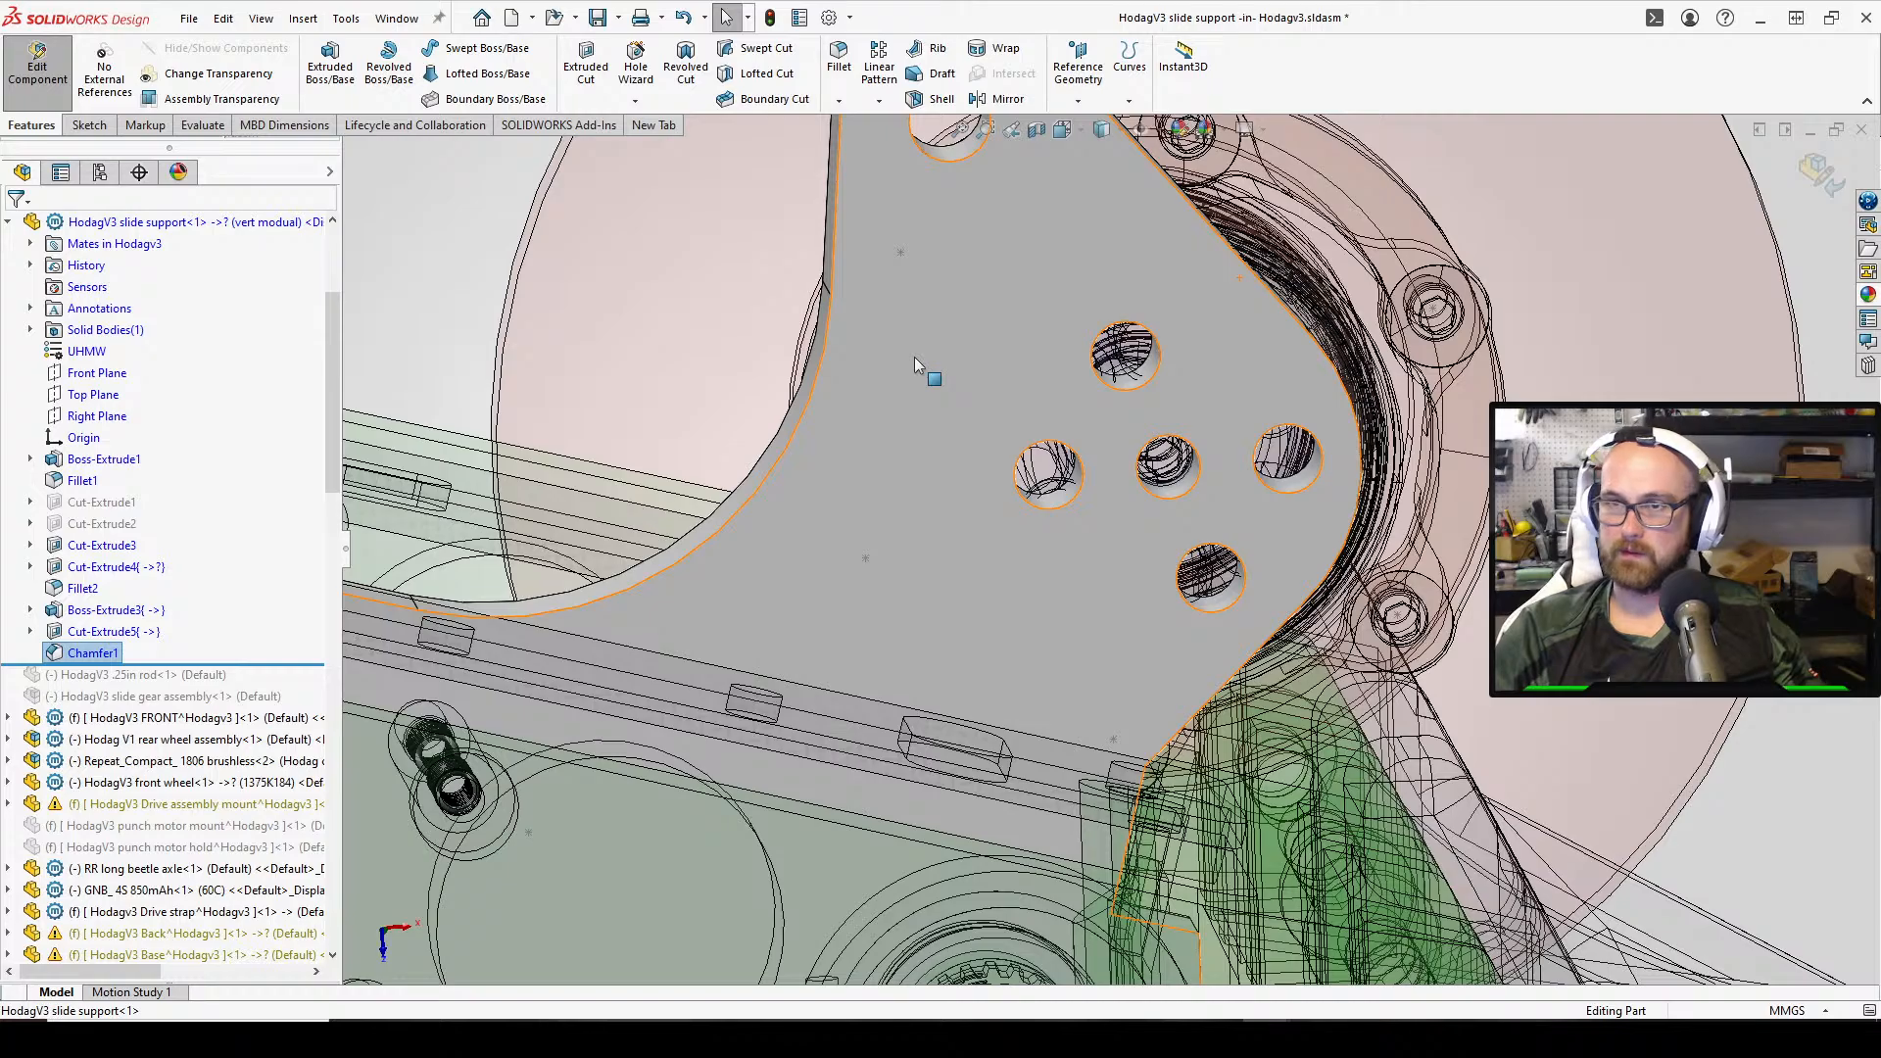
scroll(1070, 484, "down", 2)
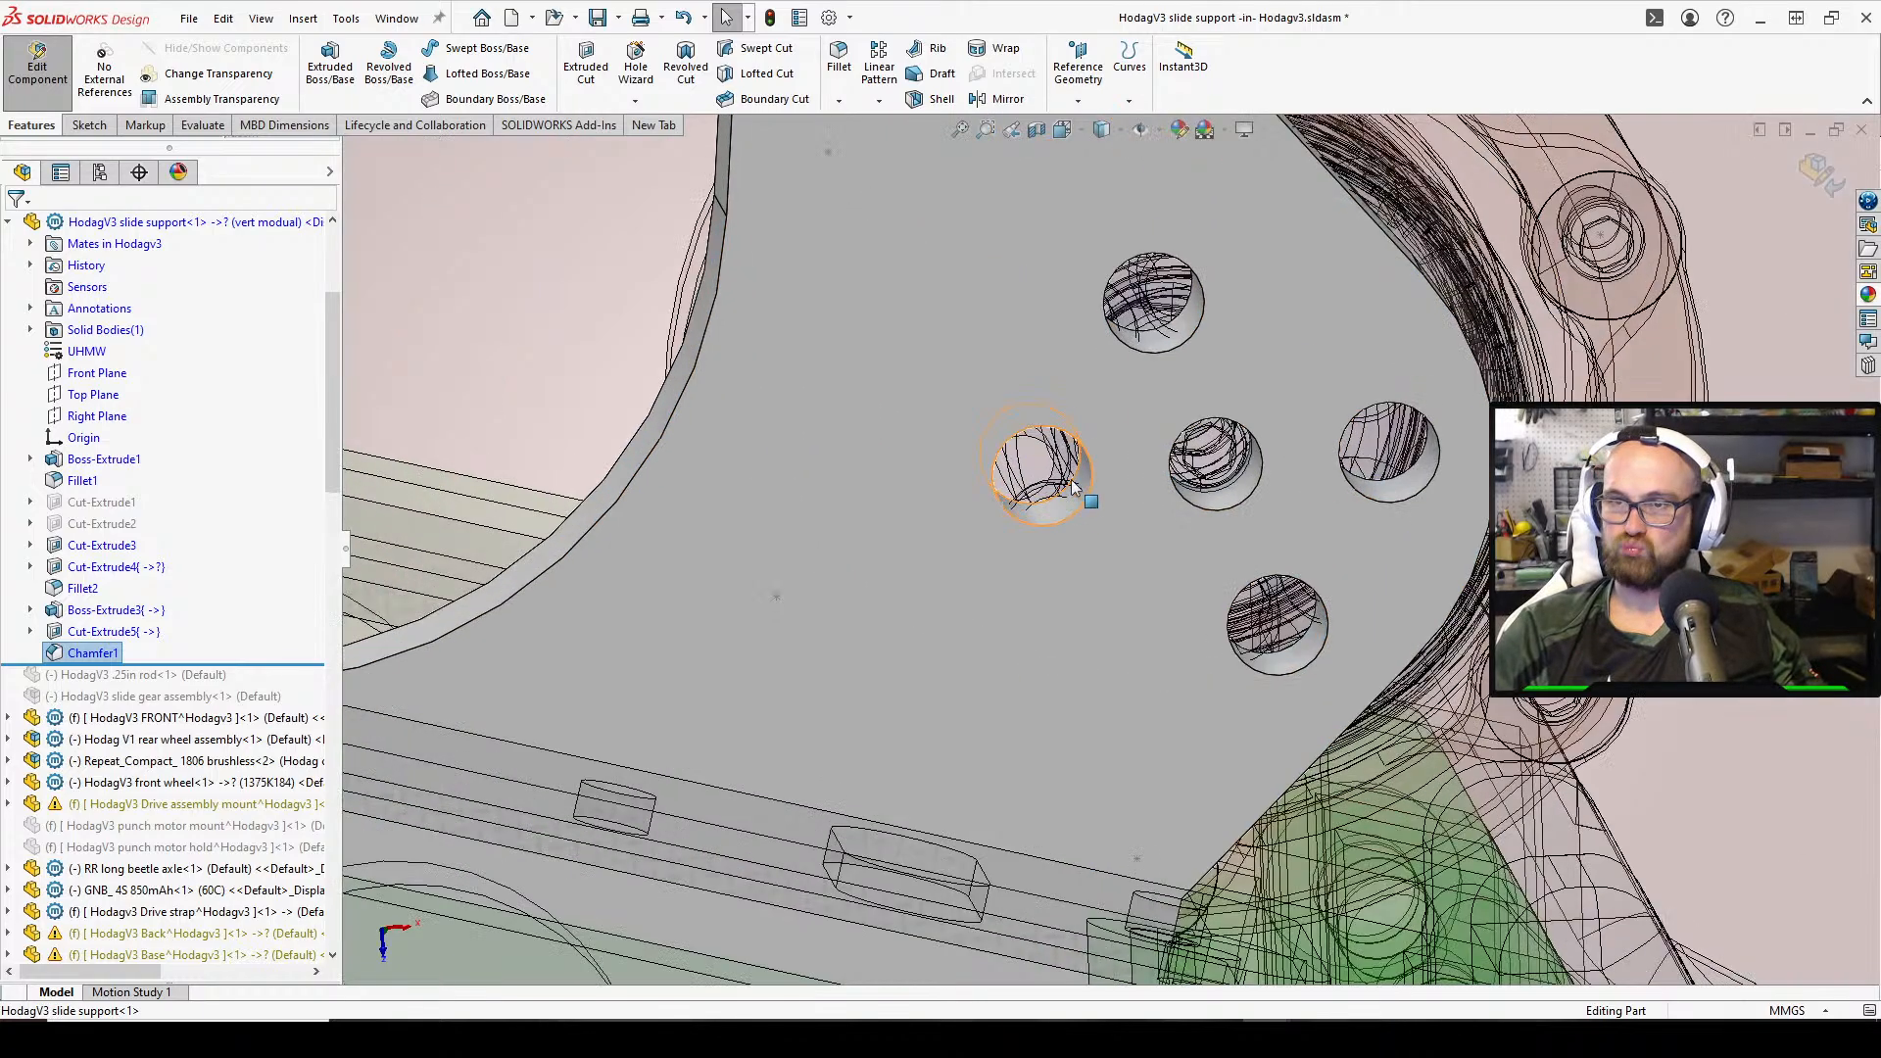
scroll(1070, 484, "up", 3)
middle_click_drag(1068, 486, 1060, 437)
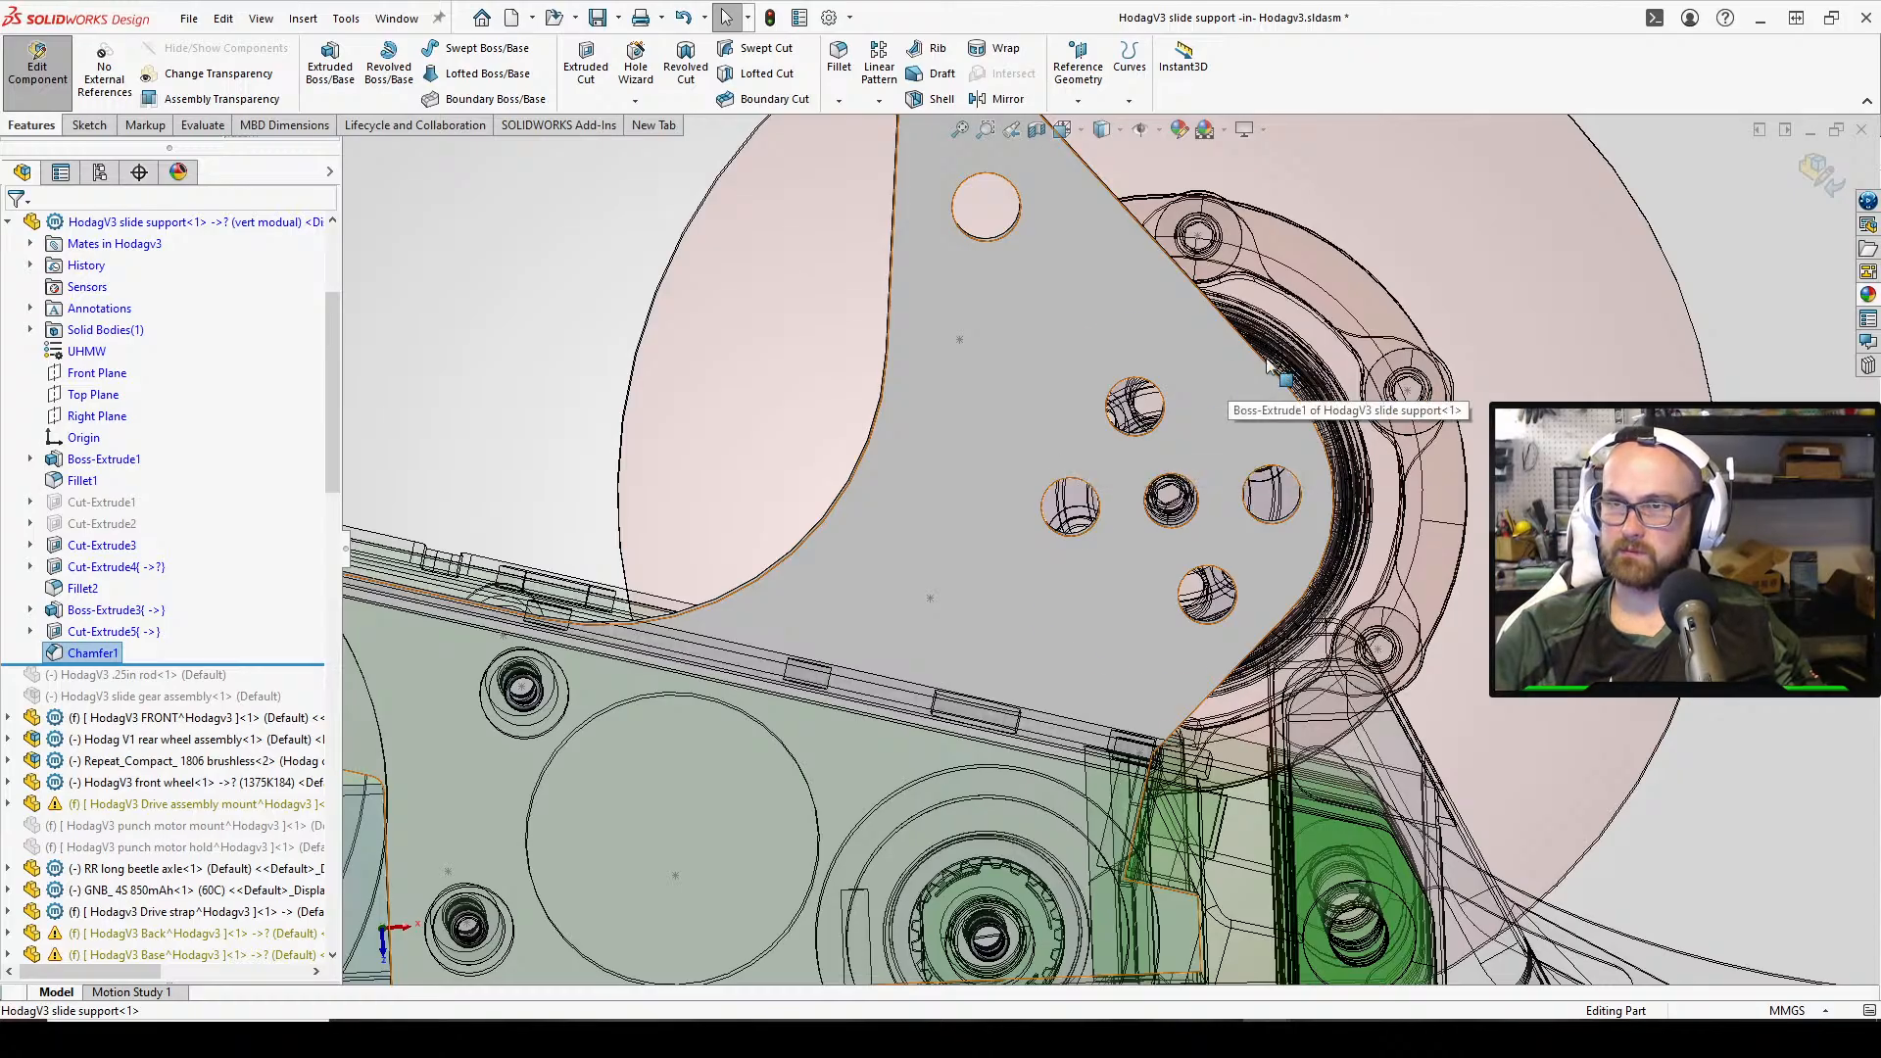
scroll(1293, 431, "up", 2)
scroll(1274, 426, "down", 1)
middle_click_drag(1258, 424, 1228, 418)
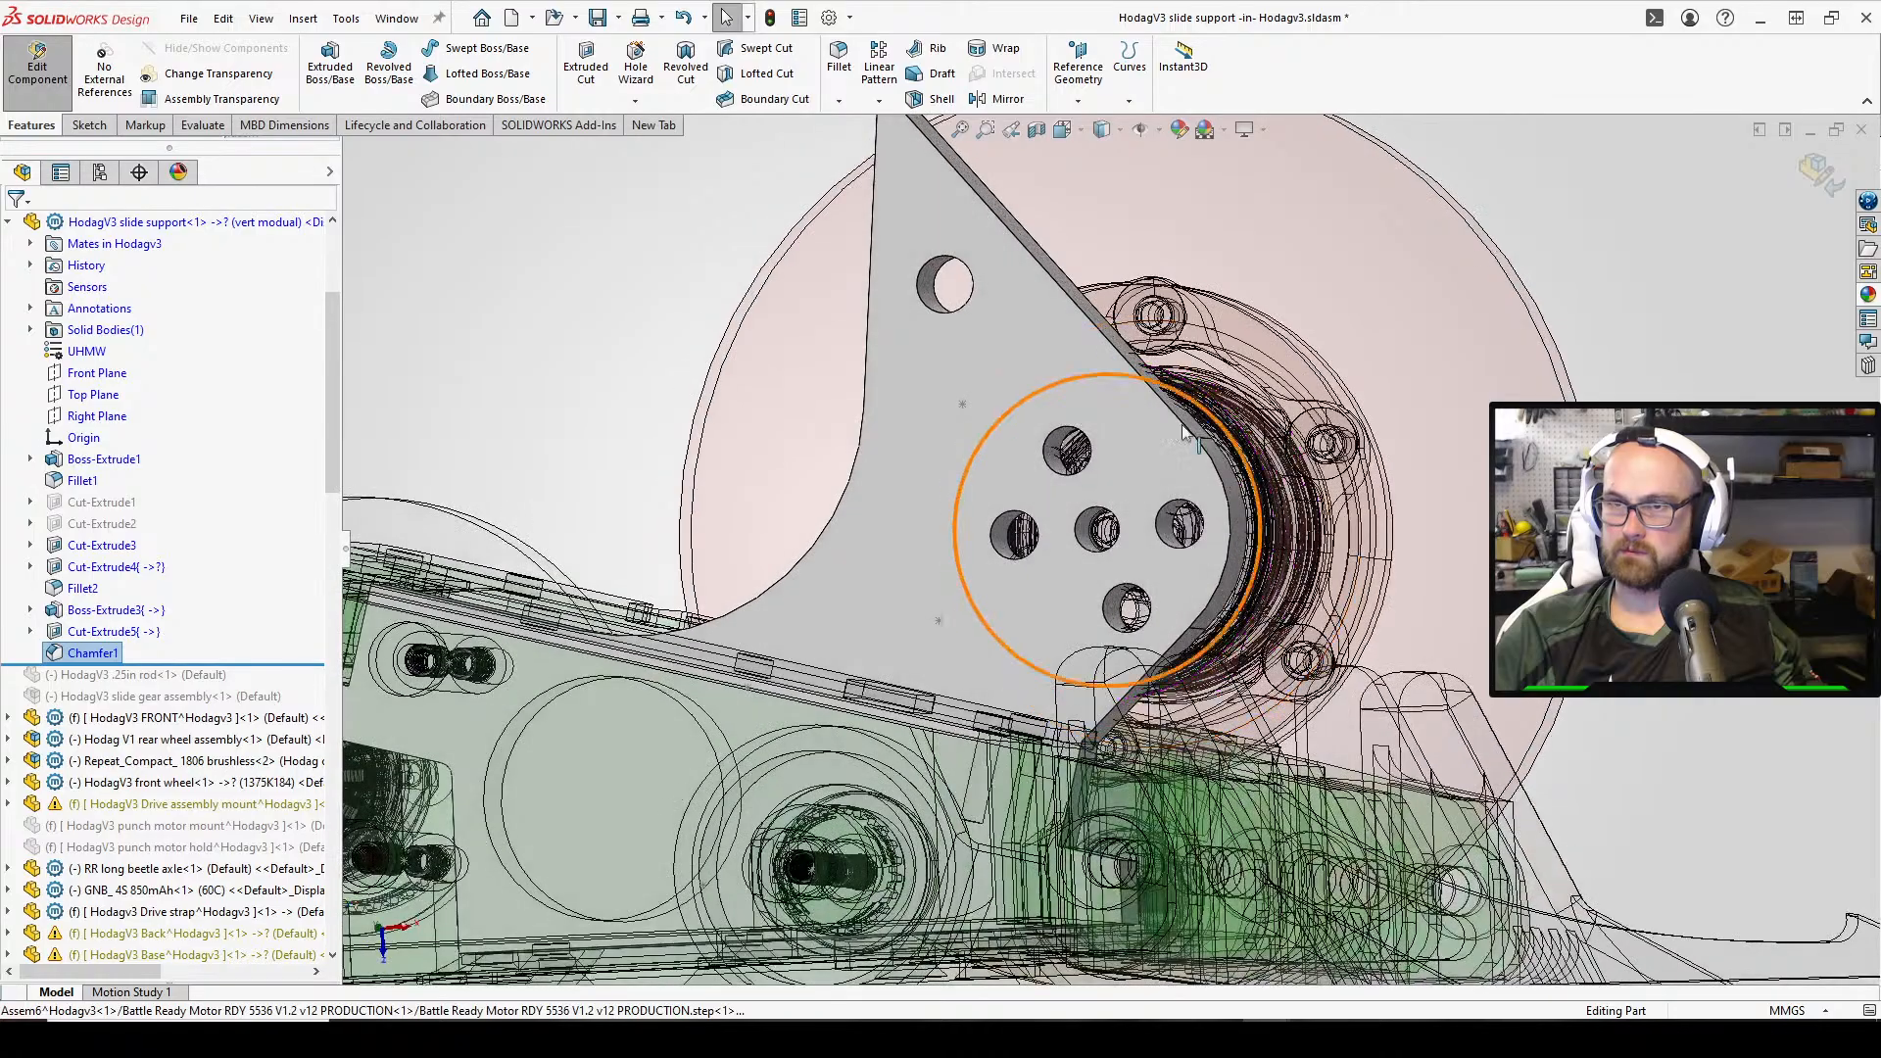
middle_click_drag(1092, 397, 597, 275)
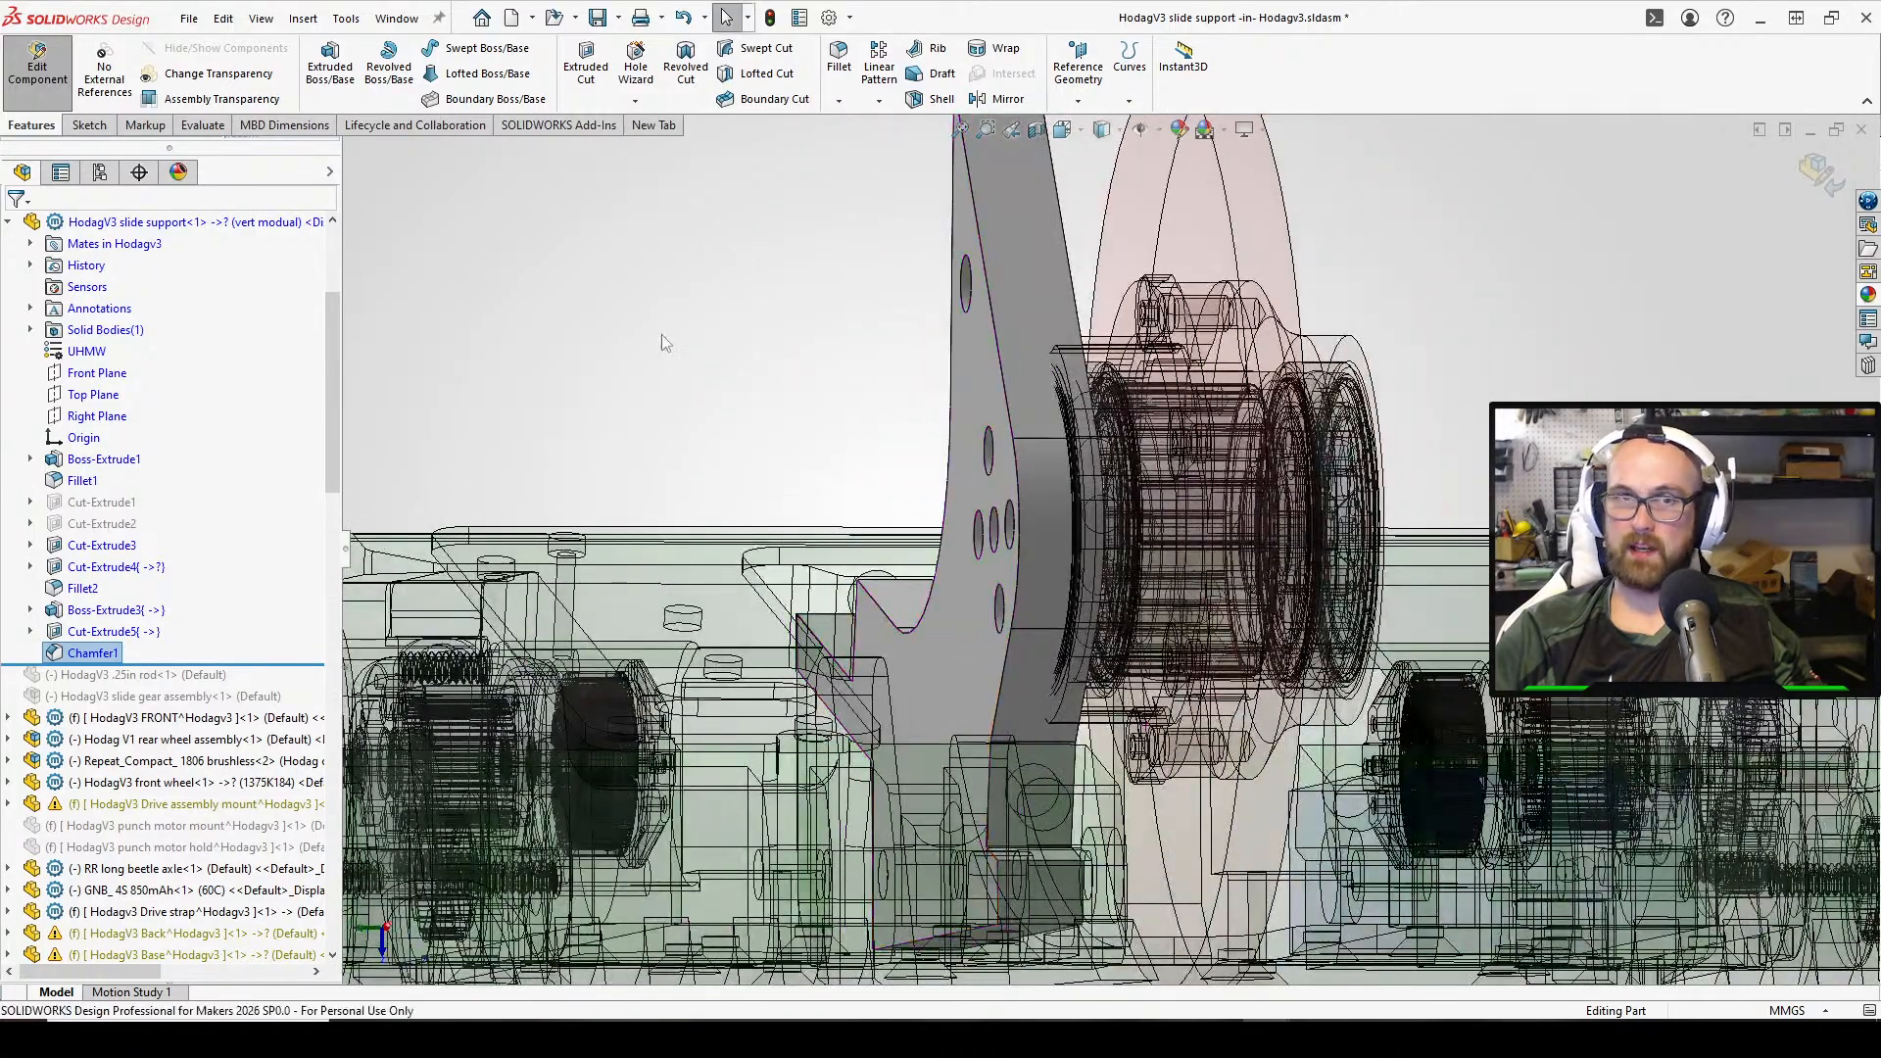
middle_click_drag(693, 336, 627, 490)
scroll(638, 516, "up", 3)
scroll(642, 515, "down", 3)
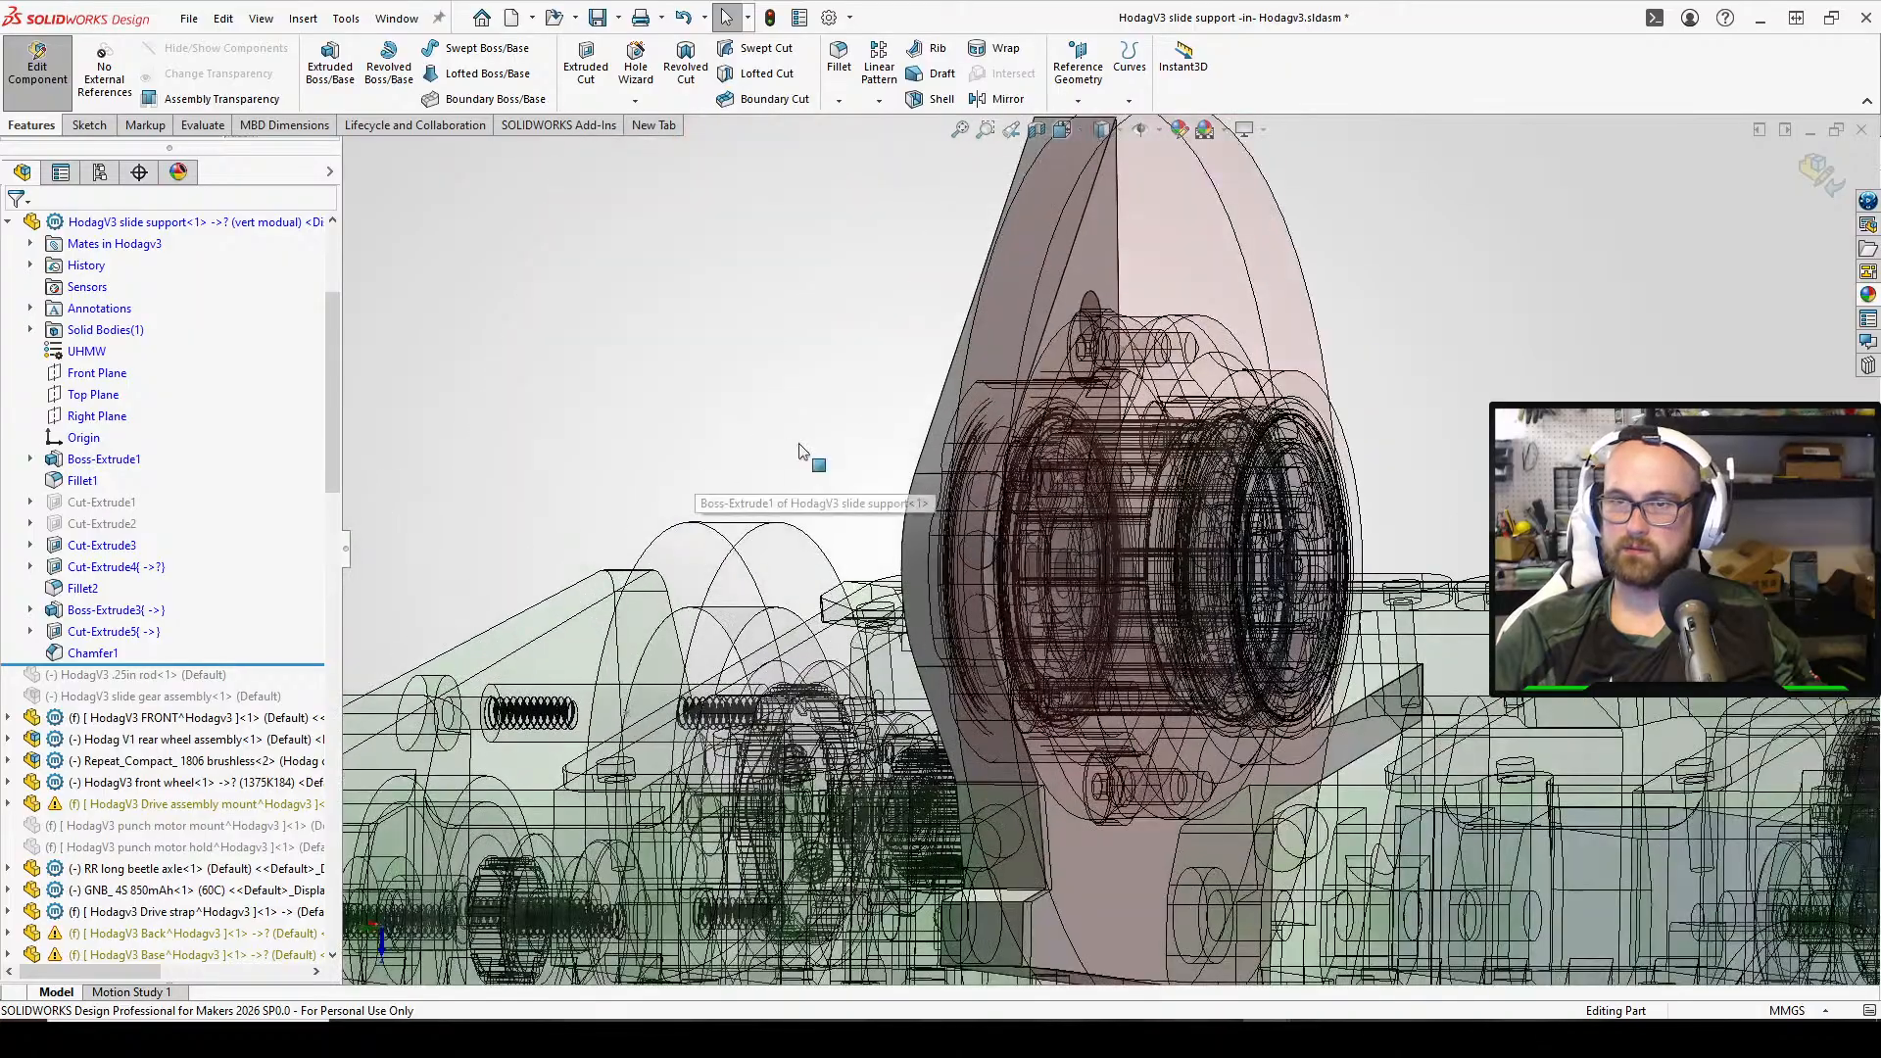
middle_click_drag(806, 453, 766, 460)
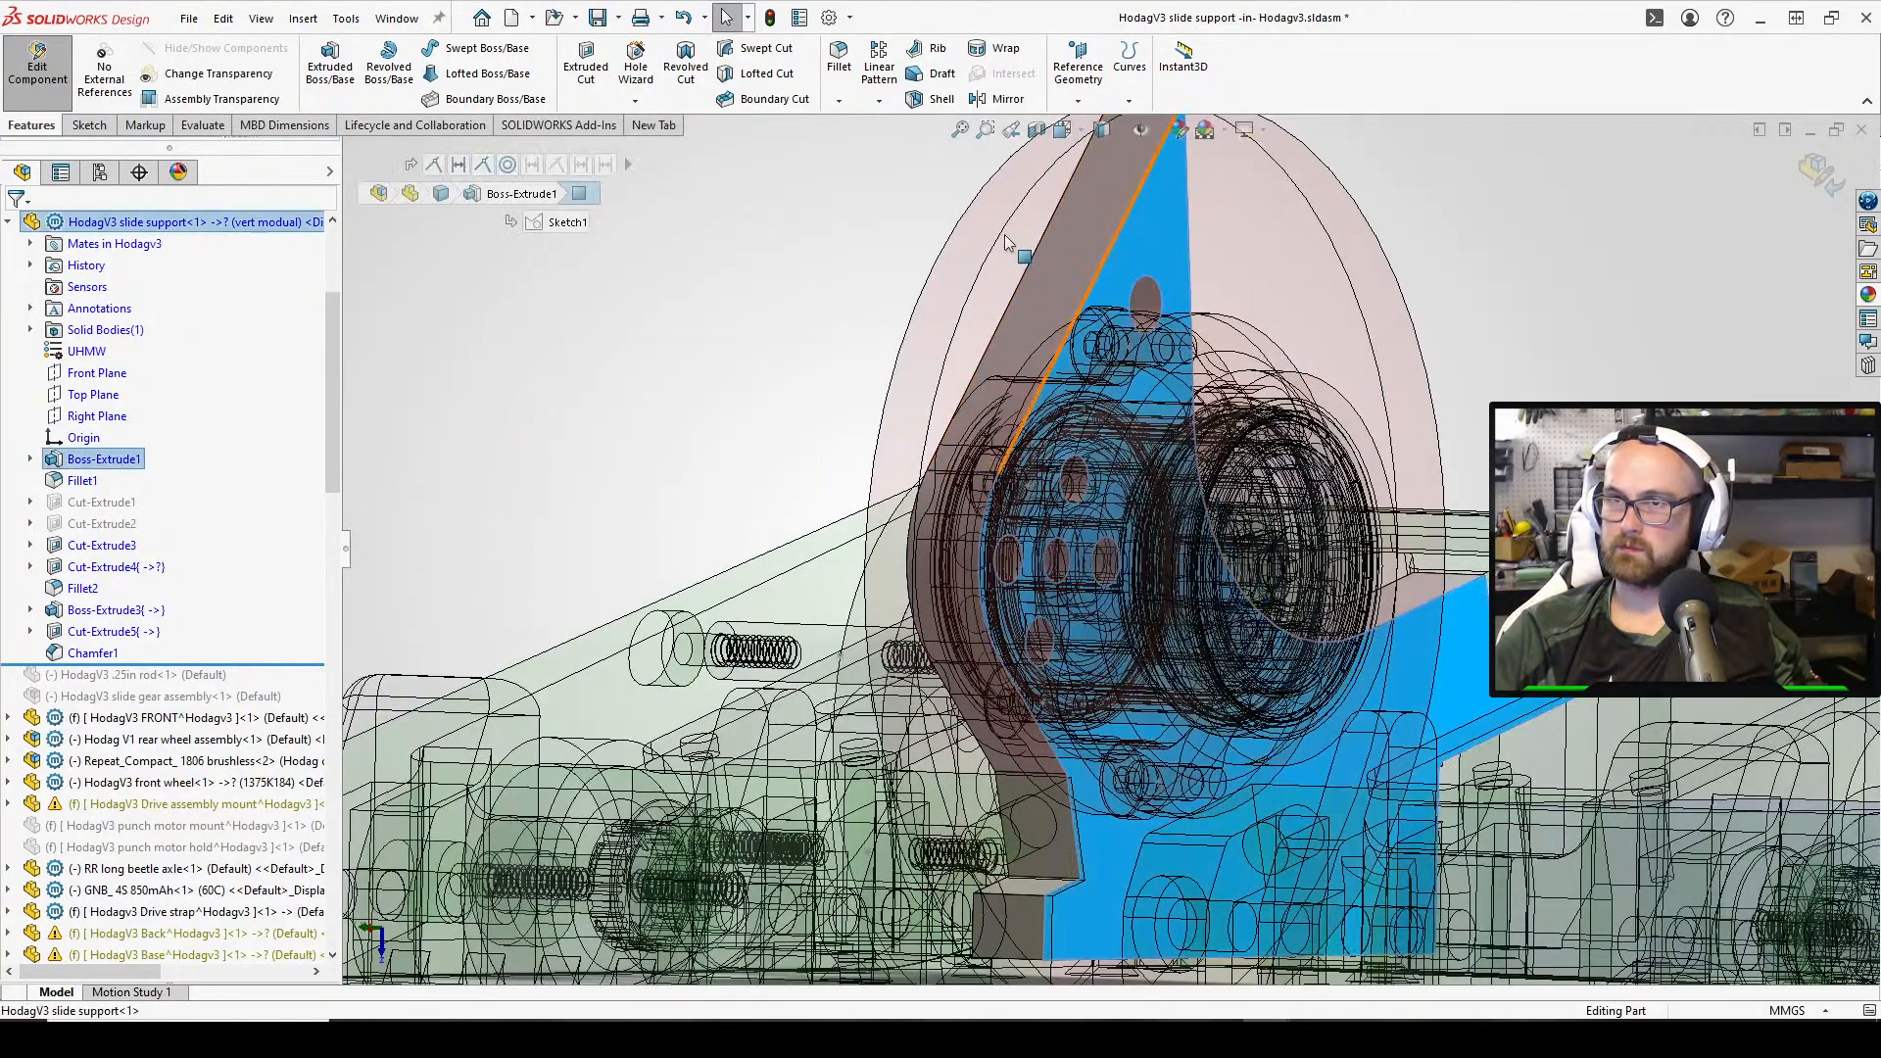
Start a sketch on the slide support's large flat face on the motor side
left_click(93, 125)
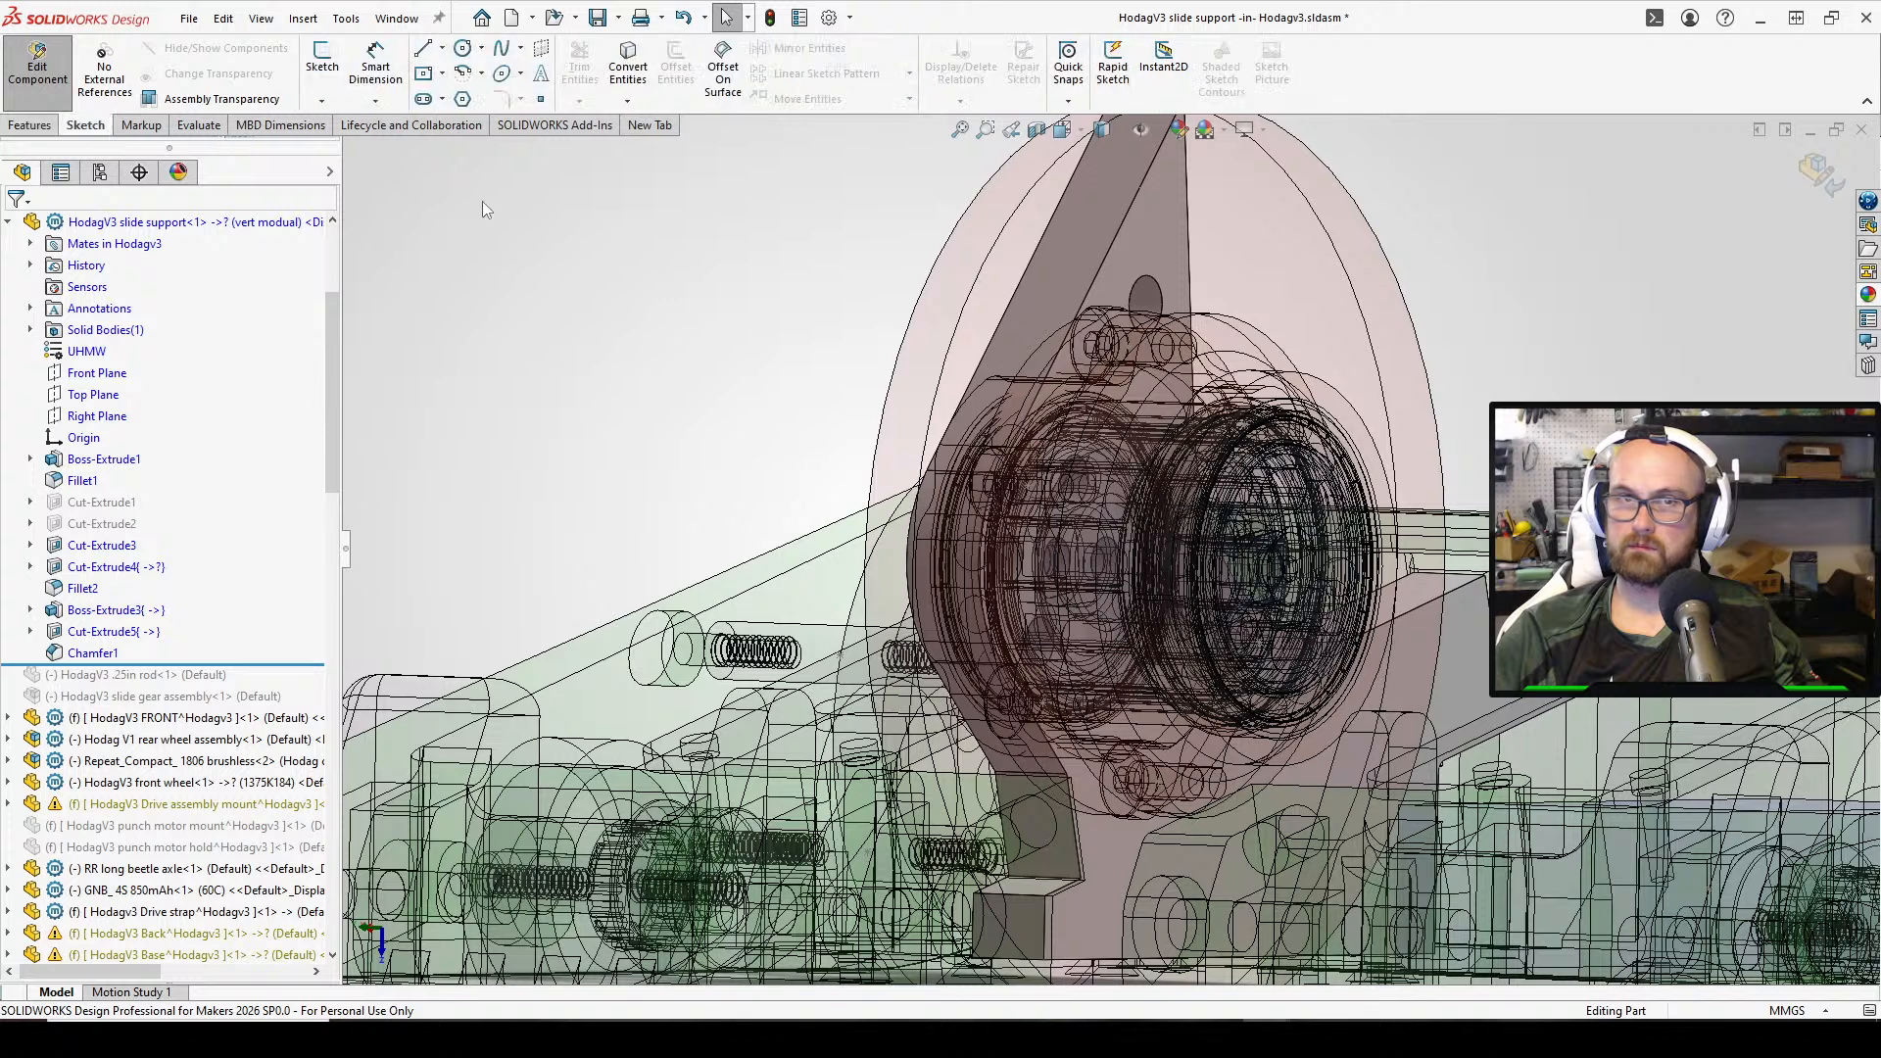
left_click(1148, 257)
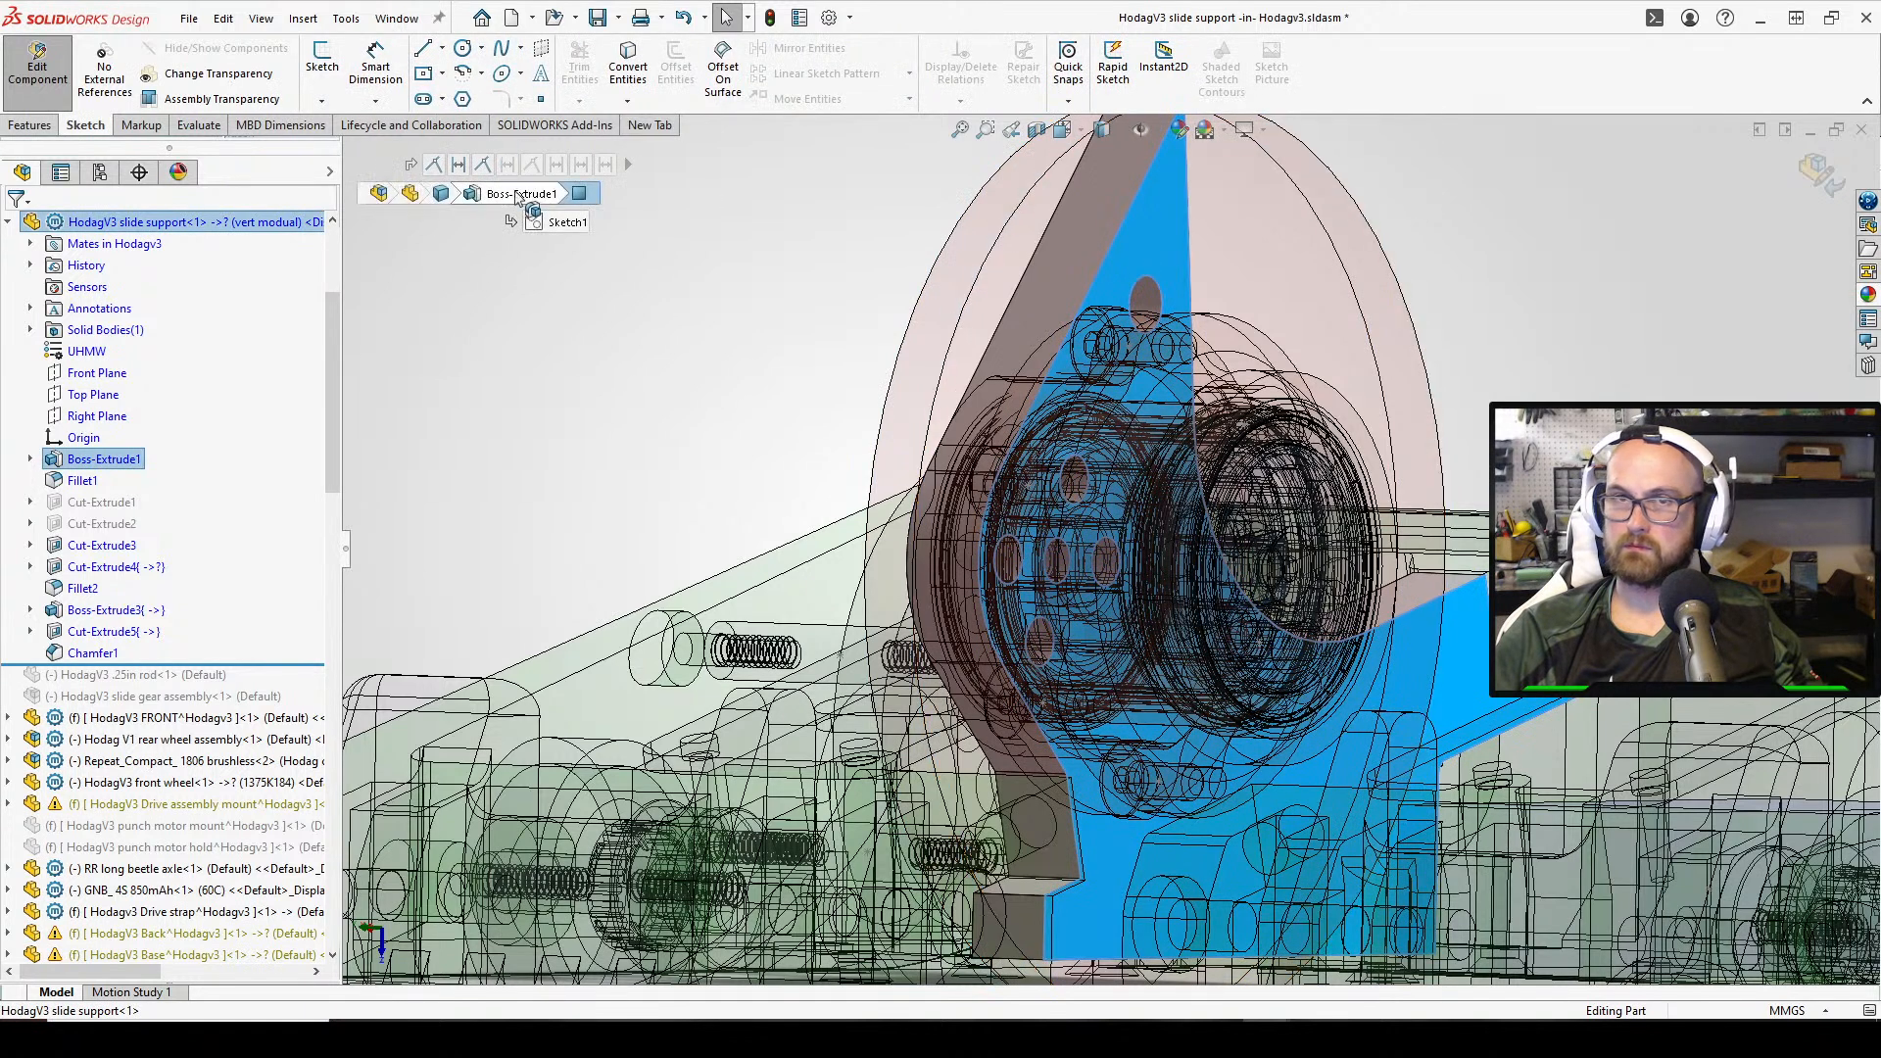
left_click(321, 58)
left_click(676, 354)
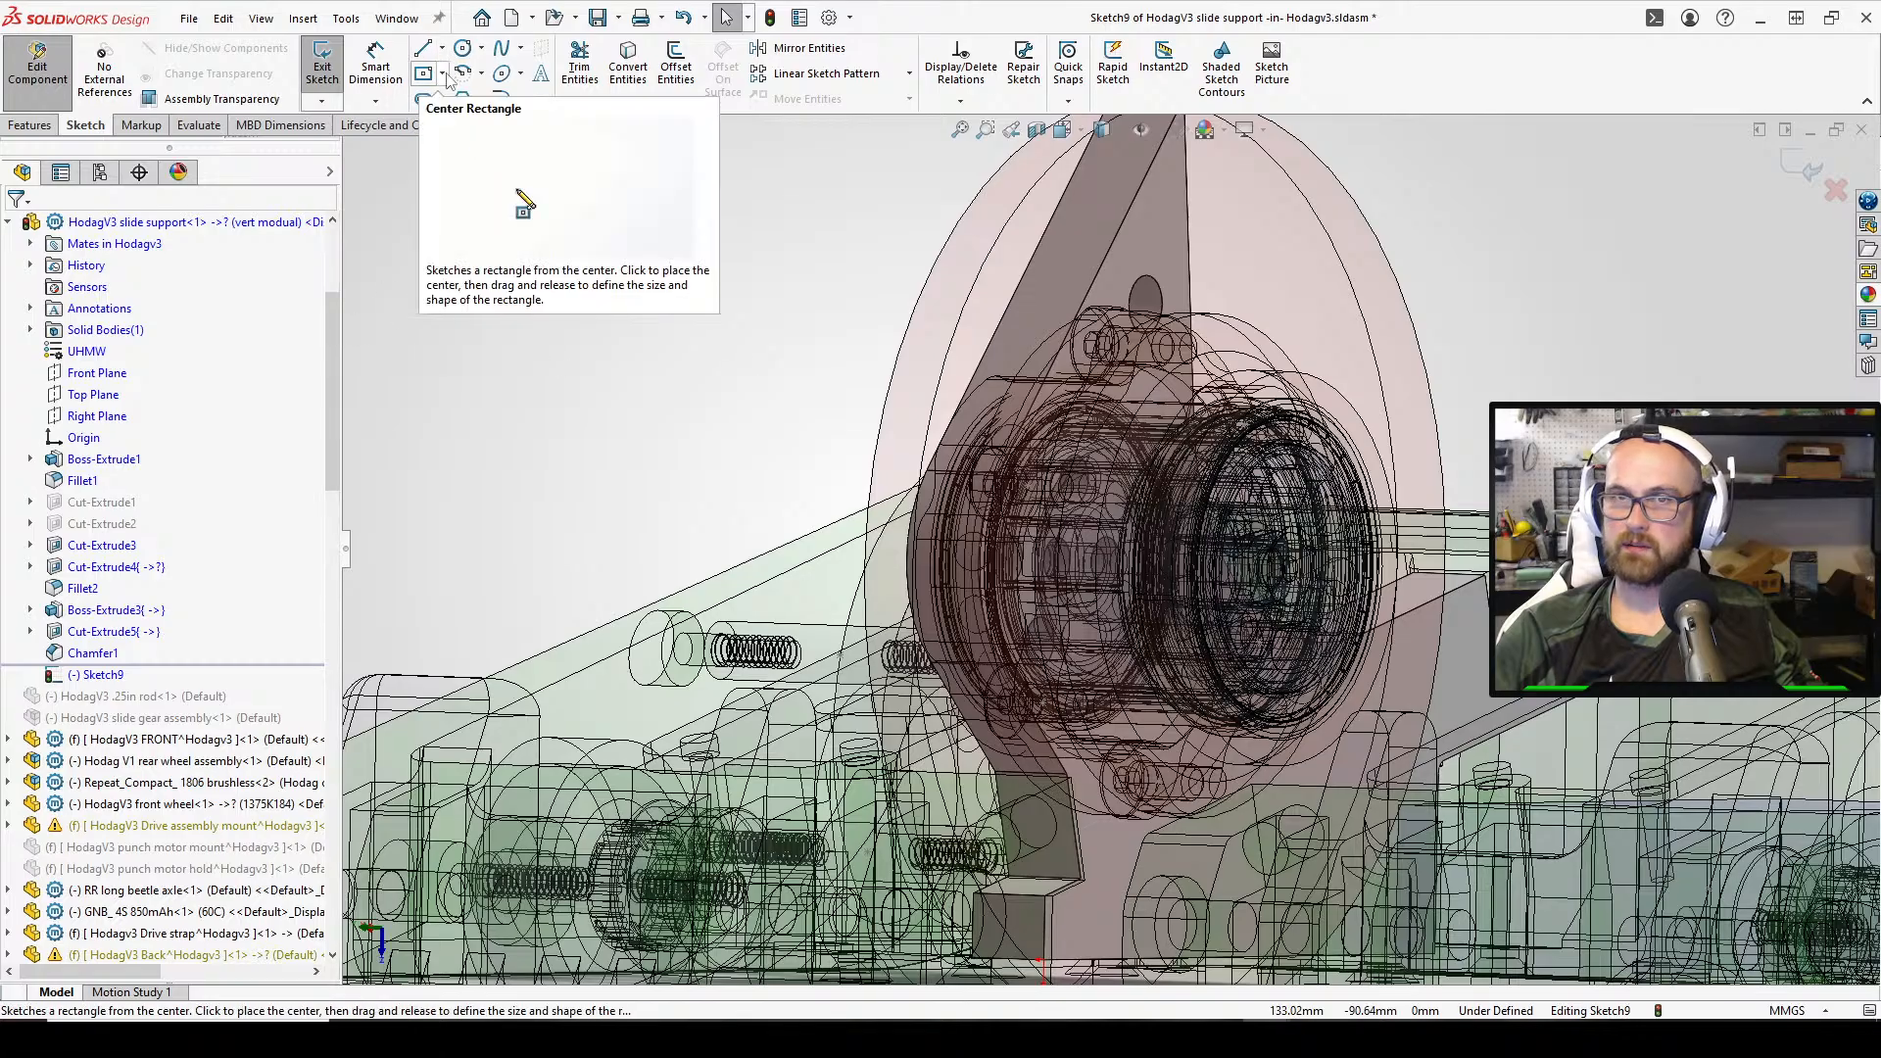
Convert the lower slanted edge, the rounded edge and the upper slanted edge around the motor mount into sketch entities
left_click(628, 69)
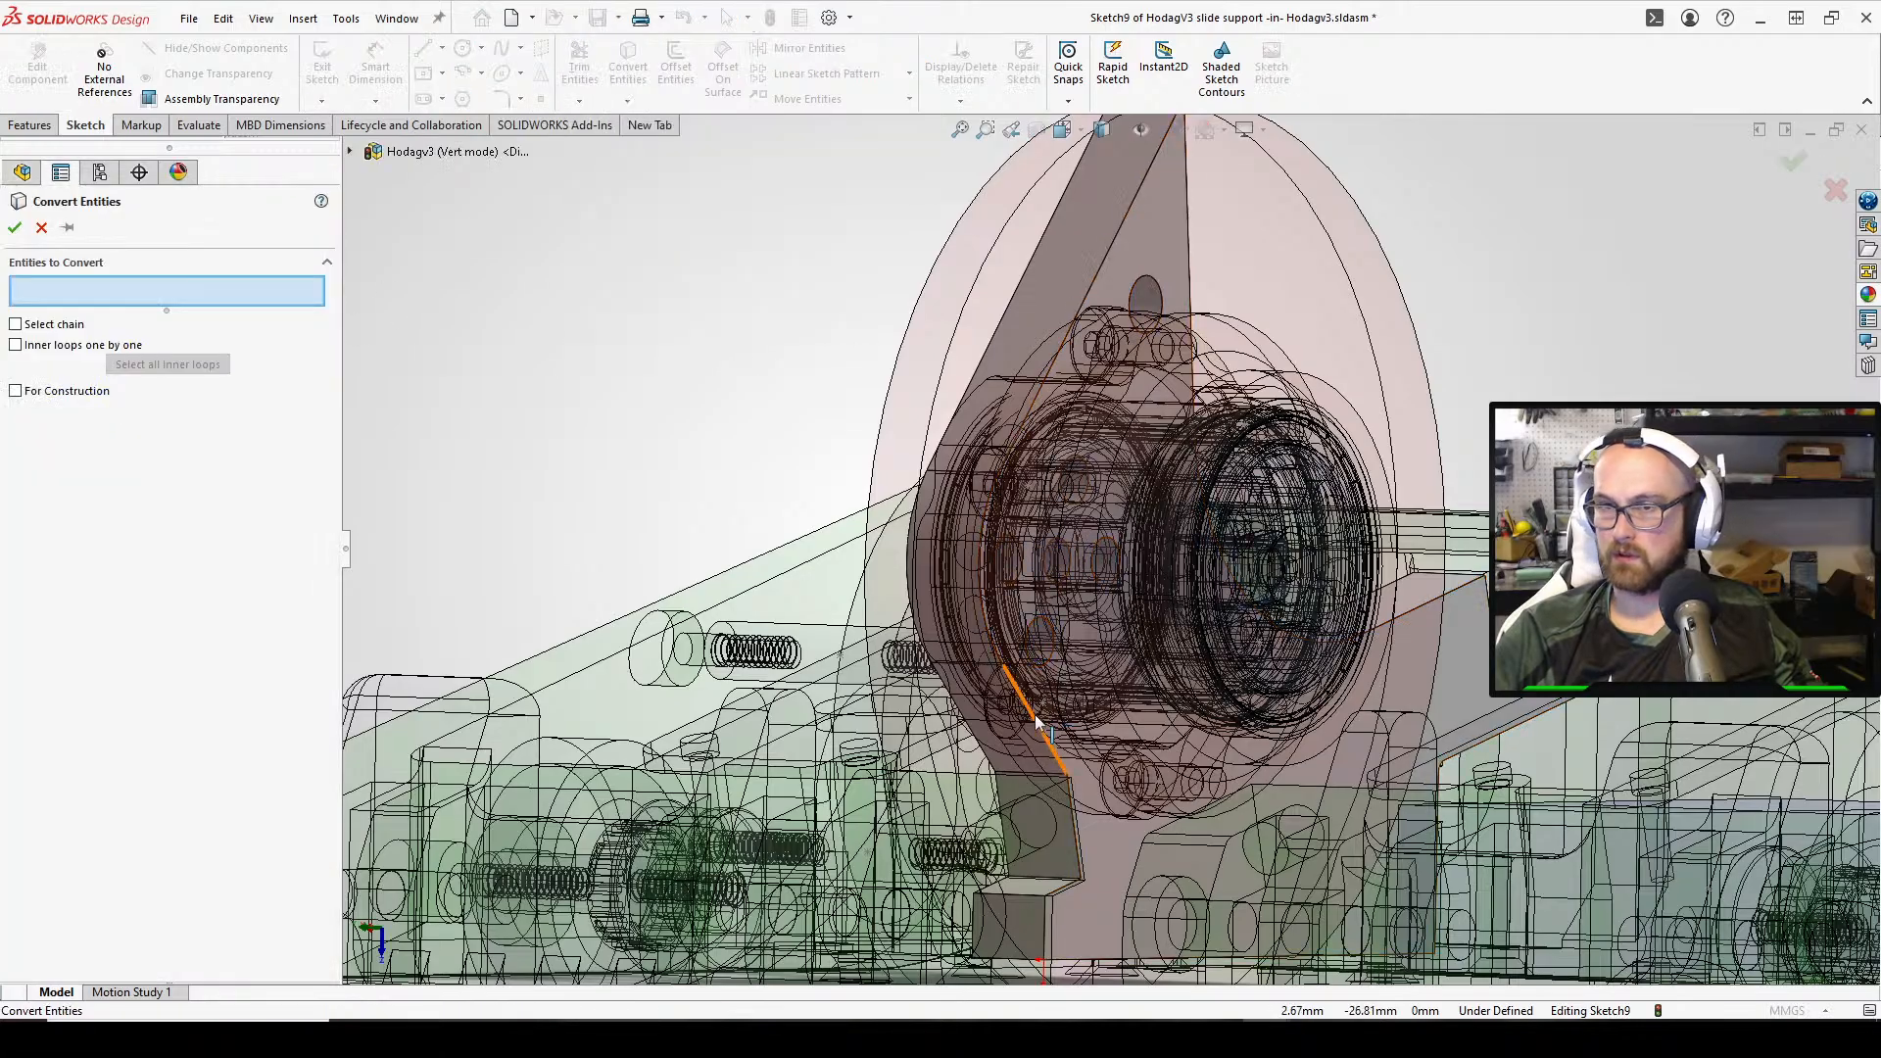
left_click(1037, 722)
left_click(989, 637)
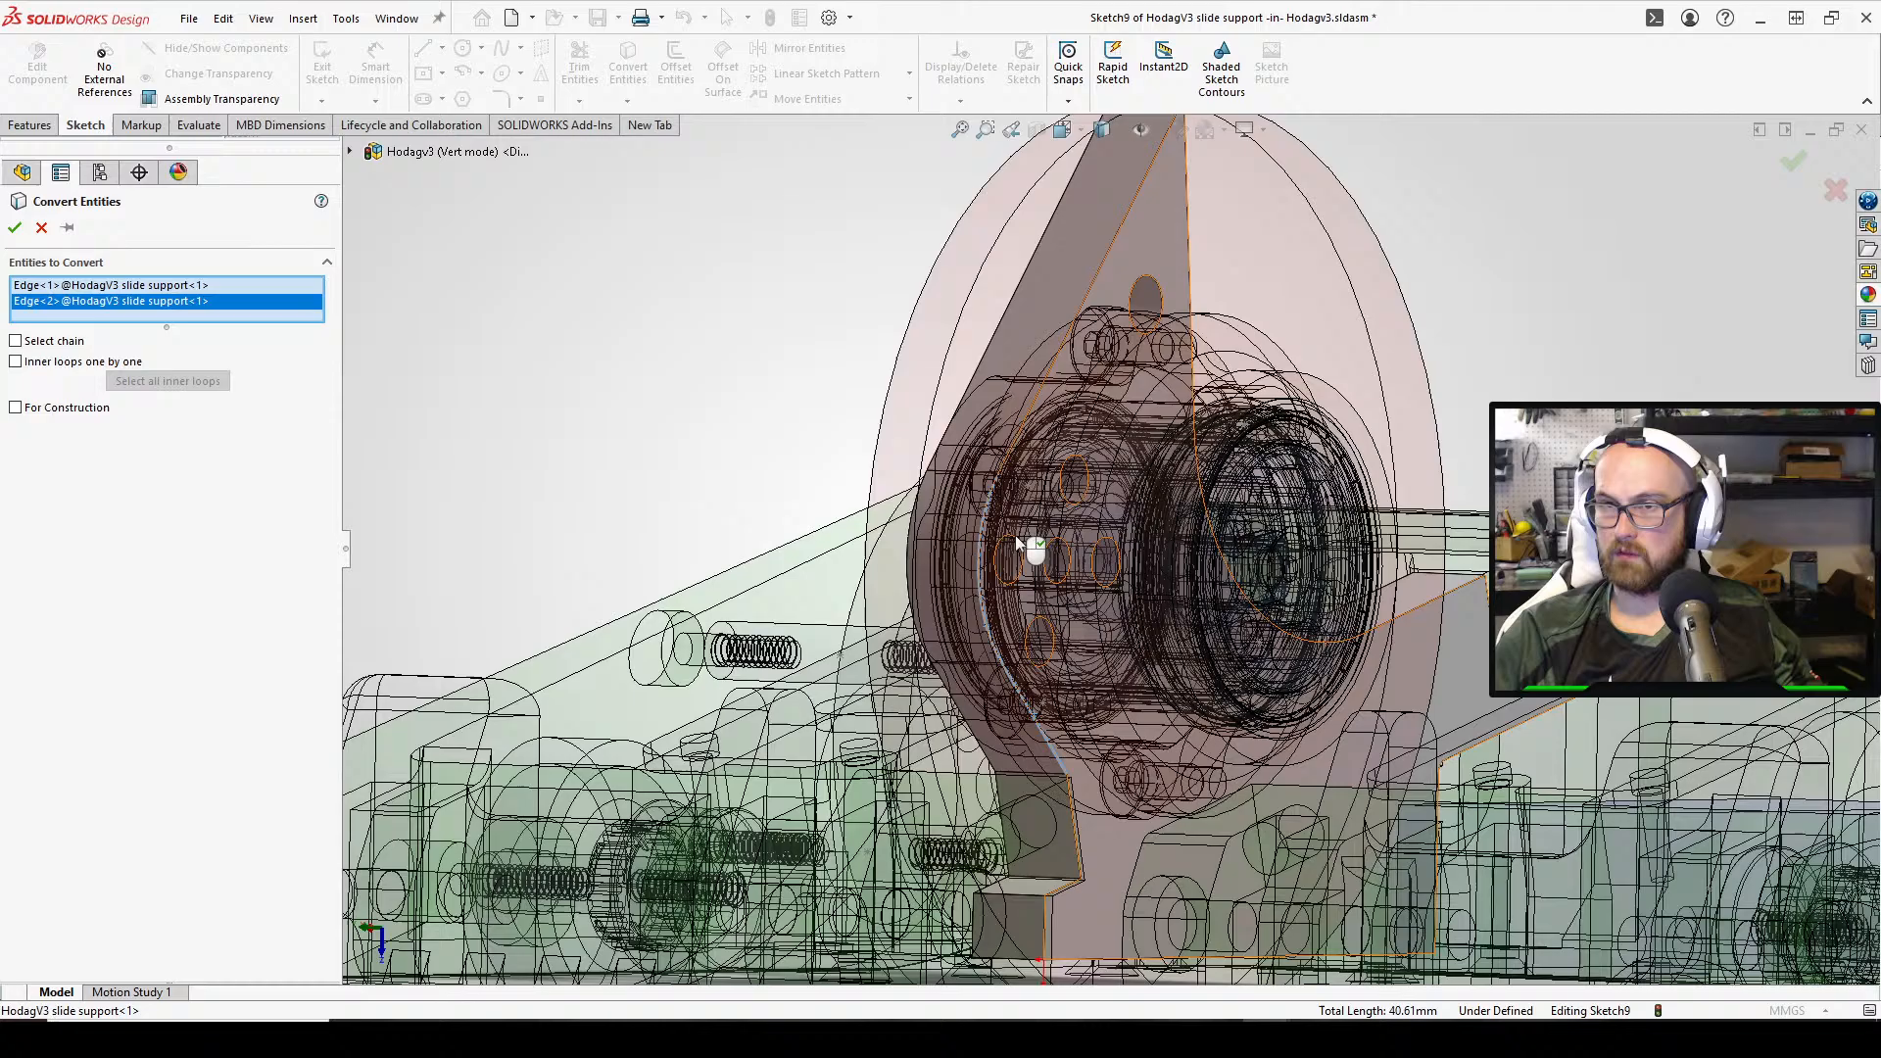
left_click(1044, 411)
middle_click_drag(1127, 476, 1028, 470)
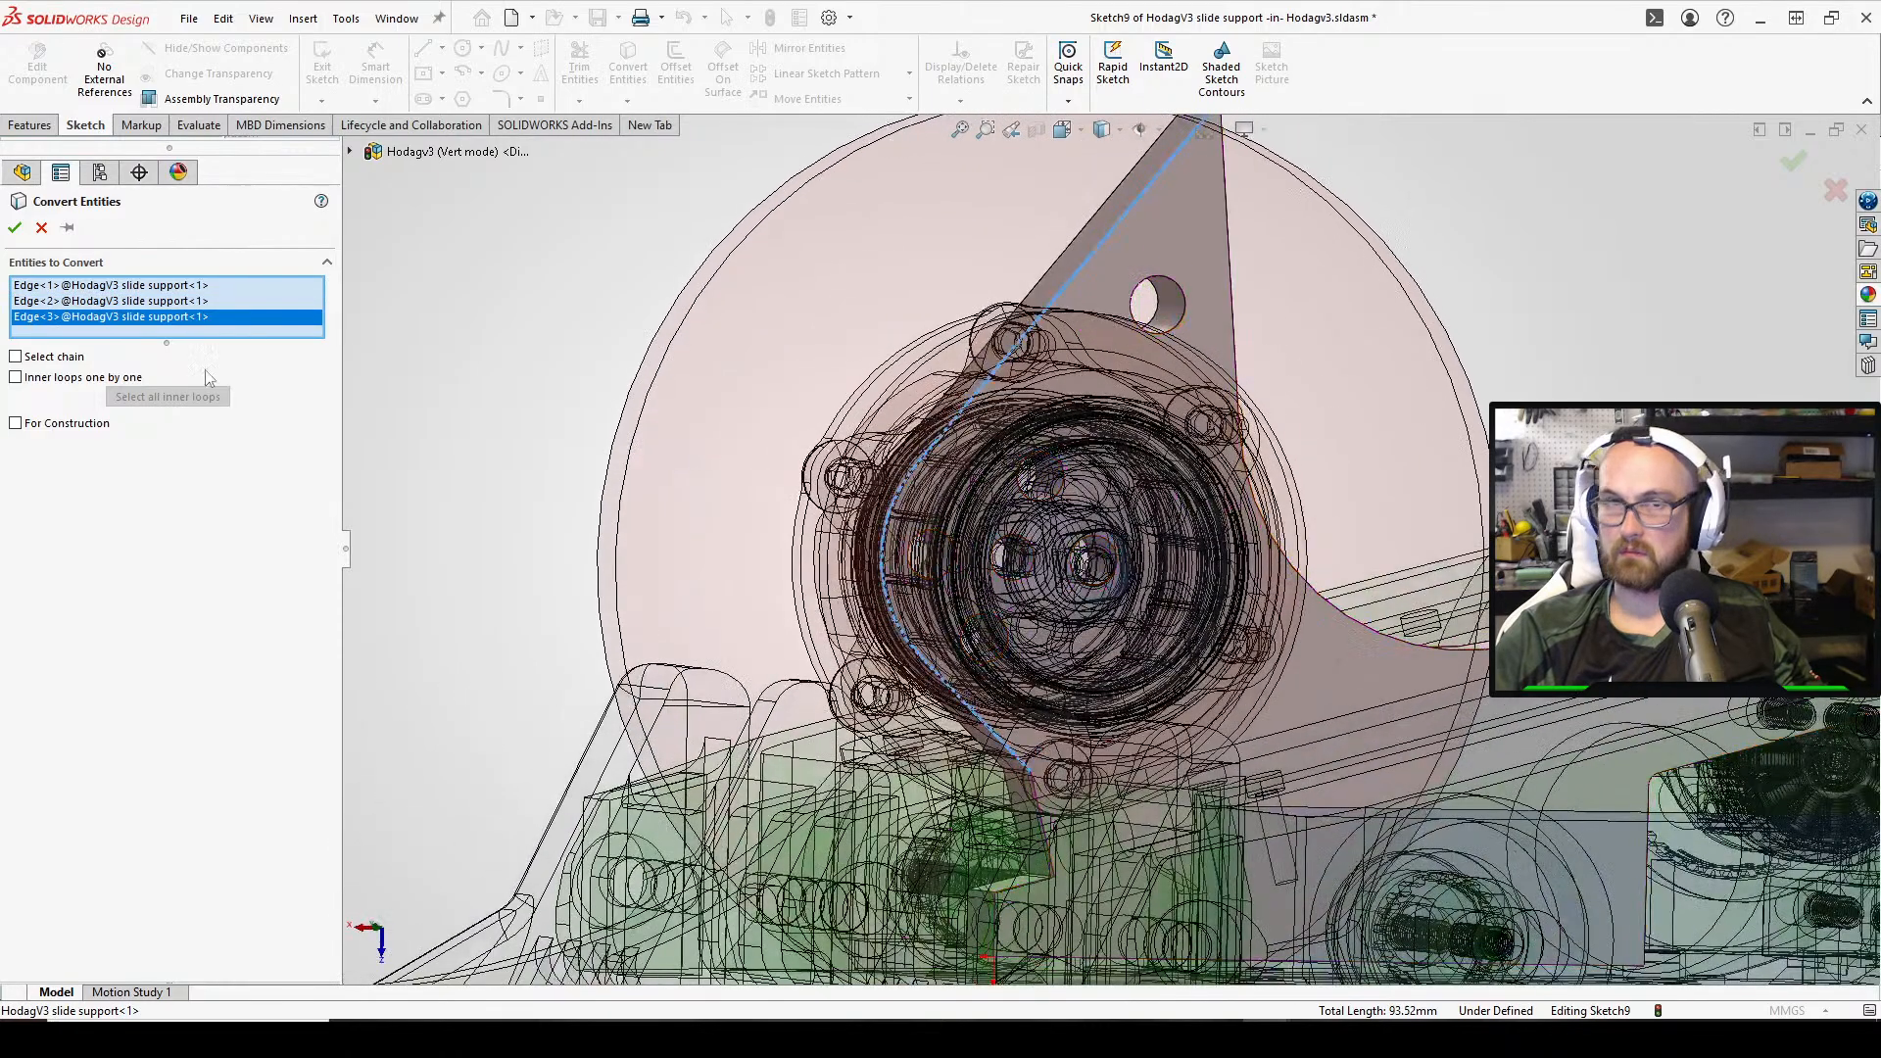
left_click(14, 227)
Sketch a centerpoint arc around the motor's center, from the upper slanted edge around to the lower slanted edge
key("ctrl+8")
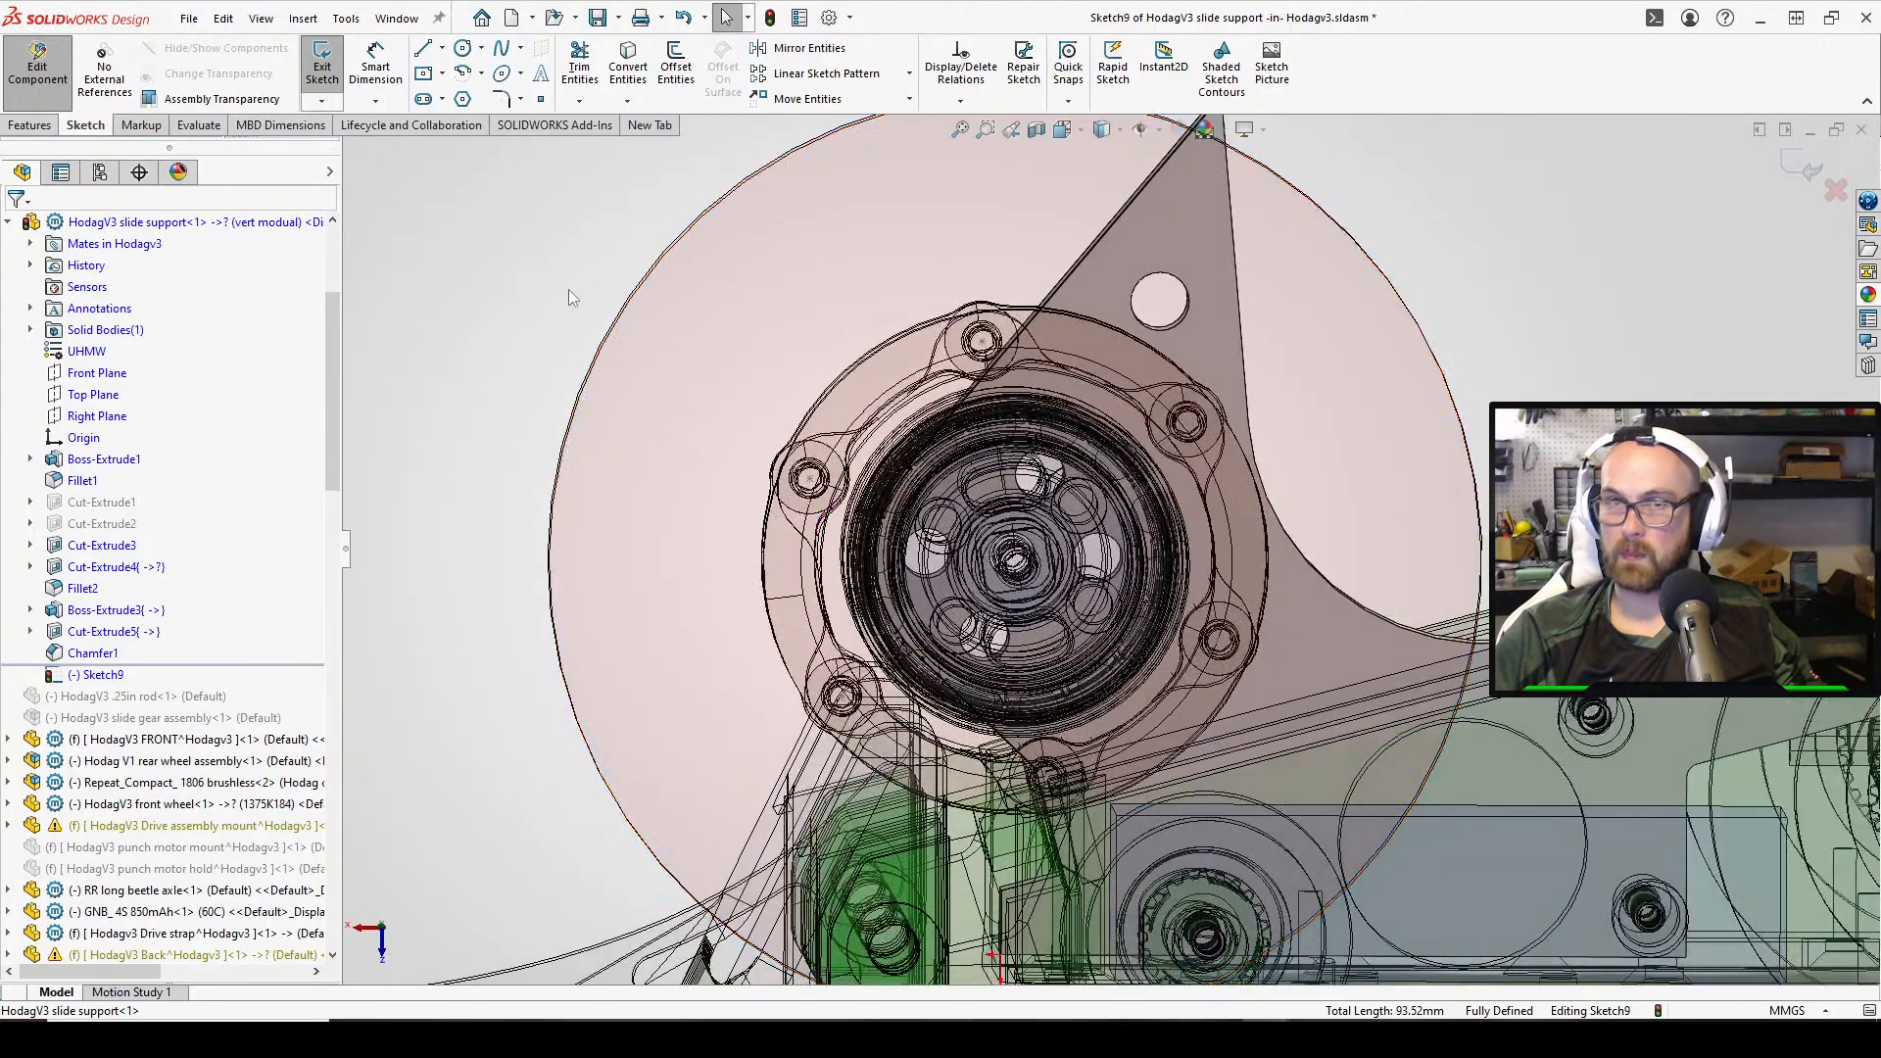
left_click(461, 49)
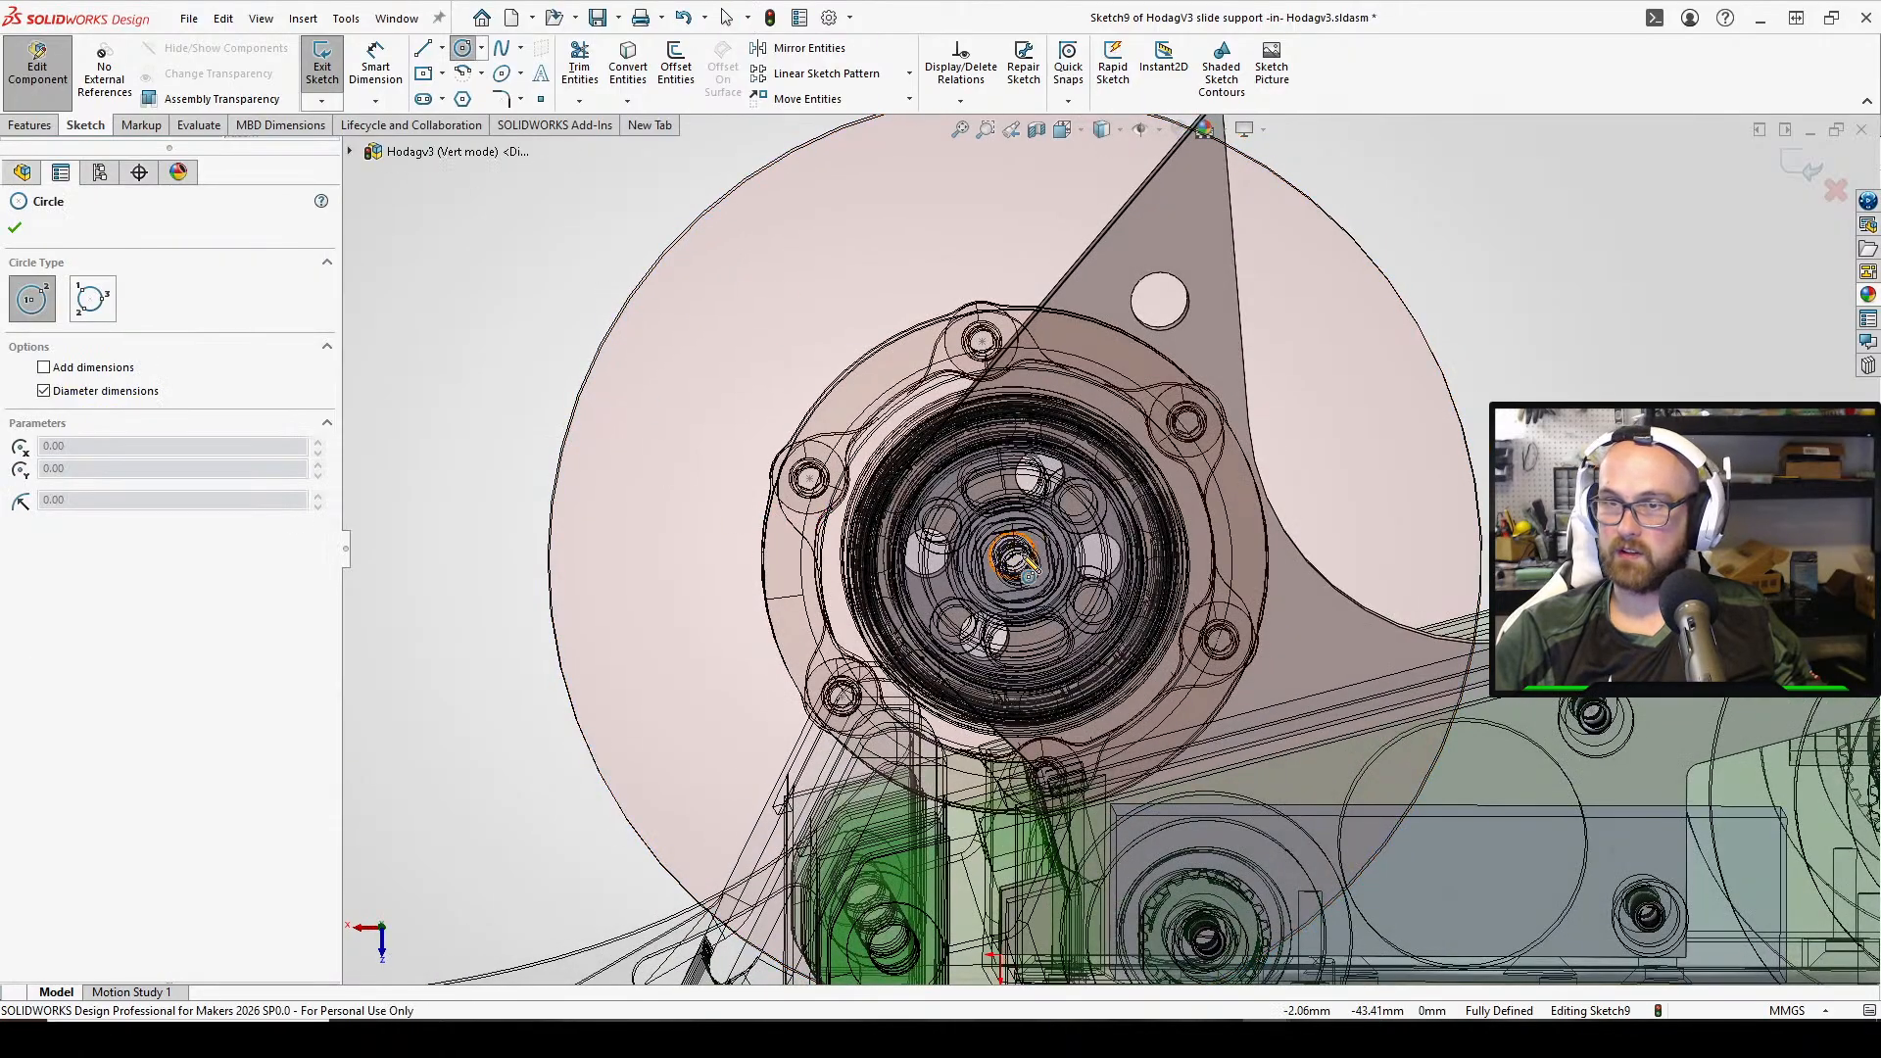
middle_click_drag(1028, 565, 1055, 568)
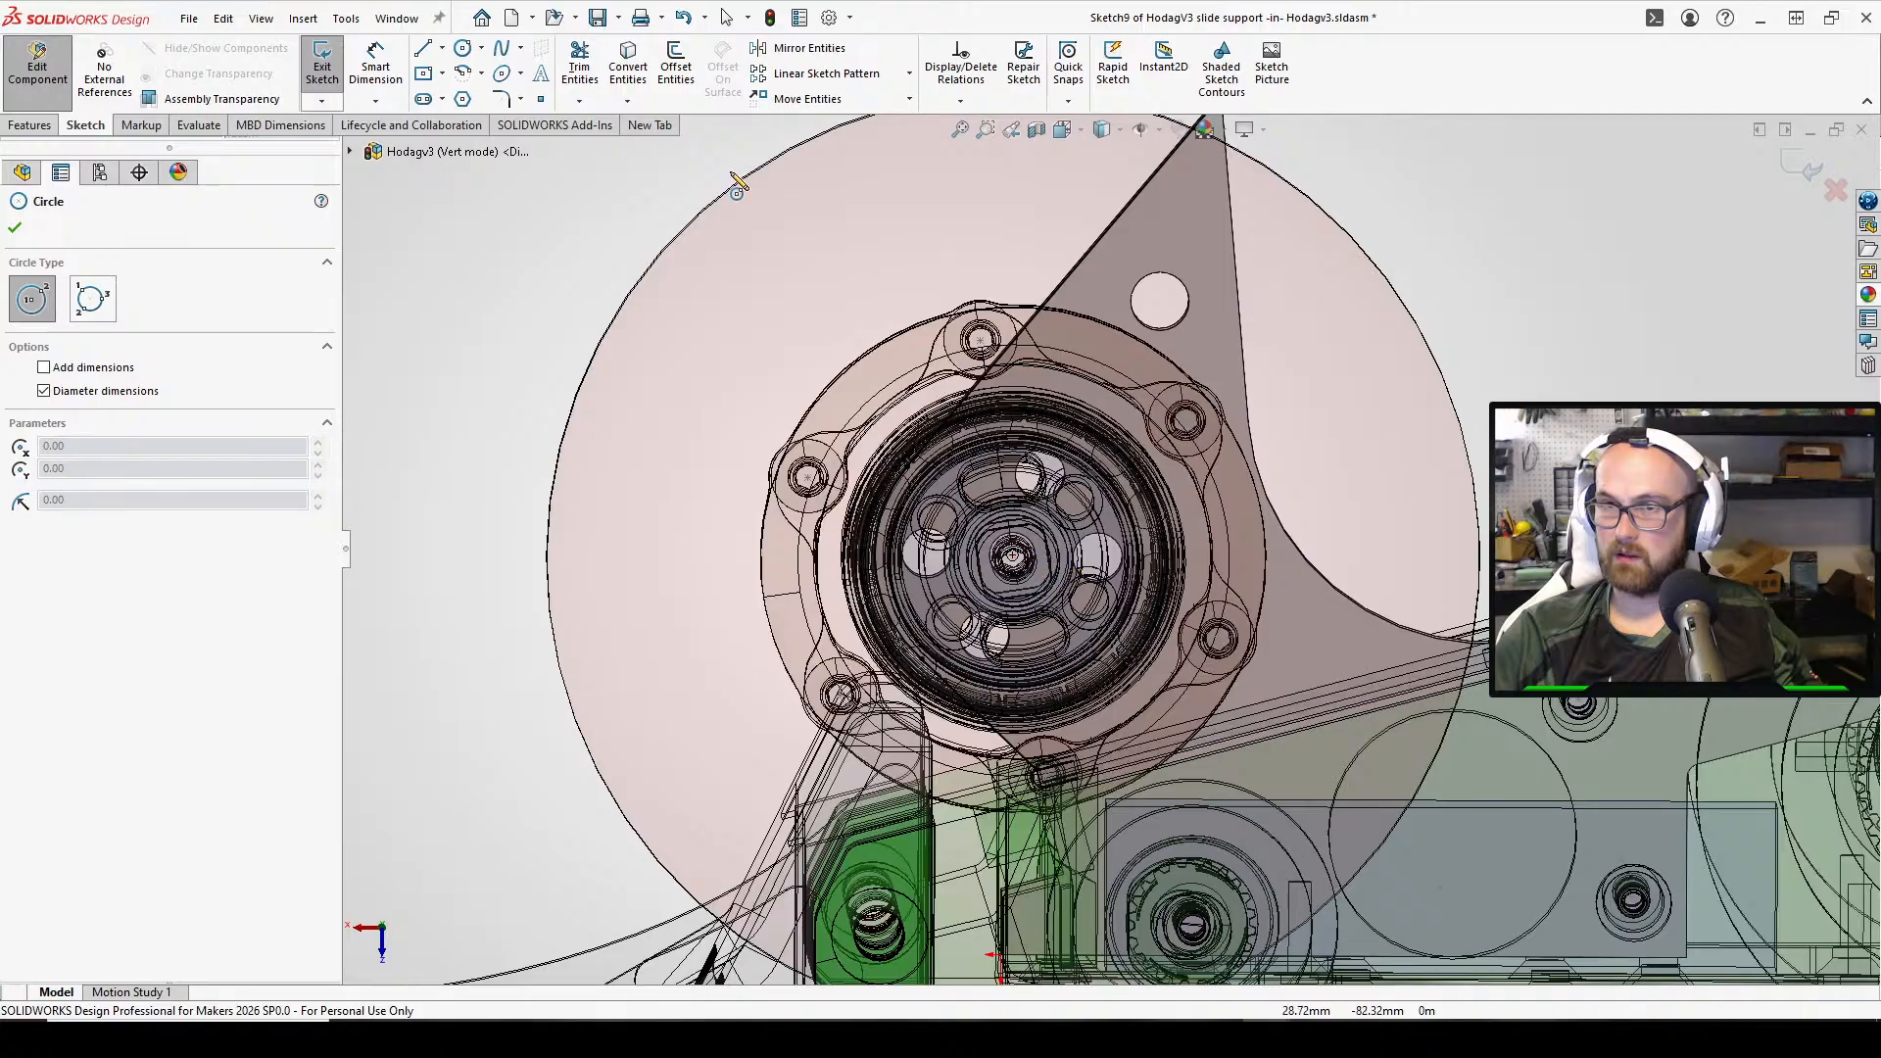
left_click(463, 73)
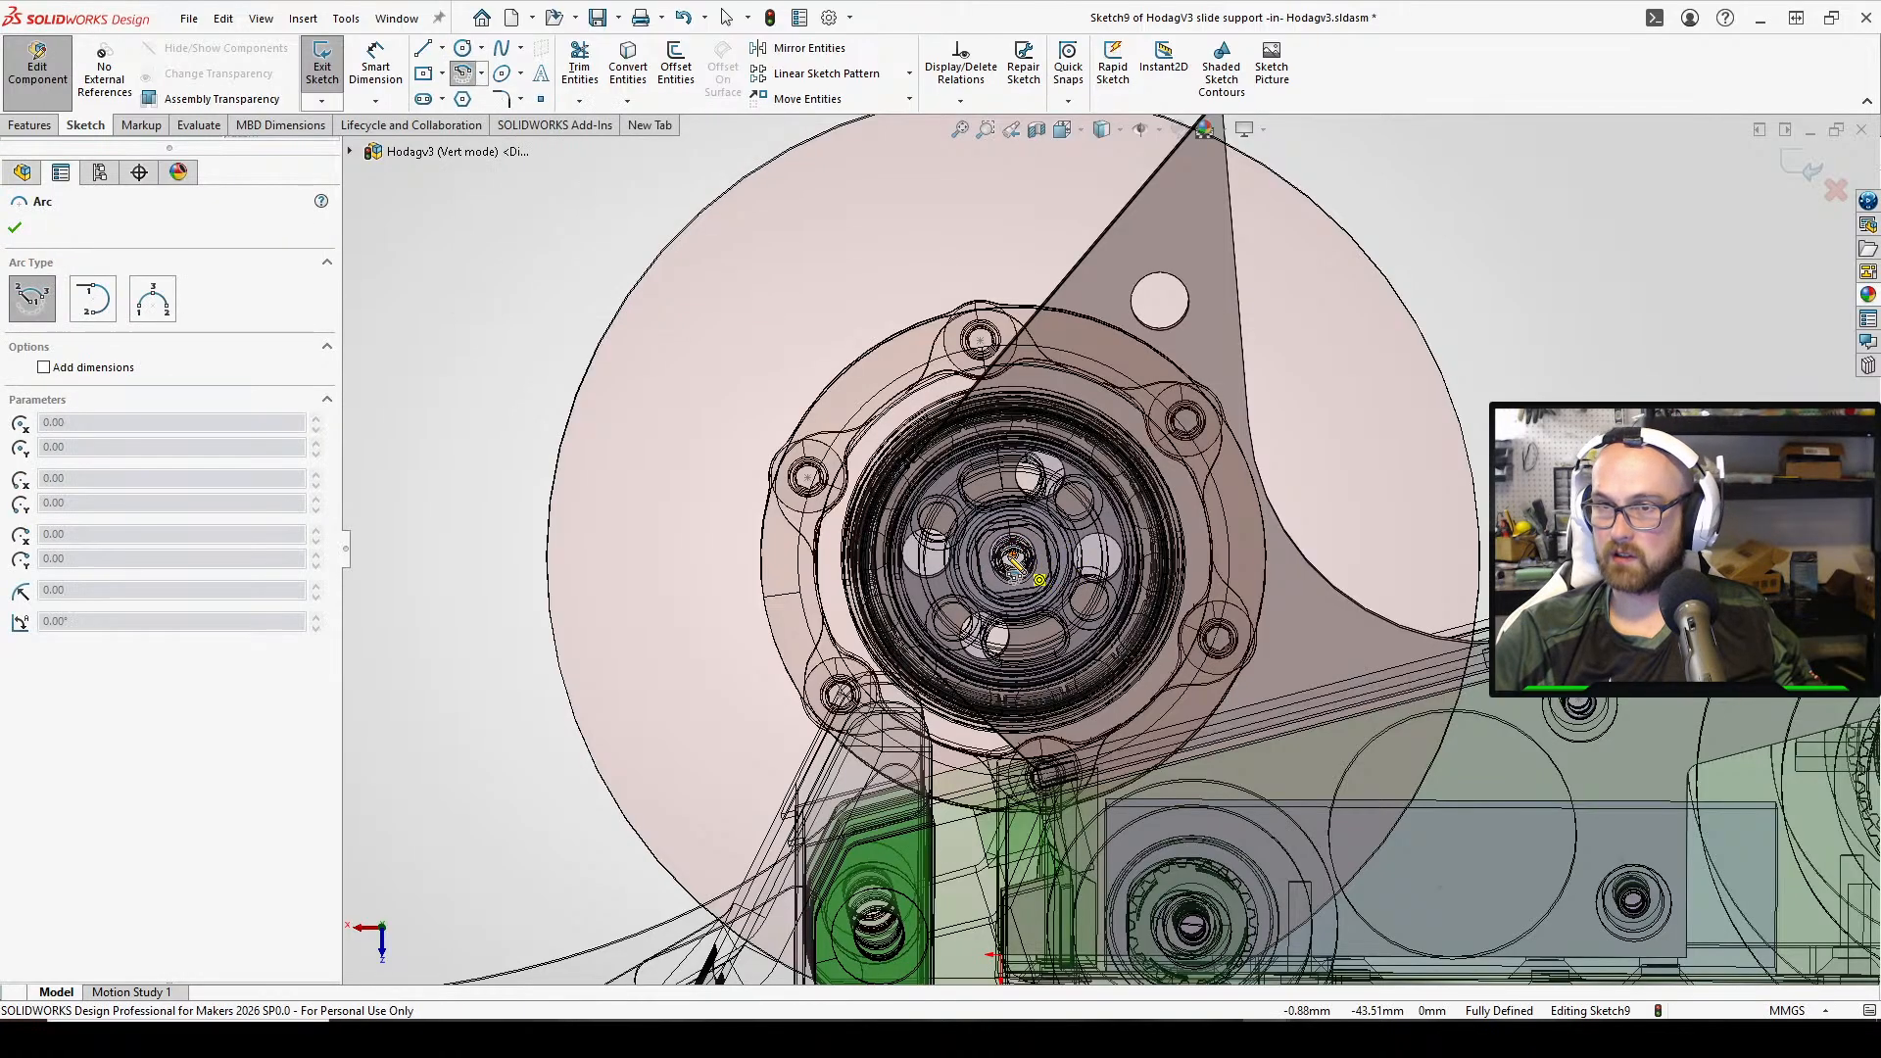
left_click(1012, 555)
left_click(1062, 282)
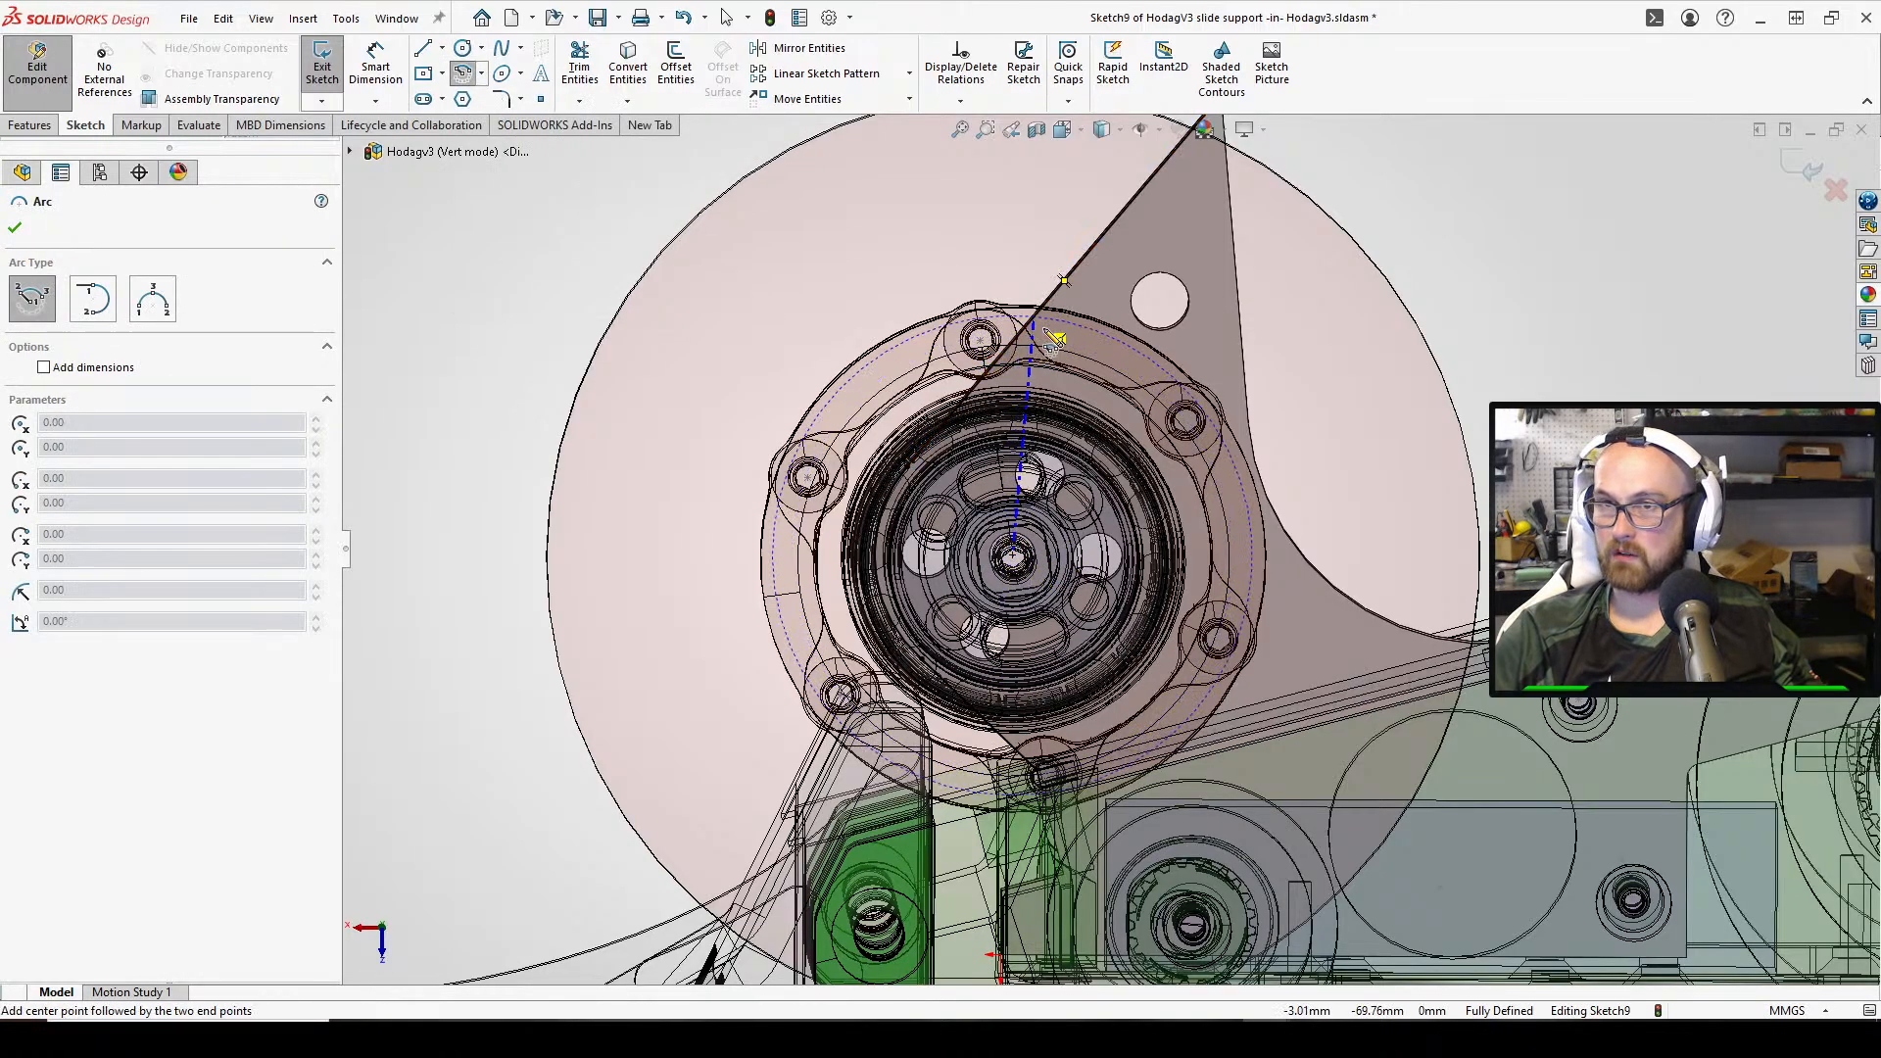
middle_click_drag(855, 495, 851, 515)
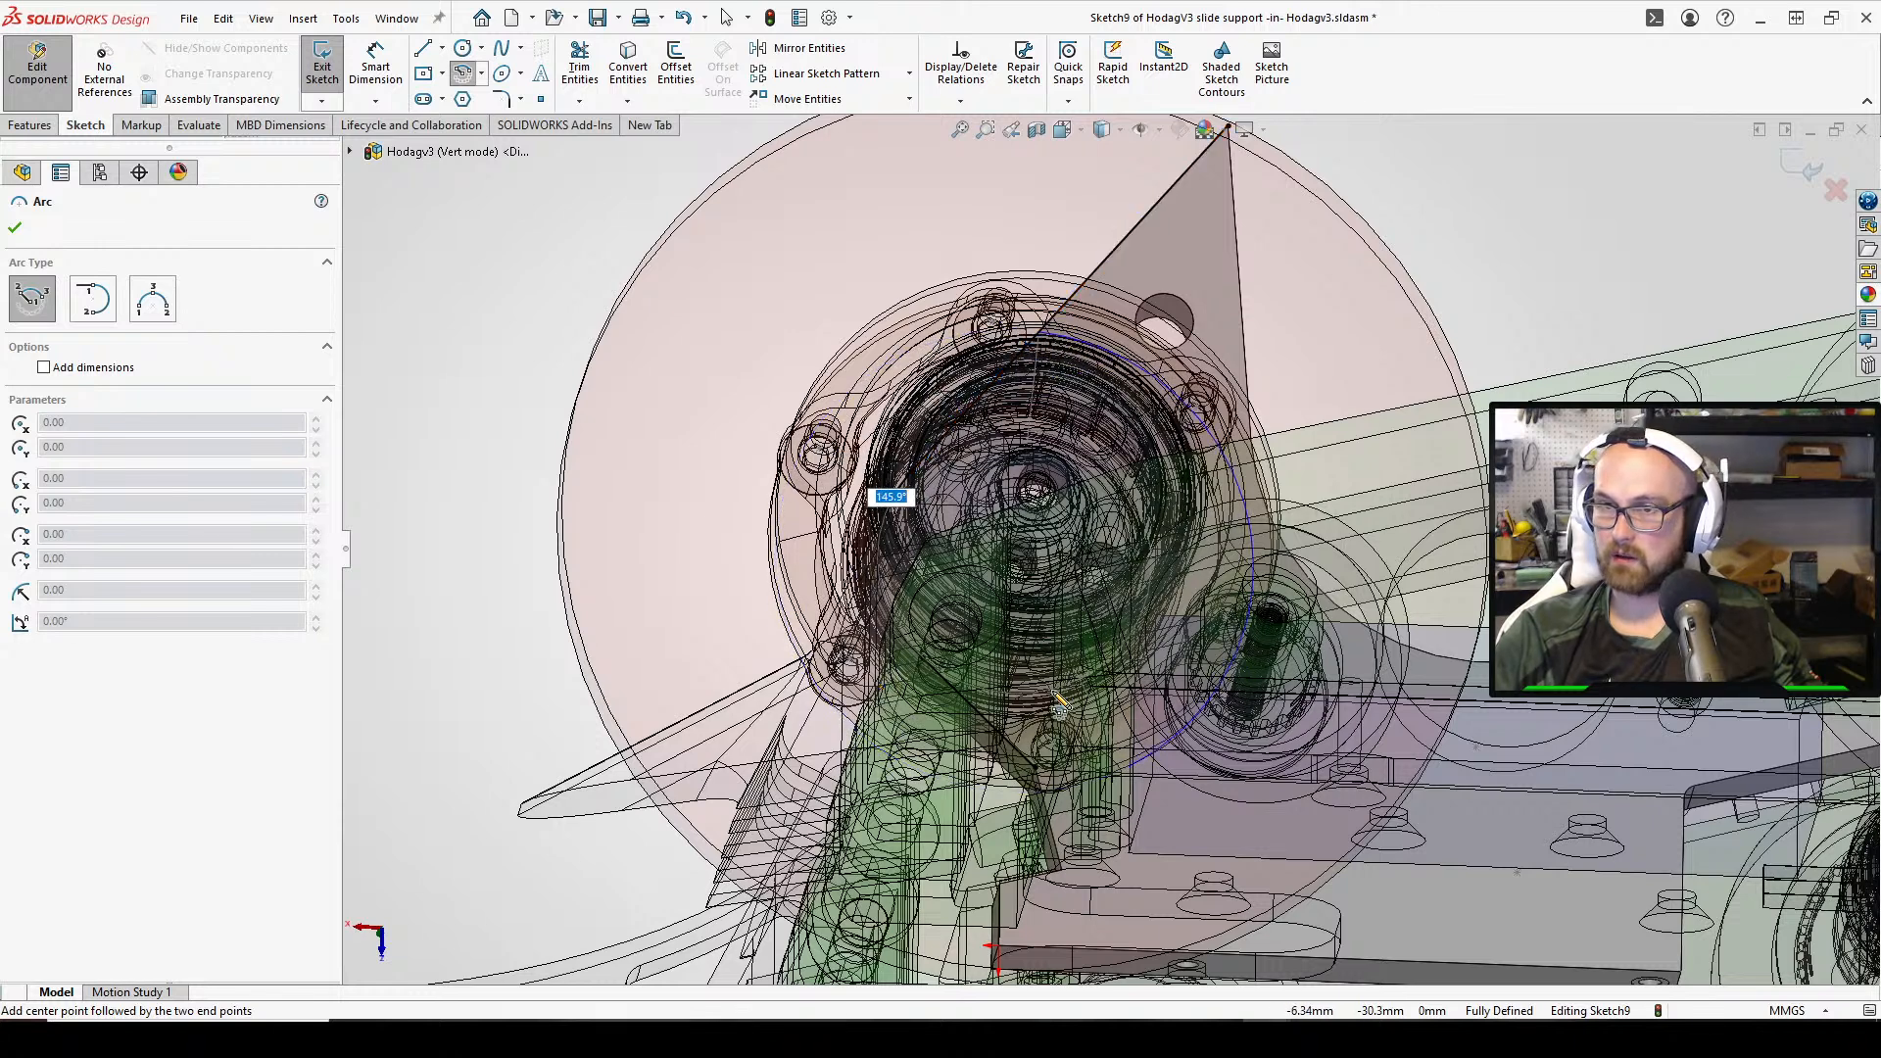
left_click(1040, 773)
right_click(1076, 774)
key("Escape")
key("Escape")
Move the arc's lower endpoint onto the converted lower slanted edge so that it is coincident
scroll(1077, 775, "down", 2)
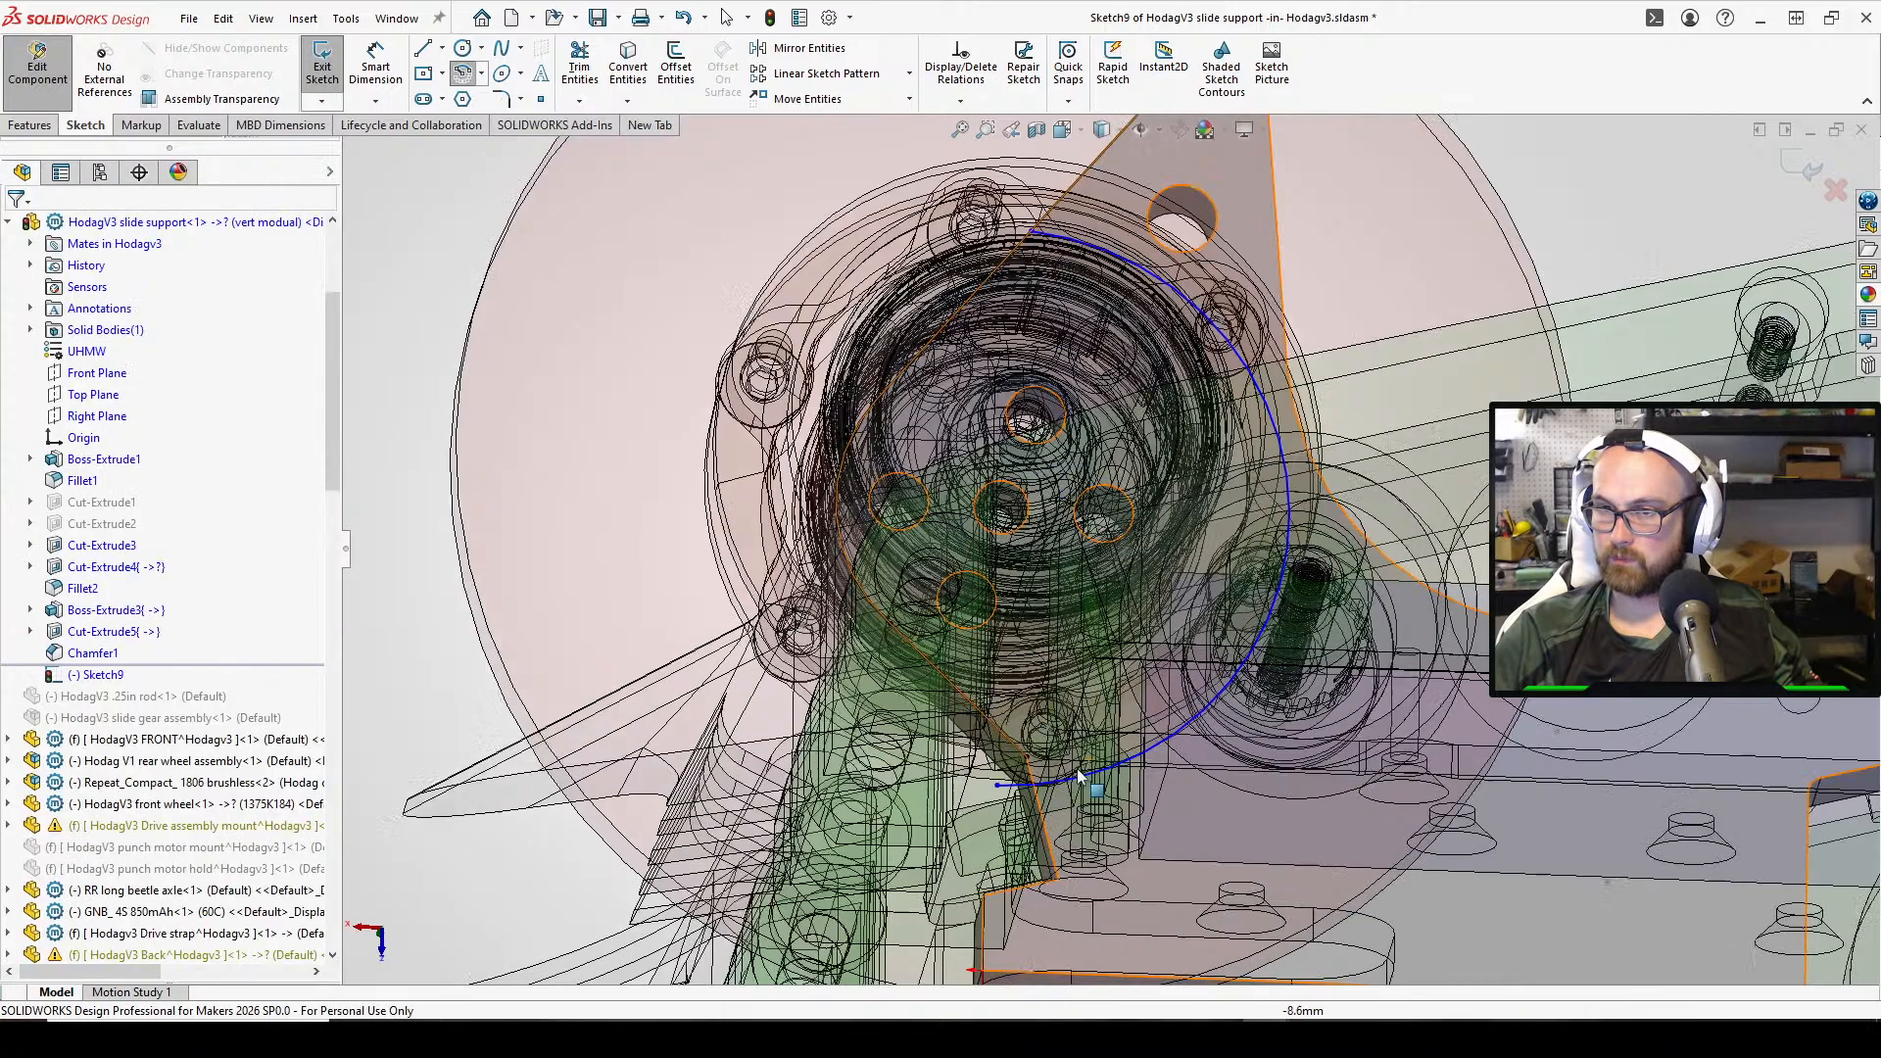
scroll(1077, 775, "down", 2)
left_click_drag(940, 762, 965, 688)
scroll(965, 701, "up", 4)
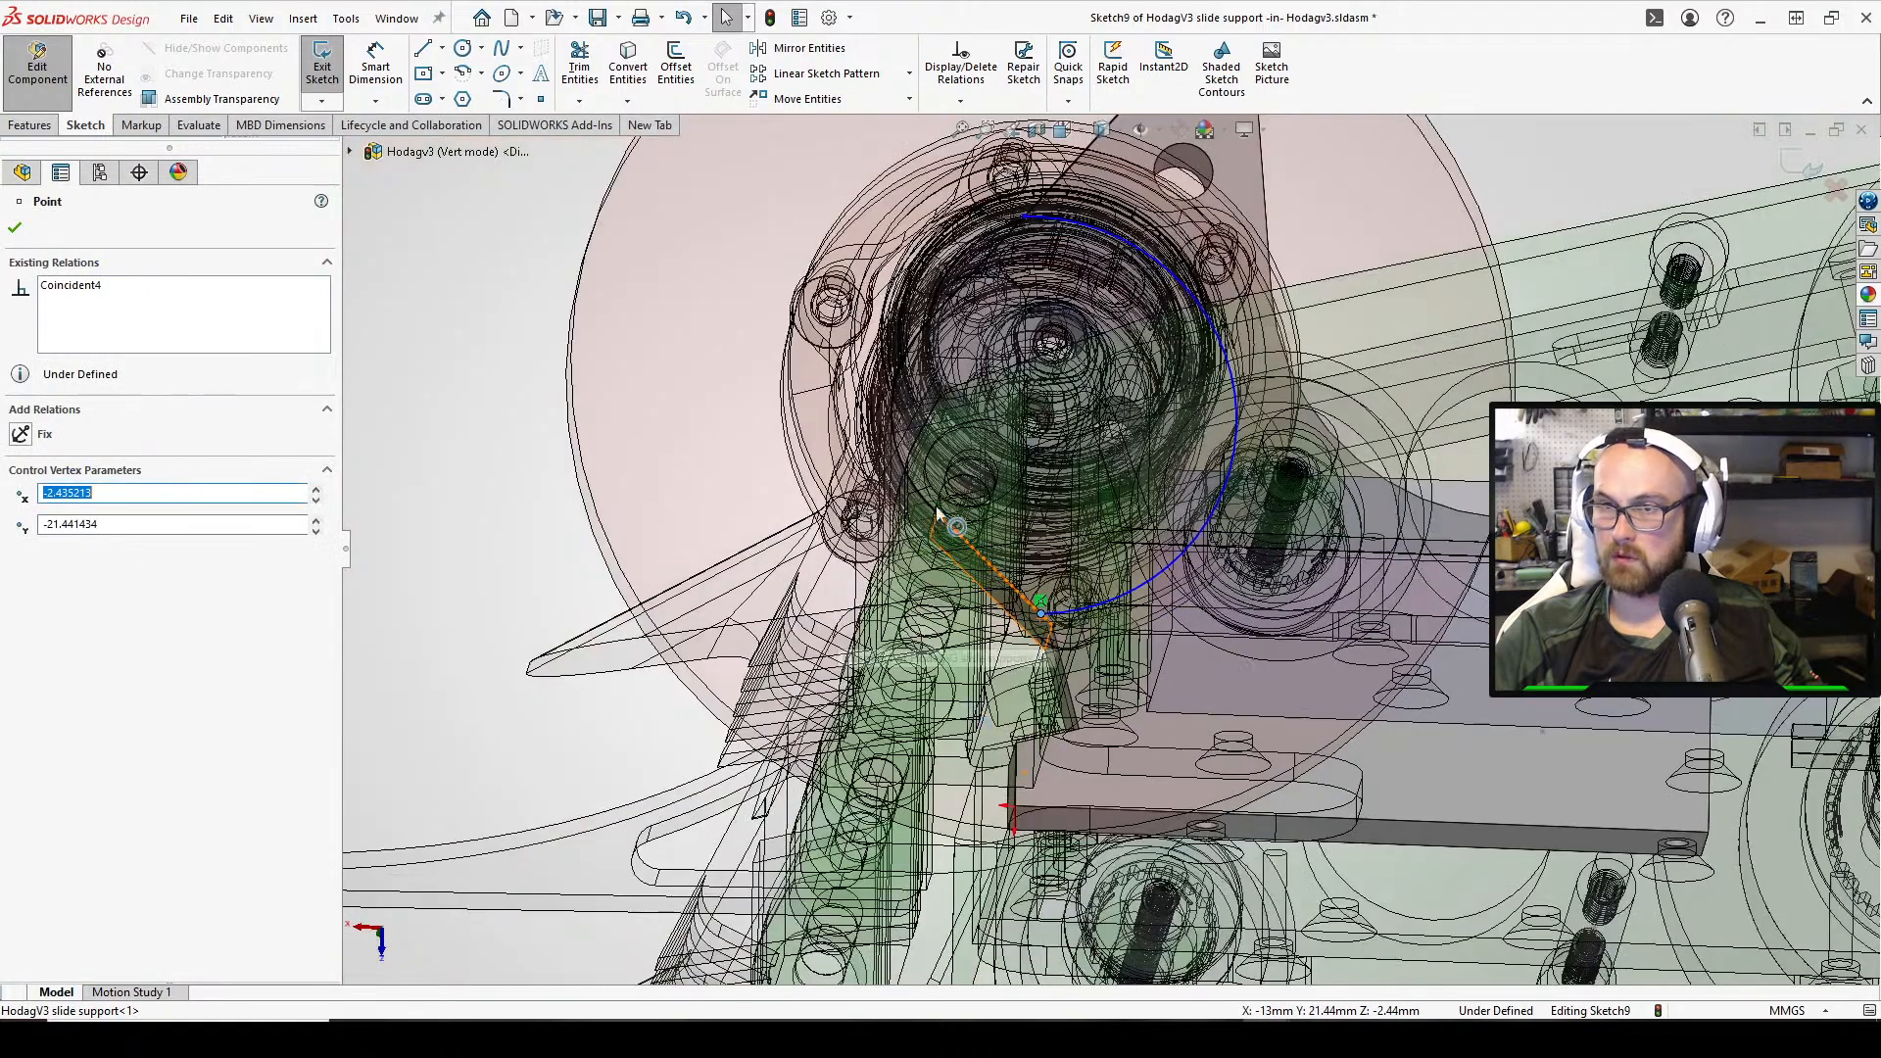
Save the slide support, accepting conversion to the current file version and rebuilding the document
mouse_move(937, 514)
middle_mouse_down()
mouse_move(1048, 627)
mouse_move(1061, 604)
middle_mouse_up()
scroll(1060, 604, "down", 3)
scroll(1078, 587, "up", 6)
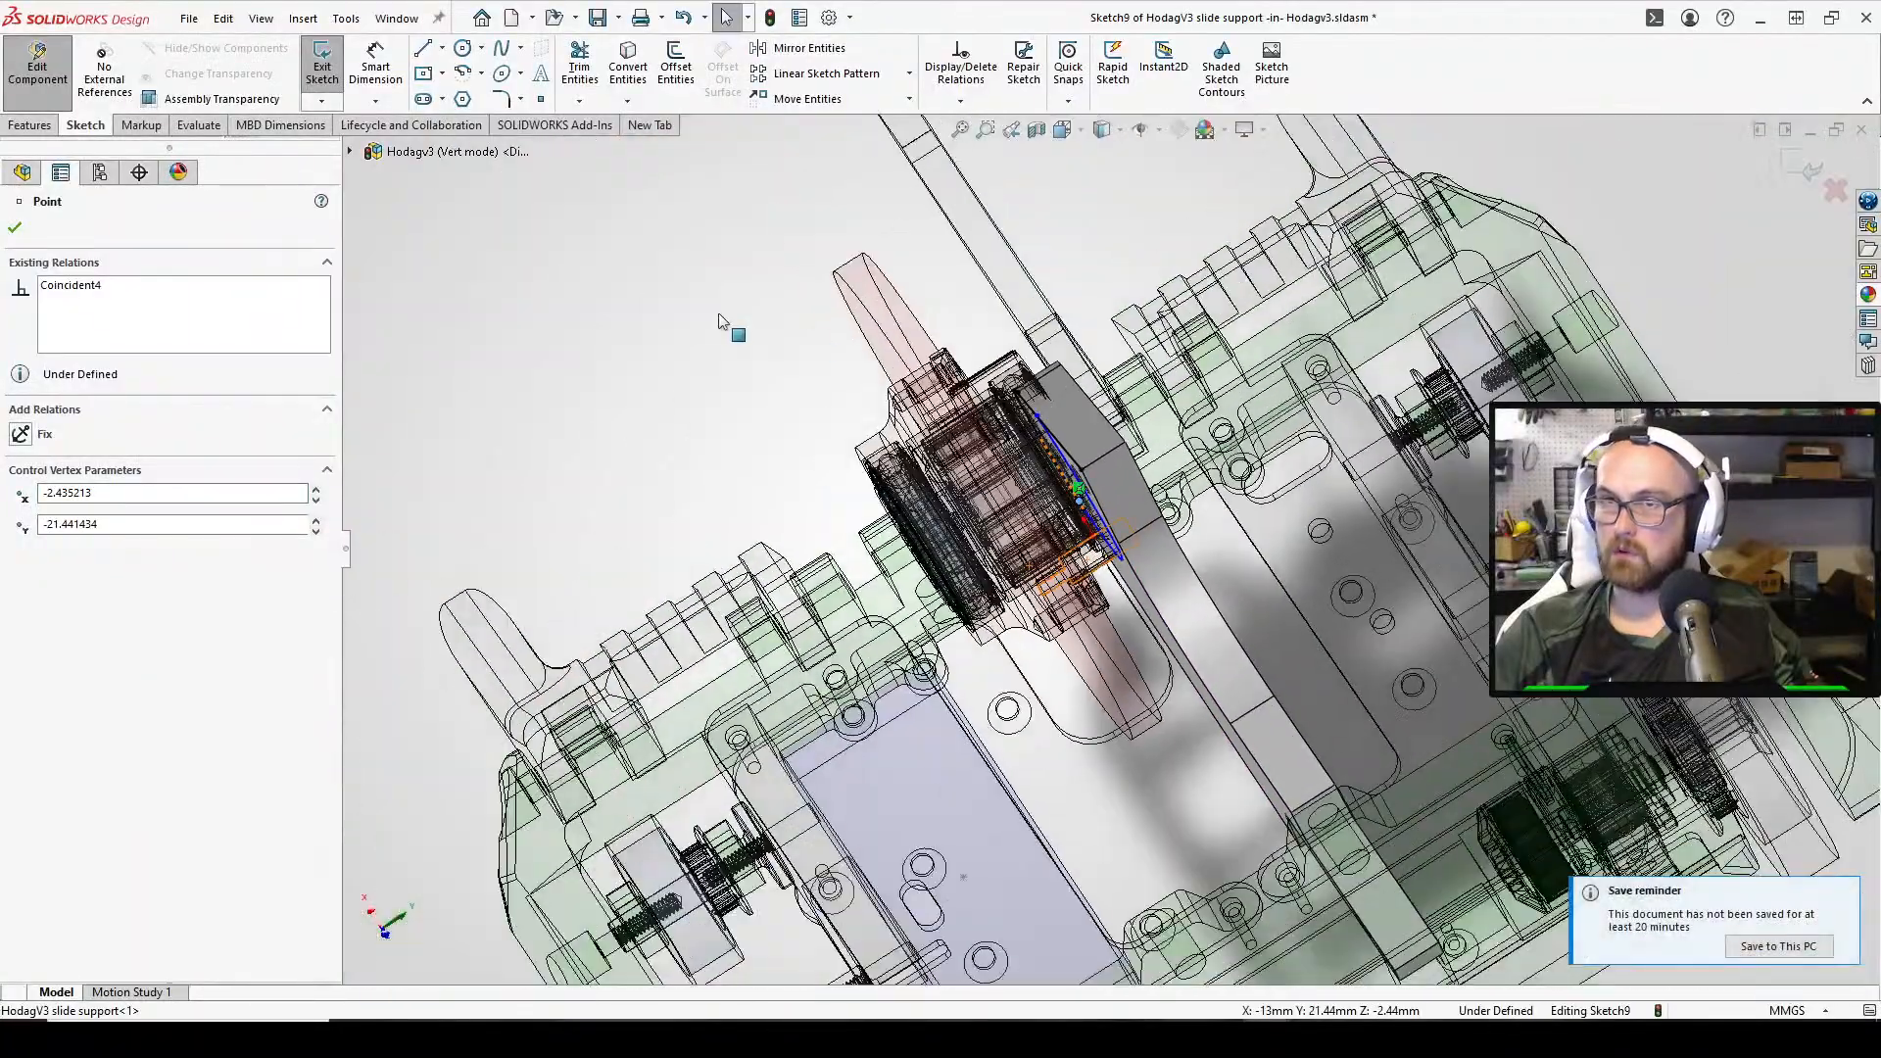
left_click(720, 322)
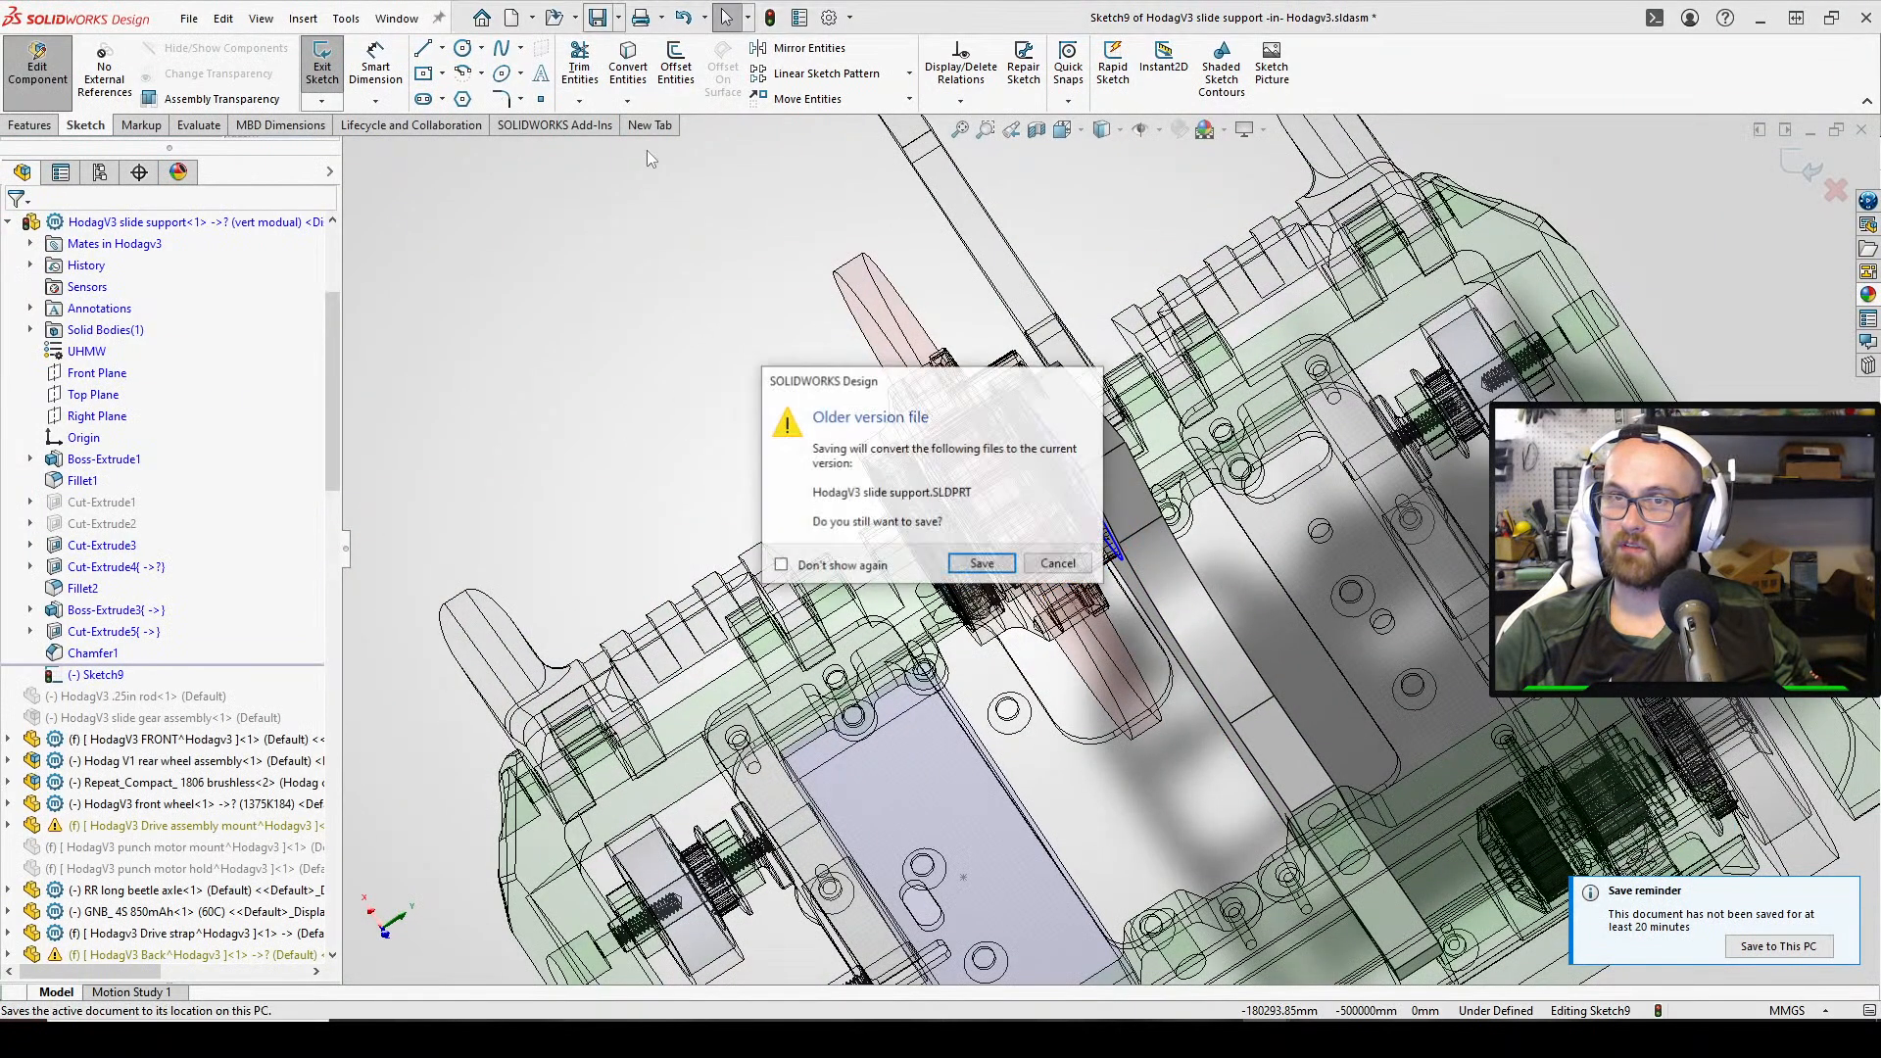
left_click(979, 565)
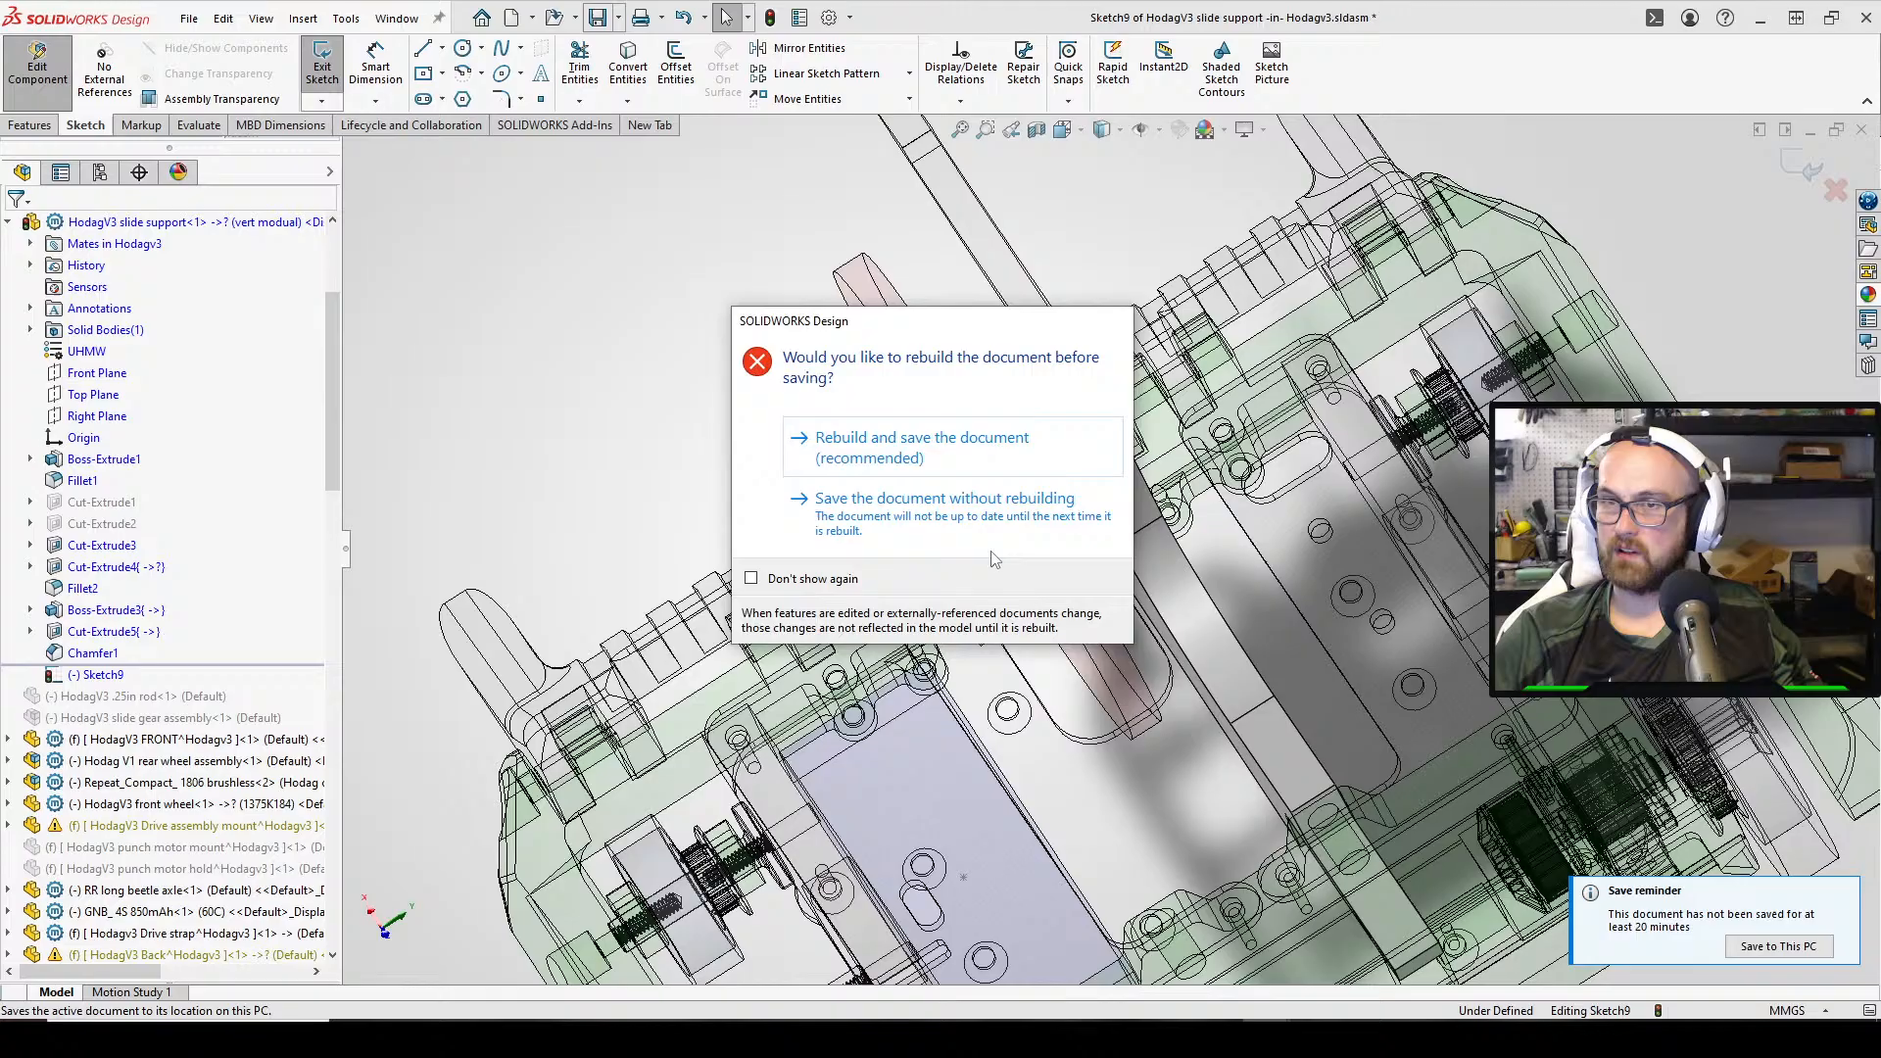
left_click(980, 455)
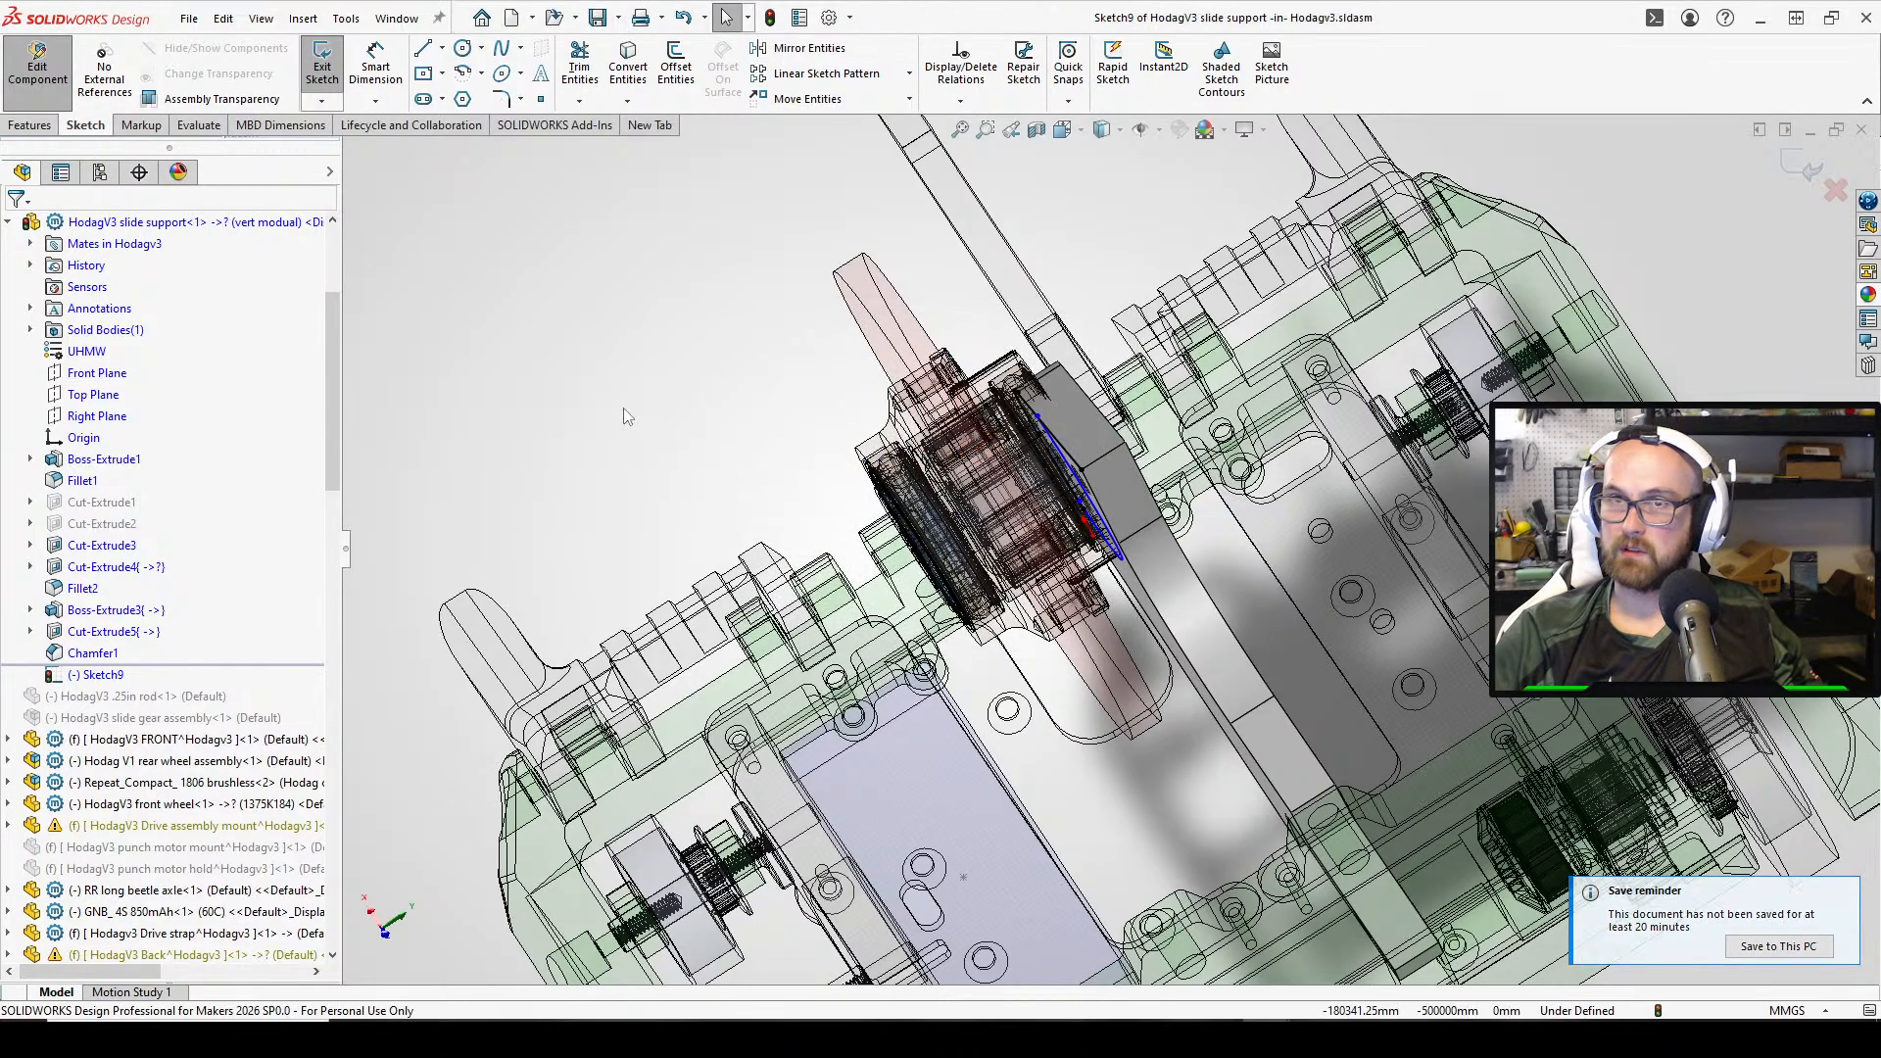
Dimension the arc around the motor with a radius of 23 mm
scroll(1133, 497, "down", 5)
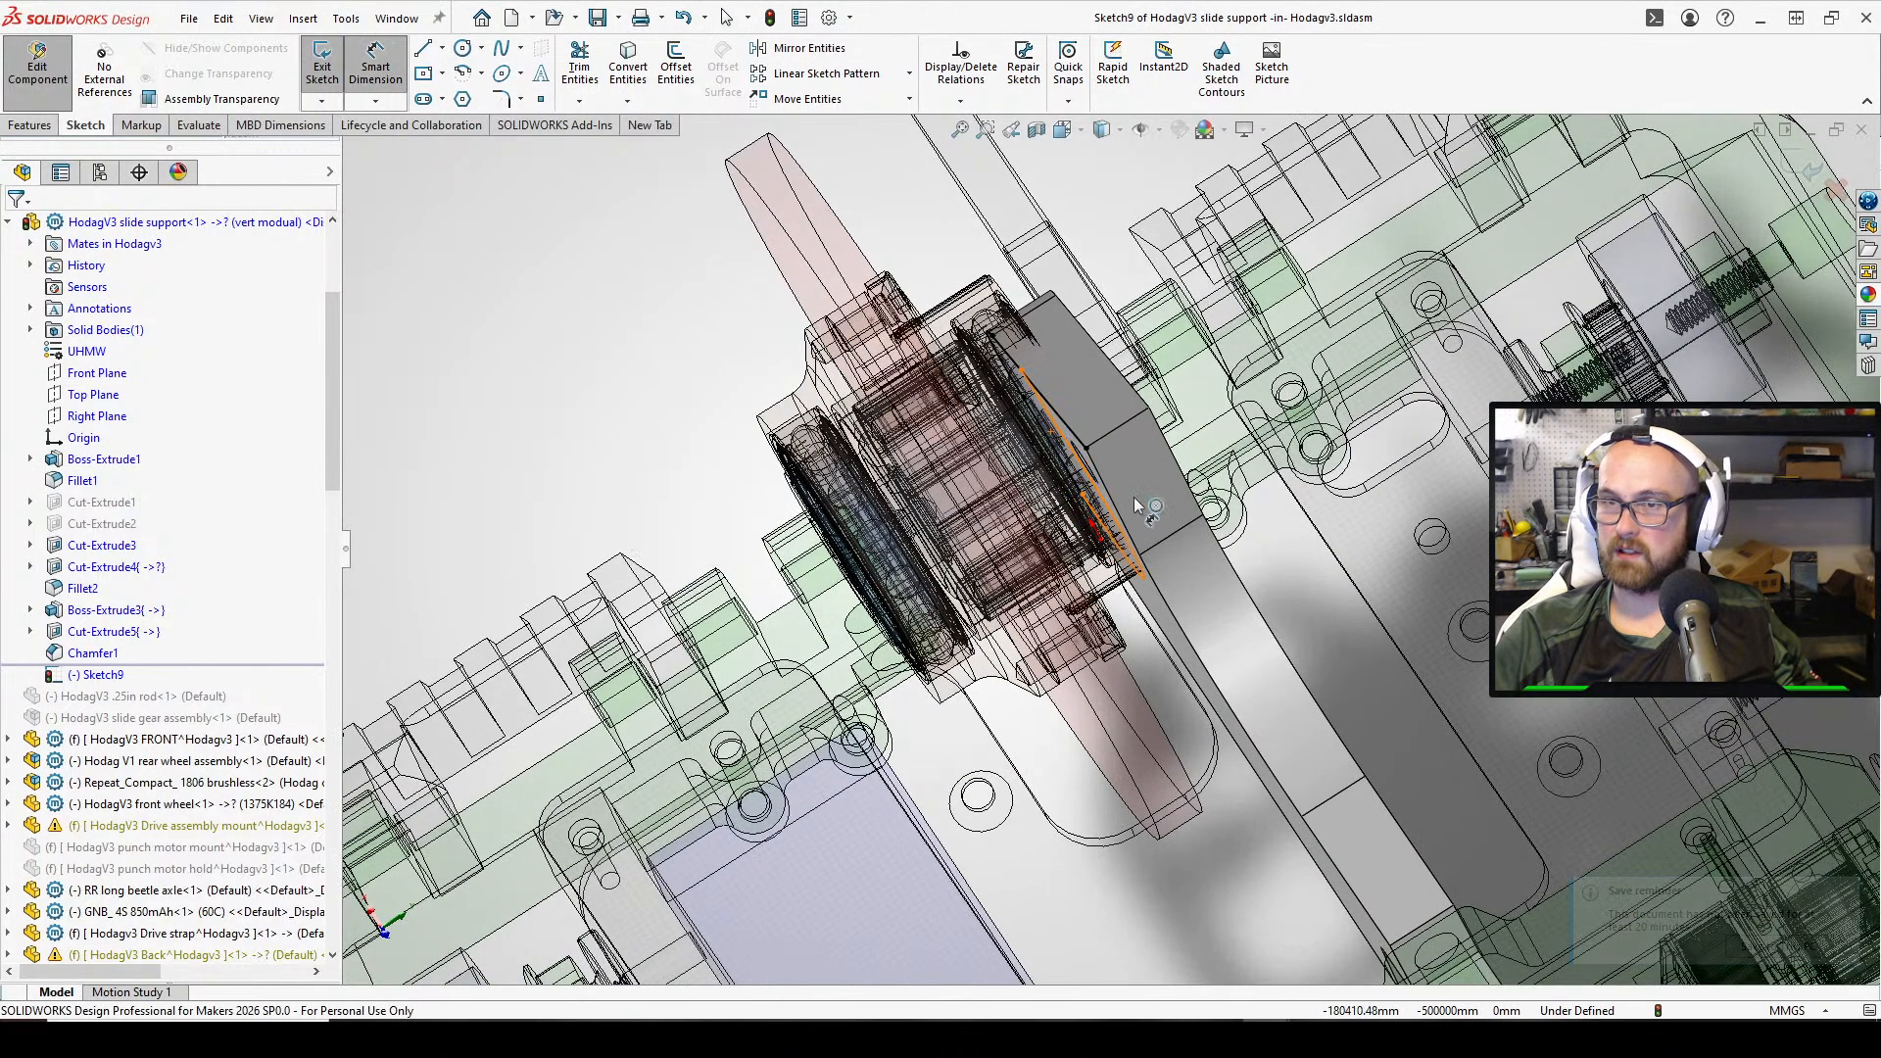
scroll(1084, 595, "down", 4)
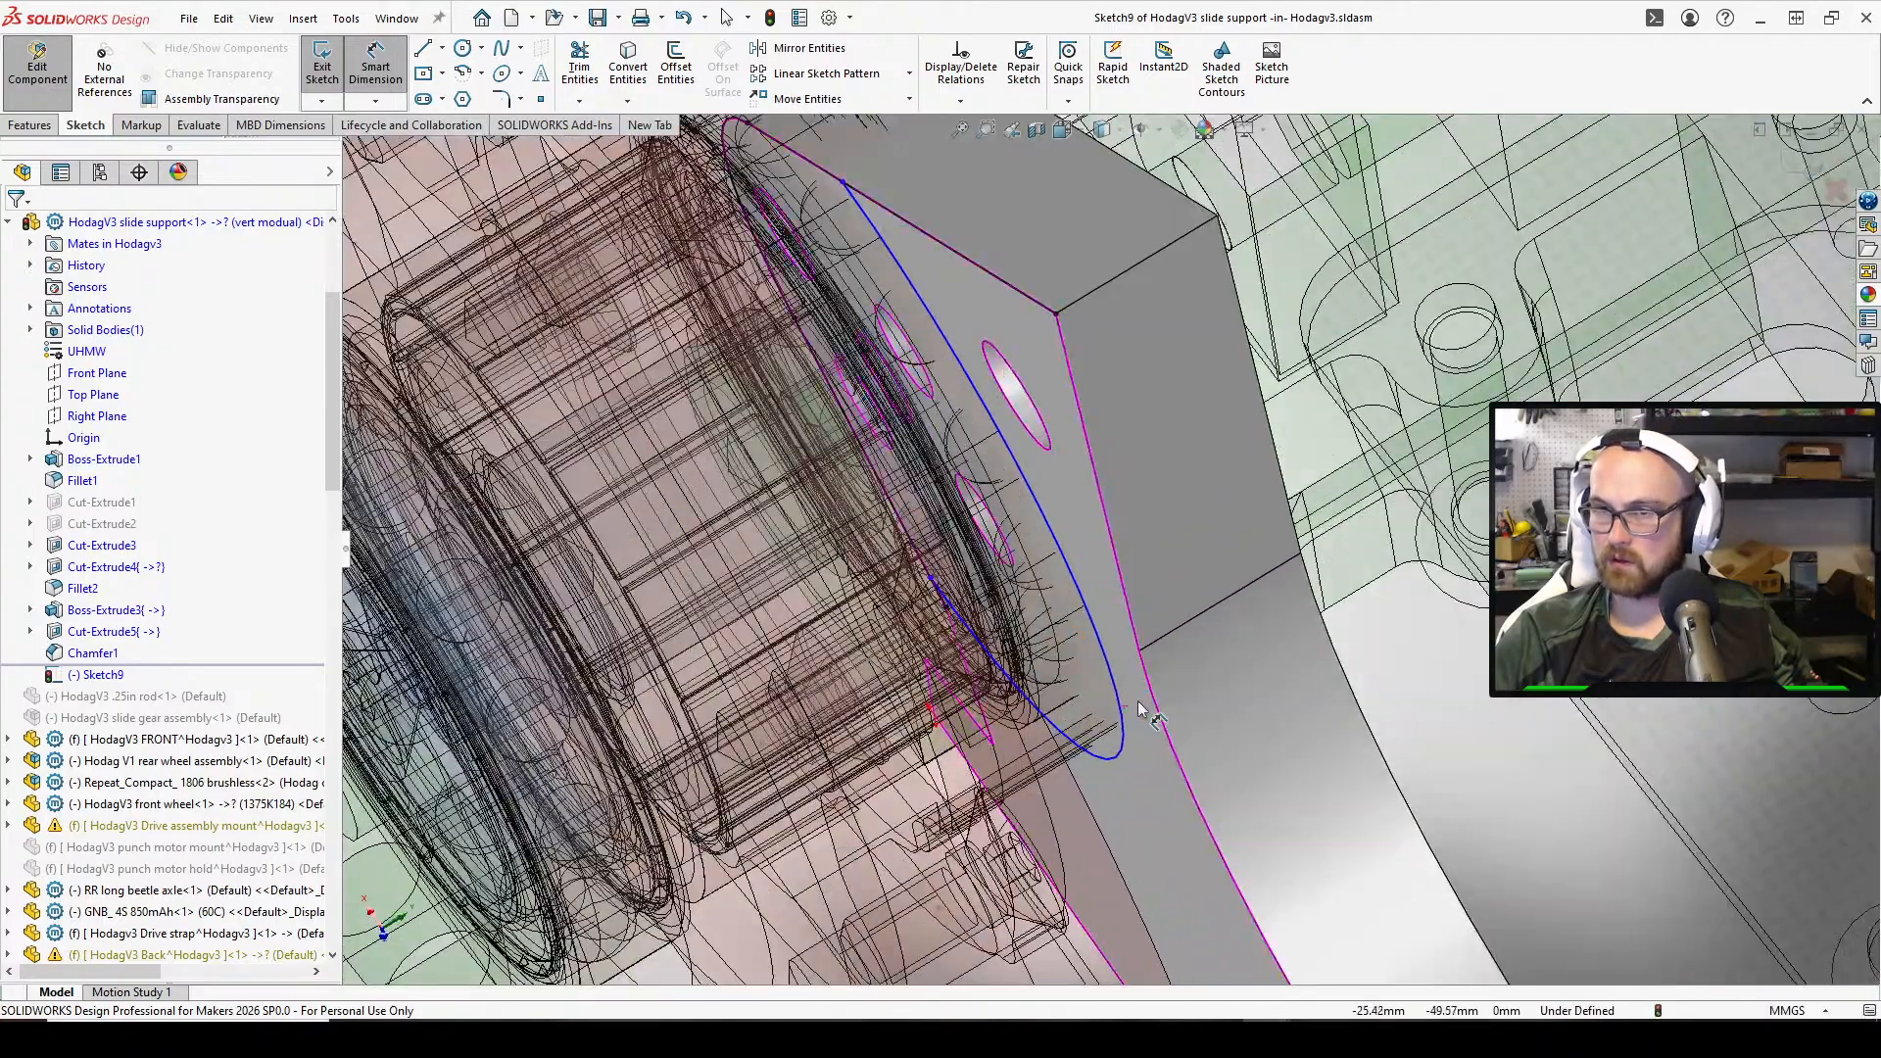
middle_click_drag(1137, 701, 1133, 704)
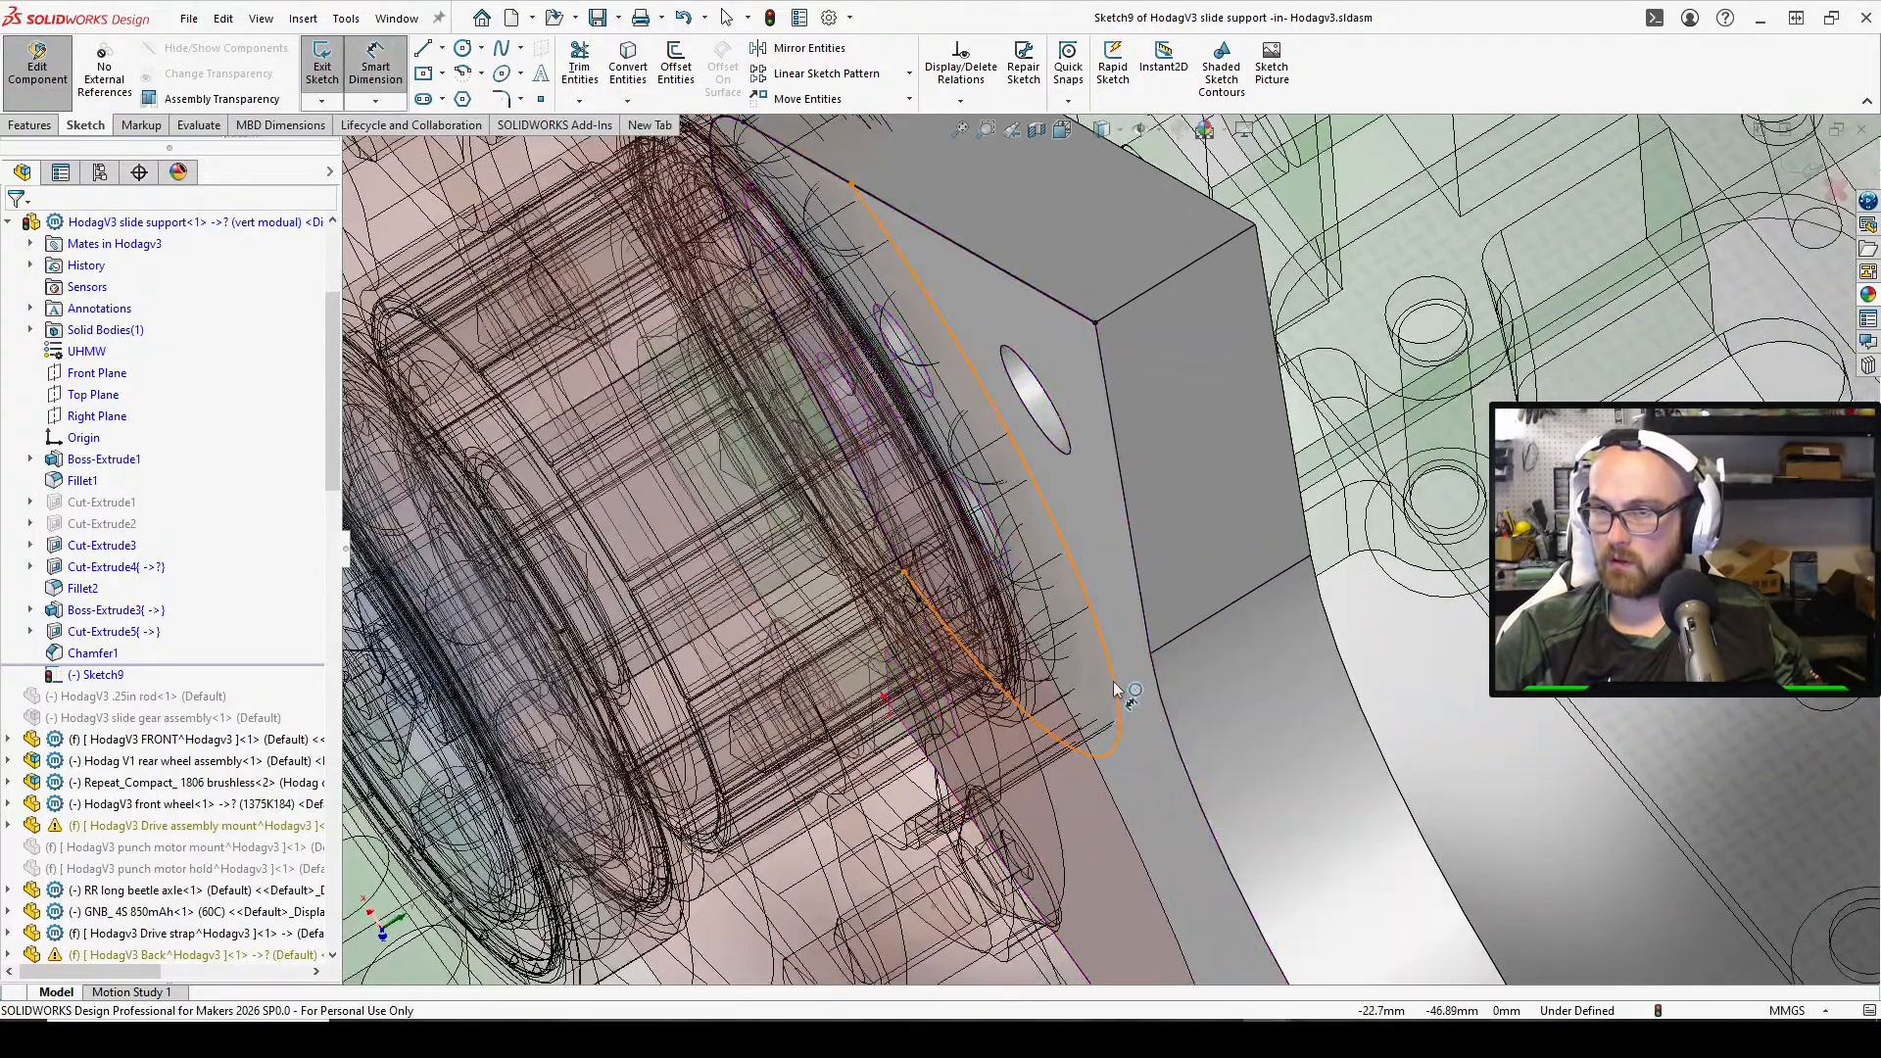
left_click(1113, 680)
left_click(1273, 654)
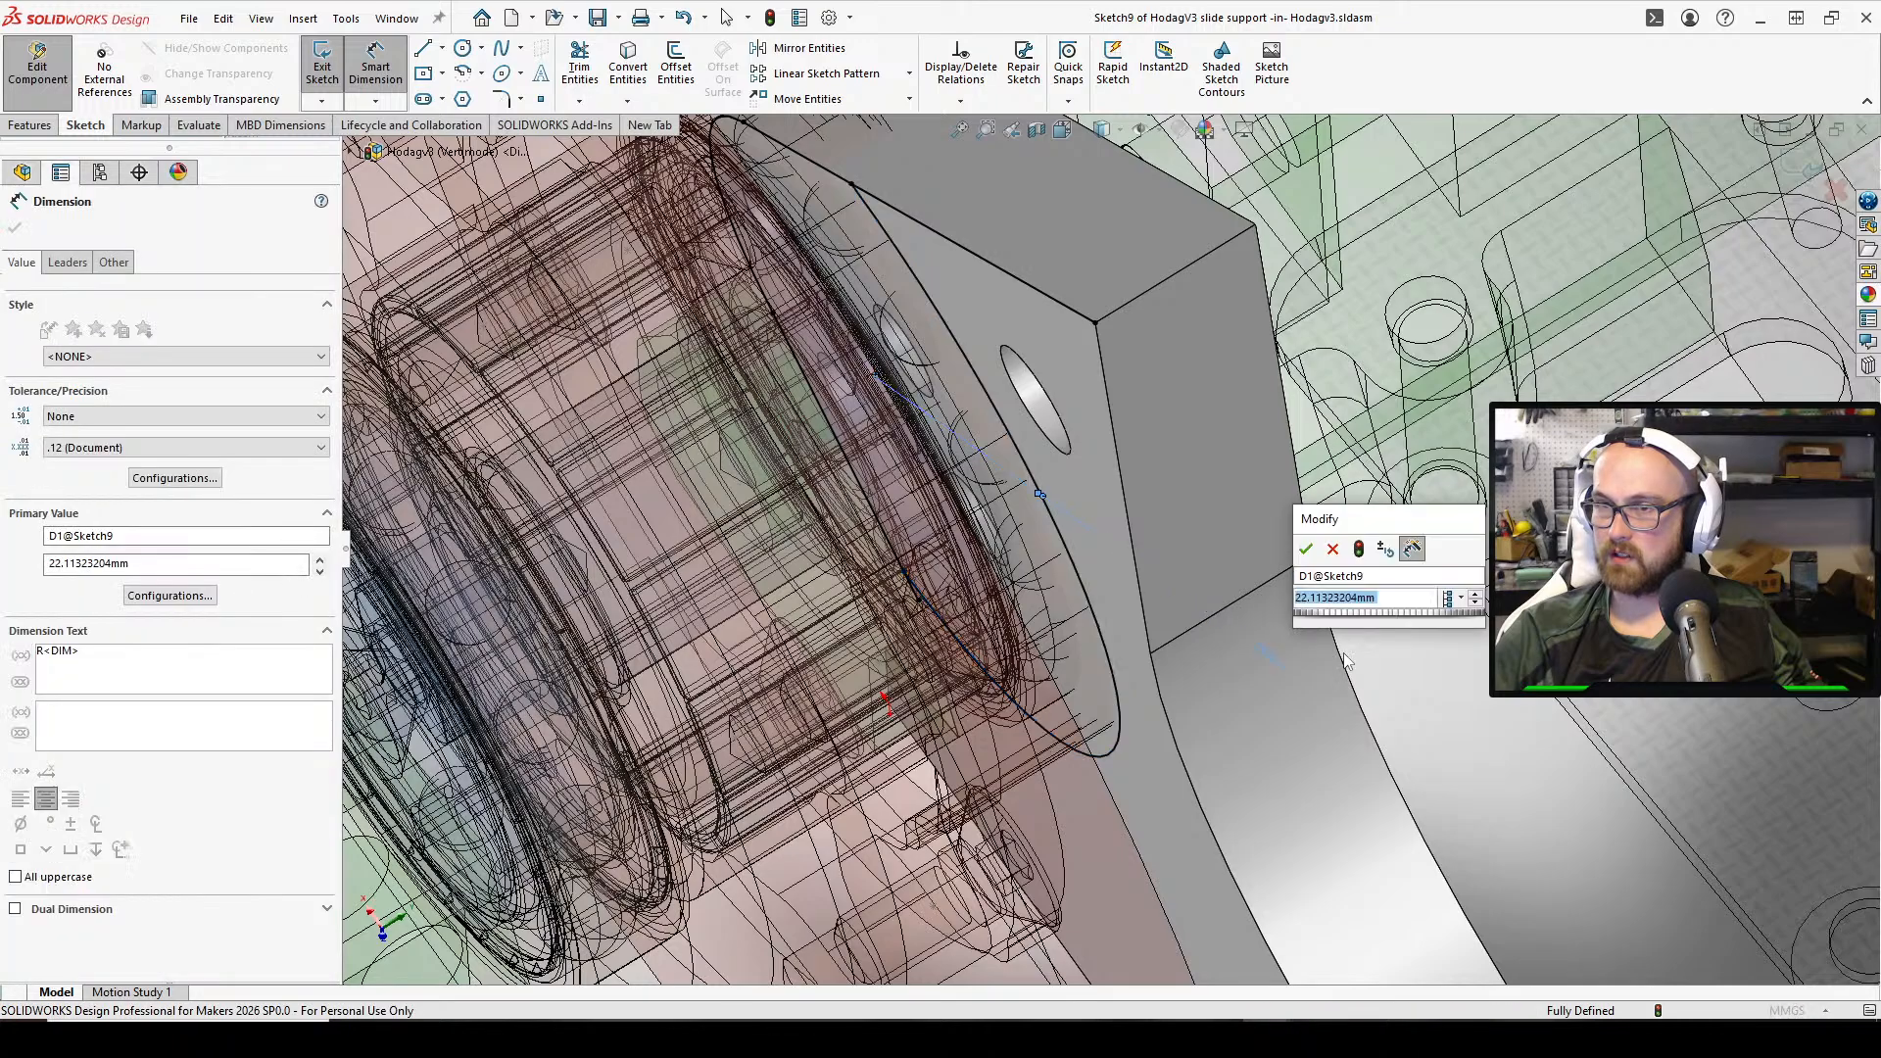
type("23")
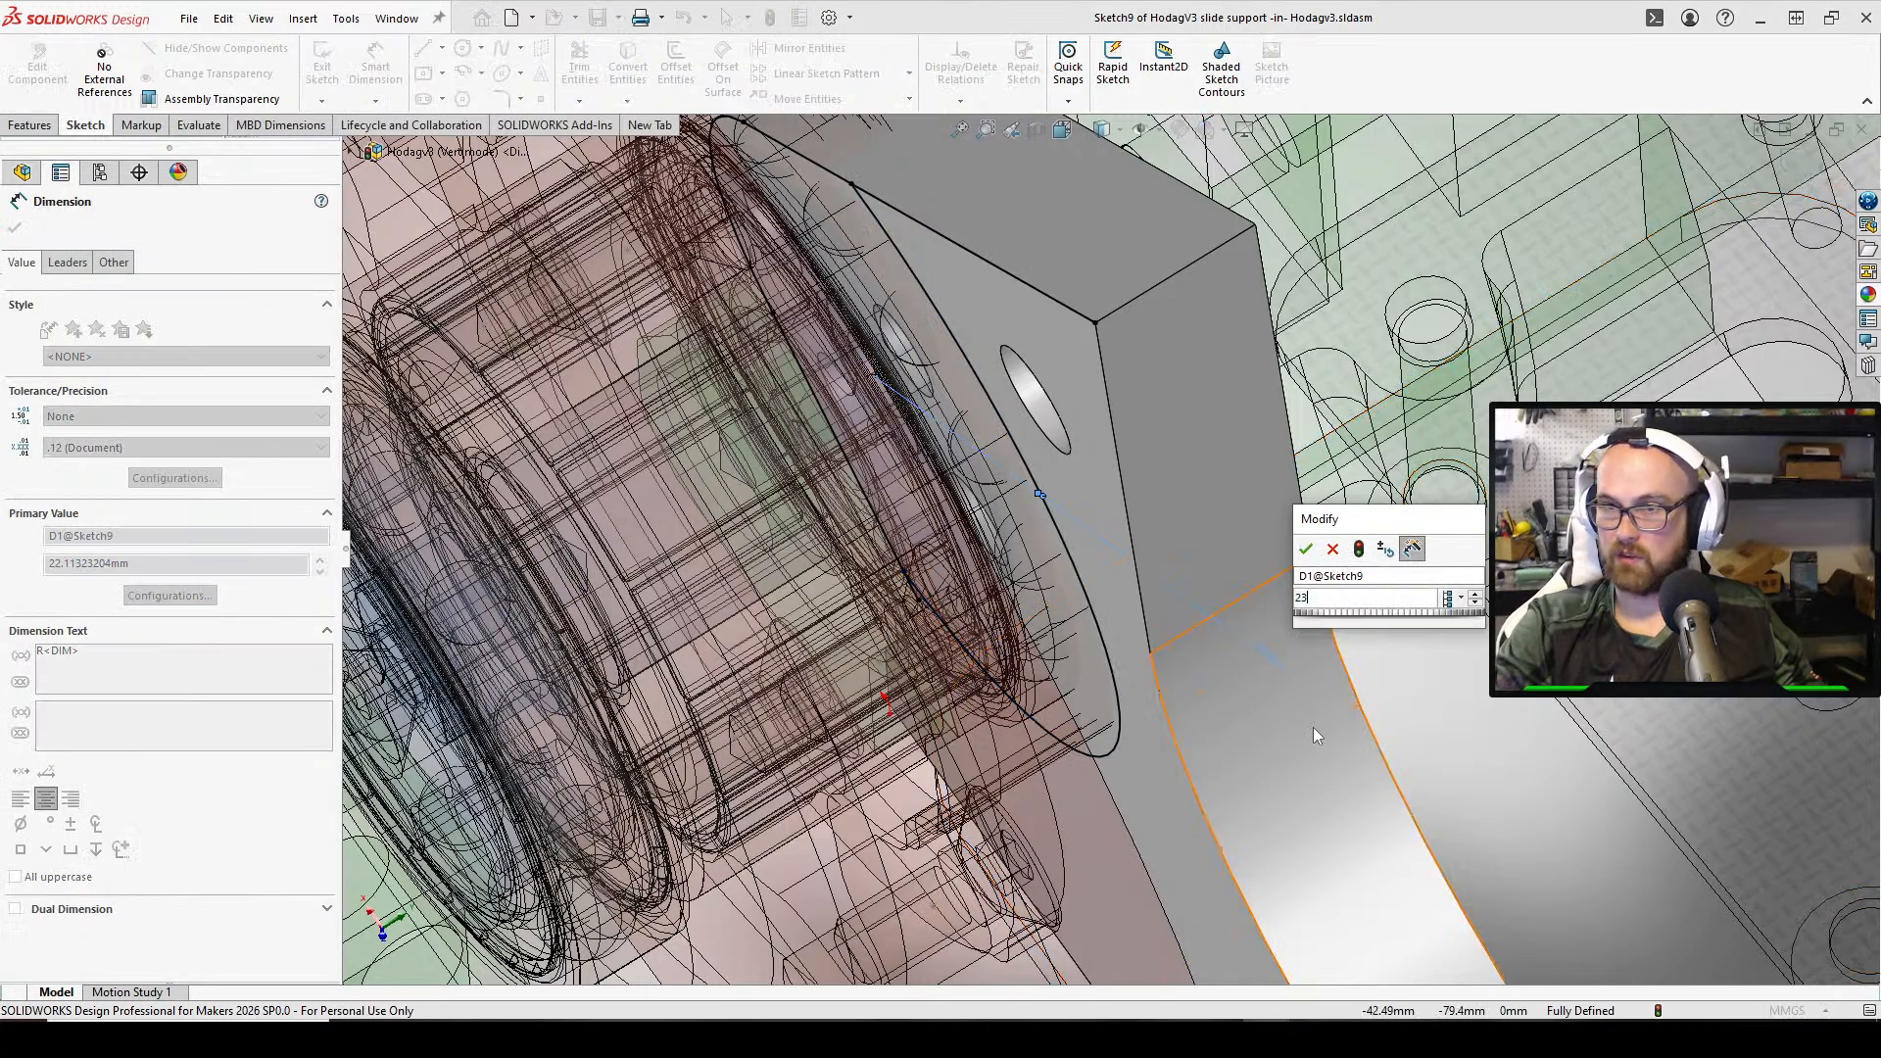
key("Return")
mouse_move(1295, 725)
middle_mouse_down()
mouse_move(1183, 632)
mouse_move(1161, 448)
mouse_move(1270, 447)
middle_mouse_up()
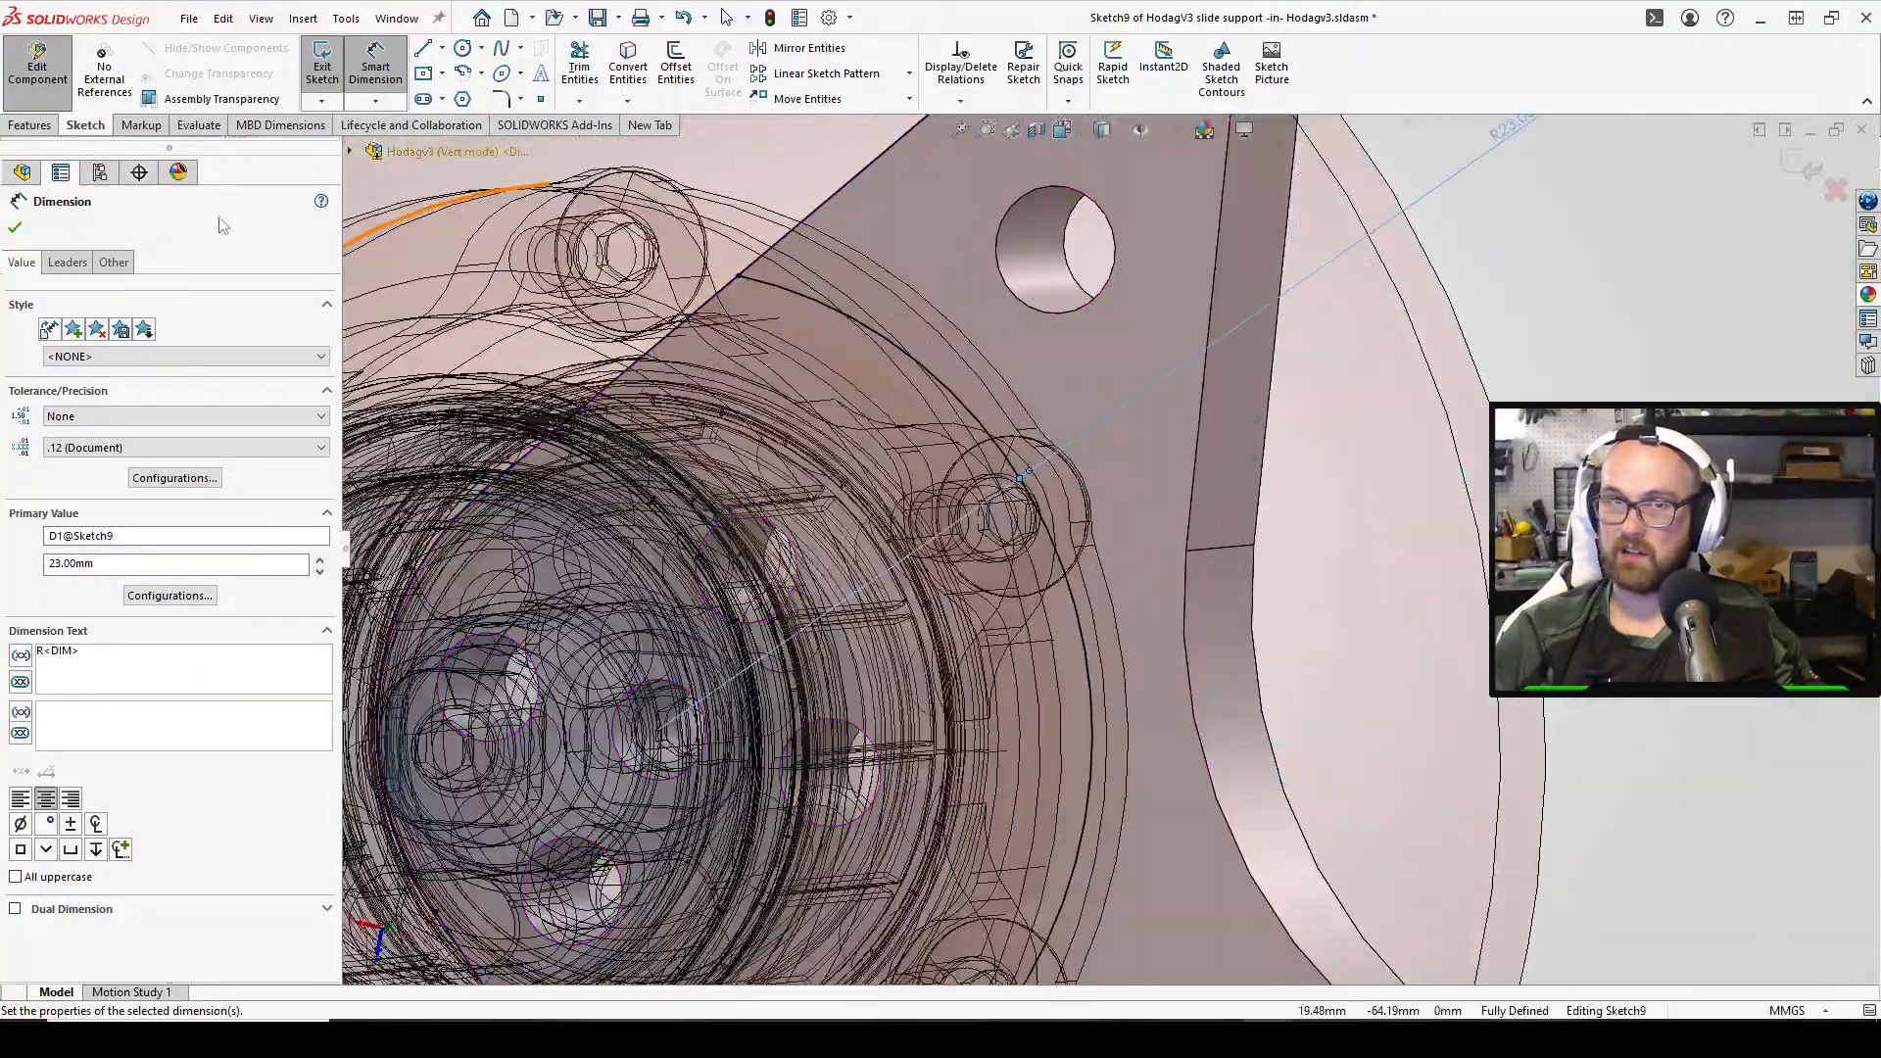
left_click(15, 228)
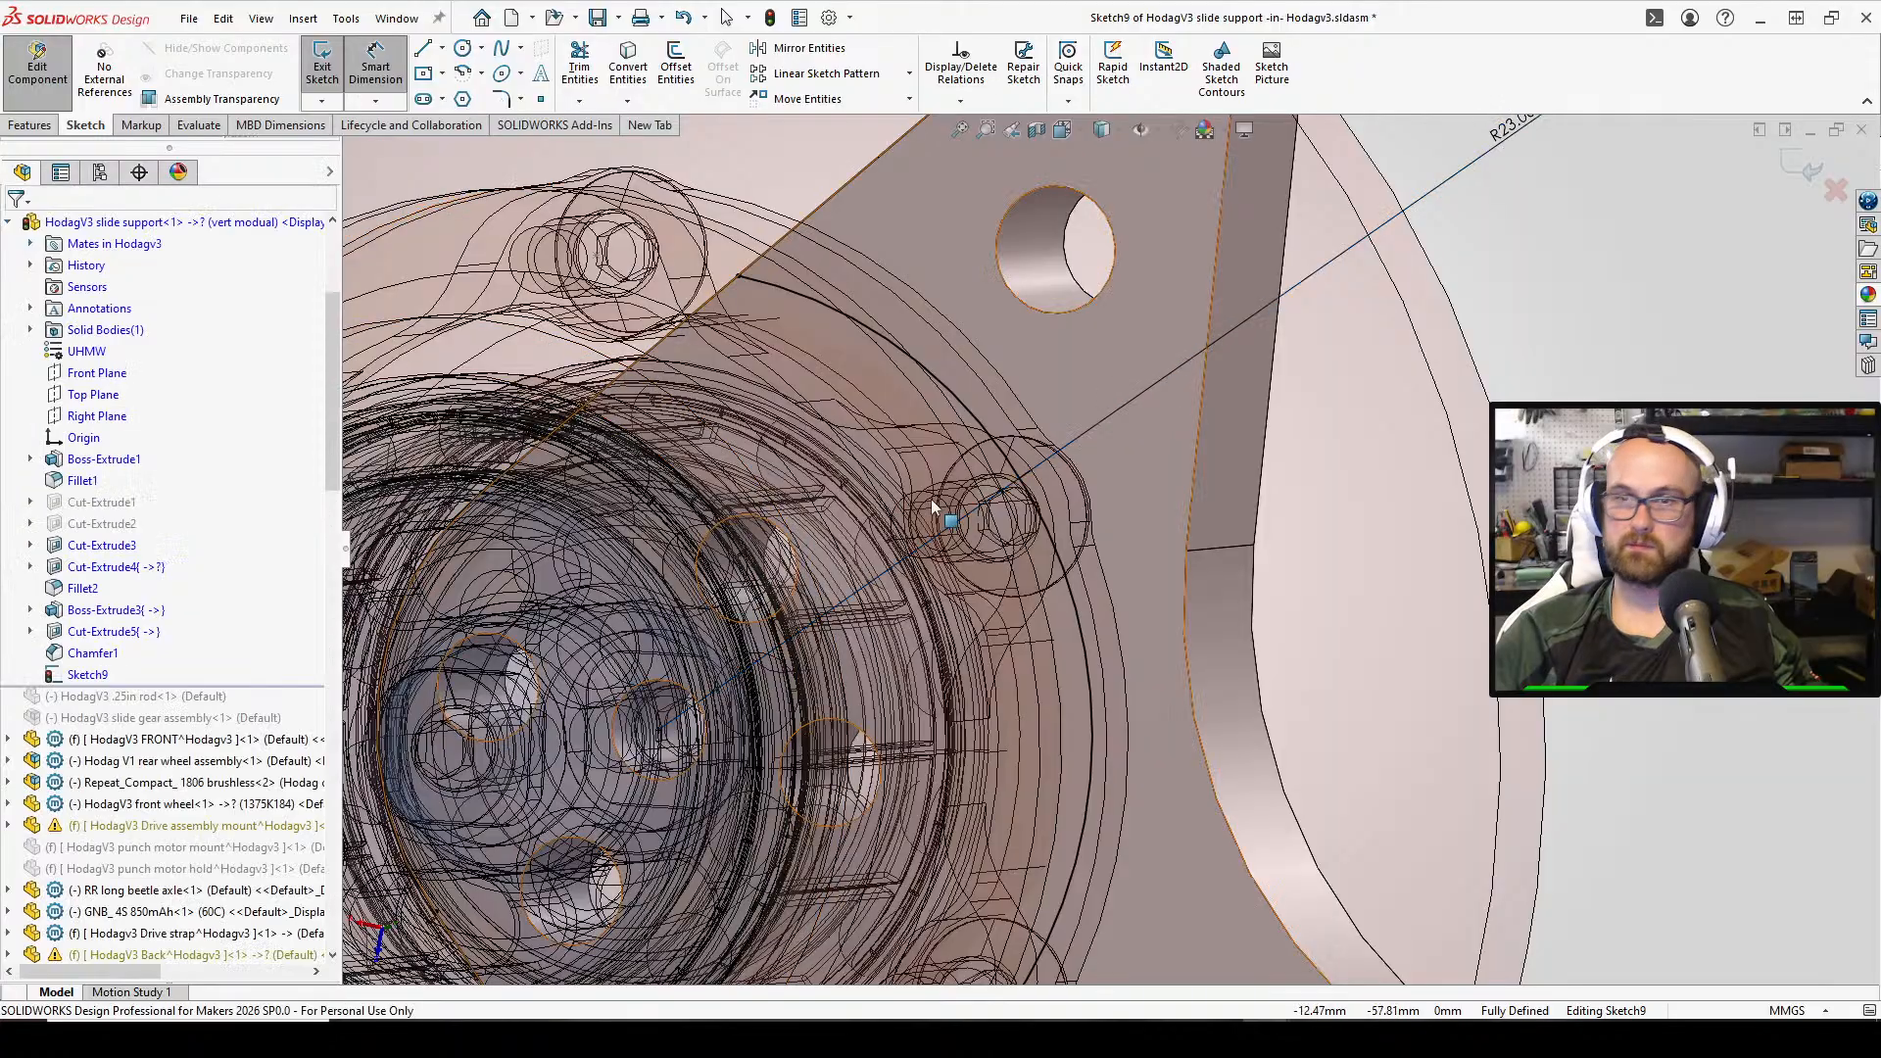
scroll(970, 525, "up", 3)
middle_click_drag(850, 419, 623, 155)
left_click(622, 154)
scroll(533, 230, "up", 4)
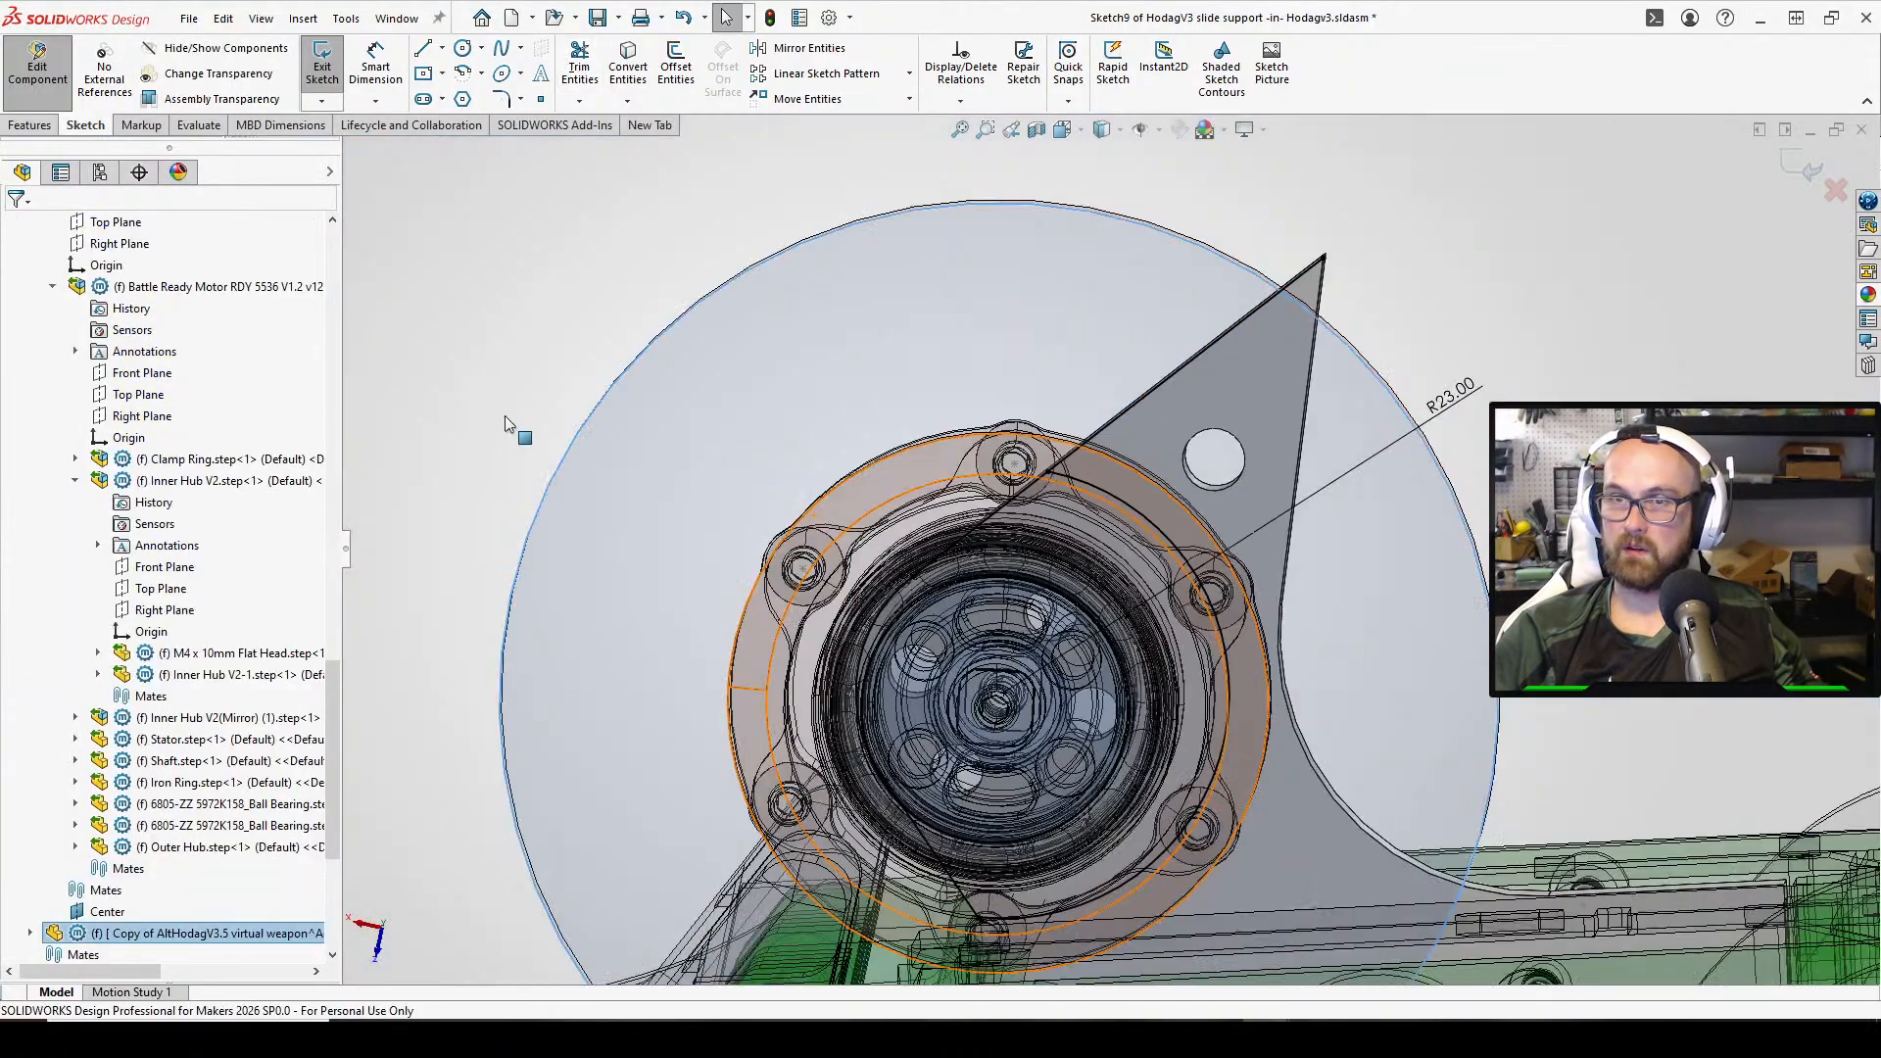
left_click(505, 416)
left_click(594, 68)
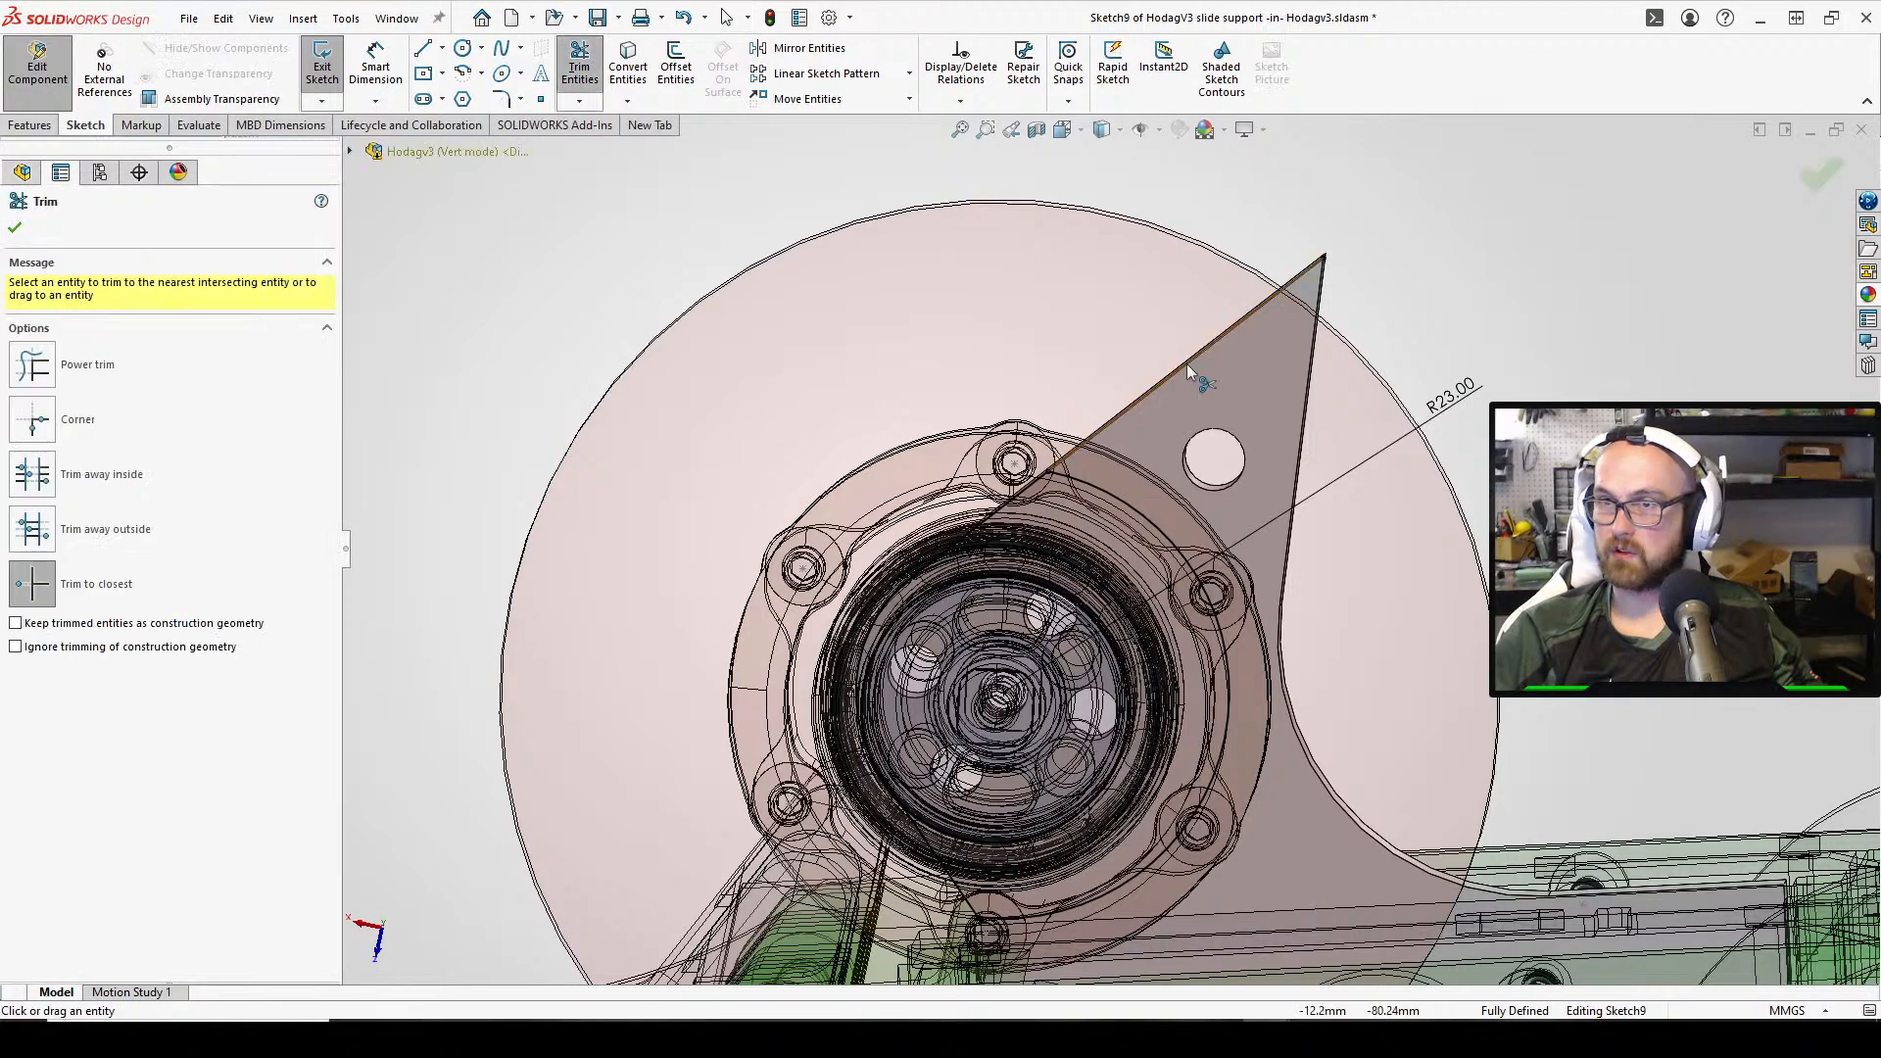
middle_click_drag(1183, 373, 1049, 670)
scroll(1049, 670, "down", 8)
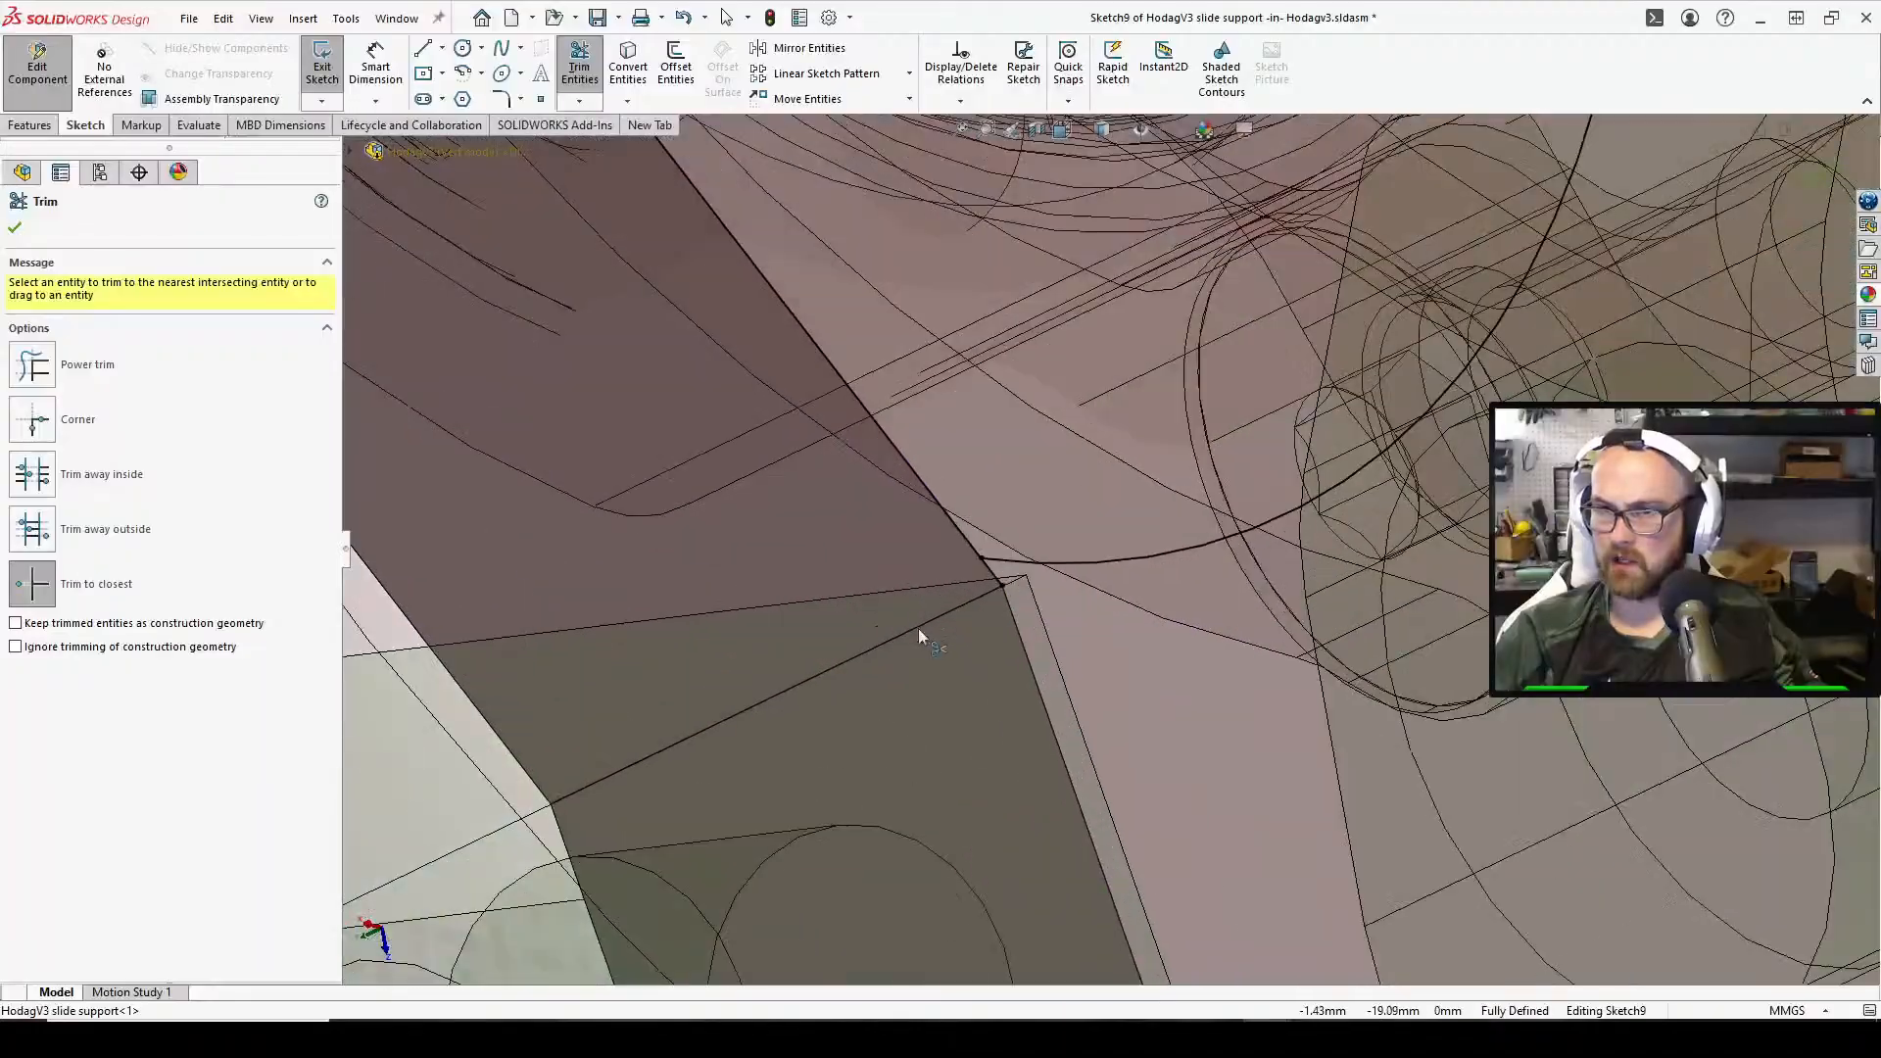
scroll(993, 580, "up", 2)
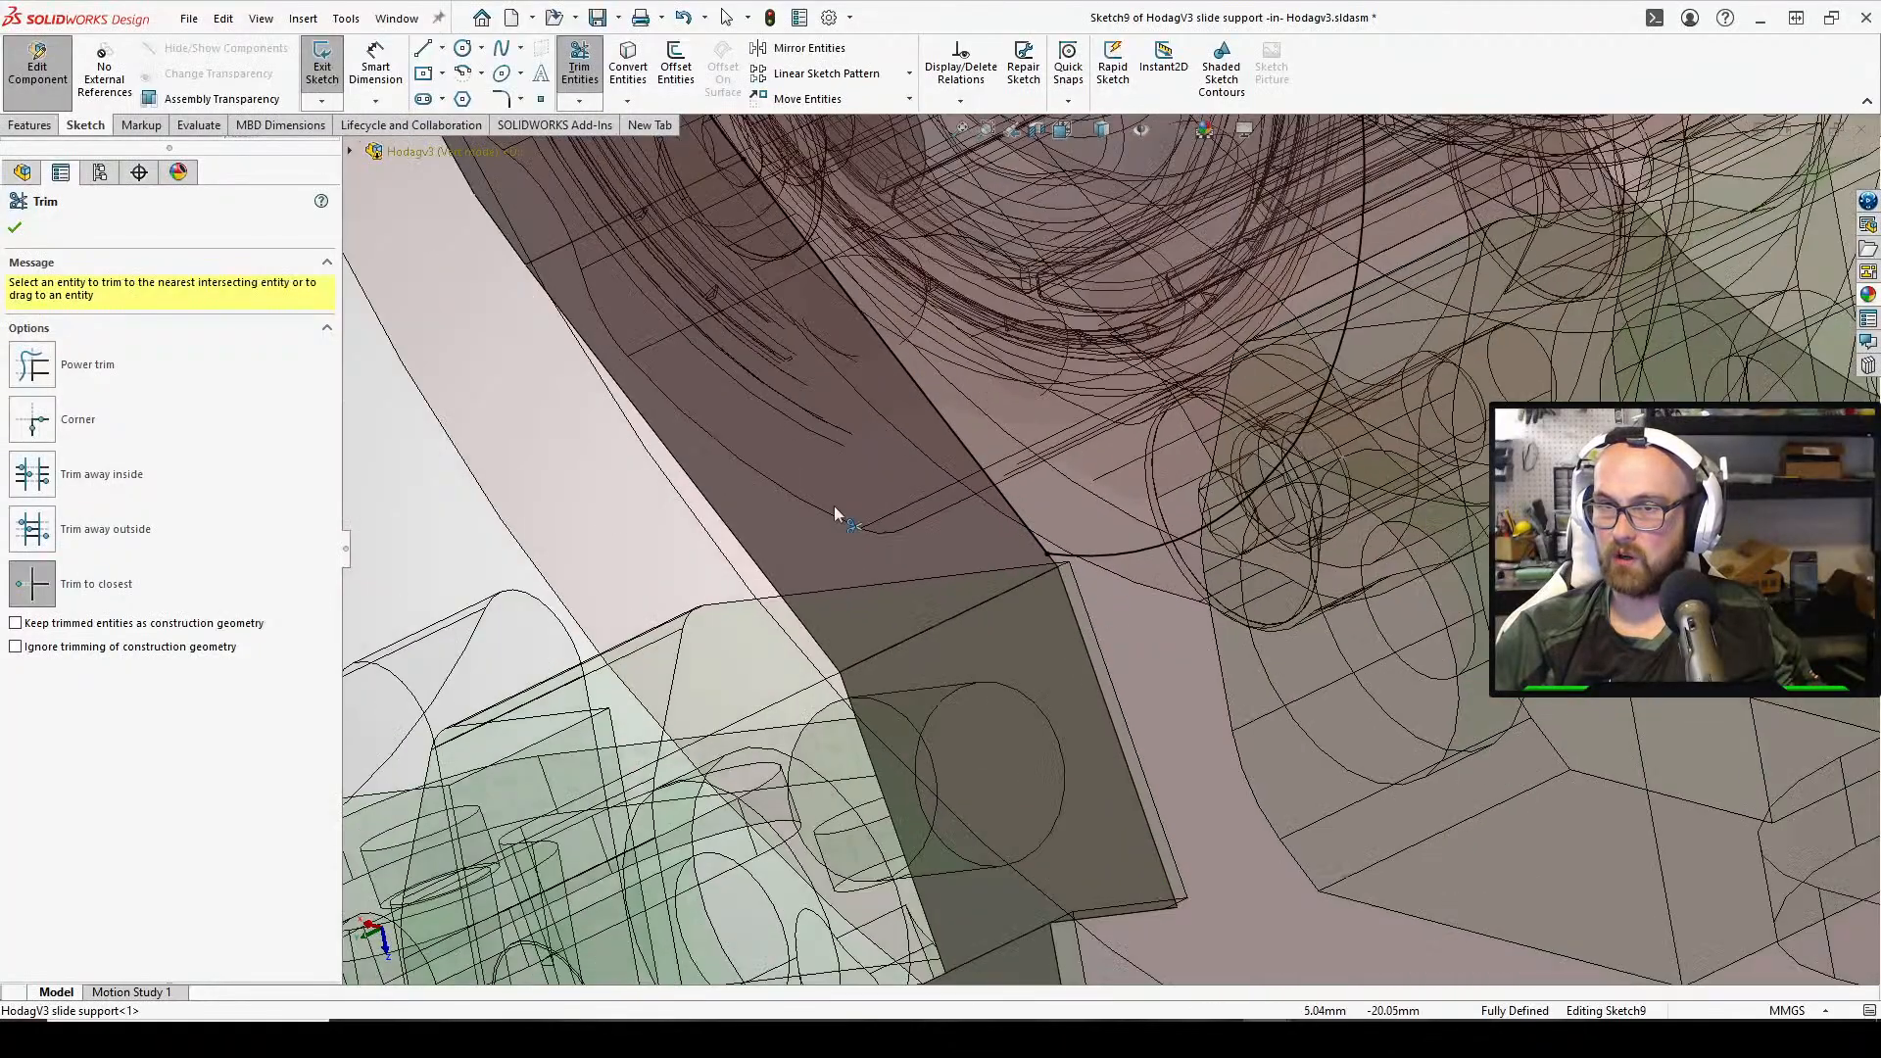
left_click(14, 227)
Cut-extrude the 23 mm radius profile into the motor side of the slide support, blind, 4.5 mm deep
scroll(1059, 675, "up", 6)
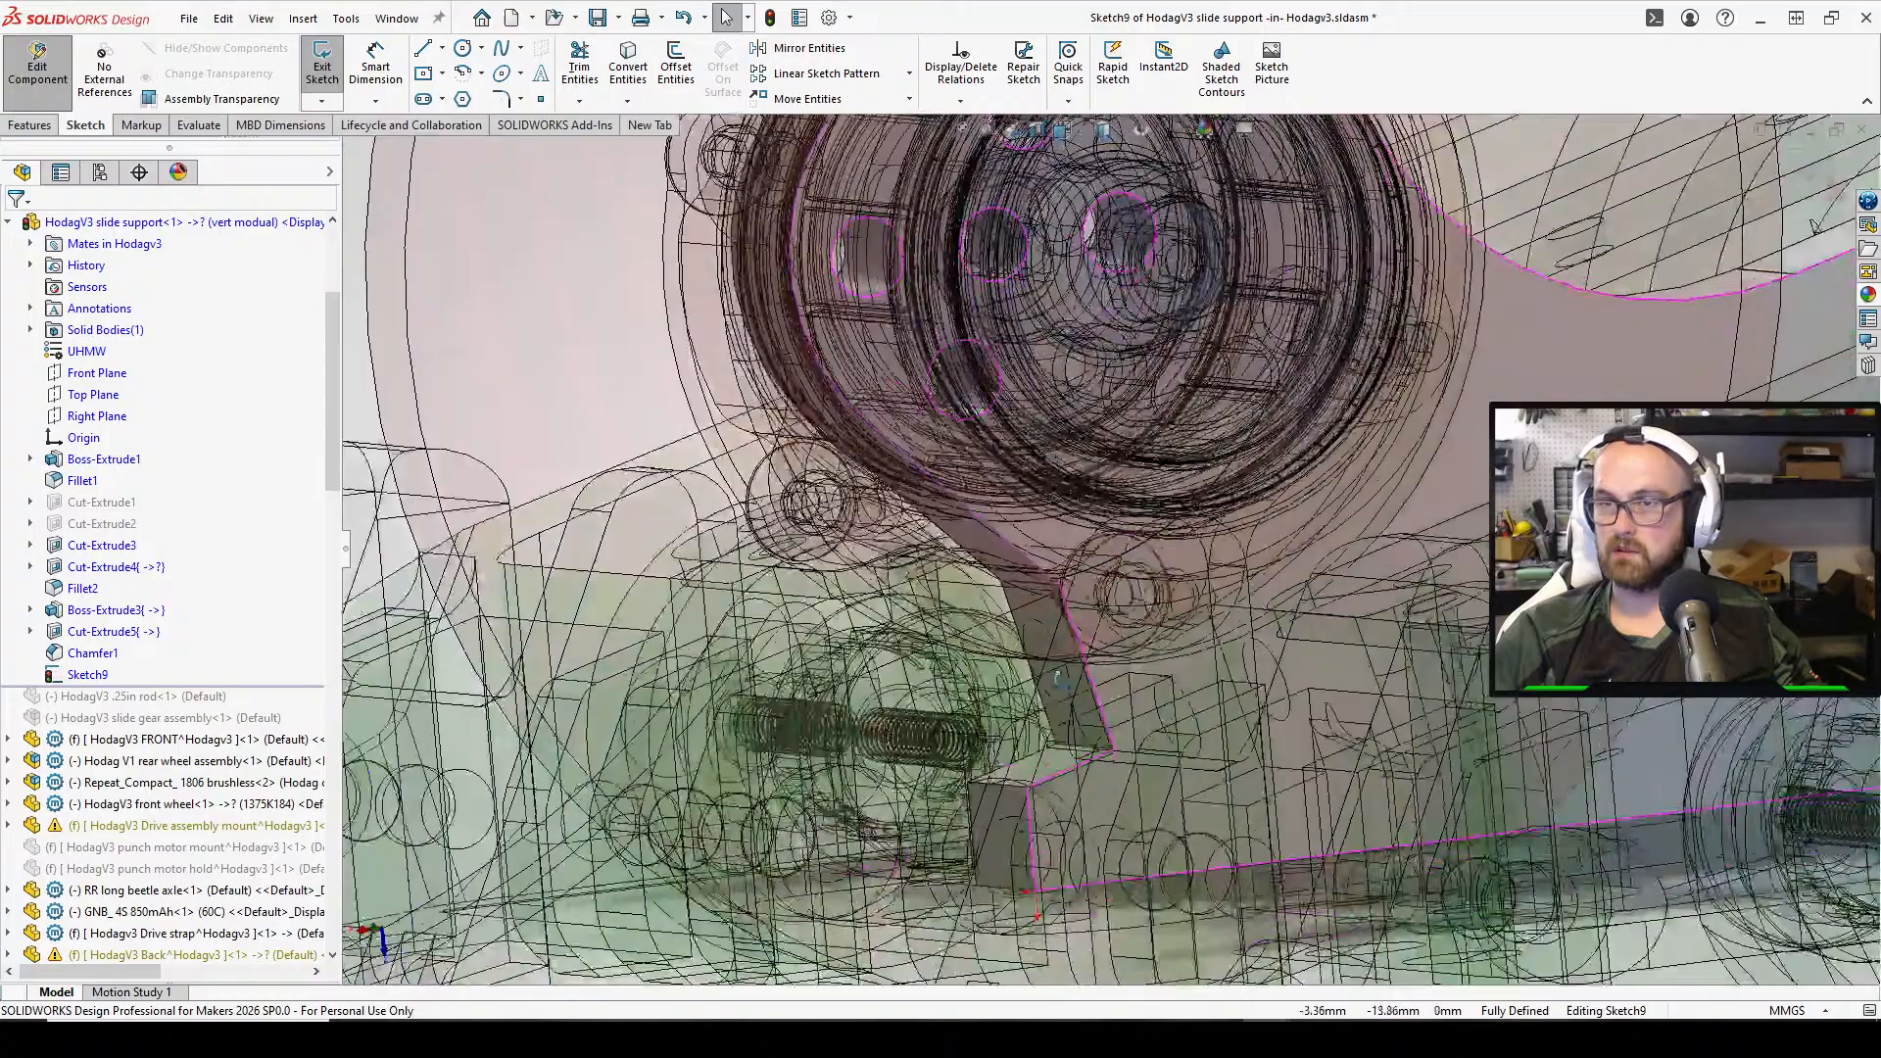
middle_click_drag(1062, 679, 1181, 600)
scroll(1181, 599, "up", 4)
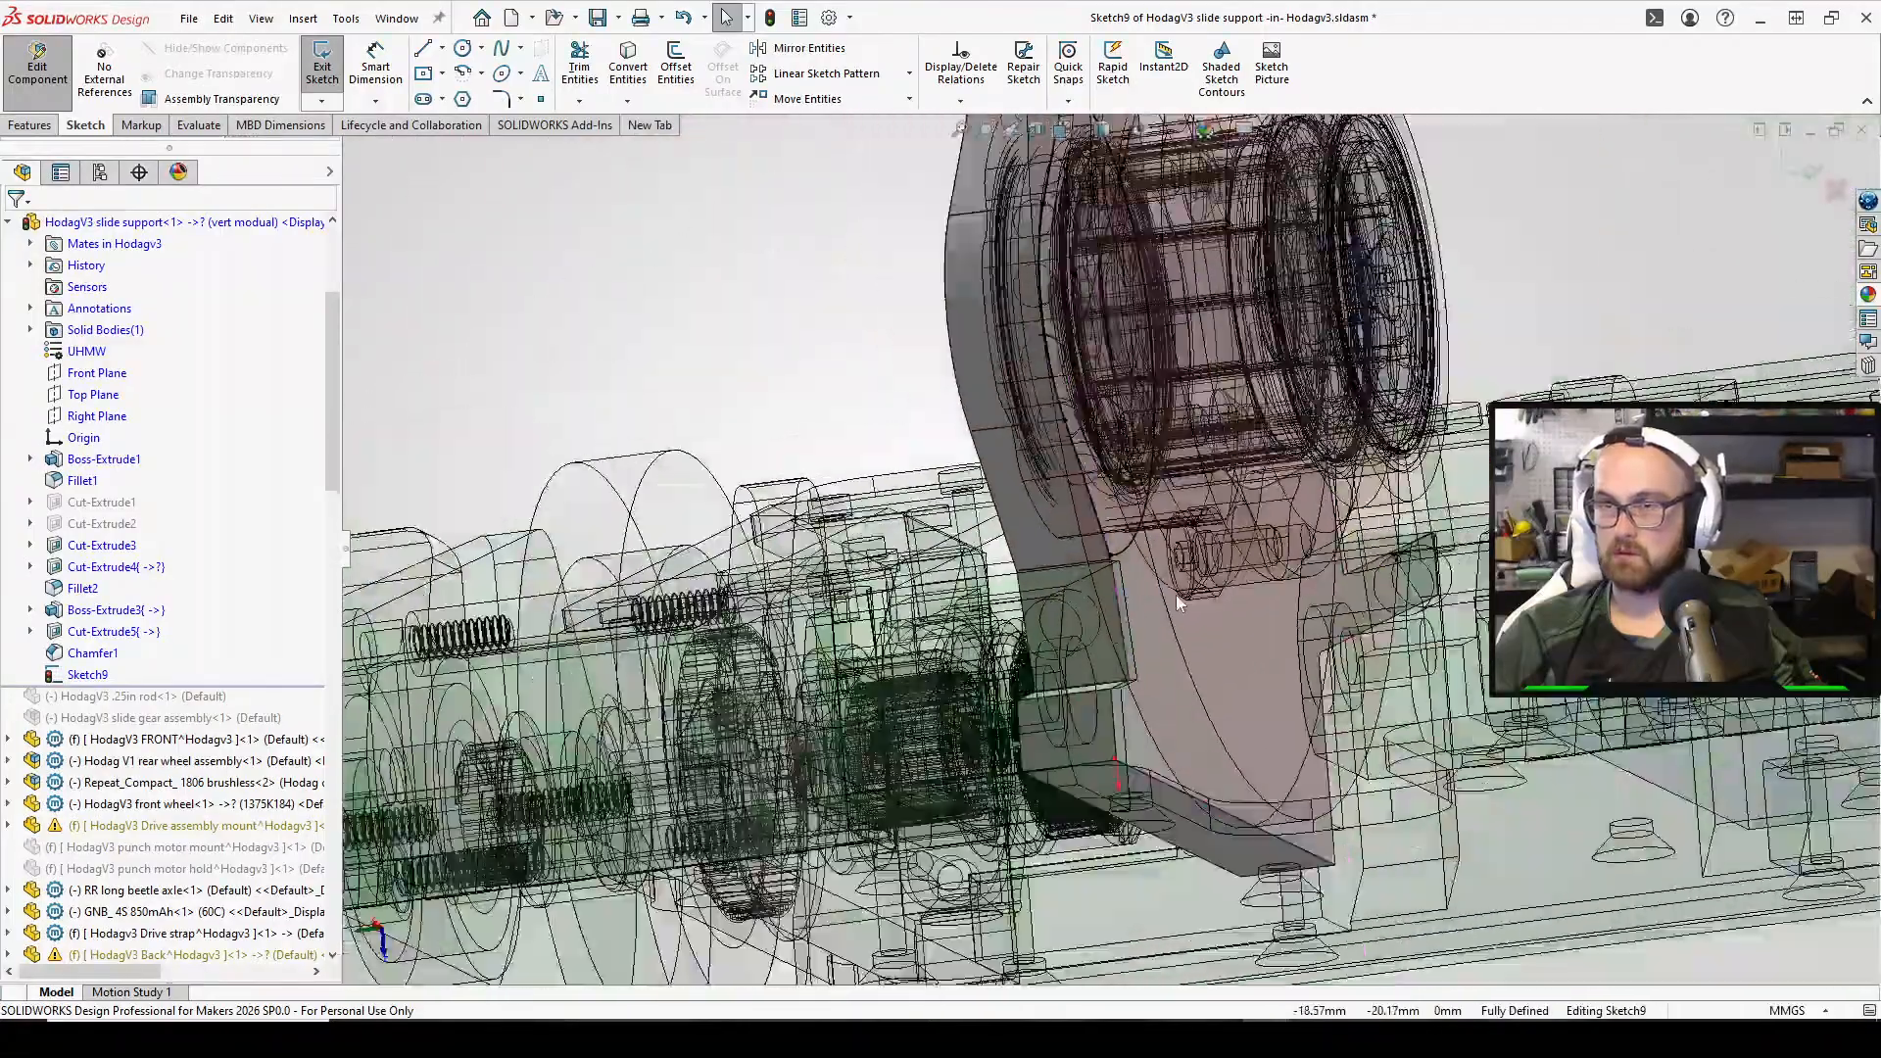
scroll(940, 514, "up", 1)
middle_click_drag(536, 366, 565, 447)
scroll(829, 451, "up", 2)
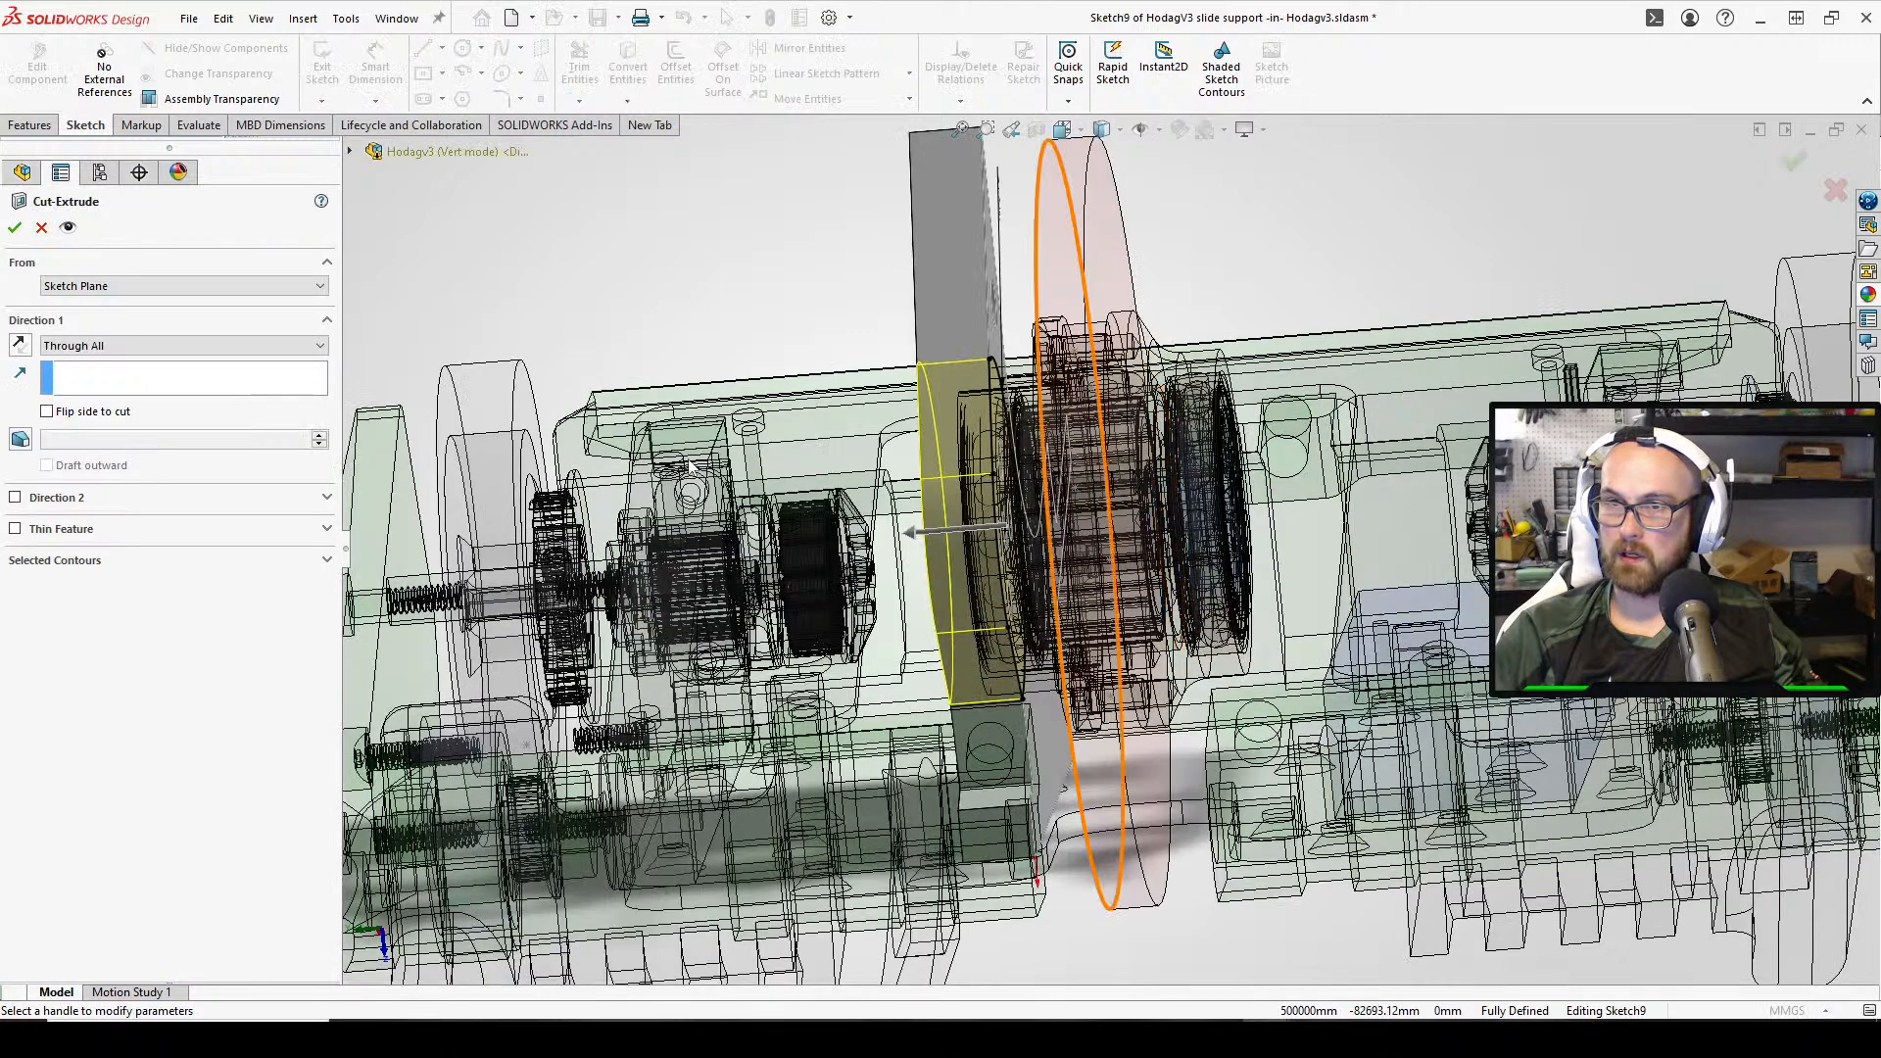
left_click(95, 346)
left_click(97, 363)
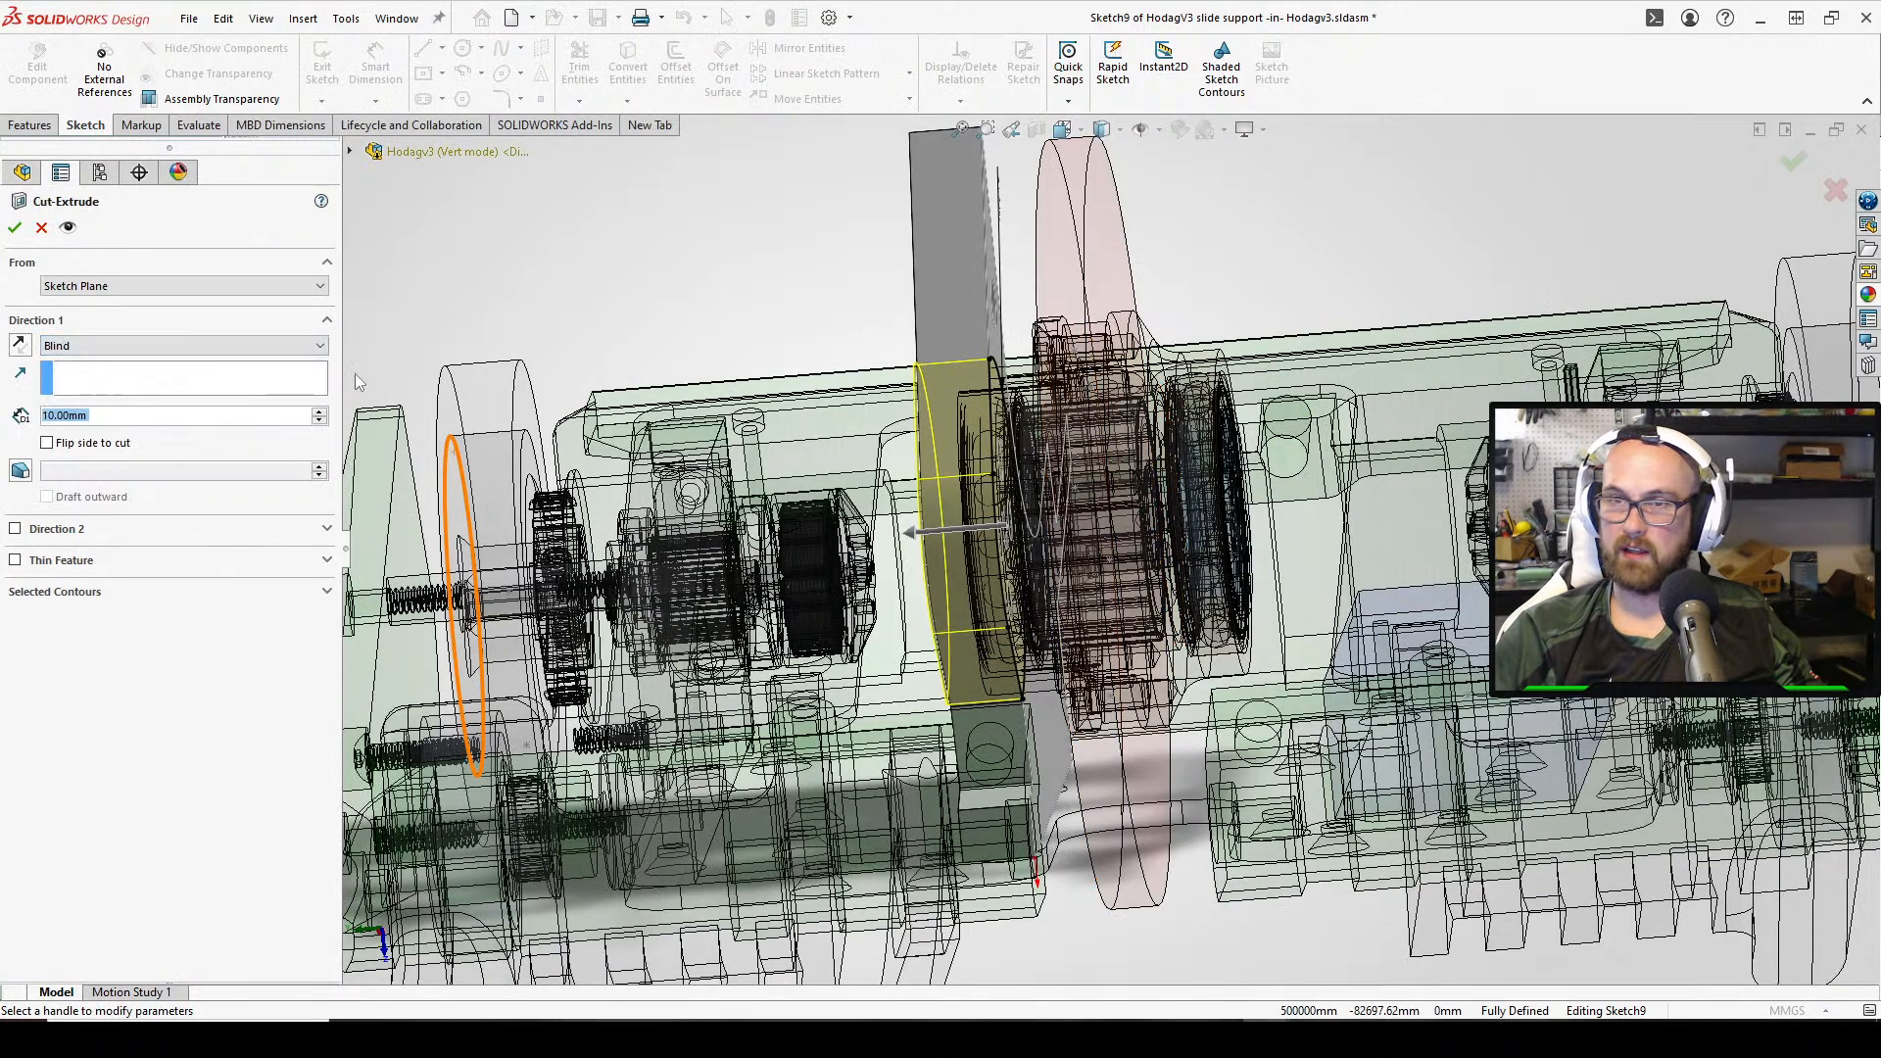
type("4.")
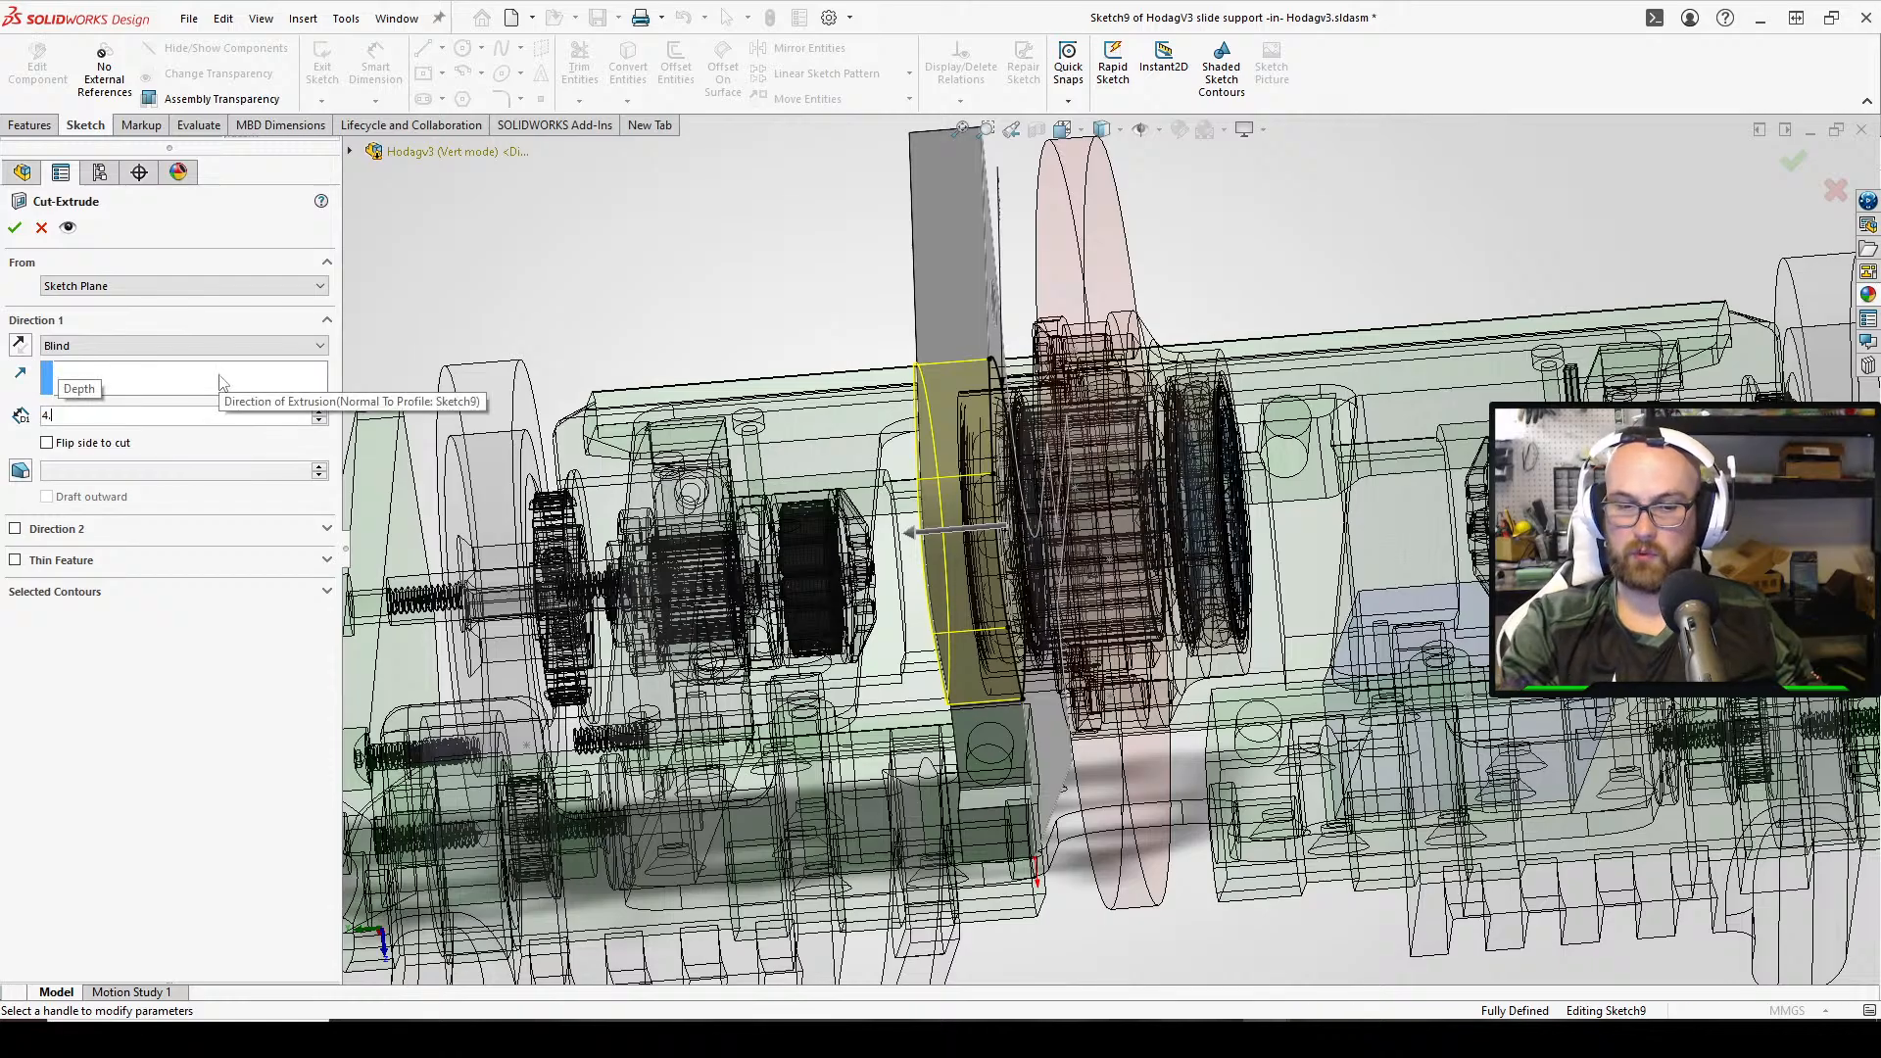
type("5")
key("Return")
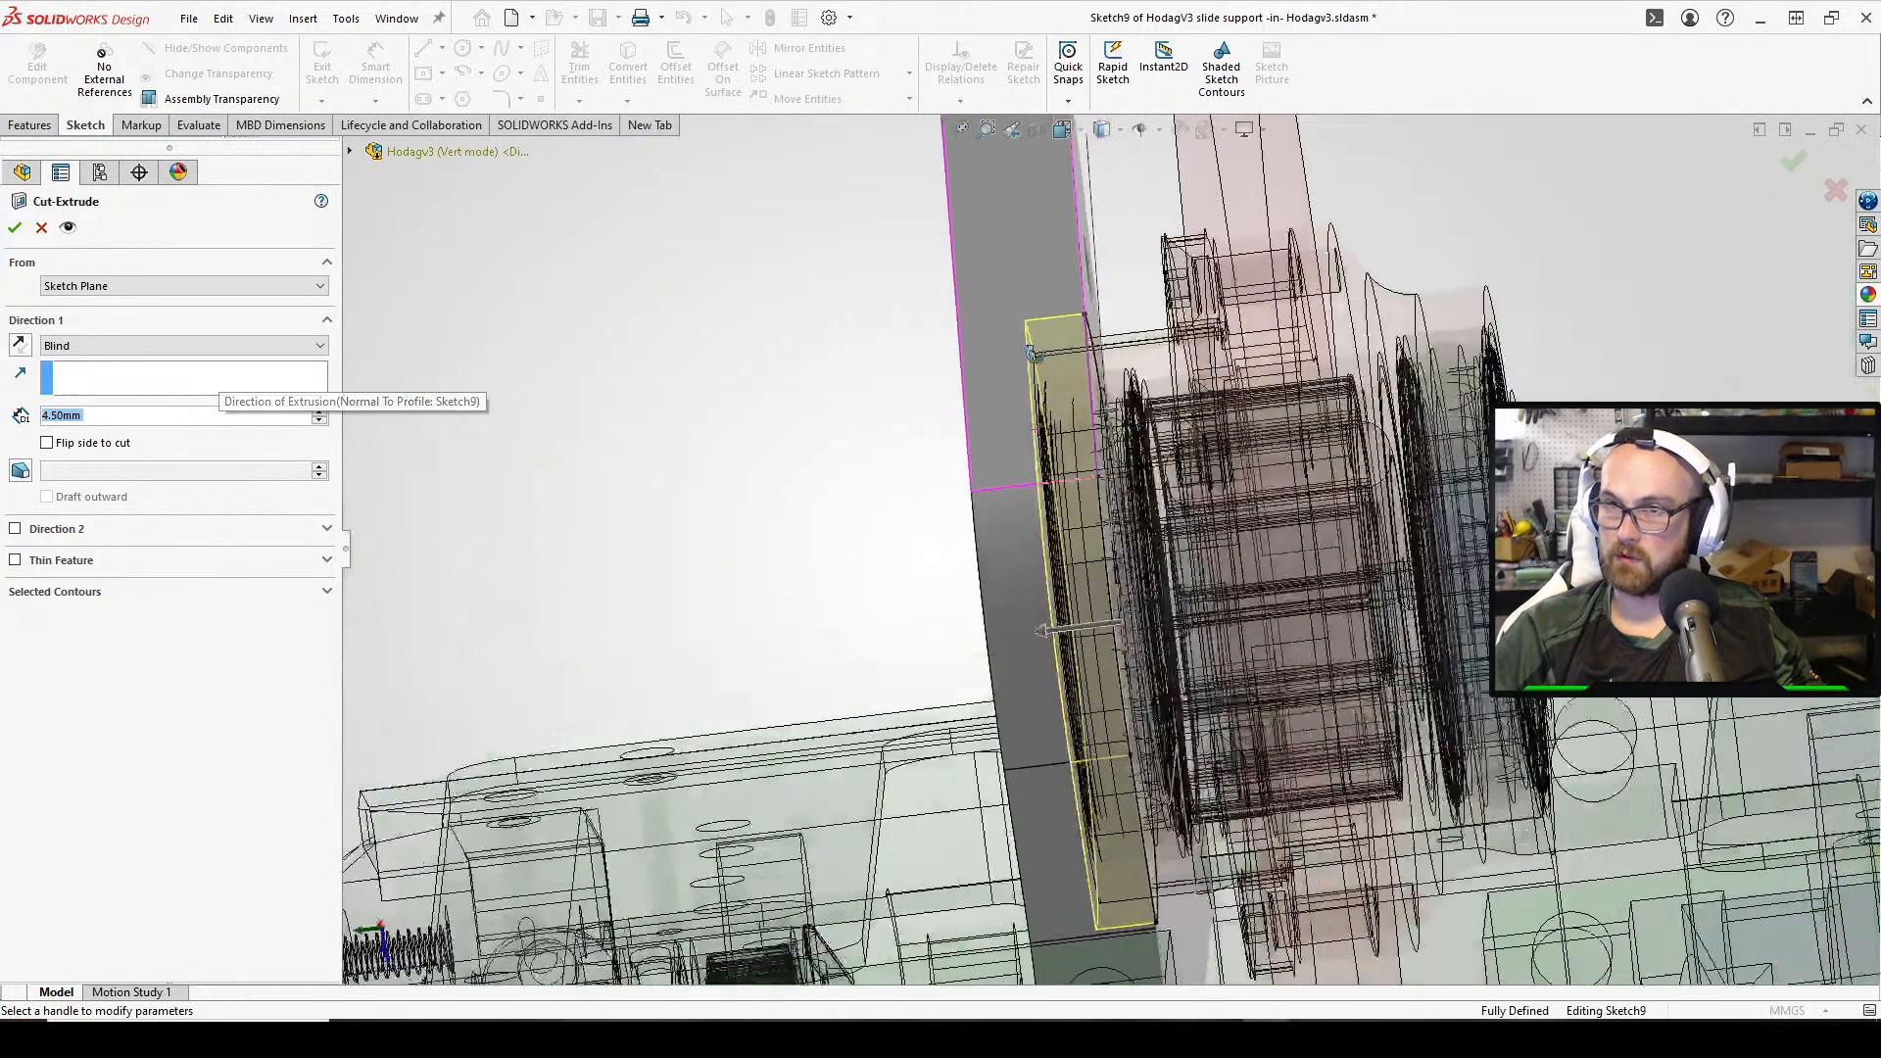
middle_click_drag(1033, 354, 1059, 174)
scroll(1085, 343, "down", 4)
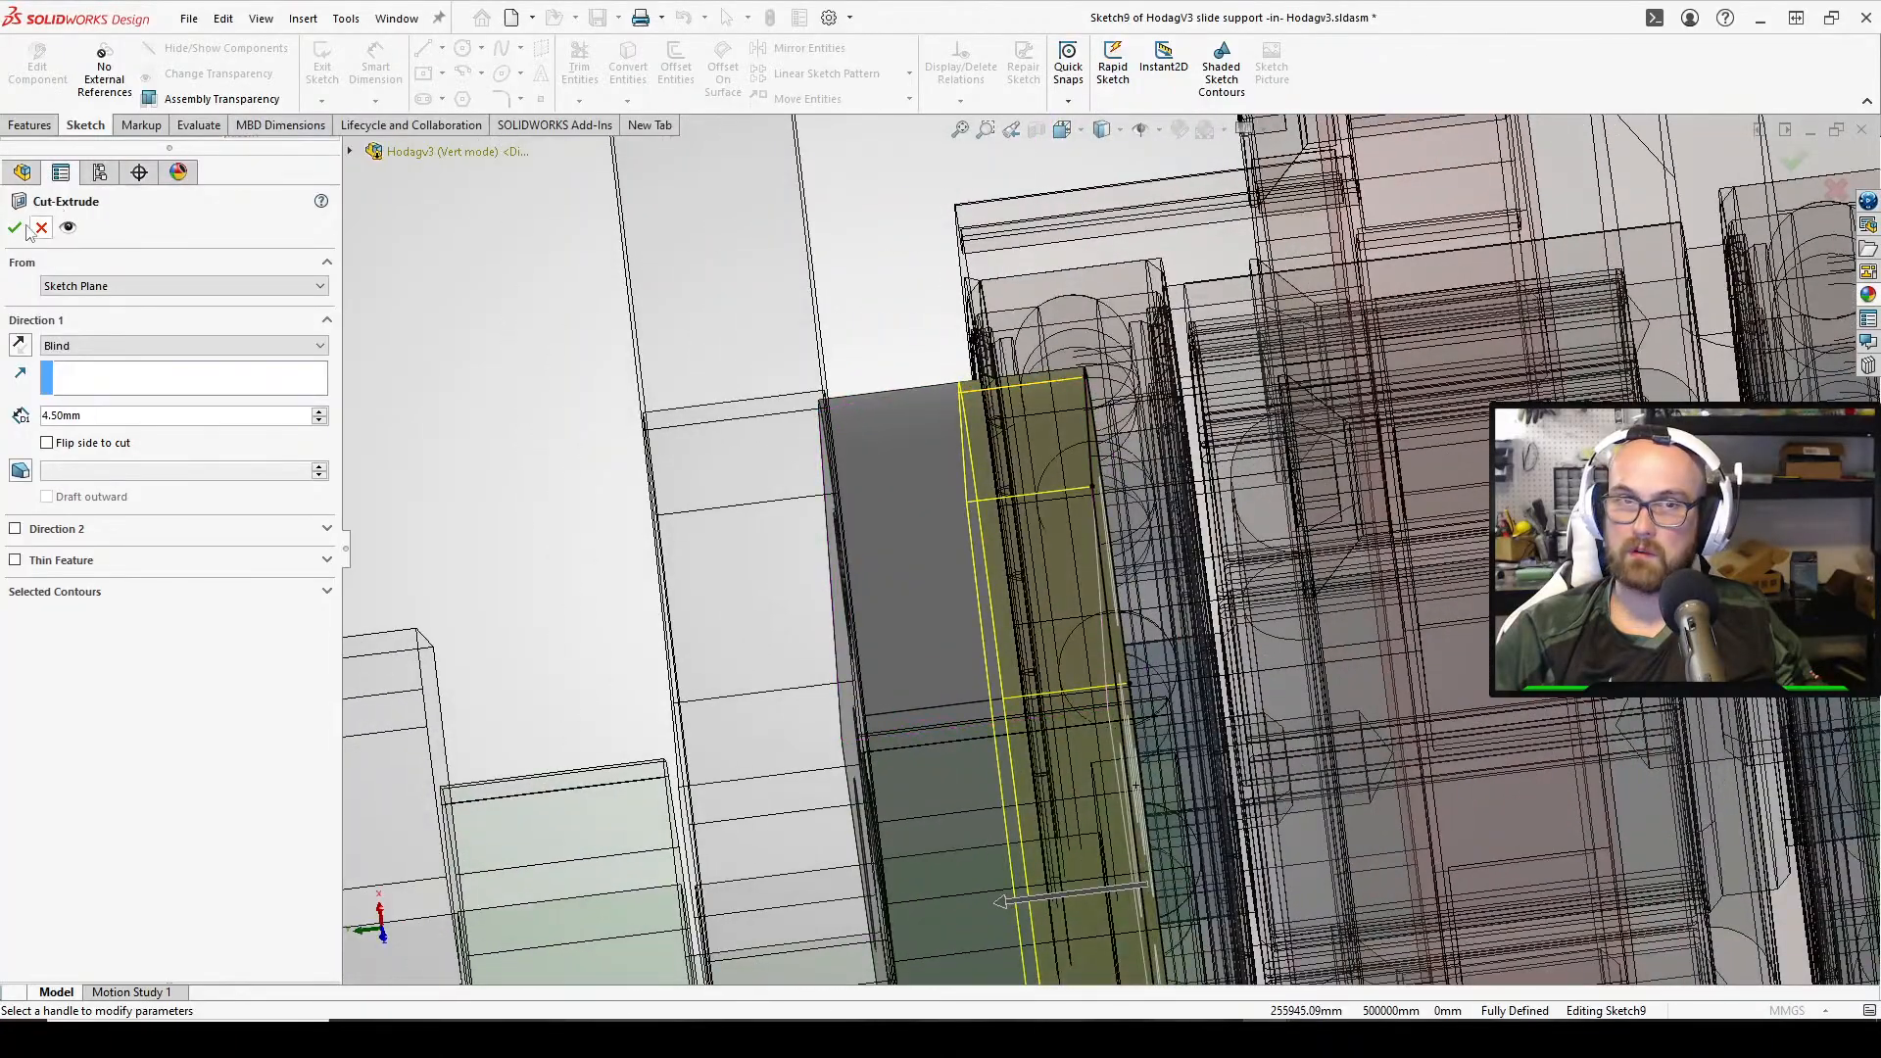
key("Return")
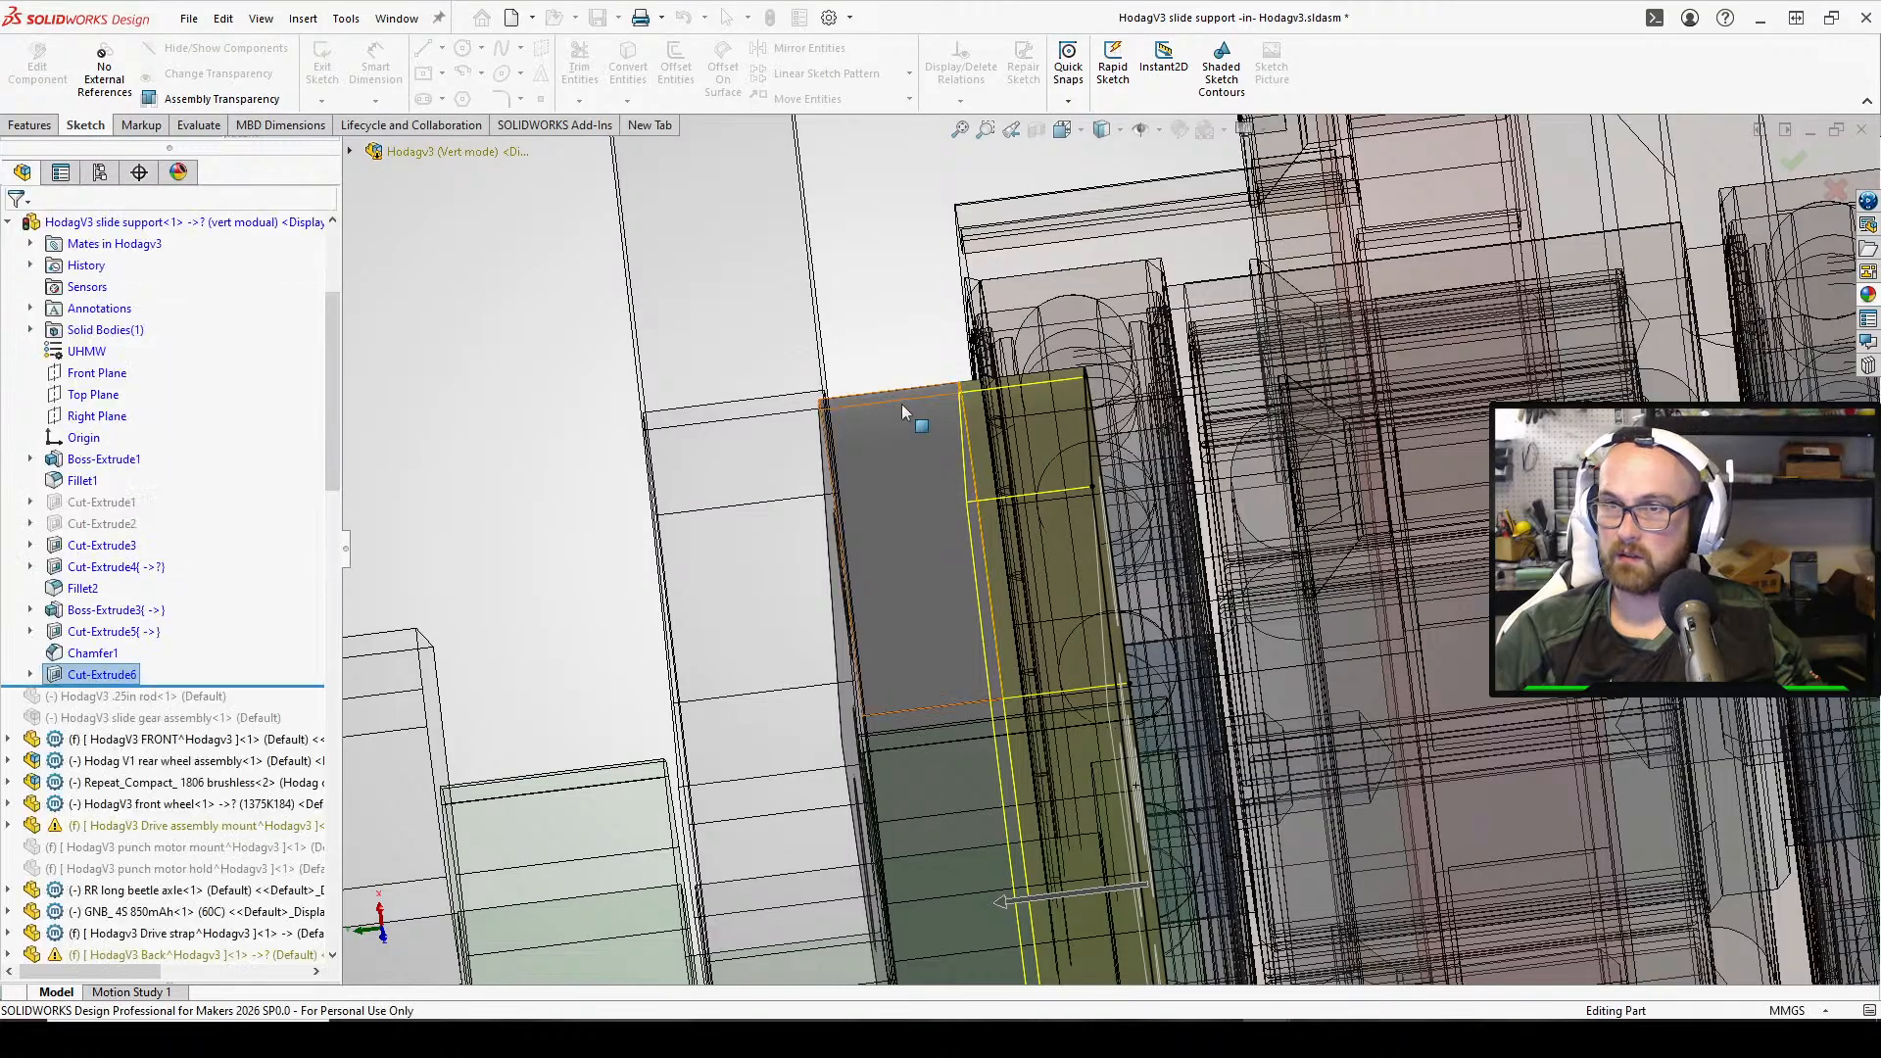
scroll(1073, 421, "down", 5)
scroll(1093, 645, "down", 5)
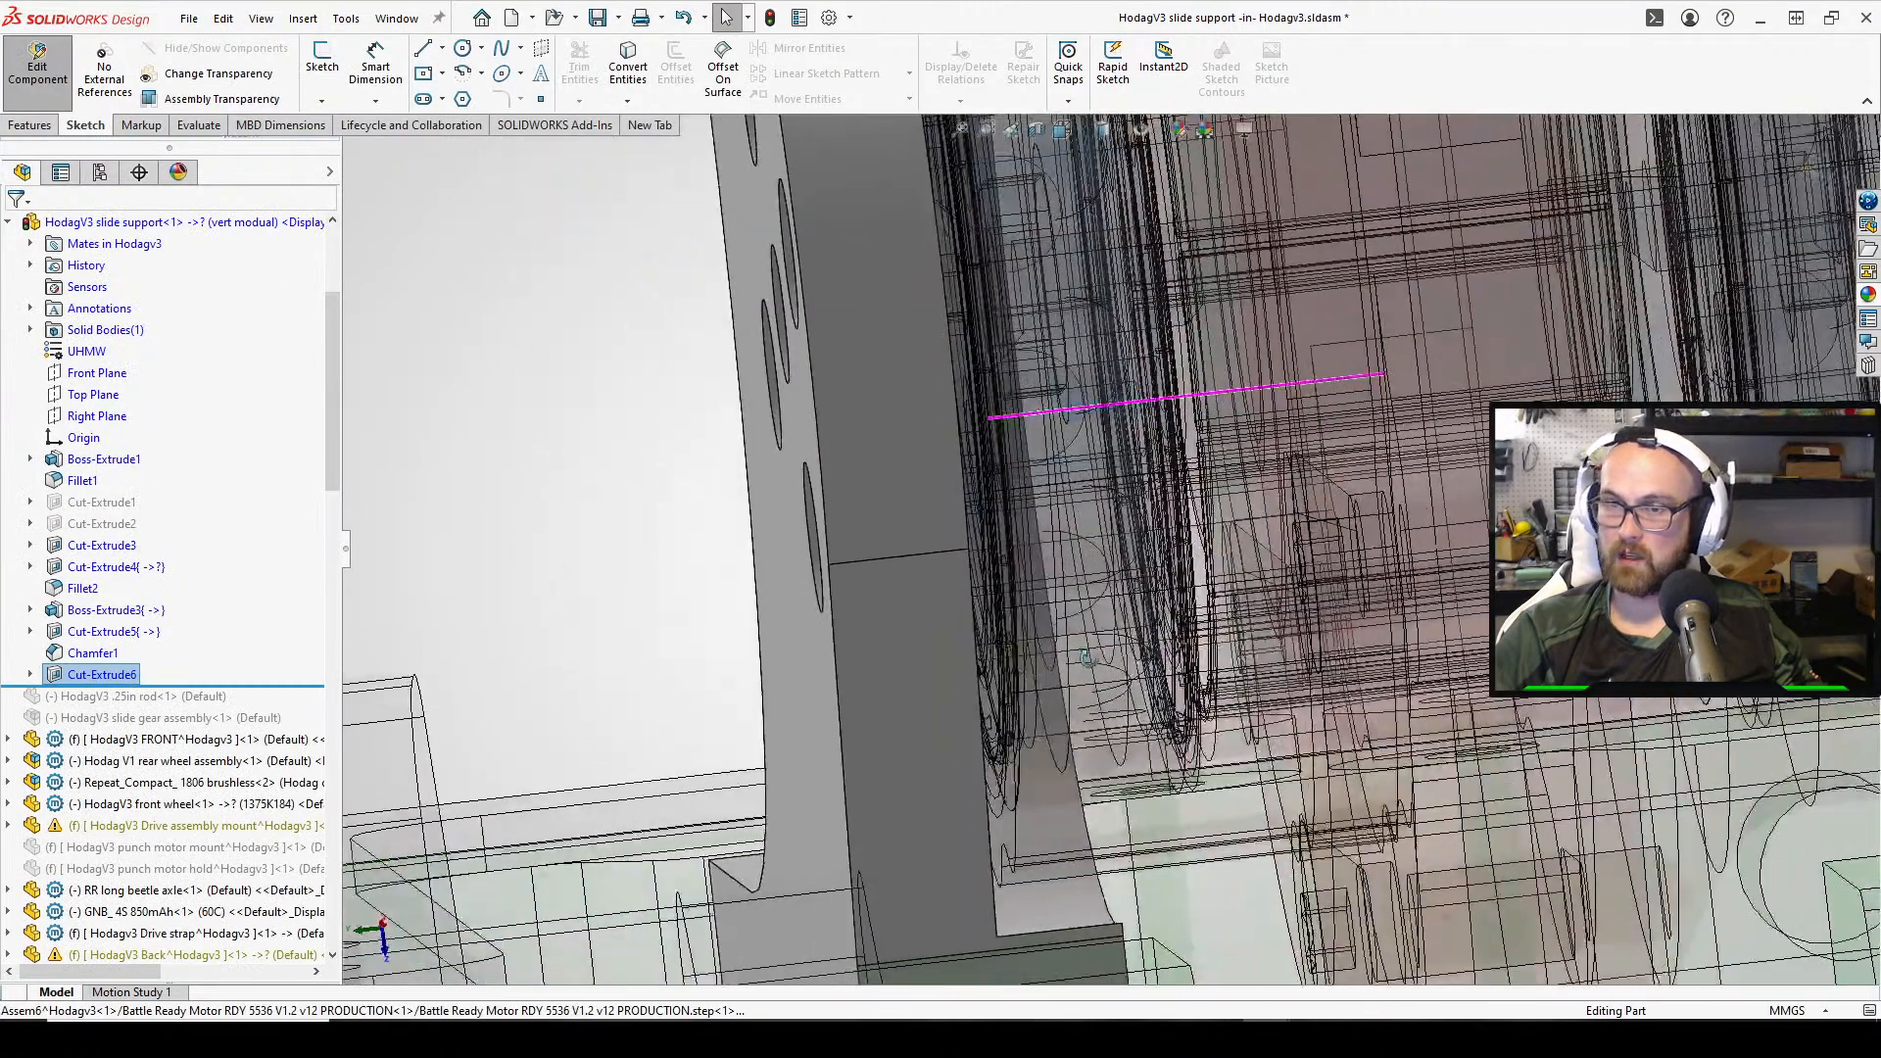
left_click(93, 676)
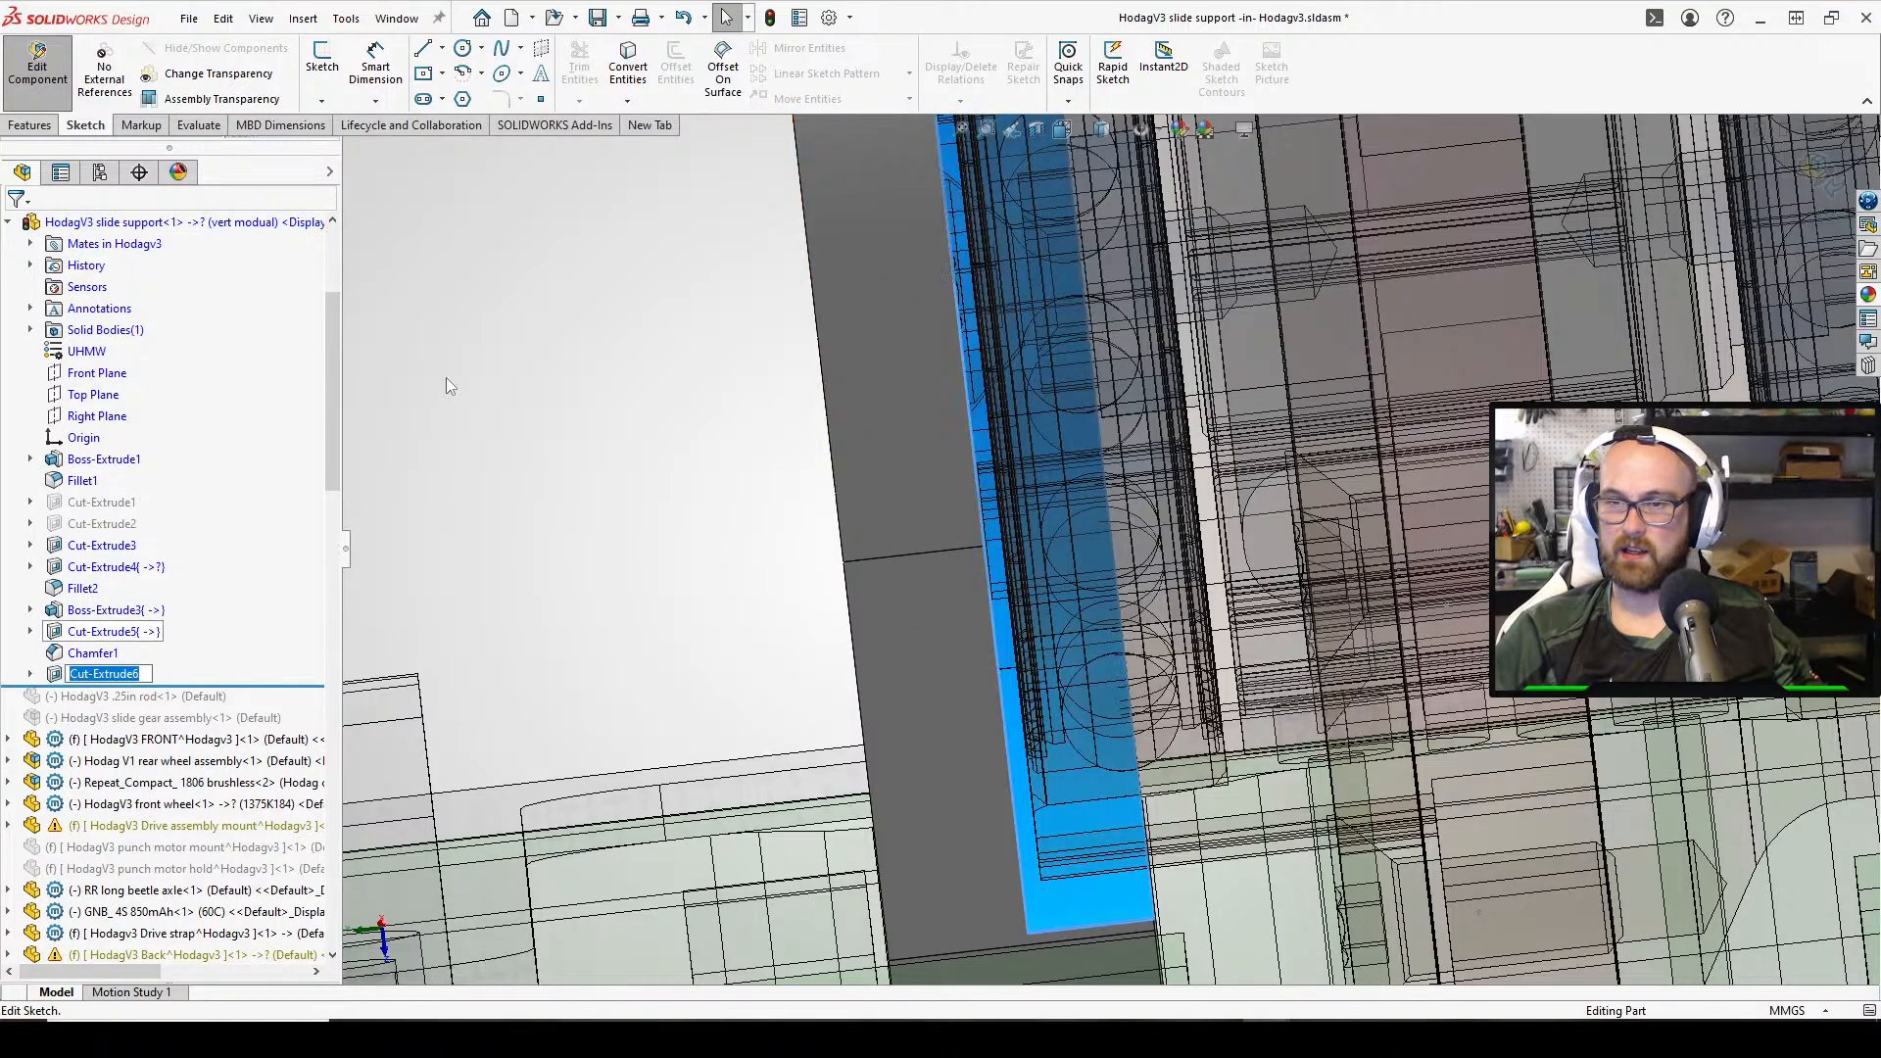
left_click(447, 383)
left_click(116, 673)
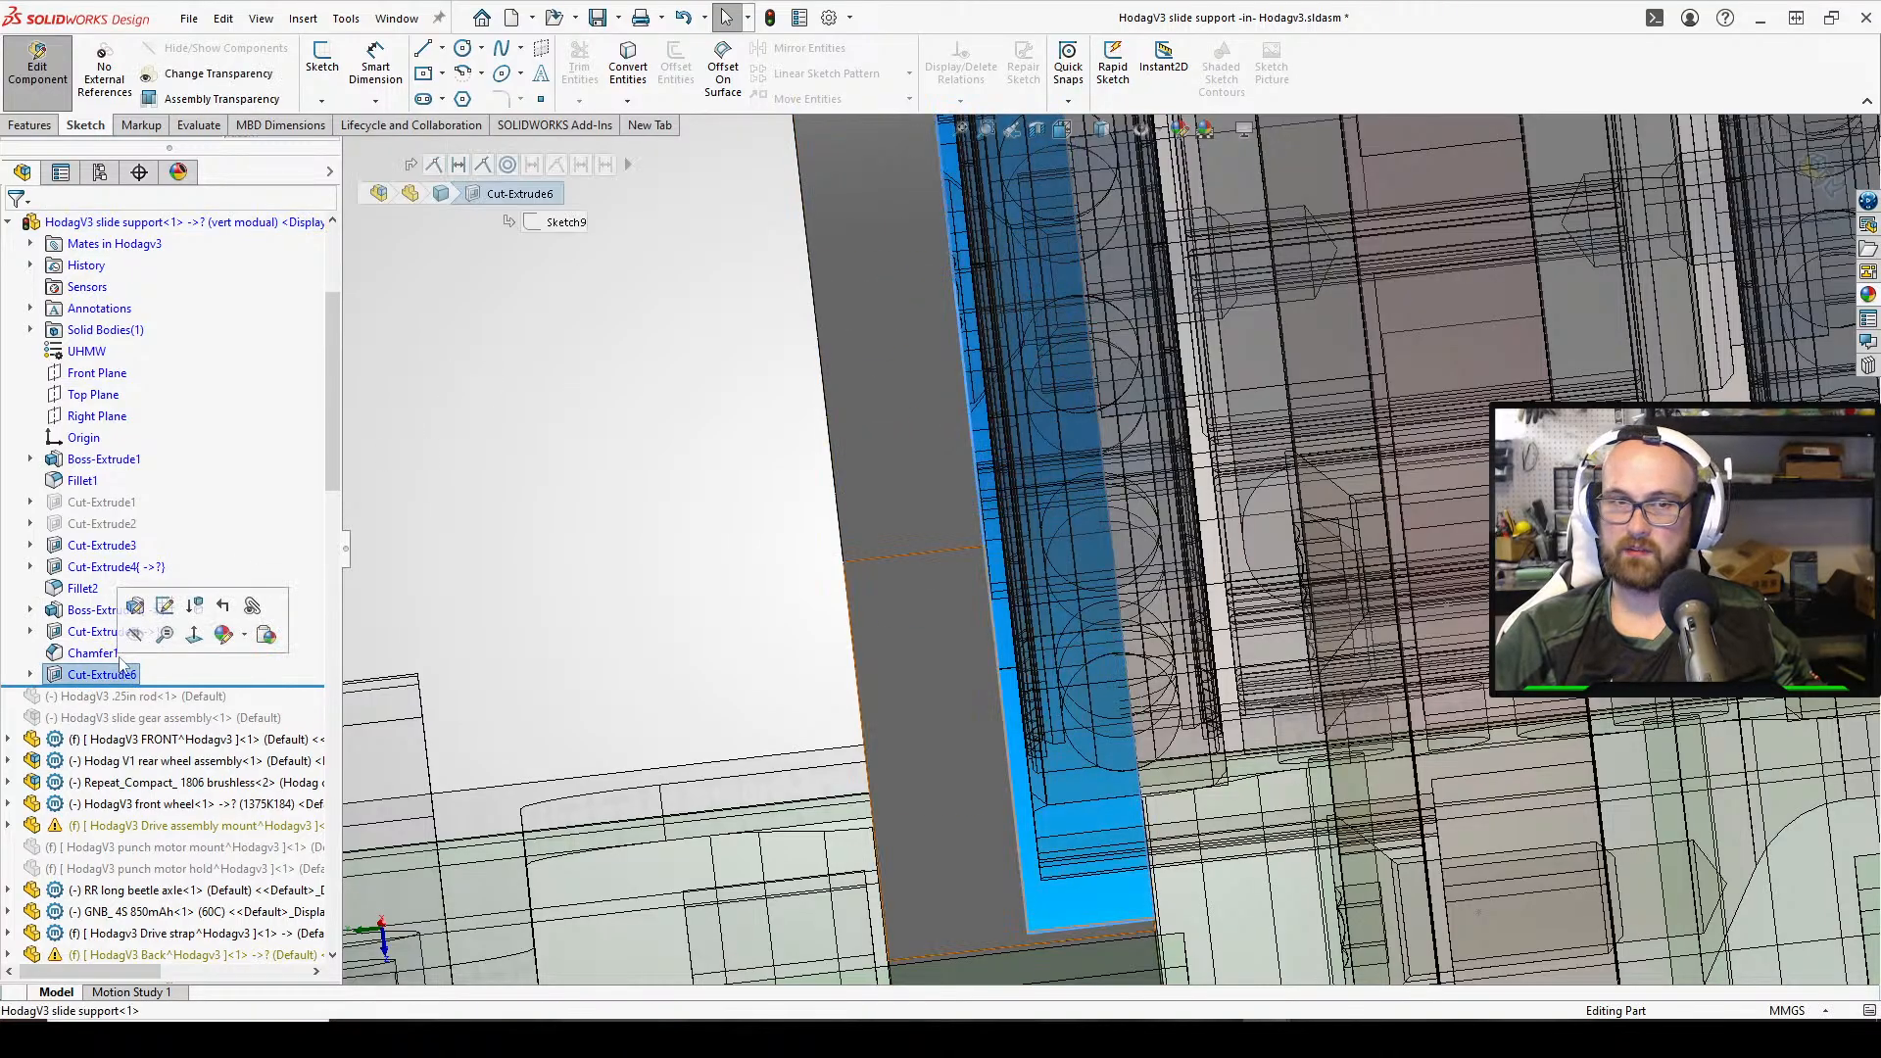
left_click(164, 607)
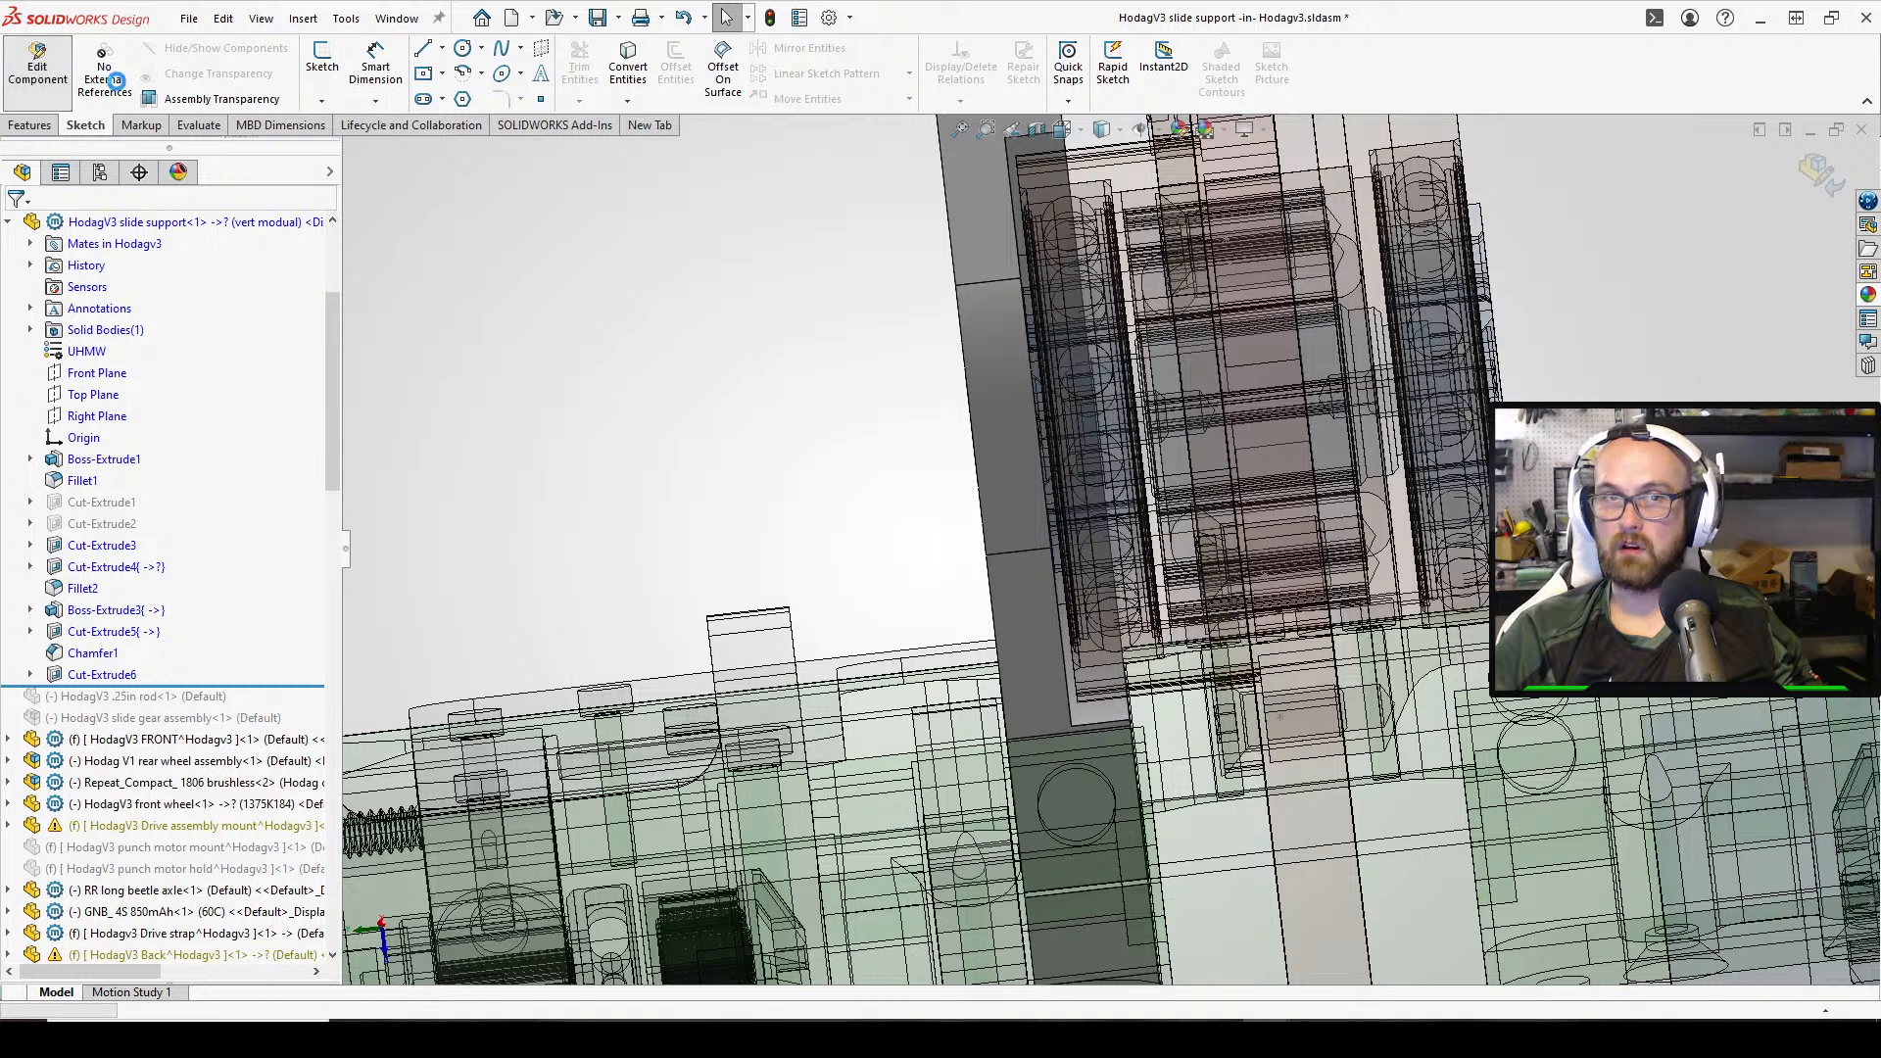
Make the slide support transparent in the assembly and examine the pocket's clearance to the motor from the front
scroll(1050, 361, "down", 4)
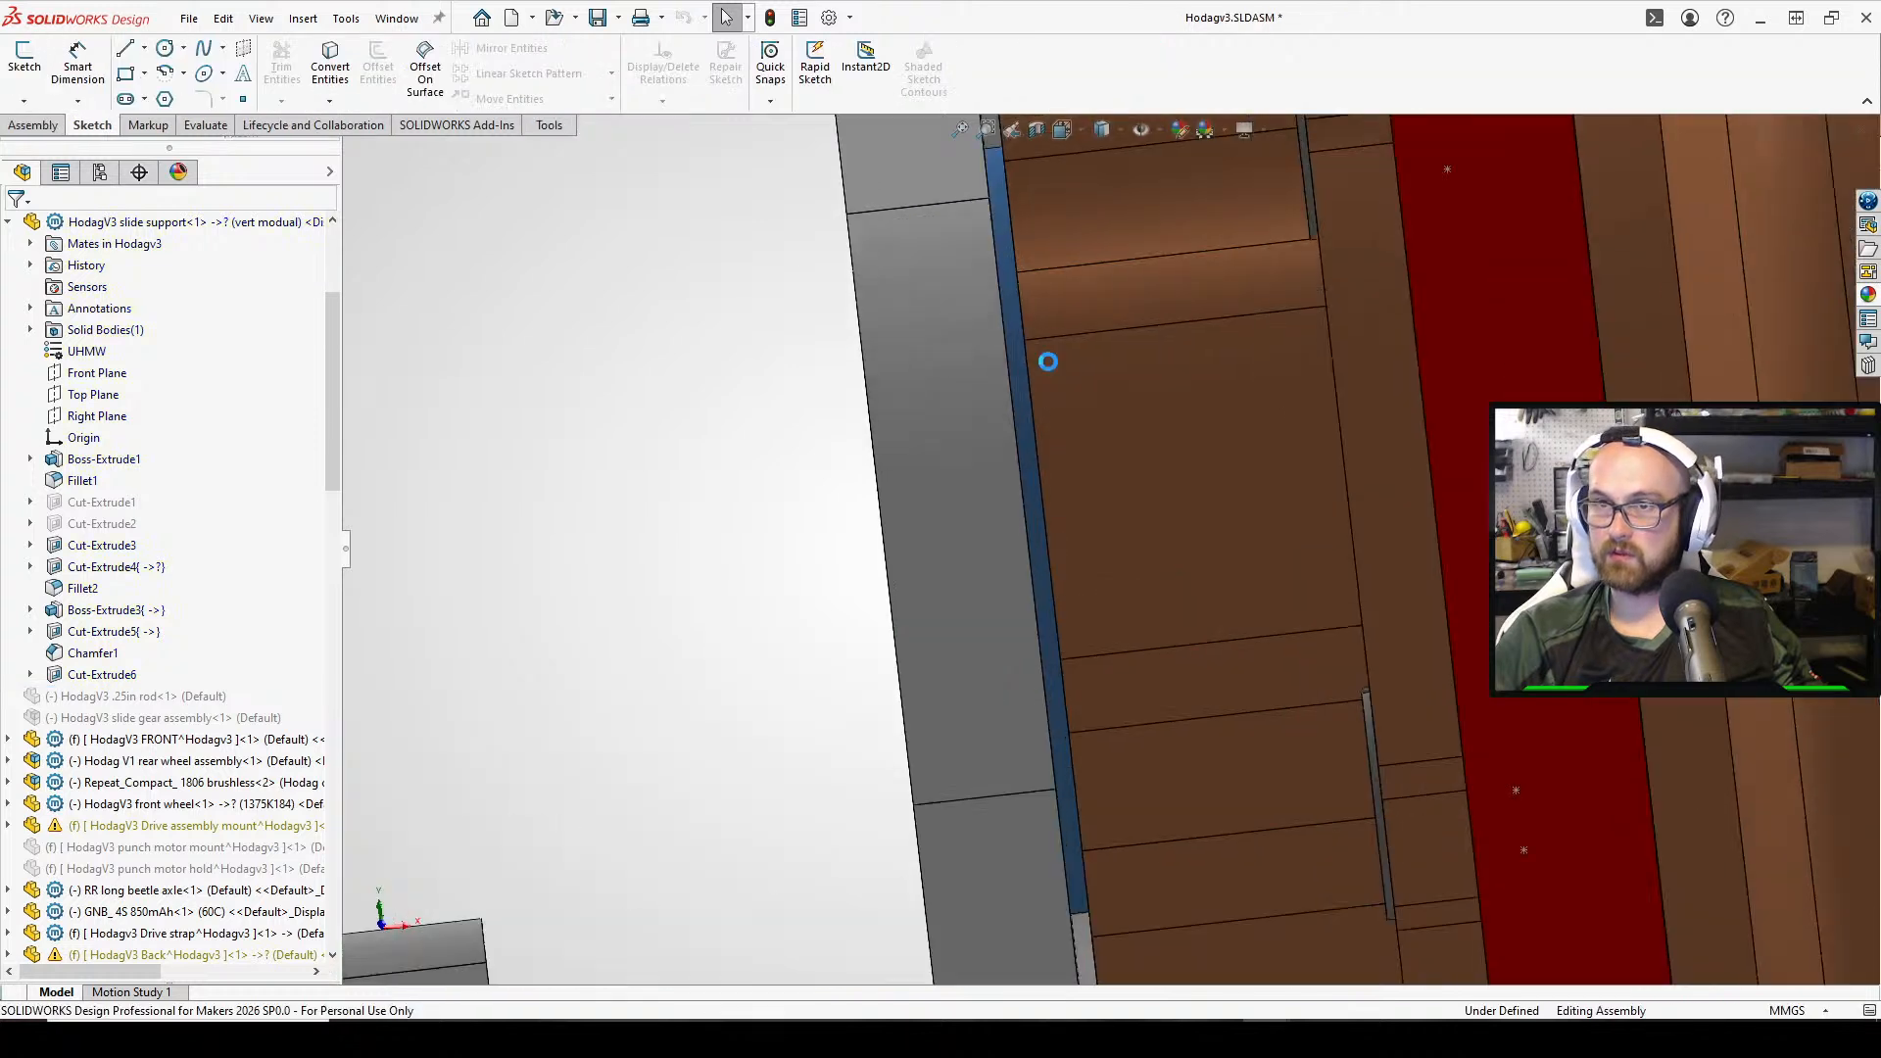
mouse_move(1030, 395)
middle_mouse_down()
mouse_move(1021, 374)
mouse_move(1039, 393)
middle_mouse_up()
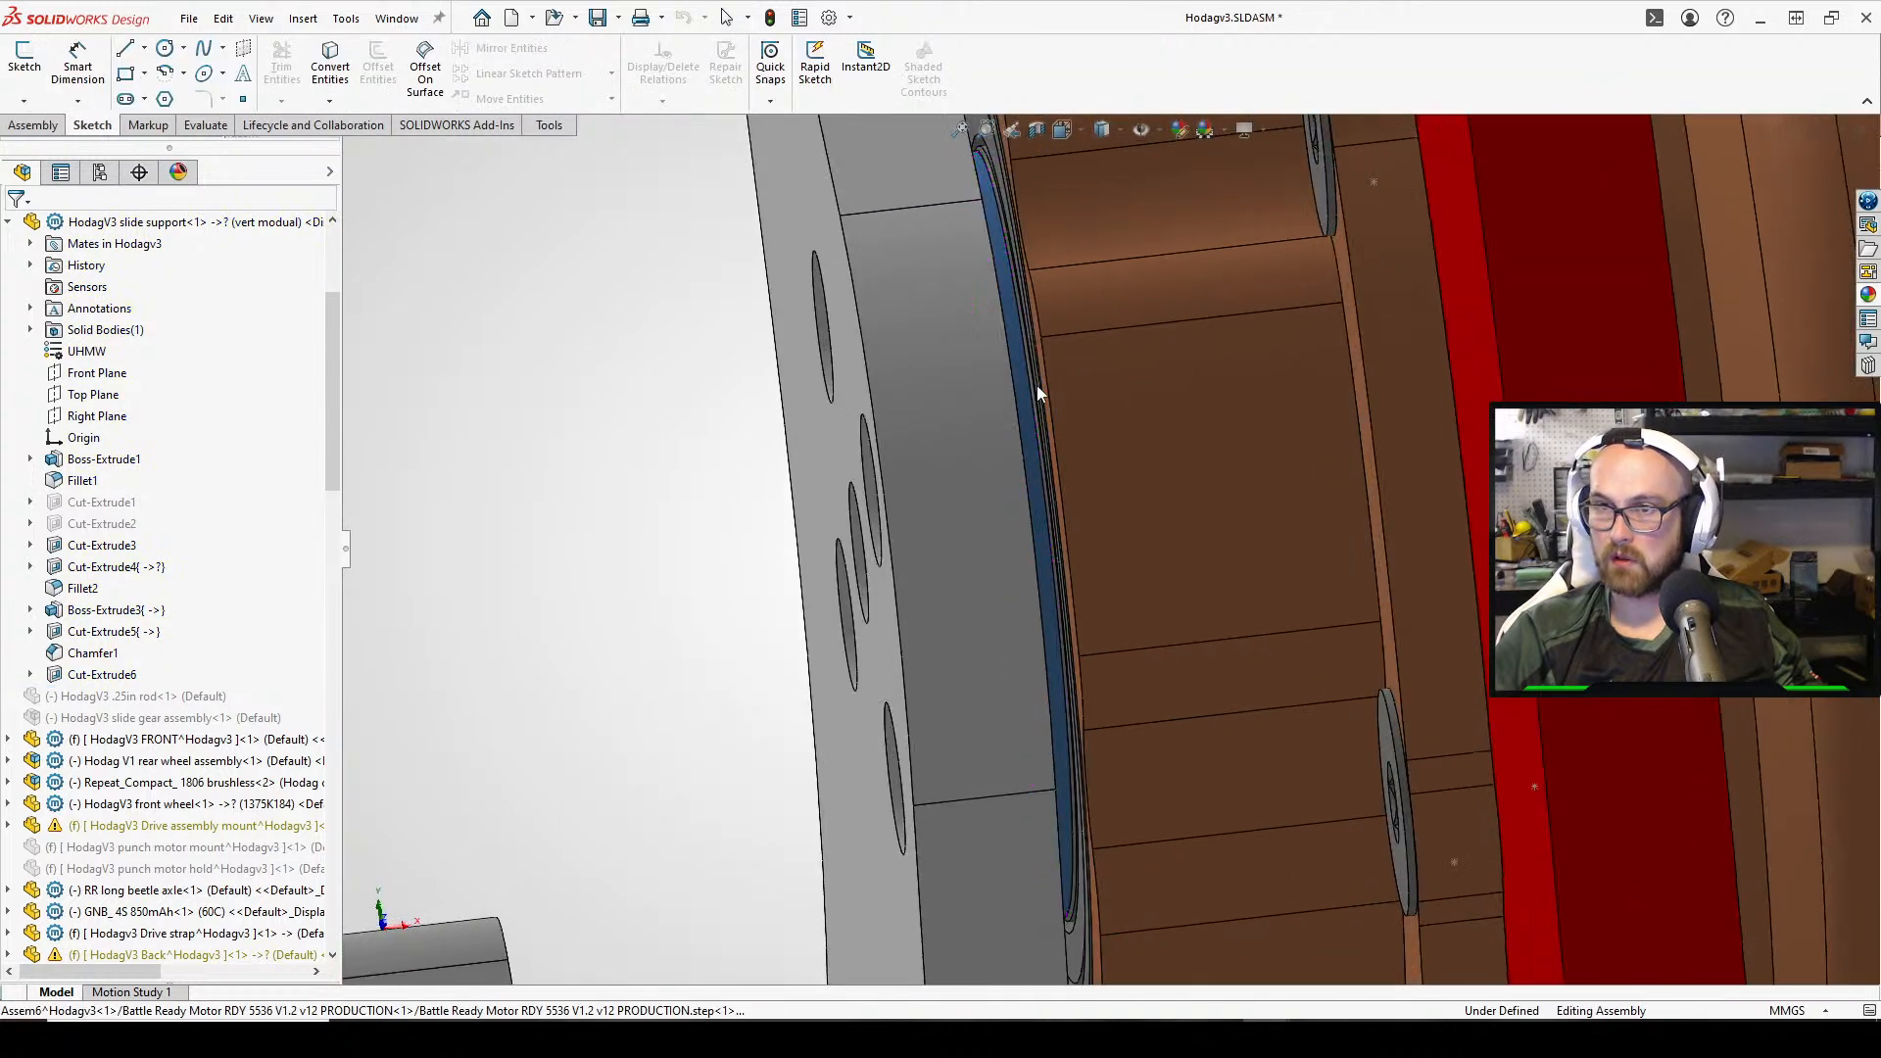
left_click(963, 457)
left_click(895, 534)
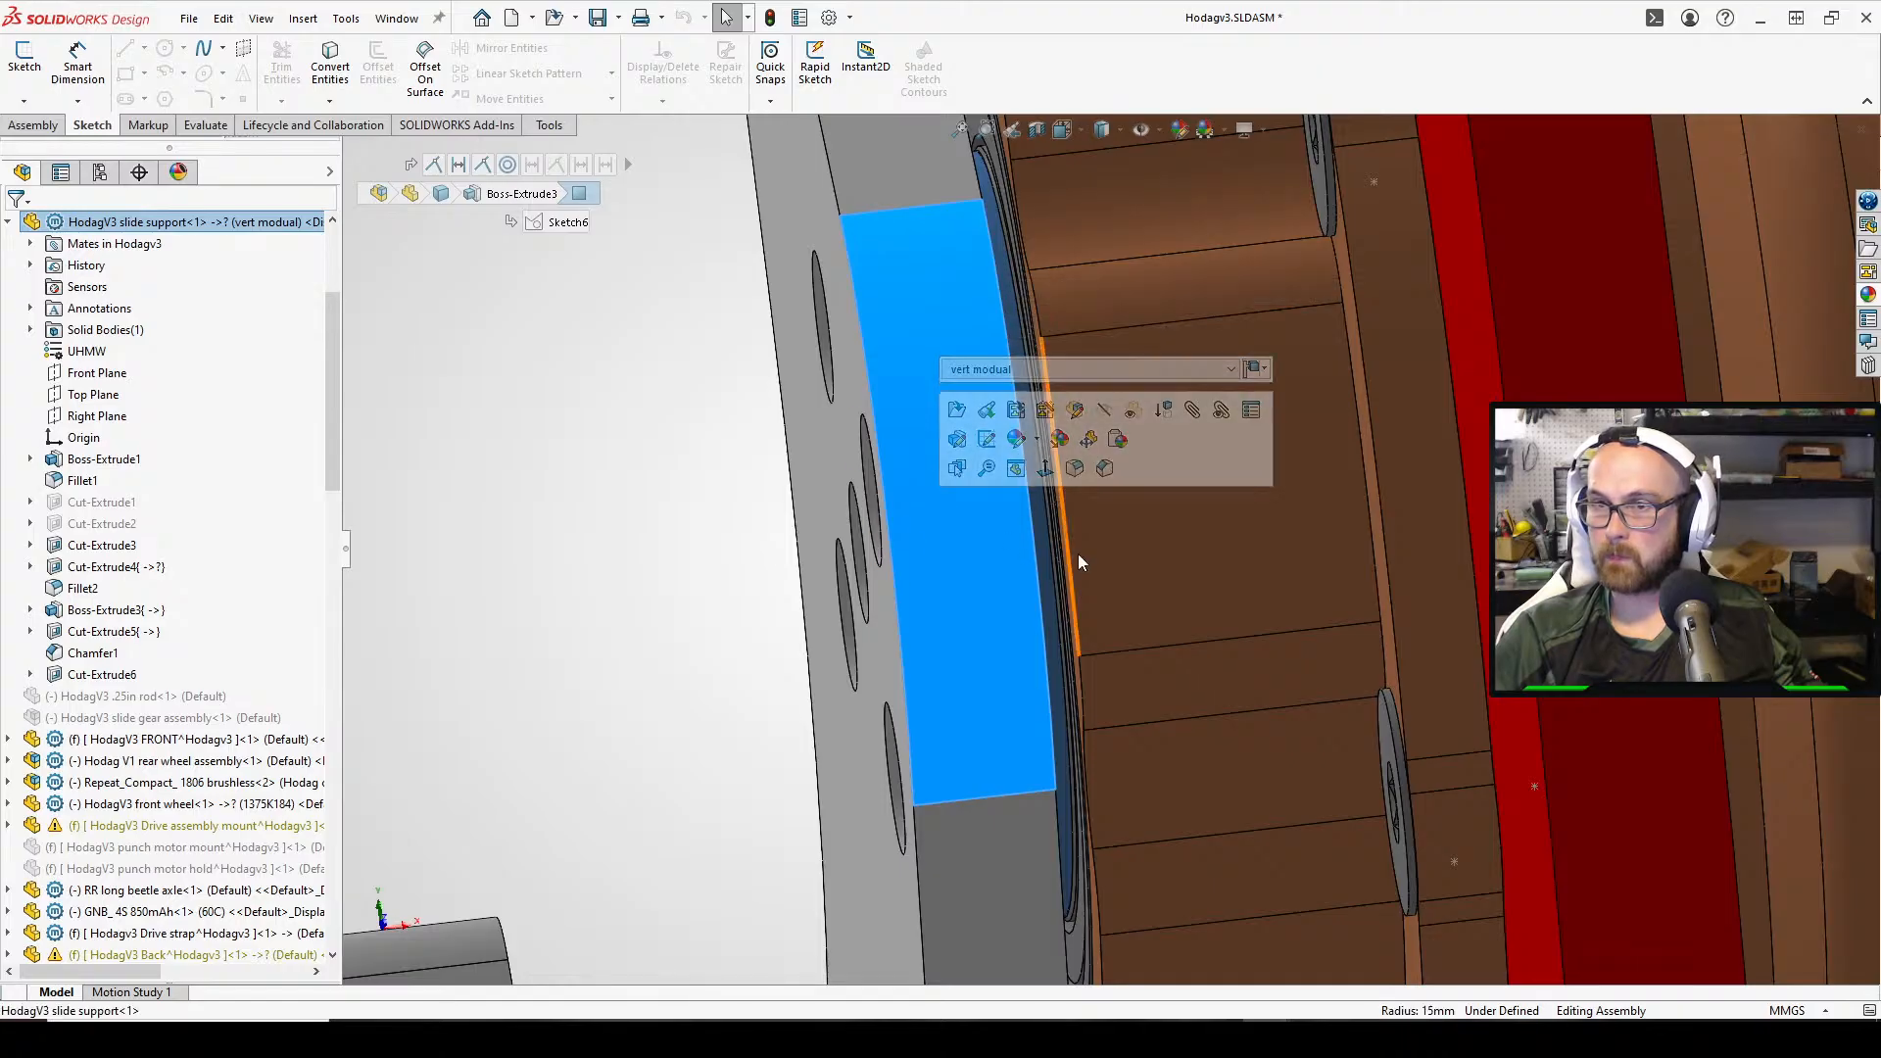
left_click(1133, 409)
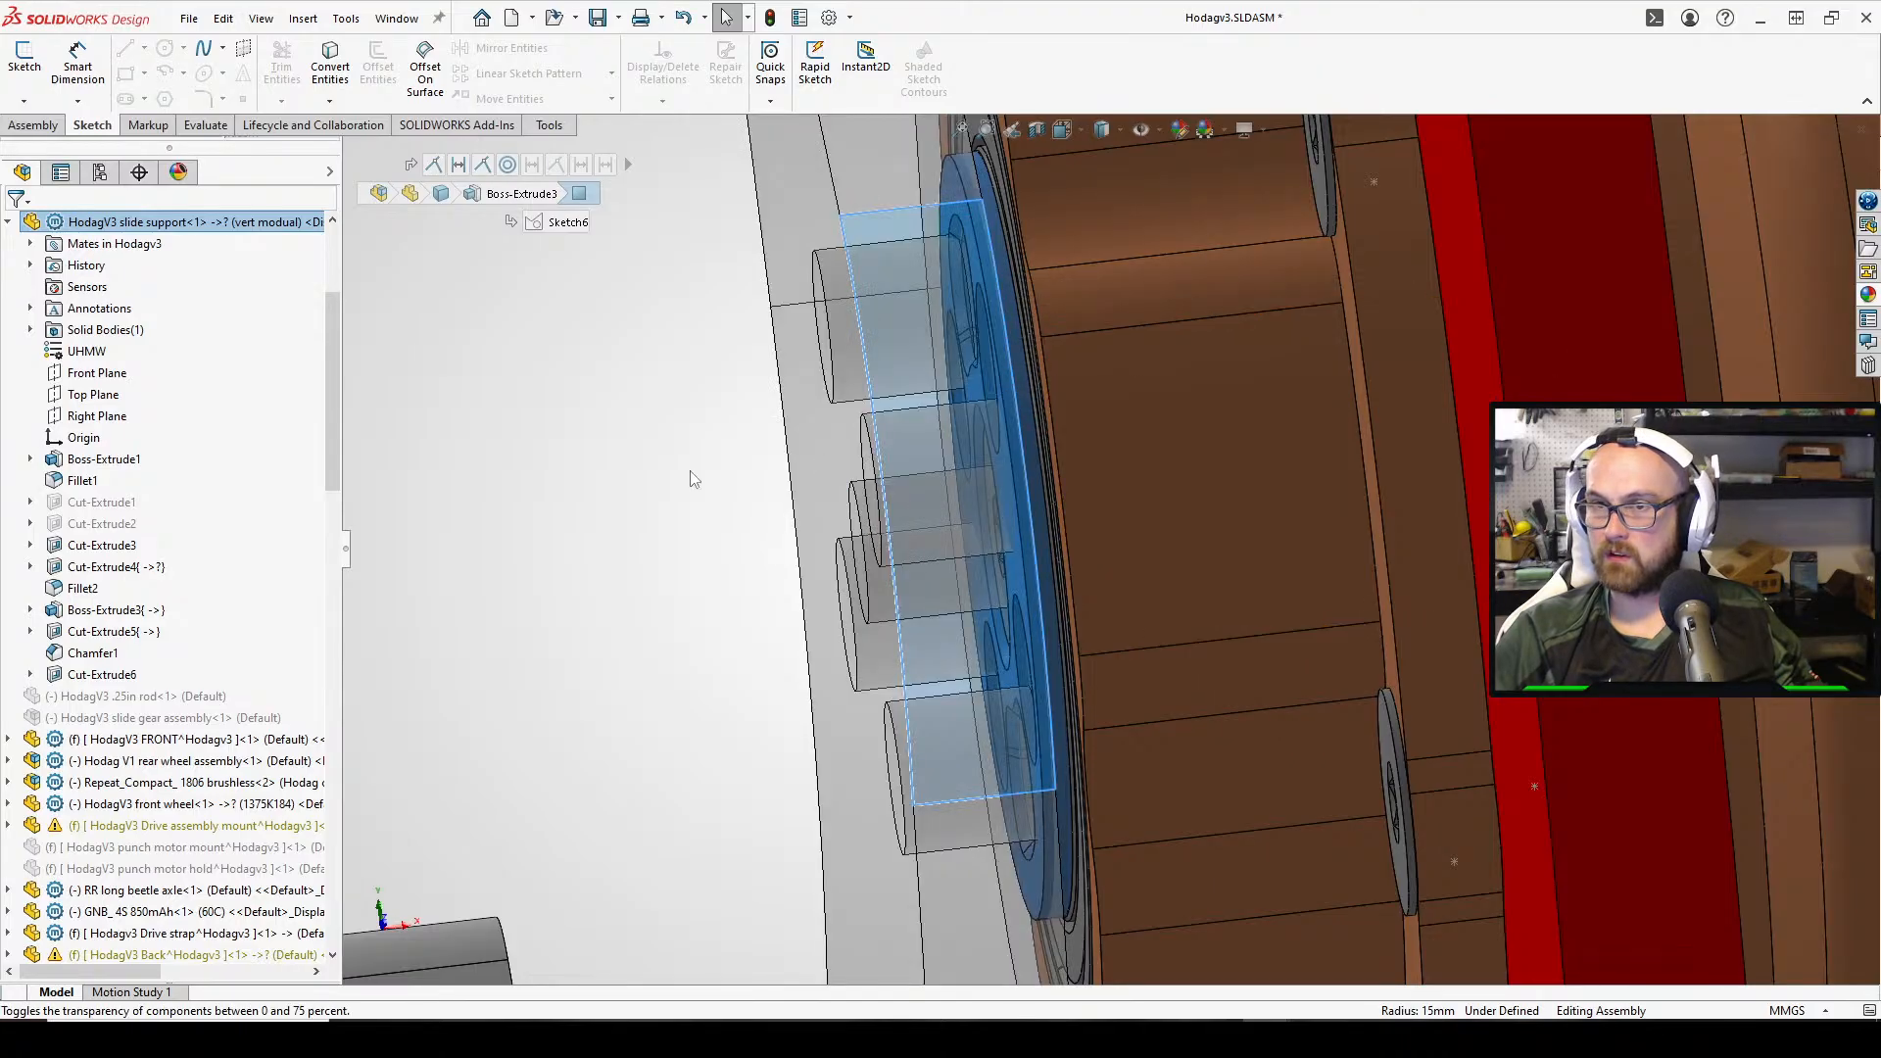
left_click(696, 458)
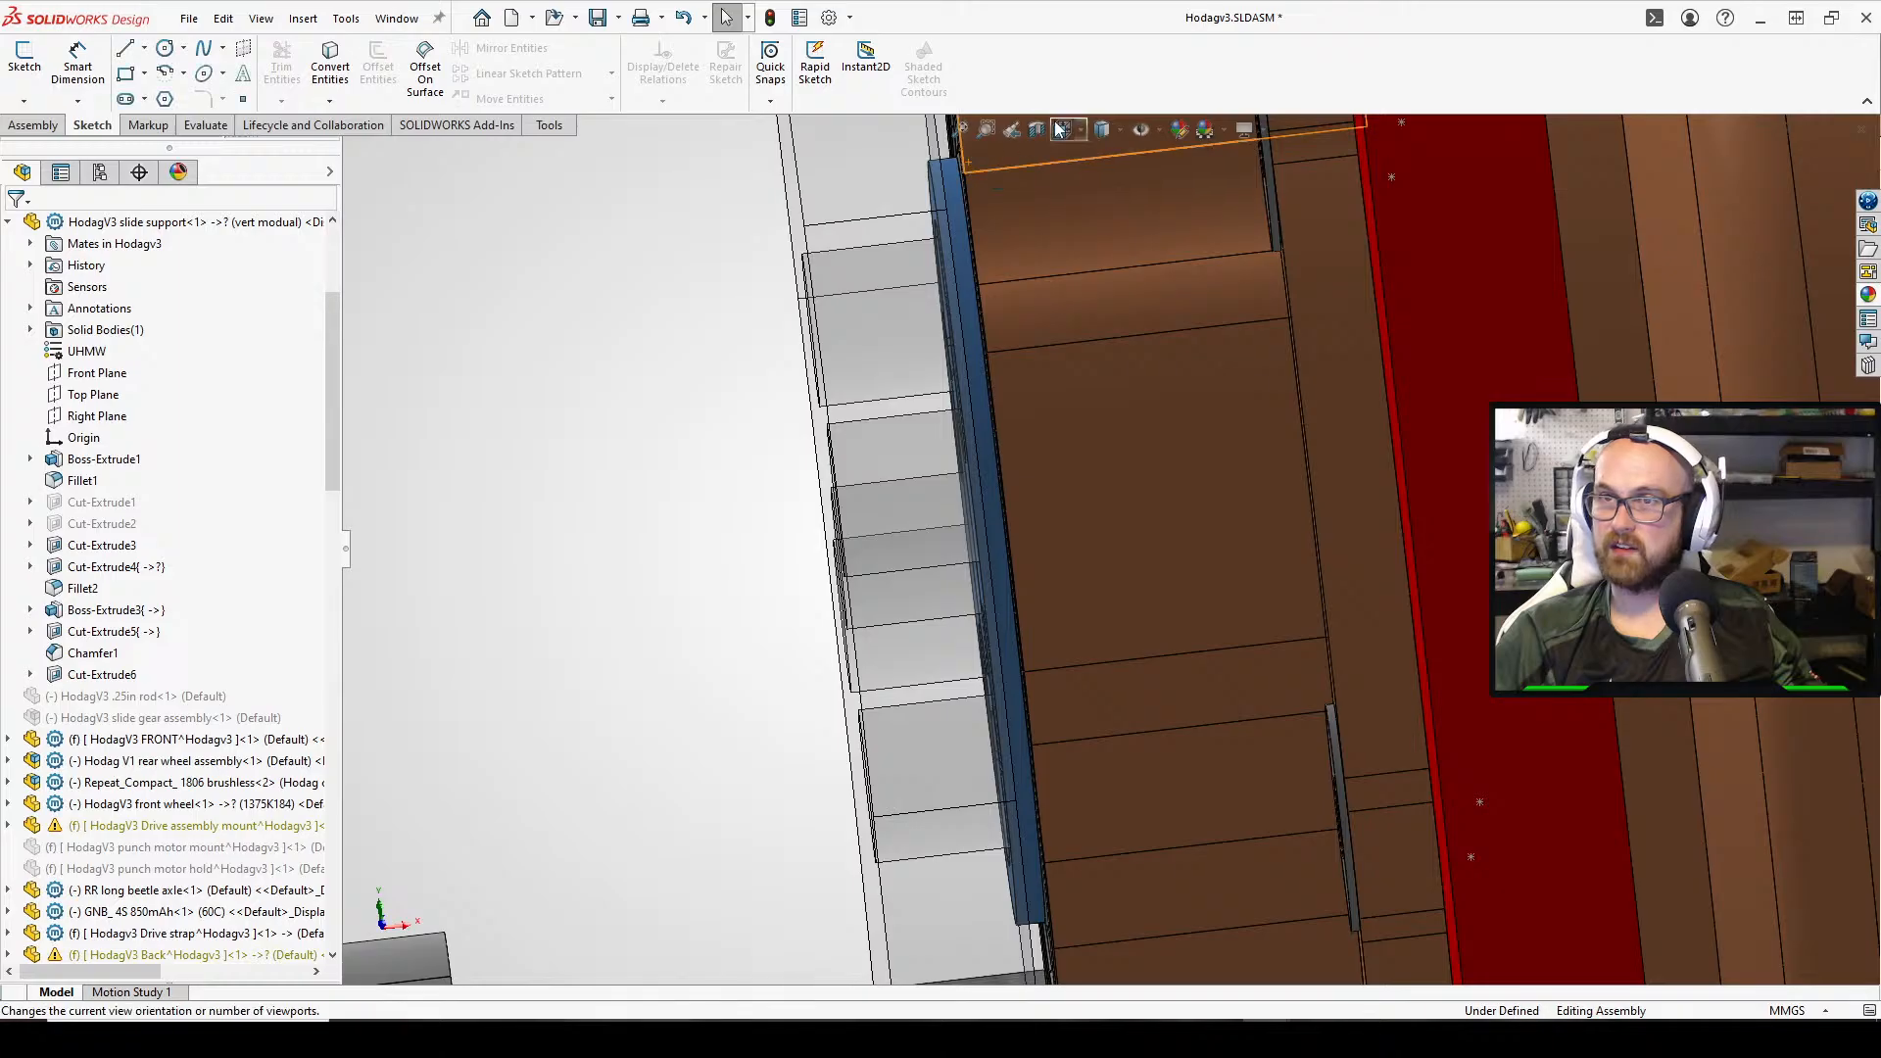
left_click(1062, 128)
left_click(893, 519)
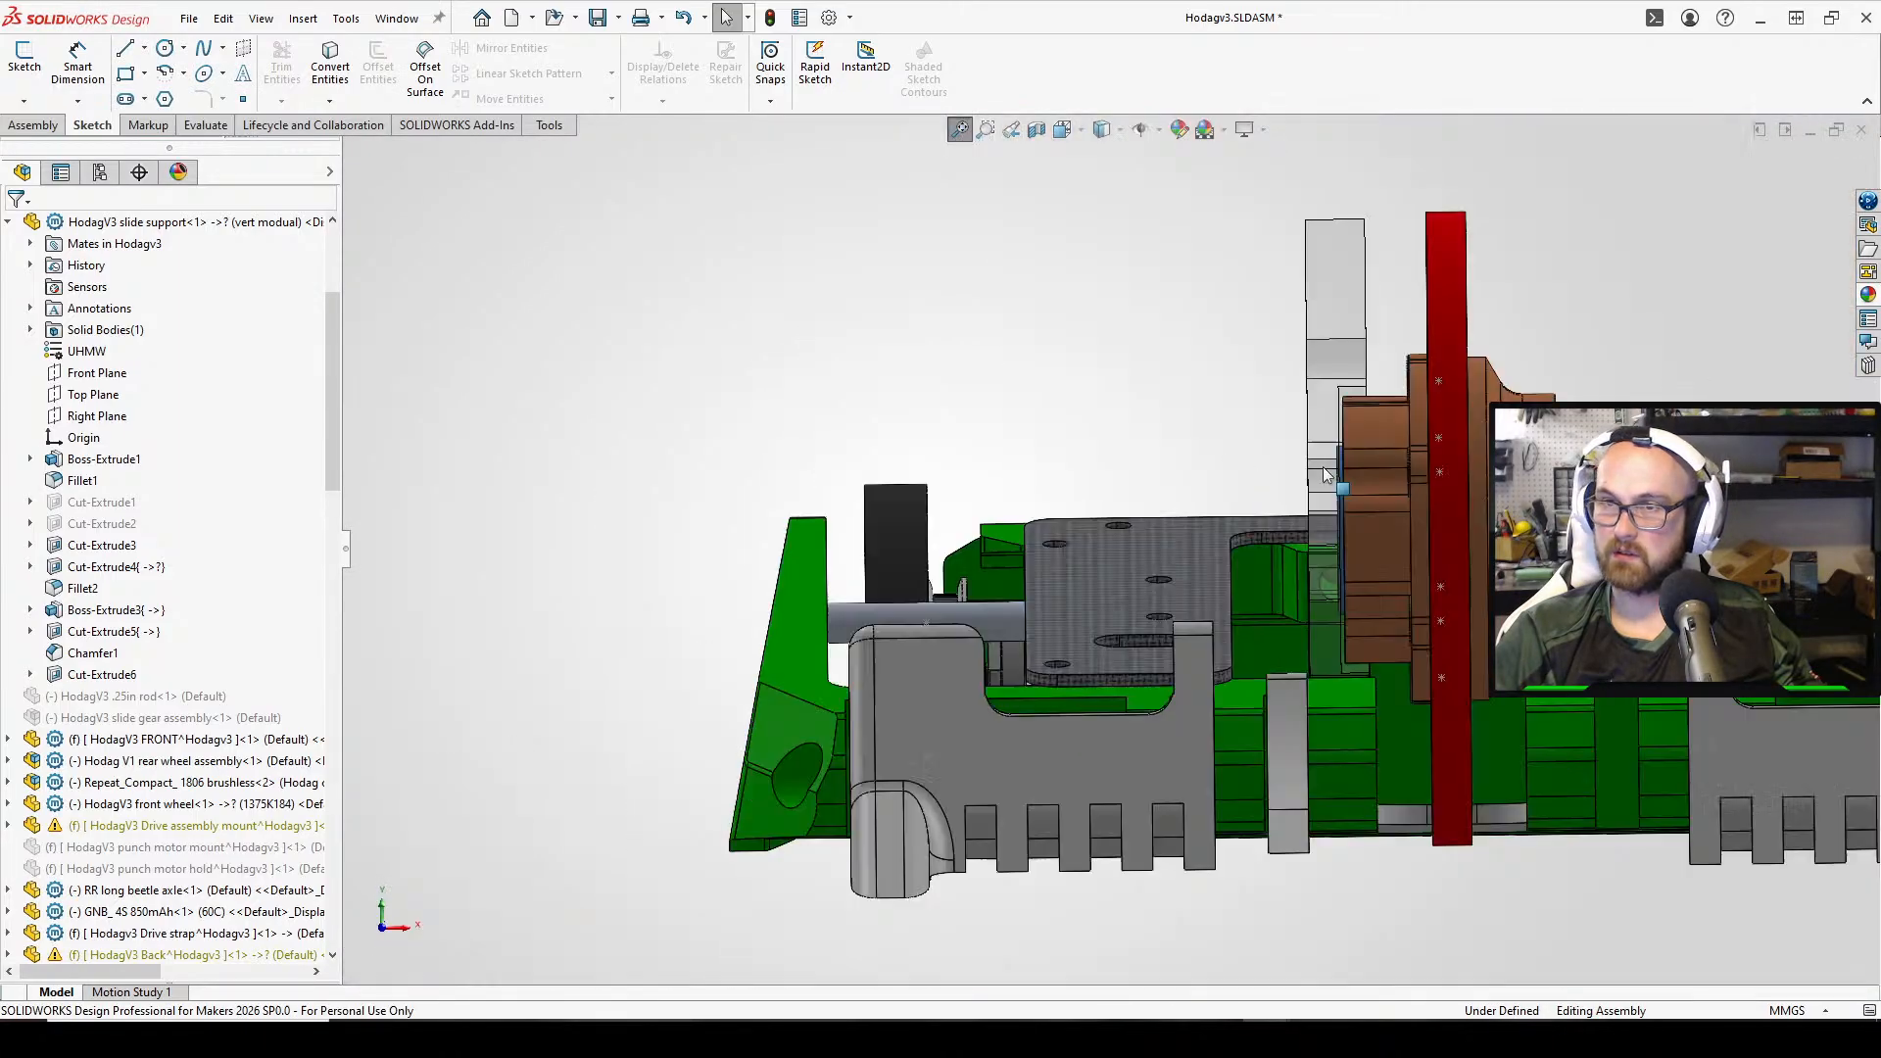
scroll(1023, 548, "down", 8)
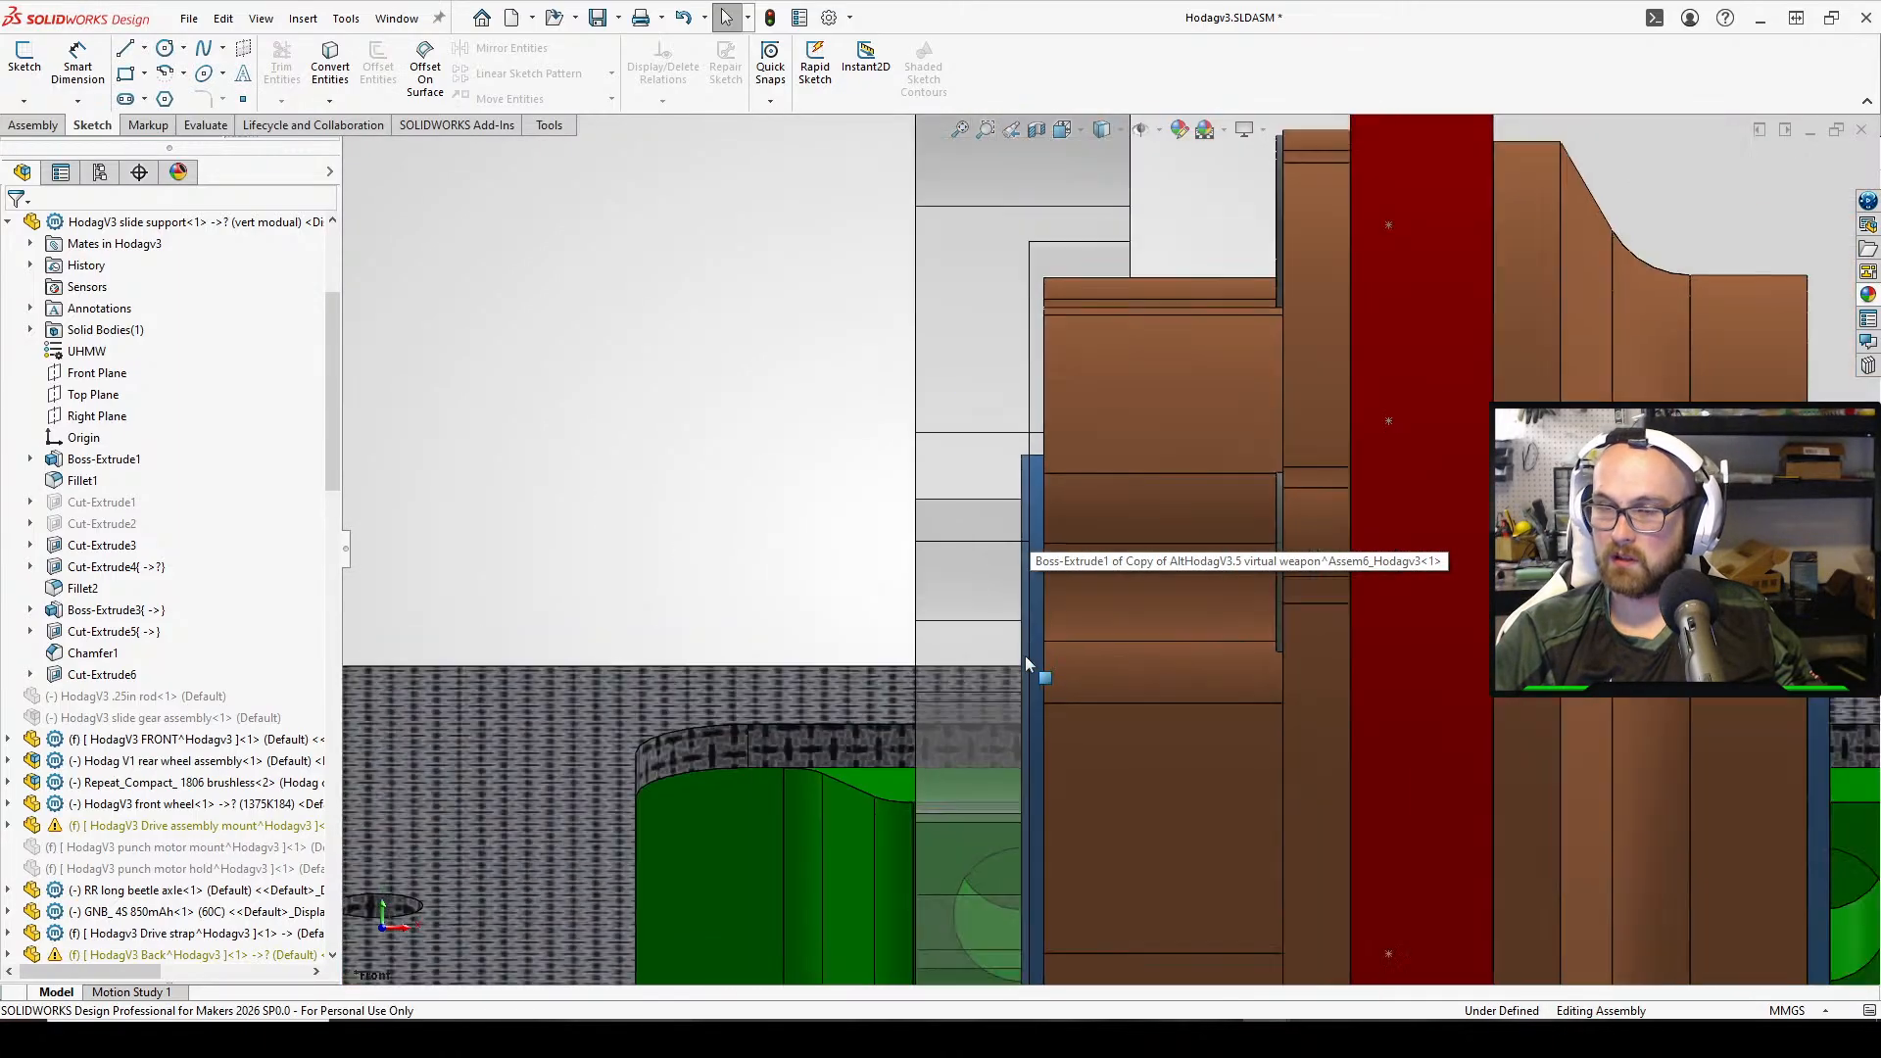
scroll(1028, 647, "up", 5)
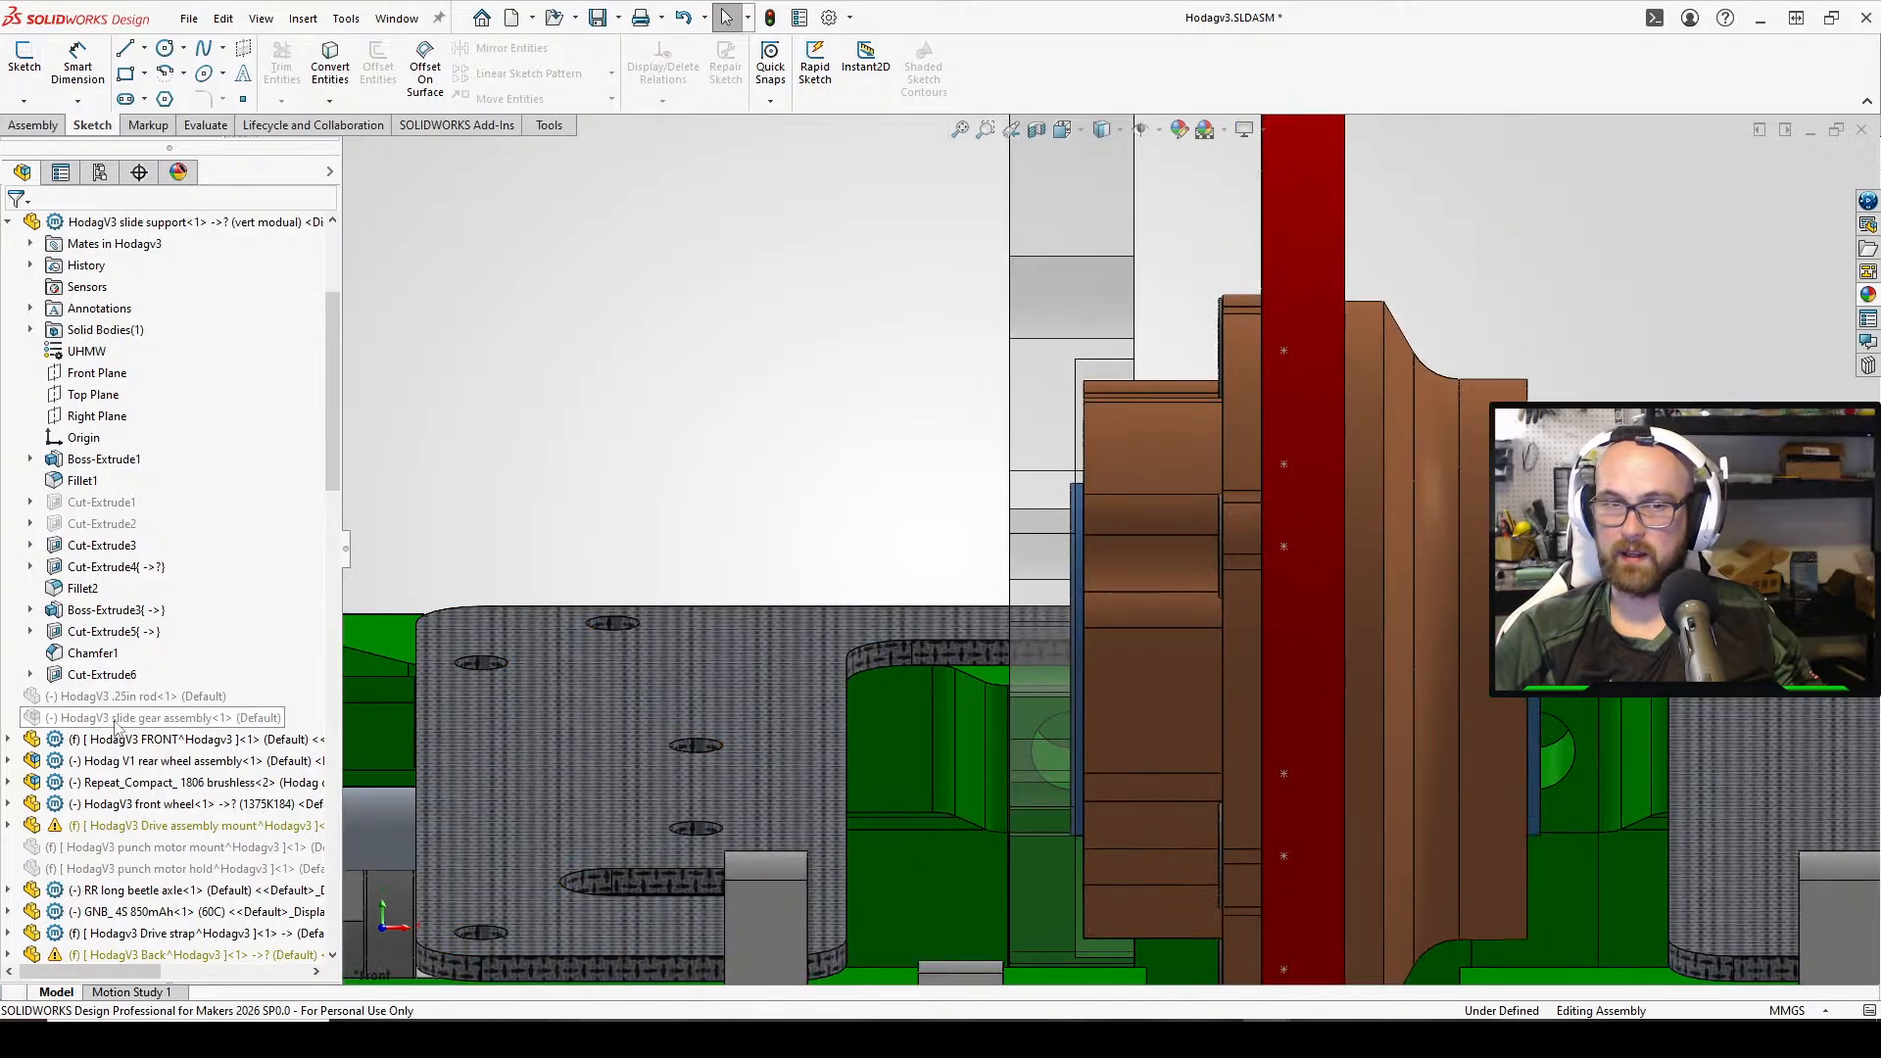
Set the depth of the slide support's motor clearance cut to 5 mm and return to editing the assembly
left_click(111, 675)
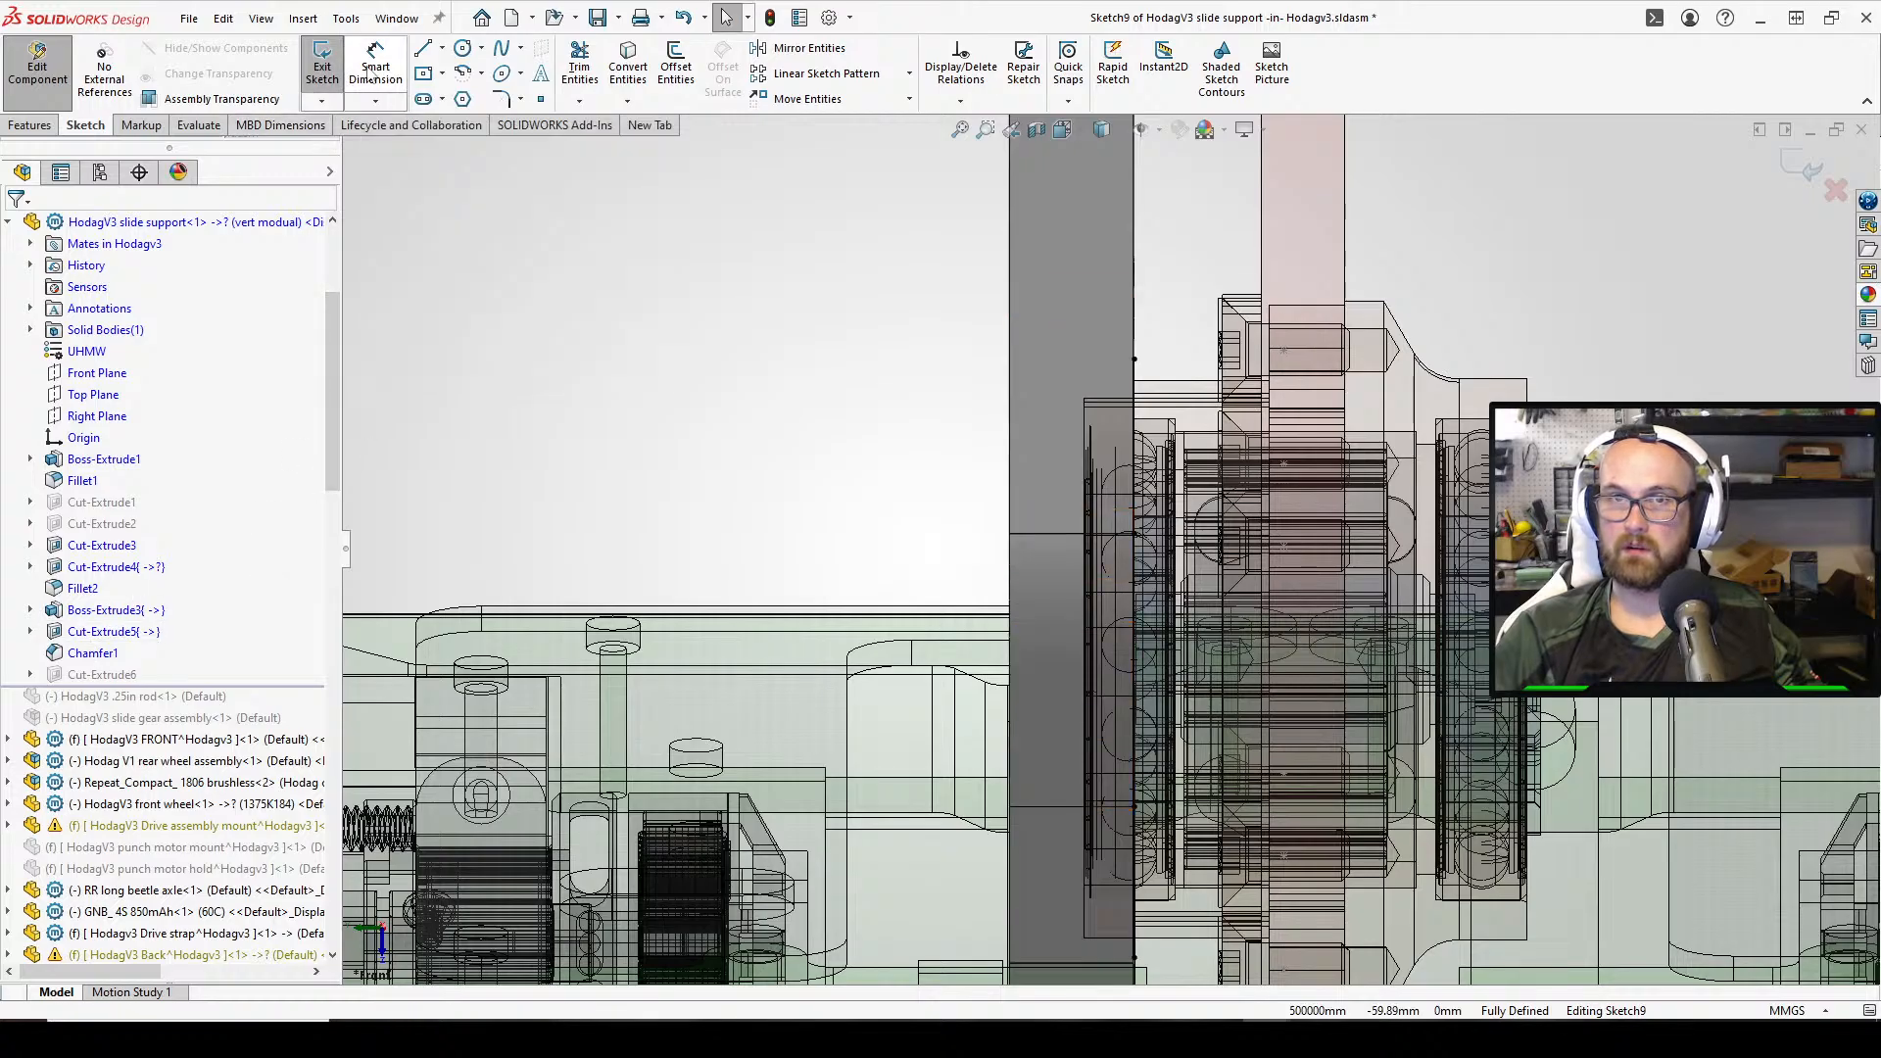
left_click(326, 74)
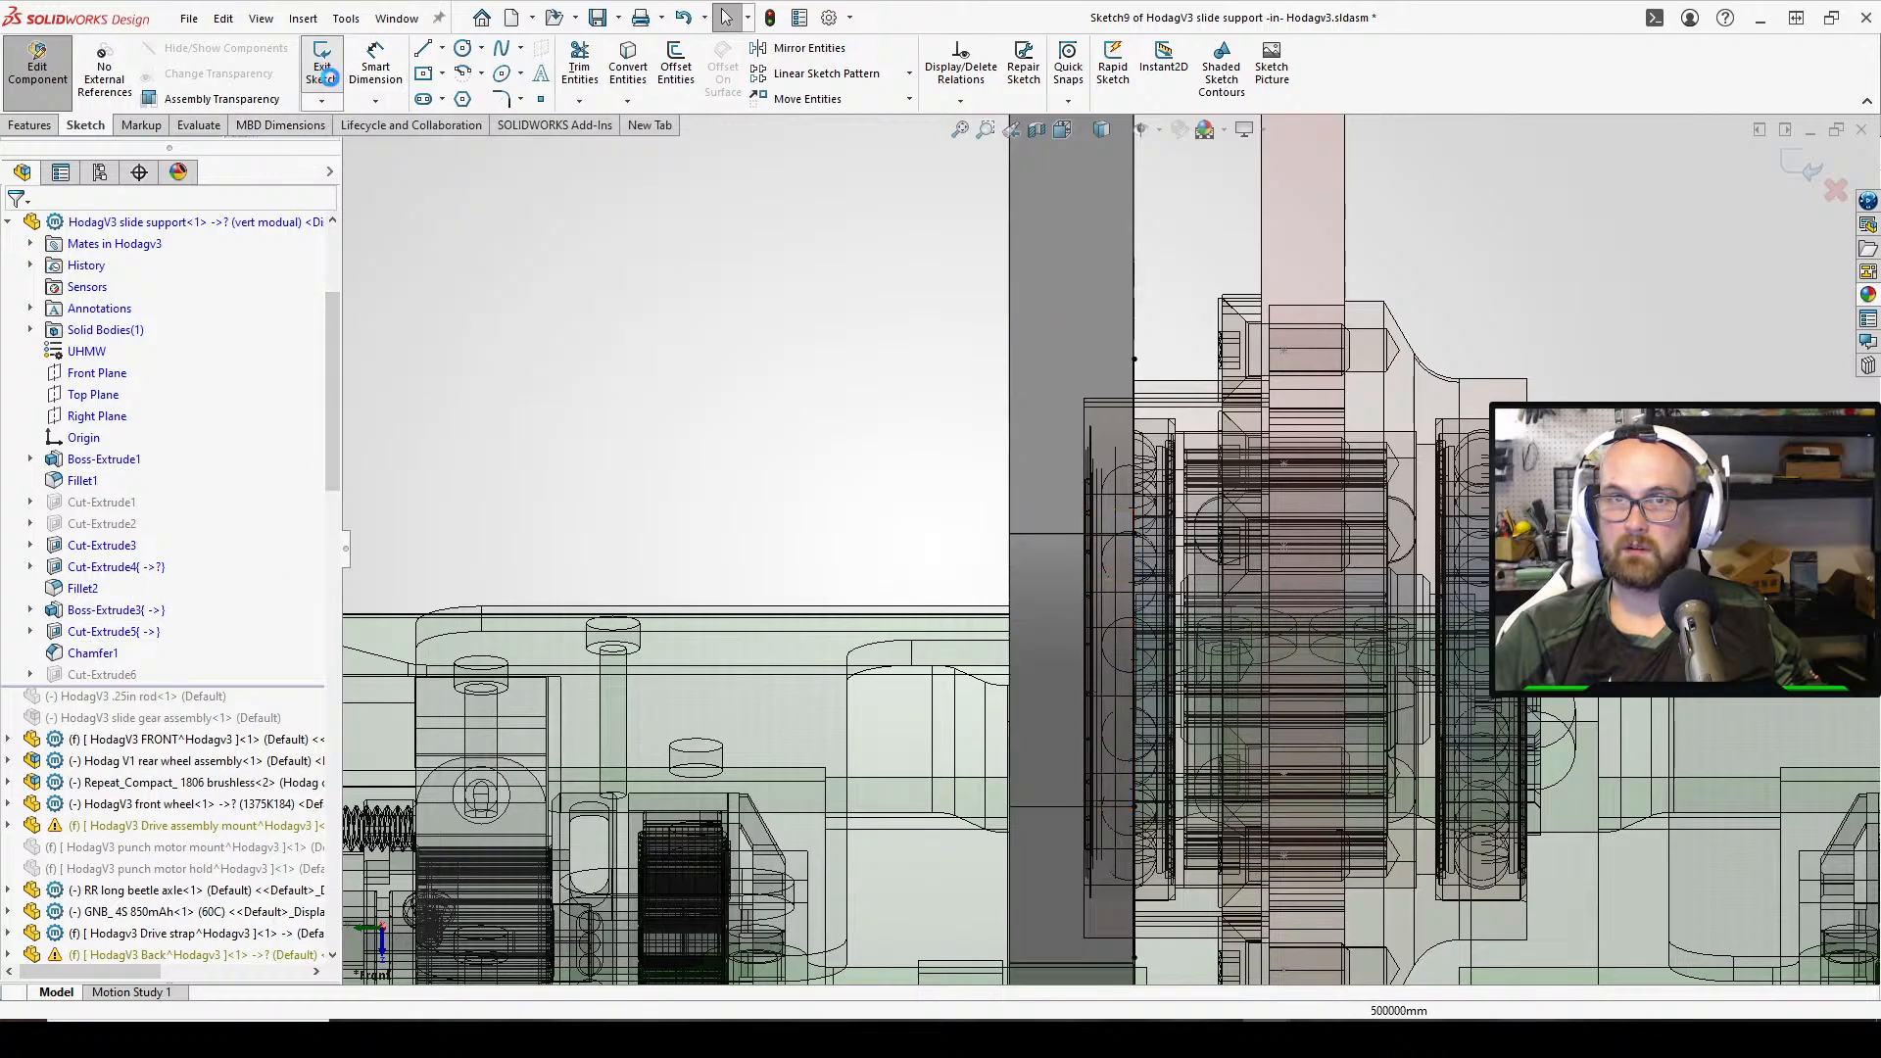
right_click(93, 676)
left_click(126, 617)
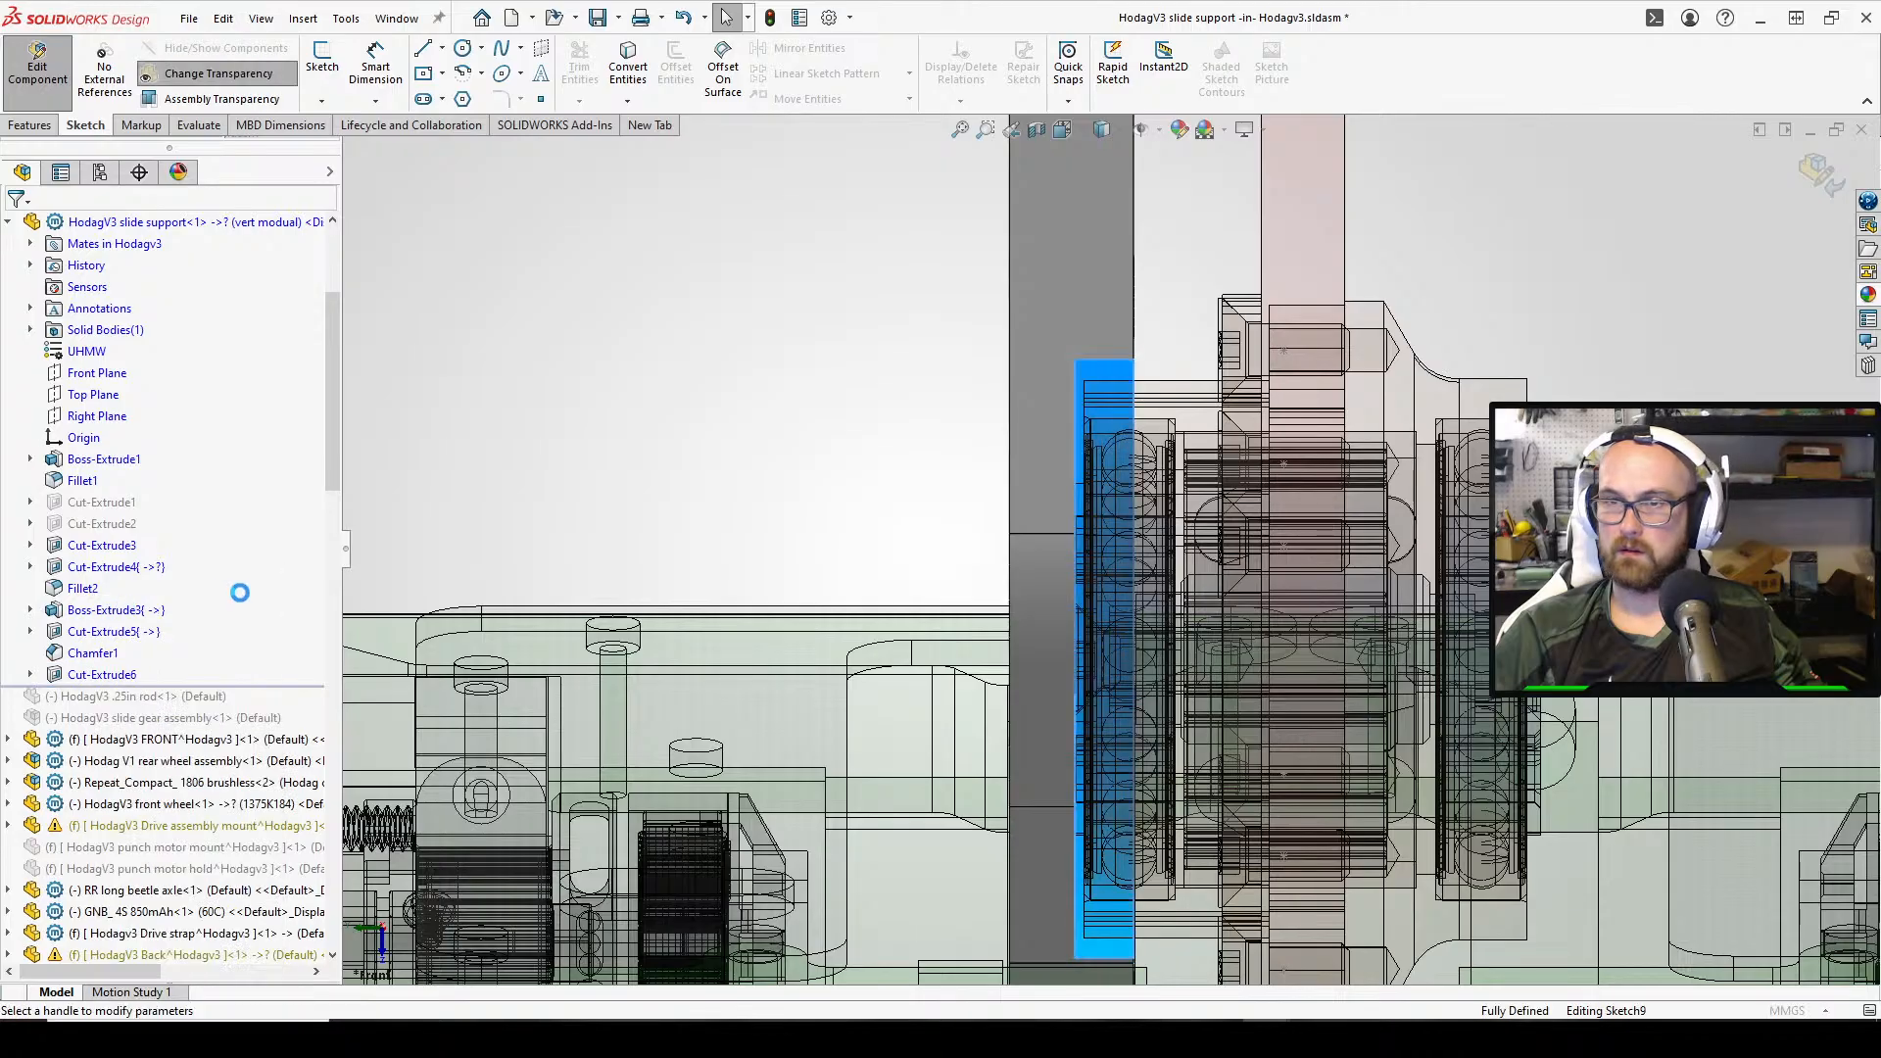
type("5")
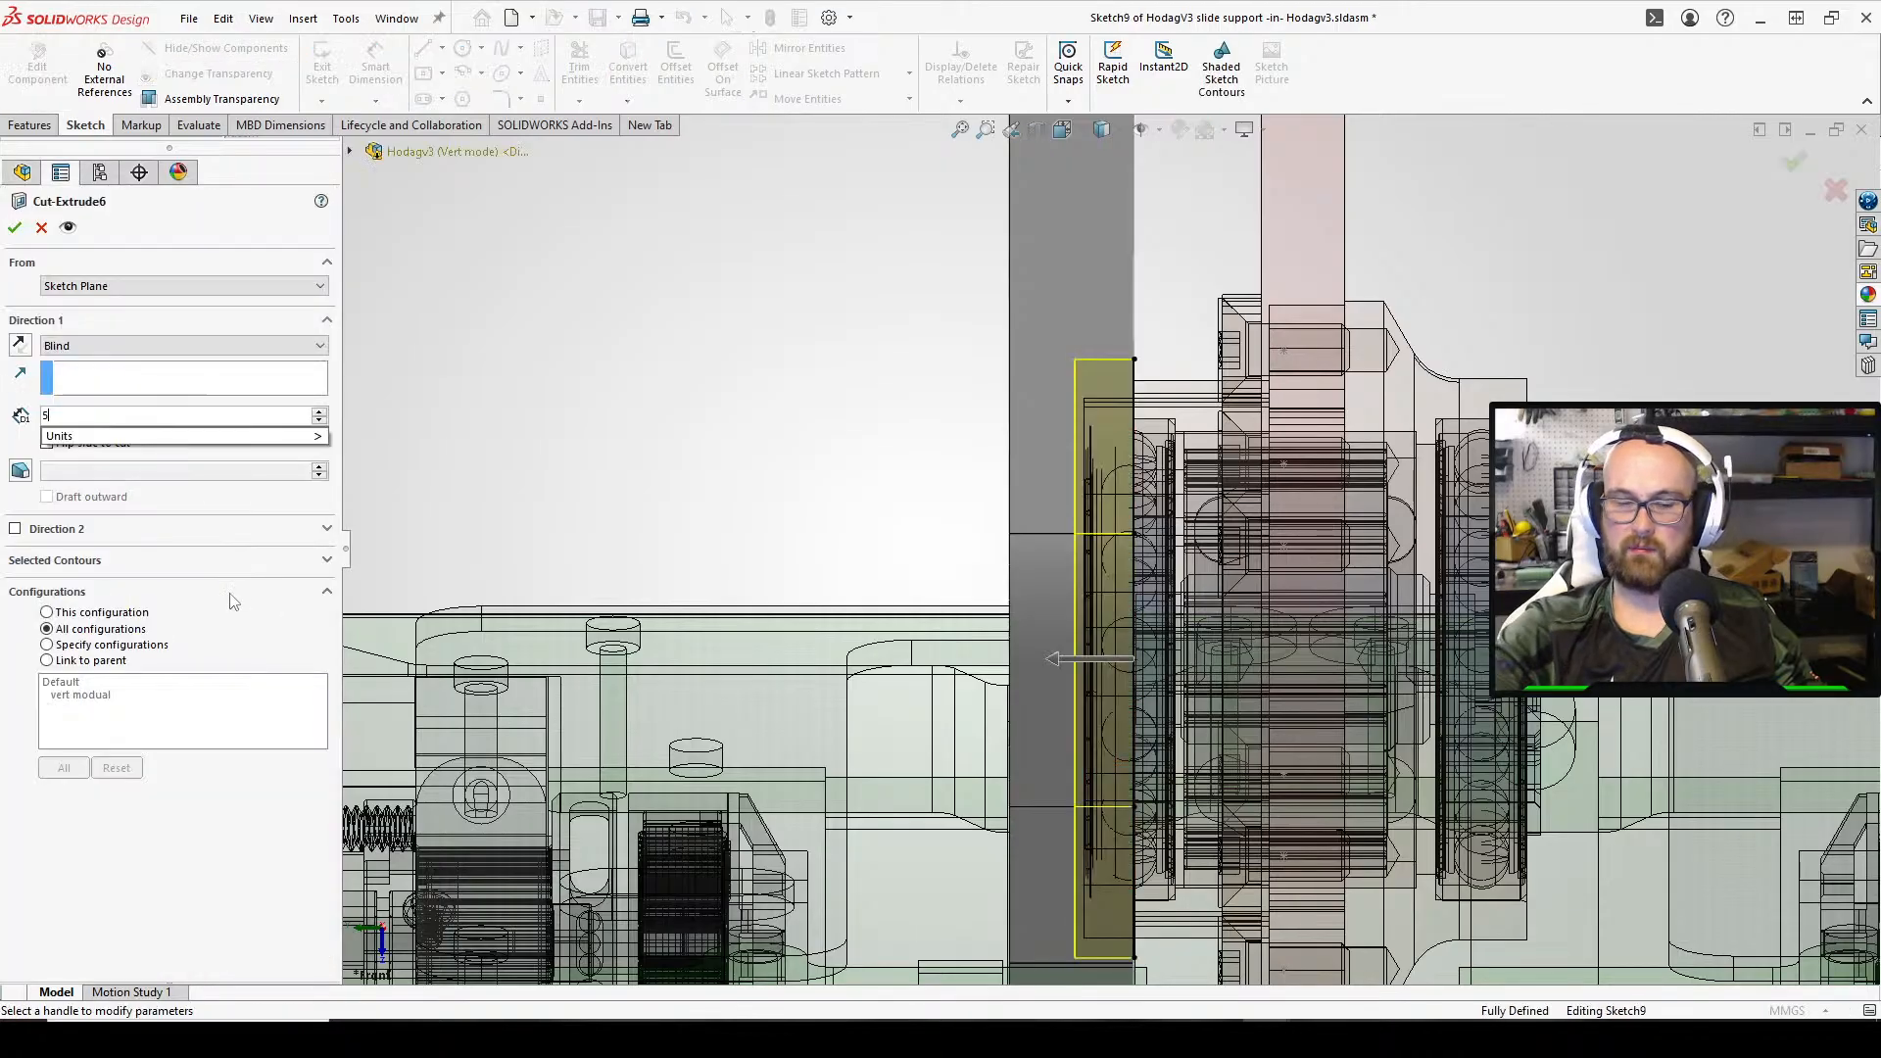
key("Return")
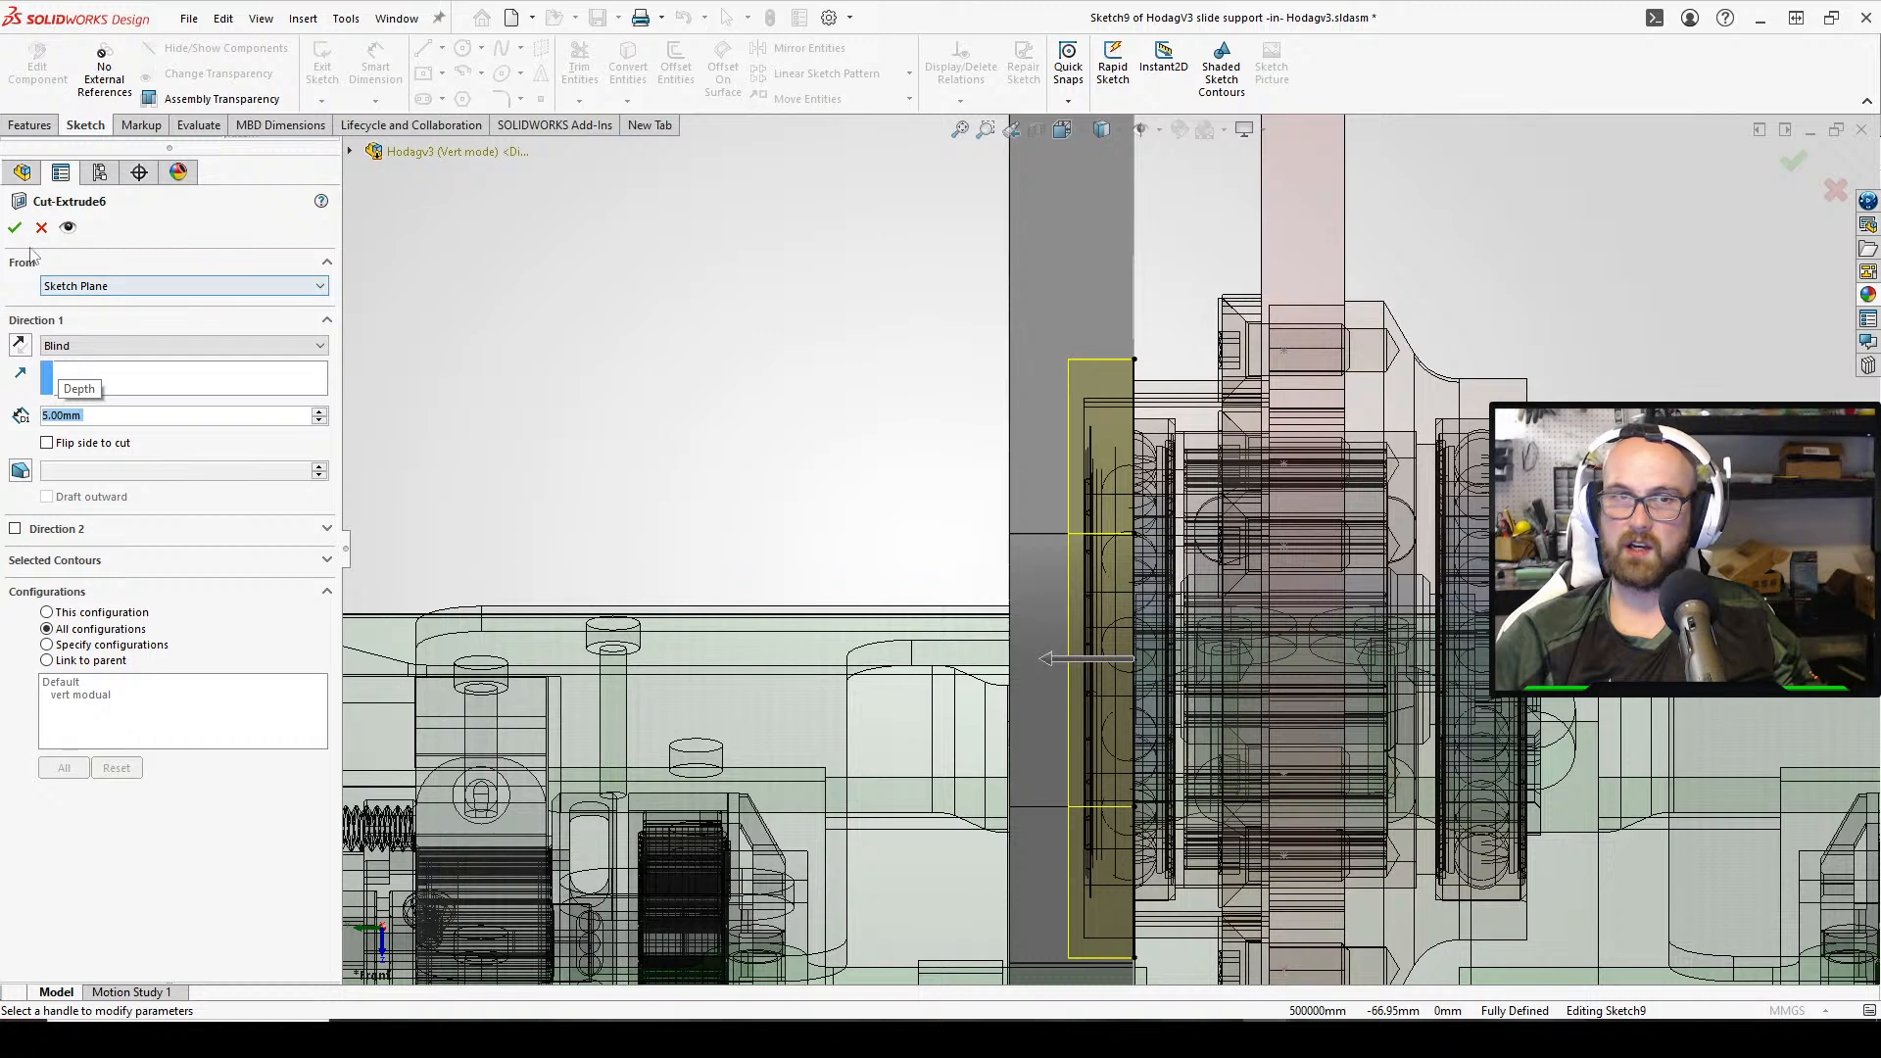
key("Return")
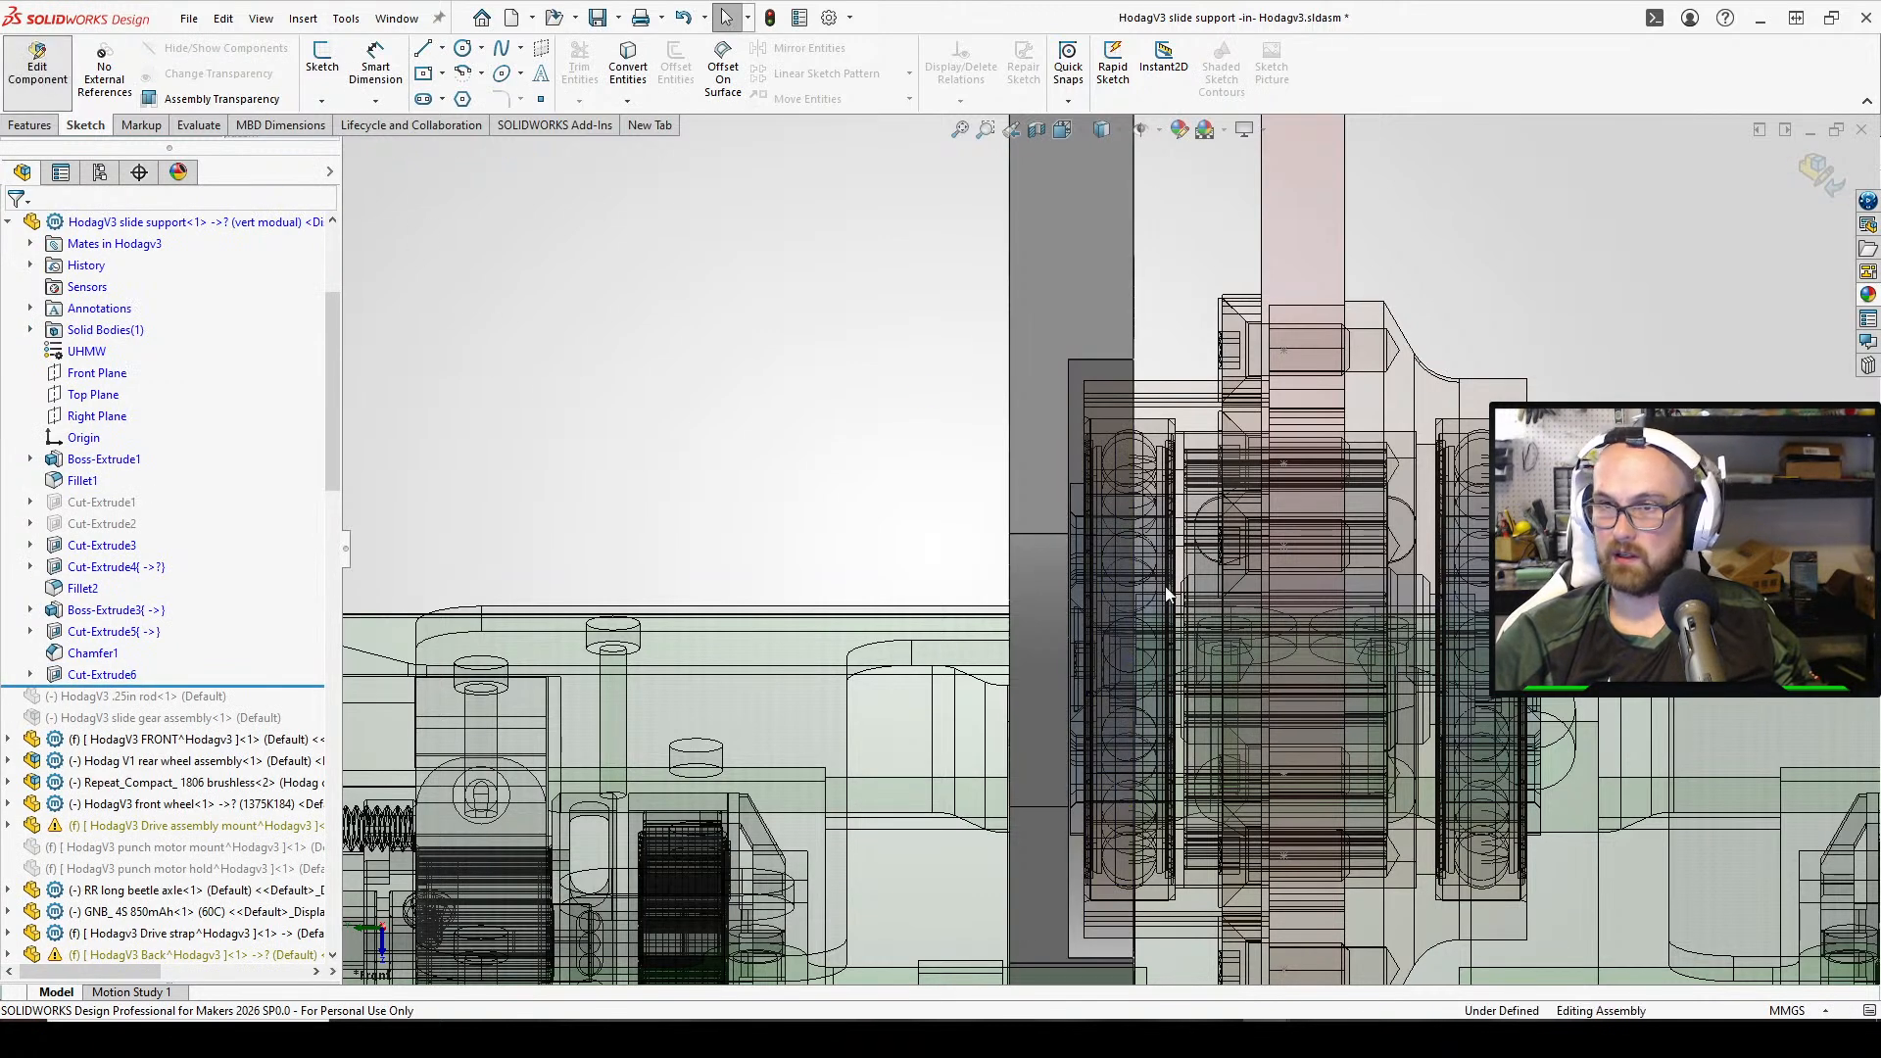
key("e")
Examine the slide support's pocket clearance around the motor from the front, from angled views and at its lower edge
scroll(1119, 636, "down", 5)
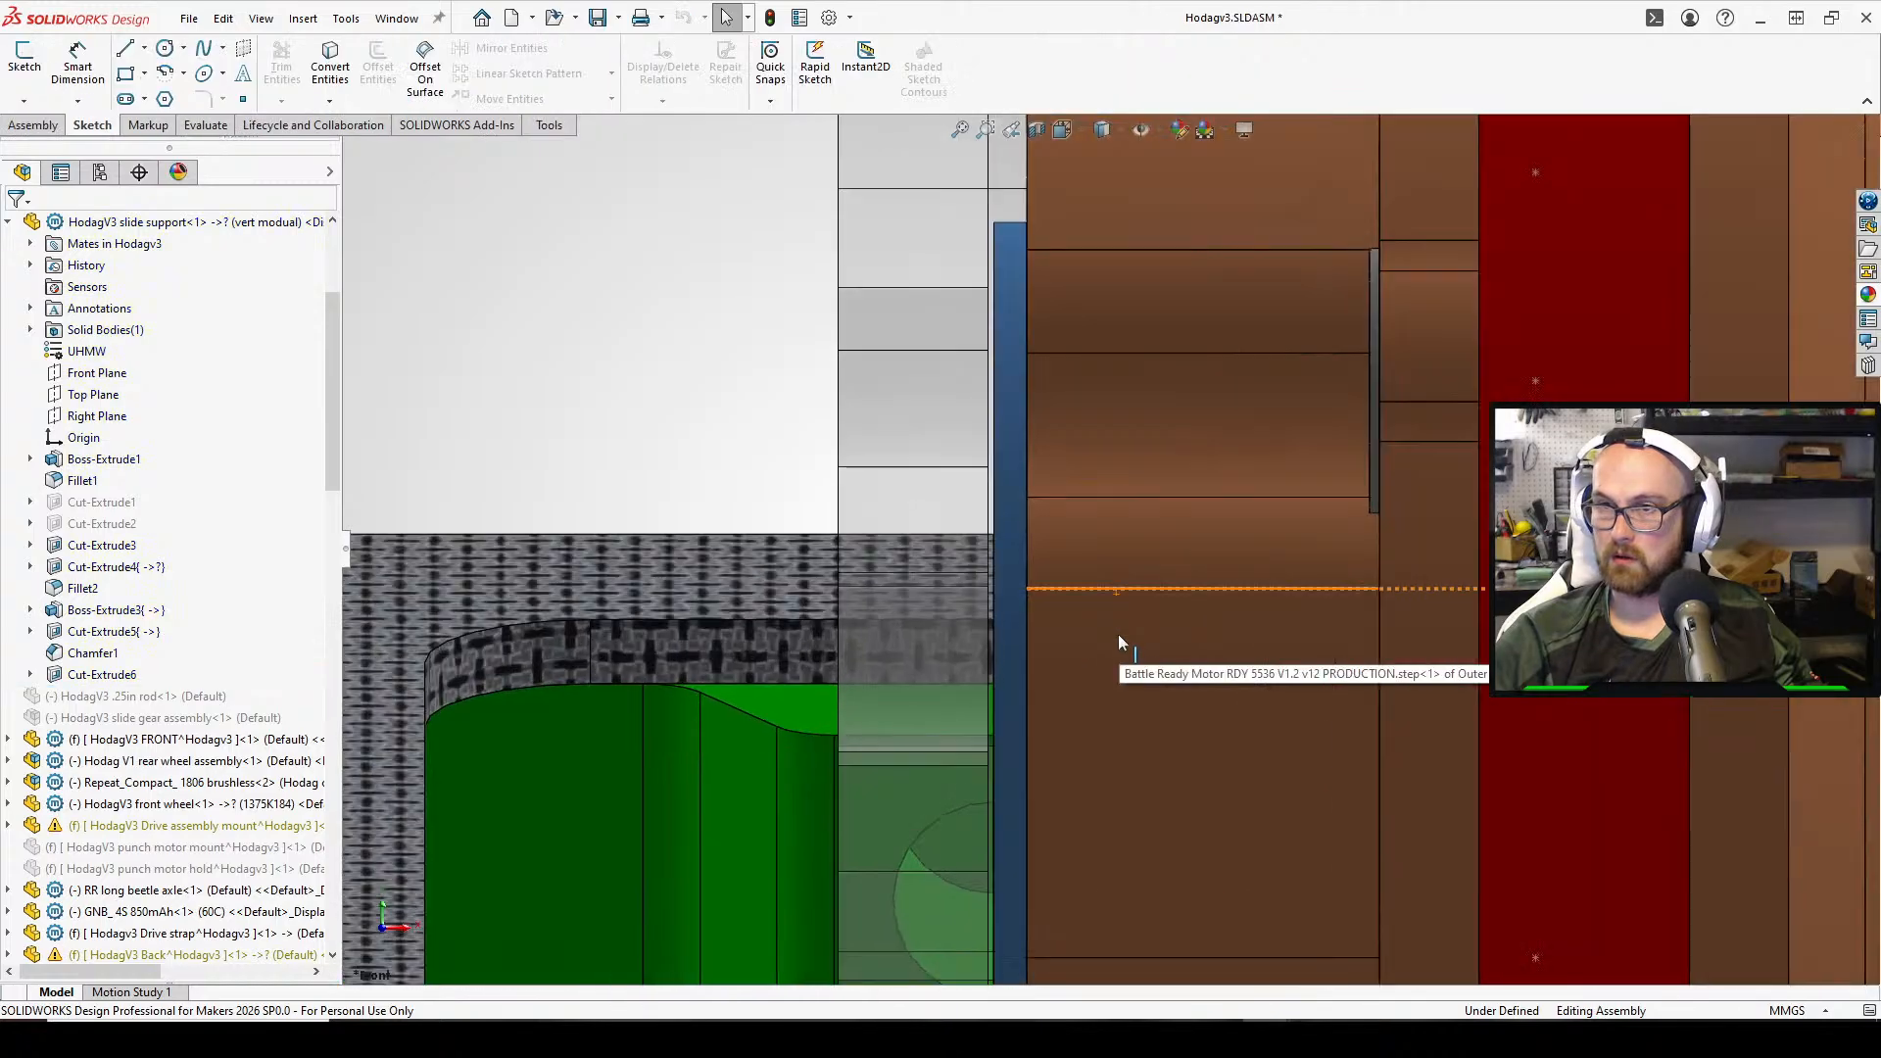
scroll(1119, 633, "up", 4)
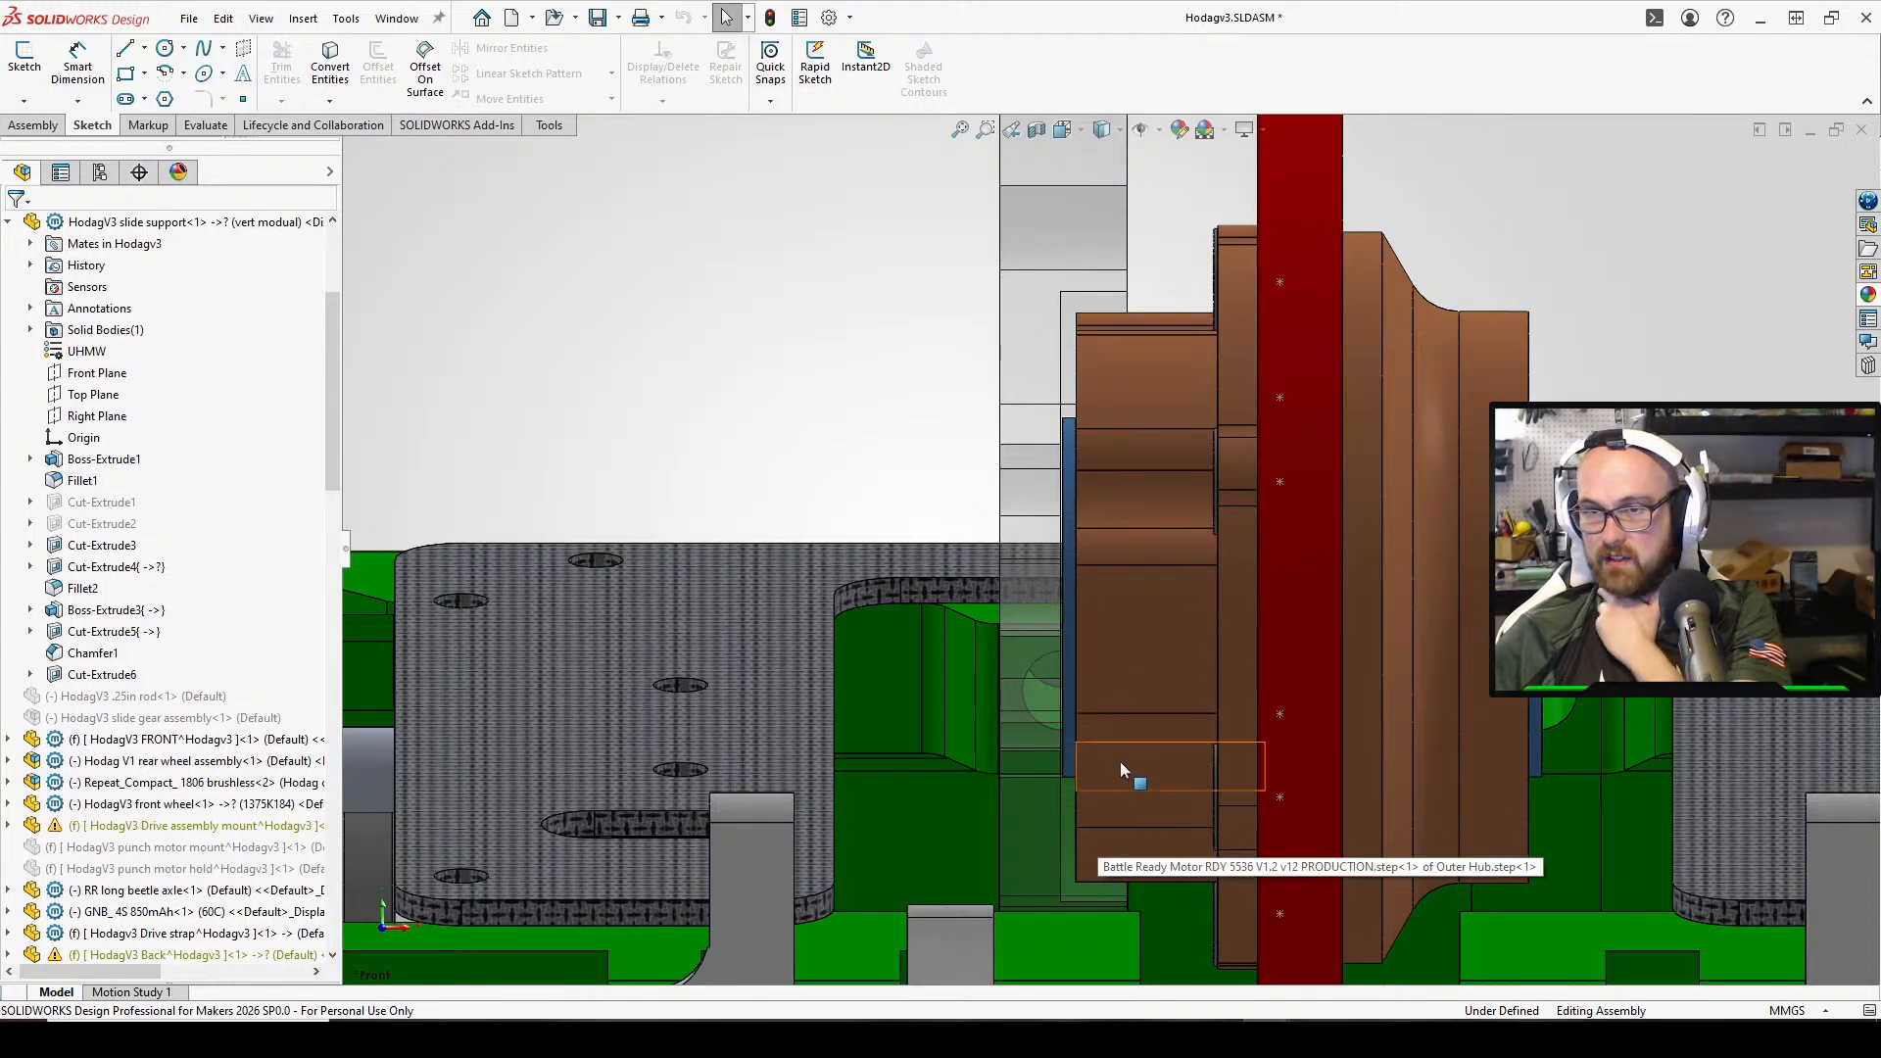
middle_click_drag(1118, 703, 1103, 703)
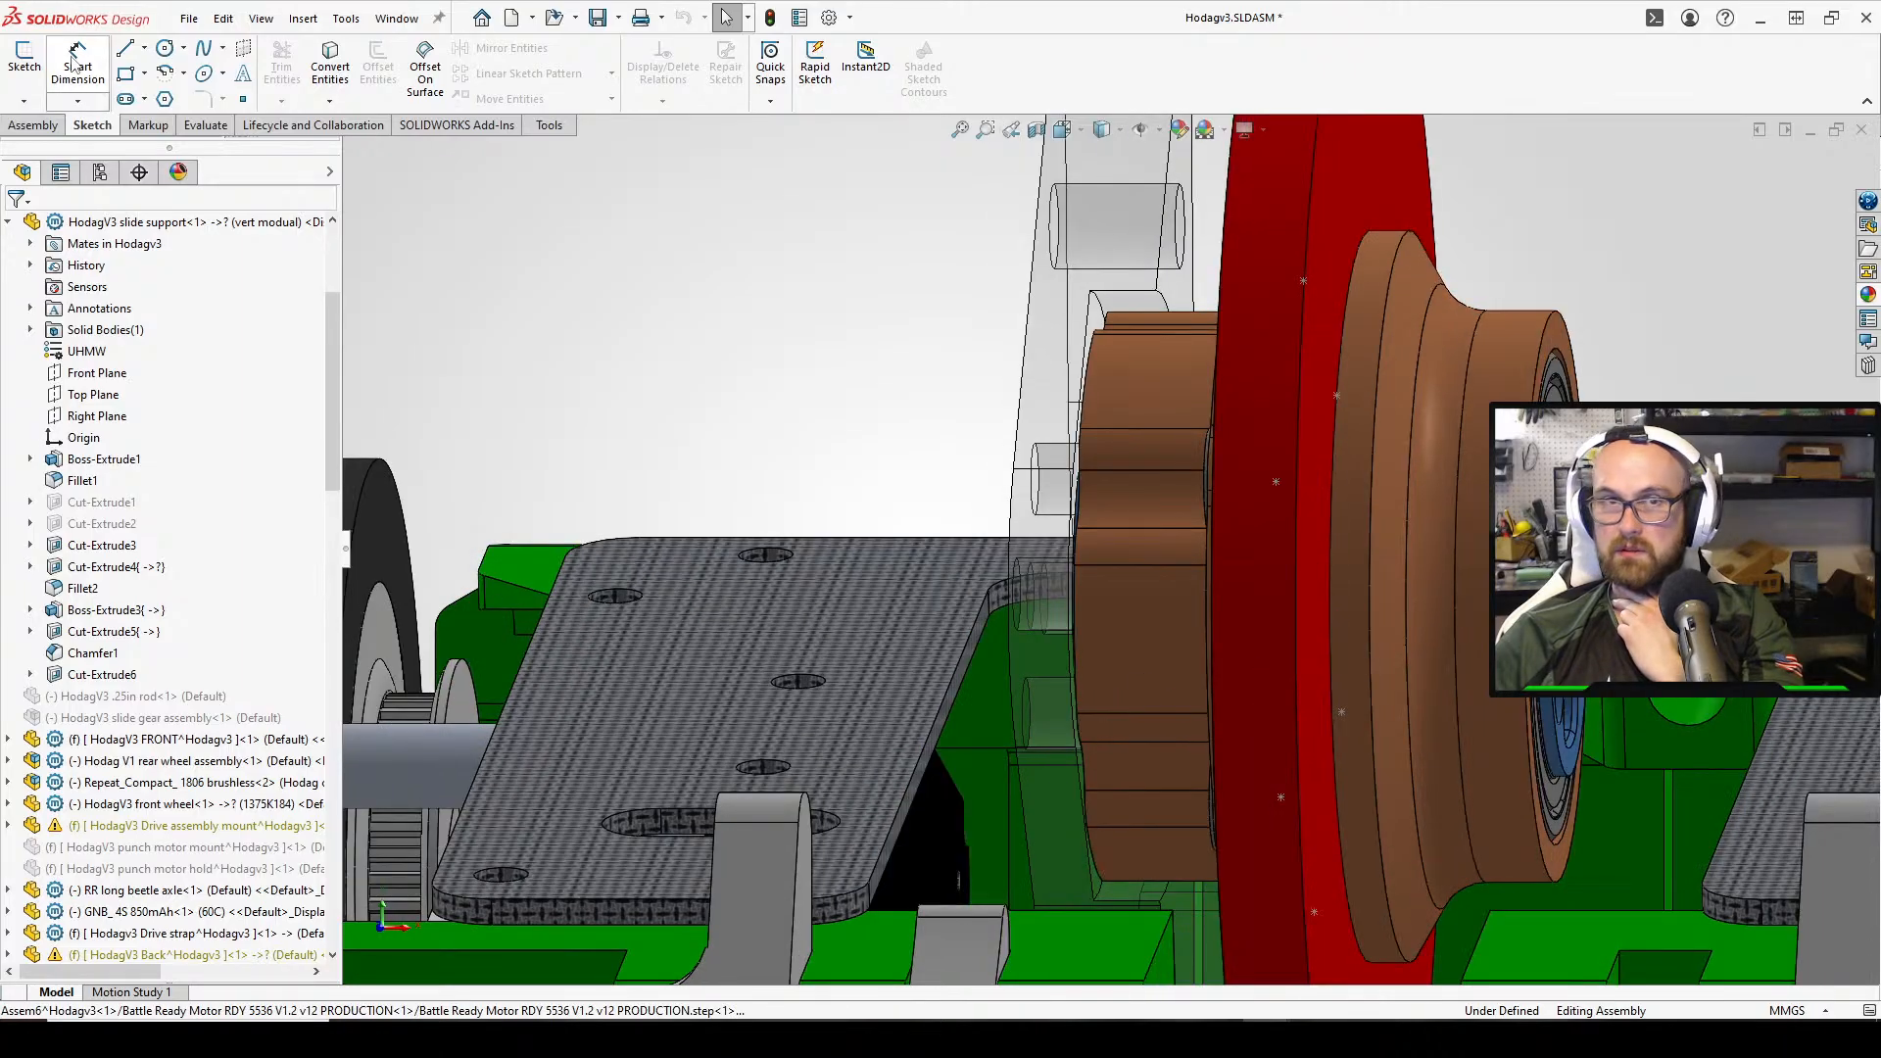
left_click(24, 59)
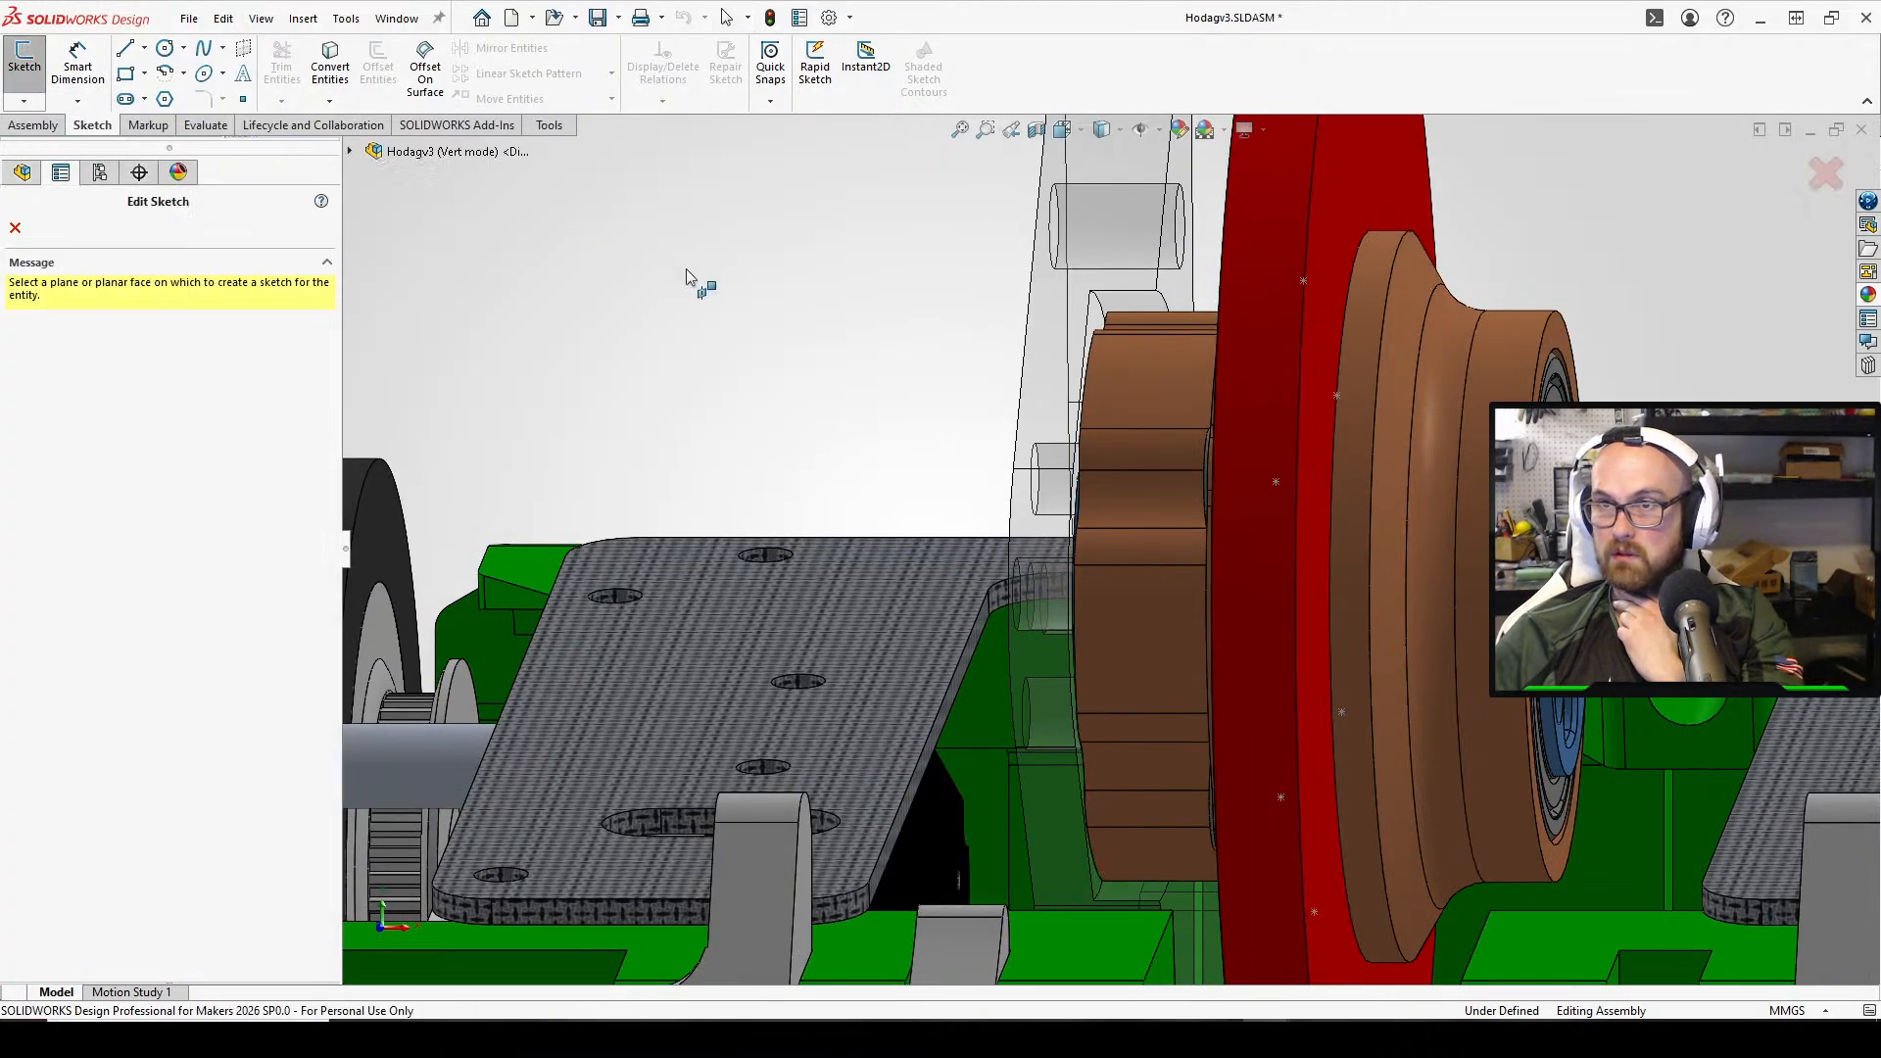
left_click(15, 228)
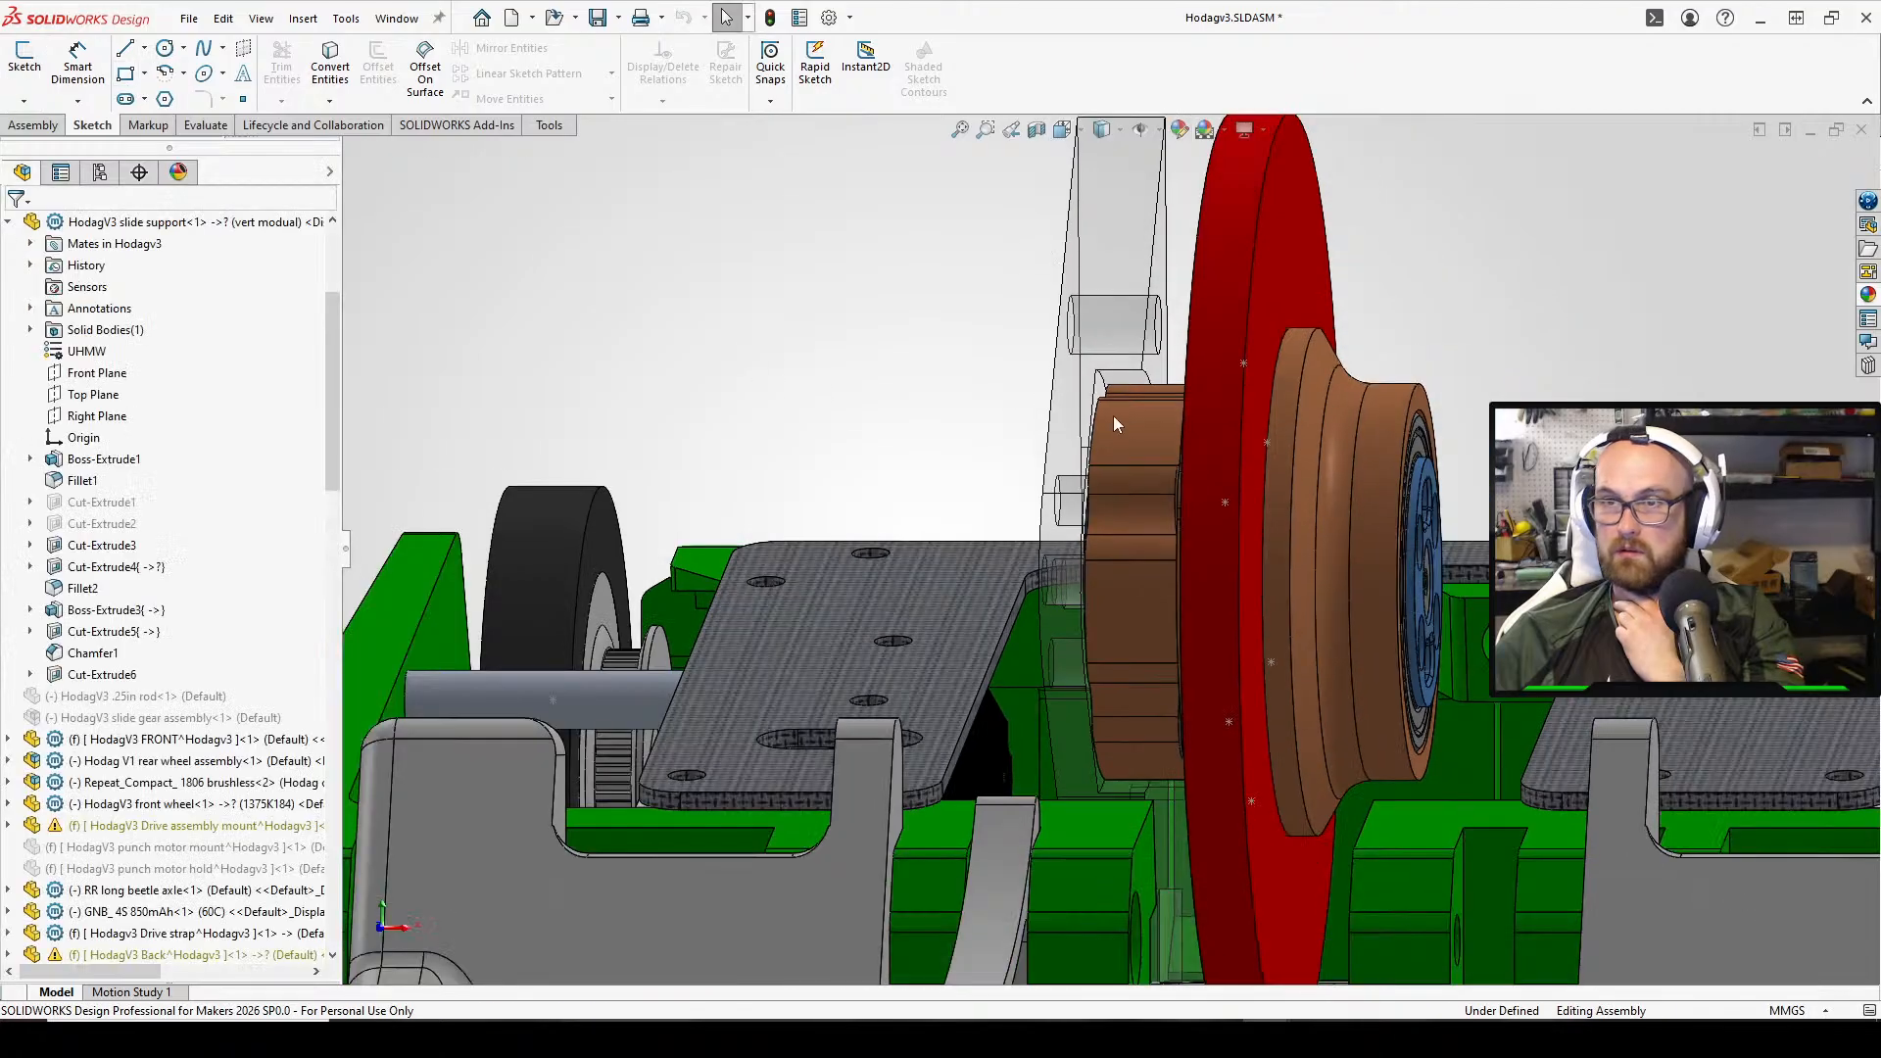
mouse_move(1113, 416)
middle_mouse_down()
mouse_move(1173, 345)
mouse_move(1041, 353)
mouse_move(868, 327)
mouse_move(726, 512)
mouse_move(1107, 429)
mouse_move(1016, 432)
mouse_move(1001, 502)
mouse_move(974, 375)
mouse_move(1056, 380)
mouse_move(1046, 403)
middle_mouse_up()
scroll(1171, 345, "down", 3)
scroll(1010, 456, "up", 1)
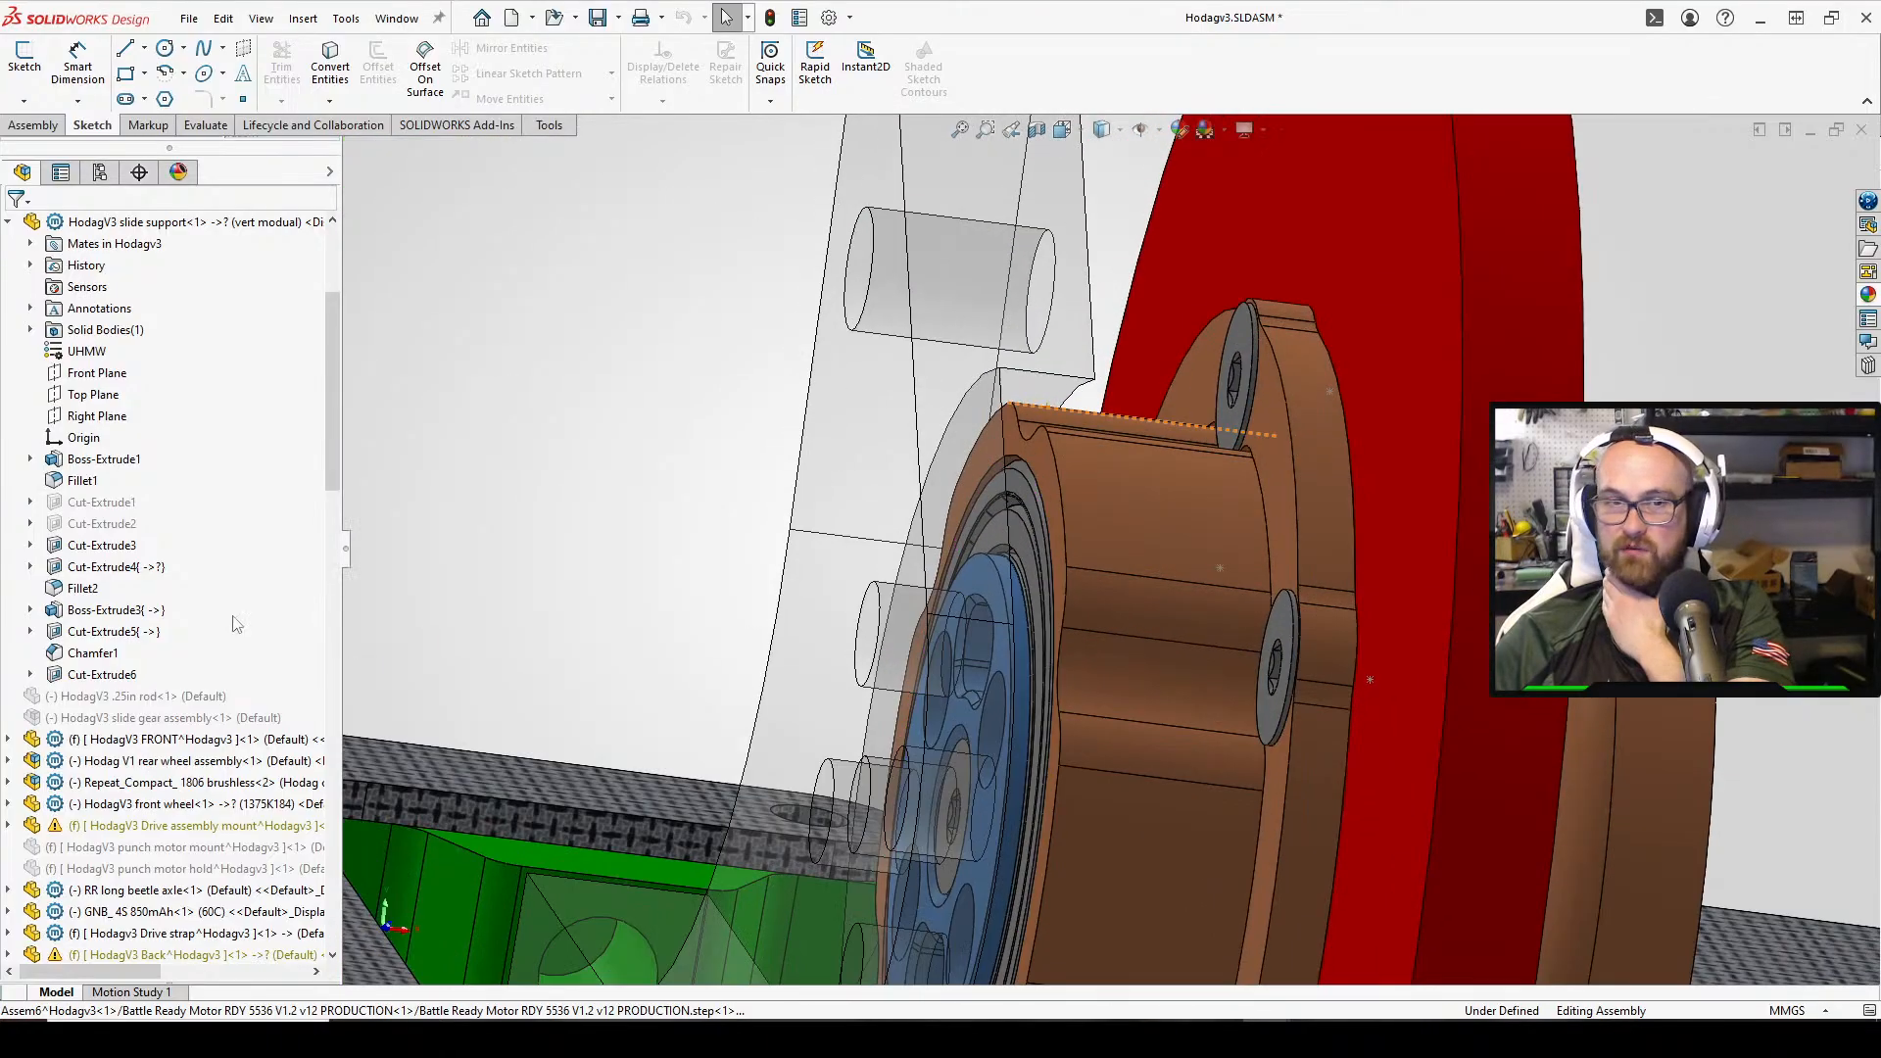
scroll(1185, 825, "up", 3)
scroll(1202, 778, "down", 4)
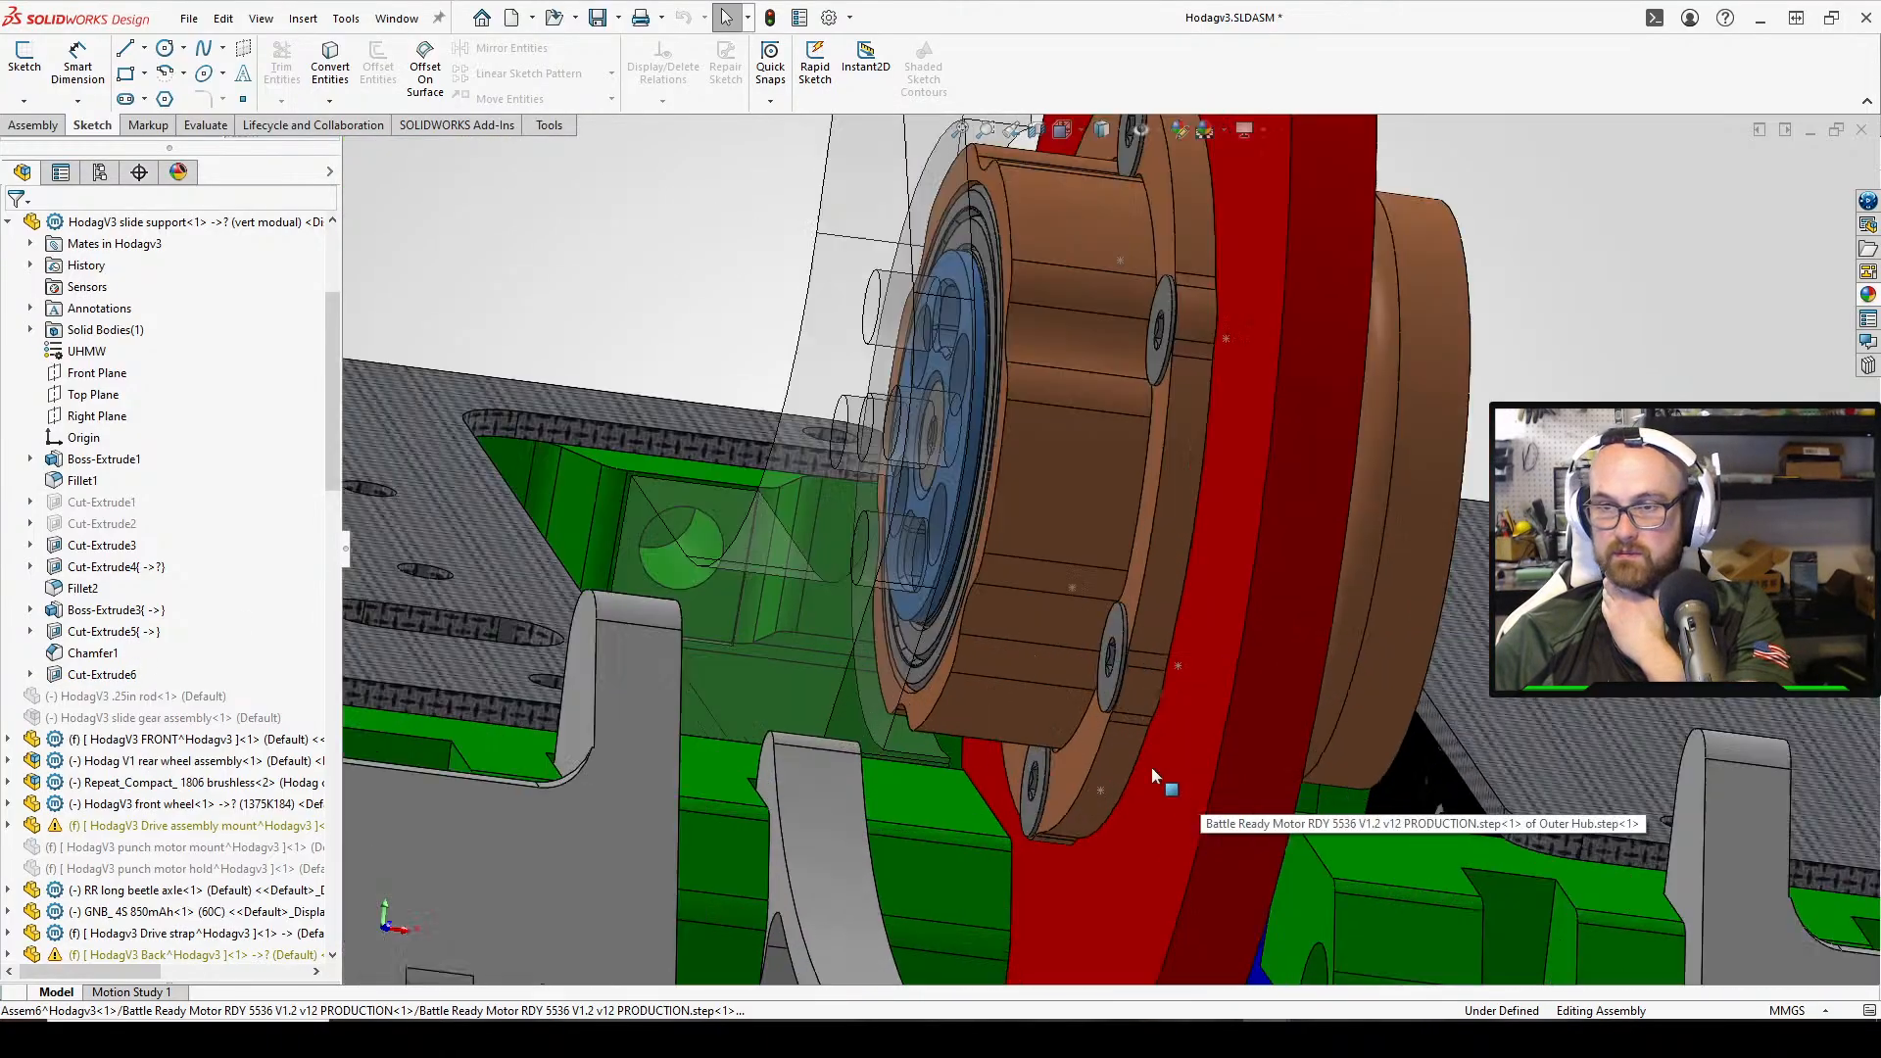
middle_click_drag(980, 725, 949, 656)
scroll(886, 720, "down", 1)
mouse_move(884, 720)
middle_mouse_down()
mouse_move(874, 744)
mouse_move(862, 725)
middle_mouse_up()
Edit the sketch of the slide support's motor clearance cut and set the arc's radius to 24 mm
left_click(102, 674)
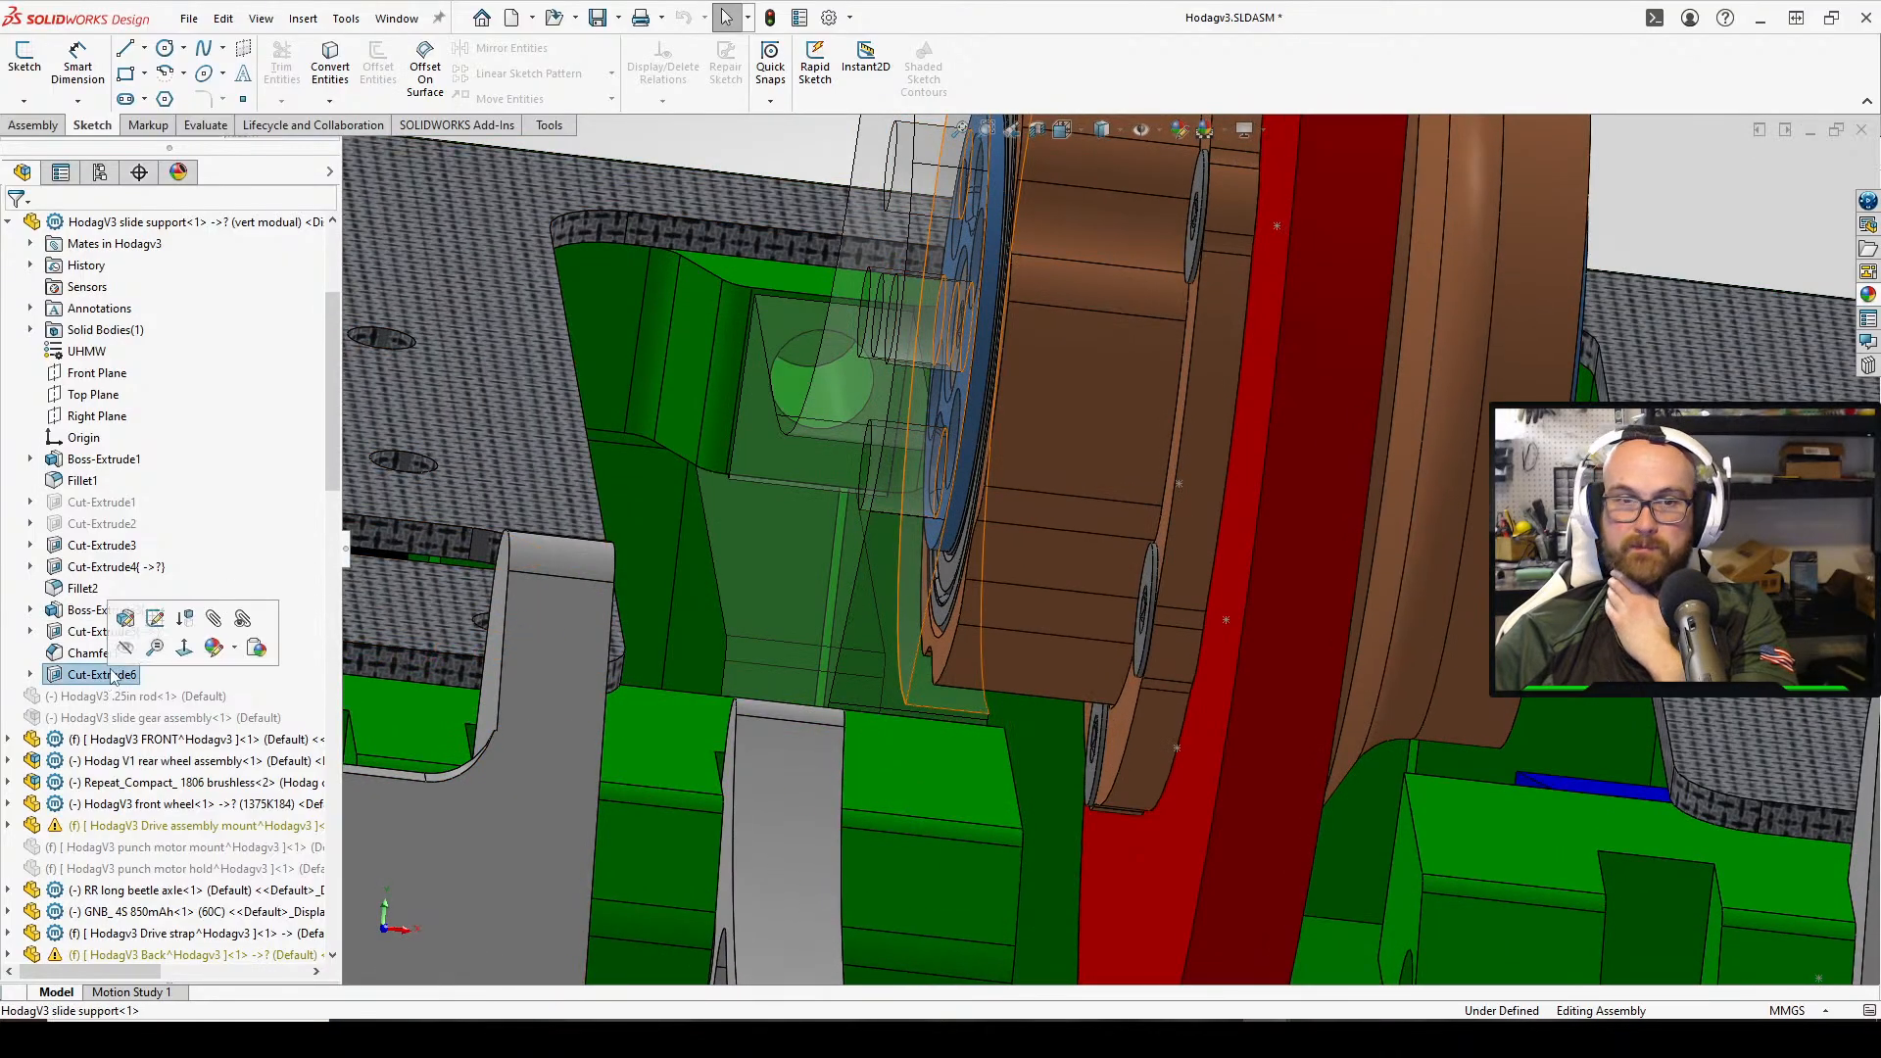
left_click(154, 619)
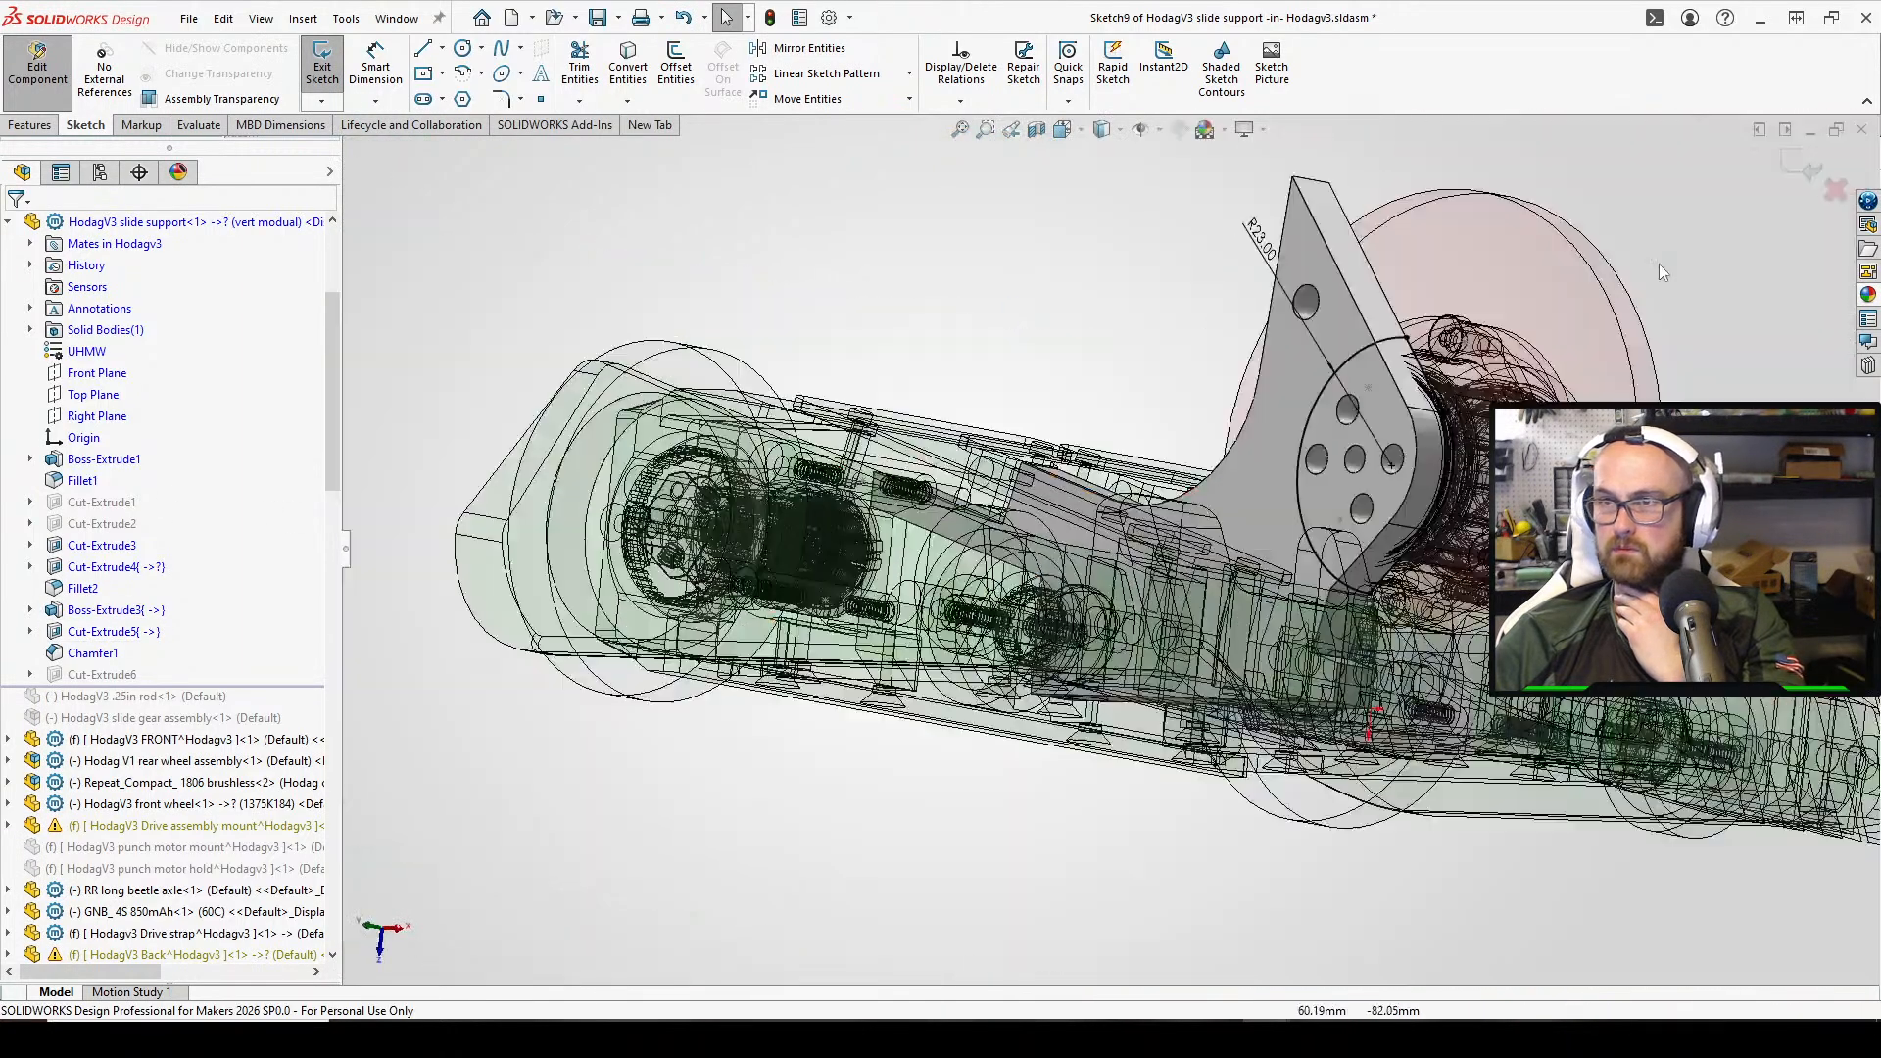
double_click(1262, 246)
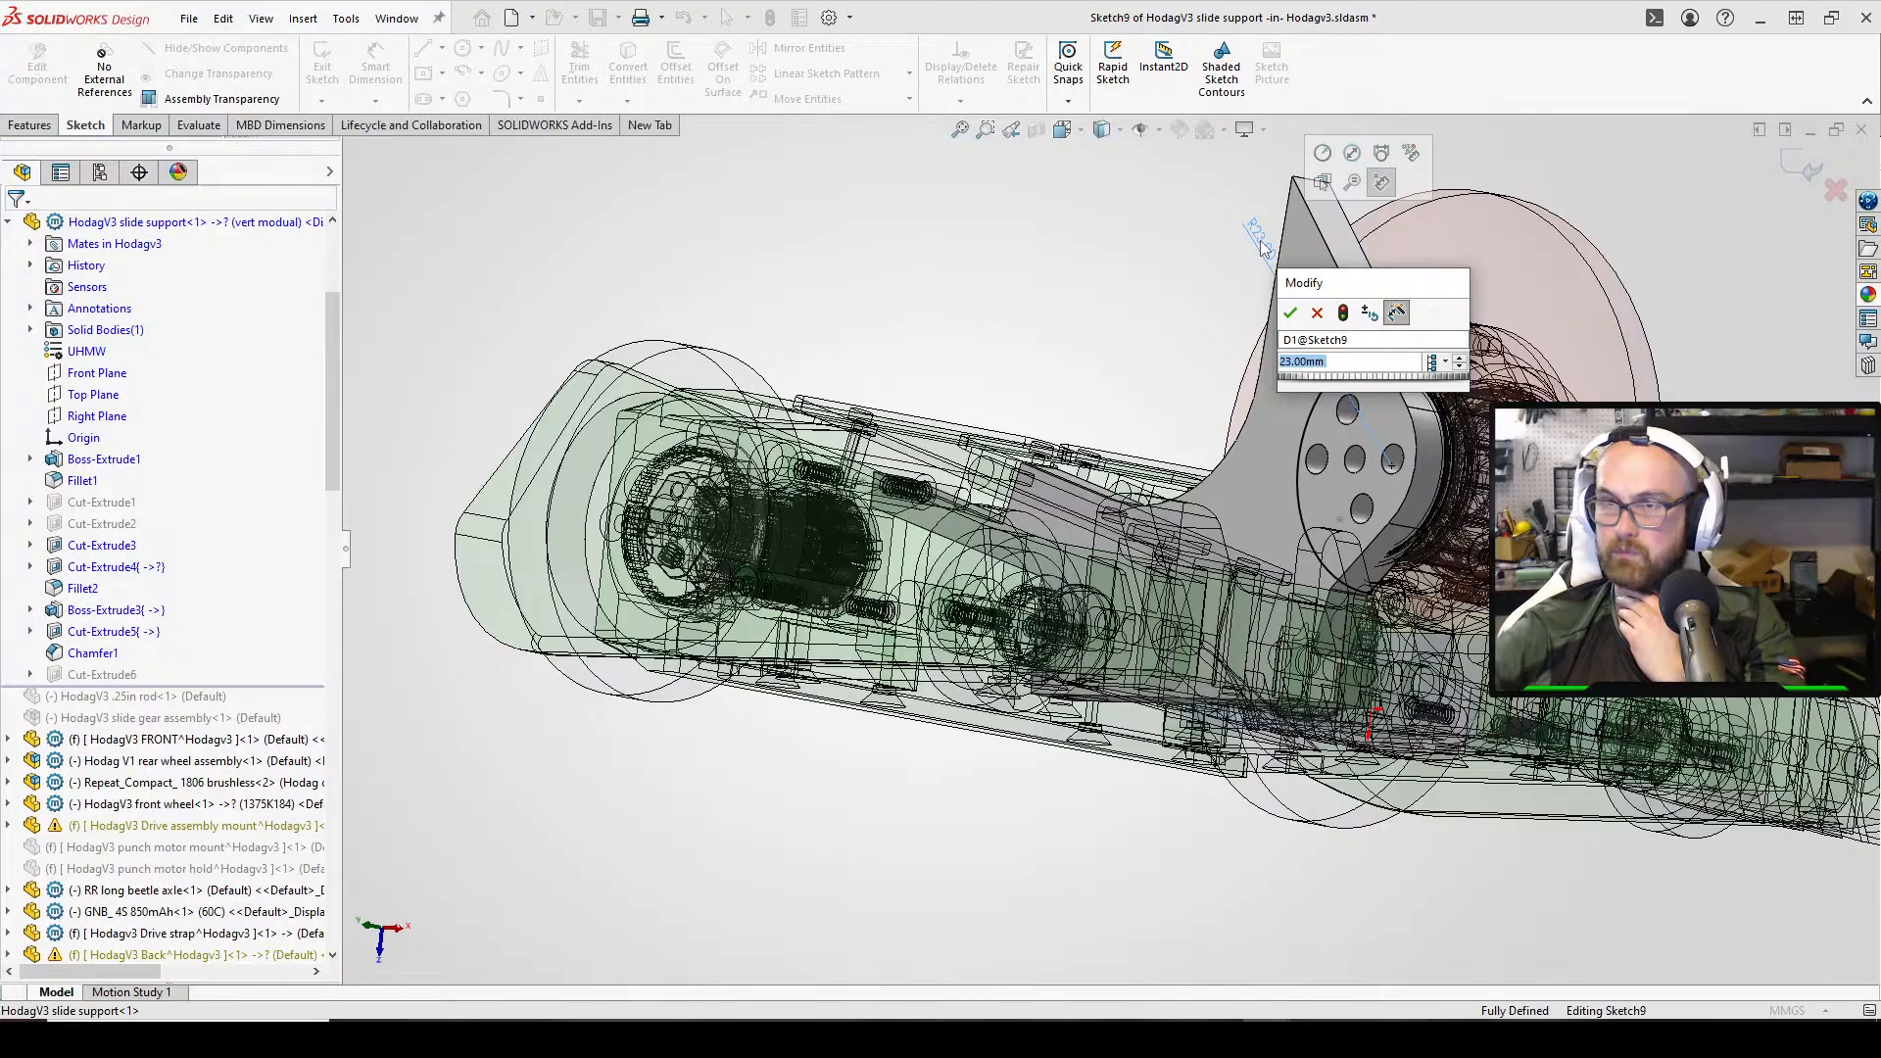
type("24")
key("Return")
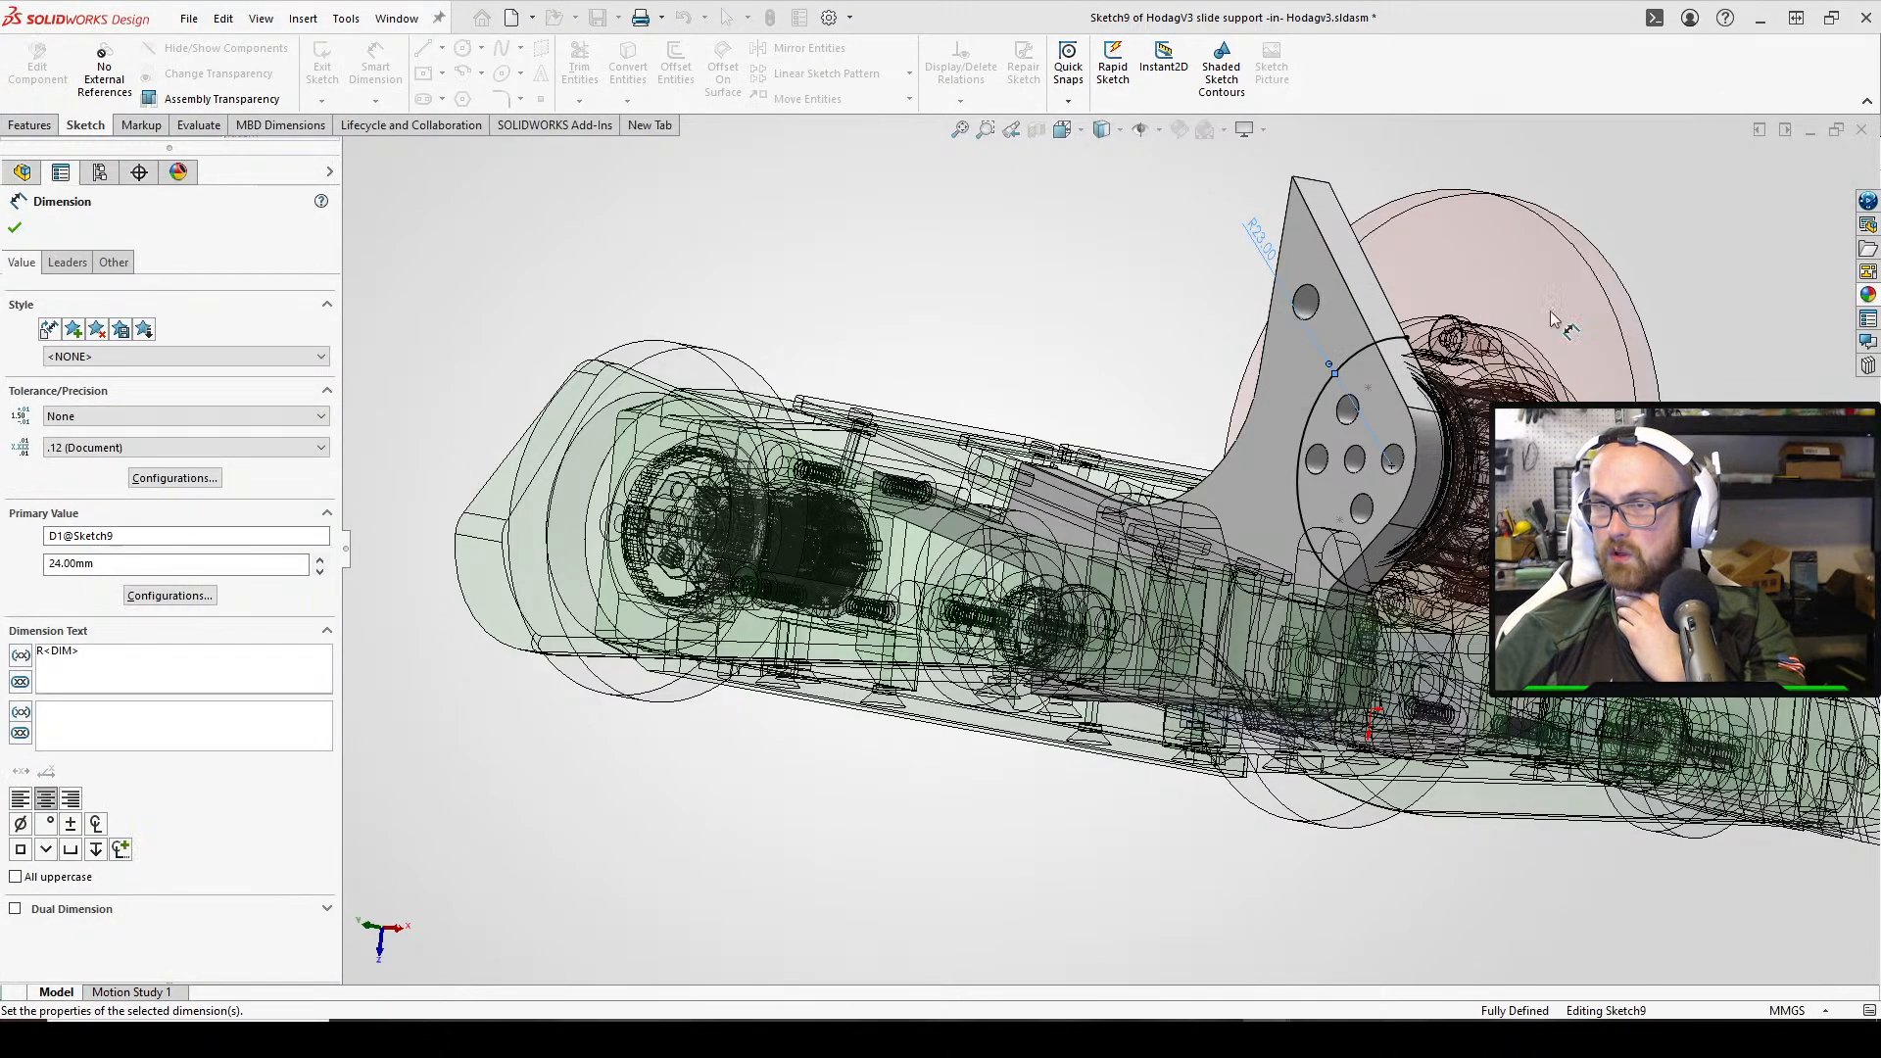
Examine where the lower end of the clearance arc meets the sketch line beside the slide support's corner
scroll(1428, 573, "down", 10)
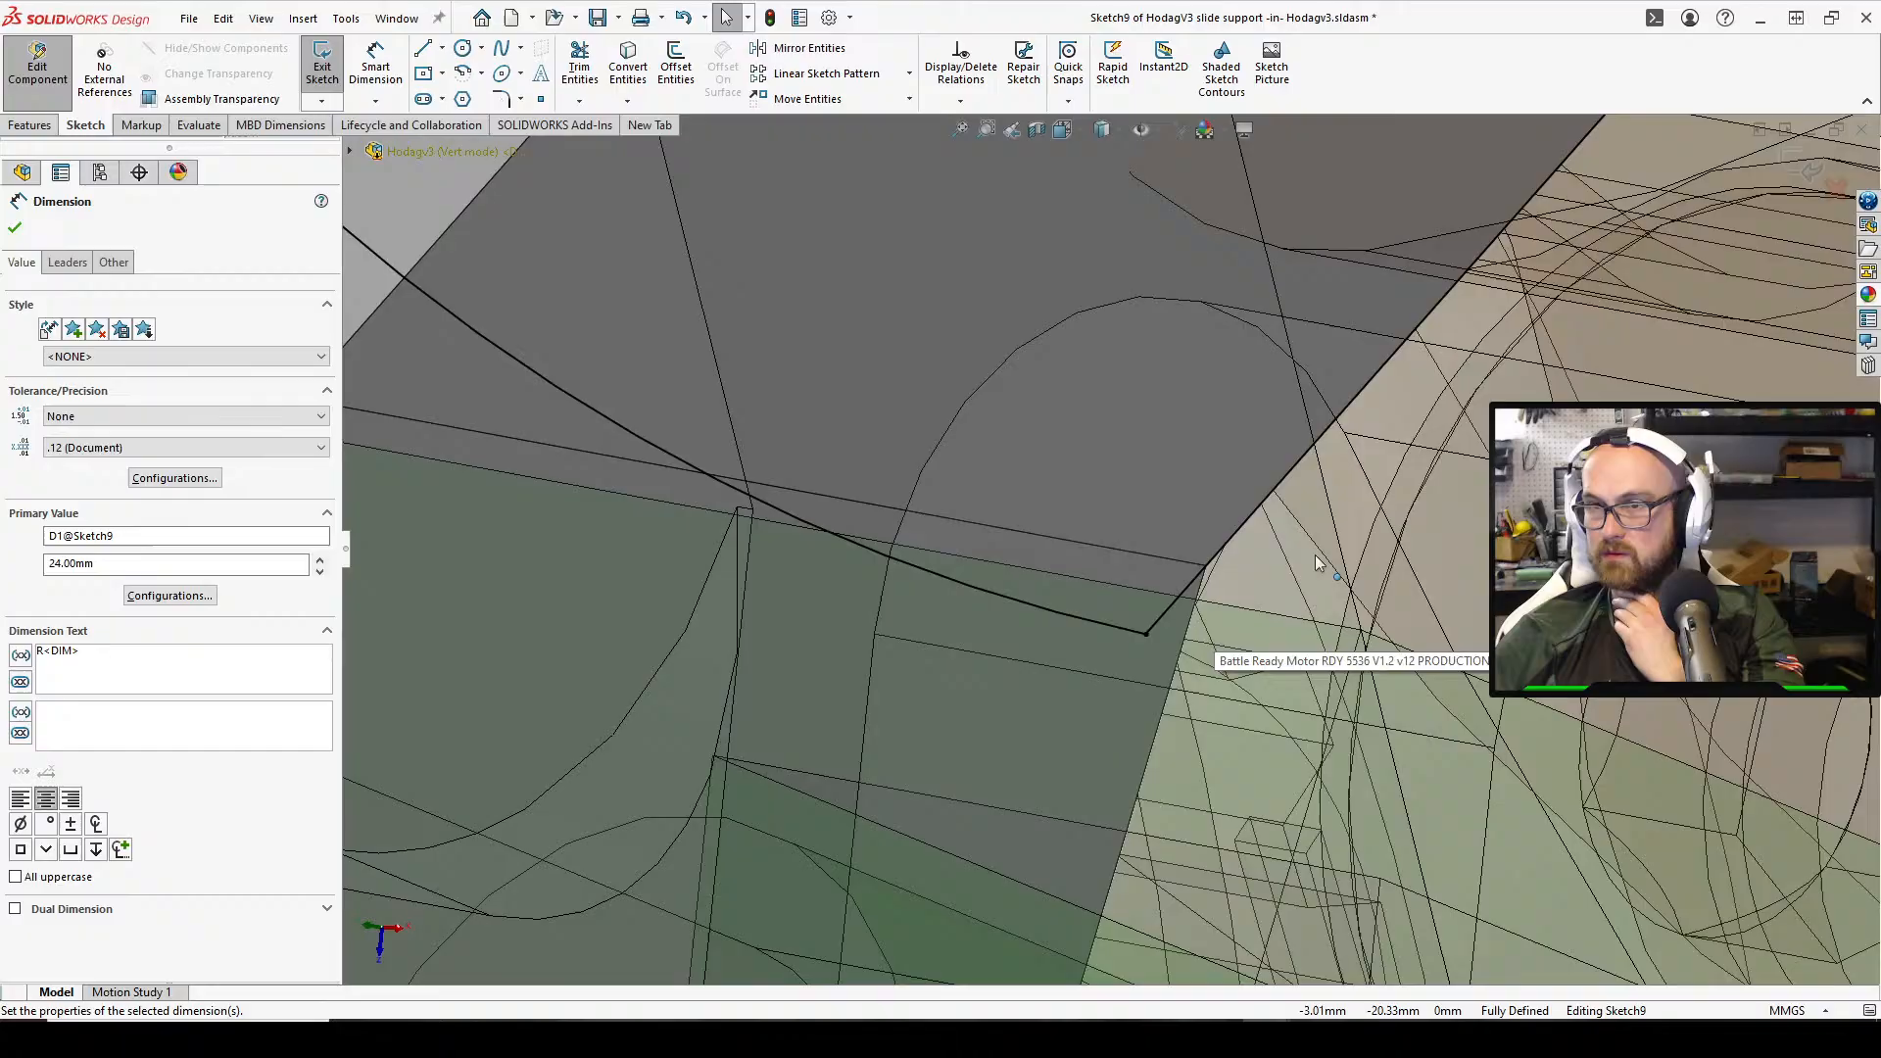
middle_click_drag(1315, 554, 523, 397)
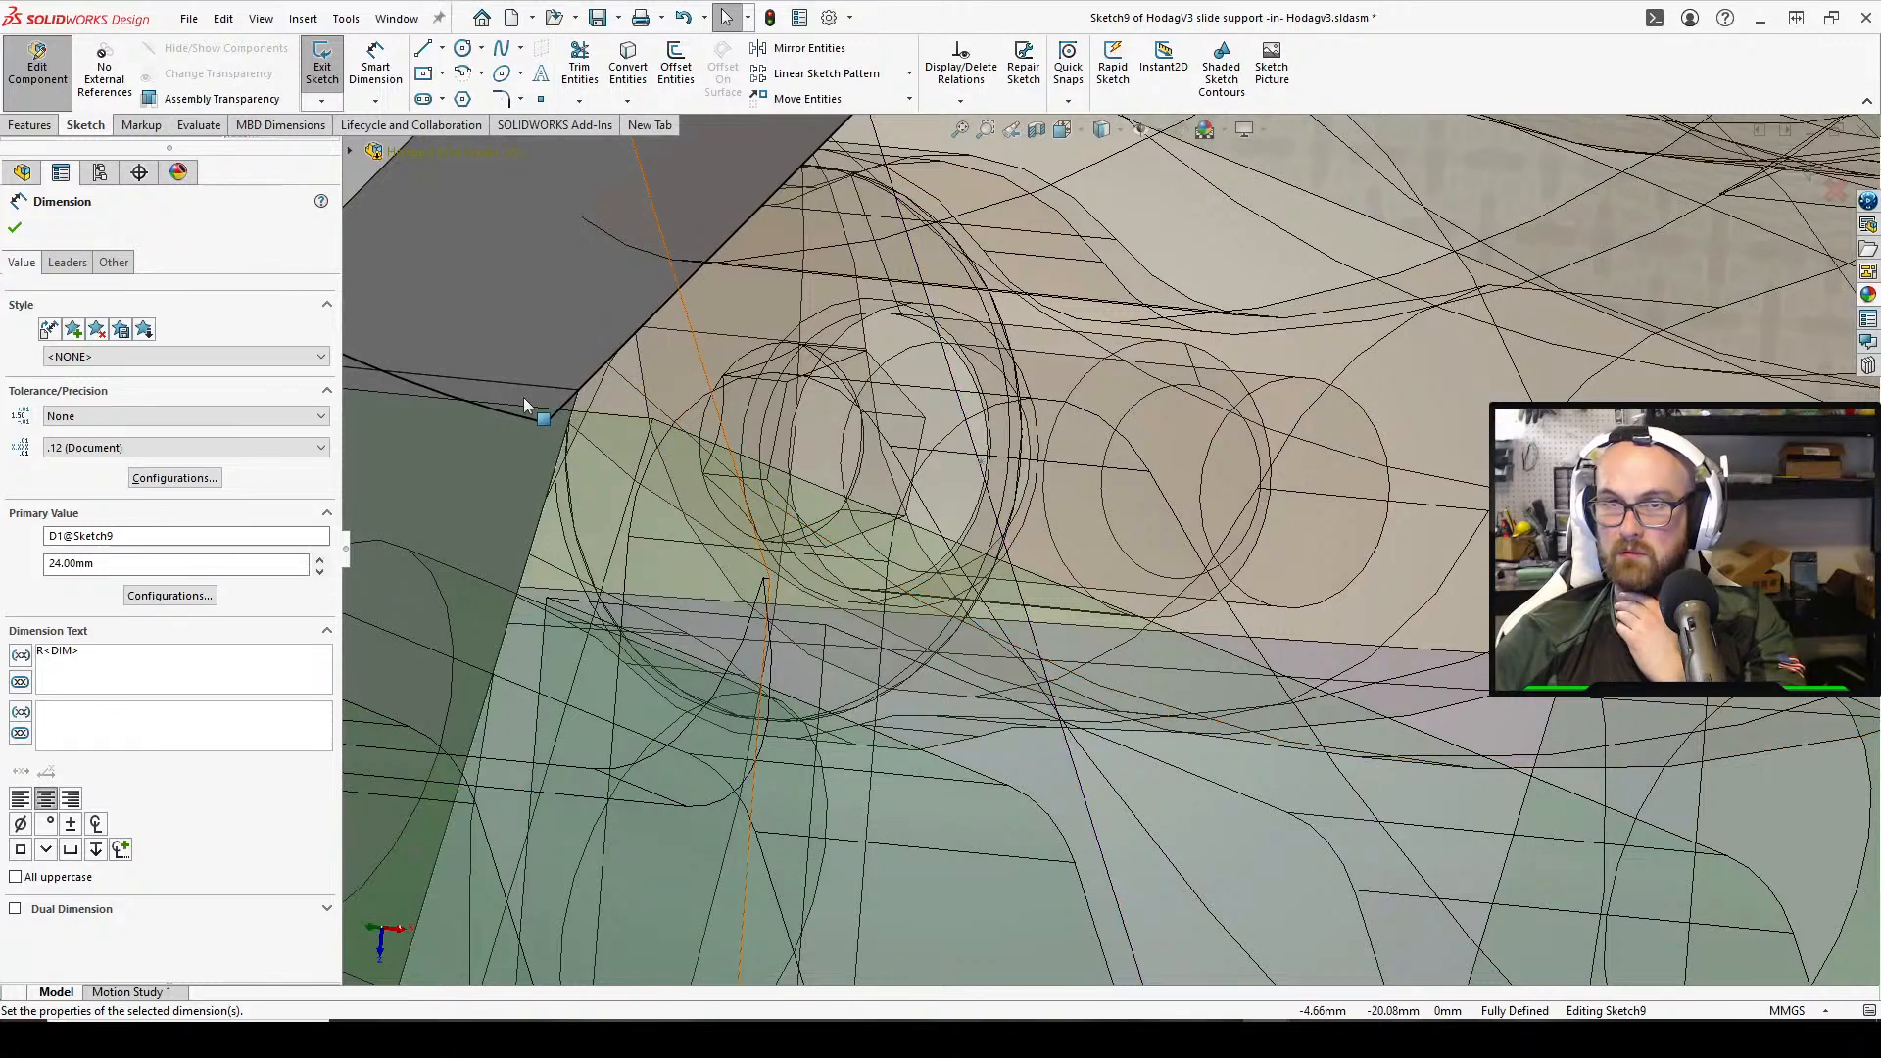
left_click(544, 423)
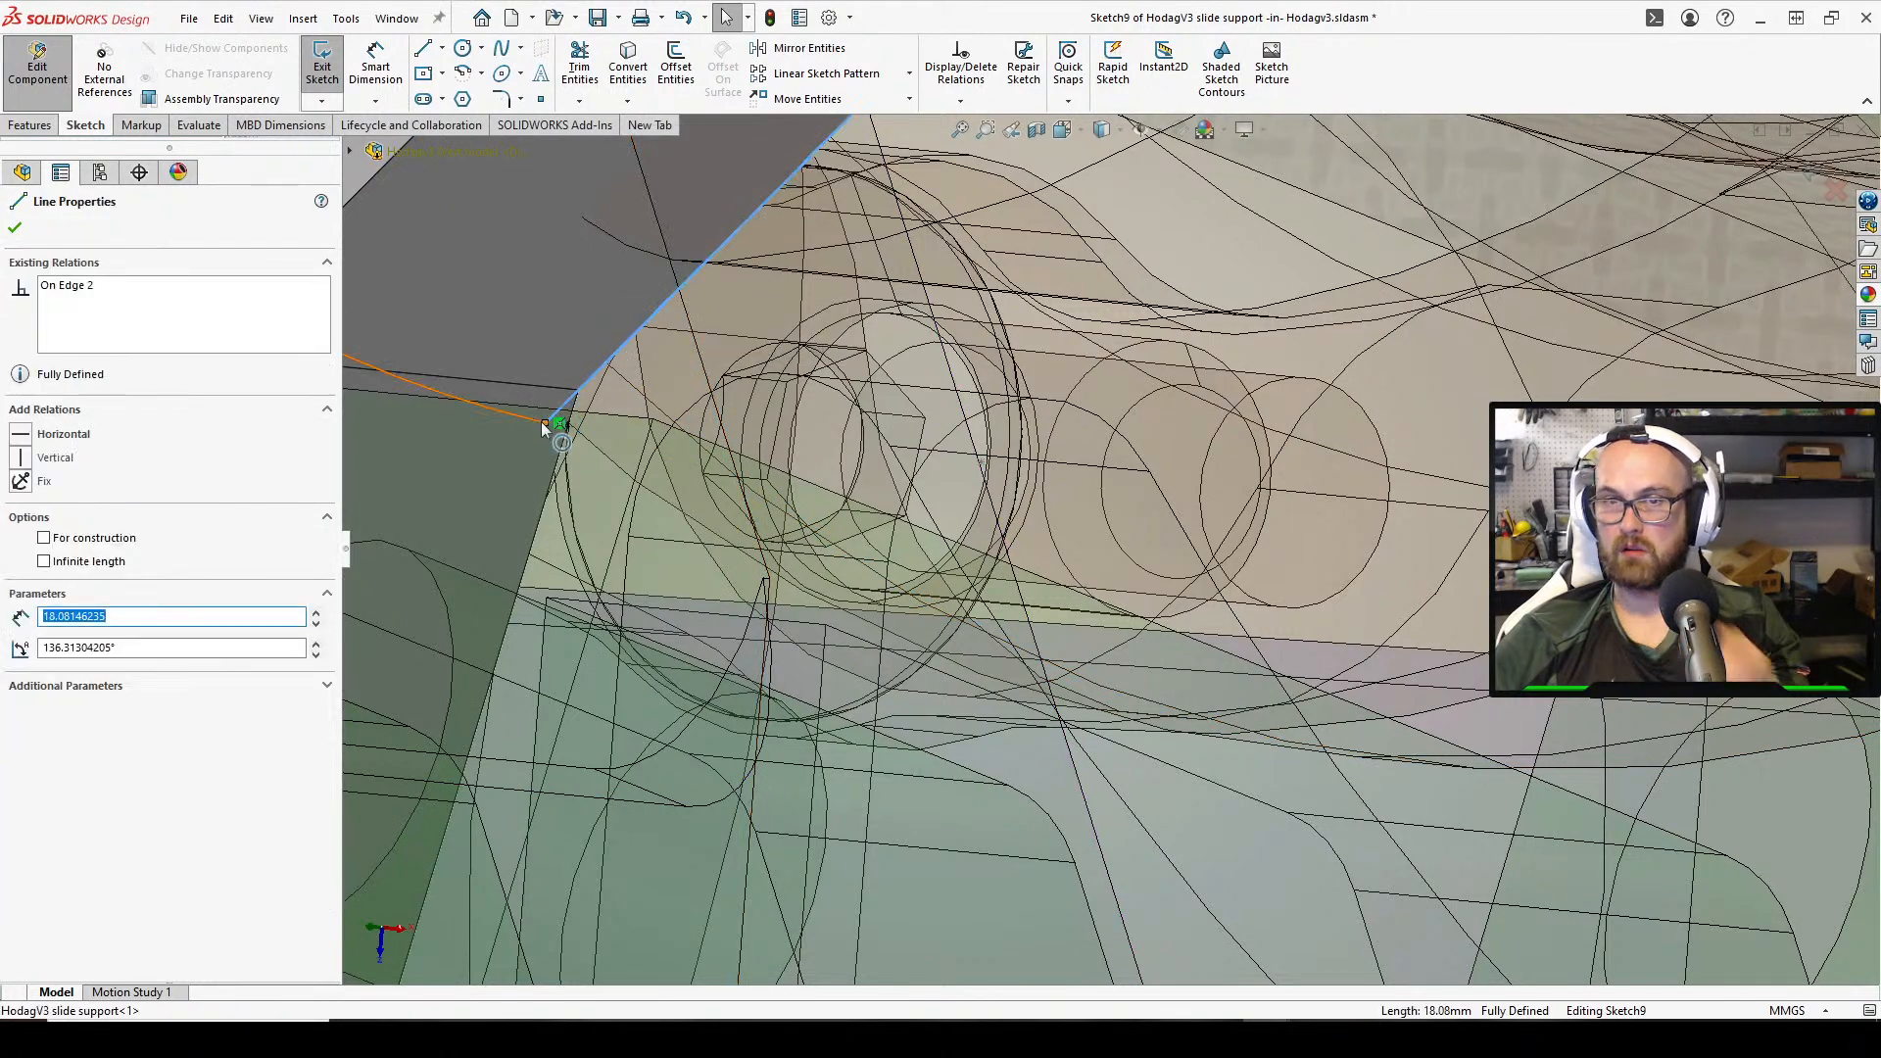
left_click(561, 415)
key("Escape")
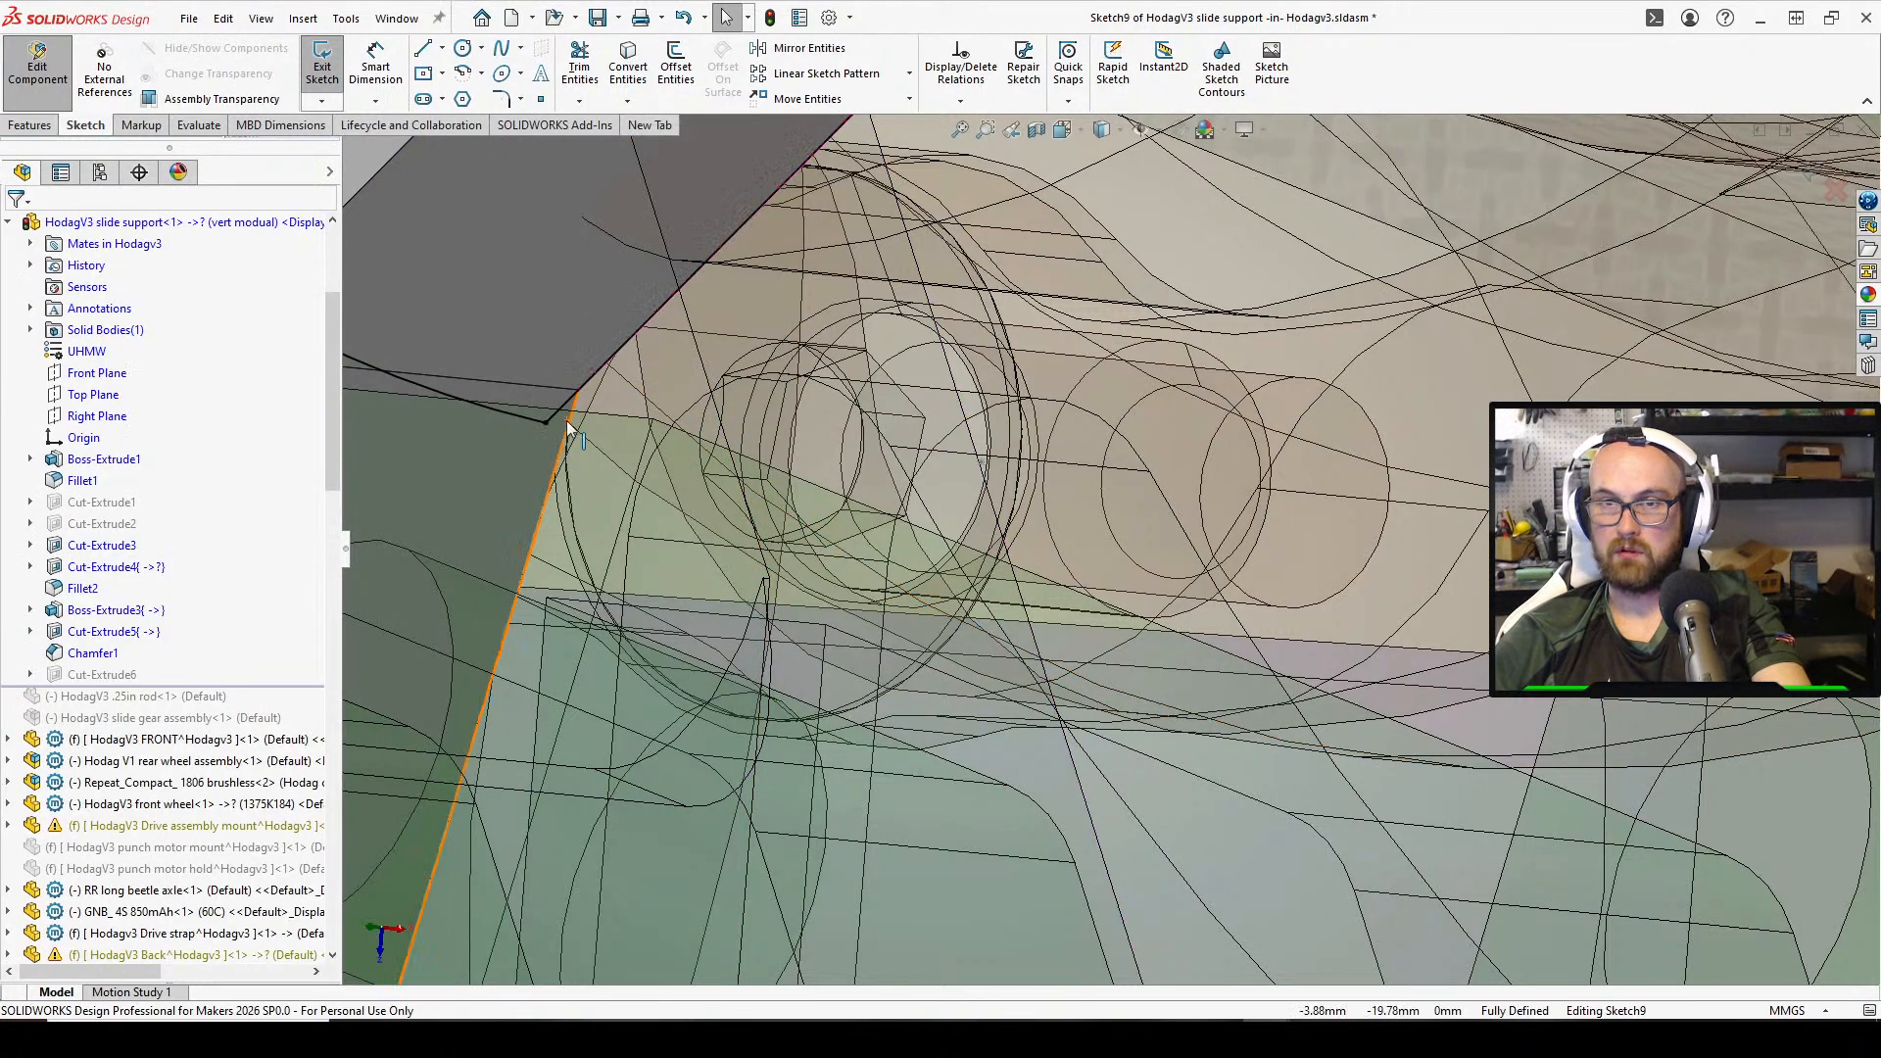
left_click(546, 423)
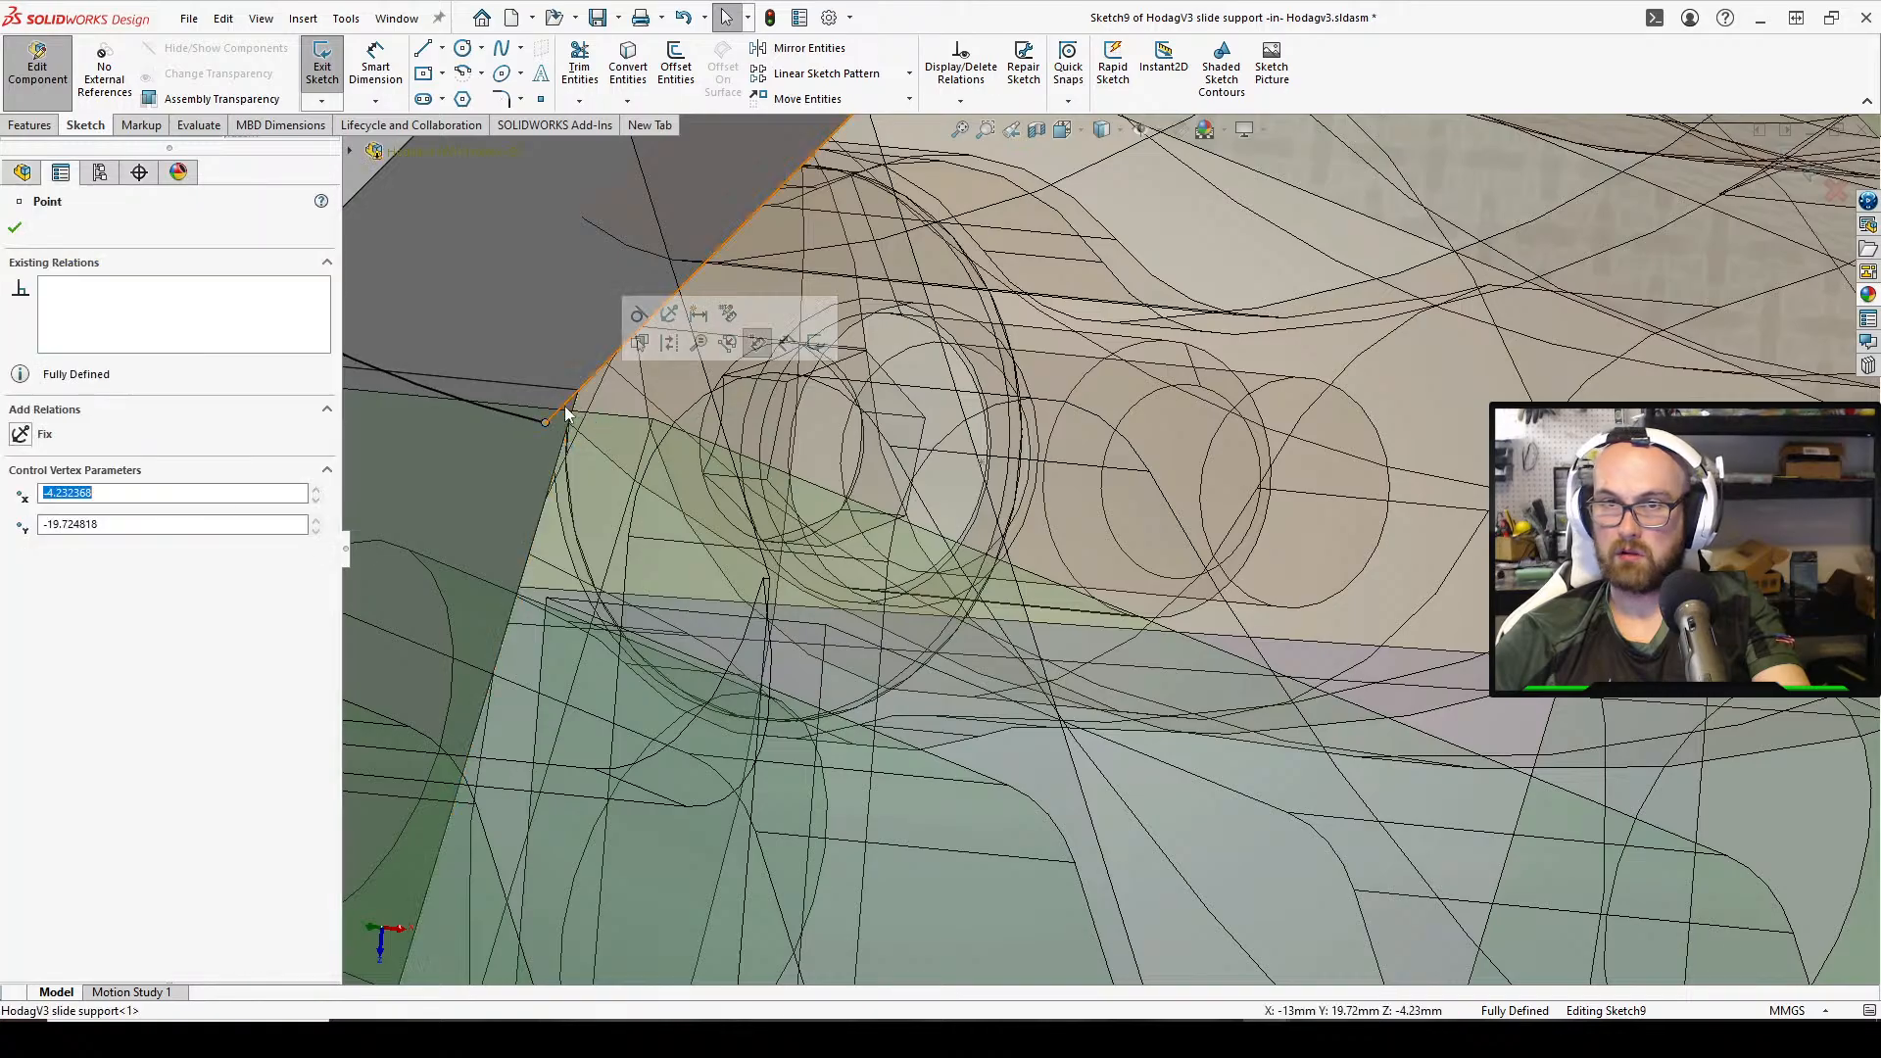
left_click(546, 419)
left_click(546, 422)
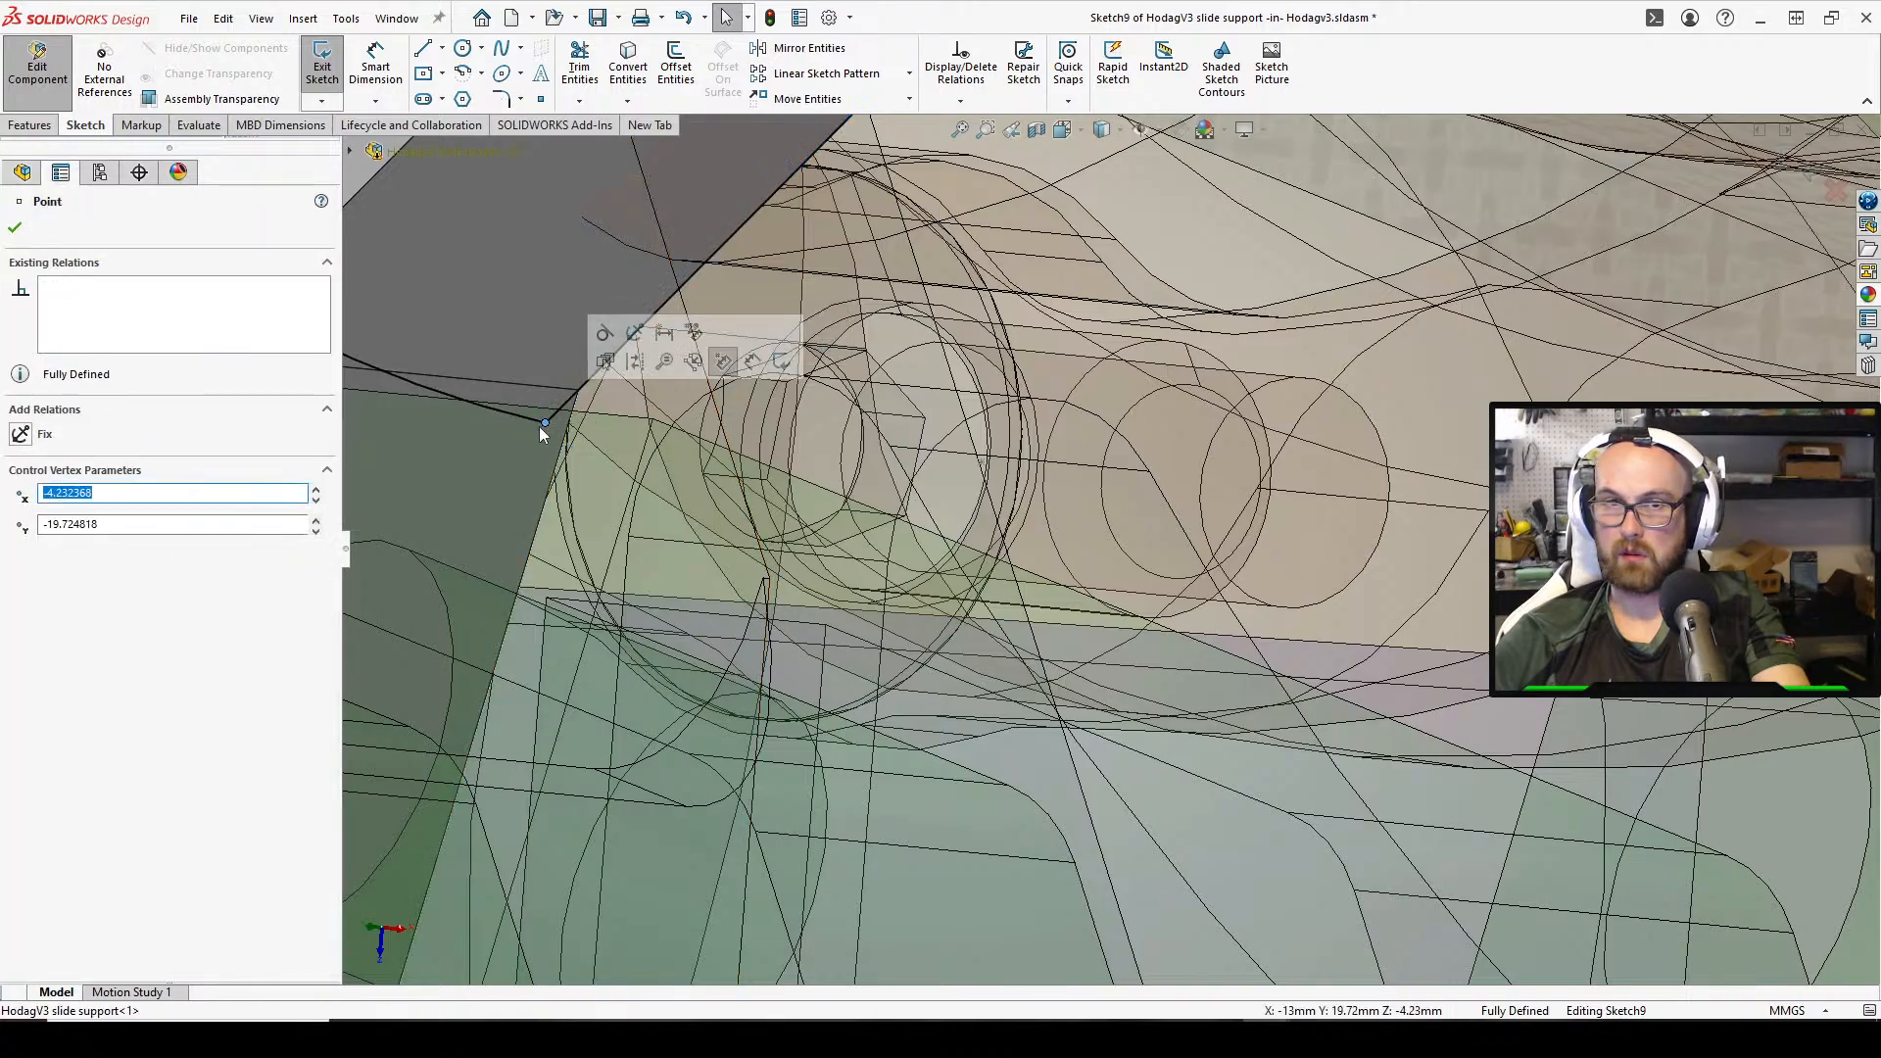
left_click(15, 228)
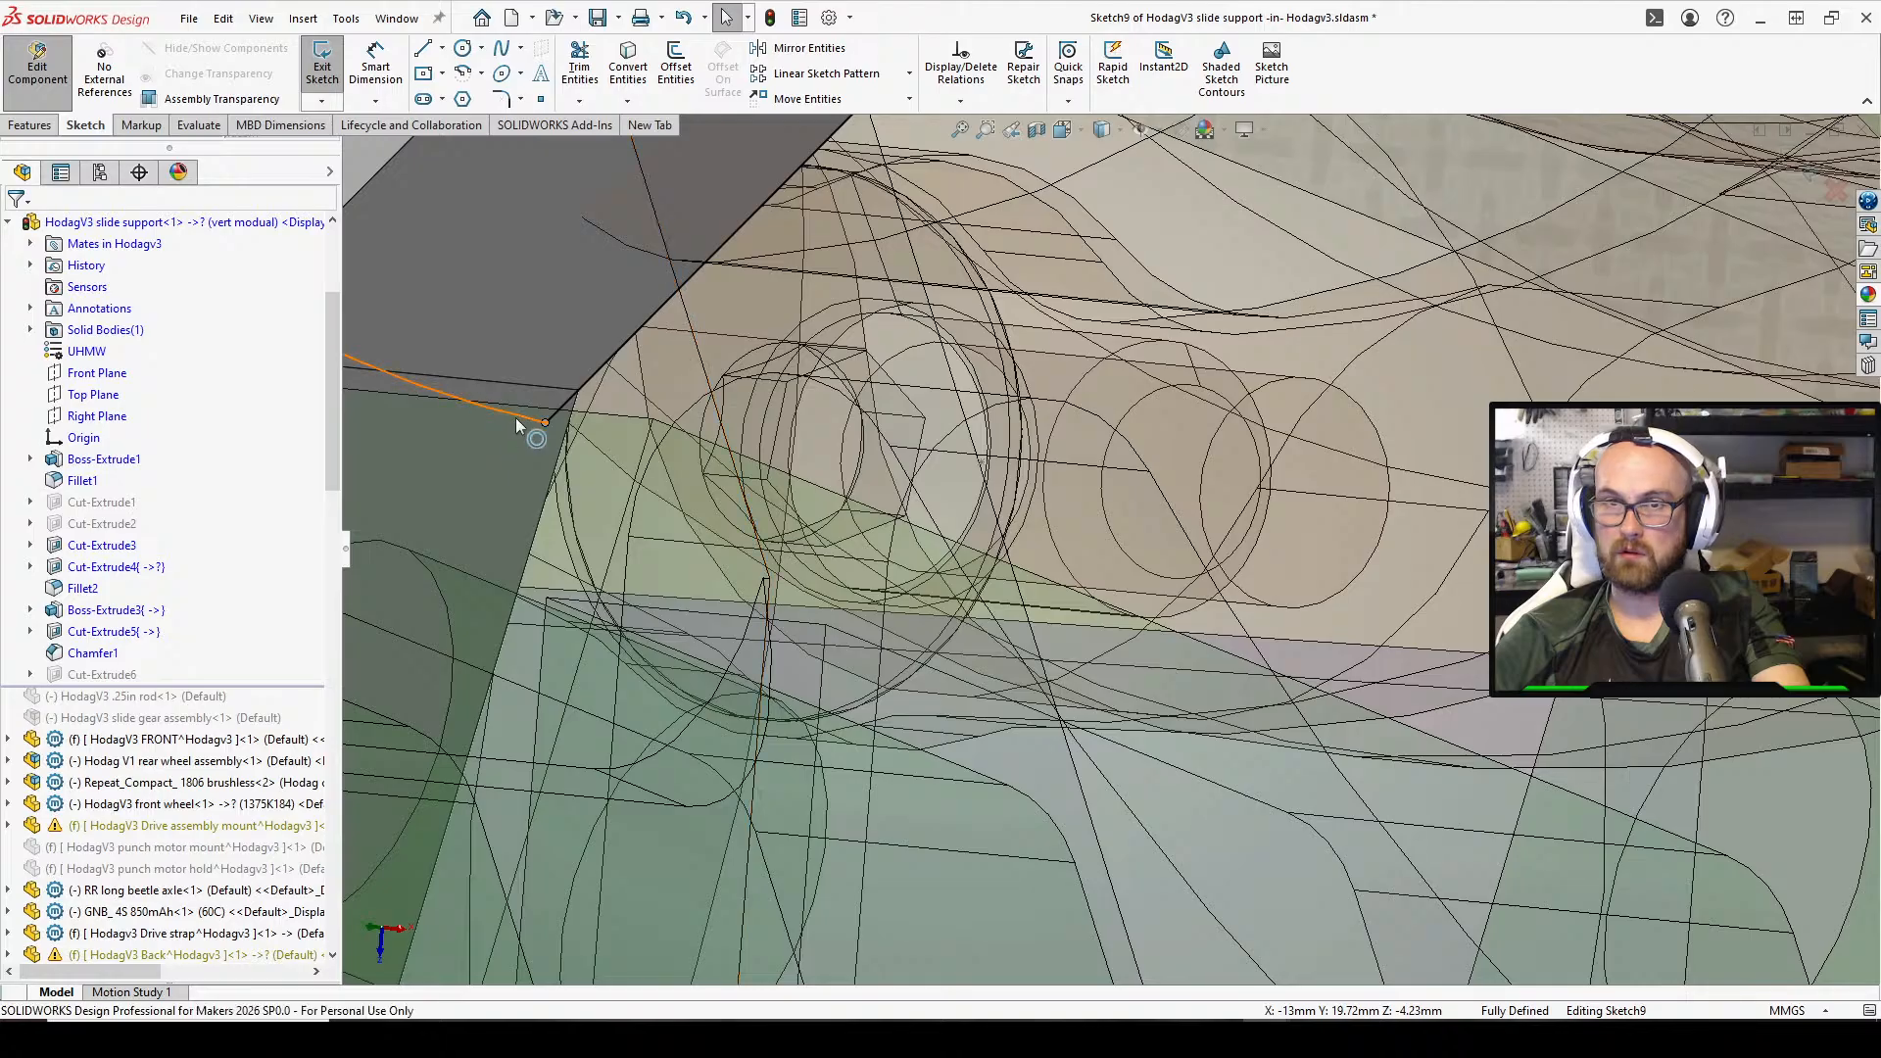
left_click(516, 418)
left_click(542, 419)
left_click(559, 411)
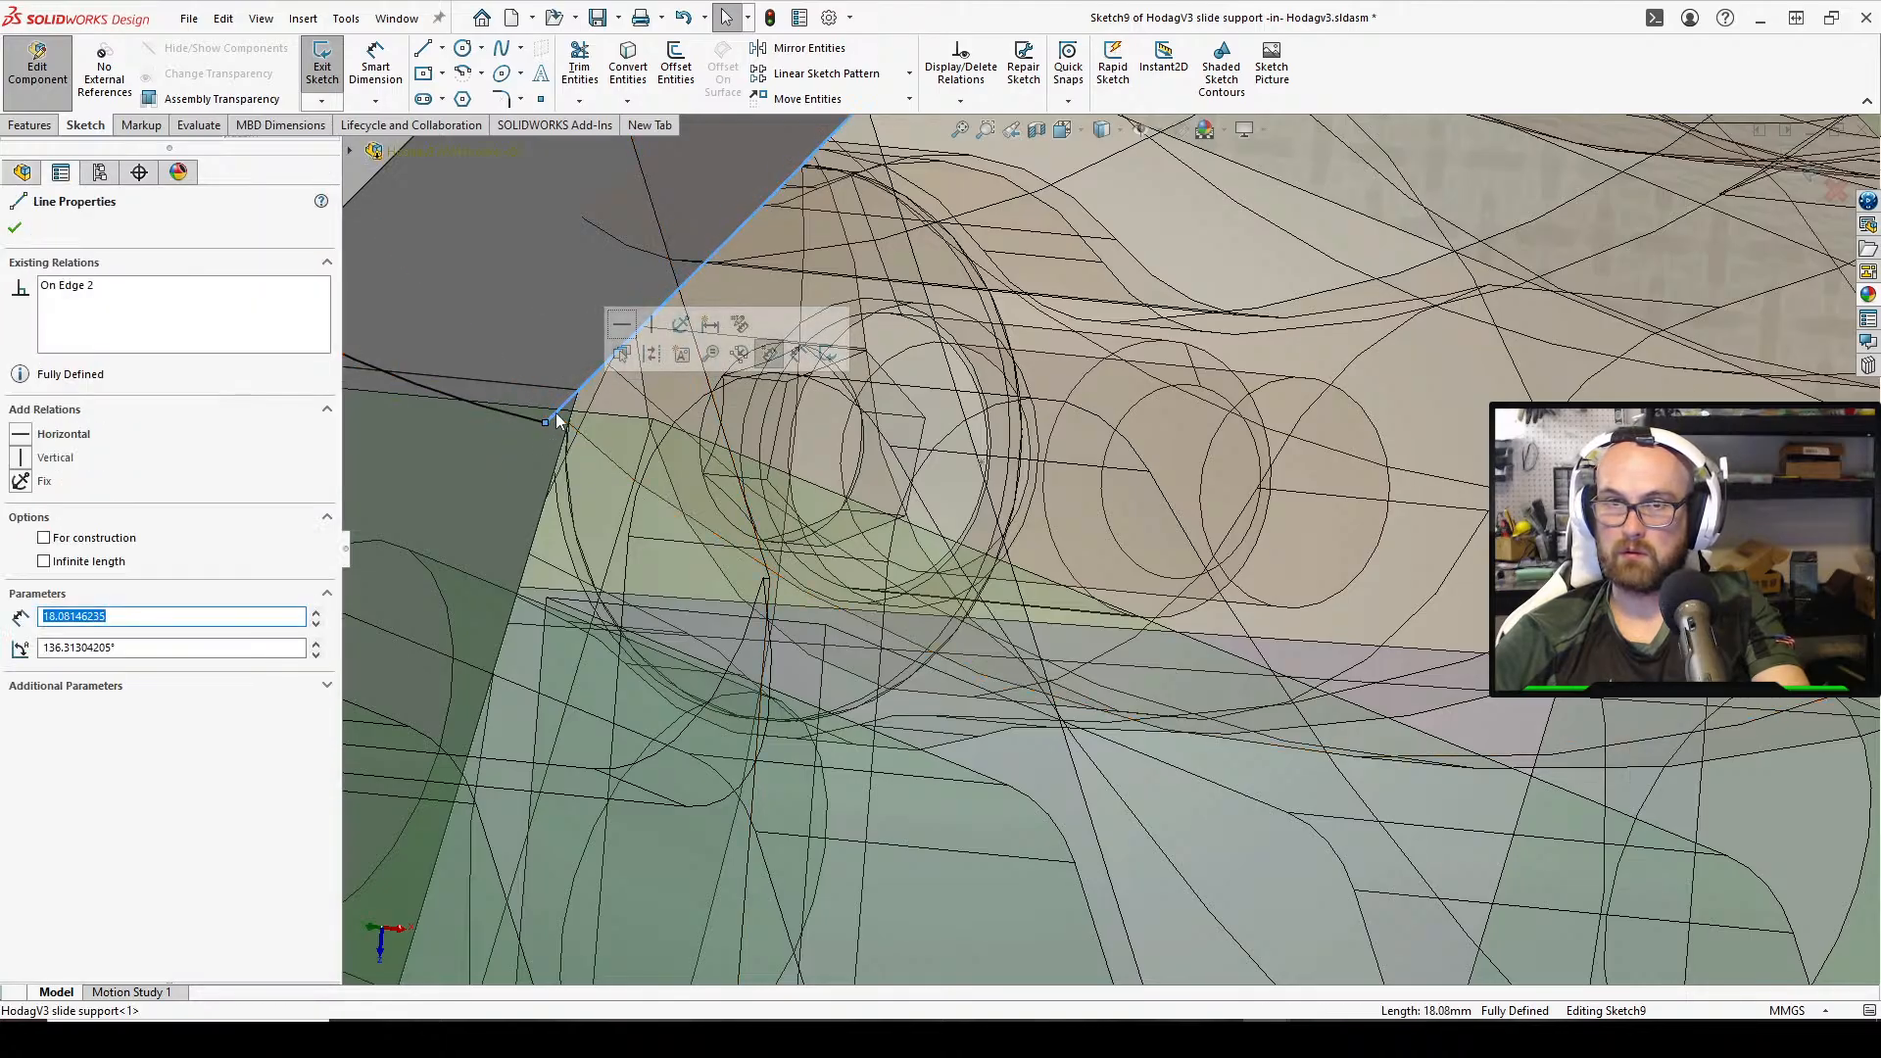
scroll(555, 412, "up", 4)
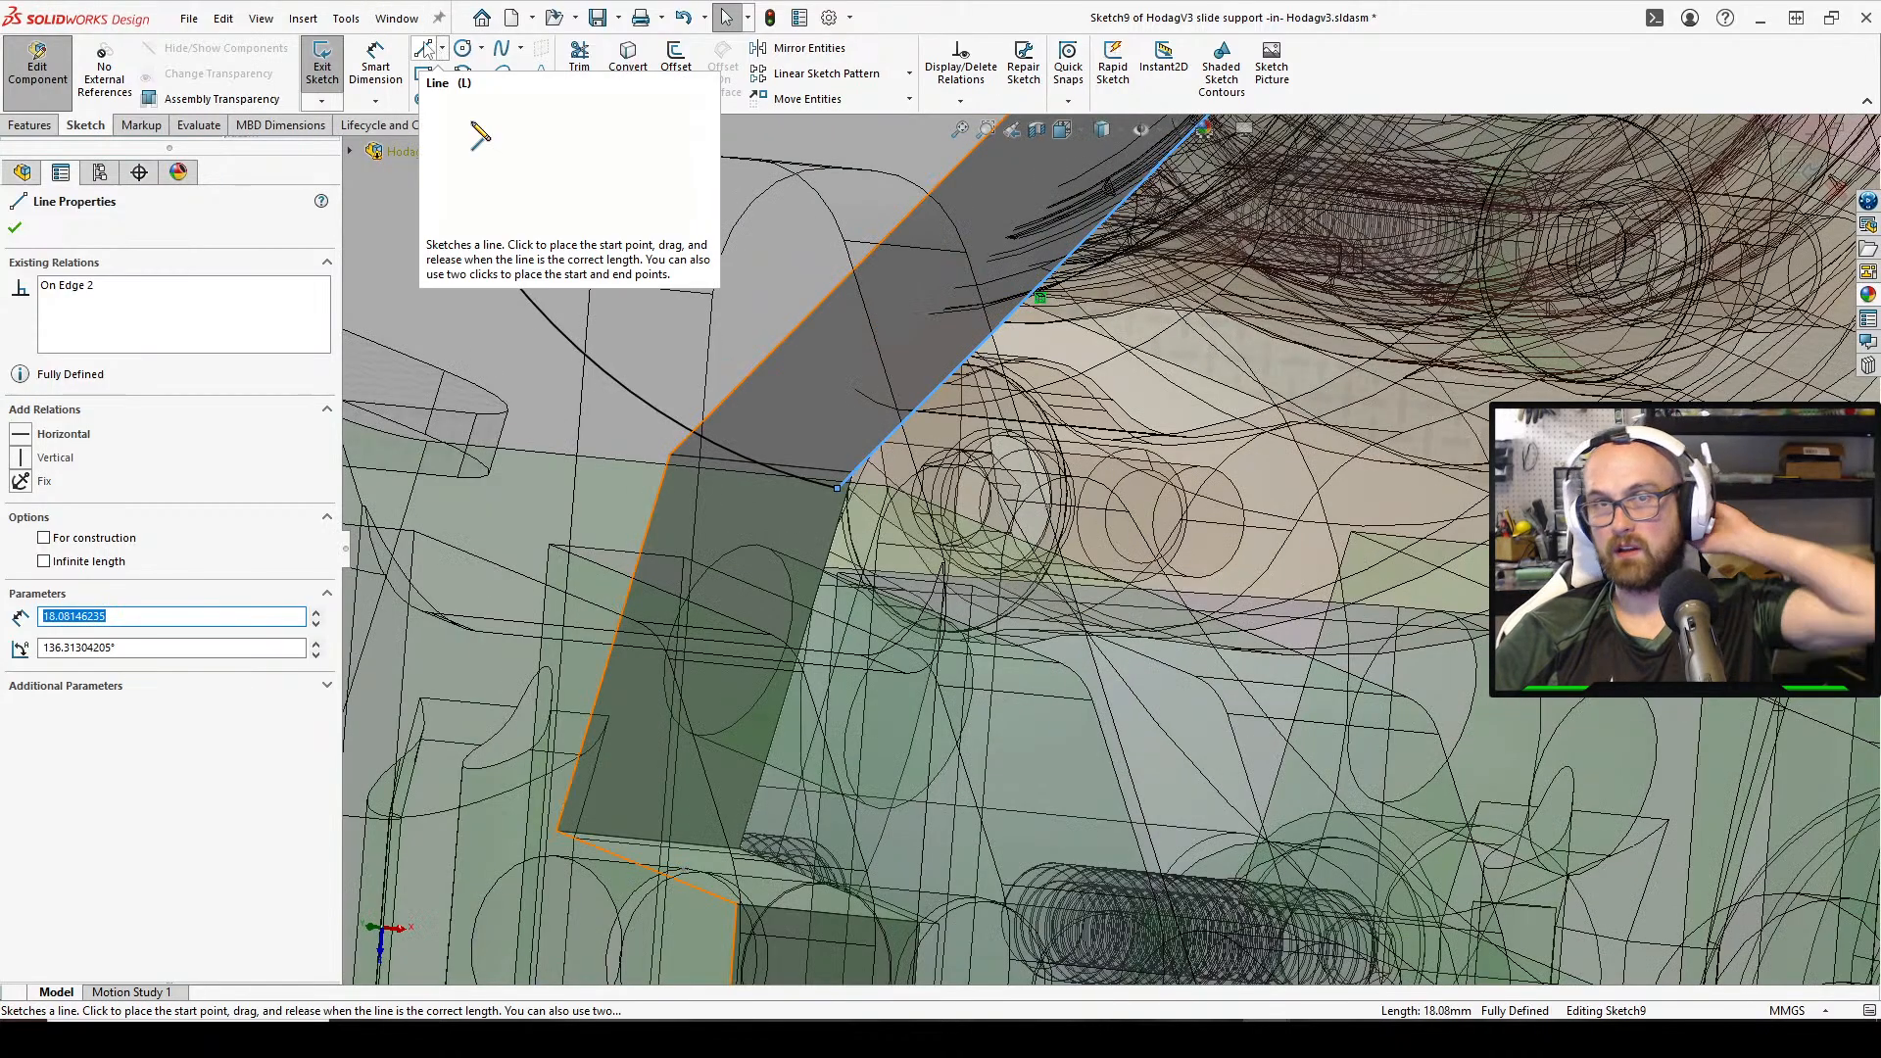
left_click(425, 51)
scroll(889, 333, "down", 3)
left_click(23, 171)
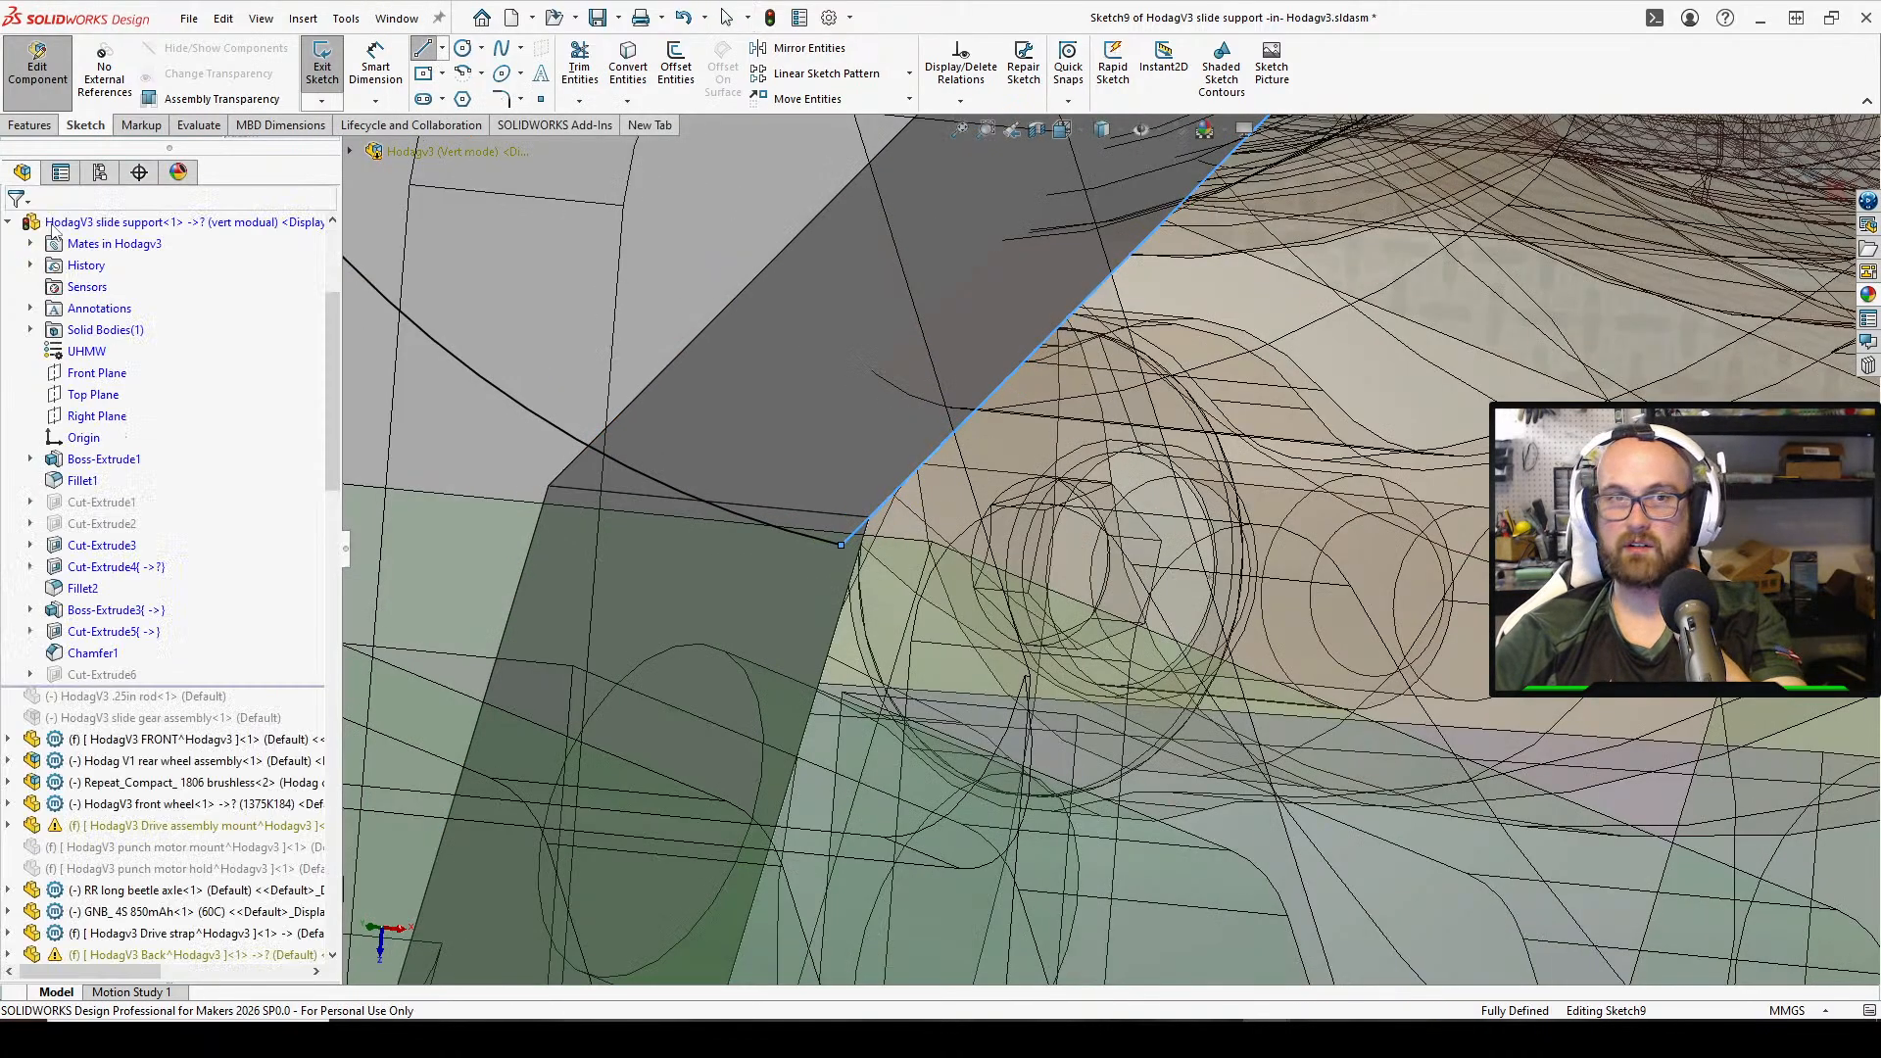
scroll(1136, 367, "up", 5)
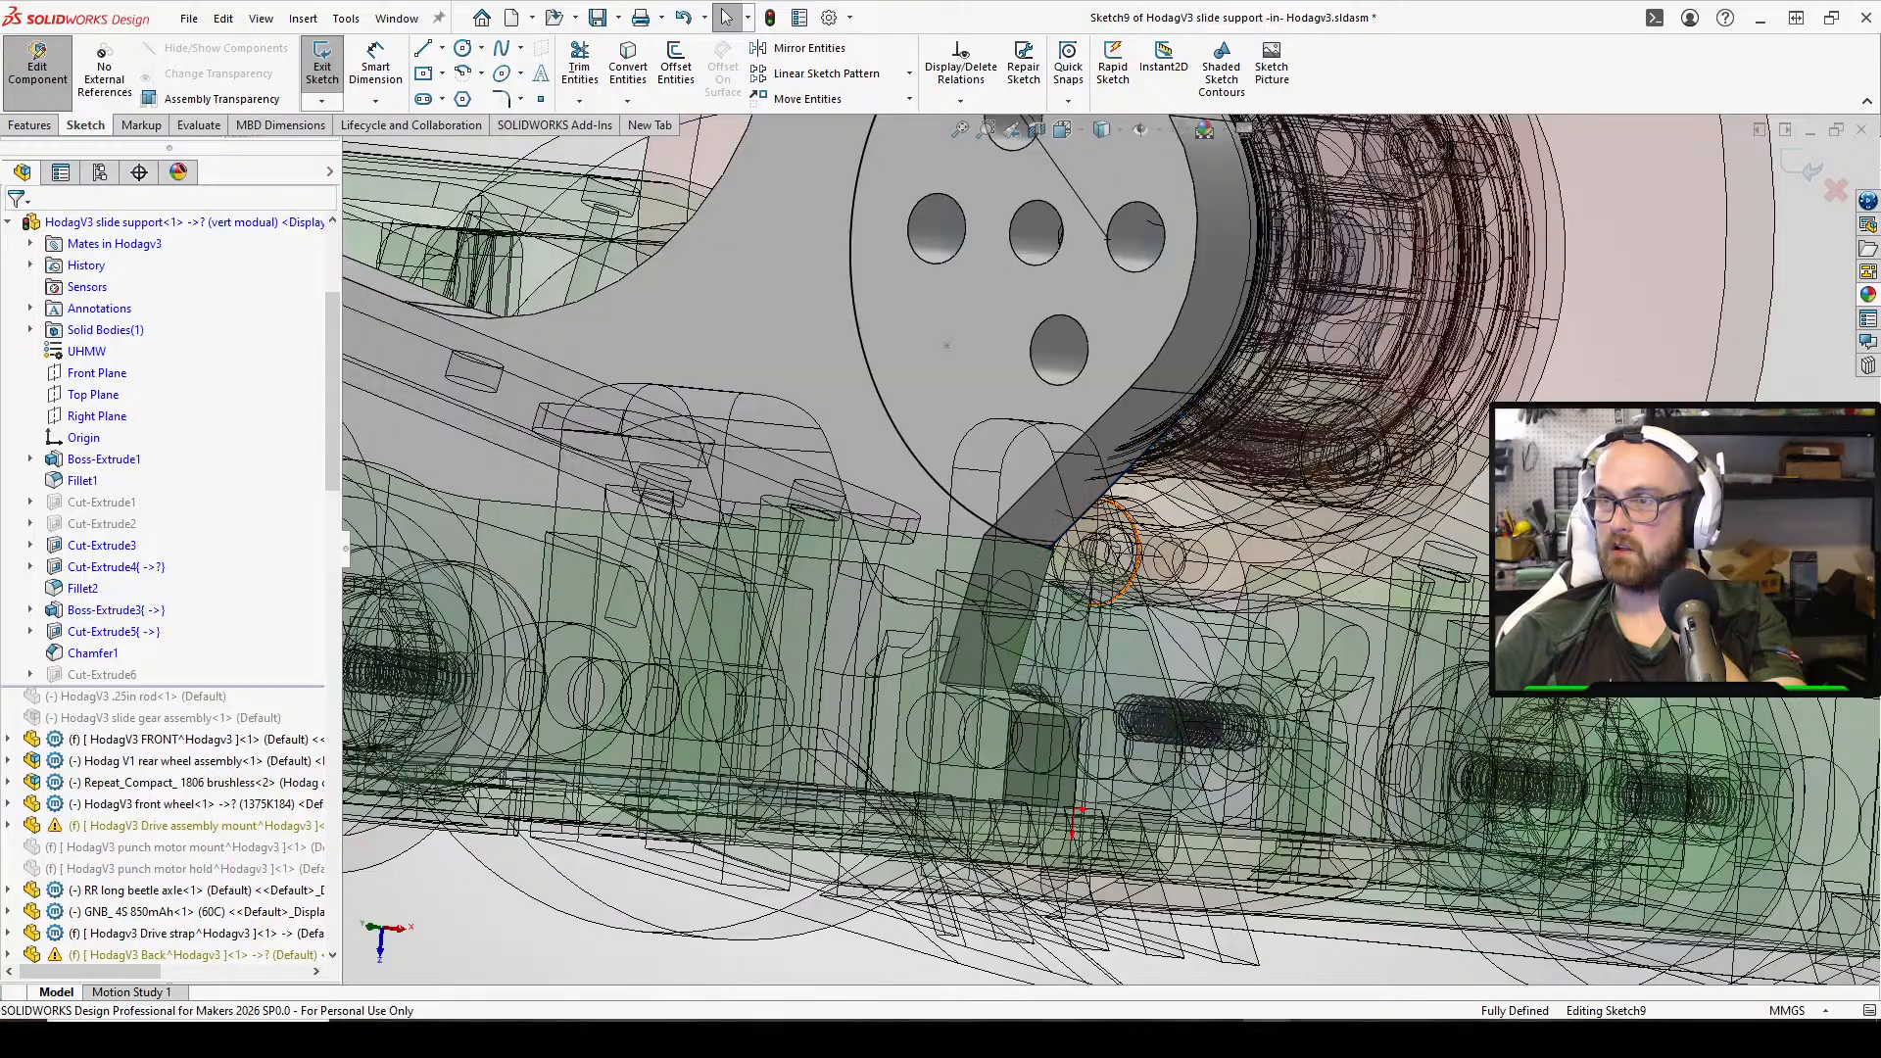
scroll(973, 606, "up", 4)
scroll(974, 605, "down", 8)
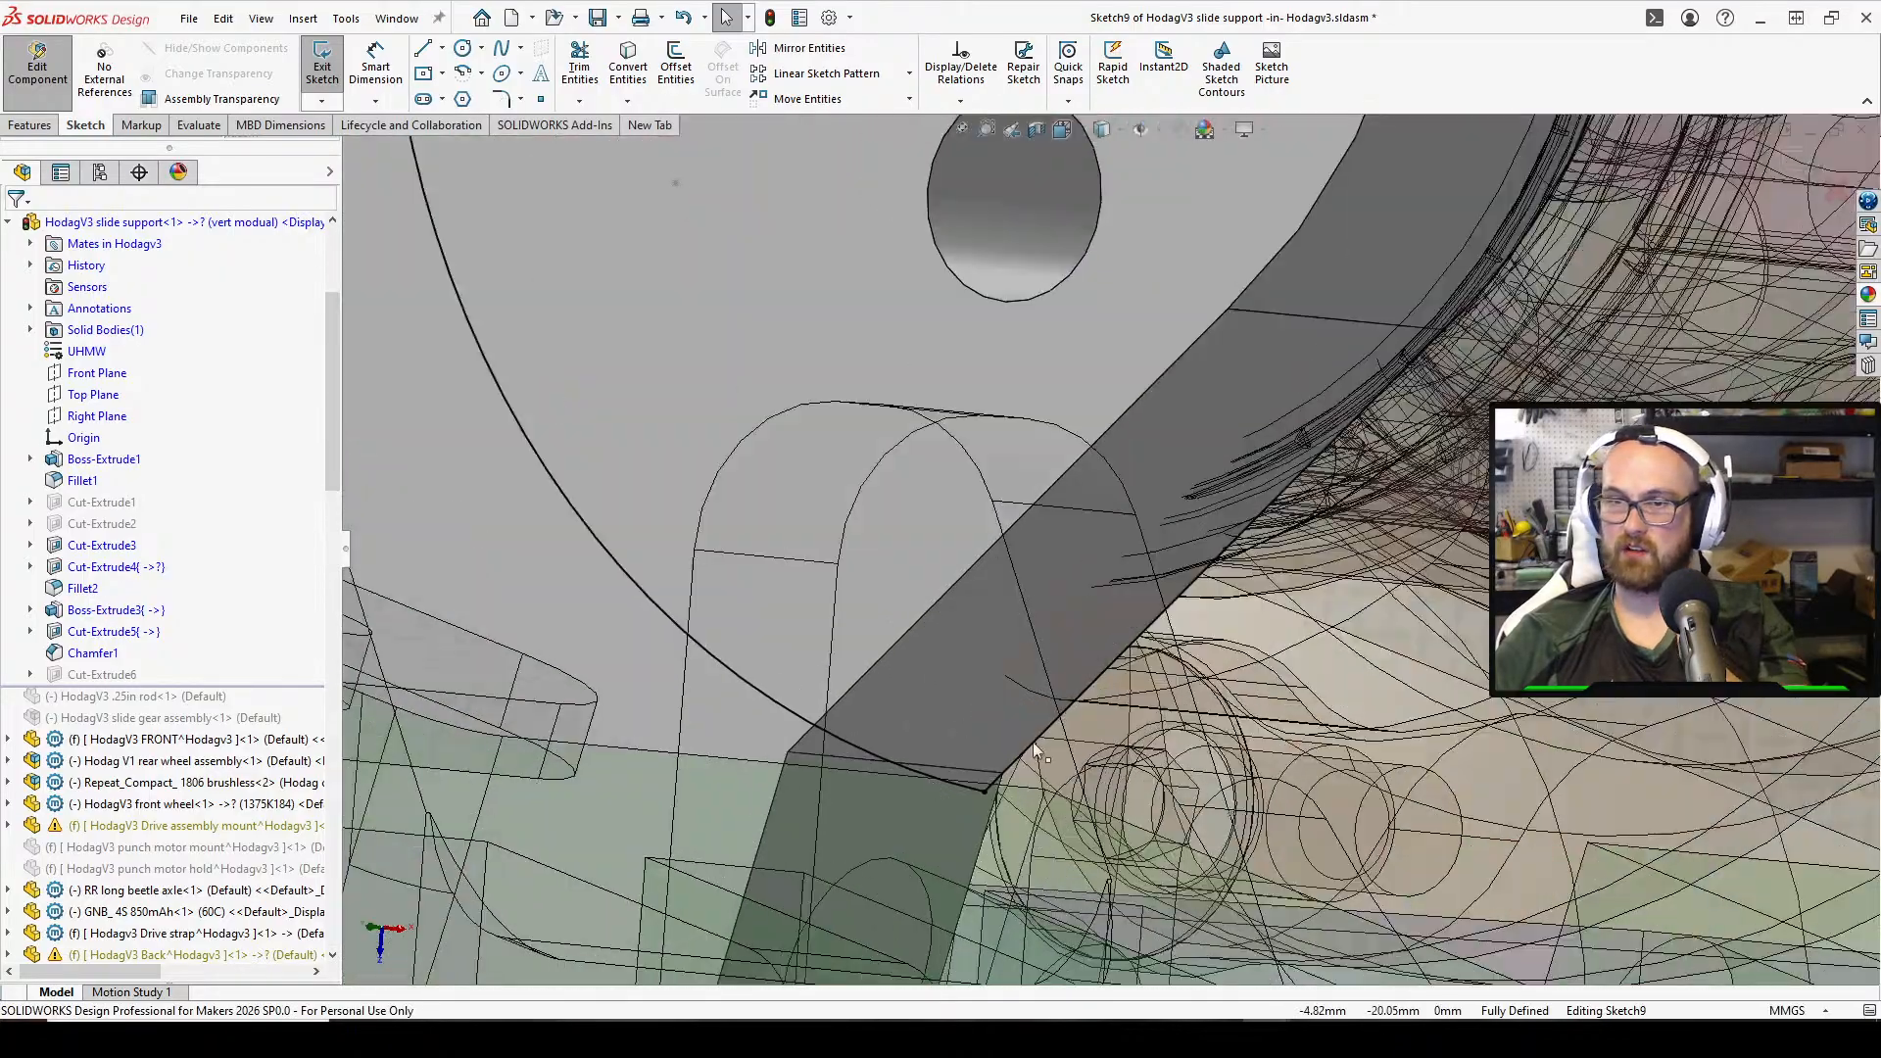
scroll(1027, 770, "down", 3)
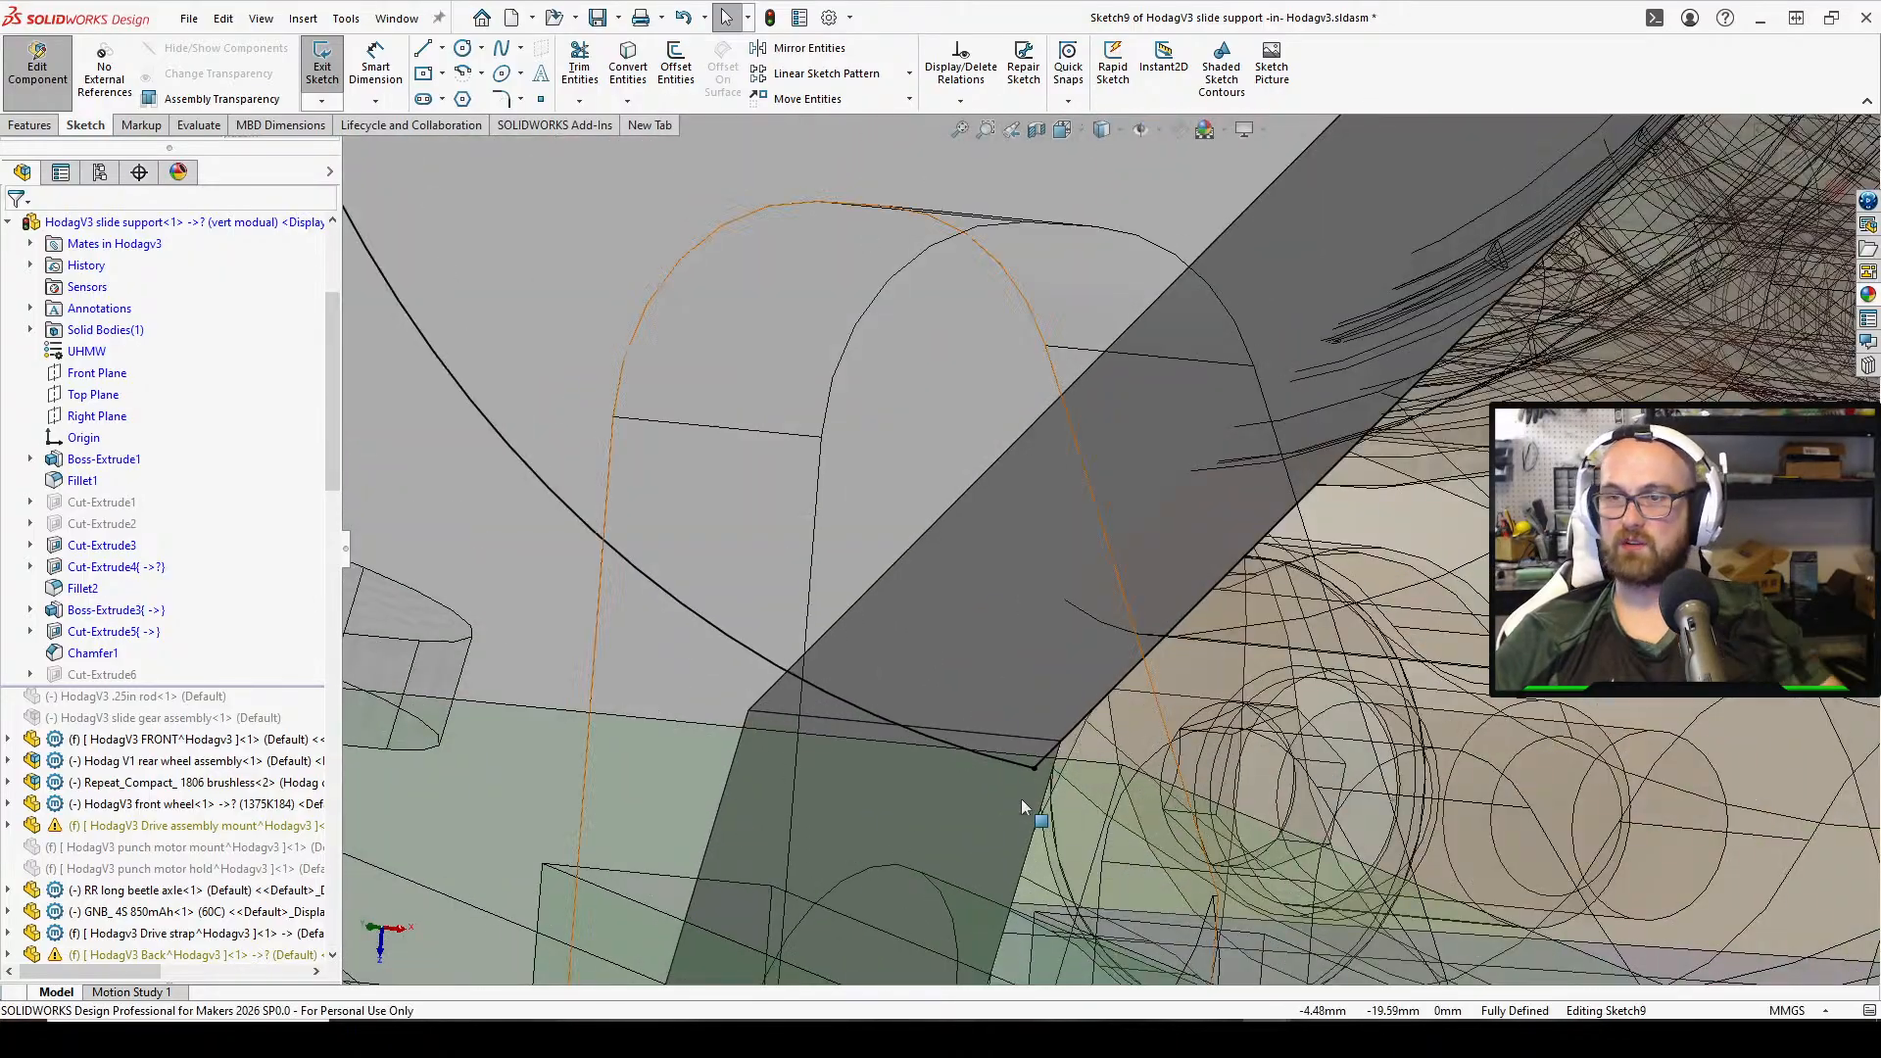
Sketch a line about 0.63 mm long from the corner down the slide support's edge, and trim the existing line's overhang beyond the corner
left_click(421, 49)
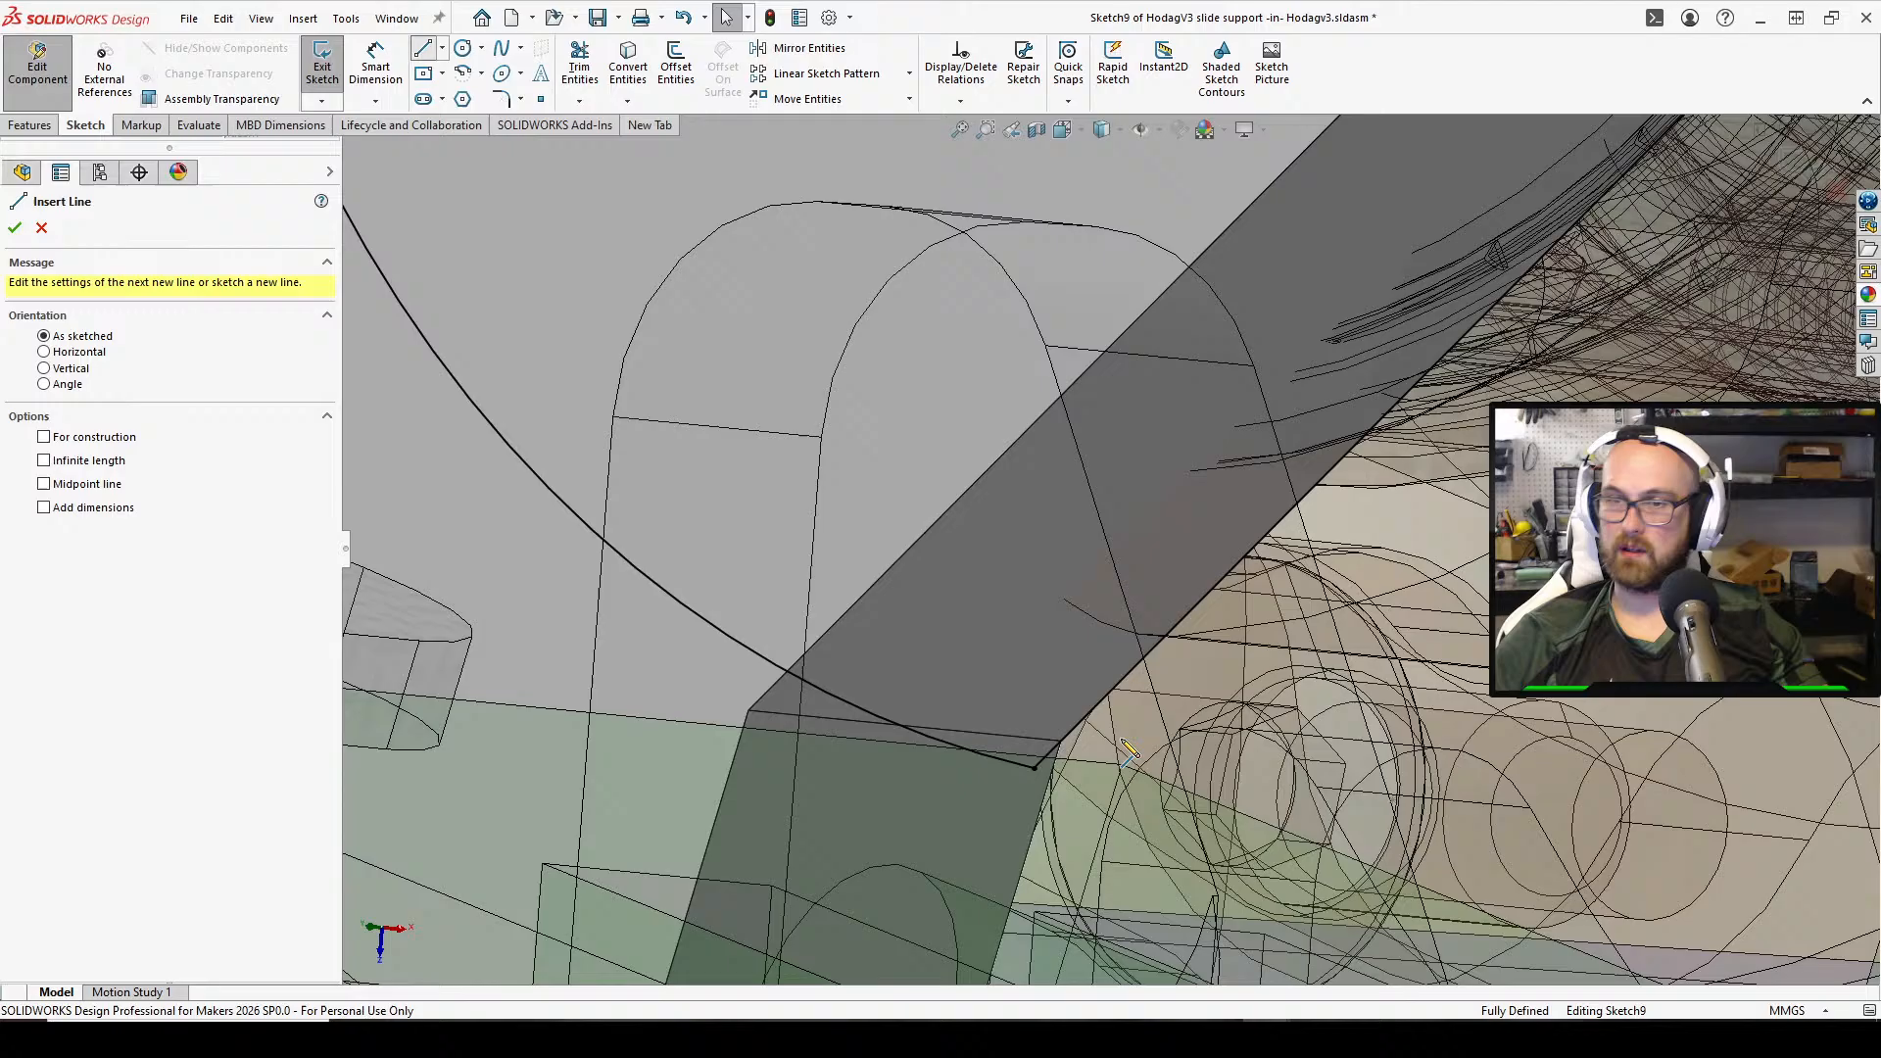
left_click(1062, 742)
left_click(1051, 775)
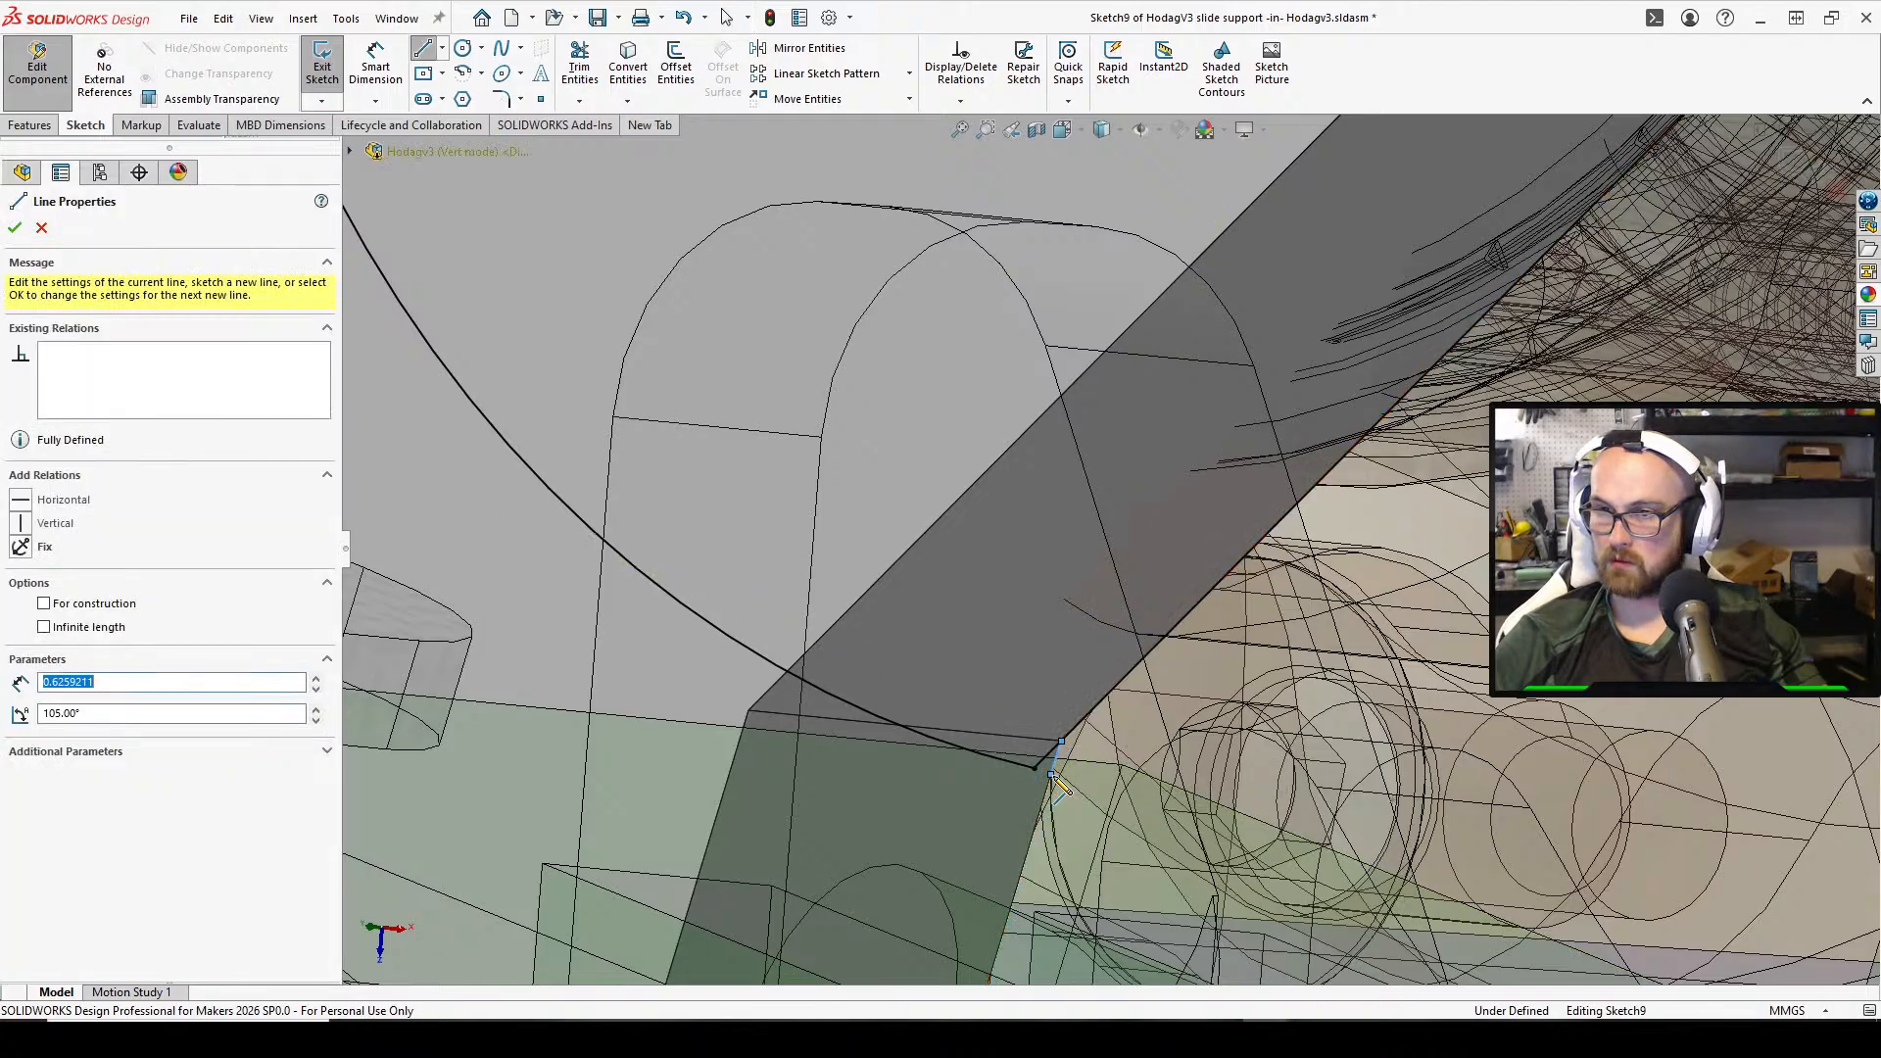
right_click(1056, 773)
left_click(1104, 790)
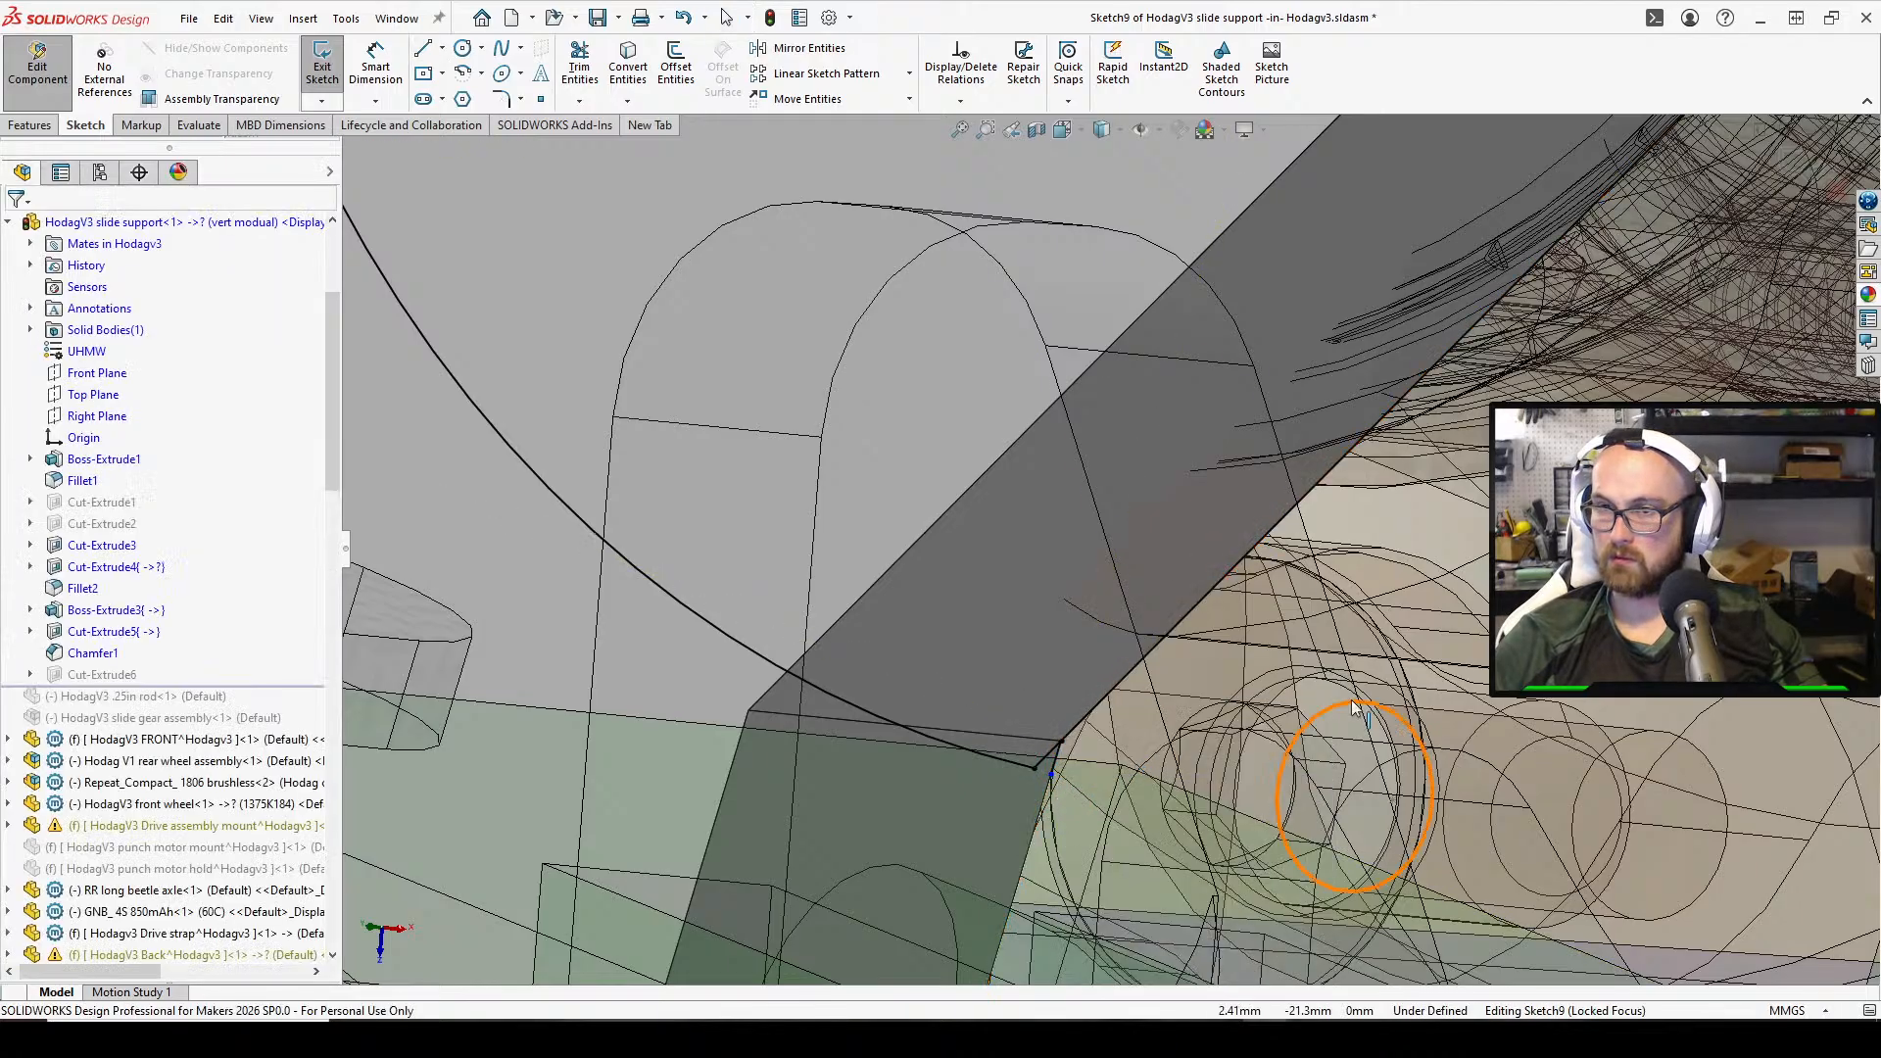
left_click(581, 44)
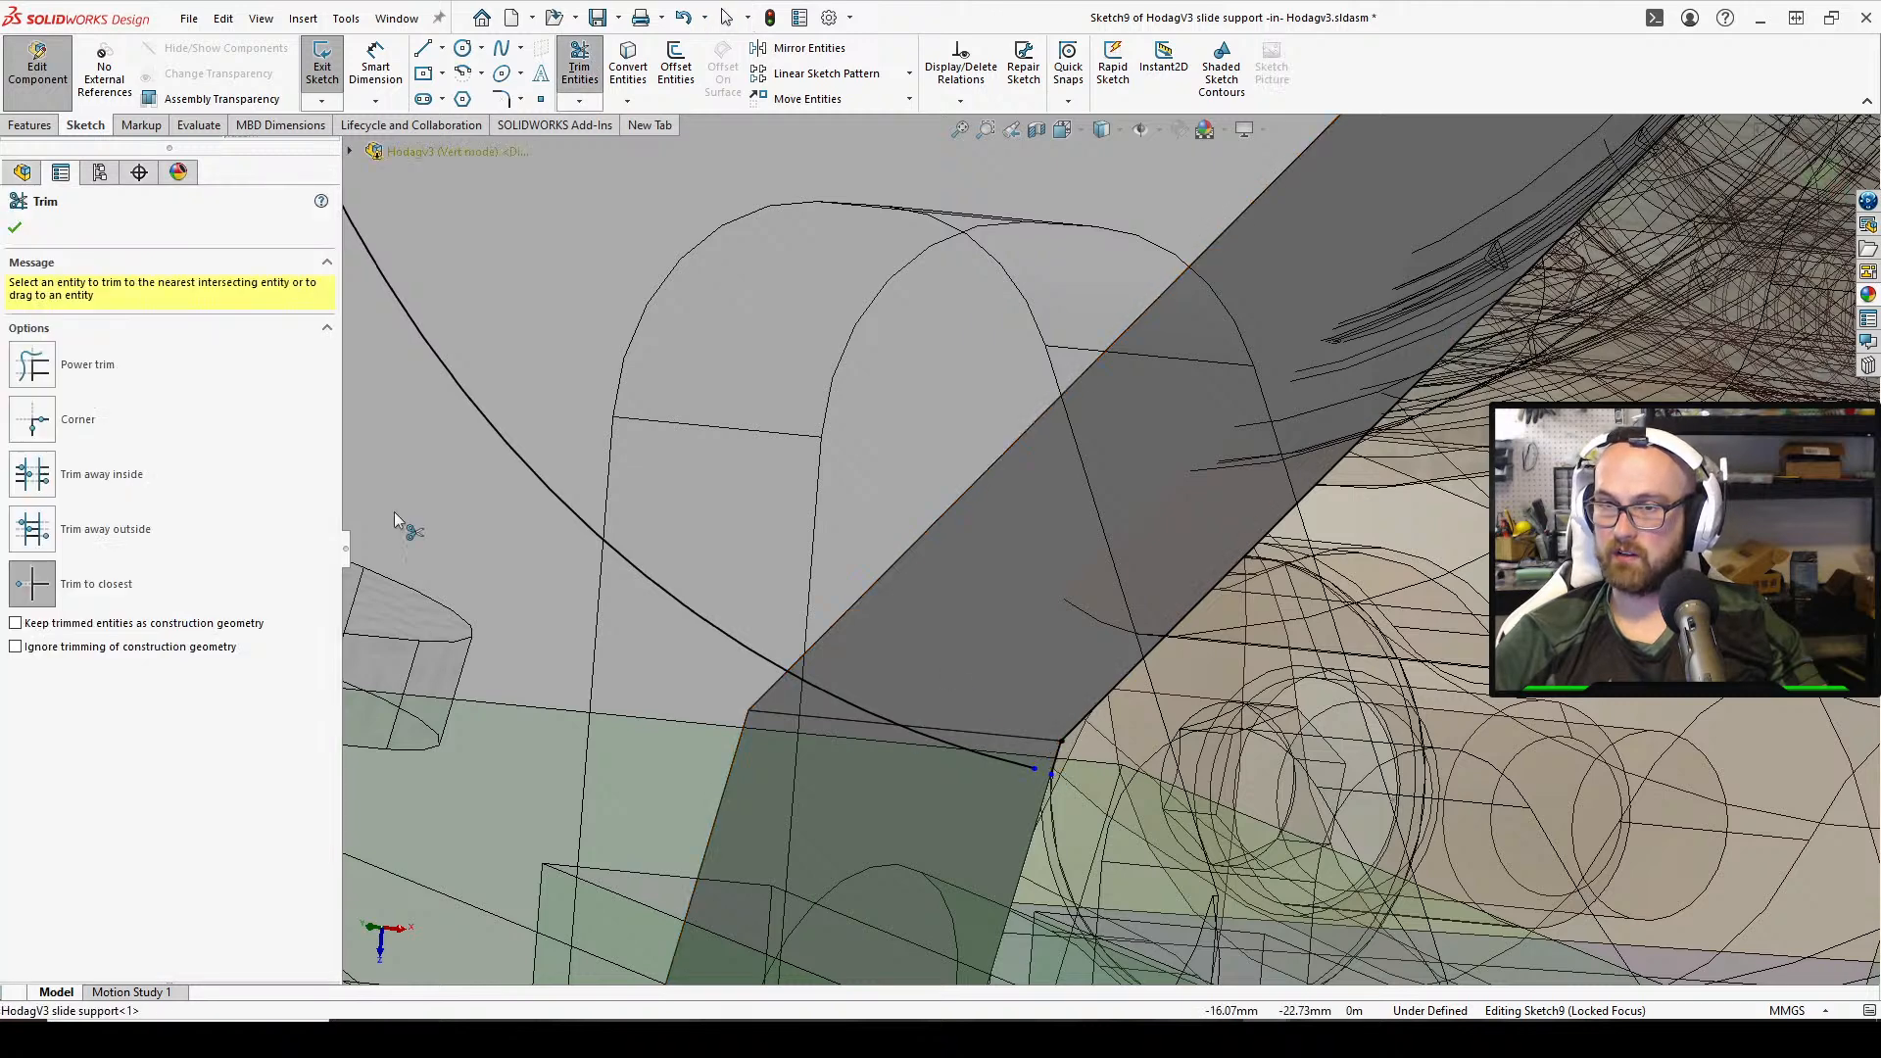
left_click(16, 230)
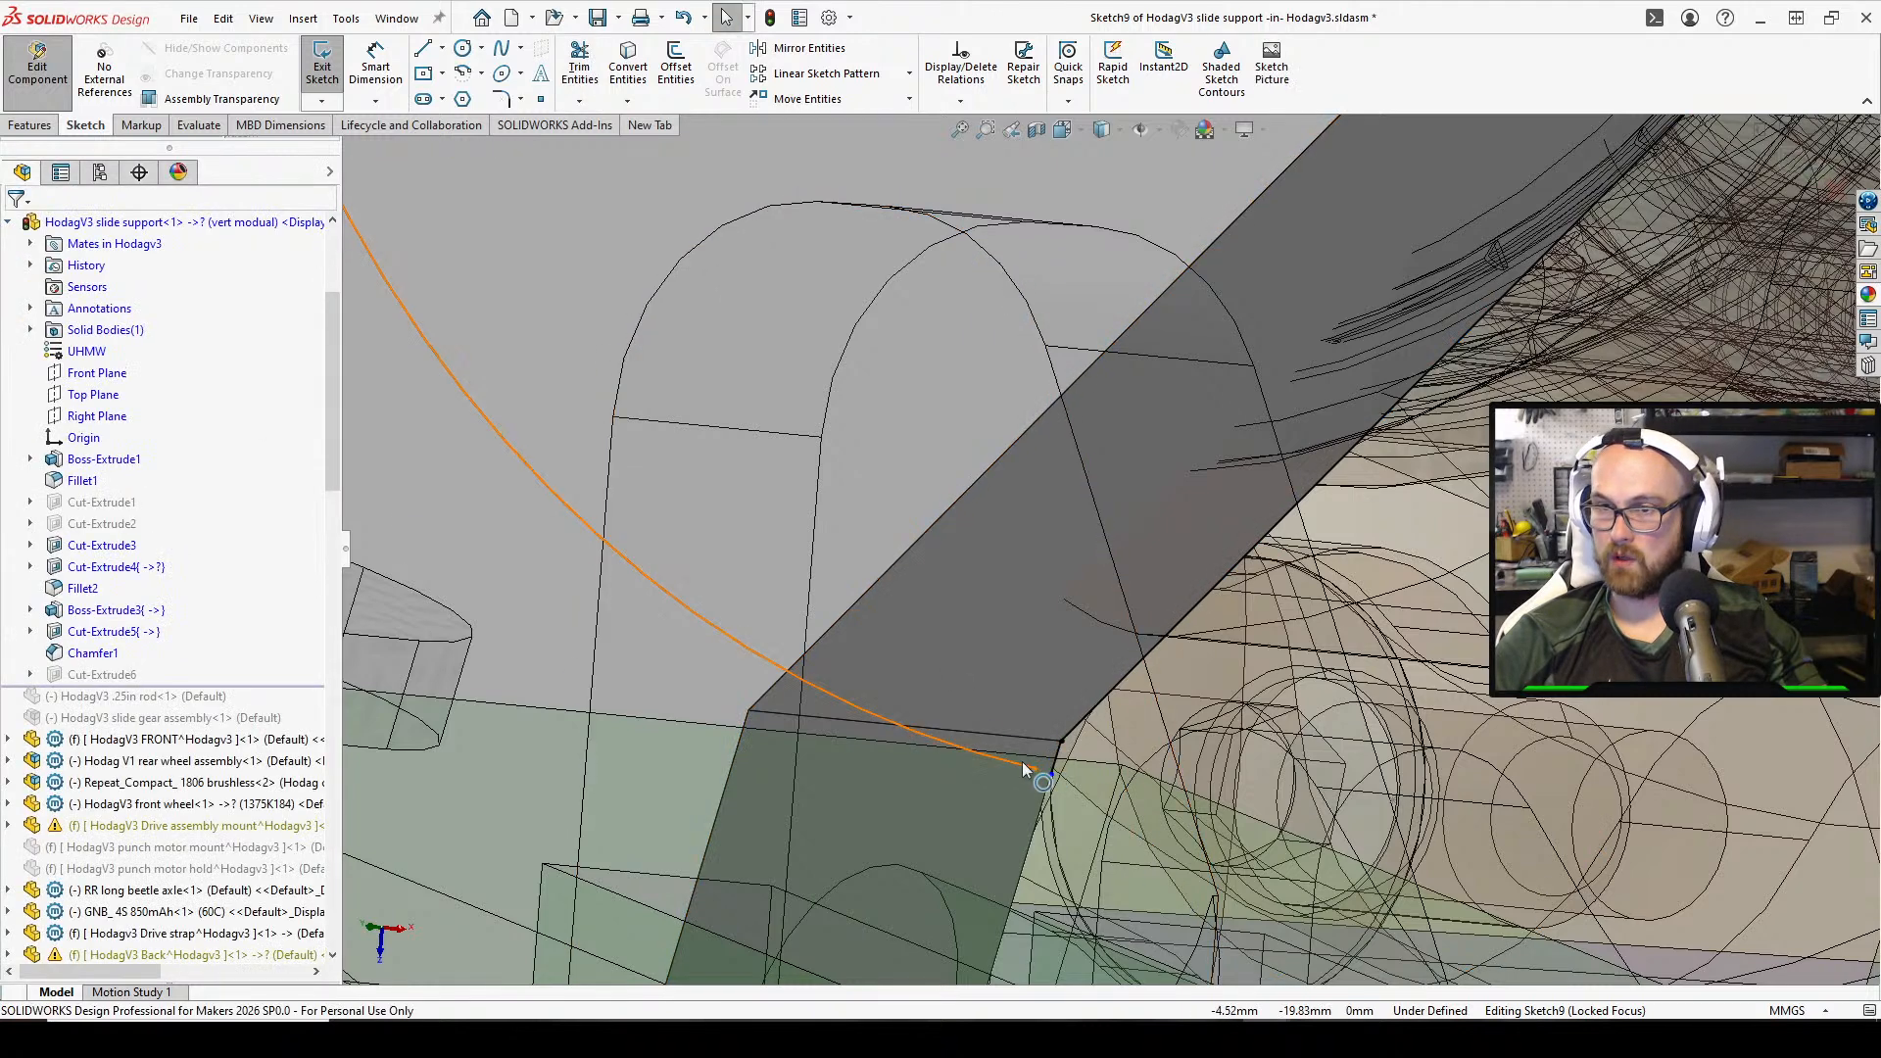
Extend the clearance arc's open lower end to the end of the short edge line, closing the cut profile
left_click(1052, 773)
left_click_drag(1054, 782, 1053, 778)
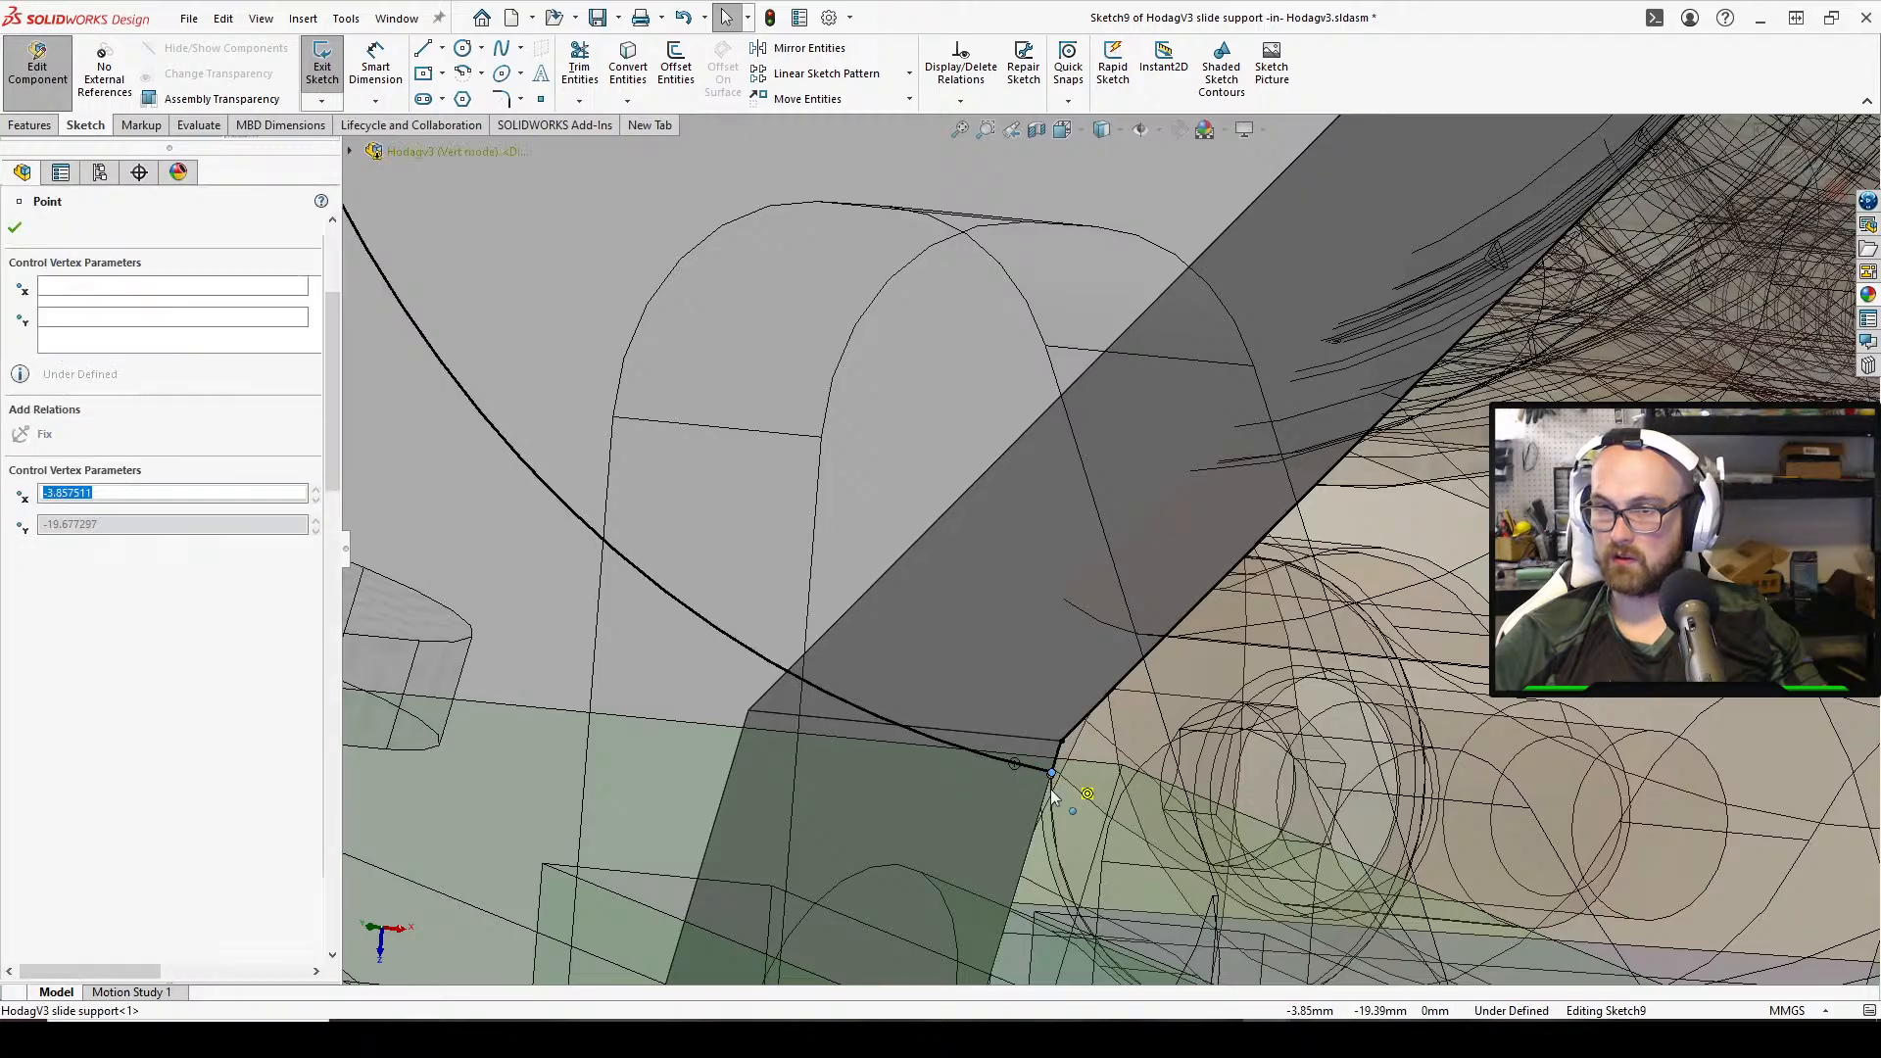
left_click(1061, 756)
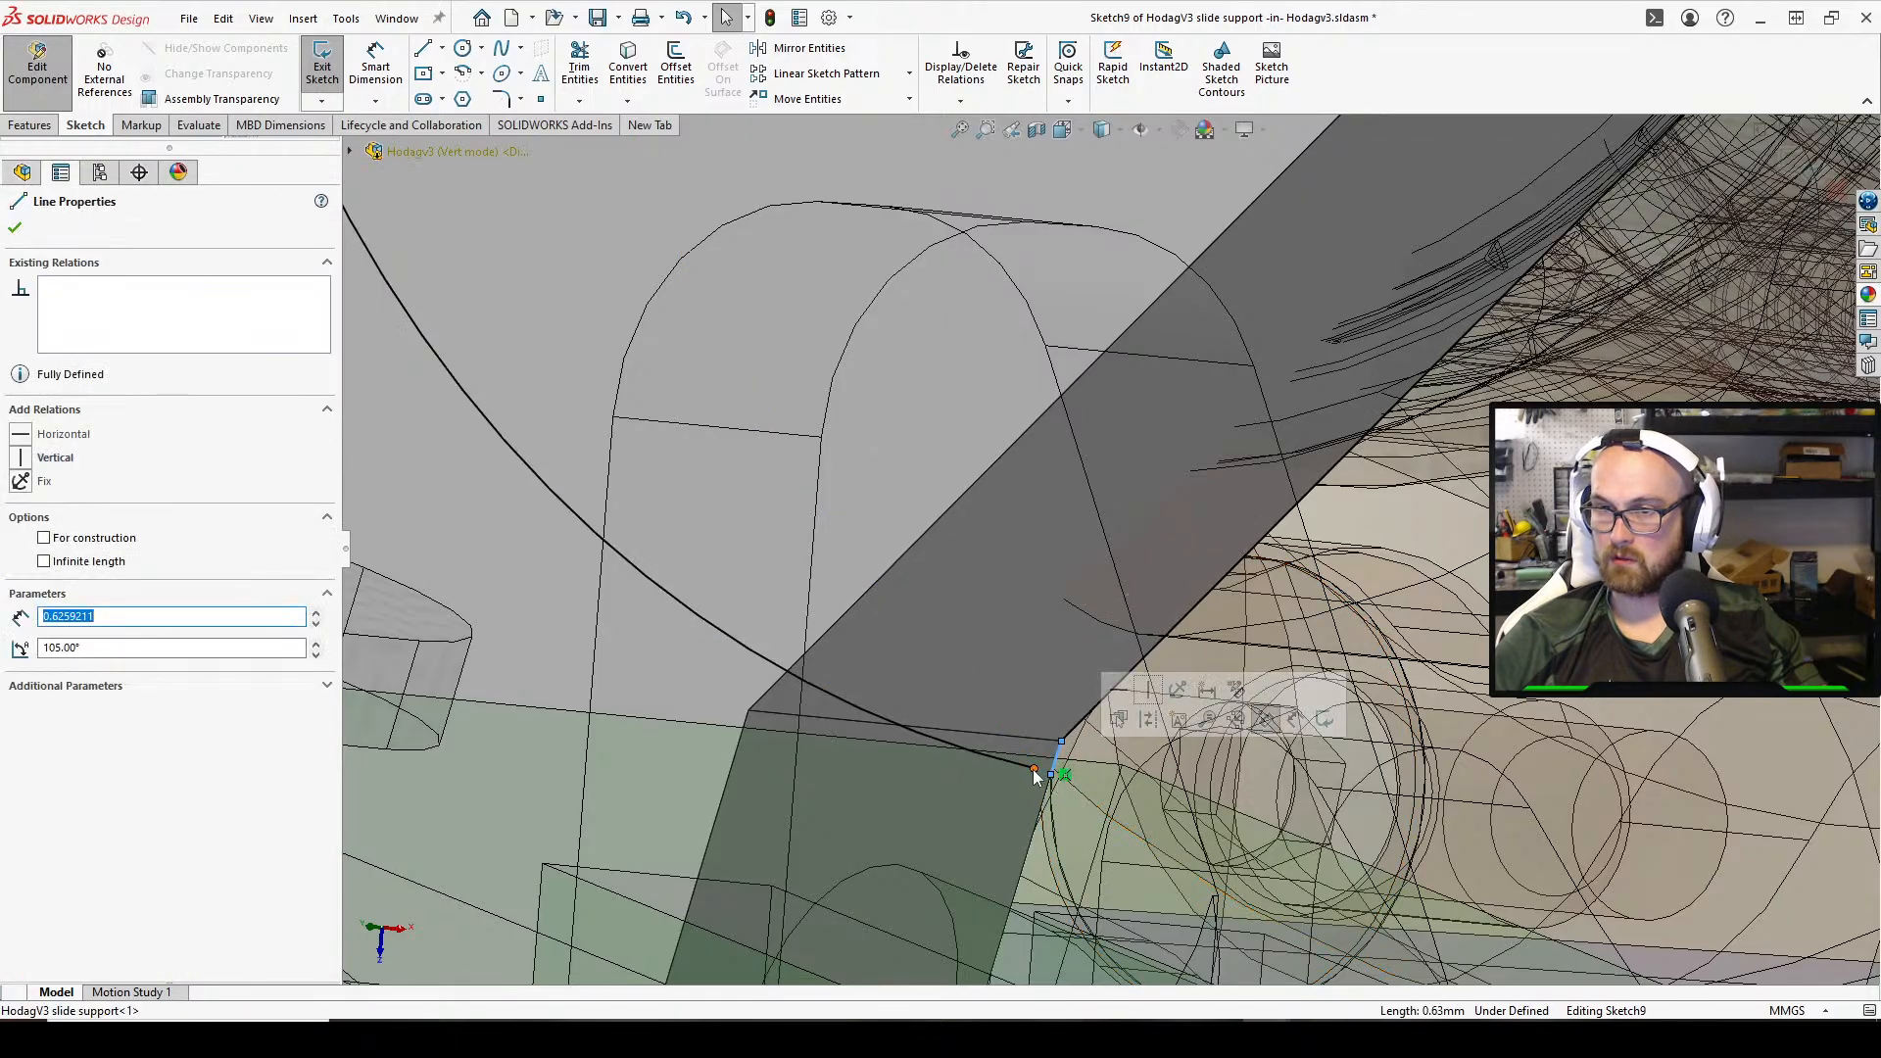
left_click(1051, 774)
scroll(1050, 776, "up", 8)
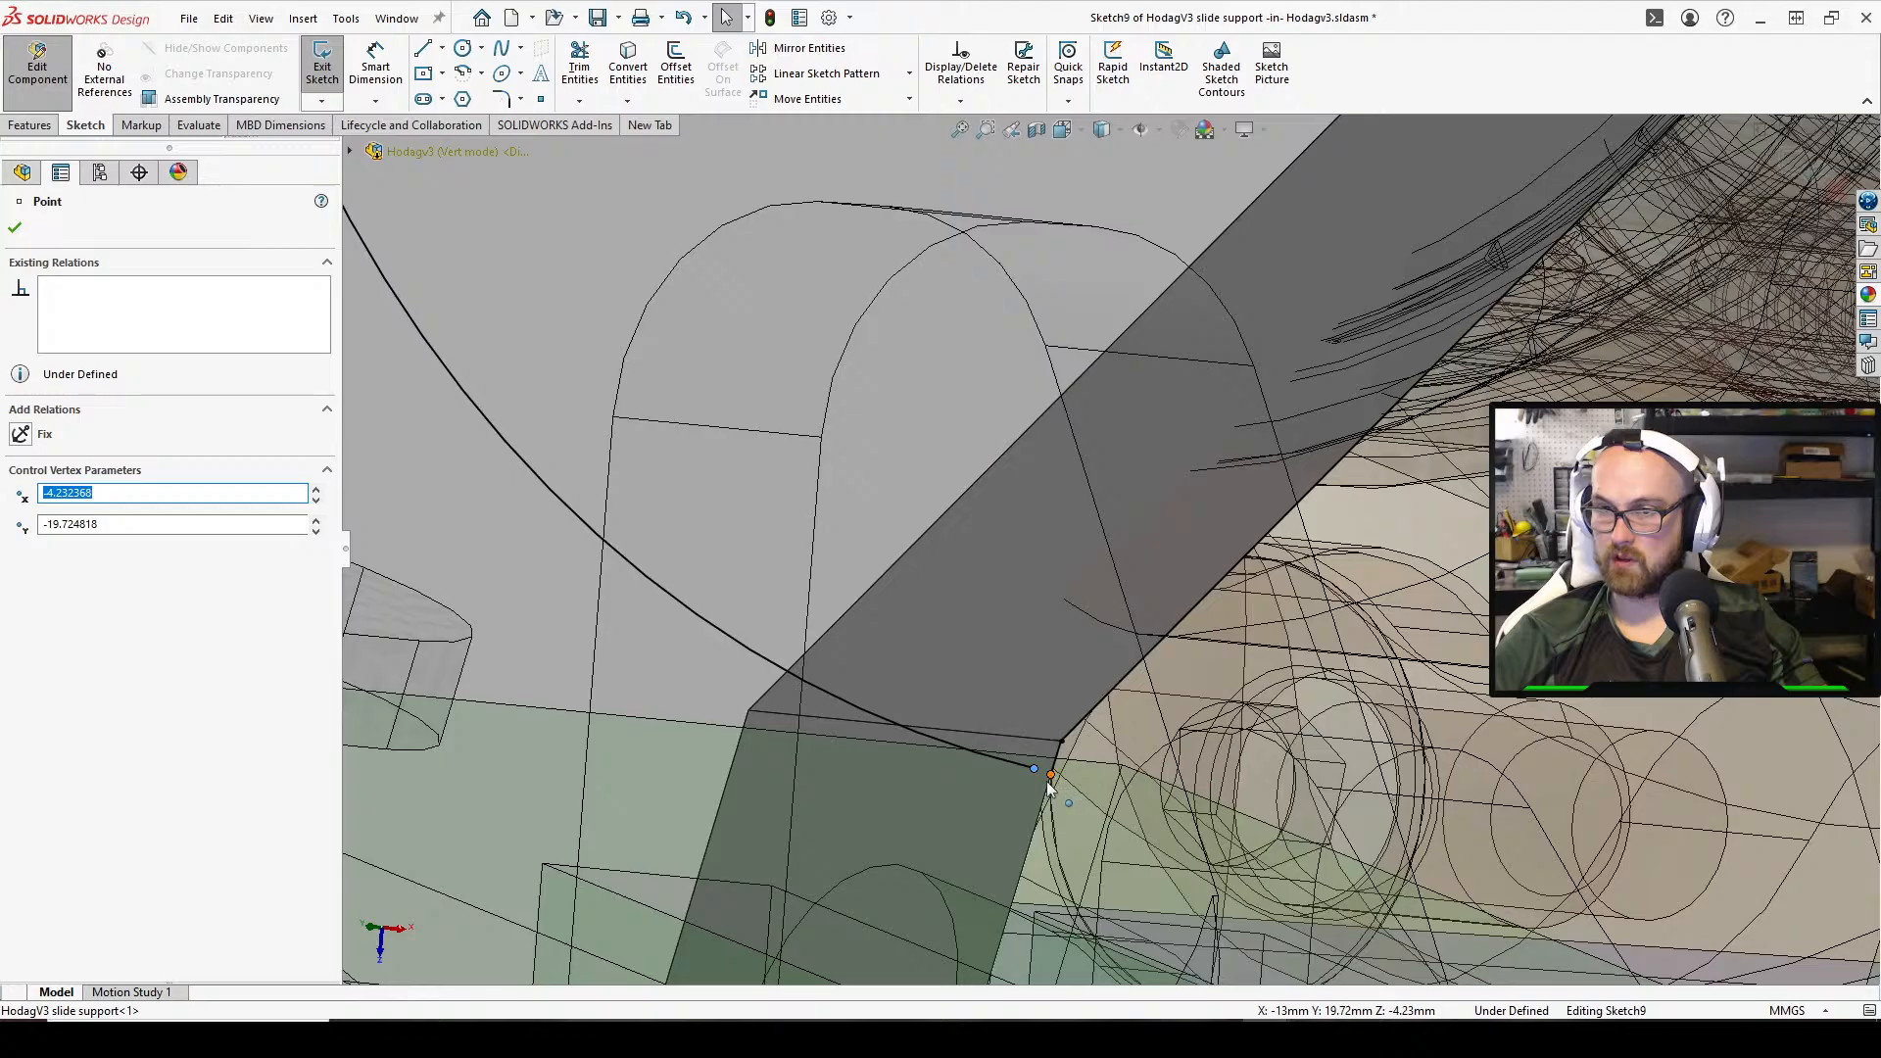
scroll(1097, 525, "down", 10)
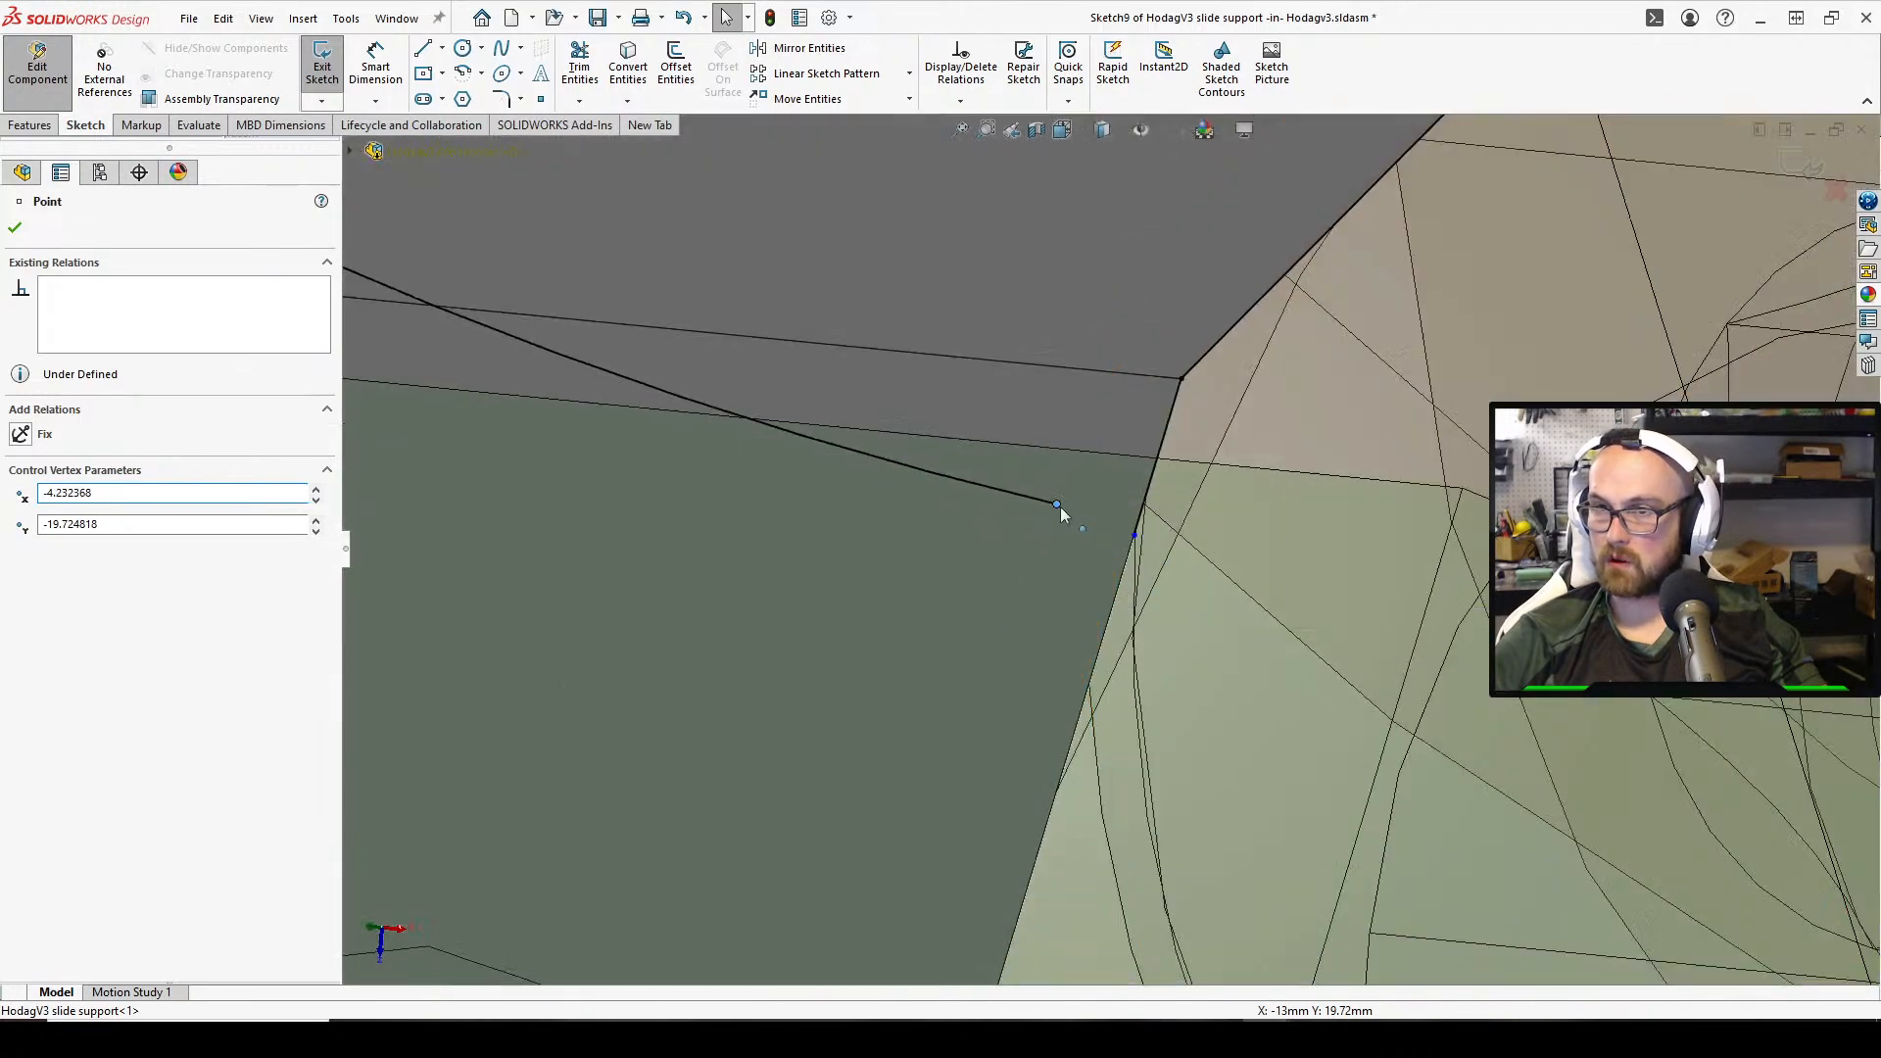
mouse_move(1060, 507)
left_mouse_down()
mouse_move(1134, 538)
mouse_move(1146, 497)
mouse_move(1139, 524)
left_mouse_up()
scroll(1156, 550, "up", 10)
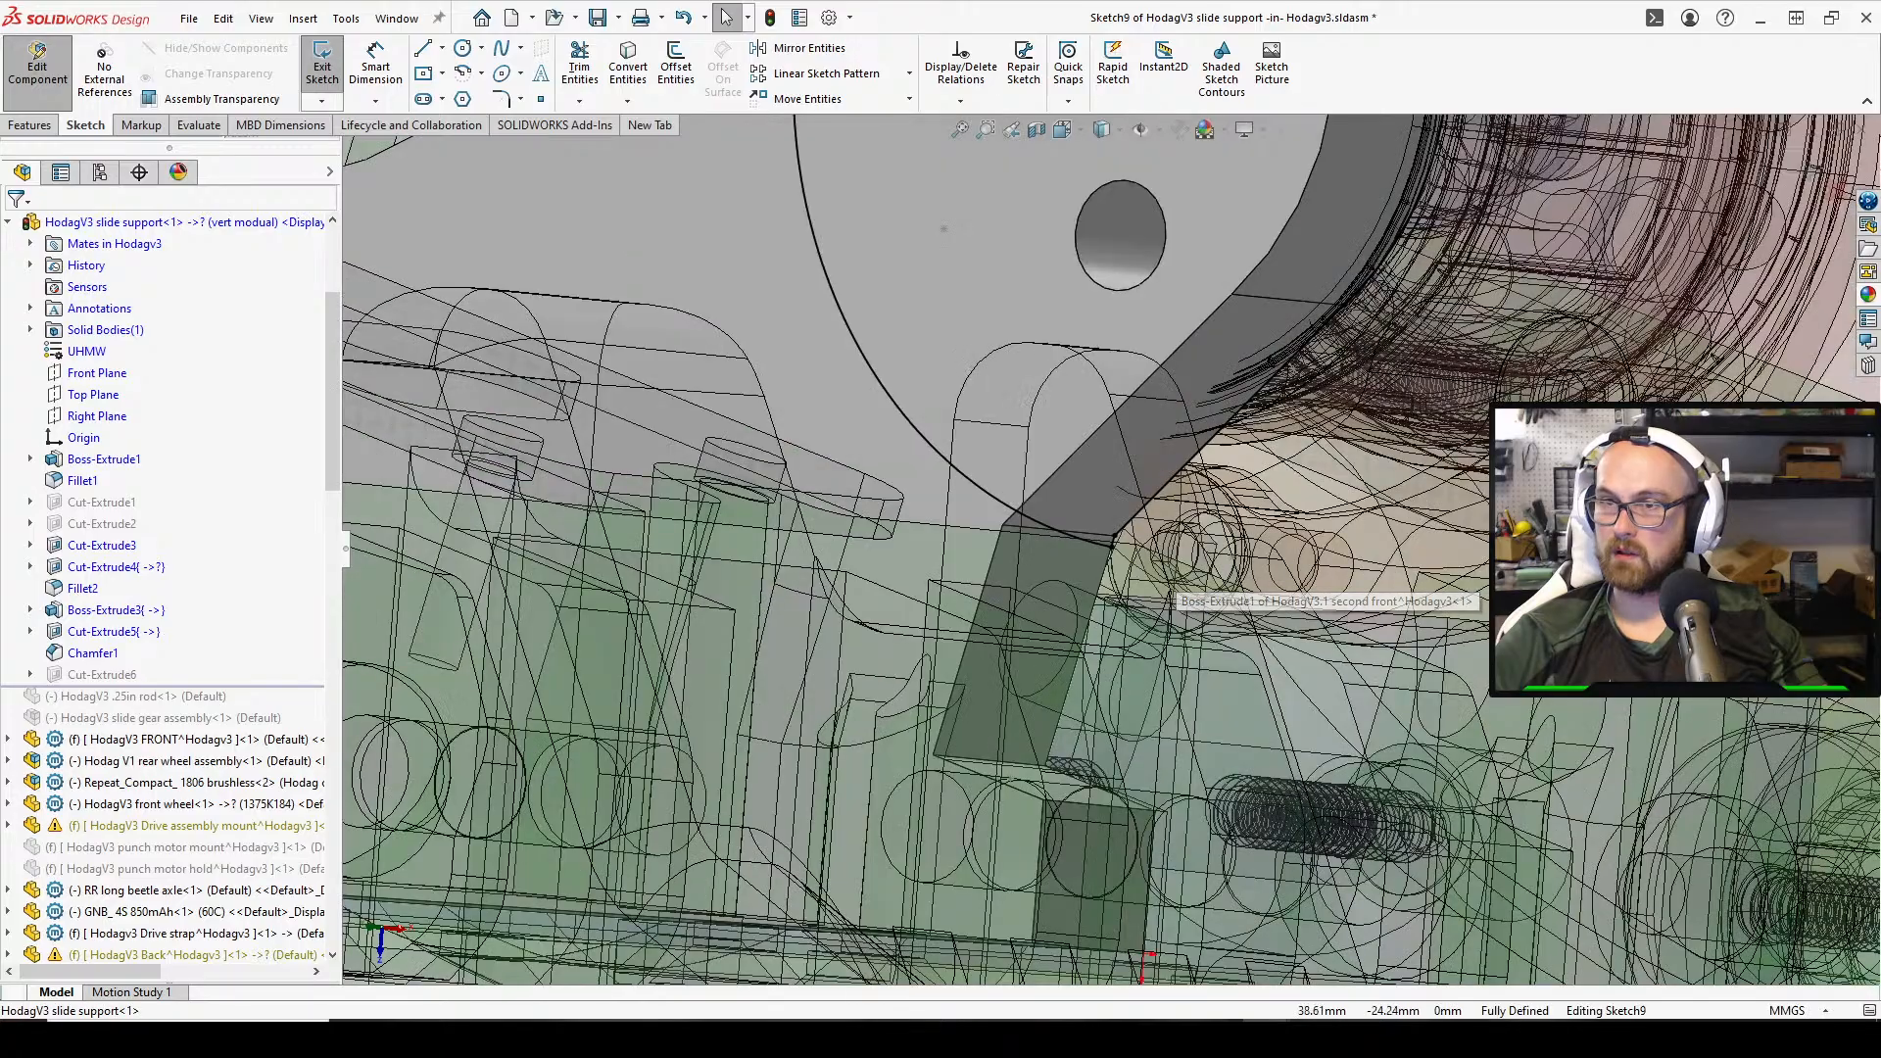
scroll(1742, 348, "up", 4)
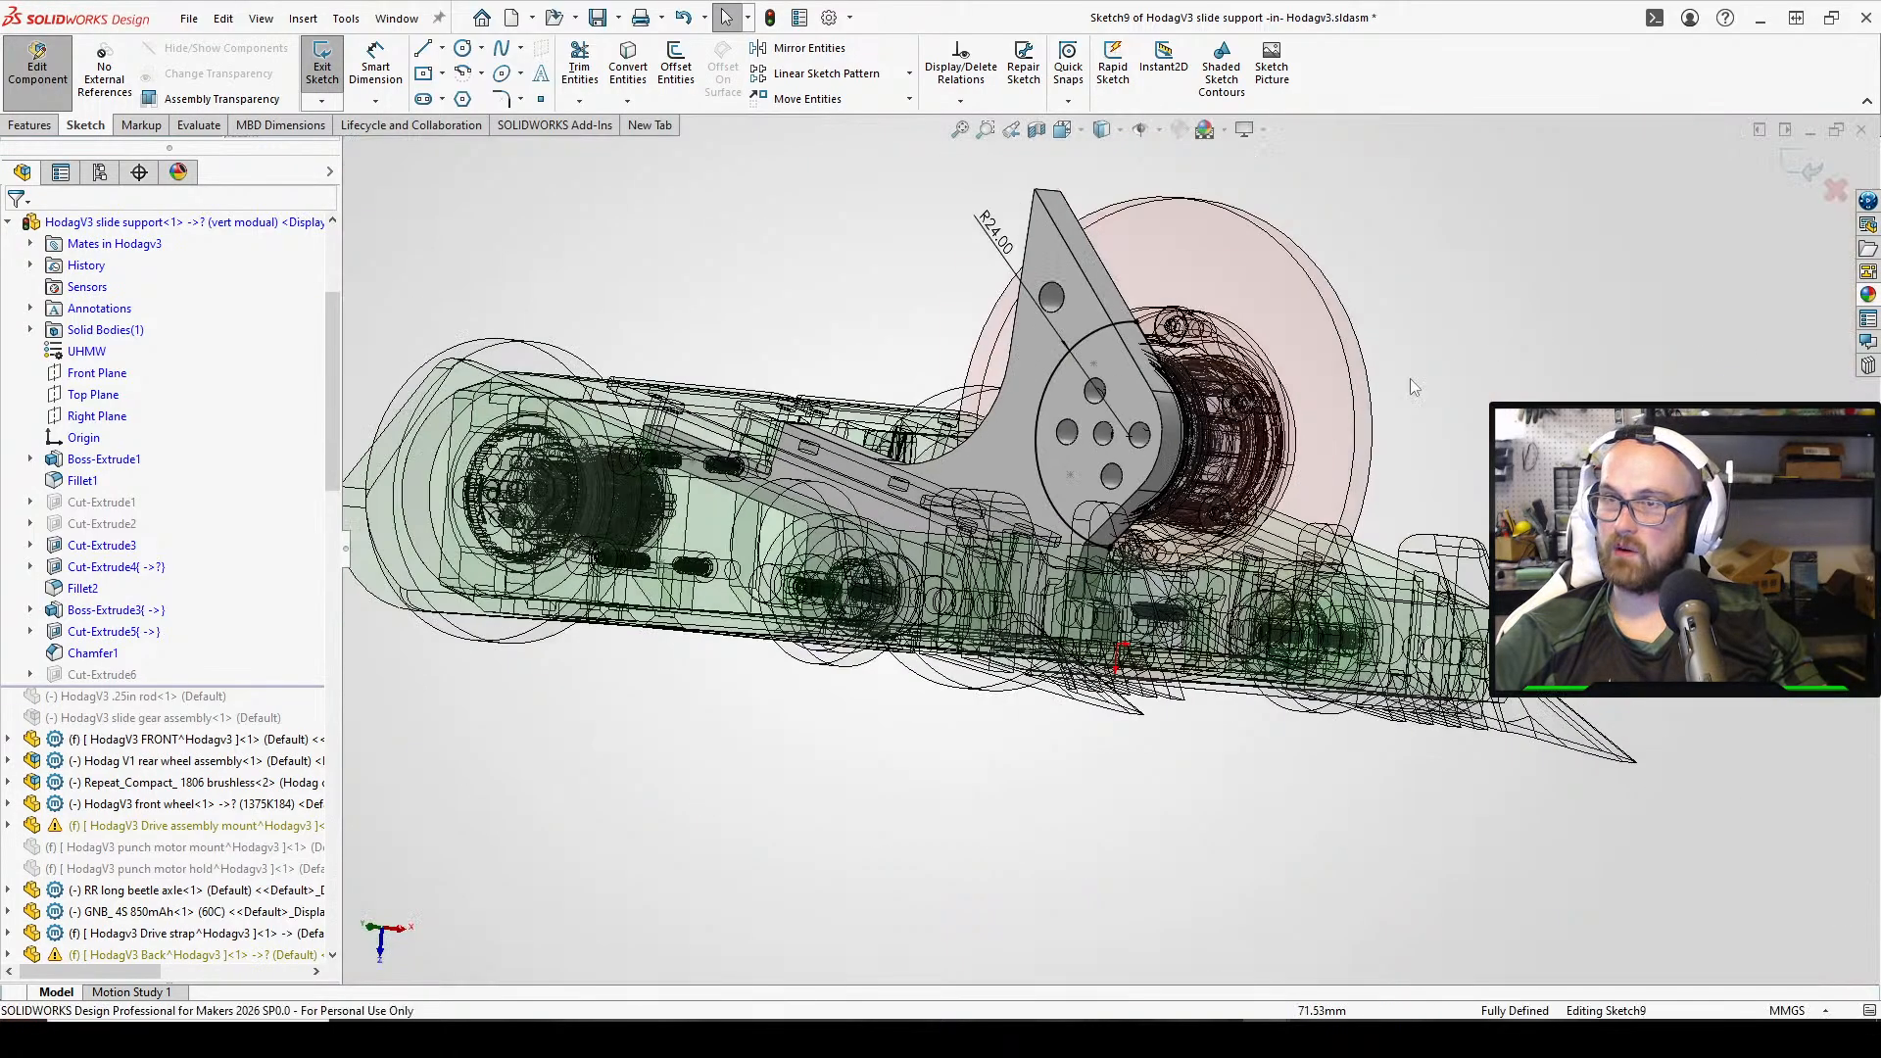
Close the clearance cut's sketch and inspect the rebuilt pocket in the slide support around the motor
scroll(1474, 355, "down", 5)
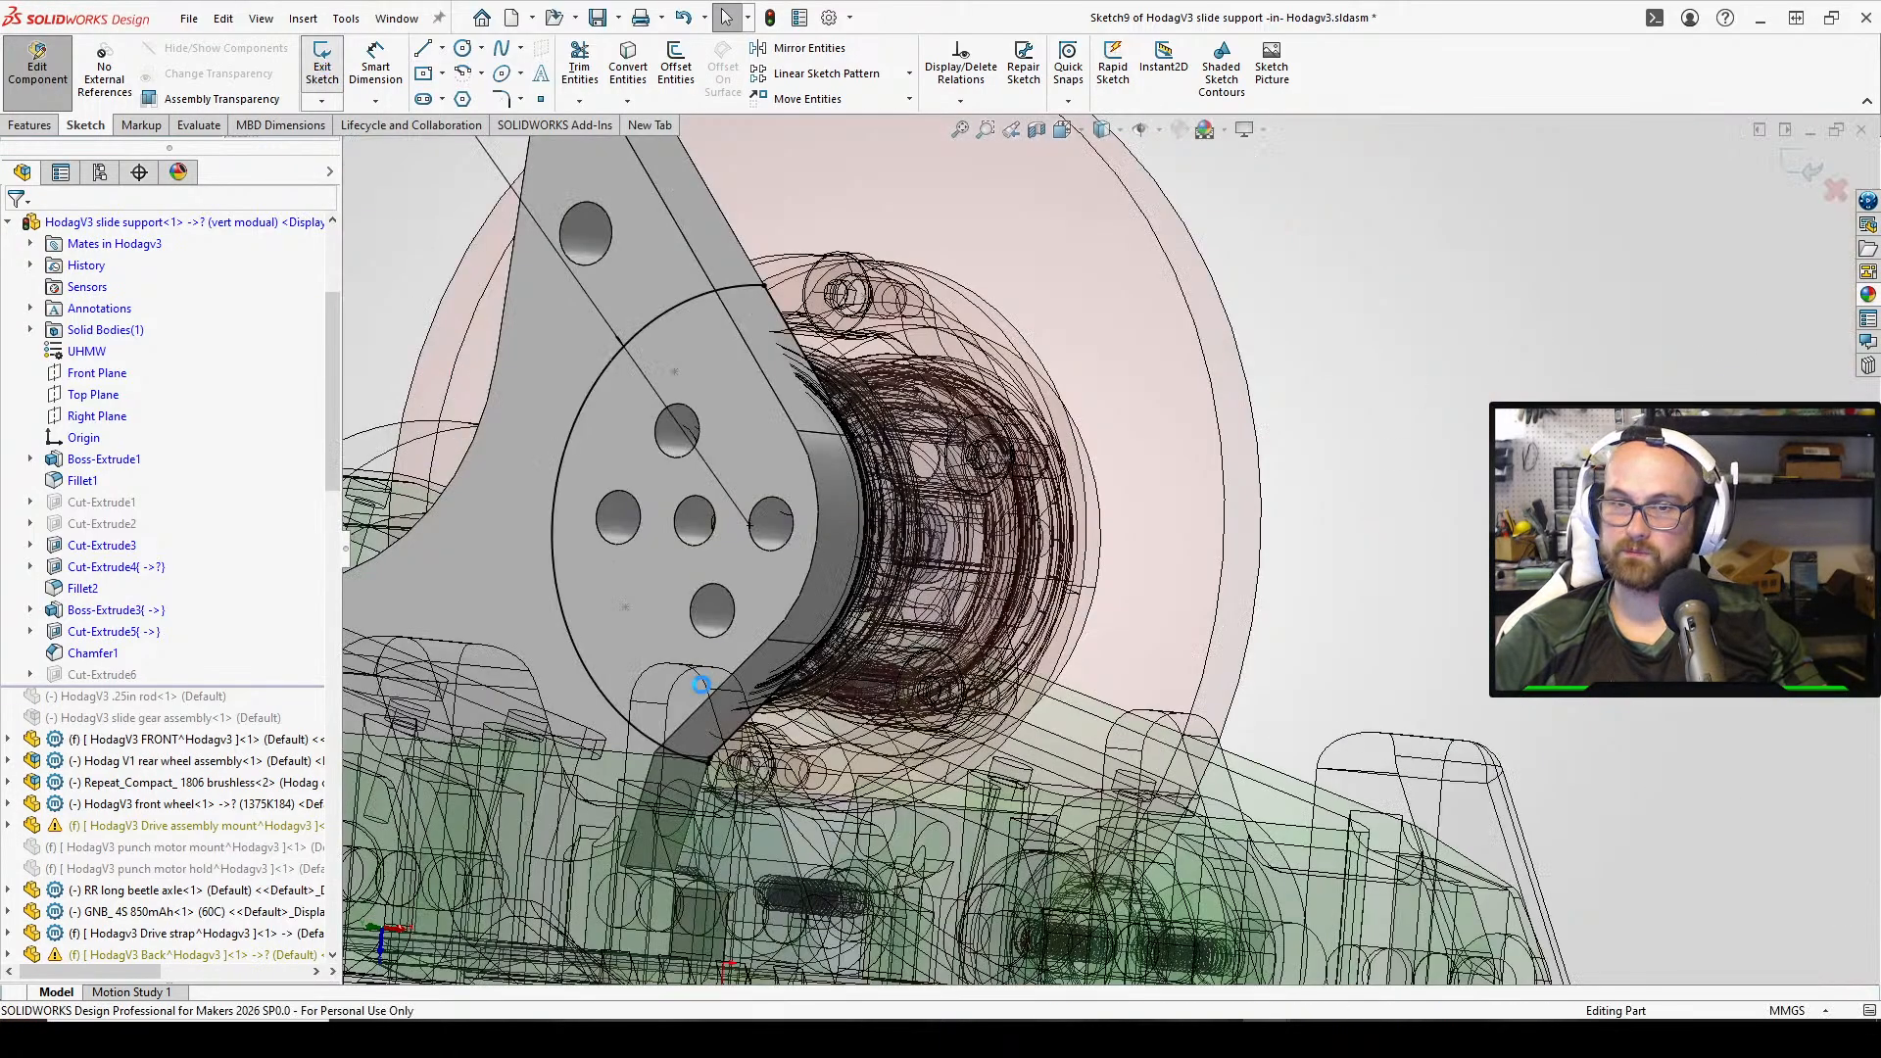
scroll(702, 684, "up", 2)
scroll(686, 687, "down", 4)
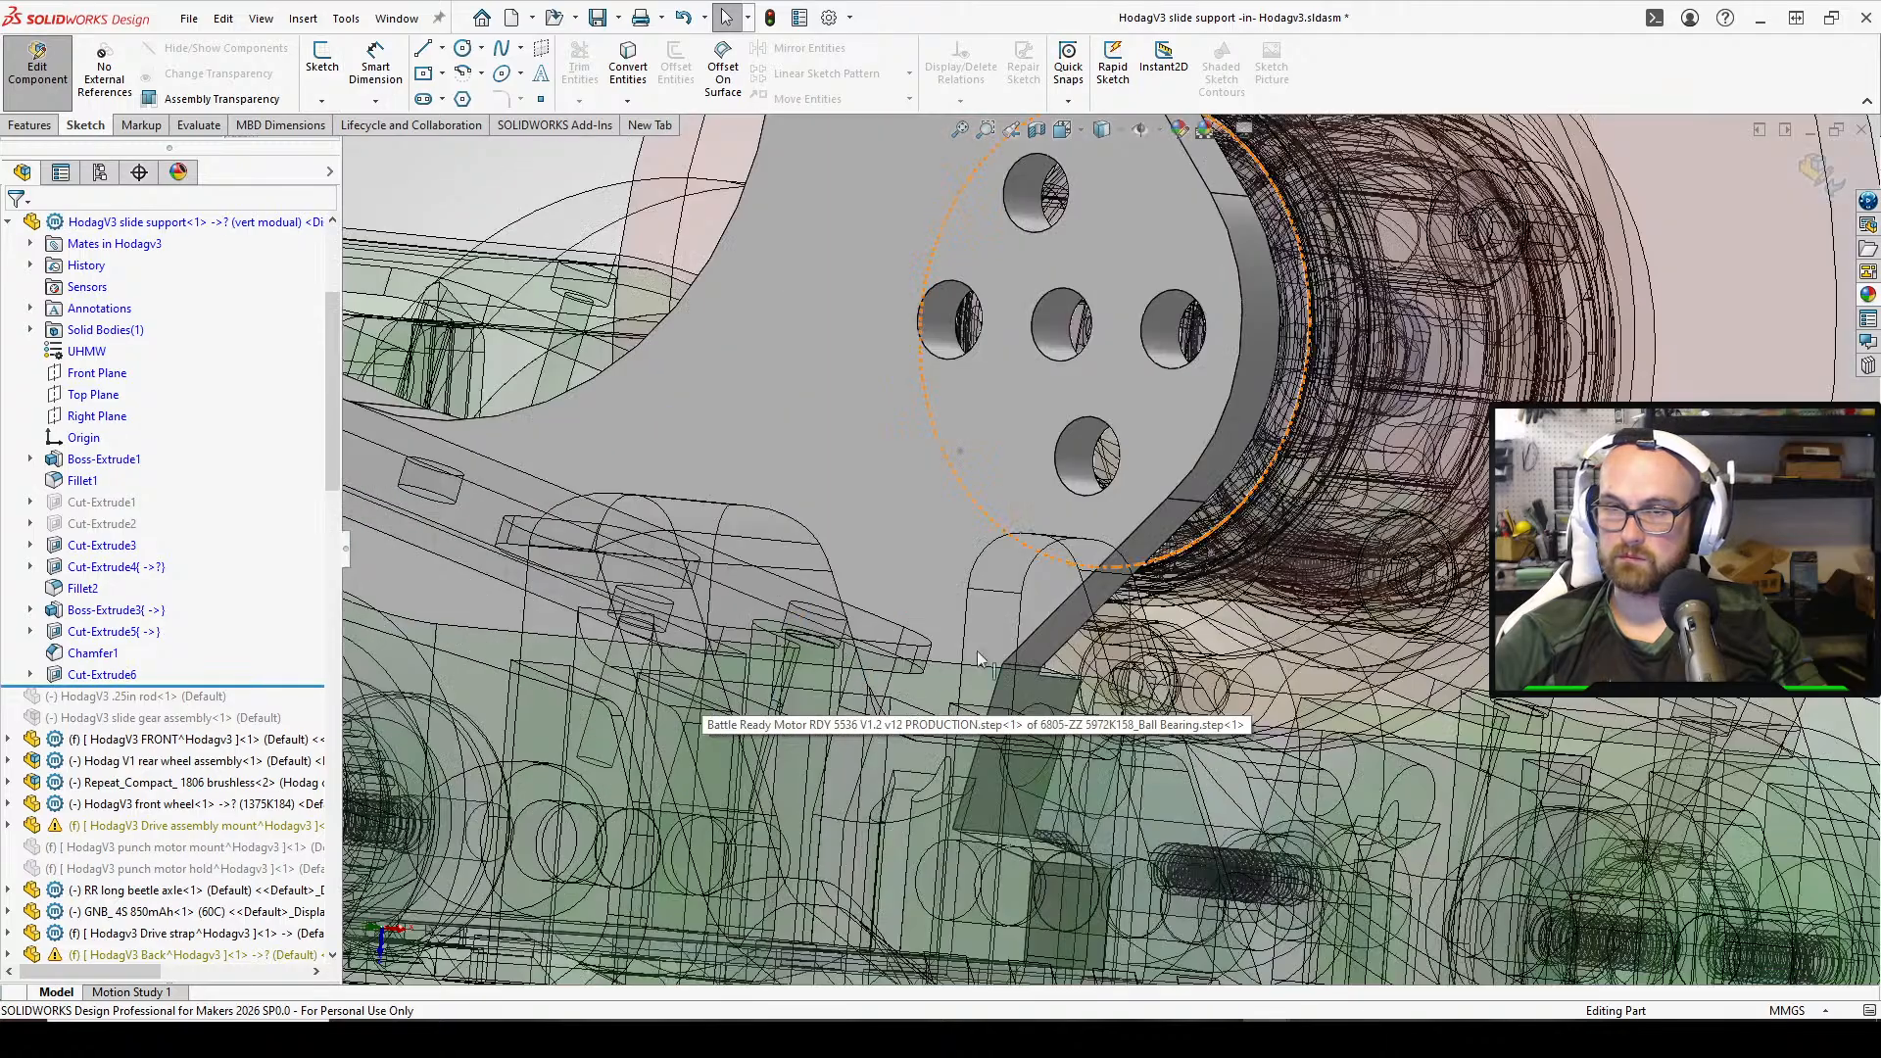
scroll(978, 650, "down", 3)
middle_click_drag(1056, 632, 906, 576)
scroll(902, 571, "up", 4)
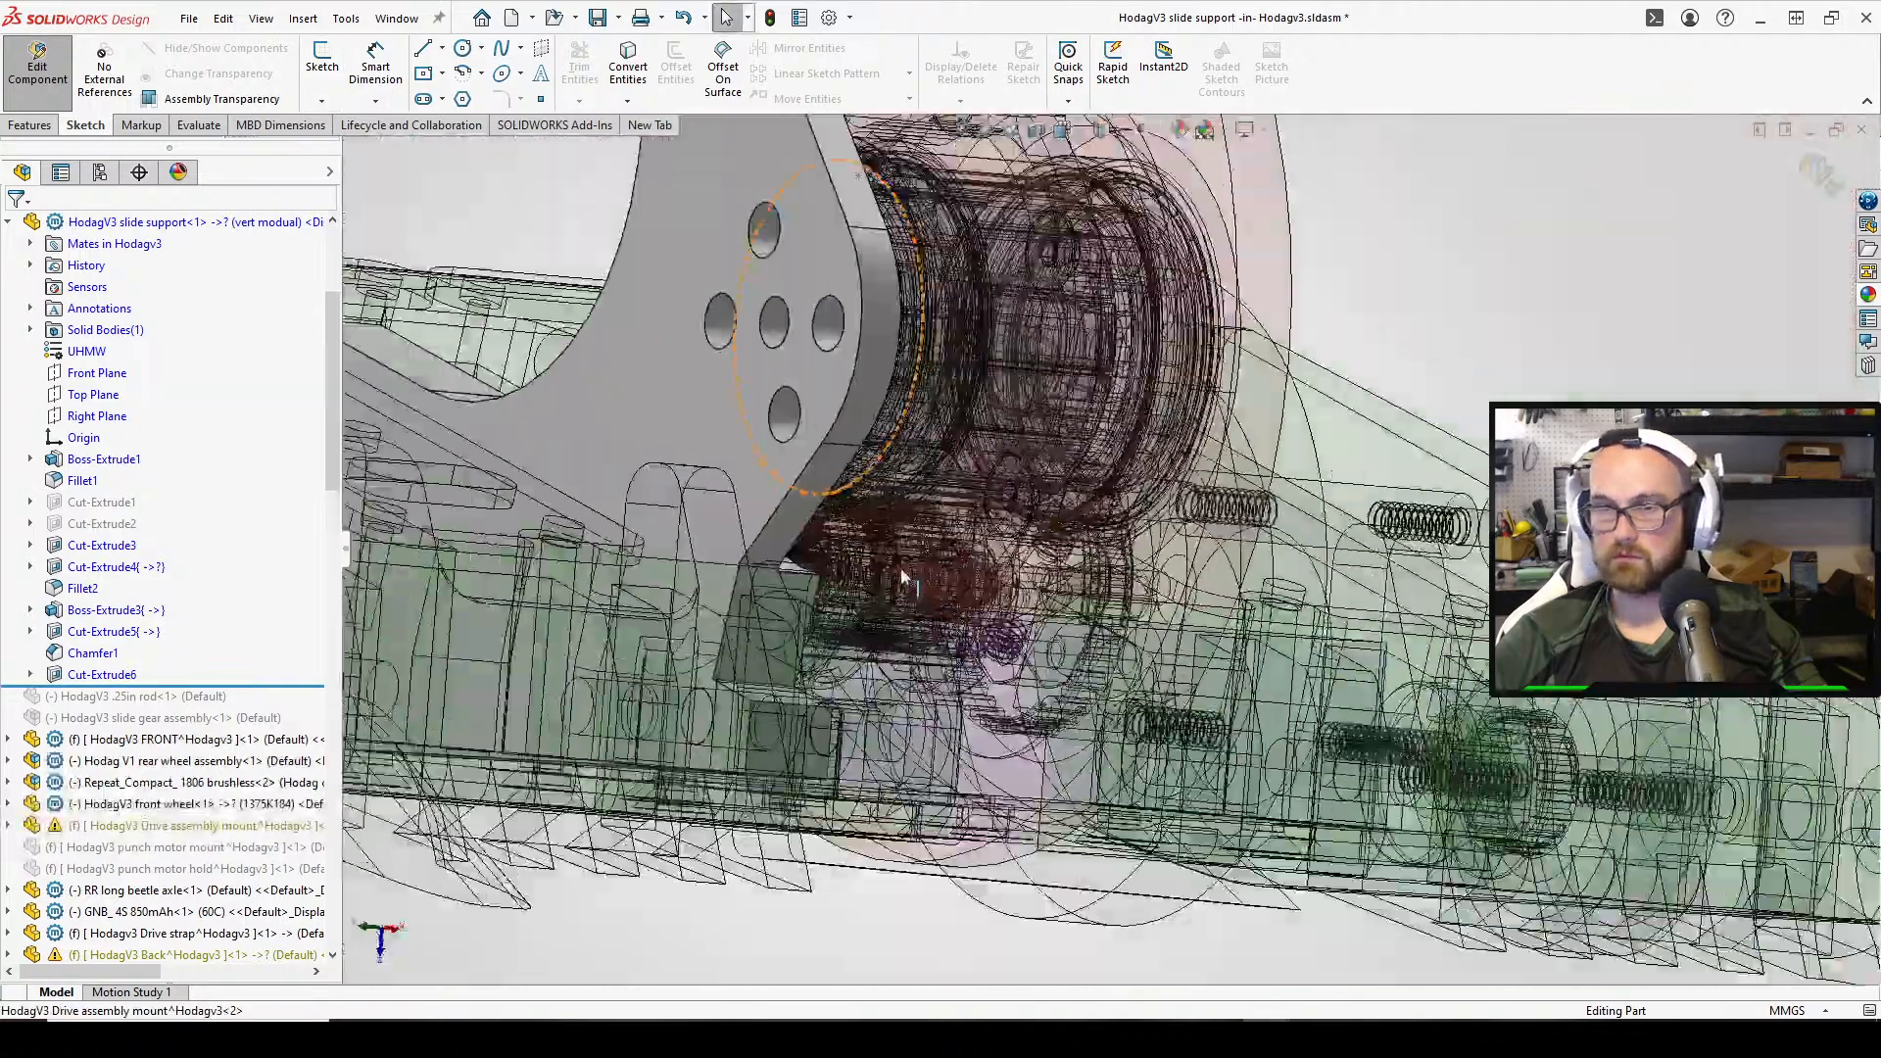
scroll(906, 568, "up", 5)
middle_click_drag(980, 509, 961, 317)
scroll(861, 450, "down", 4)
scroll(940, 357, "down", 3)
scroll(940, 358, "down", 1)
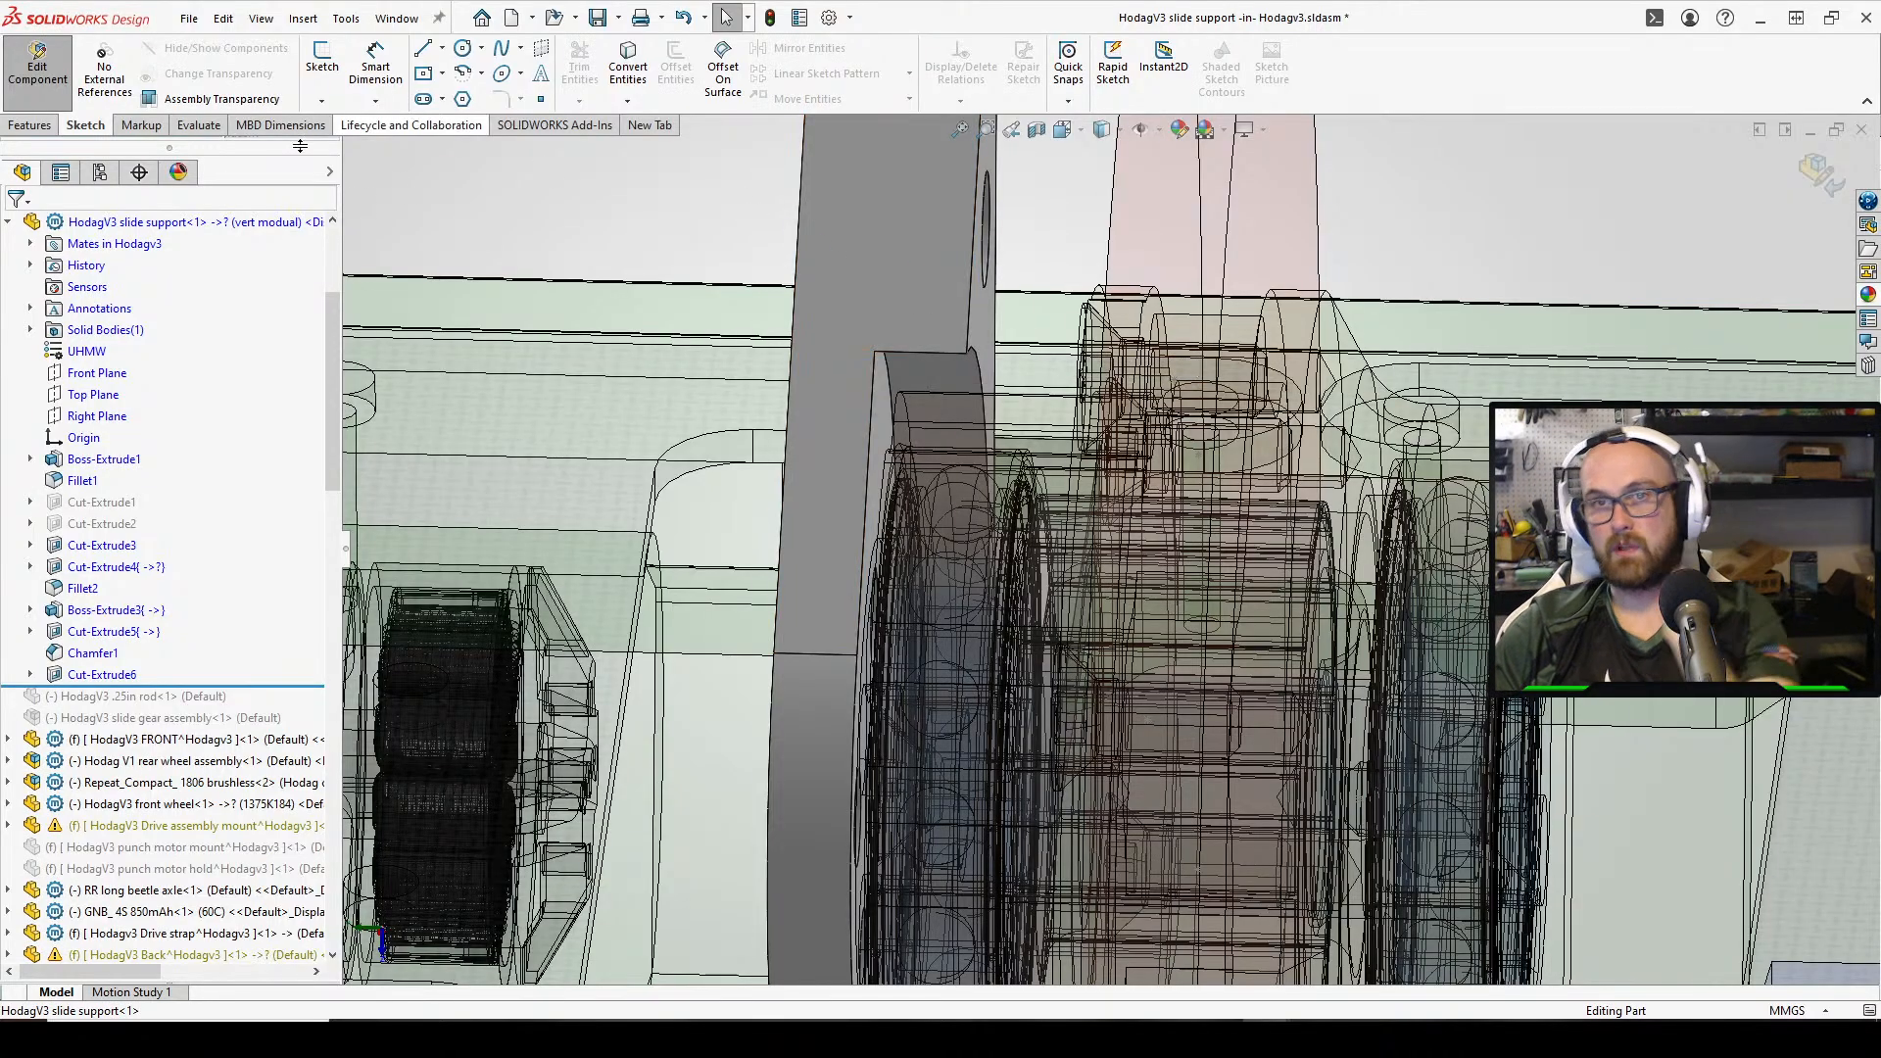
Return from editing the part to the full assembly and turn off the slide support's transparency
left_click(59, 128)
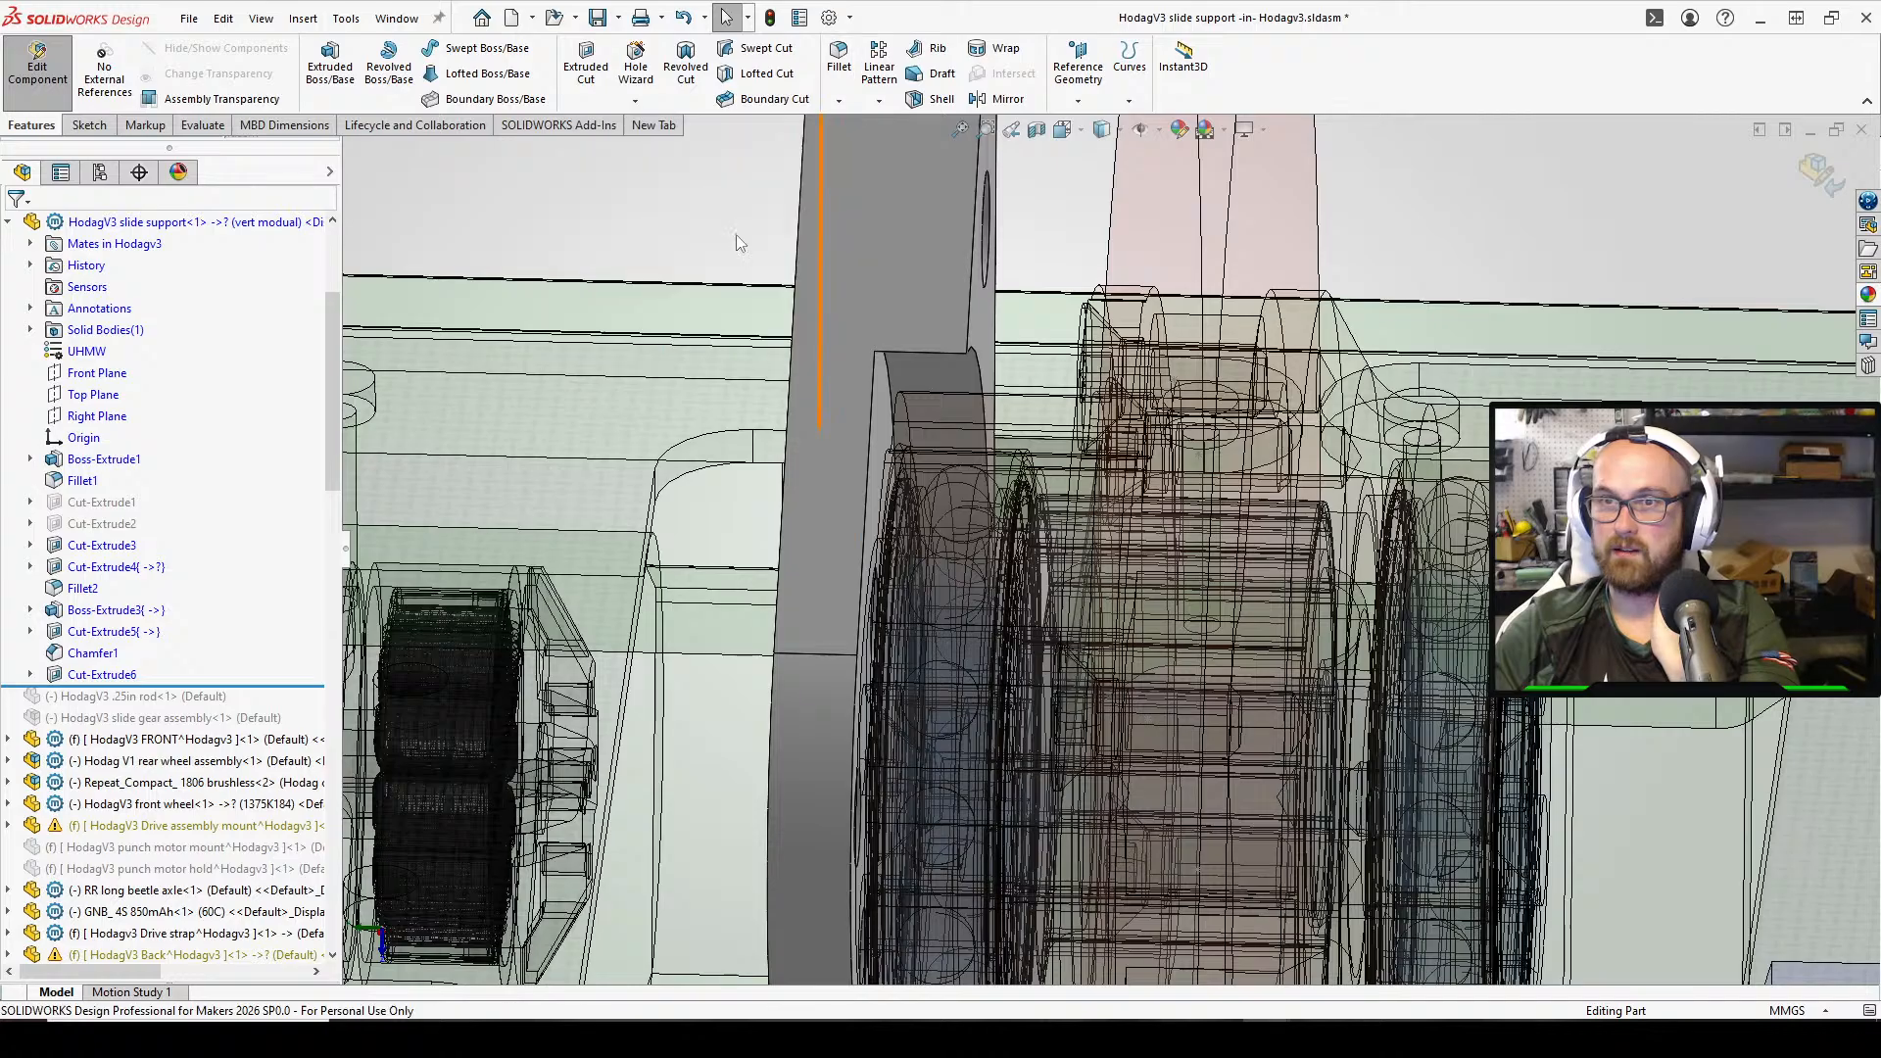
left_click(37, 65)
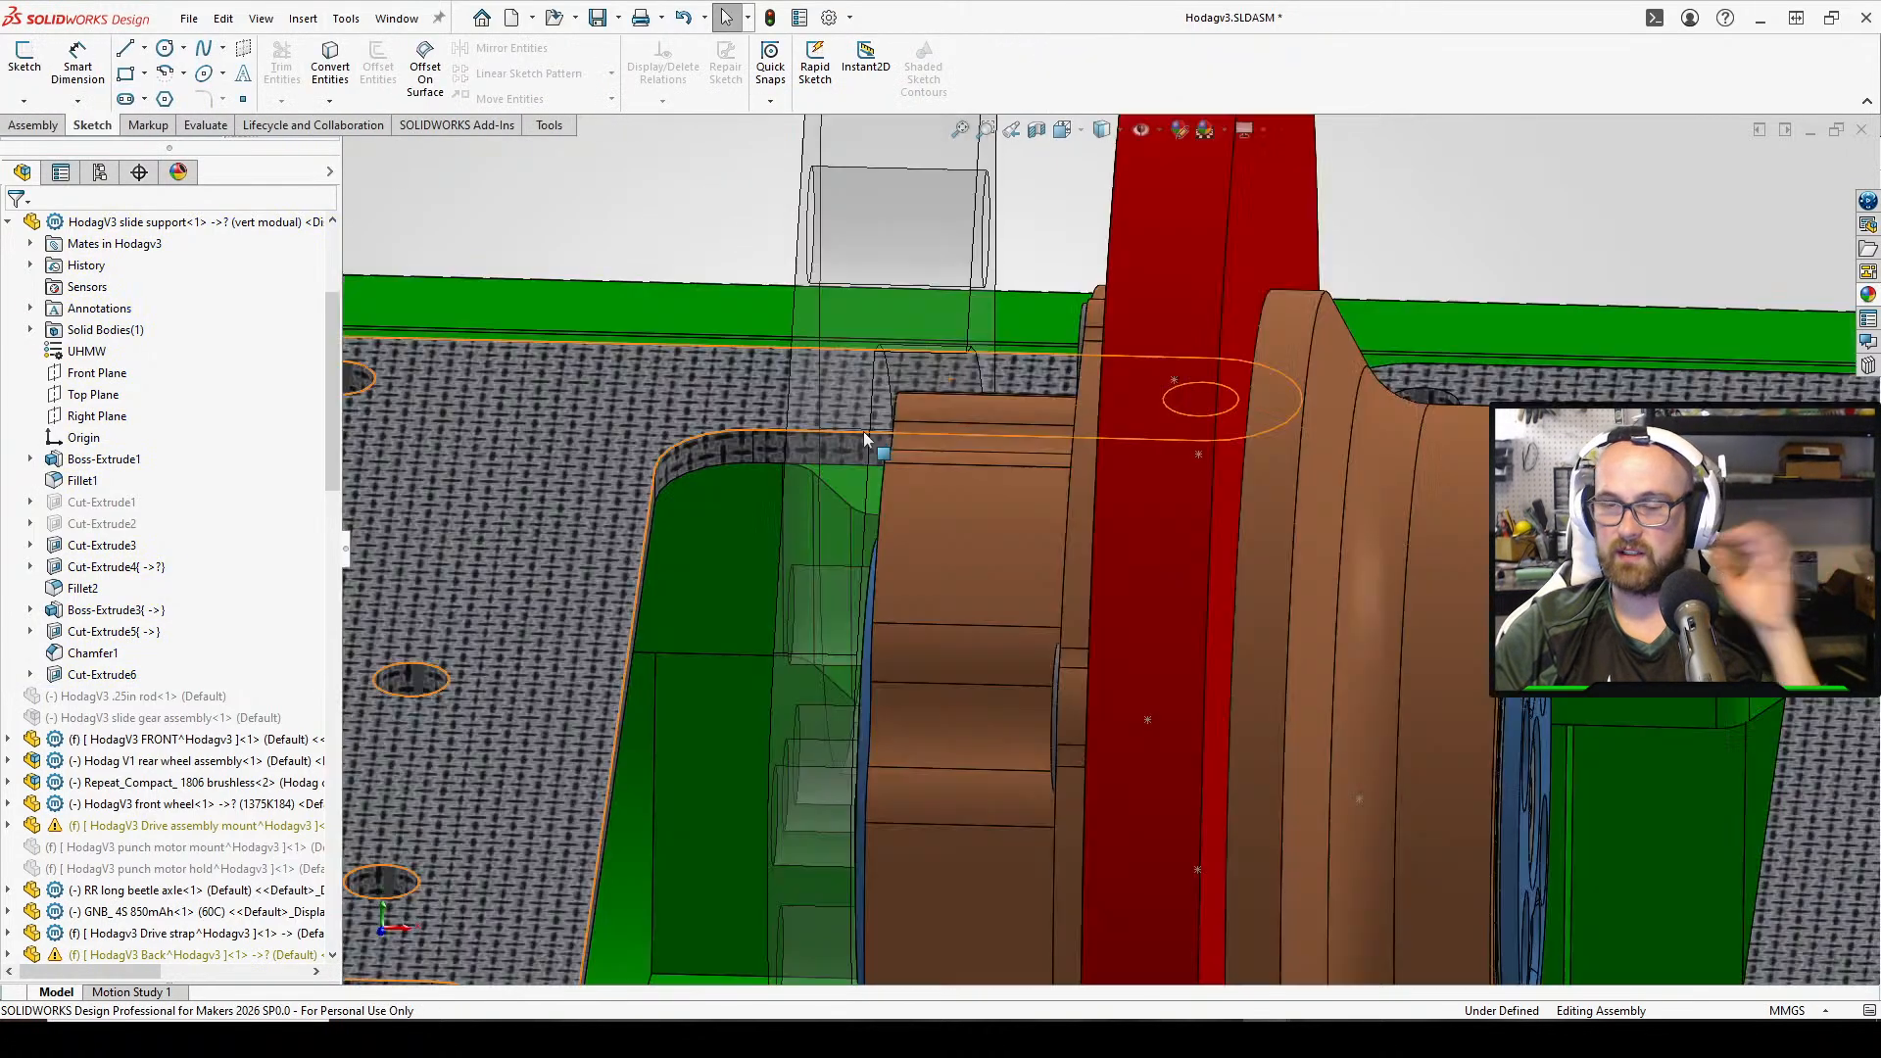
scroll(903, 454, "up", 3)
middle_click_drag(911, 470, 1195, 495)
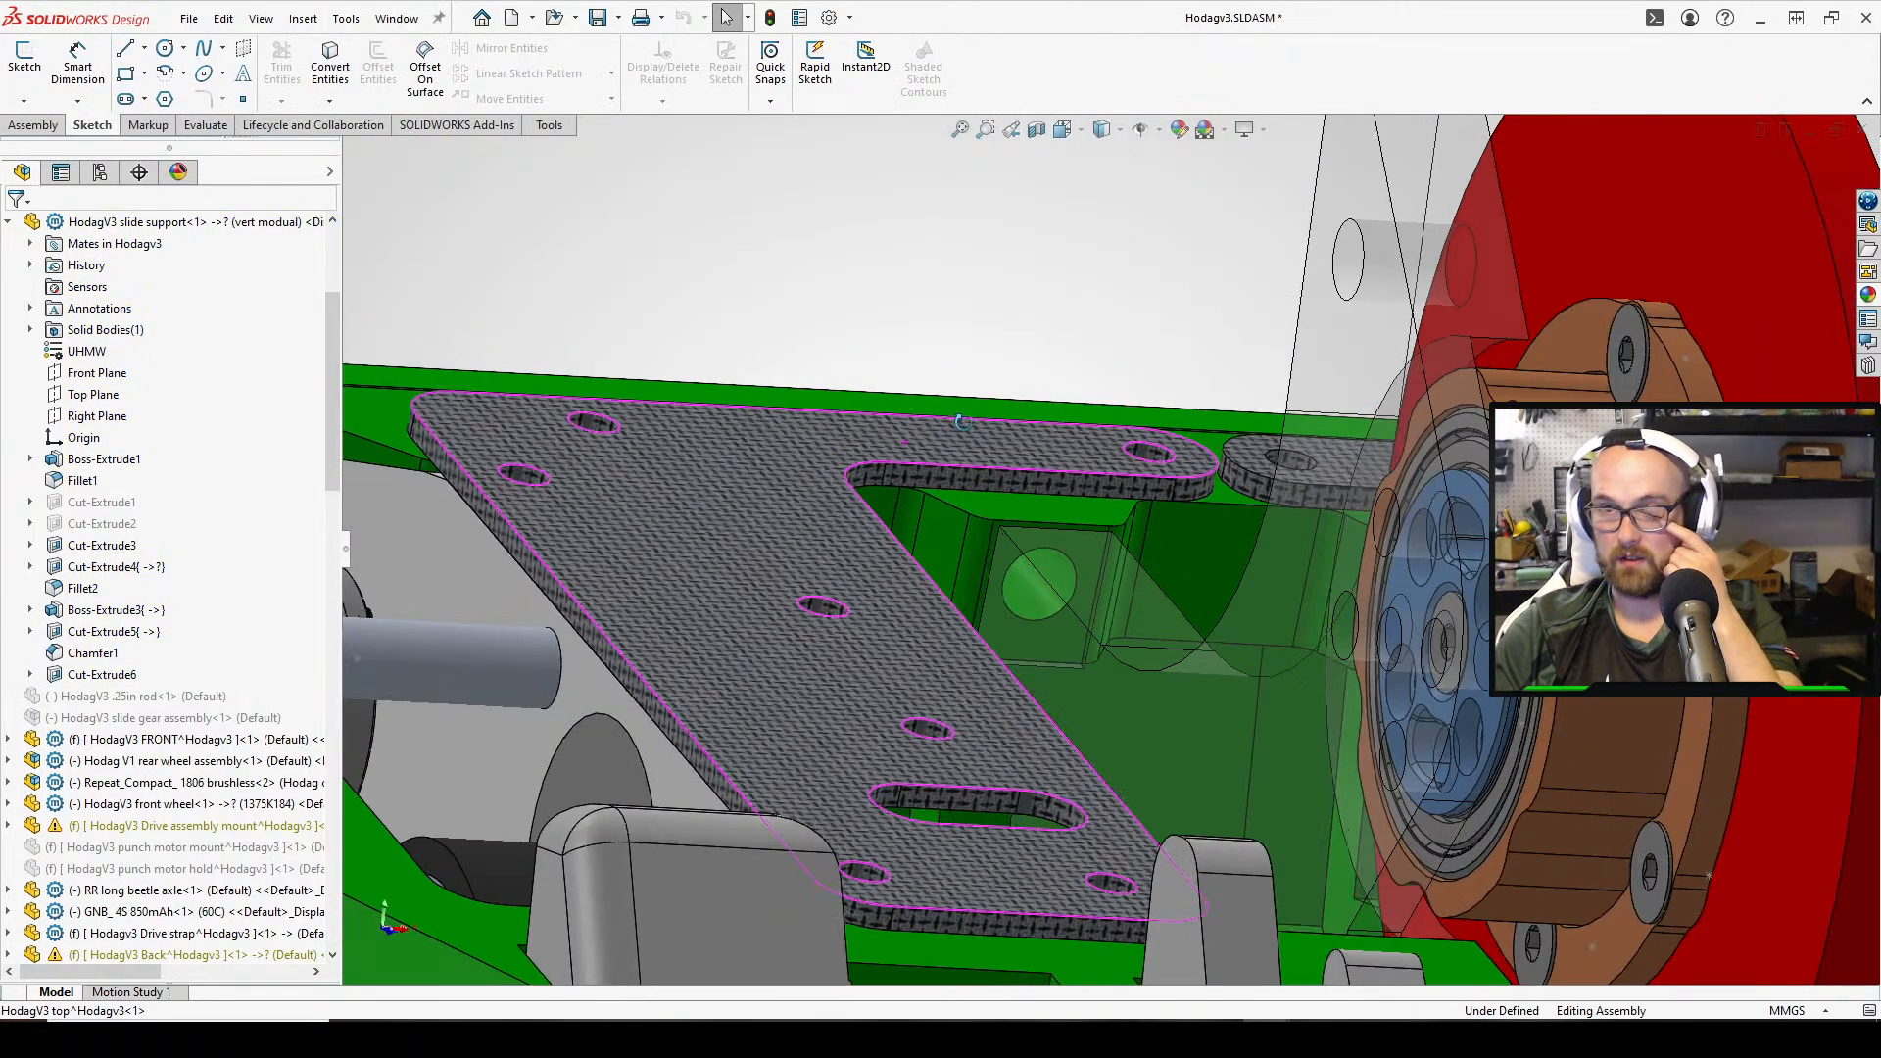
scroll(1201, 495, "up", 2)
left_click(1334, 196)
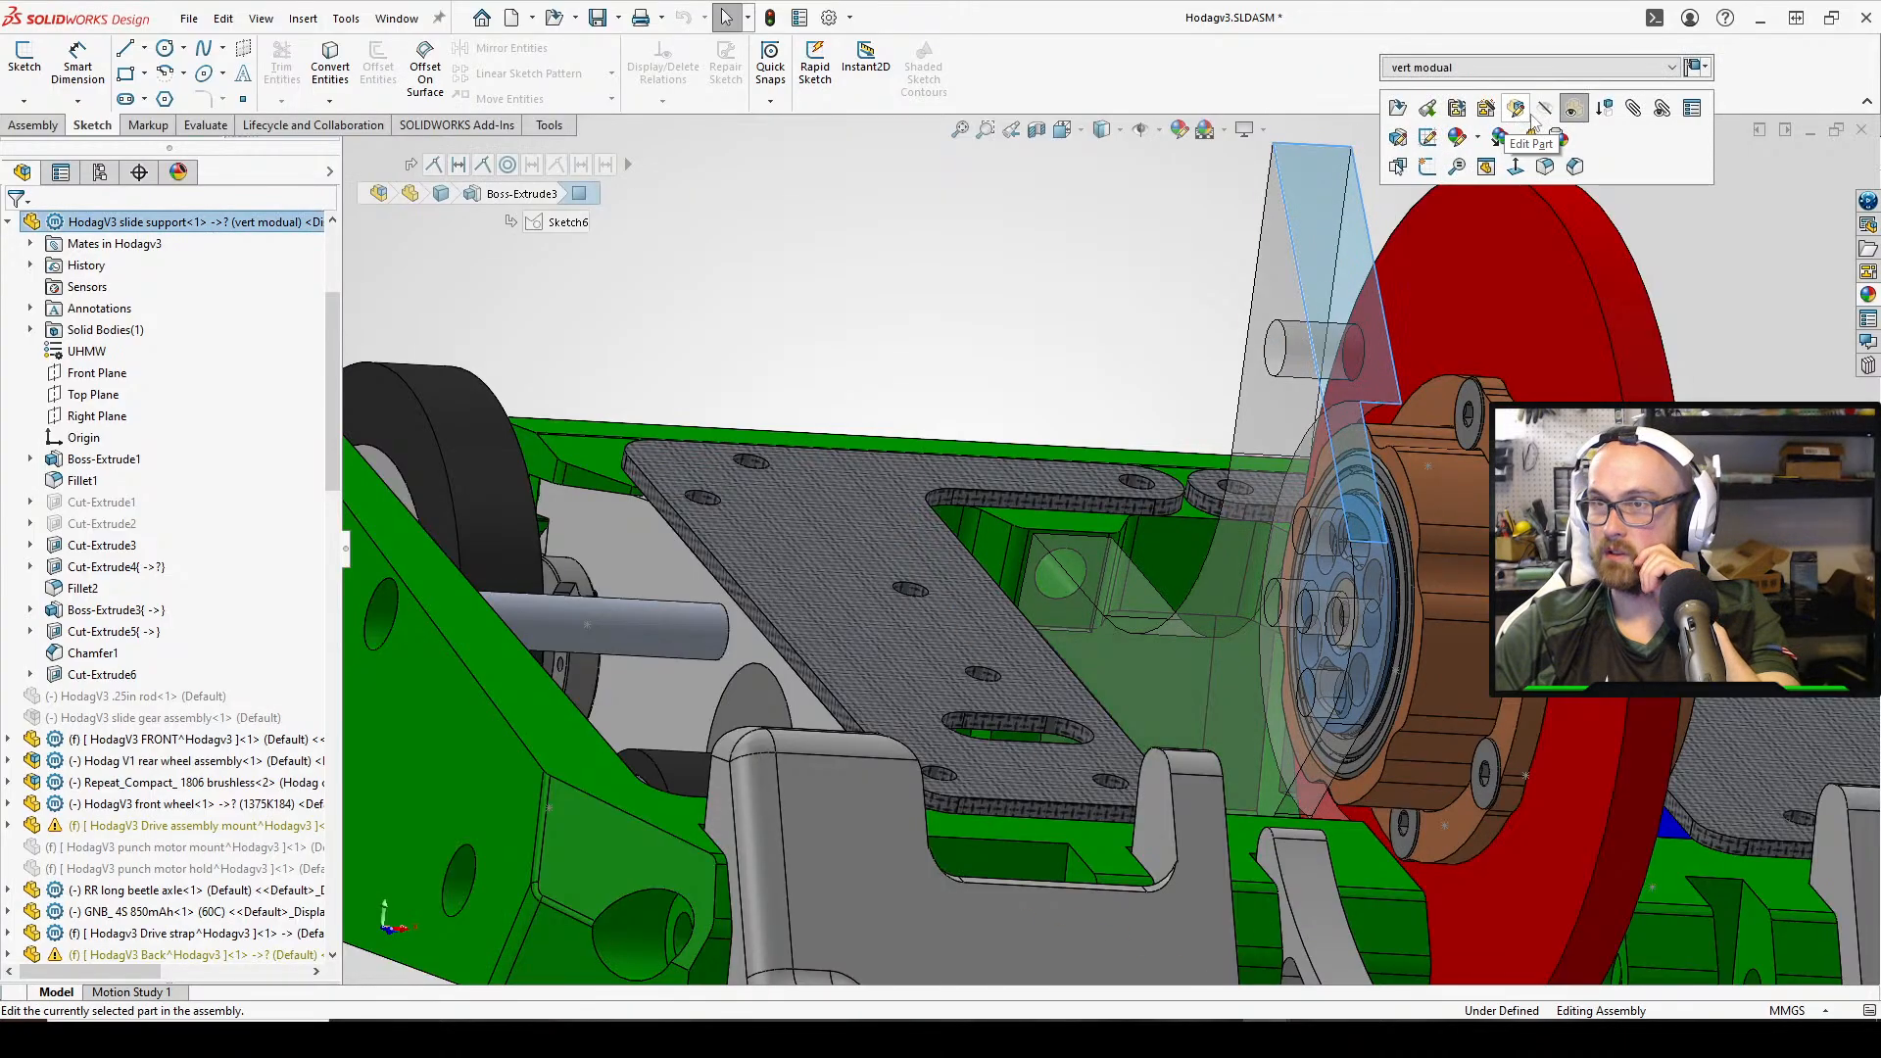
left_click(1579, 128)
left_click(941, 285)
Examine how the slide support's rounded edge lines up with the motor's outer hub and bearing
middle_click_drag(1289, 386, 1428, 462)
scroll(1435, 509, "down", 4)
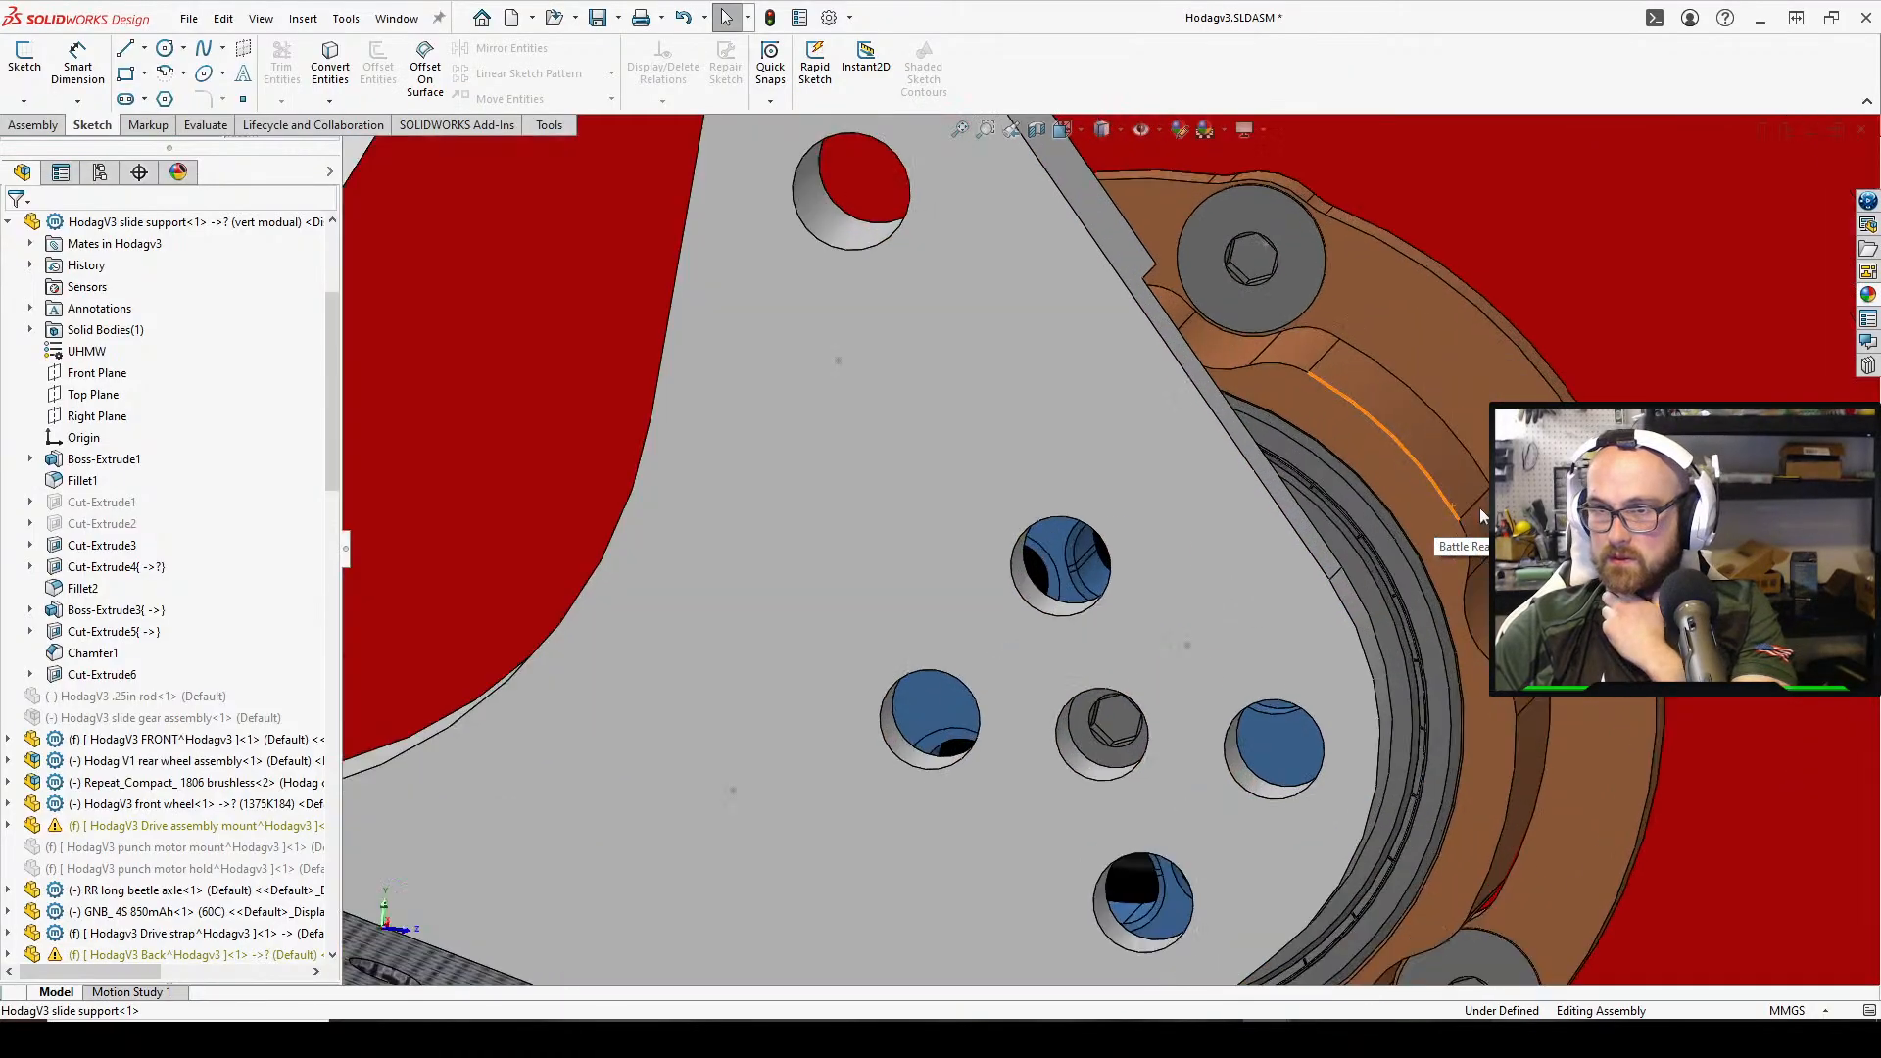
left_click_drag(1450, 502, 1510, 688)
middle_click_drag(1510, 688, 1548, 659)
left_click_drag(1505, 632, 1500, 615)
middle_click_drag(1477, 596, 1478, 598)
left_click_drag(1492, 603, 1491, 596)
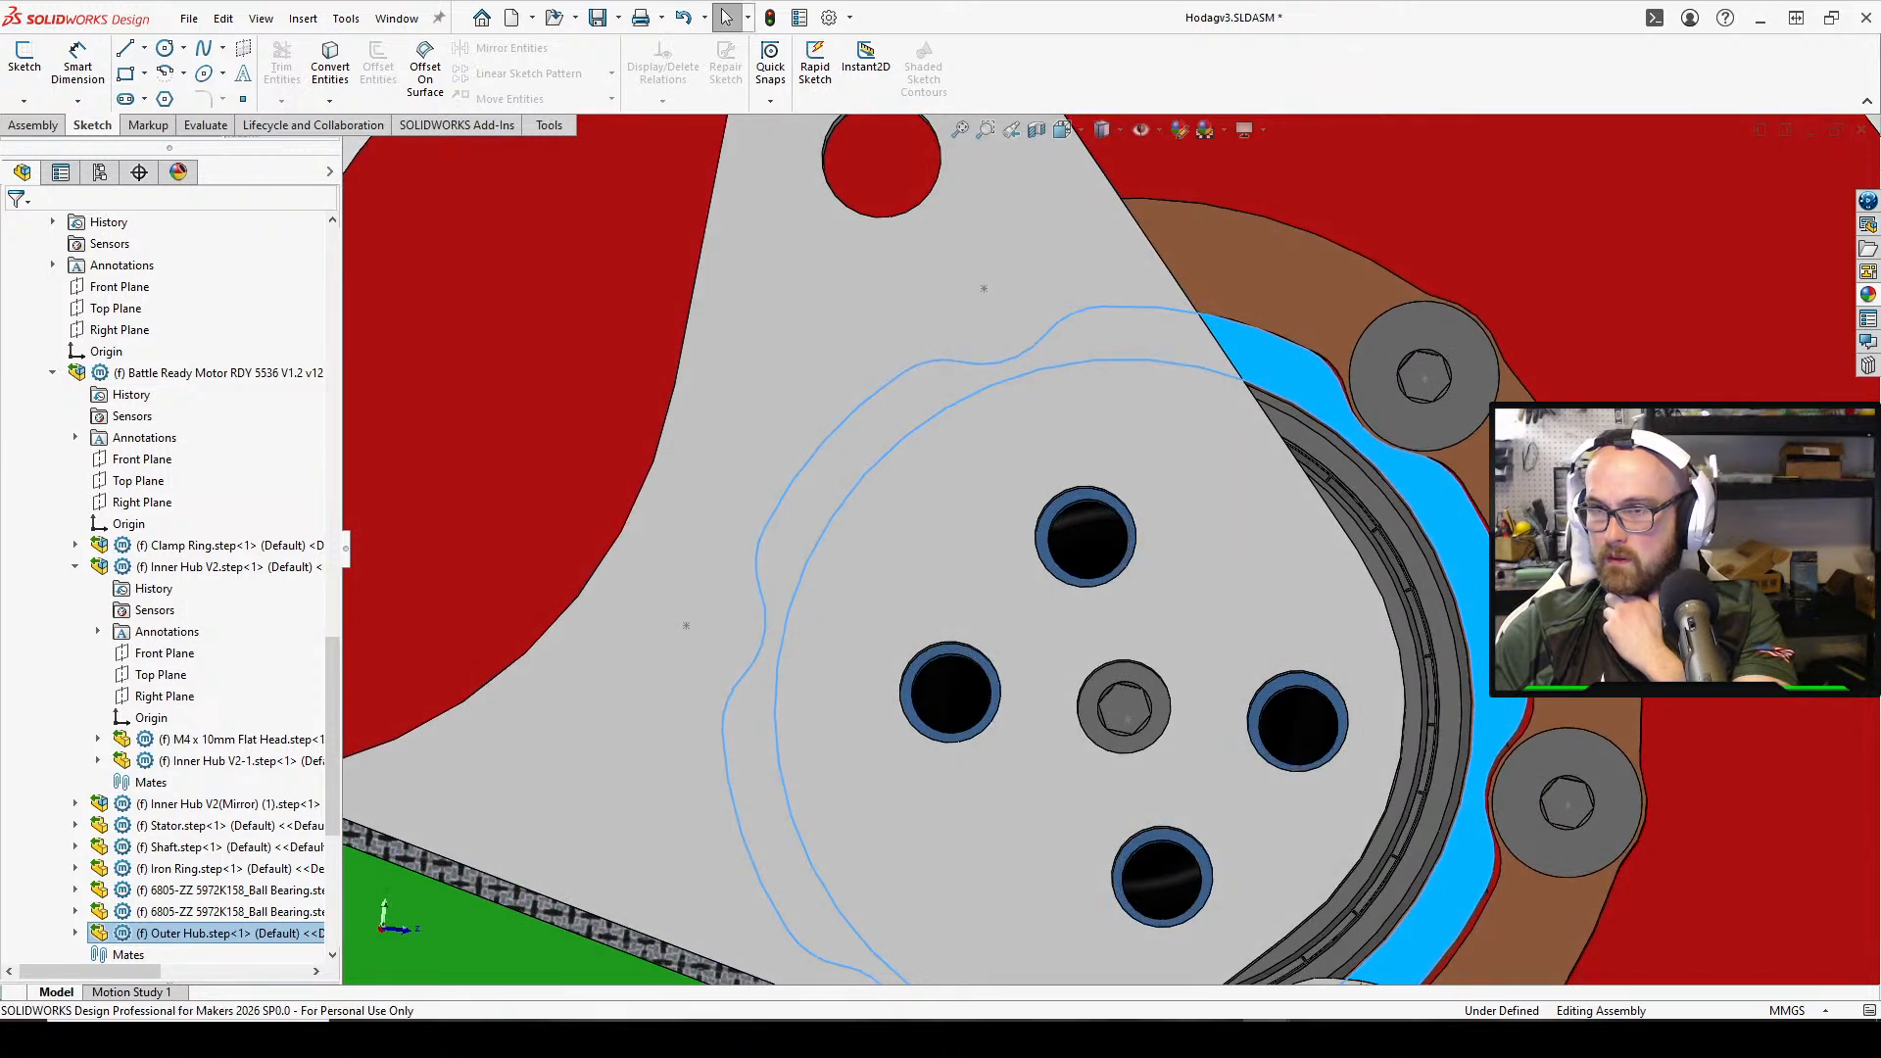
scroll(1459, 637, "up", 3)
middle_click_drag(1385, 613, 1386, 621)
left_click(1754, 249)
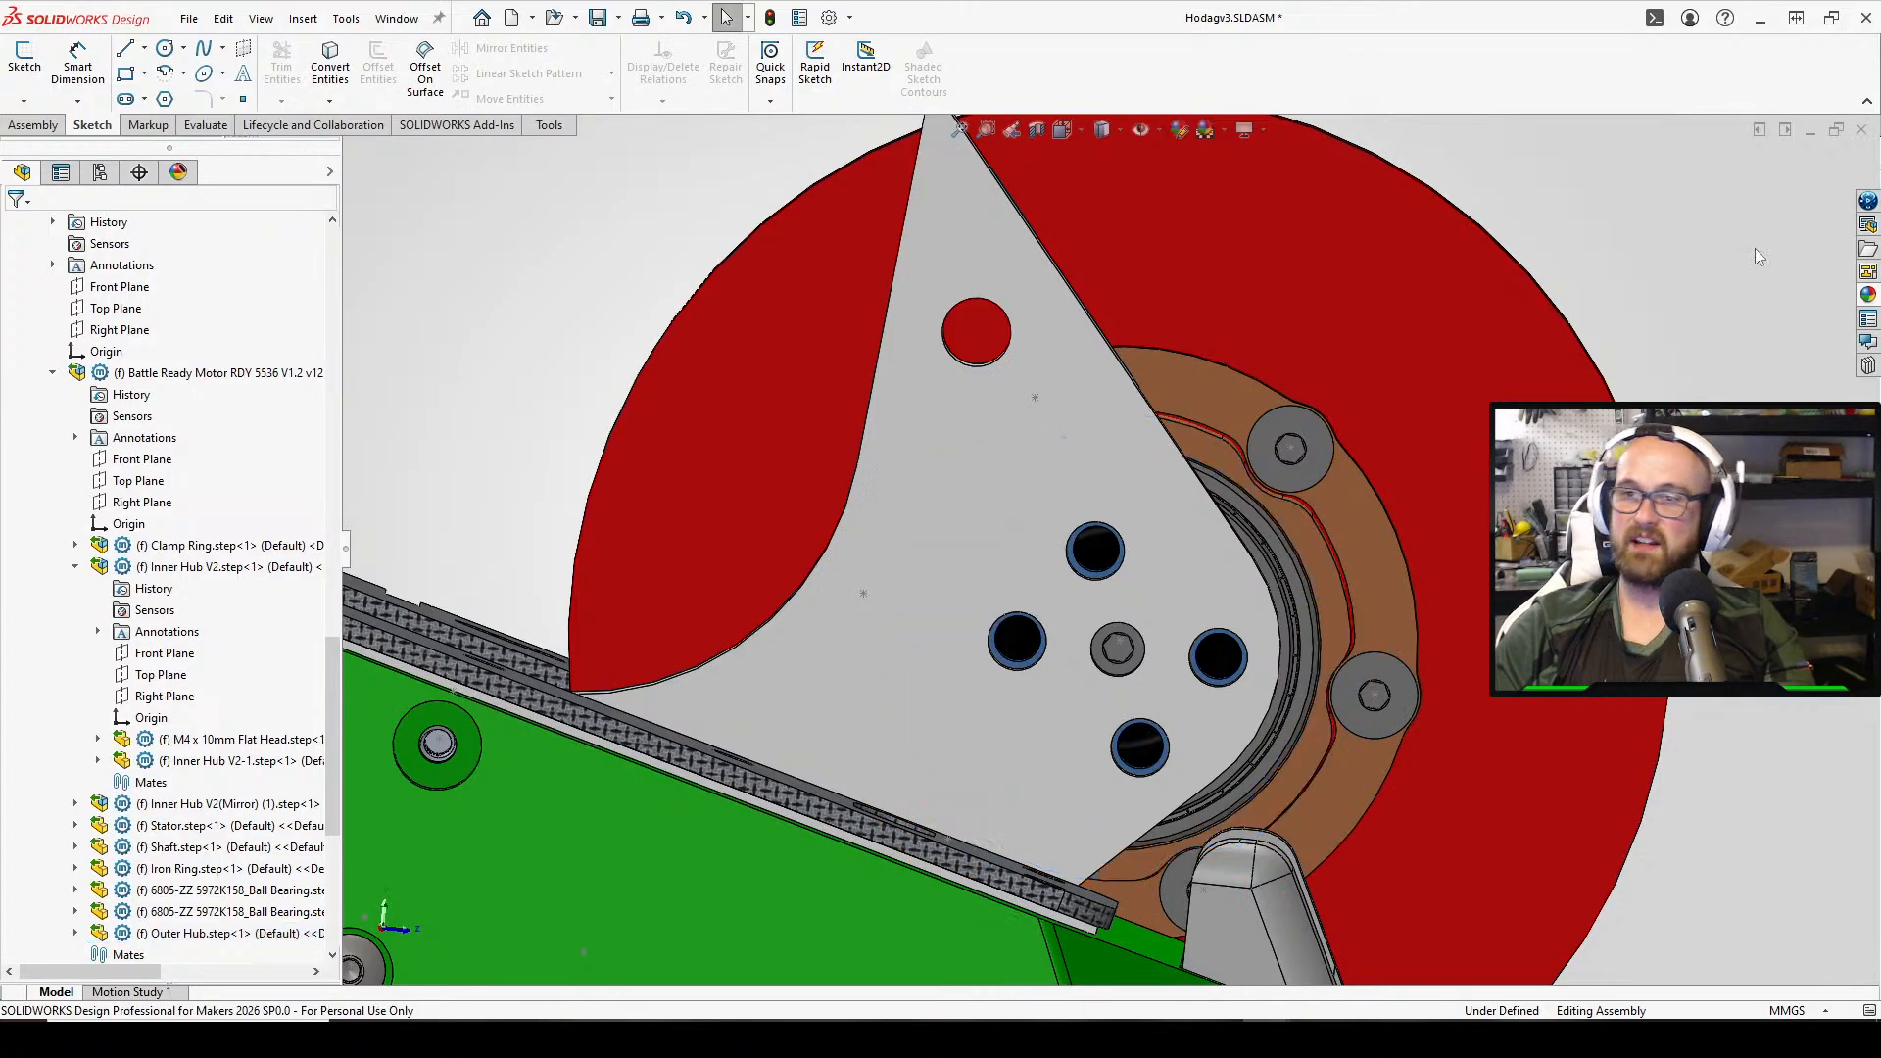
middle_click_drag(1290, 392, 1162, 611)
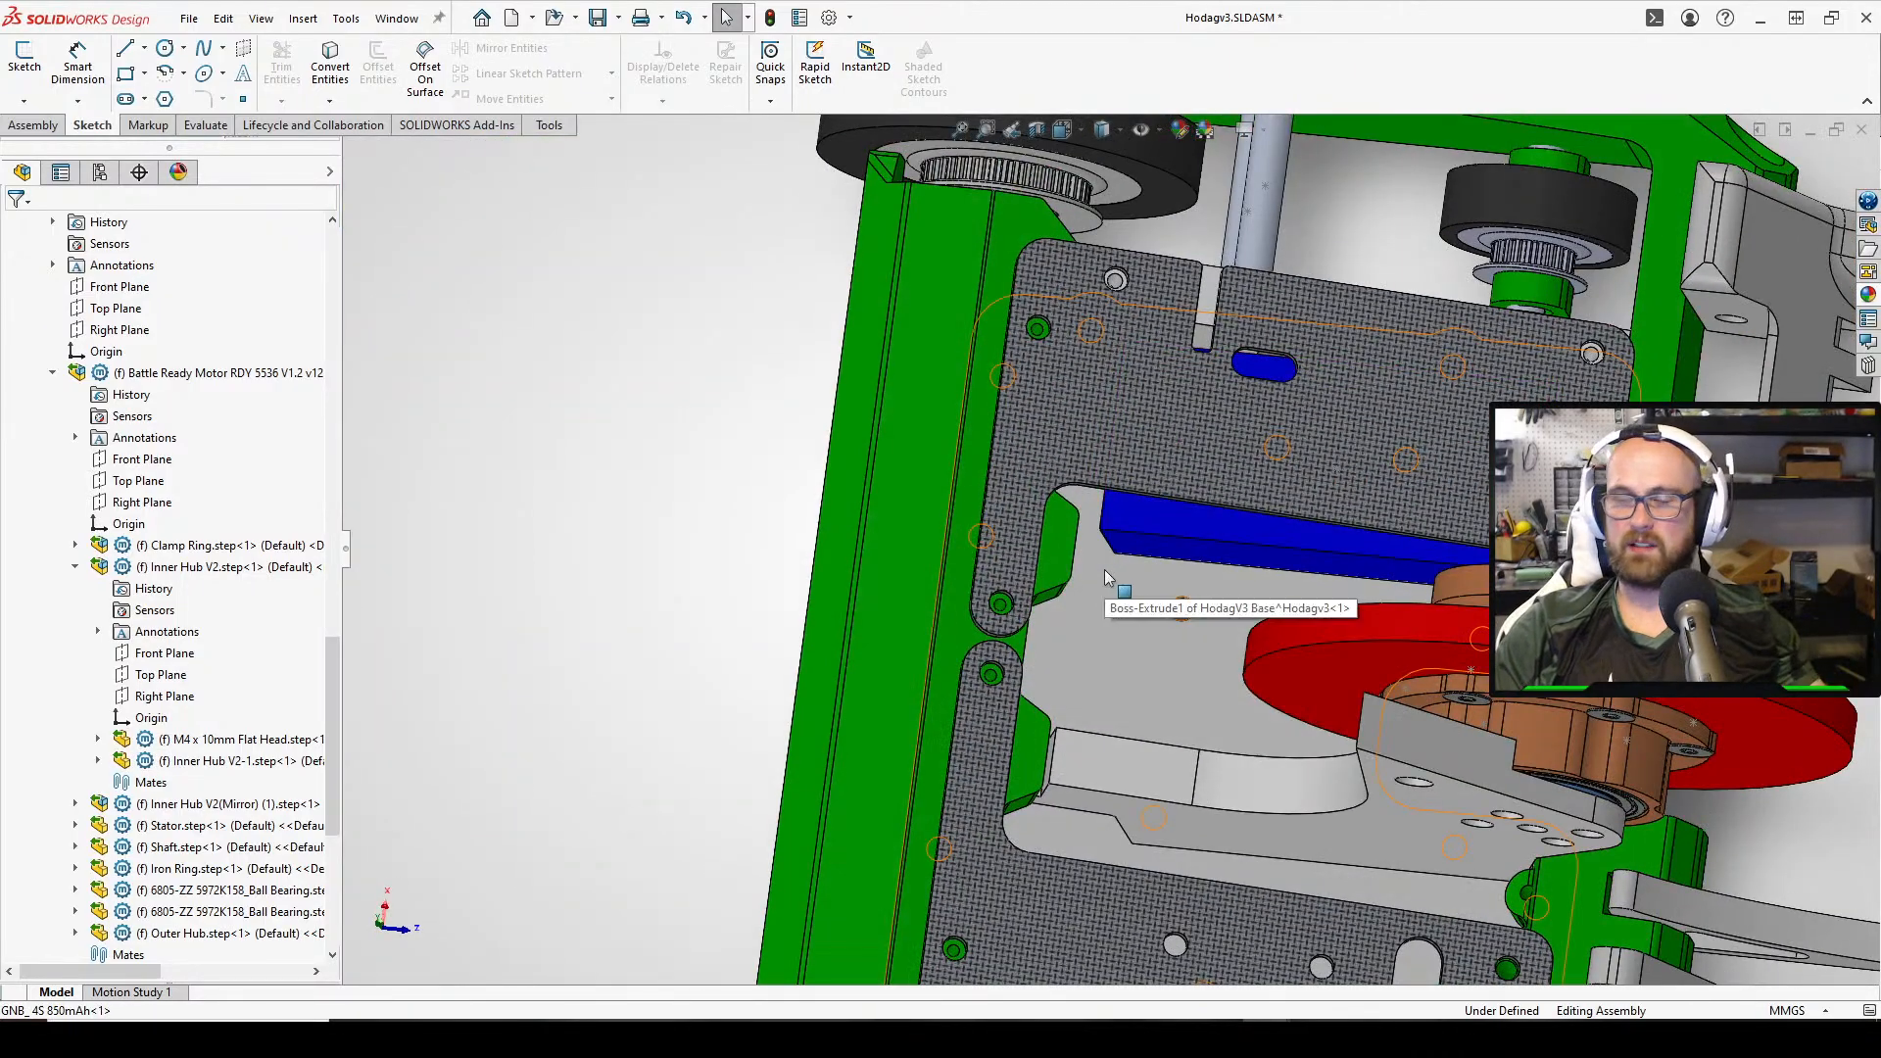
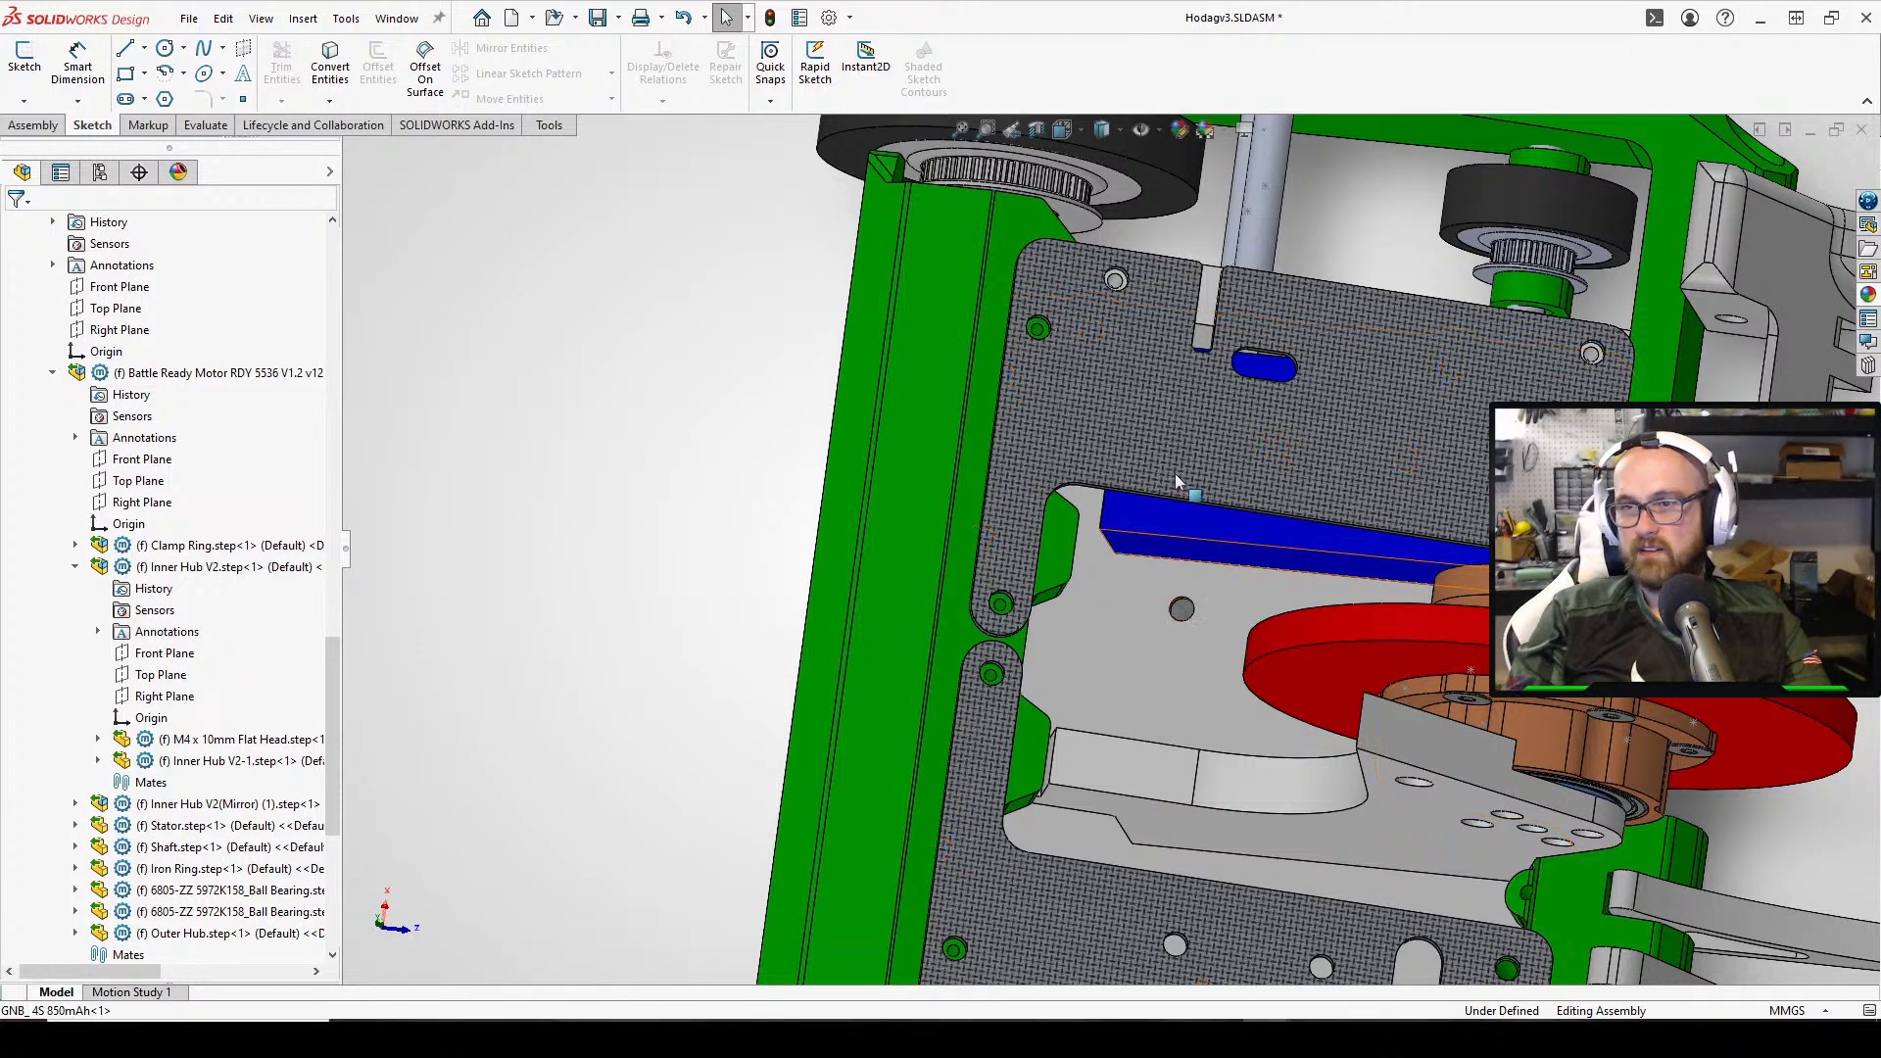
Examine the slide support's rear arm and its clearance to the base and the patterned top plates
scroll(1085, 701, "down", 2)
scroll(1085, 701, "down", 5)
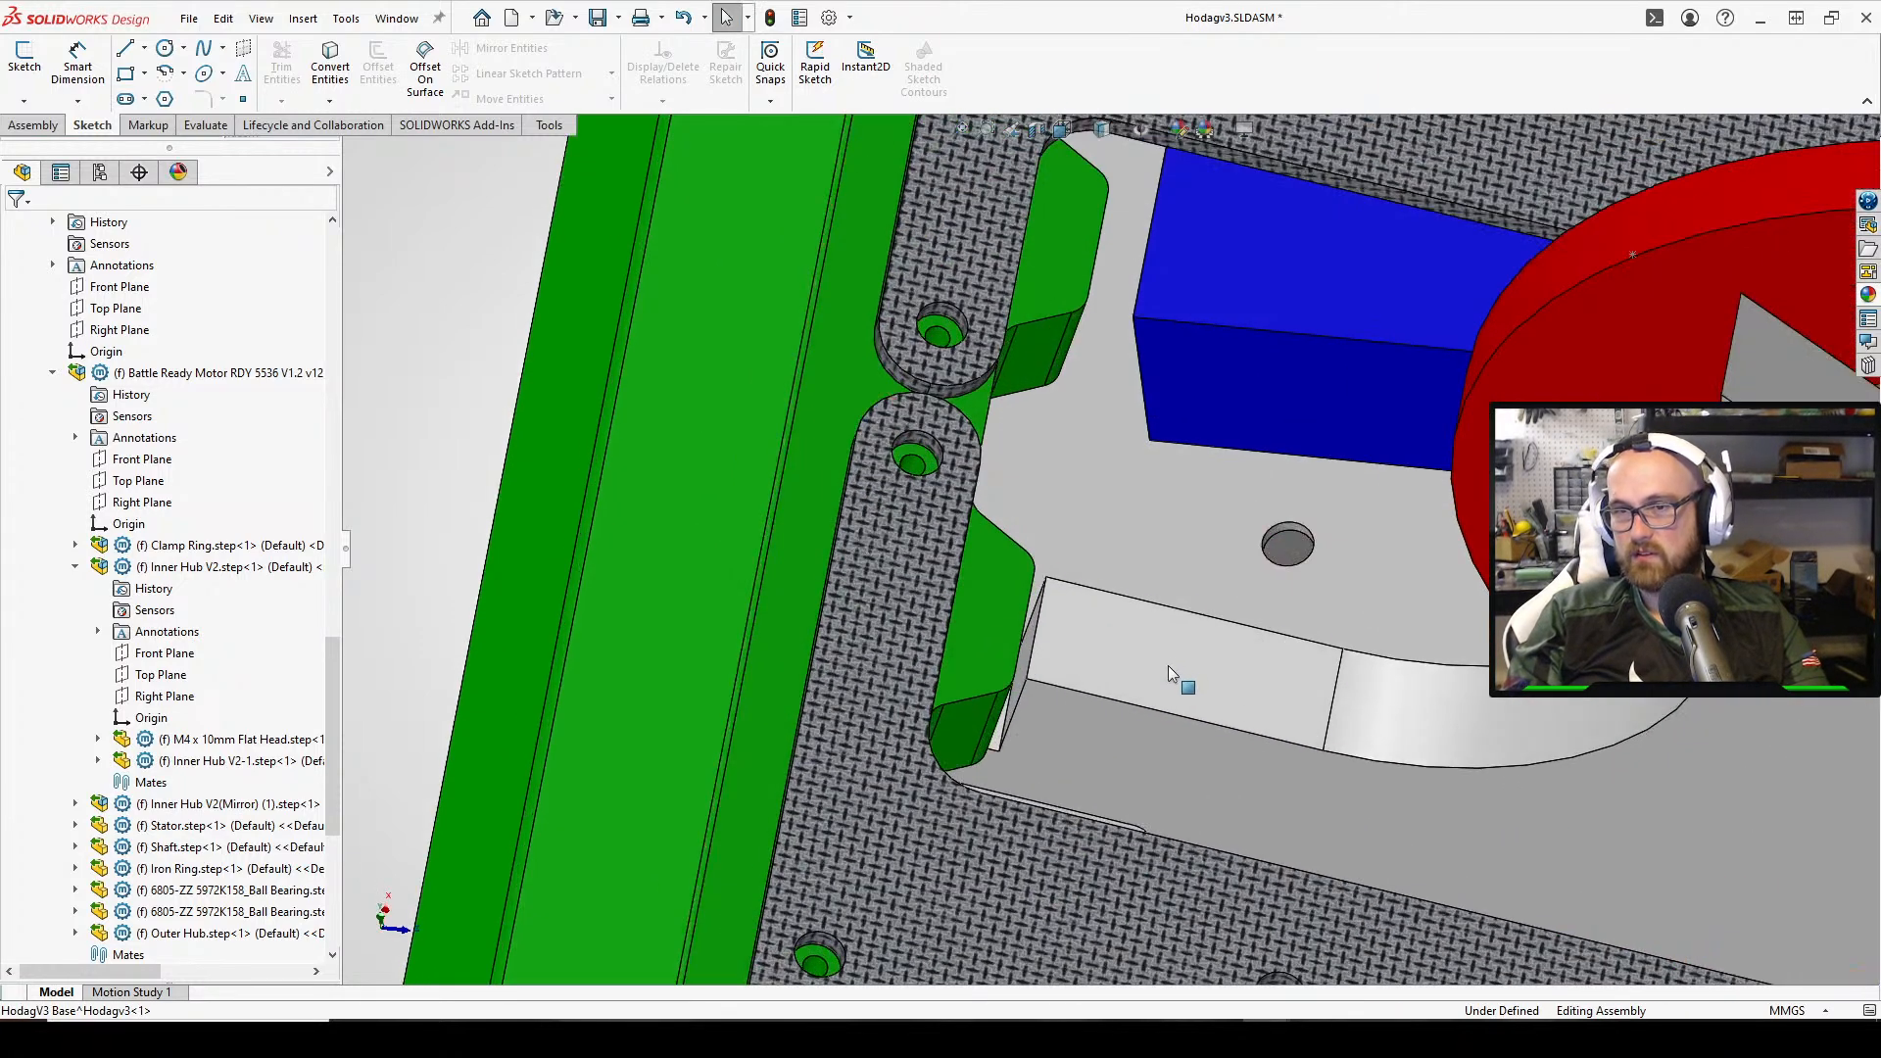
scroll(1178, 641, "up", 4)
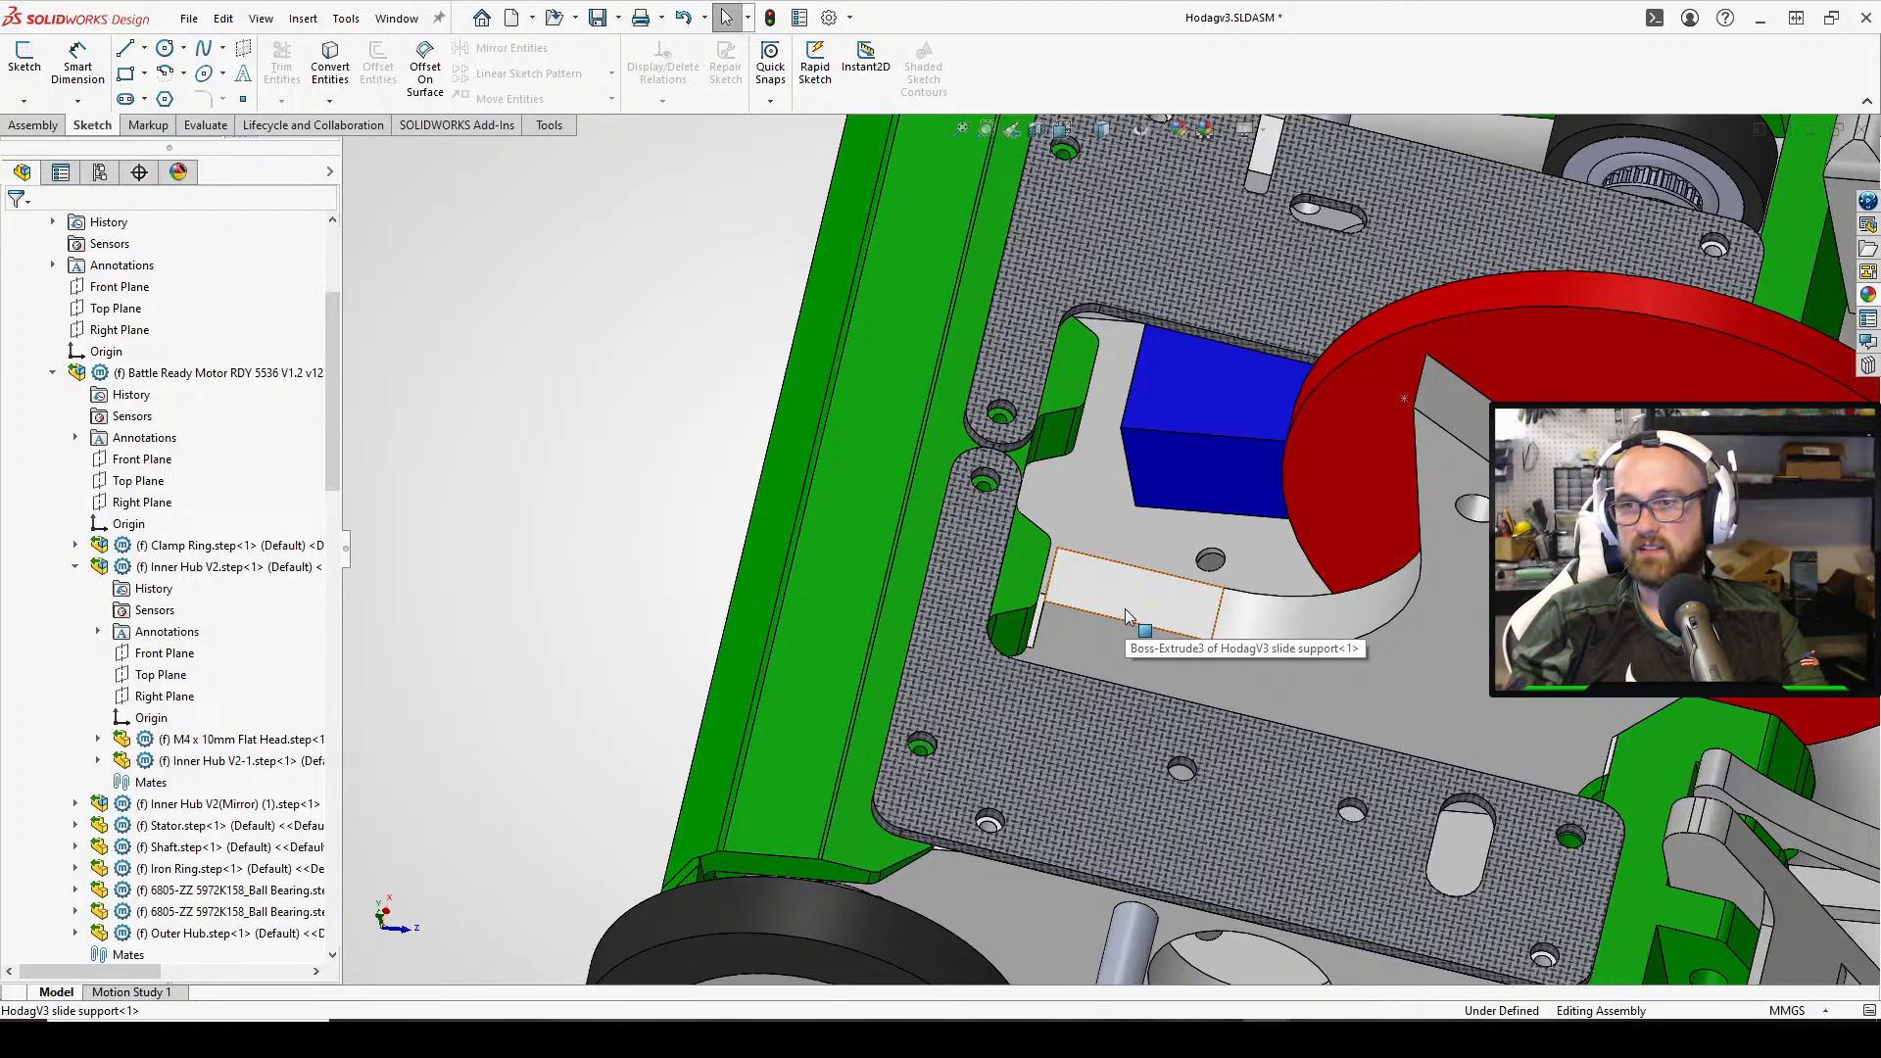
left_click(1125, 609)
left_click(502, 366)
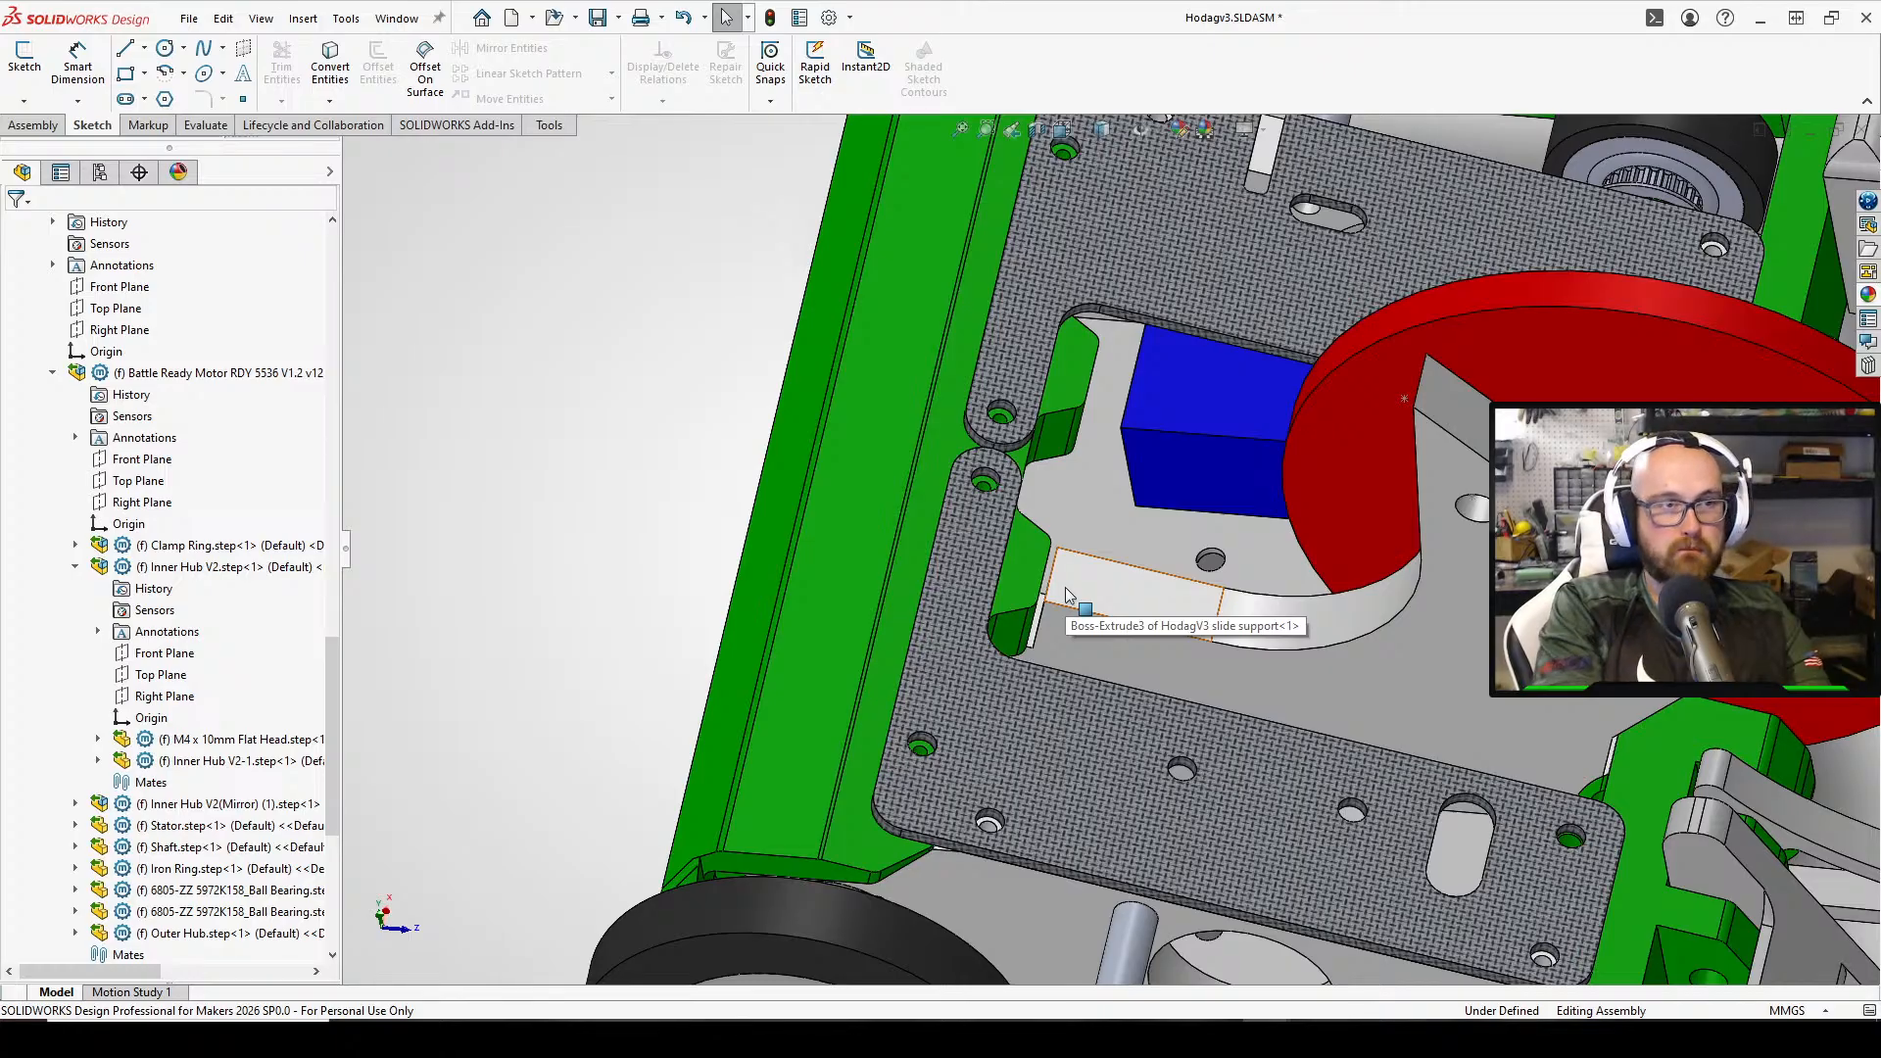
middle_click_drag(1462, 596, 1450, 548)
scroll(1450, 588, "up", 2)
scroll(1454, 818, "down", 2)
middle_click_drag(1454, 818, 664, 648)
scroll(657, 538, "down", 1)
scroll(773, 445, "up", 2)
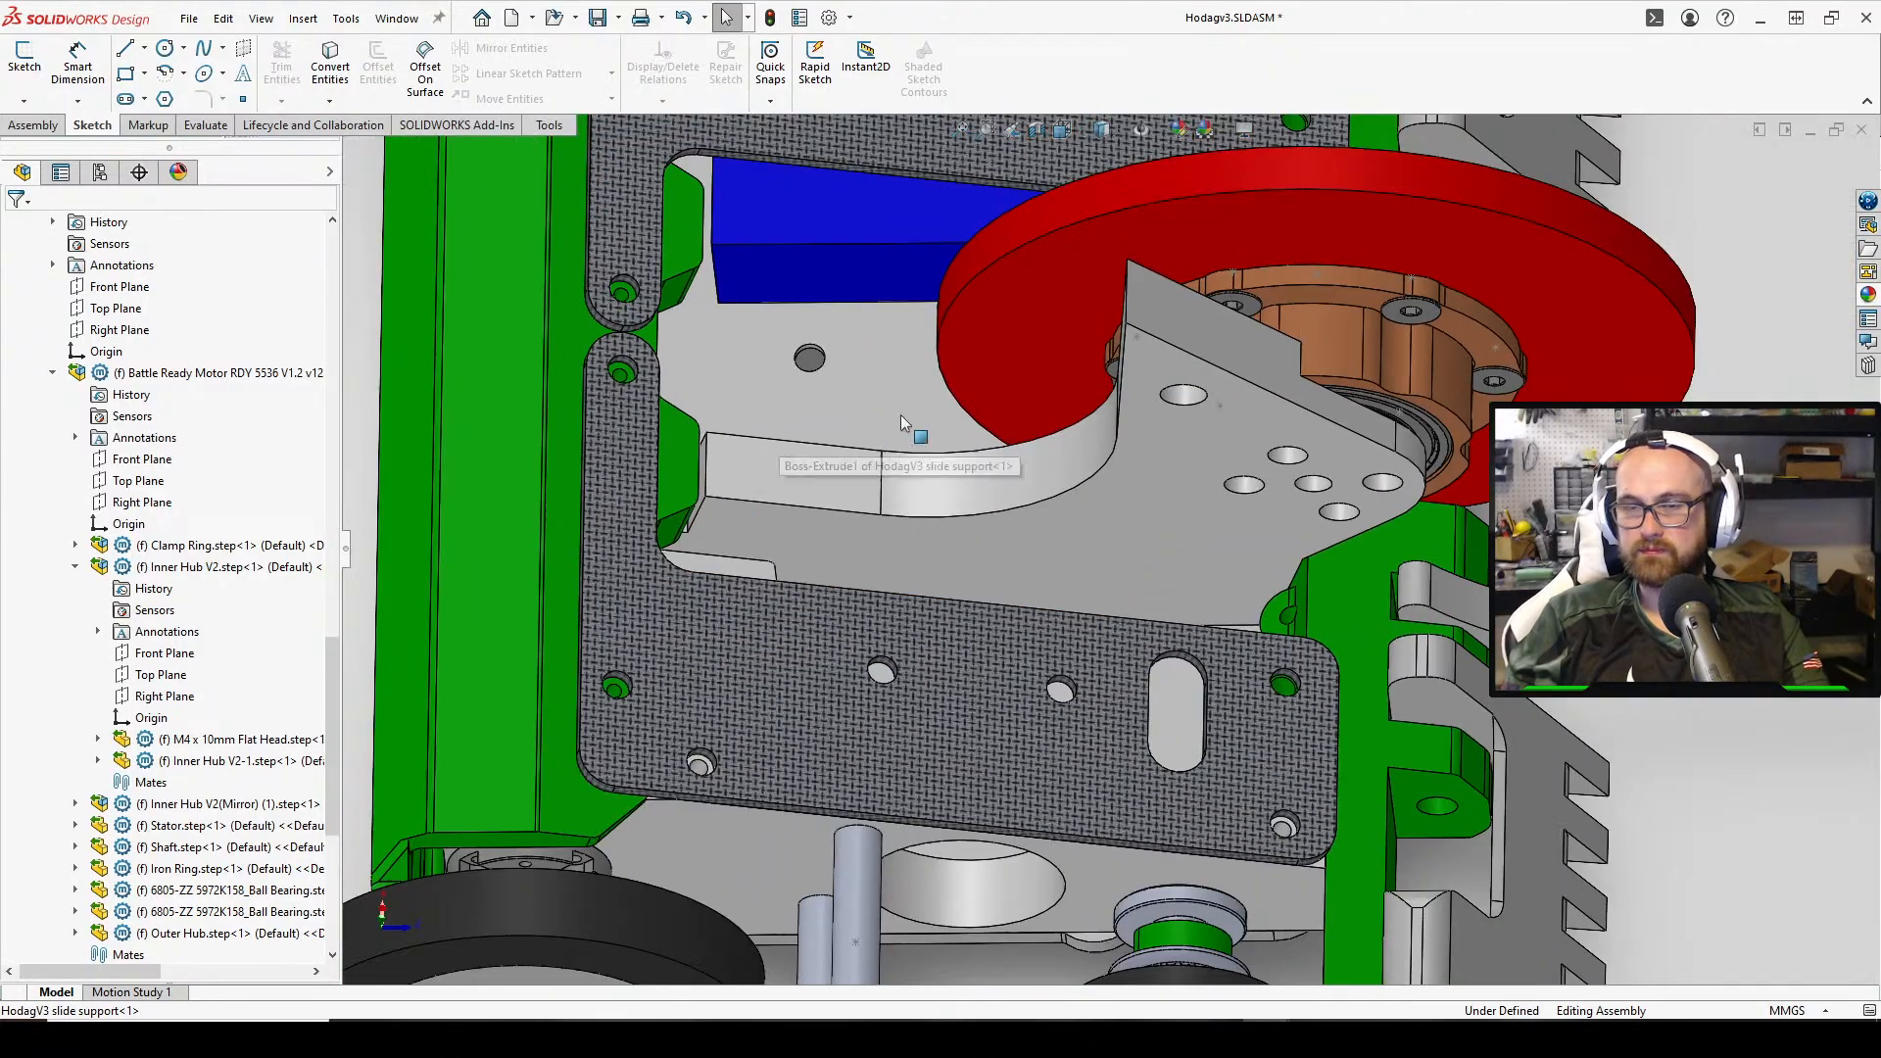
mouse_move(901, 422)
middle_mouse_down()
mouse_move(907, 479)
mouse_move(917, 395)
middle_mouse_up()
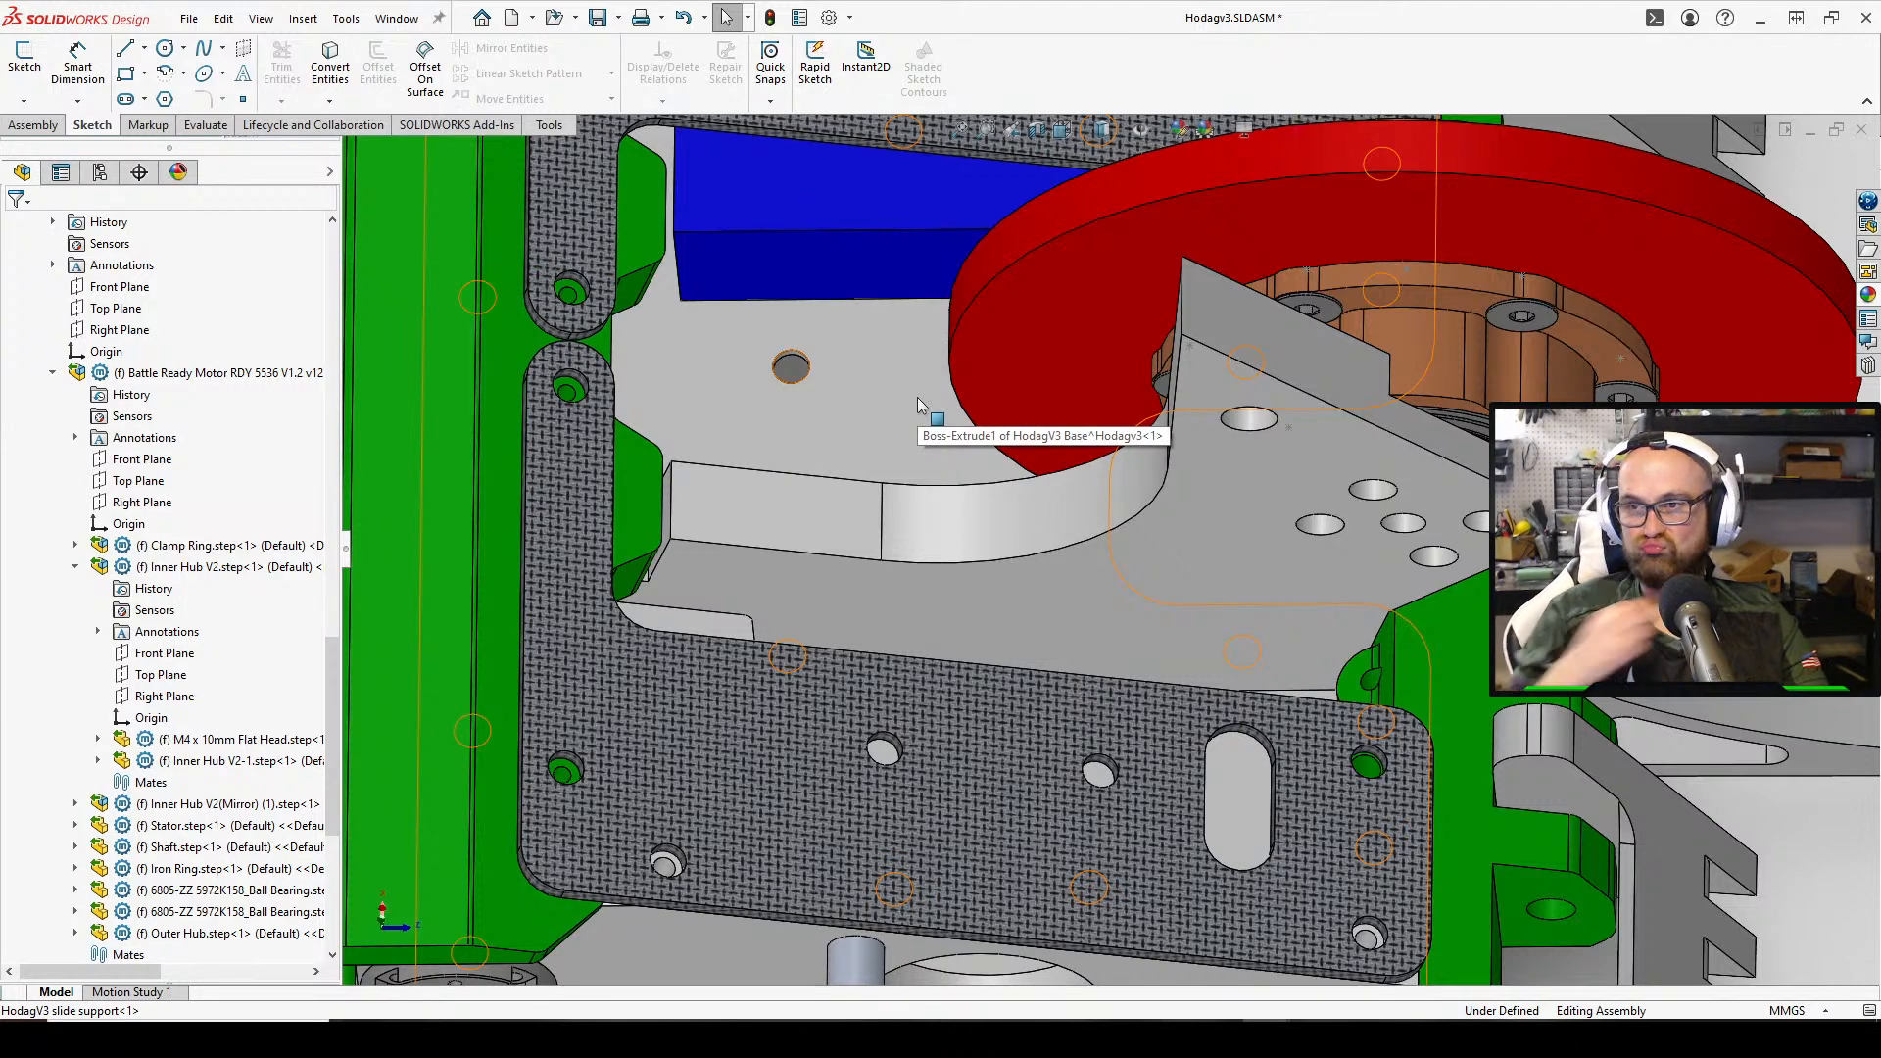
Check the whole robot from the left side, and inspect the slide support's rounded end over the motor bearing
scroll(1039, 367, "up", 2)
middle_click_drag(1326, 298, 1318, 127)
scroll(1163, 460, "up", 2)
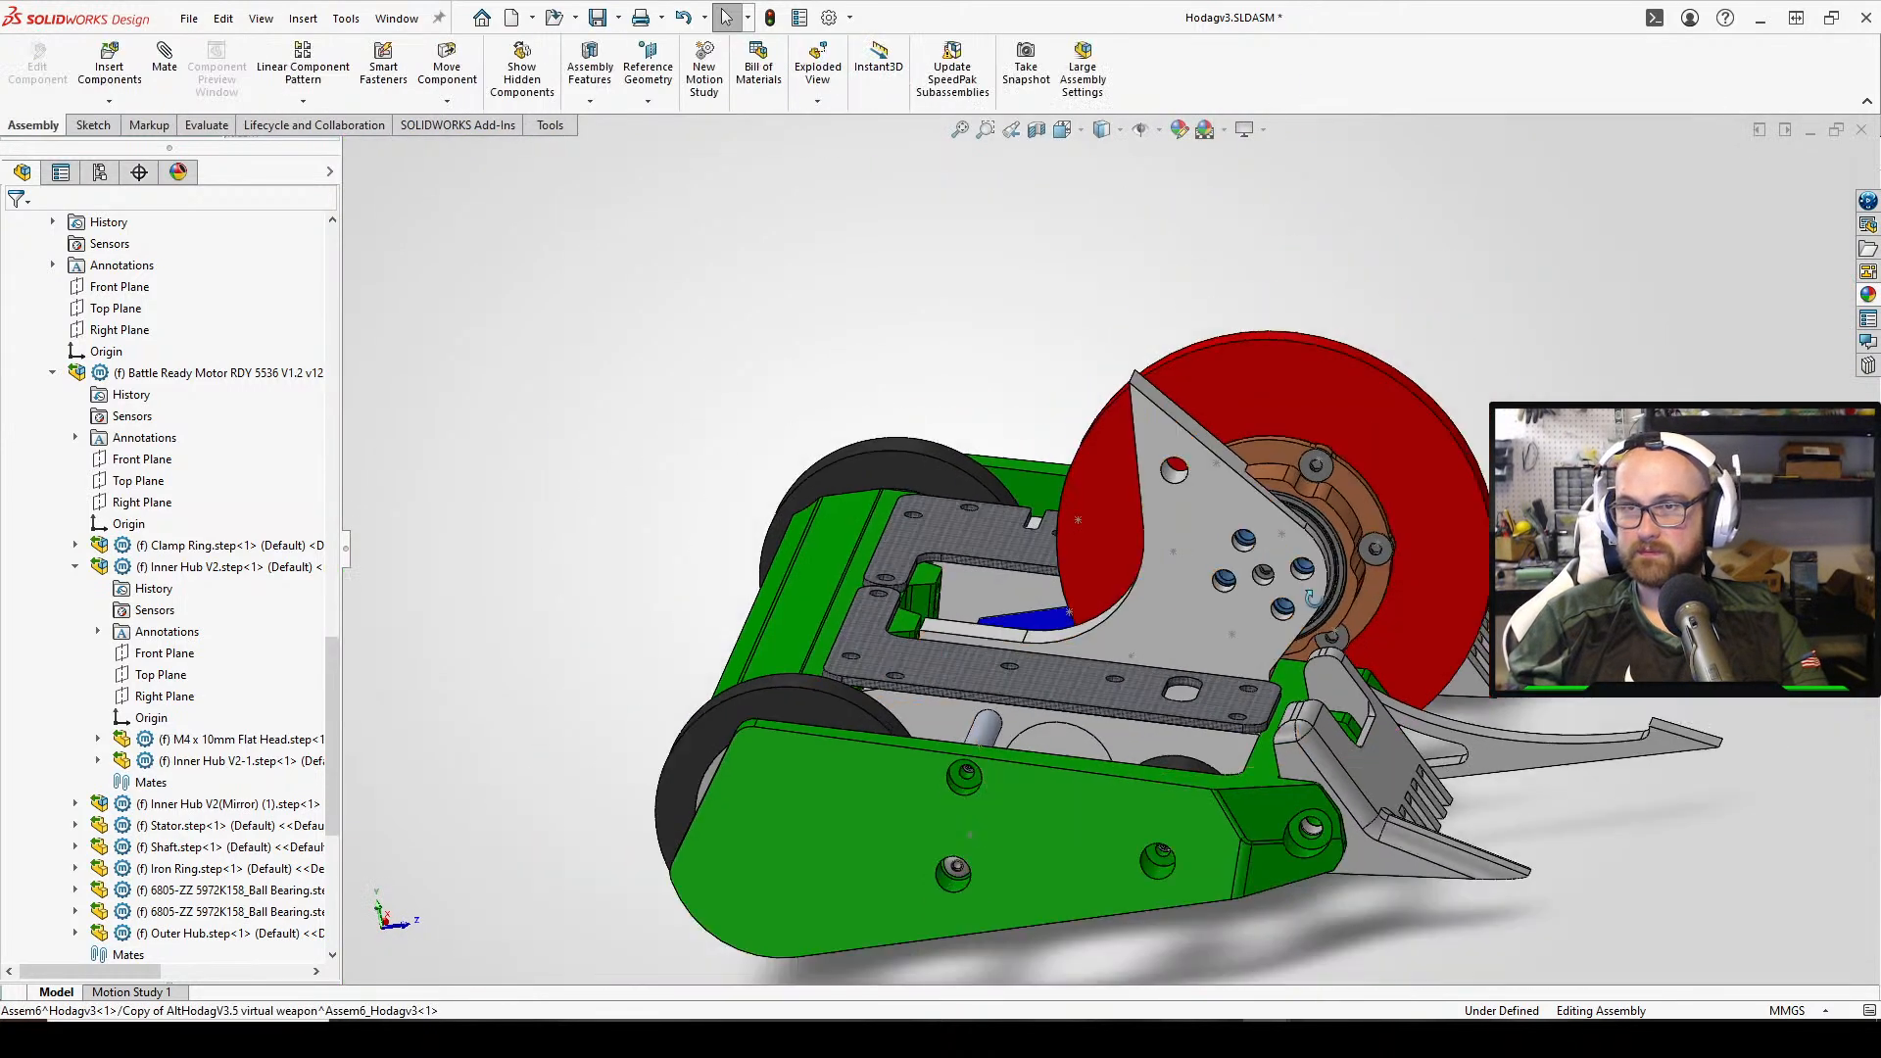
middle_click_drag(1162, 461, 1163, 217)
left_click(1068, 137)
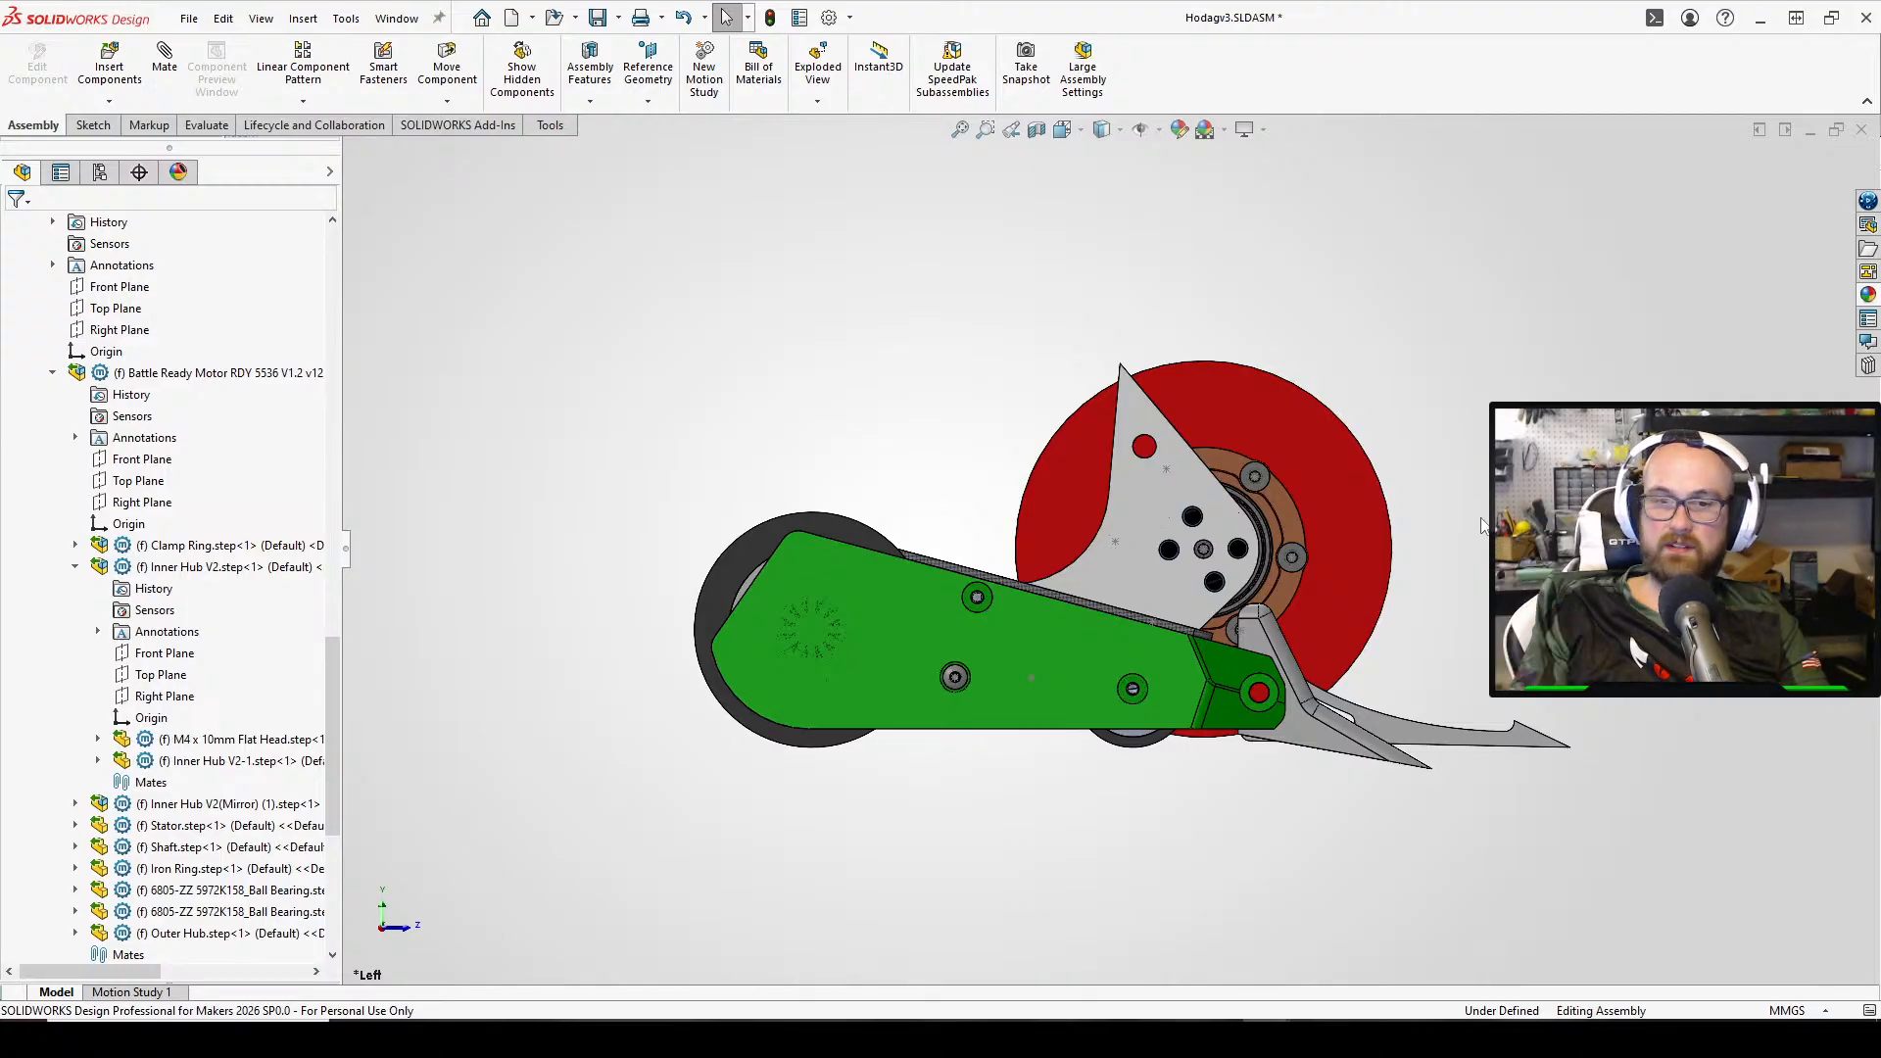
scroll(1274, 519, "down", 5)
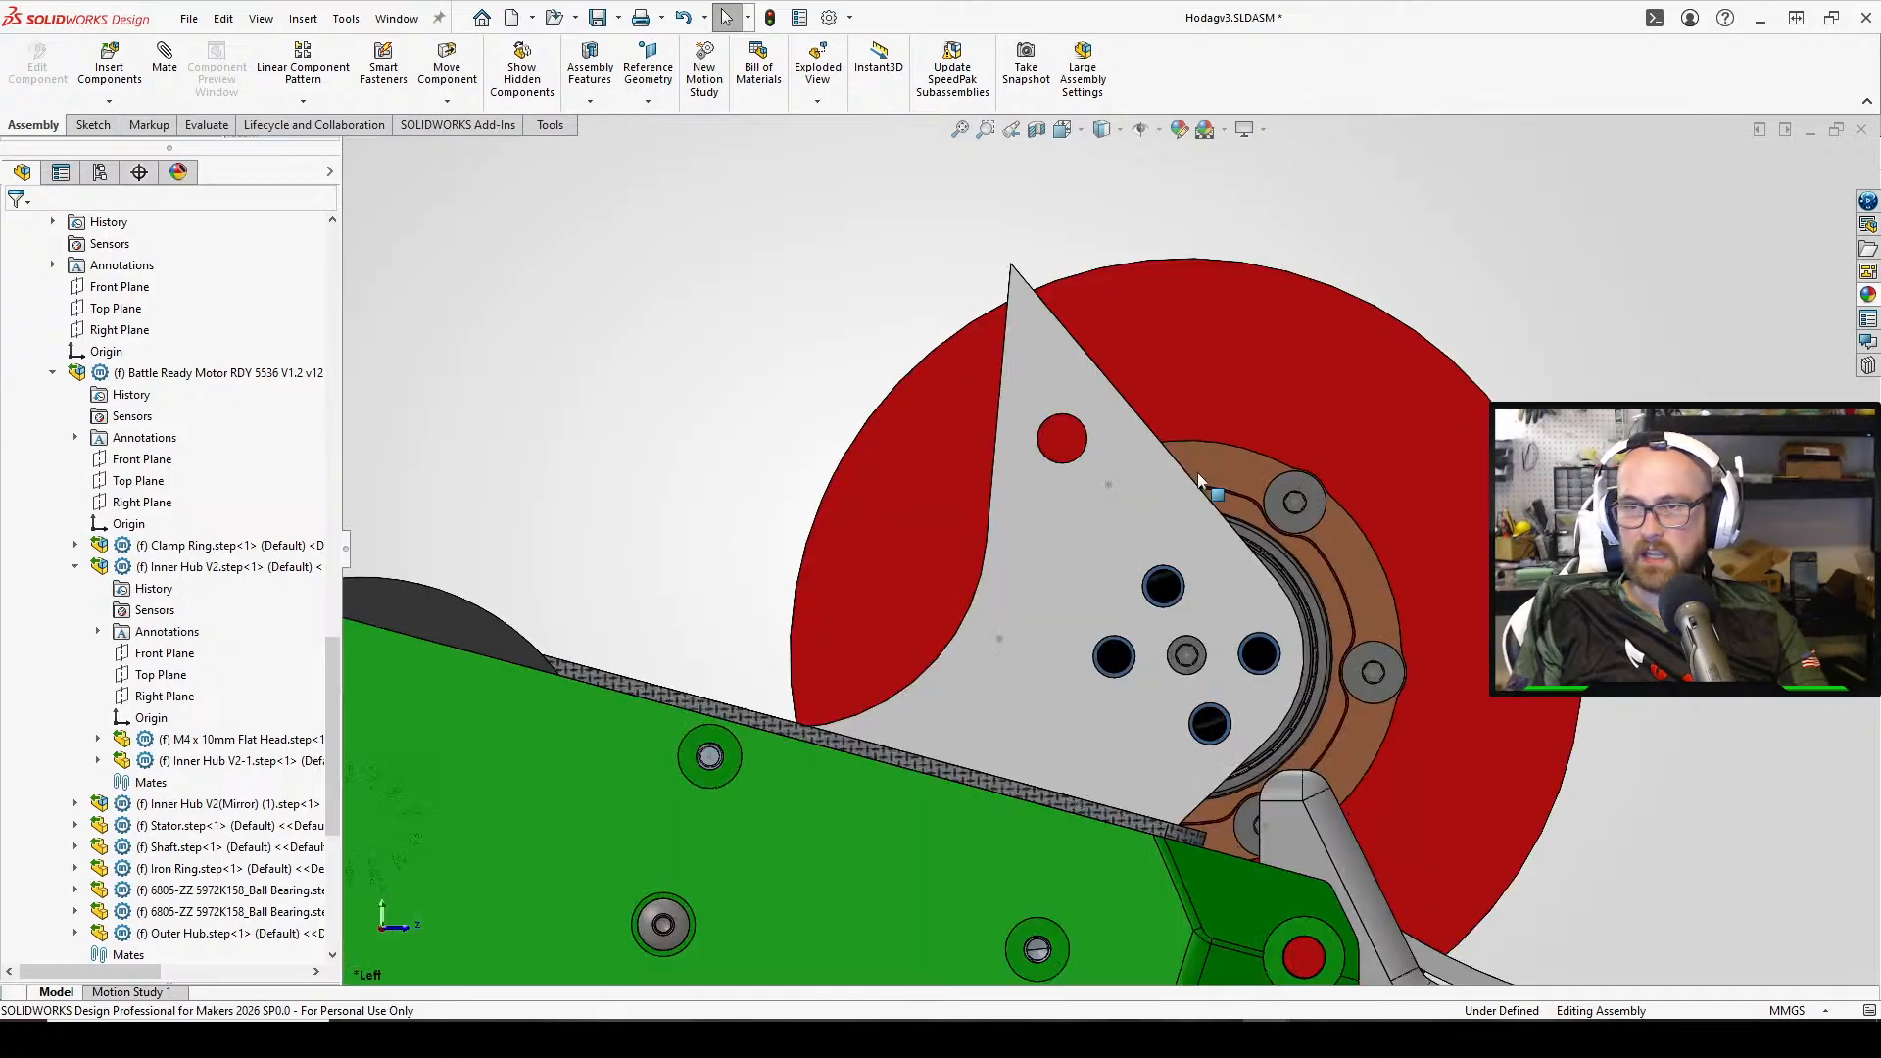
scroll(1381, 674, "down", 2)
middle_click_drag(1381, 674, 1181, 637)
scroll(1366, 656, "down", 4)
middle_click_drag(1021, 605, 1095, 586)
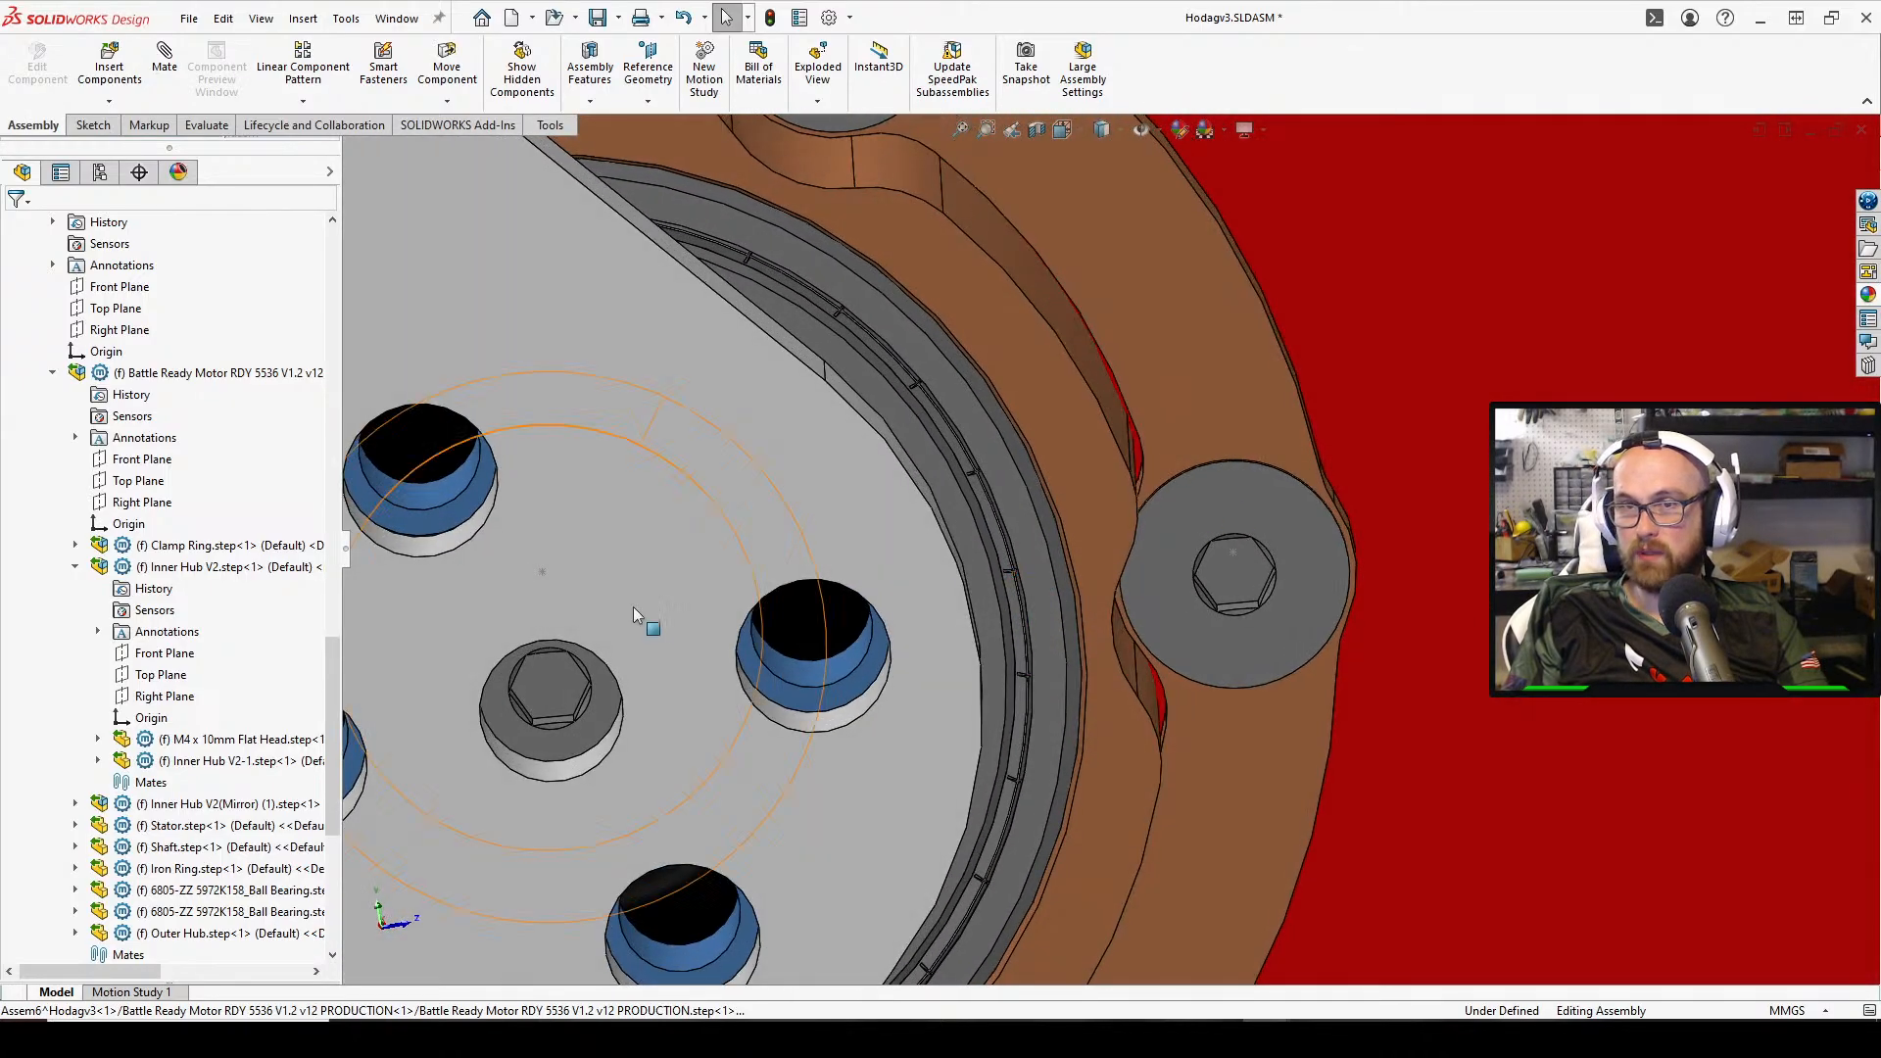
Edit the slide support within the assembly and open the sketch of its Boss-Extrude3 feature
scroll(568, 613, "up", 2)
left_click(932, 502)
middle_click_drag(932, 507, 931, 477)
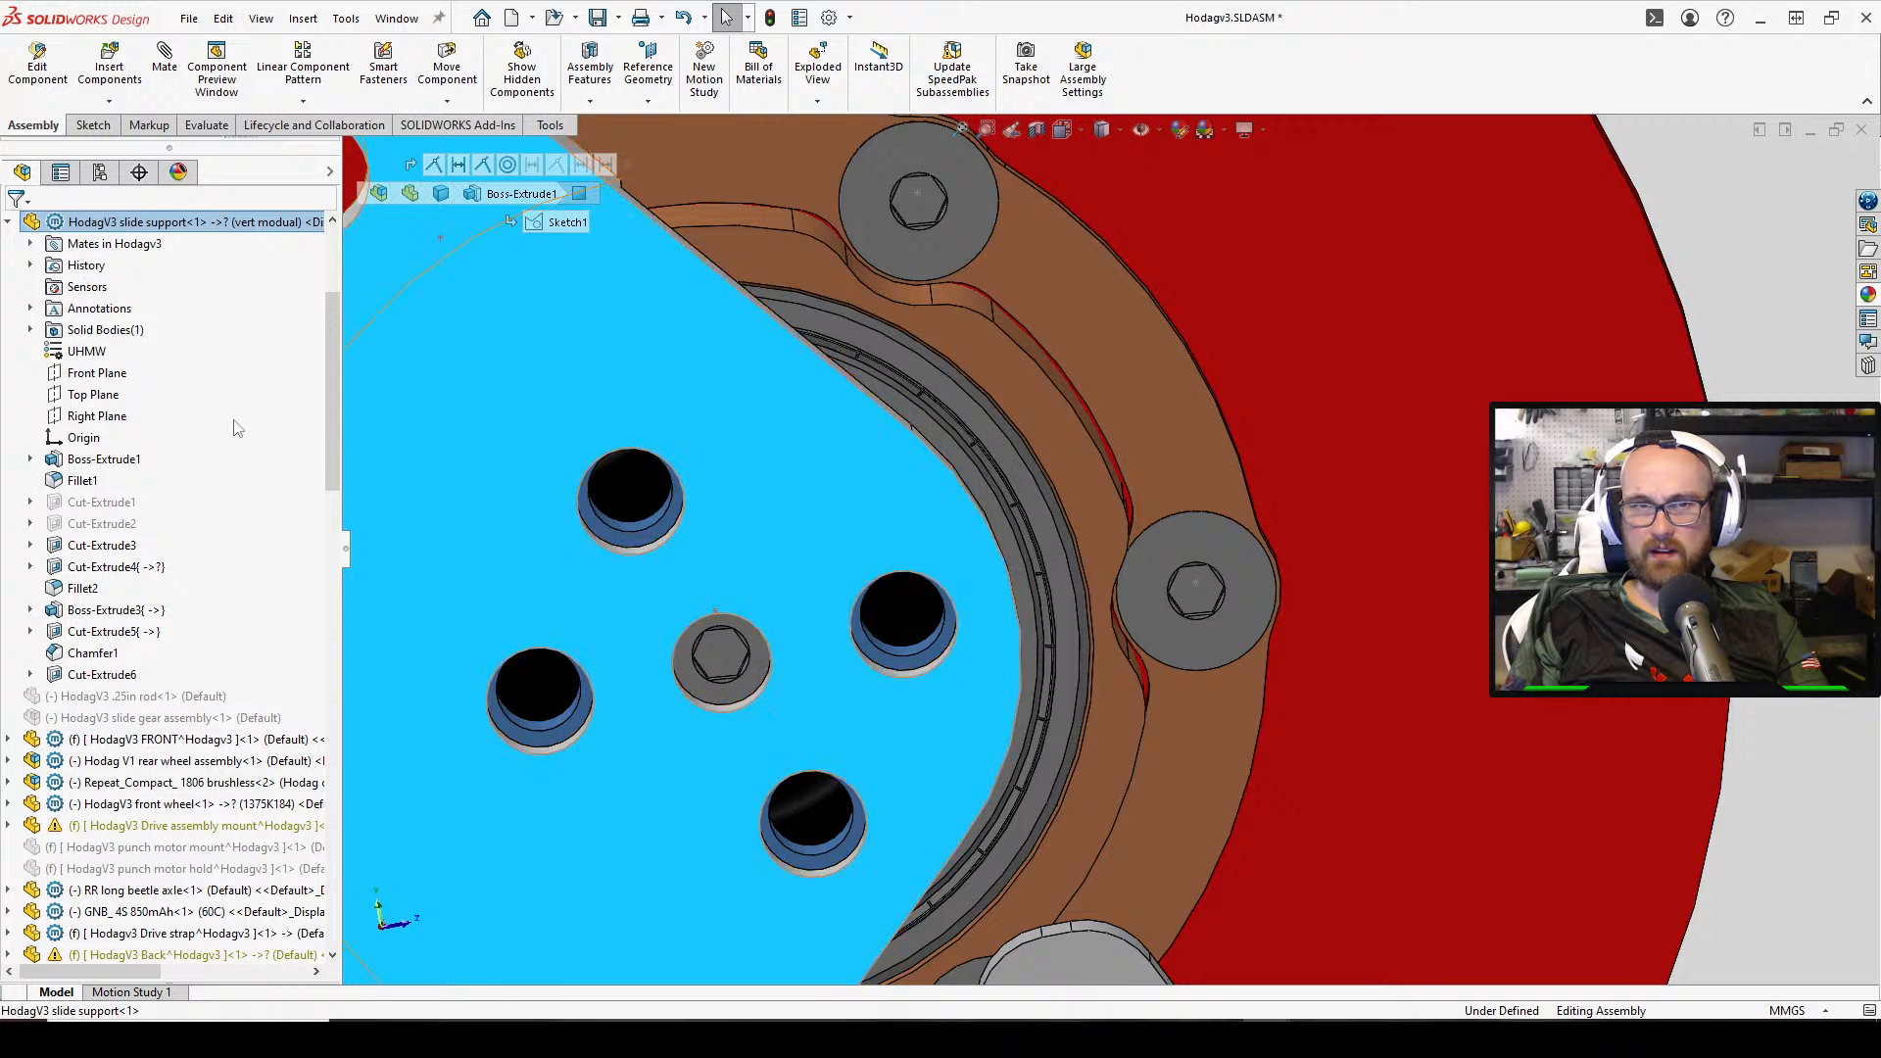
right_click(757, 404)
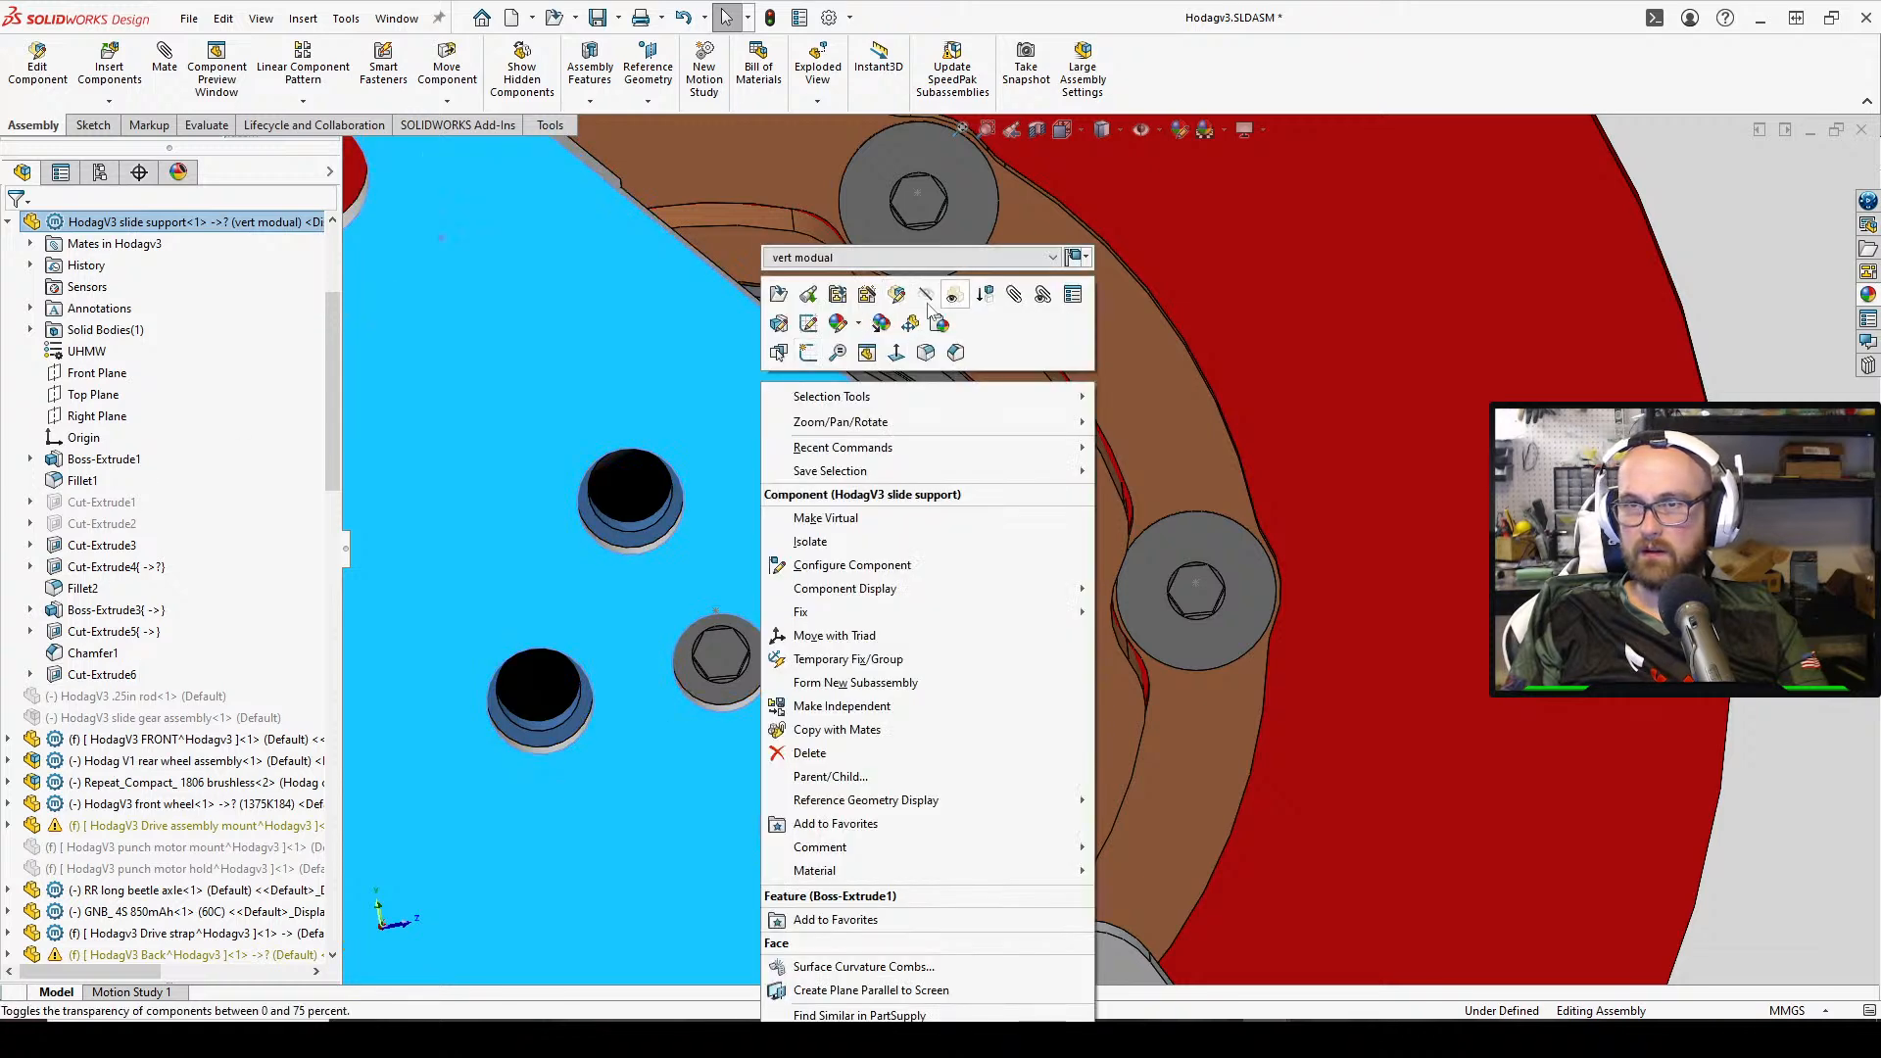
left_click(896, 295)
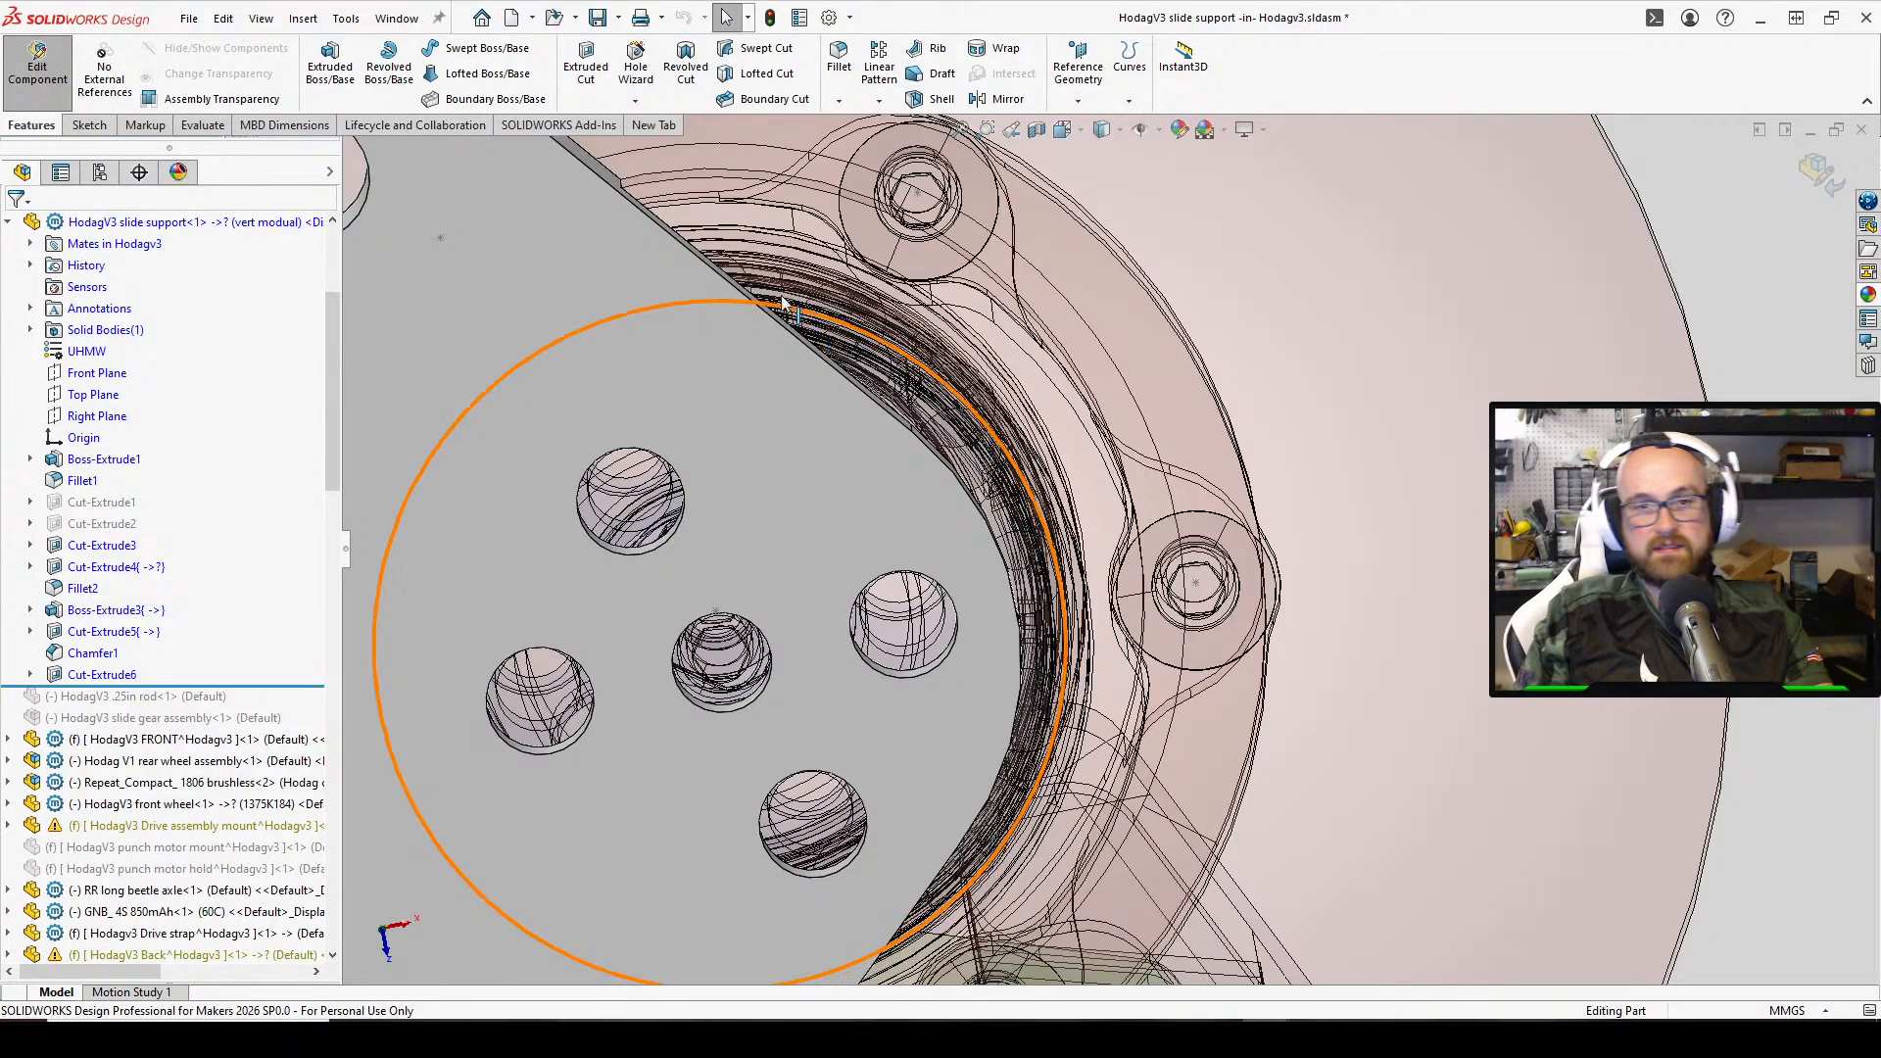
left_click(93, 610)
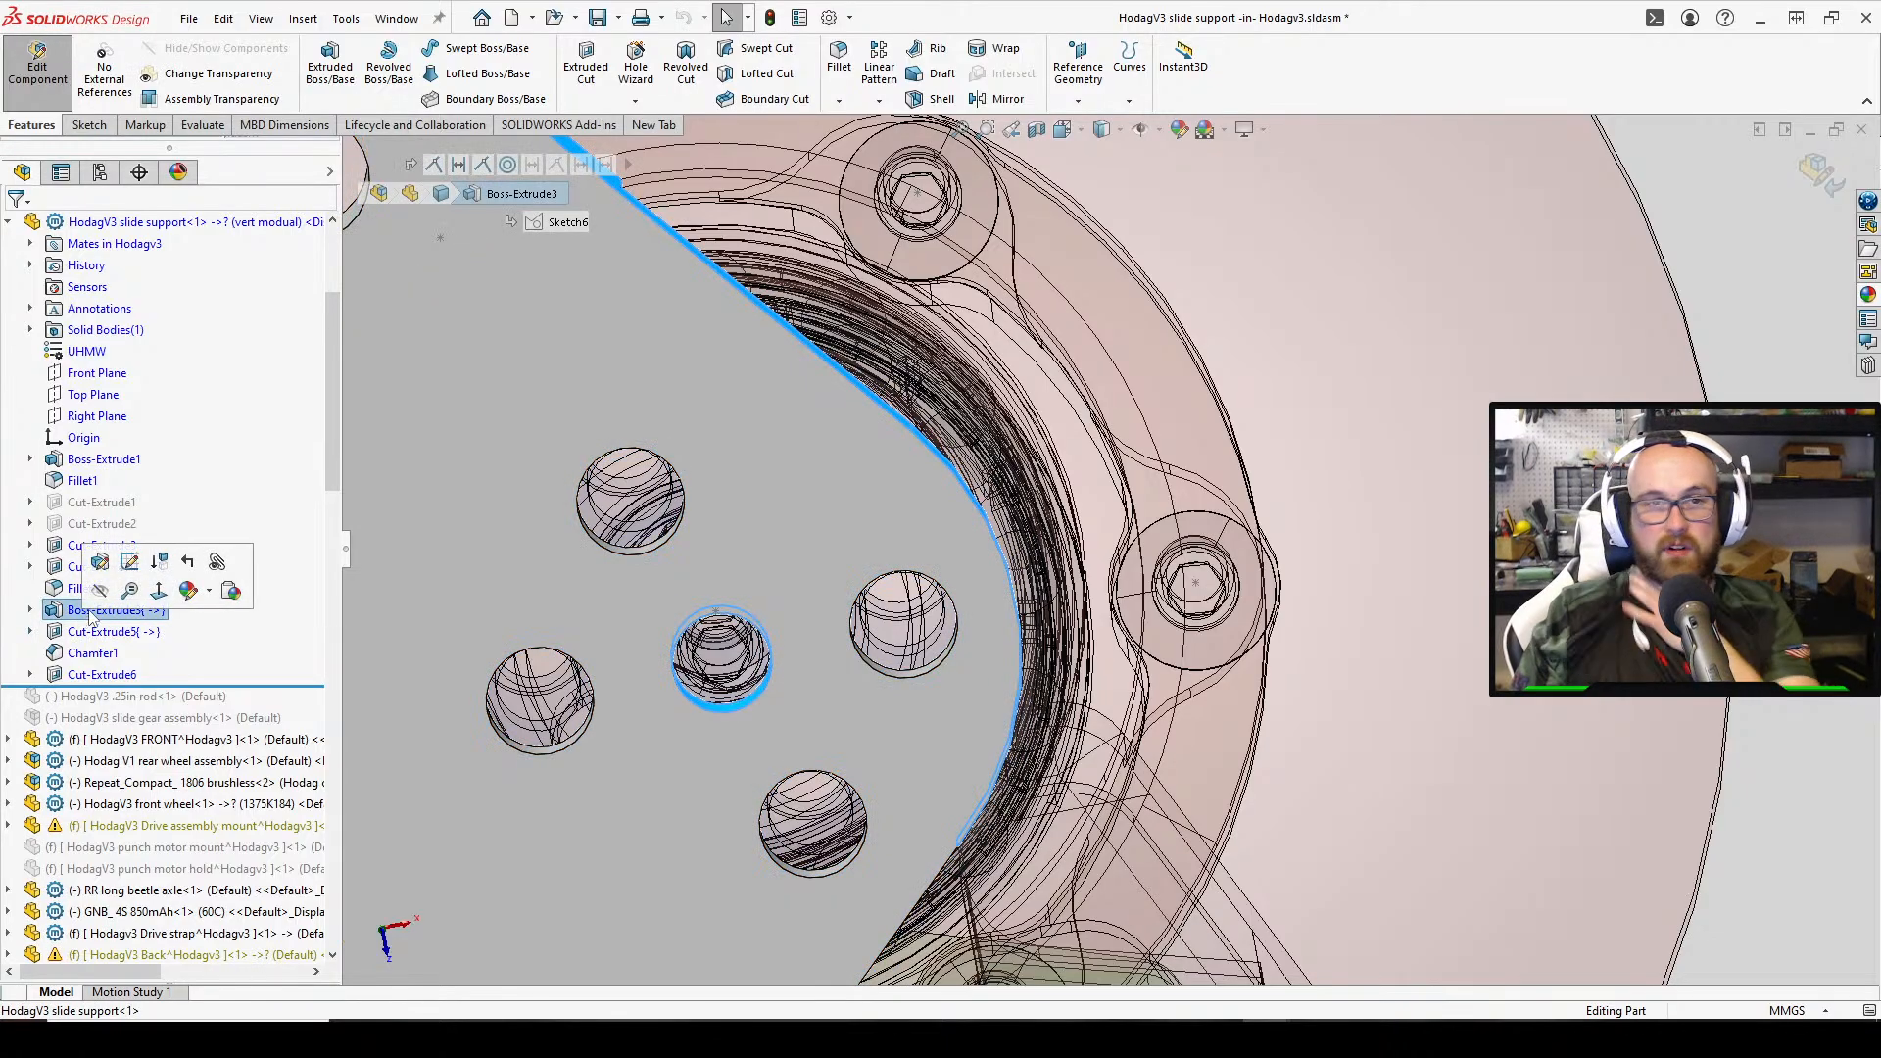
left_click(130, 562)
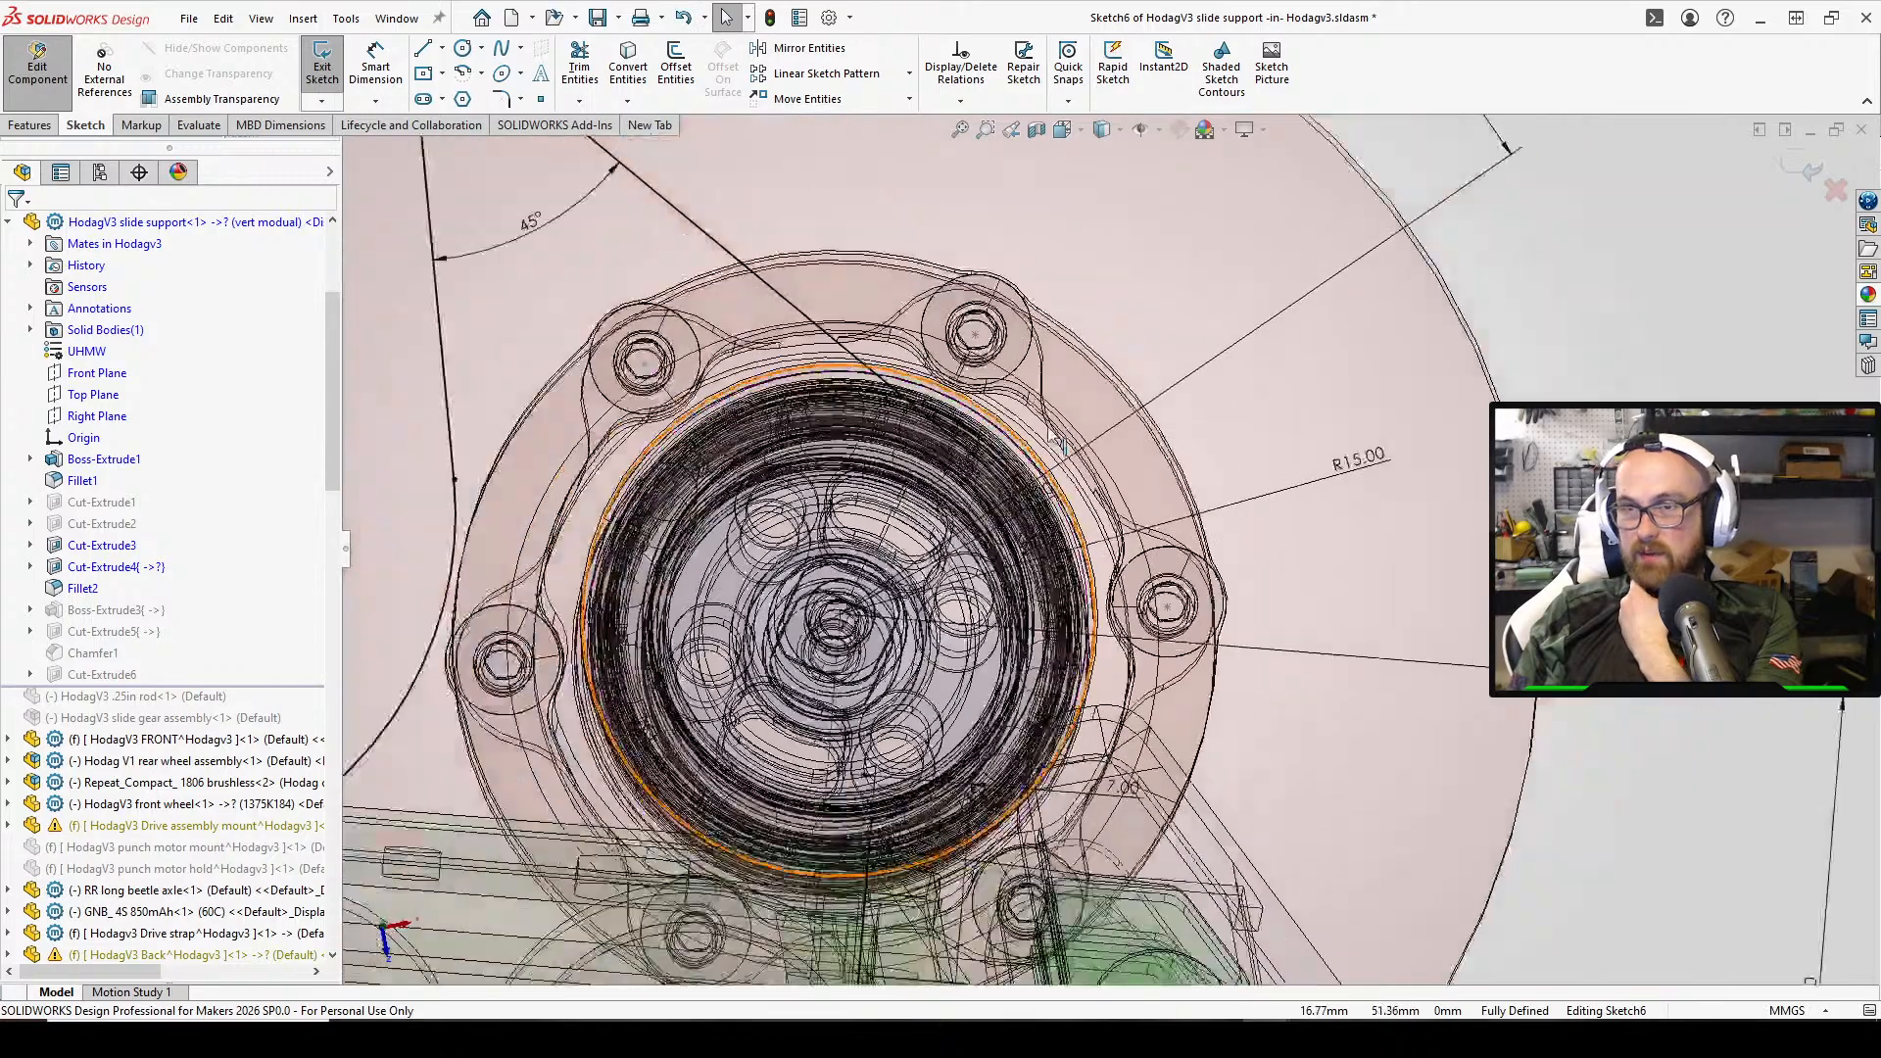
Set the radius of the rounded motor mount end from R15 to 16 mm, rebuild the part and return to the assembly
double_click(1343, 461)
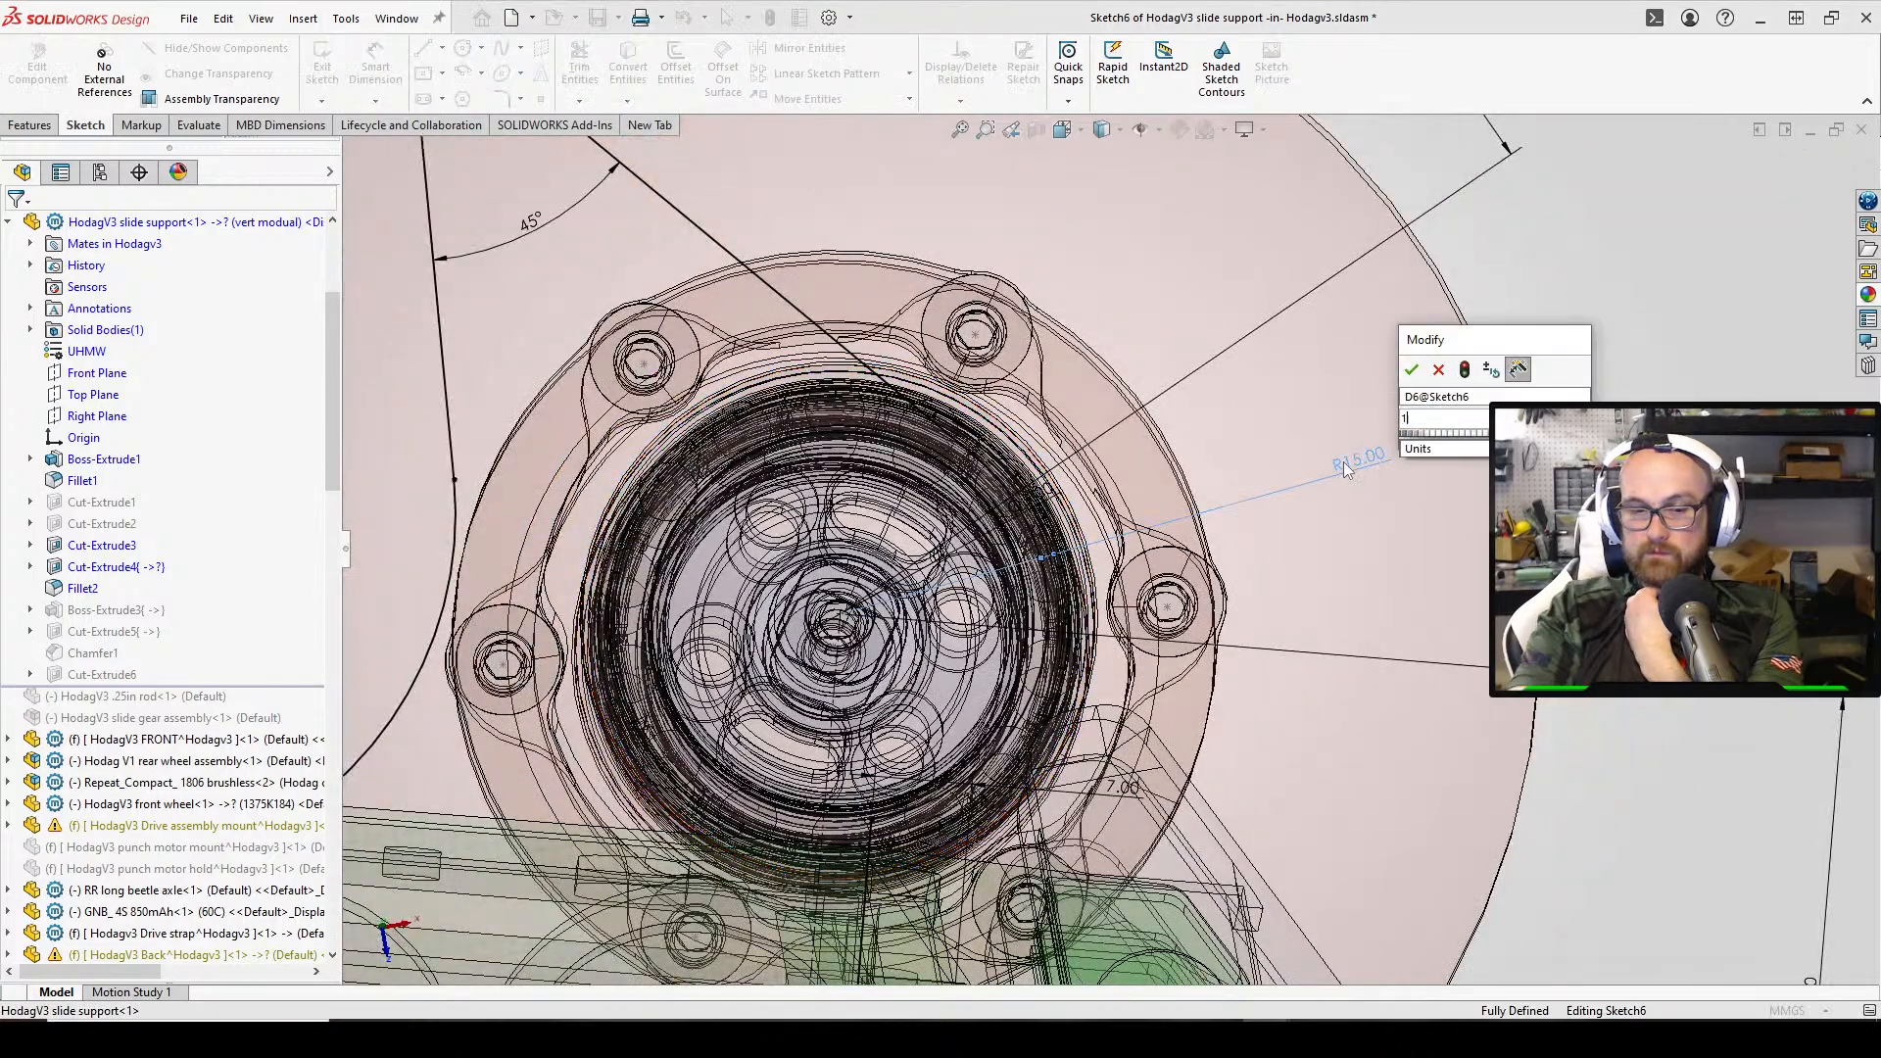
key("Return")
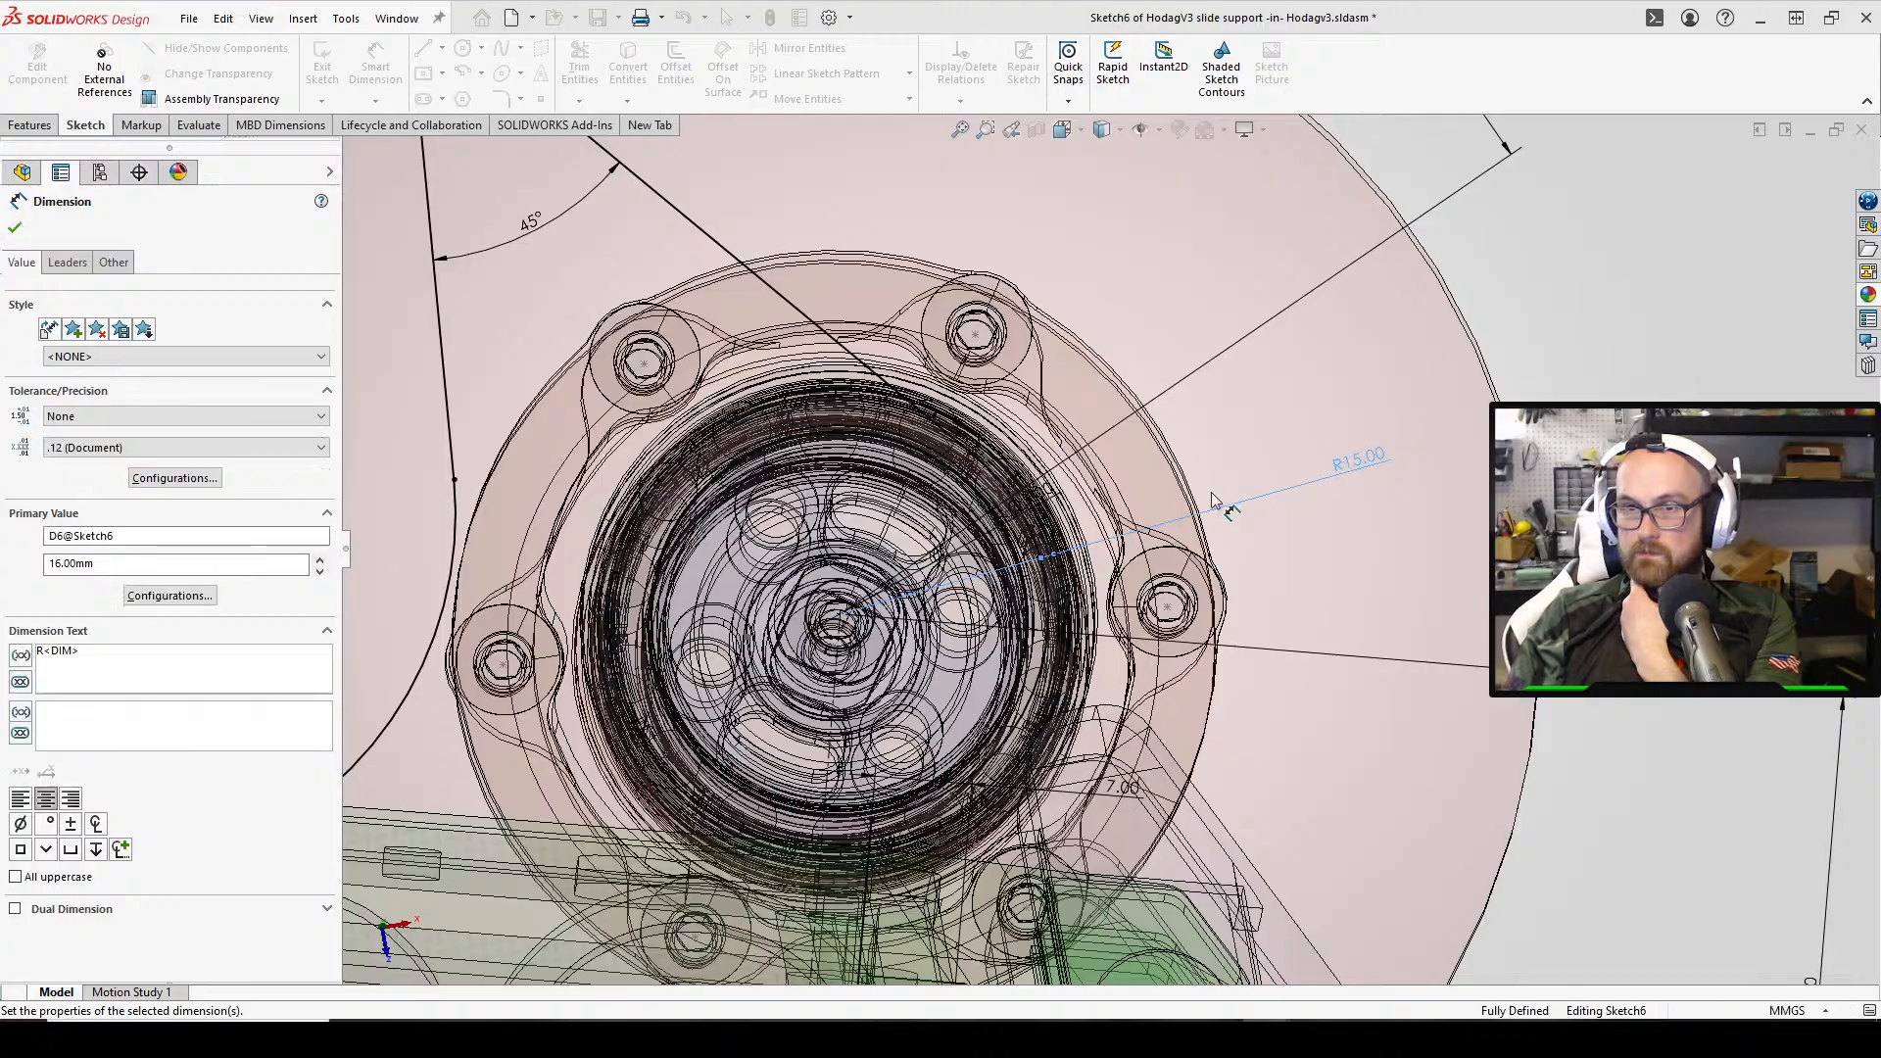
scroll(1109, 549, "up", 3)
middle_click_drag(1033, 549, 988, 754)
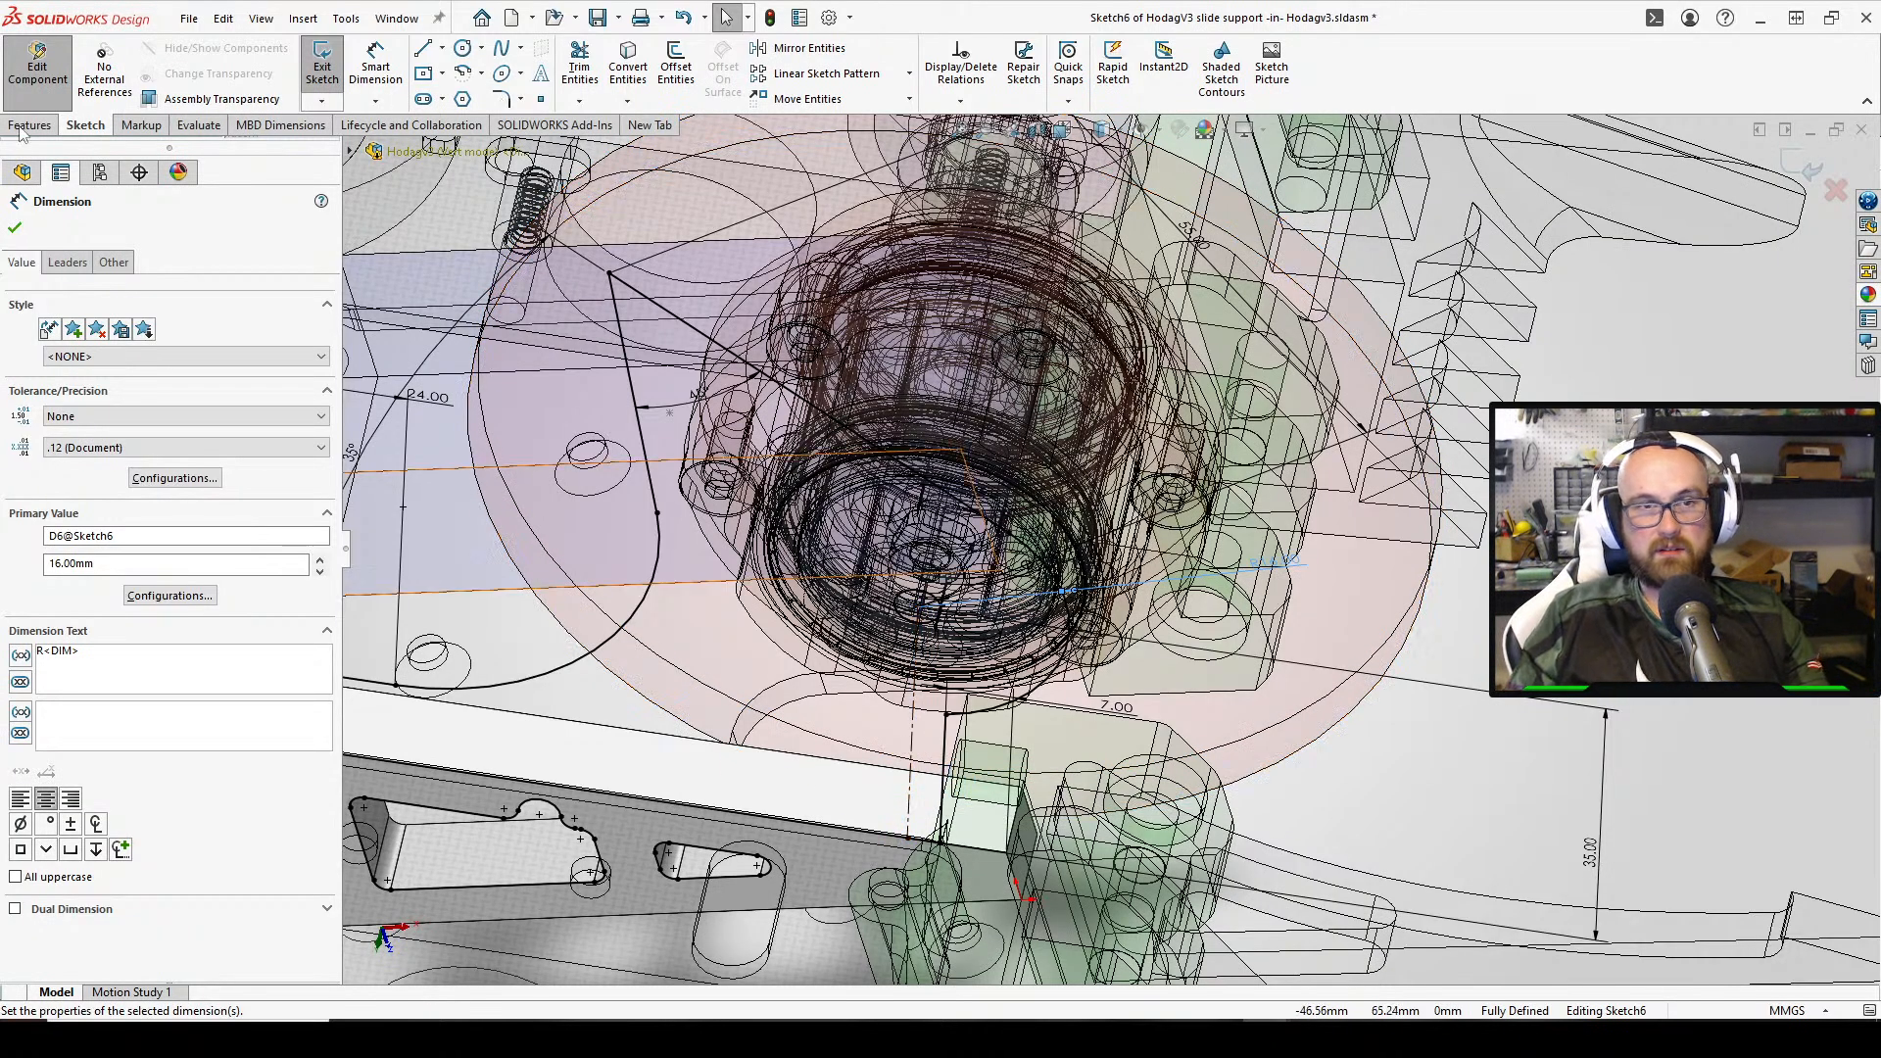
left_click(15, 228)
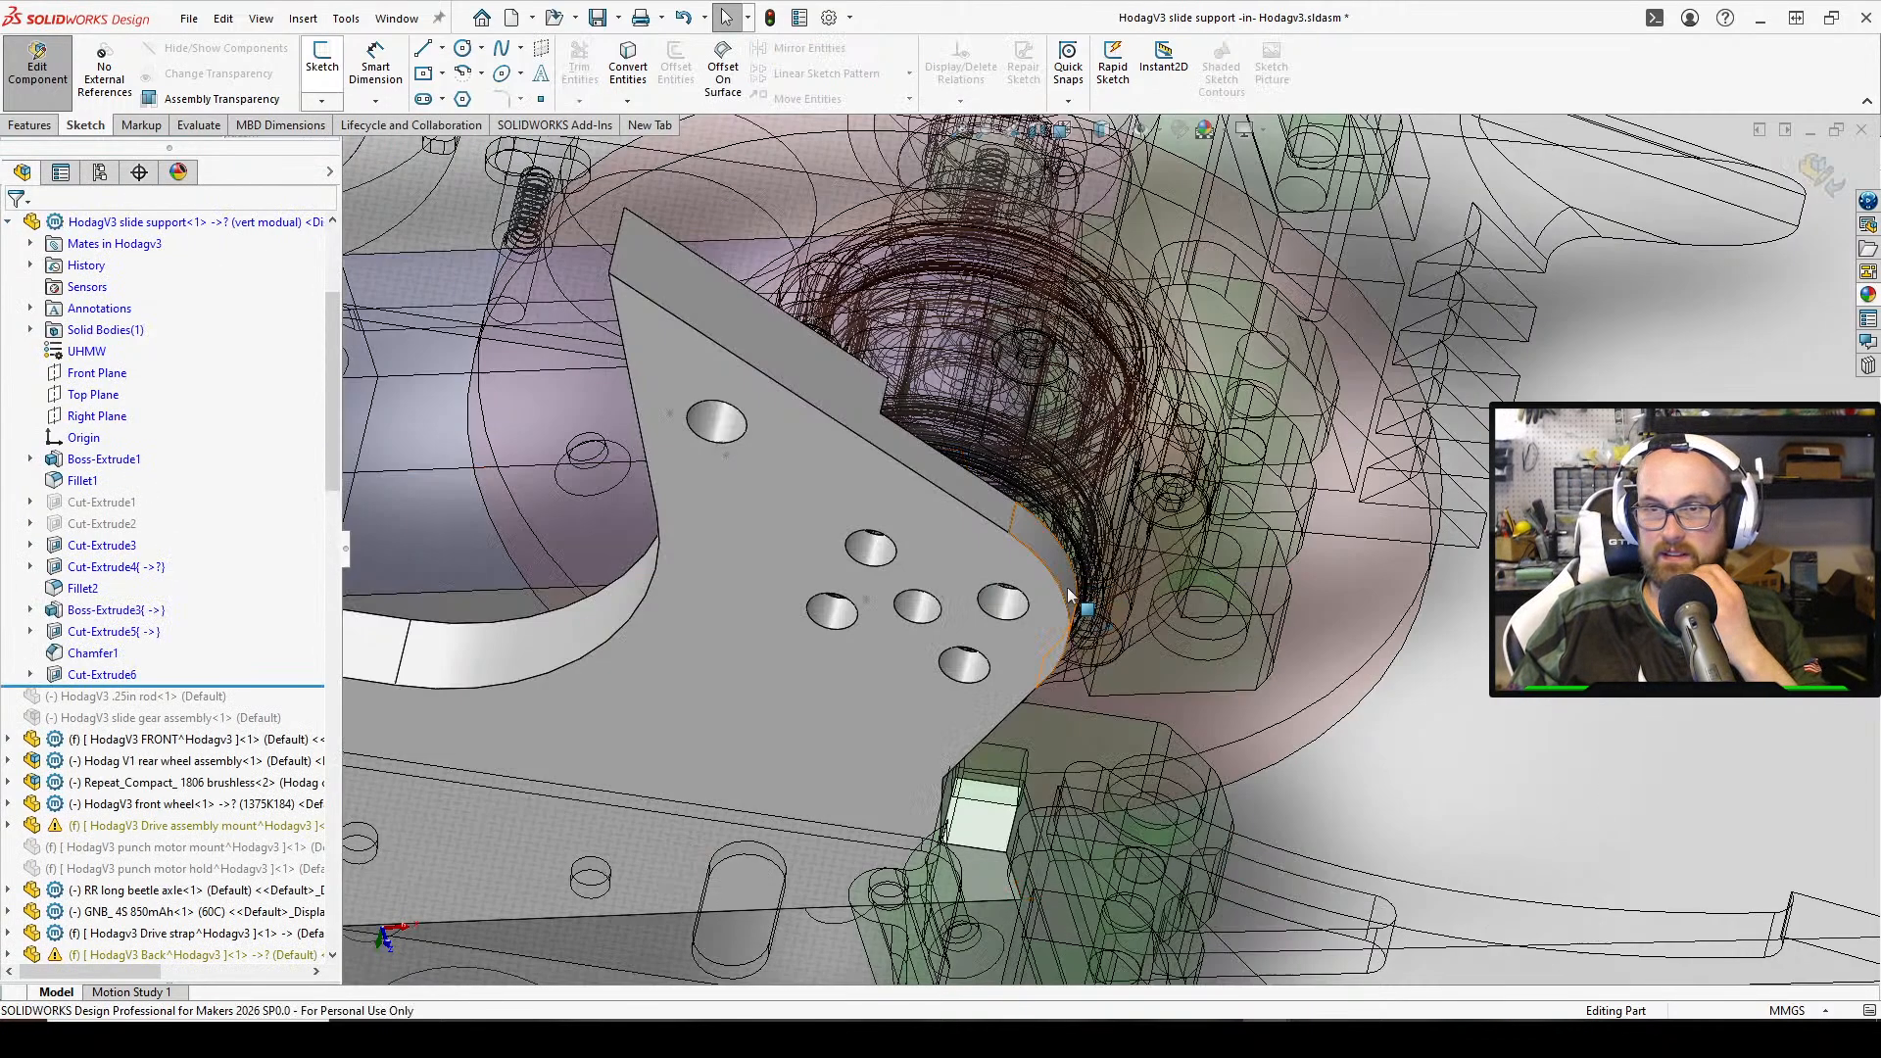
middle_click_drag(1080, 604, 1060, 400)
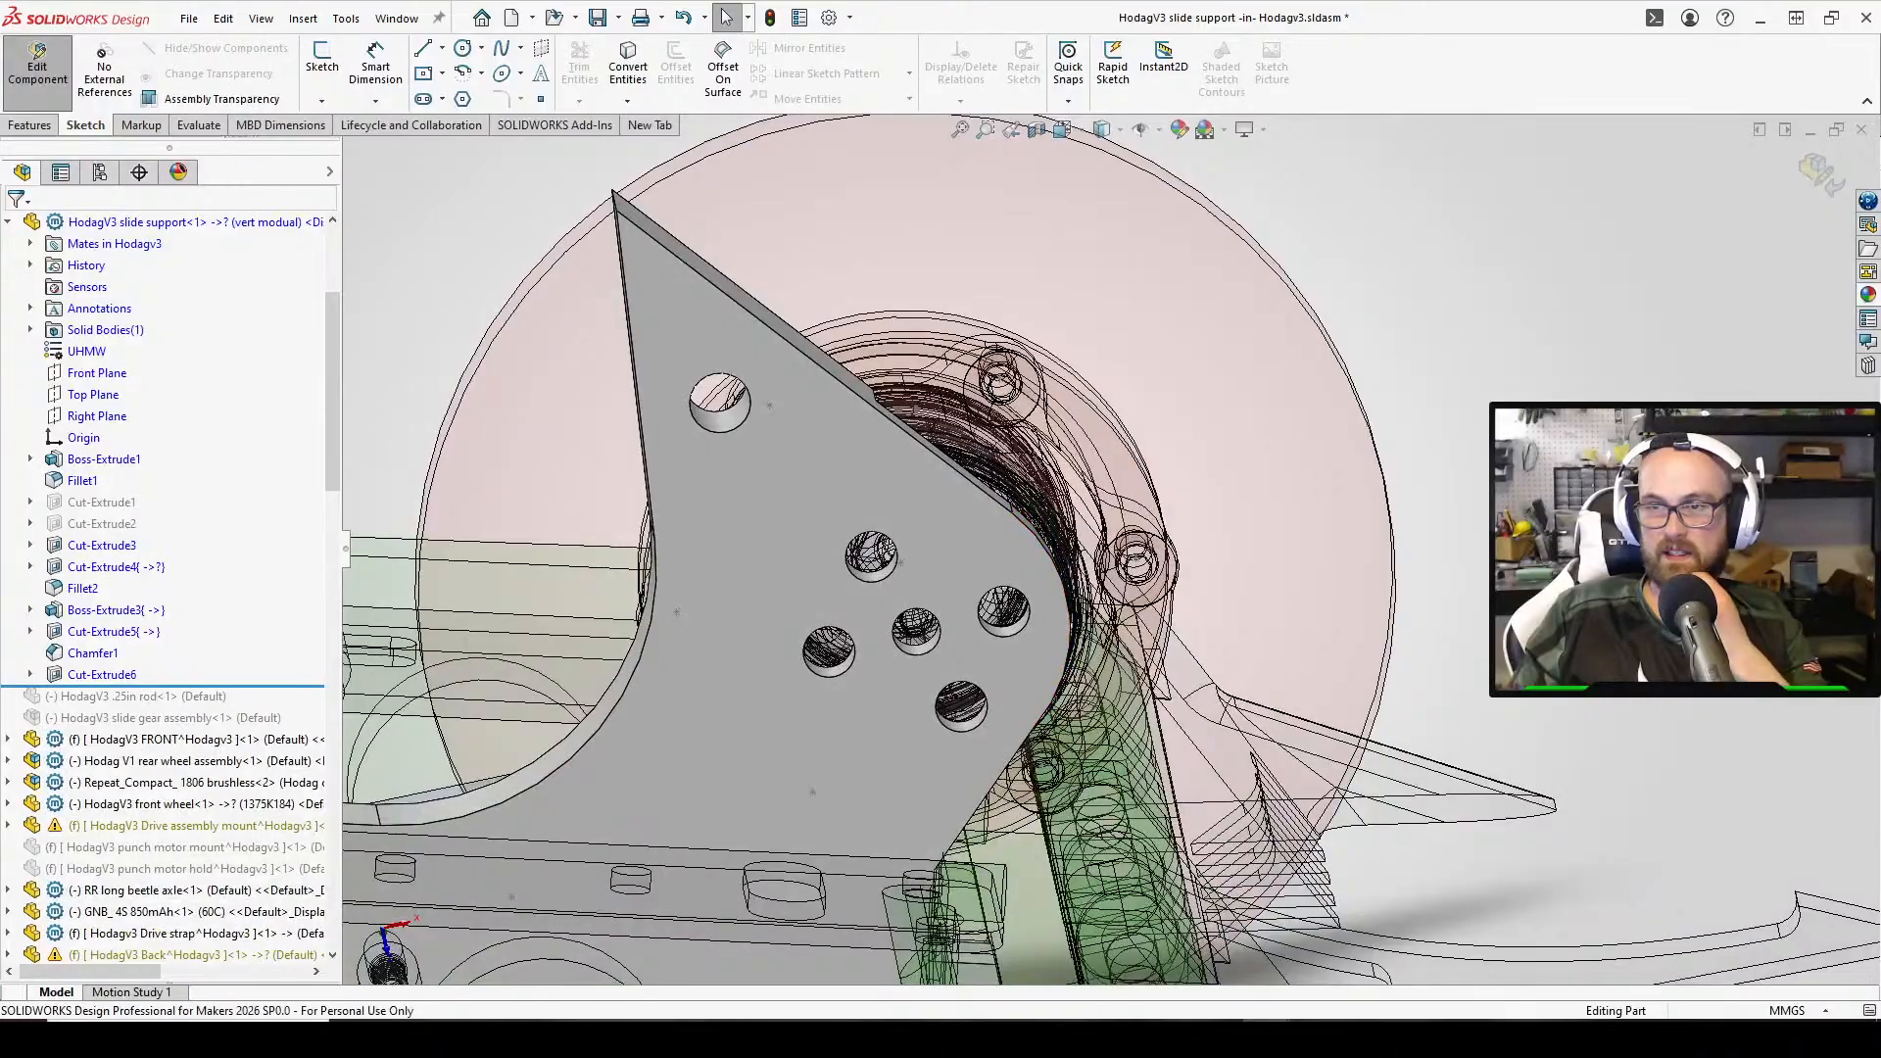
scroll(1403, 487, "up", 2)
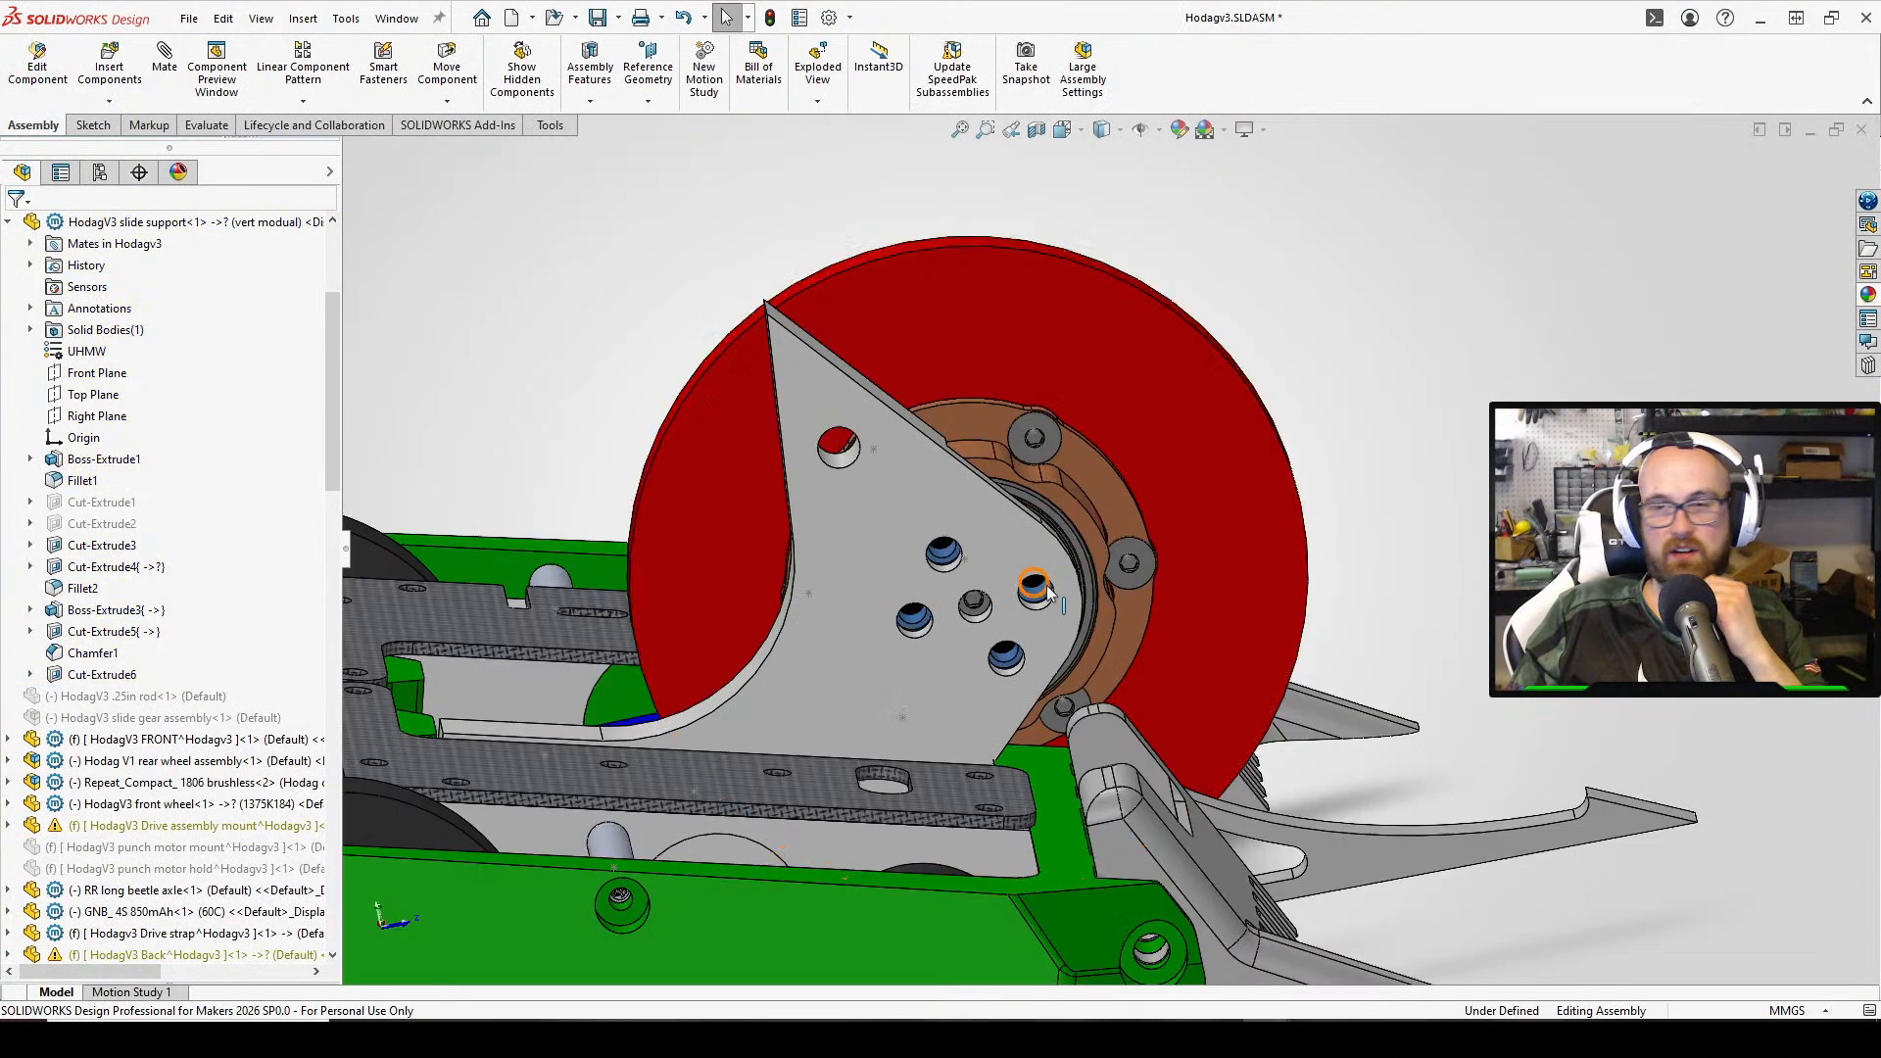
Examine how far the slide support's enlarged rounded end covers the motor bearing
scroll(1039, 580, "down", 3)
middle_click_drag(1229, 475, 1058, 553)
middle_click_drag(945, 509, 909, 418)
scroll(1087, 458, "down", 3)
scroll(1116, 441, "down", 1)
middle_click_drag(1007, 495, 992, 403)
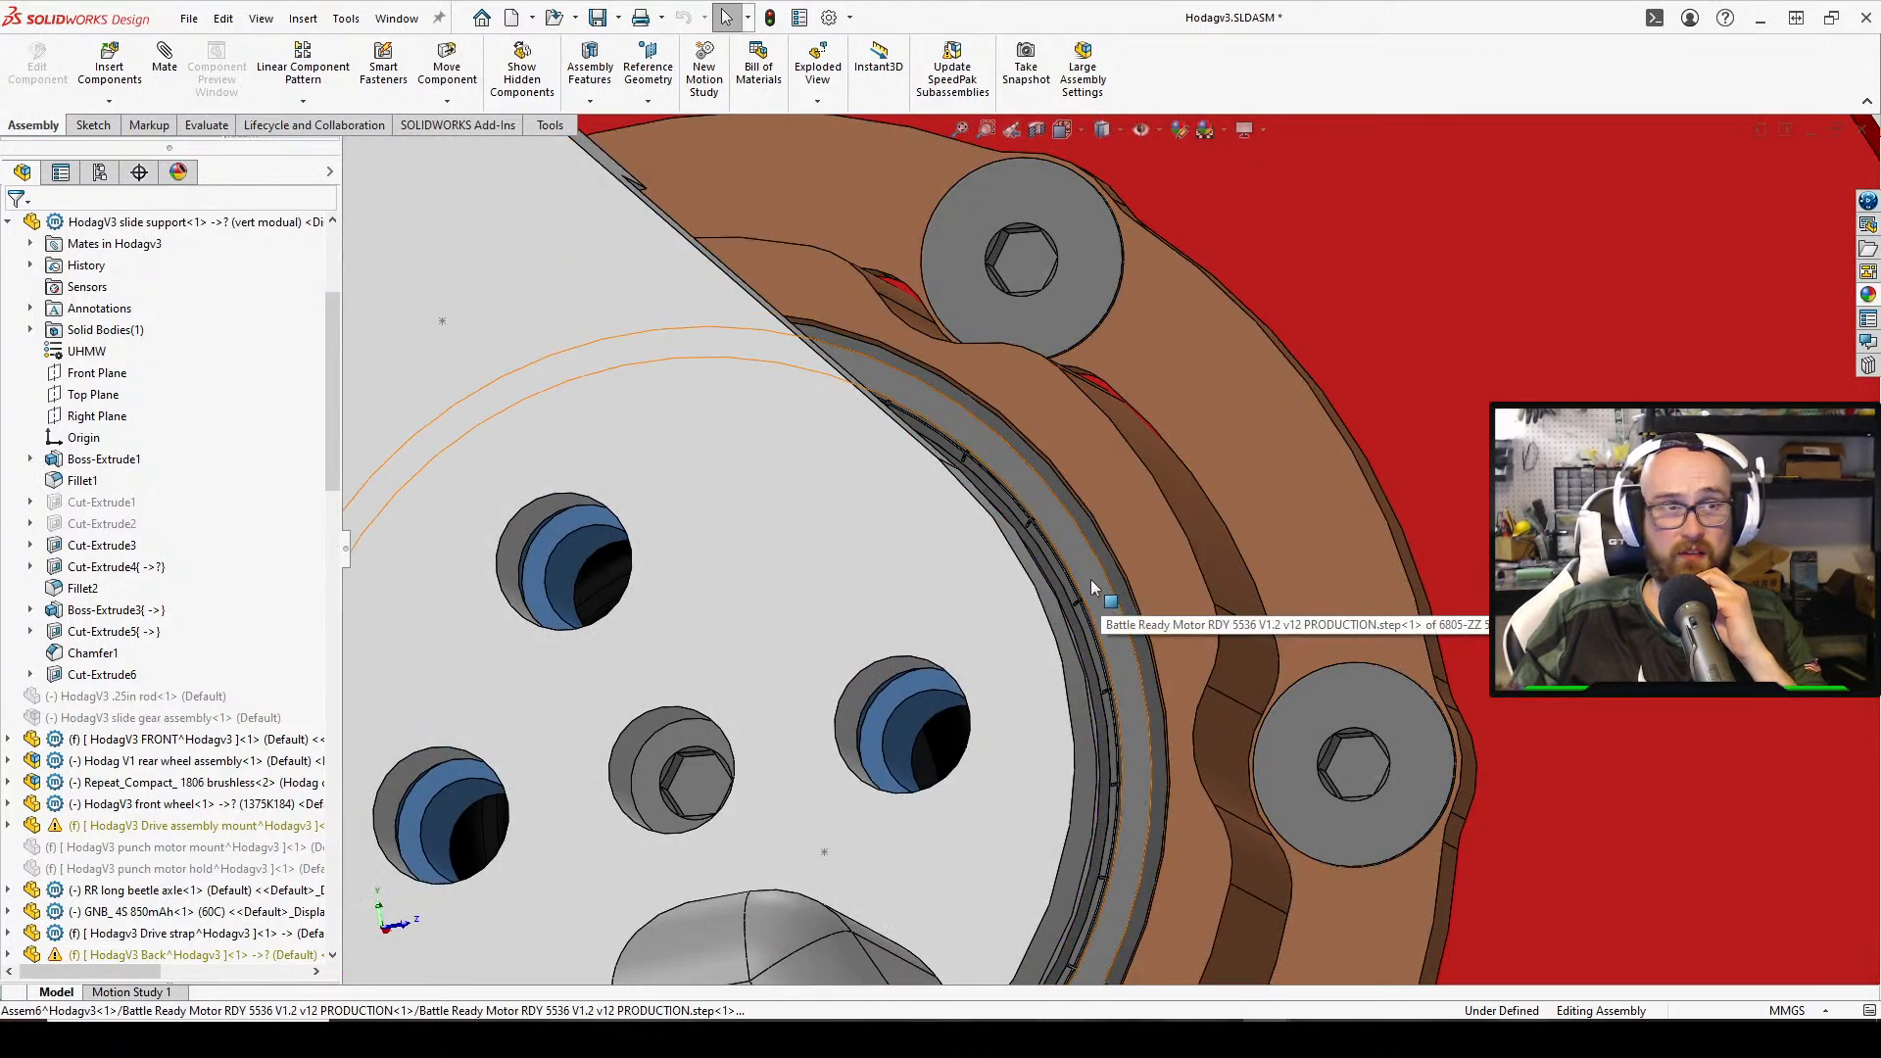
scroll(1097, 592, "down", 1)
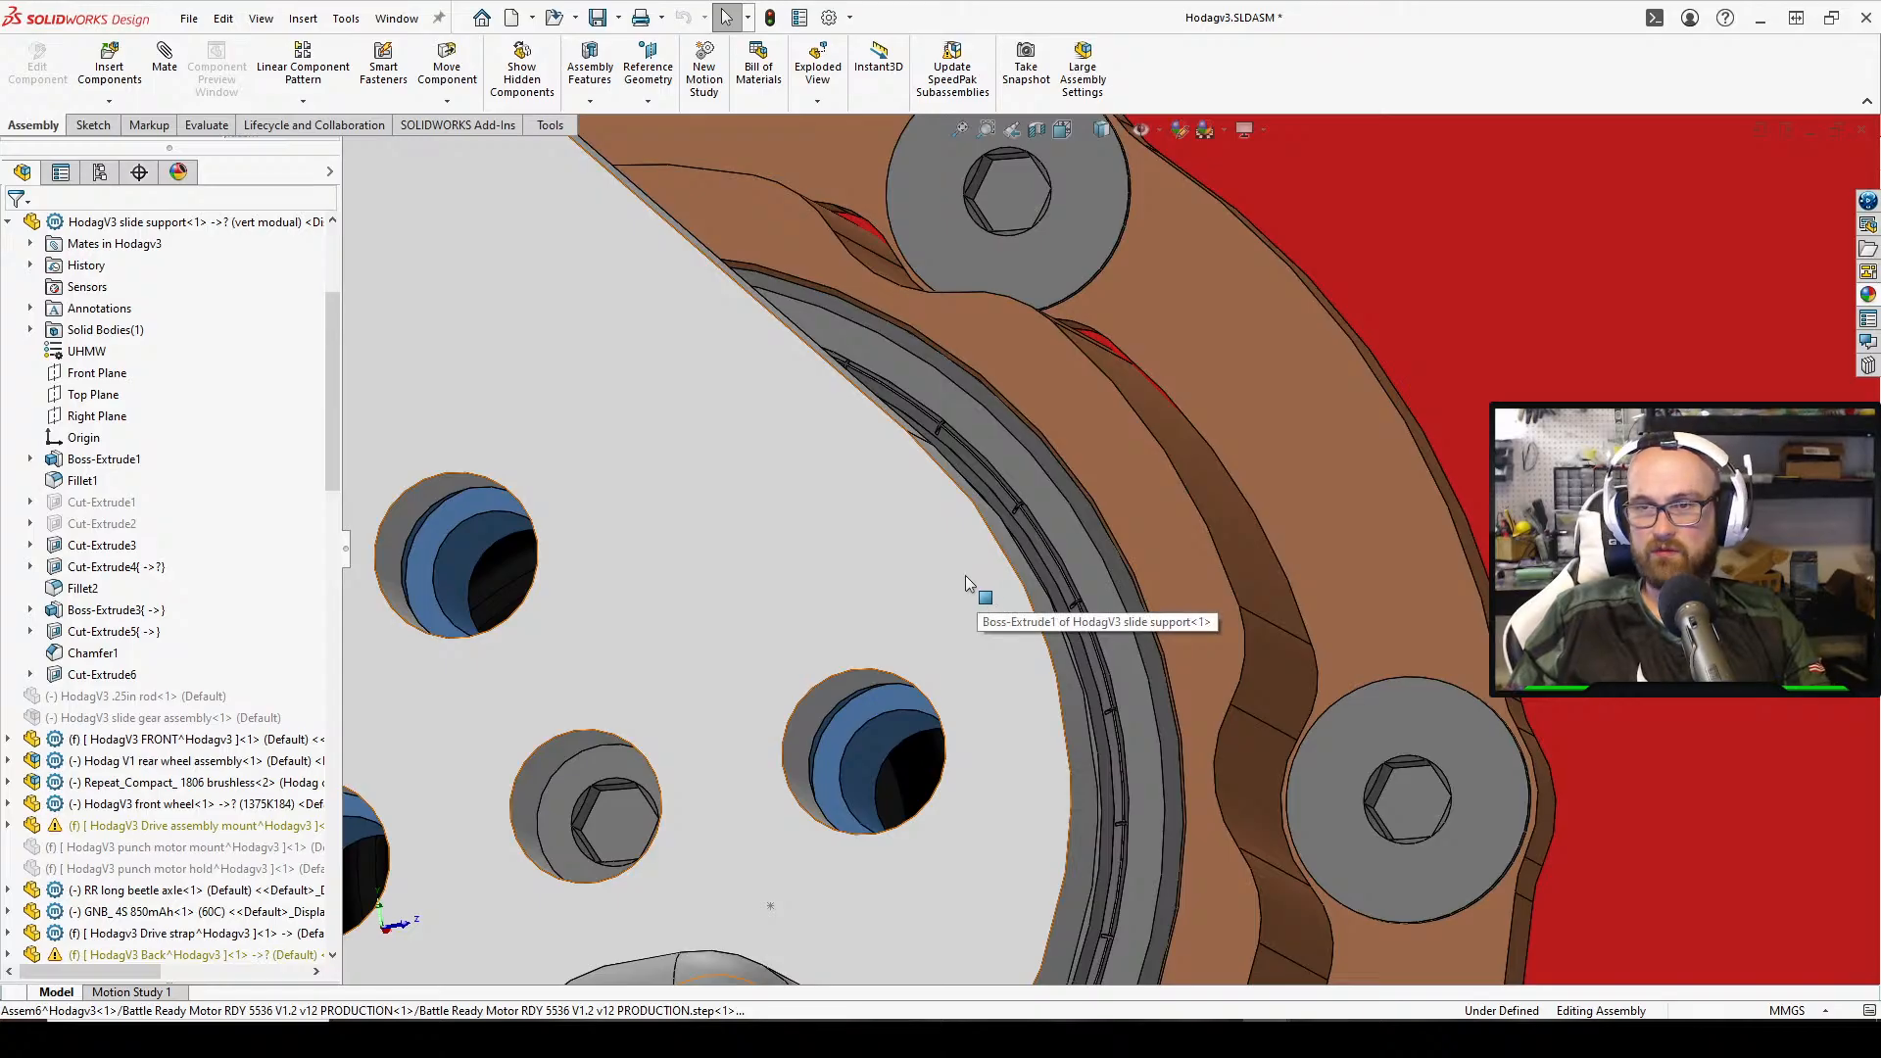
Examine how the slide support's rounded end sits against the motor bearing and hub from several angles
mouse_move(966, 574)
middle_mouse_down()
mouse_move(940, 632)
mouse_move(789, 617)
mouse_move(938, 566)
middle_mouse_up()
scroll(870, 580, "up", 8)
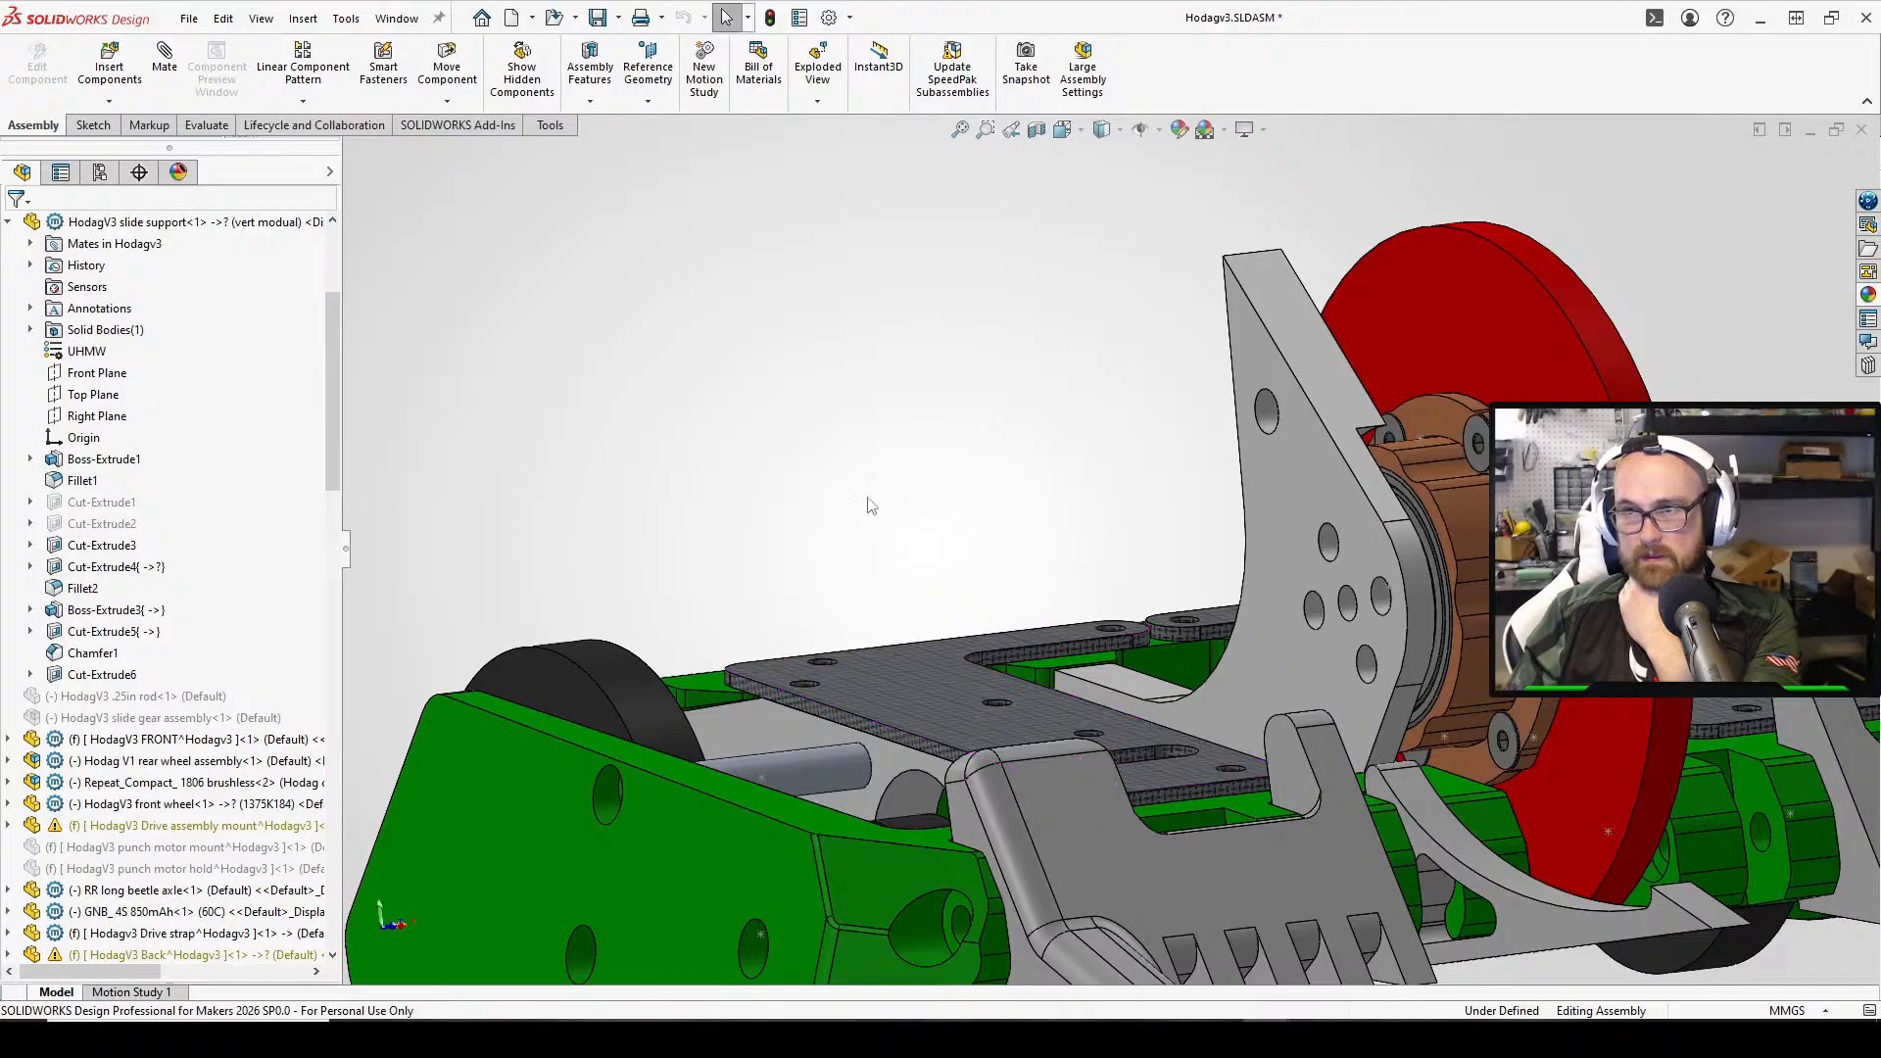
scroll(1313, 466, "down", 2)
scroll(1313, 466, "up", 7)
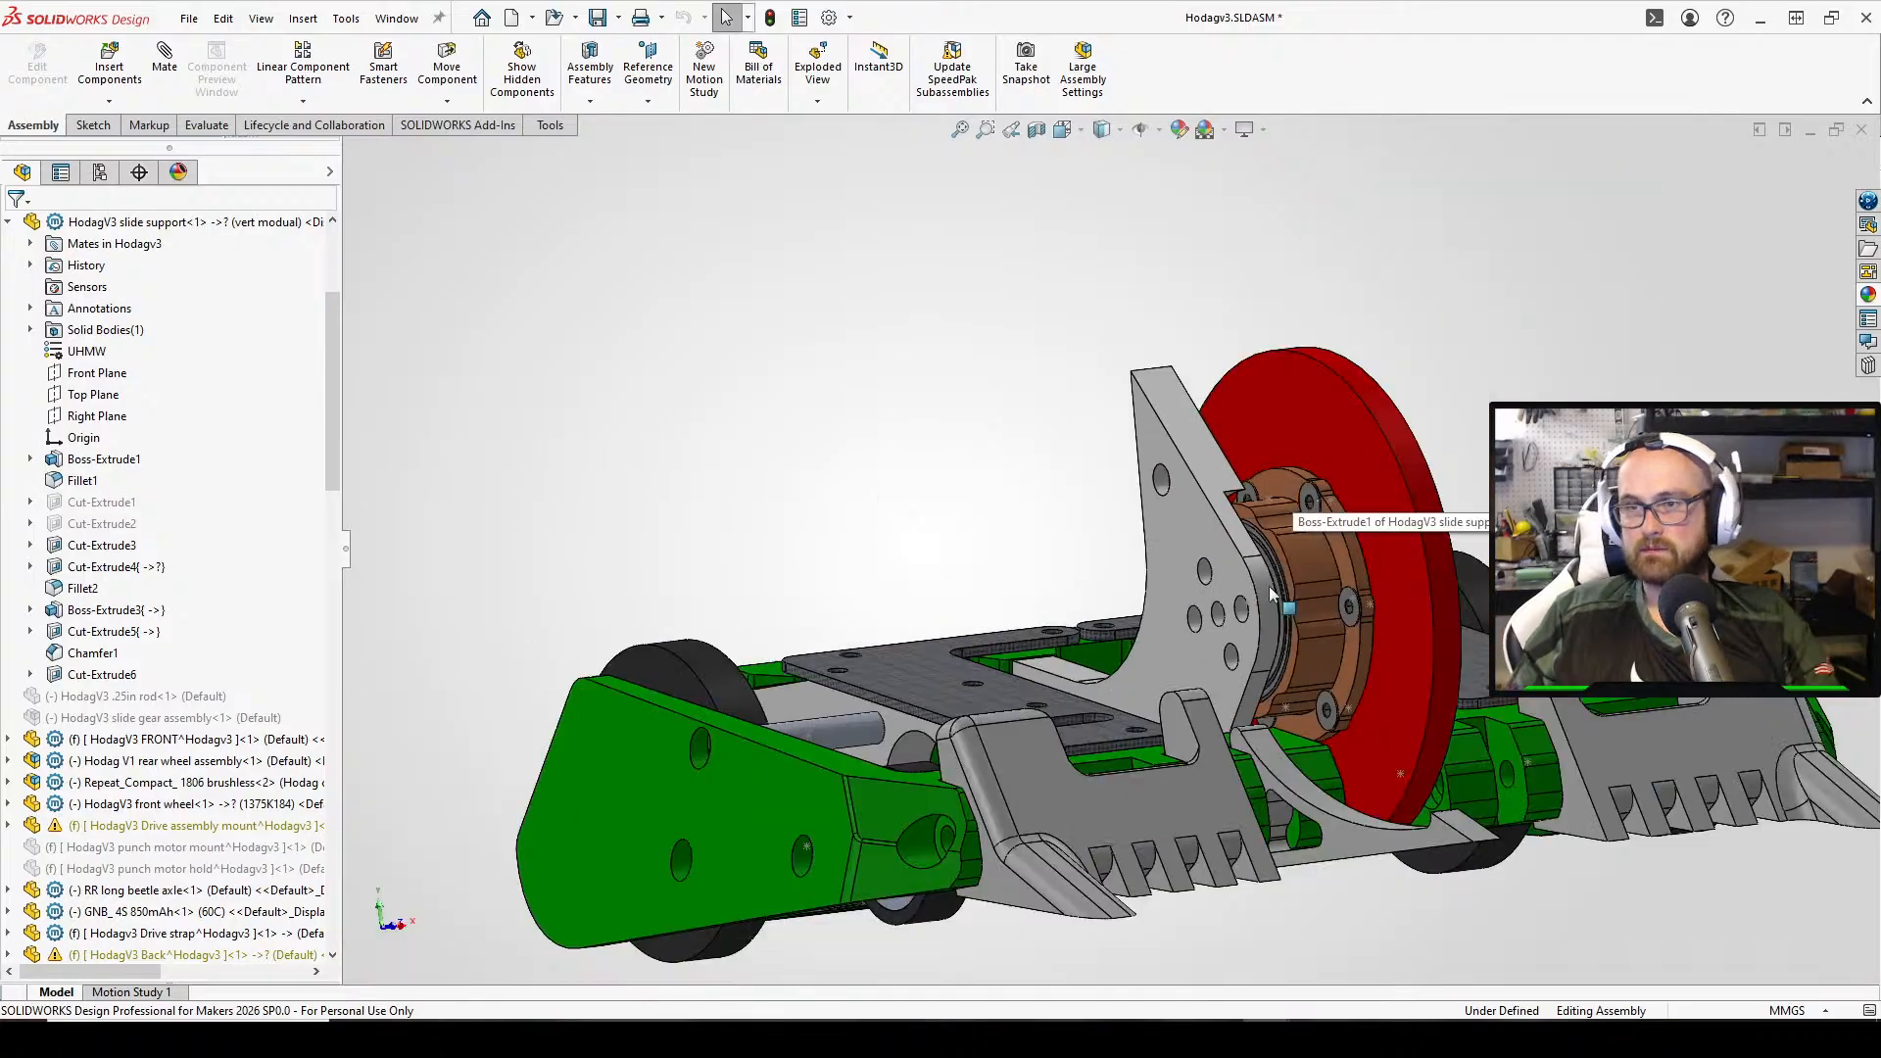
middle_click_drag(1272, 549, 1332, 613)
scroll(1332, 613, "down", 5)
middle_click_drag(1018, 597, 1071, 543)
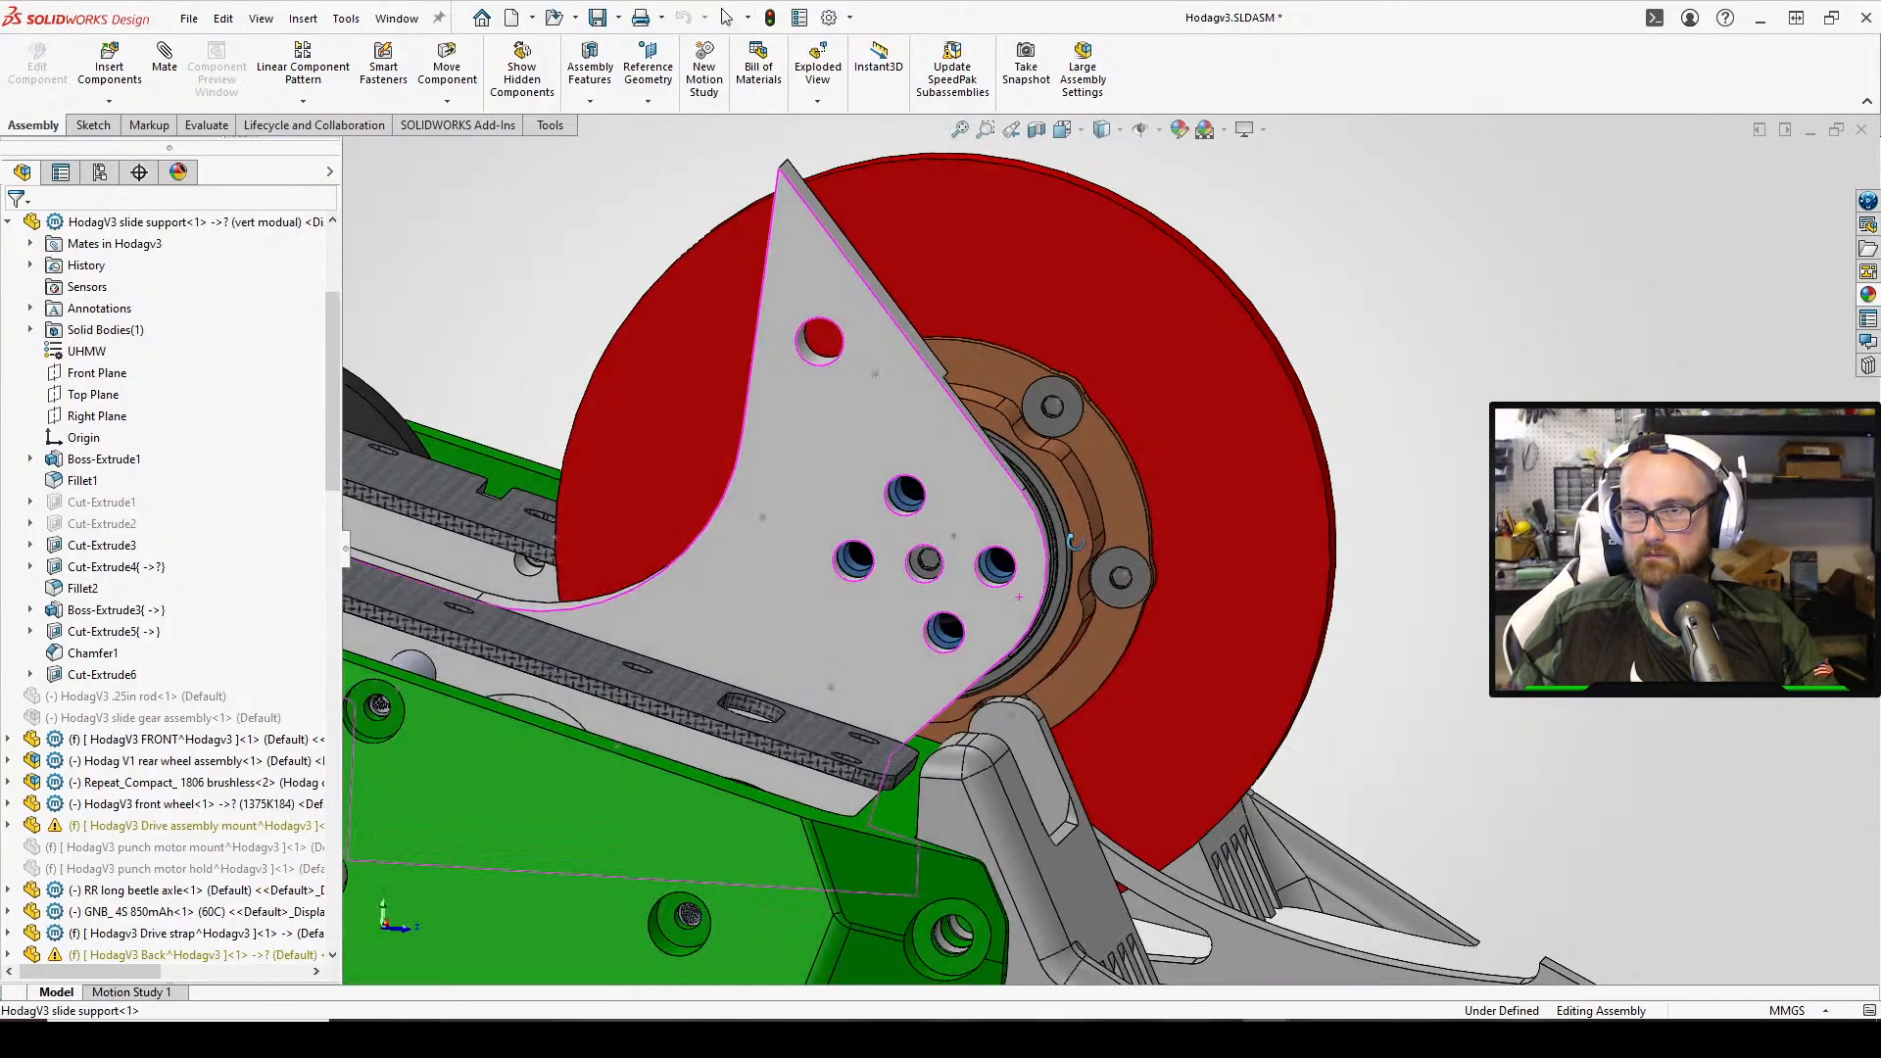
scroll(1072, 542, "down", 2)
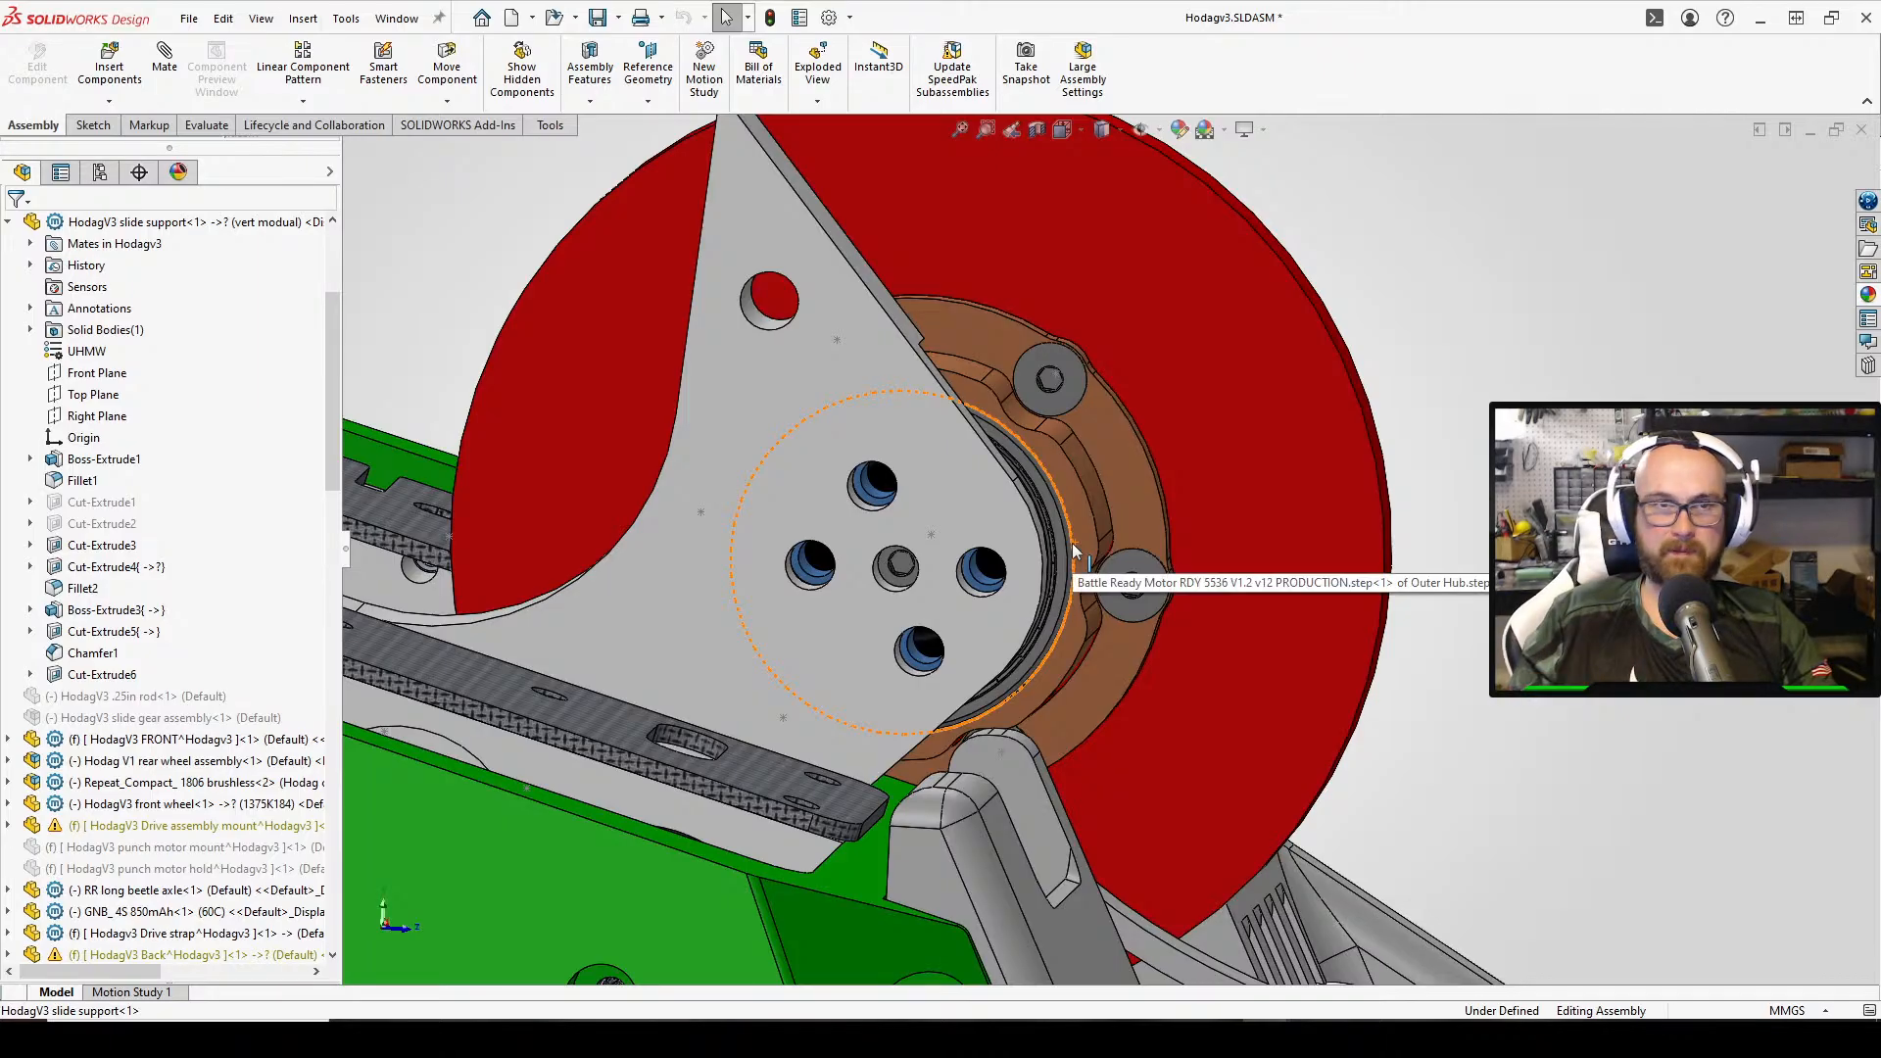
middle_click_drag(1074, 551, 947, 455)
scroll(930, 521, "down", 3)
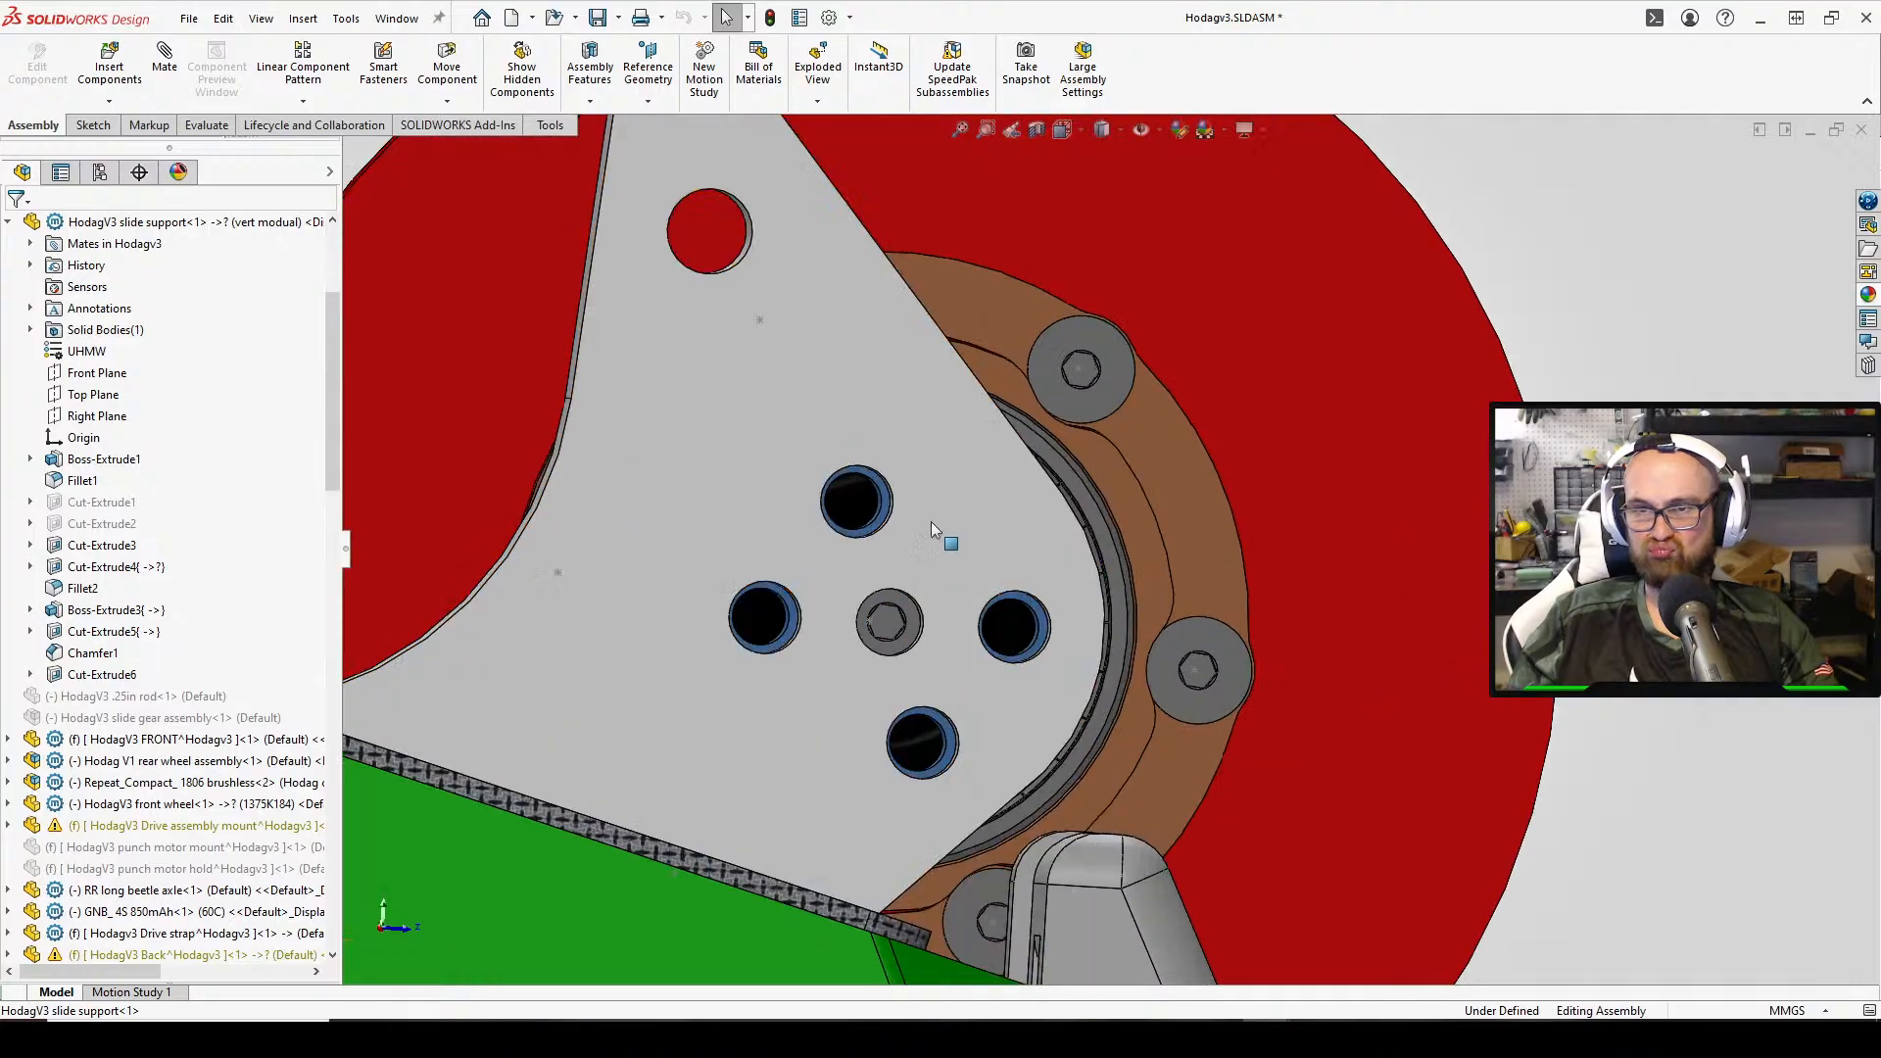
middle_click_drag(930, 521, 921, 522)
middle_click_drag(1097, 564, 1202, 530)
scroll(975, 614, "down", 5)
scroll(976, 614, "up", 5)
scroll(1044, 580, "up", 4)
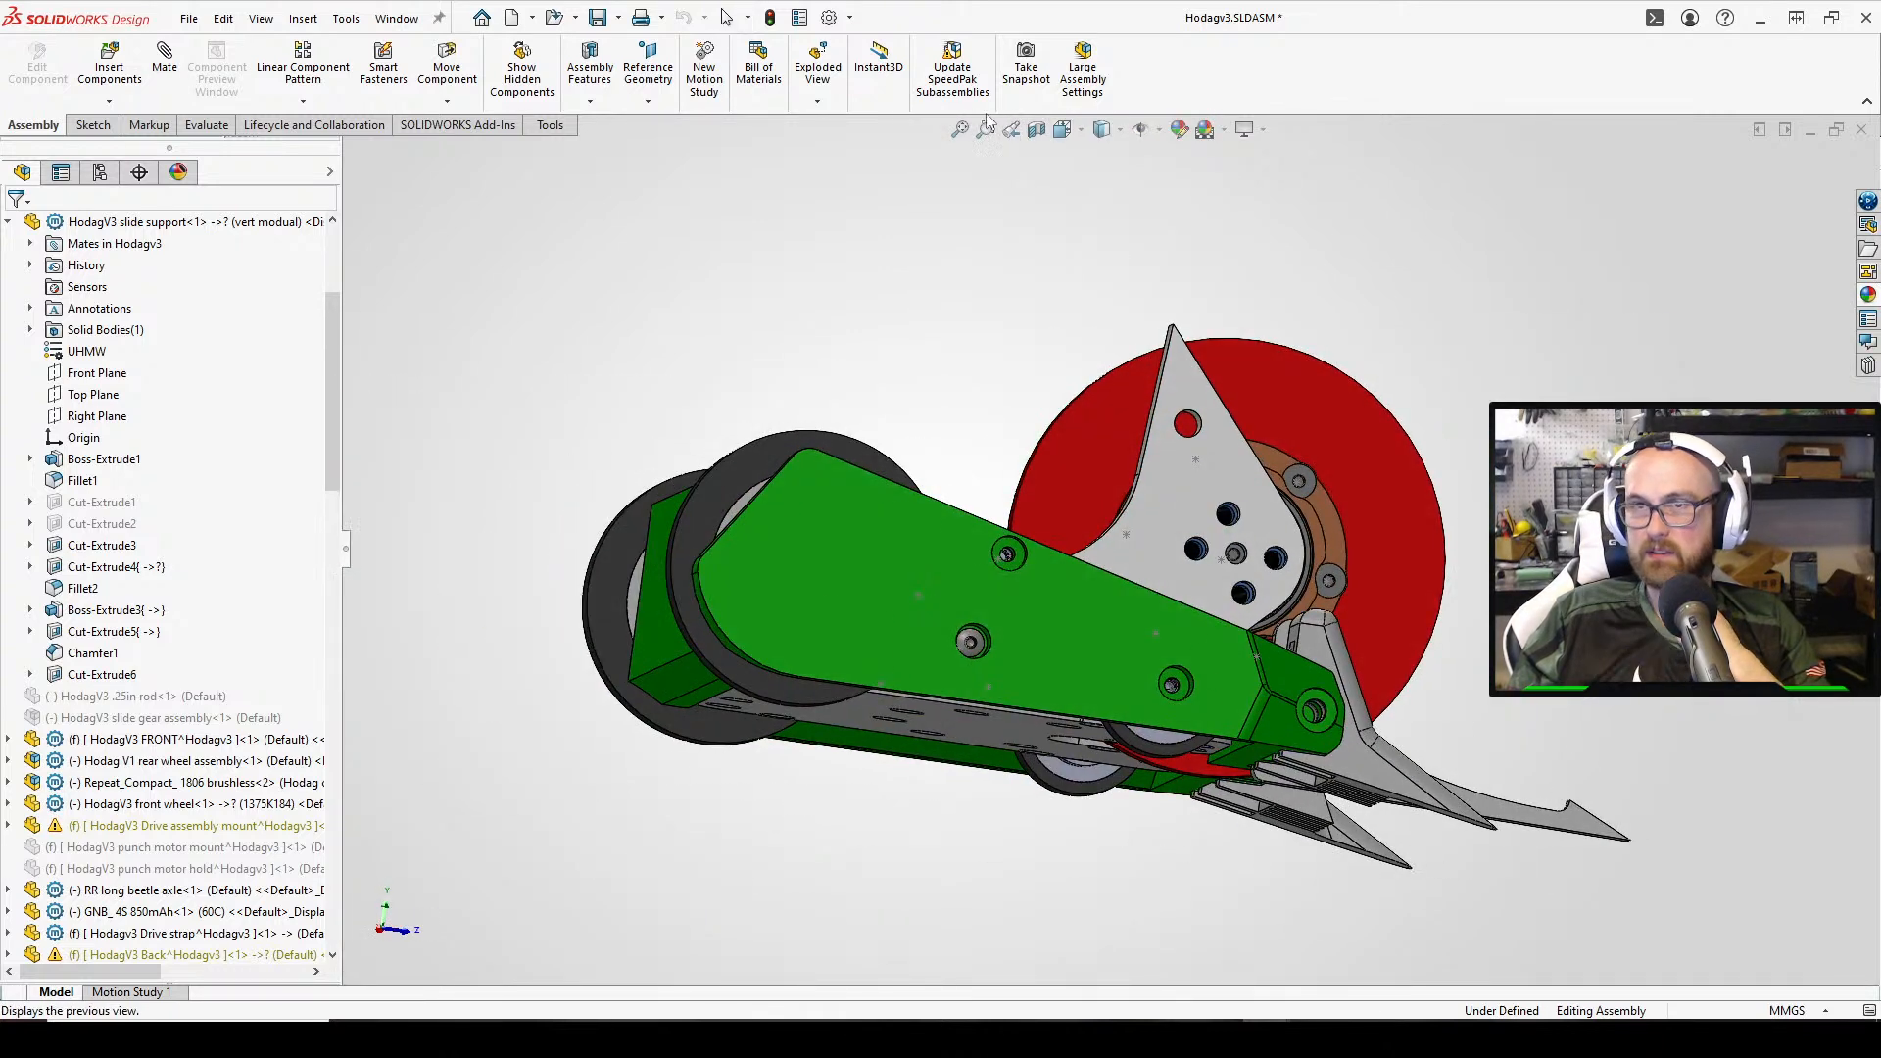
Orient the assembly to the Left view and save it together with all modified components
left_click(1062, 133)
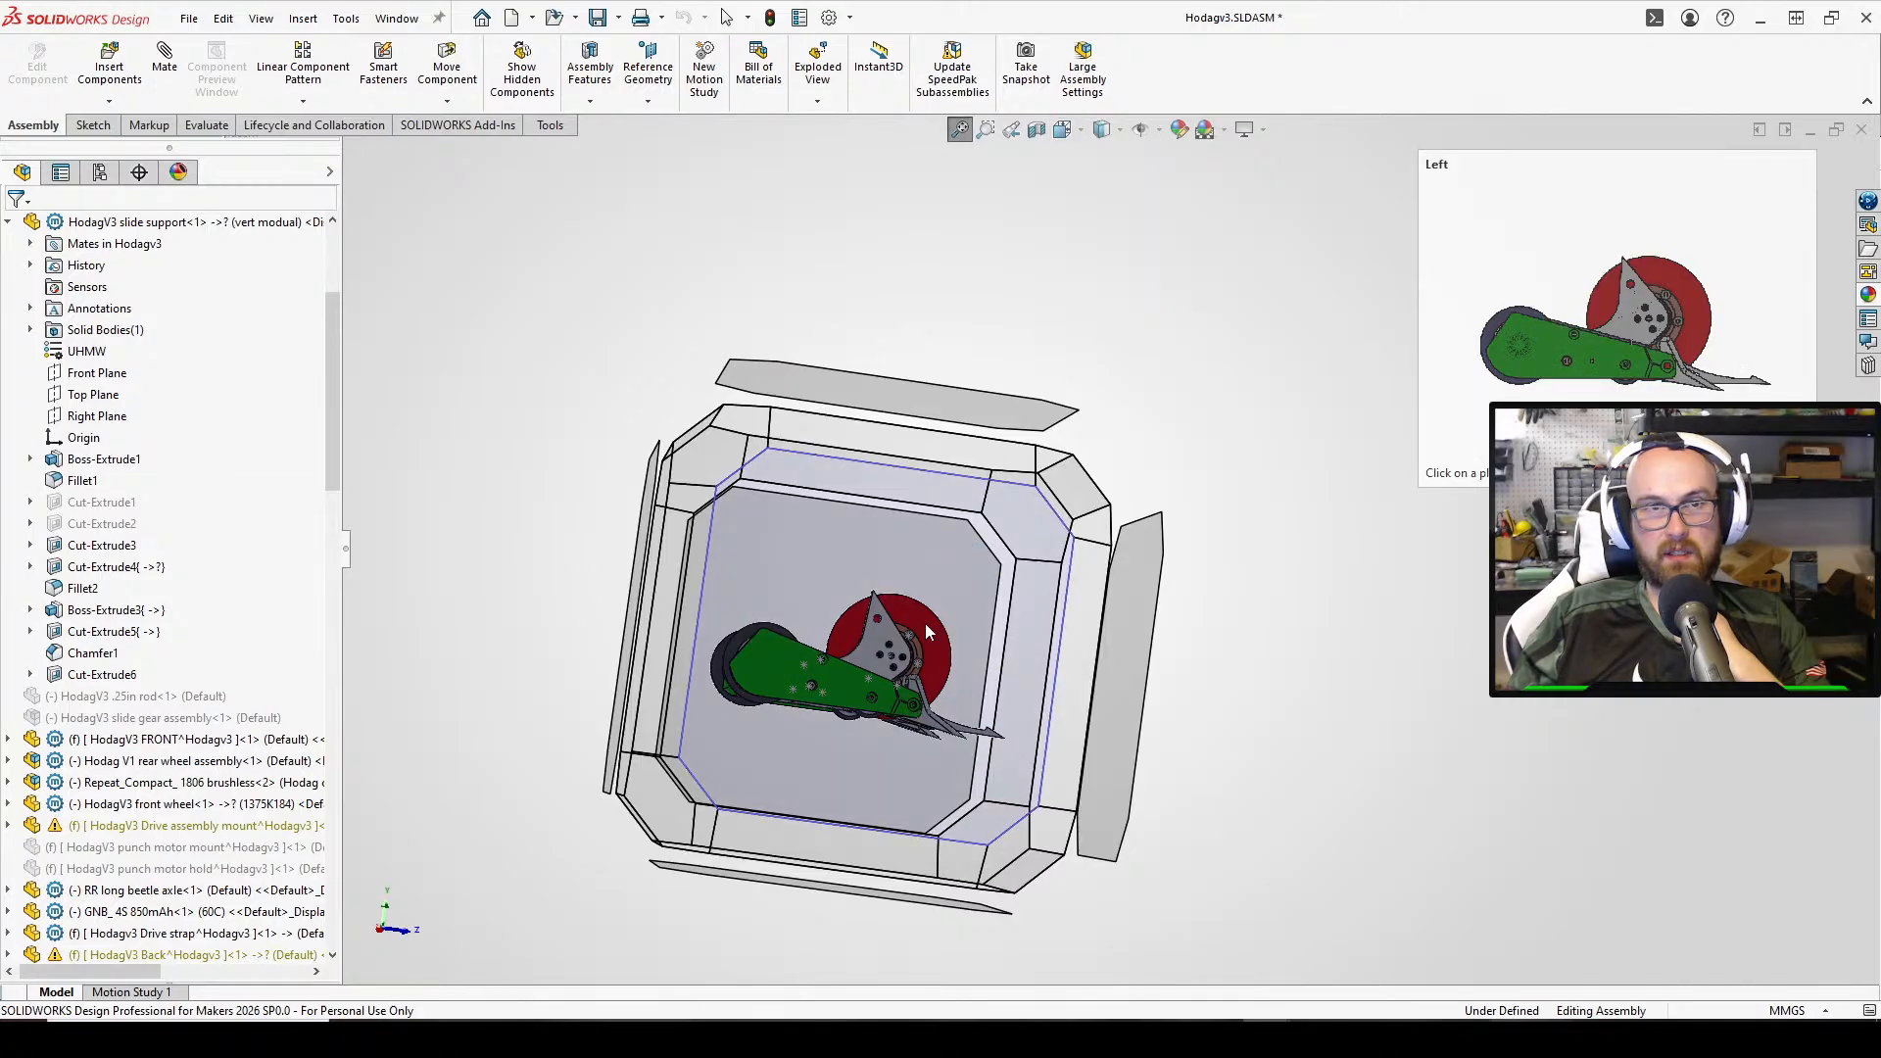
left_click(922, 621)
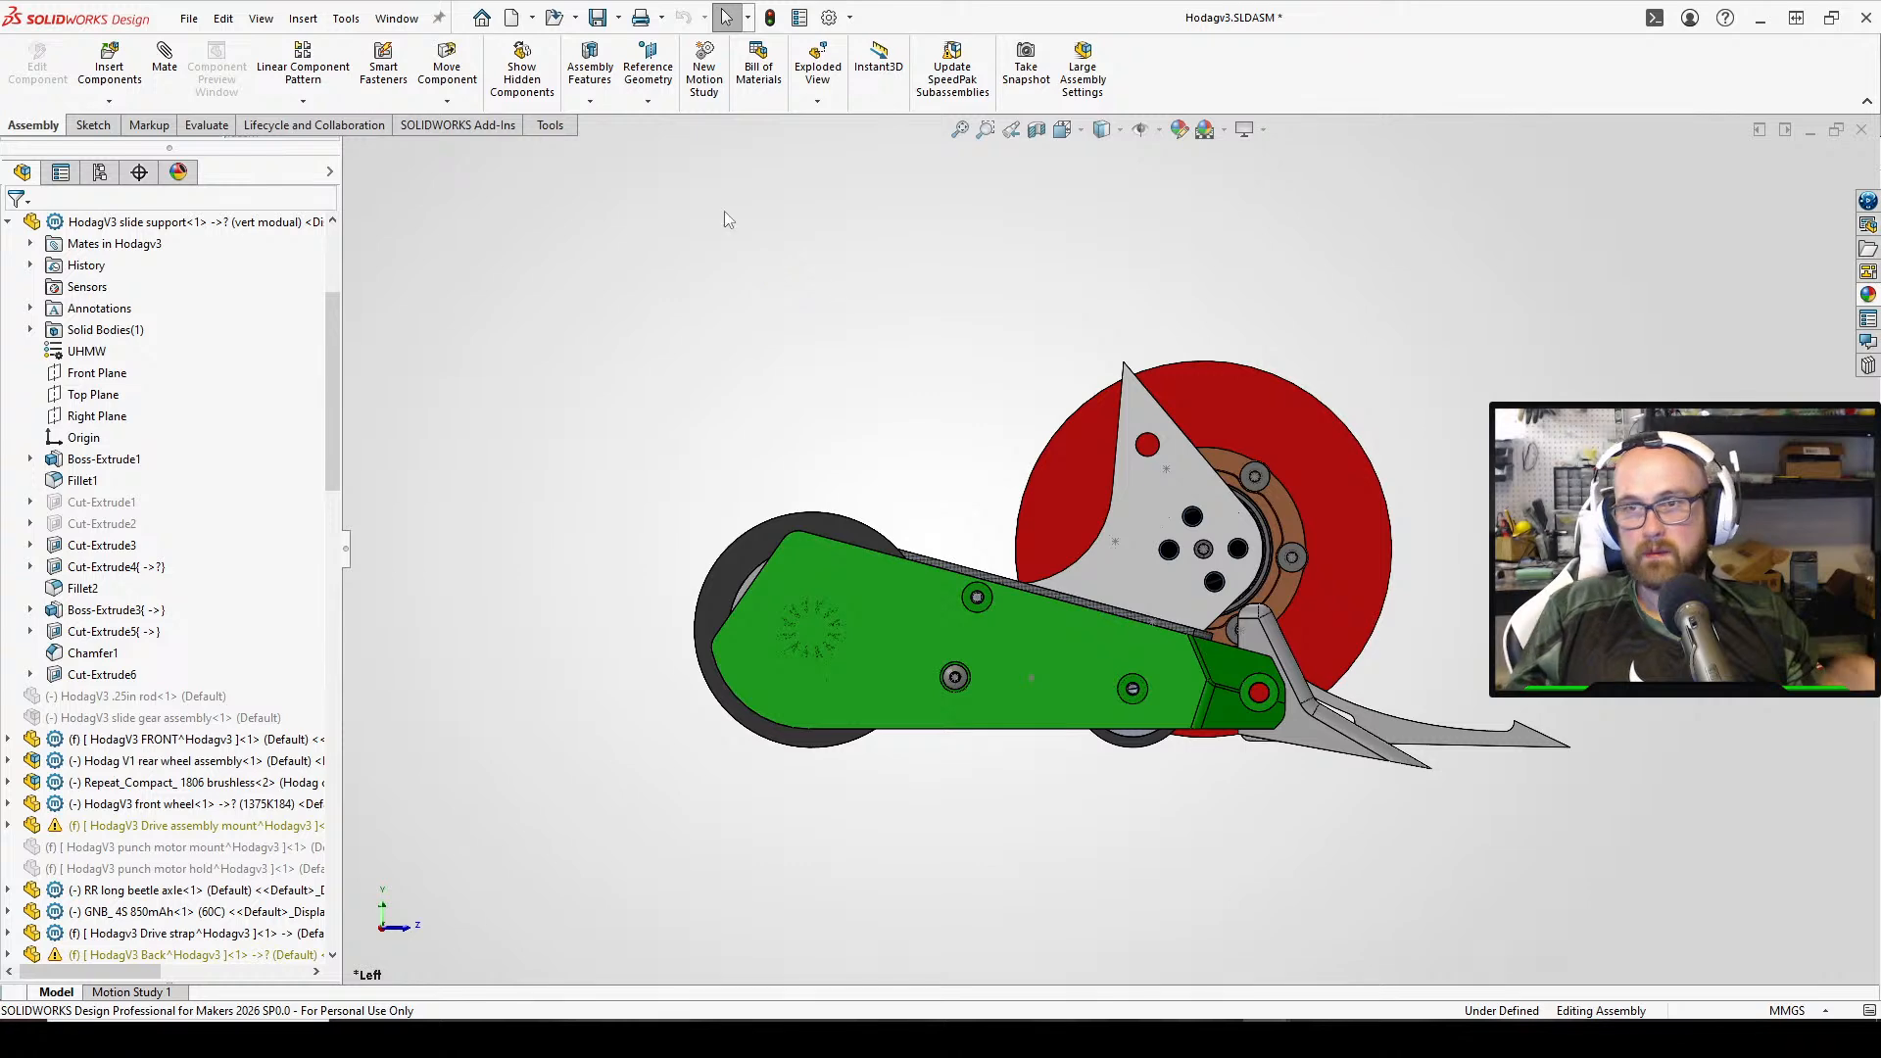
left_click(596, 18)
left_click(396, 304)
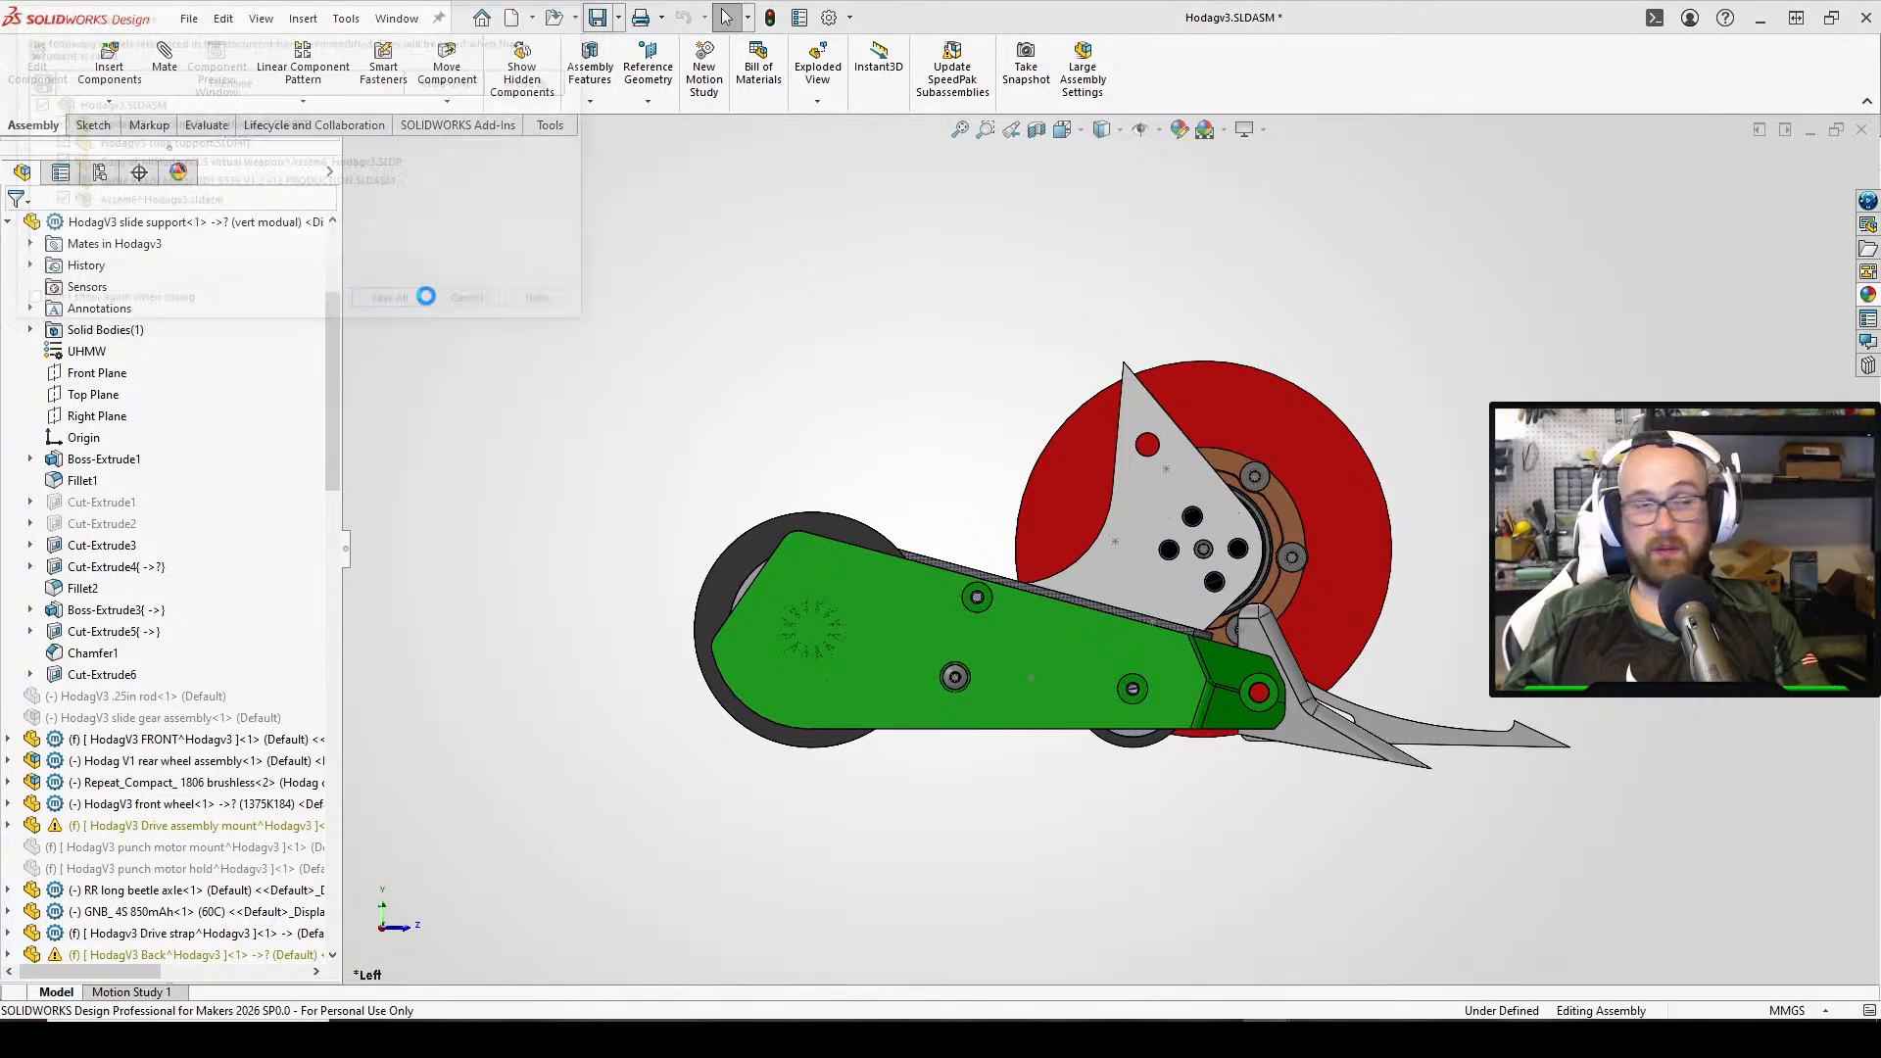
left_click(999, 464)
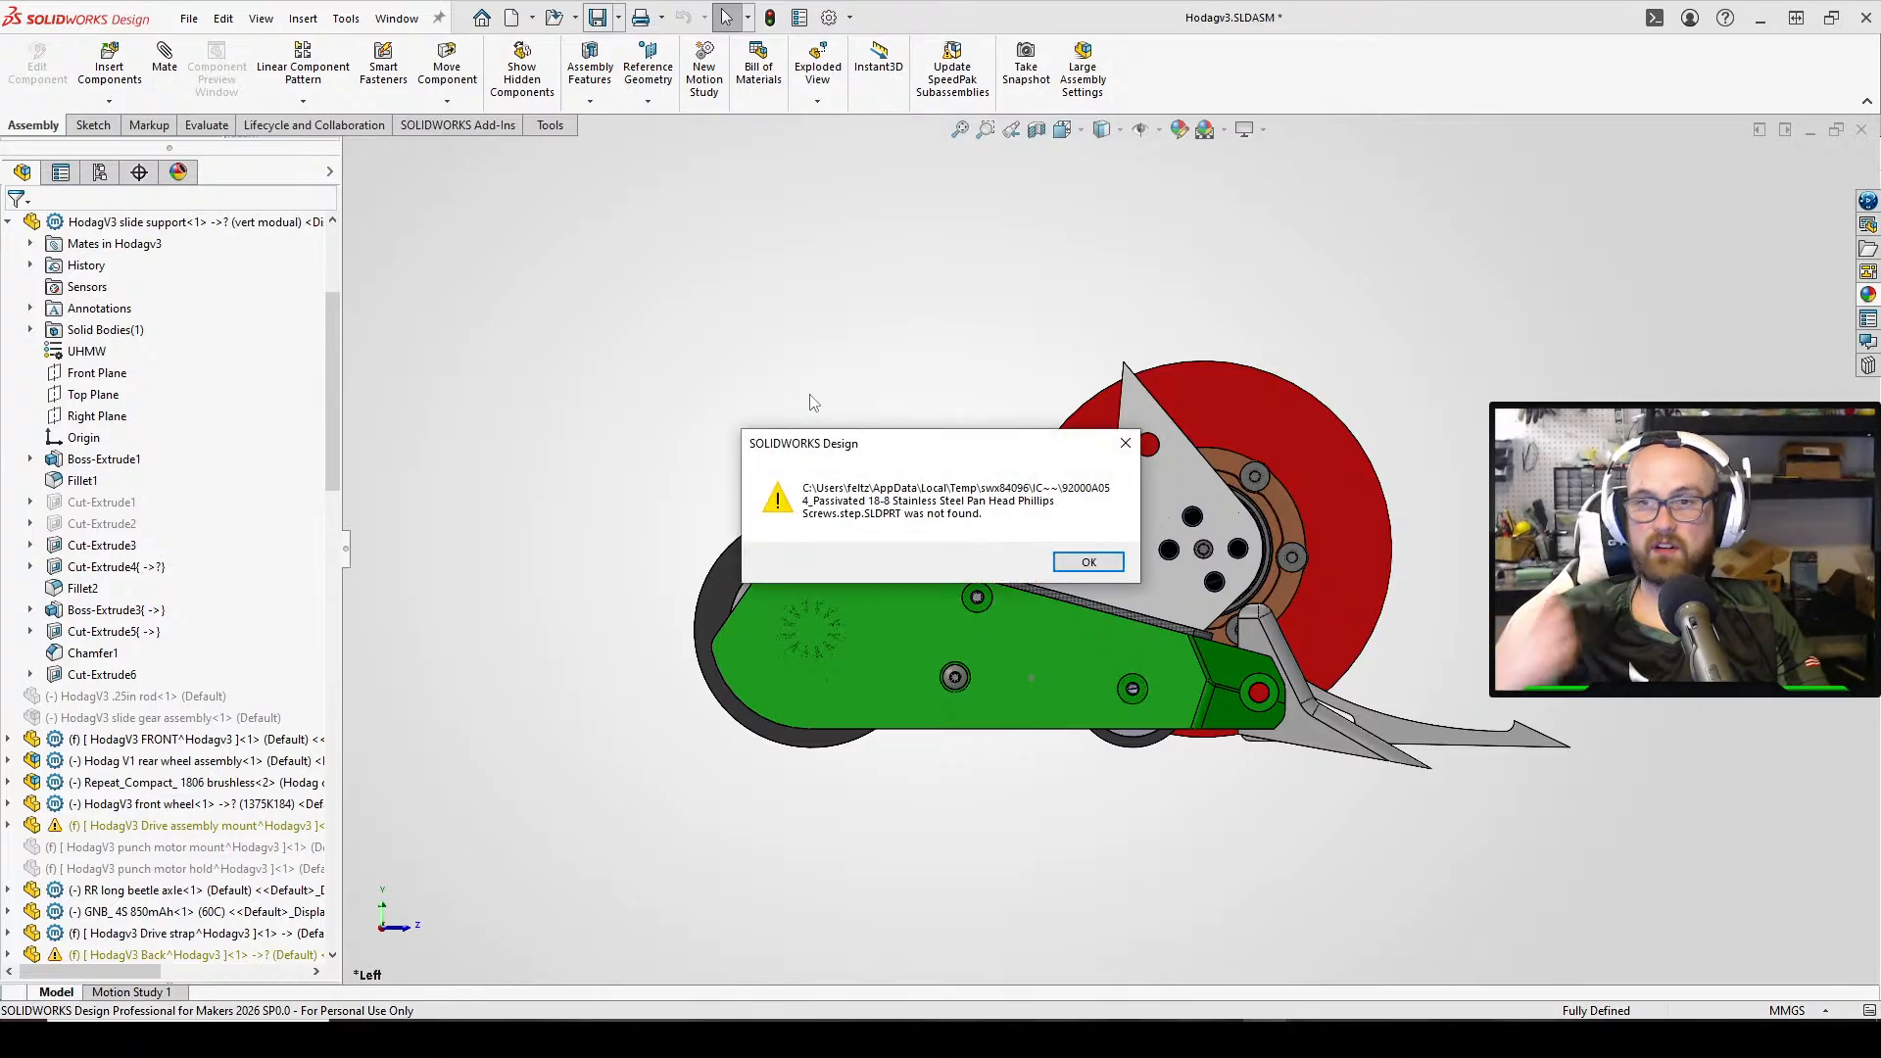
left_click(1087, 561)
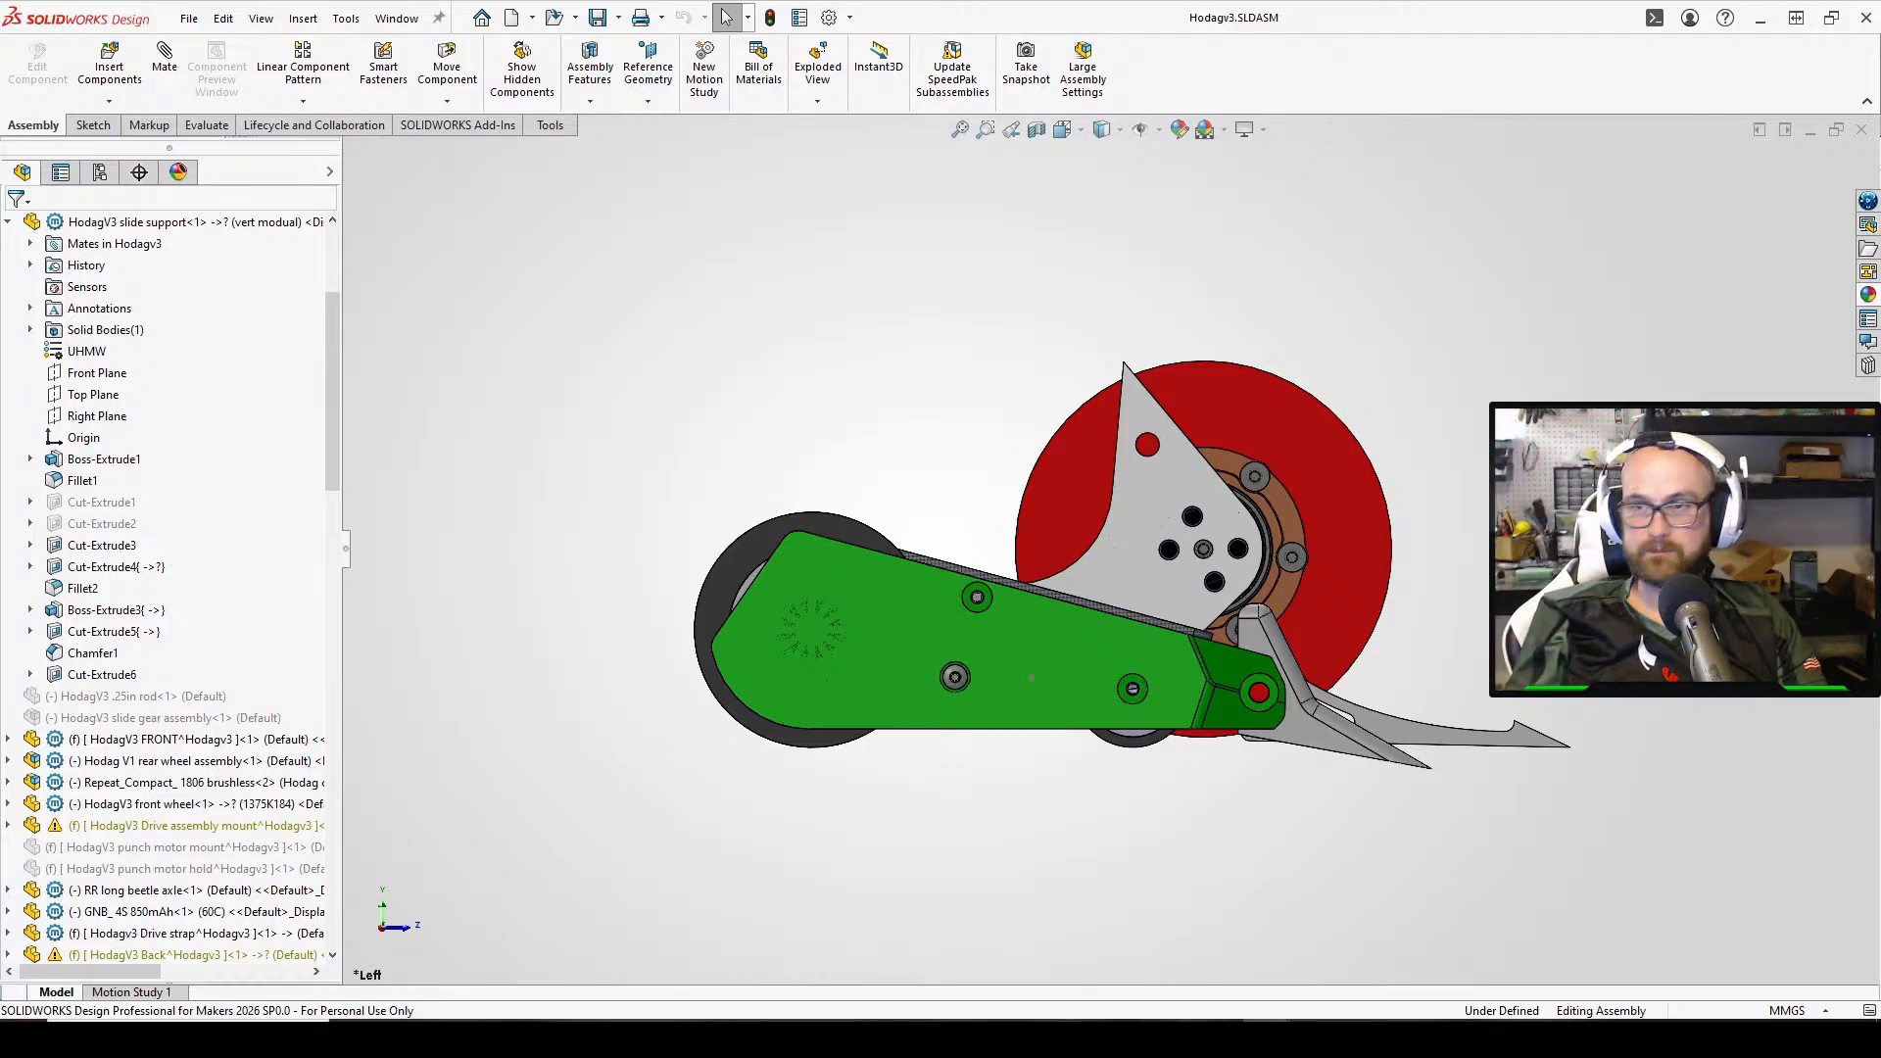
Inspect the slide support's lower edge below the motor mount and its clearance to the surrounding frame parts
scroll(1352, 534, "down", 5)
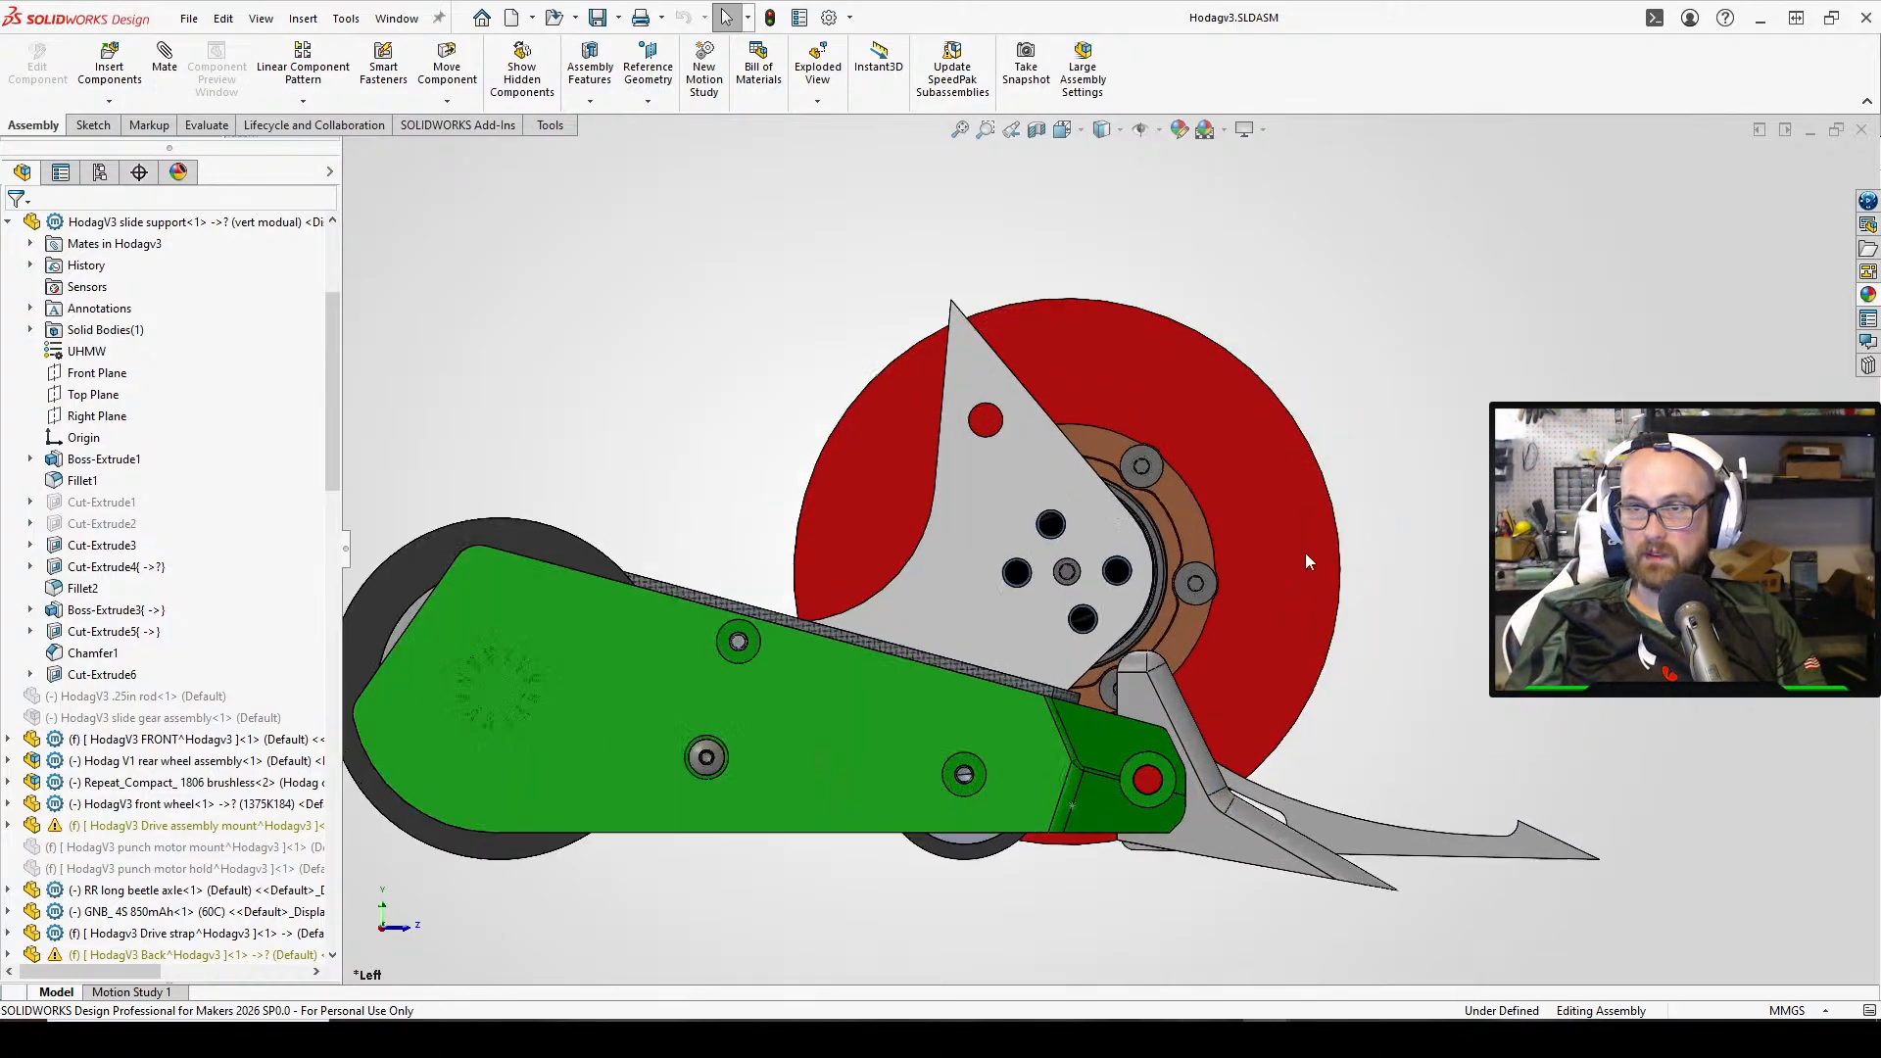
scroll(1025, 585, "down", 2)
middle_click_drag(1026, 586, 949, 747)
scroll(1075, 584, "down", 1)
scroll(894, 680, "up", 3)
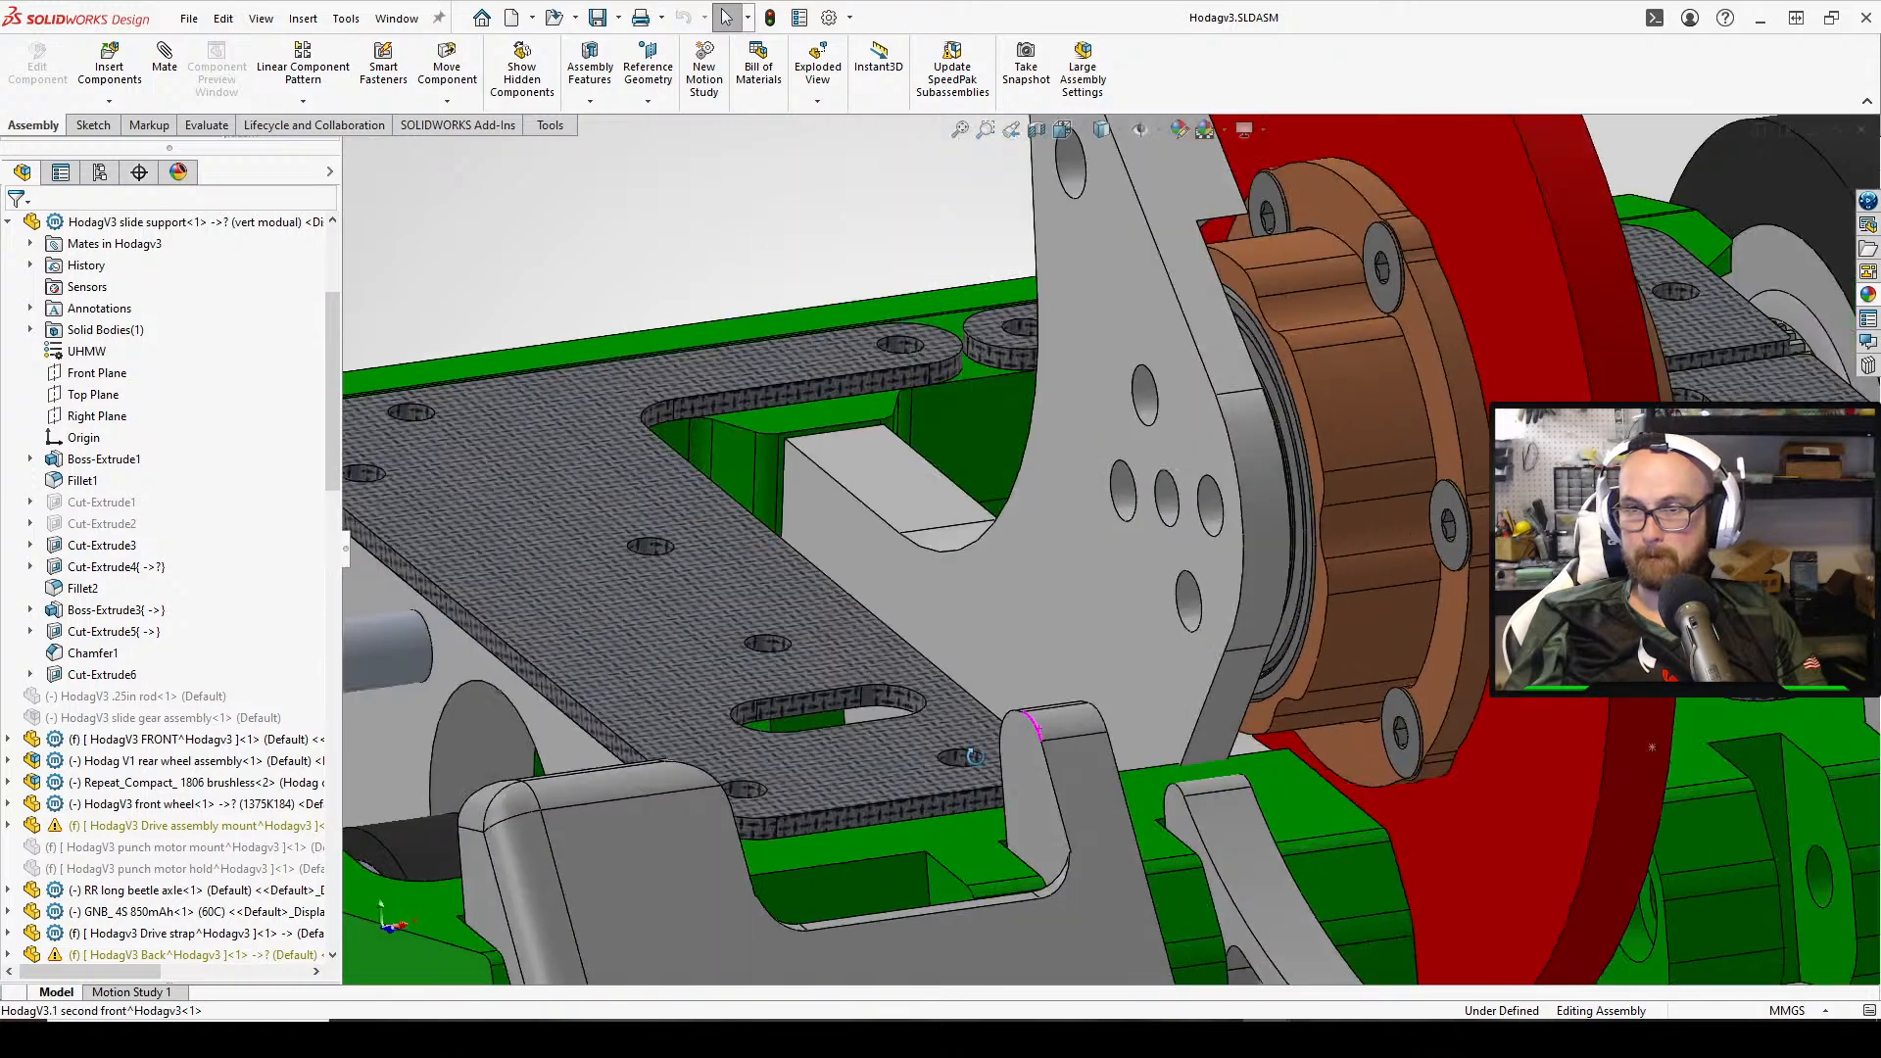
scroll(1200, 733, "down", 3)
middle_click_drag(1170, 717, 1299, 748)
scroll(1206, 764, "up", 3)
Edit the slide support's Chamfer1 feature in the assembly and set its angle to 46 degrees, keeping the 20 mm distance
left_click(116, 653)
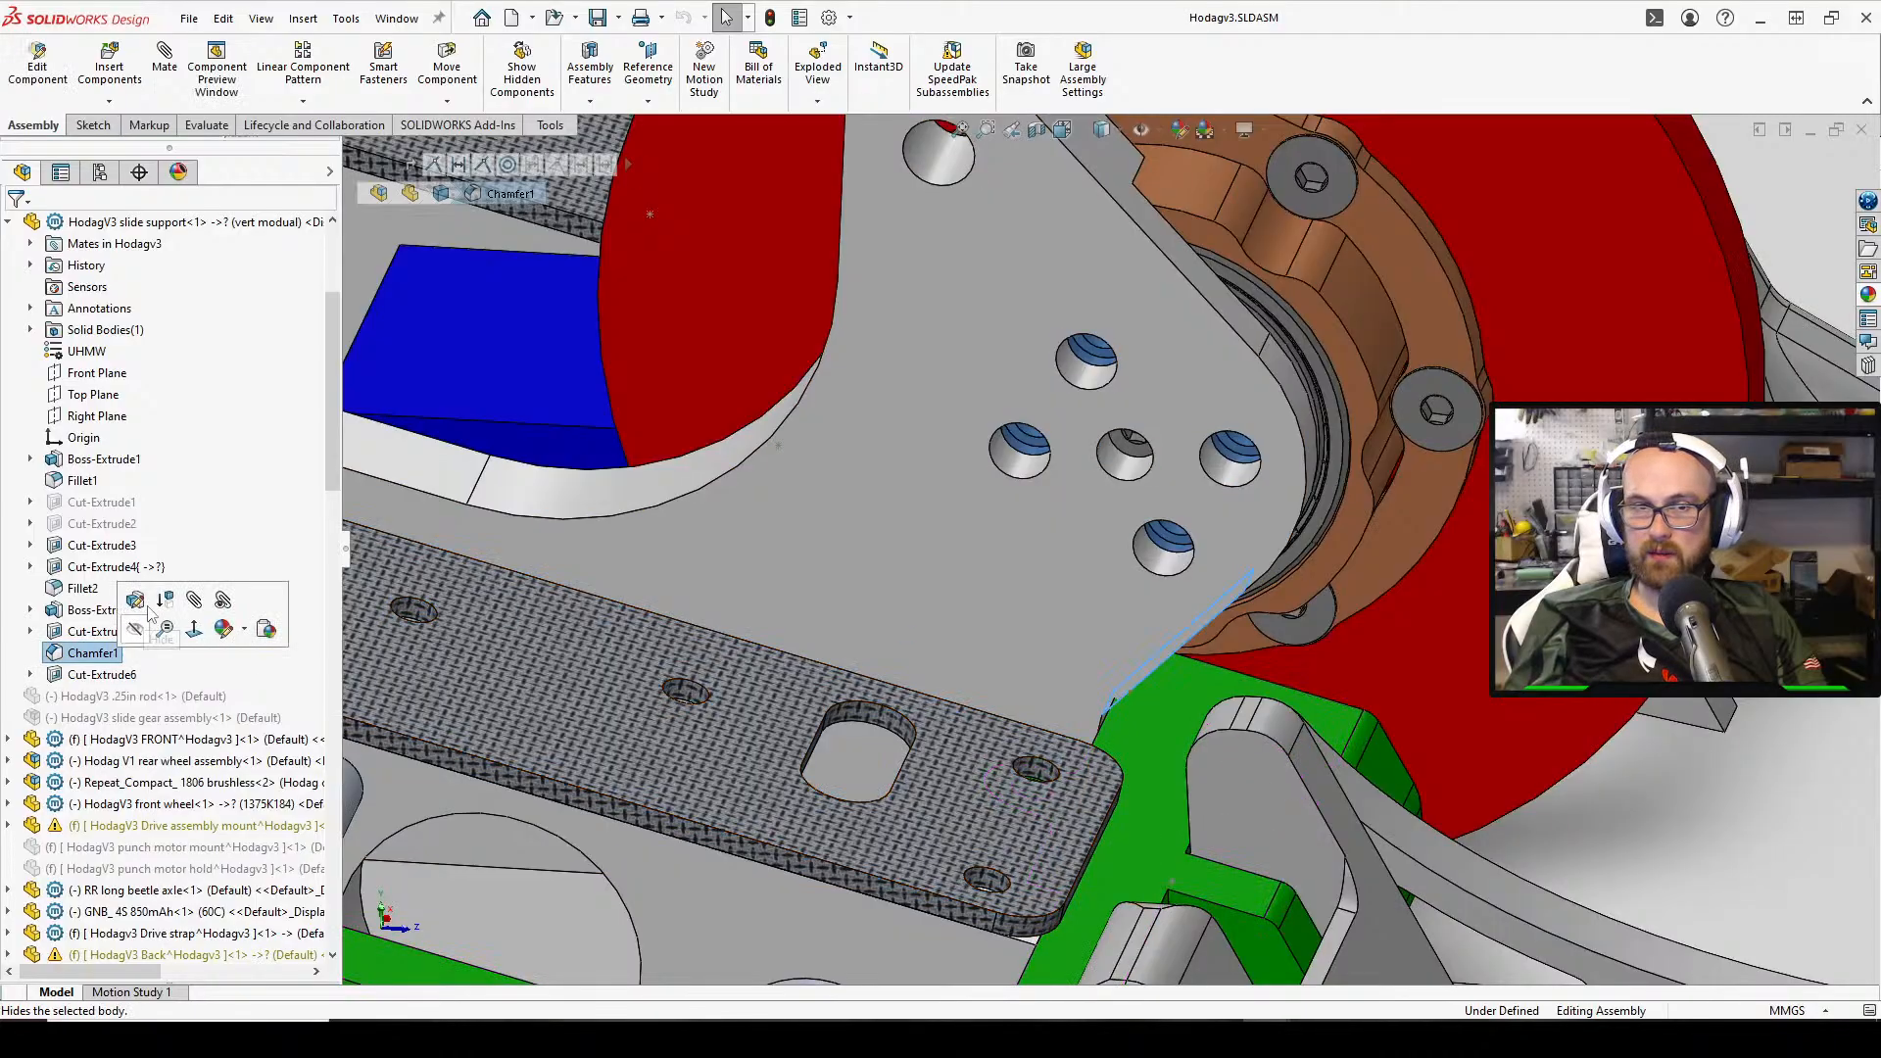
left_click(139, 599)
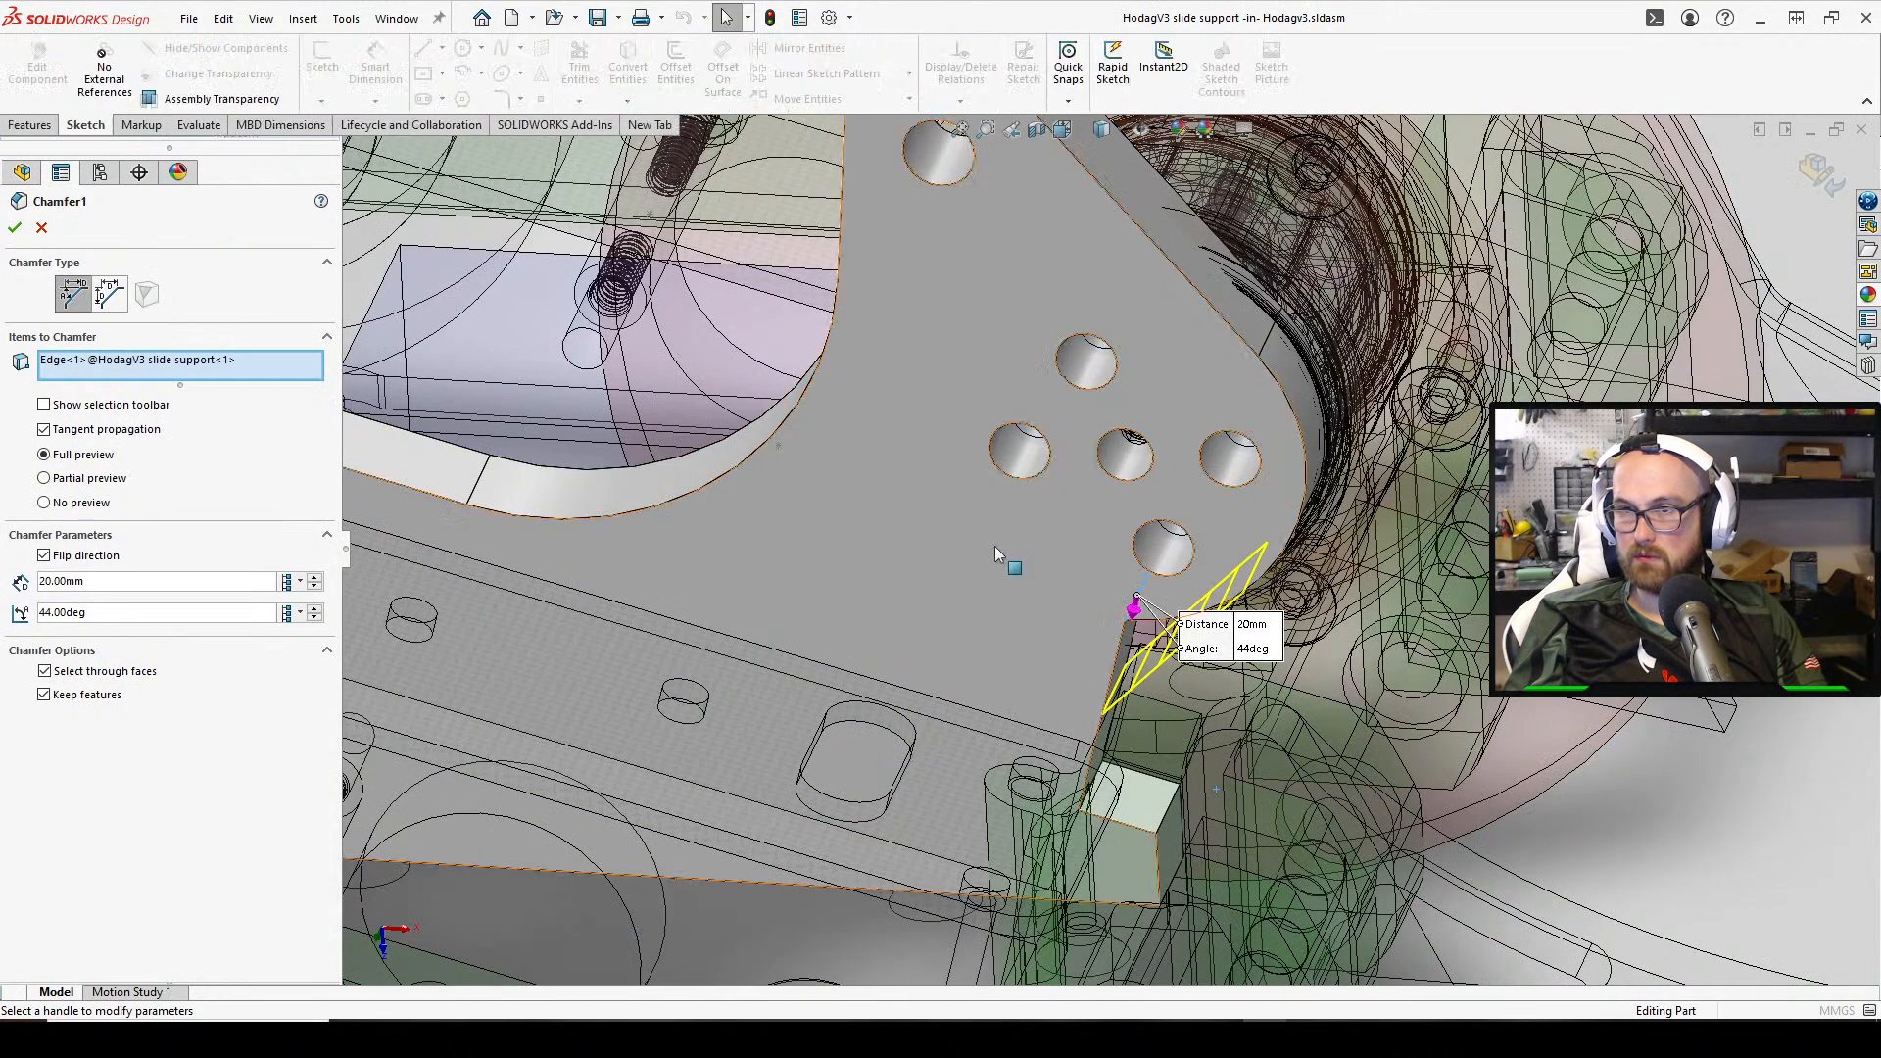
middle_click_drag(995, 548, 881, 592)
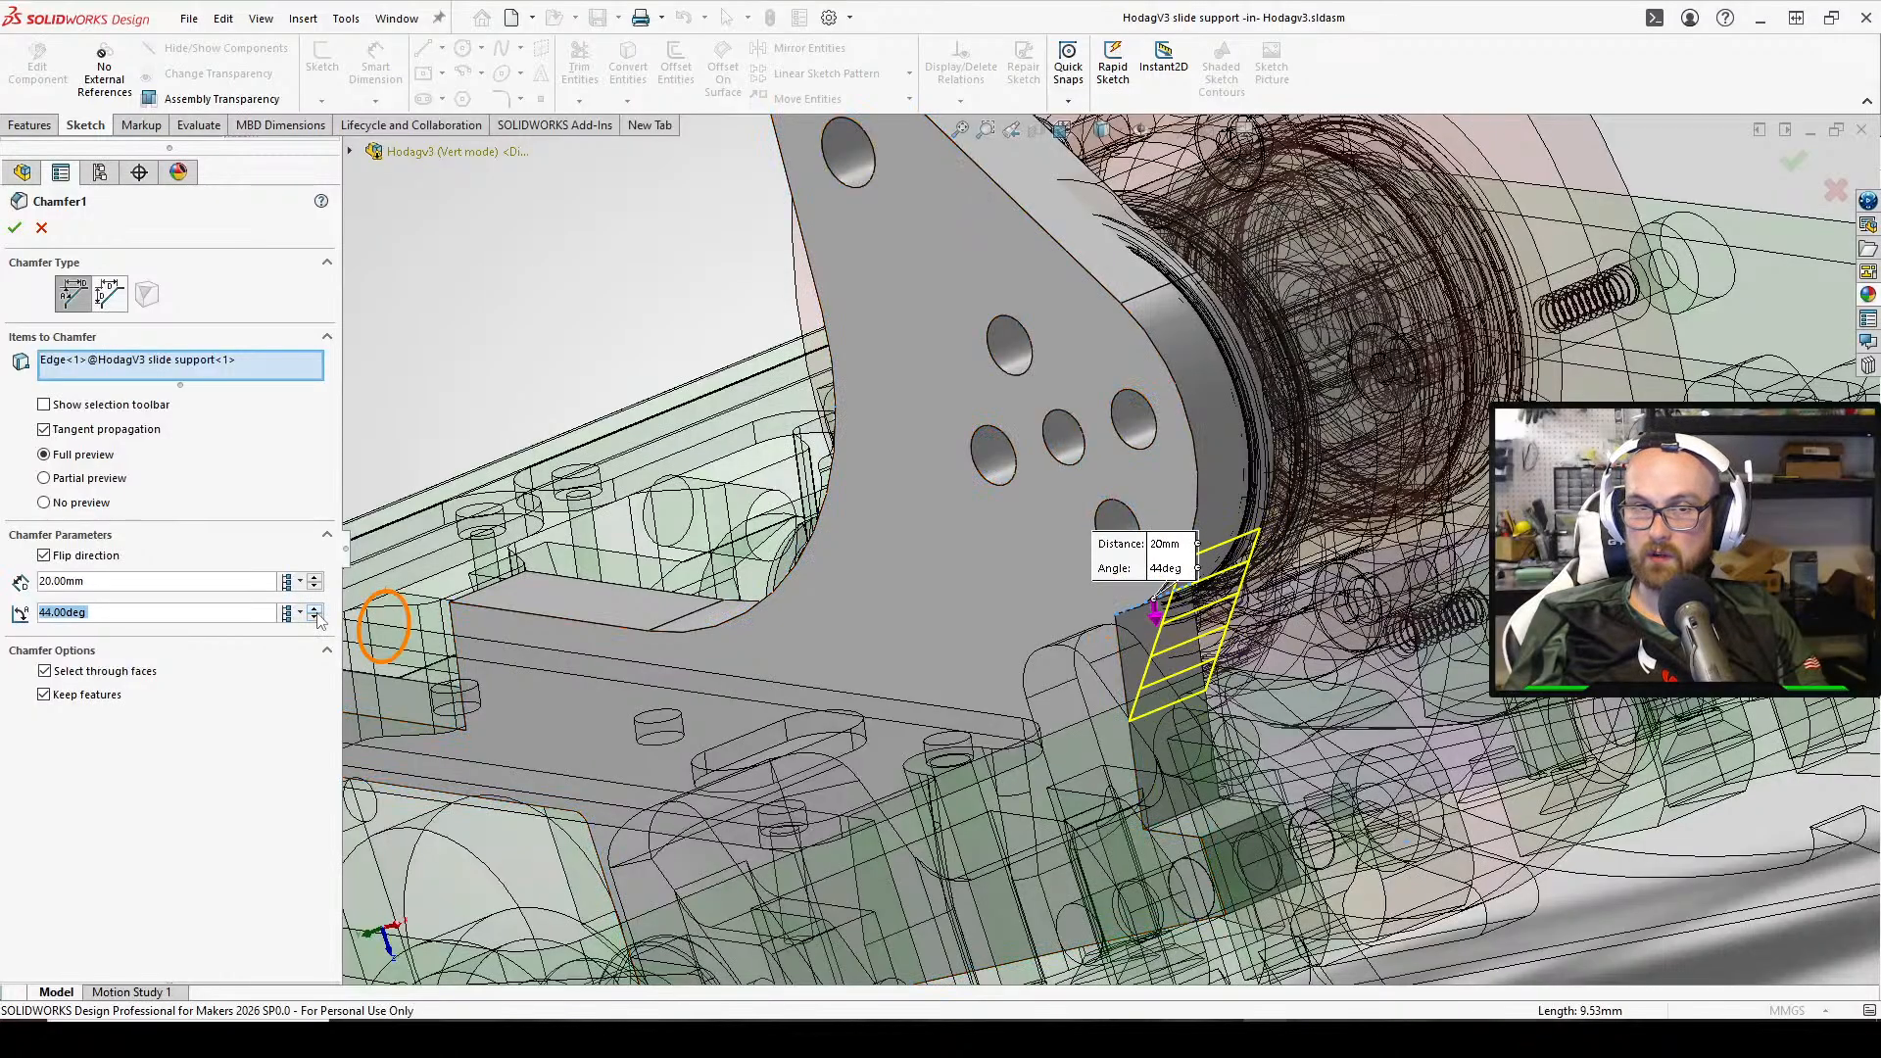
scroll(1150, 636, "down", 3)
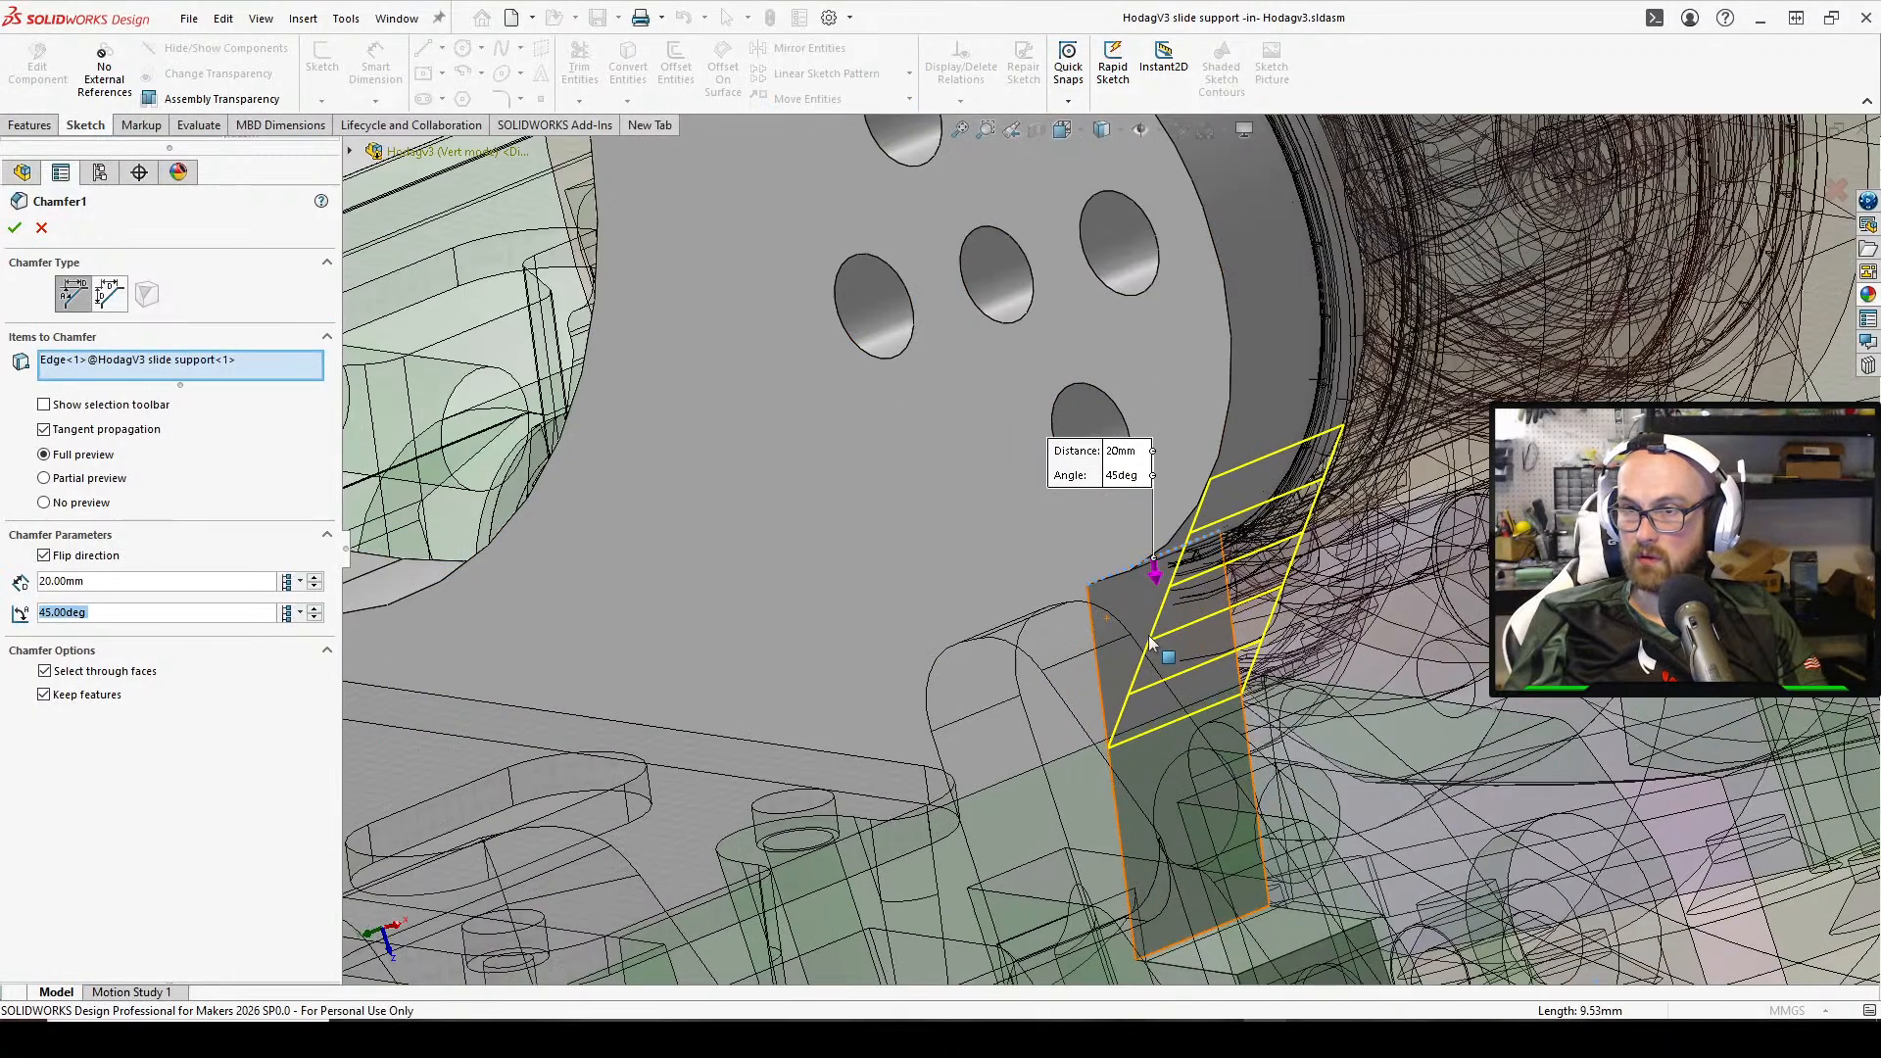
mouse_move(1150, 636)
middle_mouse_down()
mouse_move(1085, 617)
mouse_move(1110, 722)
mouse_move(1160, 652)
middle_mouse_up()
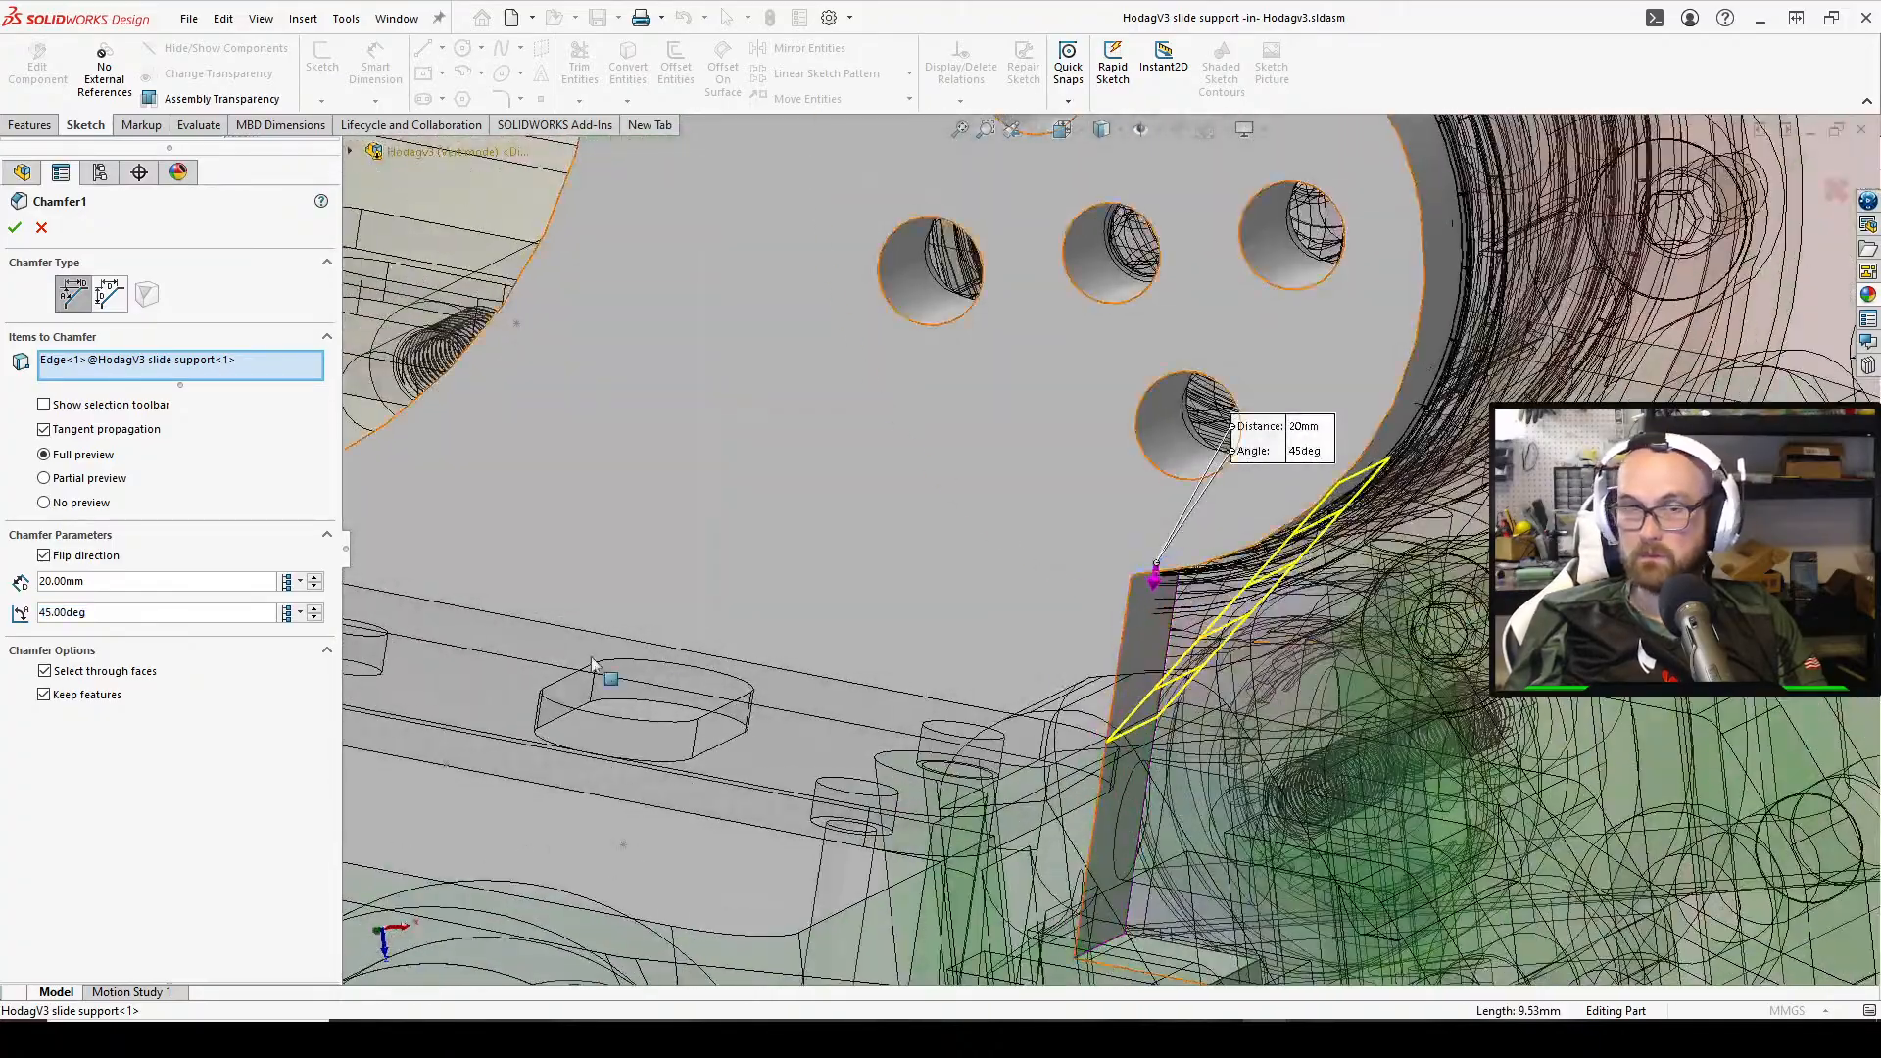
left_click(314, 607)
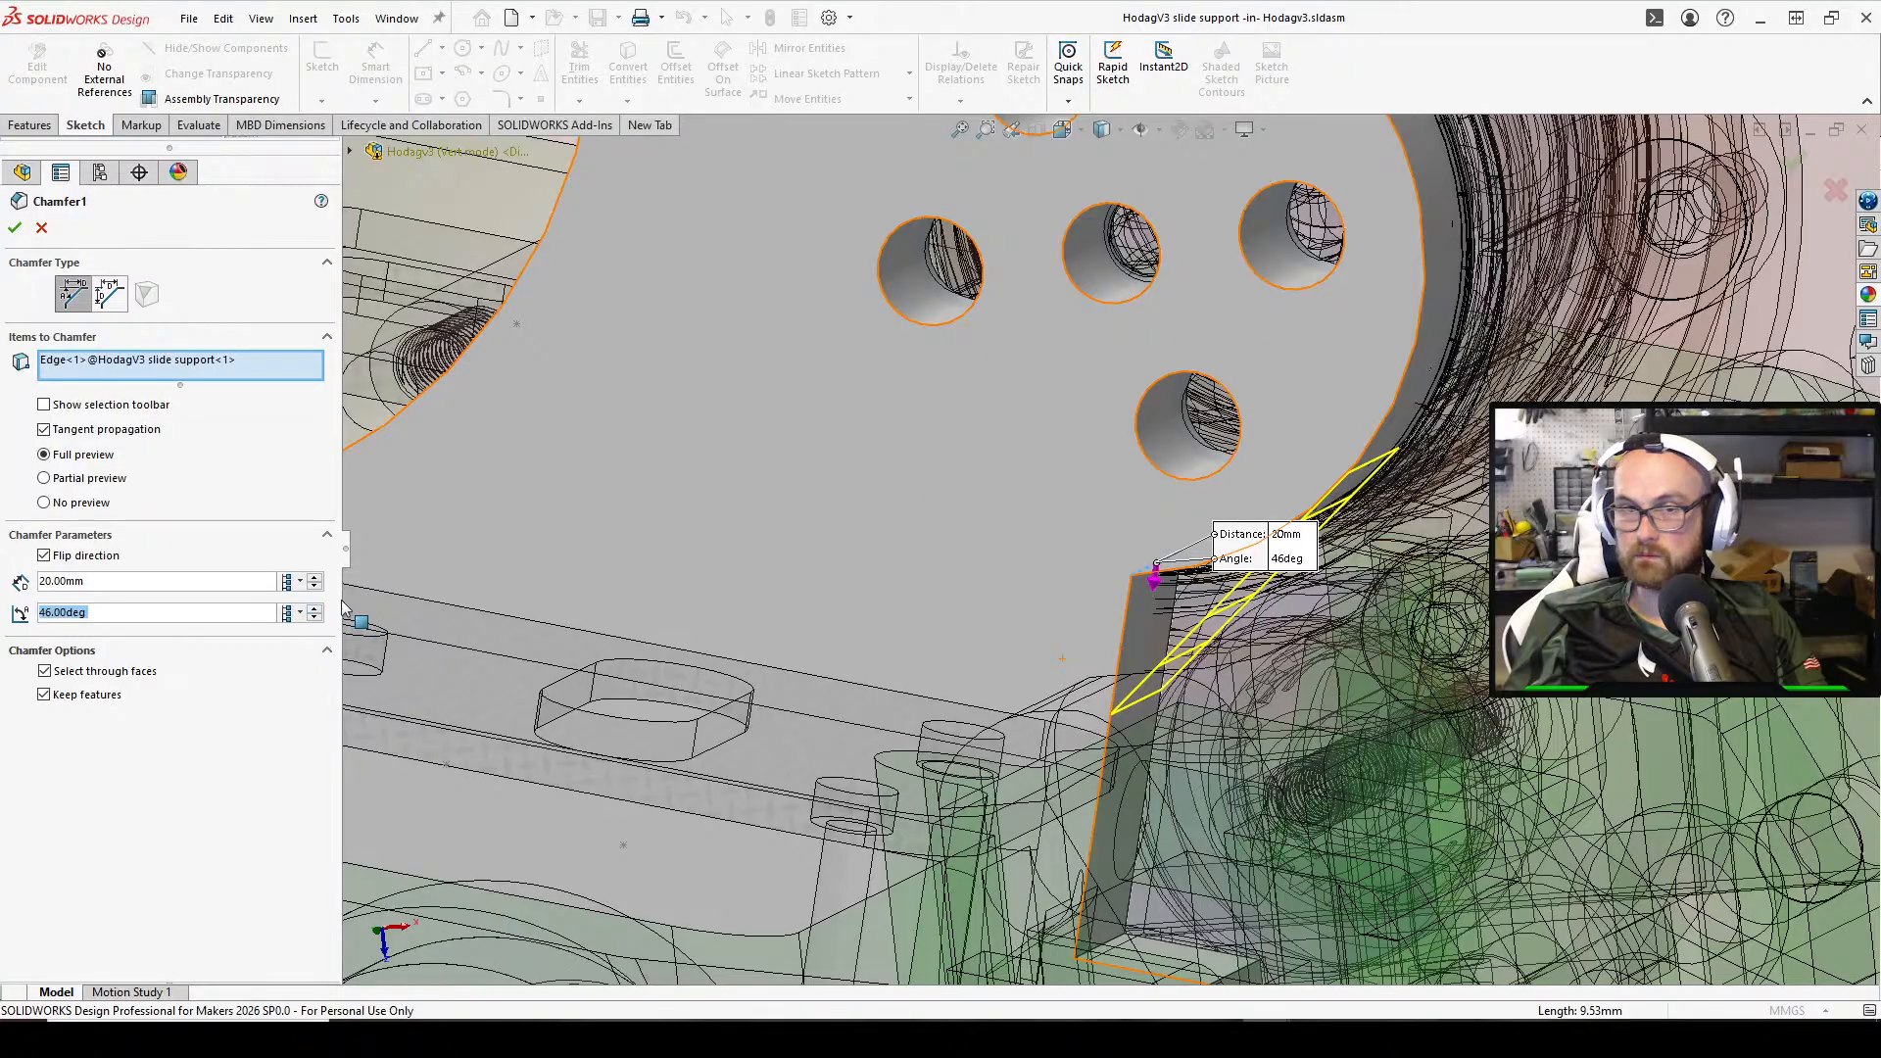
middle_click_drag(984, 607, 1009, 573)
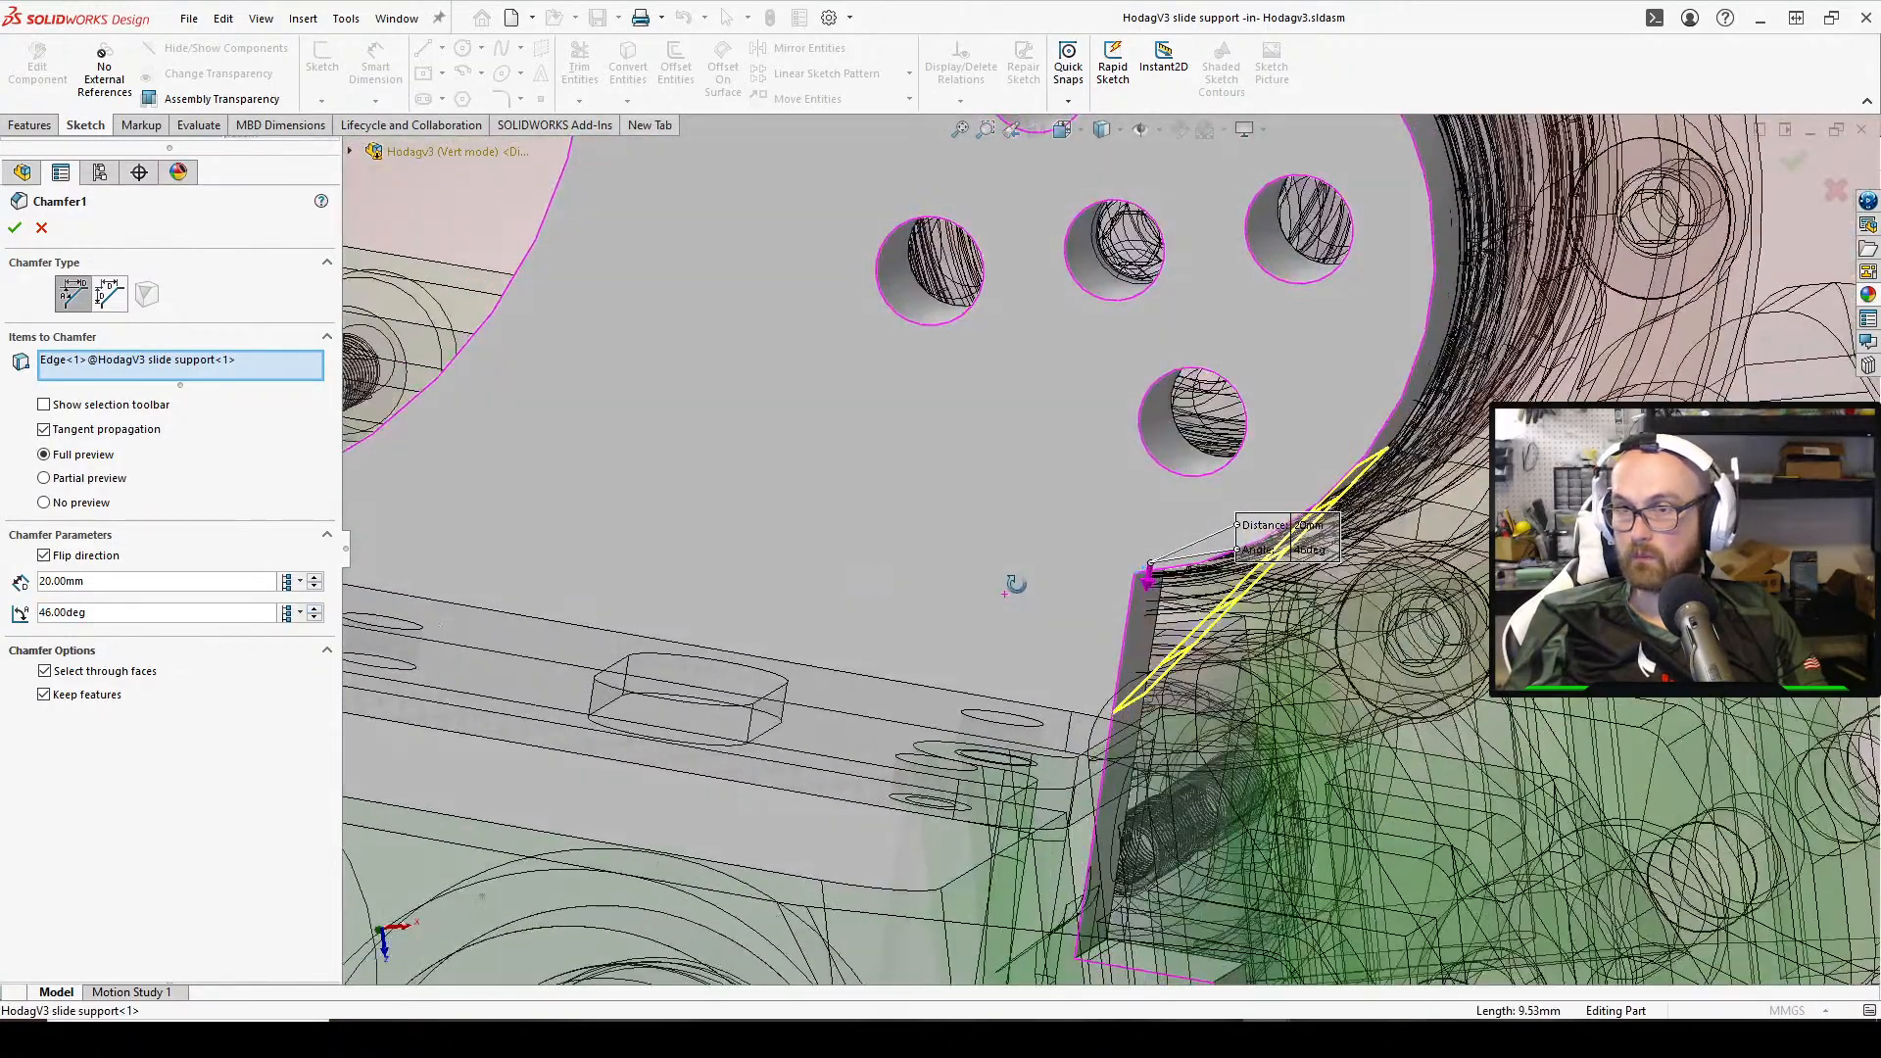
left_click(16, 229)
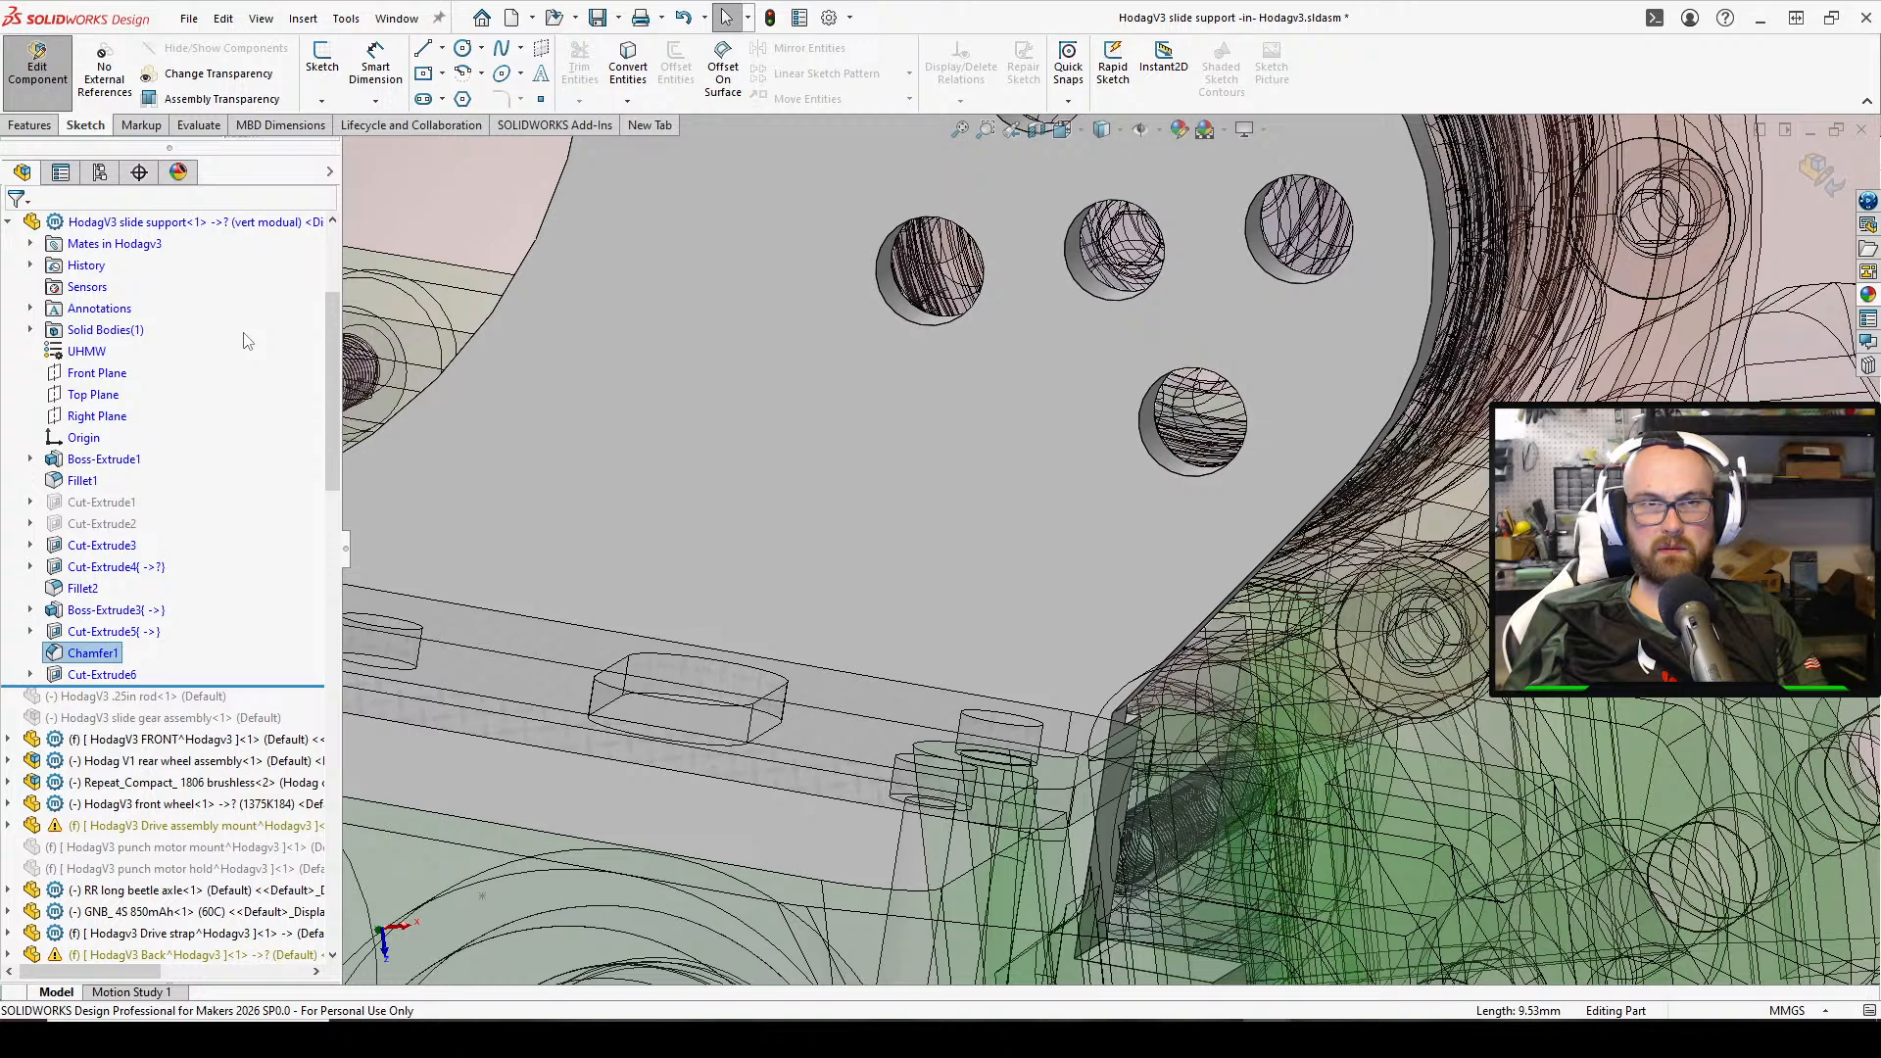
Check the rechamfered slide support from both sides against the transparent surrounding parts and return to editing the assembly
scroll(762, 239, "up", 3)
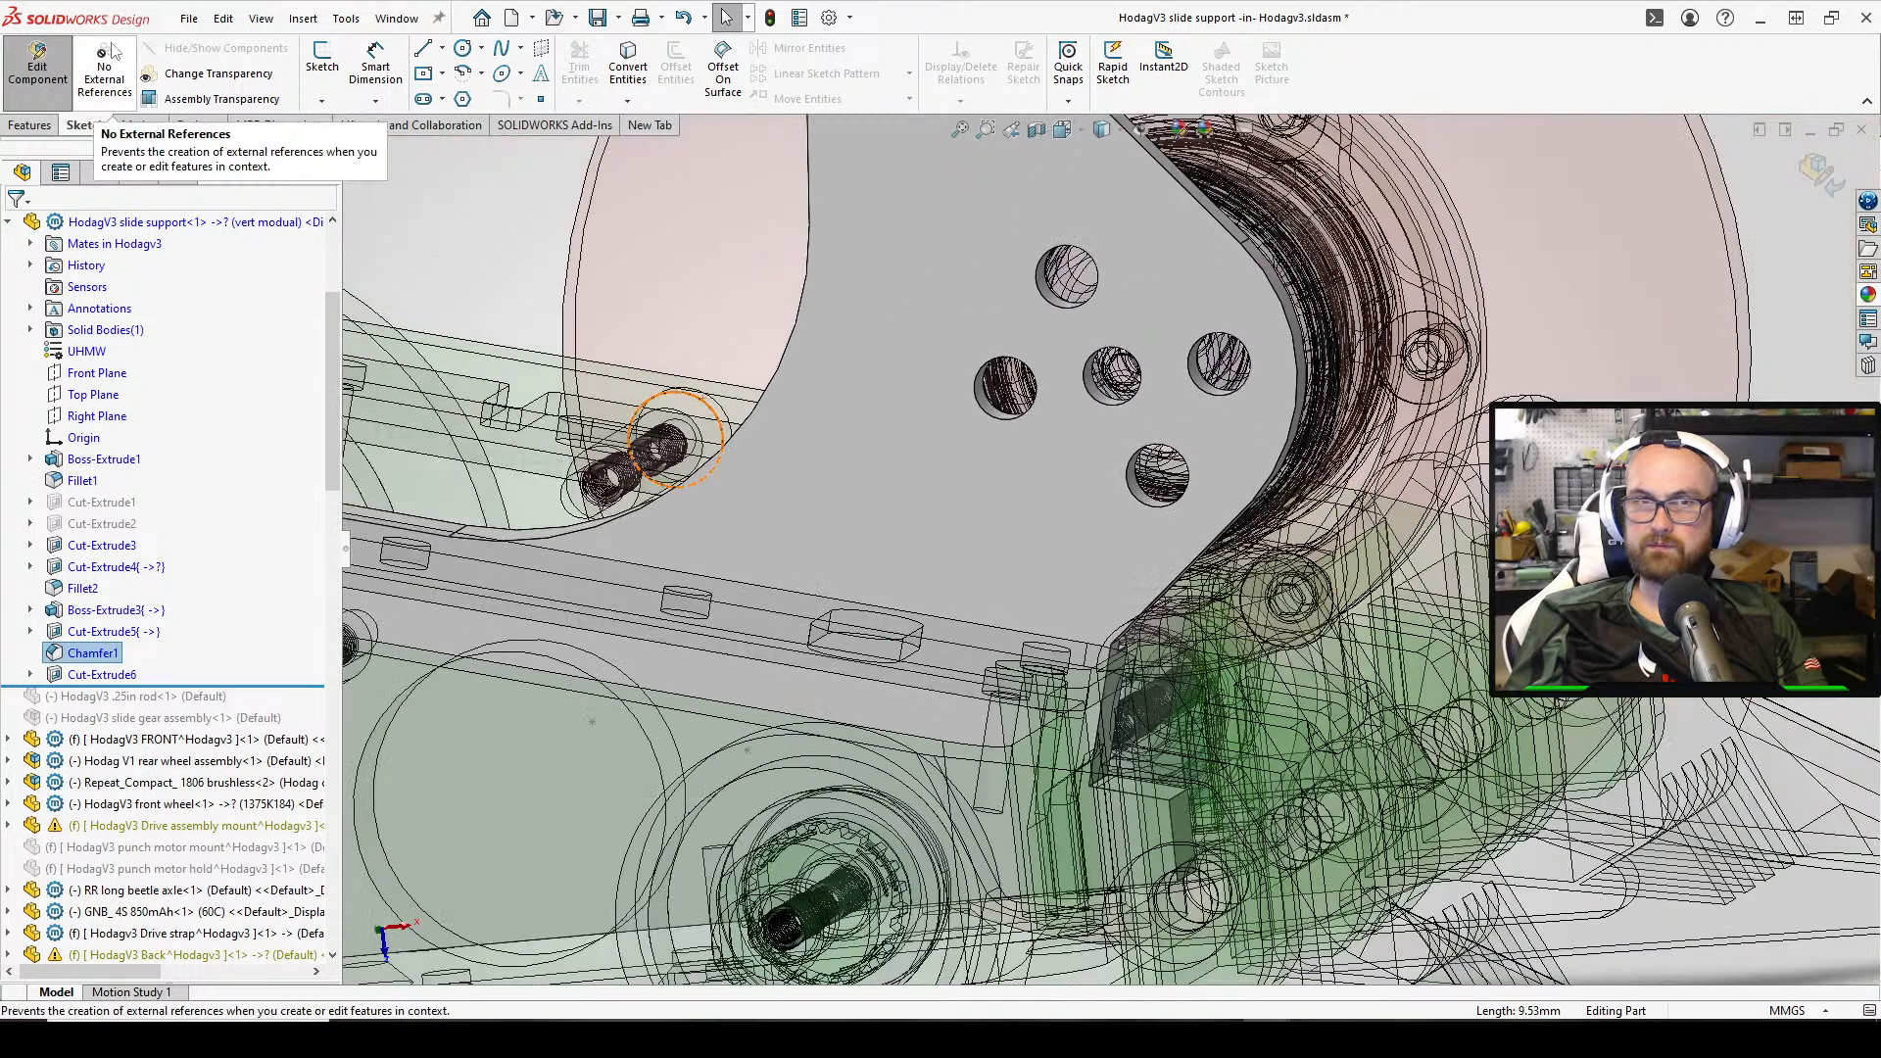
scroll(1261, 438, "up", 2)
scroll(1261, 439, "up", 4)
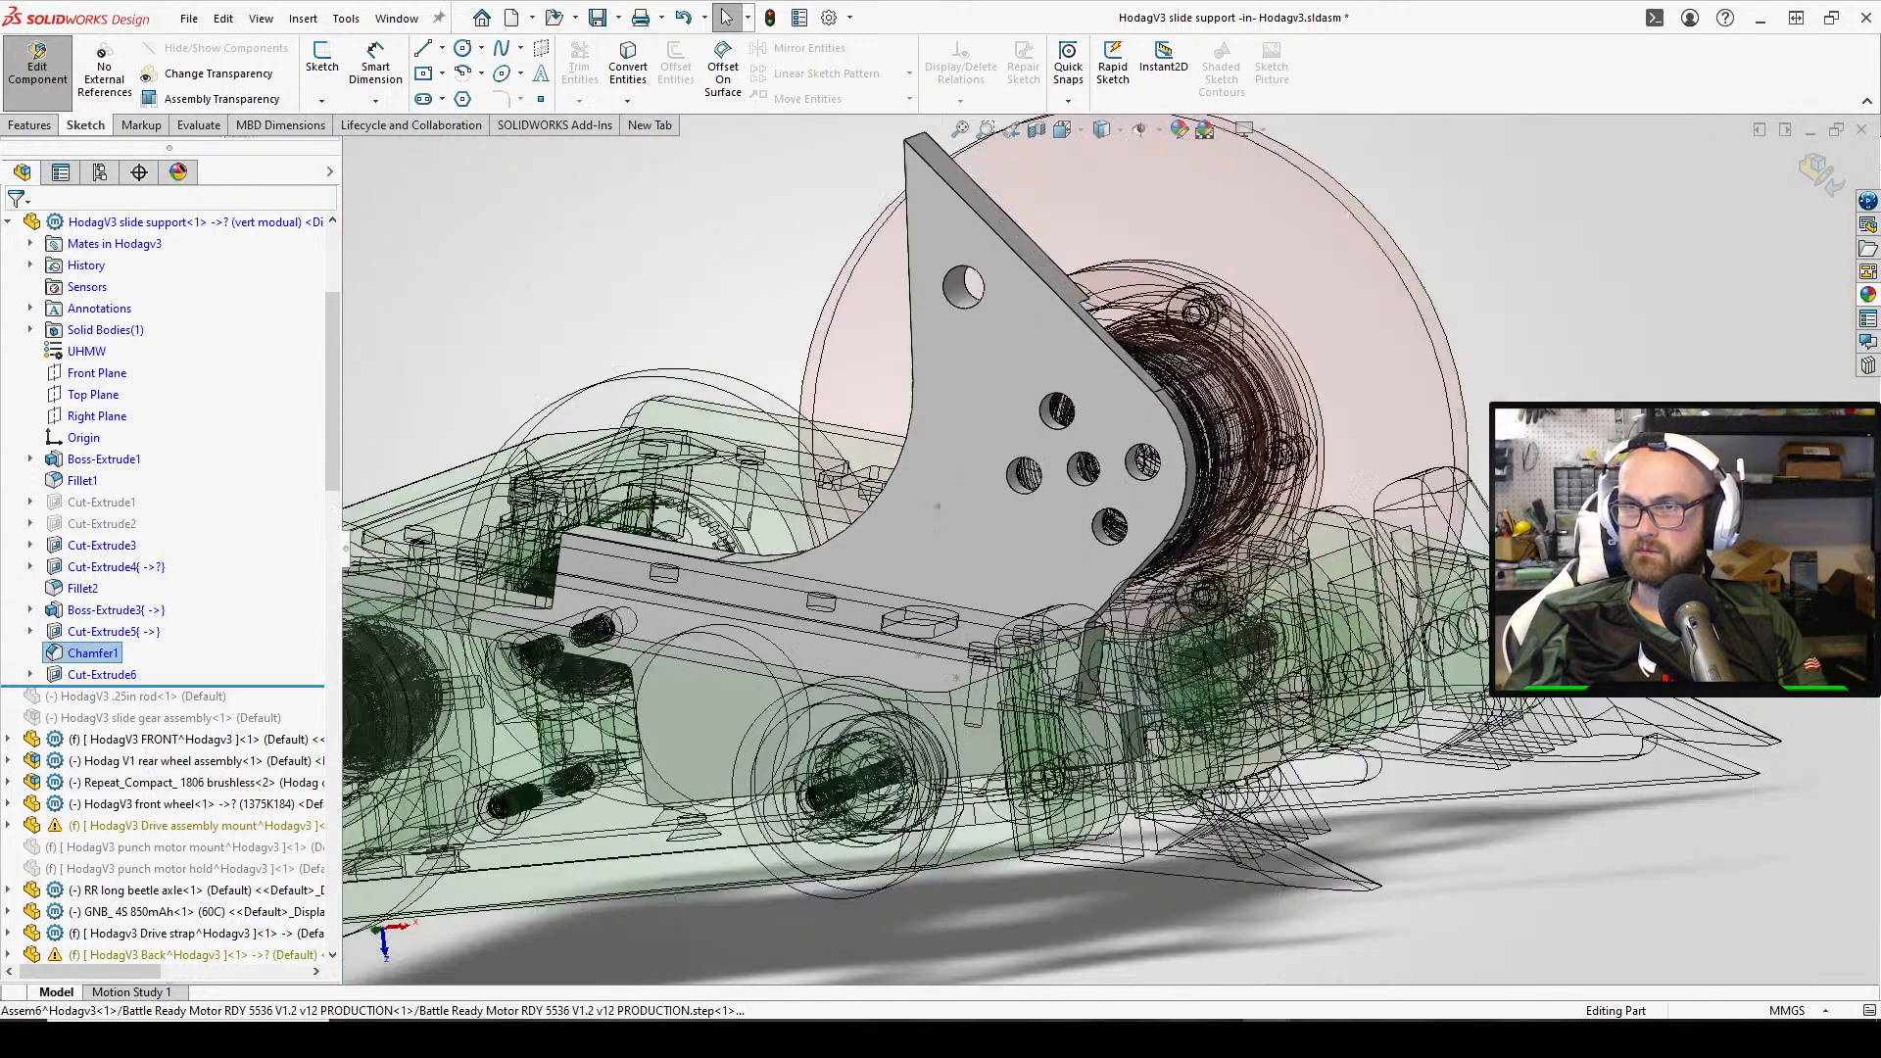
scroll(1504, 304, "down", 4)
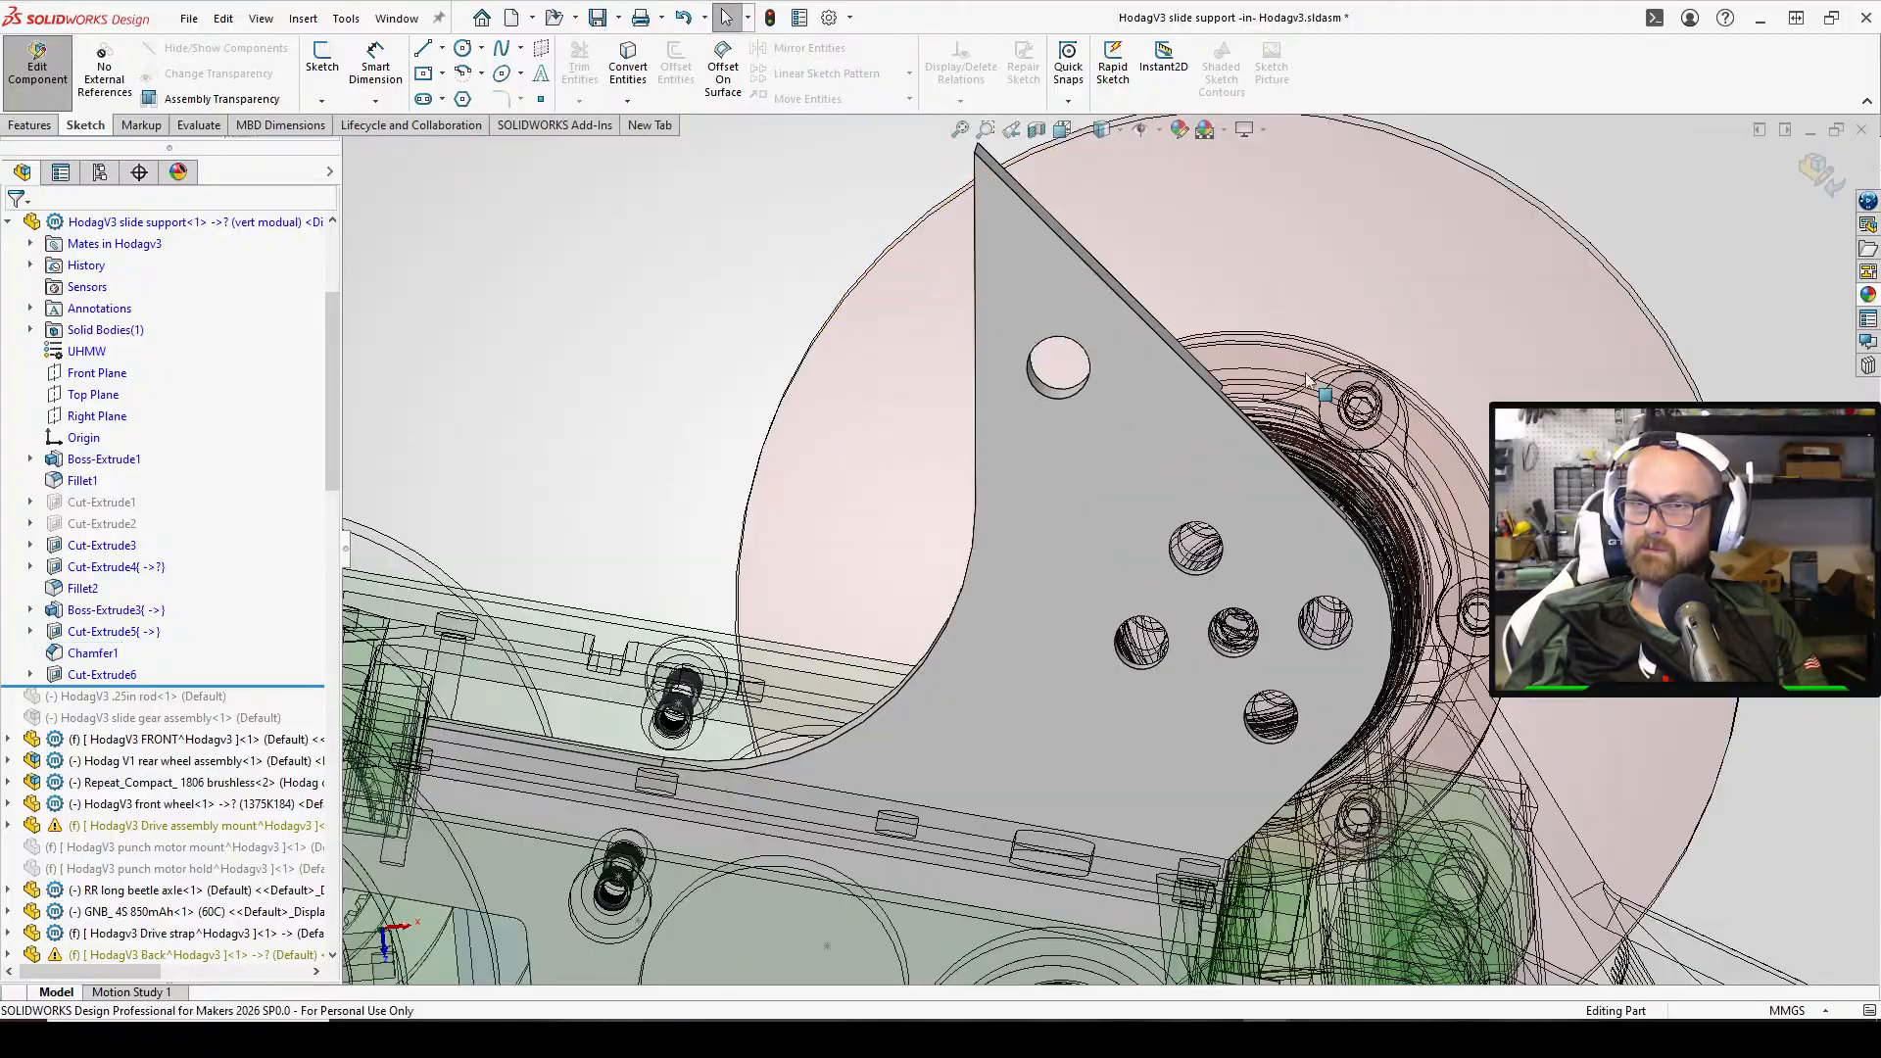
middle_click_drag(1504, 304, 1485, 457)
scroll(1712, 687, "down", 5)
middle_click_drag(1283, 558, 1254, 534)
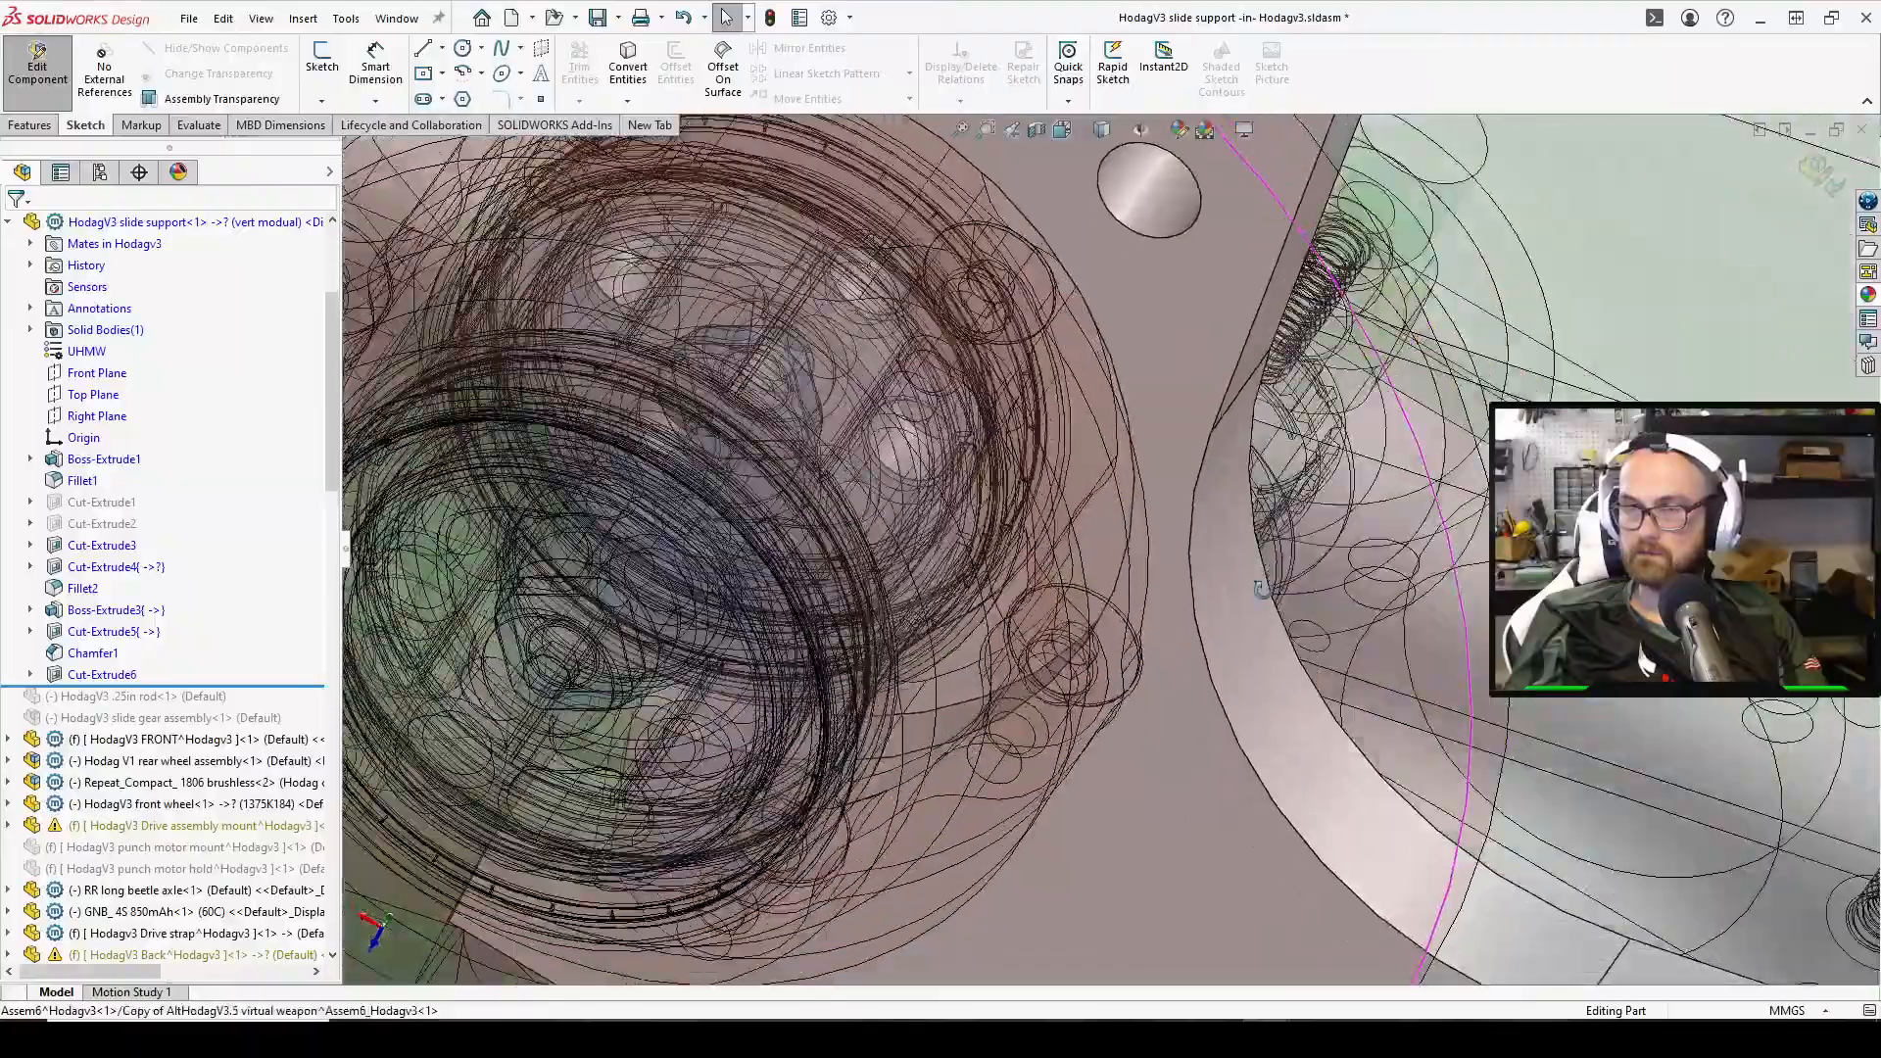
scroll(1196, 506, "down", 3)
mouse_move(1166, 484)
middle_mouse_down()
mouse_move(1107, 396)
mouse_move(1072, 604)
mouse_move(970, 451)
mouse_move(1043, 520)
mouse_move(1089, 517)
mouse_move(1143, 459)
mouse_move(1051, 839)
mouse_move(1048, 685)
middle_mouse_up()
scroll(1089, 518, "up", 3)
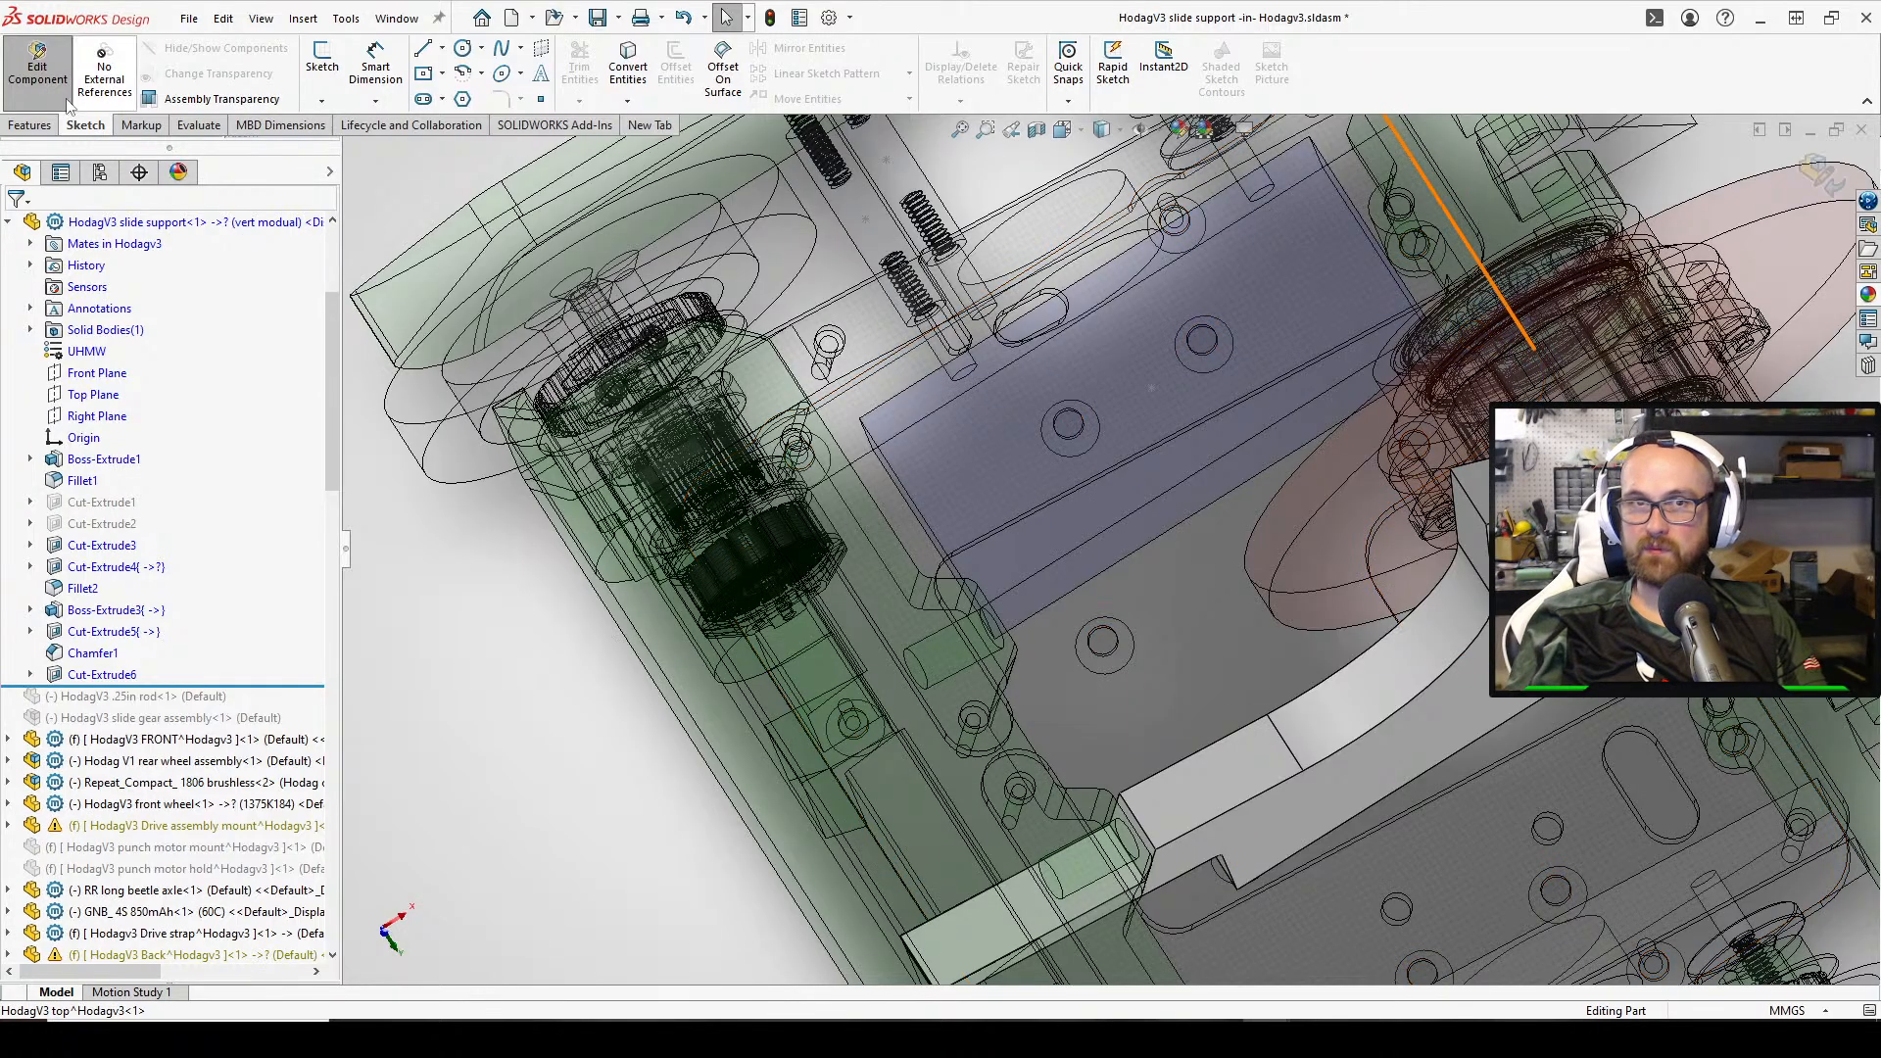
key("e")
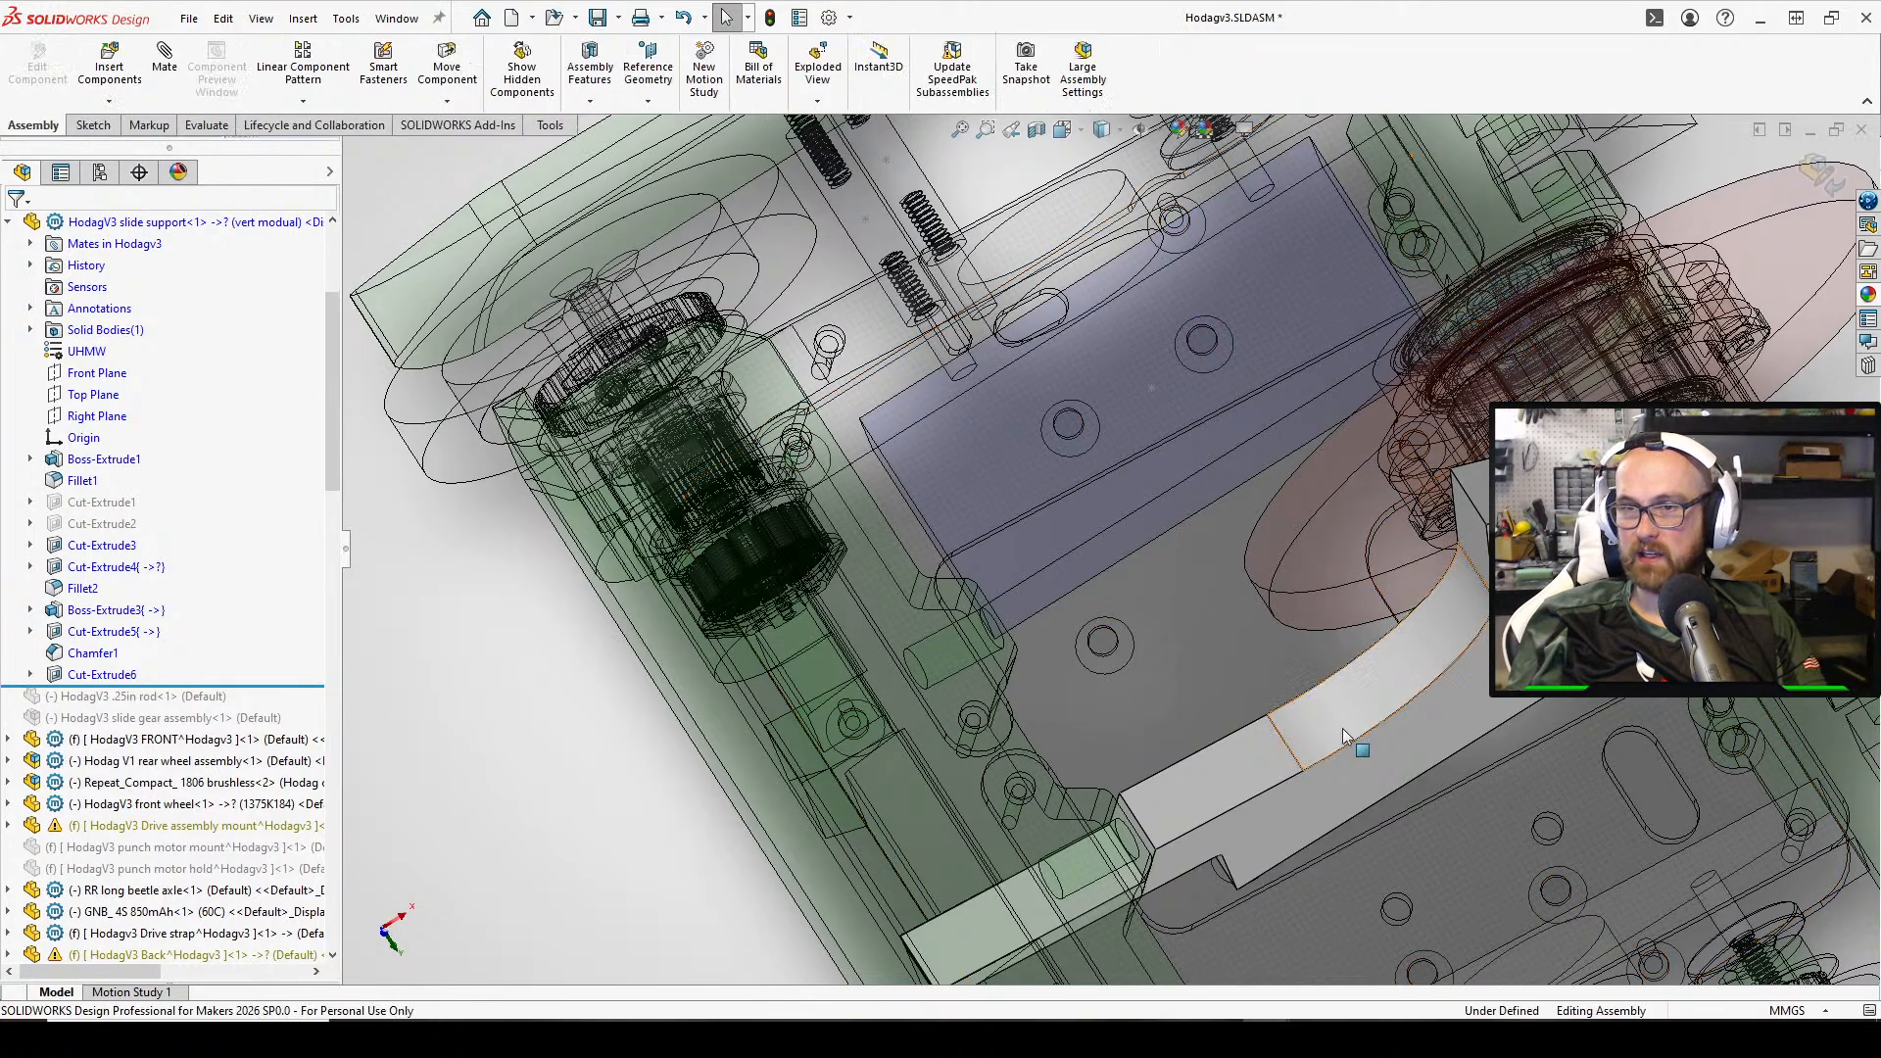
Examine the slide support's fit between the top plates, frame and weapon motor from above and from the front
middle_click_drag(1398, 707, 1018, 698)
scroll(985, 619, "up", 3)
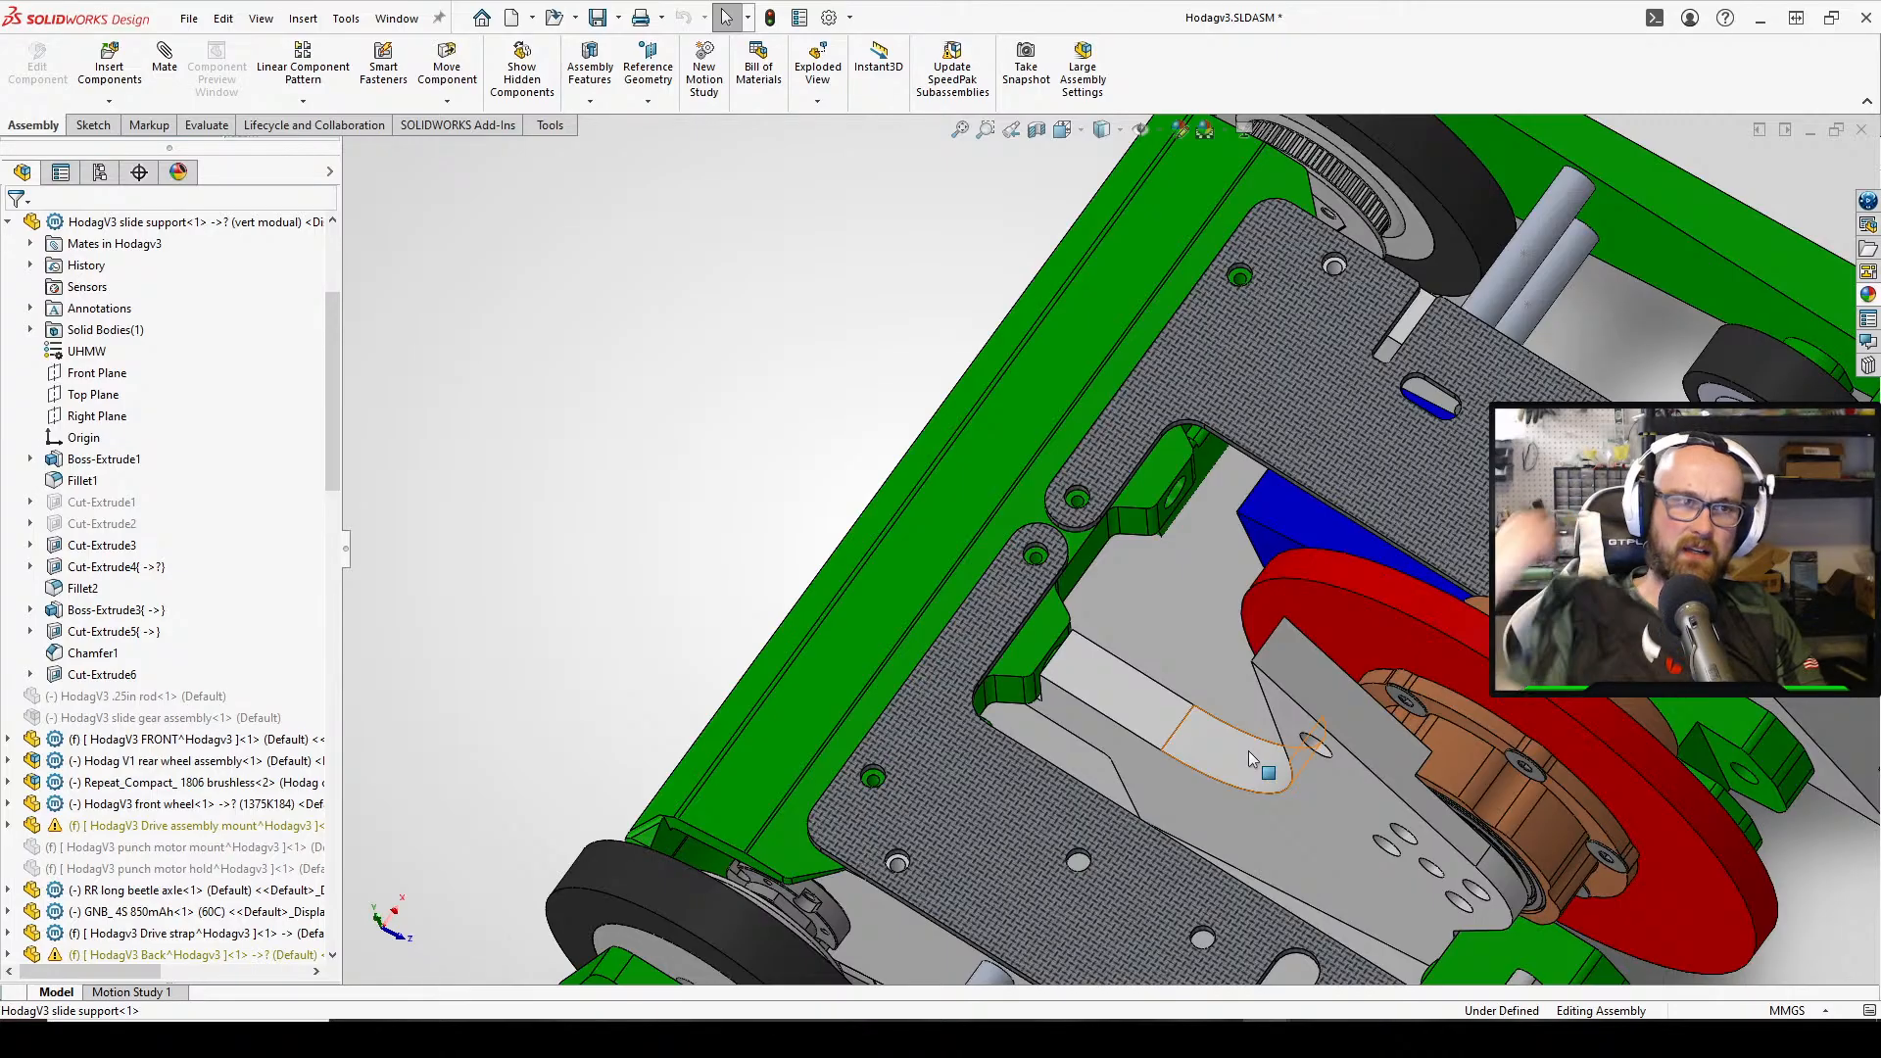
scroll(1352, 690, "down", 4)
middle_click_drag(1033, 690, 1083, 443)
scroll(1003, 563, "up", 2)
scroll(1199, 713, "up", 4)
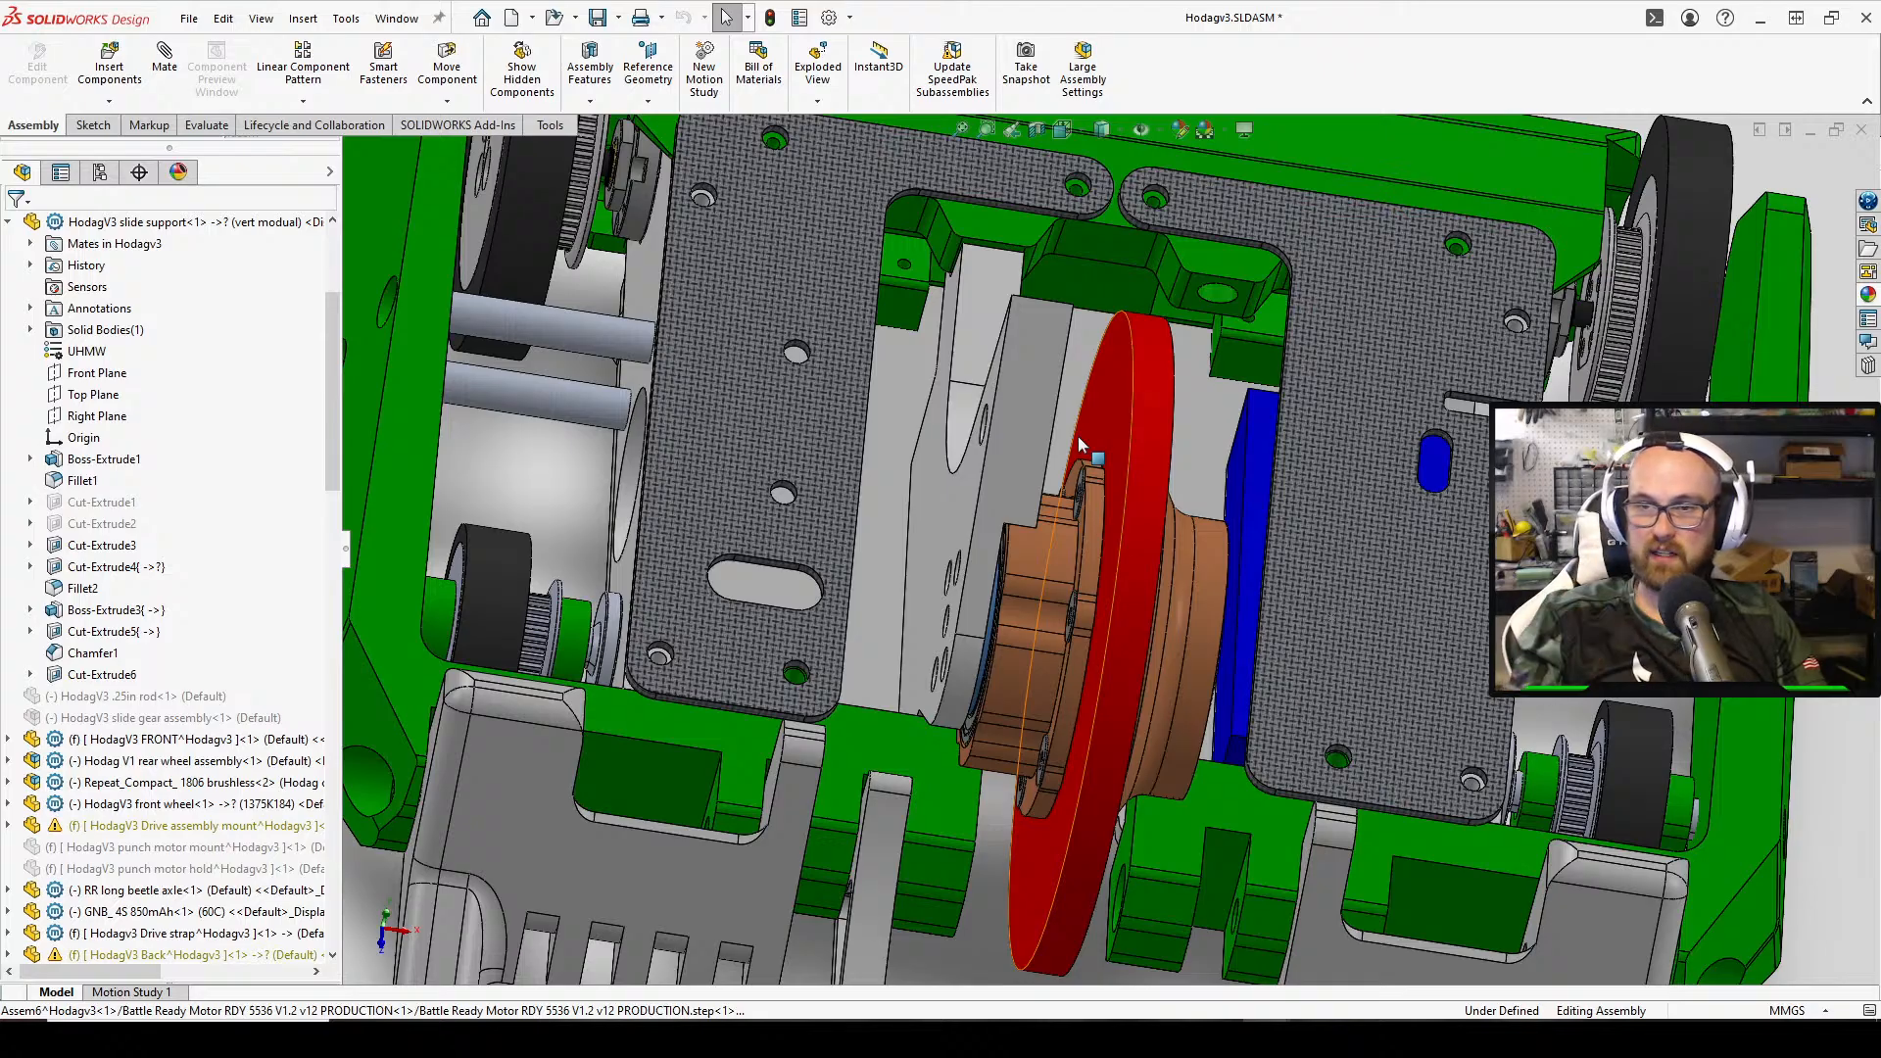
scroll(989, 749, "down", 2)
mouse_move(1010, 750)
middle_mouse_down()
mouse_move(1008, 613)
mouse_move(998, 733)
middle_mouse_up()
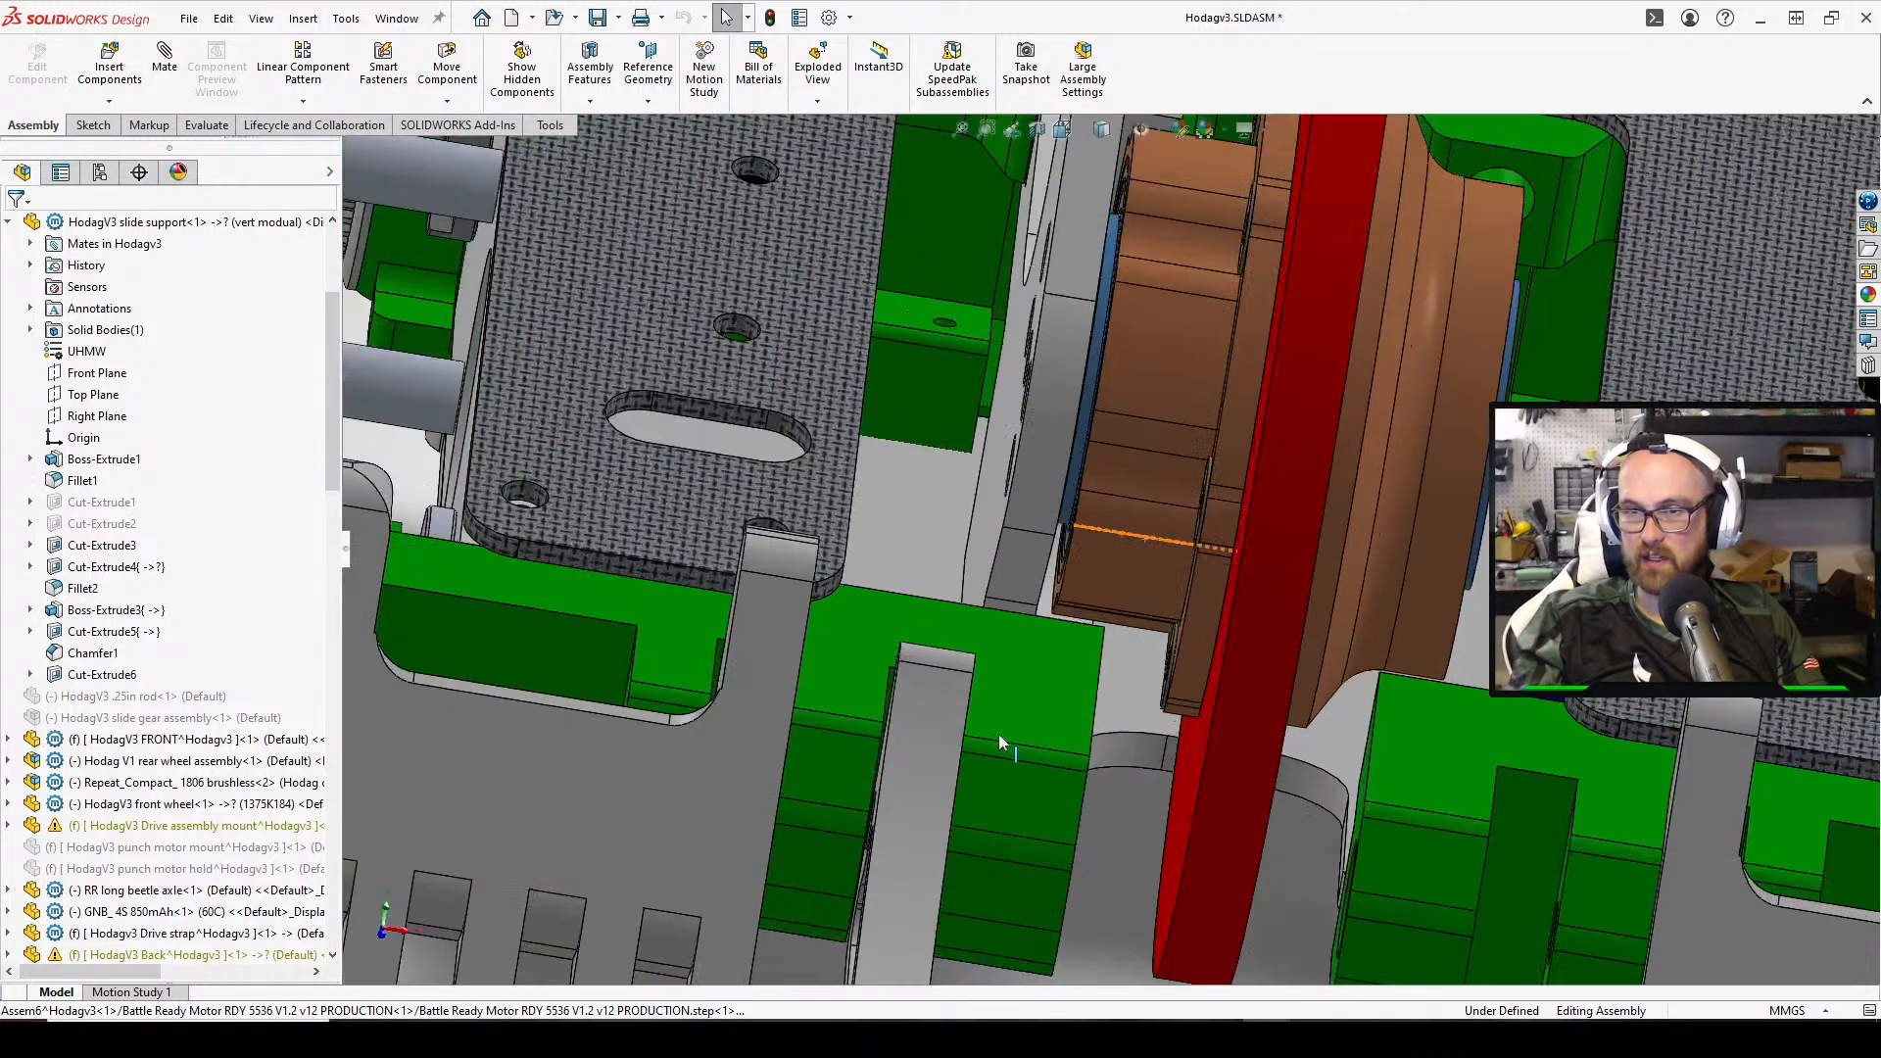
middle_click_drag(1109, 636, 1144, 560)
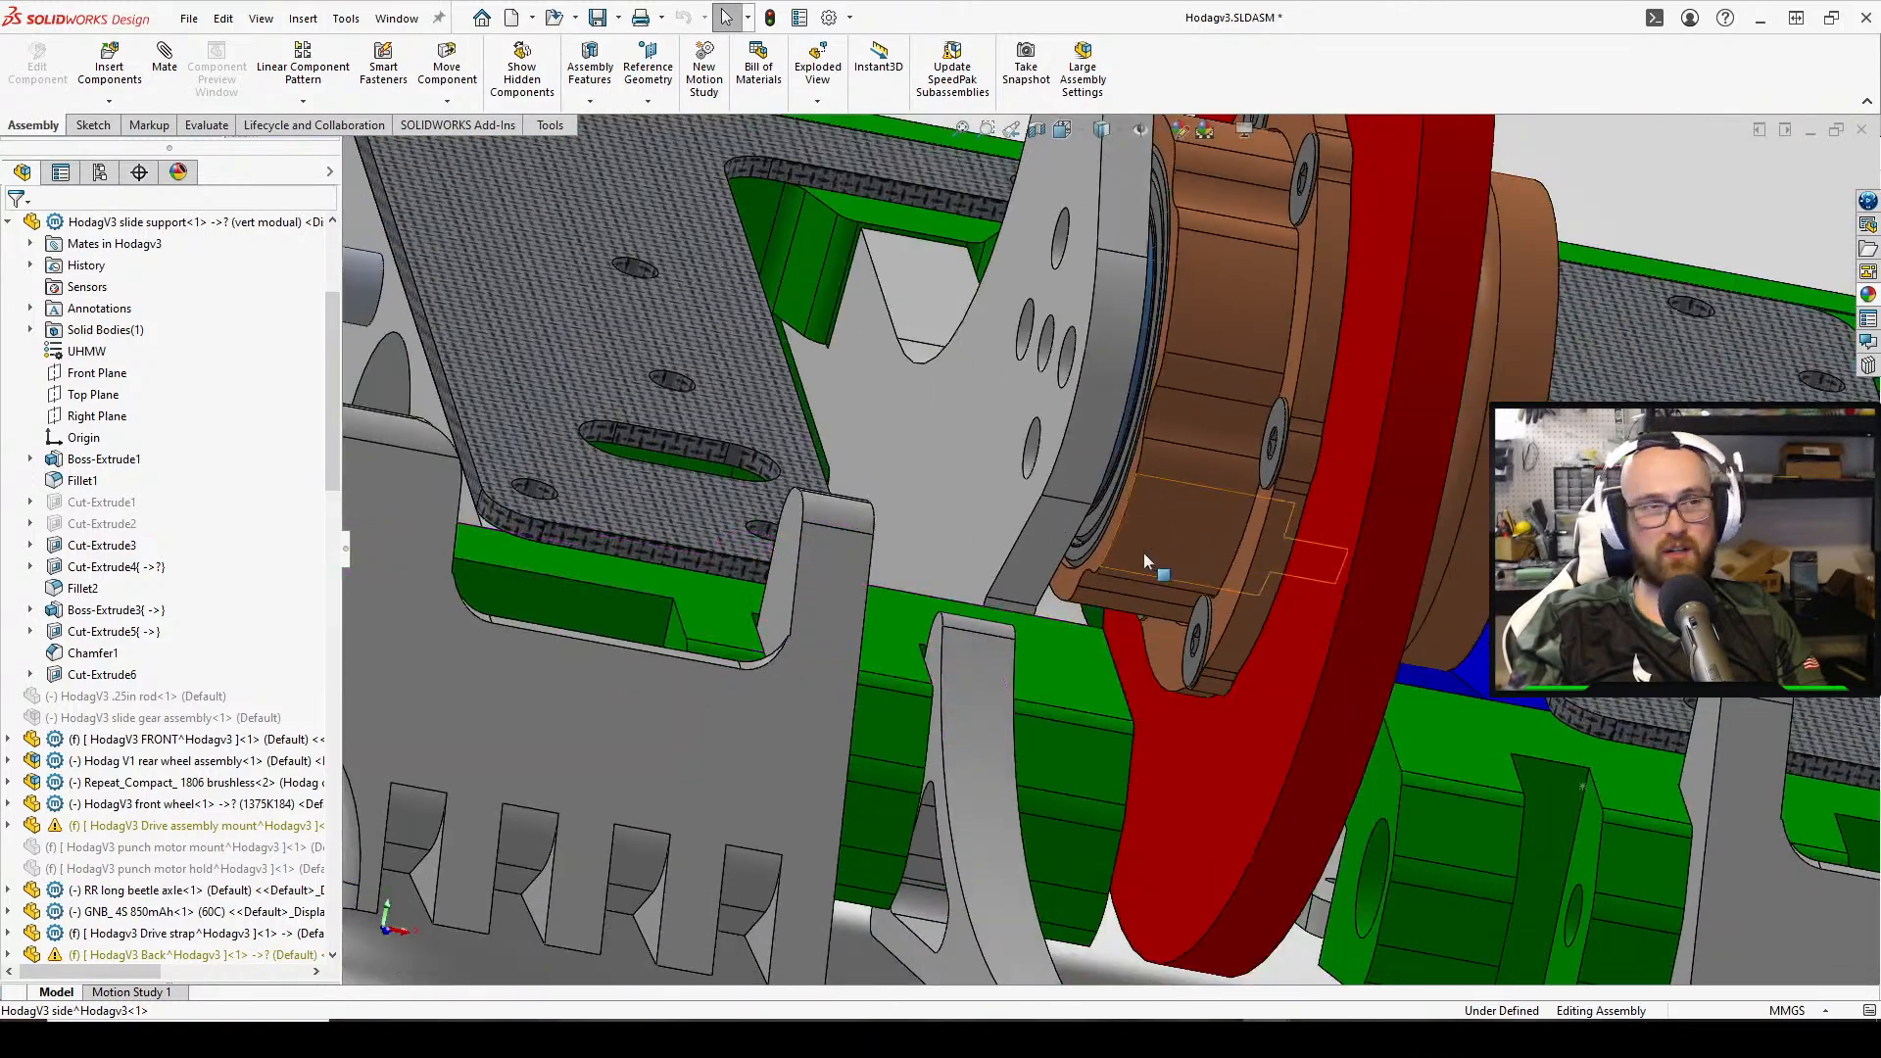
middle_click_drag(1242, 510, 1117, 678)
middle_click_drag(1261, 679, 1391, 696)
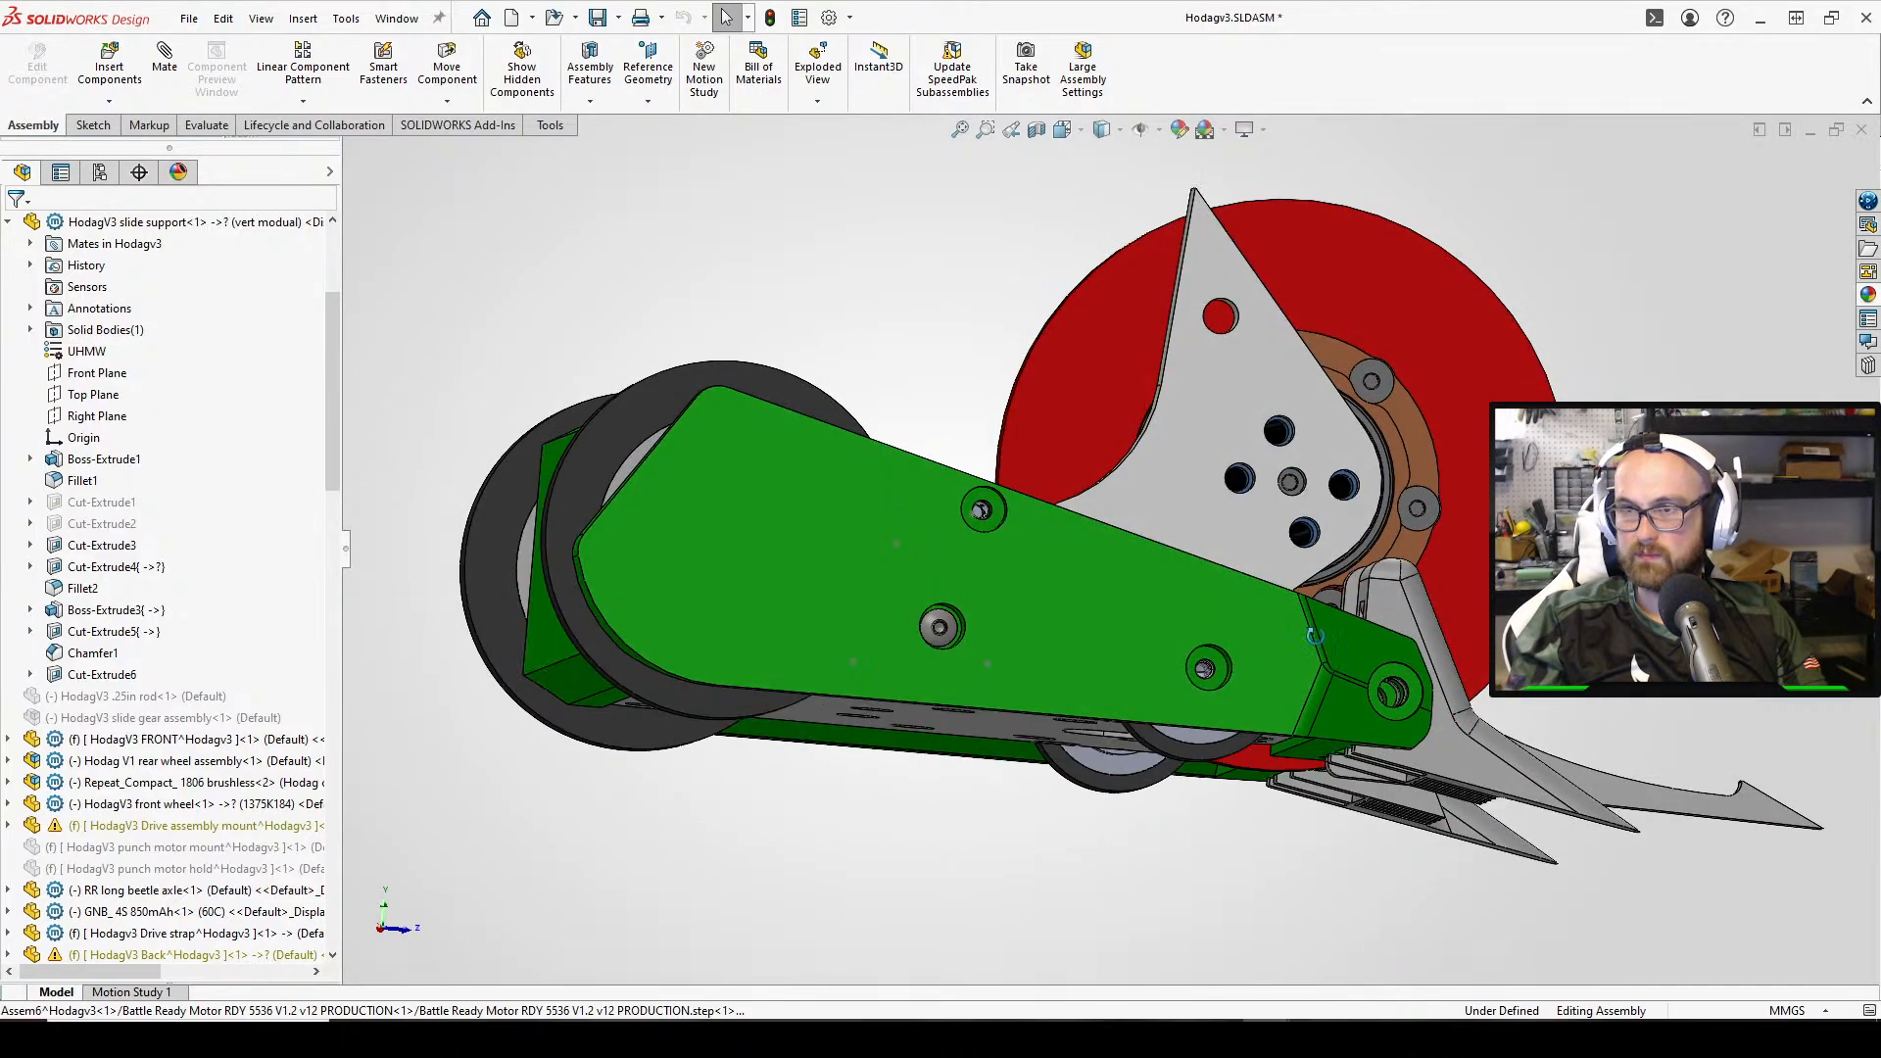
View the robot from the left side and inspect the slide support's rounded end beside the motor hub up close
left_click(1064, 130)
left_click(1030, 495)
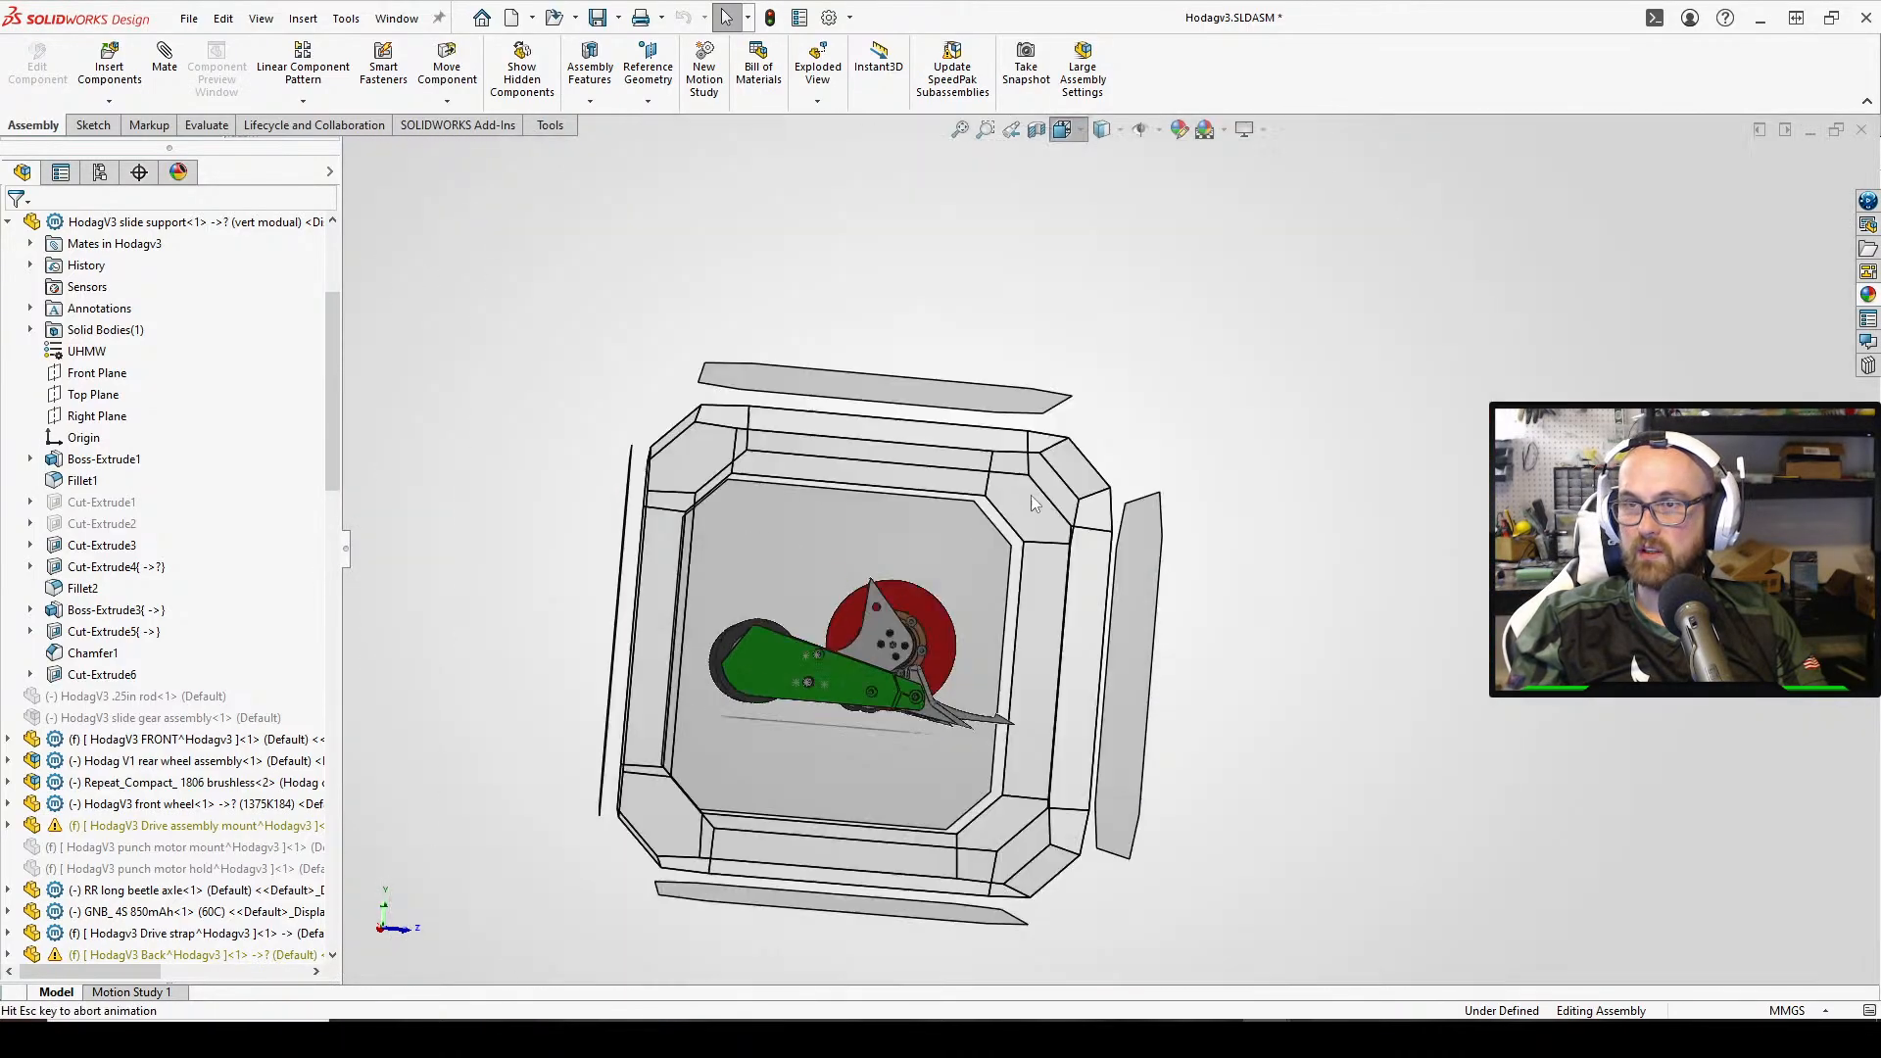
left_click(956, 570)
scroll(1303, 588, "up", 2)
scroll(1303, 588, "down", 1)
scroll(1381, 638, "down", 2)
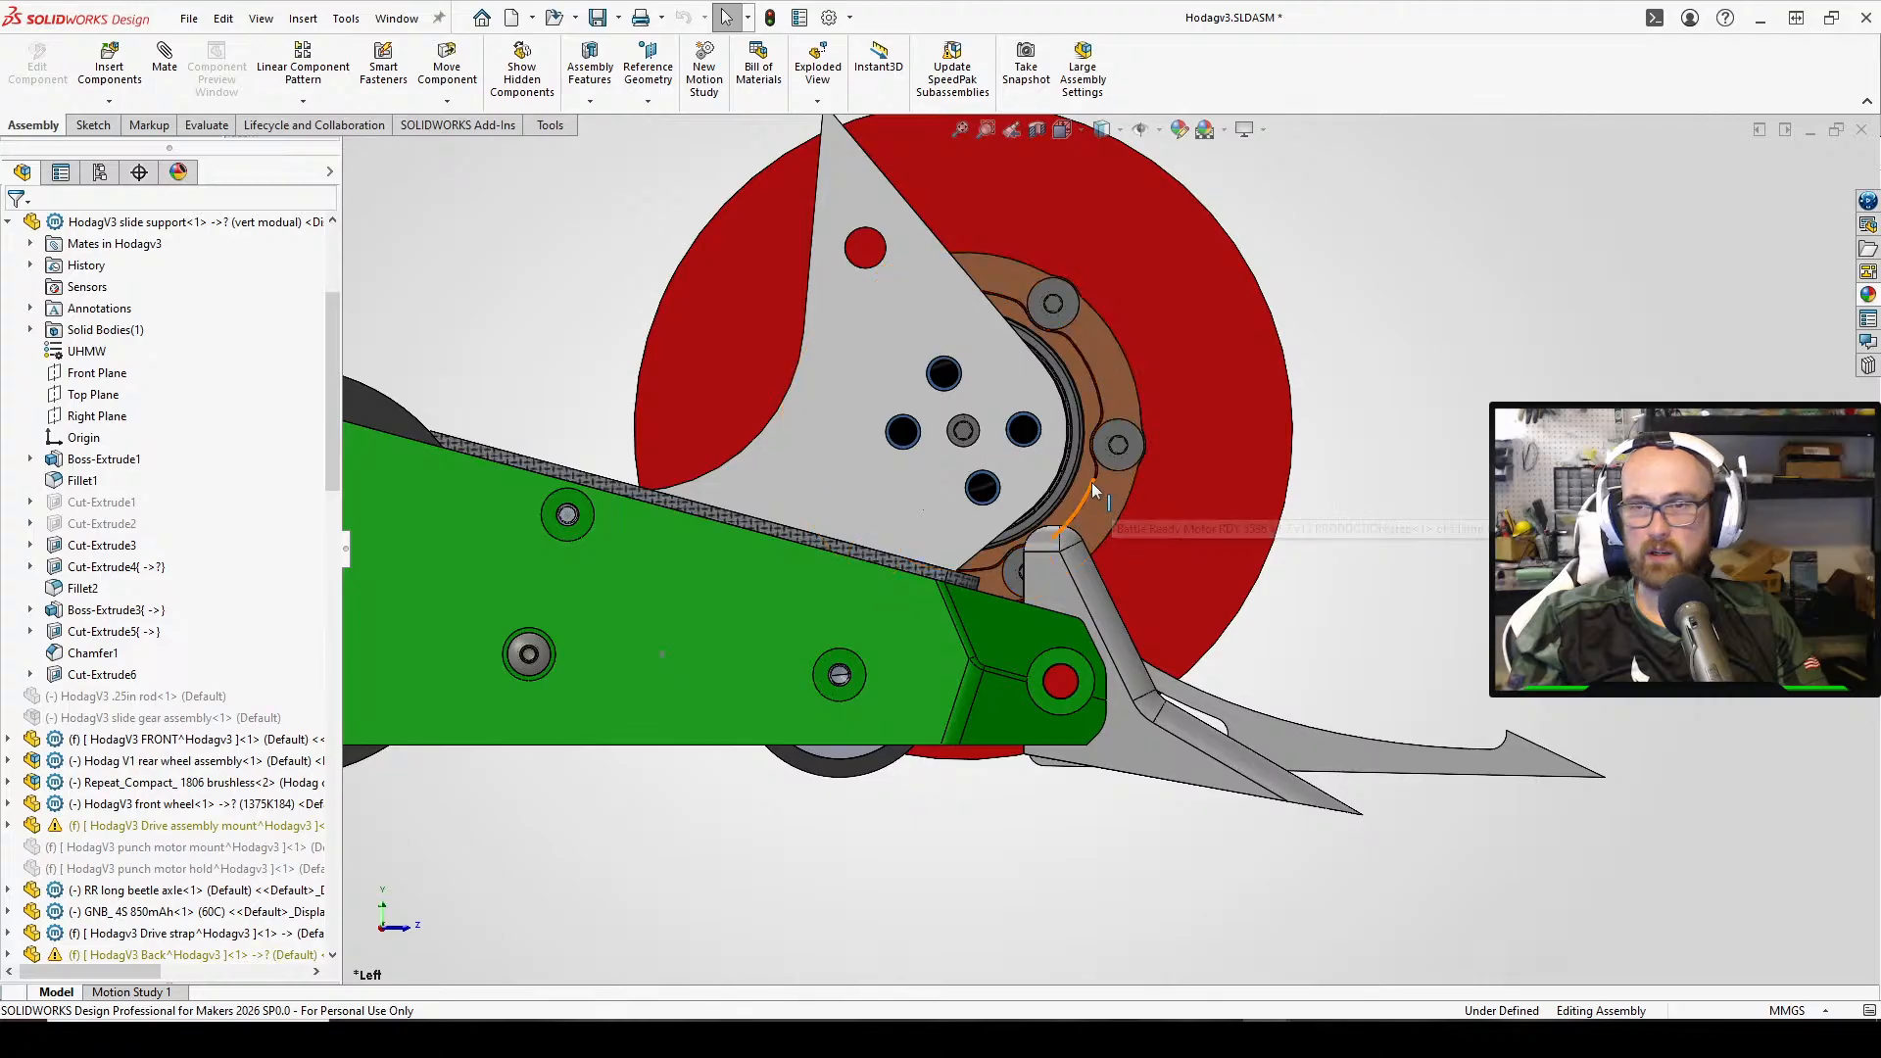
scroll(1102, 432, "down", 2)
middle_click_drag(1102, 432, 1136, 371)
scroll(1136, 371, "down", 4)
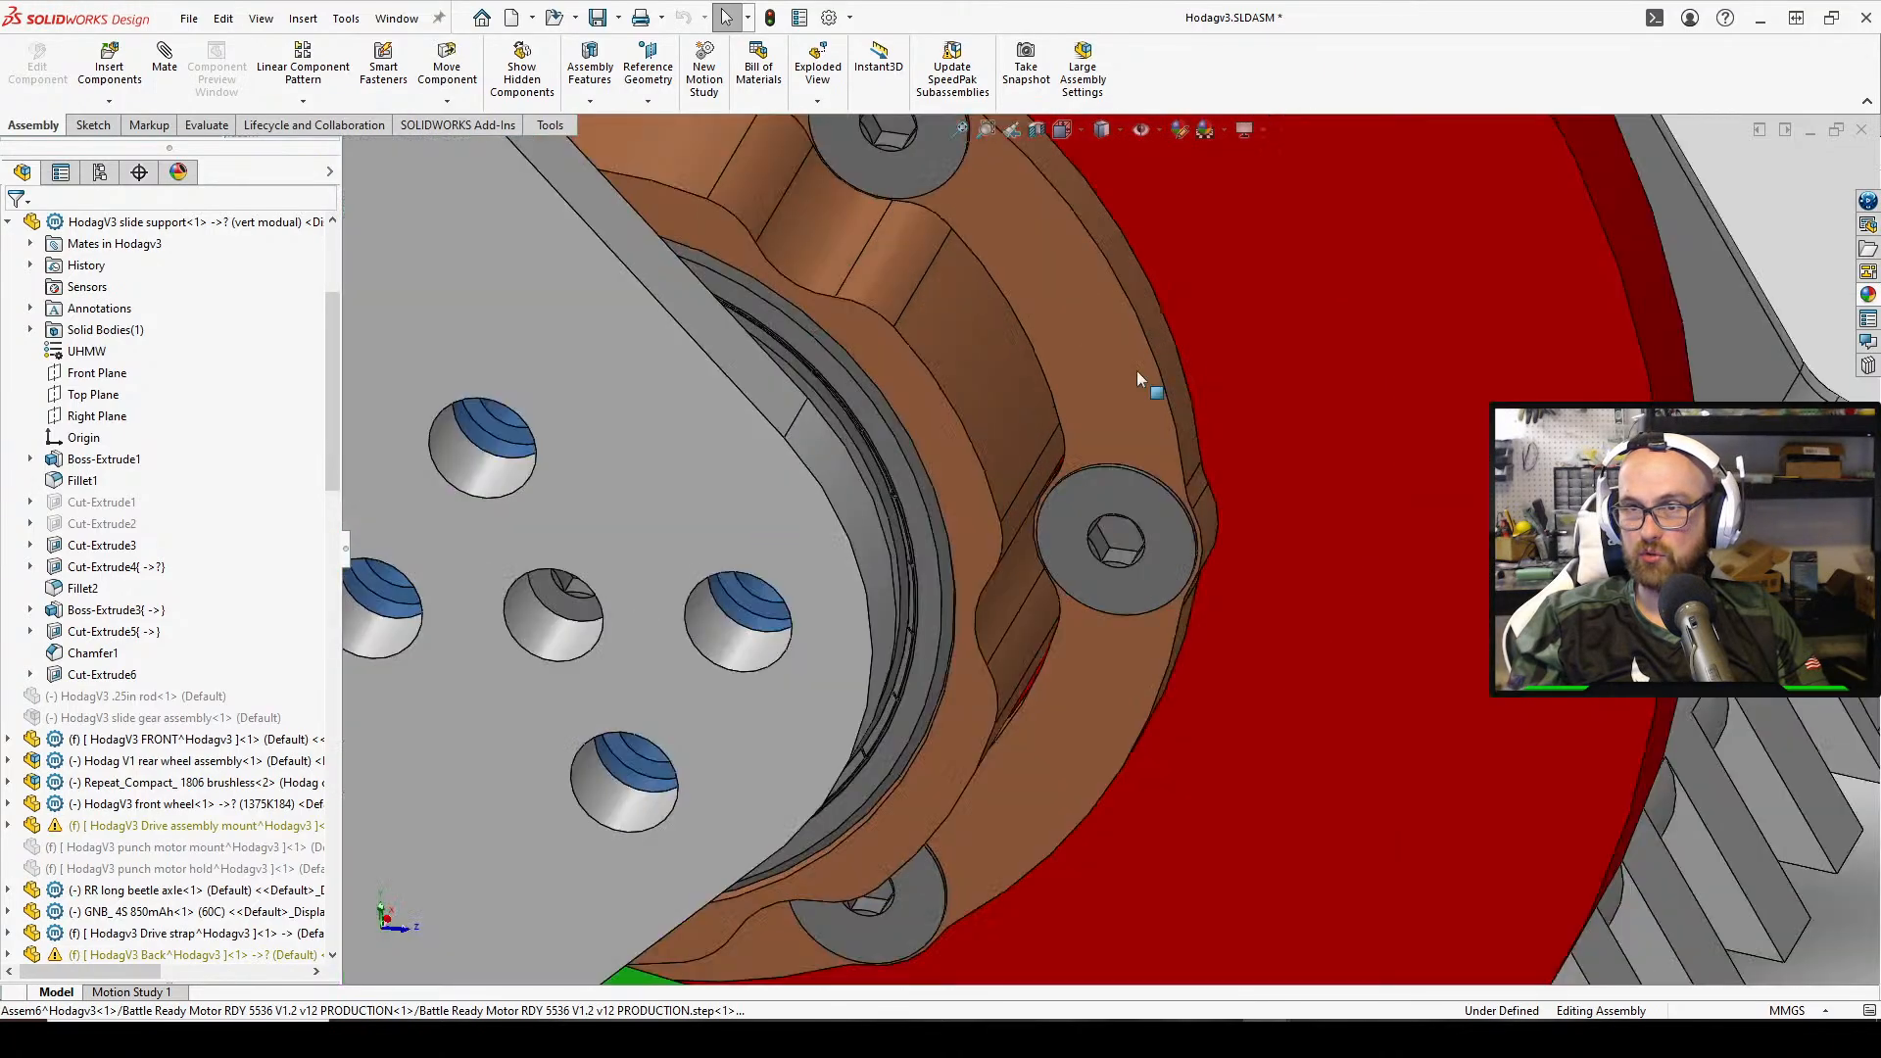
Examine the slide support's angled end beside the weapon motor and its straight section between the top plates
middle_click_drag(906, 505, 919, 434)
scroll(1026, 494, "up", 6)
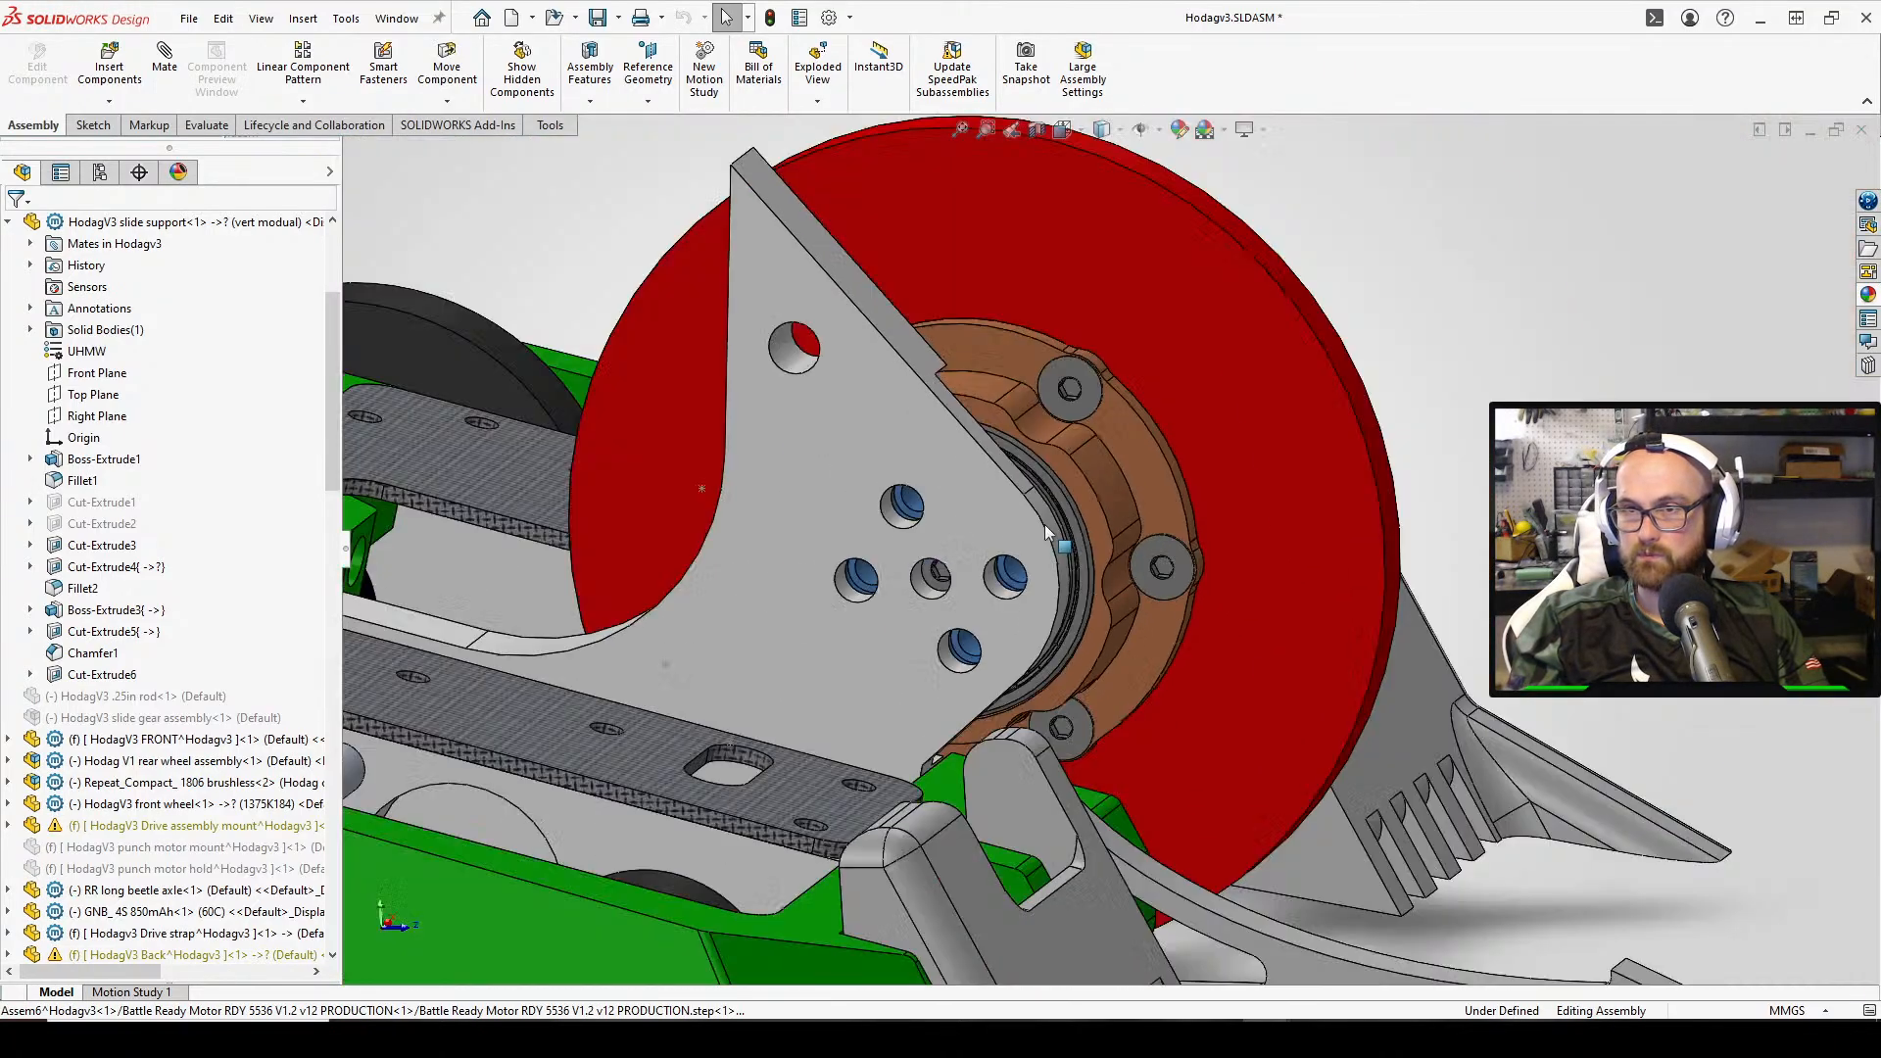
middle_click_drag(1054, 531, 809, 531)
scroll(769, 441, "up", 3)
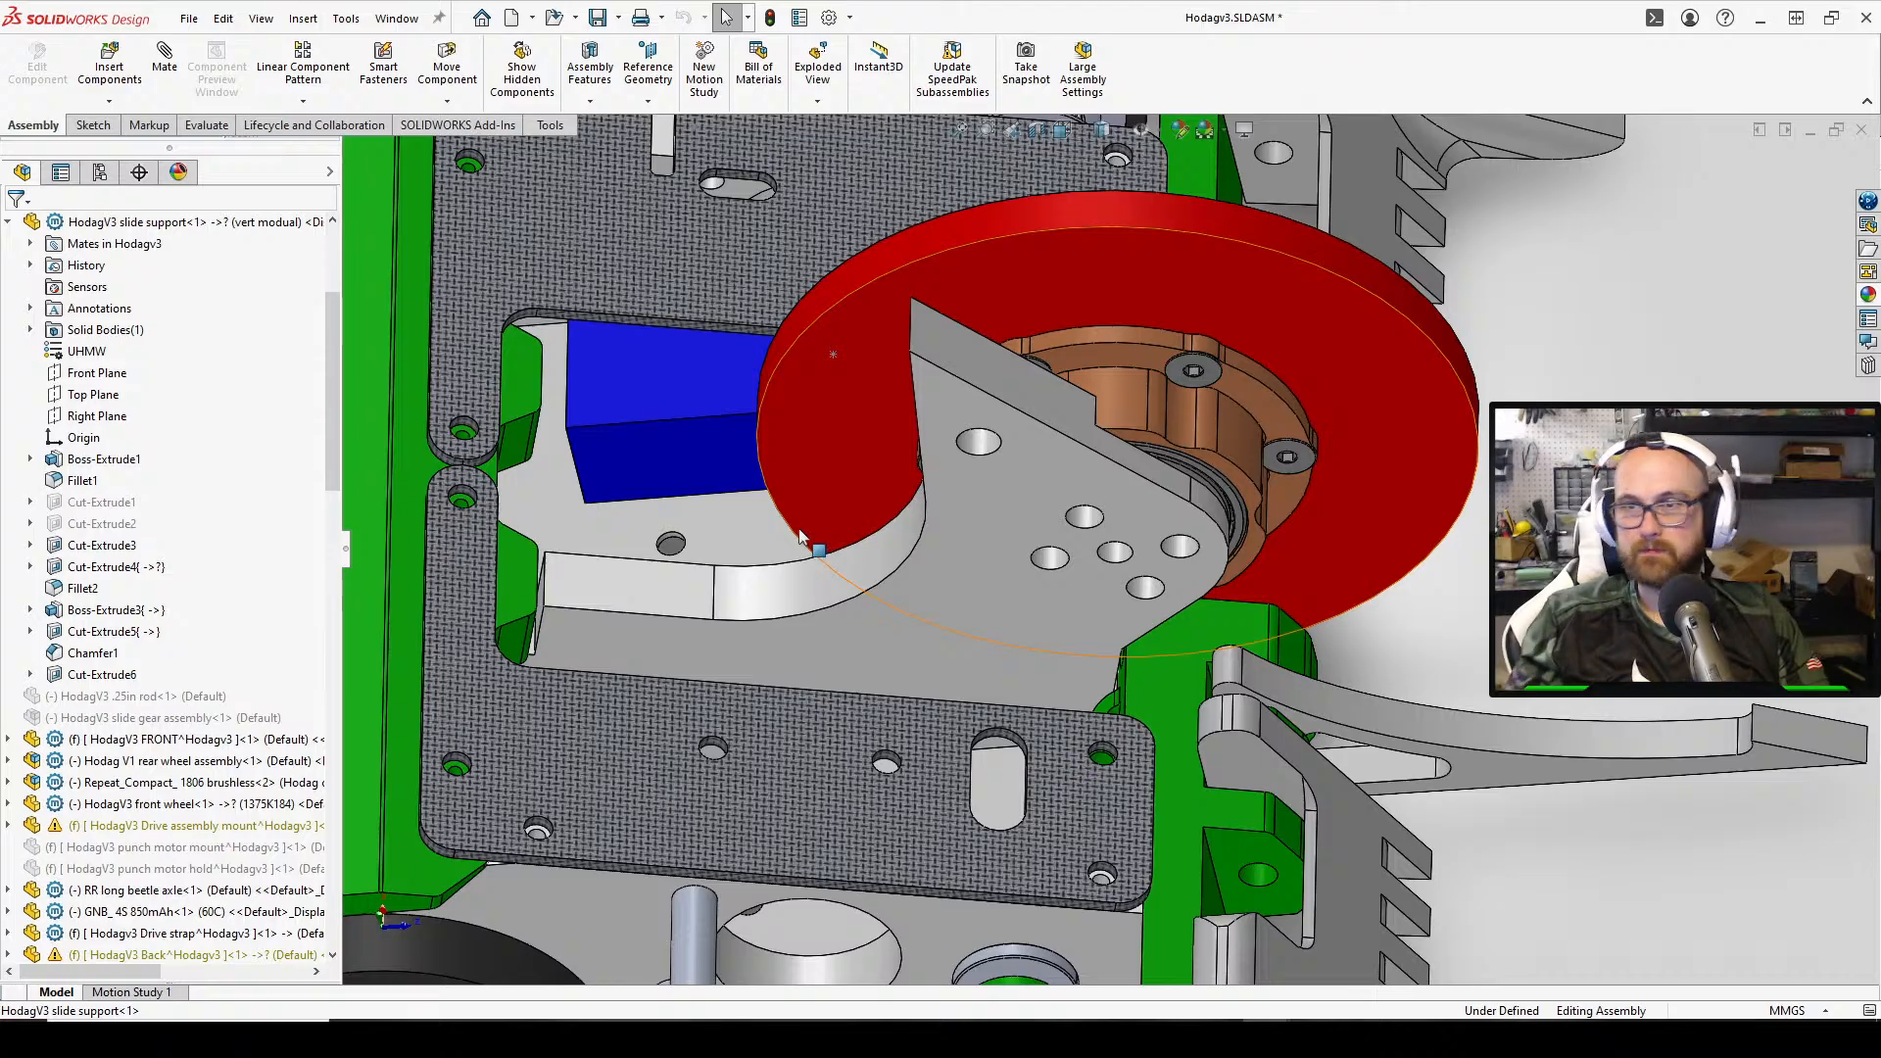
scroll(778, 480, "up", 2)
scroll(654, 516, "up", 3)
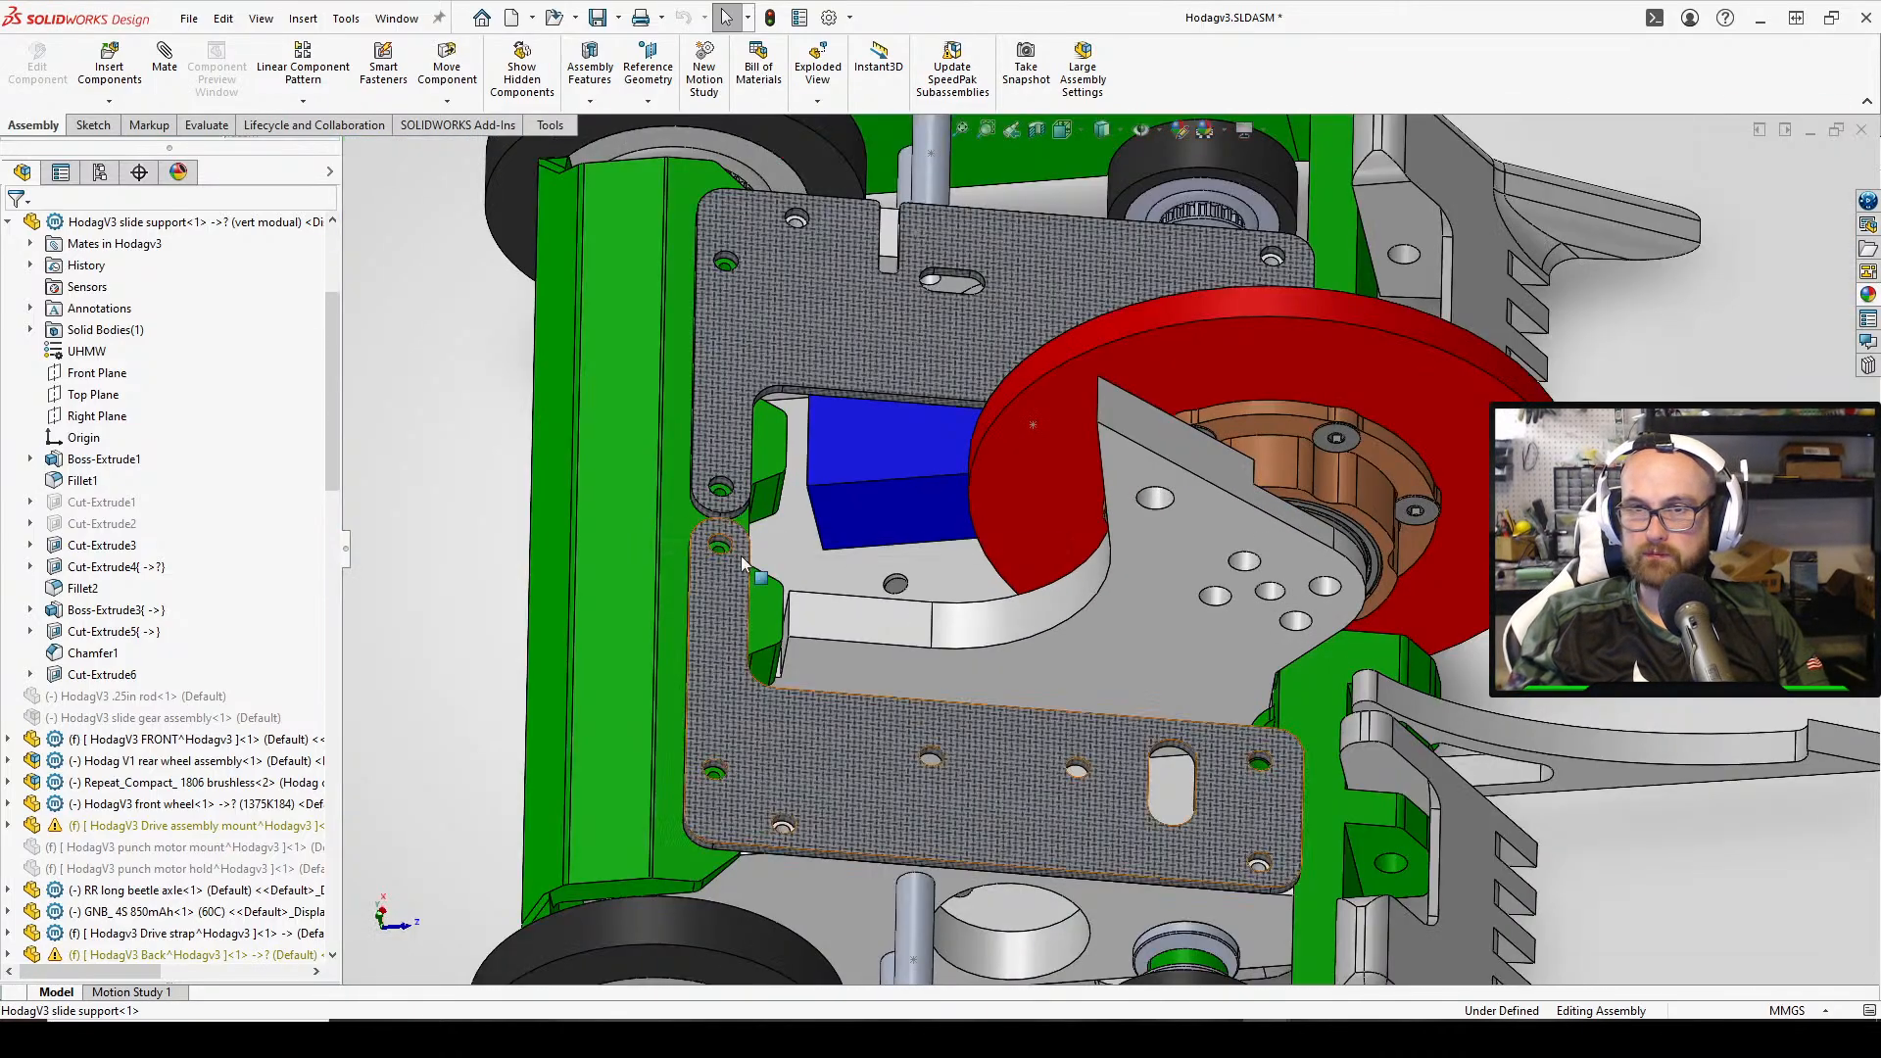
scroll(977, 507, "down", 6)
middle_click_drag(1230, 501, 1132, 410)
scroll(1136, 411, "down", 2)
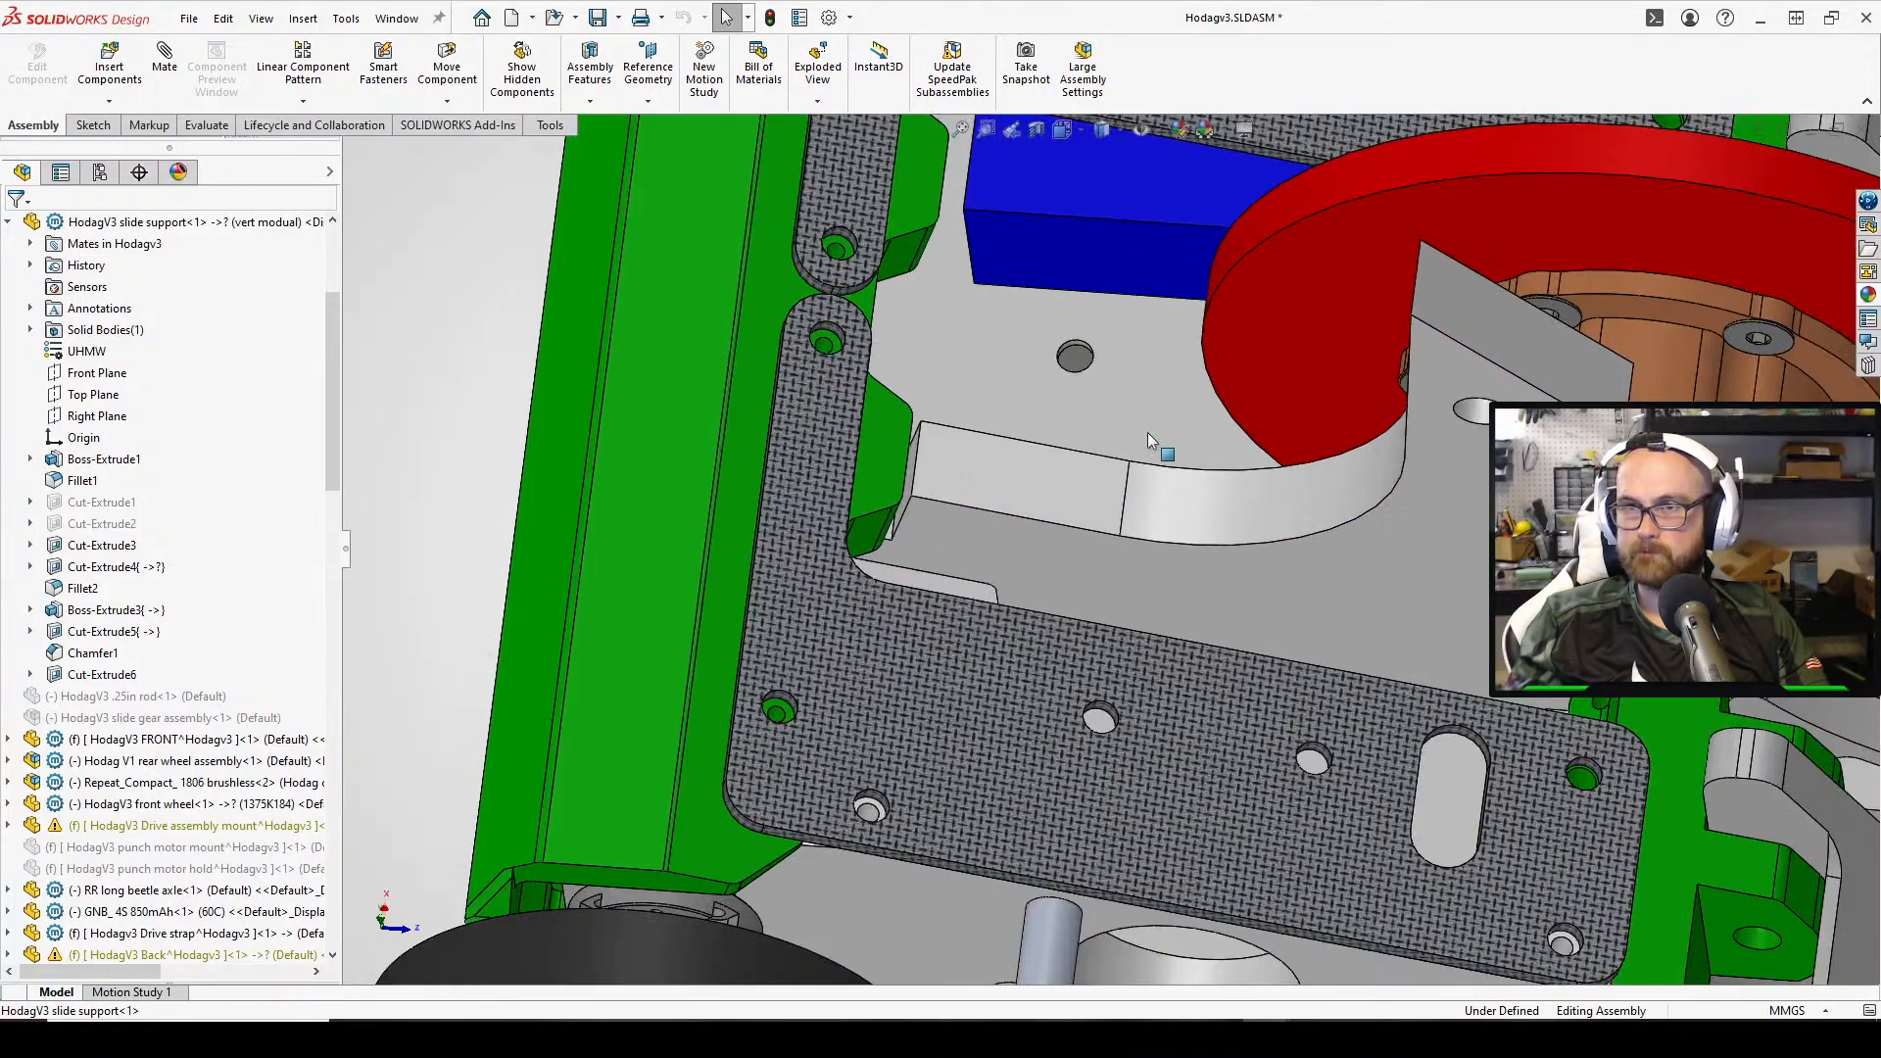
Check the clearance around the slide support's straight and curved top faces from behind and from directly above
middle_click_drag(1064, 460, 1306, 542)
scroll(1130, 373, "up", 4)
scroll(1131, 373, "down", 3)
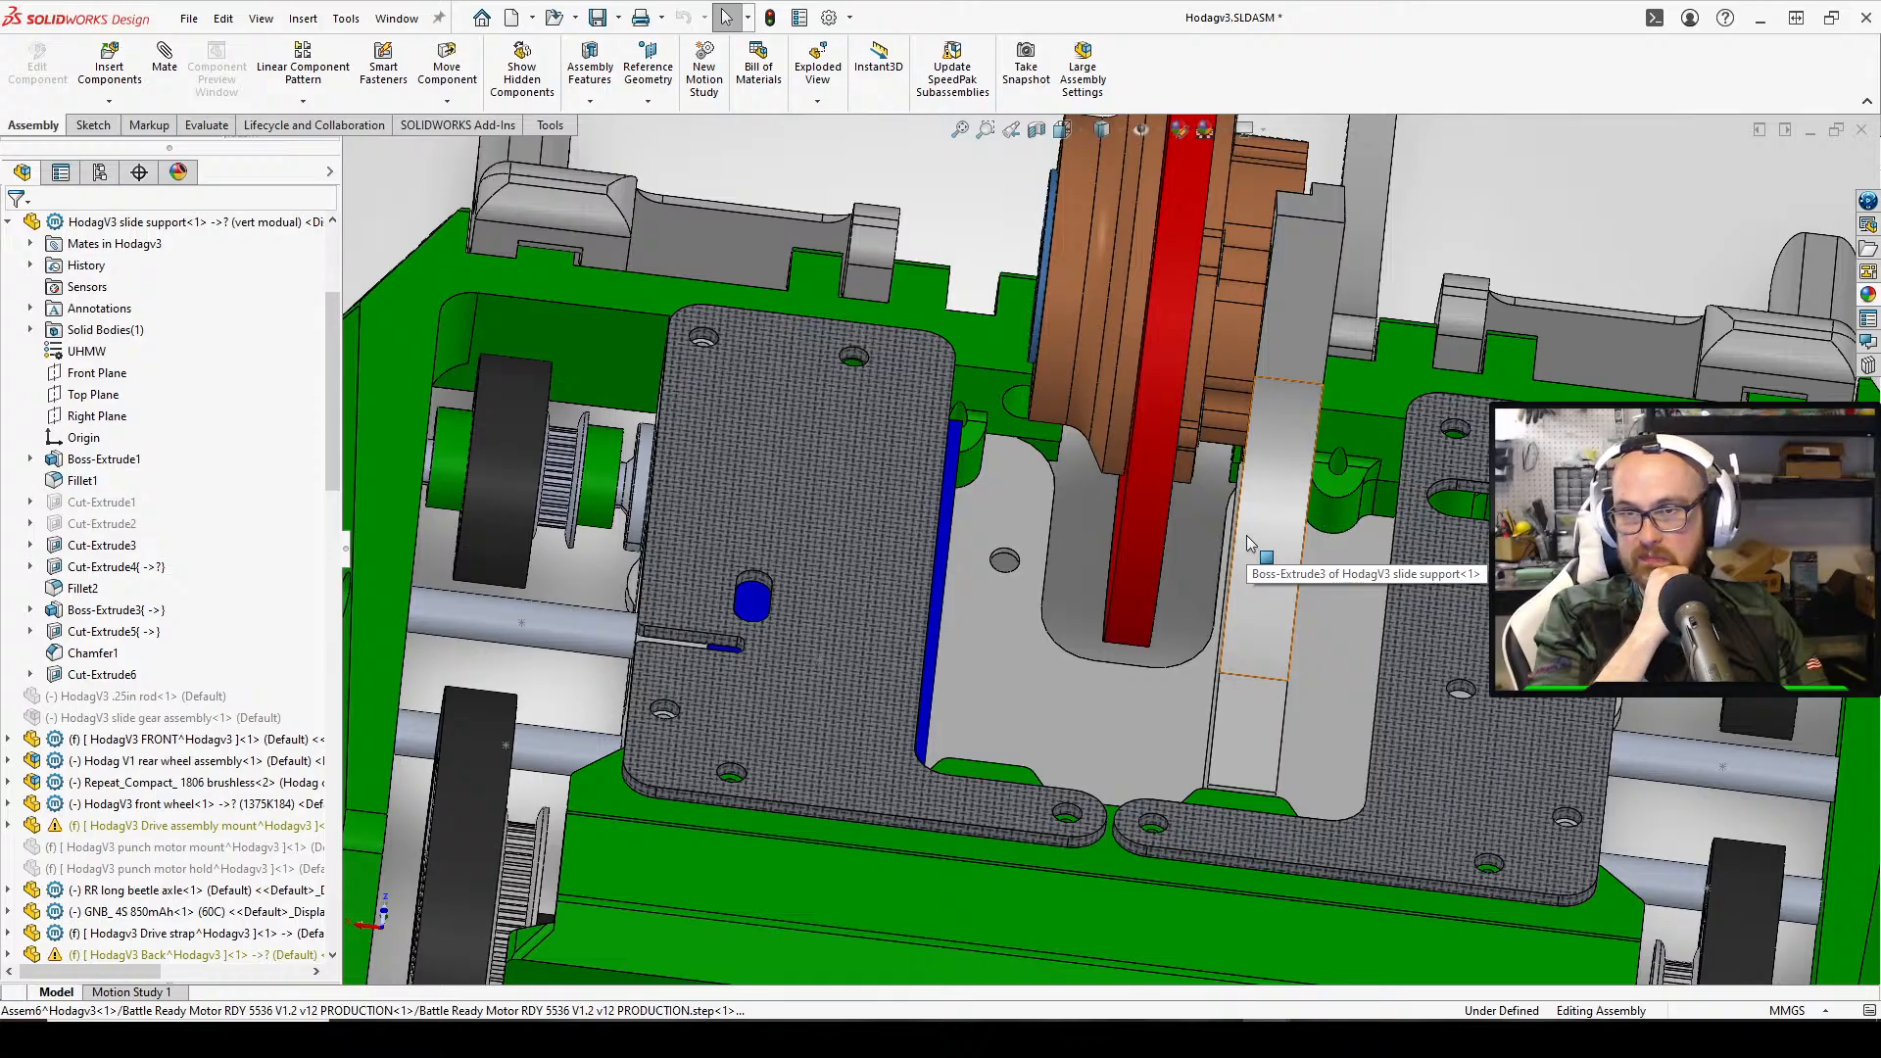
middle_click_drag(1246, 535, 1125, 733)
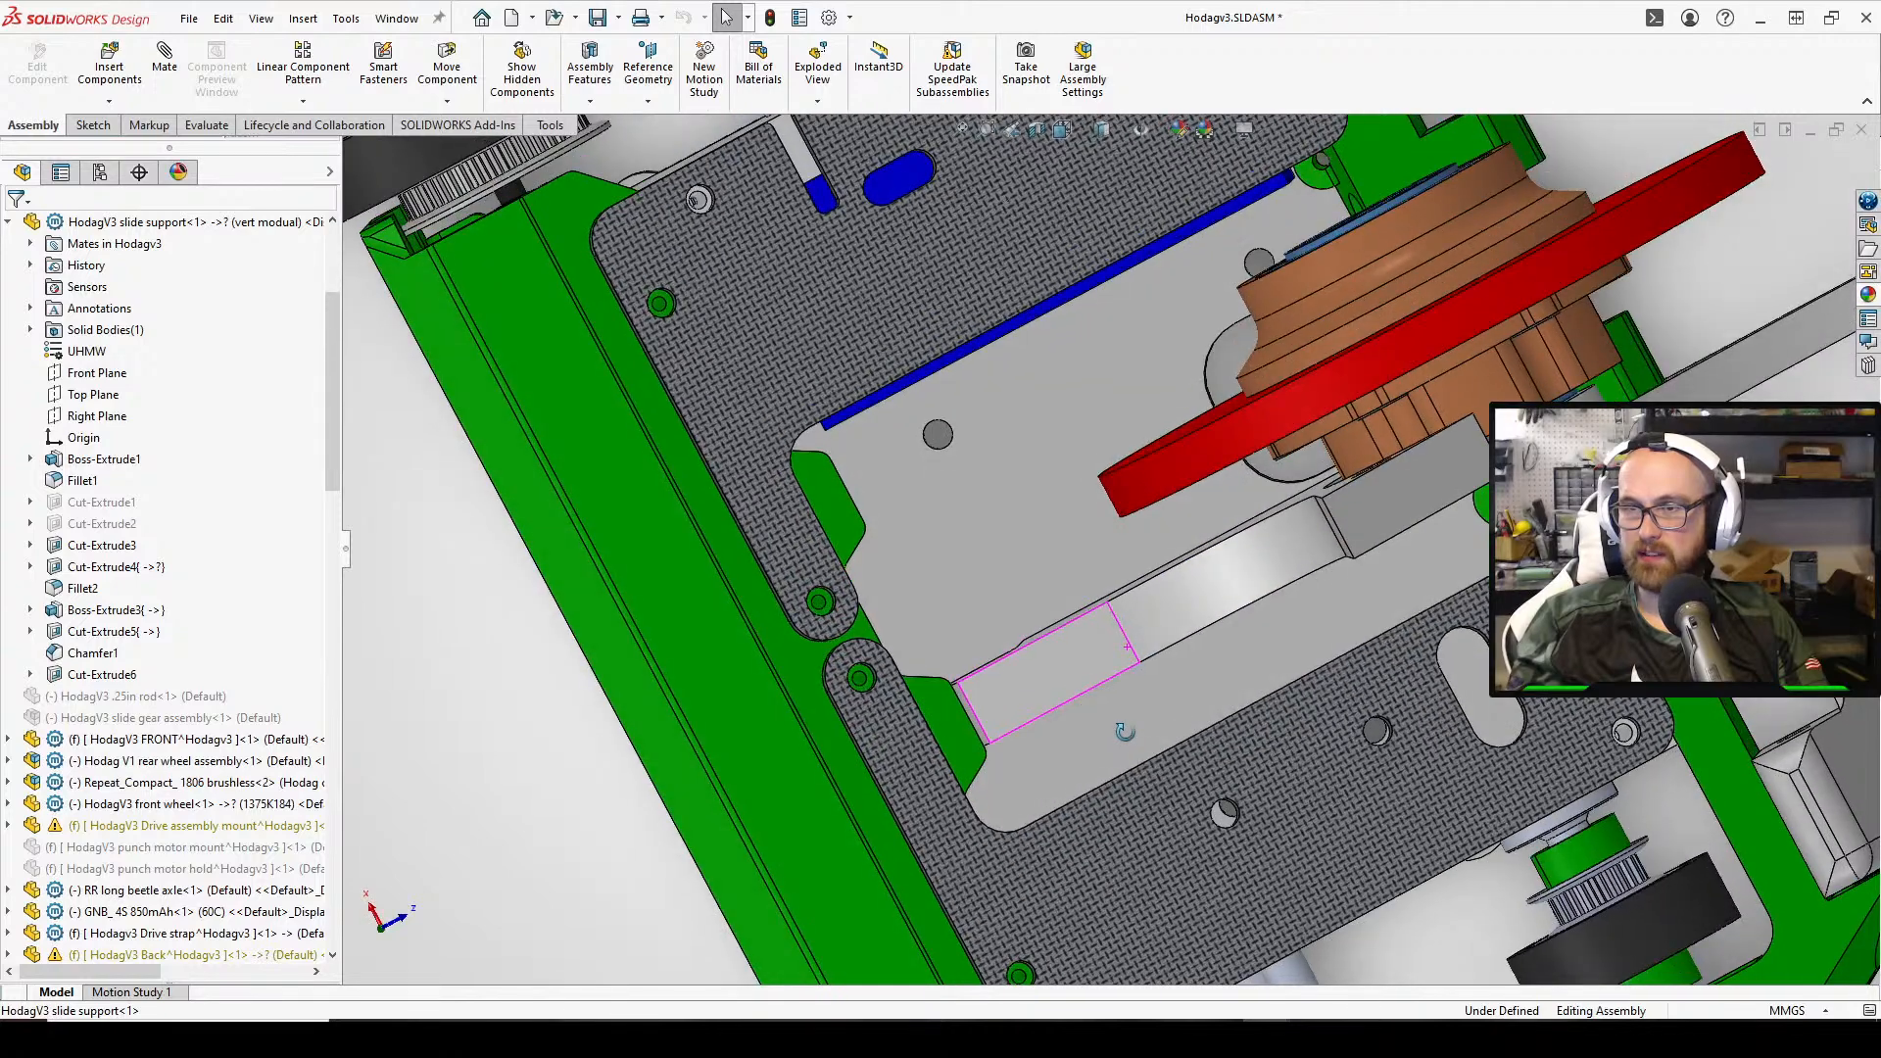
scroll(1097, 445, "up", 2)
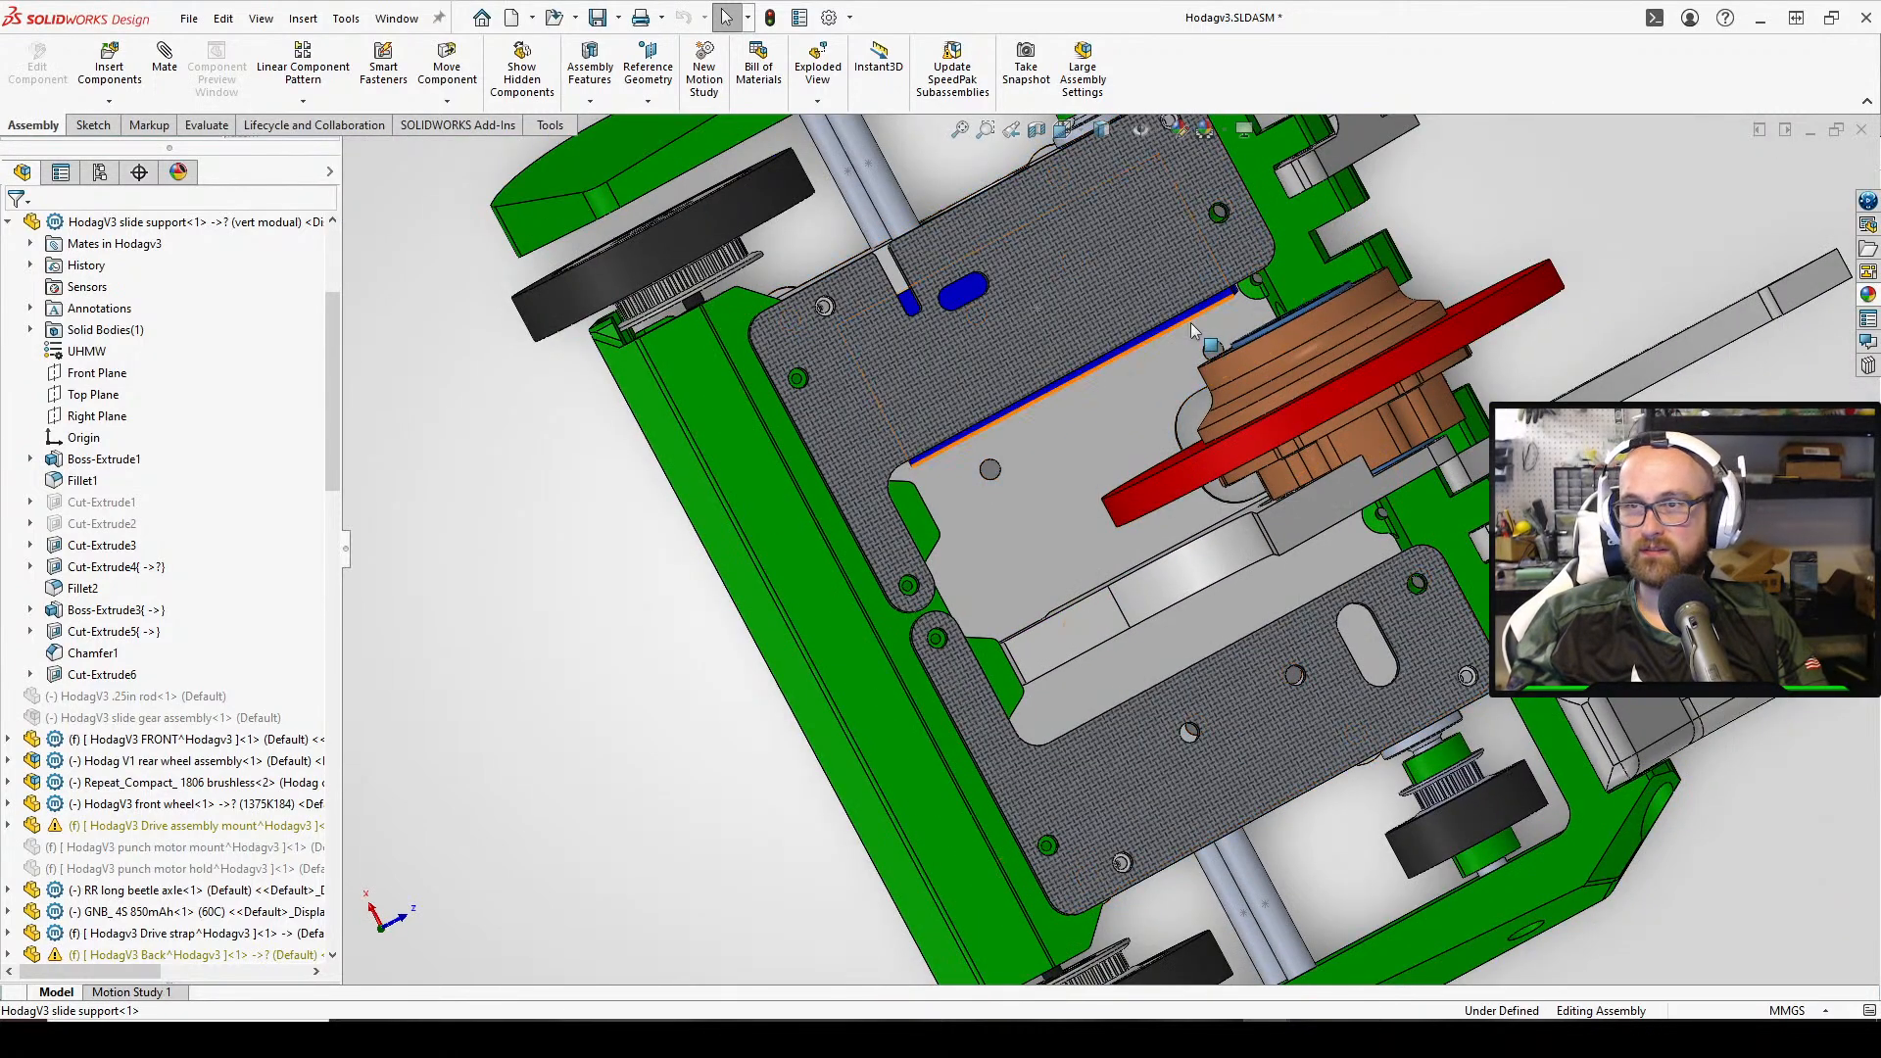
middle_click_drag(1211, 314, 1219, 224)
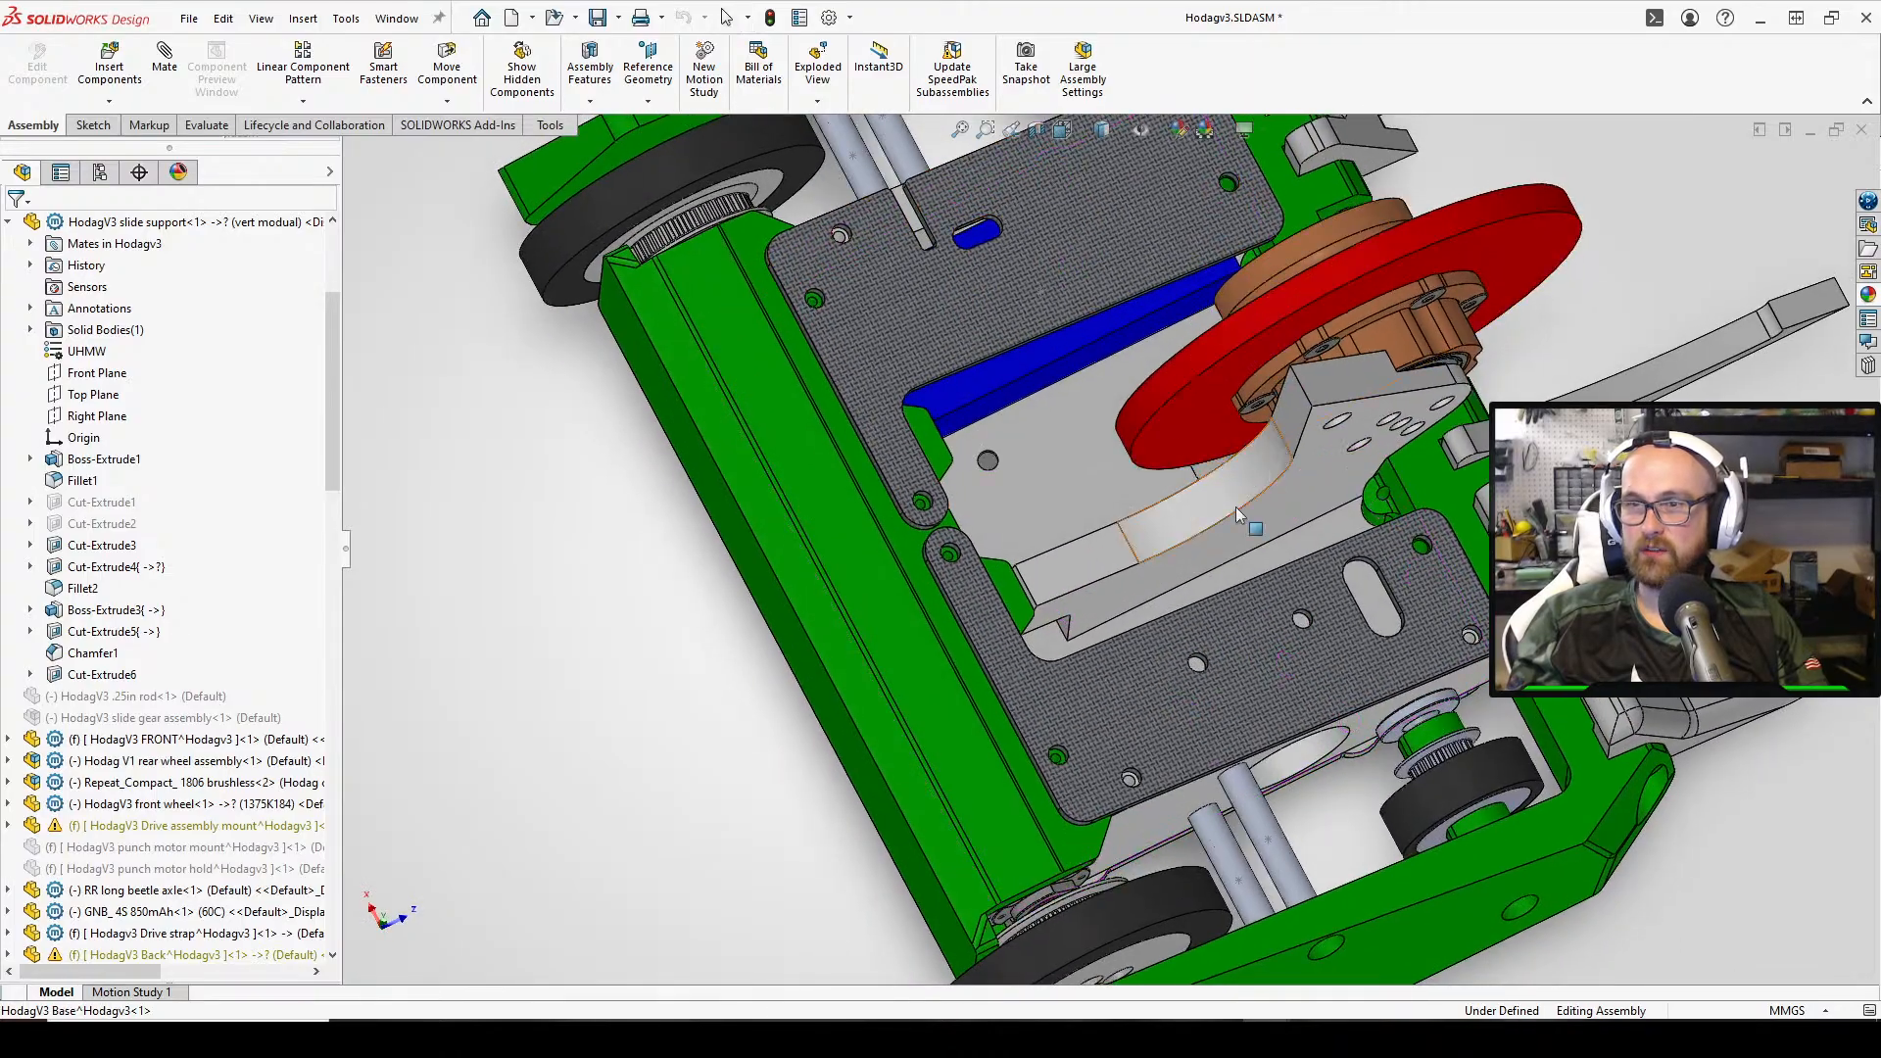
Edit the slide support within the assembly and start a sketch on its straight top face before the curve
left_click(1117, 542)
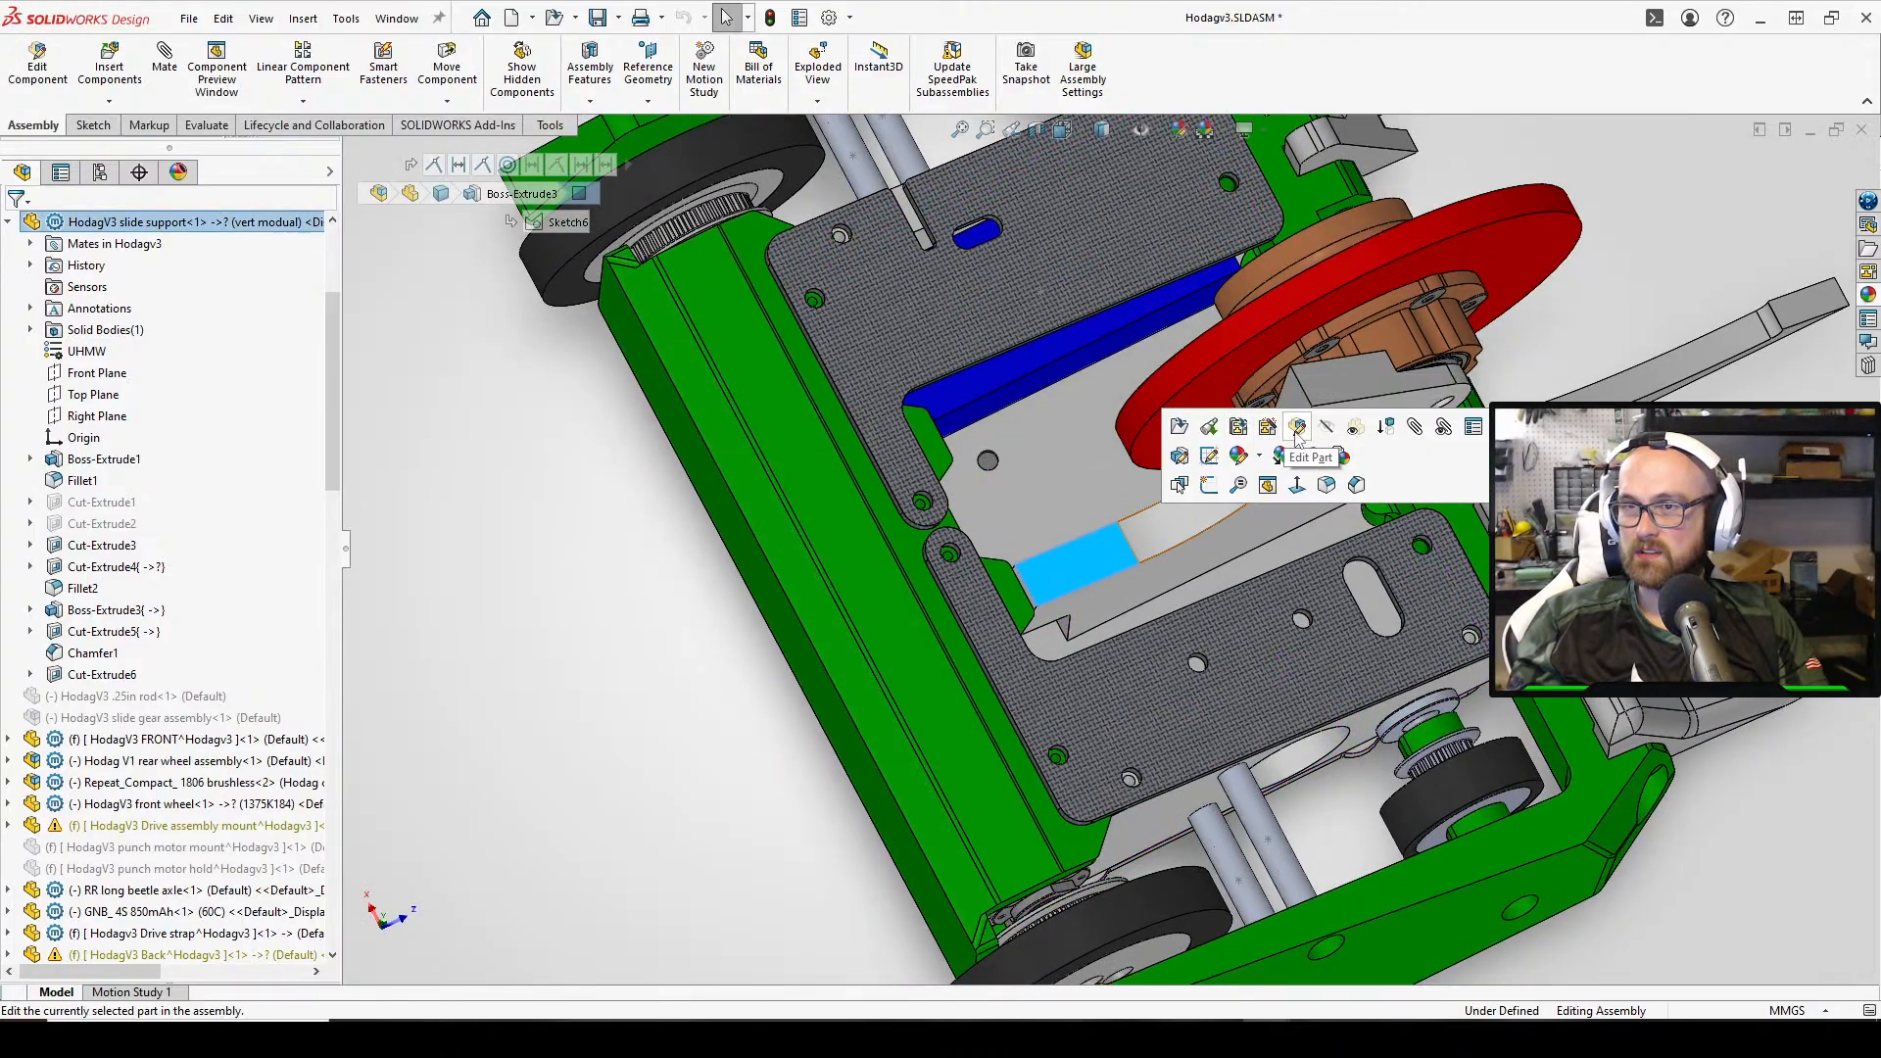
left_click(1208, 428)
scroll(1138, 544, "up", 5)
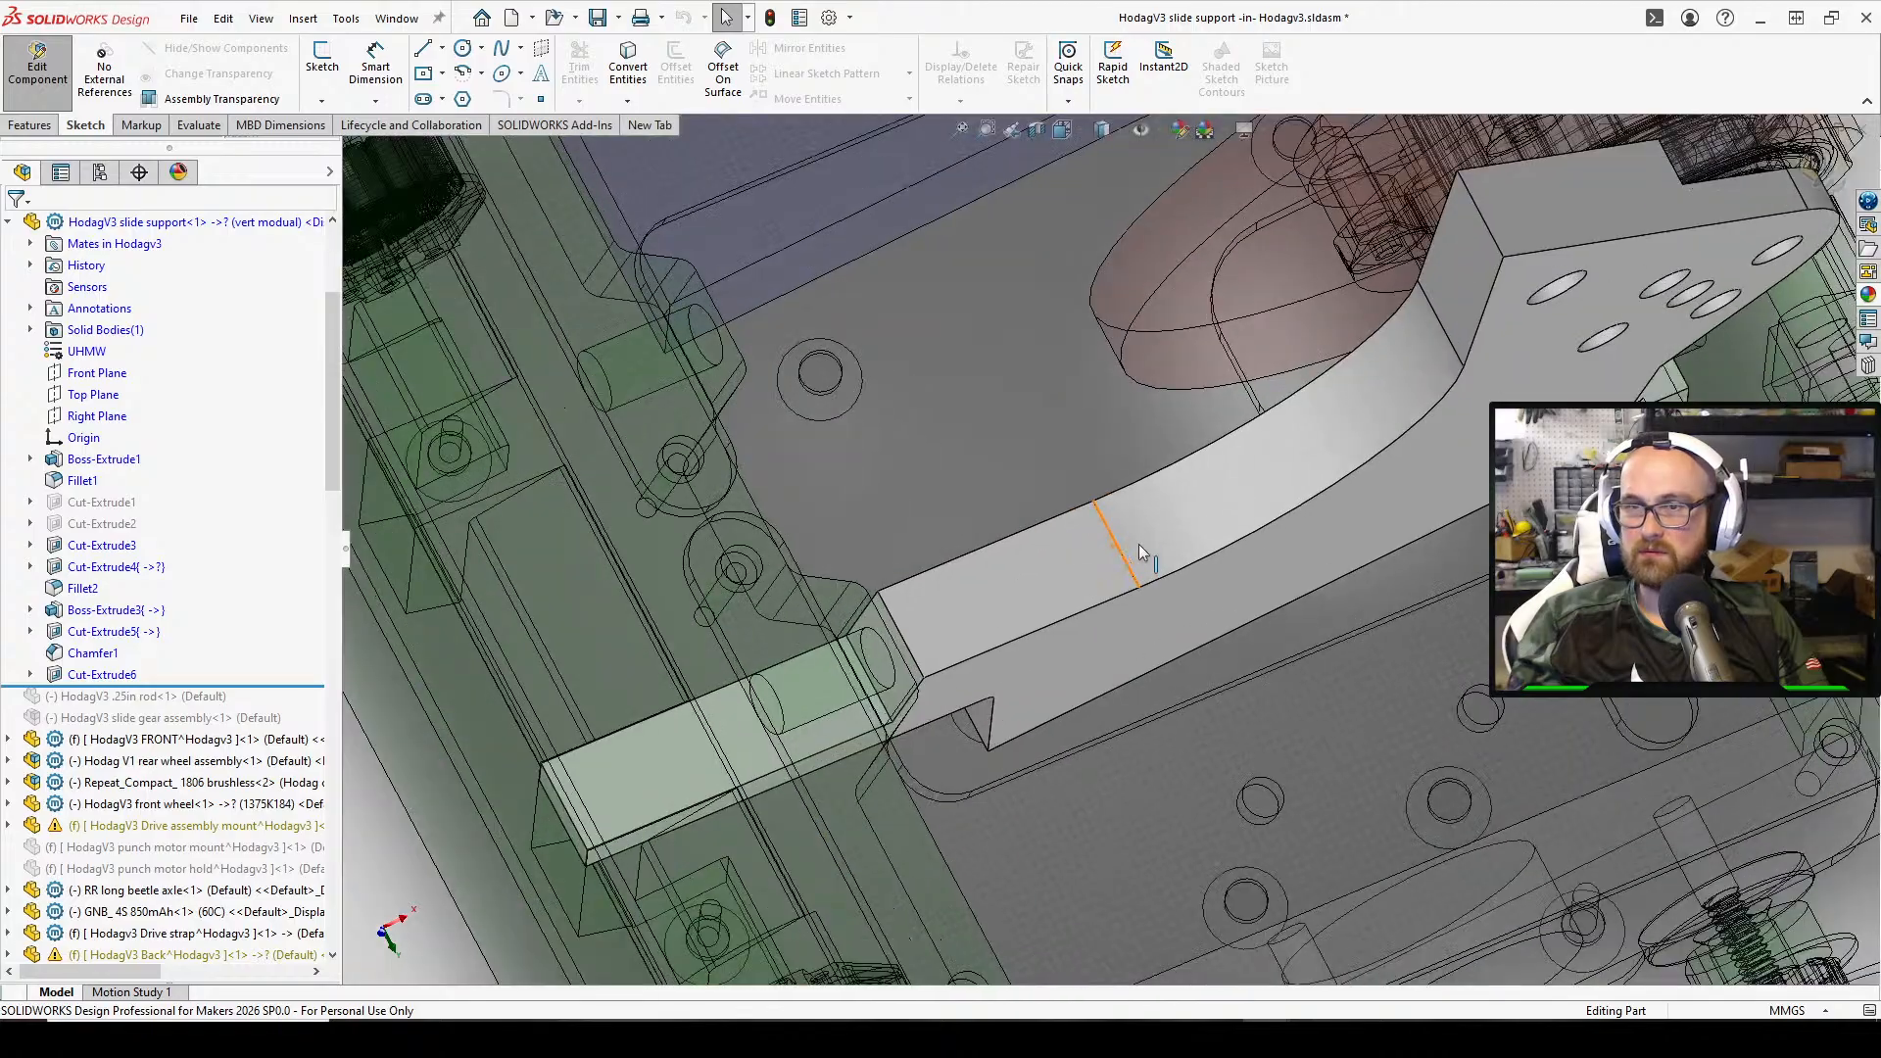
scroll(1188, 385, "up", 2)
middle_click_drag(1189, 385, 1183, 343)
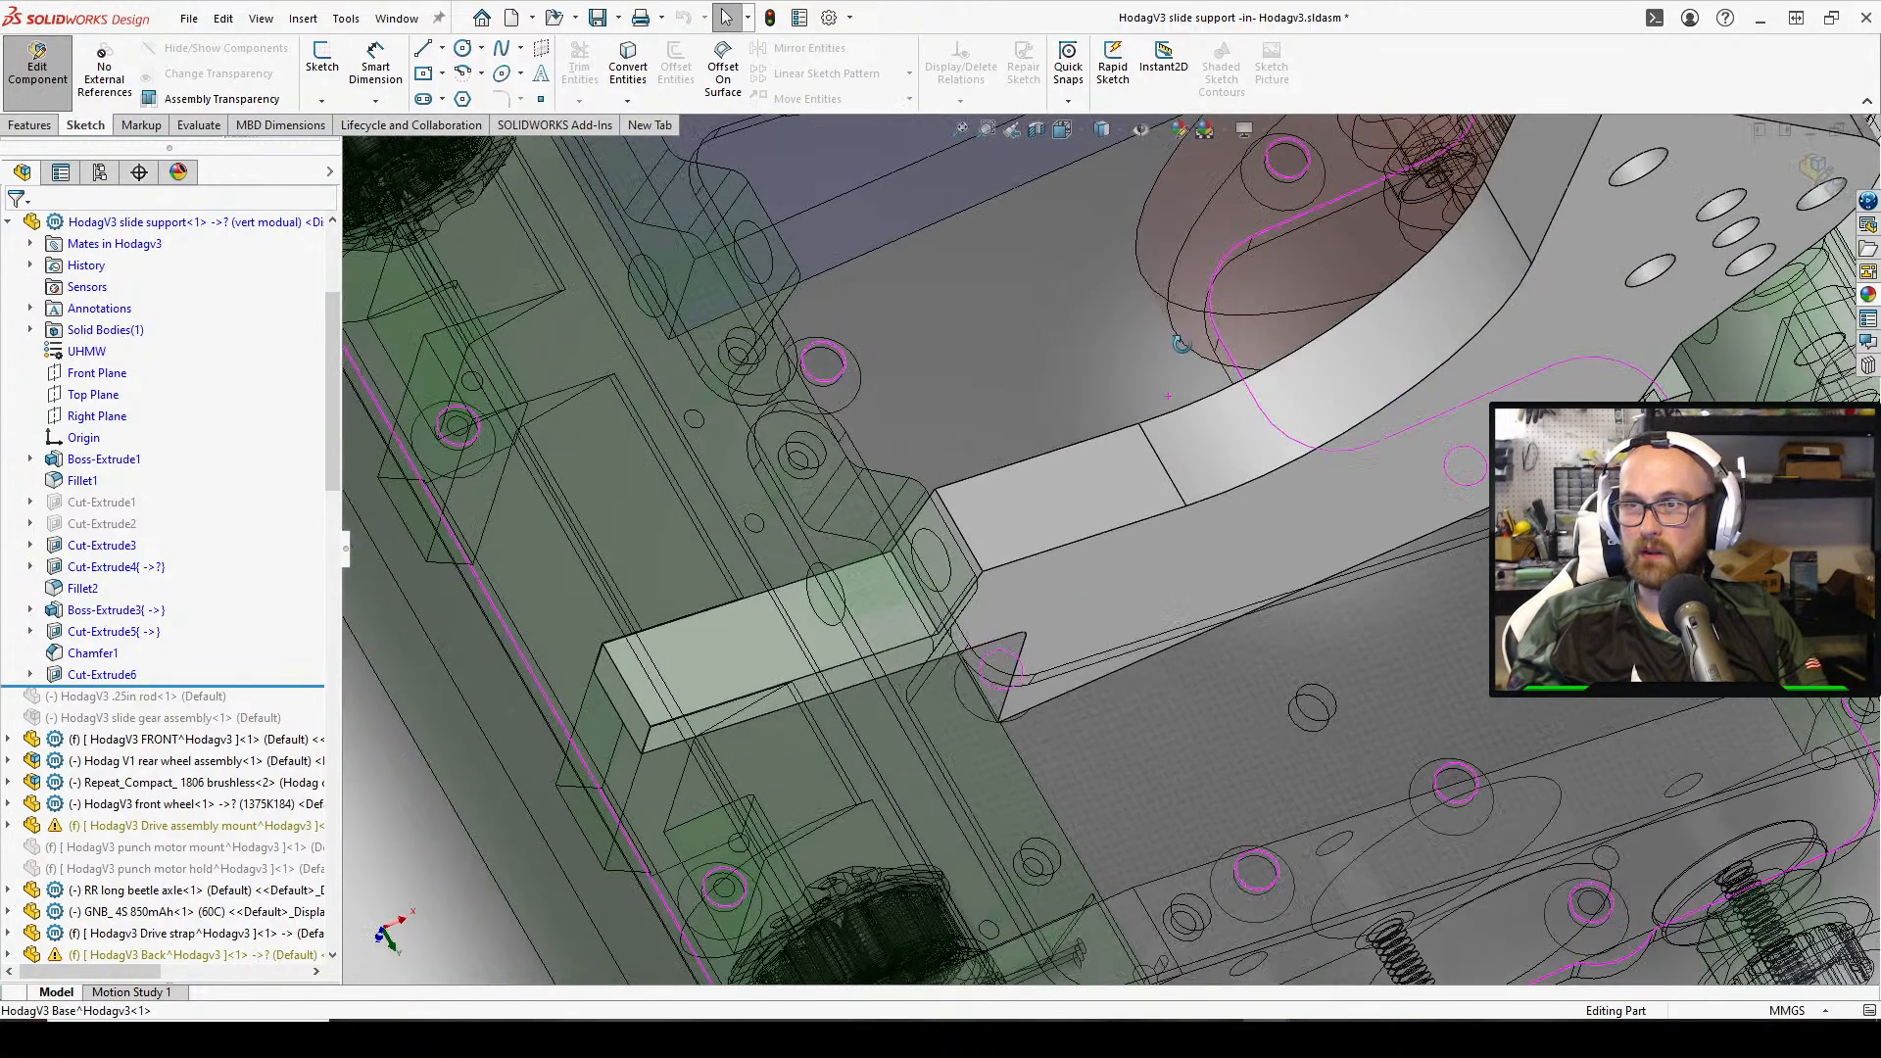
left_click(323, 61)
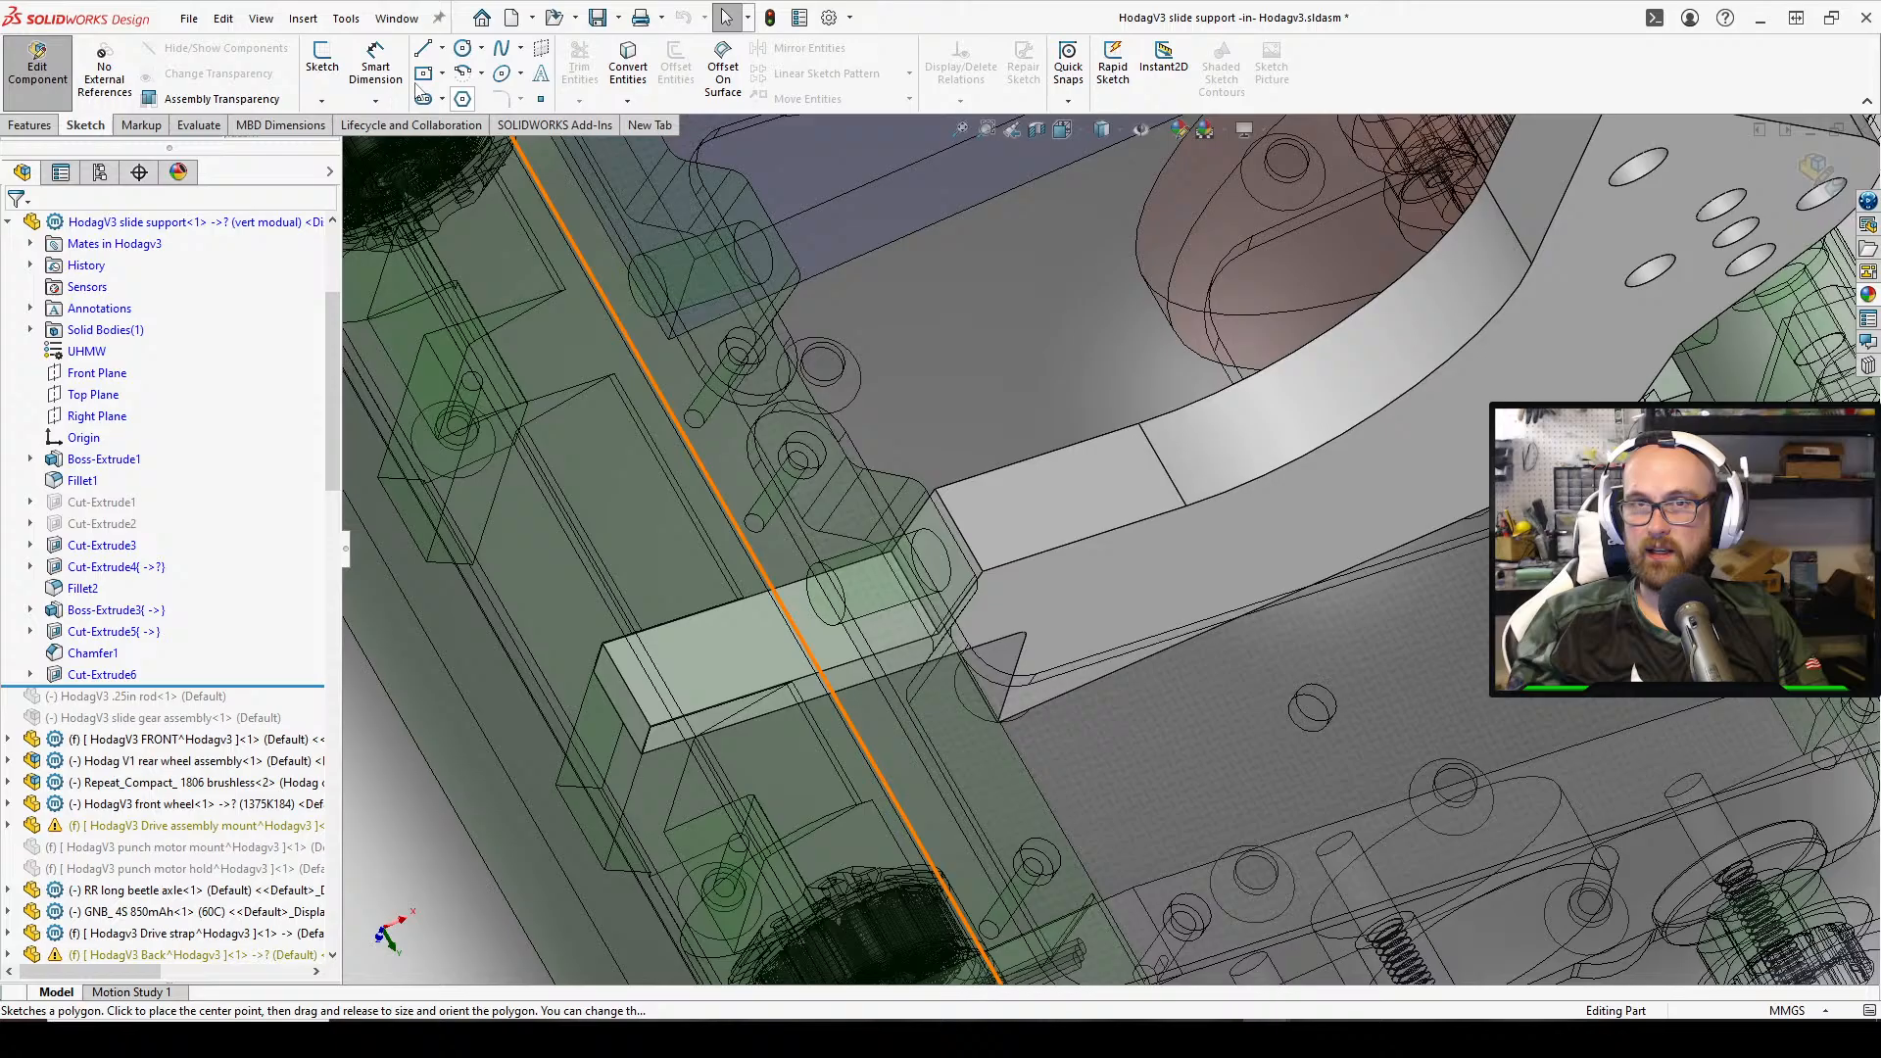
left_click(1052, 503)
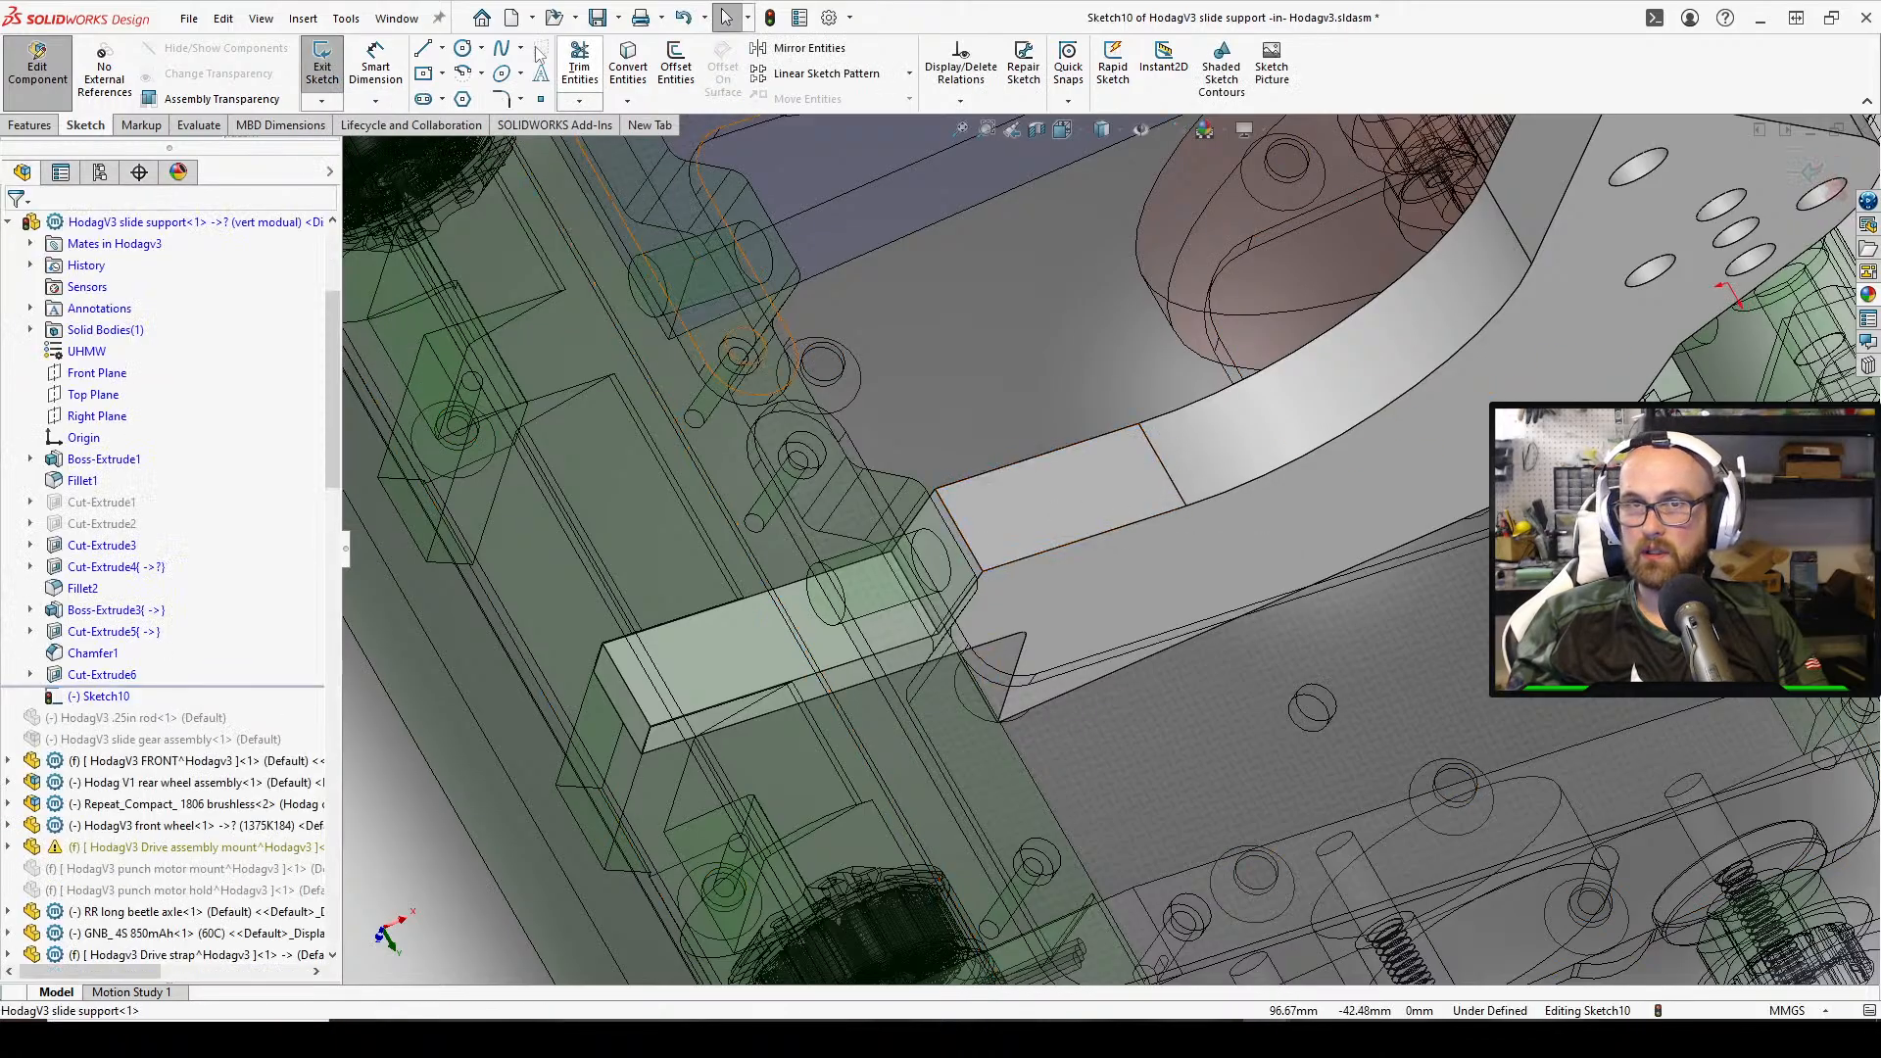
left_click(463, 48)
left_click(1022, 510)
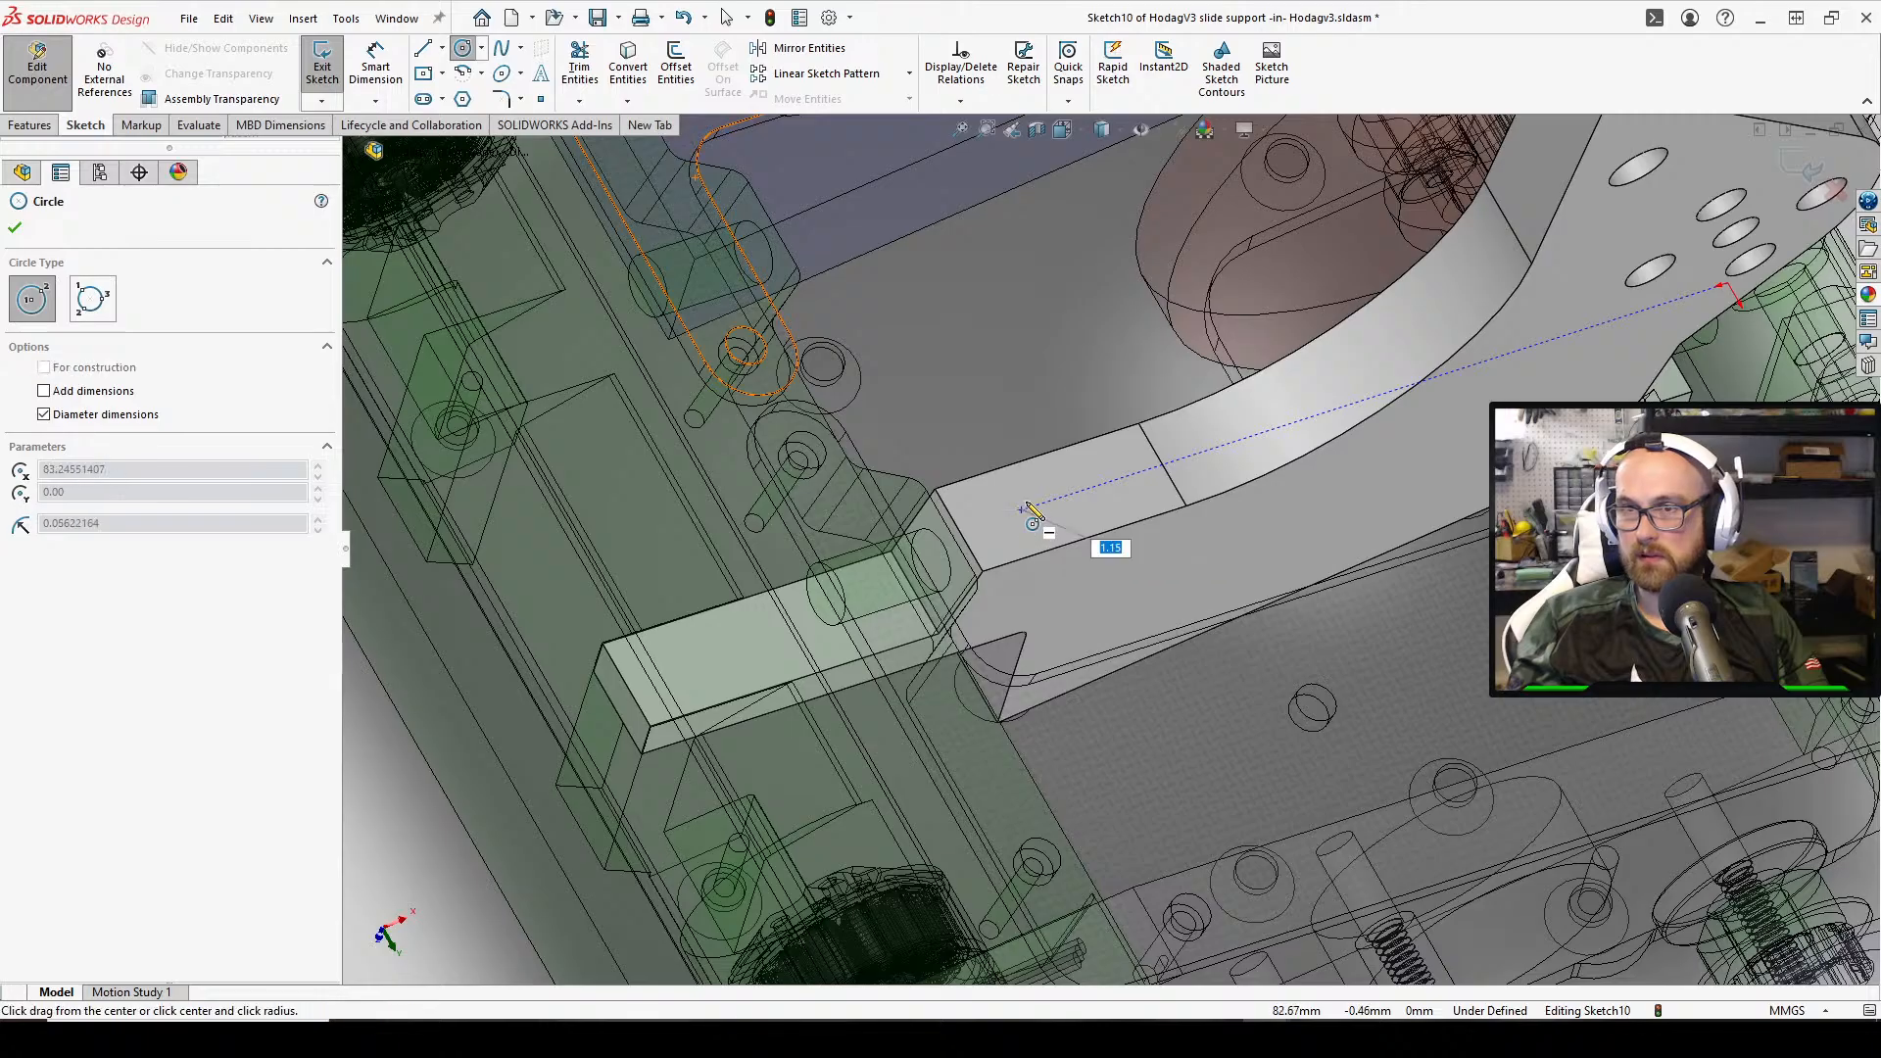
right_click(1051, 496)
left_click(1071, 510)
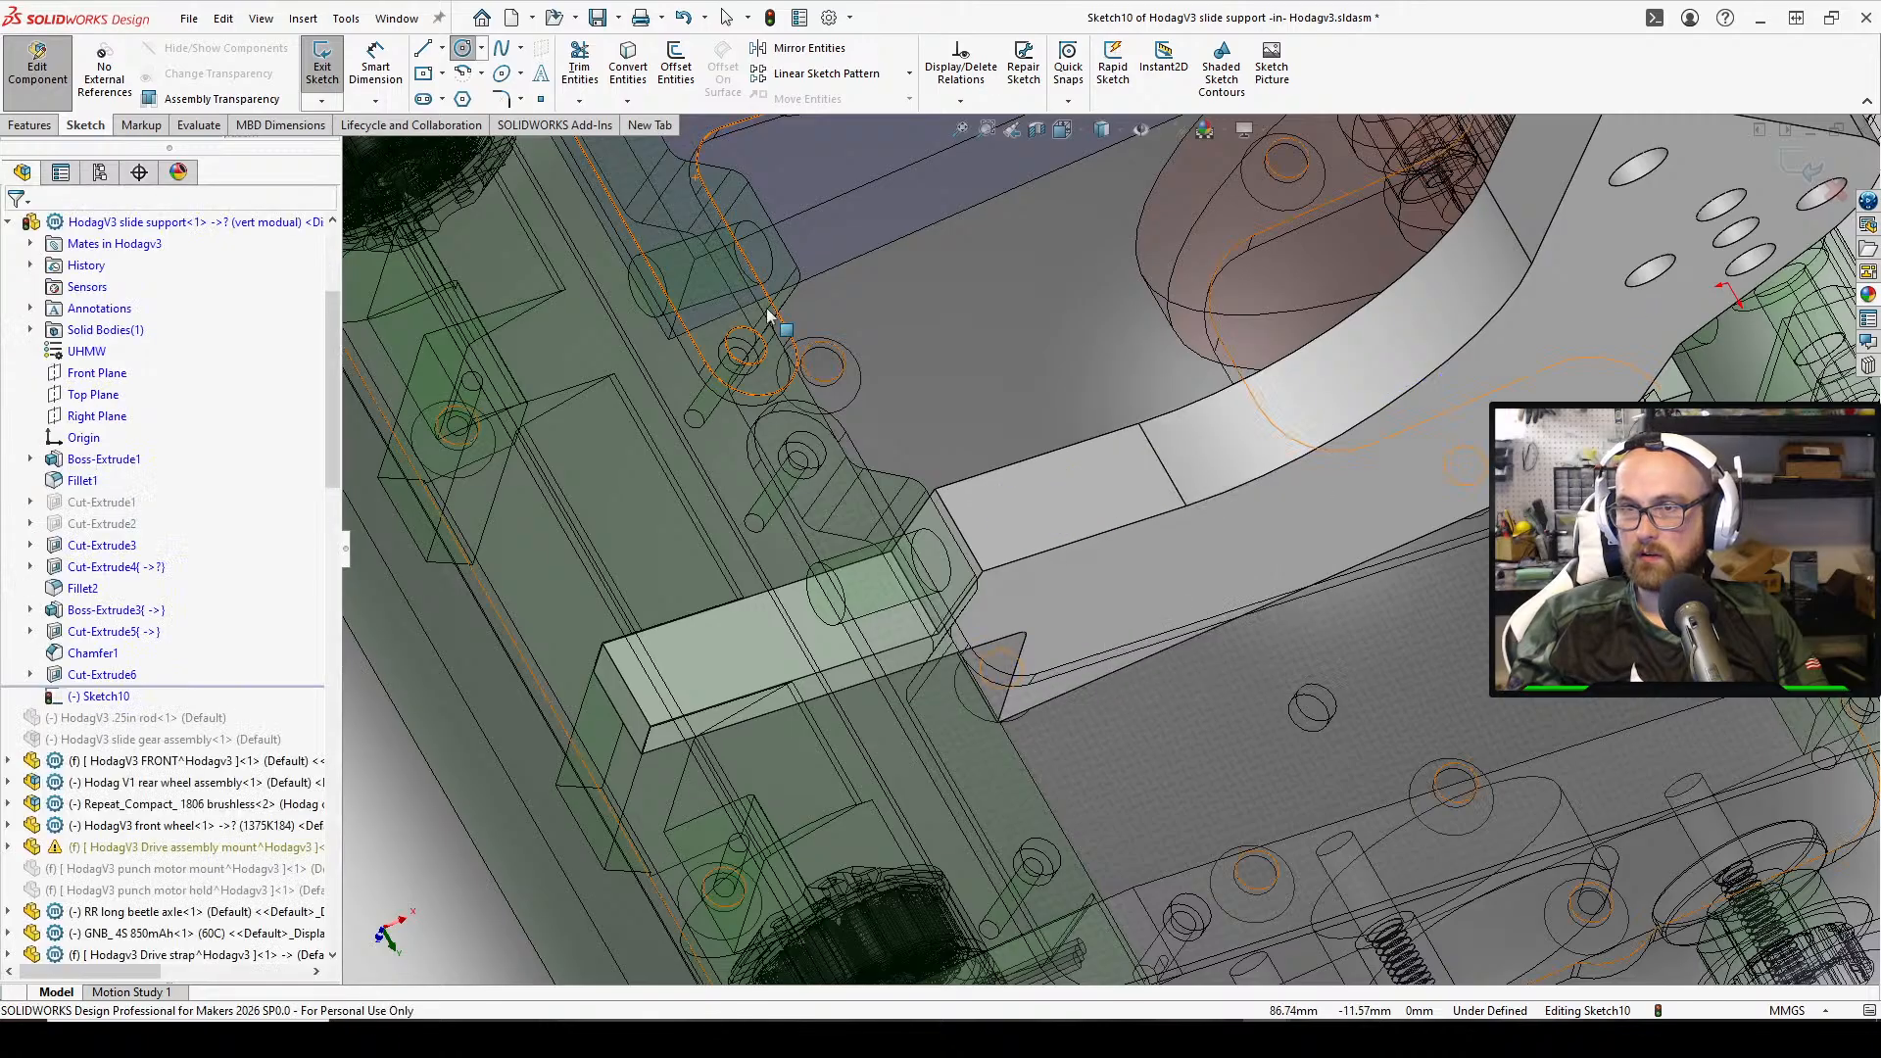
Draw a 24 mm centerline lengthwise through the middle of the straight top face, between the midpoints of its end edges
left_click(442, 48)
left_click(469, 96)
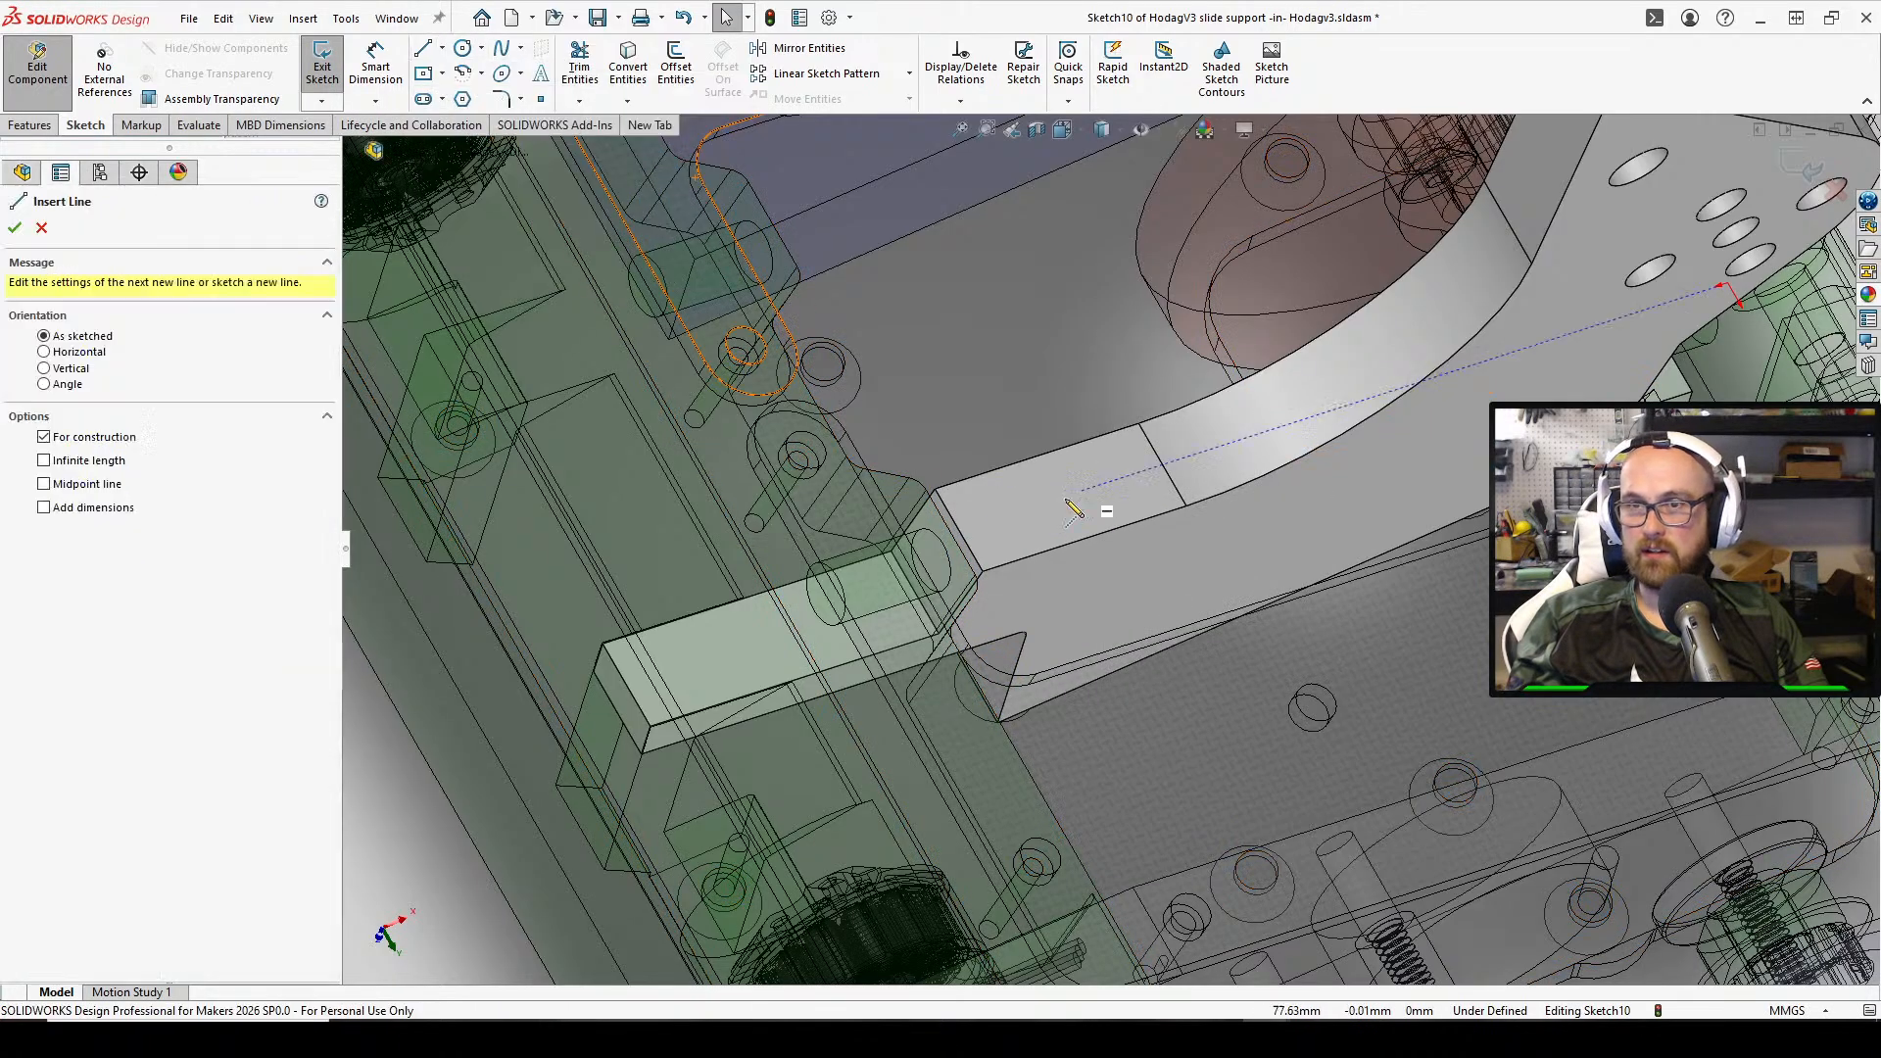
left_click(958, 530)
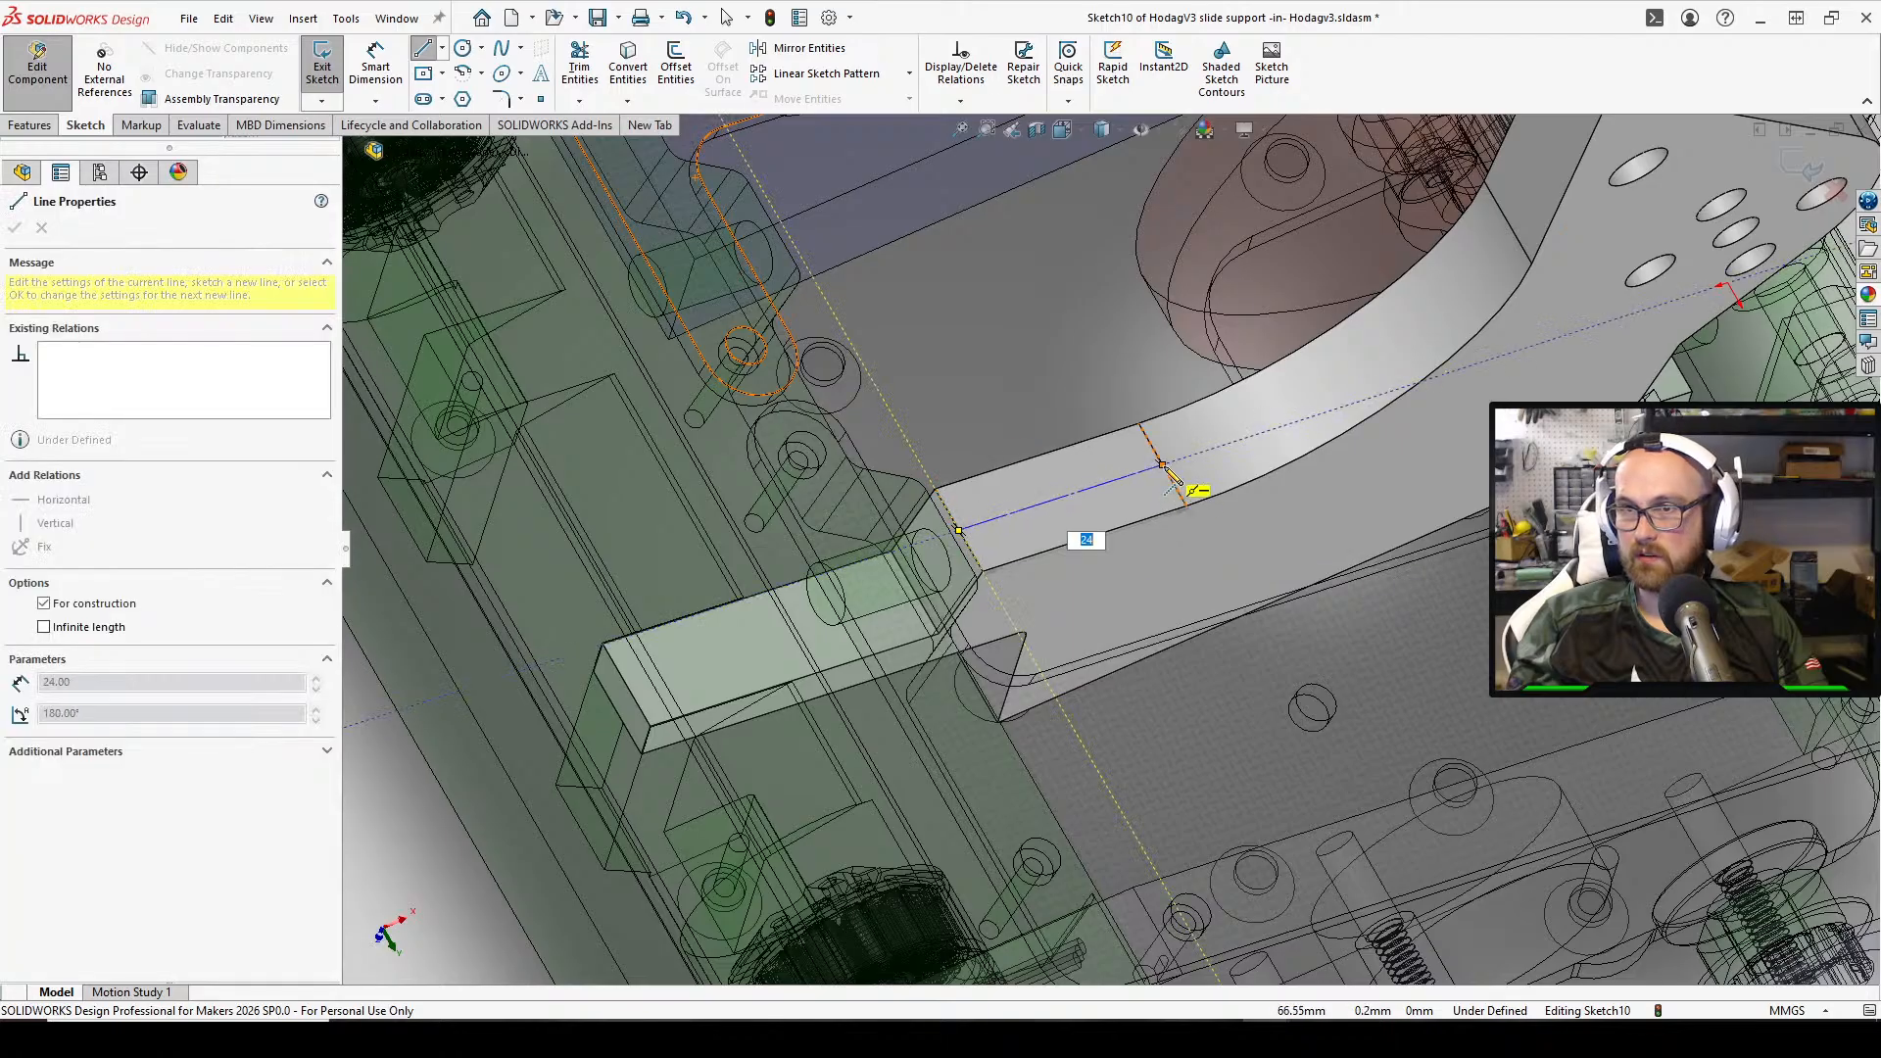
left_click(1161, 464)
right_click(1171, 472)
left_click(1261, 510)
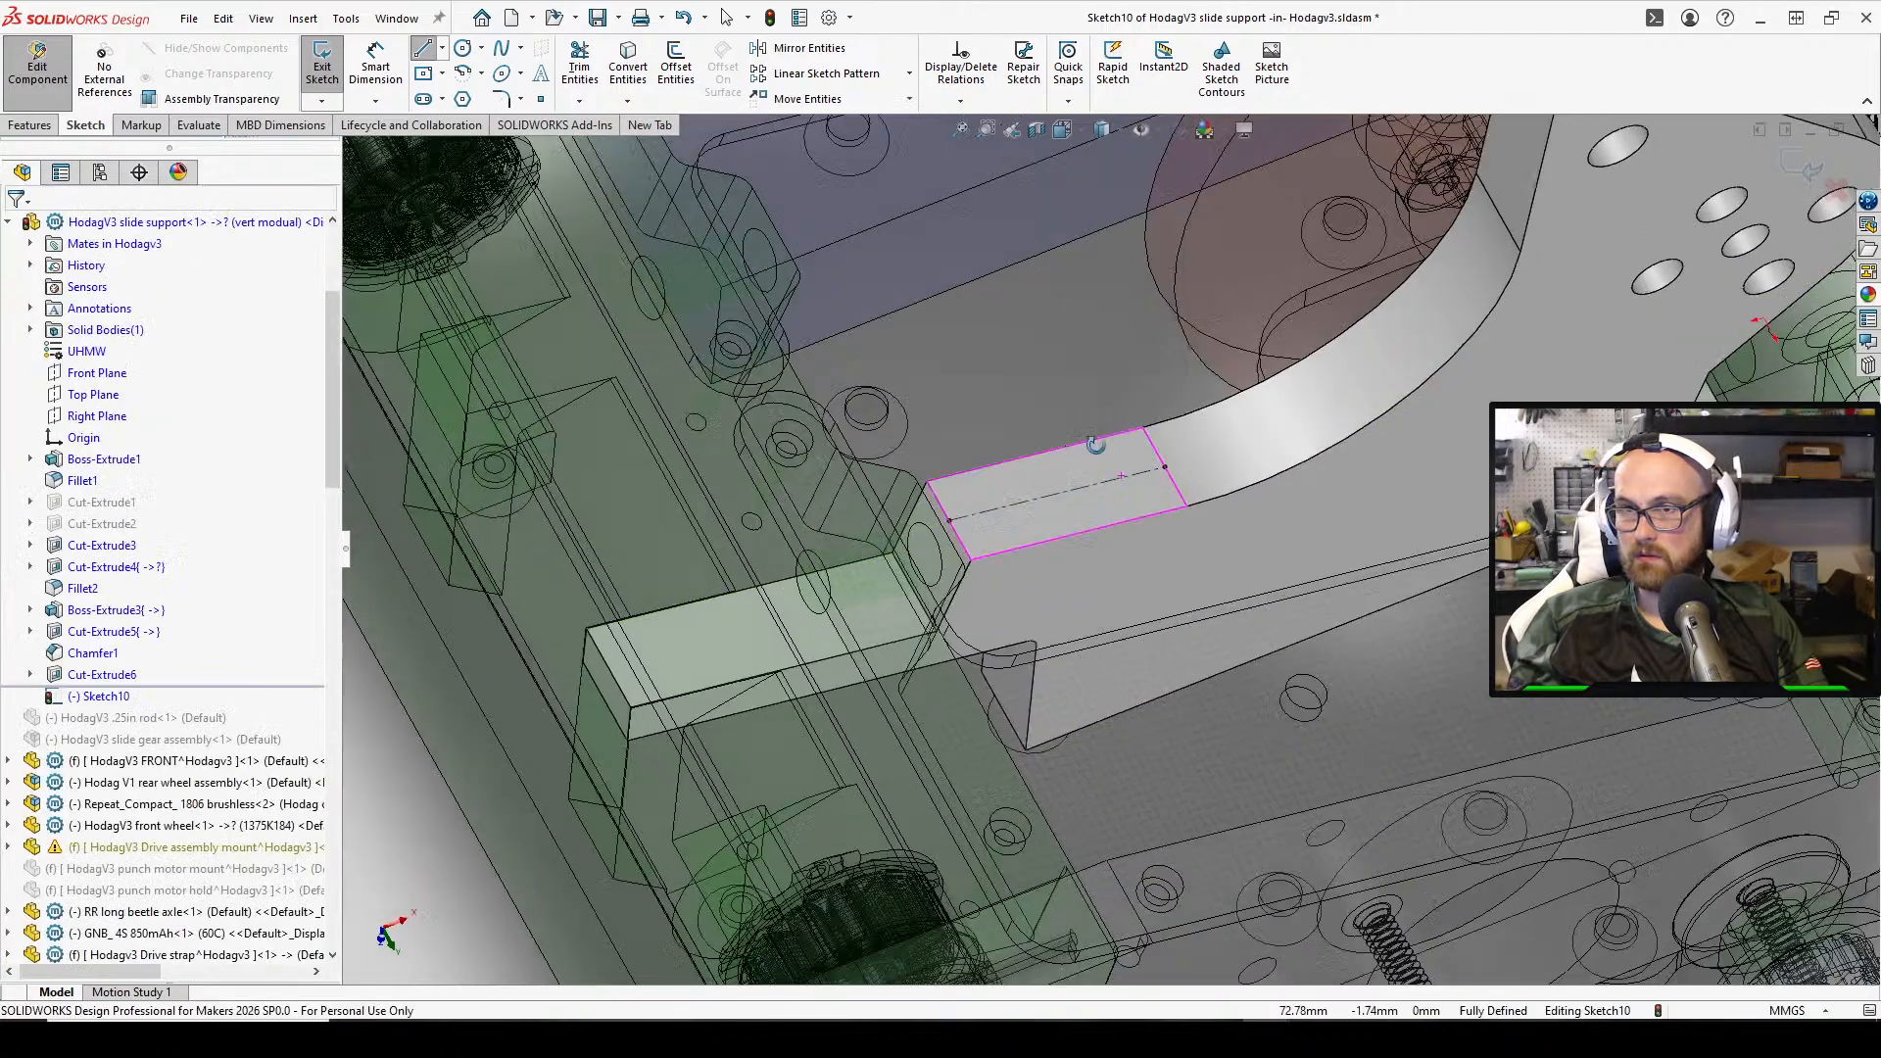
middle_click_drag(1087, 392, 1039, 517)
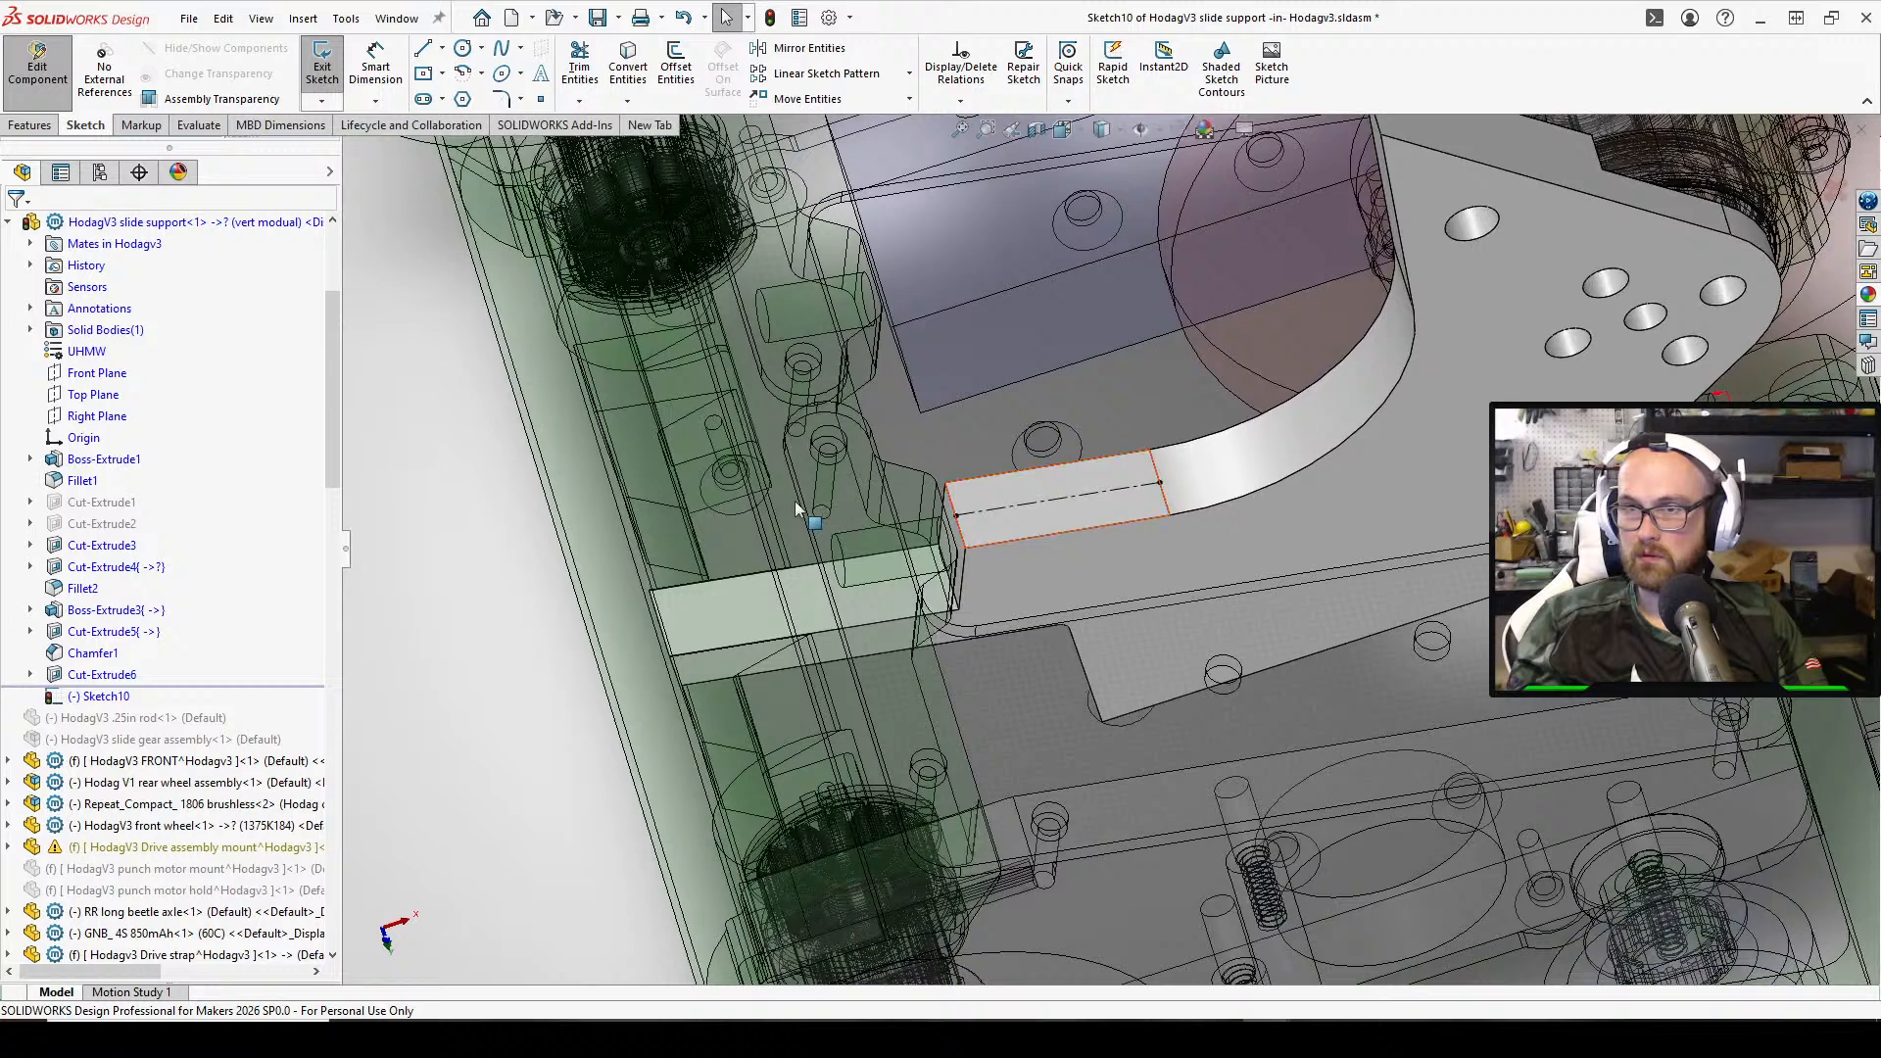
left_click(464, 51)
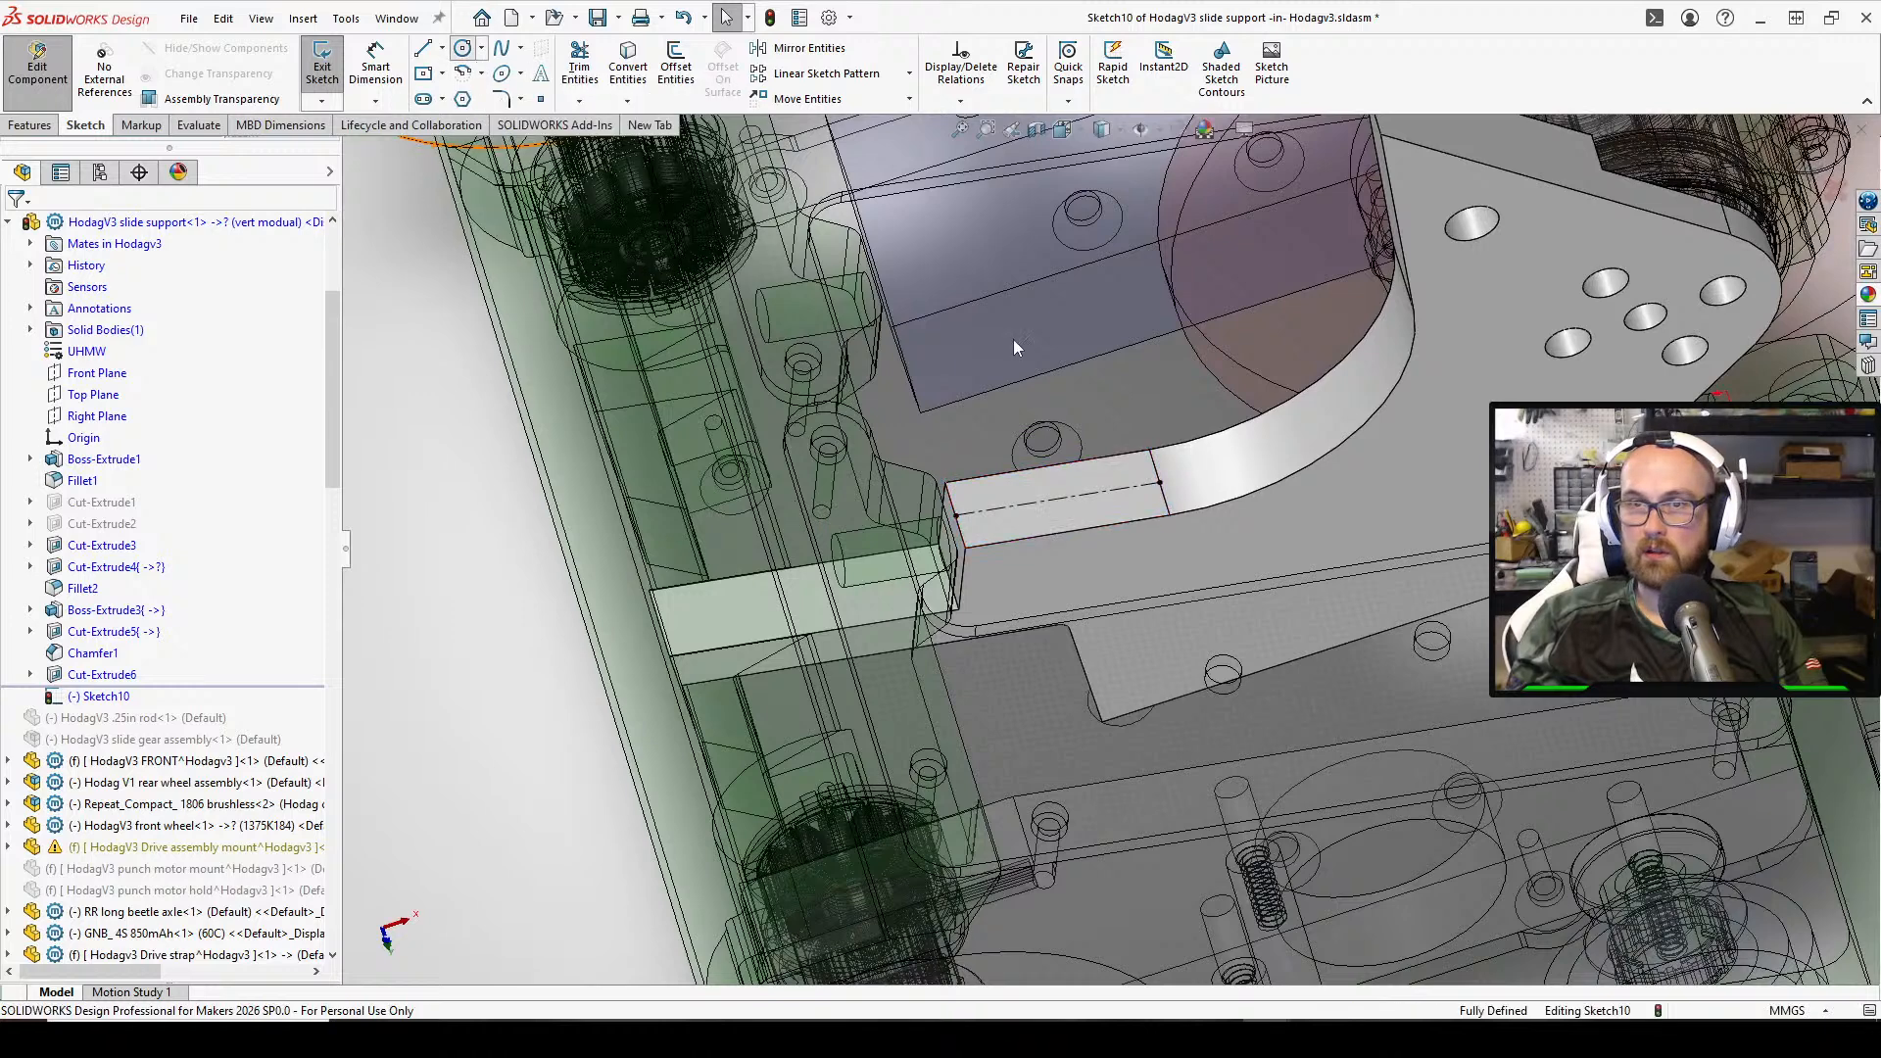
left_click(1009, 506)
right_click(1018, 501)
left_click(1060, 512)
scroll(1075, 513, "down", 4)
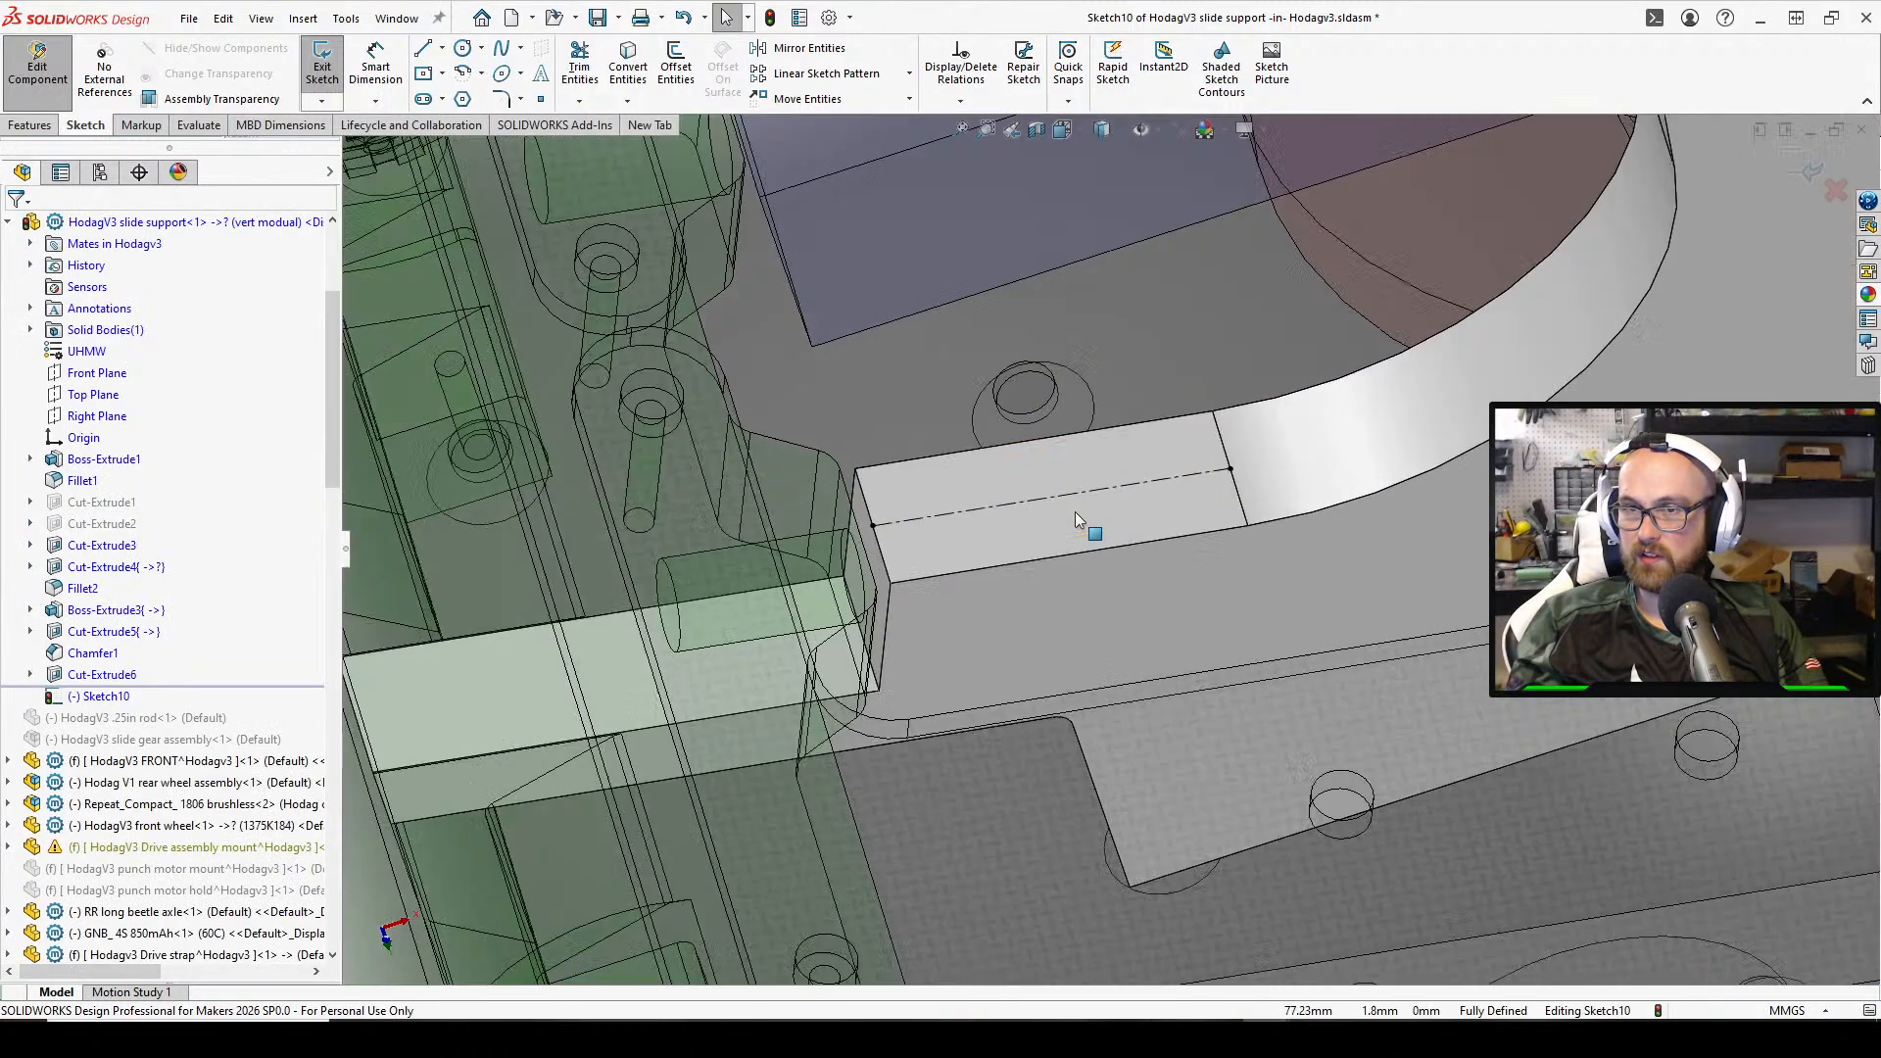
middle_click(1079, 496)
mouse_move(1080, 496)
middle_mouse_down()
mouse_move(1046, 322)
mouse_move(1046, 470)
middle_mouse_up()
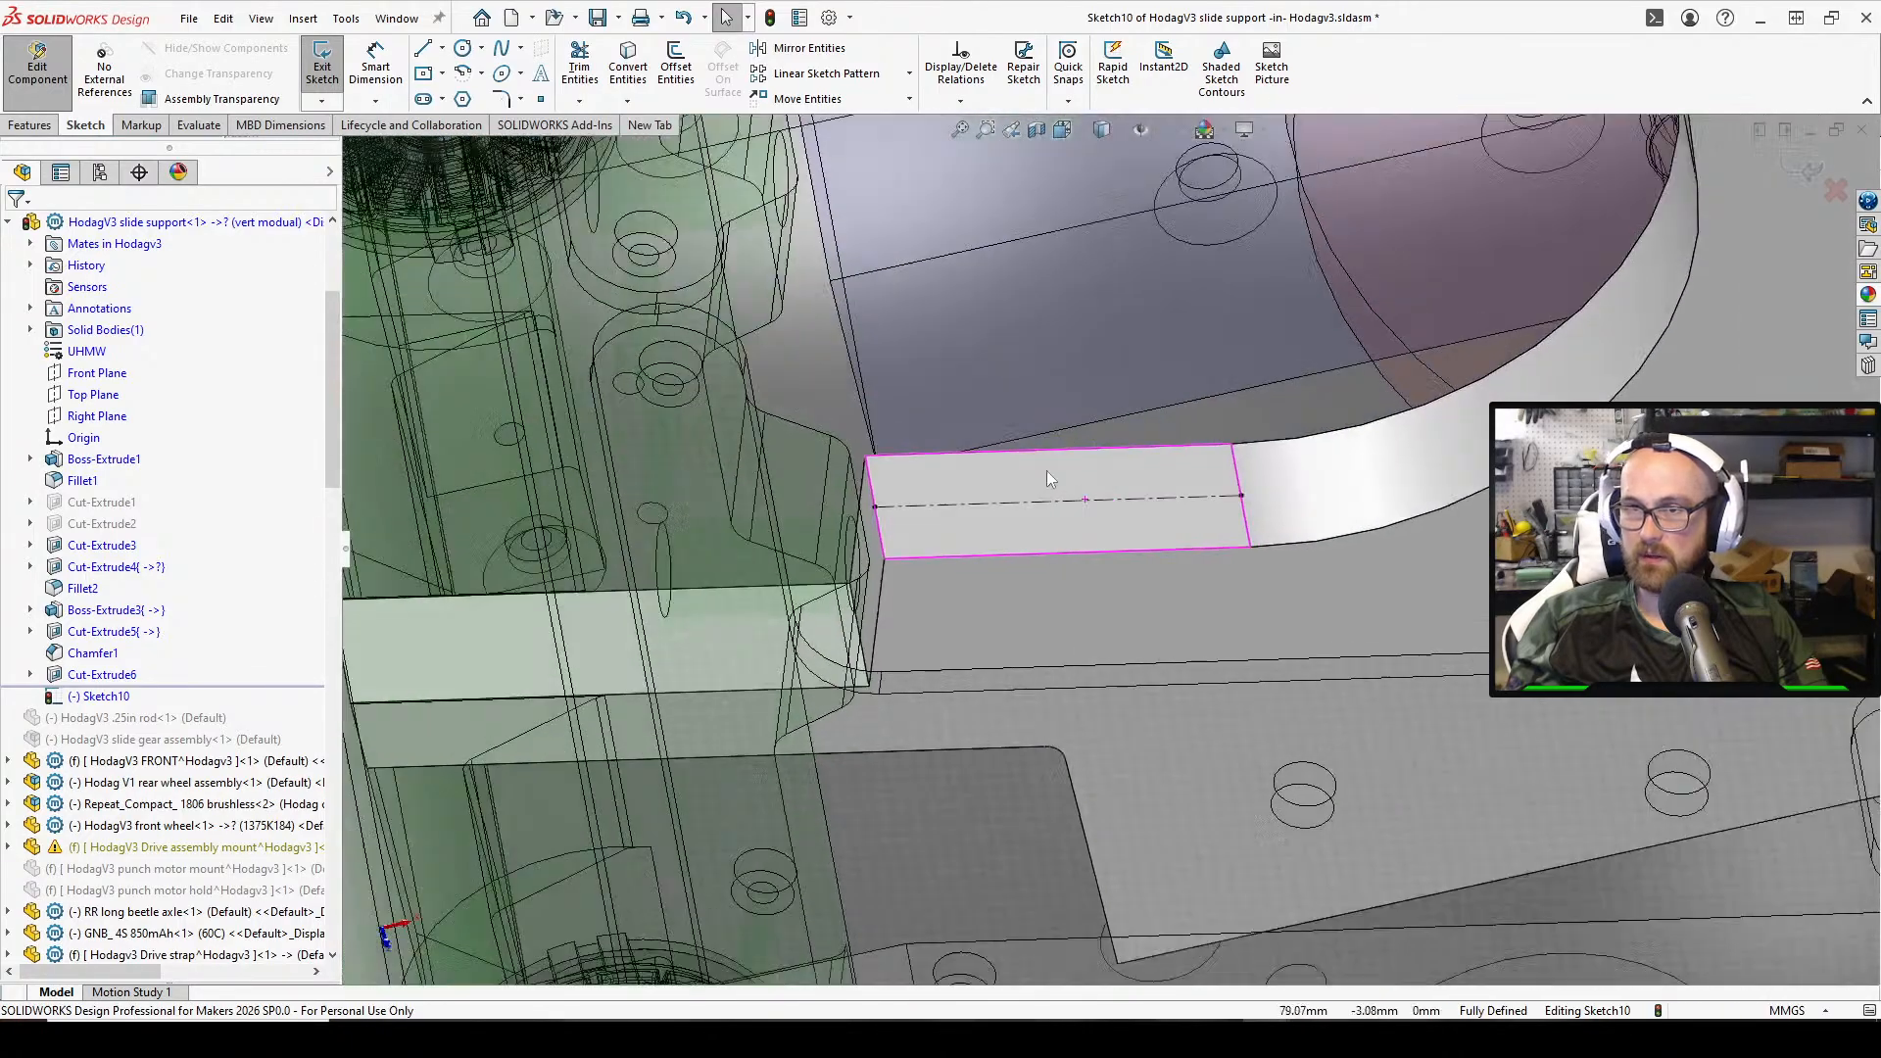
scroll(1046, 470, "up", 5)
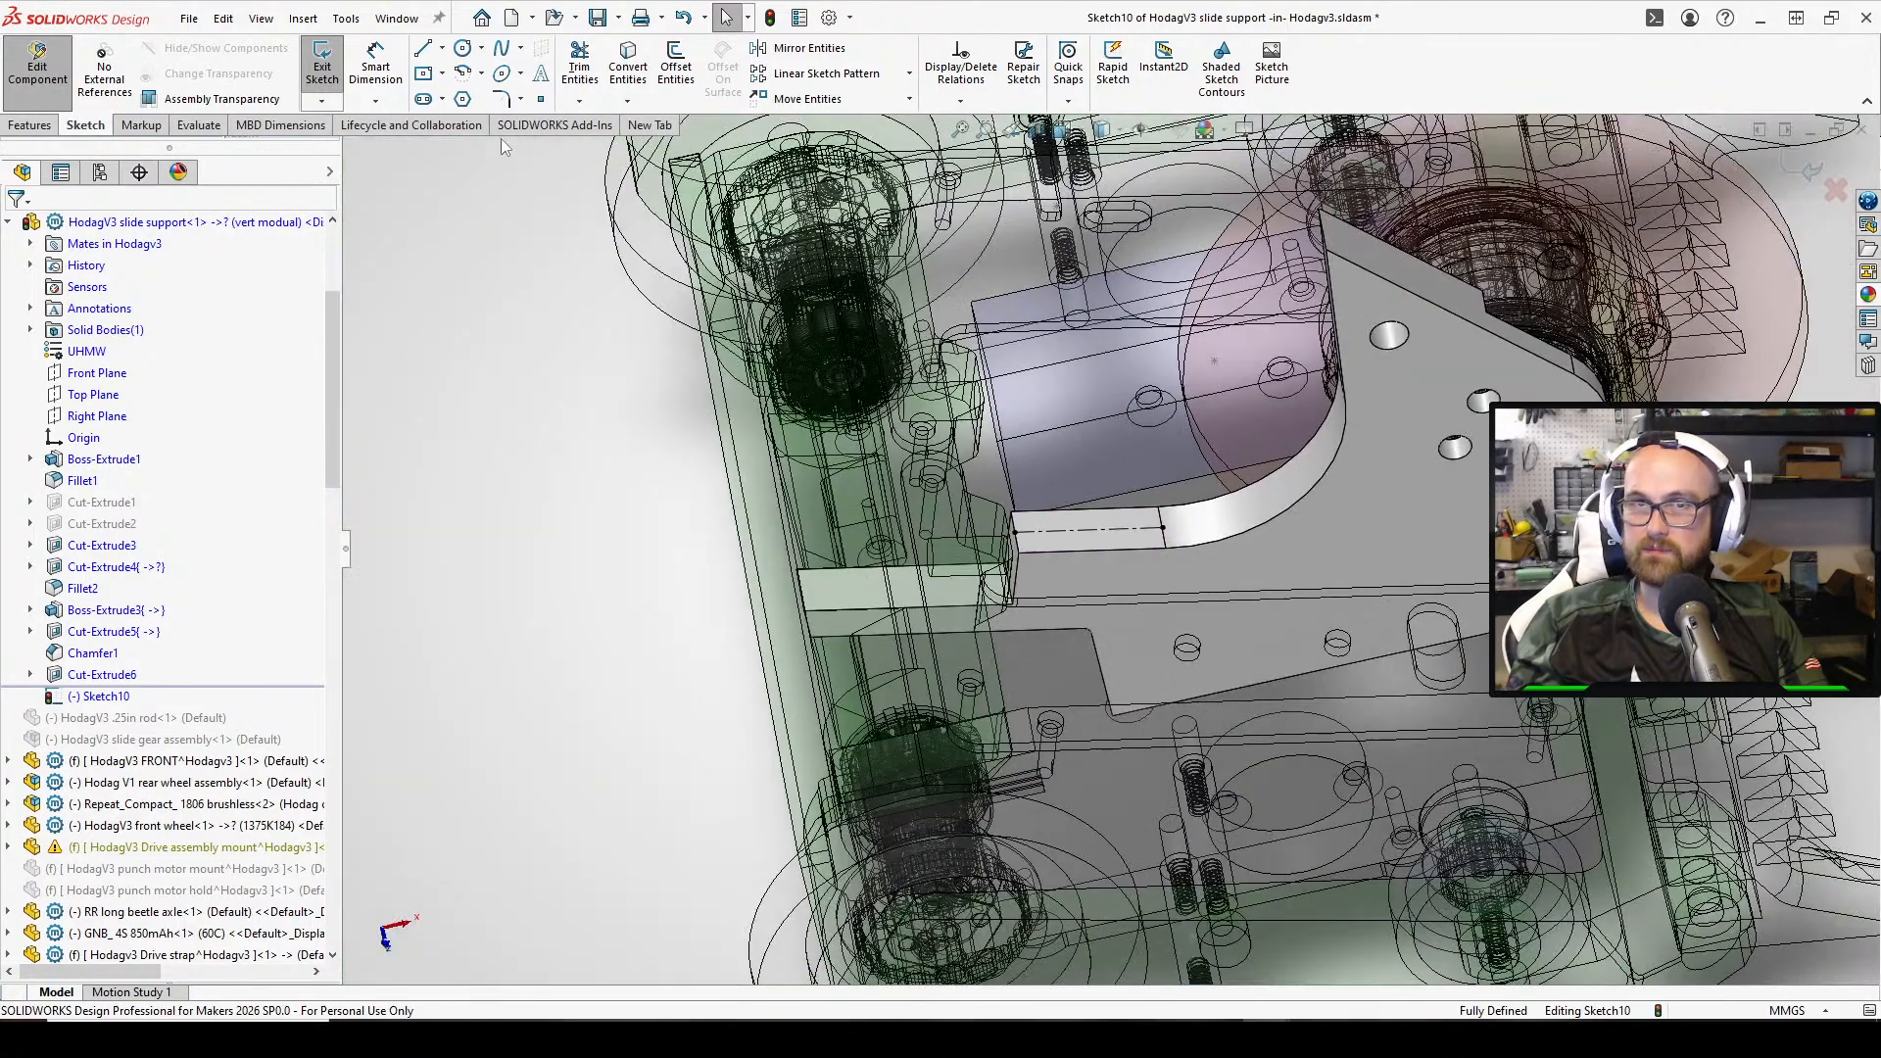
Draw a circle about 5.5 mm in diameter centred on the centerline, near the end away from the curve
left_click(462, 48)
scroll(1163, 411, "down", 4)
left_click(912, 665)
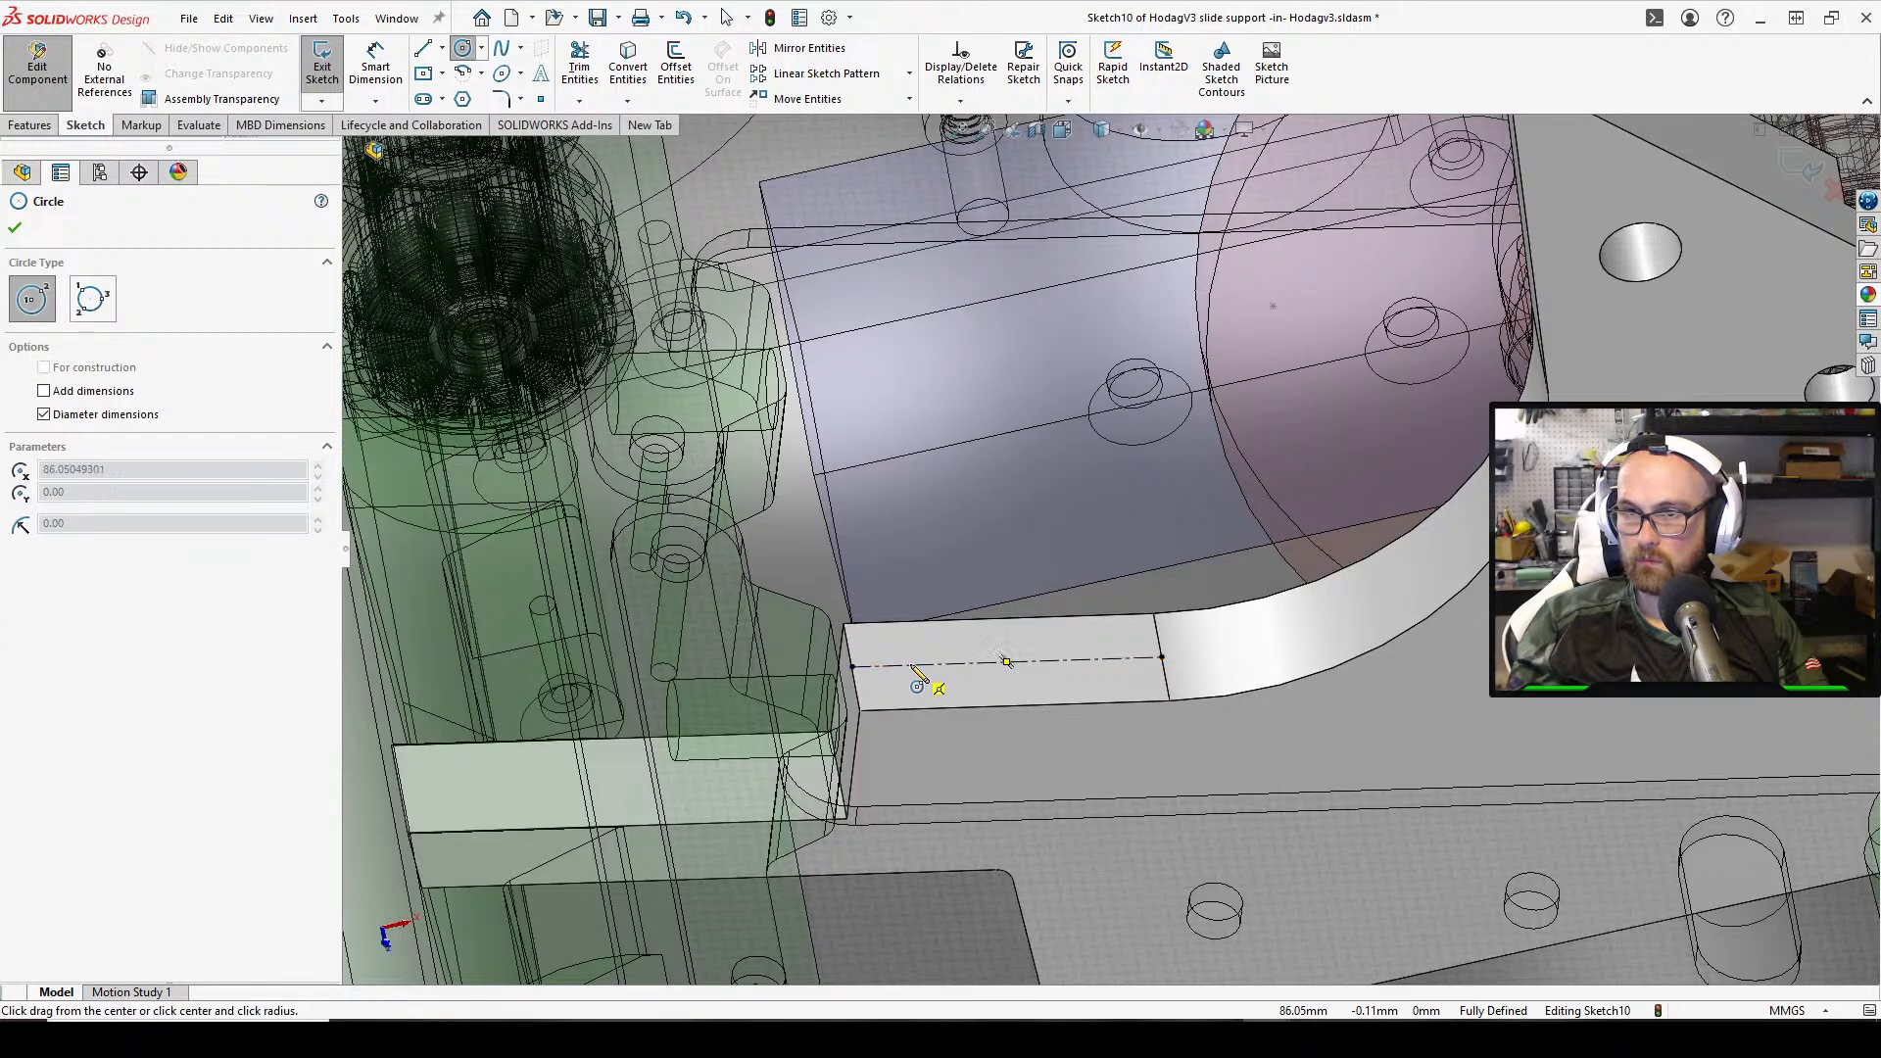
left_click(946, 663)
Try to add a relation between the sketched circle and the edge of the screw hole in the support's underside
scroll(940, 660, "up", 4)
right_click_drag(512, 538, 525, 741)
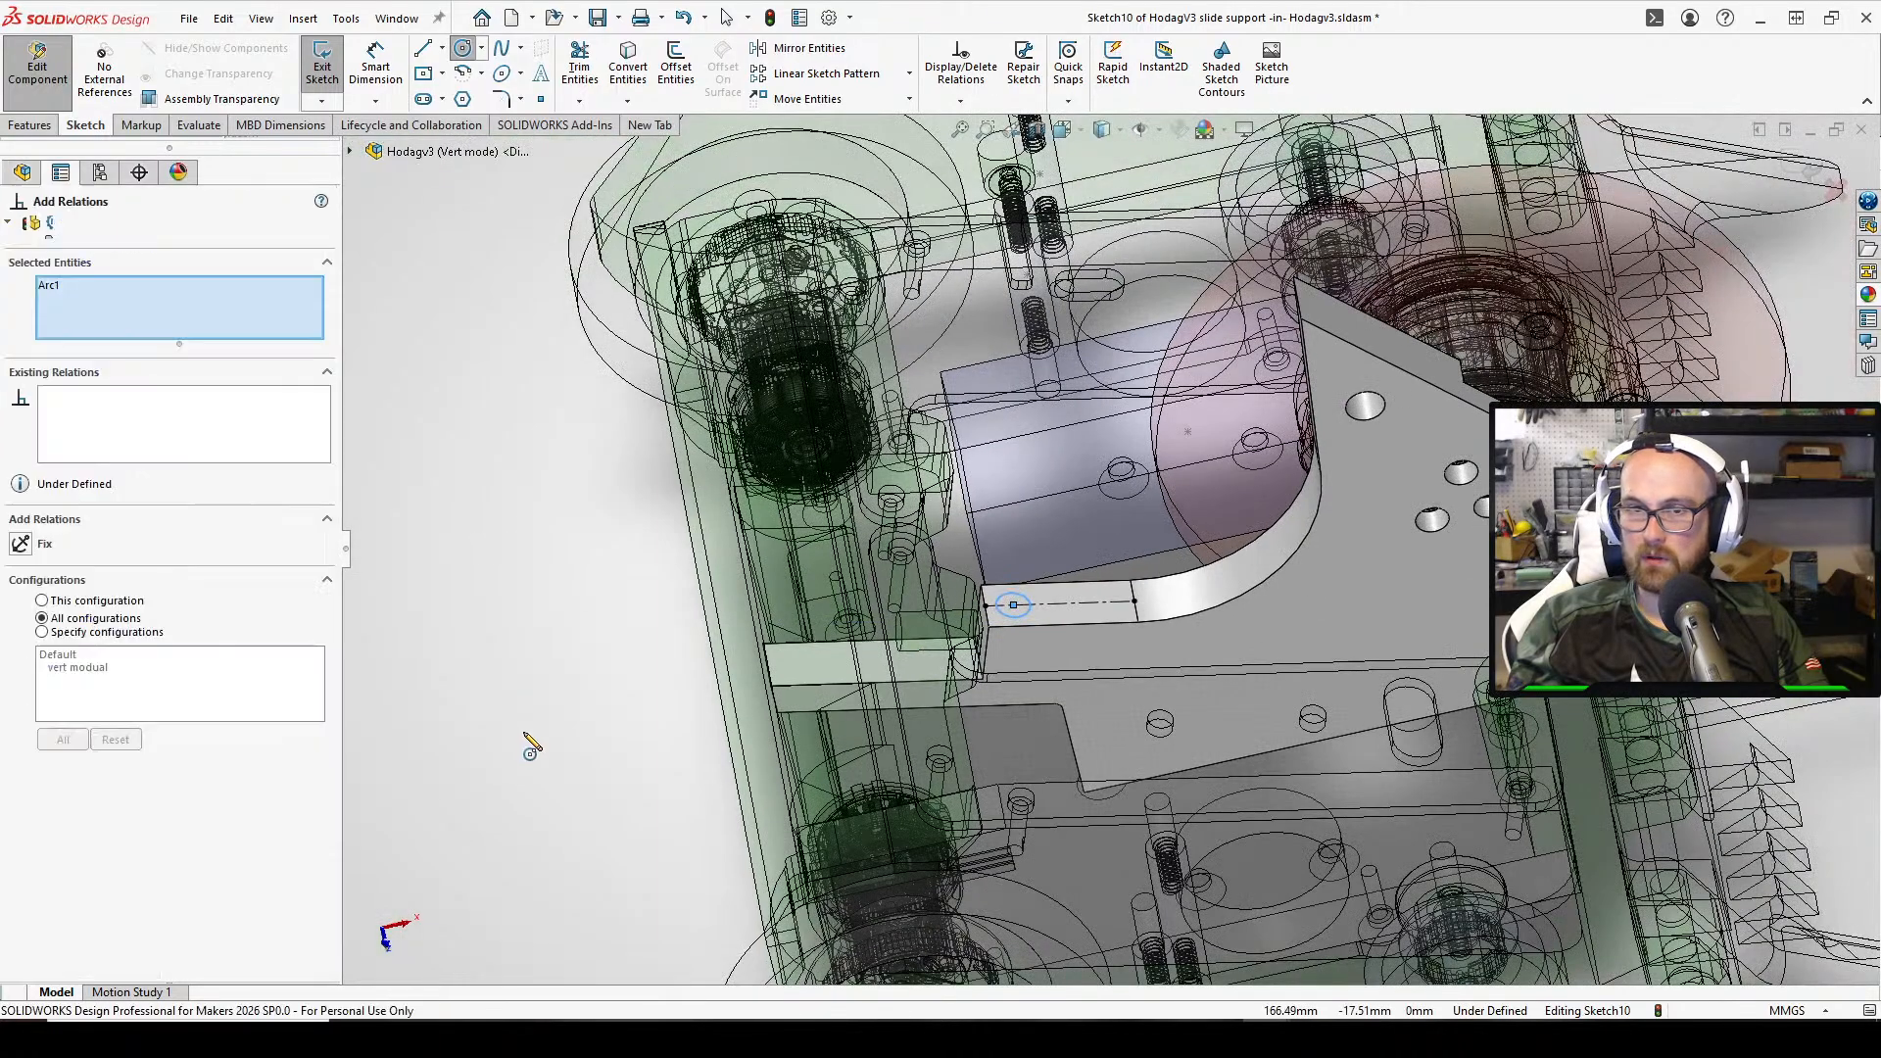
middle_click_drag(1165, 637, 1170, 254)
scroll(1212, 776, "down", 3)
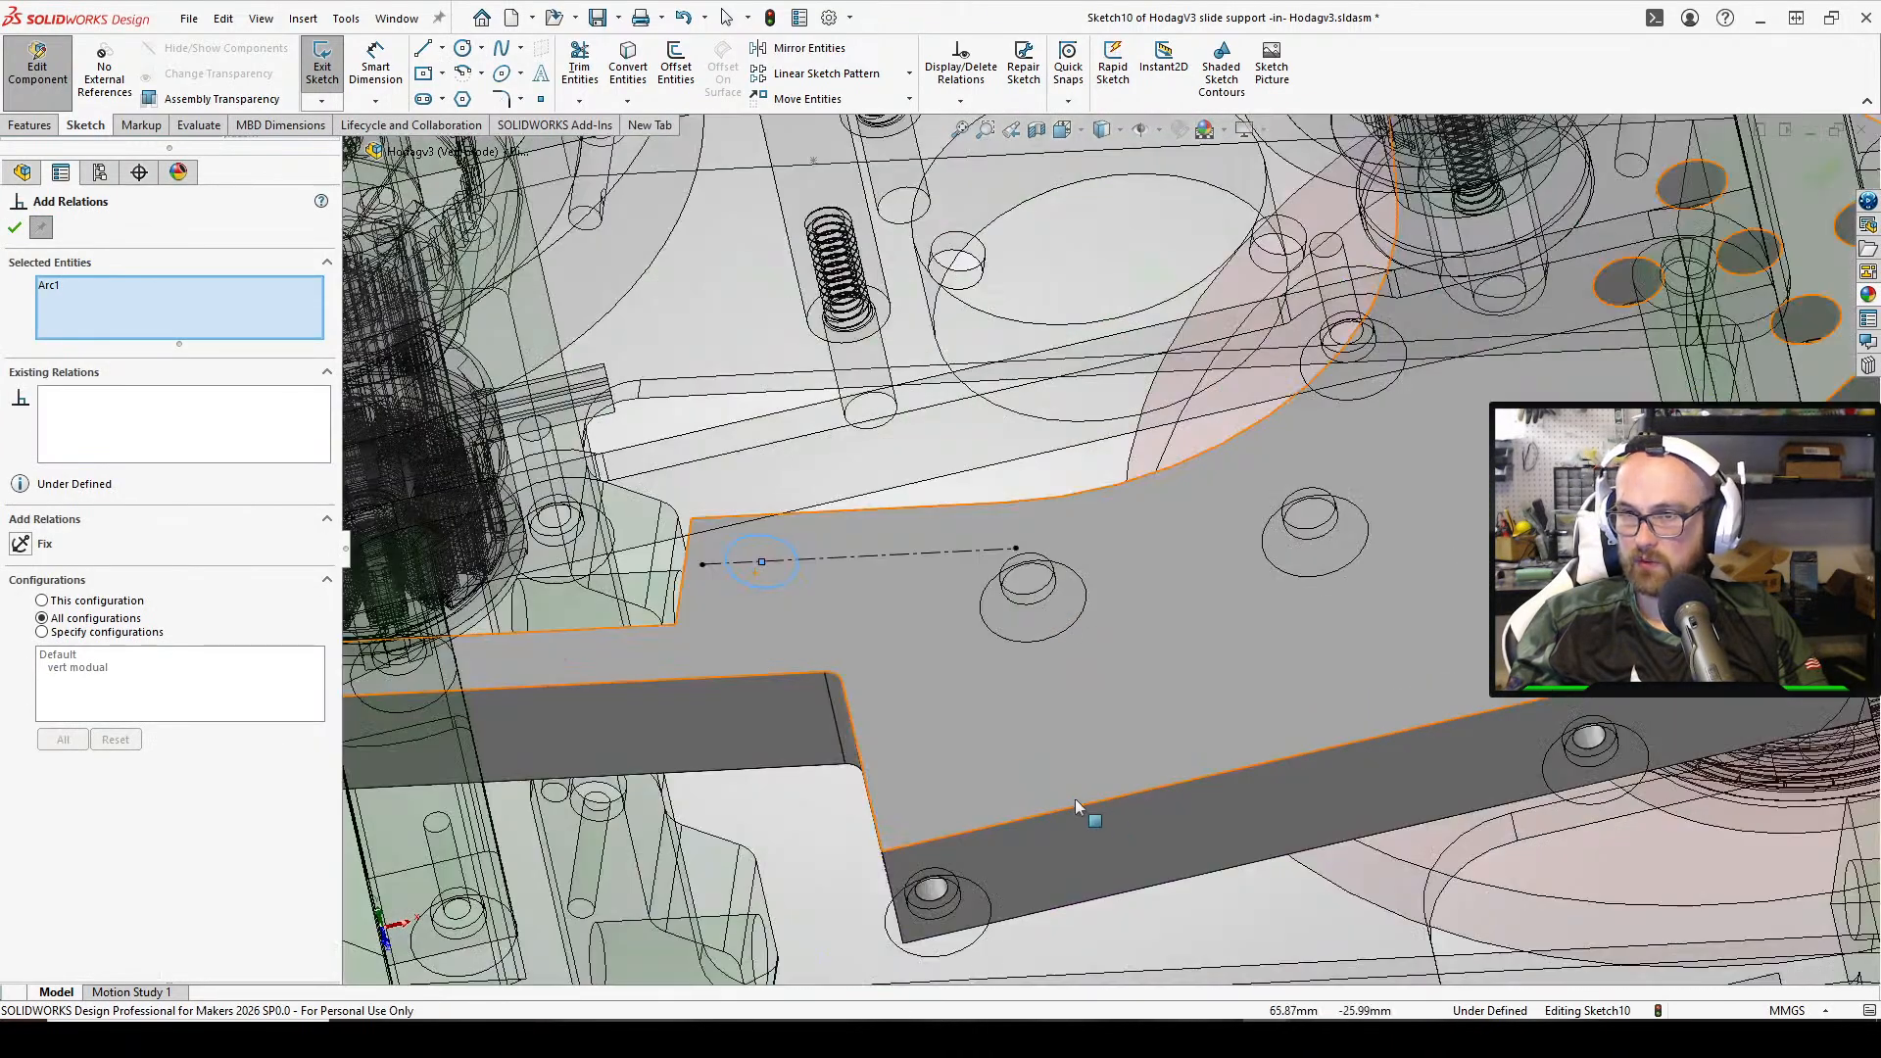
left_click(949, 892)
middle_click_drag(866, 480, 894, 844)
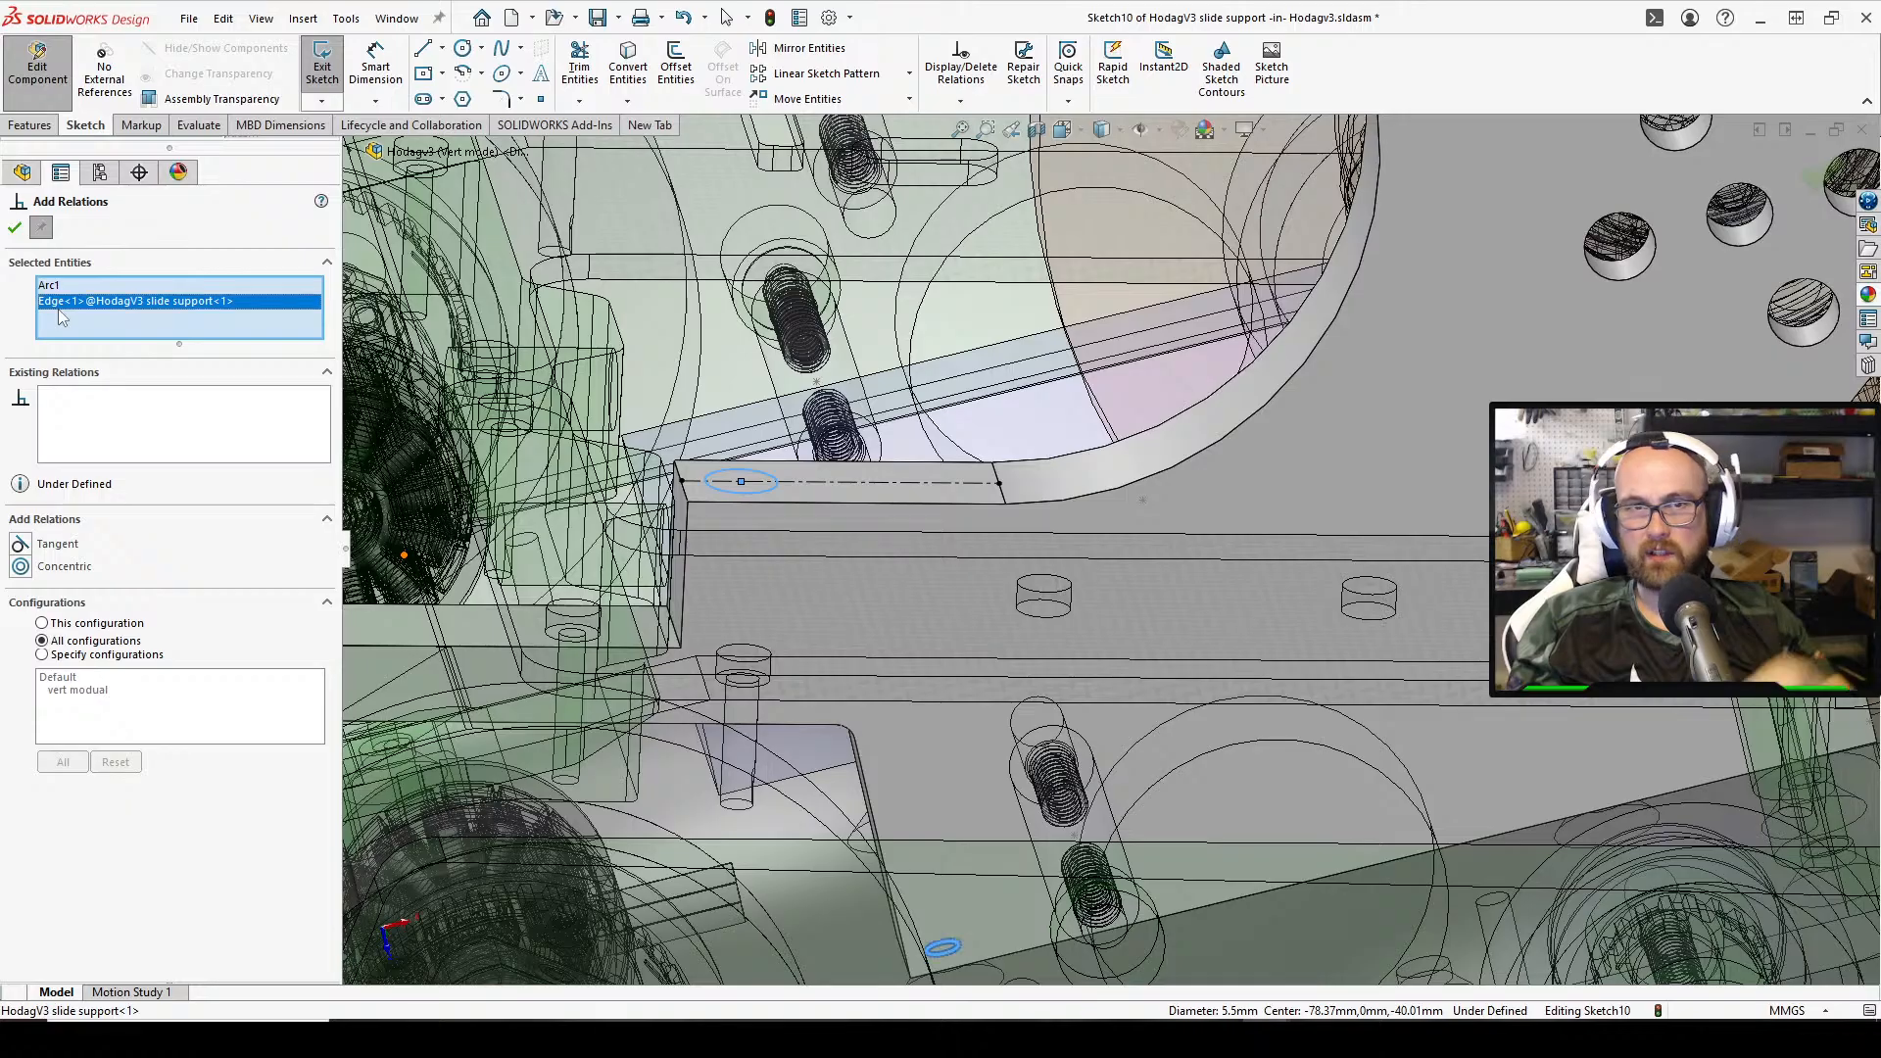
key("Delete")
scroll(746, 454, "up", 3)
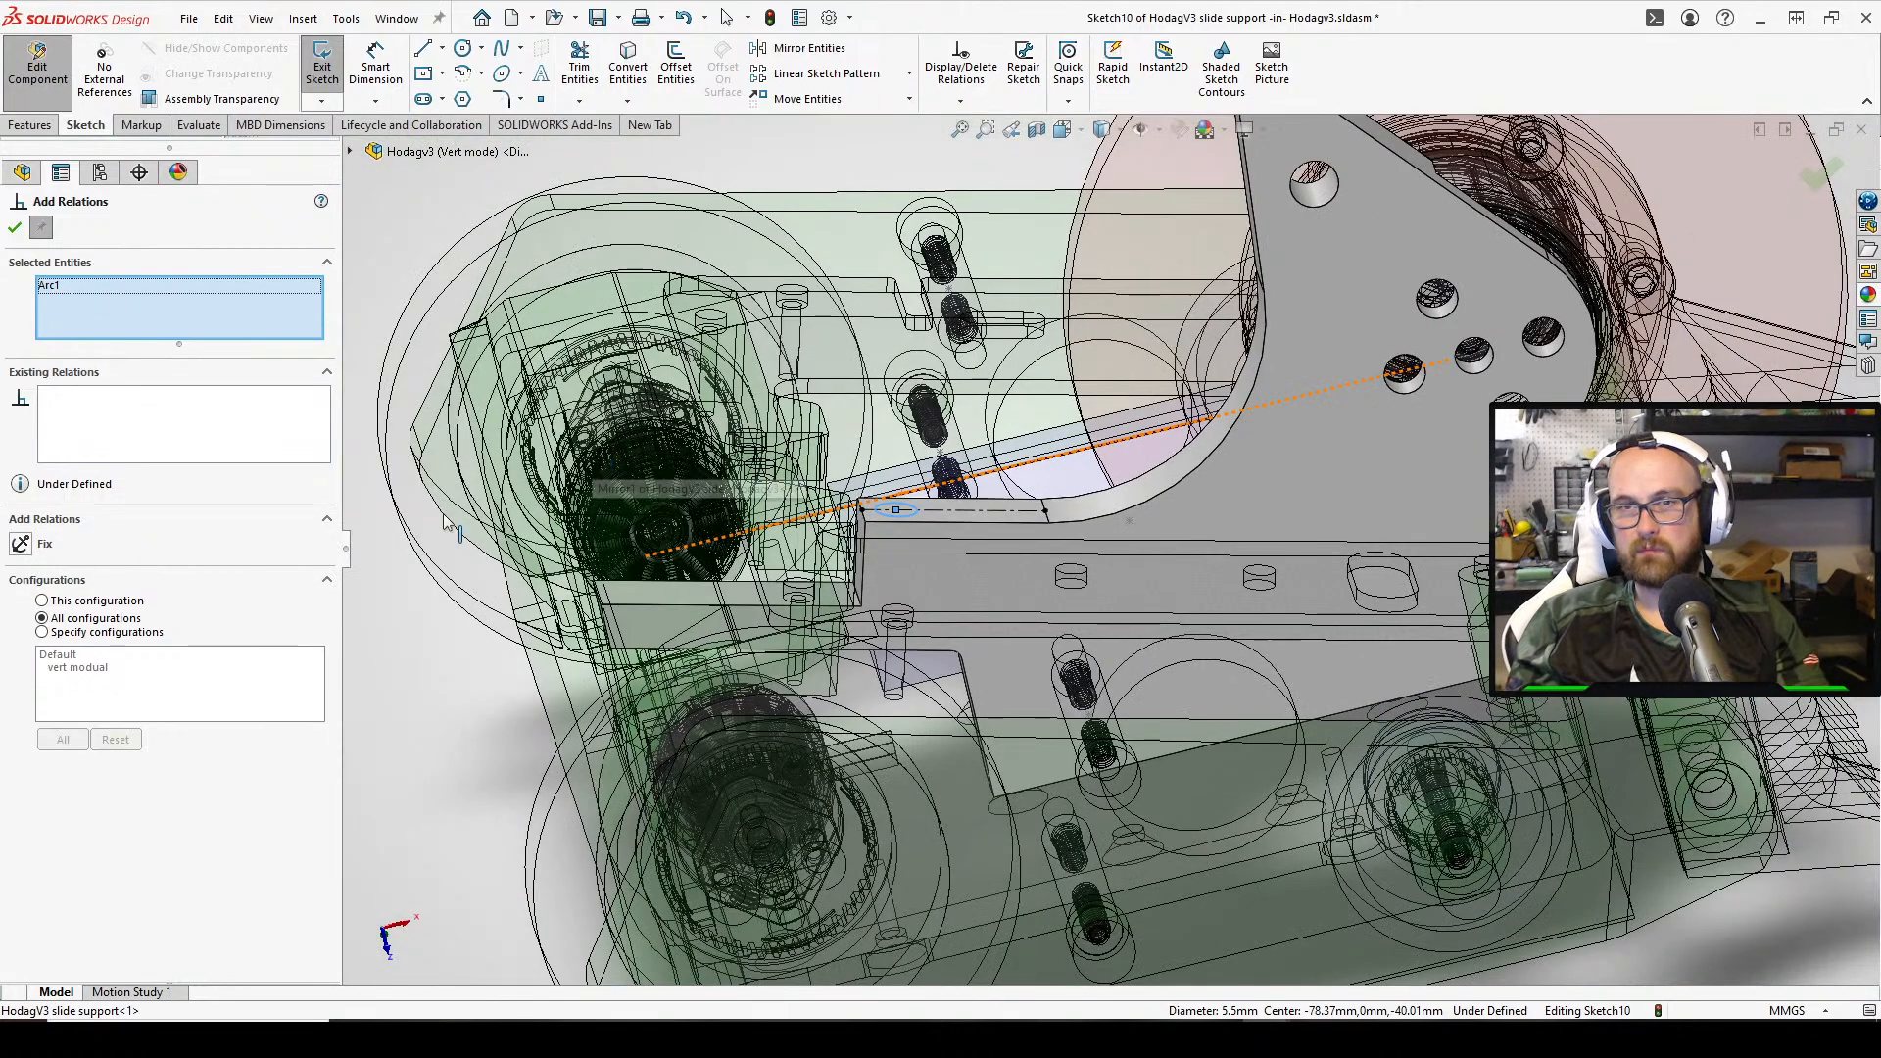
scroll(461, 602, "up", 3)
Dimension the sketched circle's diameter and set it to 3 mm
right_click_drag(462, 602, 594, 537)
scroll(973, 557, "down", 6)
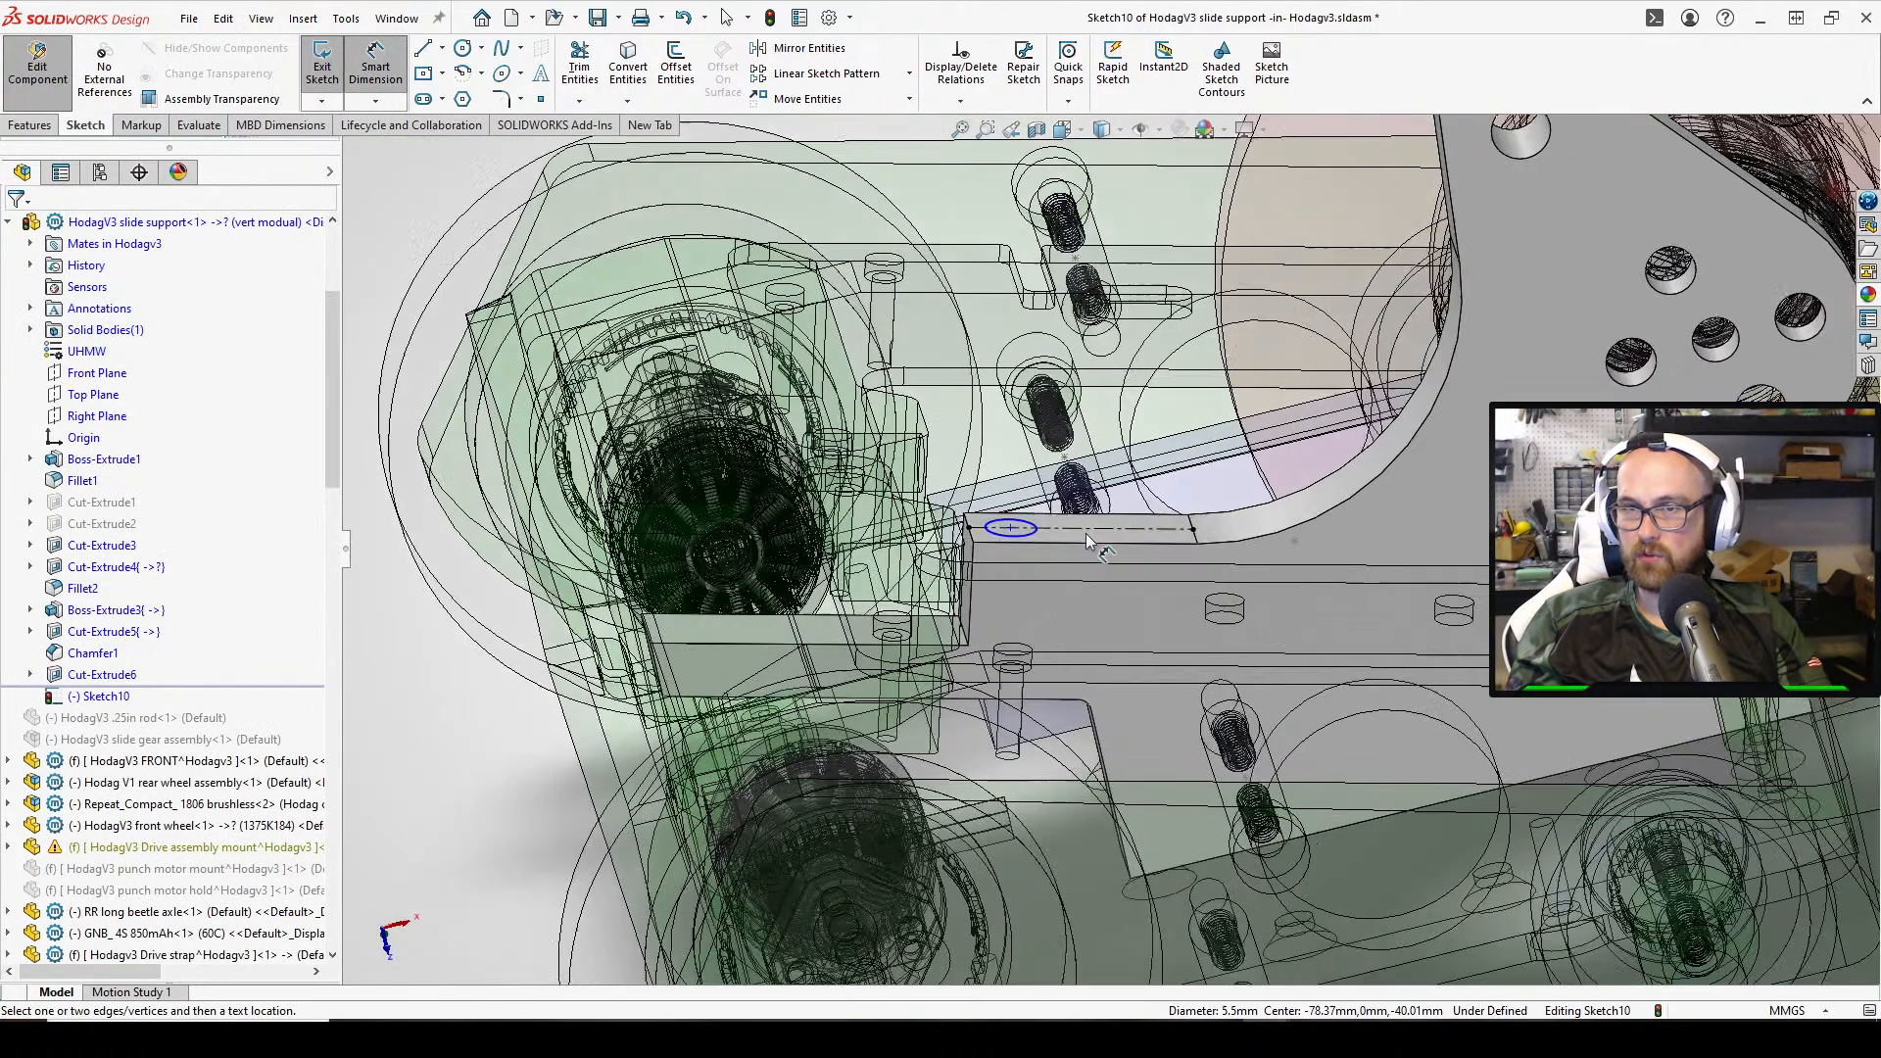
left_click(1016, 545)
scroll(1020, 542, "up", 3)
left_click(521, 568)
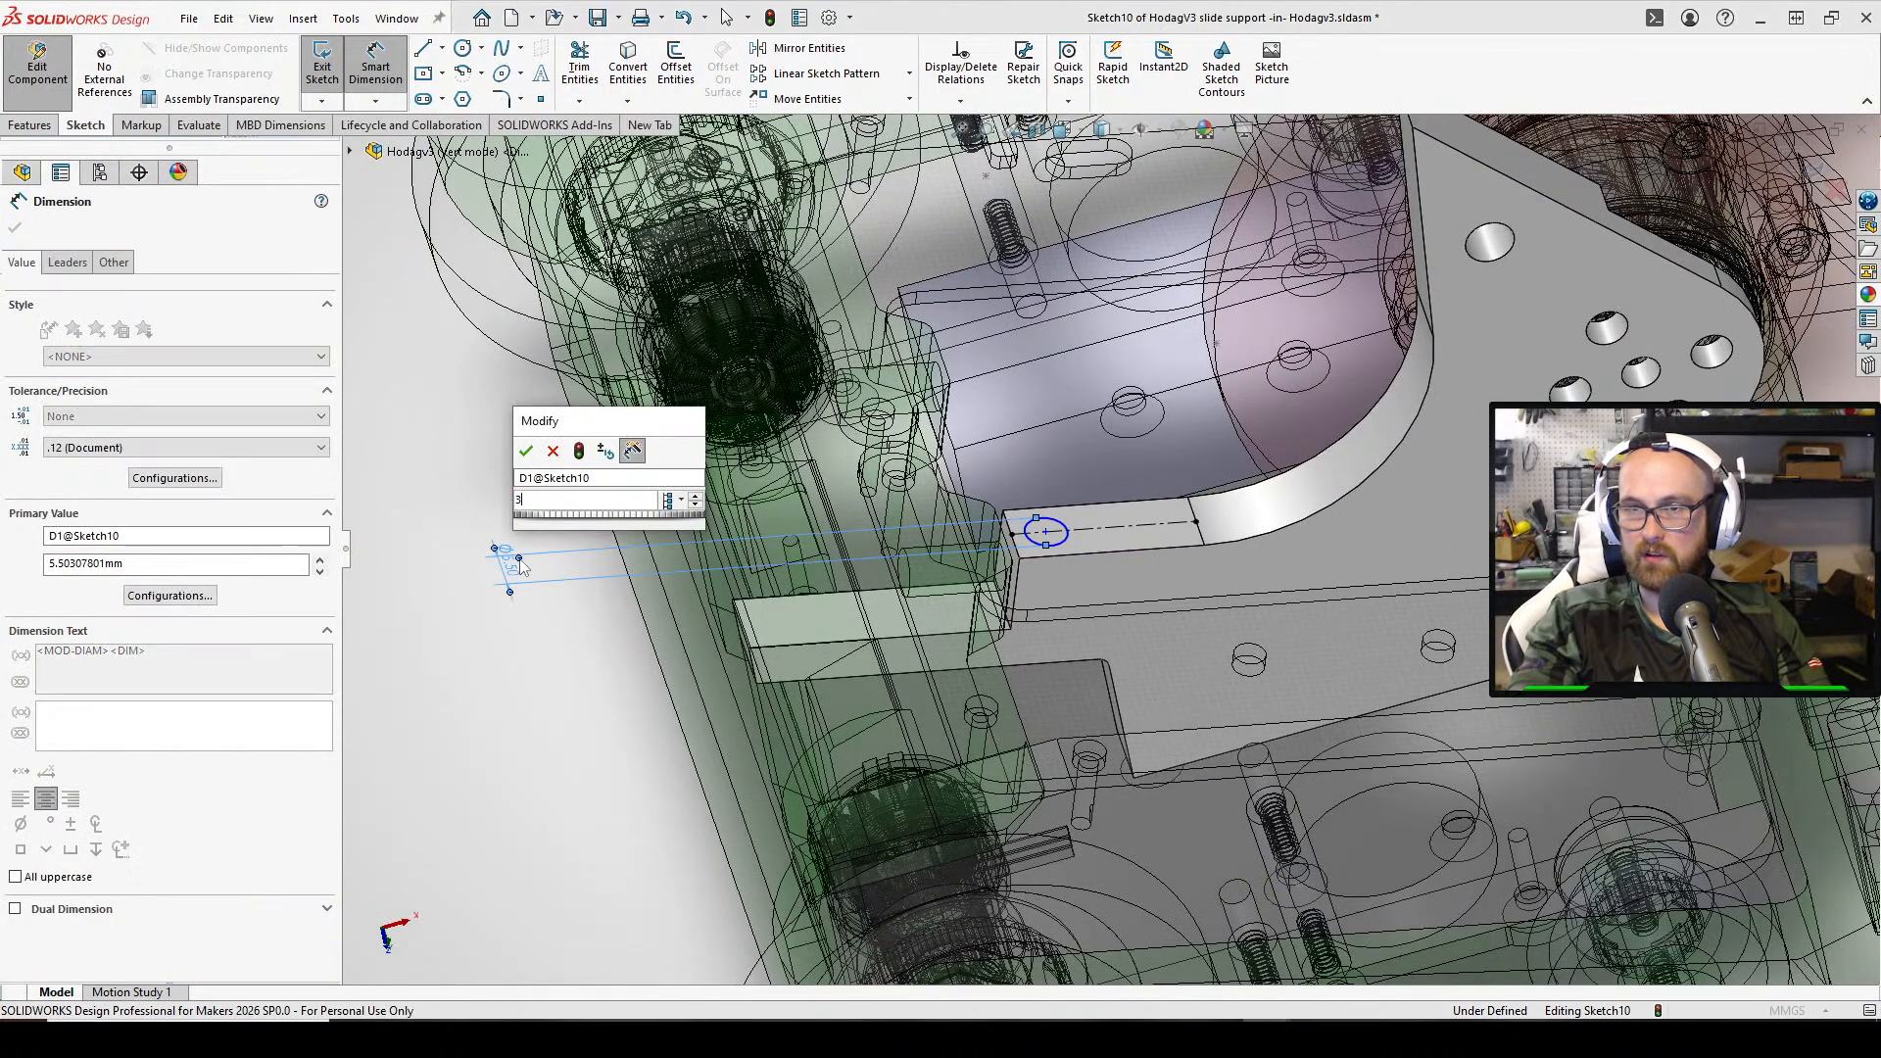
type("3")
key("Return")
Examine the screw holes in the support's lower edge and the surrounding parts in relation to the sketched circle
scroll(1156, 513, "down", 3)
scroll(1127, 529, "up", 8)
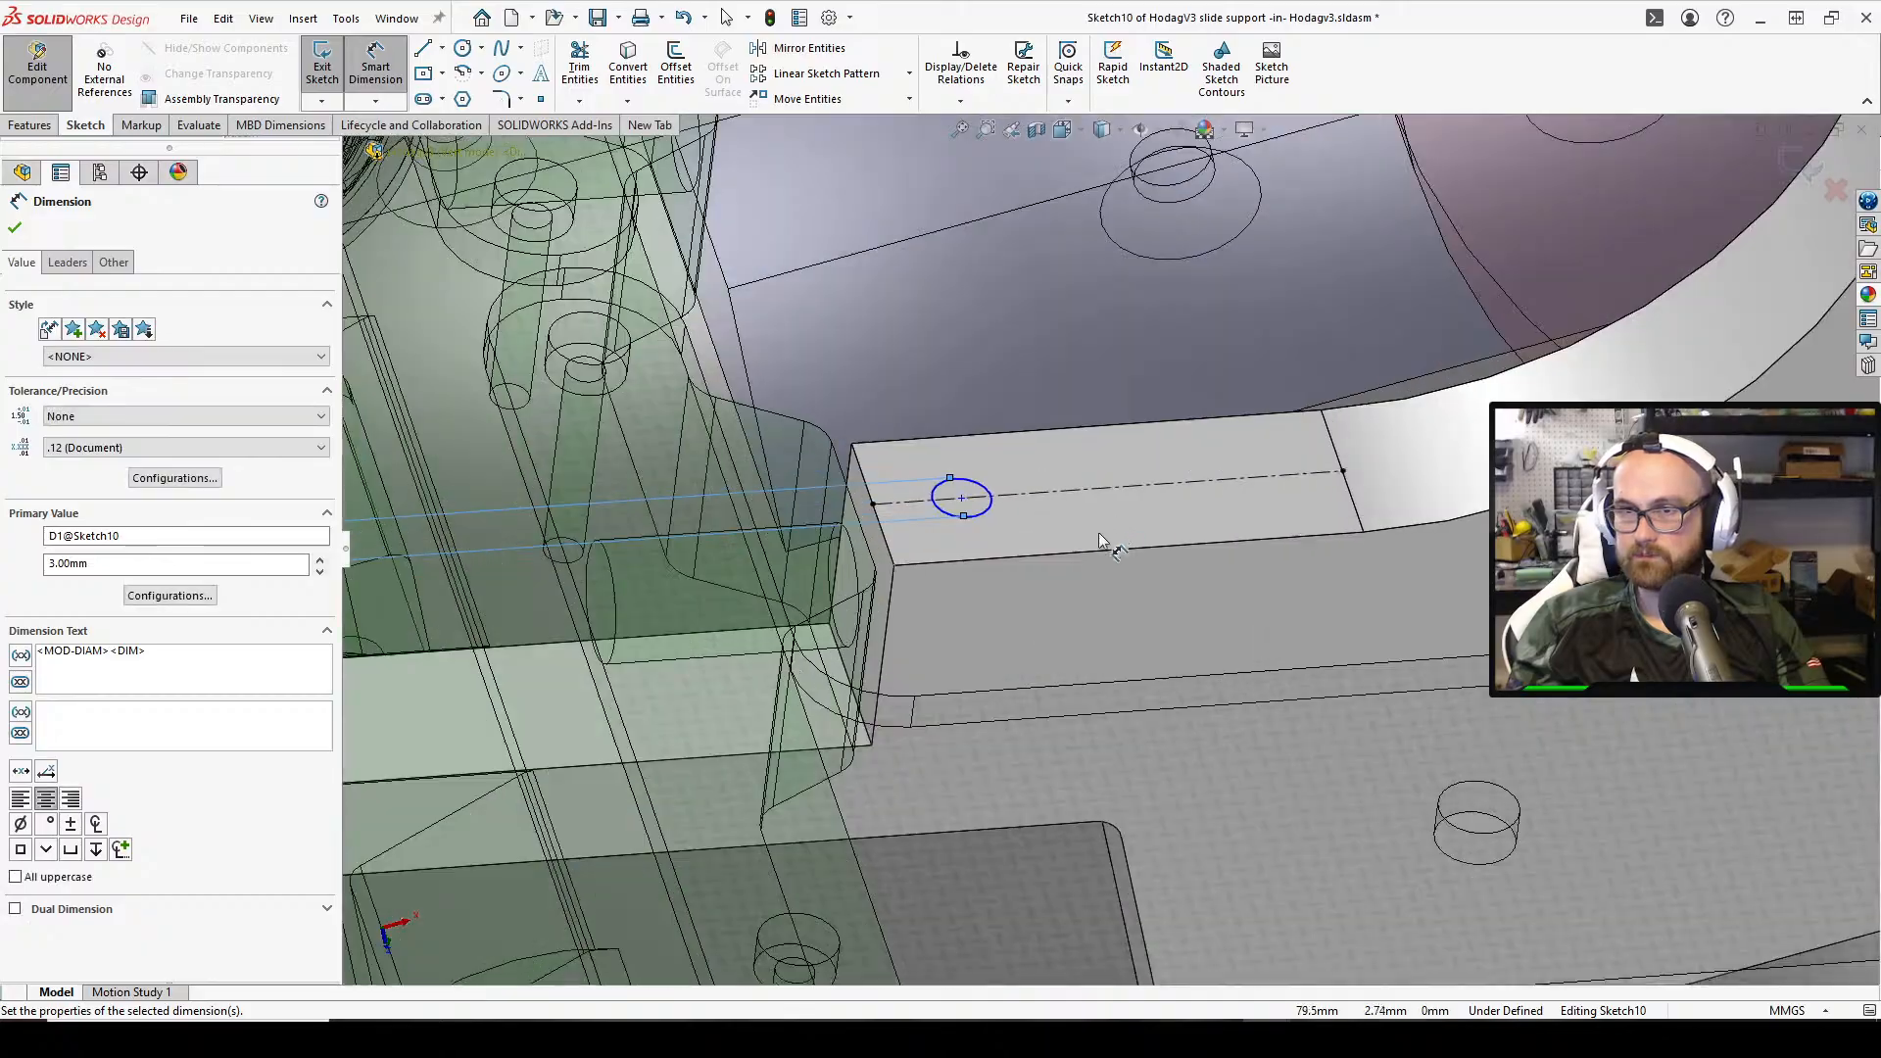
scroll(1148, 803, "up", 2)
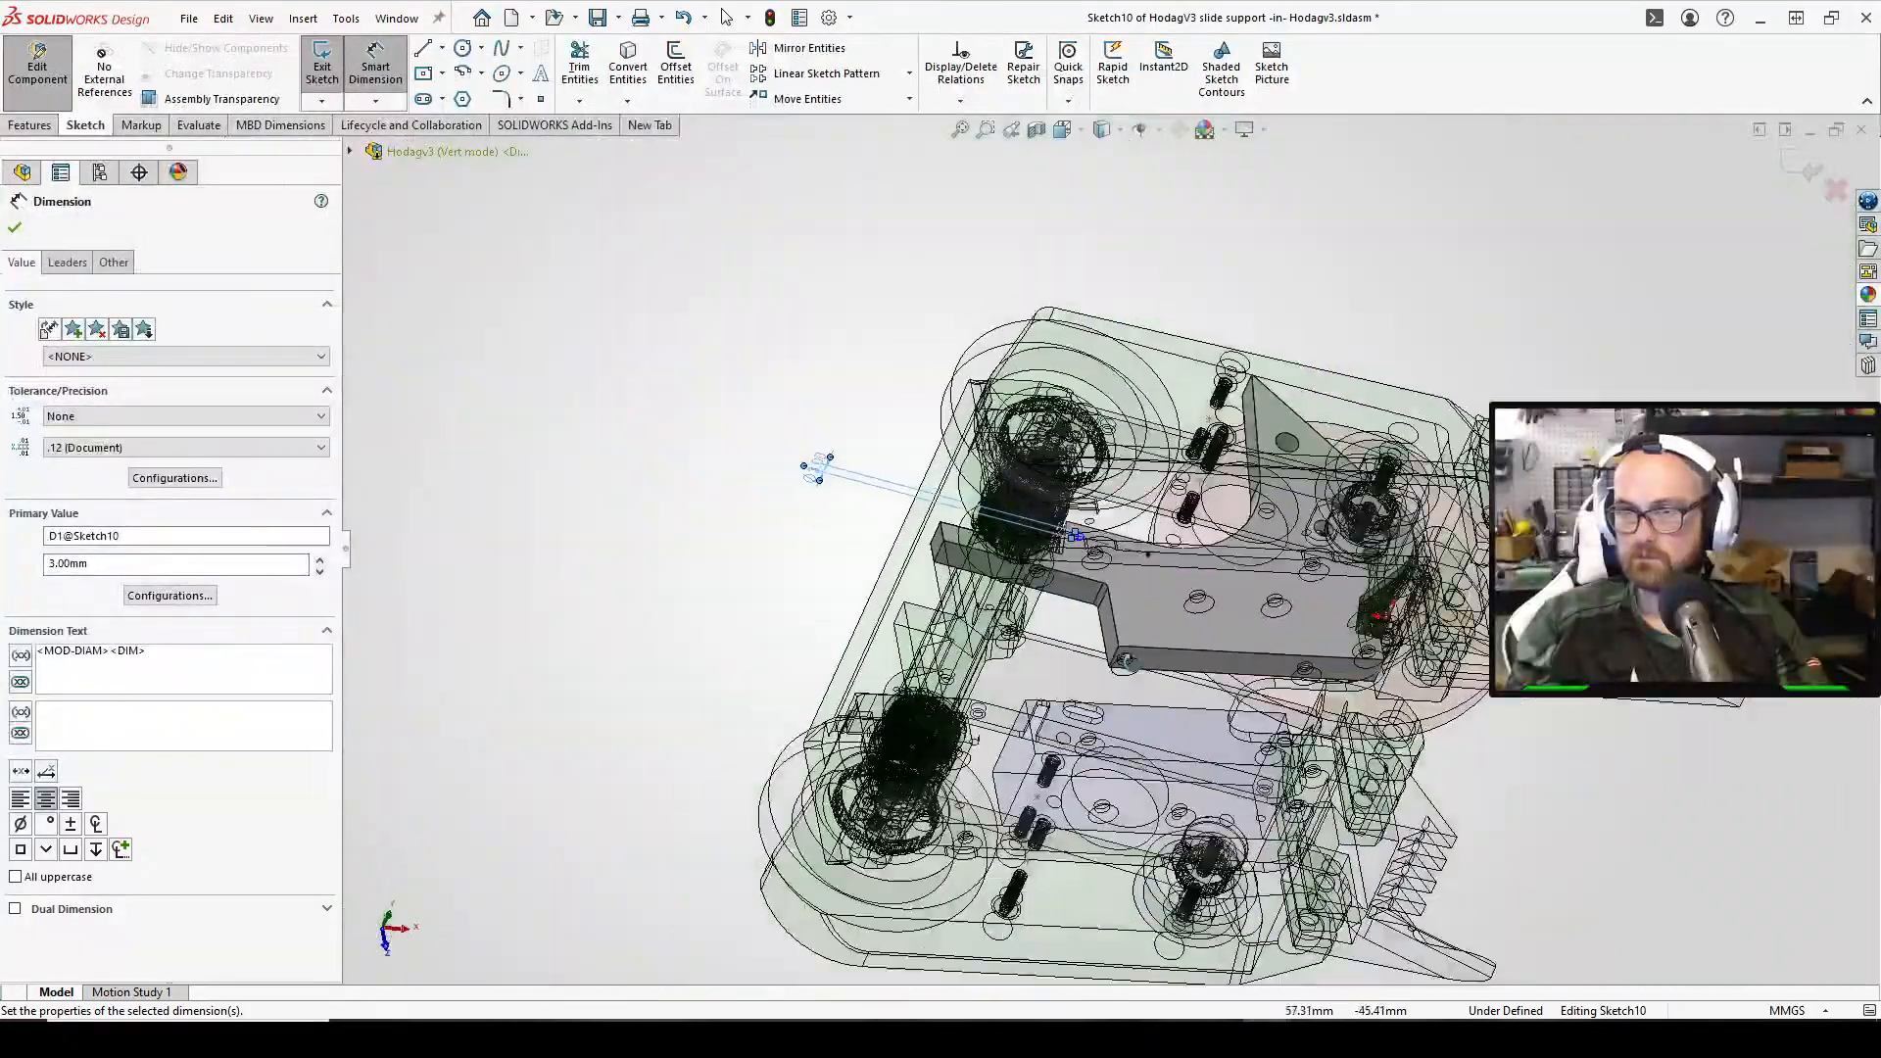
middle_click_drag(1148, 803, 1144, 597)
scroll(1144, 529, "down", 5)
middle_click_drag(1061, 509, 1030, 627)
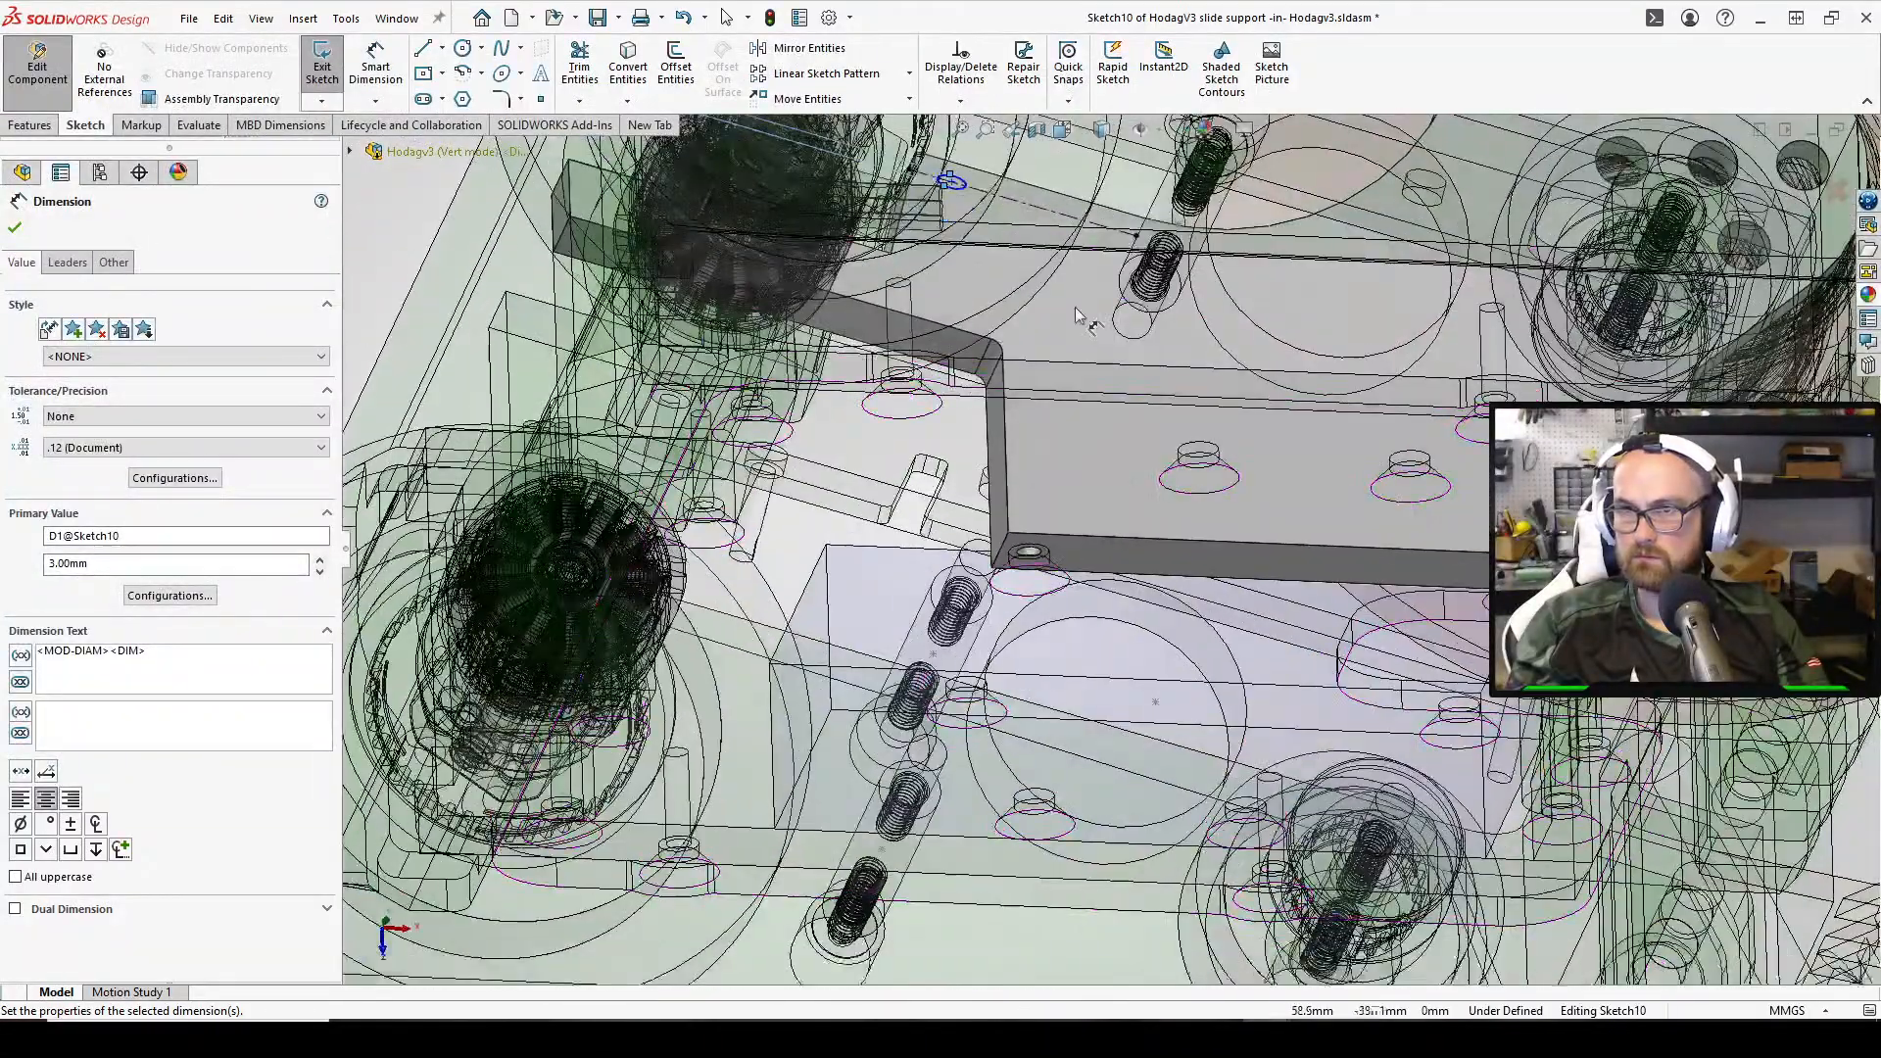
scroll(1028, 391, "up", 4)
middle_click_drag(1058, 323, 1136, 431)
scroll(1140, 392, "up", 2)
middle_click_drag(1139, 313, 659, 470)
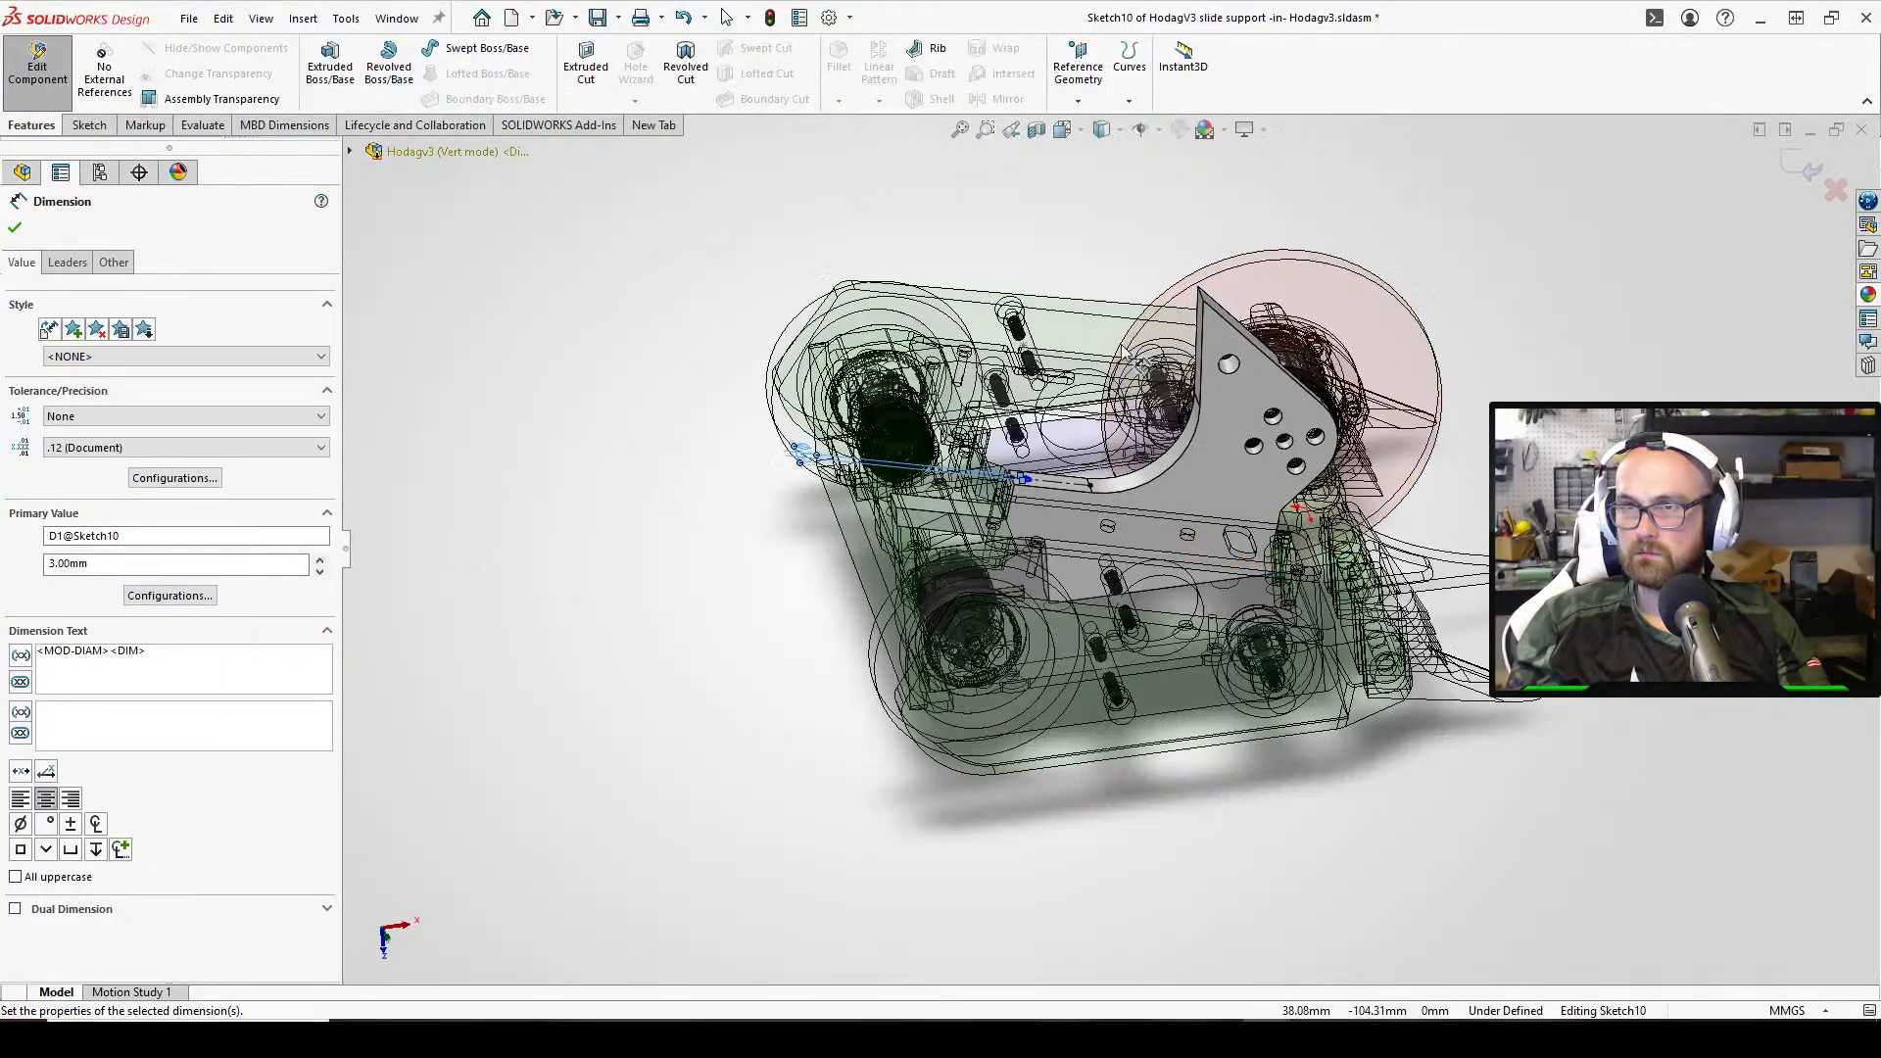
Dimension the circle's centre from the straight face's end edge at the start of the curve and set the distance to 6 mm
scroll(1114, 617, "down", 5)
mouse_move(1114, 617)
middle_mouse_down()
mouse_move(1127, 699)
mouse_move(1278, 672)
mouse_move(1161, 615)
middle_mouse_up()
left_click_drag(1146, 599, 1232, 621)
key("d")
scroll(1362, 612, "down", 5)
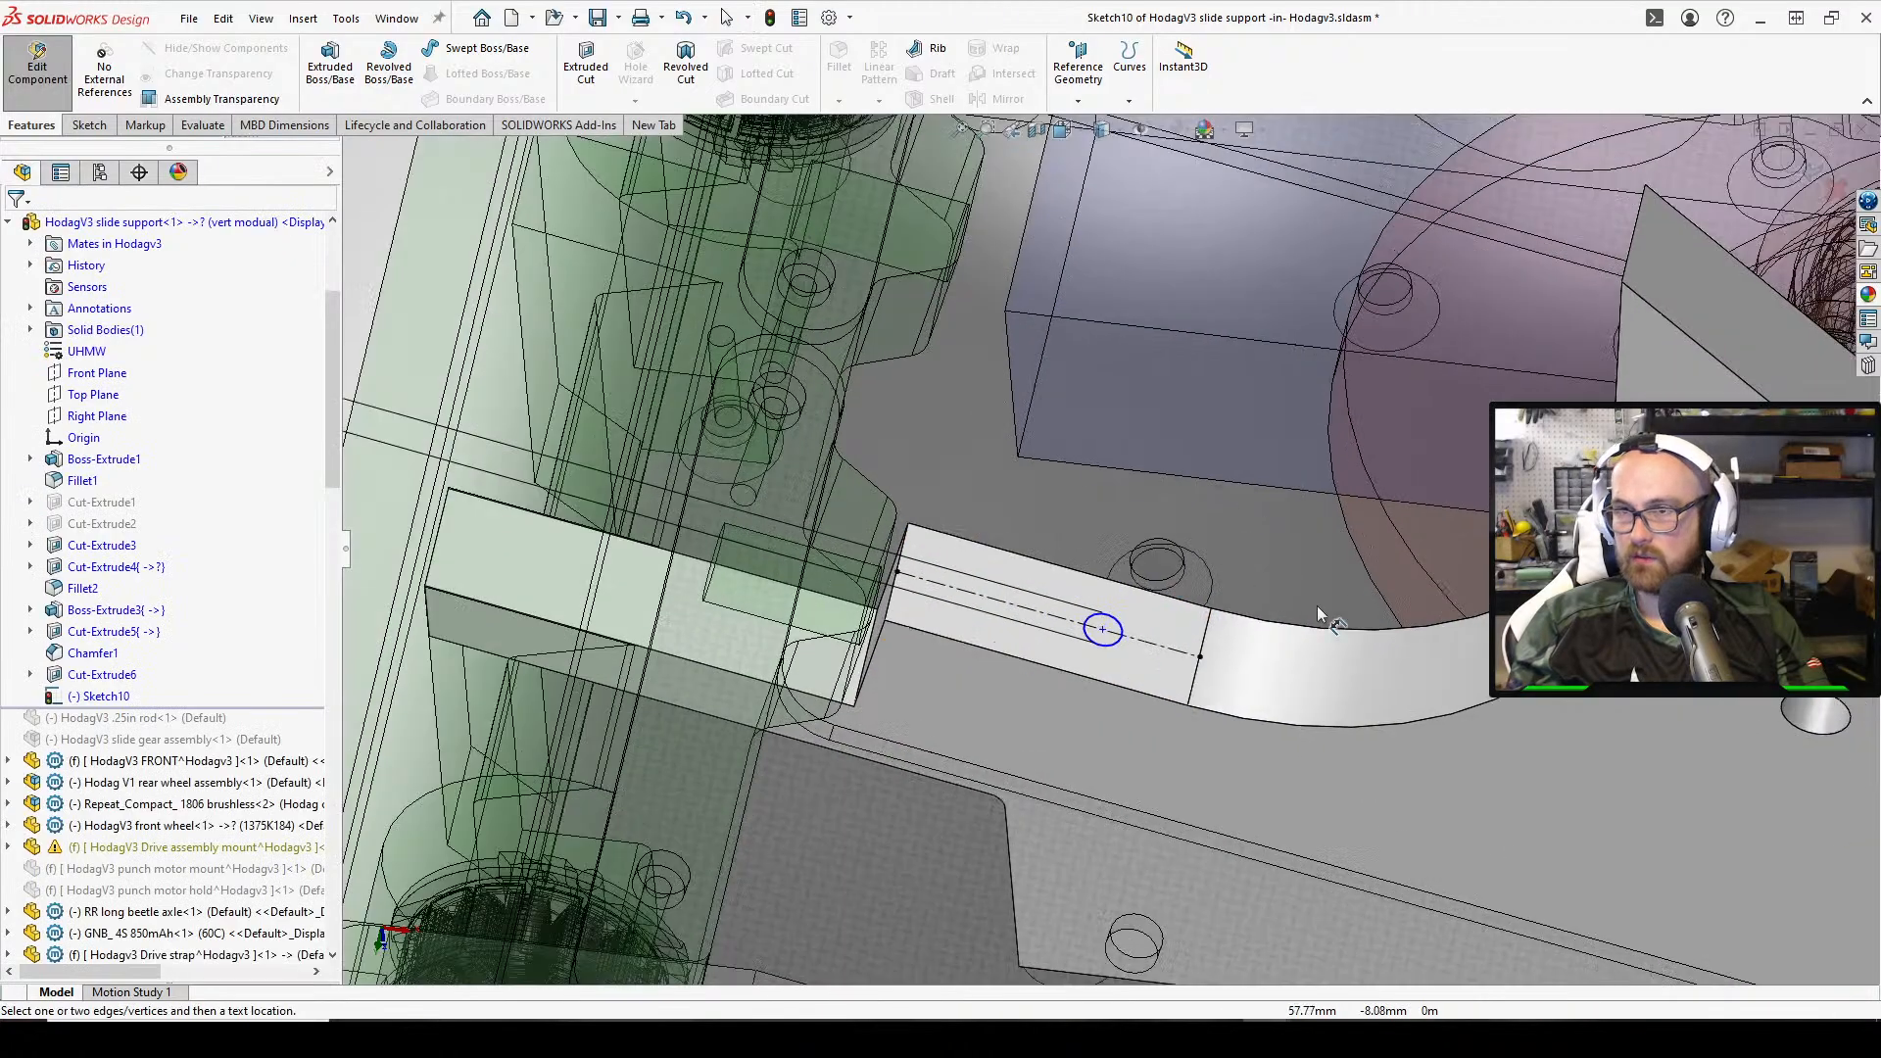
left_click(1167, 650)
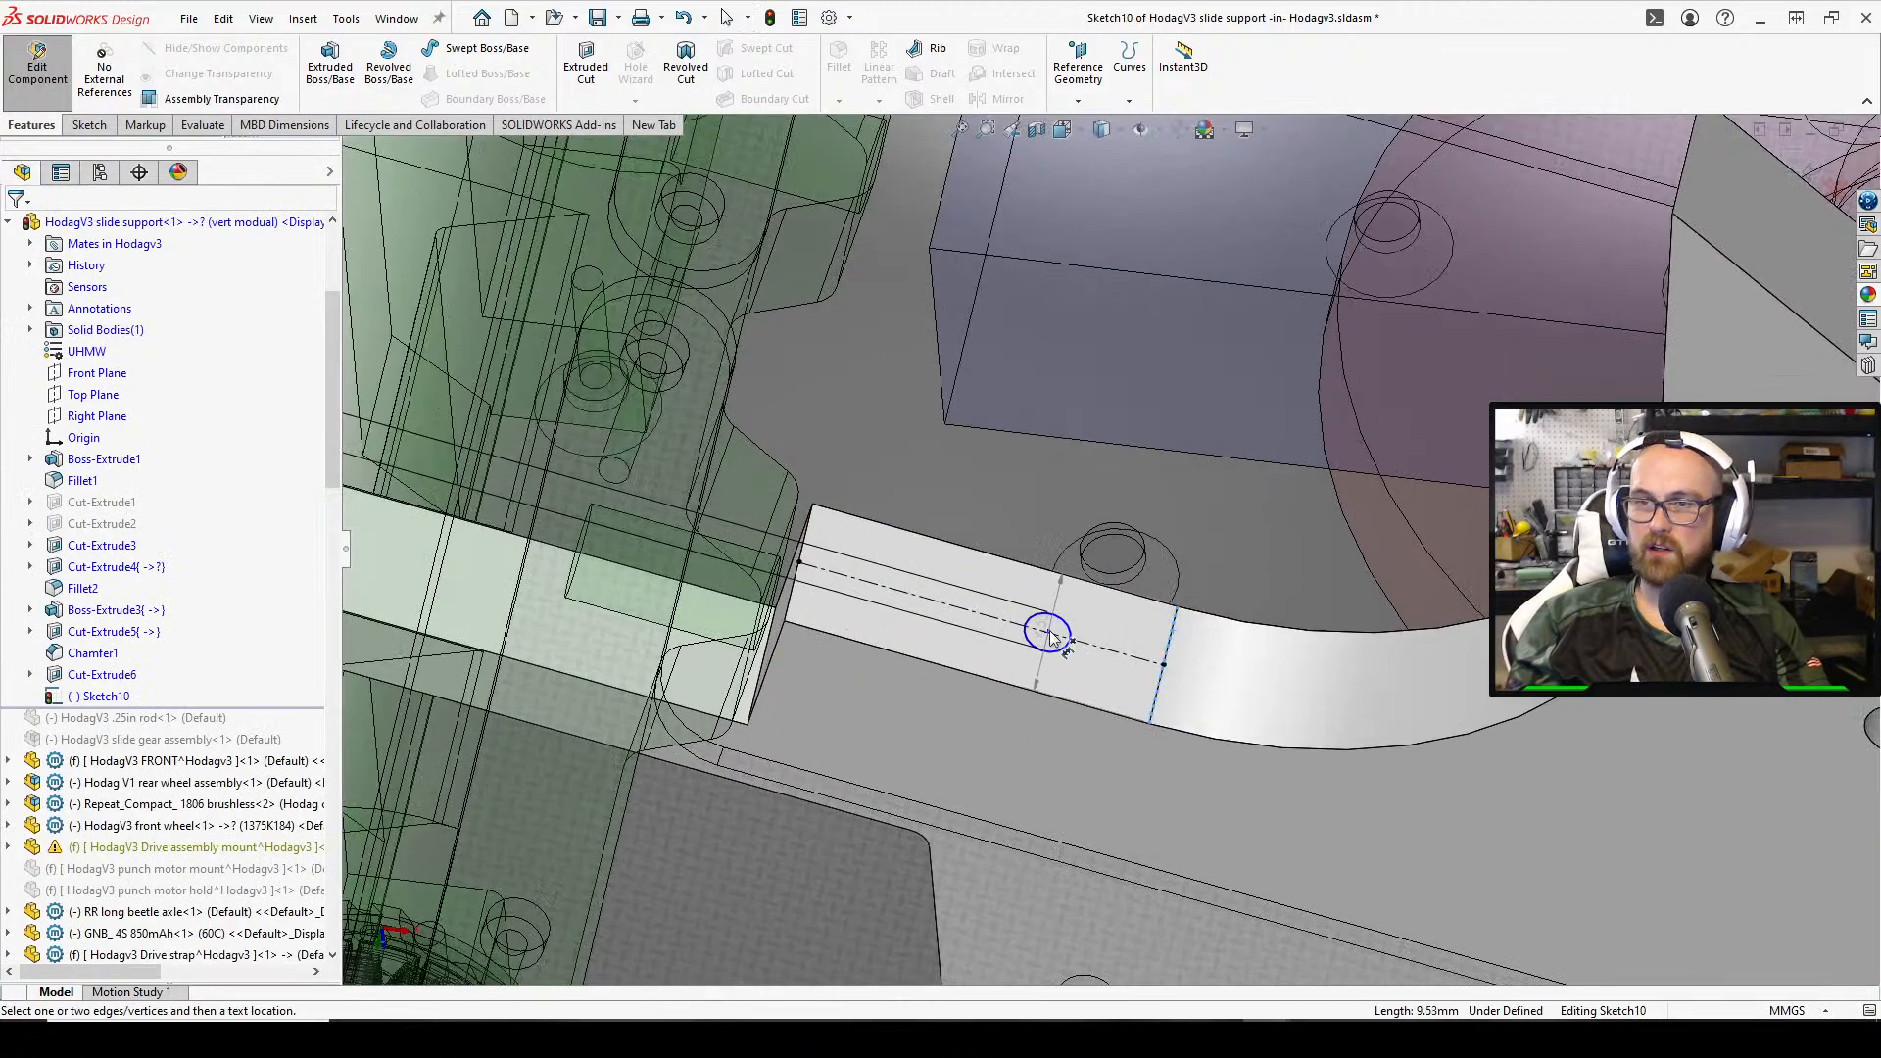
left_click(1048, 632)
scroll(1068, 615, "up", 3)
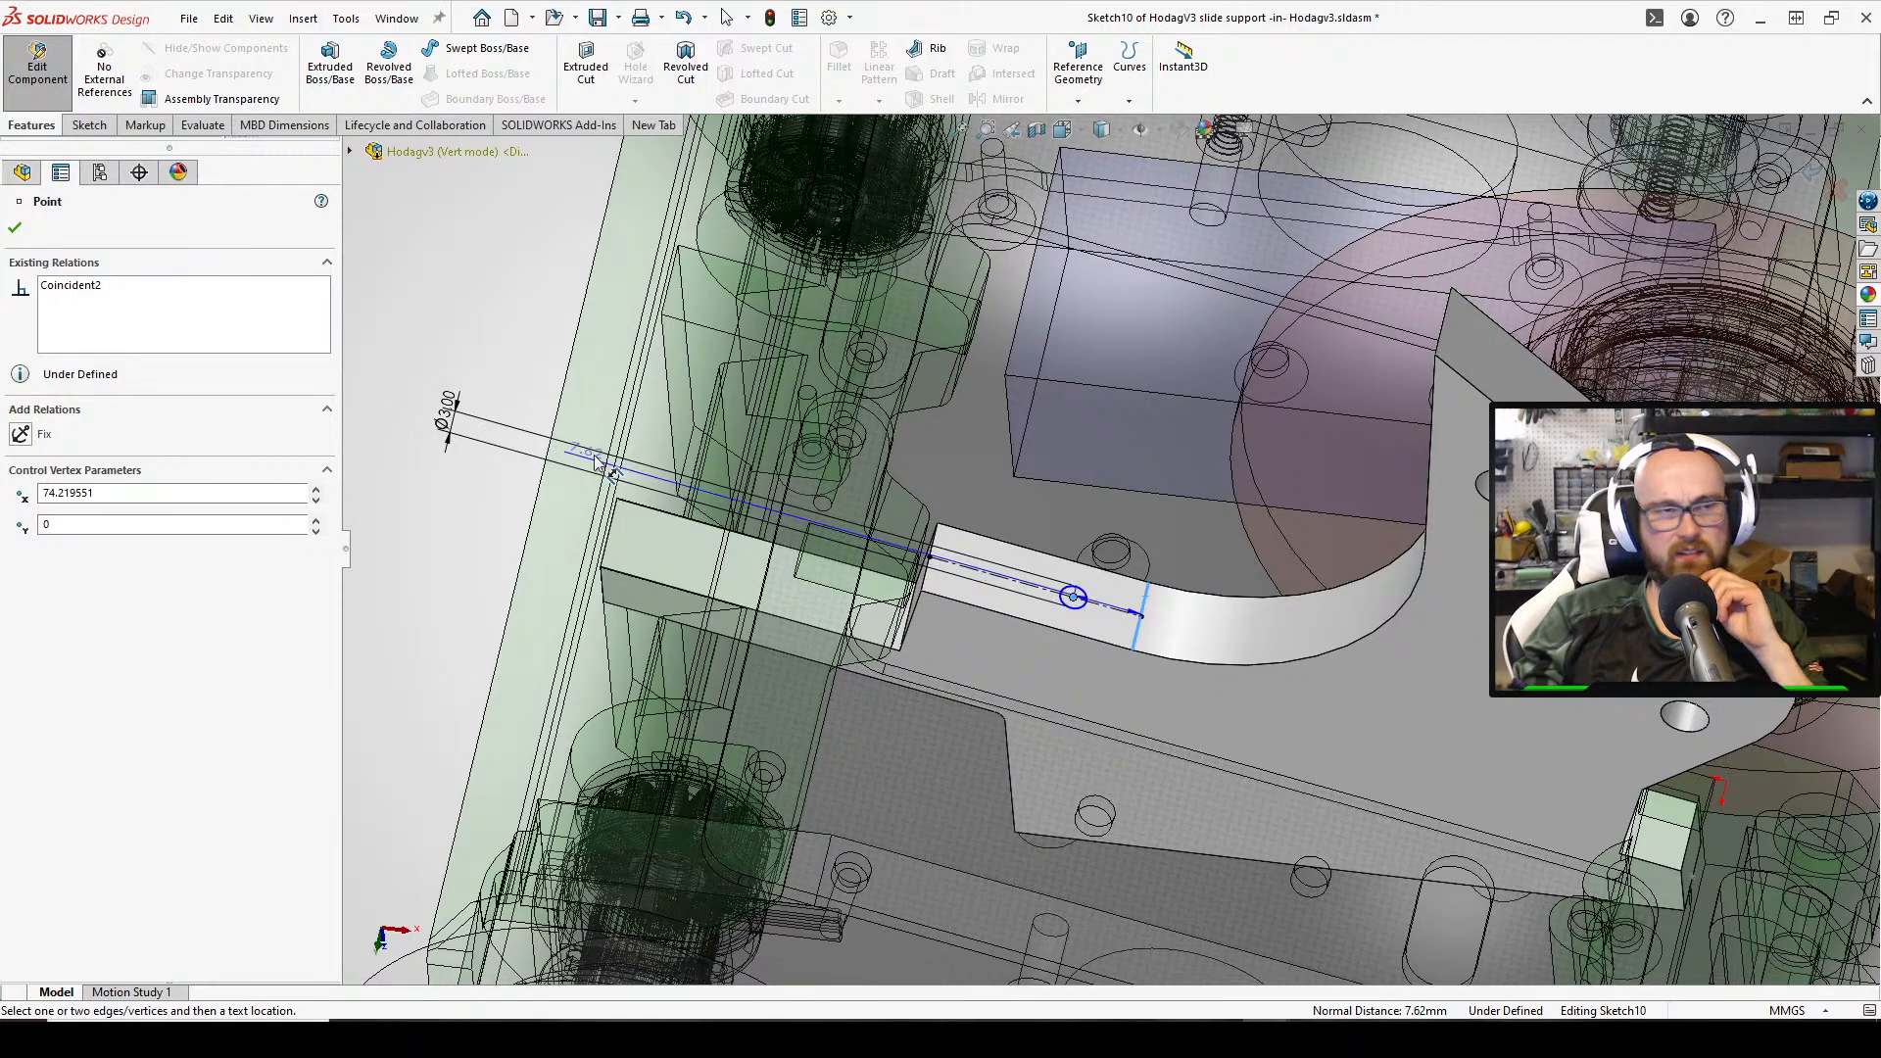
left_click(471, 367)
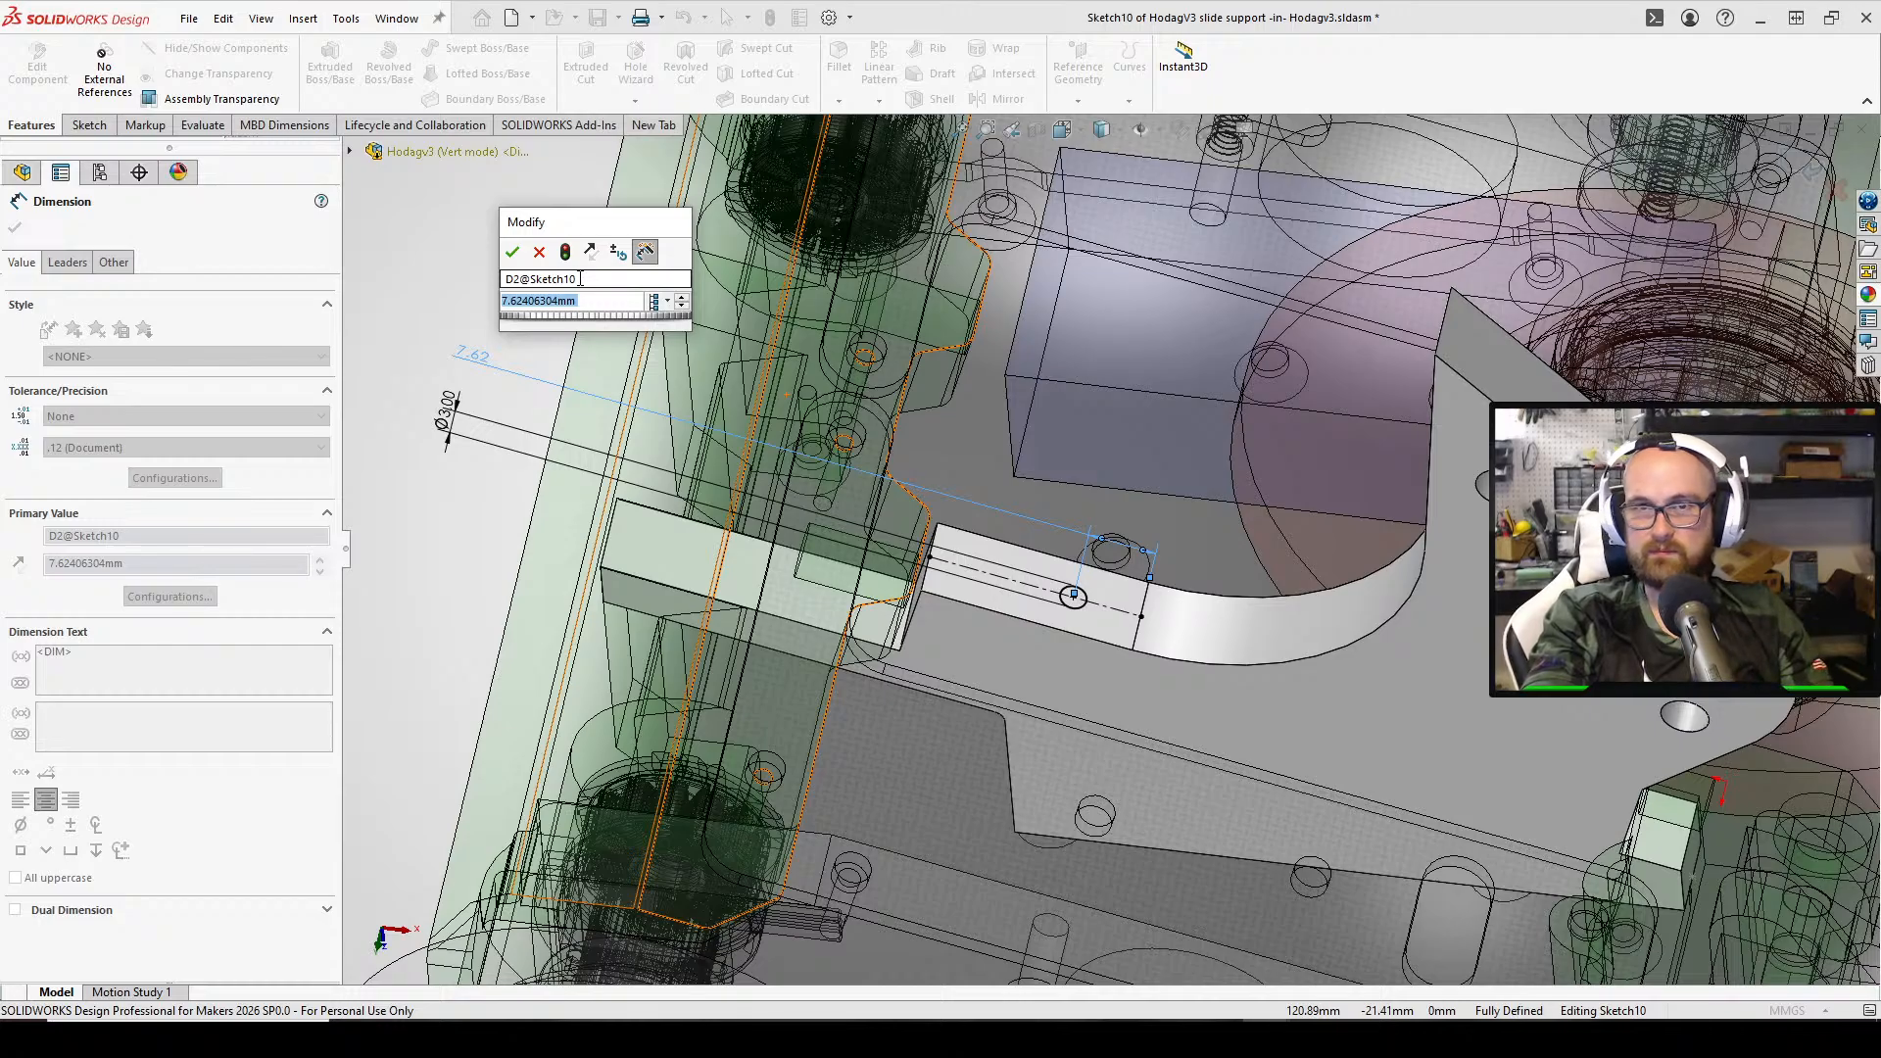
type("6")
key("Return")
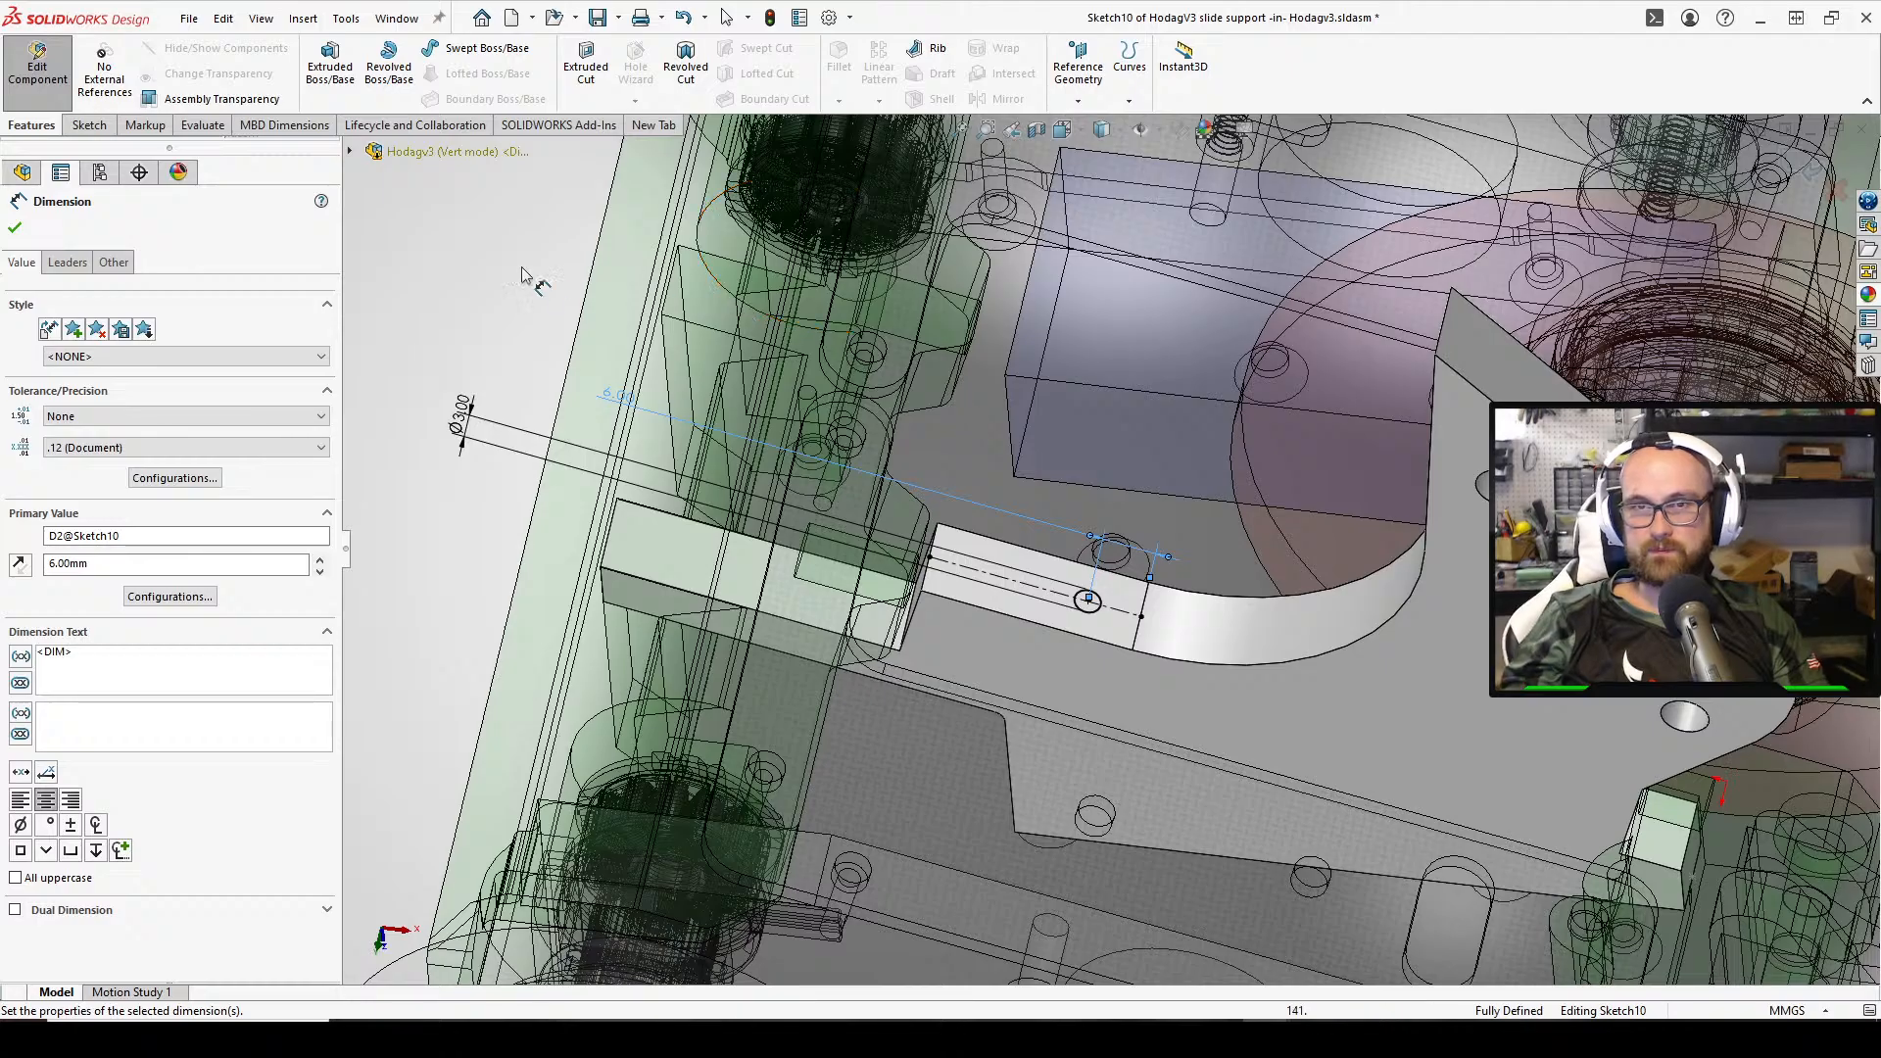
key("Escape")
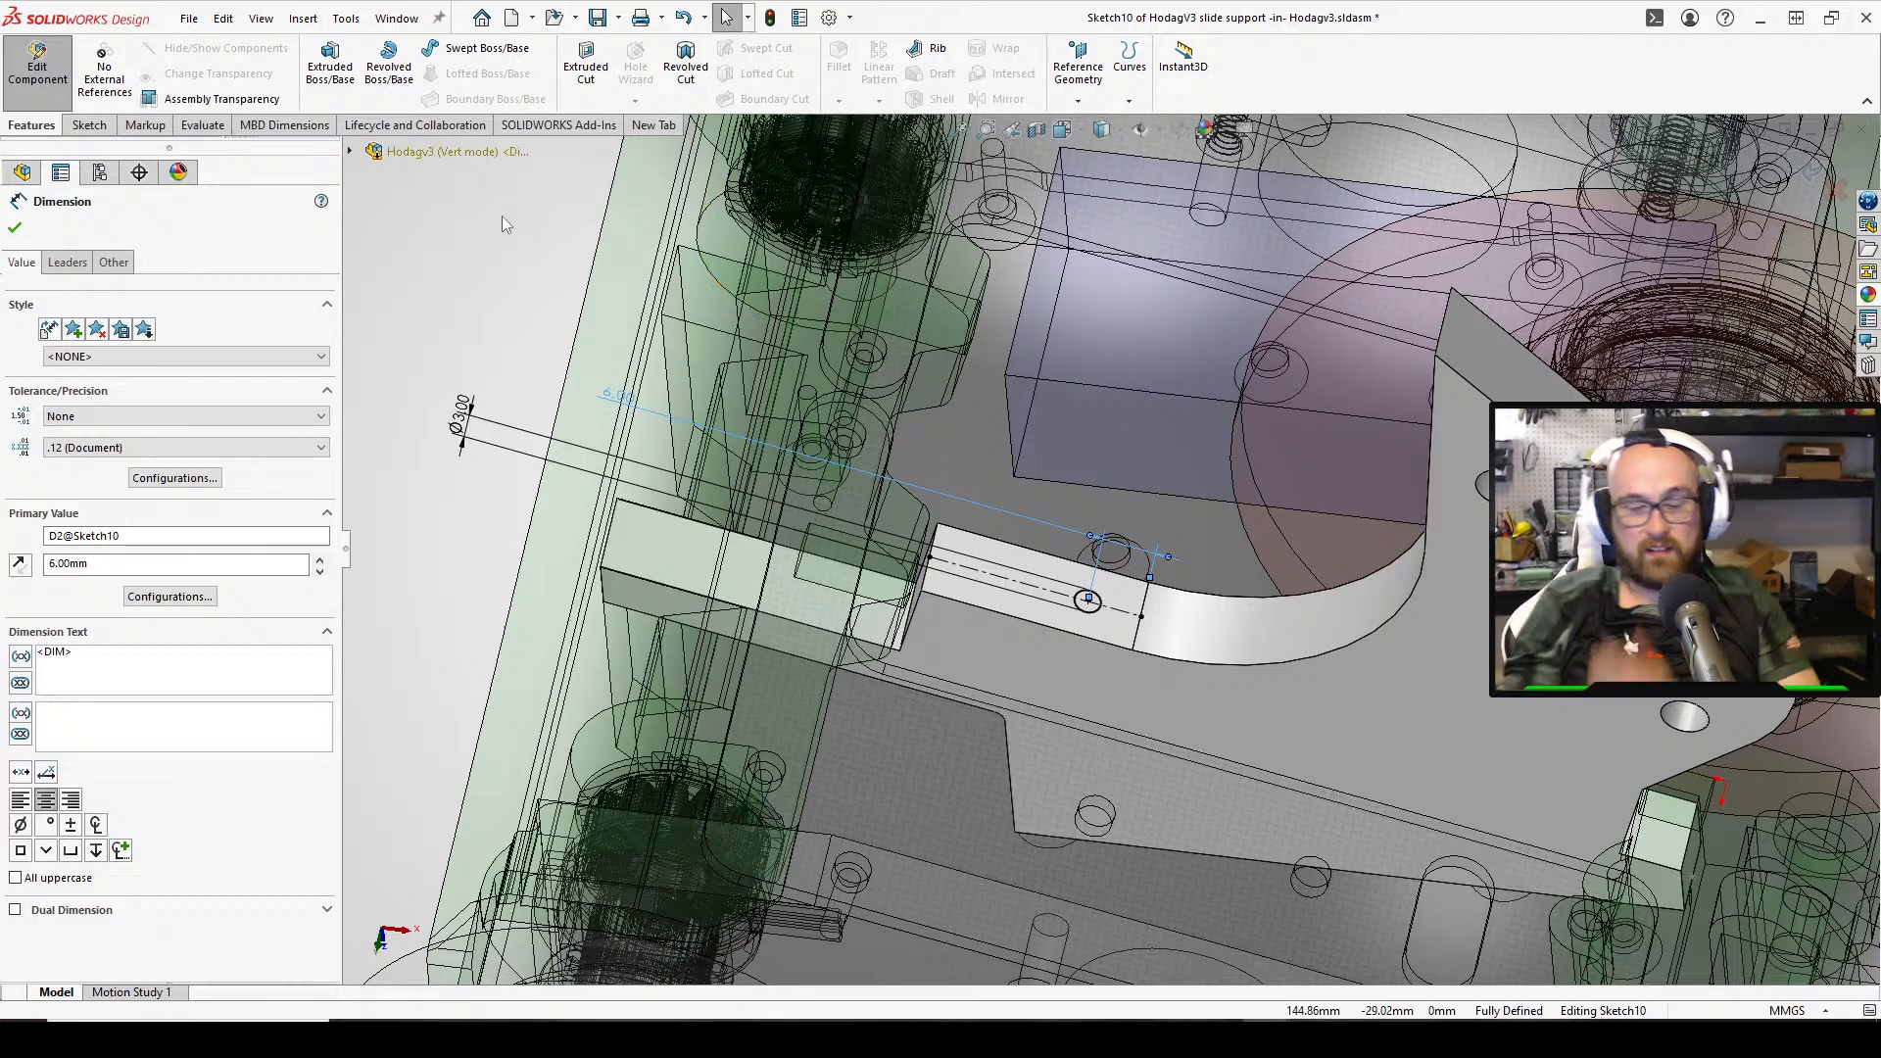
Set the circle centre's distance from the end edge to 8 mm
double_click(627, 397)
type("8")
key("Return")
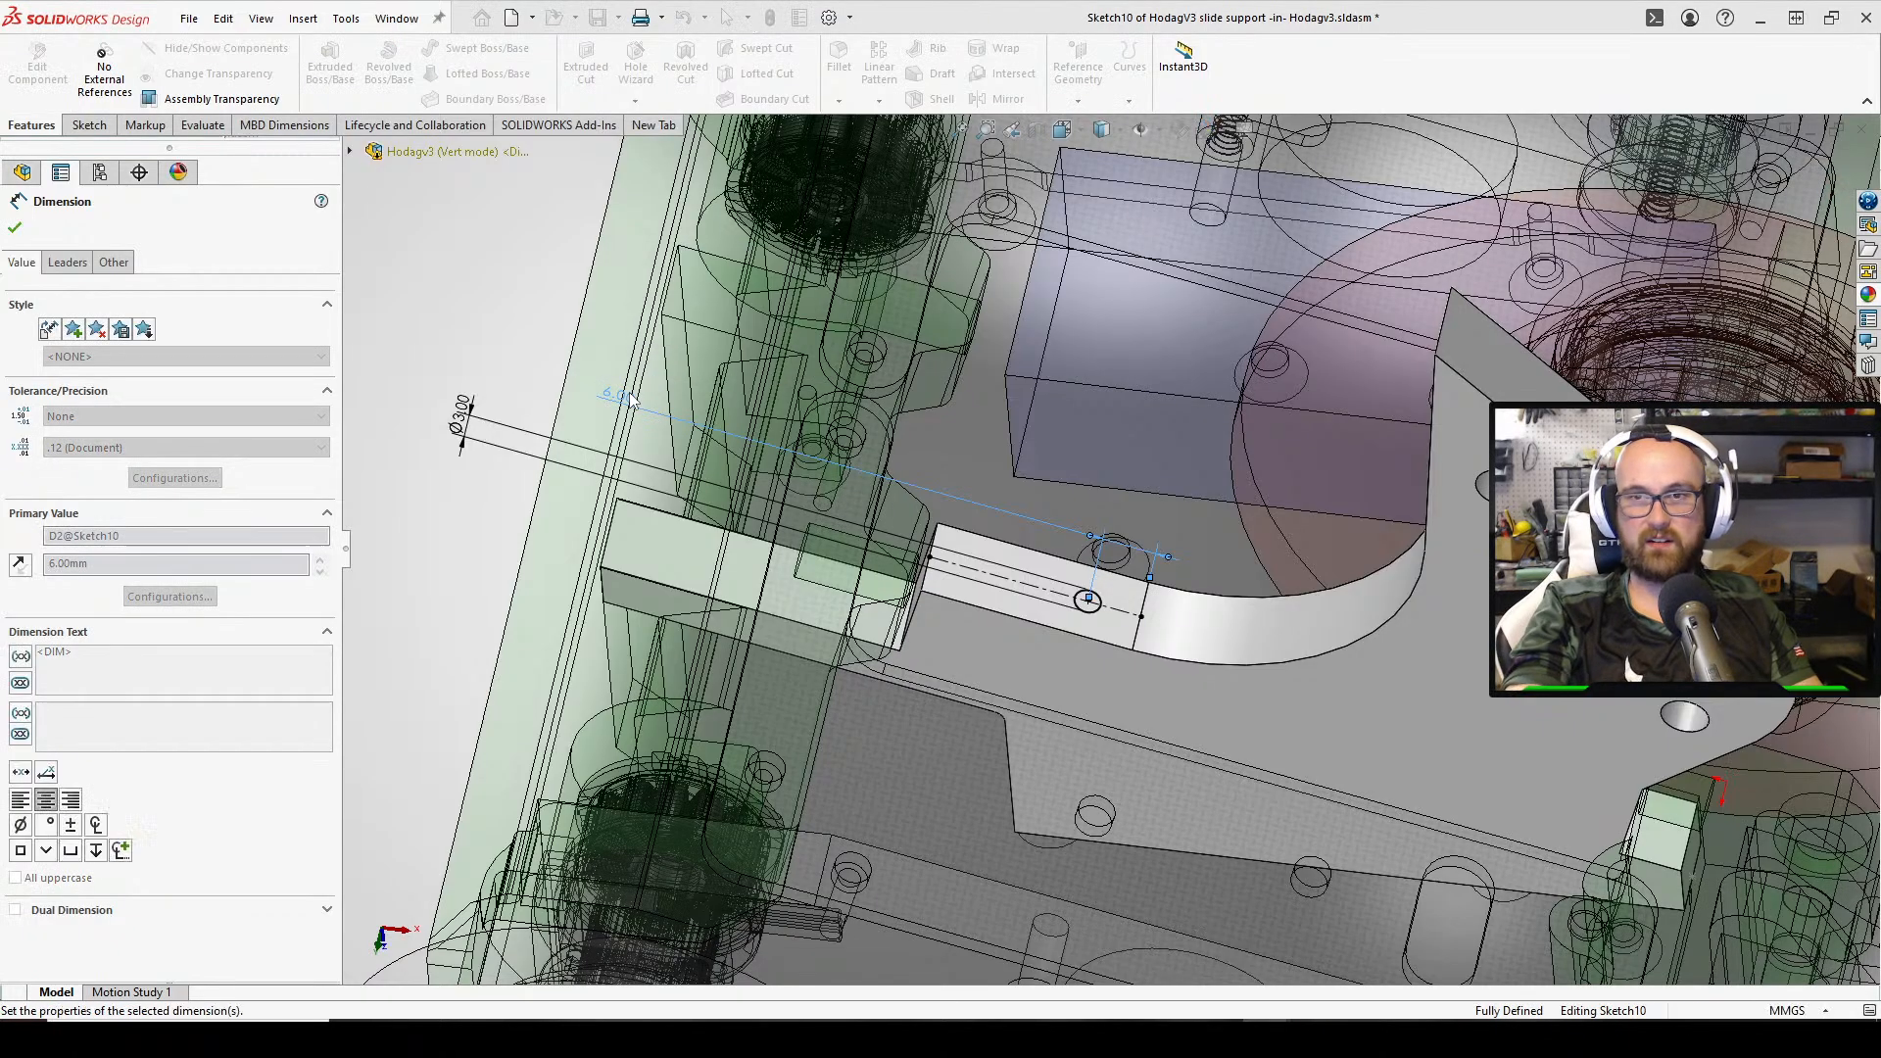
left_click(539, 268)
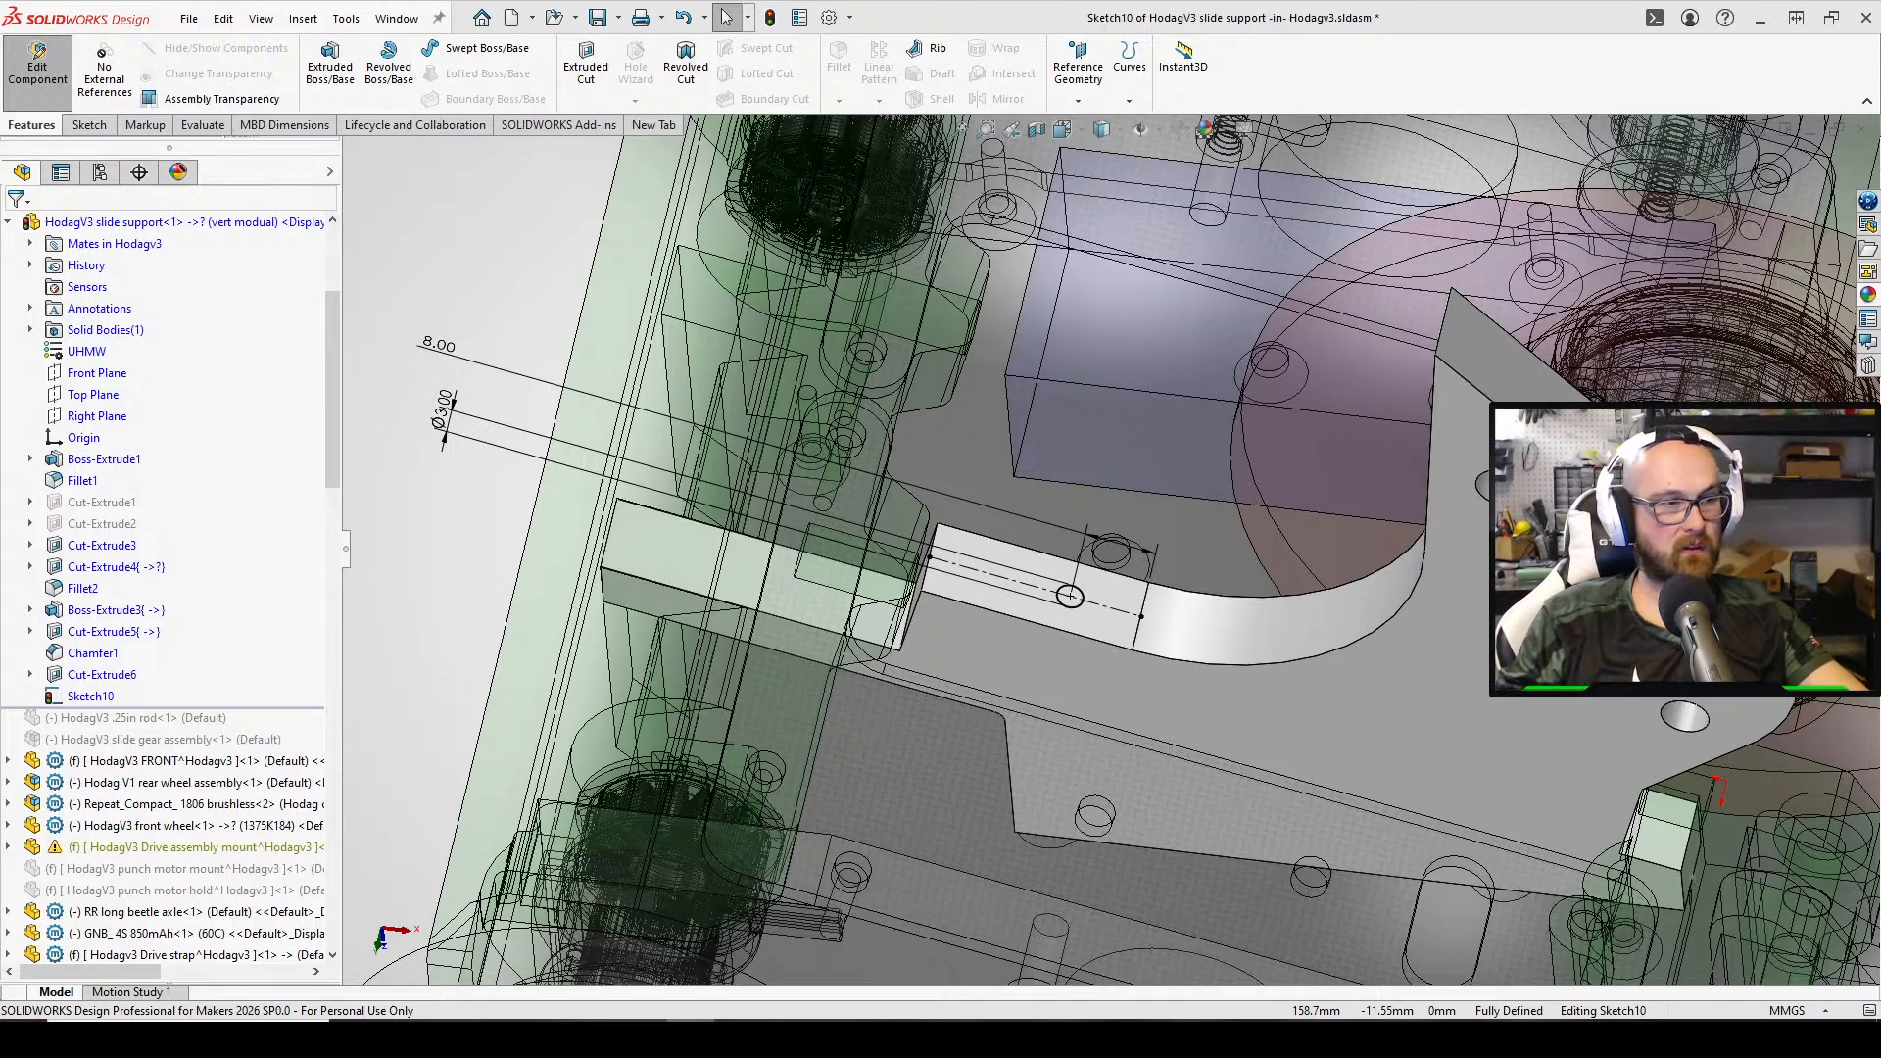
key("super+d")
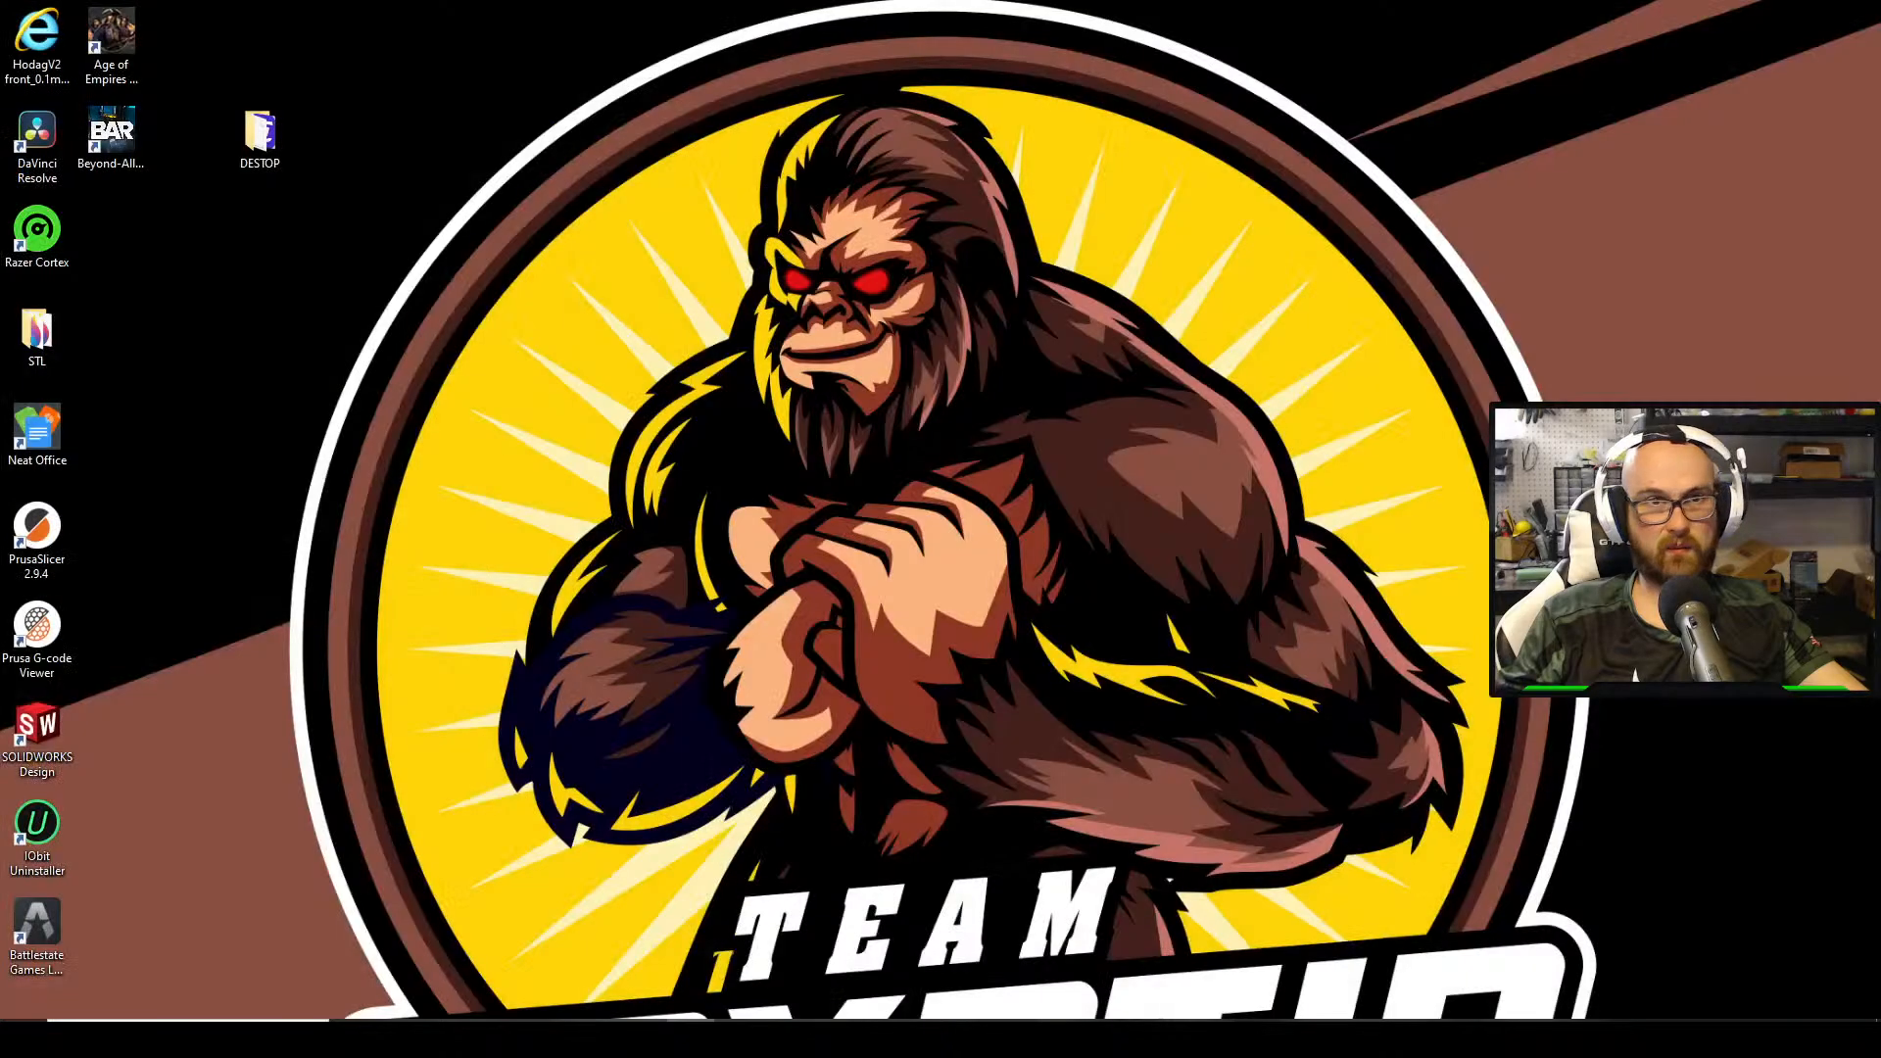
key("super+d")
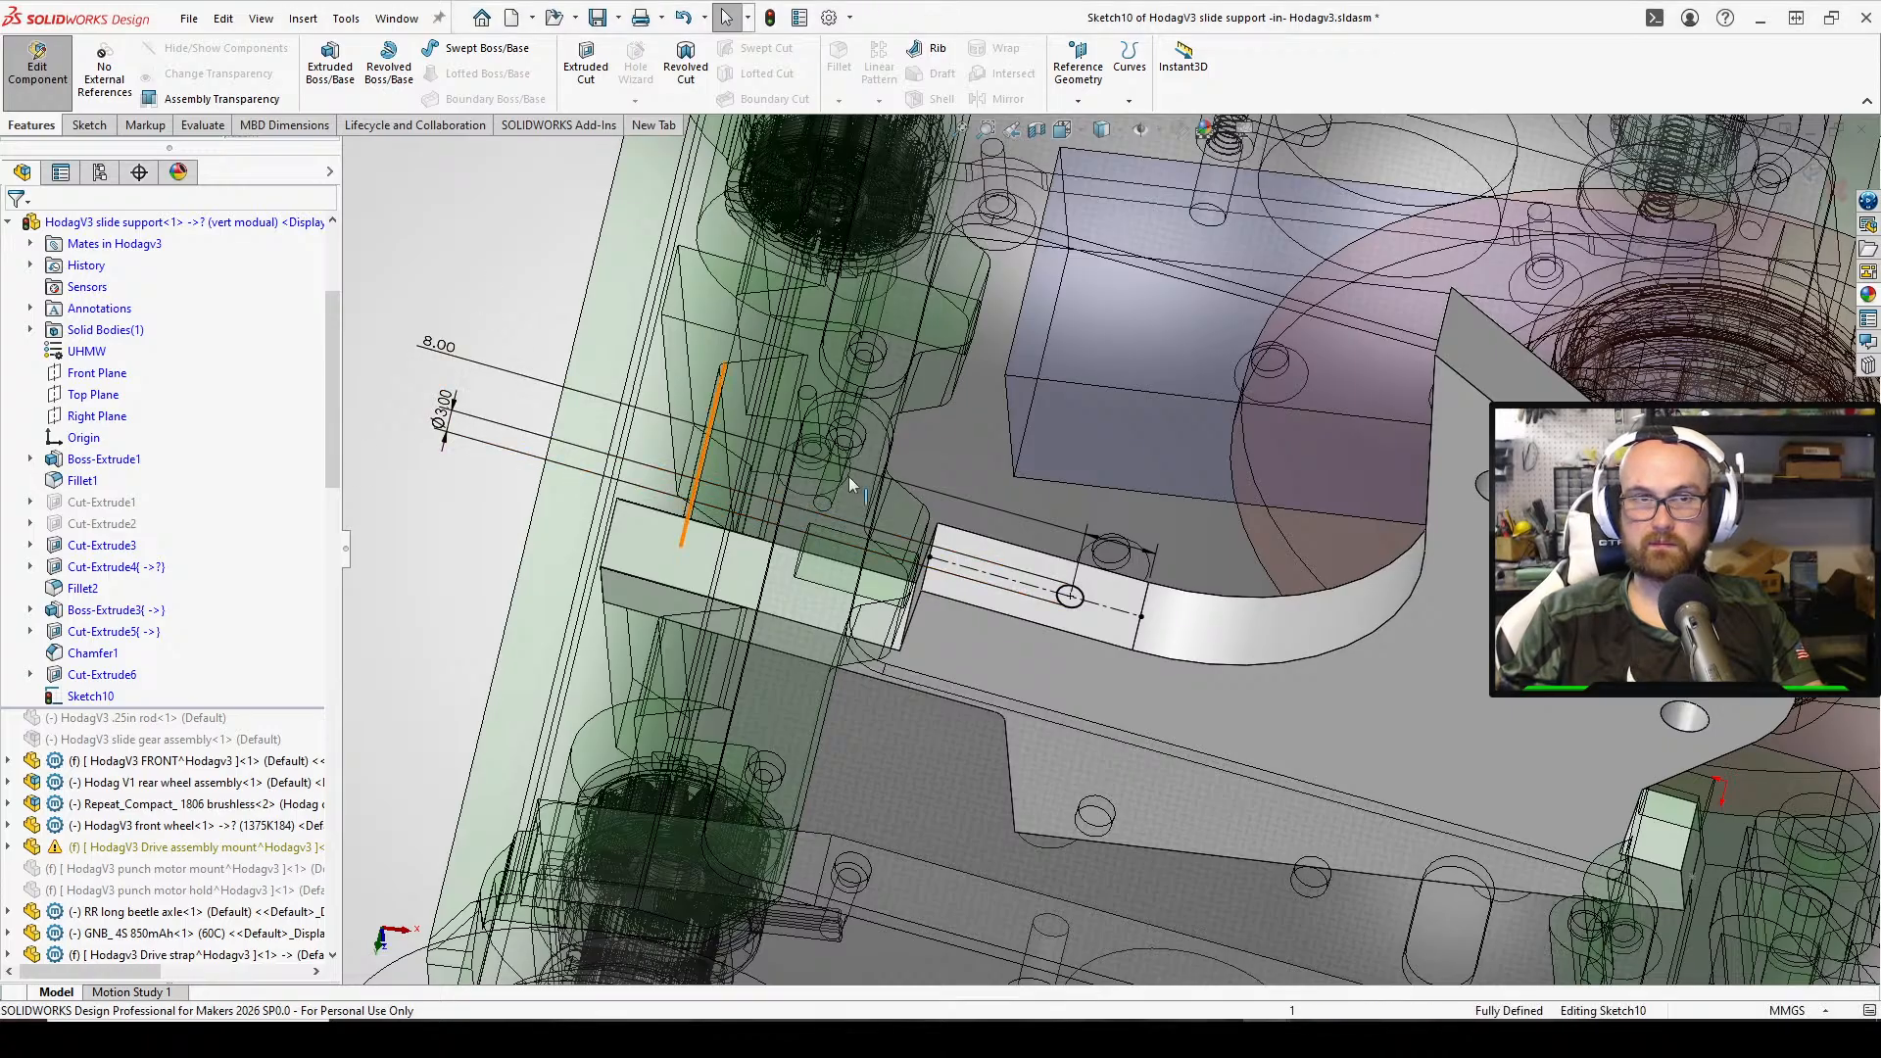
Cut-extrude the 3 mm circle as a blind hole 10 mm deep into the support's straight top face
scroll(1410, 462, "up", 4)
middle_click_drag(1416, 573, 1203, 319)
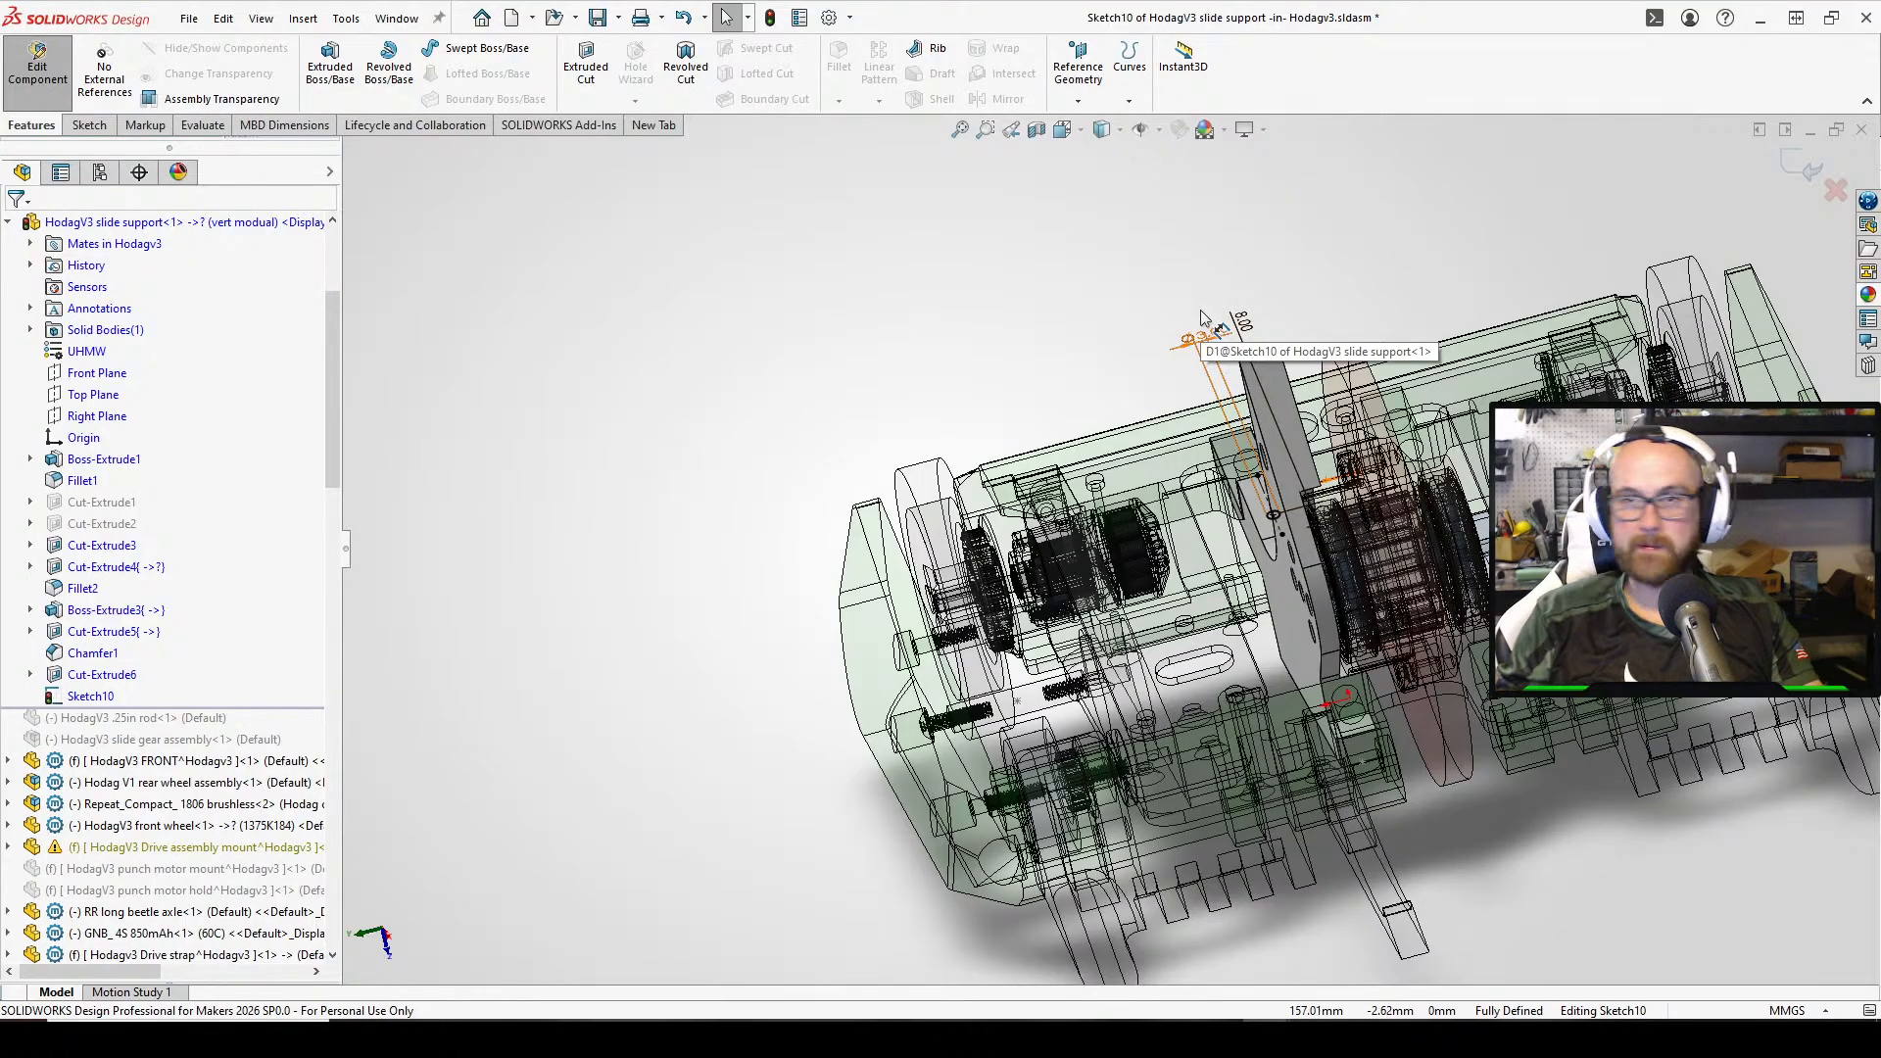
middle_click_drag(1203, 324, 684, 314)
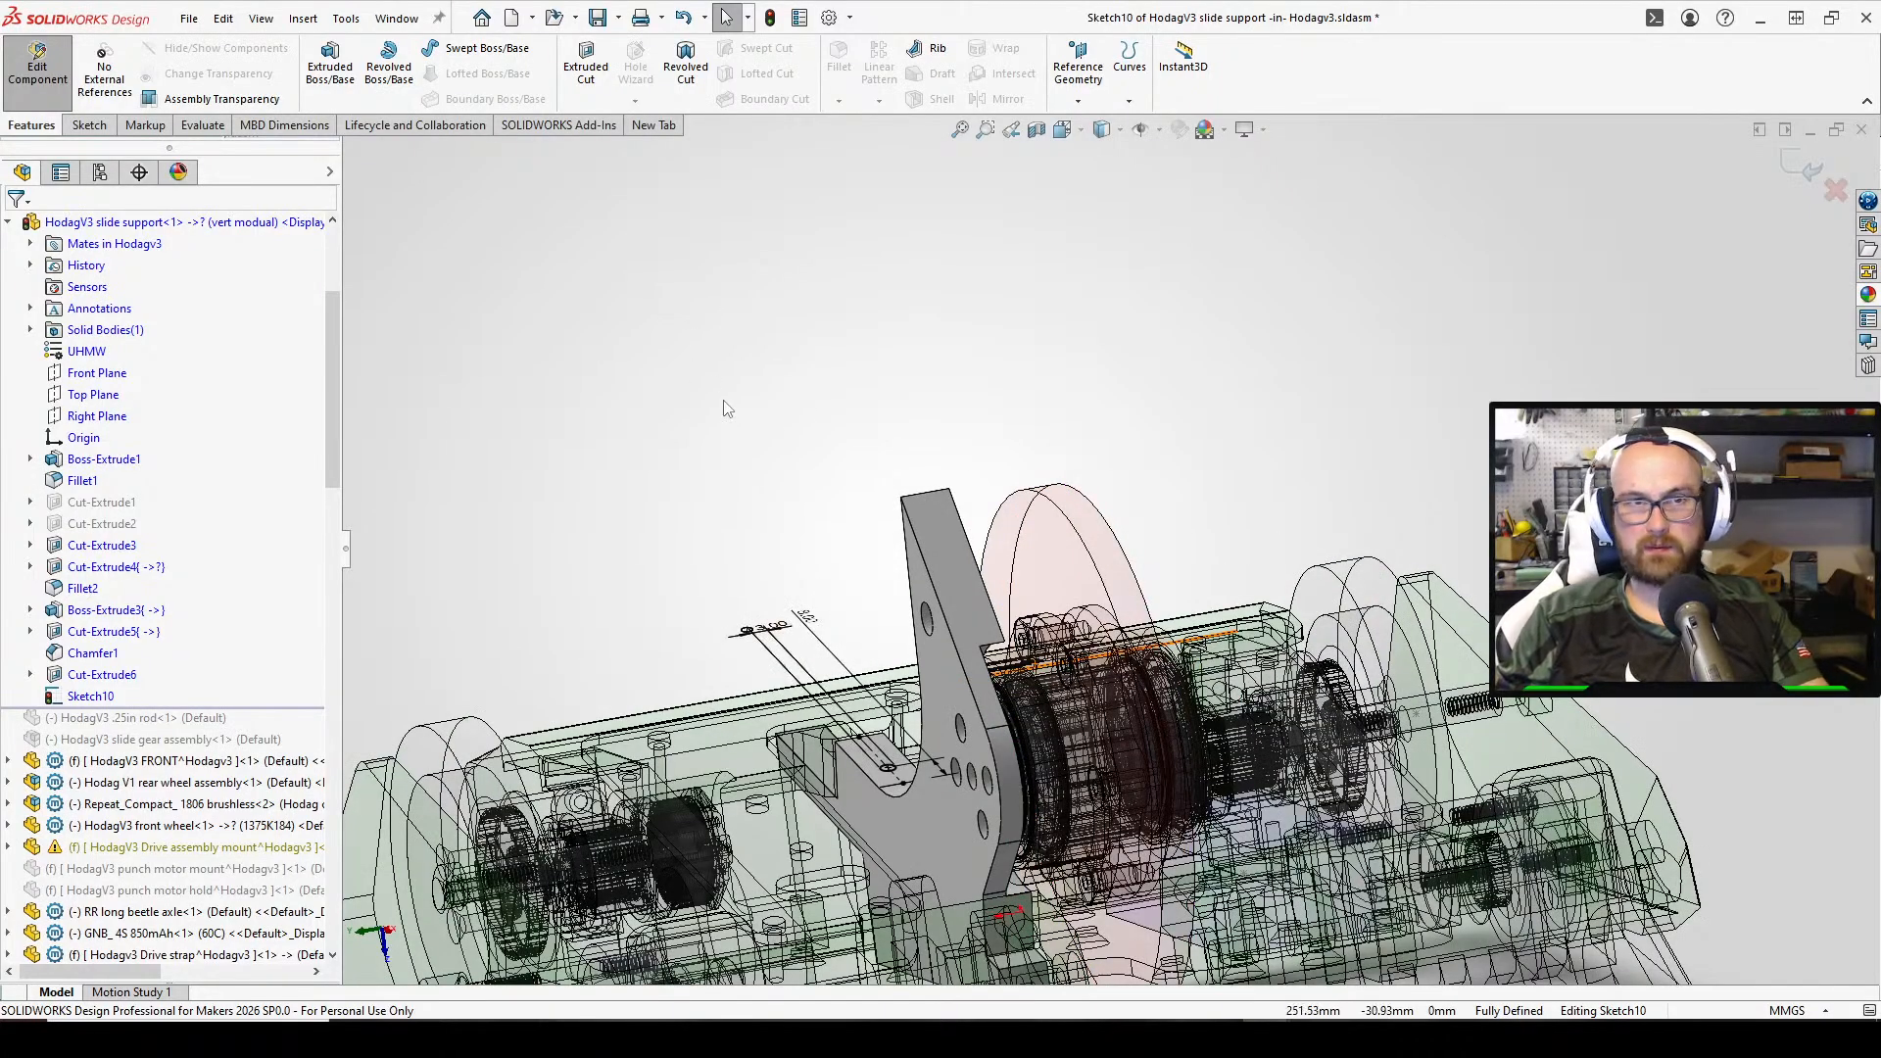
scroll(888, 662, "down", 3)
scroll(1126, 568, "up", 4)
middle_click_drag(1137, 587, 1192, 784)
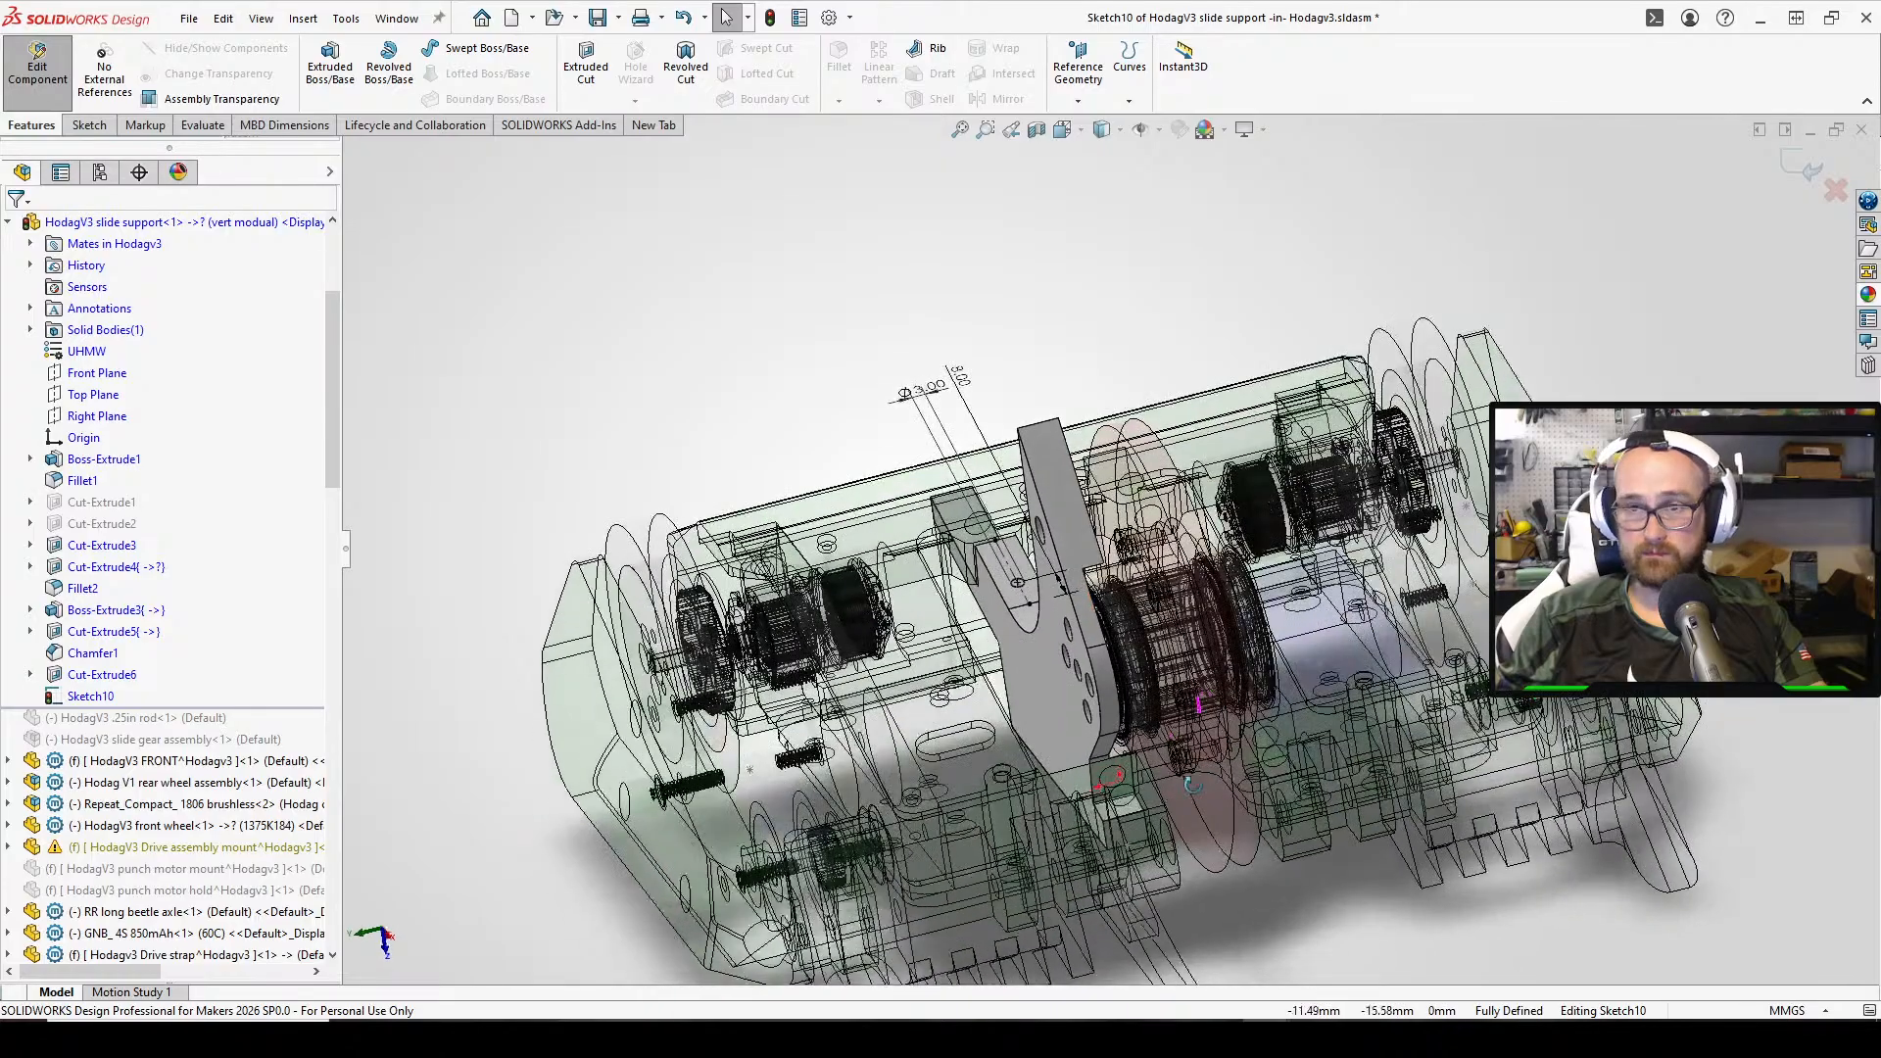
scroll(793, 419, "down", 2)
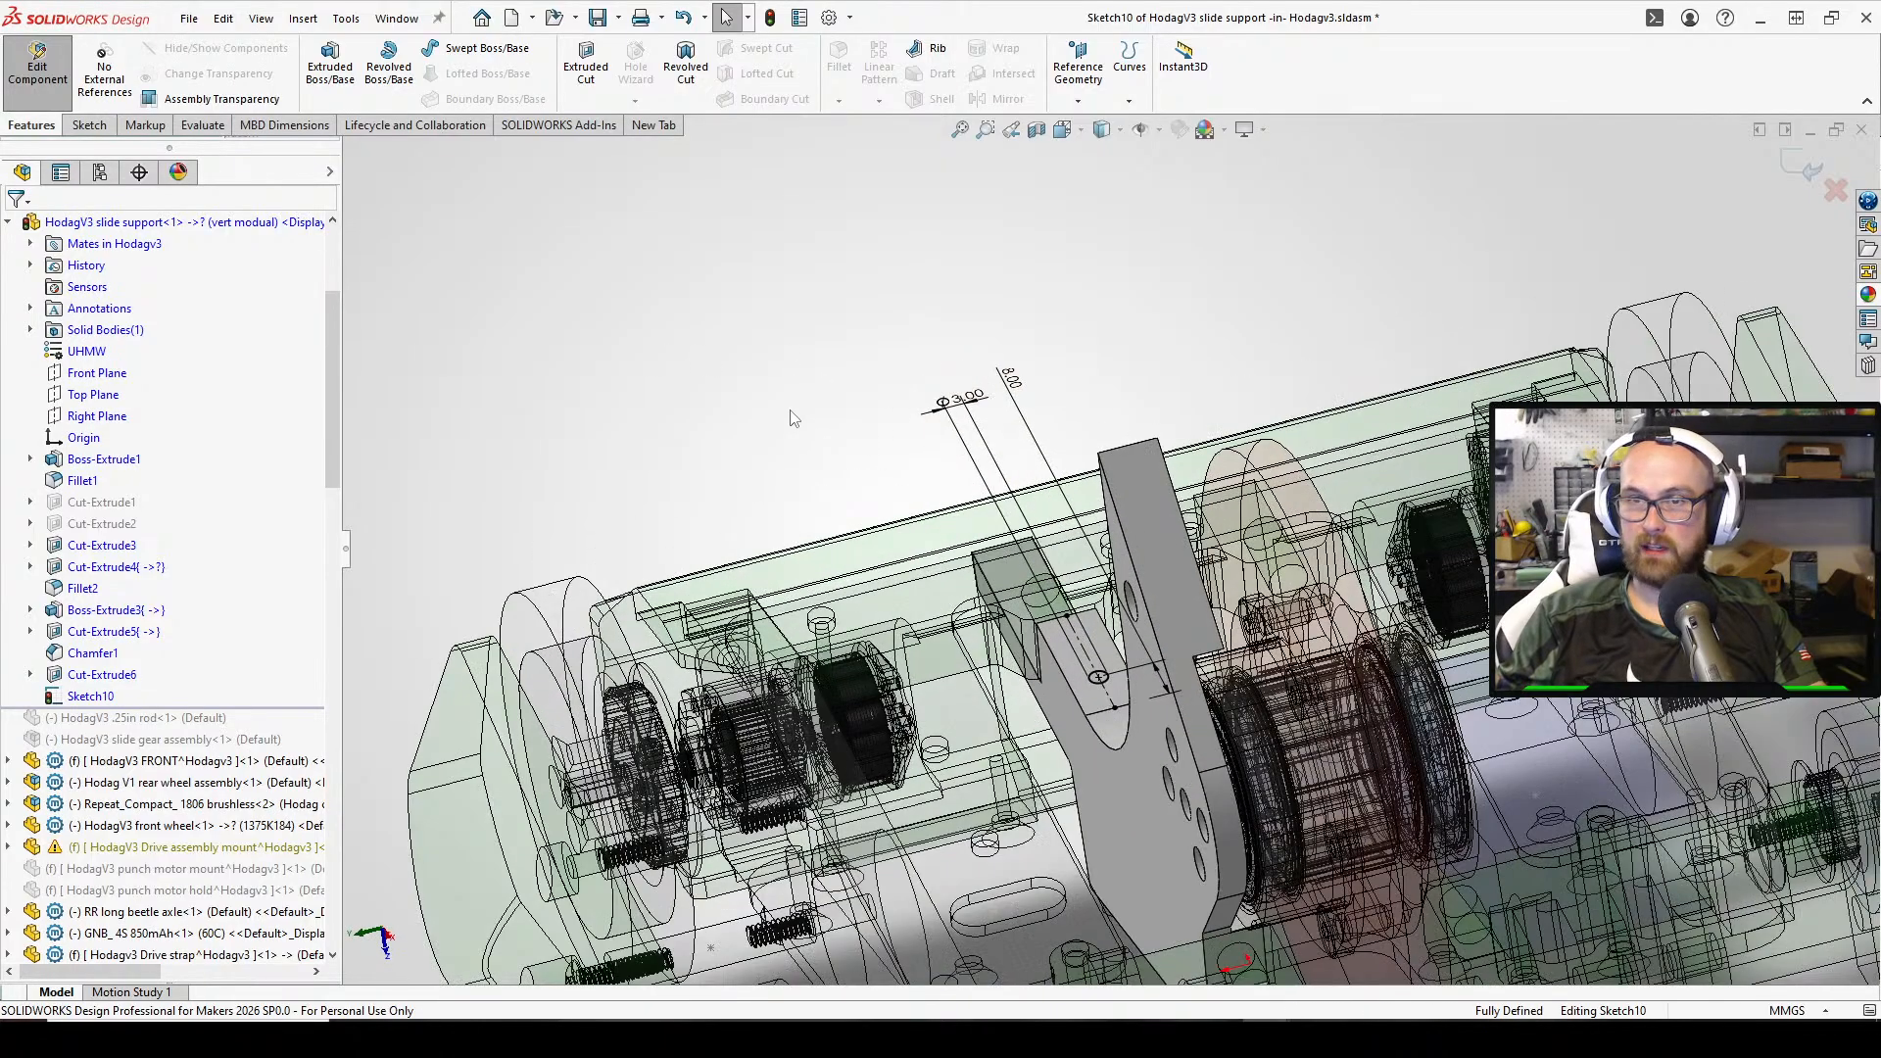
scroll(1102, 749, "down", 1)
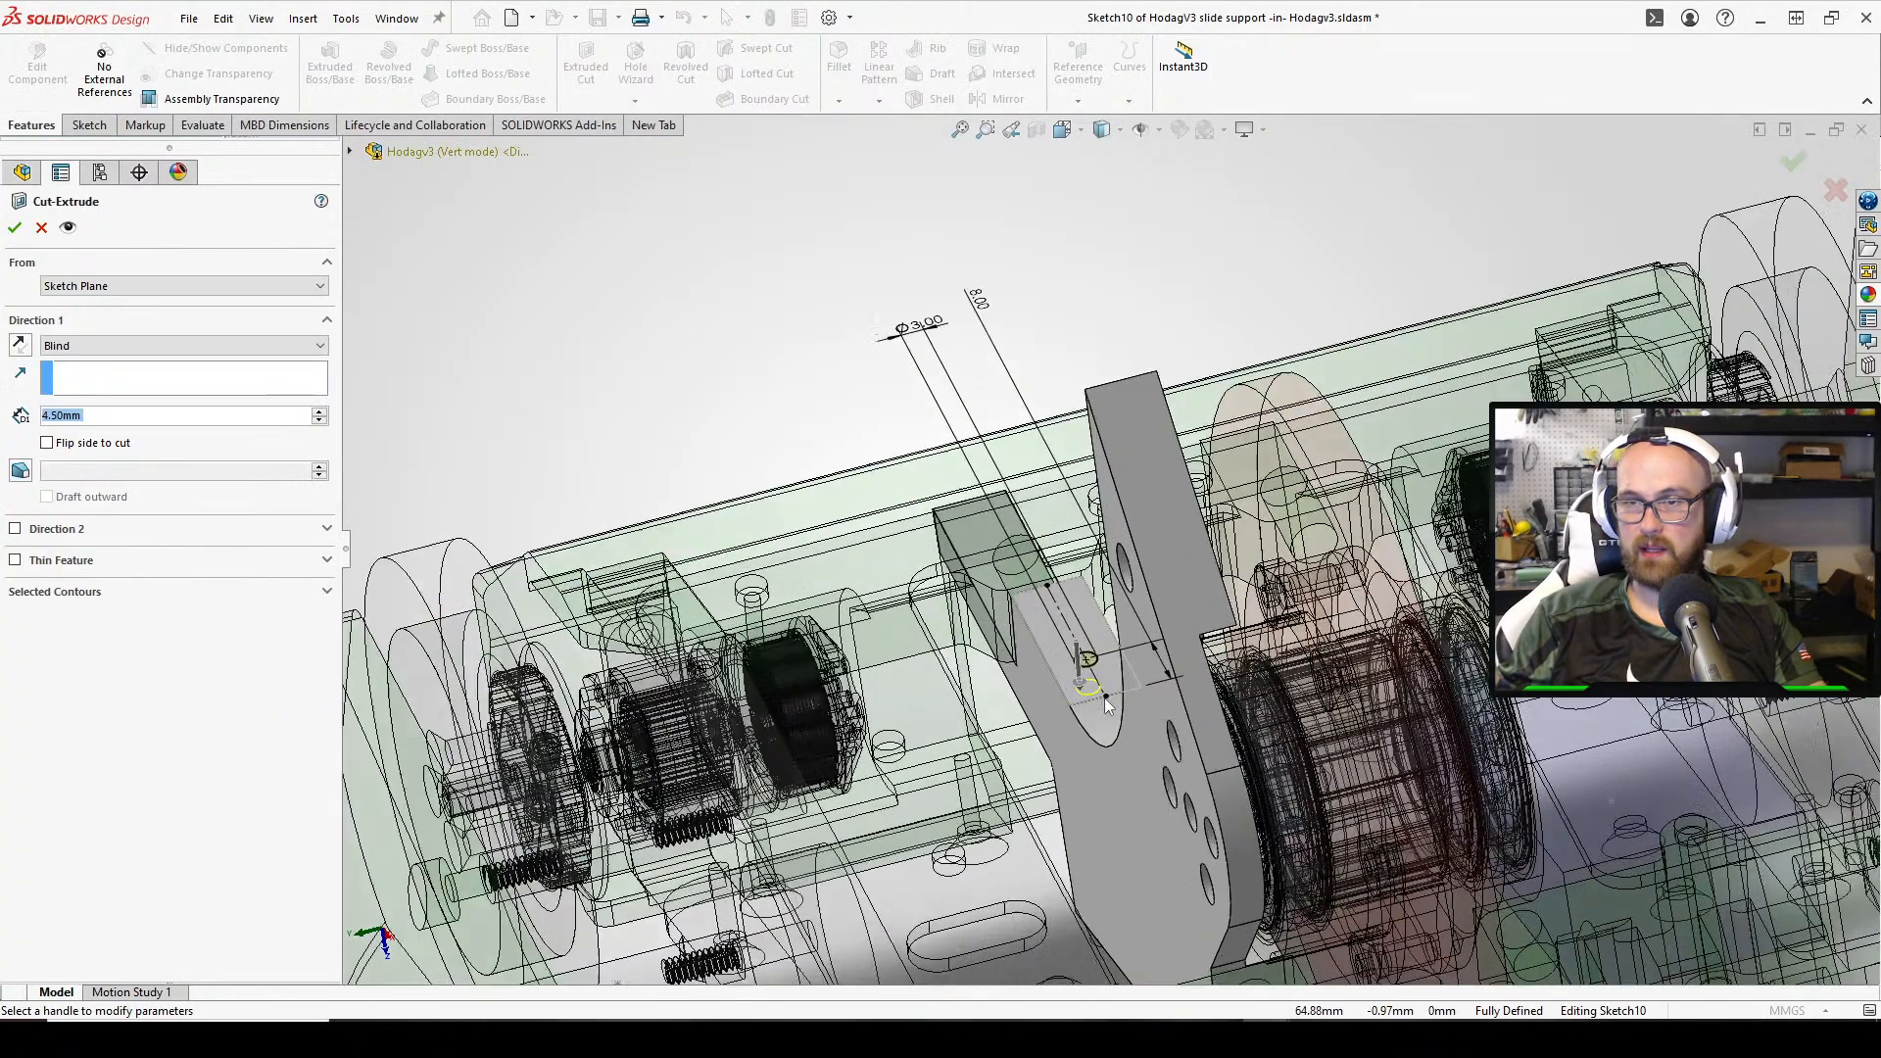
middle_click_drag(1102, 735, 1182, 686)
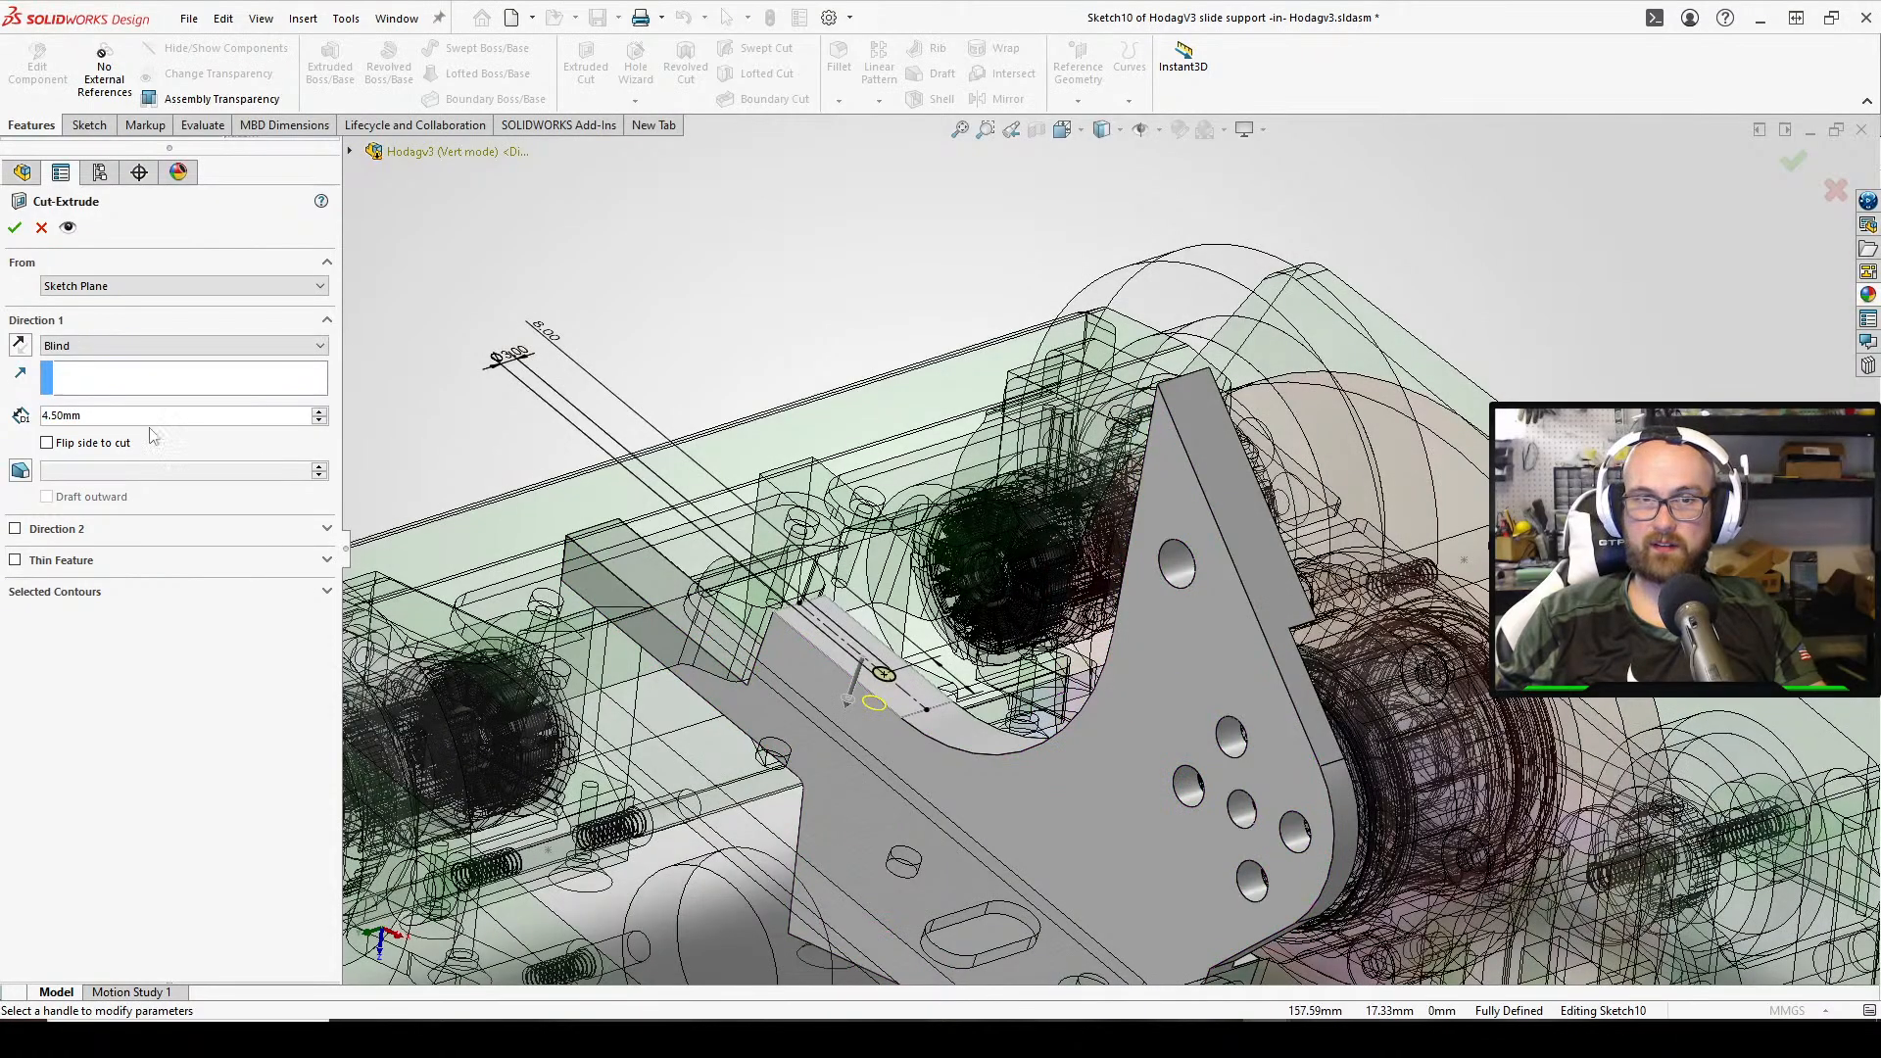
type("10")
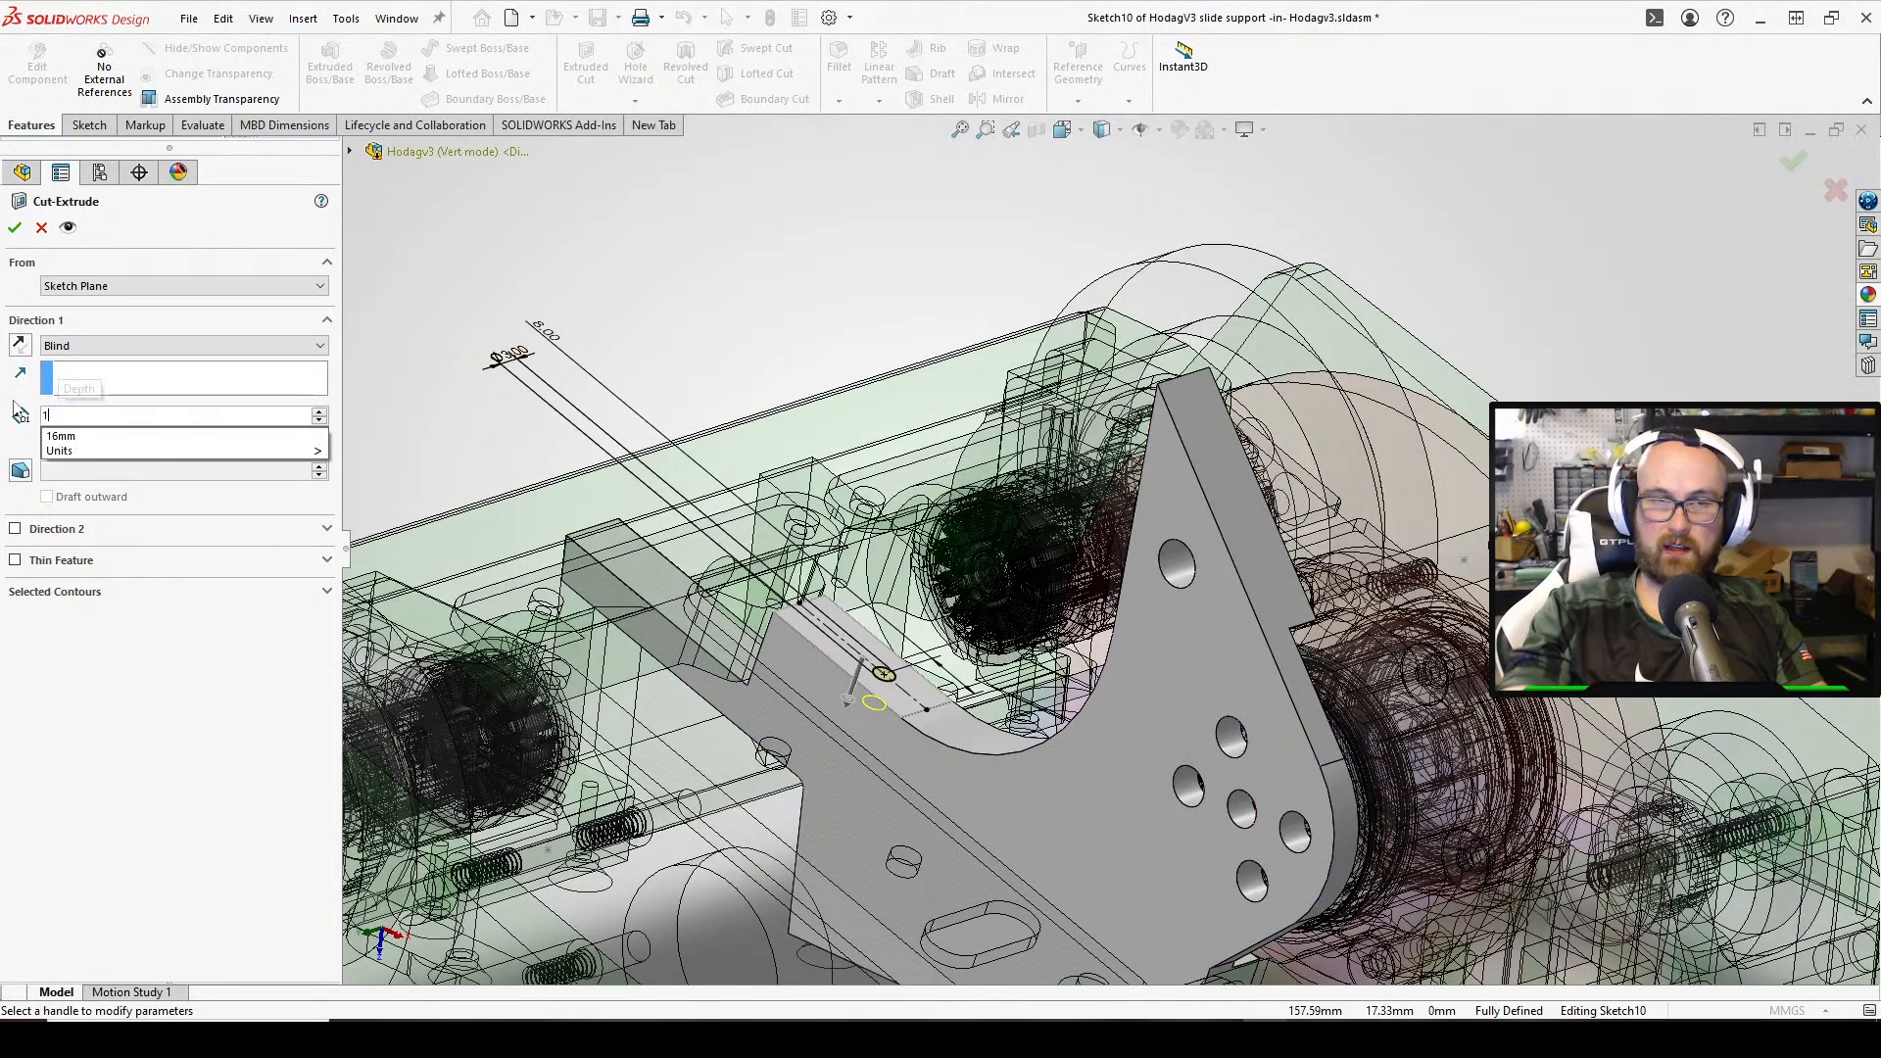
key("Return")
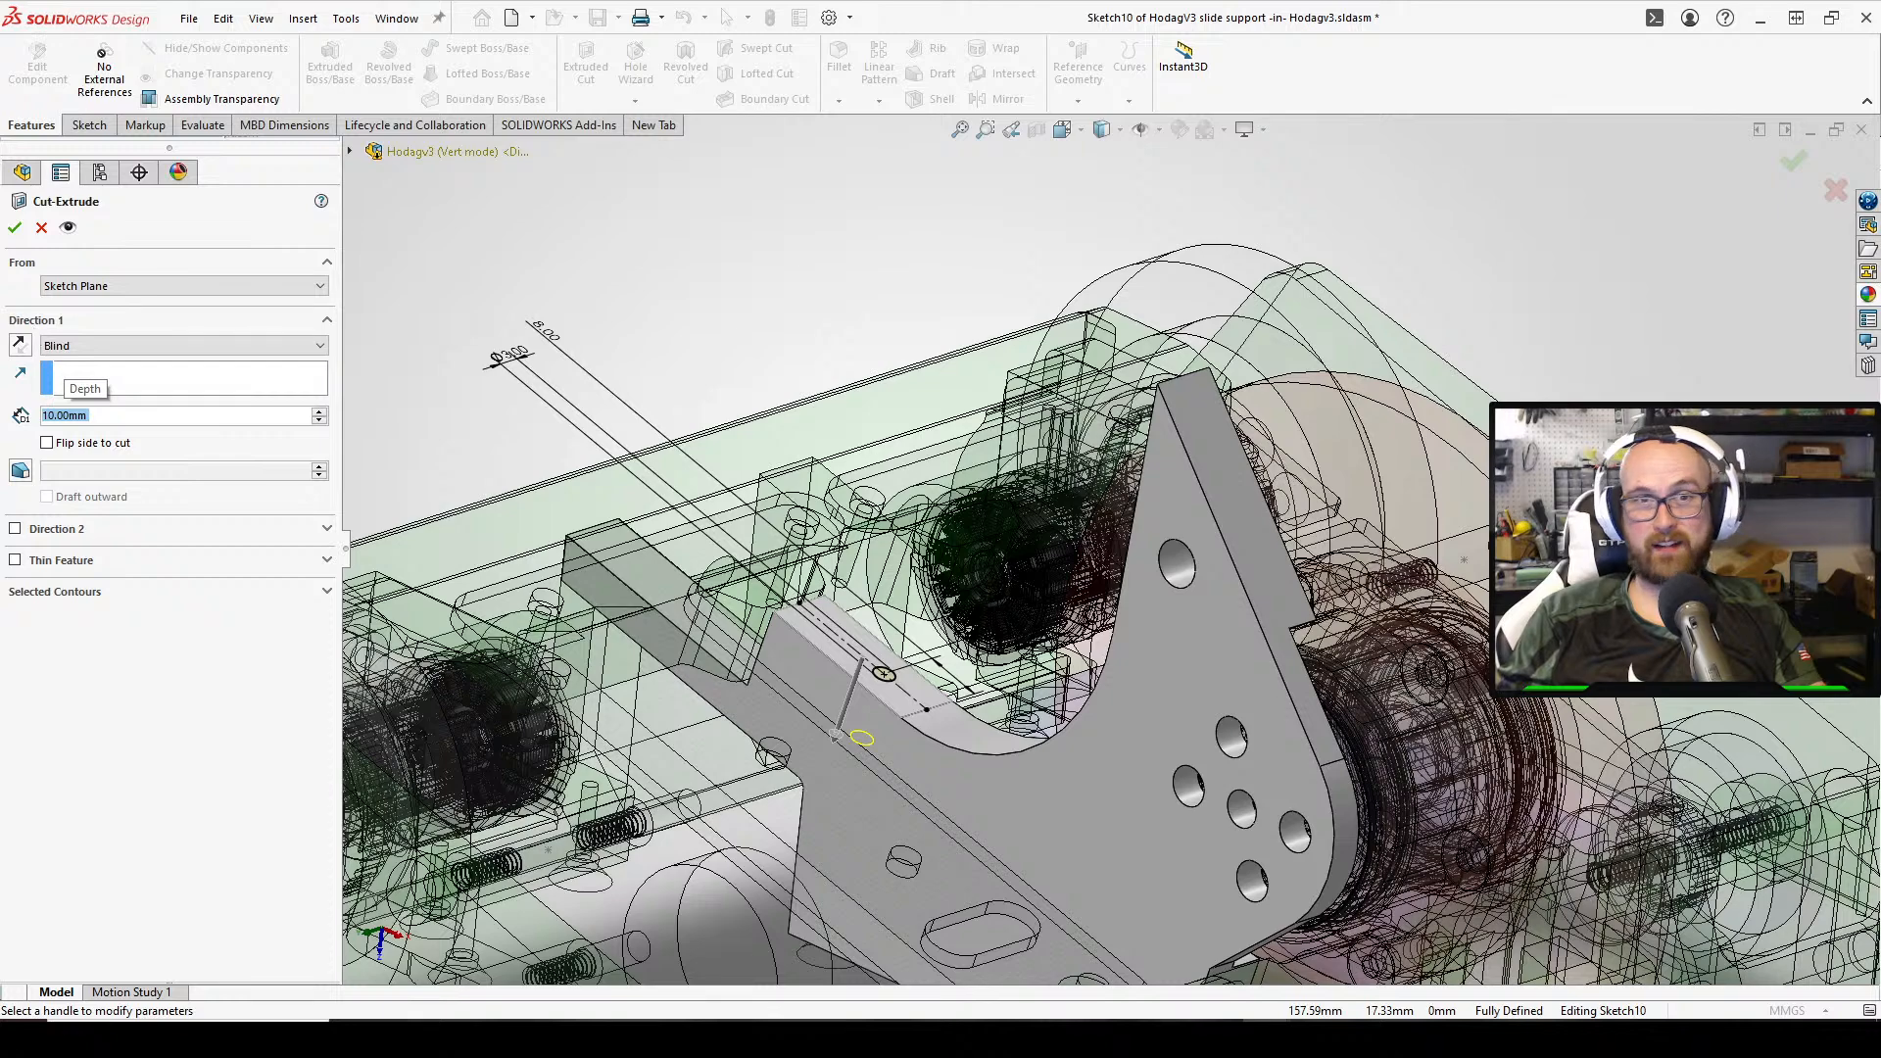
key("Return")
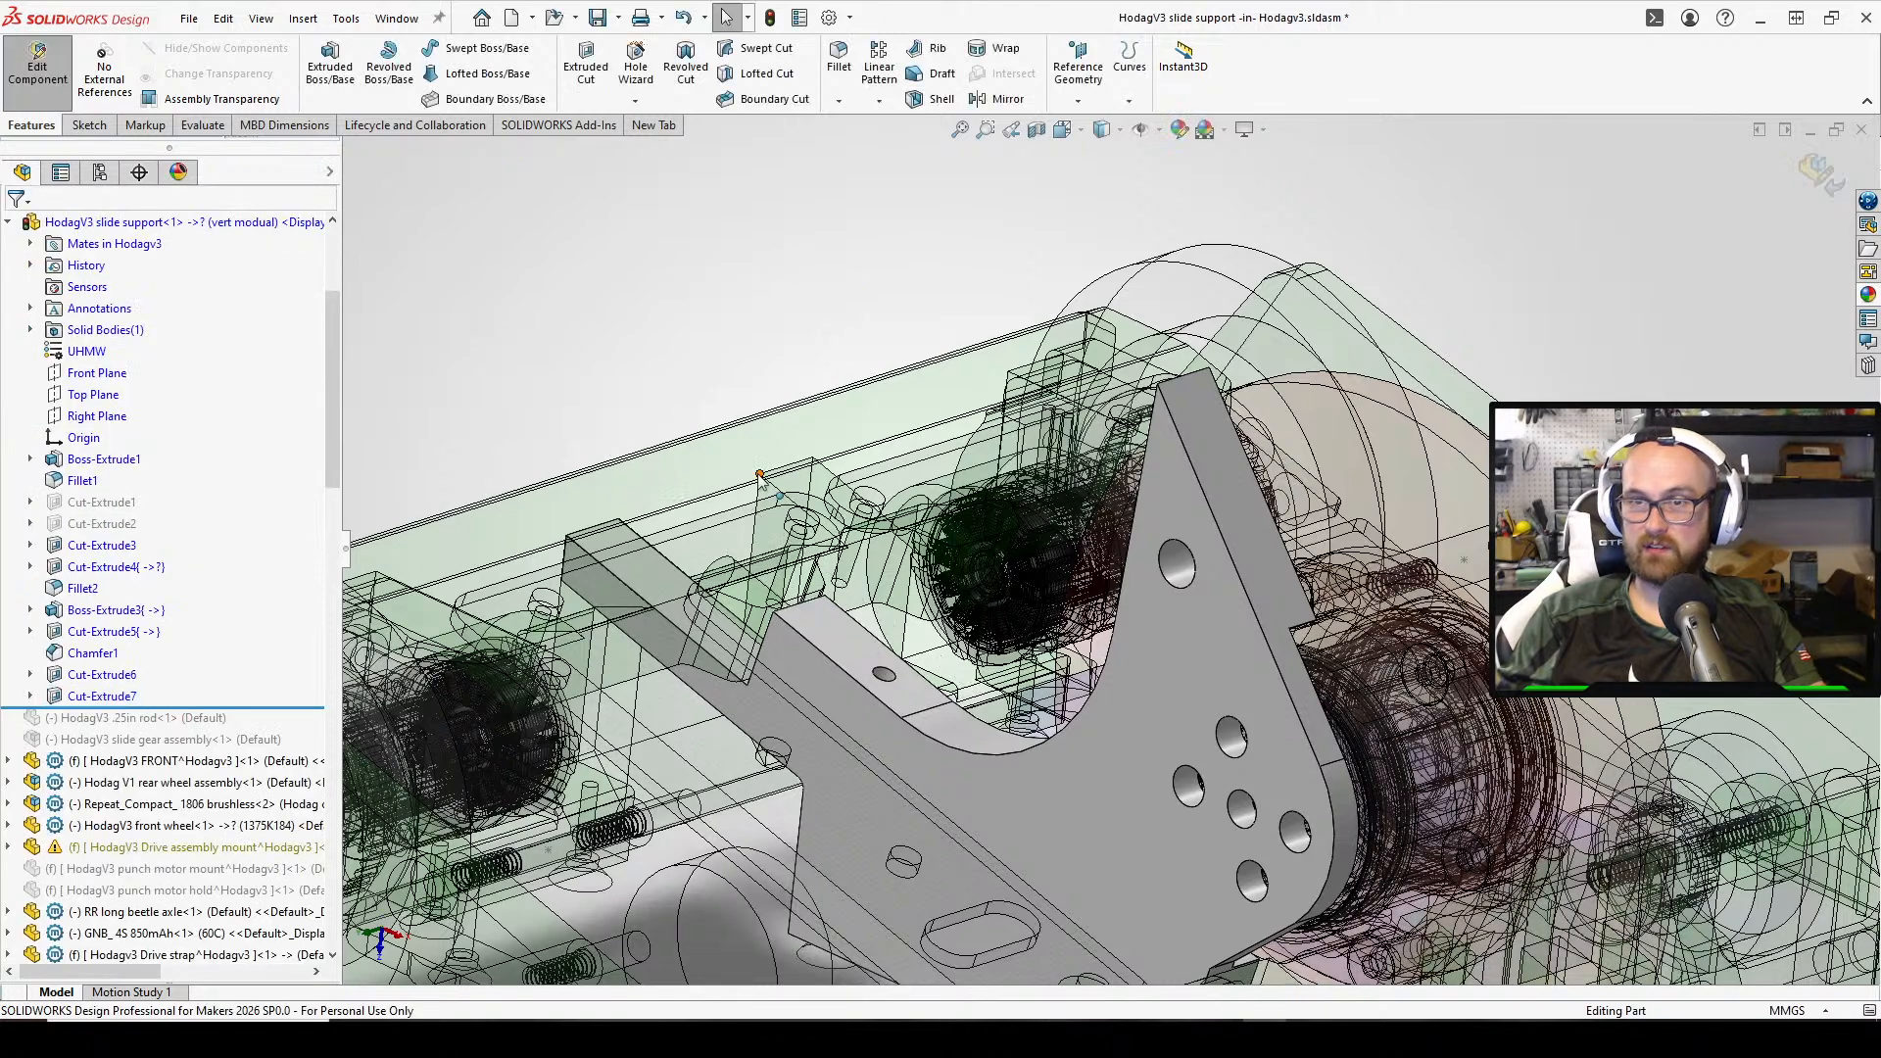
Examine the slide support's curved edges, upright tip and motor recess from both sides
scroll(1111, 794, "up", 3)
middle_click_drag(1126, 791, 1267, 732)
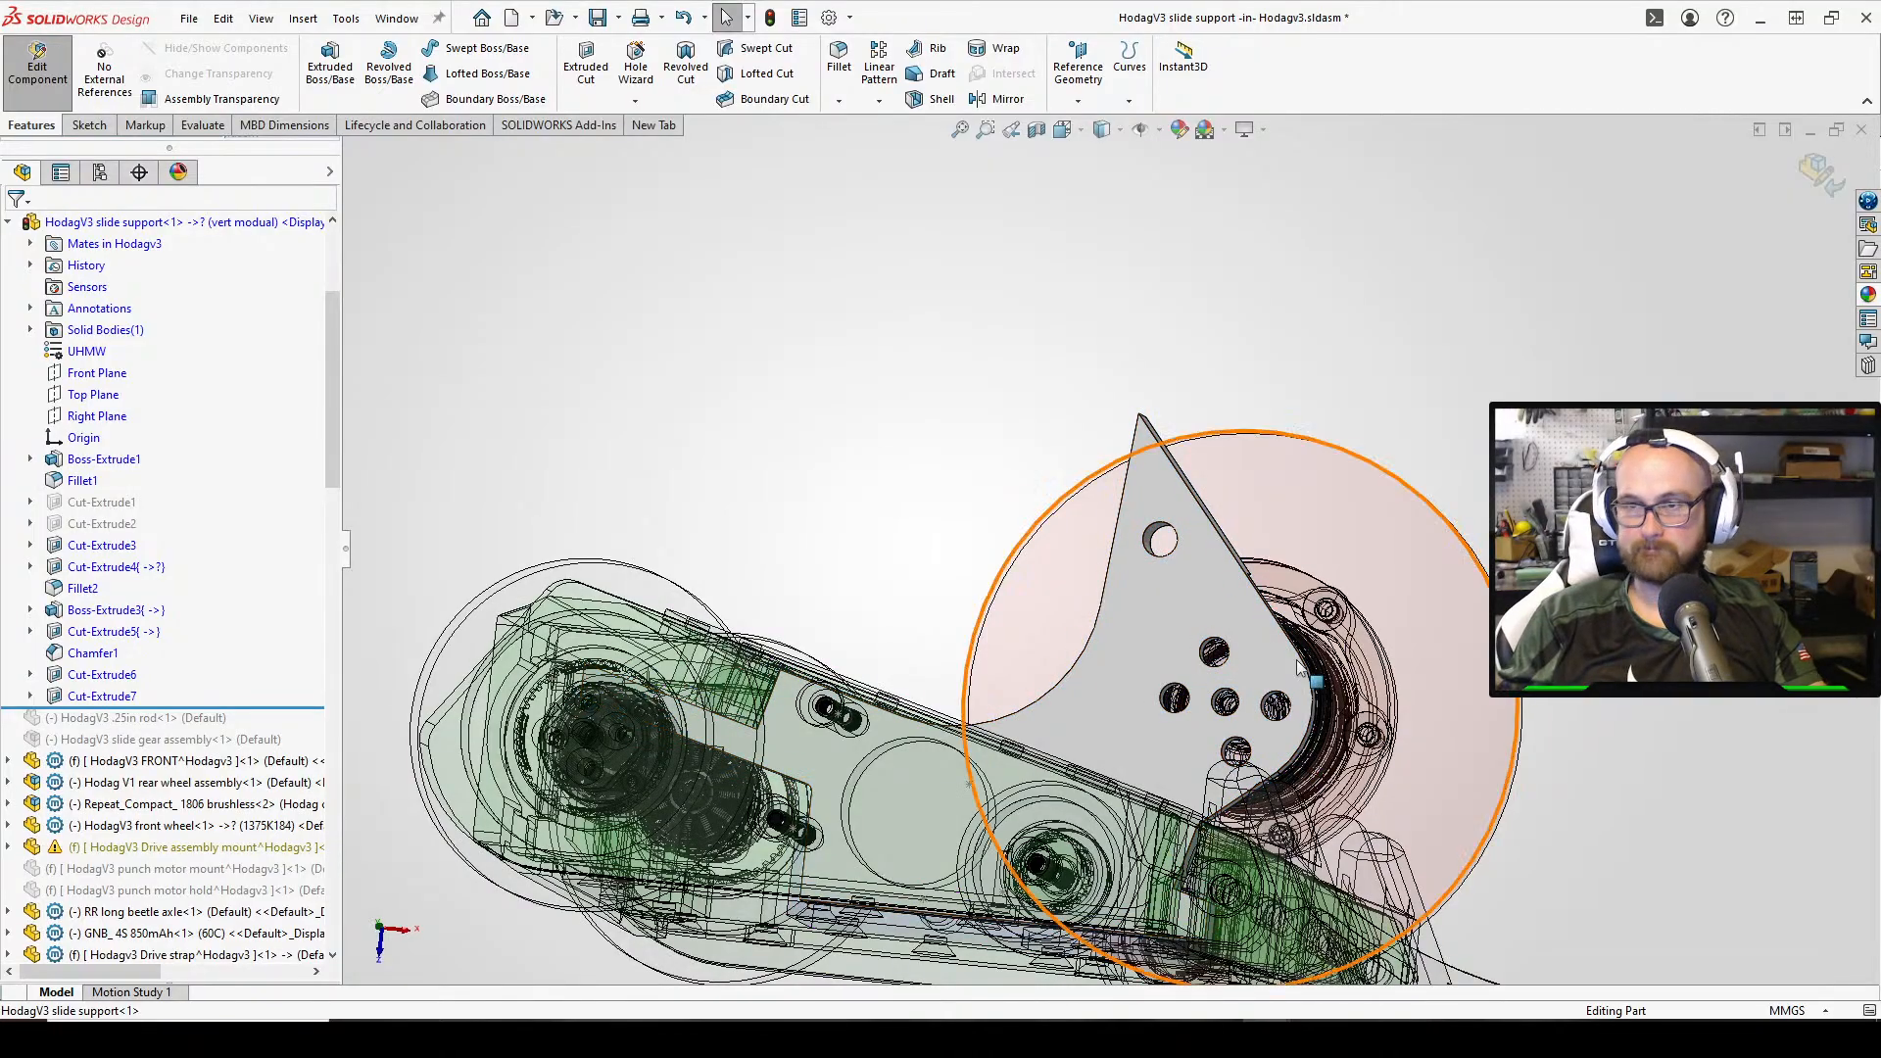
middle_click_drag(1295, 660, 985, 715)
scroll(857, 811, "down", 5)
scroll(1142, 651, "up", 5)
scroll(1209, 716, "down", 2)
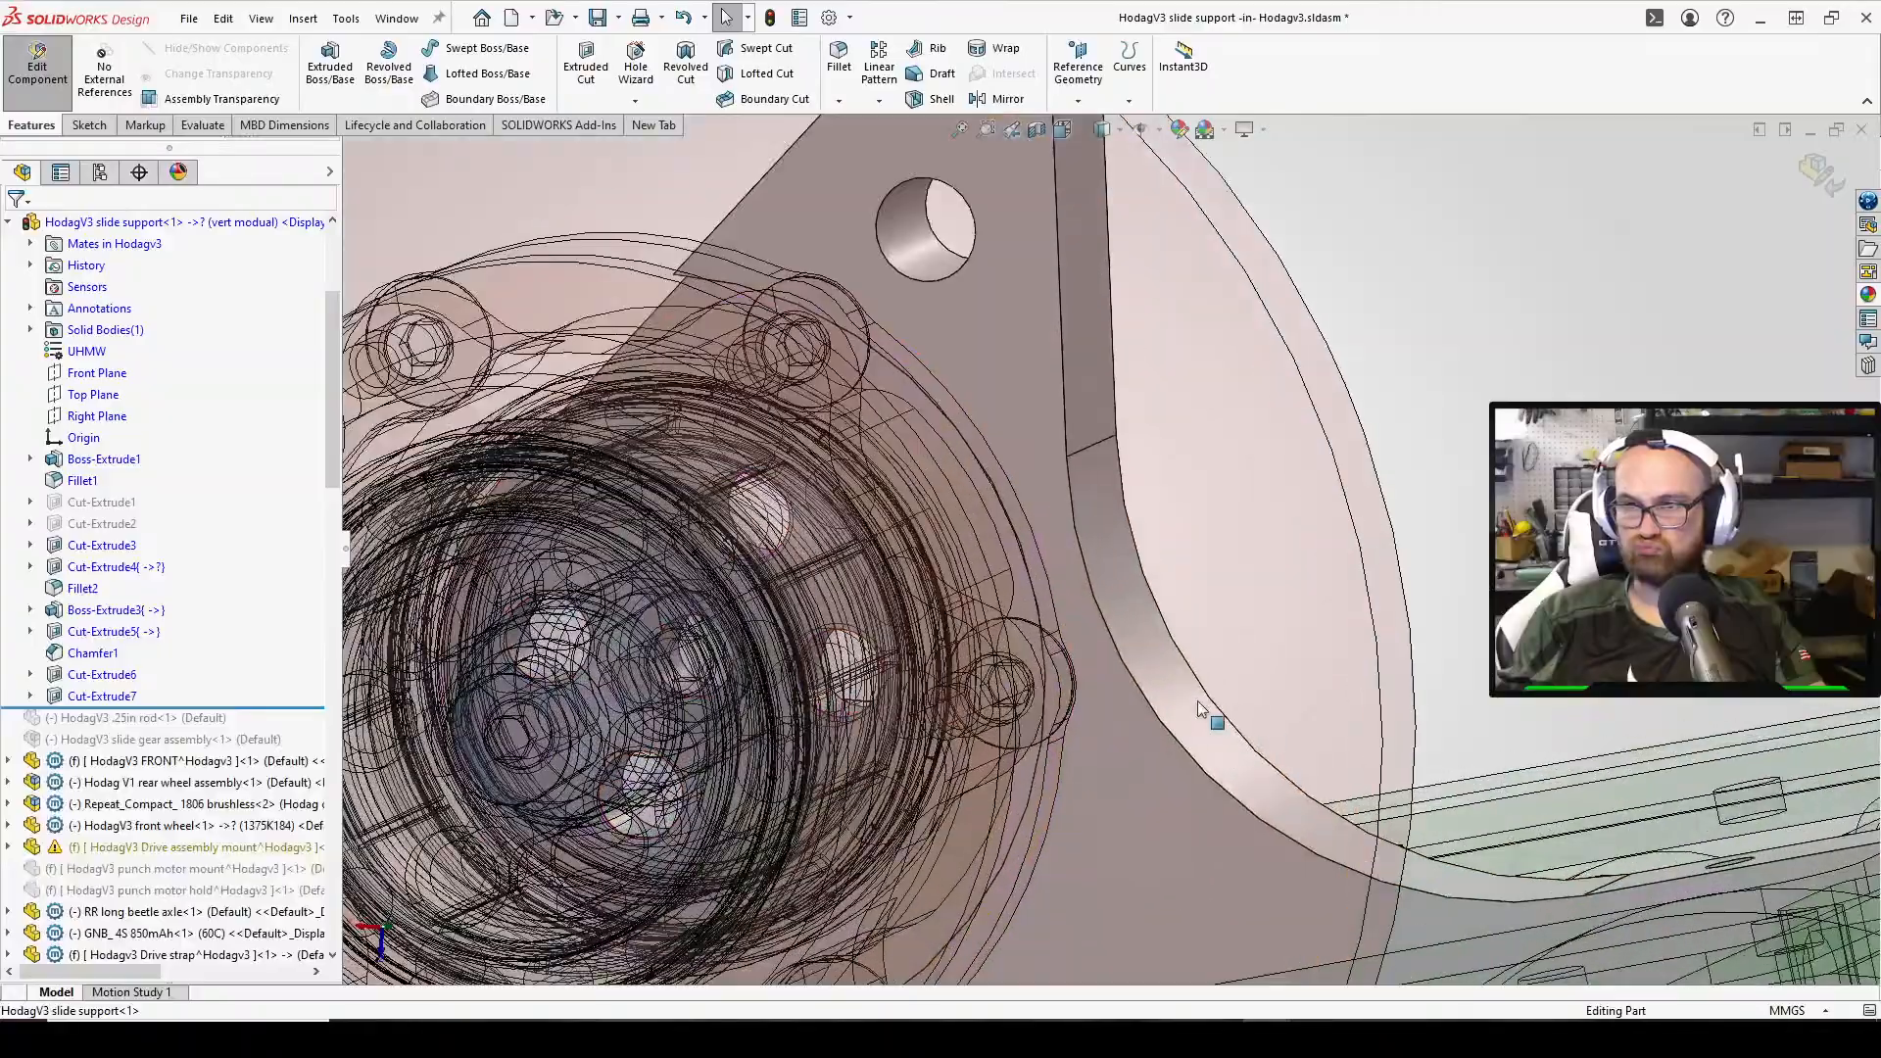
middle_click_drag(1209, 716, 1087, 647)
scroll(1124, 547, "down", 2)
scroll(1124, 547, "up", 6)
scroll(1087, 647, "down", 2)
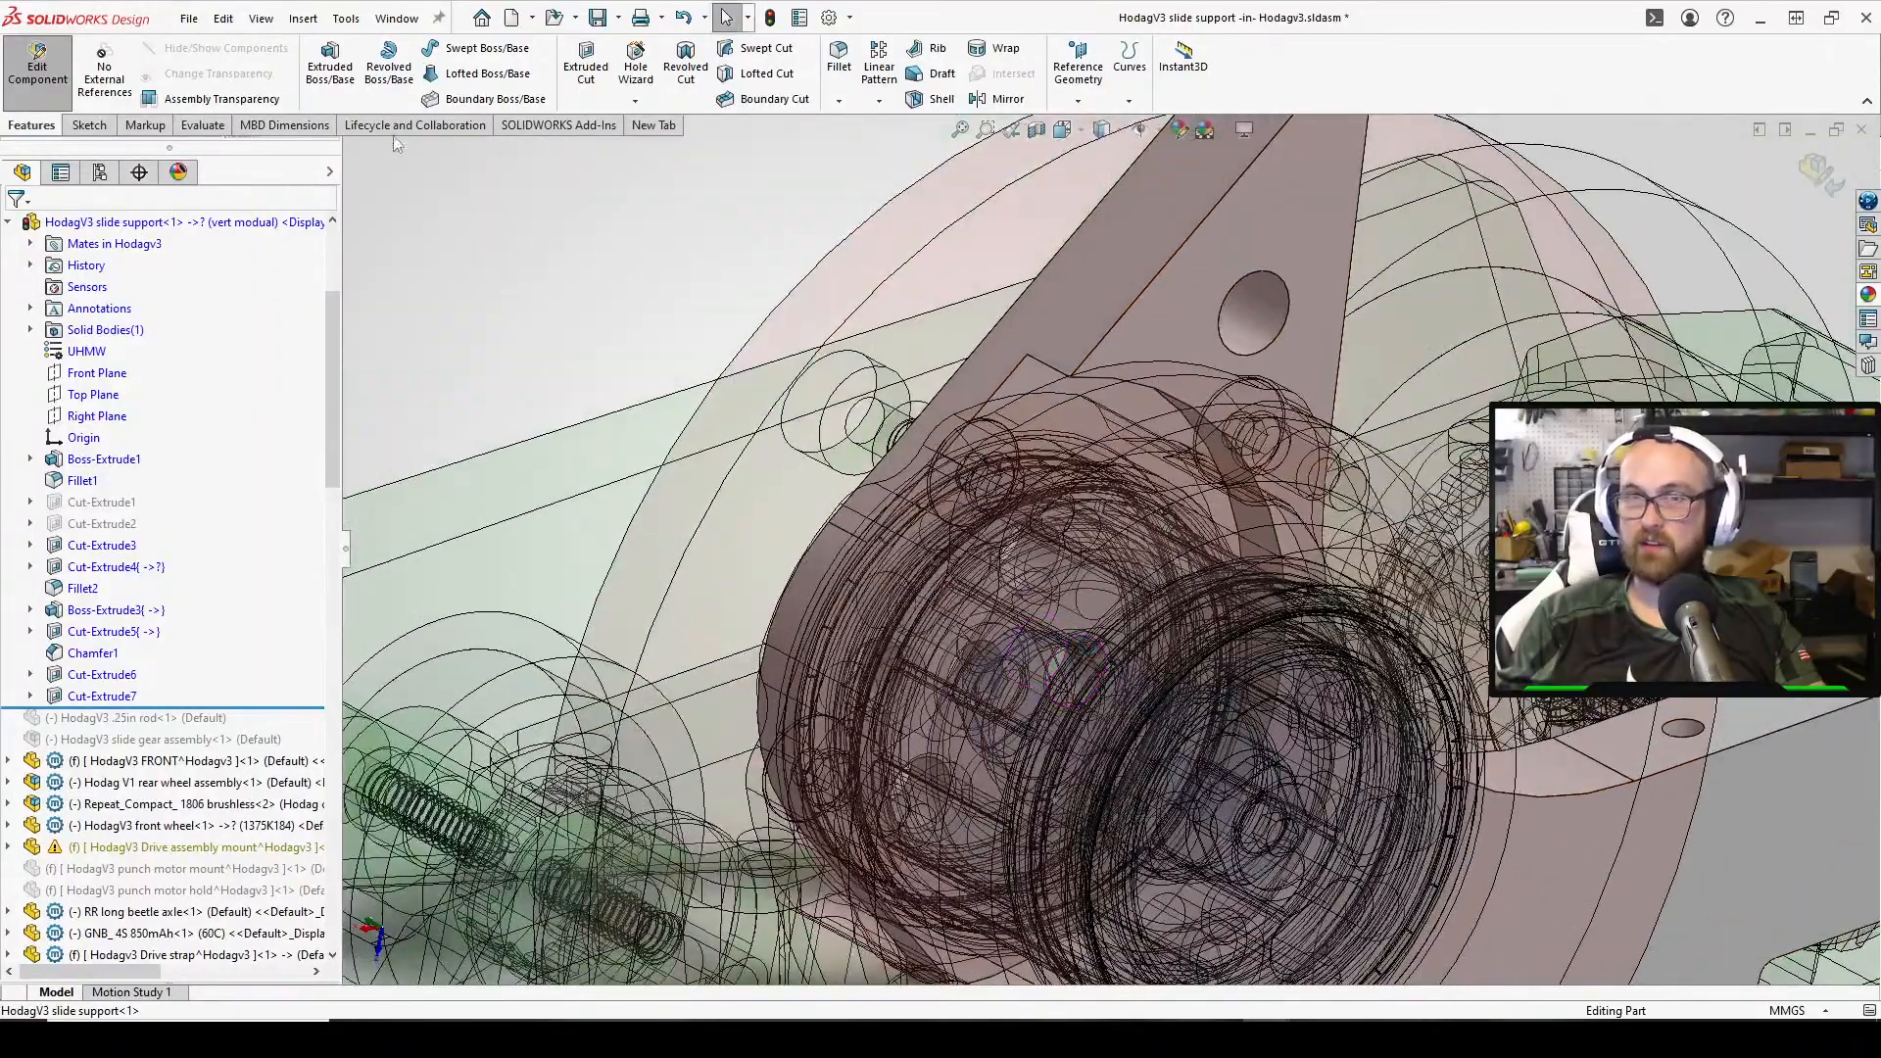
Fillet the inner and outer arc edges of the support's motor recess step with a 2 mm radius
left_click(86, 124)
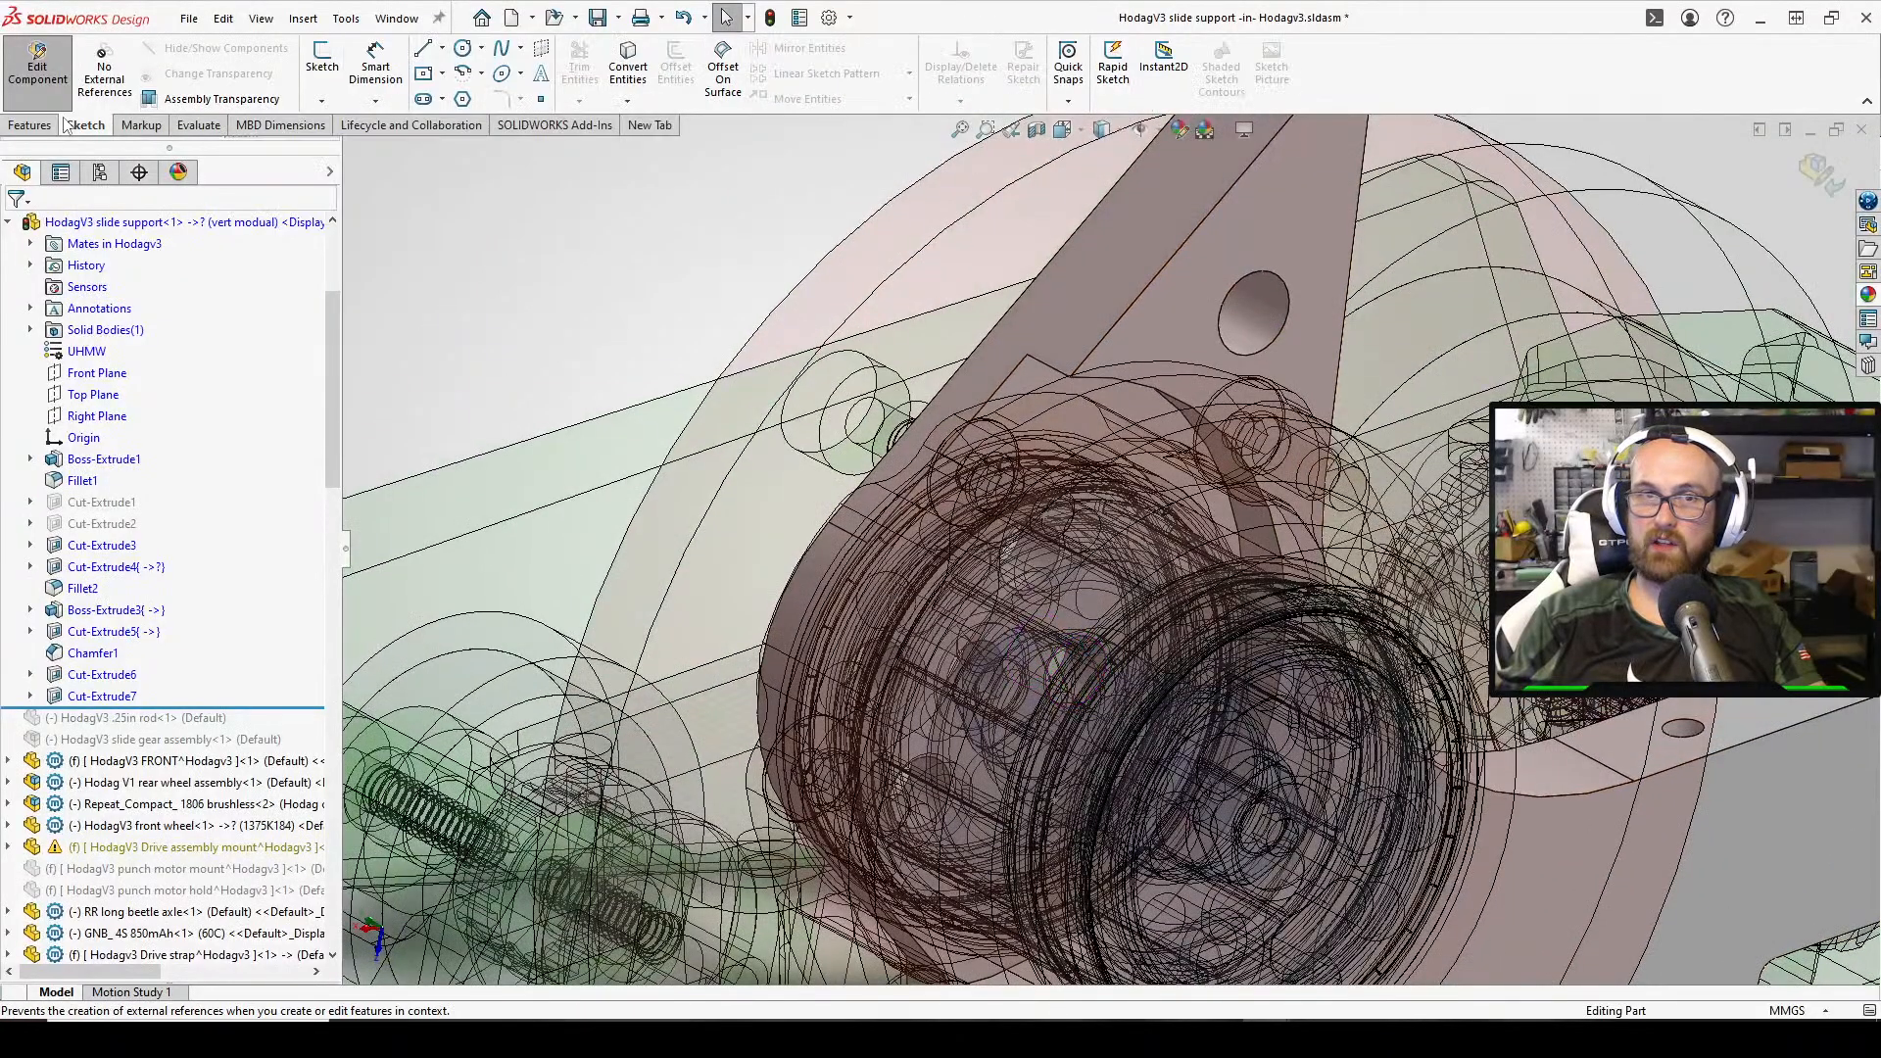
left_click(30, 125)
left_click(839, 73)
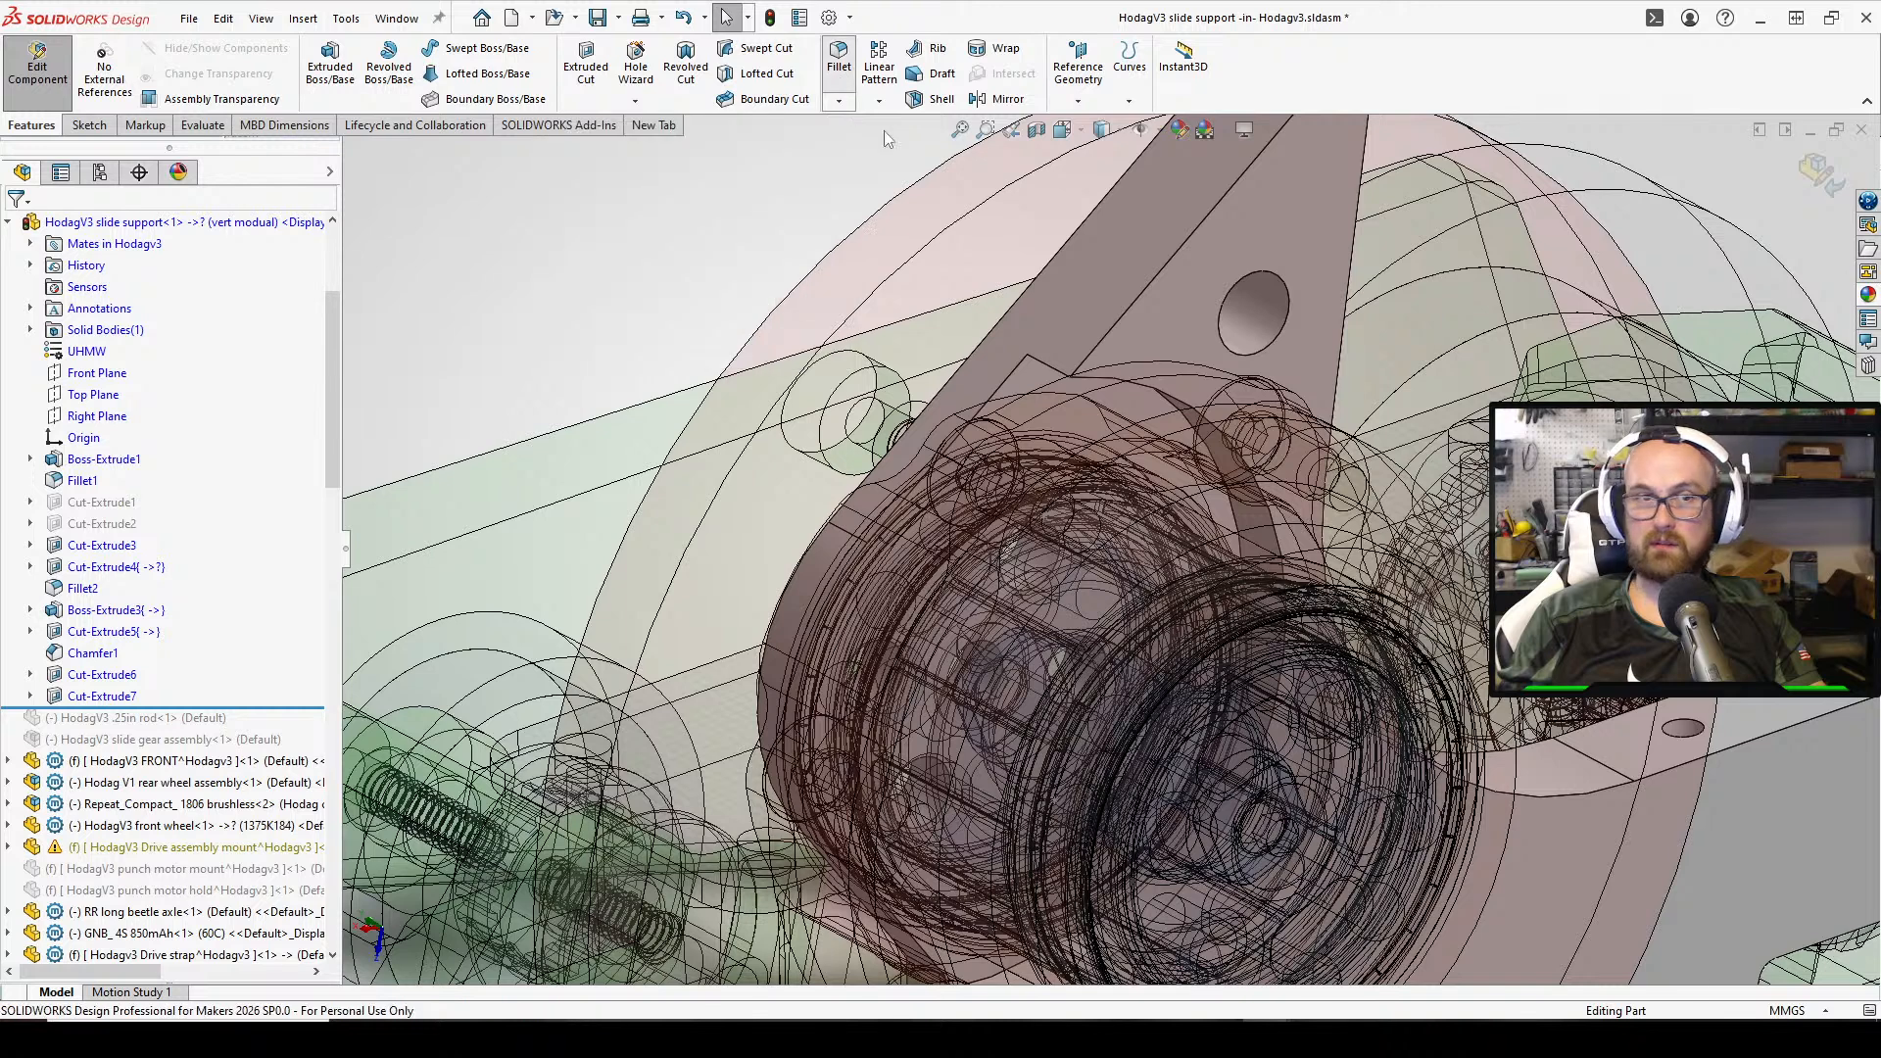
left_click(1094, 381)
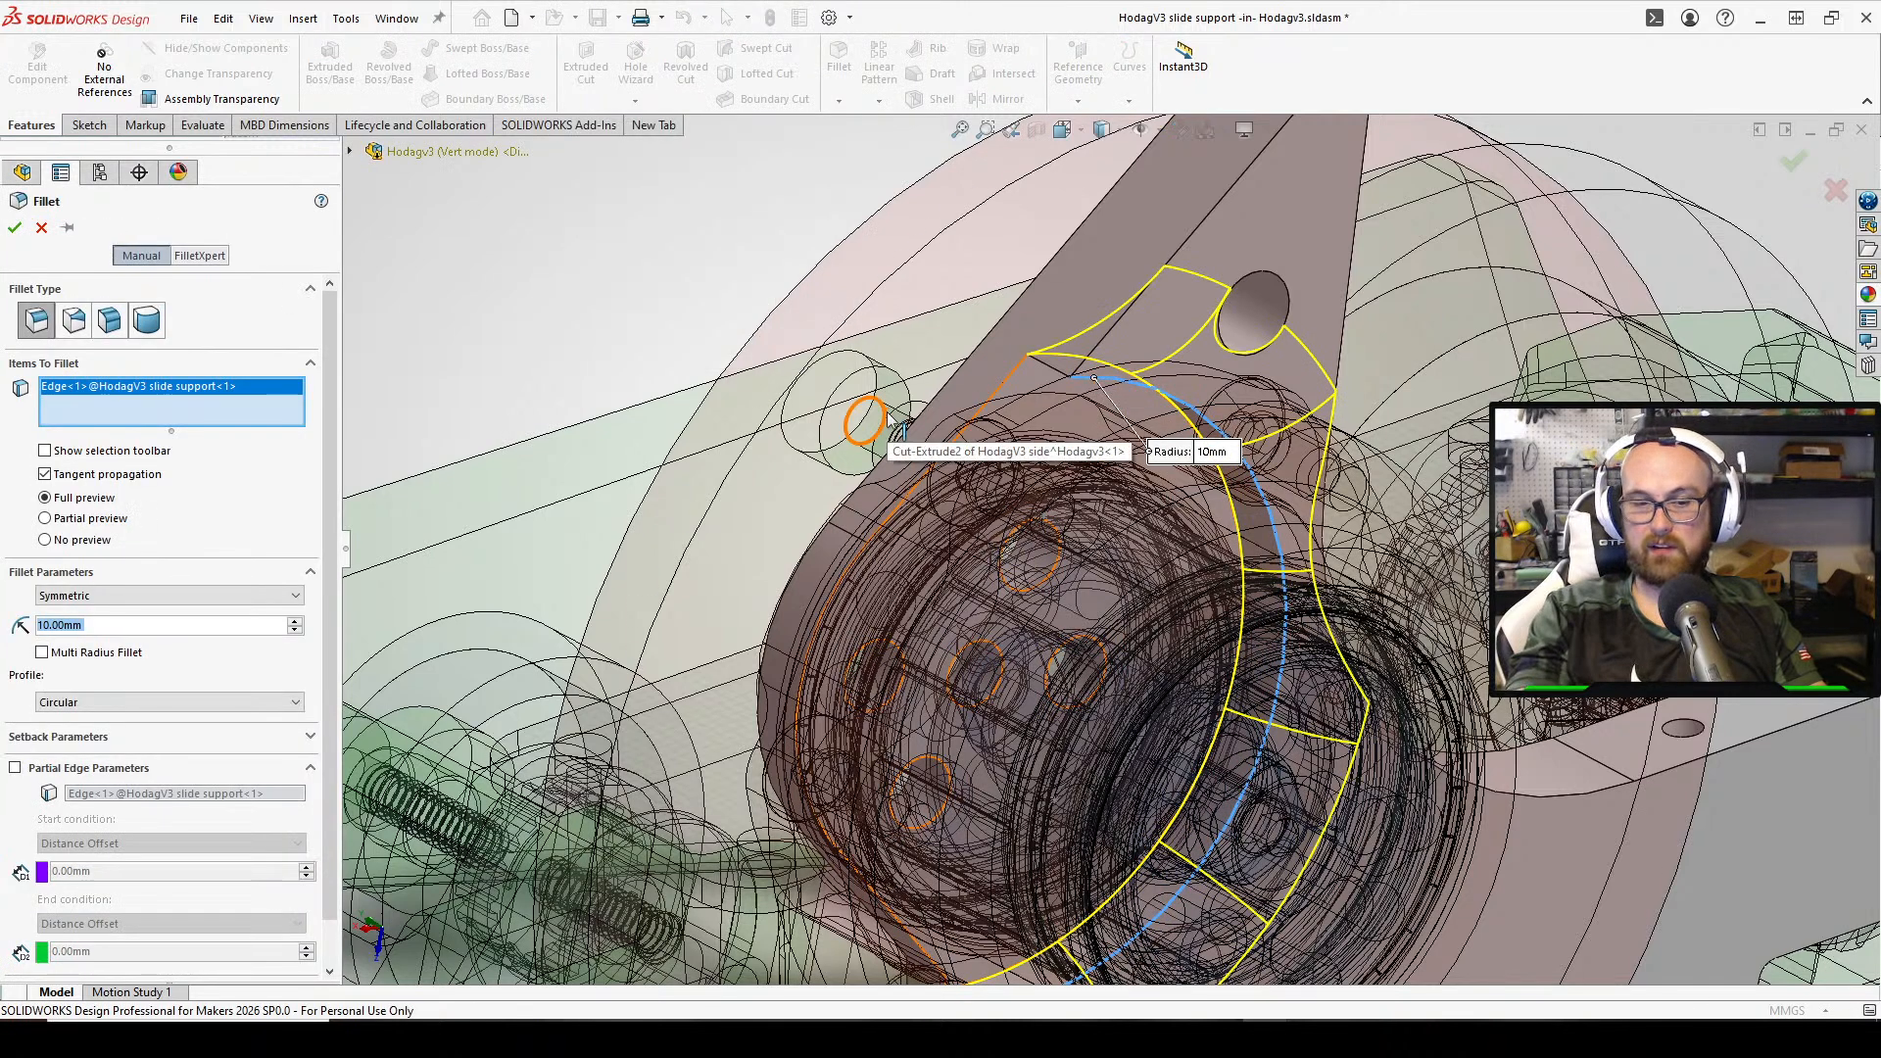
type("2")
key("Return")
middle_click_drag(941, 349, 951, 233)
left_click(1067, 569)
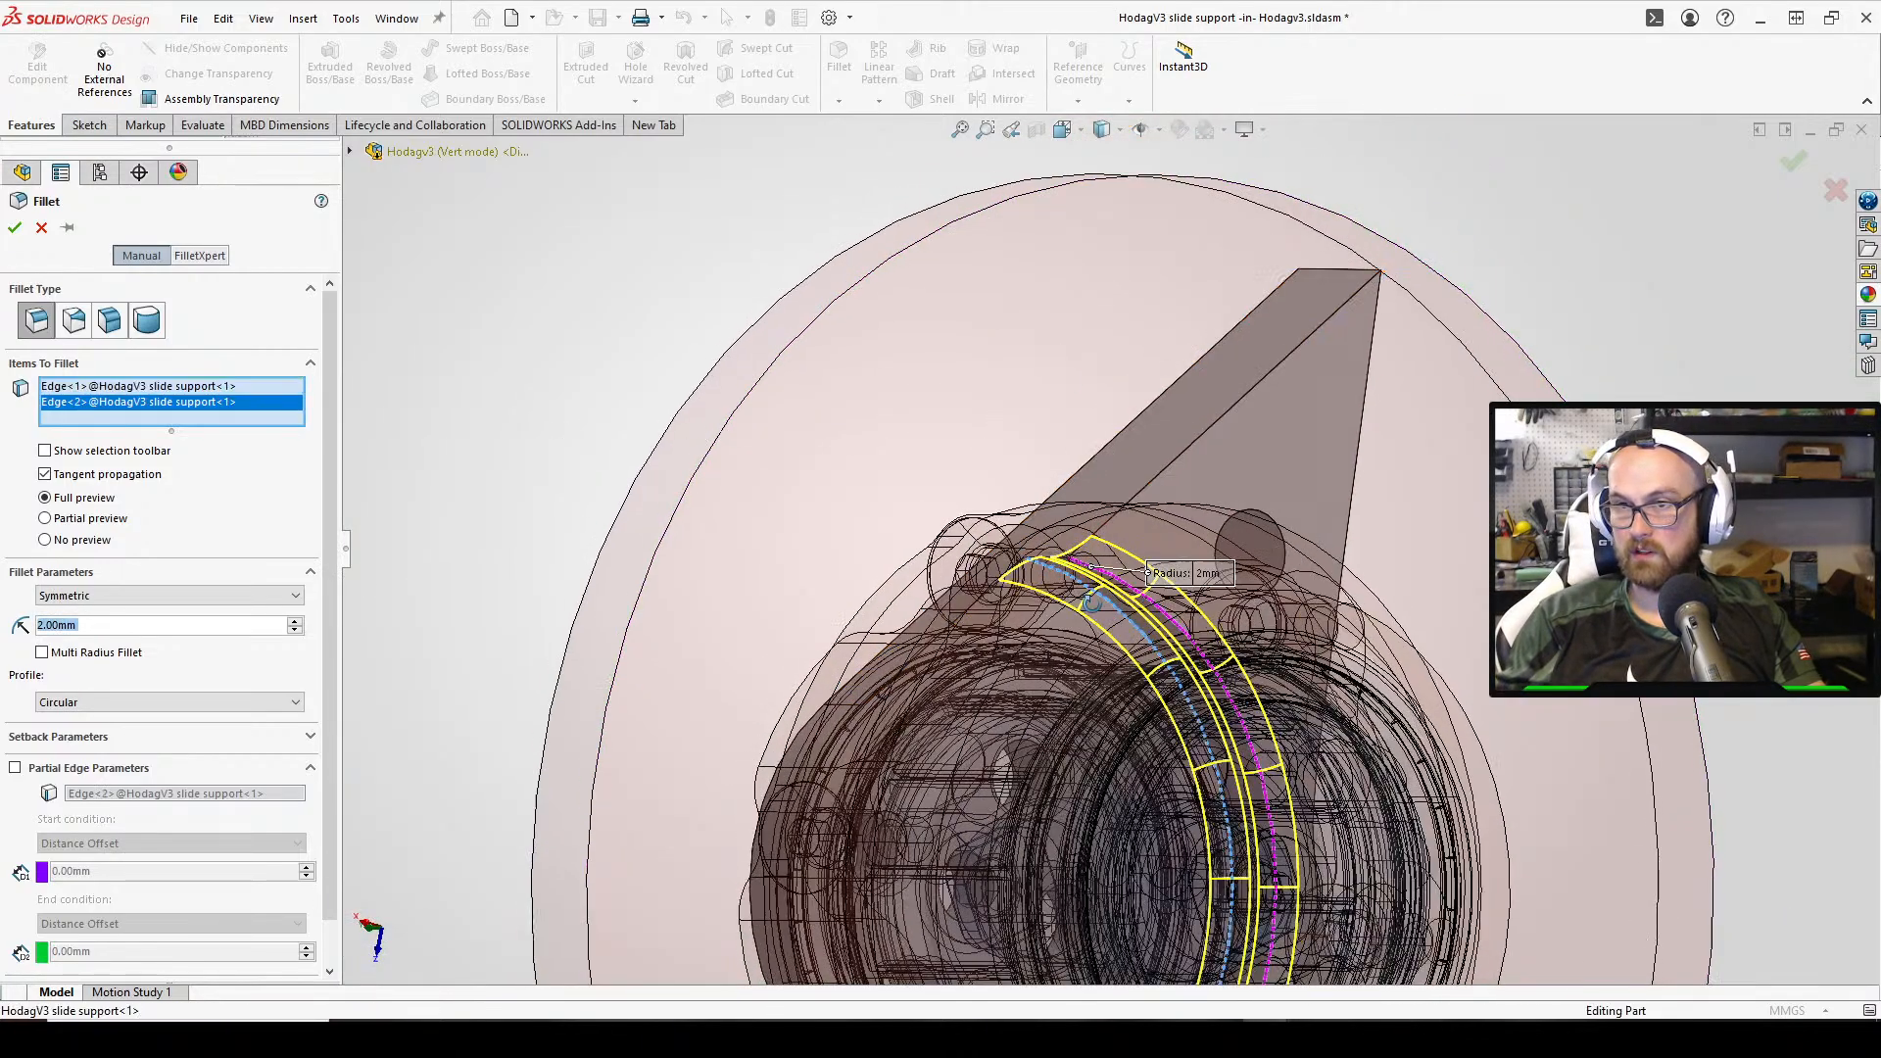
middle_click_drag(995, 560, 1315, 530)
scroll(1065, 531, "down", 4)
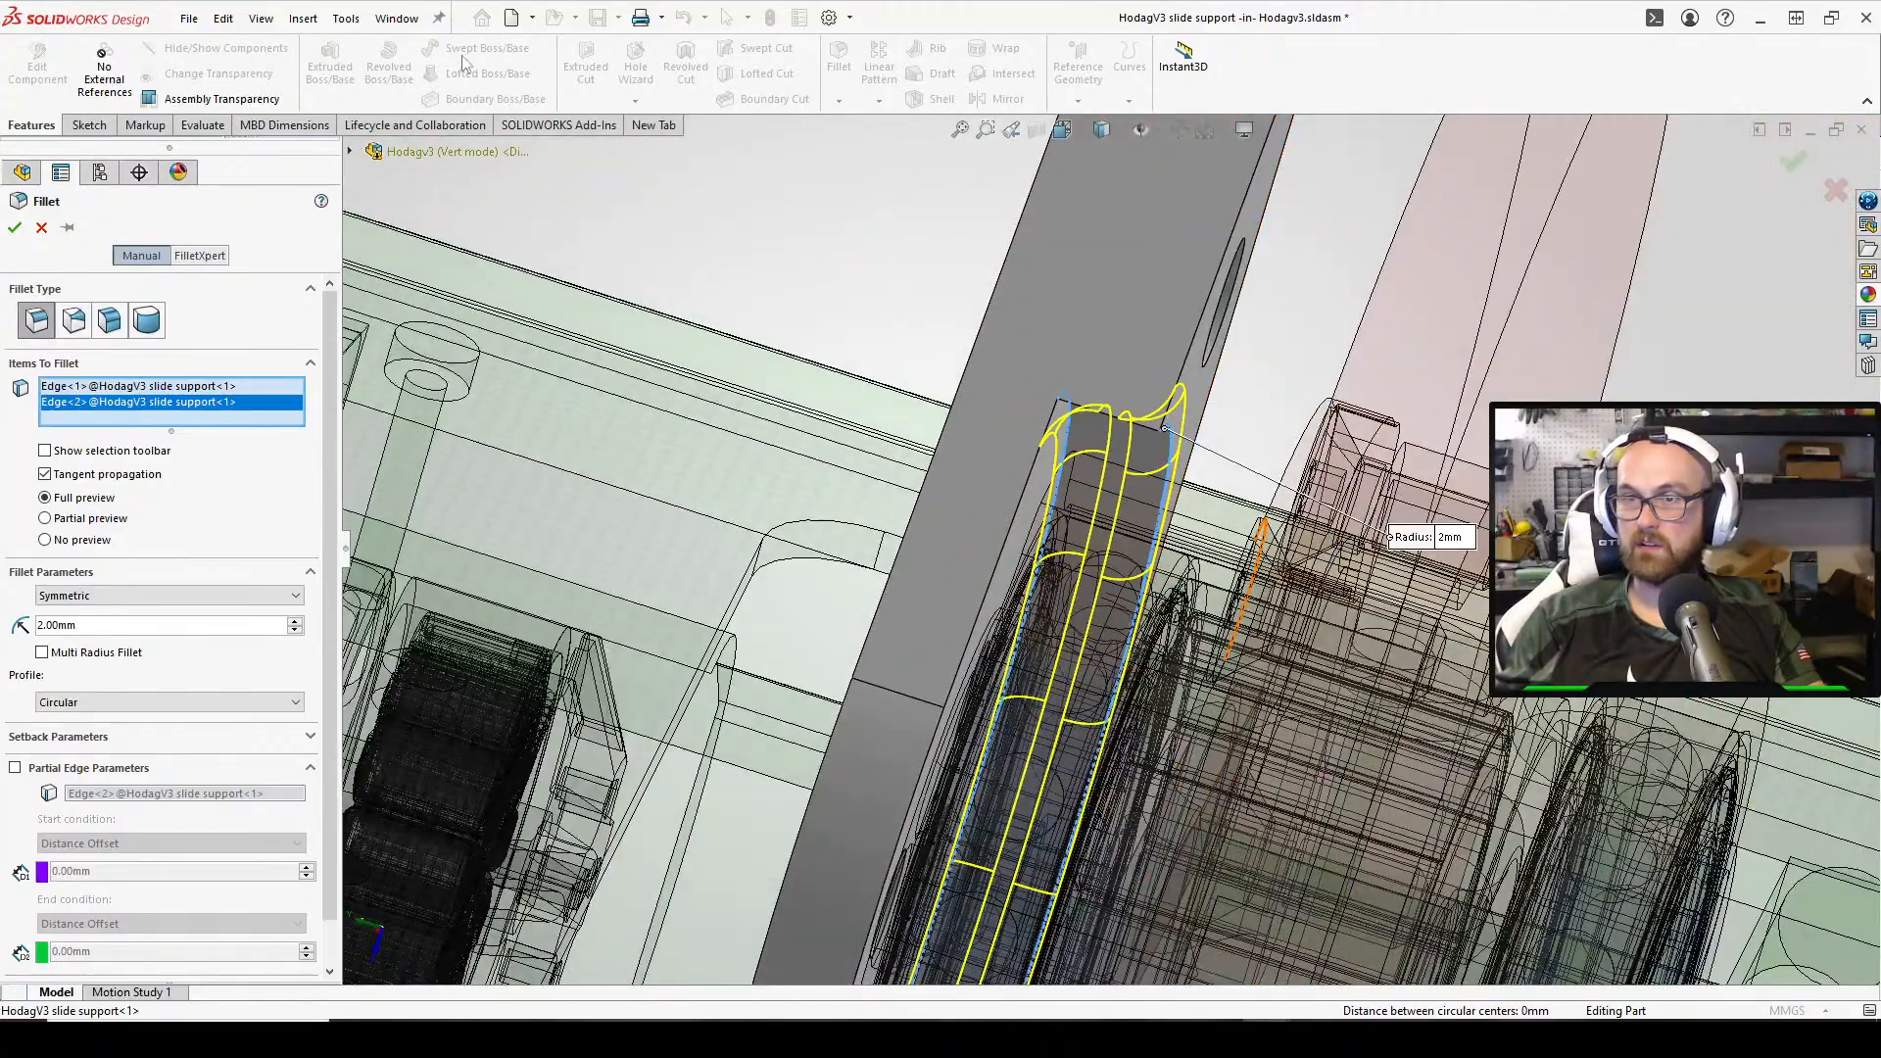
left_click(15, 227)
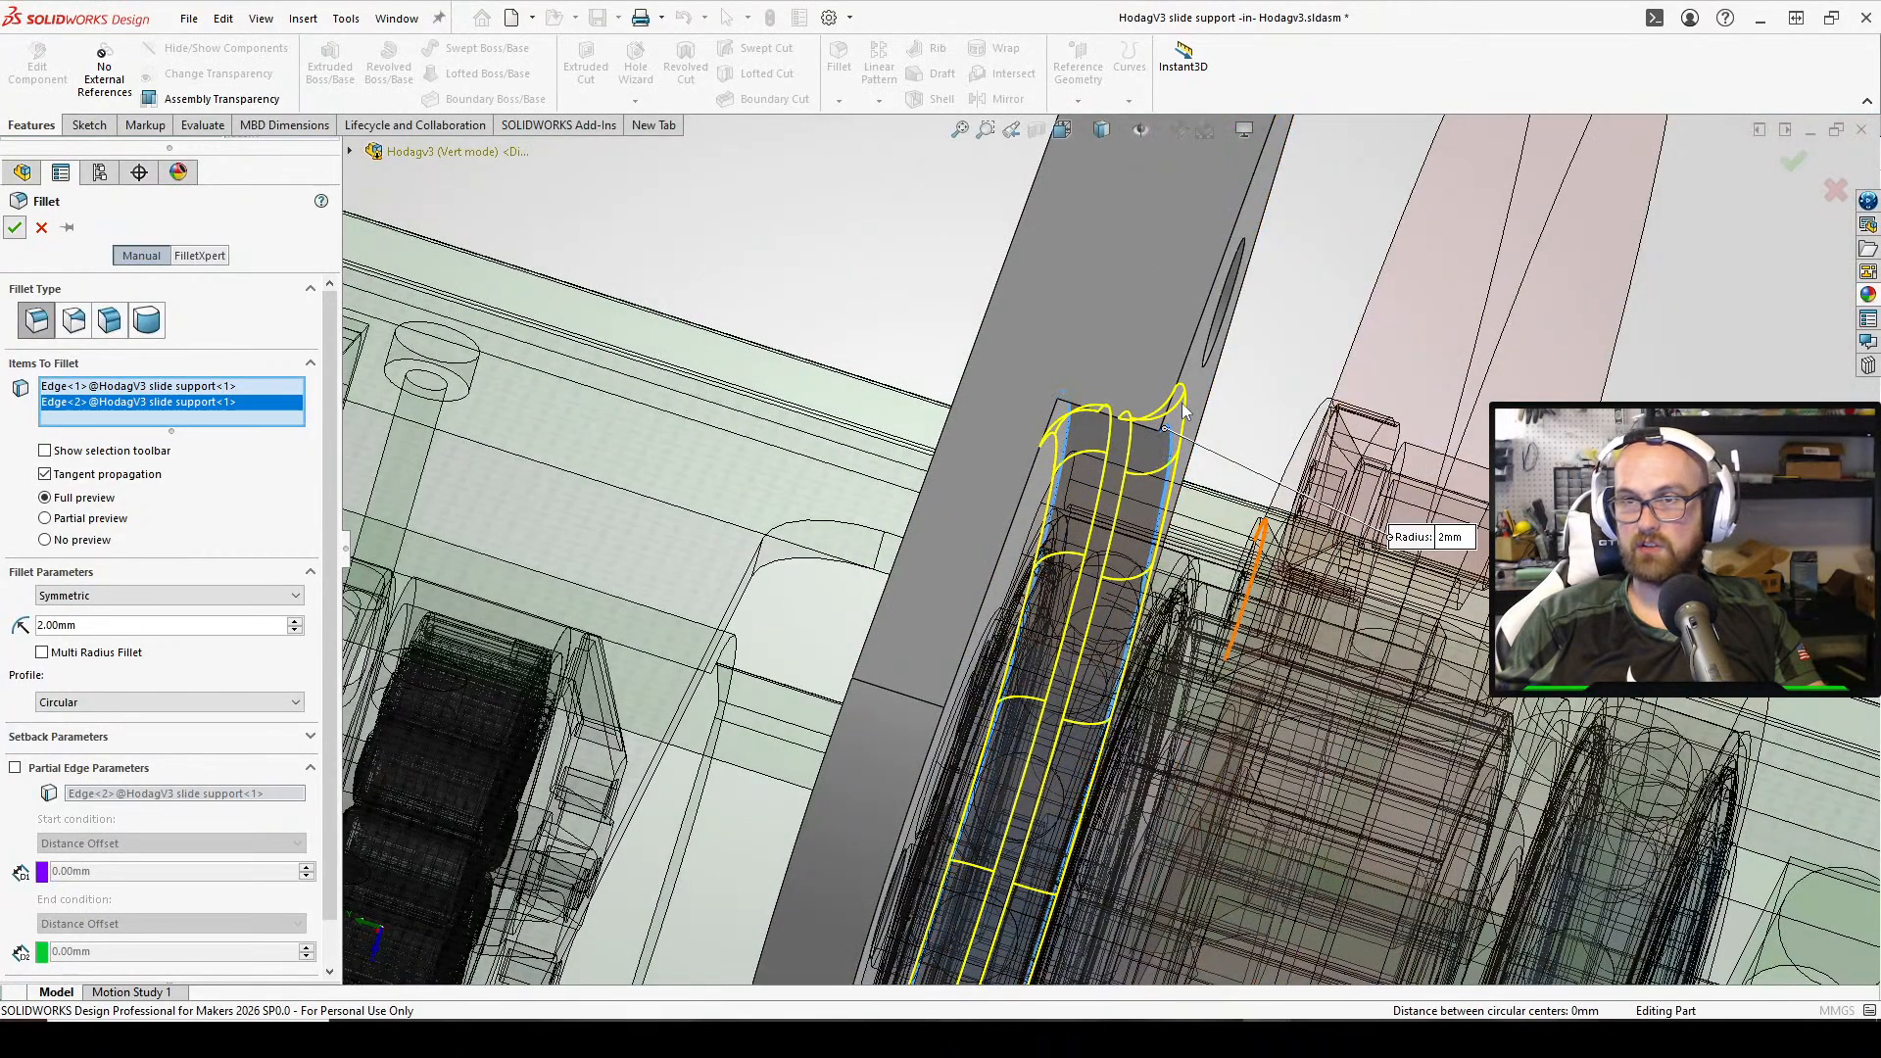
Edit the motor recess fillet to include the edge at the support's pointed upper tip
middle_click_drag(1167, 421, 1195, 406)
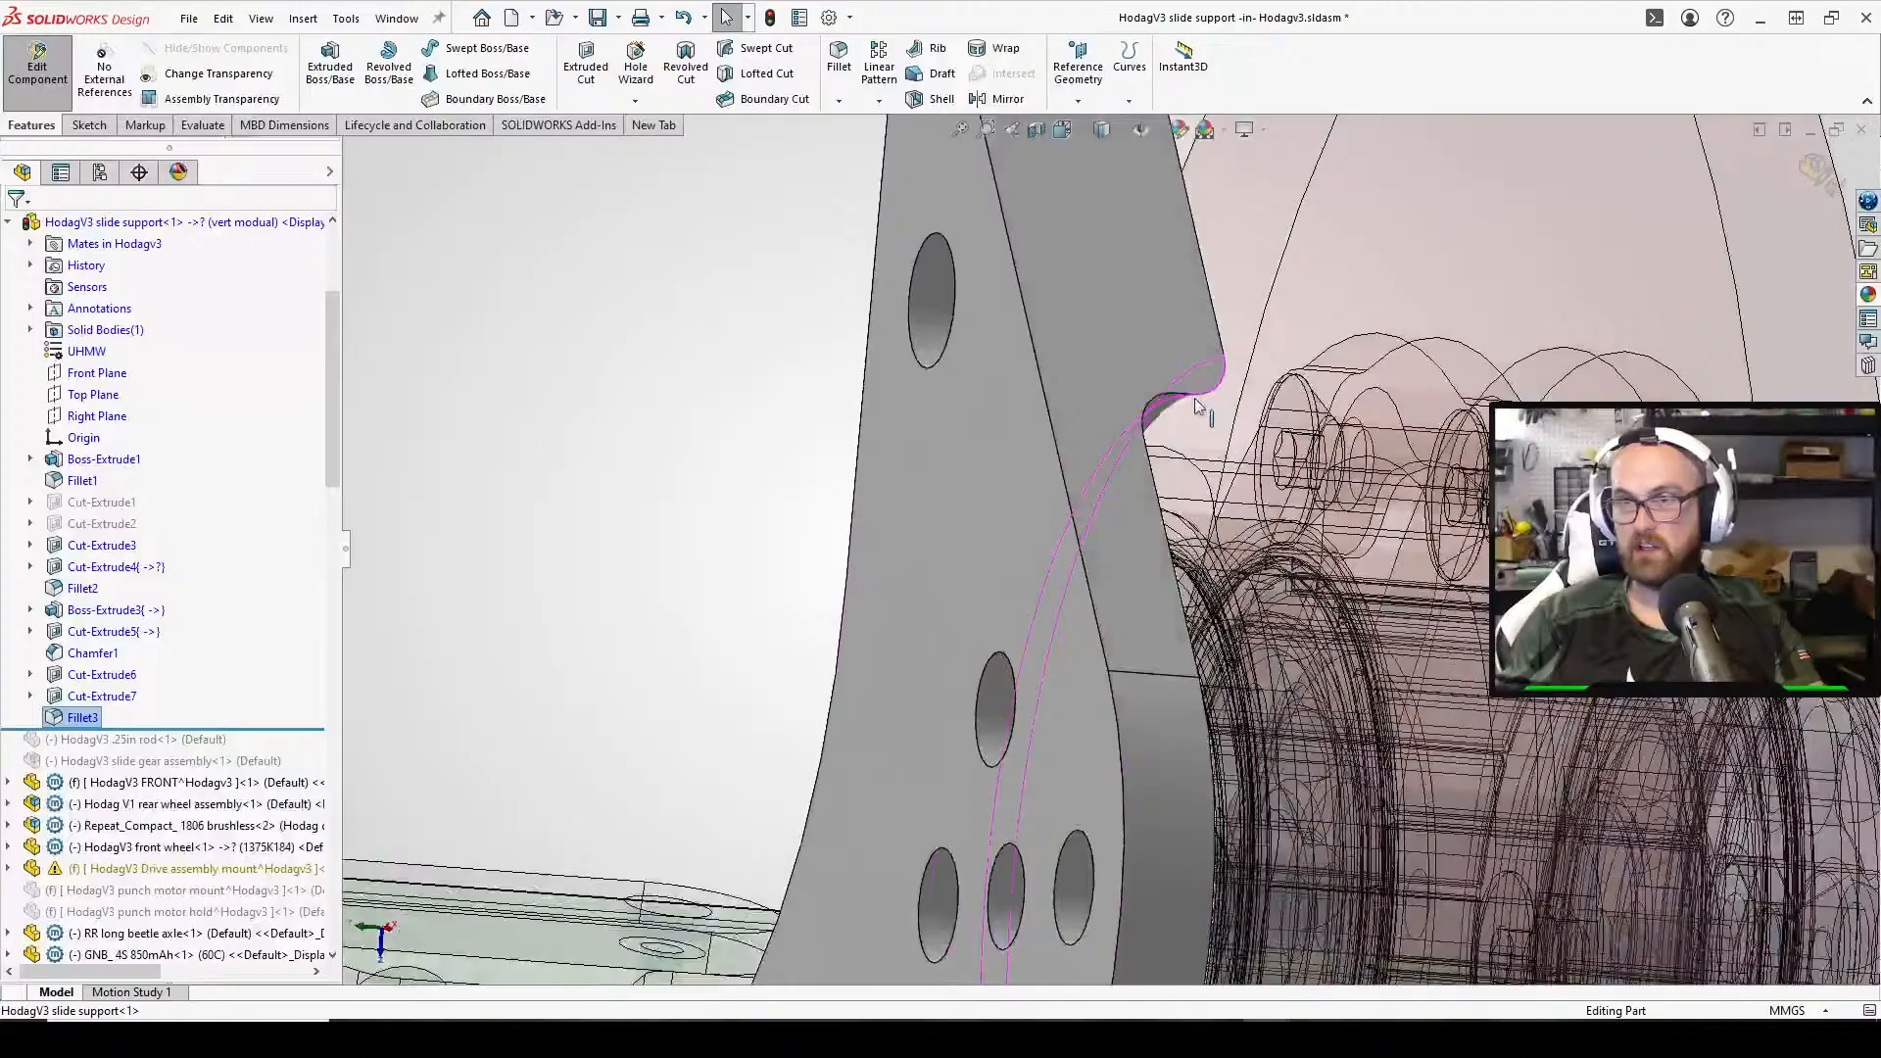
left_click(98, 696)
left_click(98, 664)
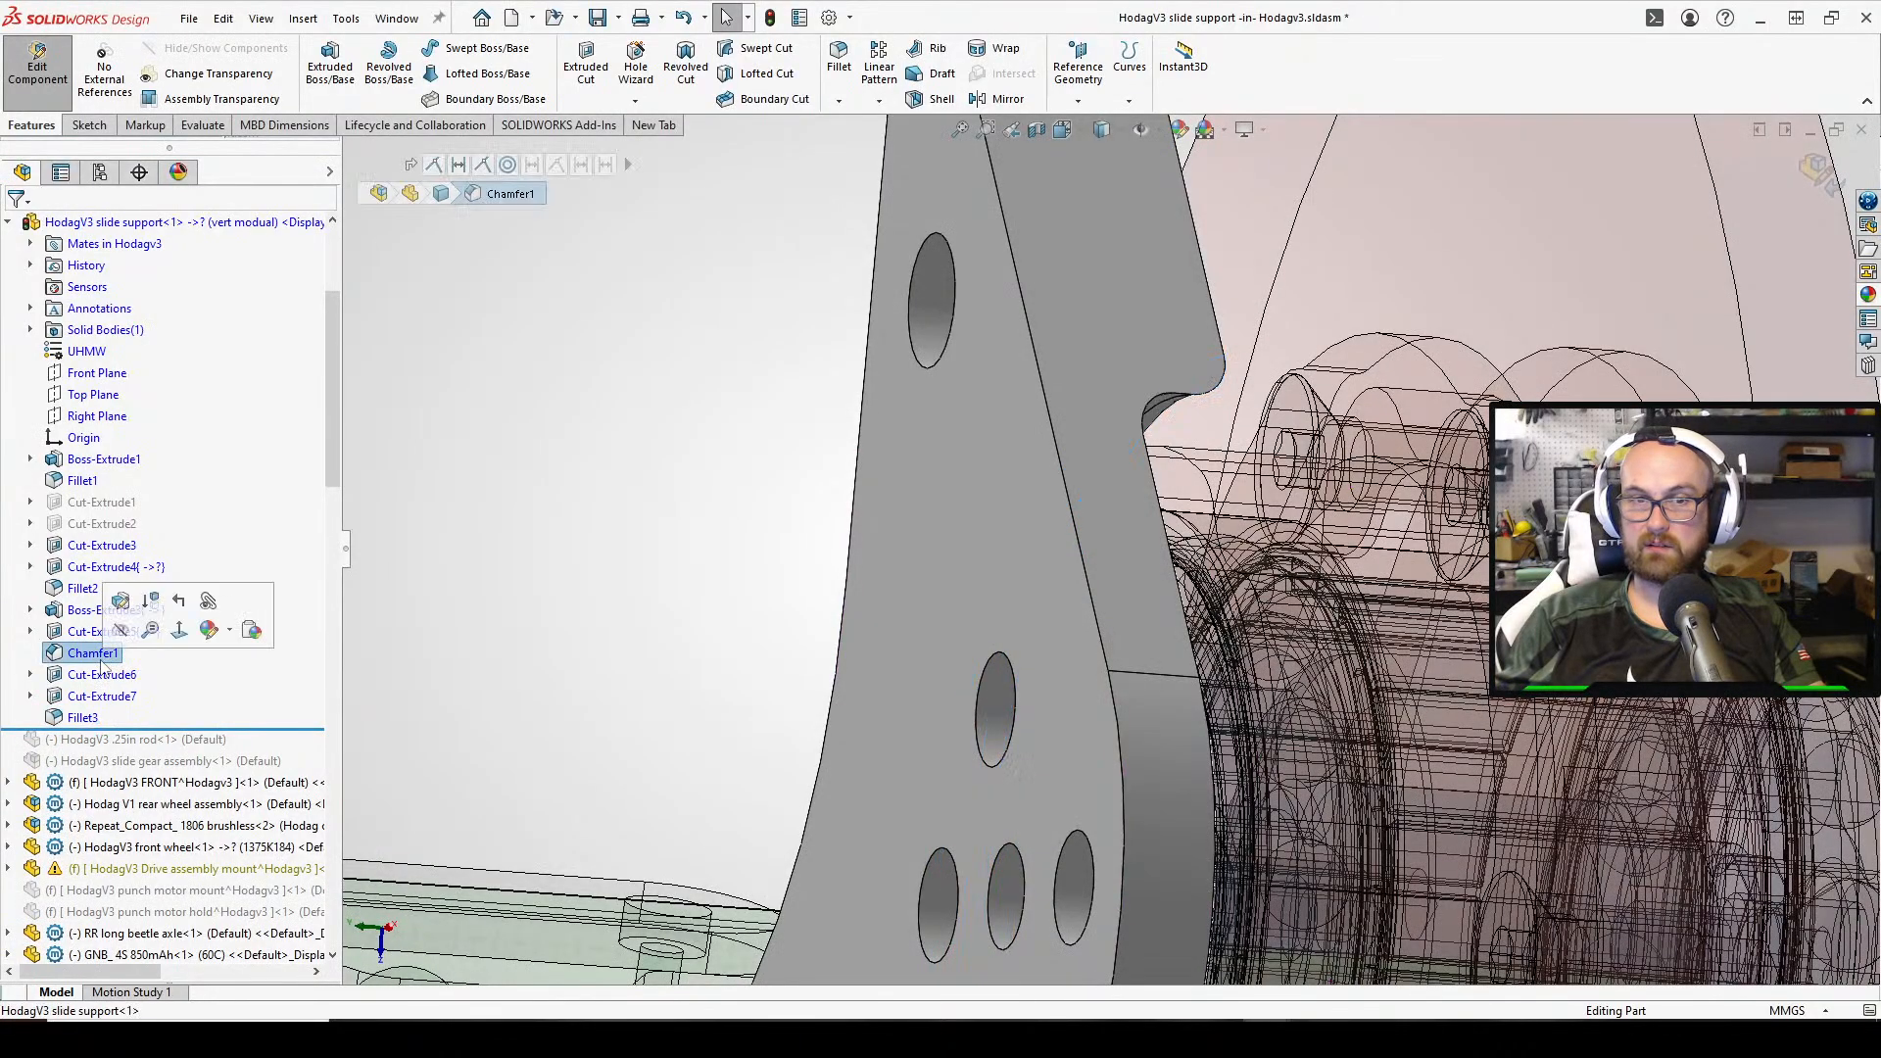
left_click(78, 718)
left_click(100, 657)
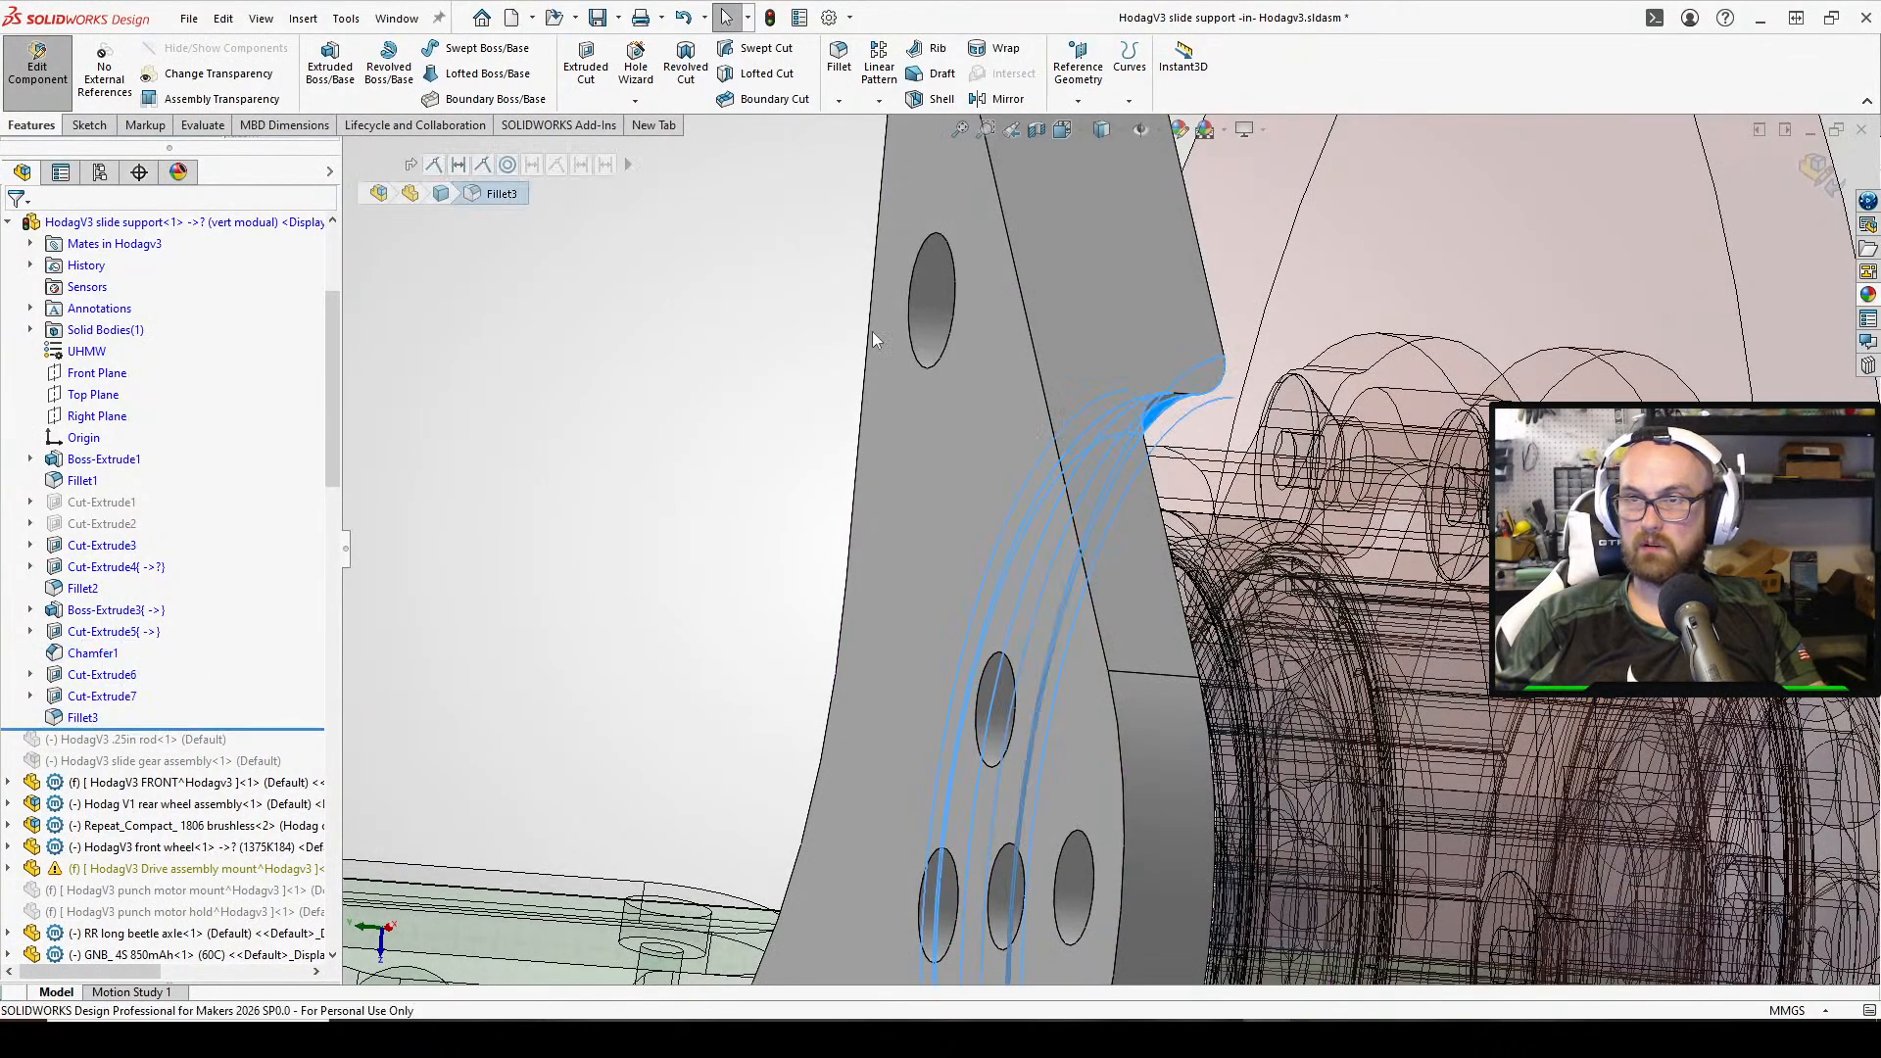
middle_click_drag(1115, 314, 1084, 487)
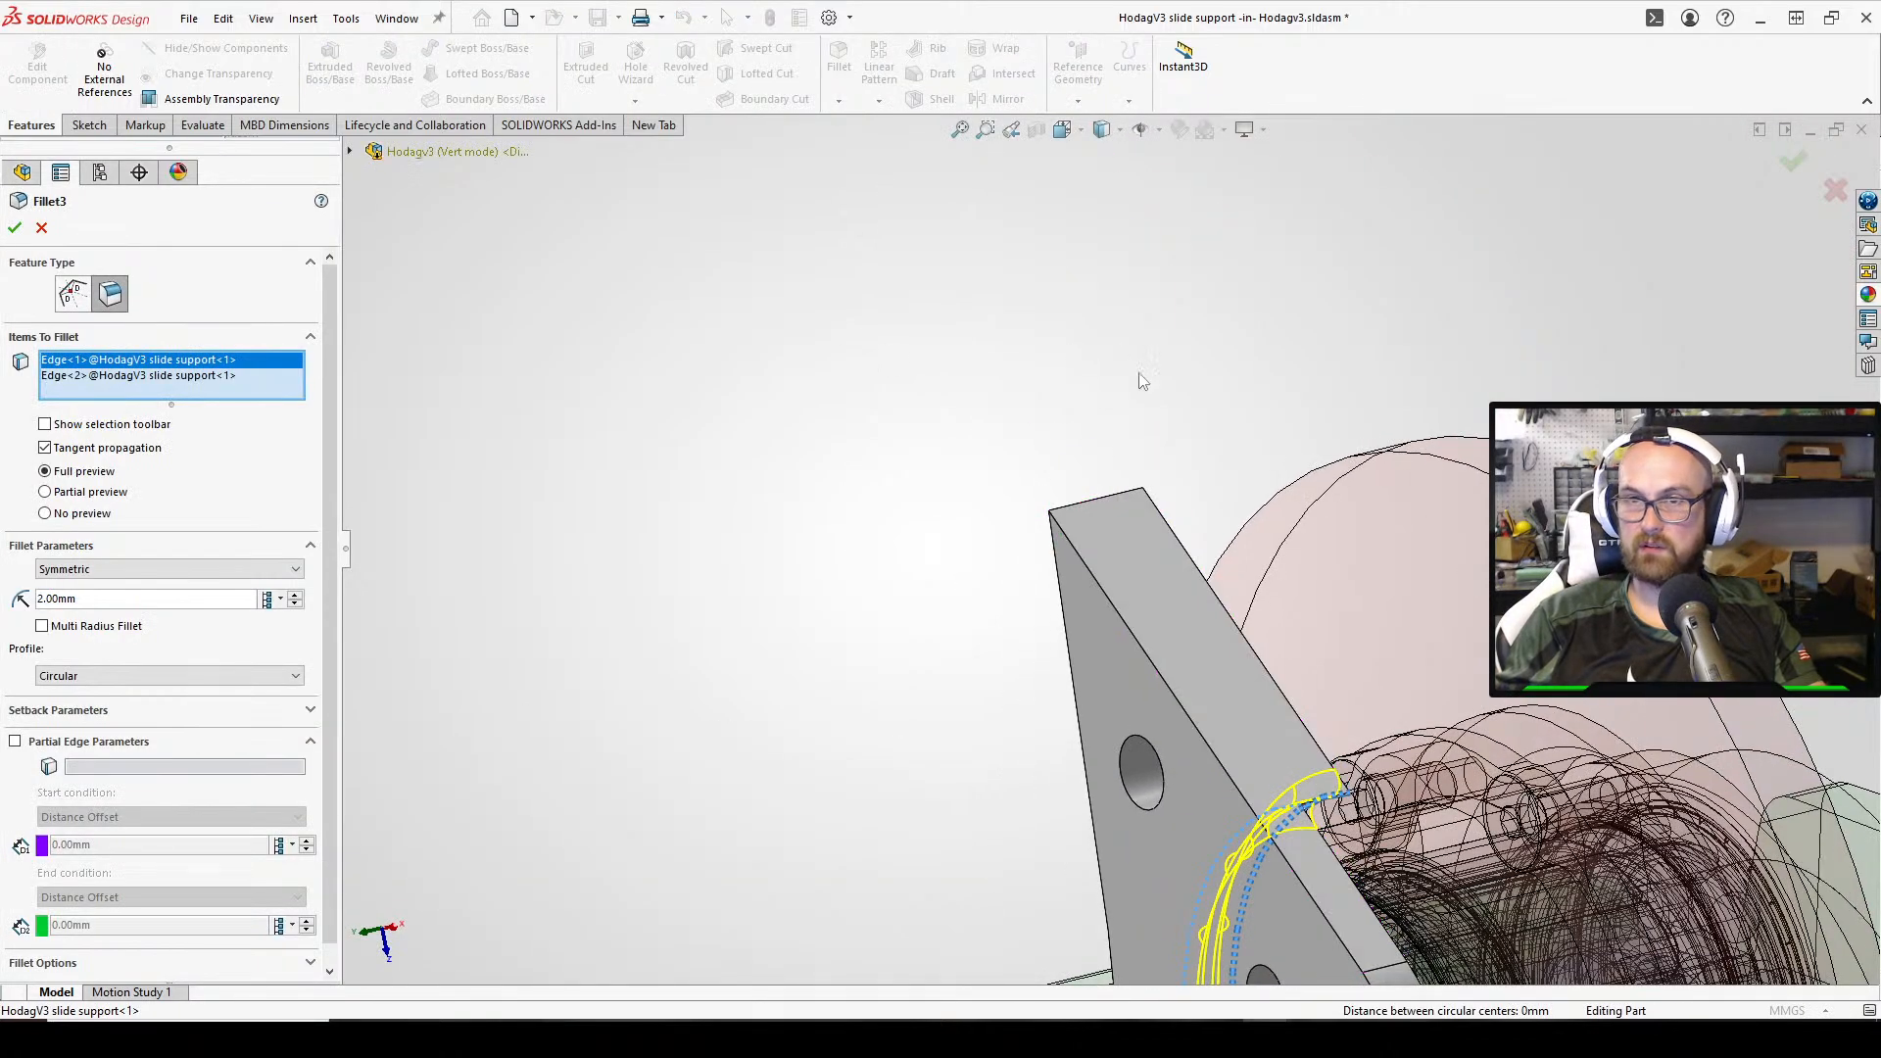
middle_click_drag(1141, 380, 1205, 627)
left_click(1084, 519)
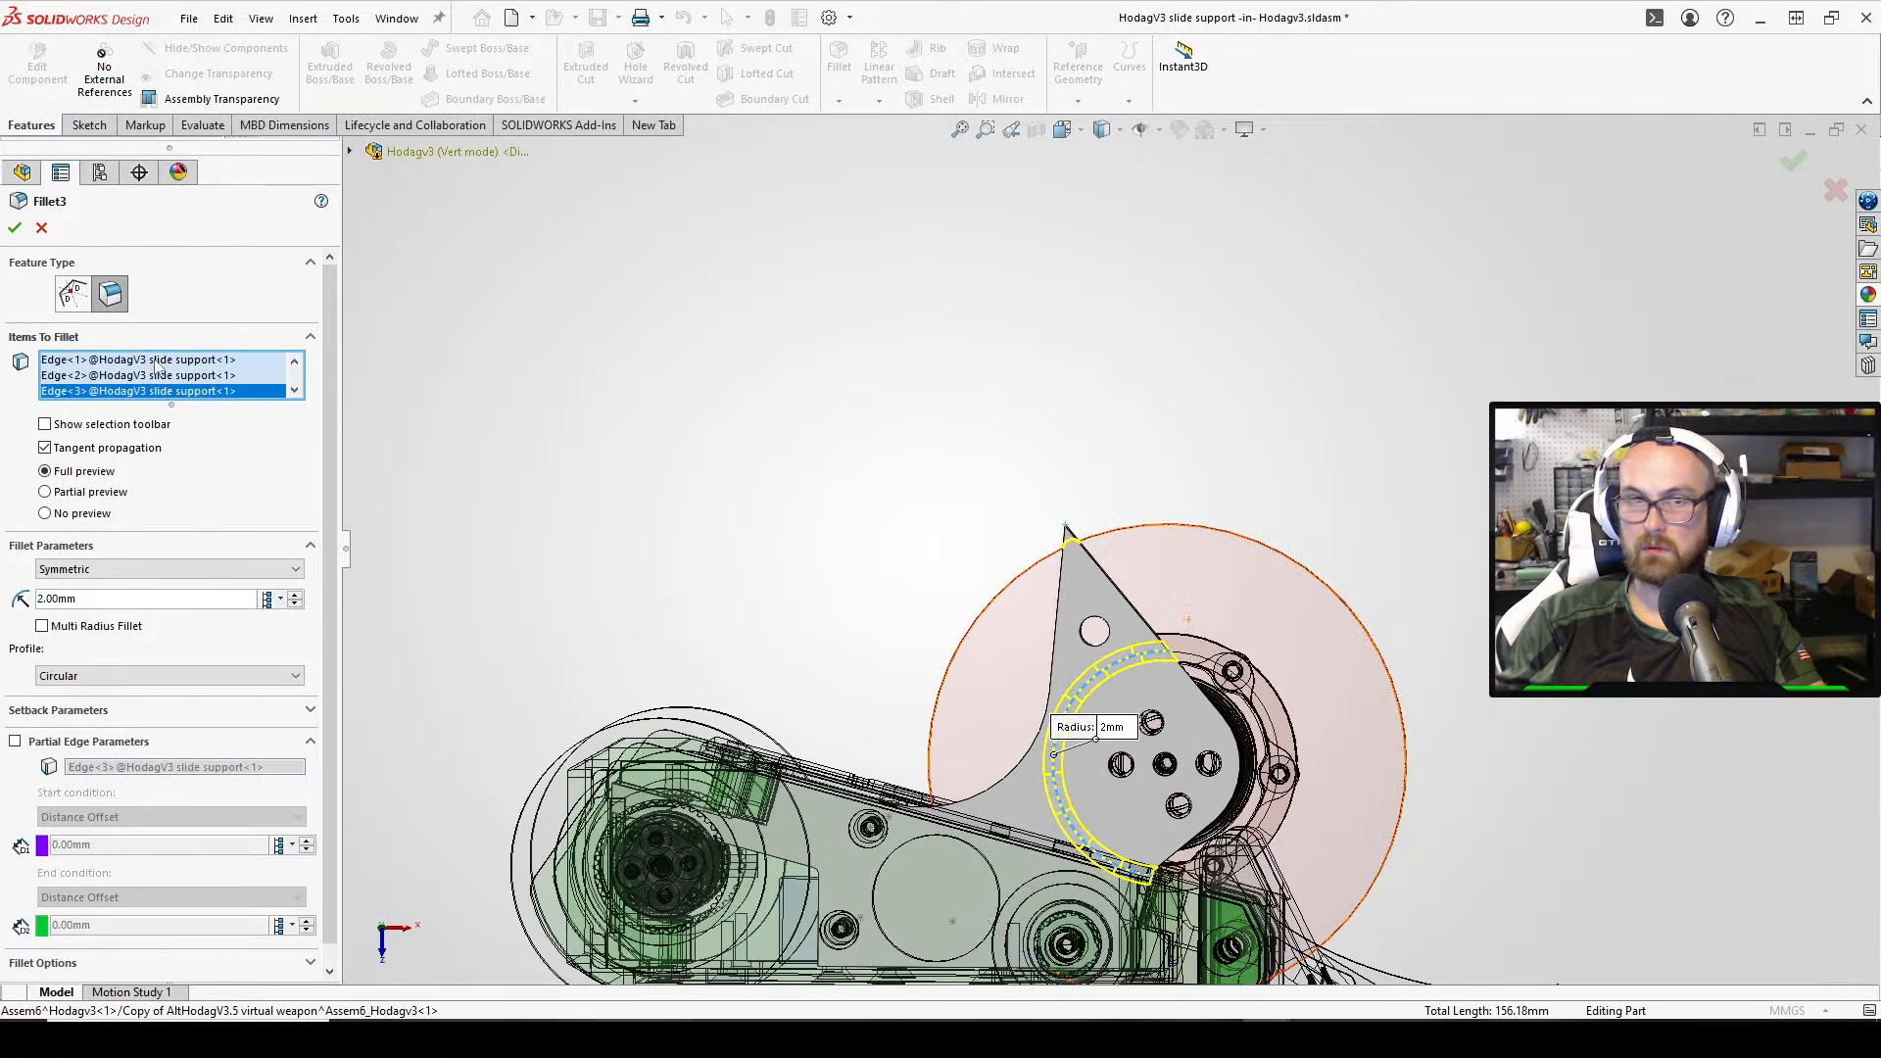
left_click(16, 229)
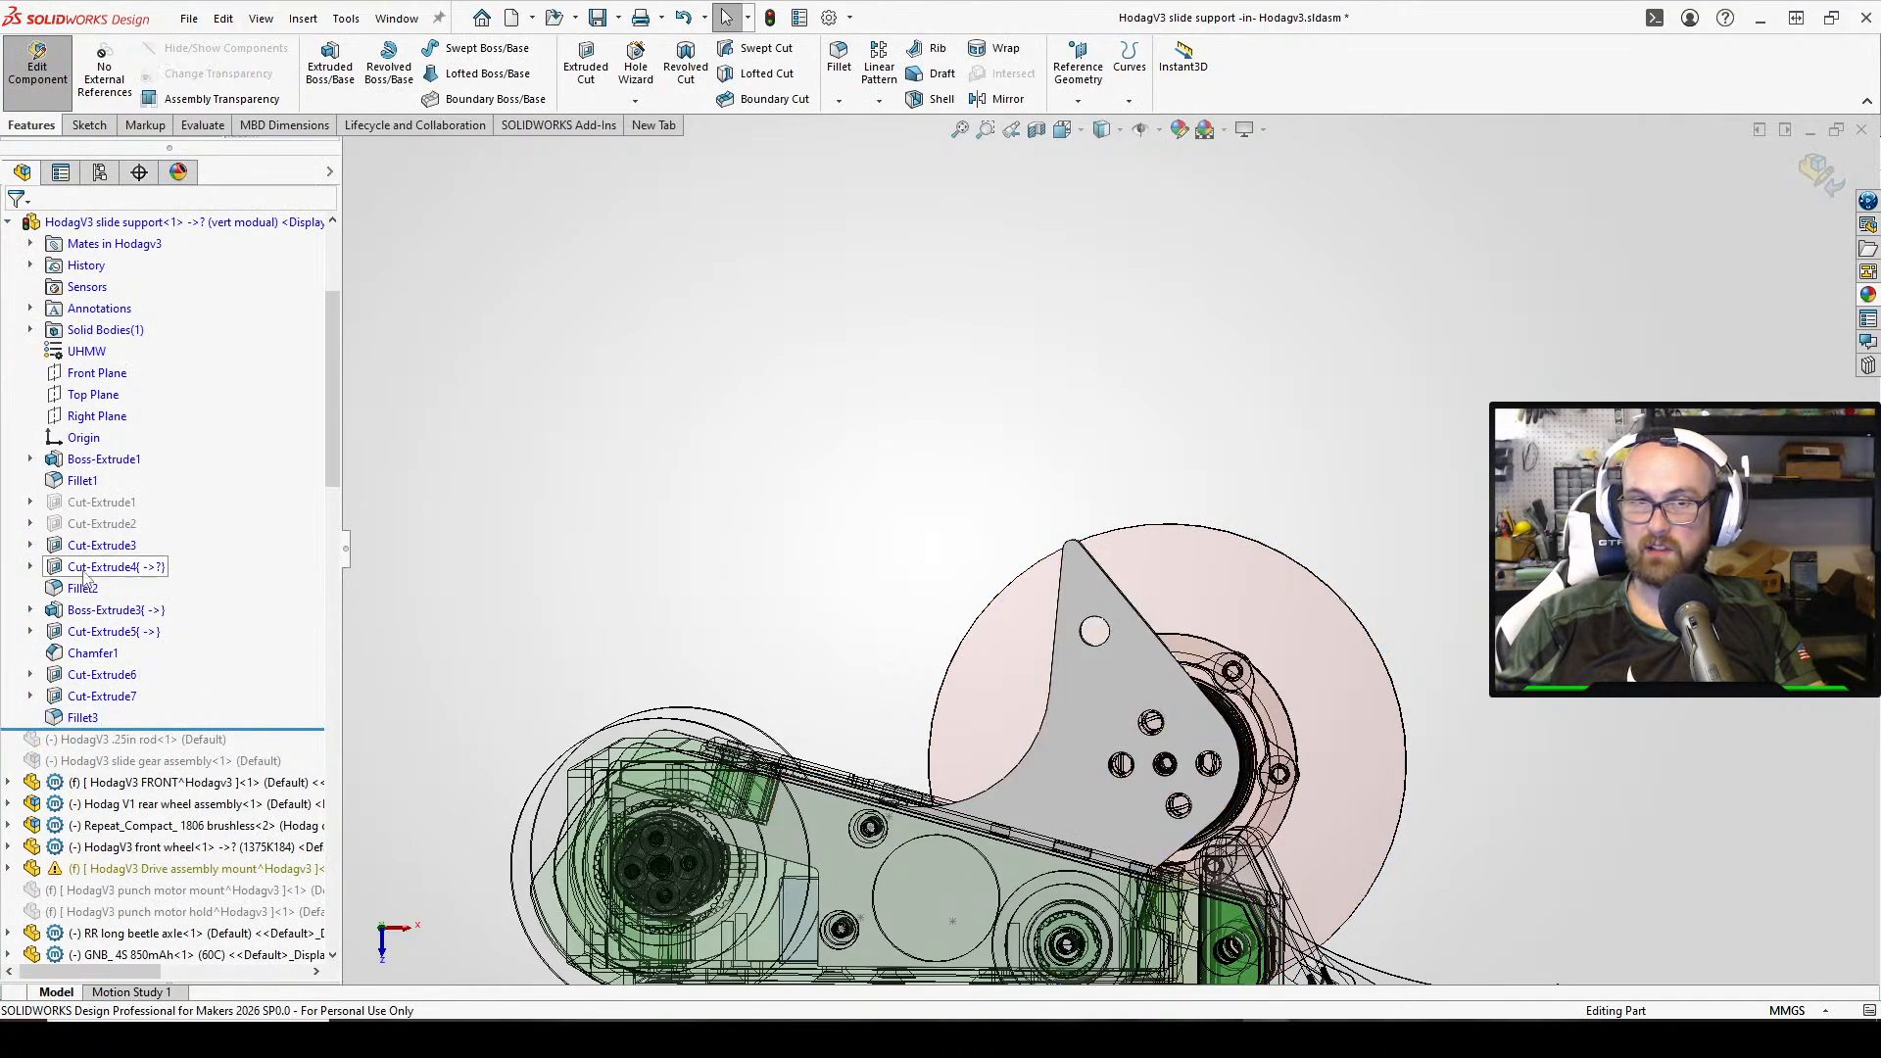
left_click(98, 458)
left_click(157, 423)
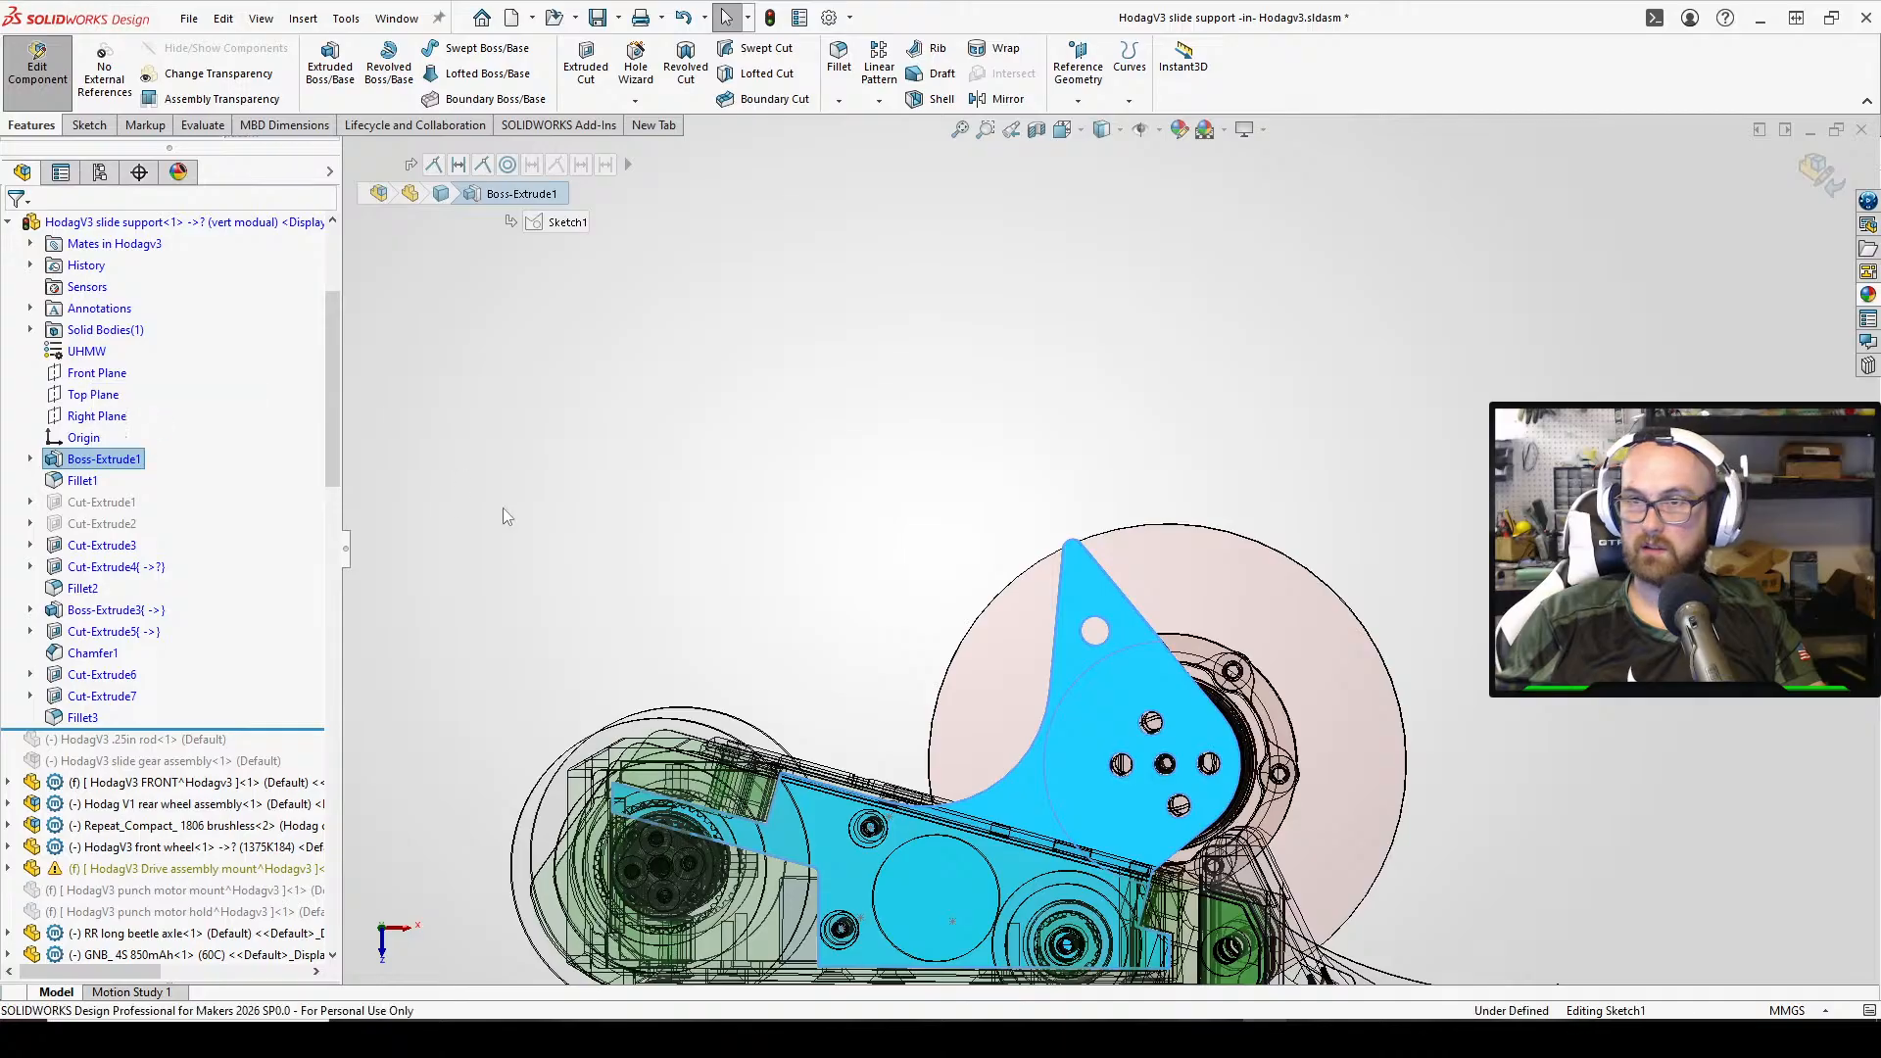
scroll(1160, 671, "down", 3)
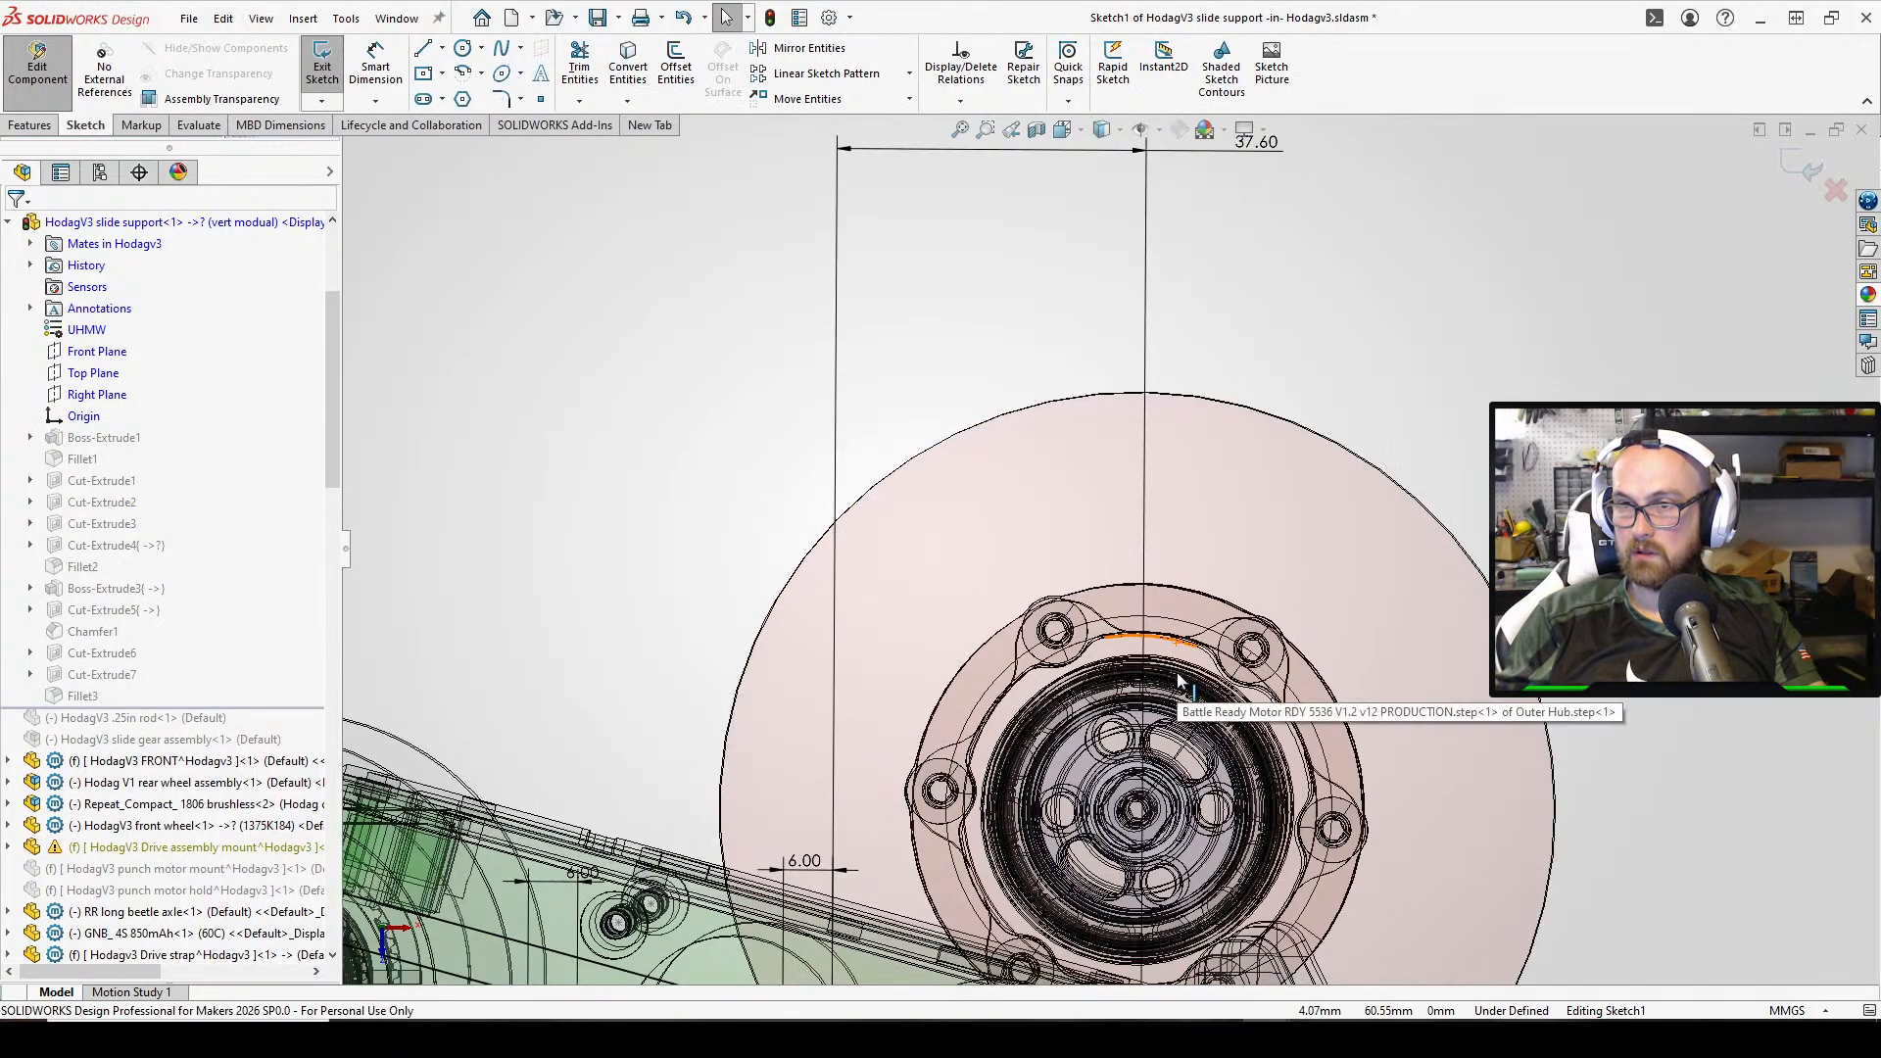
scroll(1159, 671, "up", 3)
scroll(1162, 678, "up", 2)
left_click(321, 67)
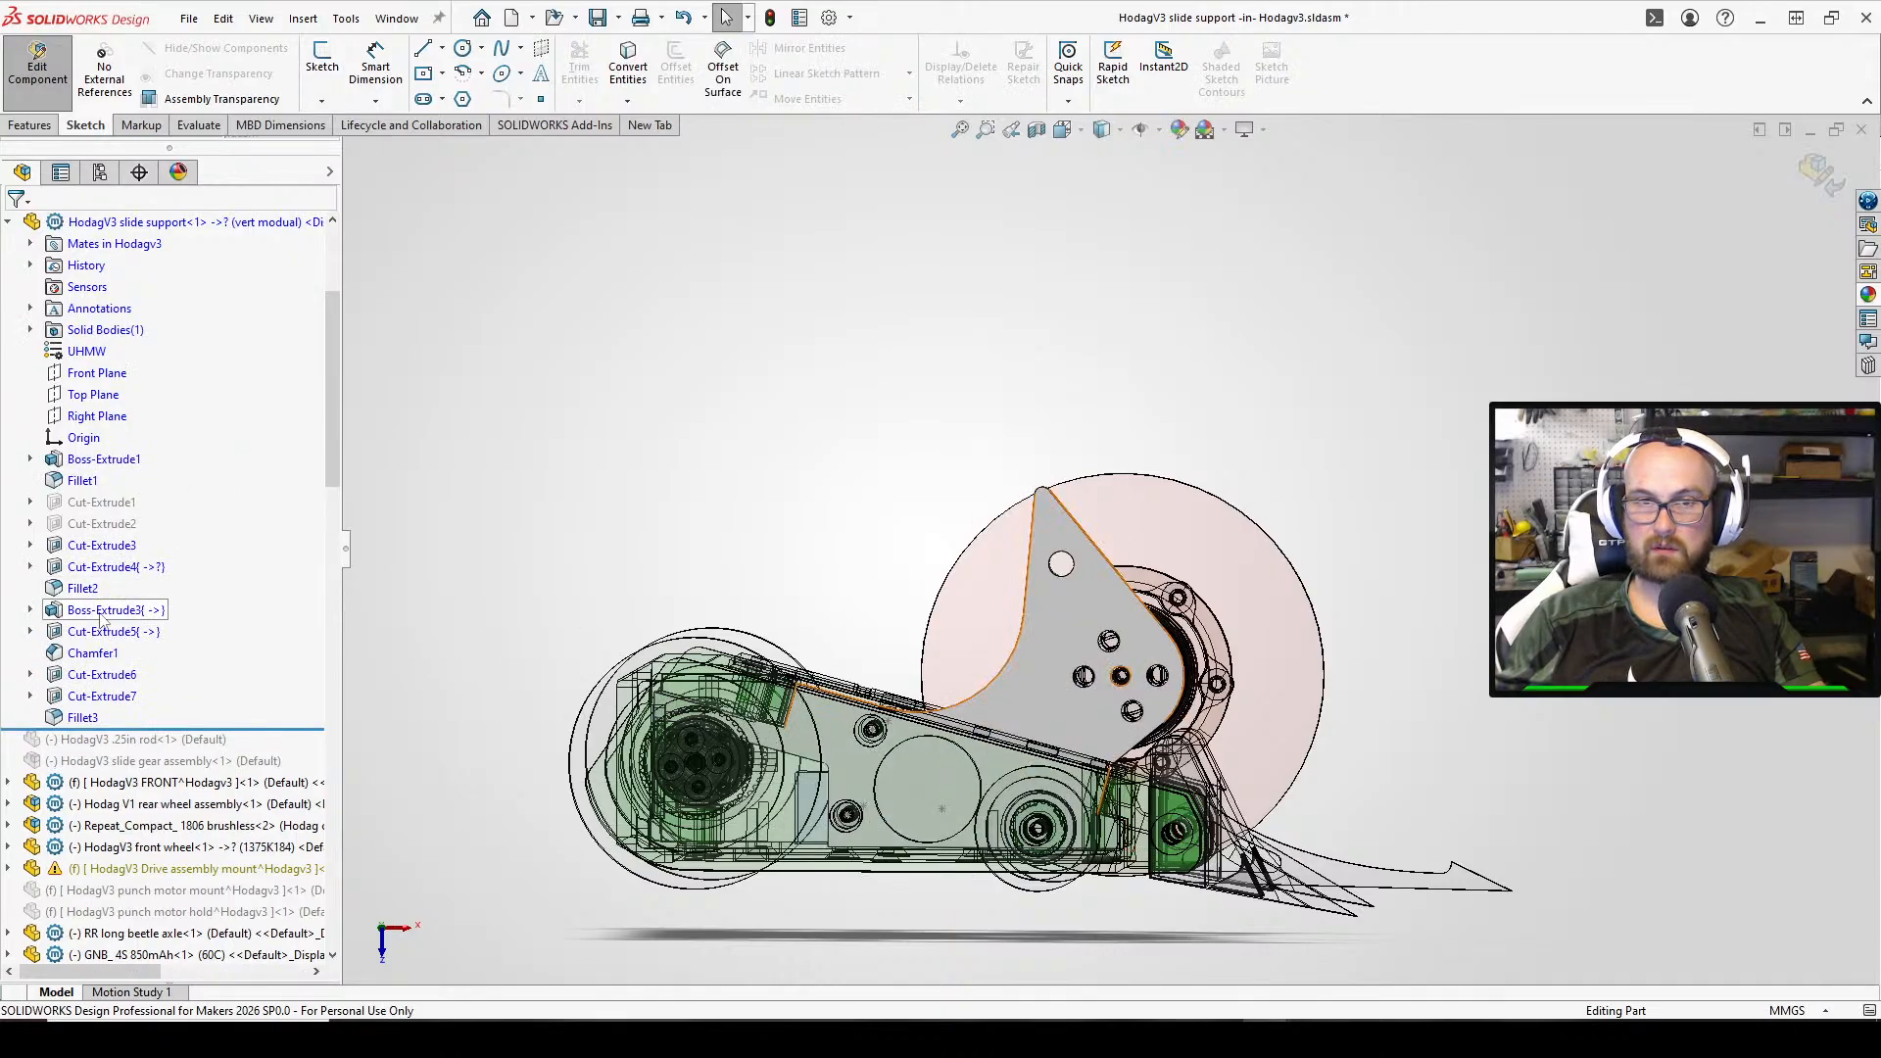
left_click(102, 611)
left_click(149, 555)
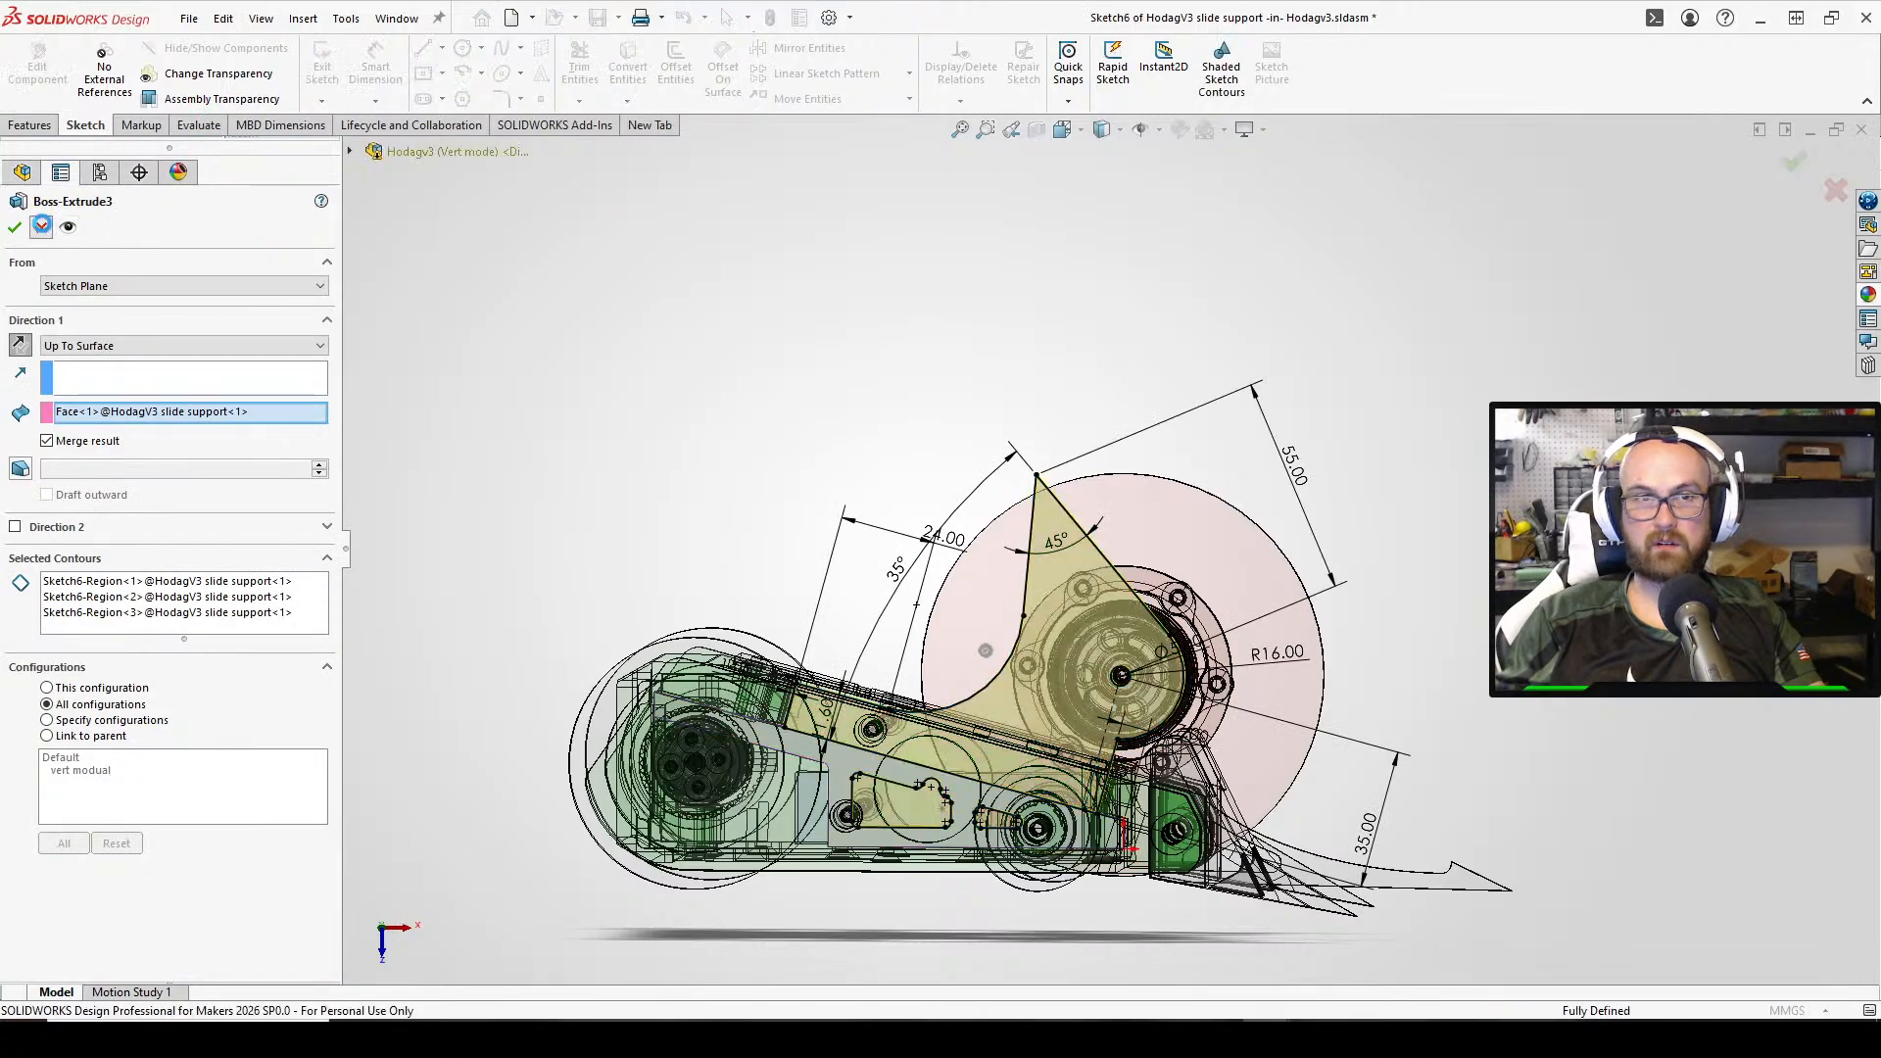
Set the distance from the motor centre to the upright's pointed tip to 56 mm in the Boss-Extrude3 sketch and rebuild
right_click(129, 611)
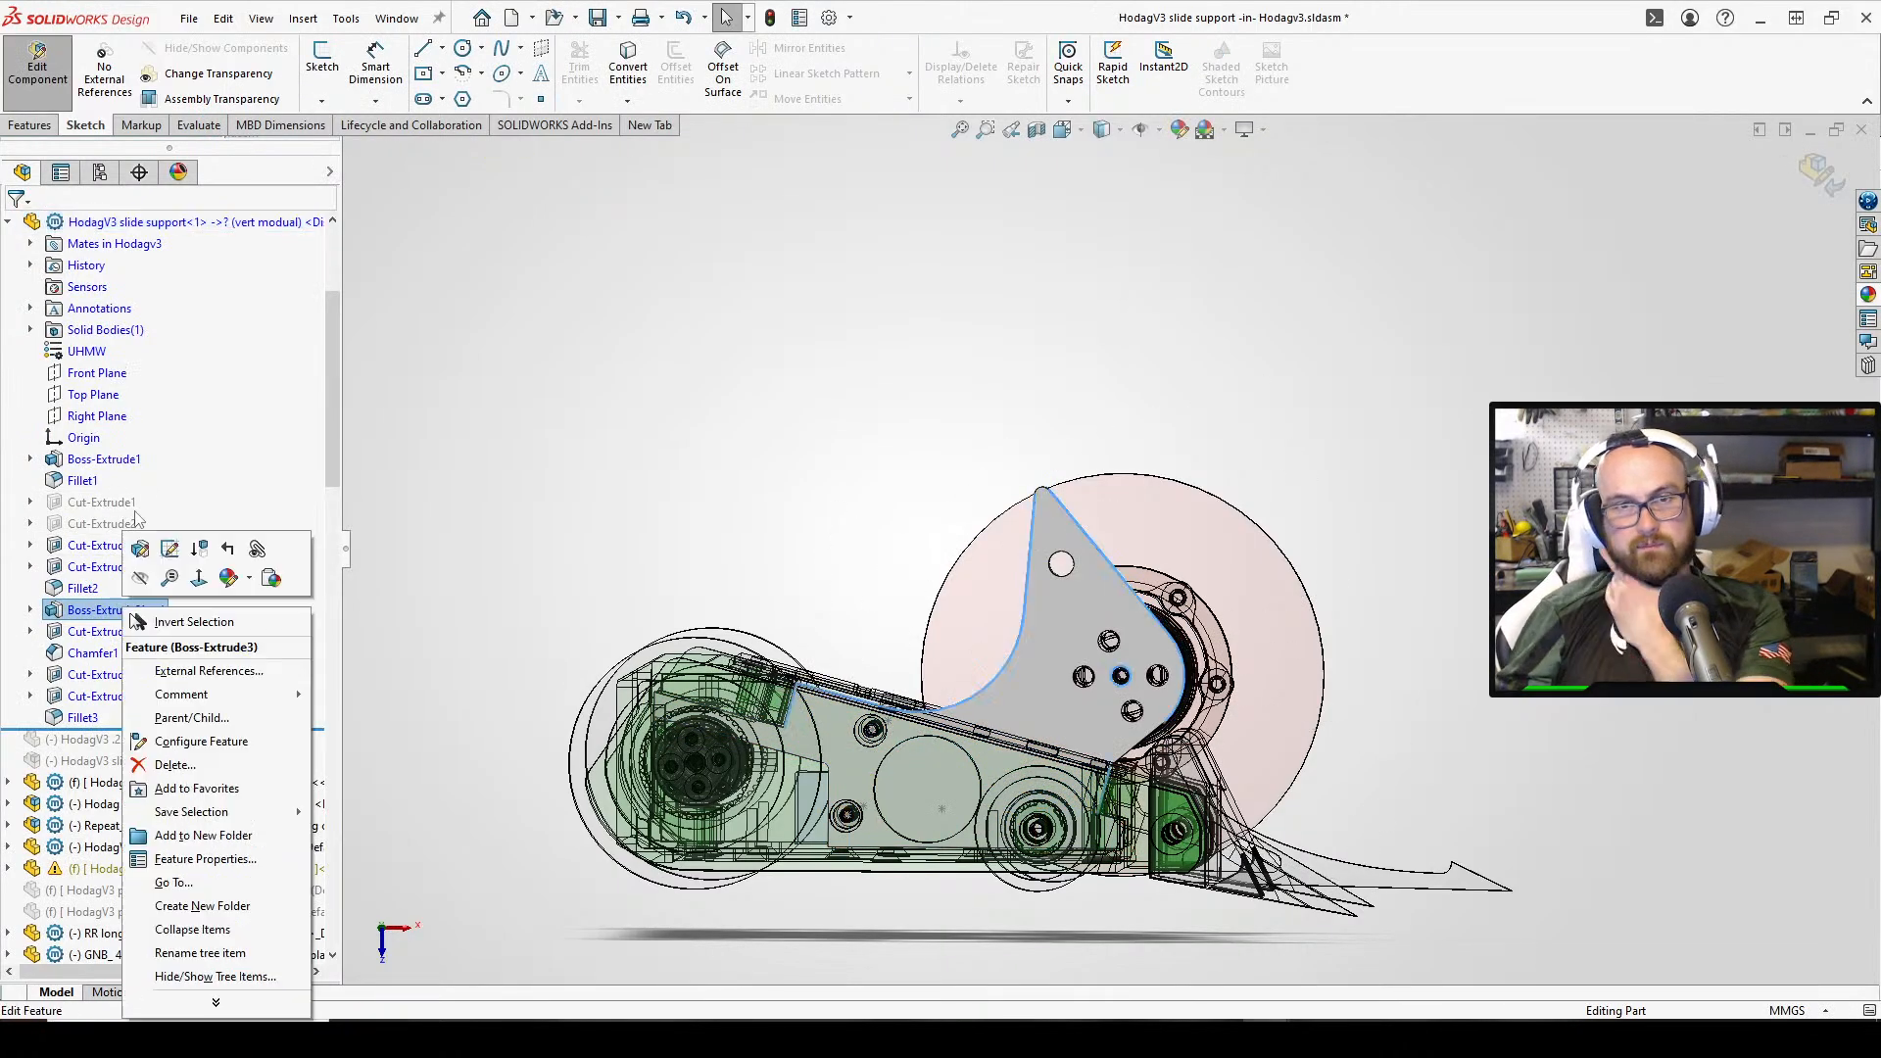
left_click(170, 546)
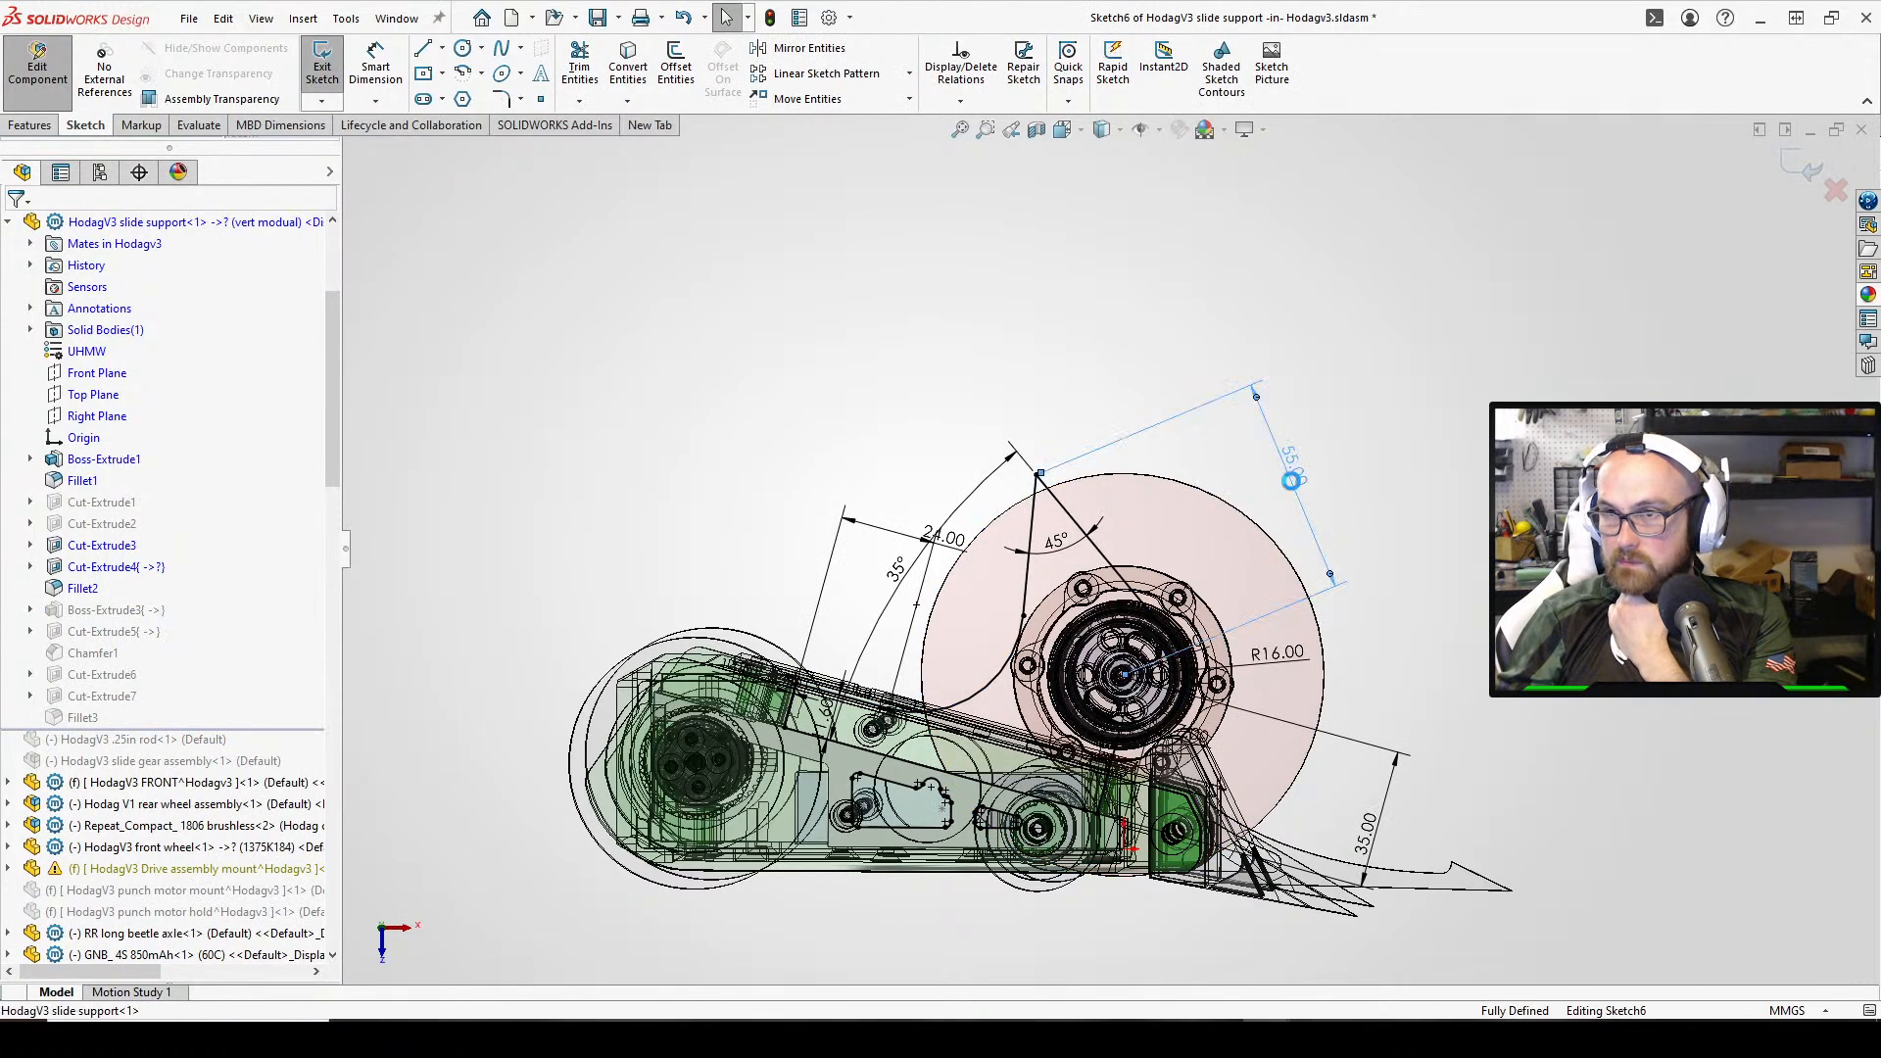
double_click(1293, 487)
type("56")
key("Return")
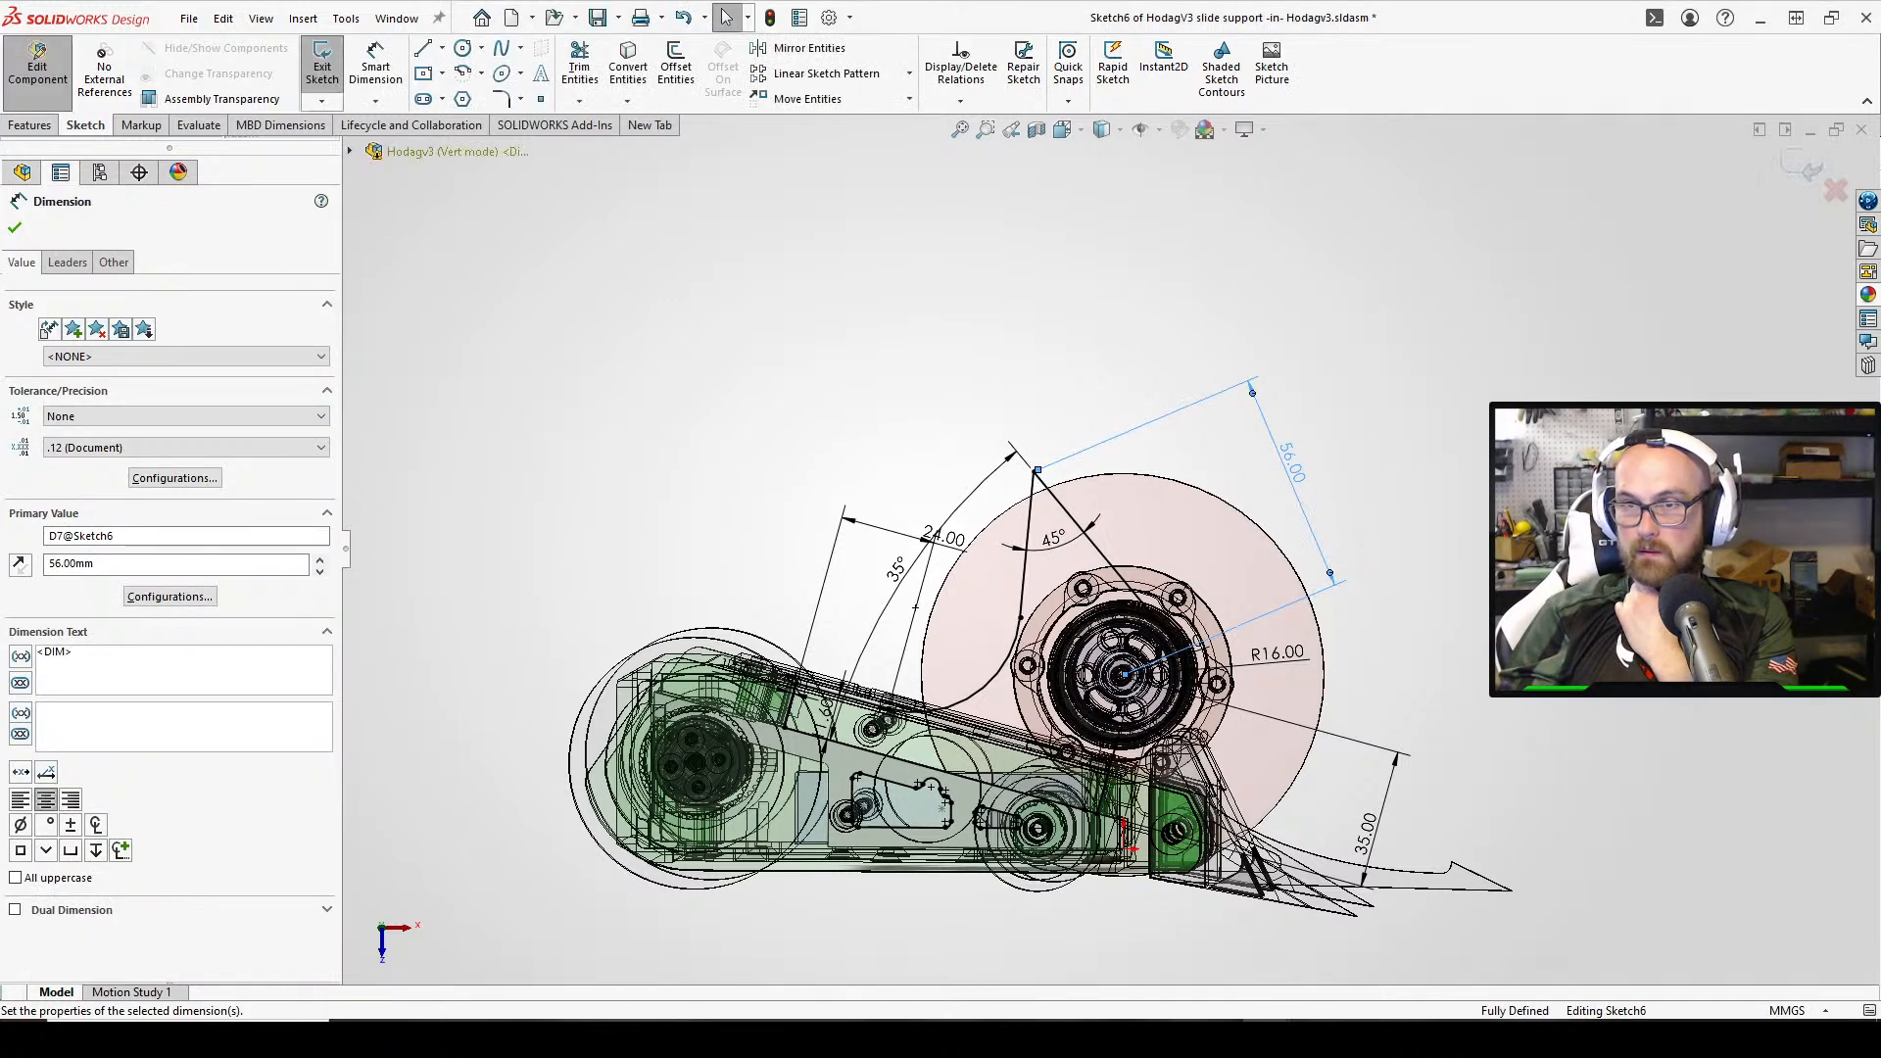
left_click(999, 289)
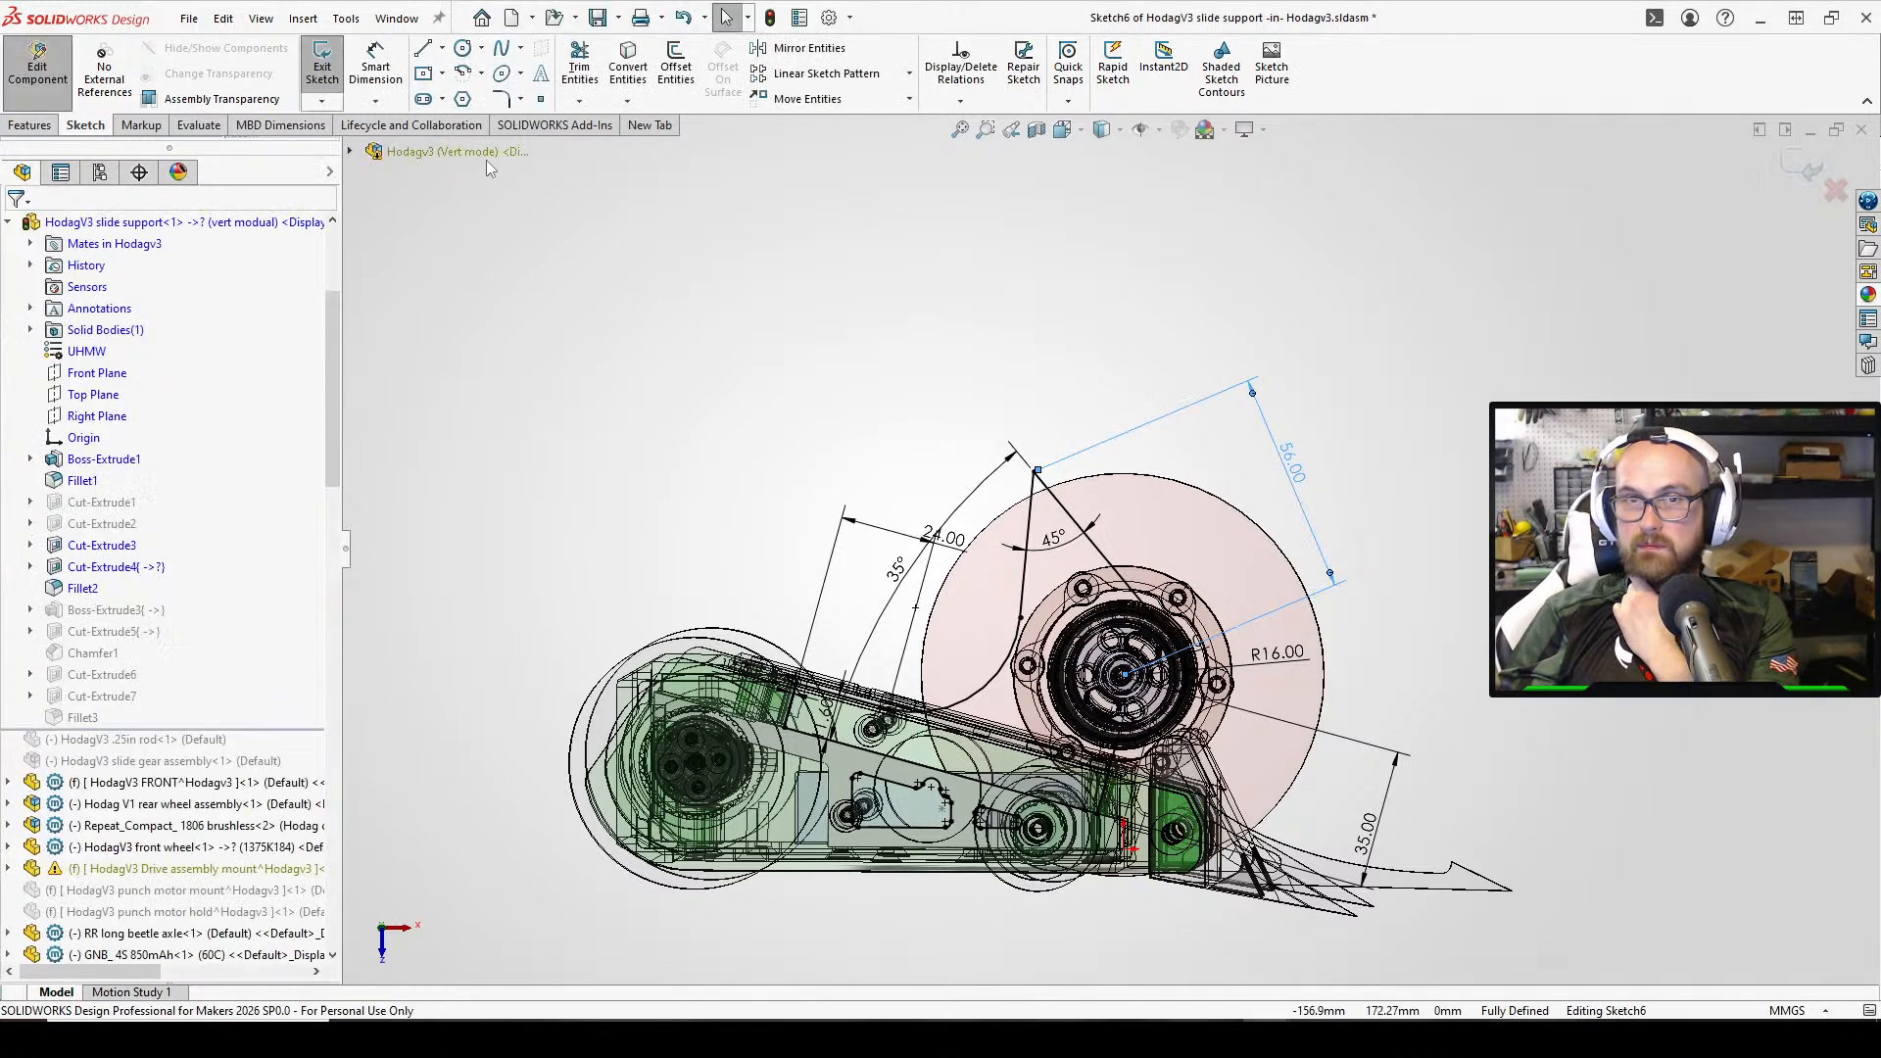
left_click(345, 18)
left_click(1333, 3)
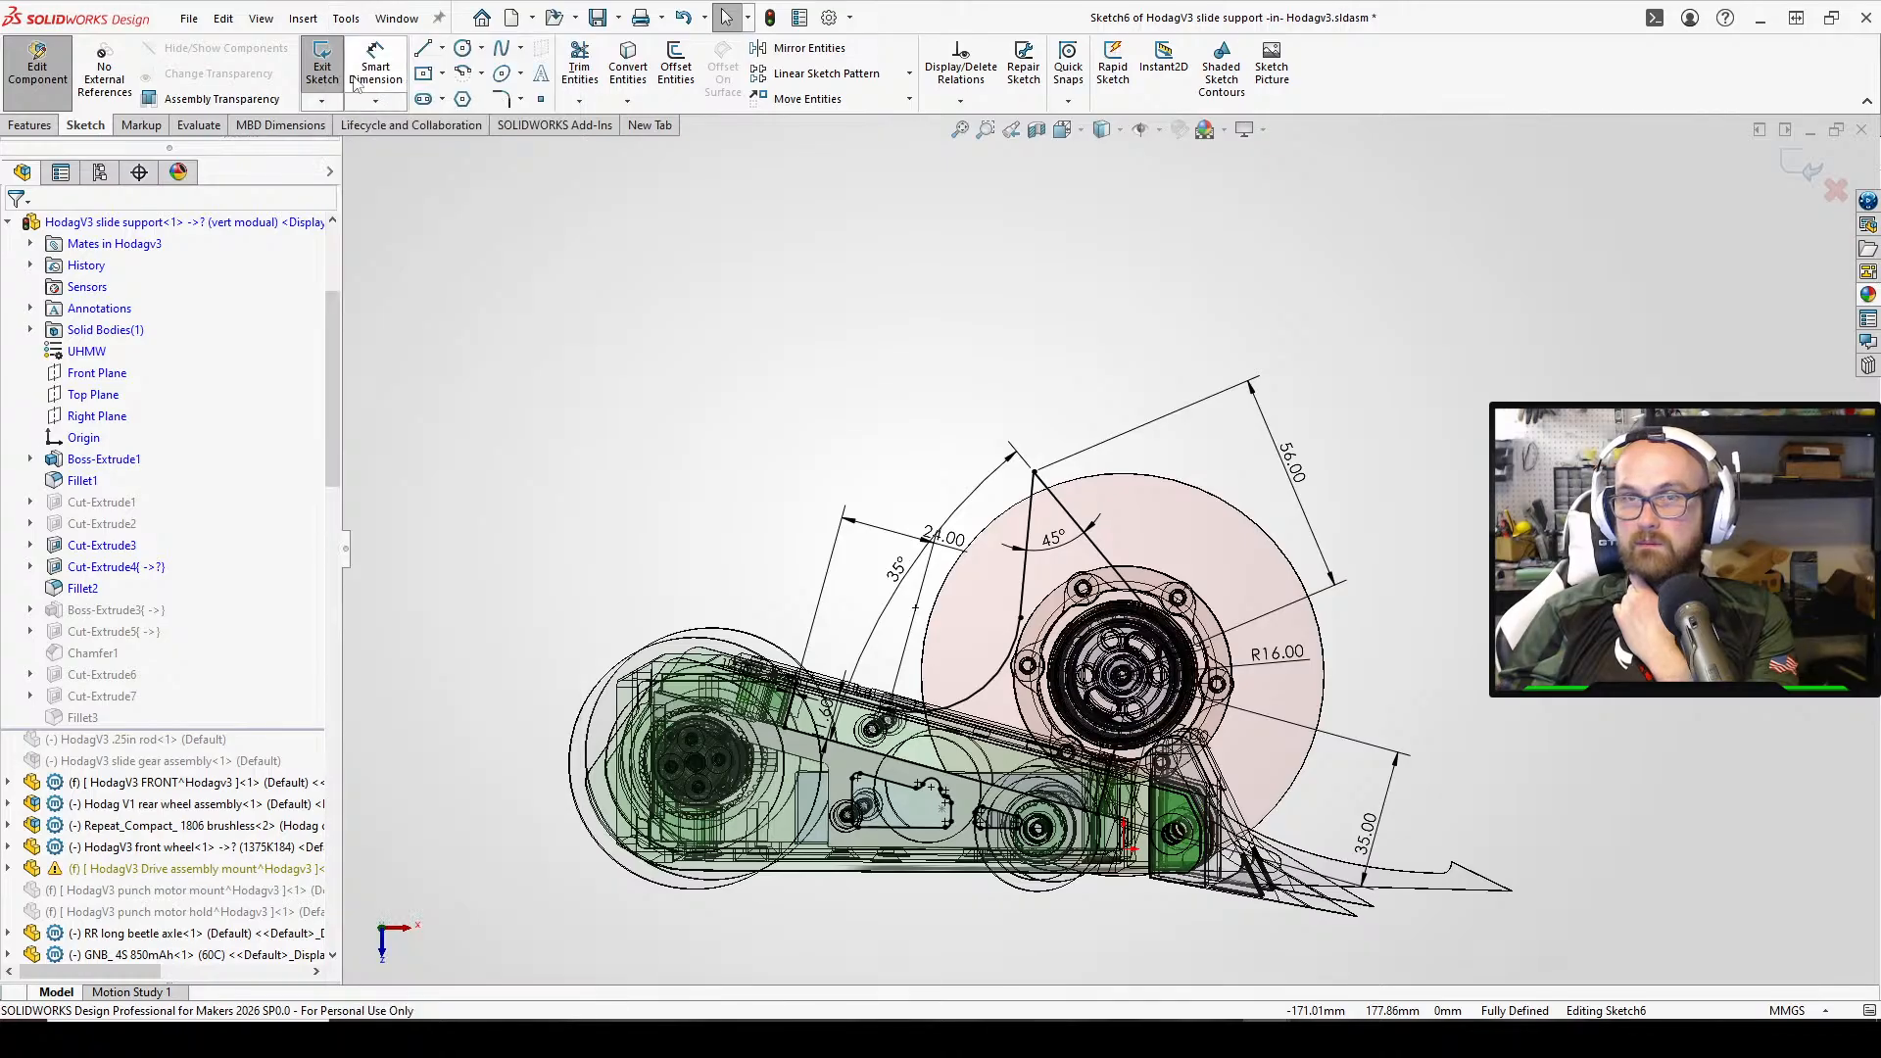
left_click(324, 69)
left_click(903, 527)
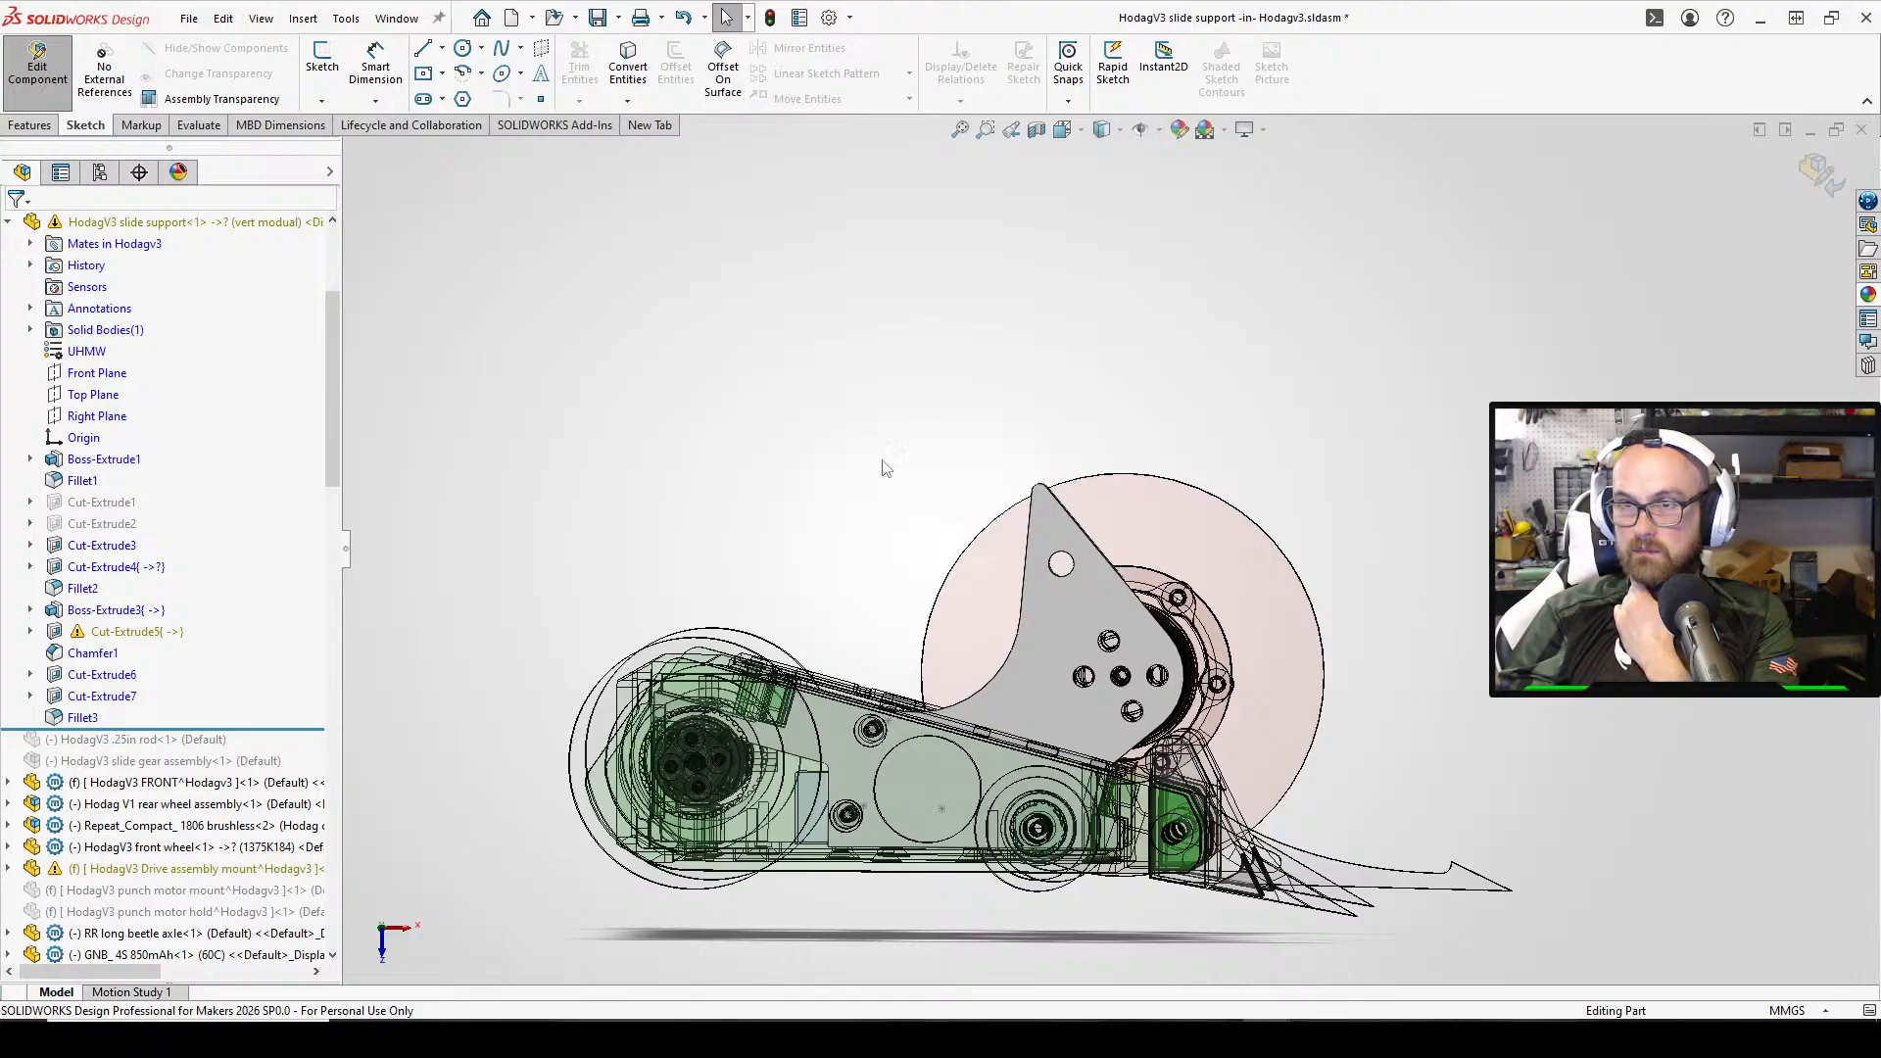
scroll(999, 480, "down", 3)
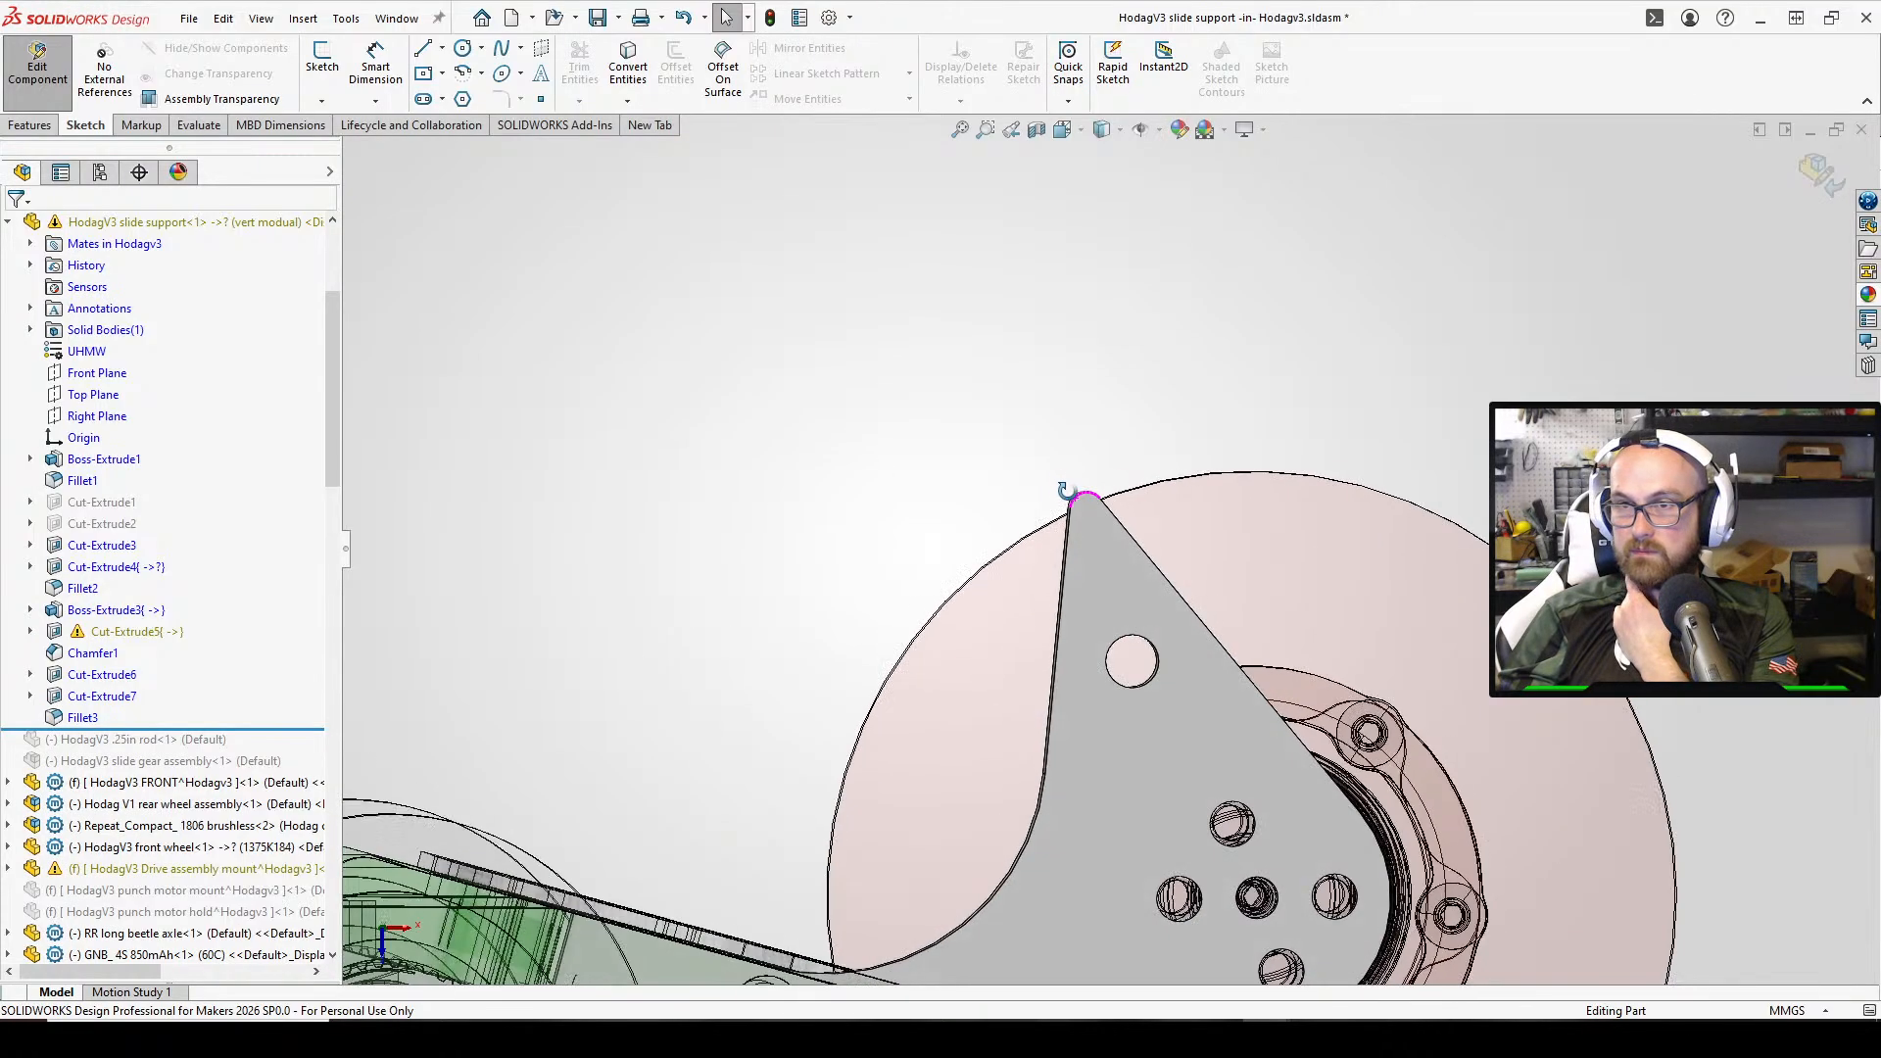
left_click(127, 632)
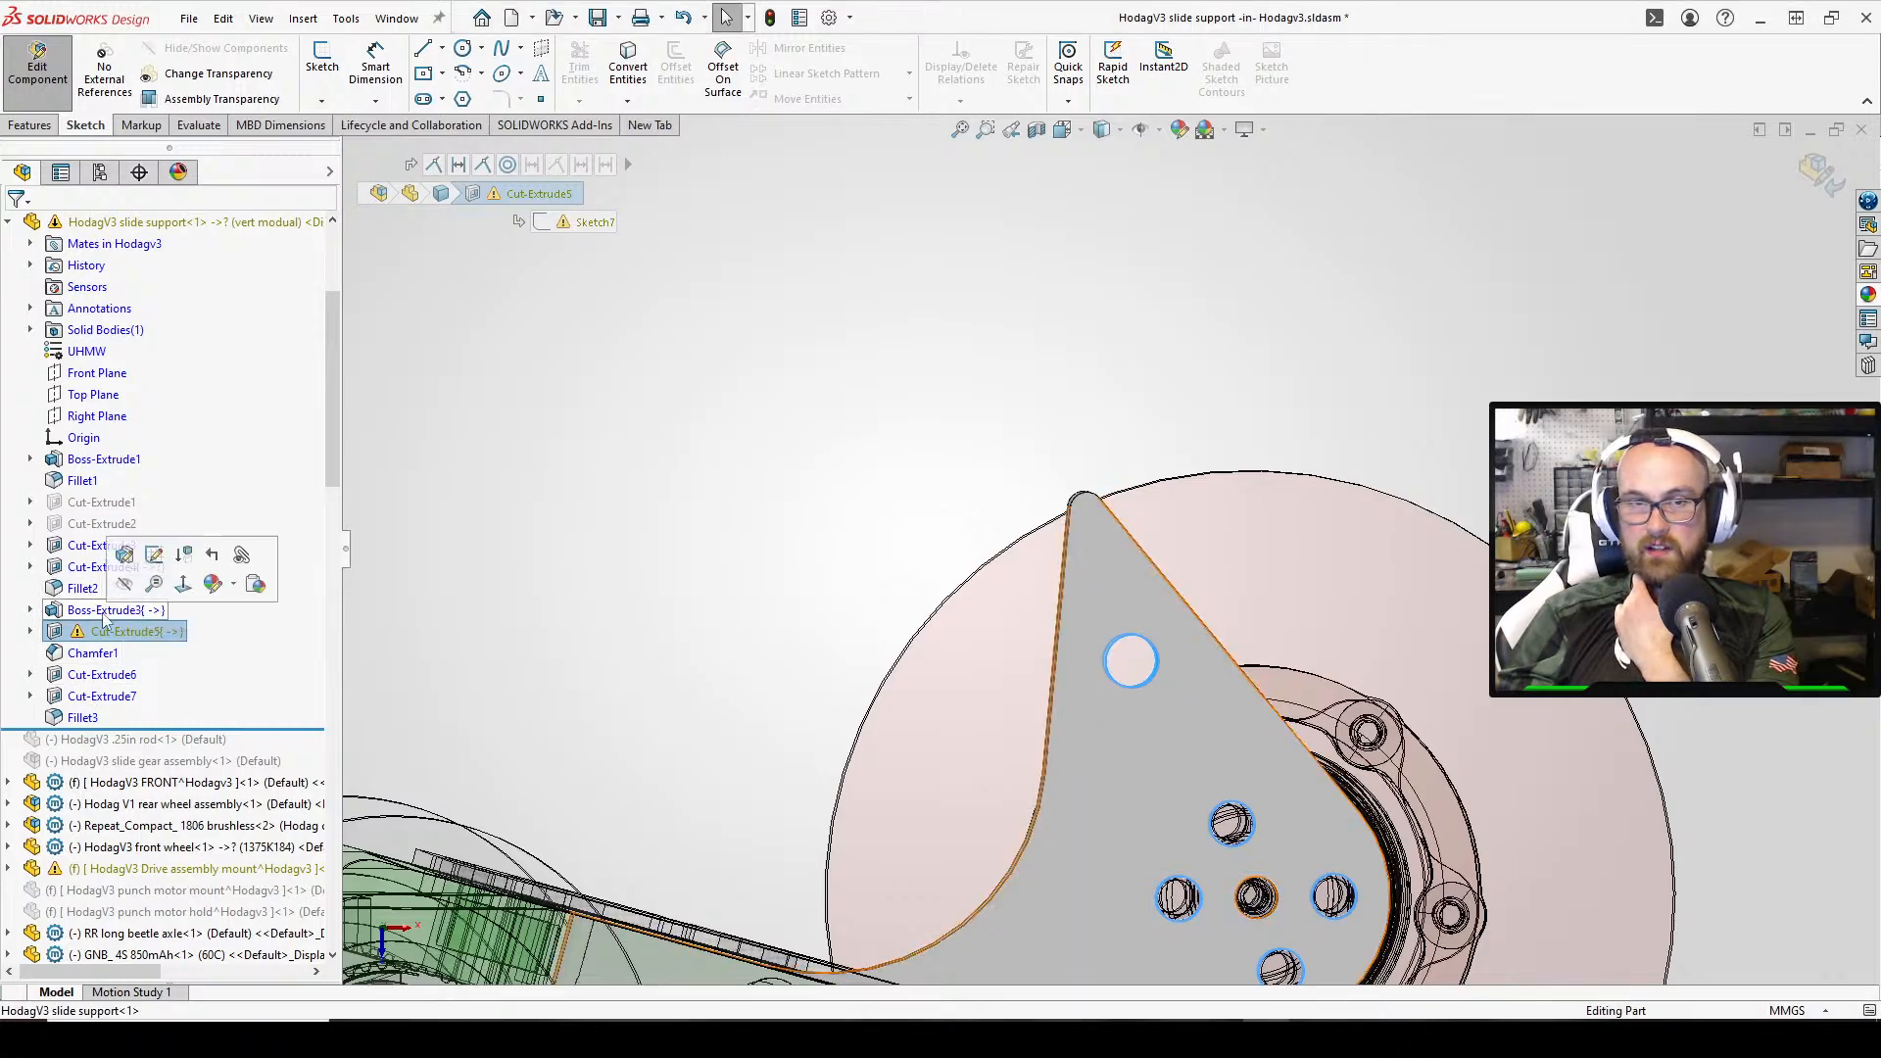
left_click(104, 609)
left_click(183, 555)
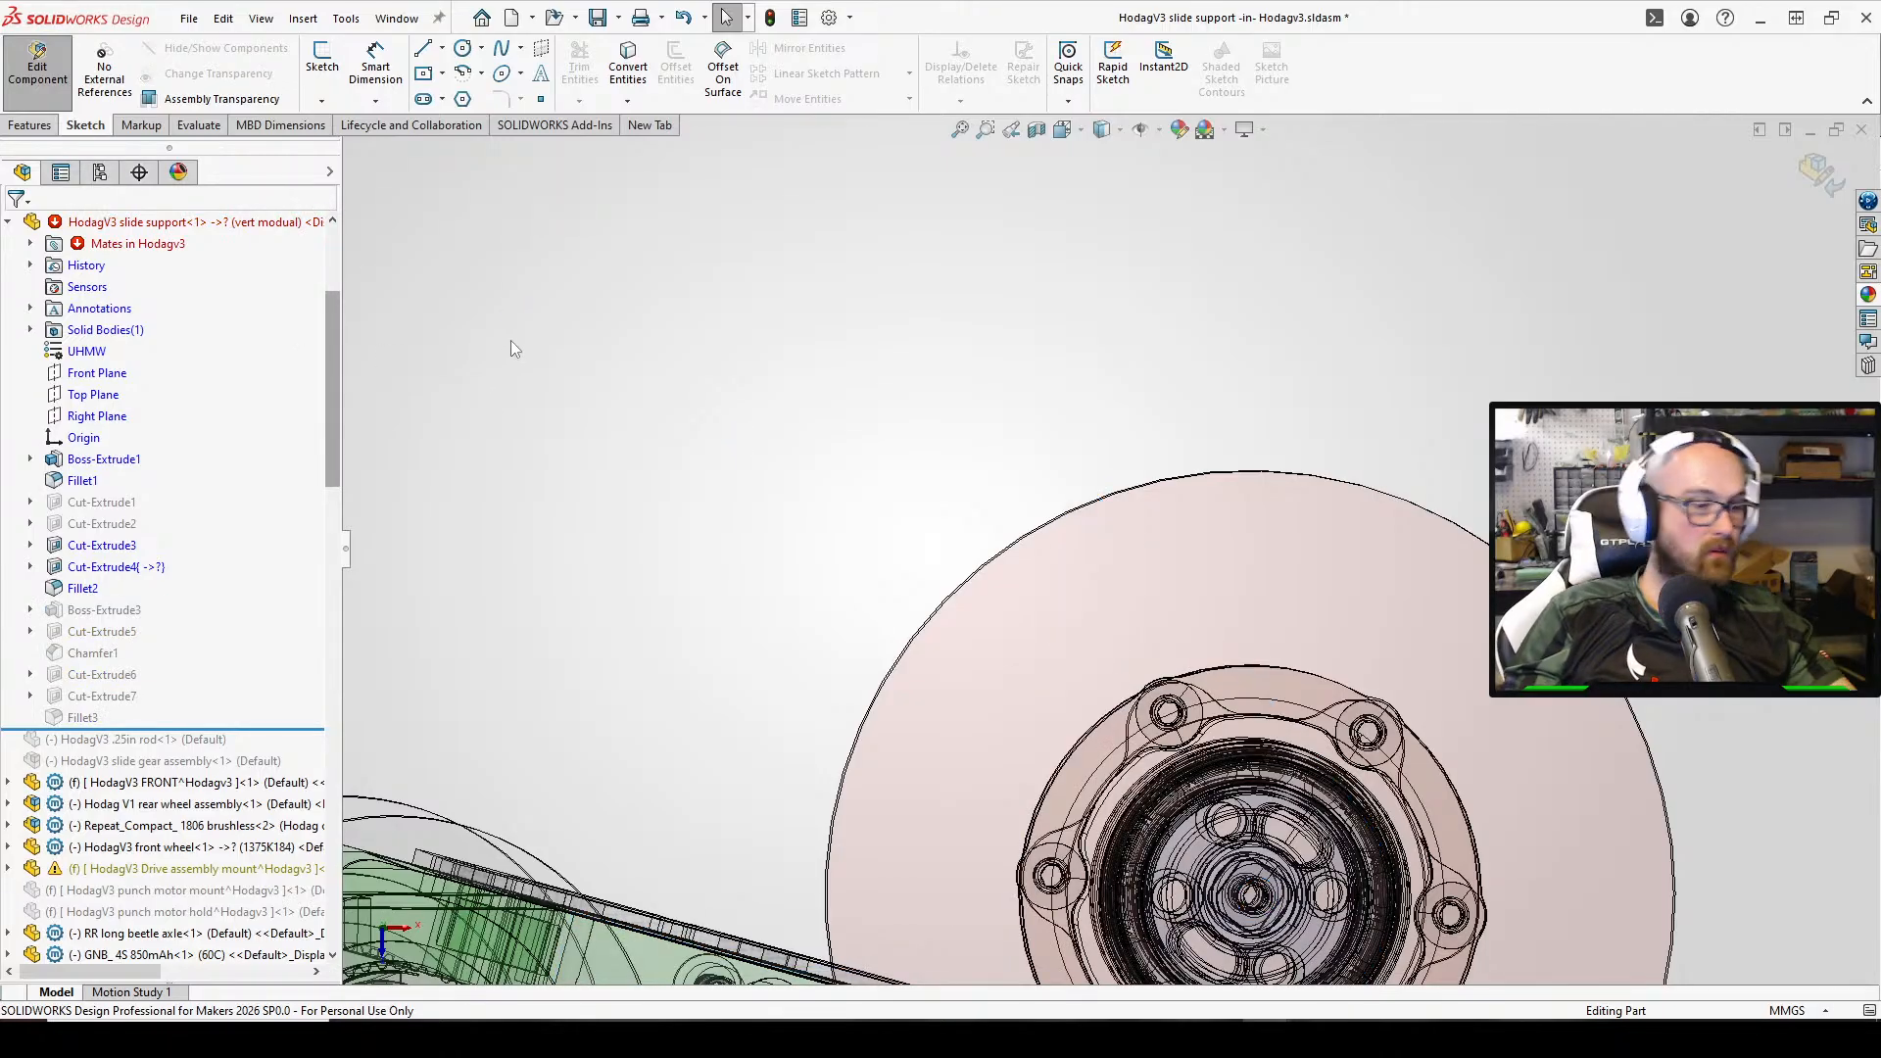
left_click(1007, 529)
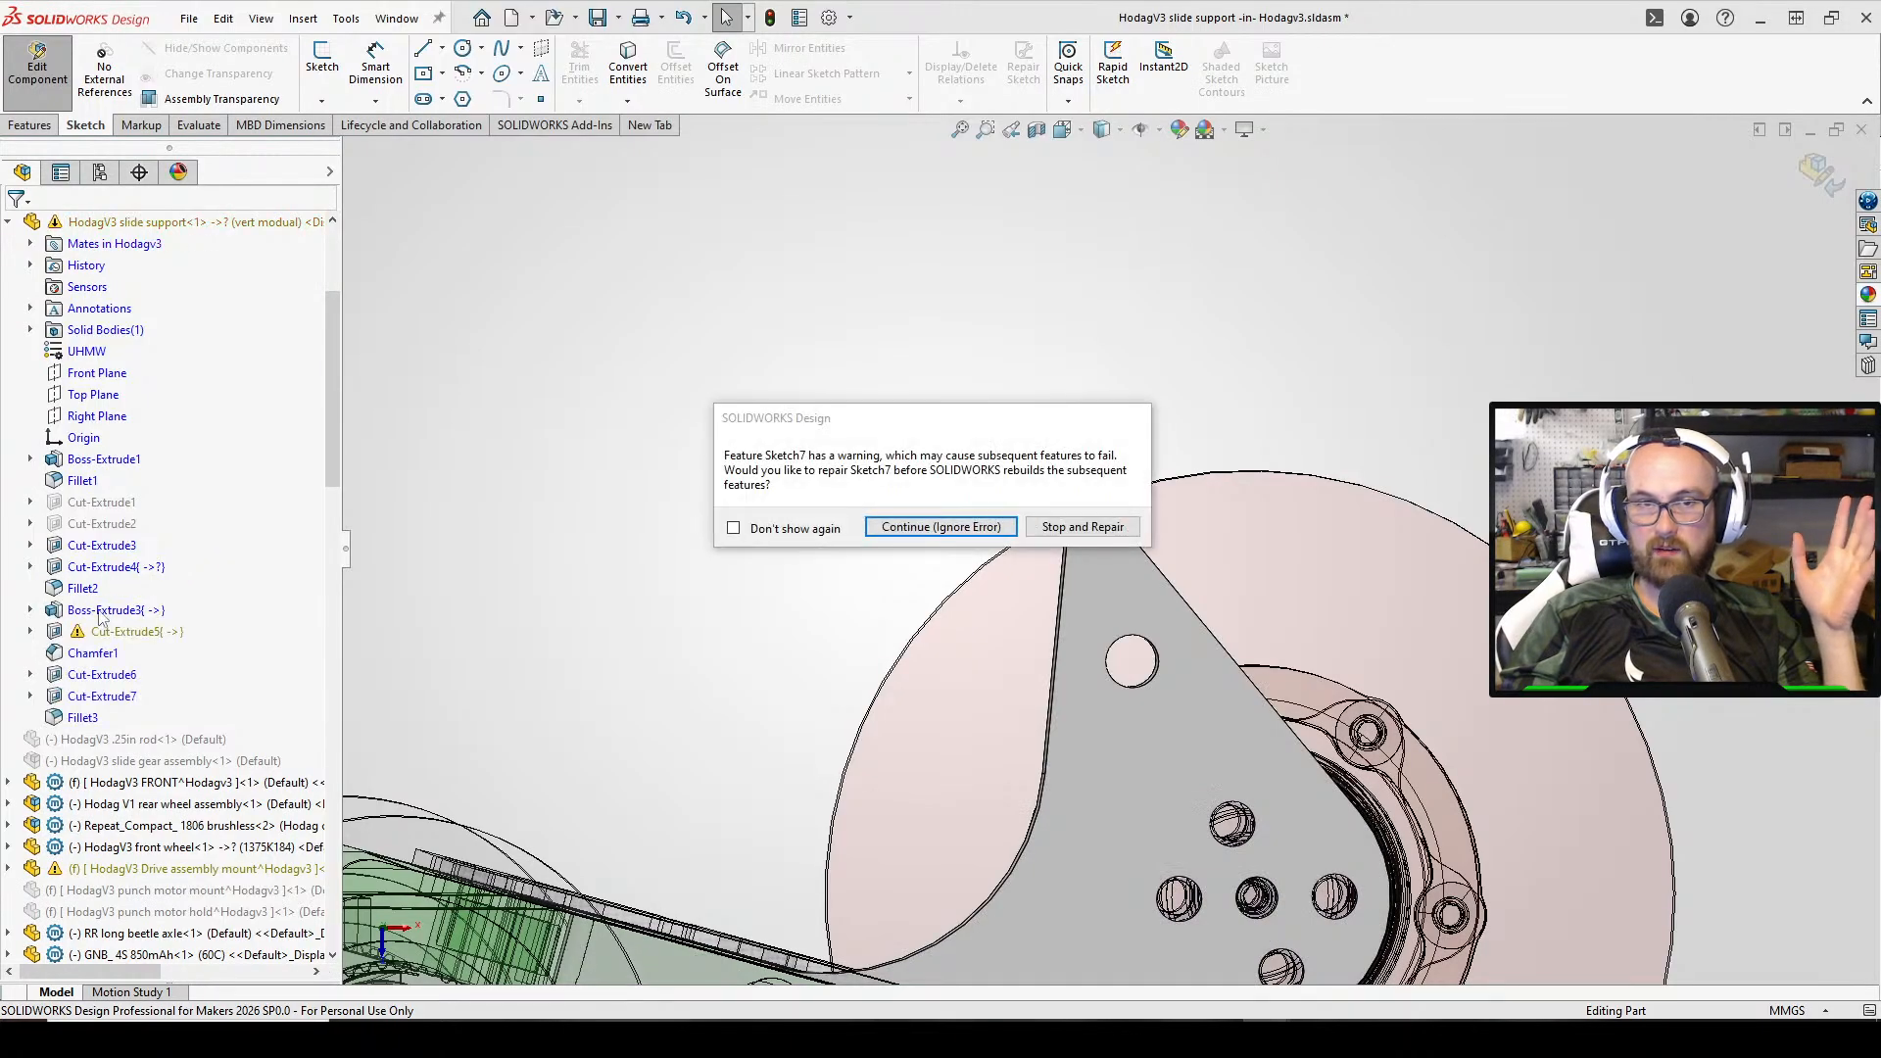
key("Return")
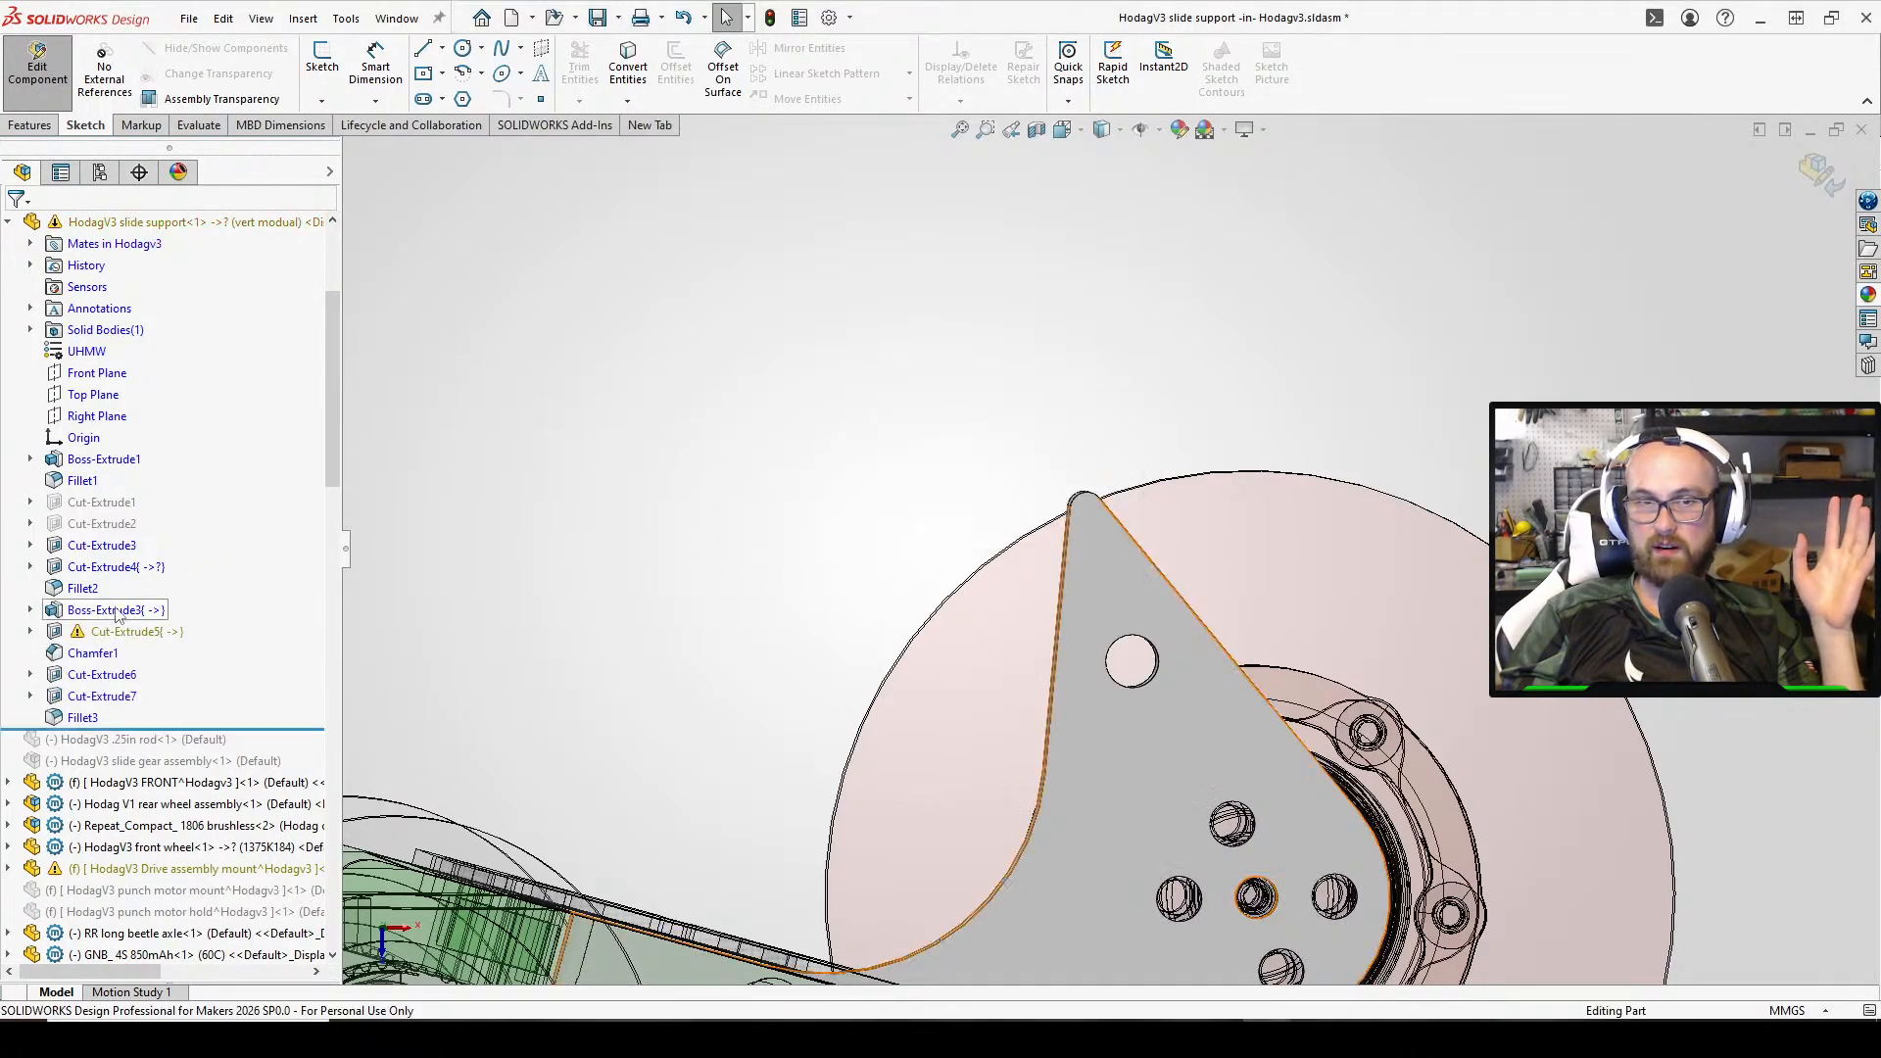
Set the motor-centre-to-tip distance in the Boss-Extrude3 sketch to 57 mm and rebuild, continuing past the sketch warning
left_click(130, 612)
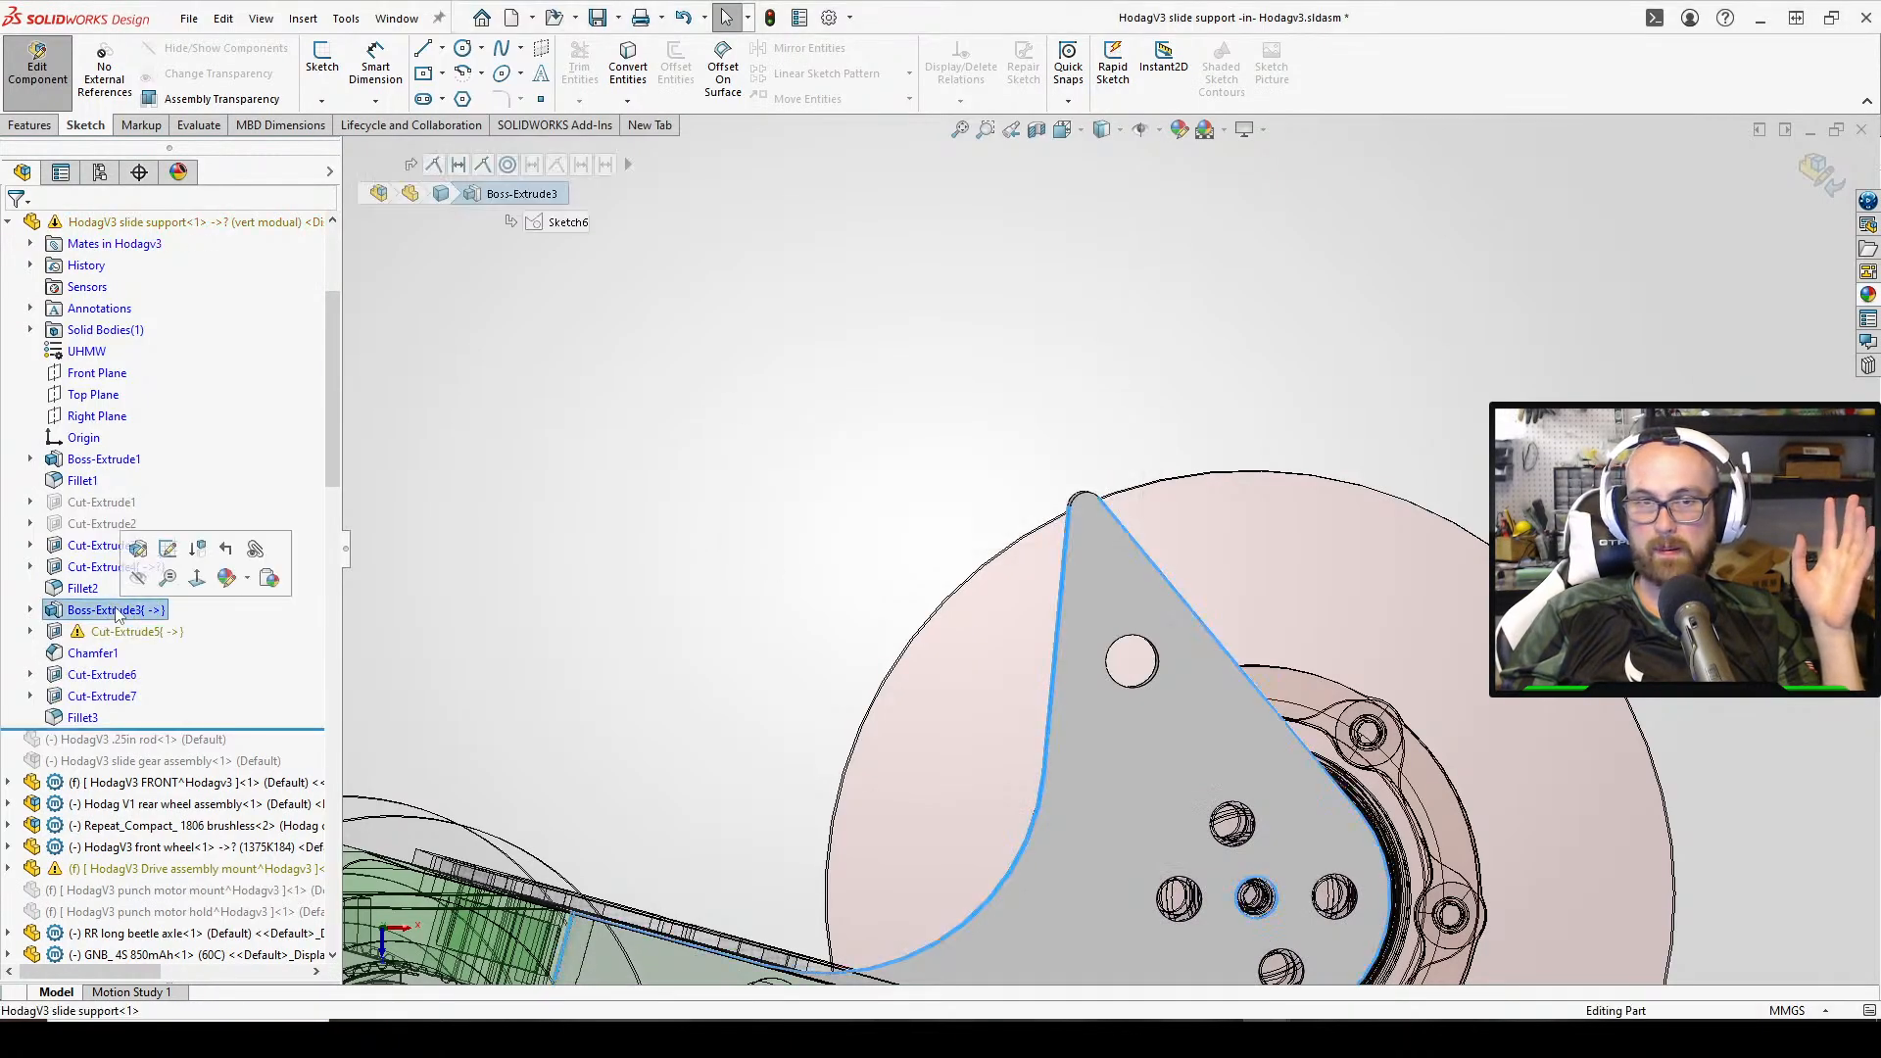
left_click(164, 549)
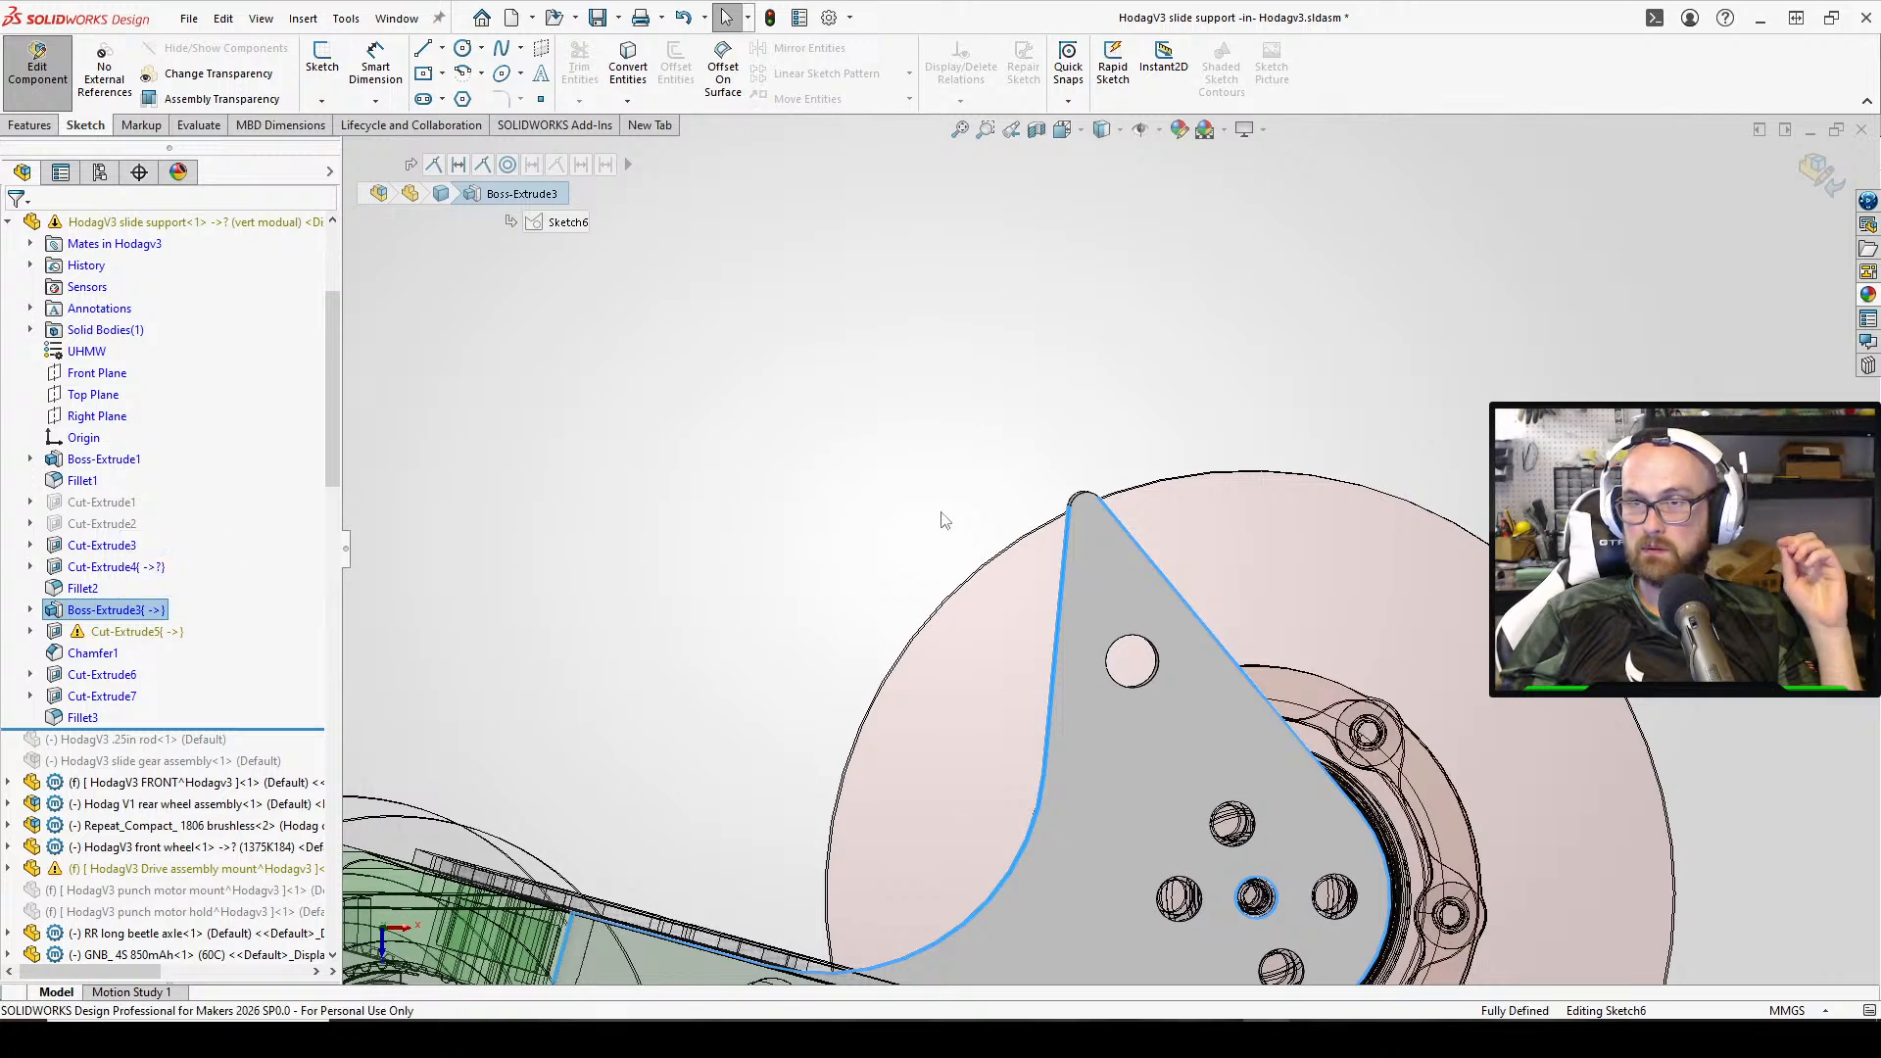
double_click(1655, 559)
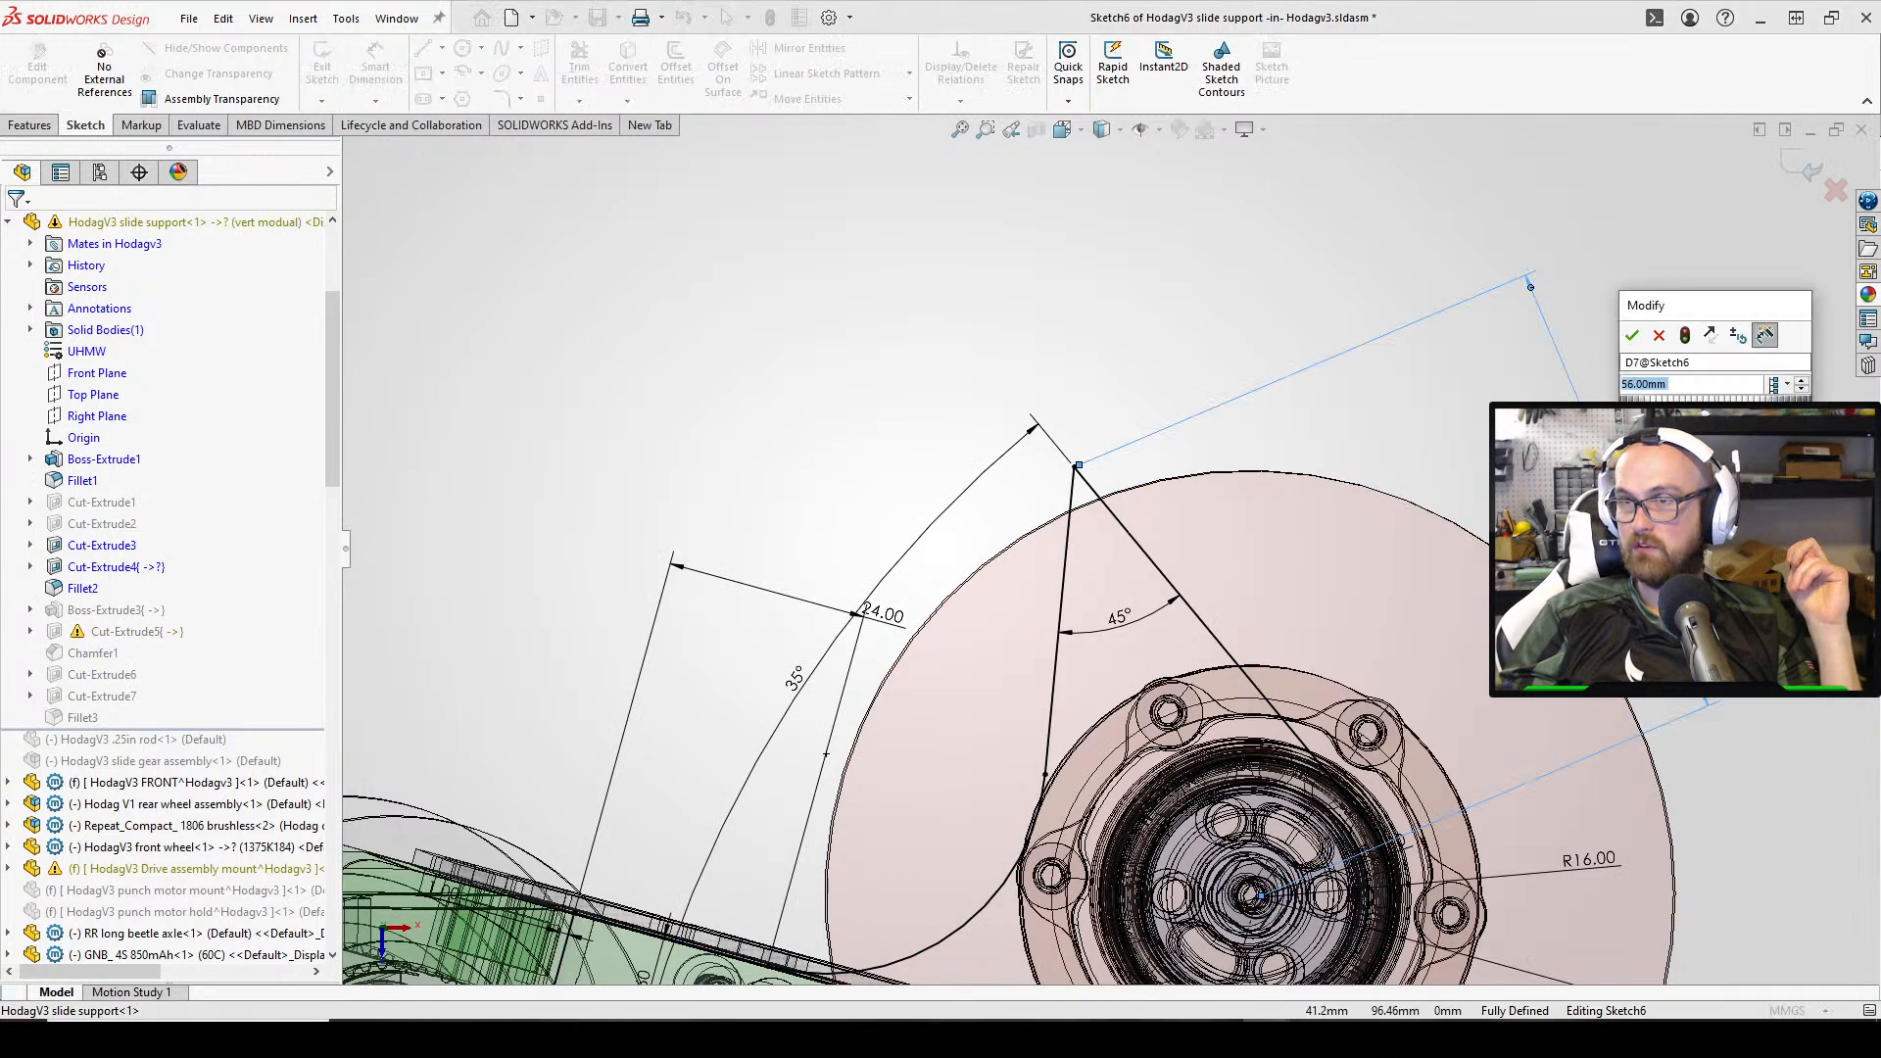
type("5")
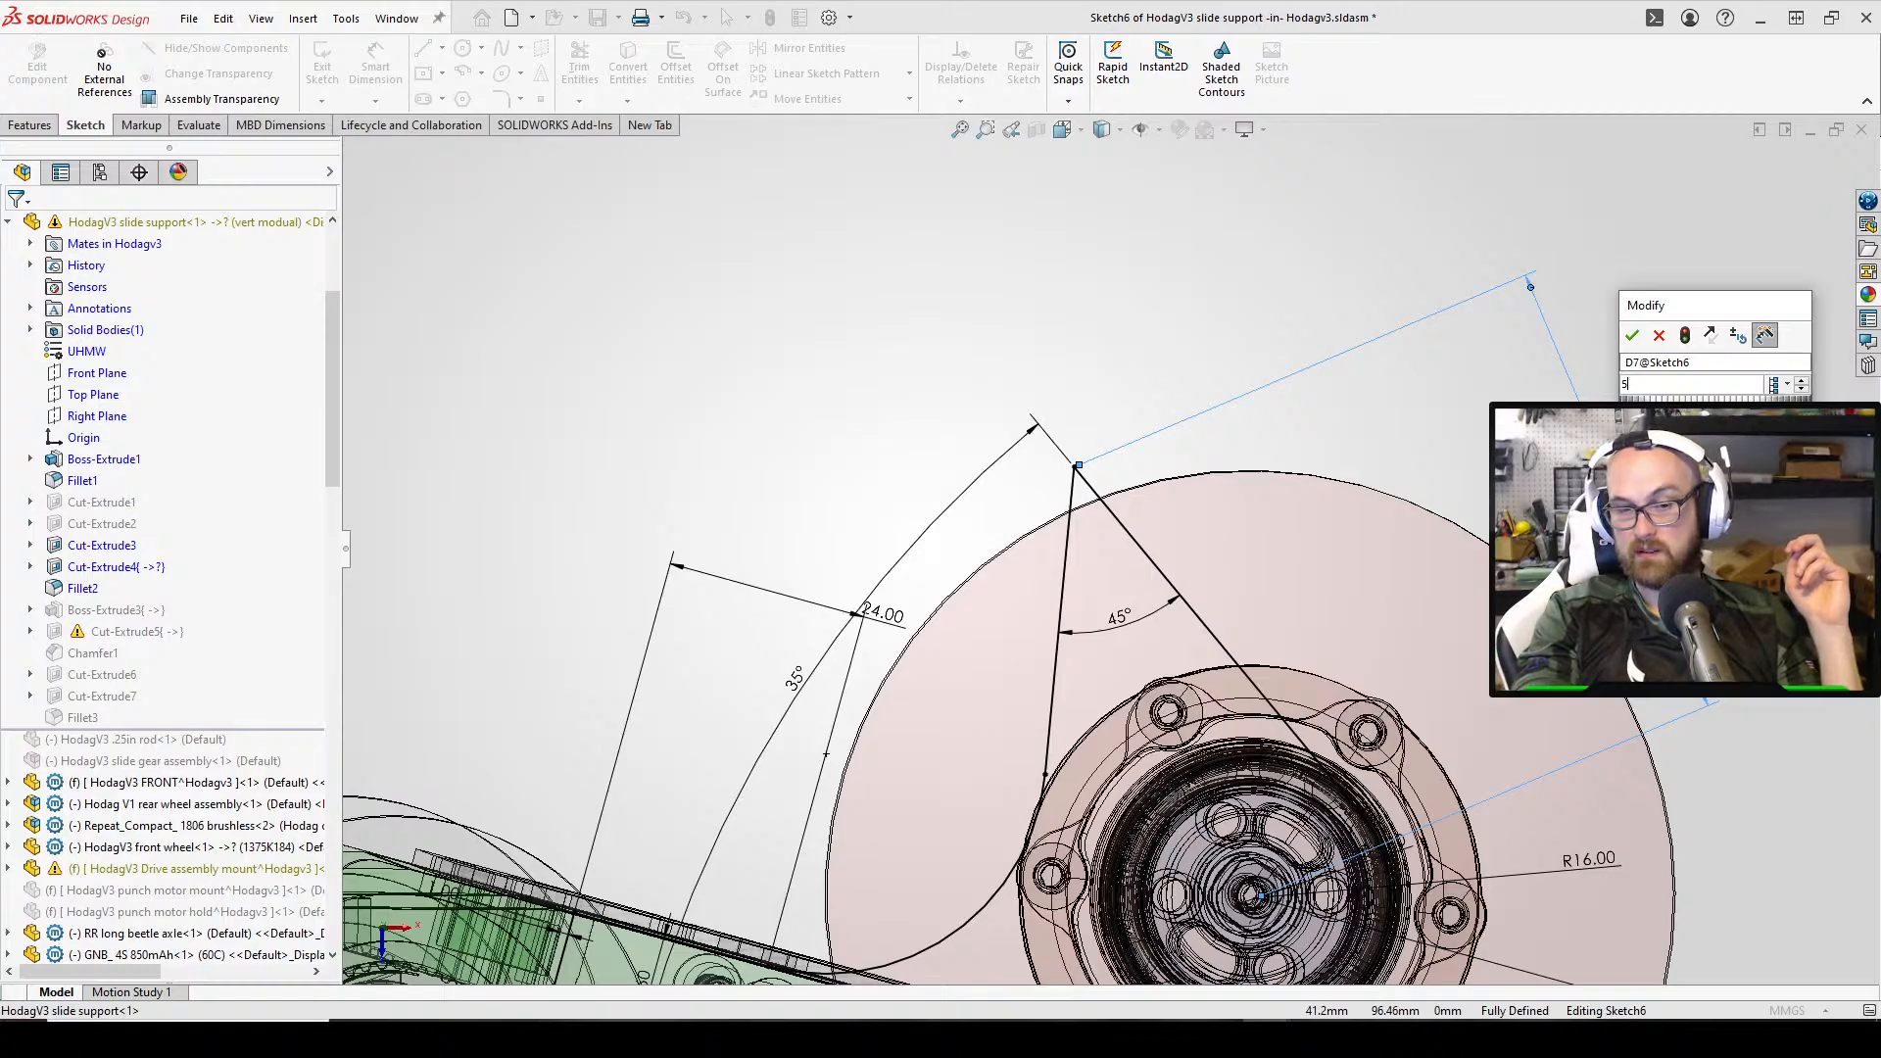
type("7")
key("Return")
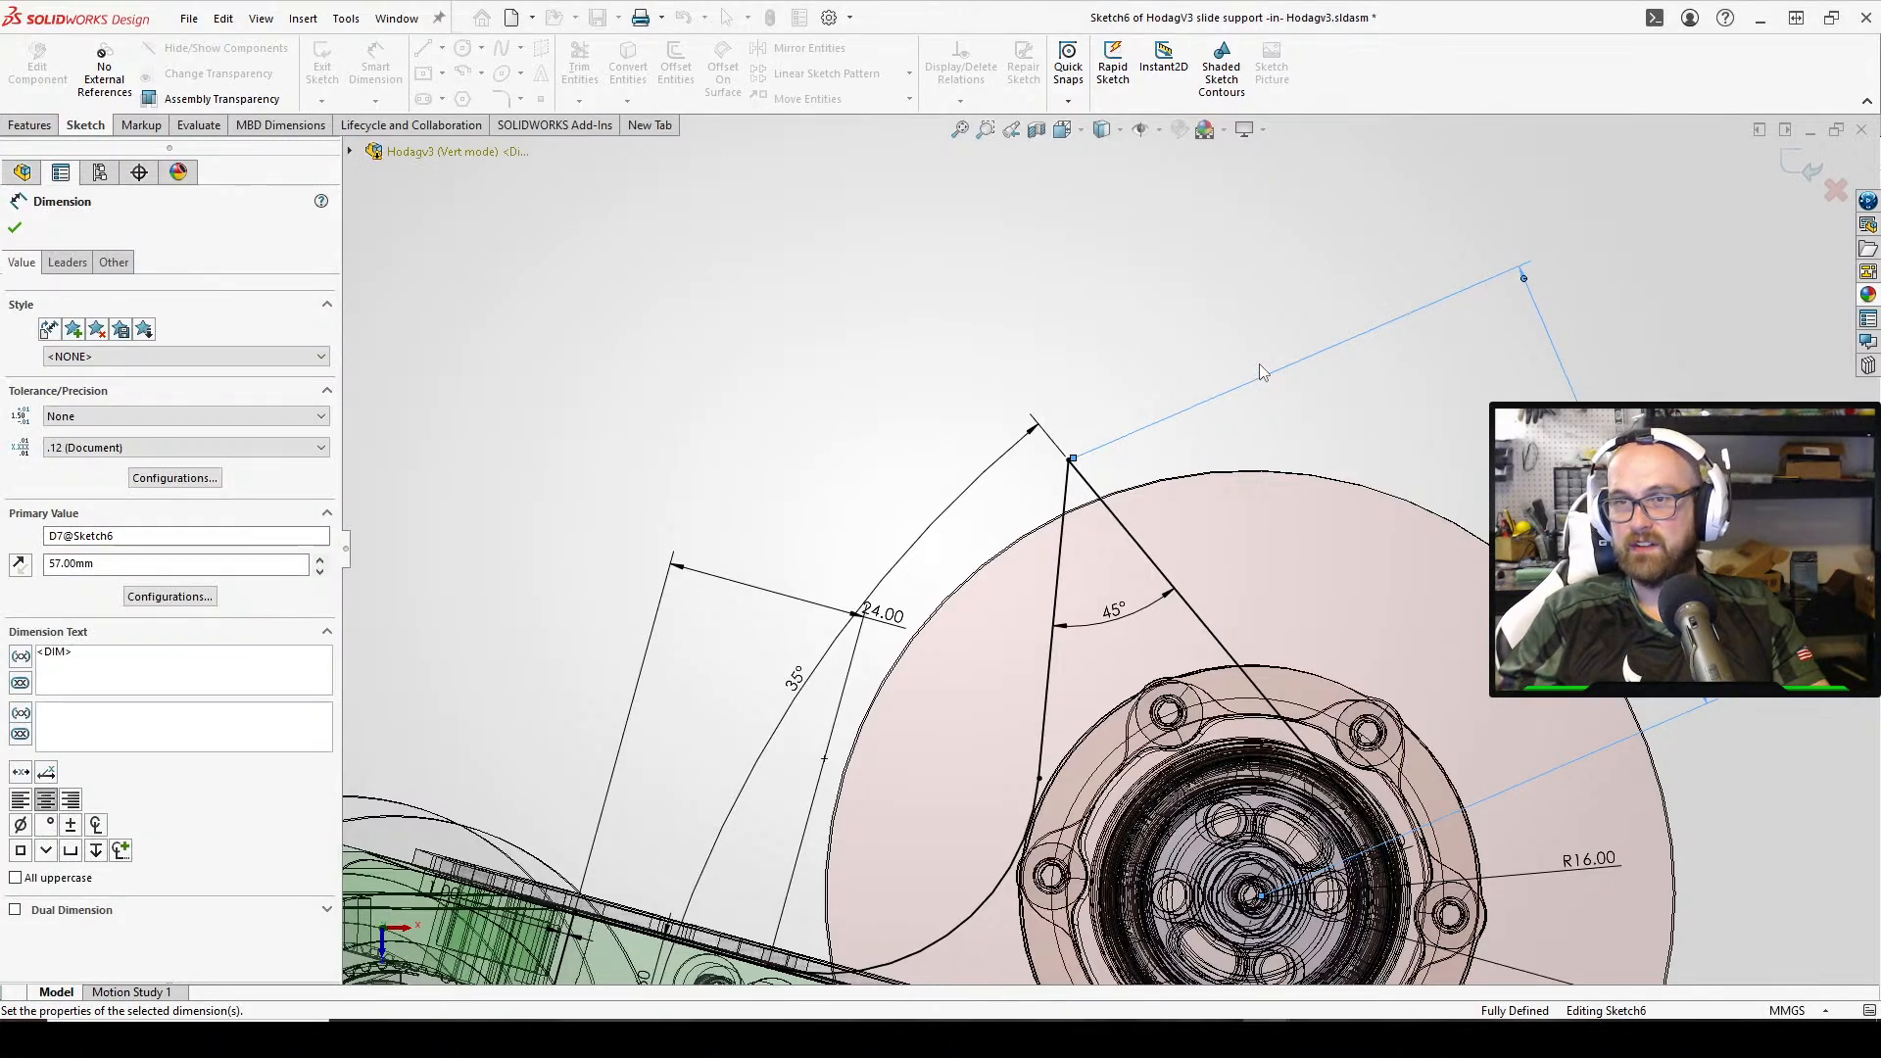
key("Escape")
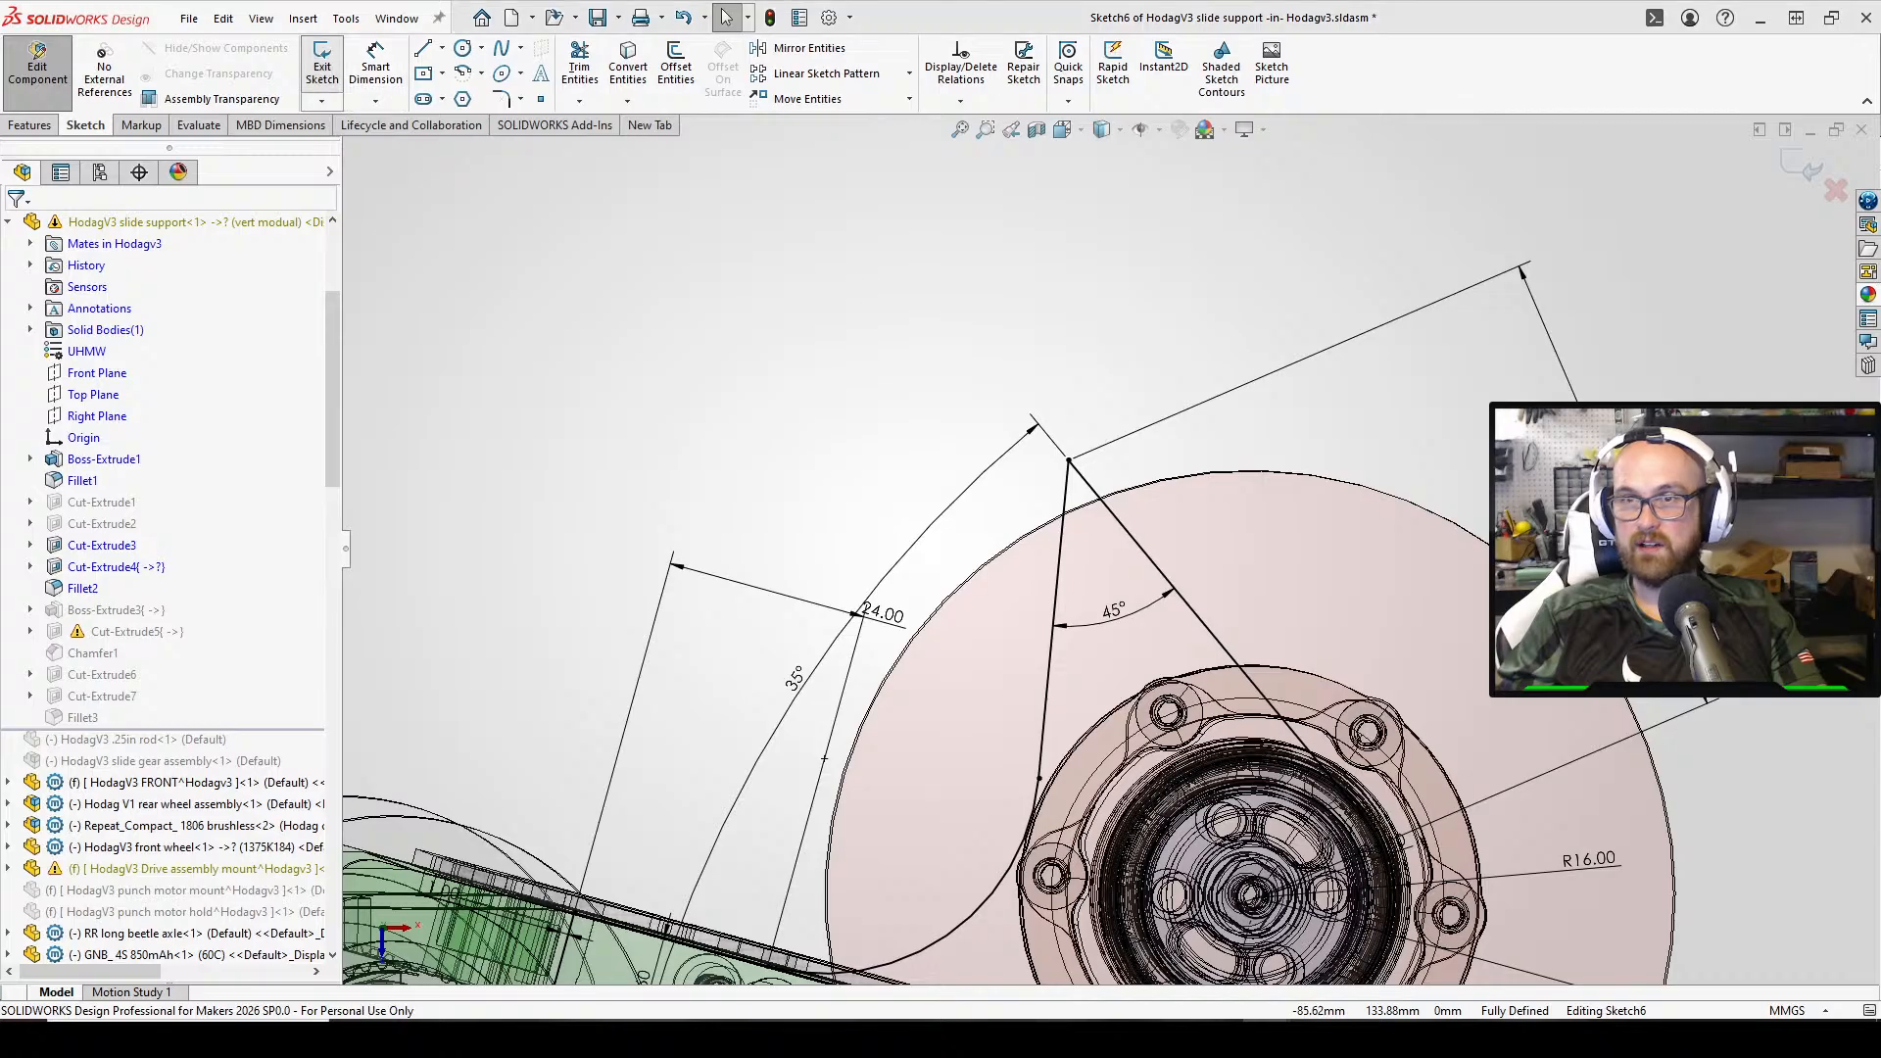
key("ctrl+b")
left_click(982, 527)
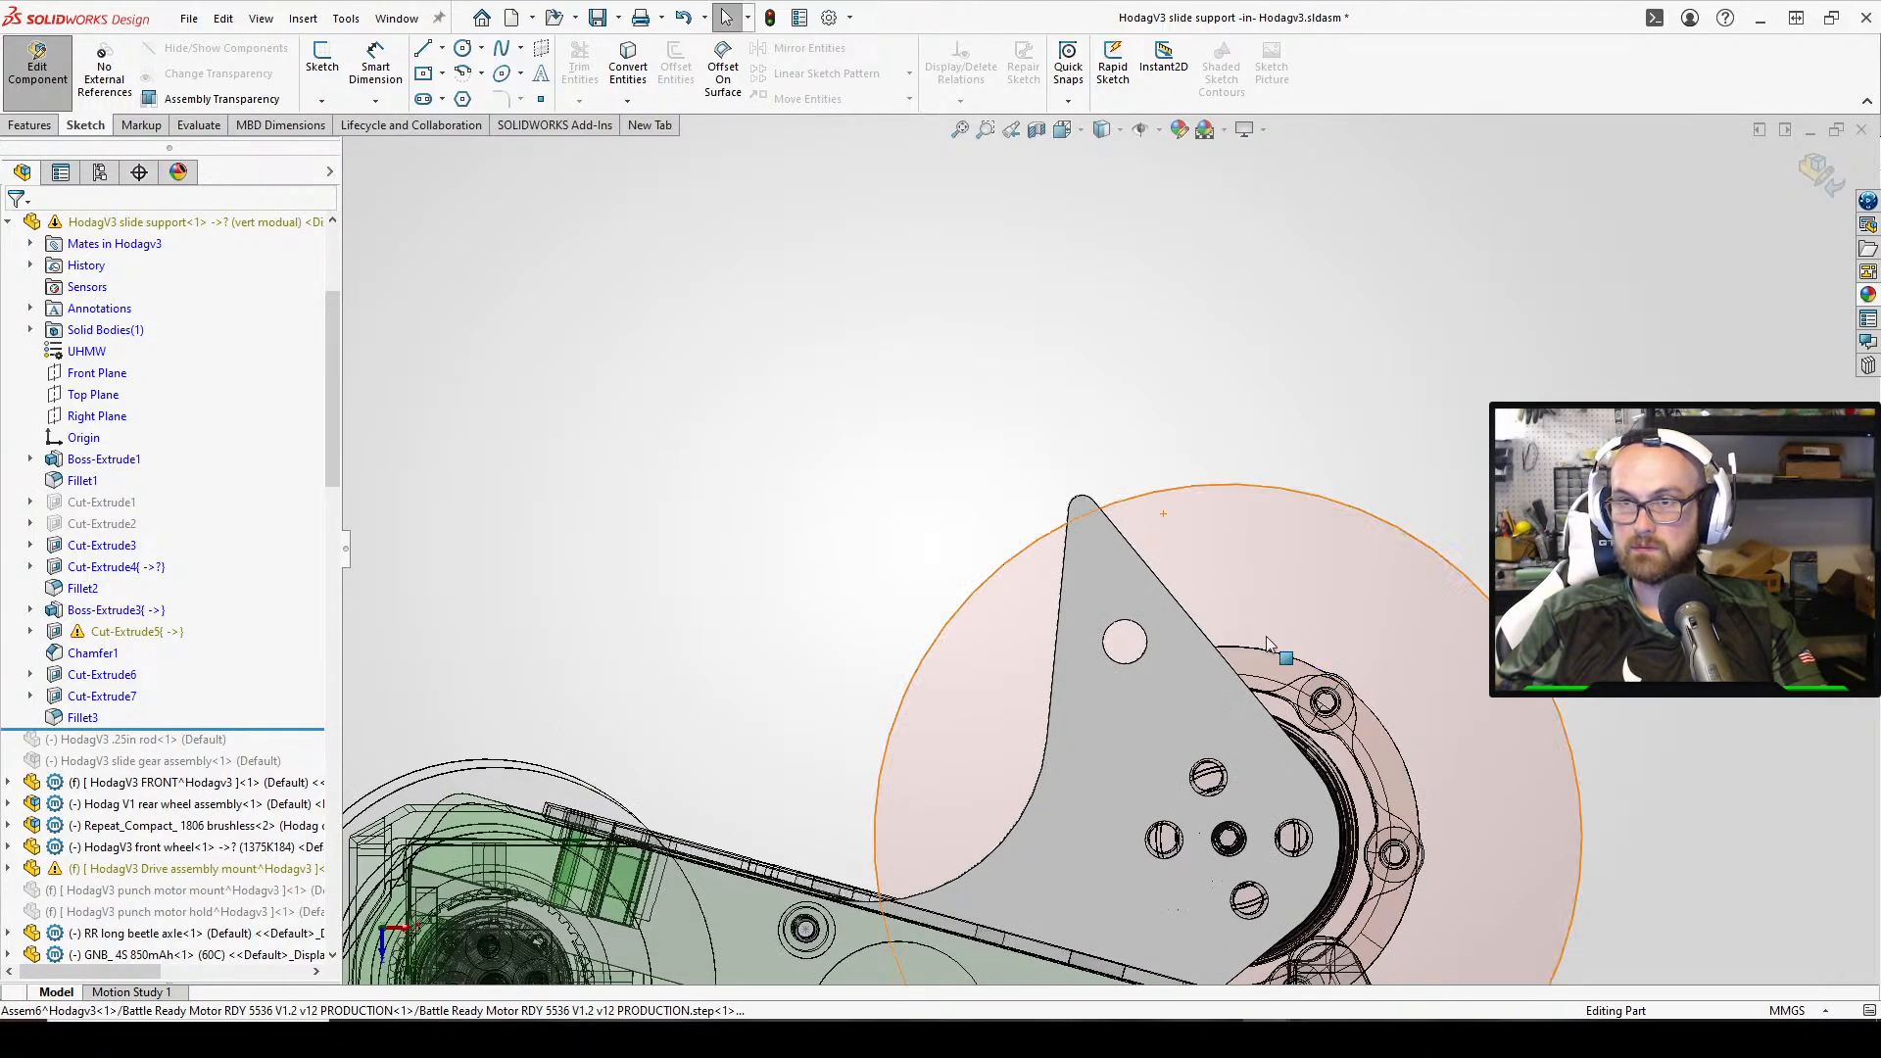
Finish editing the slide support part and return to editing the Hodagv3 assembly
middle_click_drag(1156, 627, 1451, 834)
middle_click_drag(1291, 973, 1272, 687)
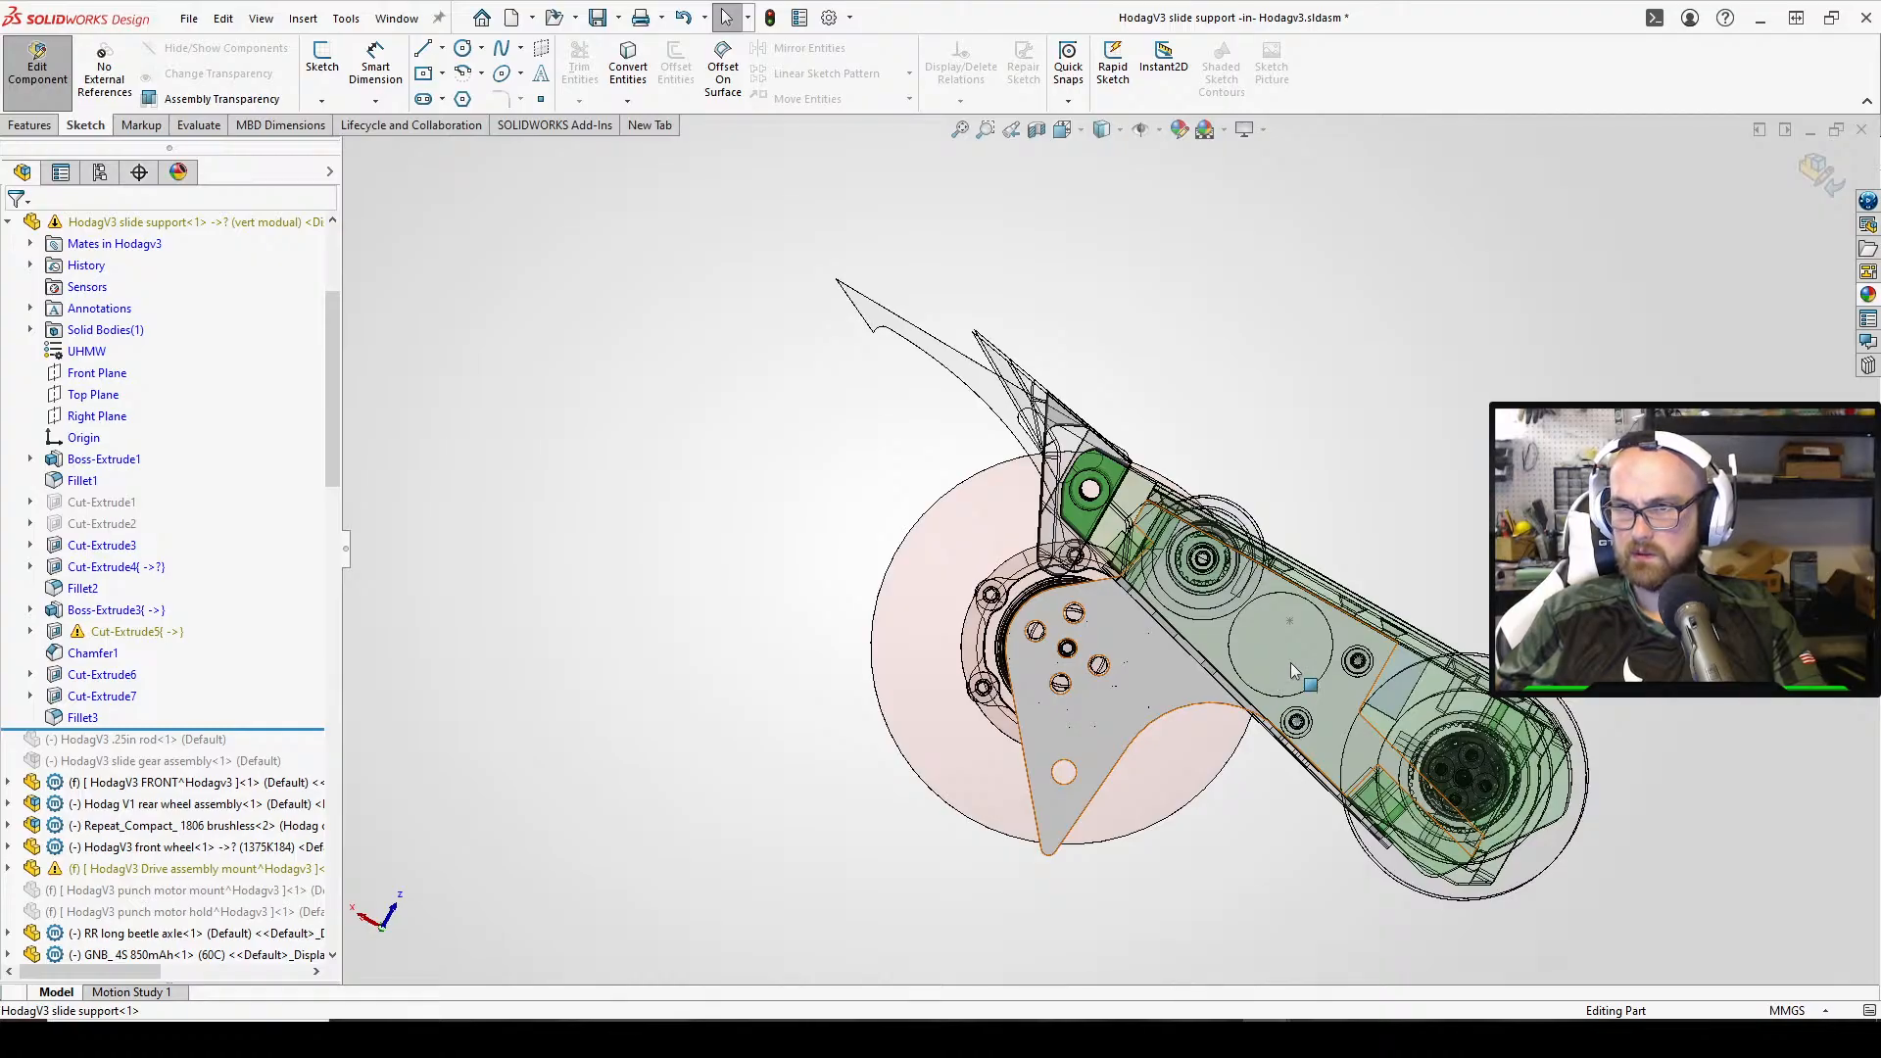
middle_click_drag(1290, 662, 1278, 656)
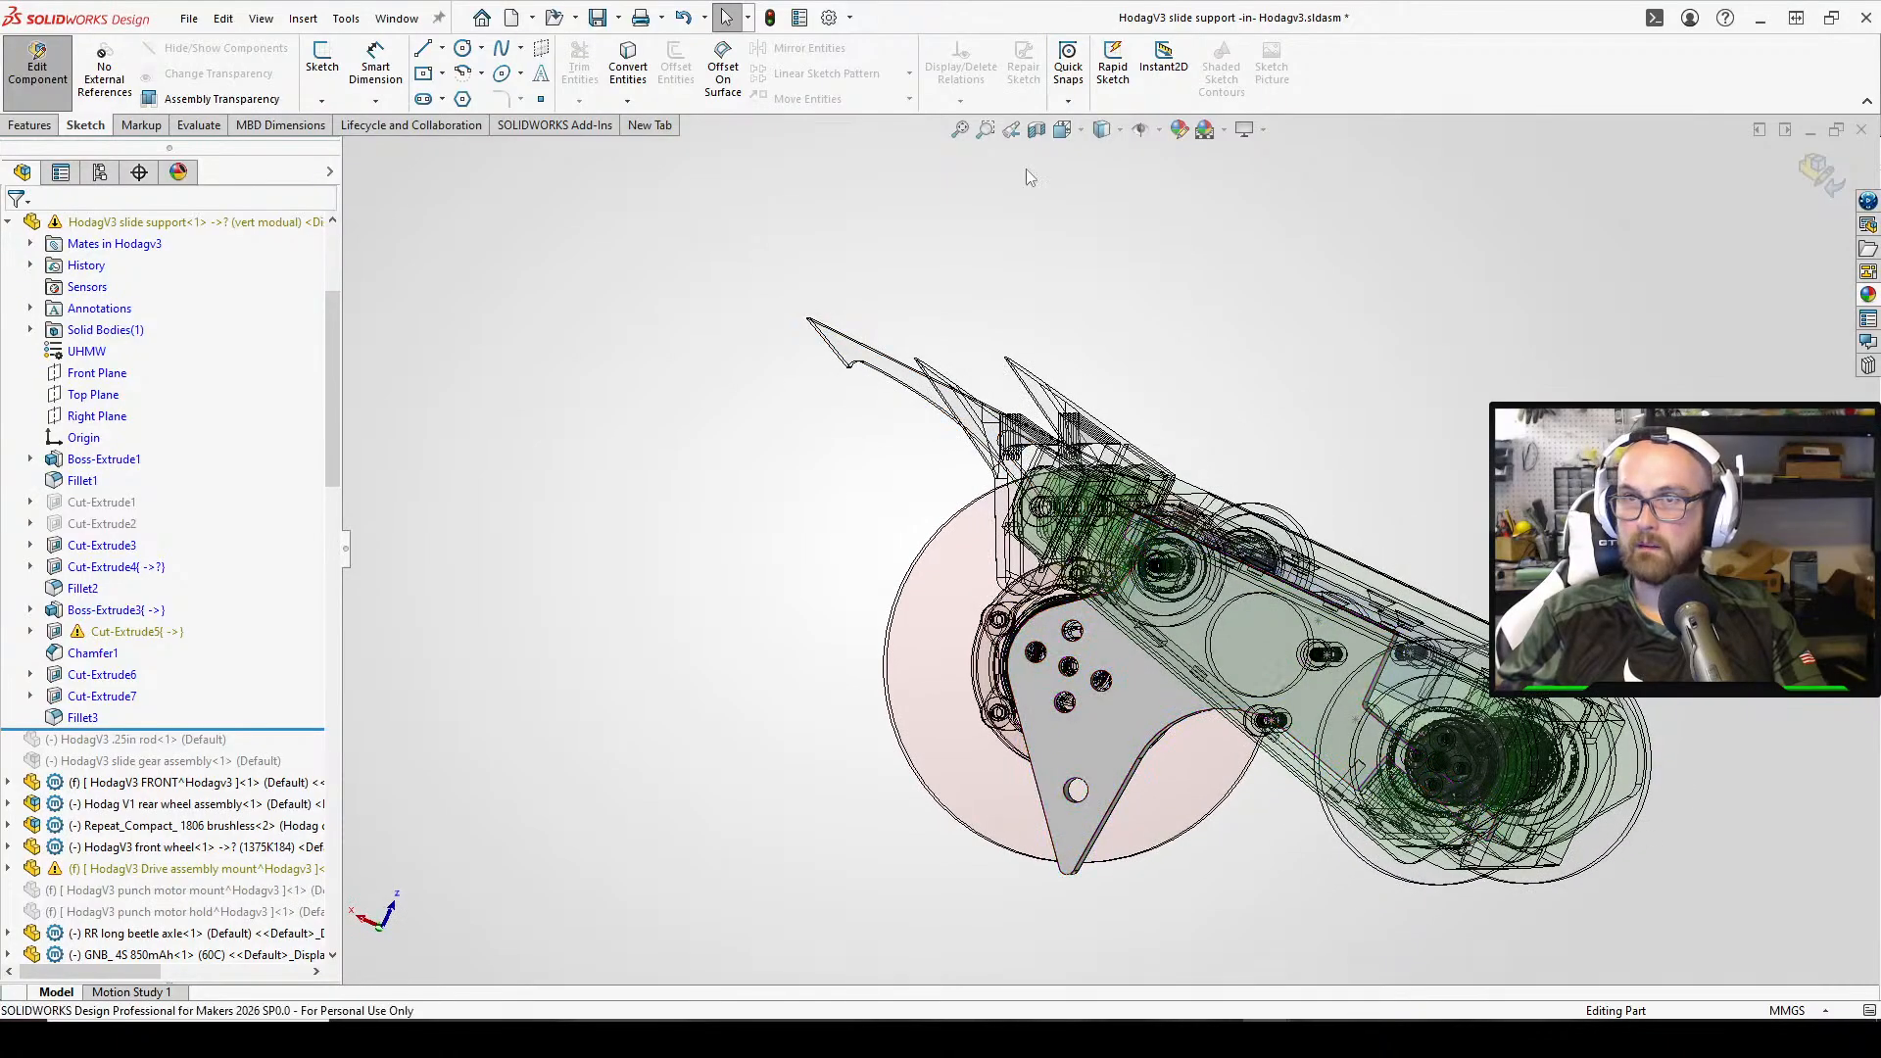
left_click(42, 129)
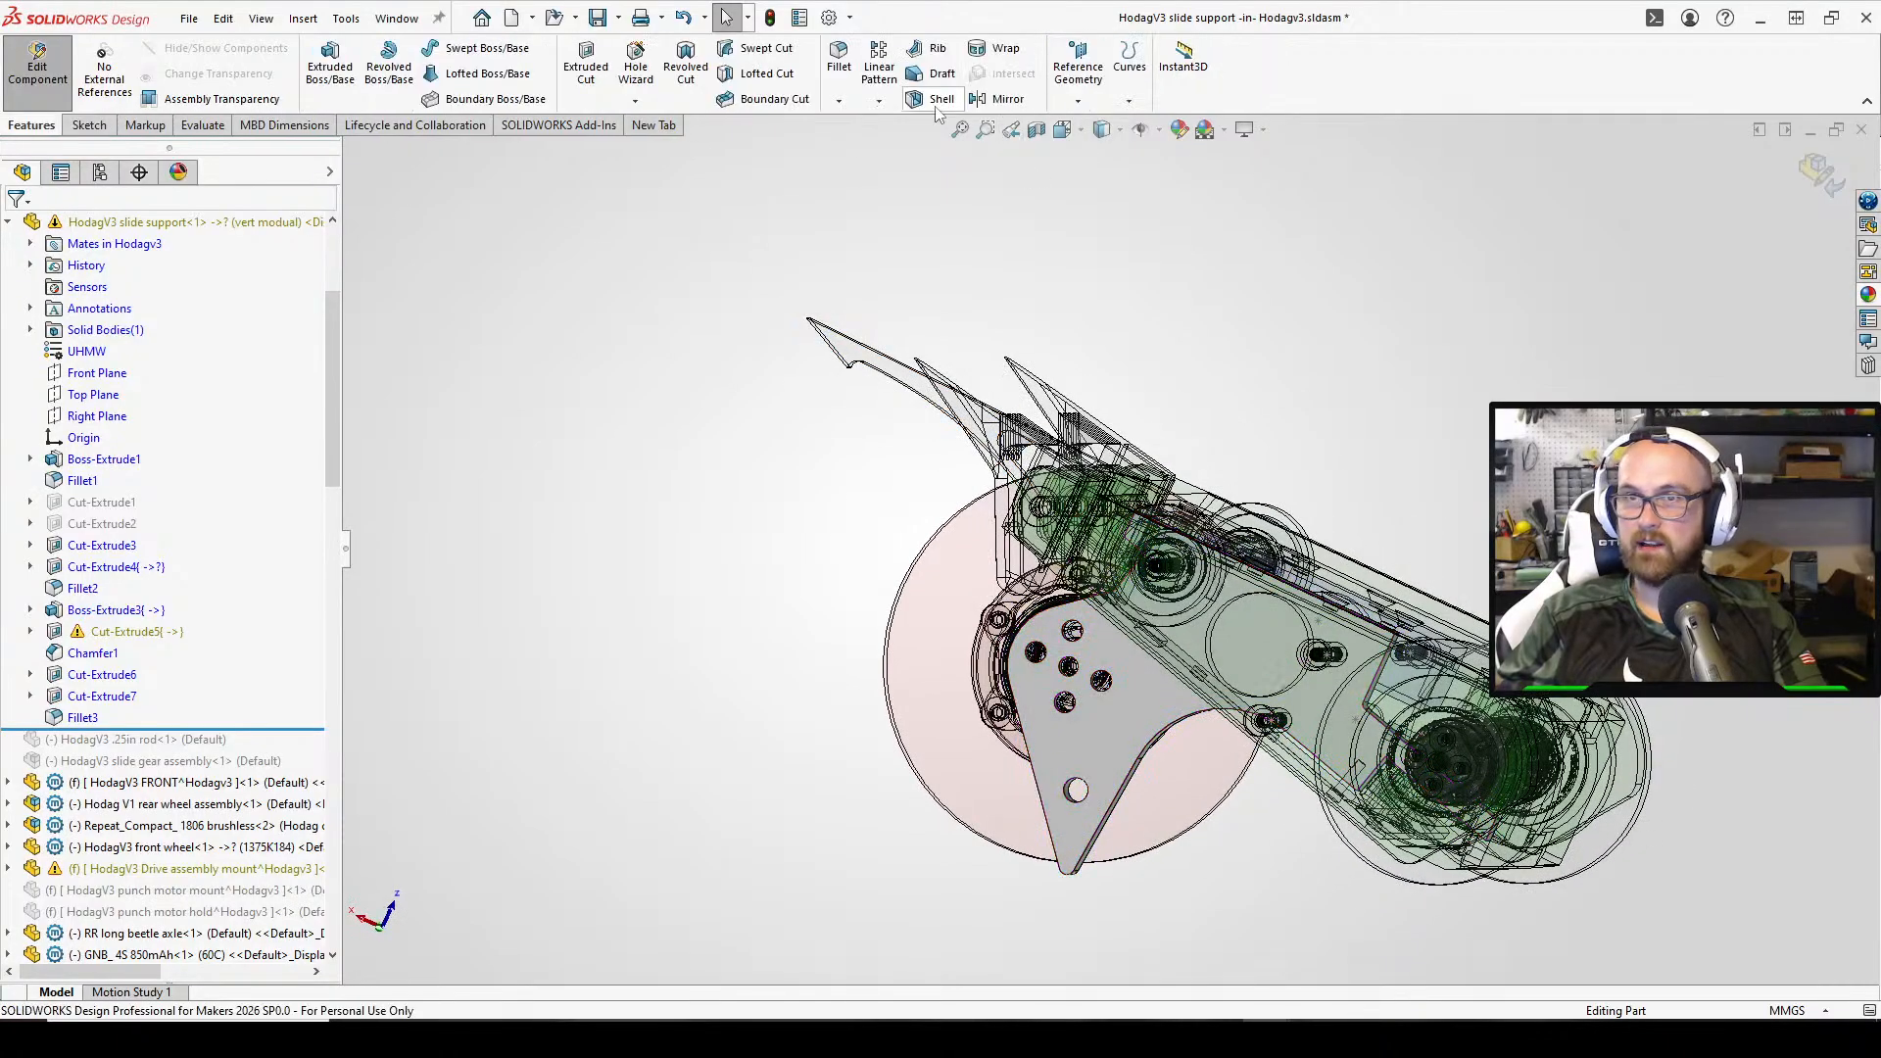
left_click(1078, 70)
left_click(667, 663)
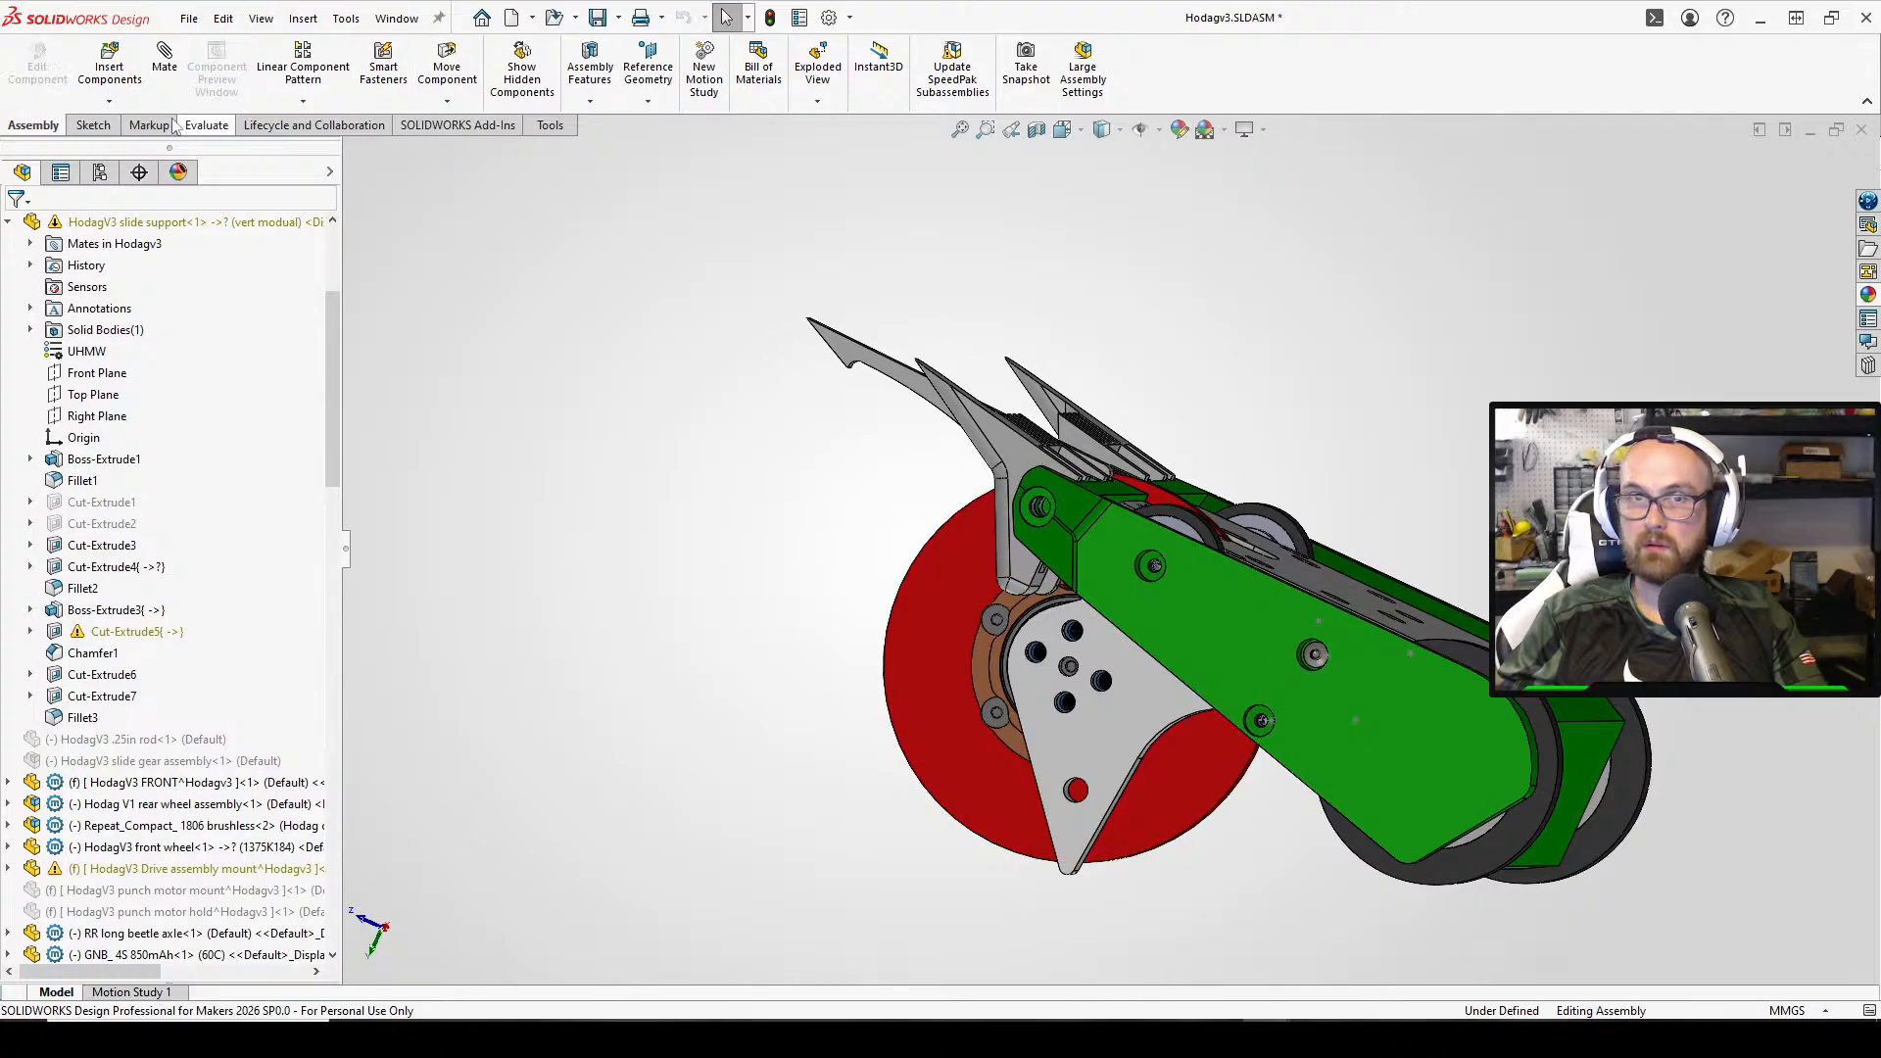
Create a reference plane tangent to both the slide support's rounded tip and the outer face of the rear wheel
left_click(648, 69)
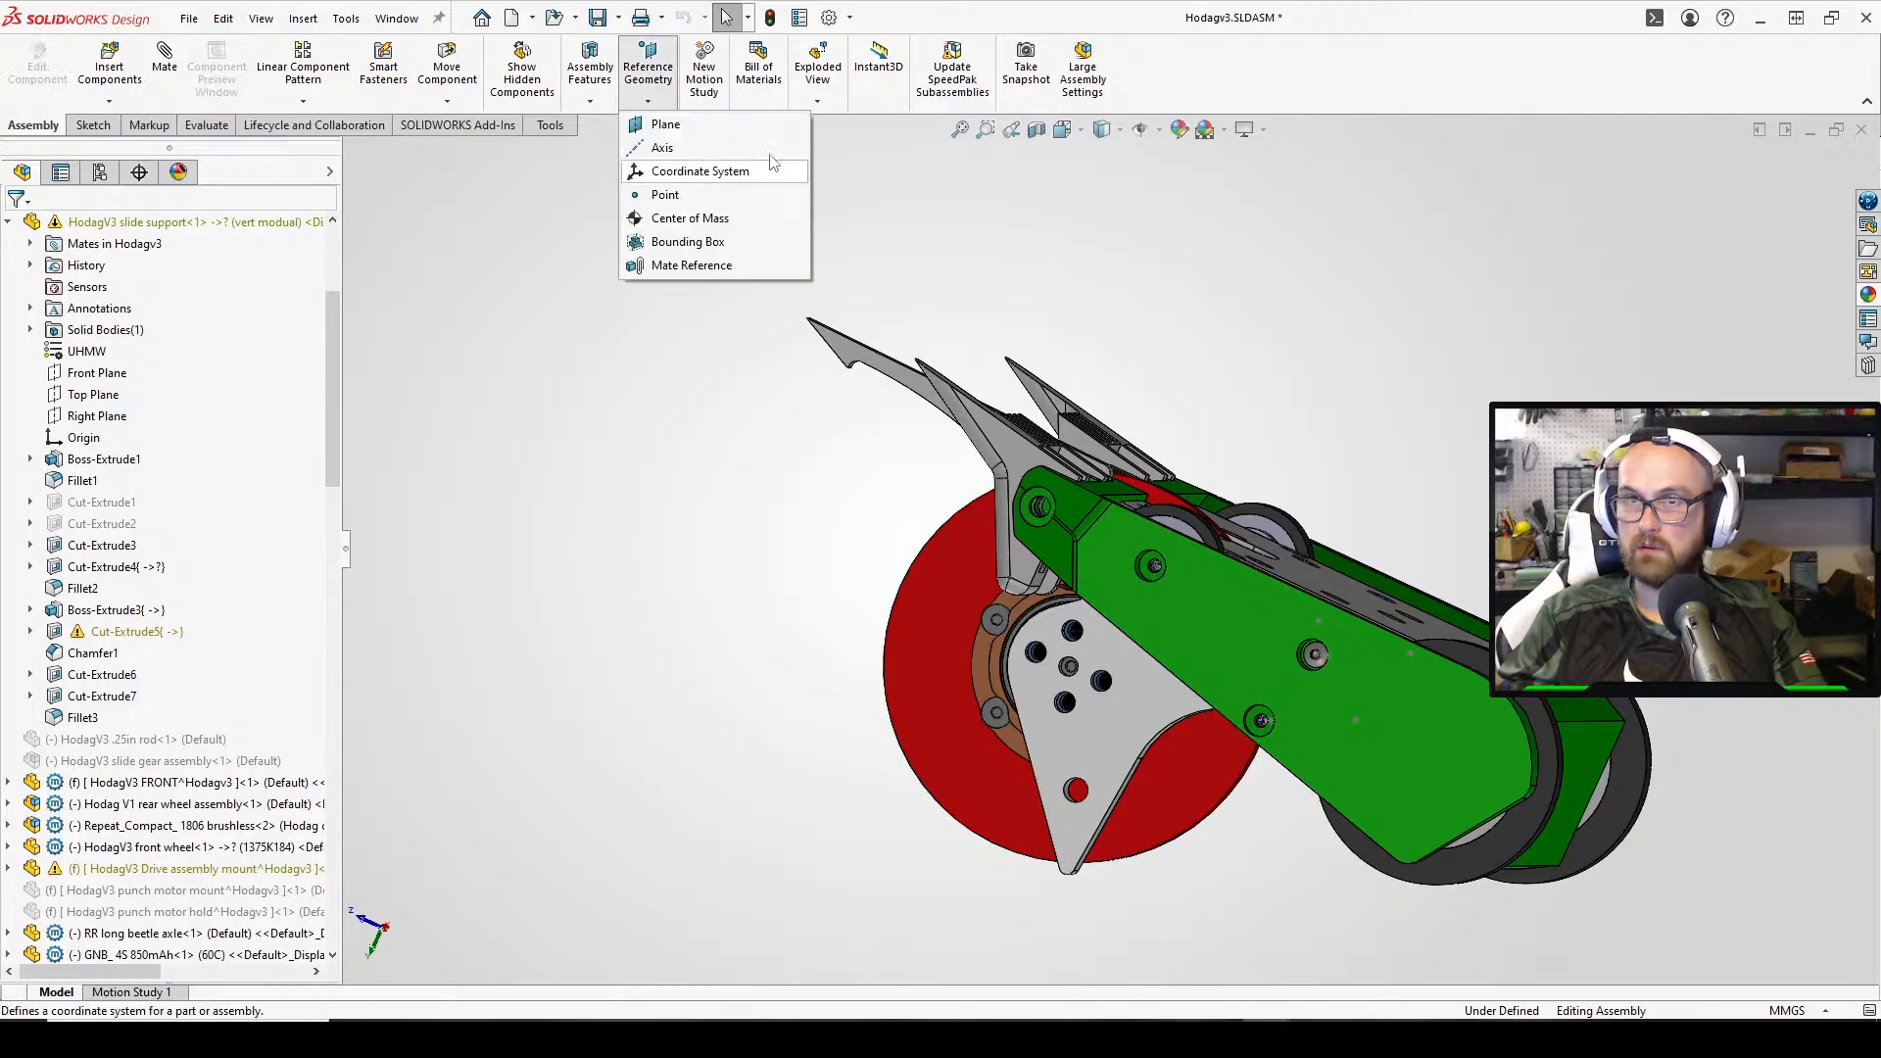
left_click(665, 124)
middle_click_drag(1185, 847, 1189, 761)
scroll(1104, 881, "down", 2)
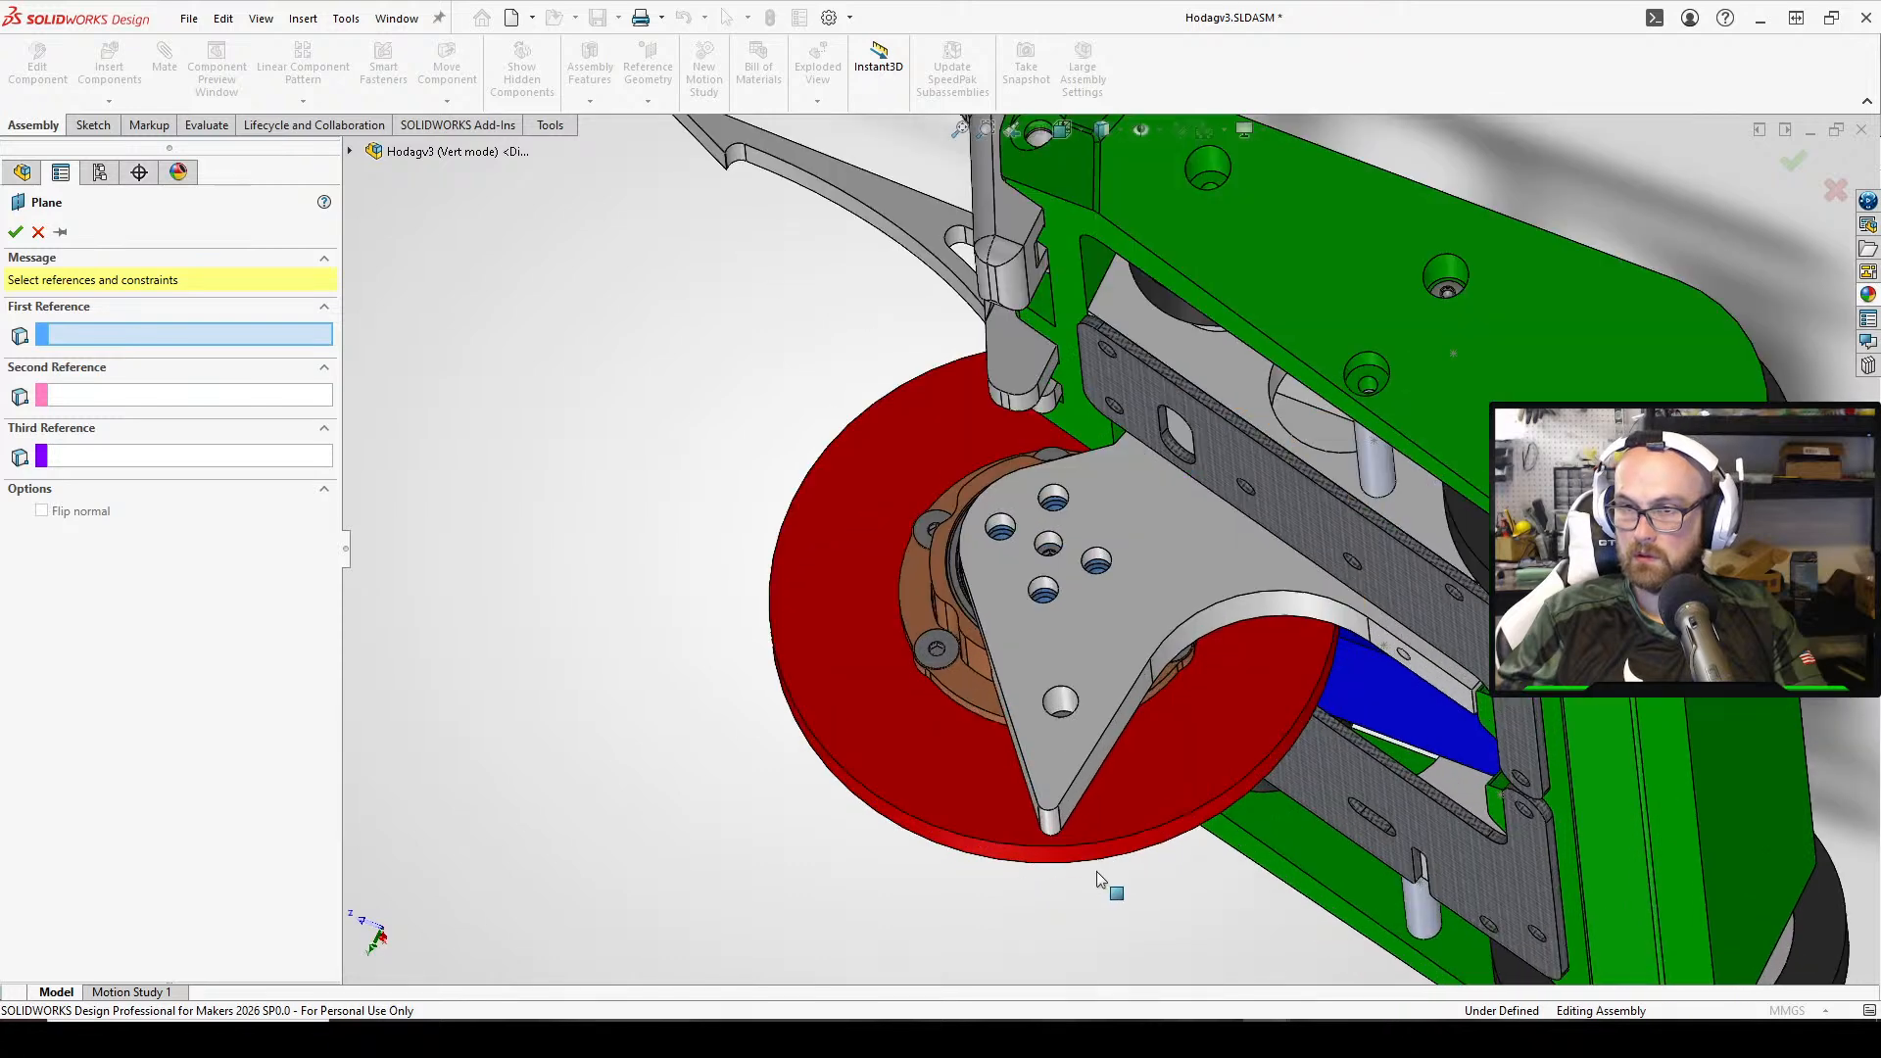
left_click(1078, 826)
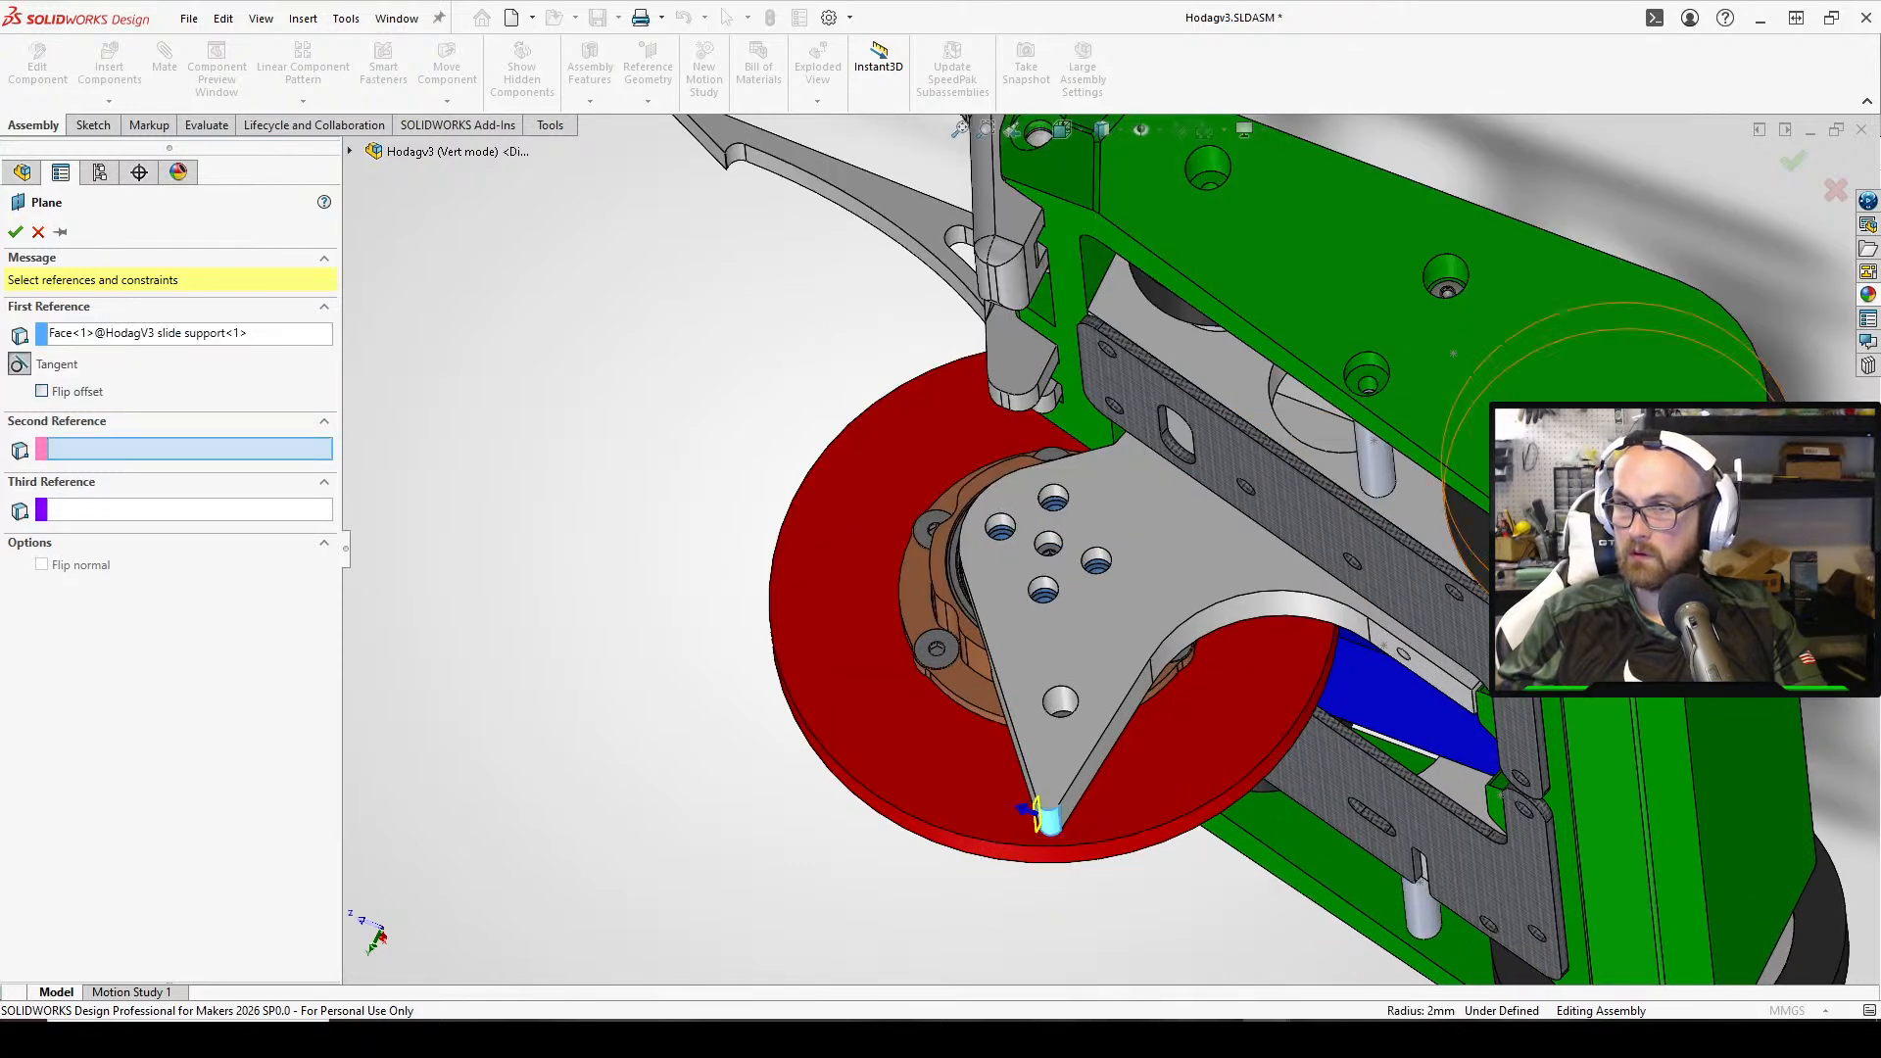
left_click(1514, 573)
middle_click_drag(1280, 735, 1278, 873)
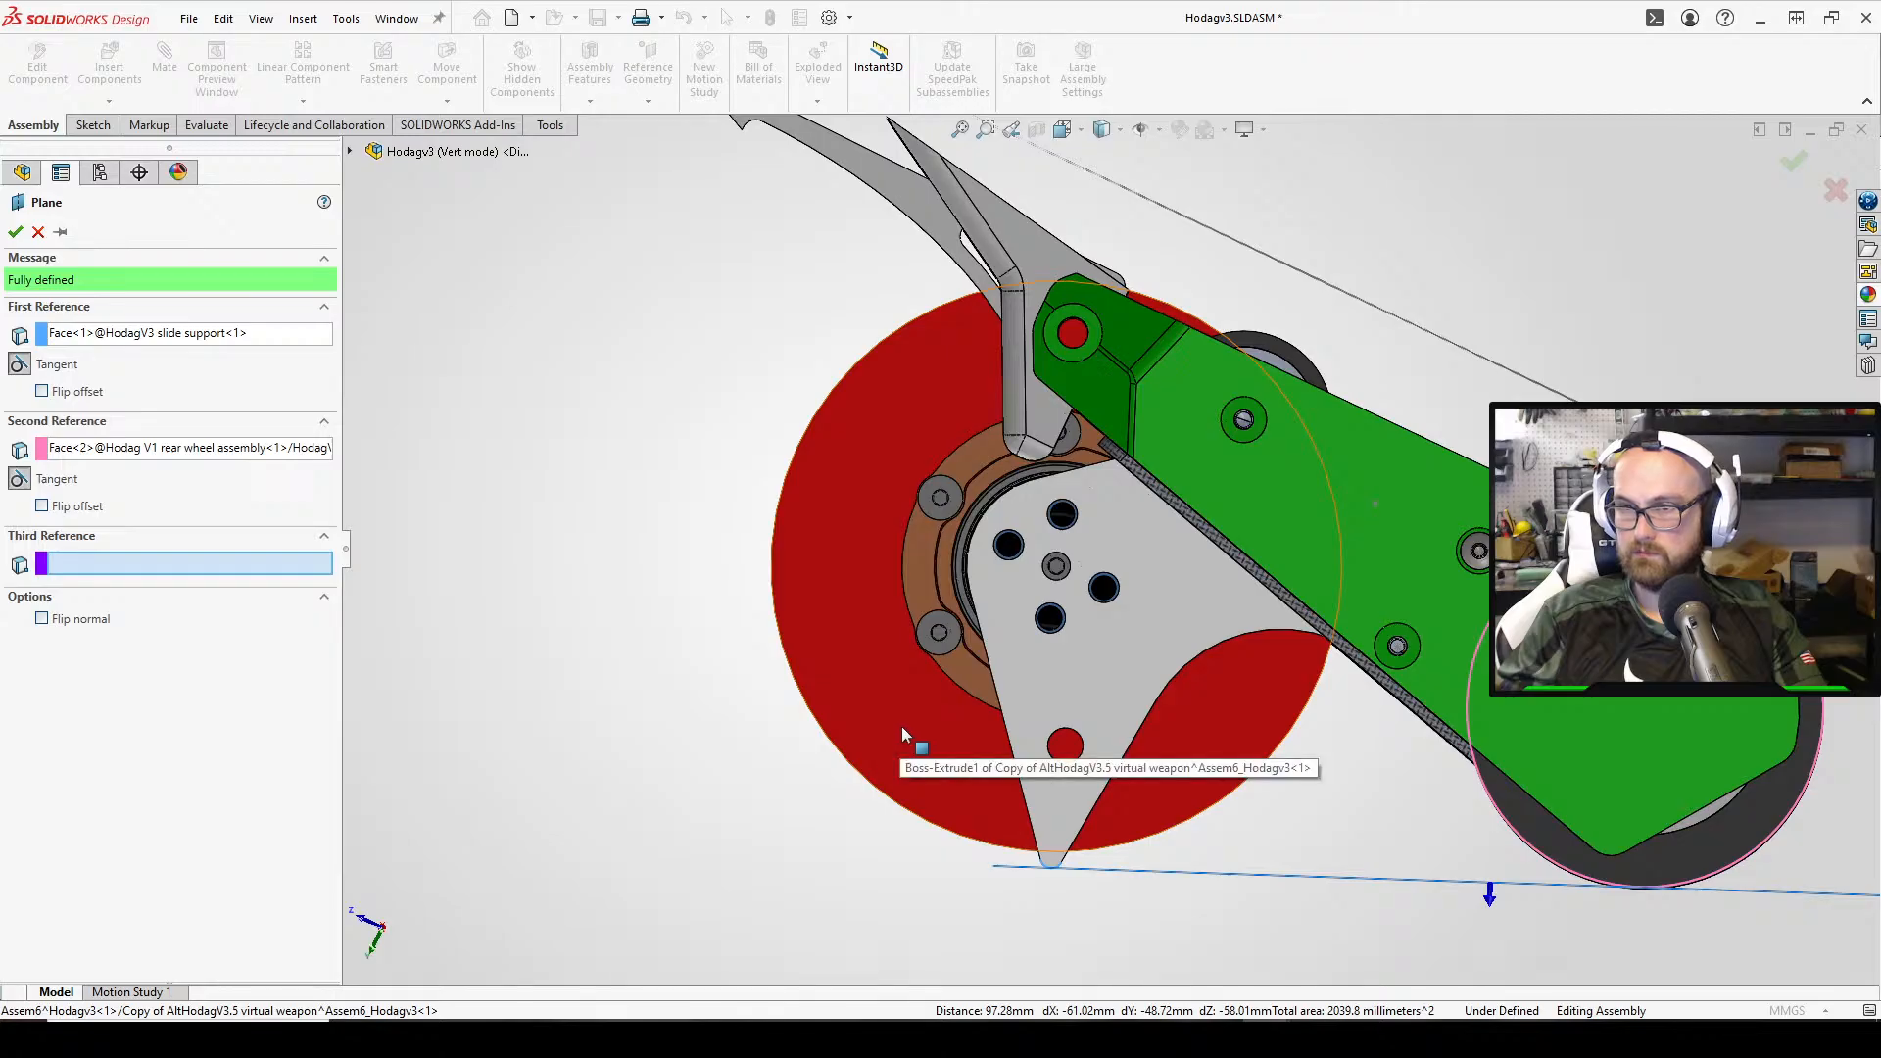
scroll(1251, 819, "up", 2)
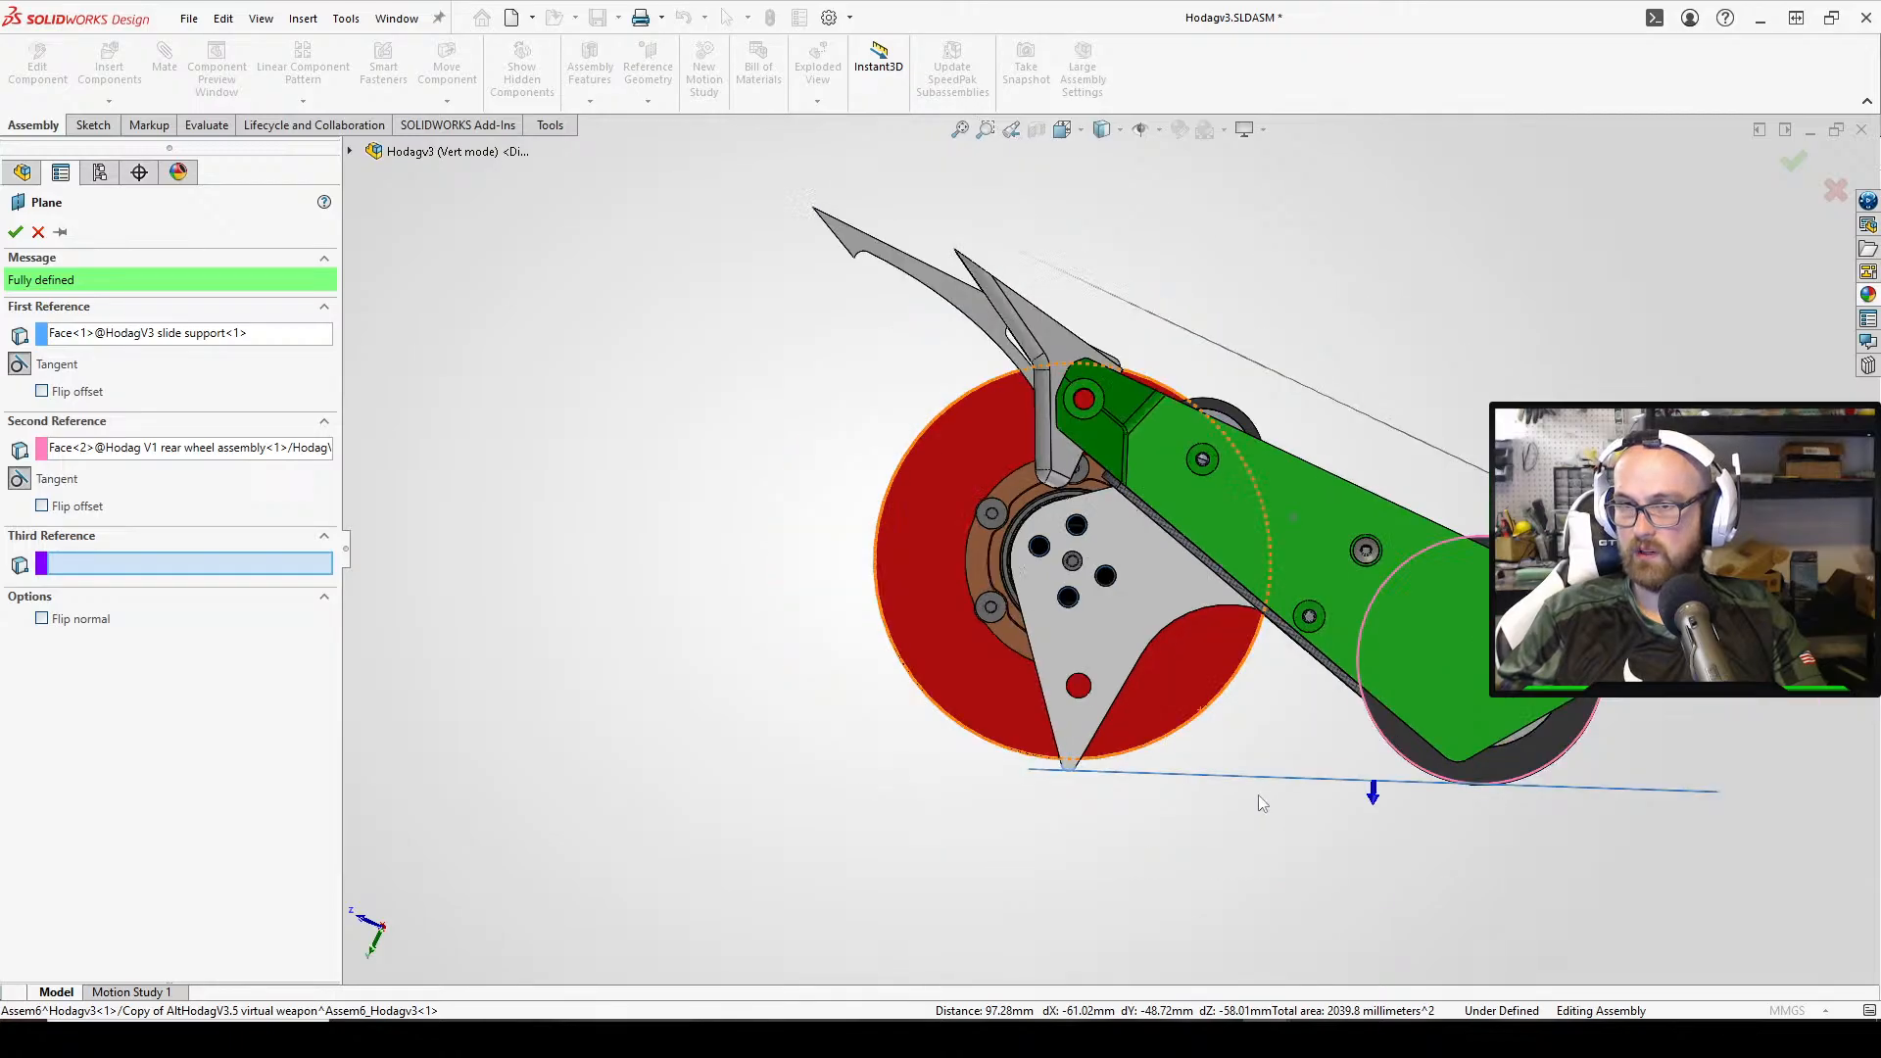
left_click(16, 231)
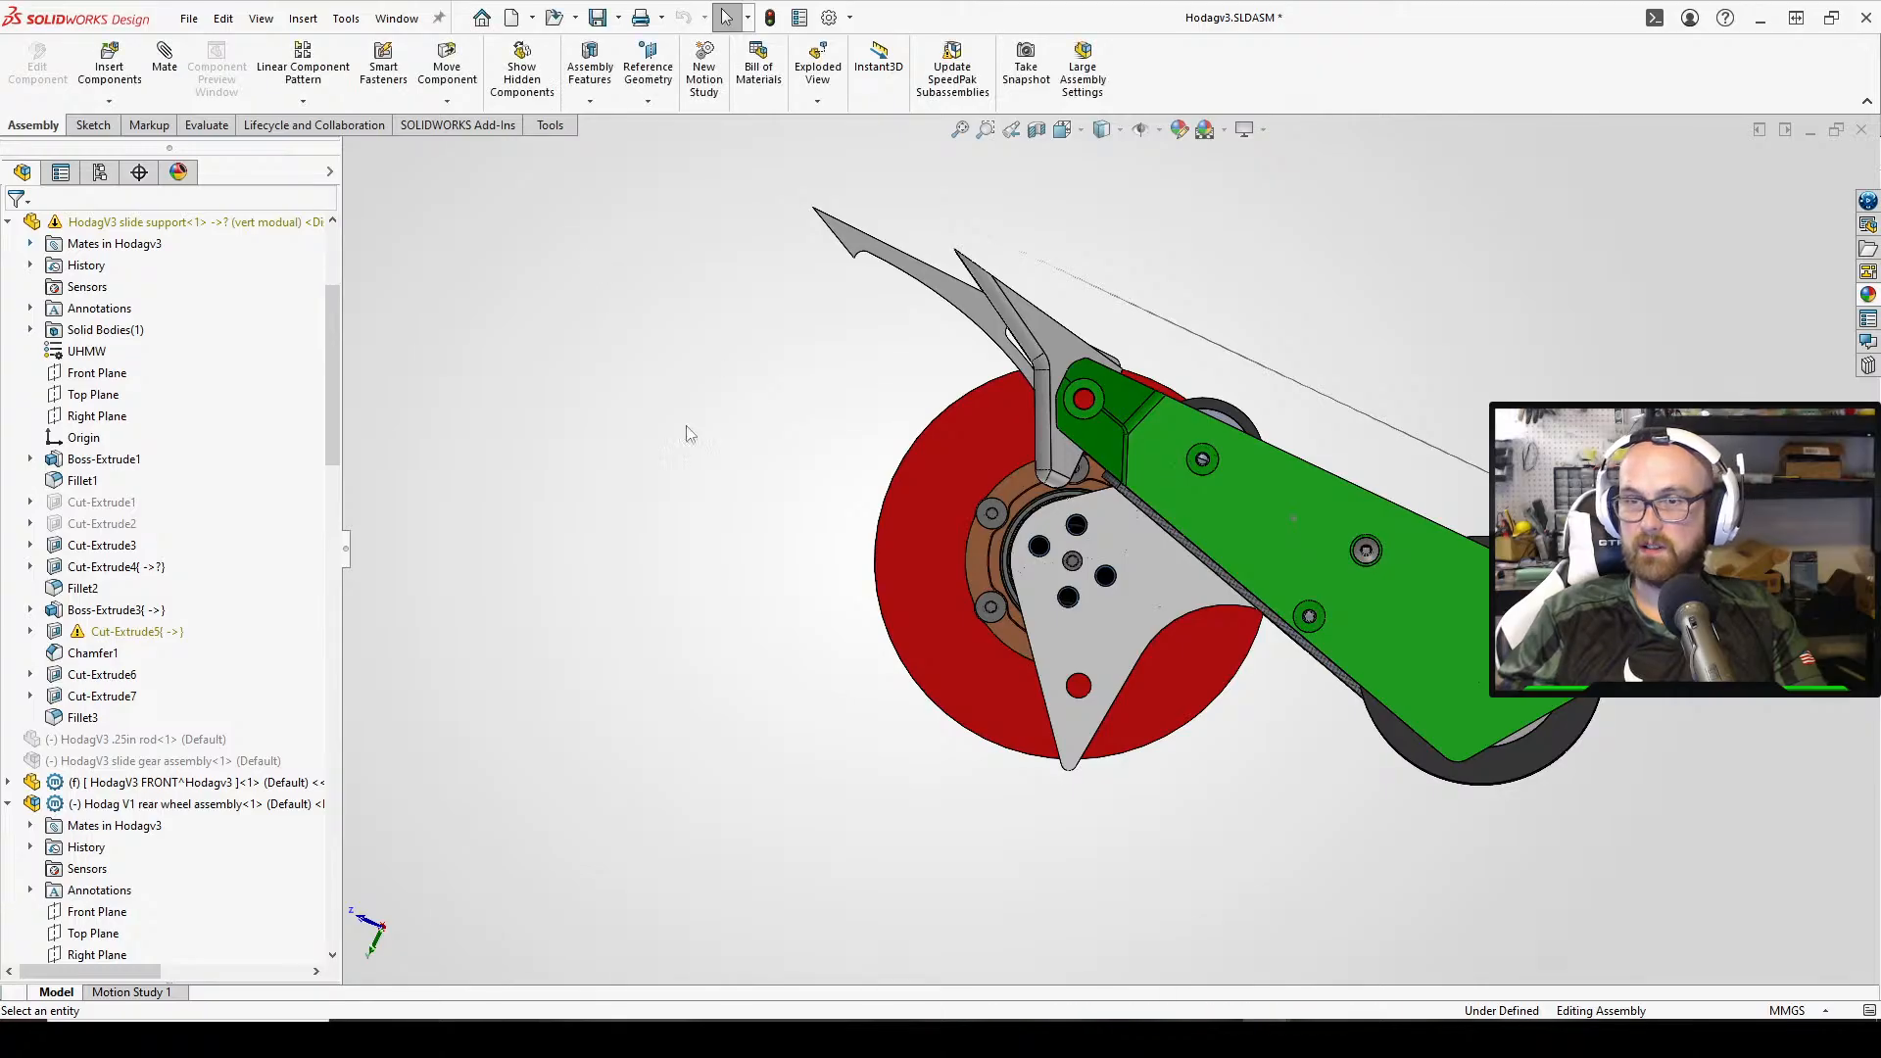
Examine the slide support's upright, rounded tip and holes beside the weapon disc from several angles
middle_click_drag(689, 434, 1115, 310)
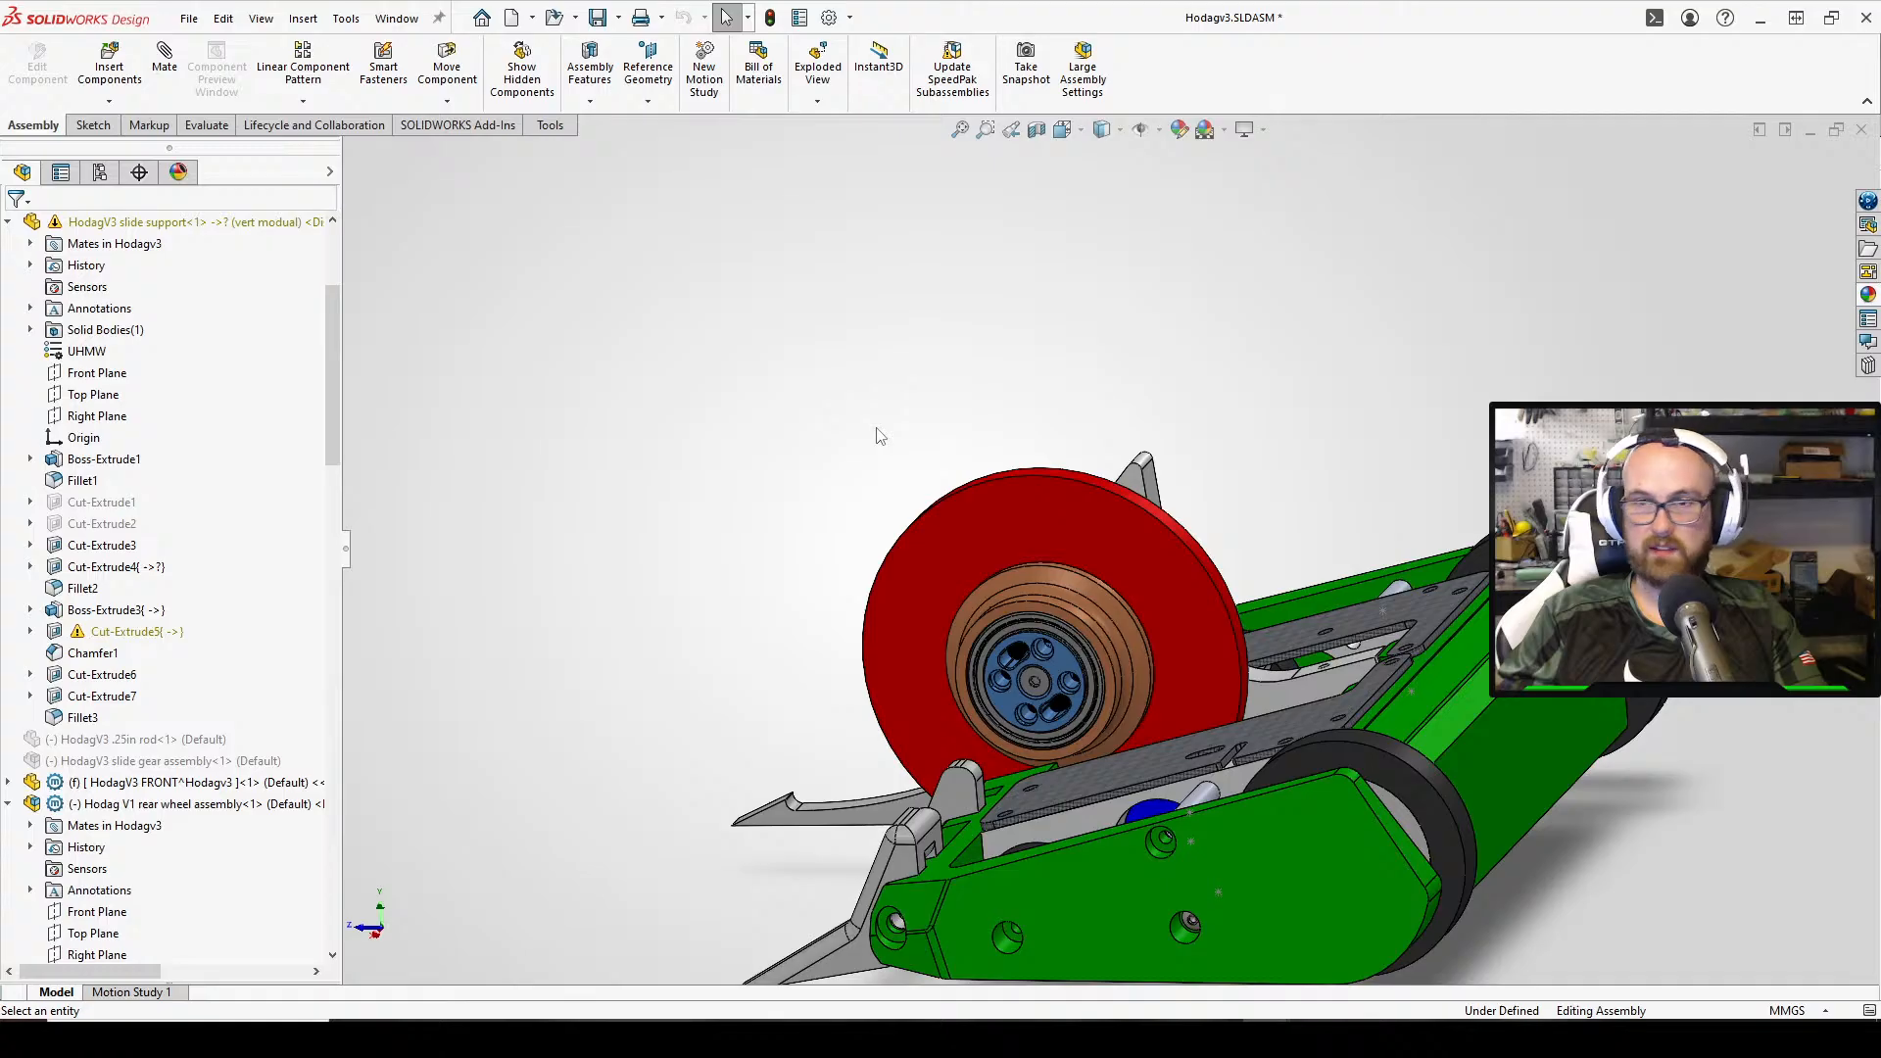
middle_click_drag(876, 428, 1068, 294)
scroll(1118, 563, "down", 2)
middle_click_drag(1118, 563, 1203, 611)
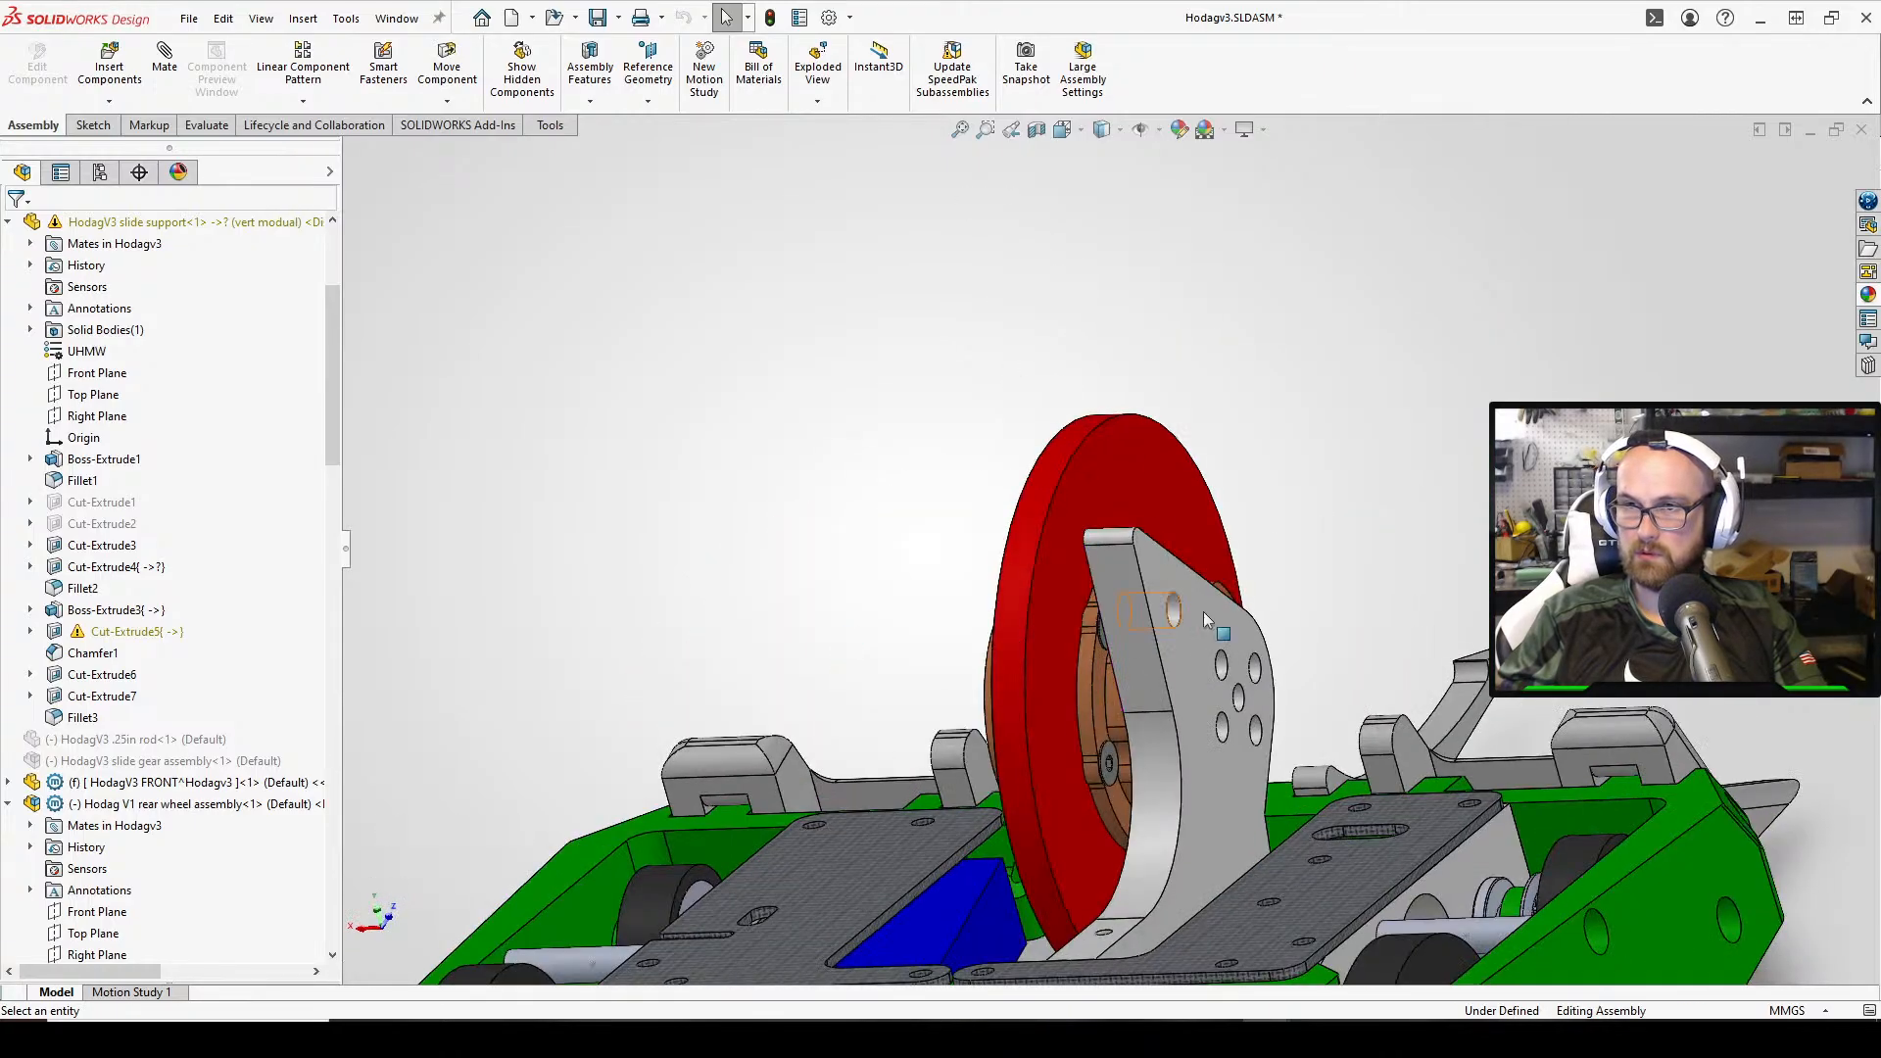
scroll(1203, 611, "down", 3)
middle_click_drag(1061, 610, 1614, 333)
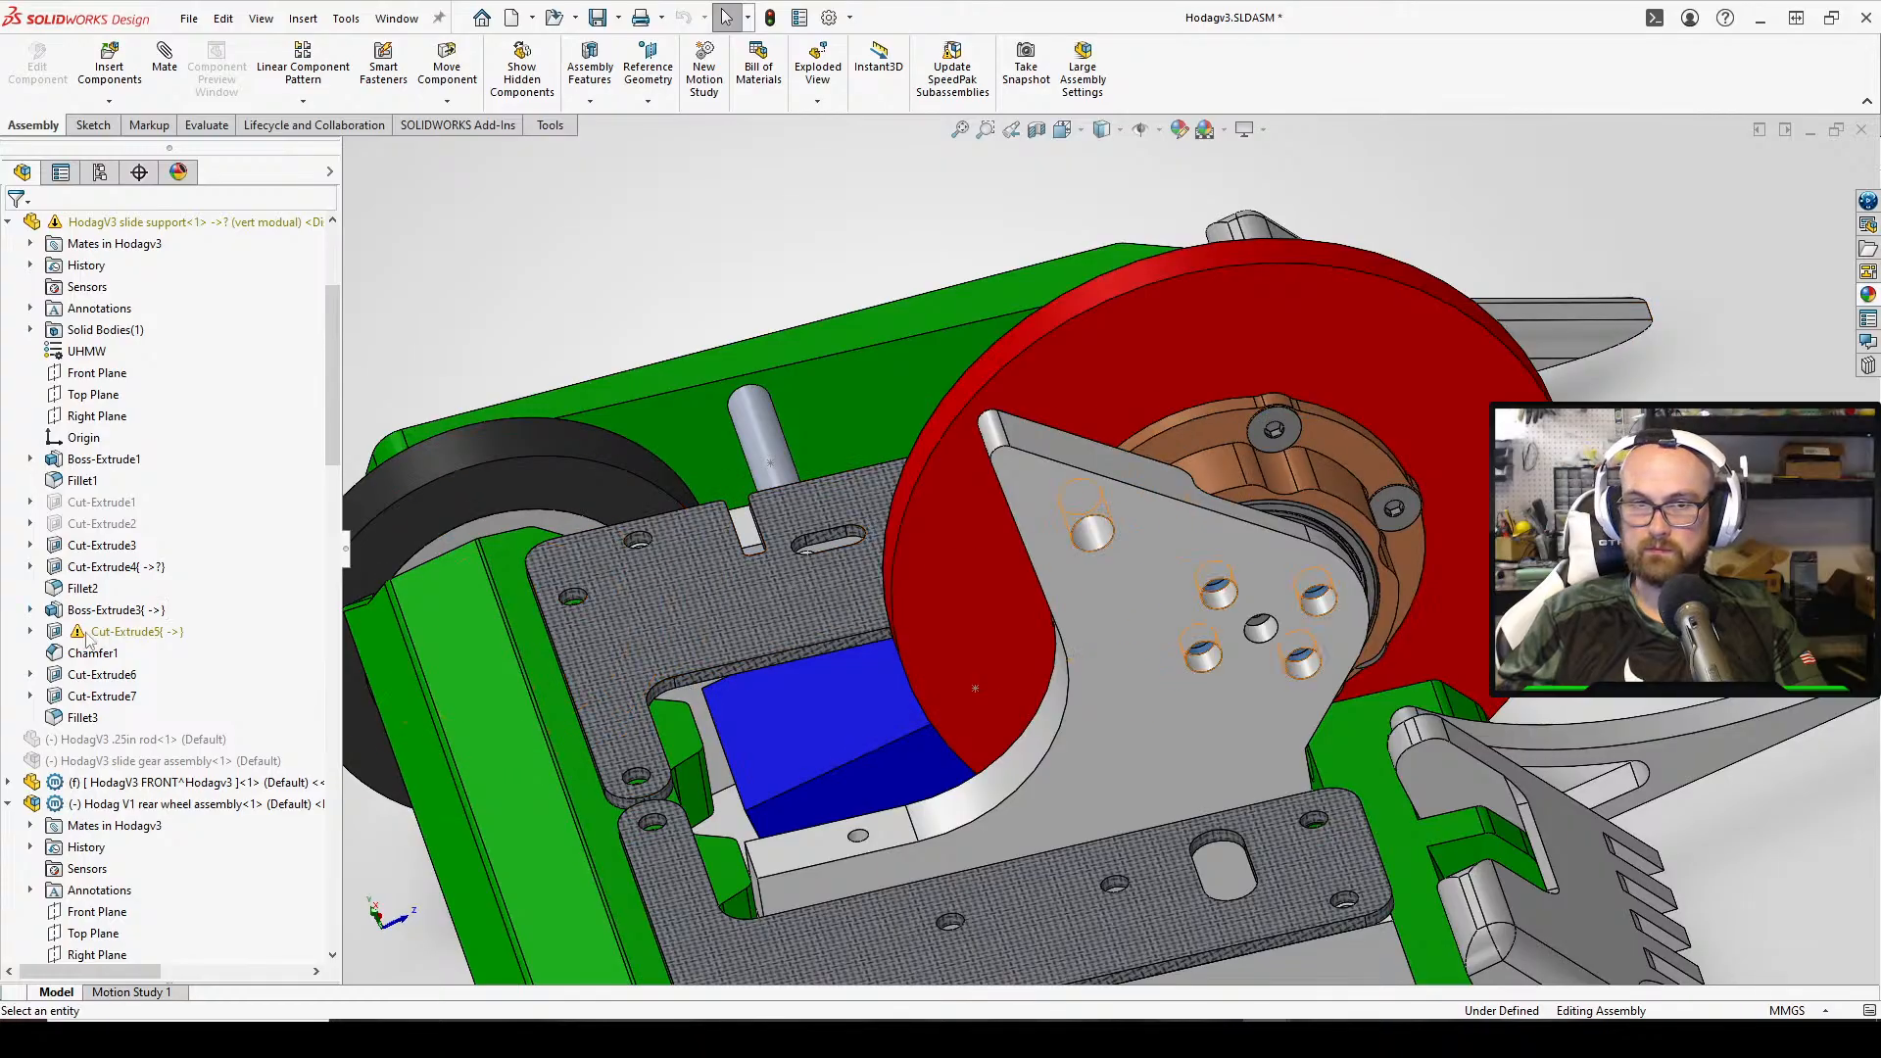
Open the Cut-Extrude5 sketch for editing and delete the conflicting relation at the motor-hole pattern's centre
left_click(132, 631)
left_click(140, 580)
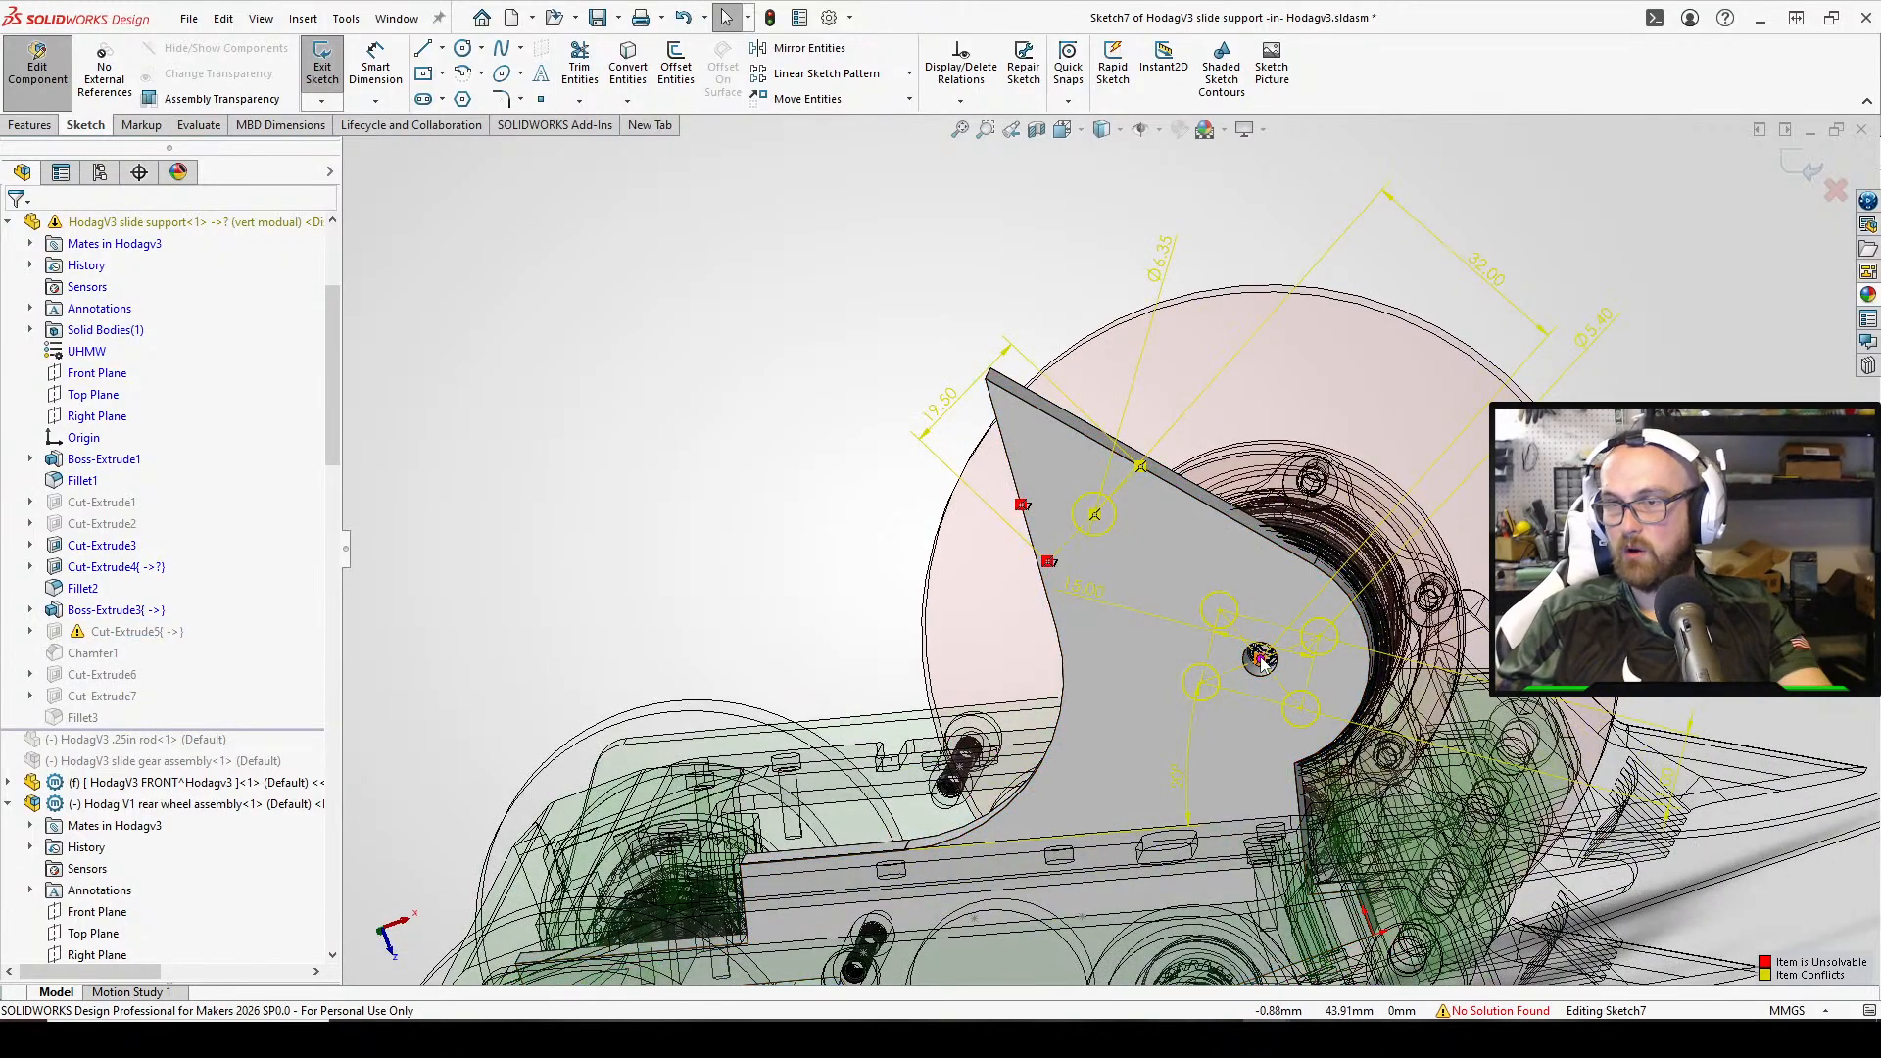
key("Delete")
scroll(1264, 672, "down", 3)
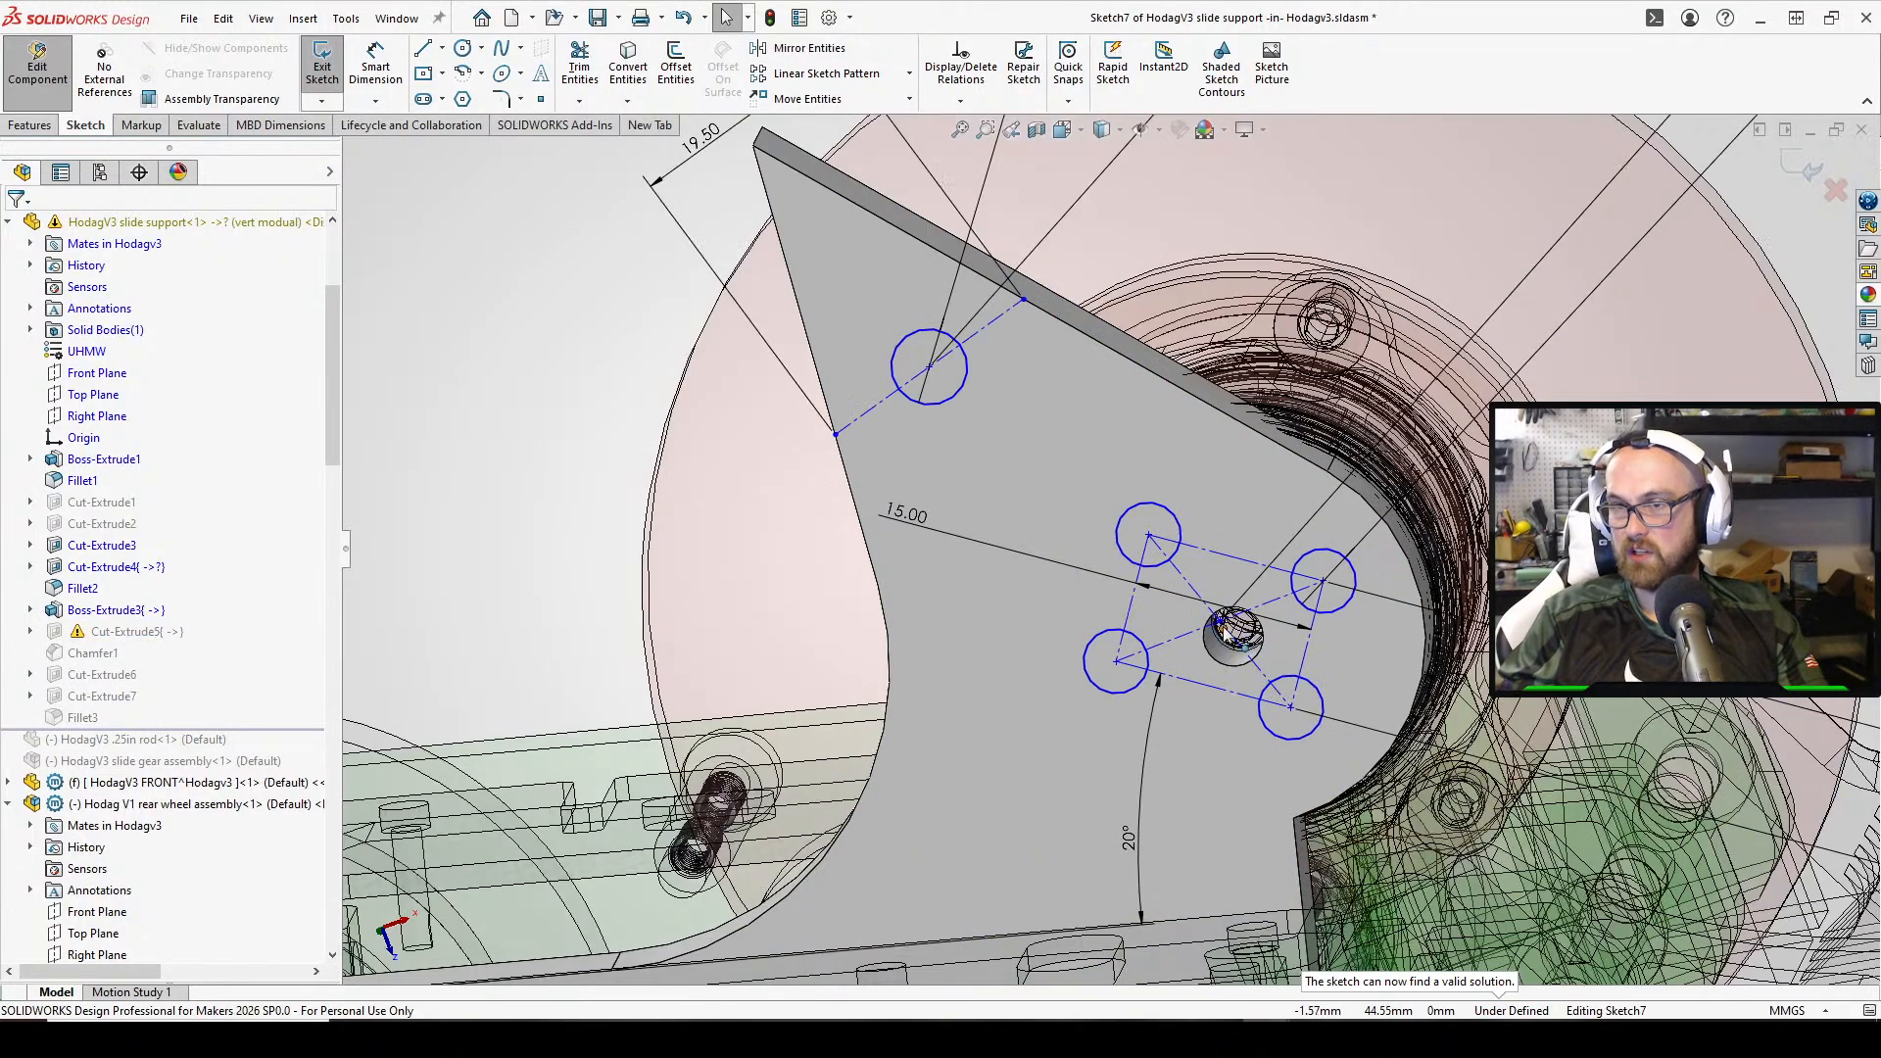
Move the four-hole pattern's centre point onto the centre of the slide support's motor shaft hole
left_click_drag(1220, 620, 1092, 604)
scroll(1092, 604, "down", 5)
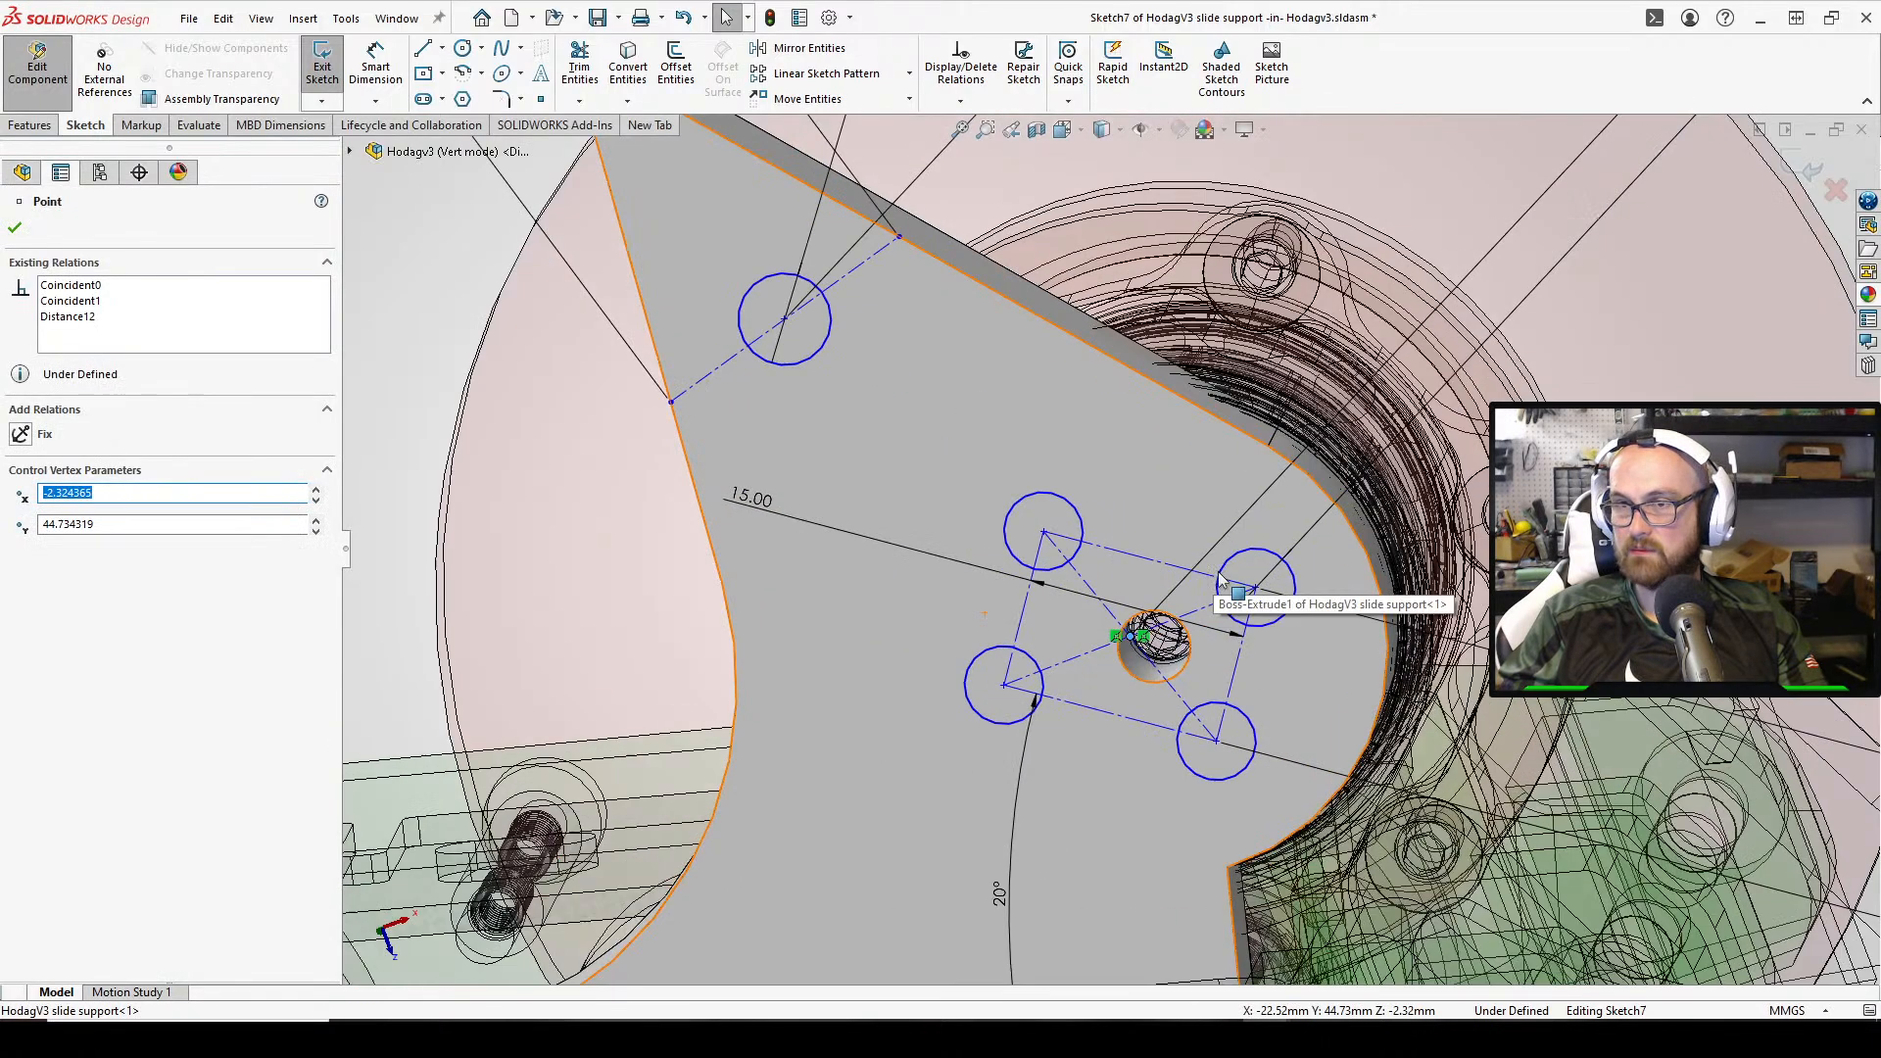
scroll(1092, 605, "up", 6)
scroll(917, 288, "up", 1)
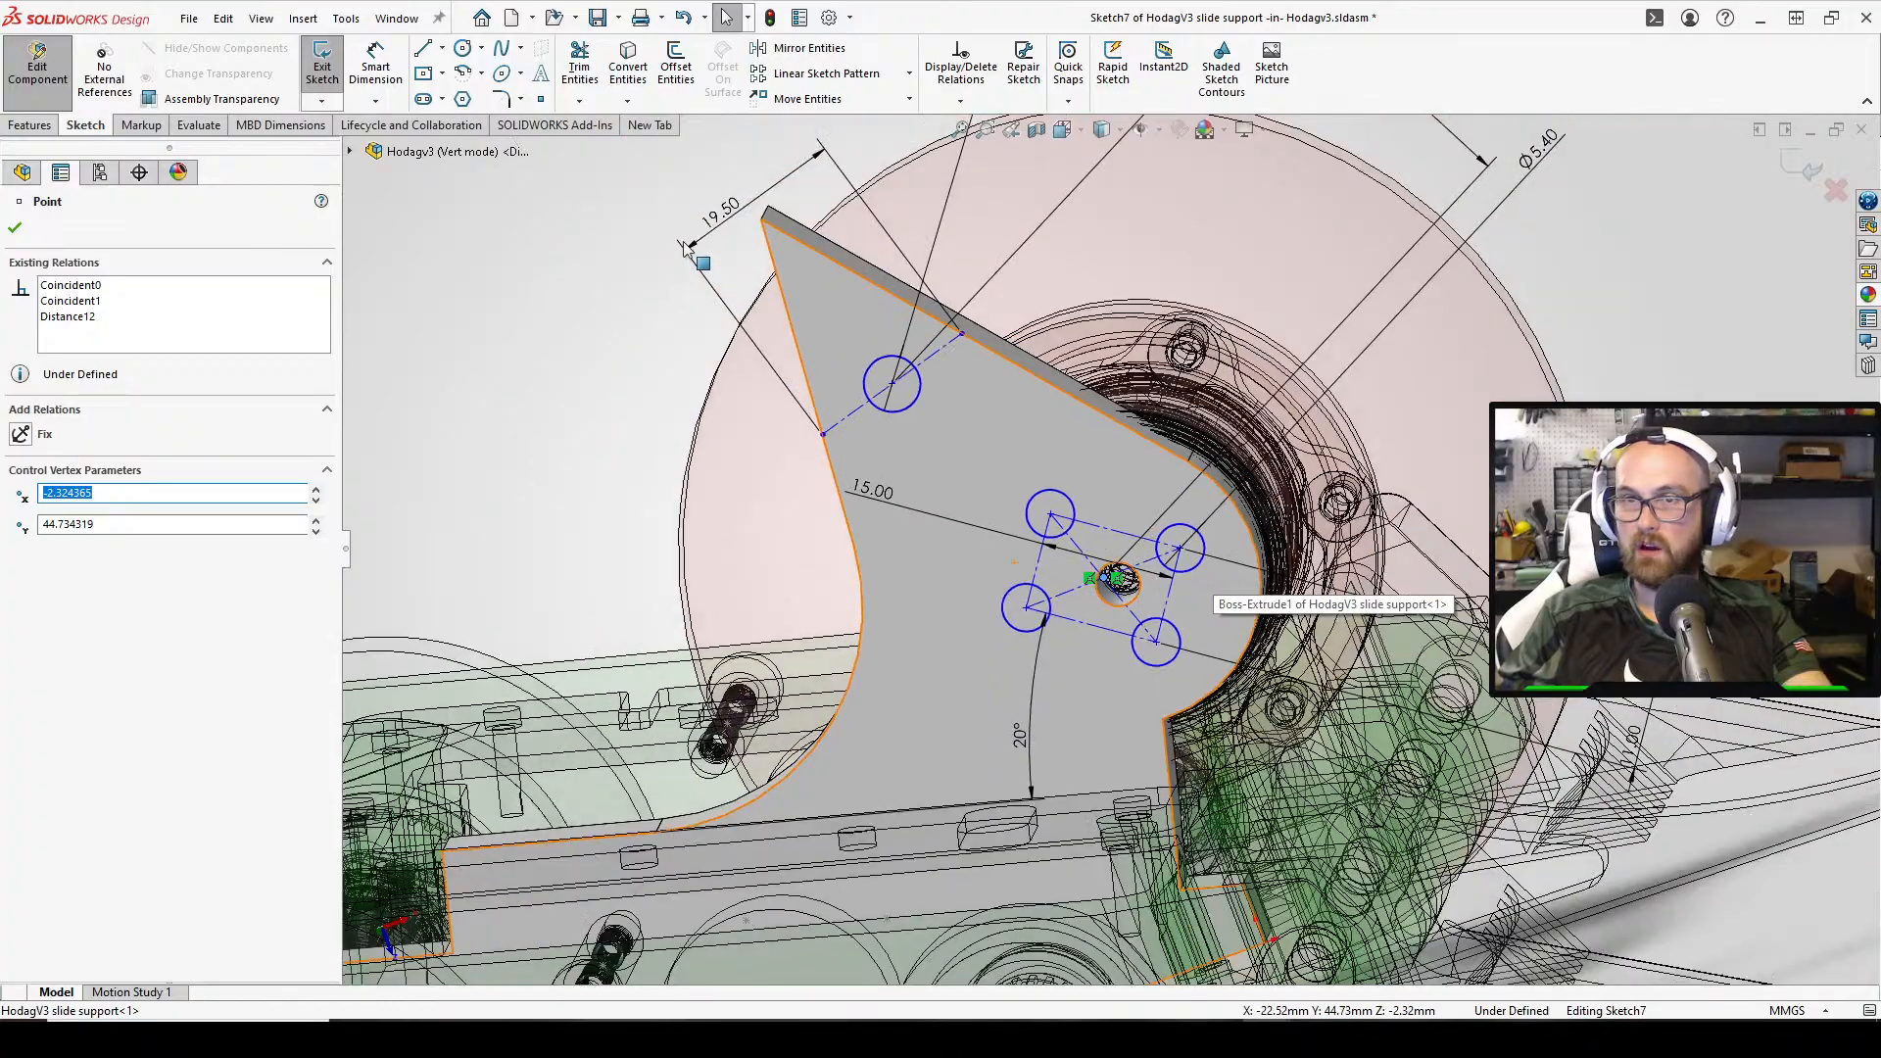
key("Escape")
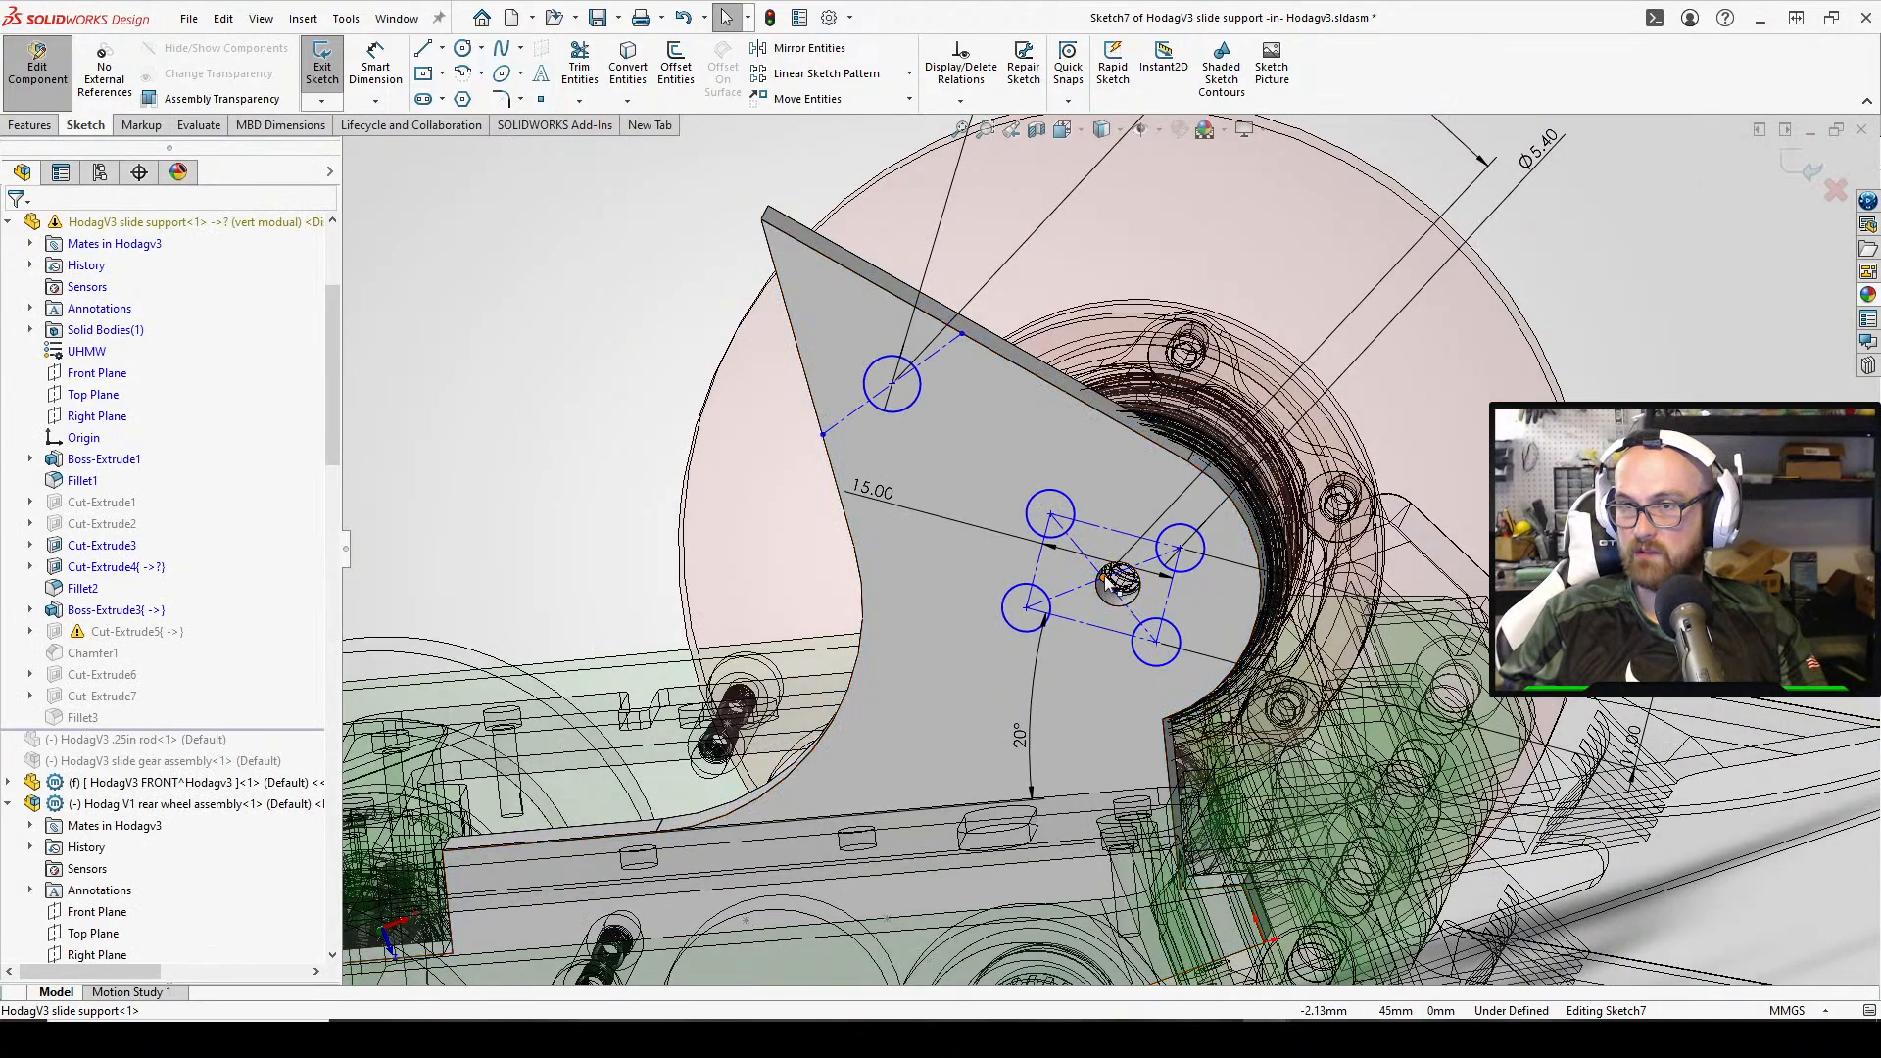
mouse_move(1107, 580)
left_mouse_down()
mouse_move(1136, 595)
mouse_move(1122, 587)
left_mouse_up()
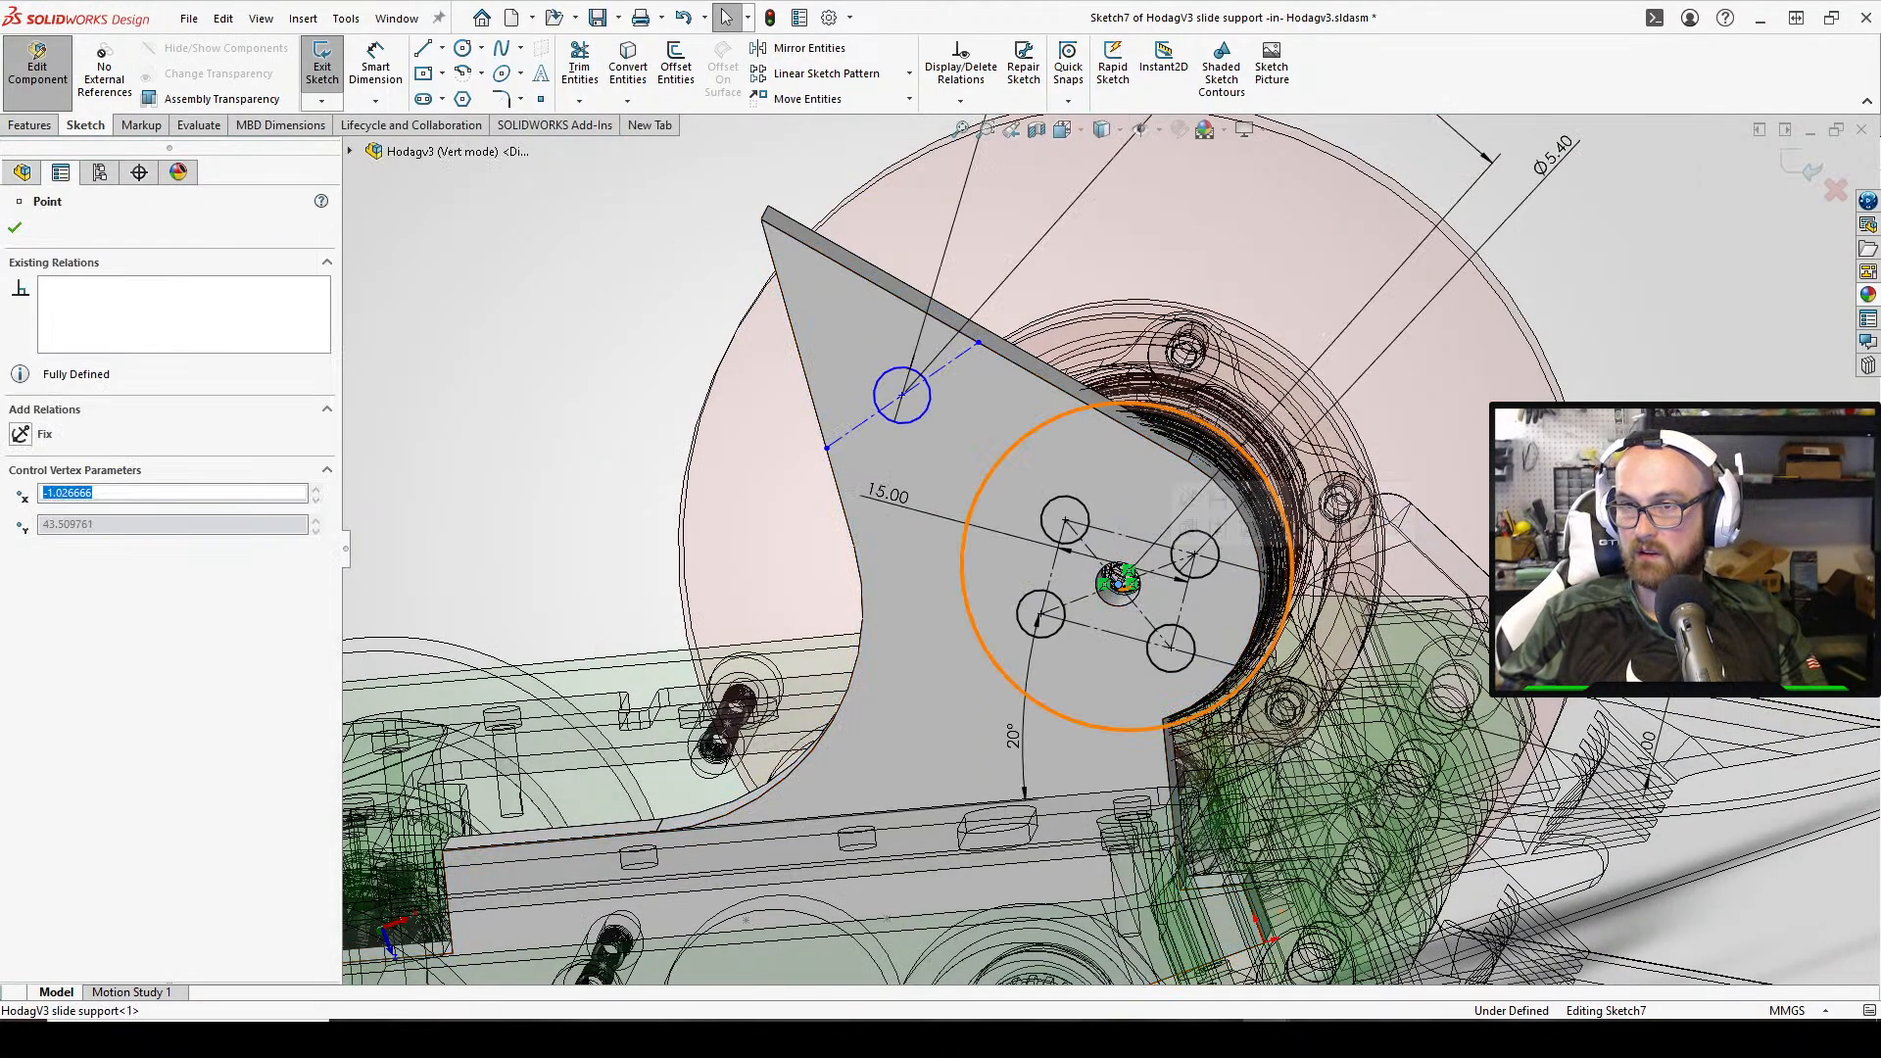
key("Escape")
Try to move the 6.35 mm hole near the upright tip and finish editing the Cut-Extrude5 sketch
scroll(895, 431, "up", 1)
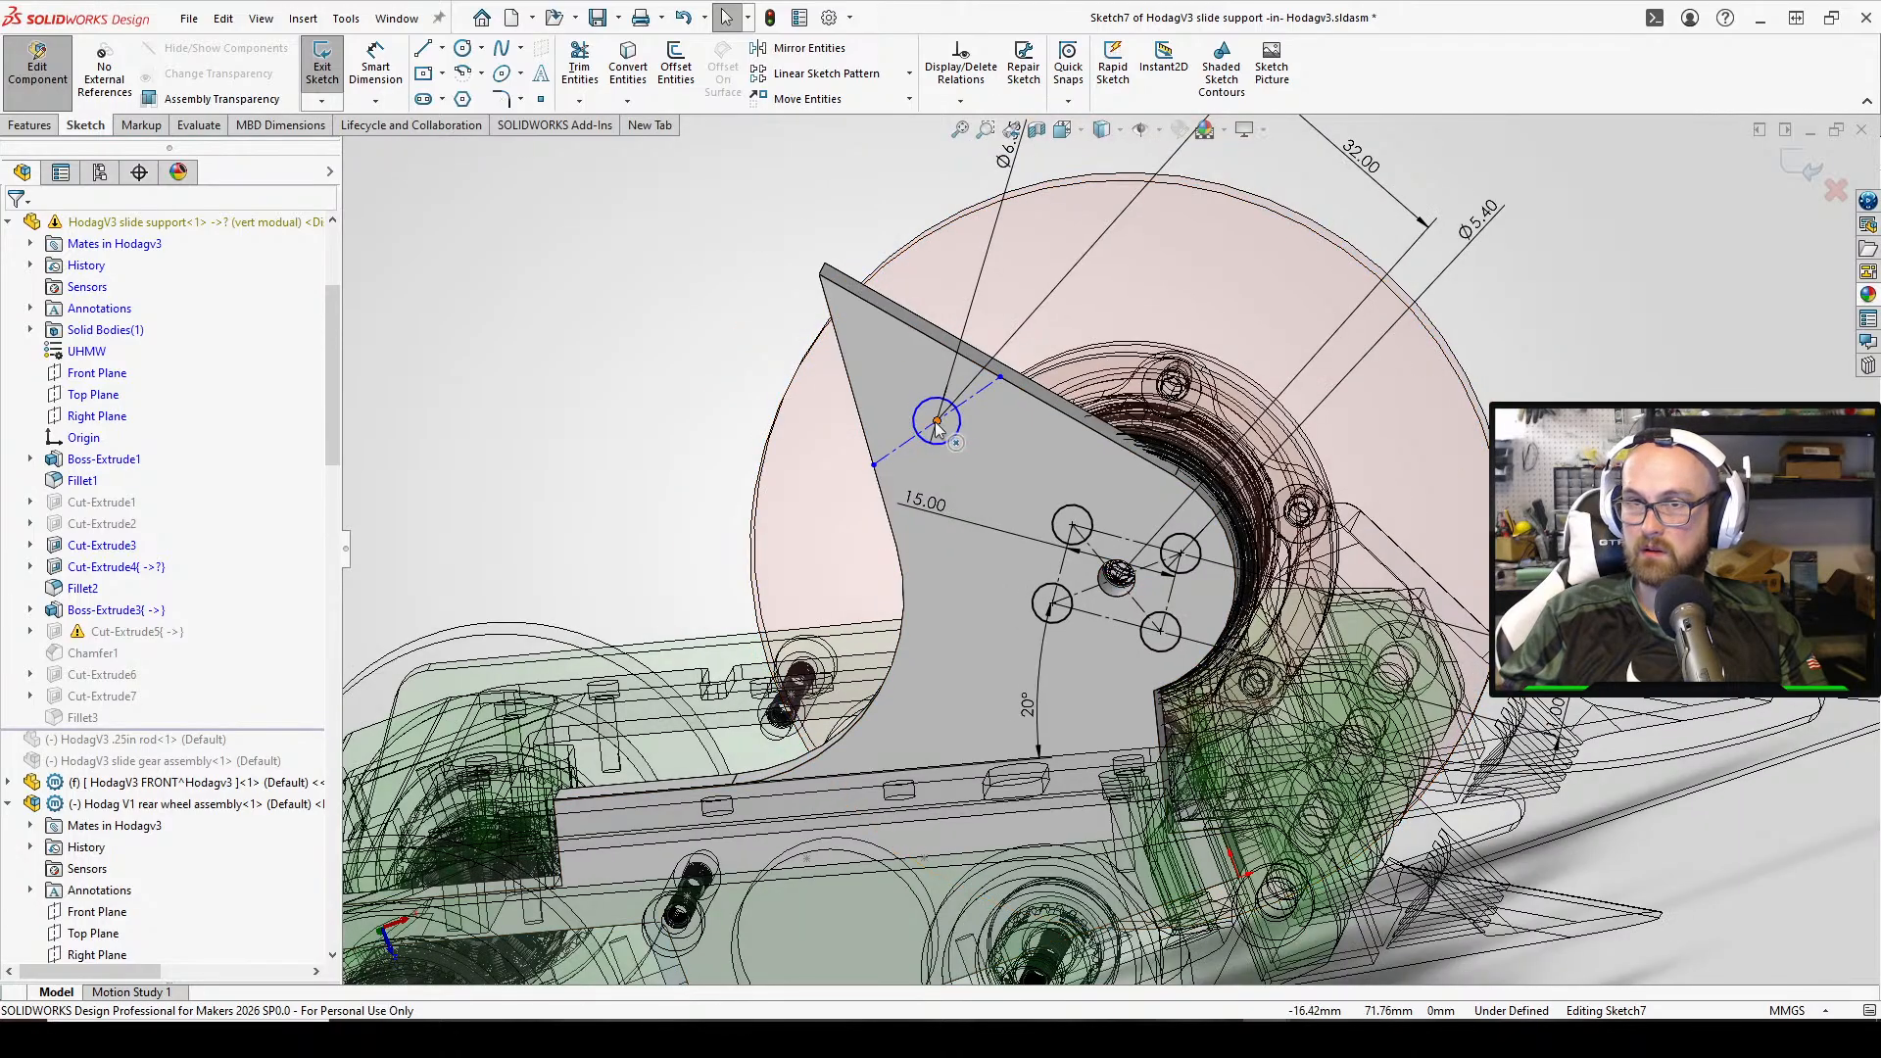
left_click_drag(946, 431, 914, 448)
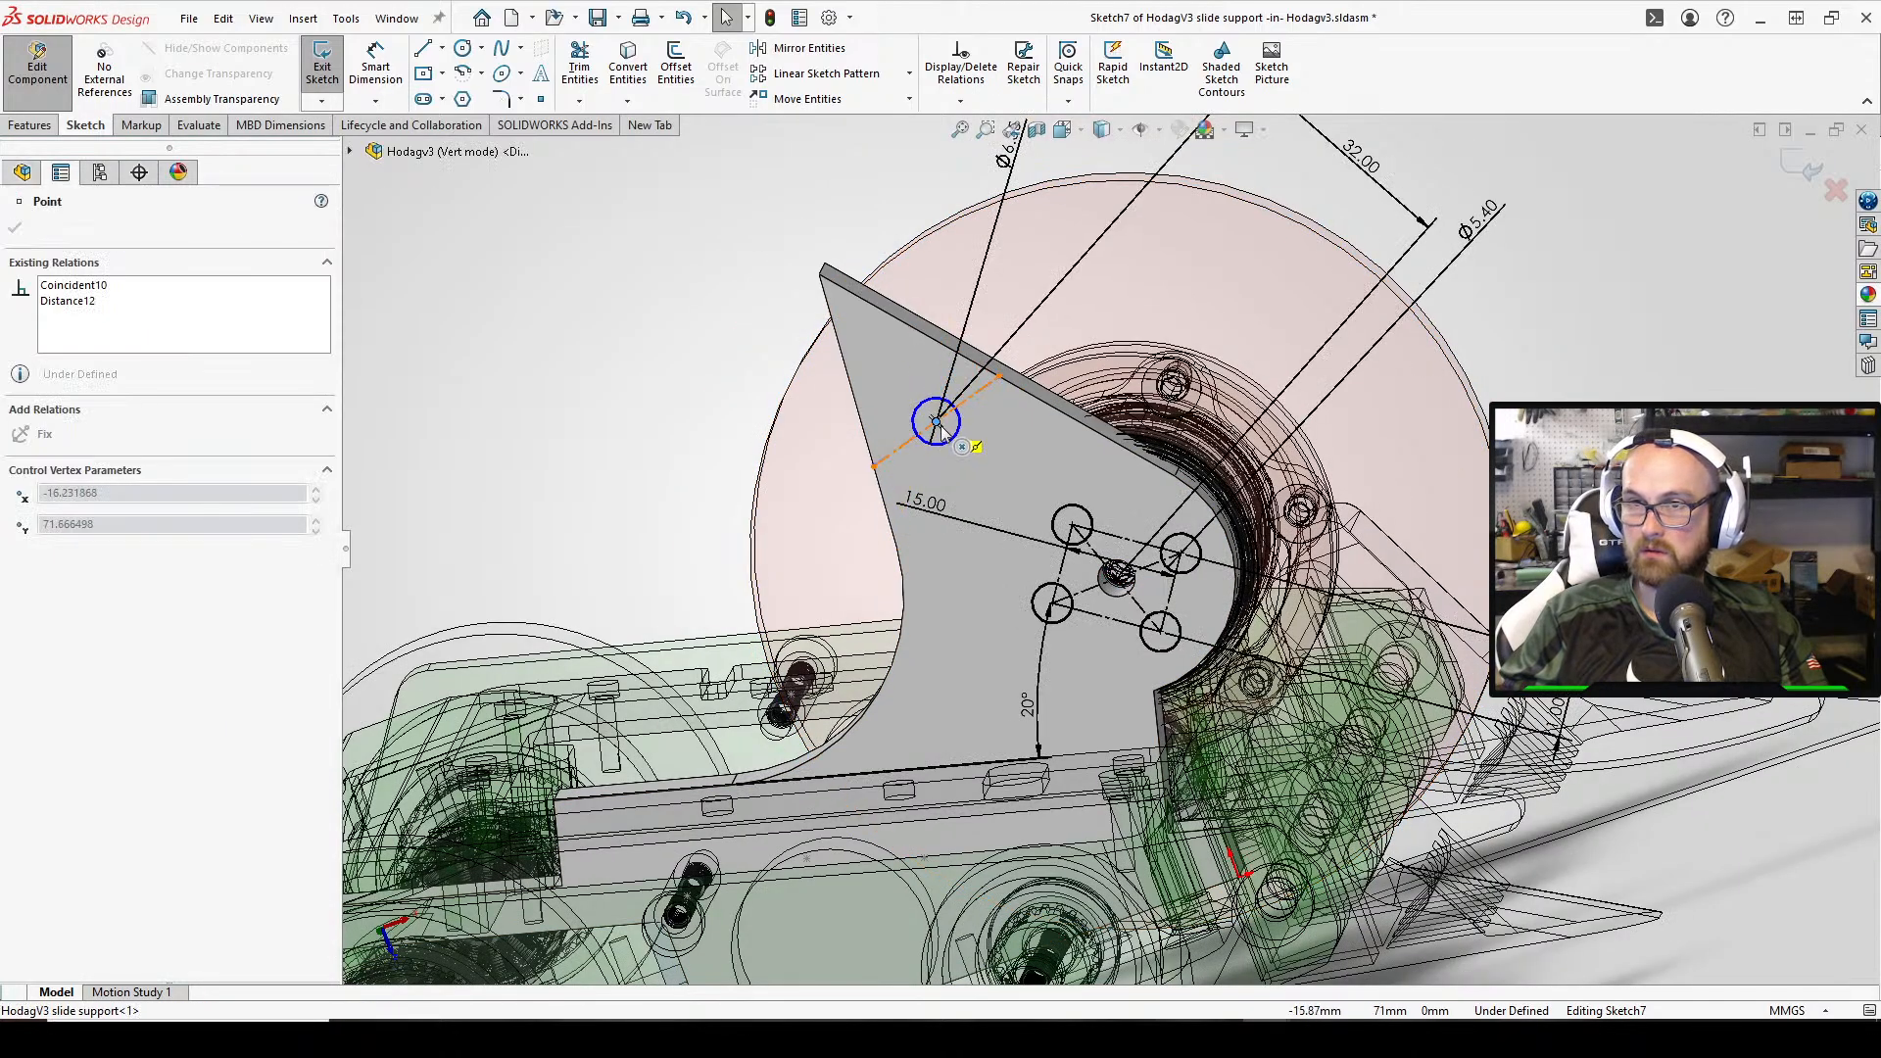
key("Escape")
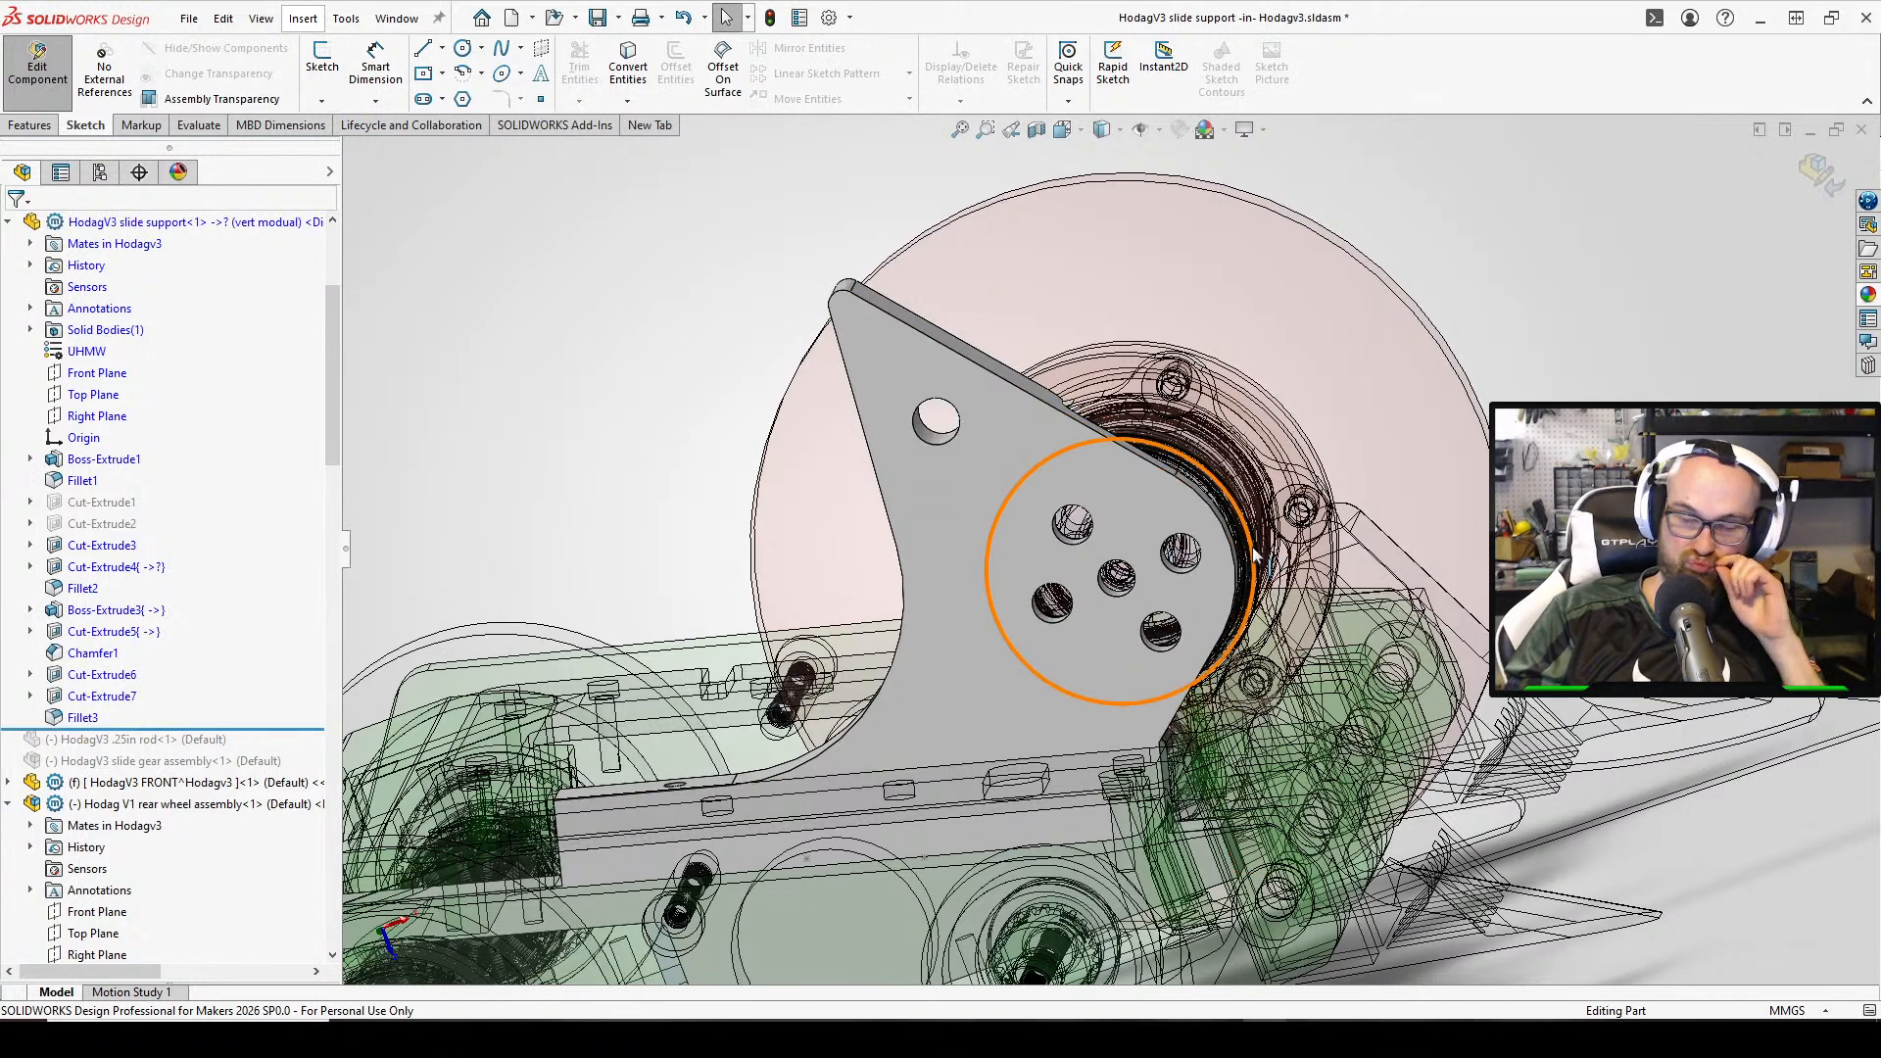
scroll(1444, 423, "up", 3)
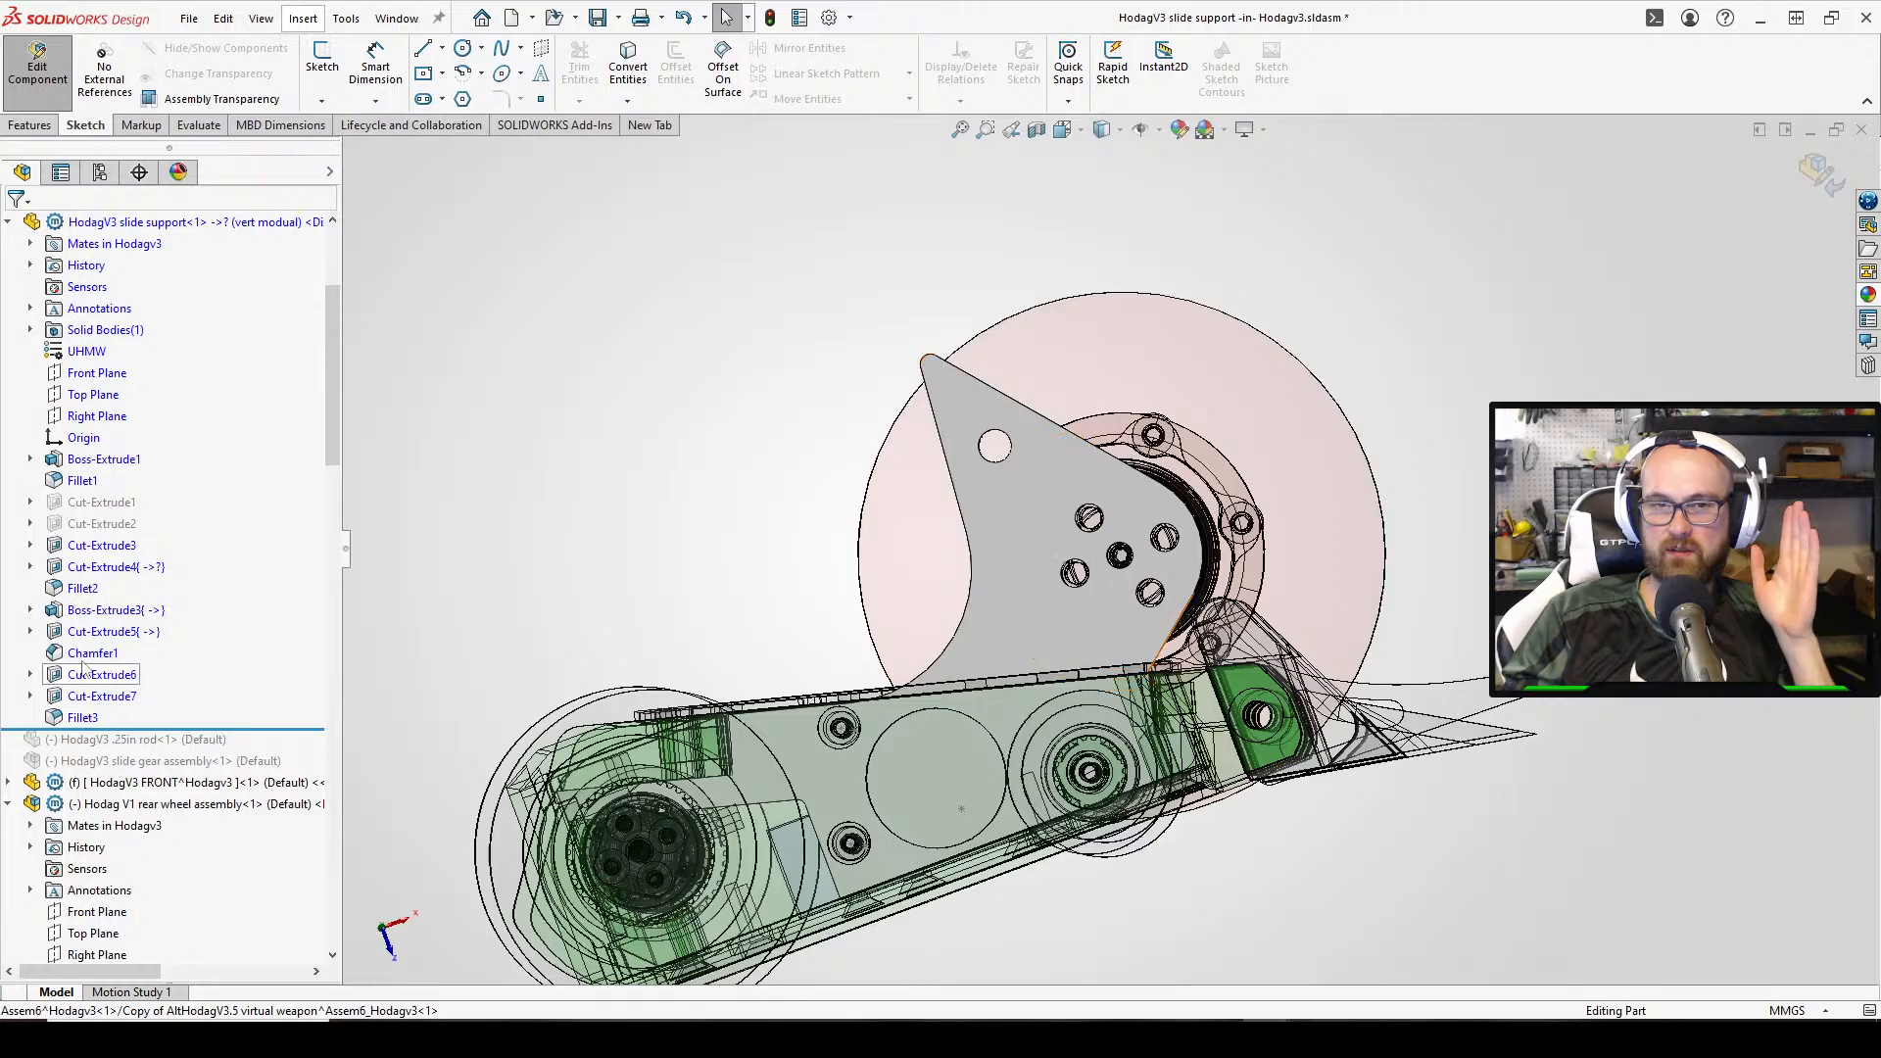
In the Cut-Extrude5 sketch, add a 64 mm construction circle centred on the motor hole and passing through the 6.35 mm hole's centre
left_click(86, 636)
left_click(135, 580)
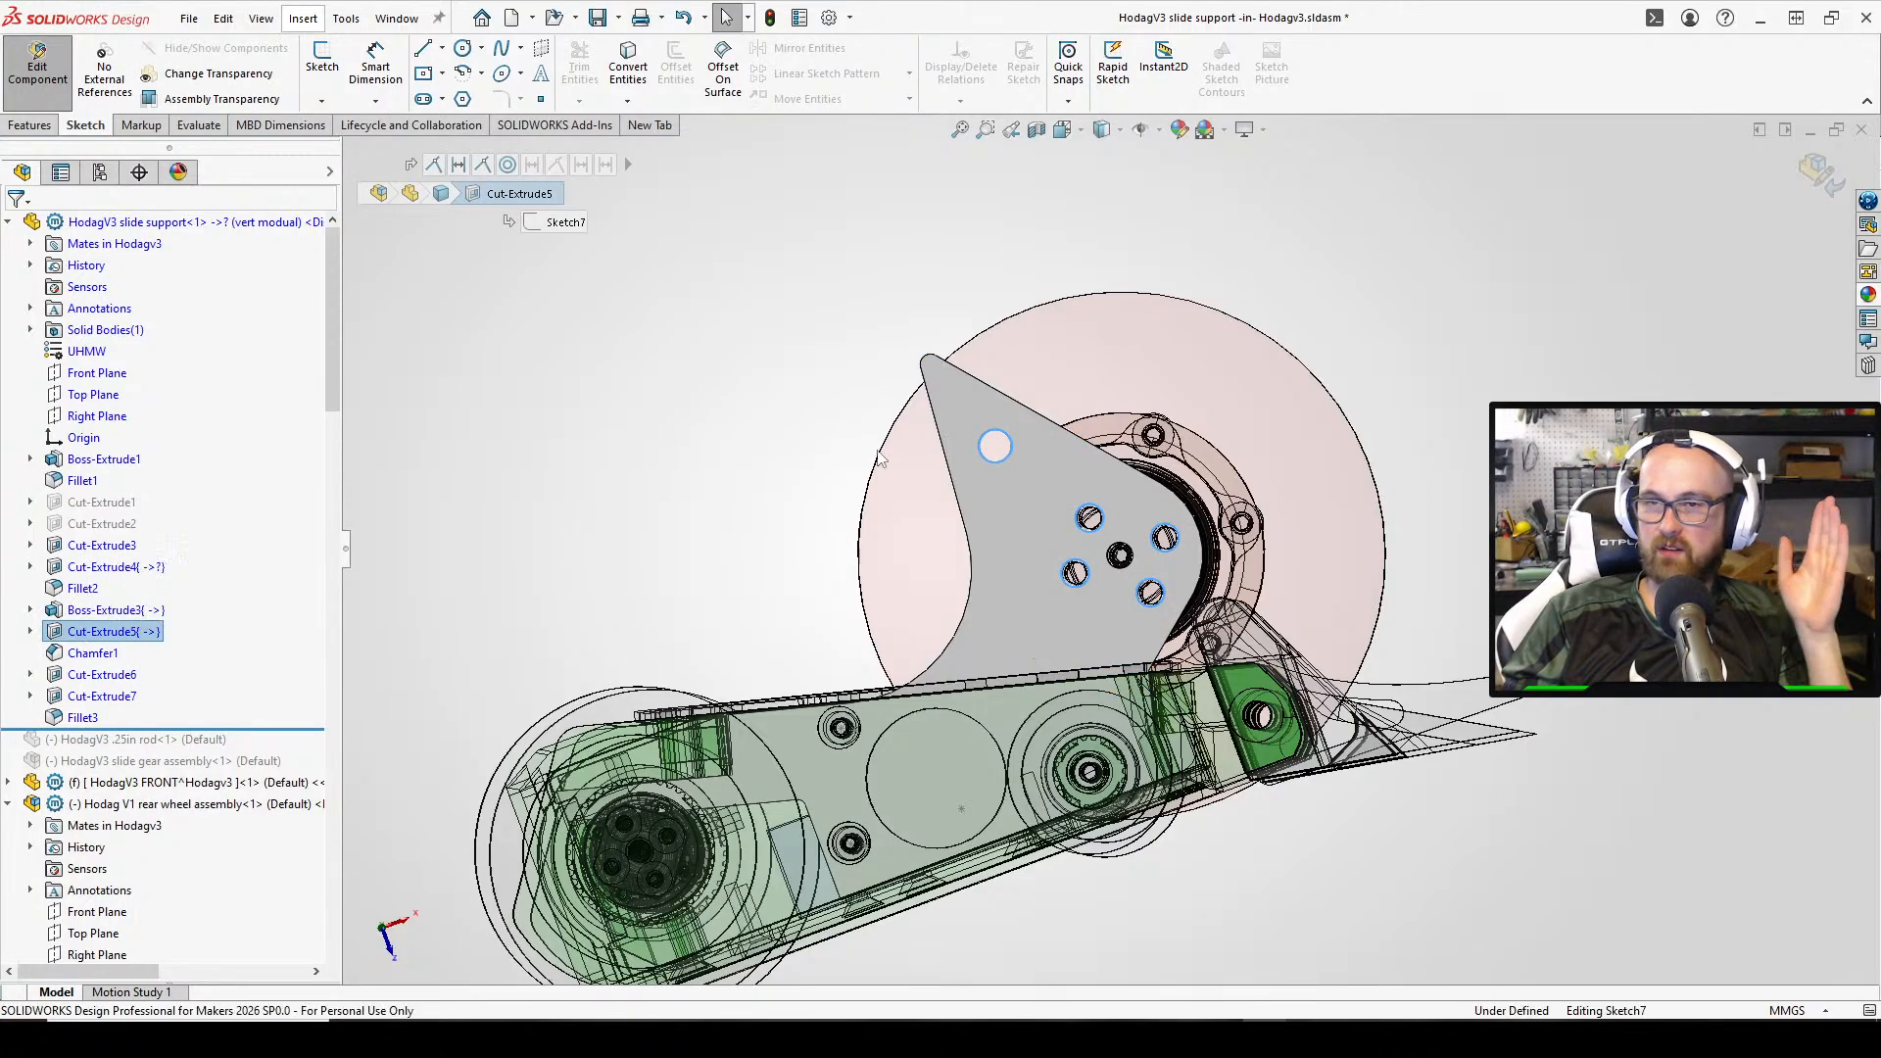
left_click(481, 48)
left_click(496, 74)
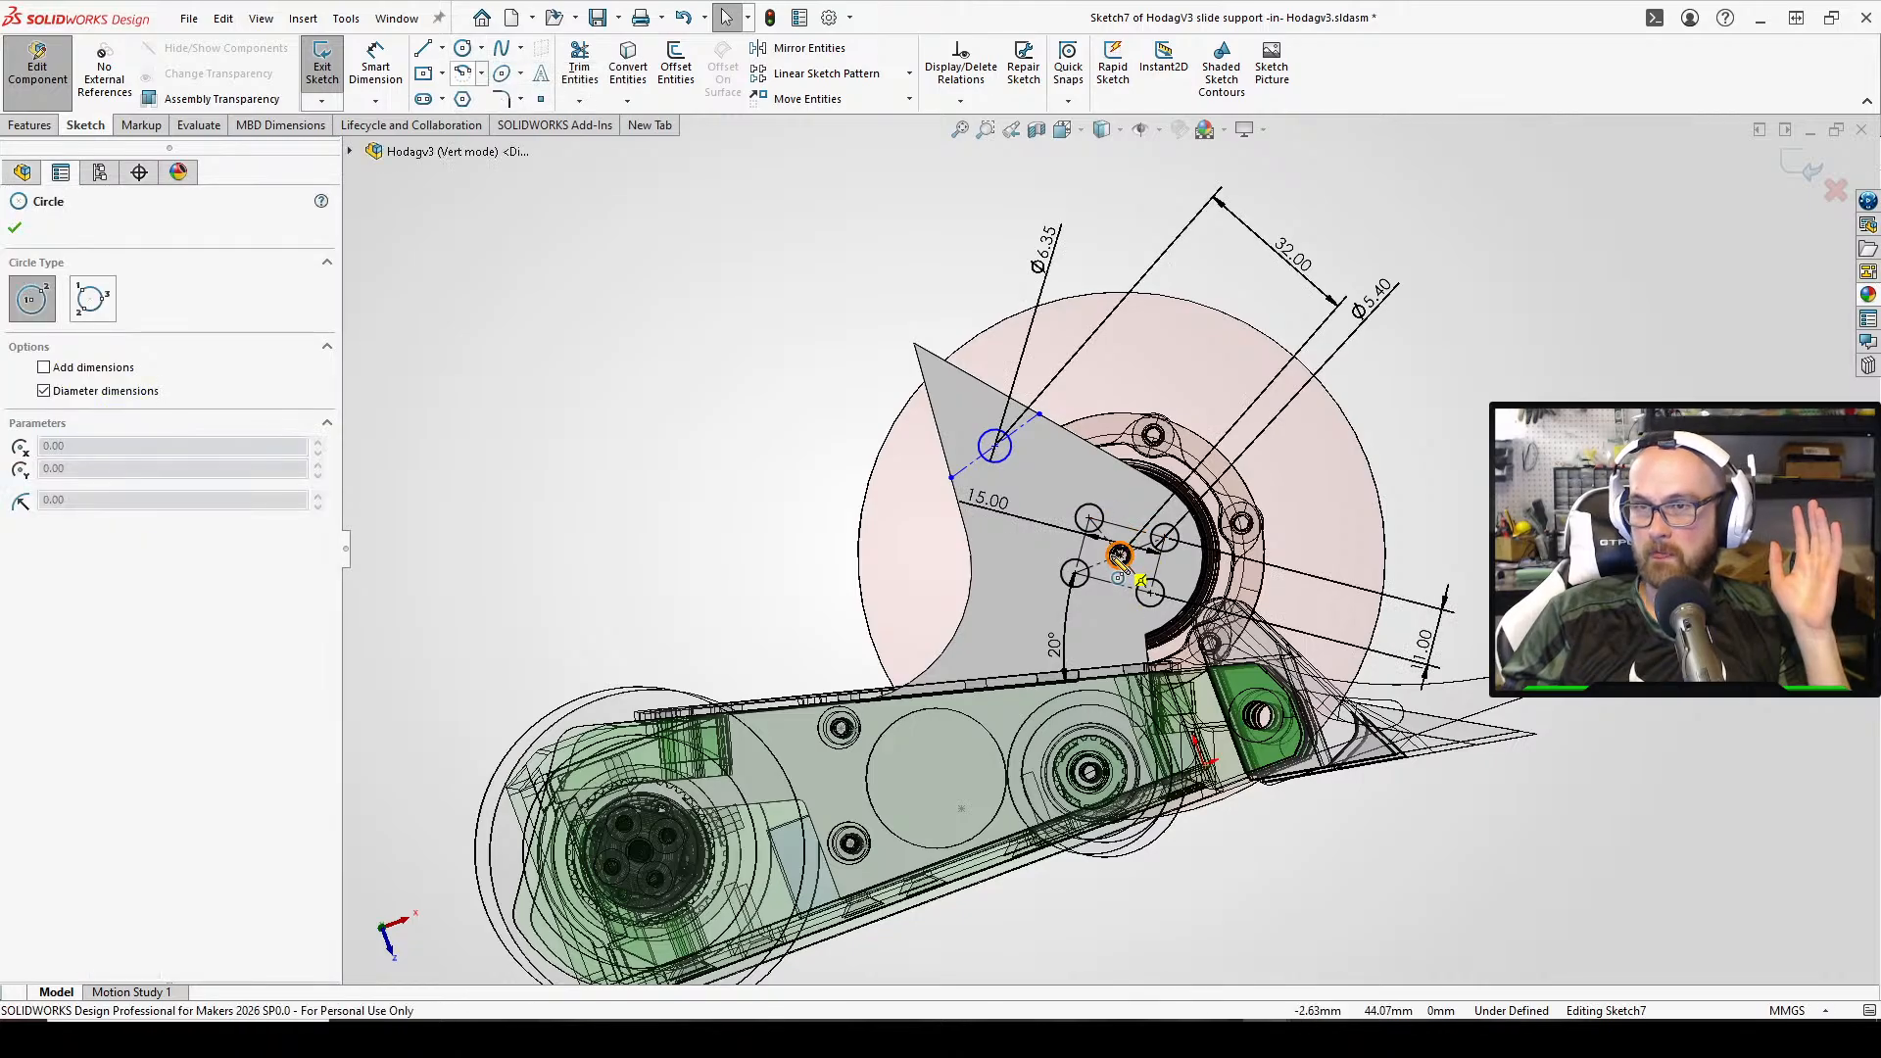
left_click(1119, 555)
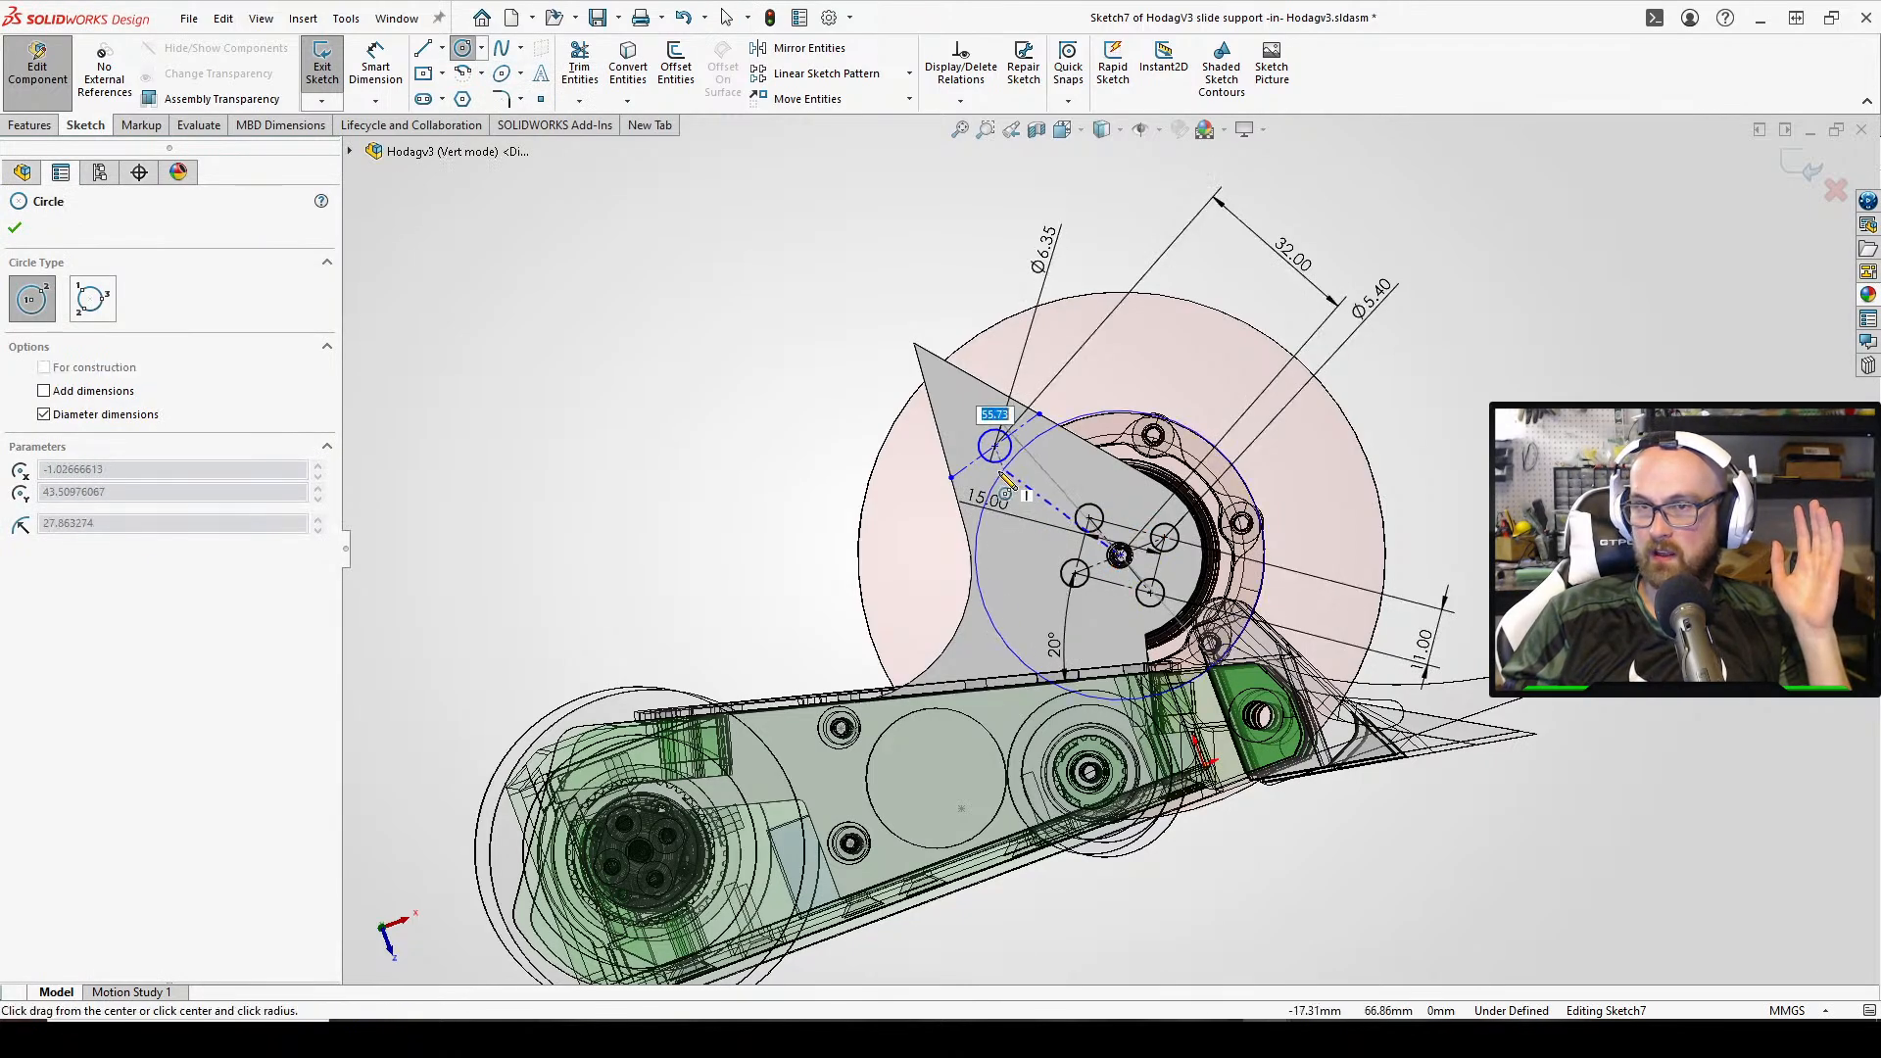
left_click(995, 448)
right_click(995, 448)
left_click(1043, 467)
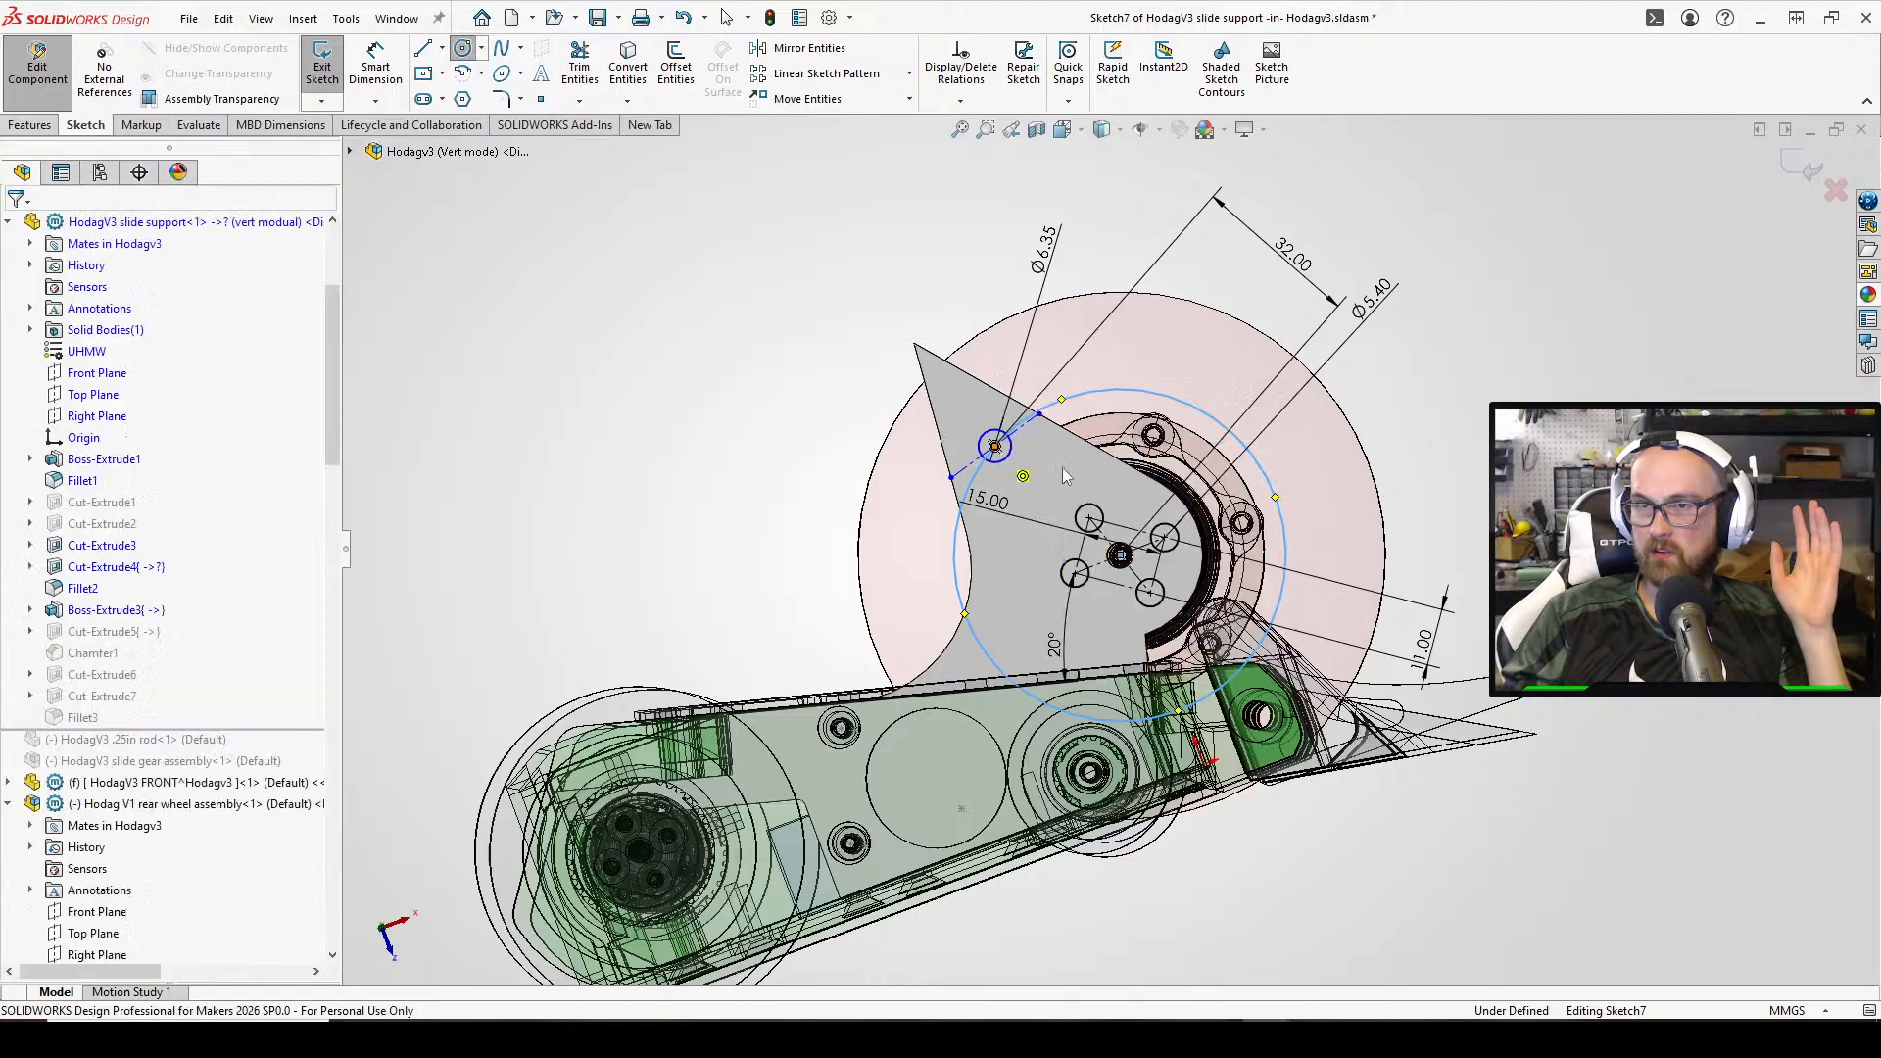
left_click(1178, 401)
left_click(1264, 347)
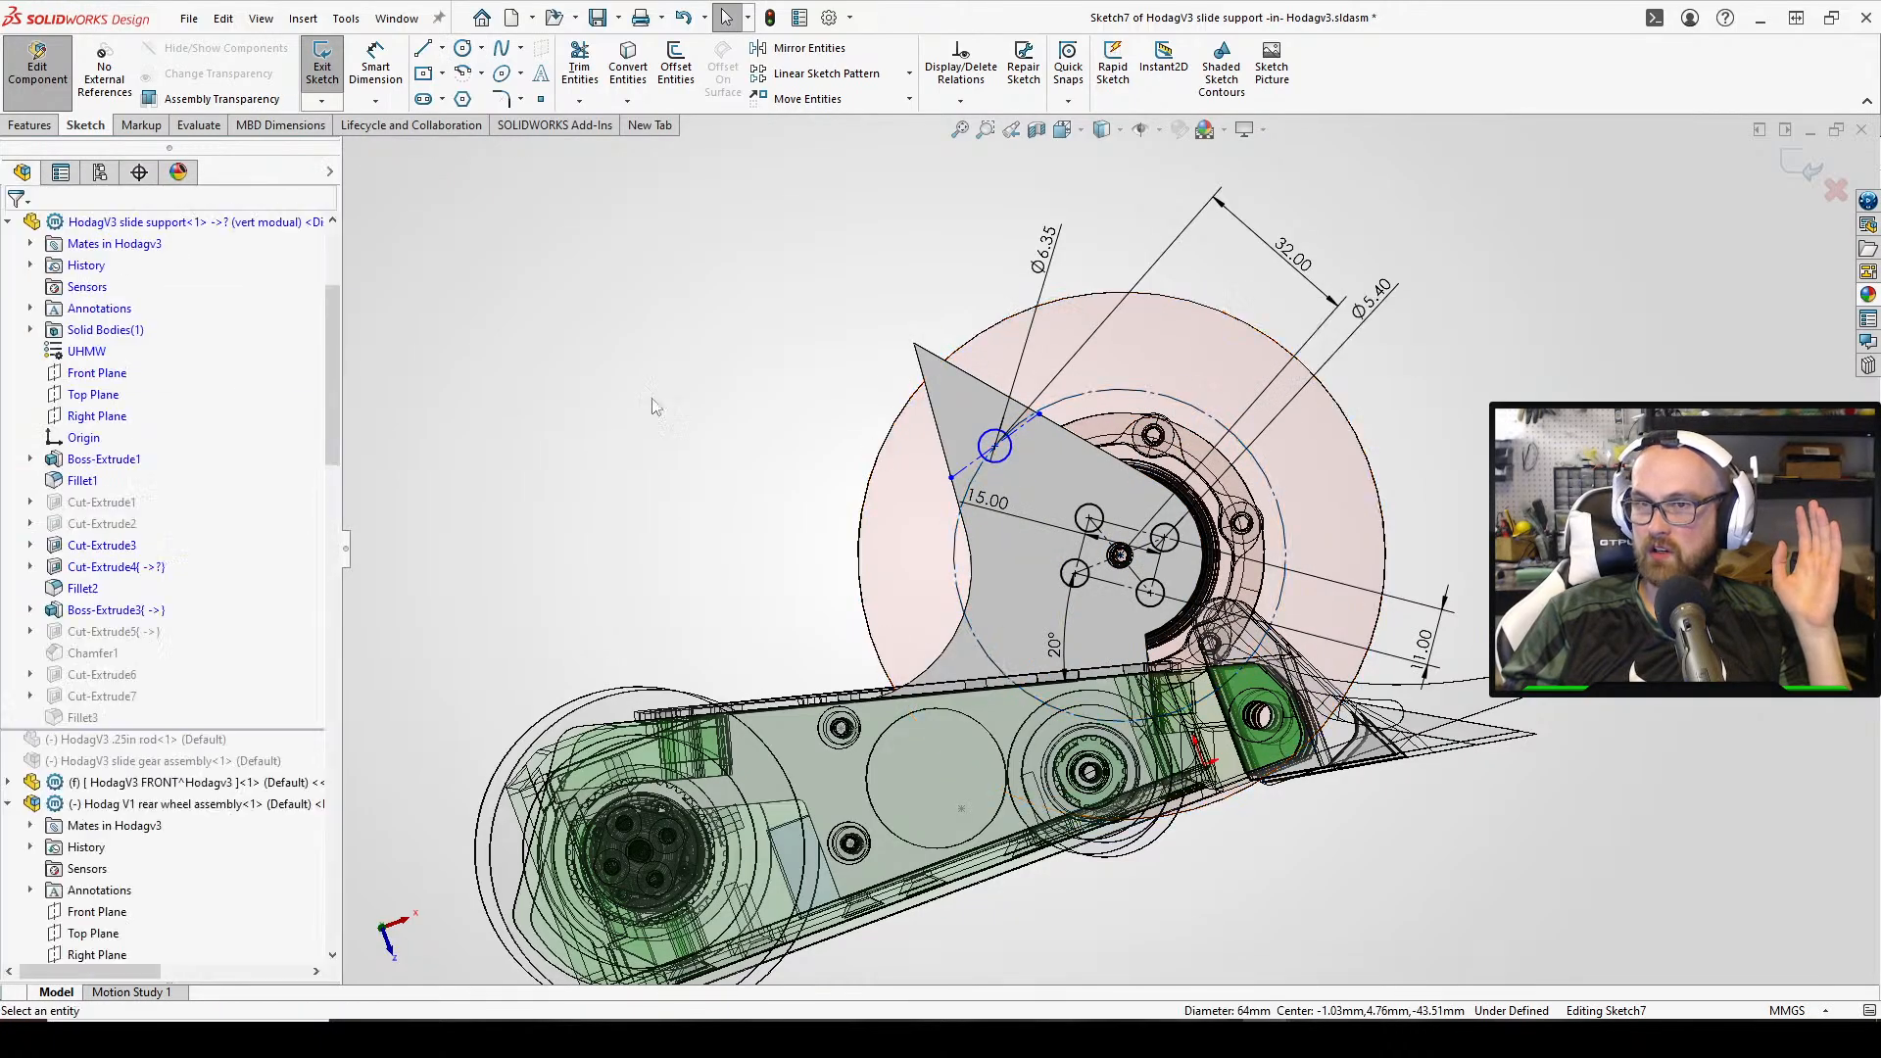
Make the construction circle tangent to the construction line through the 6.35 mm hole, and finish the sketch
right_click_drag(621, 364, 686, 390)
left_click(960, 499)
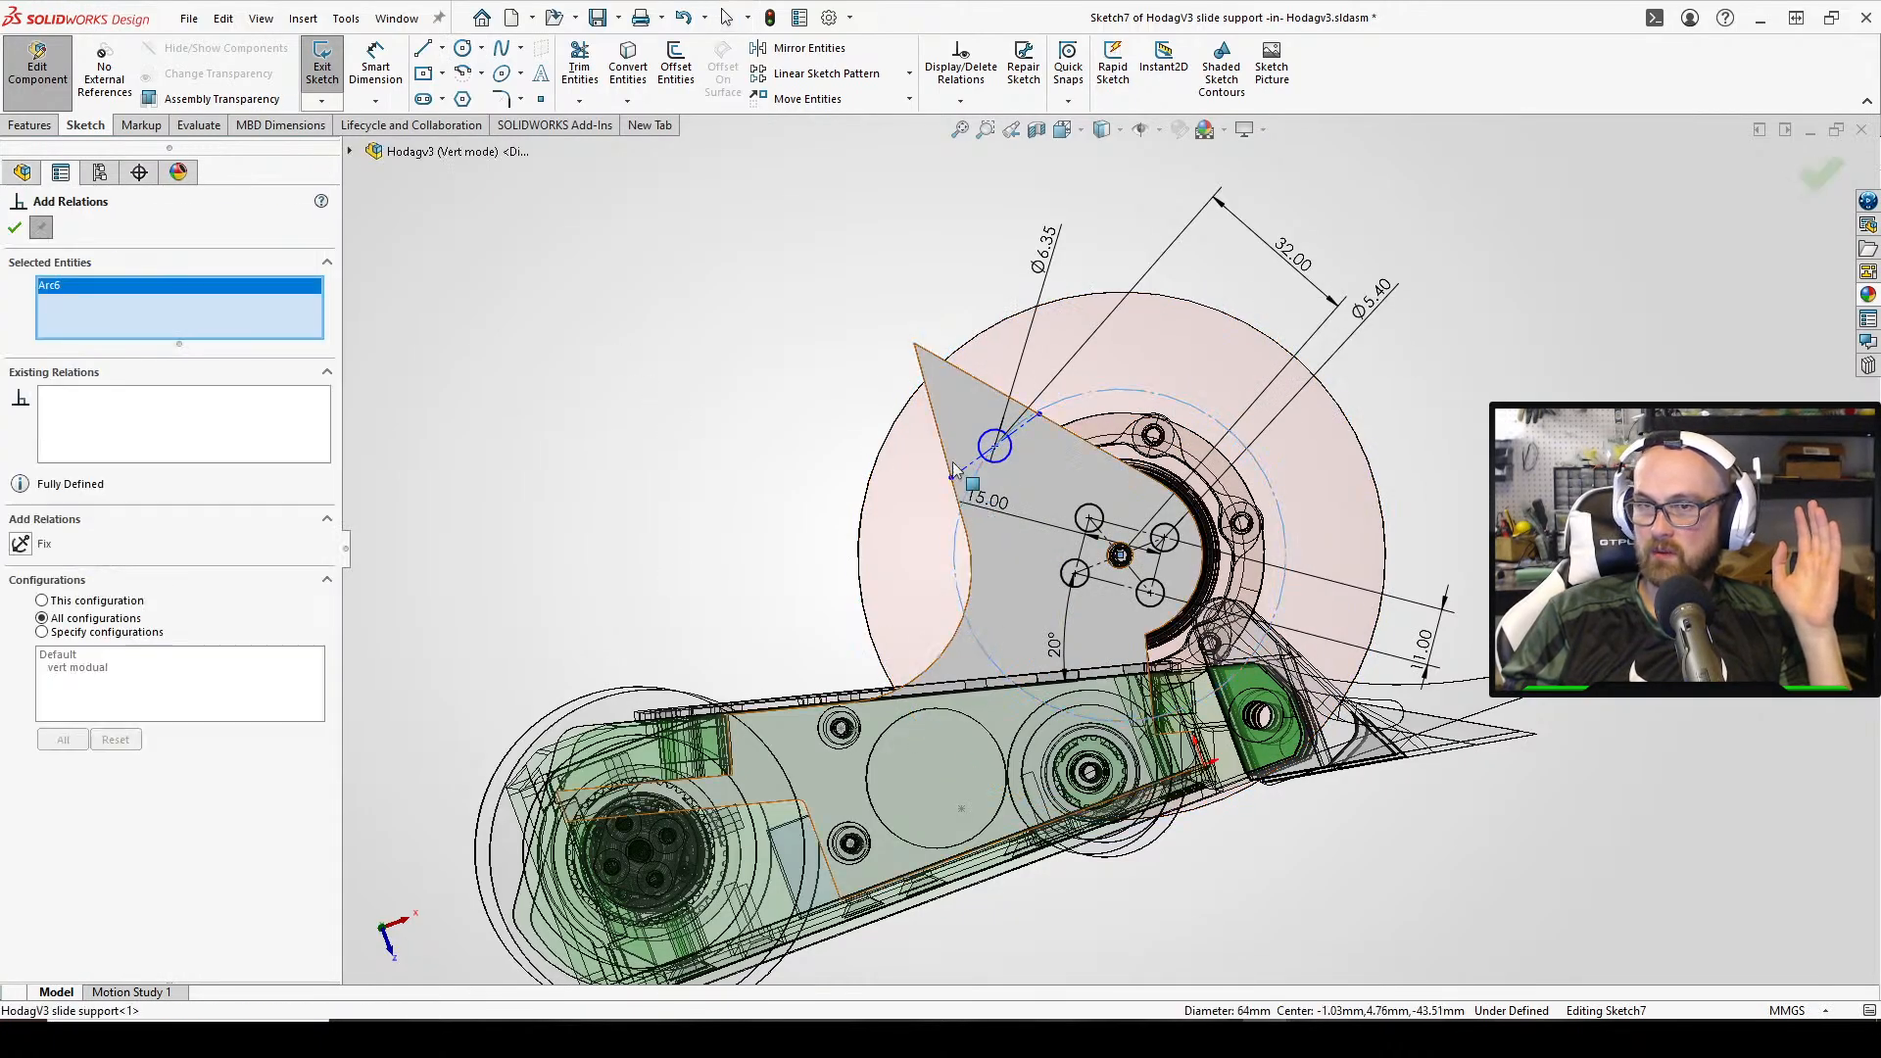
left_click(968, 474)
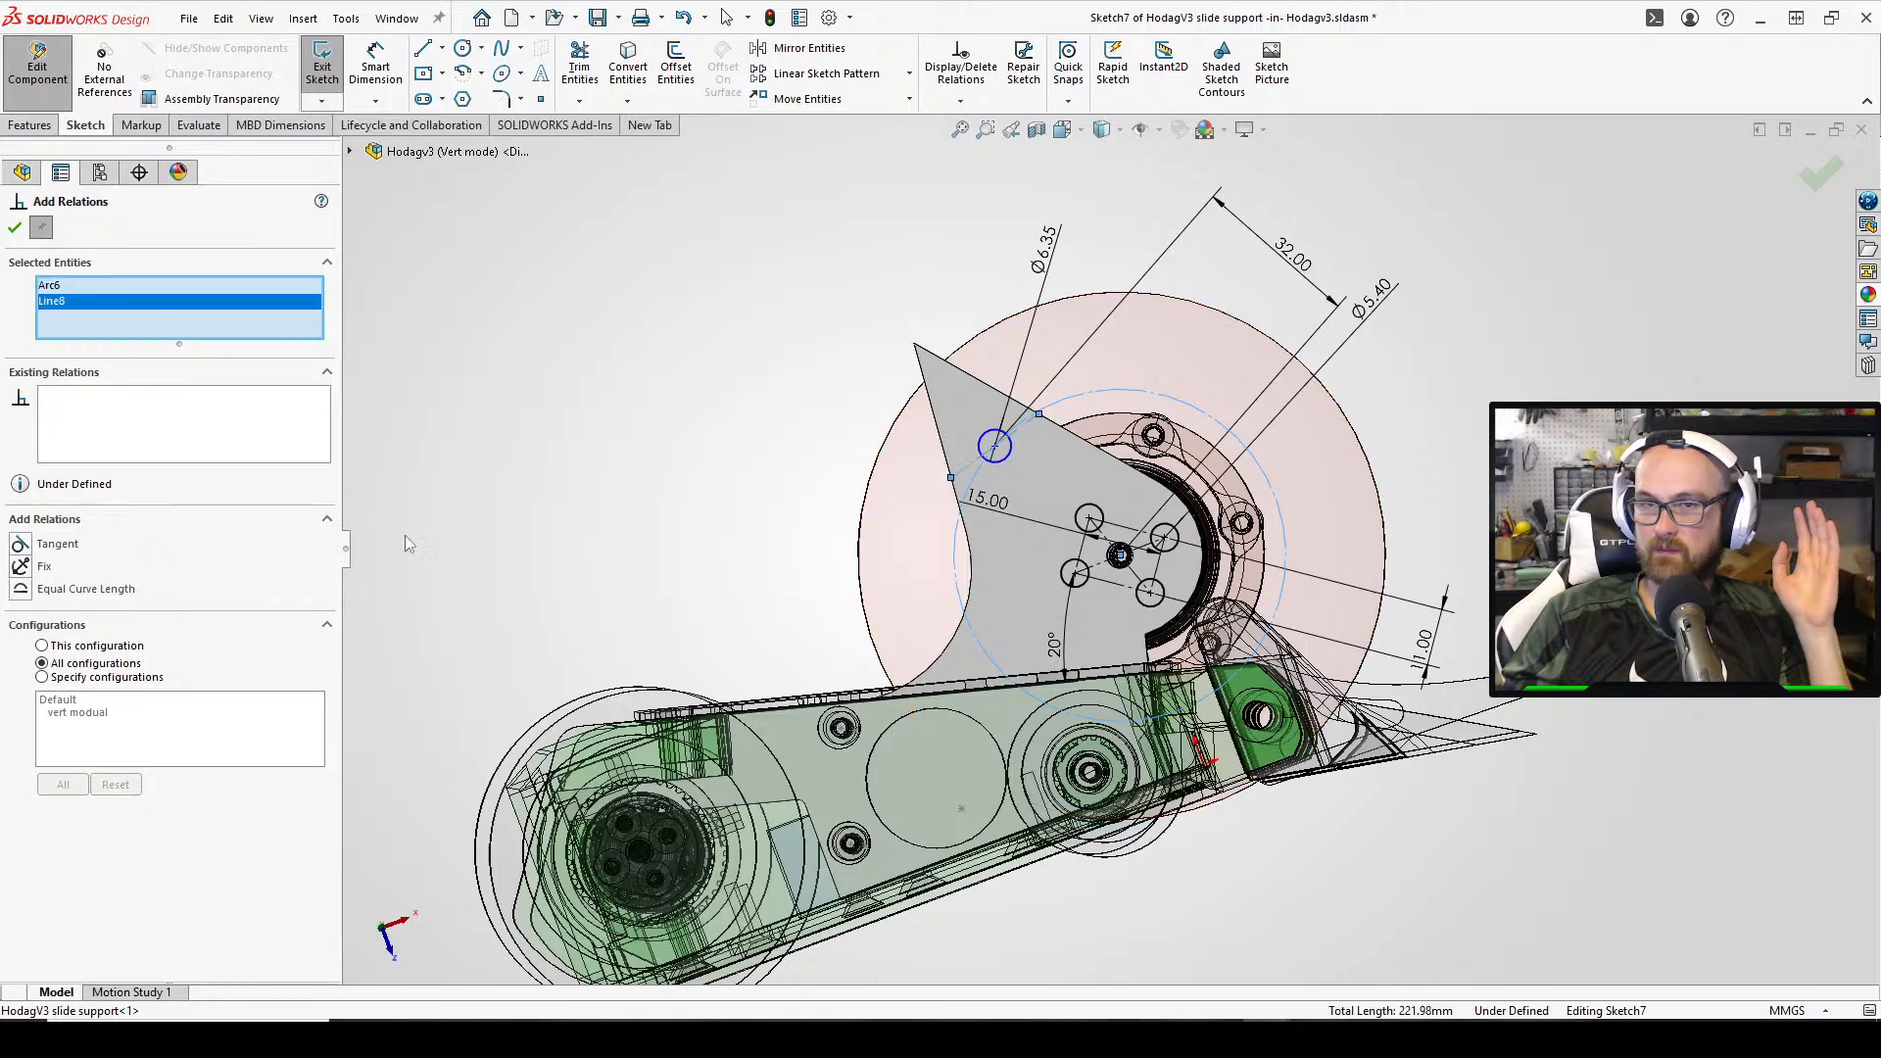
left_click(23, 546)
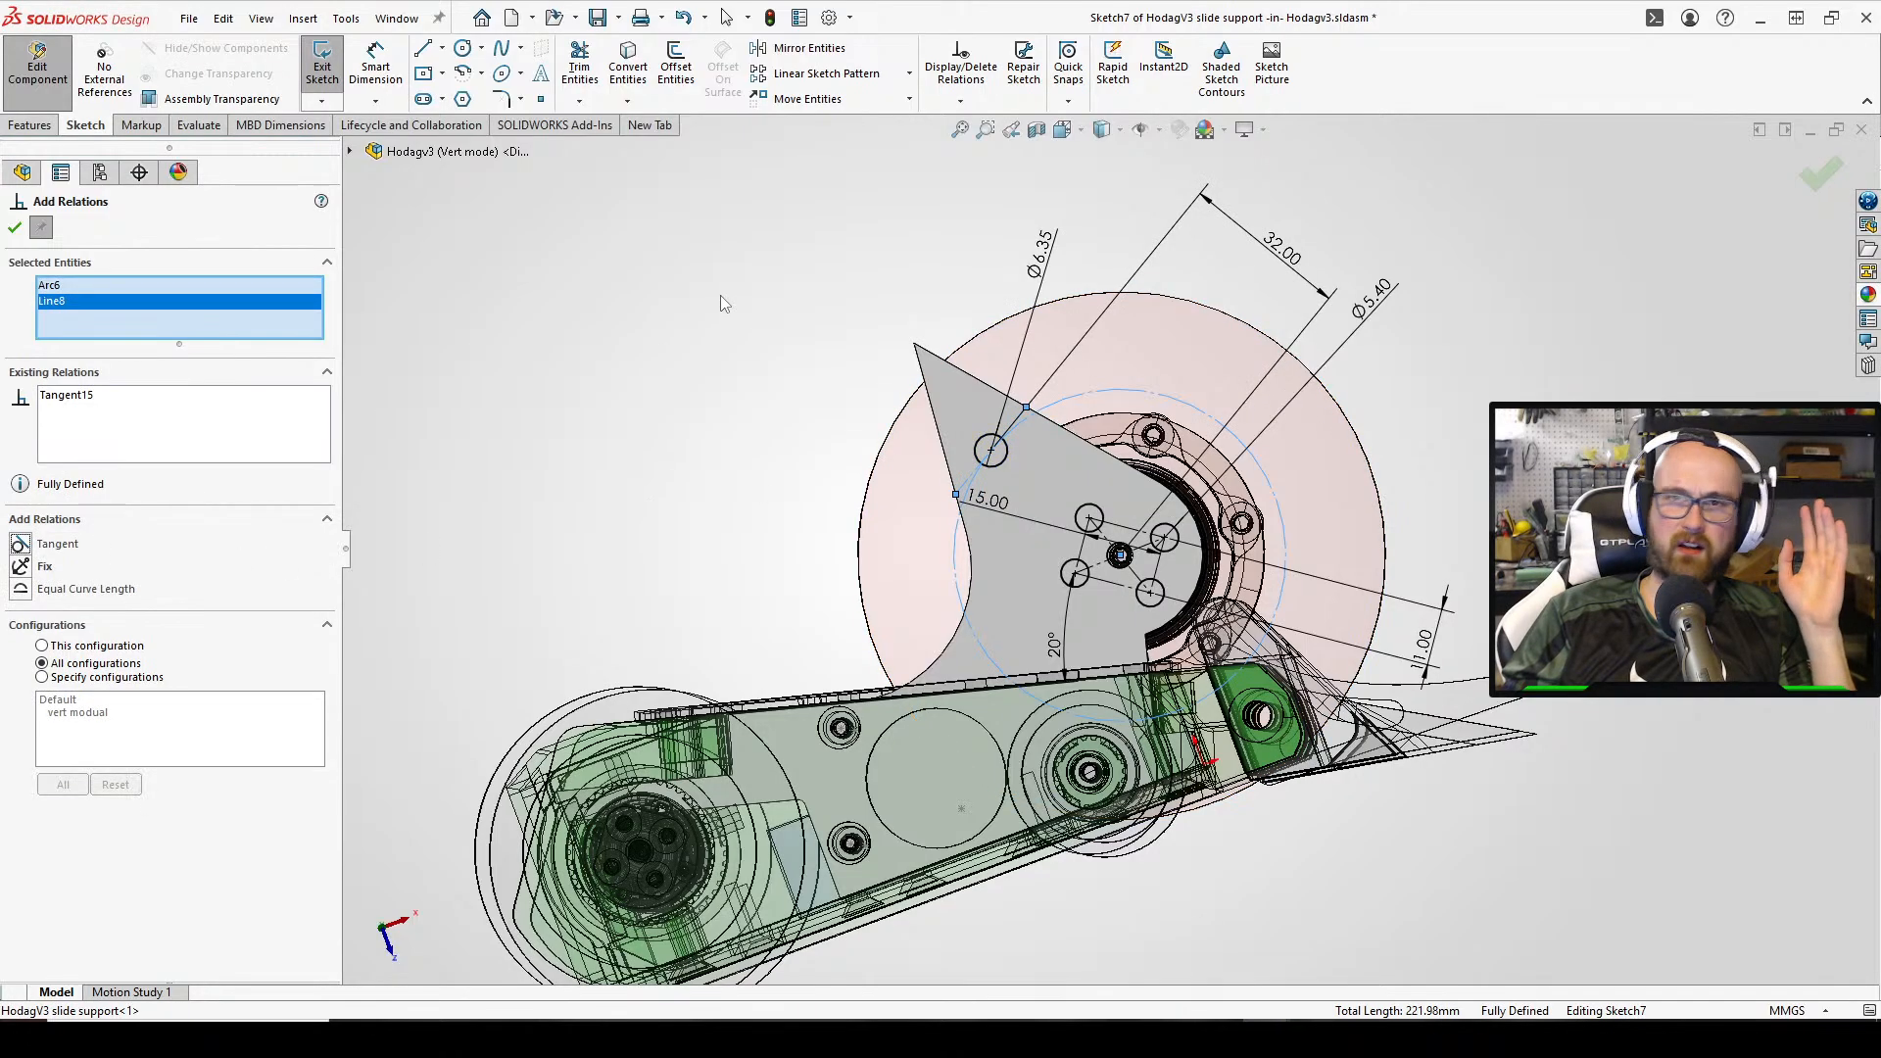
left_click(14, 228)
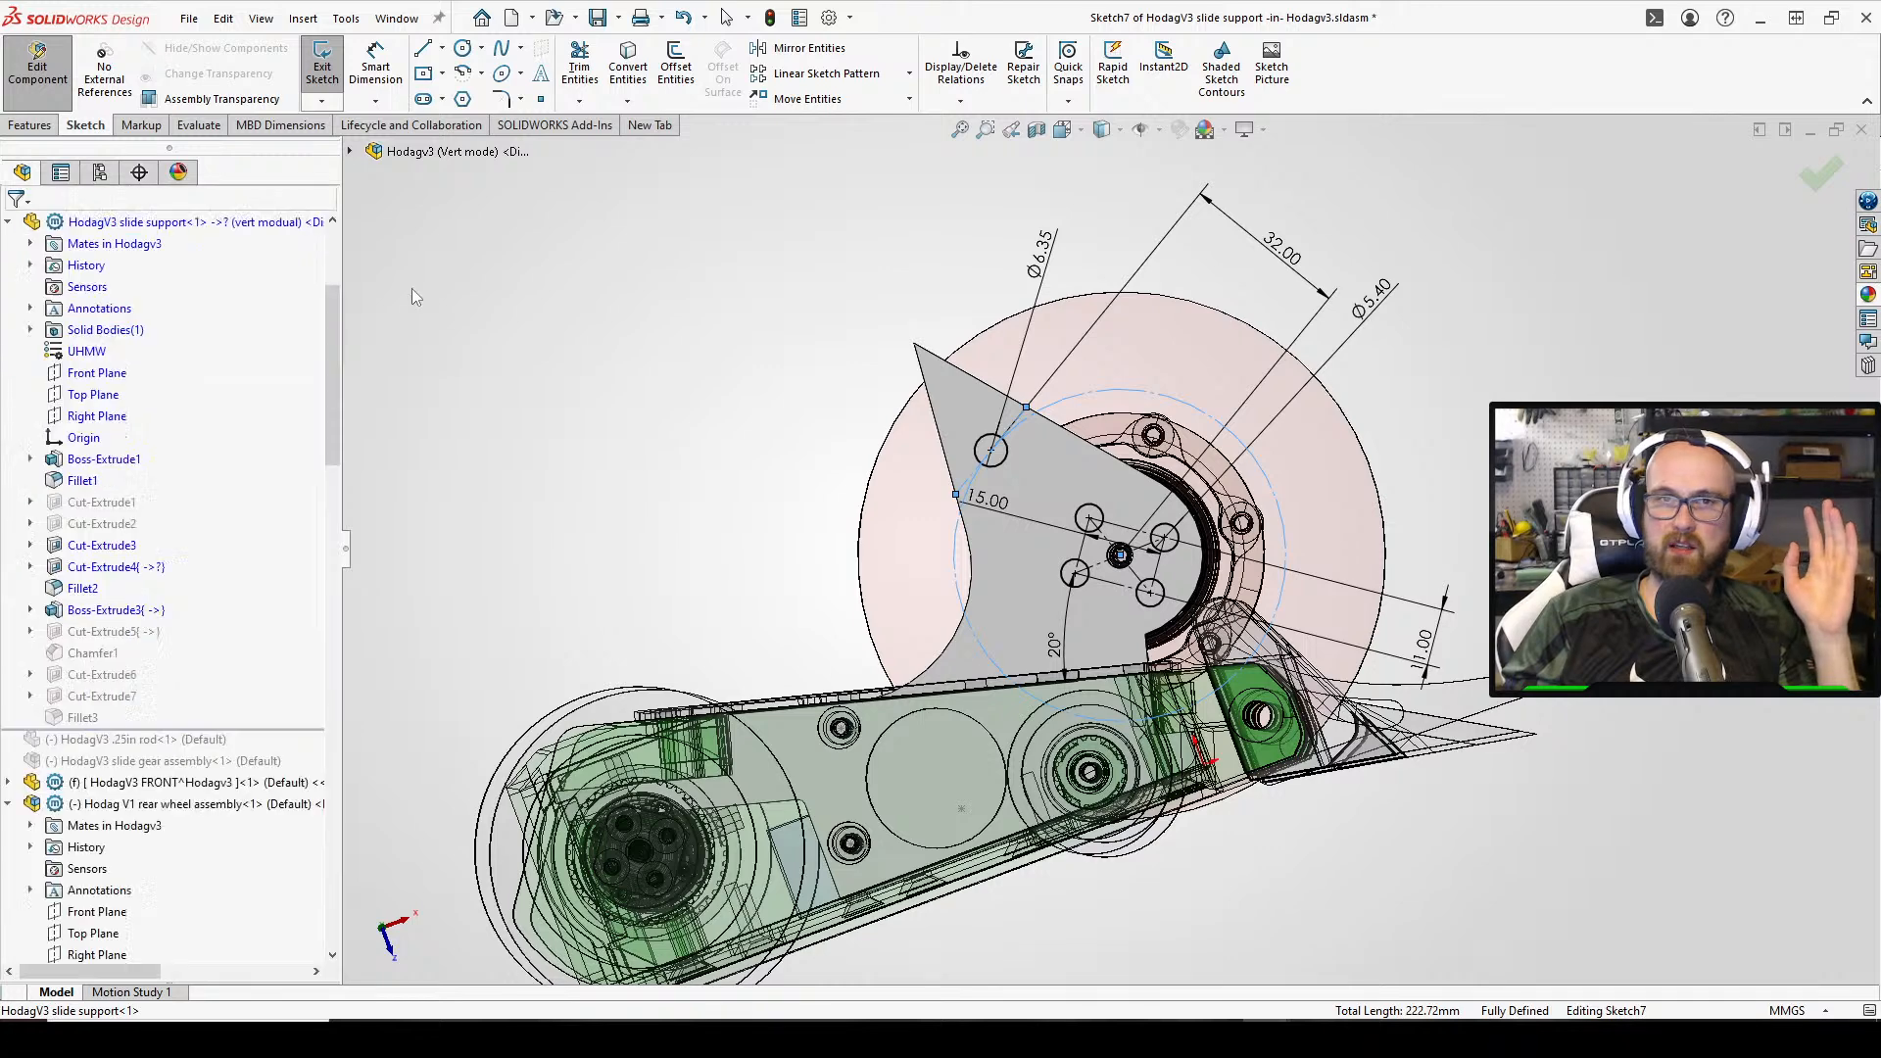
left_click(319, 67)
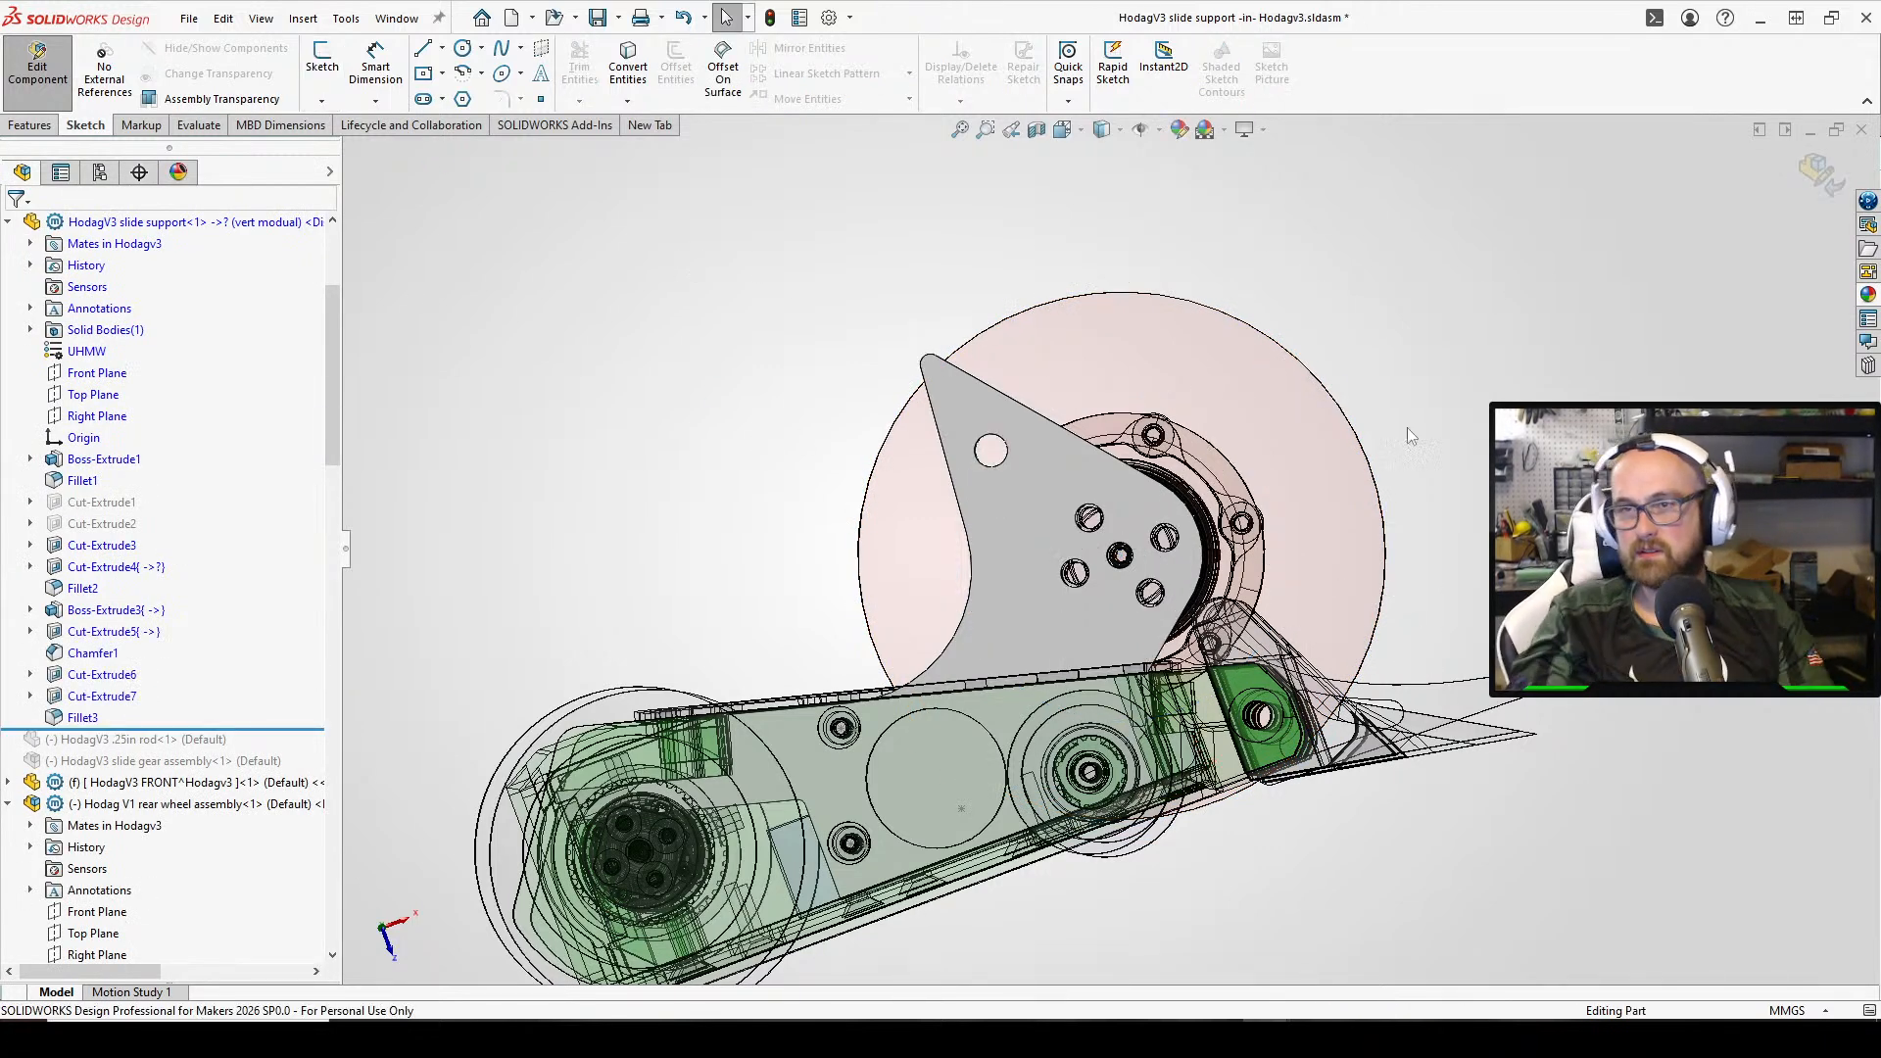
middle_click_drag(986, 514, 1046, 539)
middle_click_drag(648, 510, 697, 570)
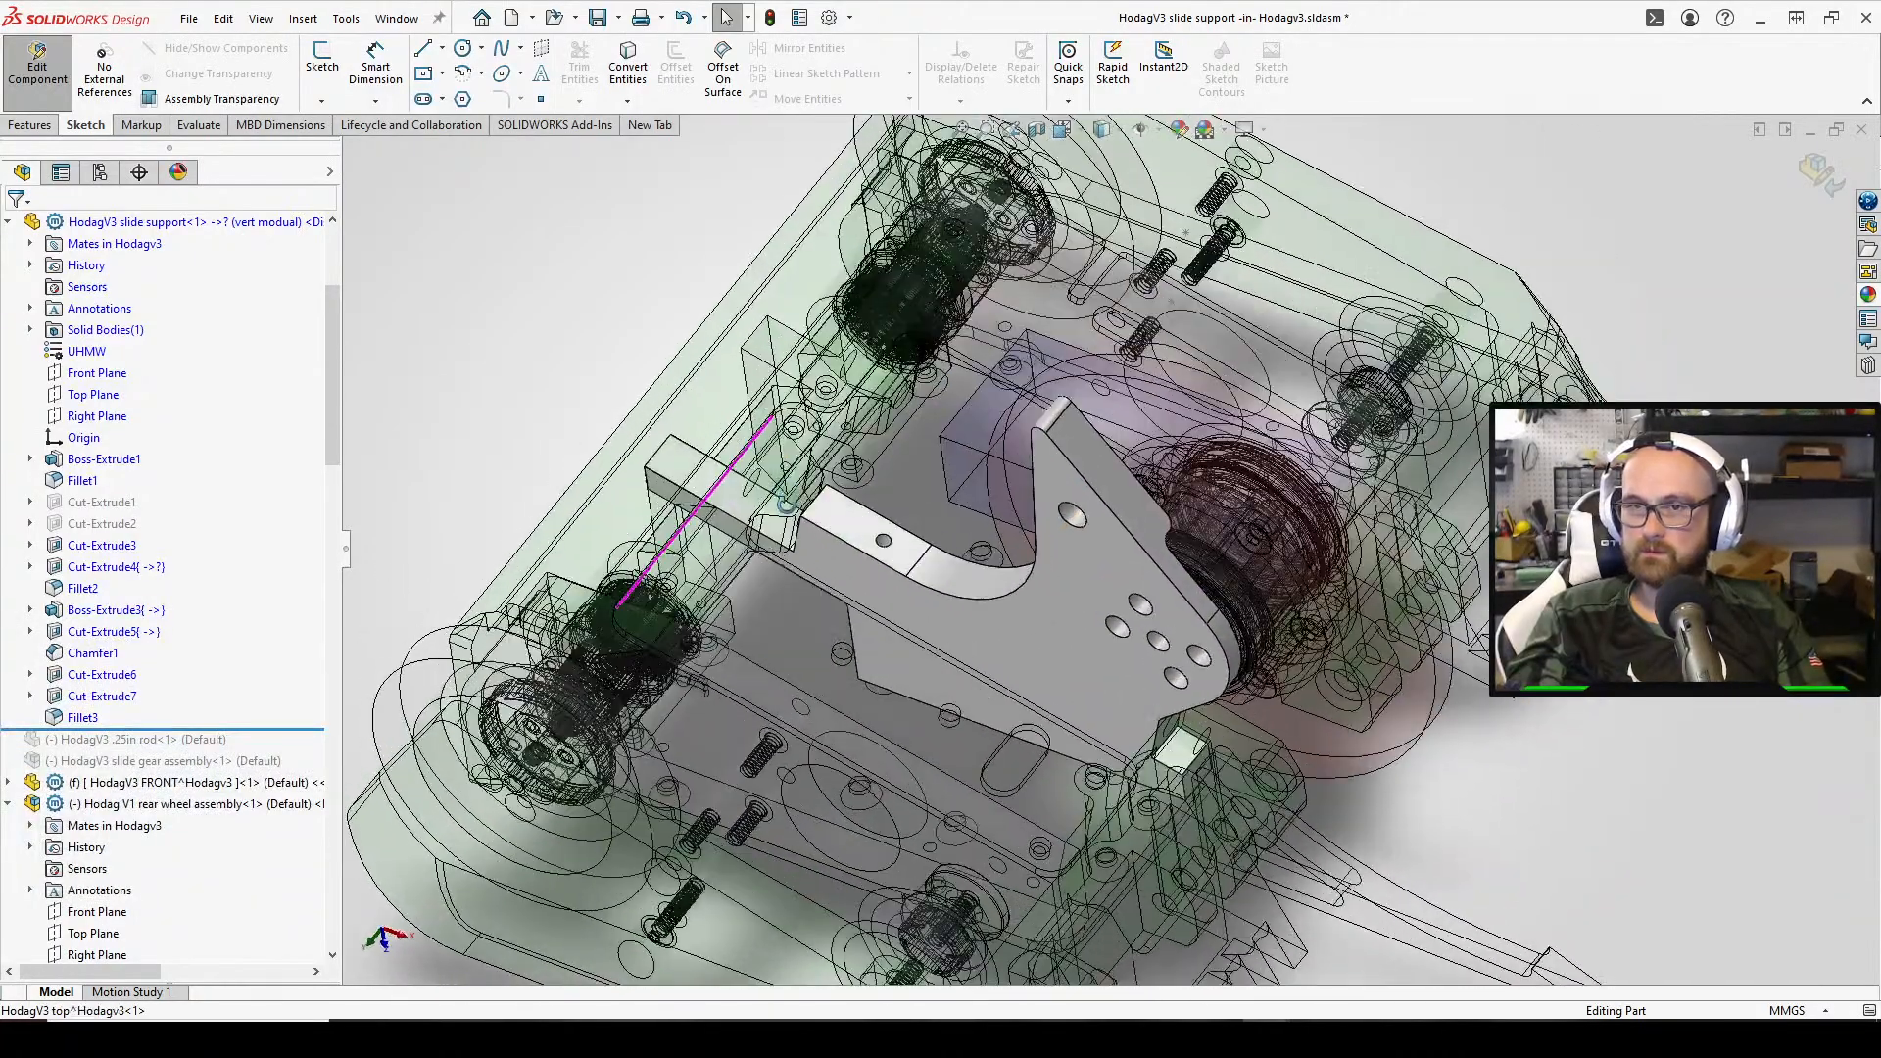
Finish editing the slide support part and save the assembly with all modified documents, keeping virtual components inside the assembly
left_click(37, 74)
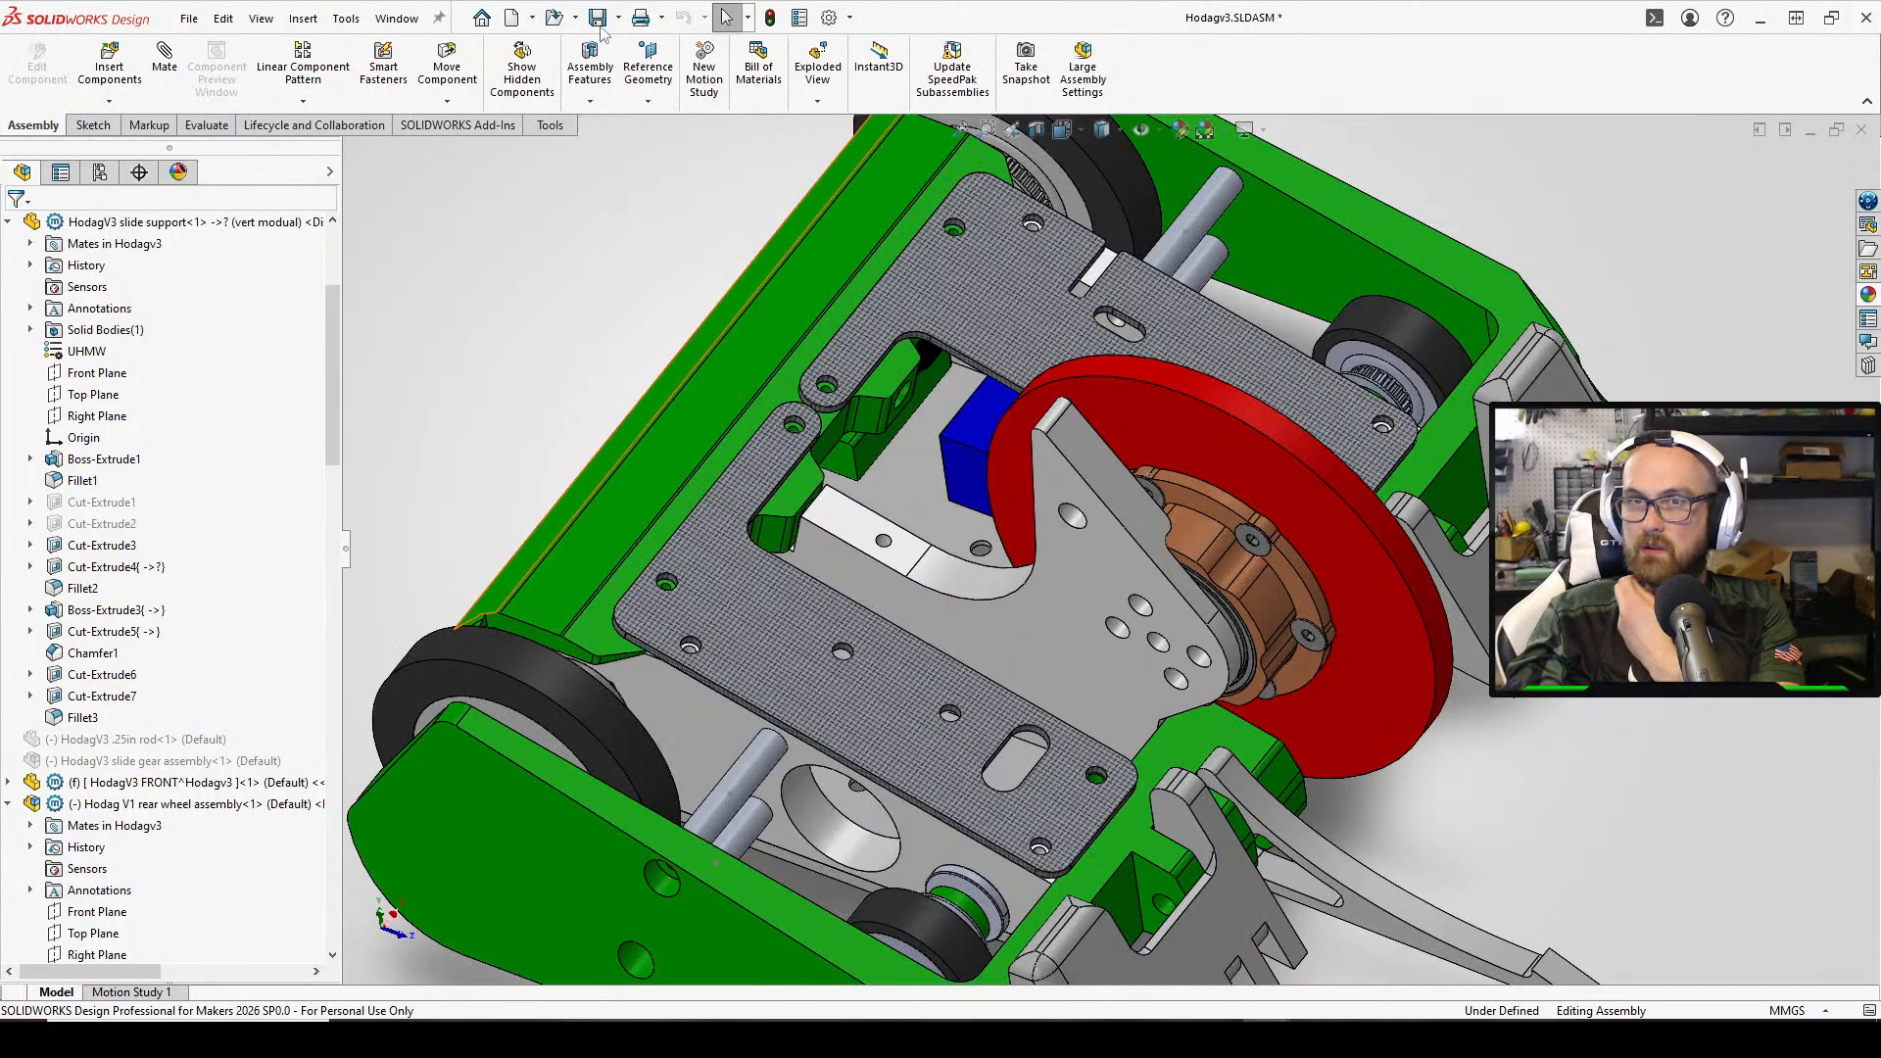
left_click(596, 17)
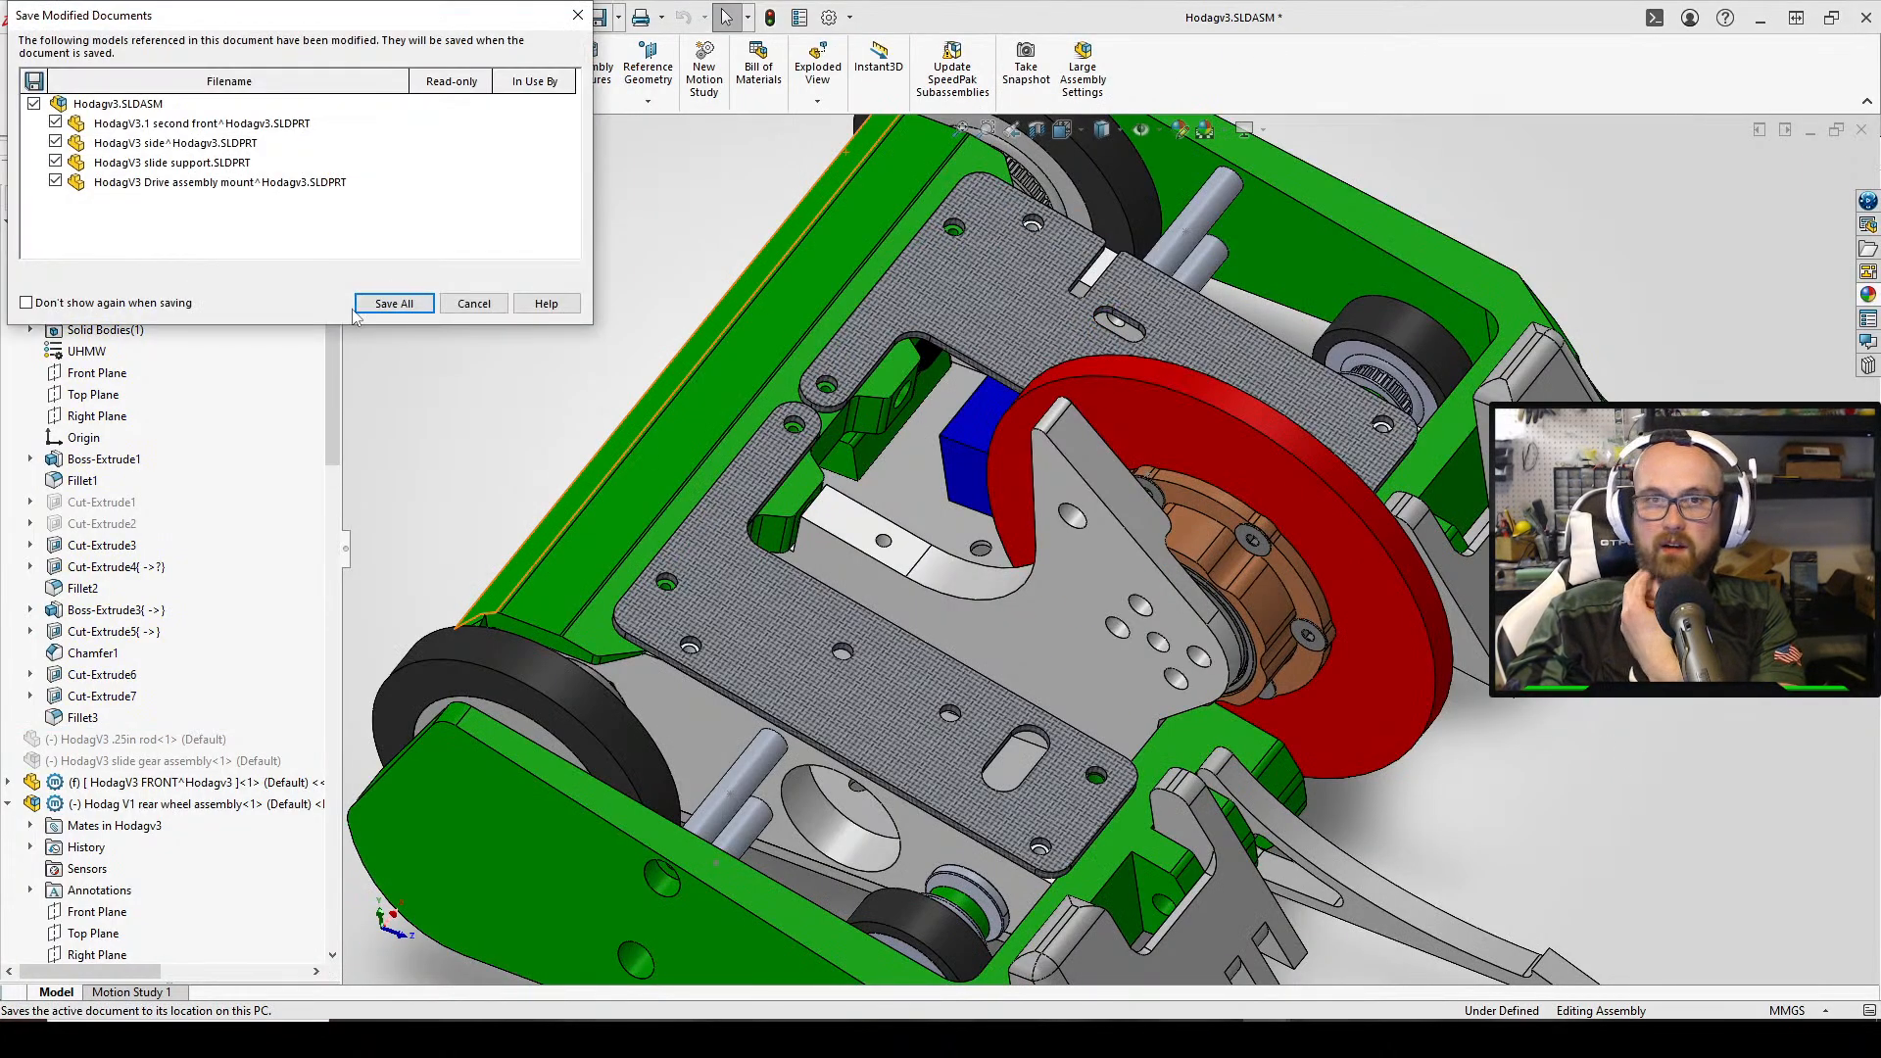
left_click(370, 309)
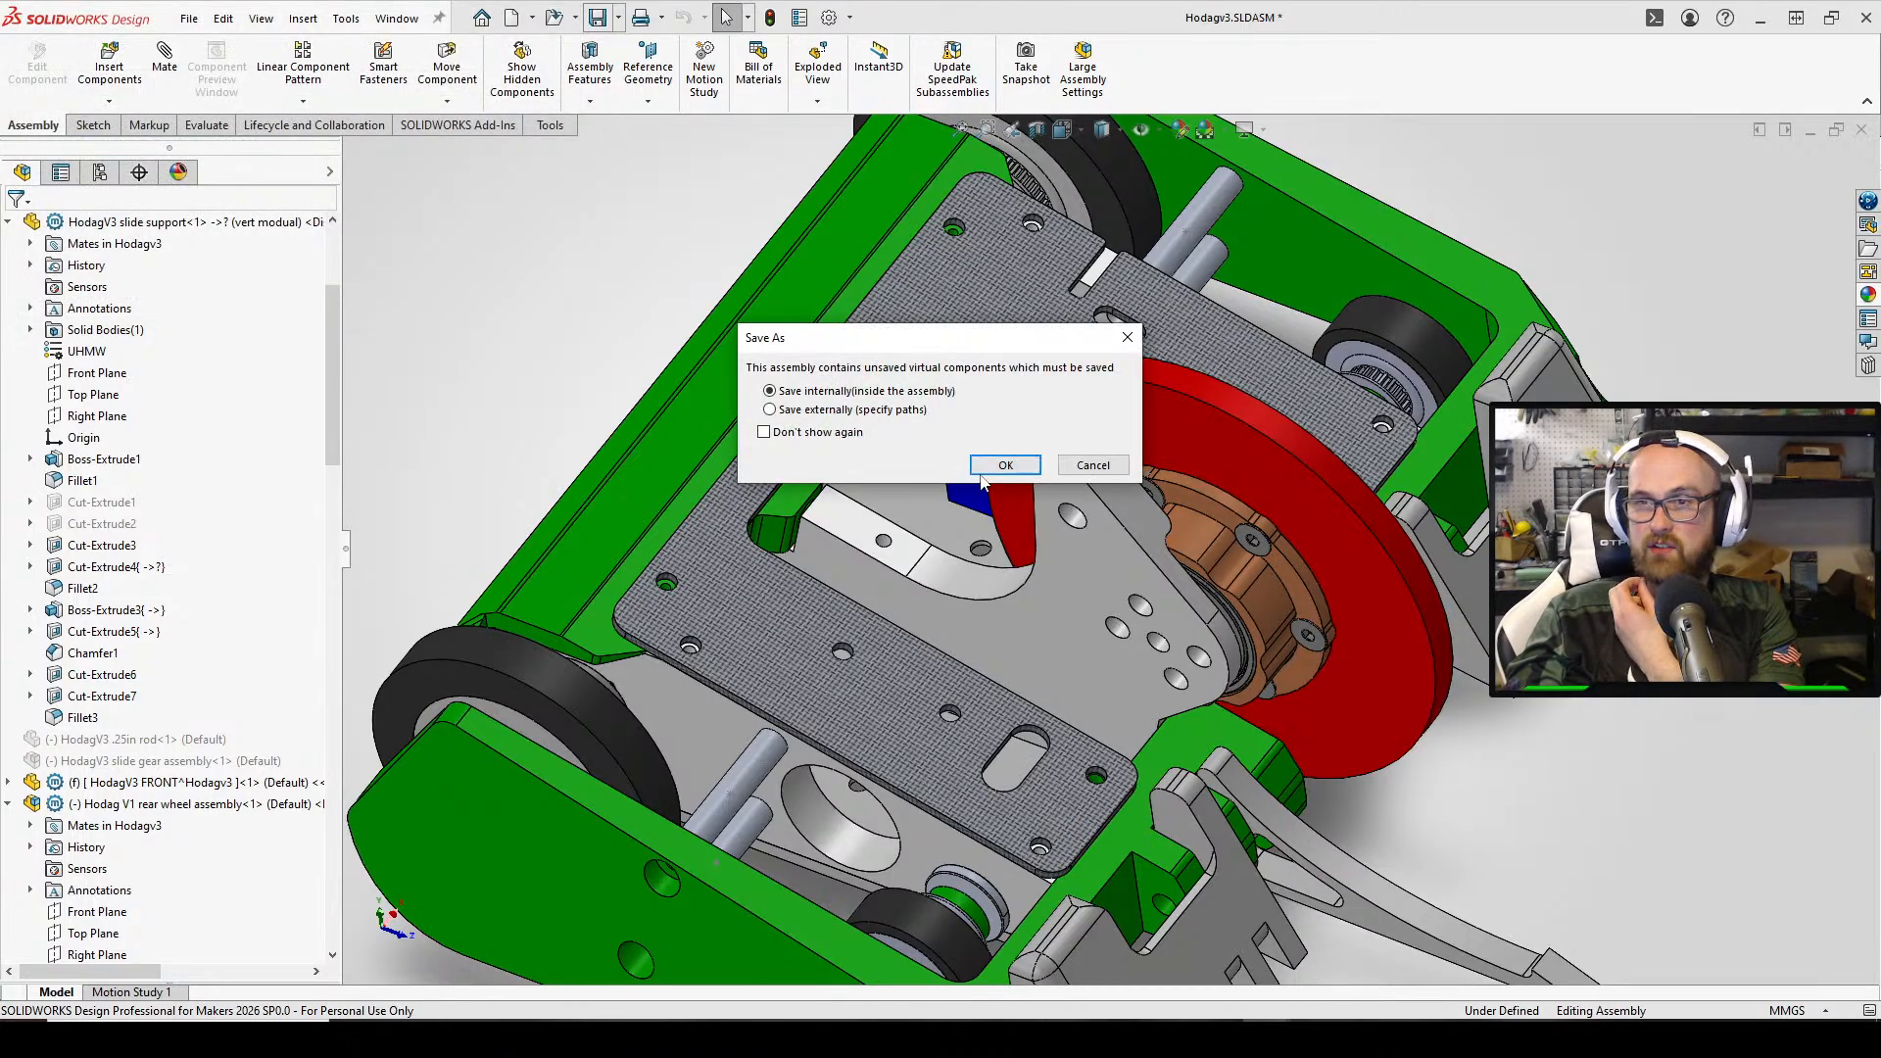
left_click(1003, 465)
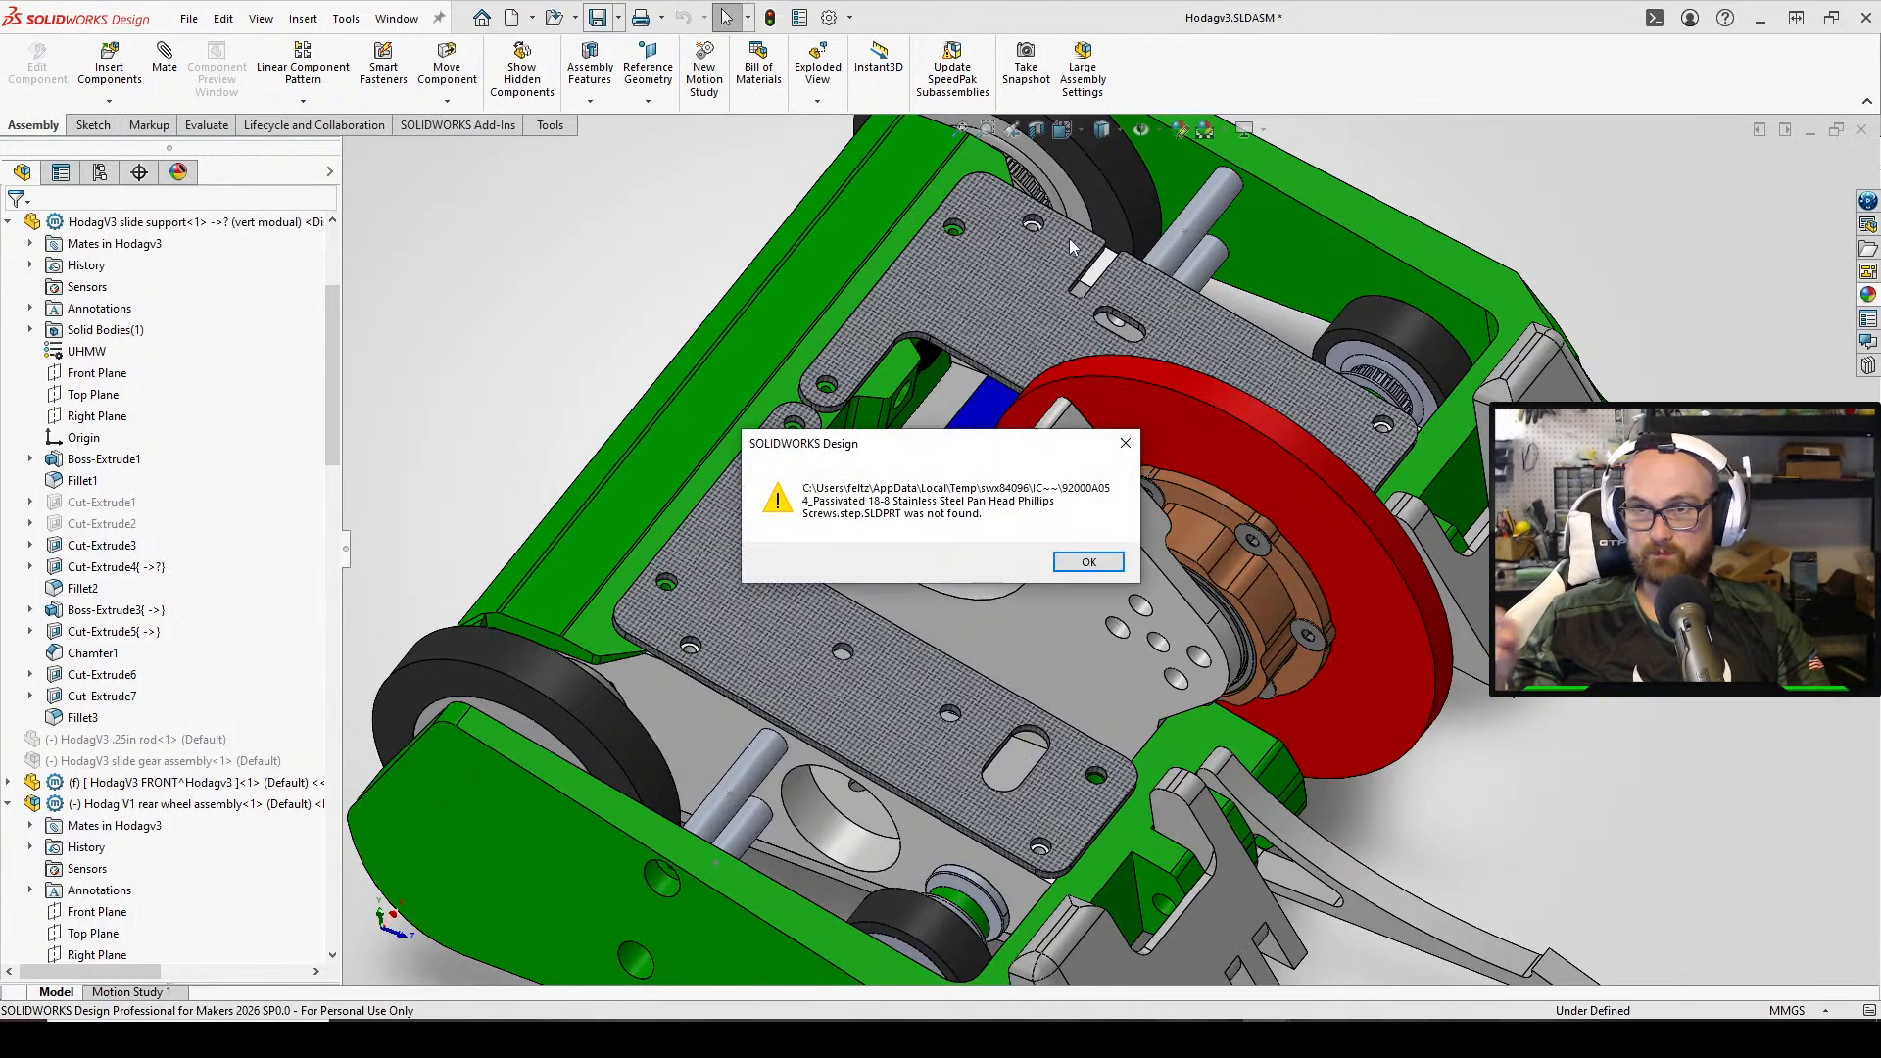
left_click(1082, 568)
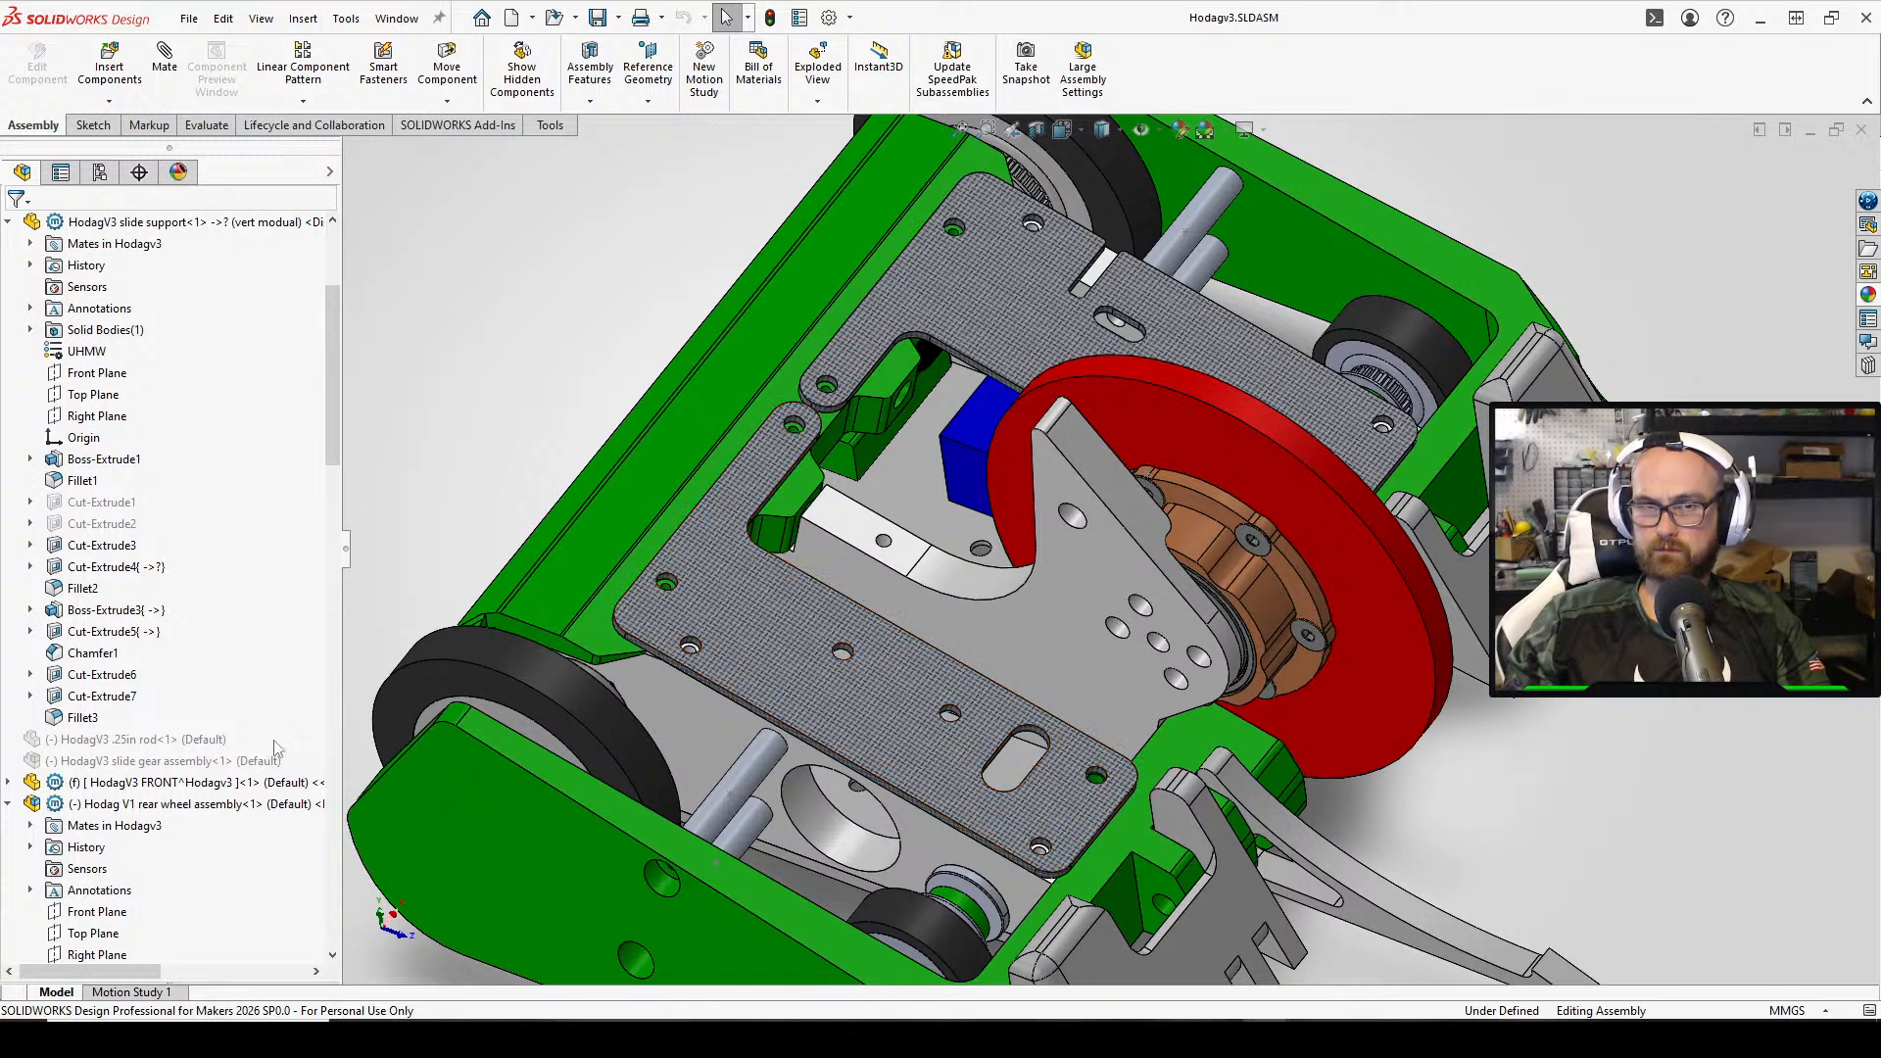
Insert a new virtual part into the assembly and place it in the model
middle_click_drag(980, 549, 745, 411)
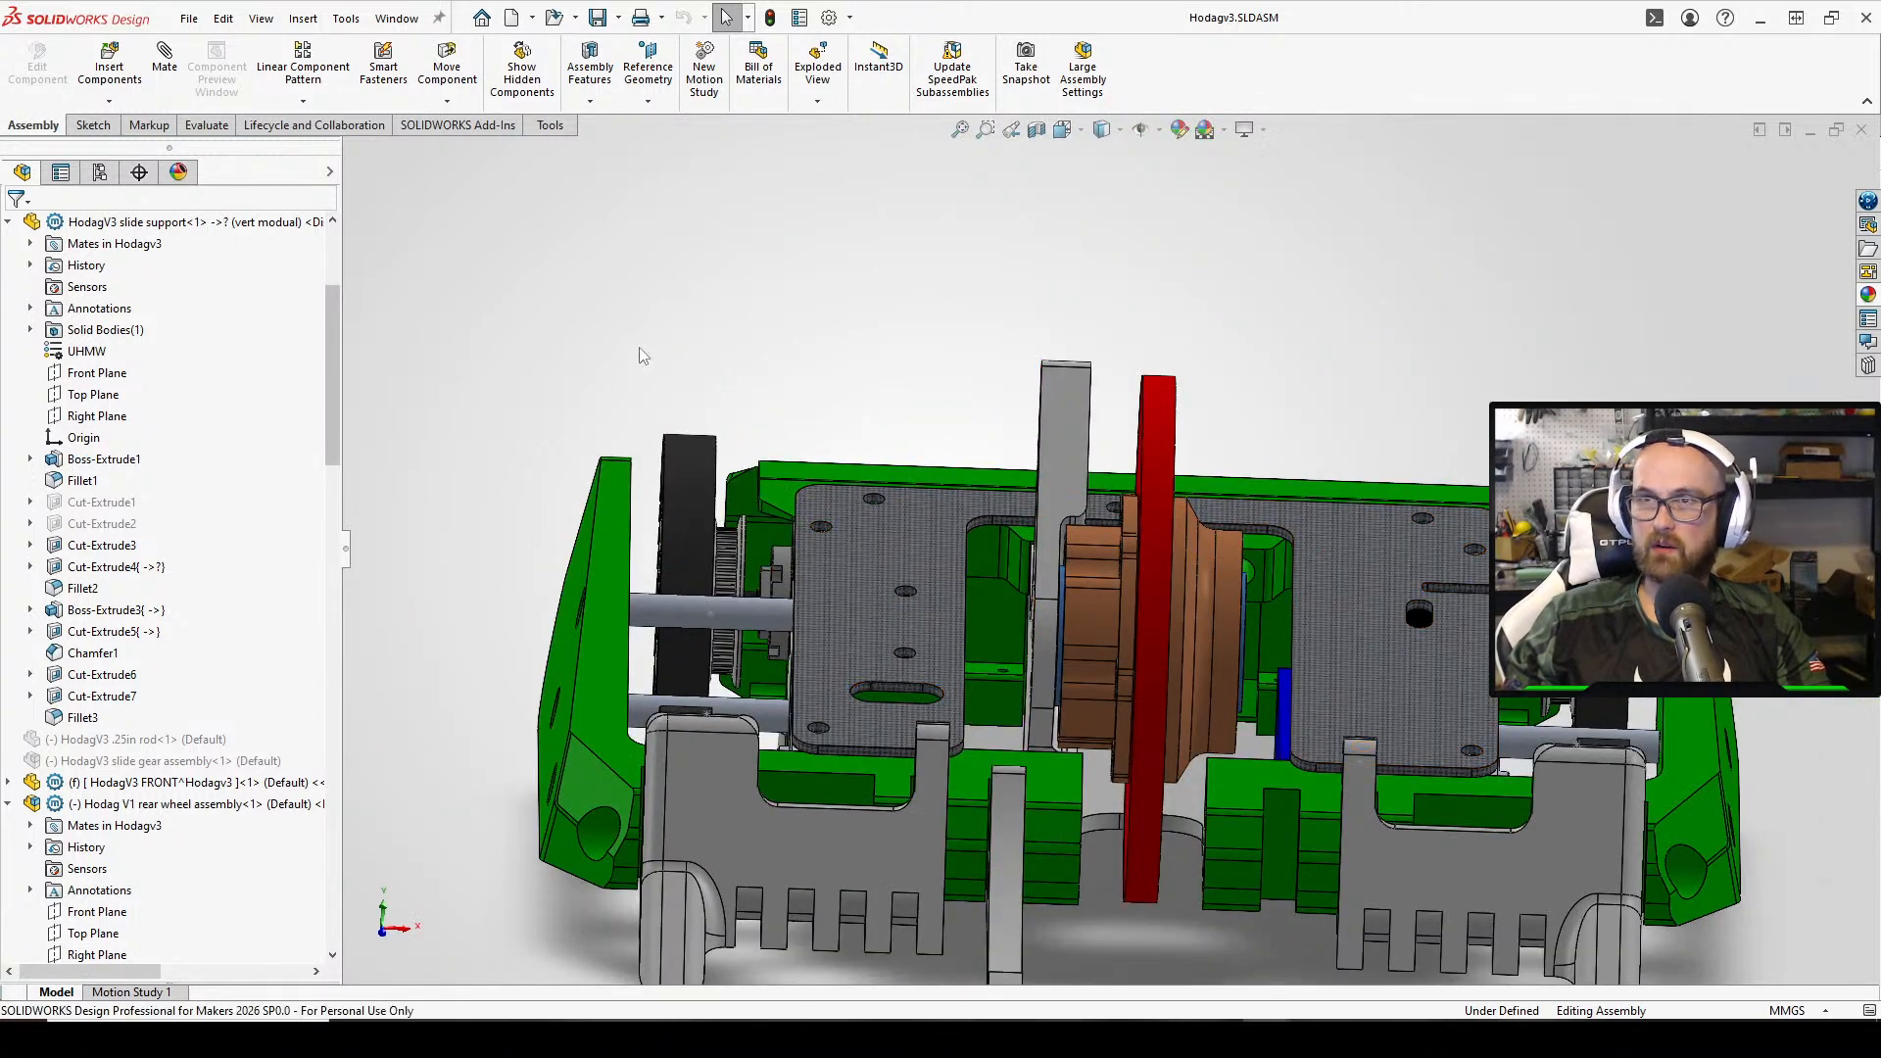
left_click(109, 102)
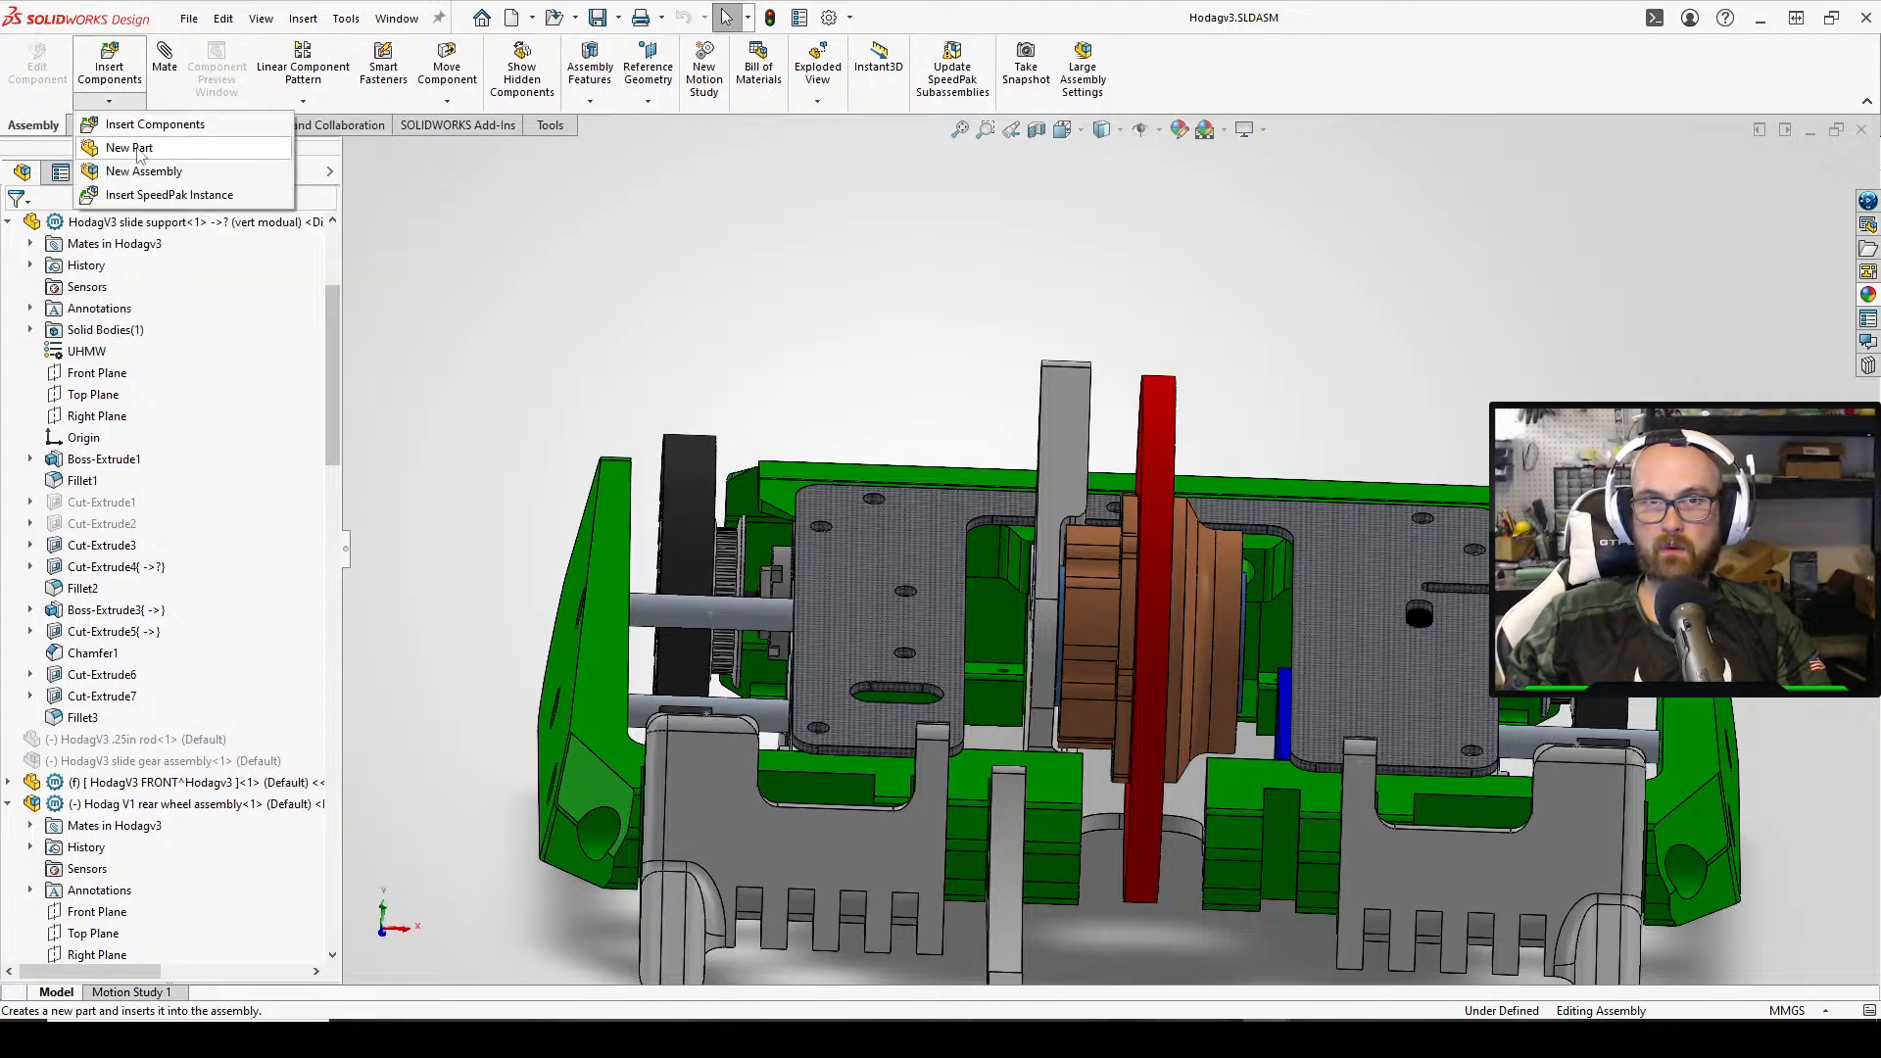
left_click(108, 149)
left_click(797, 765)
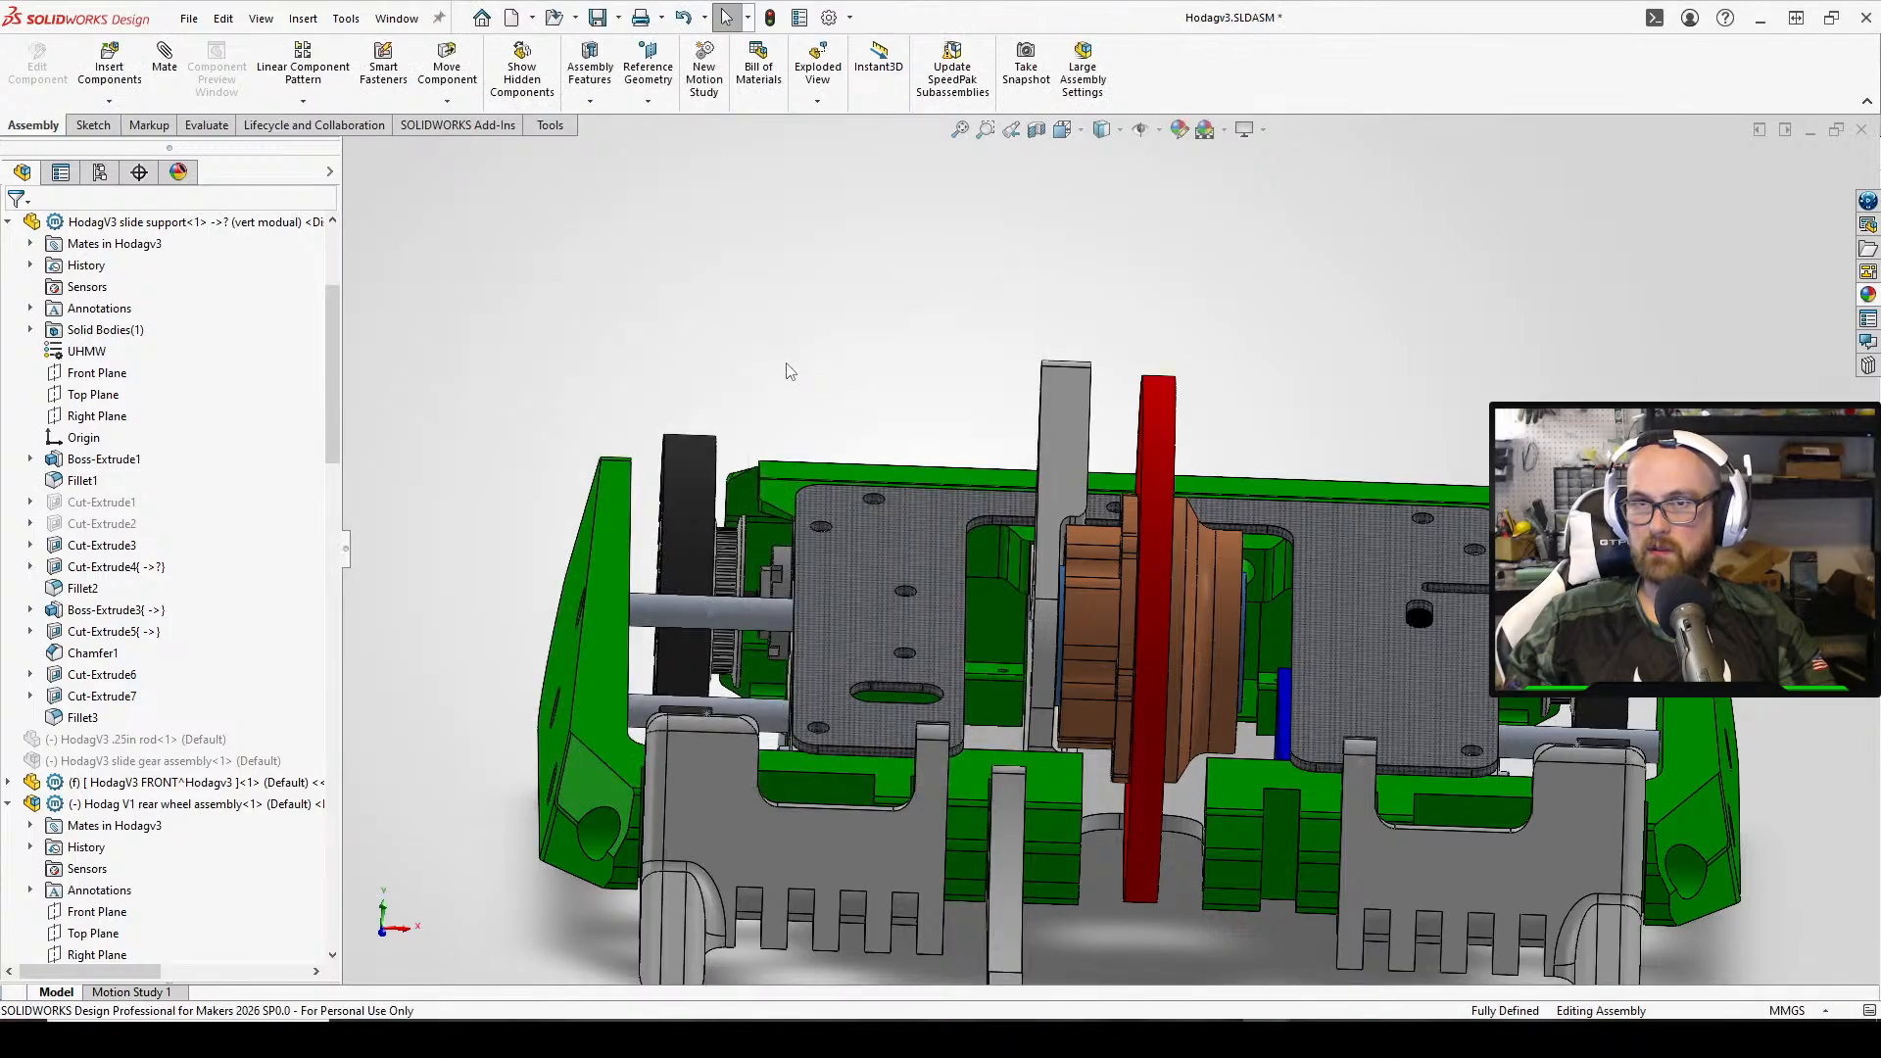
Rename the newly inserted part as AltHodagV3.5 weapon armor
scroll(193, 519, "down", 20)
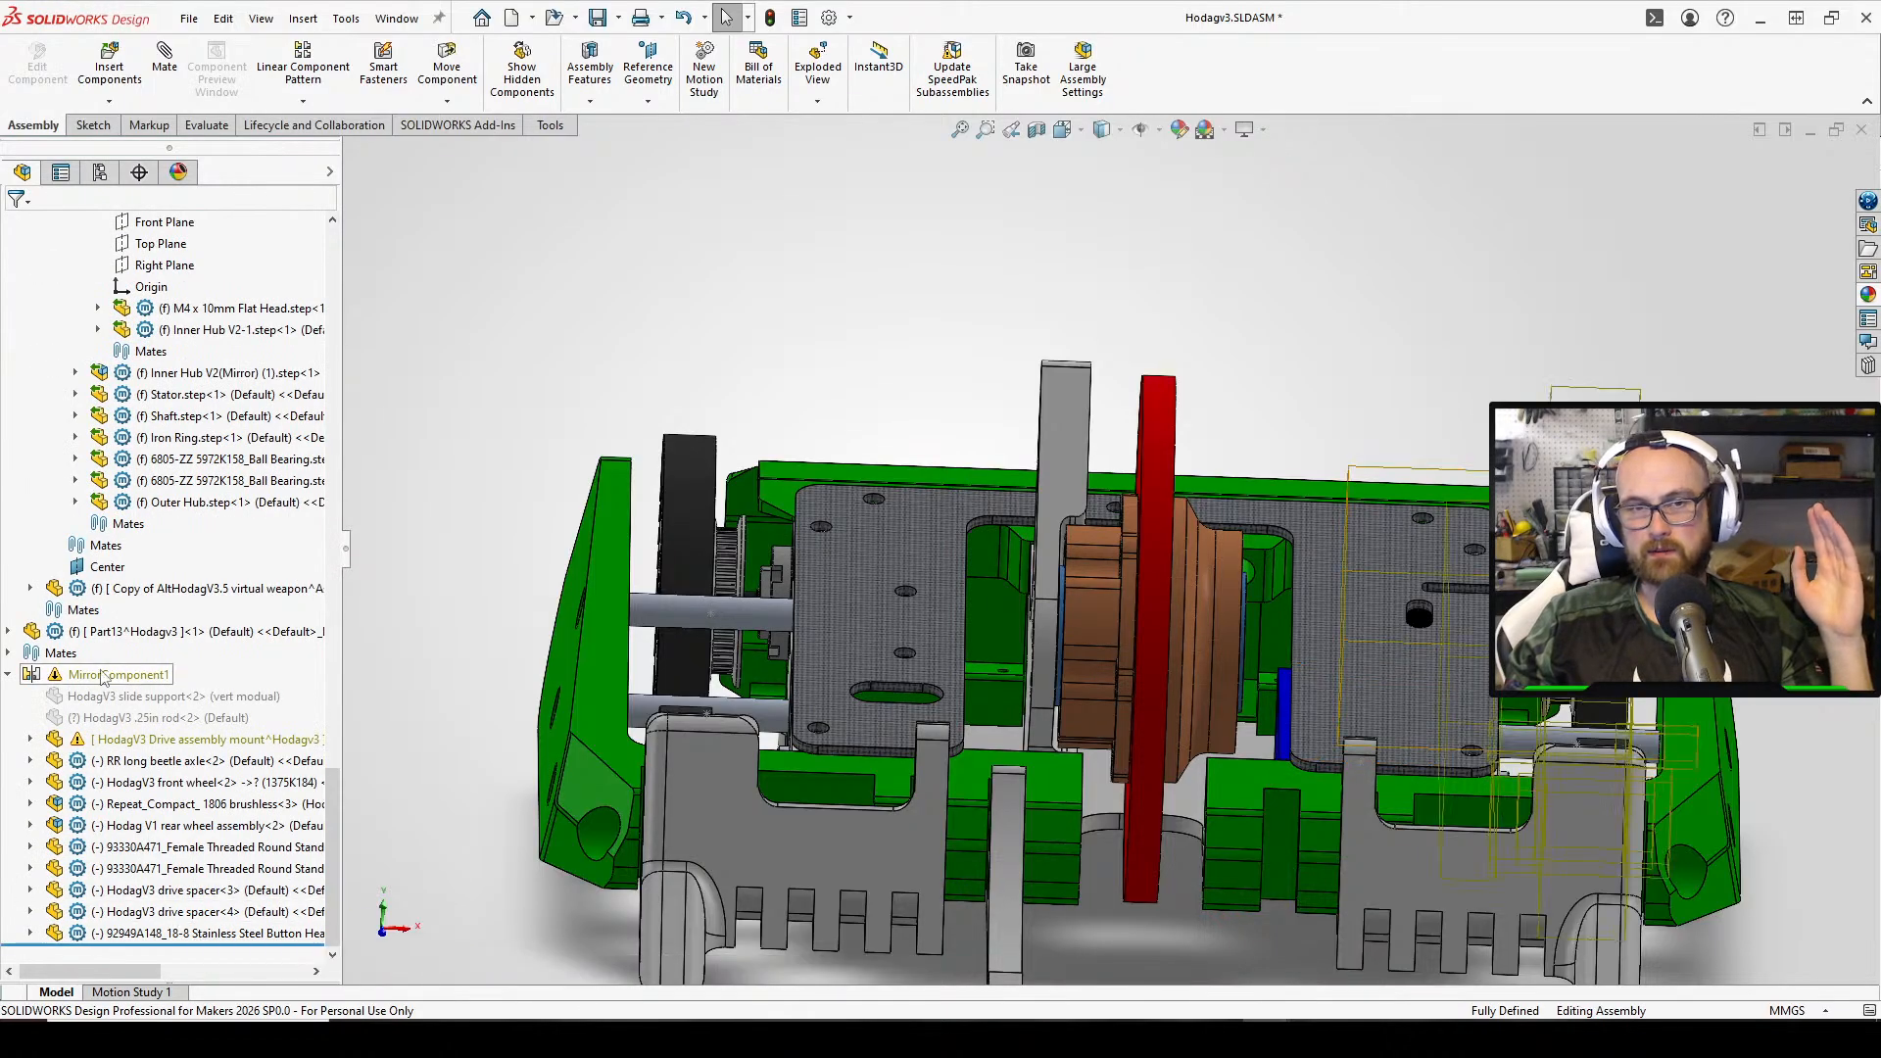
right_click(132, 639)
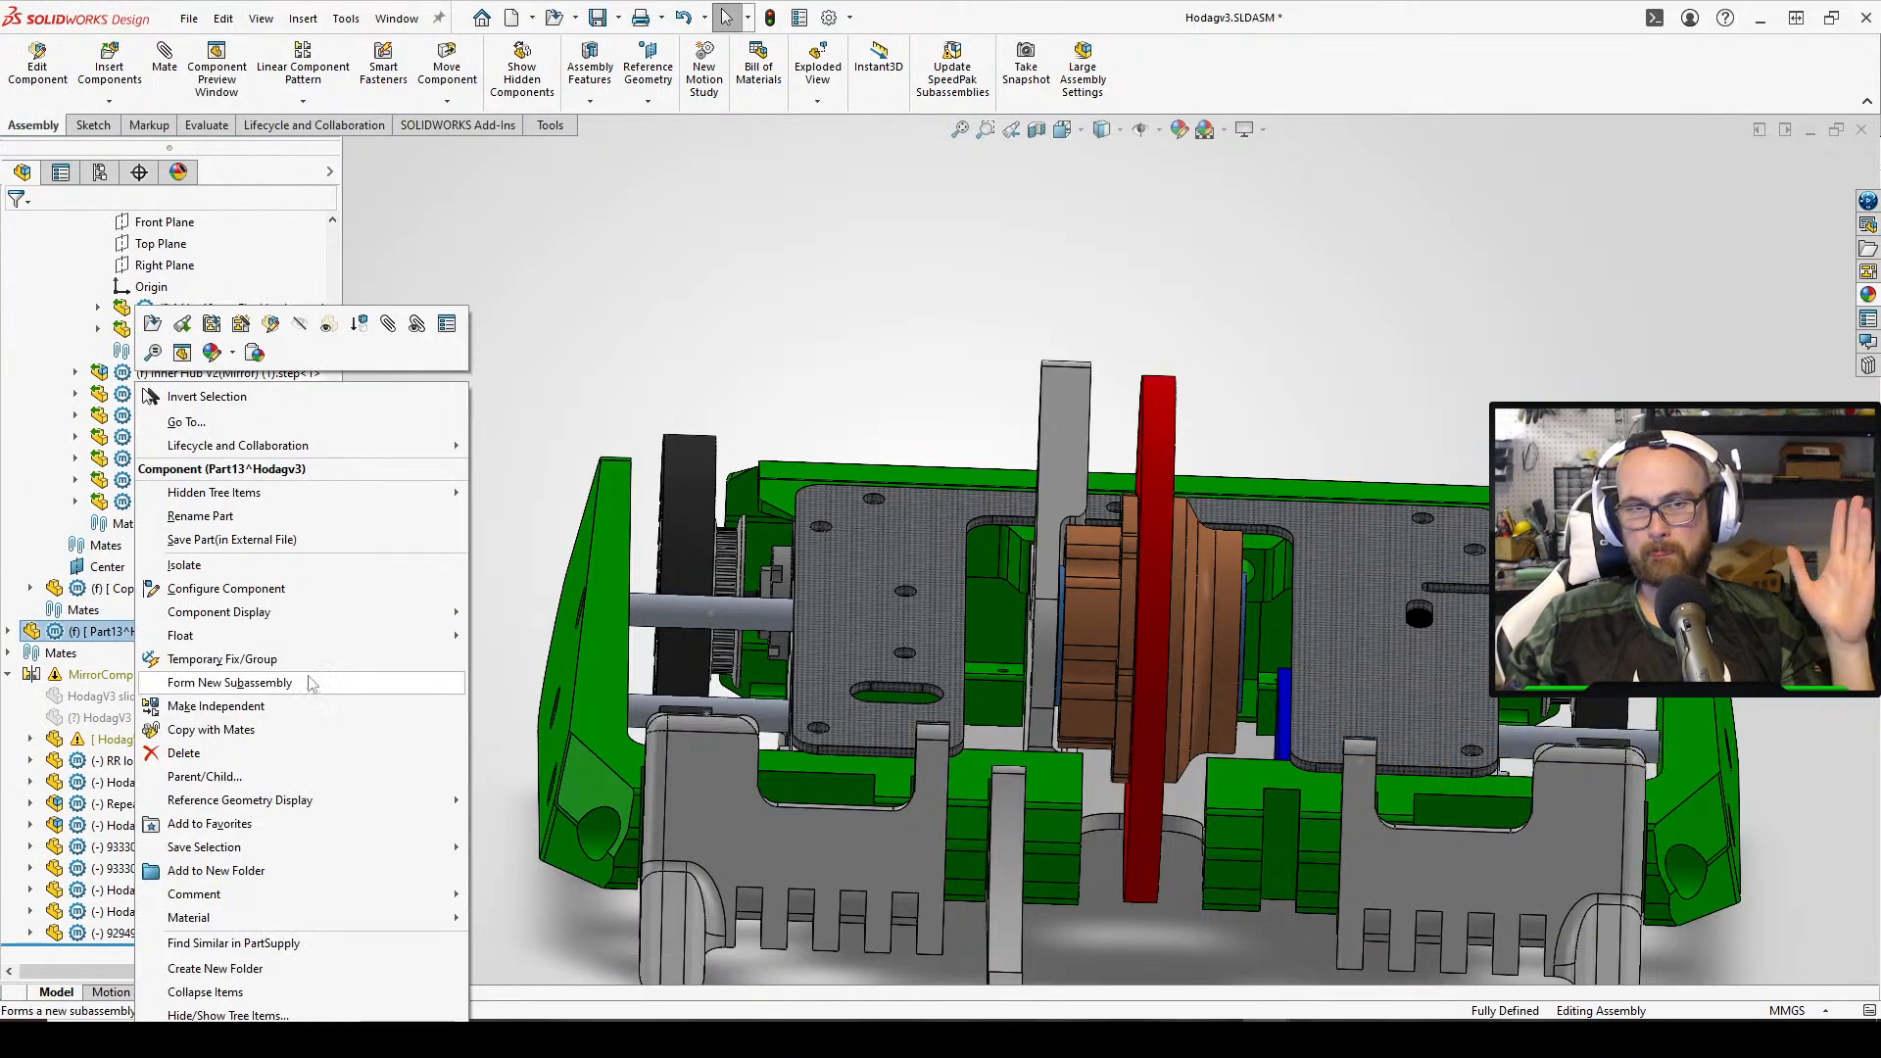
left_click(294, 516)
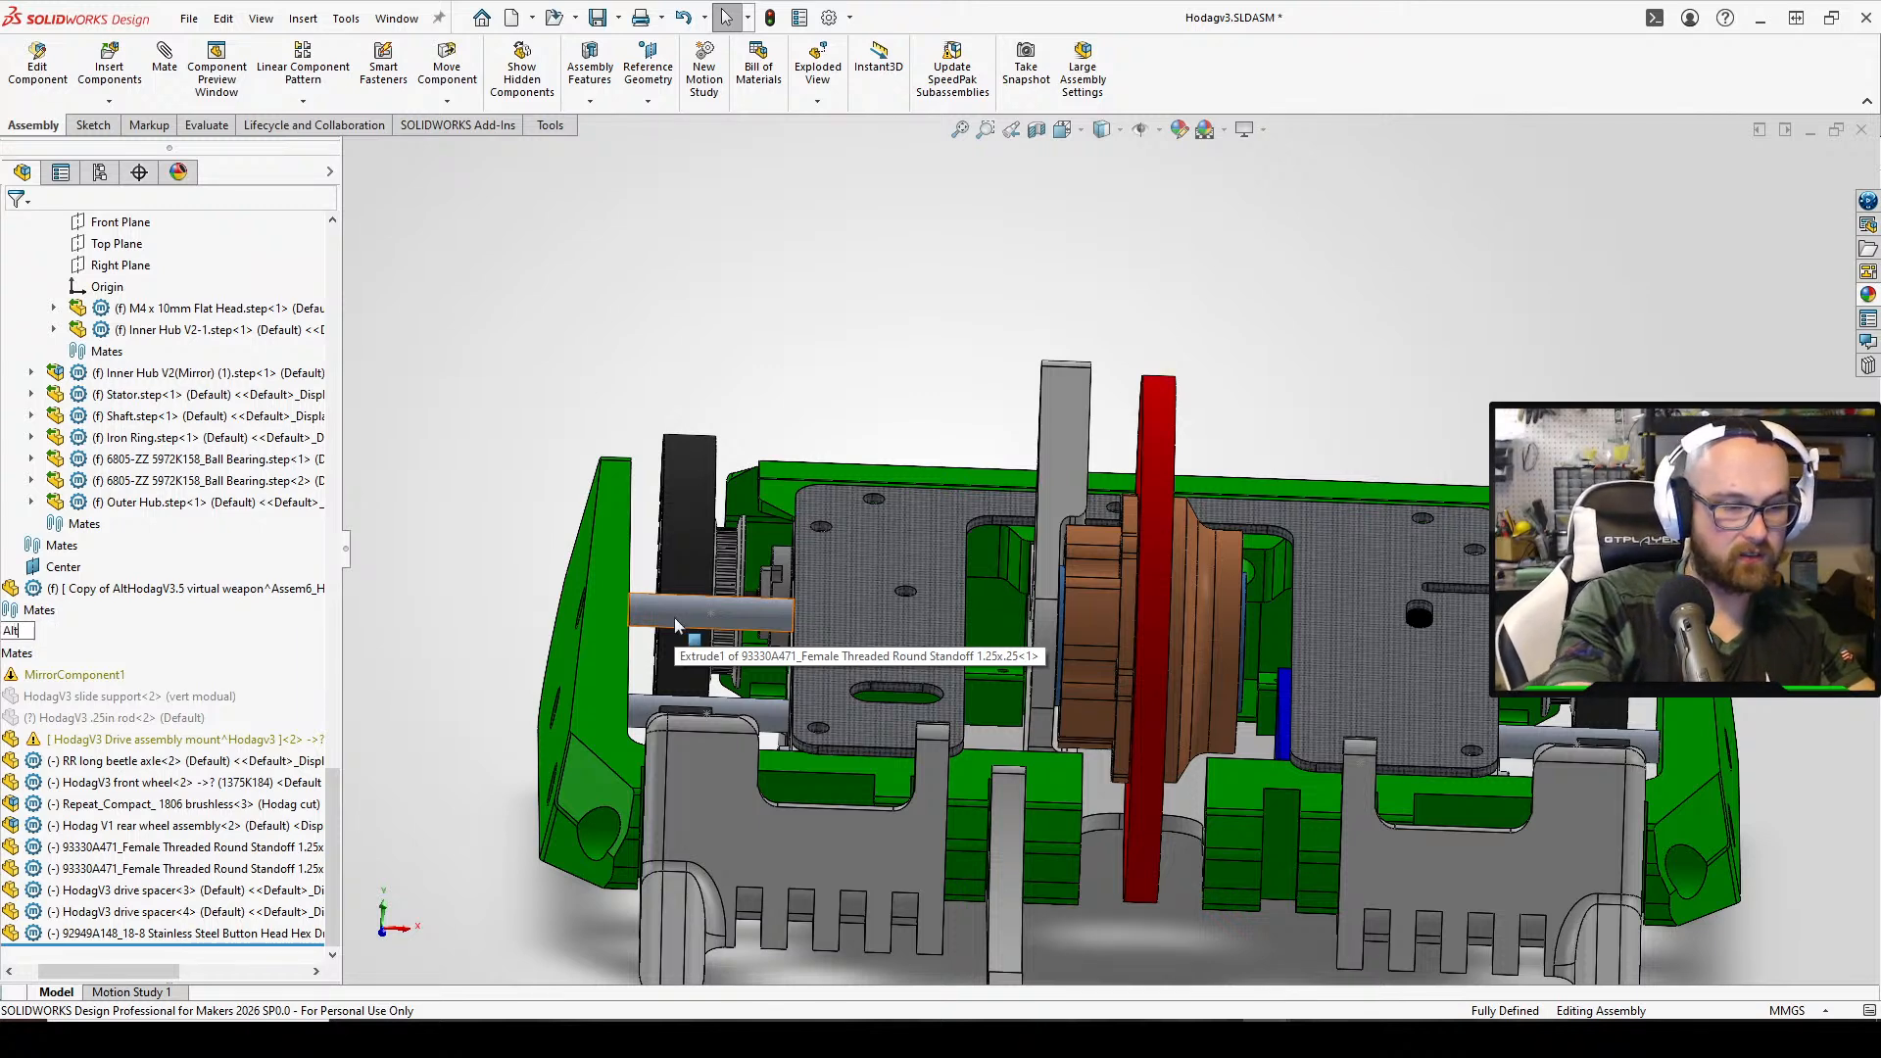
type("agV3.5 weapon armor")
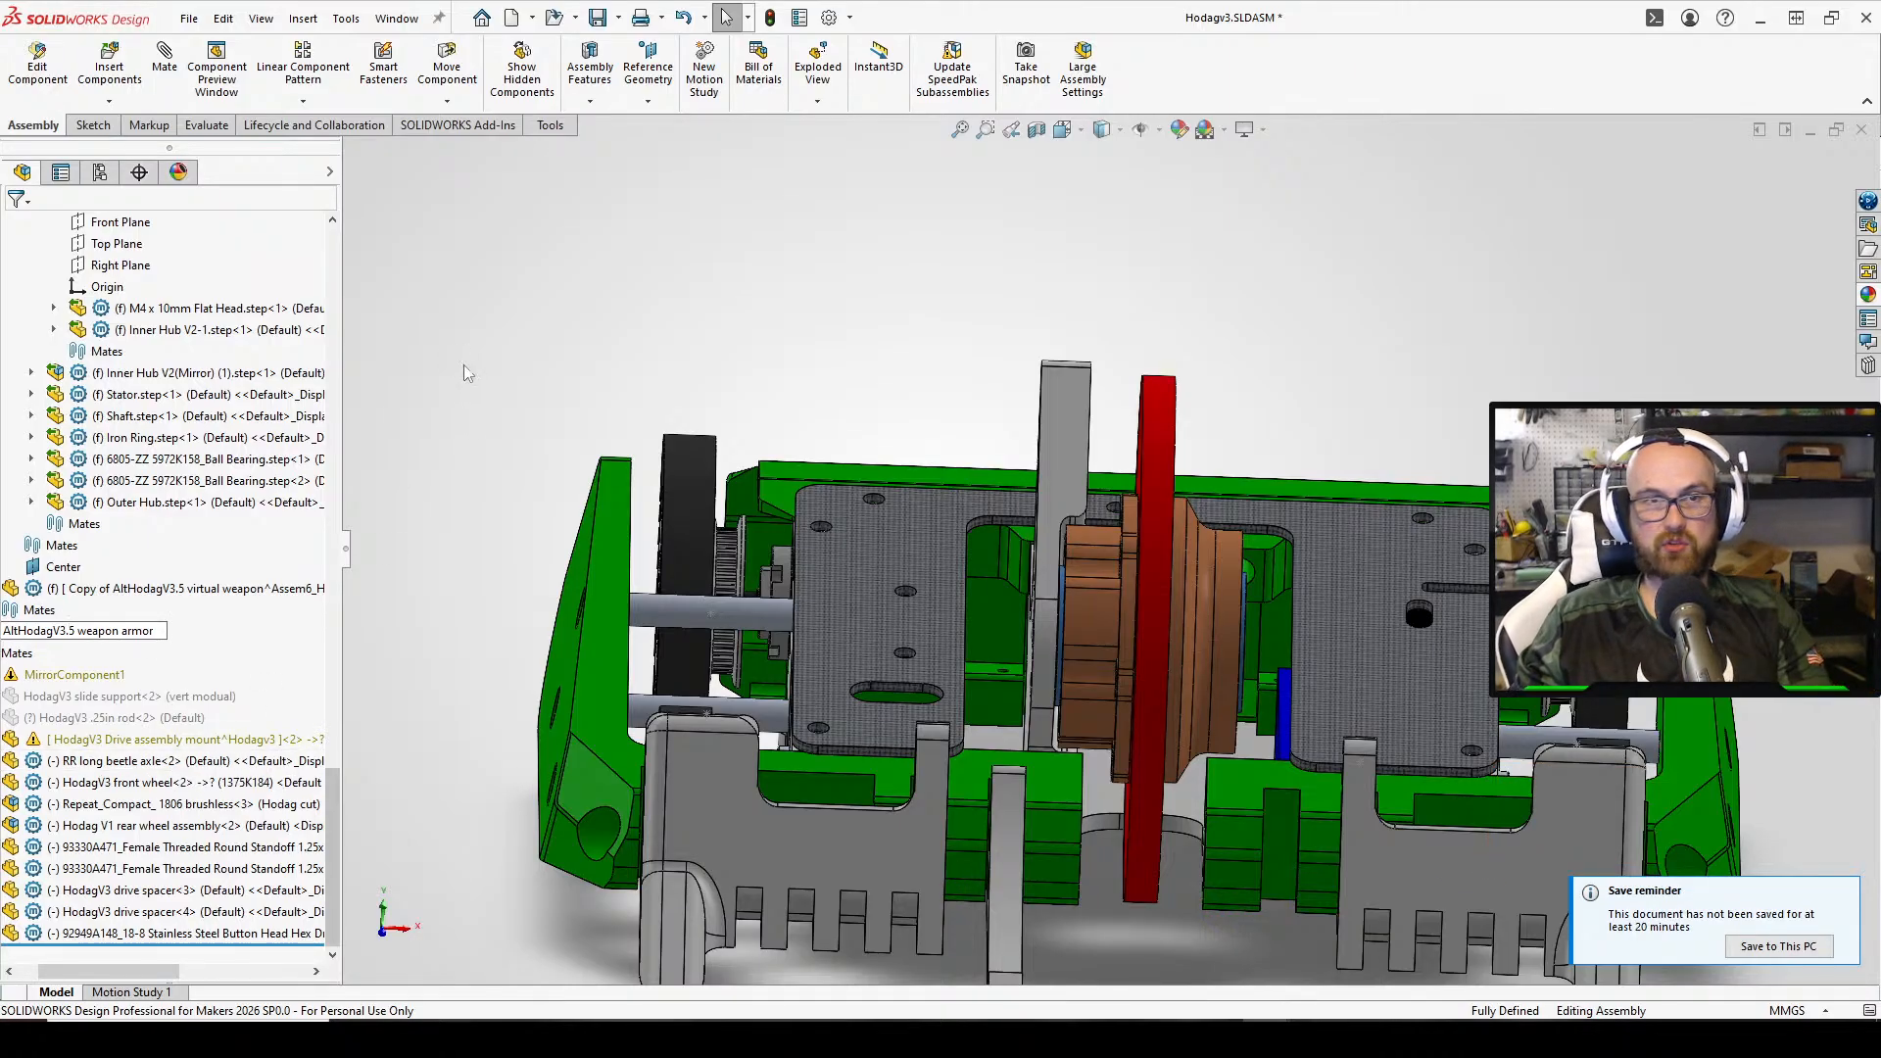
key("ctrl+s")
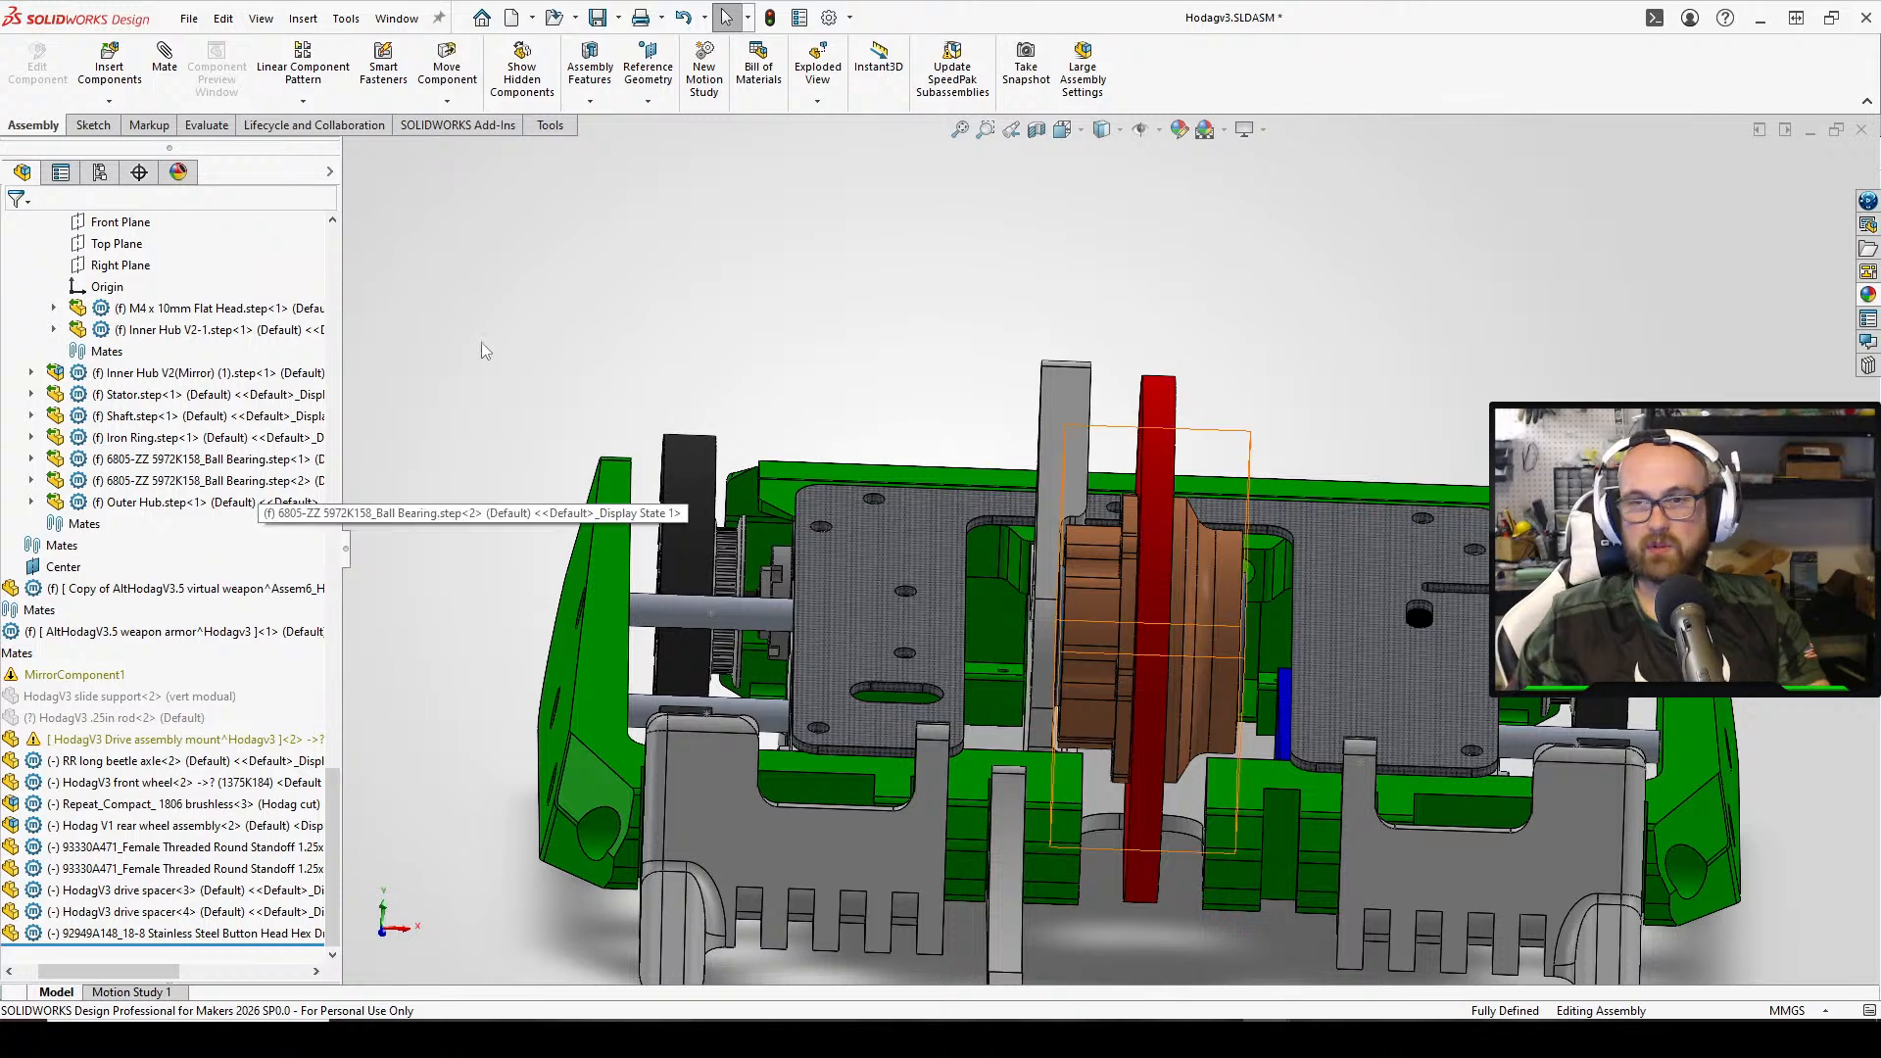
Examine the upright weapon support, motor hub and red disc from several angles to judge the space for the armor
middle_click_drag(1126, 627, 1289, 651)
scroll(1273, 663, "down", 5)
scroll(1289, 651, "up", 2)
scroll(294, 684, "up", 1)
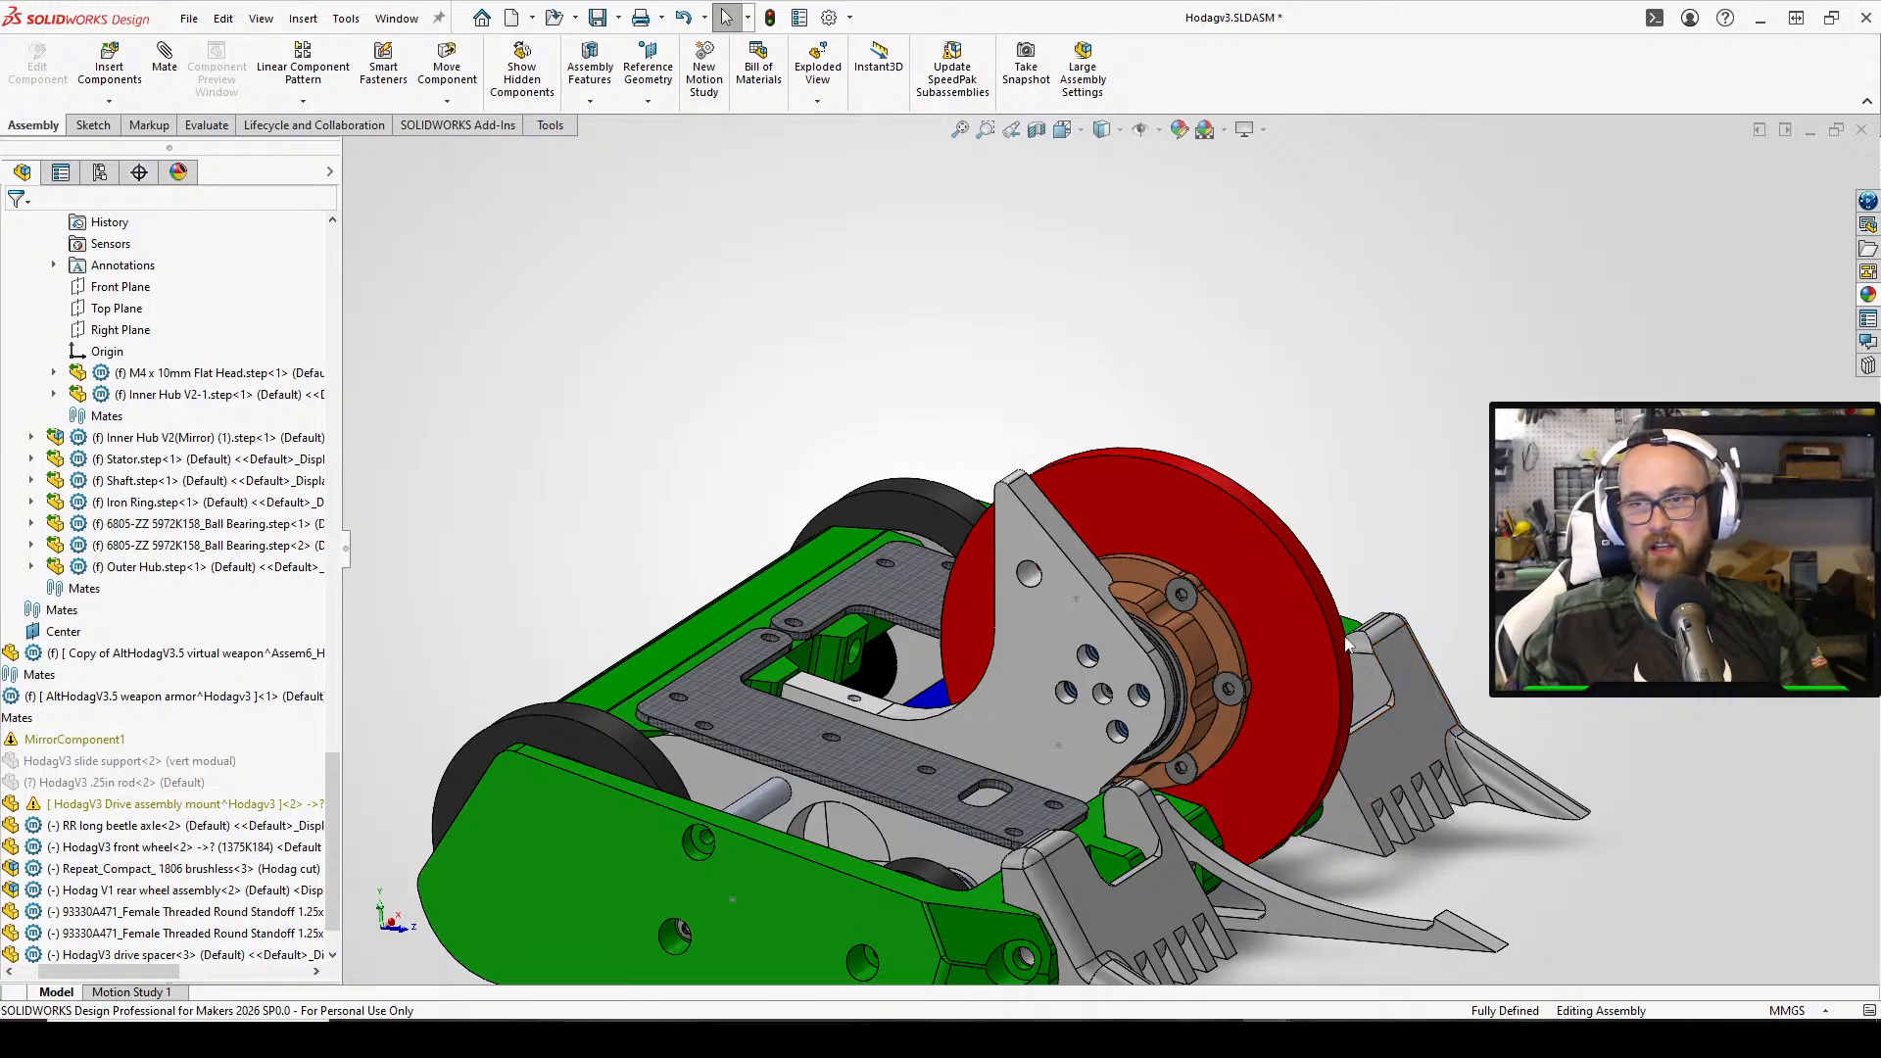
scroll(1248, 681, "down", 2)
scroll(1079, 638, "down", 6)
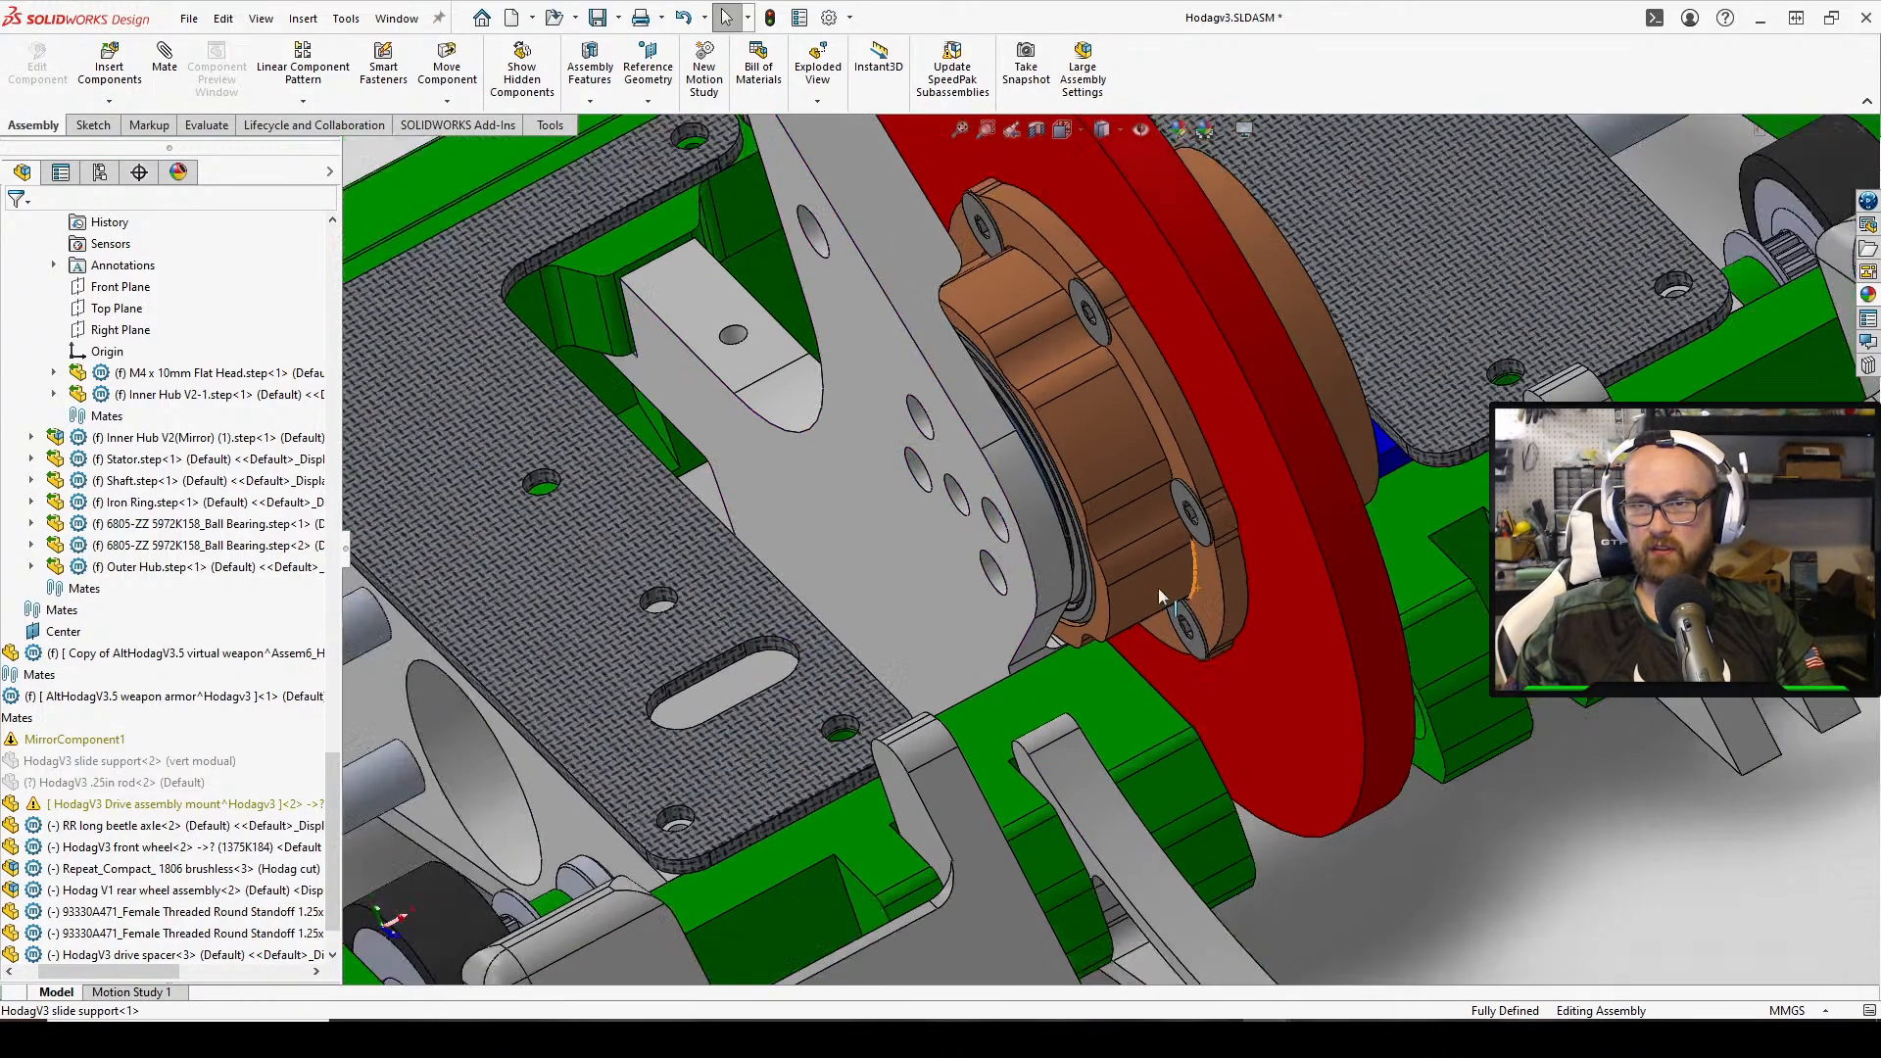
middle_click_drag(1158, 594, 1182, 349)
scroll(1156, 392, "up", 3)
scroll(1181, 349, "down", 4)
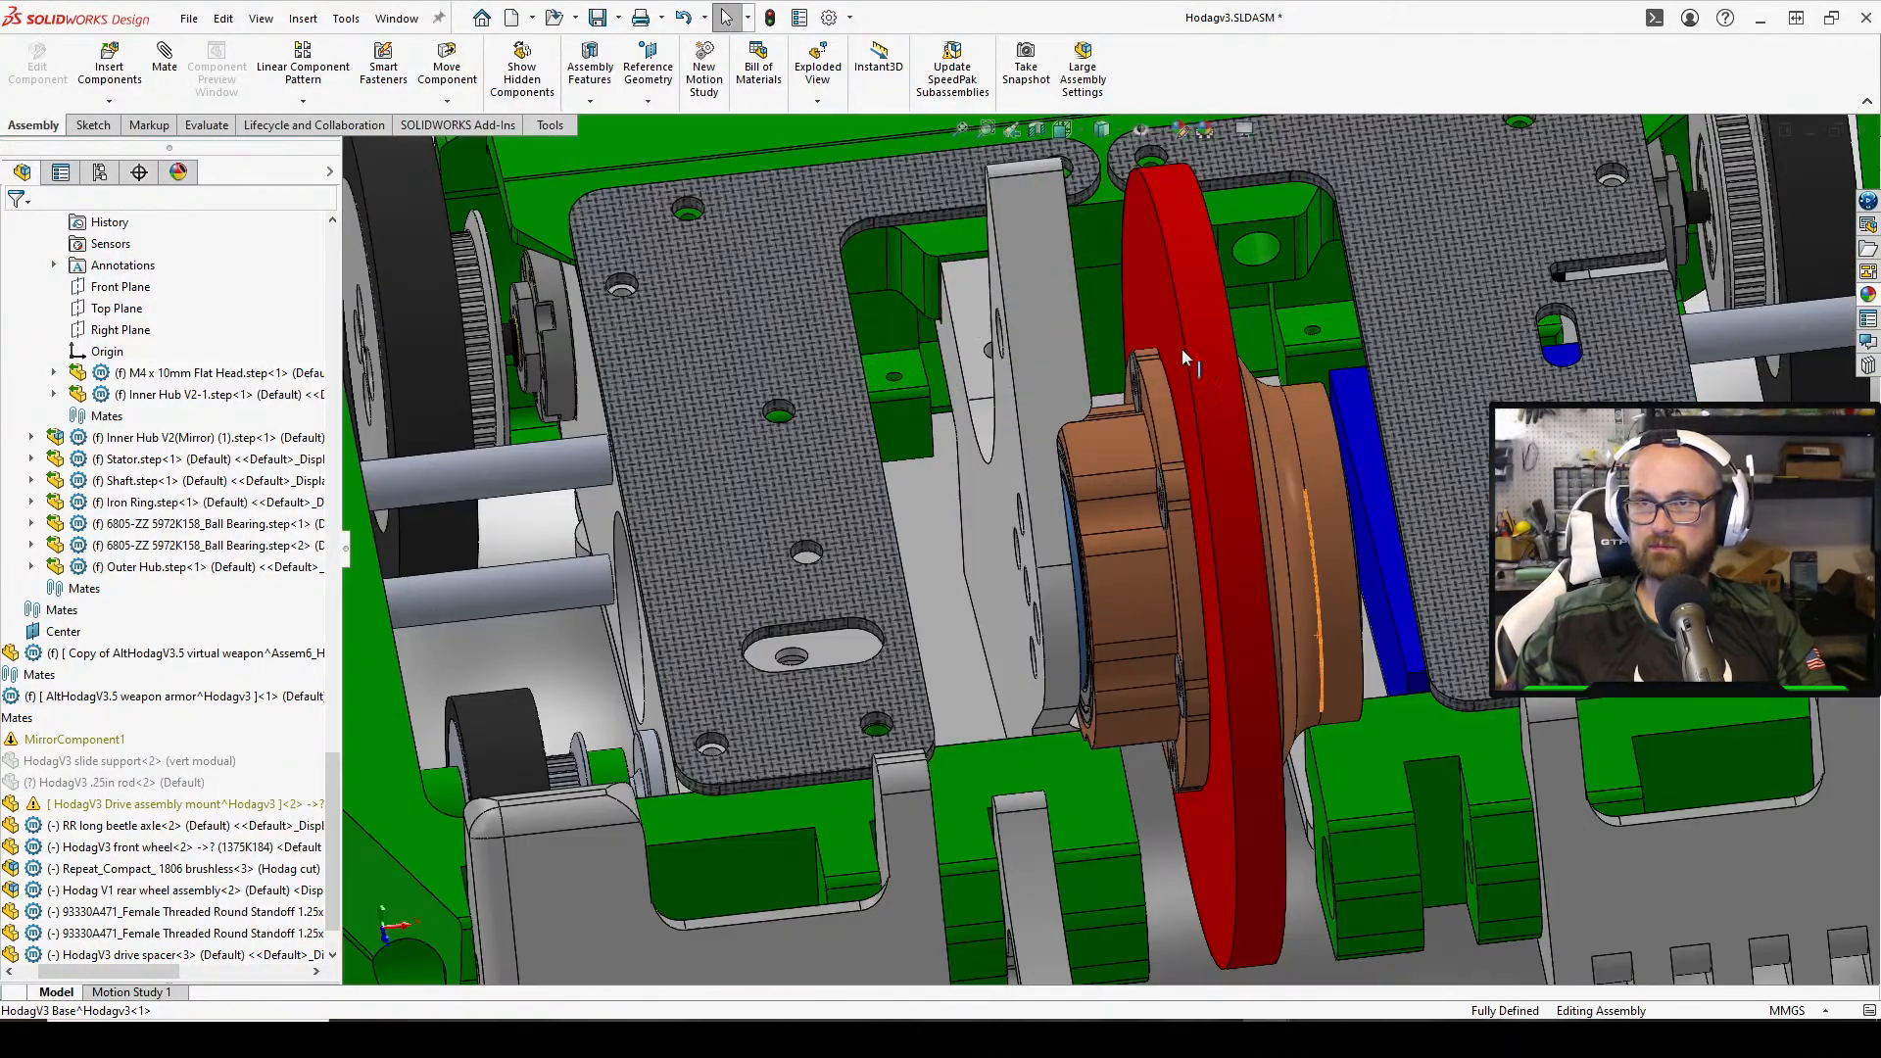
middle_click_drag(1159, 455, 1149, 226)
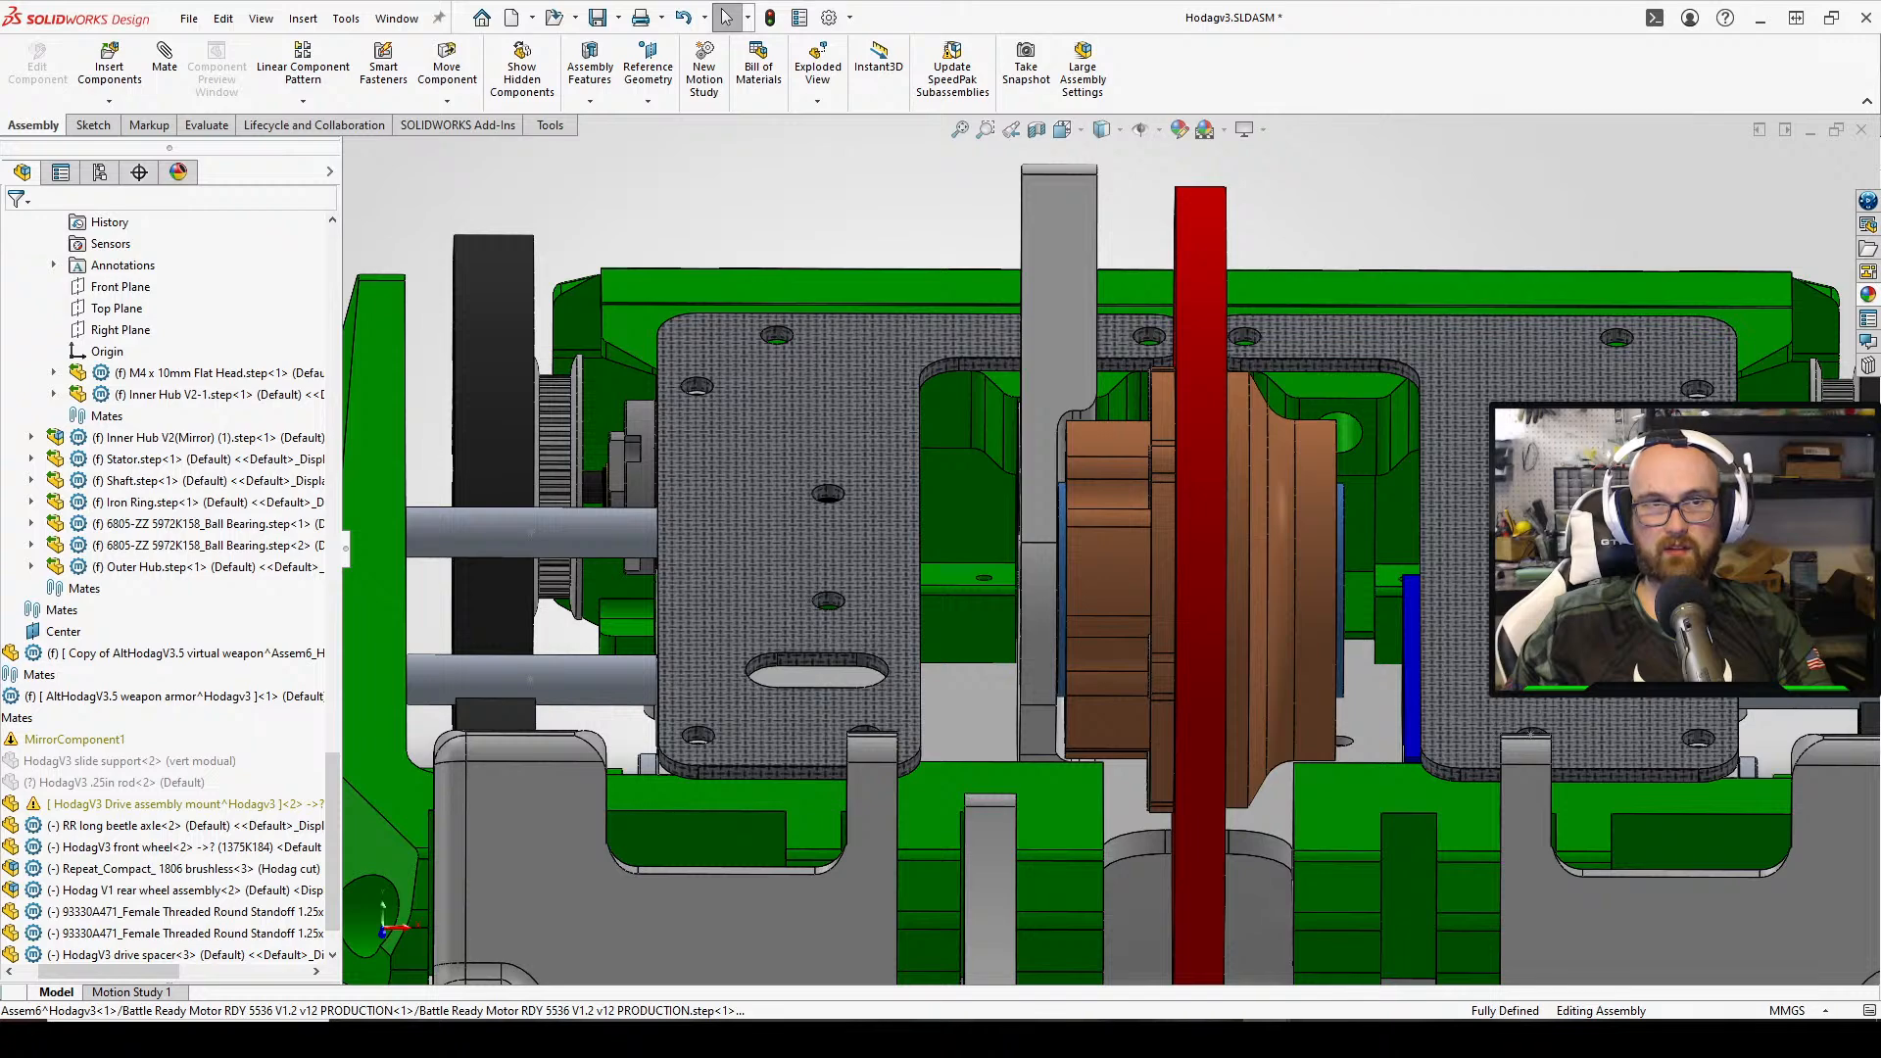
middle_click_drag(1250, 565, 415, 581)
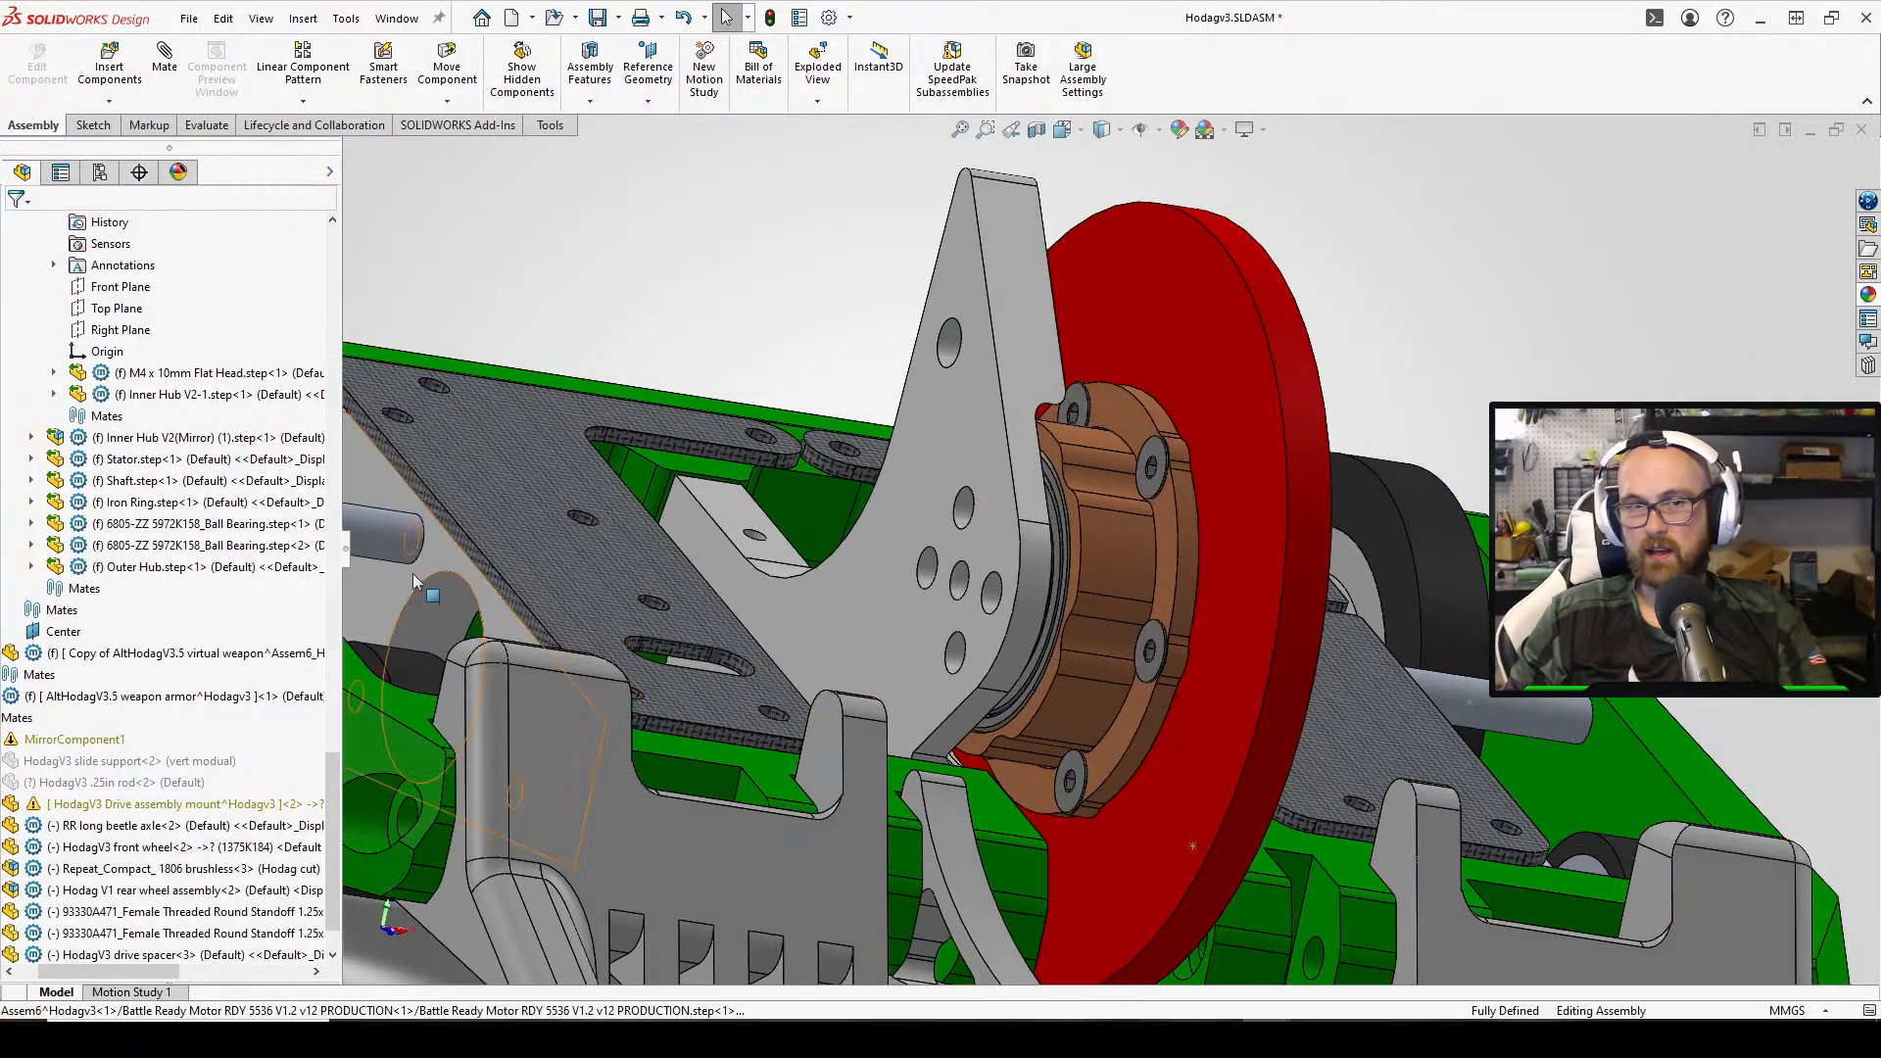
Edit the weapon armor part in context and start a sketch on the side face of the slide support's upright
left_click(196, 698)
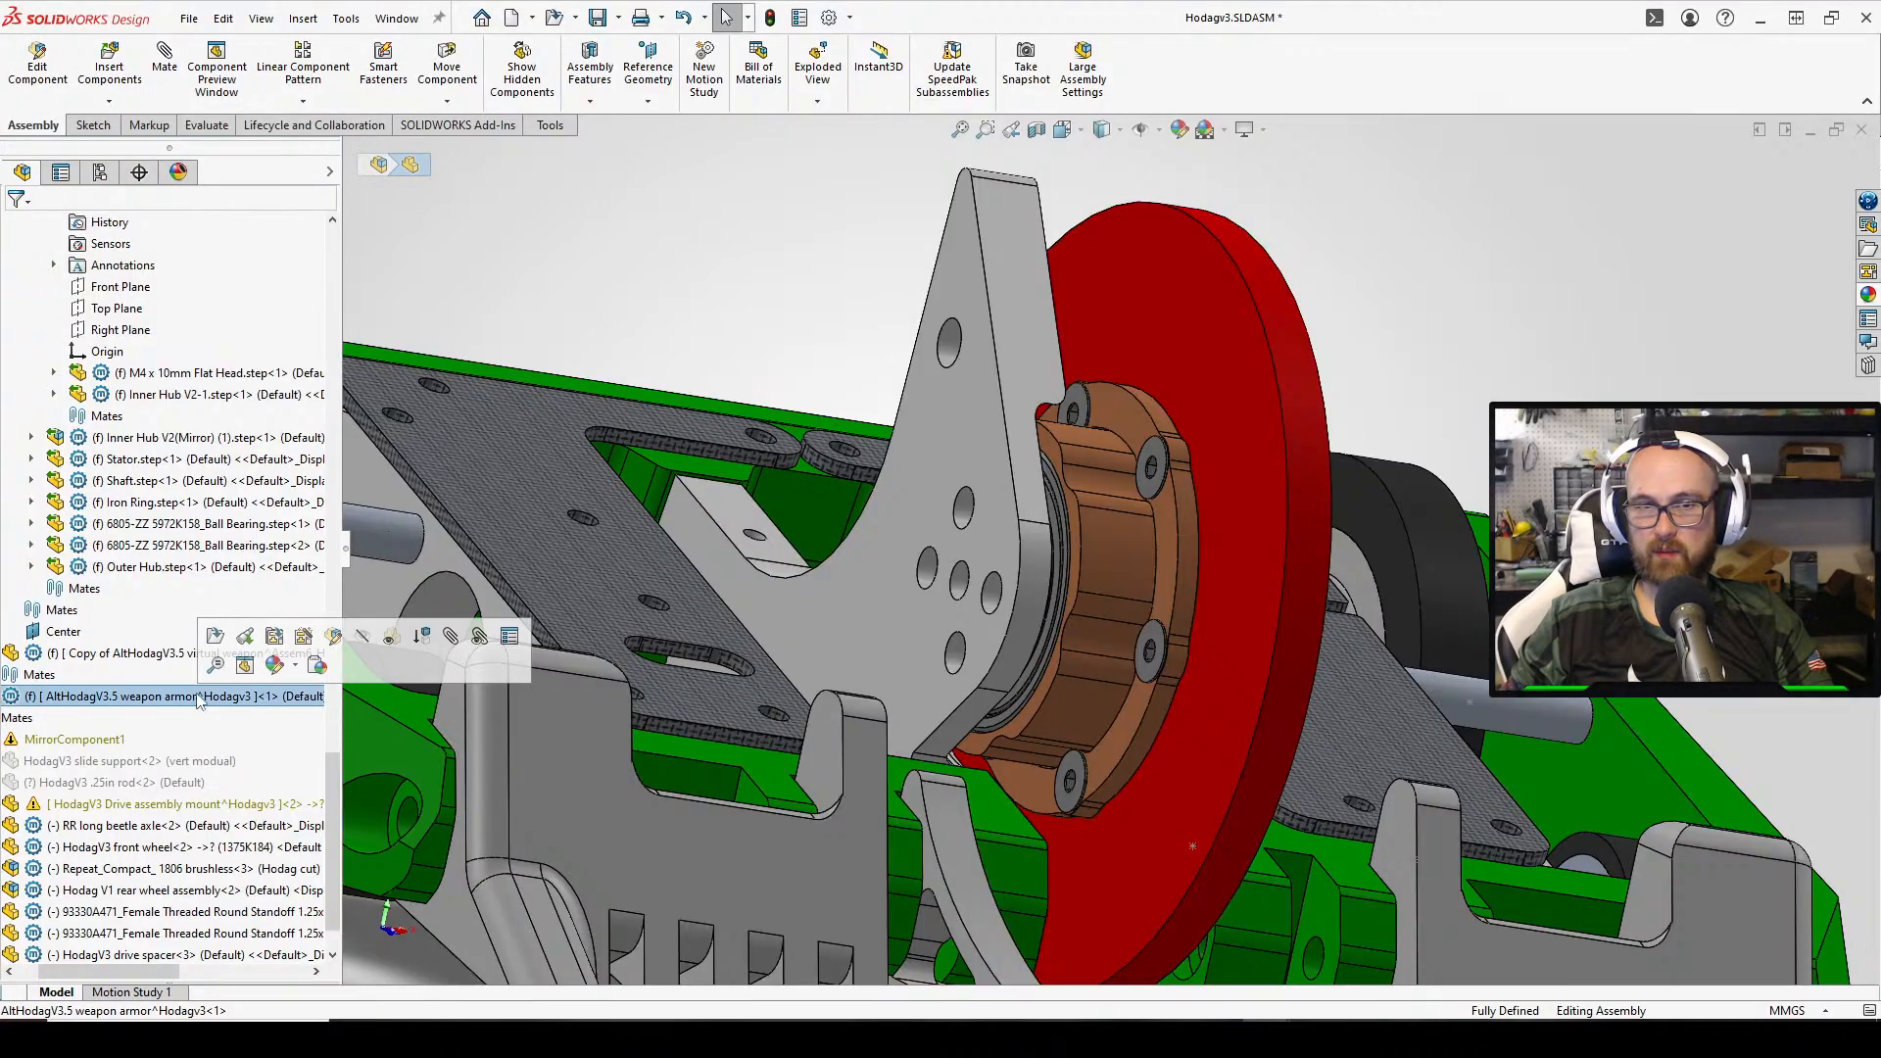
left_click(335, 636)
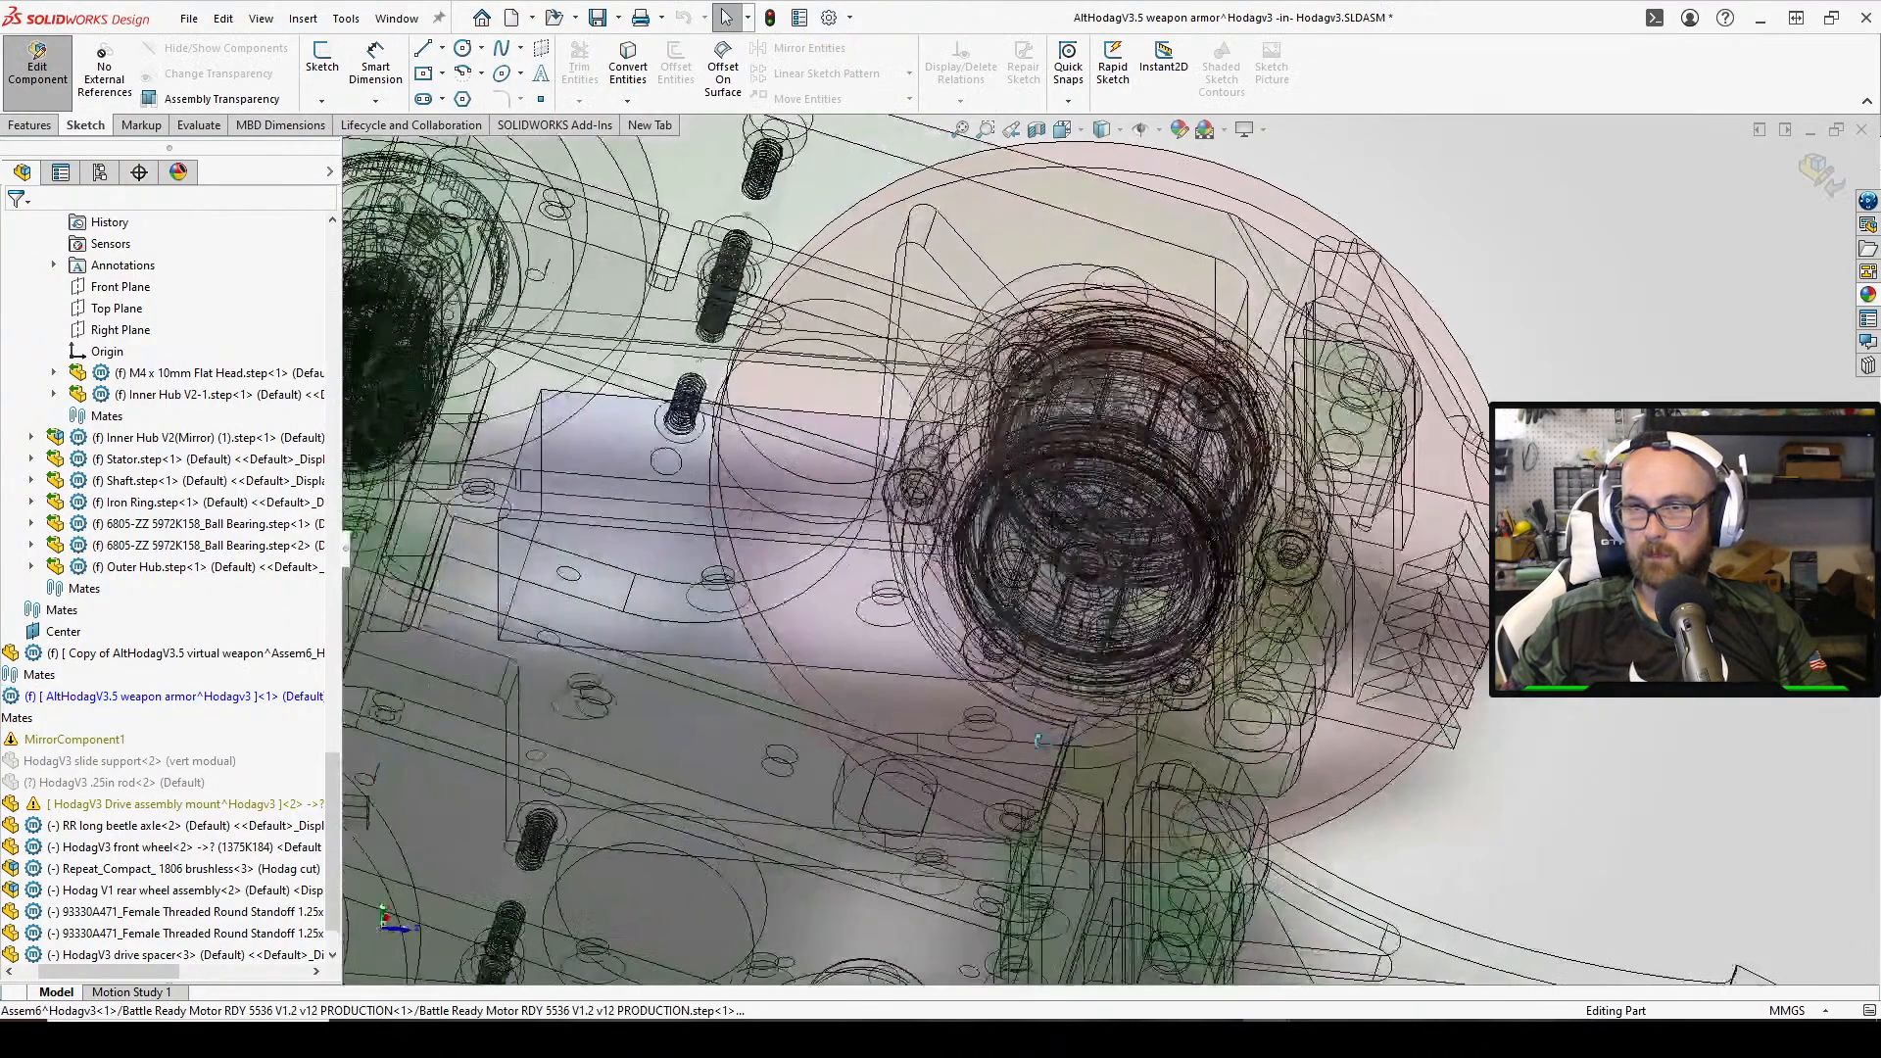
middle_click_drag(1040, 741, 1084, 554)
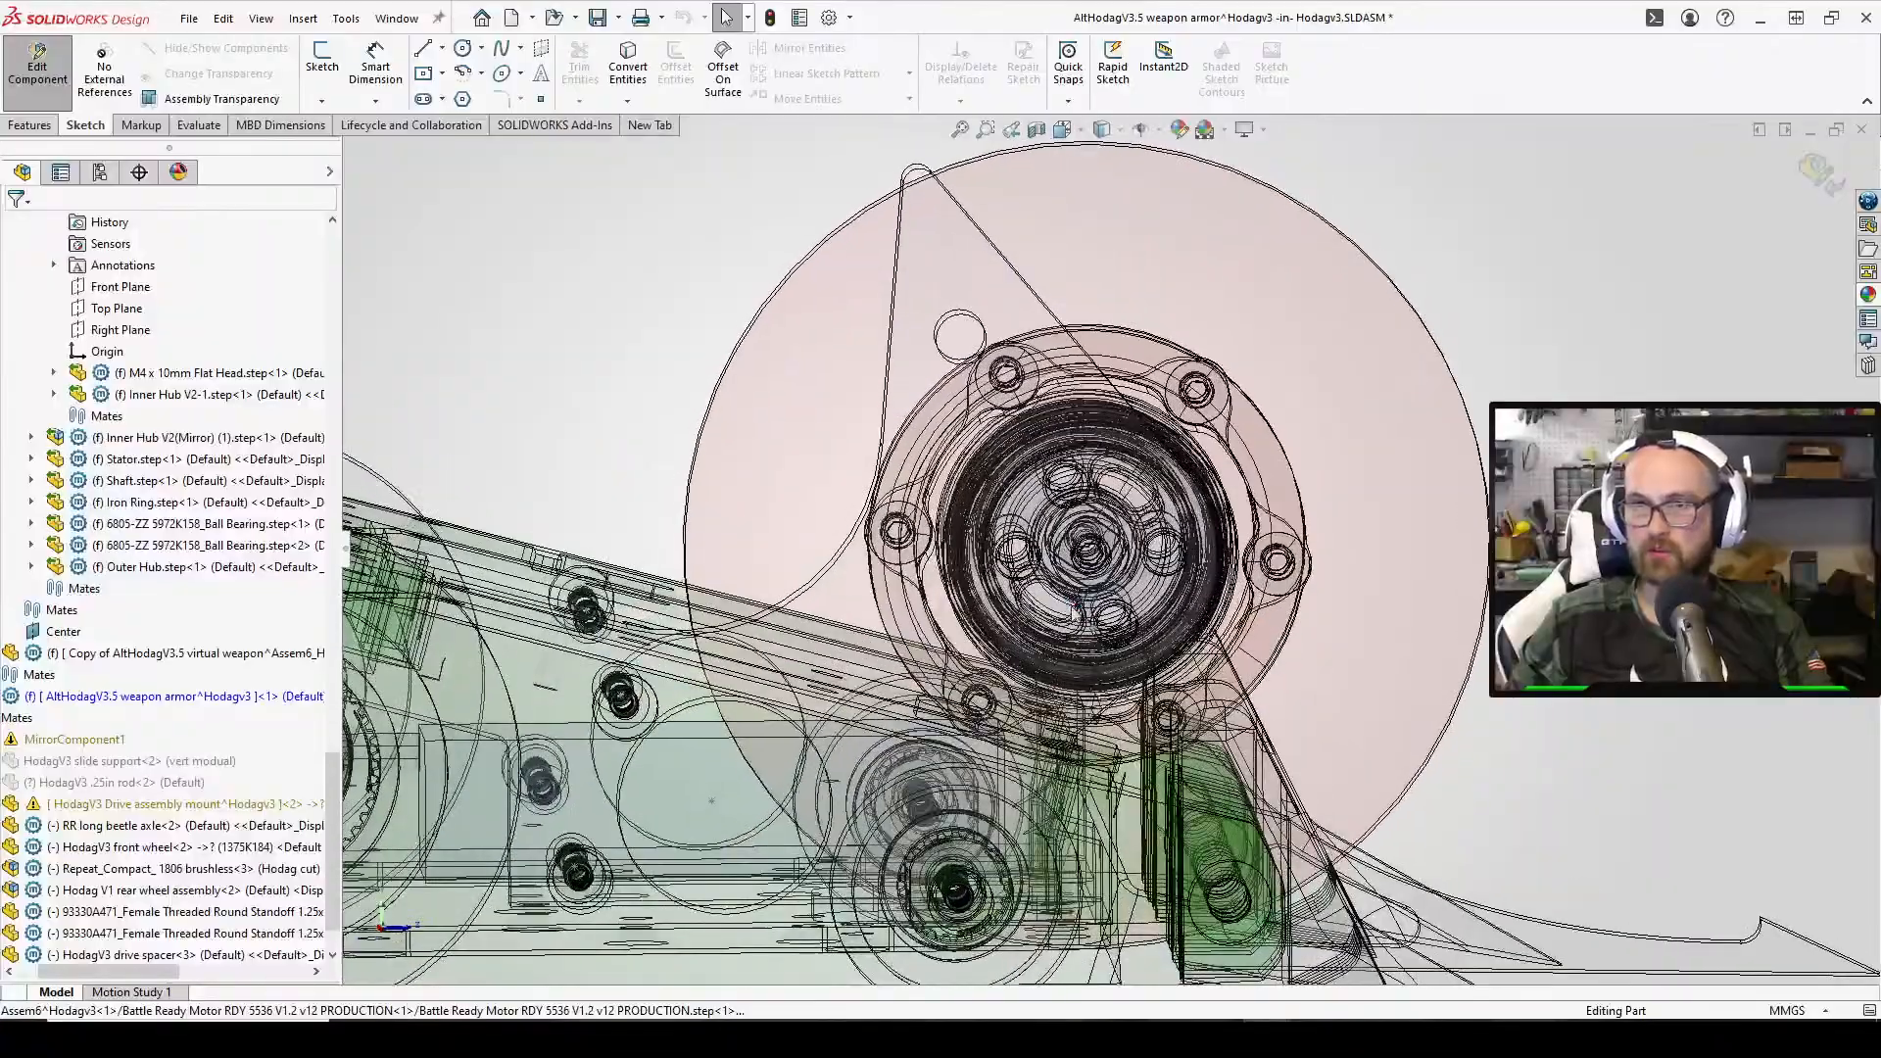
left_click(318, 59)
middle_click_drag(753, 155, 818, 348)
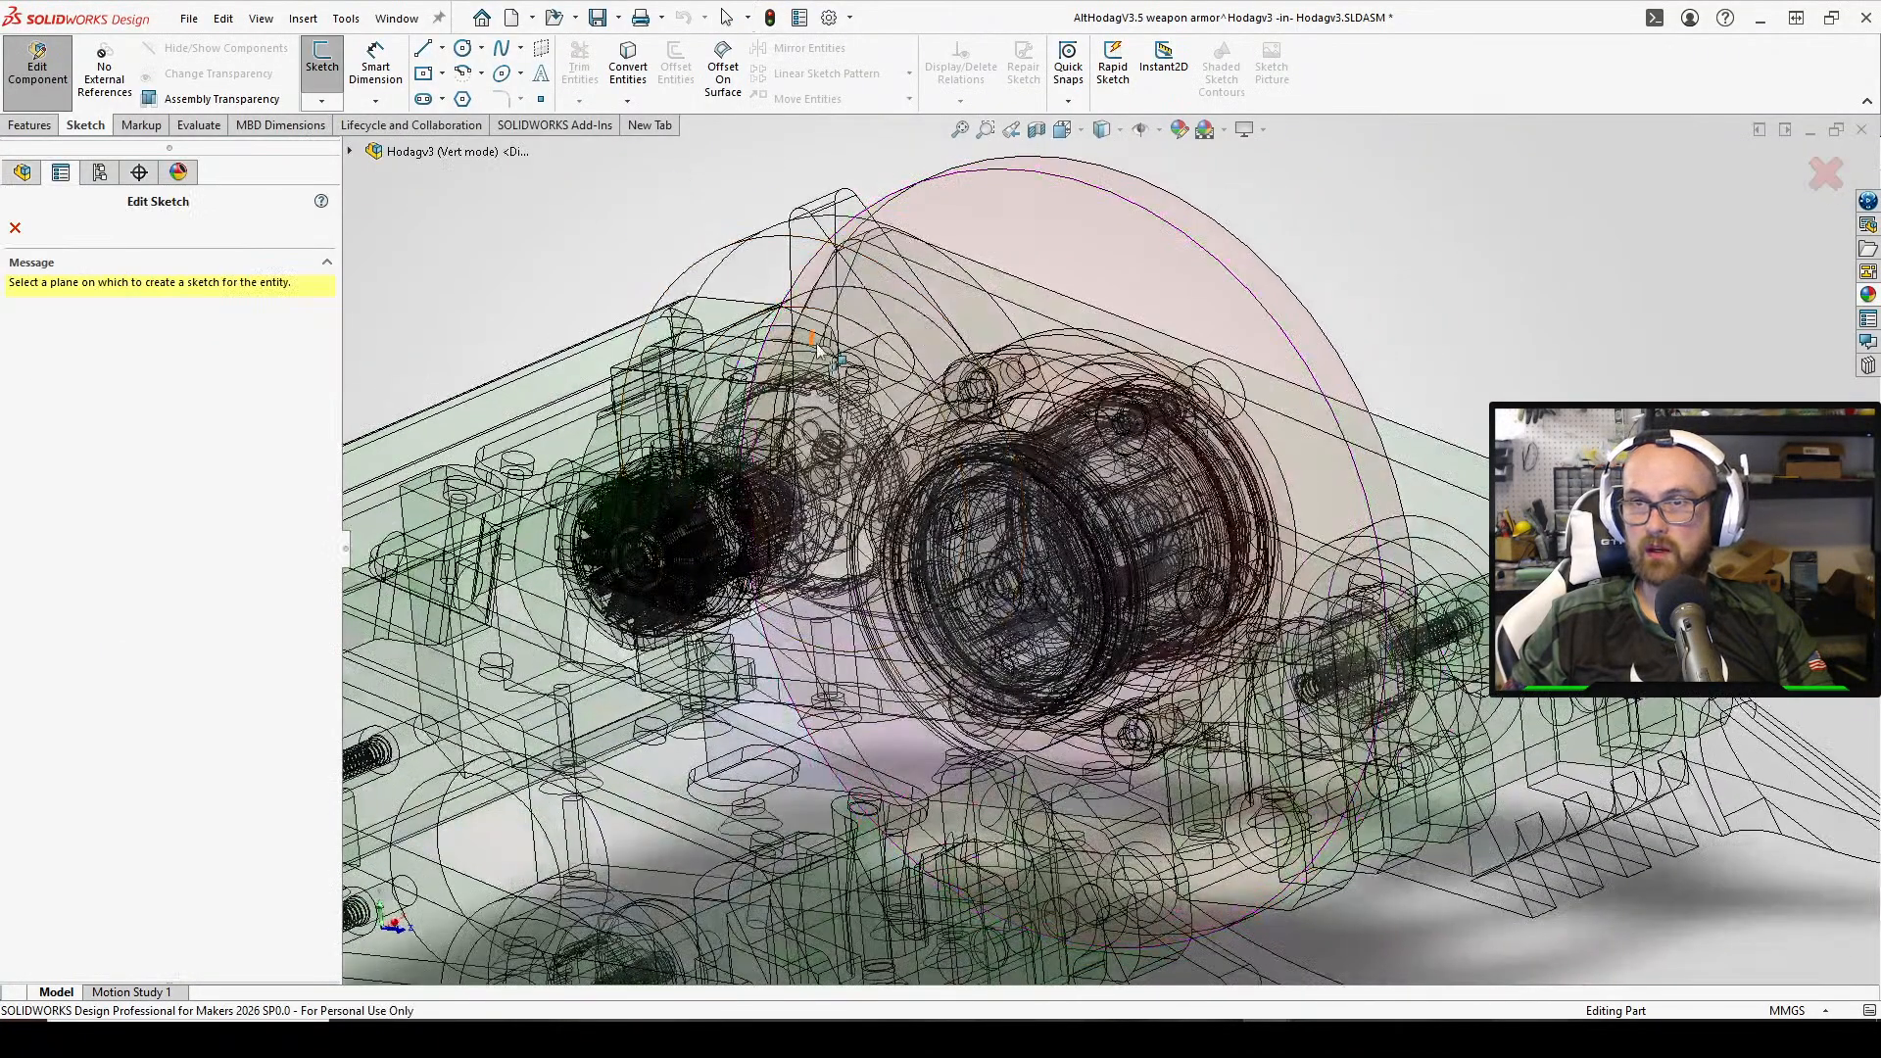
left_click(823, 351)
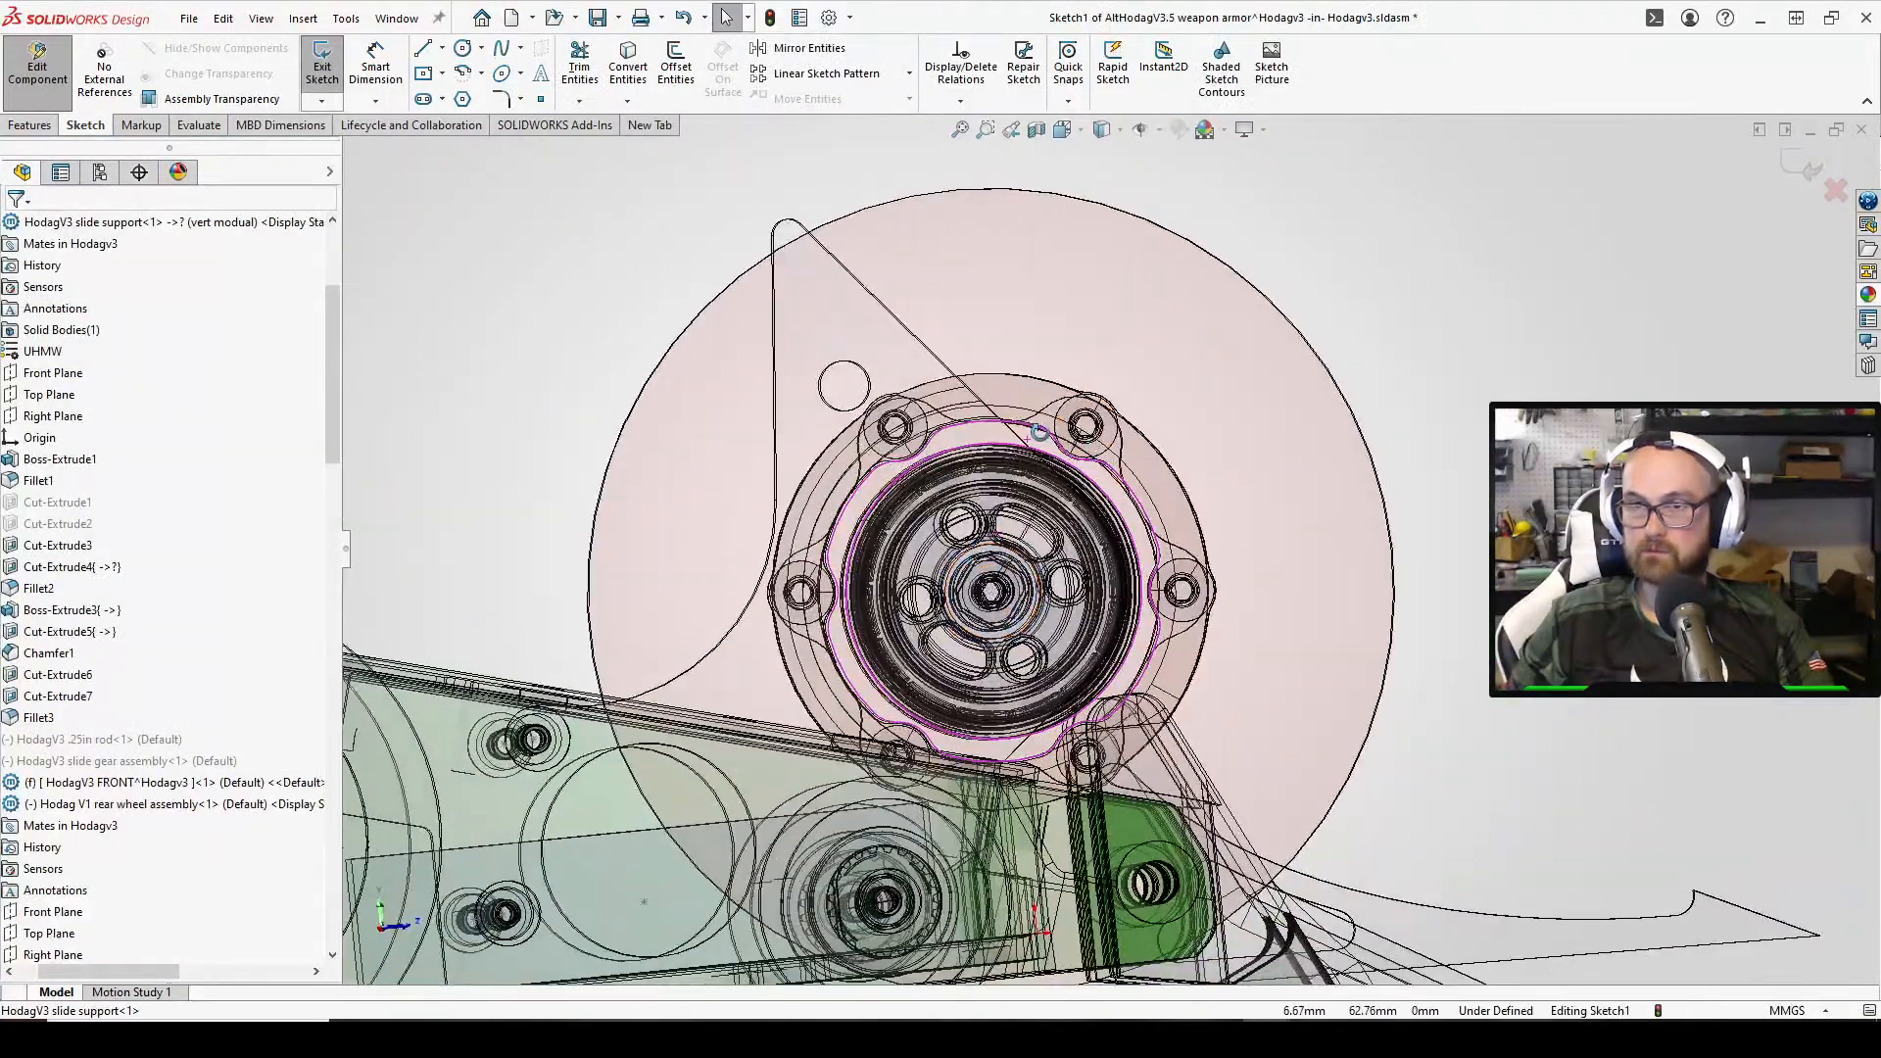
Convert the slide support's center hole edge and its four surrounding motor-mount hole edges into sketch entities
left_click(628, 69)
scroll(1029, 676, "down", 6)
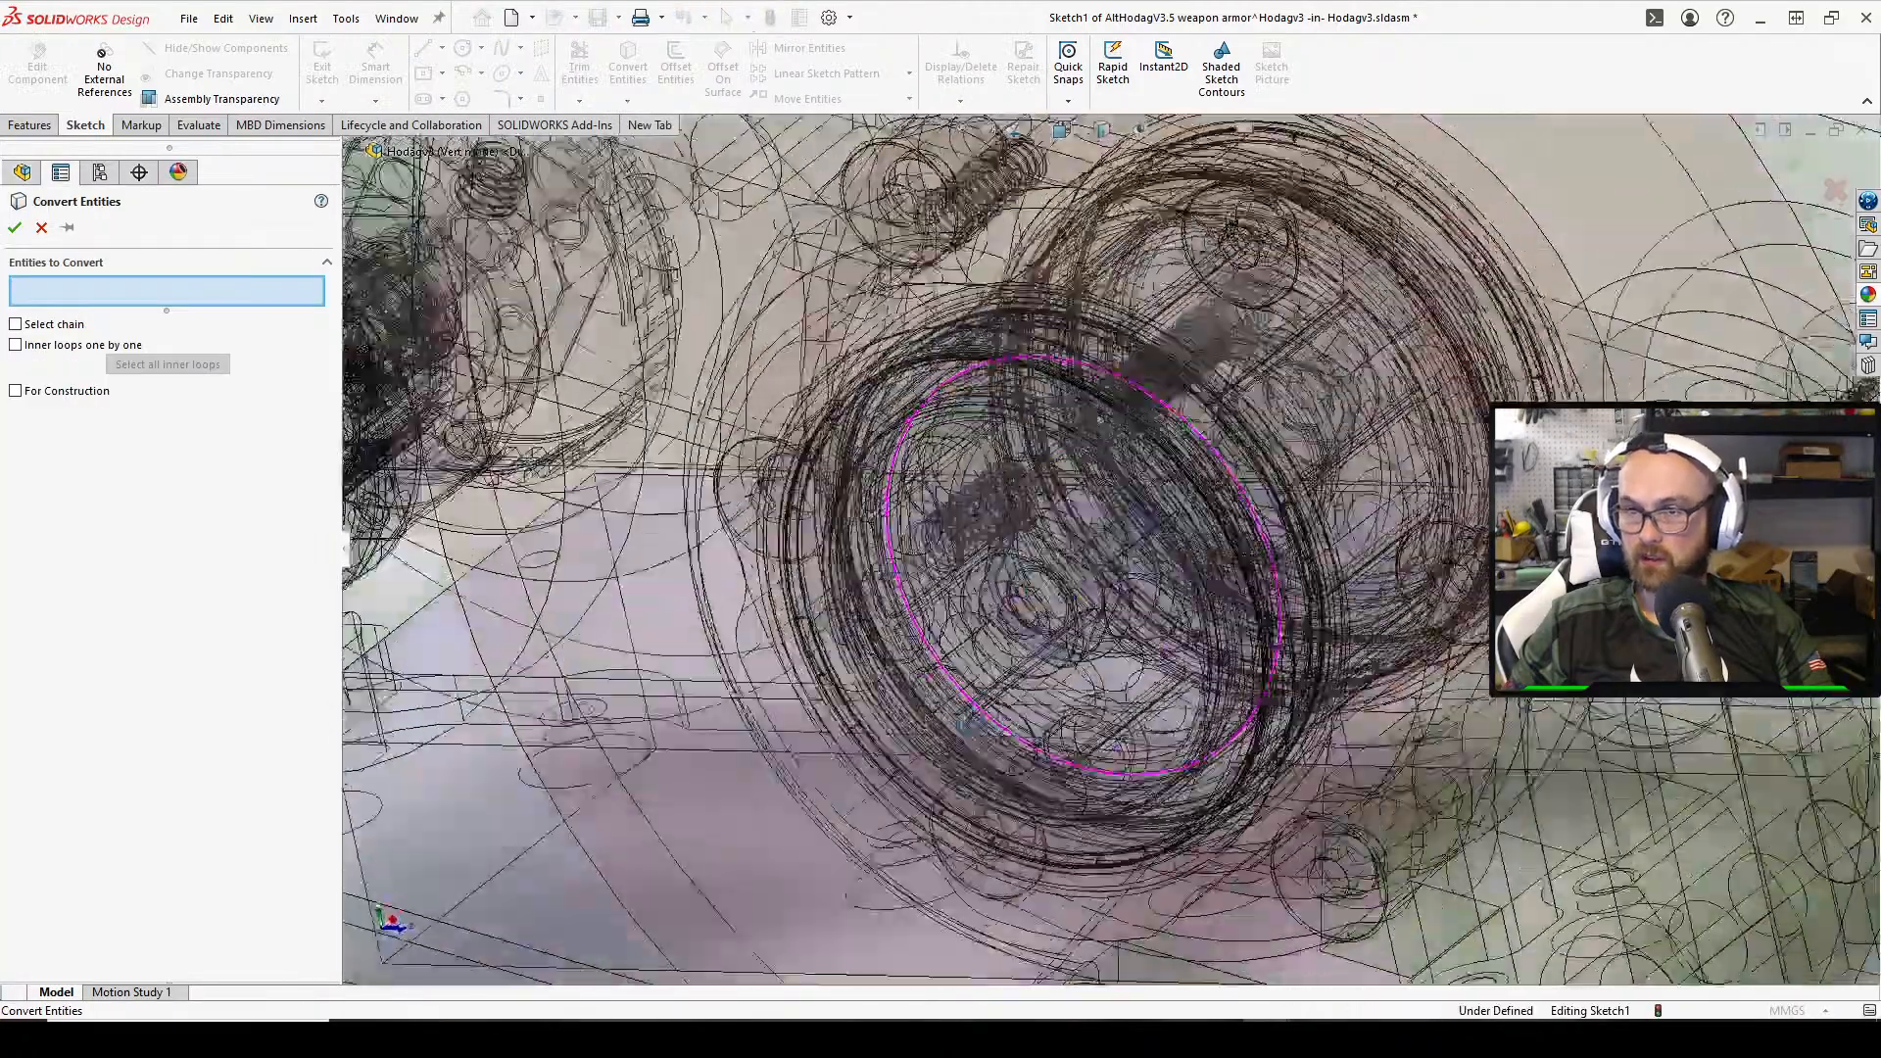
scroll(848, 765, "up", 5)
left_click(844, 764)
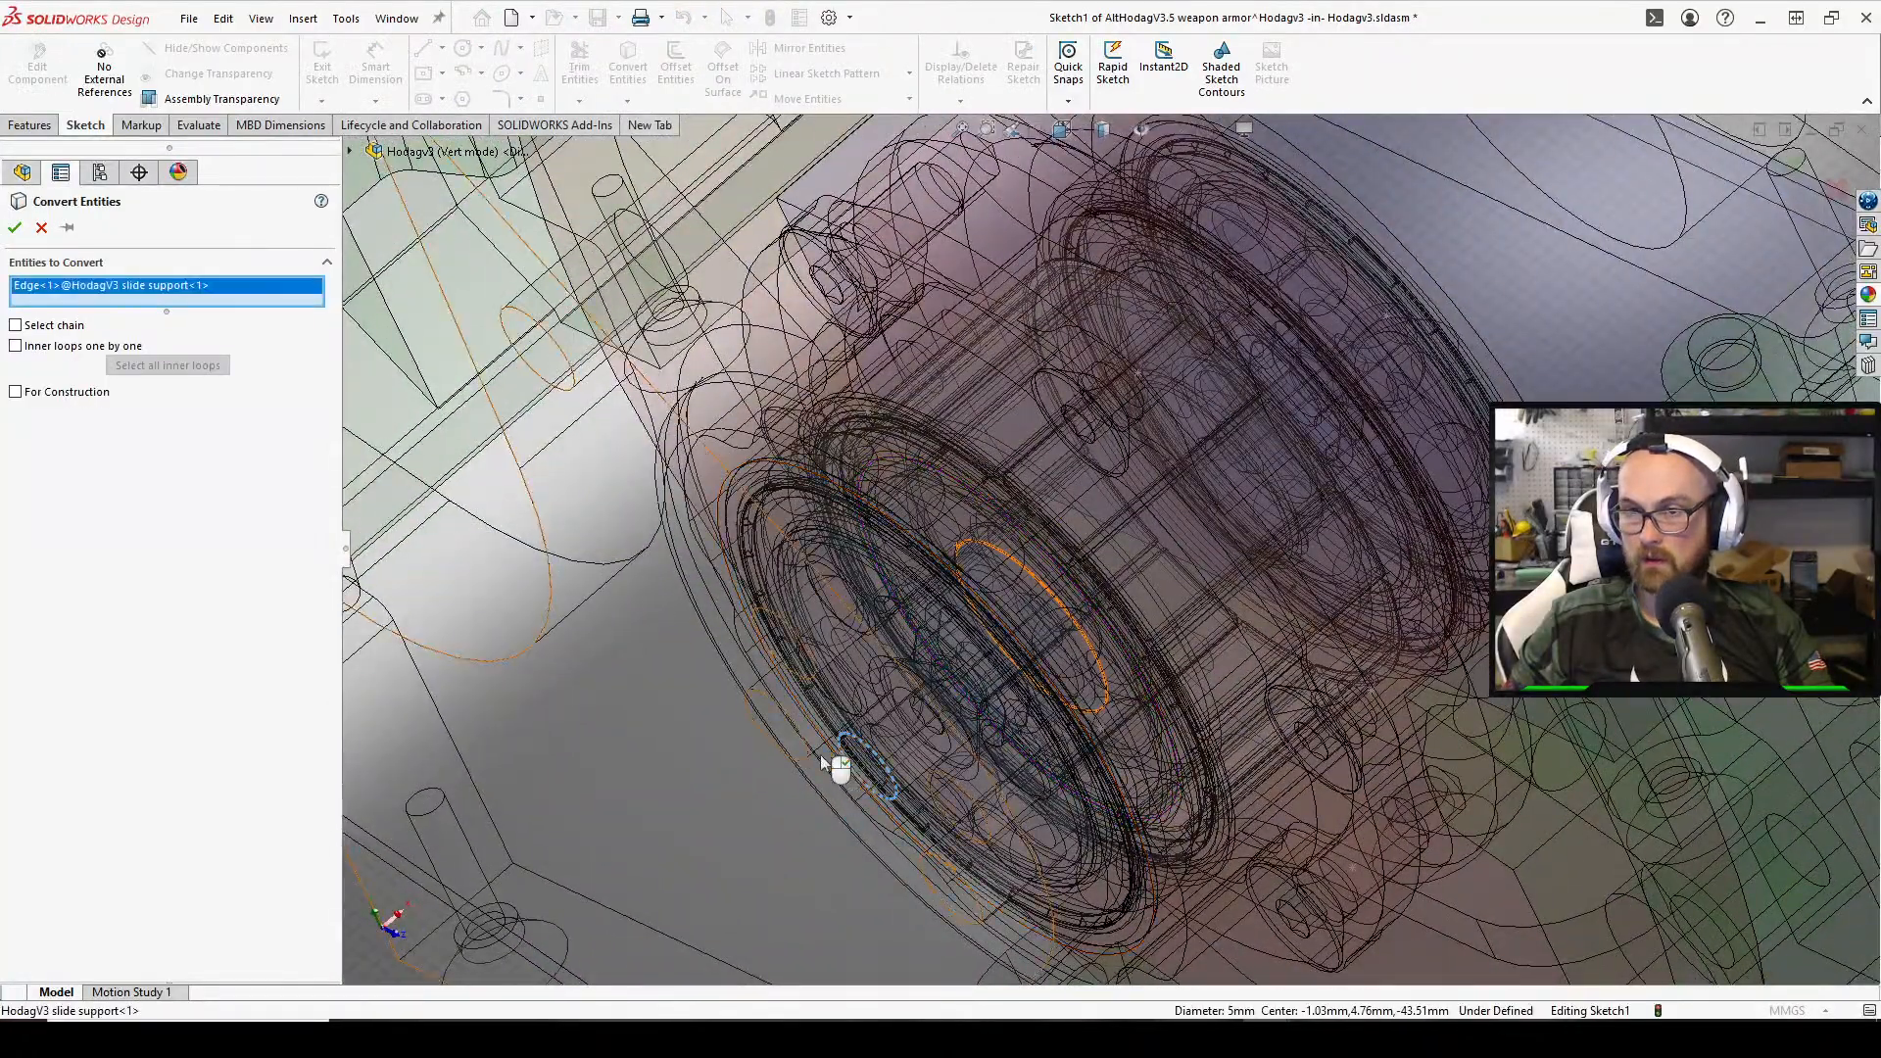
left_click(791, 721)
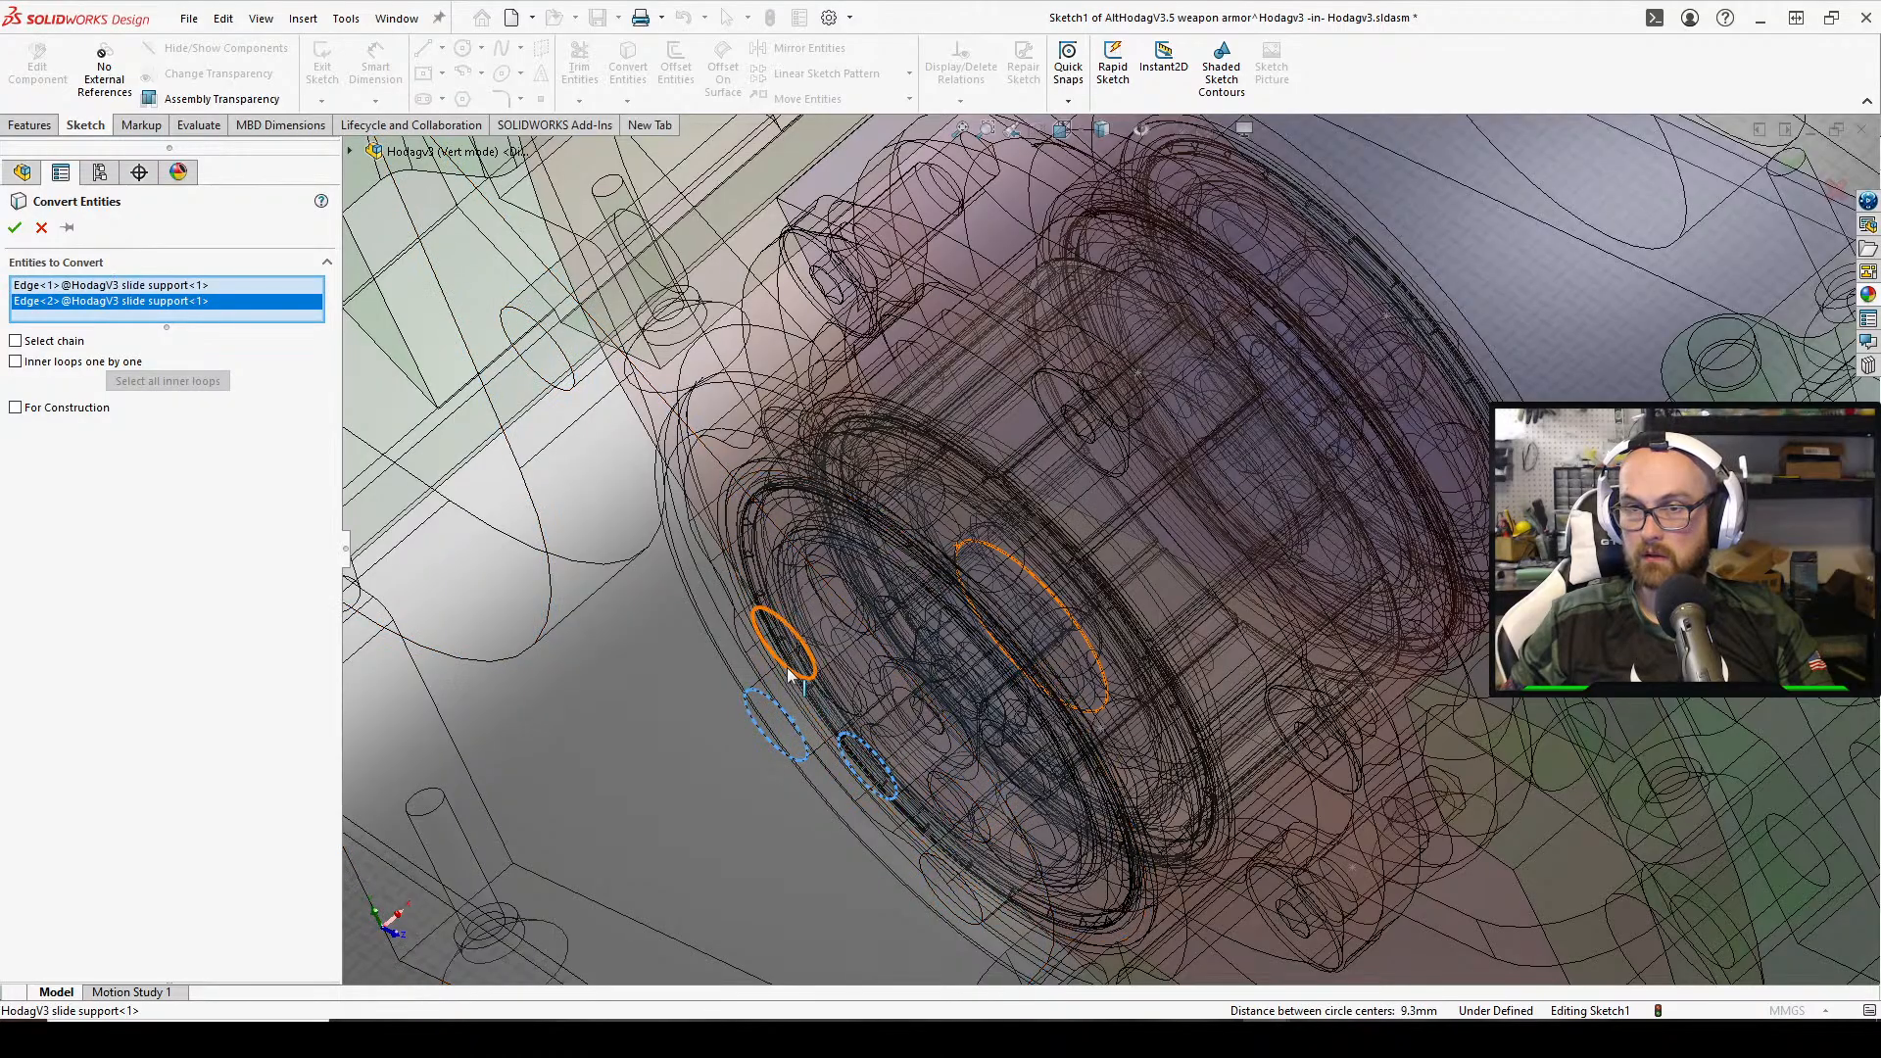
left_click(788, 674)
left_click(948, 881)
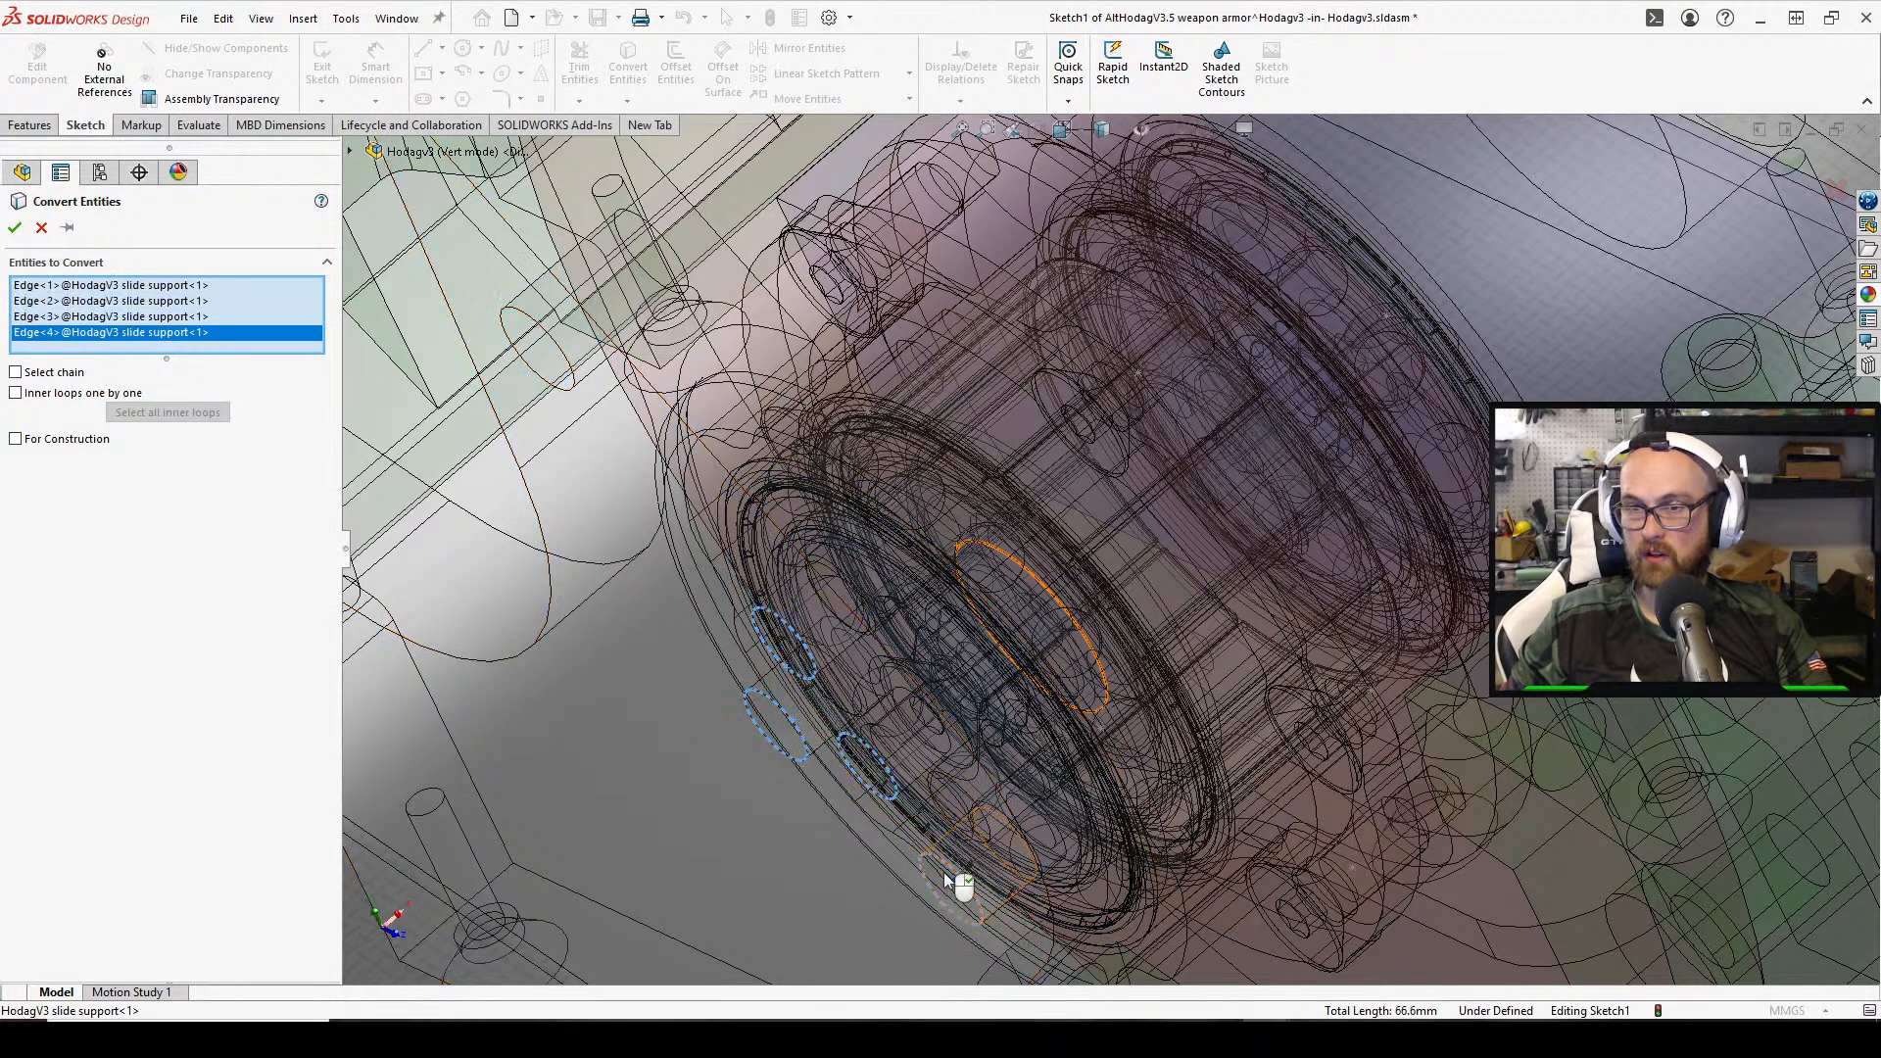
left_click(955, 835)
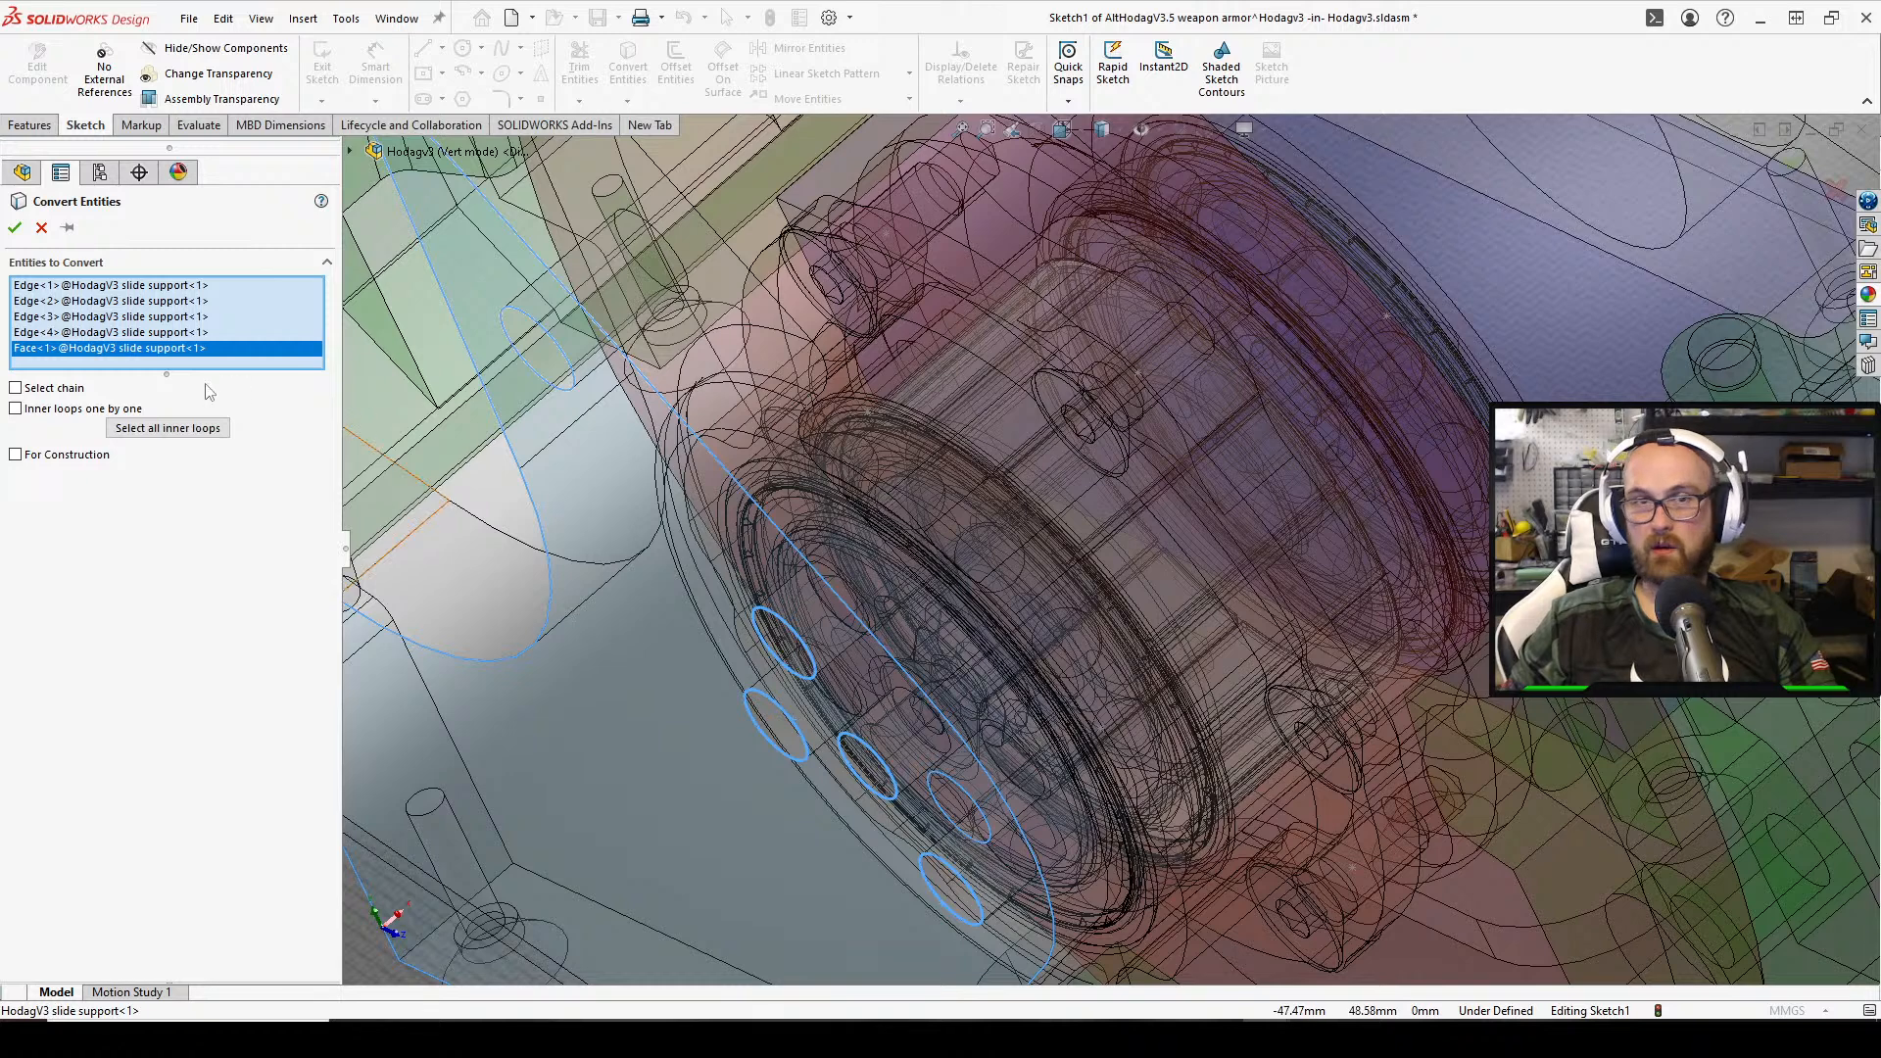
key("Delete")
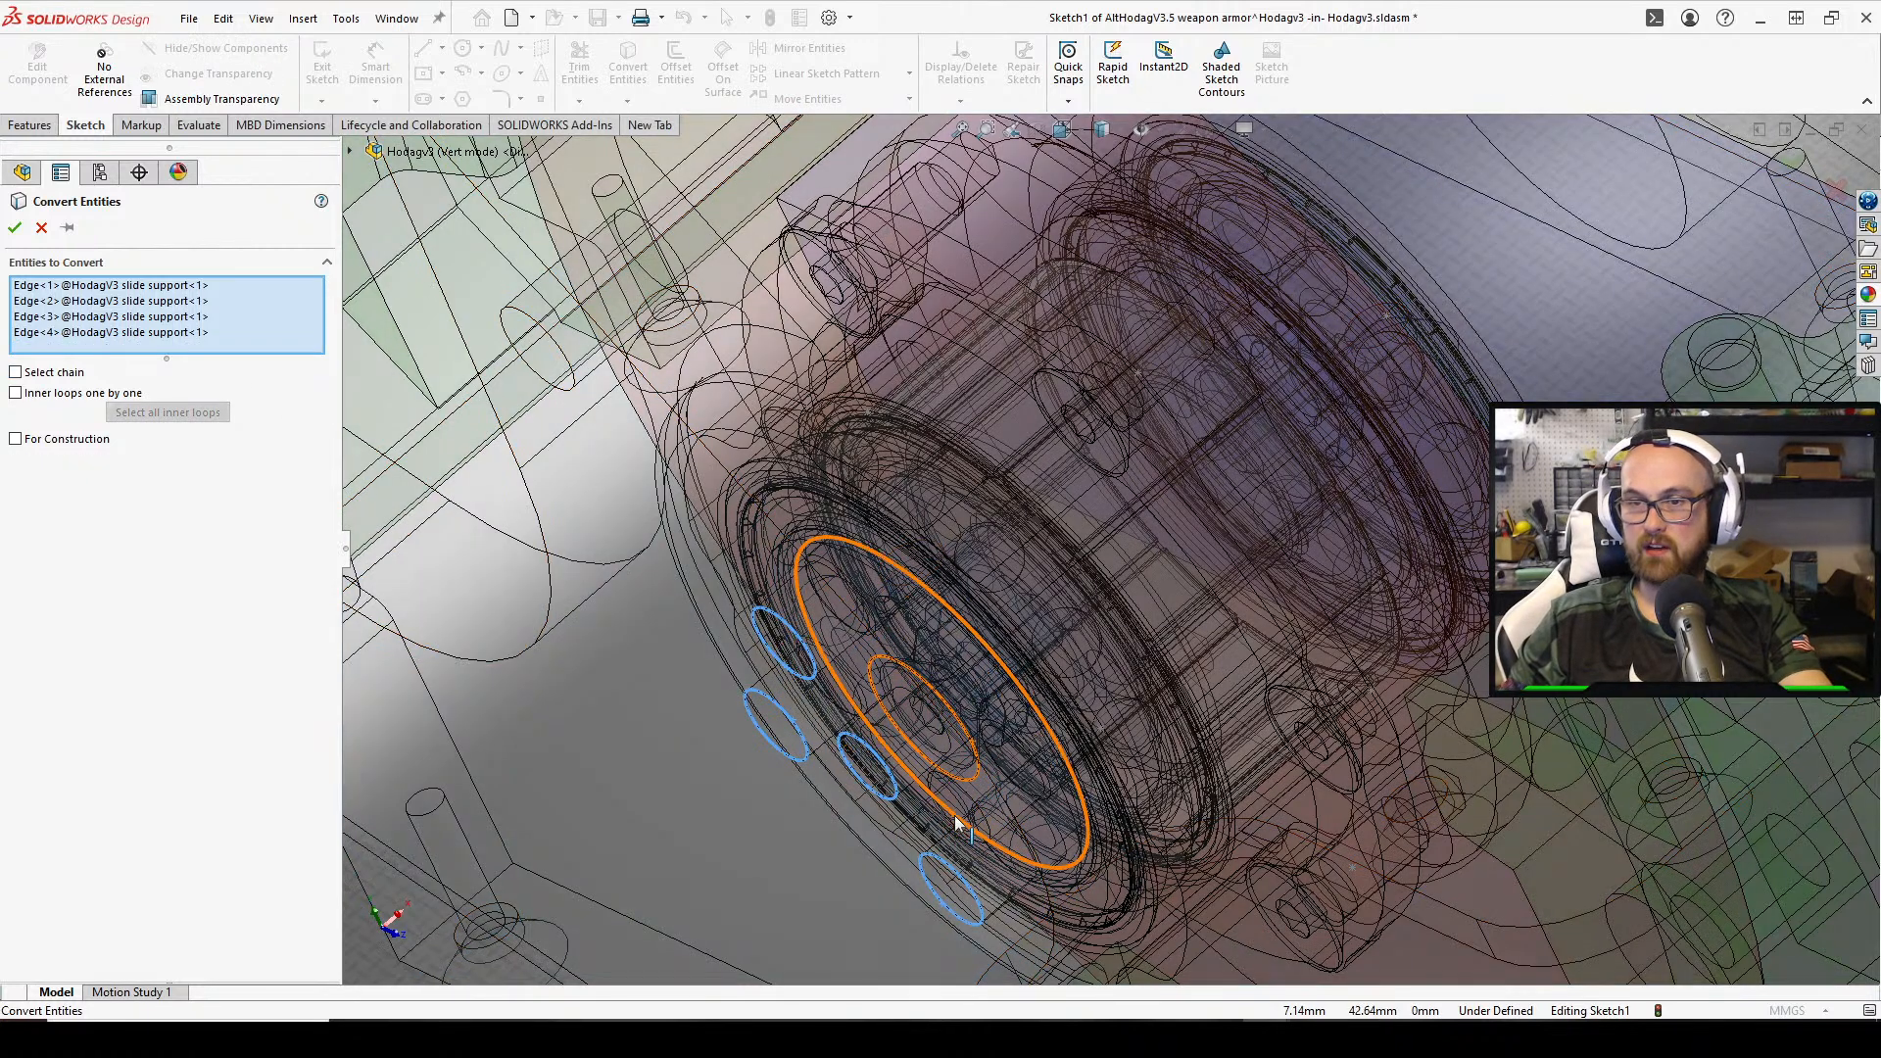
left_click(948, 818)
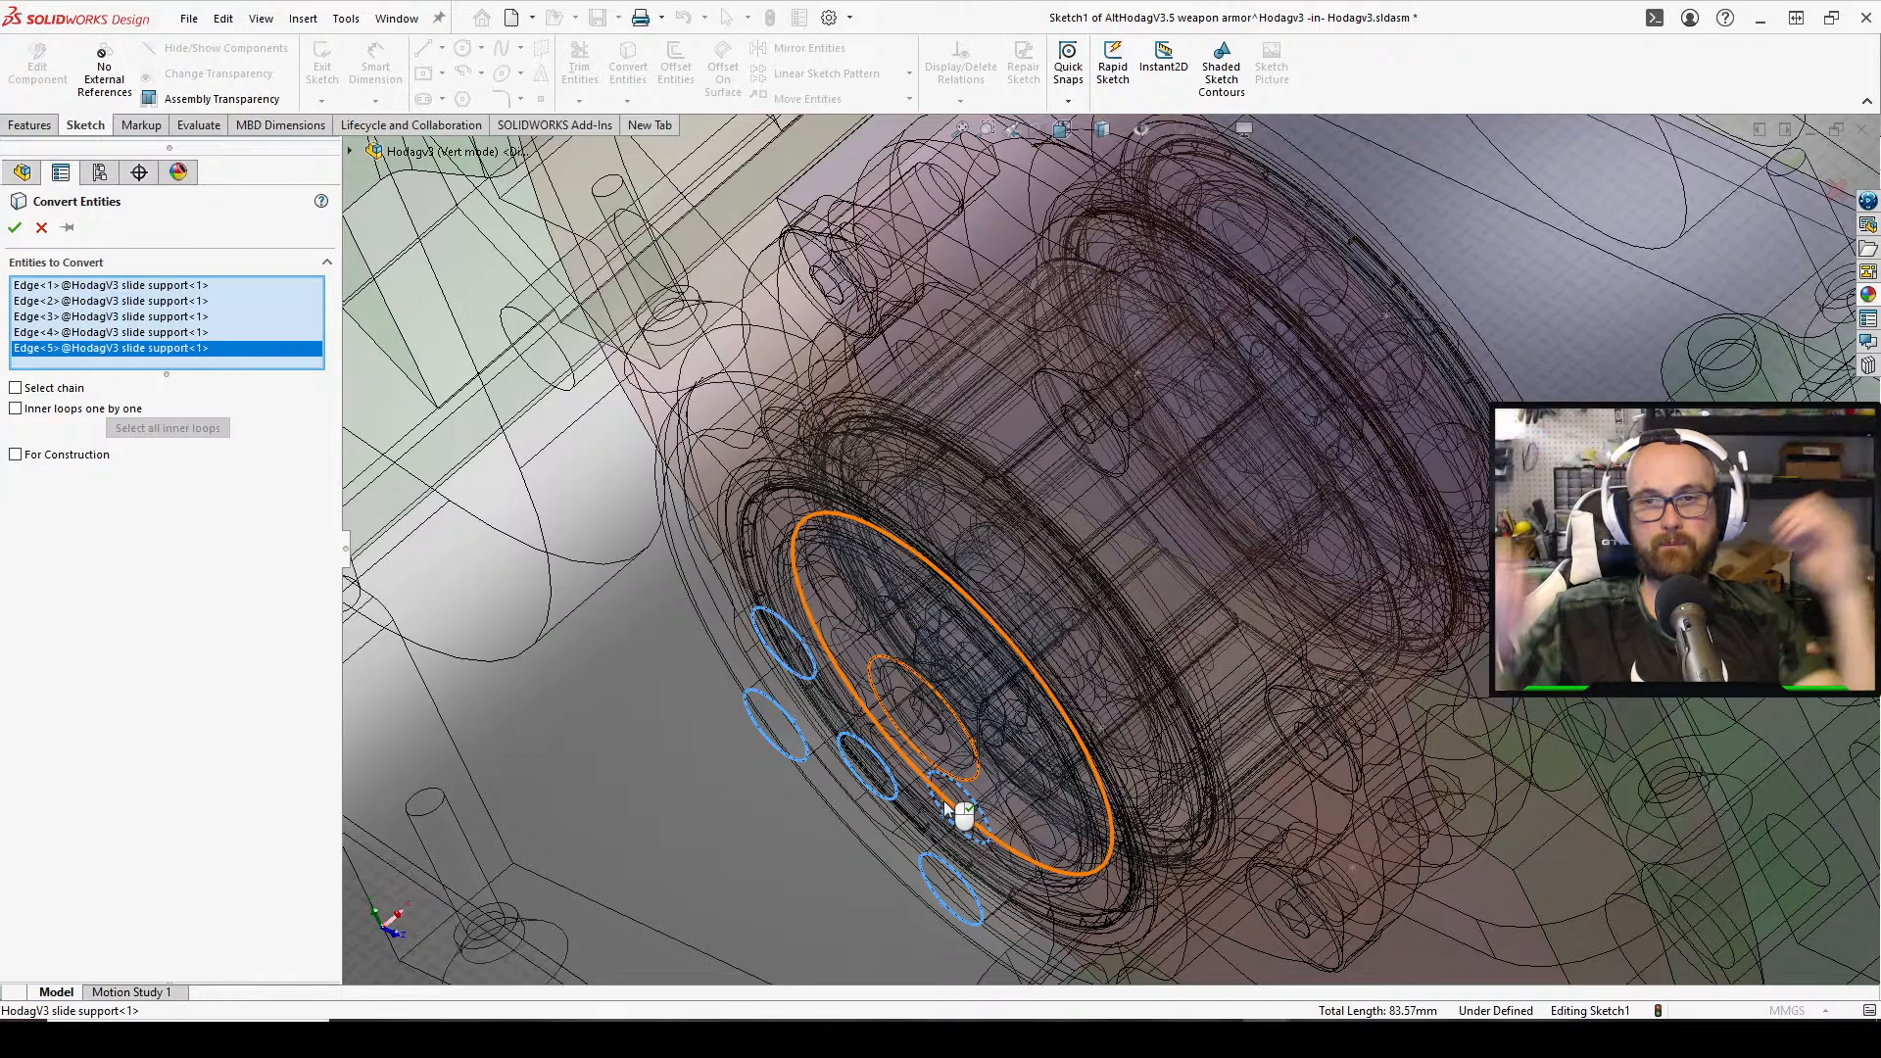
middle_click_drag(936, 669, 1039, 654)
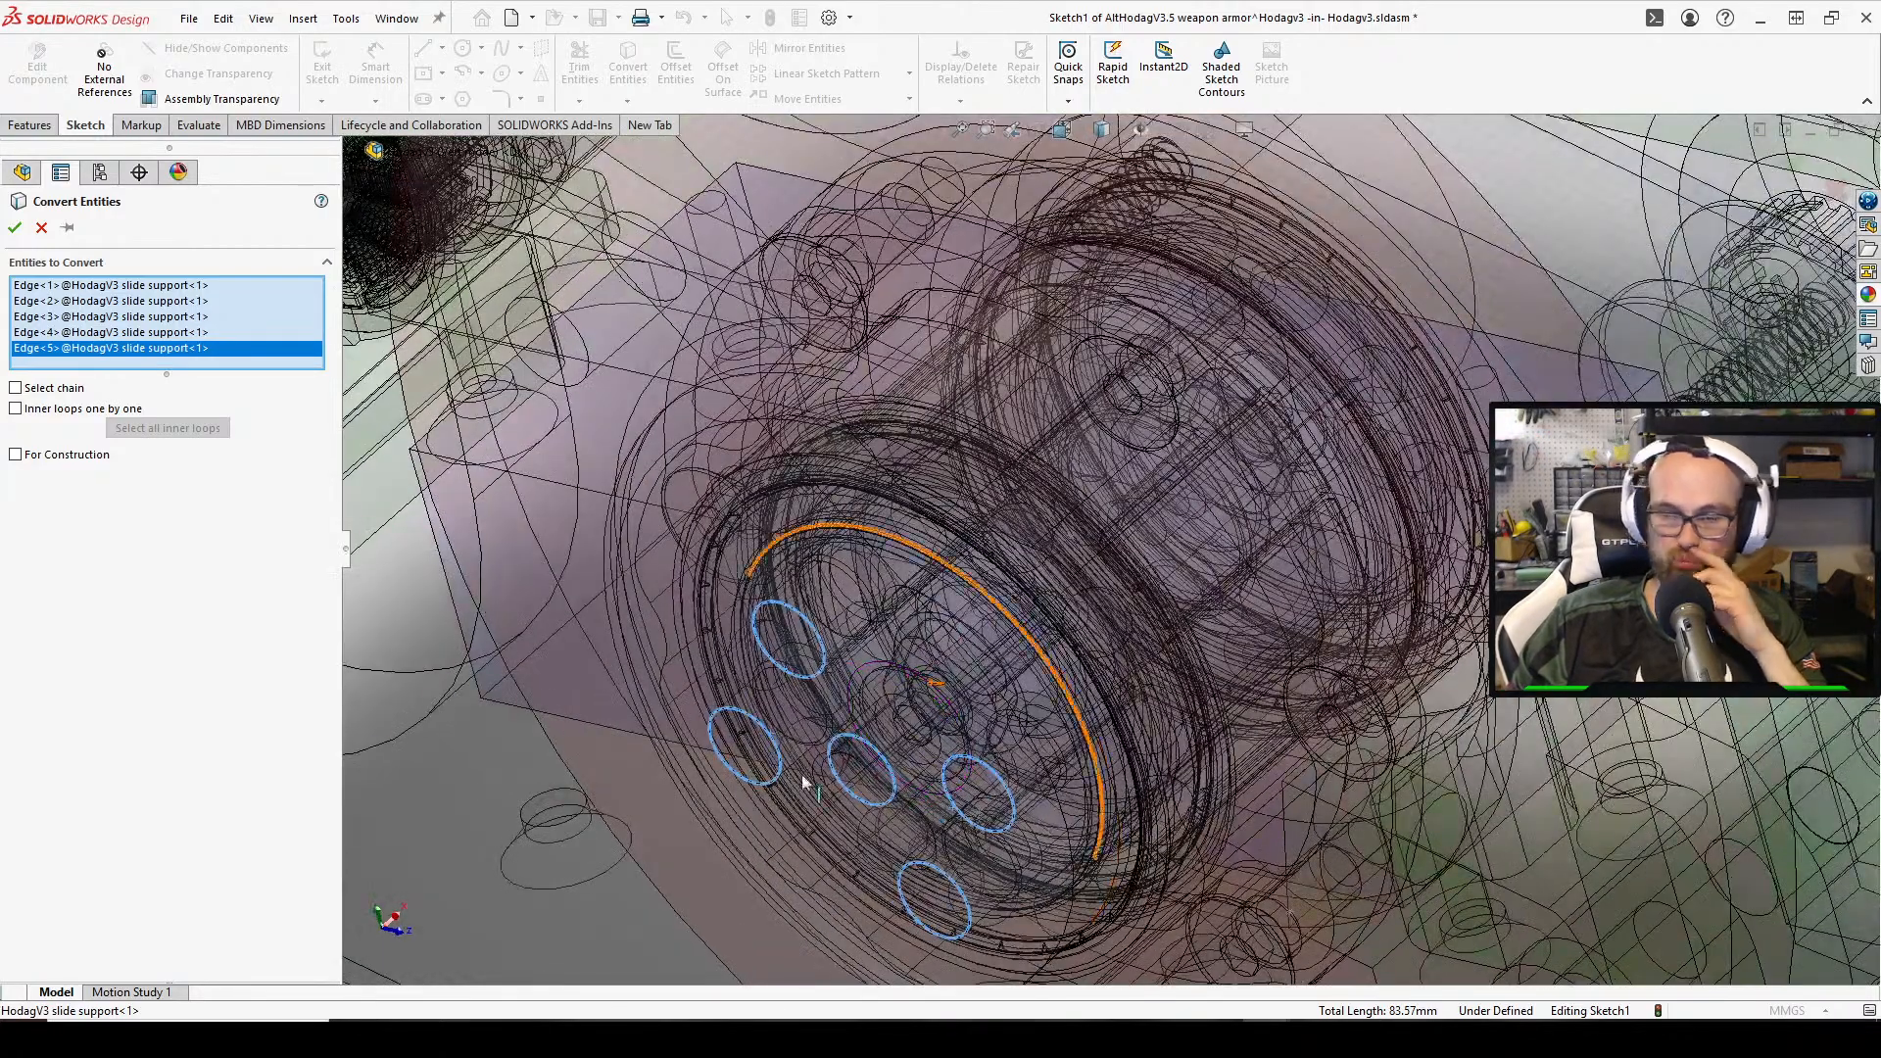
middle_click_drag(803, 781, 1050, 615)
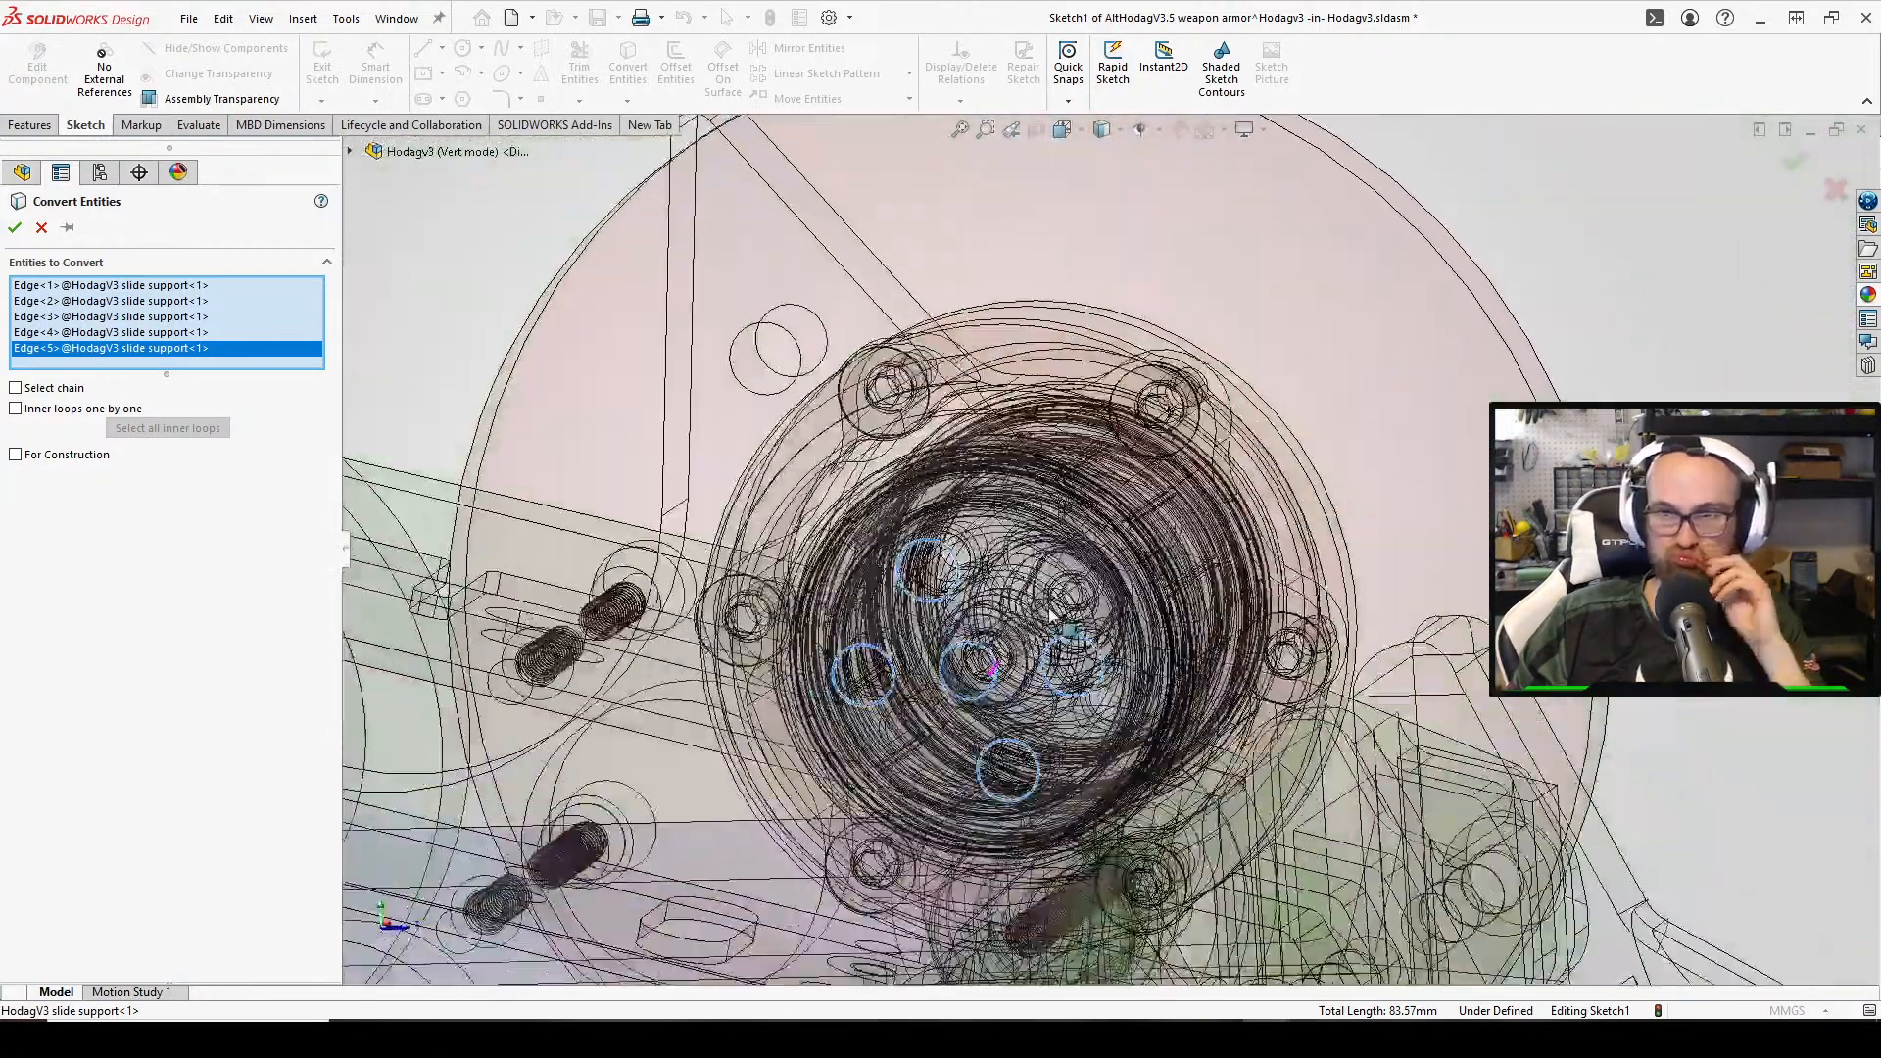
middle_click_drag(753, 629, 800, 625)
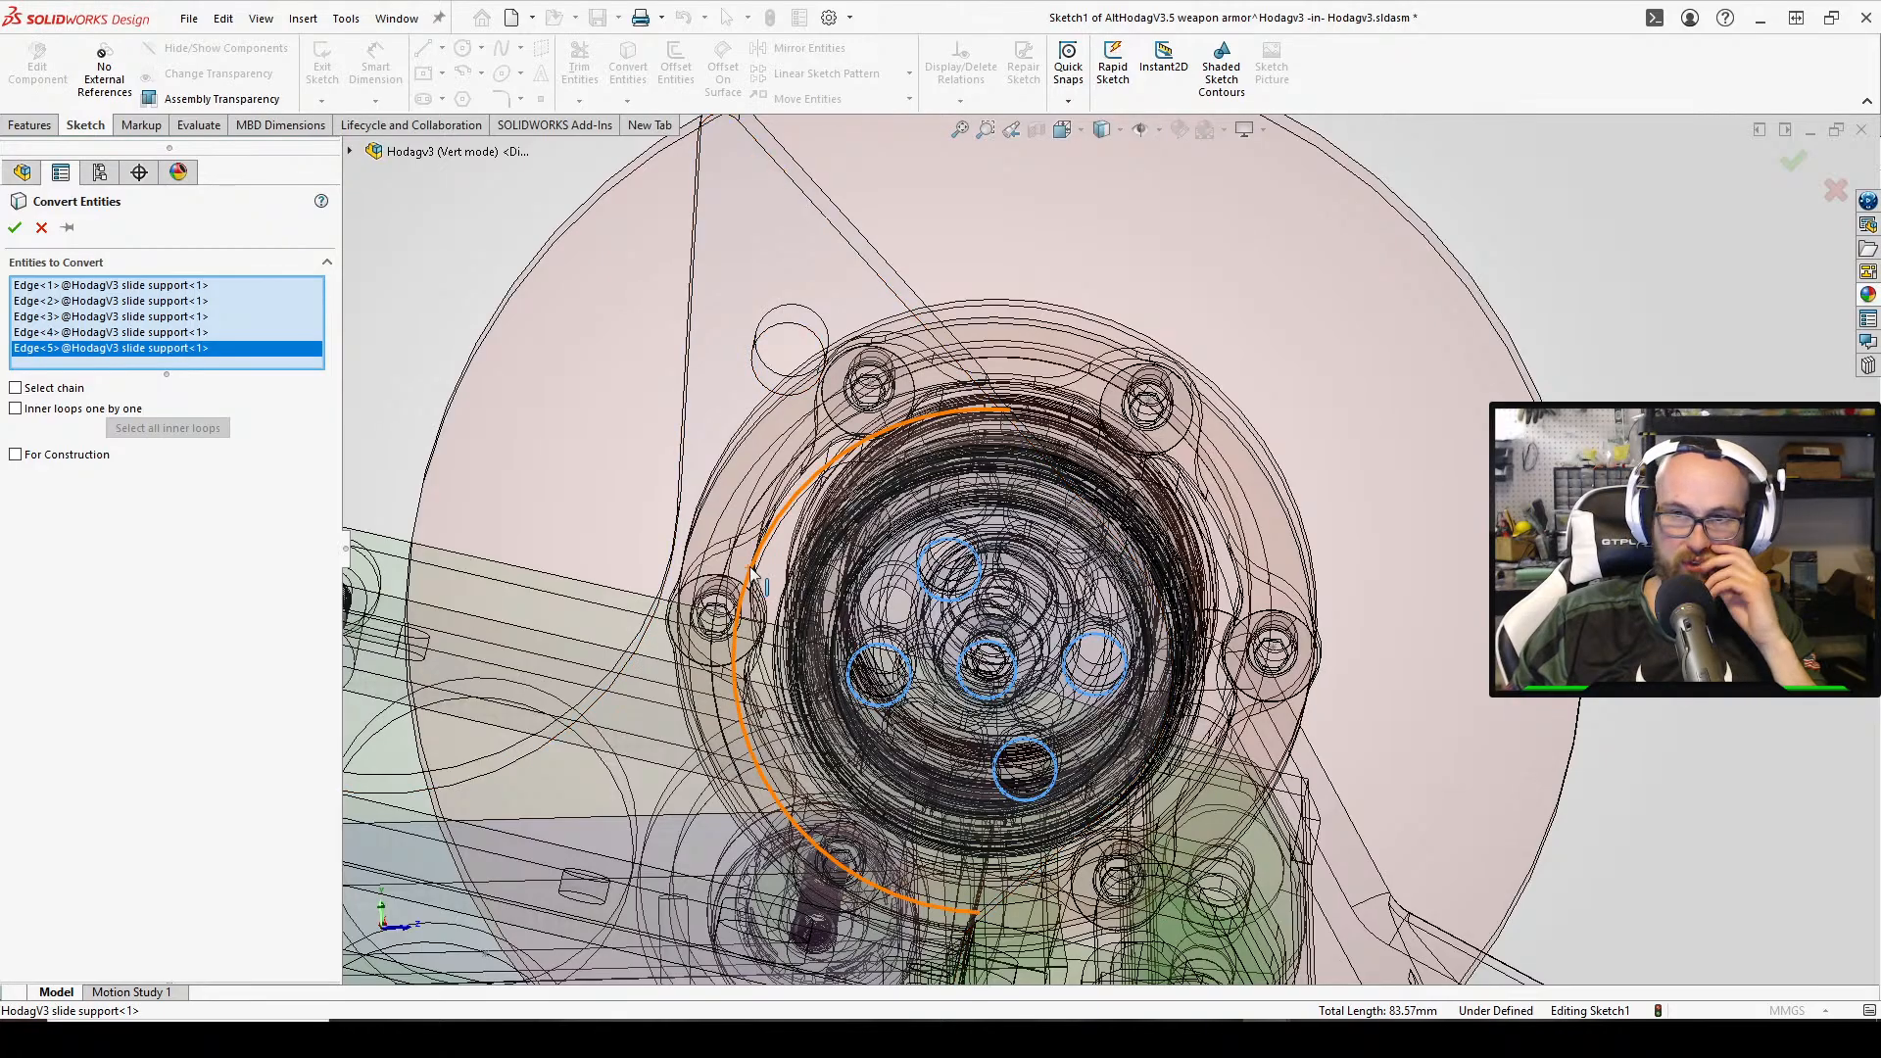
middle_click_drag(852, 565, 803, 483)
left_click(15, 227)
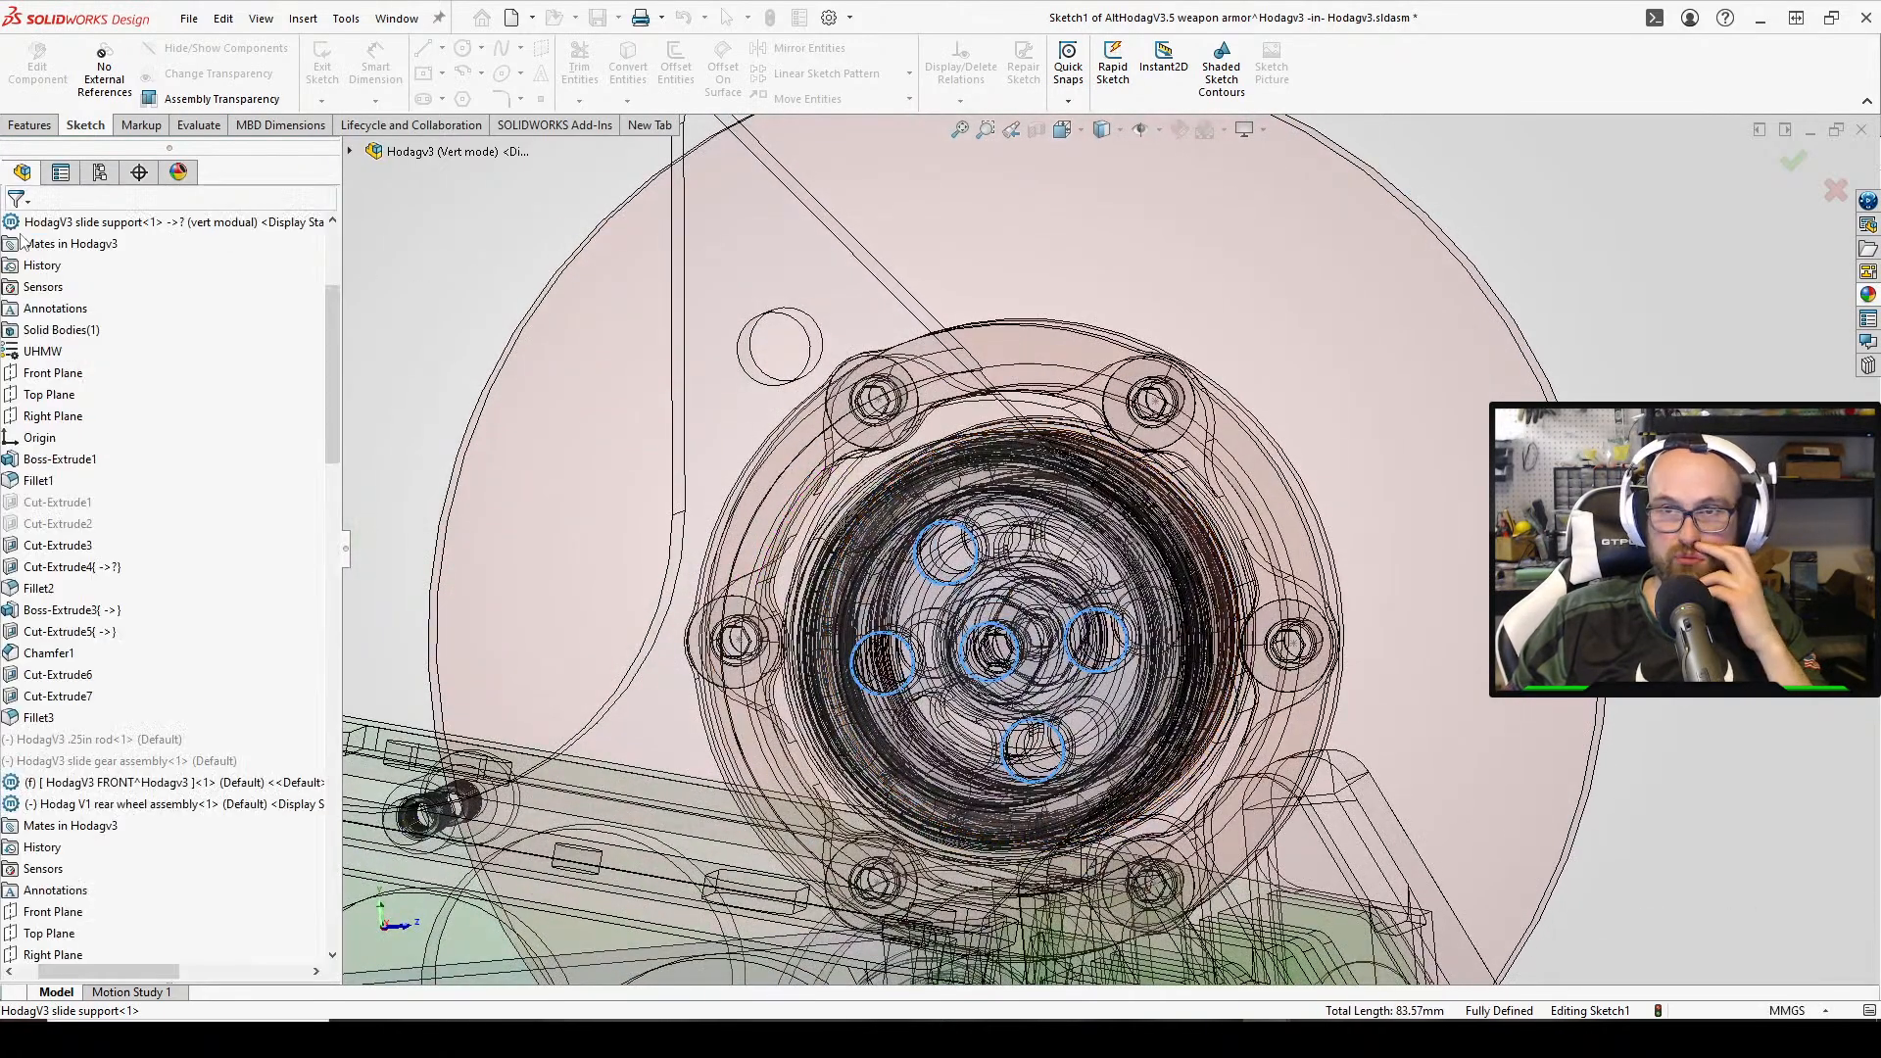
middle_click_drag(979, 685, 982, 671)
key("ctrl+8")
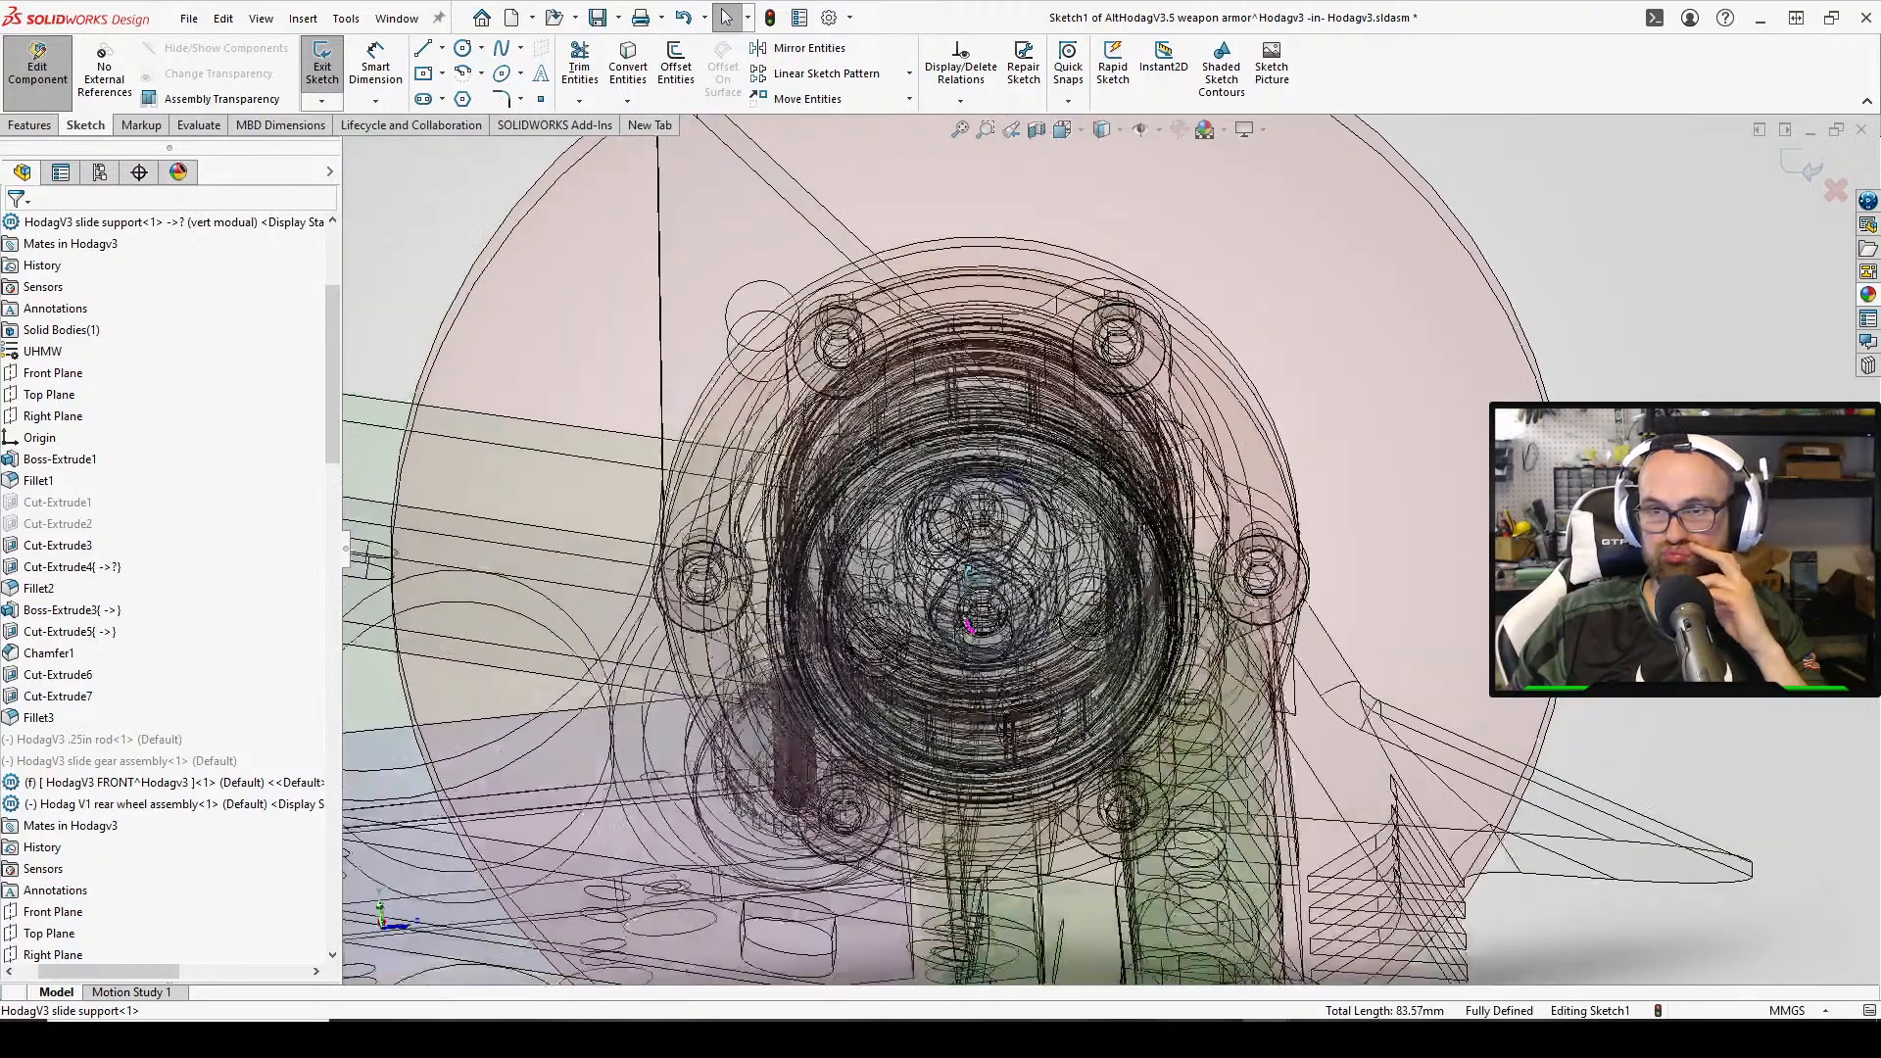
Sketch a centerpoint arc of about 20.7 mm radius around the motor center, from the upper front mounting hole to the lower front one
left_click(462, 72)
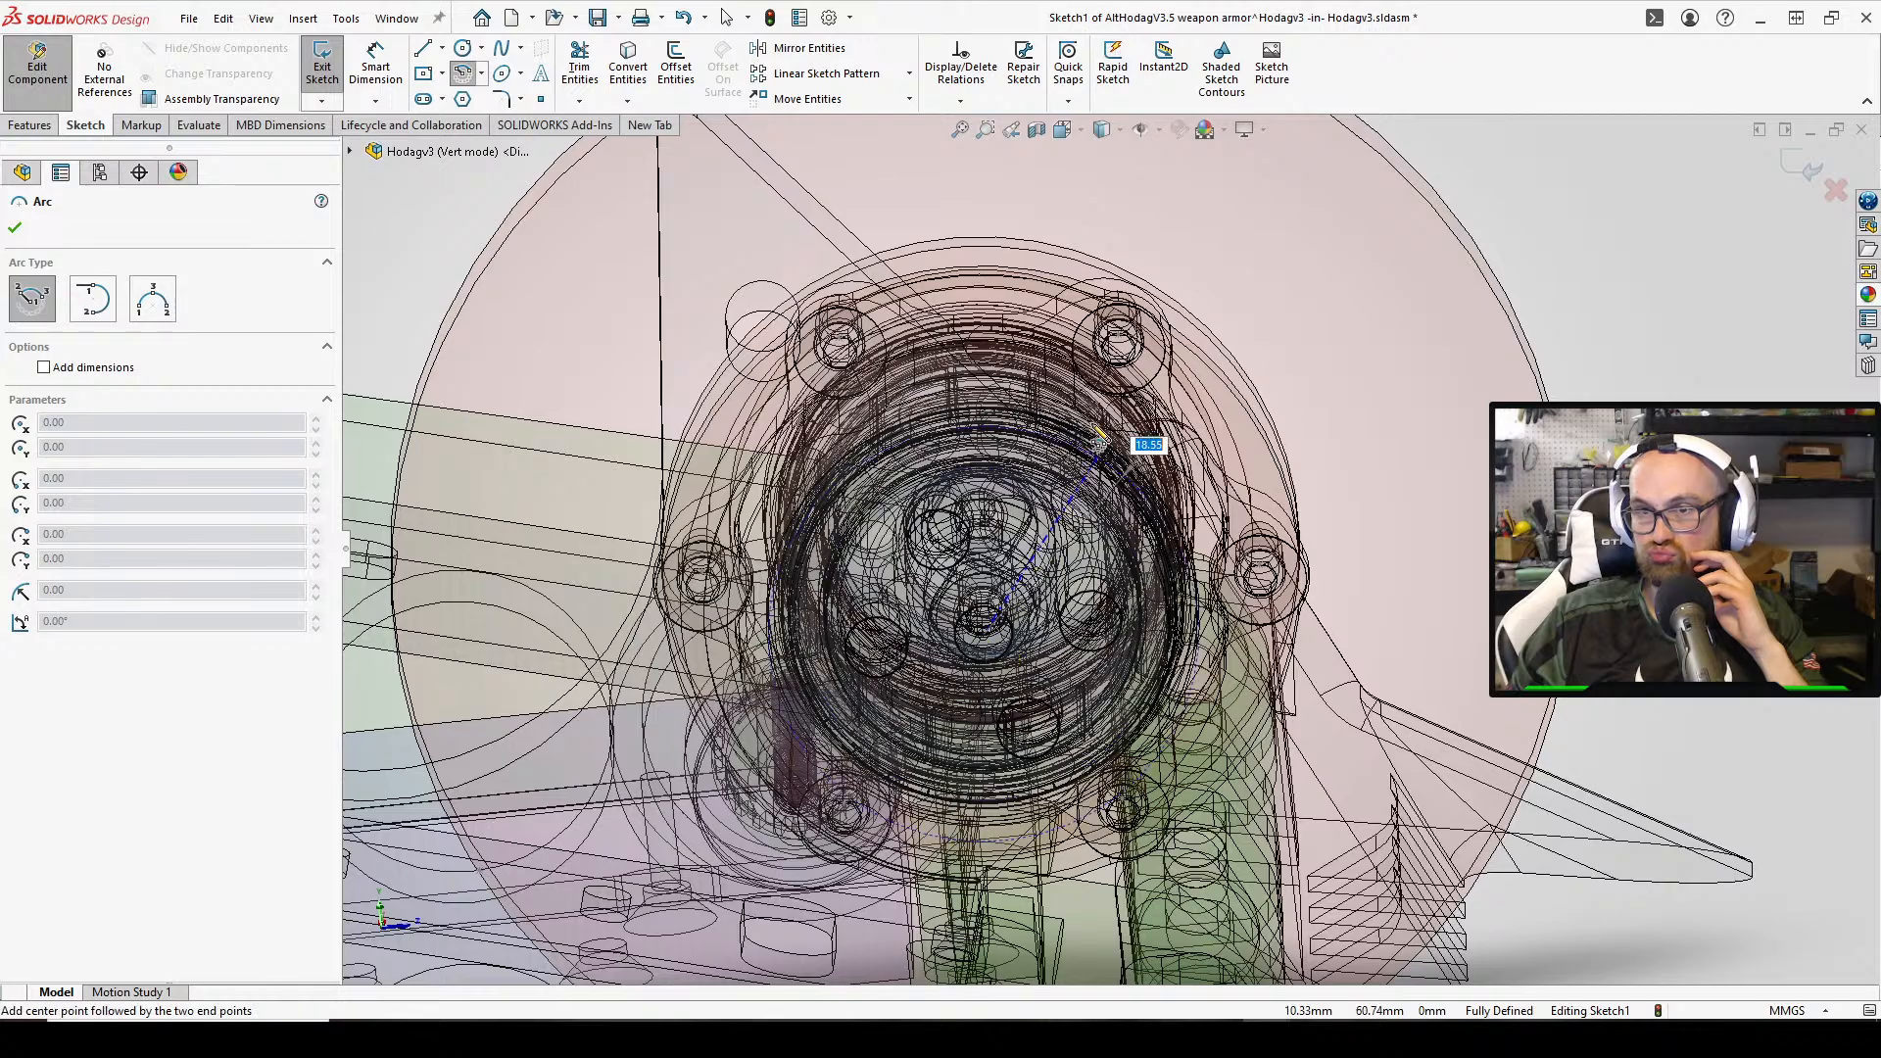
scroll(1099, 443, "down", 5)
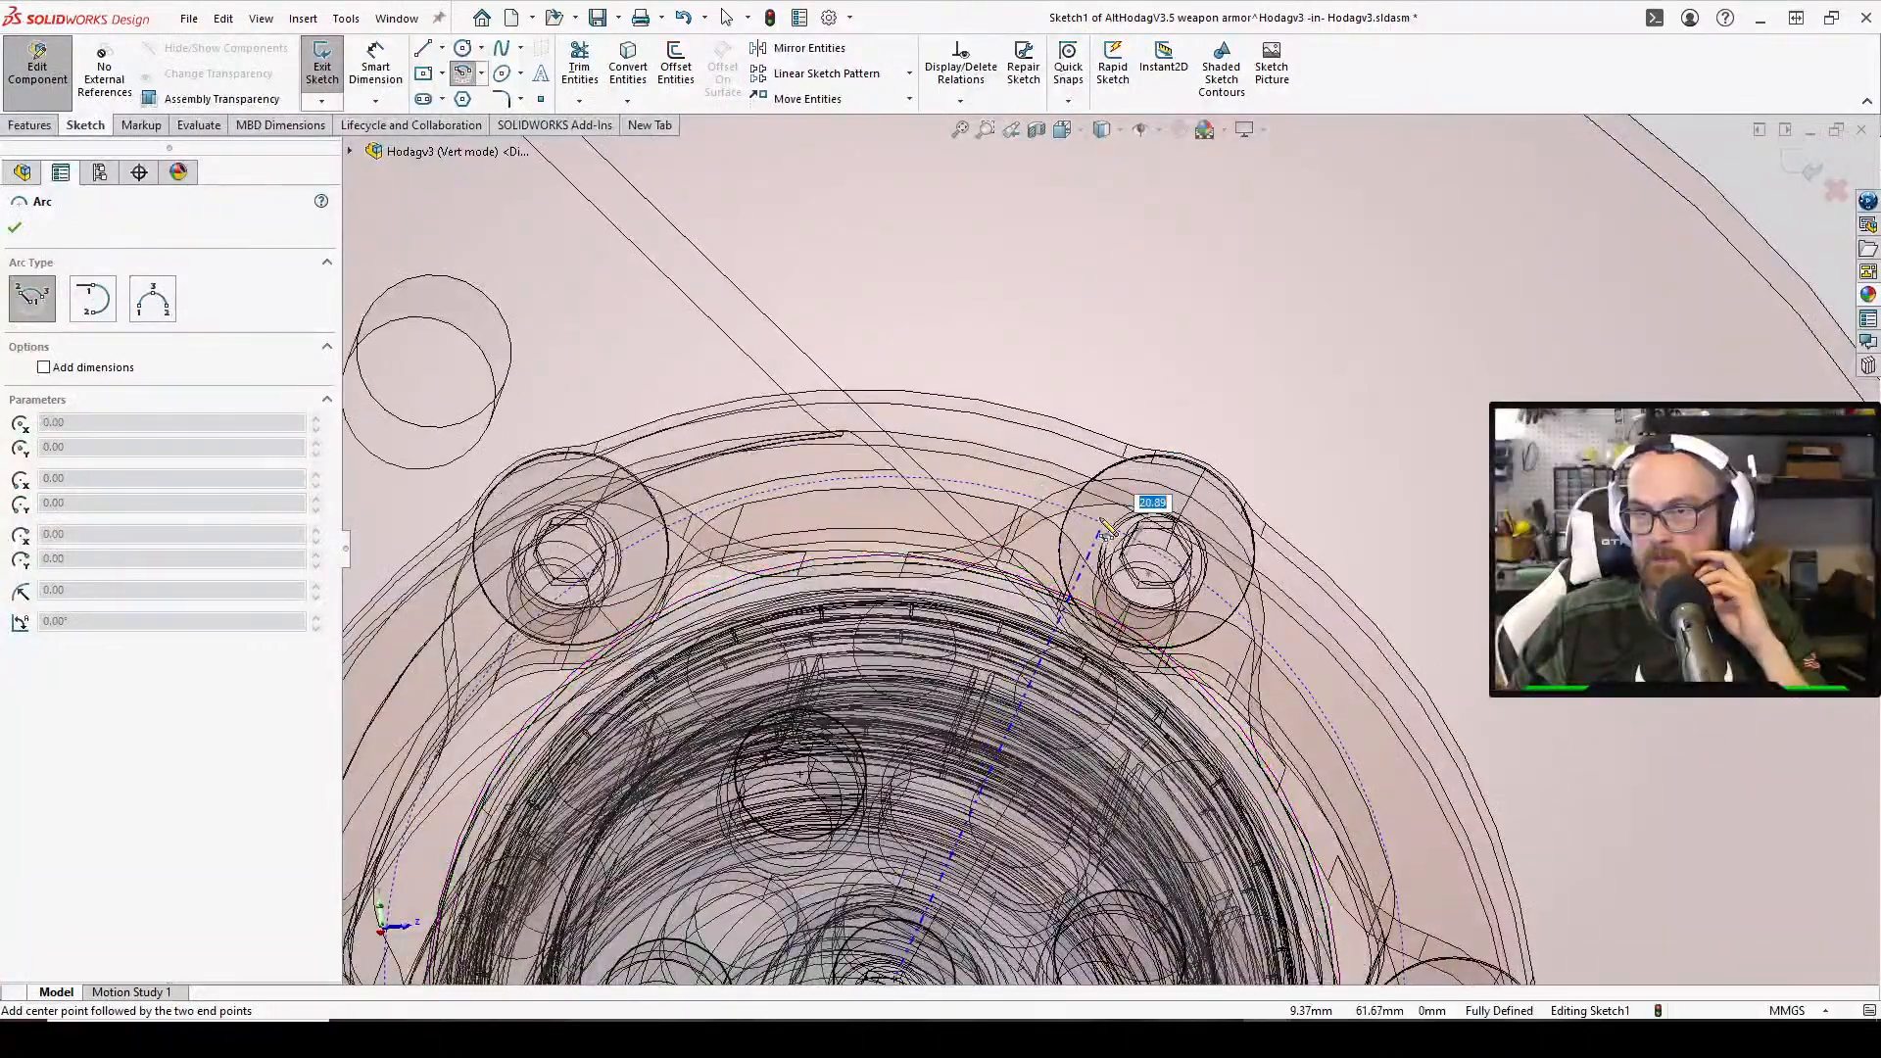
left_click(1105, 529)
scroll(1154, 539, "up", 5)
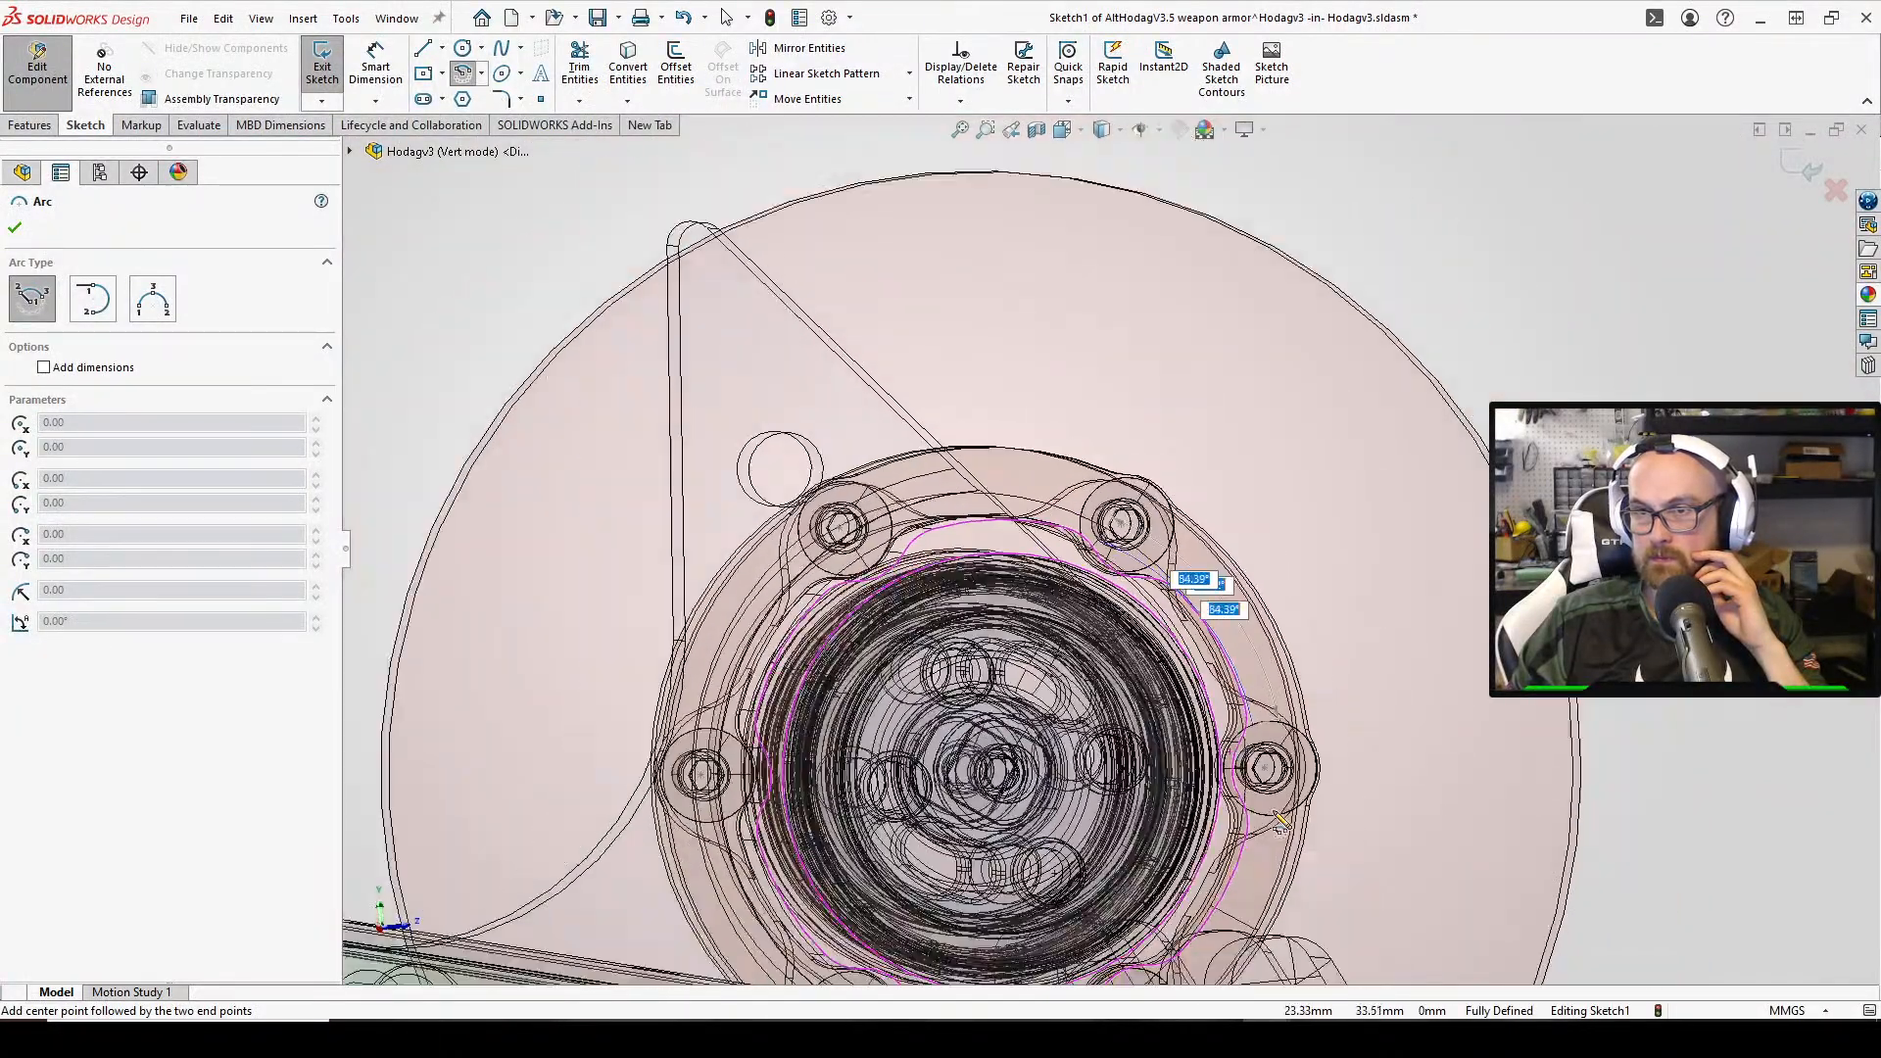
scroll(1279, 823, "up", 3)
middle_click_drag(1246, 817, 1202, 674)
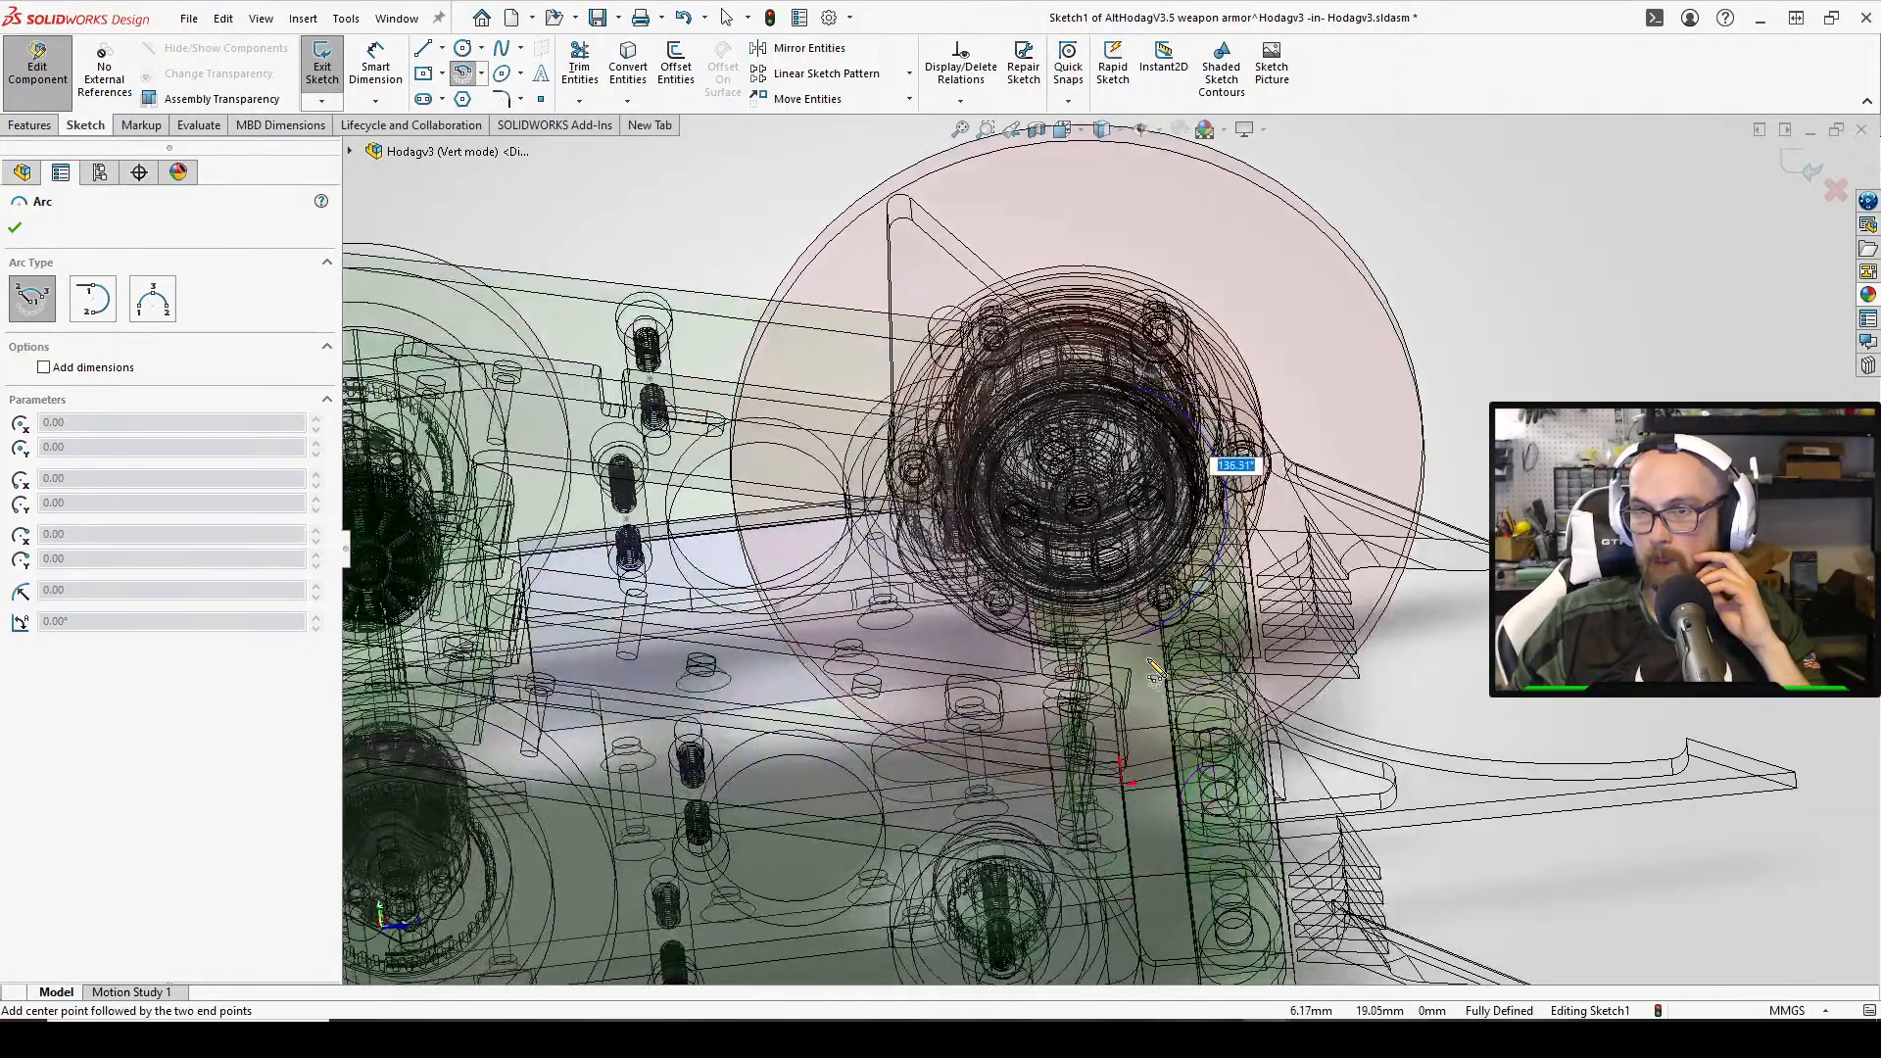
scroll(1116, 654, "down", 10)
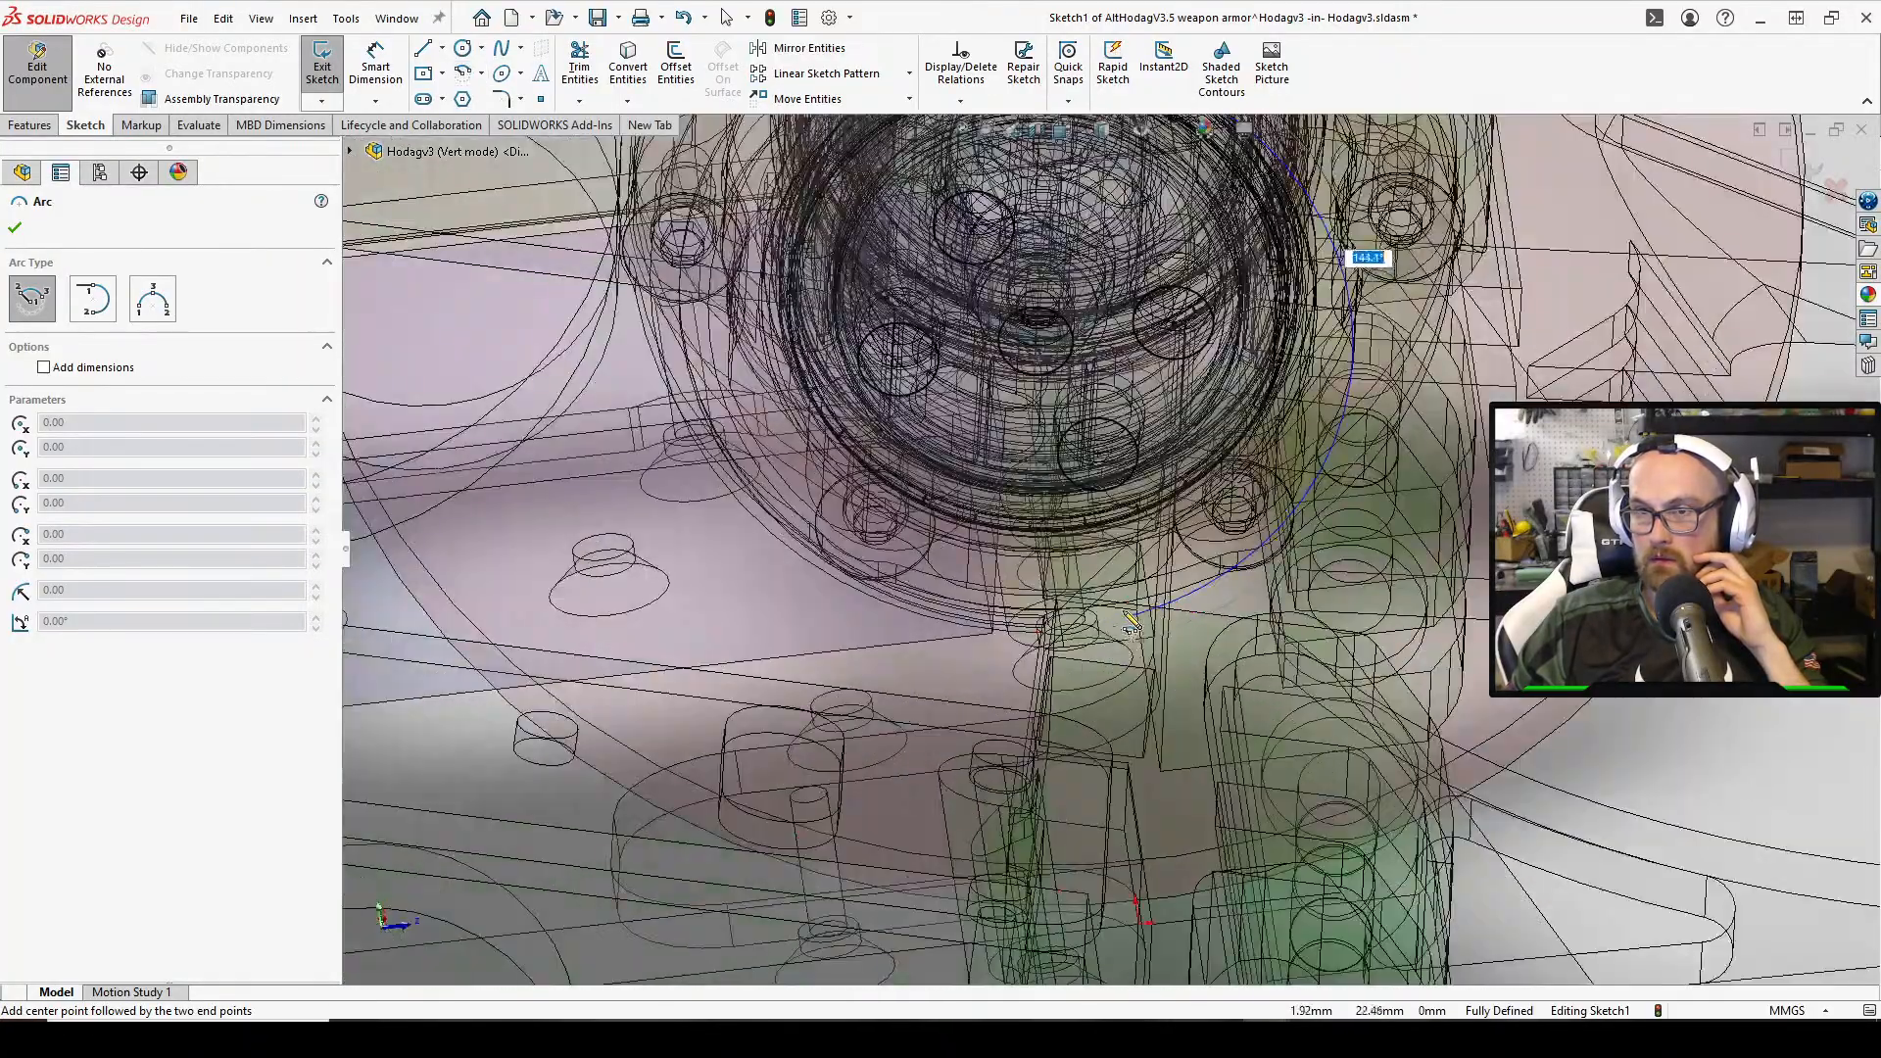
scroll(1078, 519, "up", 5)
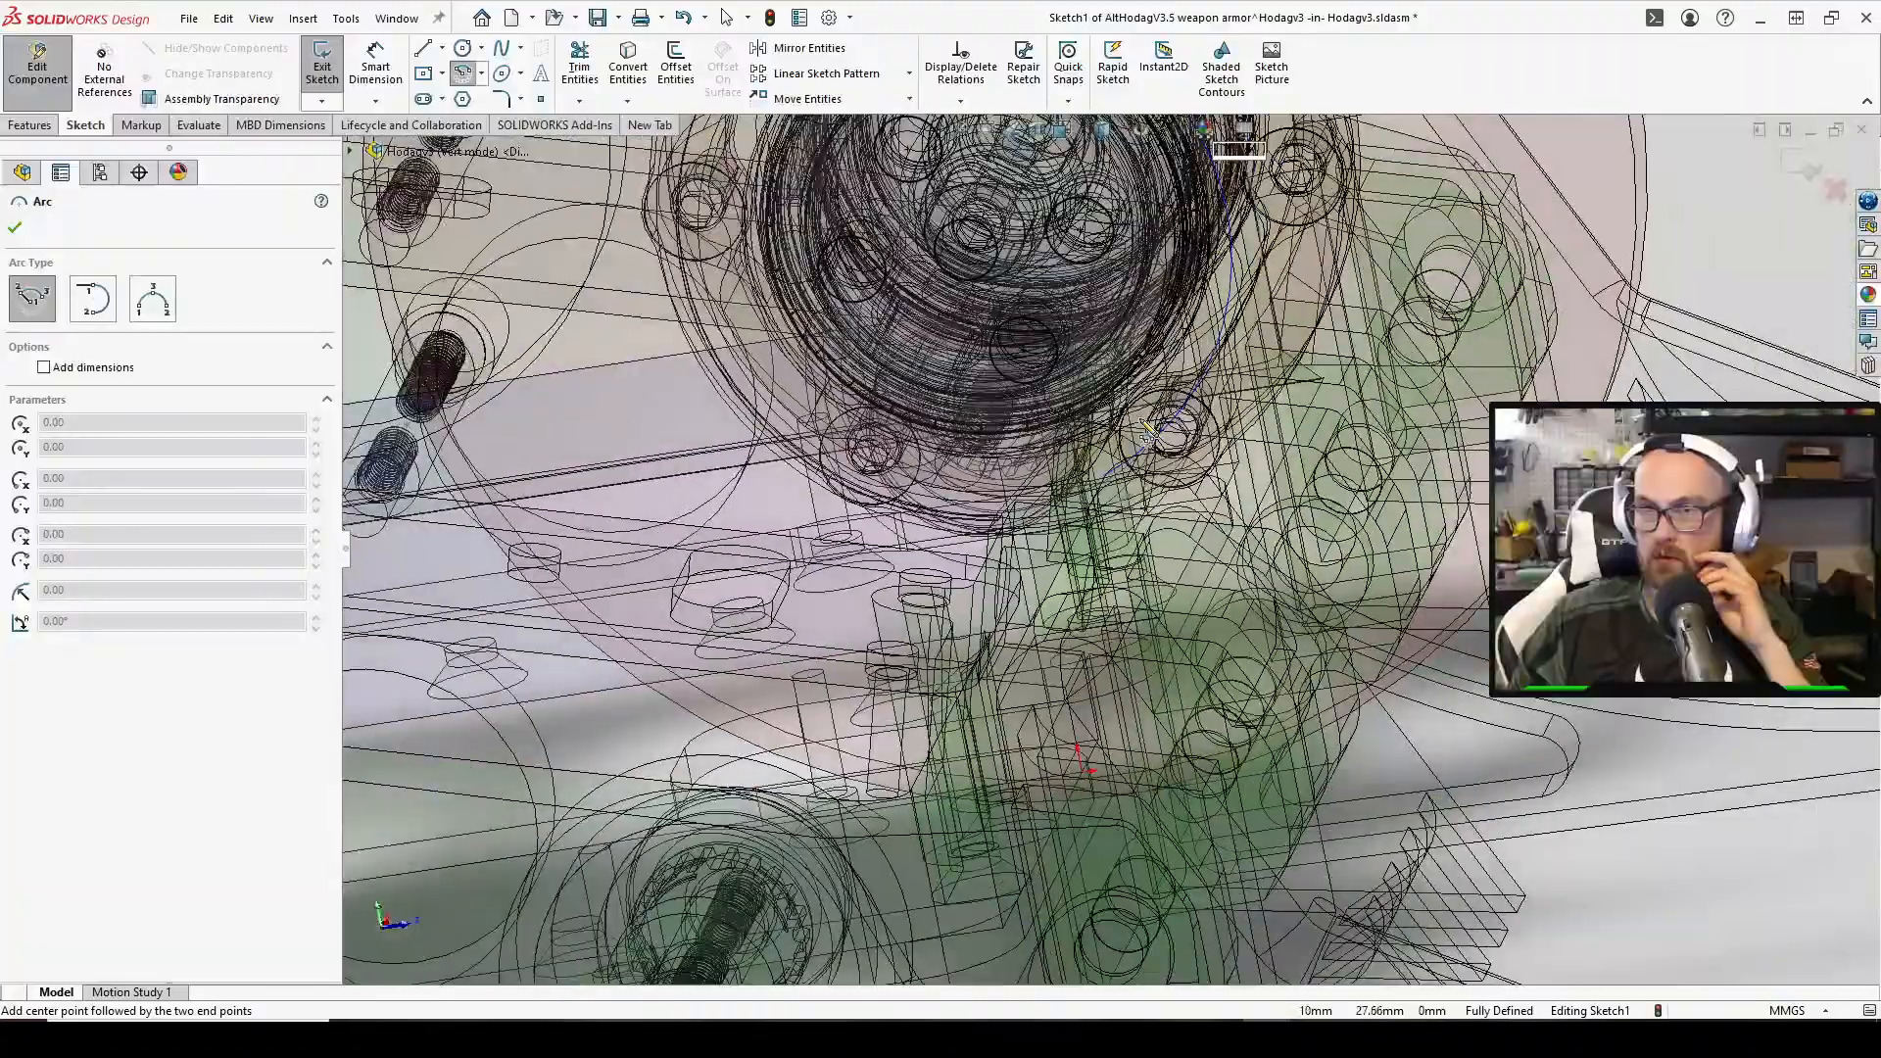
left_click(1136, 438)
right_click(1233, 487)
left_click(1279, 509)
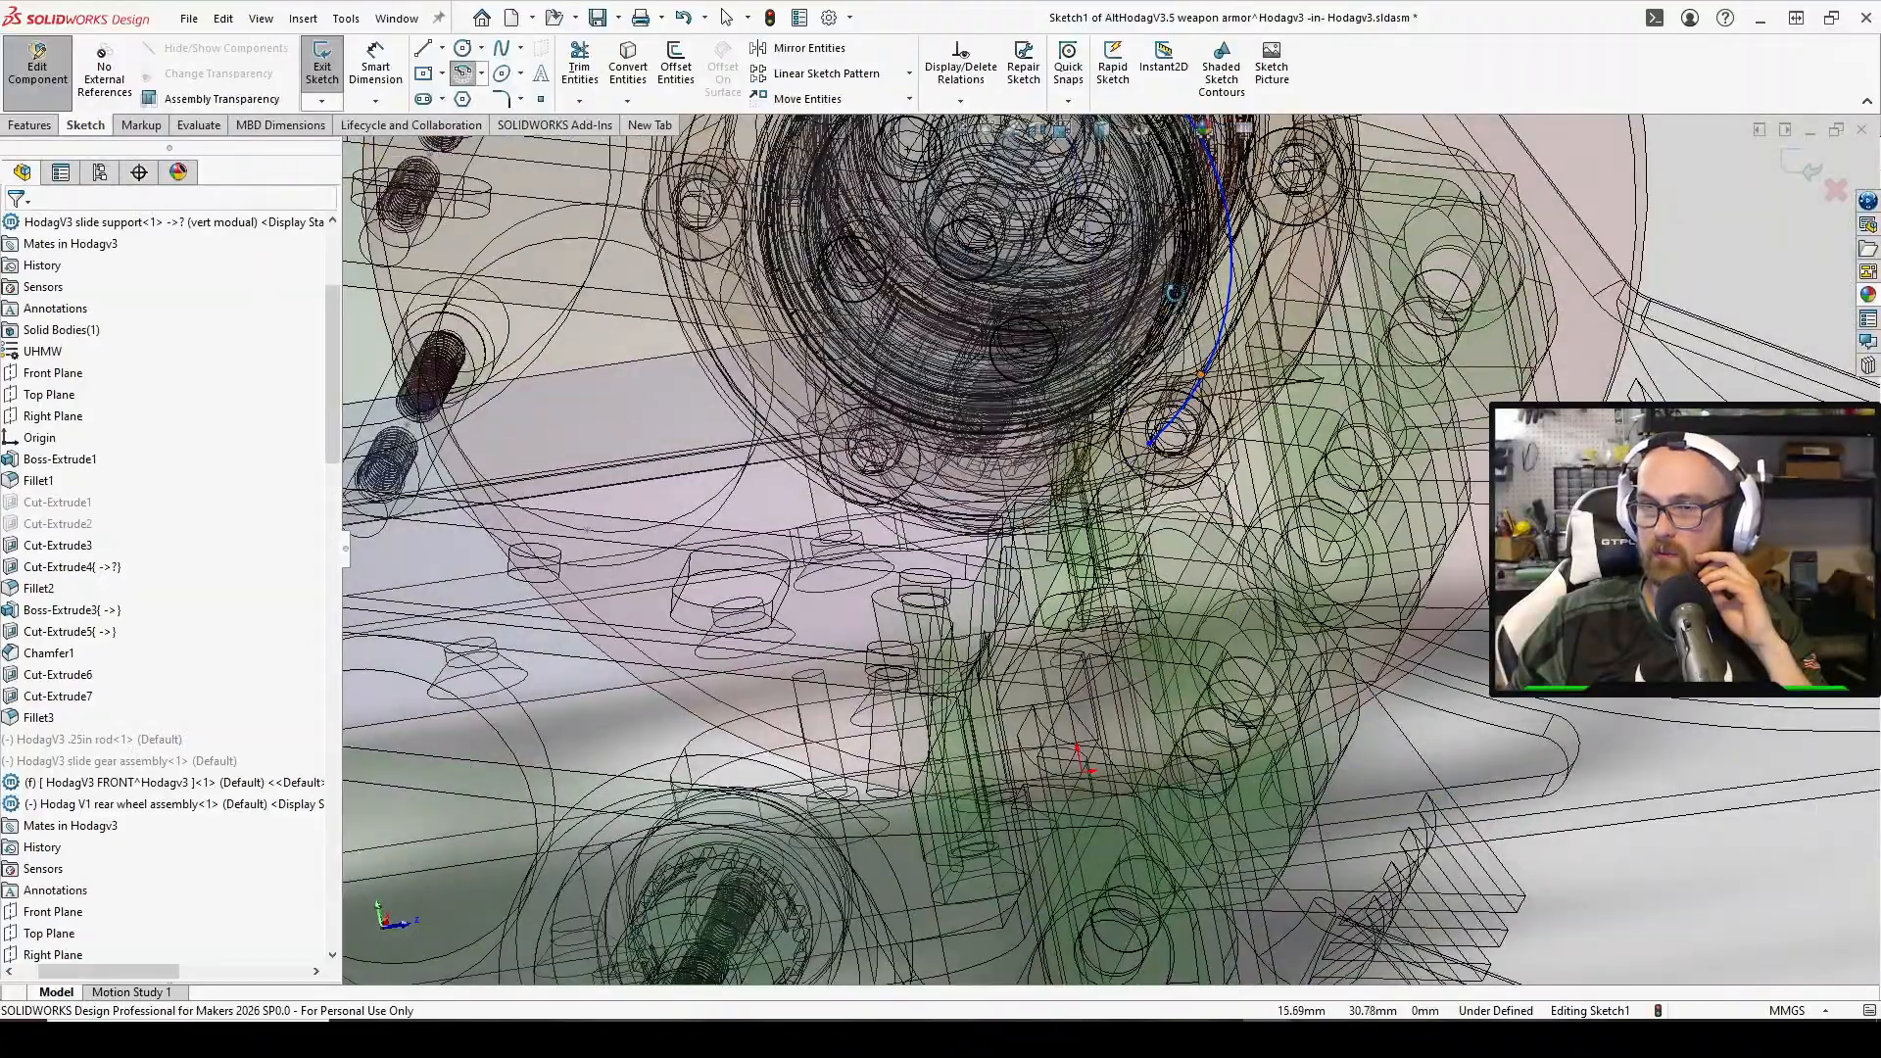
Move the arc's lower endpoint close to the upper corner of the side part and inspect its position
middle_click_drag(1264, 318, 1175, 450)
scroll(1101, 423, "down", 4)
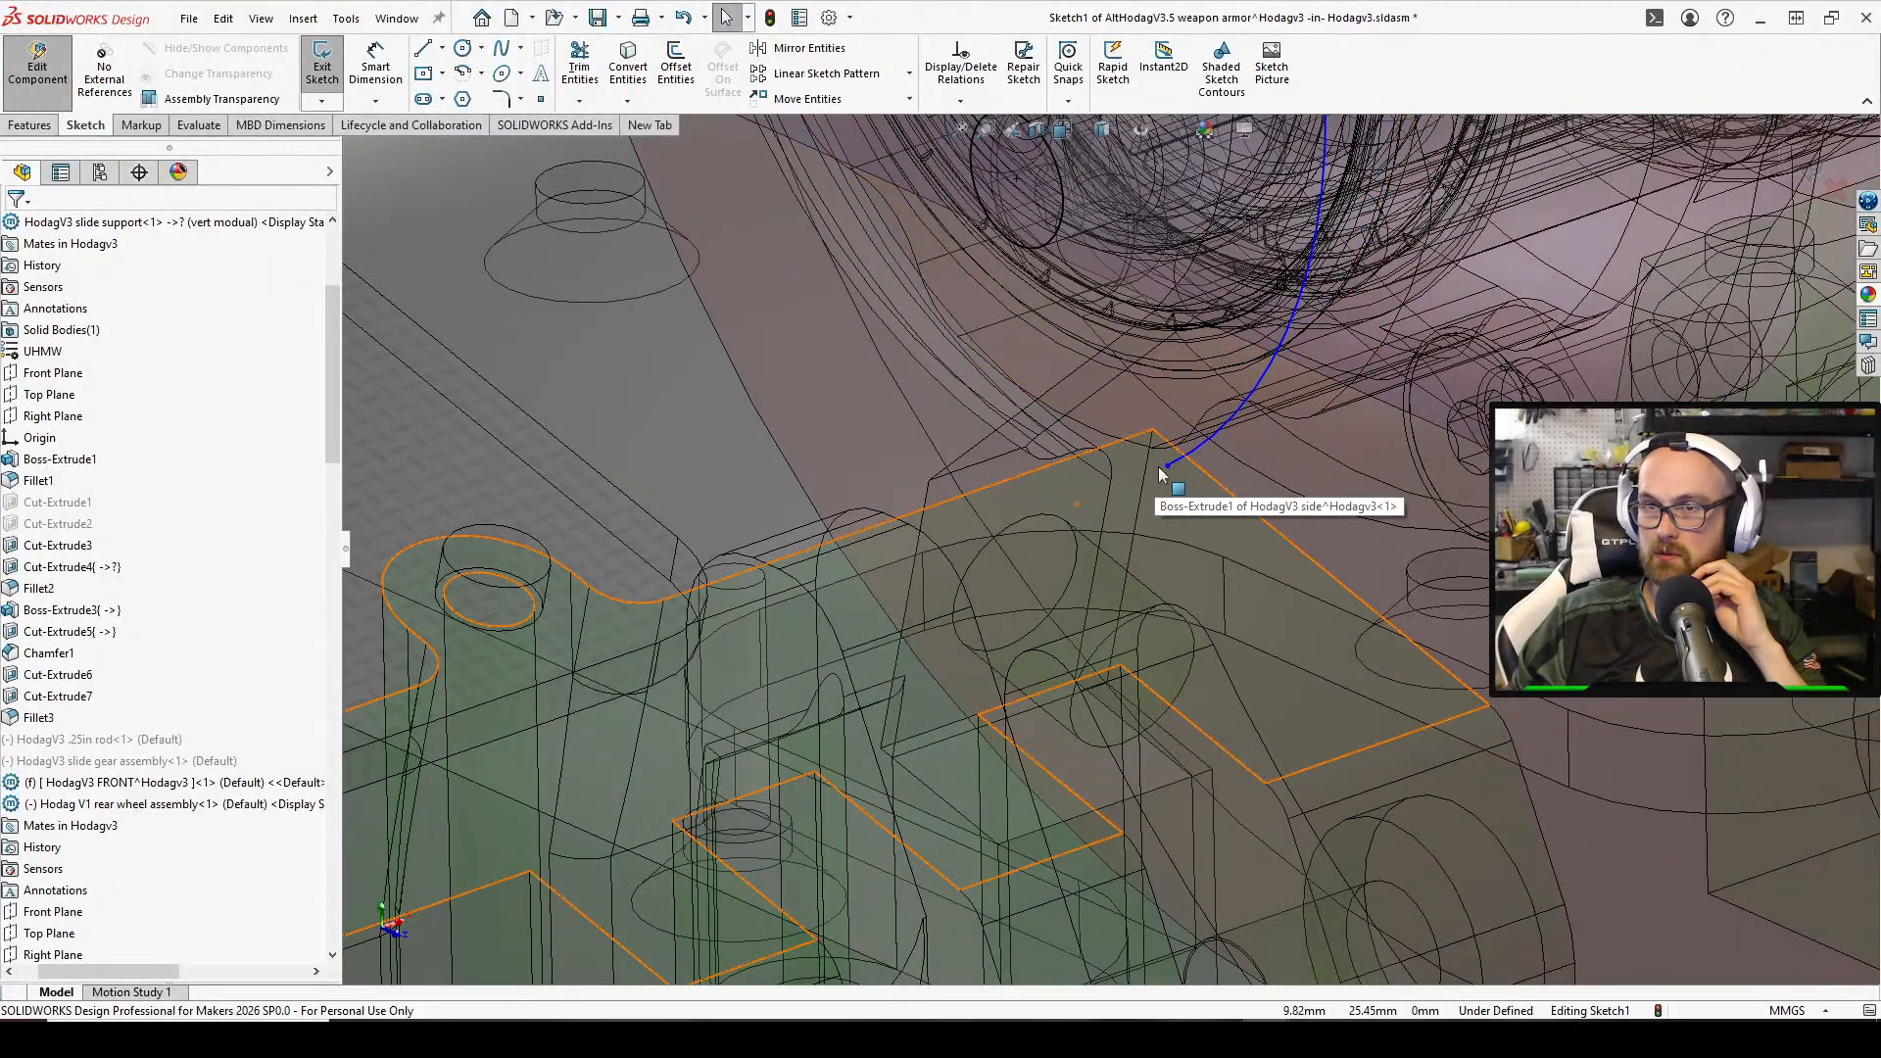
left_click_drag(1168, 472, 1125, 474)
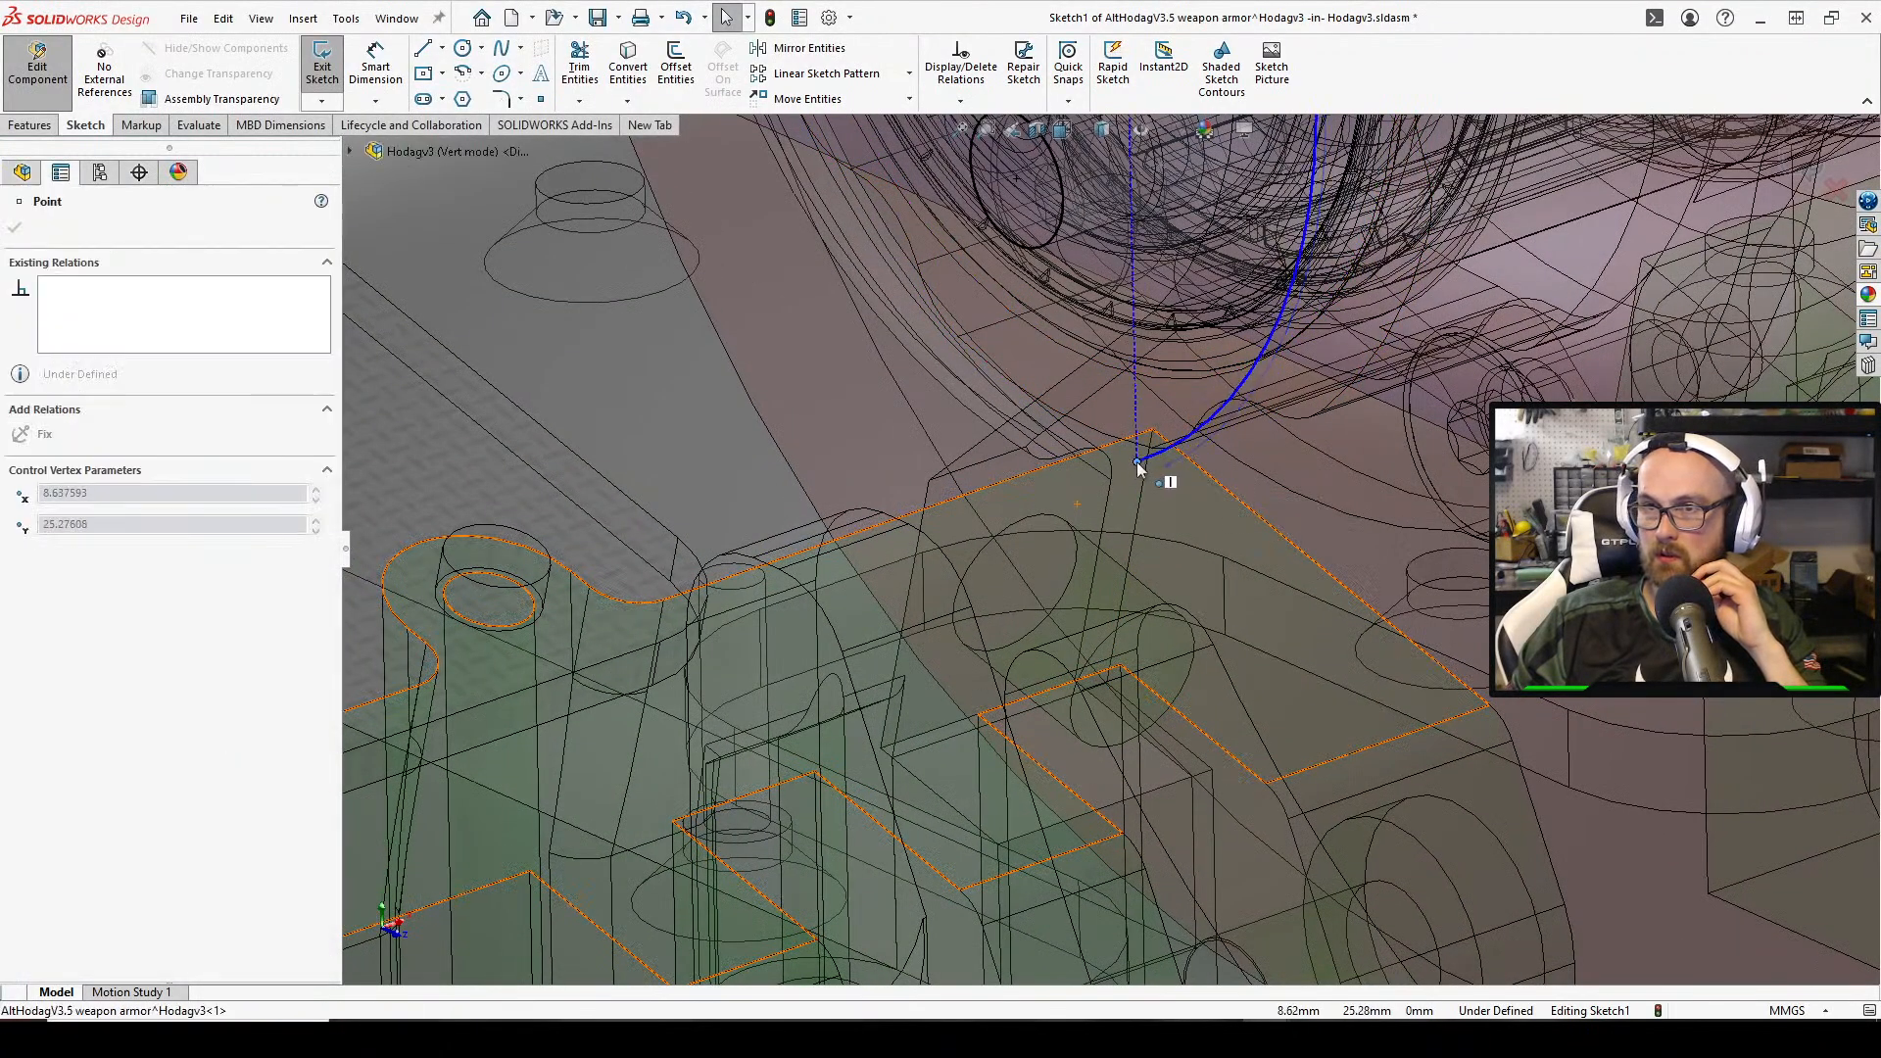
left_click(1138, 468)
middle_click_drag(1146, 460, 1249, 625)
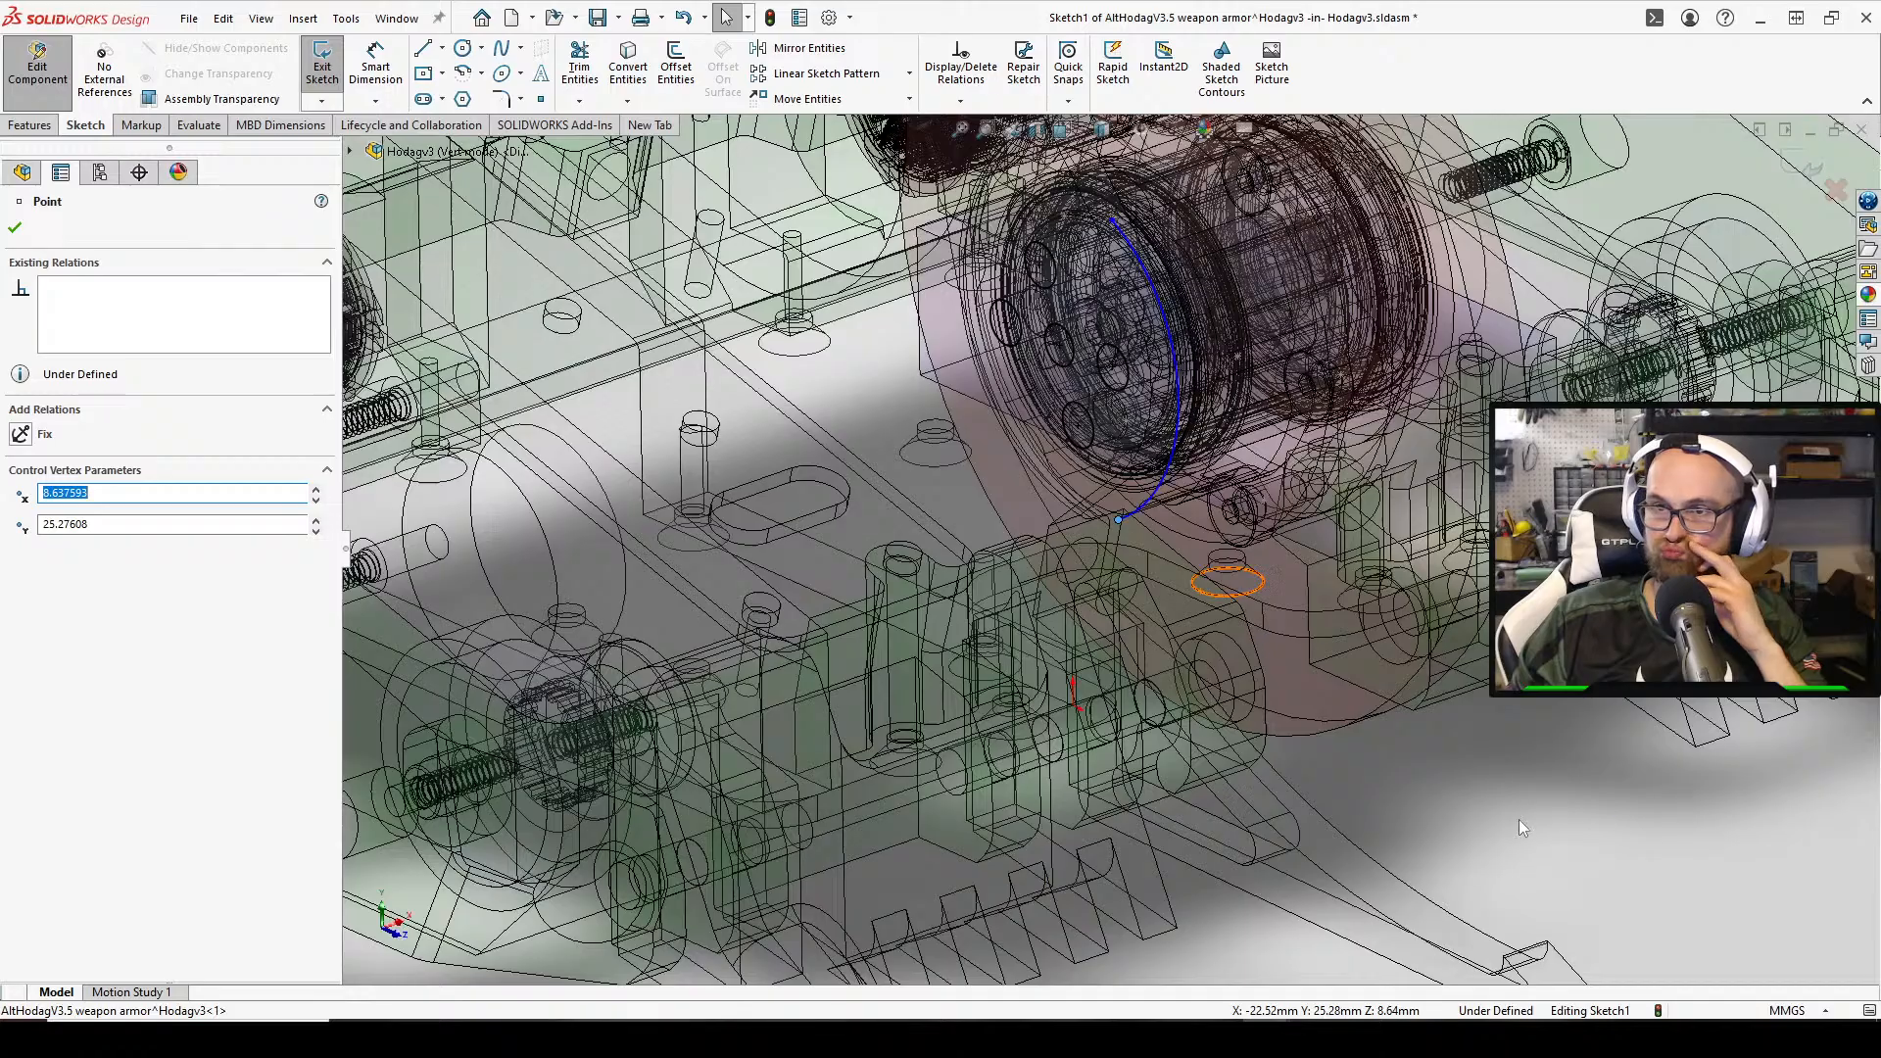
key("Escape")
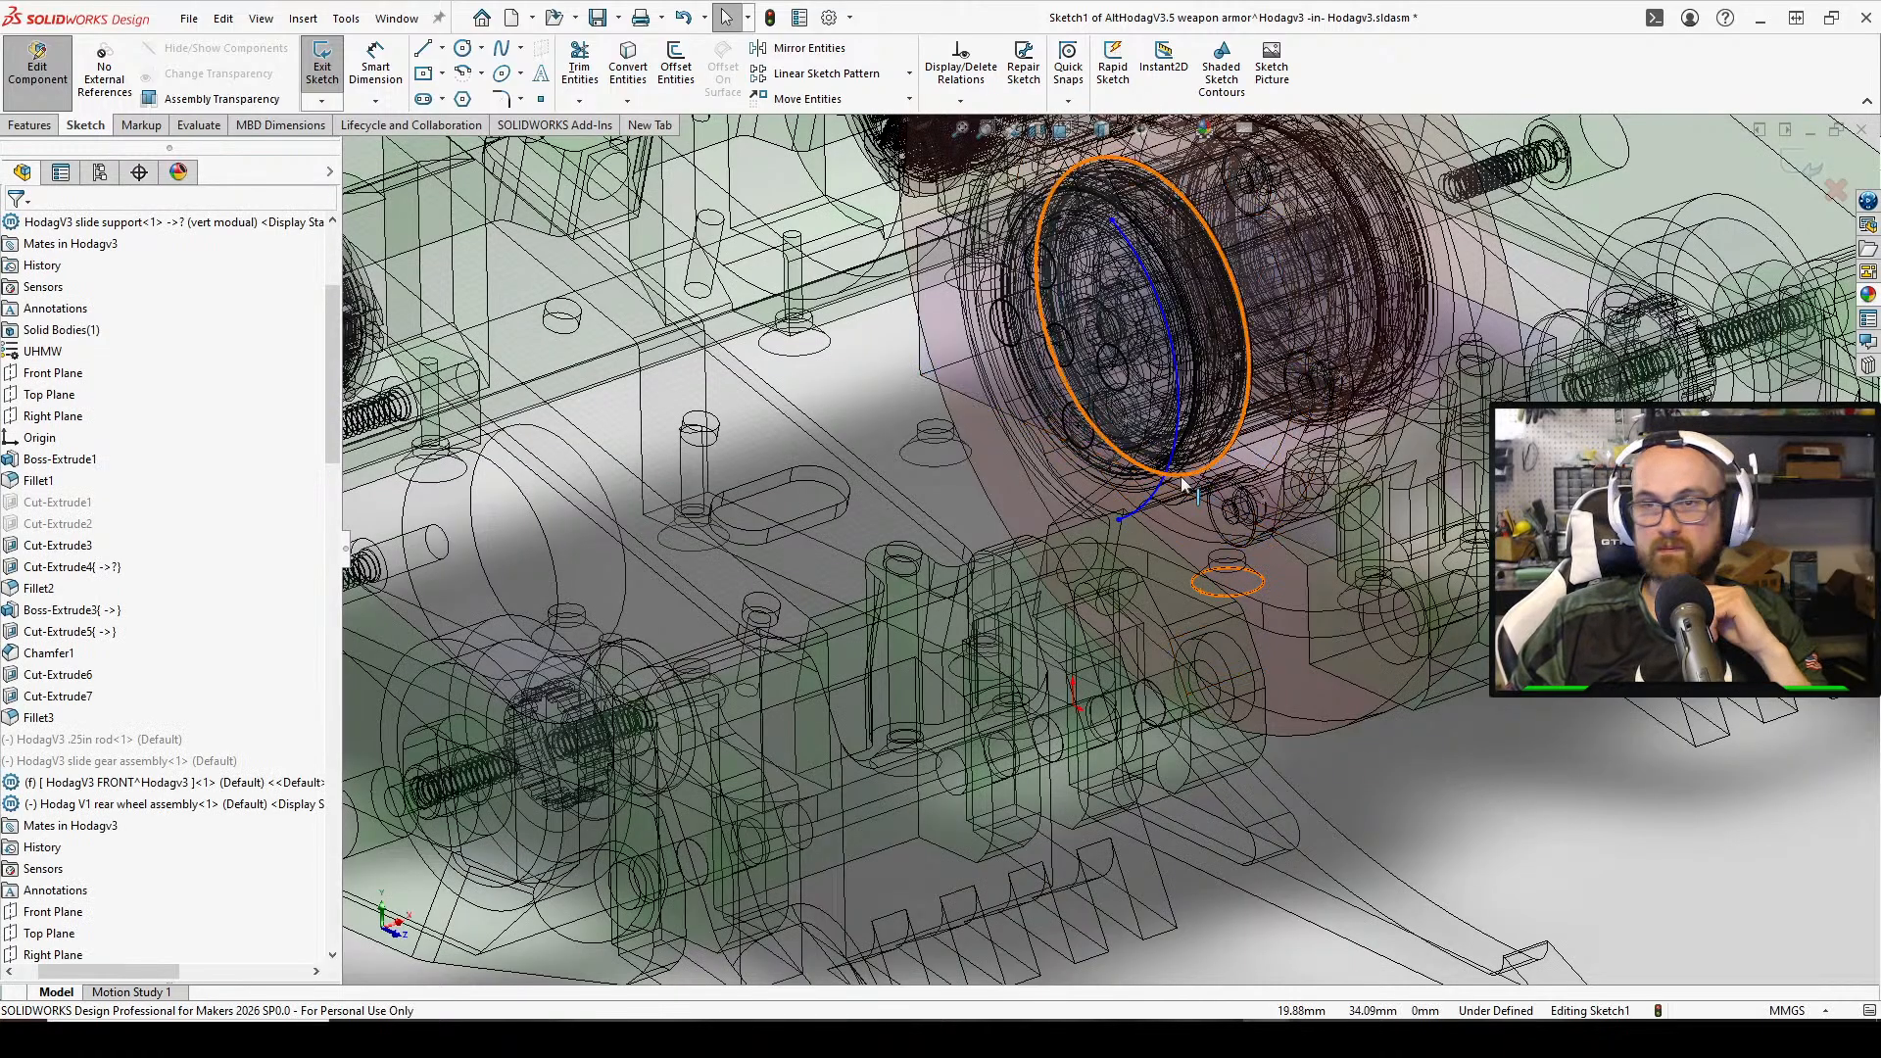
middle_click_drag(1183, 484, 1255, 372)
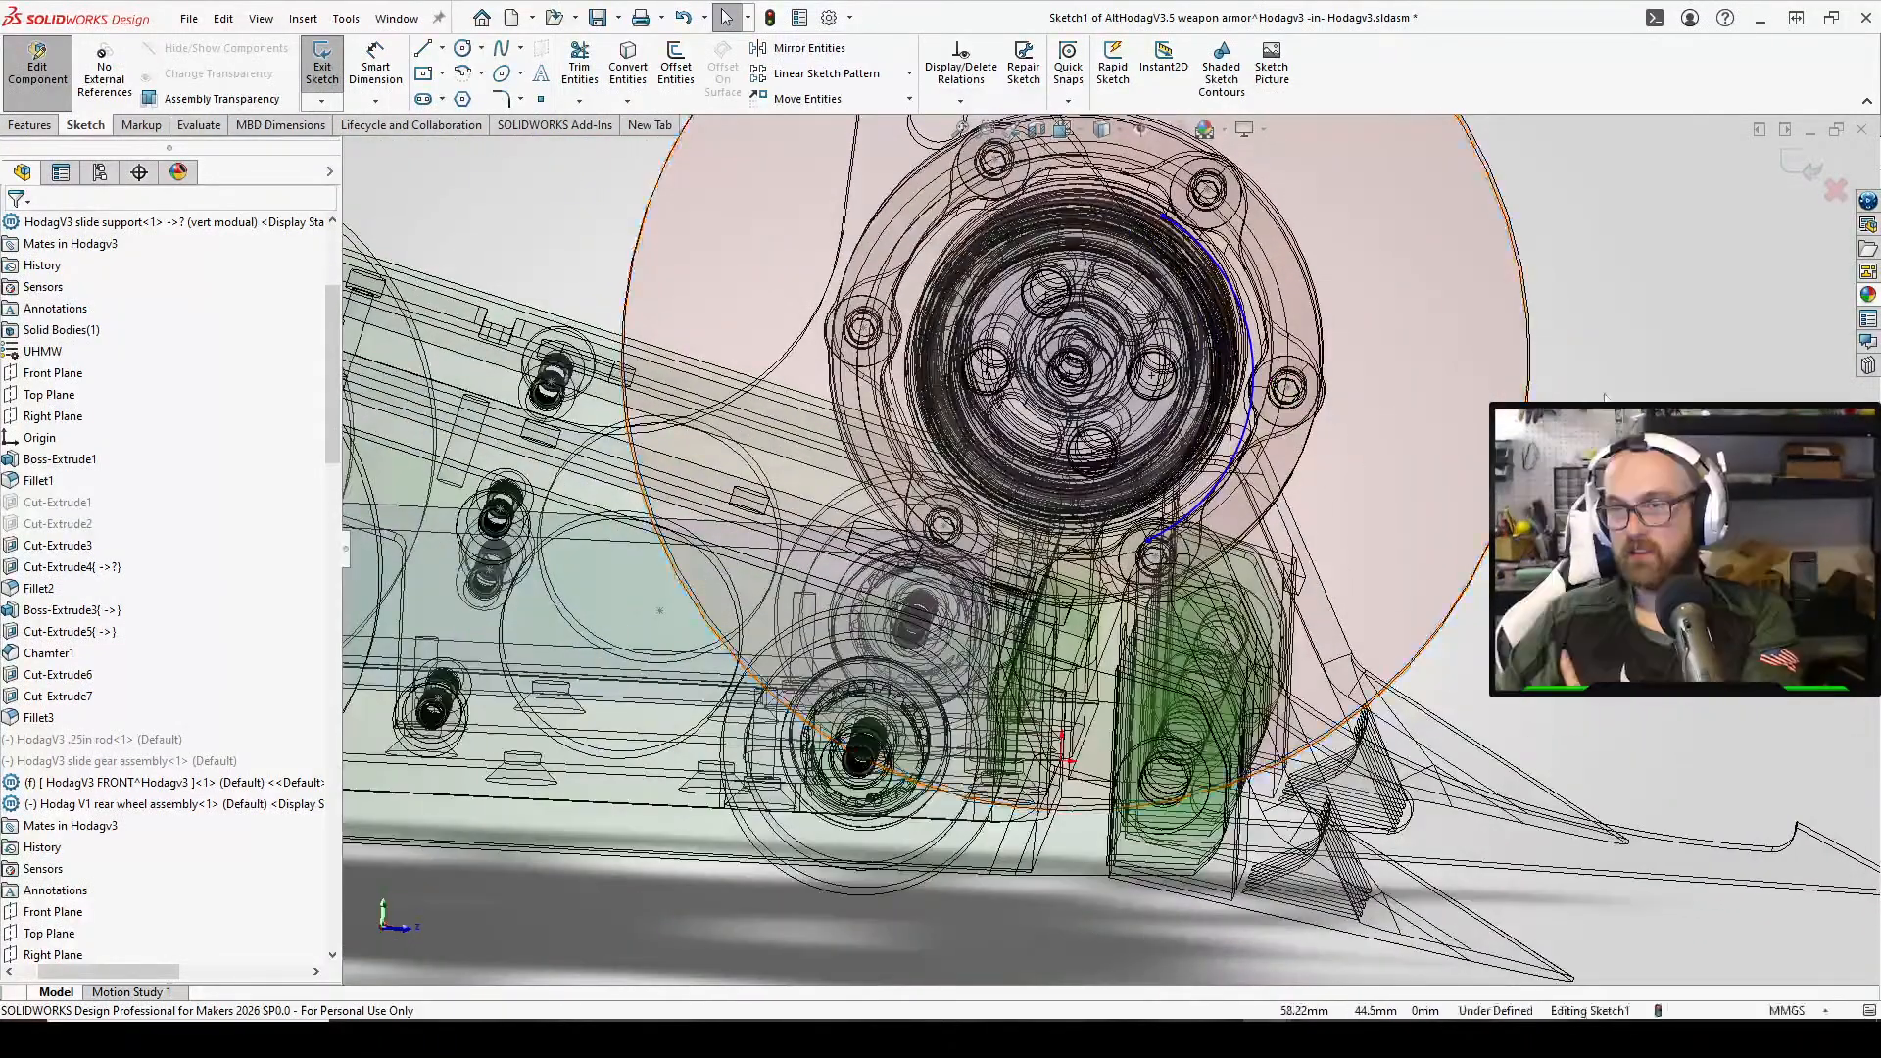
Enlarge the arc to a radius of about 28 mm so it runs outside the front motor-mount holes
left_click(1254, 370)
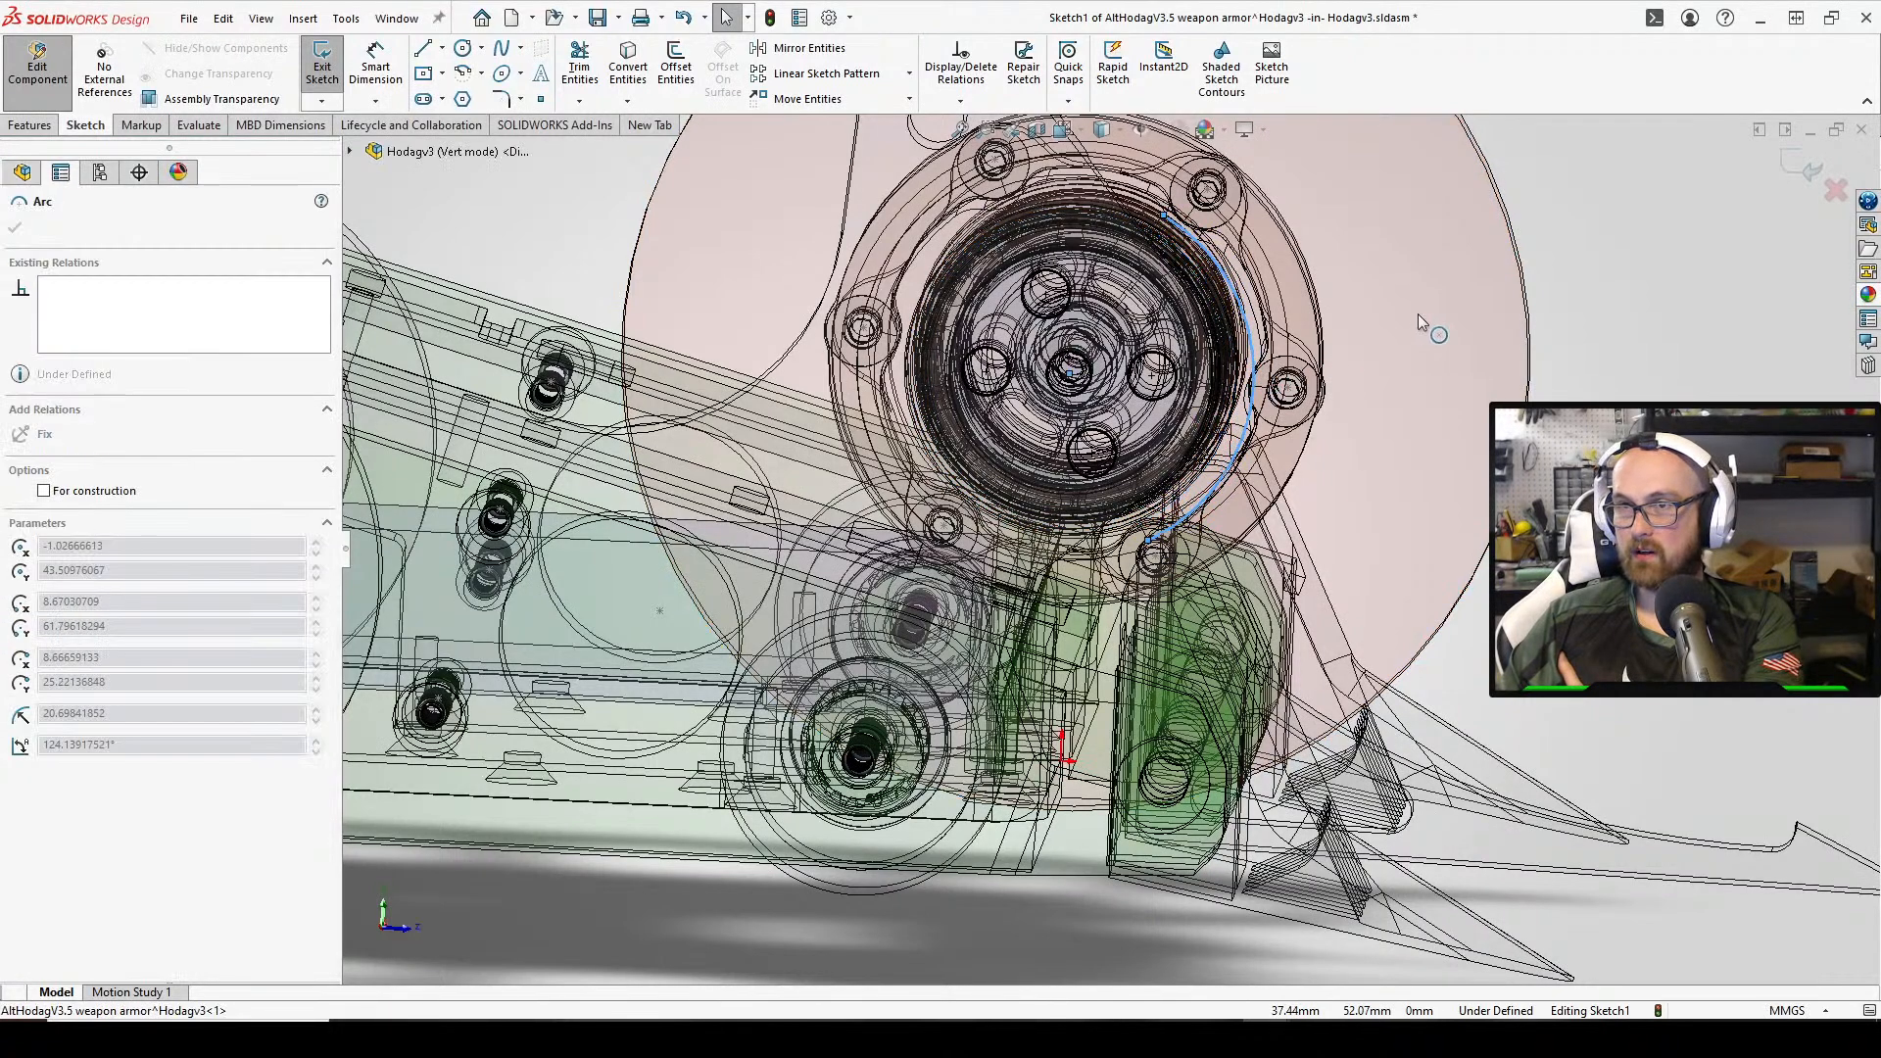
left_click_drag(1535, 277, 1621, 333)
left_click(1732, 543)
middle_click_drag(1732, 544, 1768, 507)
middle_click_drag(1376, 328, 1342, 371)
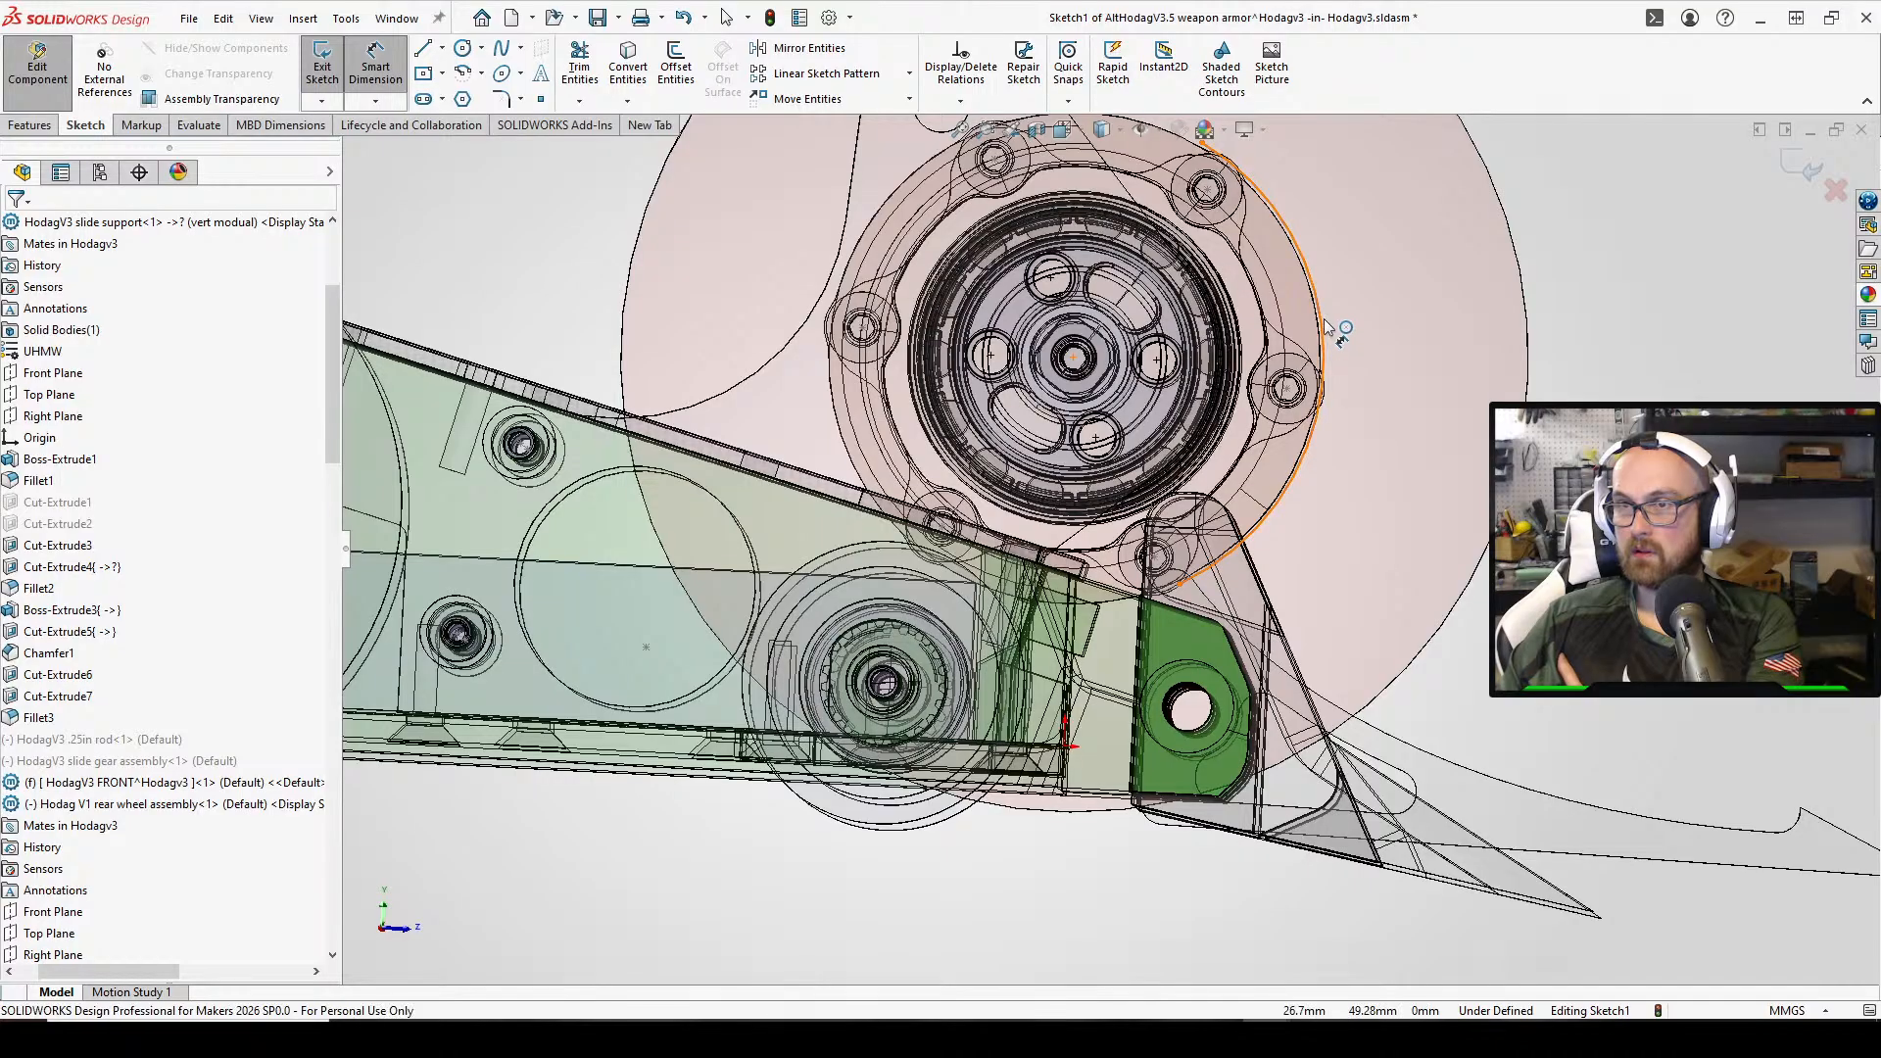
Dimension the arc's radius, trying 30 mm first and settling on 28 mm
left_click(1324, 328)
left_click(1572, 357)
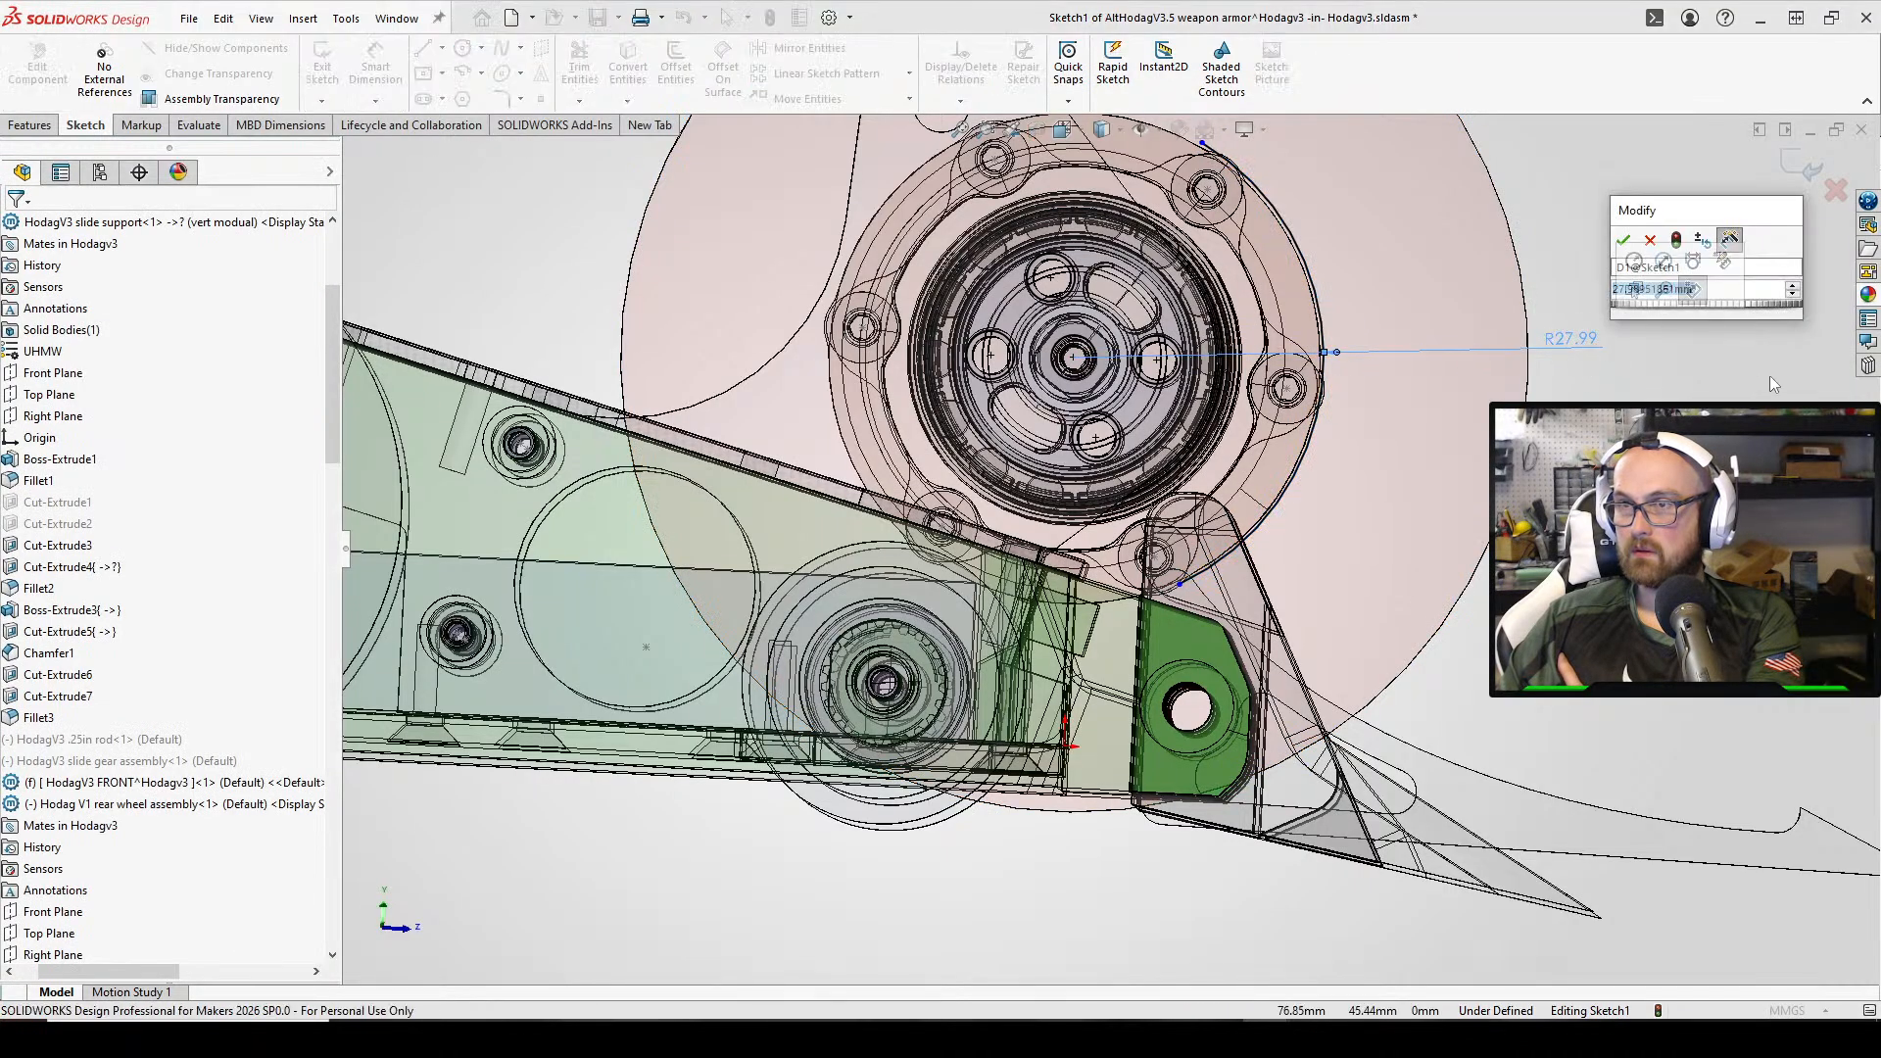
type("30")
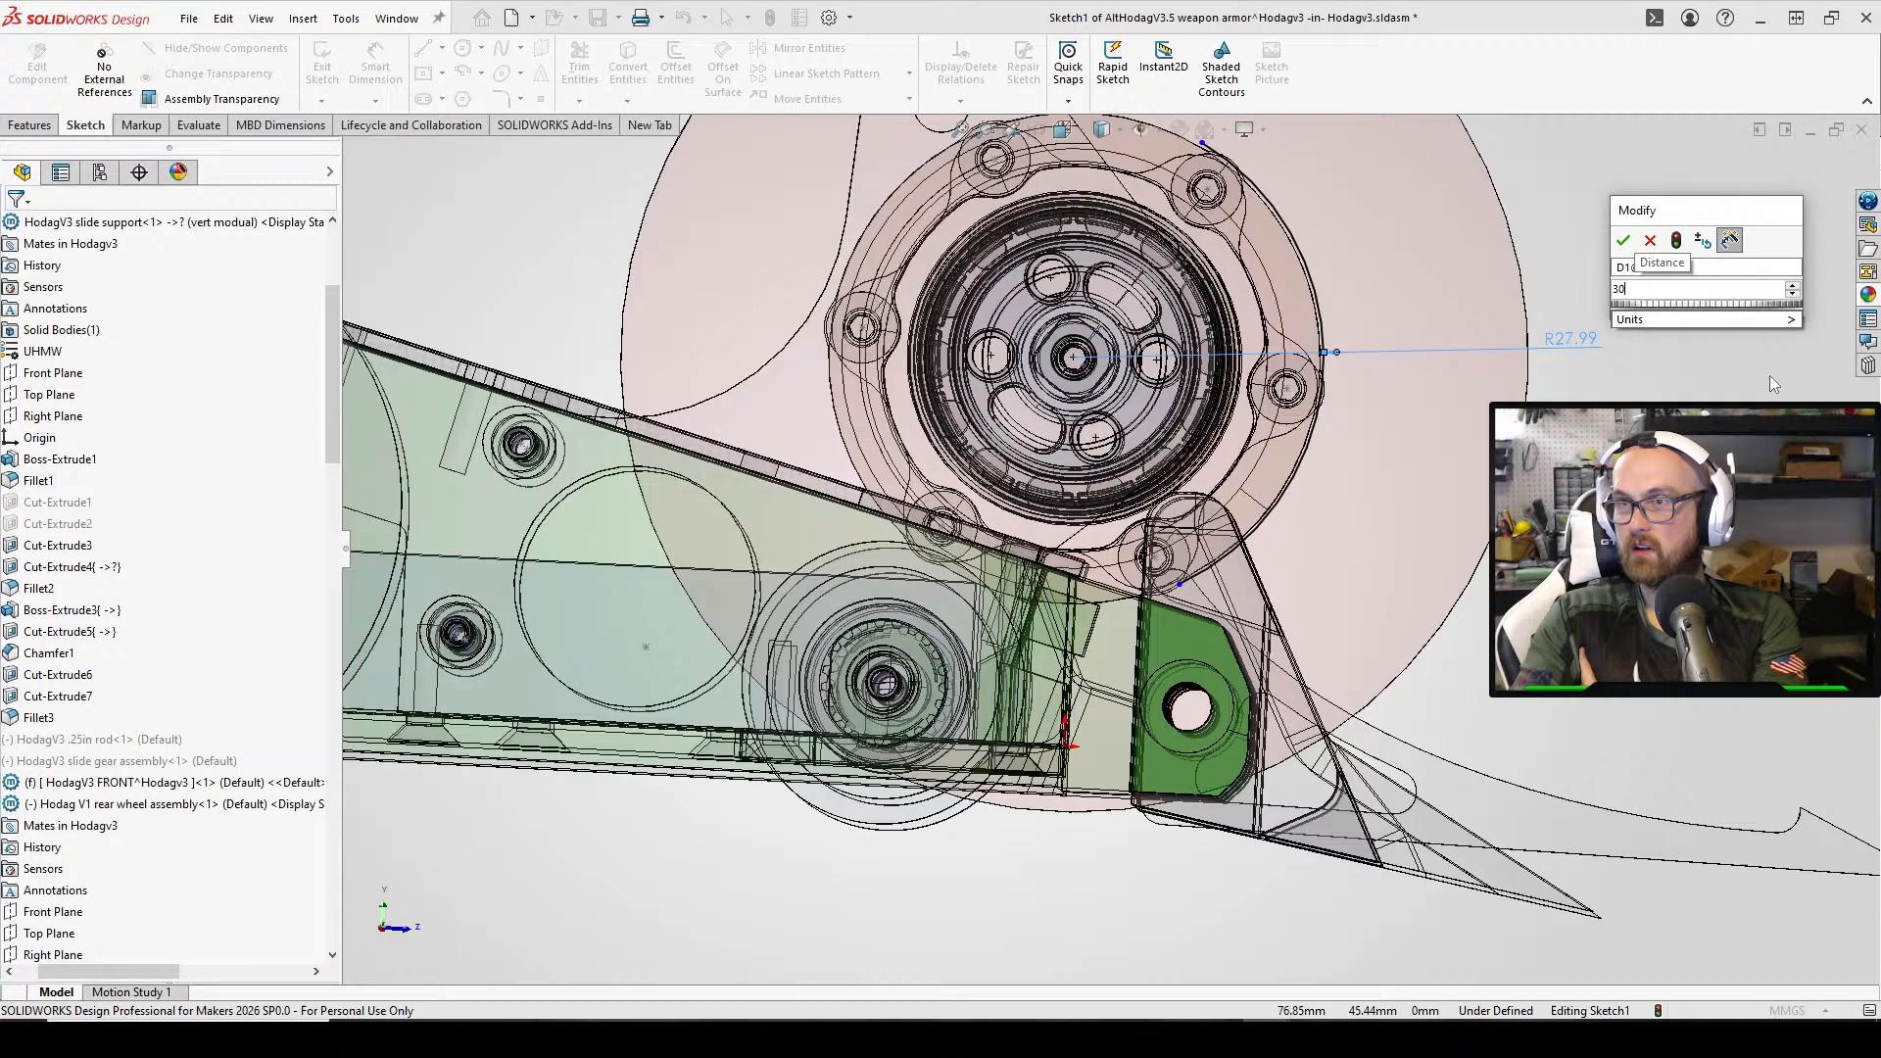
key("Escape")
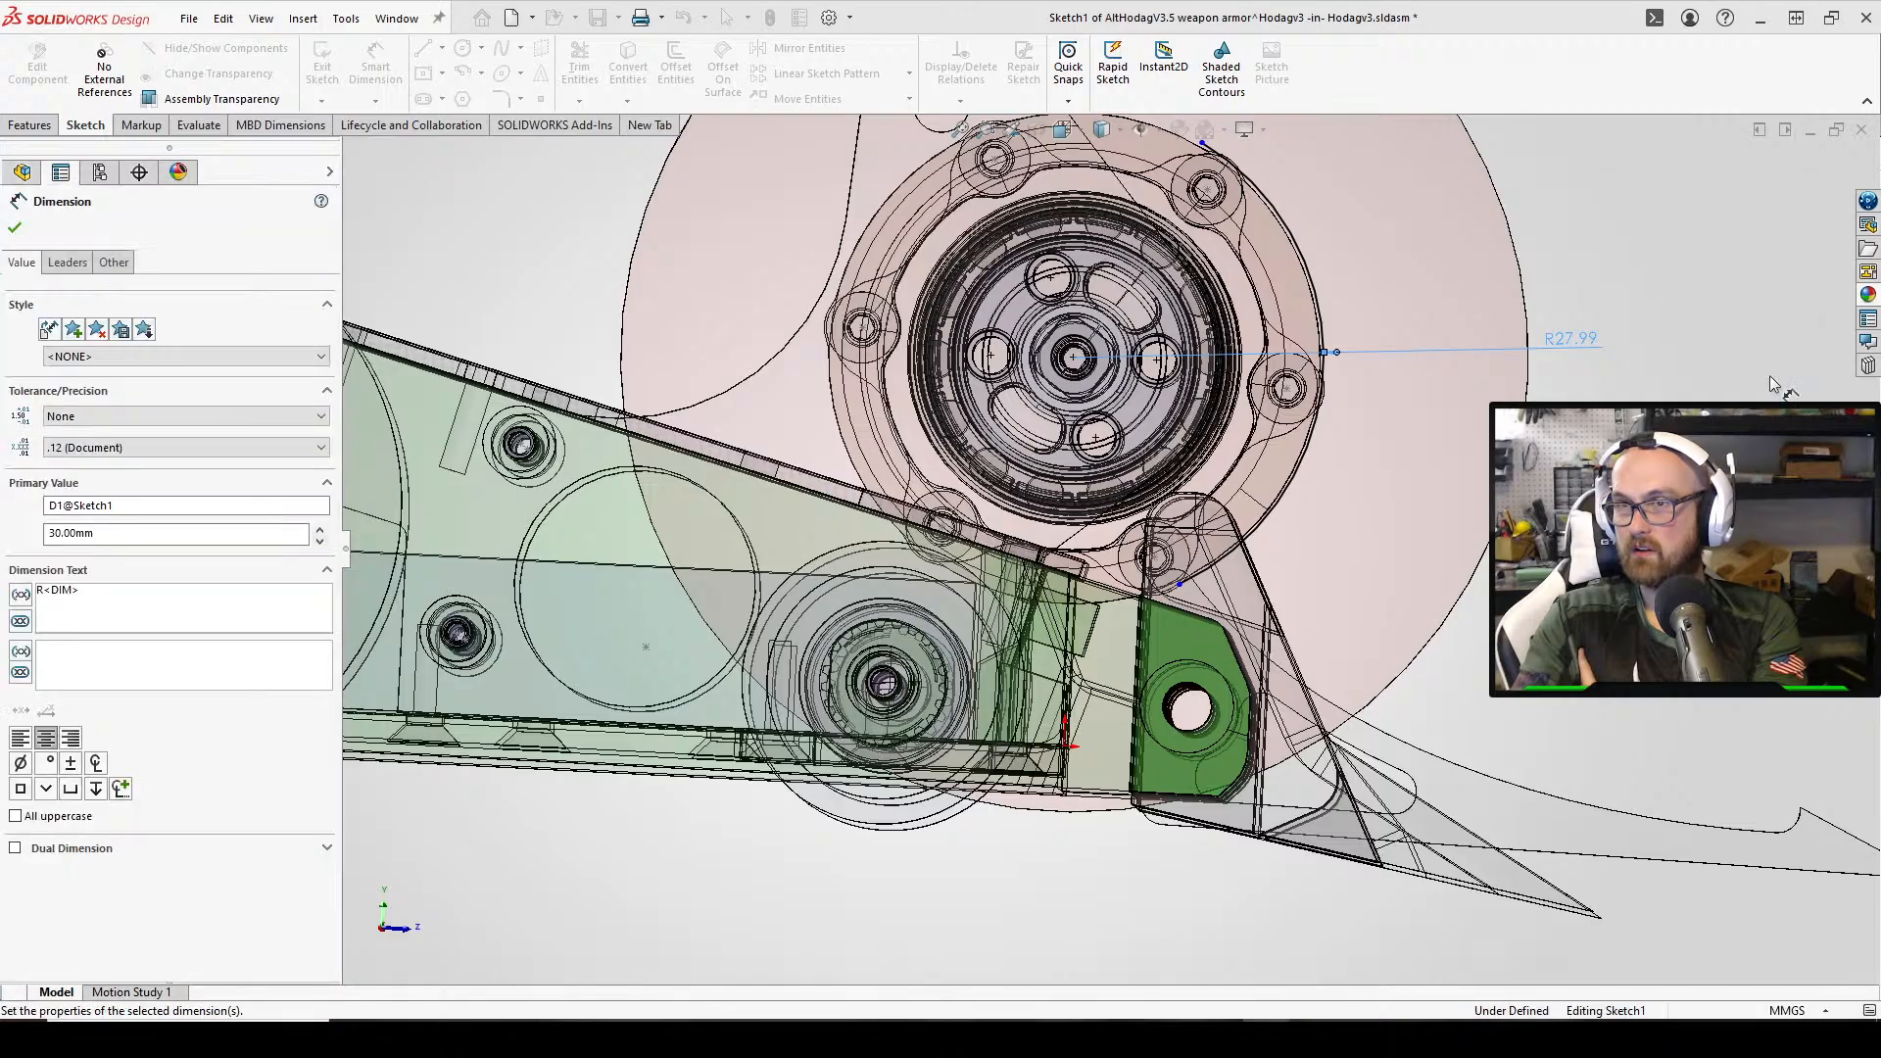
double_click(1586, 338)
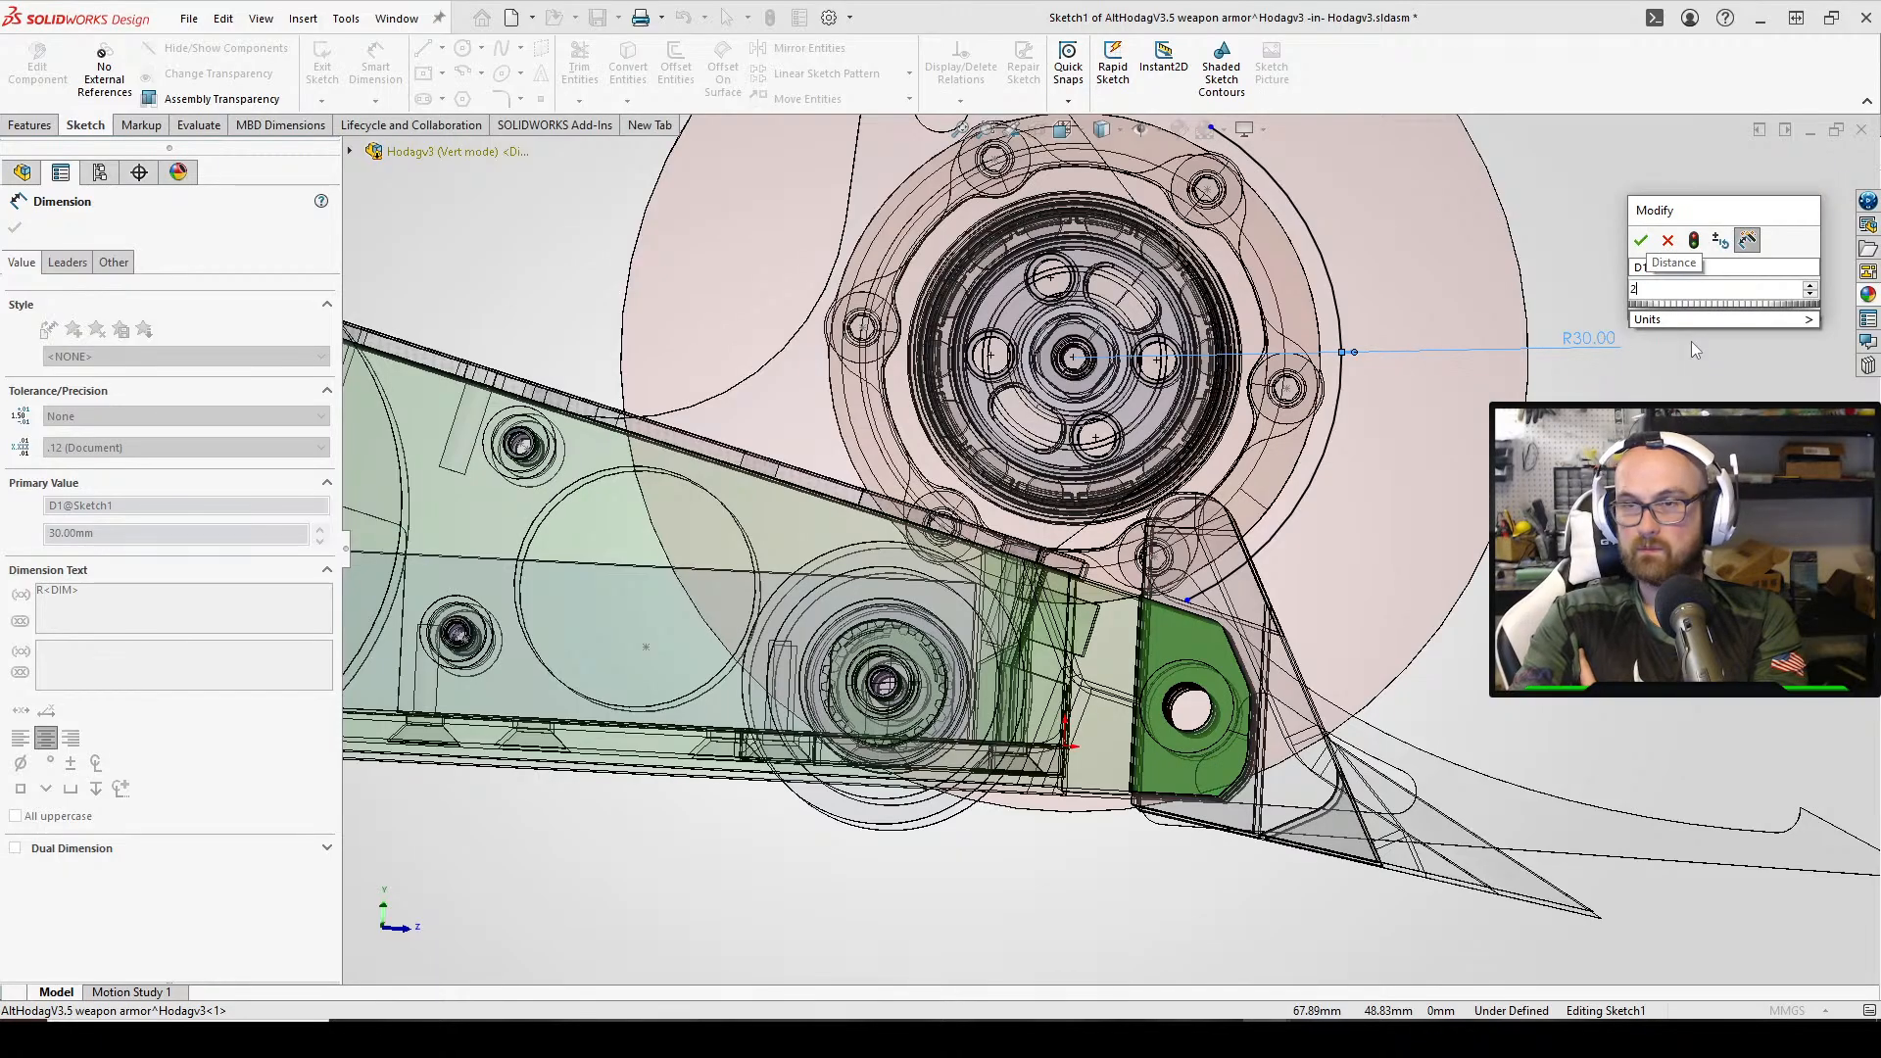
key("Return")
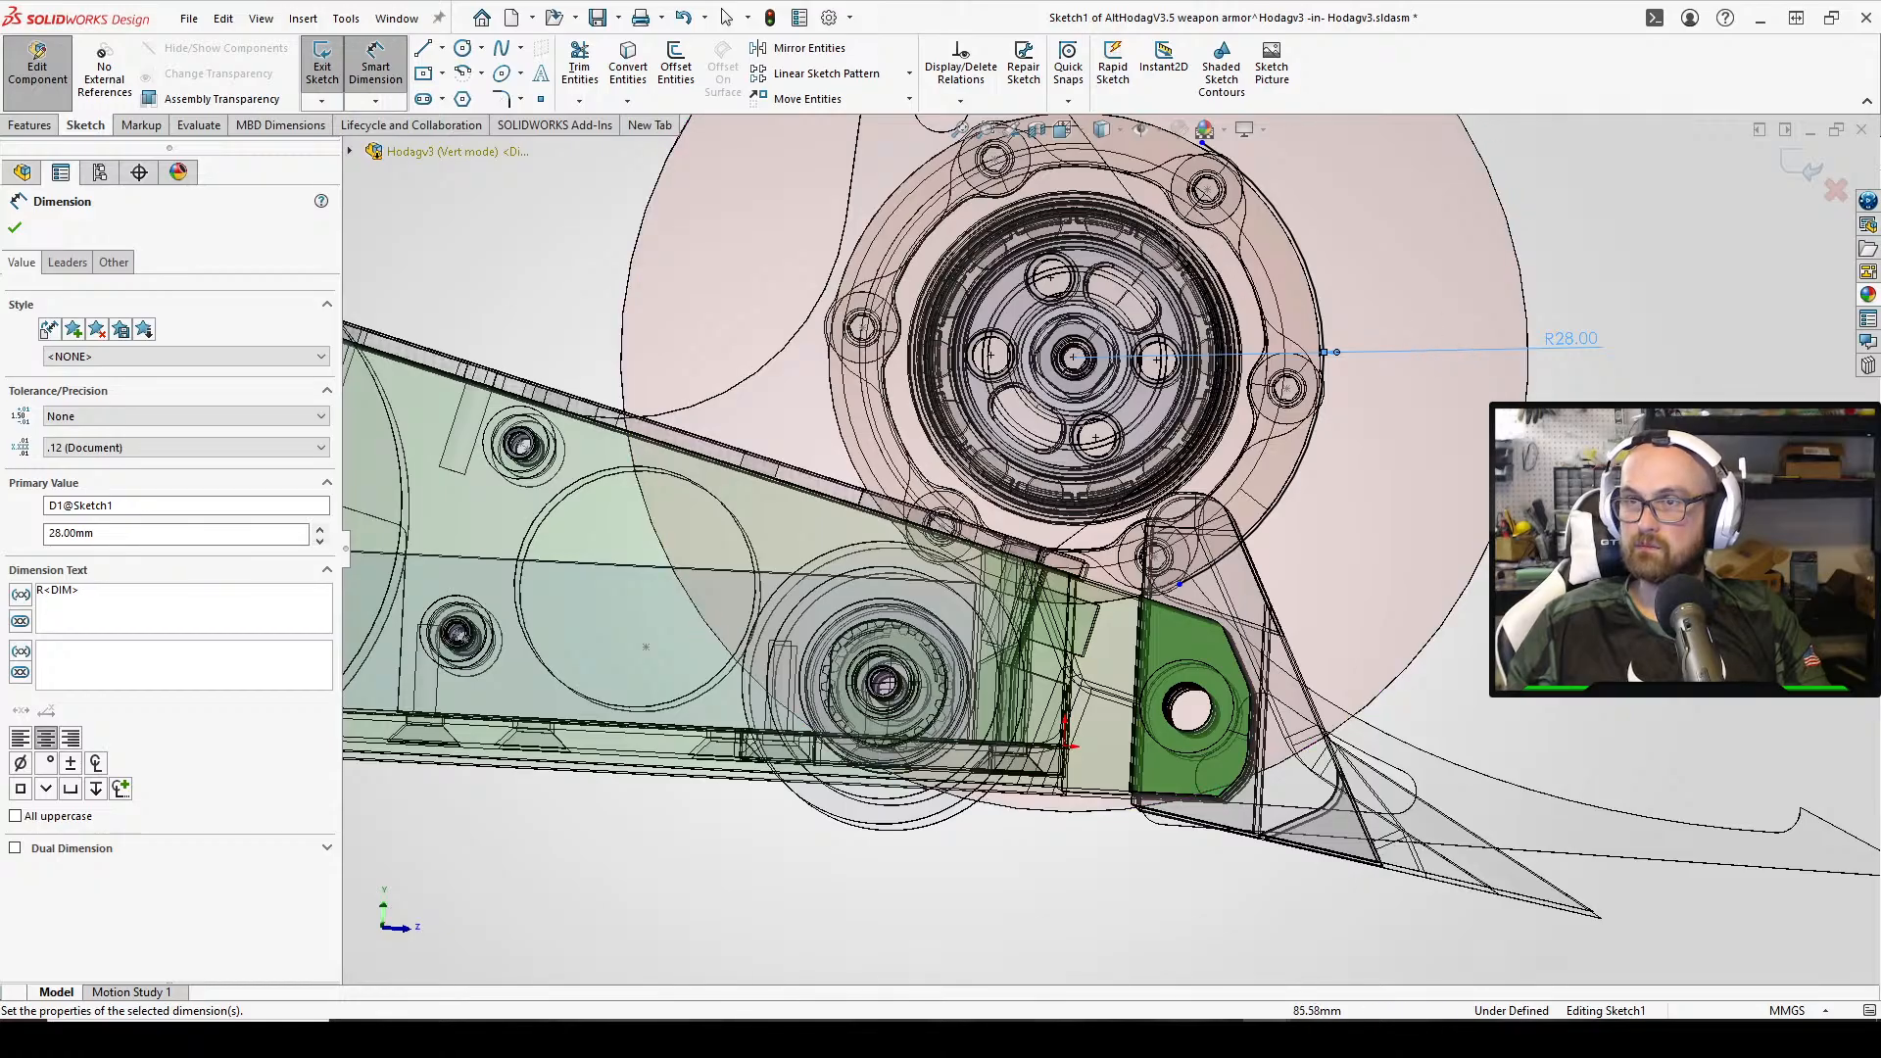
left_click(14, 227)
Sketch a line from the arc's lower endpoint back toward the lower rear motor-mount hole
middle_click_drag(1176, 549, 1218, 477)
scroll(1217, 477, "down", 4)
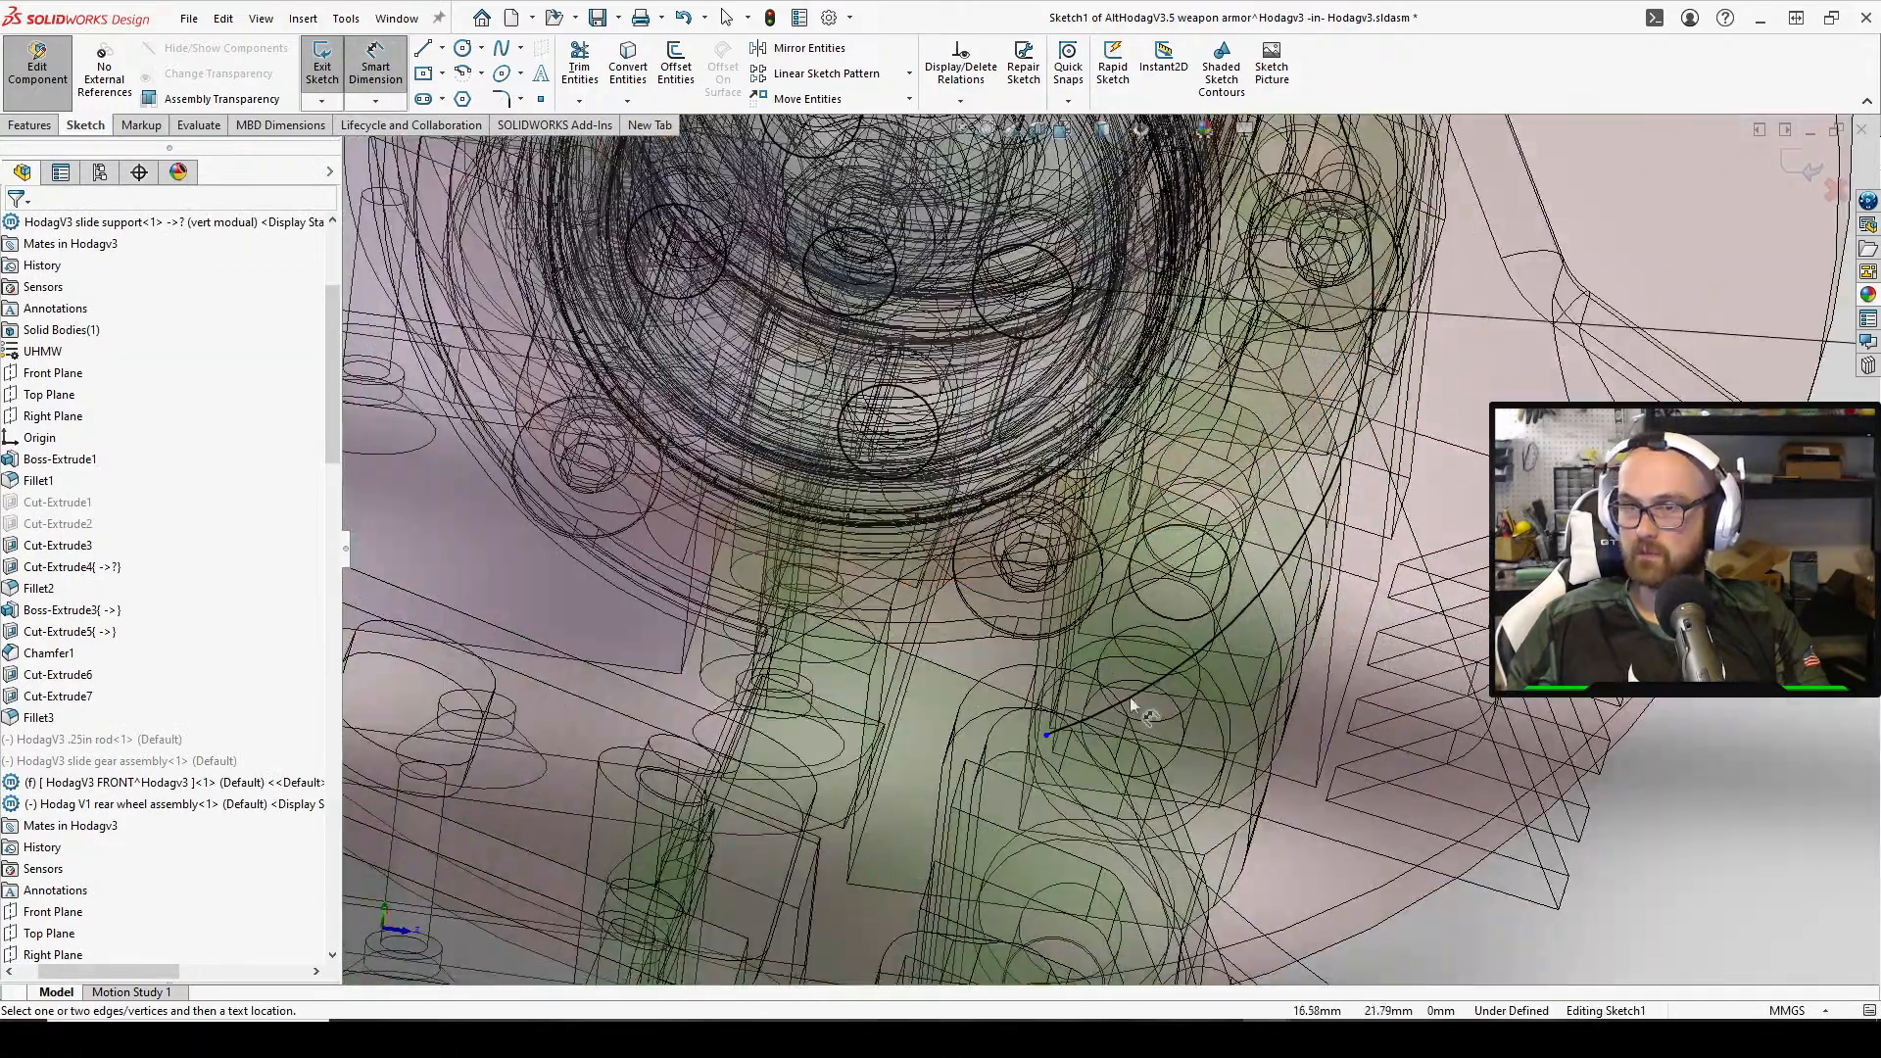
left_click(1046, 733)
scroll(1453, 823, "up", 4)
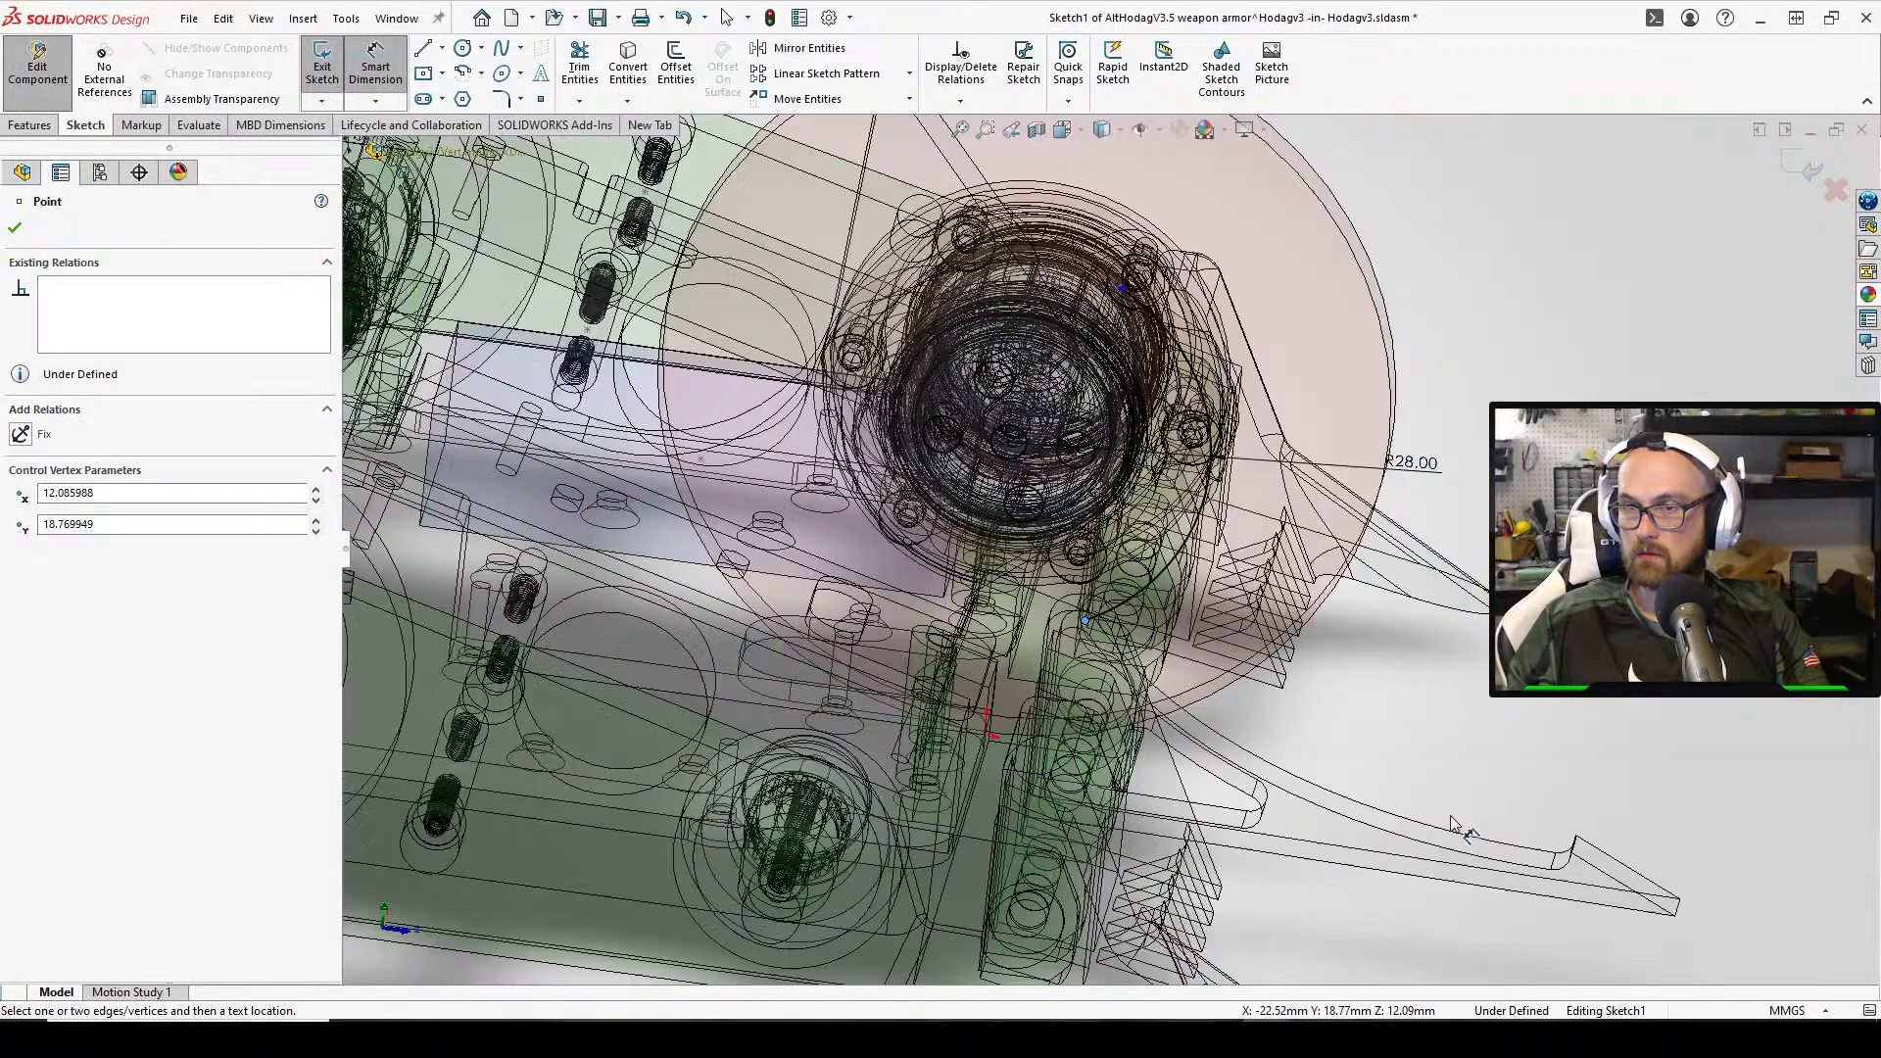
key("l")
scroll(1116, 627, "down", 3)
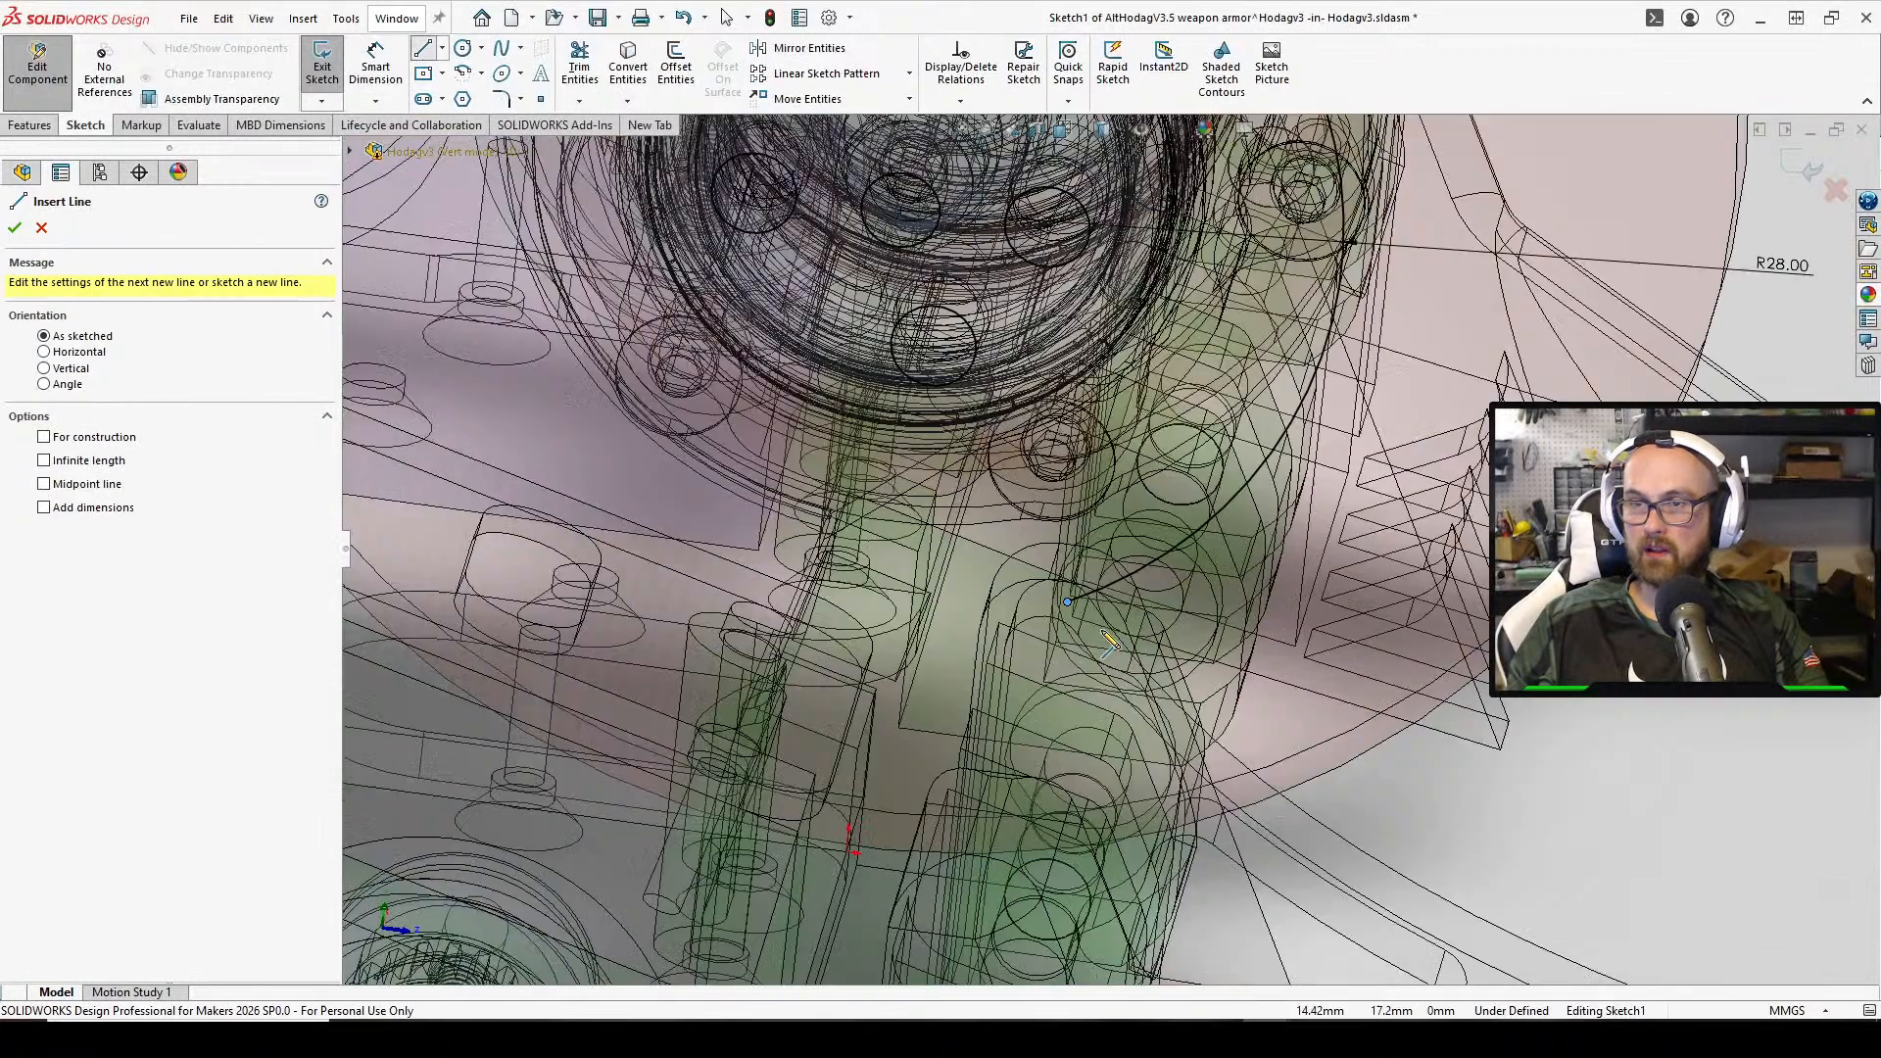
left_click(1068, 602)
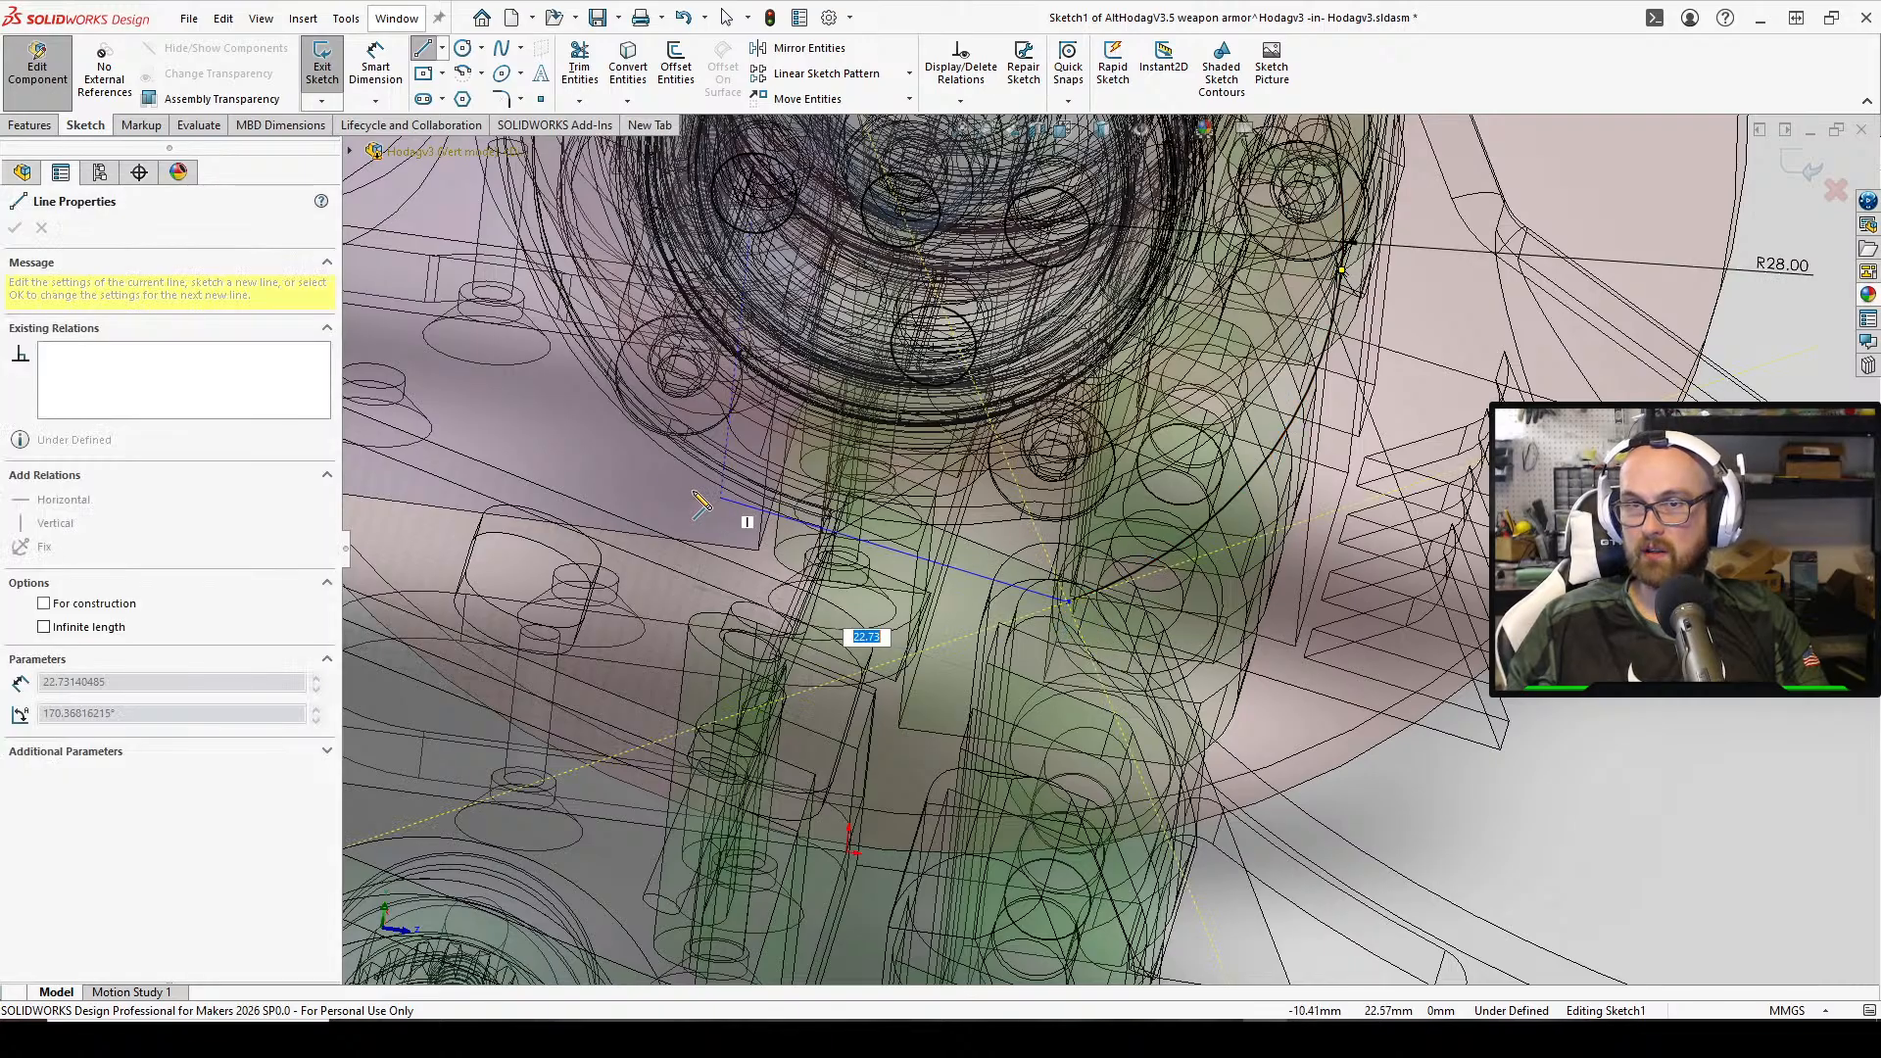
left_click(668, 485)
right_click(702, 487)
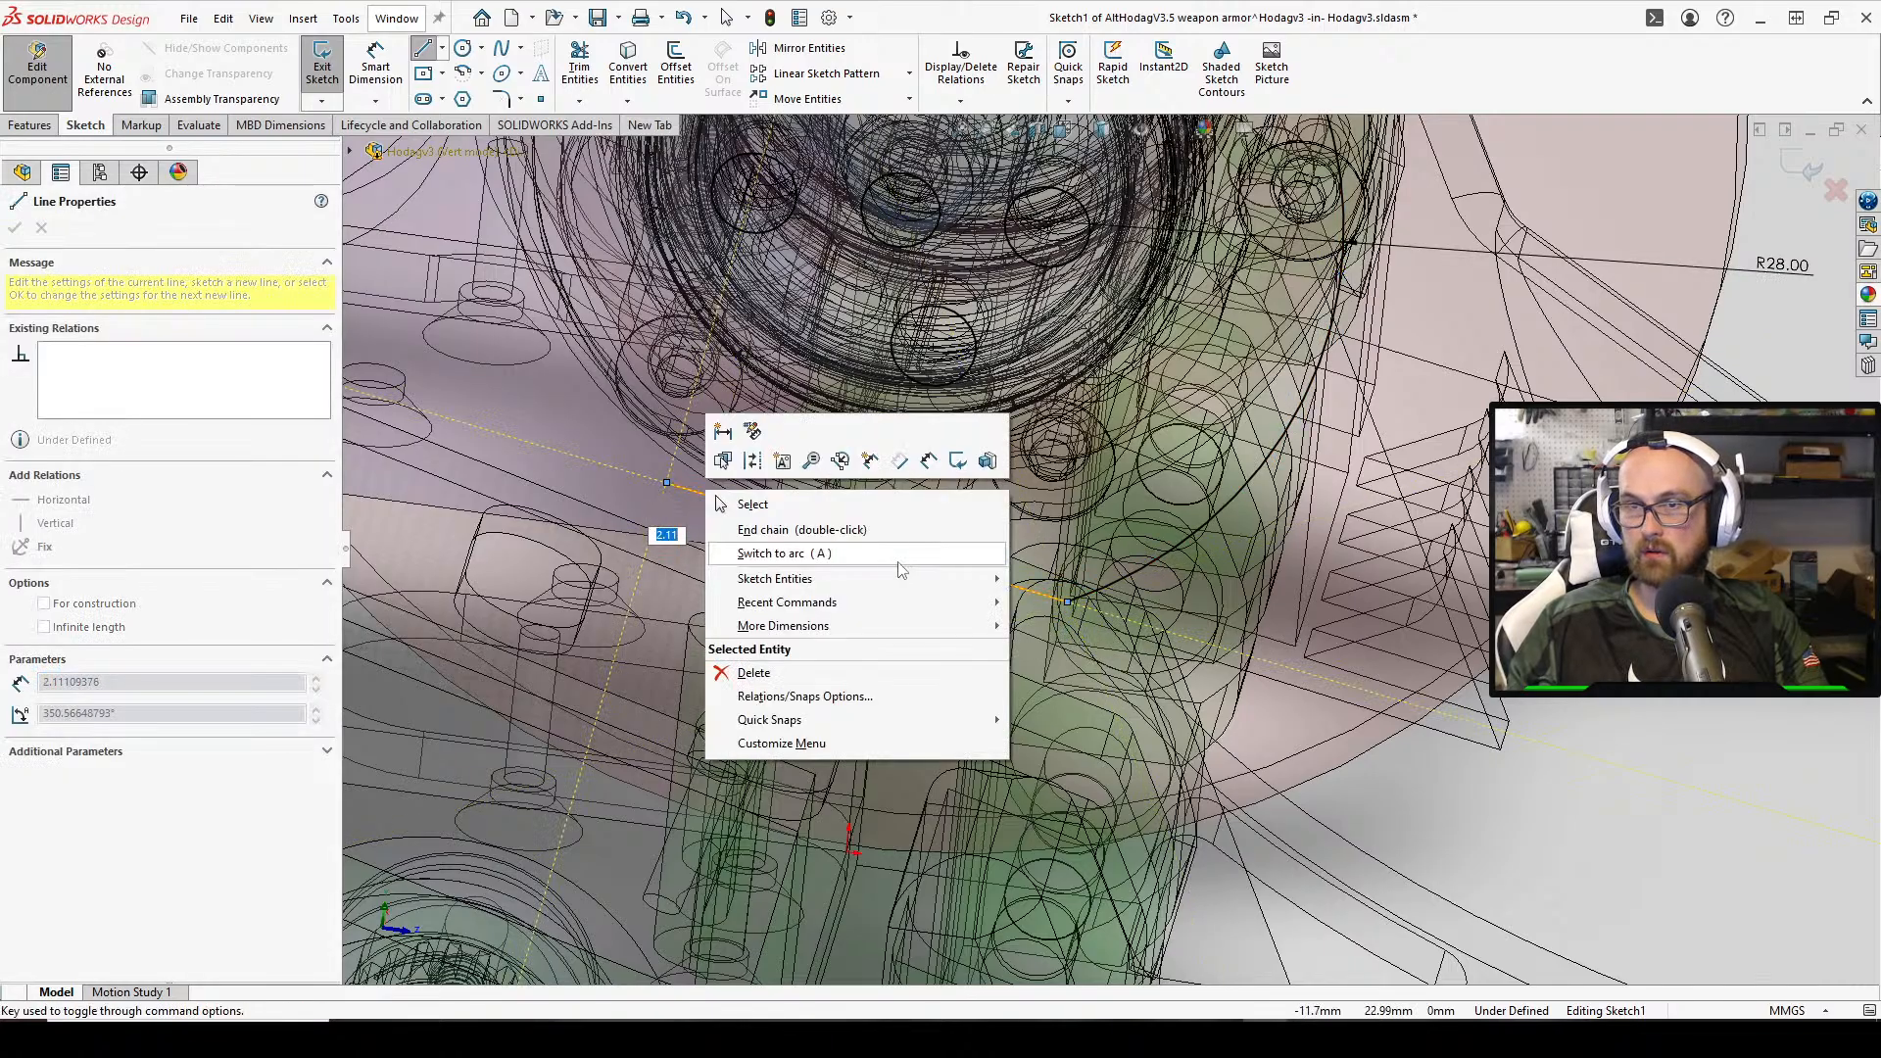
left_click(839, 514)
key("Escape")
In the left view, stretch the line's free end past the lower rear mounting hole to just above the side part's sloped top edge
key("ctrl+8")
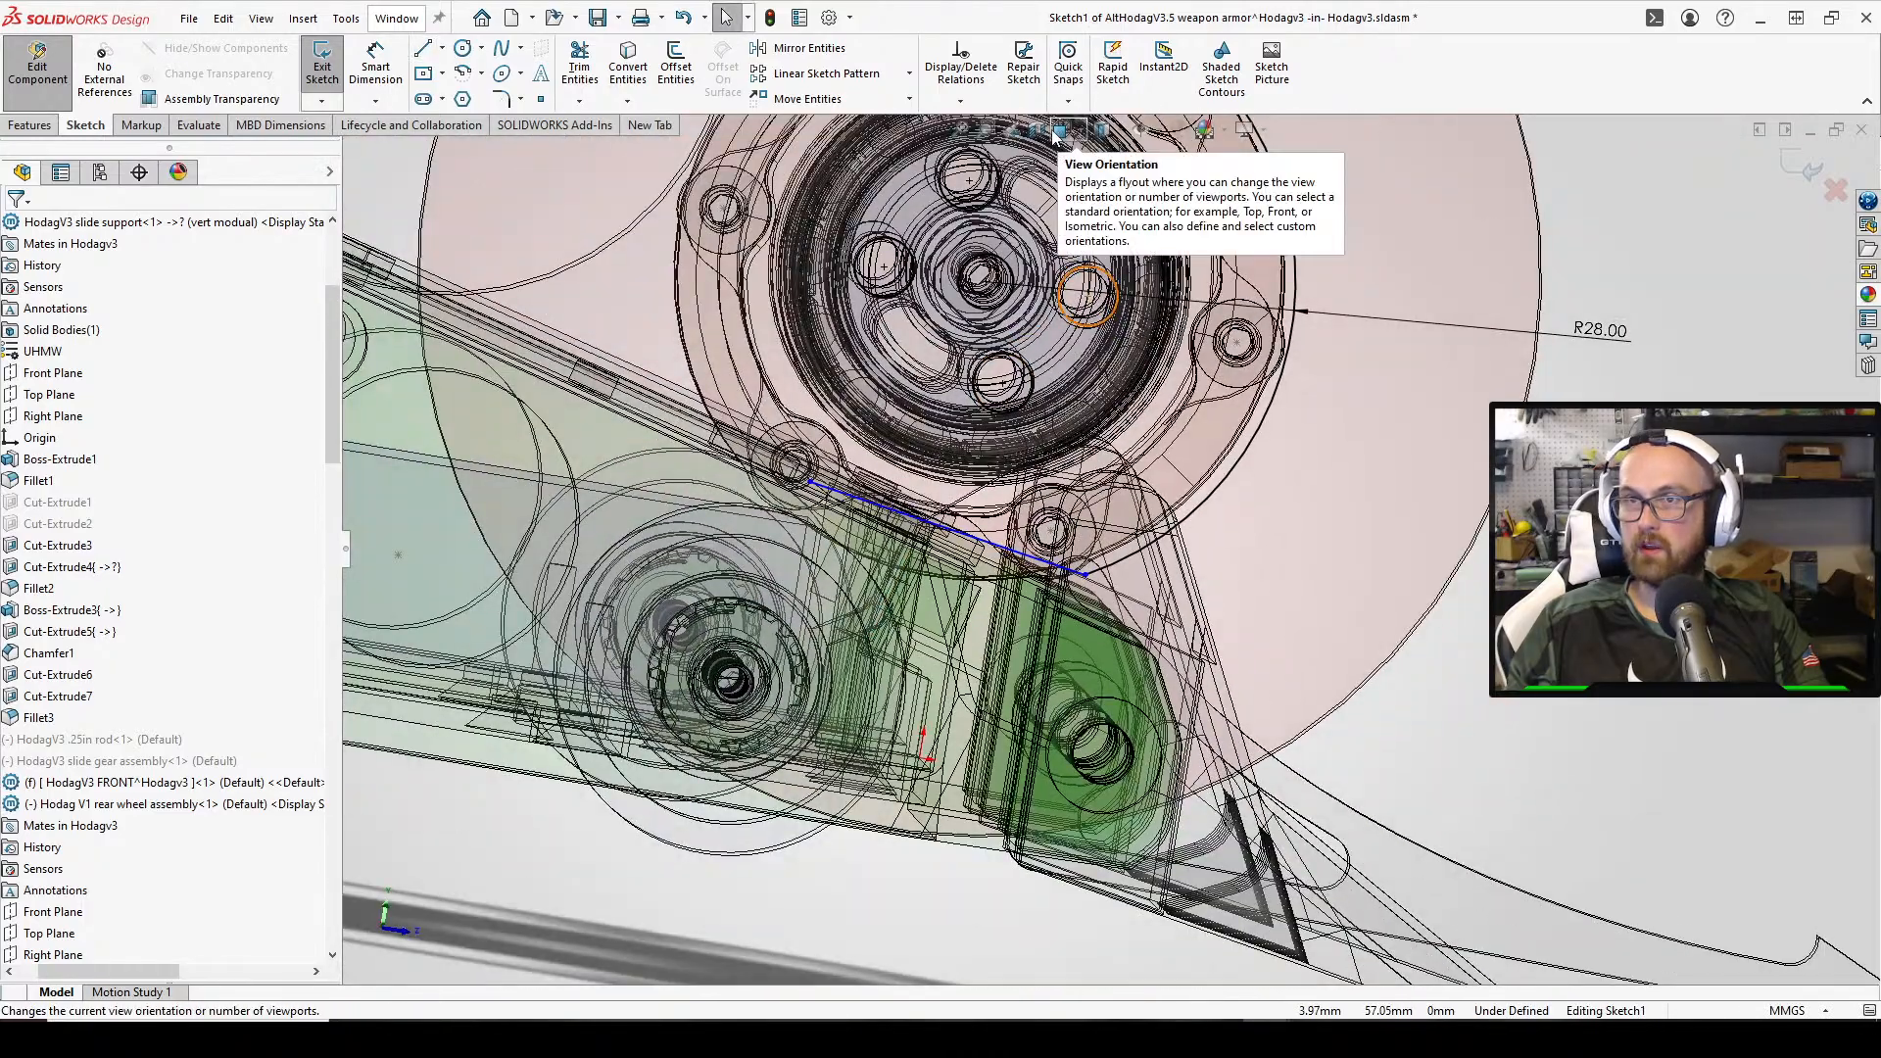
left_click(1063, 129)
scroll(906, 676, "down", 10)
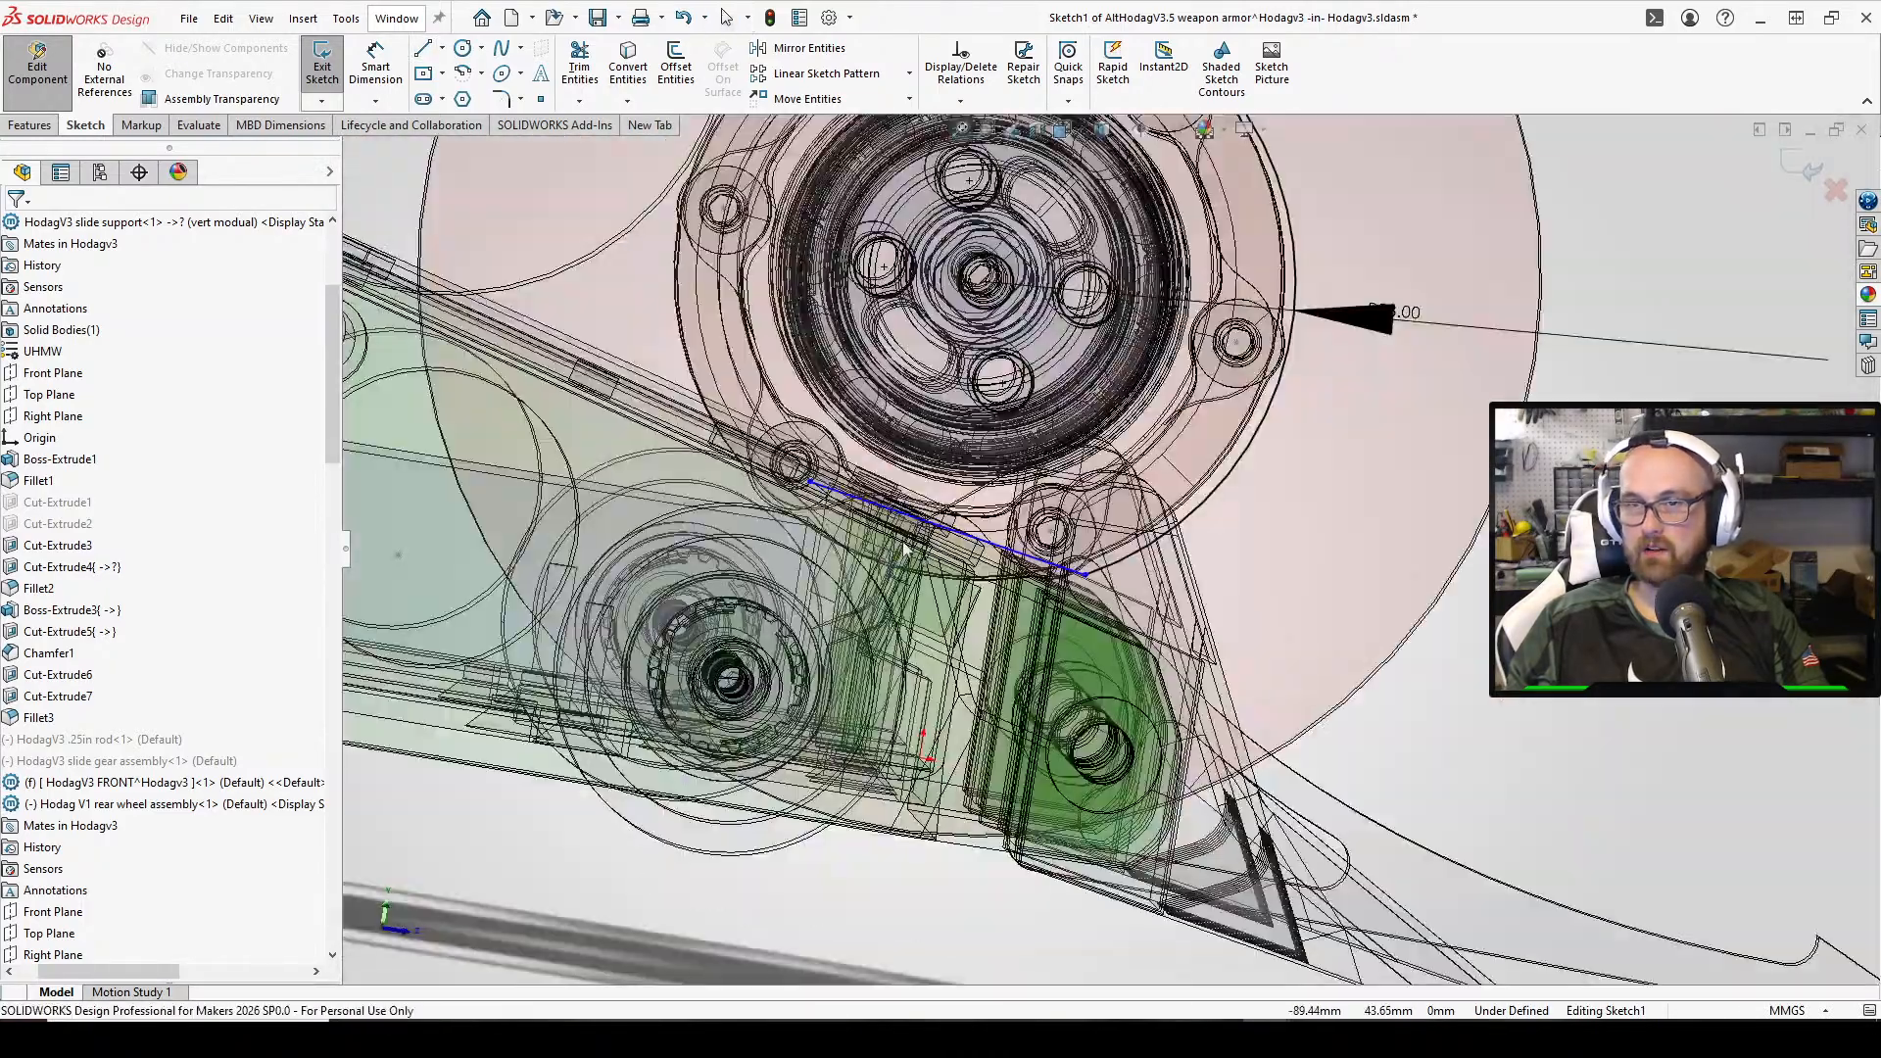
scroll(1224, 548, "up", 4)
scroll(1291, 599, "down", 1)
scroll(1401, 620, "down", 3)
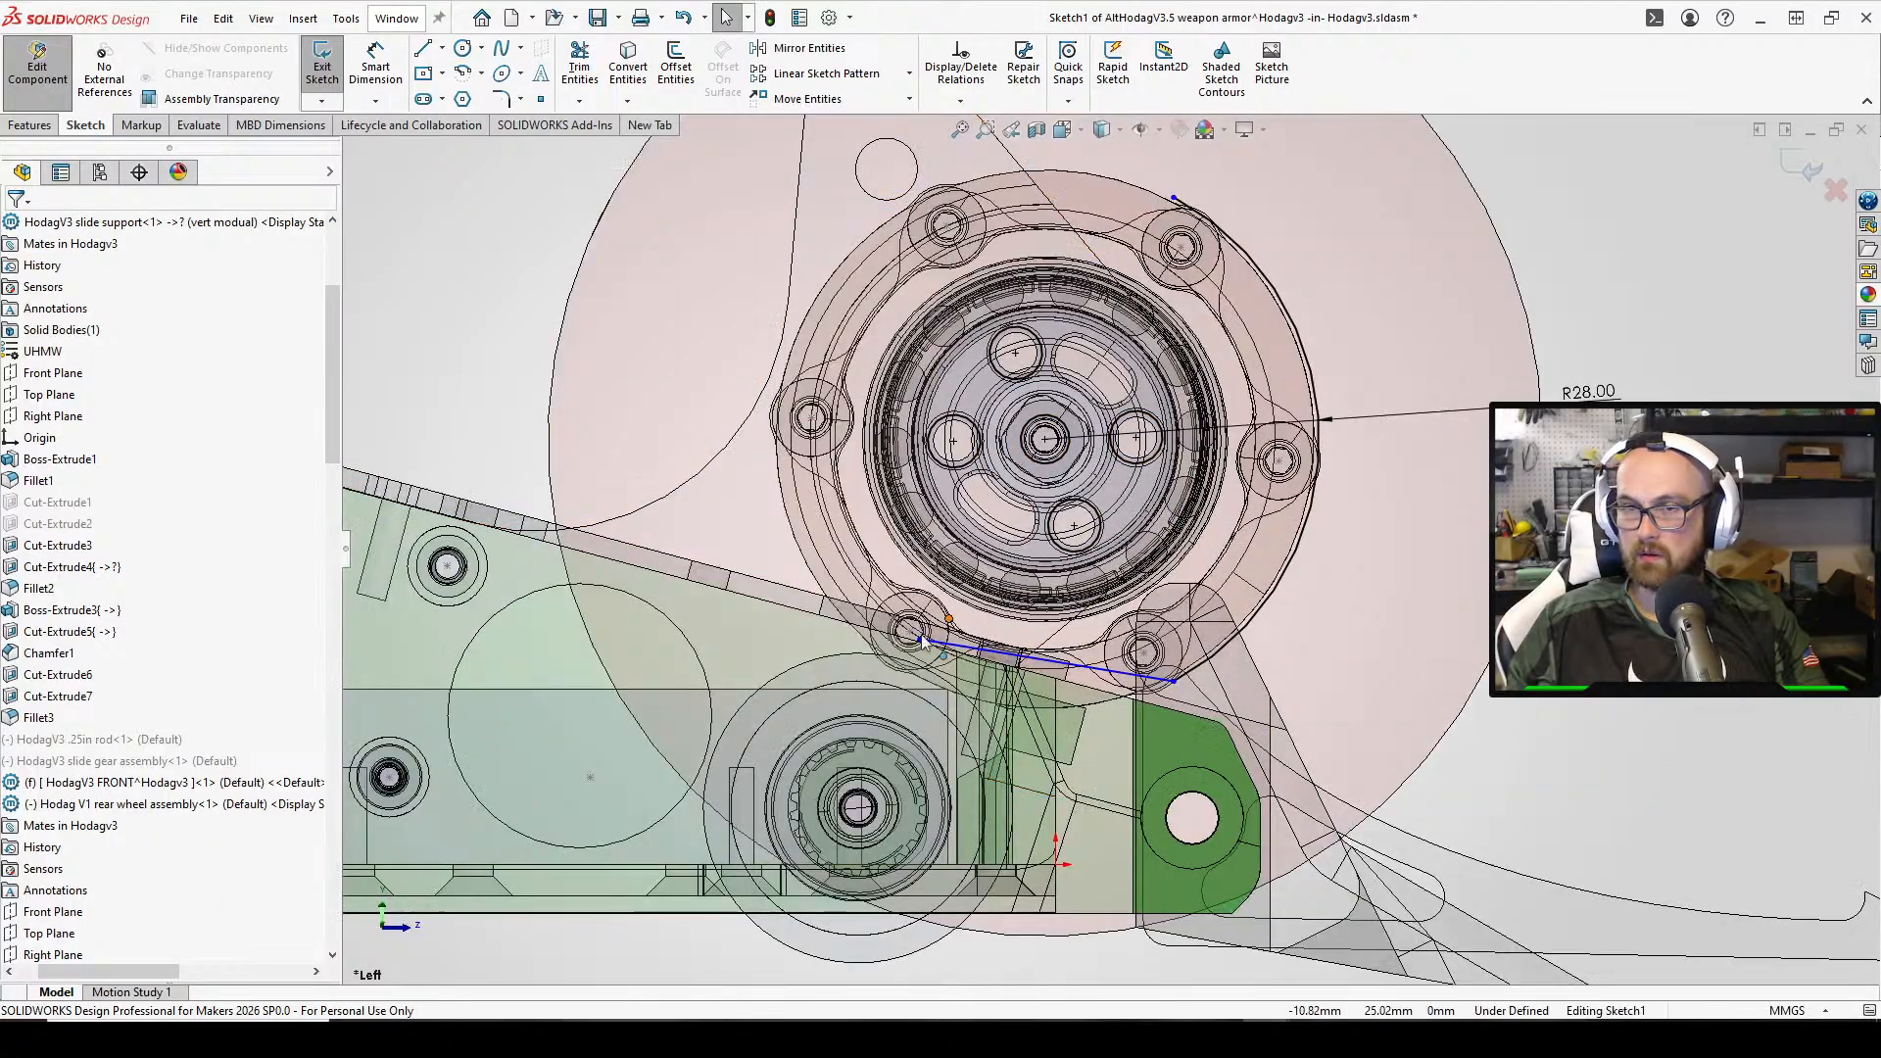
left_click_drag(921, 641, 795, 565)
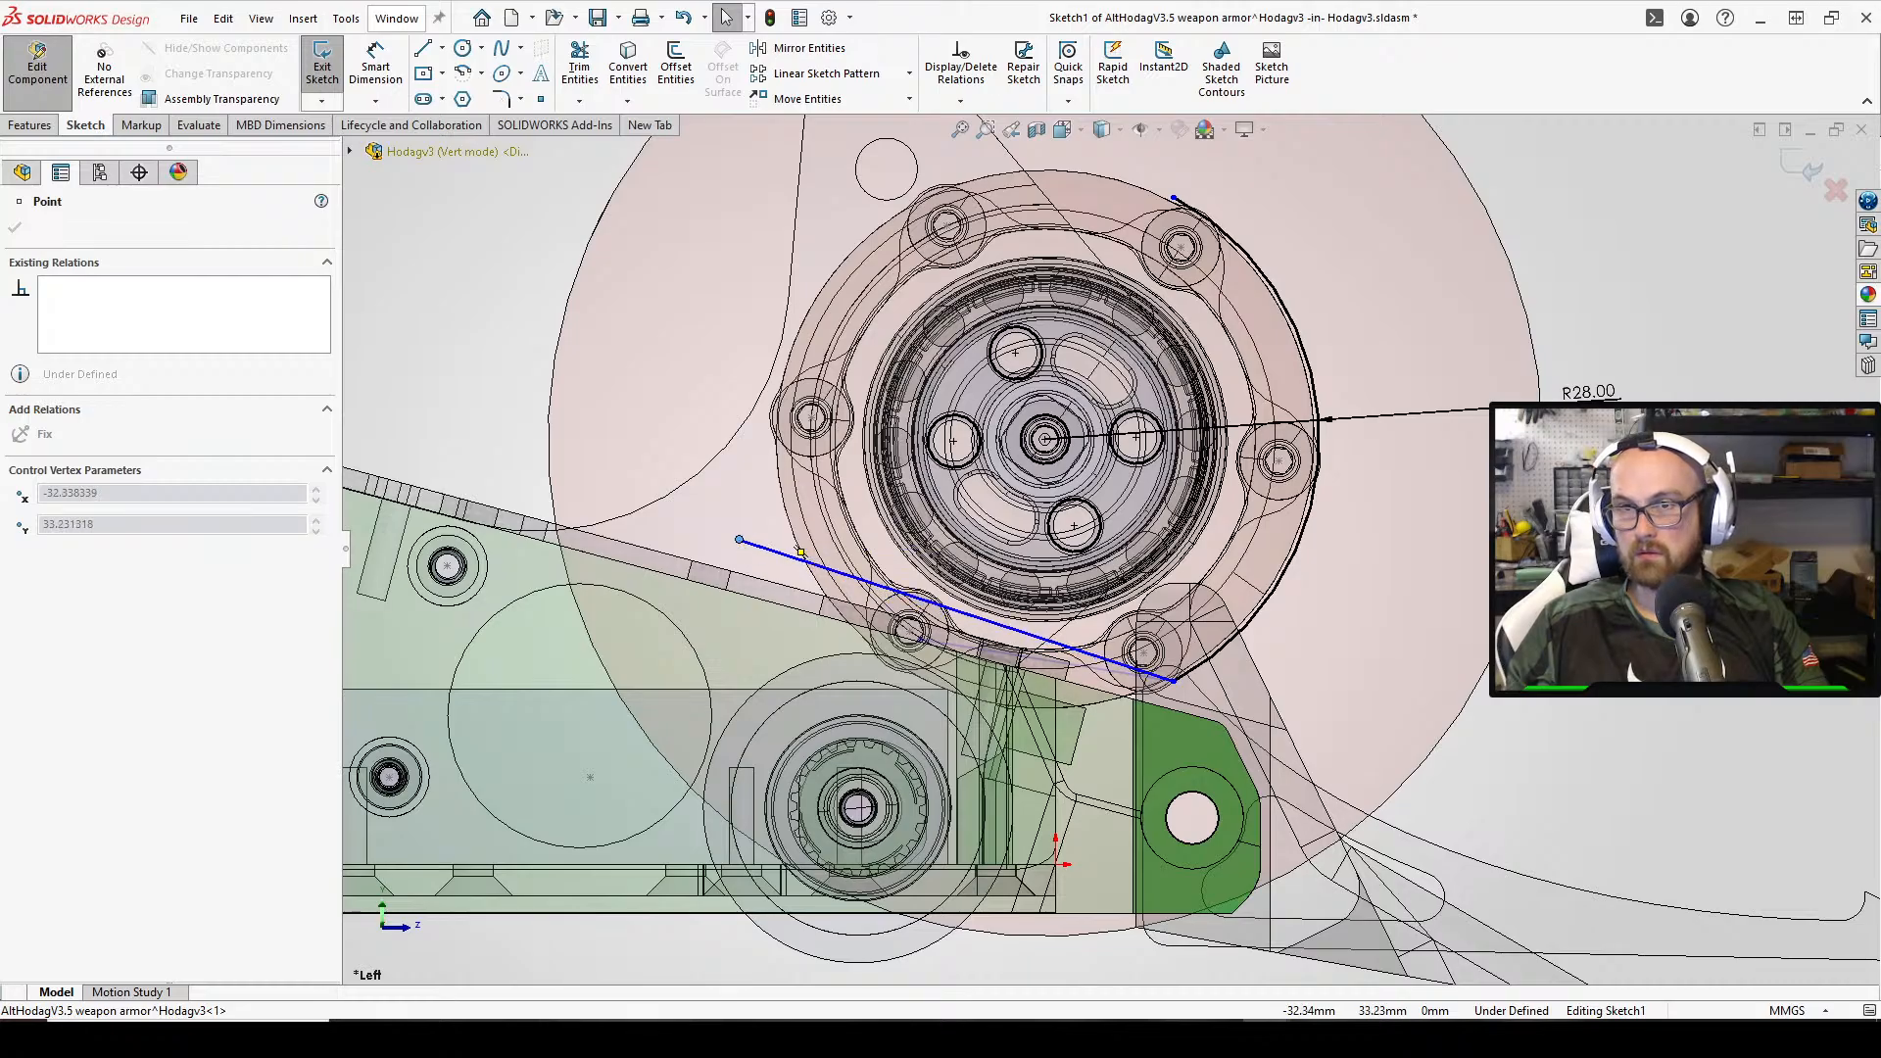
left_click_drag(739, 540, 738, 539)
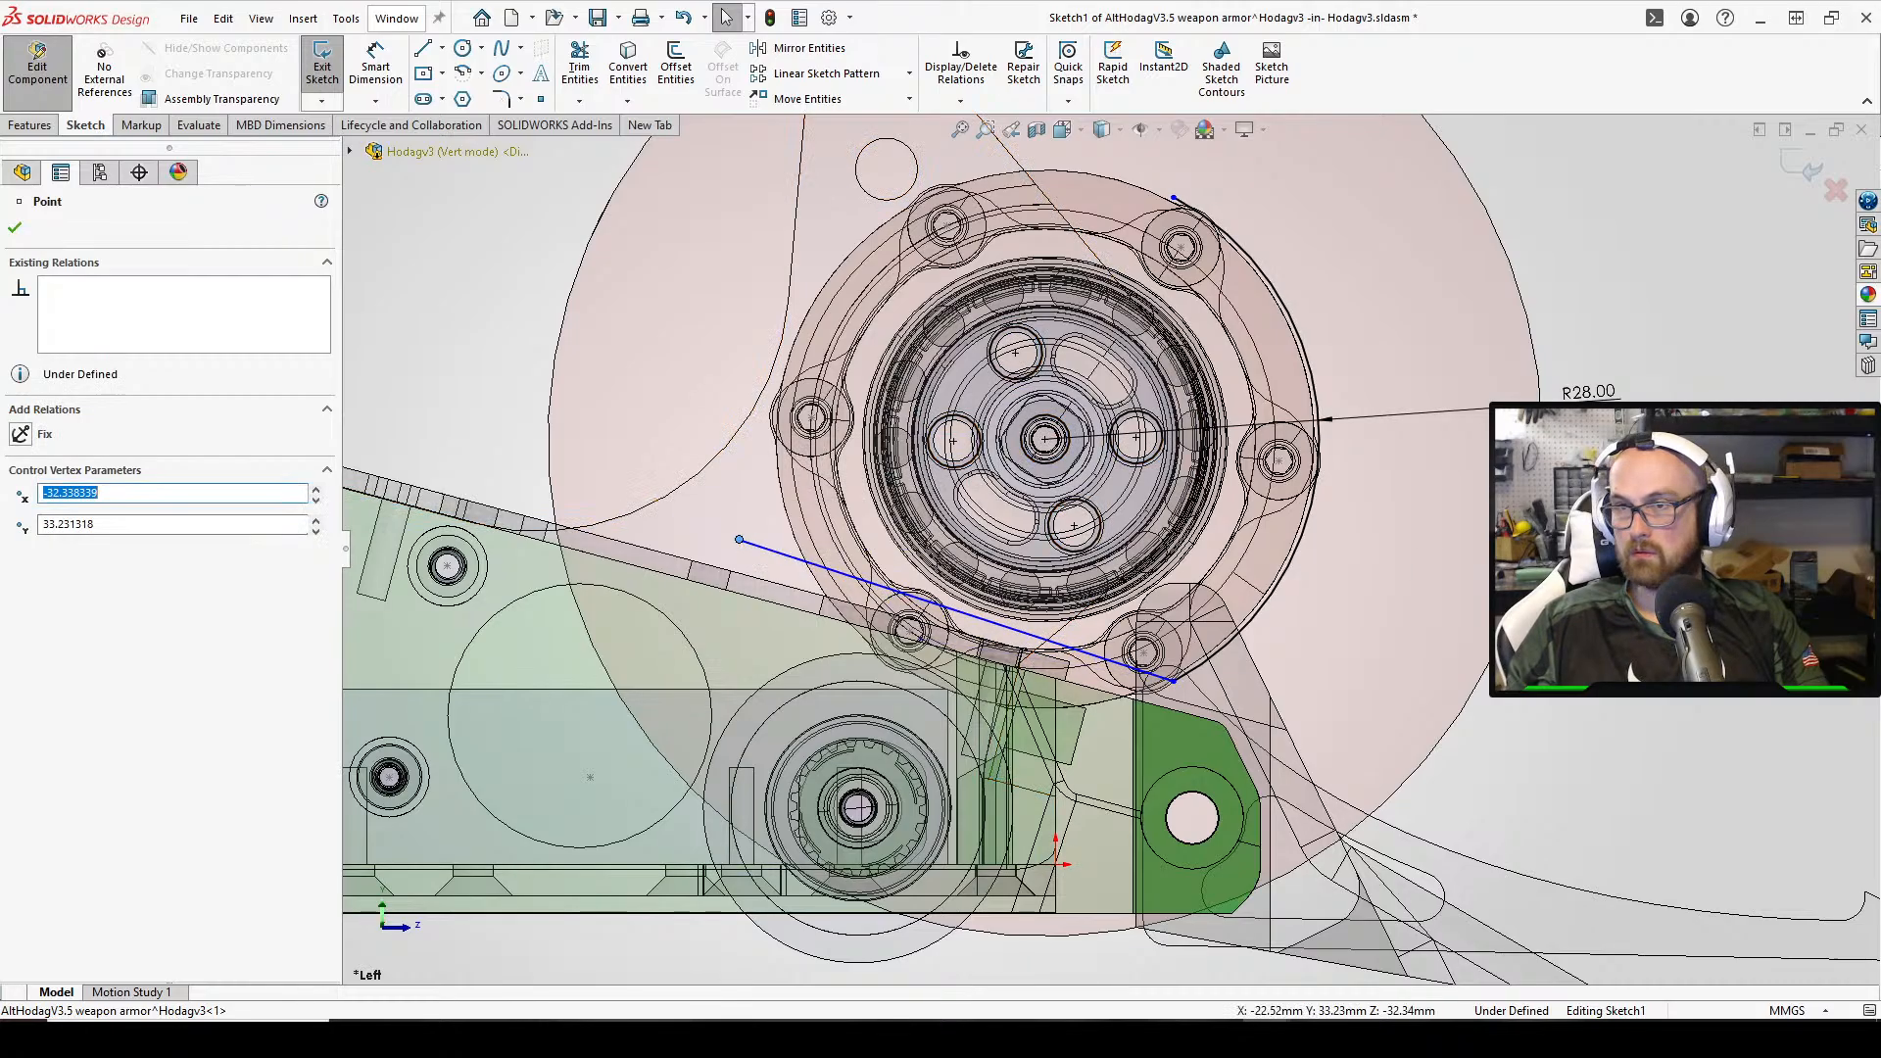
Make the sketched line parallel to the sloped top edge of the HodagV3 side part
left_click(829, 569)
left_click(412, 509)
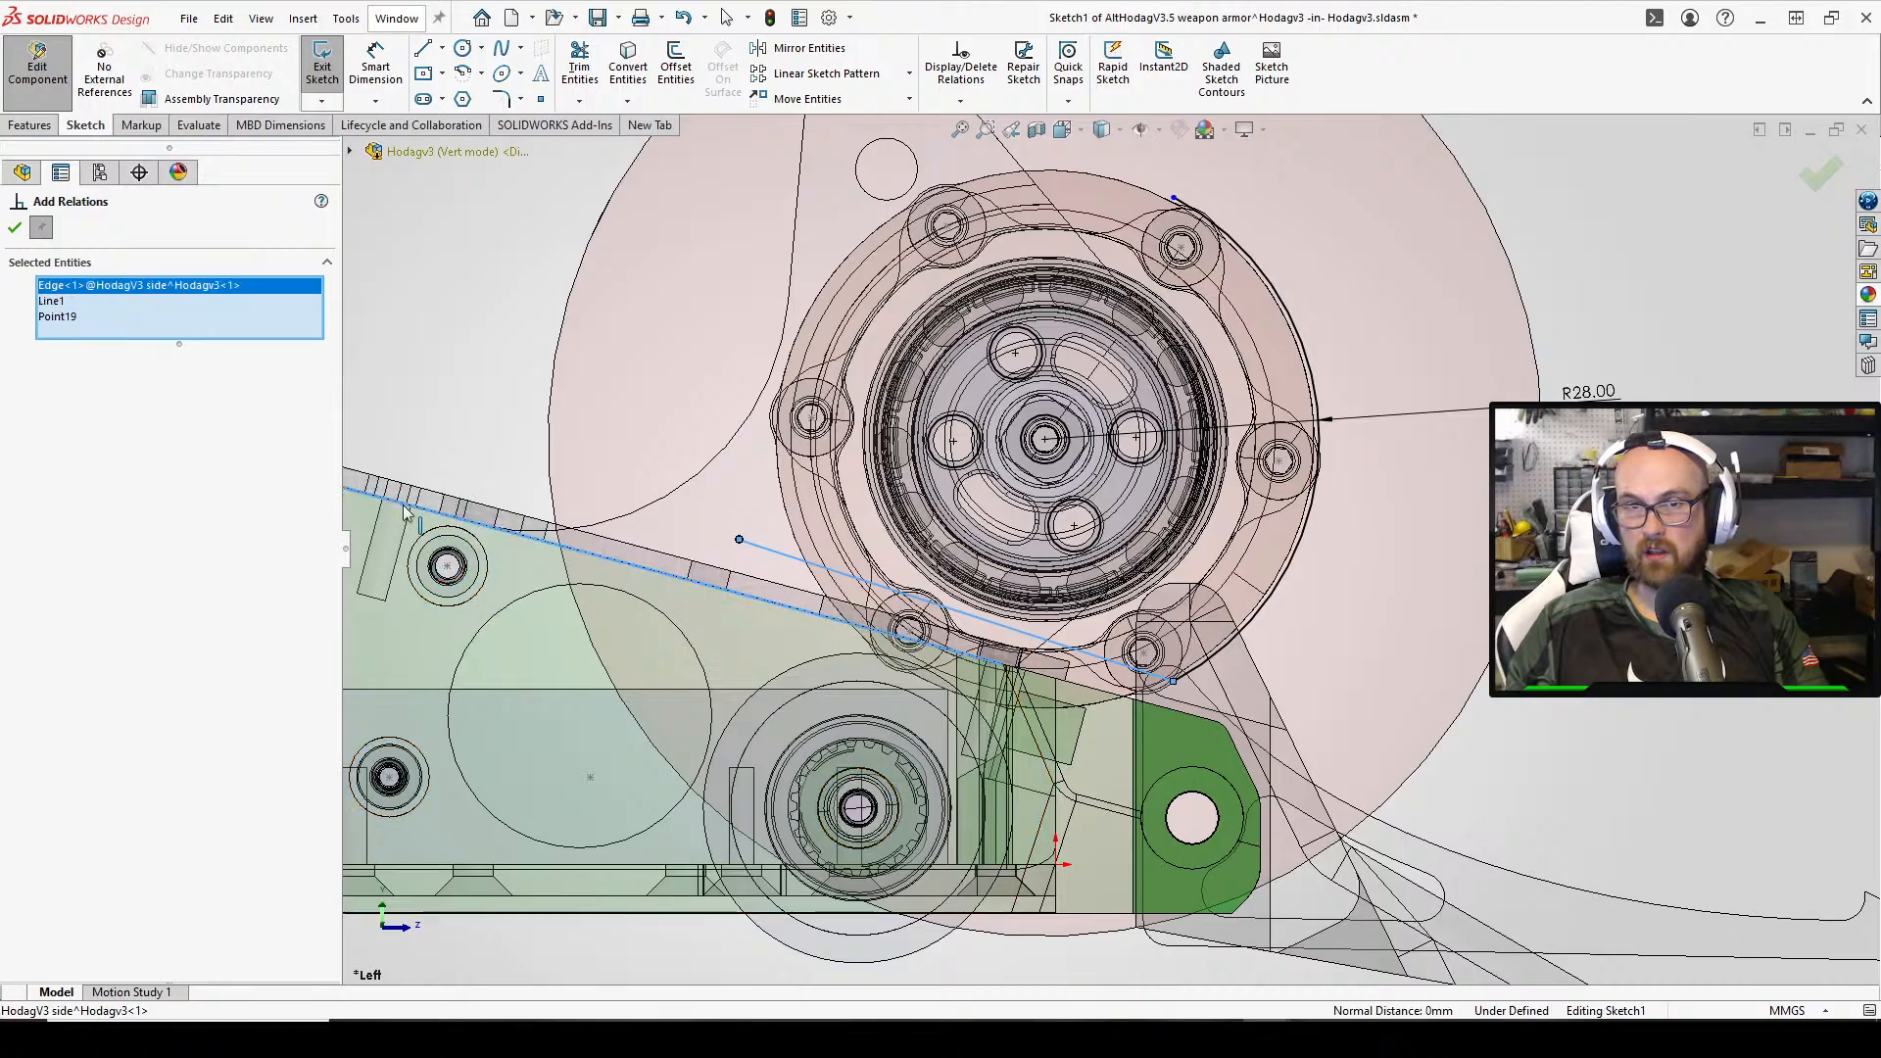
left_click(69, 318)
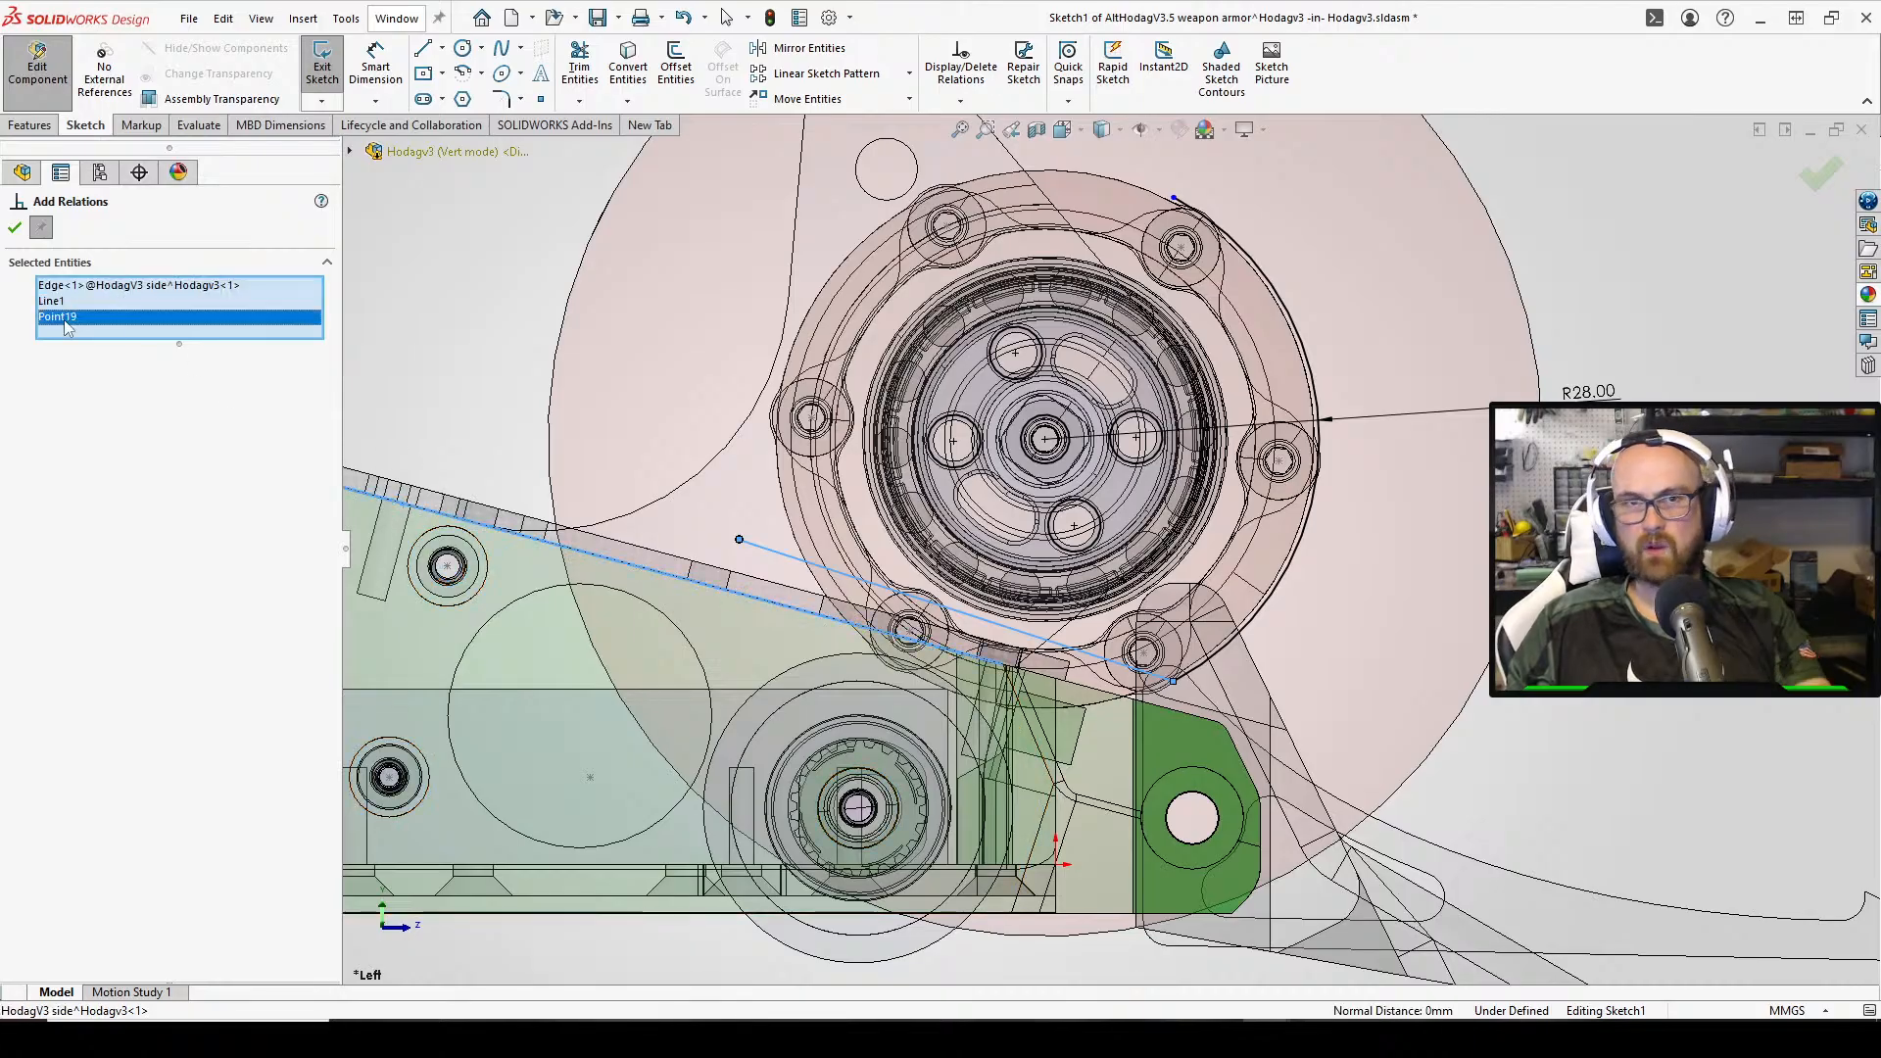
key("Delete")
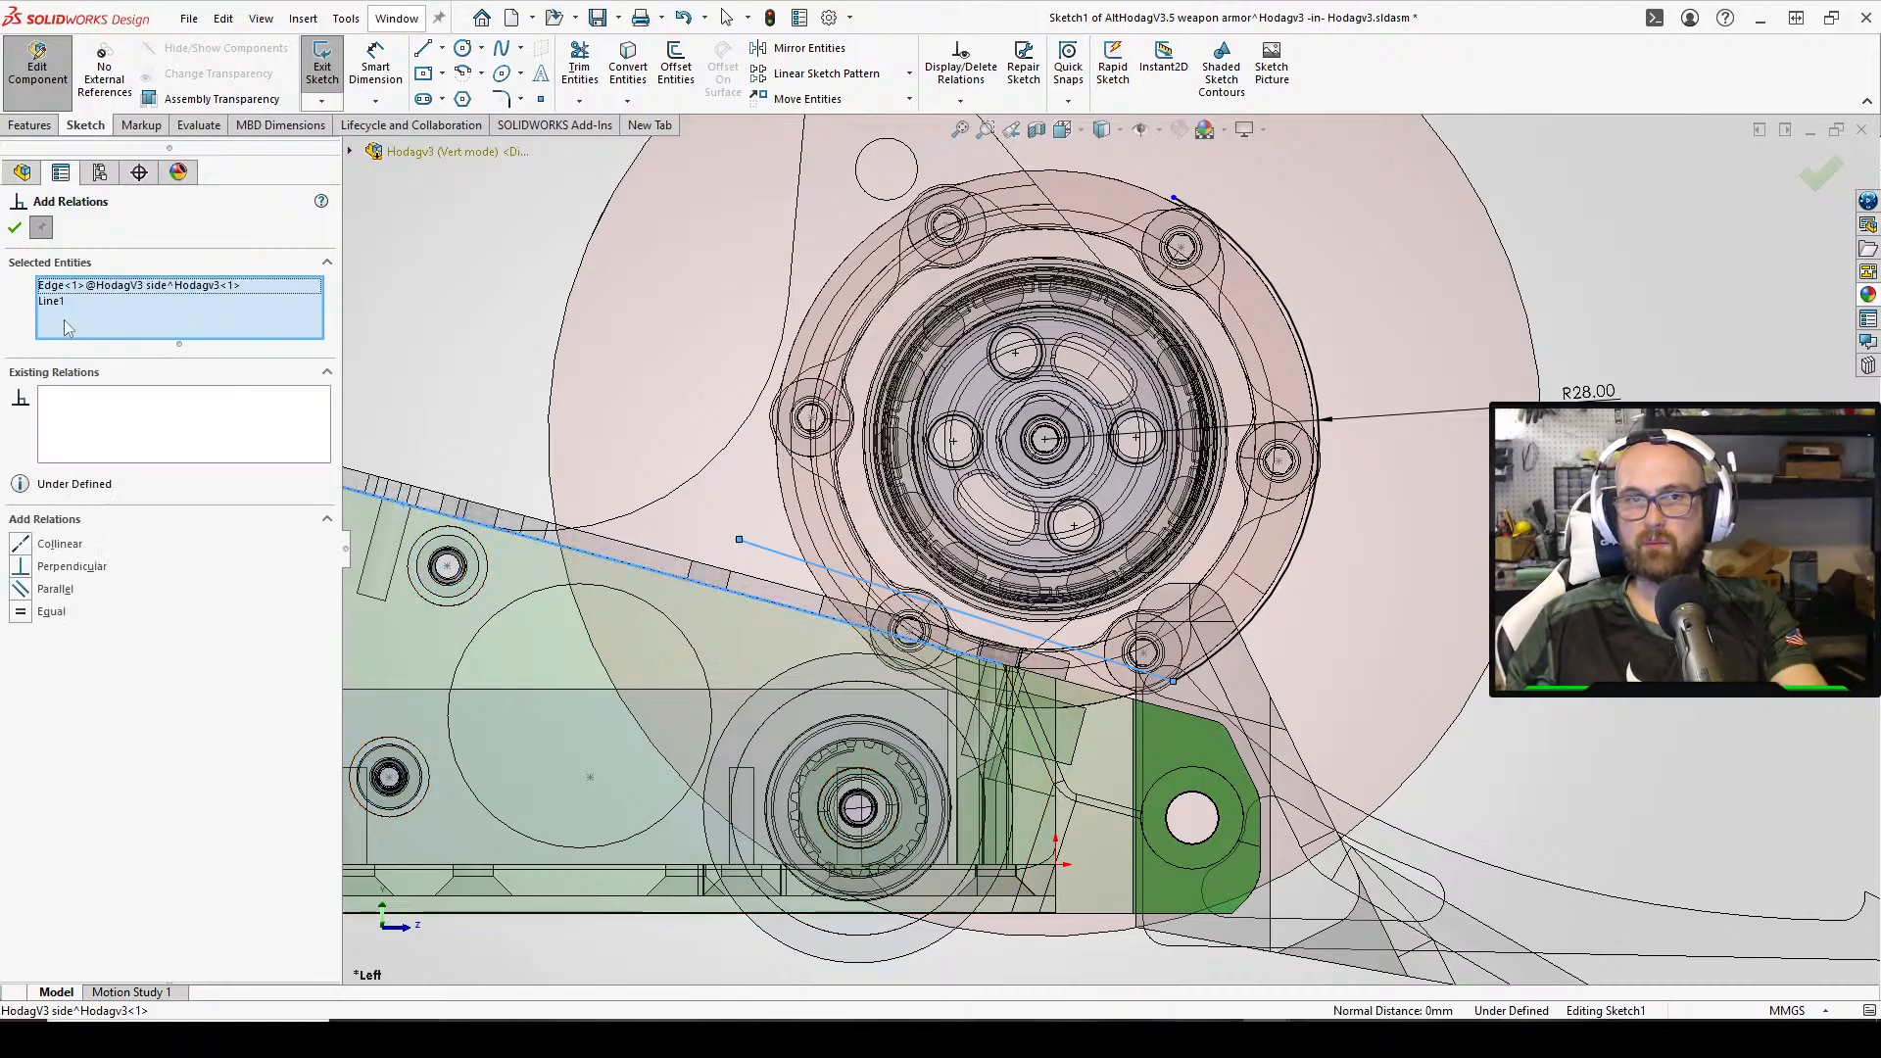
left_click(21, 592)
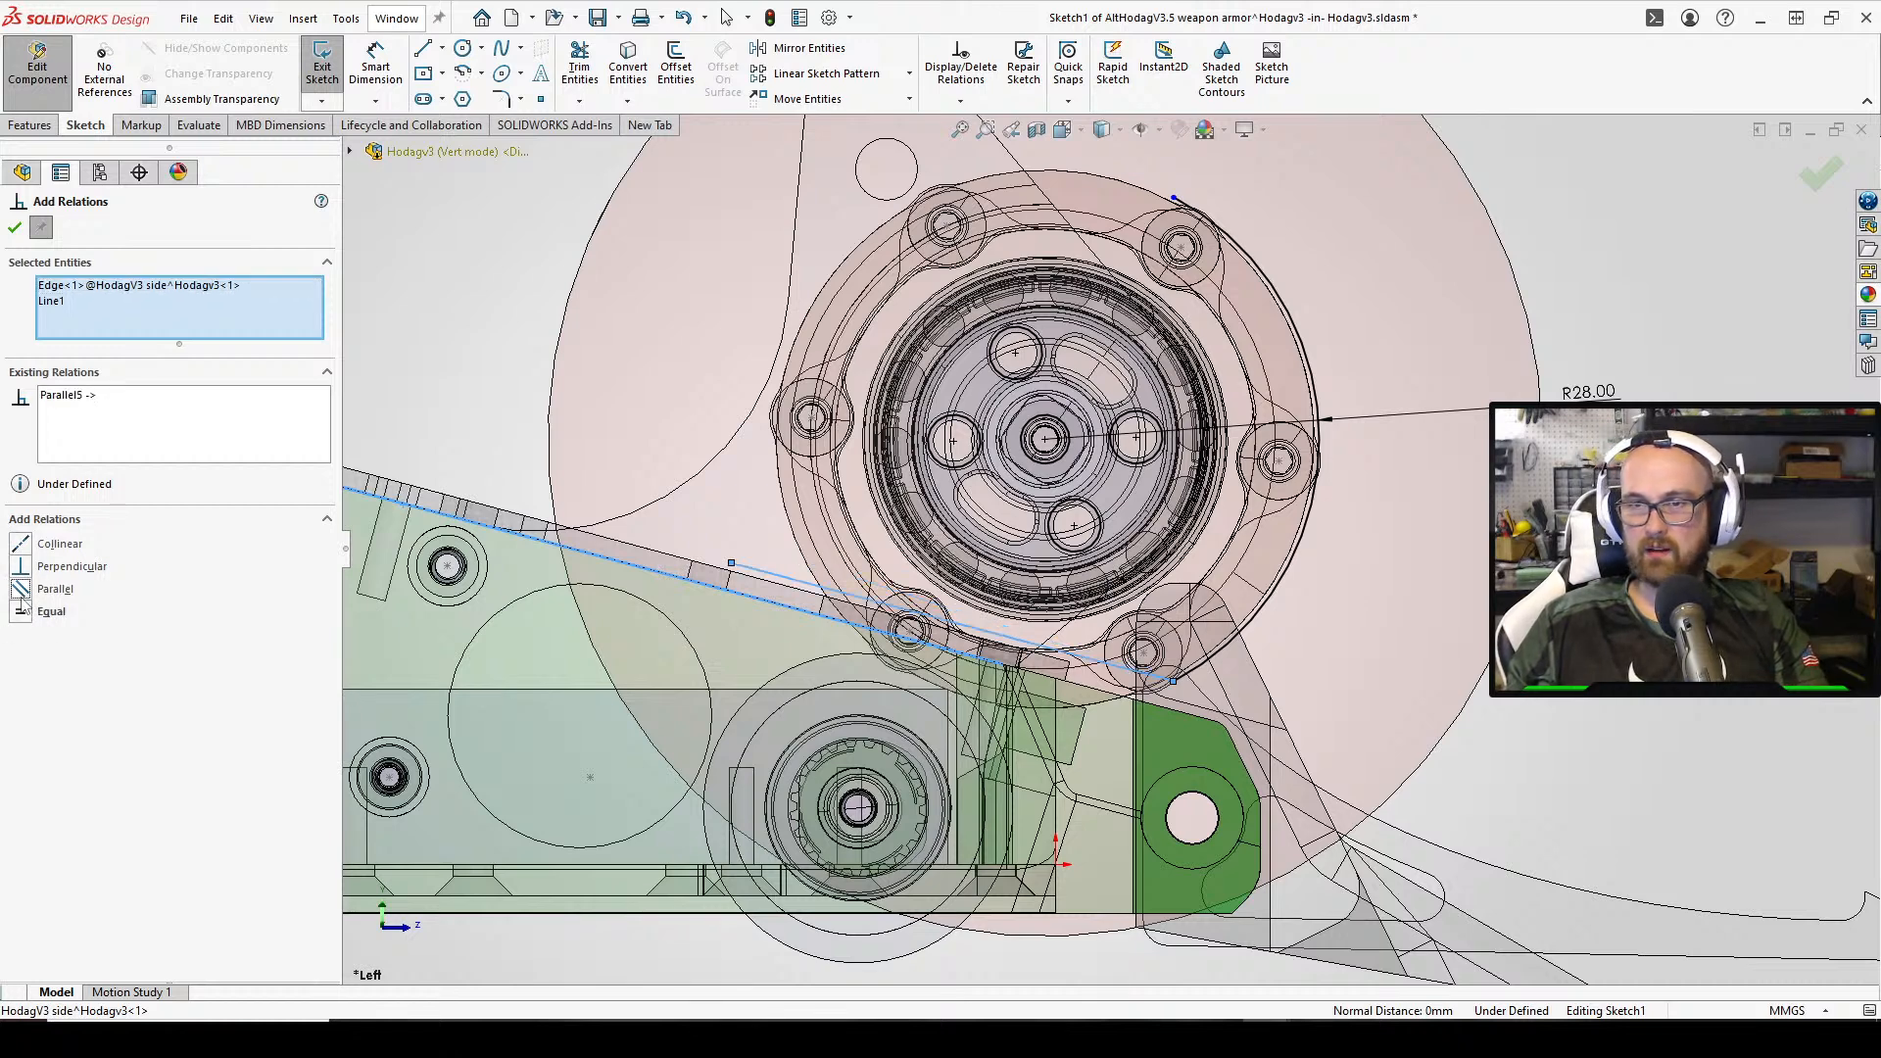
left_click(27, 228)
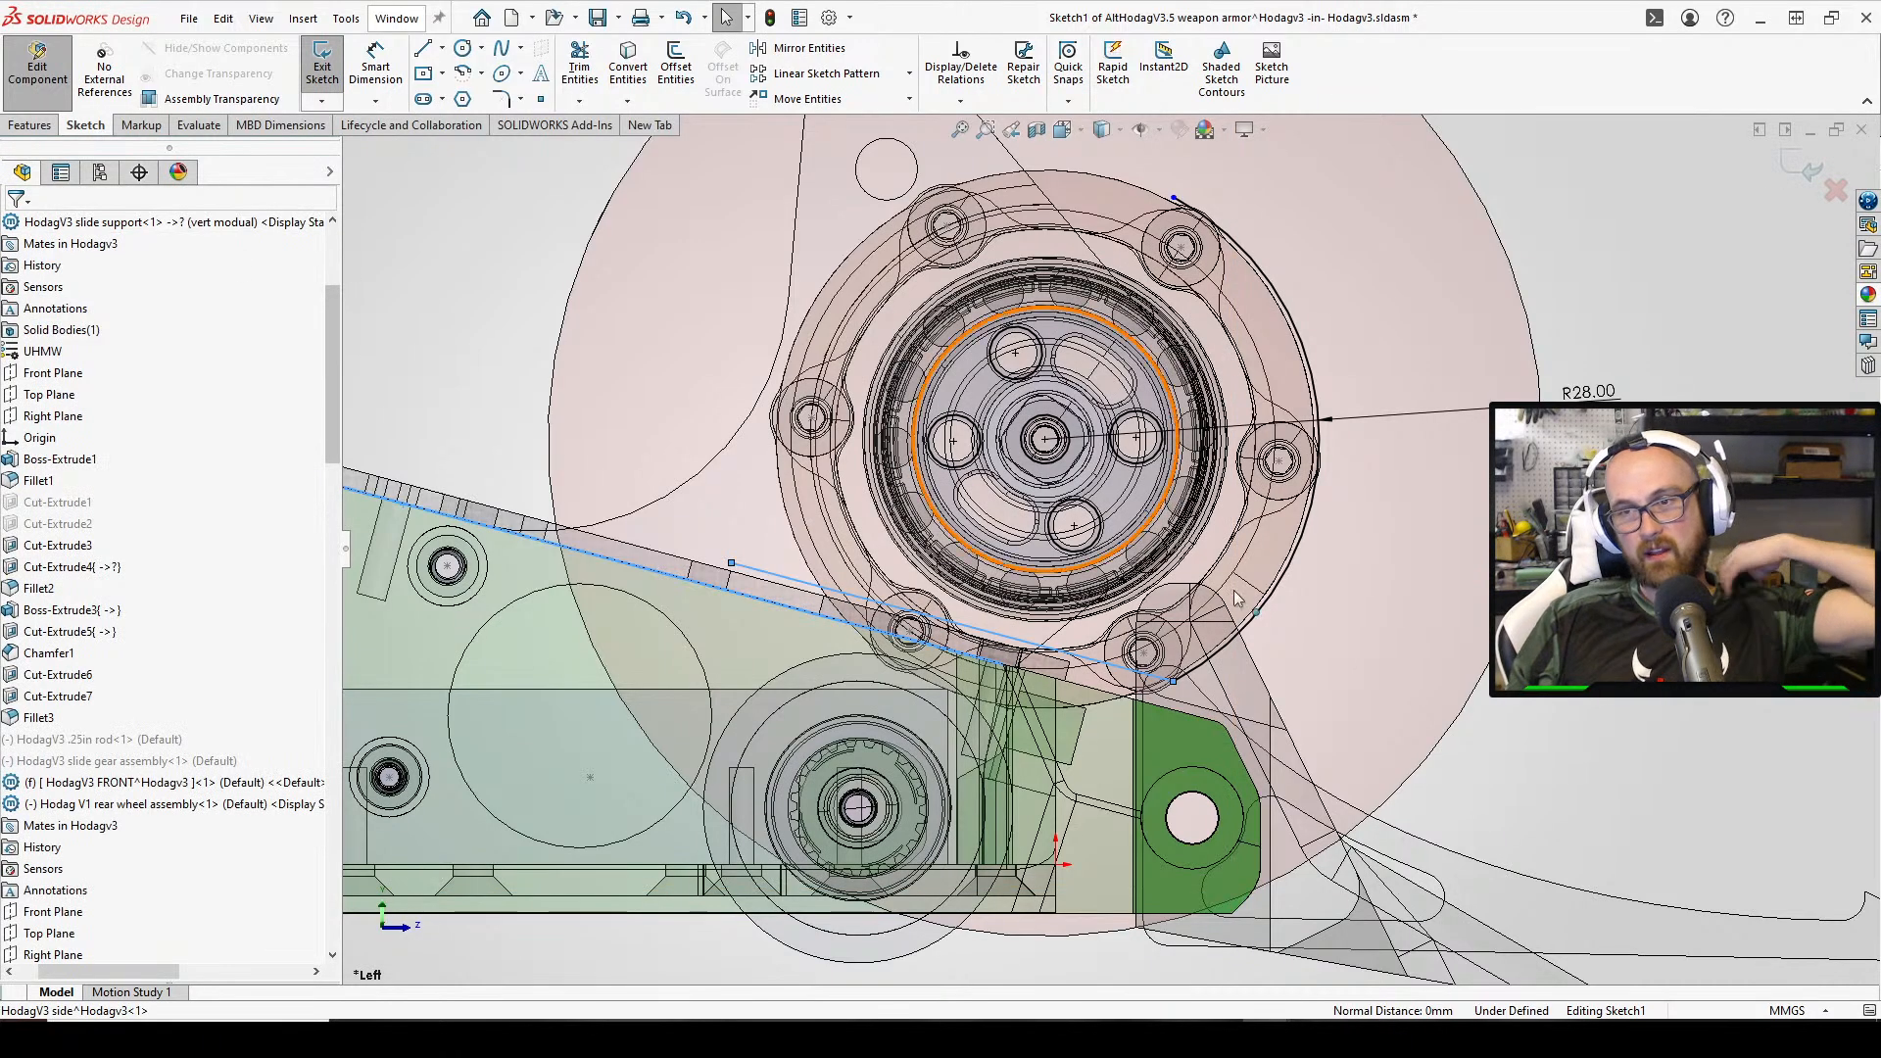
left_click(1616, 519)
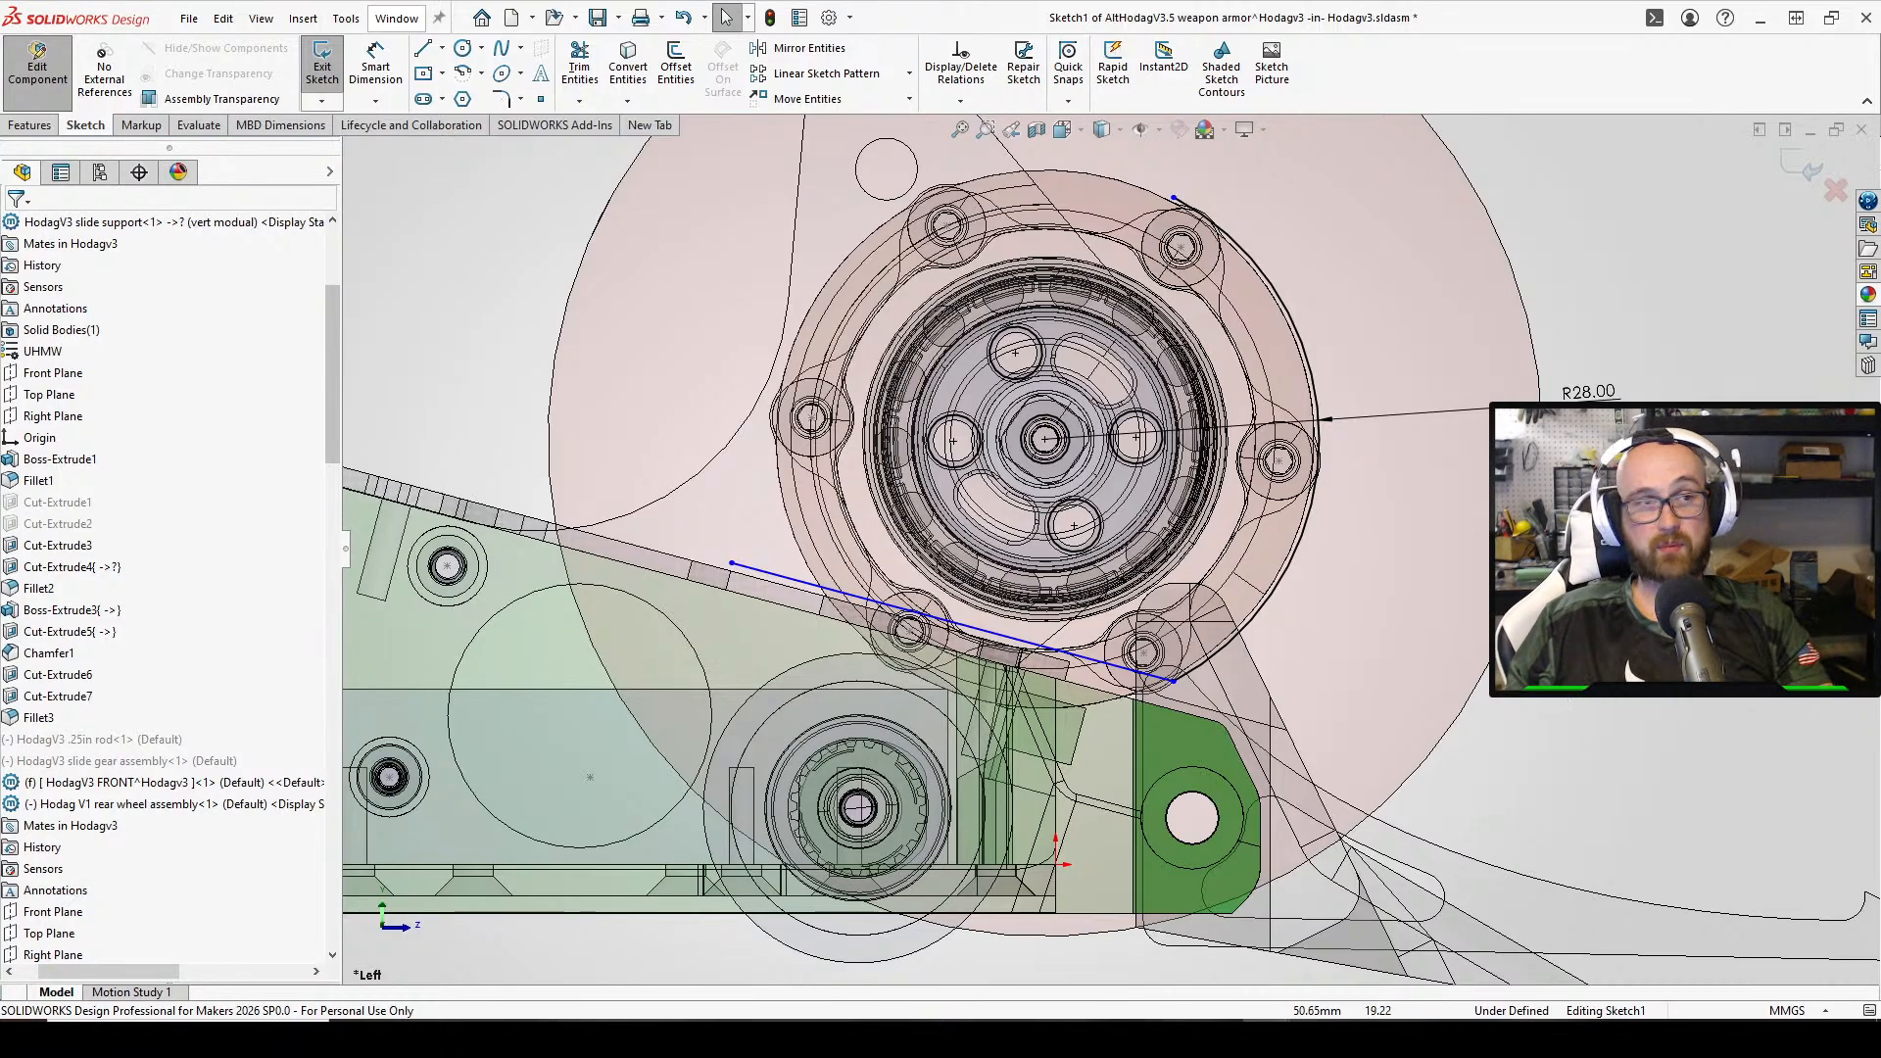
Dimension the gap between the lower sketch line and the side part's sloped top edge as 1 mm
key("d")
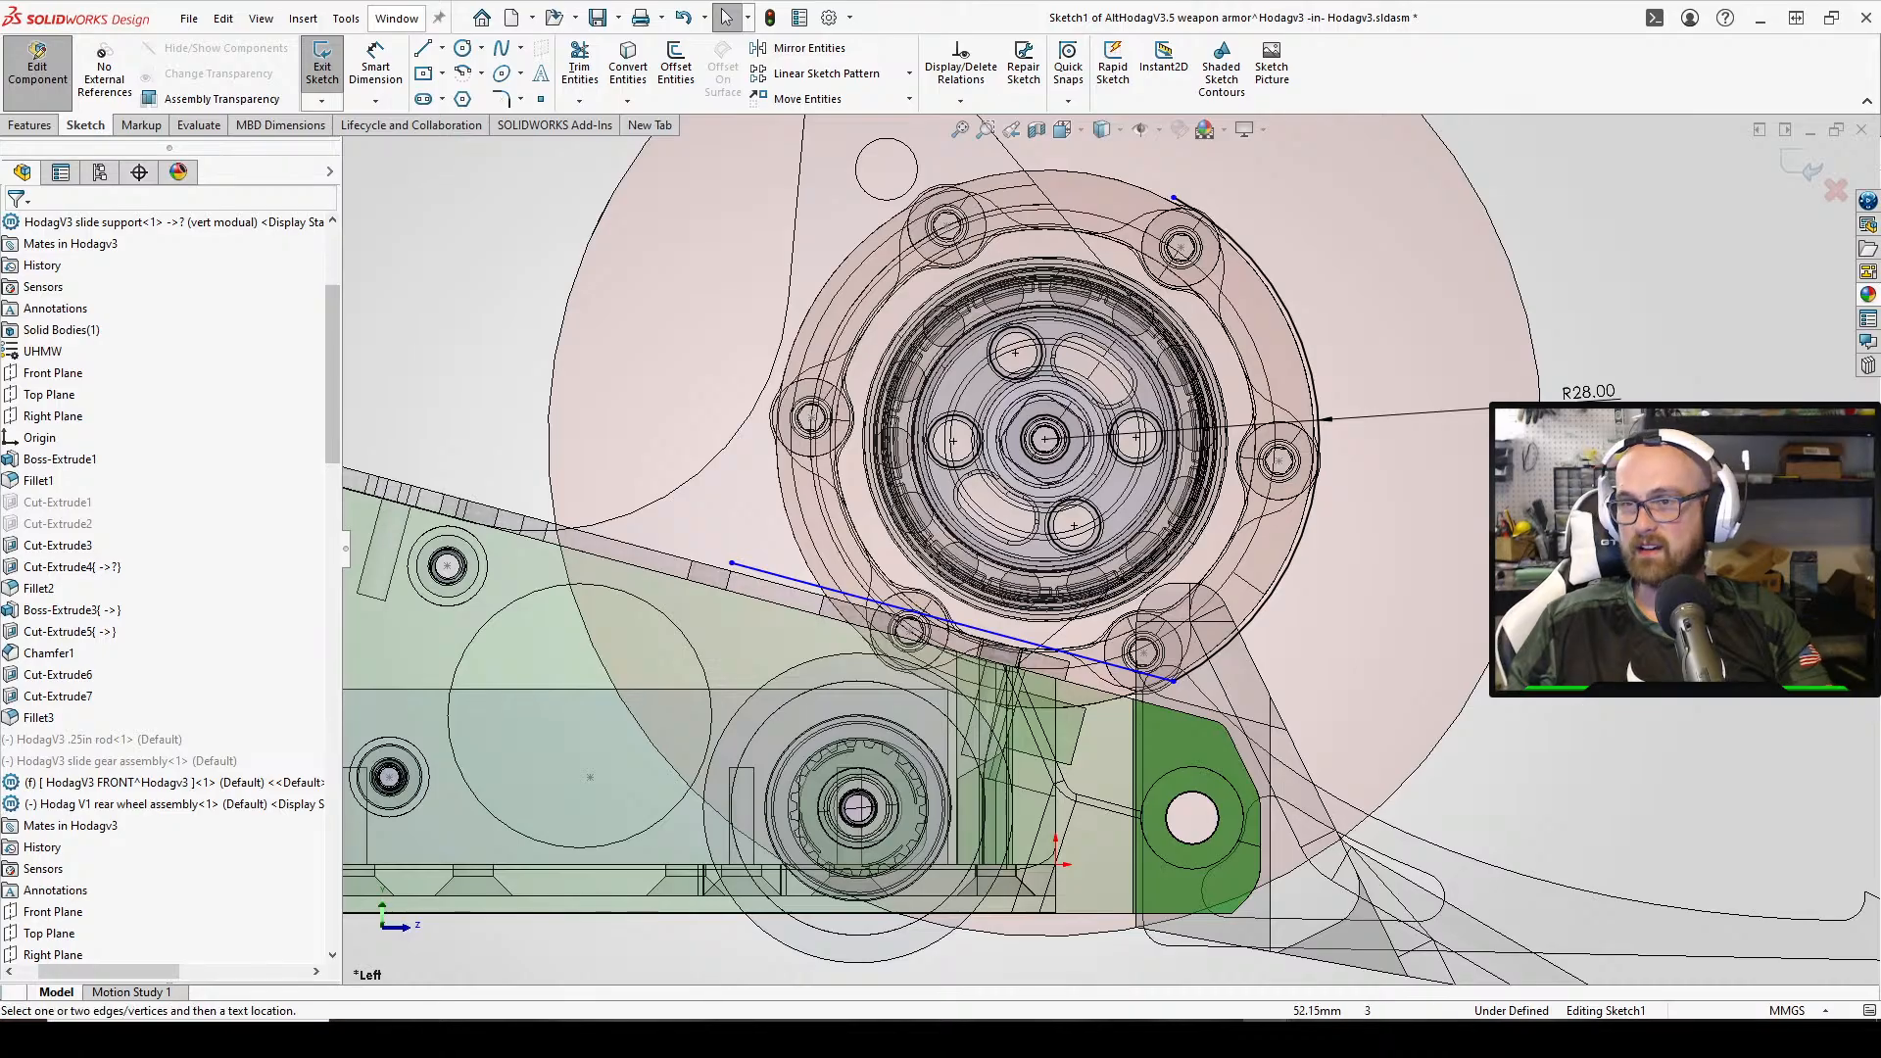
left_click(1105, 669)
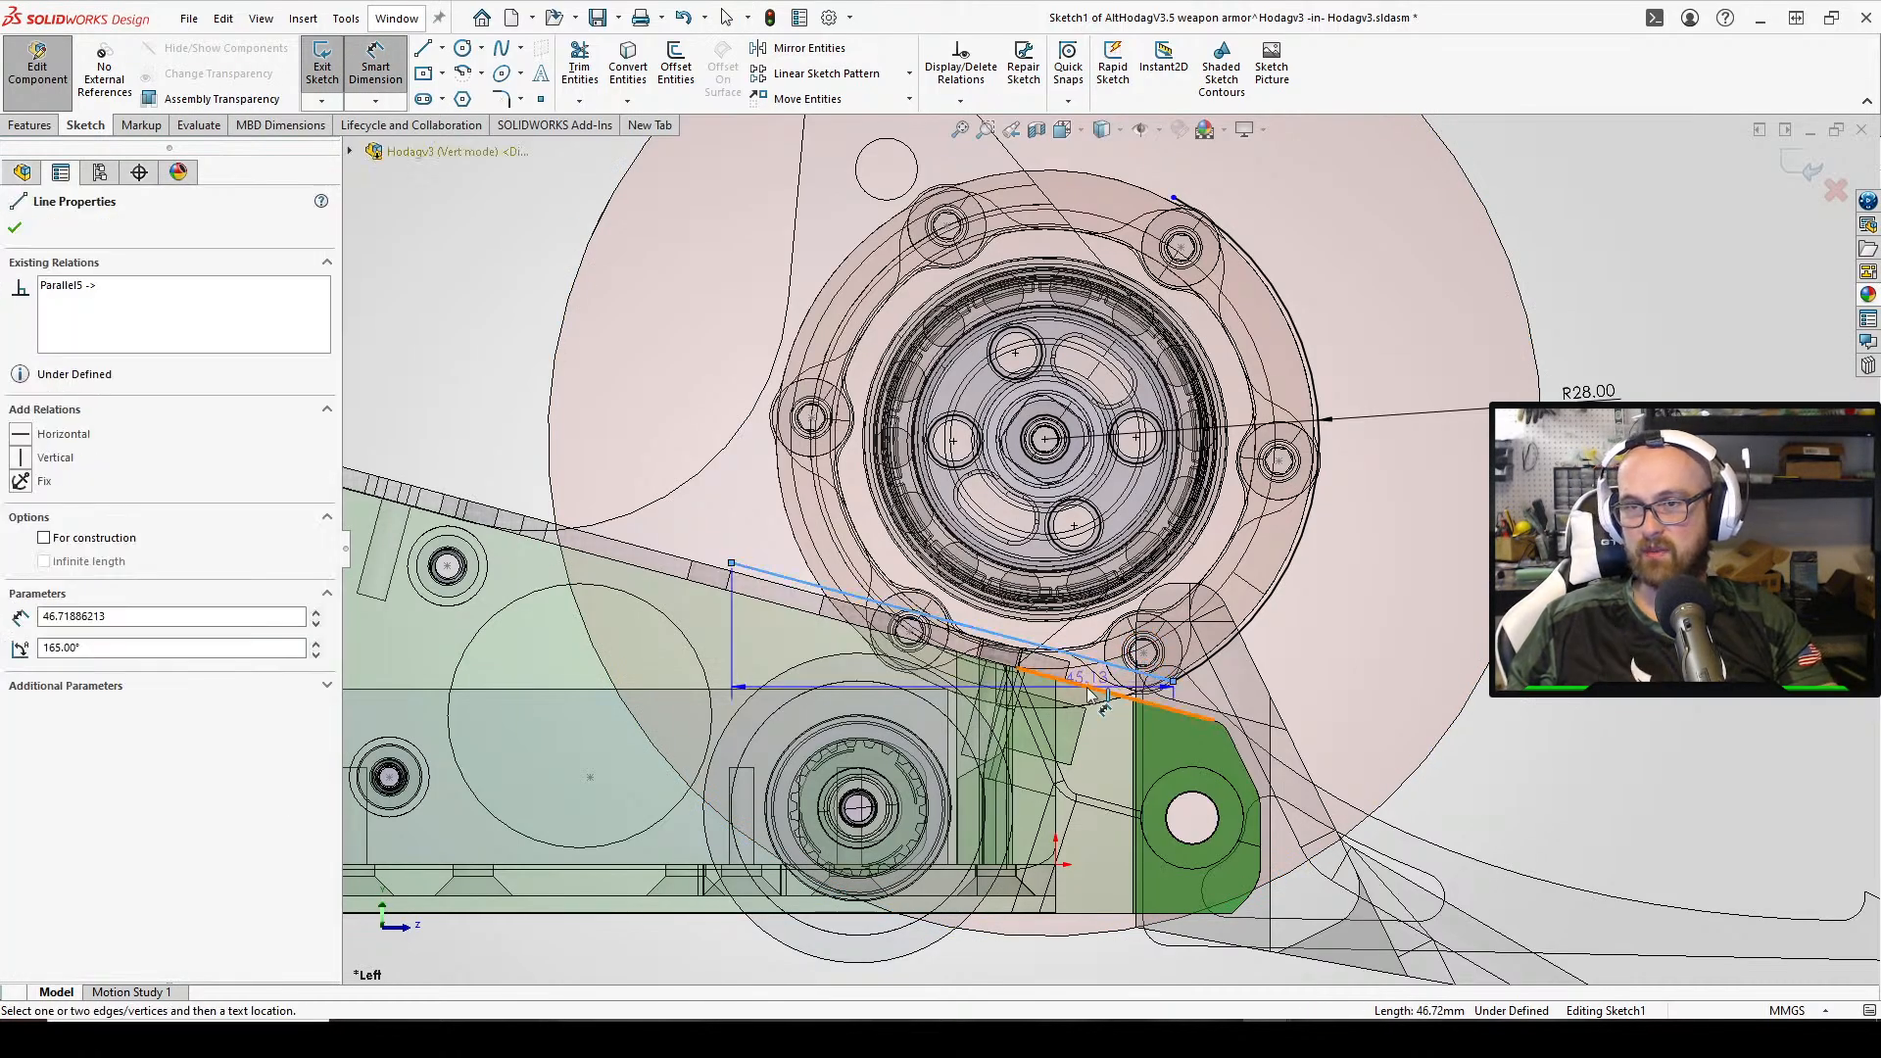
left_click(1085, 686)
left_click(1574, 666)
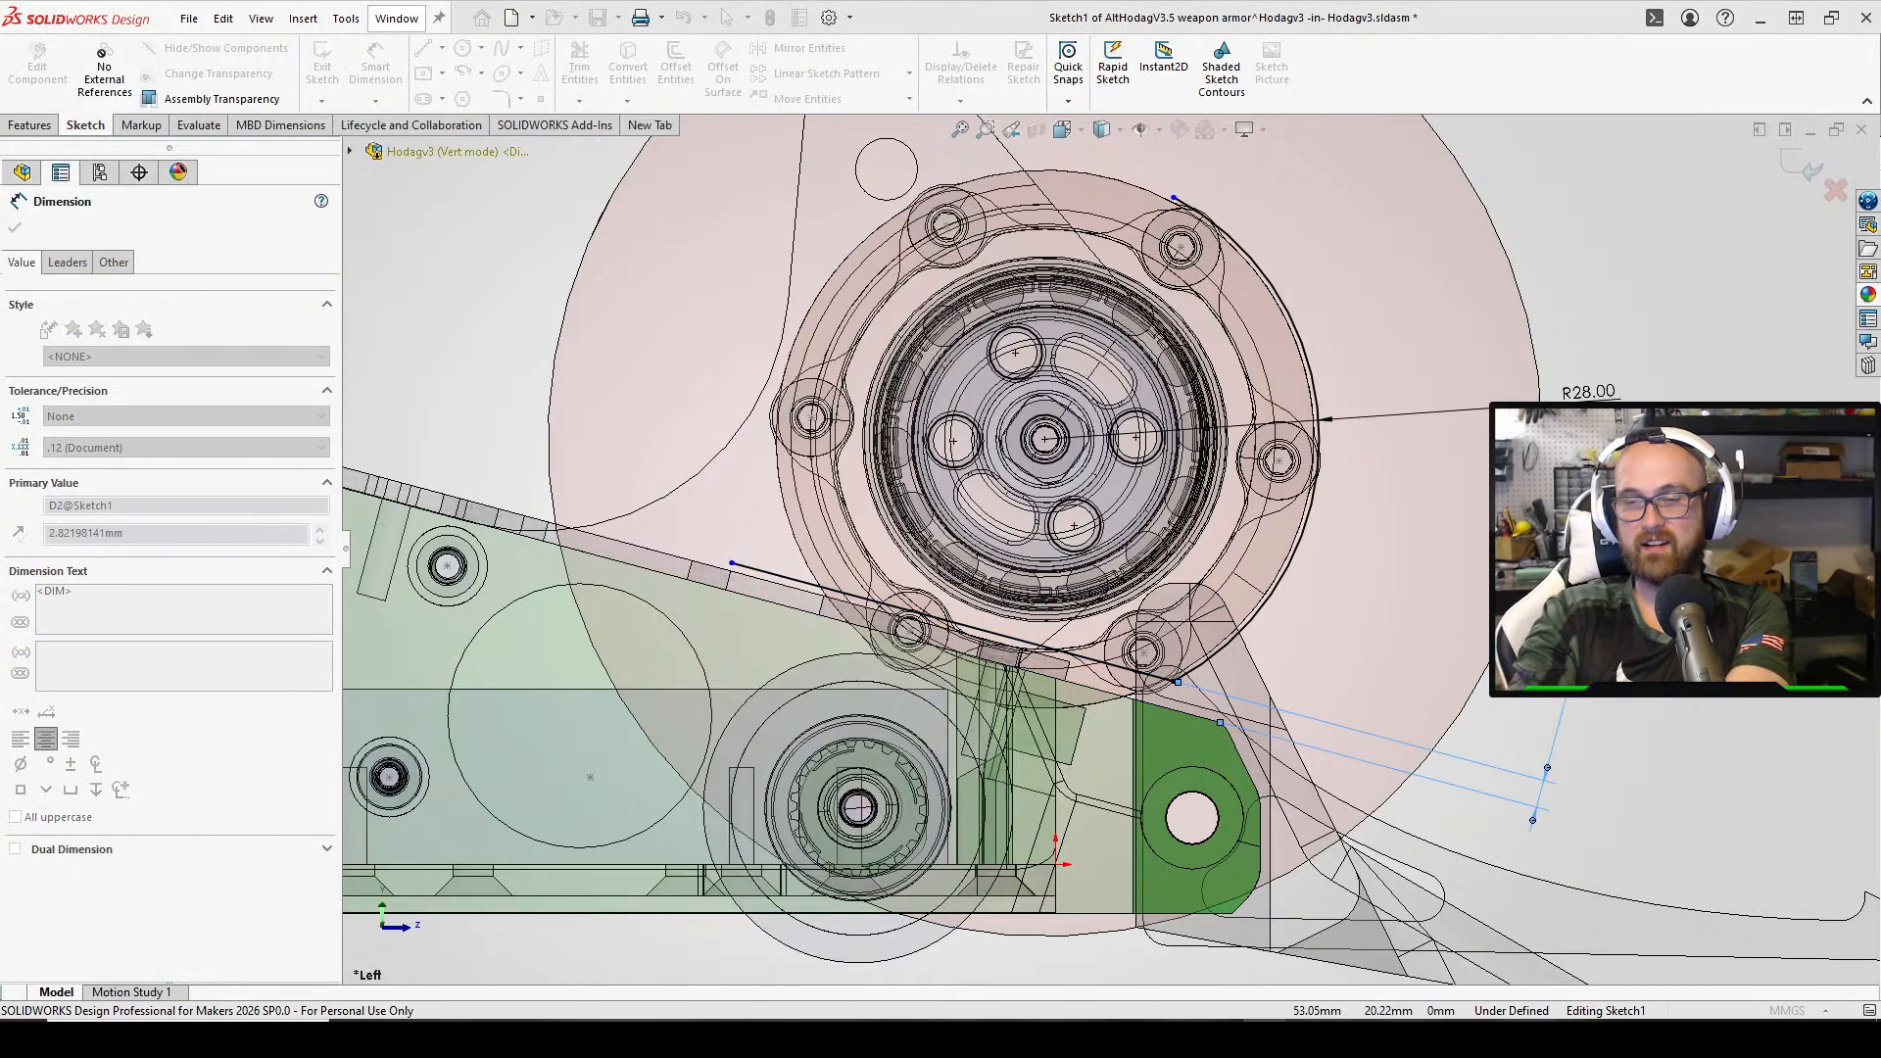
type("1")
key("Return")
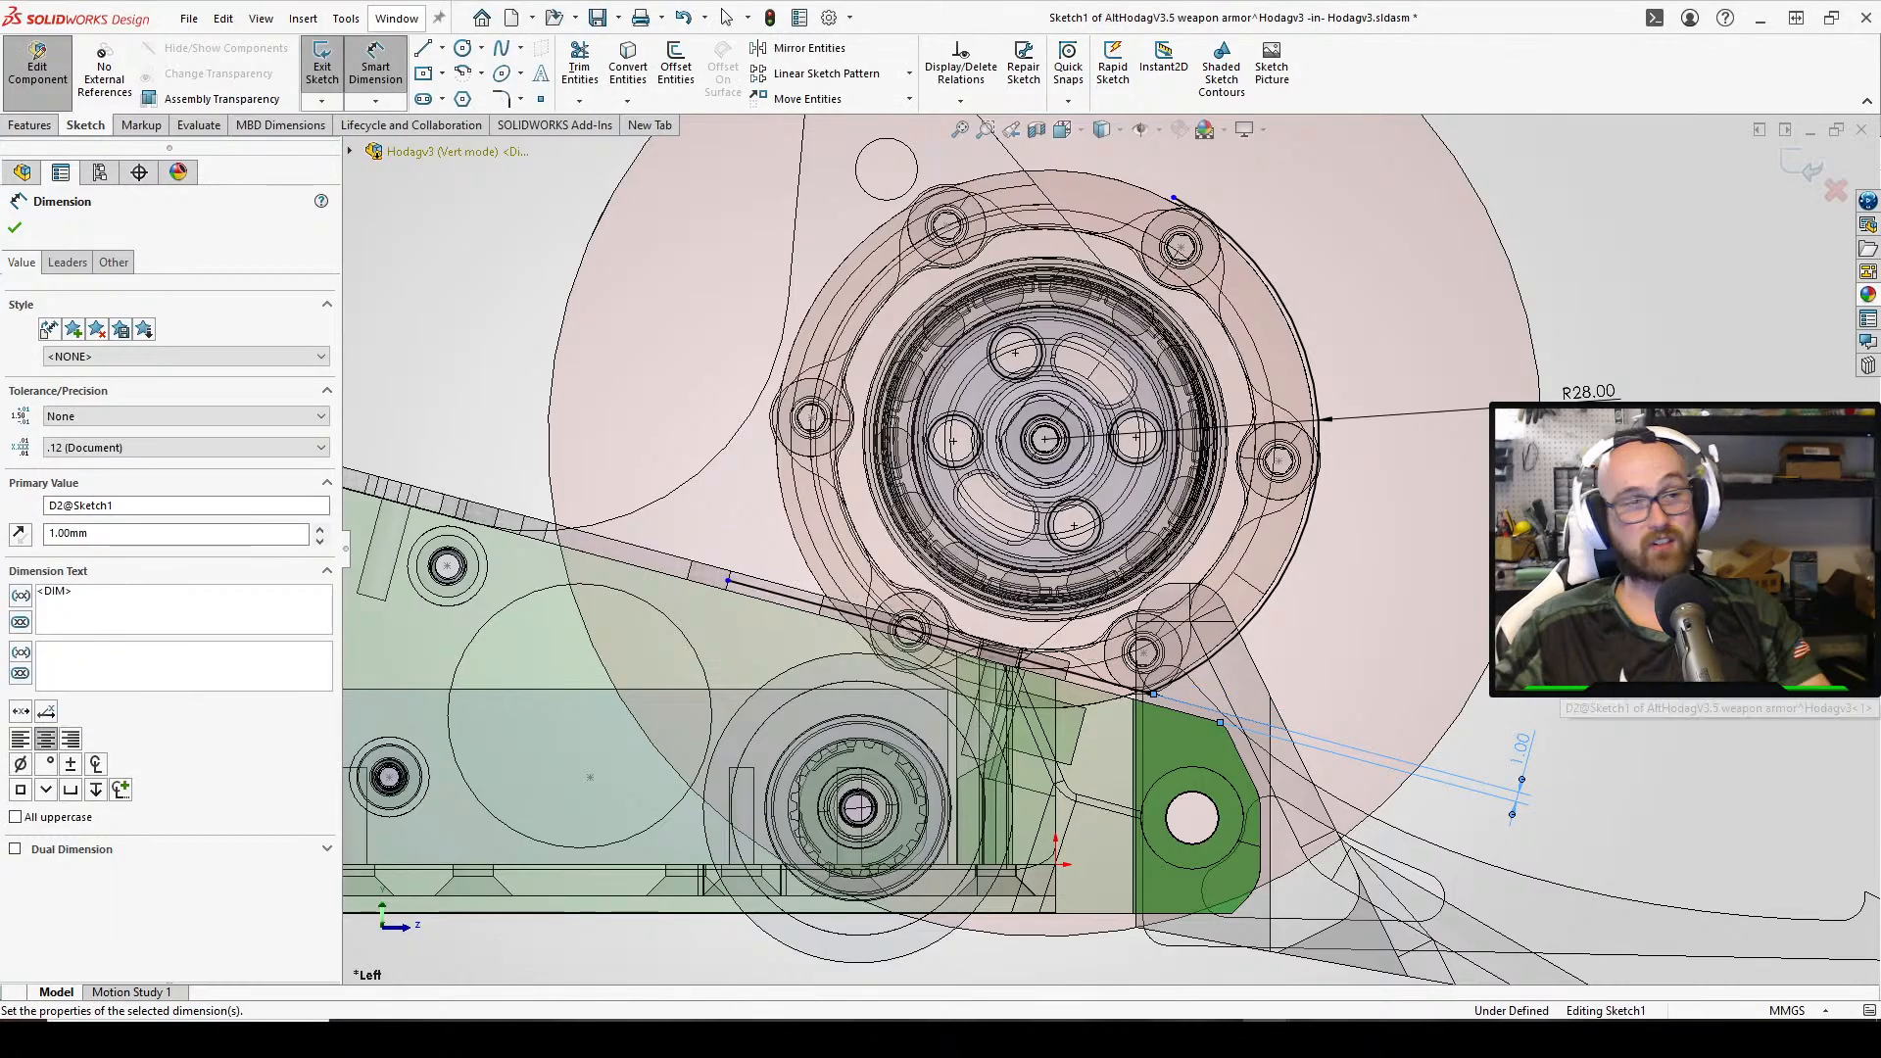
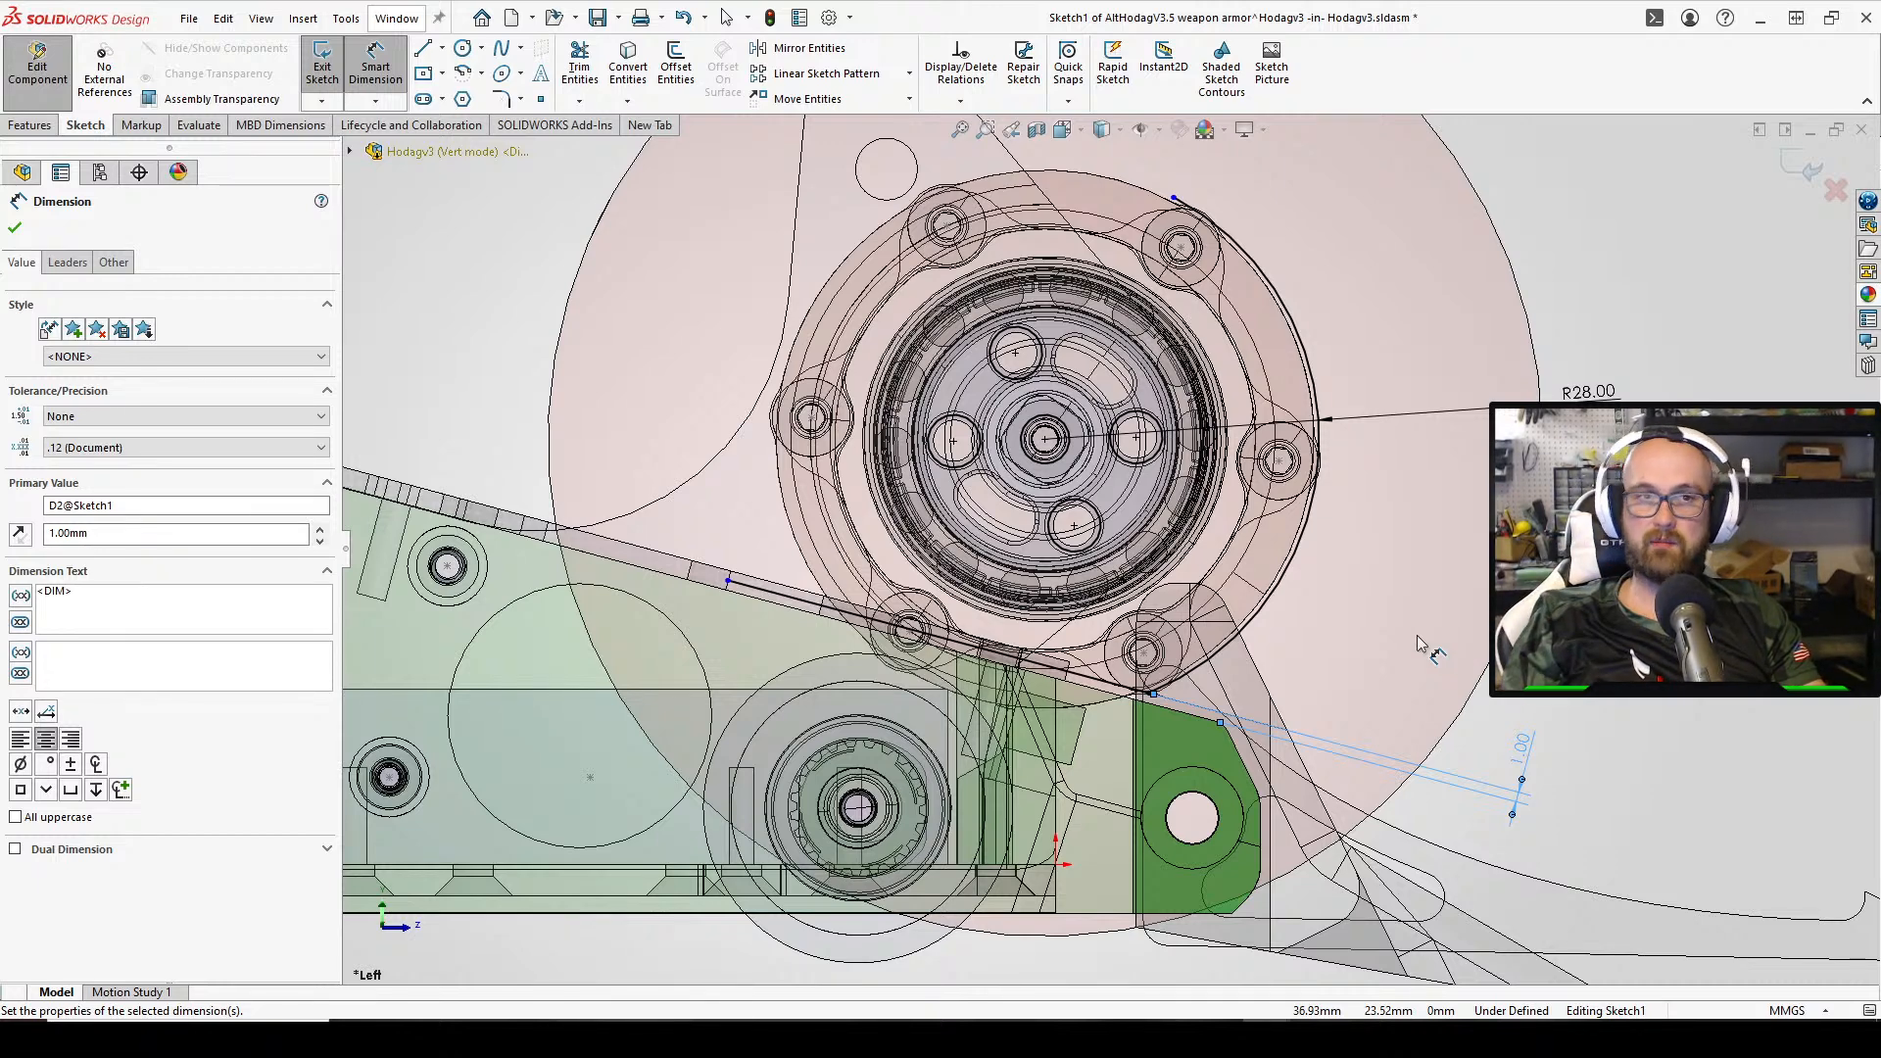
In the left view, extend the R28 arc's upper endpoint around the motor mount past the upper rear mounting hole
scroll(741, 468, "up", 1)
middle_click_drag(741, 477, 1025, 214)
left_click(1065, 134)
left_click(1069, 180)
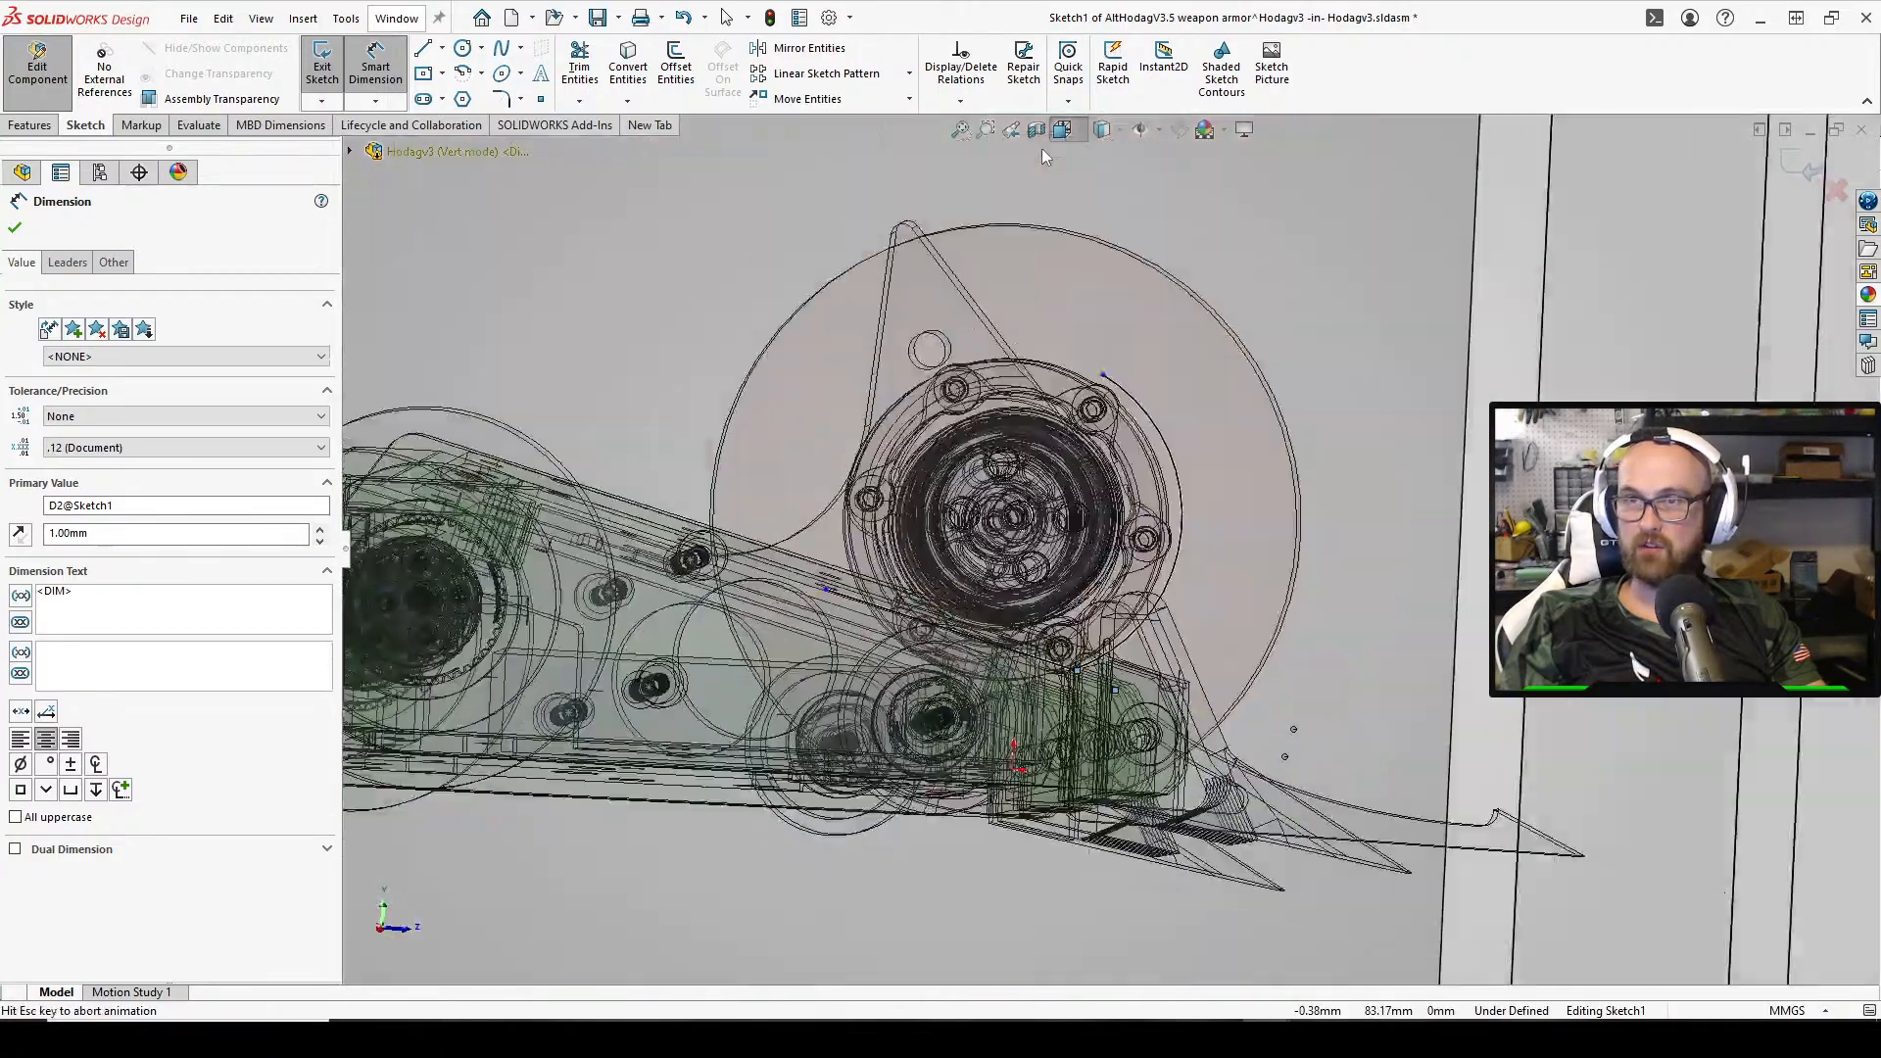
key("Tab")
key("f")
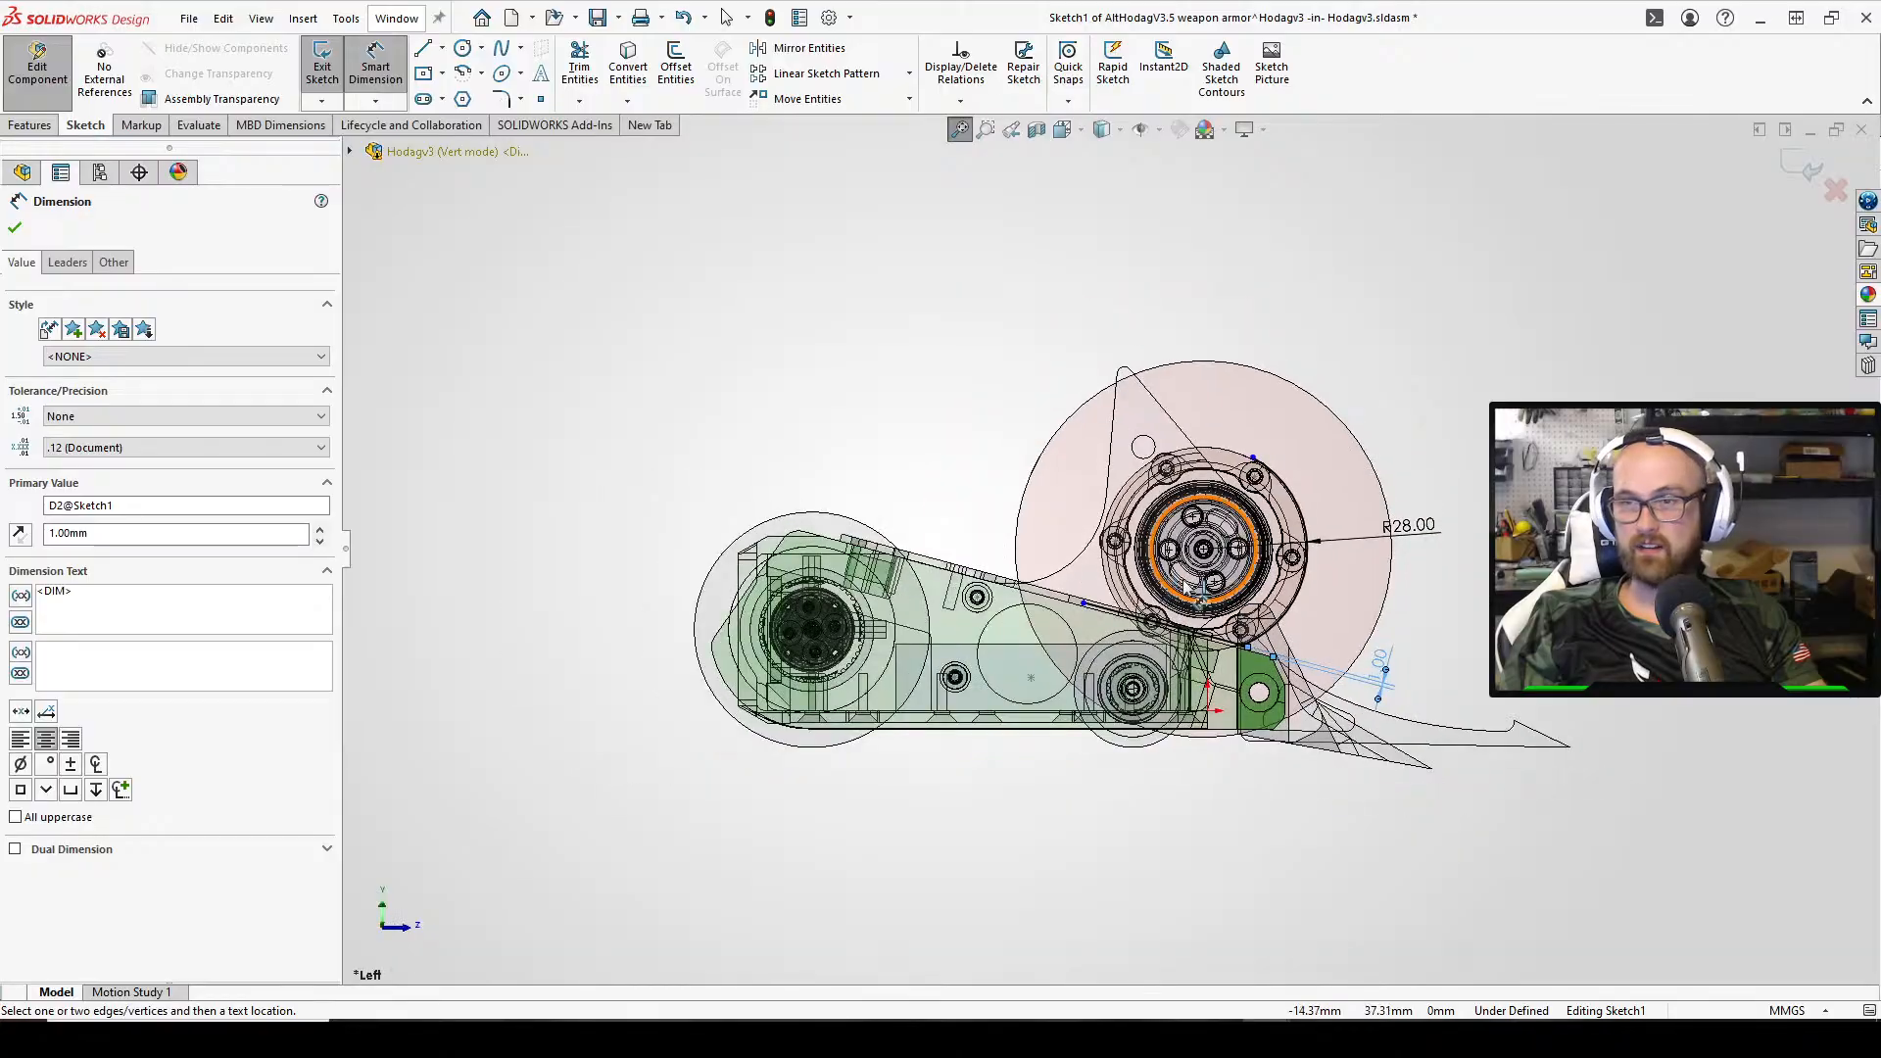
scroll(1161, 583, "down", 2)
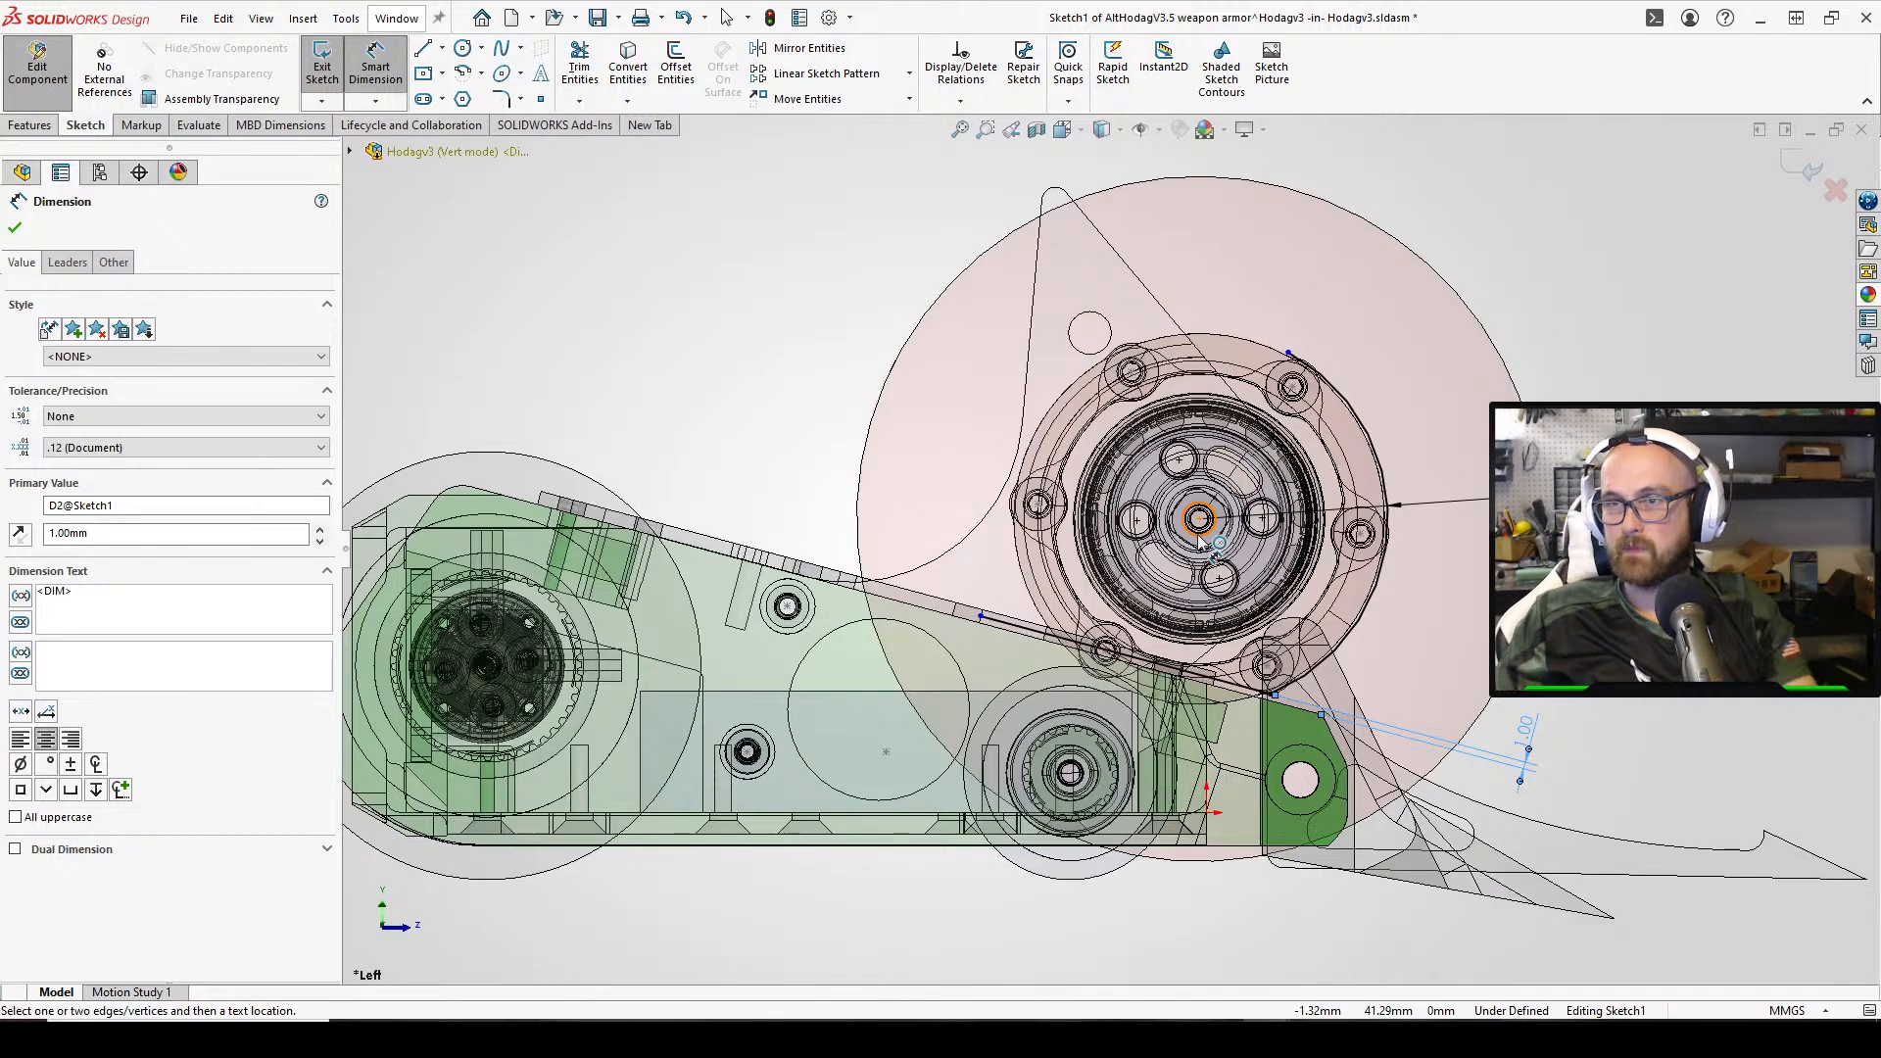
key("Escape")
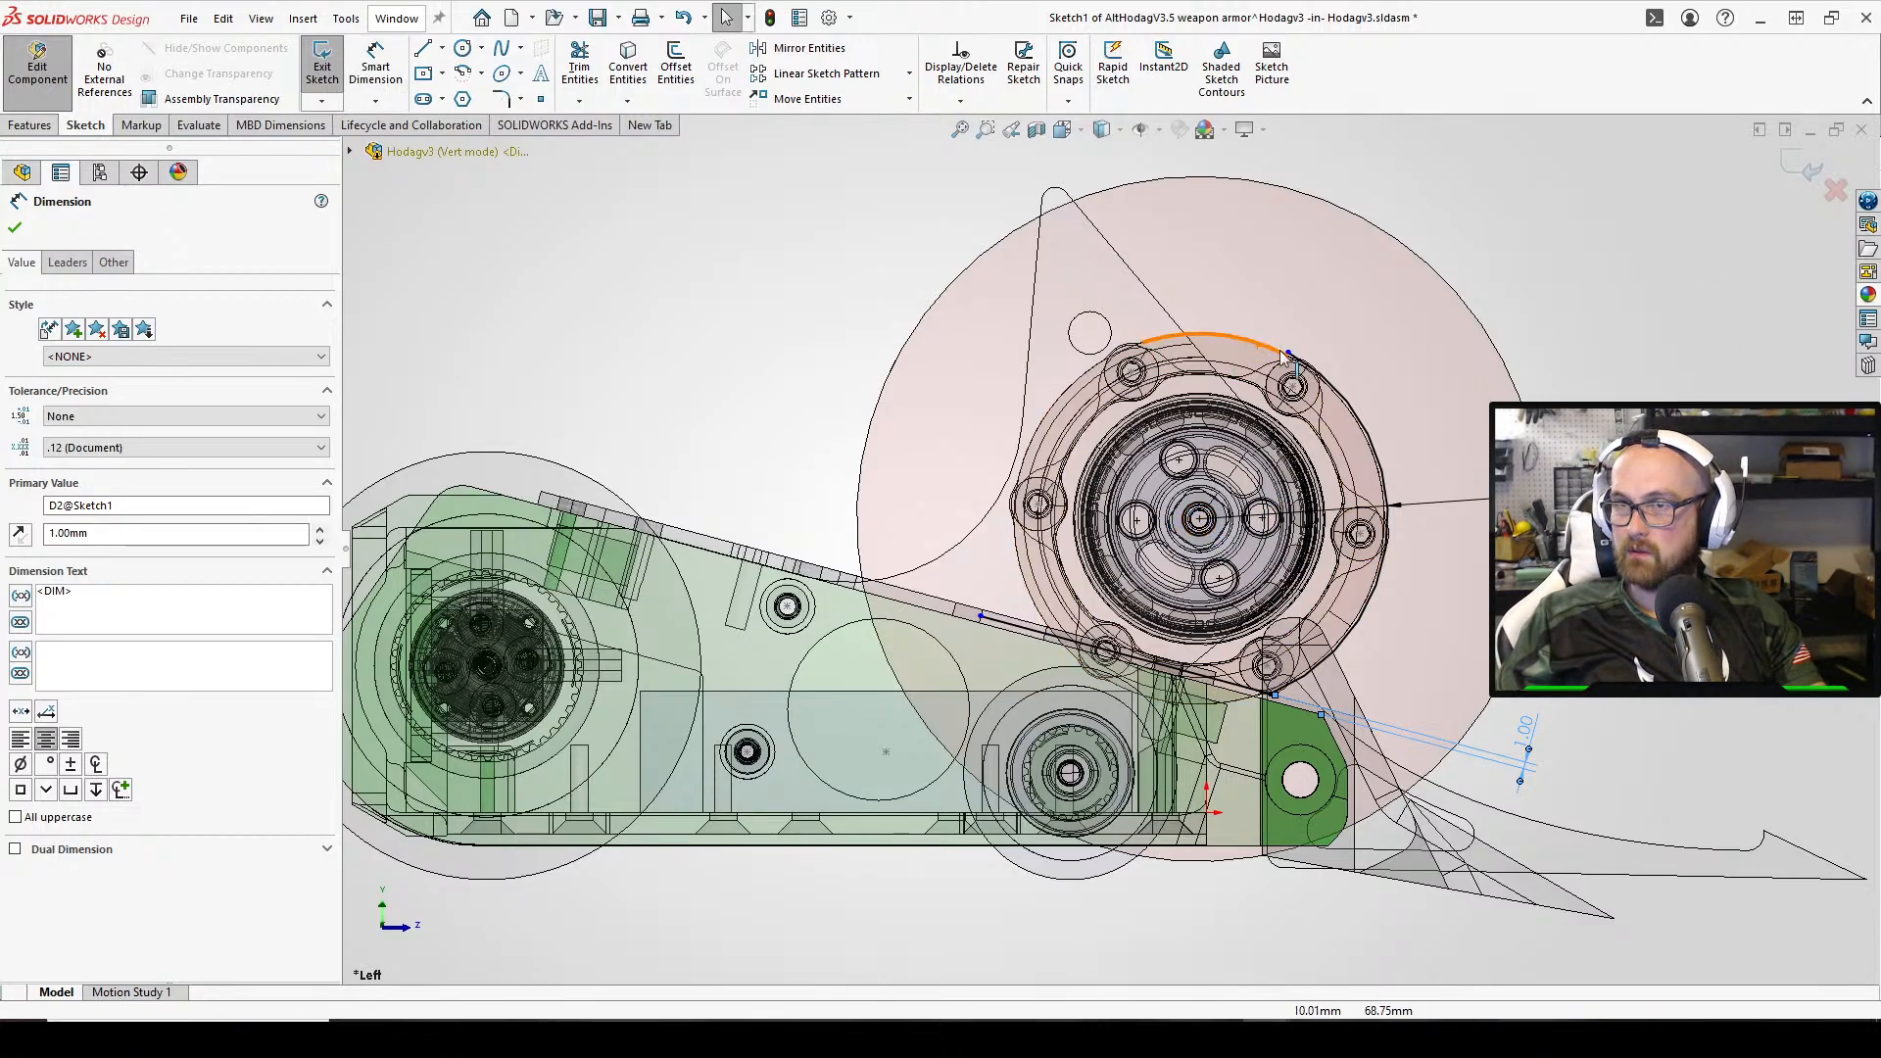
left_click_drag(1289, 354, 1165, 363)
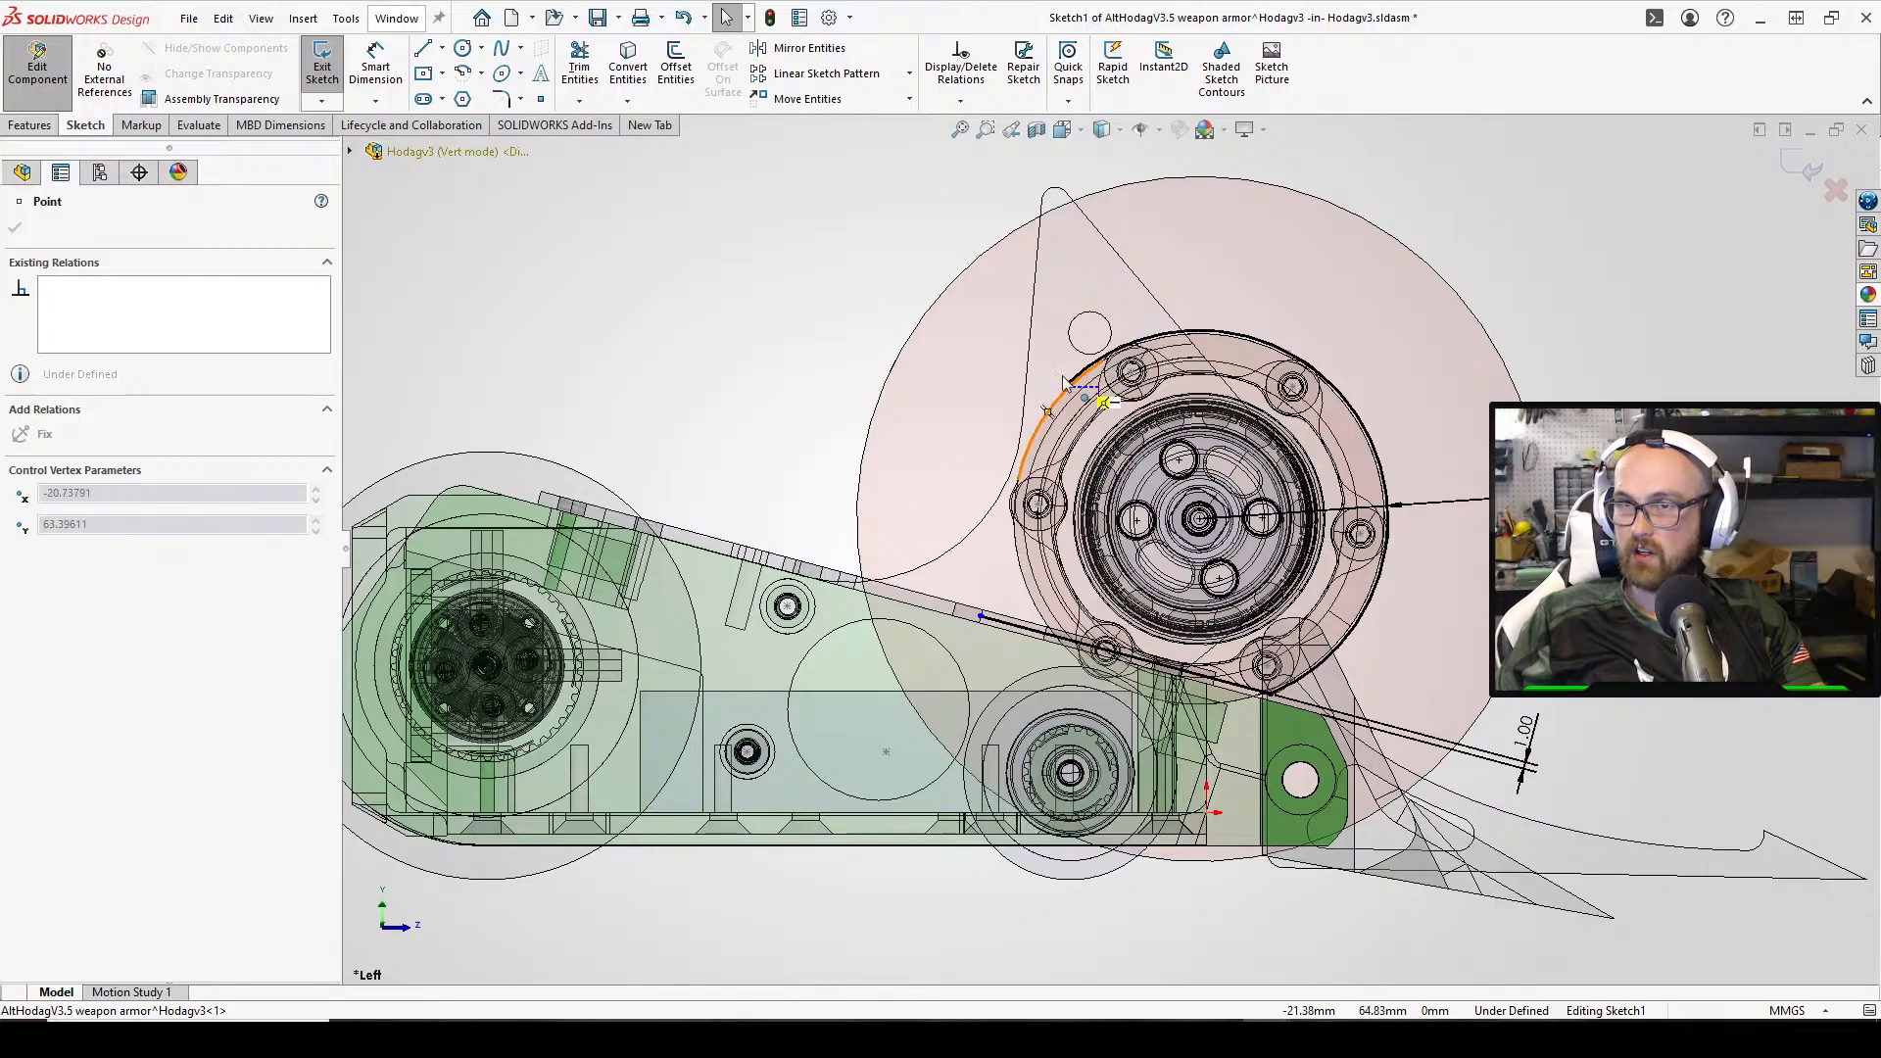
left_click_drag(1129, 357, 1124, 349)
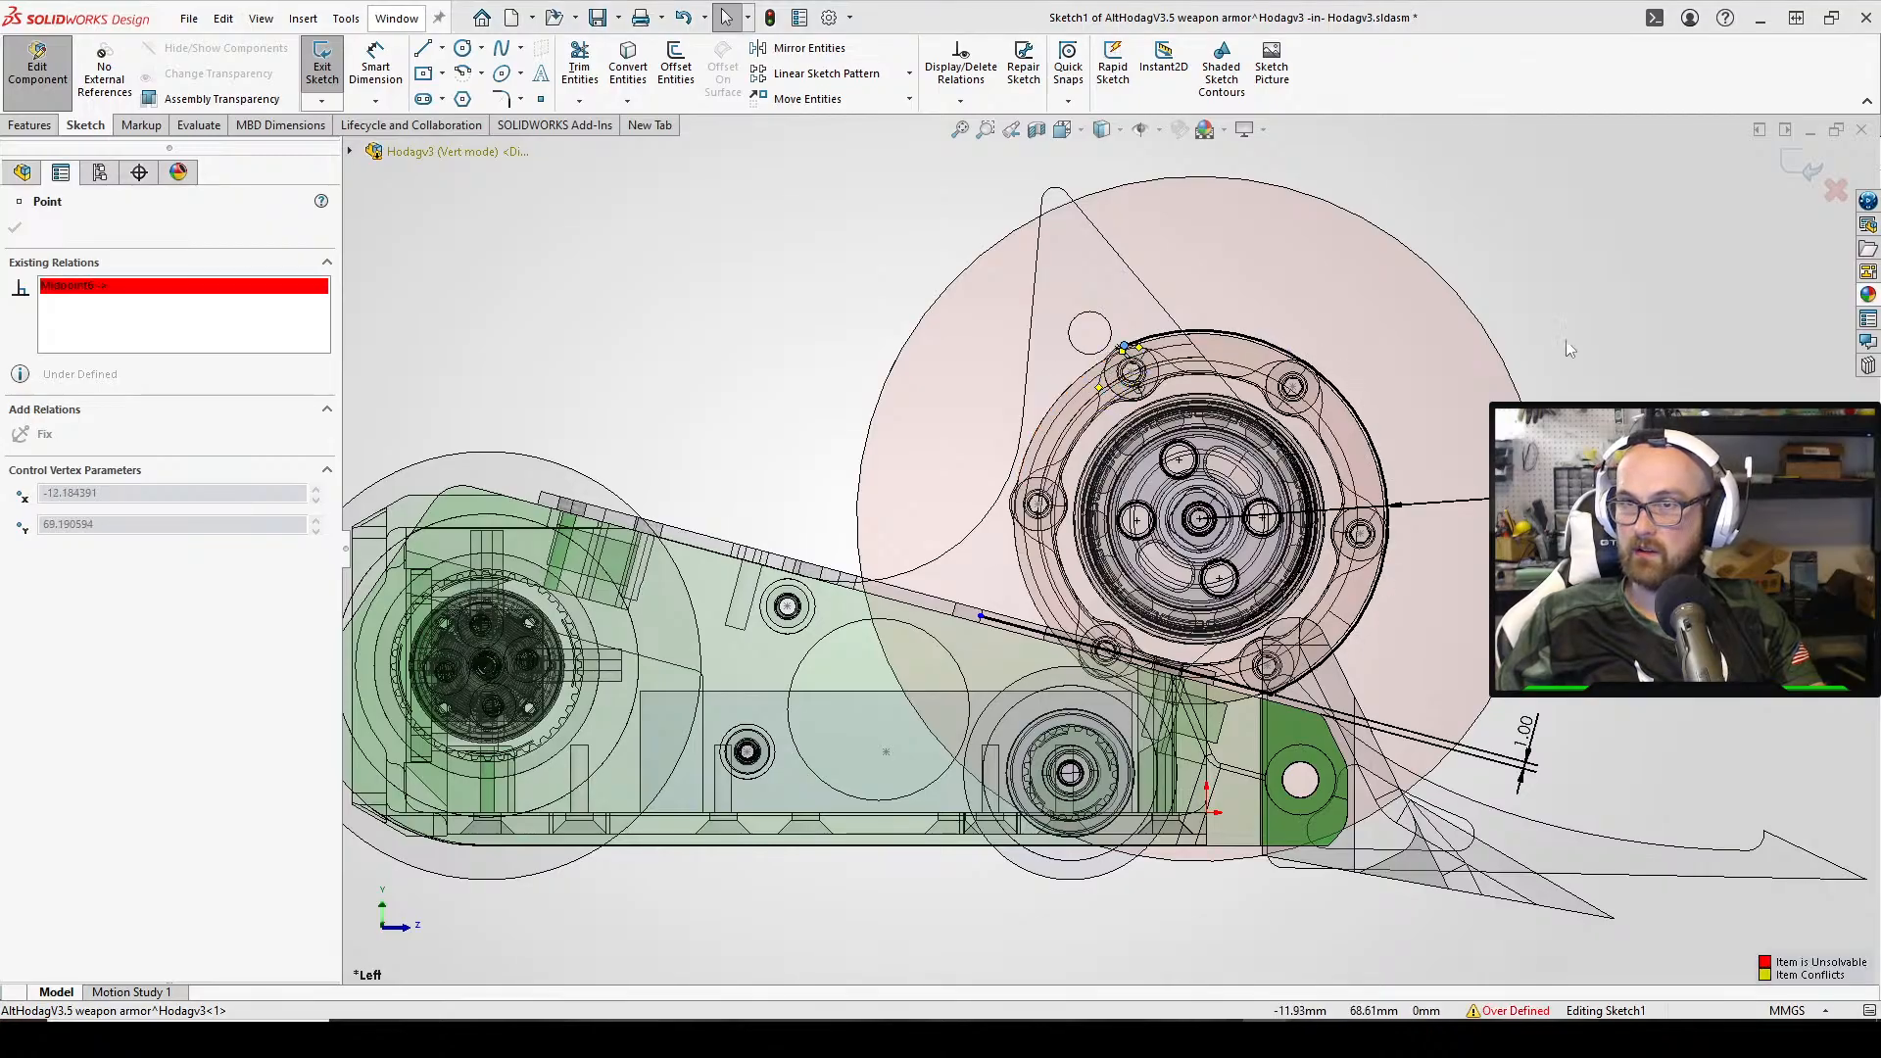
left_click(1060, 519)
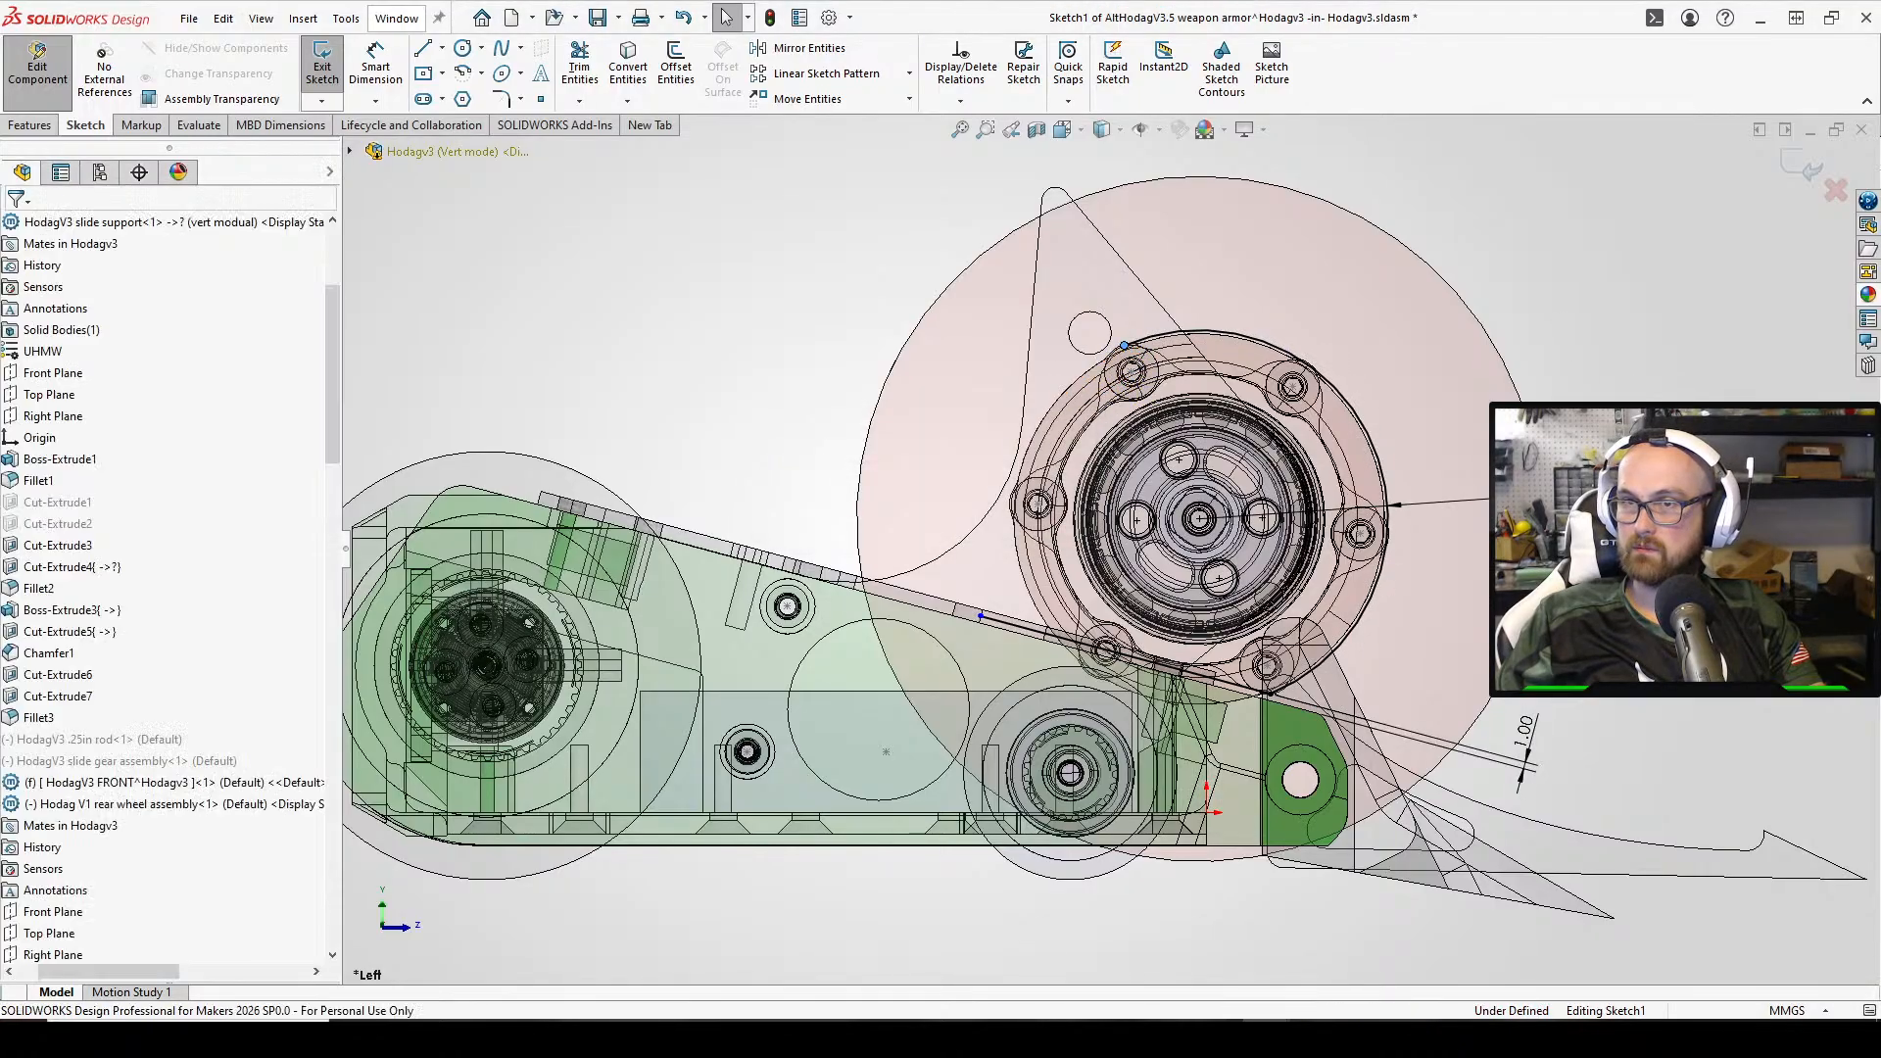
Close the outline with a line about 45 mm long from the arc's upper endpoint to the lower line's free end
left_click(422, 49)
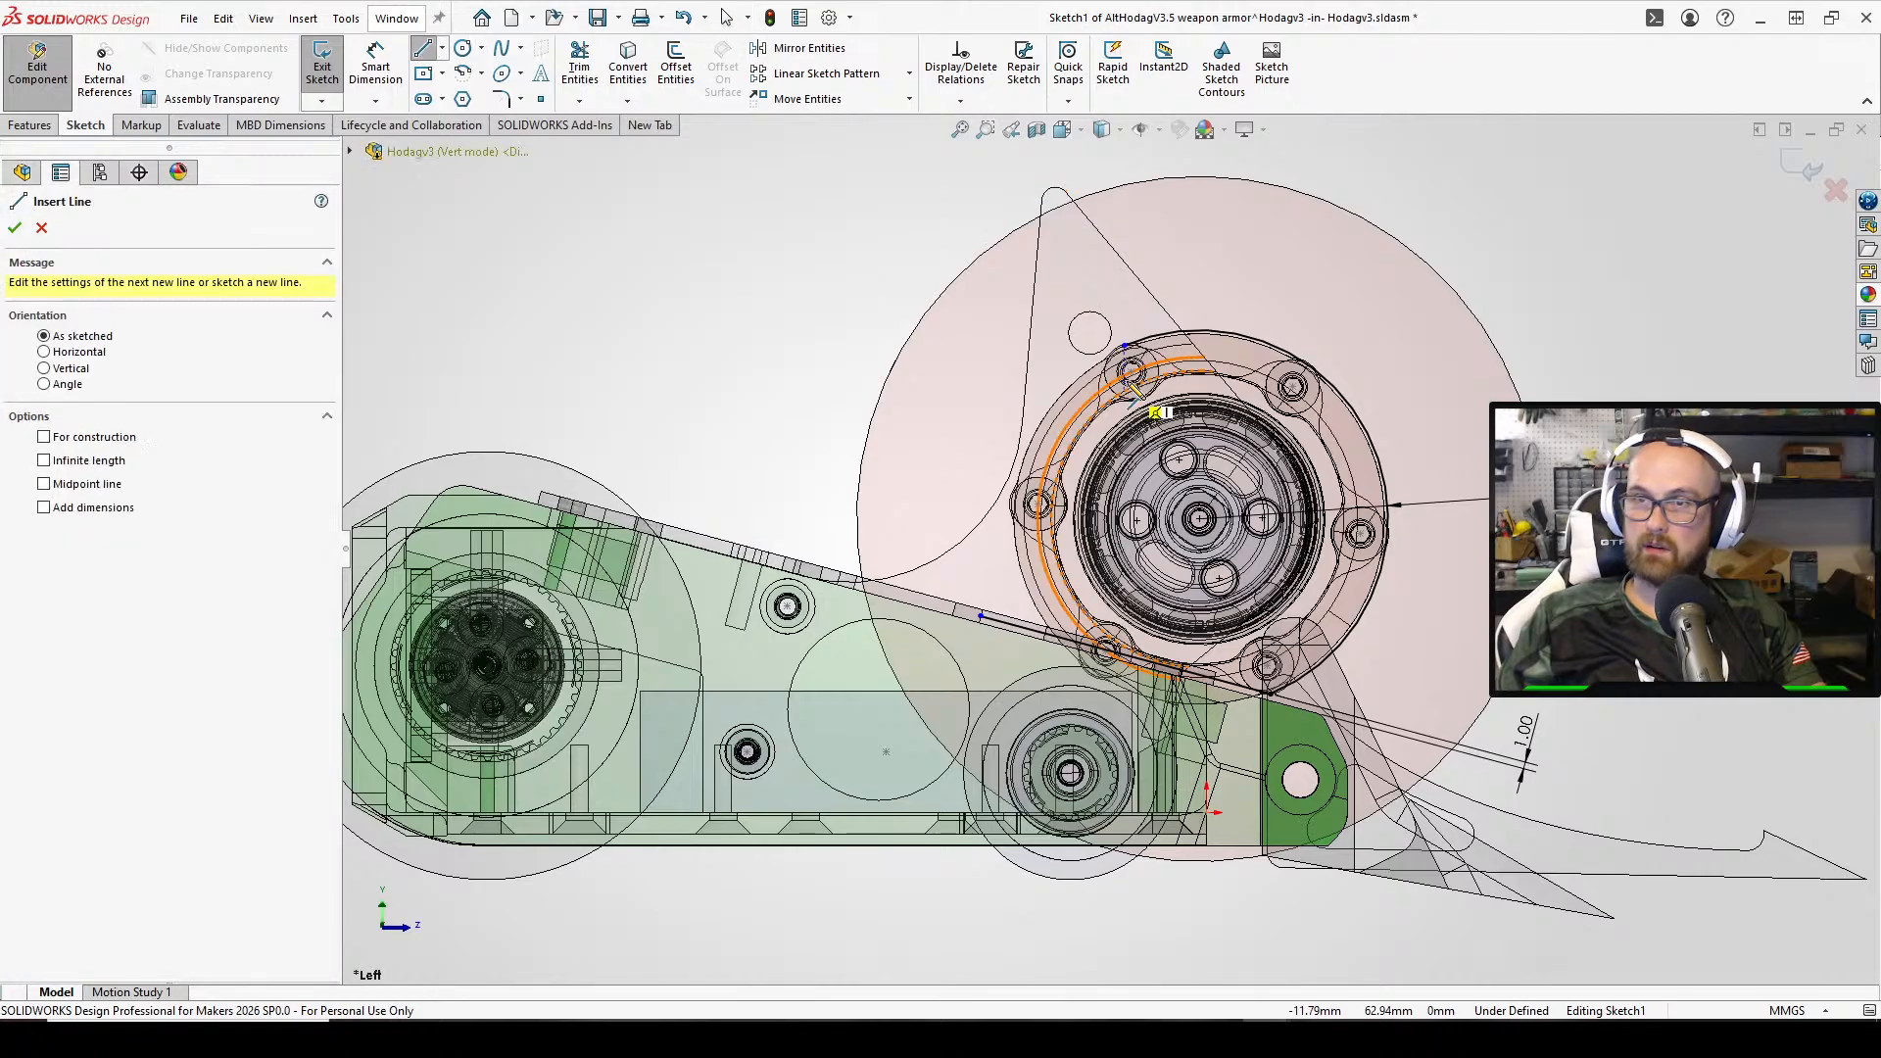
left_click(1124, 345)
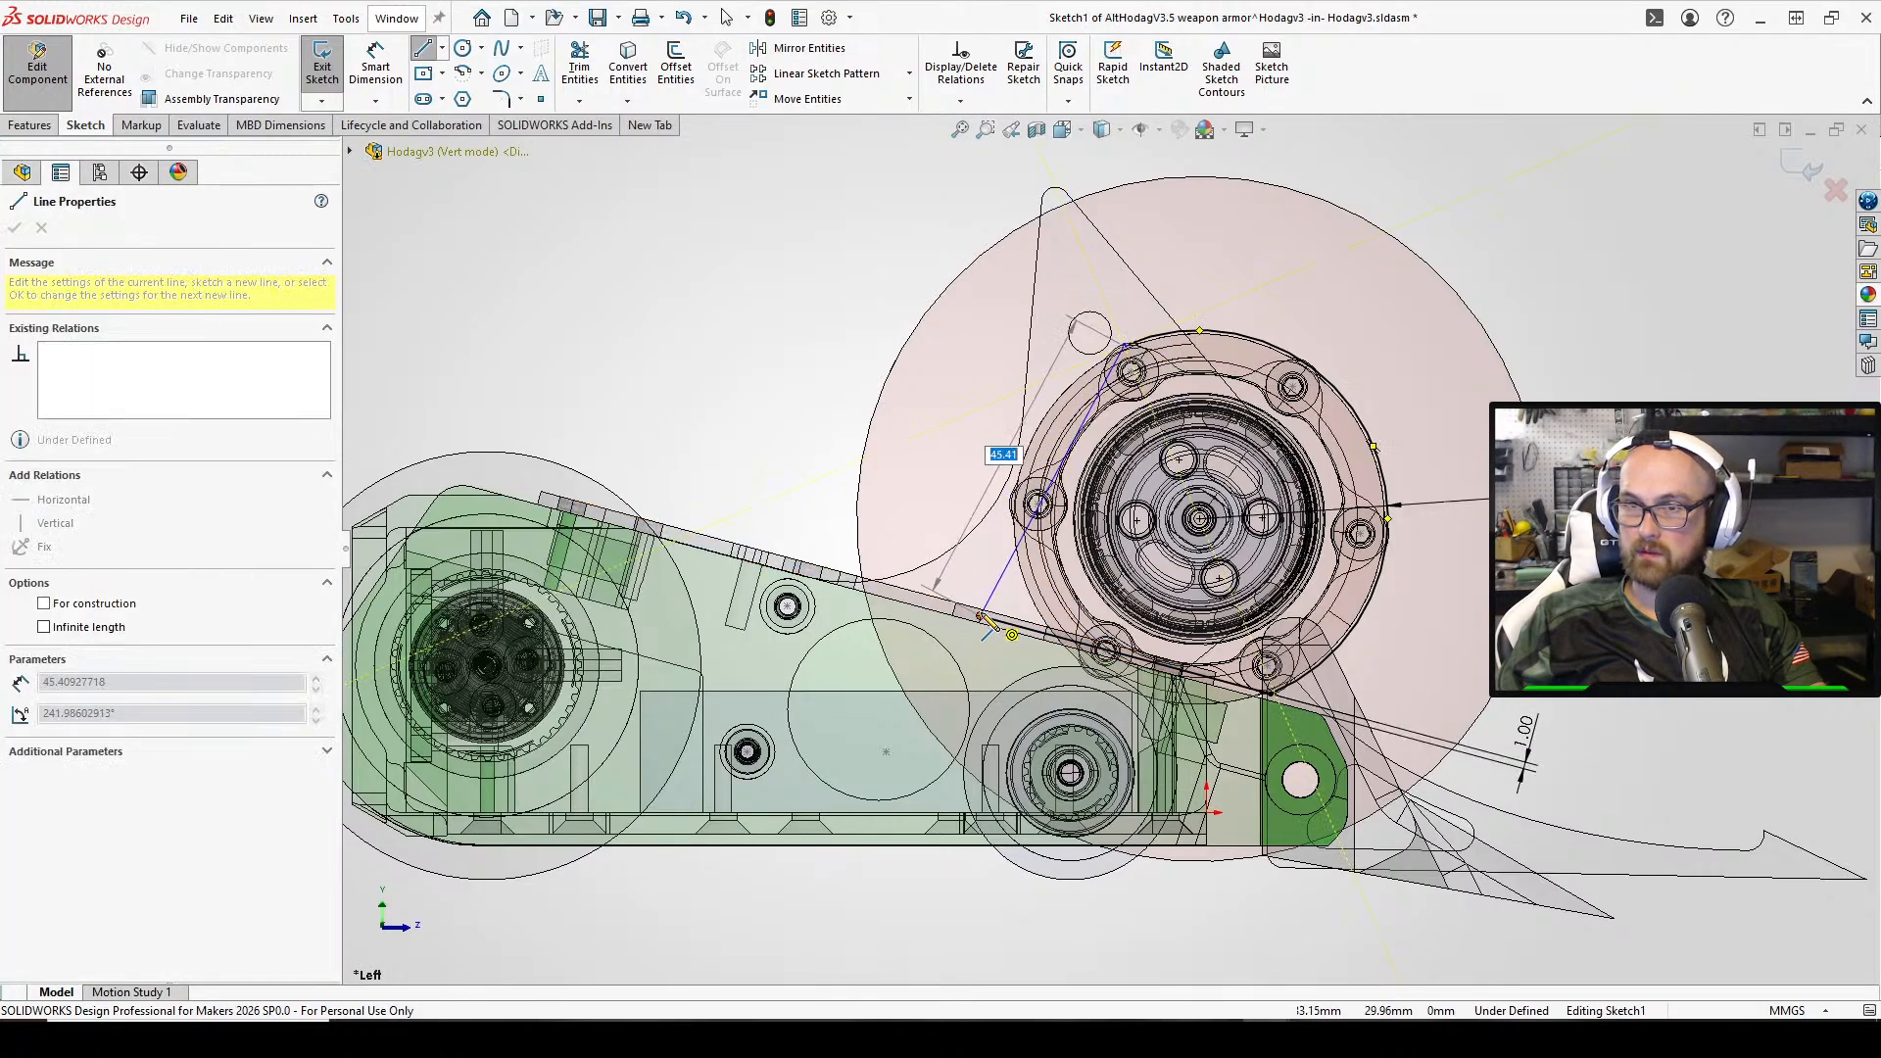
left_click(980, 615)
right_click(980, 605)
left_click(1419, 446)
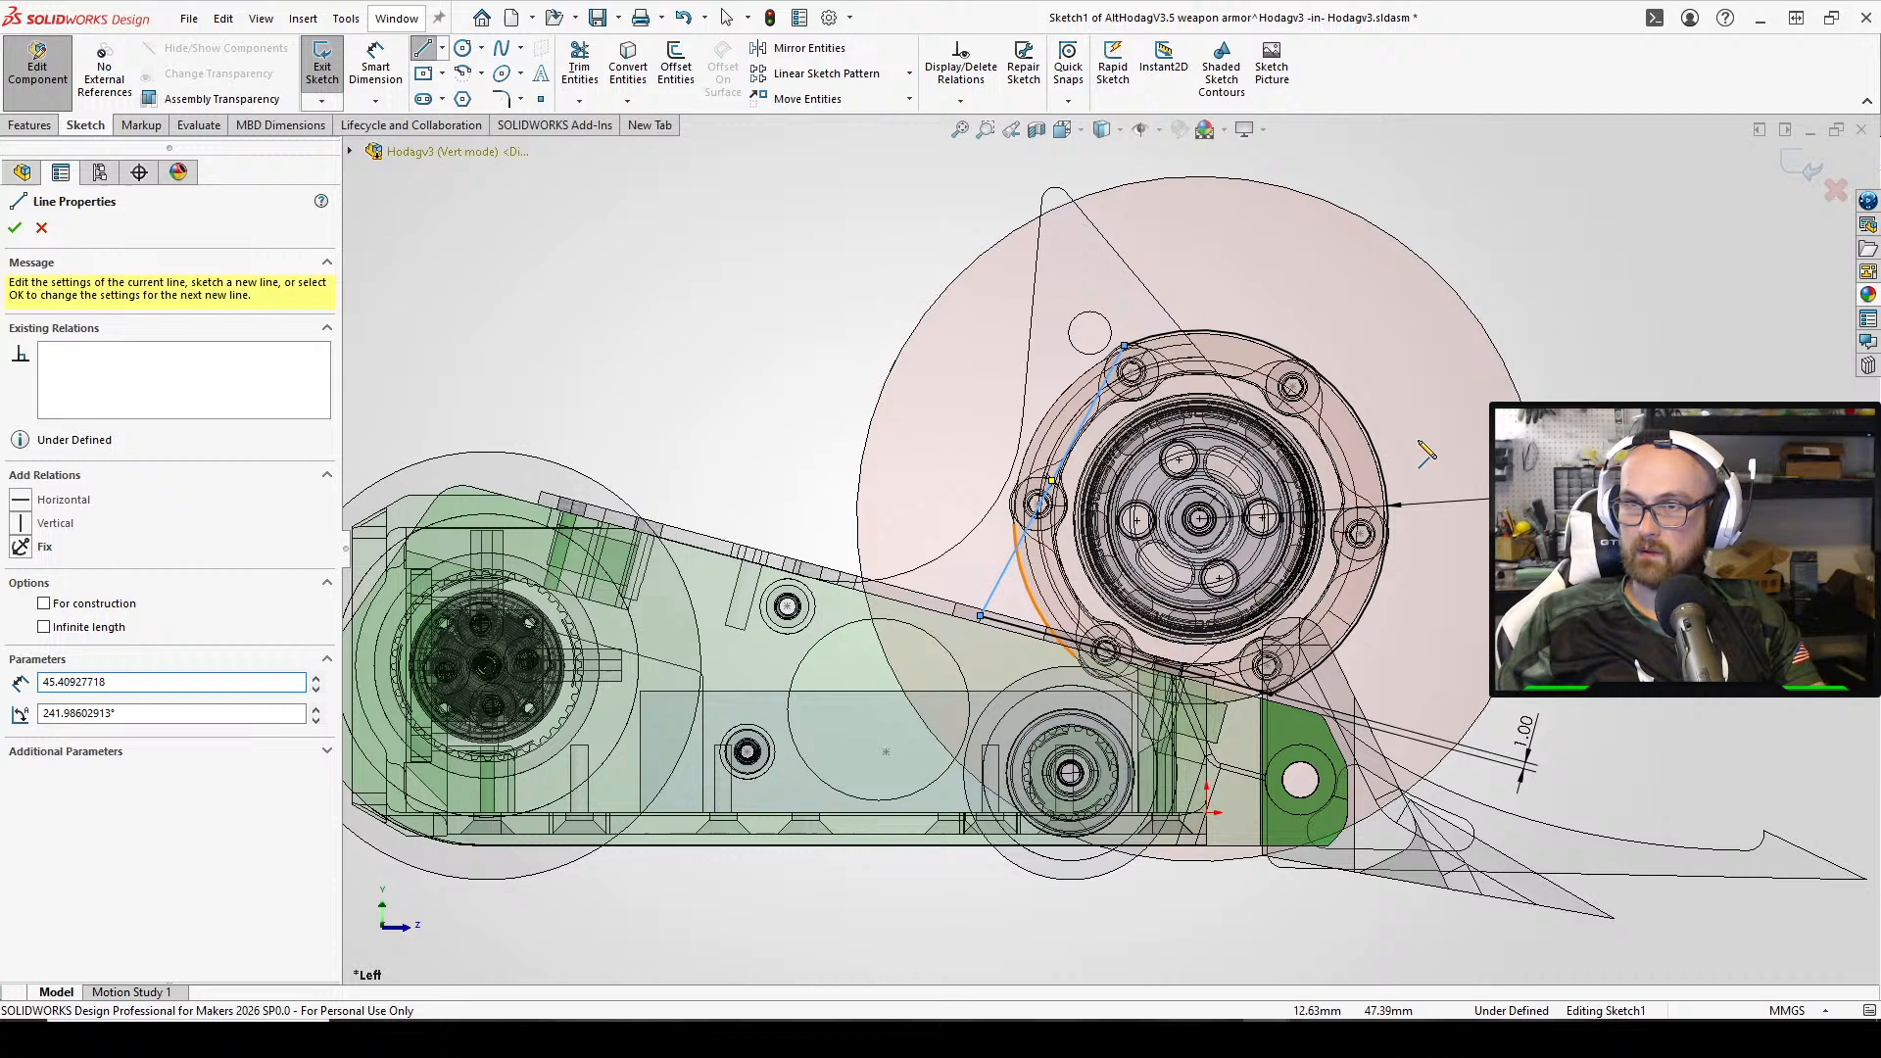
left_click(1690, 234)
right_click(1647, 215)
left_click(1666, 234)
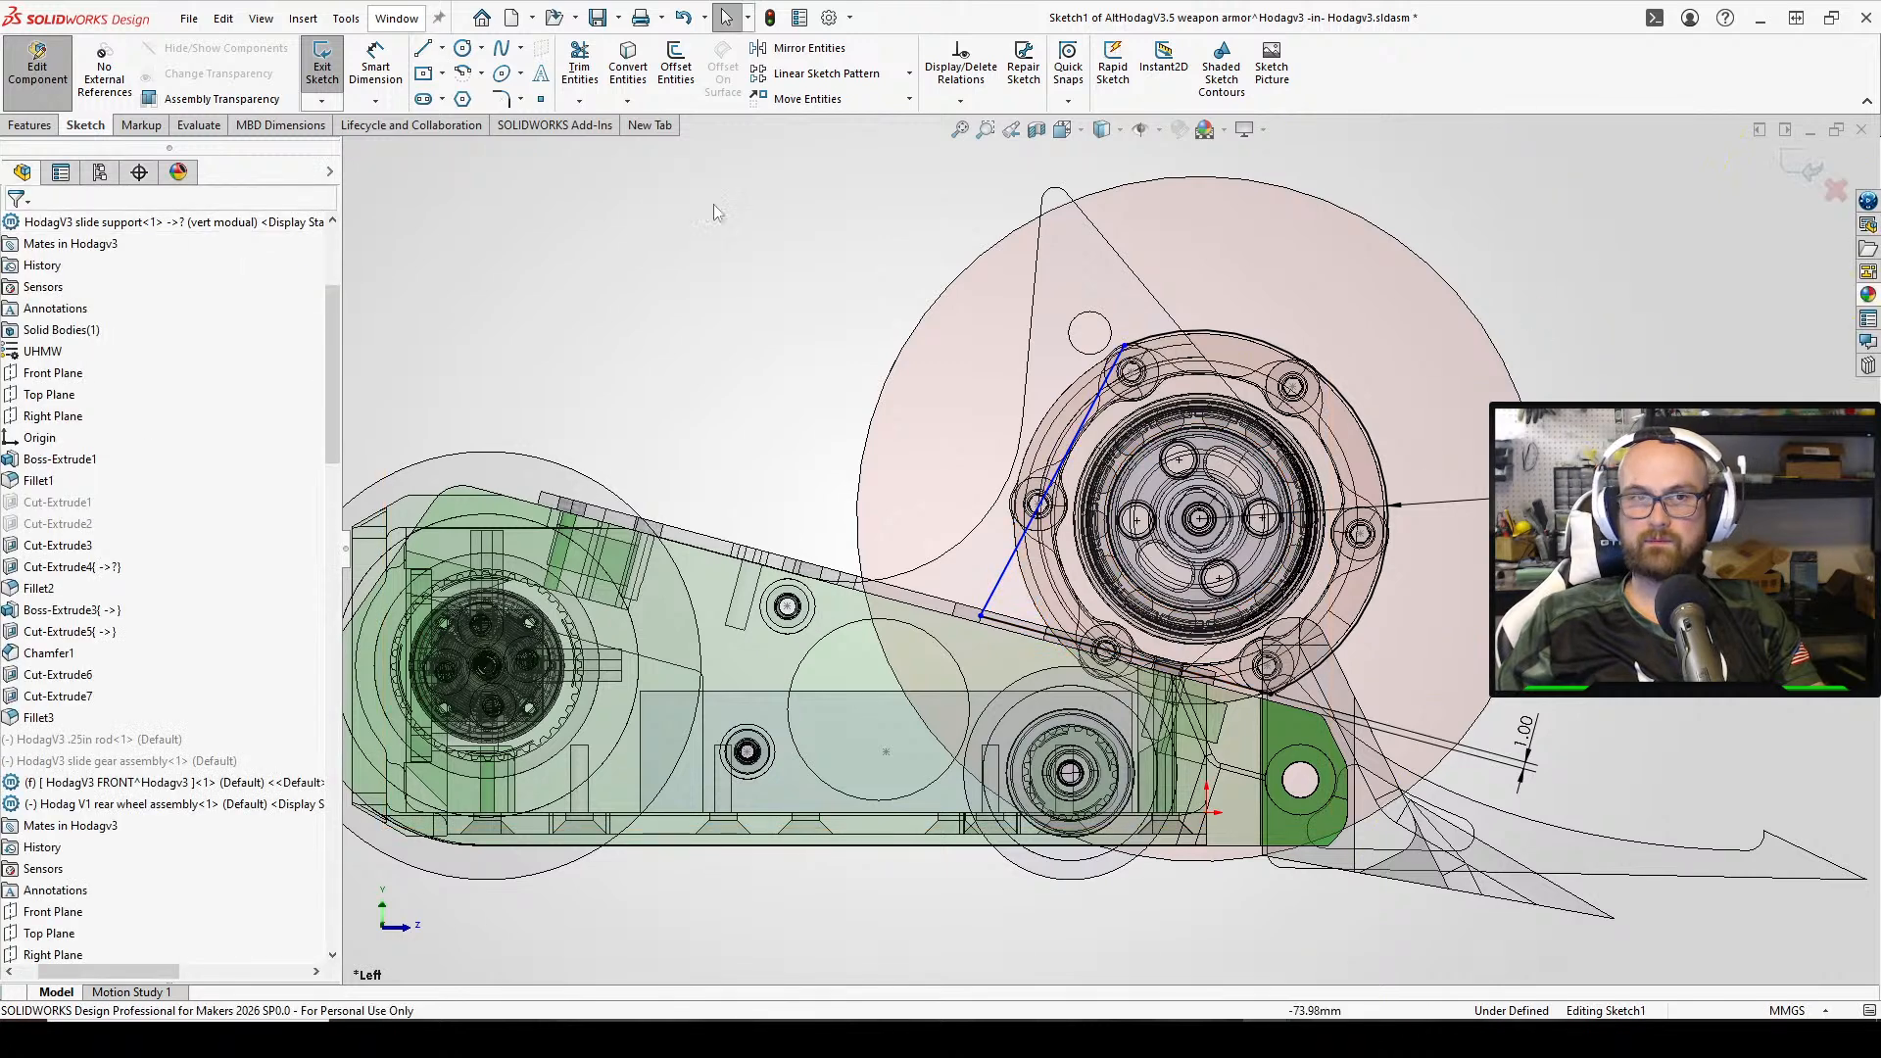
Make the closing line tangent to the R28 arc and test moving its lower corner along the sloped edge
left_click(1151, 341)
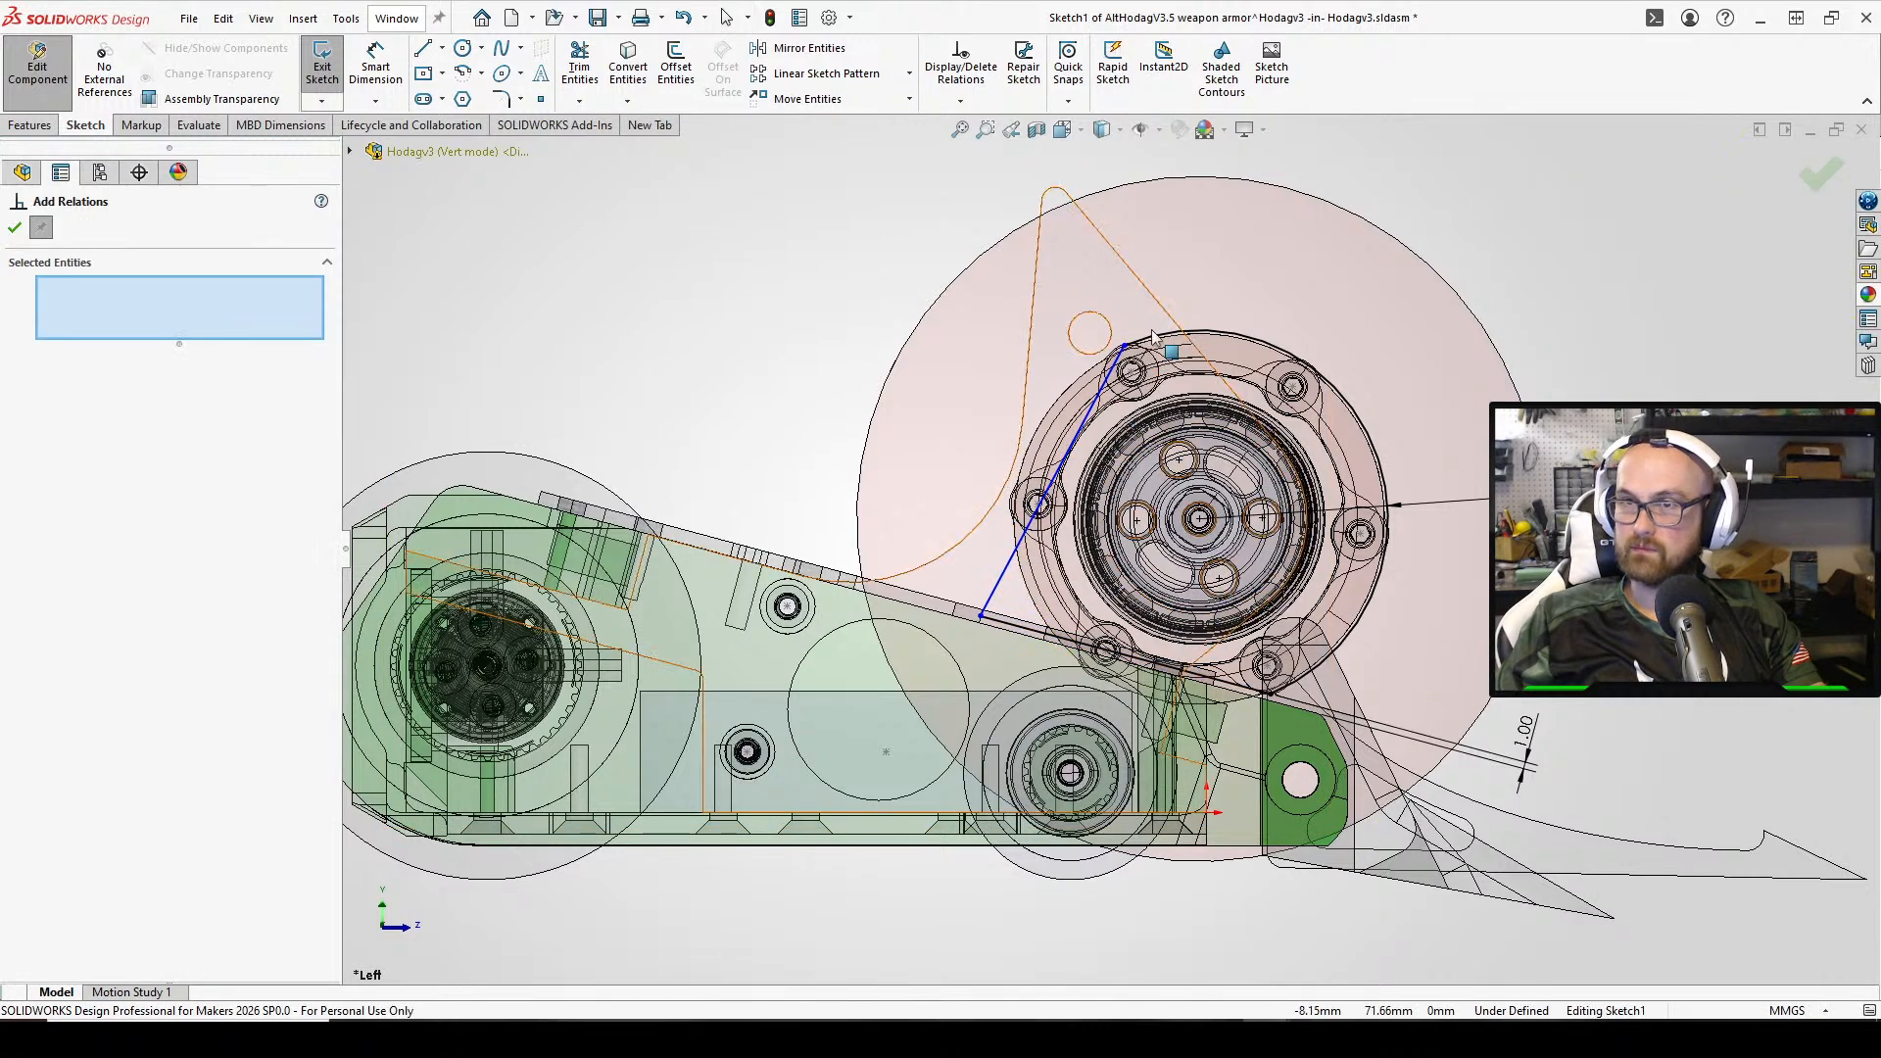
left_click(1116, 371)
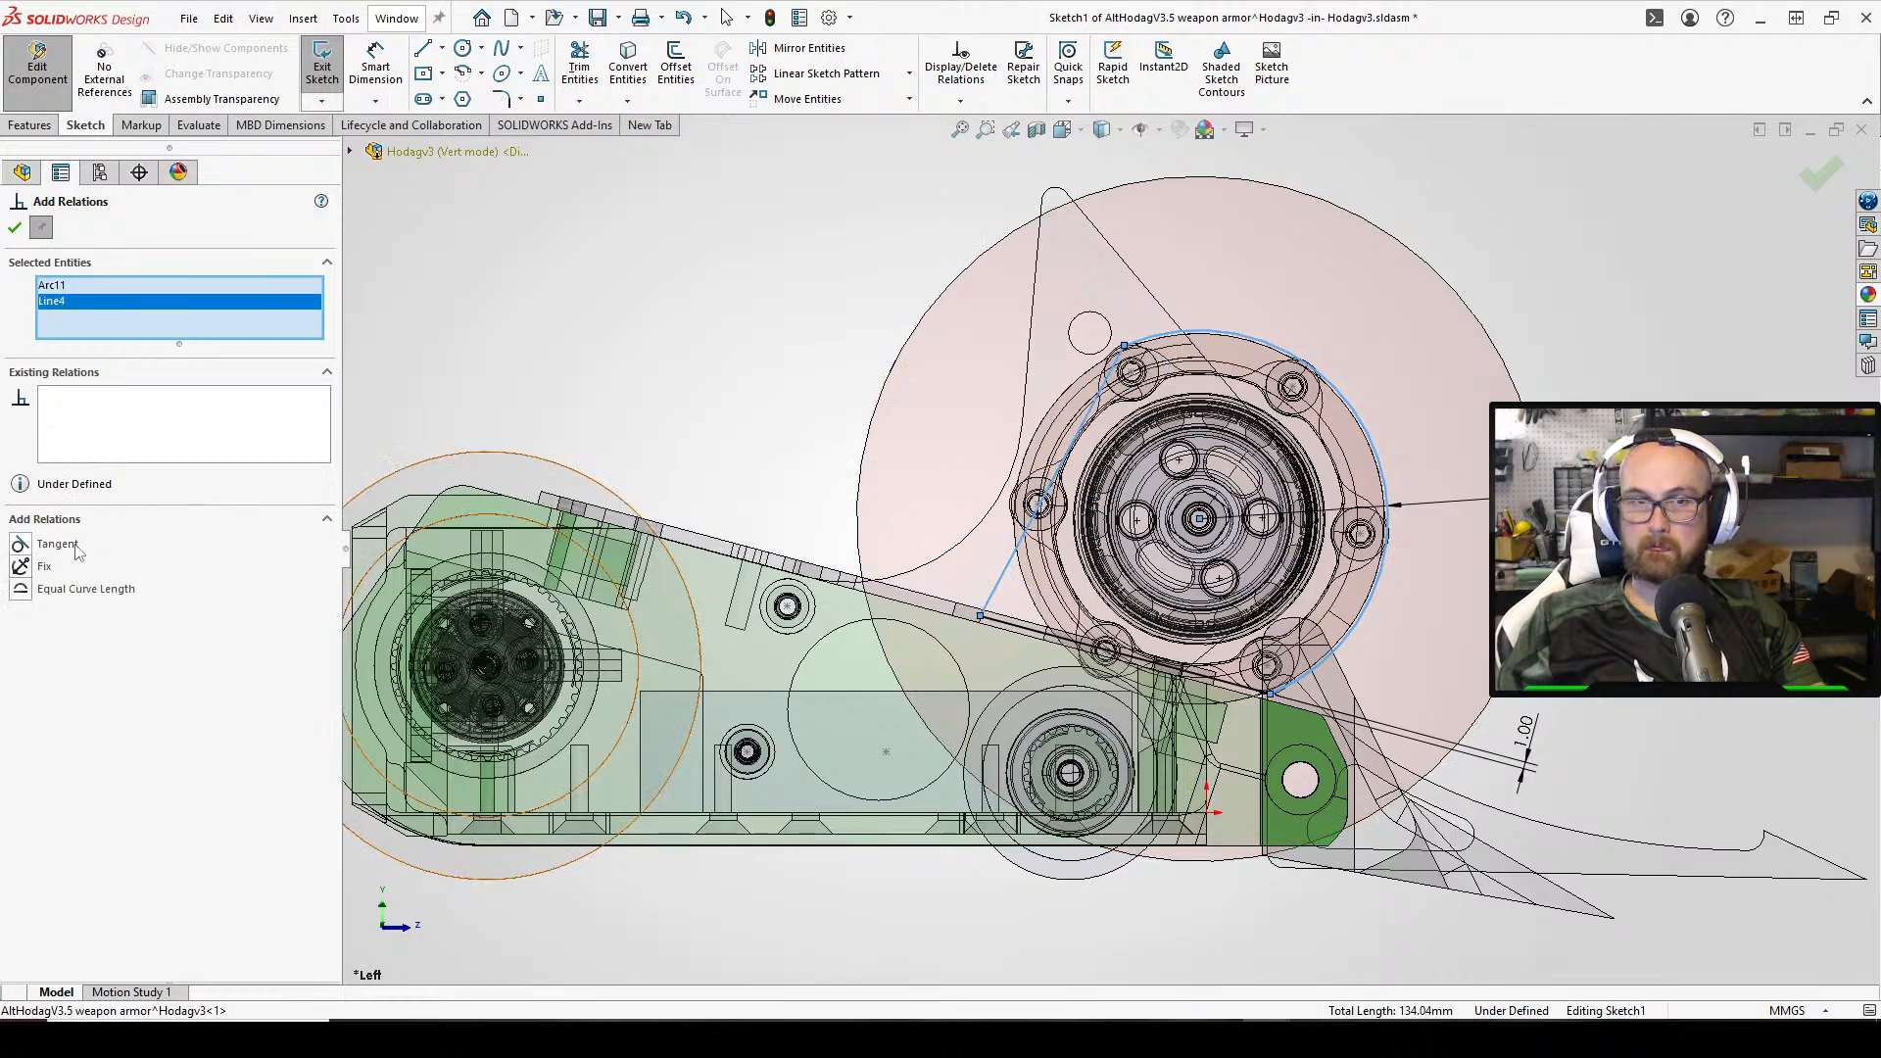
left_click(15, 232)
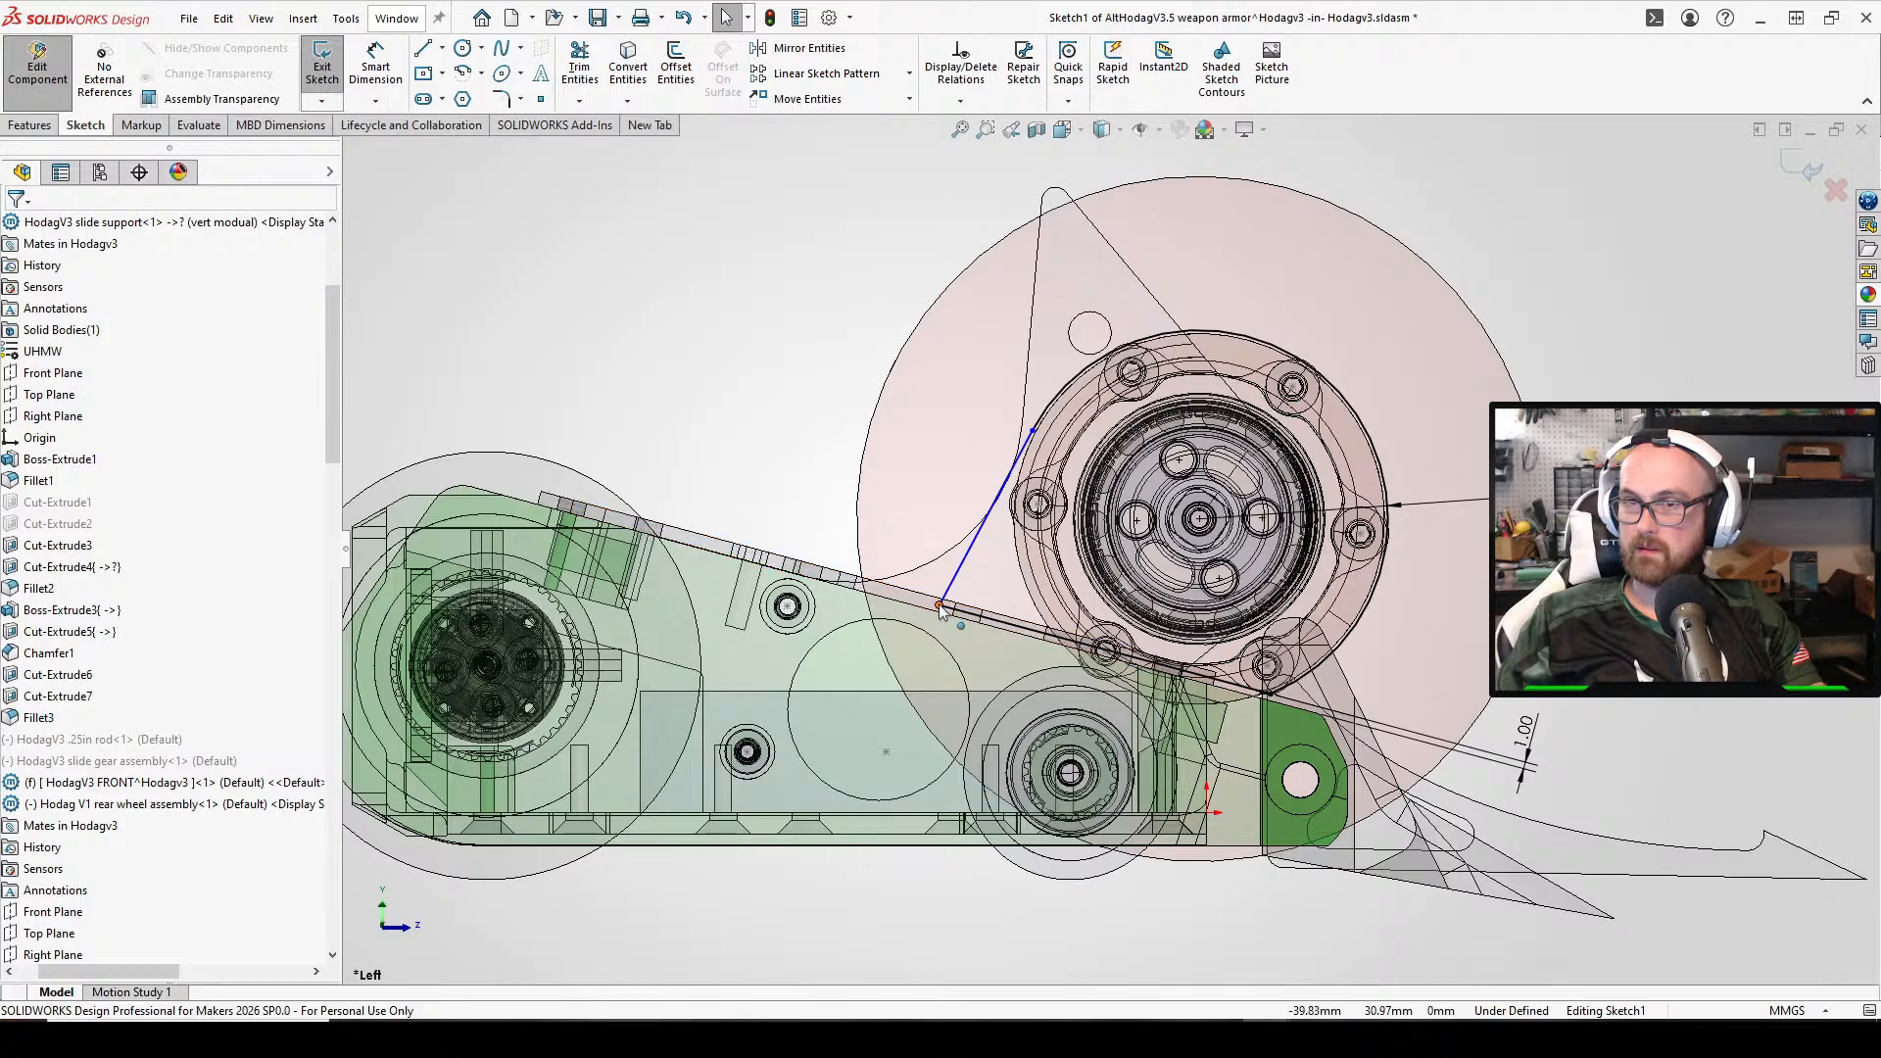
left_click_drag(941, 608, 994, 624)
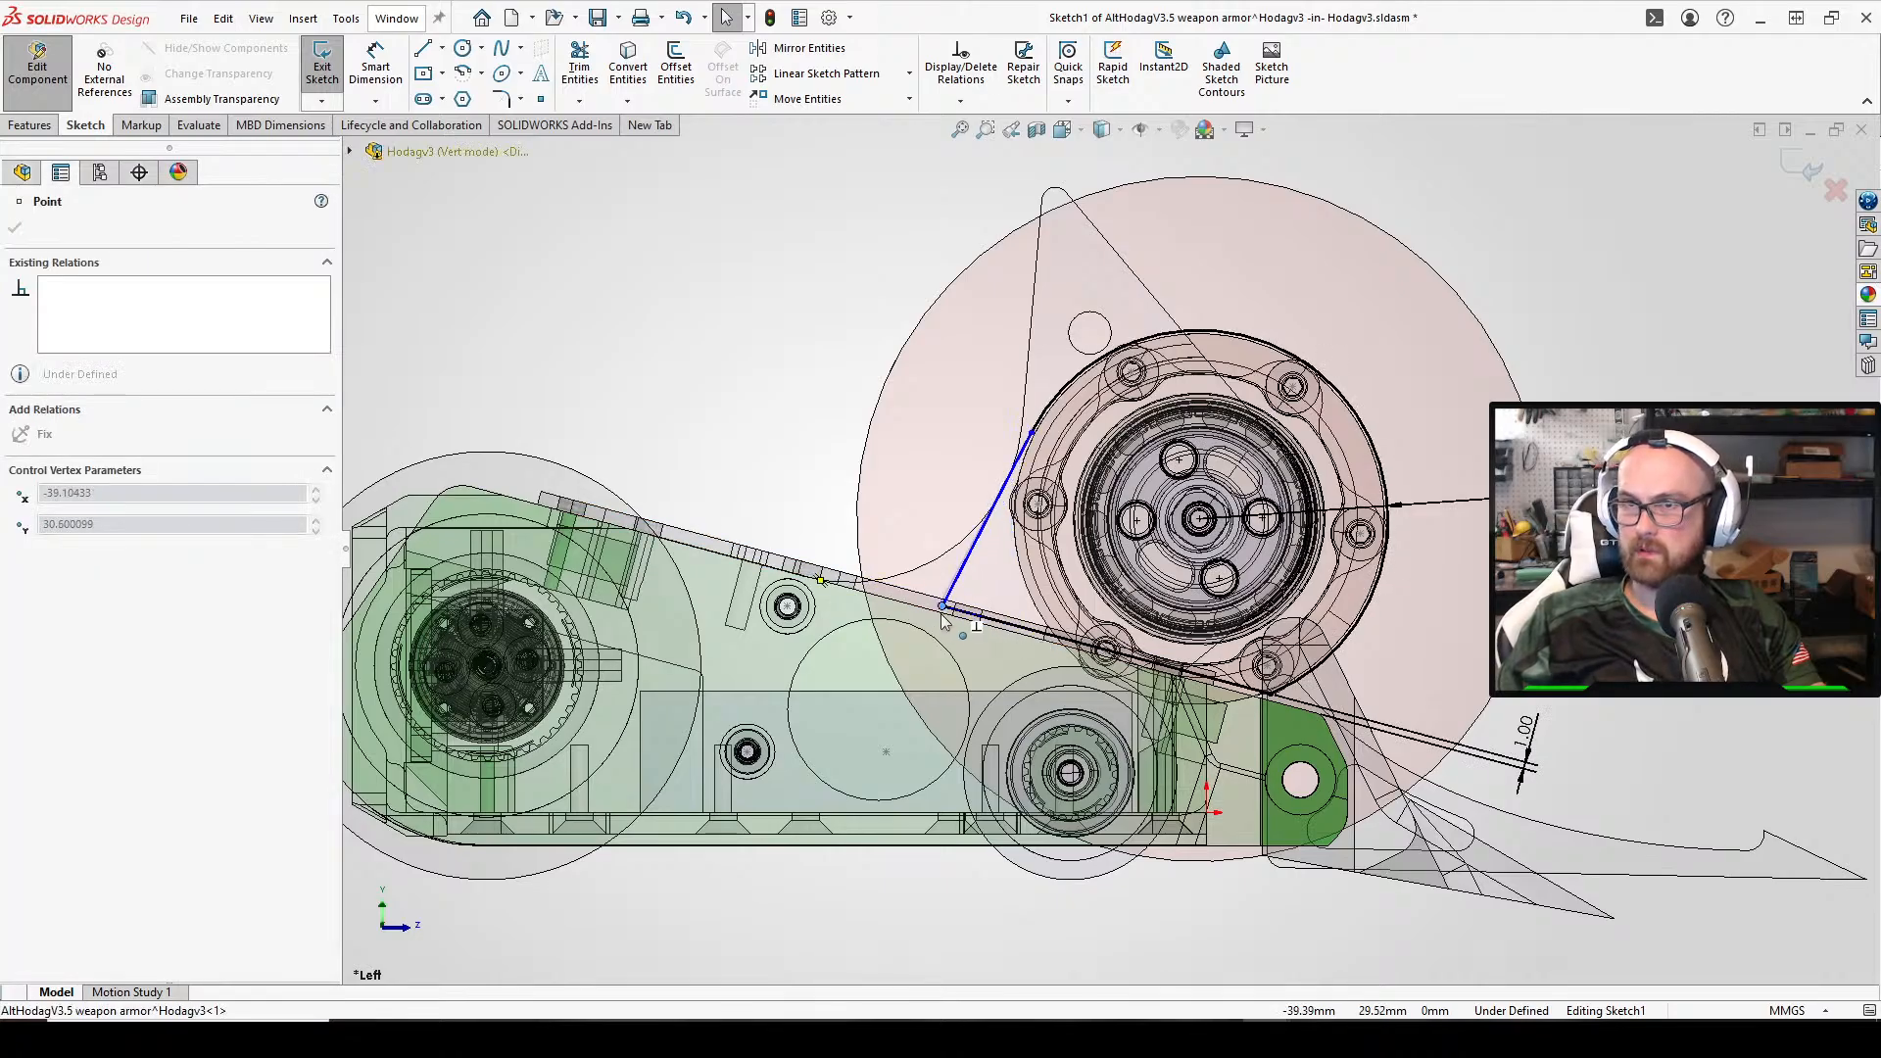
left_click_drag(943, 617, 941, 615)
key("Escape")
Make the closing line tangent to the slide support's concave curved edge
scroll(1166, 569, "down", 5)
scroll(1056, 548, "up", 3)
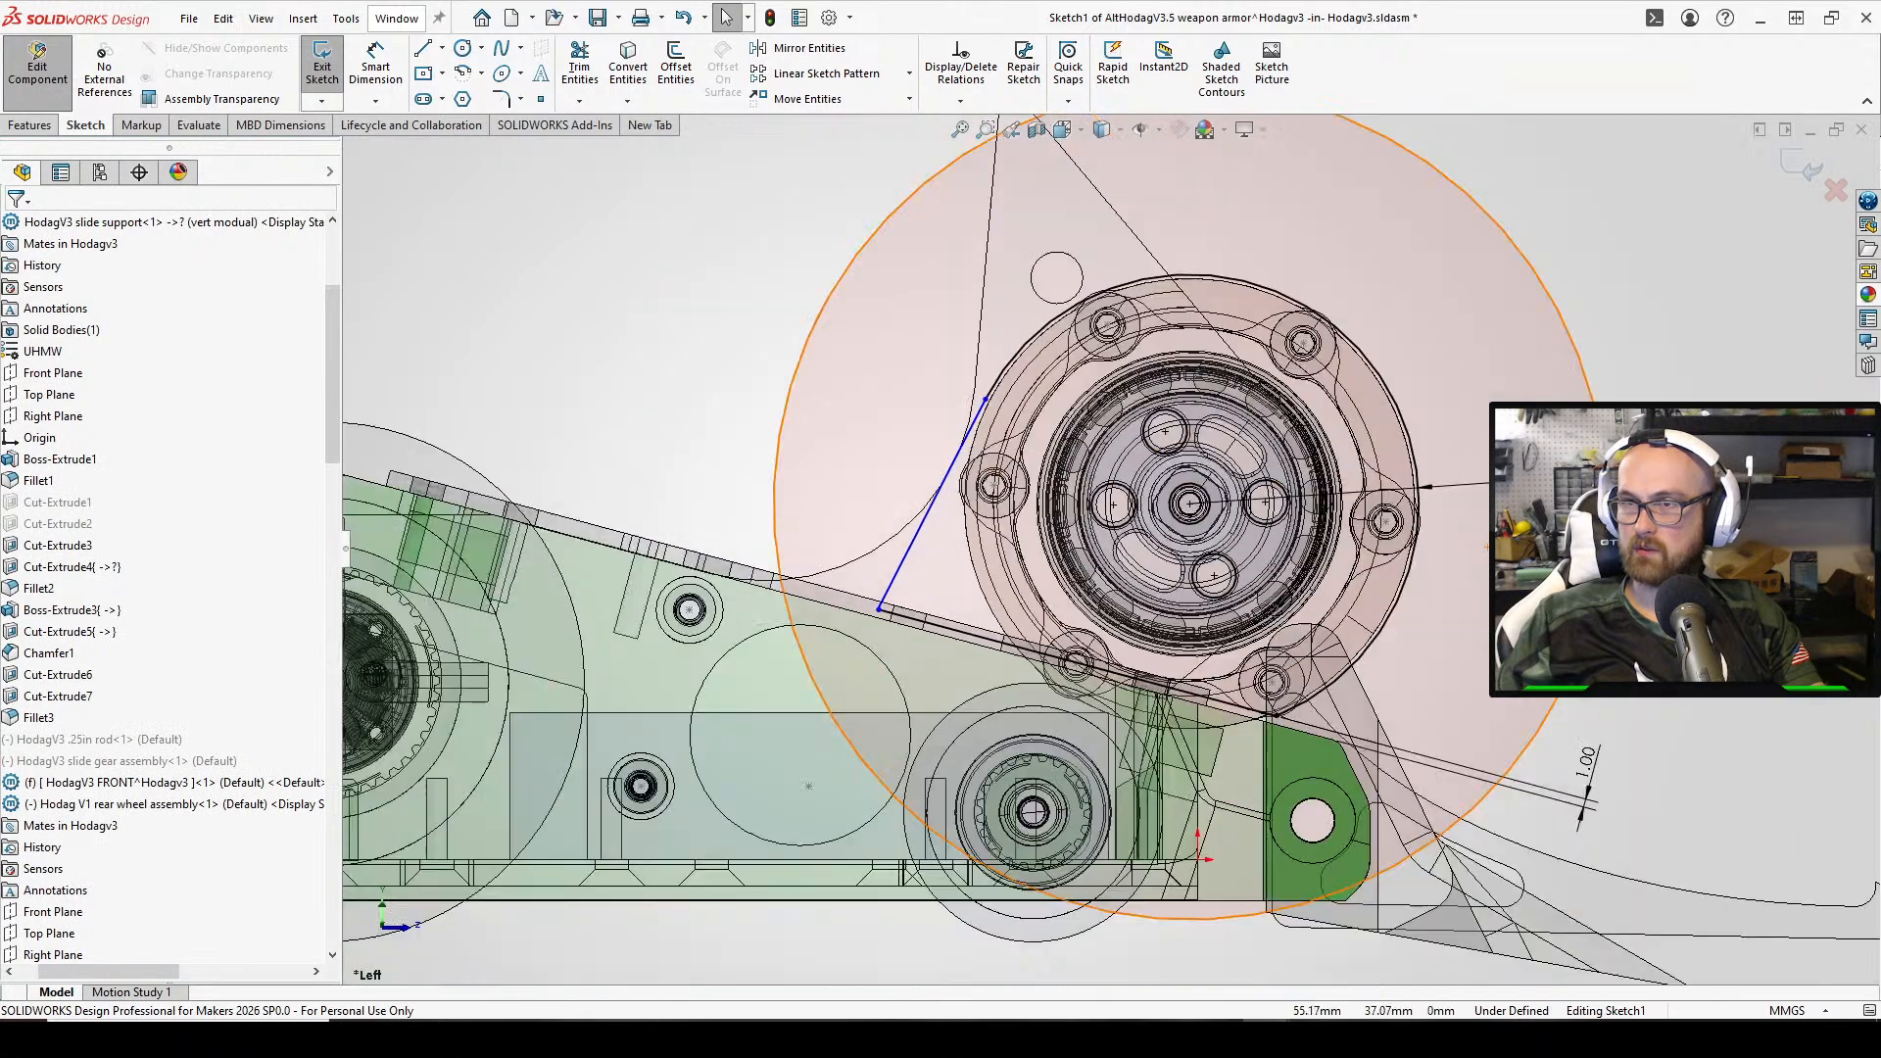
key("a")
scroll(1145, 560, "down", 3)
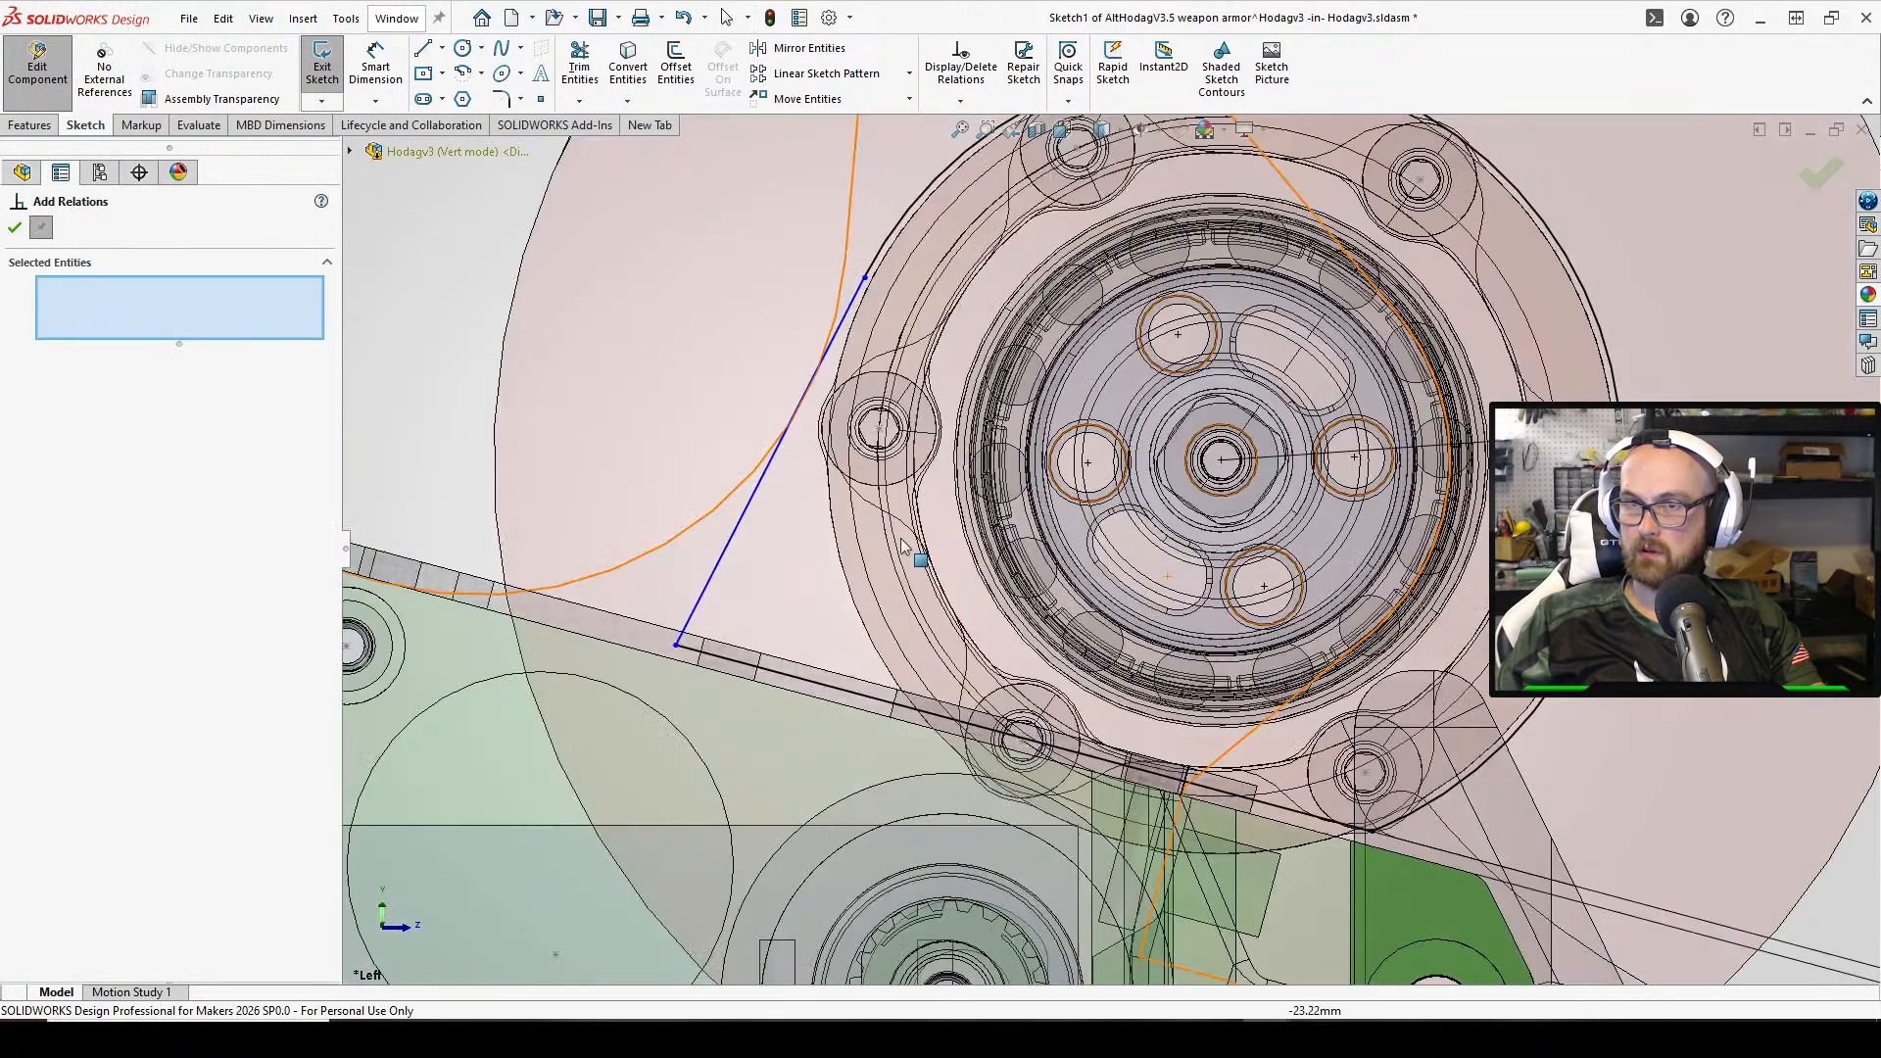
left_click(737, 534)
left_click(719, 507)
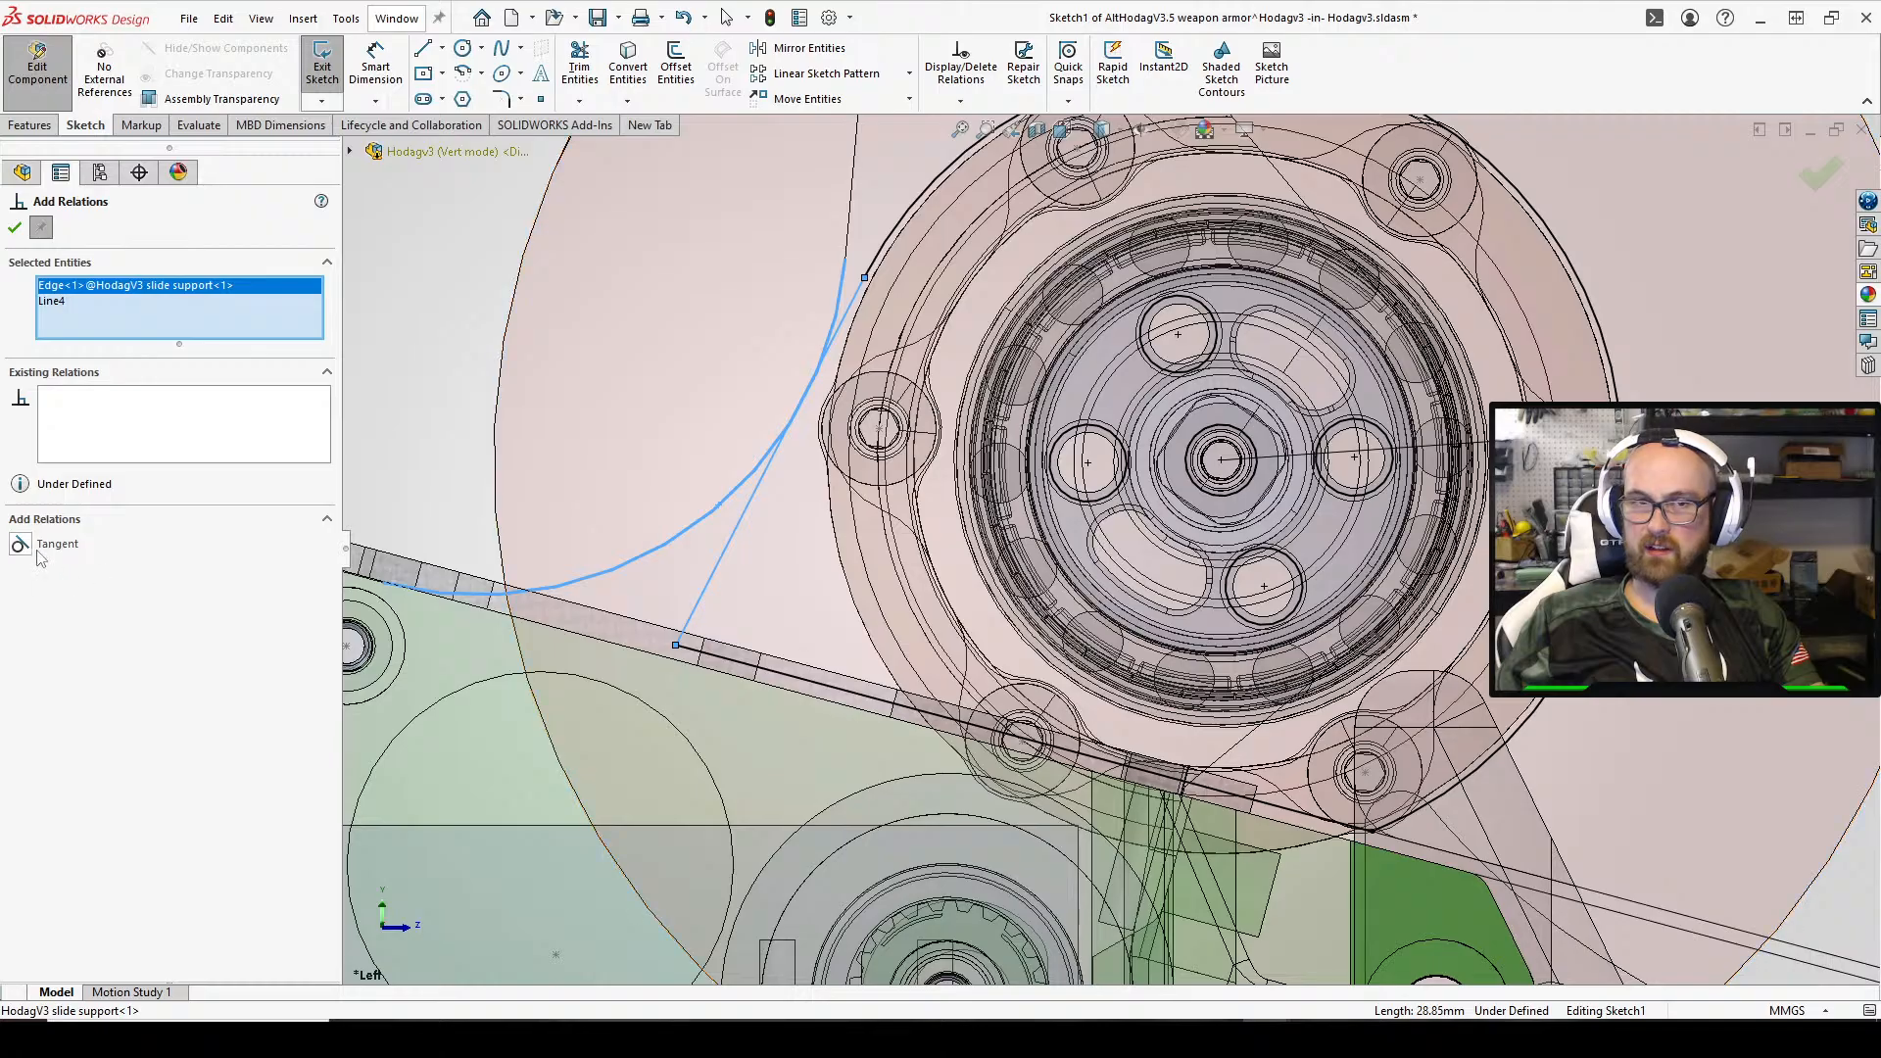
left_click(13, 229)
scroll(980, 373, "up", 4)
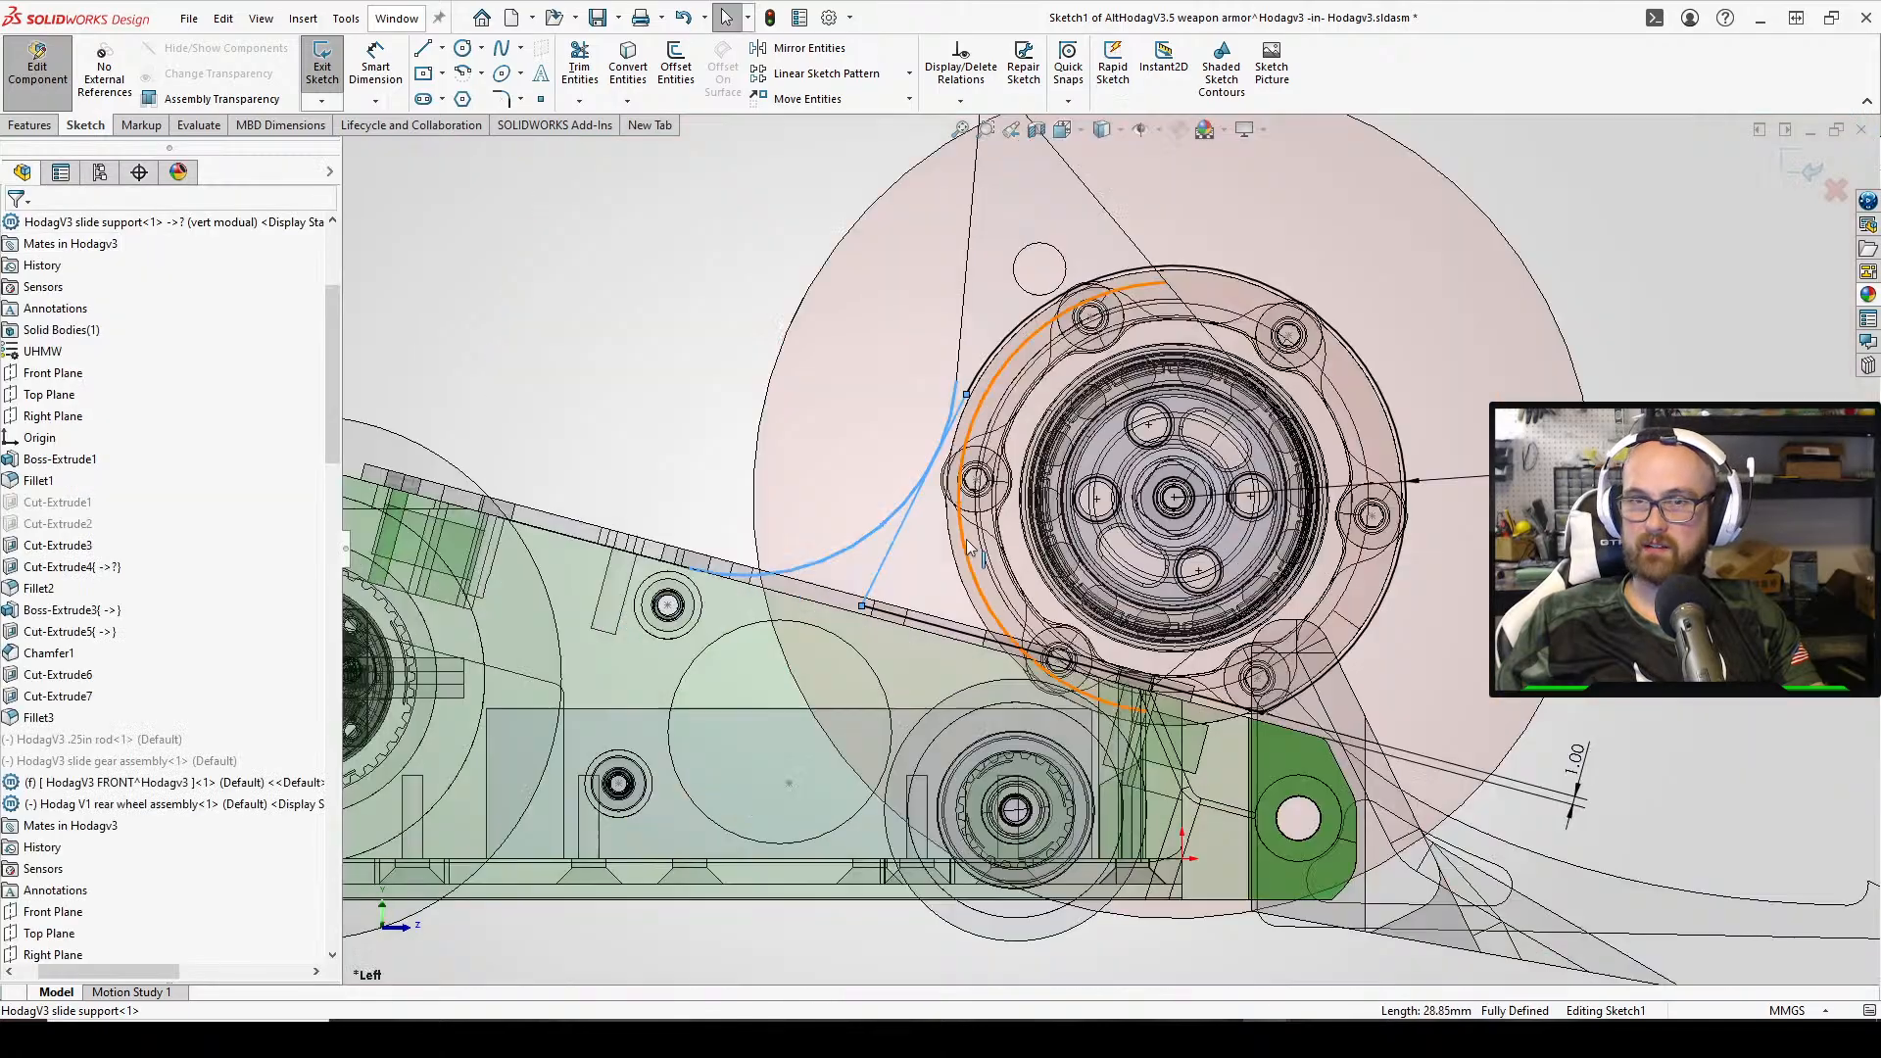
Start a boss extrusion of the armor outline with a Blind end condition
scroll(1268, 541, "down", 2)
scroll(1269, 542, "up", 2)
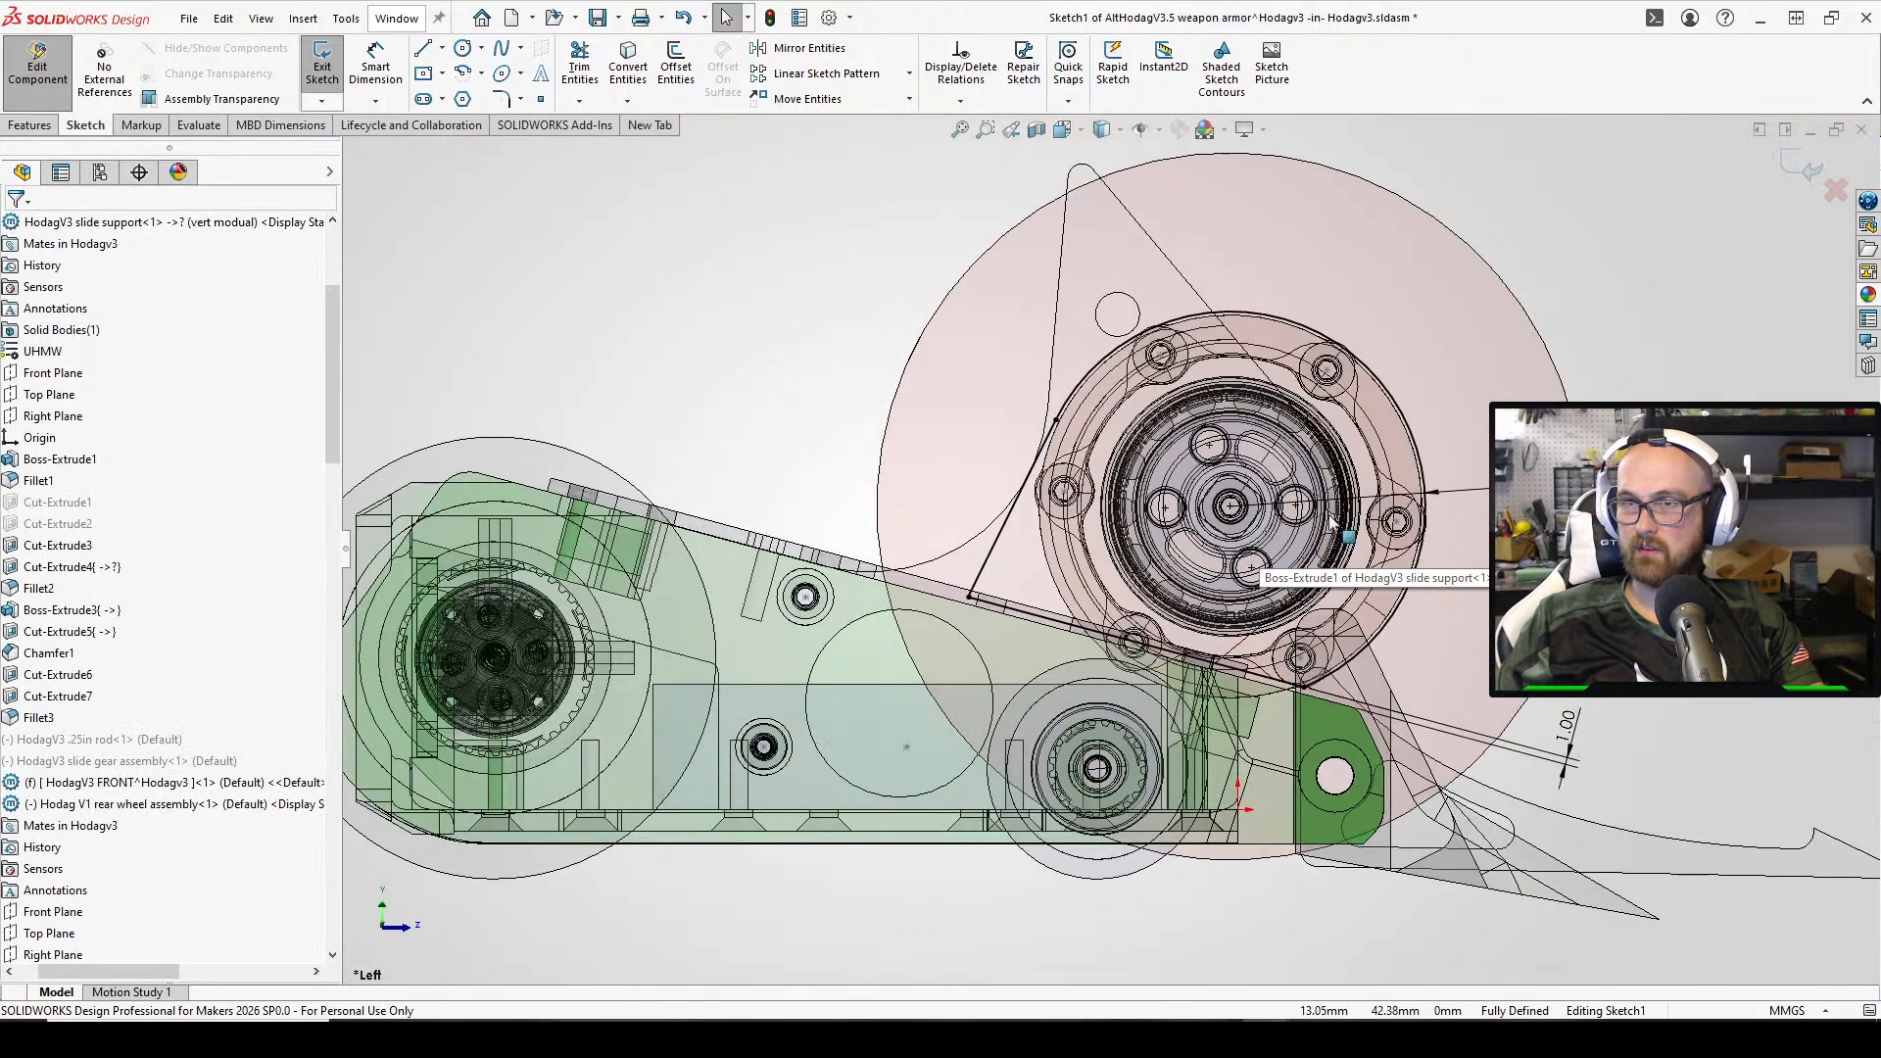
middle_click_drag(1269, 542, 1327, 553)
scroll(1327, 553, "down", 3)
mouse_move(1165, 619)
middle_mouse_down()
mouse_move(1144, 654)
mouse_move(1062, 691)
mouse_move(1121, 648)
mouse_move(1039, 642)
mouse_move(1128, 600)
mouse_move(1157, 617)
middle_mouse_up()
scroll(1097, 588, "up", 4)
key("e")
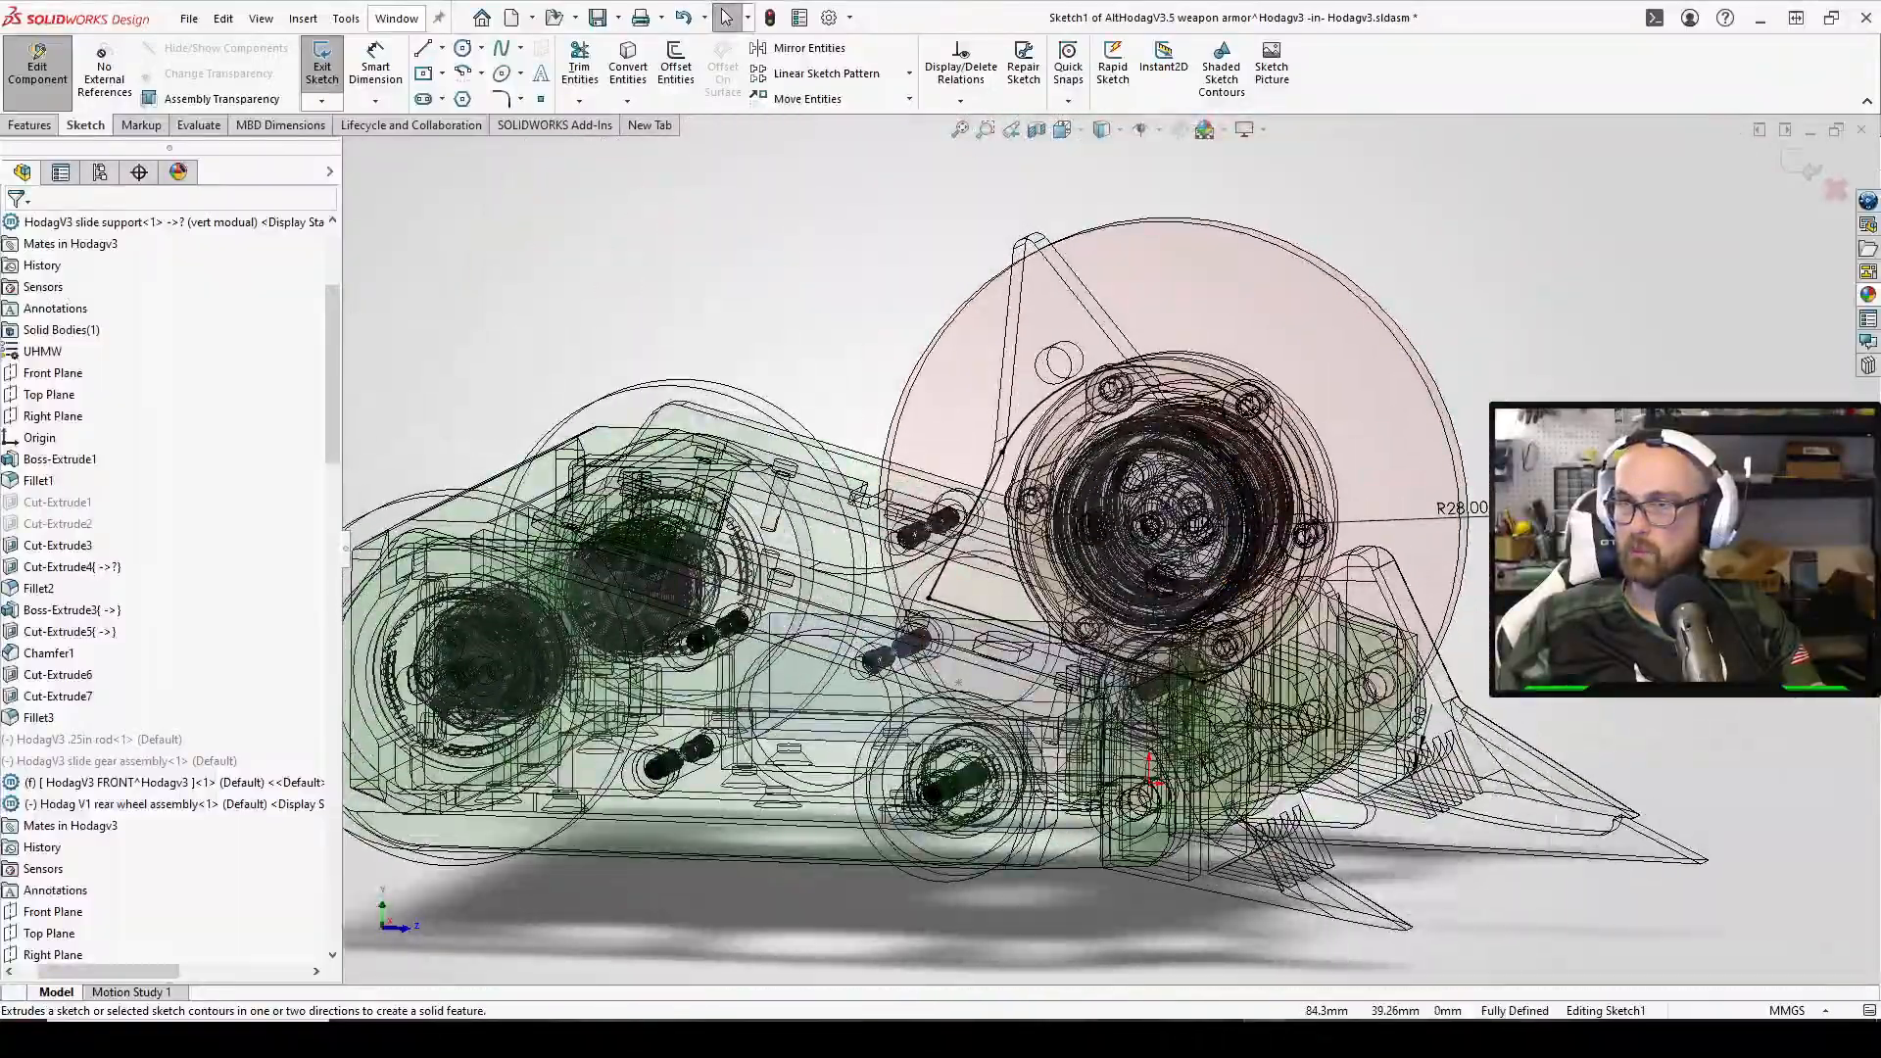
middle_click_drag(1283, 537, 1155, 588)
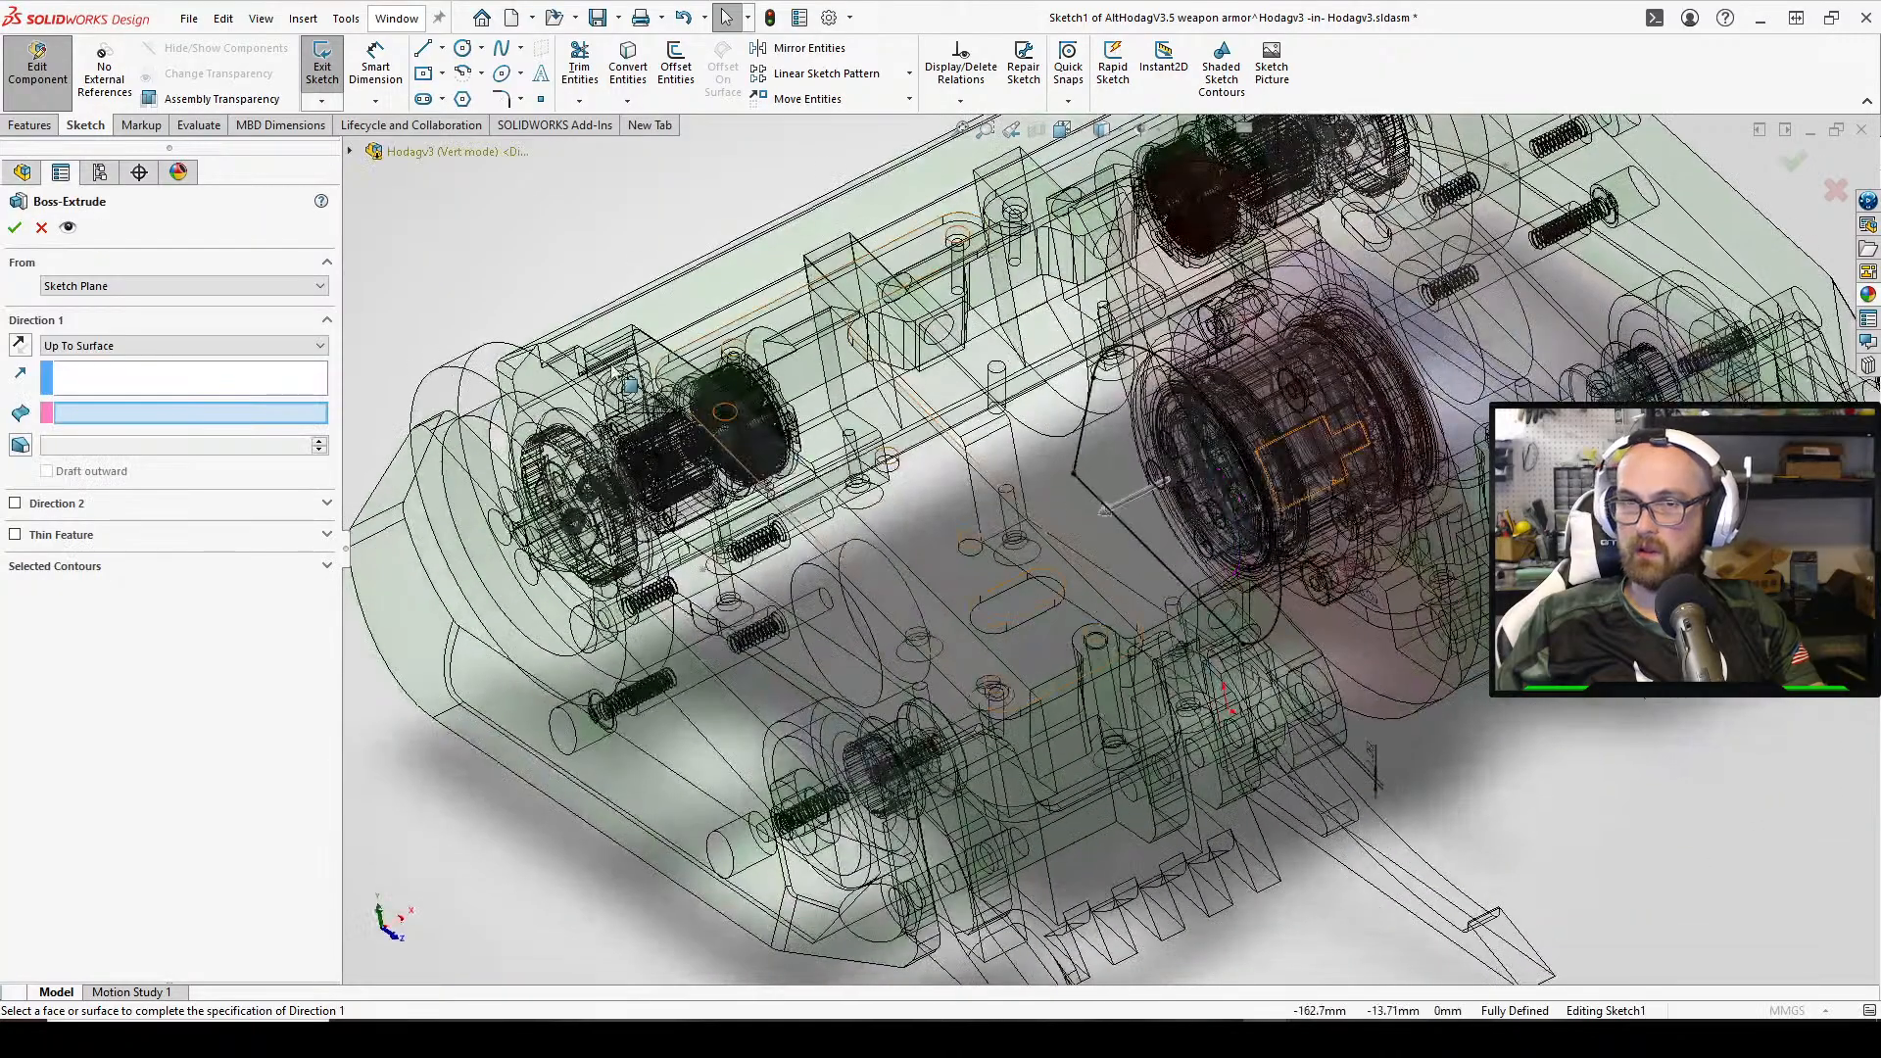
left_click(130, 345)
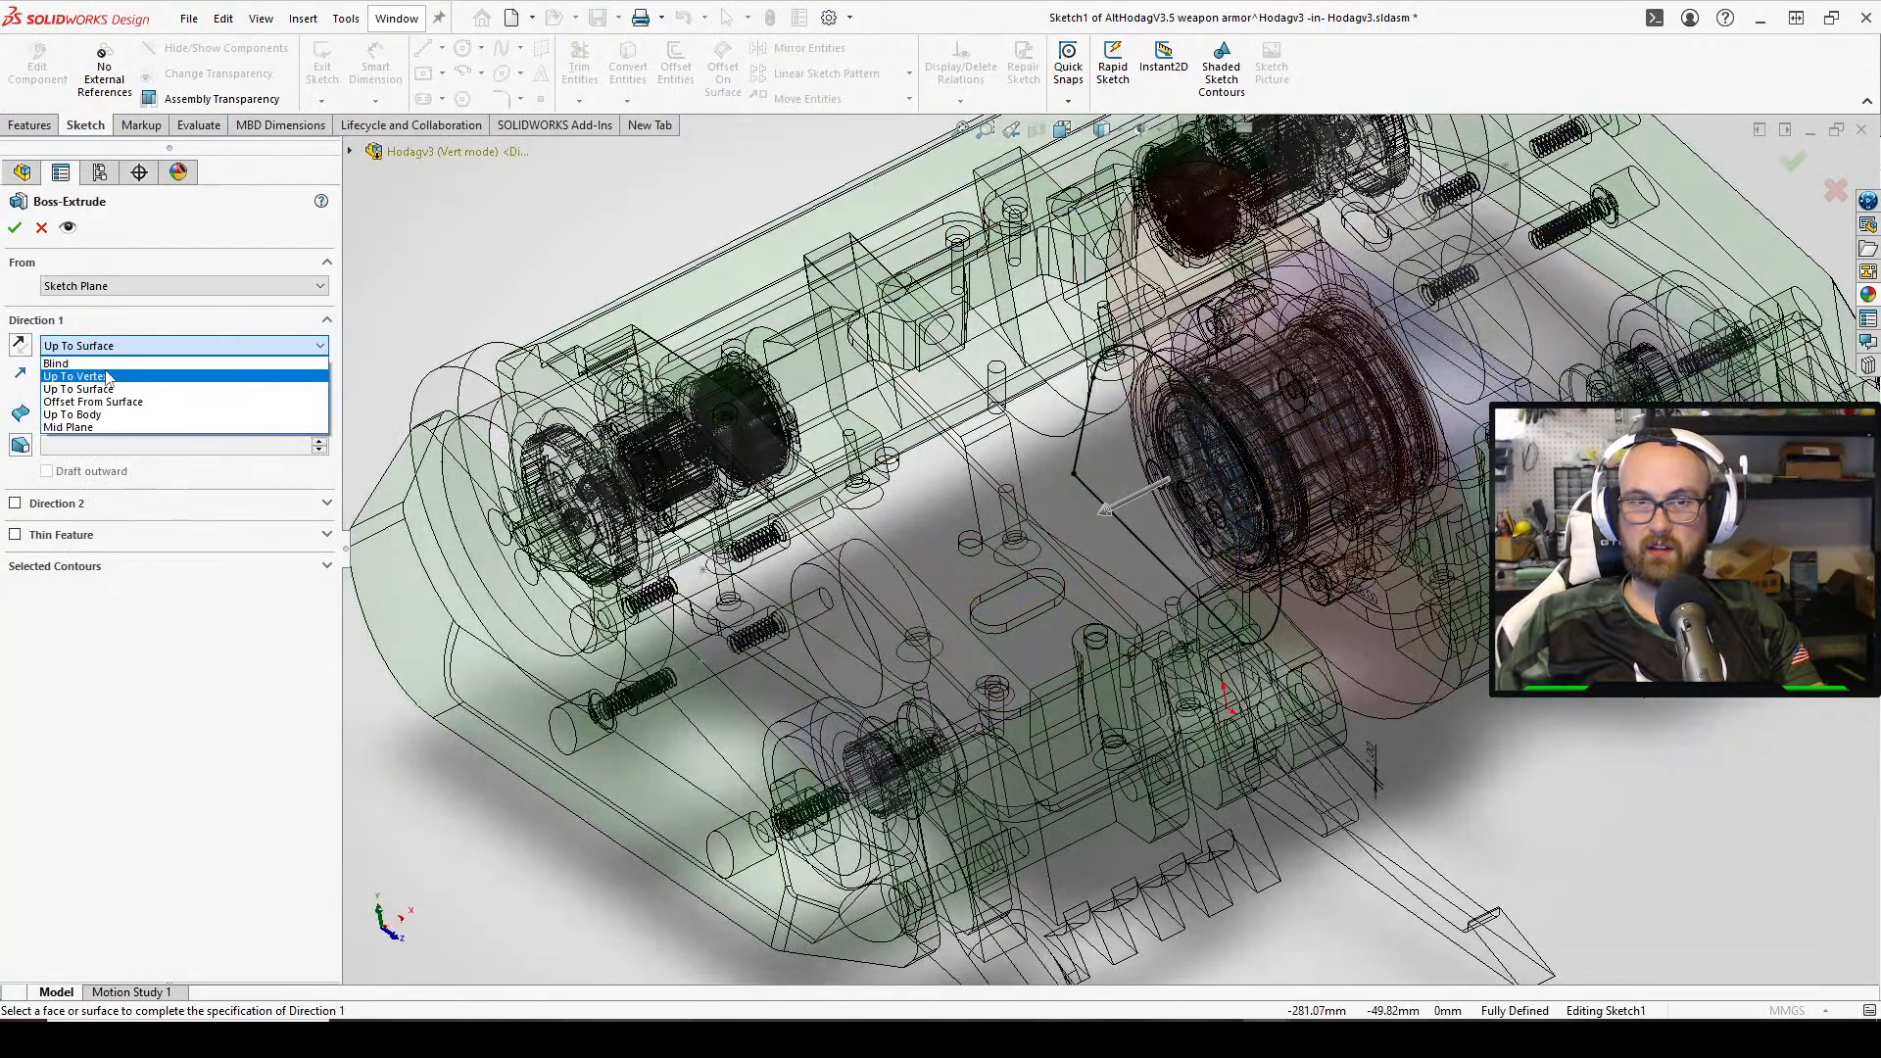
left_click(78, 362)
scroll(1068, 362, "down", 2)
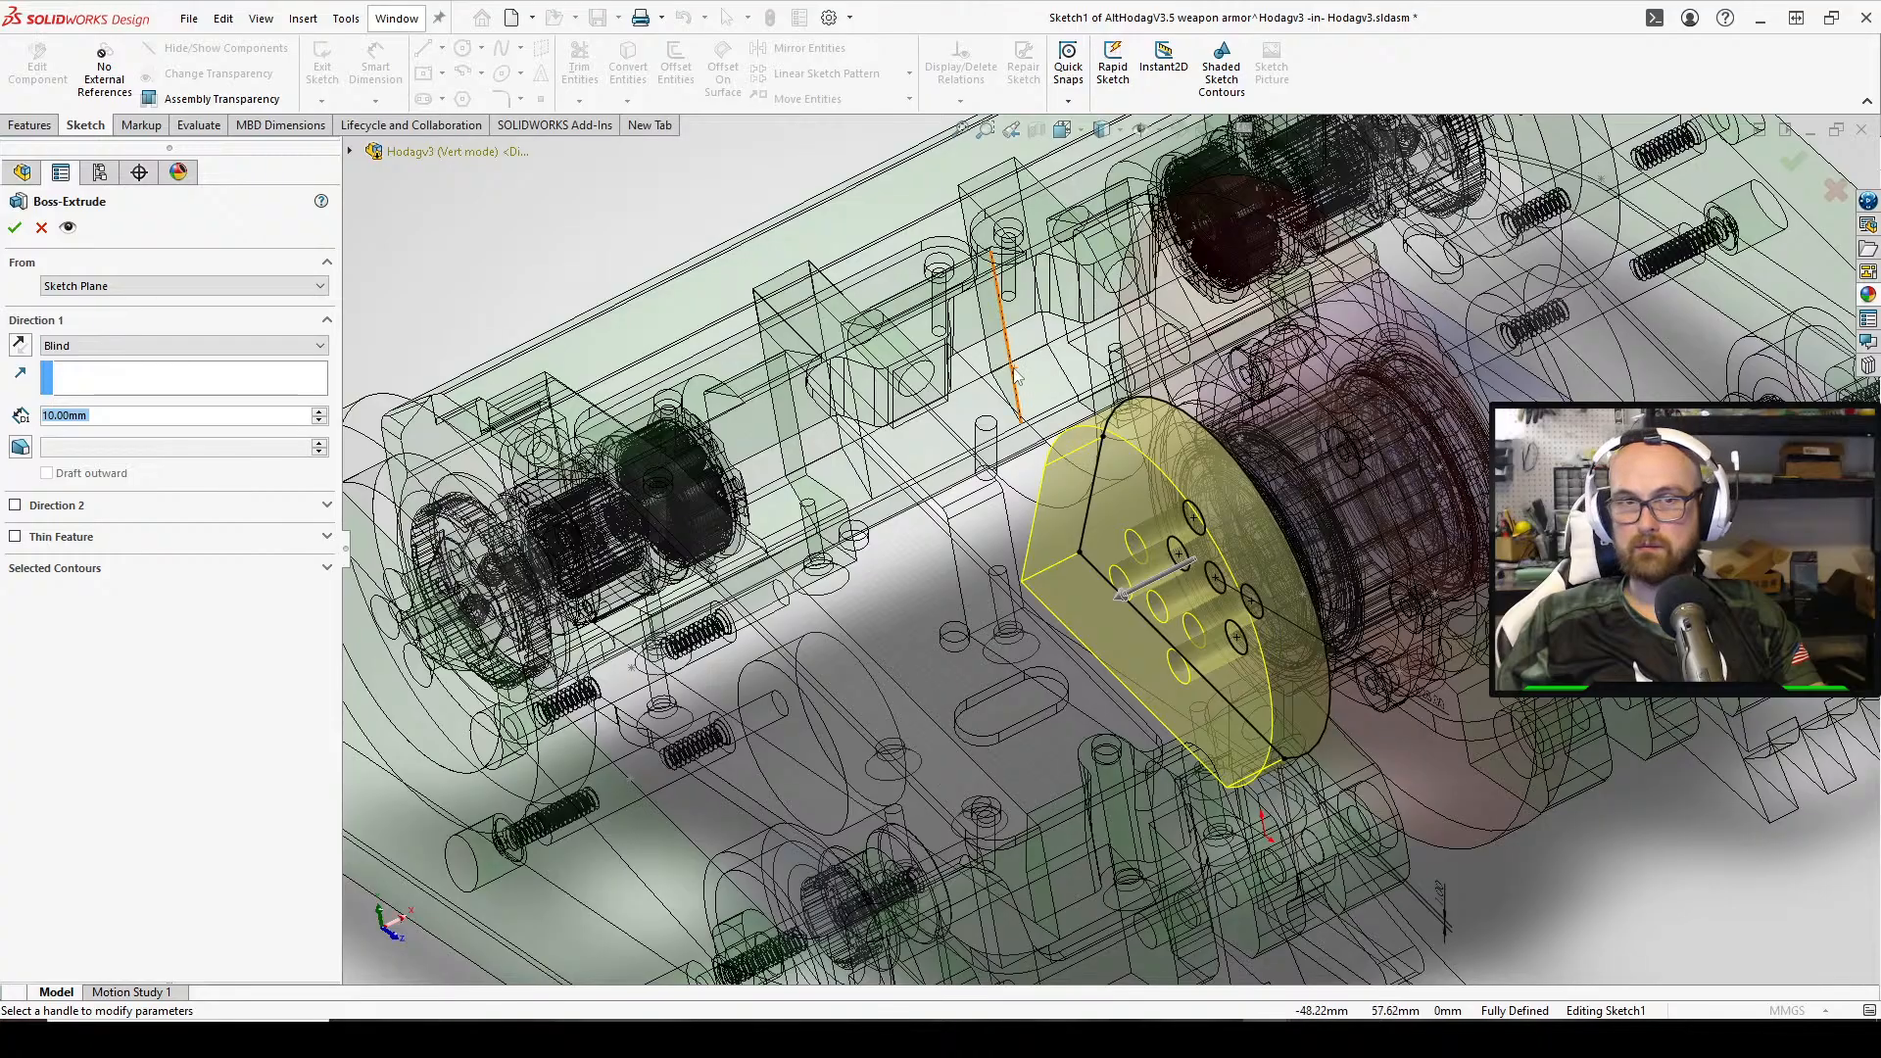
Extrude the armor outline as a plate, trying a 1 mm depth first and settling on 2 mm
type("1")
key("Return")
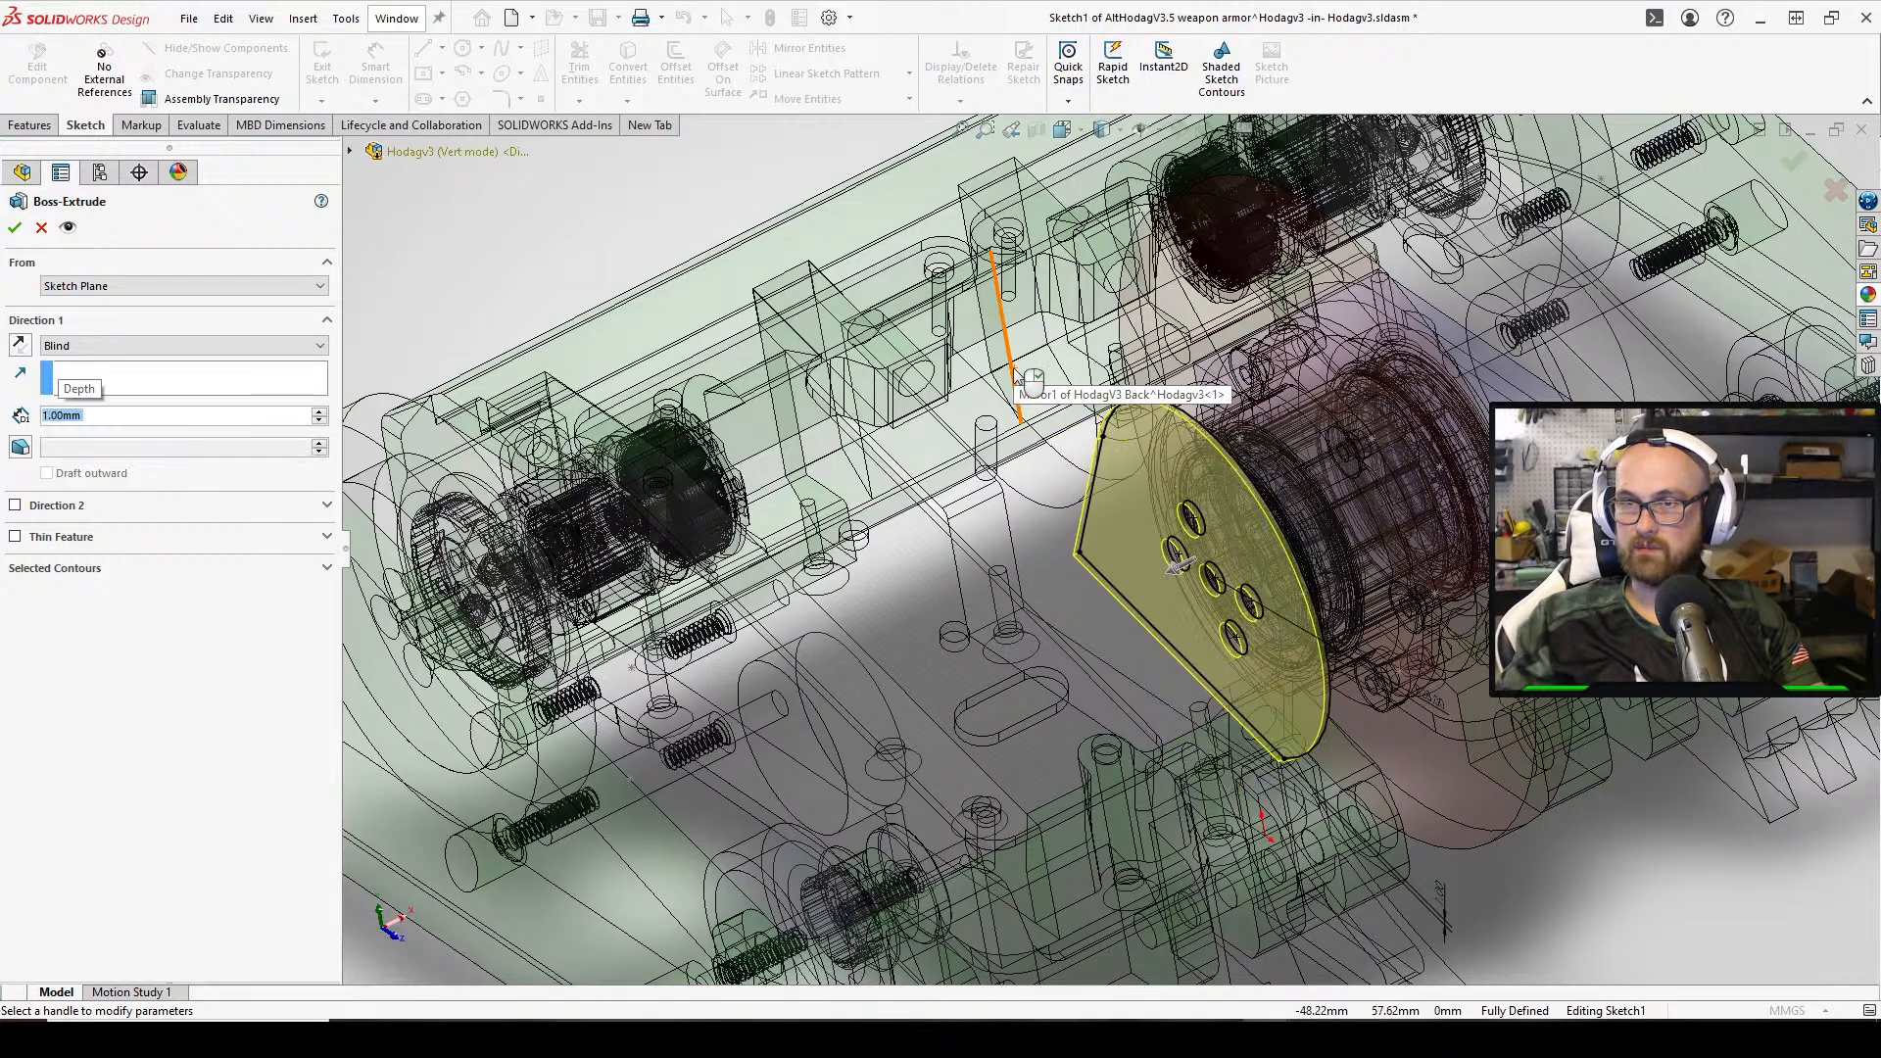
middle_click_drag(1289, 467, 1242, 618)
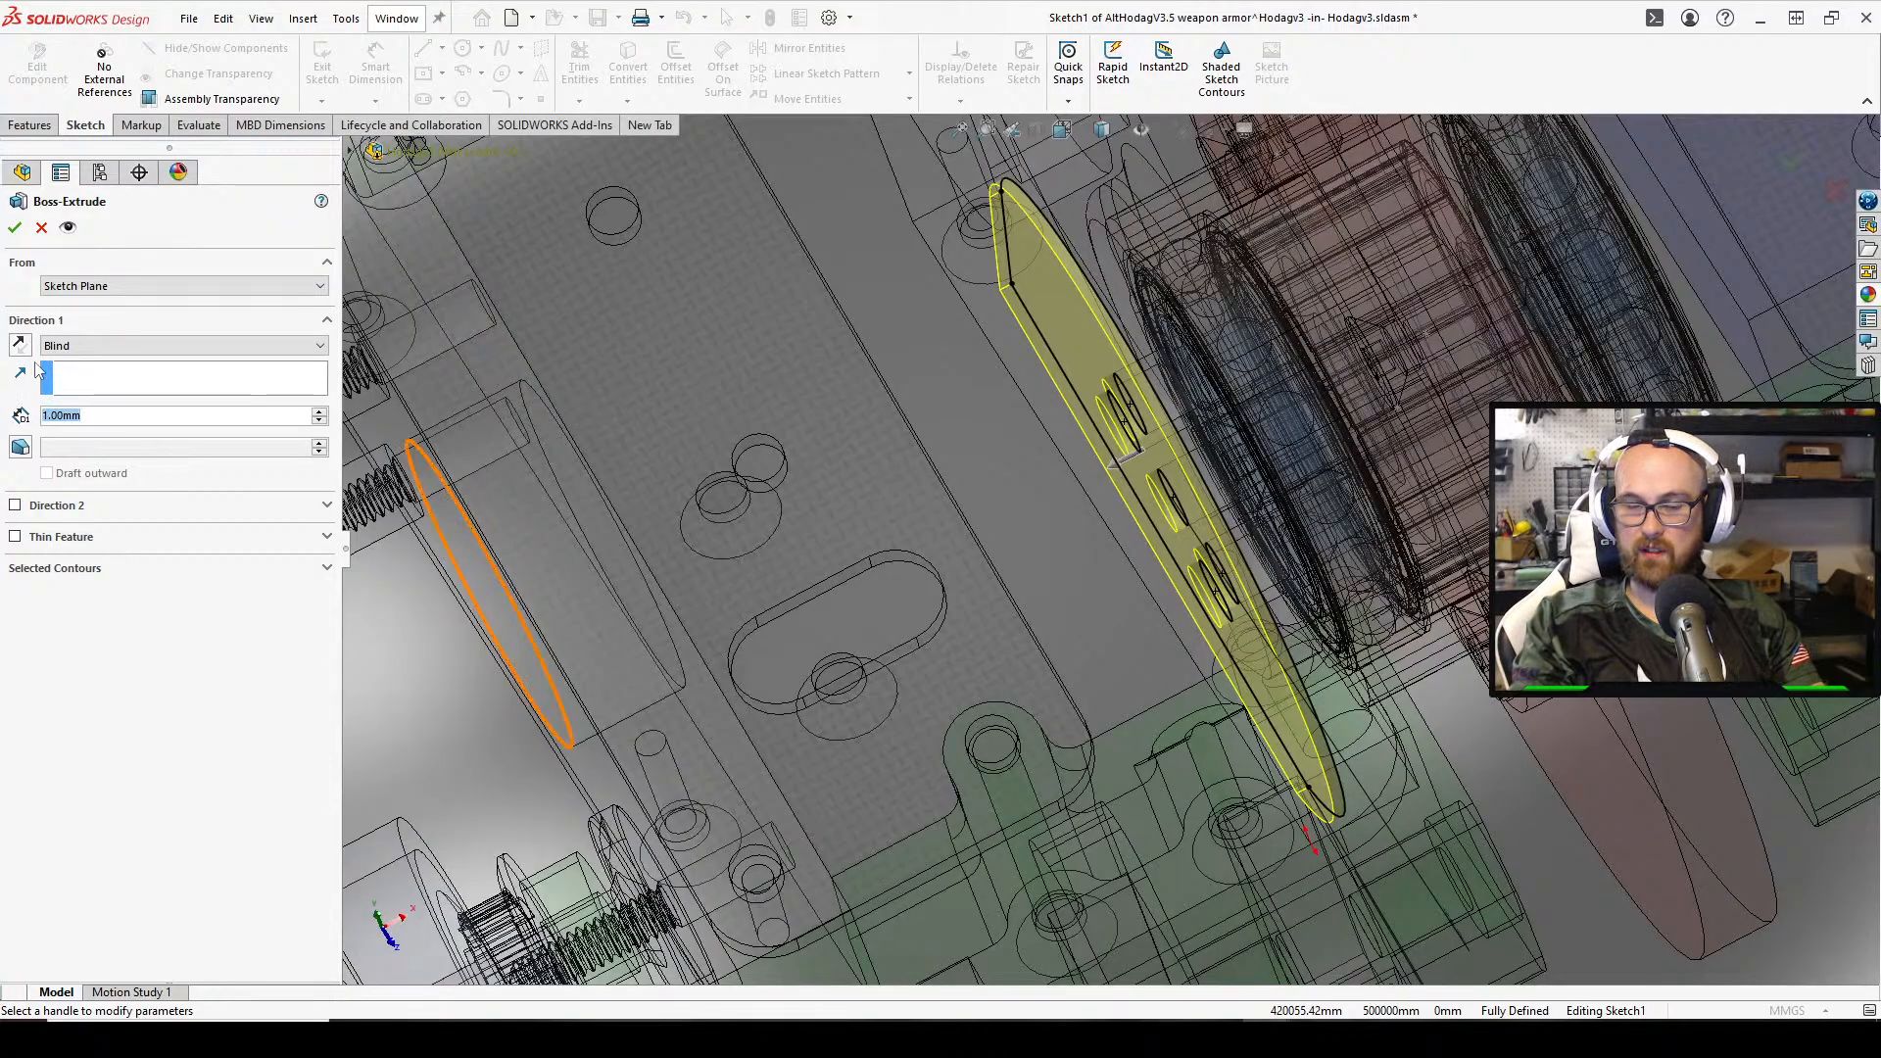
type("2")
key("Return")
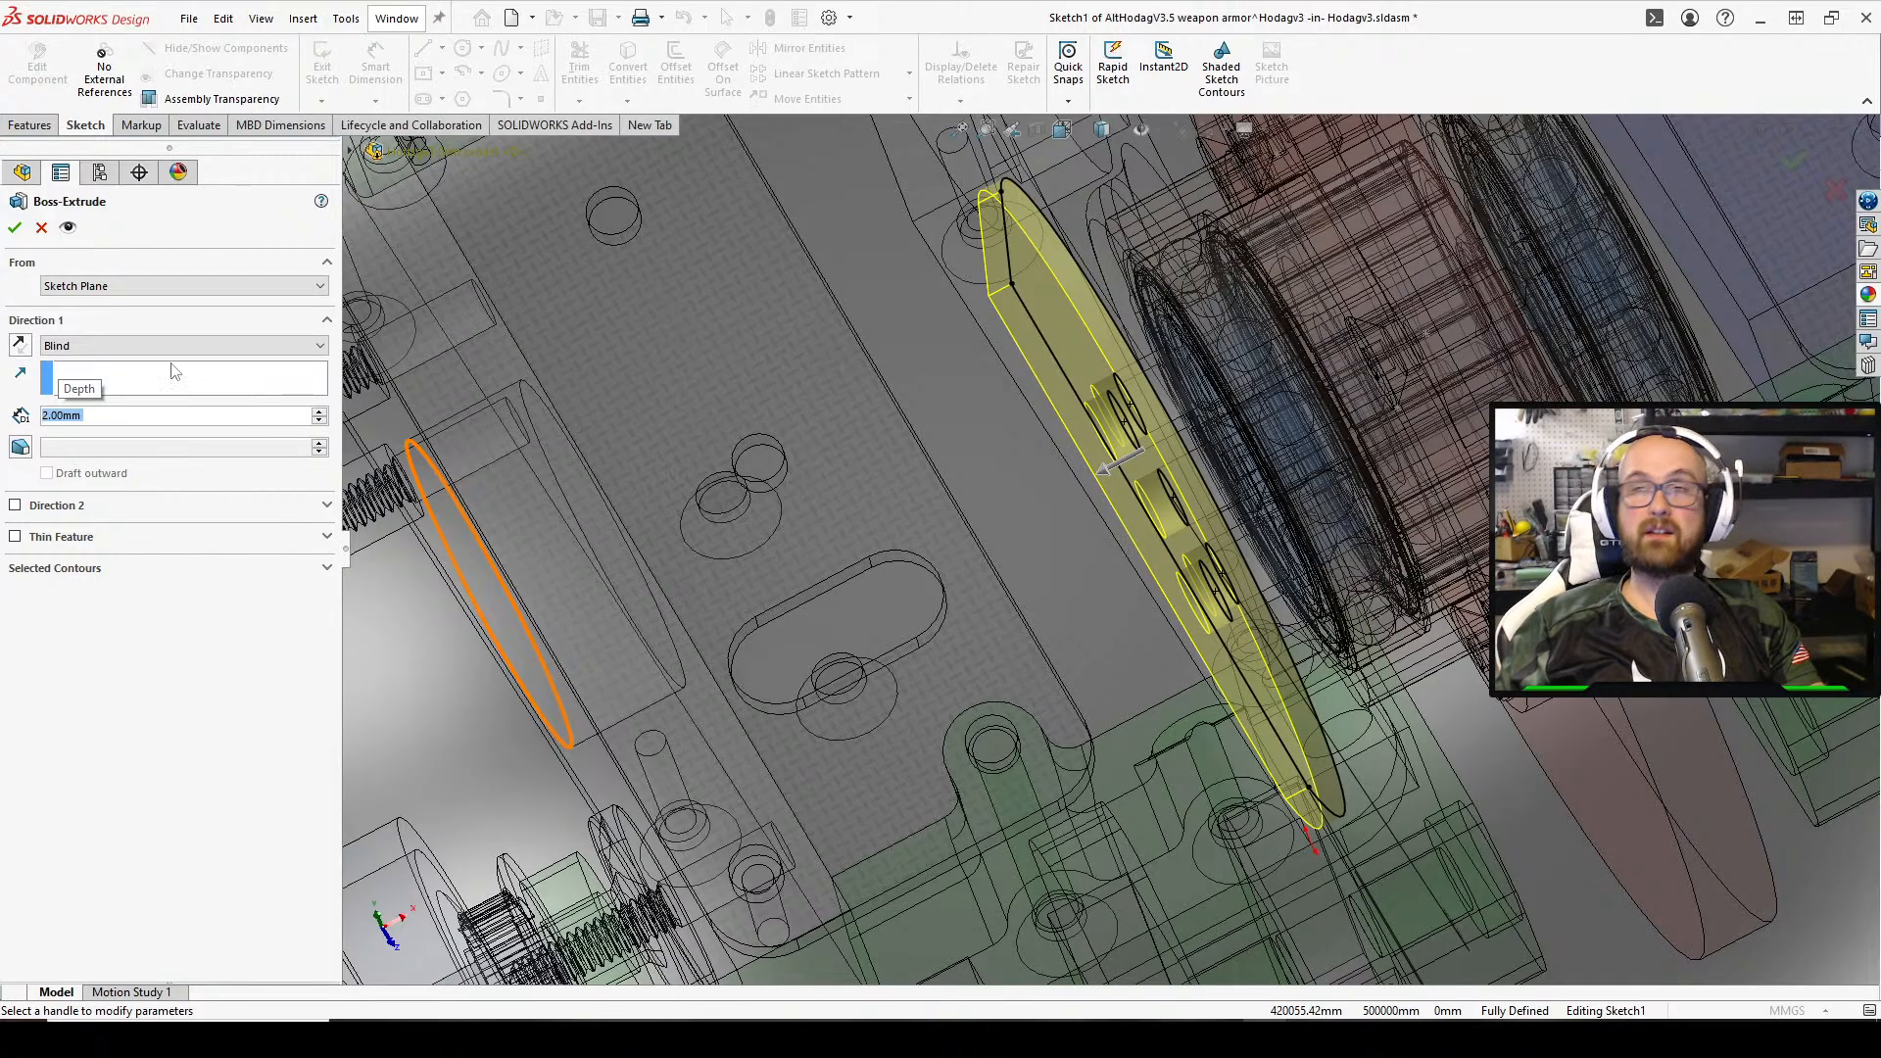
middle_click_drag(1143, 402, 395, 442)
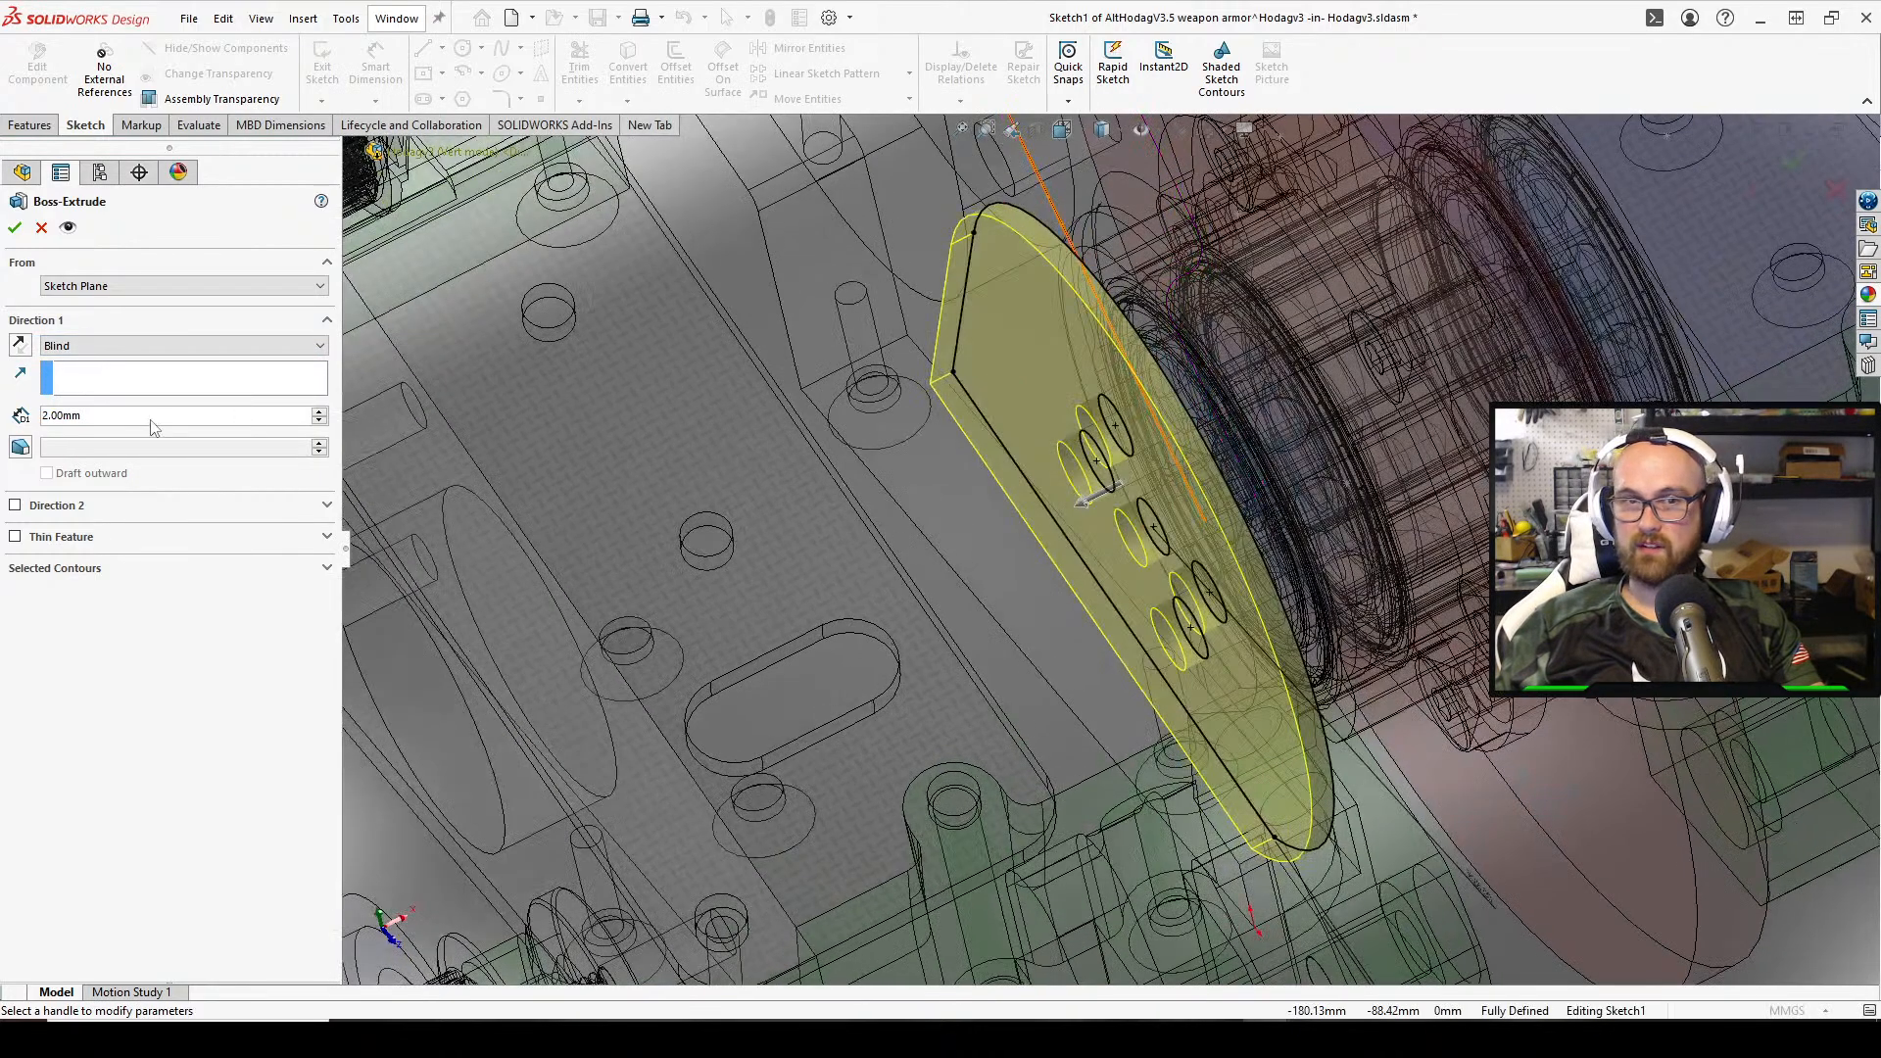
left_click(14, 228)
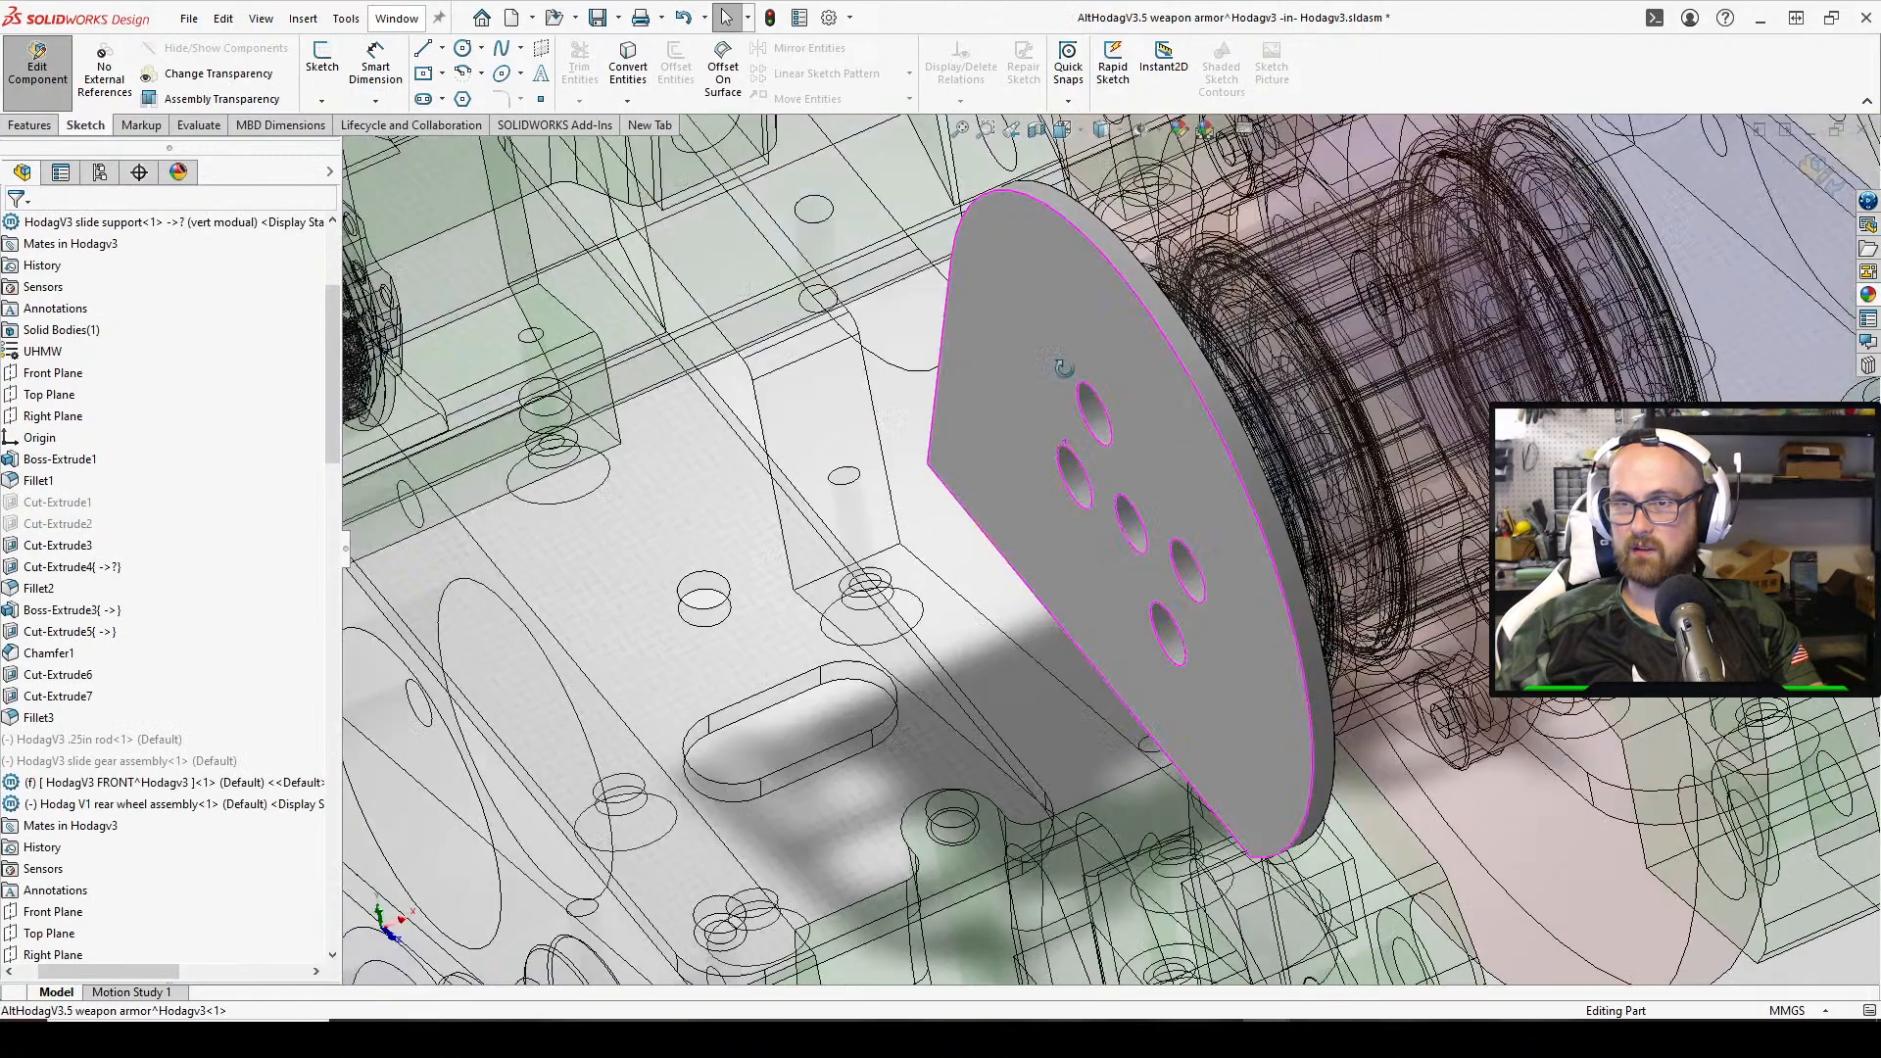
Finish editing the weapon armor part in context and return to the assembly
middle_click_drag(1062, 369, 1146, 239)
scroll(1146, 239, "up", 3)
left_click(37, 68)
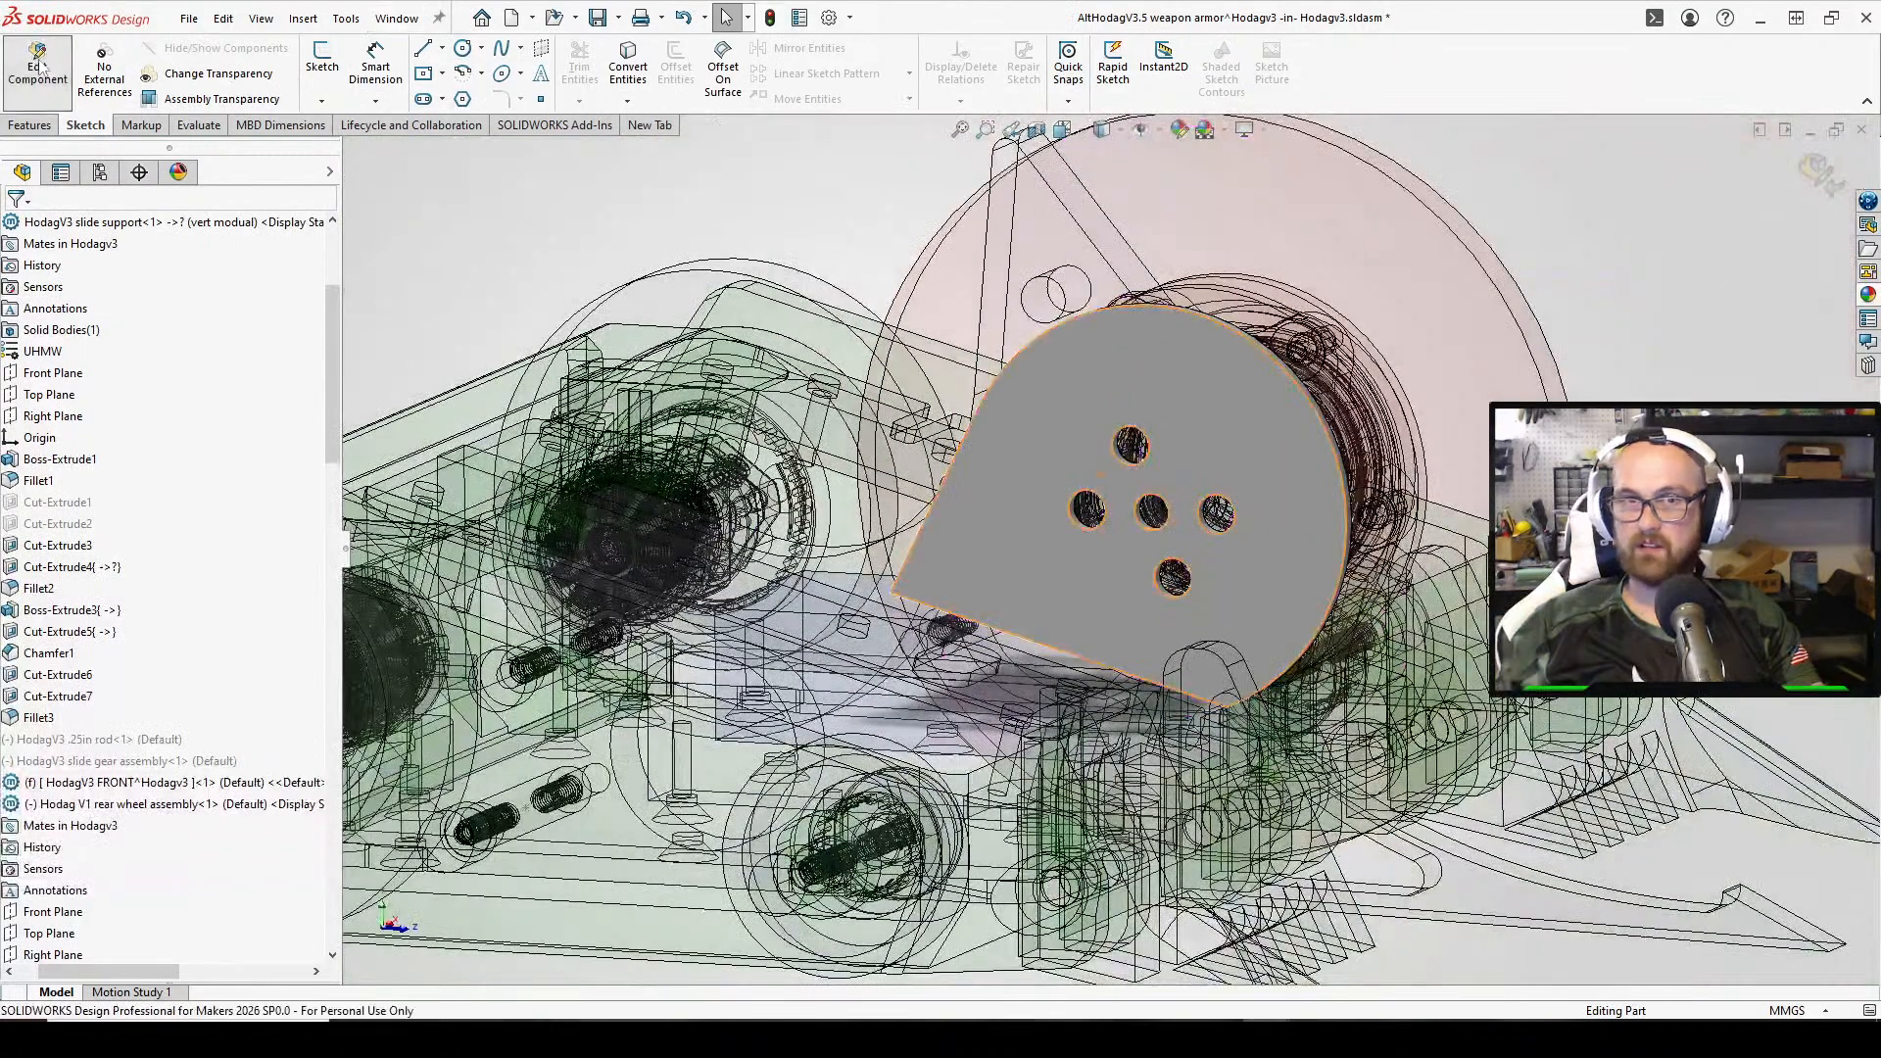
Examine the weapon armor plate's fit against the slide support and neighbouring parts in the assembly
mouse_move(1183, 529)
middle_mouse_down()
mouse_move(1079, 566)
mouse_move(1097, 605)
middle_mouse_up()
scroll(1184, 684, "down", 4)
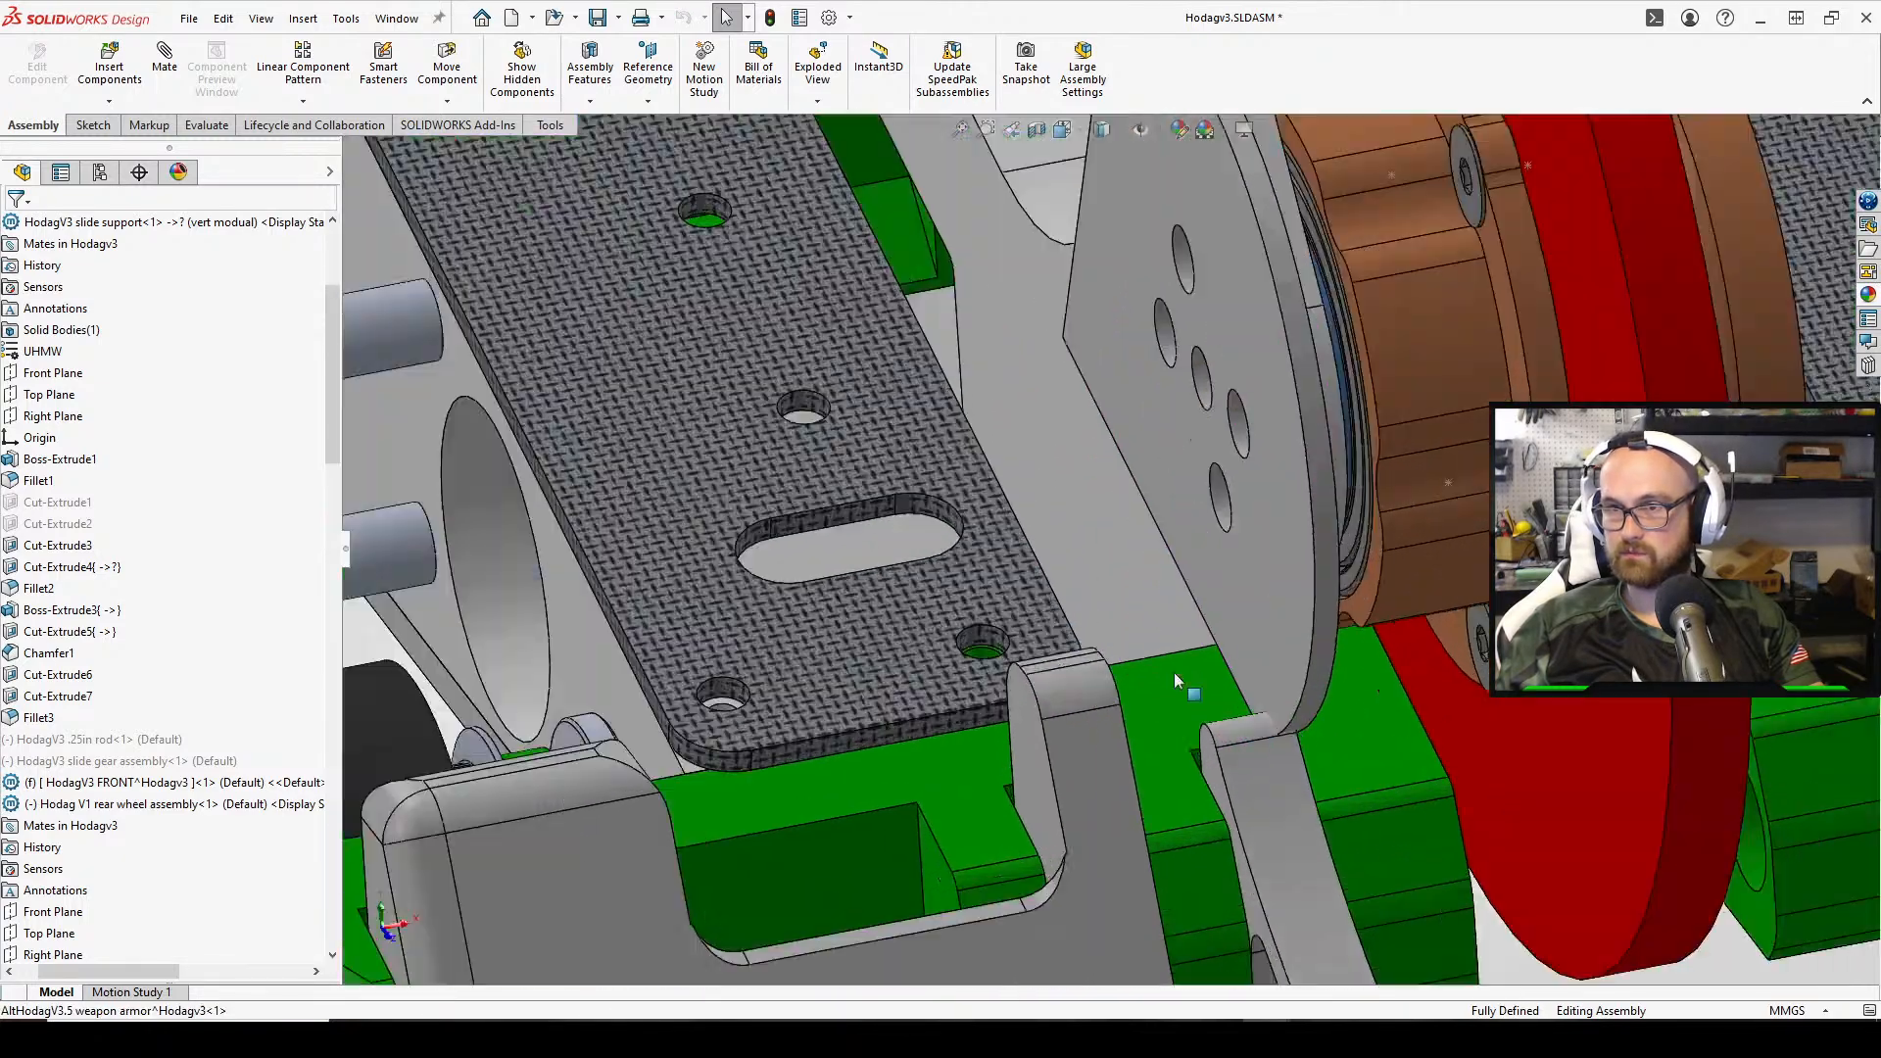
middle_click_drag(1190, 684, 1311, 654)
scroll(1365, 623, "down", 1)
scroll(1271, 674, "up", 2)
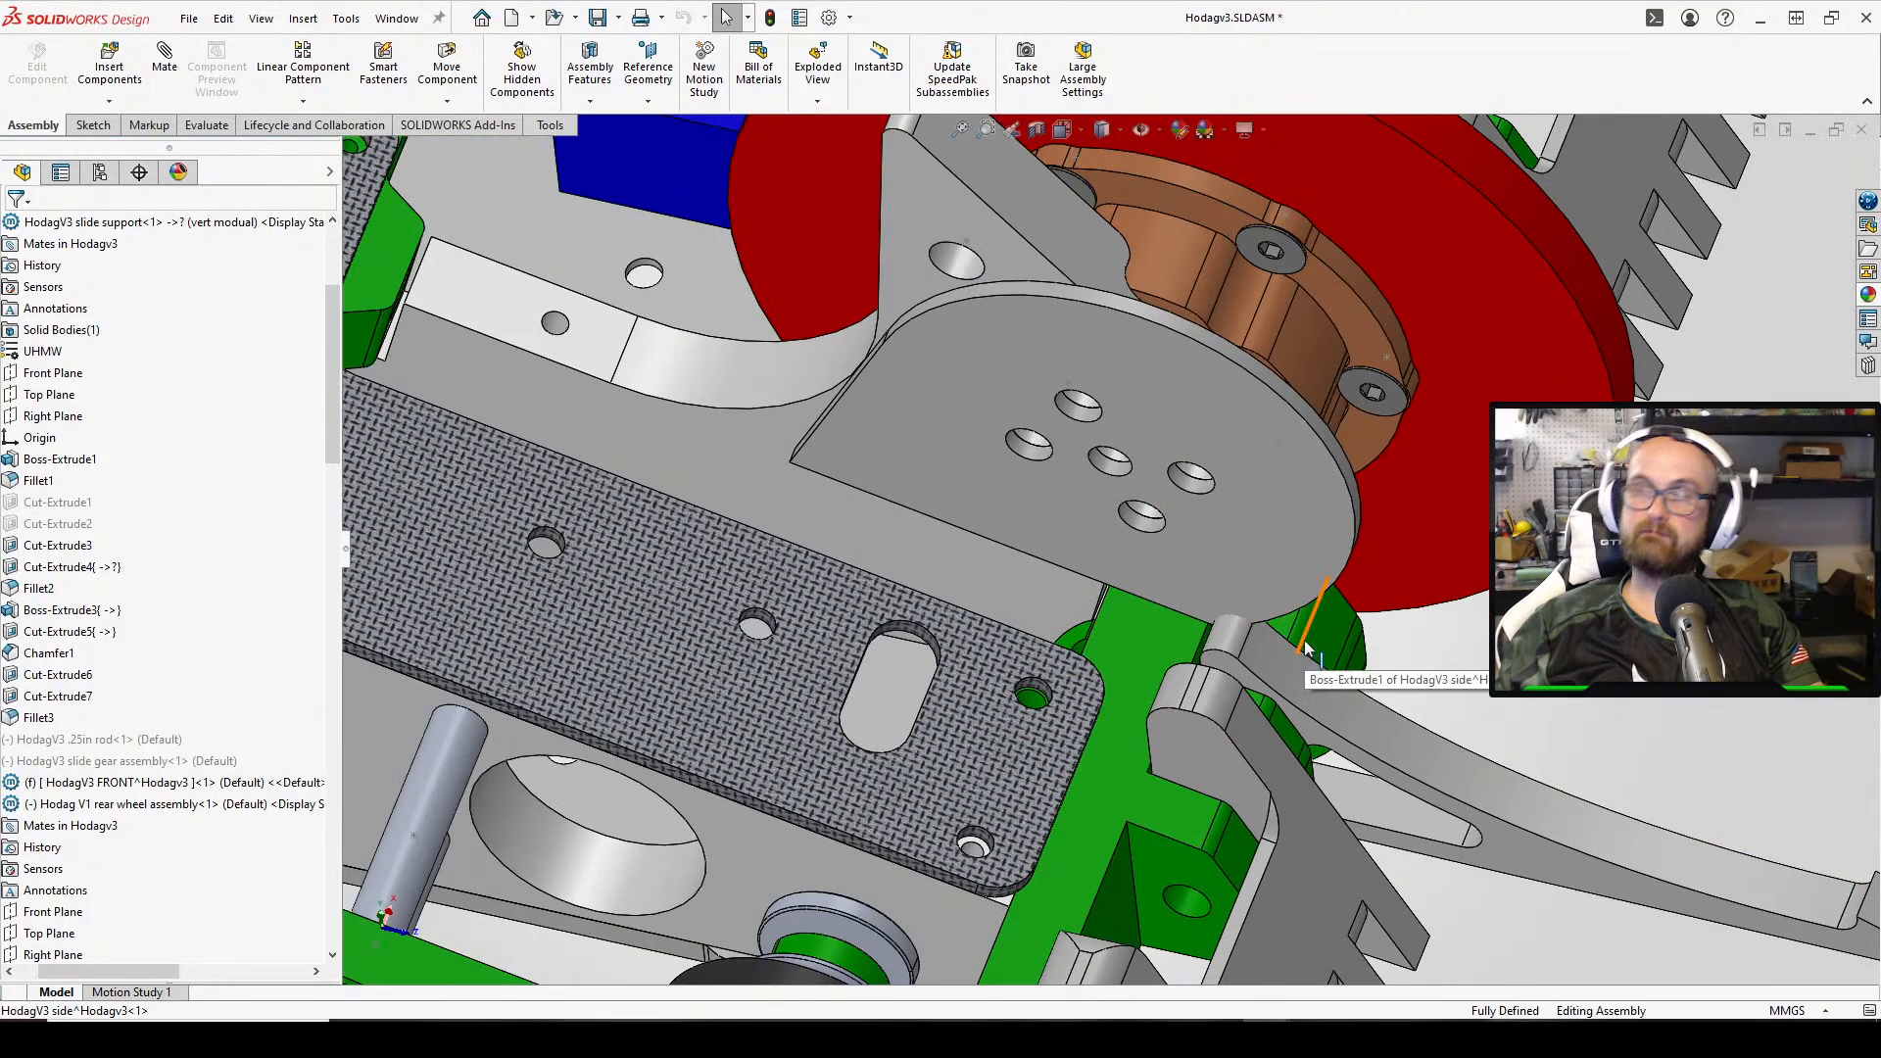
scroll(1069, 789, "up", 2)
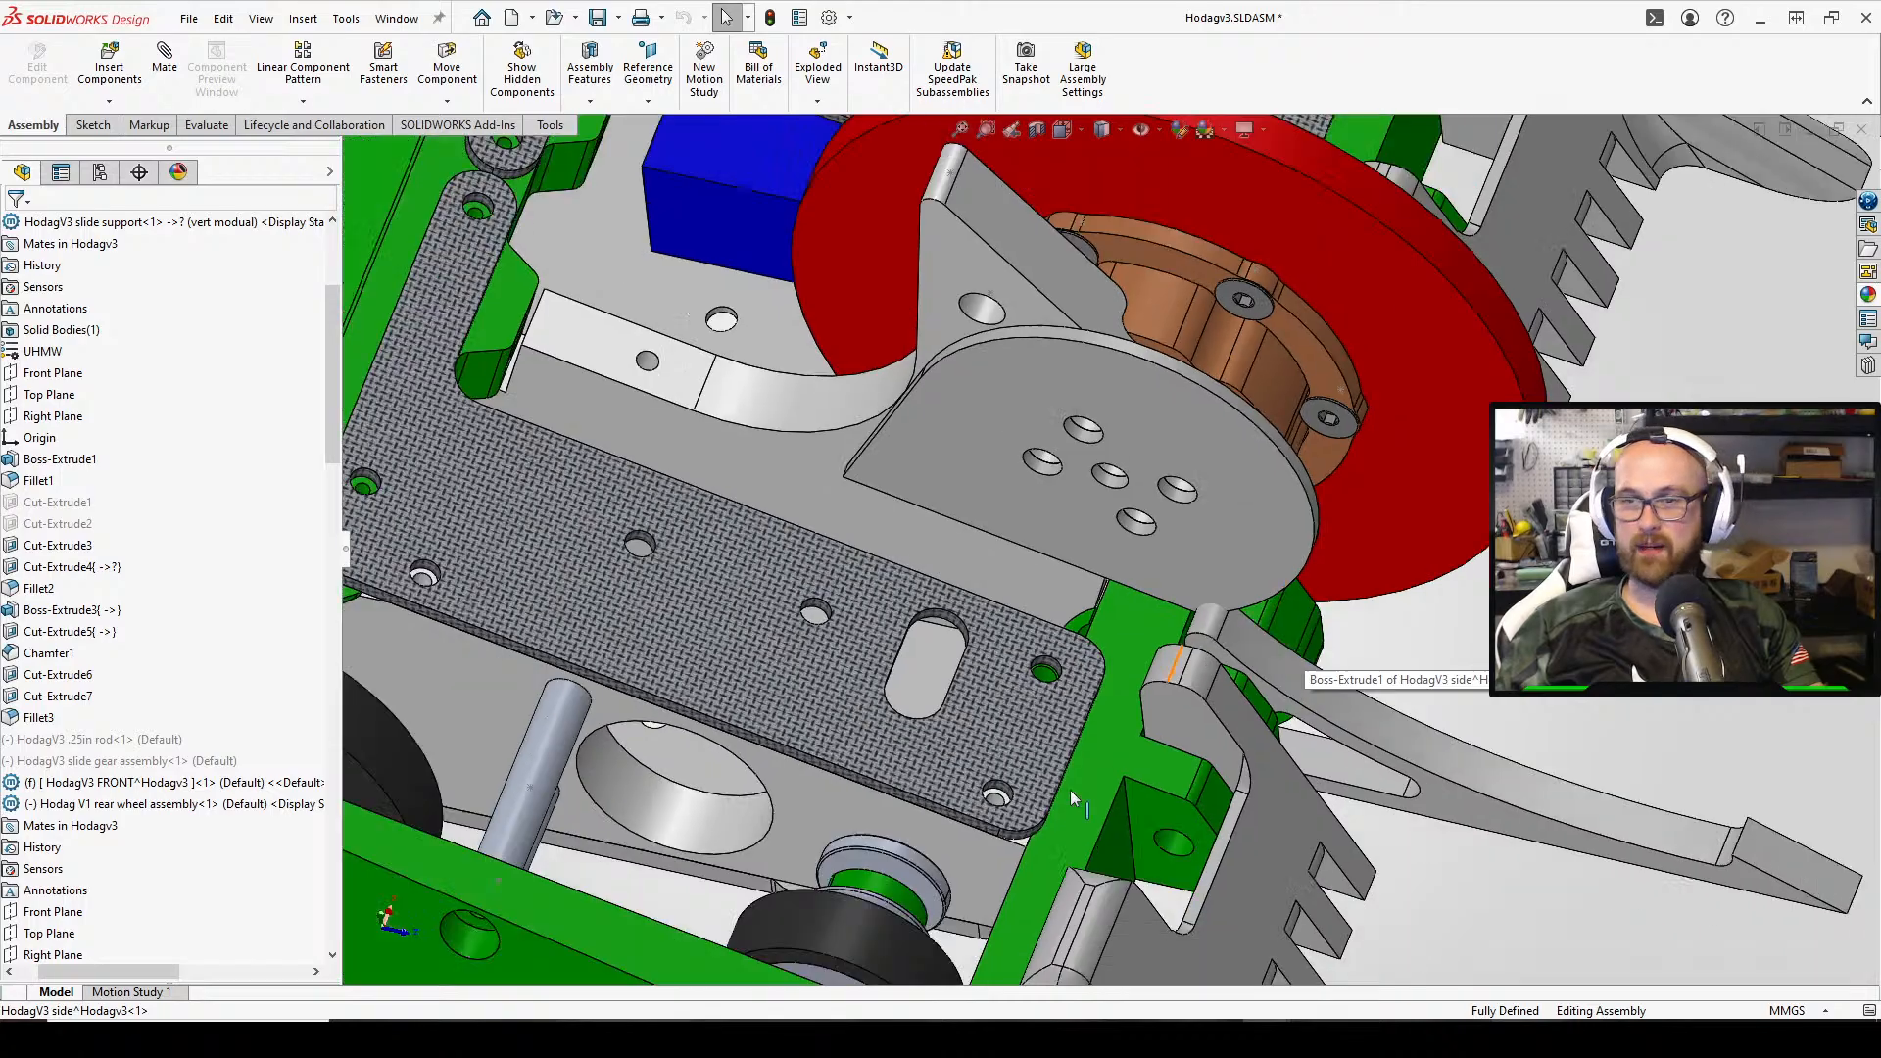
Switch the second front part to its tpu wedge configuration
left_click(1291, 784)
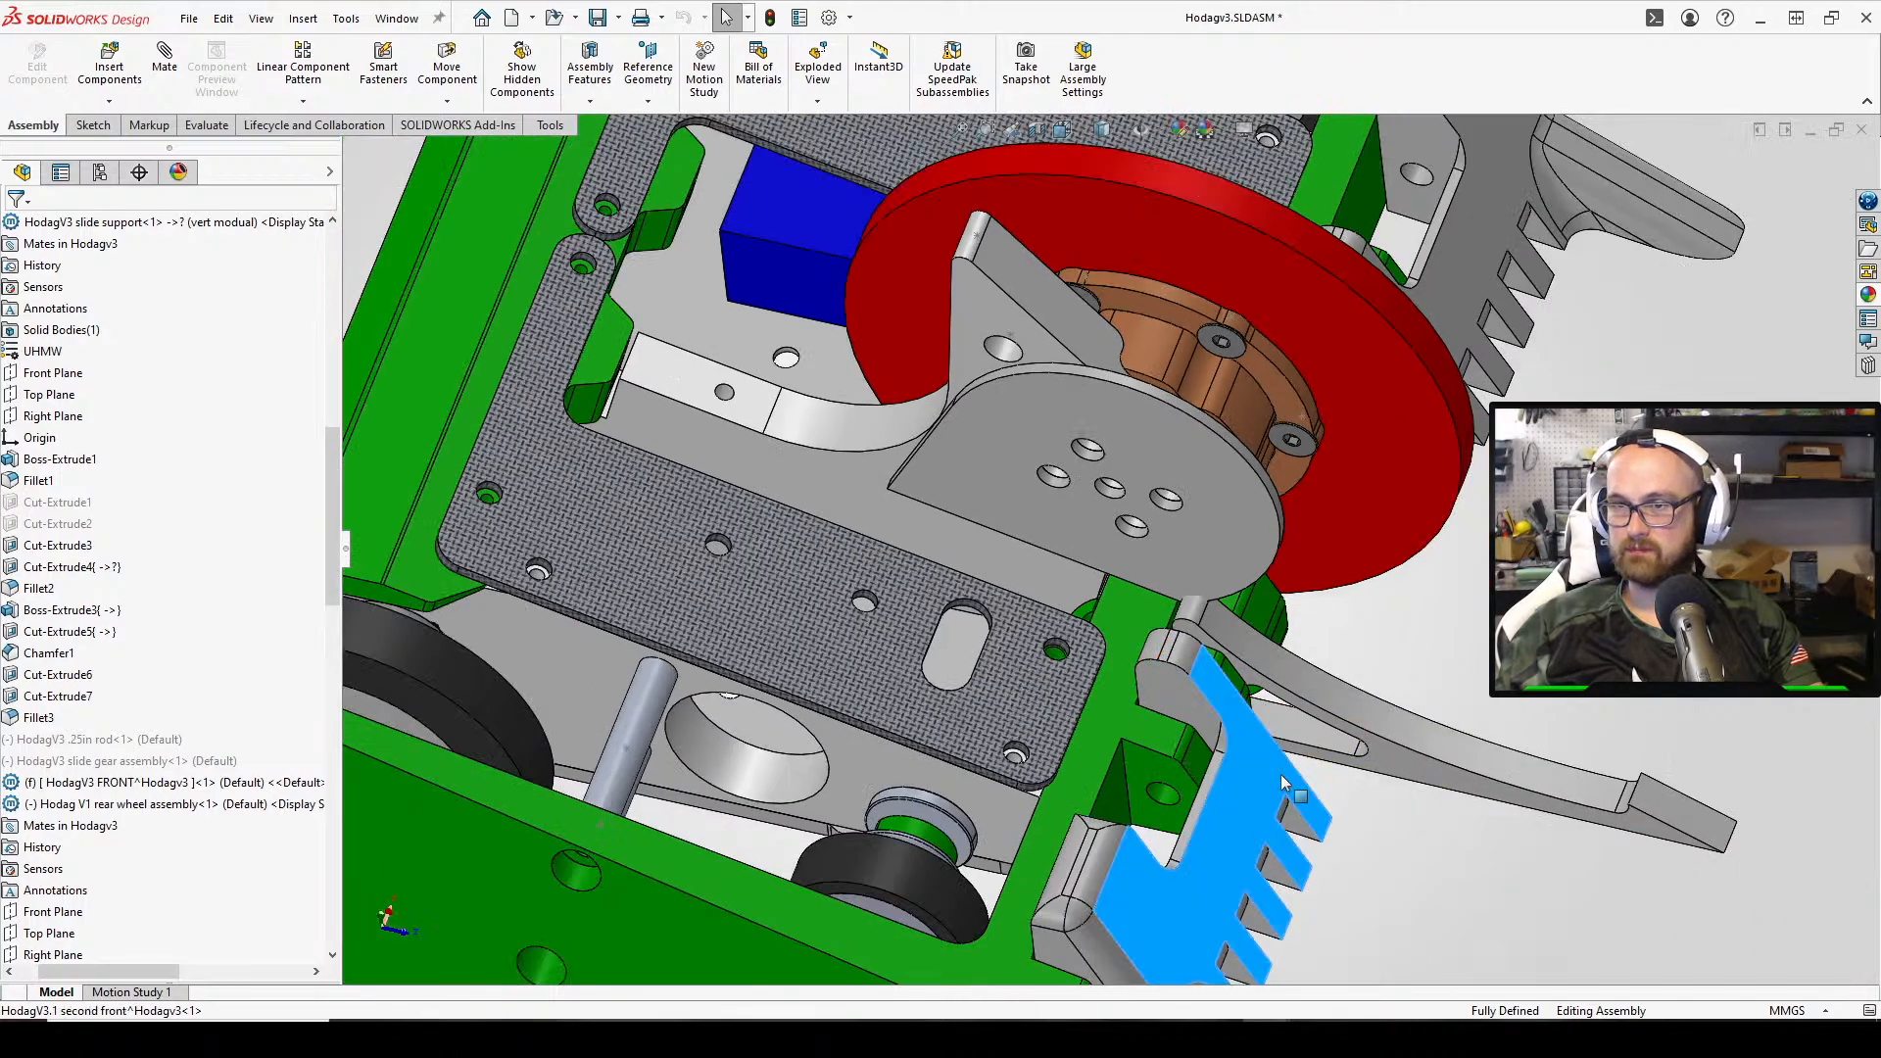
right_click(1269, 774)
left_click(1665, 578)
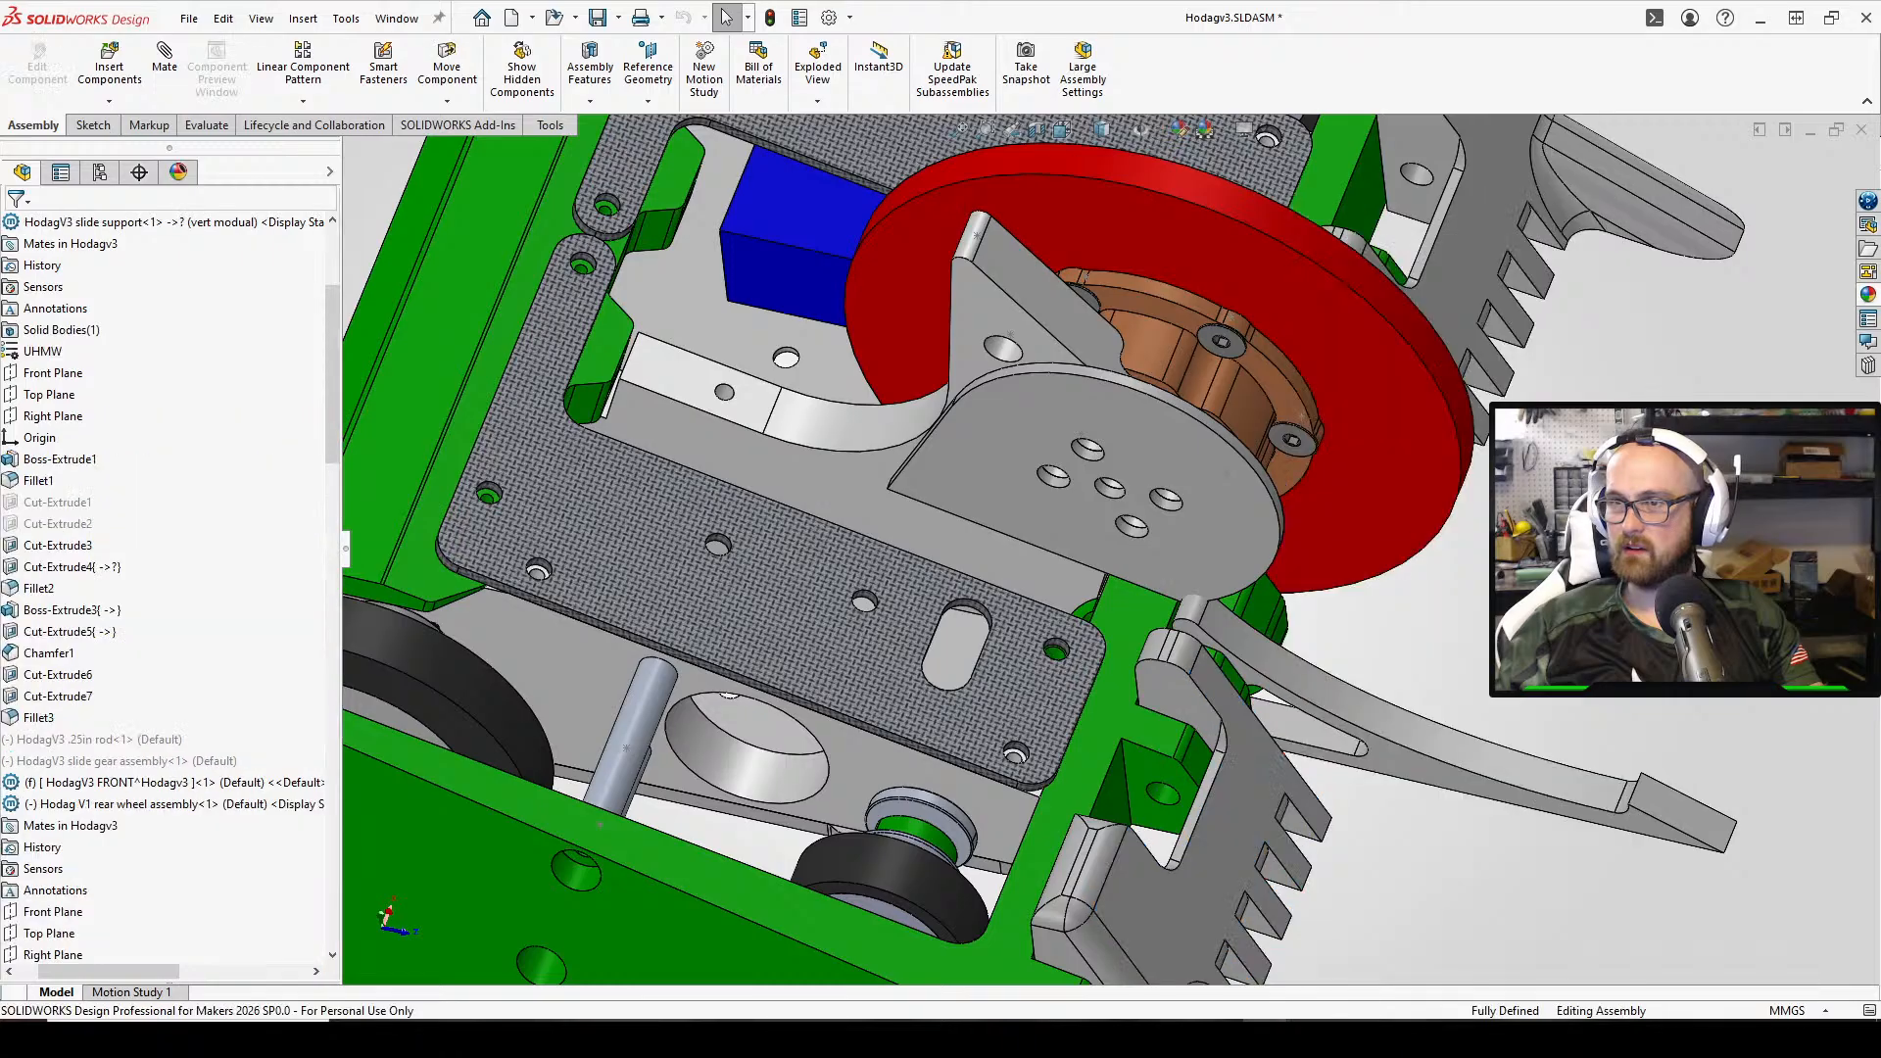
middle_click_drag(1336, 623, 1142, 644)
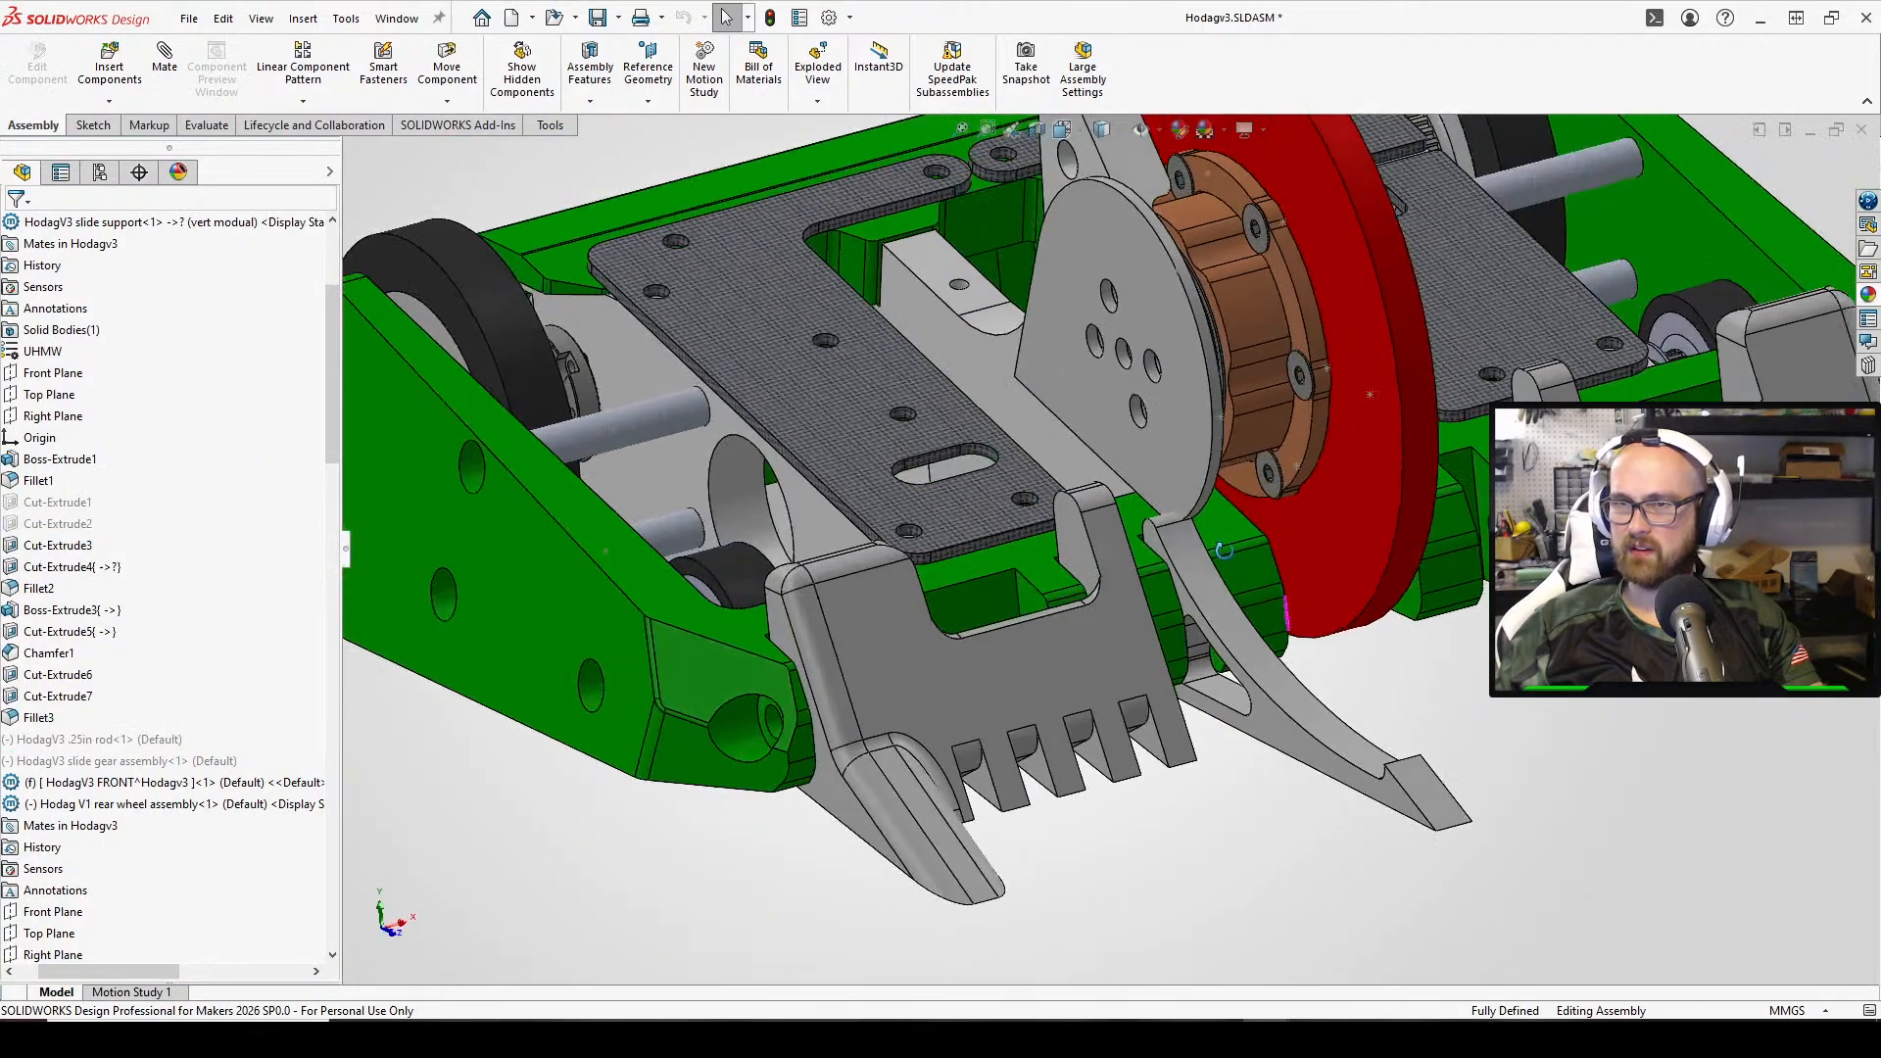
right_click(1143, 645)
left_click(1273, 208)
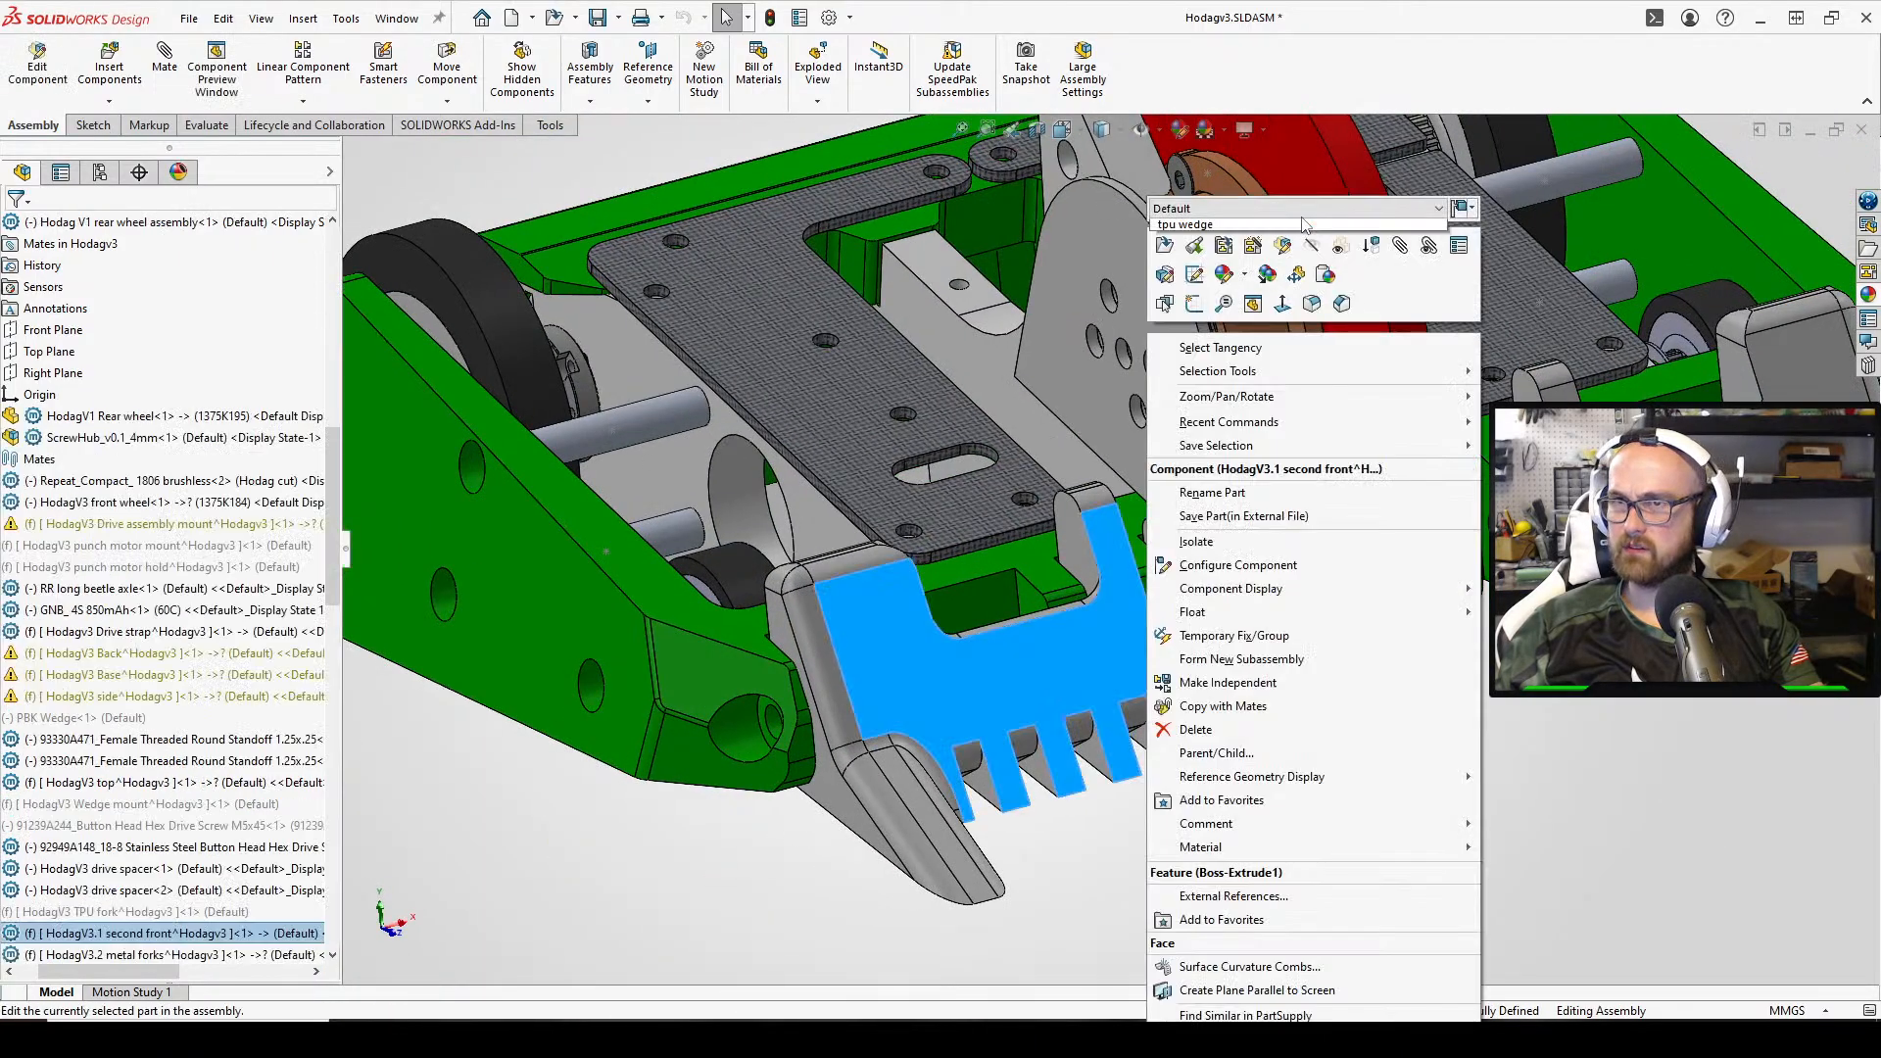
left_click(1263, 241)
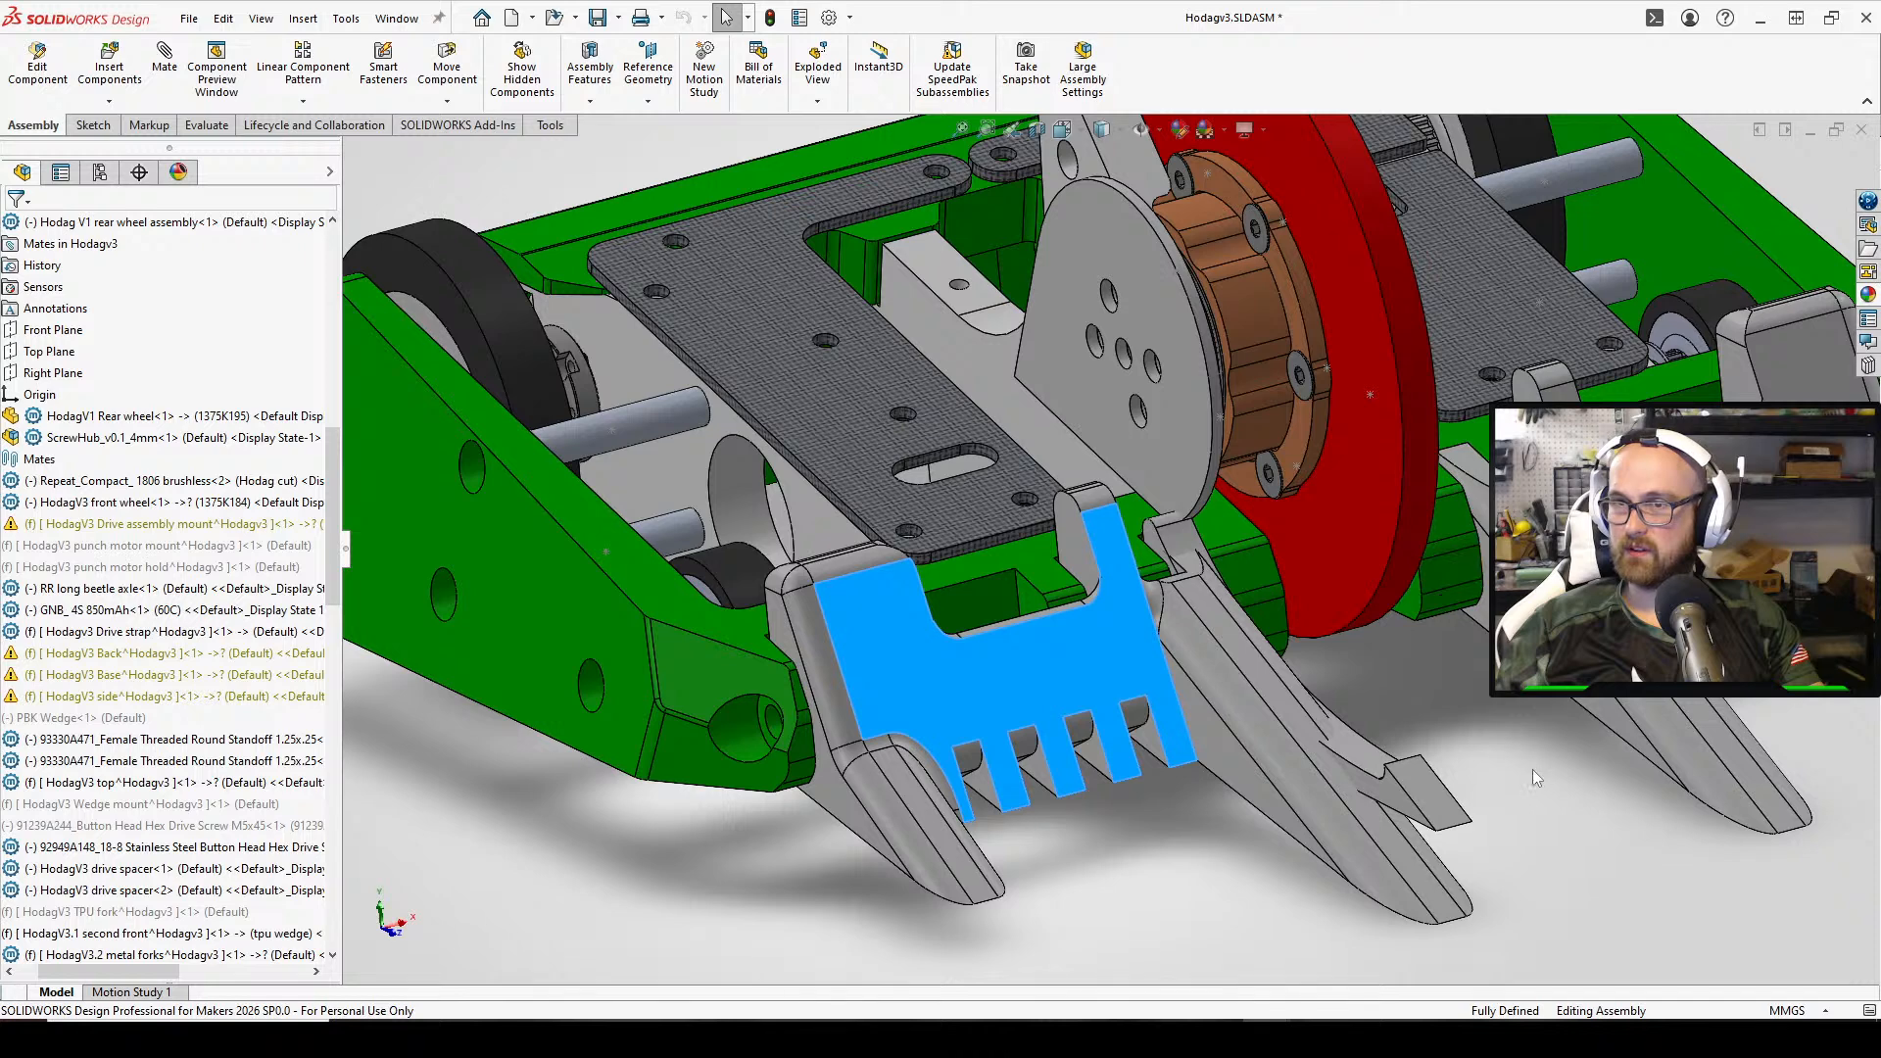
Return the second front part to its Default configuration
middle_click_drag(1532, 768, 1368, 702)
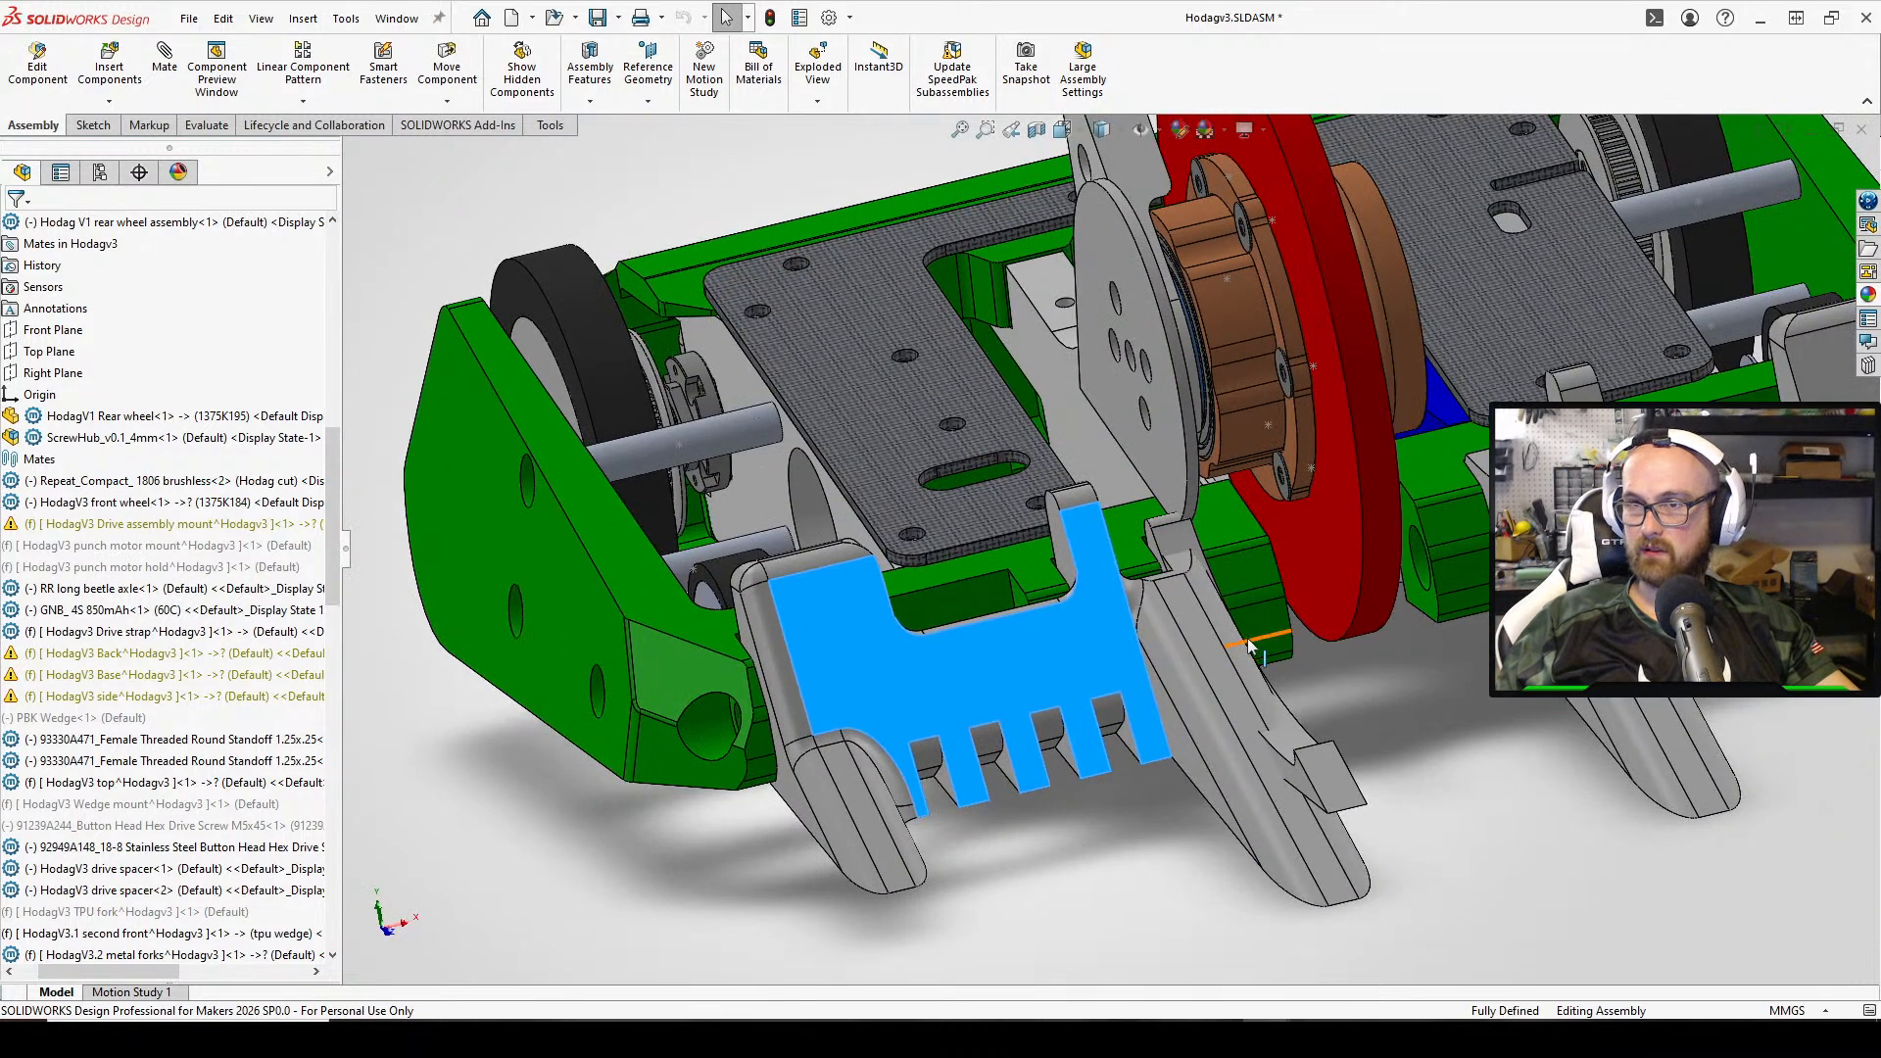
right_click(1039, 675)
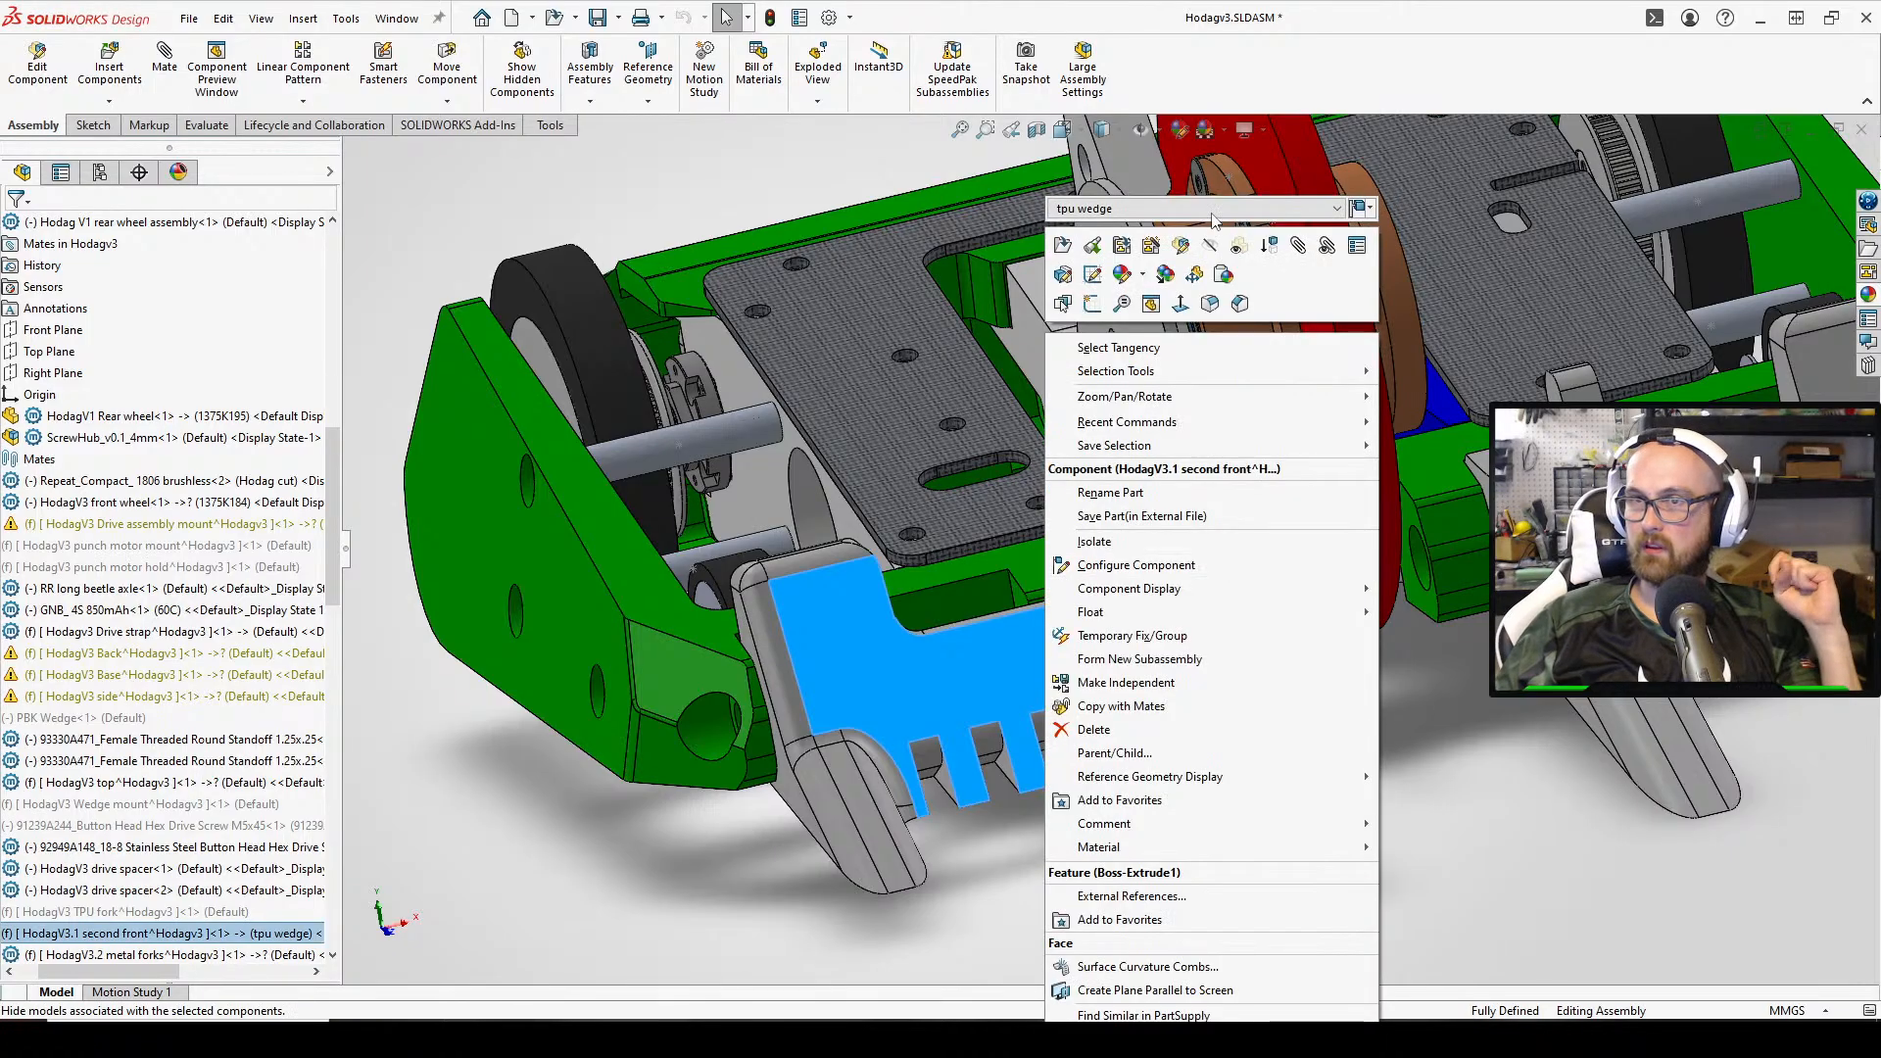
left_click(1159, 209)
left_click(1126, 226)
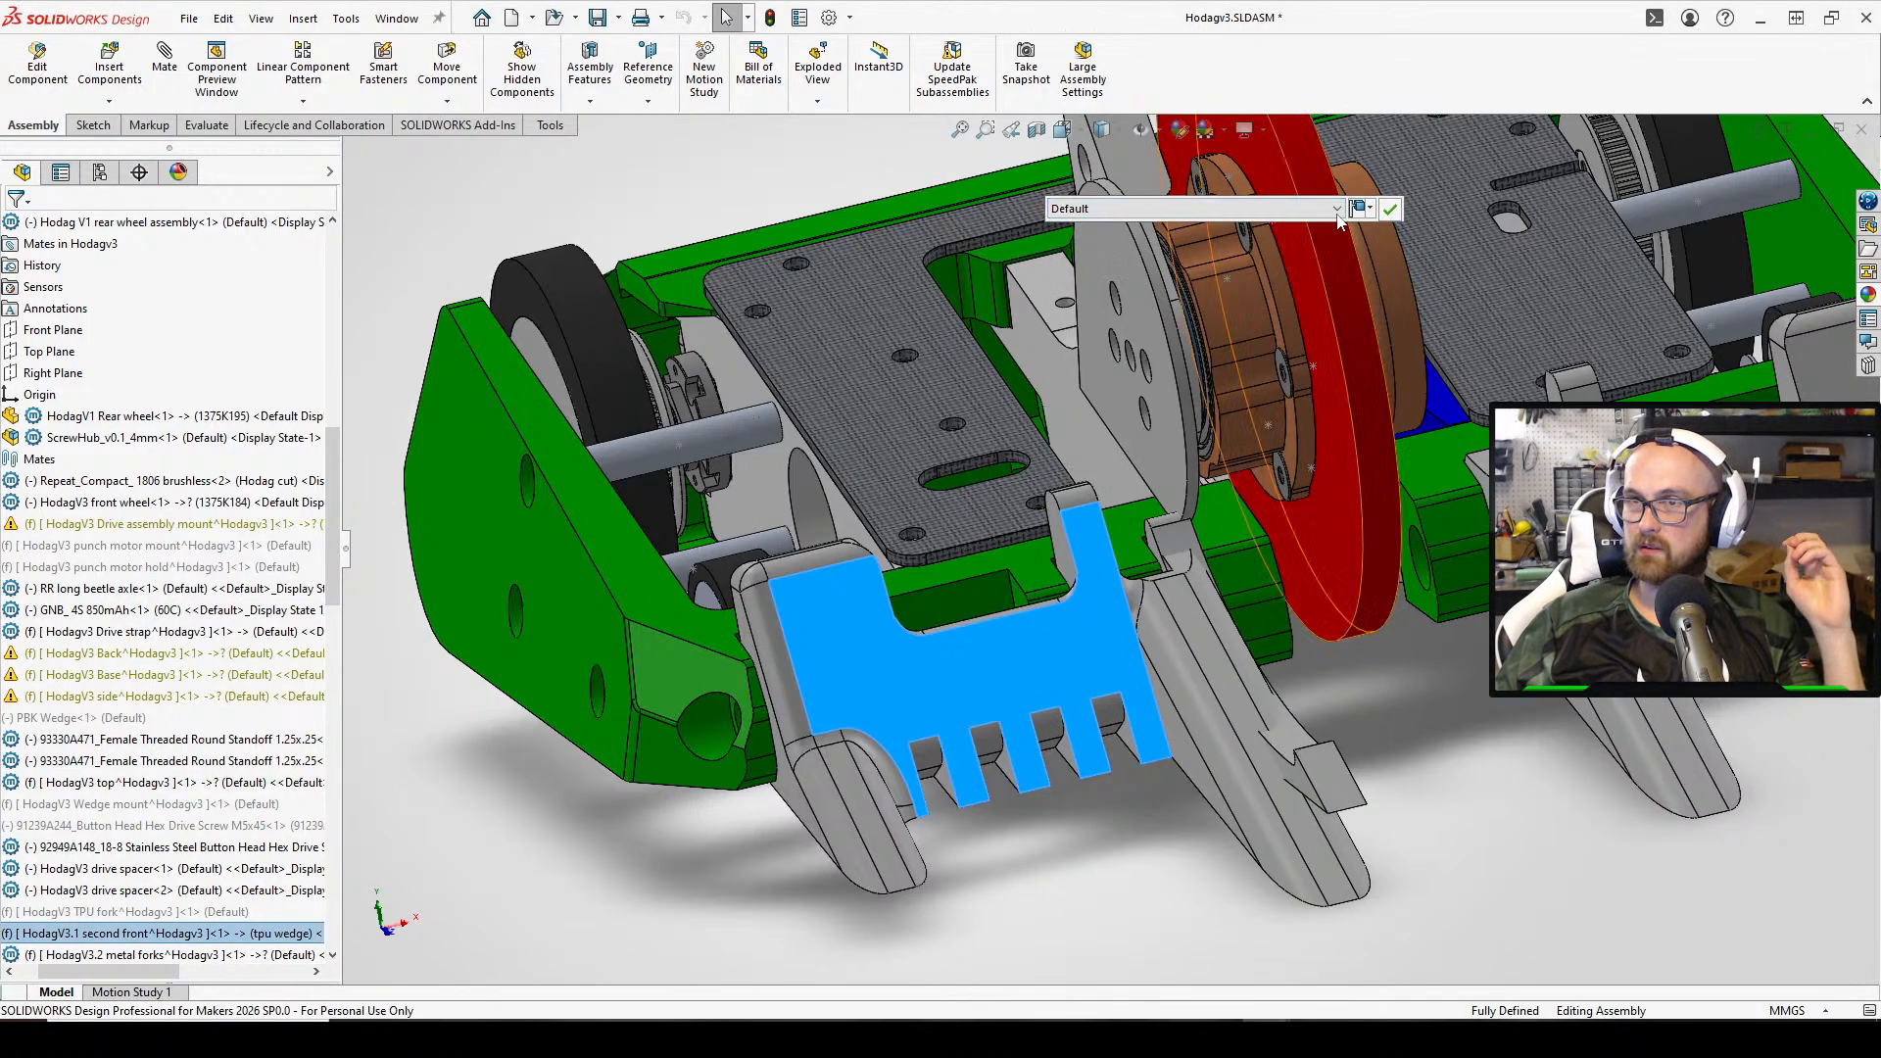
left_click(1389, 211)
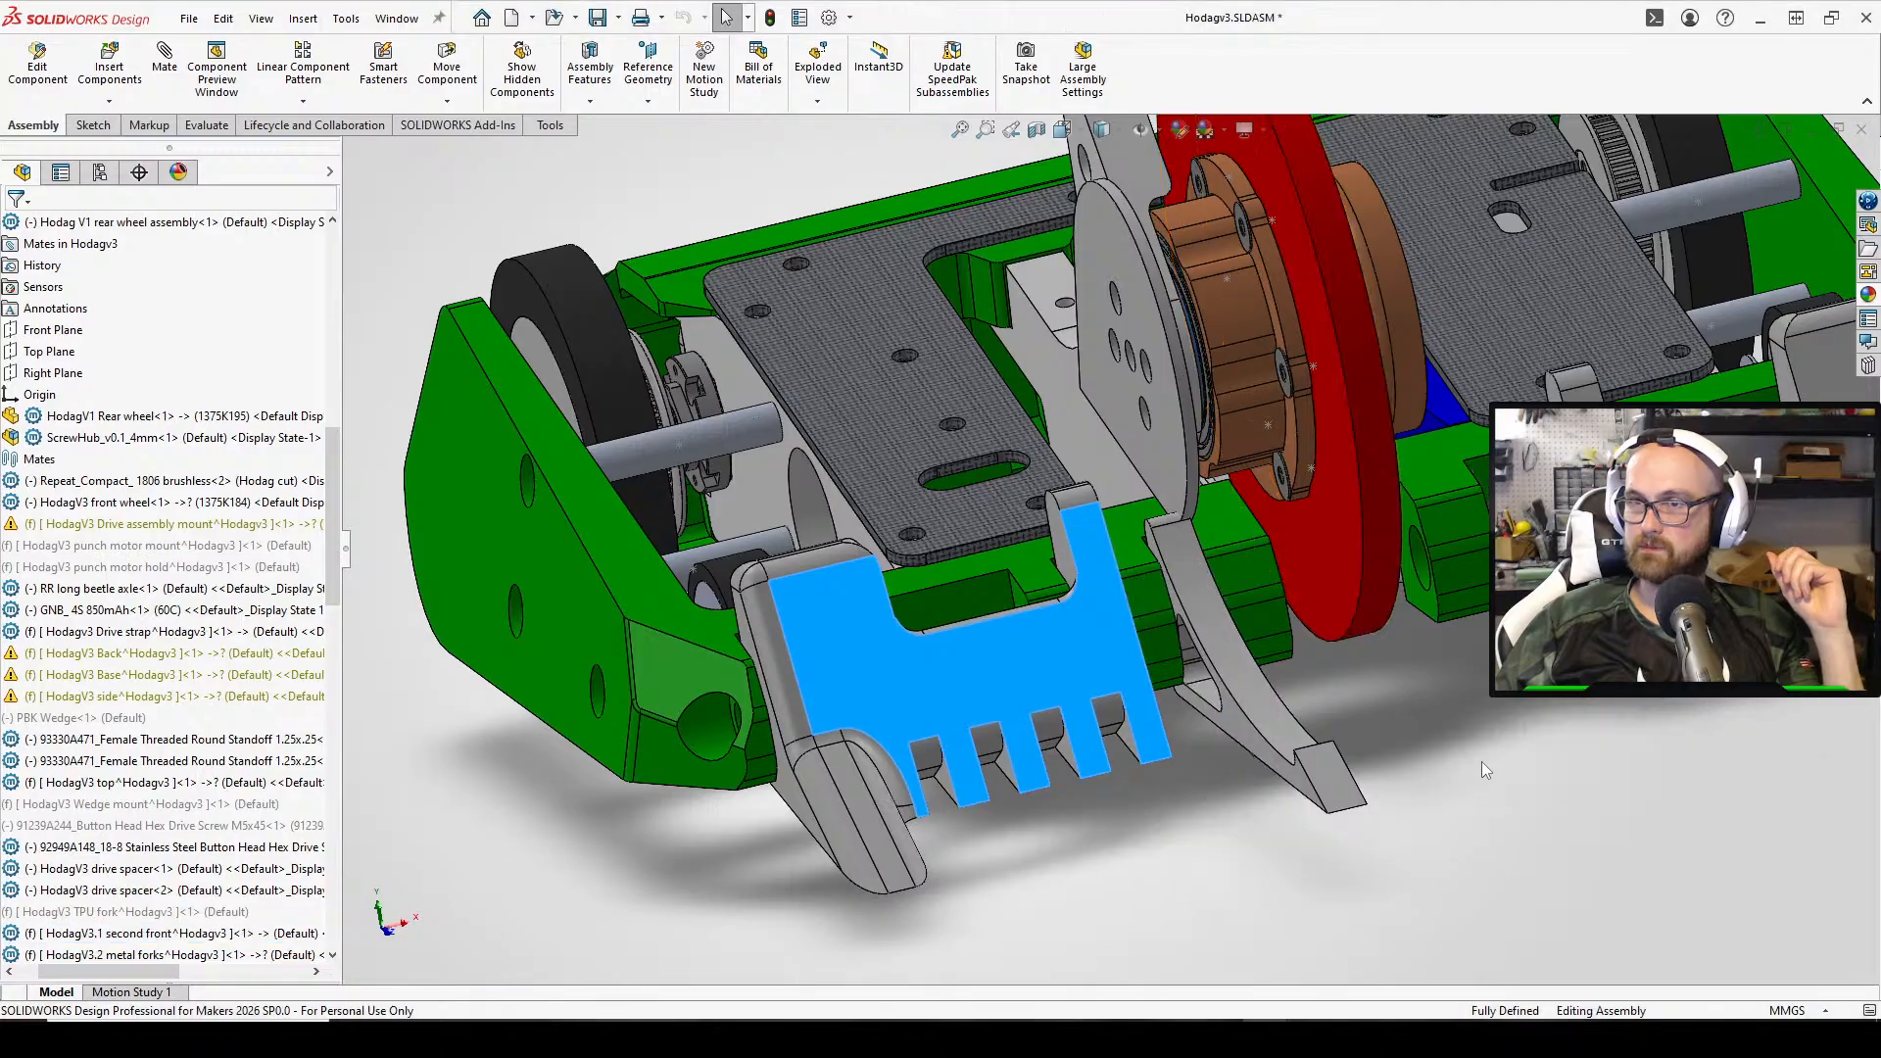
Edit the weapon armor part in context and open the outline sketch of its boss extrusion
middle_click_drag(1338, 650, 1093, 480)
scroll(1284, 498, "down", 5)
scroll(1286, 490, "up", 5)
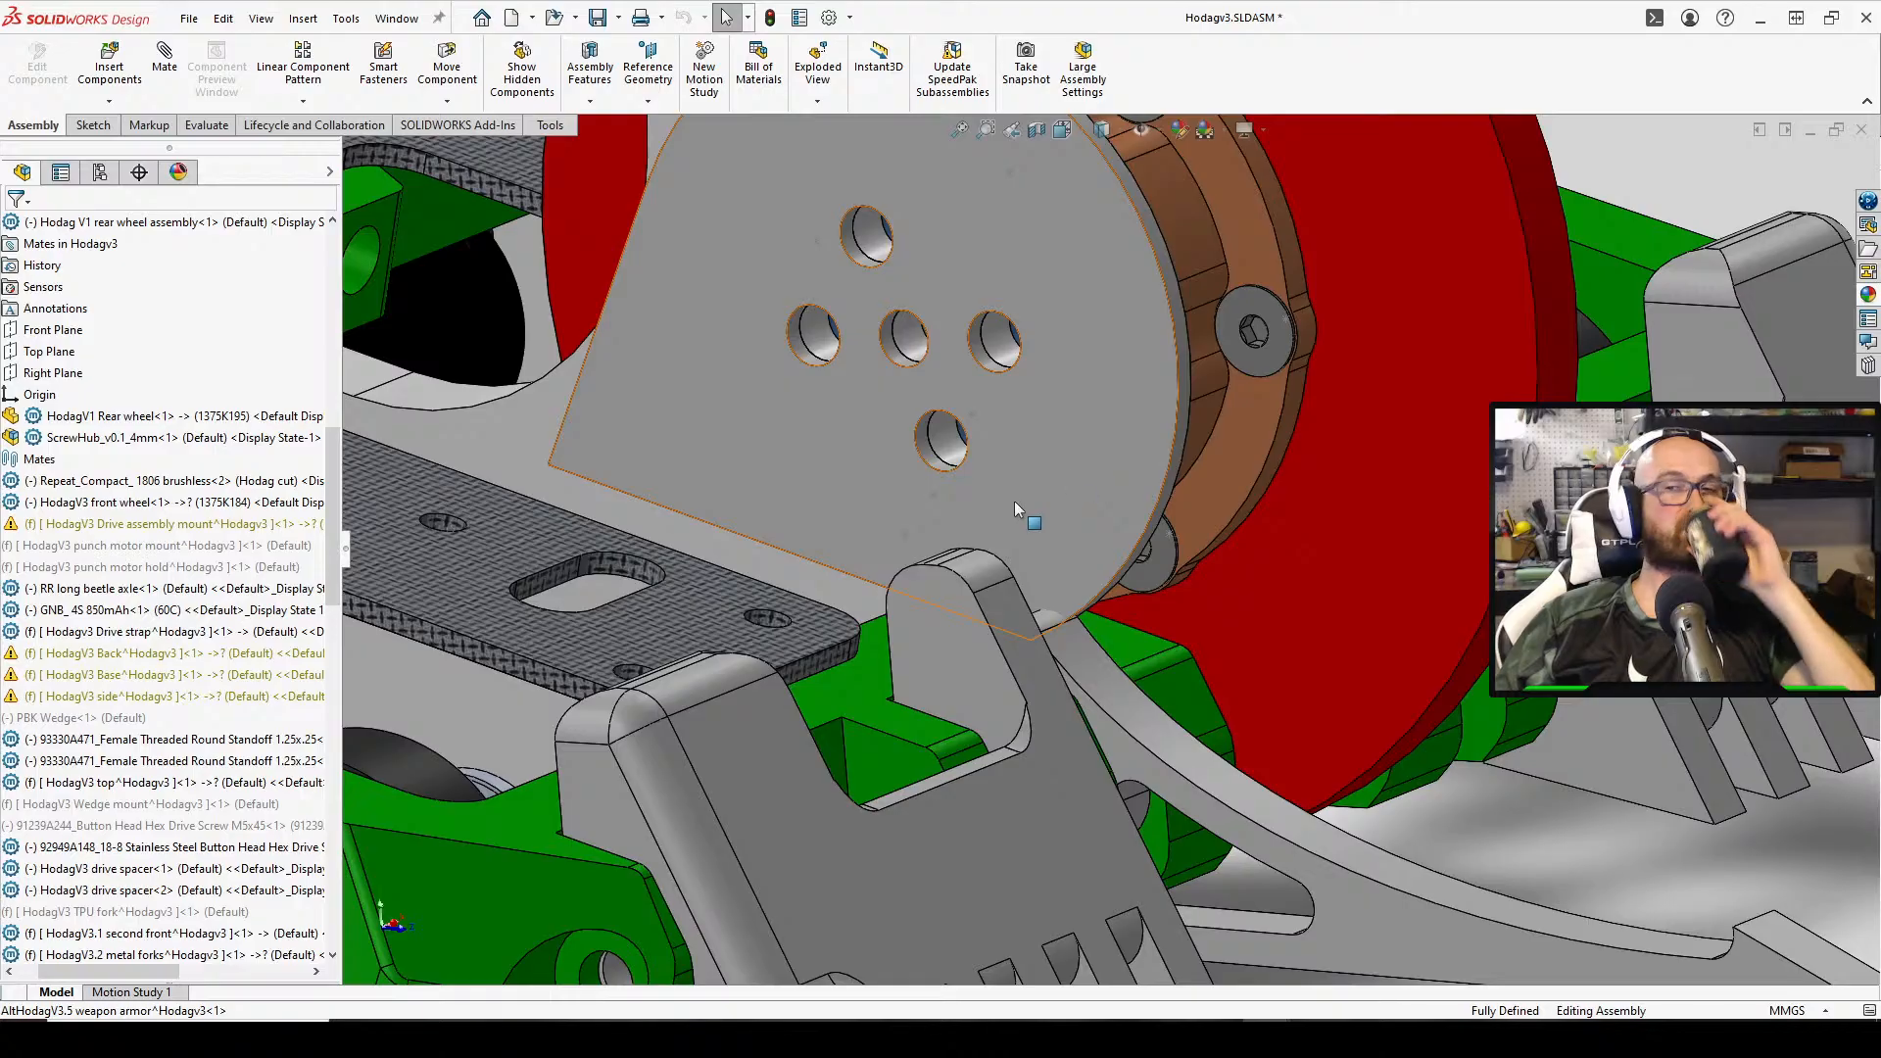
middle_click_drag(1014, 502, 1121, 677)
key("Escape")
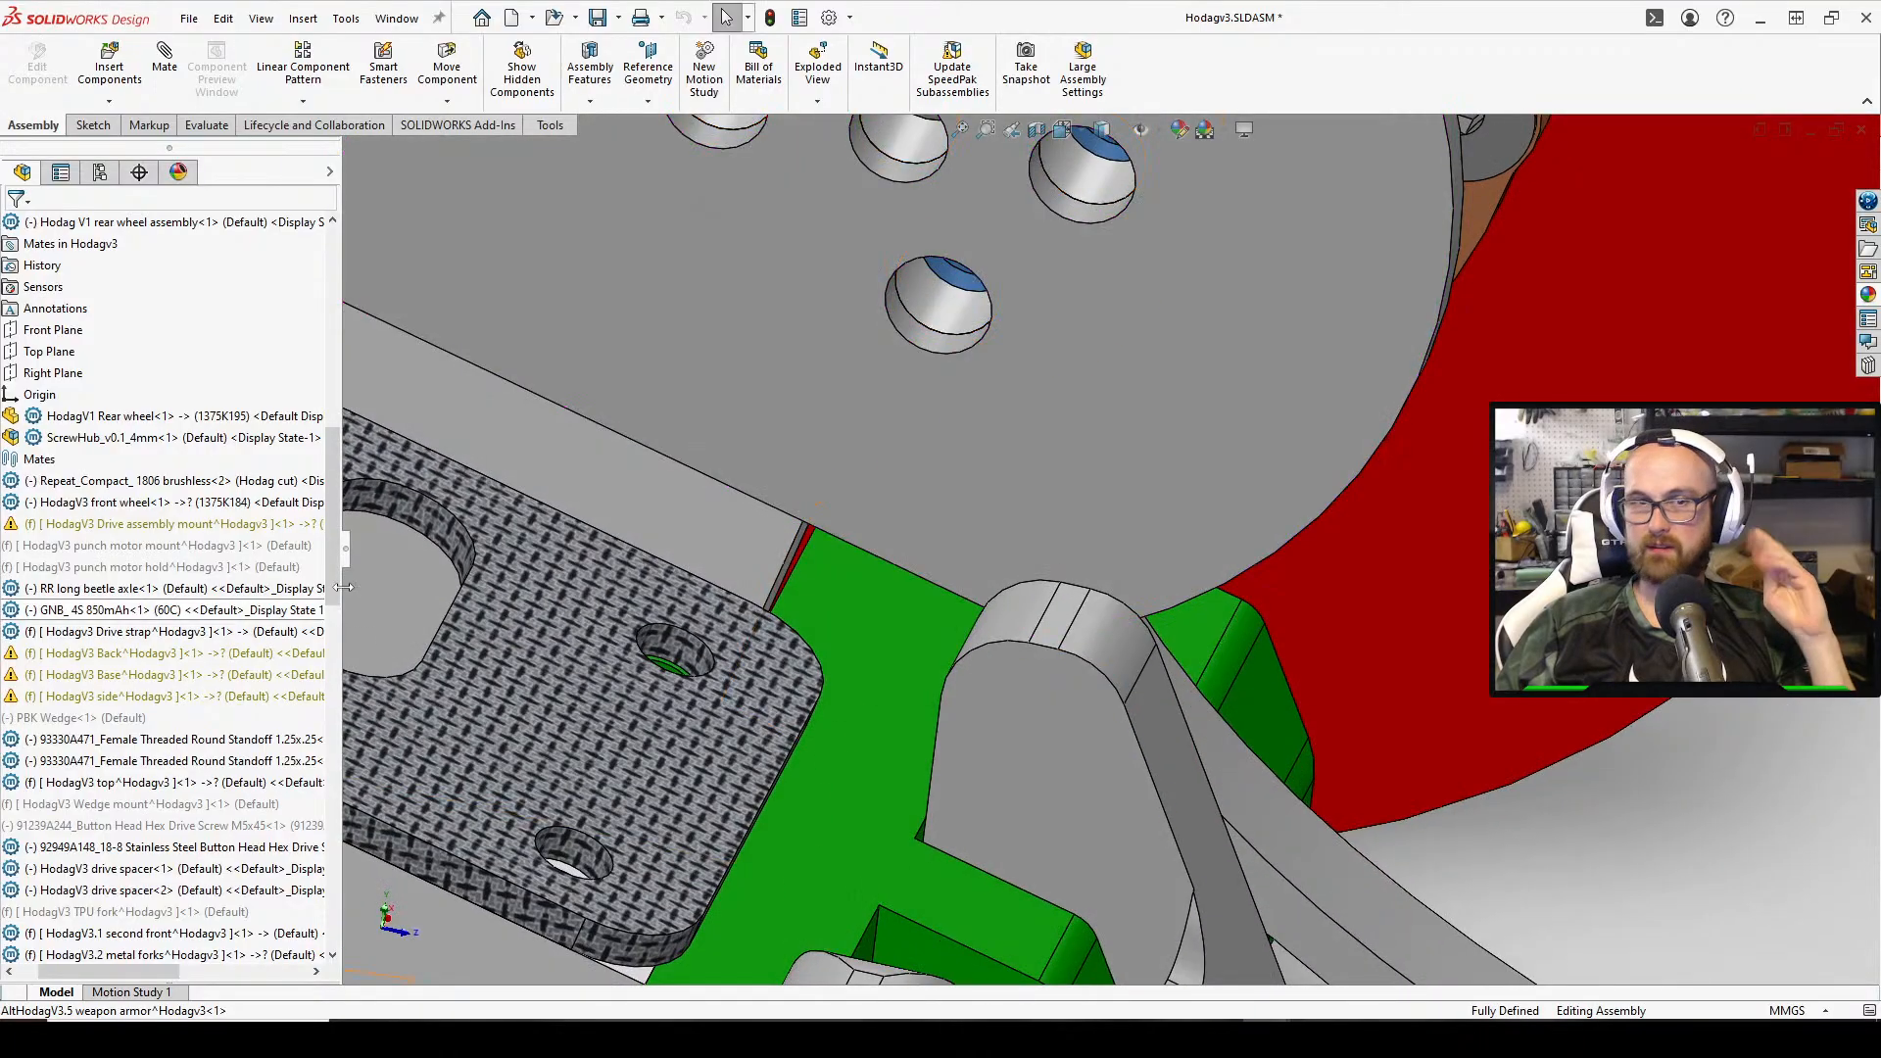
left_click_drag(83, 969, 62, 970)
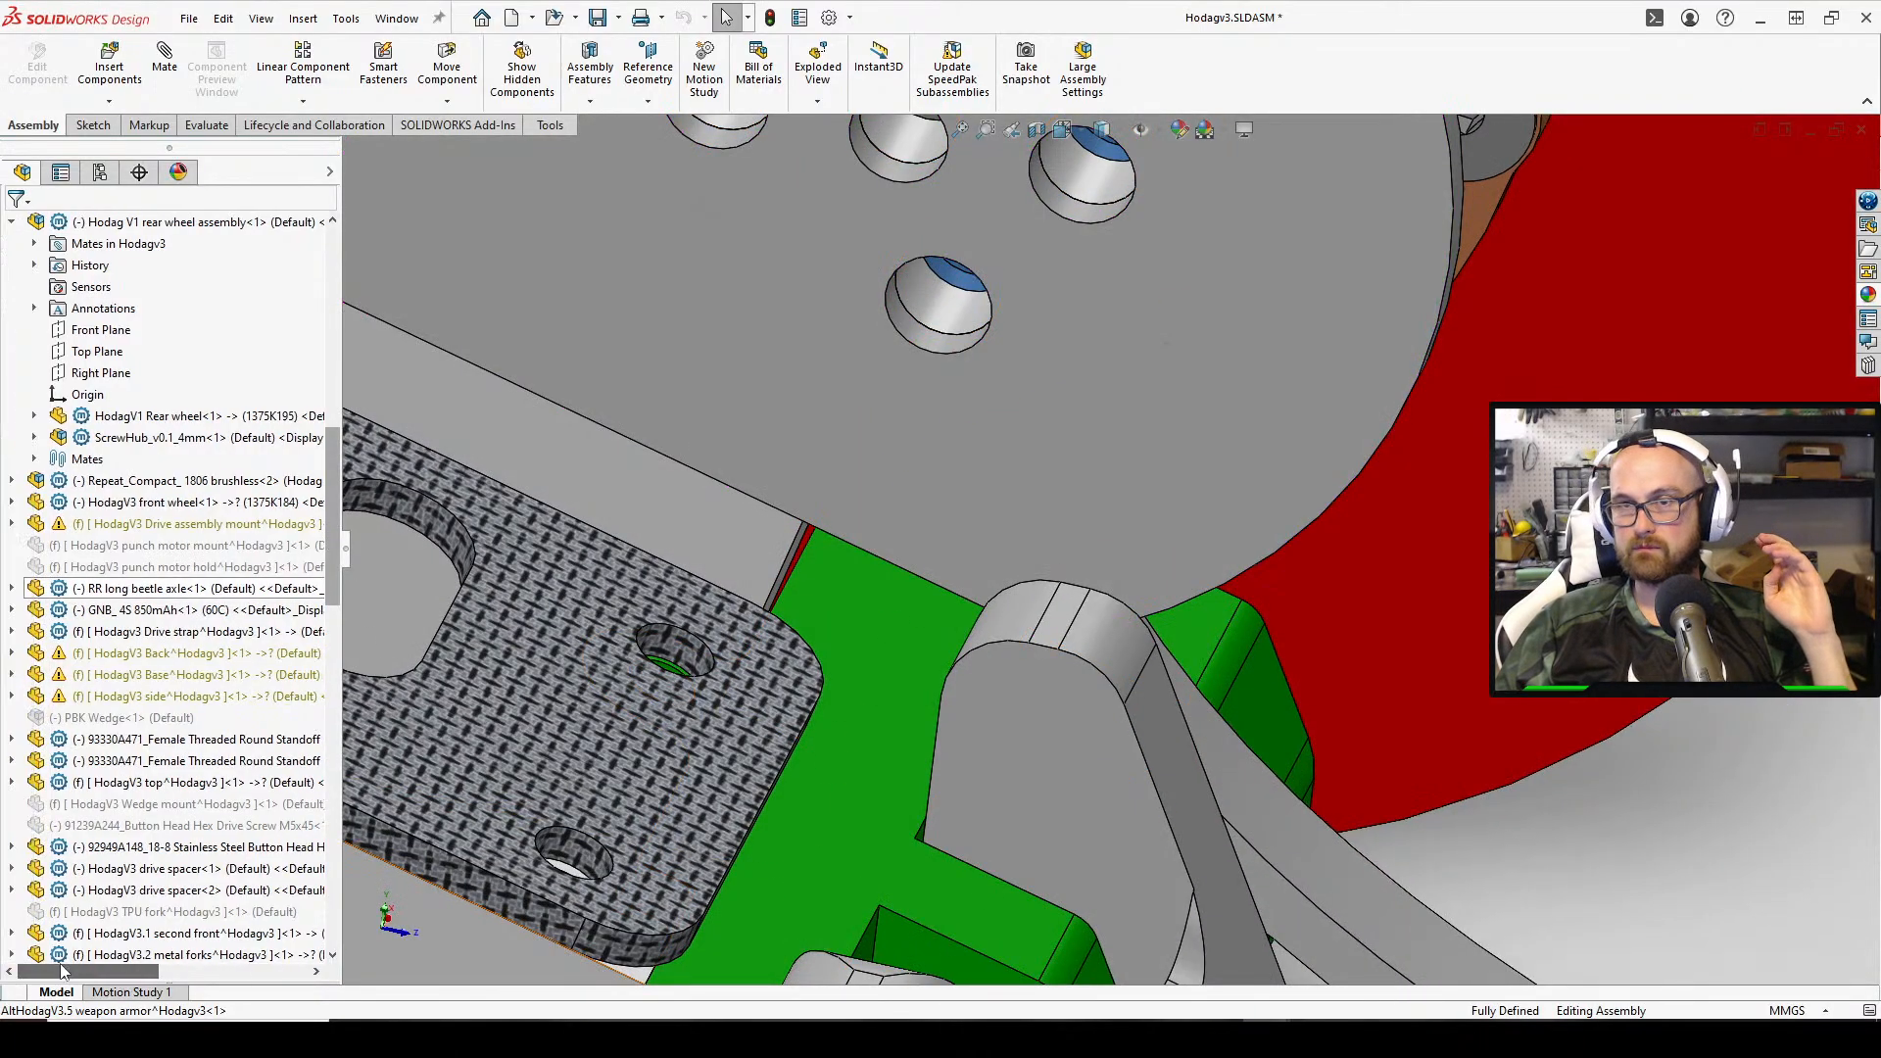
left_click(1167, 521)
left_click(1344, 407)
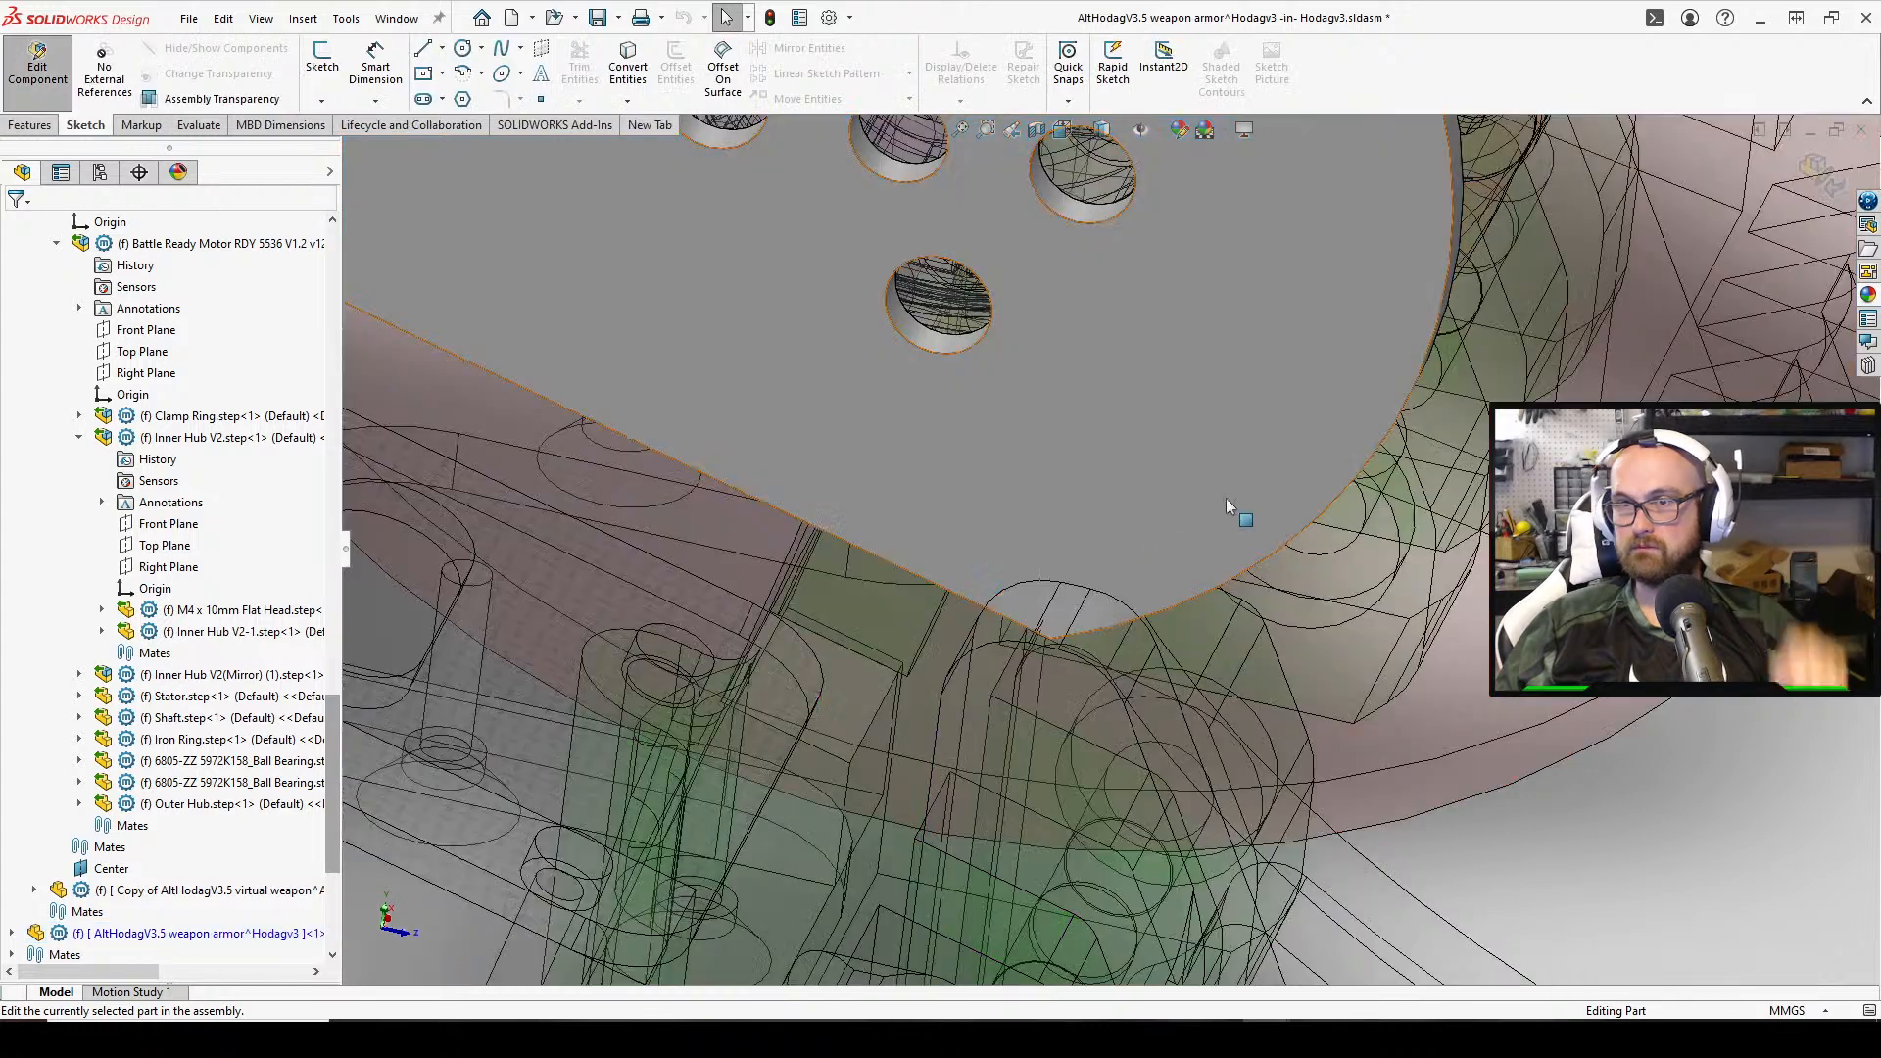
scroll(75, 685, "down", 4)
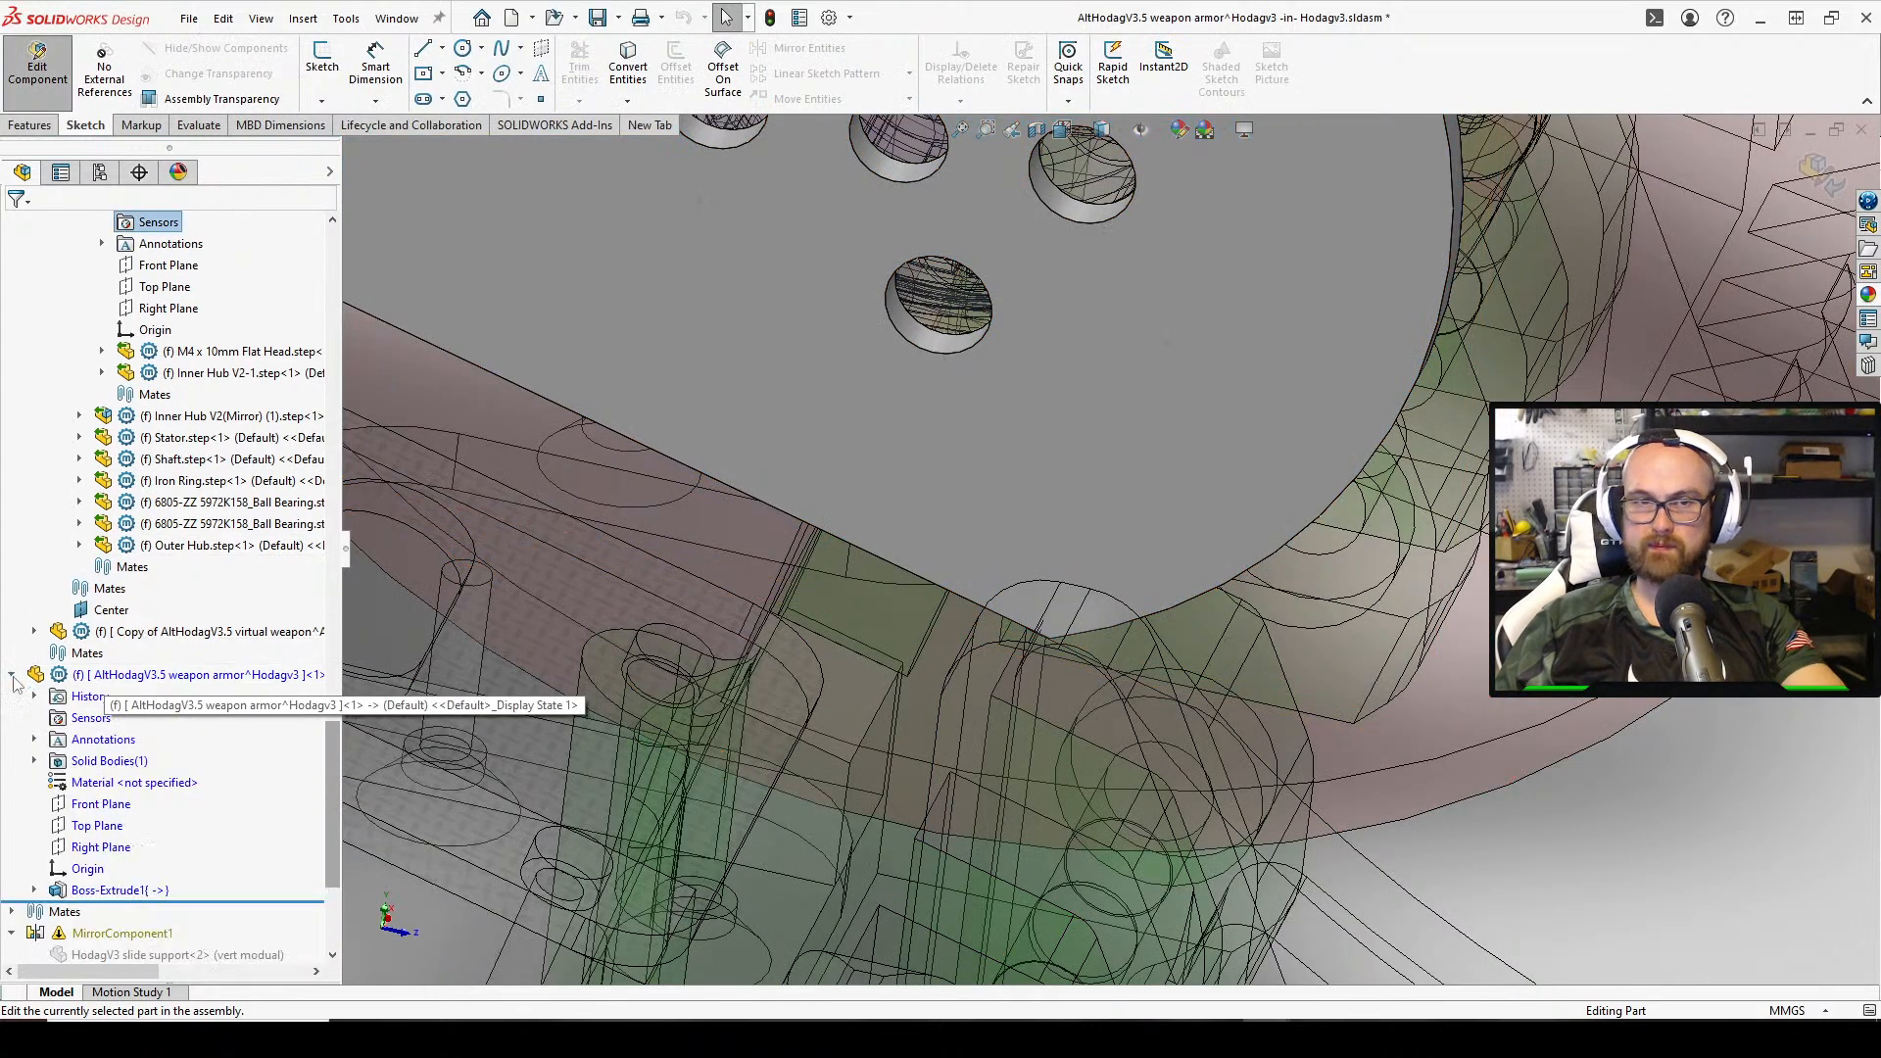
left_click(113, 890)
left_click(138, 821)
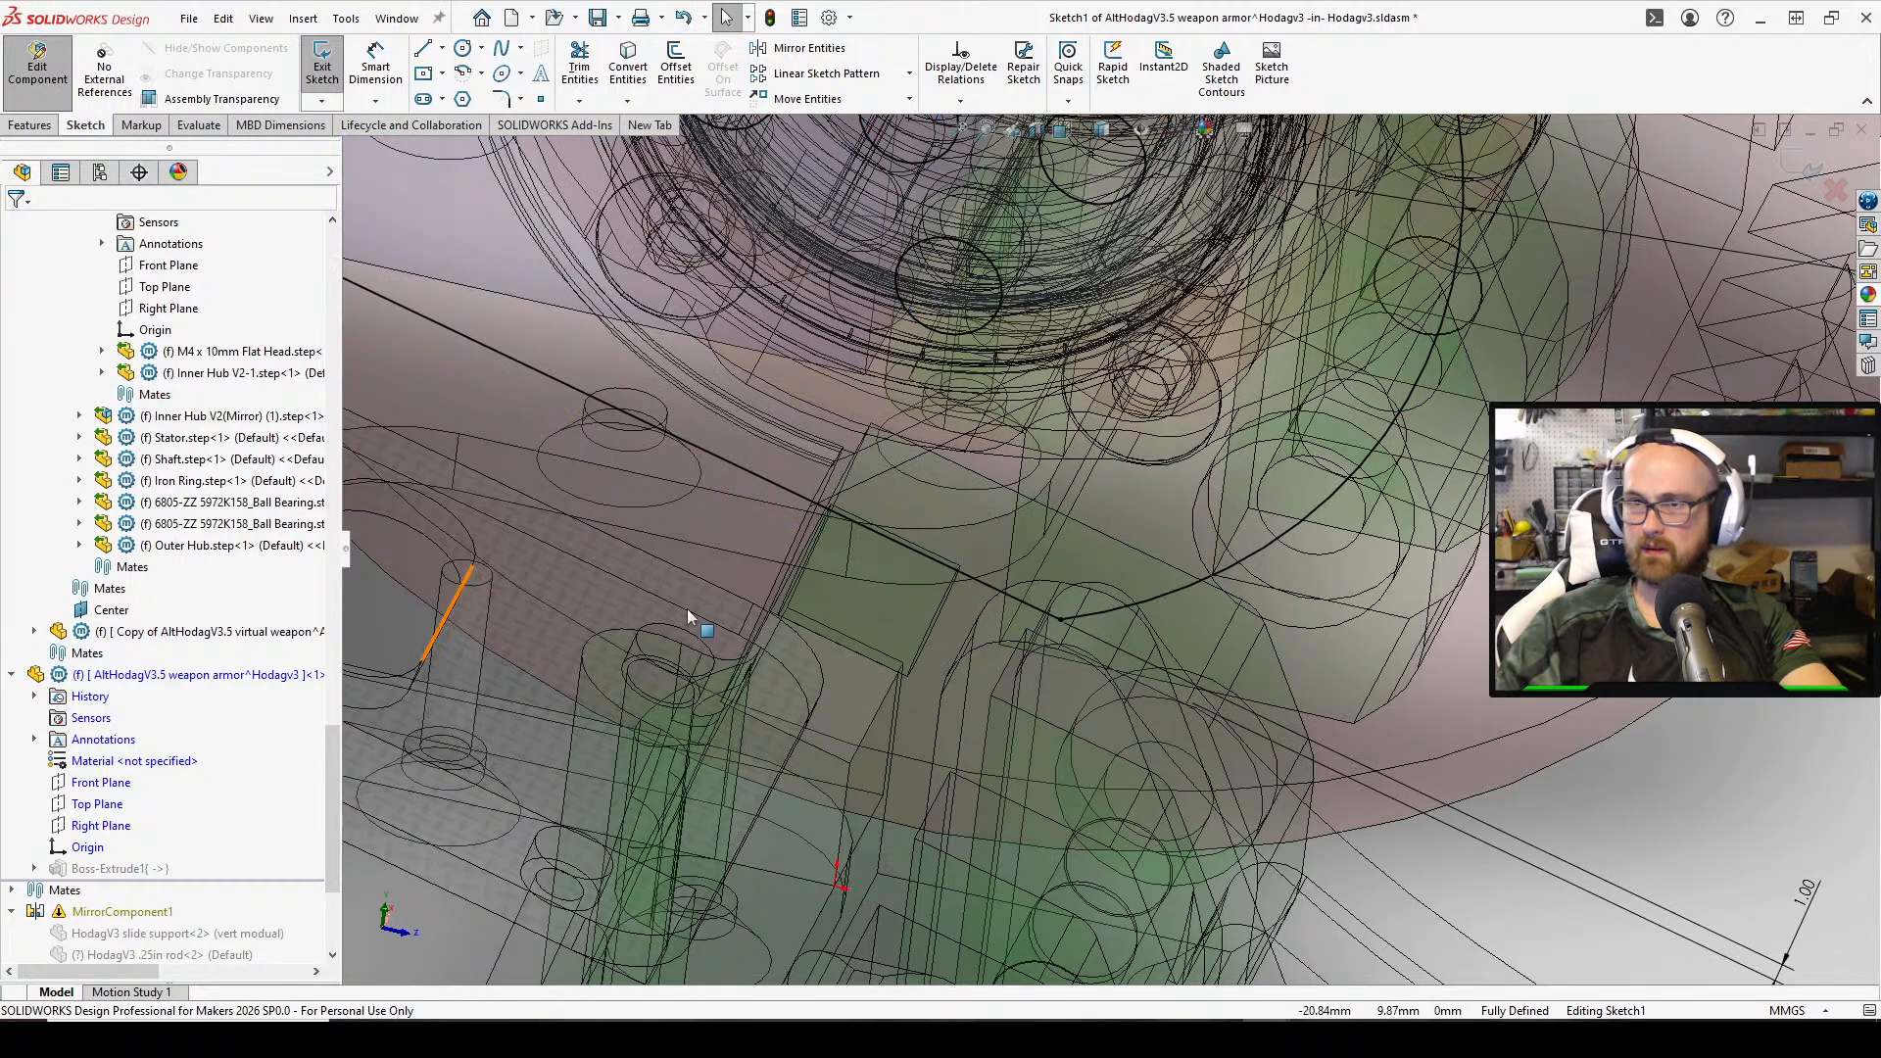
Sketch a line about 10.57 mm long across the outline's lower pointed corner, from the straight edge to the arc
scroll(775, 619, "up", 4)
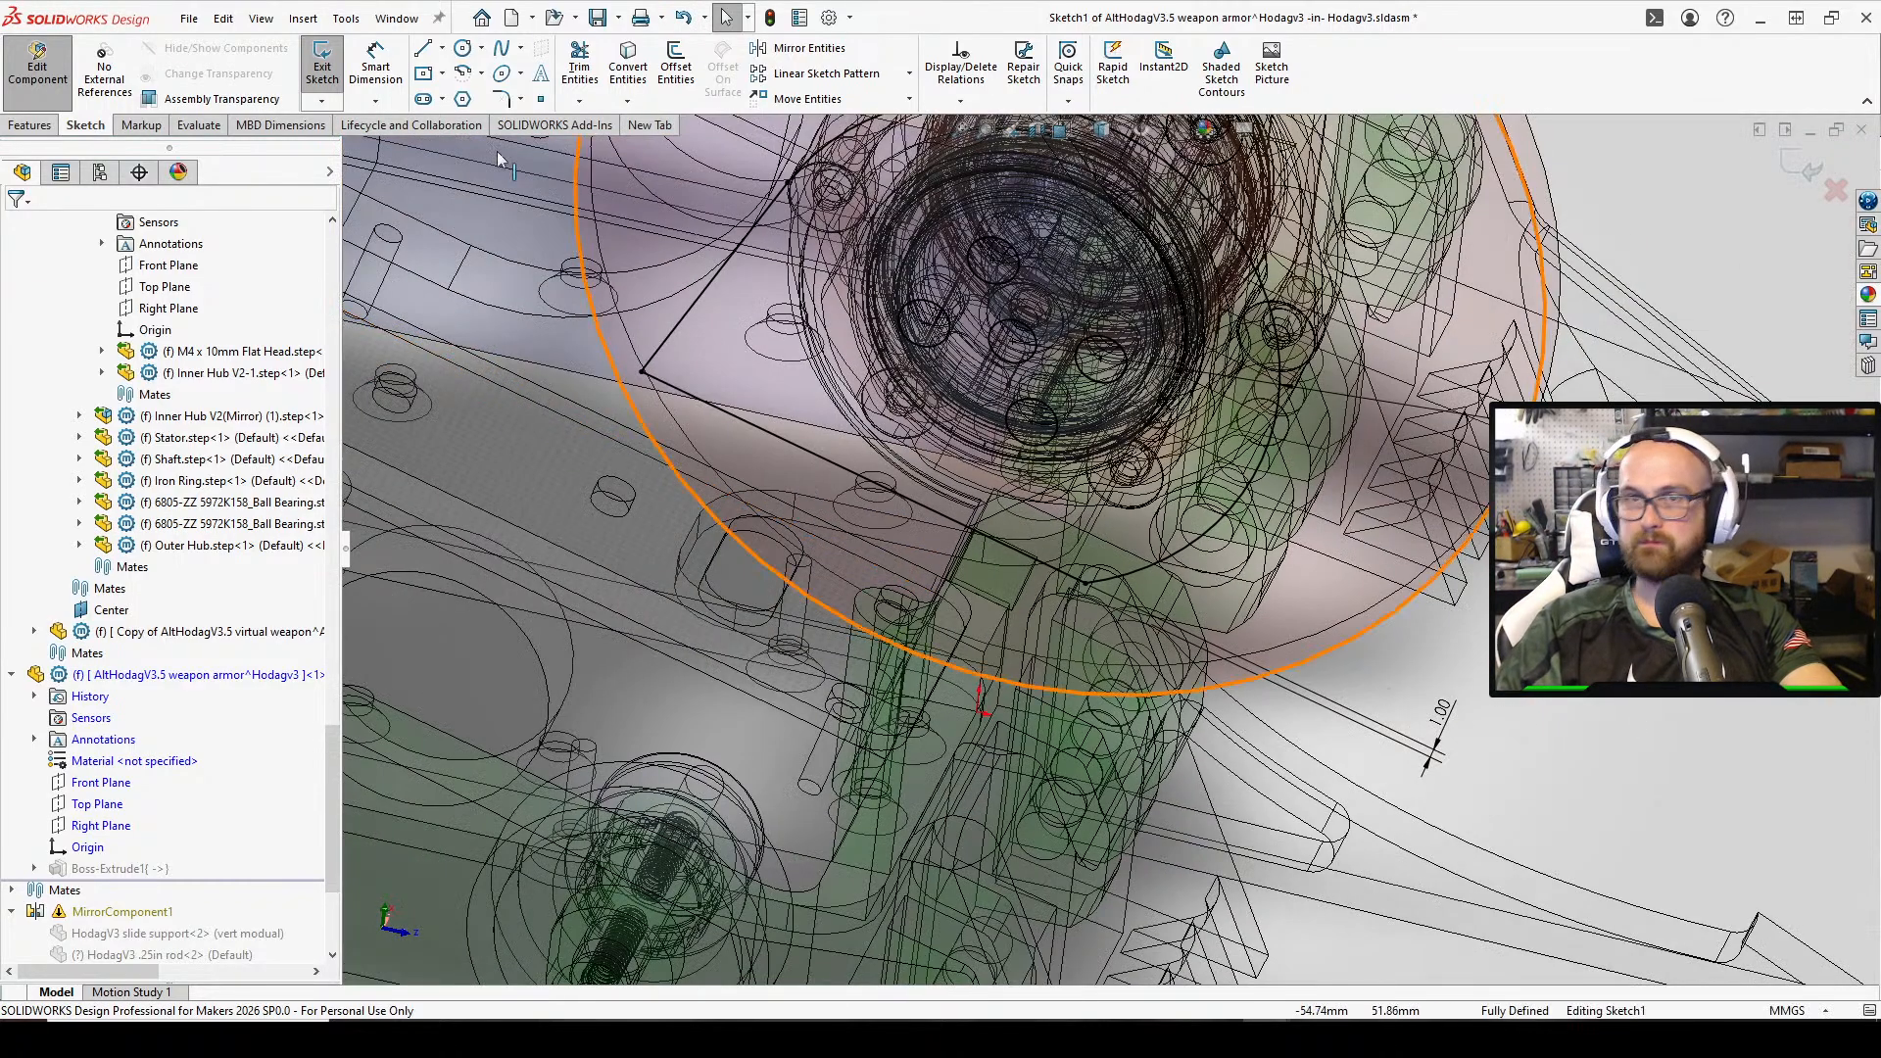
key("l")
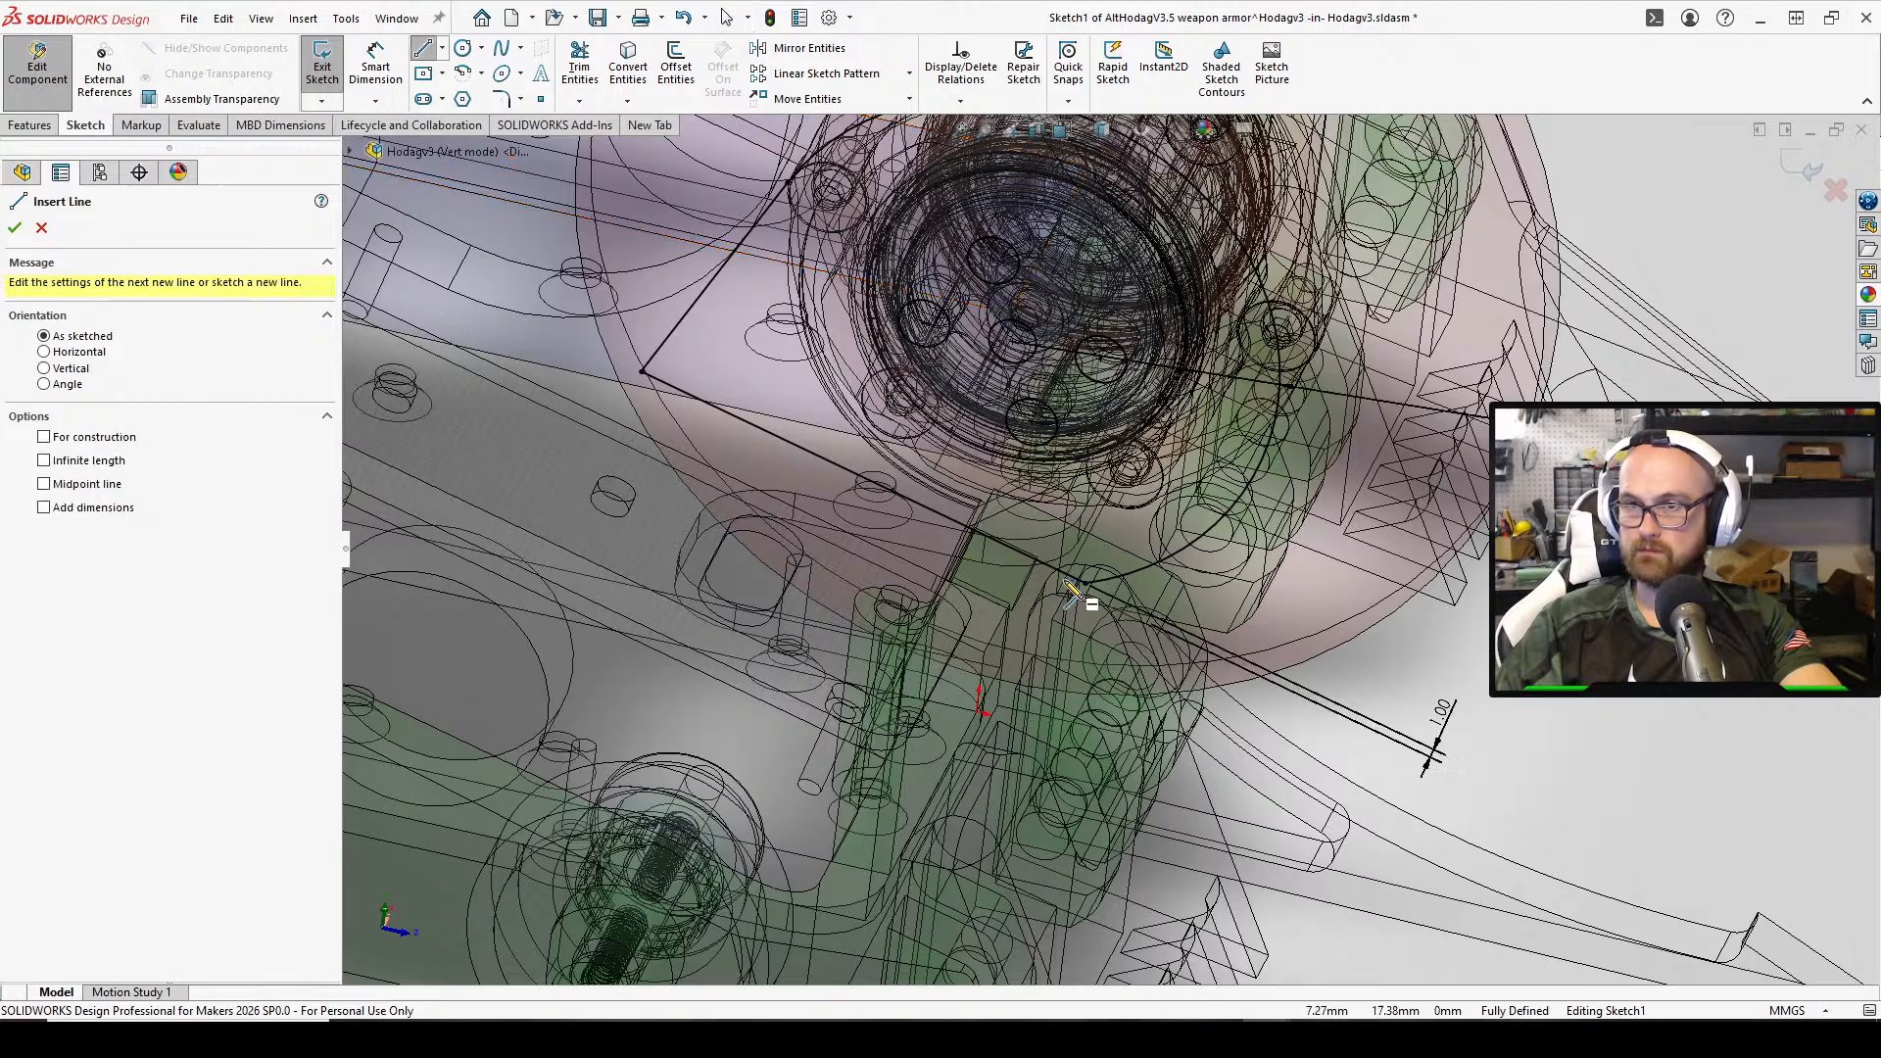
left_click(1082, 583)
left_click(1156, 565)
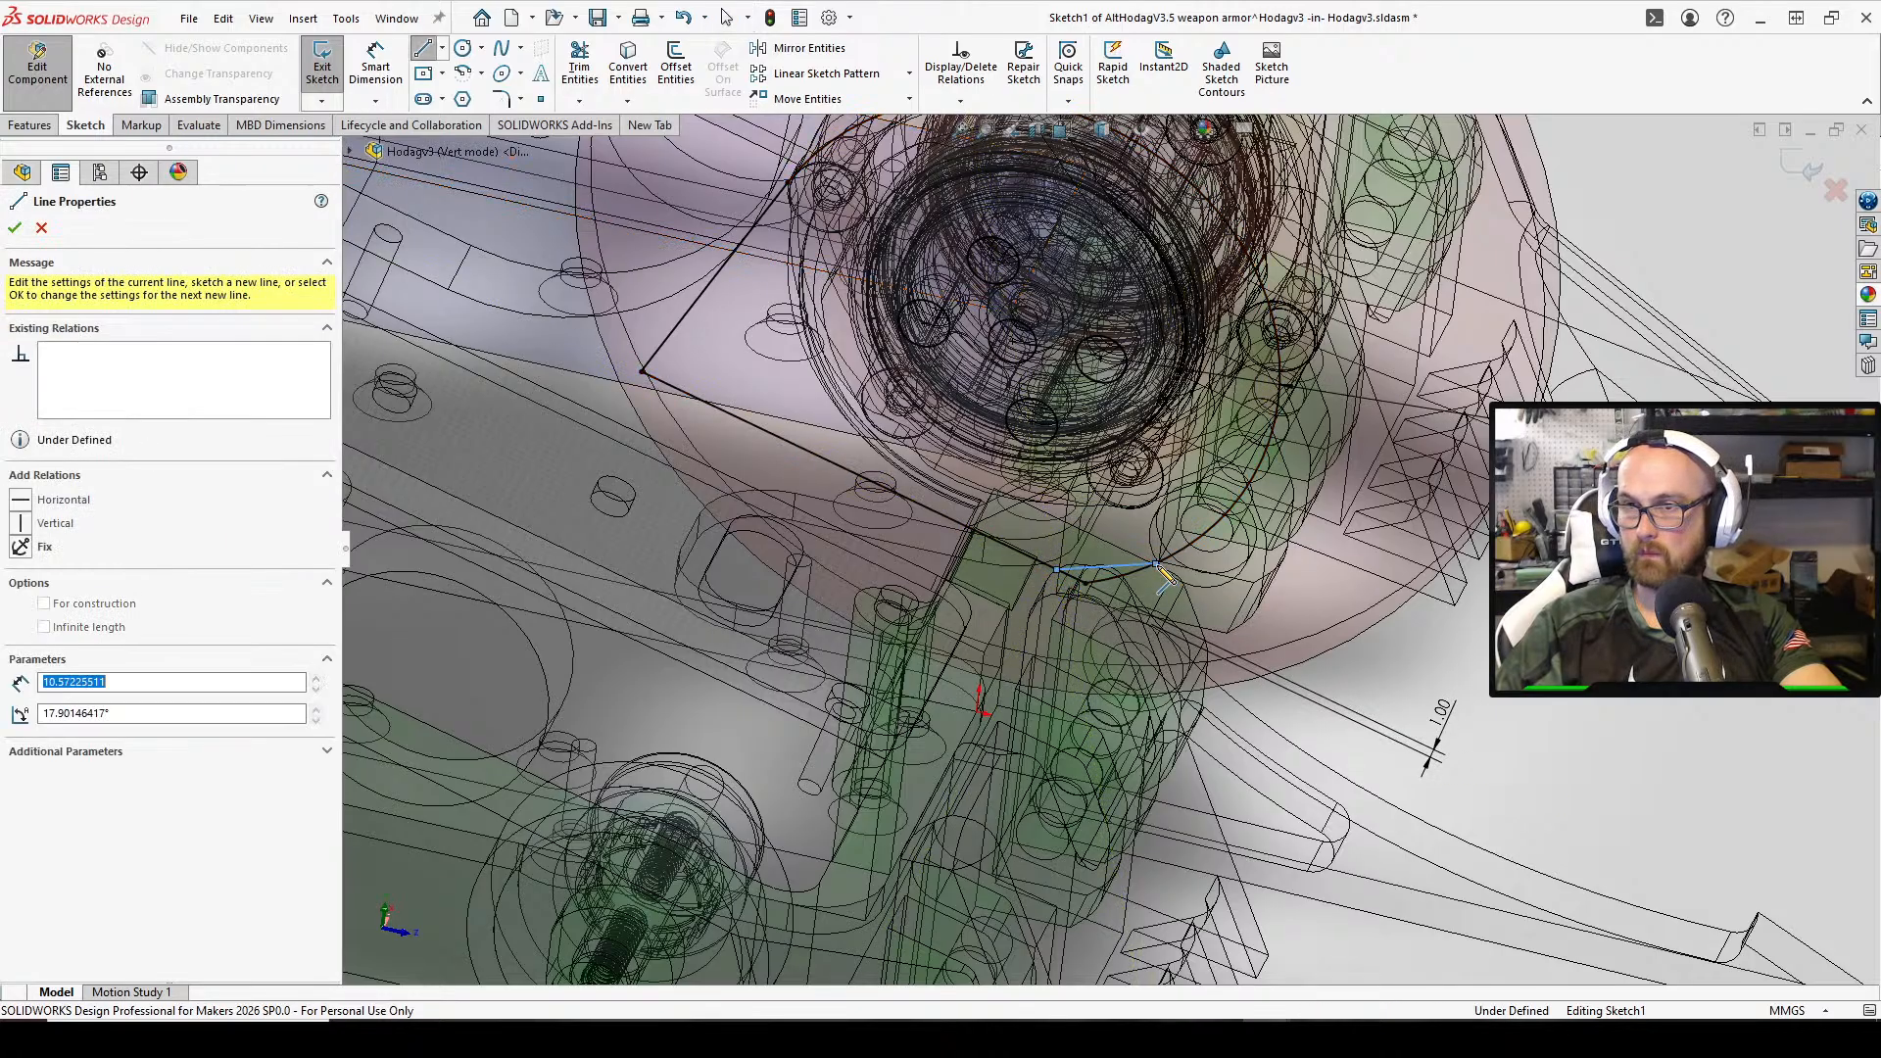
right_click(1157, 566)
left_click(1205, 576)
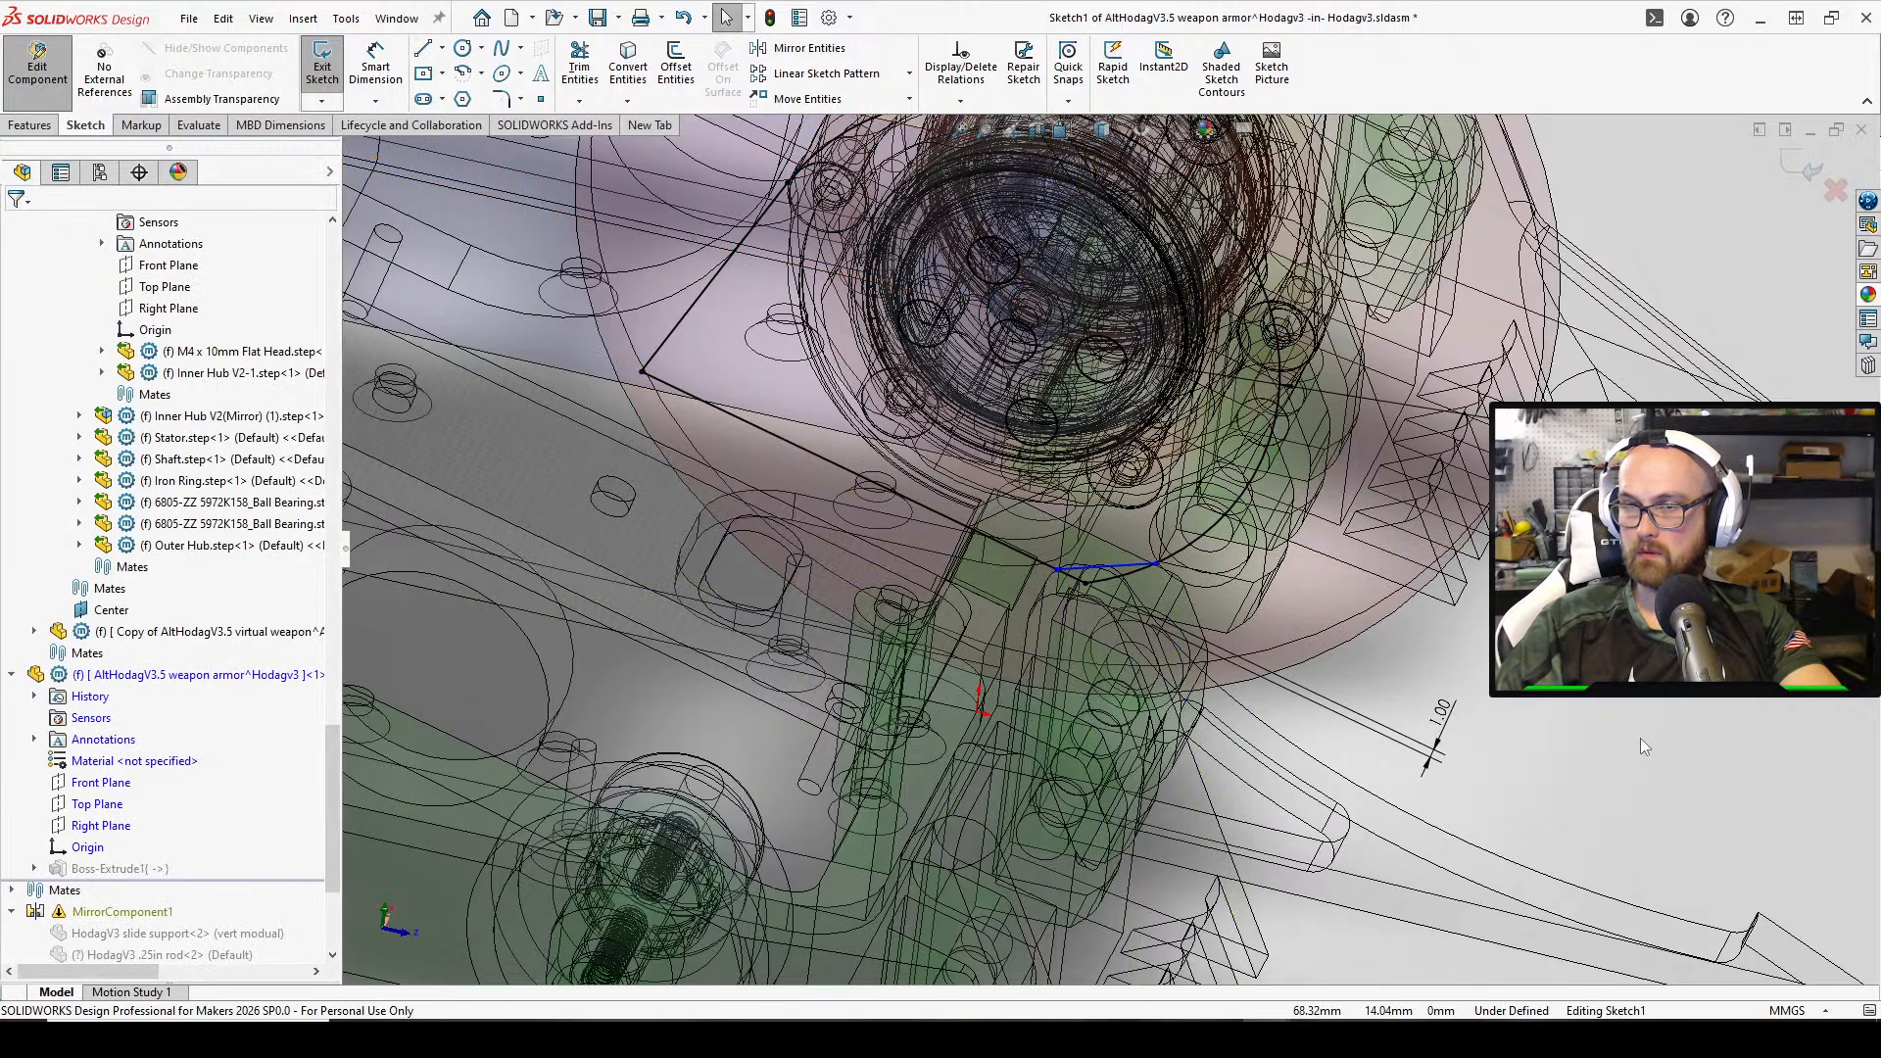
Dimension the angle between the new corner line and the outline's straight lower edge at 30 degrees
scroll(1101, 542, "down", 3)
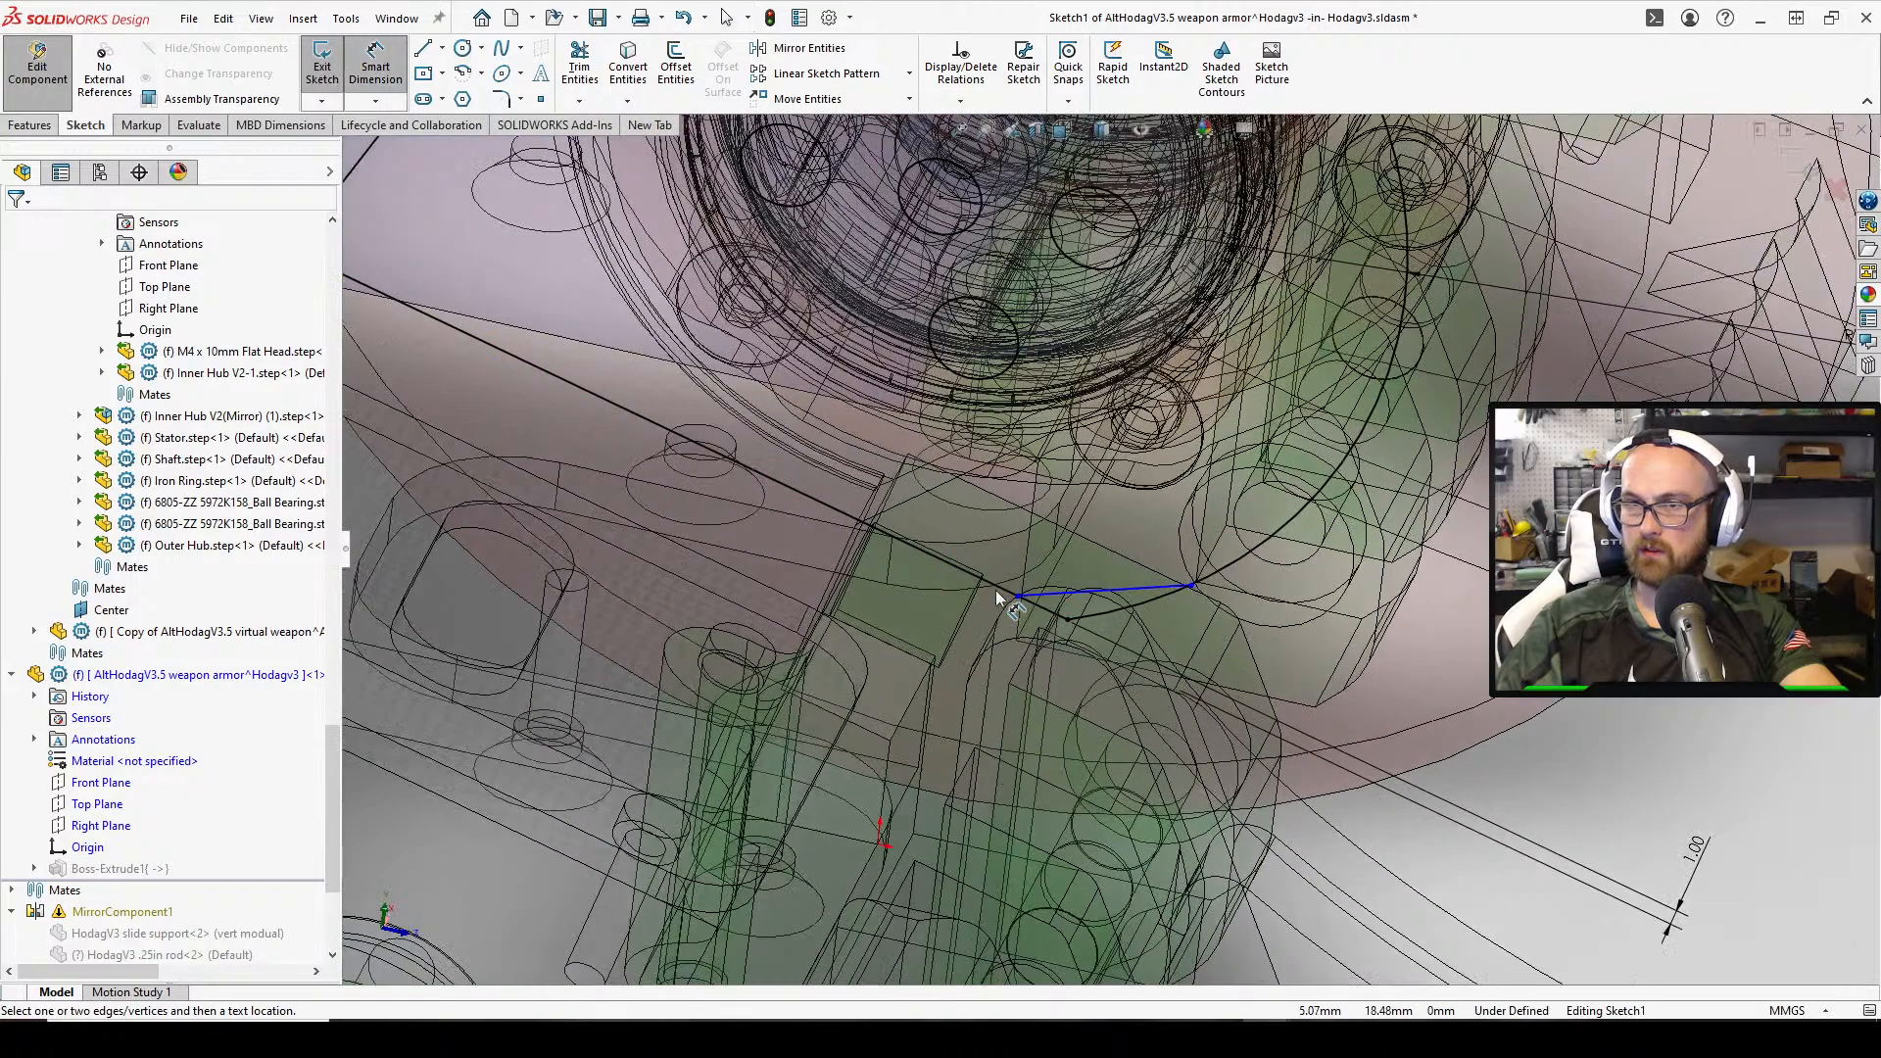
mouse_move(1126, 597)
middle_mouse_down()
mouse_move(1068, 563)
mouse_move(1058, 578)
middle_mouse_up()
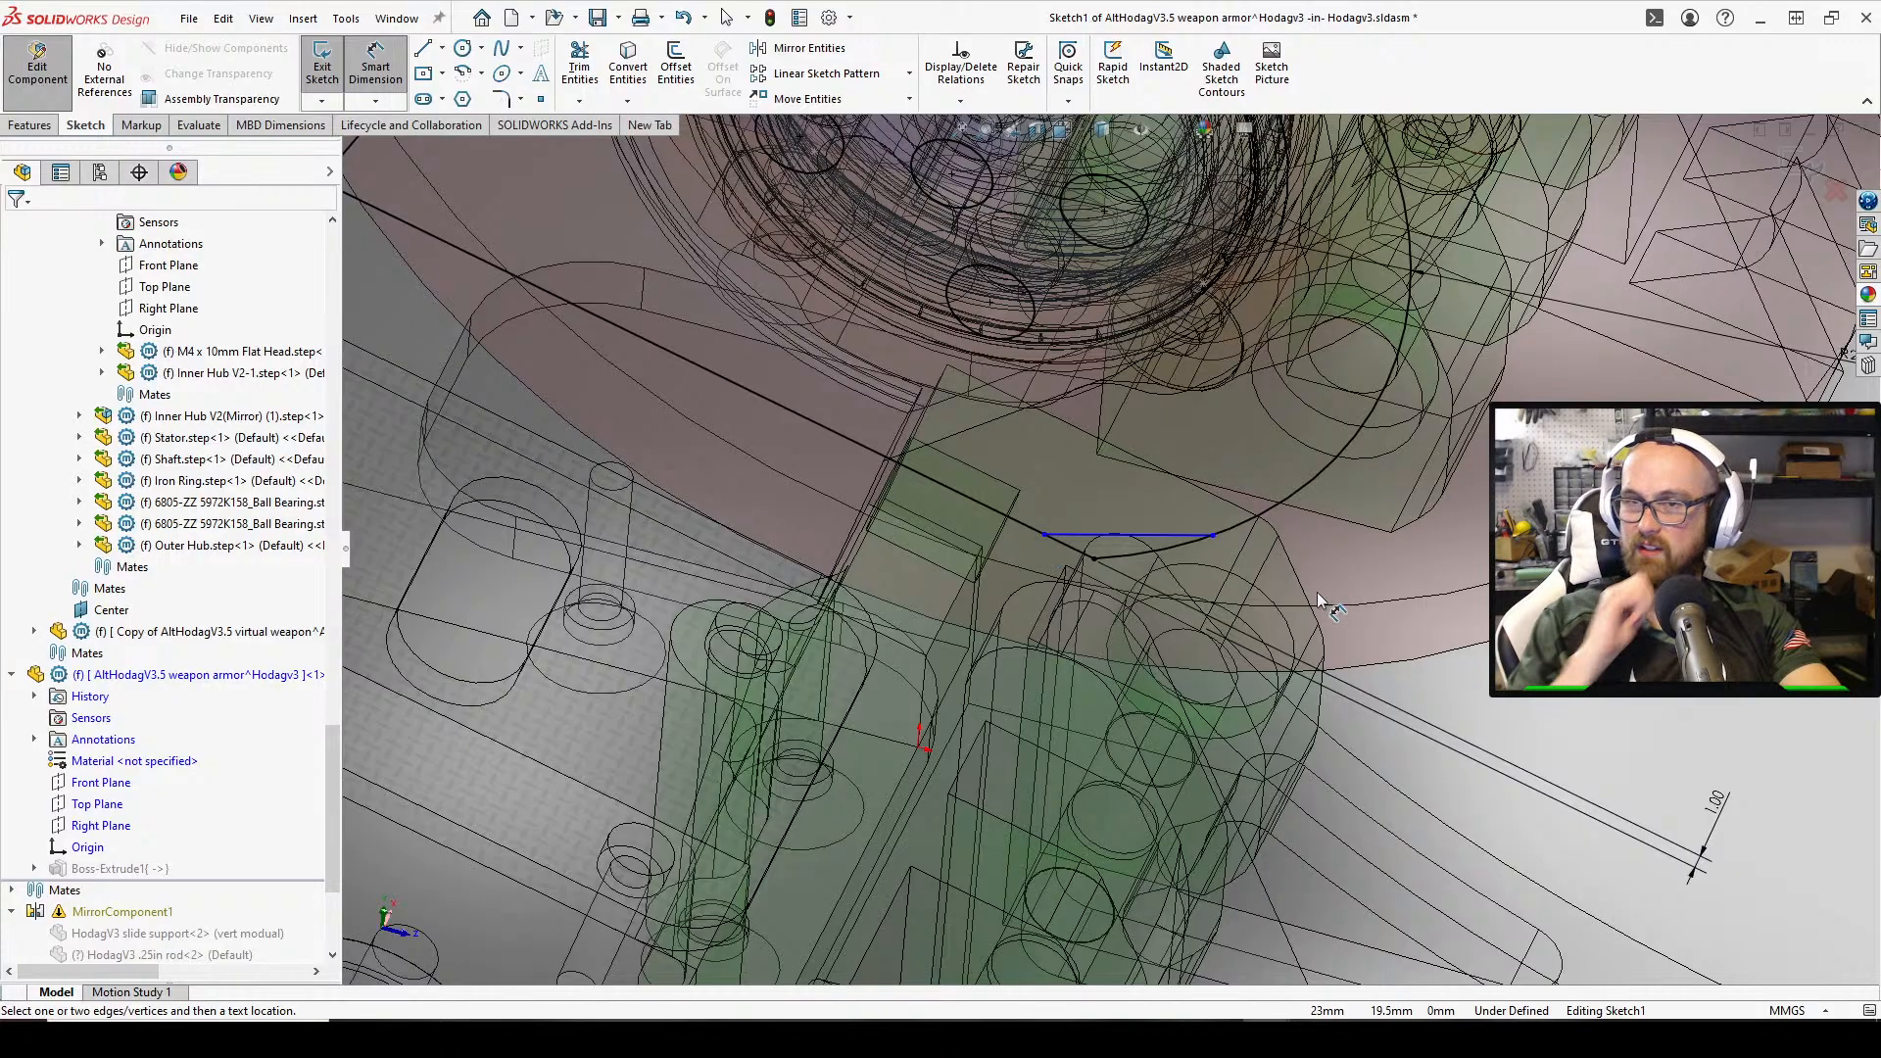
left_click(1064, 536)
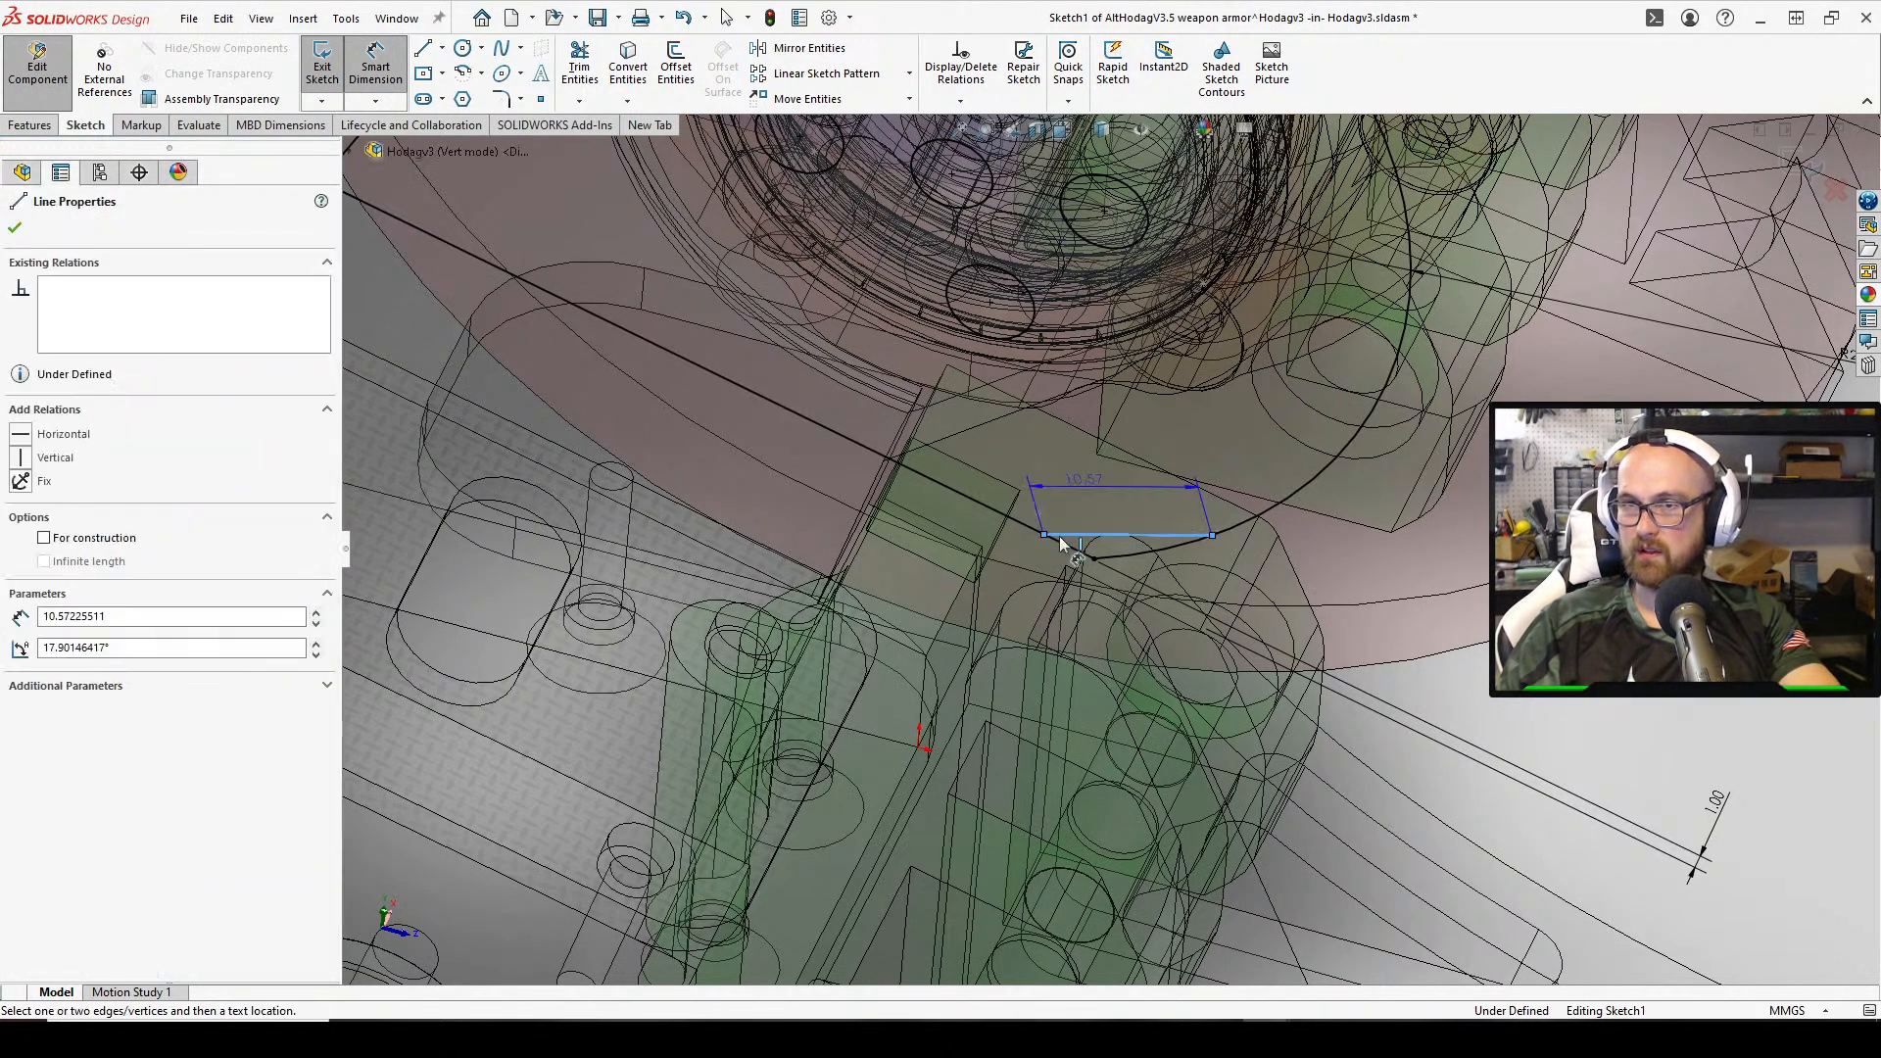
left_click(1658, 703)
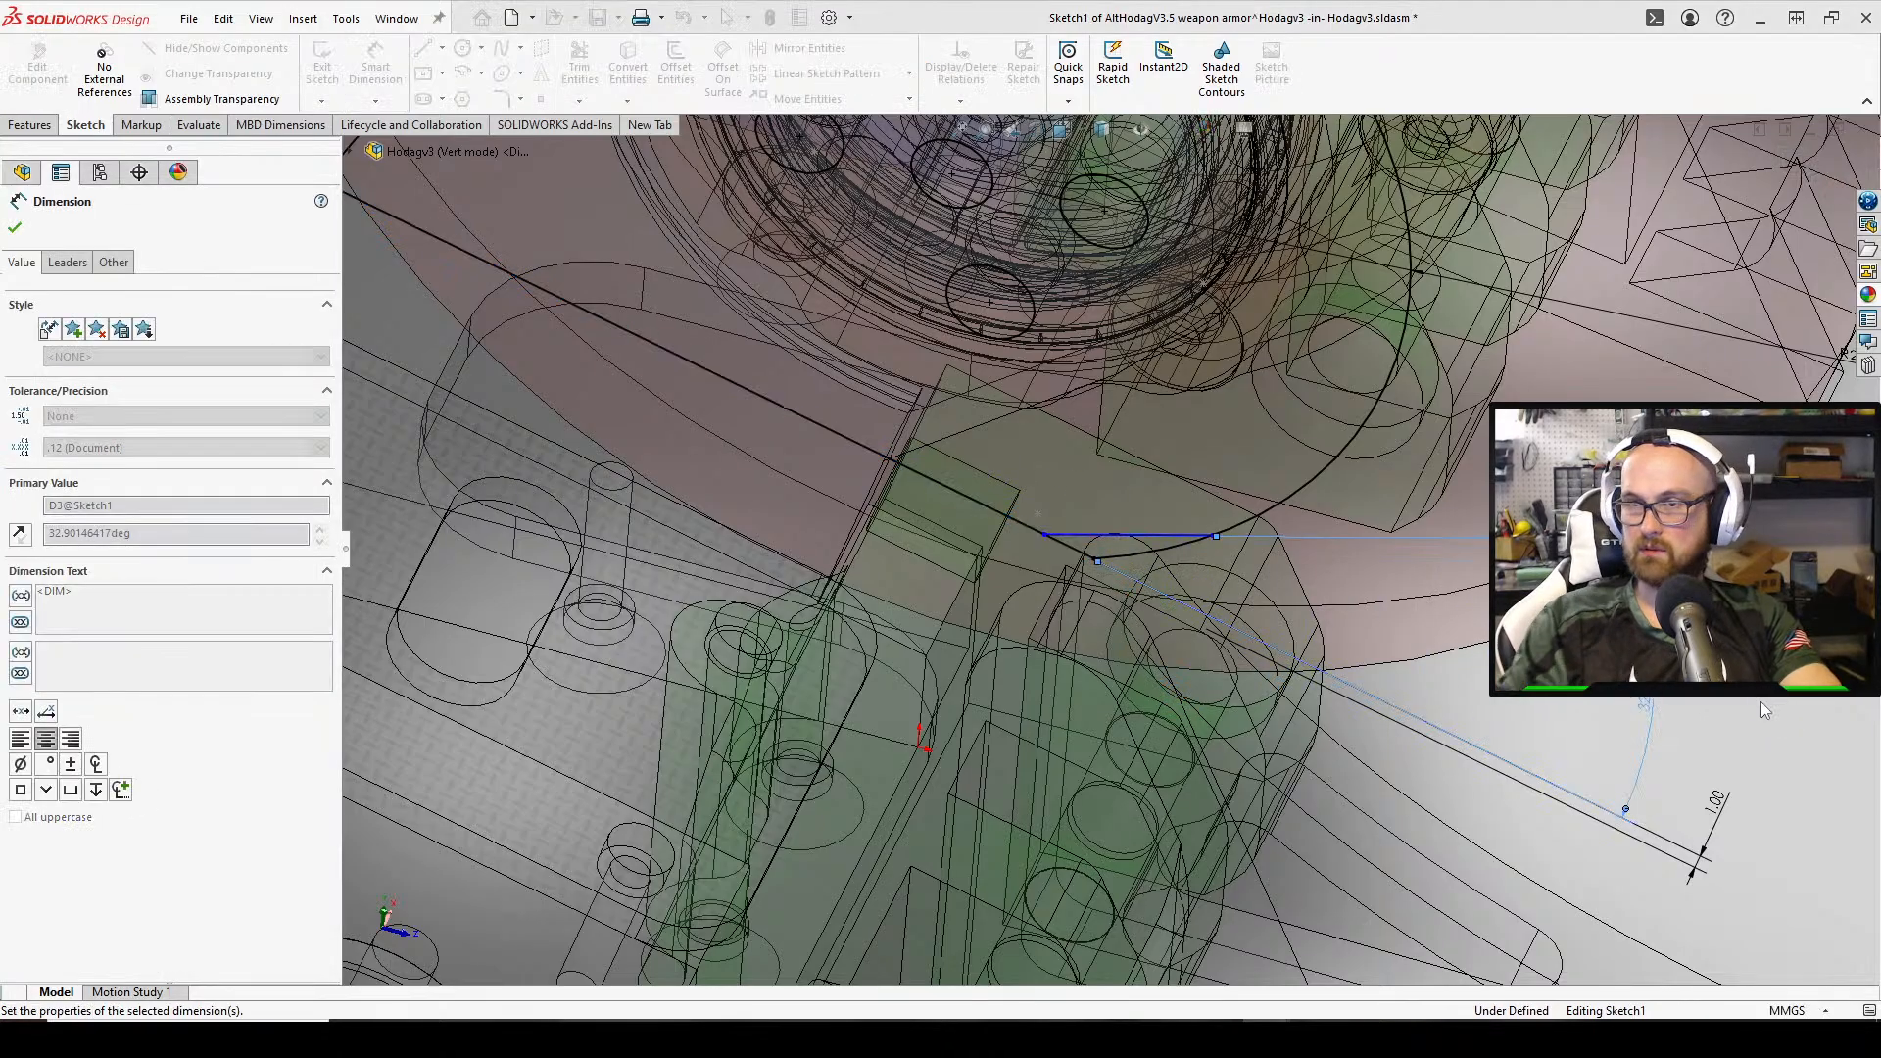
type("30")
key("Return")
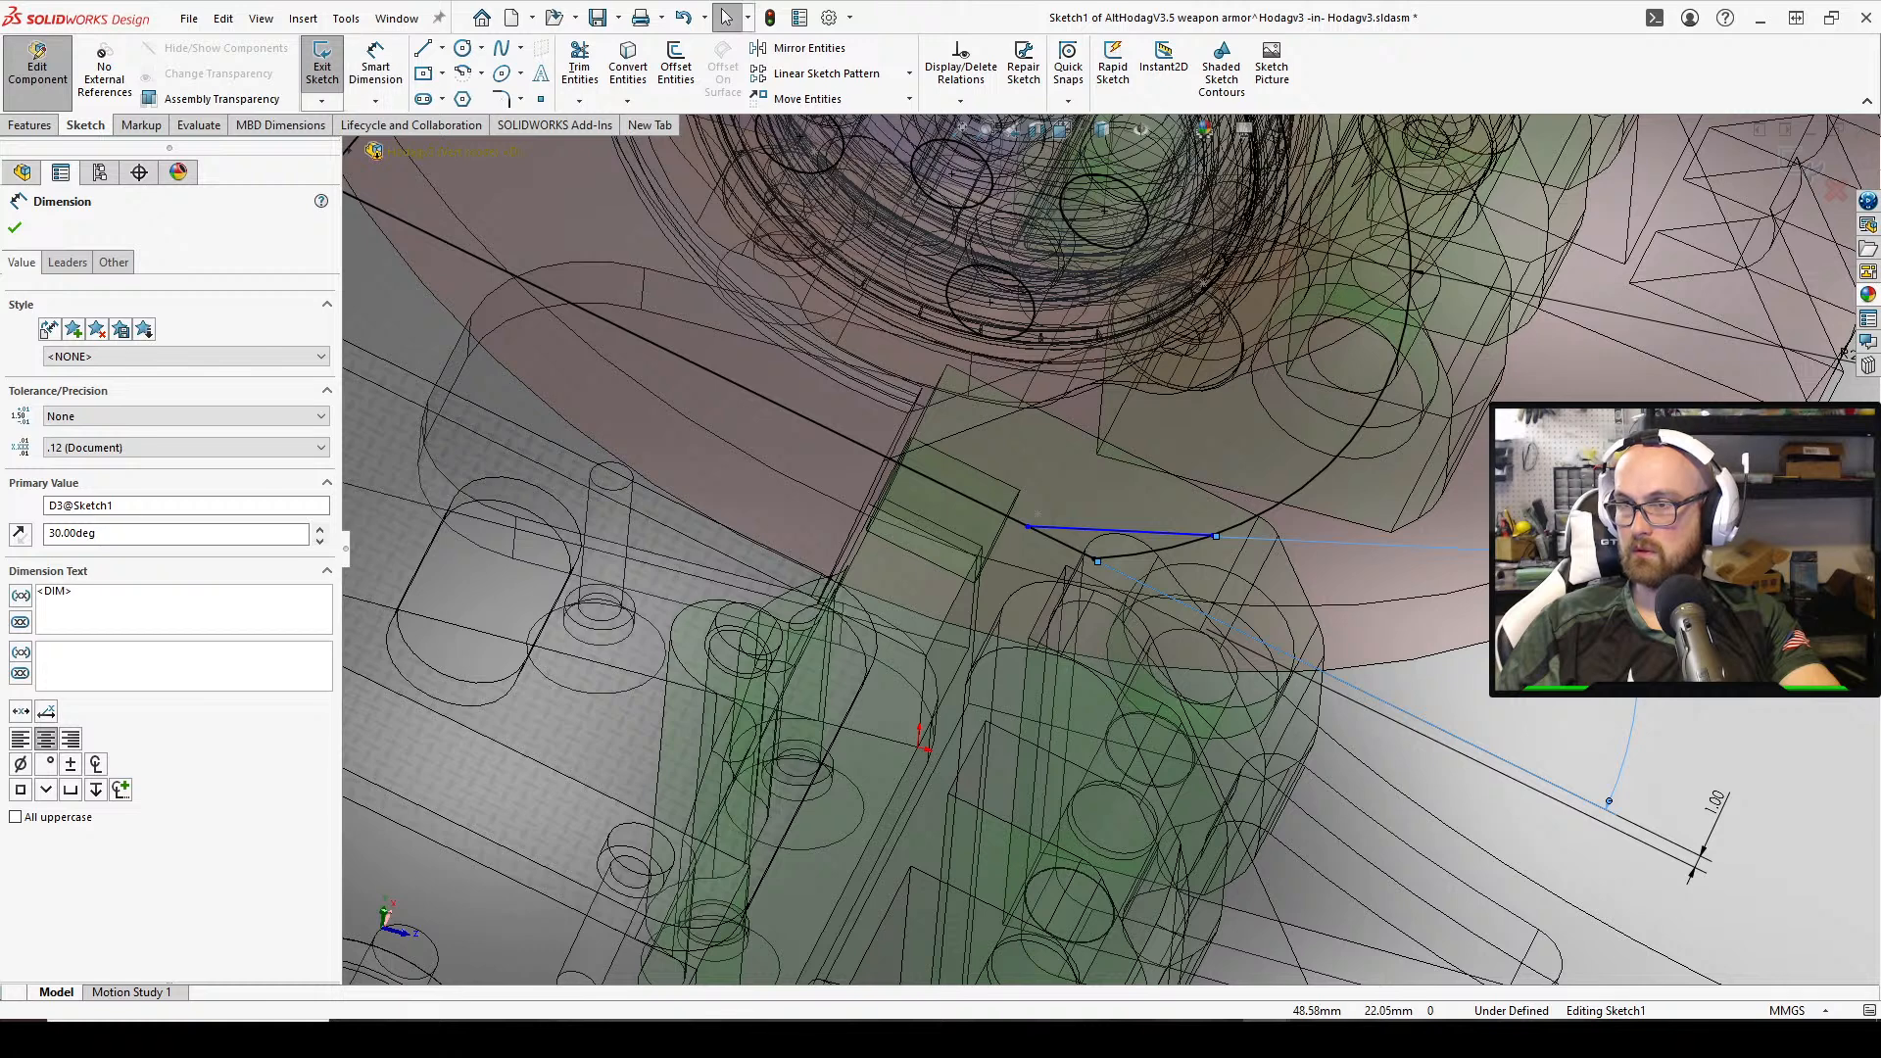
key("Escape")
Dimension the distance from the corner line's endpoint on the arc to the straight lower edge as 6 mm
key("d")
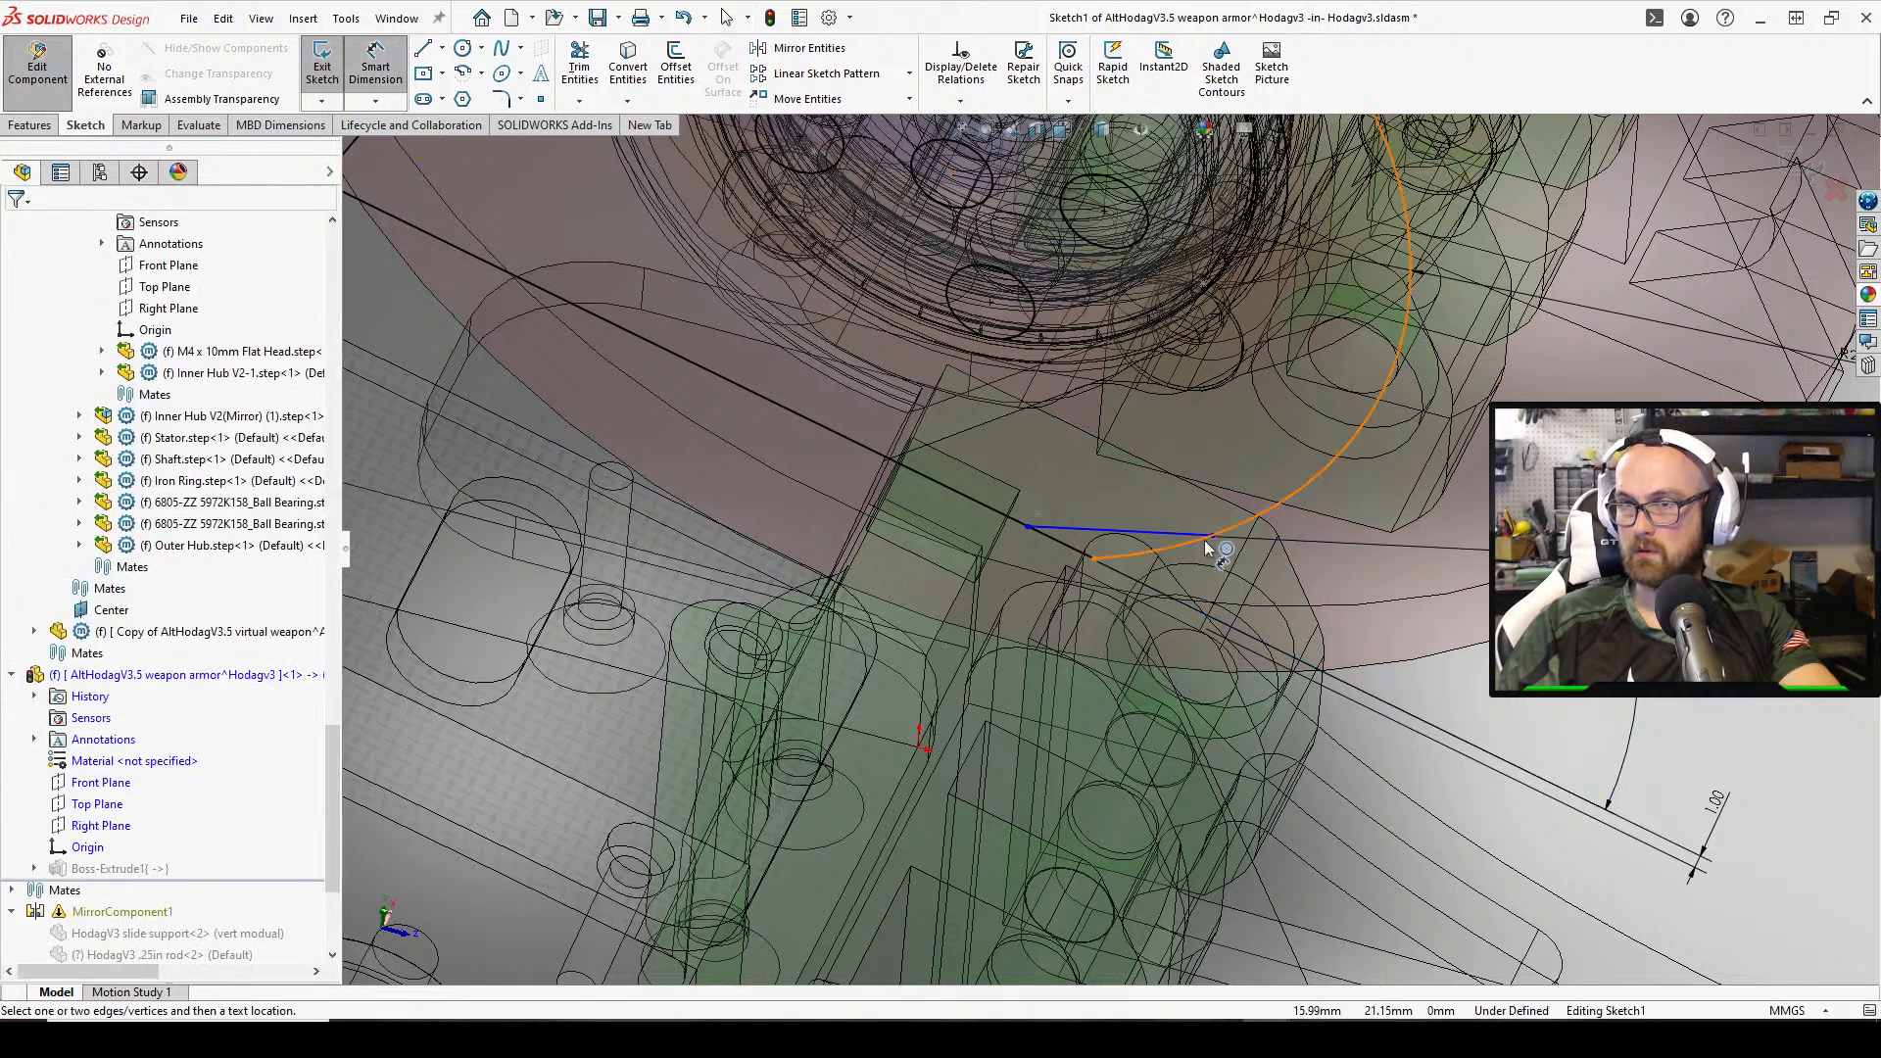
left_click(1041, 530)
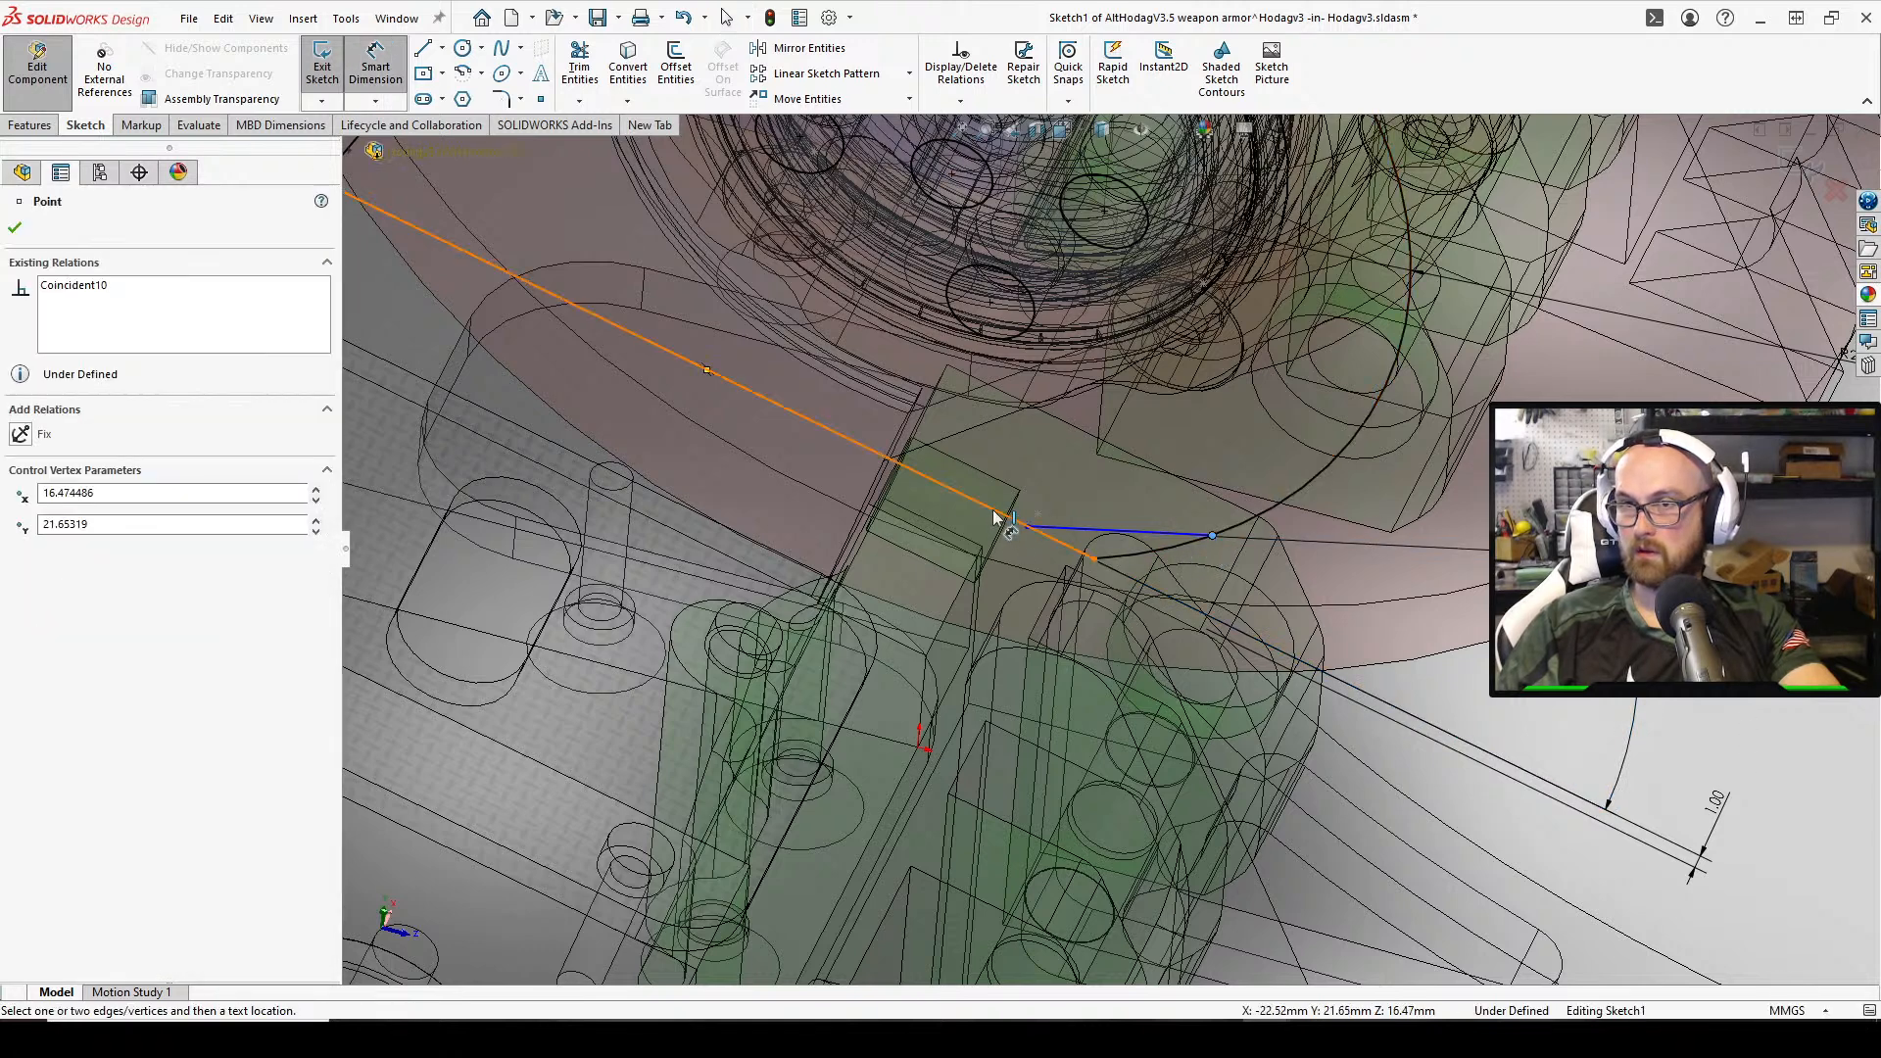
left_click(994, 515)
left_click(754, 357)
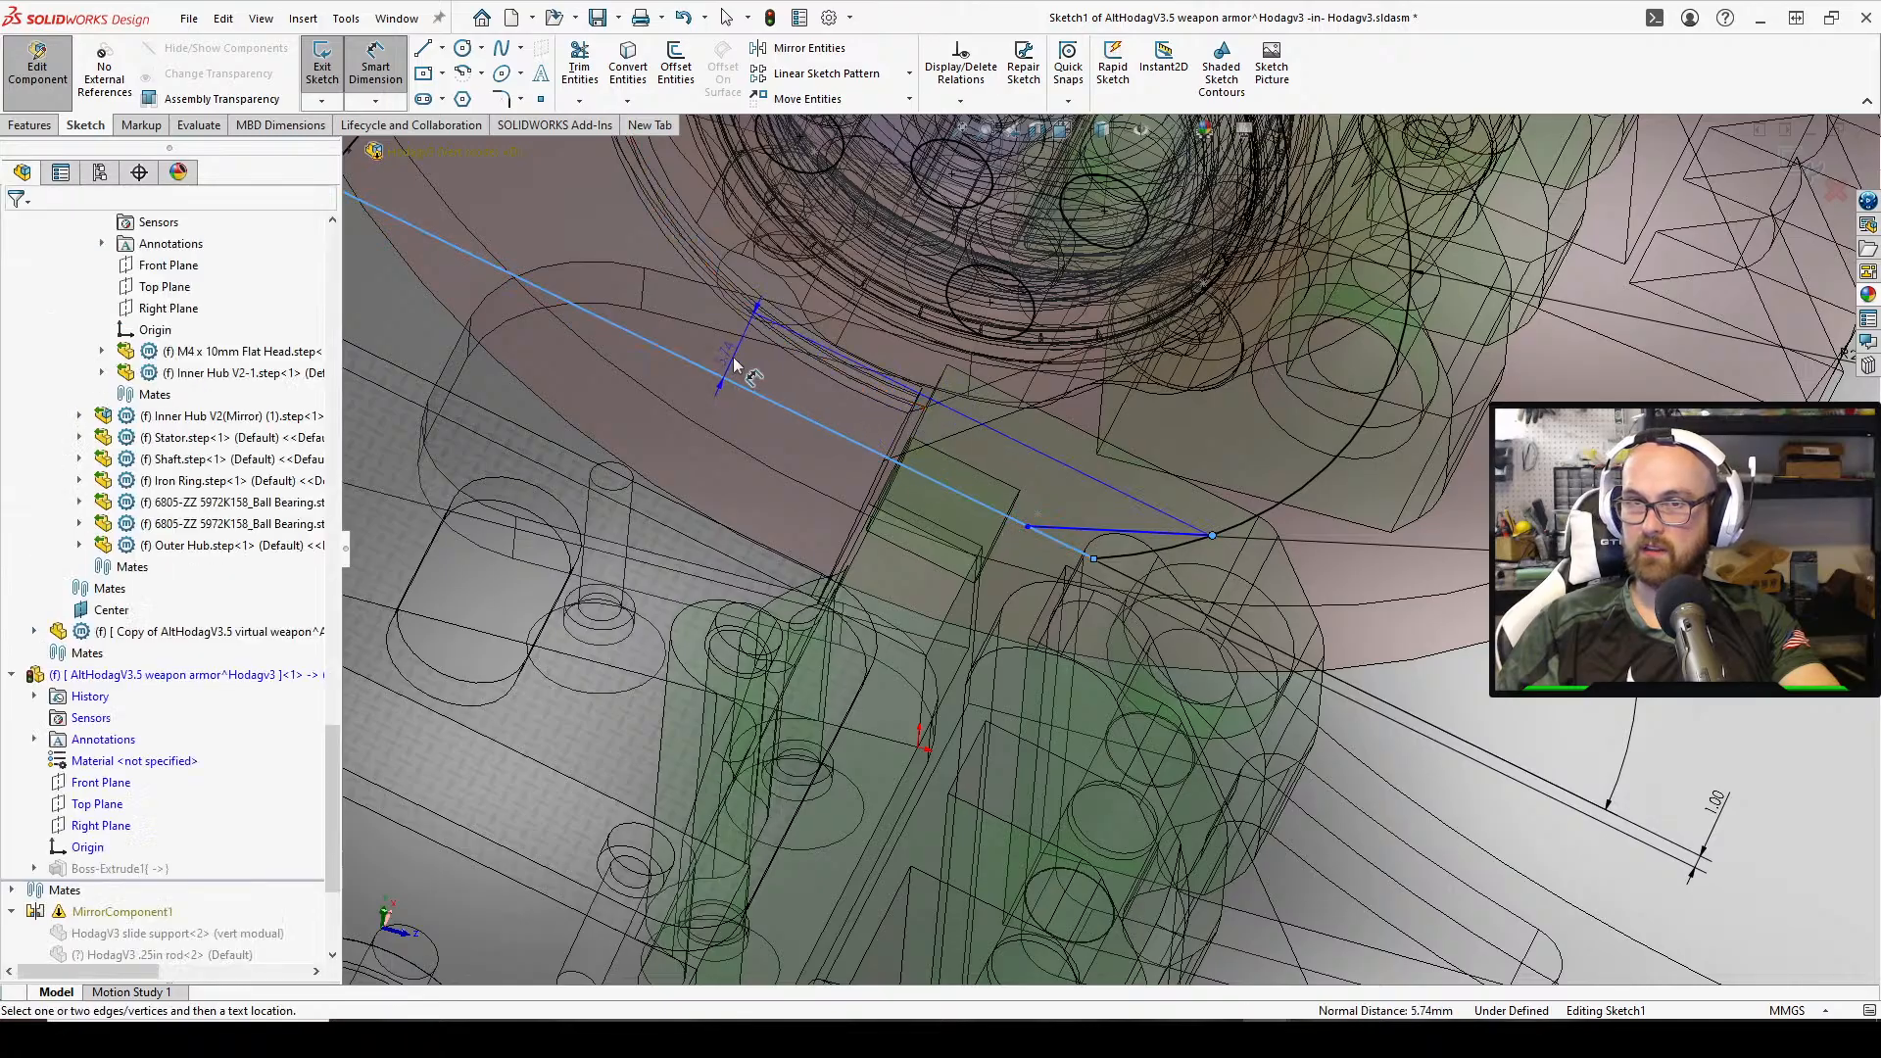
key("Return")
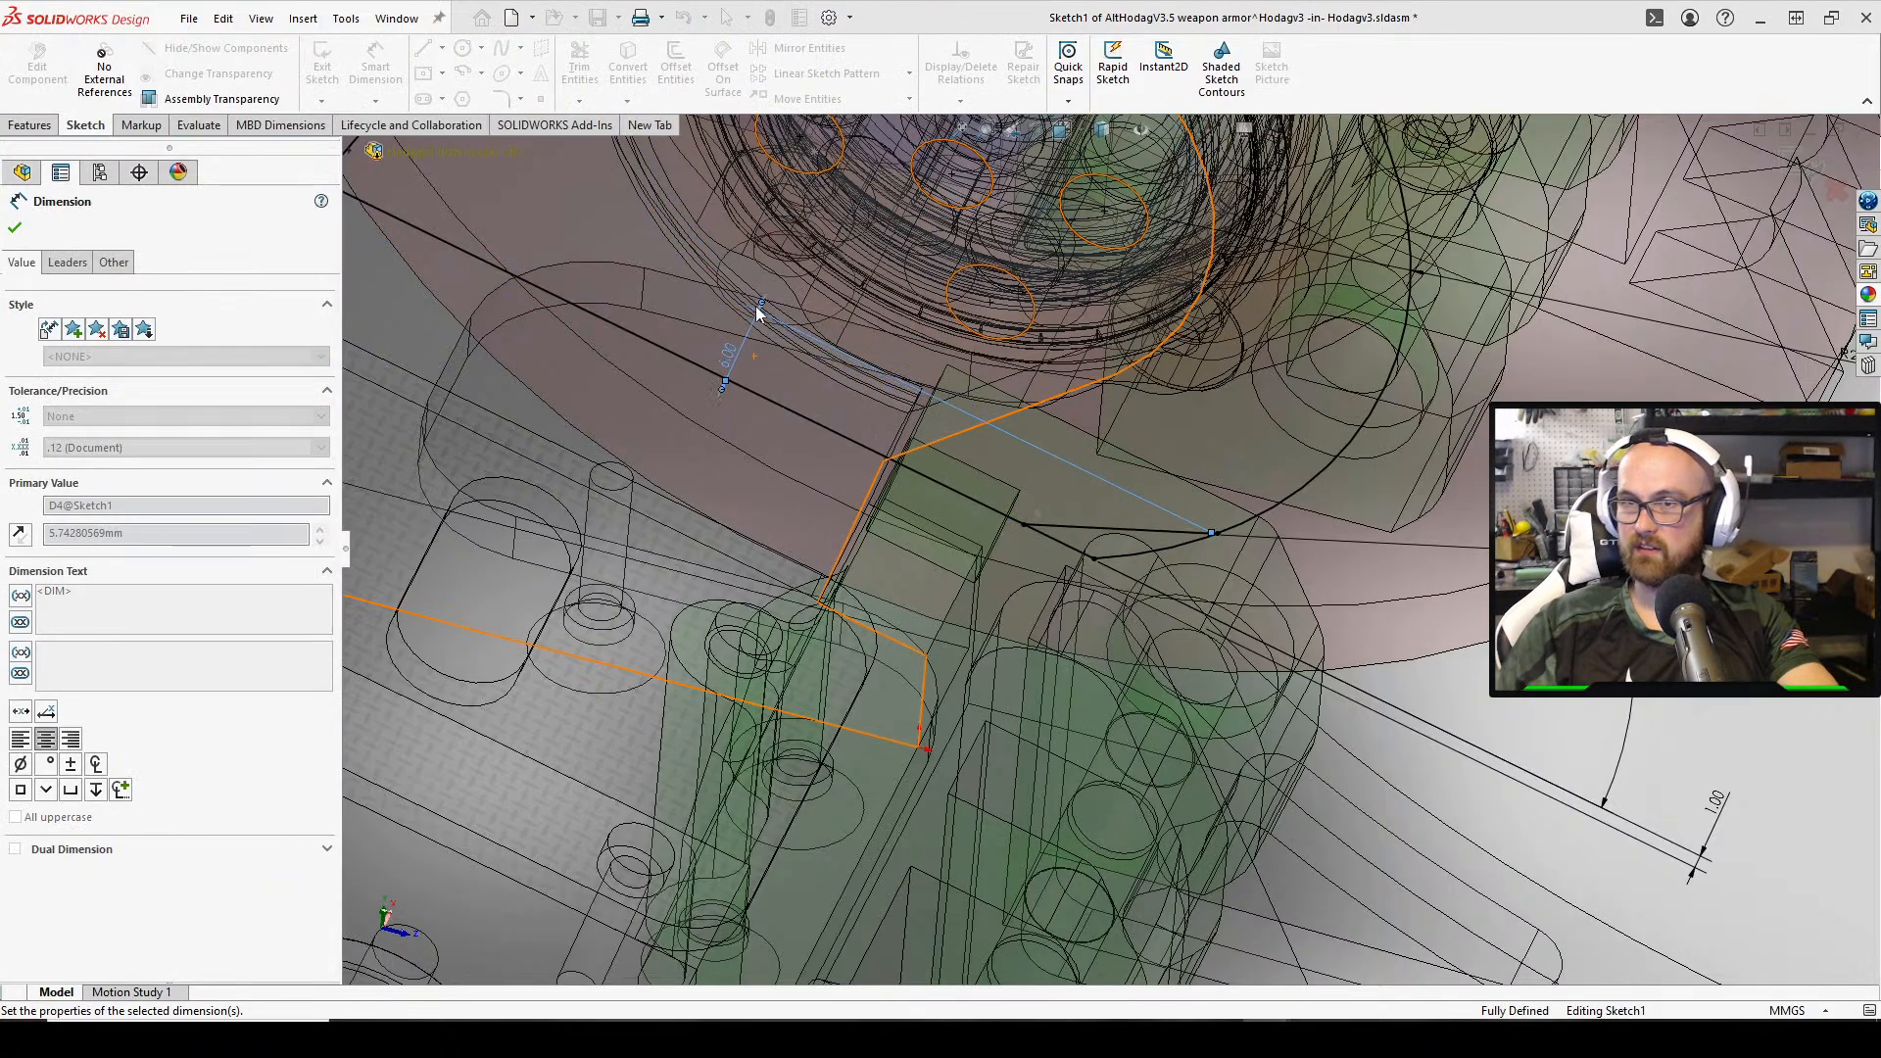
Set the distance between the corner line's arc endpoint and the straight lower edge to 8 mm
middle_click_drag(1038, 408, 1006, 275)
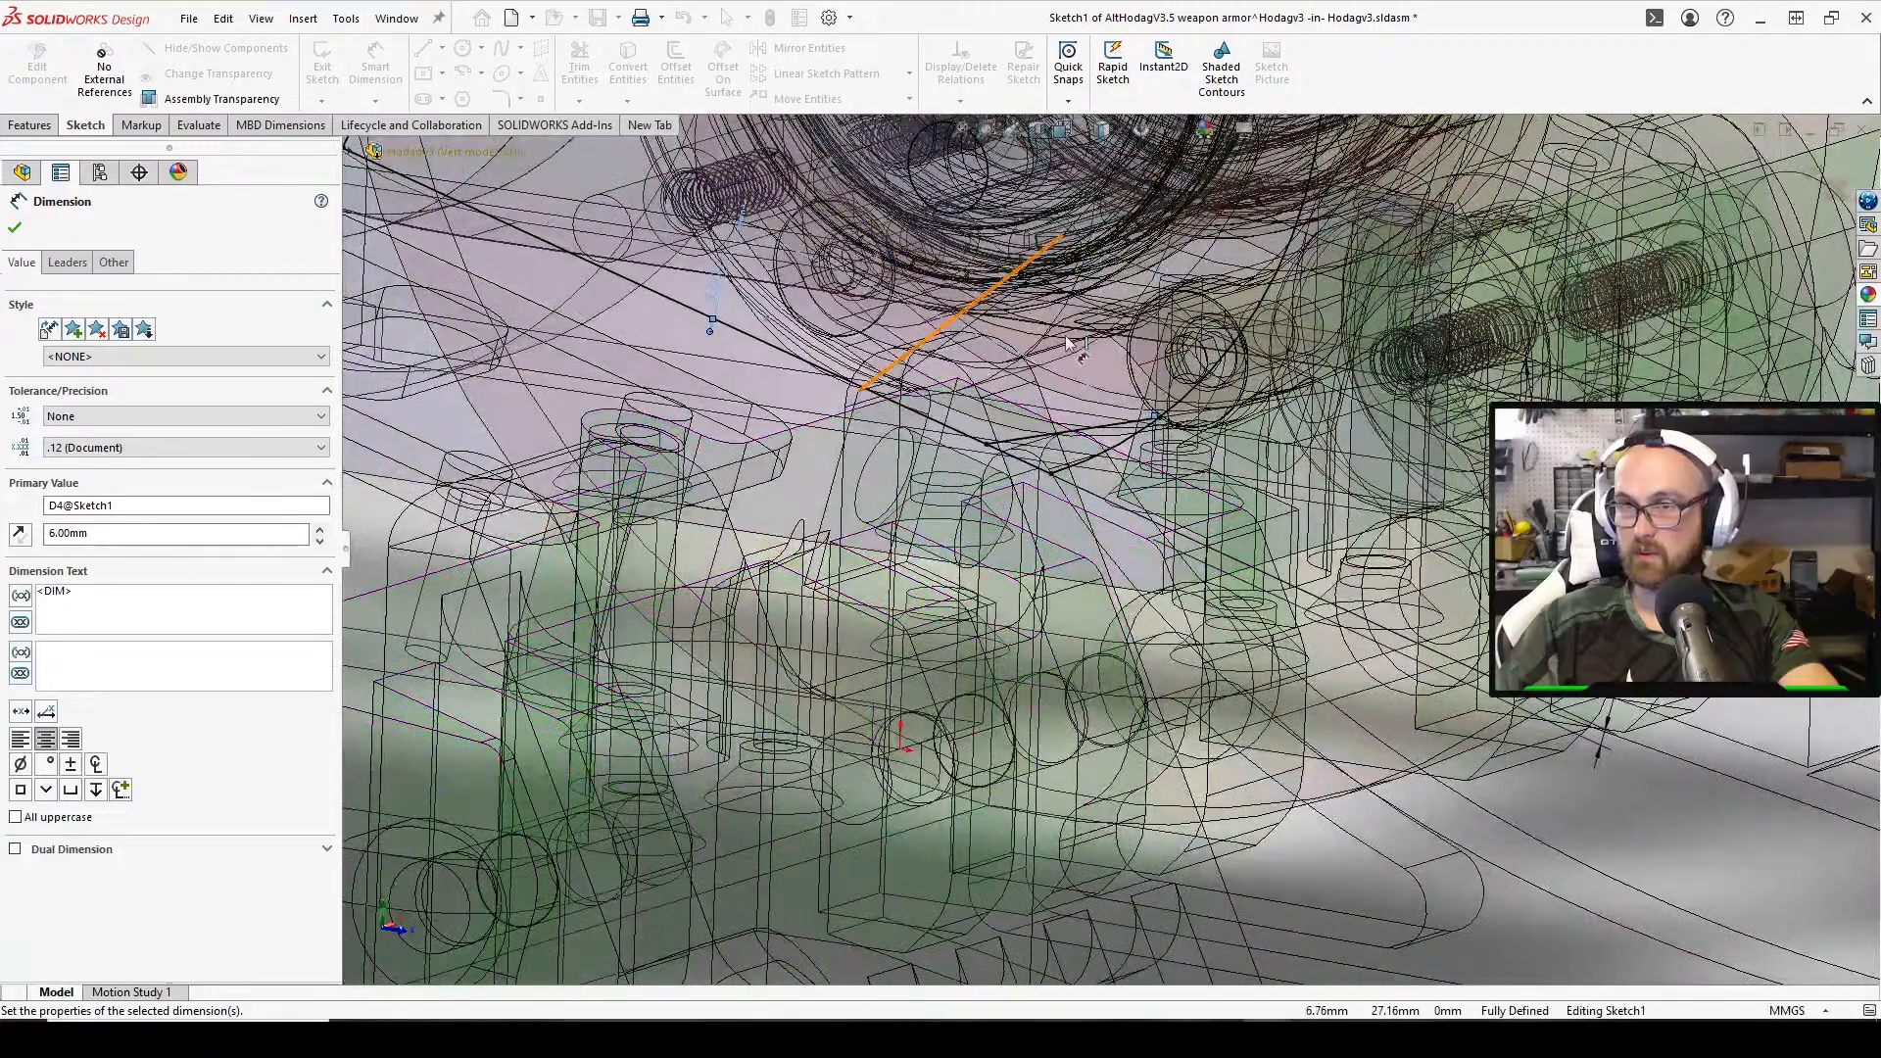
middle_click_drag(1118, 365, 1144, 511)
scroll(1144, 521, "down", 2)
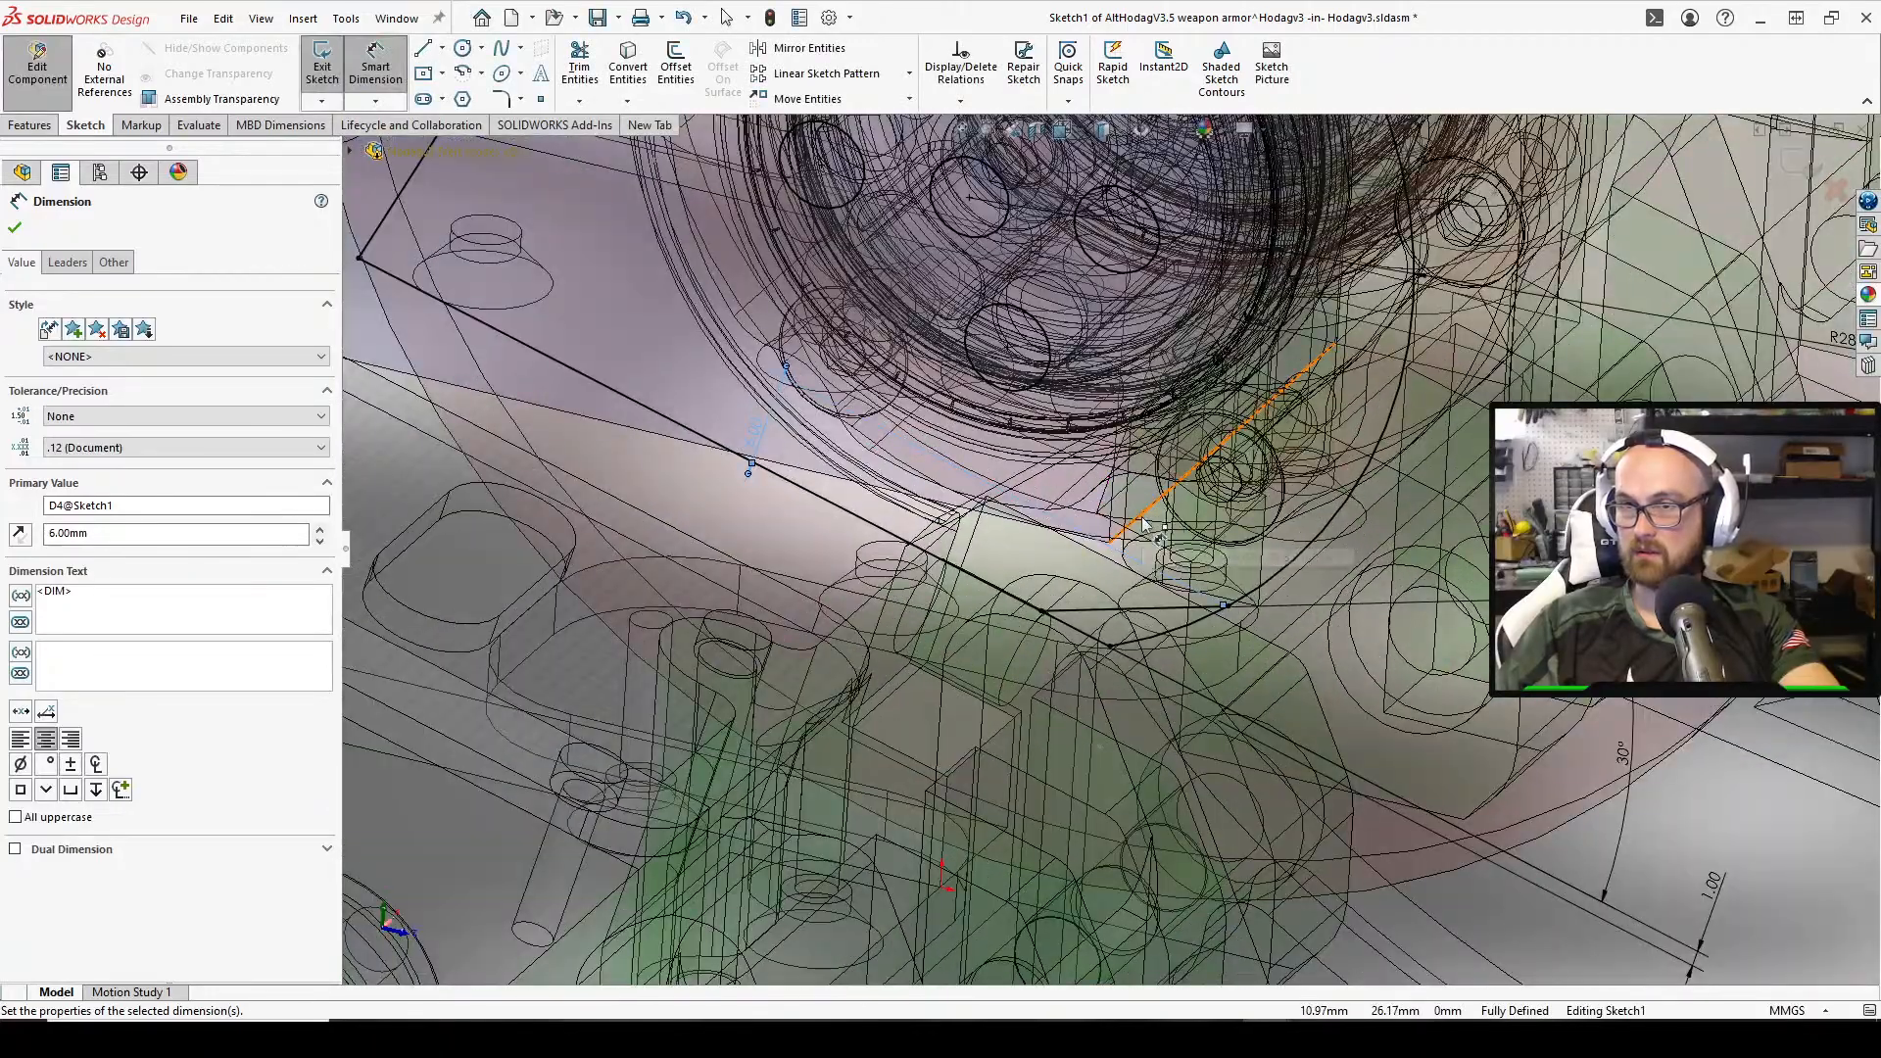
double_click(752, 449)
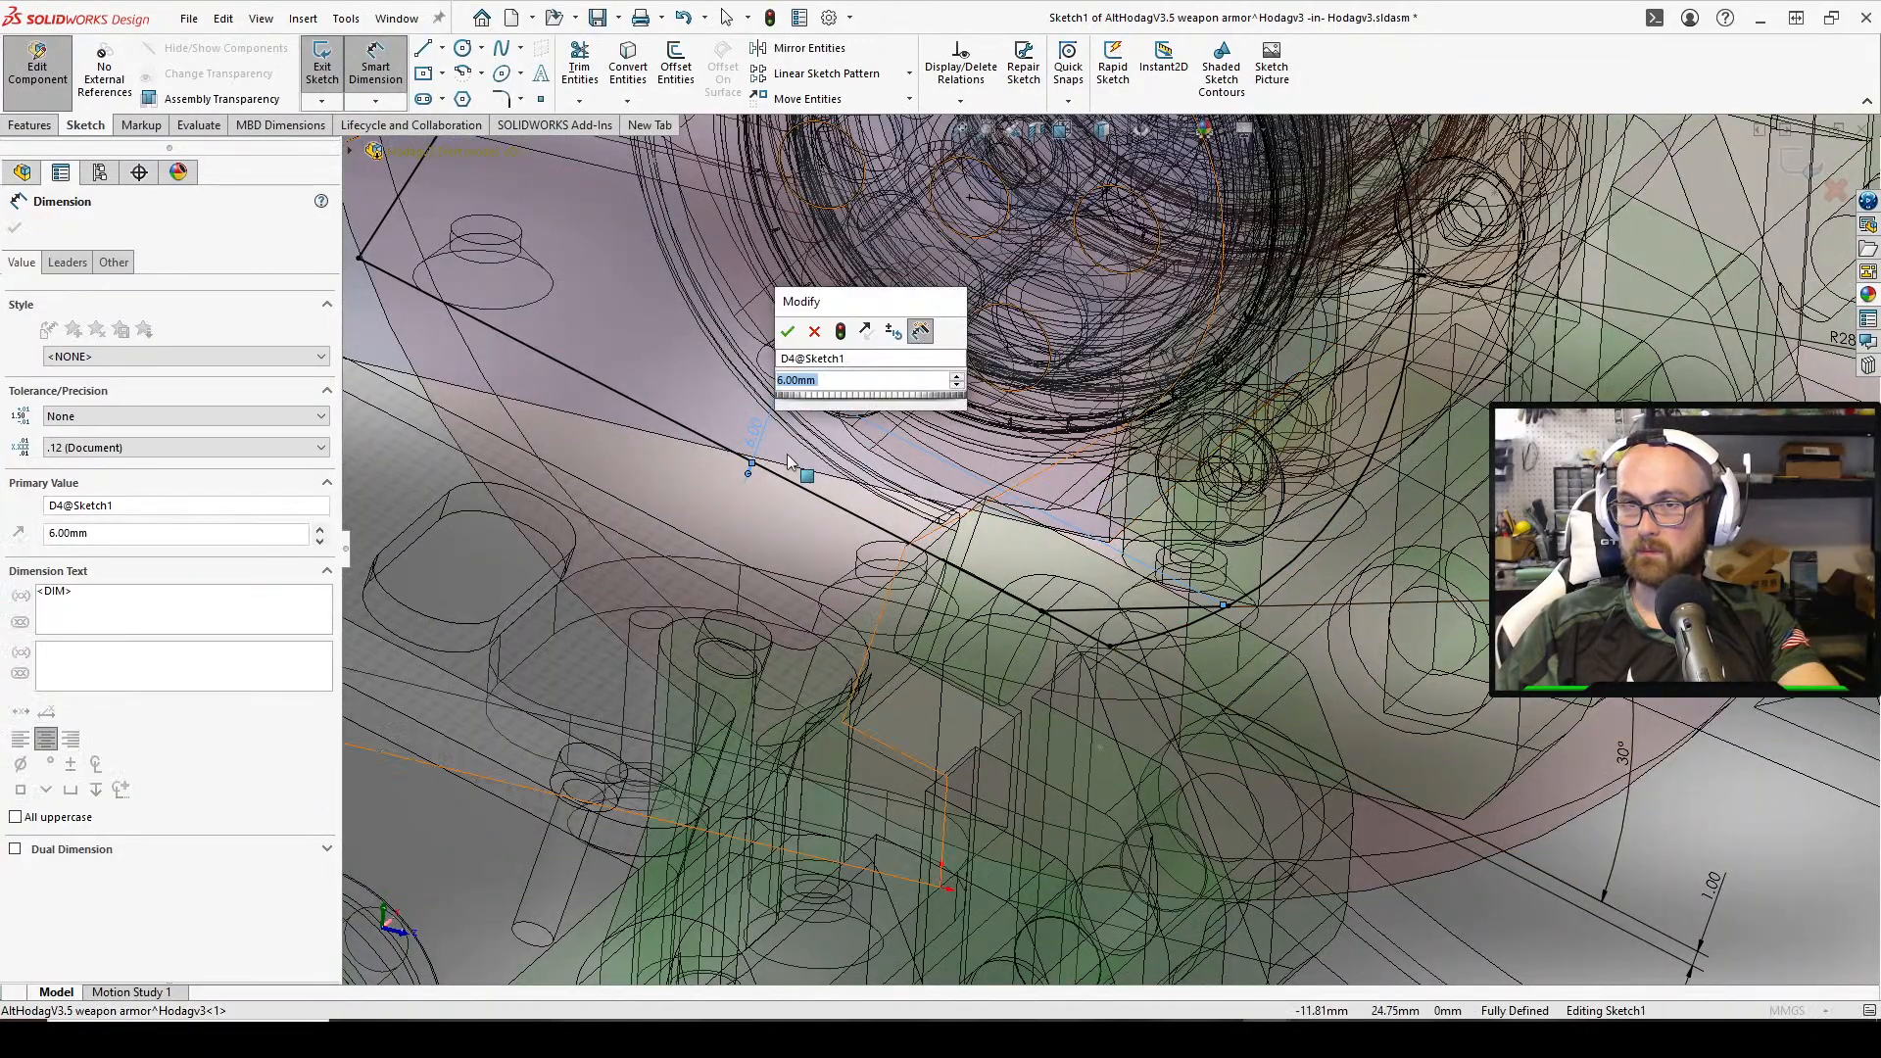
type("8")
key("Return")
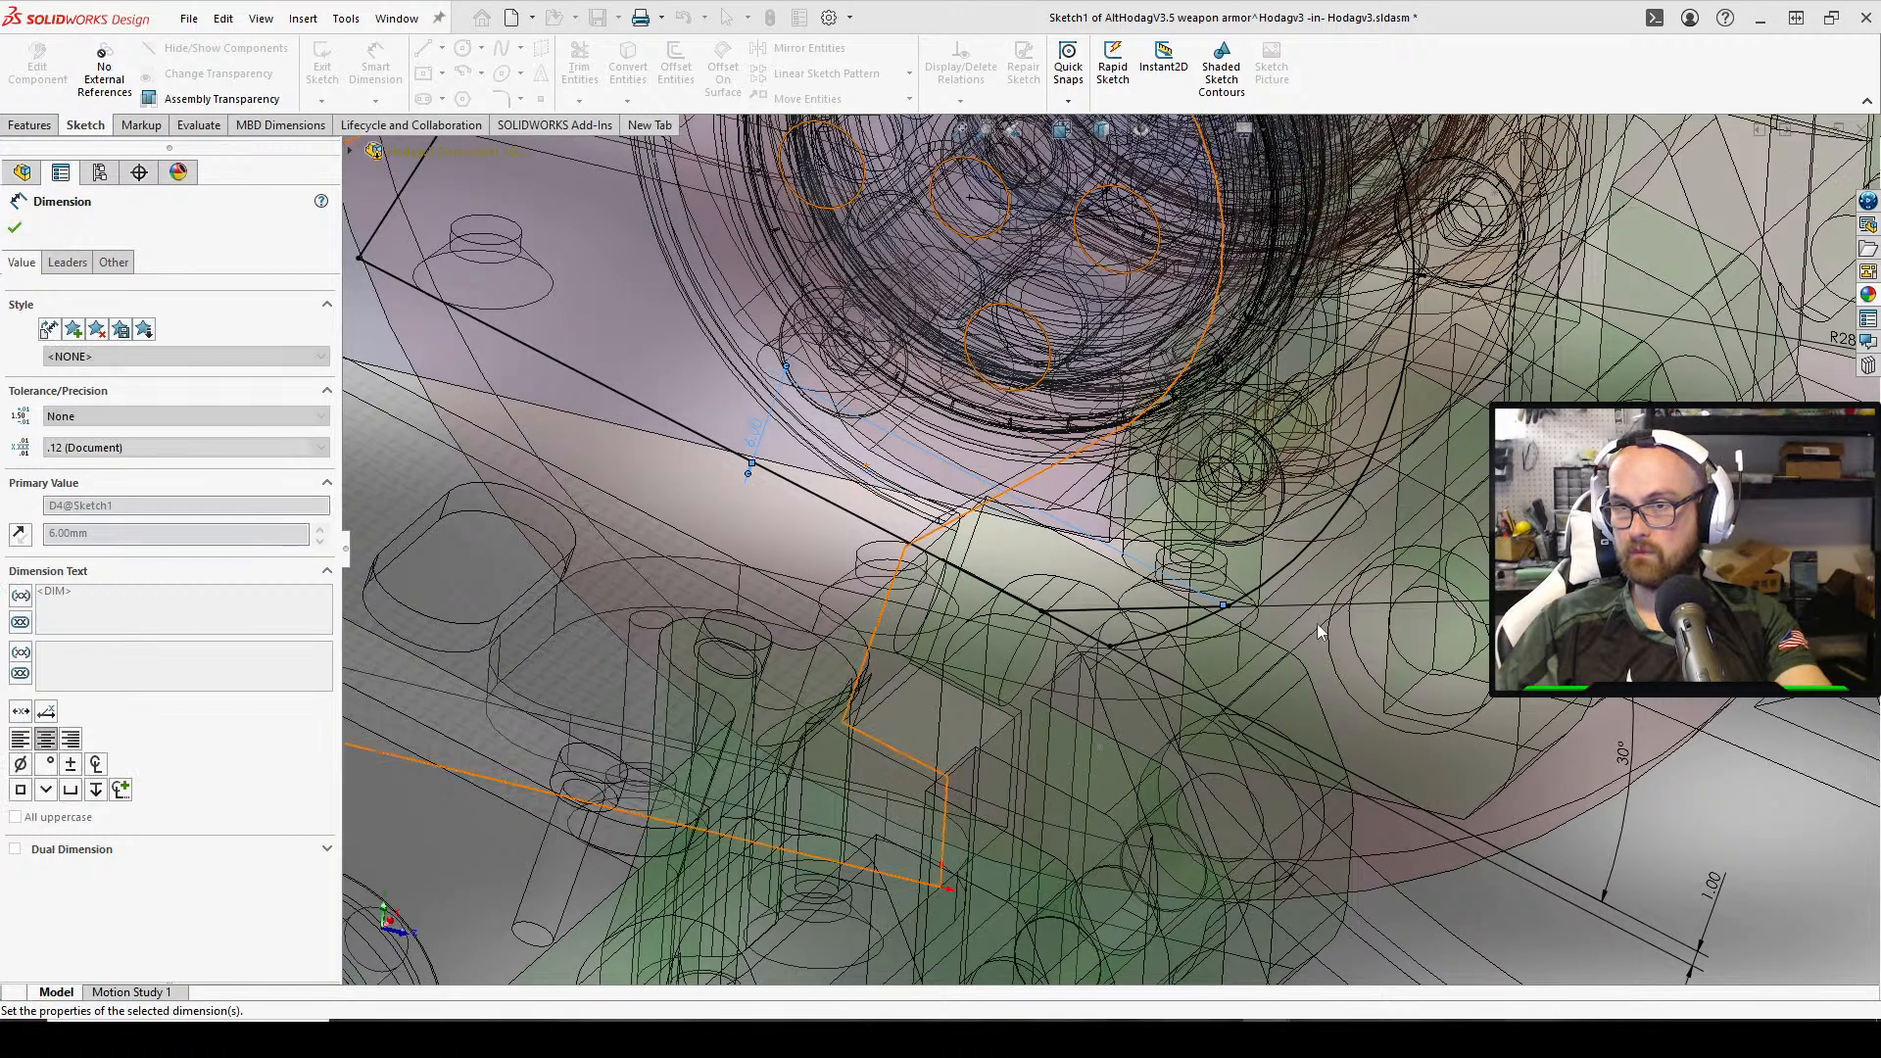
Set the corner line's angle to the straight lower edge to 45 degrees and its arc endpoint's distance from that edge to 10 mm
double_click(1599, 750)
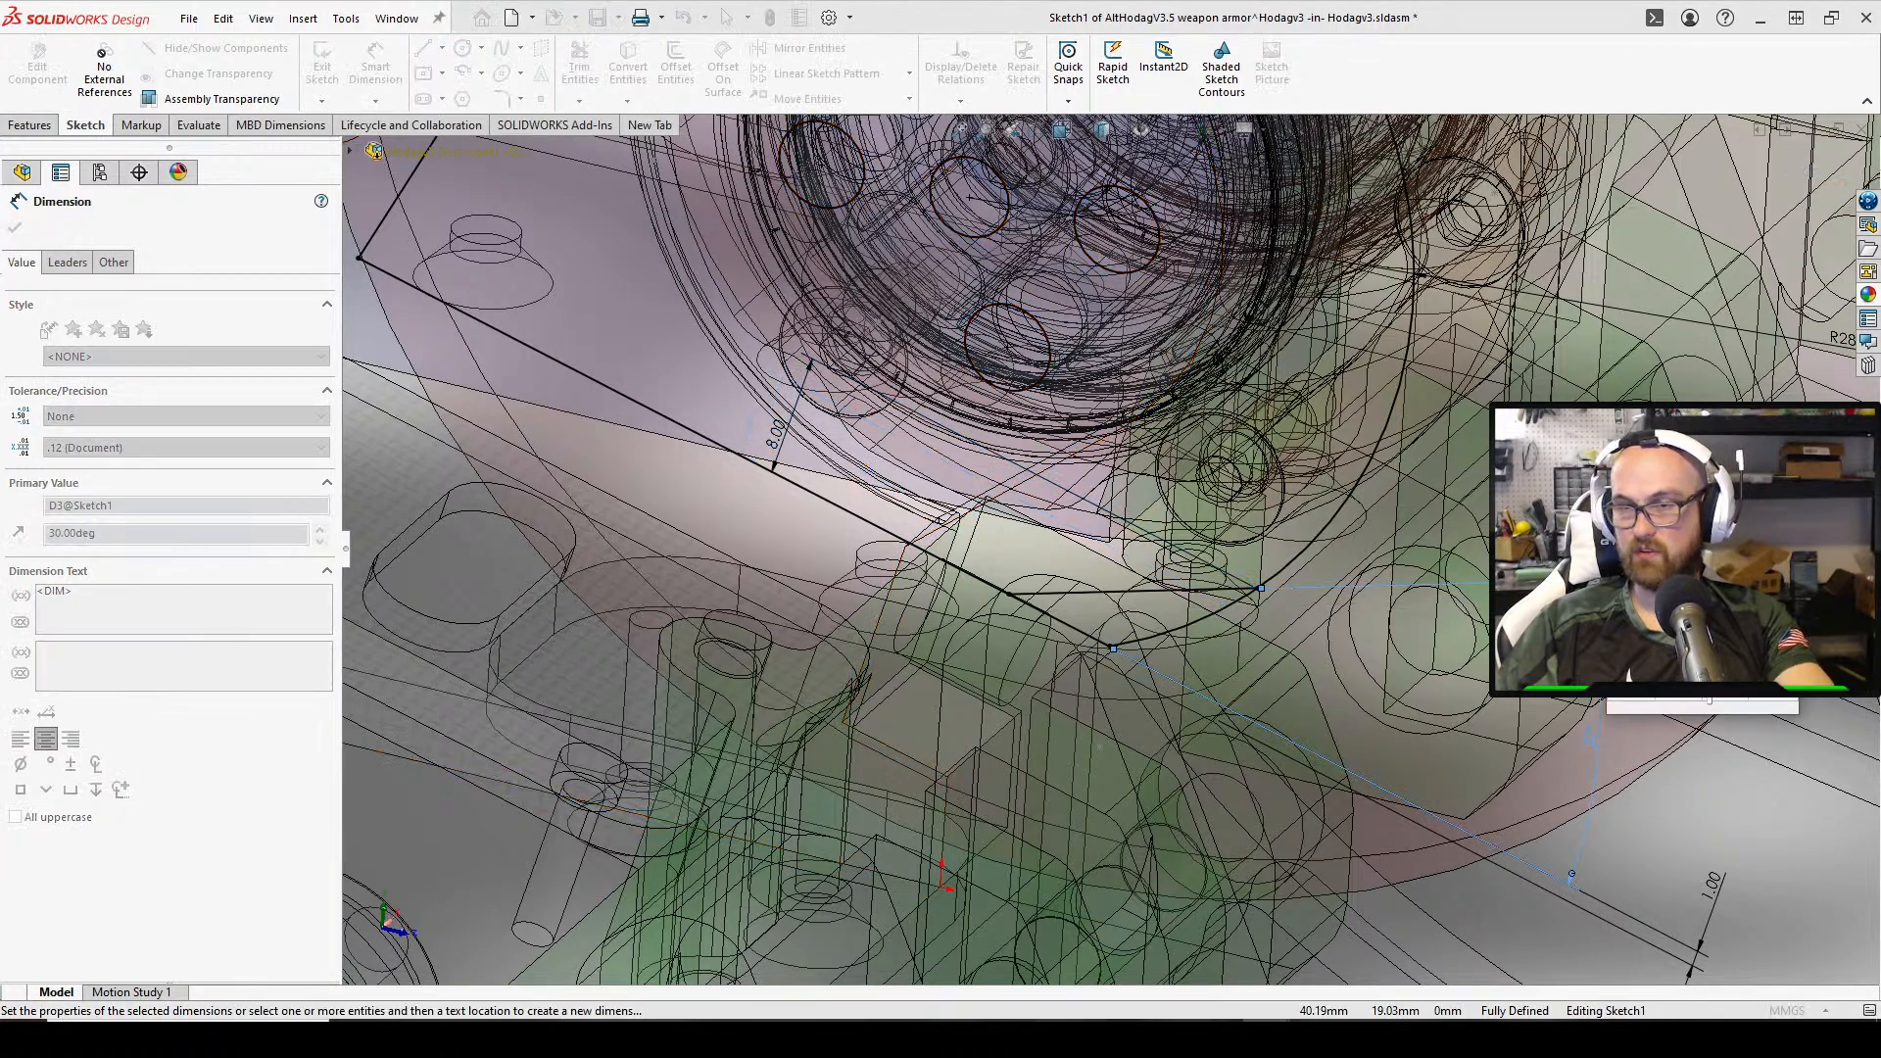
type("45")
key("Return")
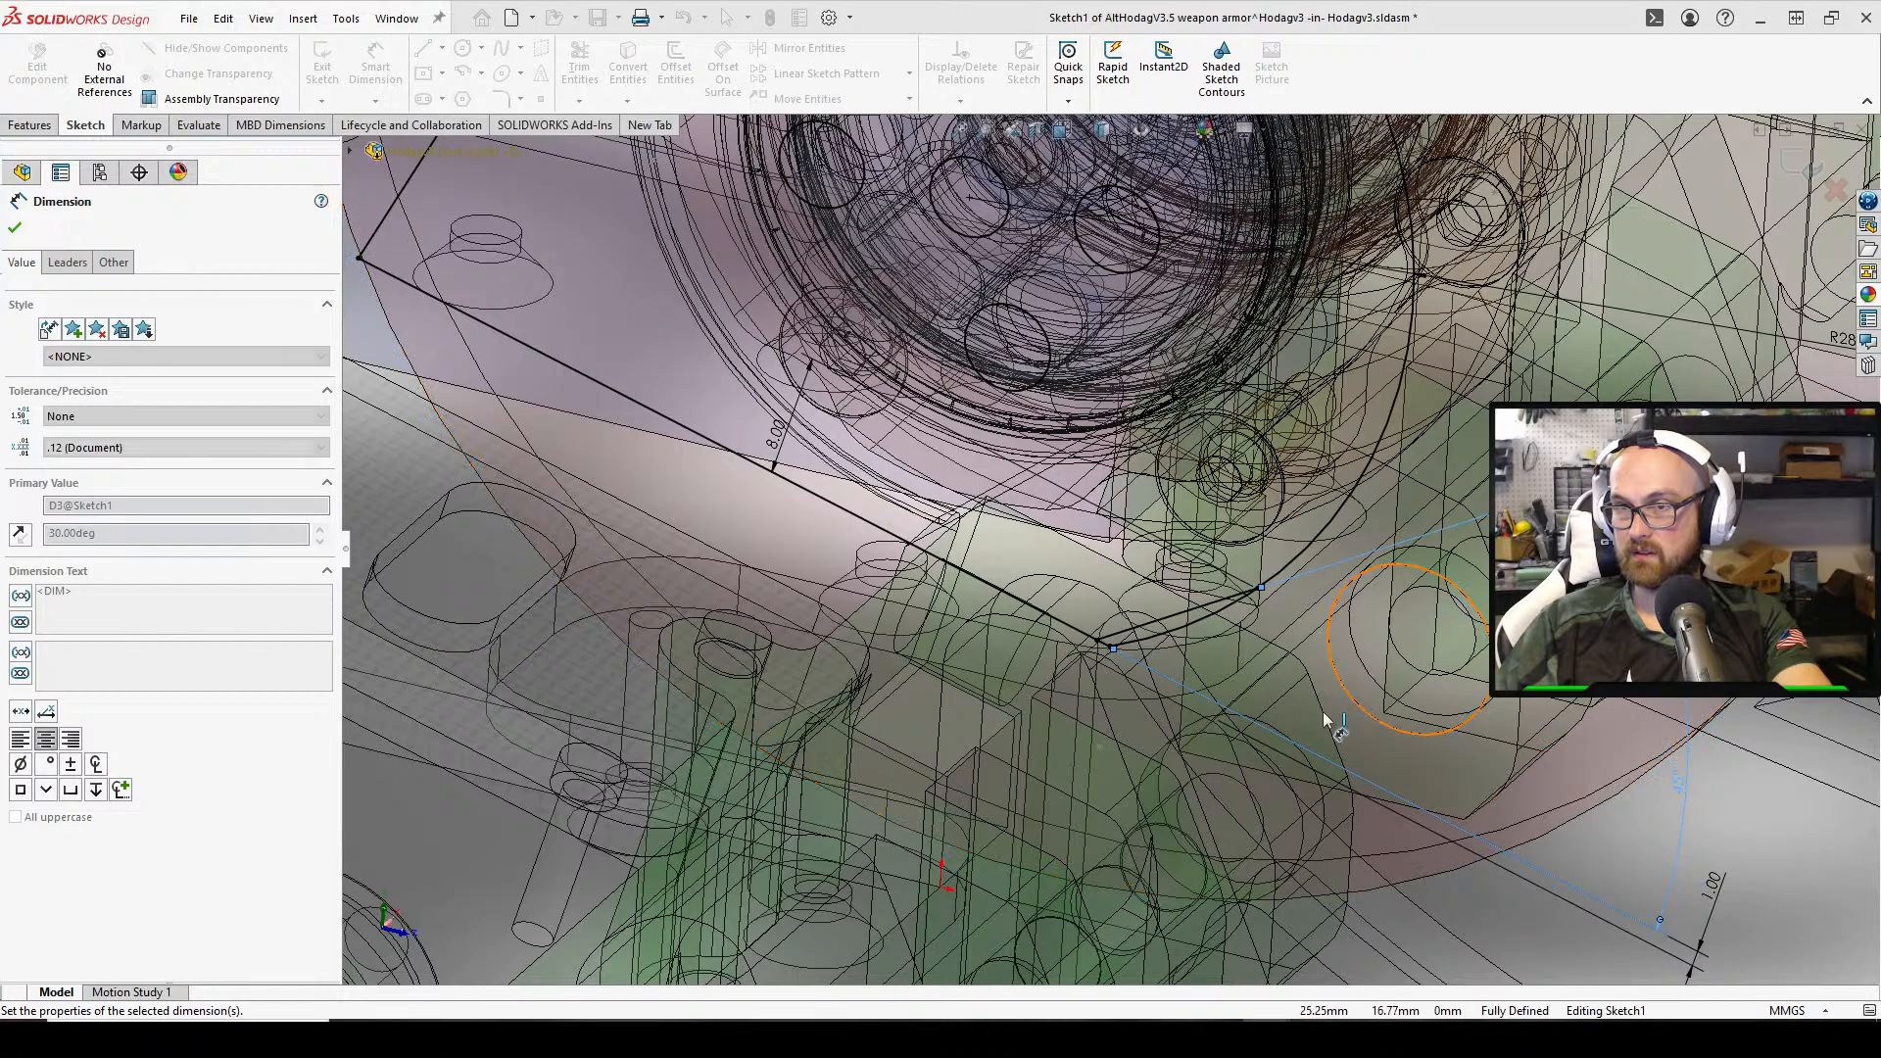
scroll(1279, 691, "down", 3)
scroll(1171, 636, "up", 2)
mouse_move(1171, 637)
middle_mouse_down()
mouse_move(1205, 597)
mouse_move(1225, 613)
mouse_move(1196, 636)
middle_mouse_up()
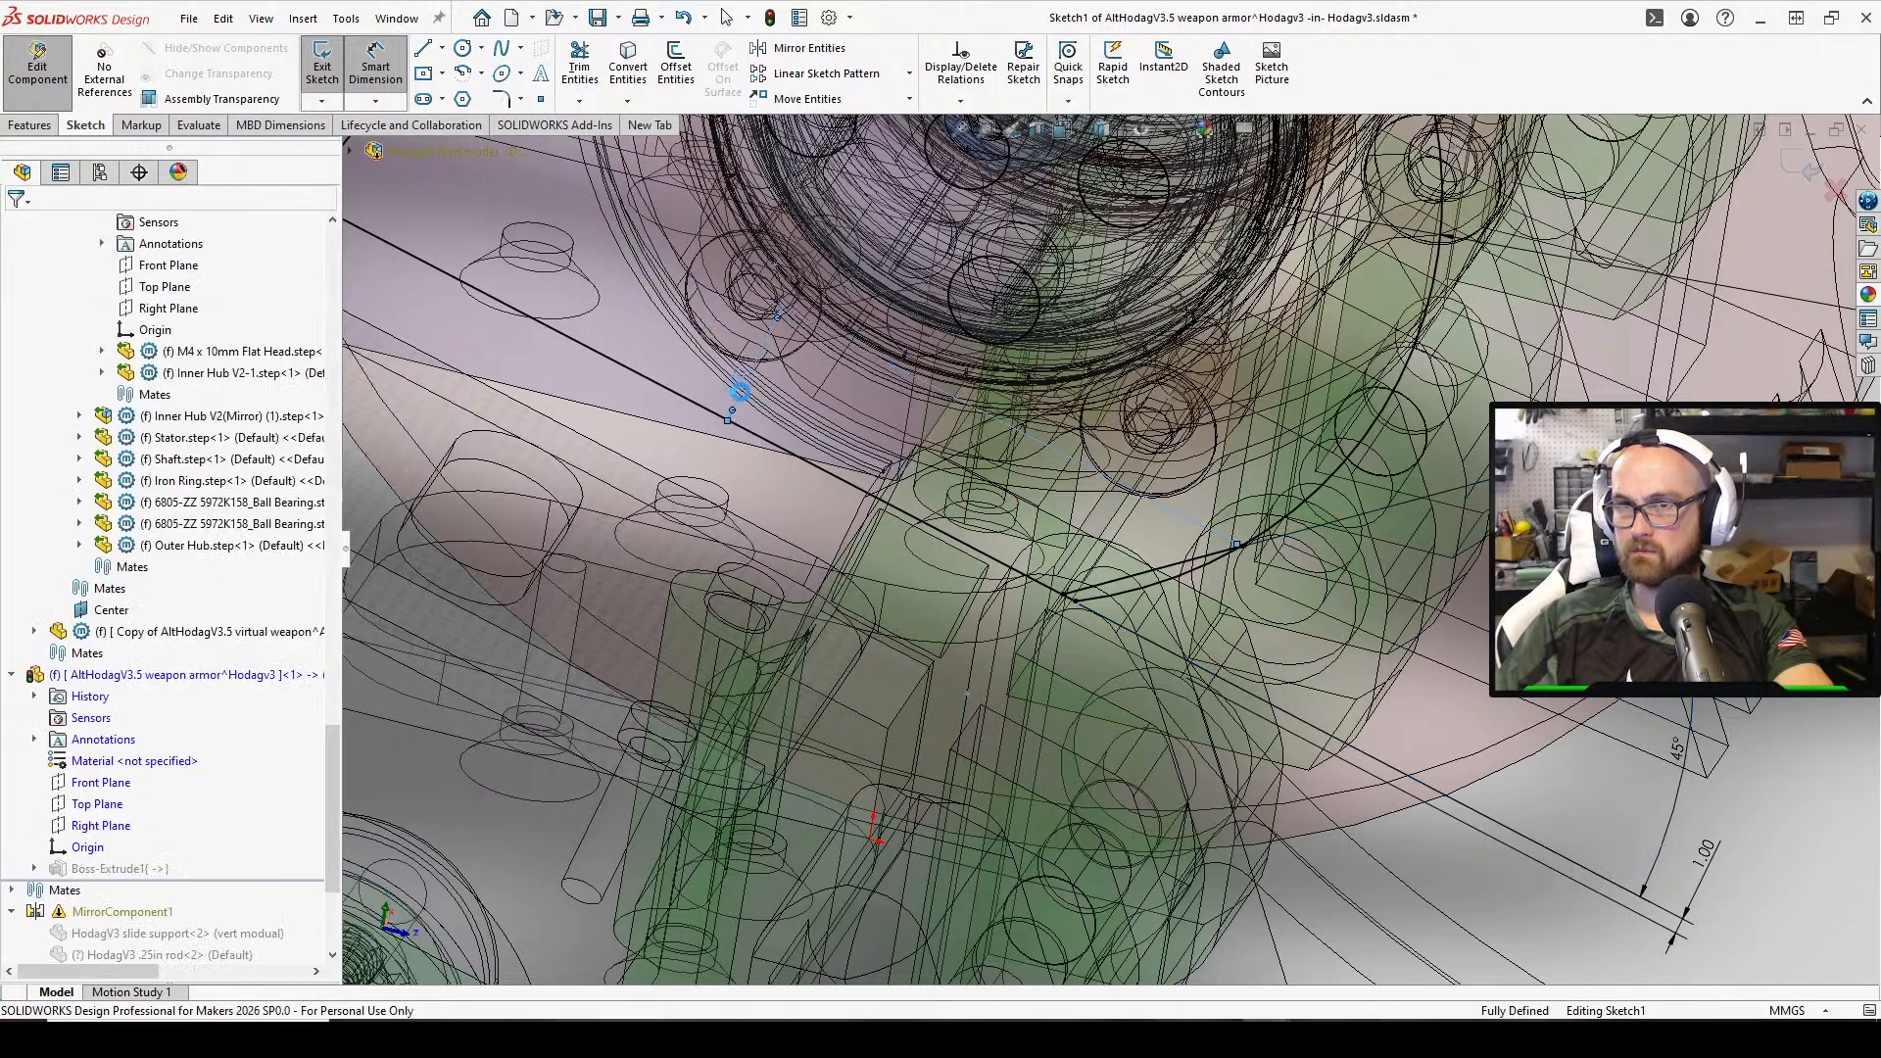
double_click(741, 399)
key("Return")
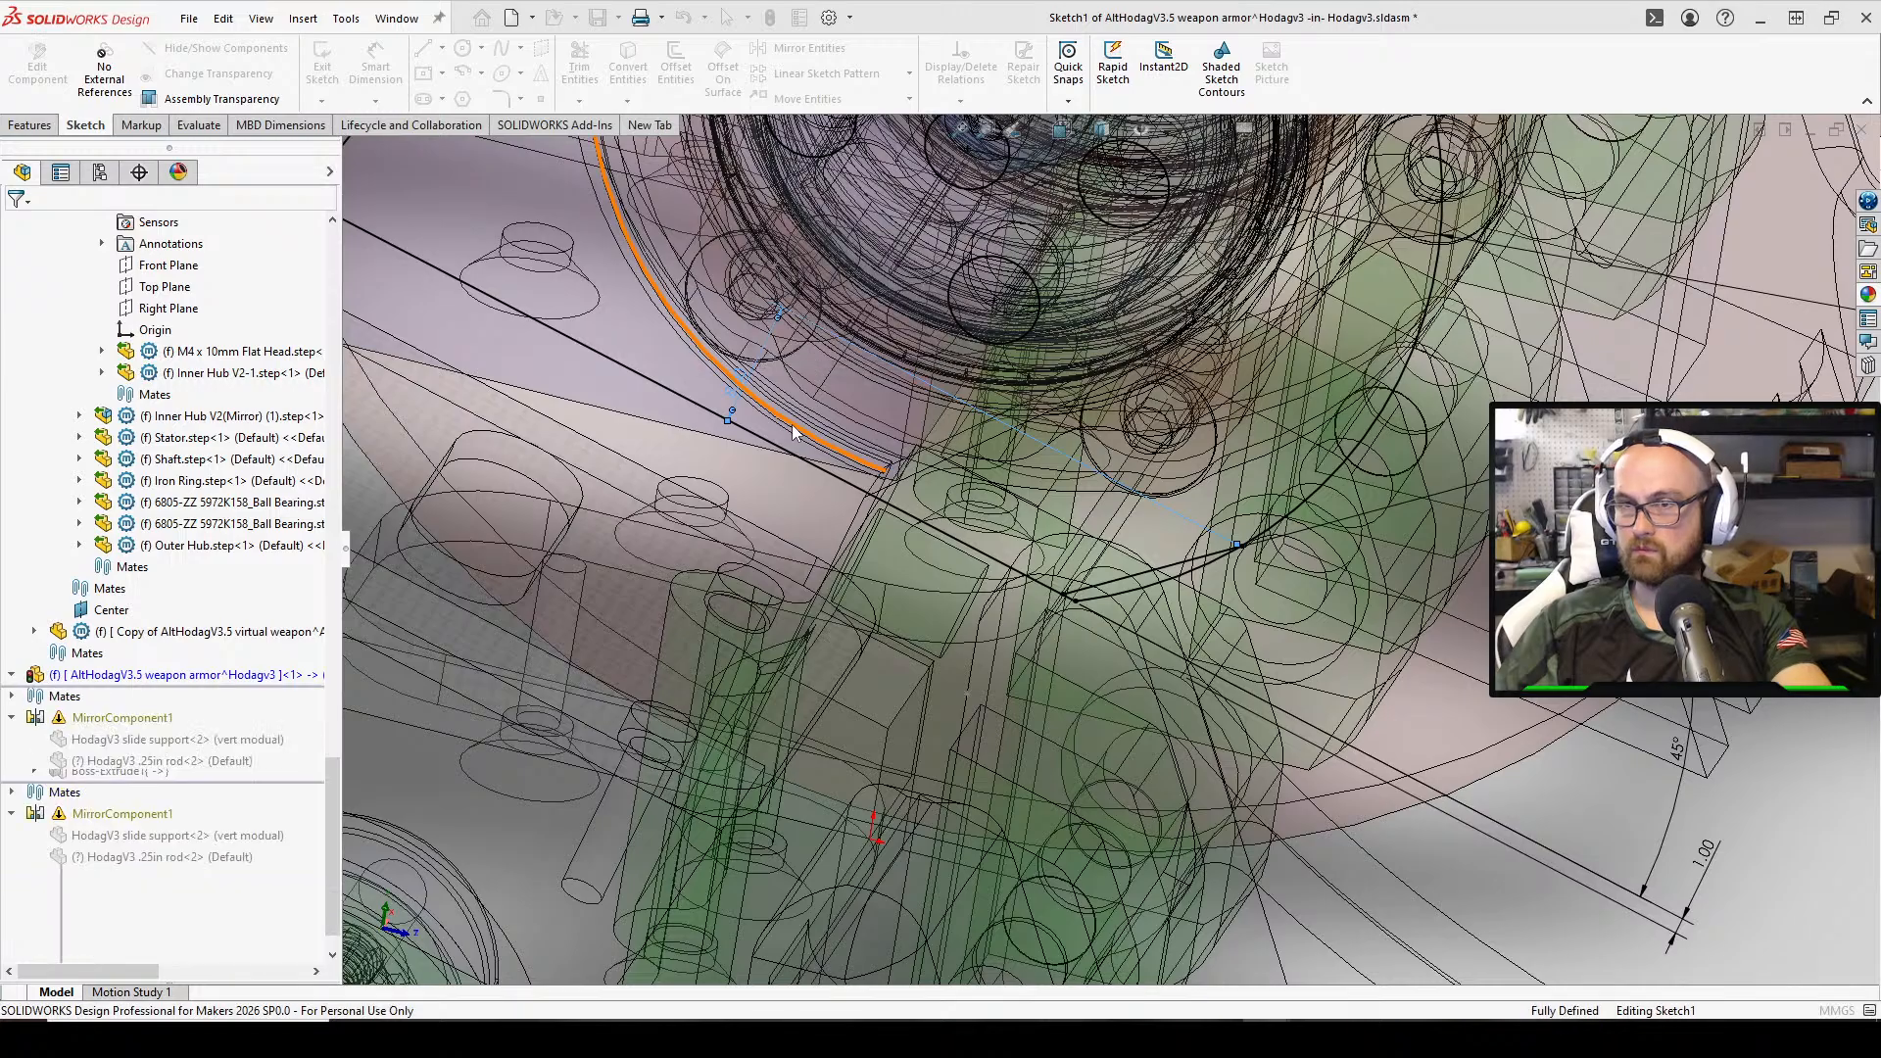
middle_click_drag(795, 434, 1160, 580)
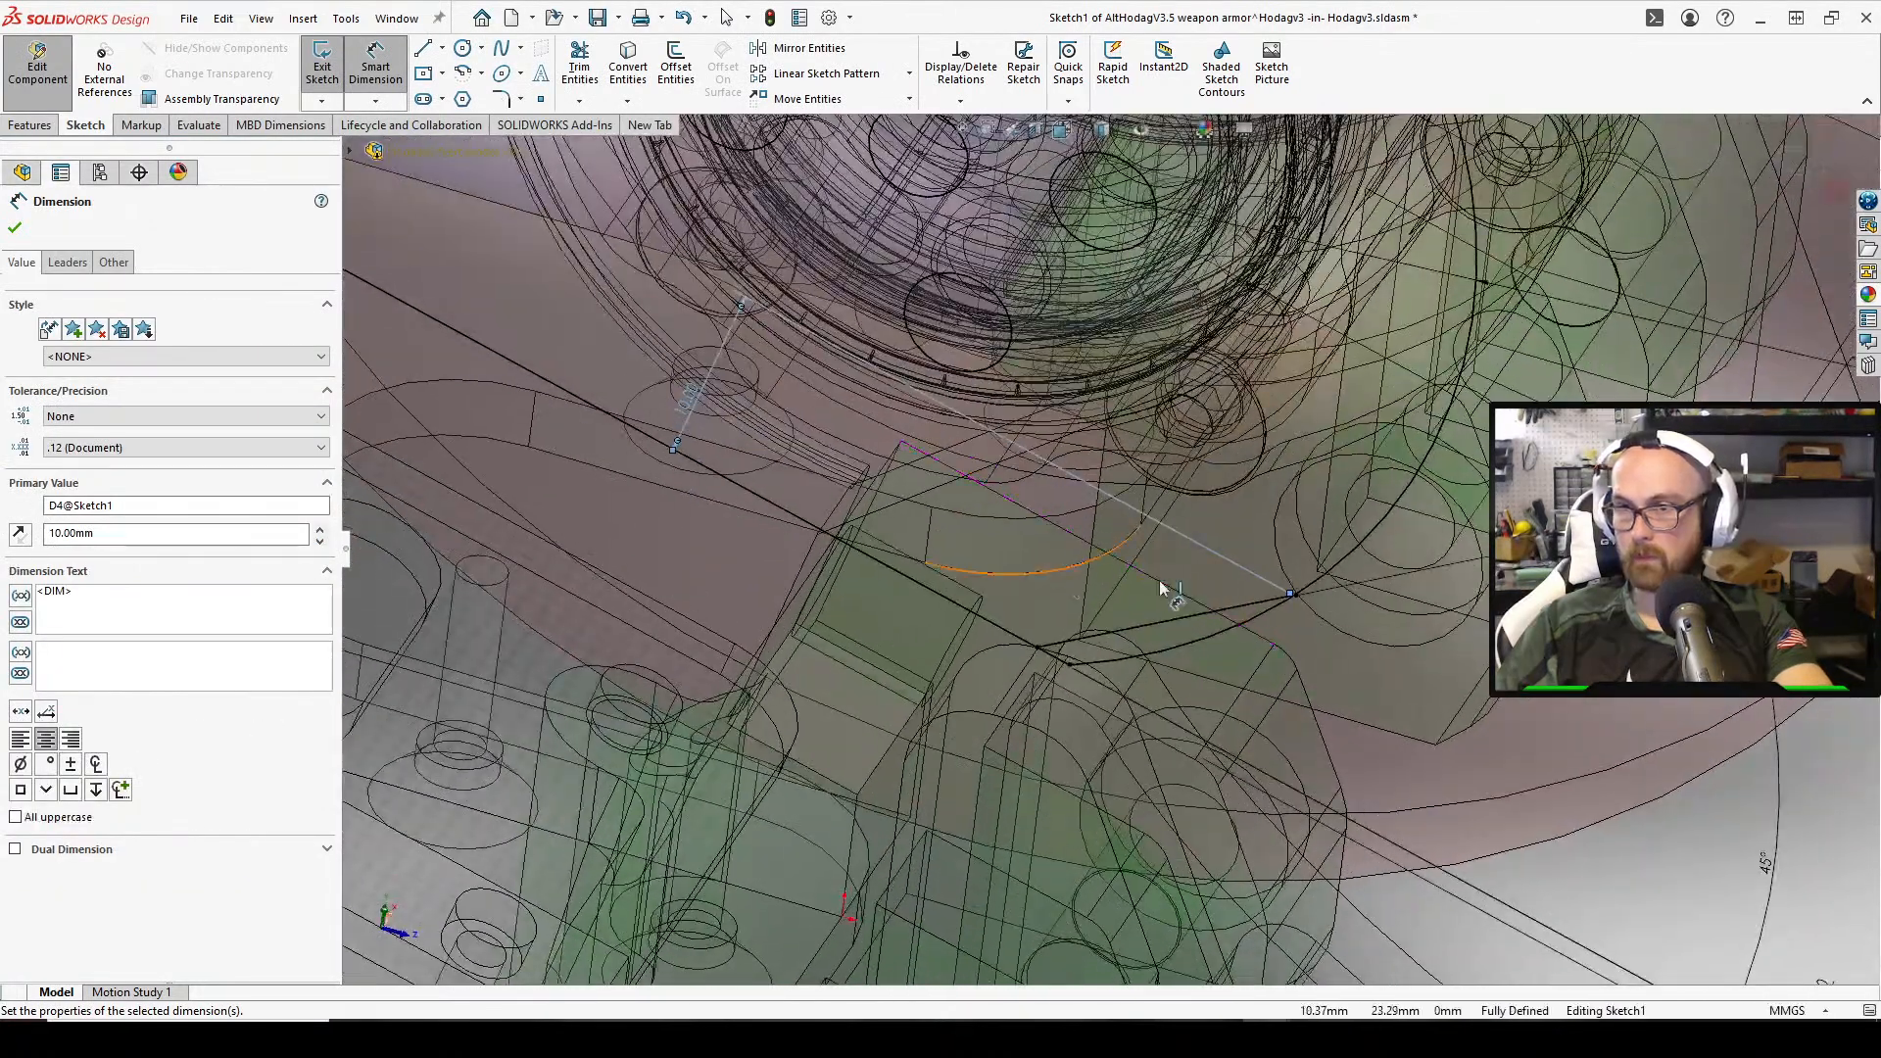
Set the corner line's angle to 50 degrees and its arc endpoint's distance from the straight lower edge to 16 mm
double_click(1560, 781)
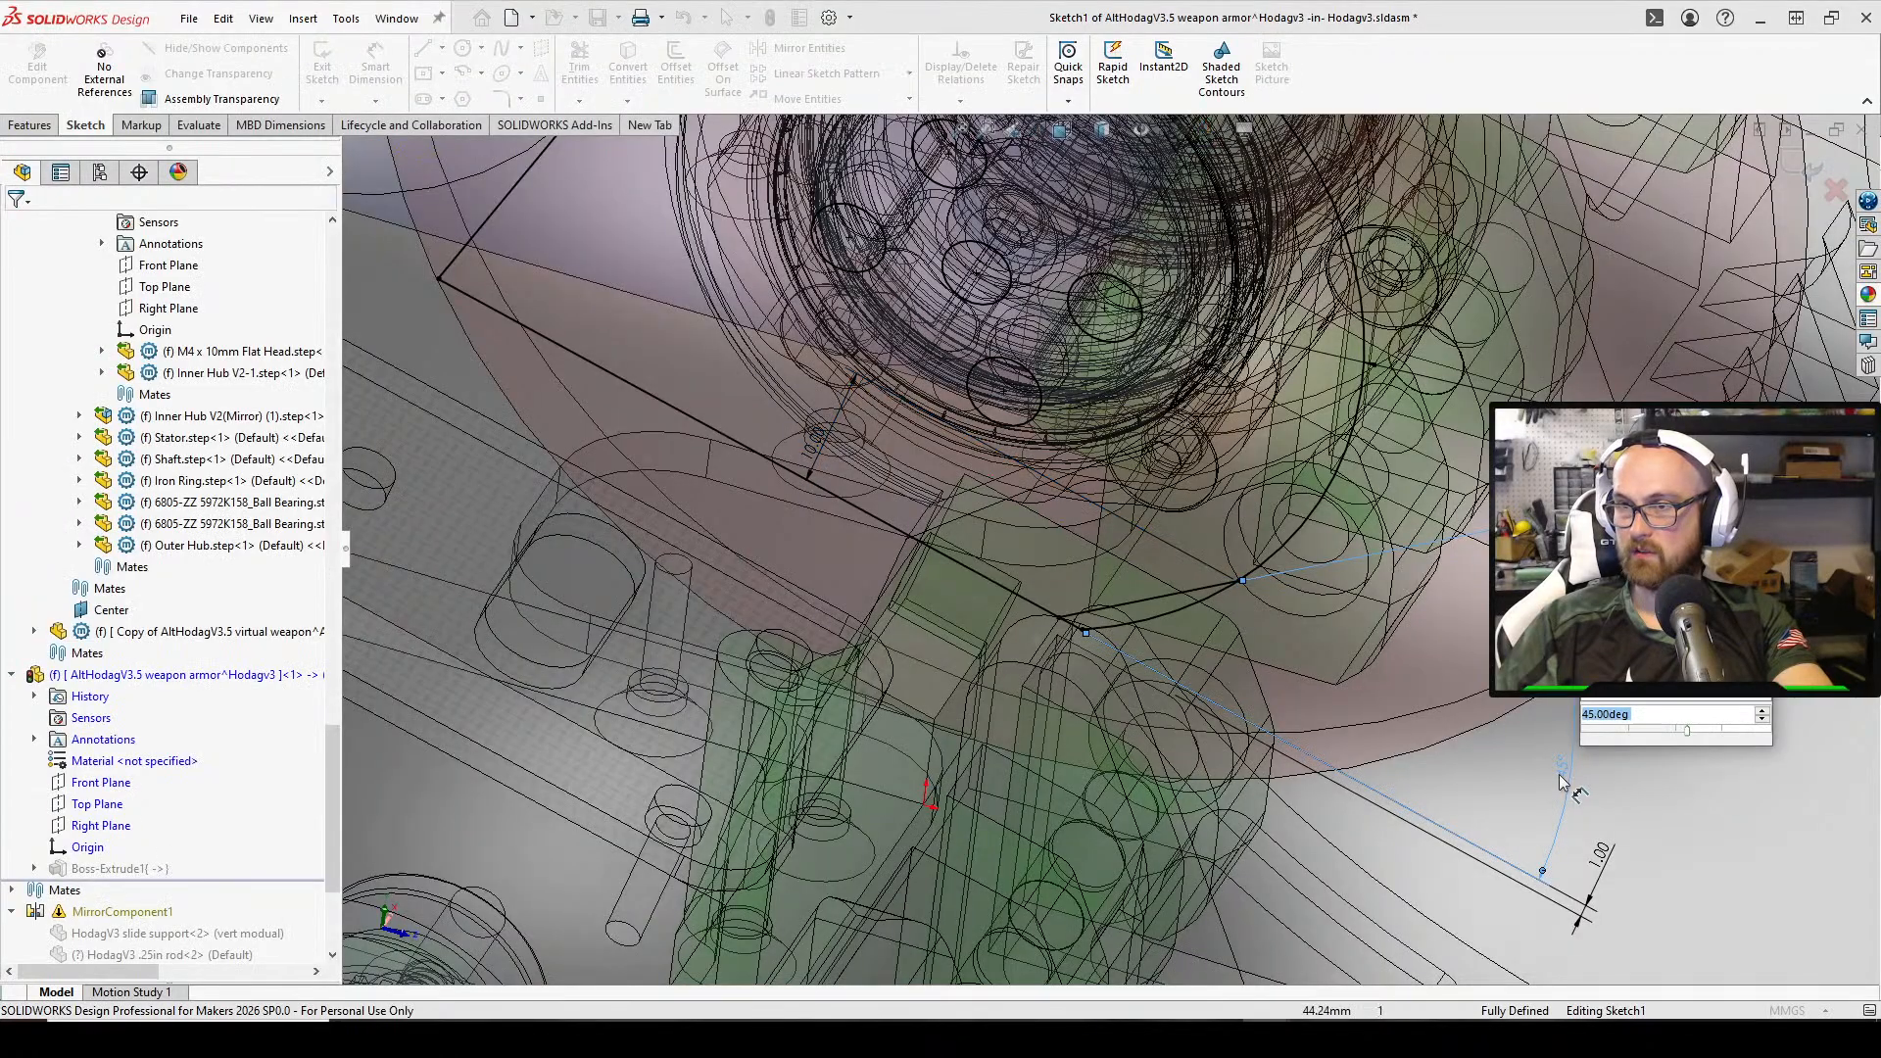
type("50")
key("Return")
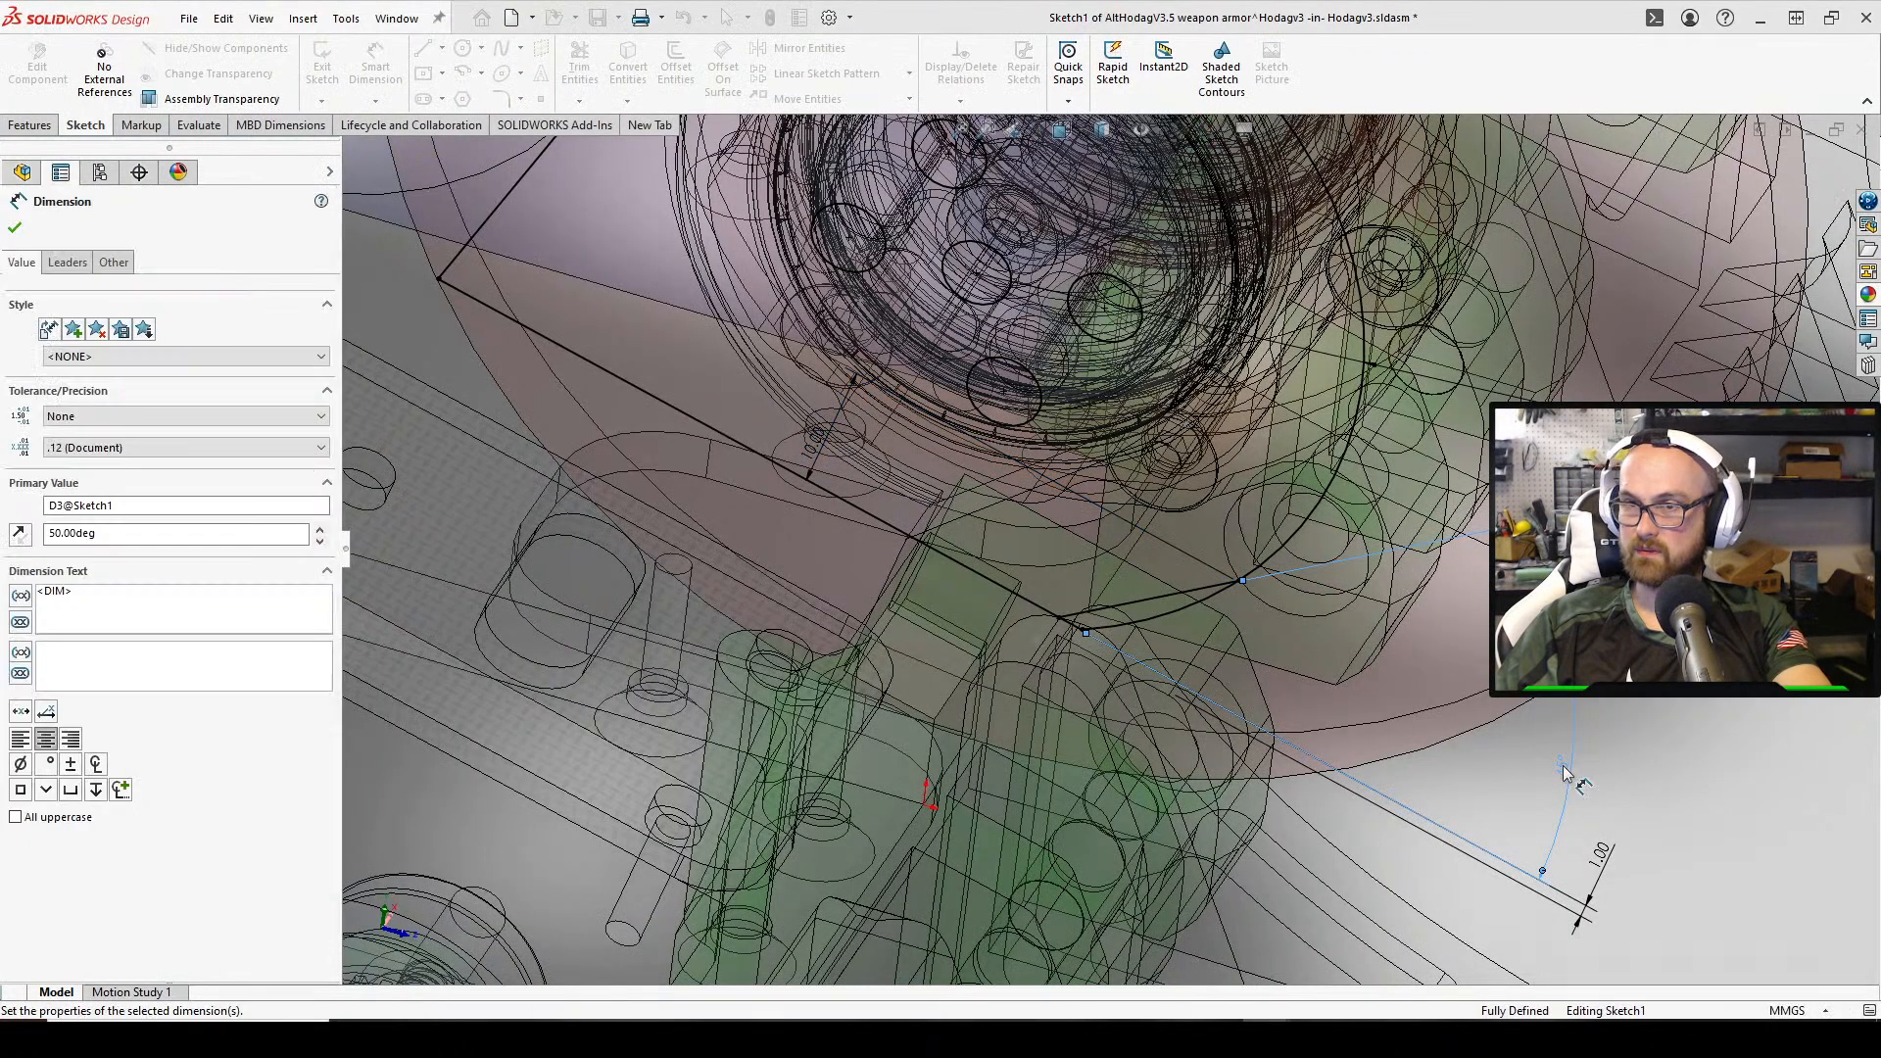
double_click(810, 446)
type("16")
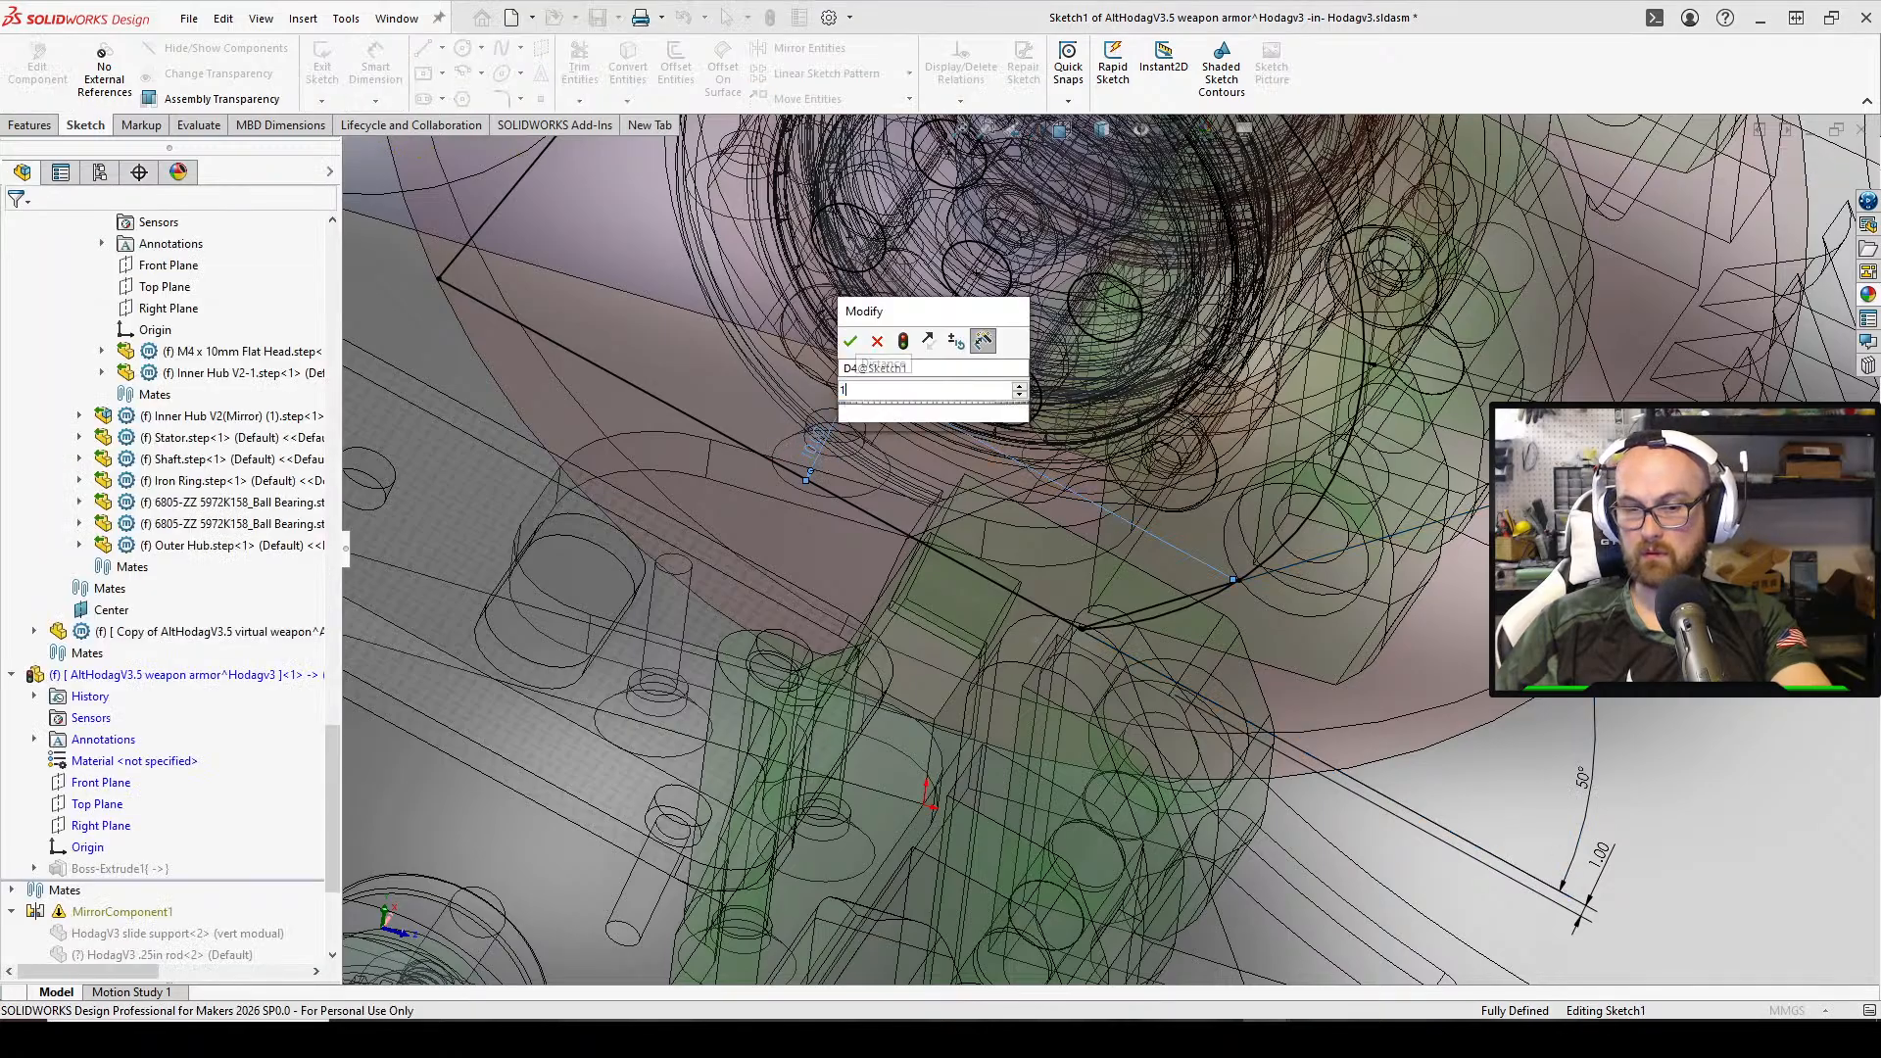
key("Return")
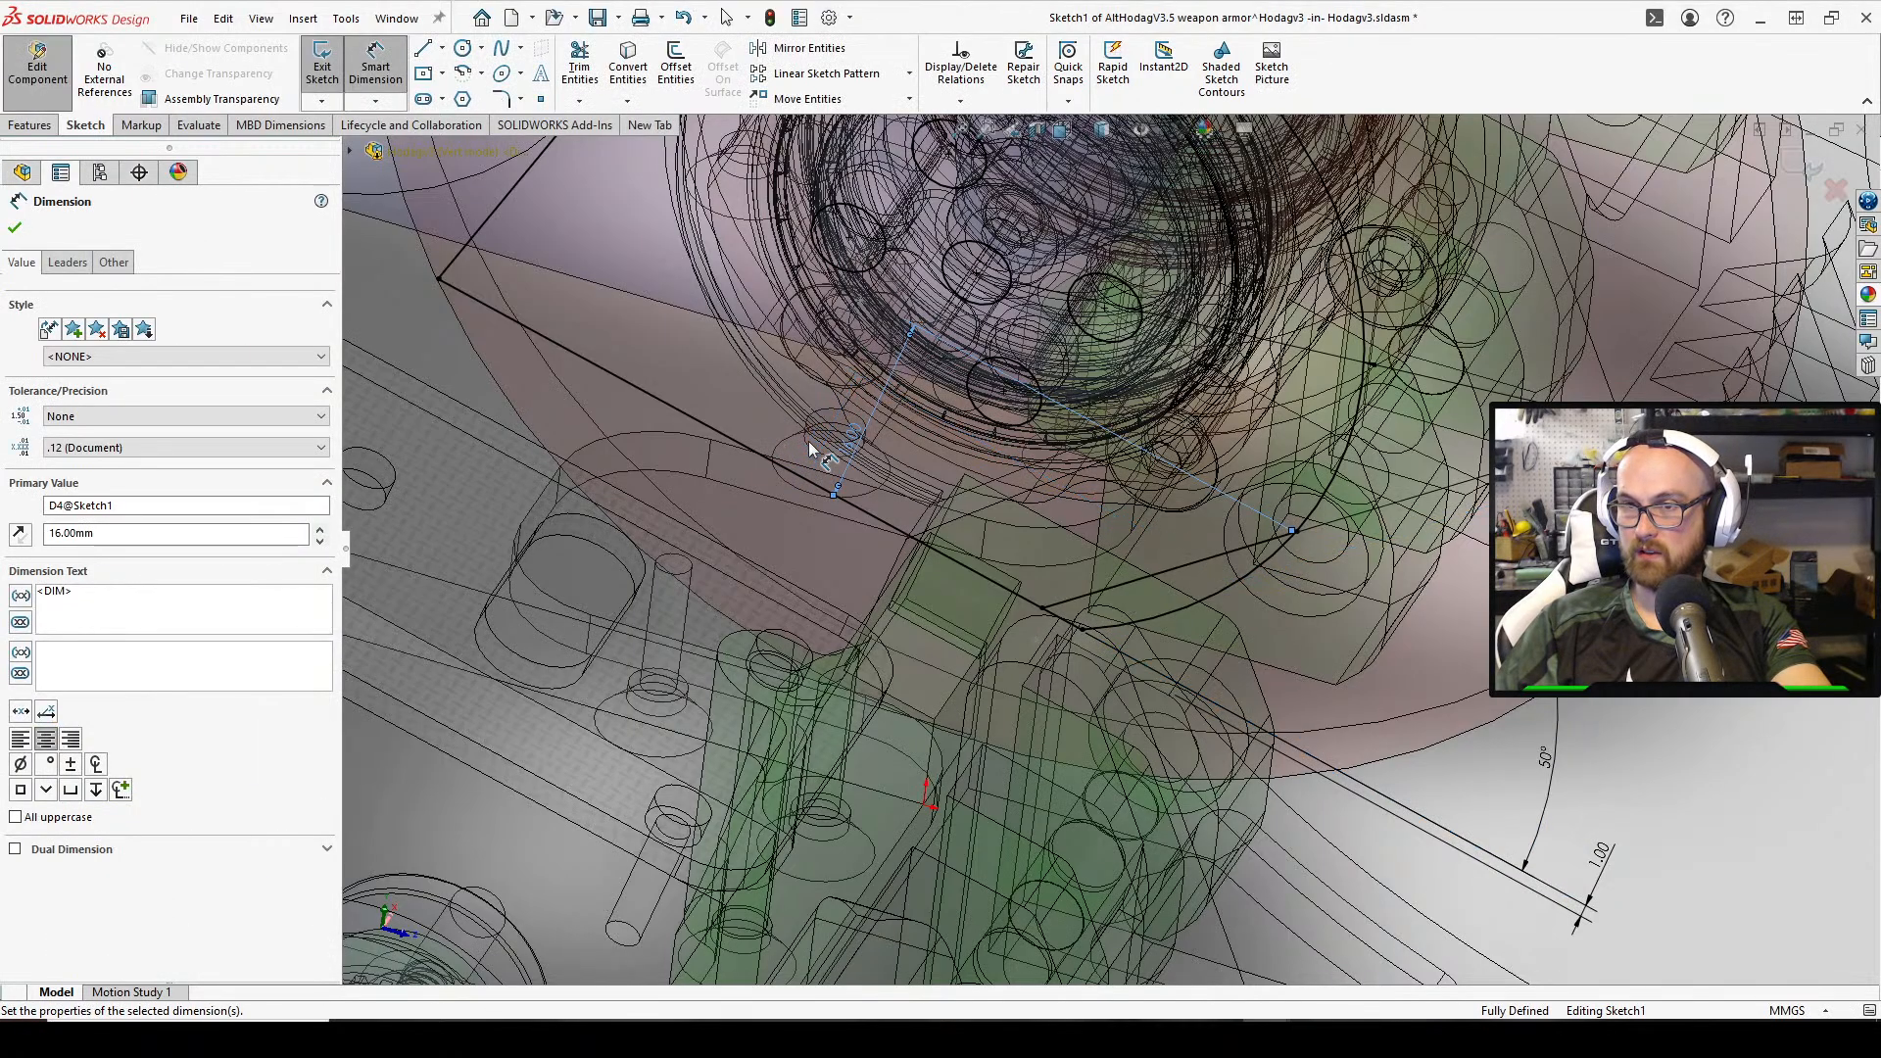
Return the corner line's angle to 45 degrees and set its arc endpoint's distance from the straight lower edge to 12 mm
middle_click_drag(882, 470, 1318, 500)
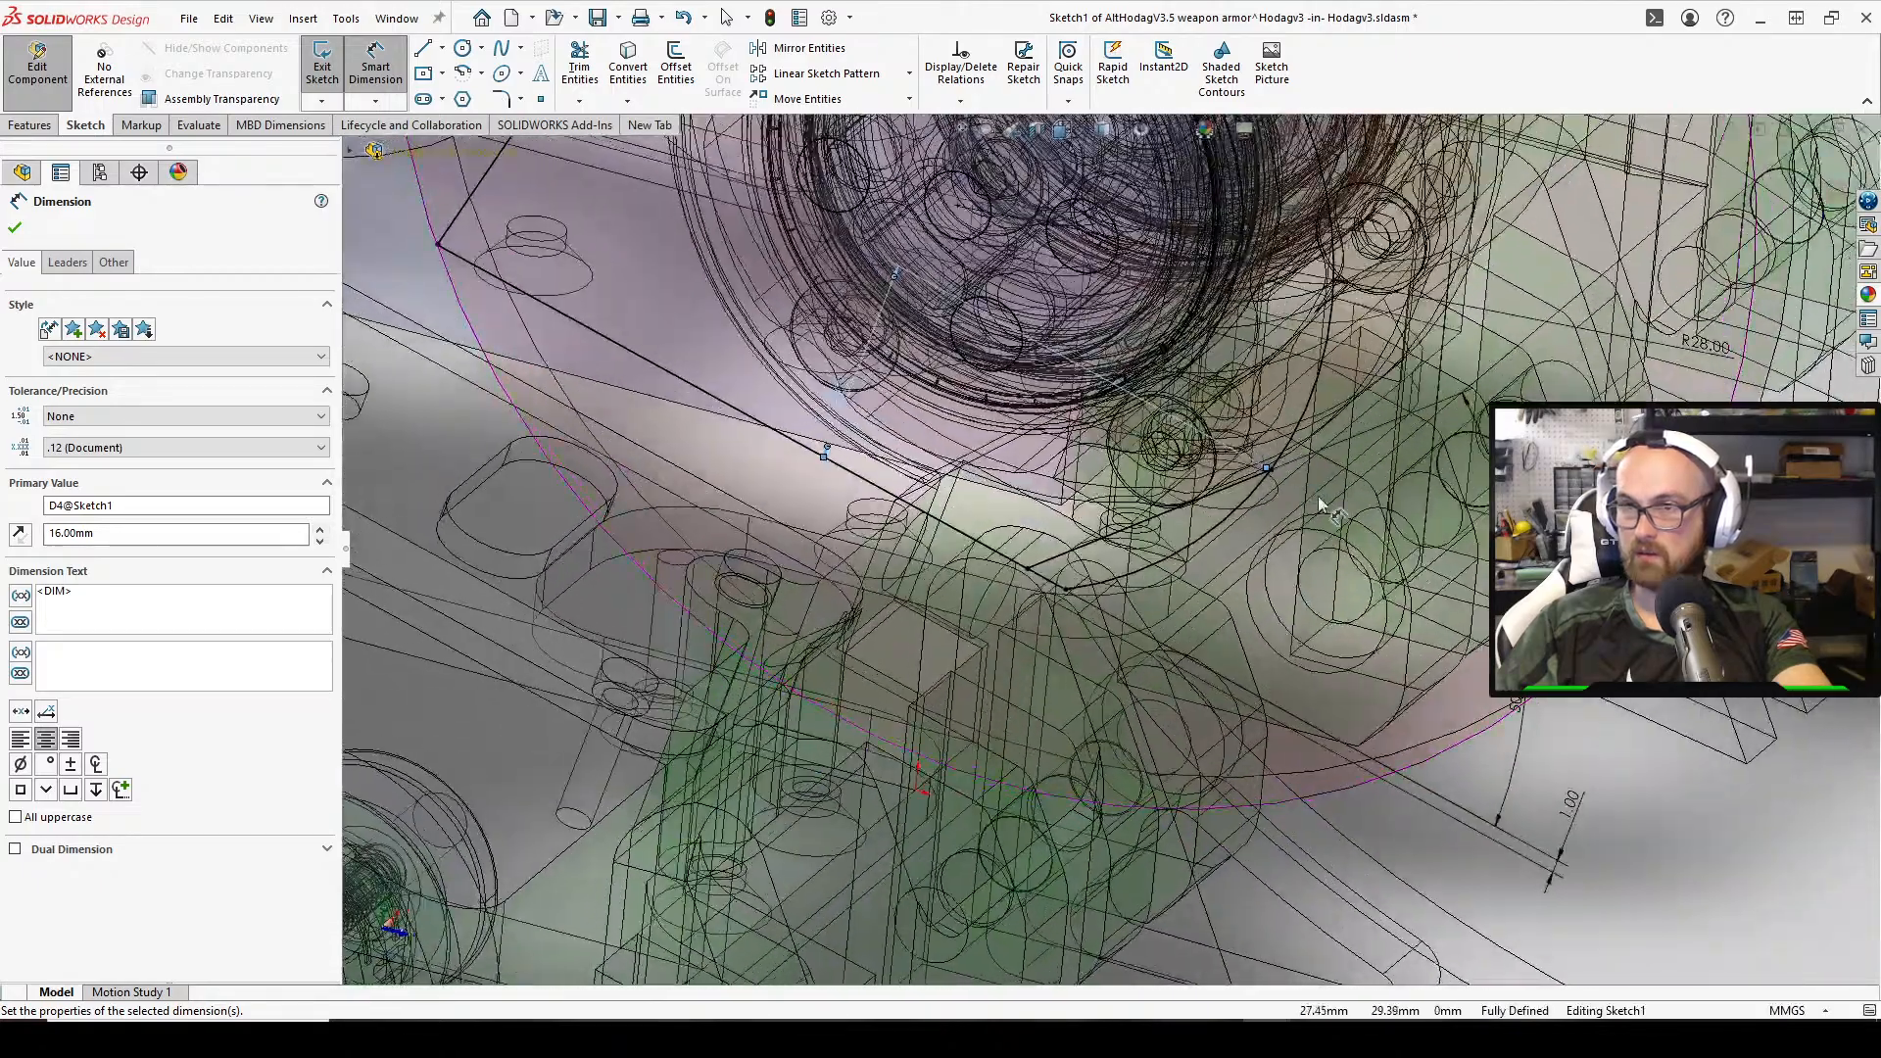
key("Escape")
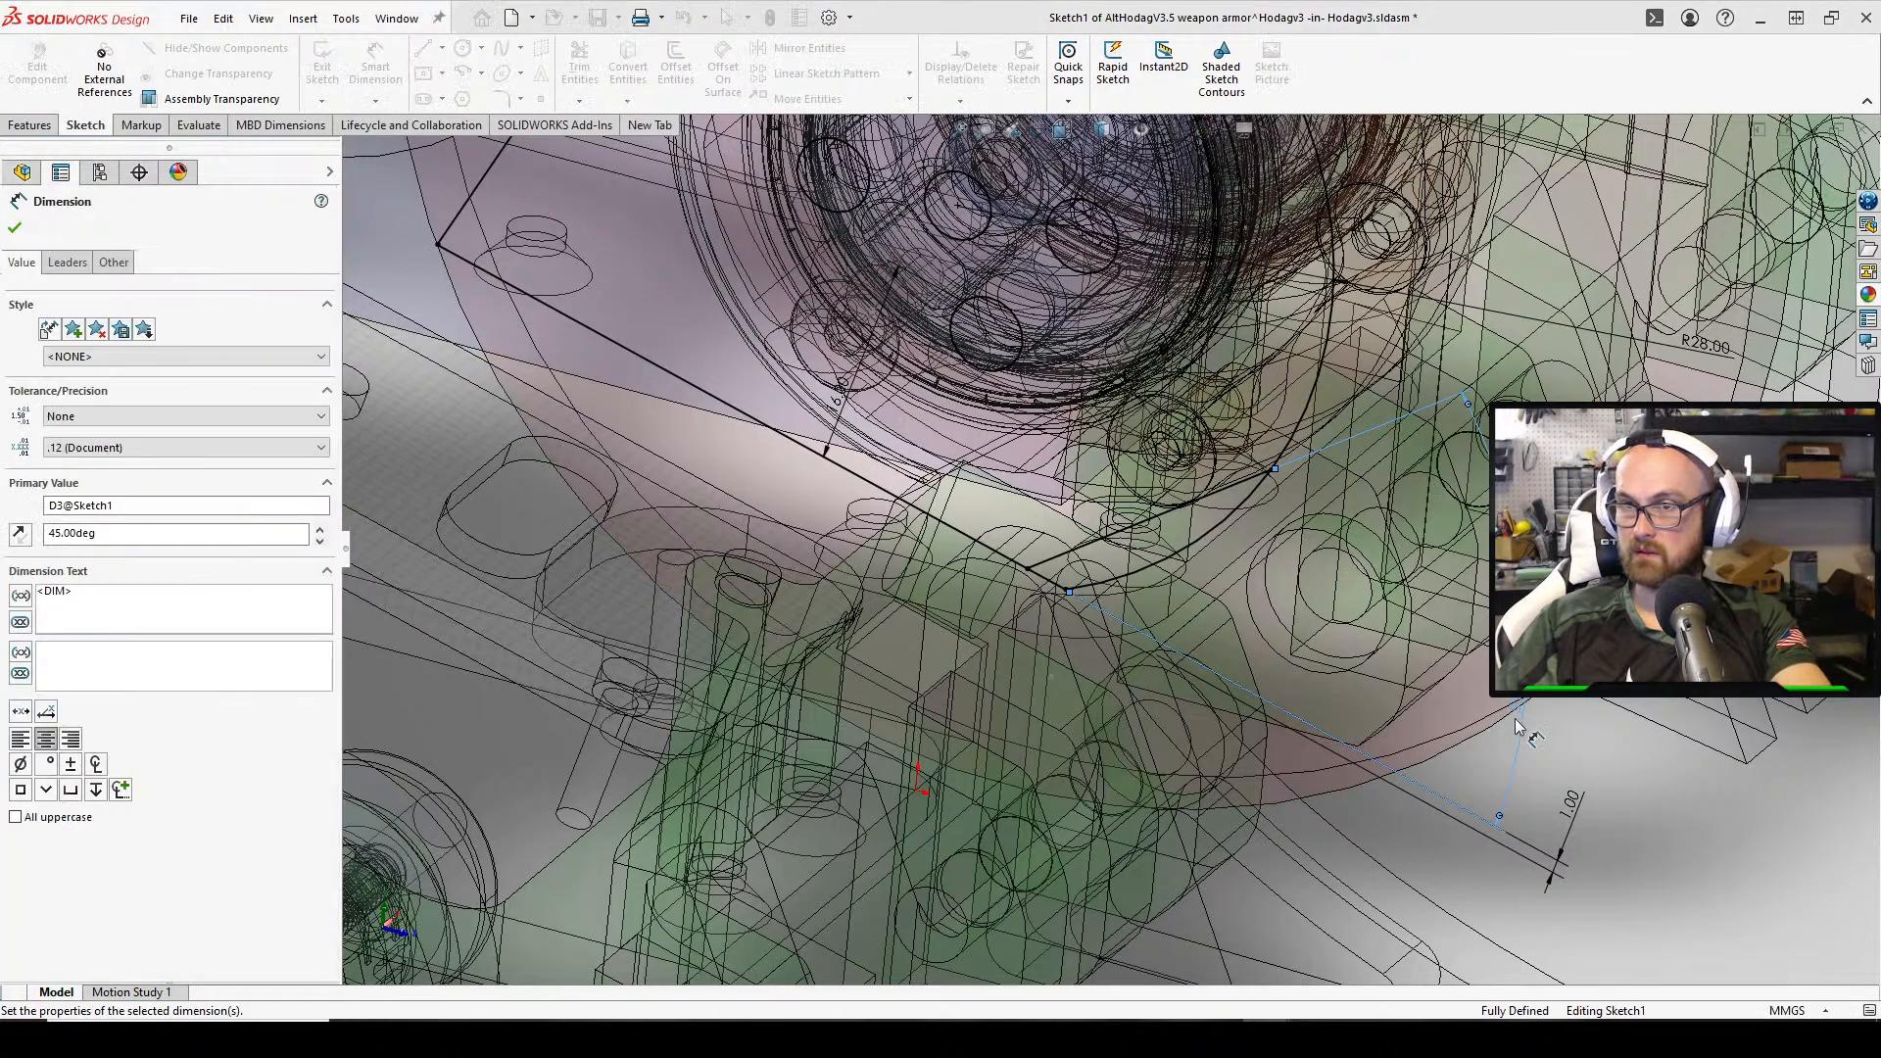
scroll(1320, 495, "down", 3)
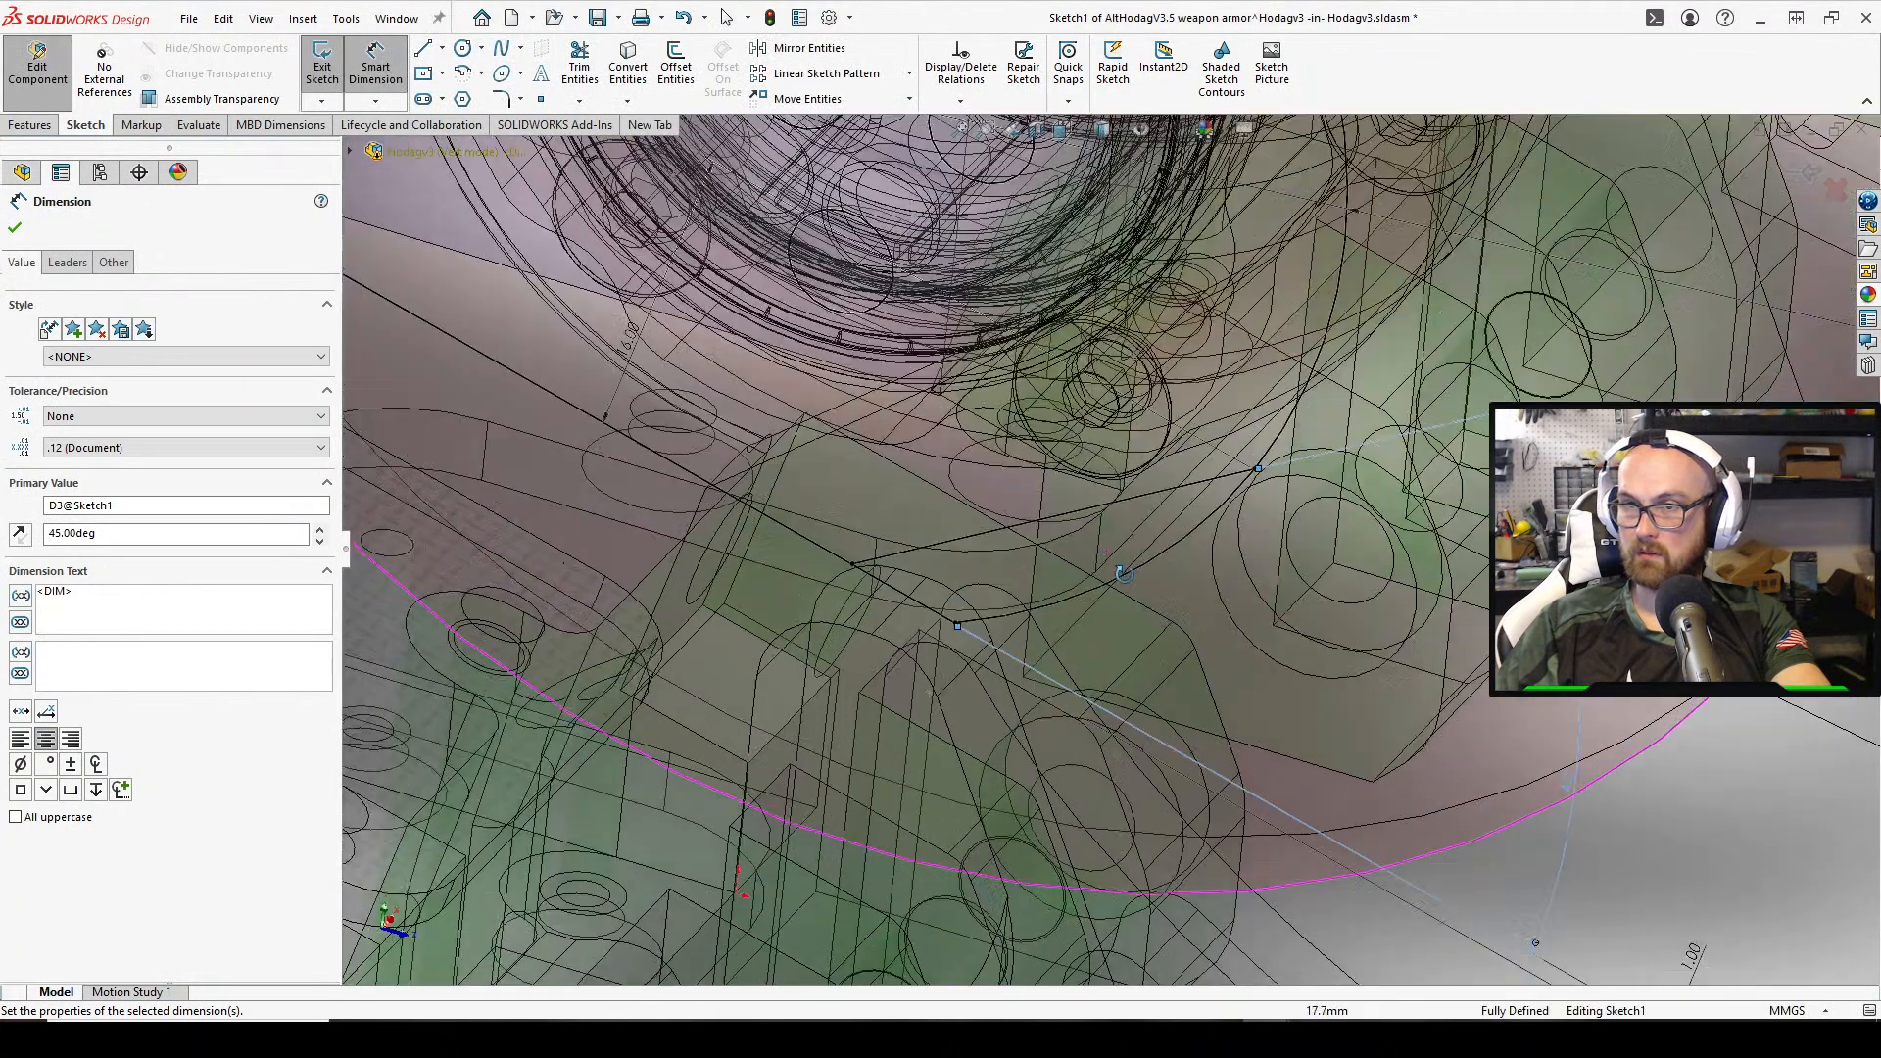
double_click(636, 344)
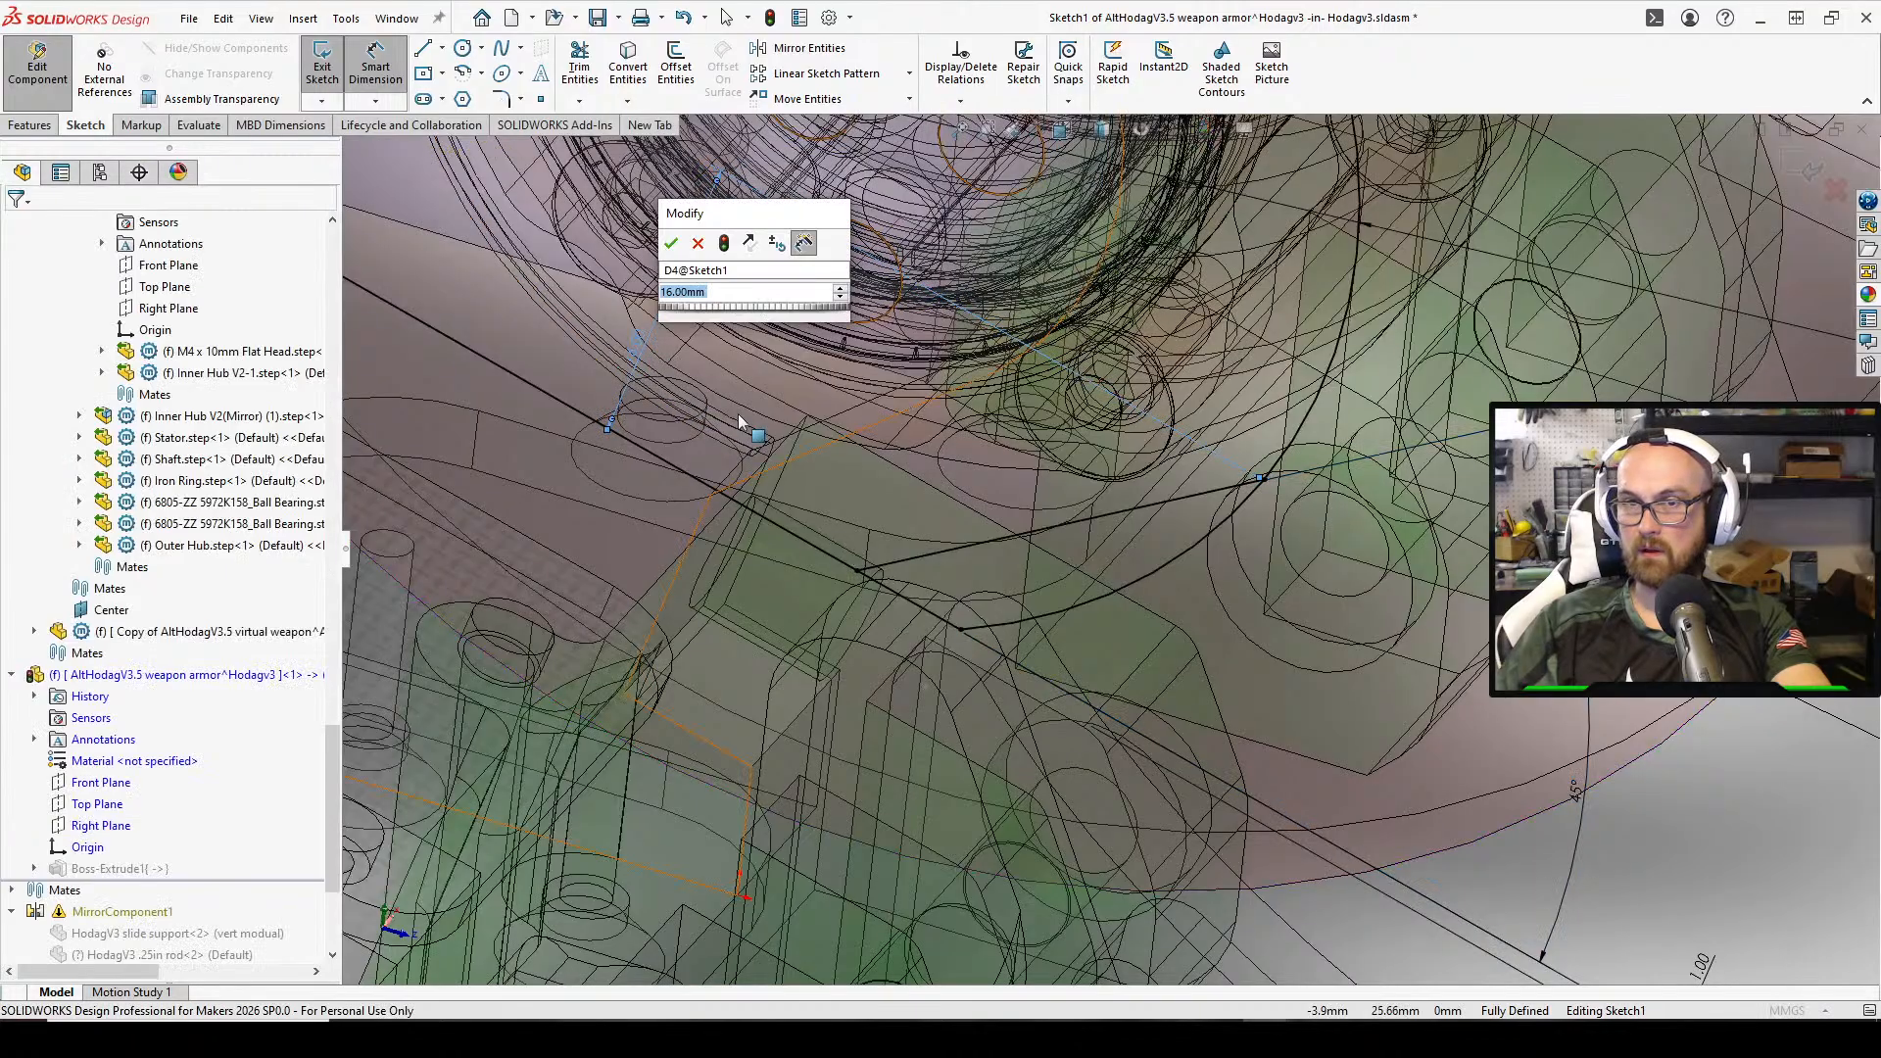
type("14")
key("Return")
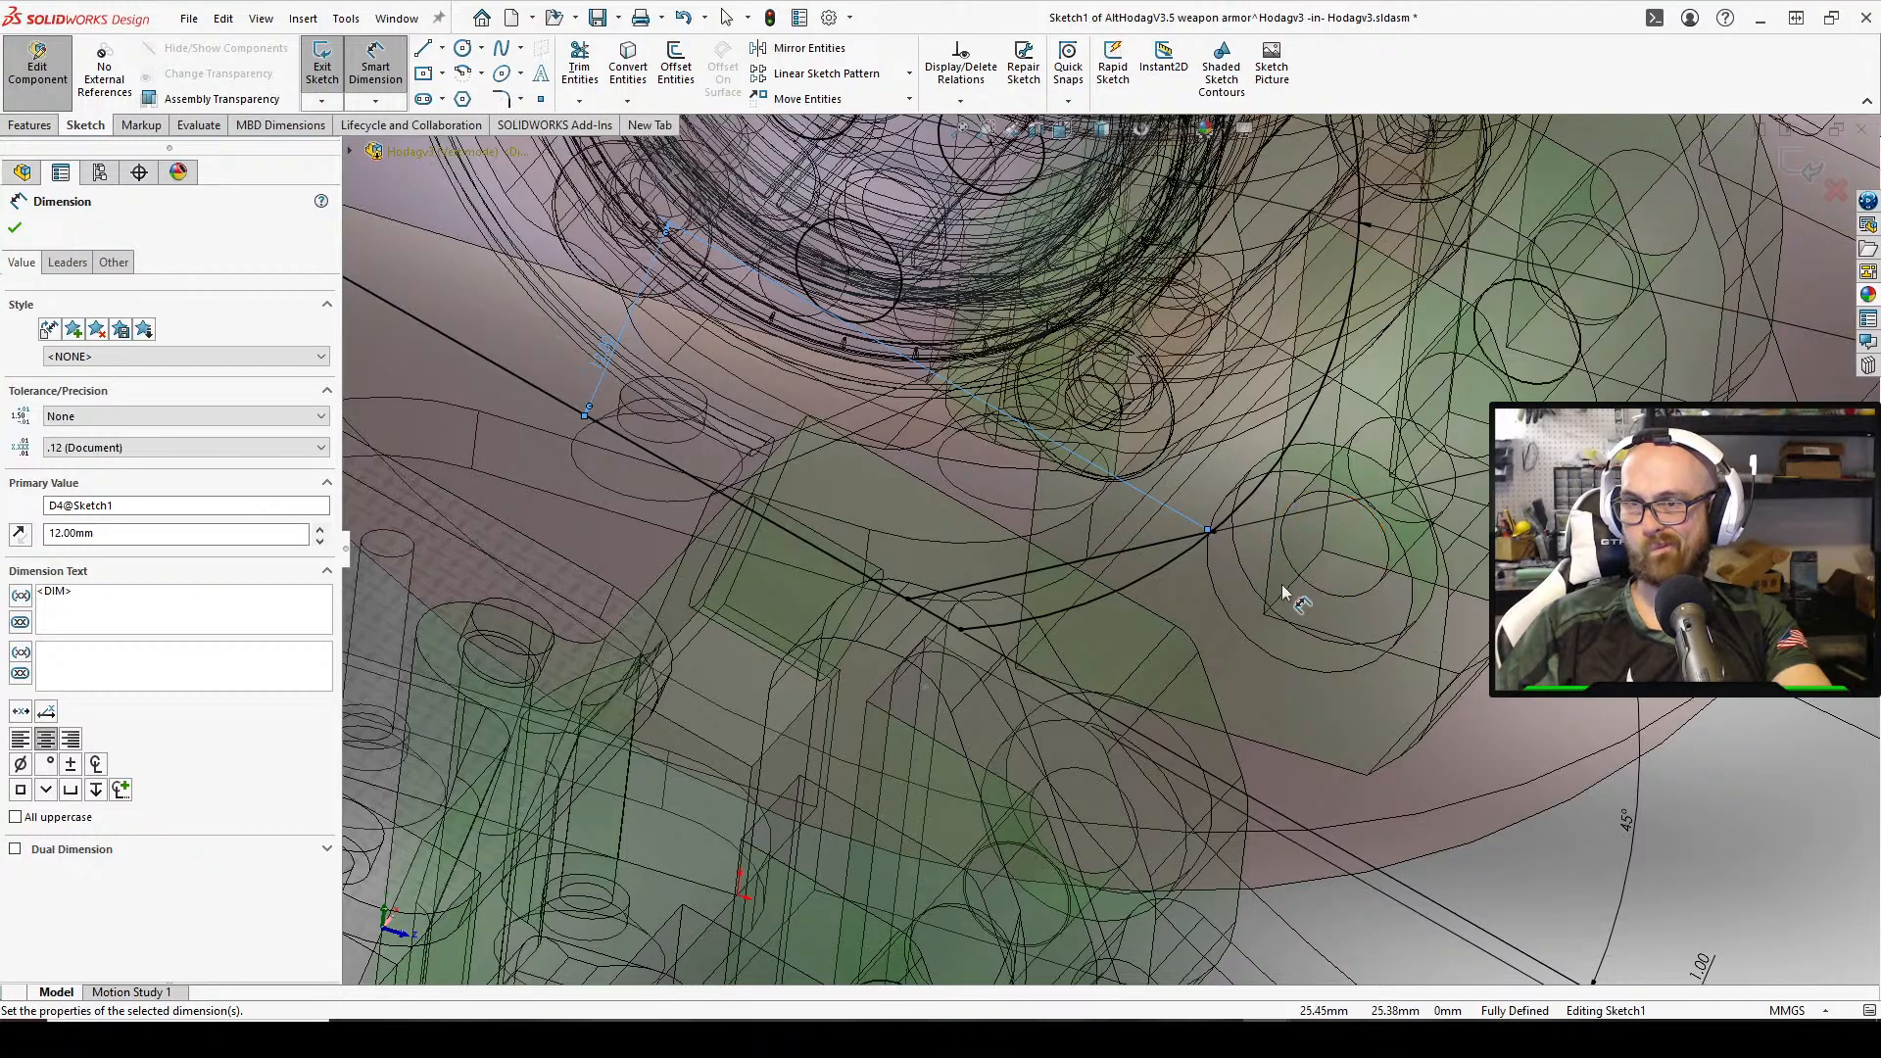
Set the angle between the corner line and the outline's straight lower edge to 30 degrees
middle_click_drag(1263, 595, 1568, 754)
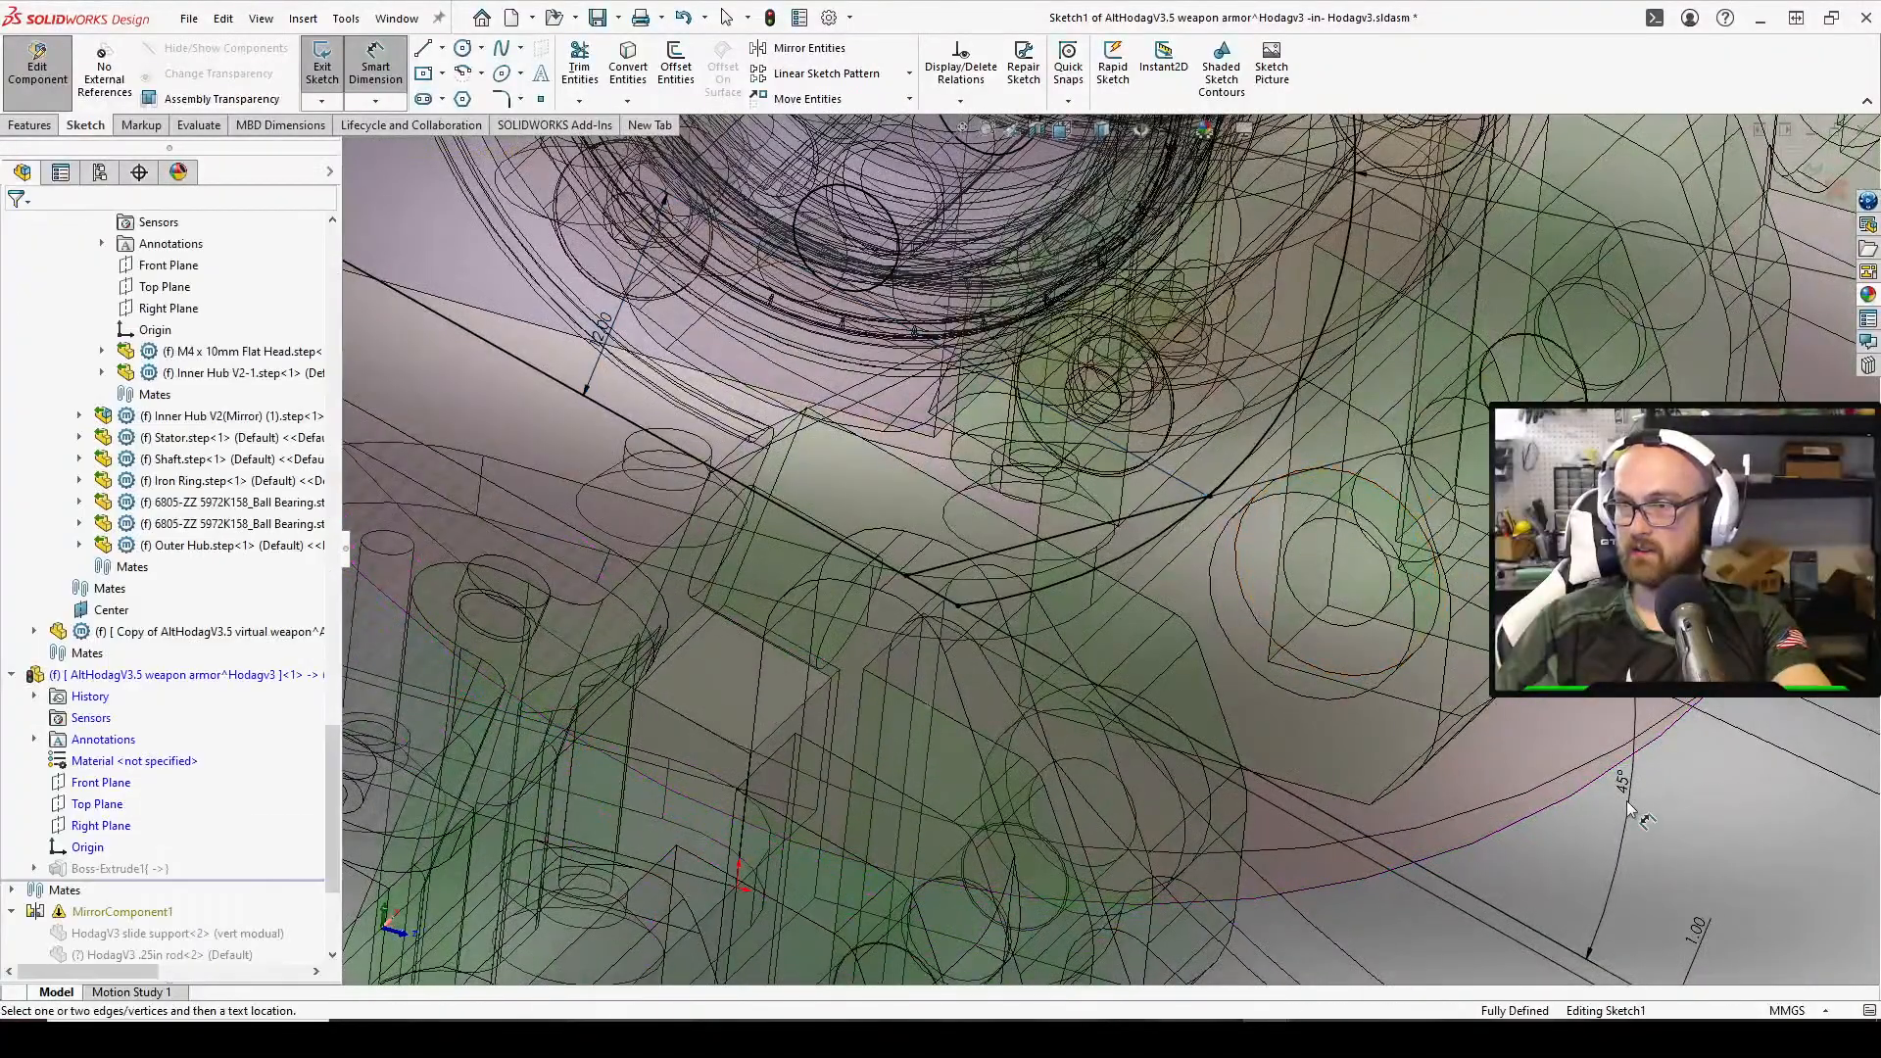
left_click(1628, 798)
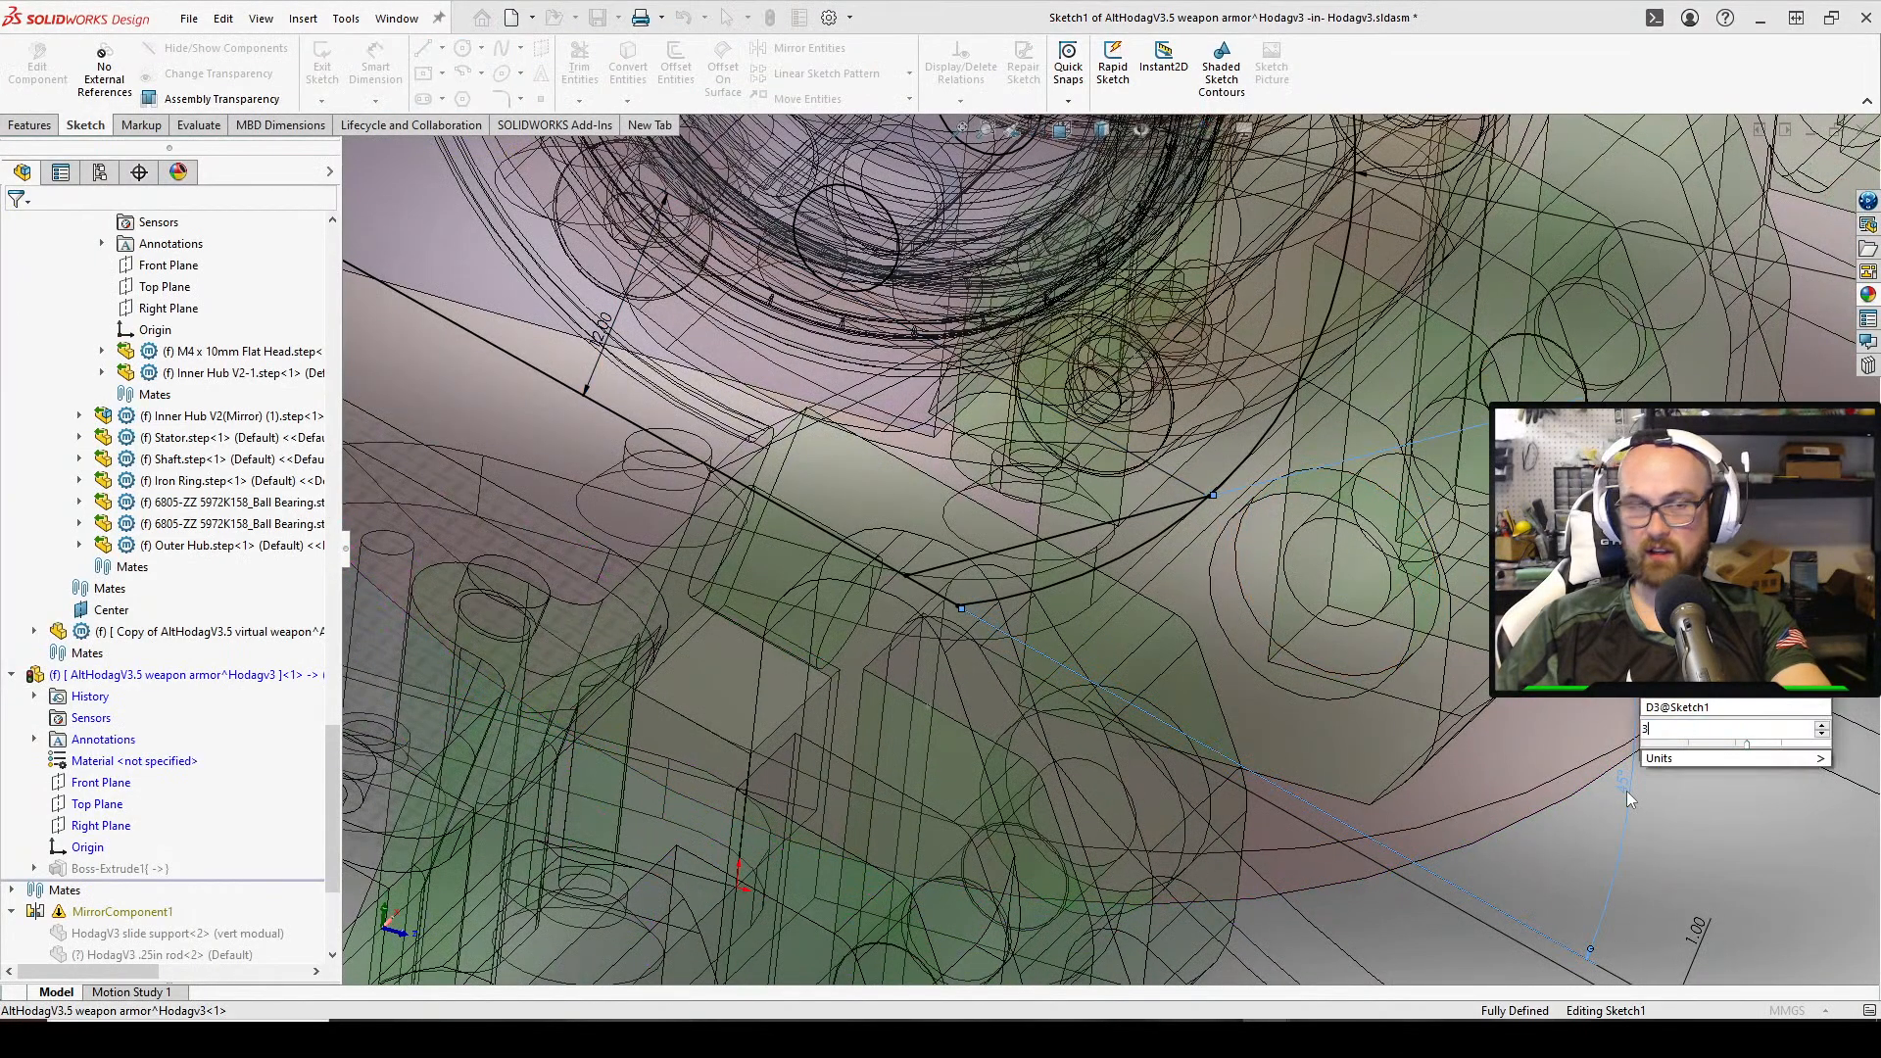
key("Return")
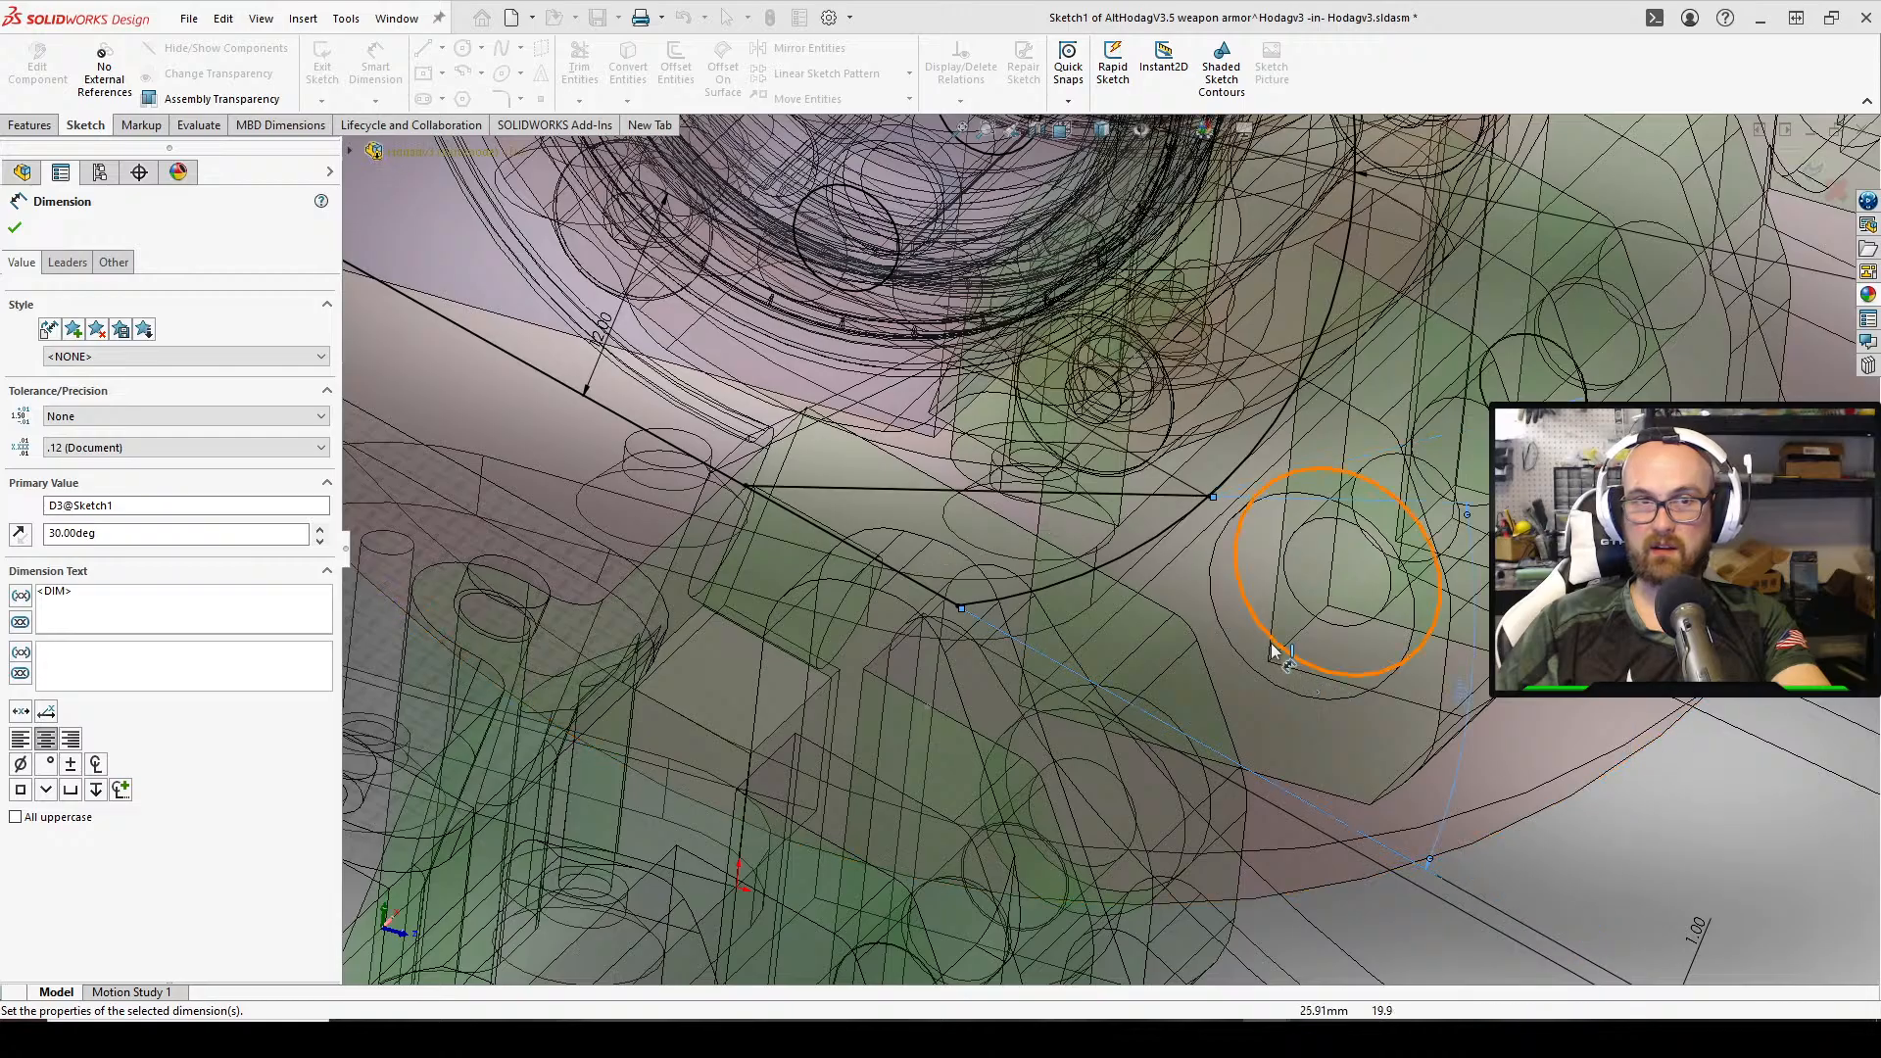
Set the distance between the corner line's arc endpoint and the straight lower edge to 10 mm
middle_click_drag(1207, 585, 1078, 597)
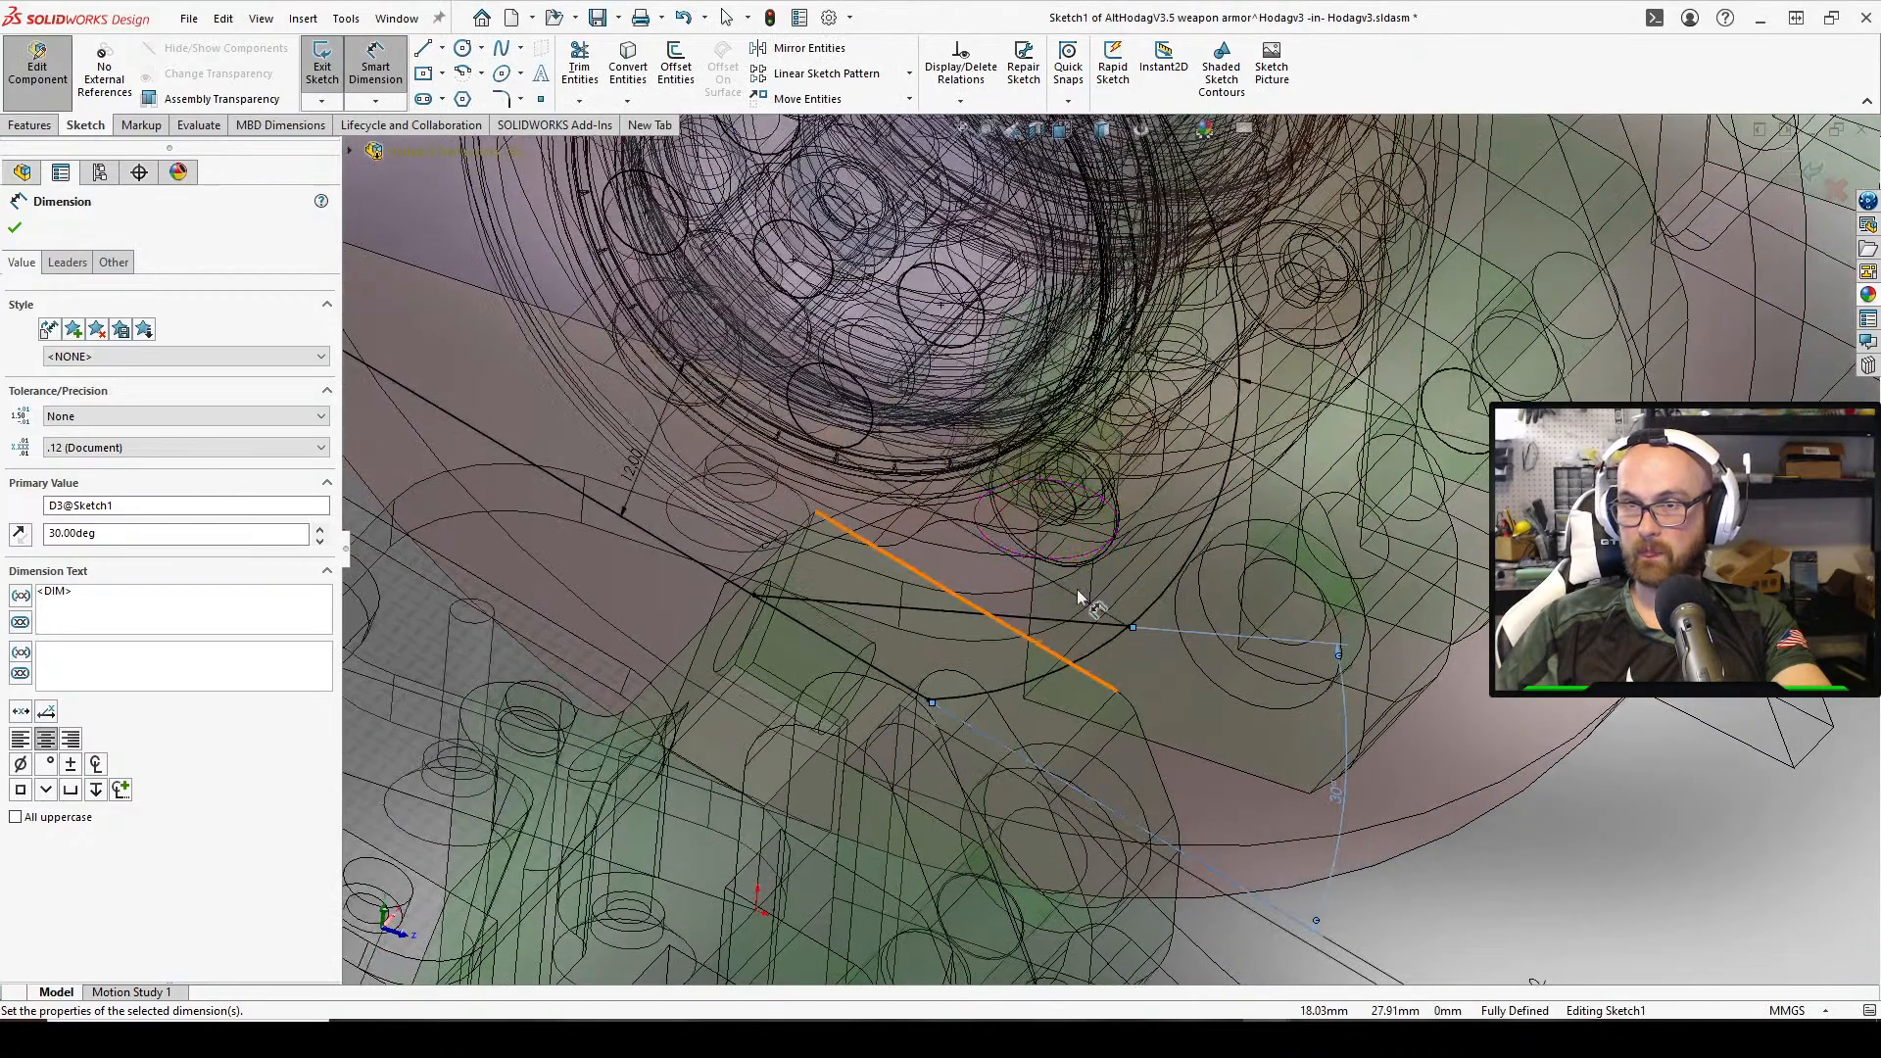
left_click(636, 472)
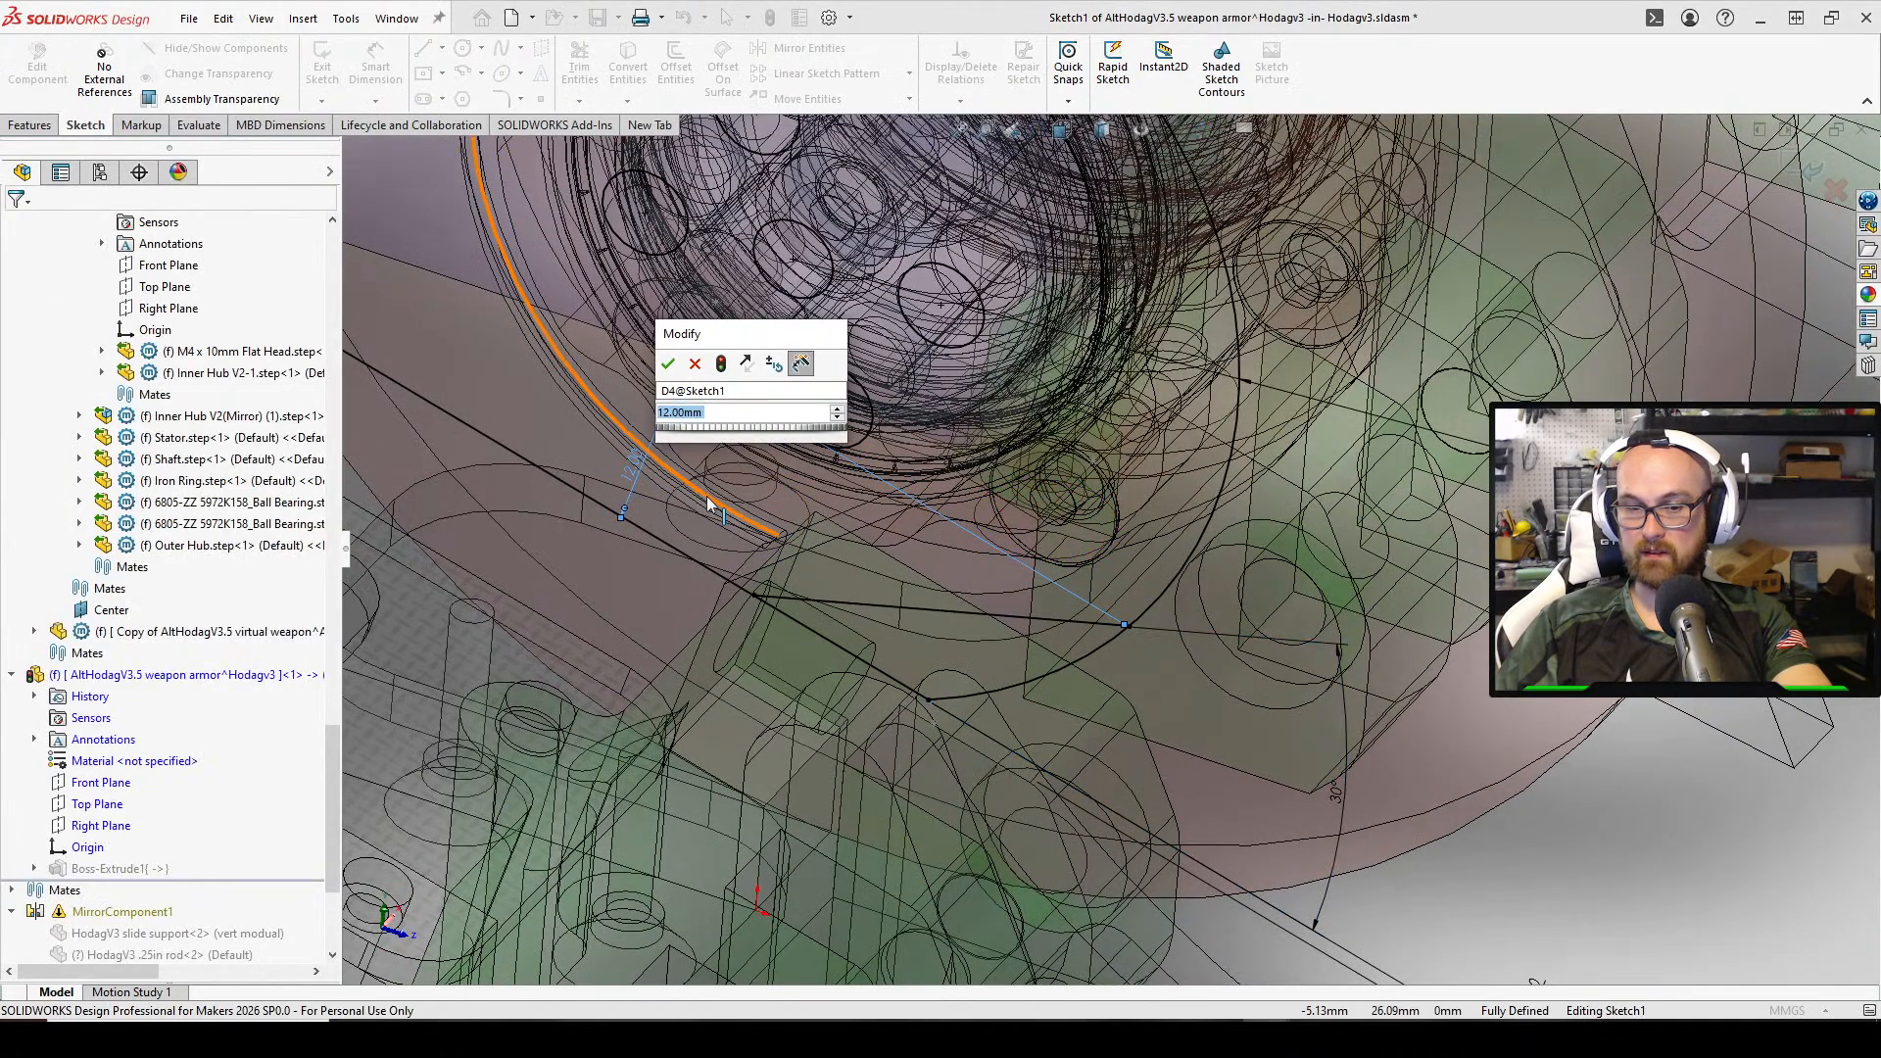
type("10")
key("Return")
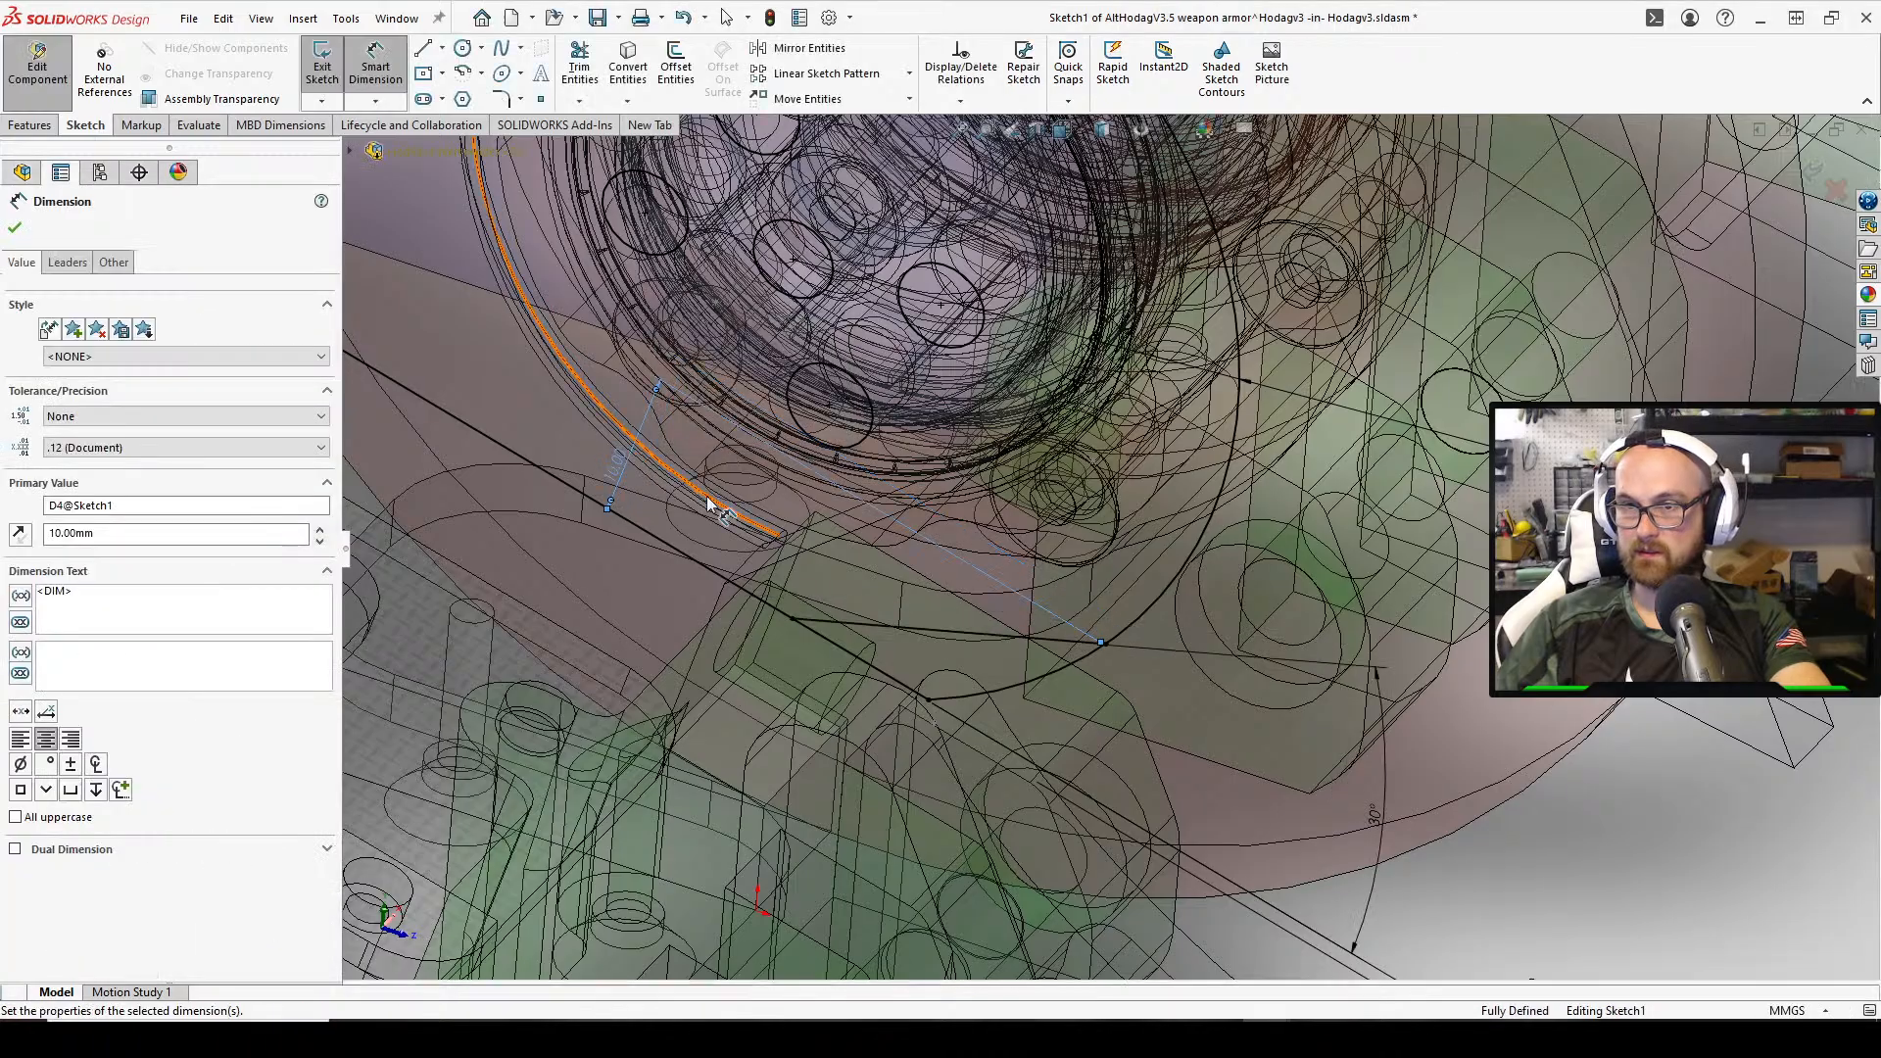
Reduce the distance between the corner line's arc endpoint and the straight lower edge to 8 mm and finish dimensioning
double_click(617, 477)
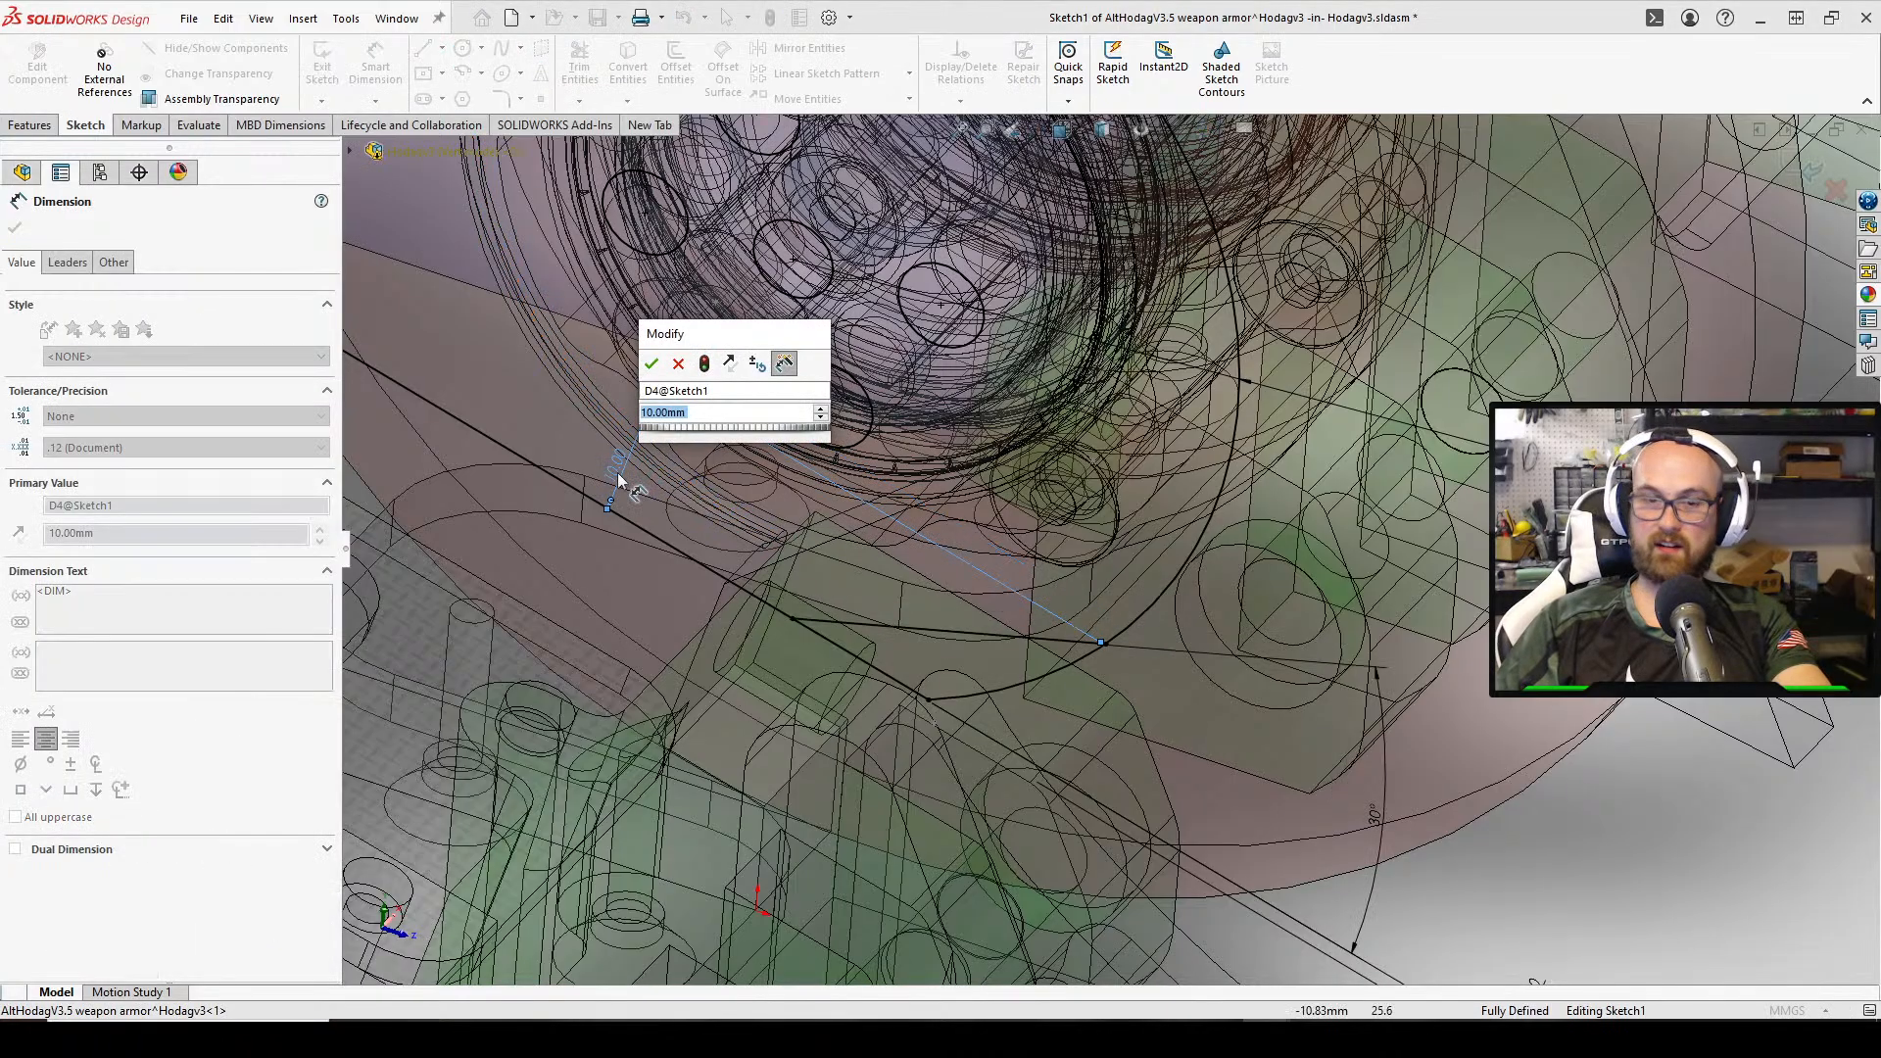
type("8")
key("Return")
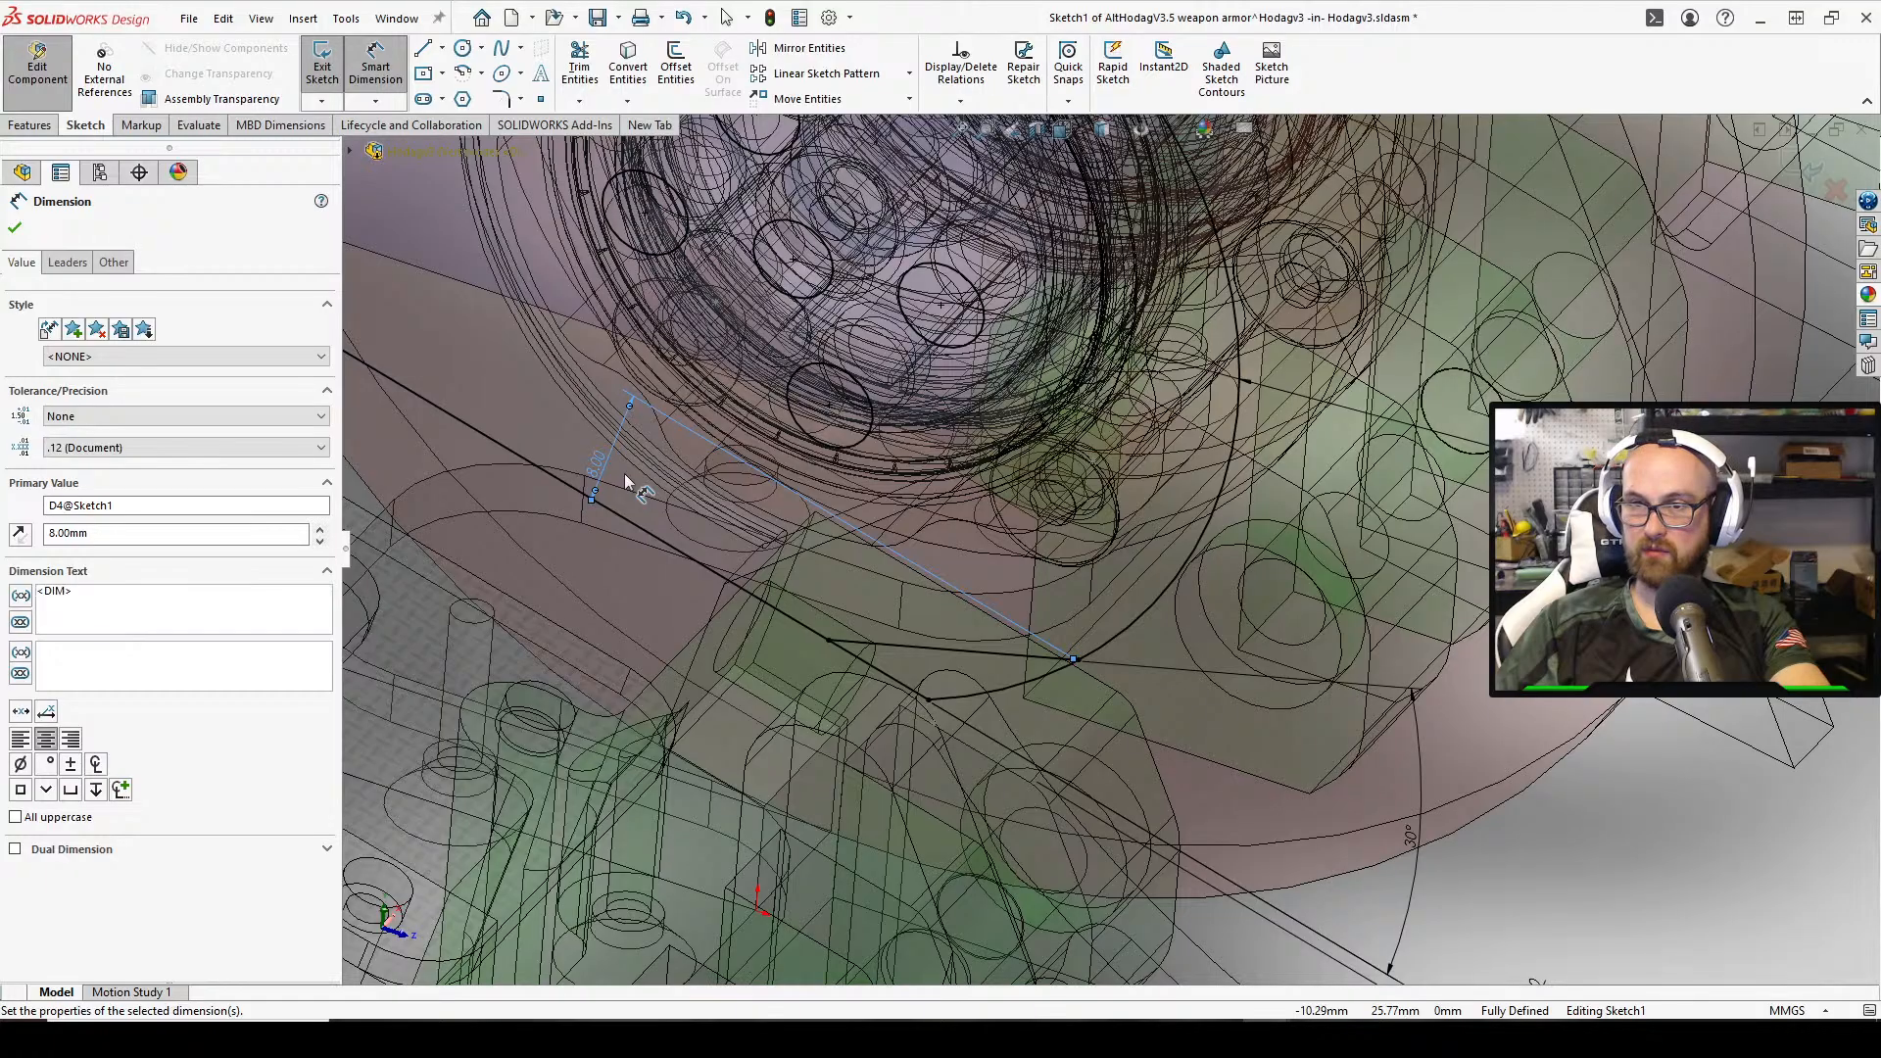
middle_click_drag(935, 570, 1015, 430)
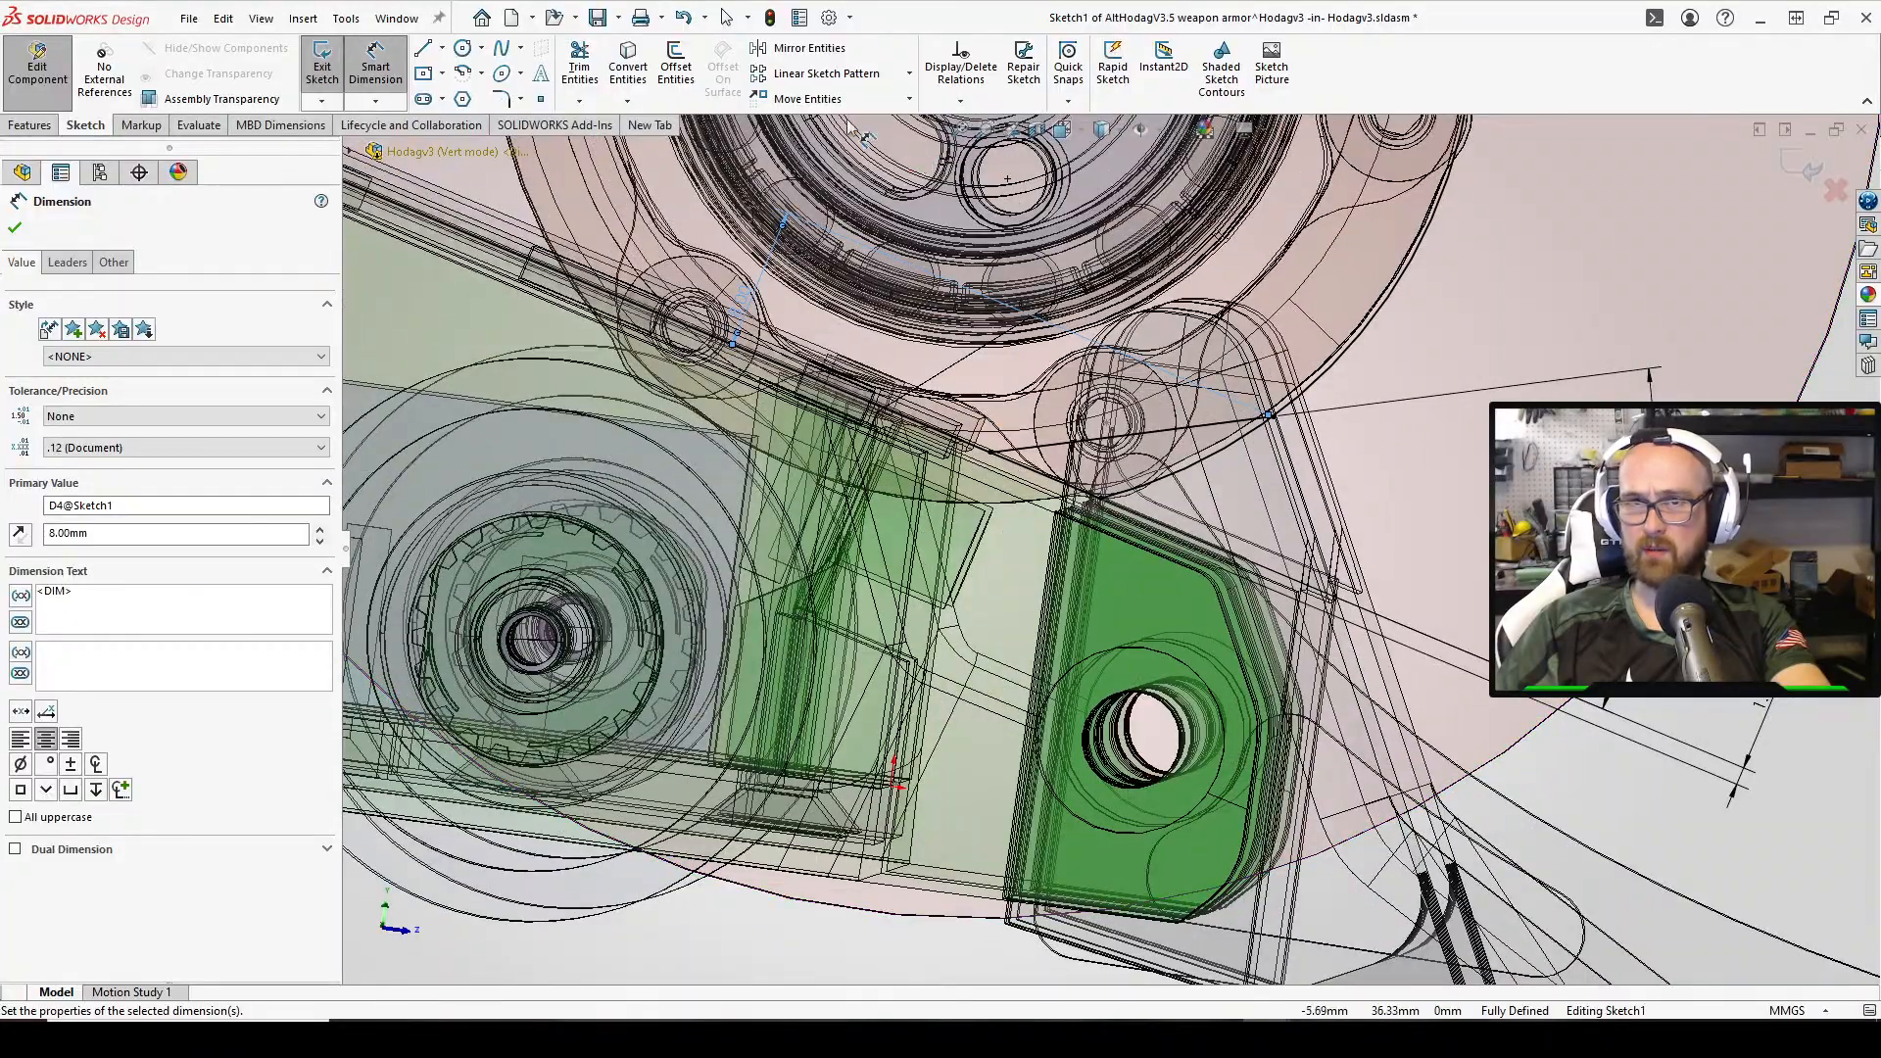
left_click(15, 228)
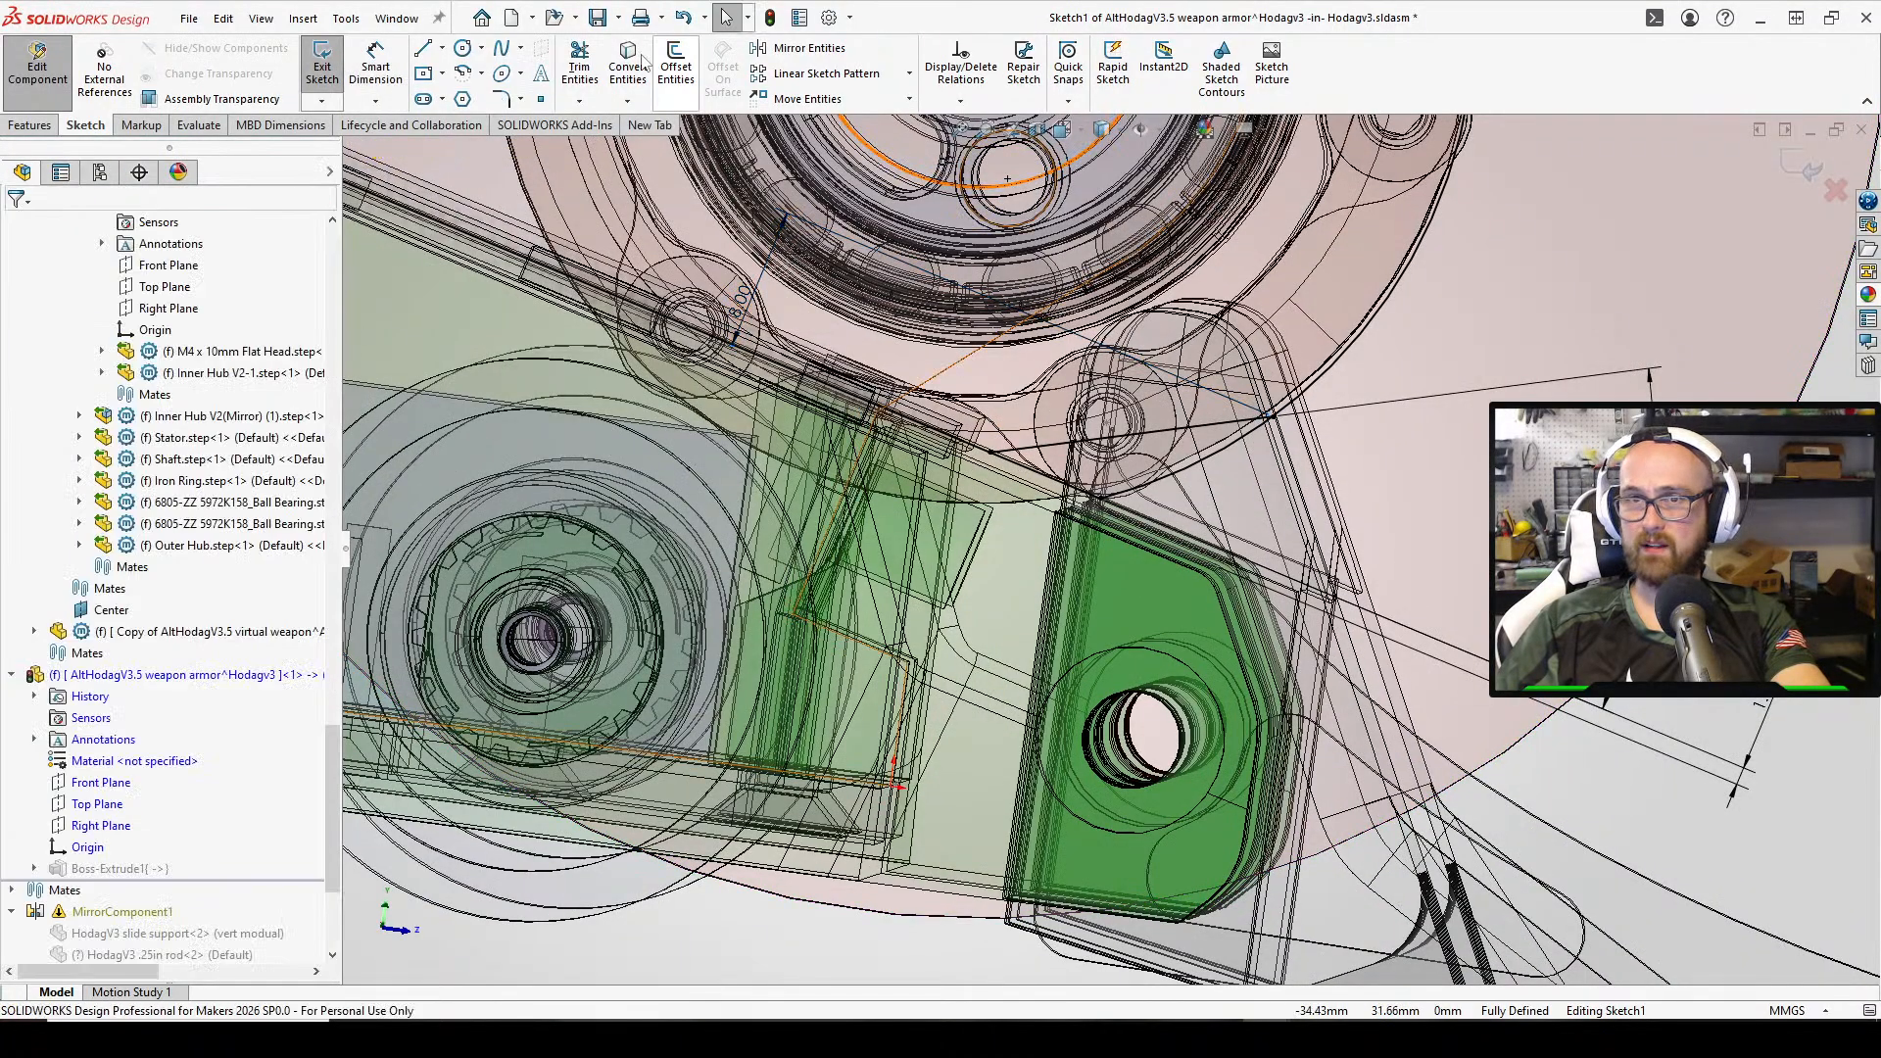
Trim away the outline's pointed lower corner beyond the corner line with Trim to closest, and exit the sketch
left_click(579, 69)
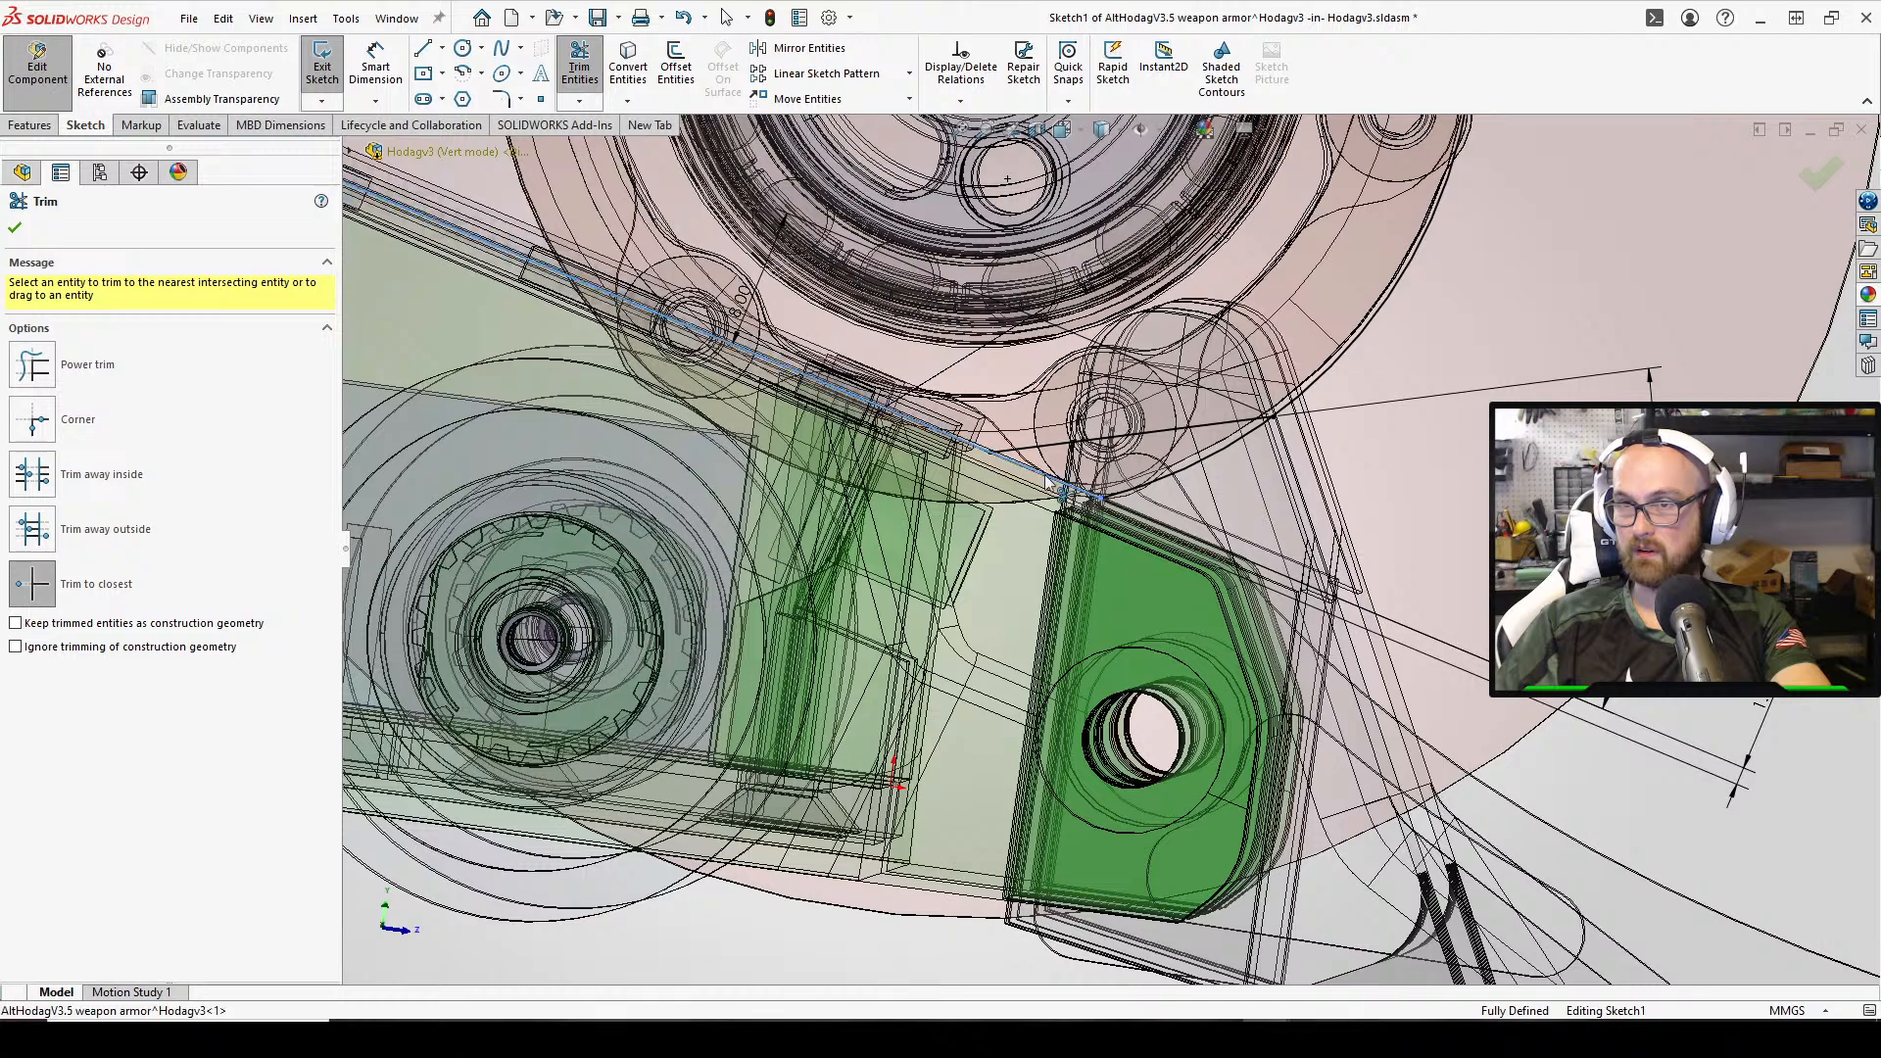
left_click(1048, 480)
scroll(1424, 411, "up", 2)
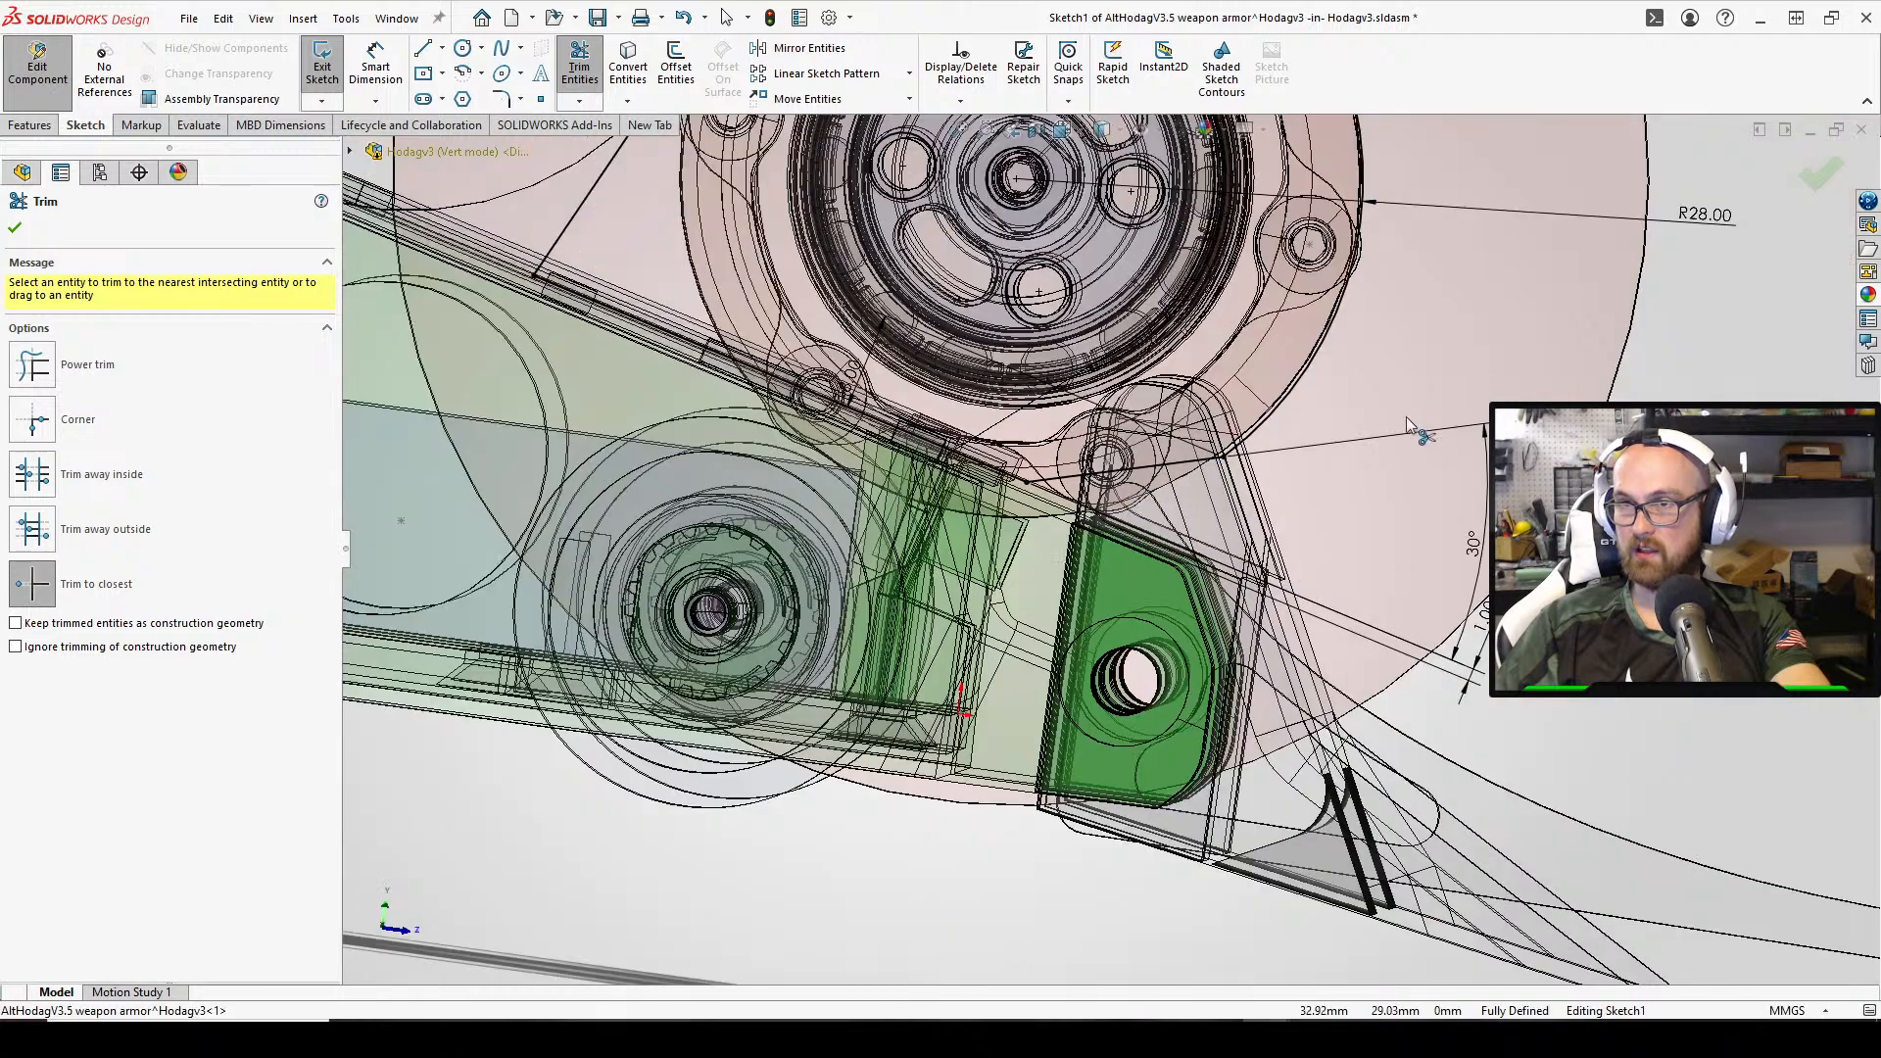
middle_click_drag(1424, 423, 1393, 499)
right_click_drag(1761, 739, 1761, 627)
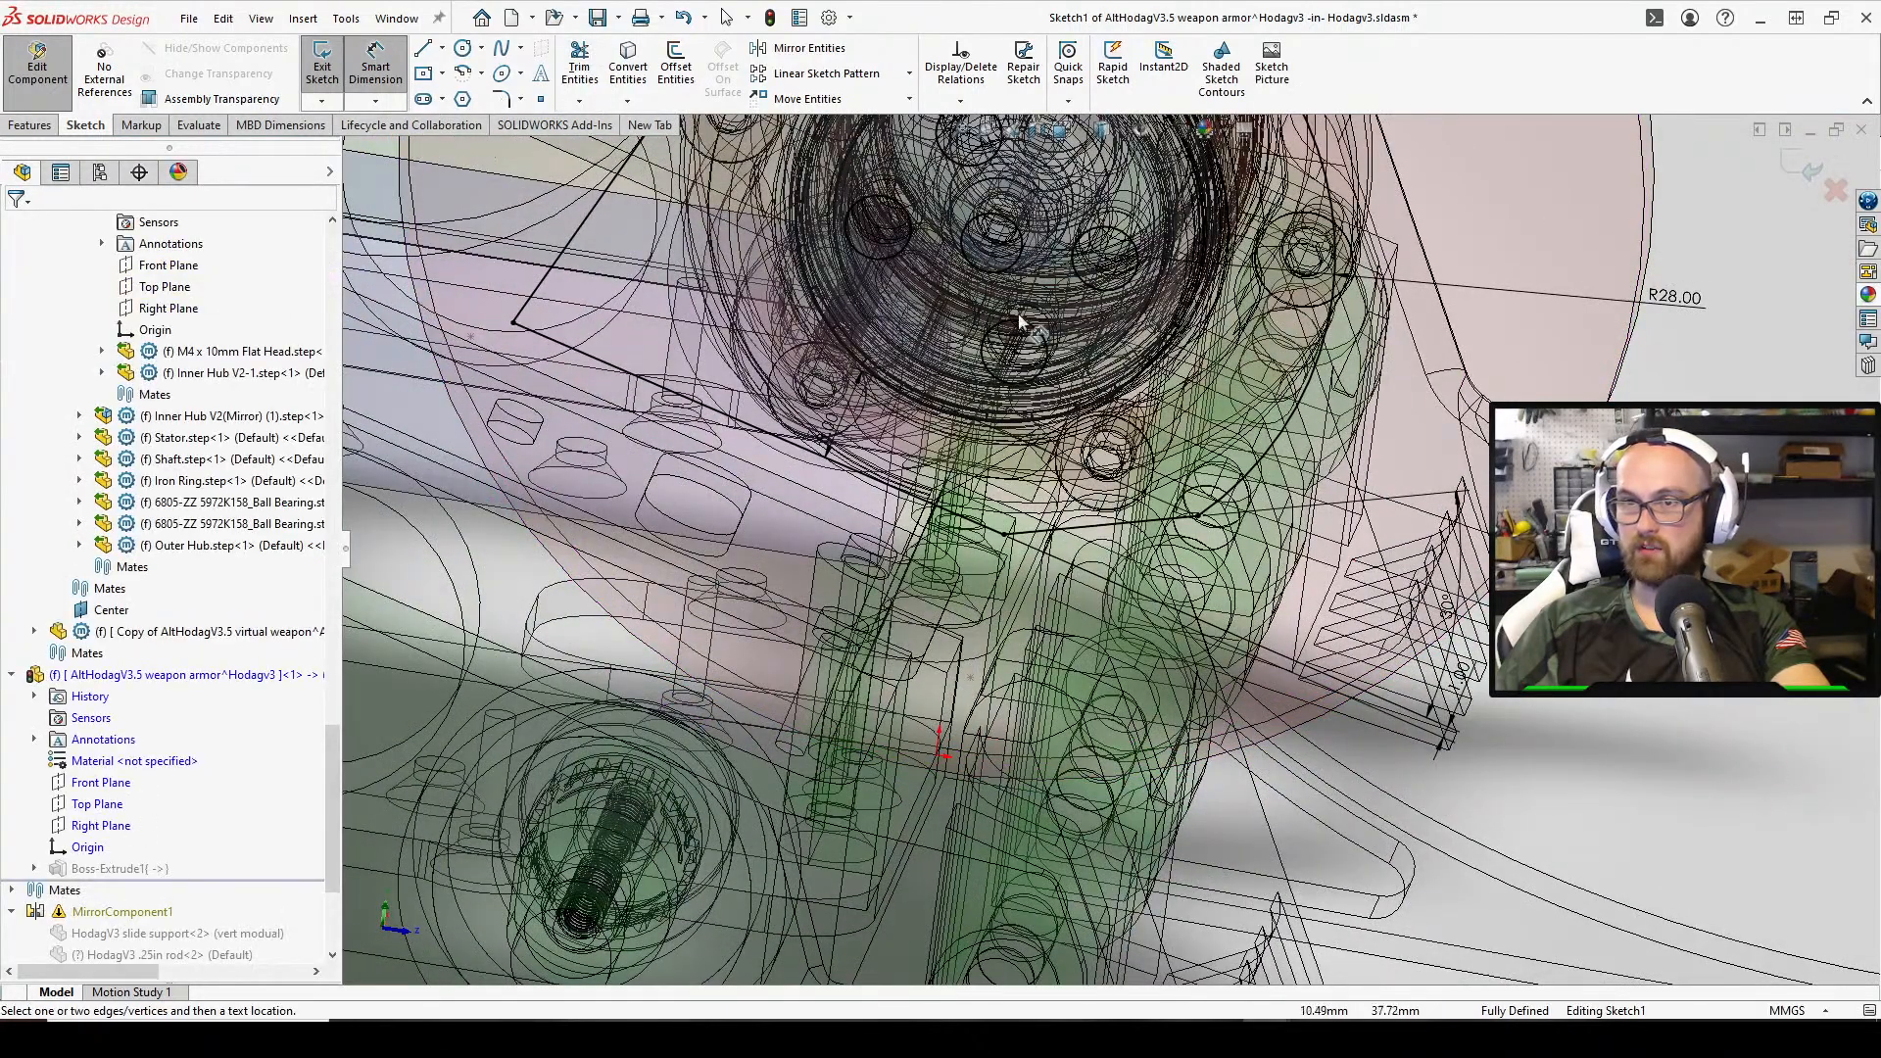
key("Escape")
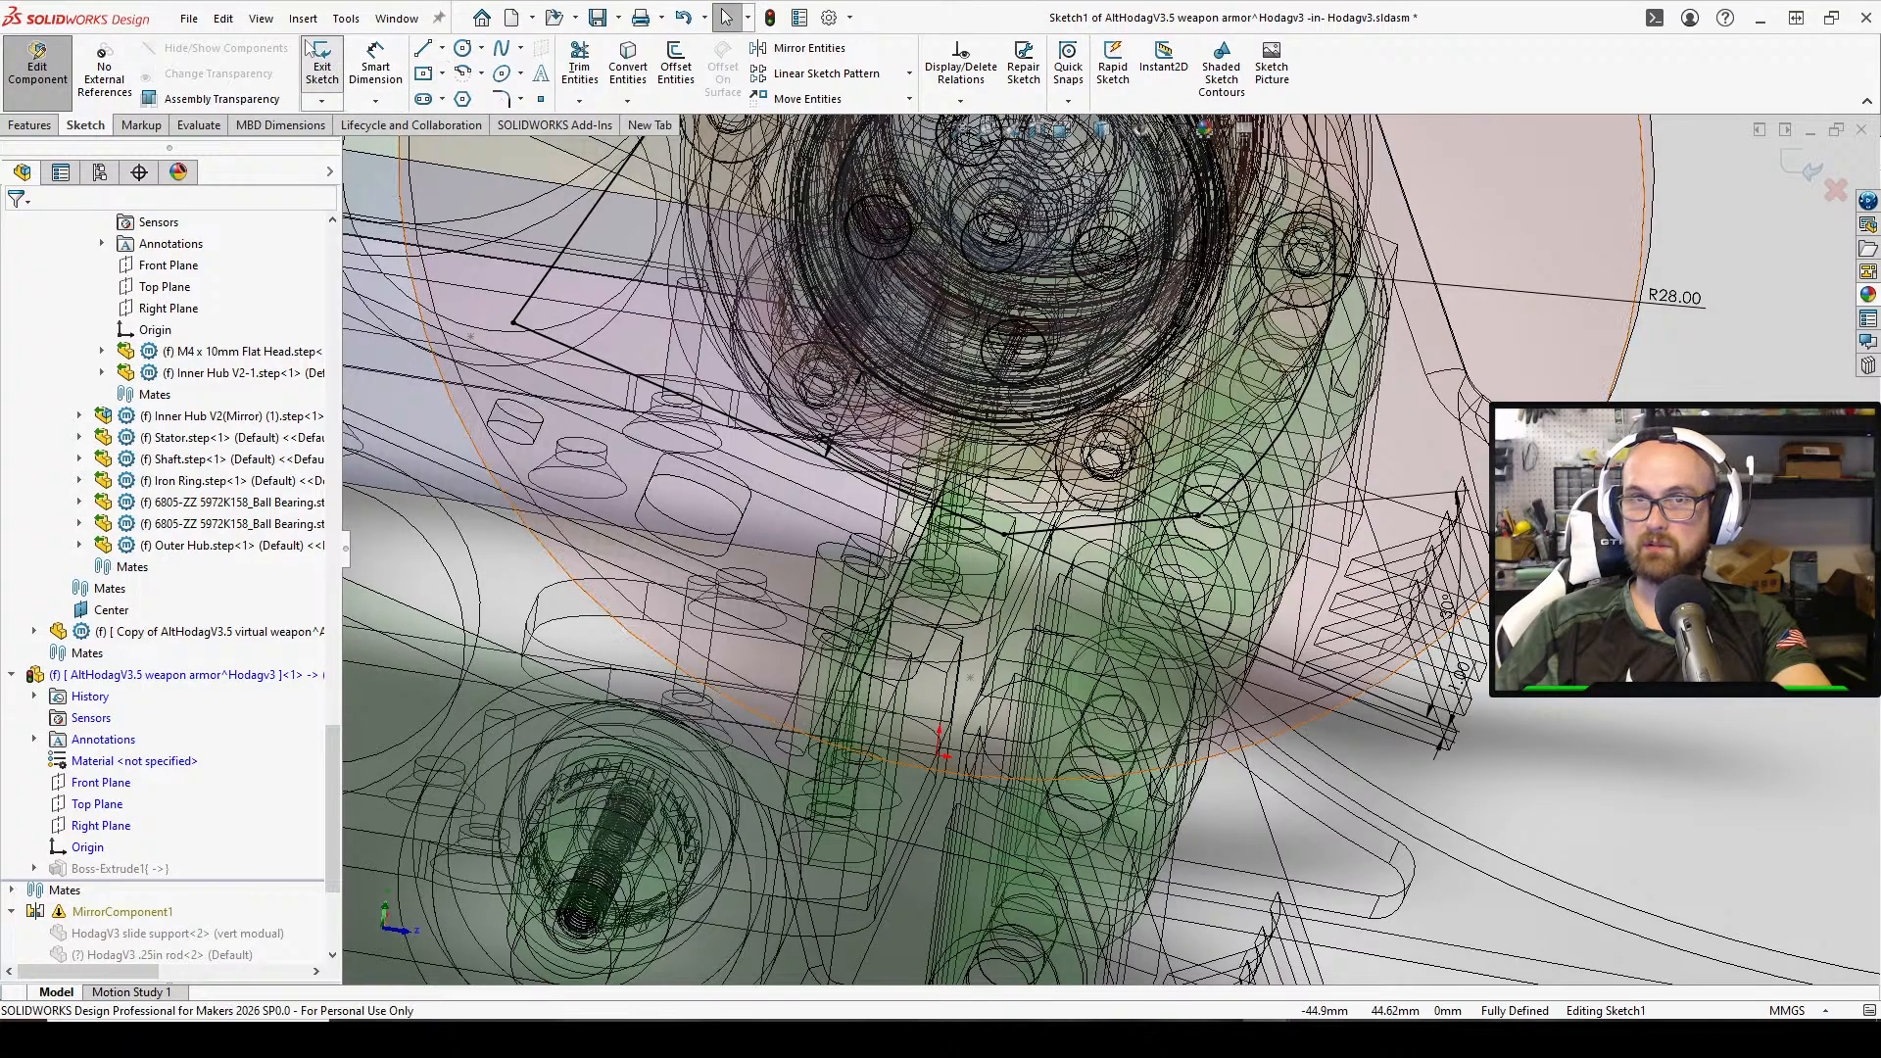
left_click(322, 65)
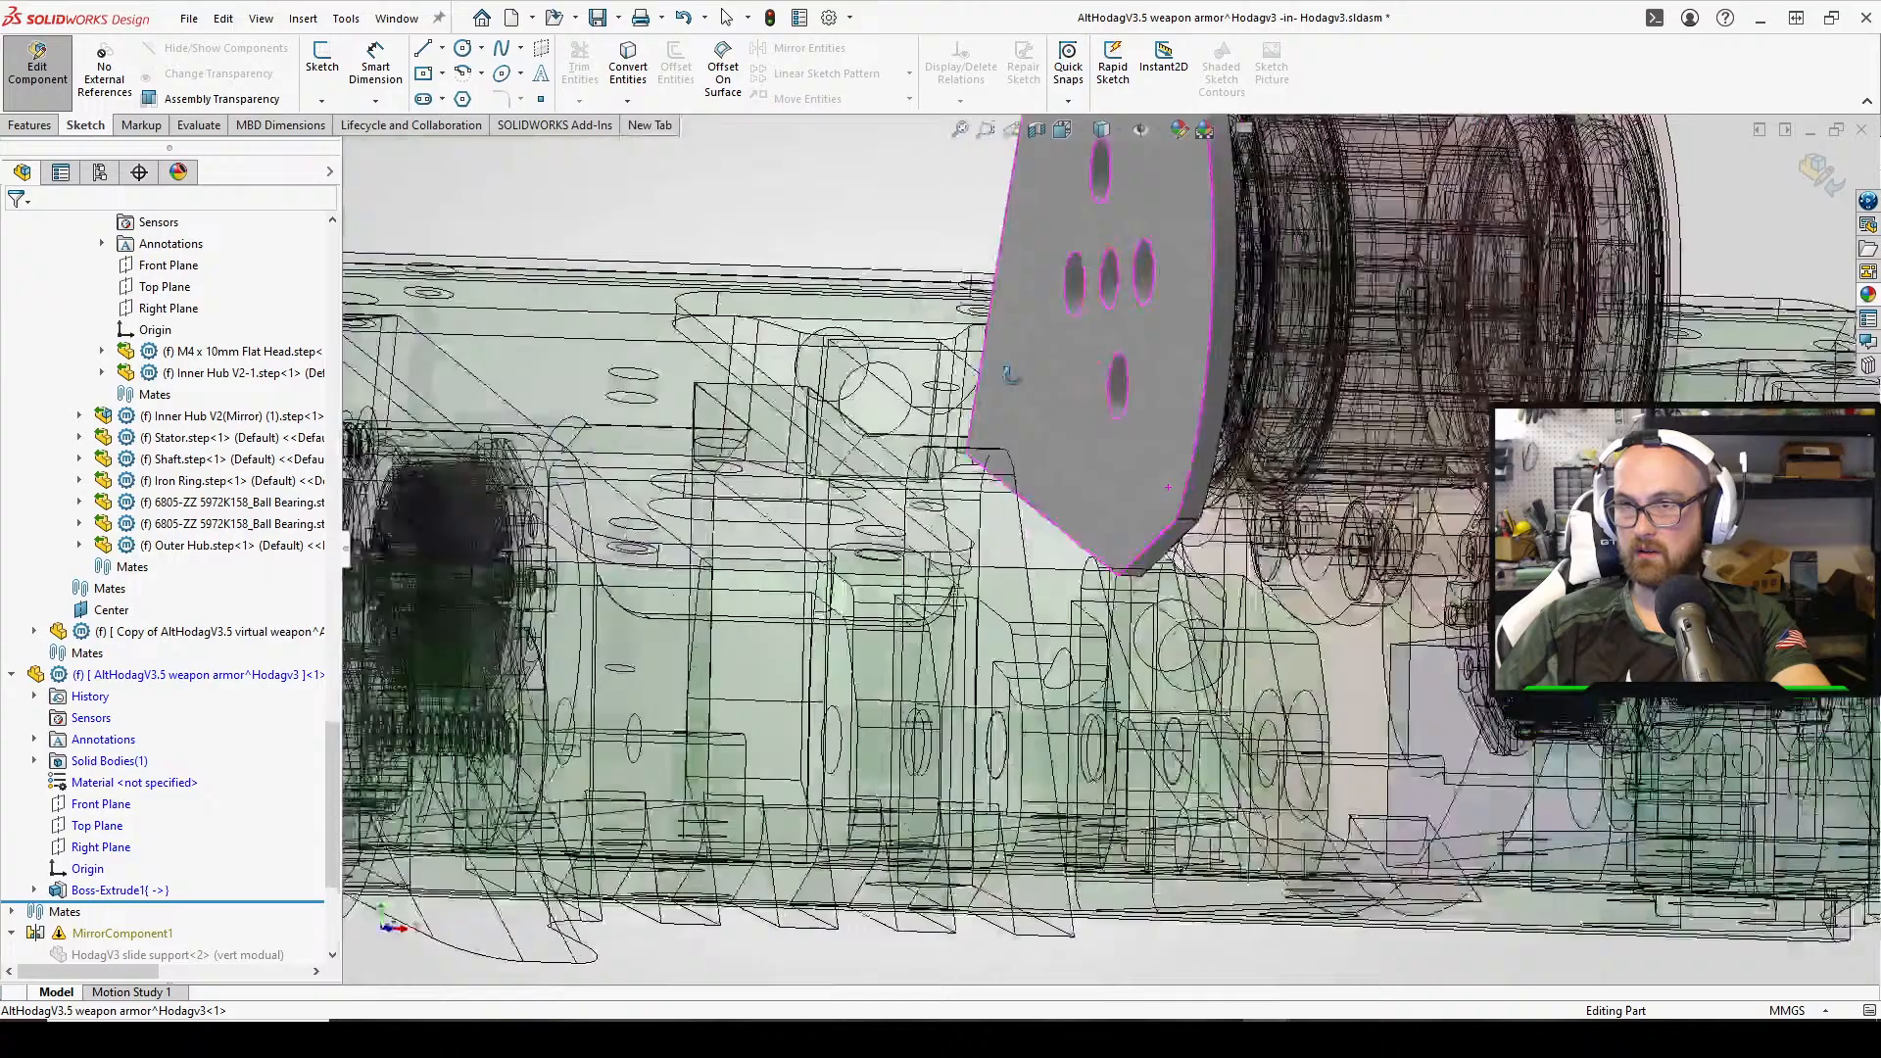
Examine the armor plate's cut-off corner and its clearance to the surrounding chassis and weapon parts from several angles
middle_click_drag(1010, 375, 978, 370)
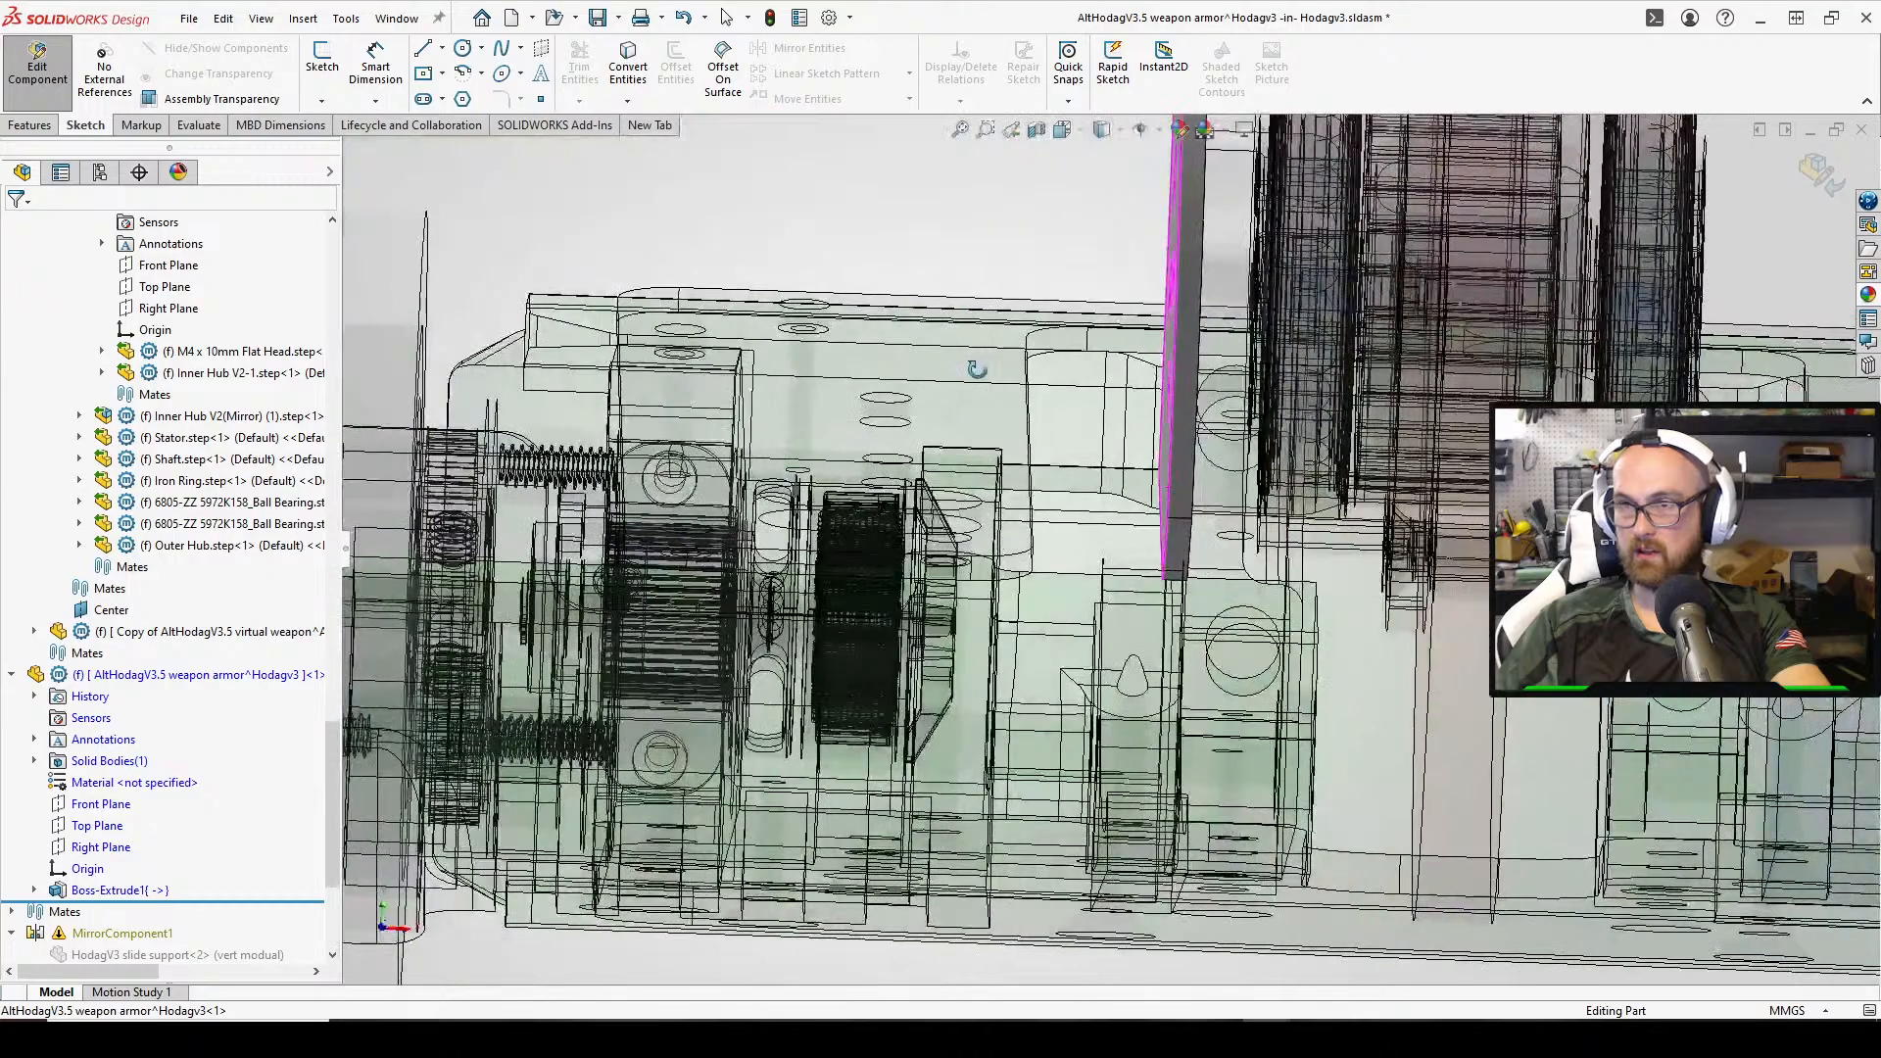
scroll(1398, 436, "down", 3)
middle_click_drag(921, 461, 1156, 549)
scroll(1641, 886, "up", 3)
scroll(1097, 548, "down", 4)
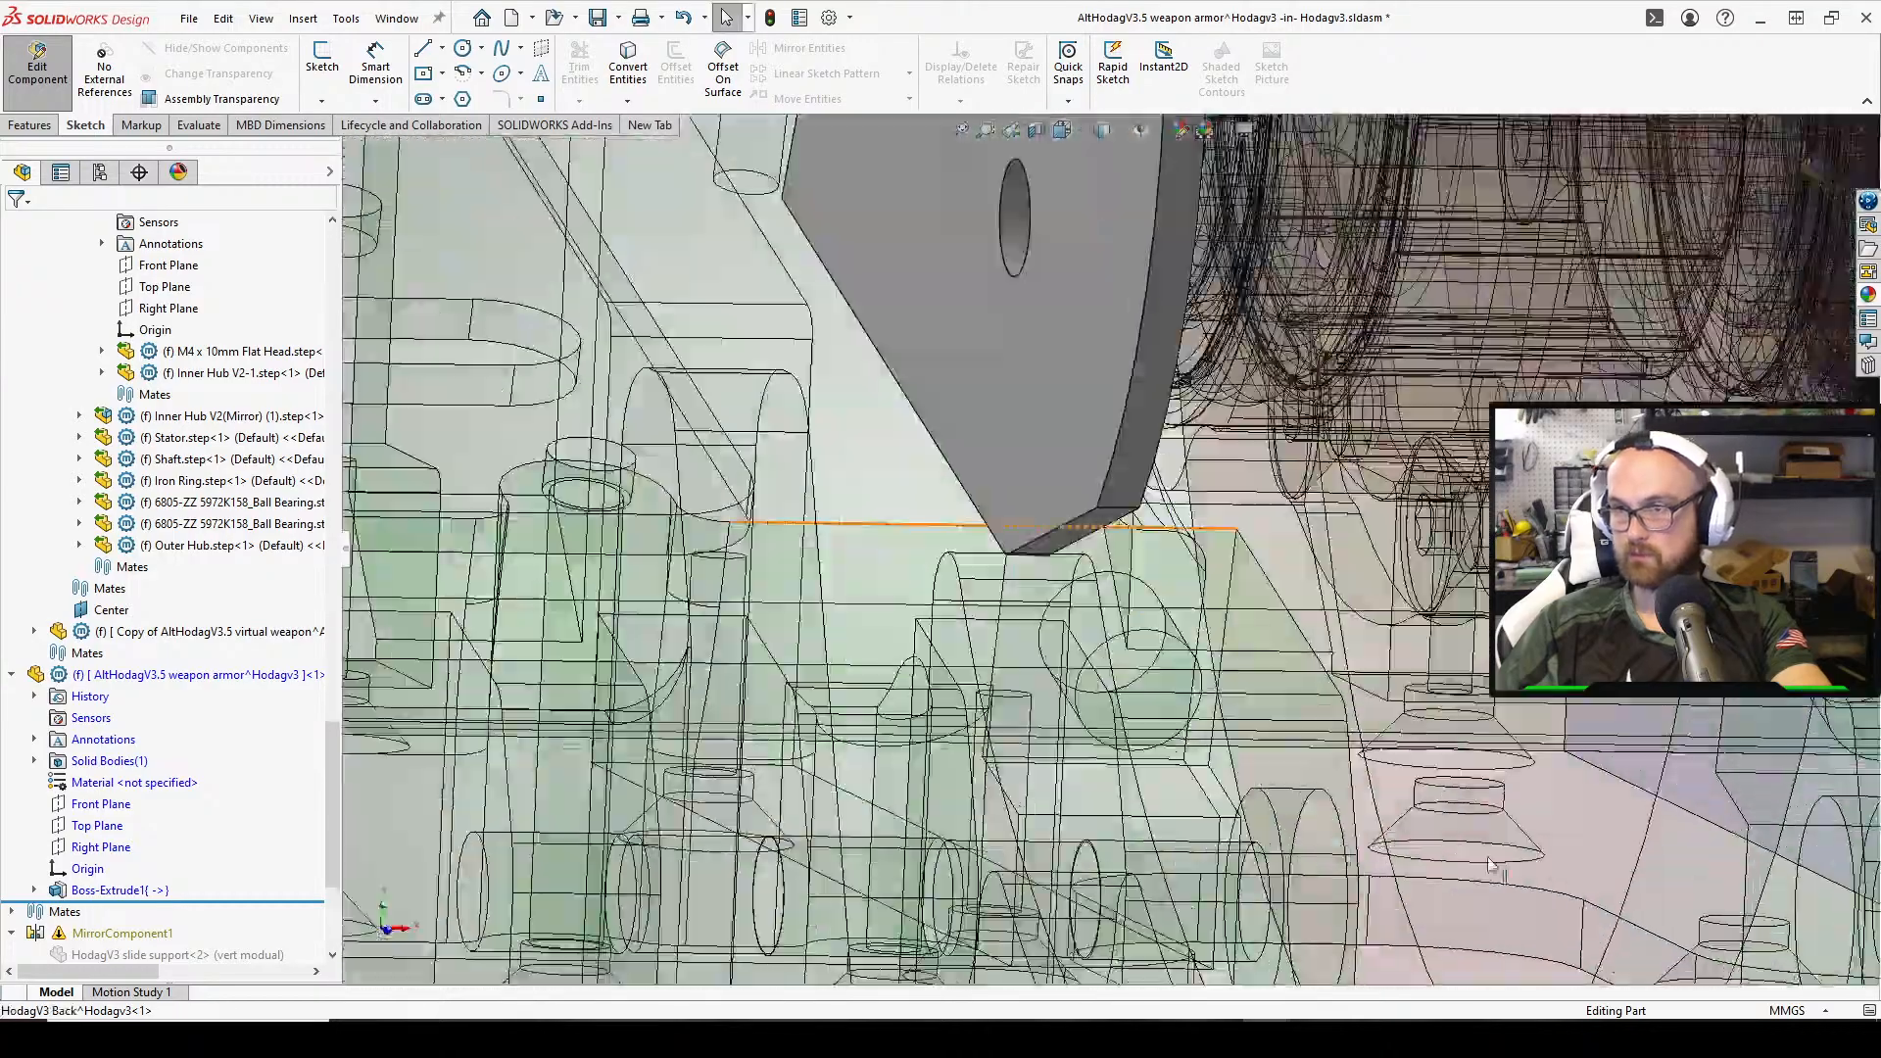
middle_click_drag(1175, 700, 1425, 666)
scroll(1449, 647, "down", 2)
scroll(1435, 511, "up", 5)
scroll(1131, 534, "up", 3)
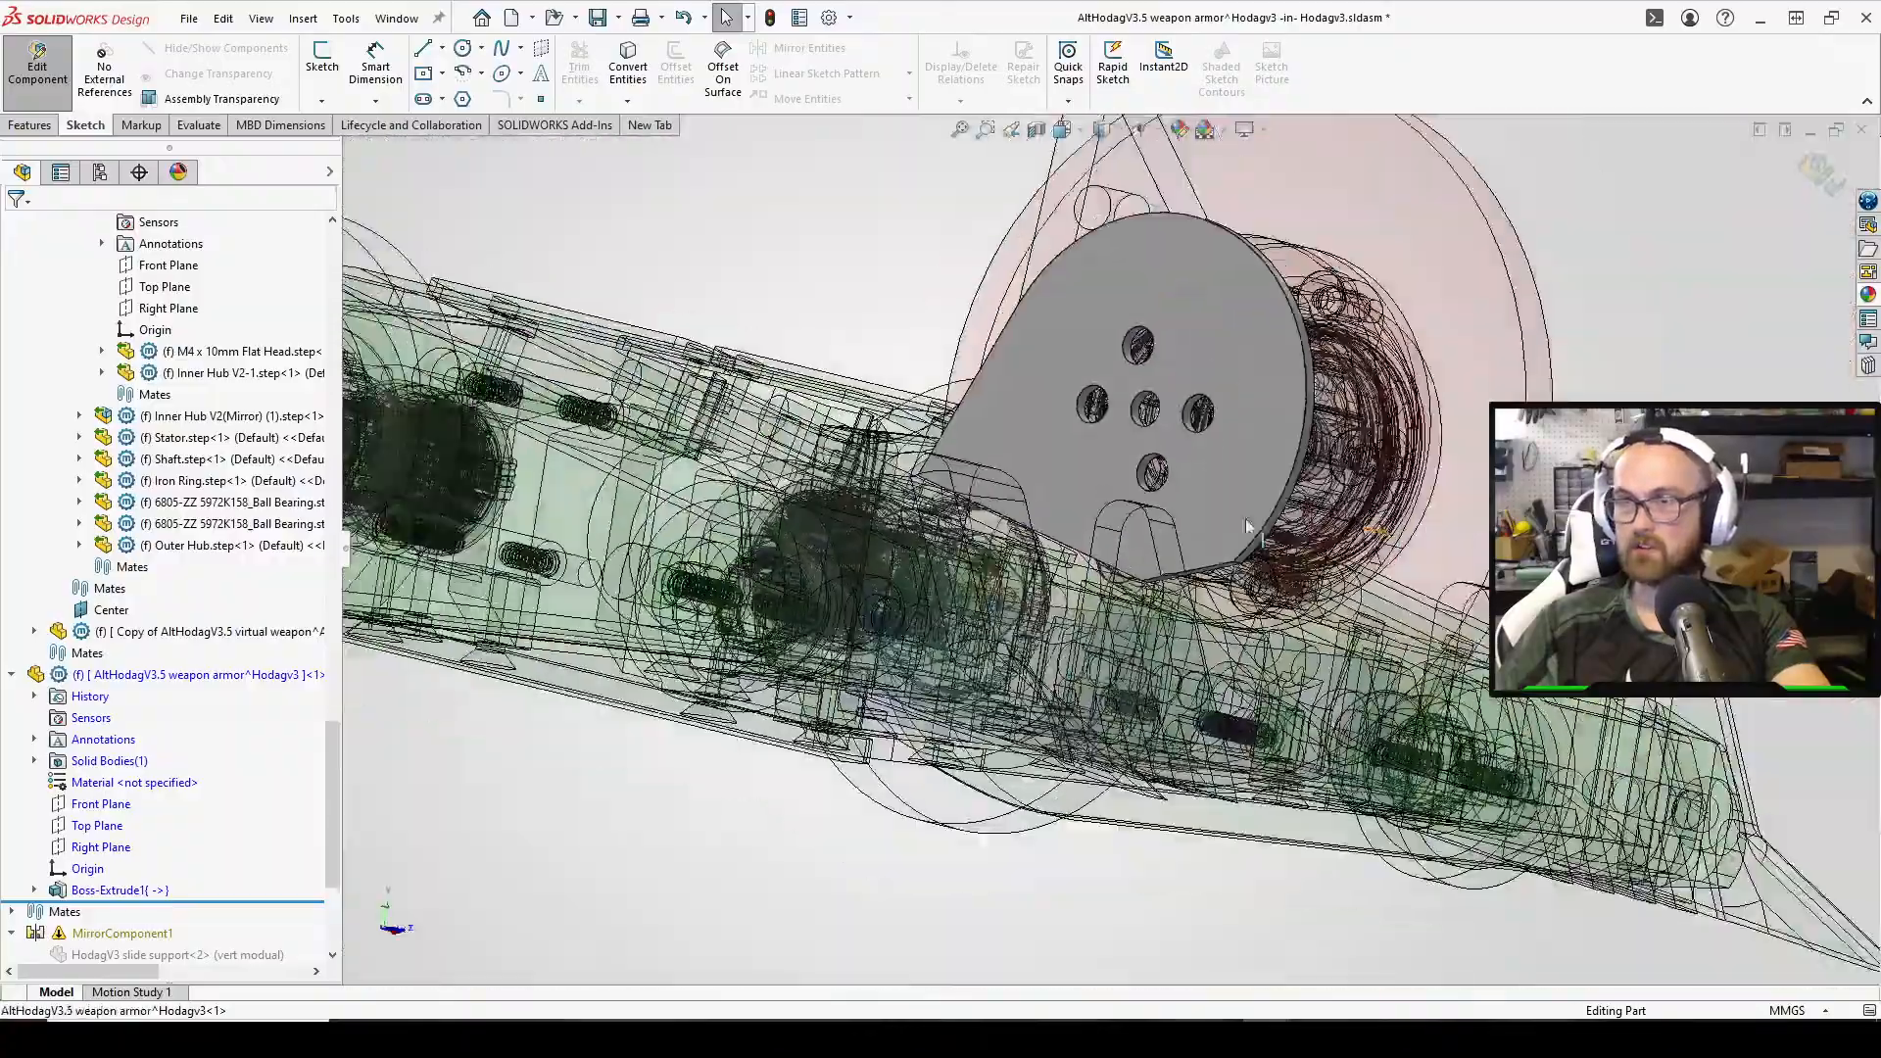
middle_click_drag(1117, 509, 1205, 534)
scroll(1077, 392, "down", 4)
middle_click_drag(941, 401, 1120, 323)
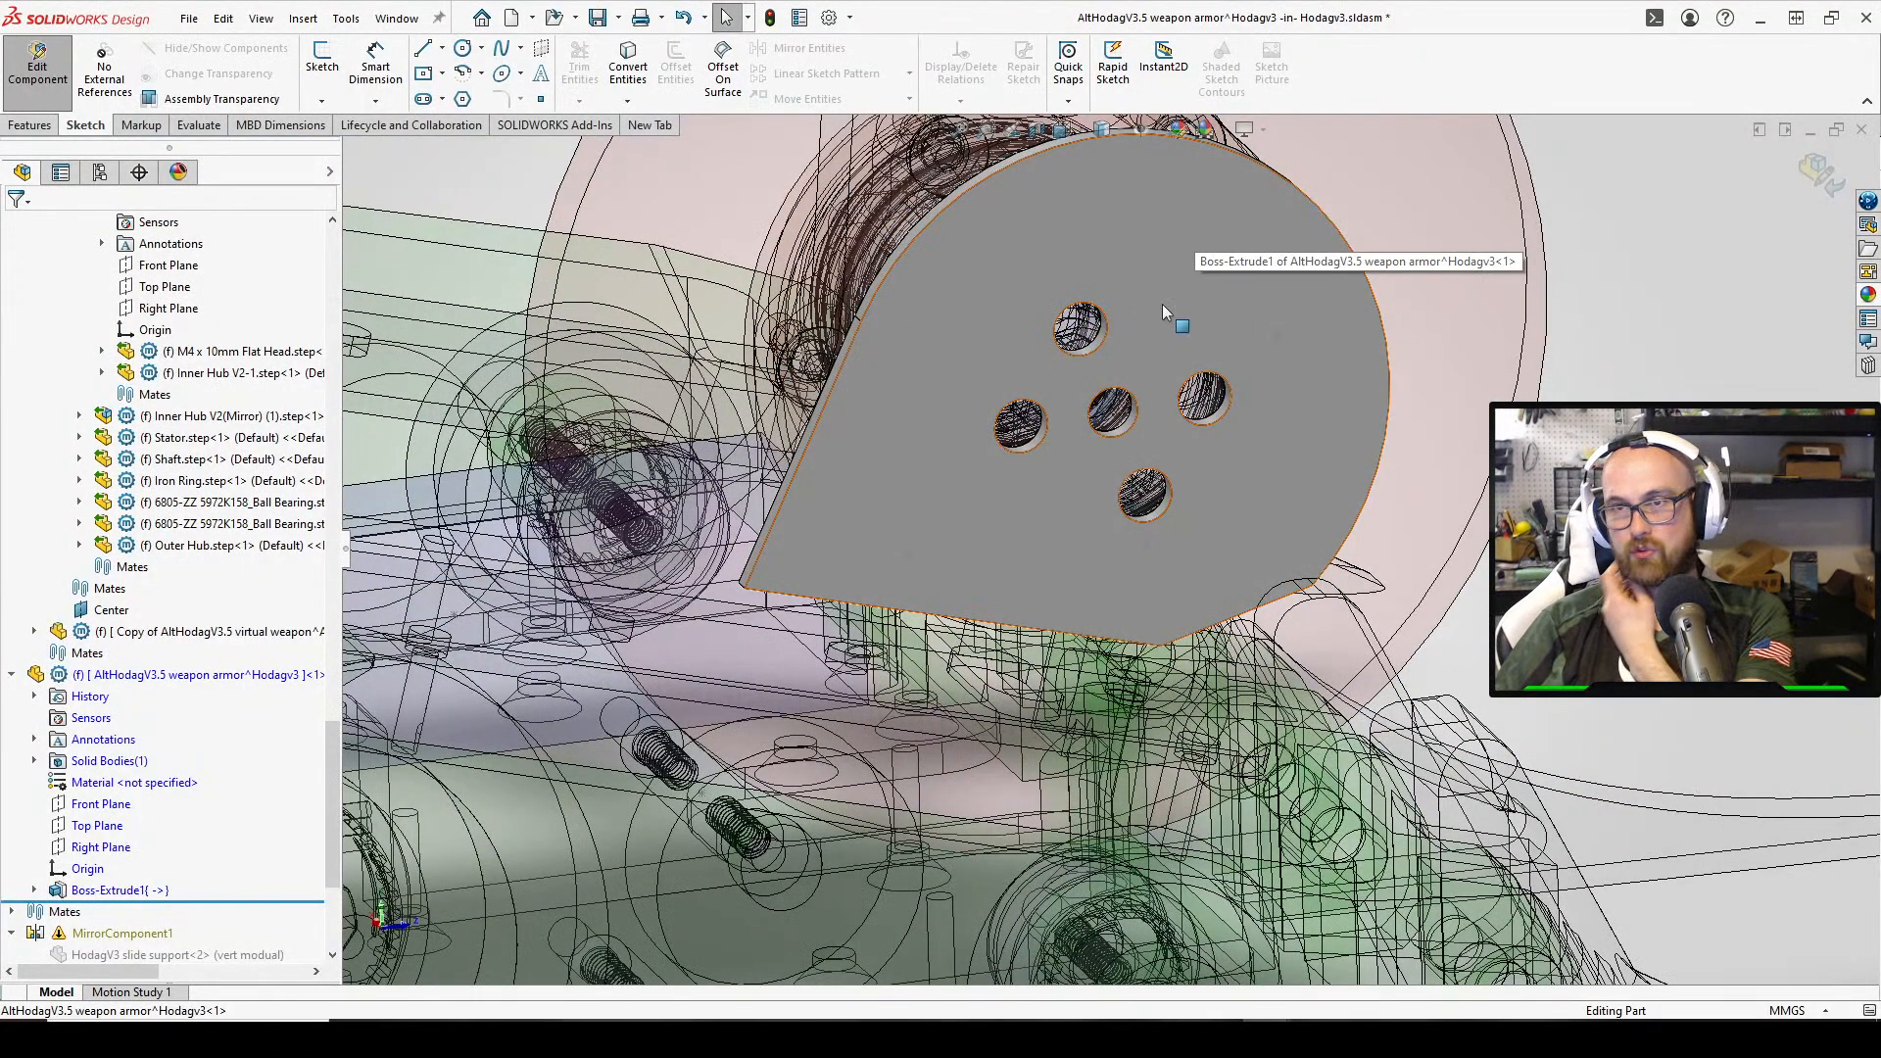
scroll(1166, 342, "down", 5)
mouse_move(1171, 381)
middle_mouse_down()
mouse_move(1141, 363)
mouse_move(1159, 342)
mouse_move(1159, 372)
middle_mouse_up()
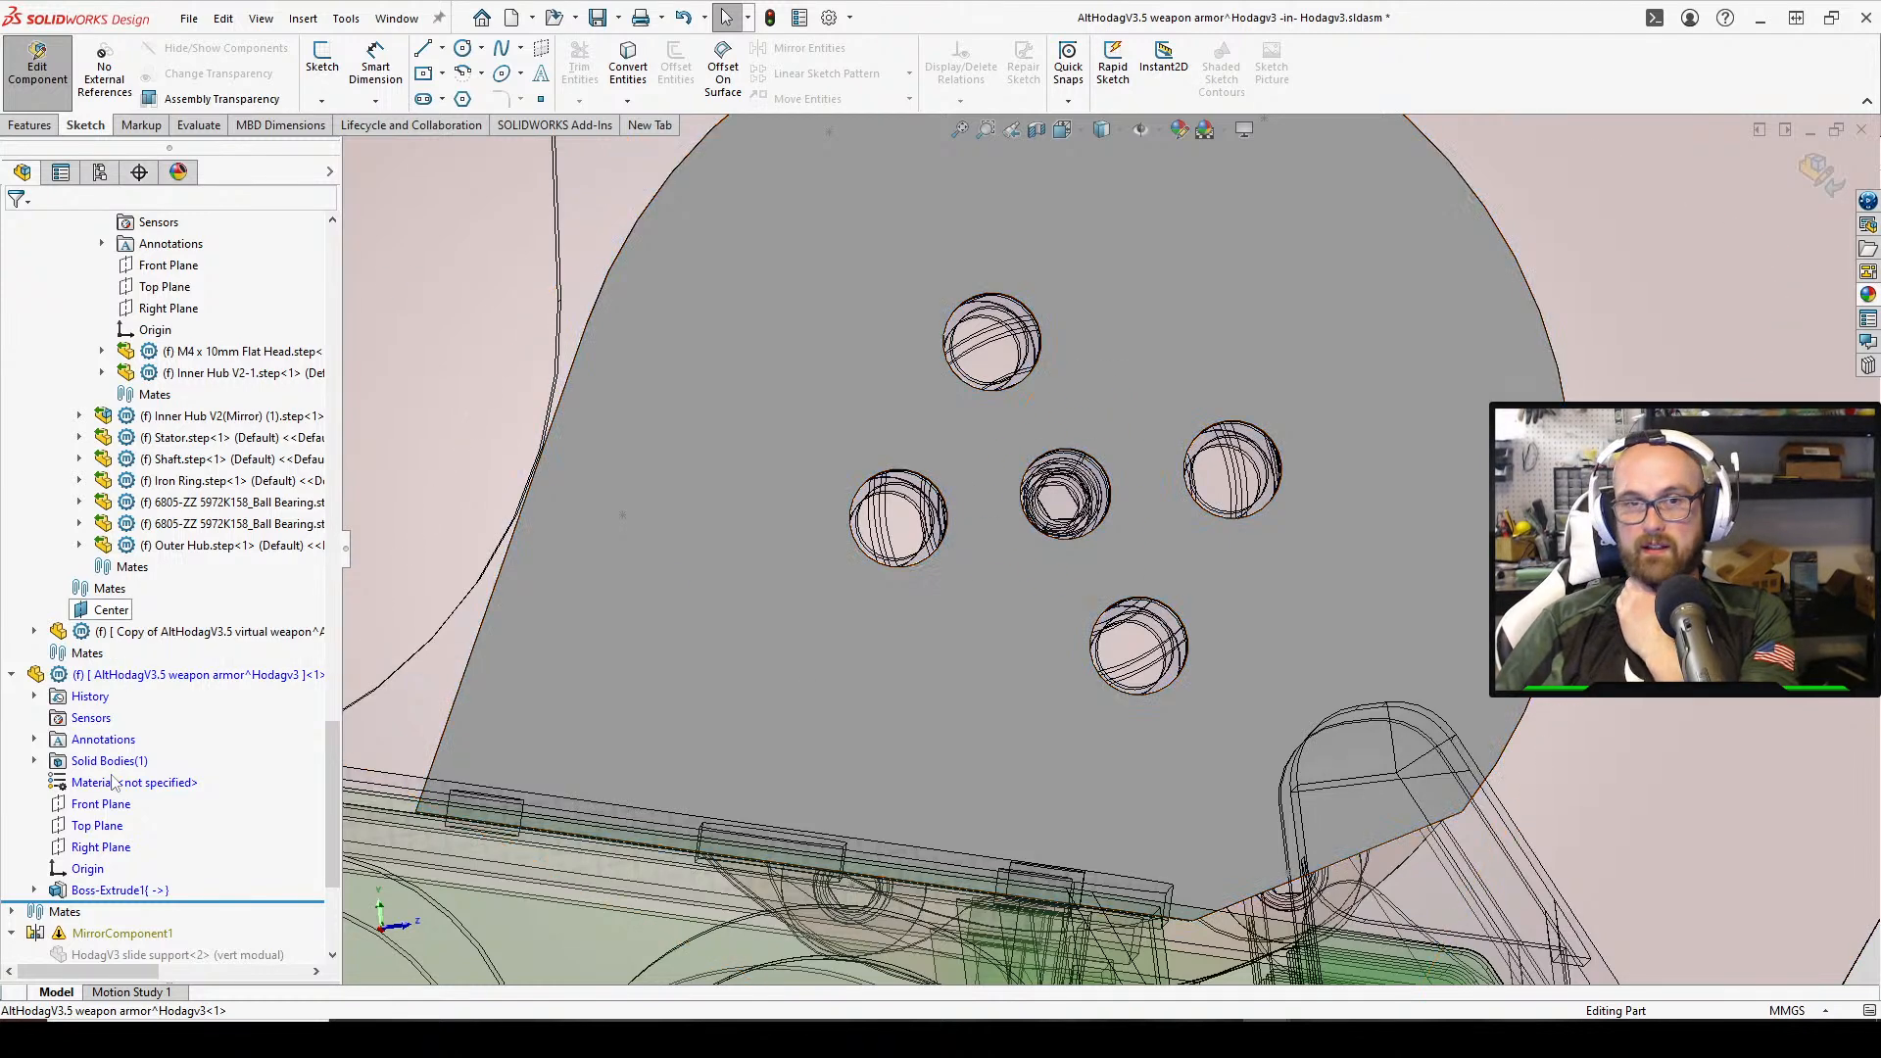
Reopen the armor plate's outline sketch, remove the straight side line's tangency to the weapon profile, and move its upper endpoint down along the arc
left_click(110, 890)
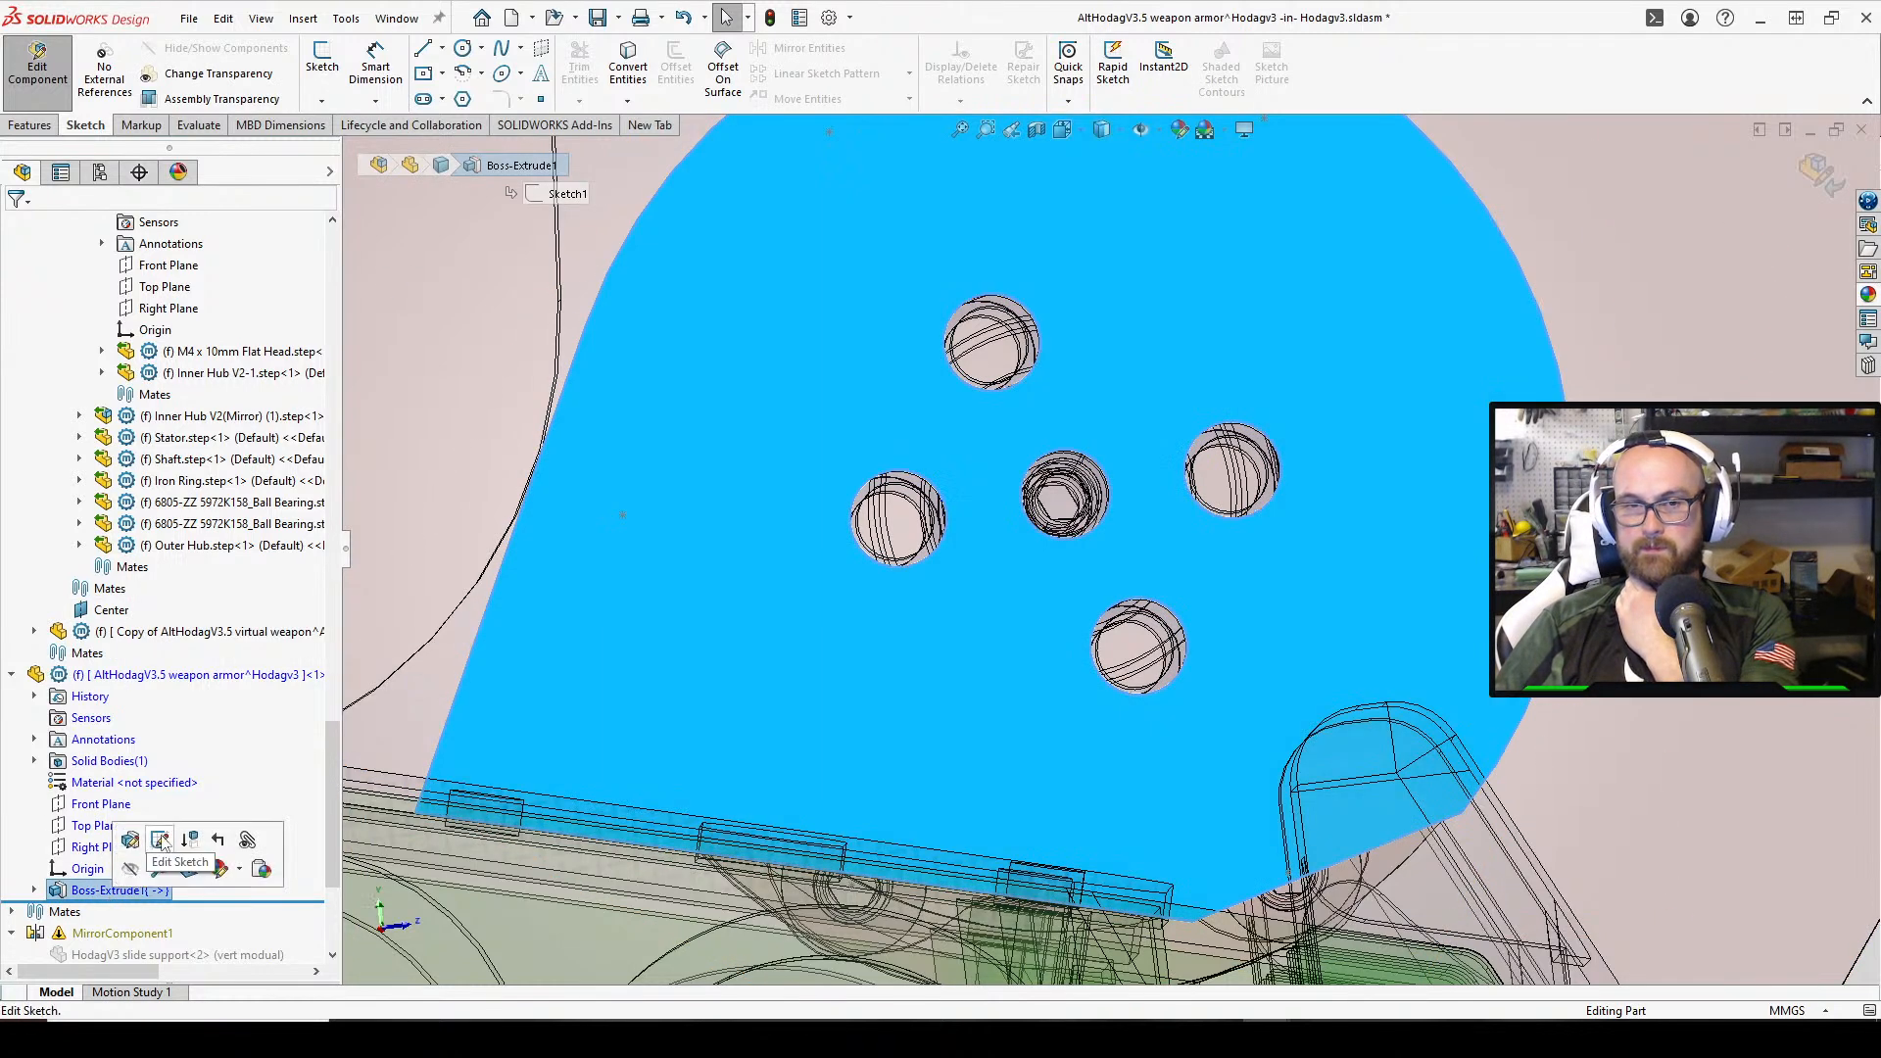
left_click(161, 840)
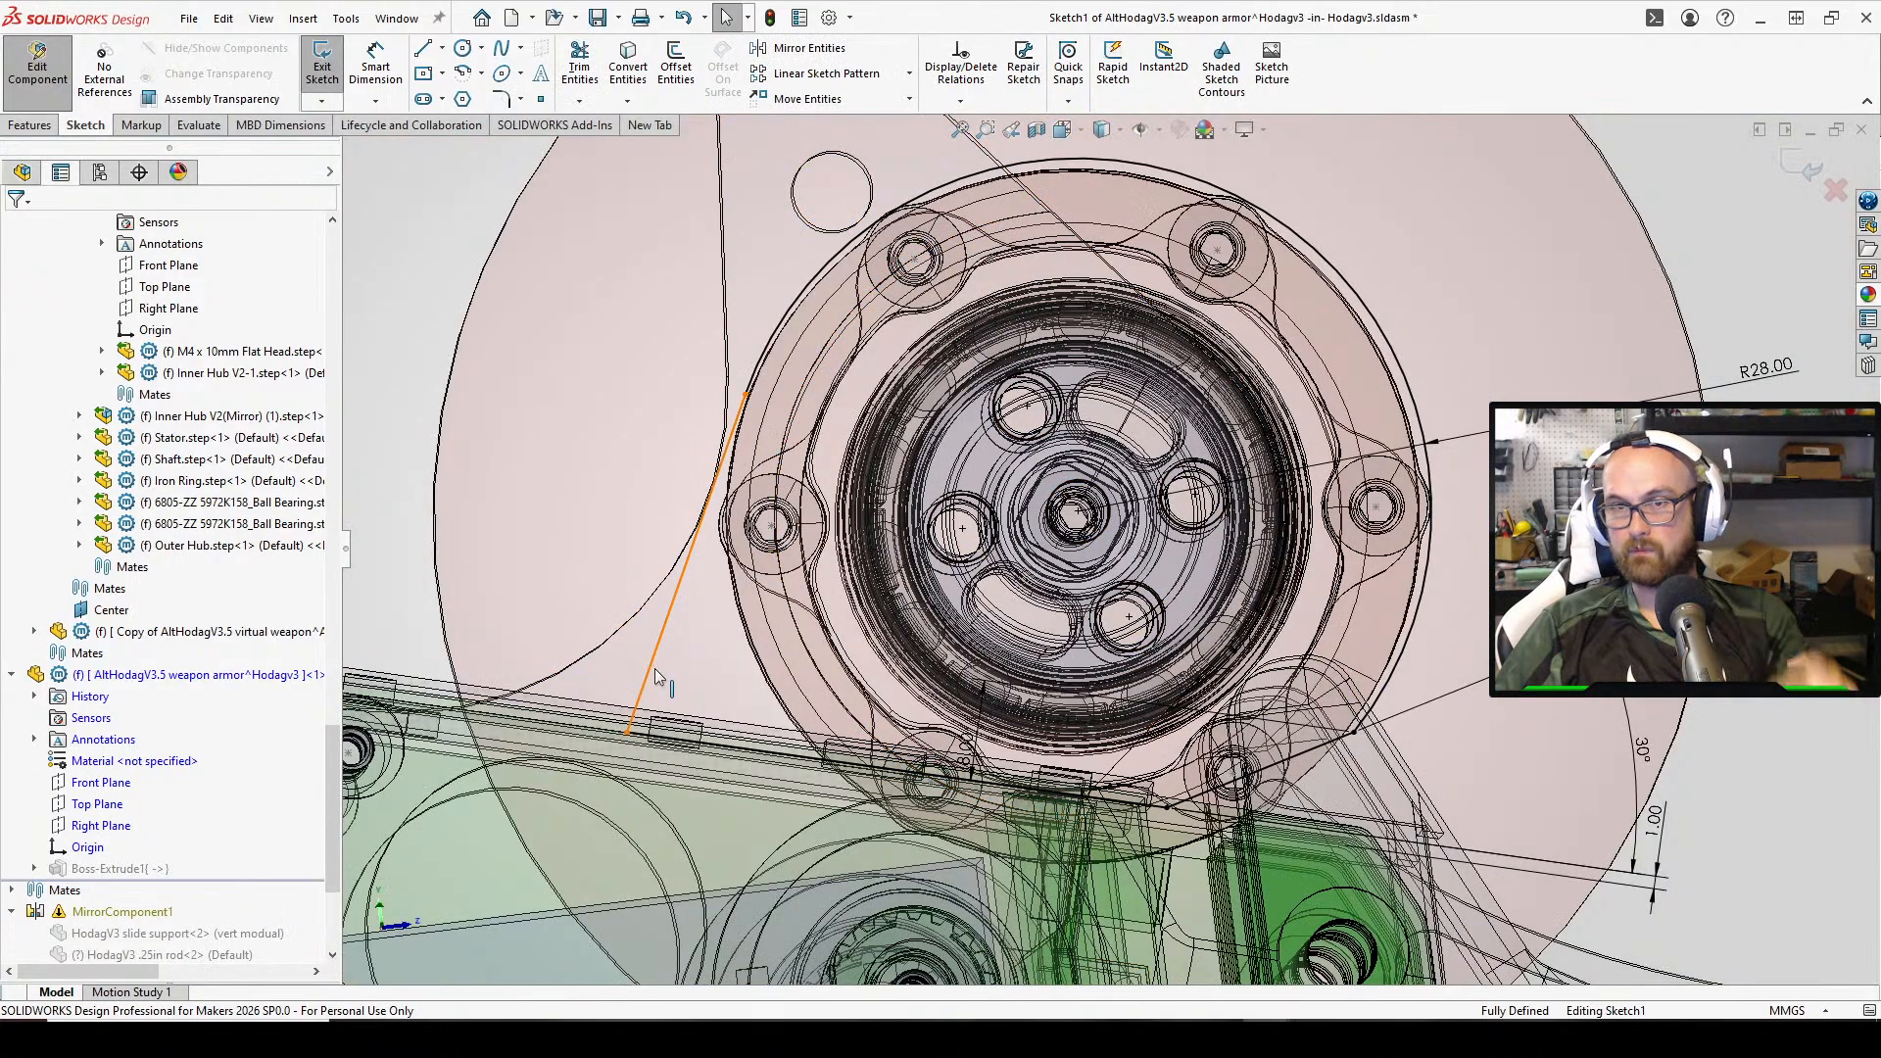
left_click(709, 548)
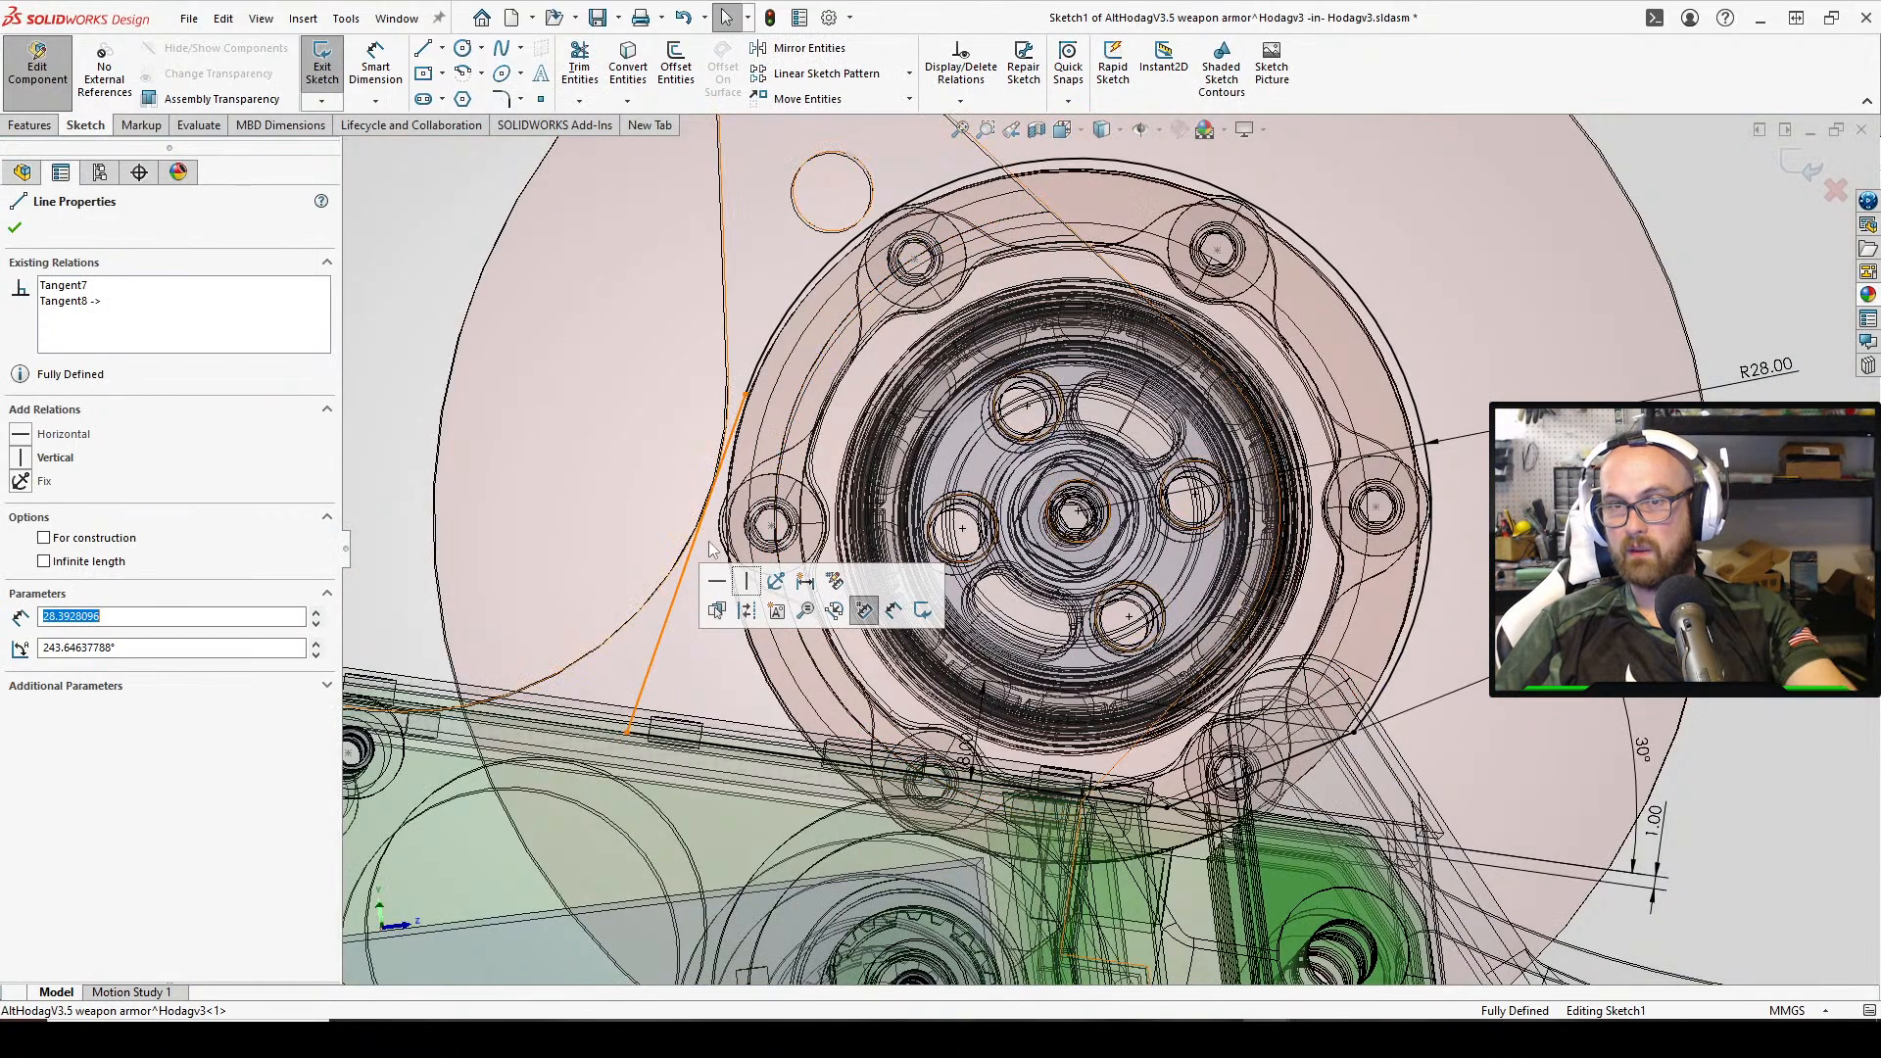
key("Escape")
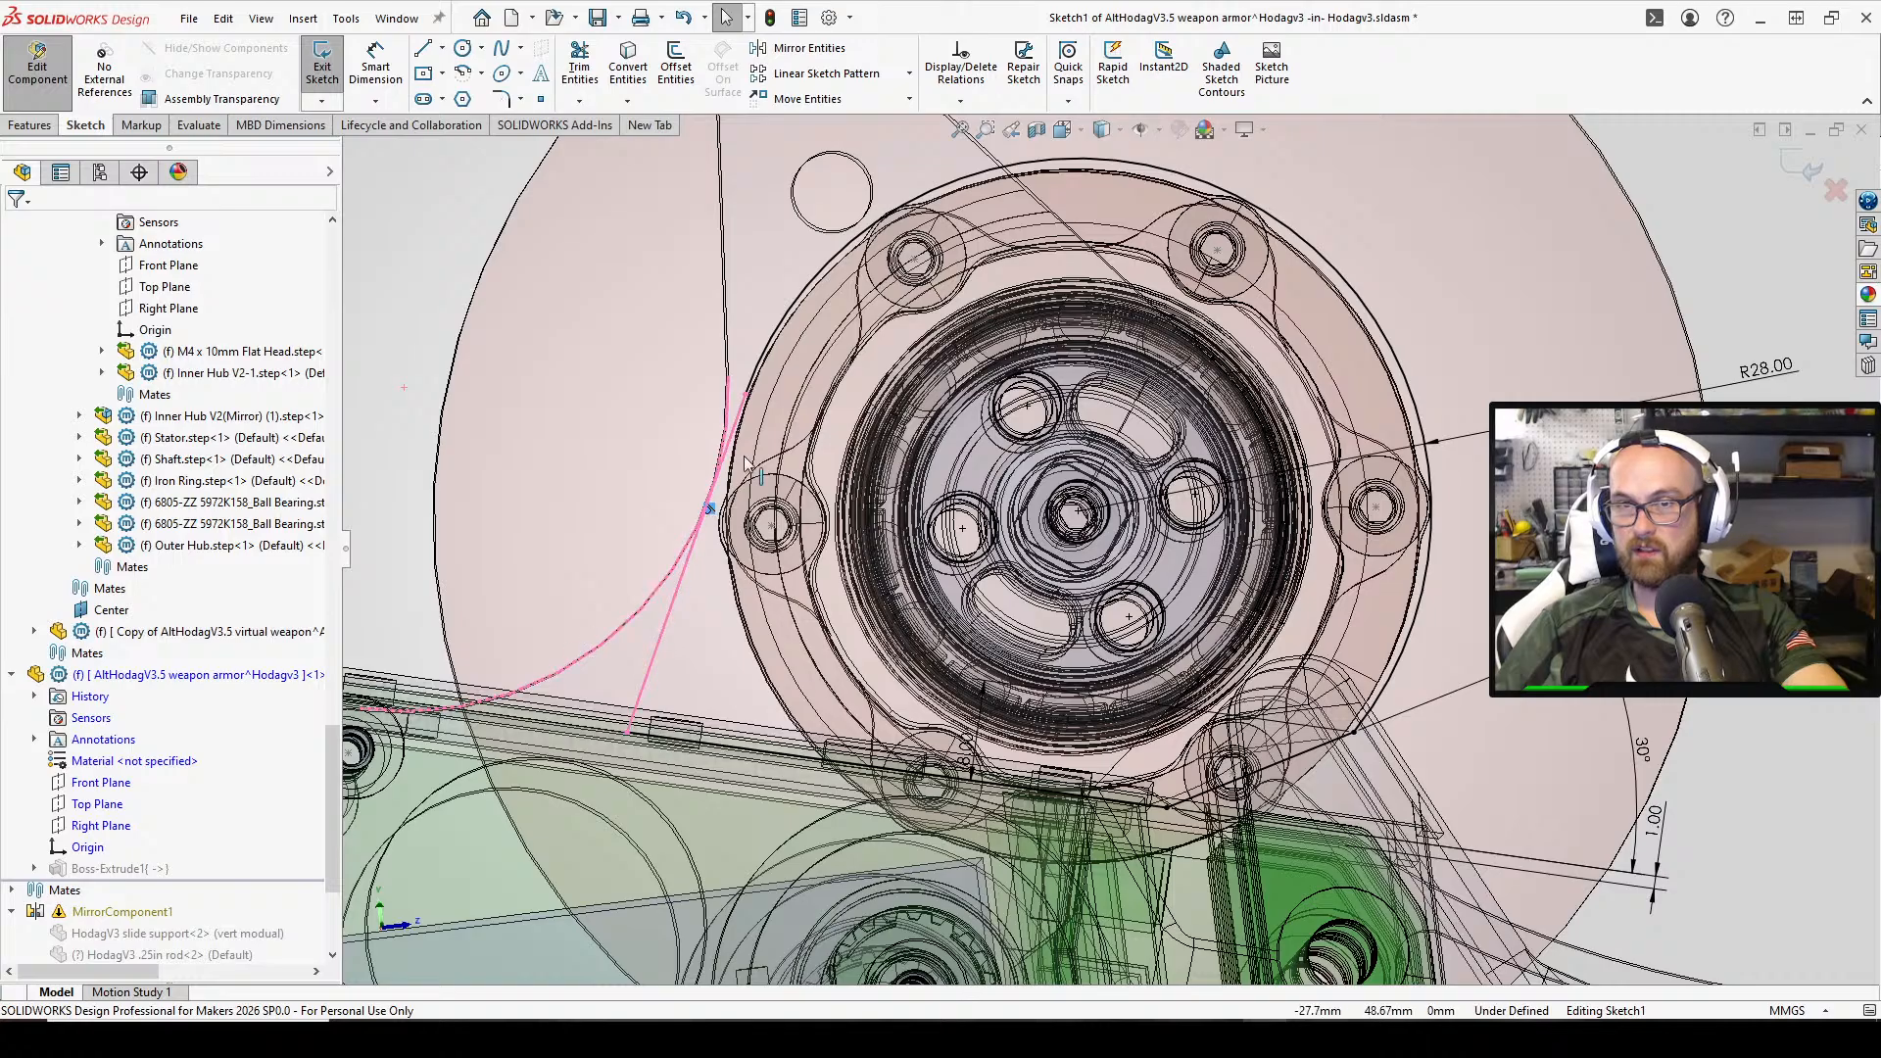
left_click(730, 461)
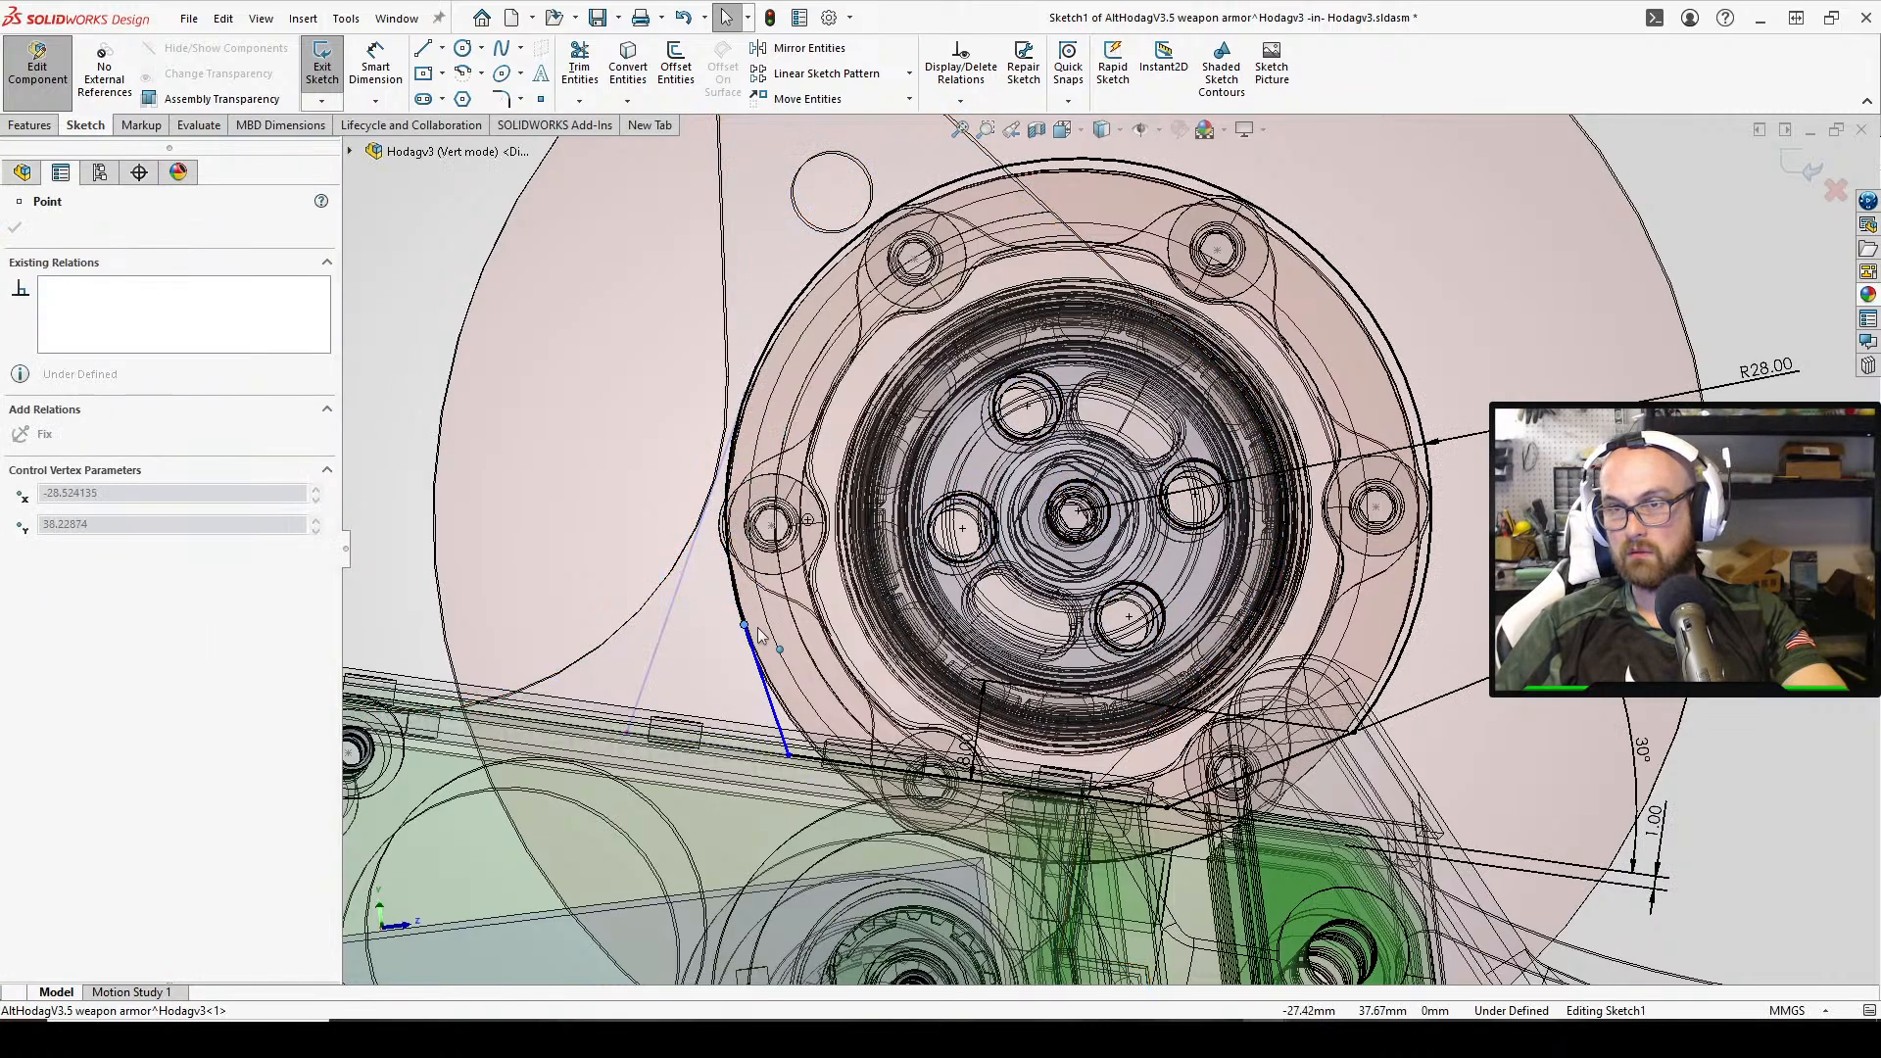
left_click_drag(793, 701, 764, 672)
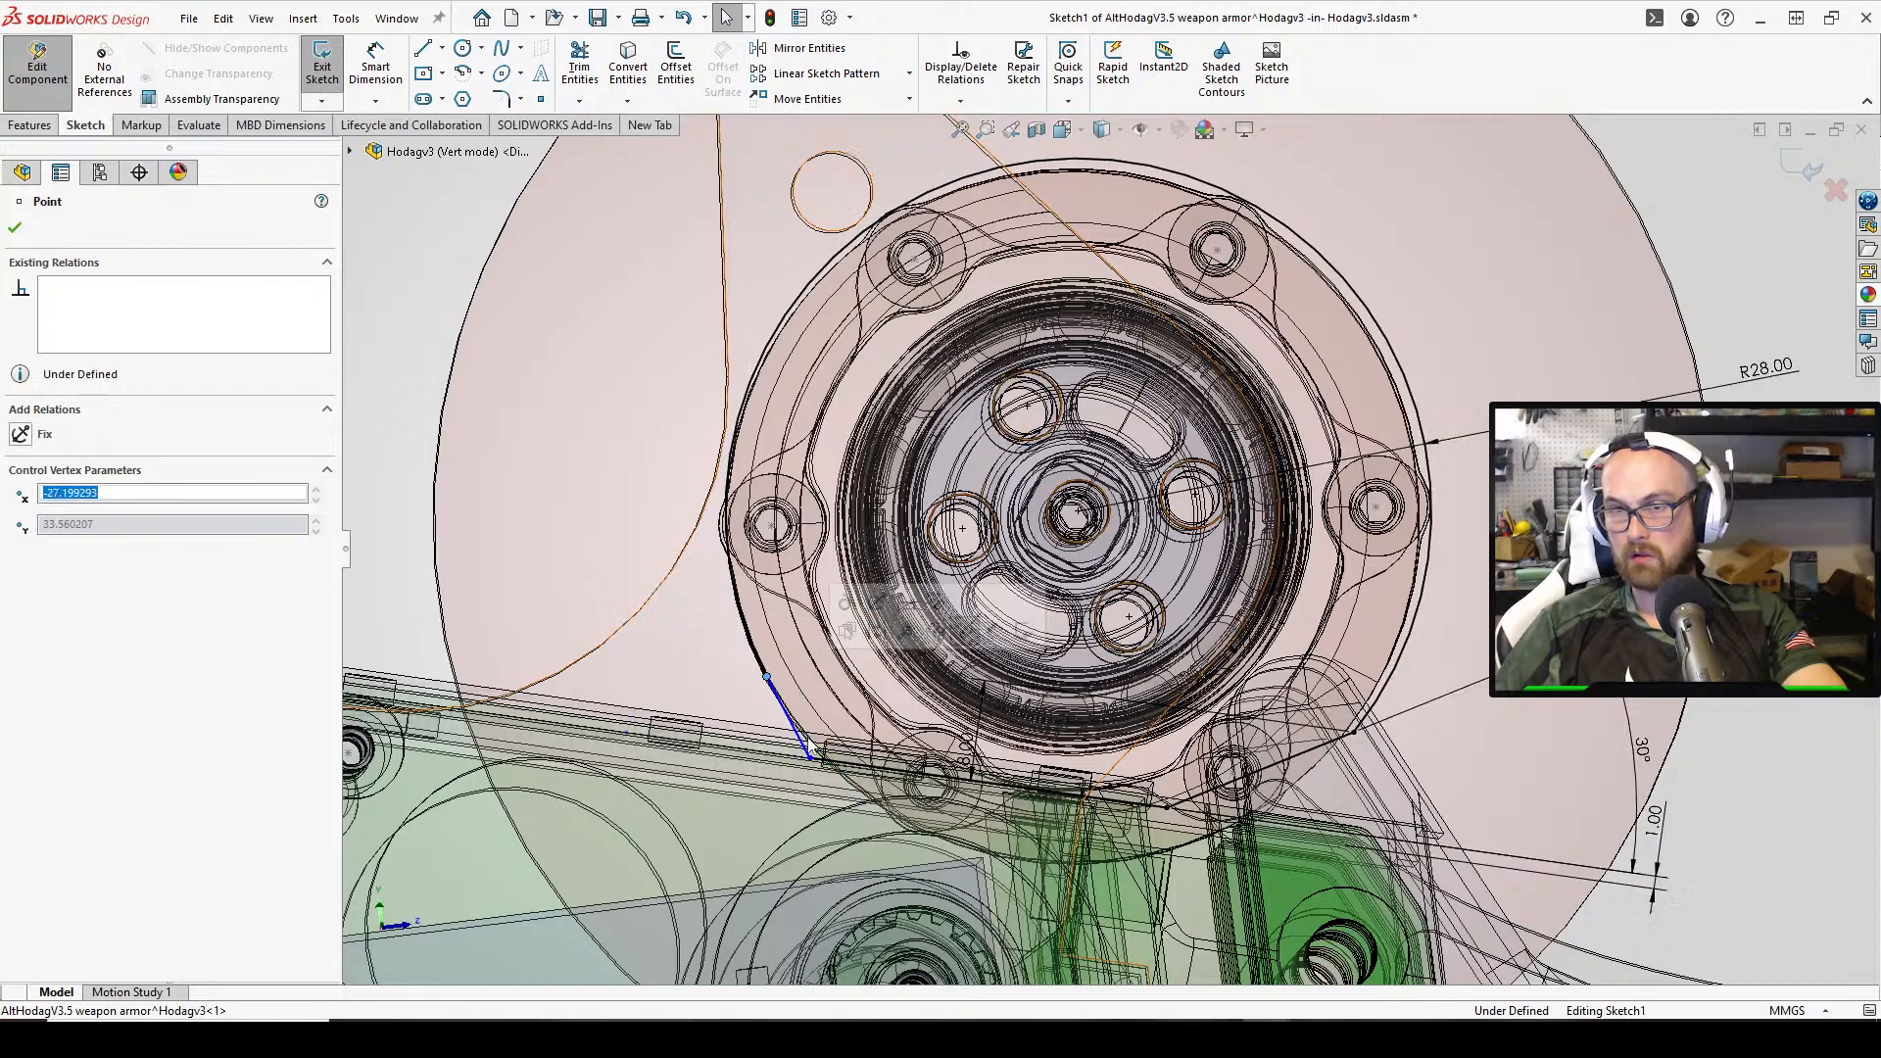
Delete the straight side line, join the arc's open end to the end of the straight lower edge, and exit the sketch
left_click(790, 719)
key("Delete")
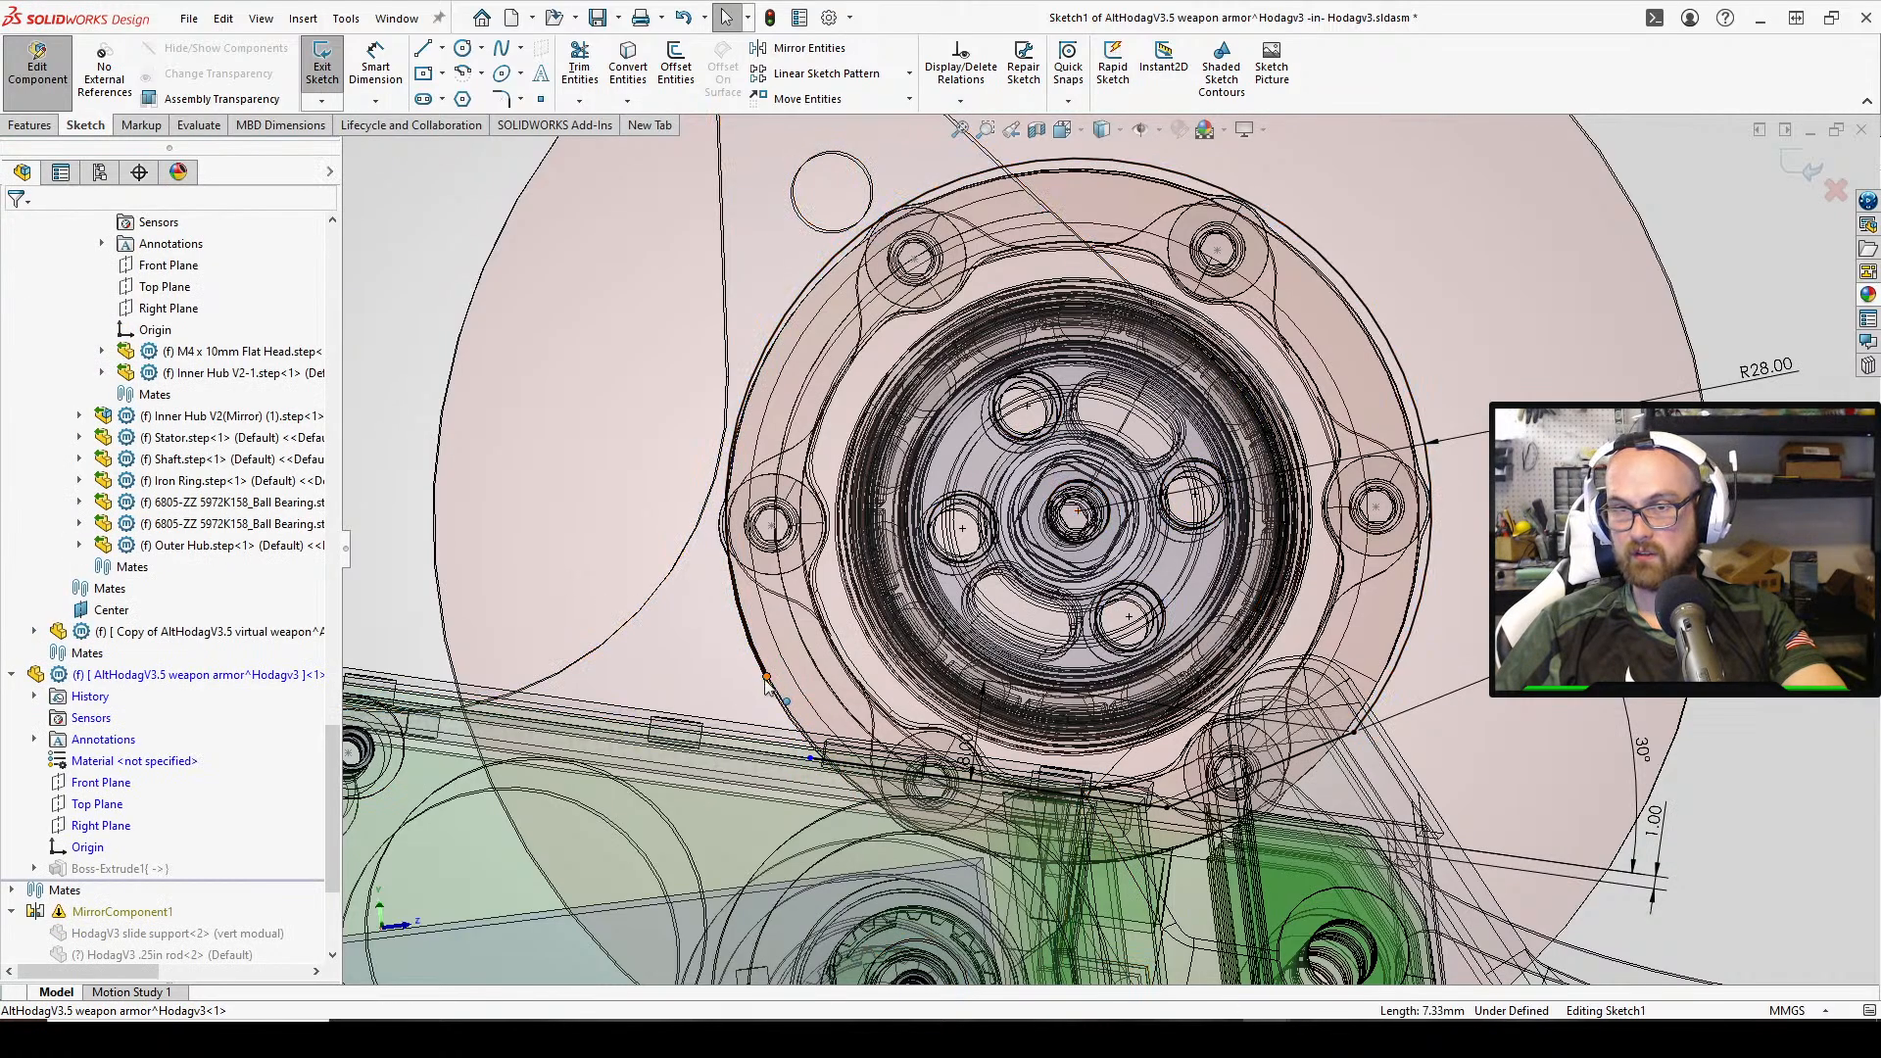
left_click(814, 756)
mouse_move(833, 757)
left_mouse_down()
mouse_move(841, 774)
mouse_move(827, 764)
left_mouse_up()
scroll(1697, 751, "up", 3)
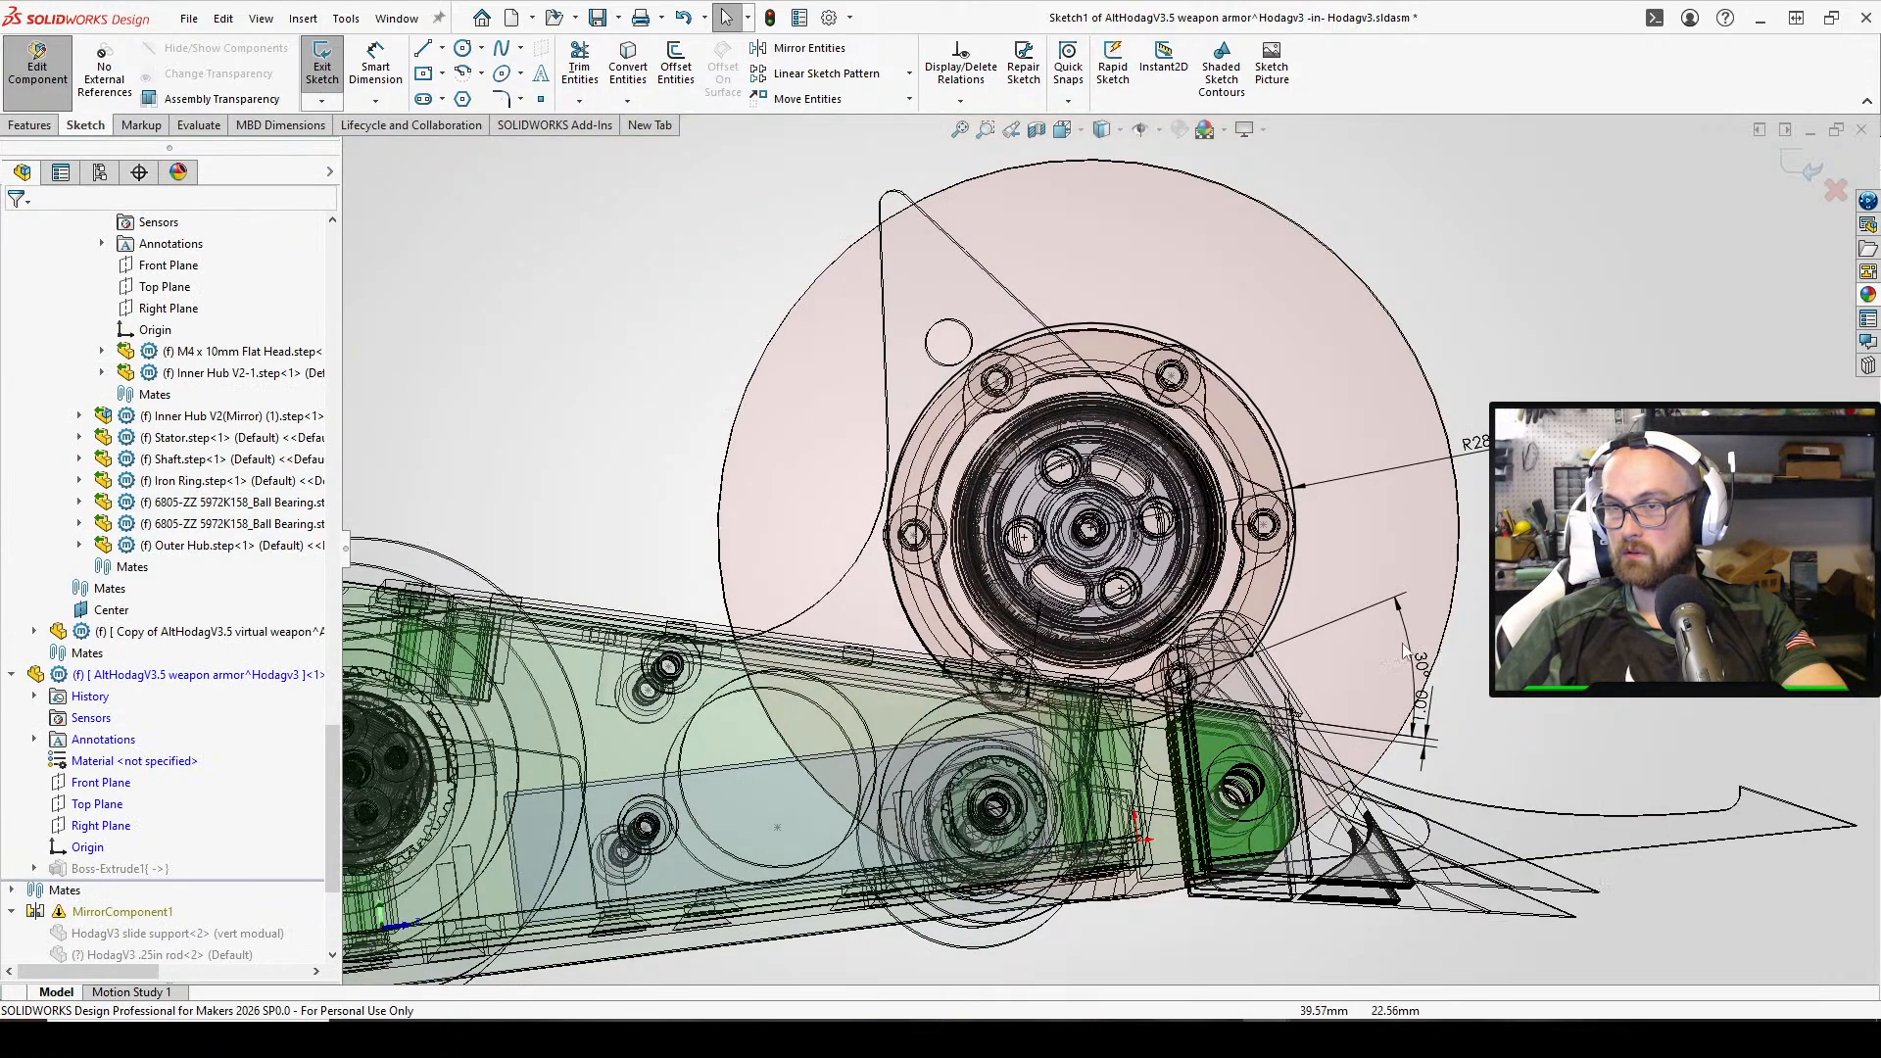
scroll(1403, 652, "down", 4)
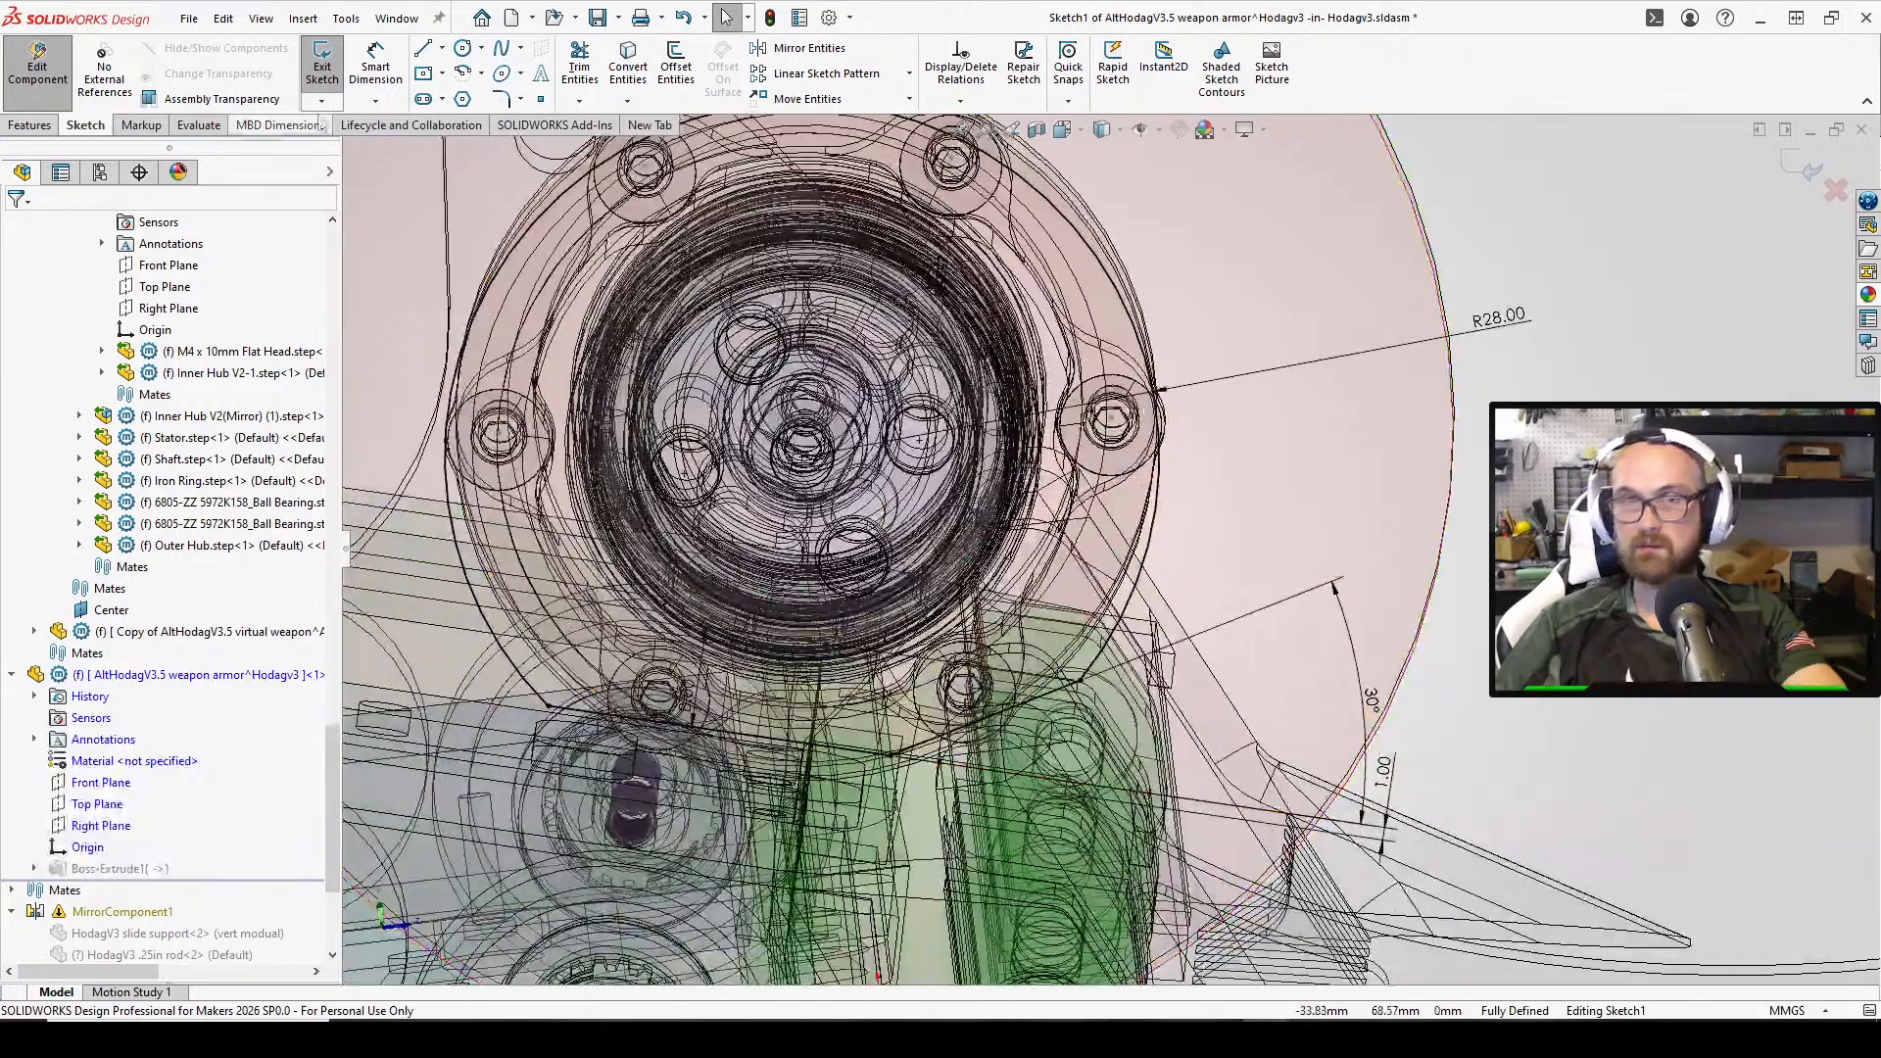
left_click(322, 64)
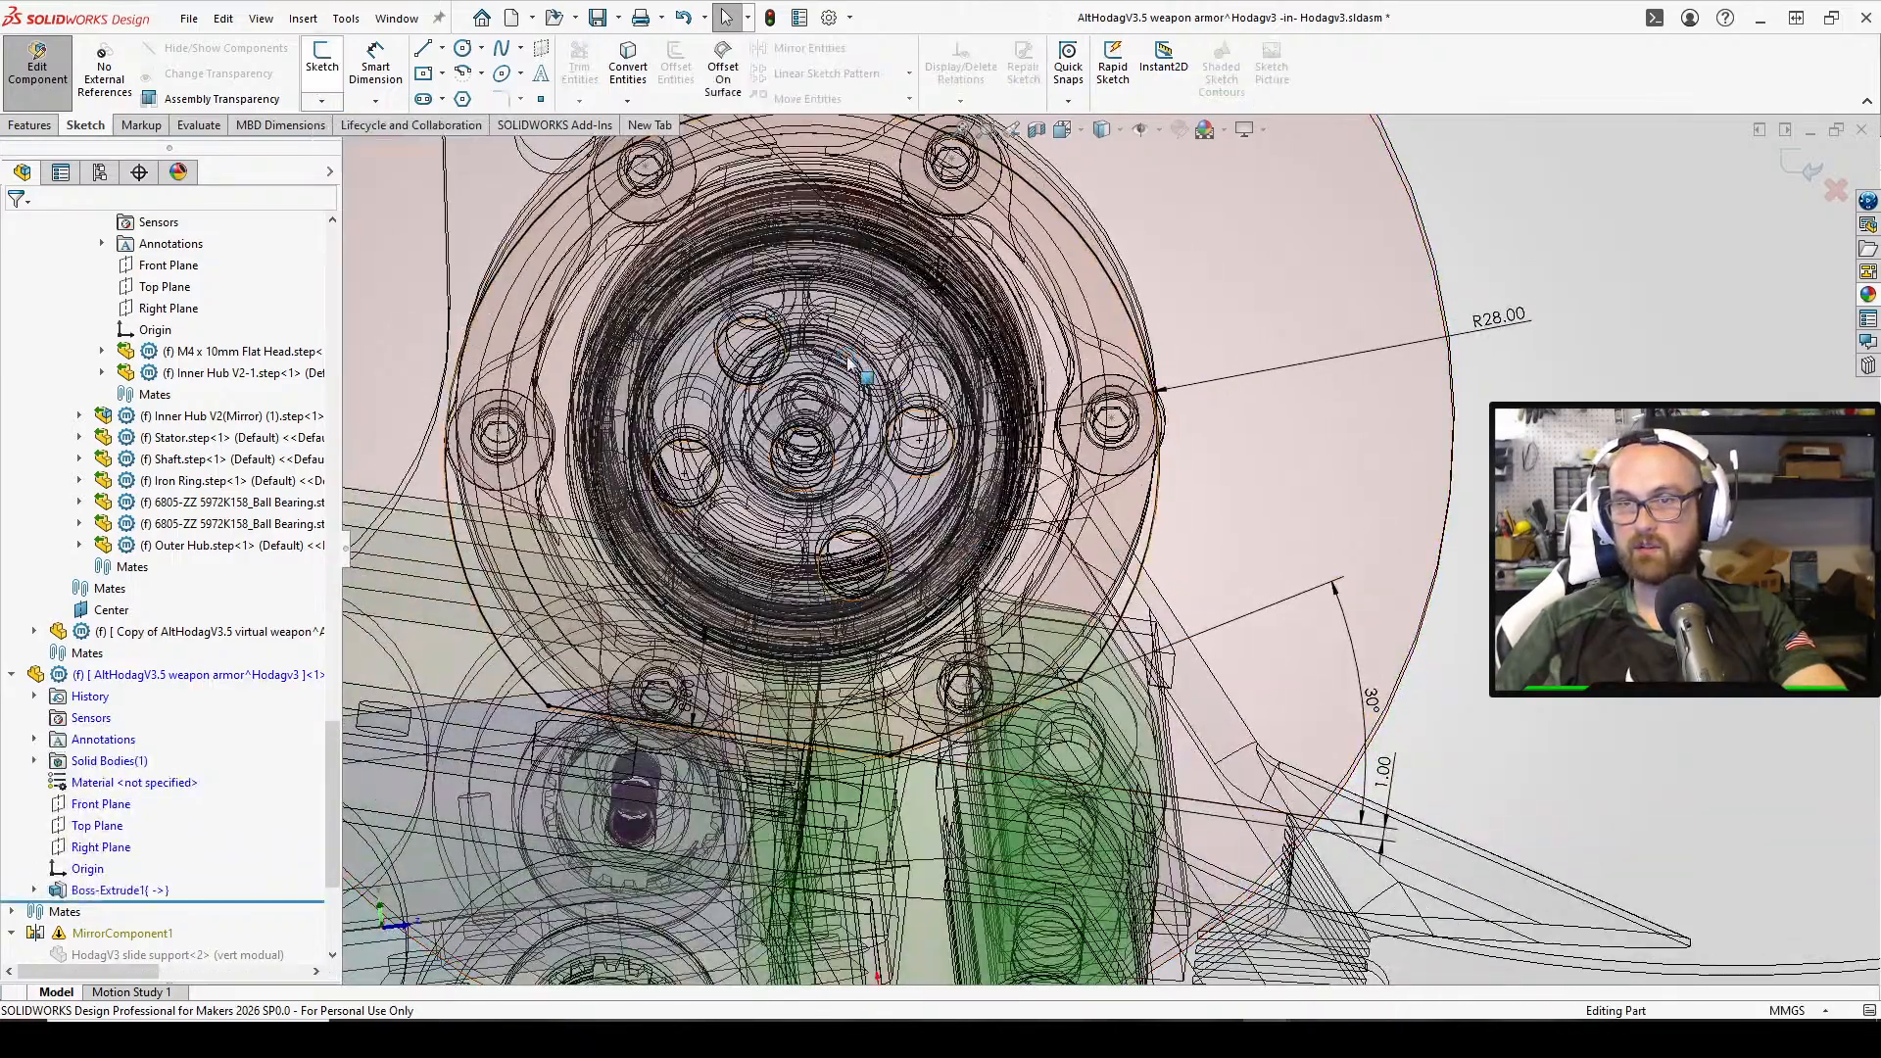
scroll(848, 363, "up", 2)
mouse_move(848, 364)
middle_mouse_down()
mouse_move(748, 386)
mouse_move(759, 476)
mouse_move(784, 218)
middle_mouse_up()
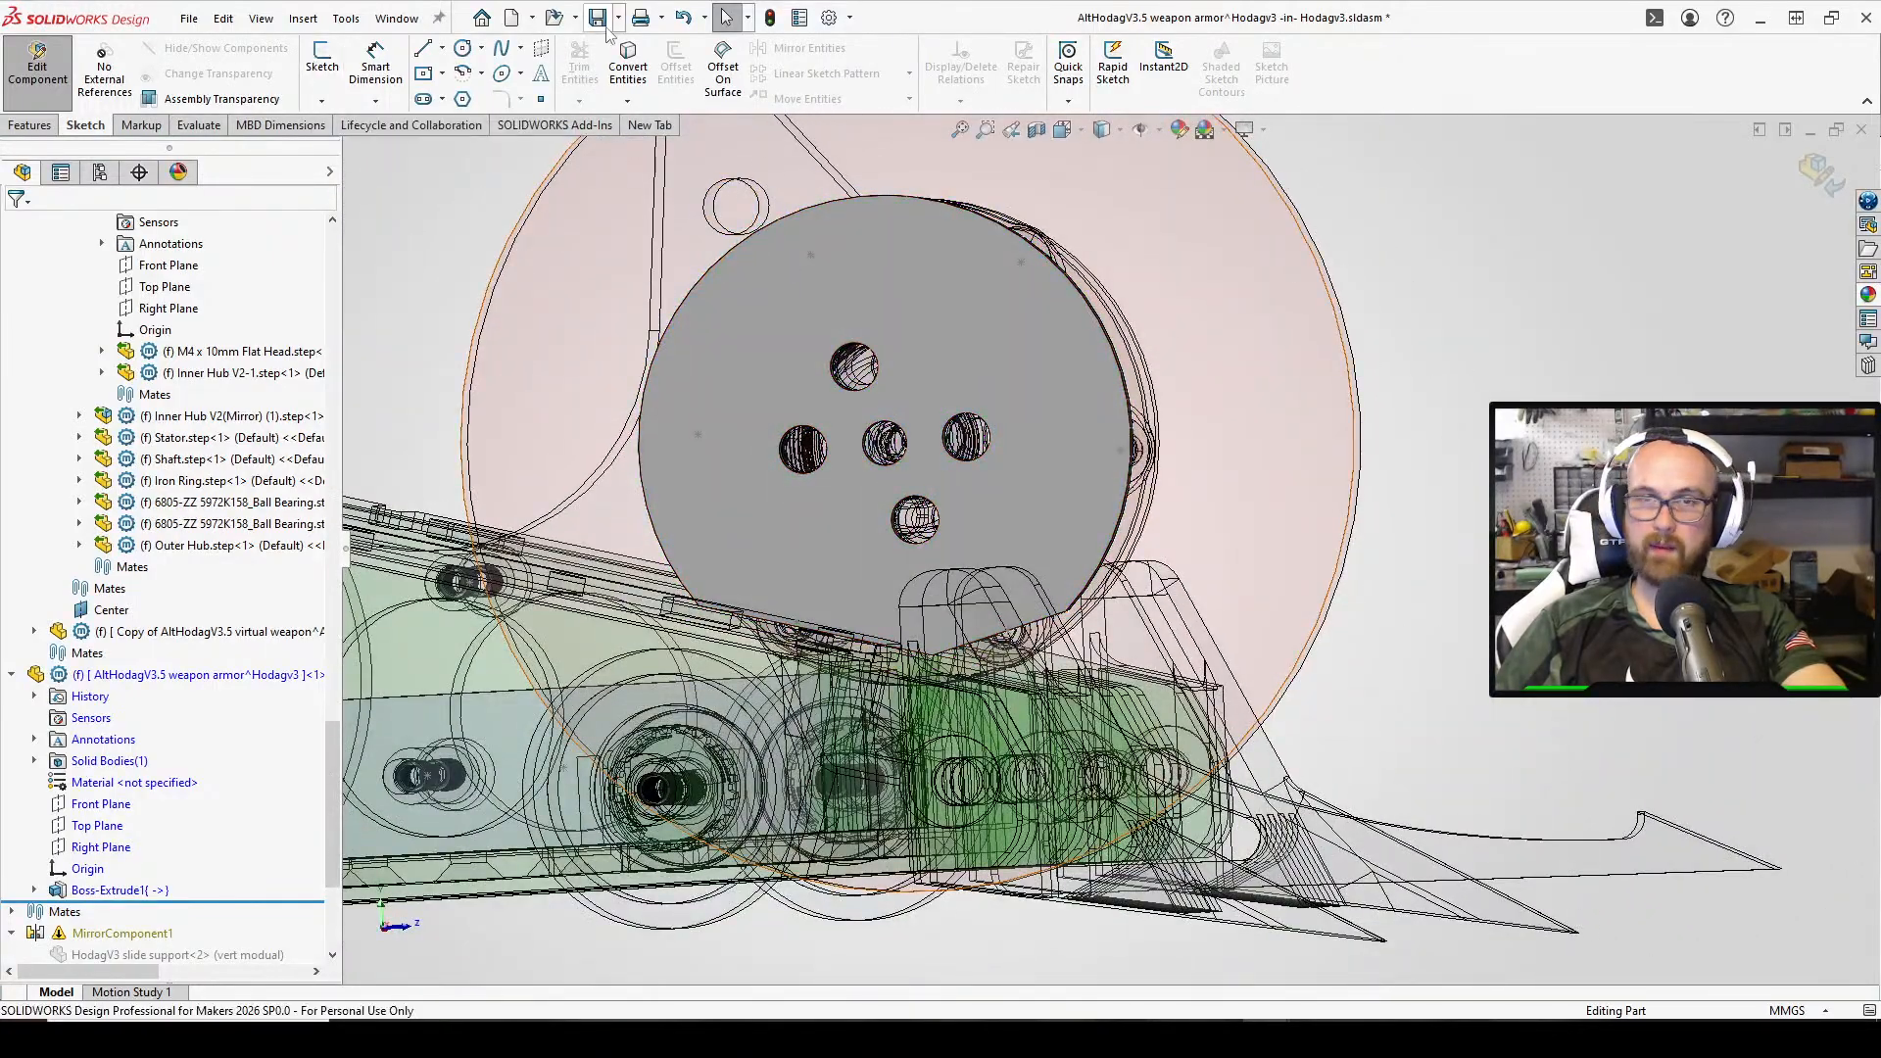
Start a new sketch on the armor plate's outer face and view the plate face-on
left_click(323, 61)
left_click(975, 362)
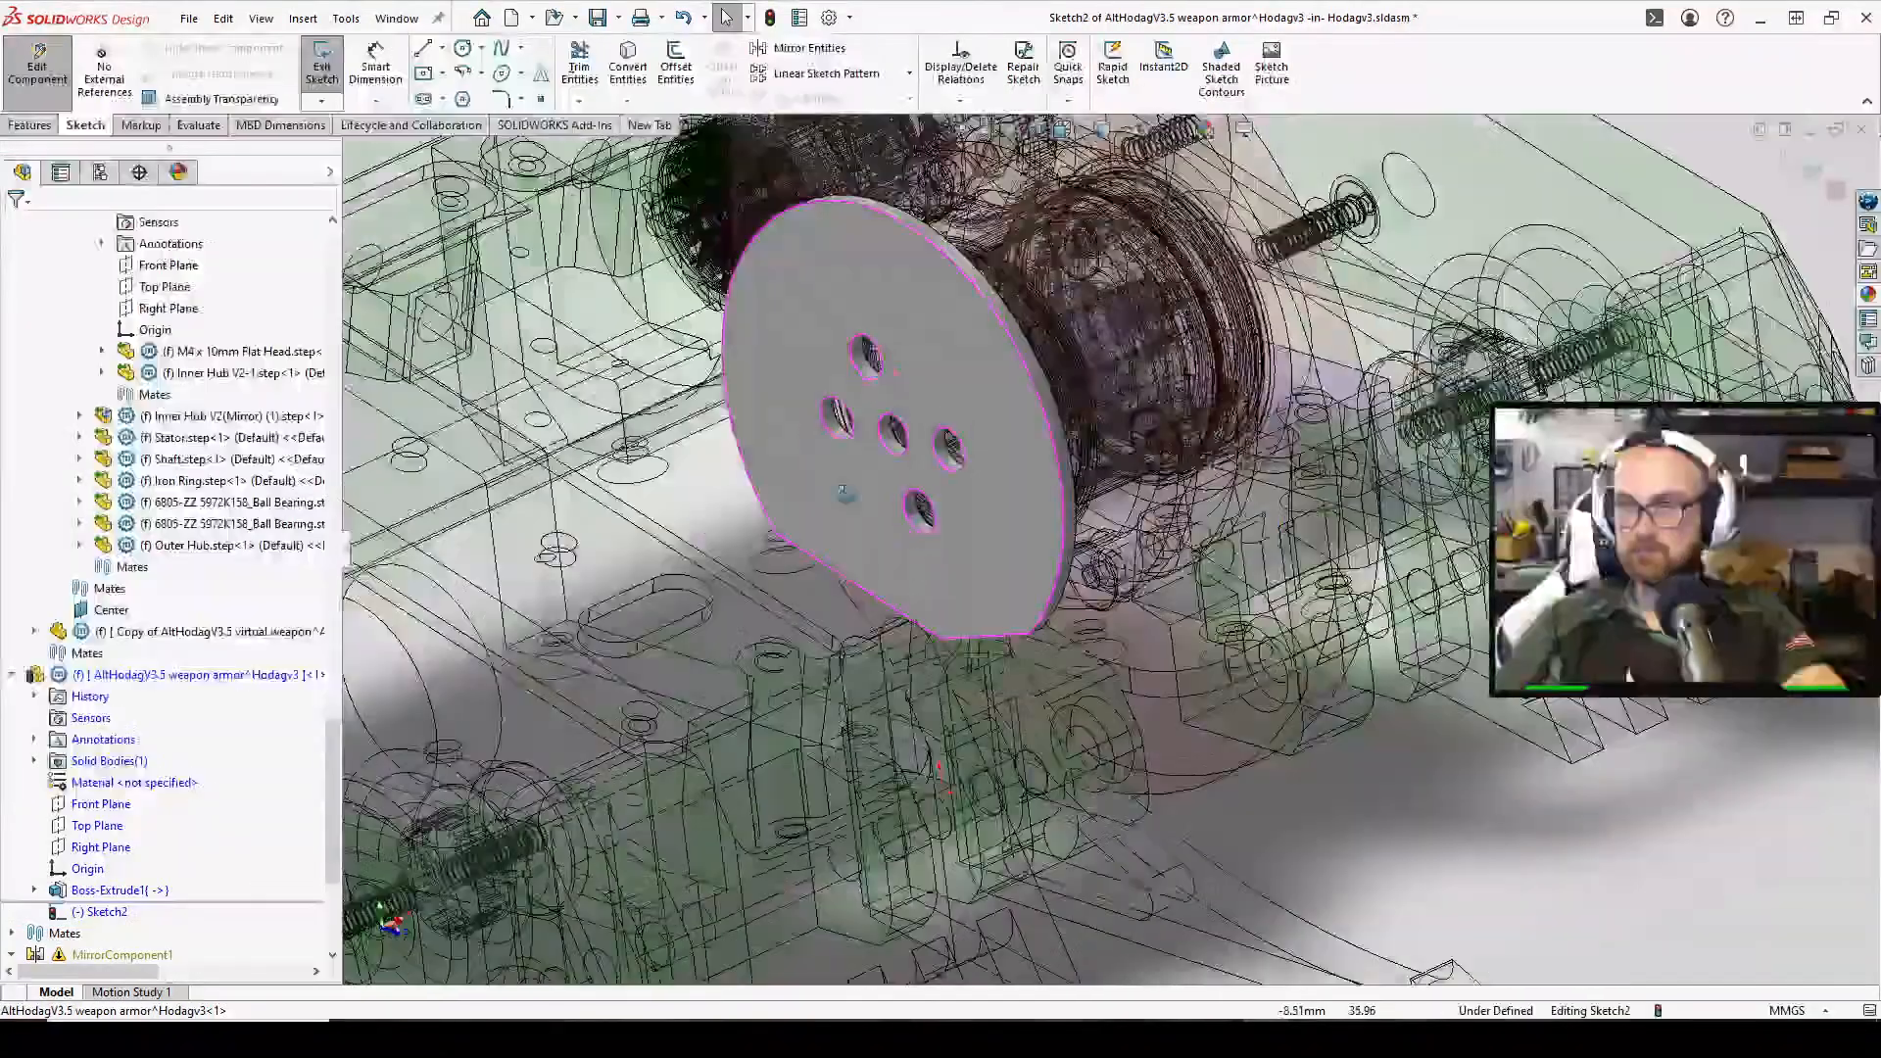
middle_click_drag(842, 492, 1038, 509)
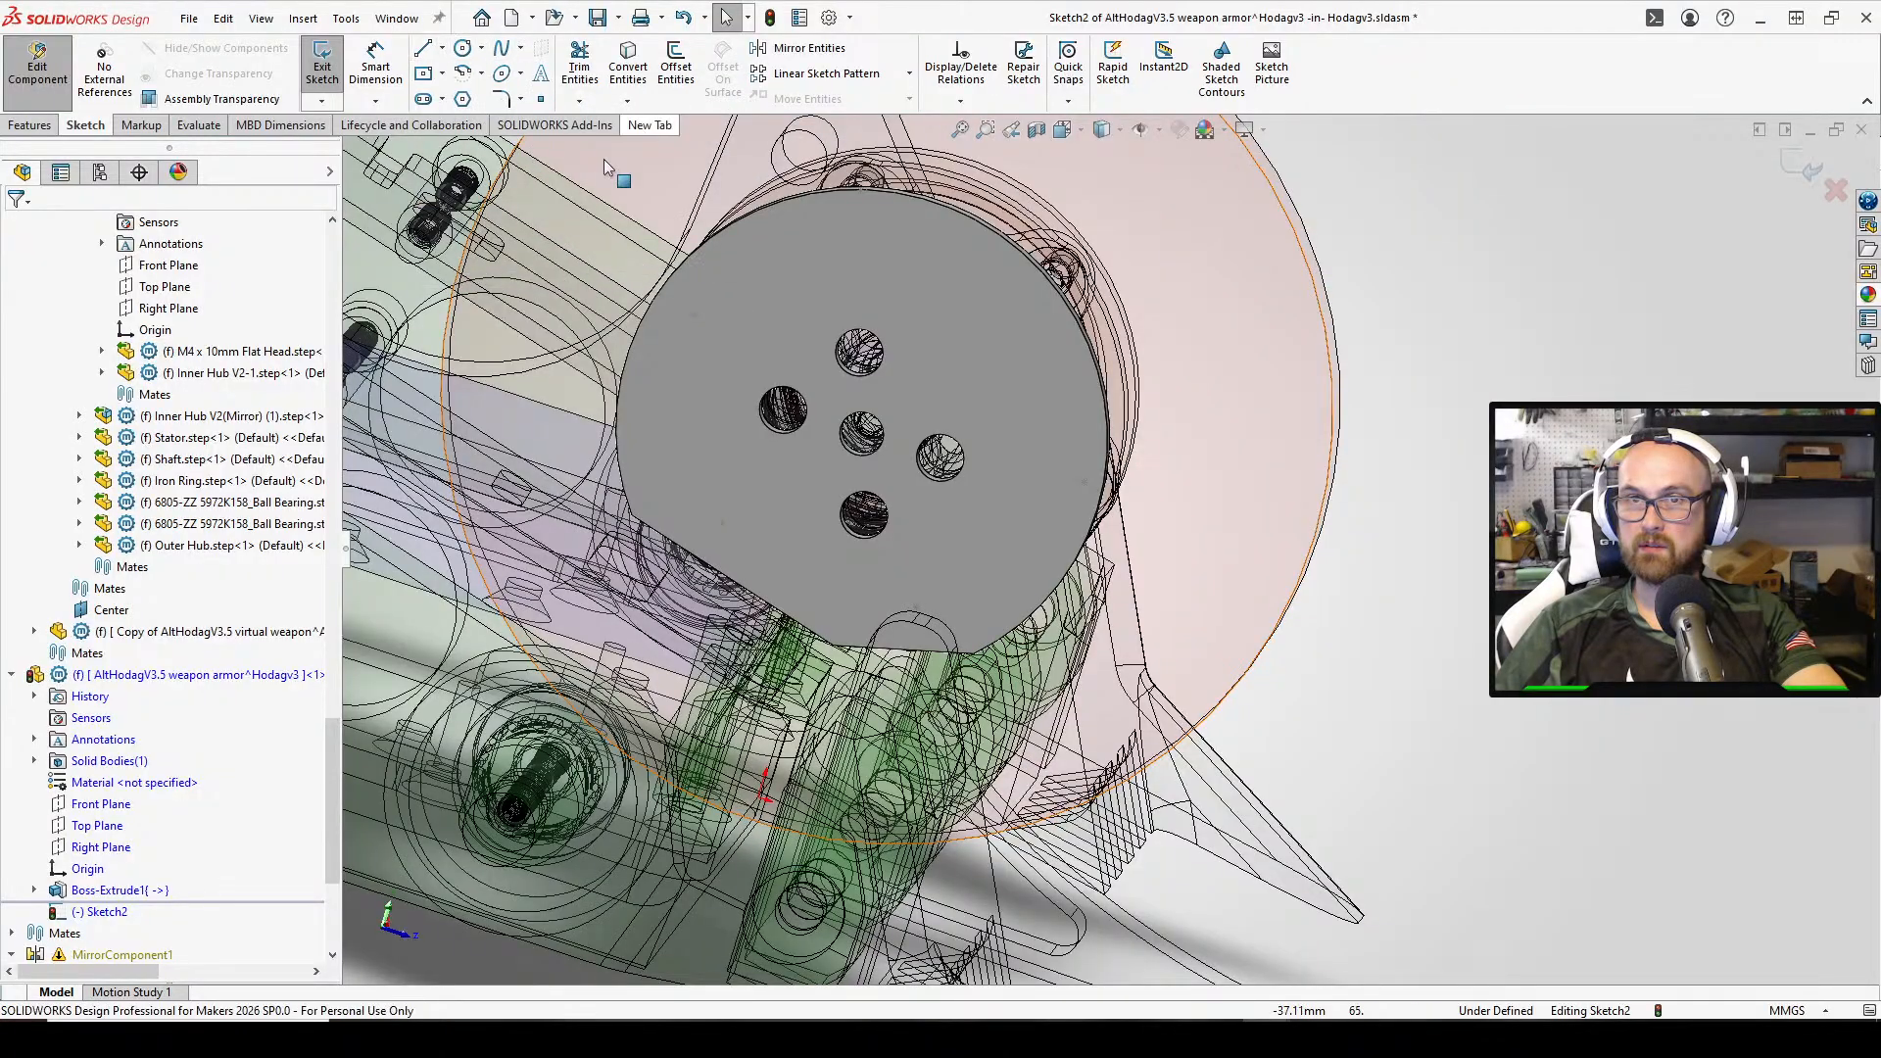
left_click(463, 74)
middle_click_drag(627, 218, 698, 253)
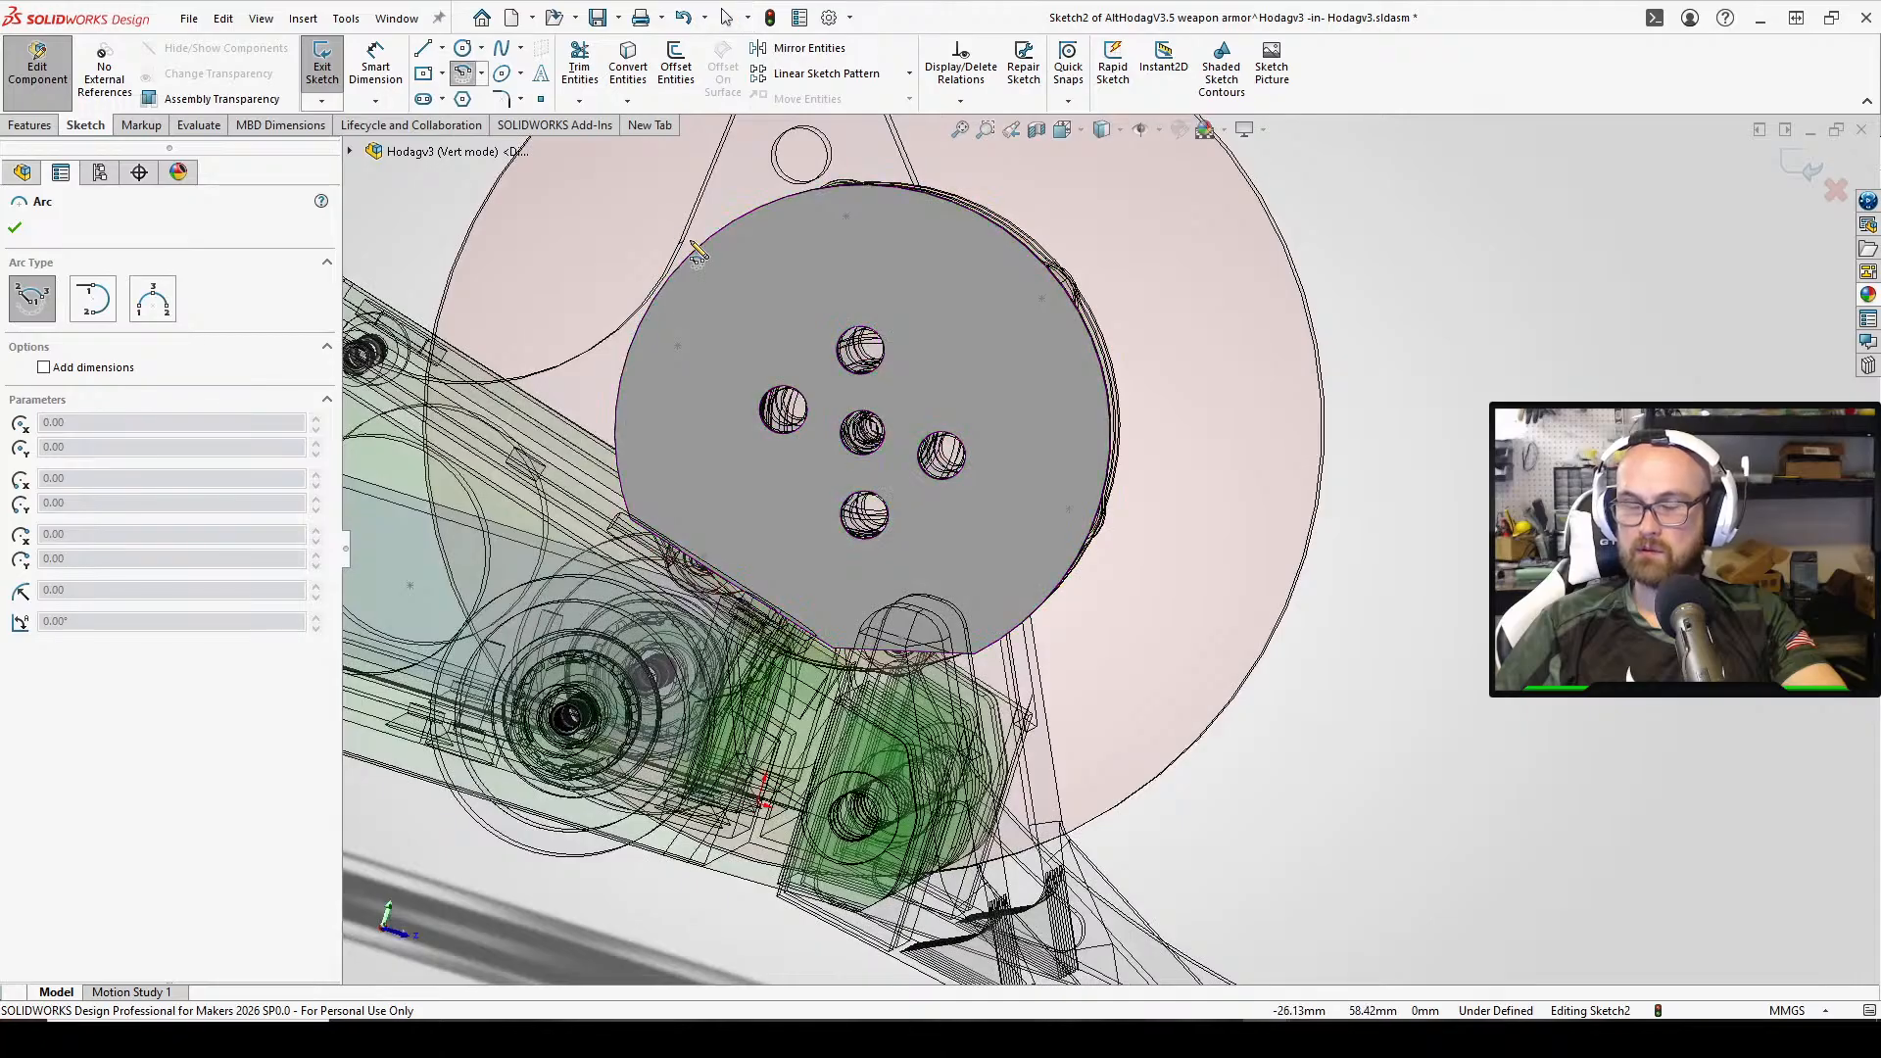
key("Escape")
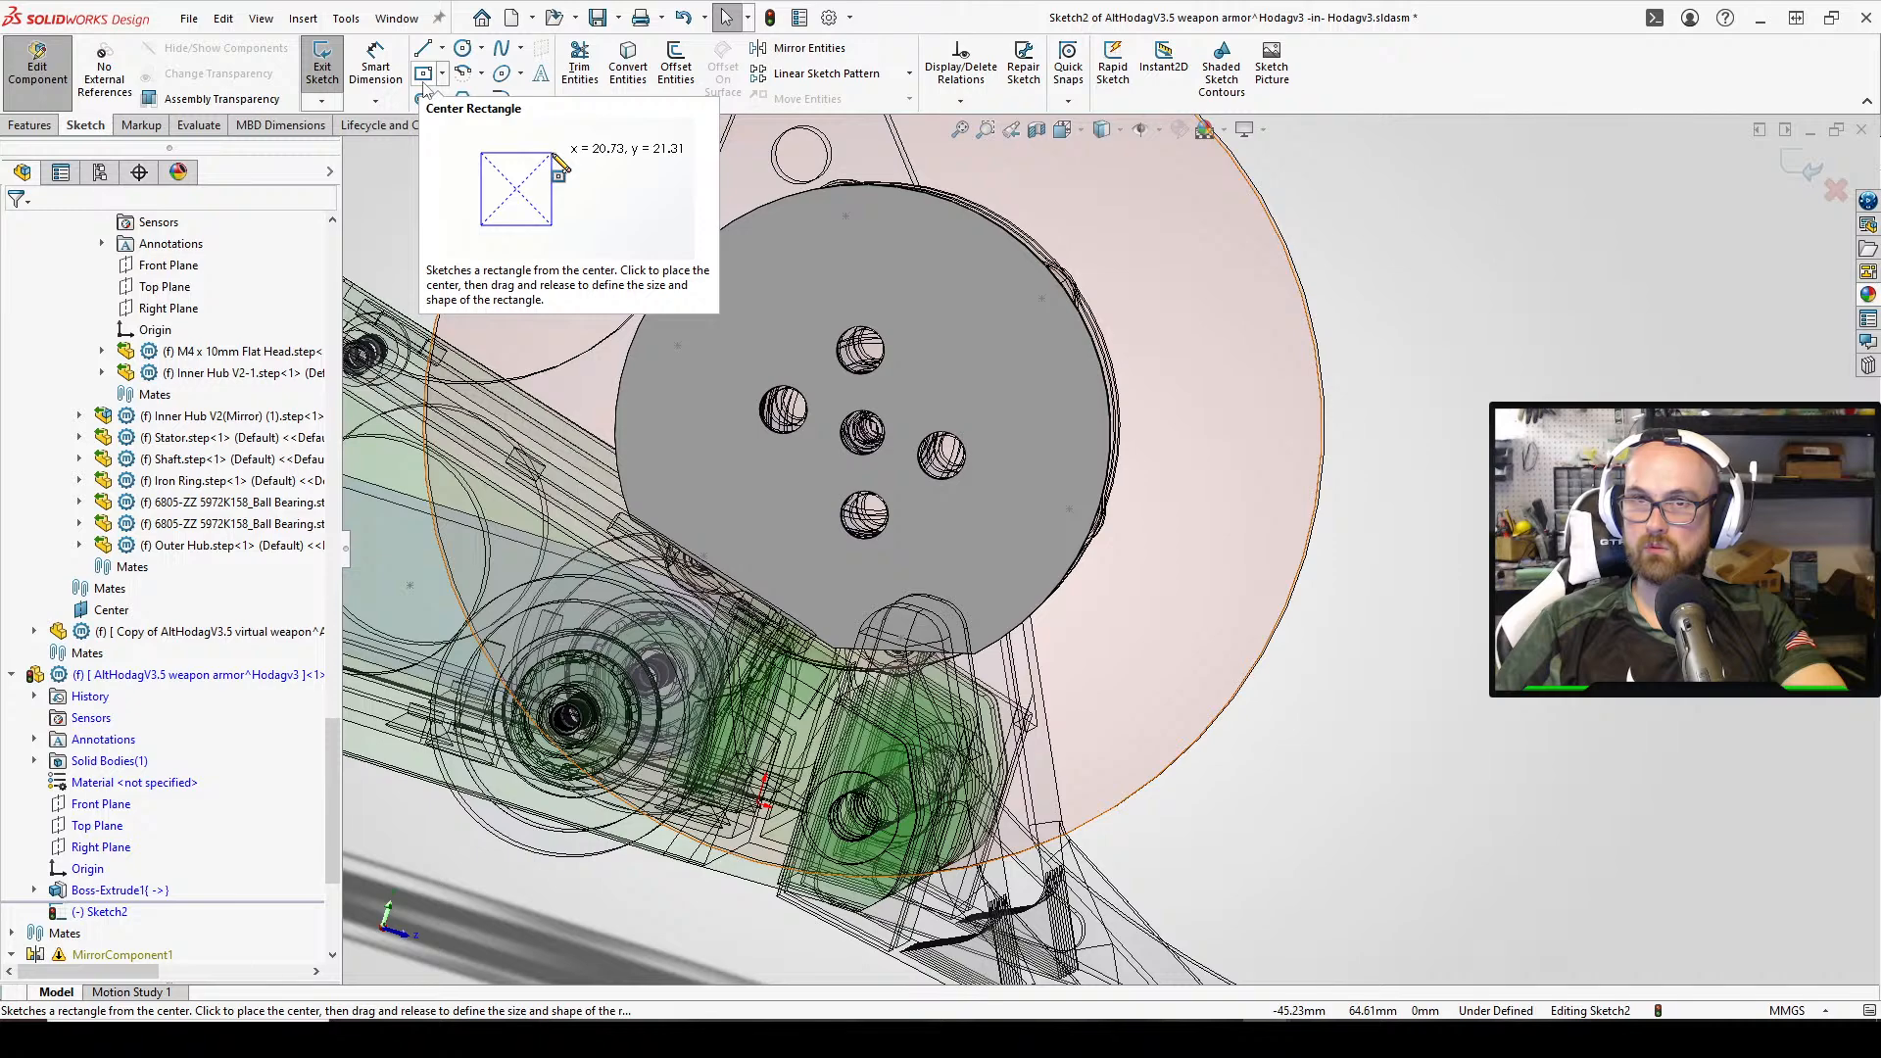
middle_click_drag(1095, 525, 1104, 391)
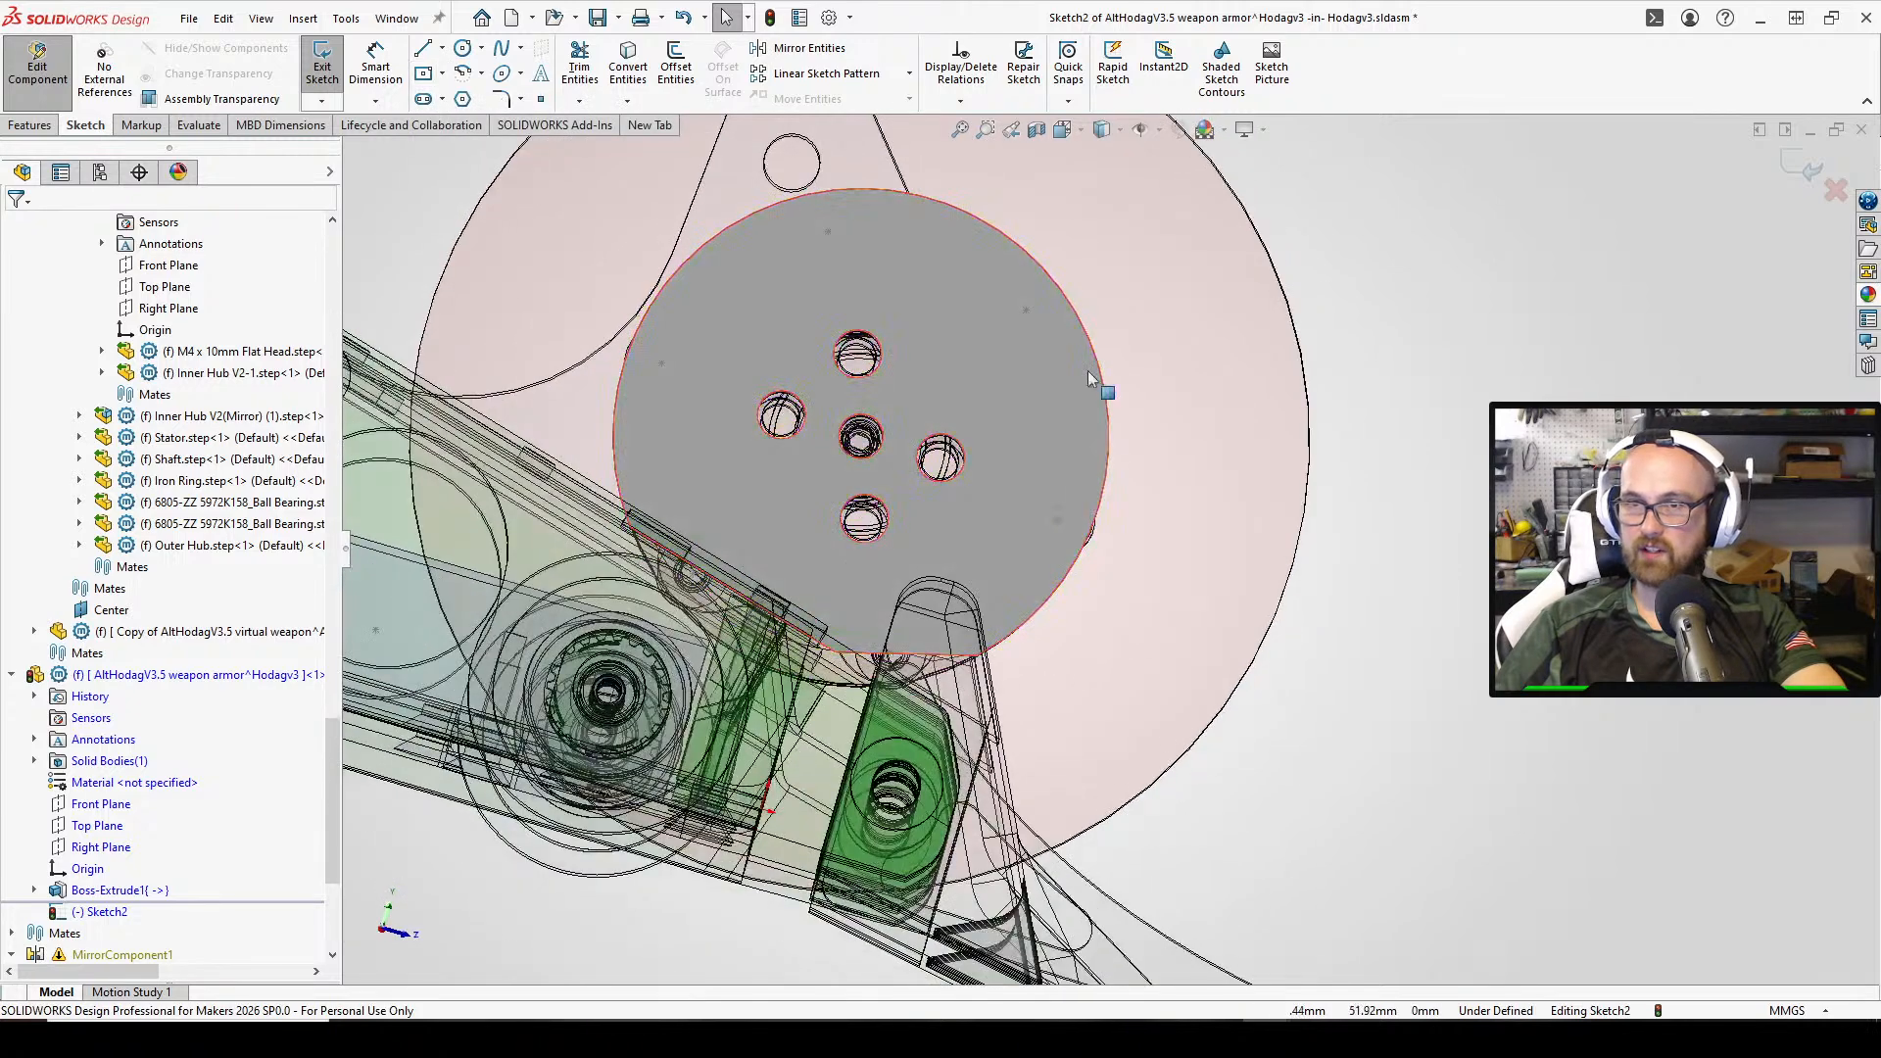
left_click(1061, 130)
left_click(1090, 516)
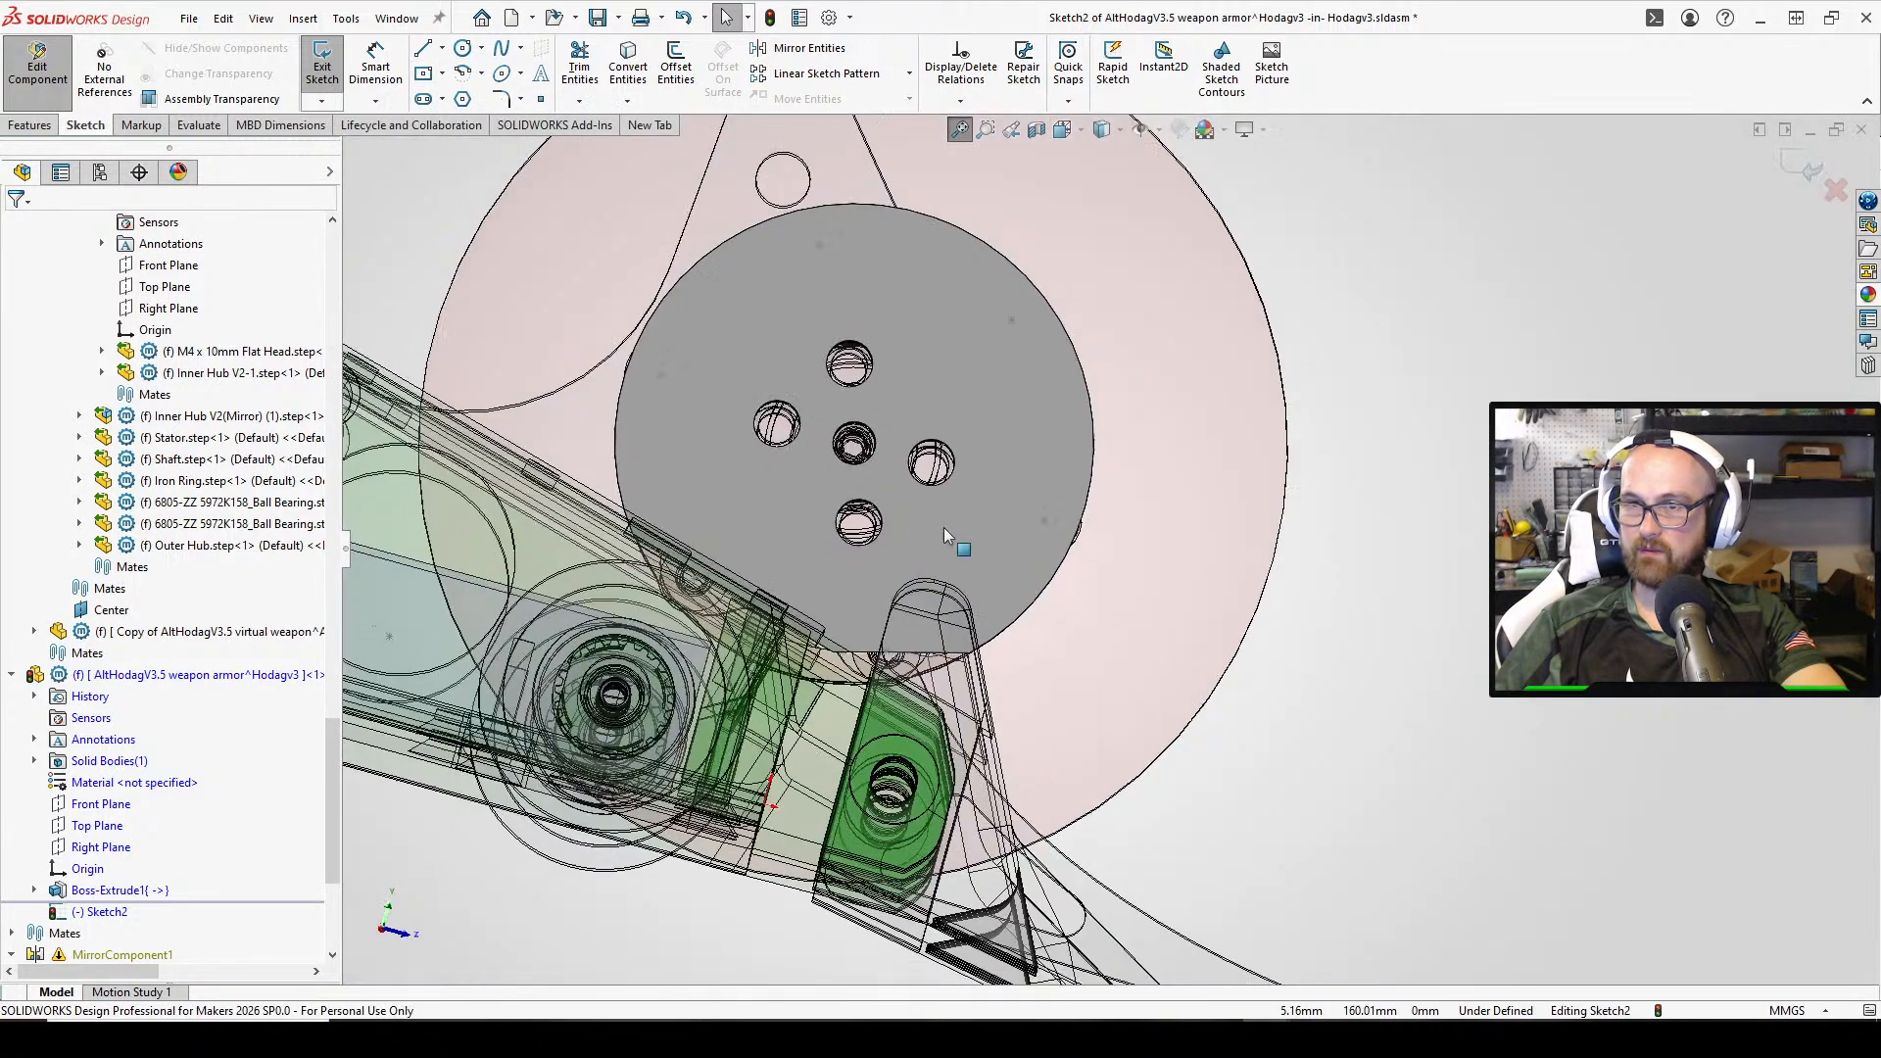
scroll(1261, 584, "down", 5)
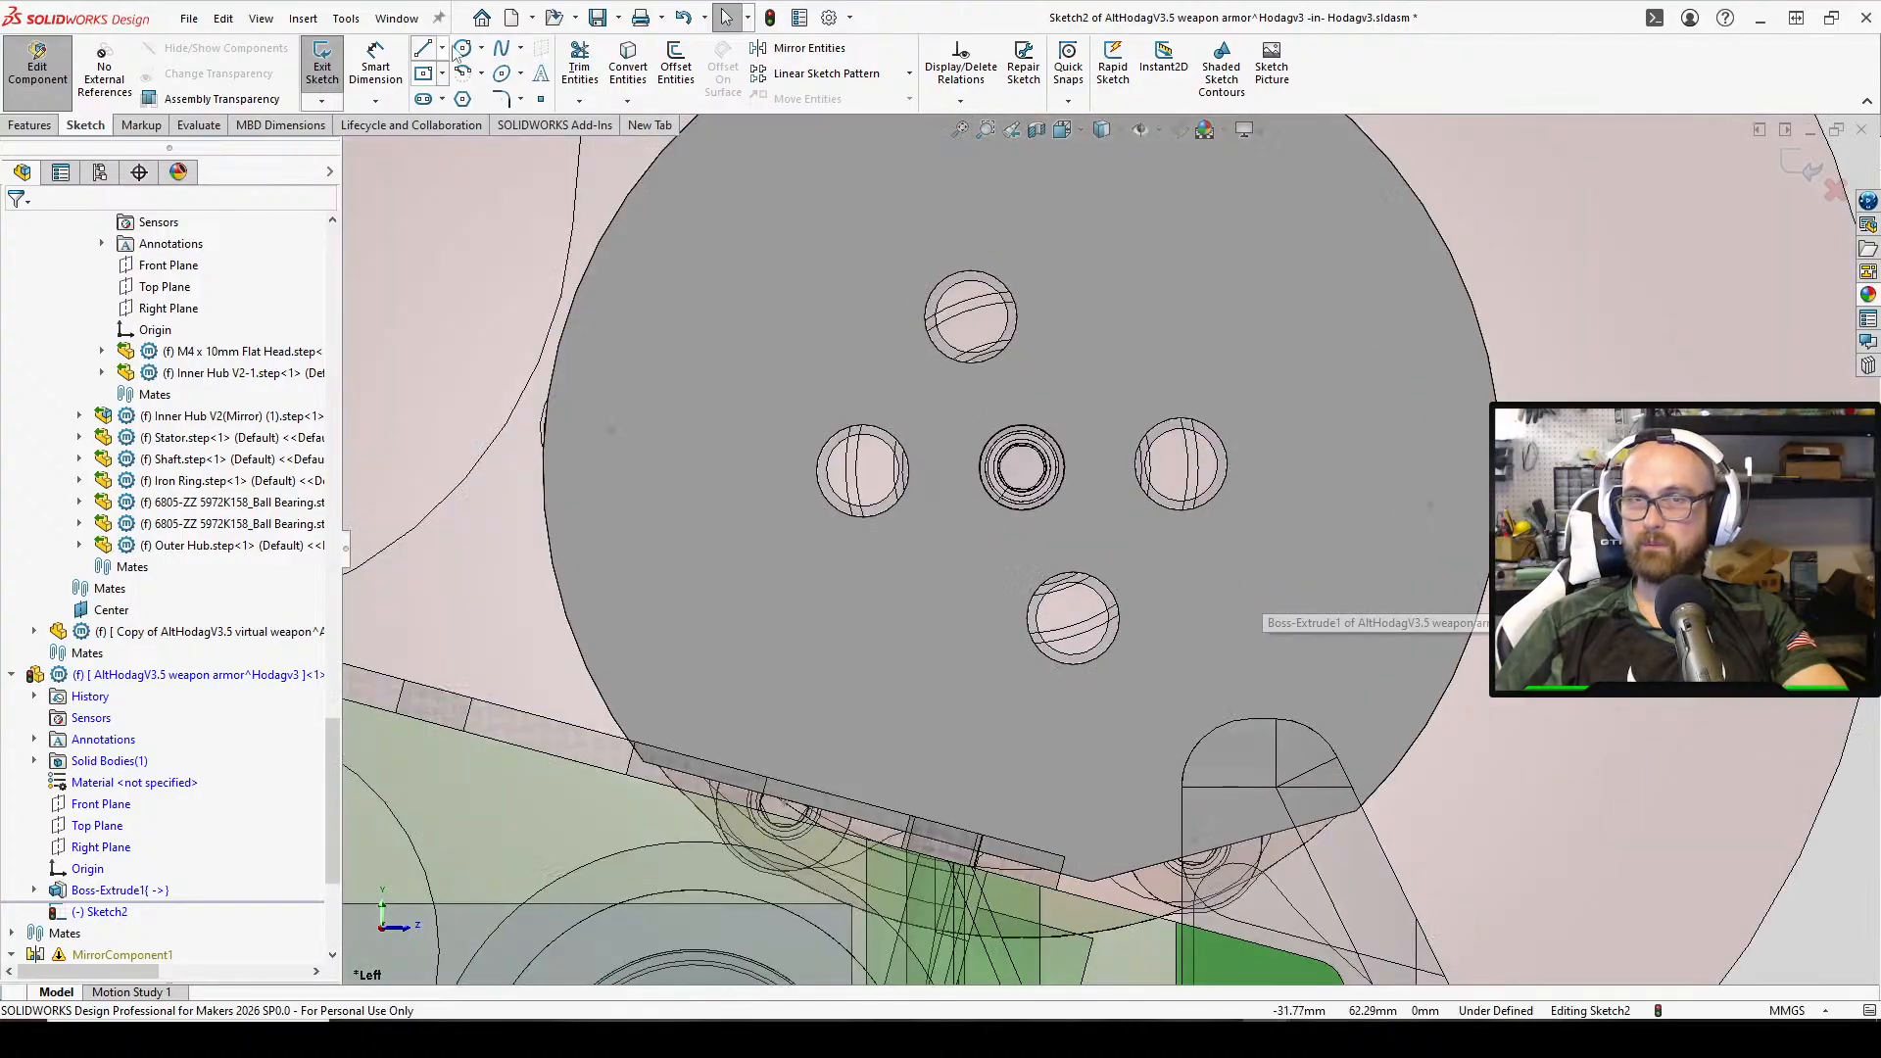
Try to sketch centerpoint arcs around the plate's lower and right mounting holes, the first about 5 mm in radius
left_click(461, 73)
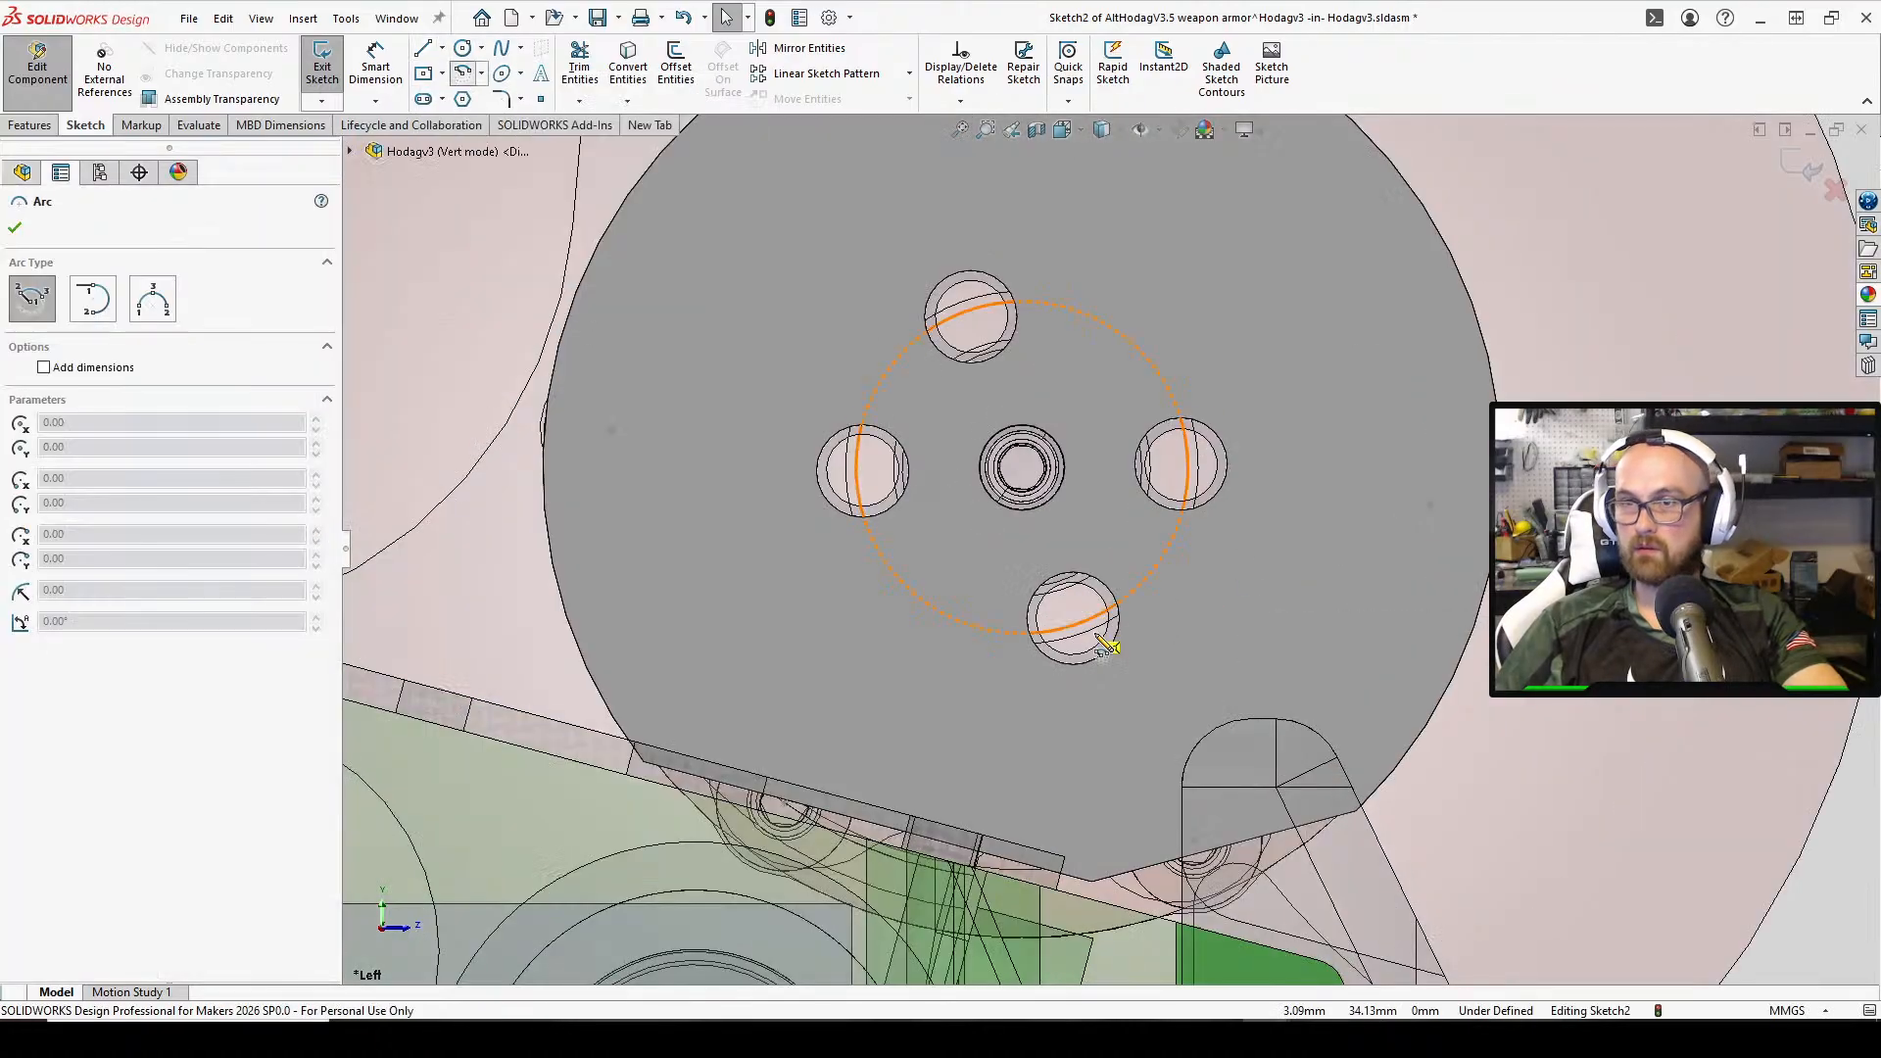
left_click(1075, 615)
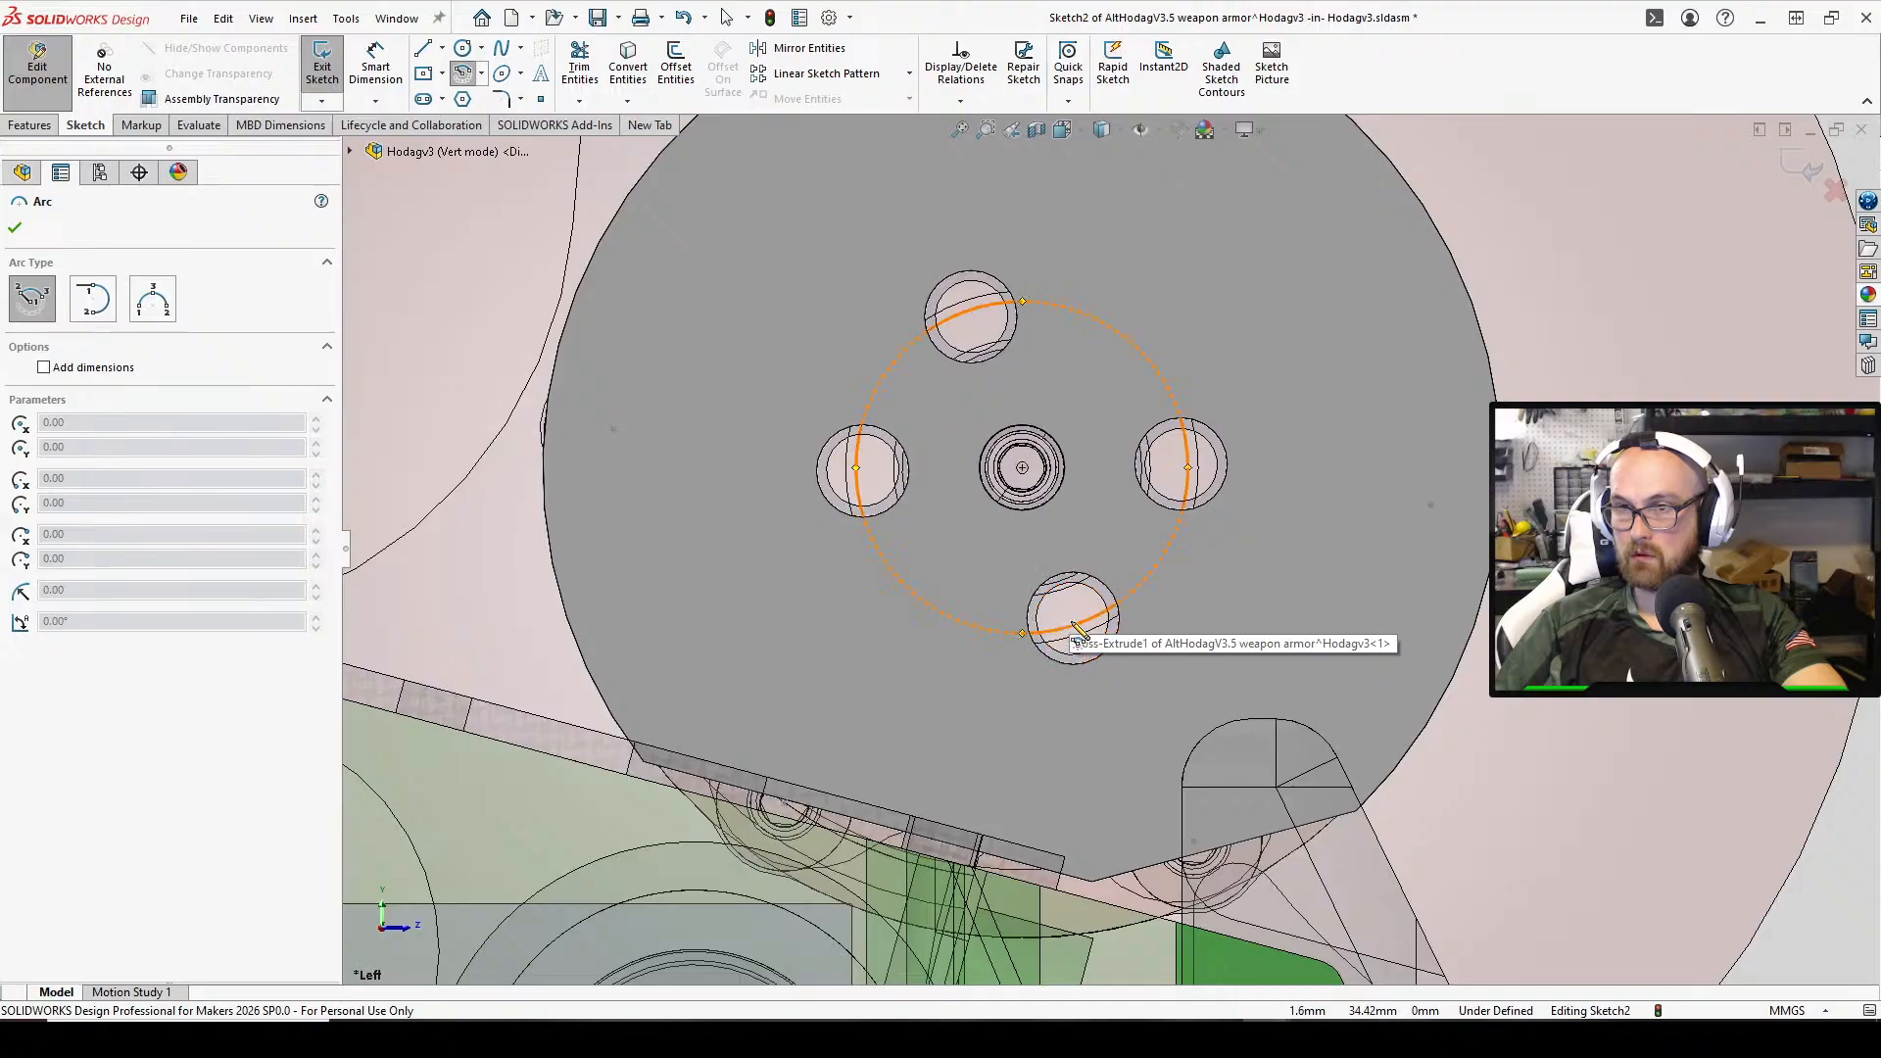
left_click(1074, 619)
left_click(1096, 703)
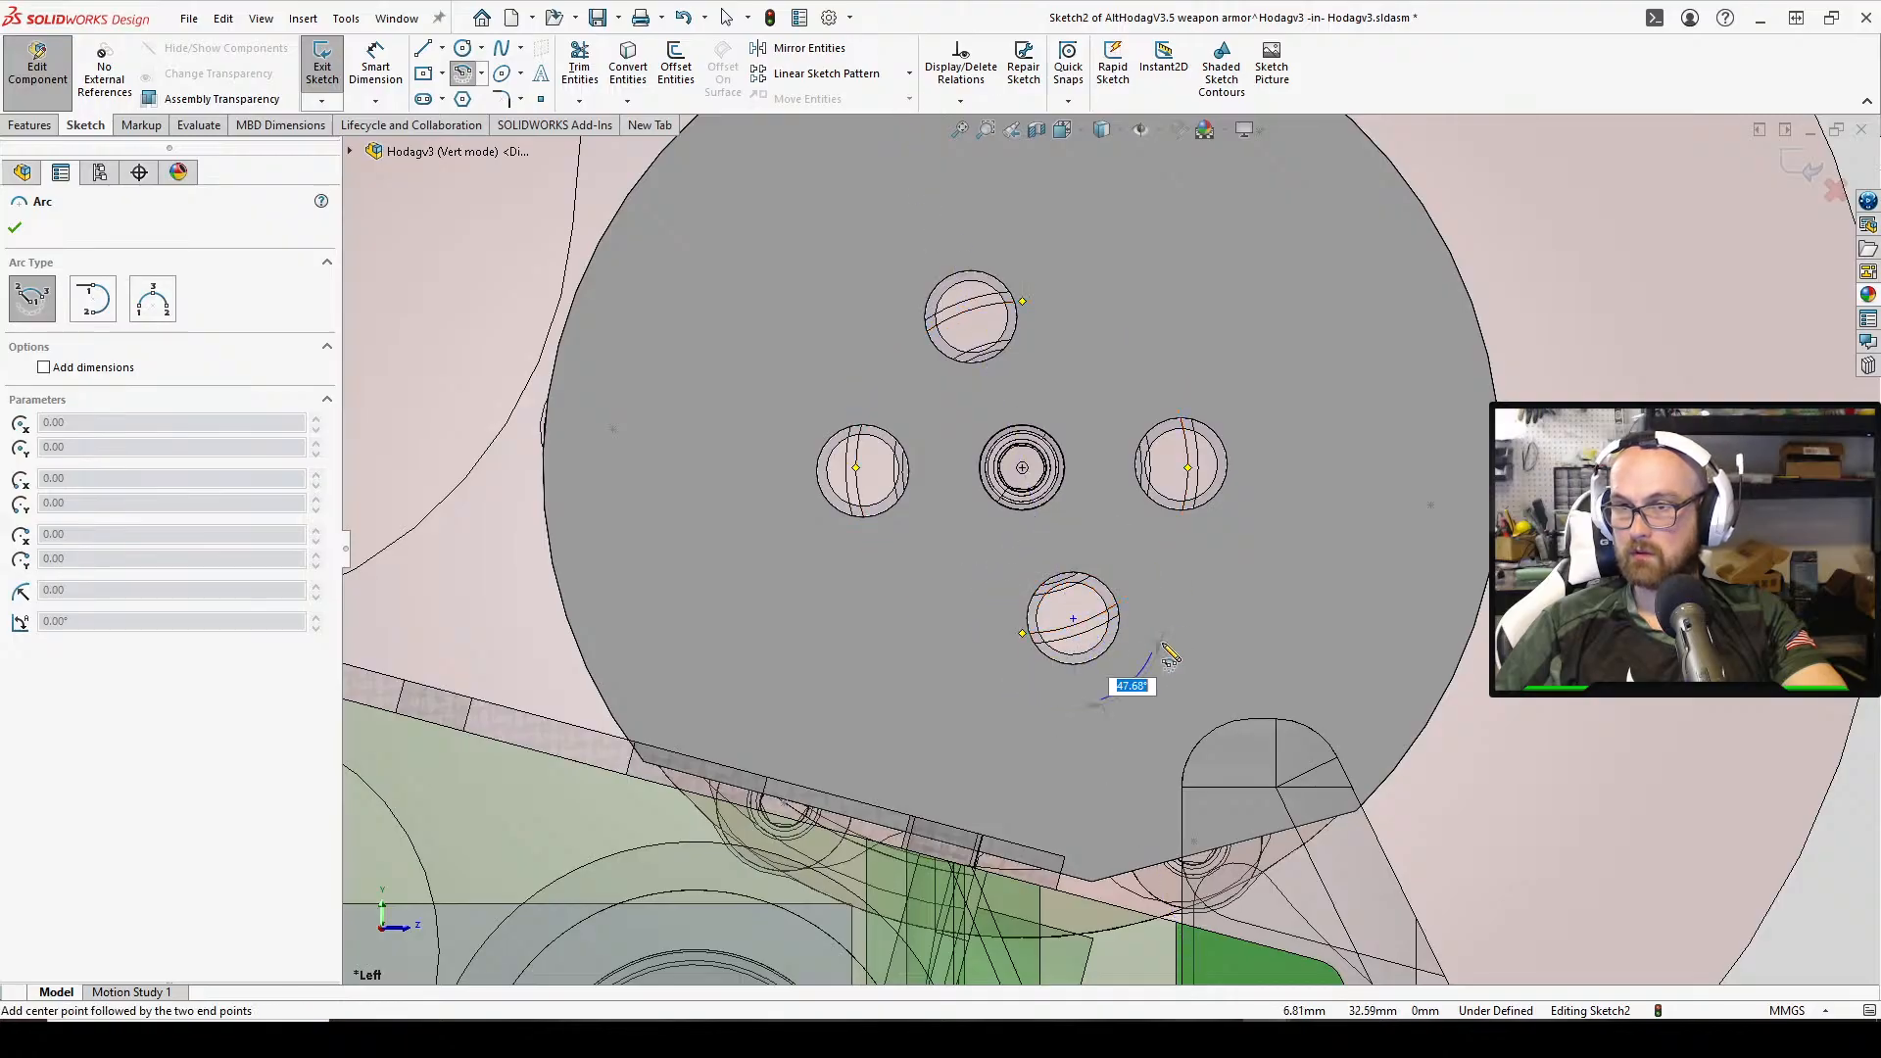
left_click(1154, 652)
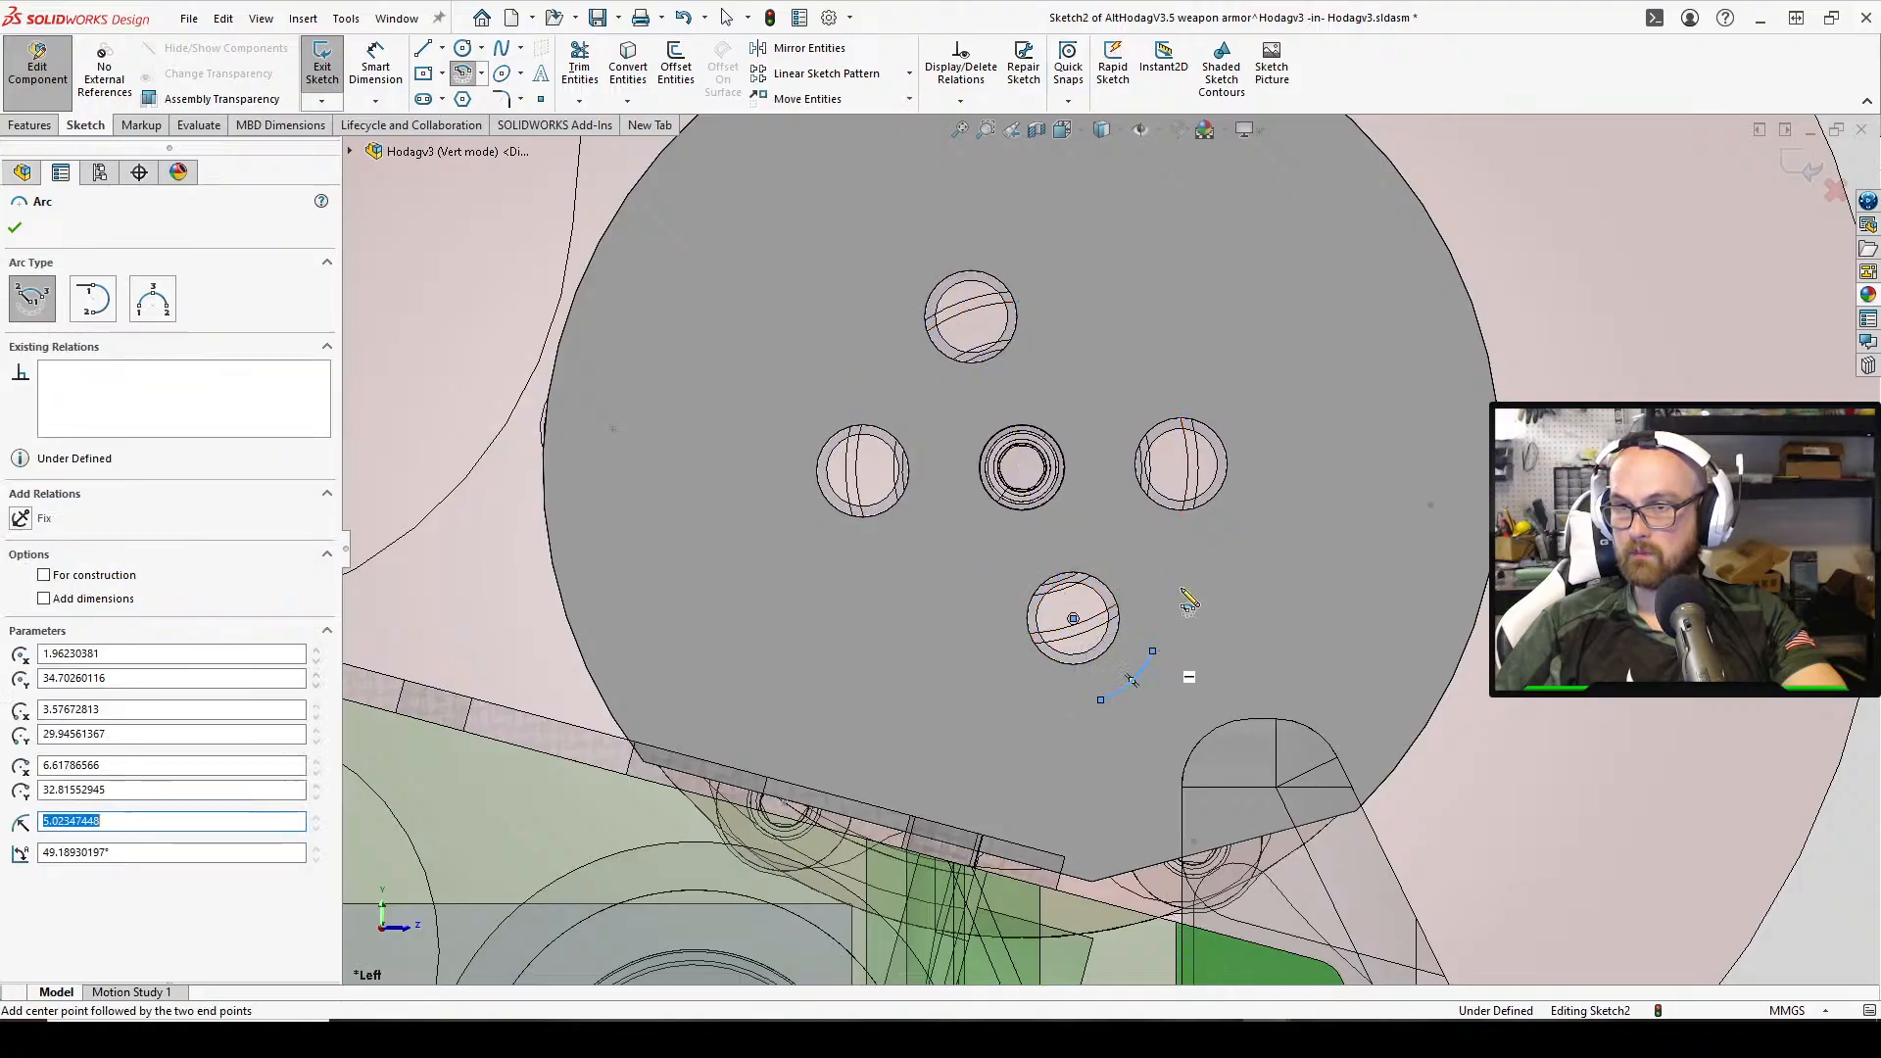
left_click(1181, 465)
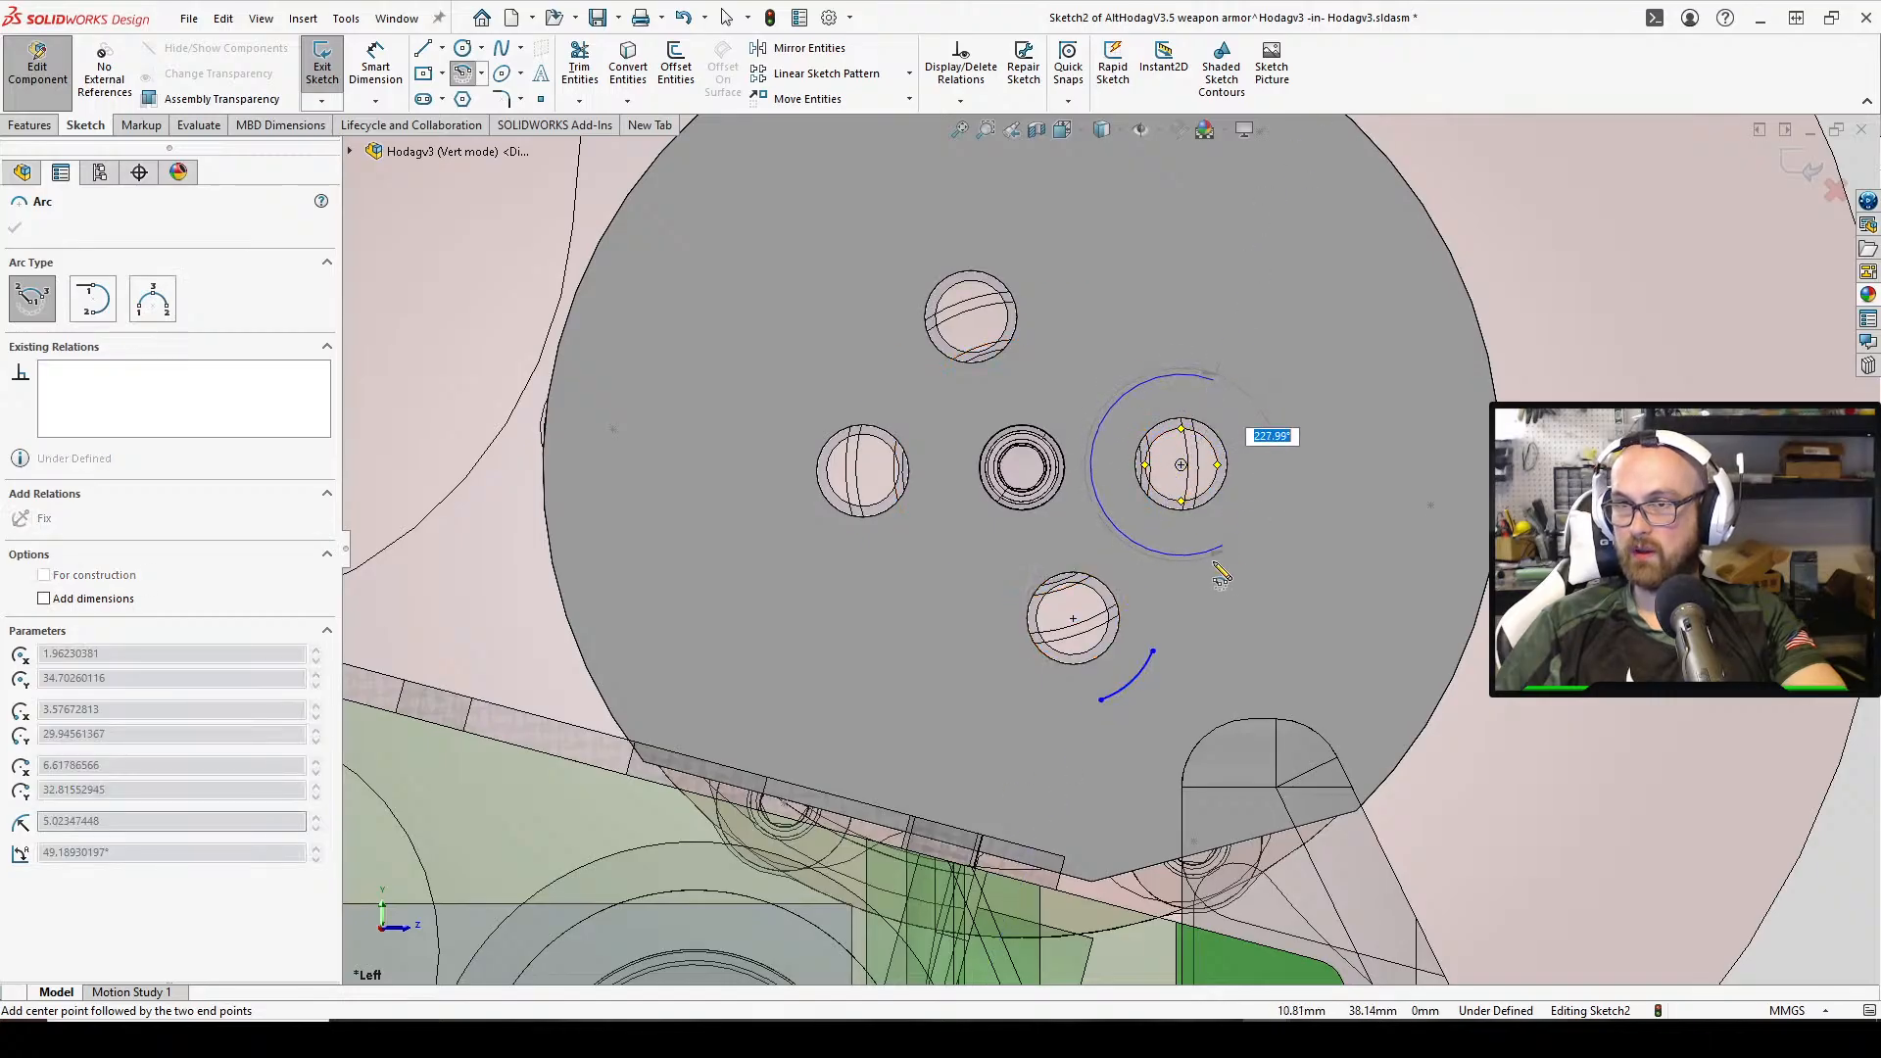
right_click(1199, 422)
right_click(1408, 393)
left_click(1432, 408)
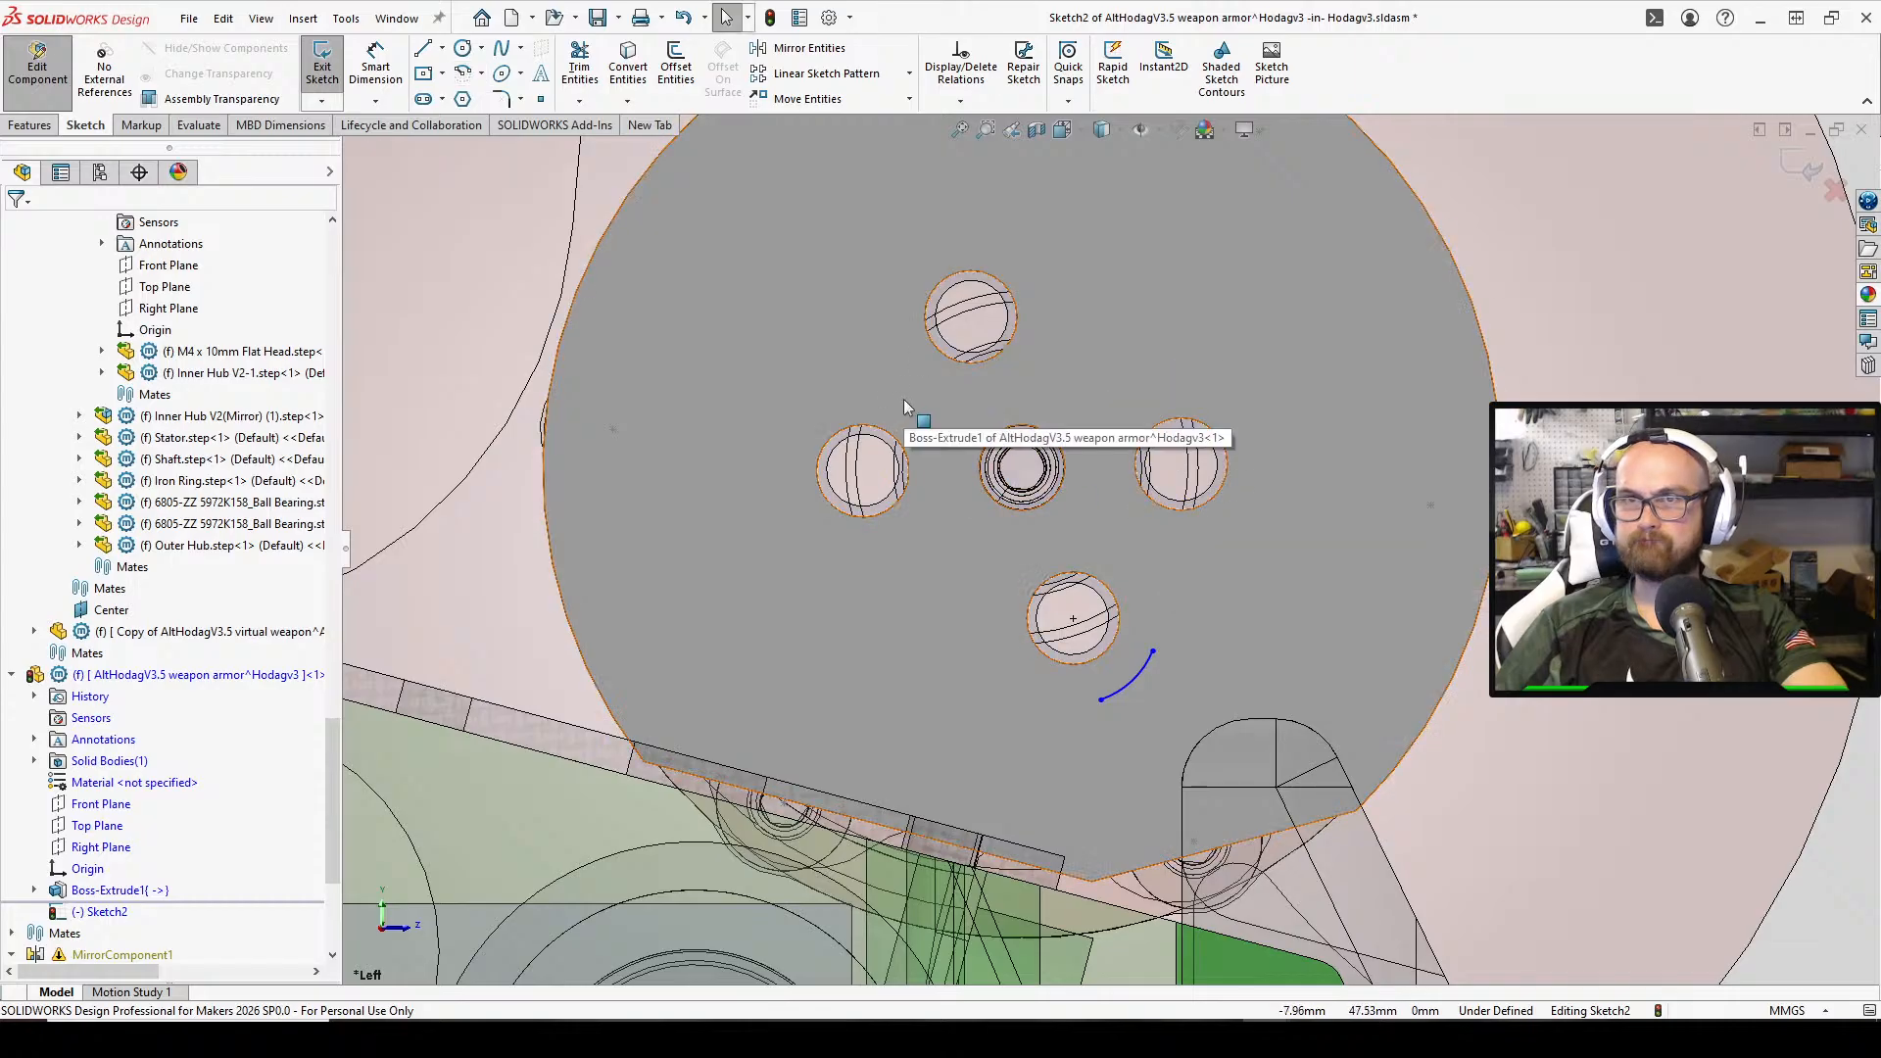
Delete the arc sketched beside the lower mounting hole
left_click(1132, 680)
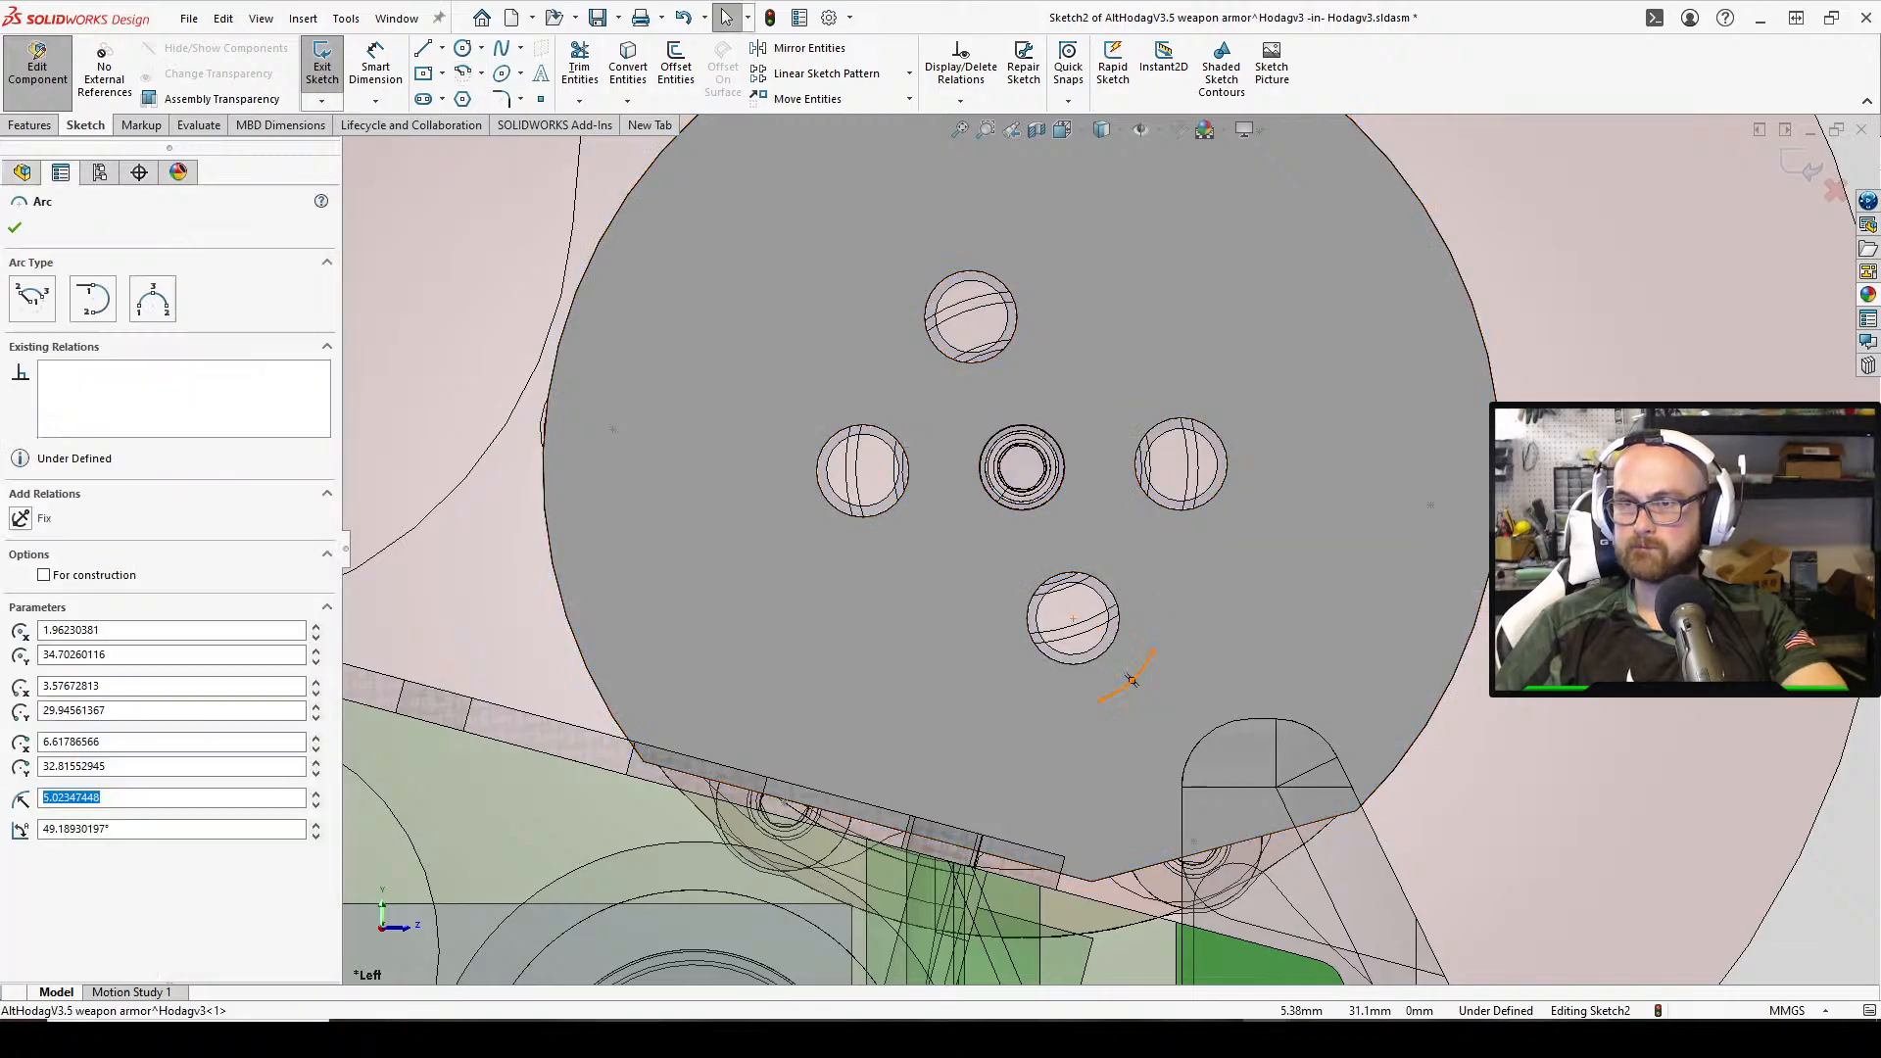
key("Delete")
left_click(1078, 526)
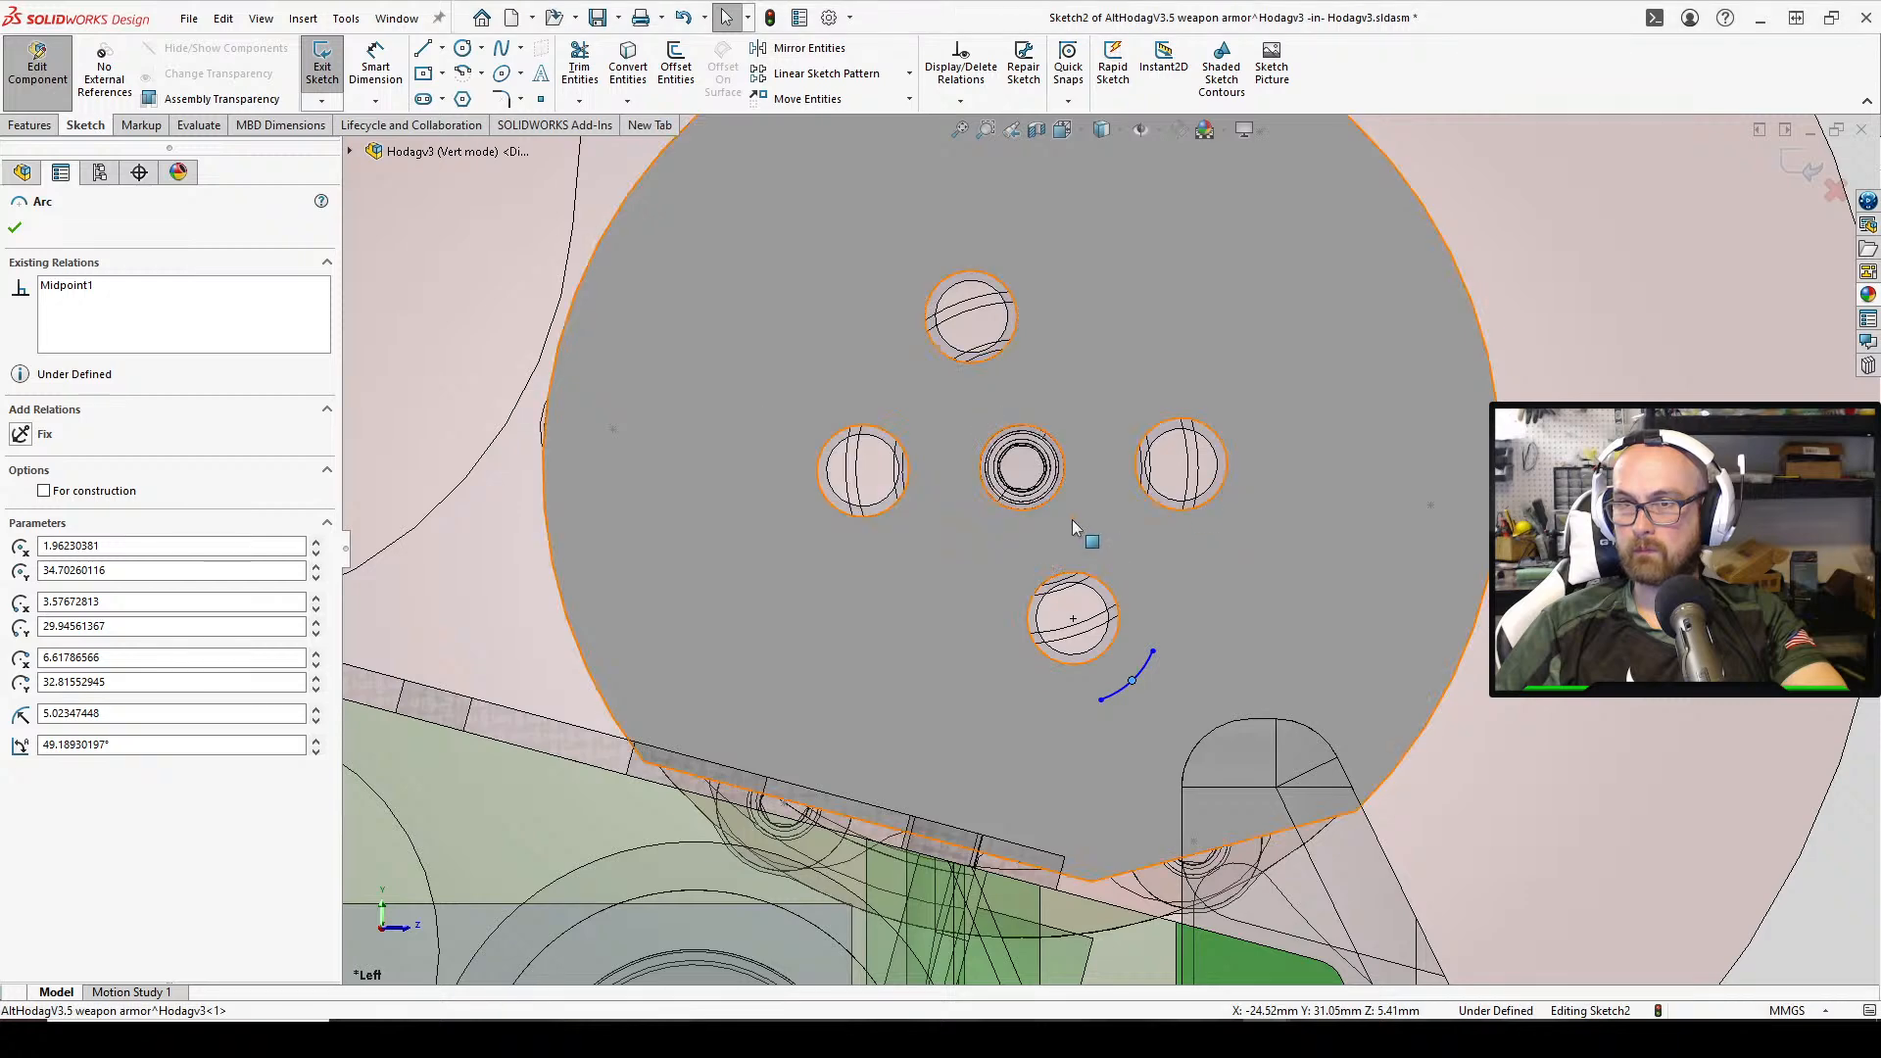
left_click(1144, 667)
key("Delete")
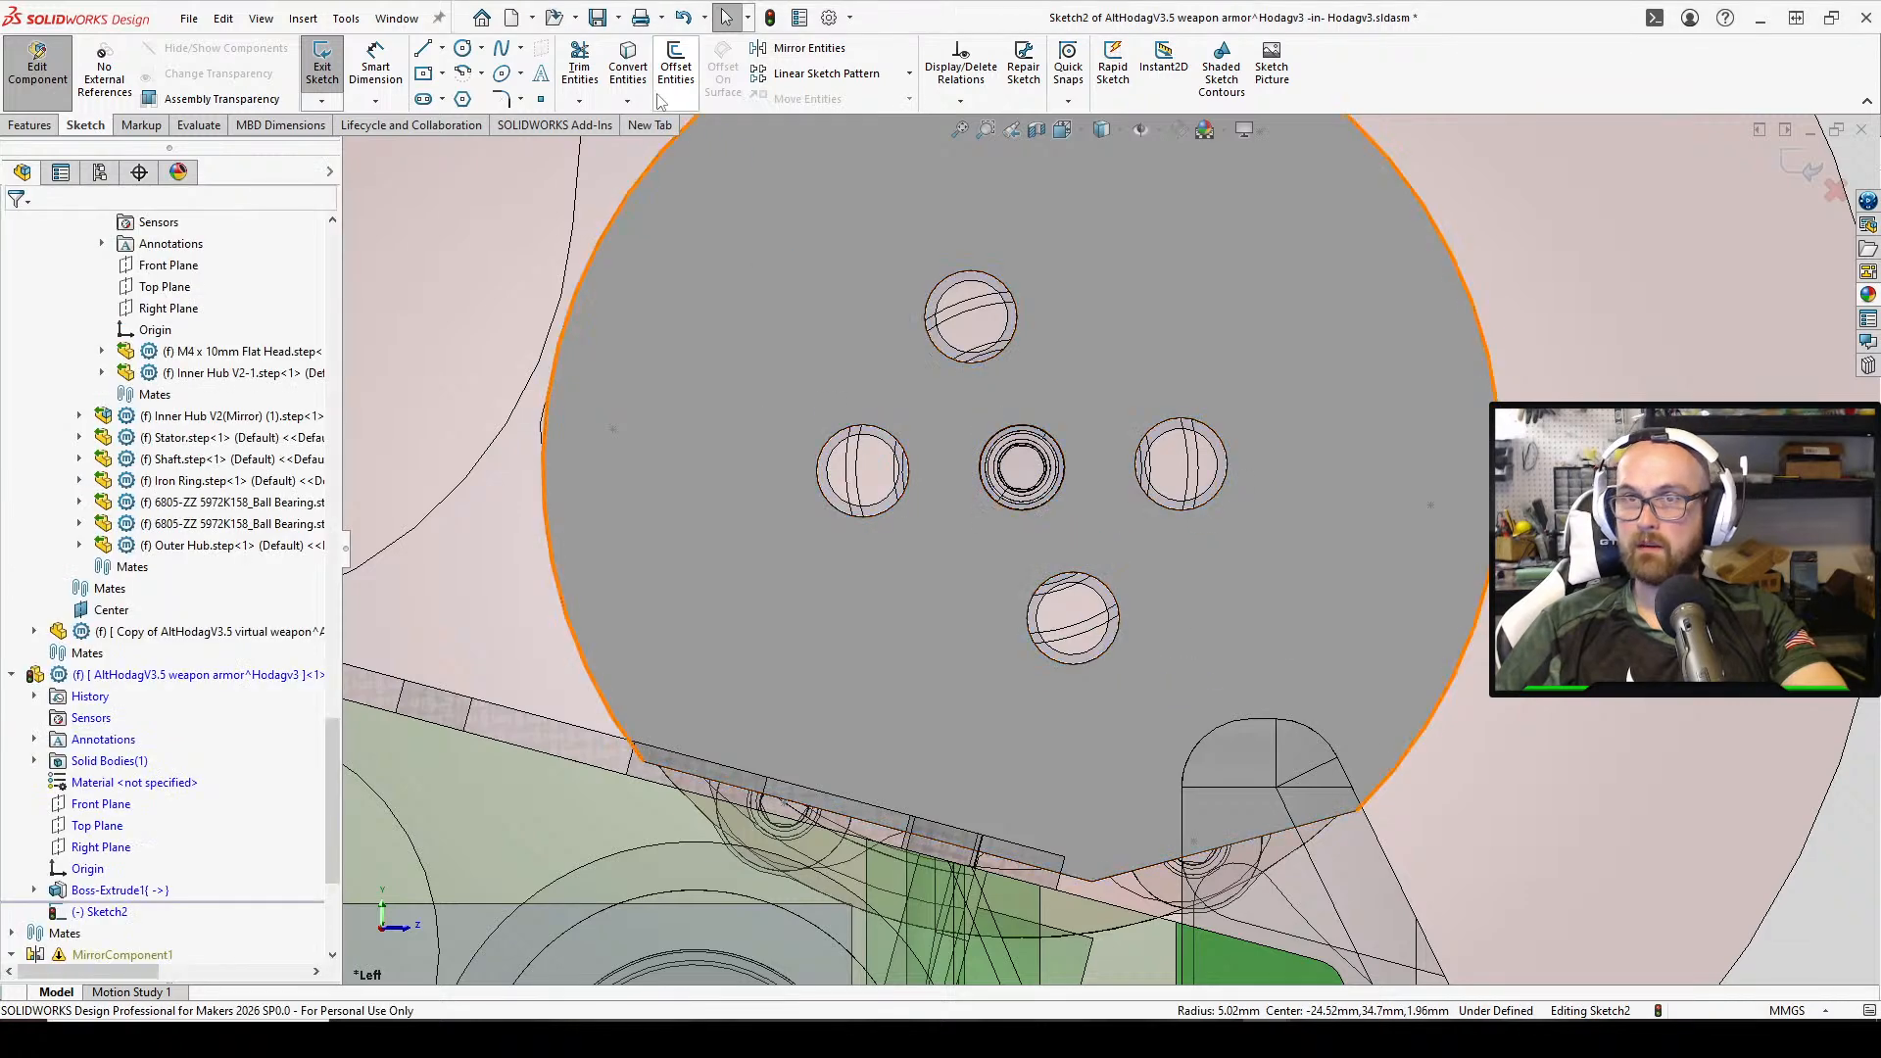
Offset the lower mounting hole's edge outward by 3 mm as a new sketch circle
left_click(675, 66)
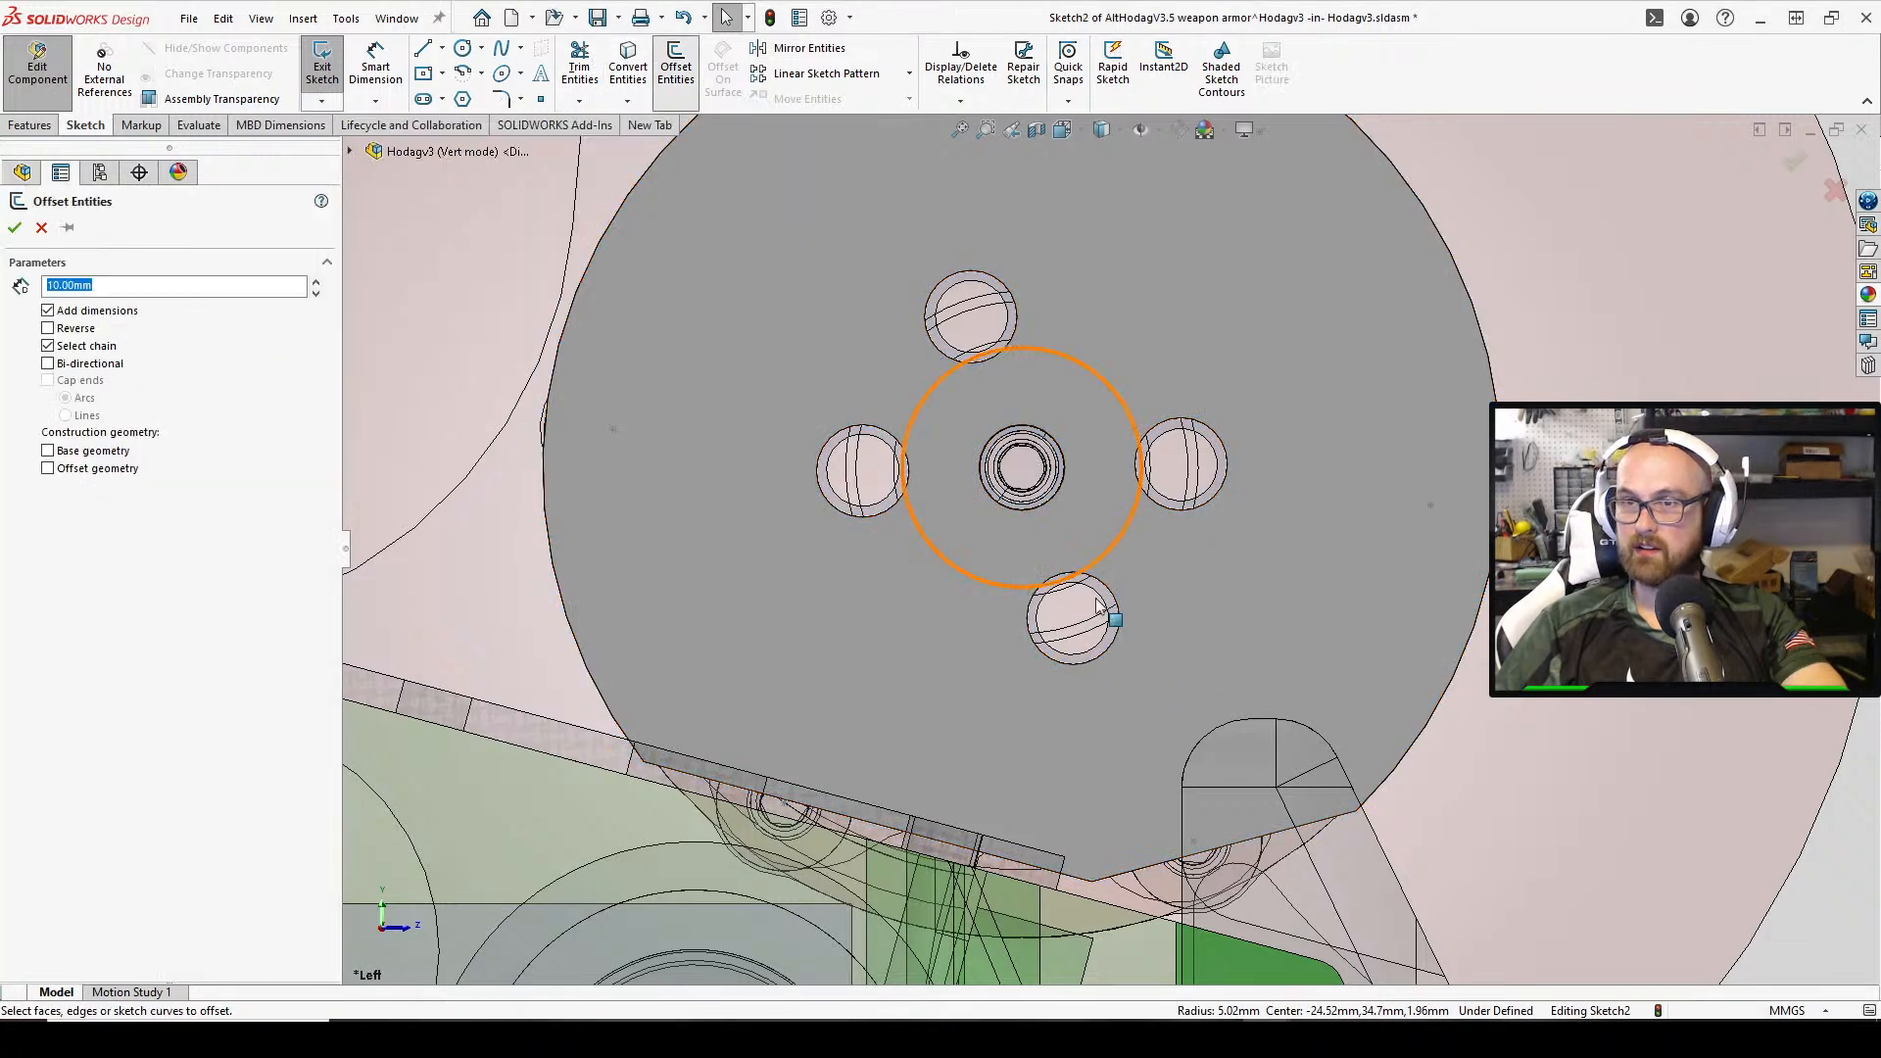
left_click(1108, 595)
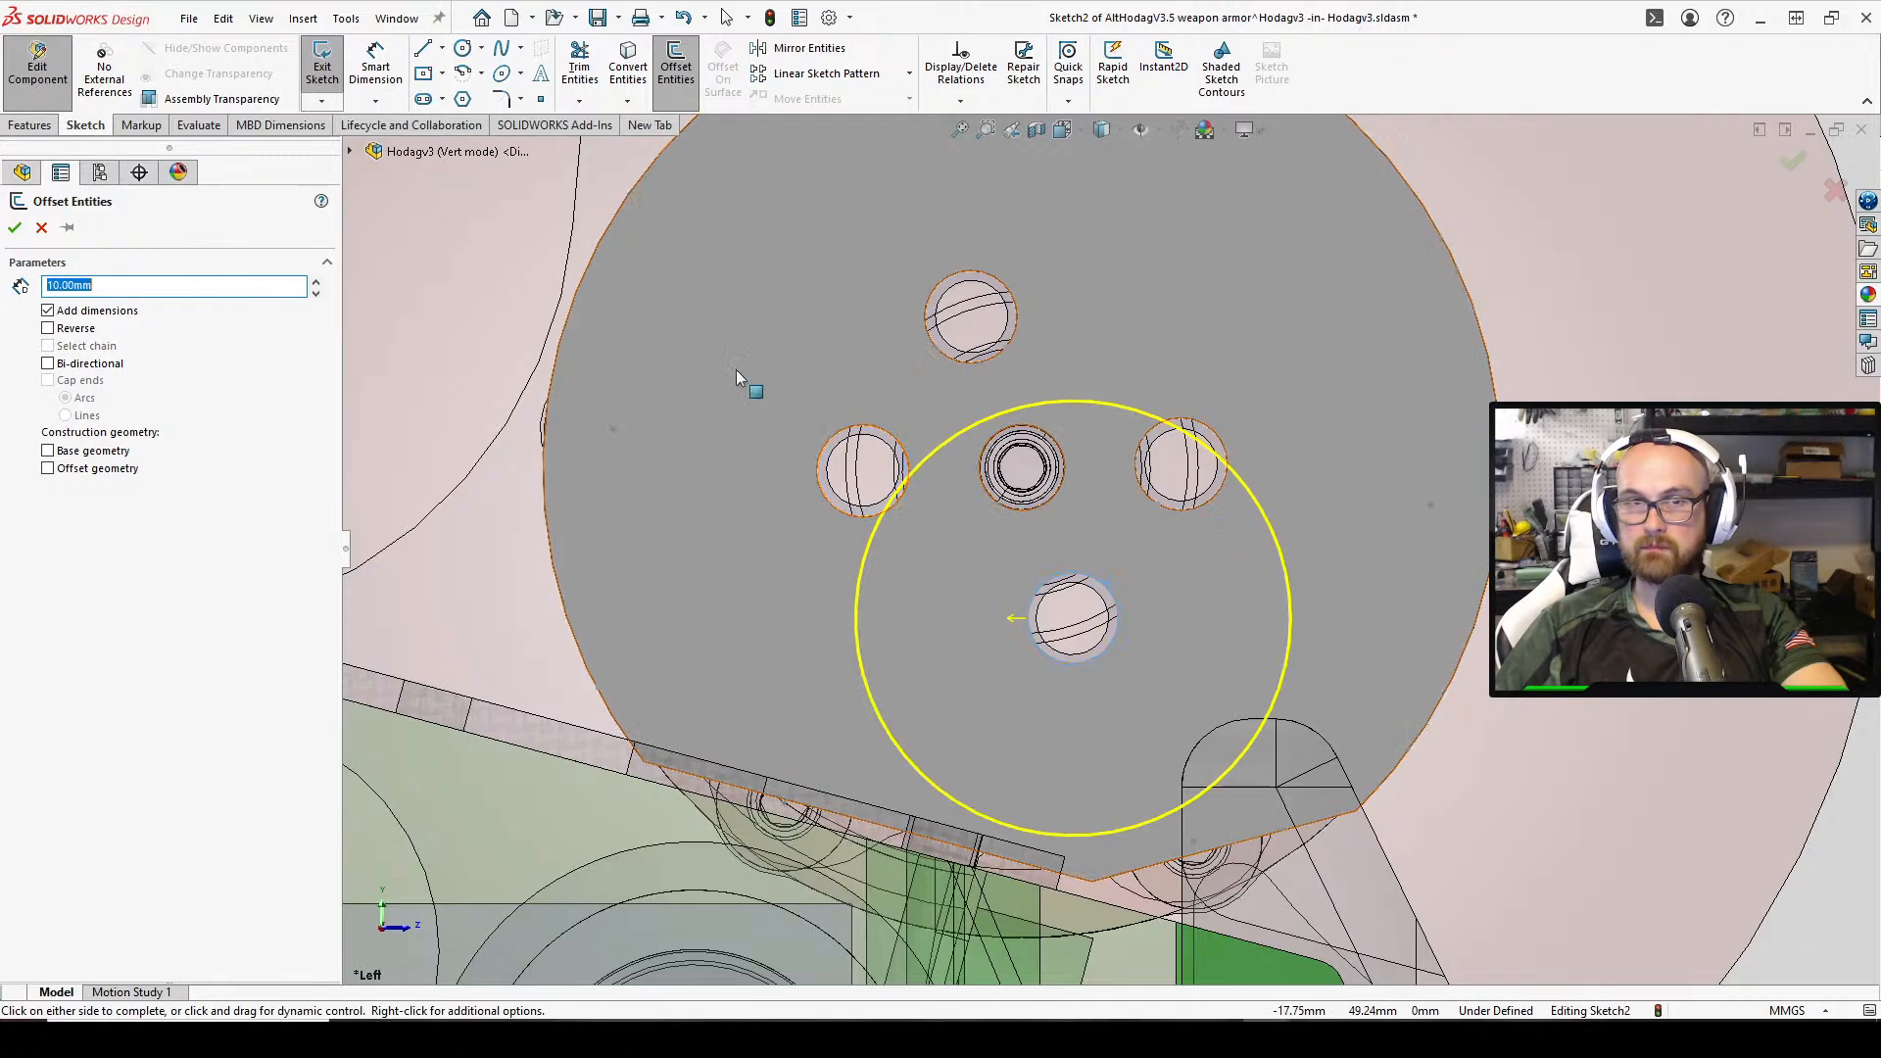
type("2")
key("Return")
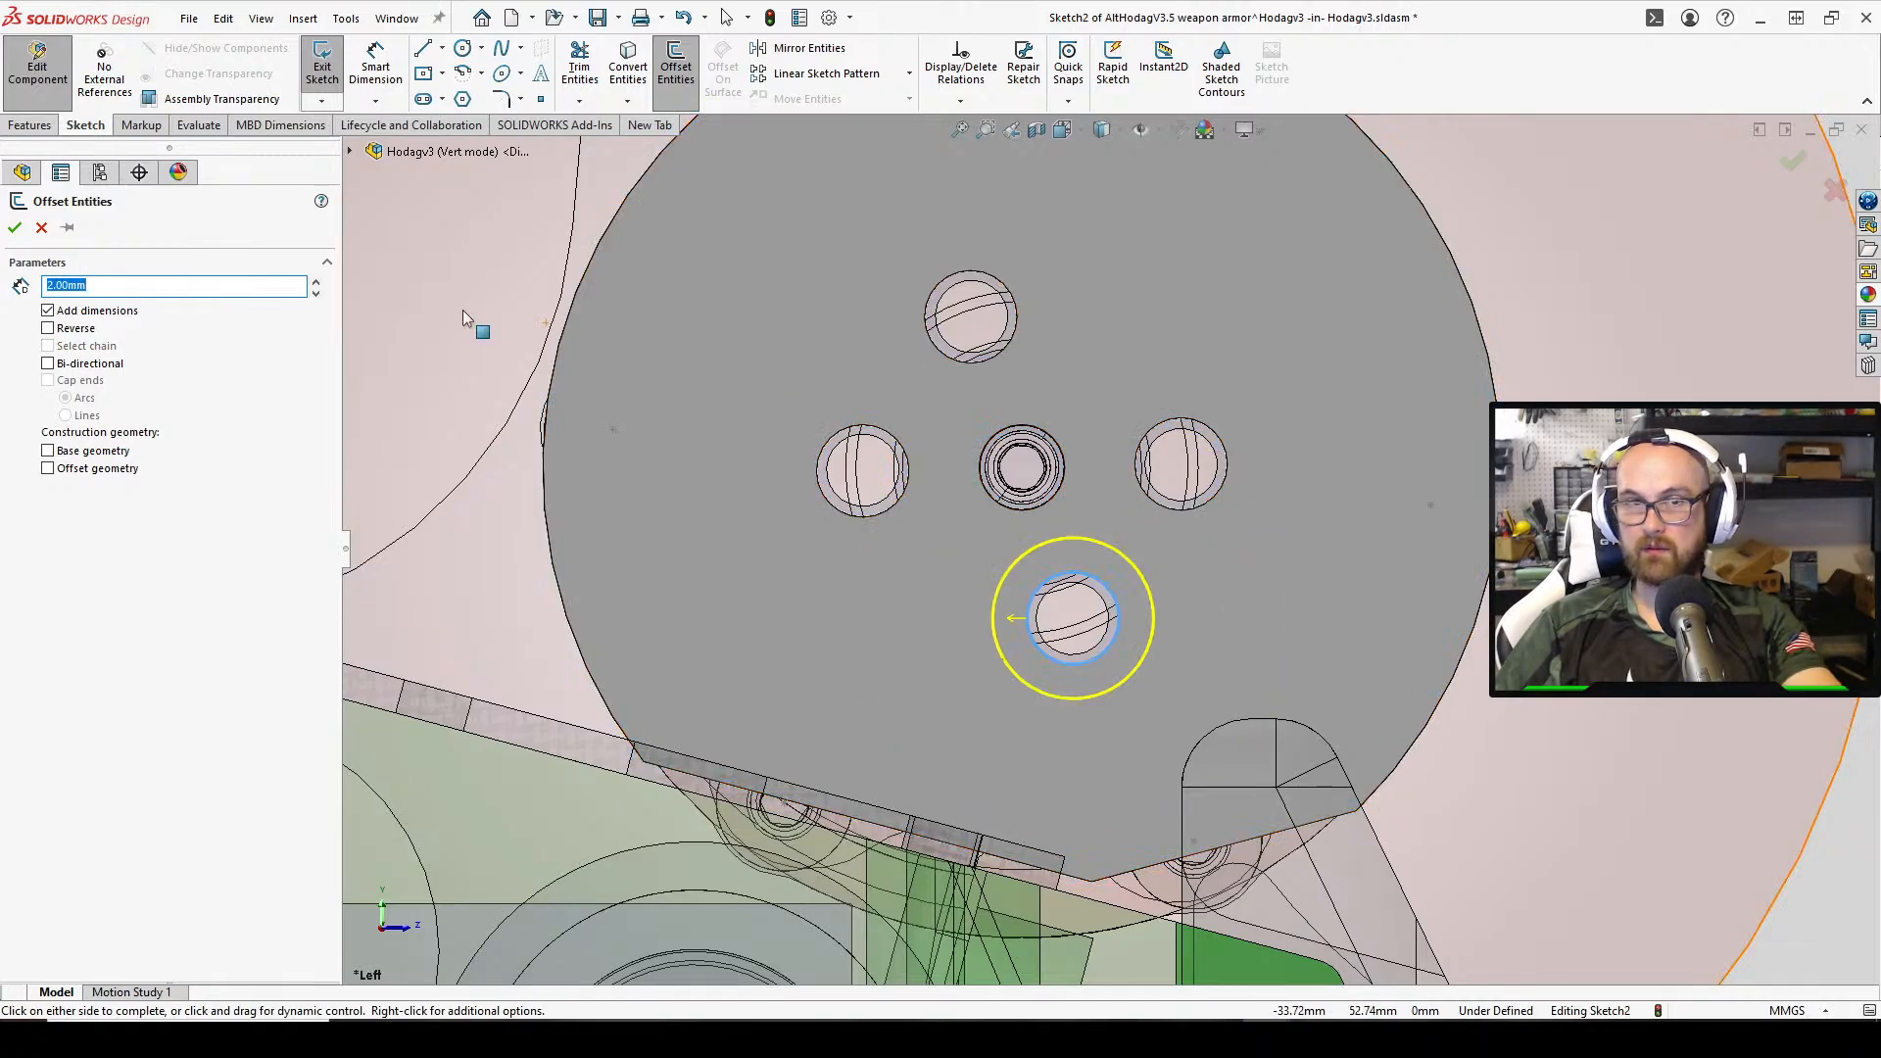
type("3")
key("Return")
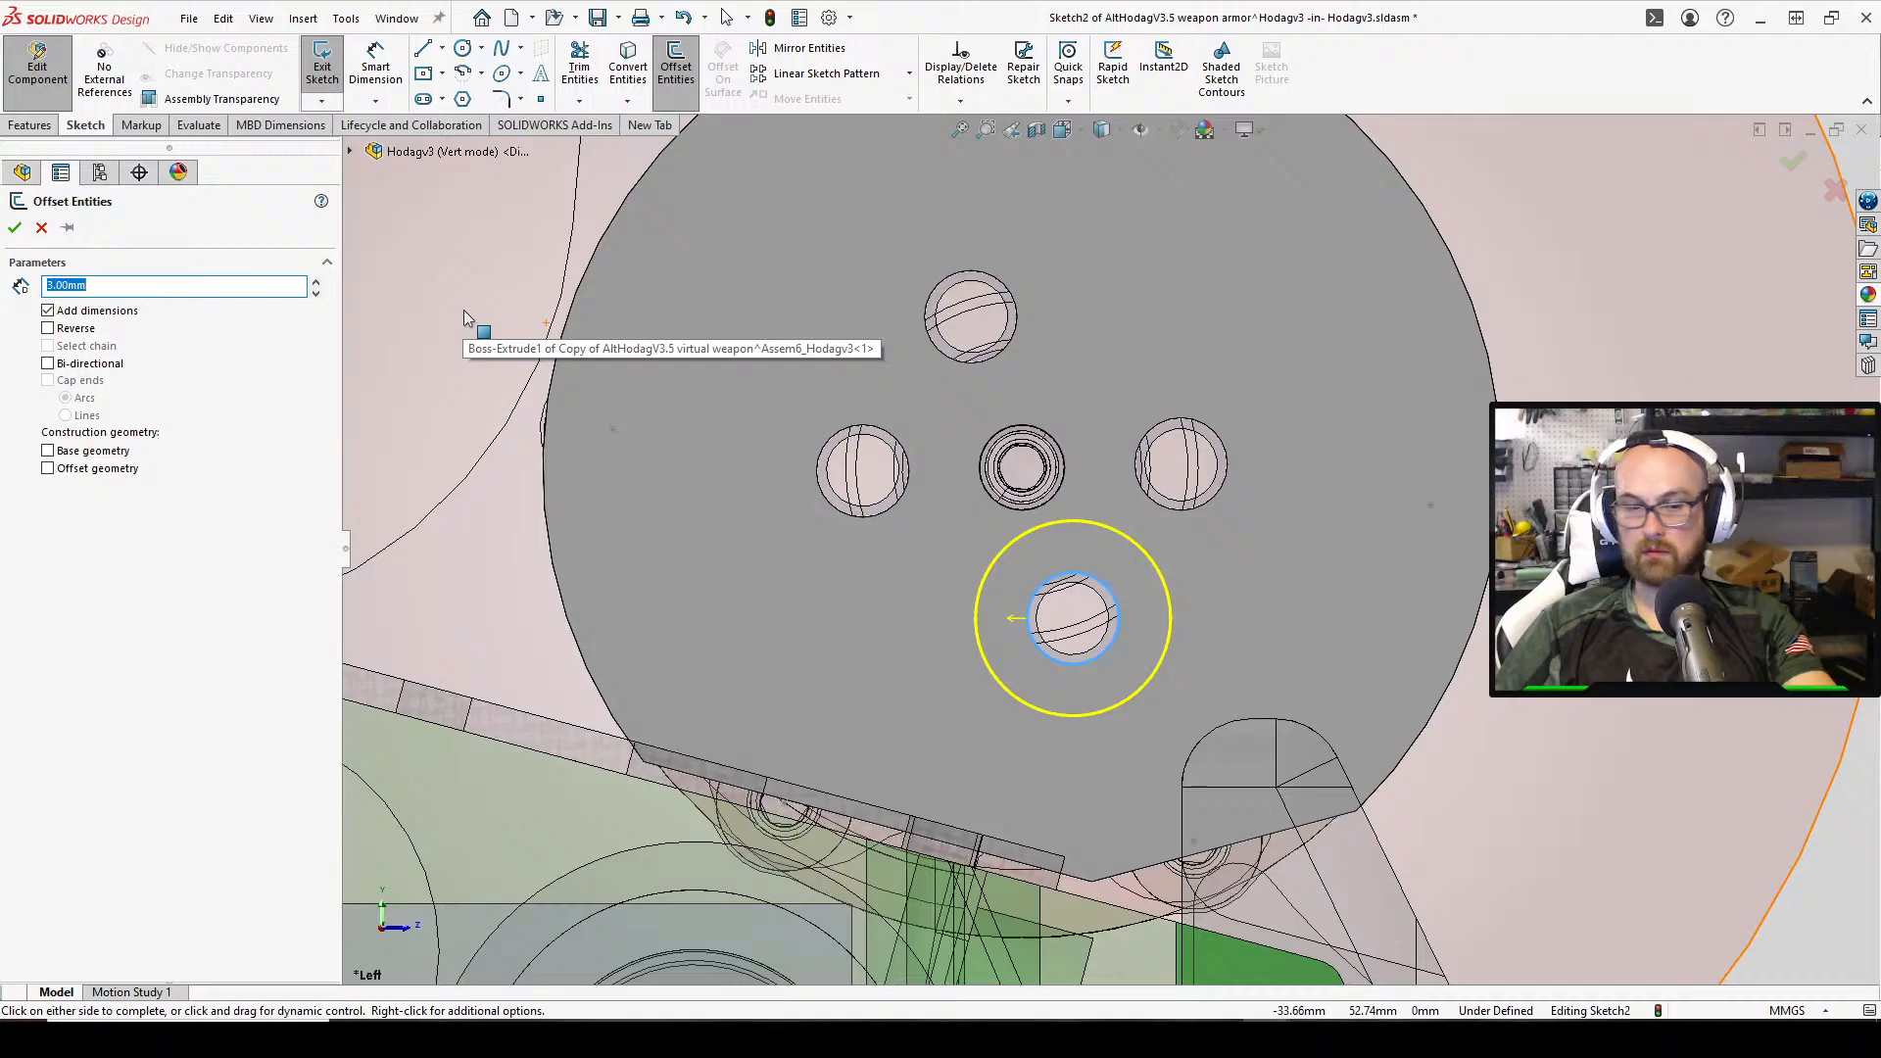
left_click(1114, 759)
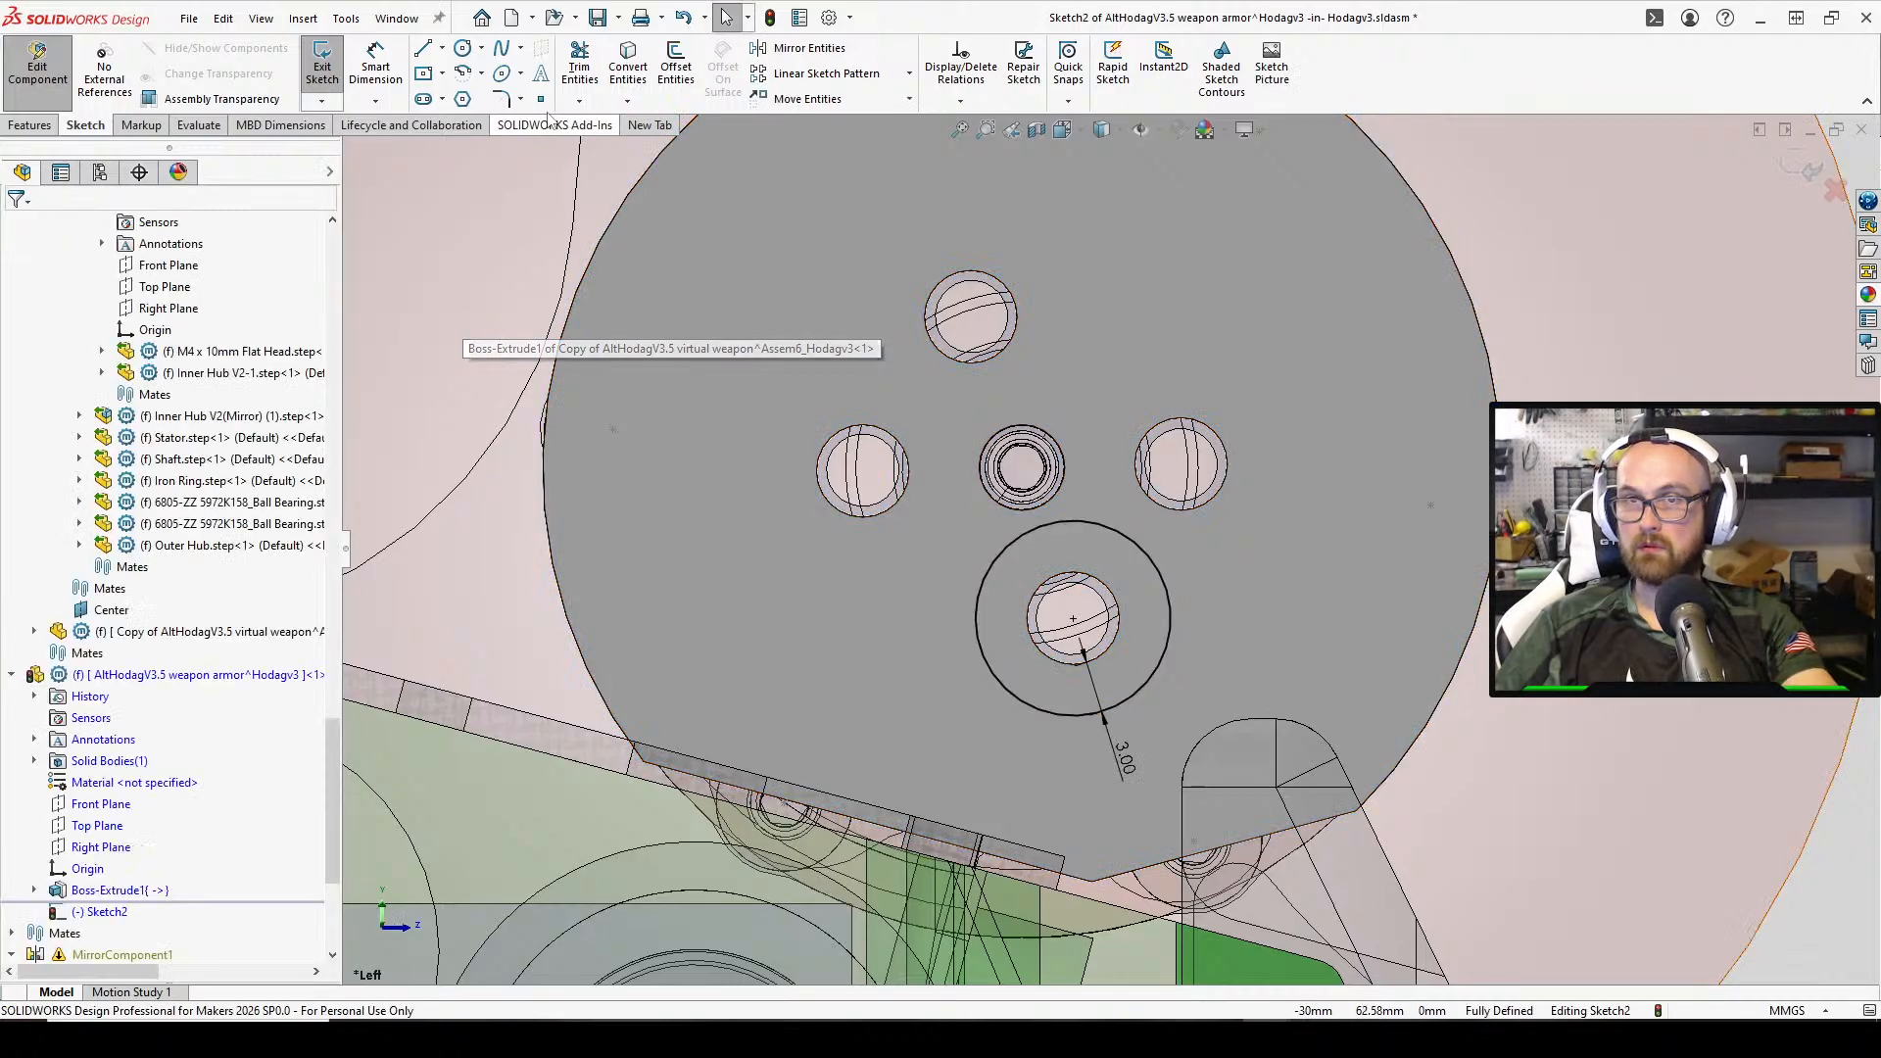
Offset the edges of the right, upper and left mounting holes outward by 3 mm as new sketch circles
left_click(676, 68)
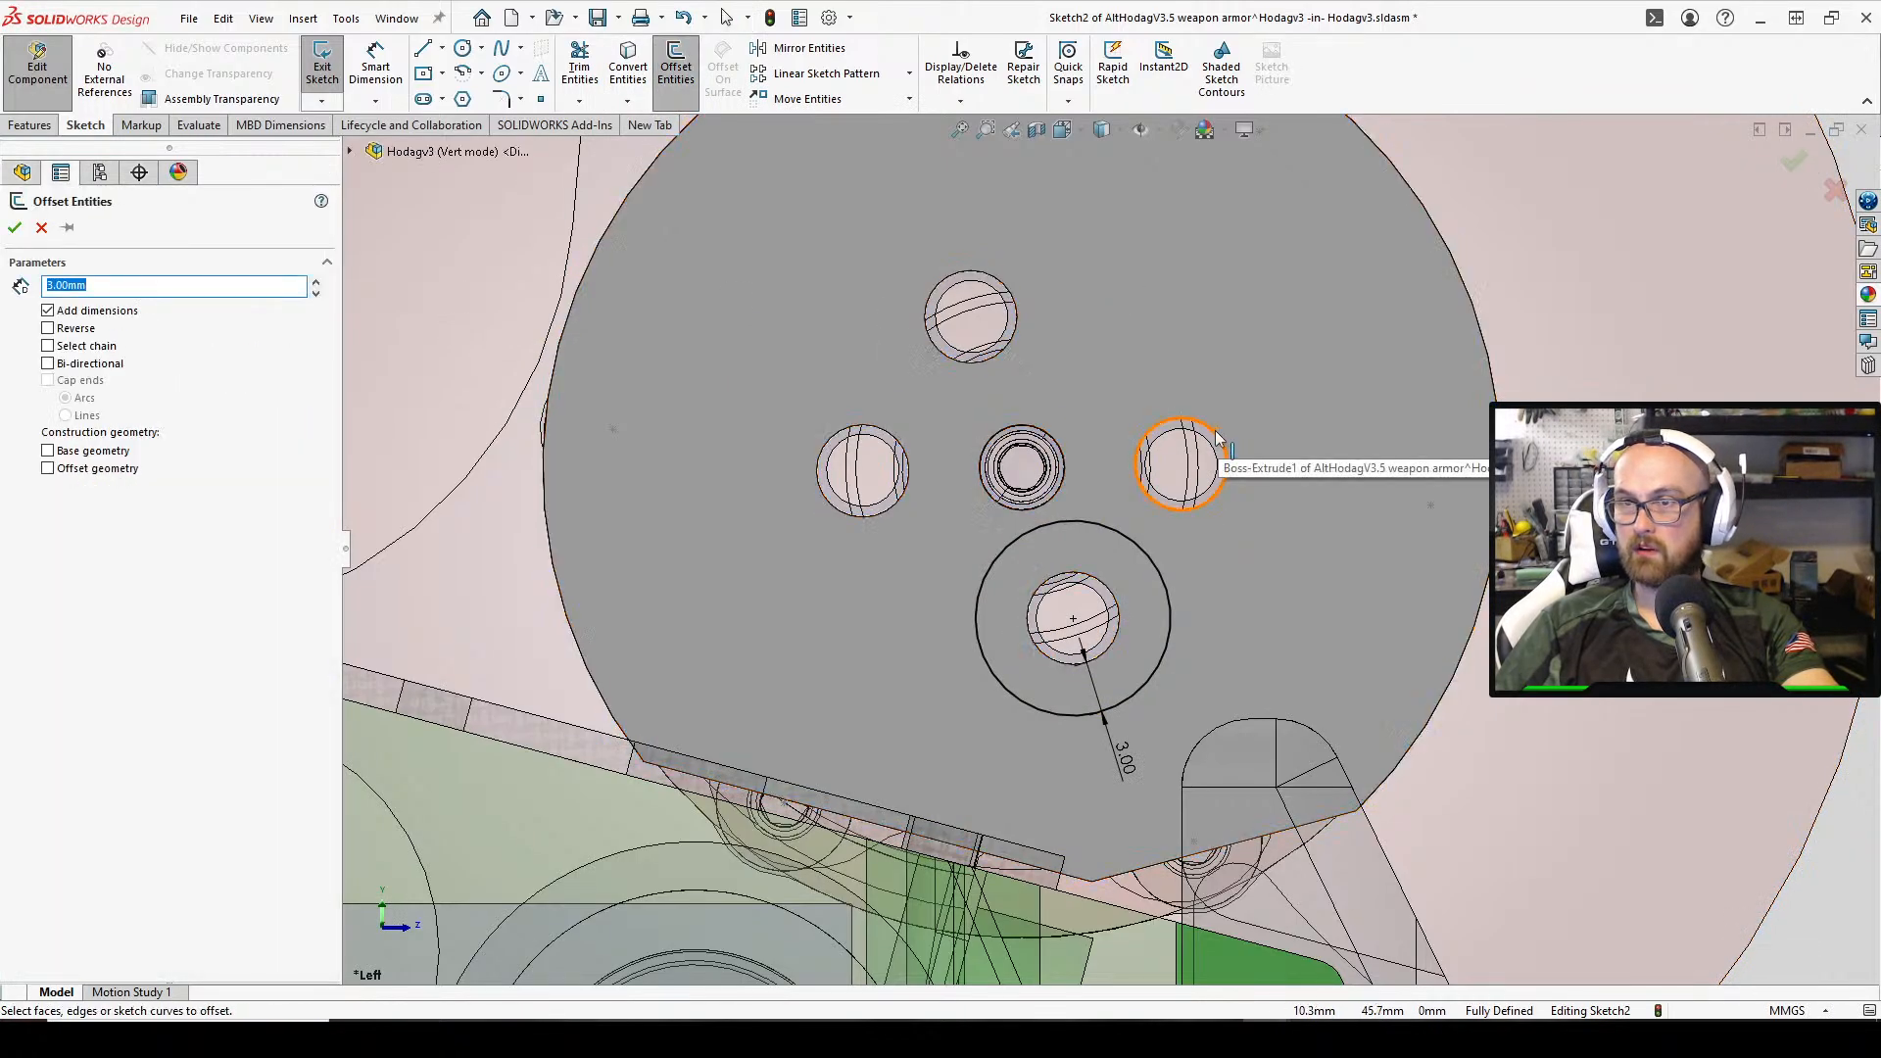
left_click(1217, 439)
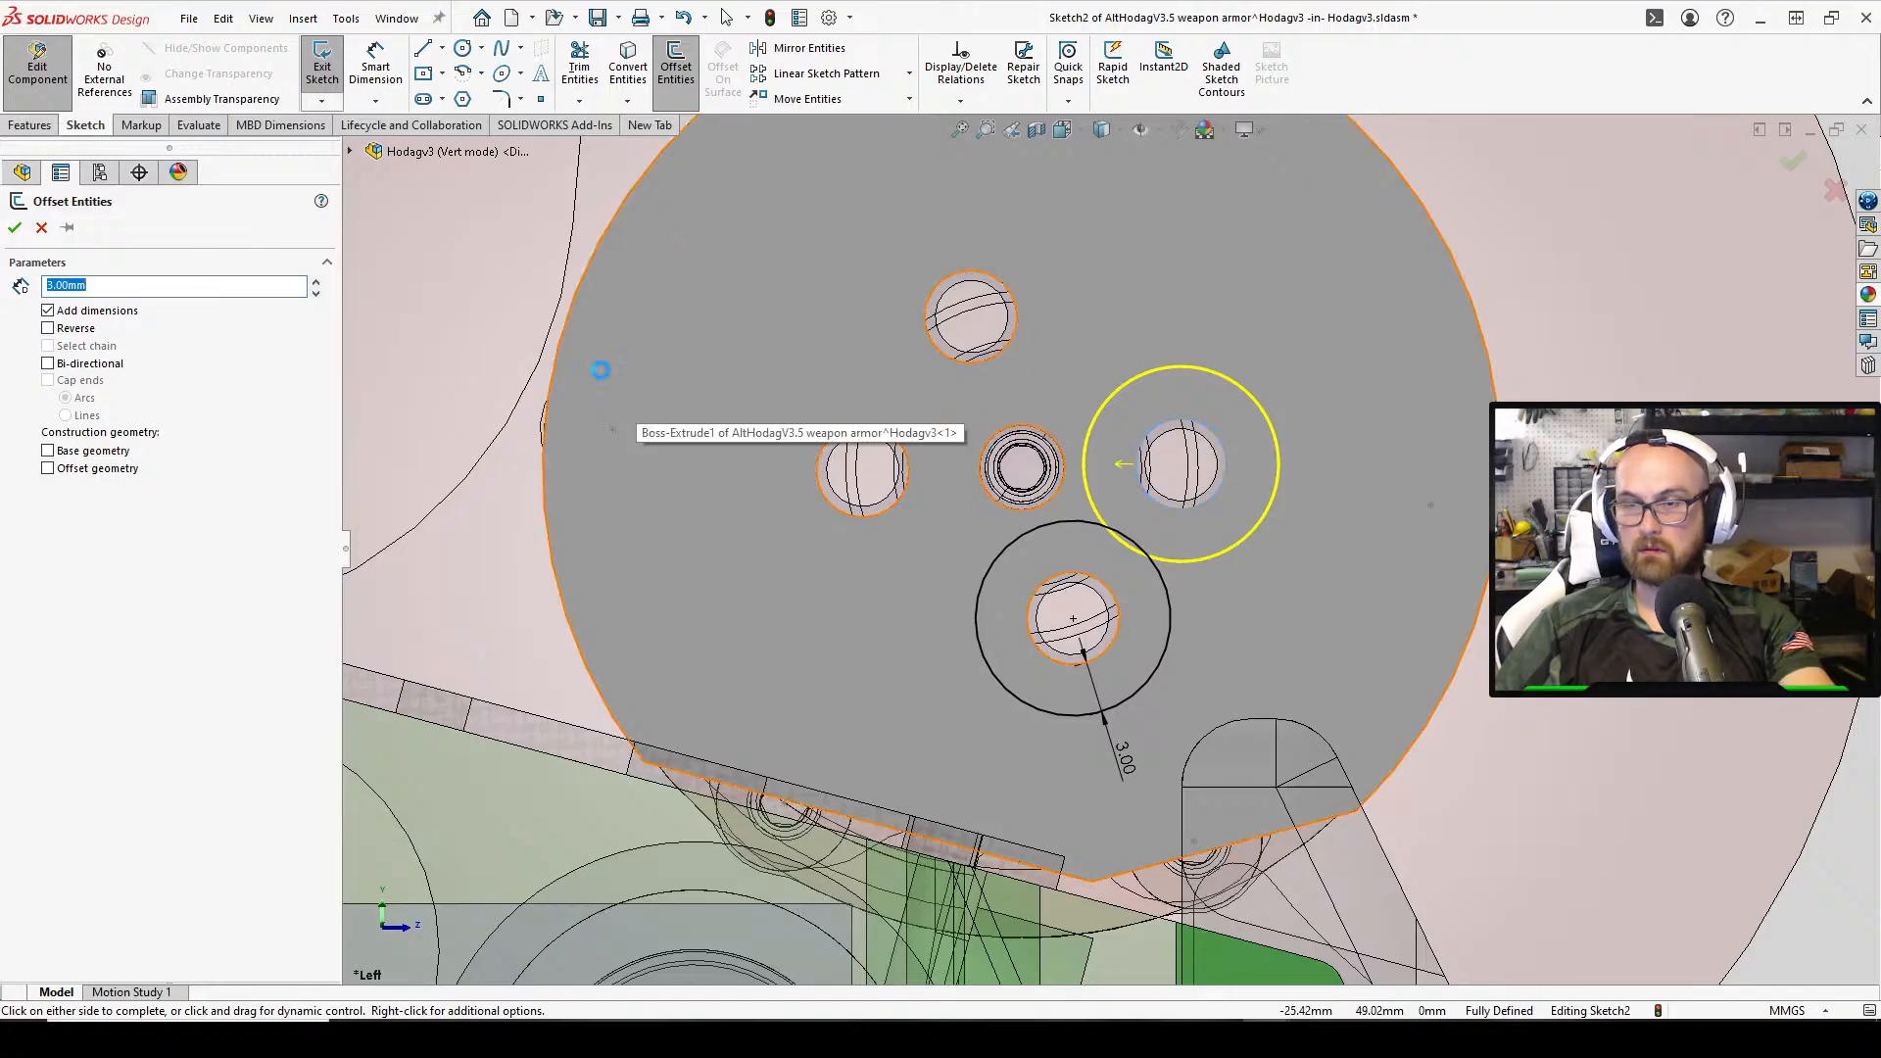
left_click(976, 293)
left_click(676, 69)
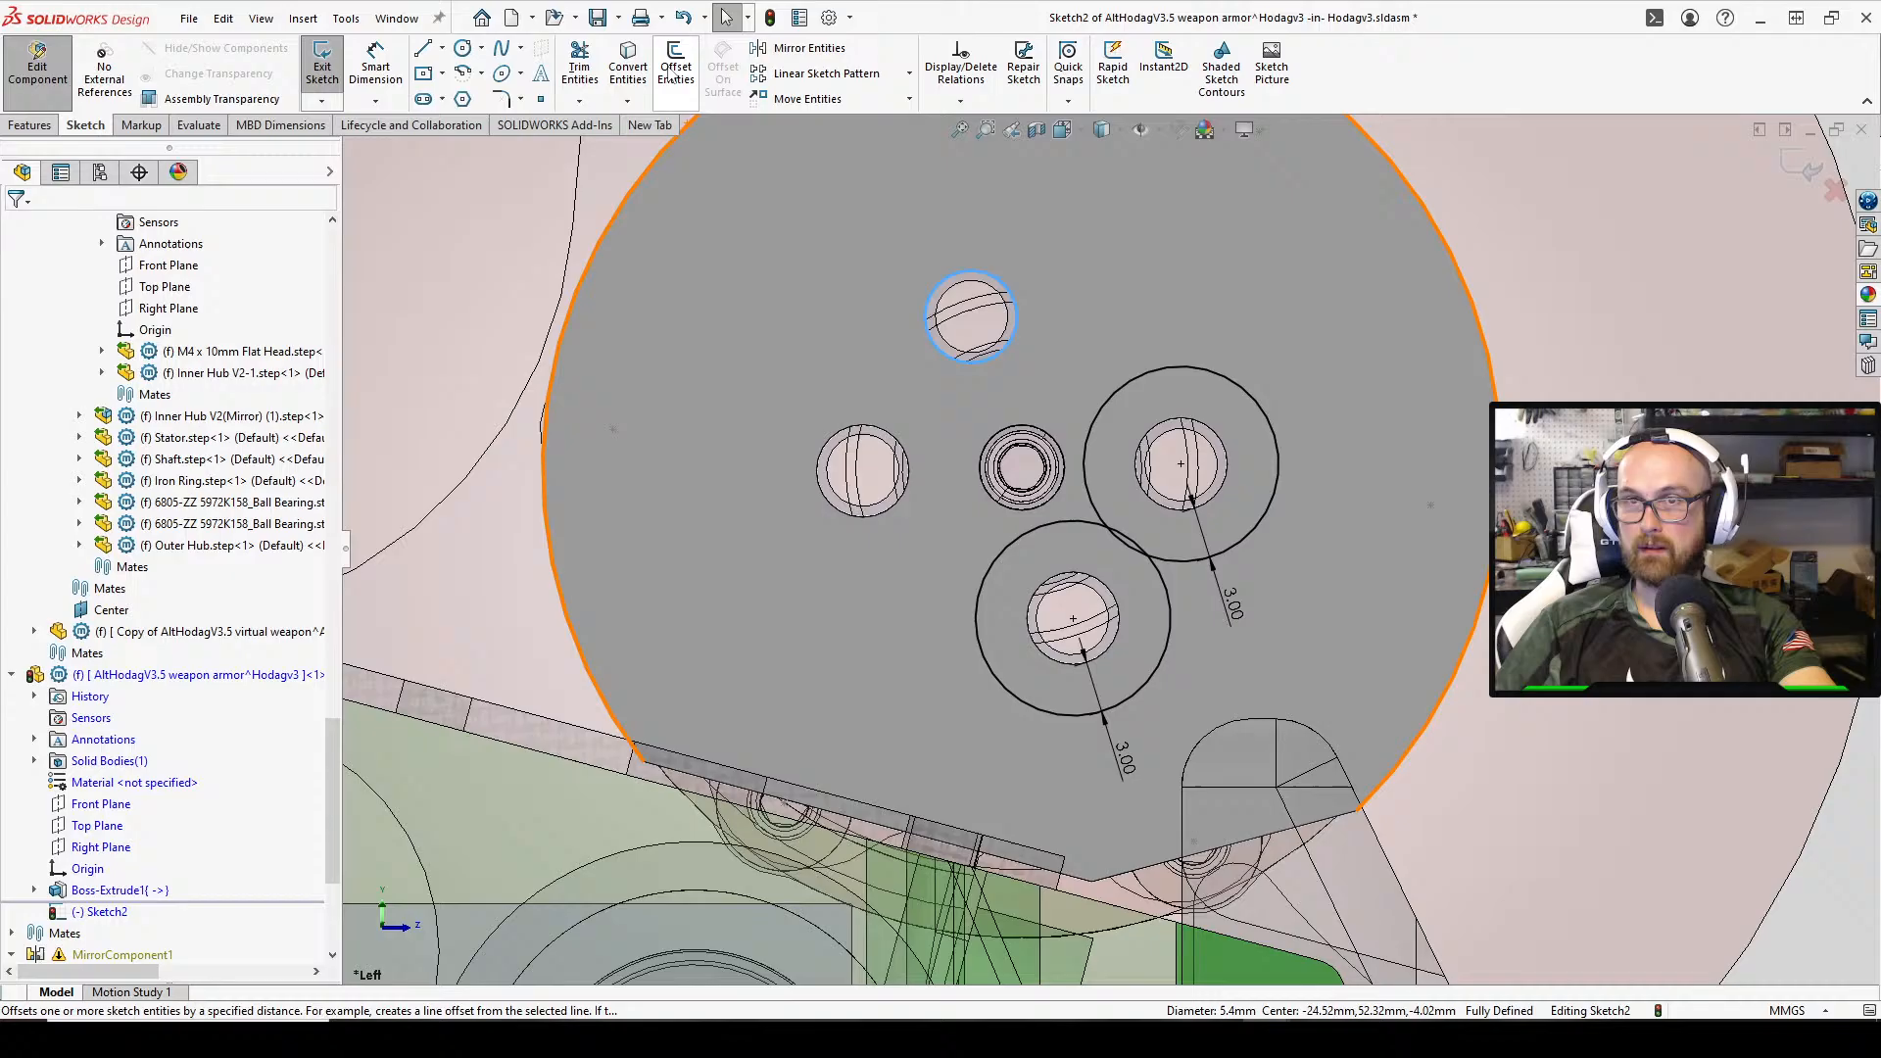
left_click(774, 196)
left_click(905, 461)
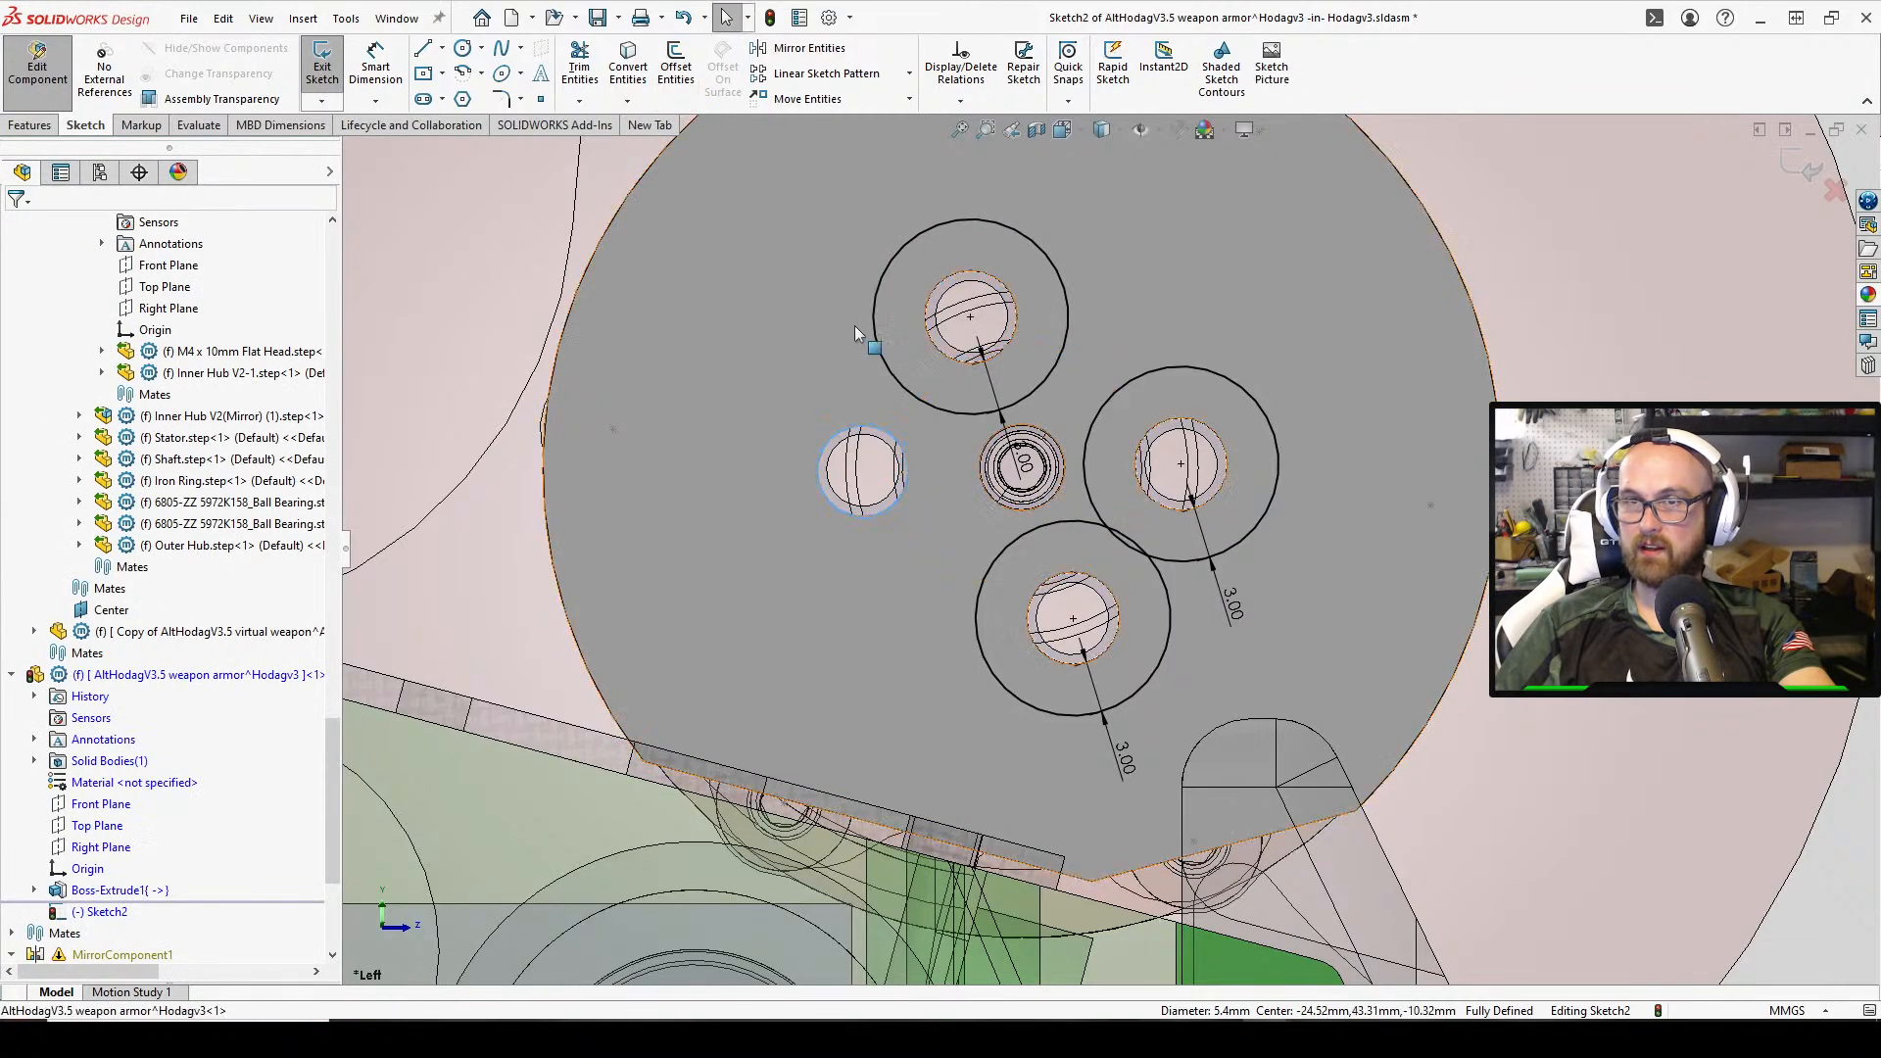
left_click(676, 68)
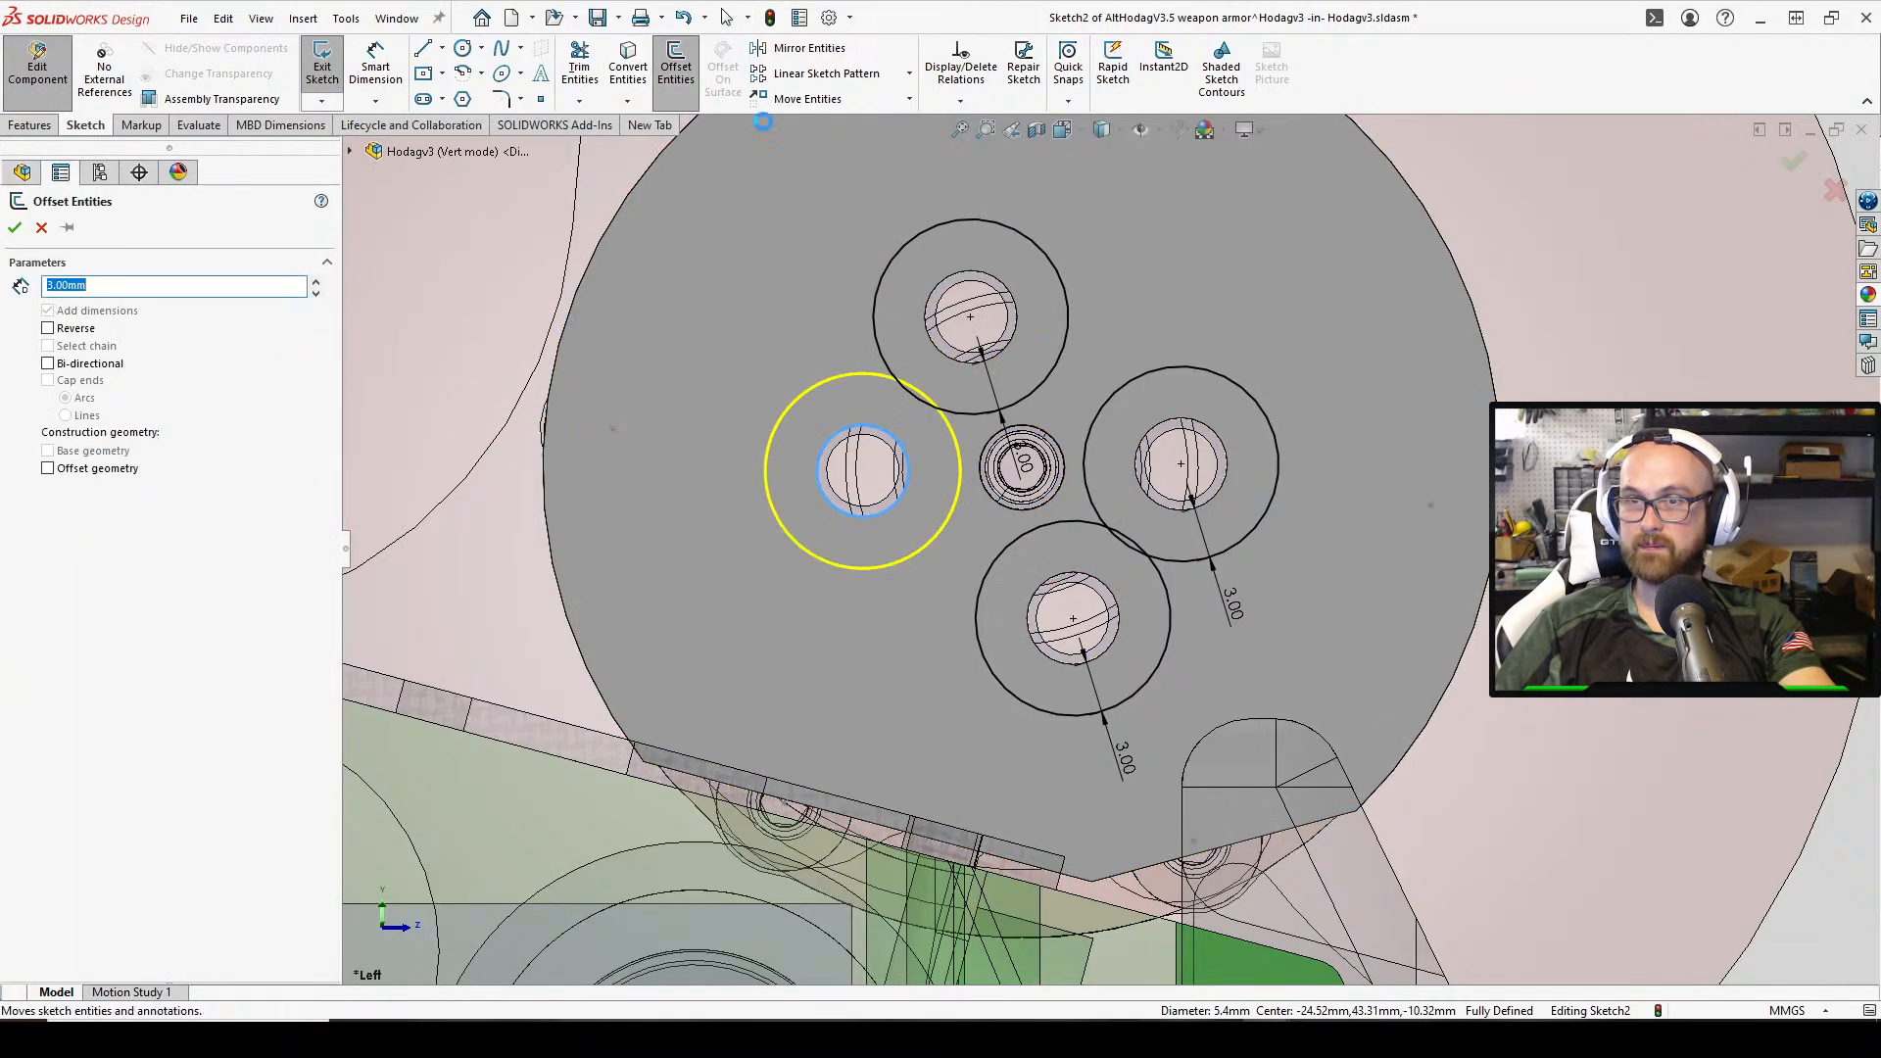
Sketch a line along the outer side of the upper and right offset circles, tangent to both
left_click(423, 48)
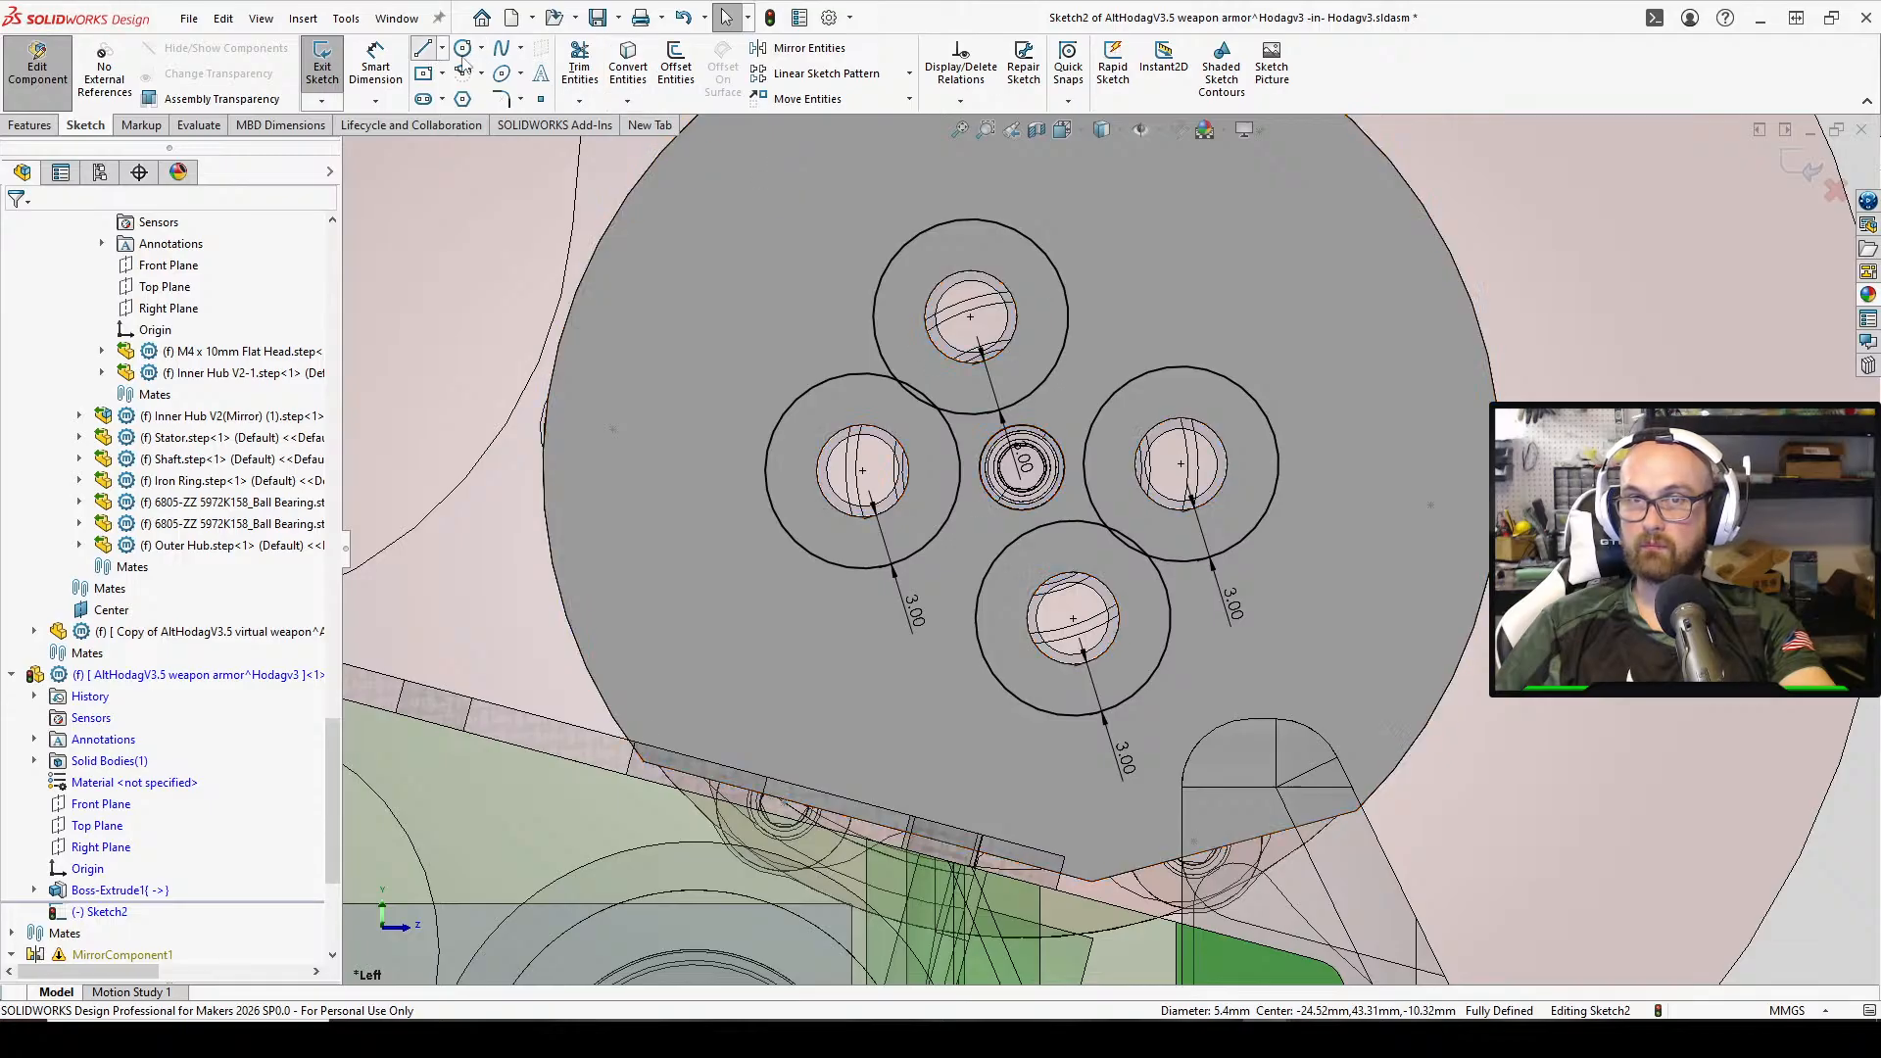
left_click(1026, 236)
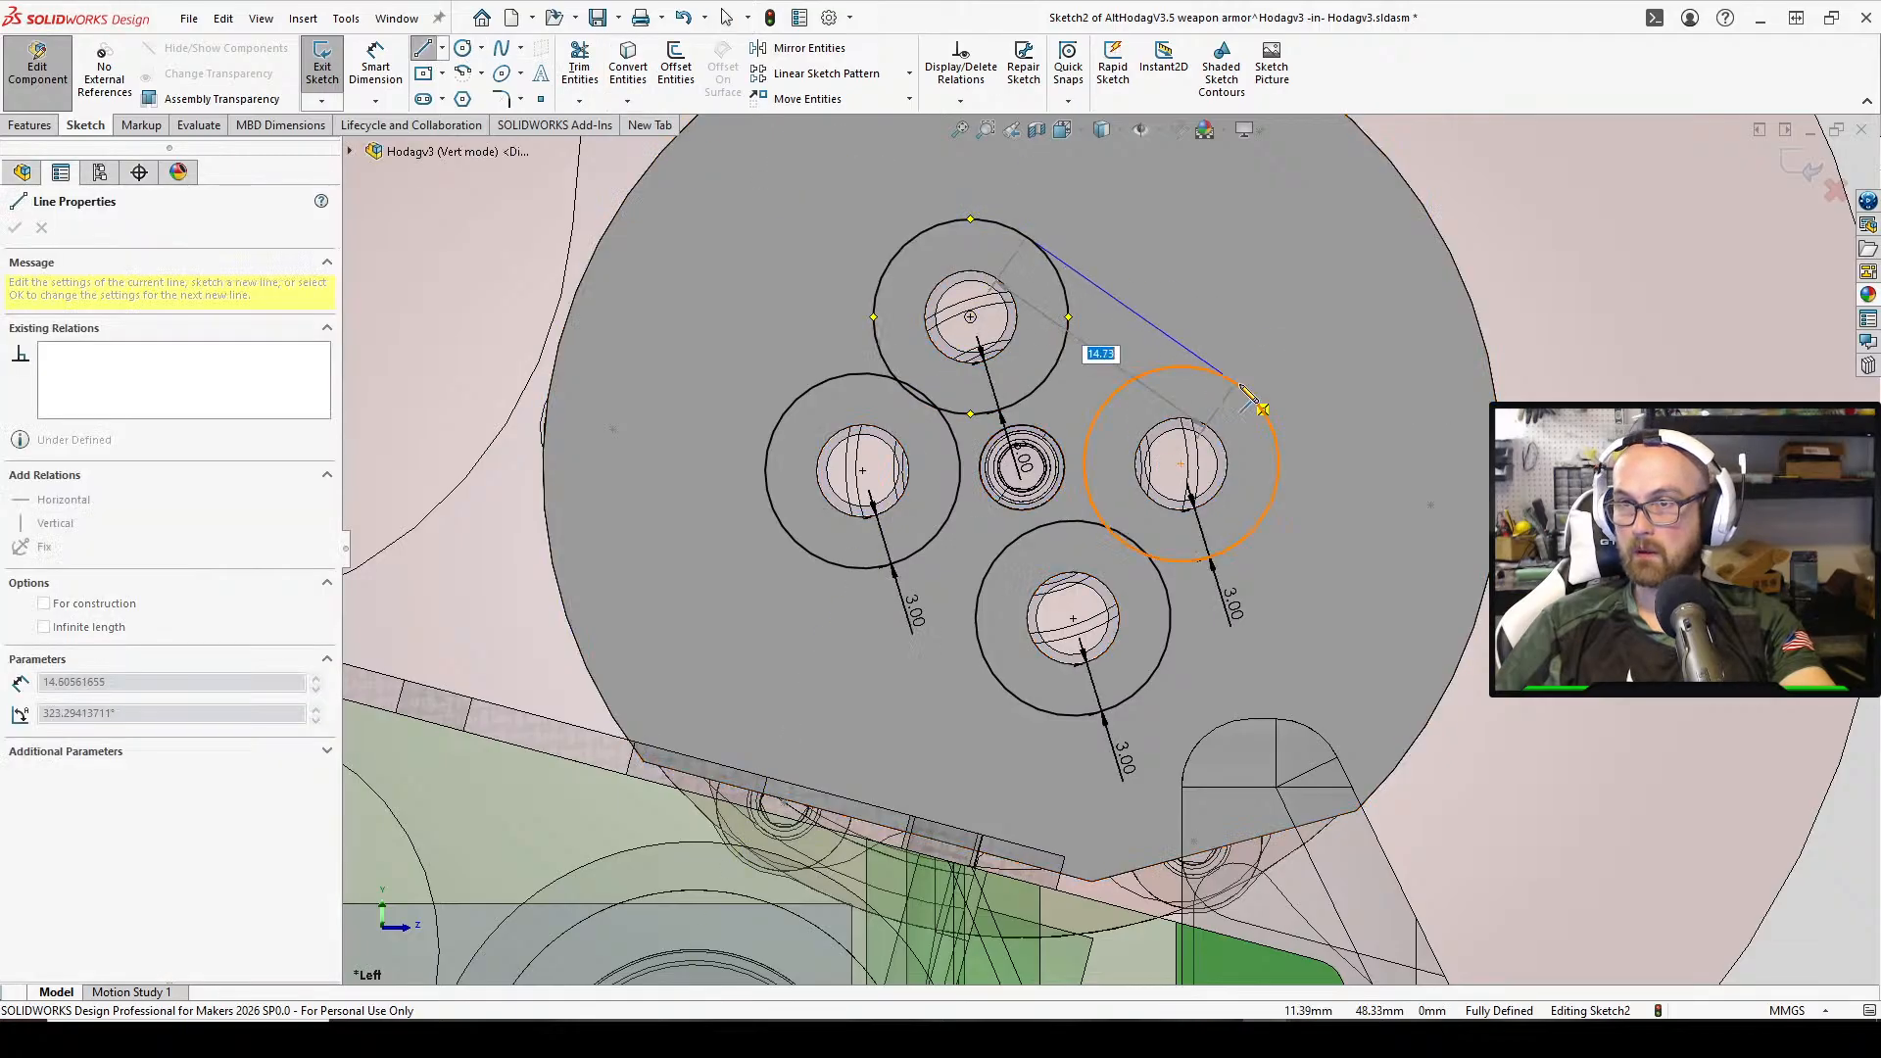
right_click(1237, 385)
left_click(1295, 404)
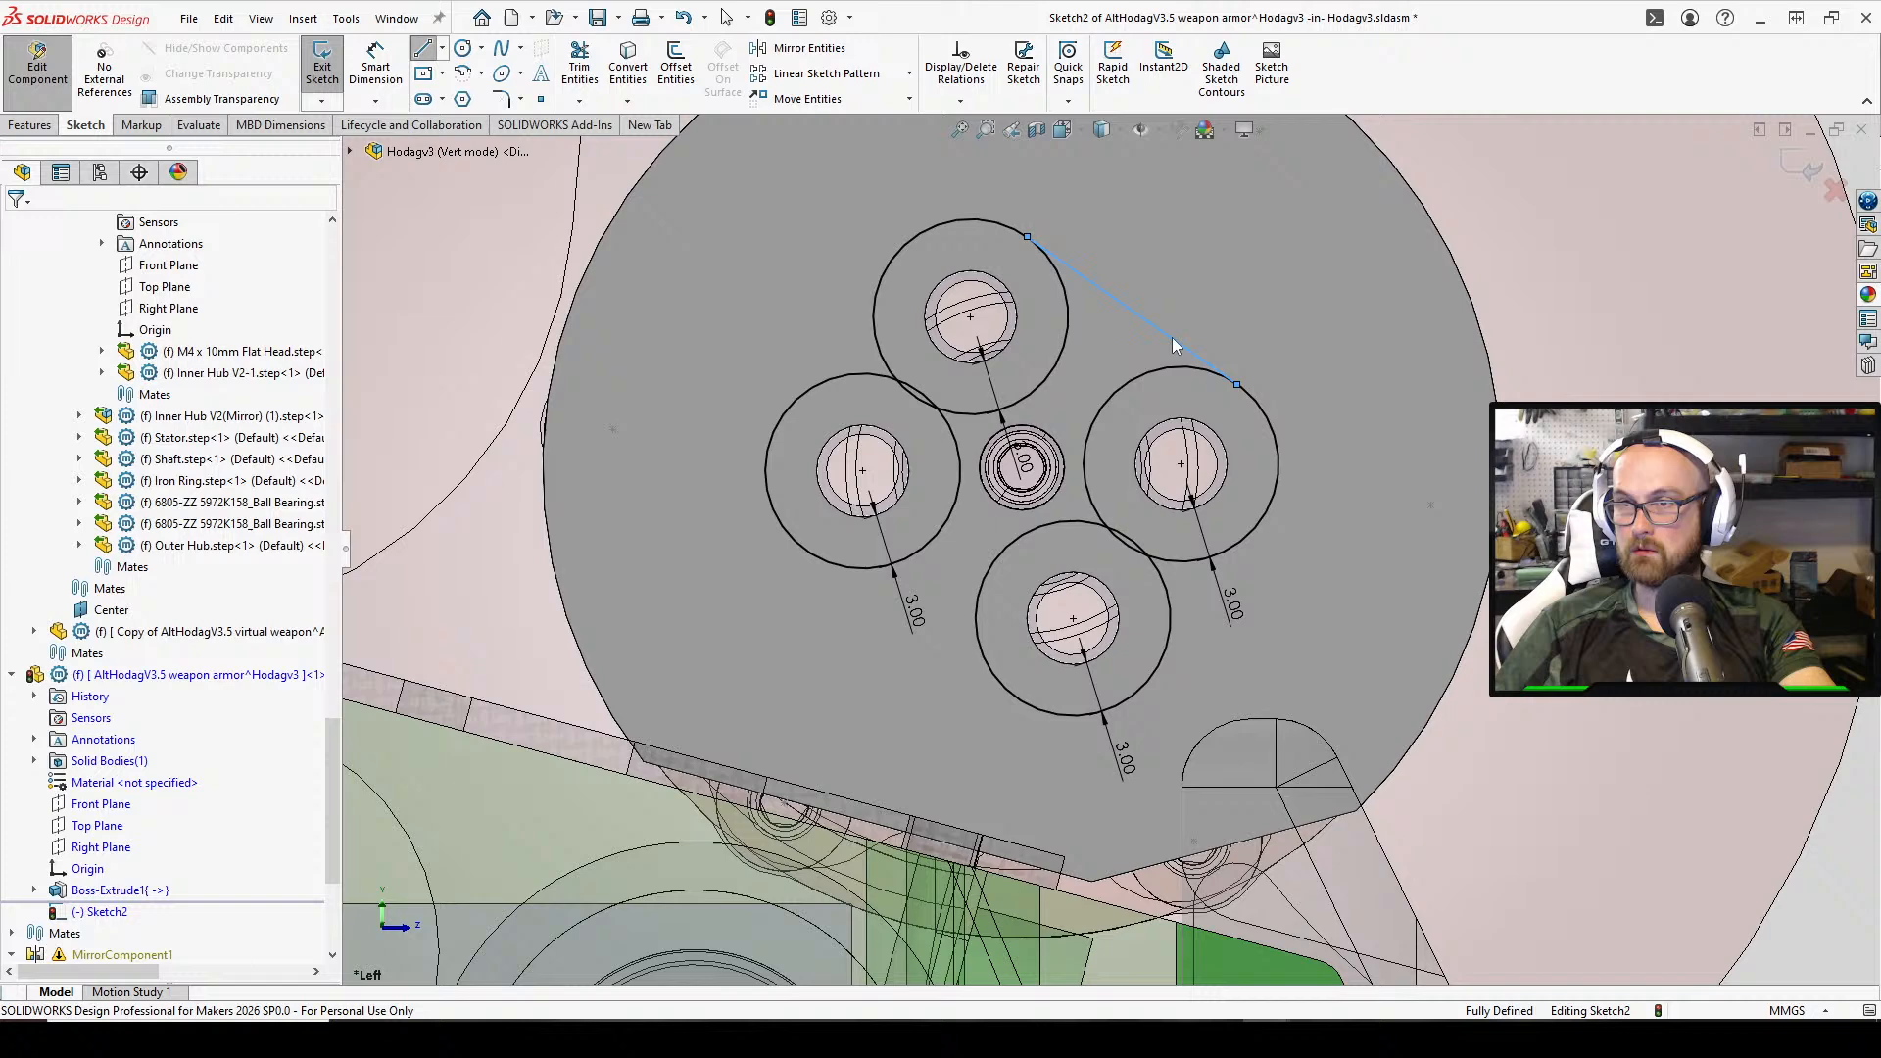
Sketch a tangent line joining the outer sides of the right and lower offset circles
left_click(424, 48)
left_click(1255, 529)
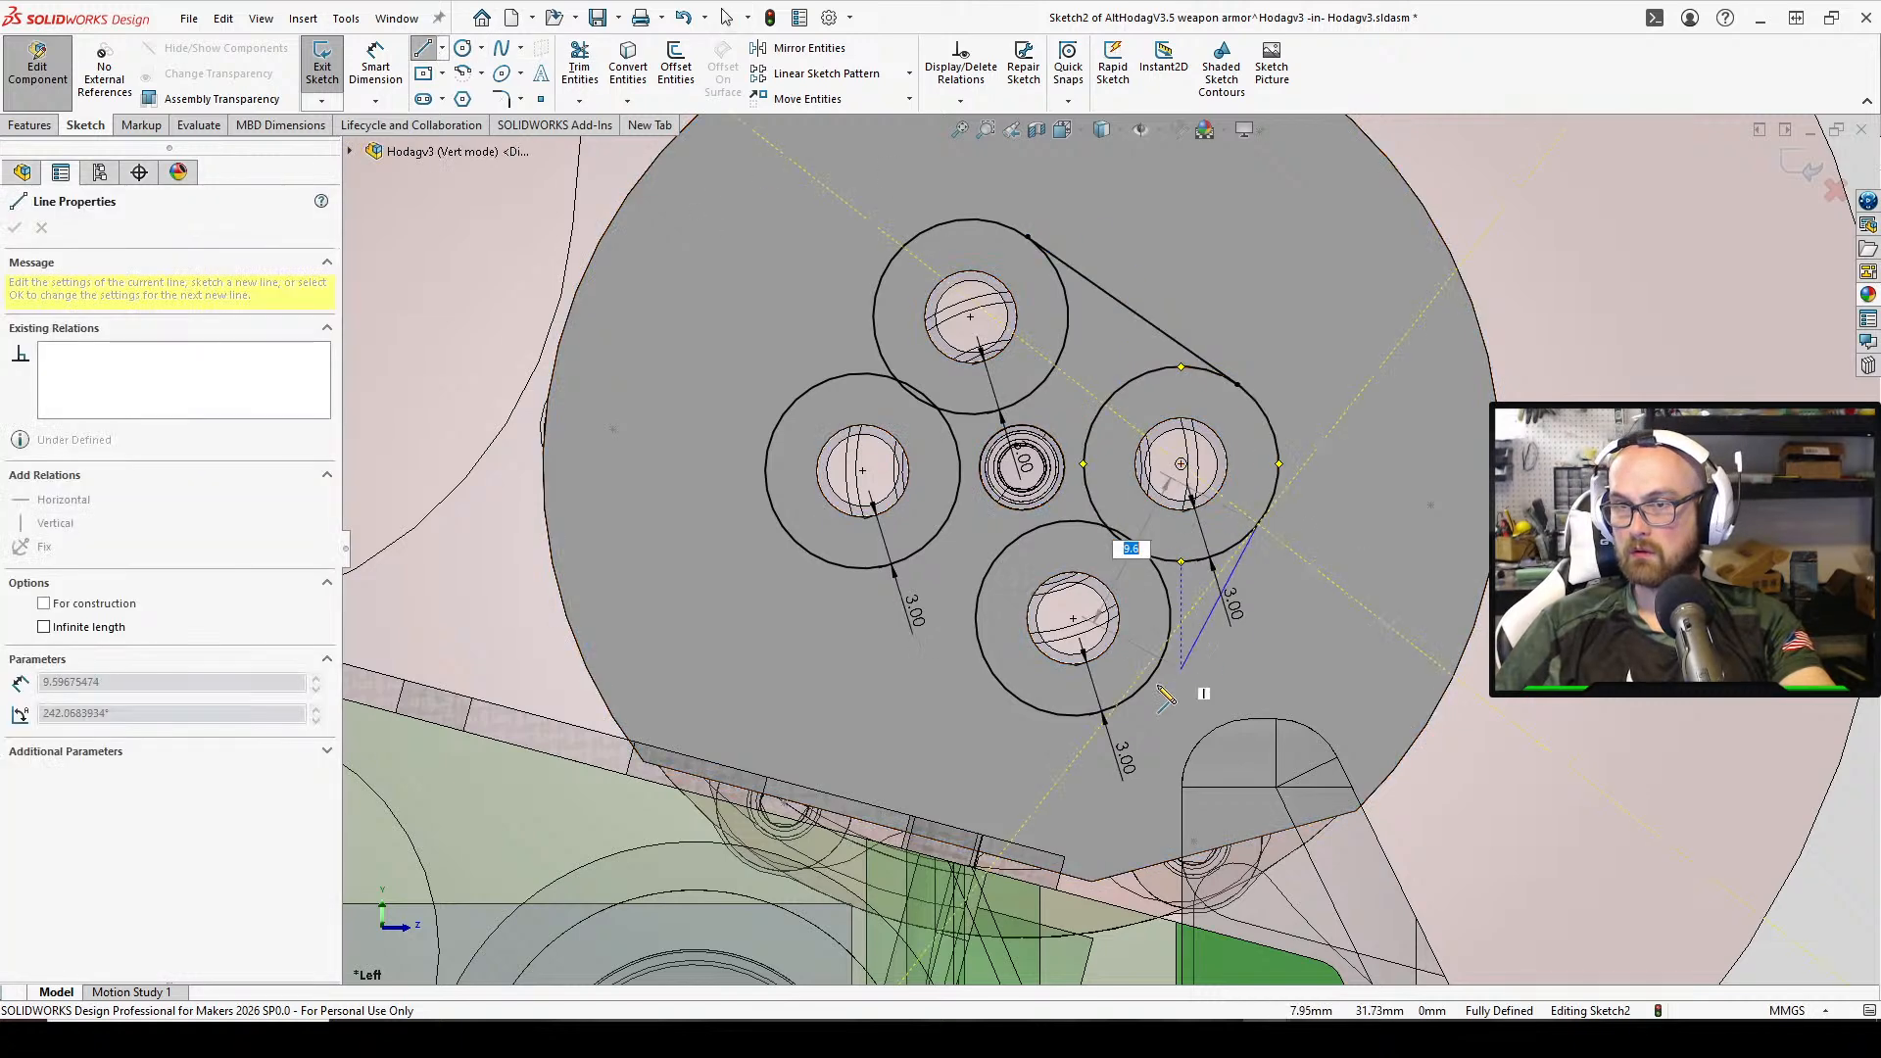
left_click(1152, 694)
right_click(1143, 686)
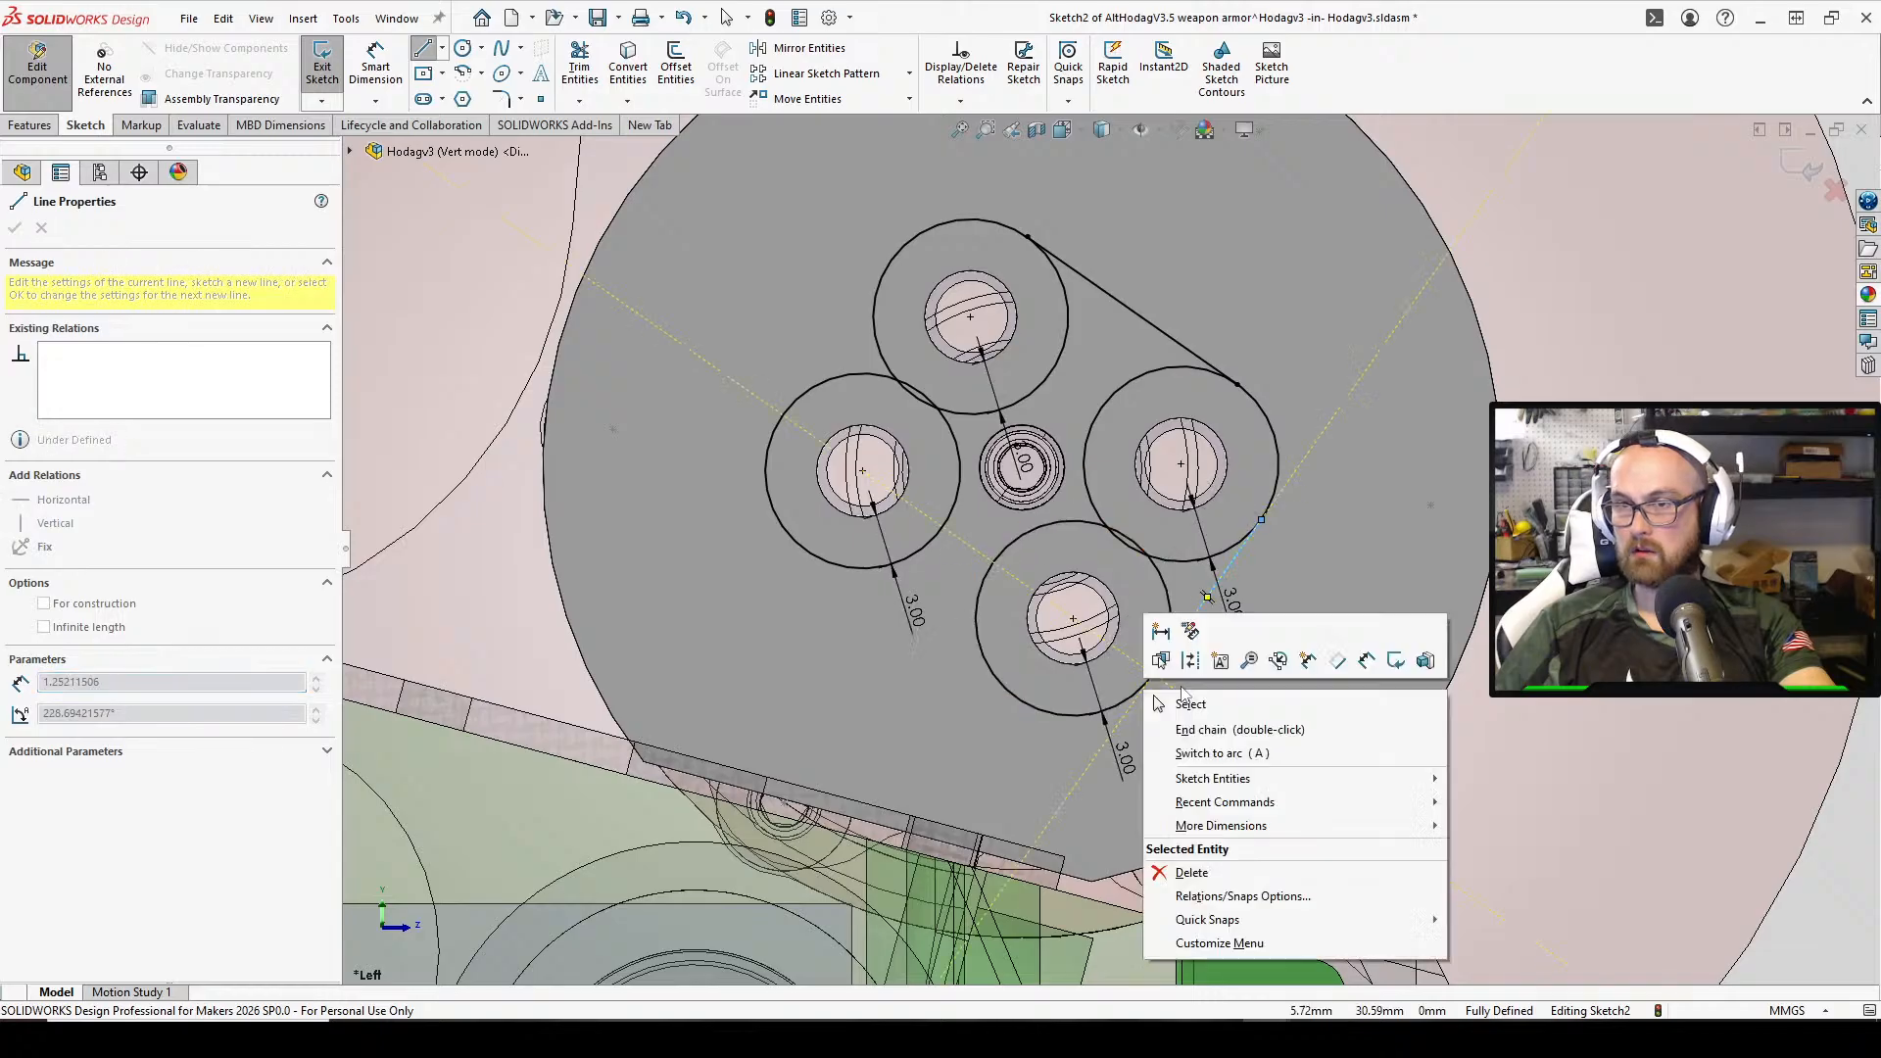
left_click(1187, 691)
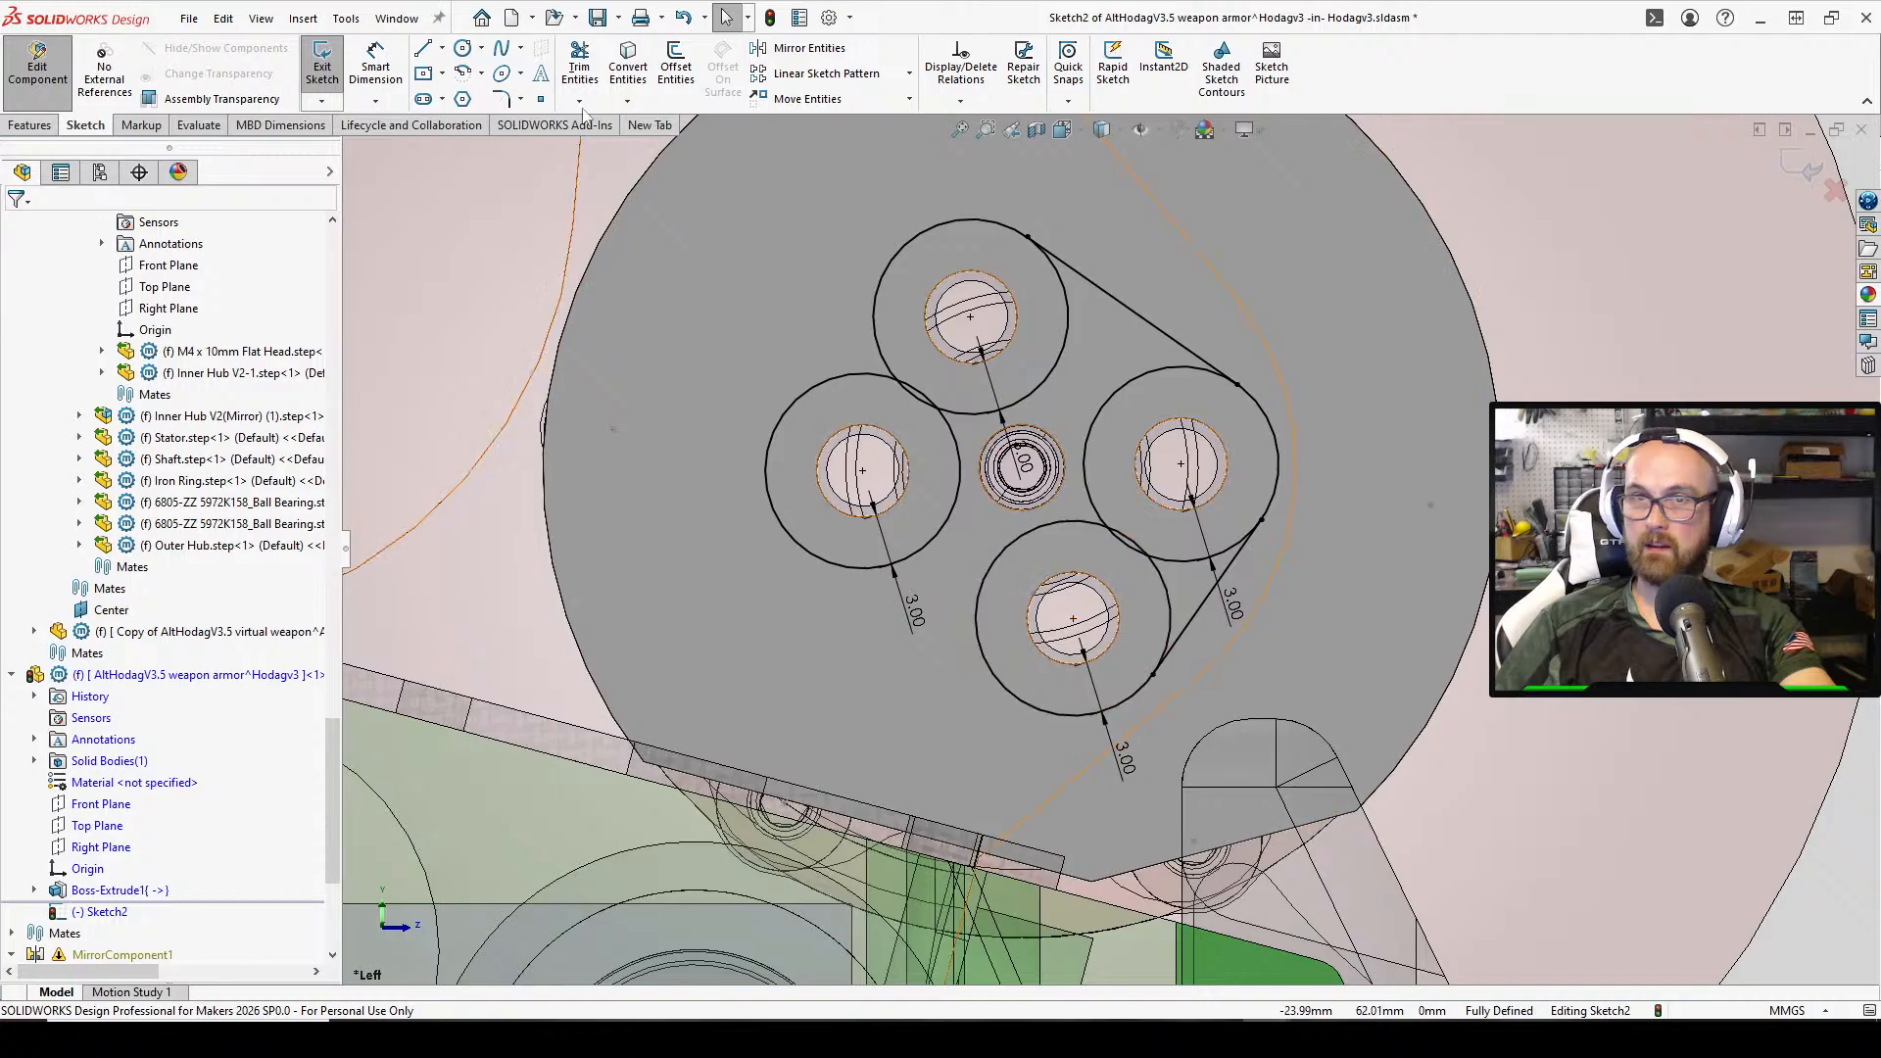
Sketch a line from the lower offset circle to the left one and shift its lower endpoint along the circle
left_click(425, 49)
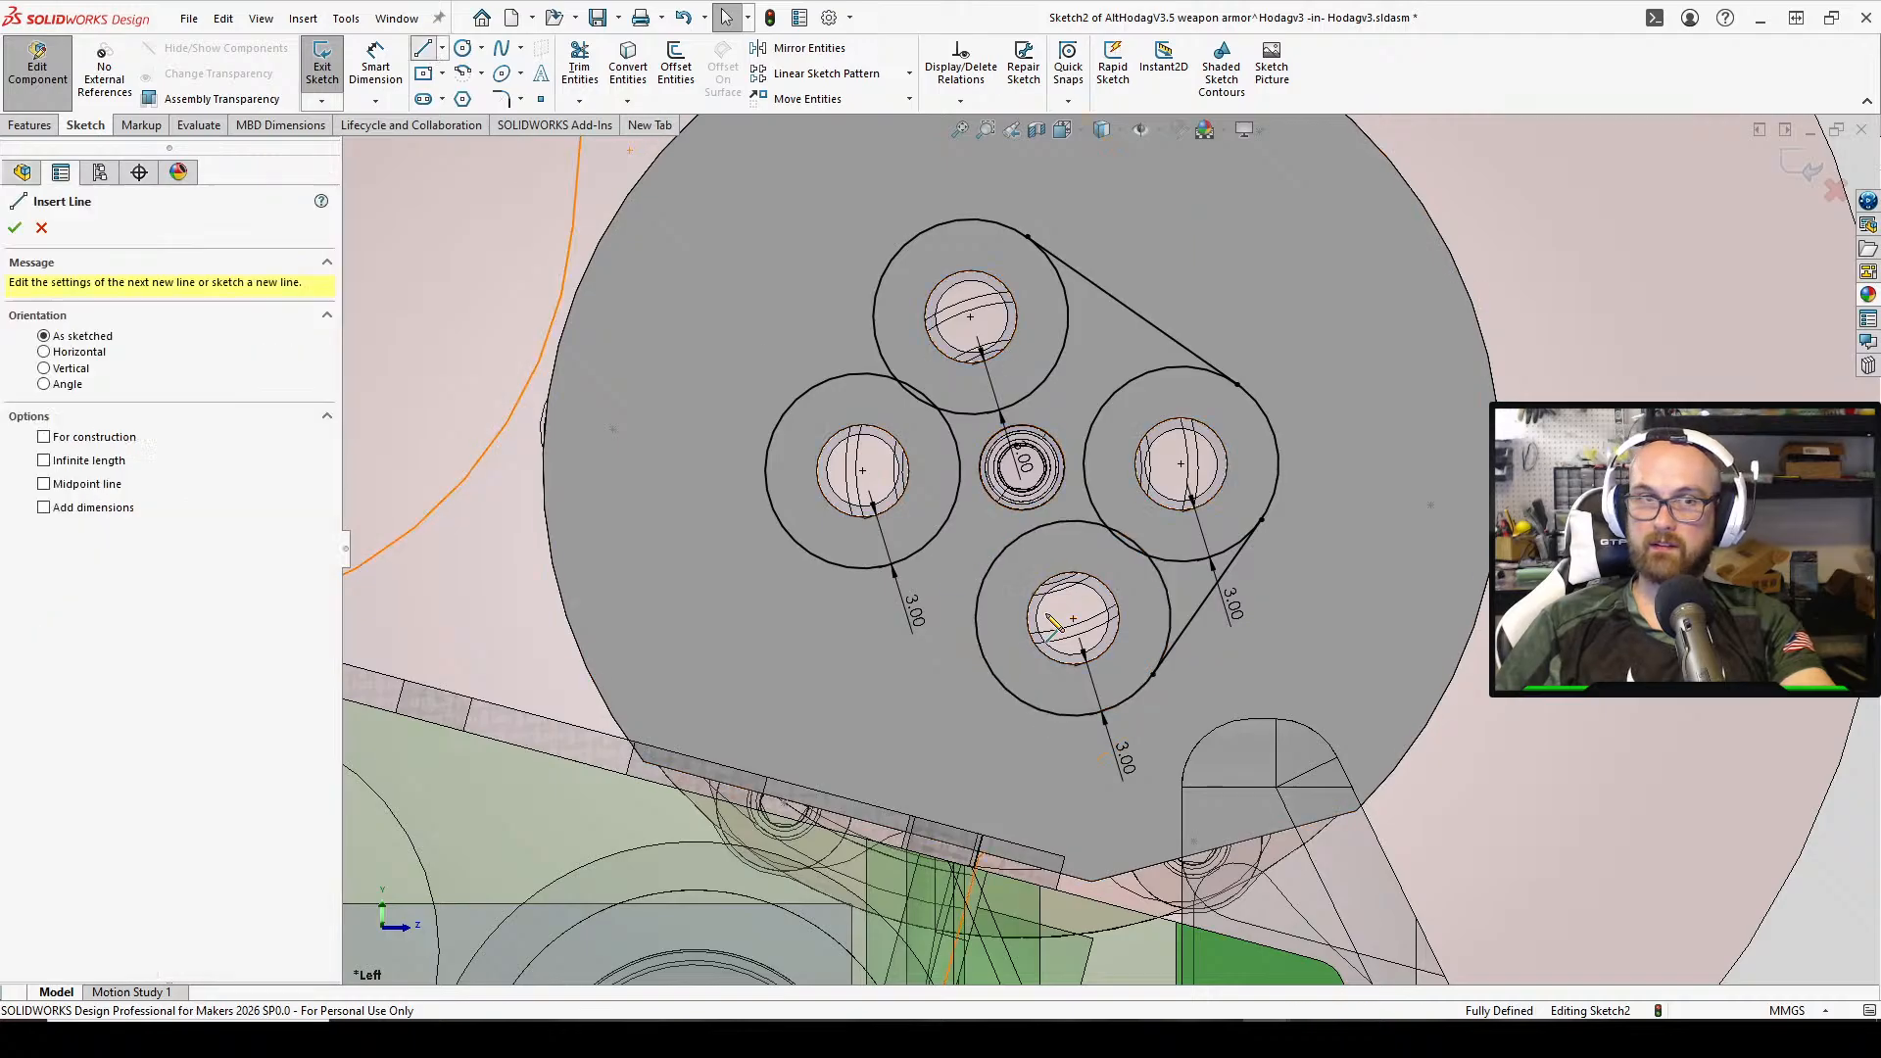
left_click(1027, 701)
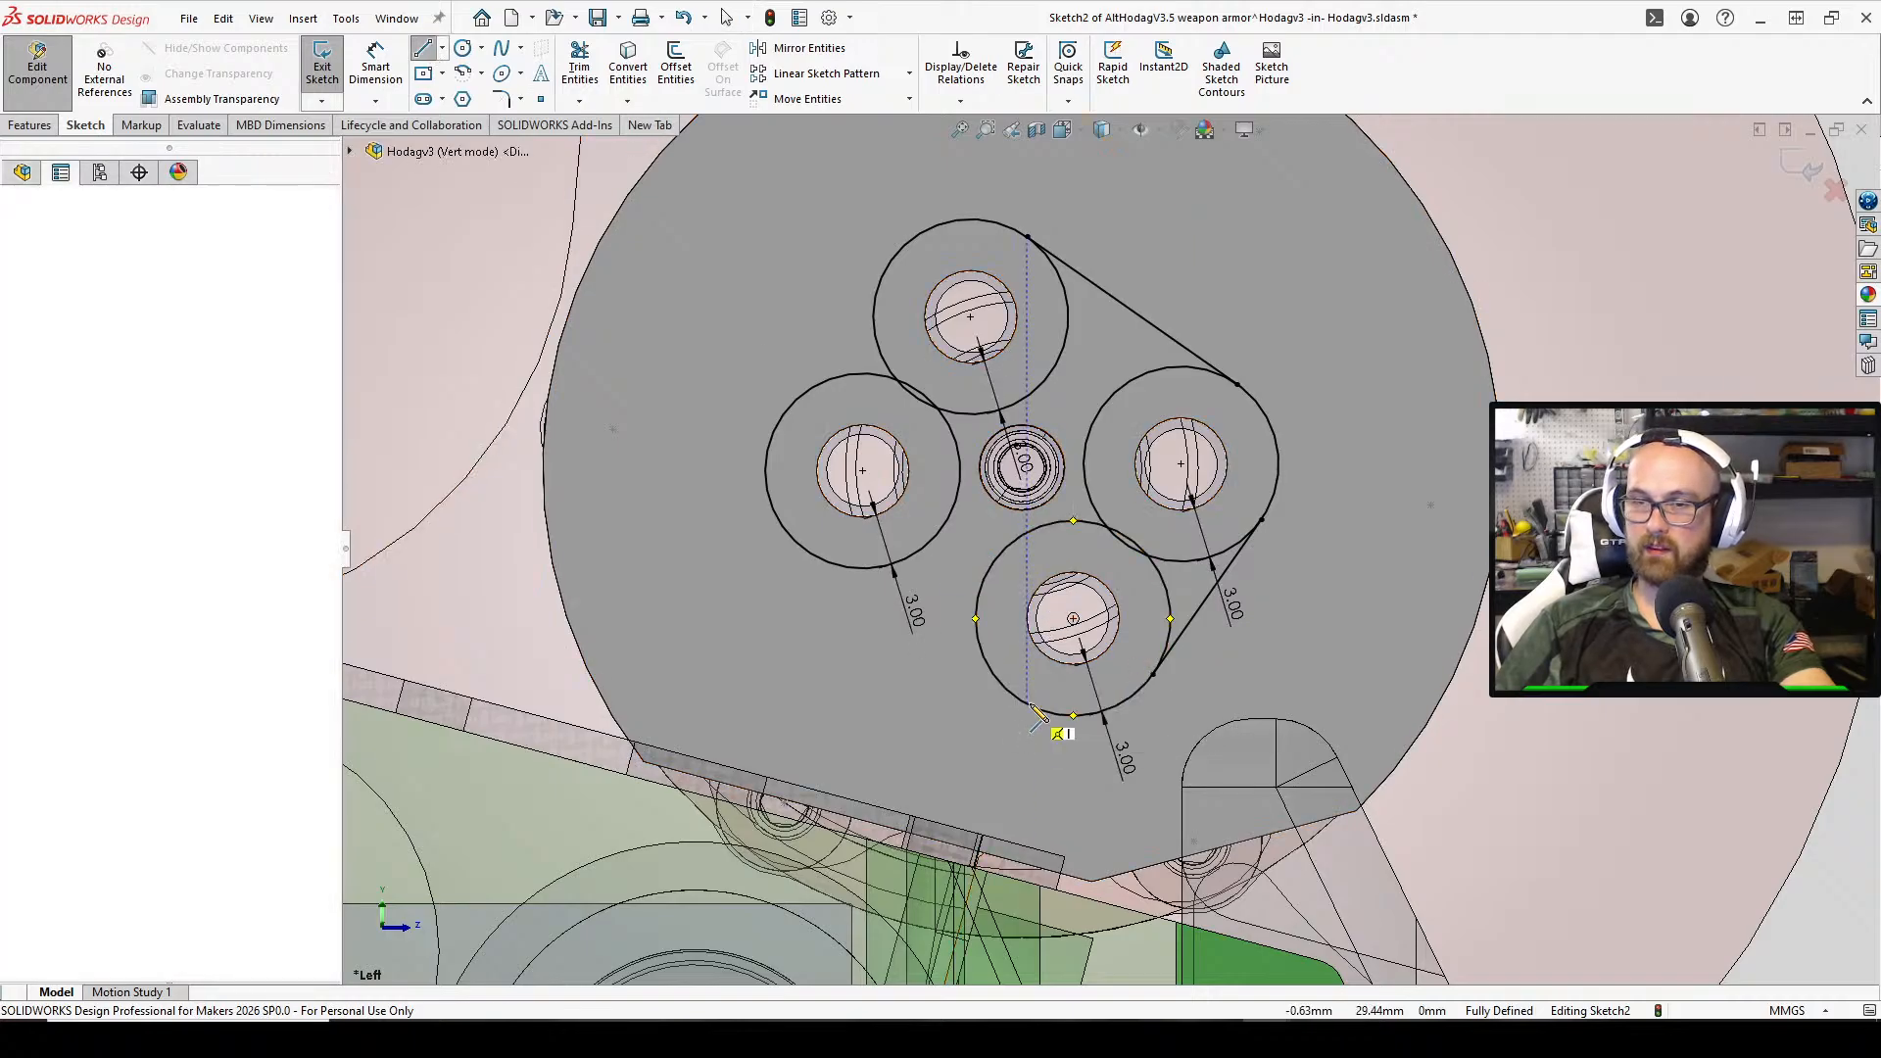
left_click(789, 535)
key("Escape")
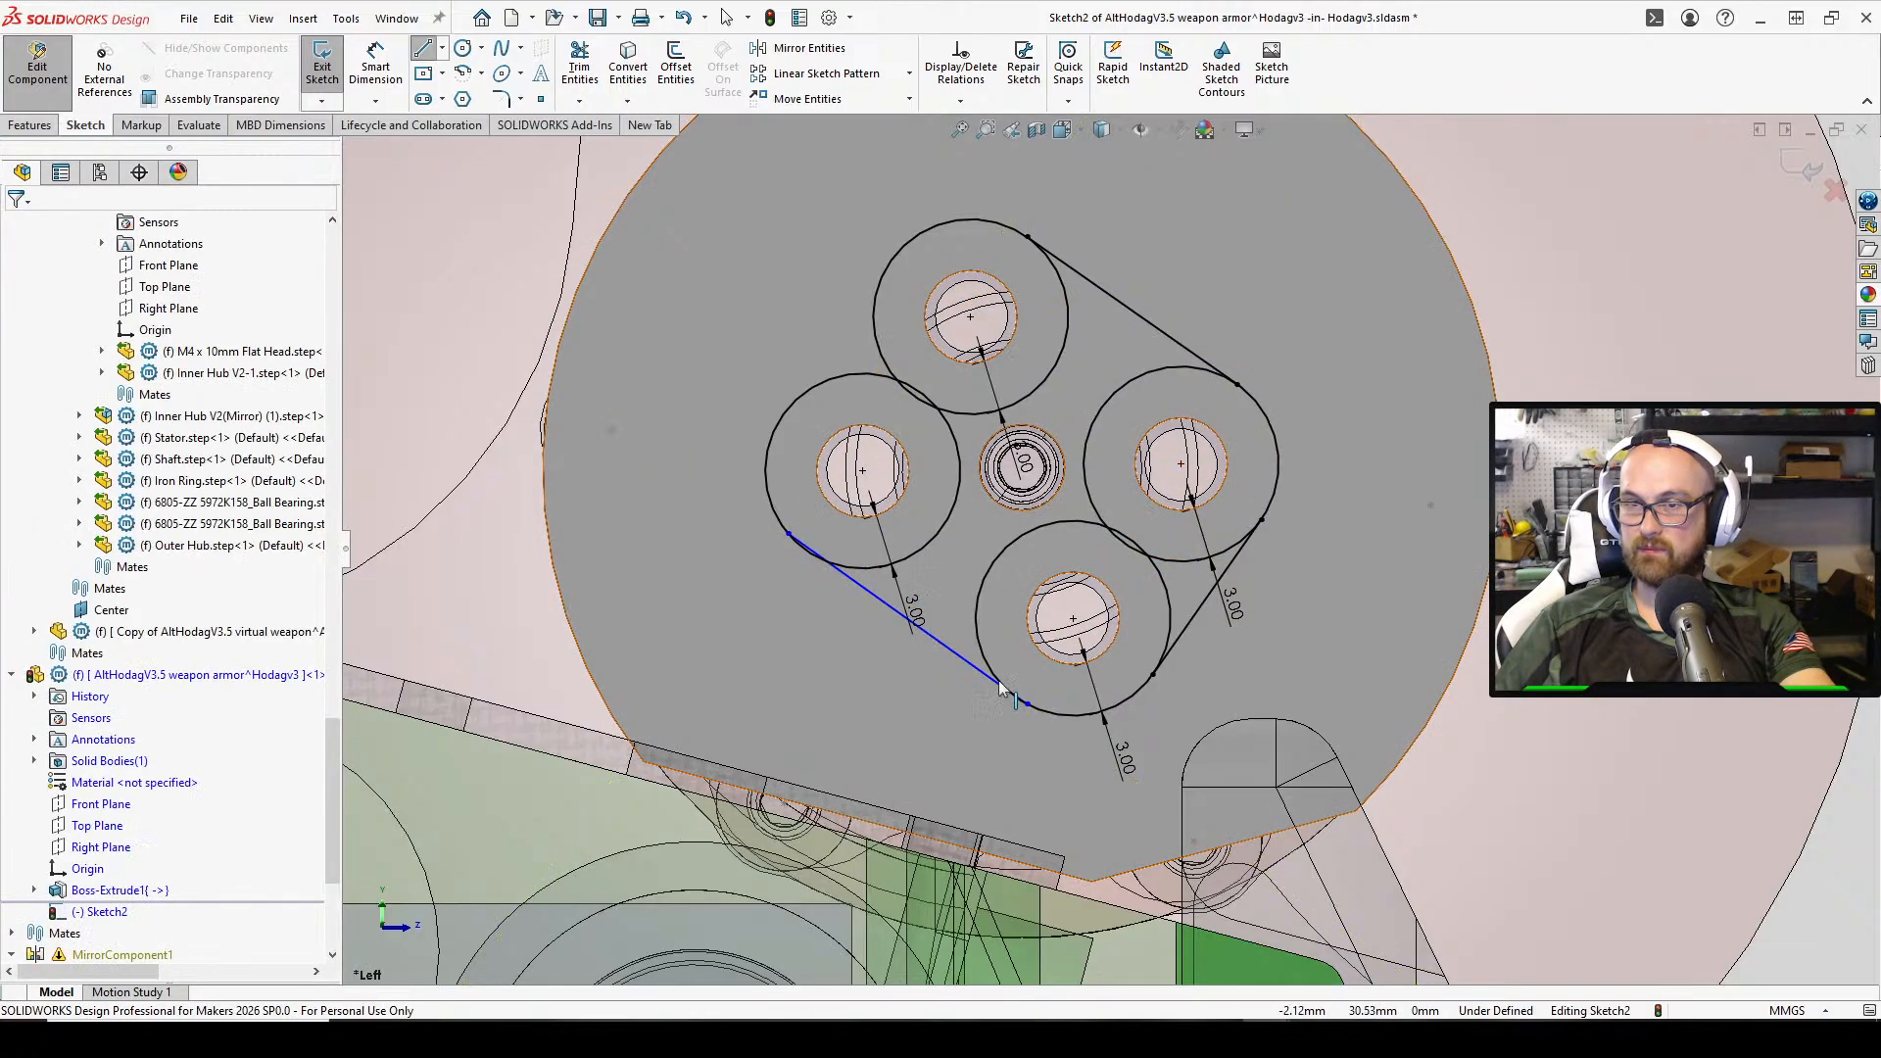
key("Escape")
left_click_drag(1024, 704, 994, 672)
Make the line between the lower and left circles tangent to the lower offset circle
scroll(1589, 394, "up", 3)
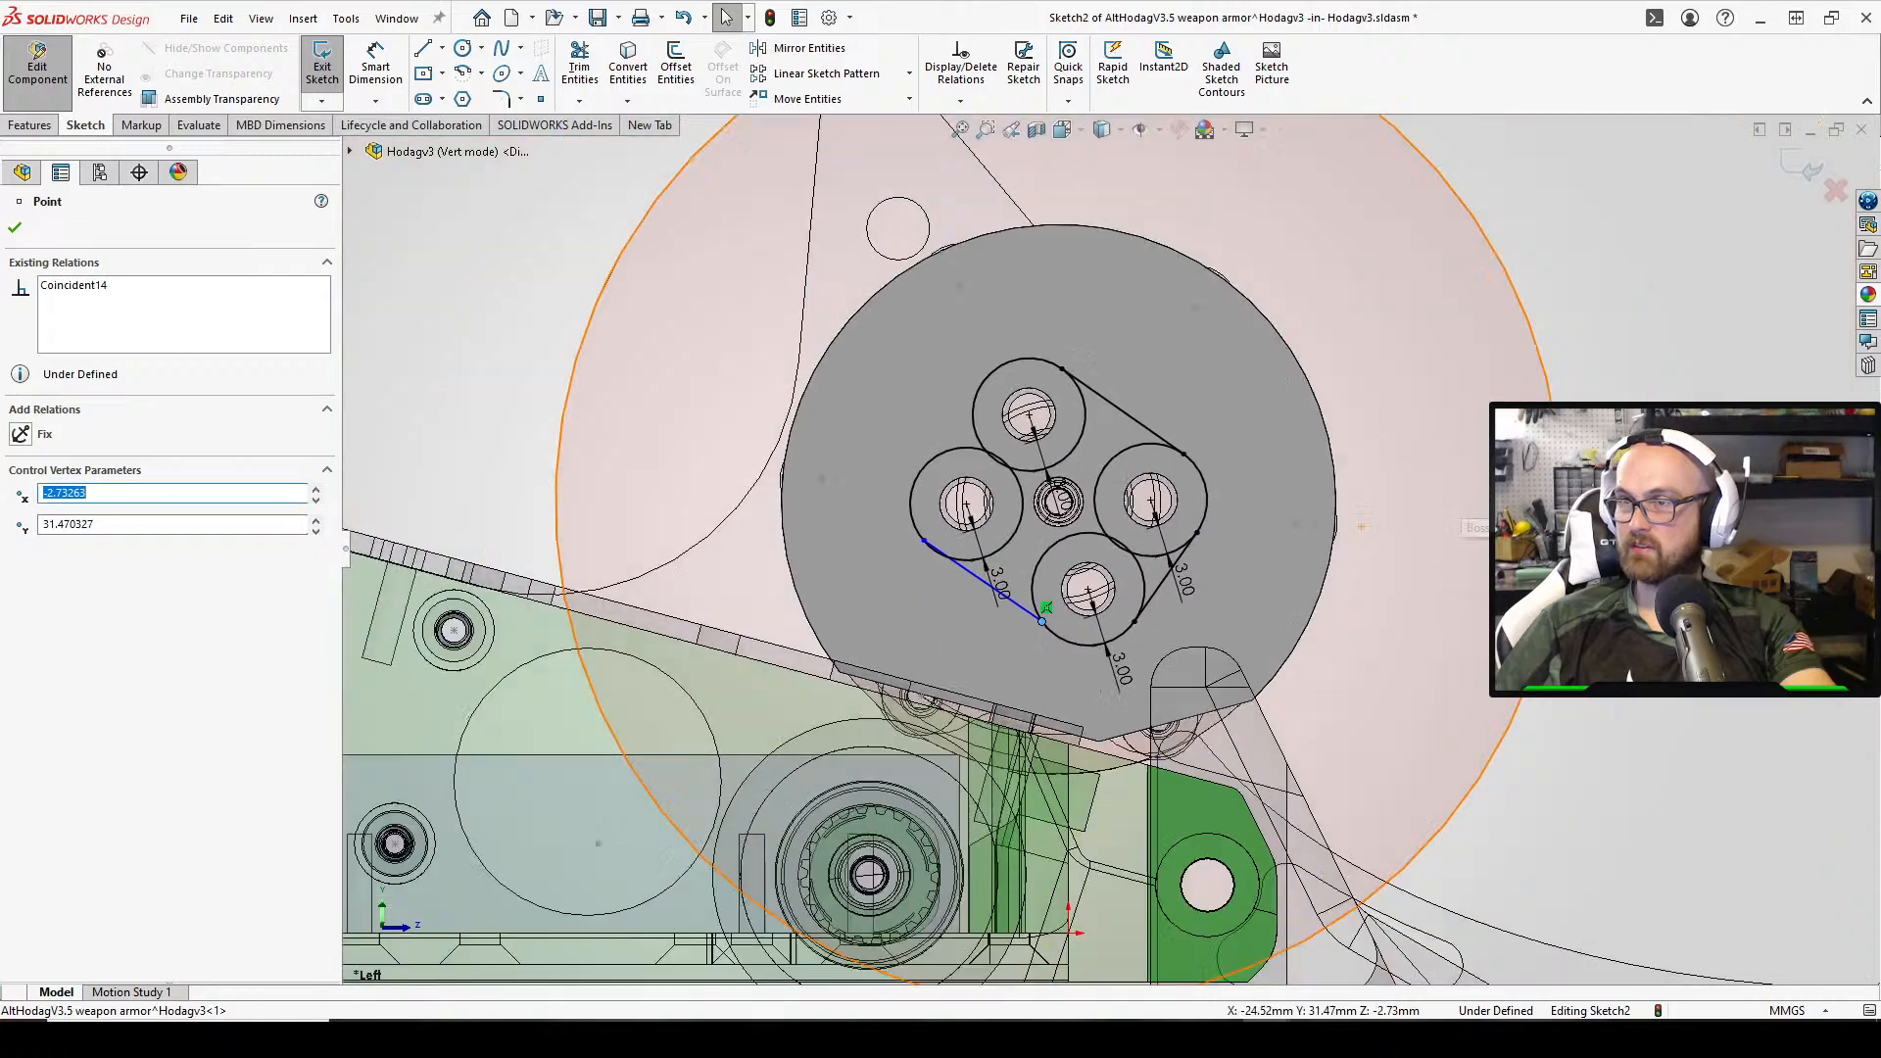
scroll(1589, 394, "down", 1)
key("a")
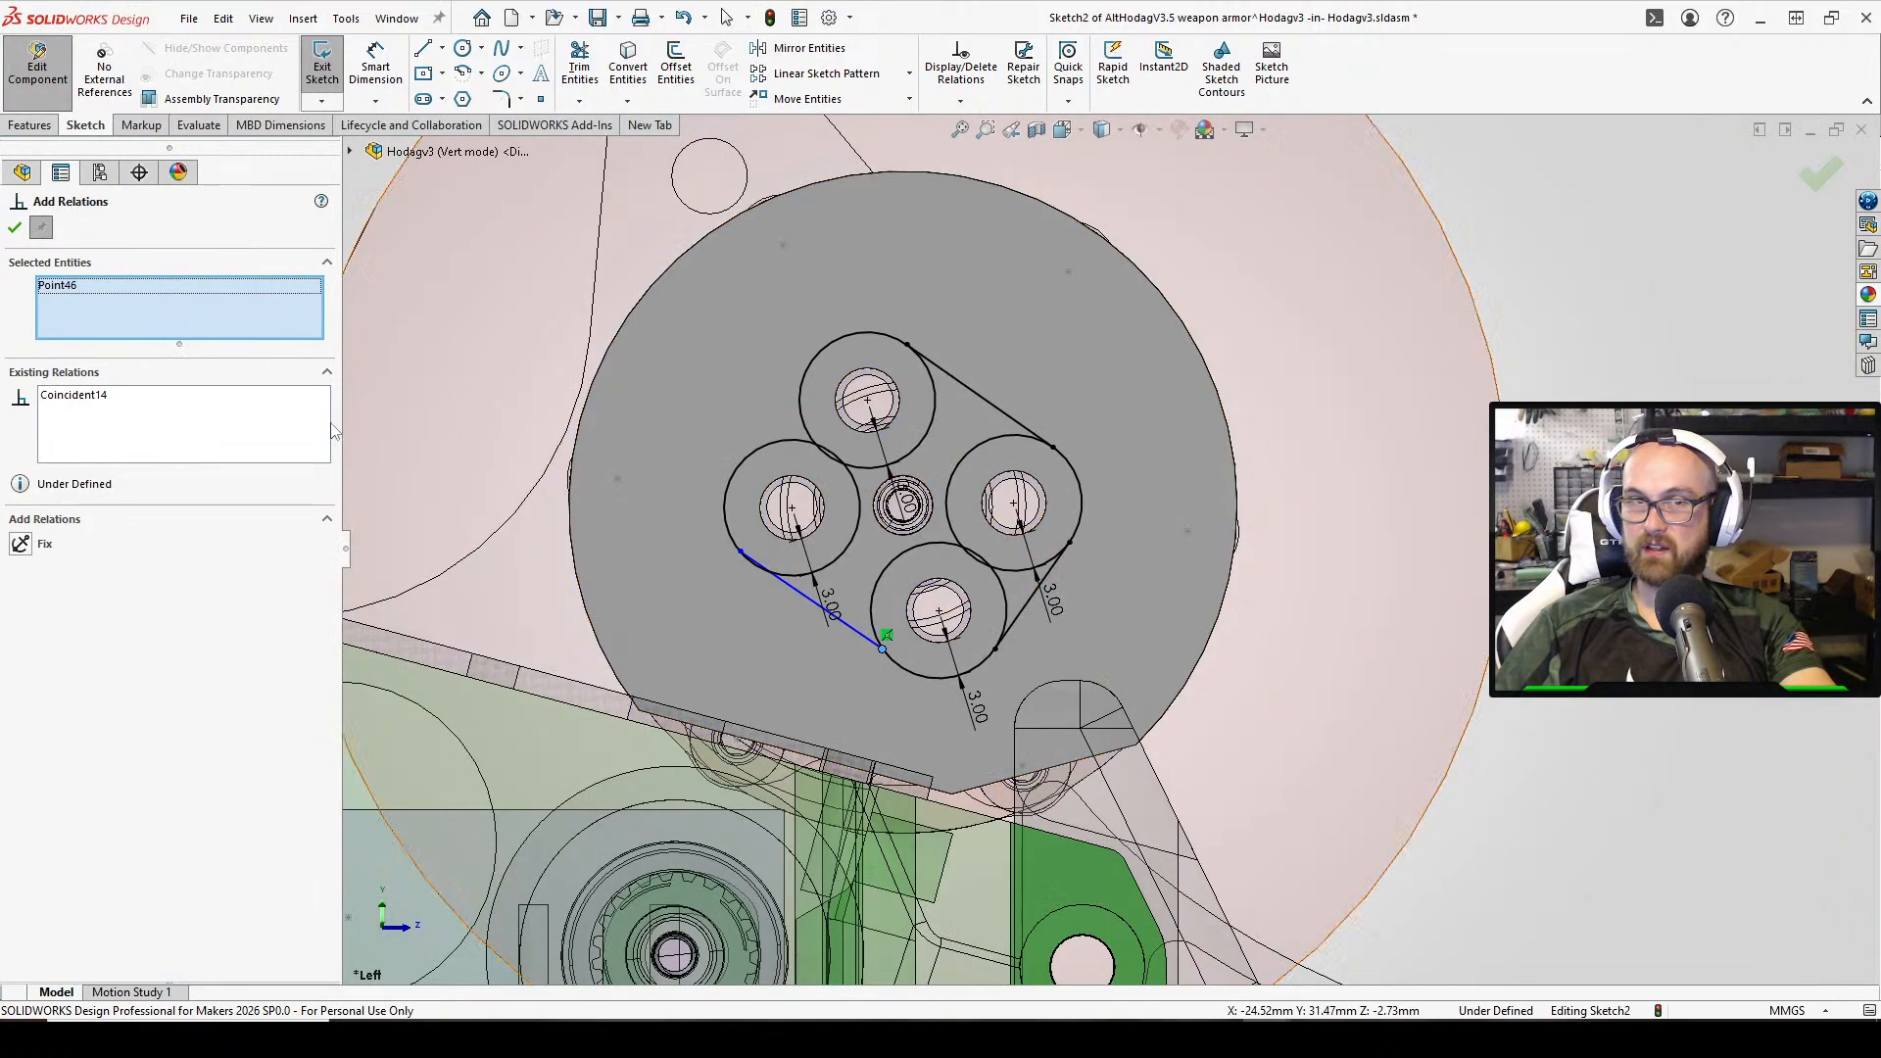
left_click(135, 303)
key("Delete")
left_click(850, 626)
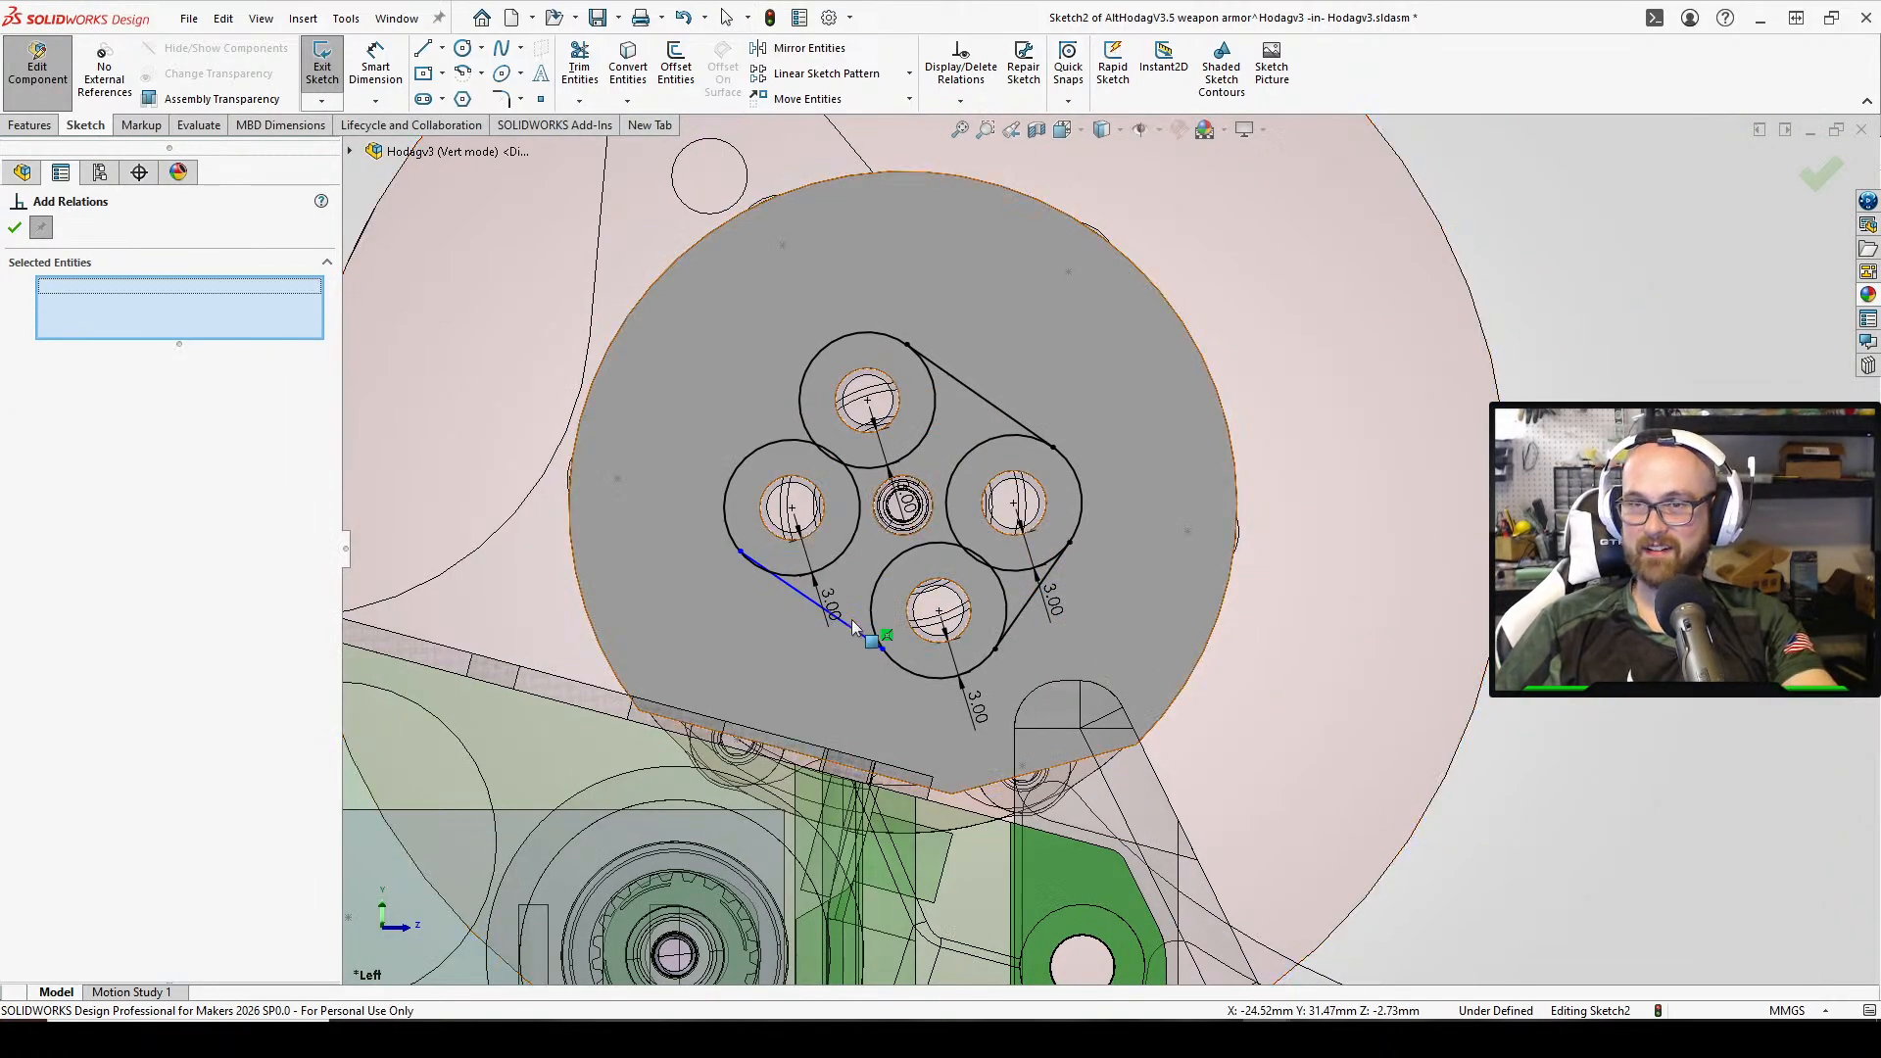
left_click(916, 679)
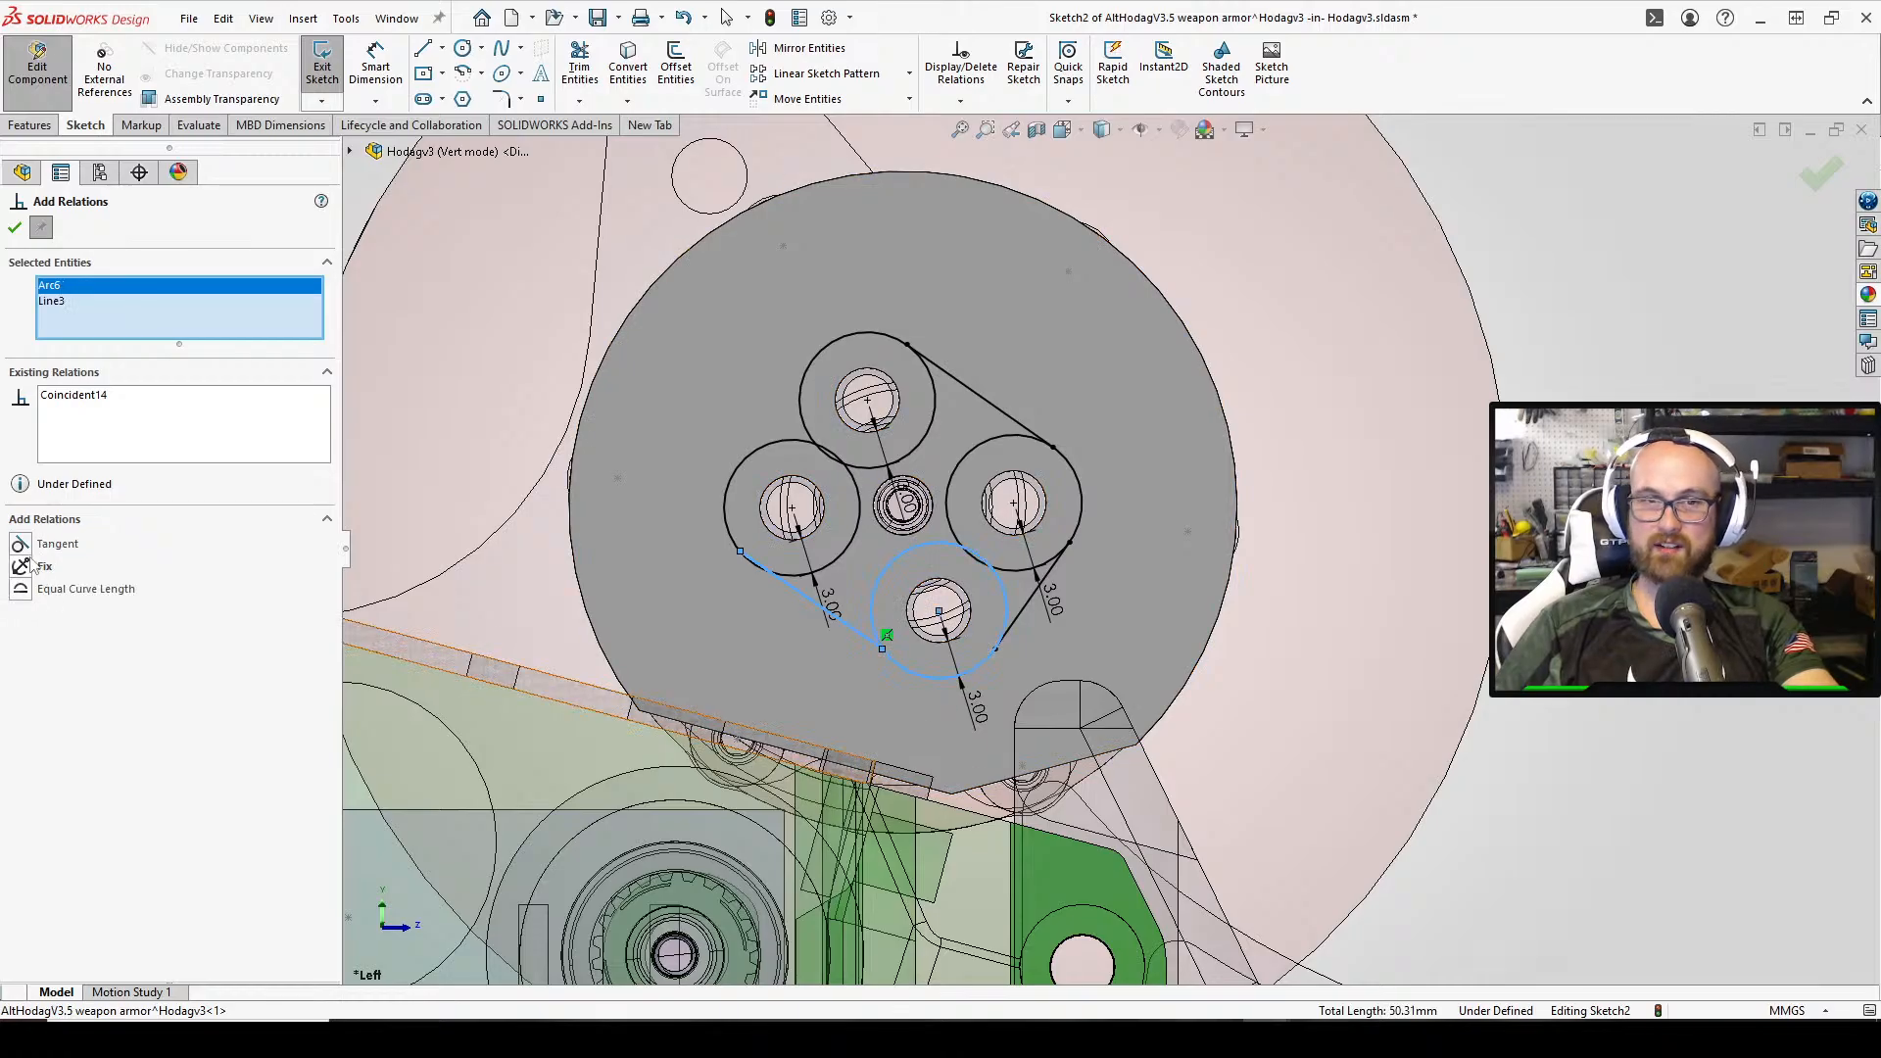
left_click(15, 227)
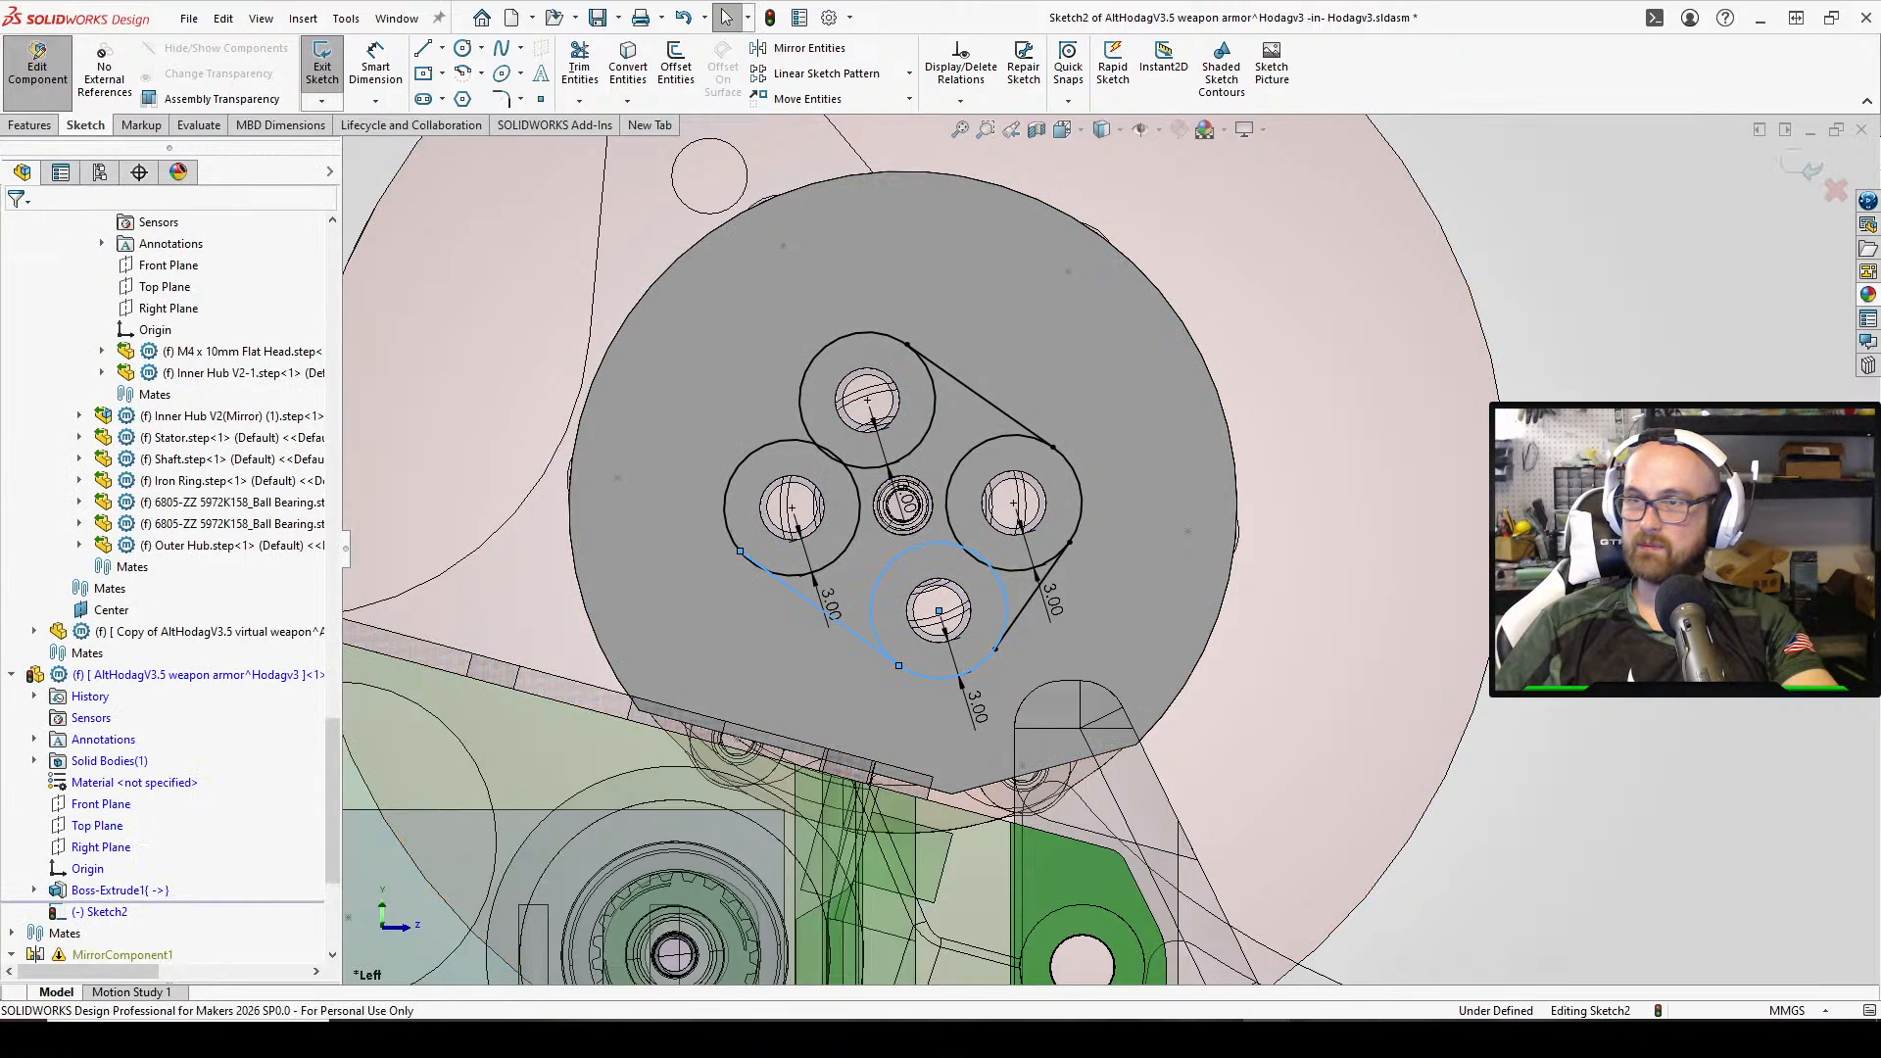
Add a tangent relation between that same line and the left offset circle
left_click(803, 605)
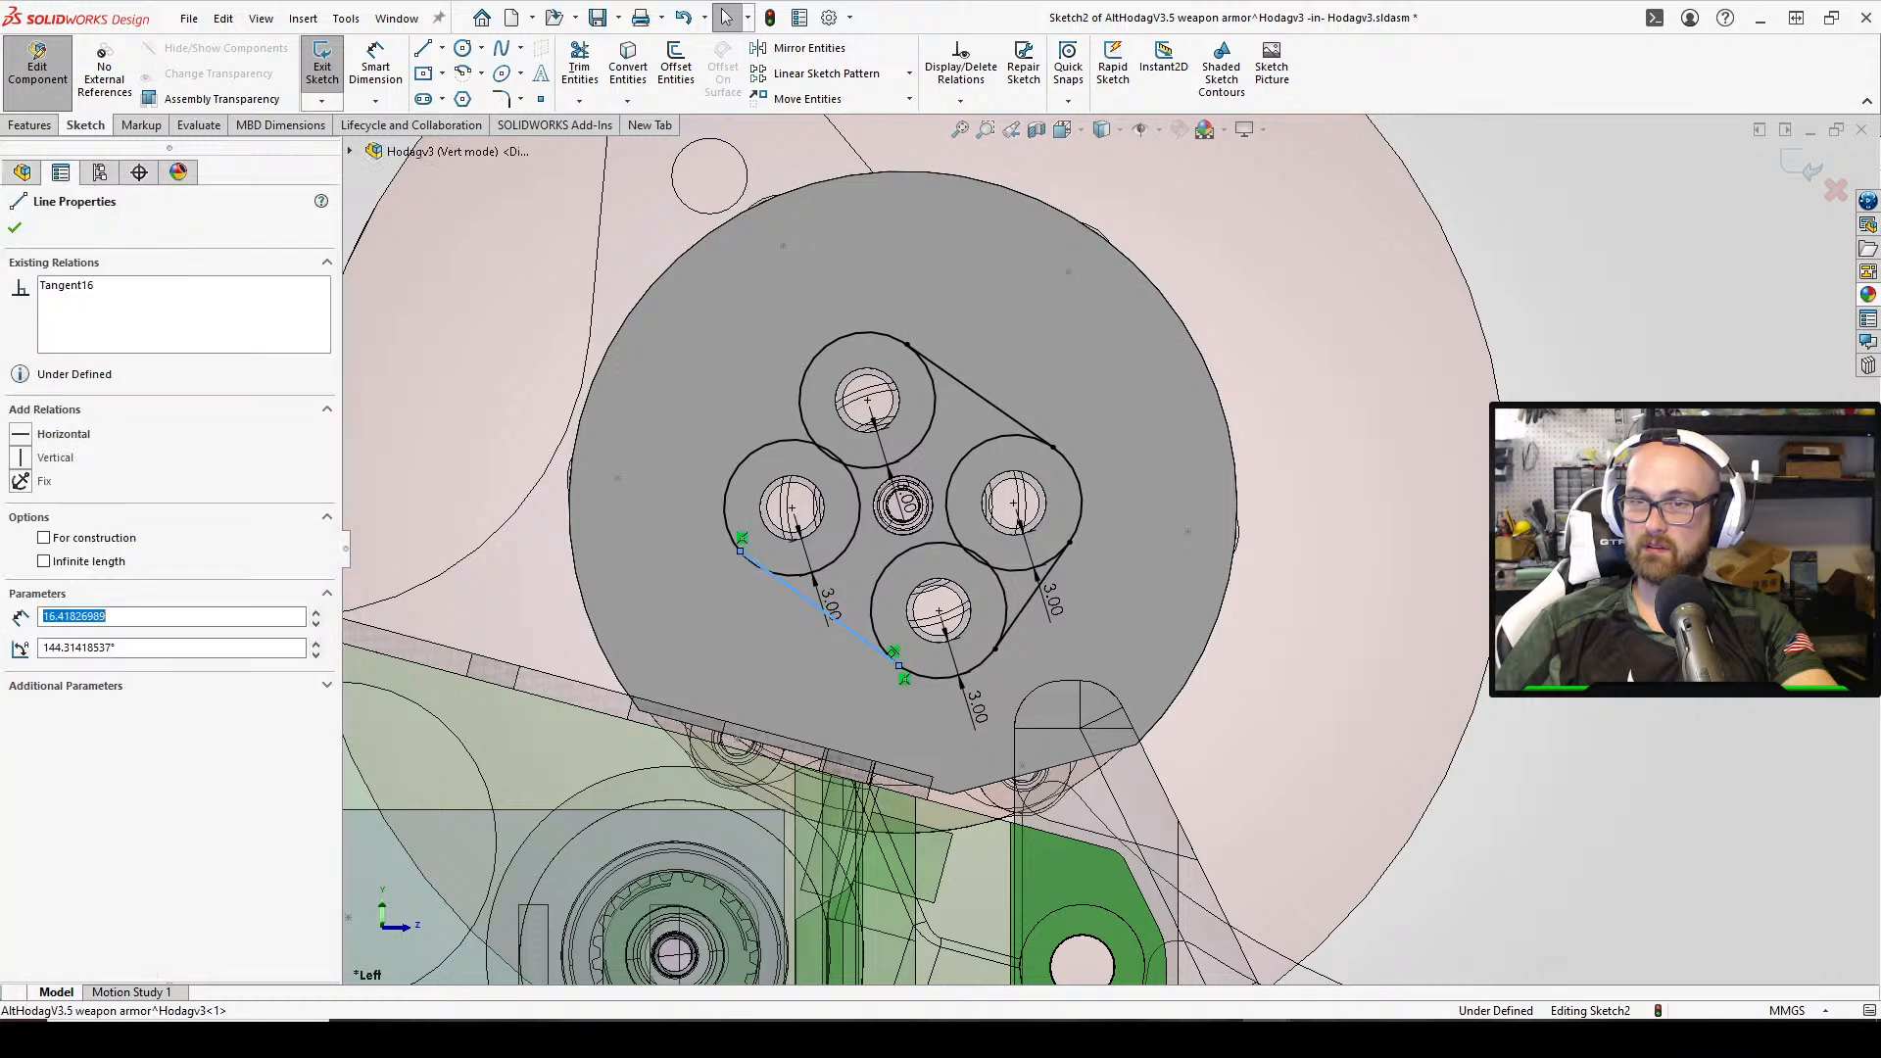
left_click(969, 144)
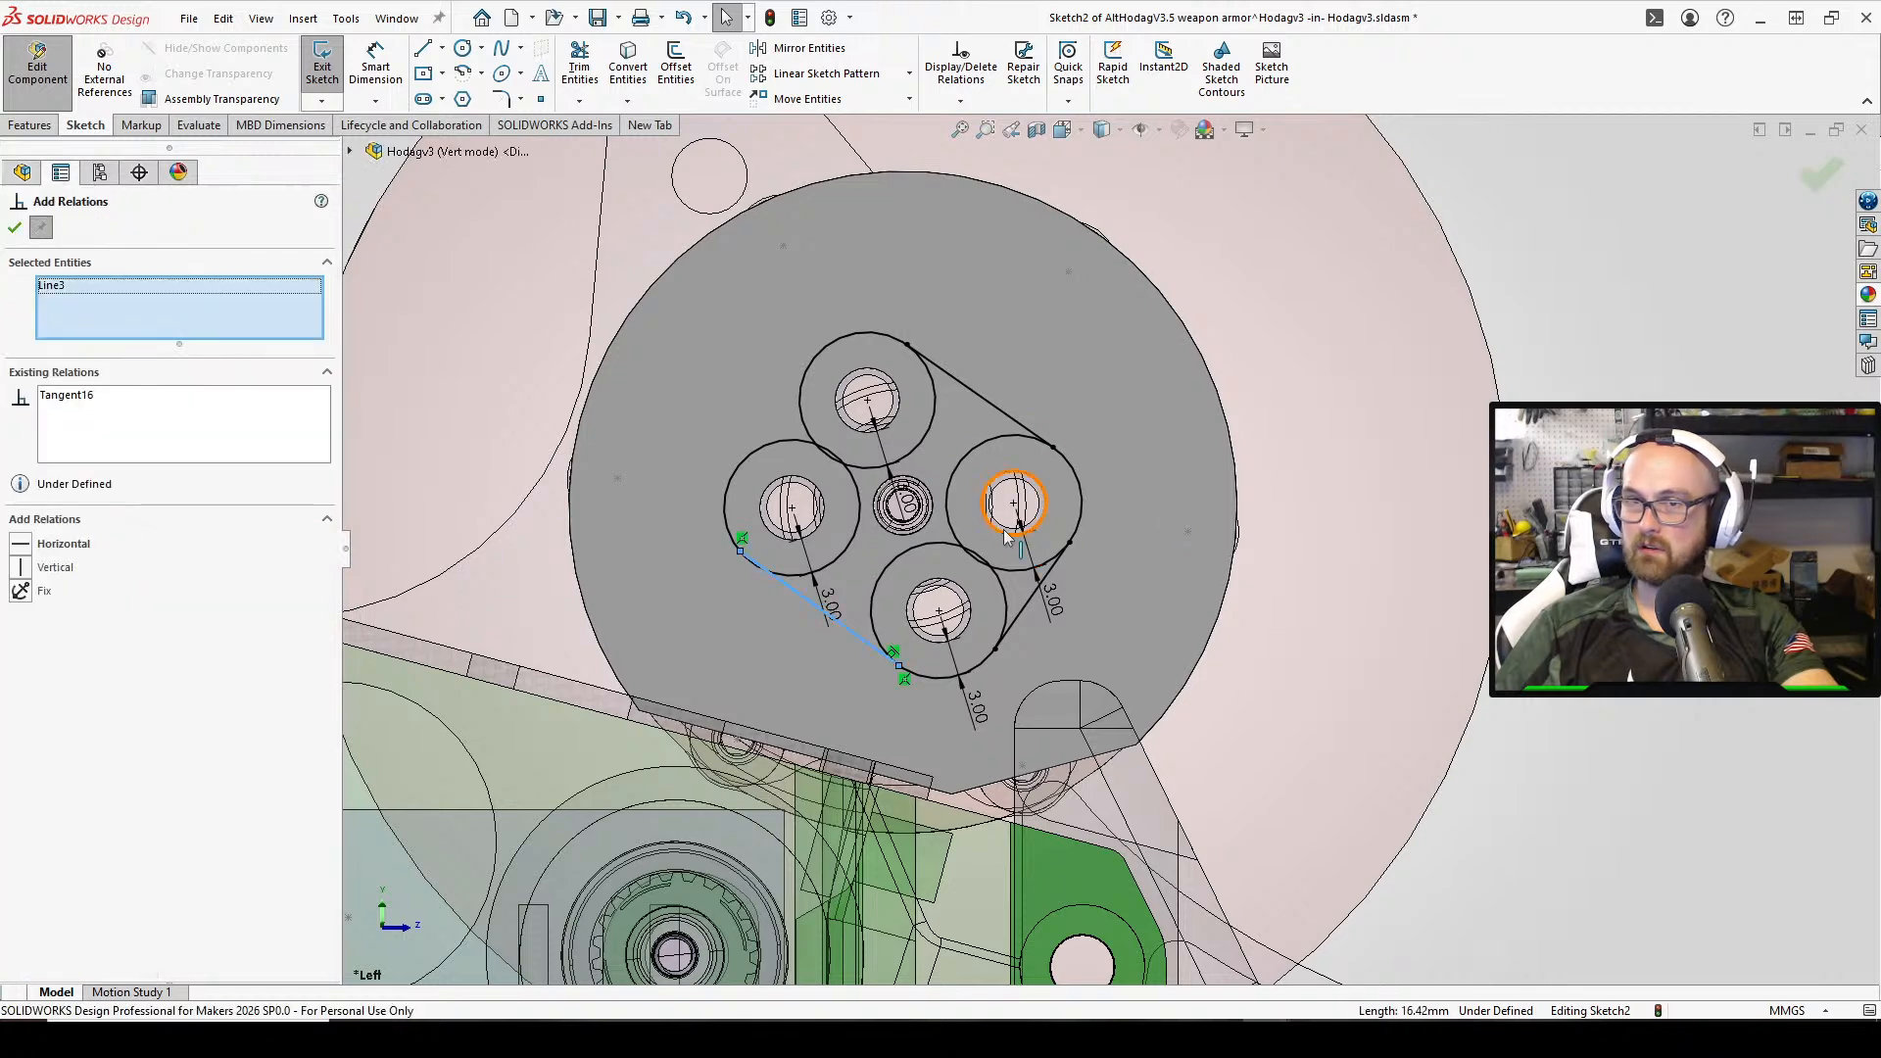
left_click(842, 556)
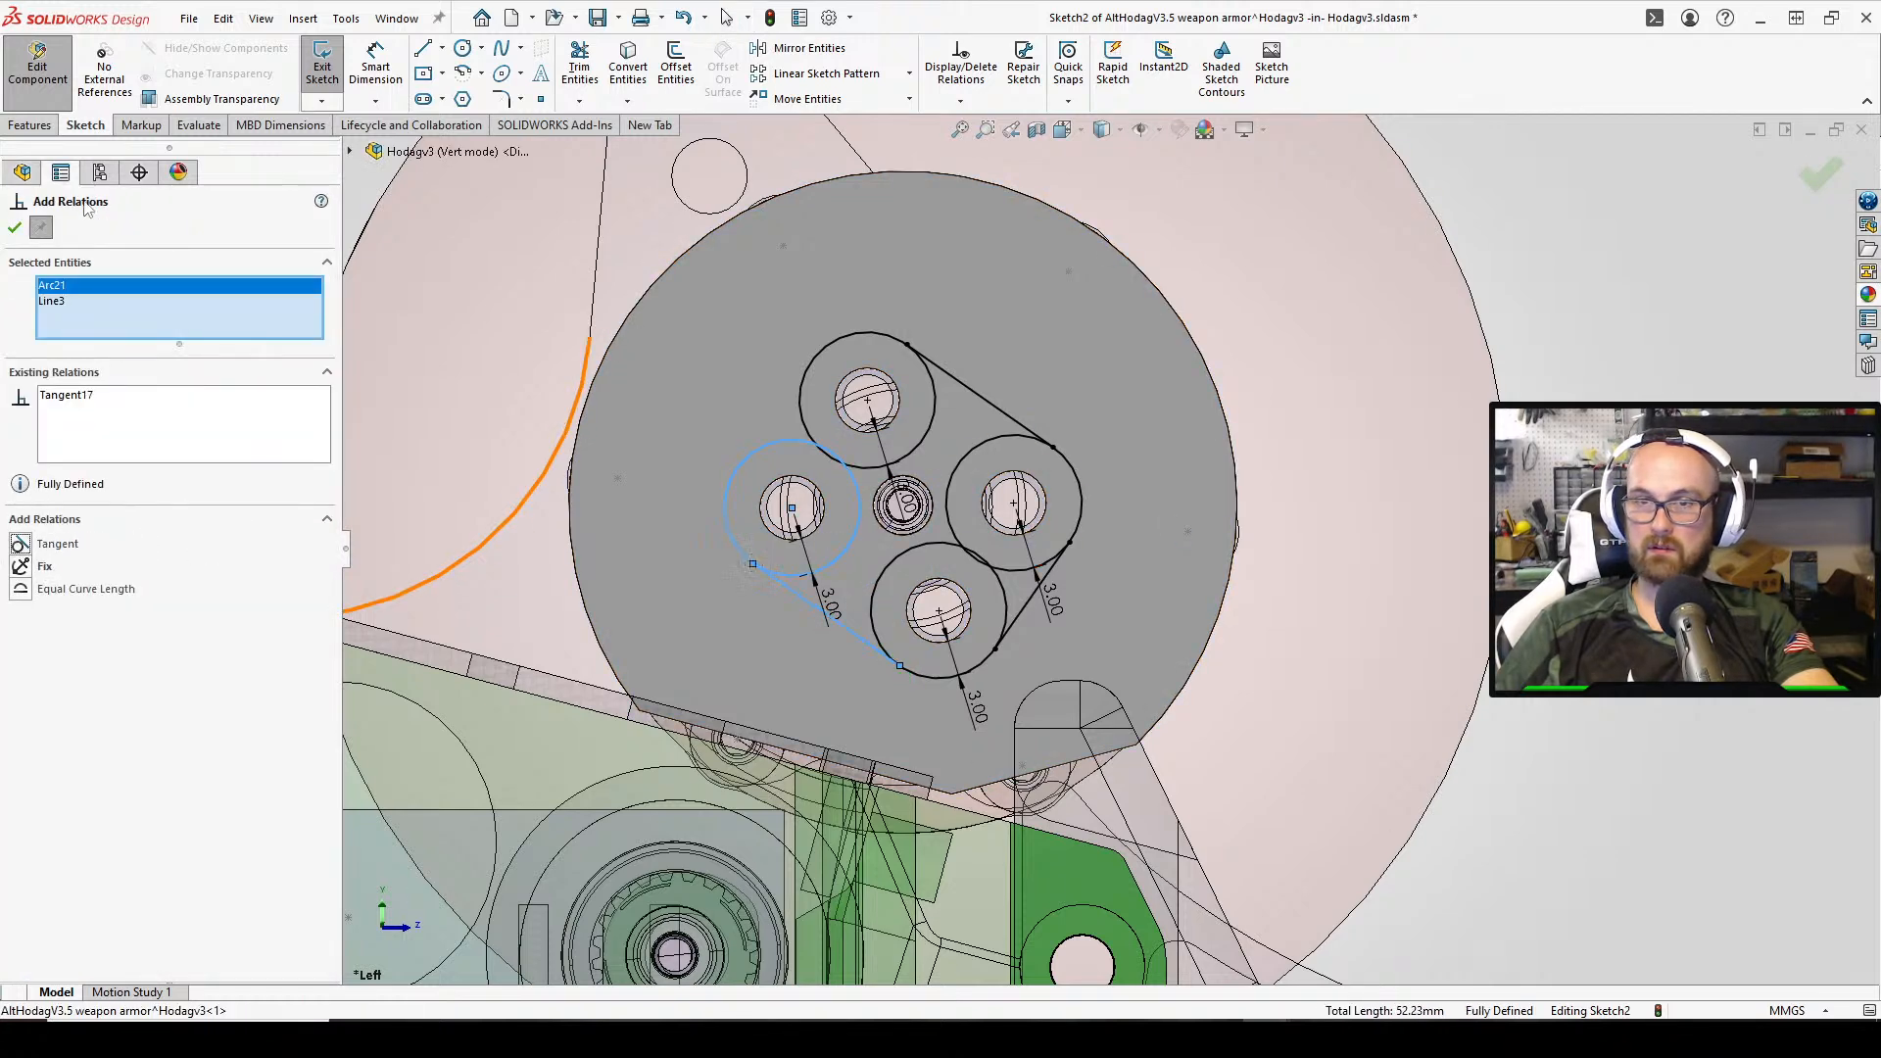
left_click(15, 227)
Sketch a line joining the outer sides of the left and upper offset circles to close the outline
left_click(423, 51)
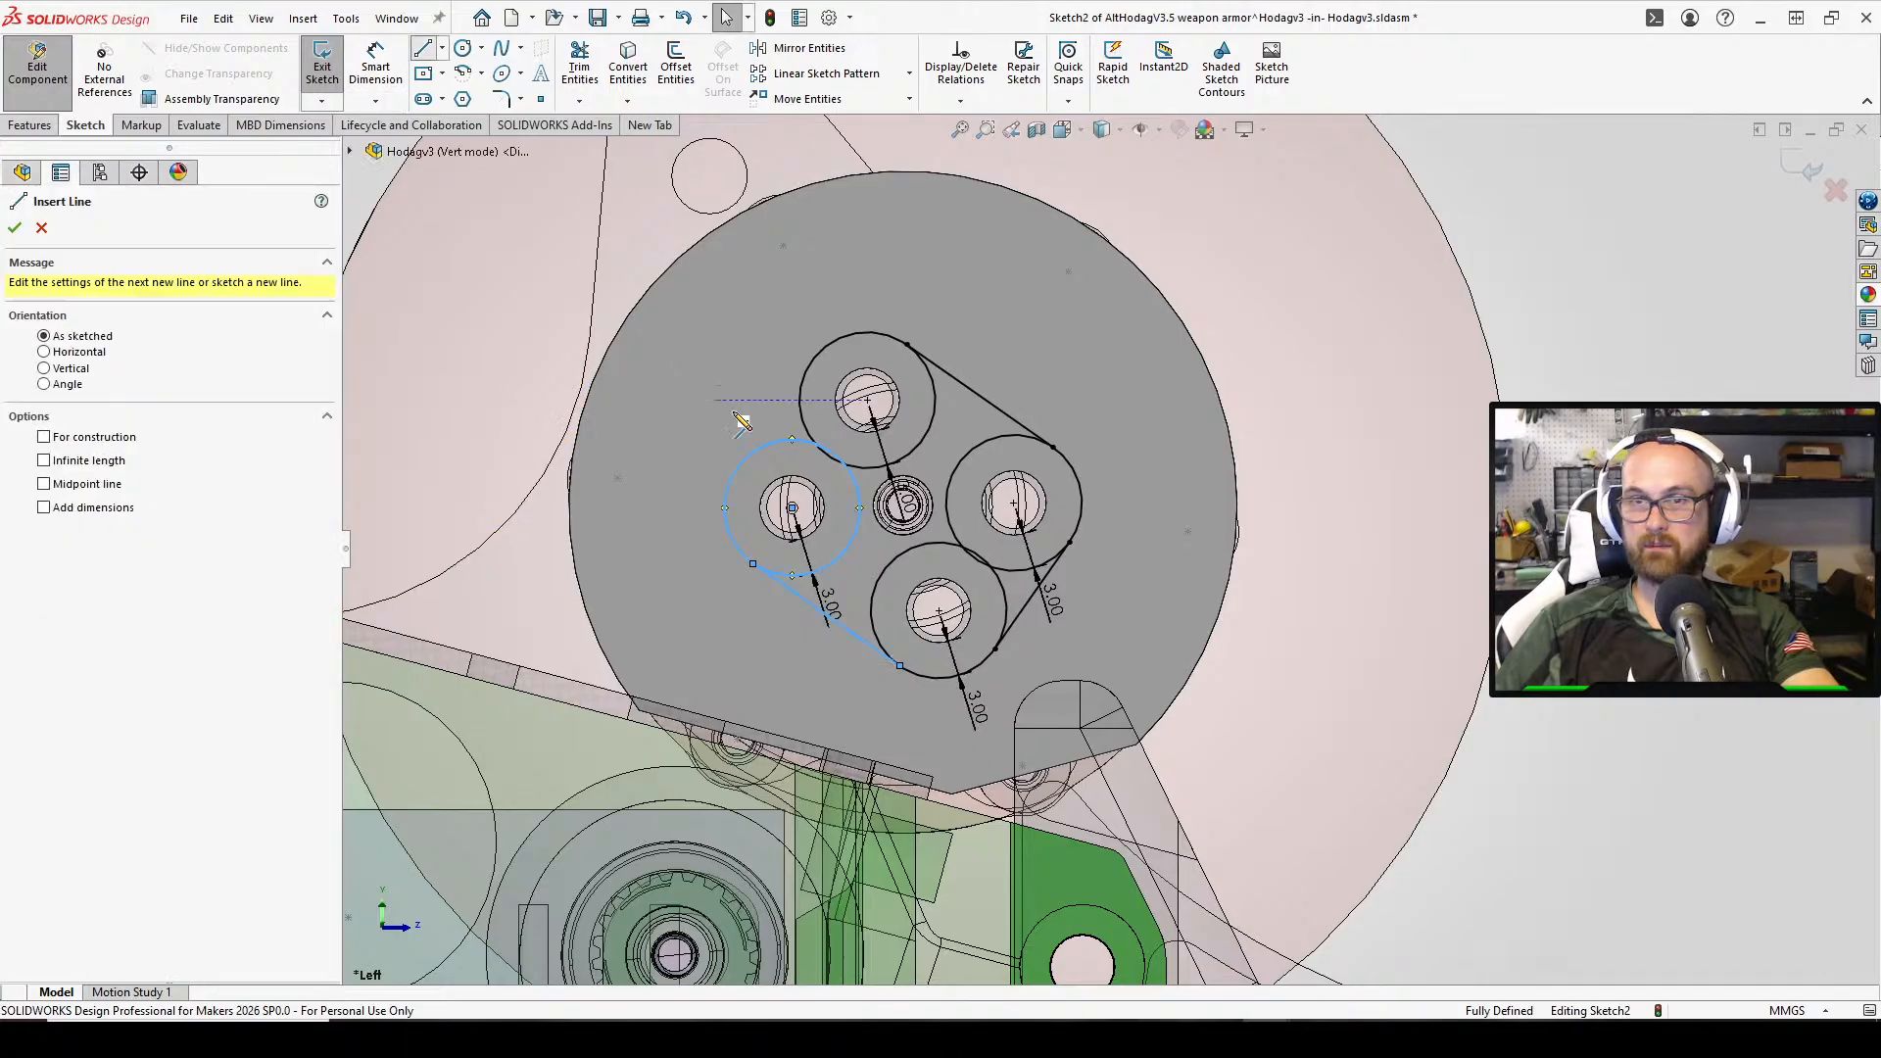
left_click(745, 459)
left_click(828, 355)
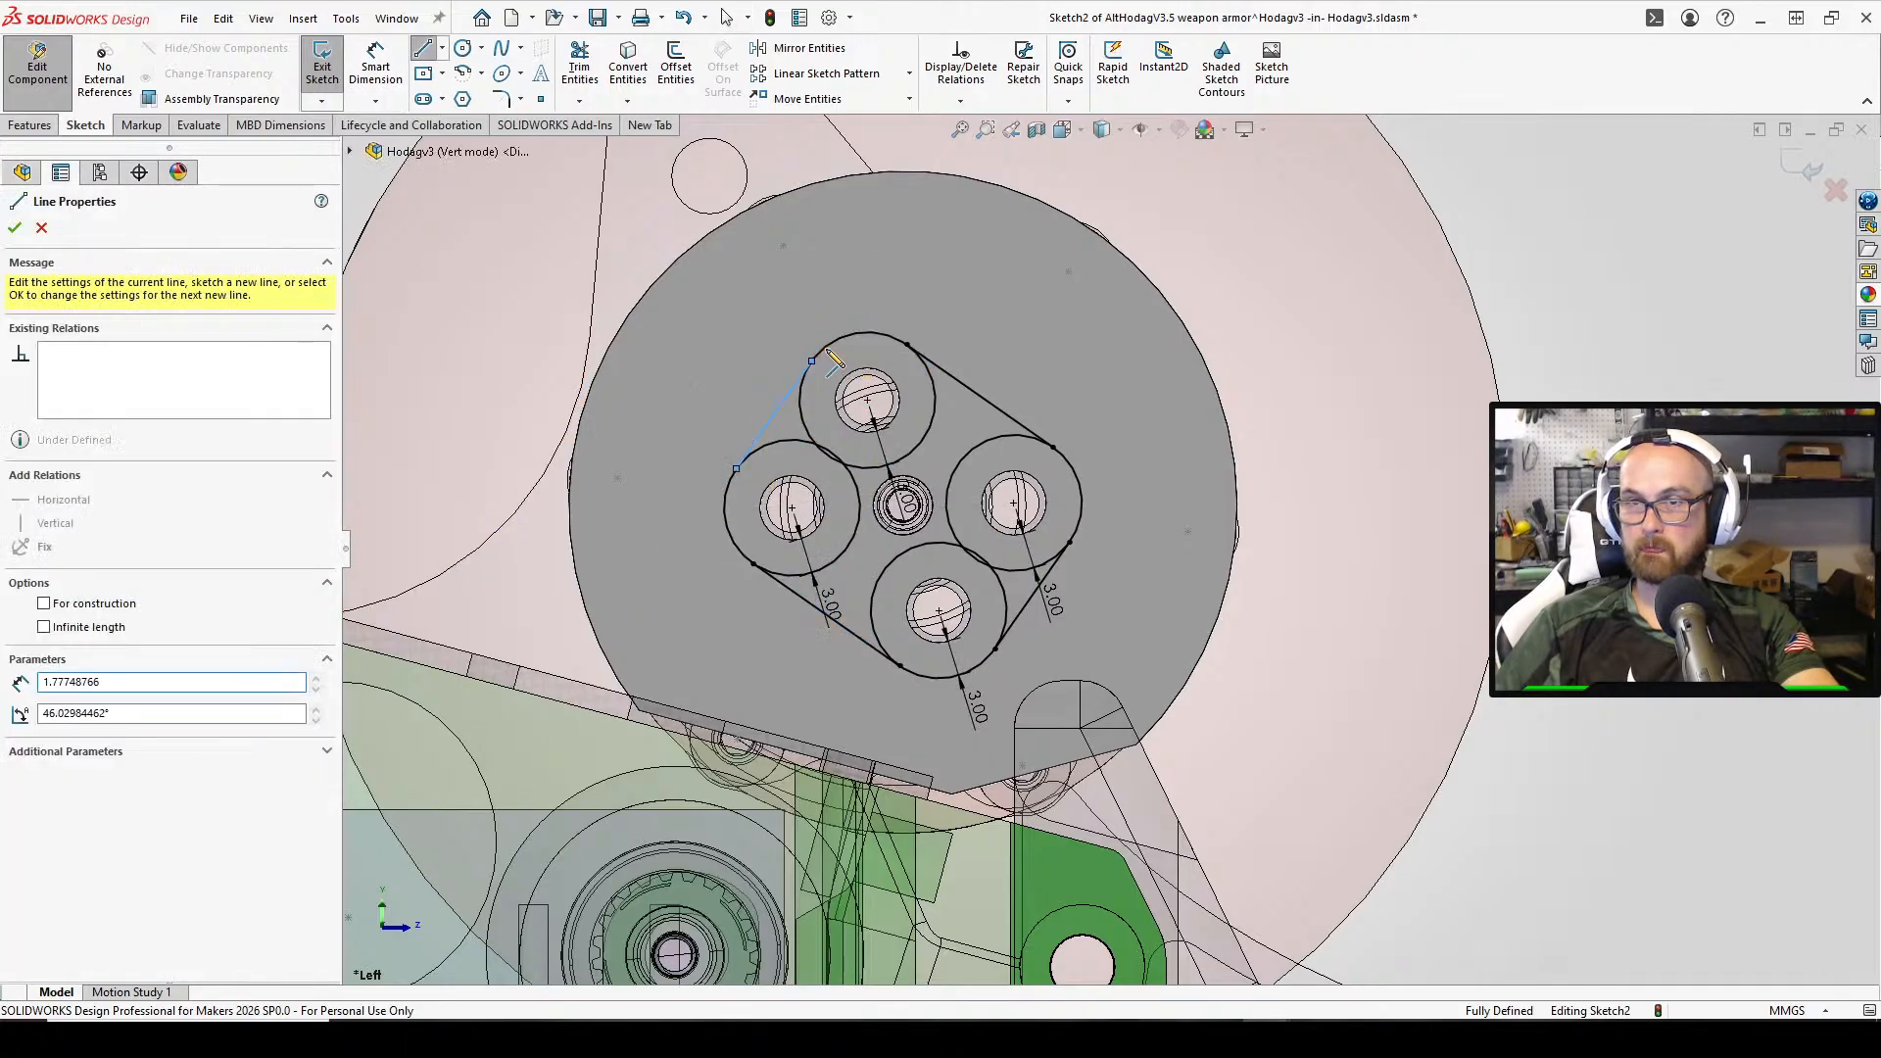
right_click(828, 349)
left_click(862, 361)
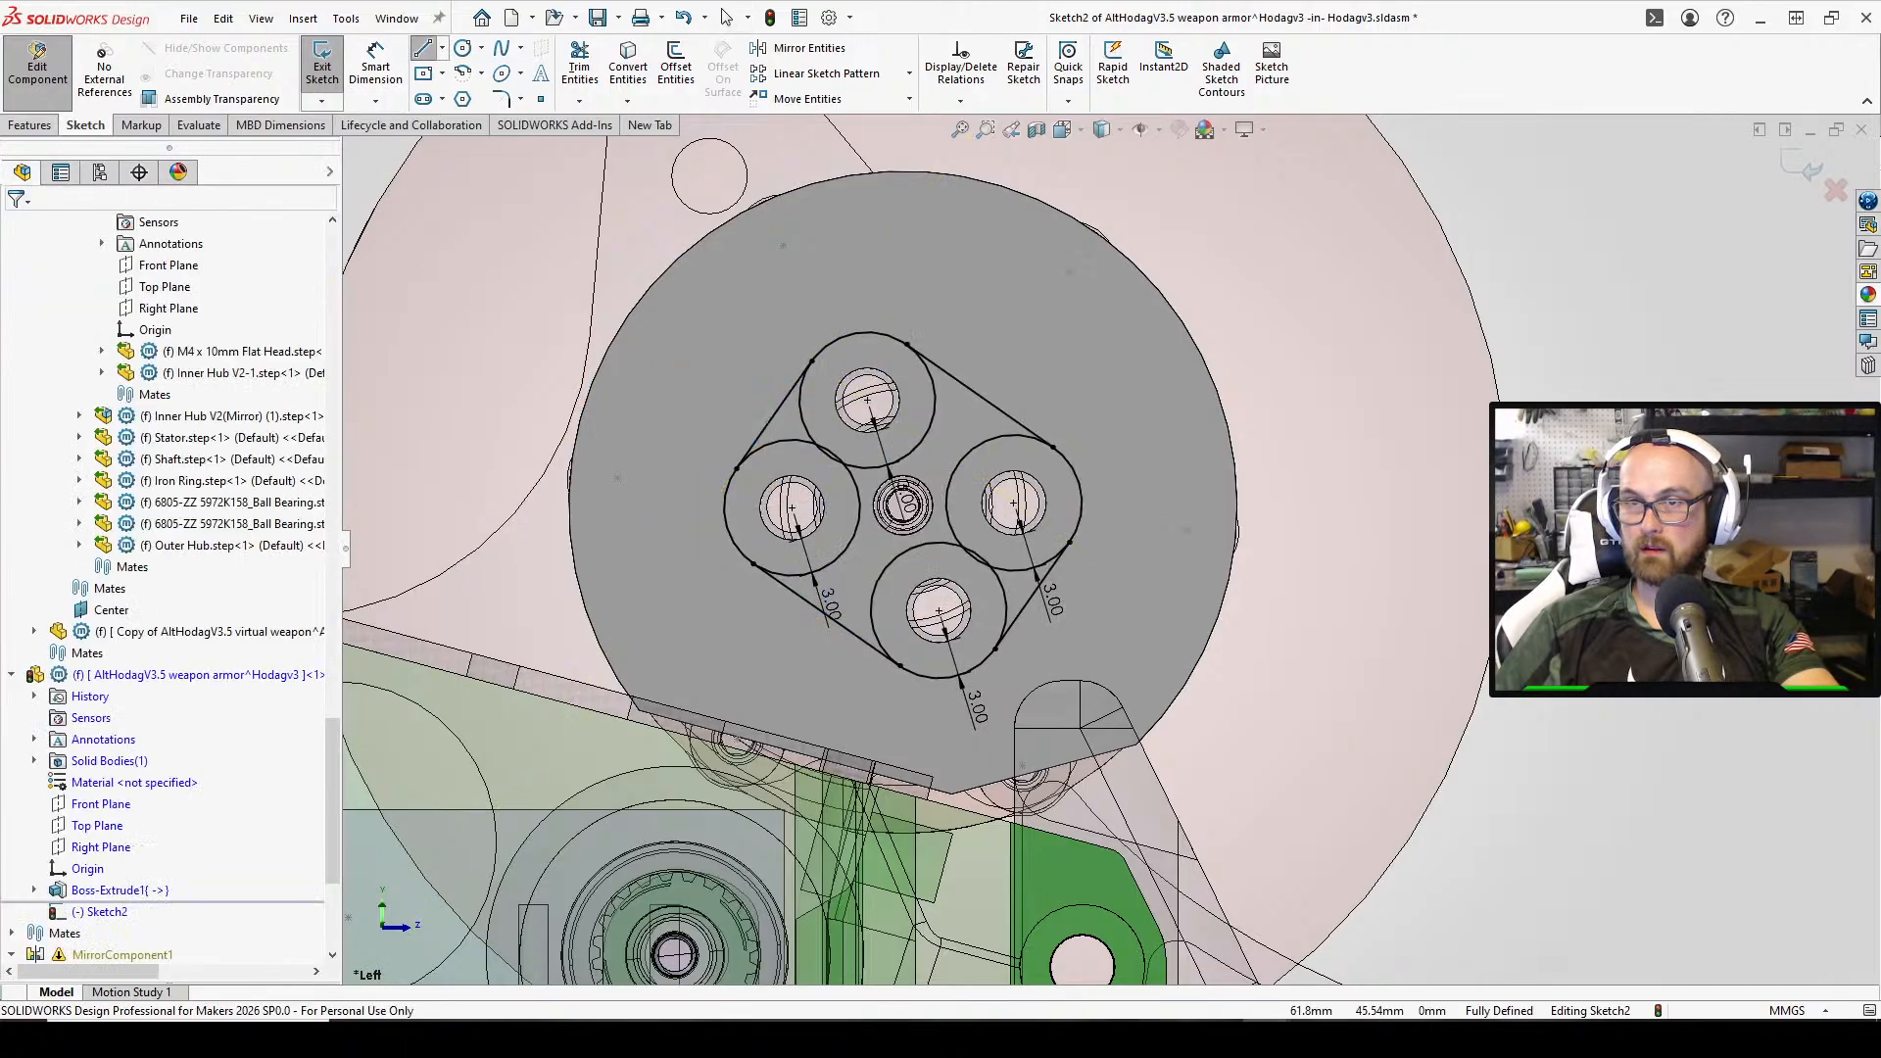
Trim away the inner arcs of all four offset circles, leaving one rounded outline around the mounting holes
left_click(579, 66)
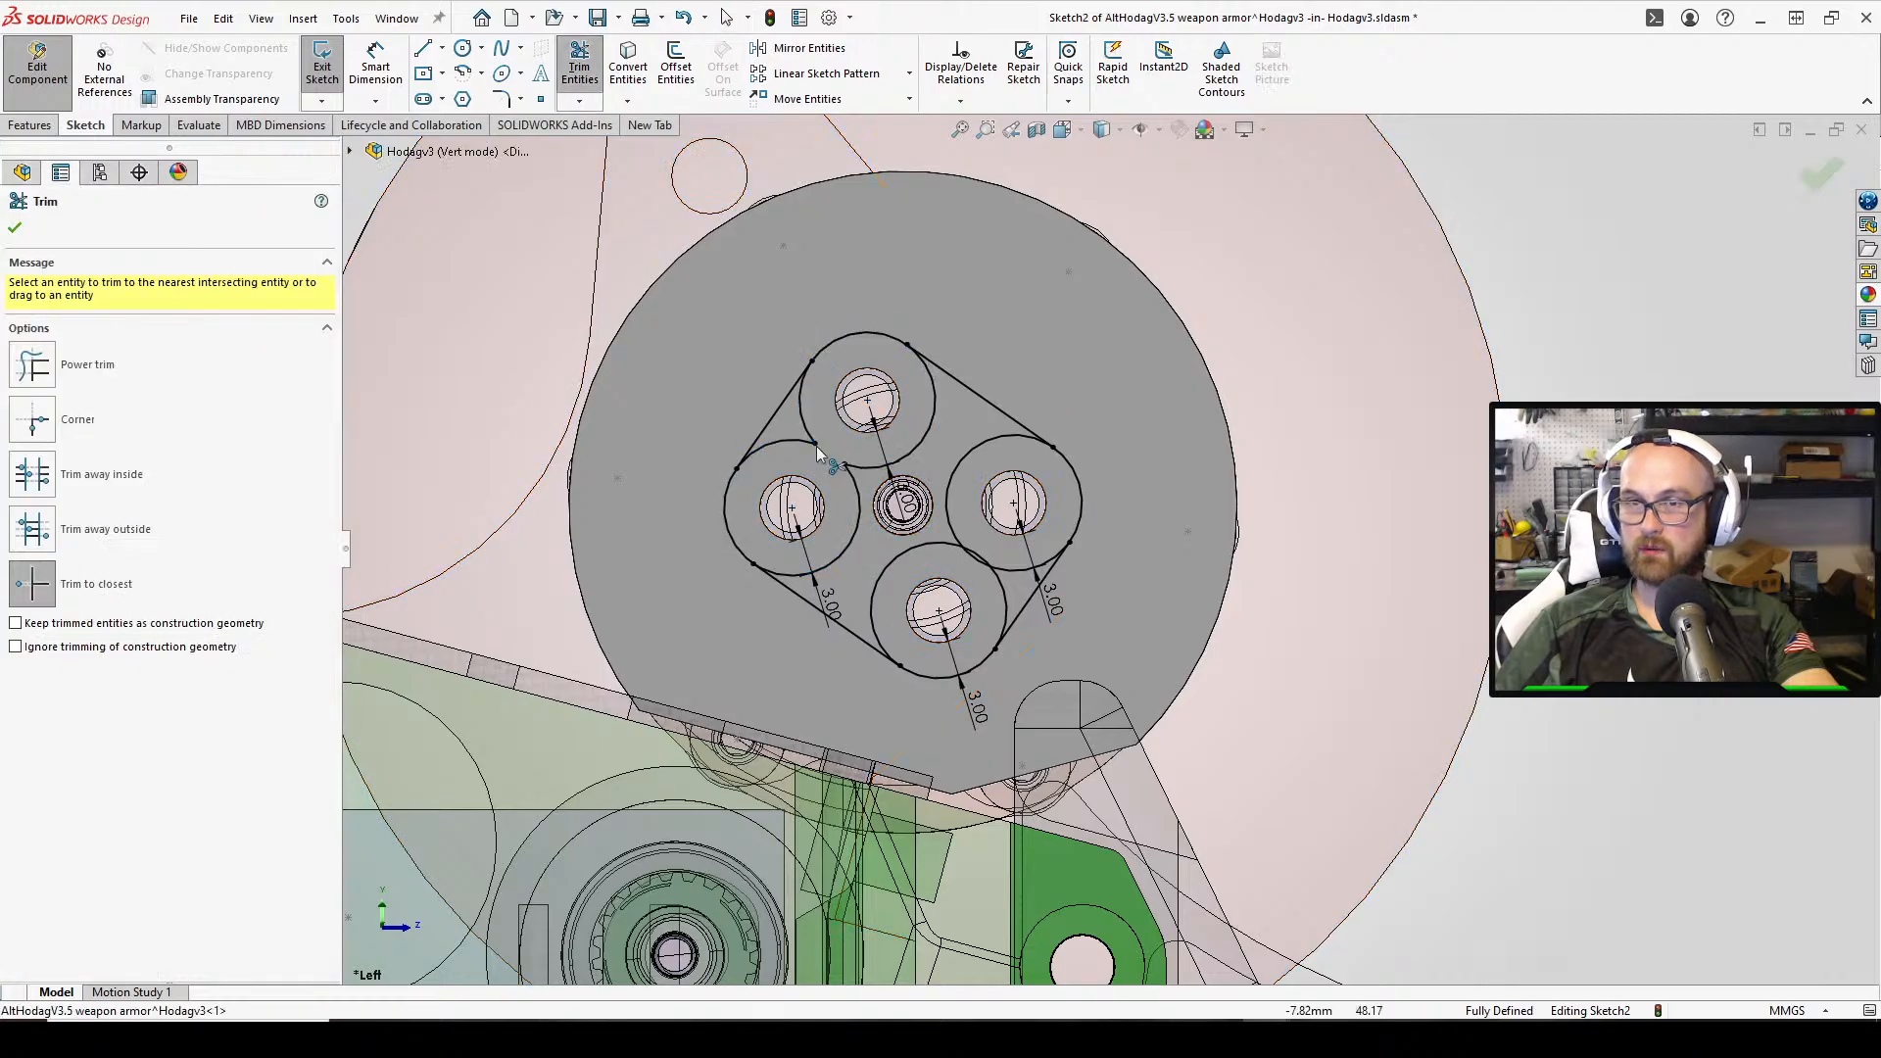
left_click(818, 449)
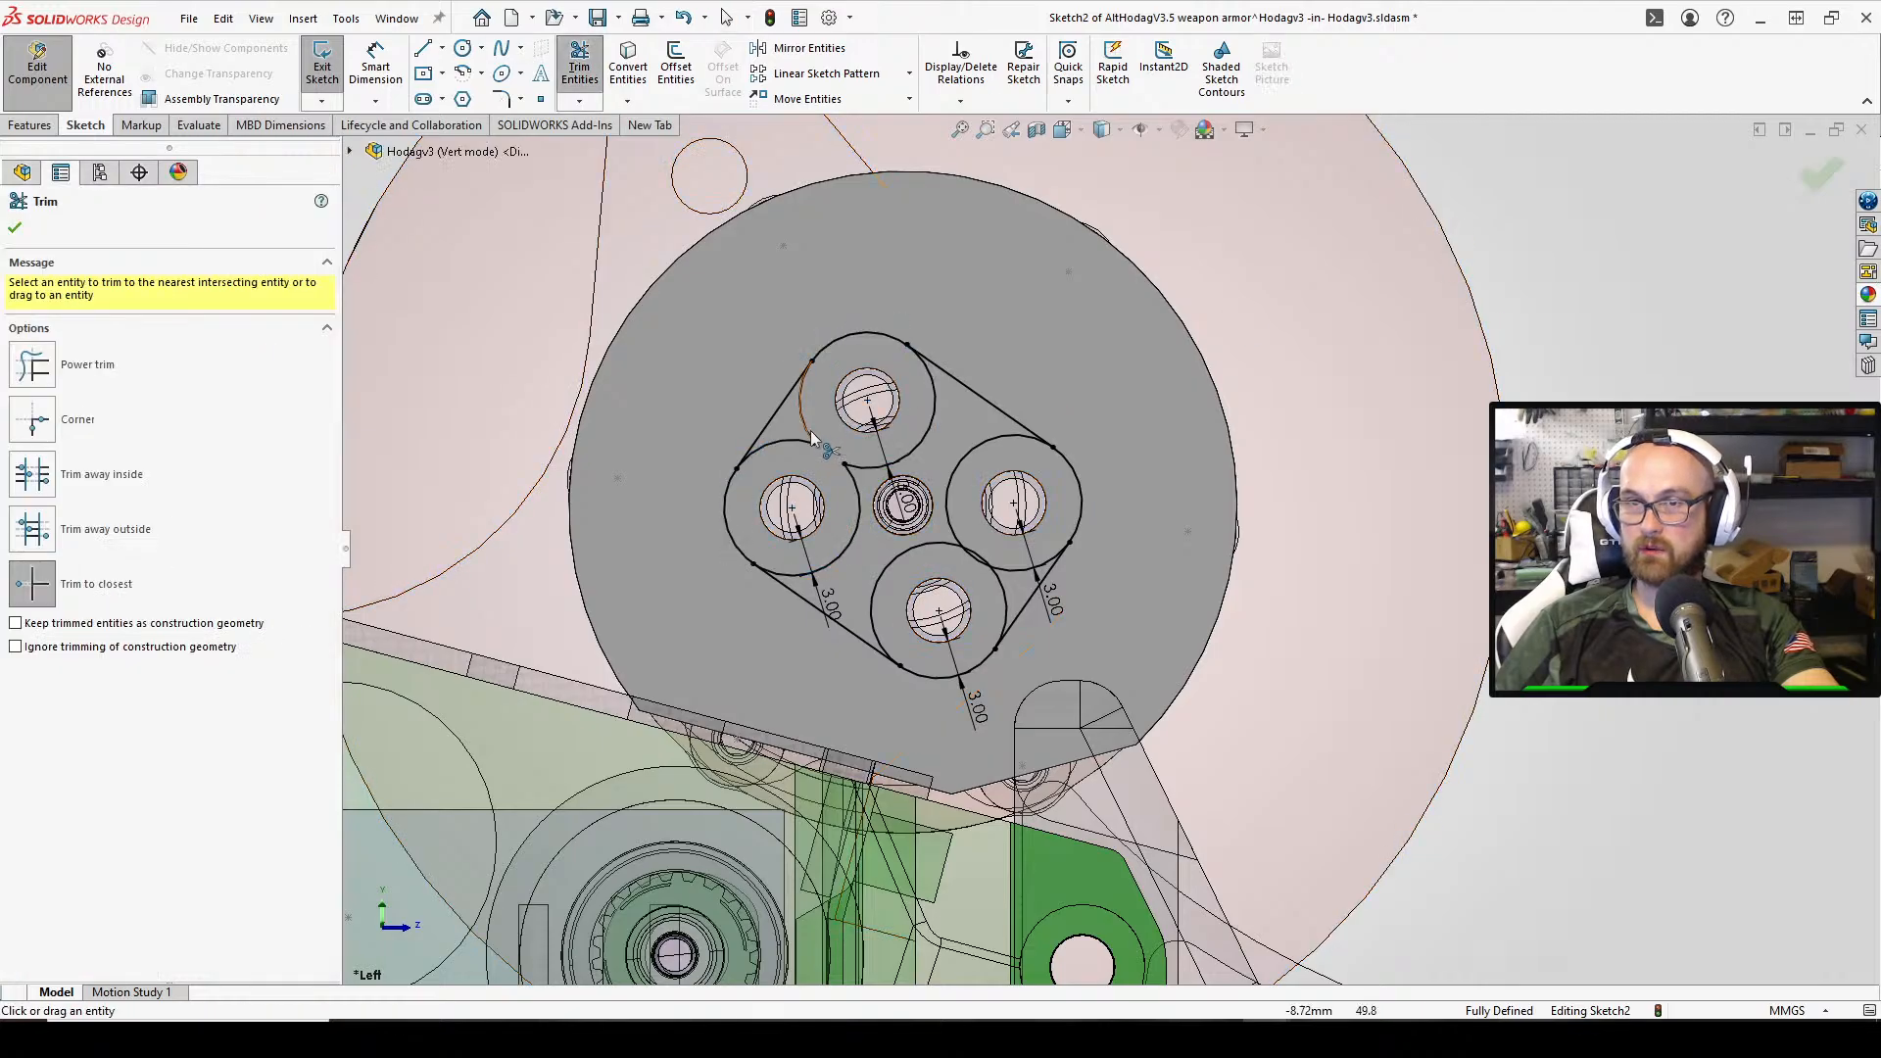
left_click(855, 490)
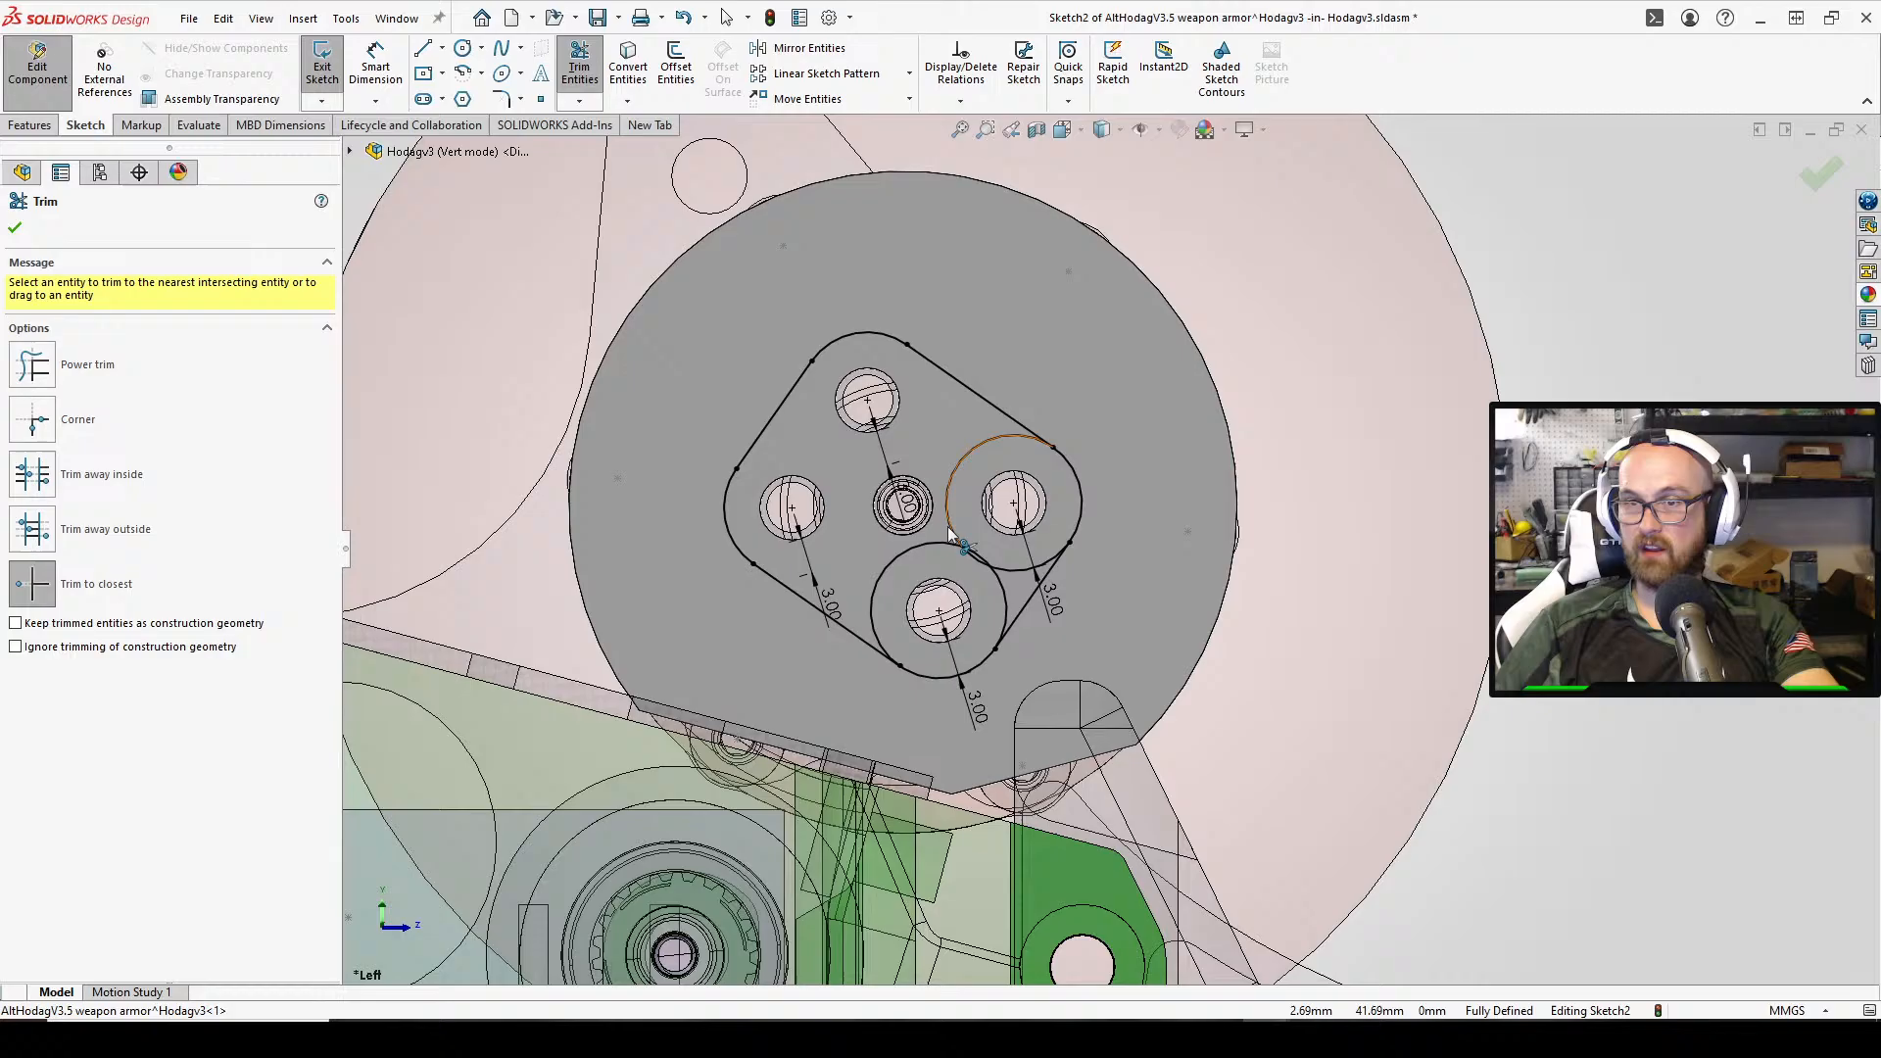
left_click(976, 571)
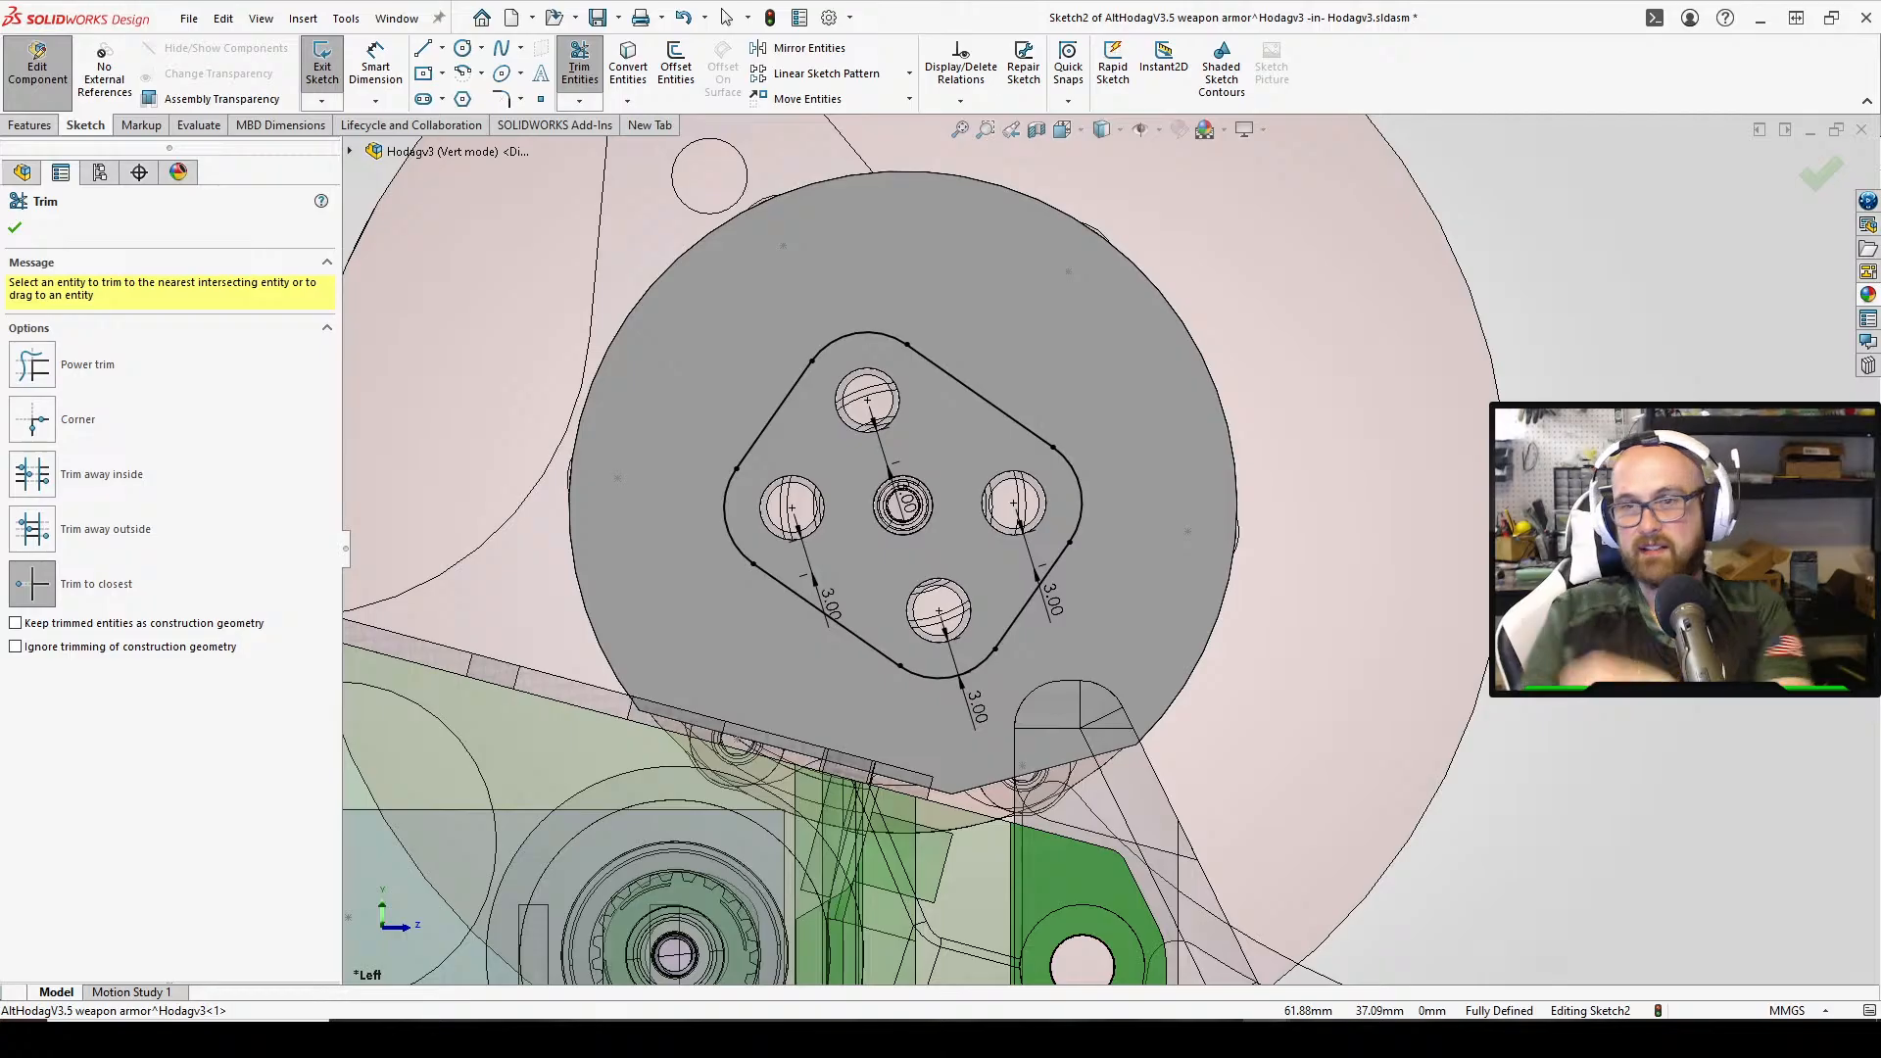
right_click_drag(1606, 587, 1669, 378)
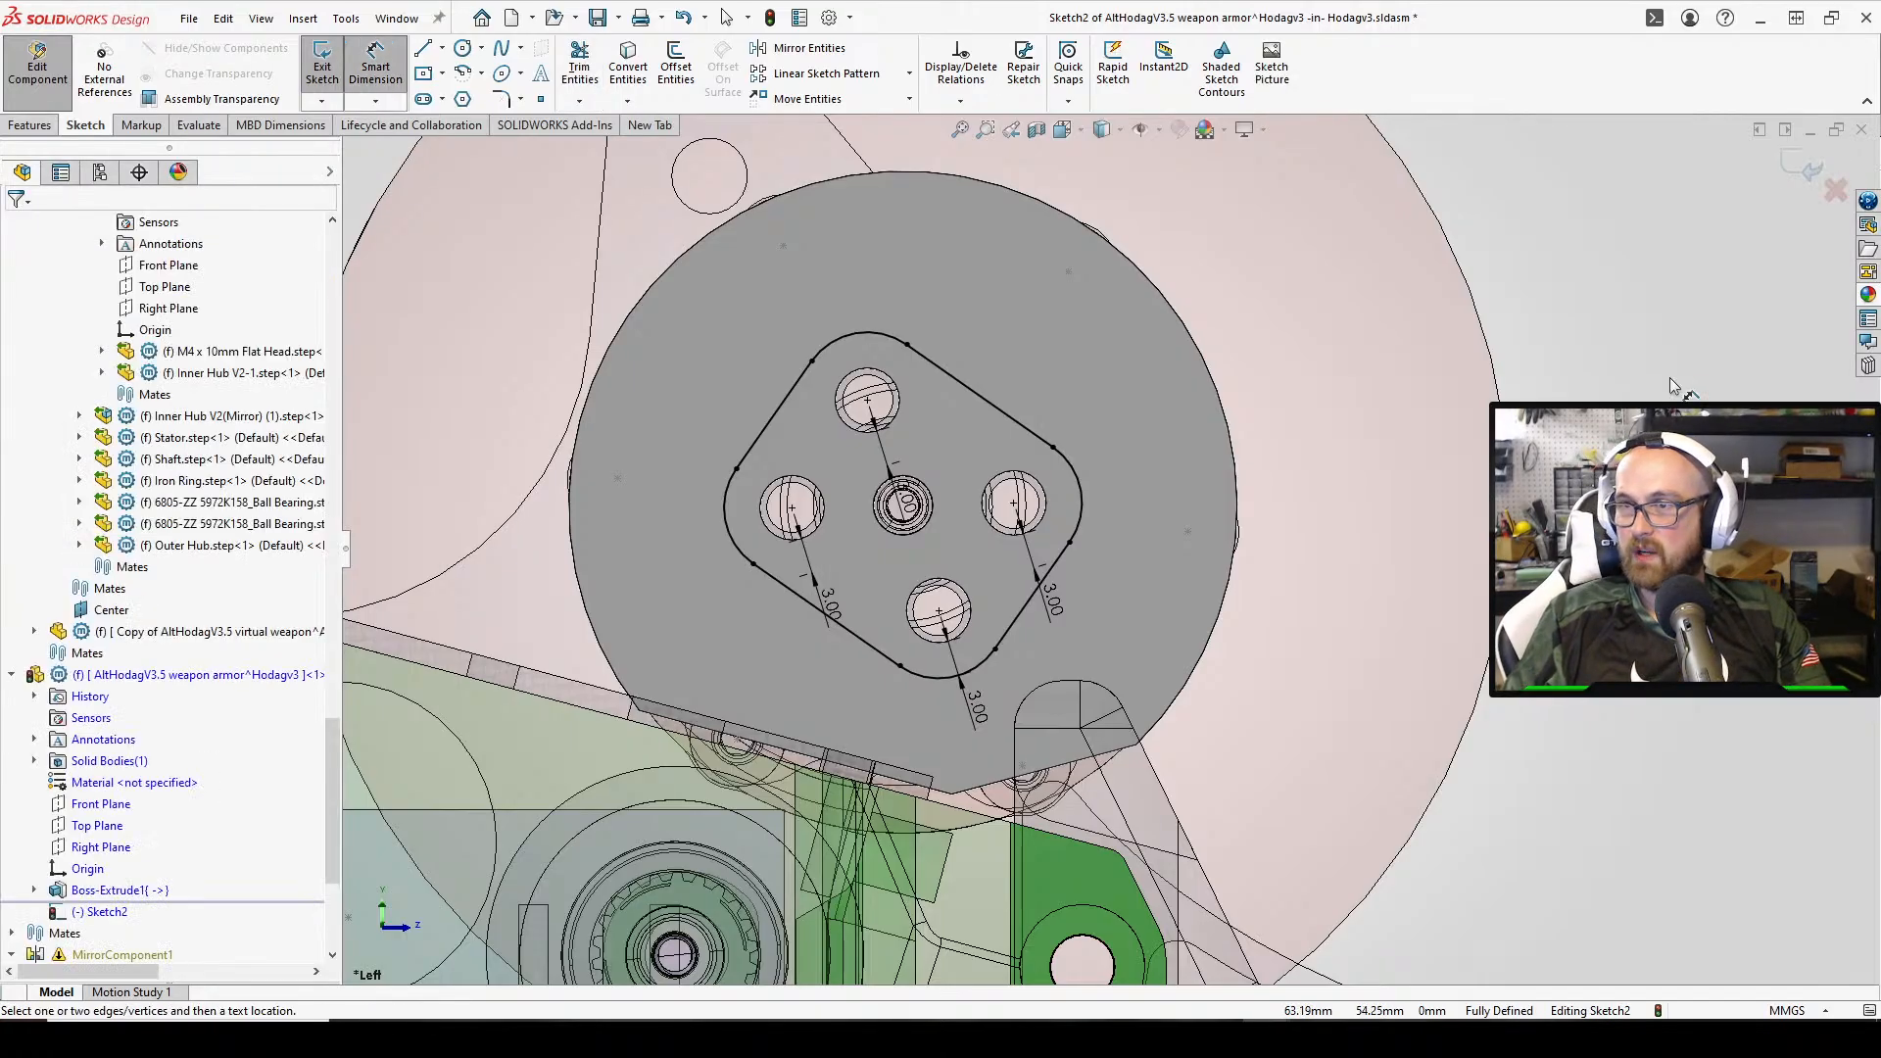
Convert the armor plate's large outer arc edge, 28 mm in radius, into a sketch entity
scroll(1421, 422, "up", 3)
scroll(1136, 456, "down", 2)
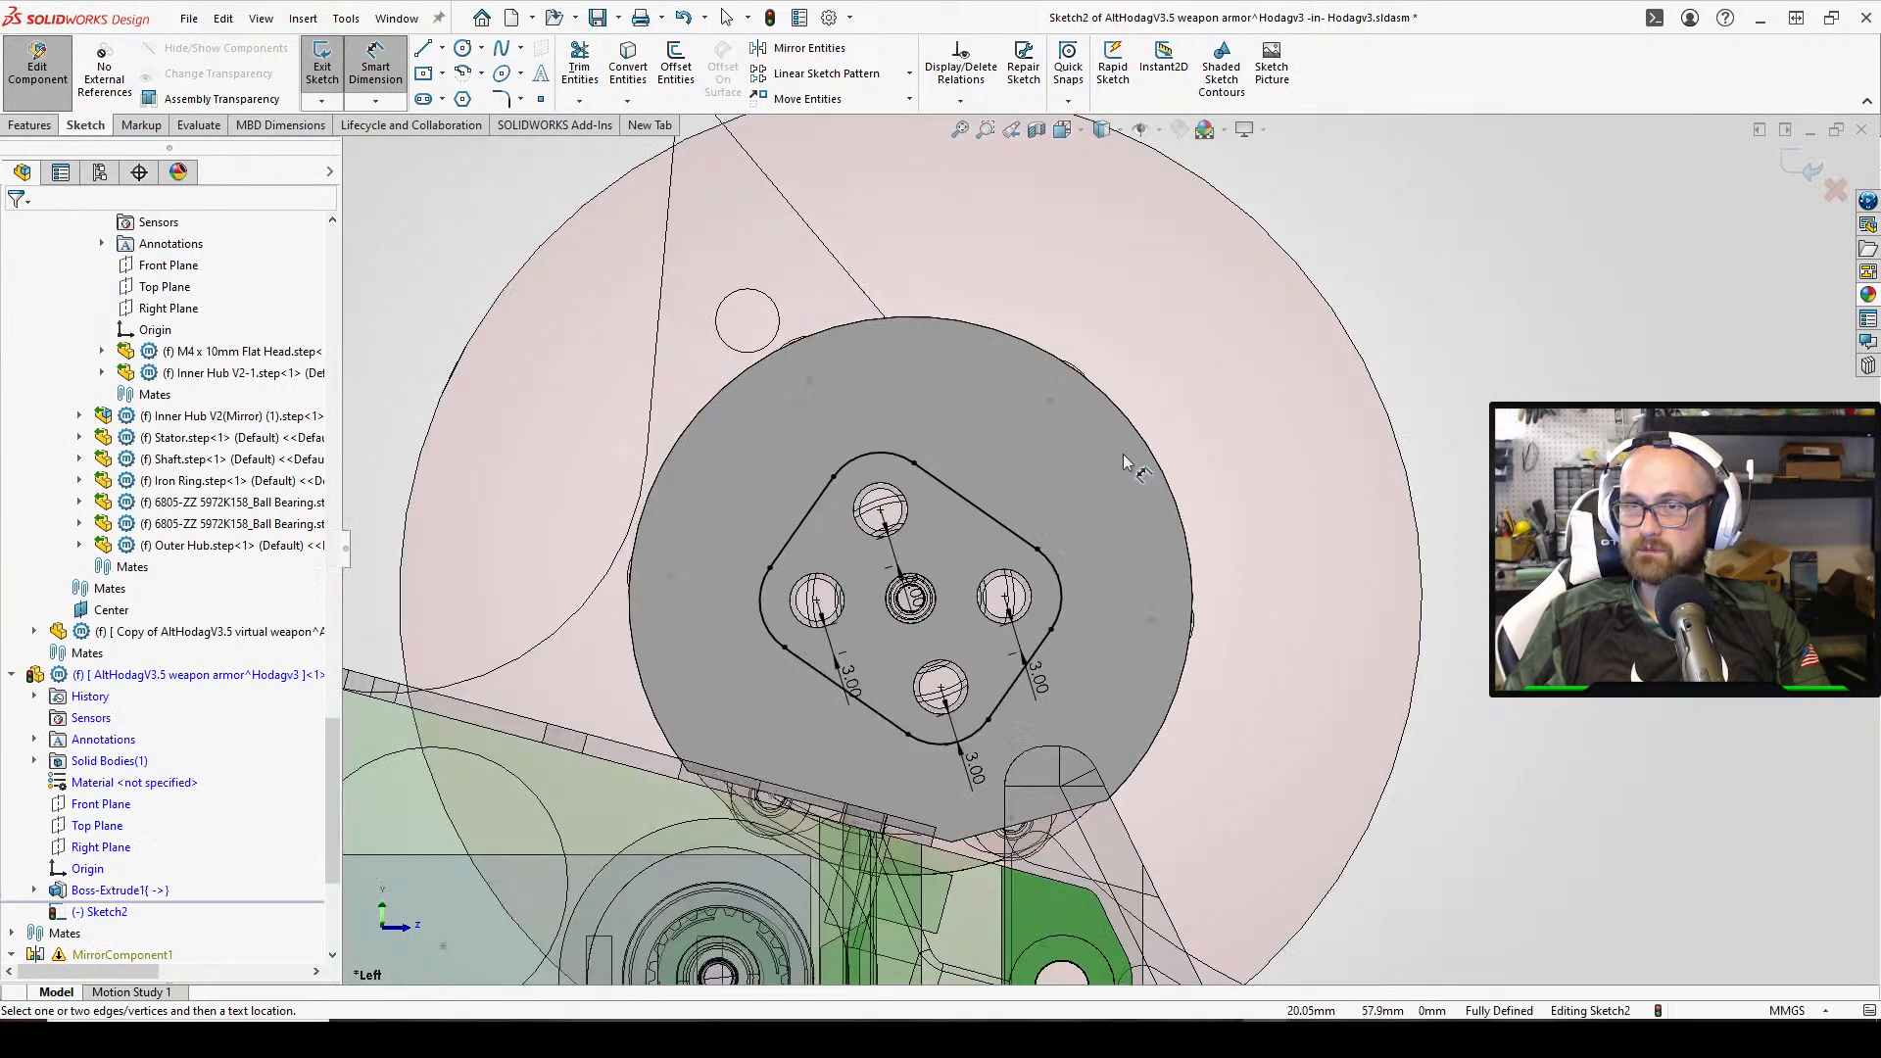
left_click(629, 61)
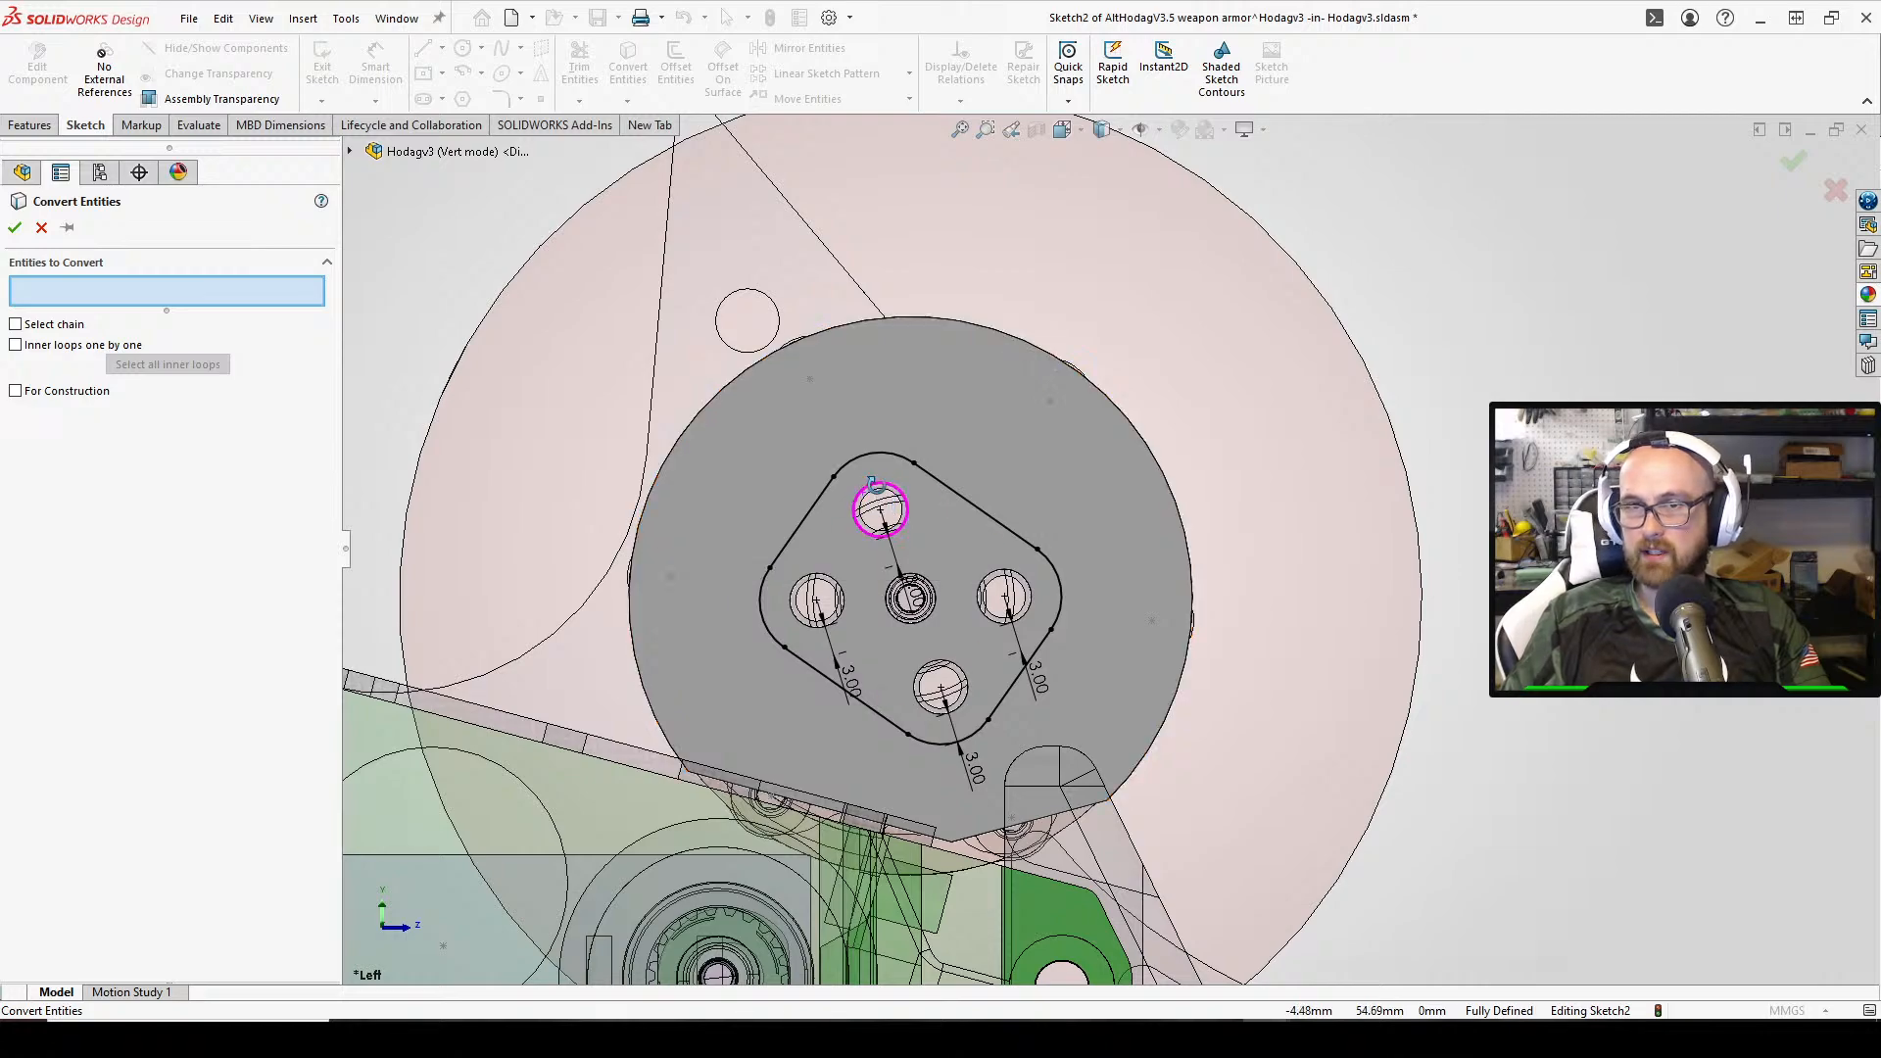
middle_click_drag(874, 527, 886, 609)
scroll(1222, 426, "down", 2)
middle_click_drag(1068, 497, 1074, 353)
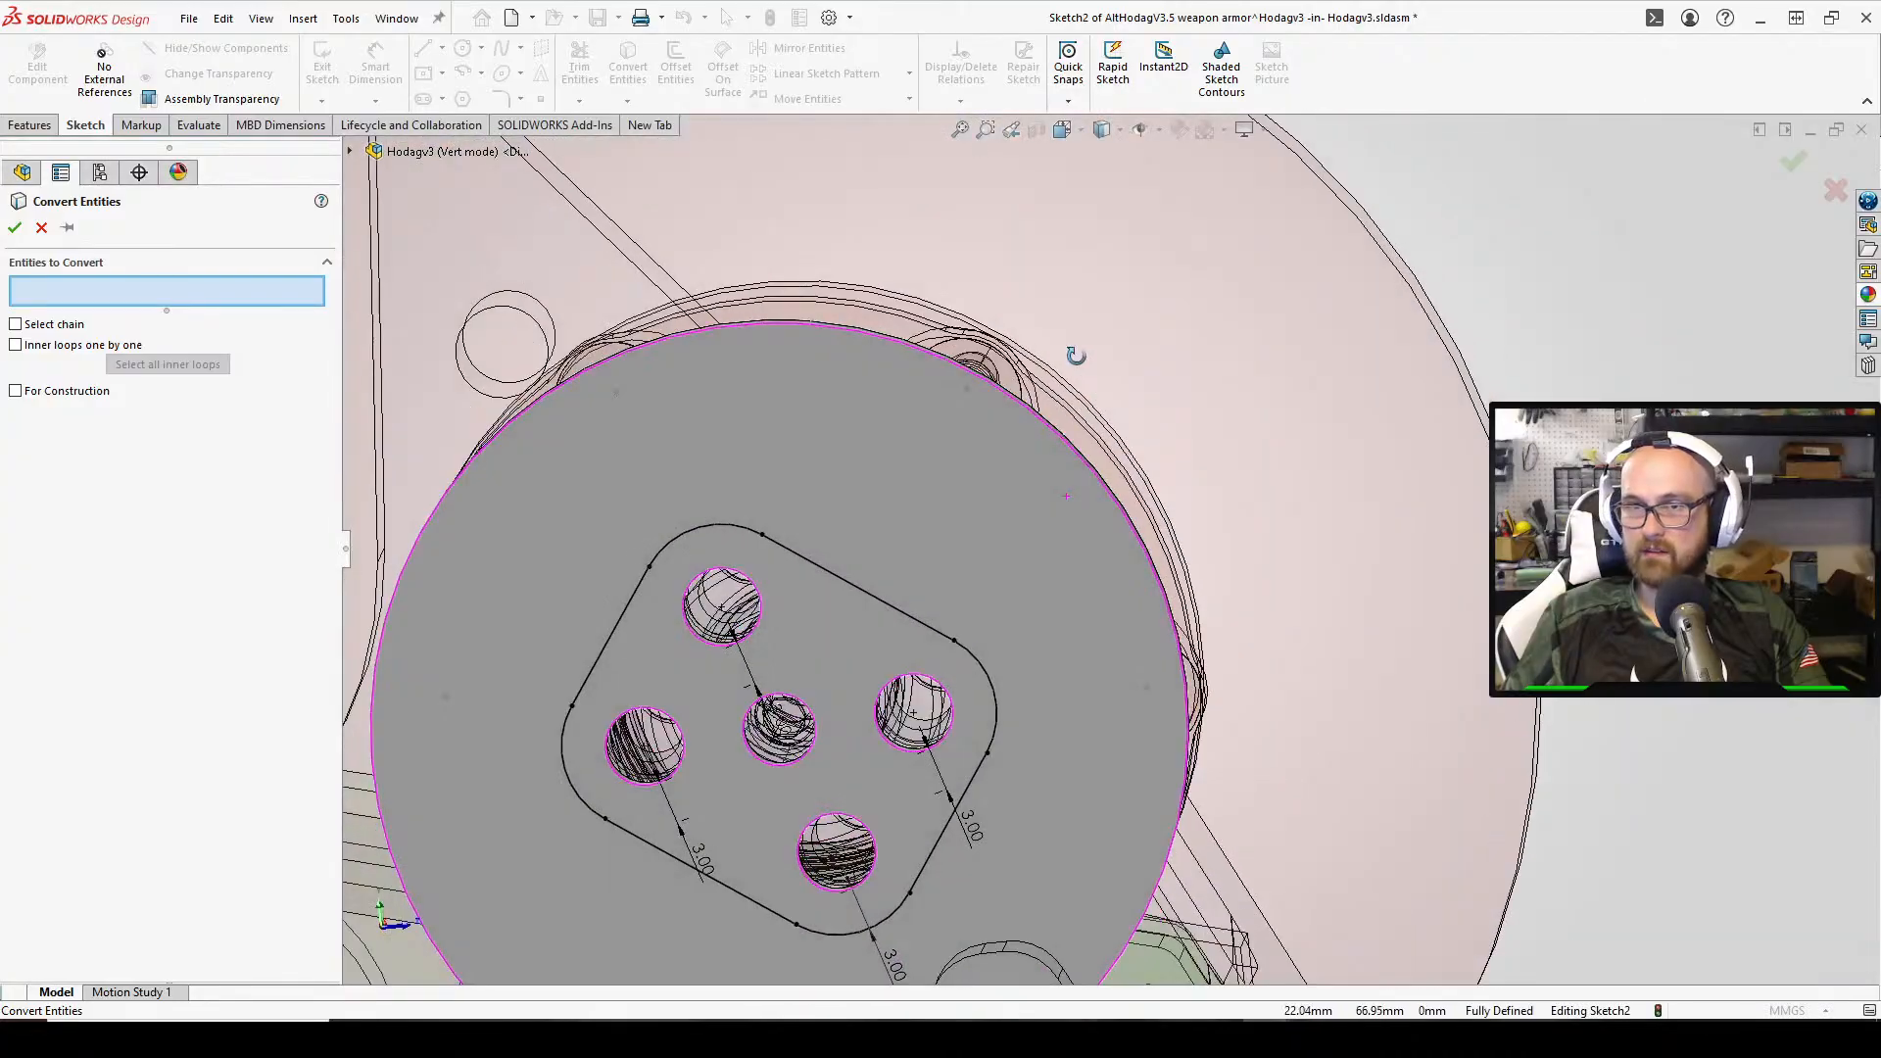
left_click(828, 334)
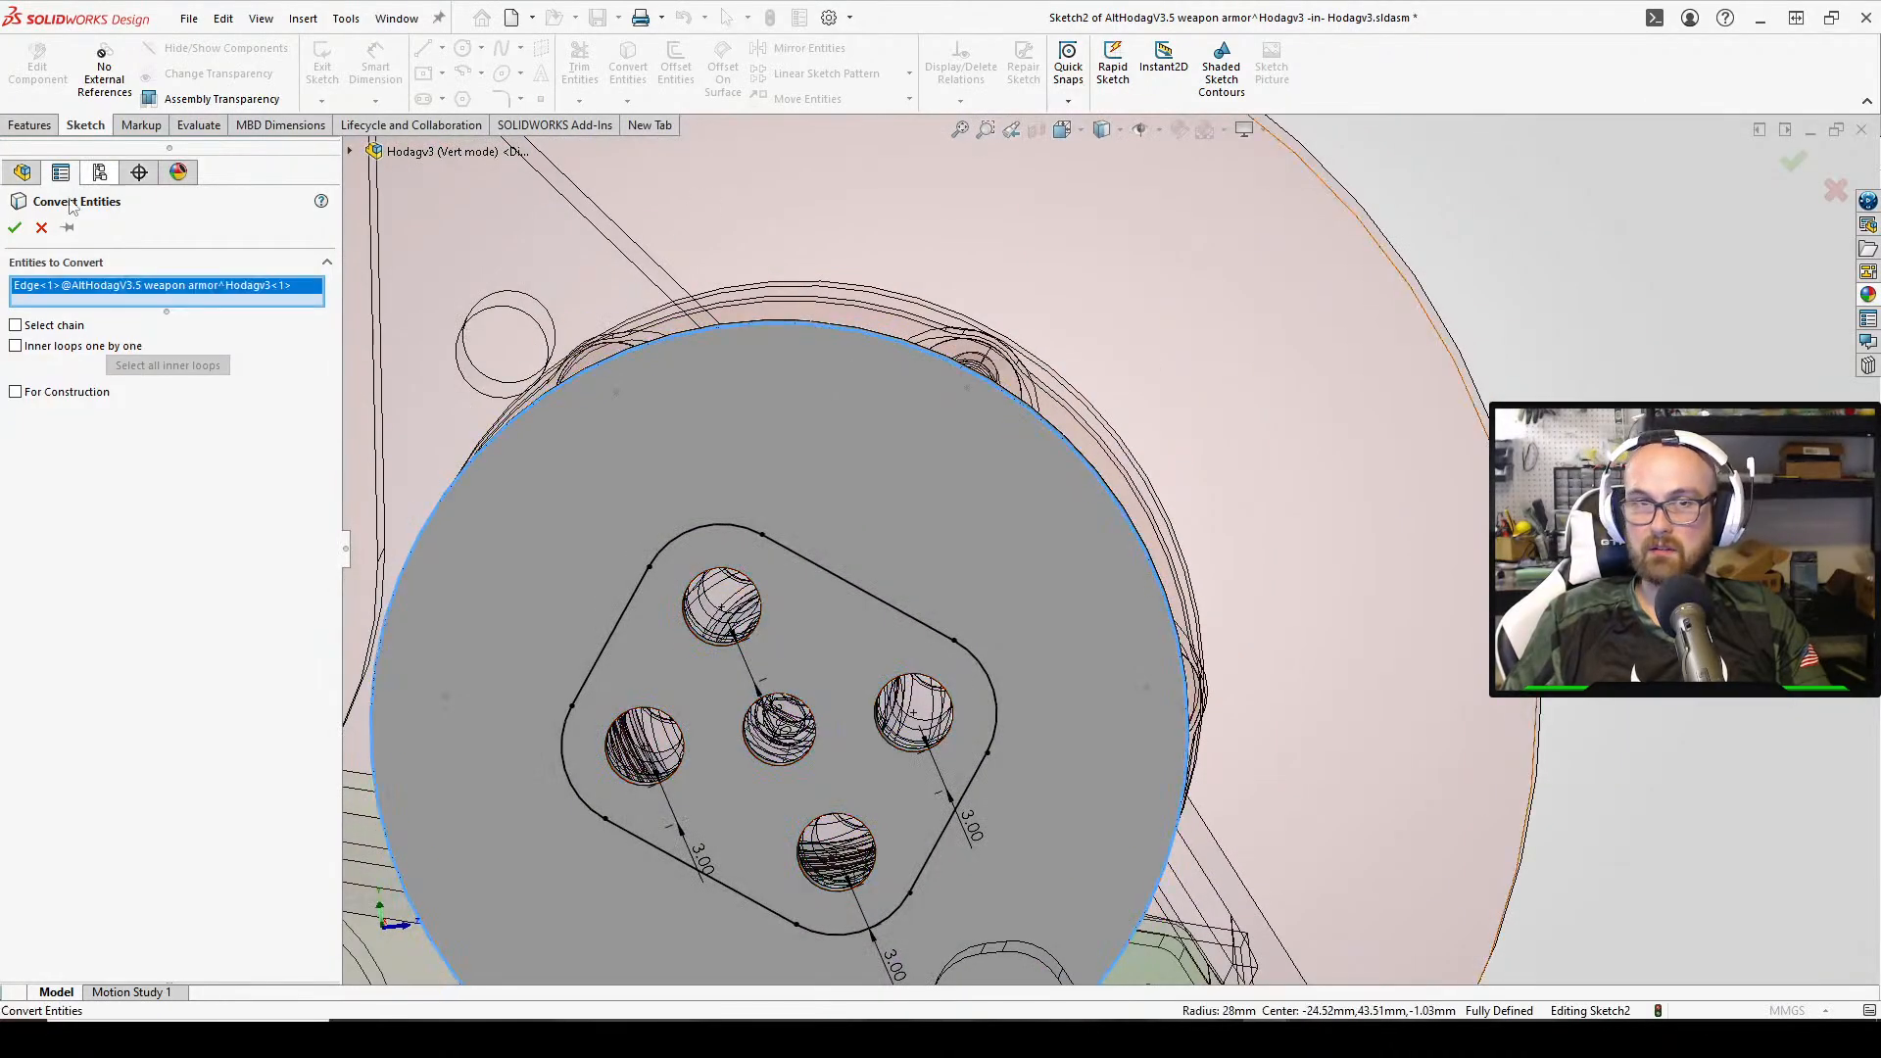
left_click(14, 230)
scroll(803, 428, "up", 2)
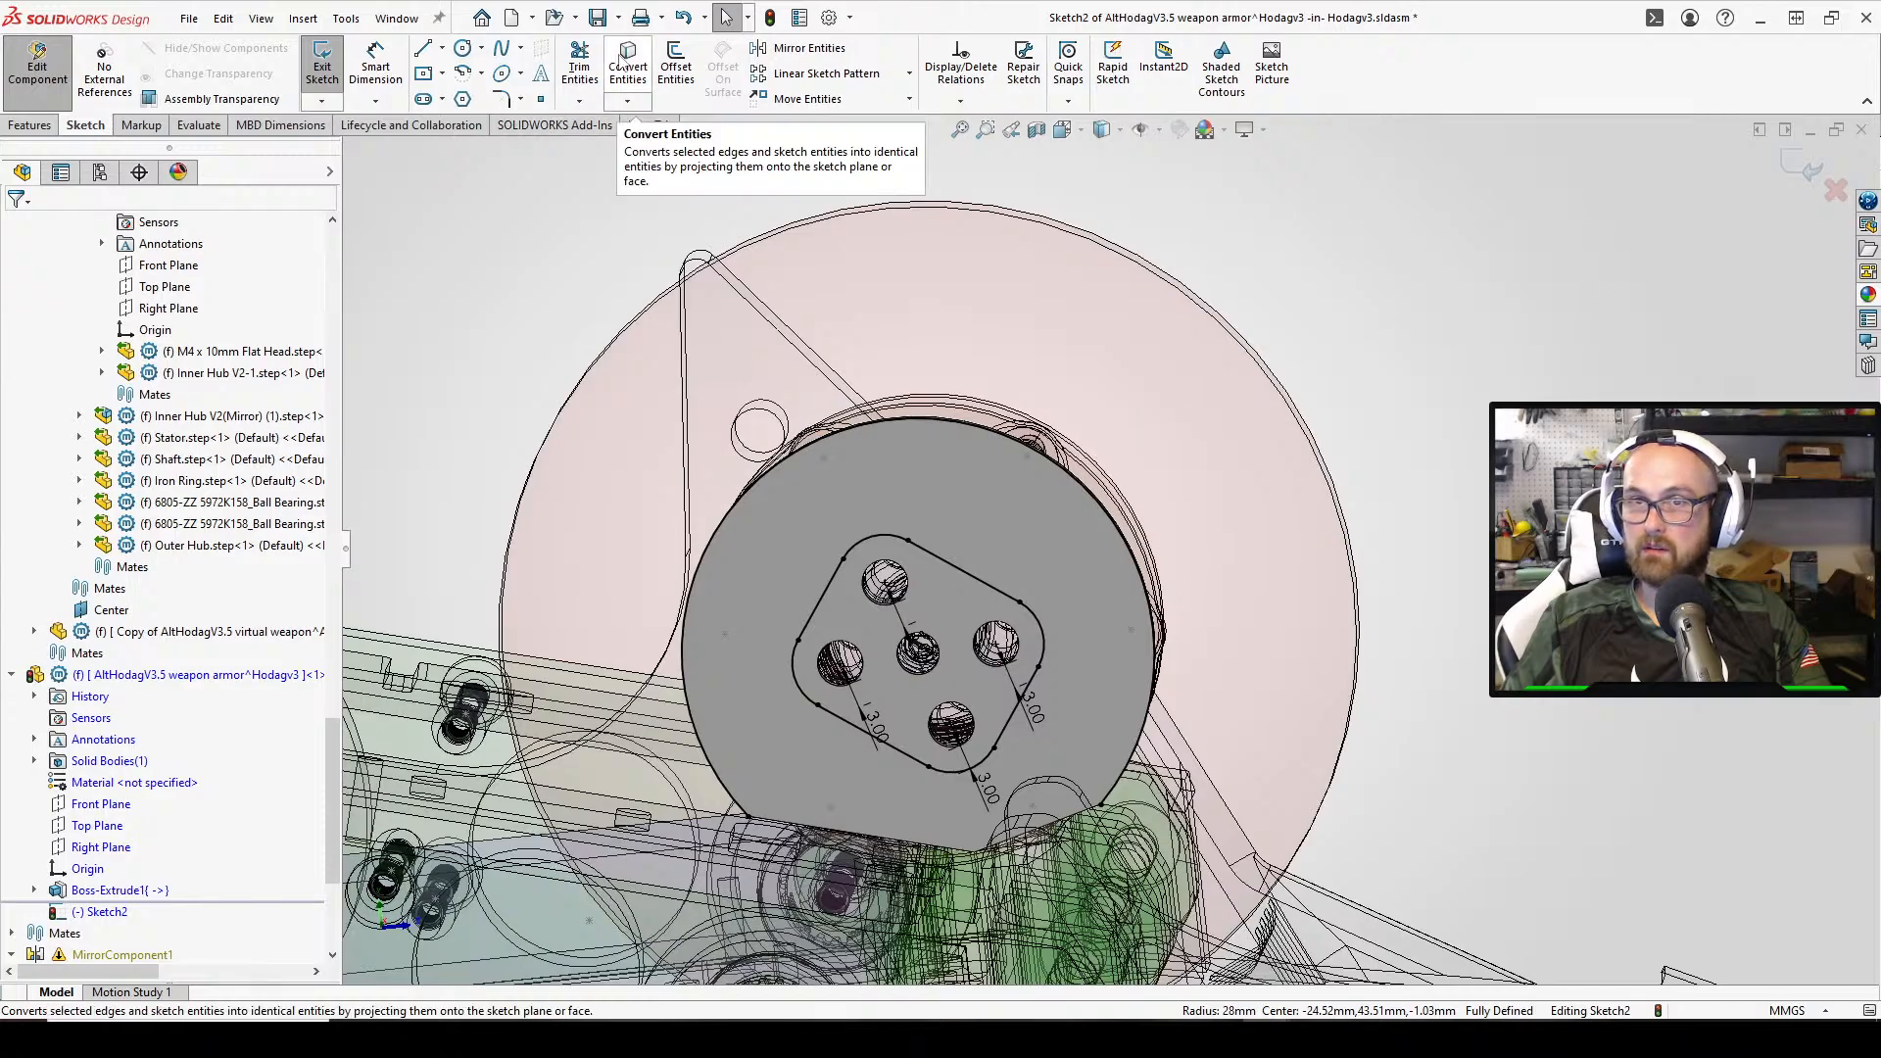
Convert the armor plate's two straight lower edges into sketch entities to close the outer outline
left_click(619, 84)
left_click(919, 848)
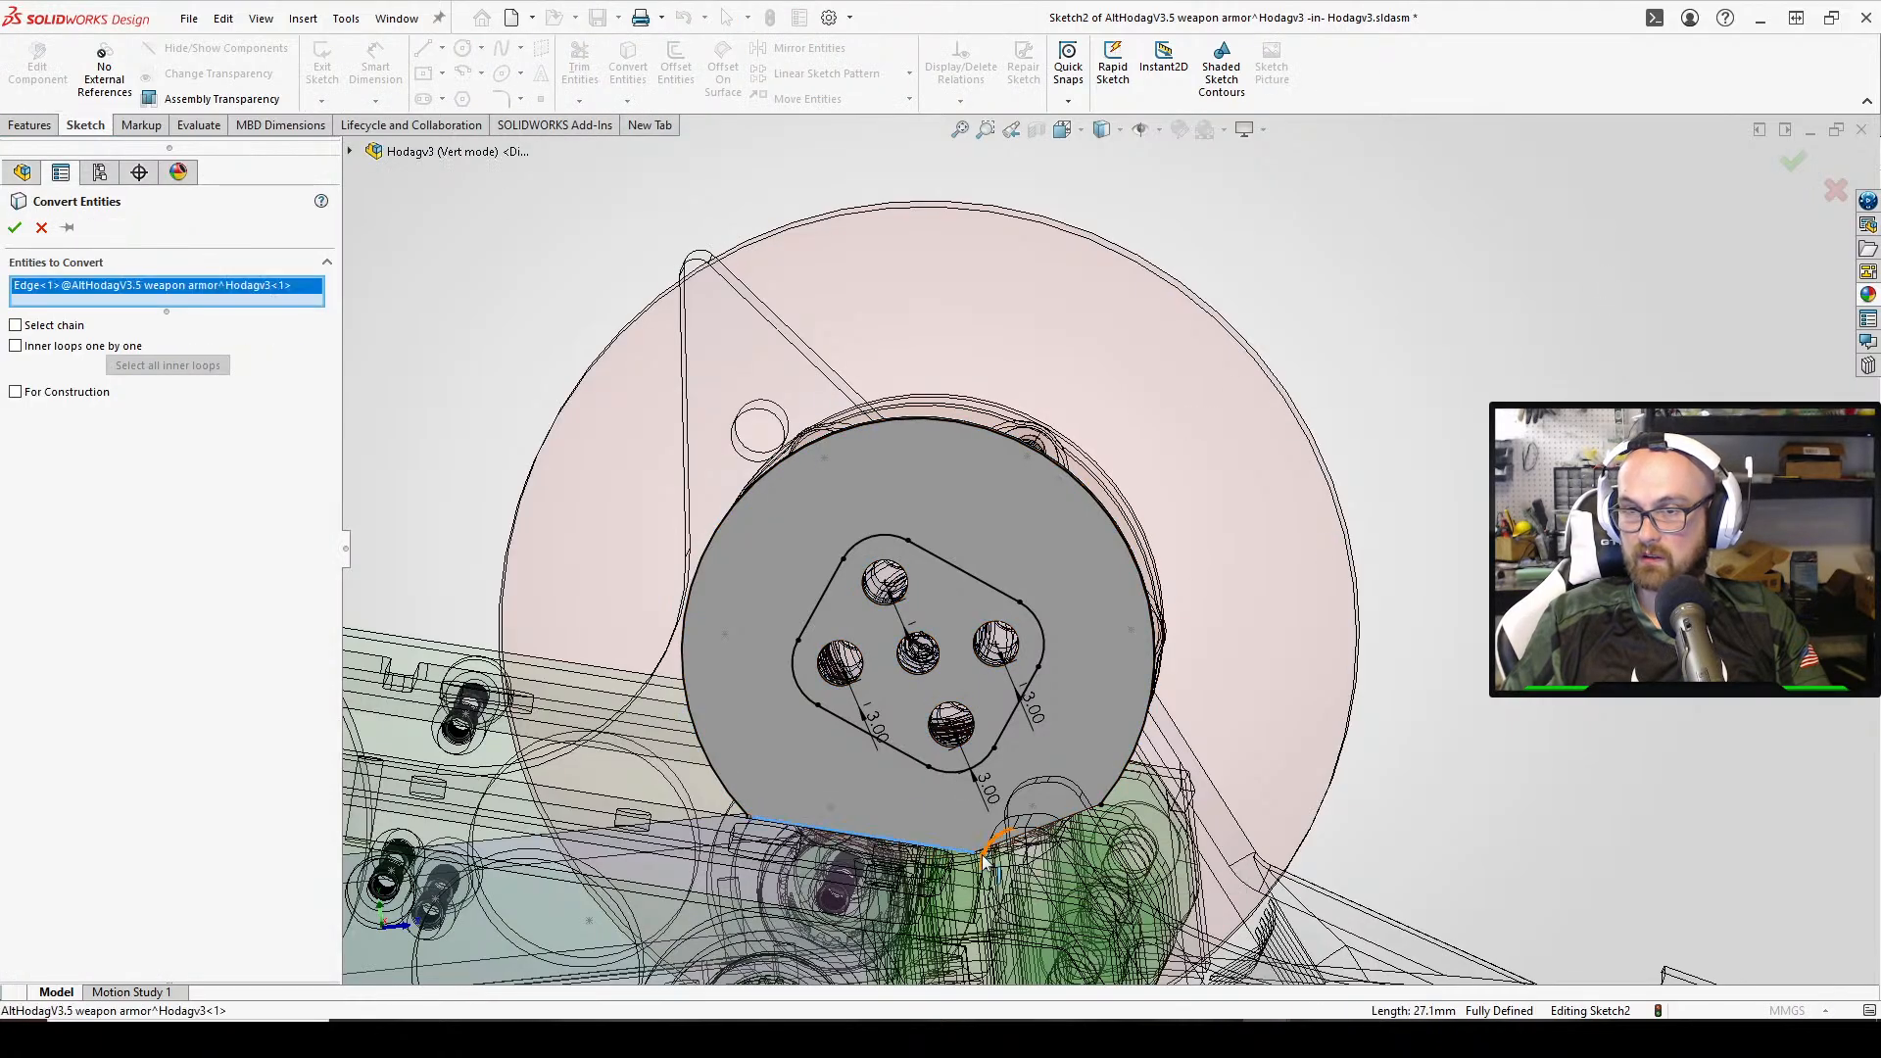
left_click(1001, 848)
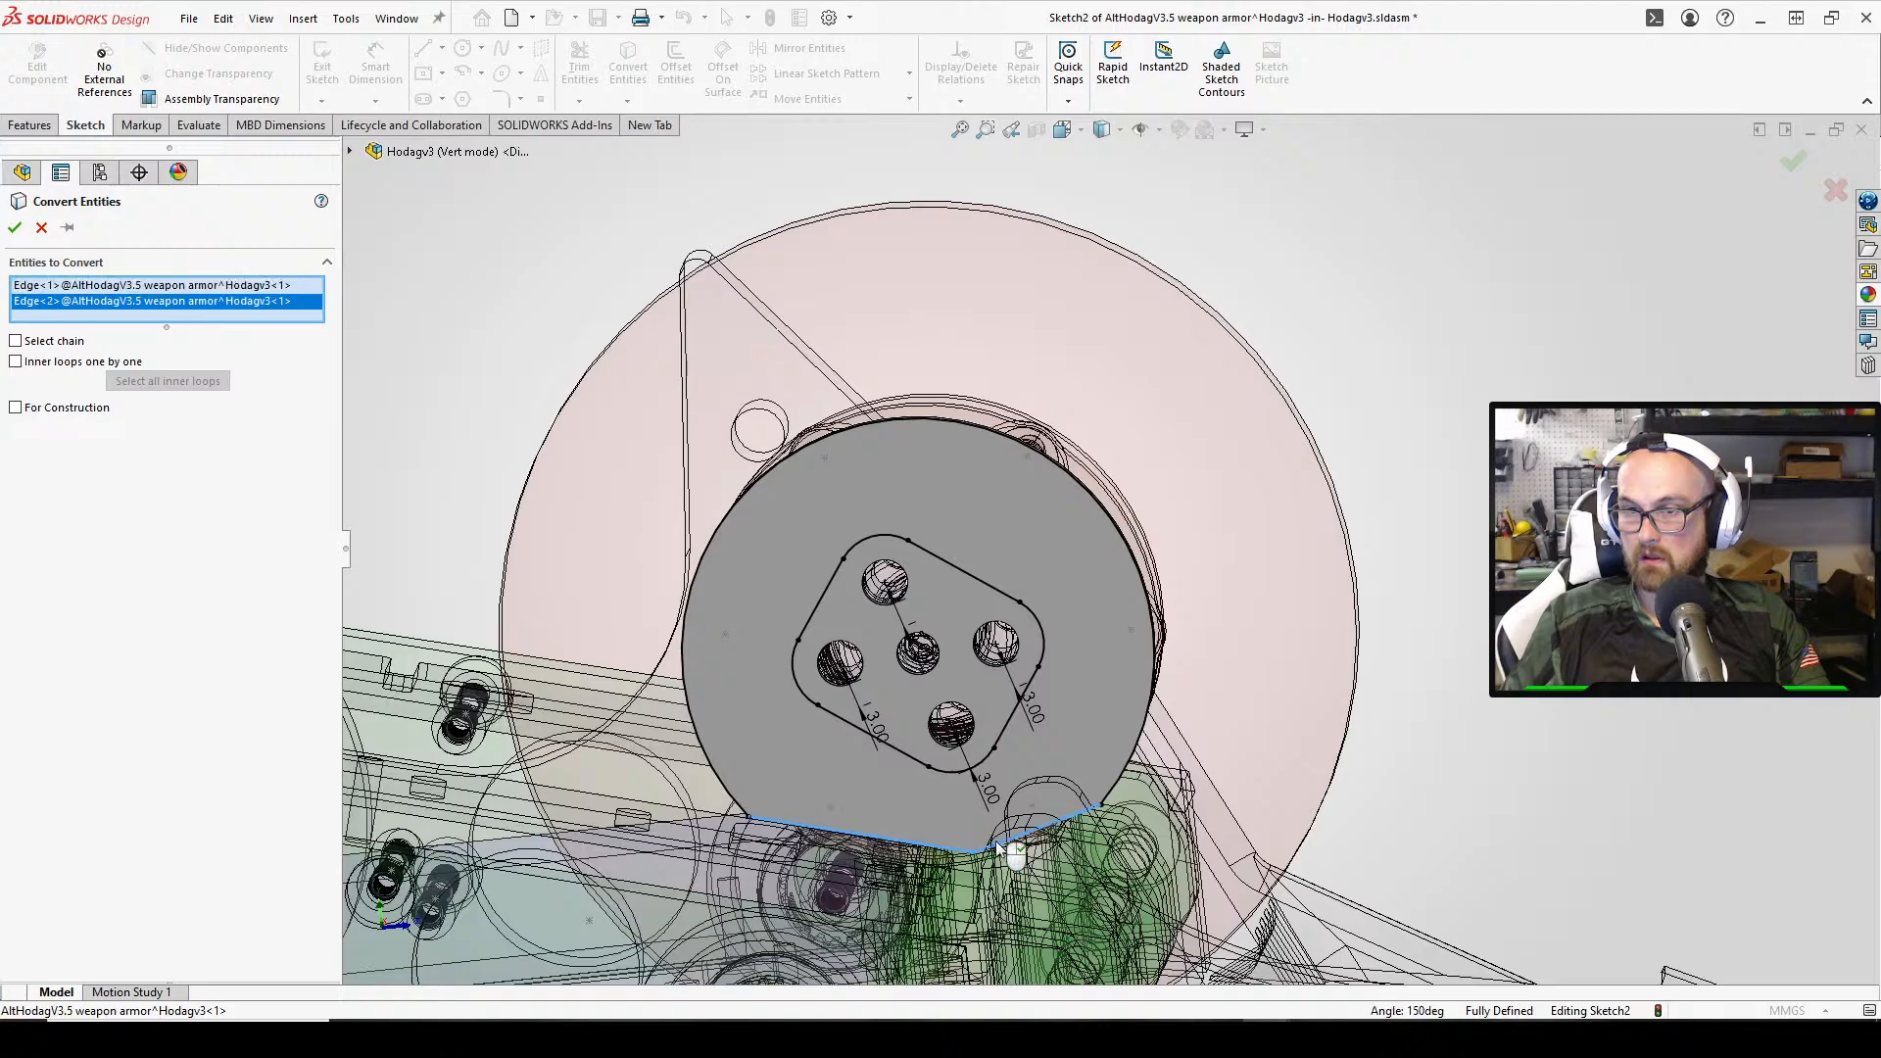
left_click(15, 228)
Extrude the sketched profile 5 mm outward from the armor plate, merged with the existing body
scroll(1175, 392, "up", 1)
middle_click_drag(1176, 391, 1195, 587)
right_click_drag(1597, 414, 1470, 494)
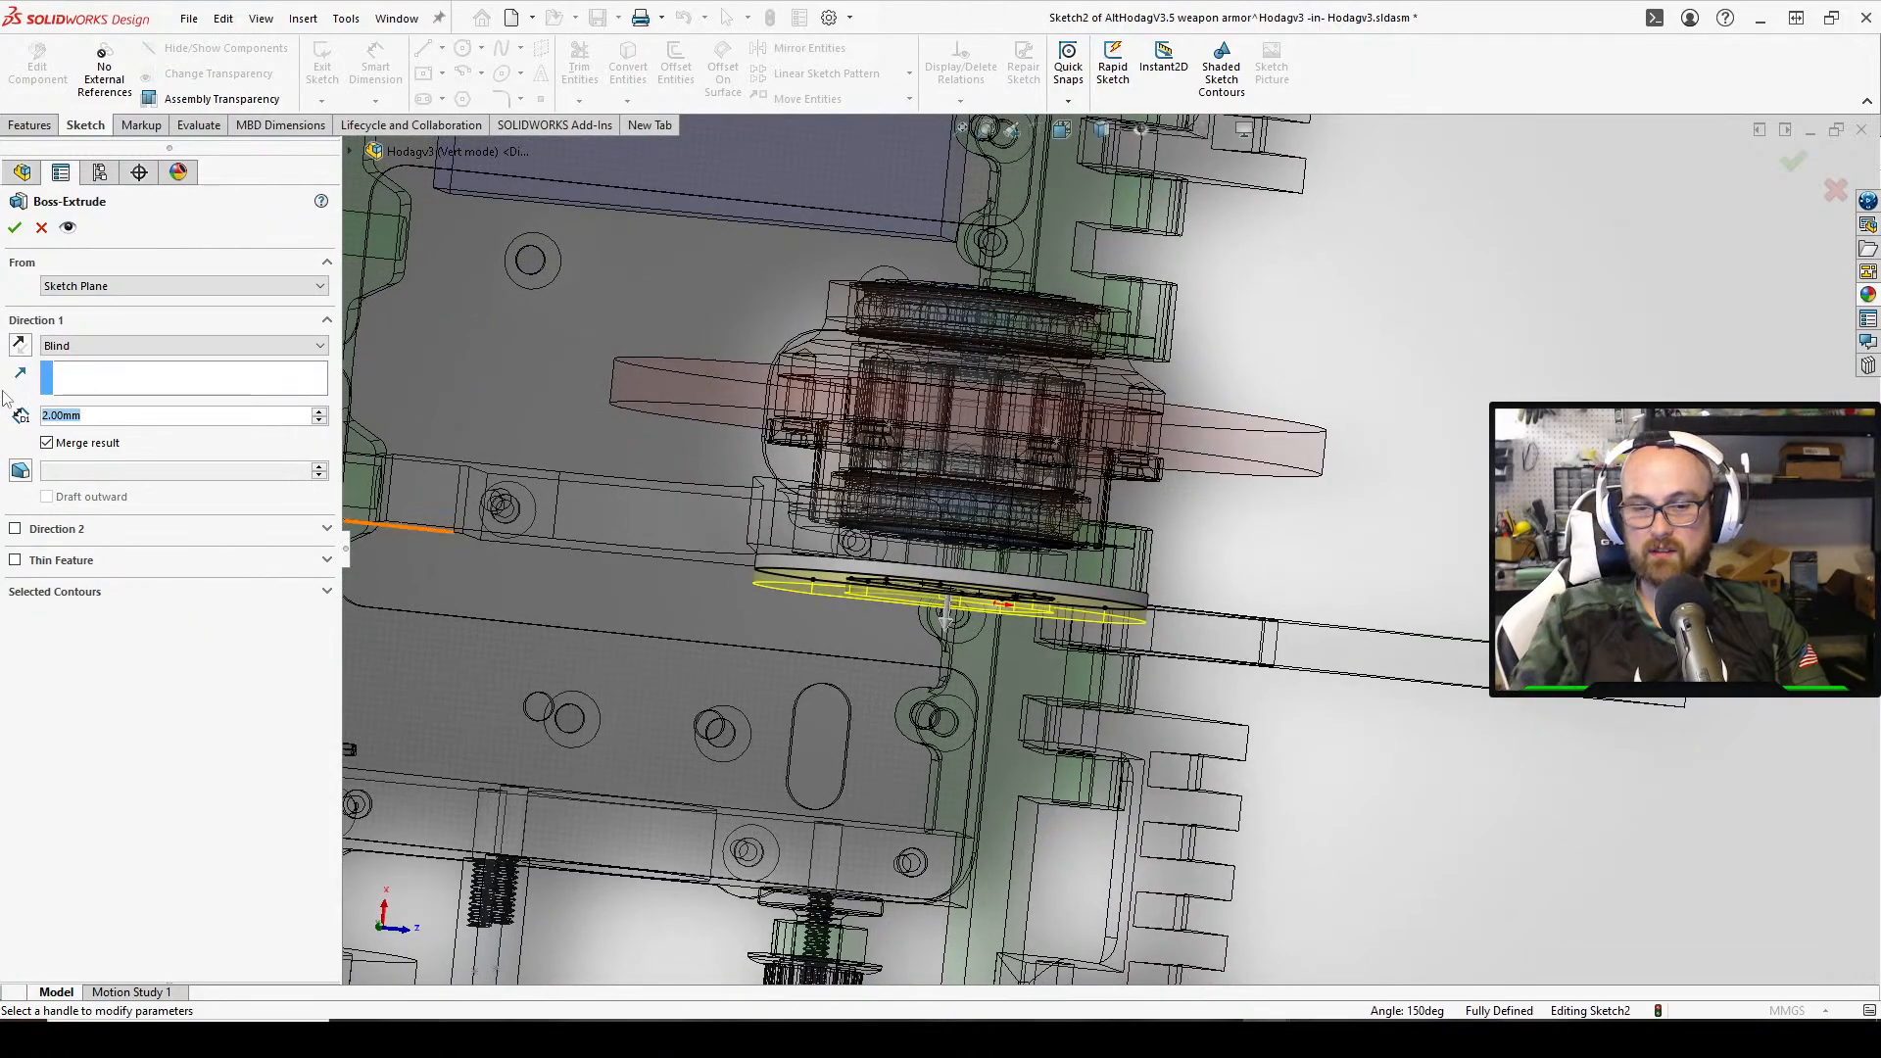
type("5")
key("Return")
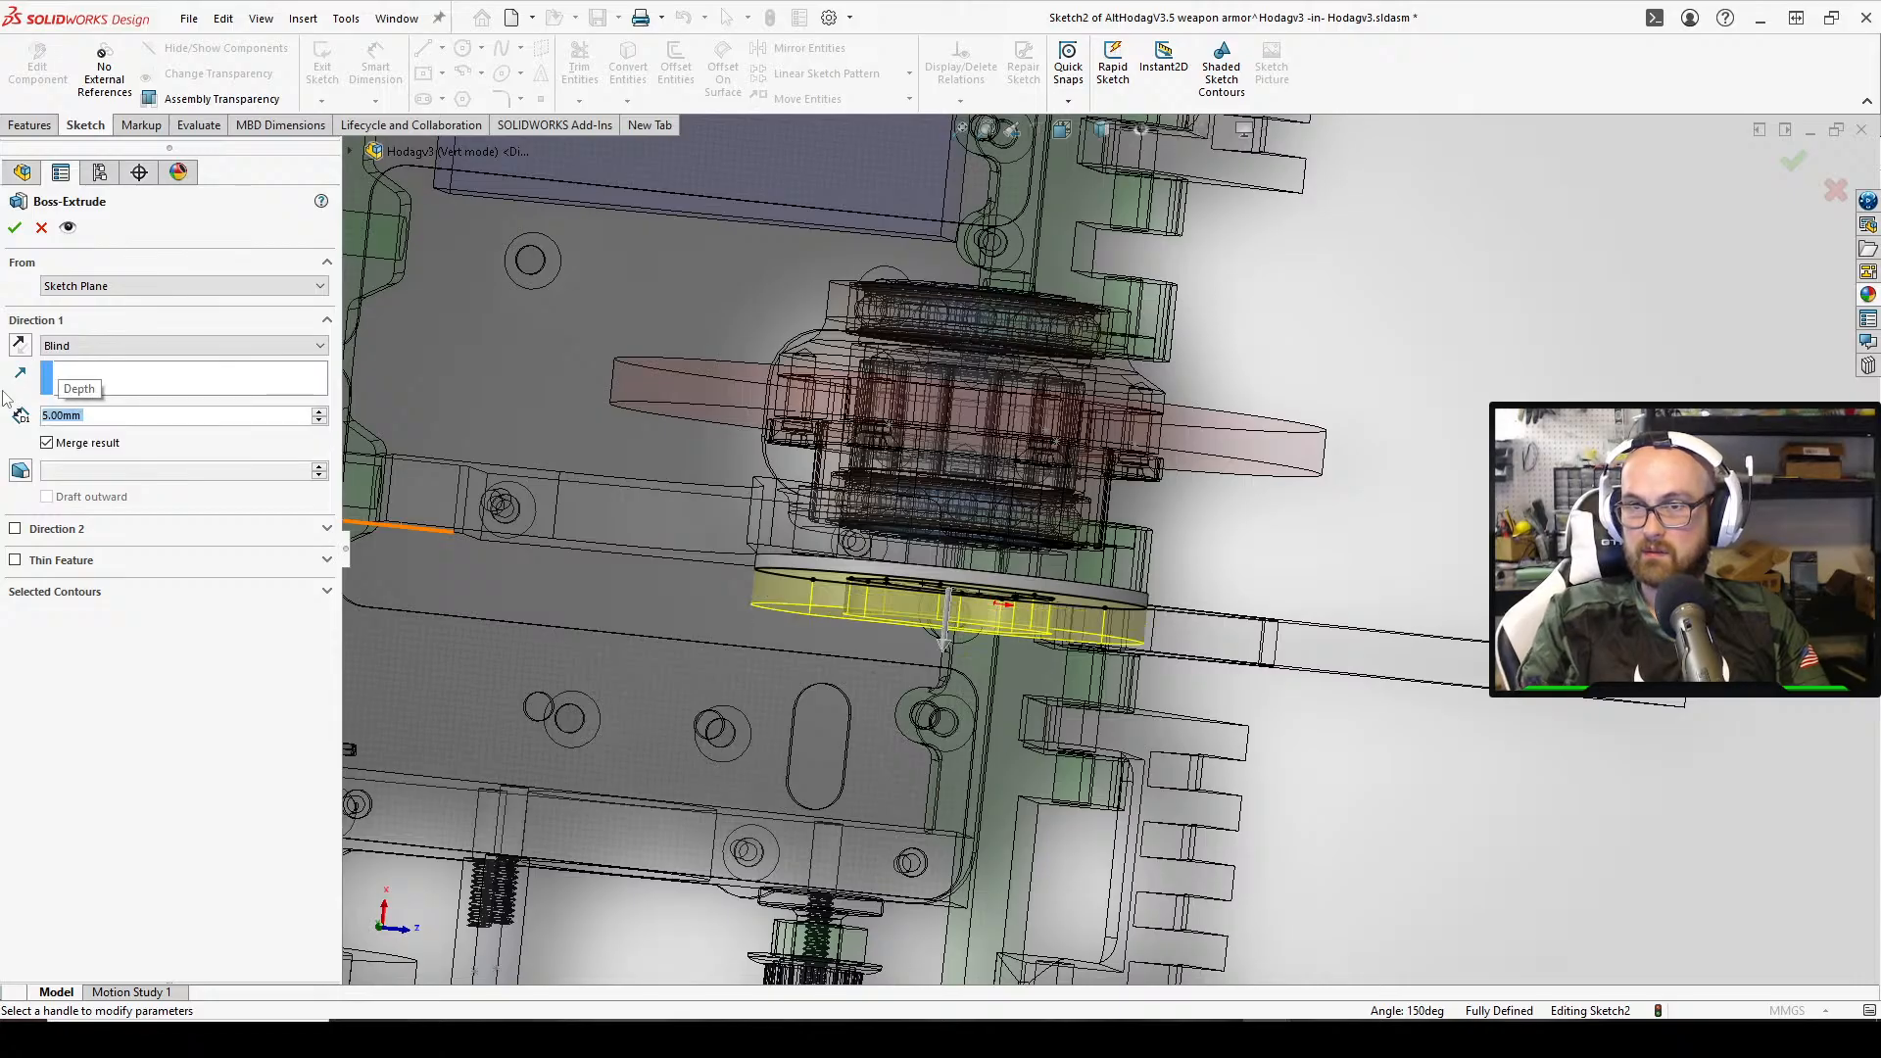
left_click(15, 227)
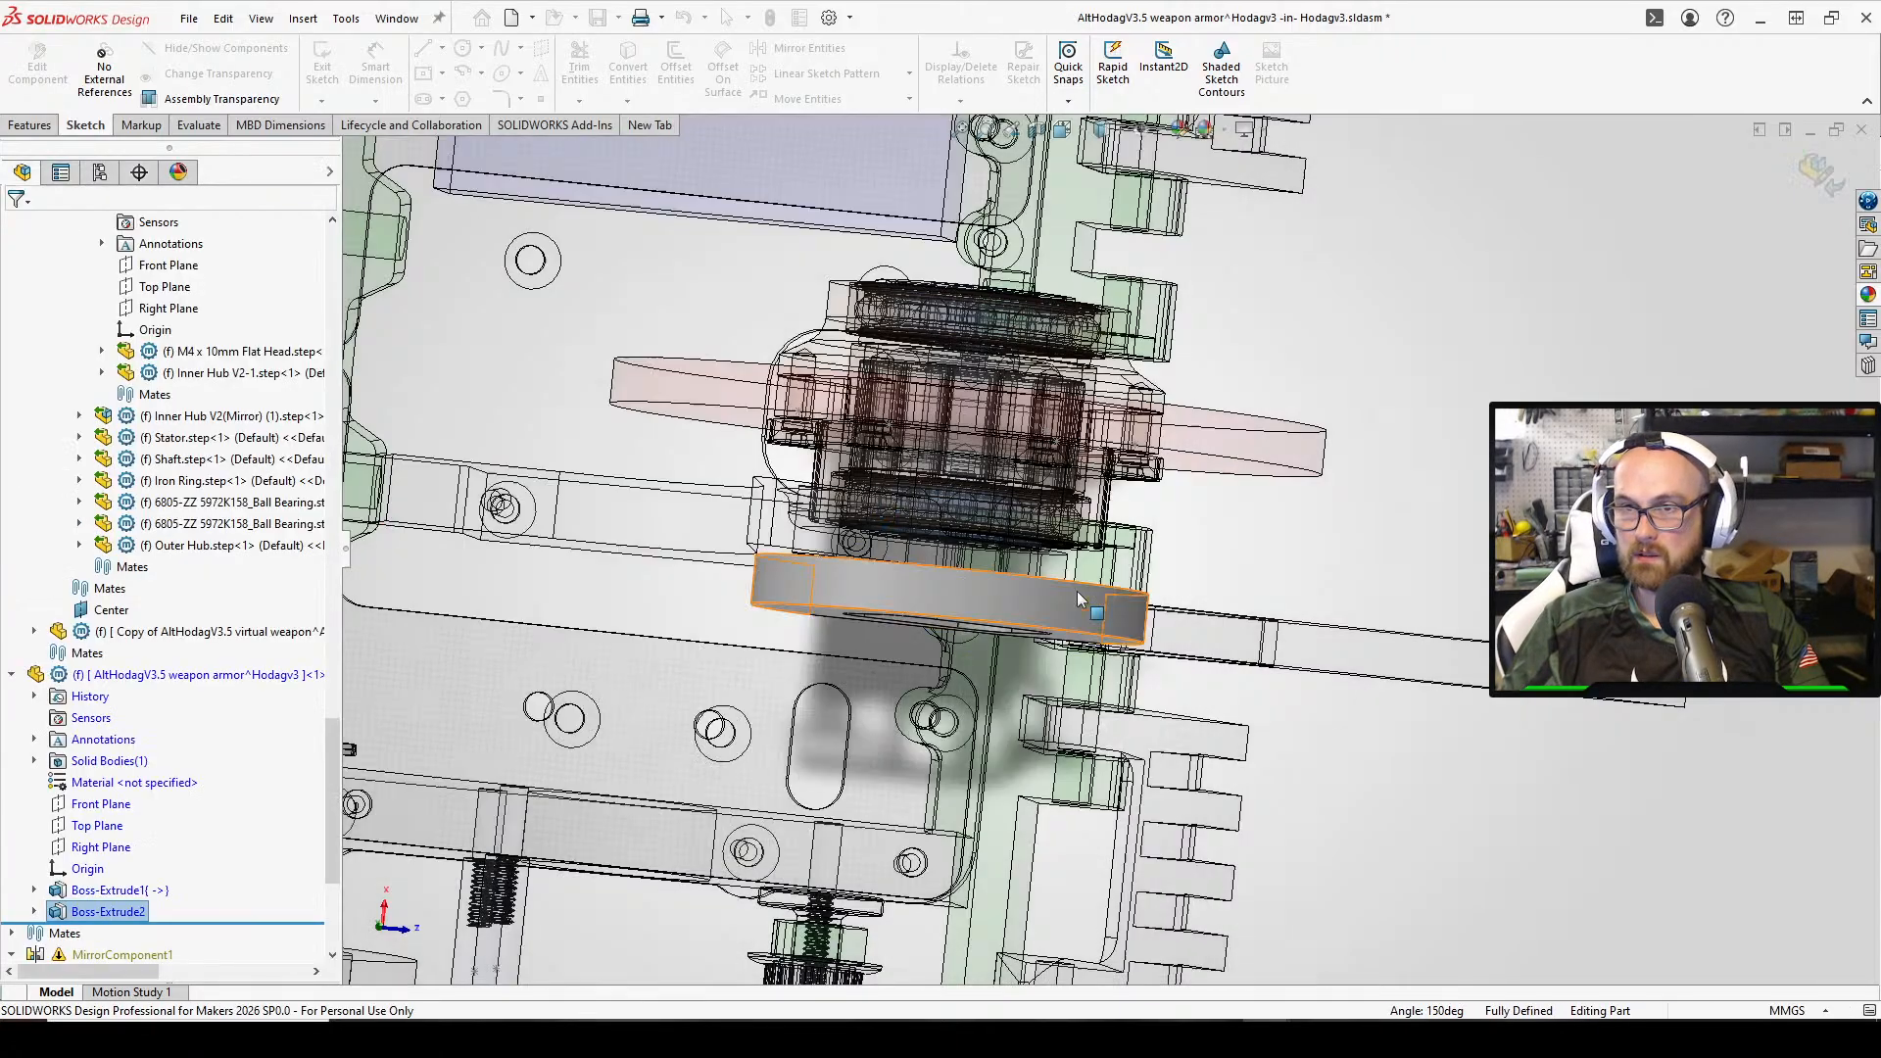
Start a new sketch on the armor plate's flat face that faces the weapon hub
middle_click_drag(1082, 596, 948, 412)
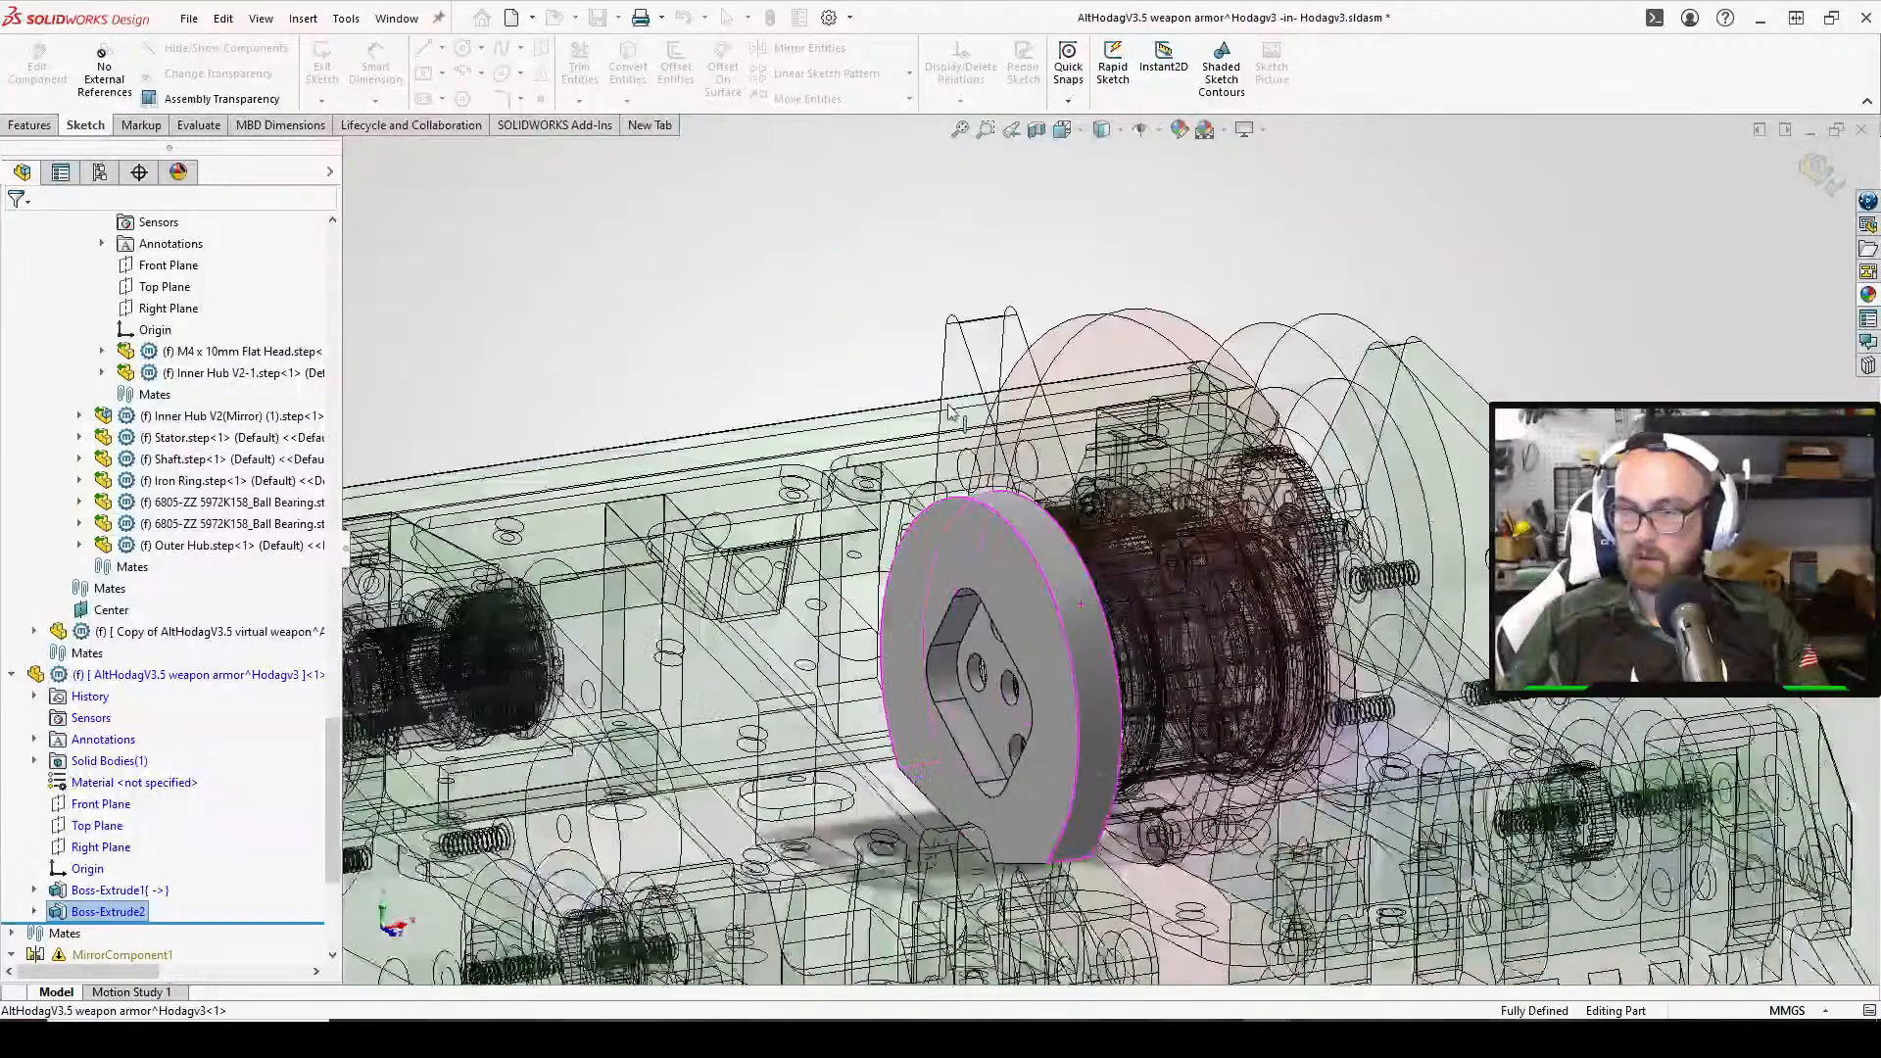
scroll(1048, 752, "down", 4)
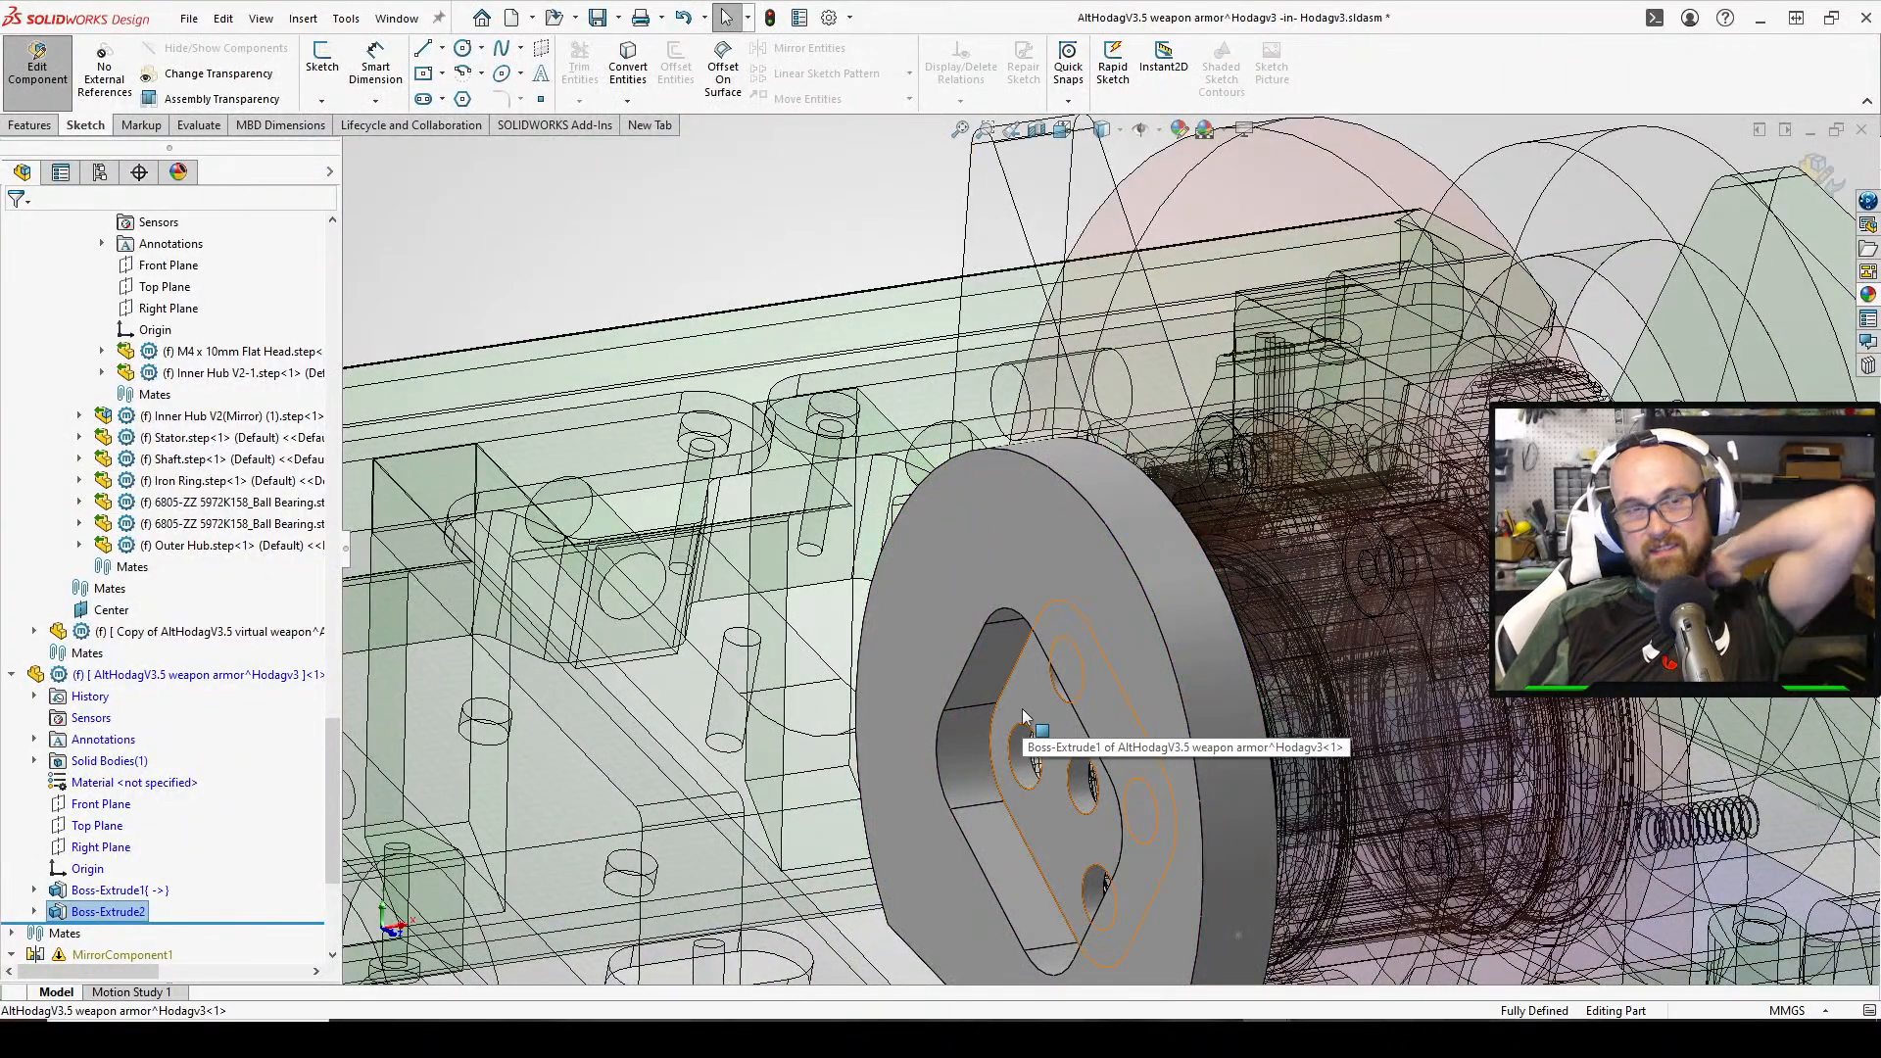
scroll(1020, 708, "up", 3)
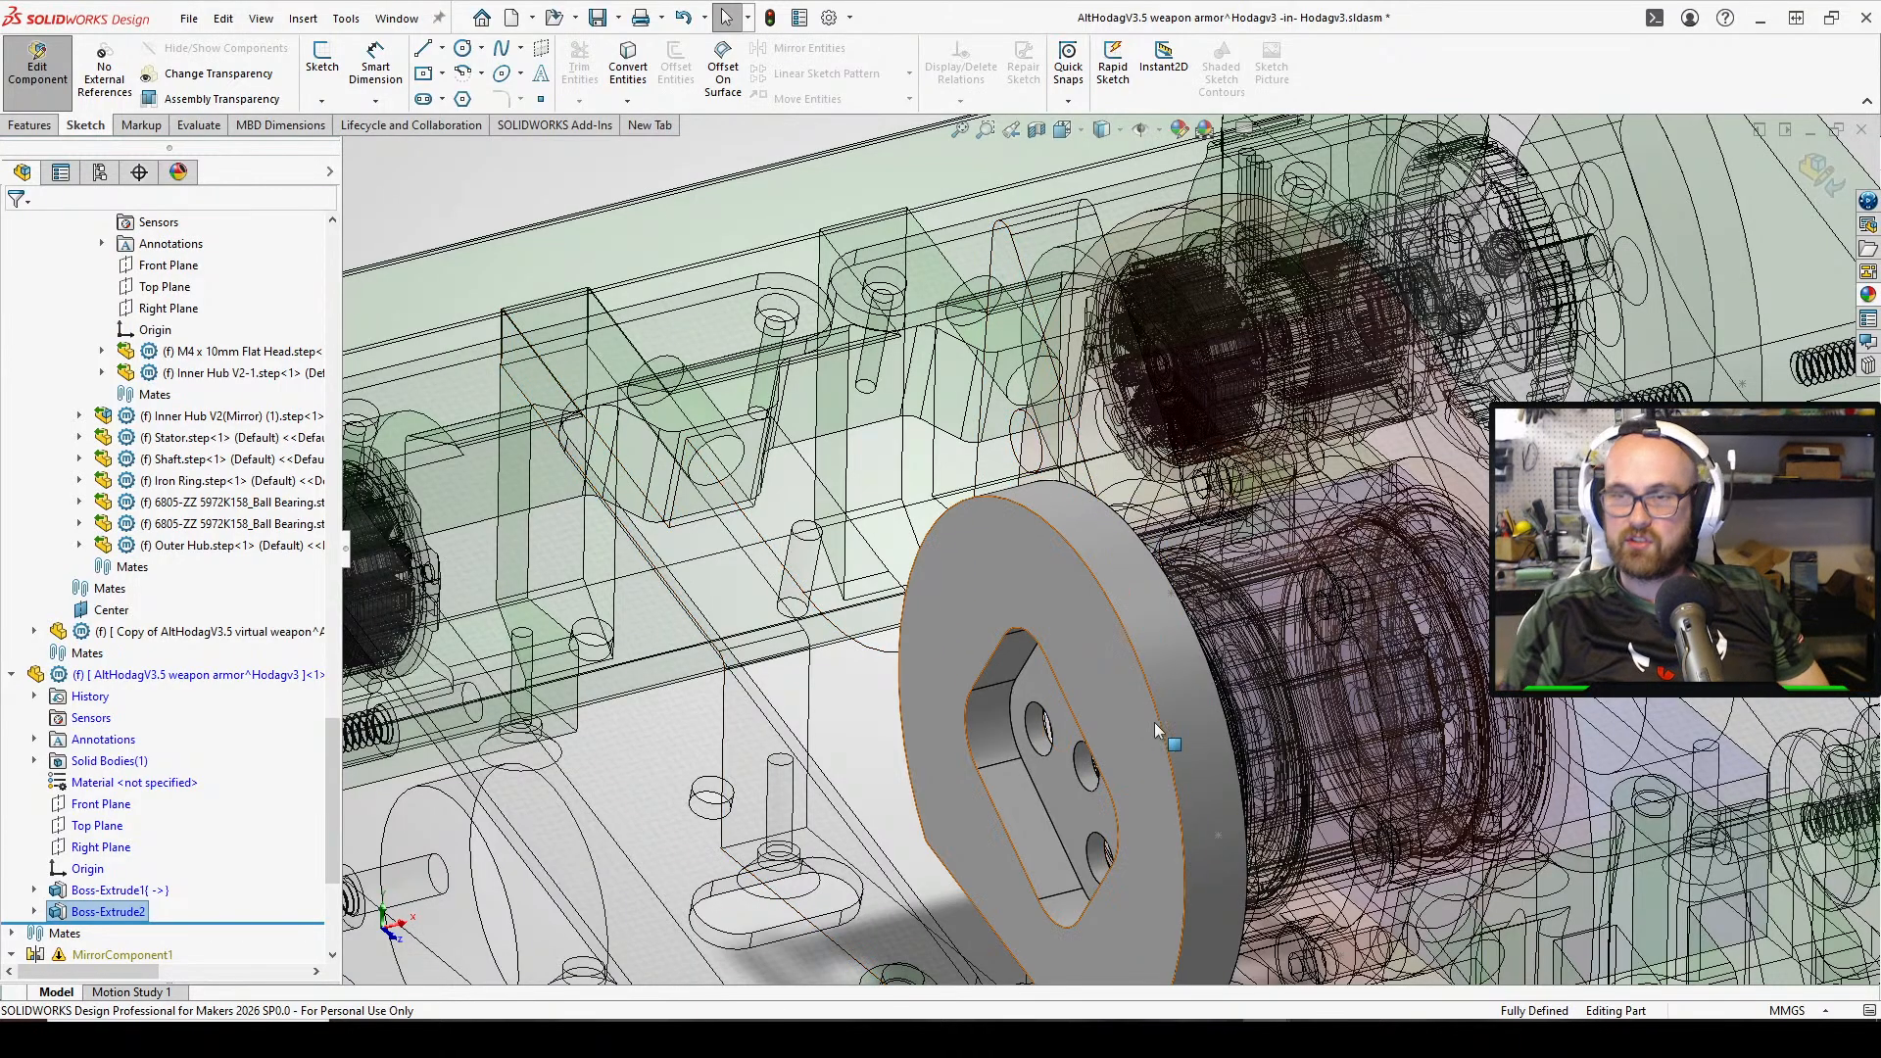
middle_click_drag(997, 477, 1156, 934)
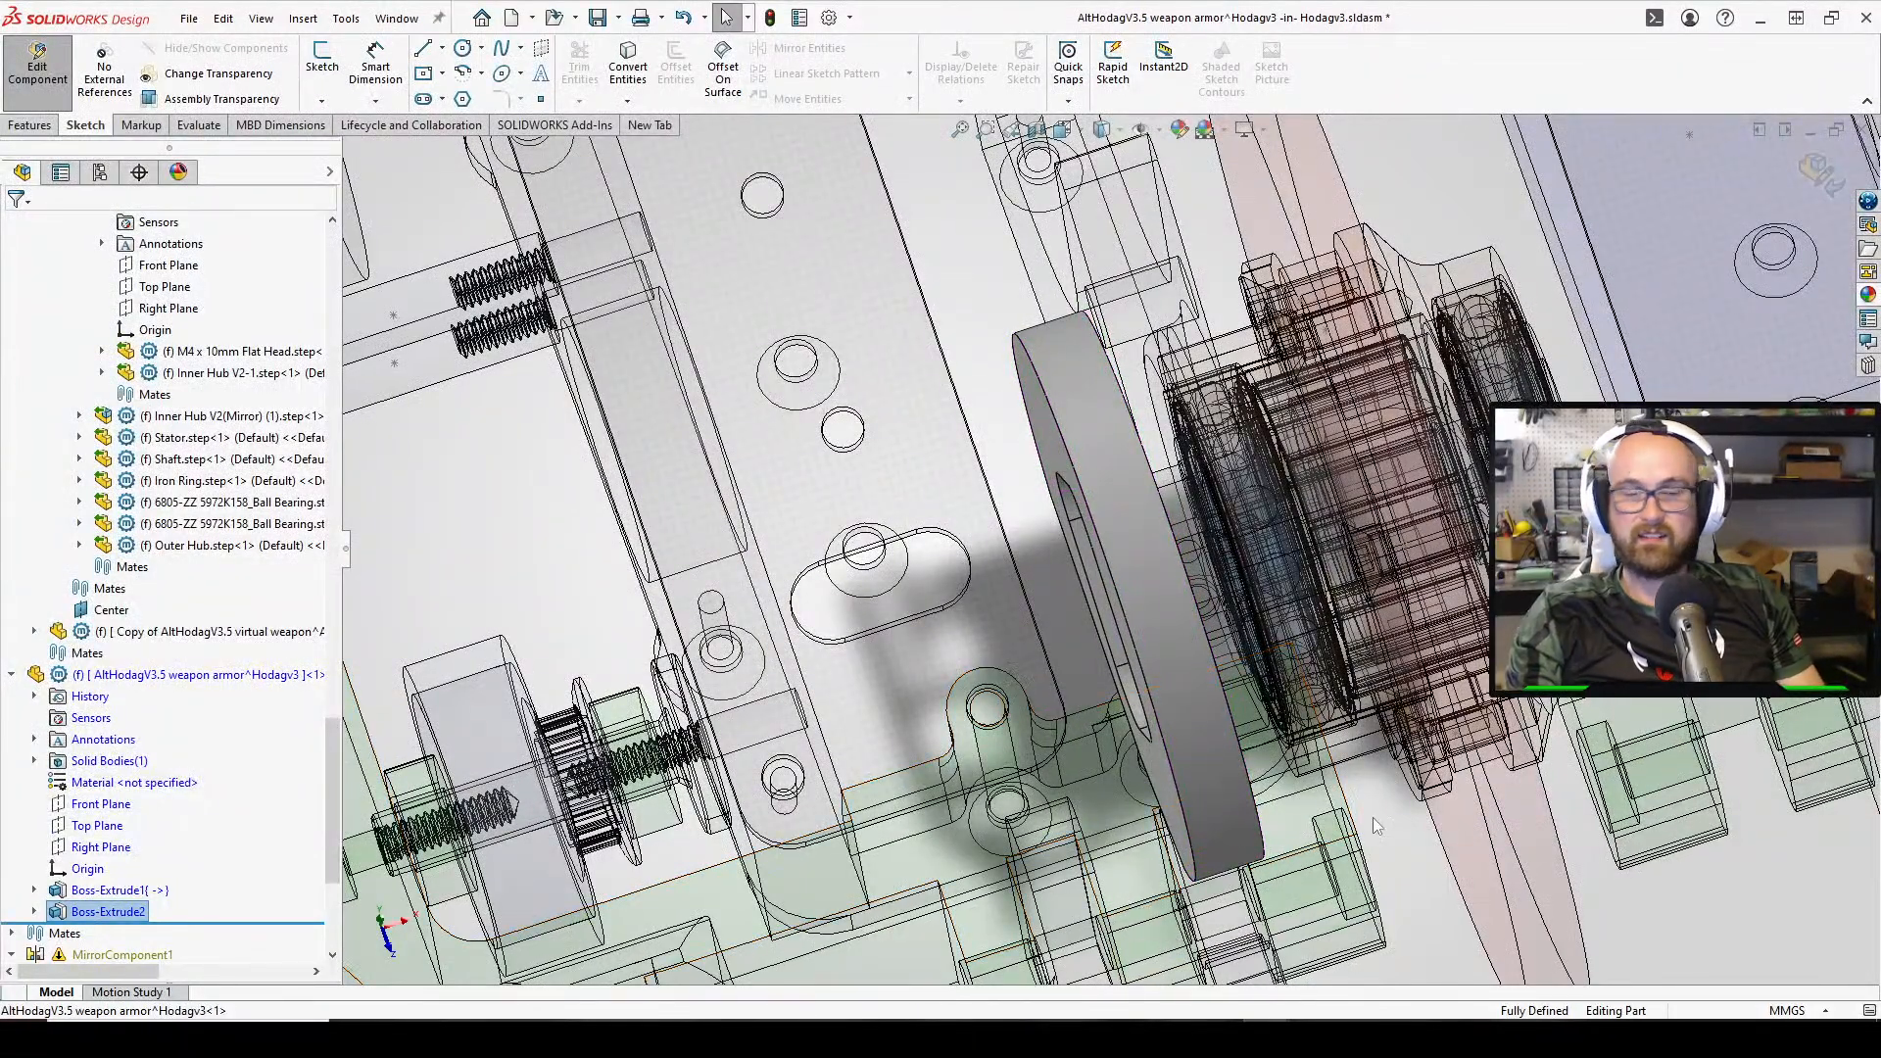
middle_click_drag(1213, 742, 1168, 682)
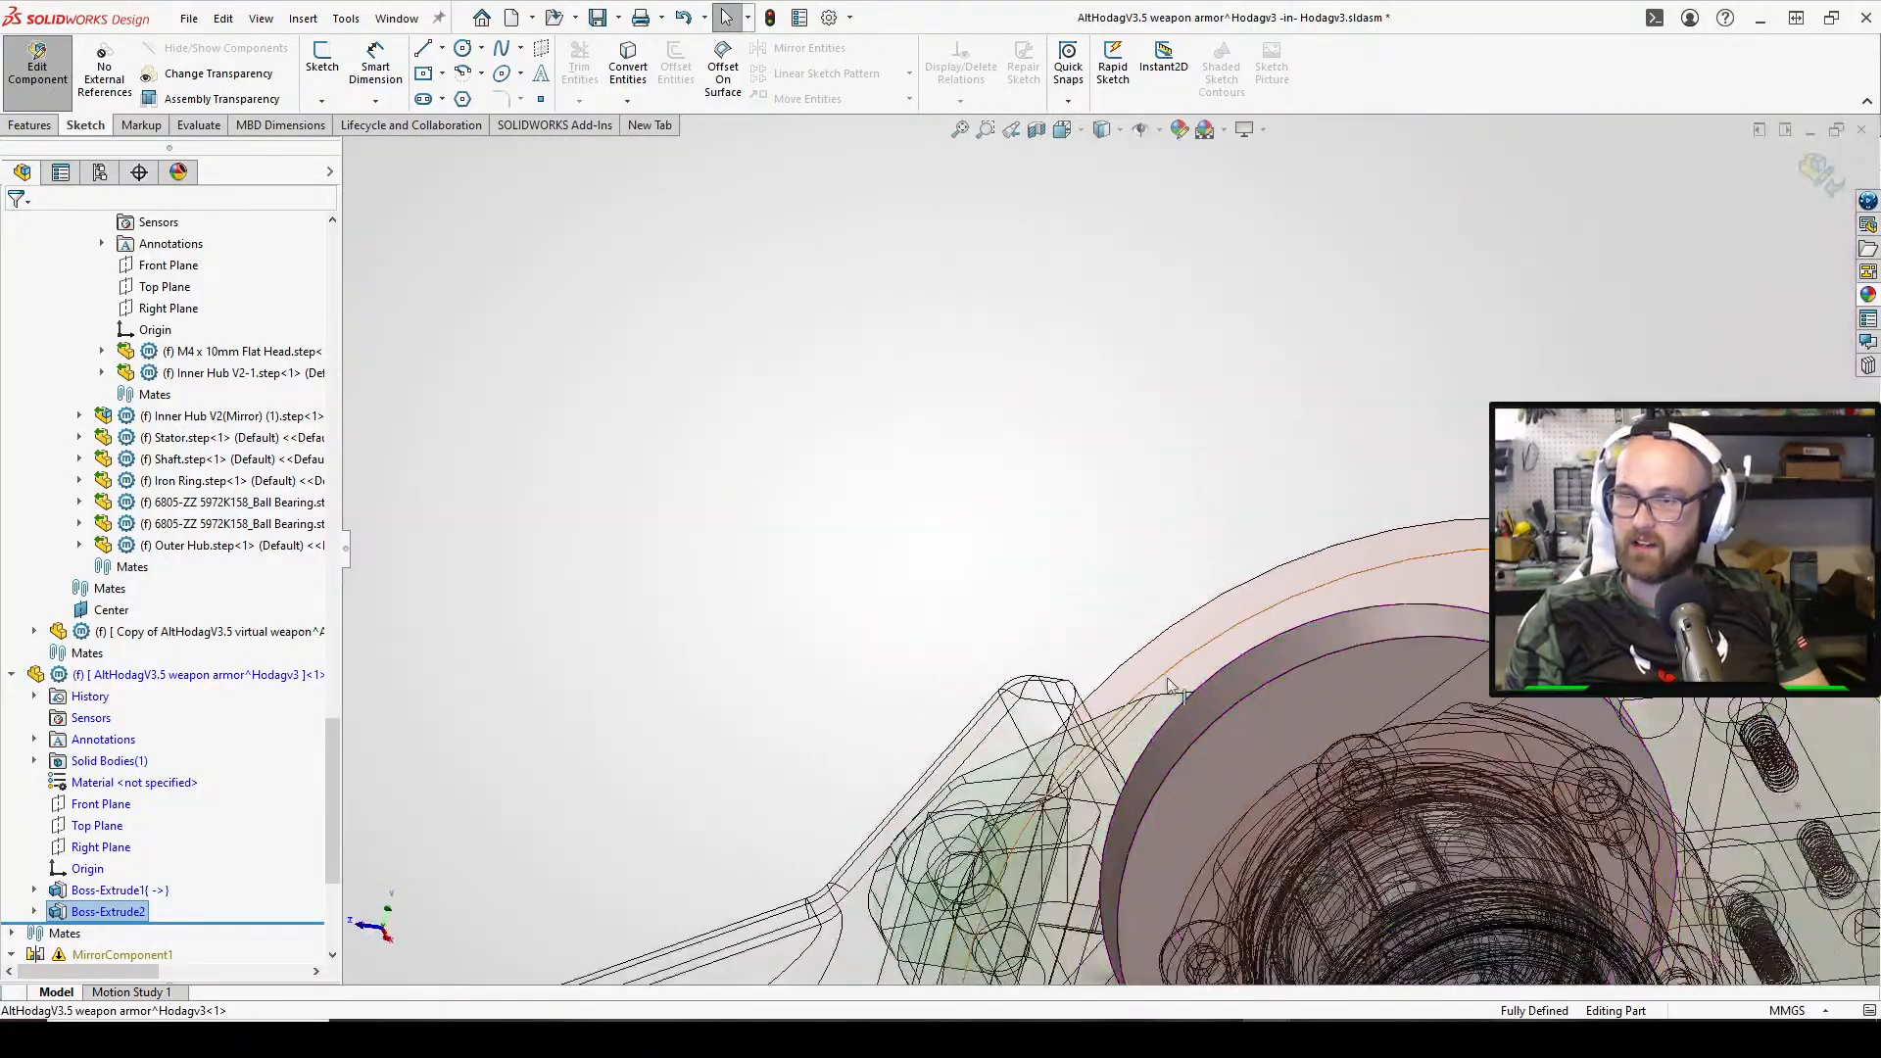
middle_click_drag(1054, 563, 1131, 802)
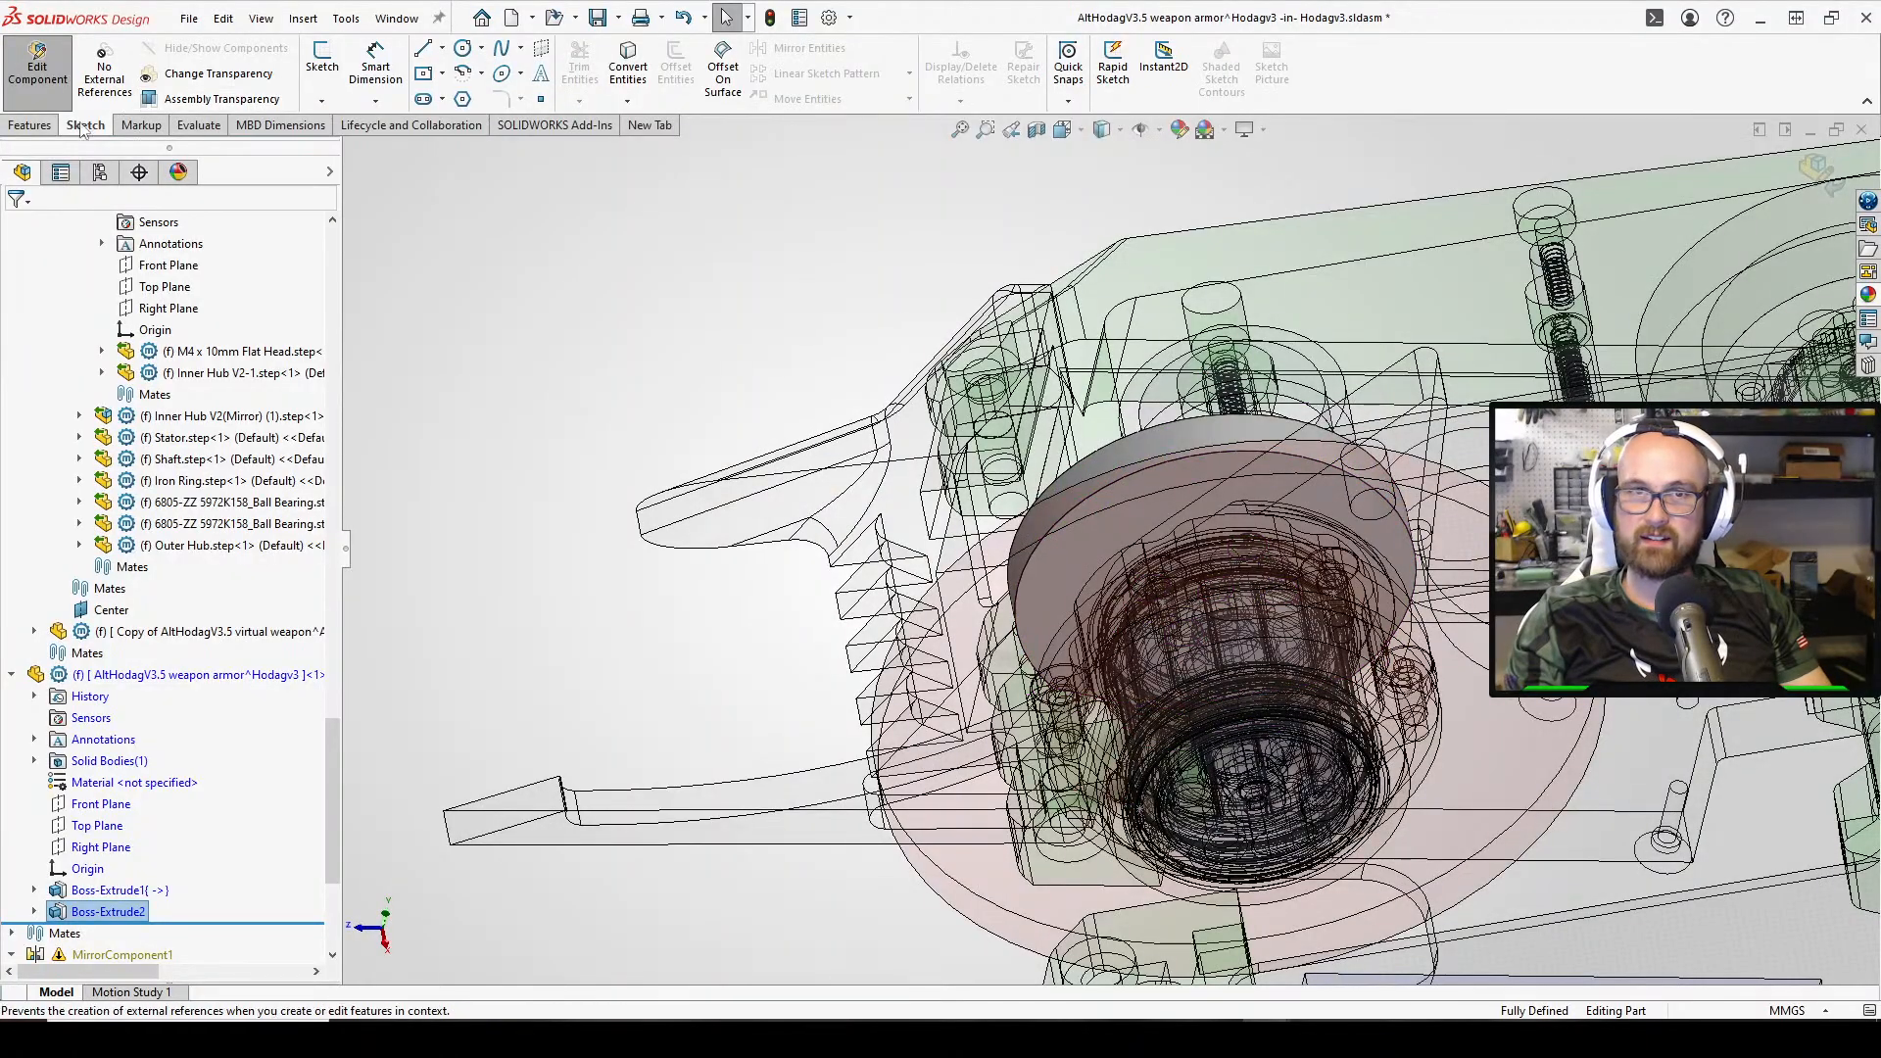
left_click(25, 126)
left_click(85, 124)
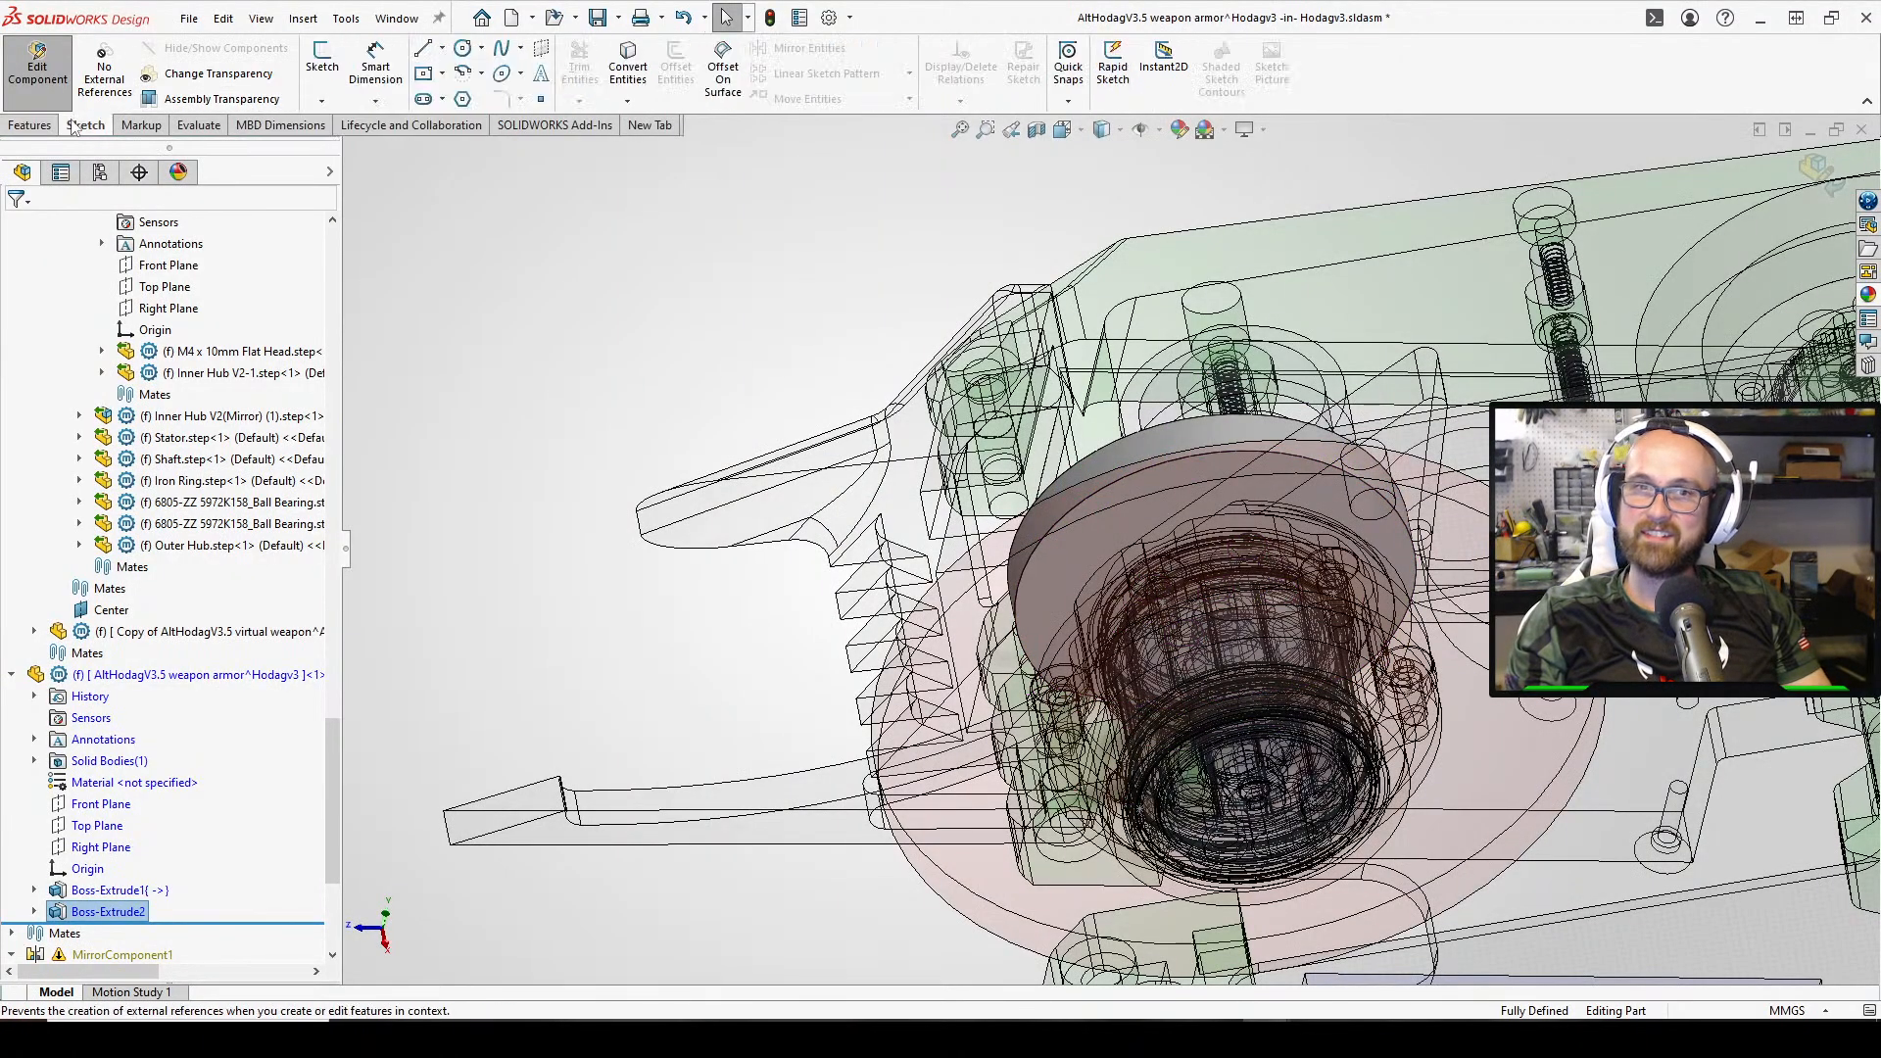
left_click(331, 53)
left_click(1210, 510)
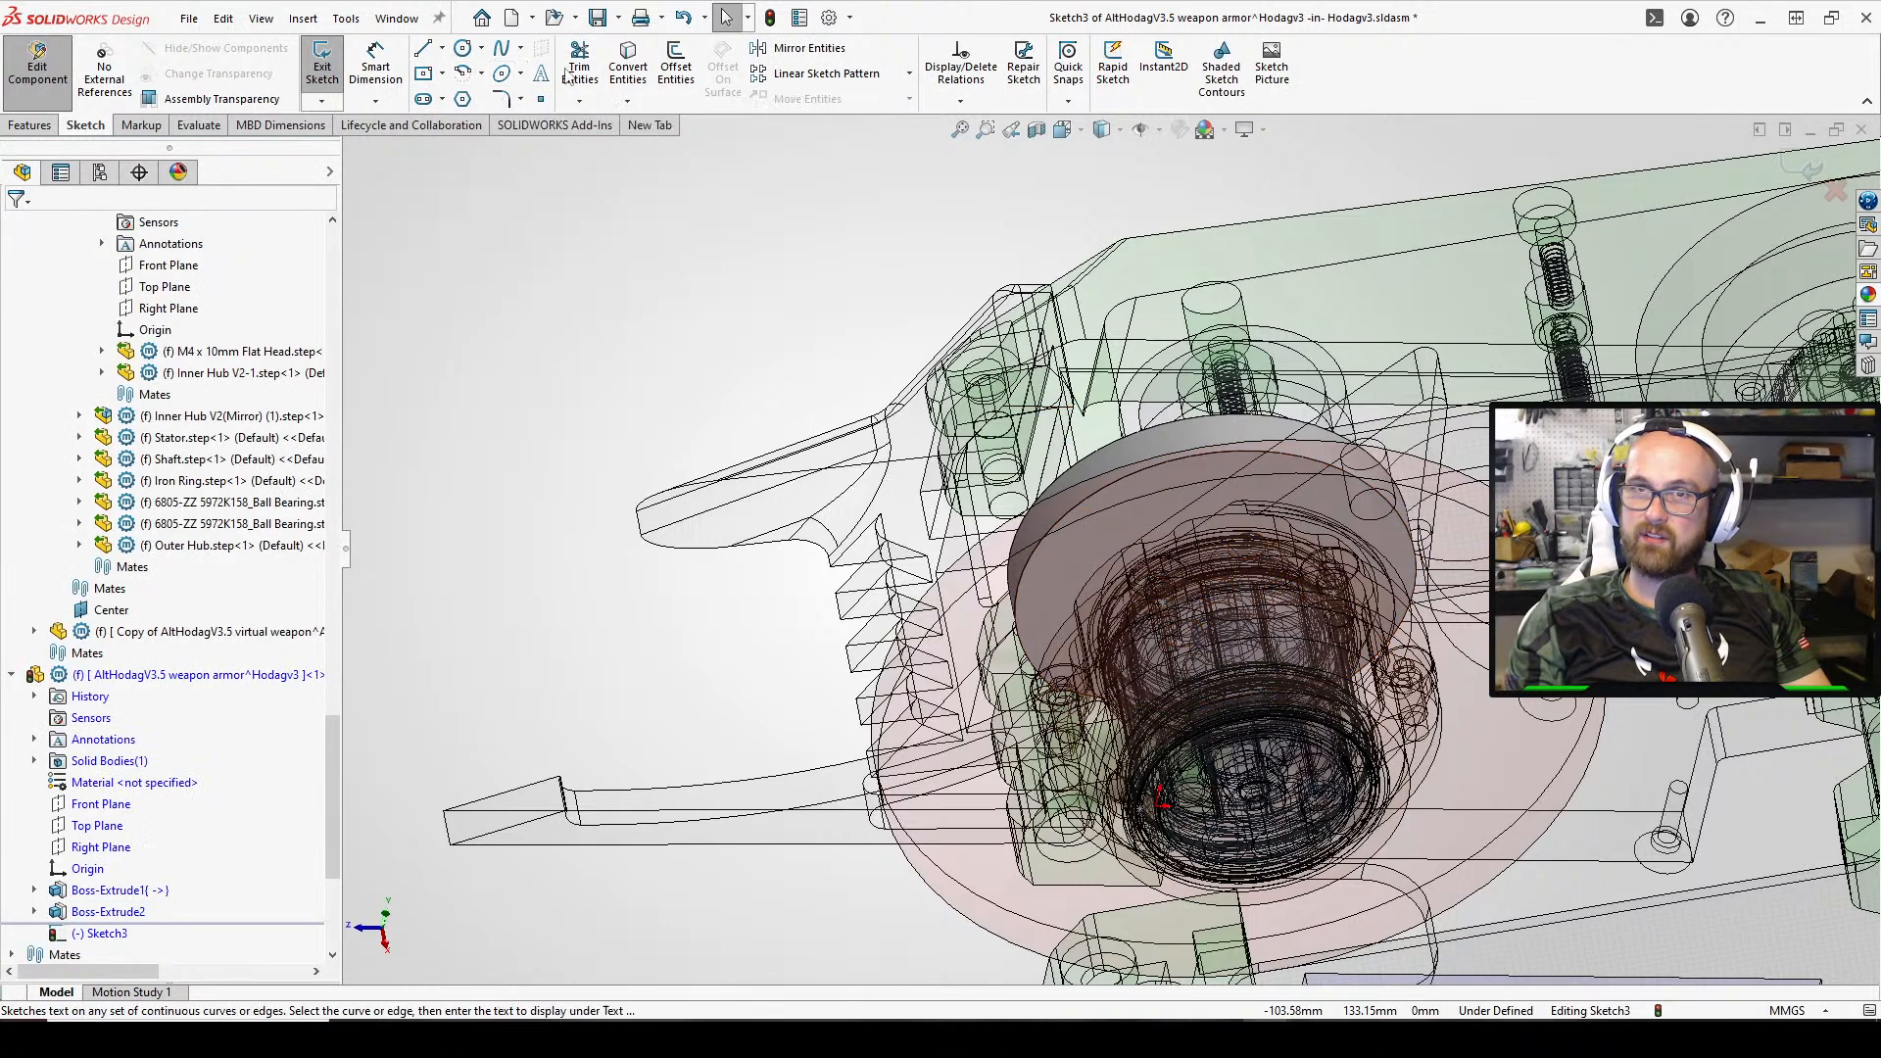
Convert the outer arc edge of the plate's hub-side face into a sketch entity
left_click(628, 60)
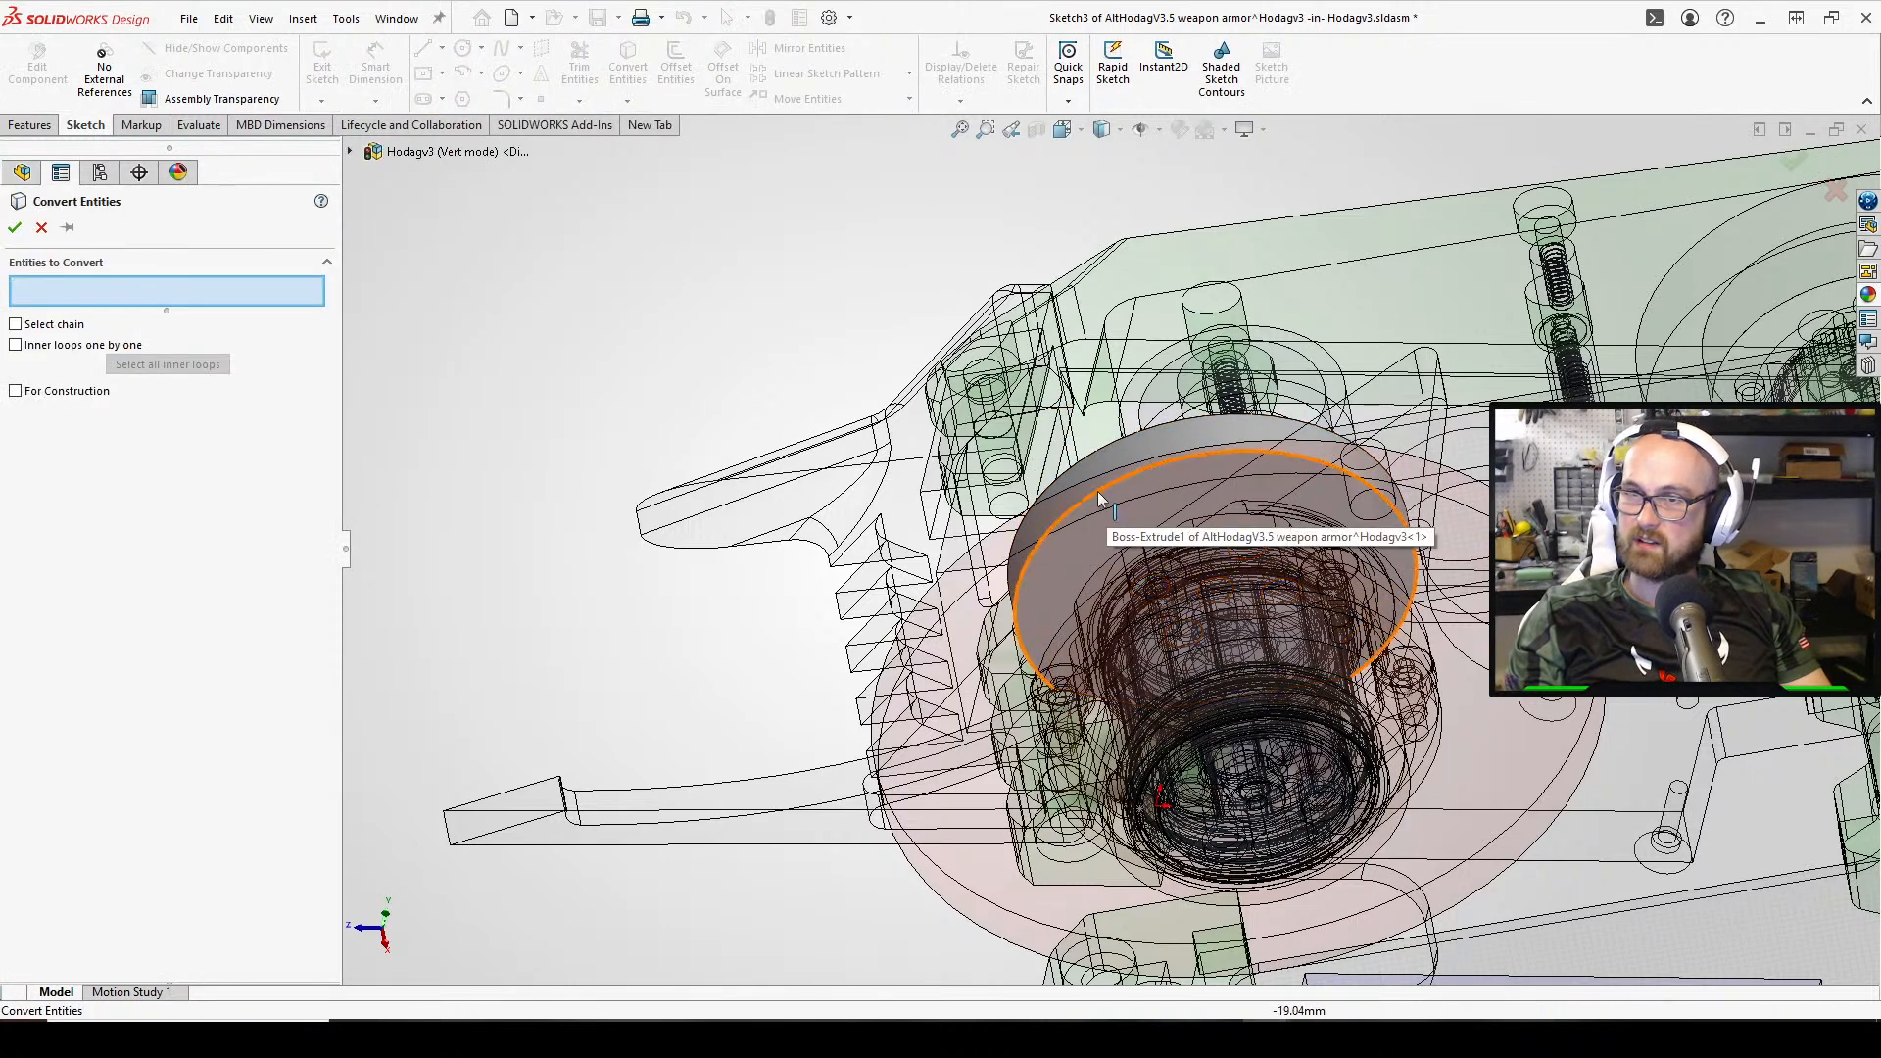
left_click(1097, 491)
left_click(14, 227)
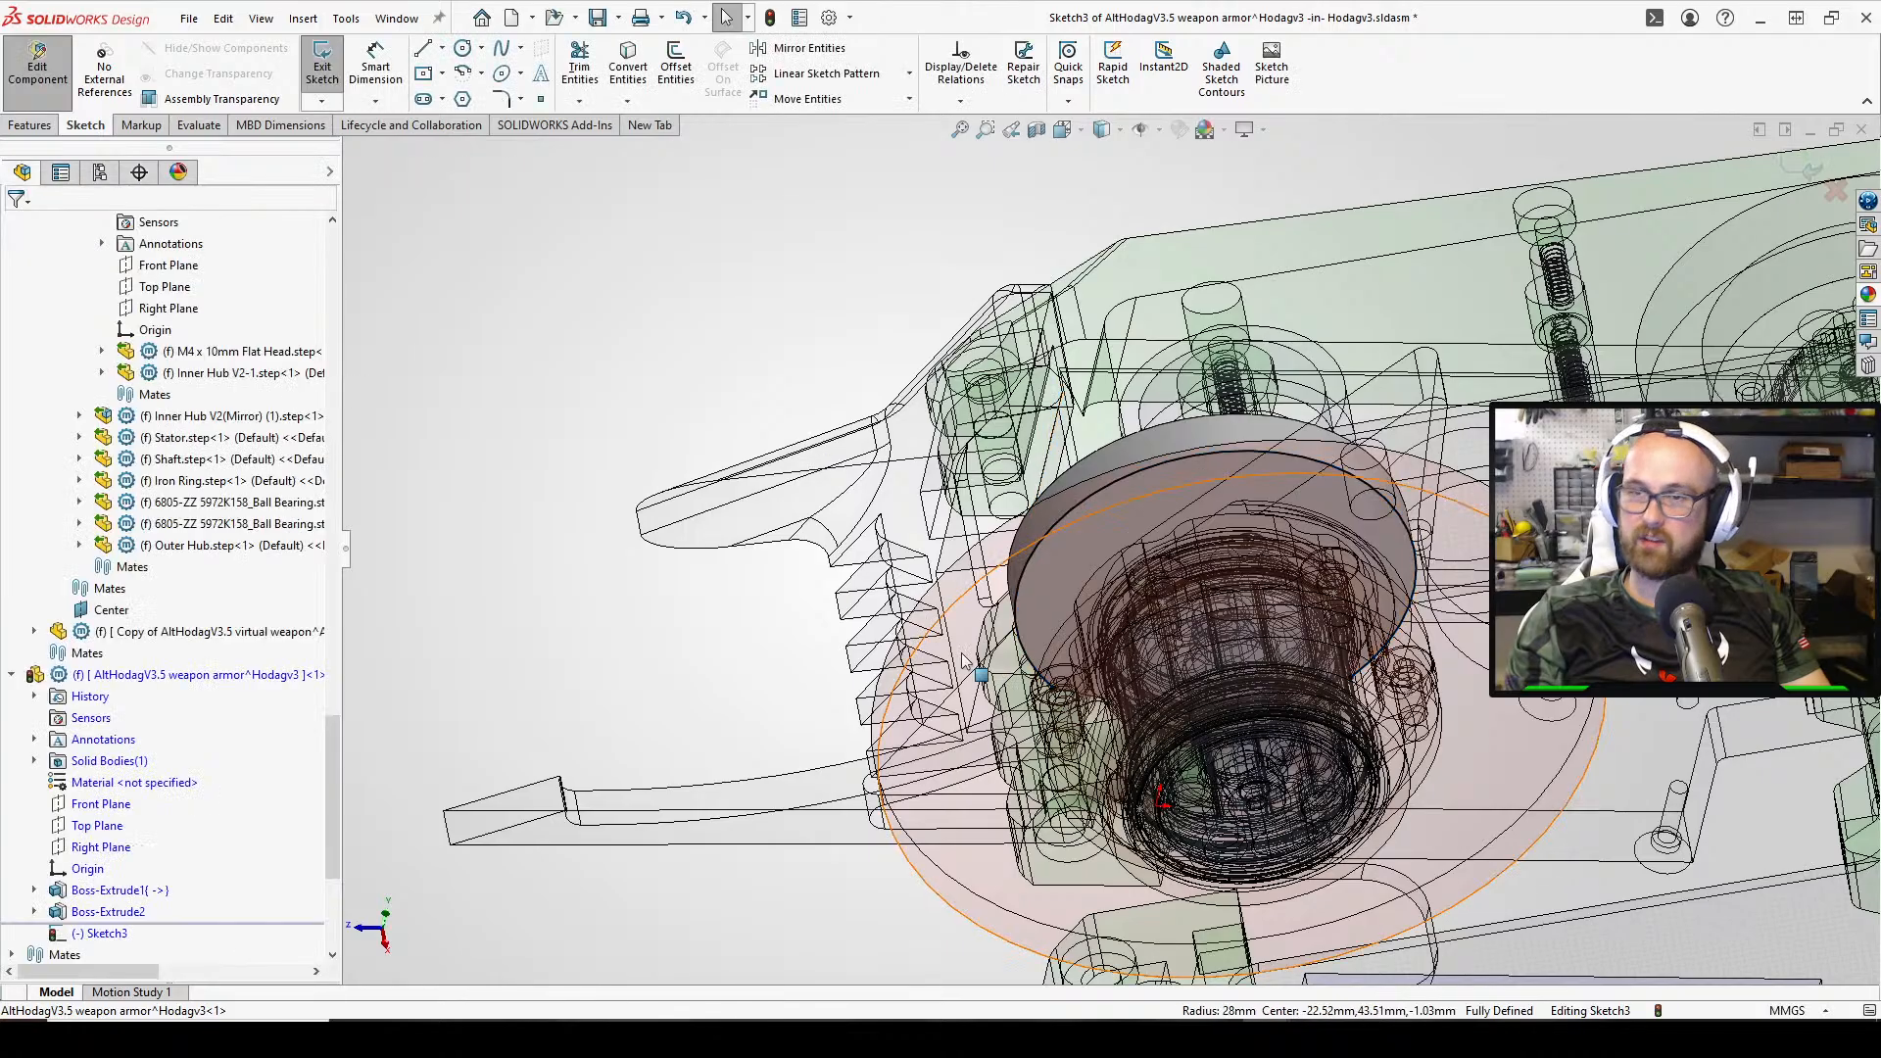
key("ctrl+8")
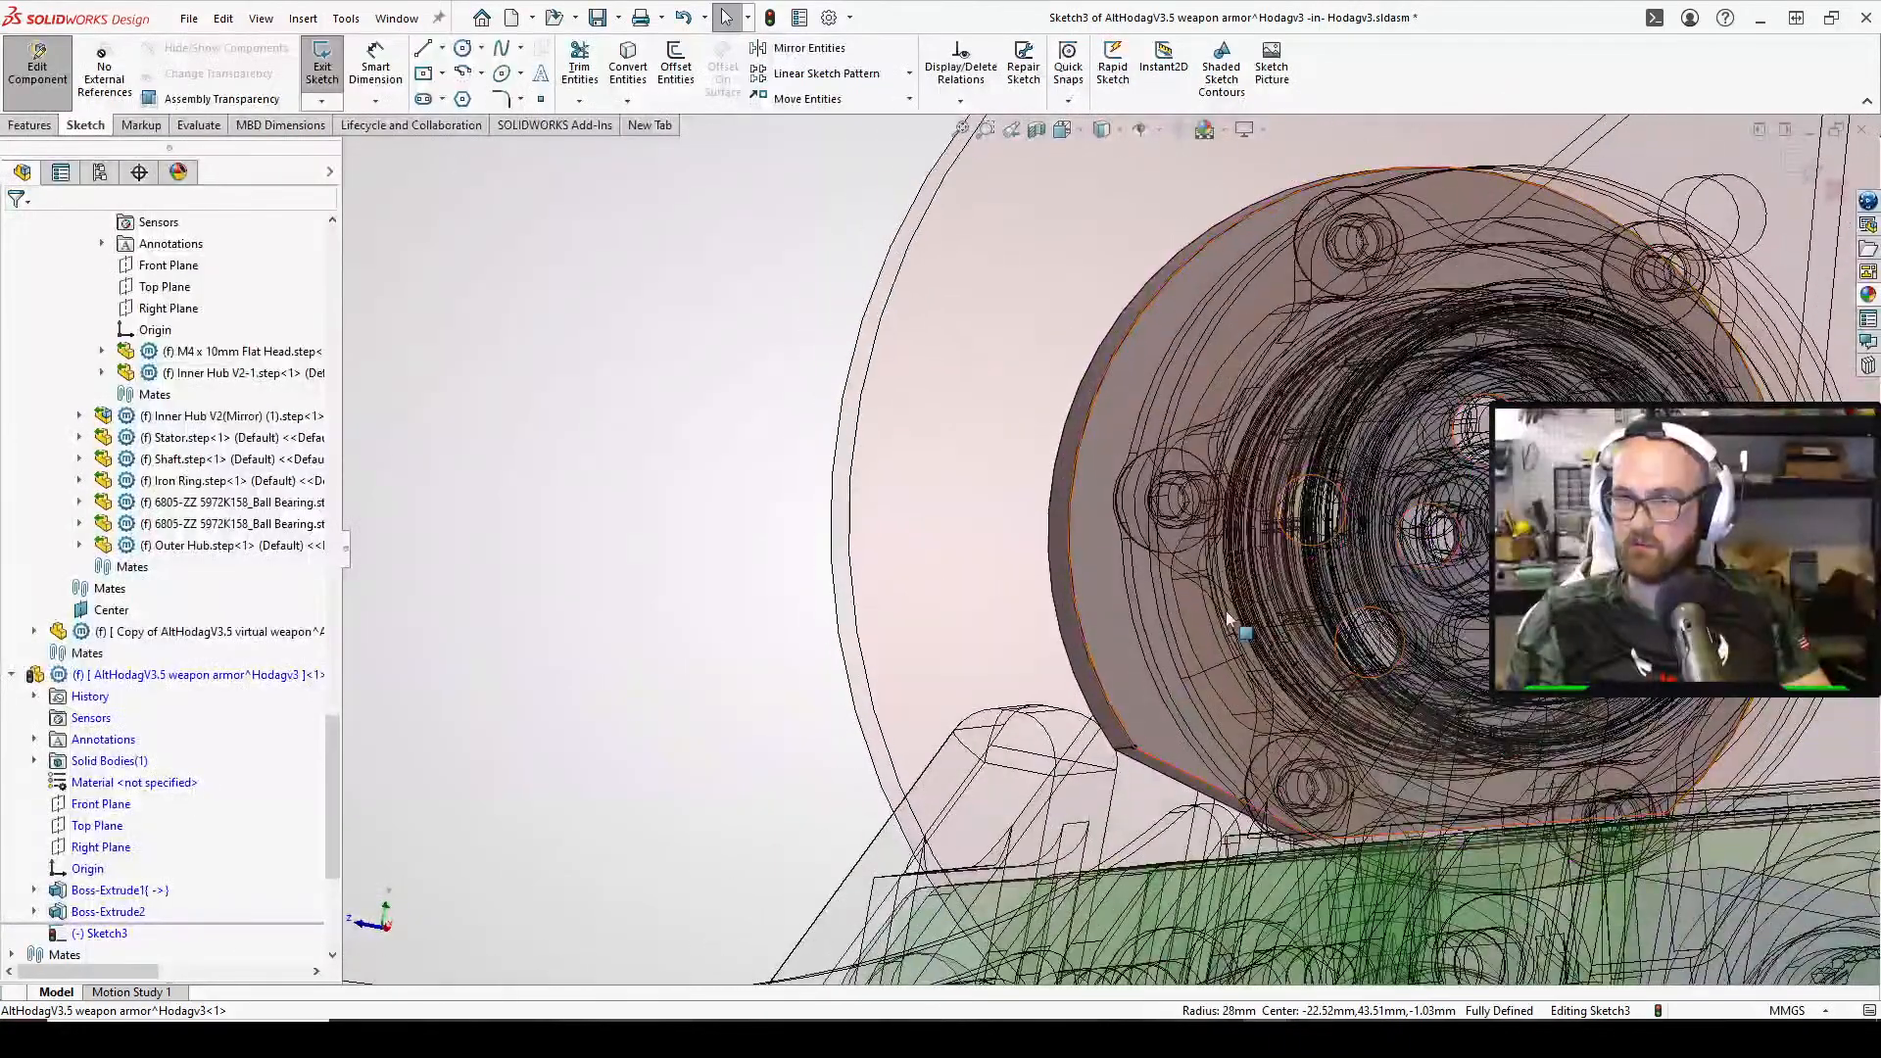
left_click(422, 48)
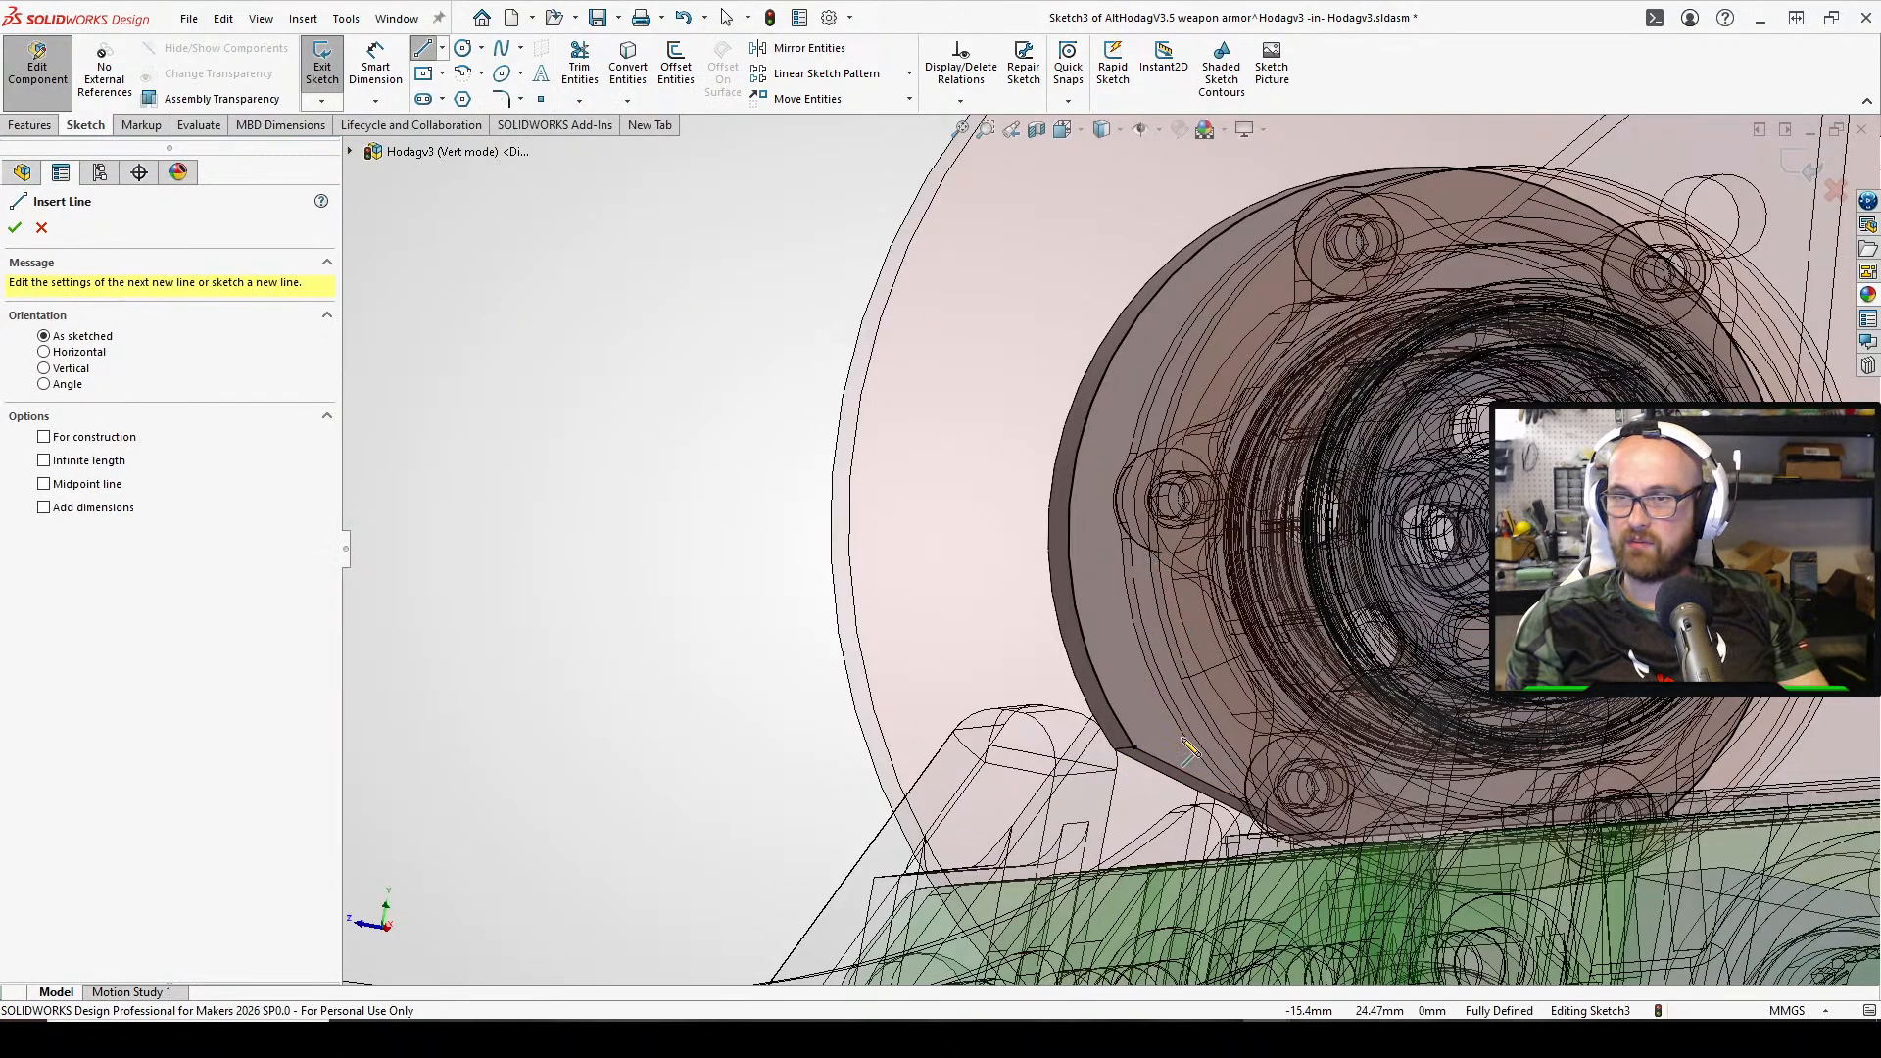
middle_click_drag(1188, 751, 1211, 715)
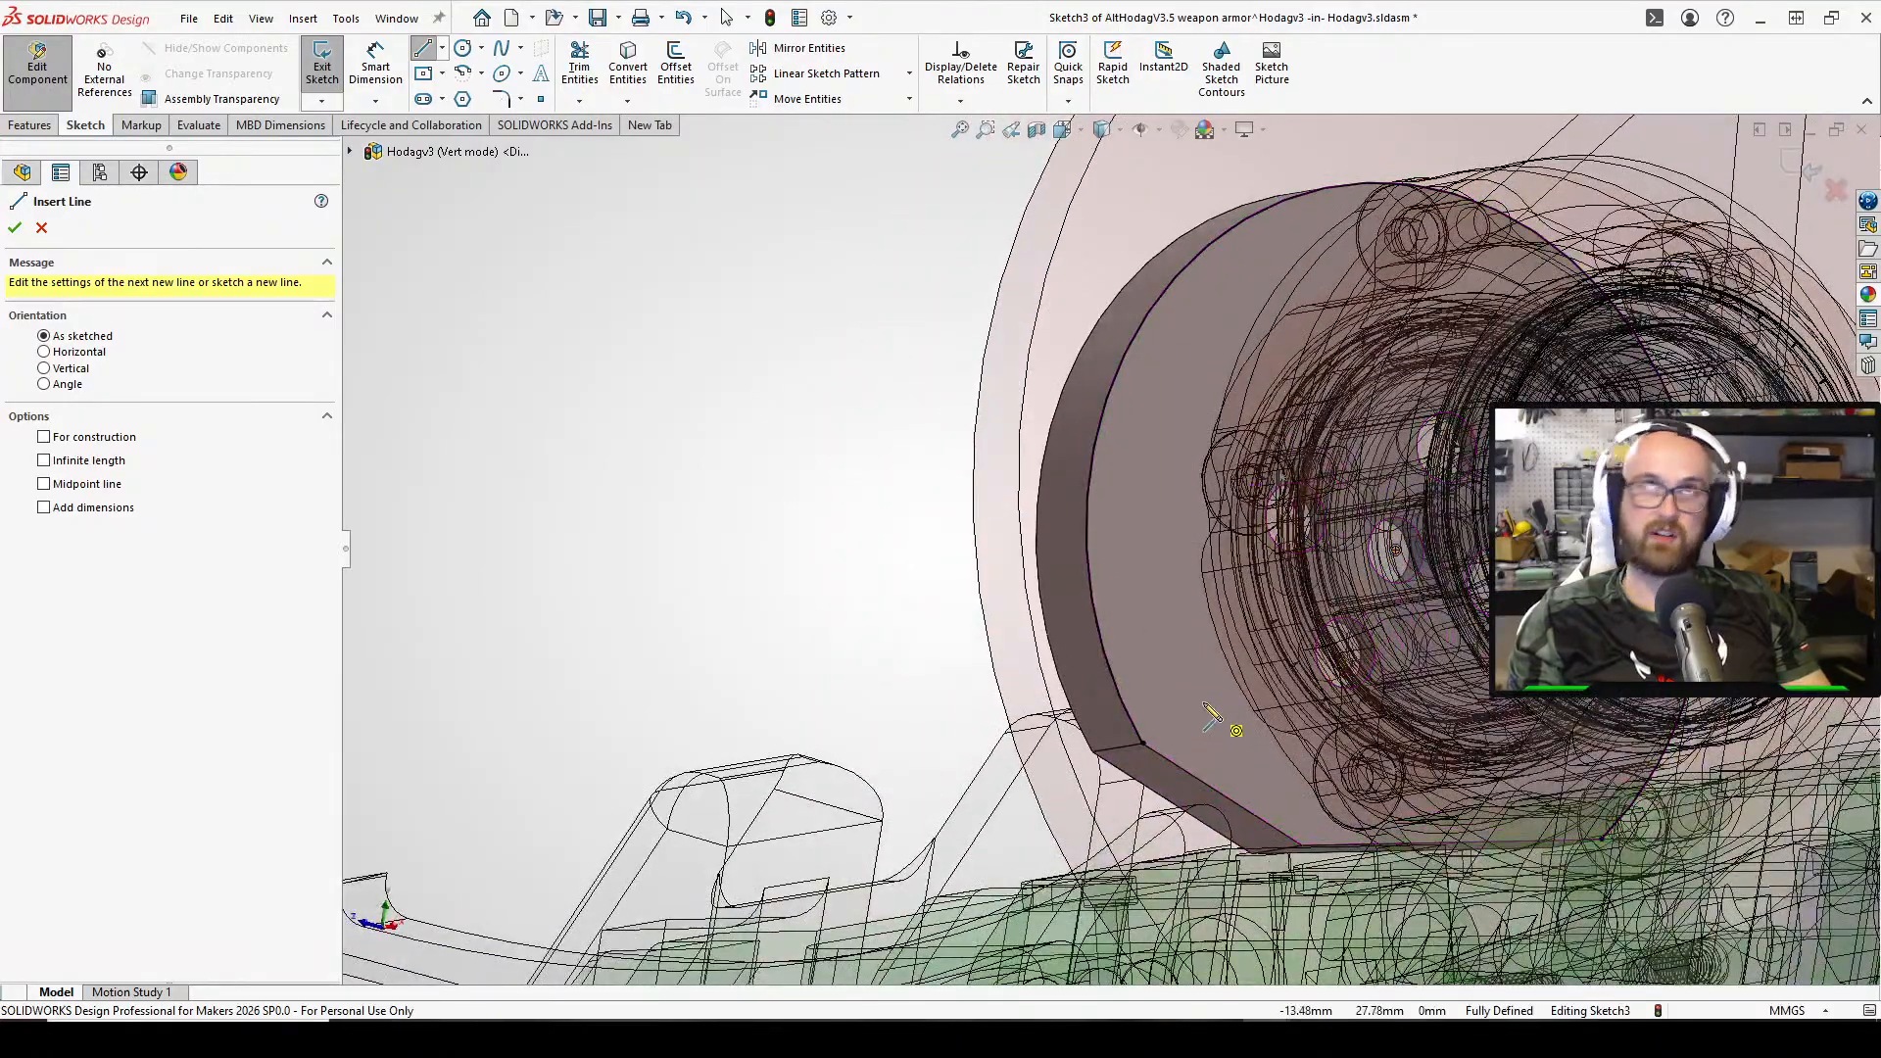
middle_click_drag(1211, 583, 757, 253)
left_click(462, 49)
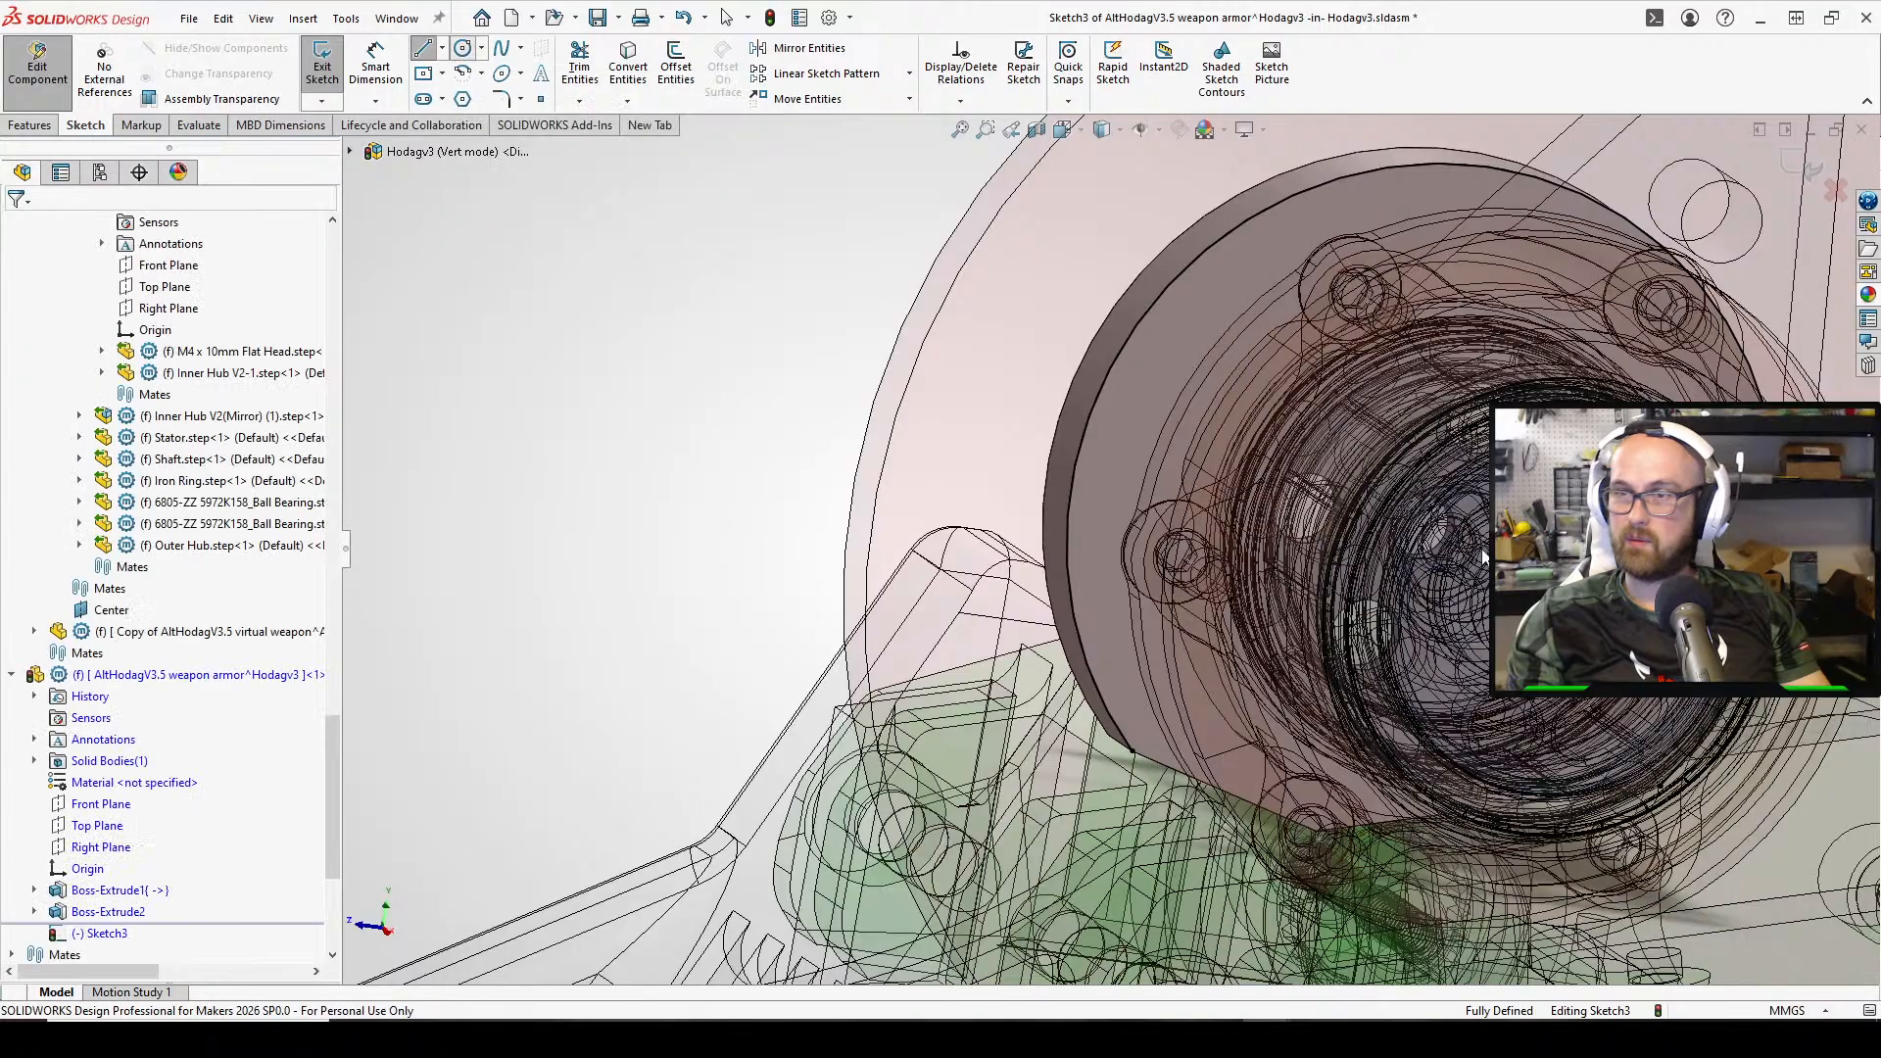
Sketch a centerpoint arc of about 26.6 mm radius around the plate's center hole, just inside the outer edge, from the lower straight edge past the top
left_click(463, 73)
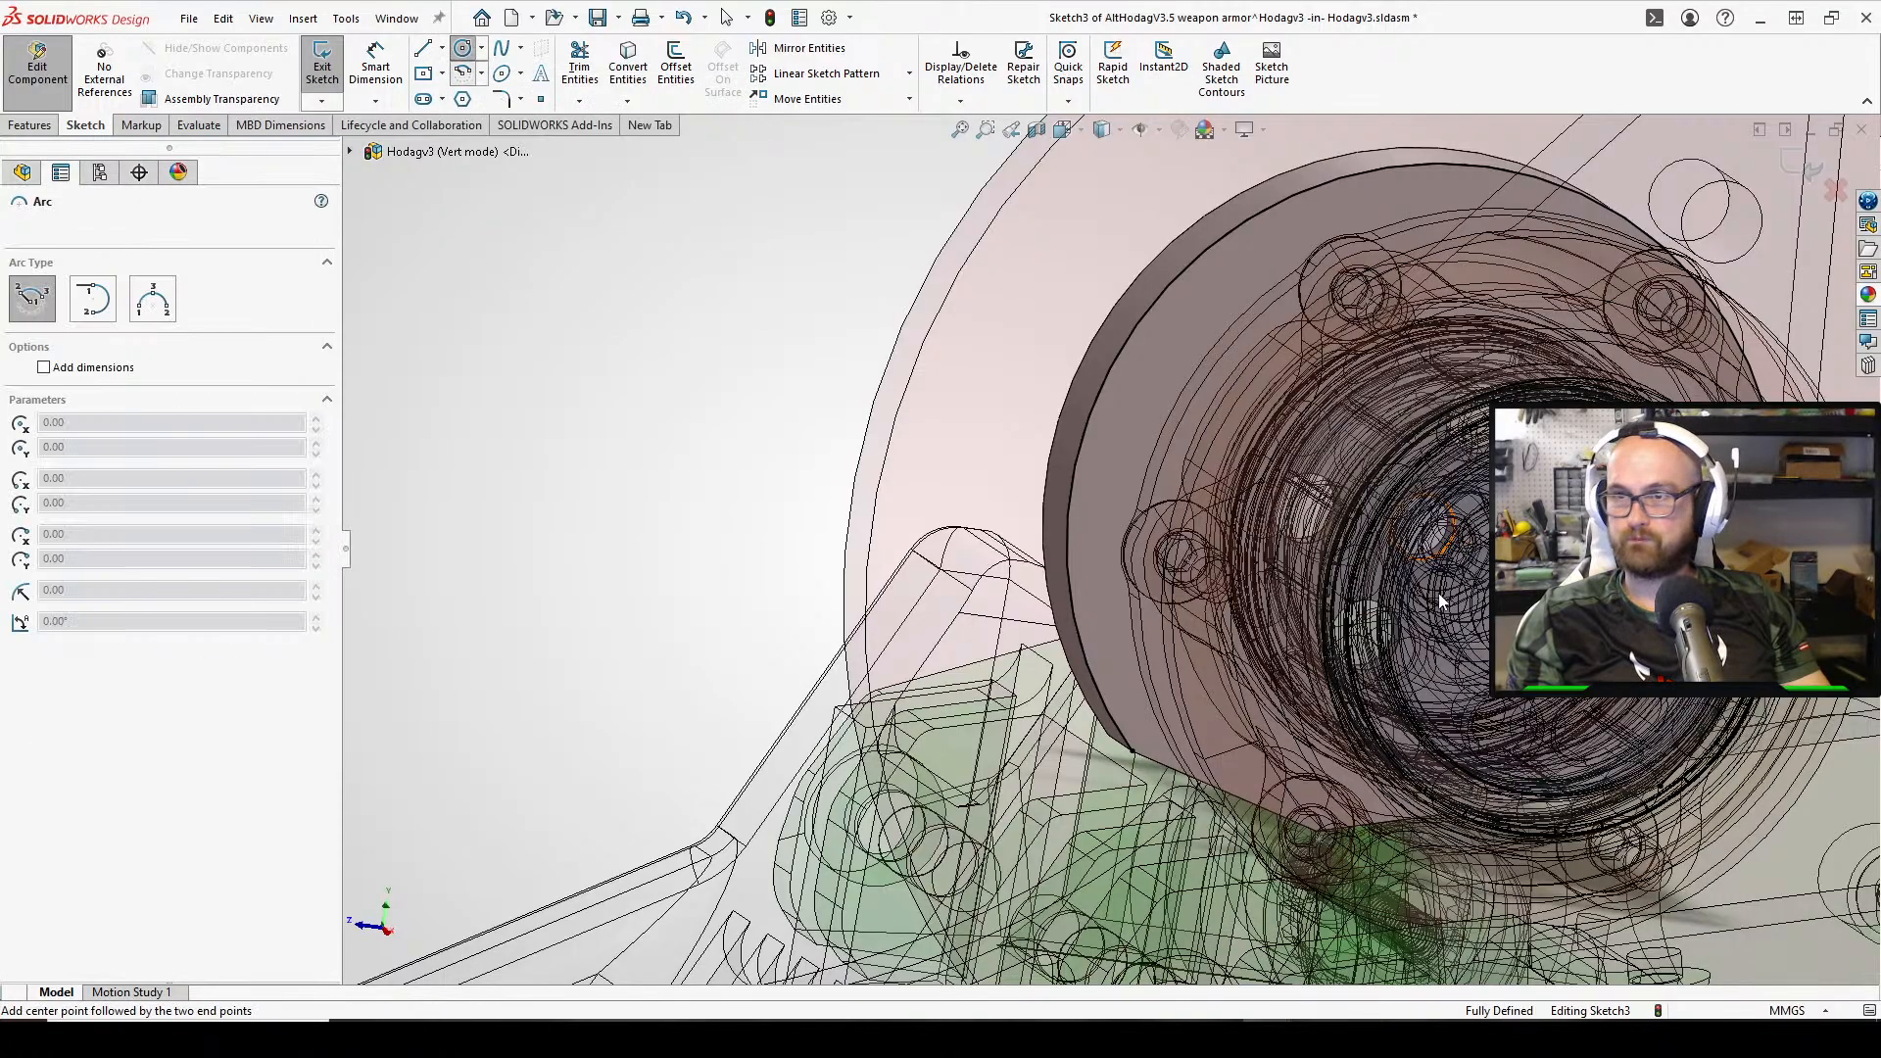
key("ctrl+8")
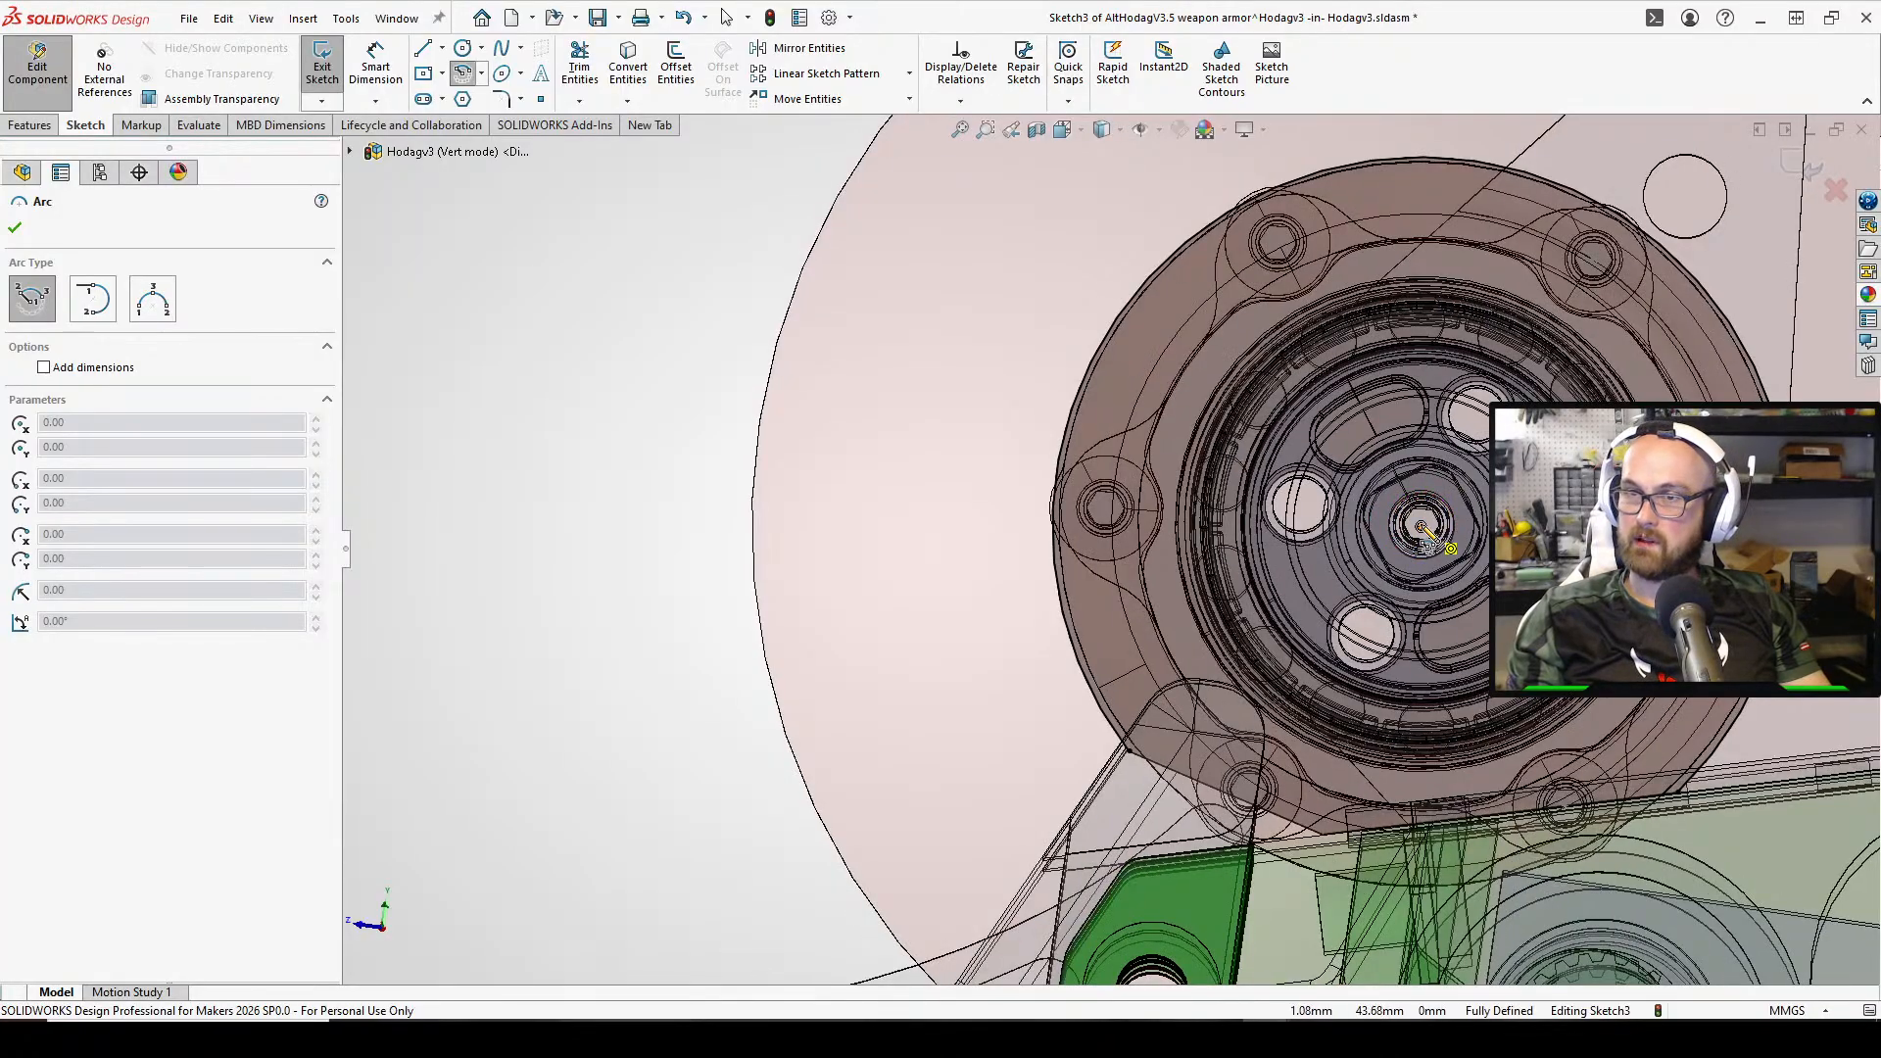
left_click(1420, 526)
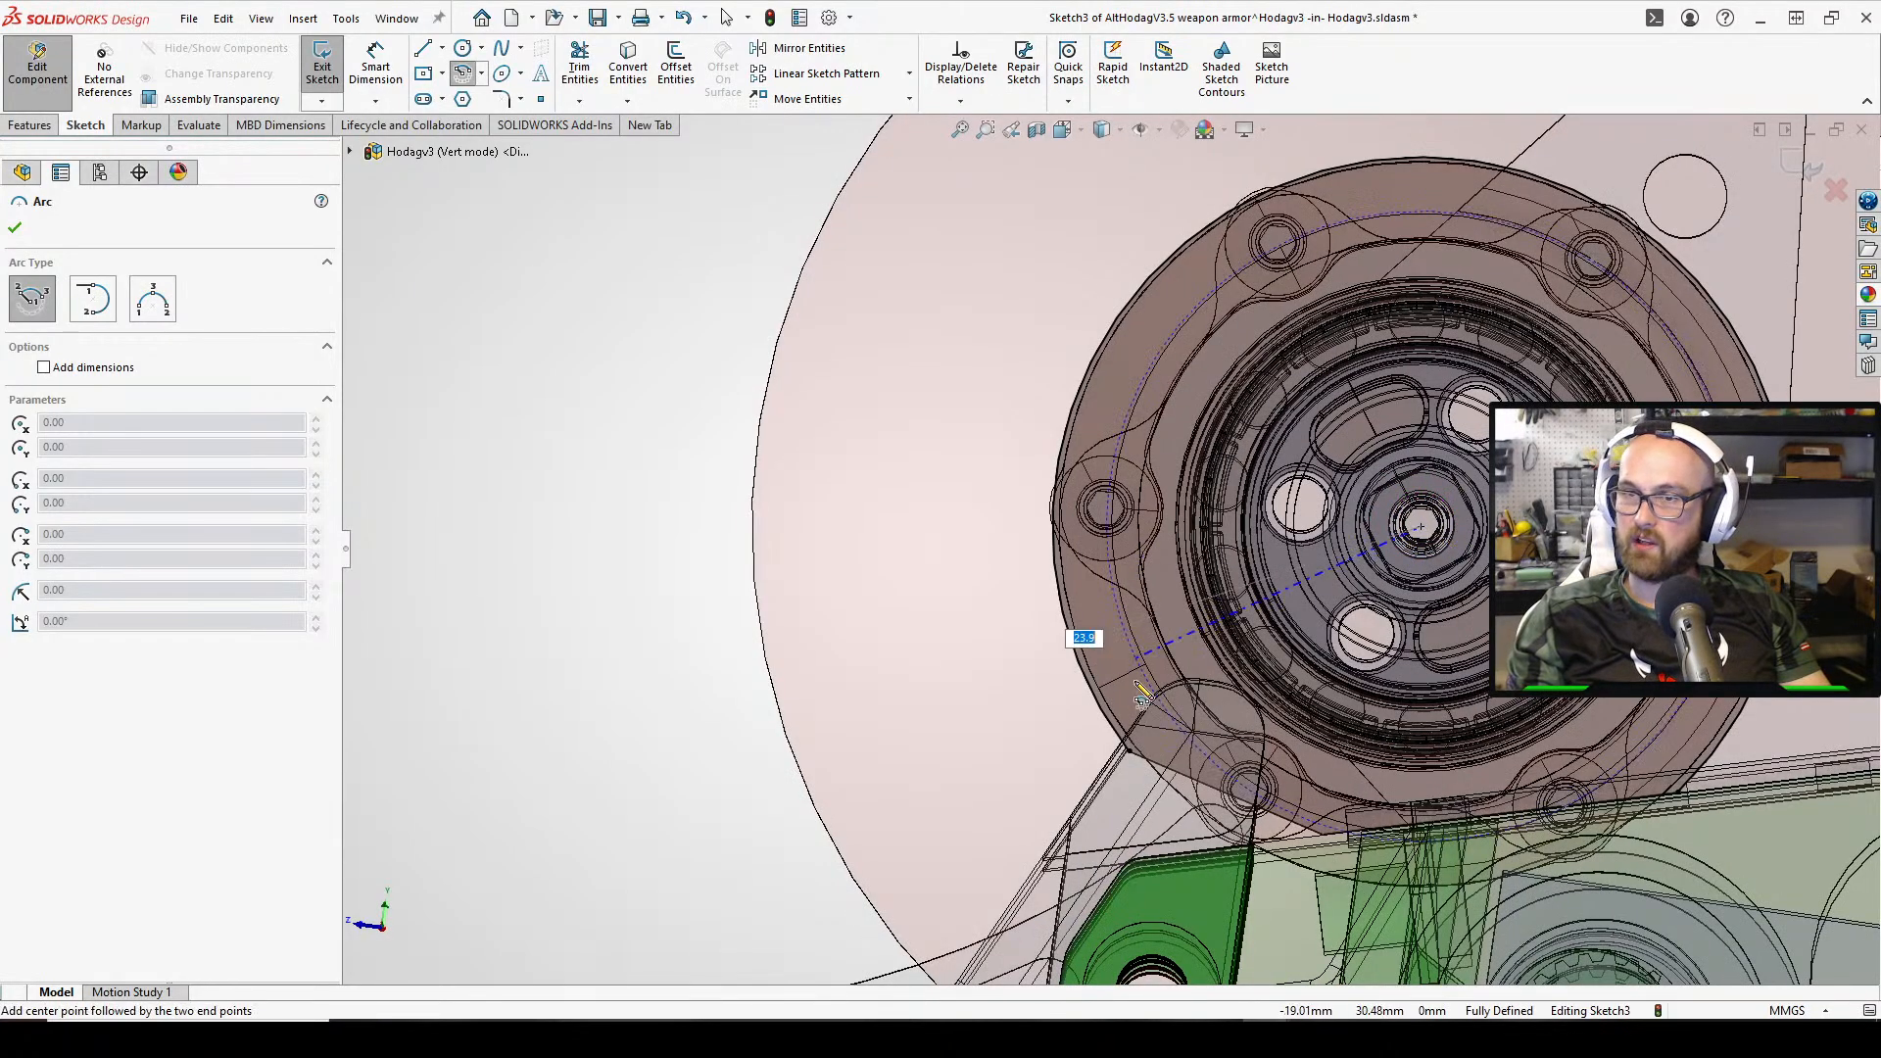
left_click(1167, 768)
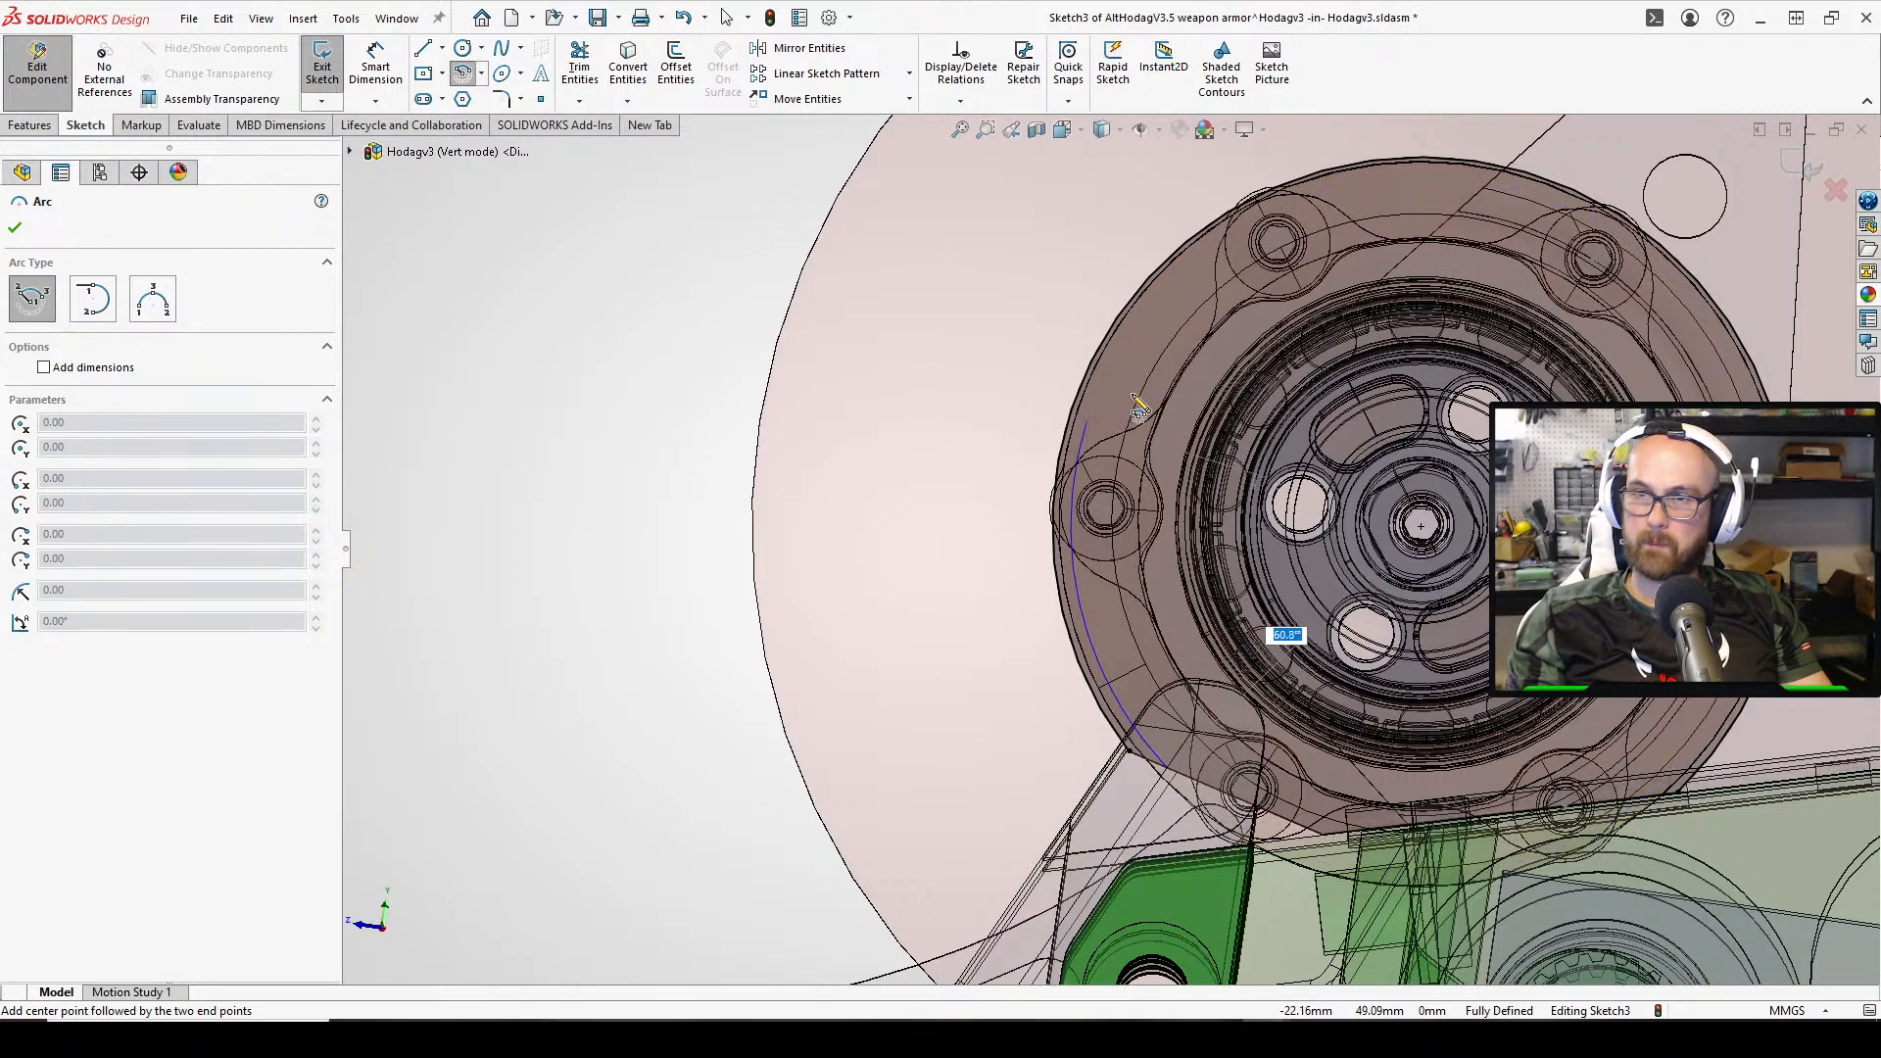
left_click(1510, 207)
right_click(1513, 203)
left_click(1552, 209)
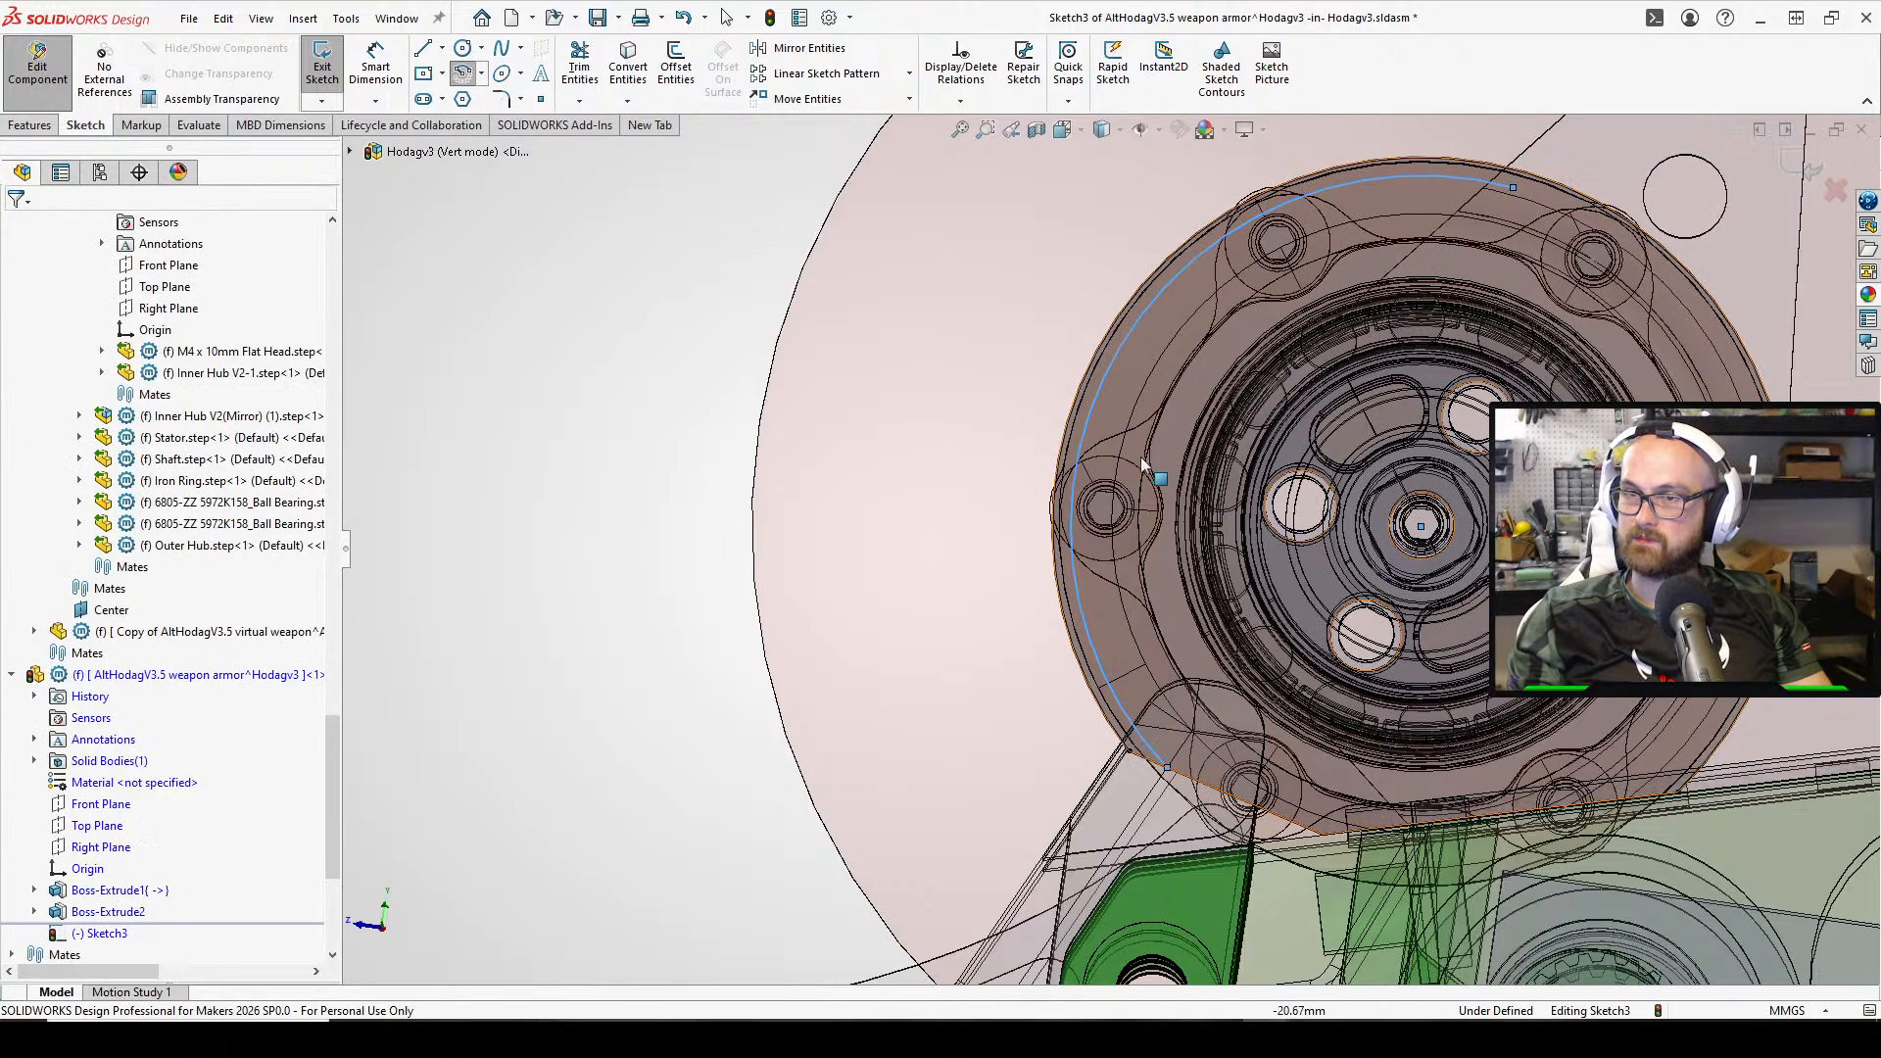
left_click(568, 534)
Dimension the inner arc's radius and try to set it to 16 mm
middle_click_drag(1029, 419, 872, 652)
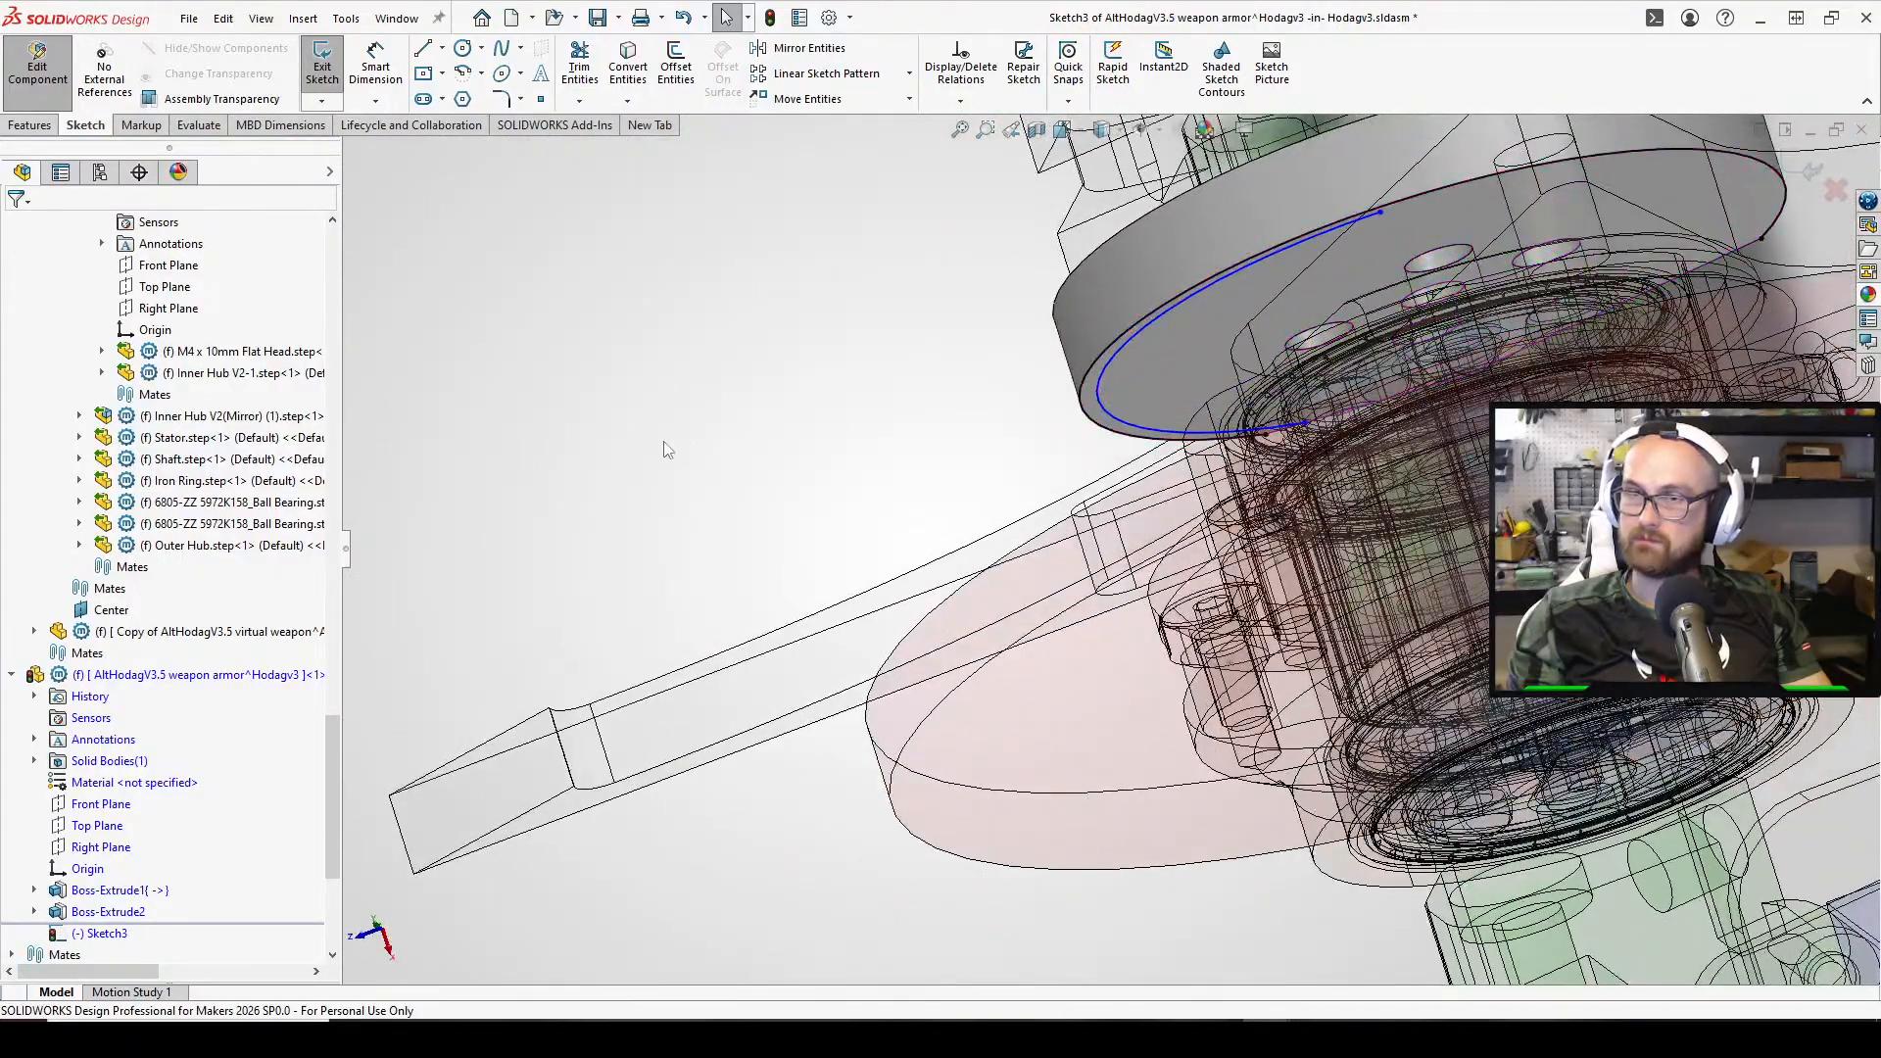
left_click(1137, 343)
left_click(920, 390)
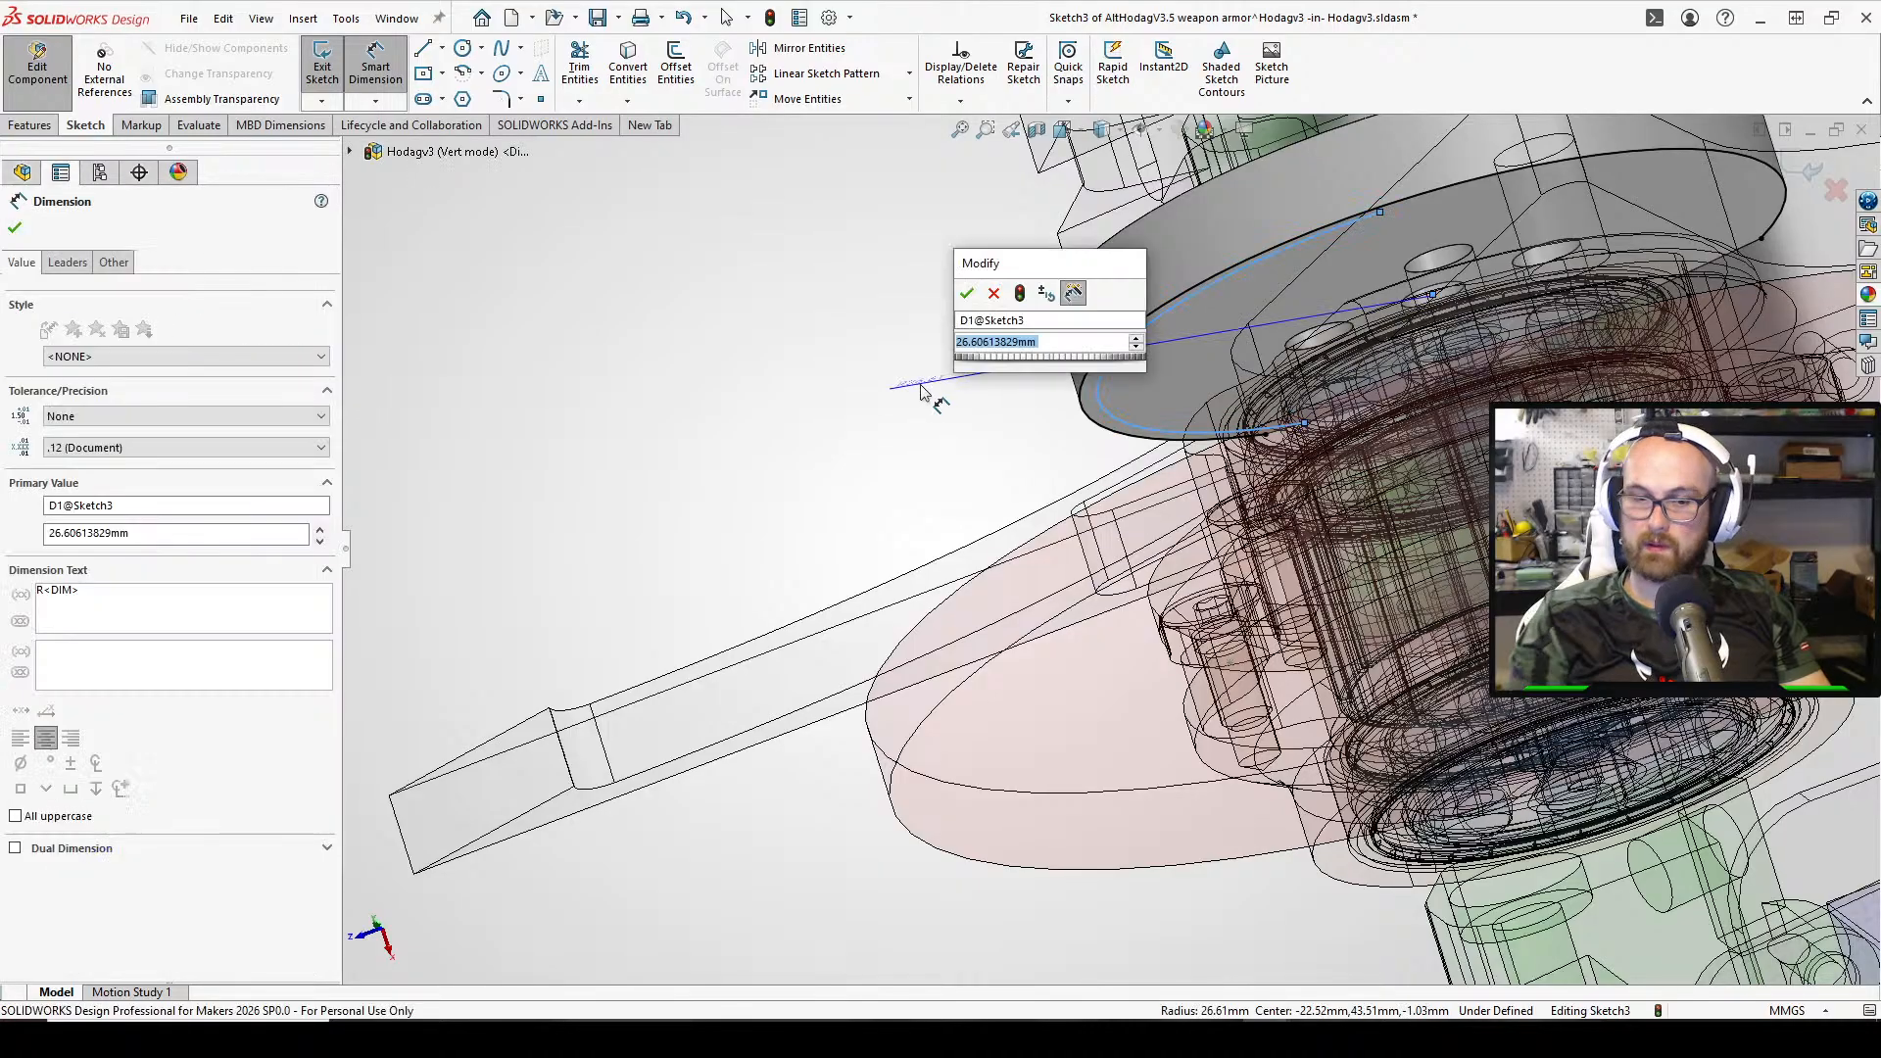
type("16")
key("Return")
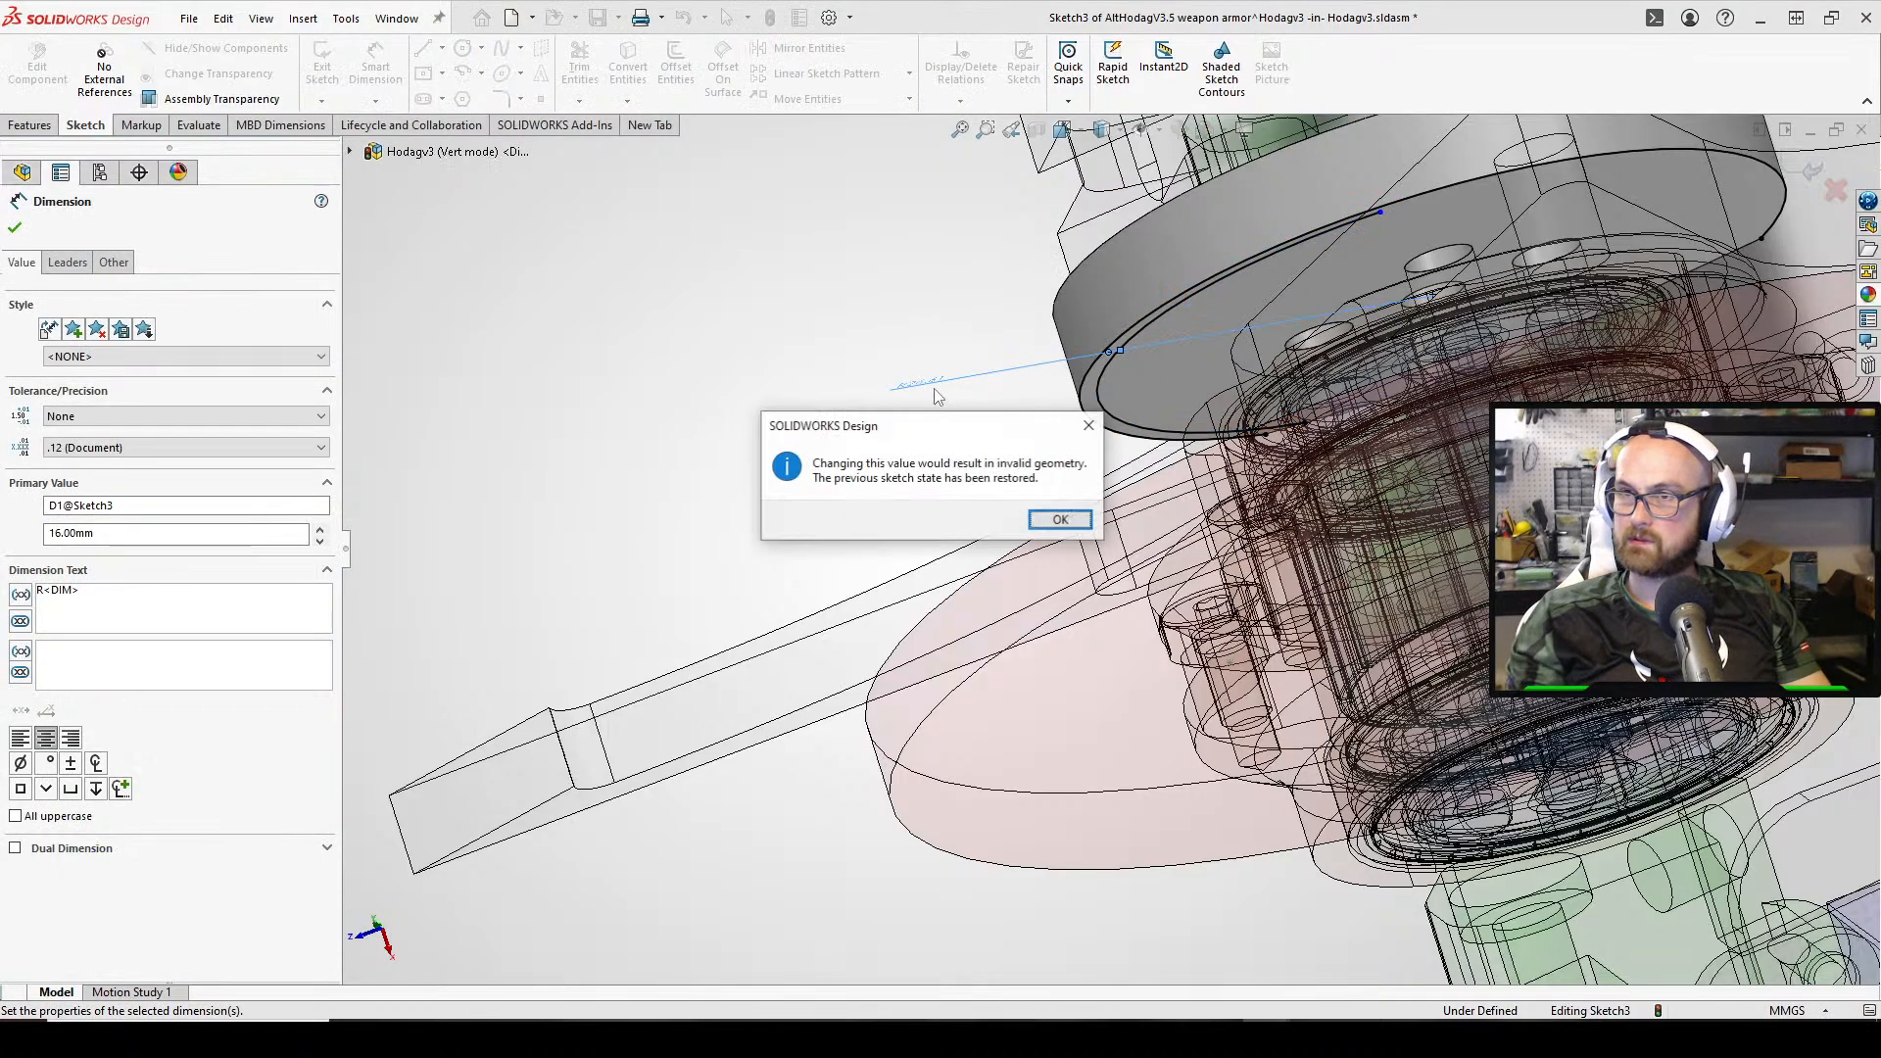
left_click(1059, 524)
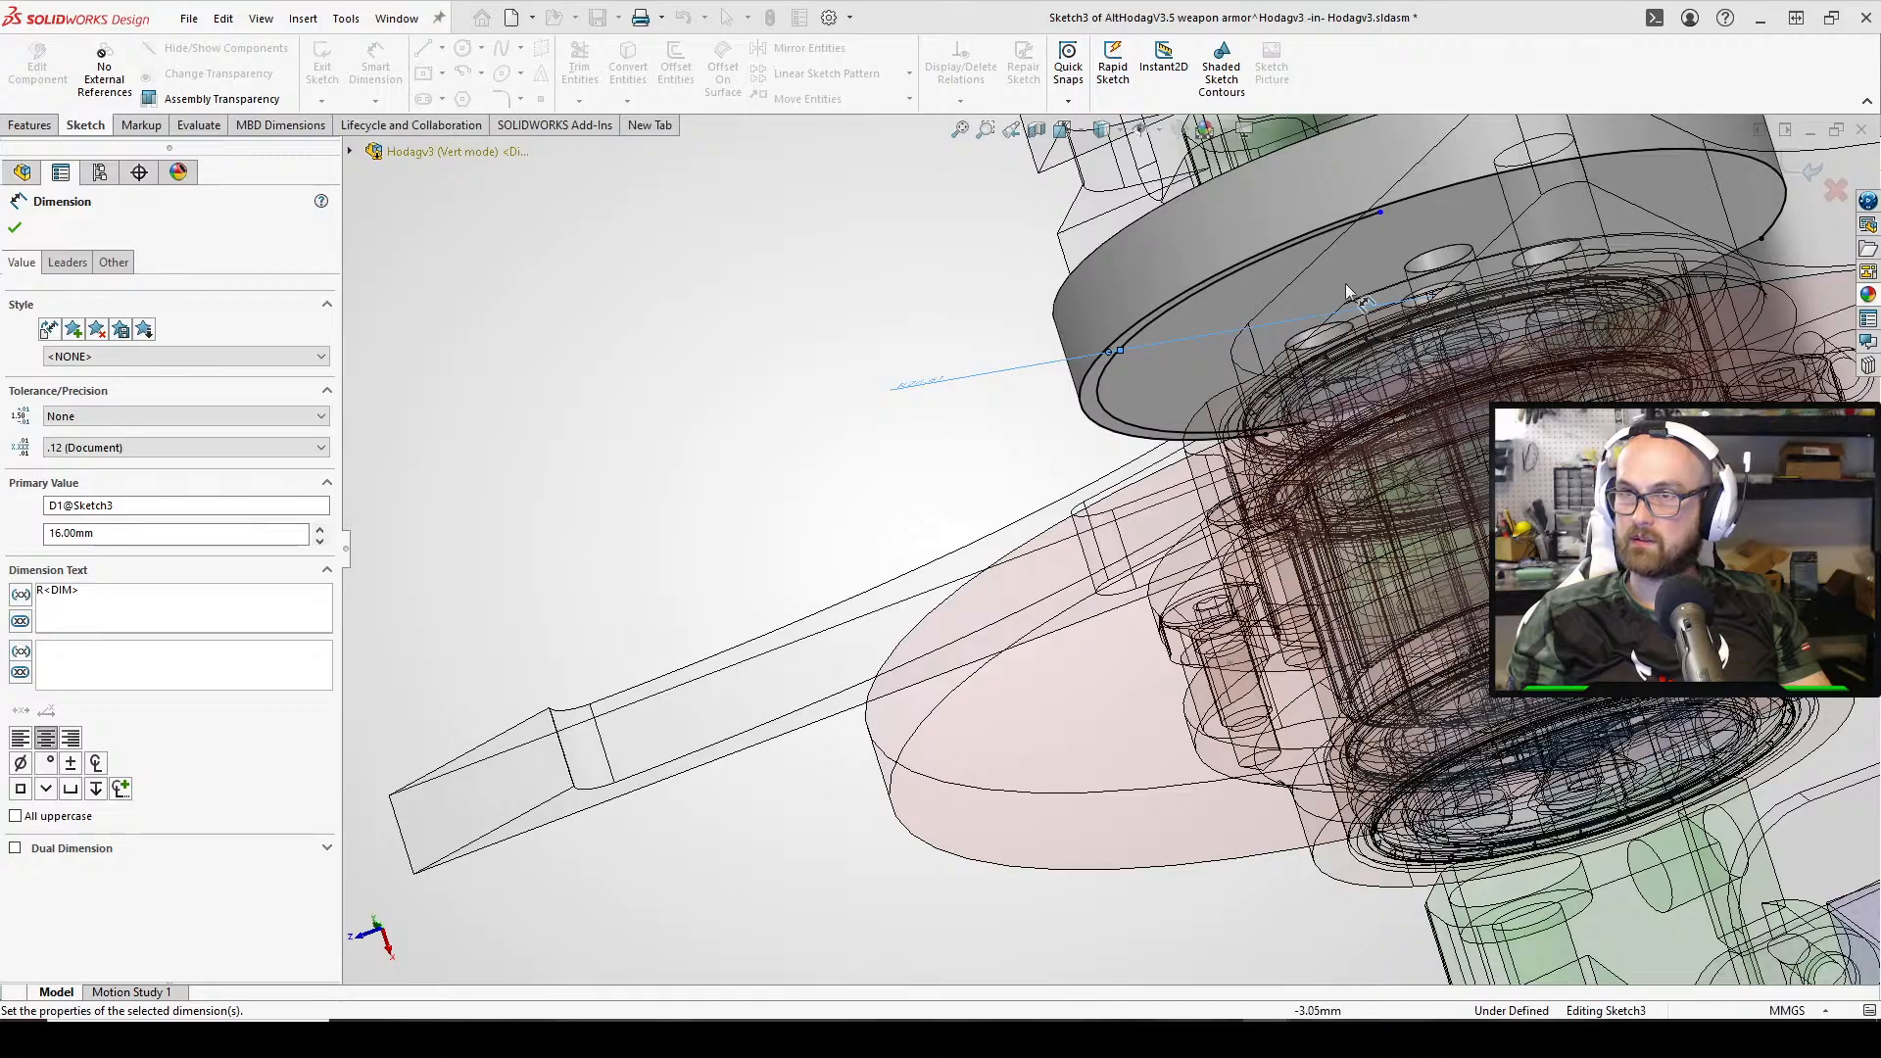
Try to set the inner arc's radius to 24 mm
middle_click_drag(1346, 285, 1318, 147)
scroll(1251, 534, "down", 3)
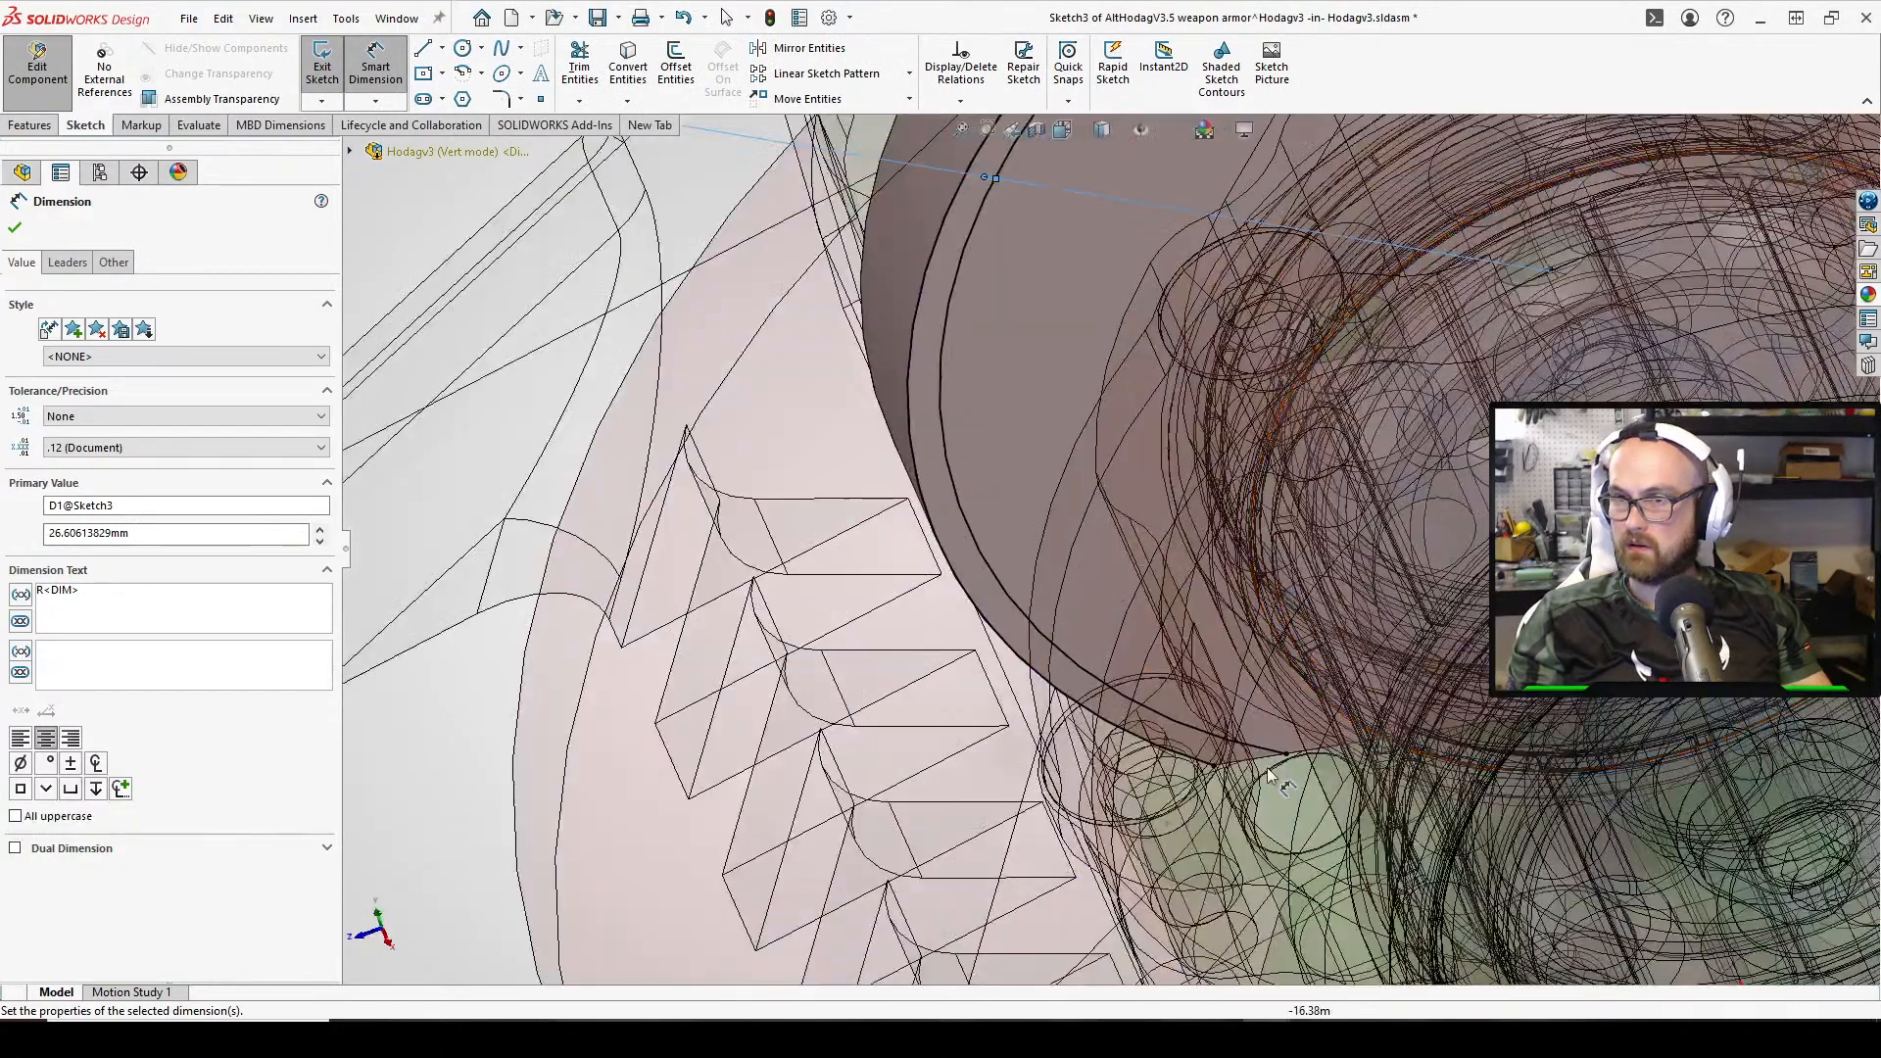
middle_click_drag(790, 667, 794, 440)
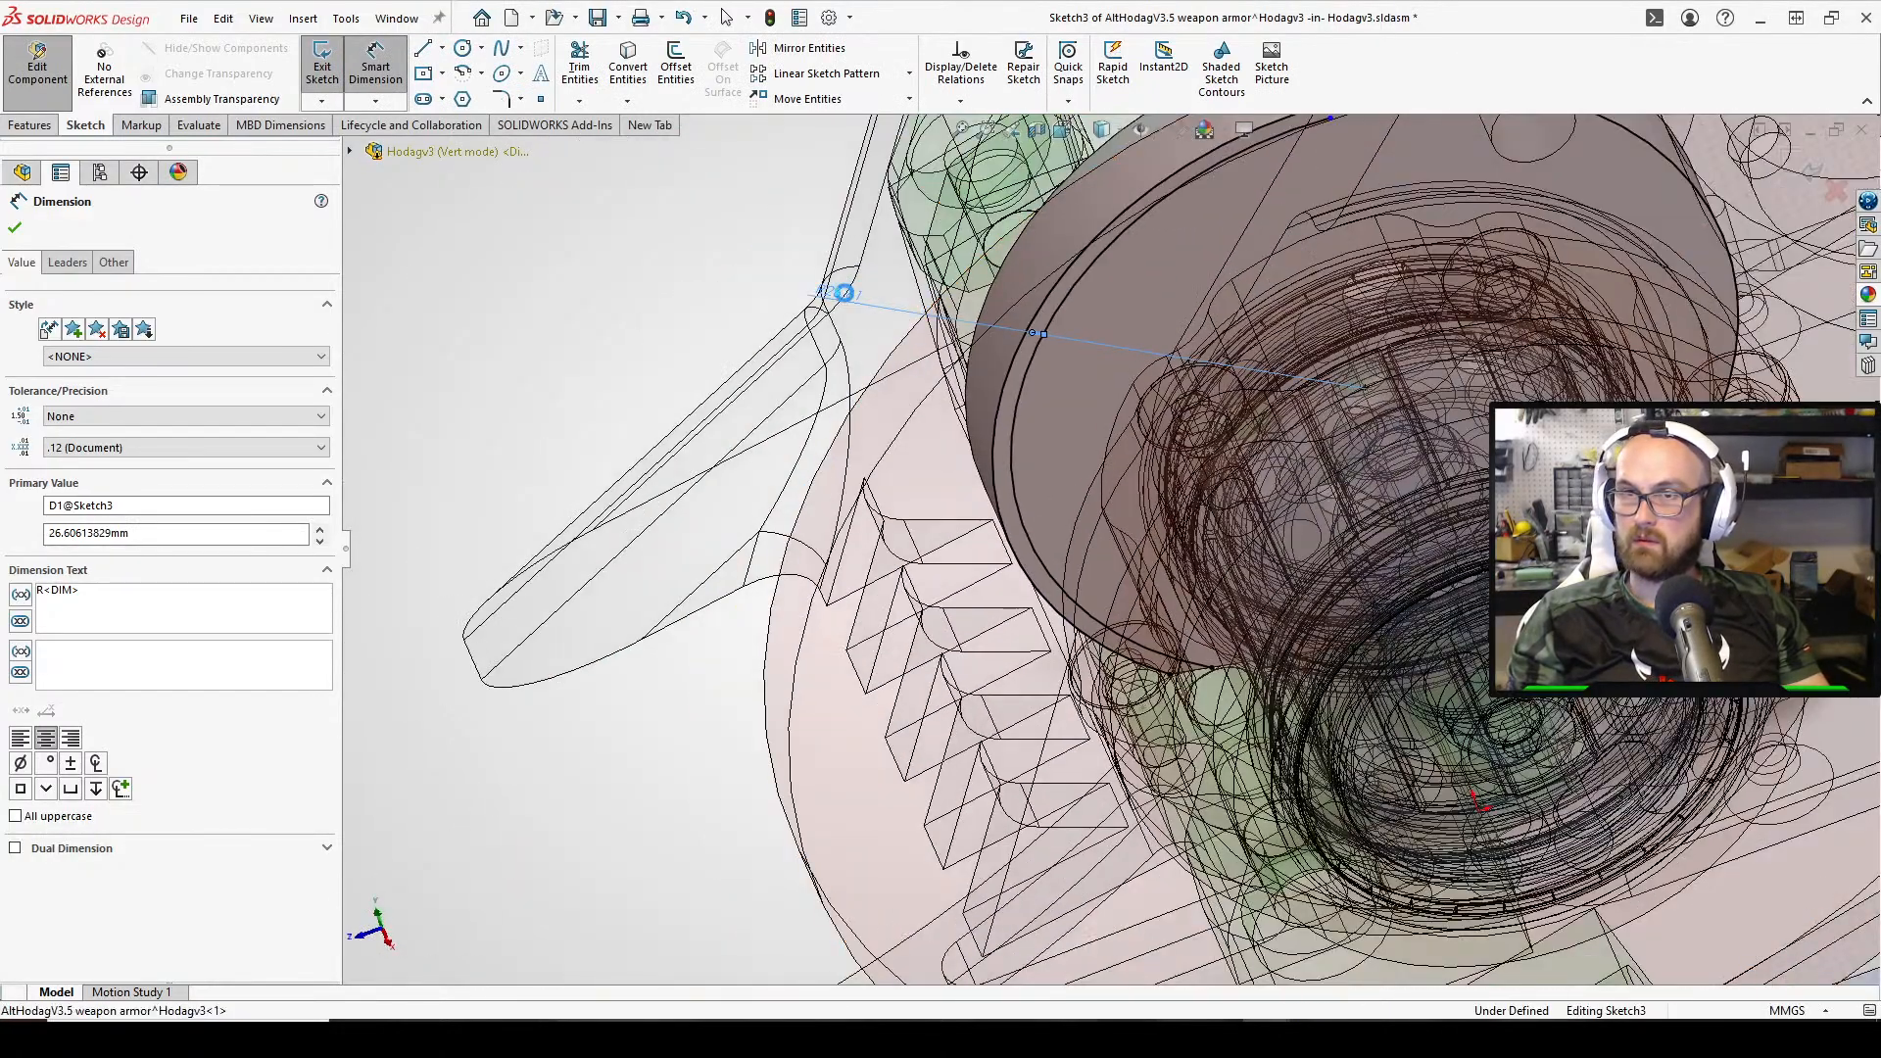
double_click(843, 292)
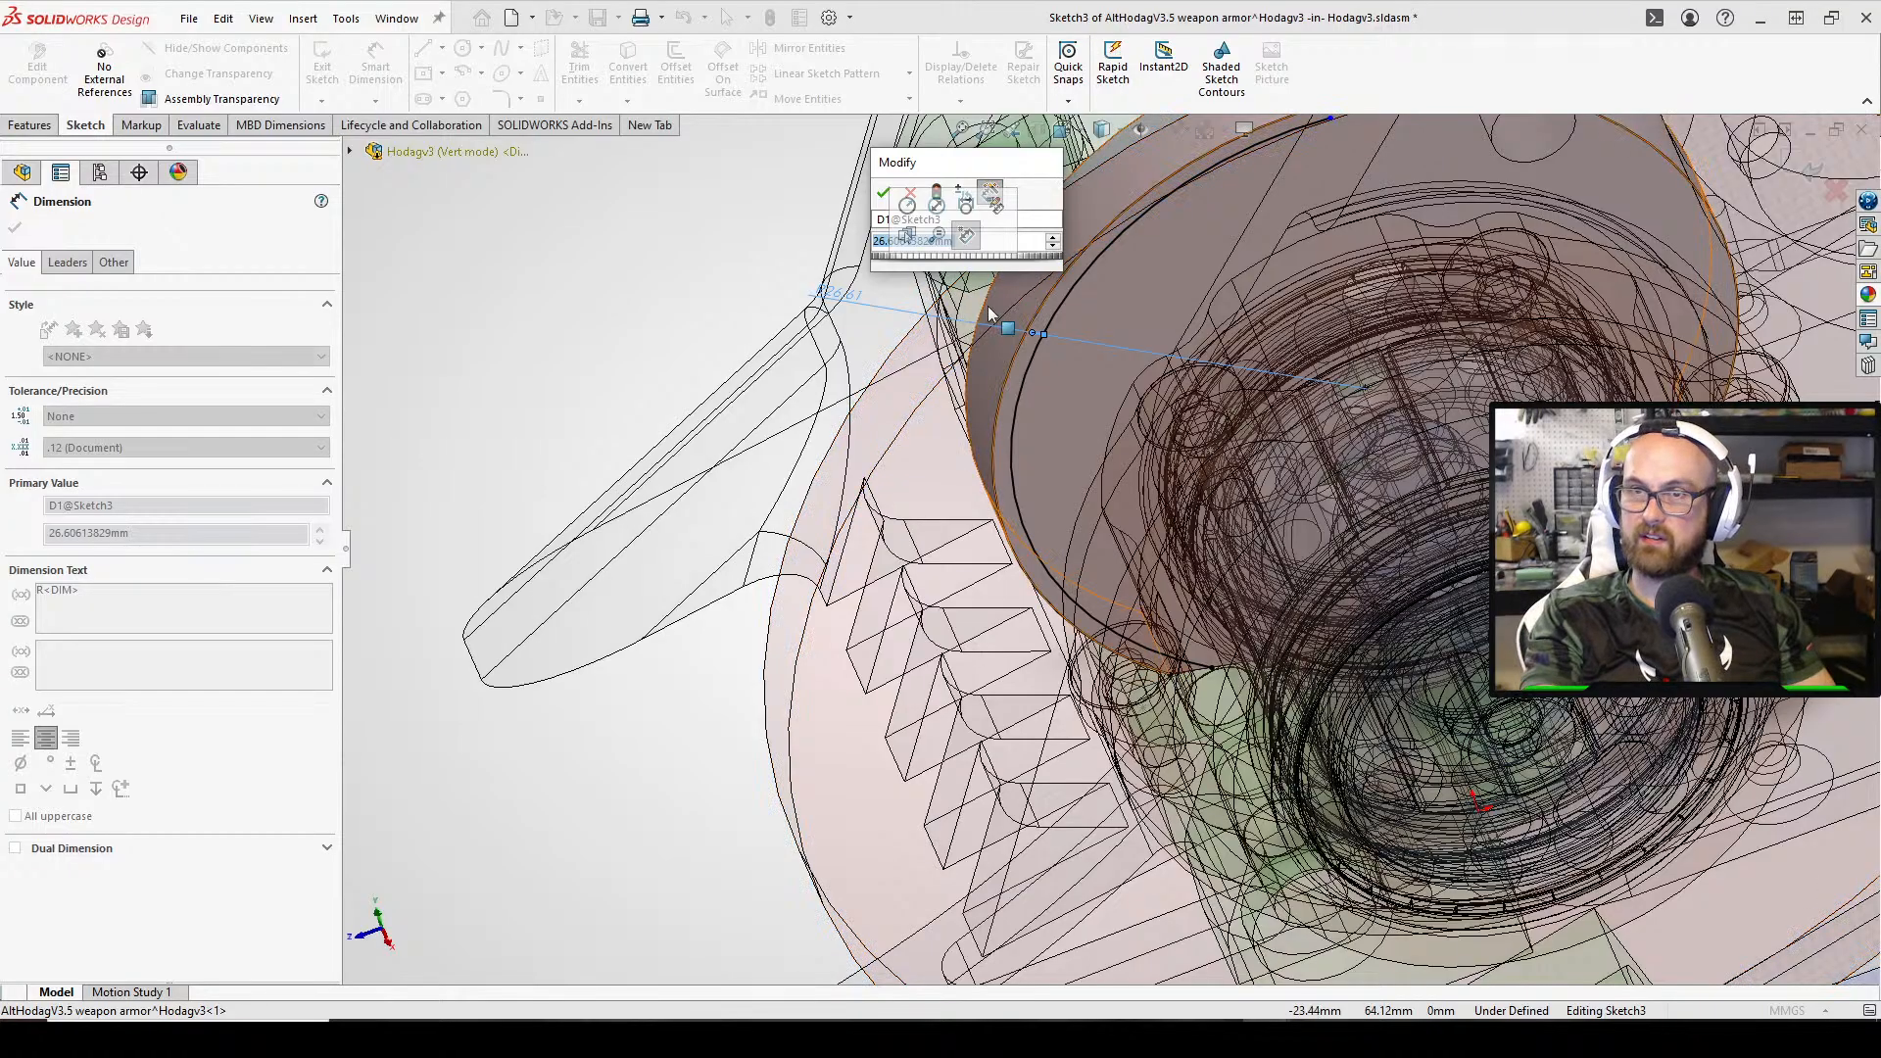
type("24")
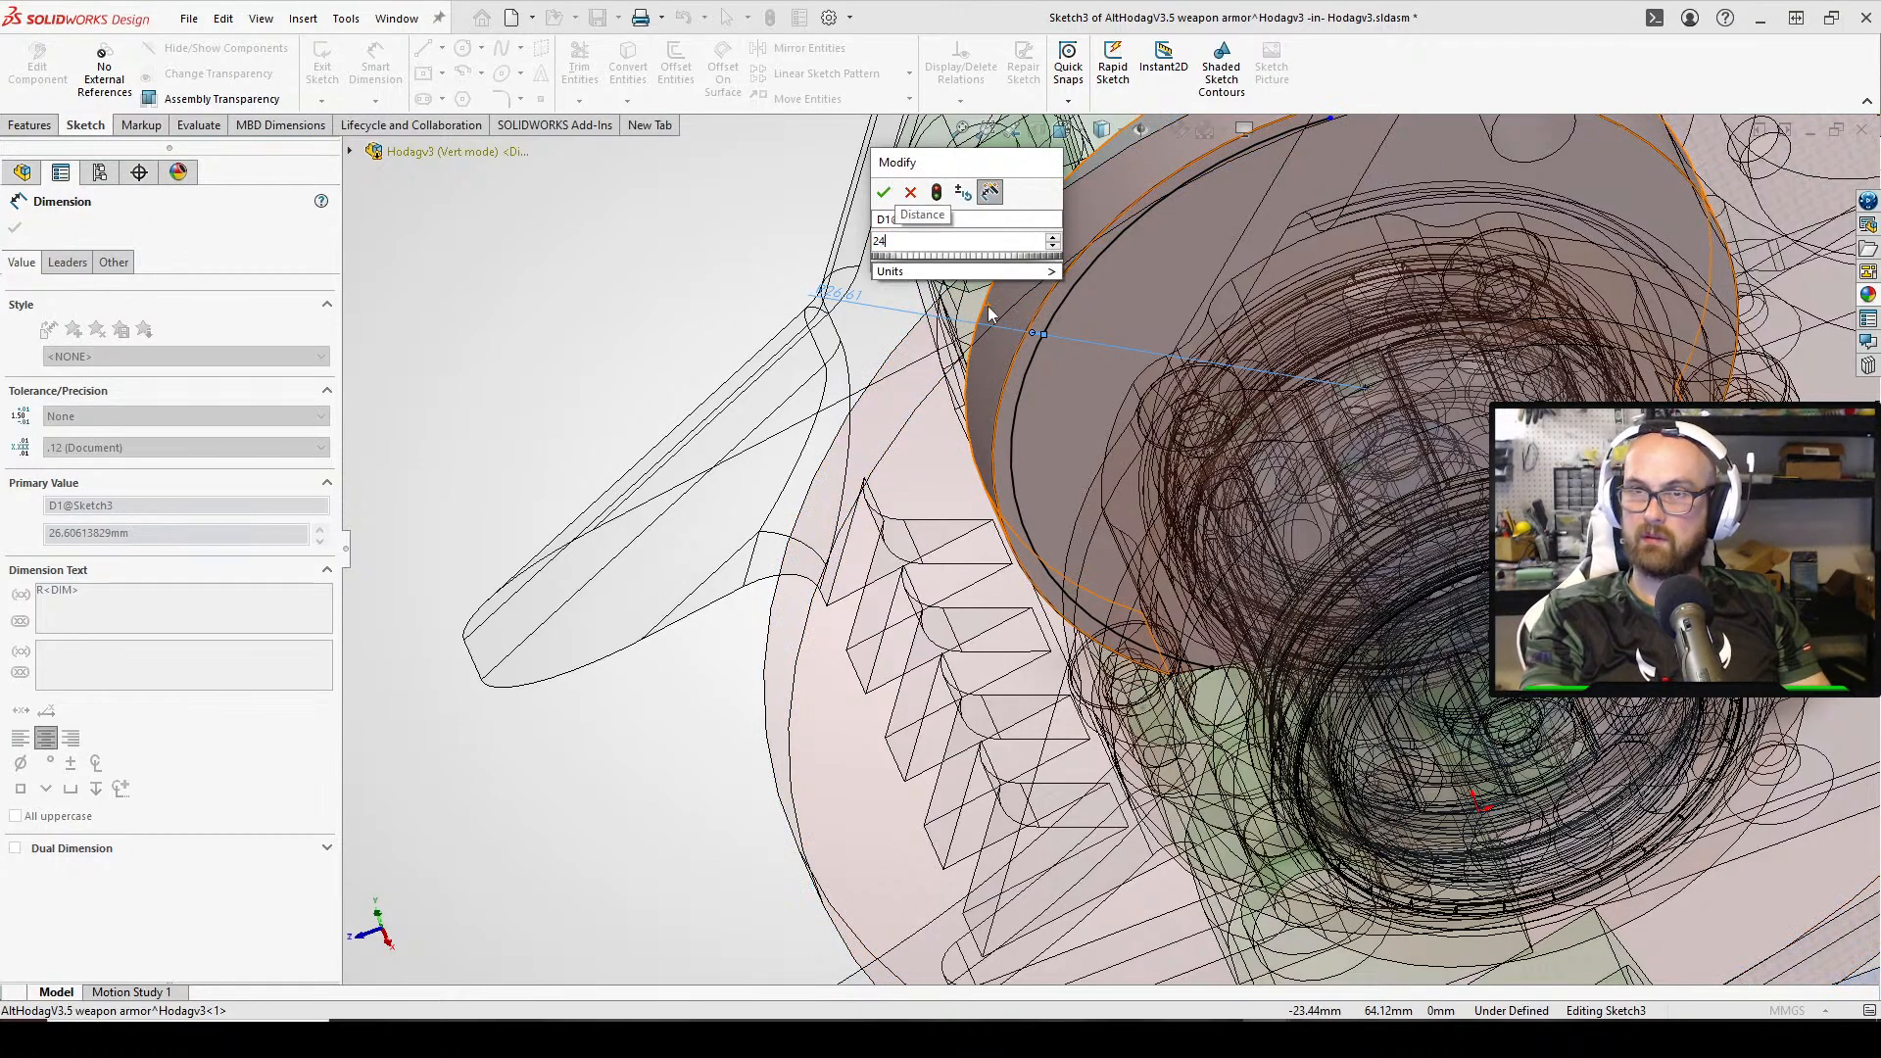
key("Return")
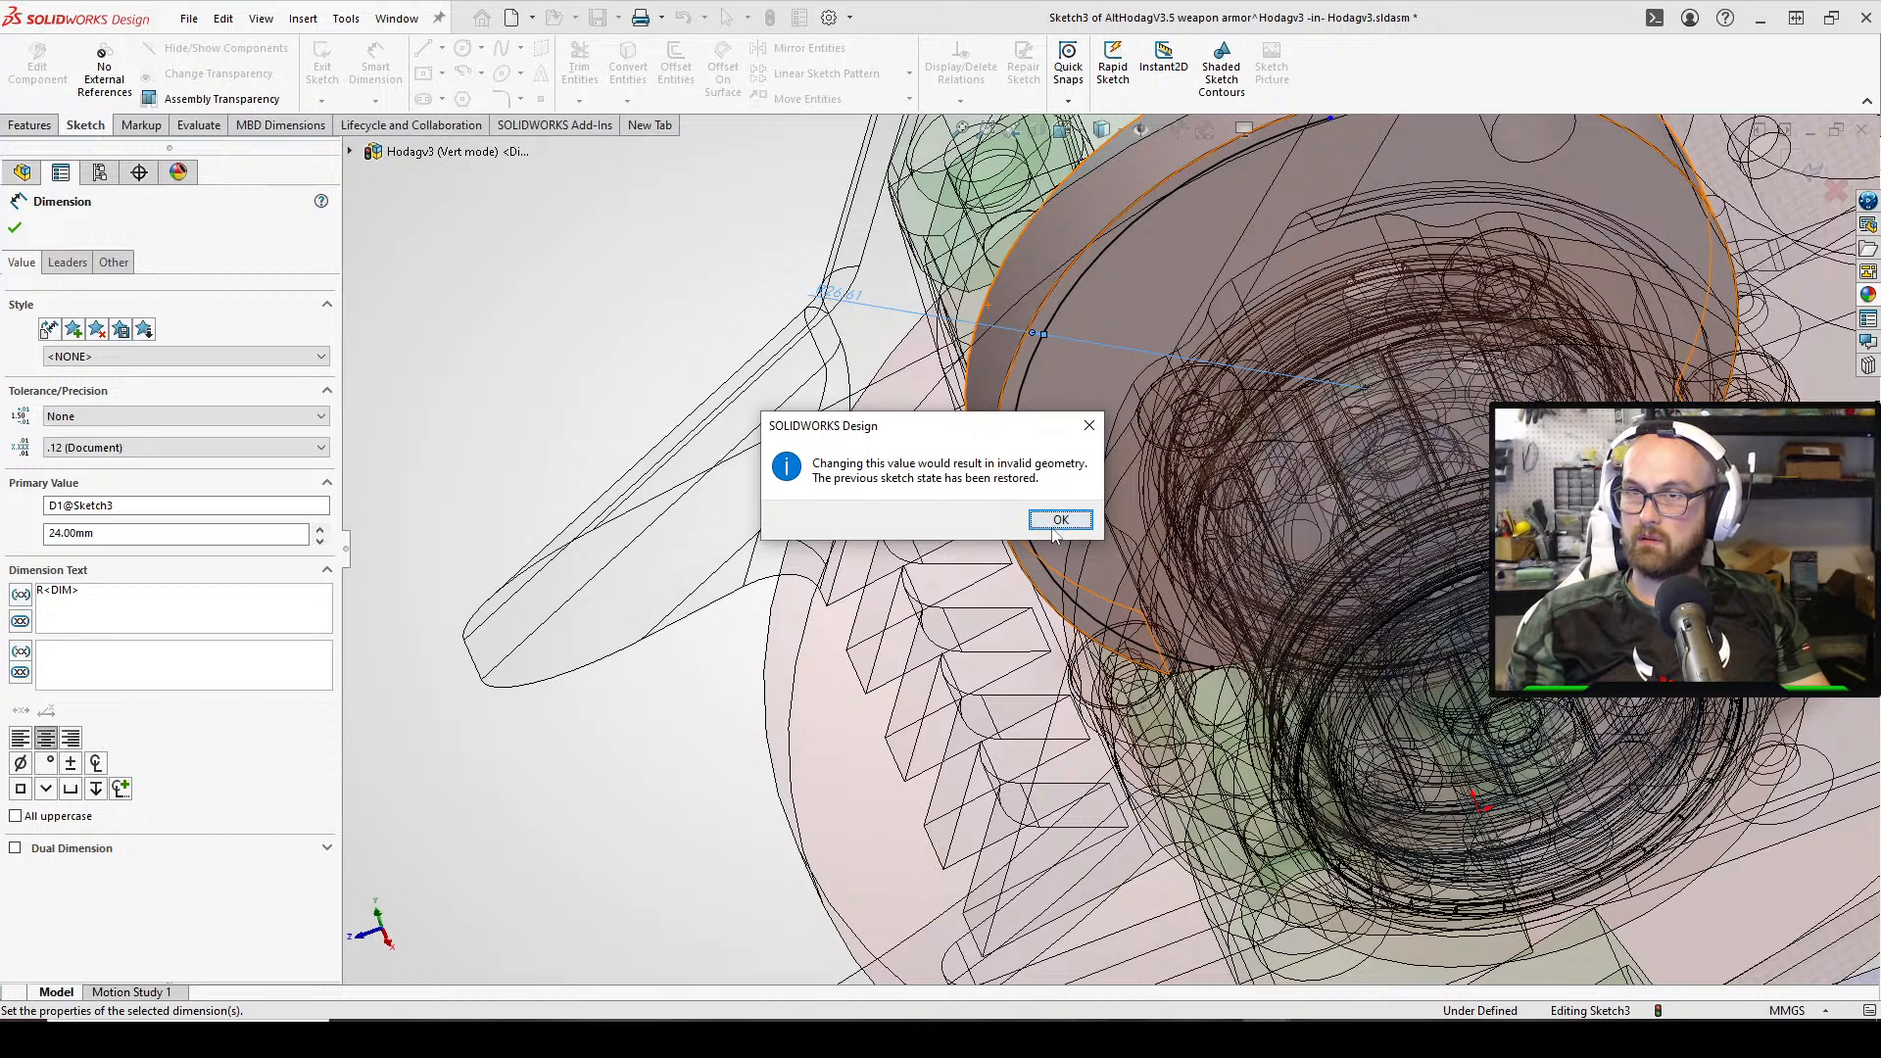
left_click(1055, 527)
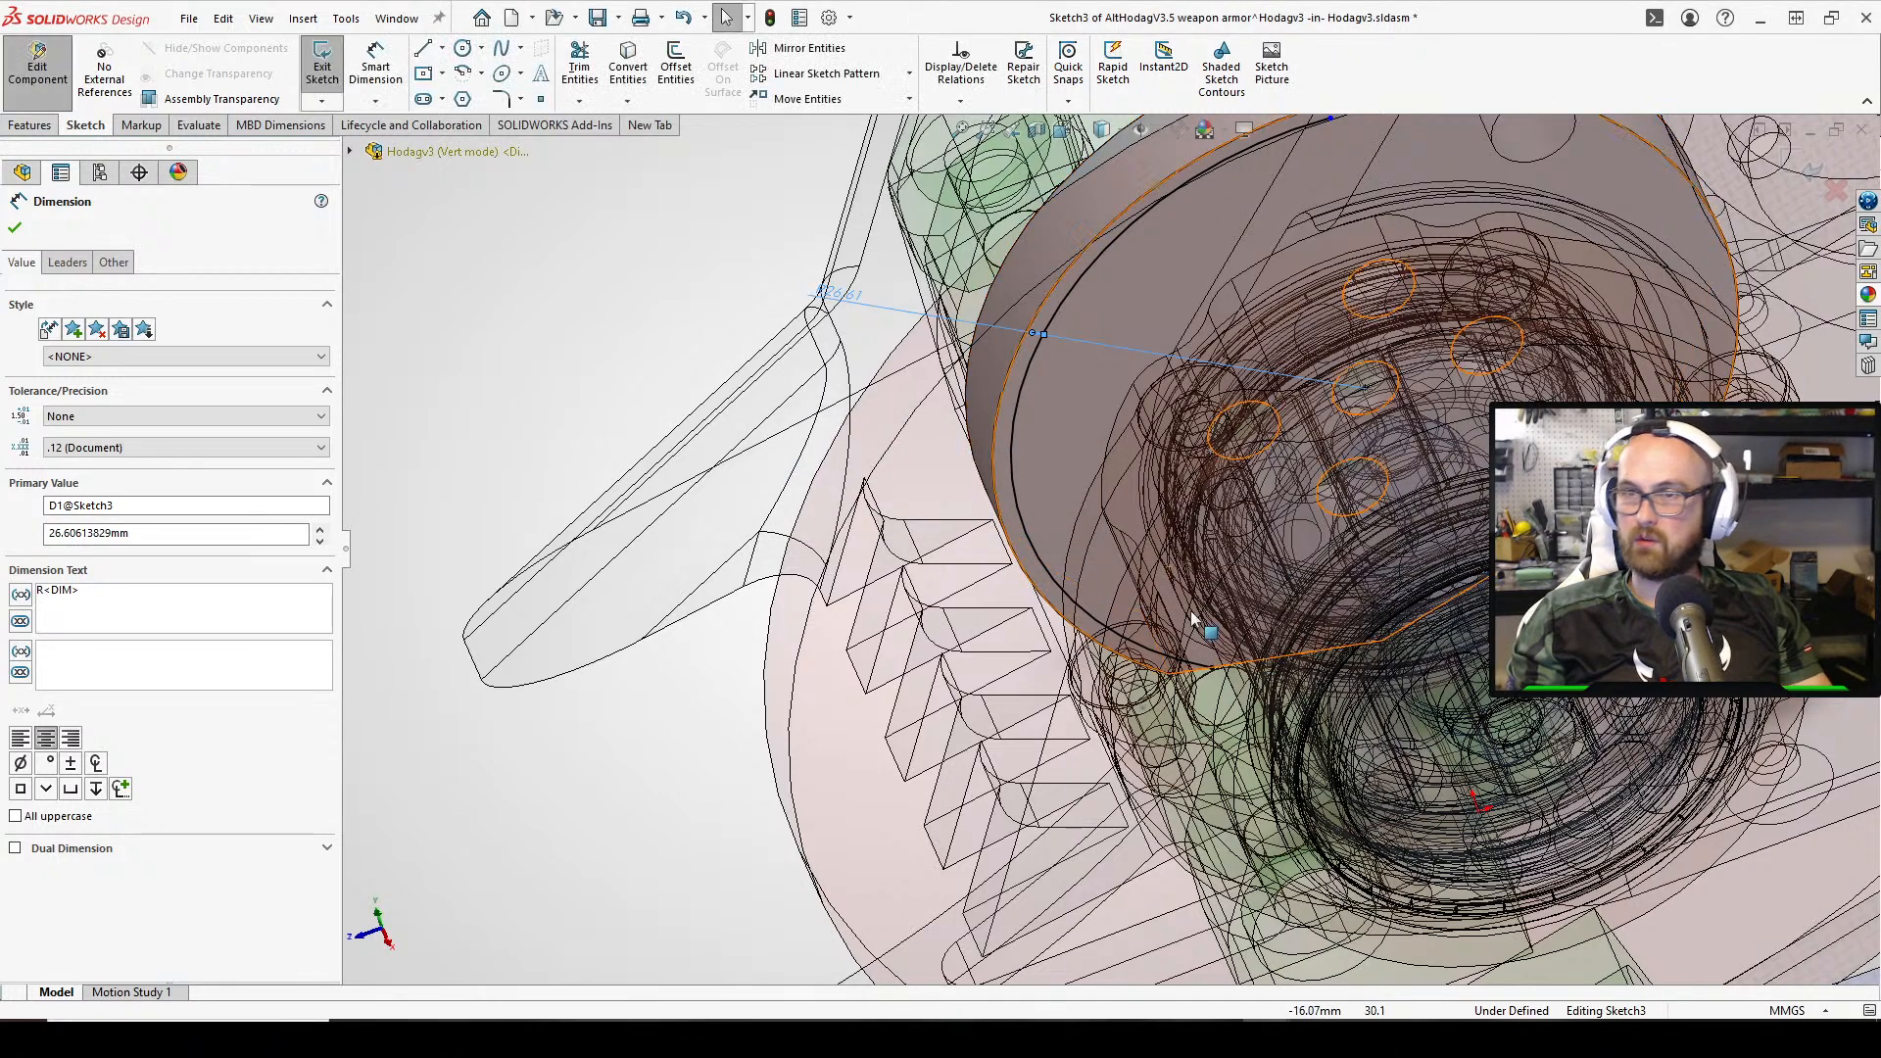
left_click(1207, 674)
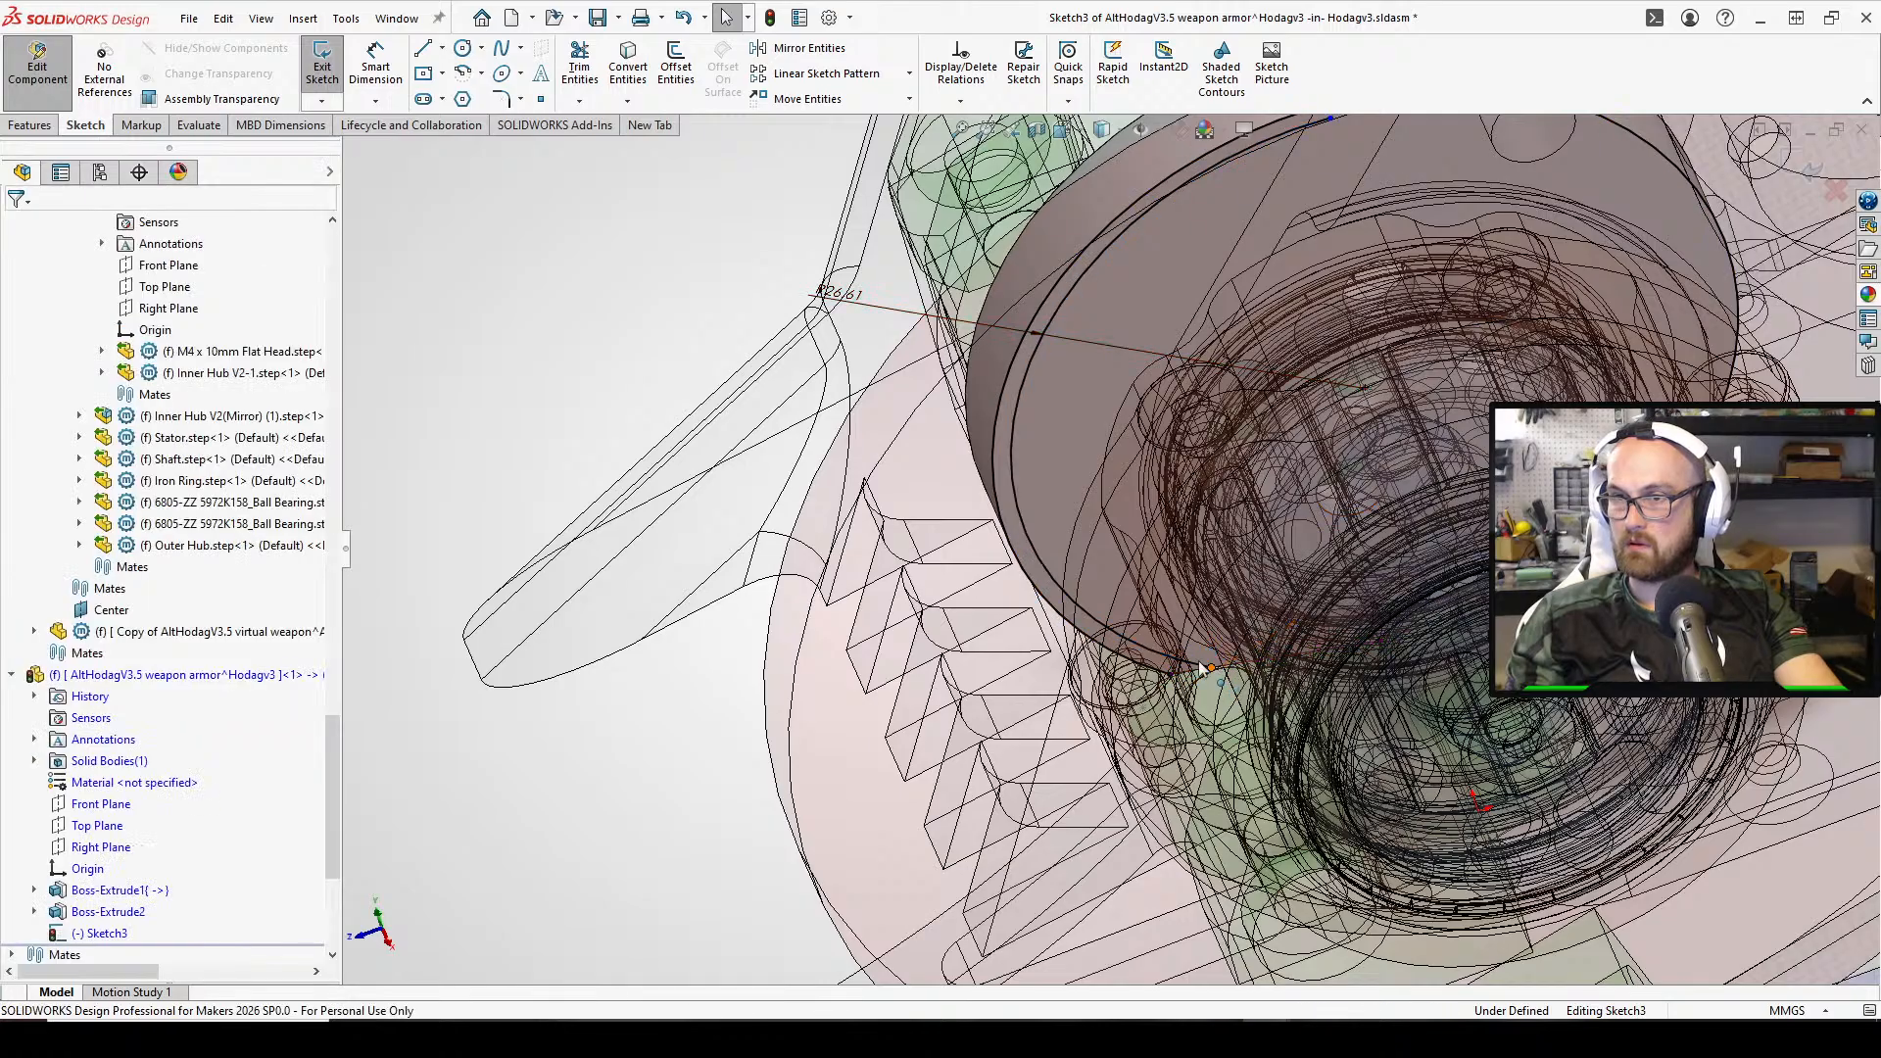
Move the inner arc's lower end clear of the plate's straight edge and set the arc's radius to 24 mm
left_click_drag(1207, 668, 1168, 623)
left_click(828, 312)
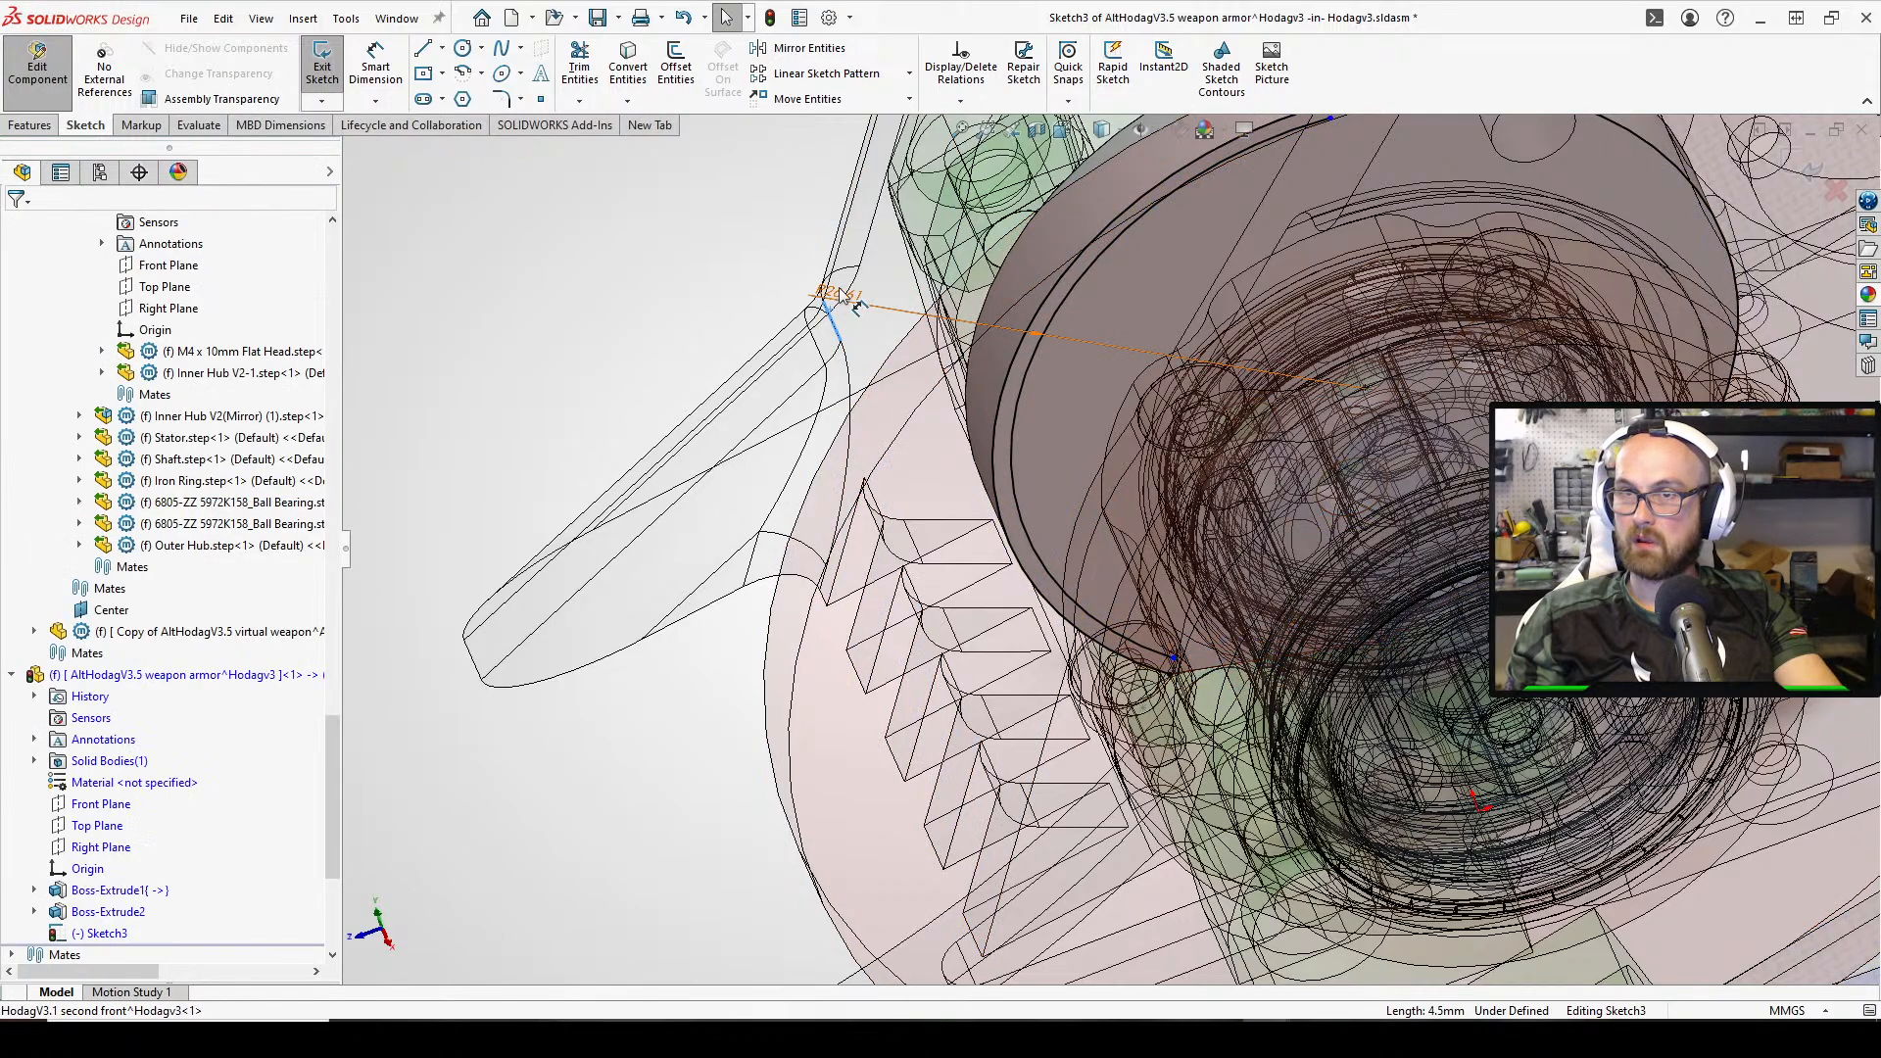
double_click(839, 290)
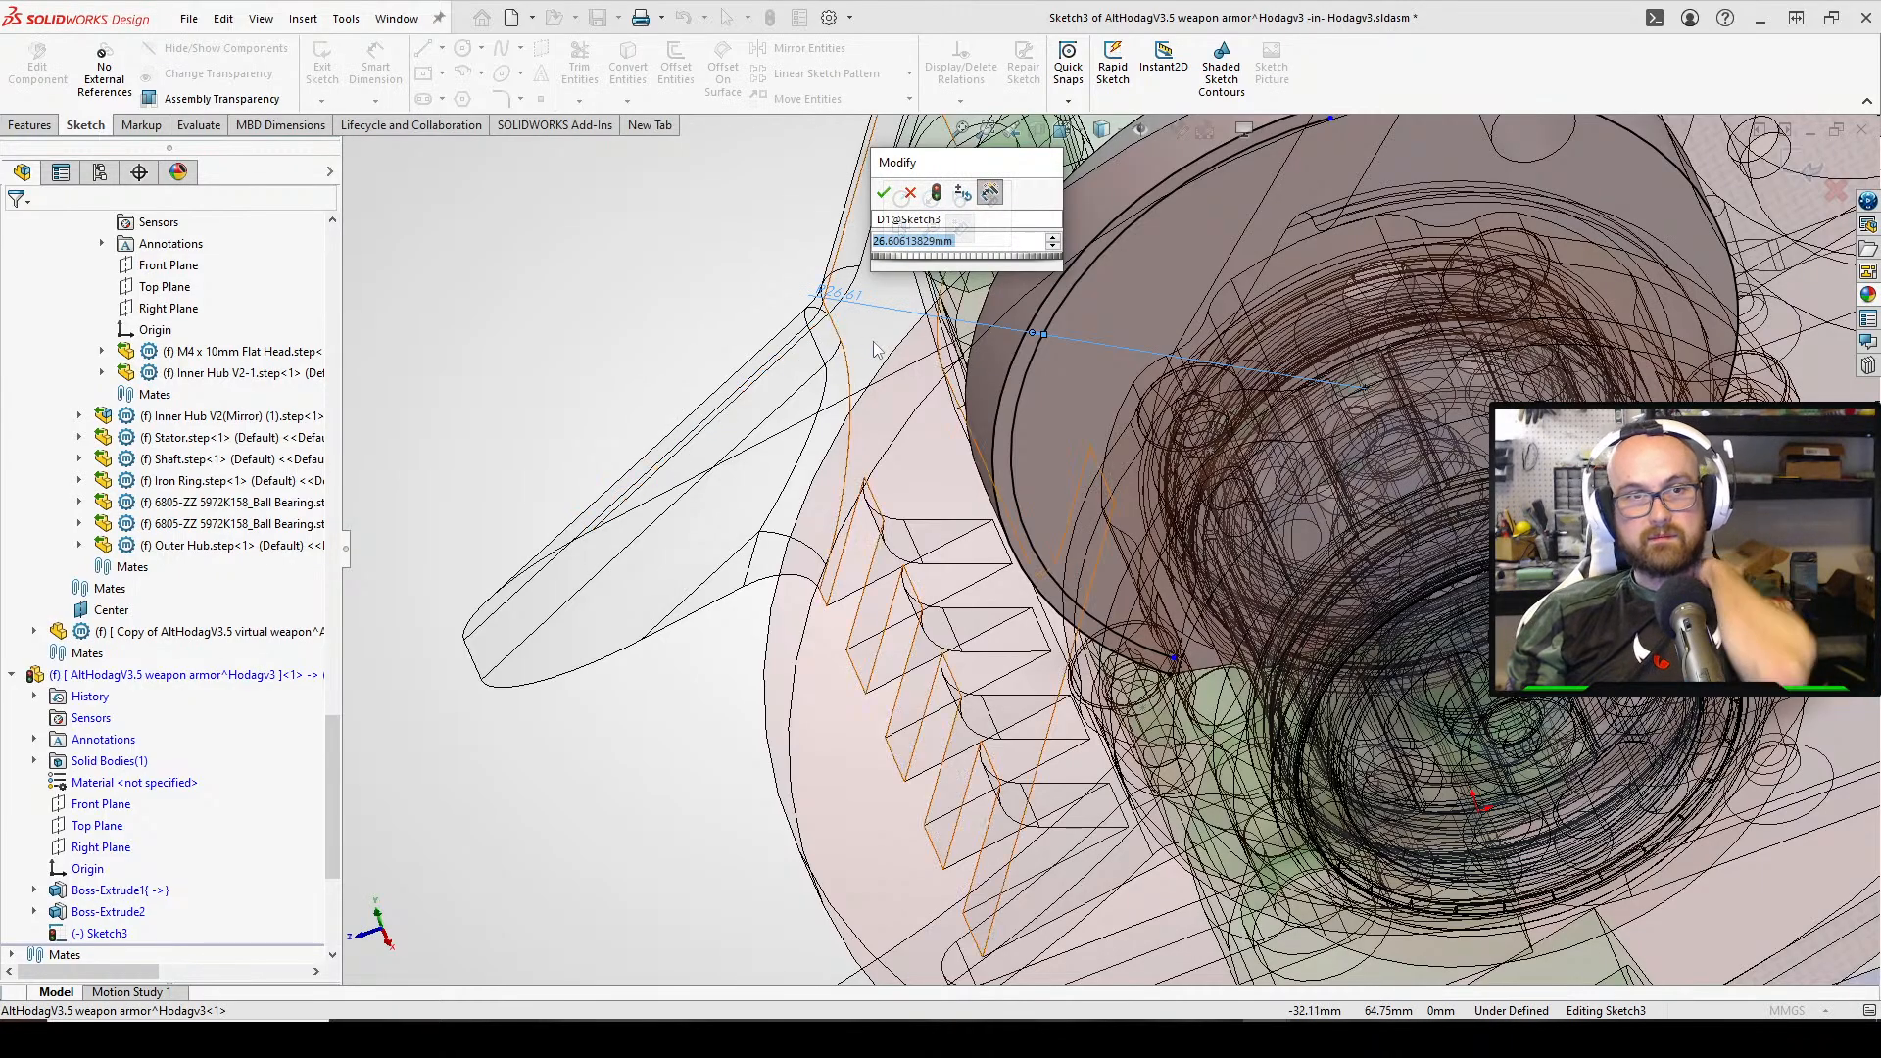
type("24")
key("Return")
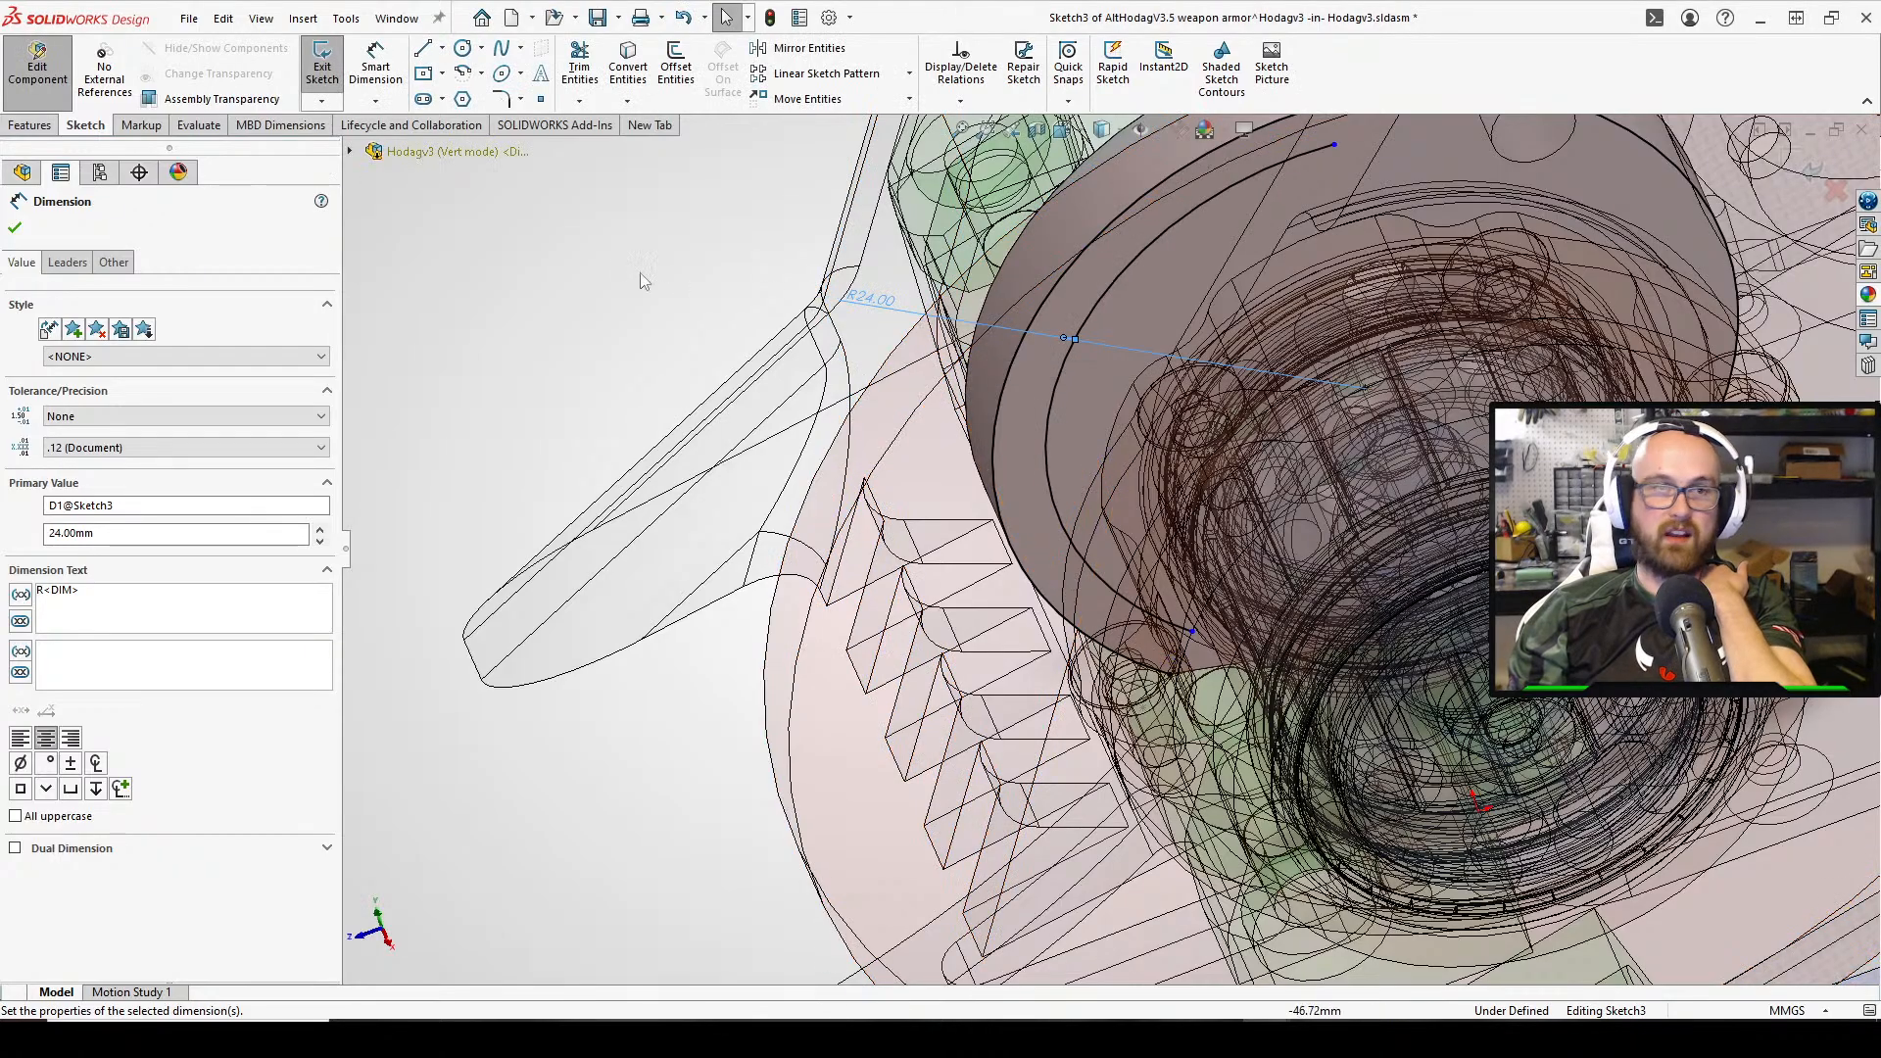
left_click(674, 292)
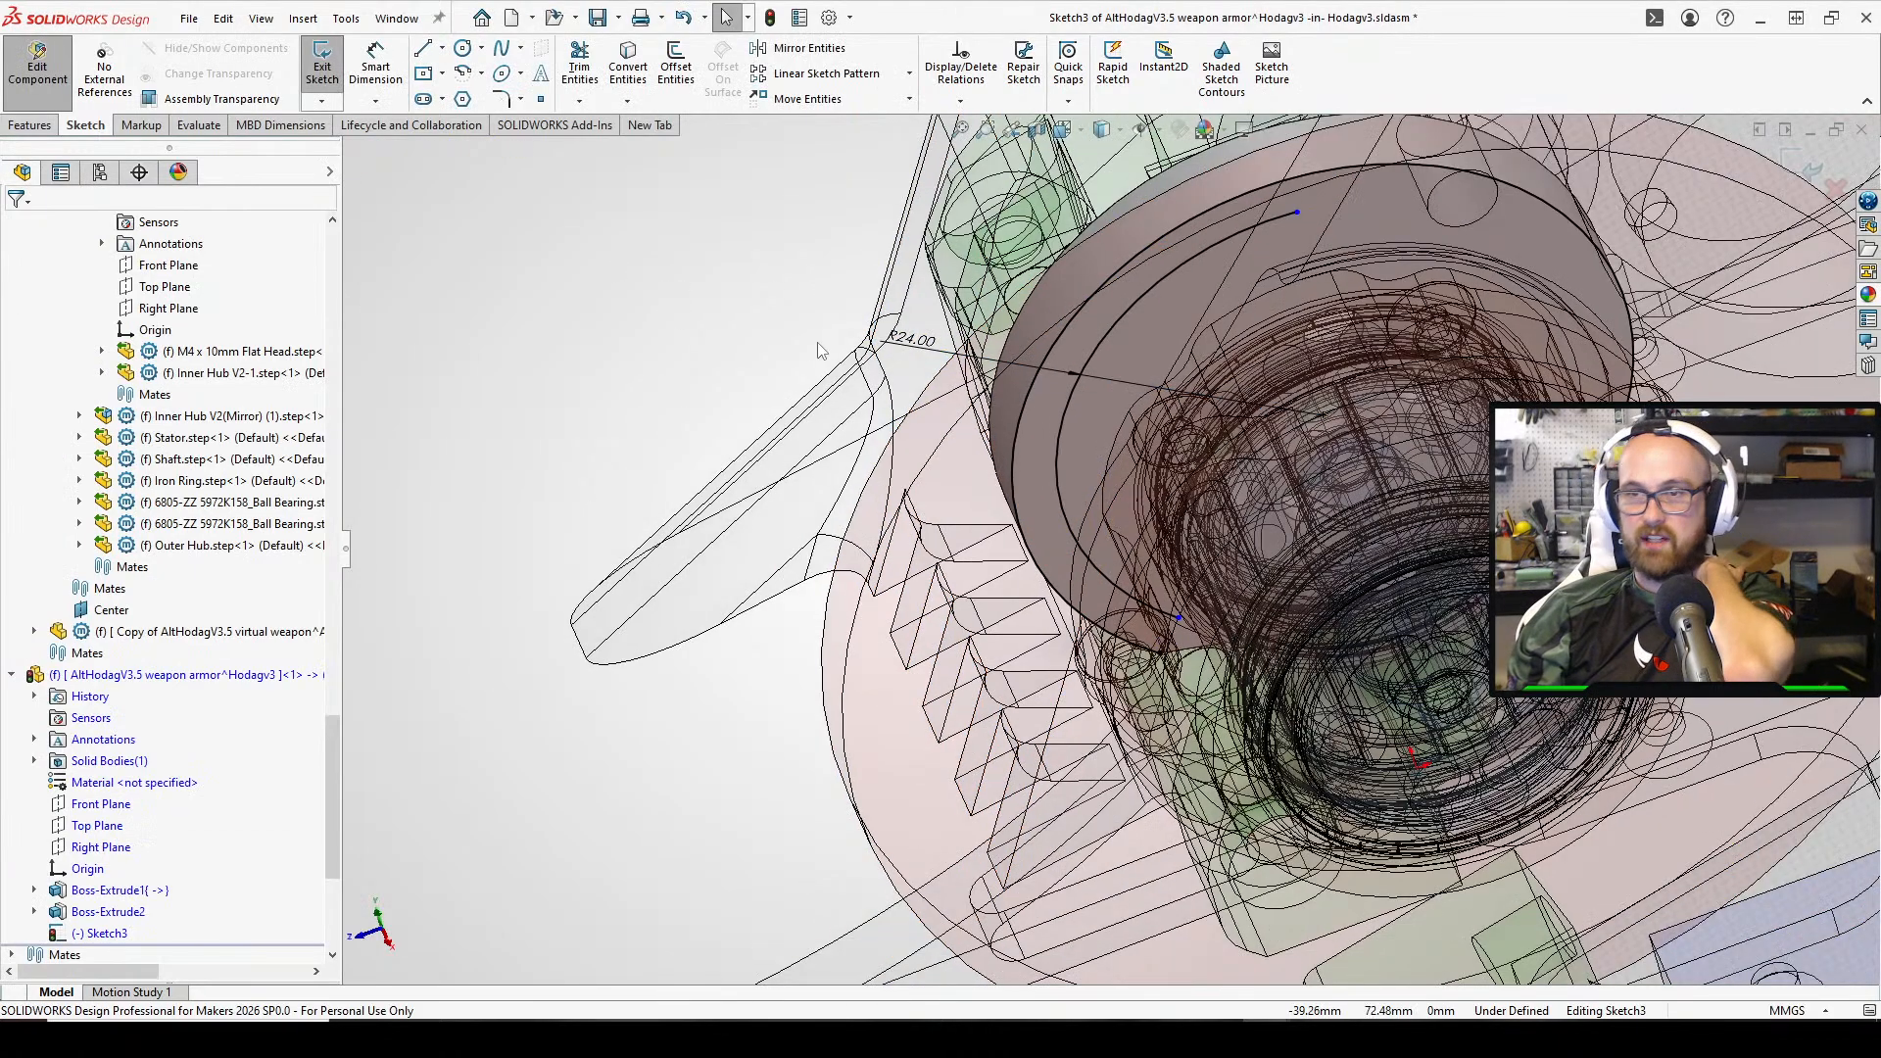
Shorten the inner arc by moving its upper end back along the curve toward the top of the plate
middle_click_drag(871, 349, 815, 417)
scroll(1060, 632, "up", 2)
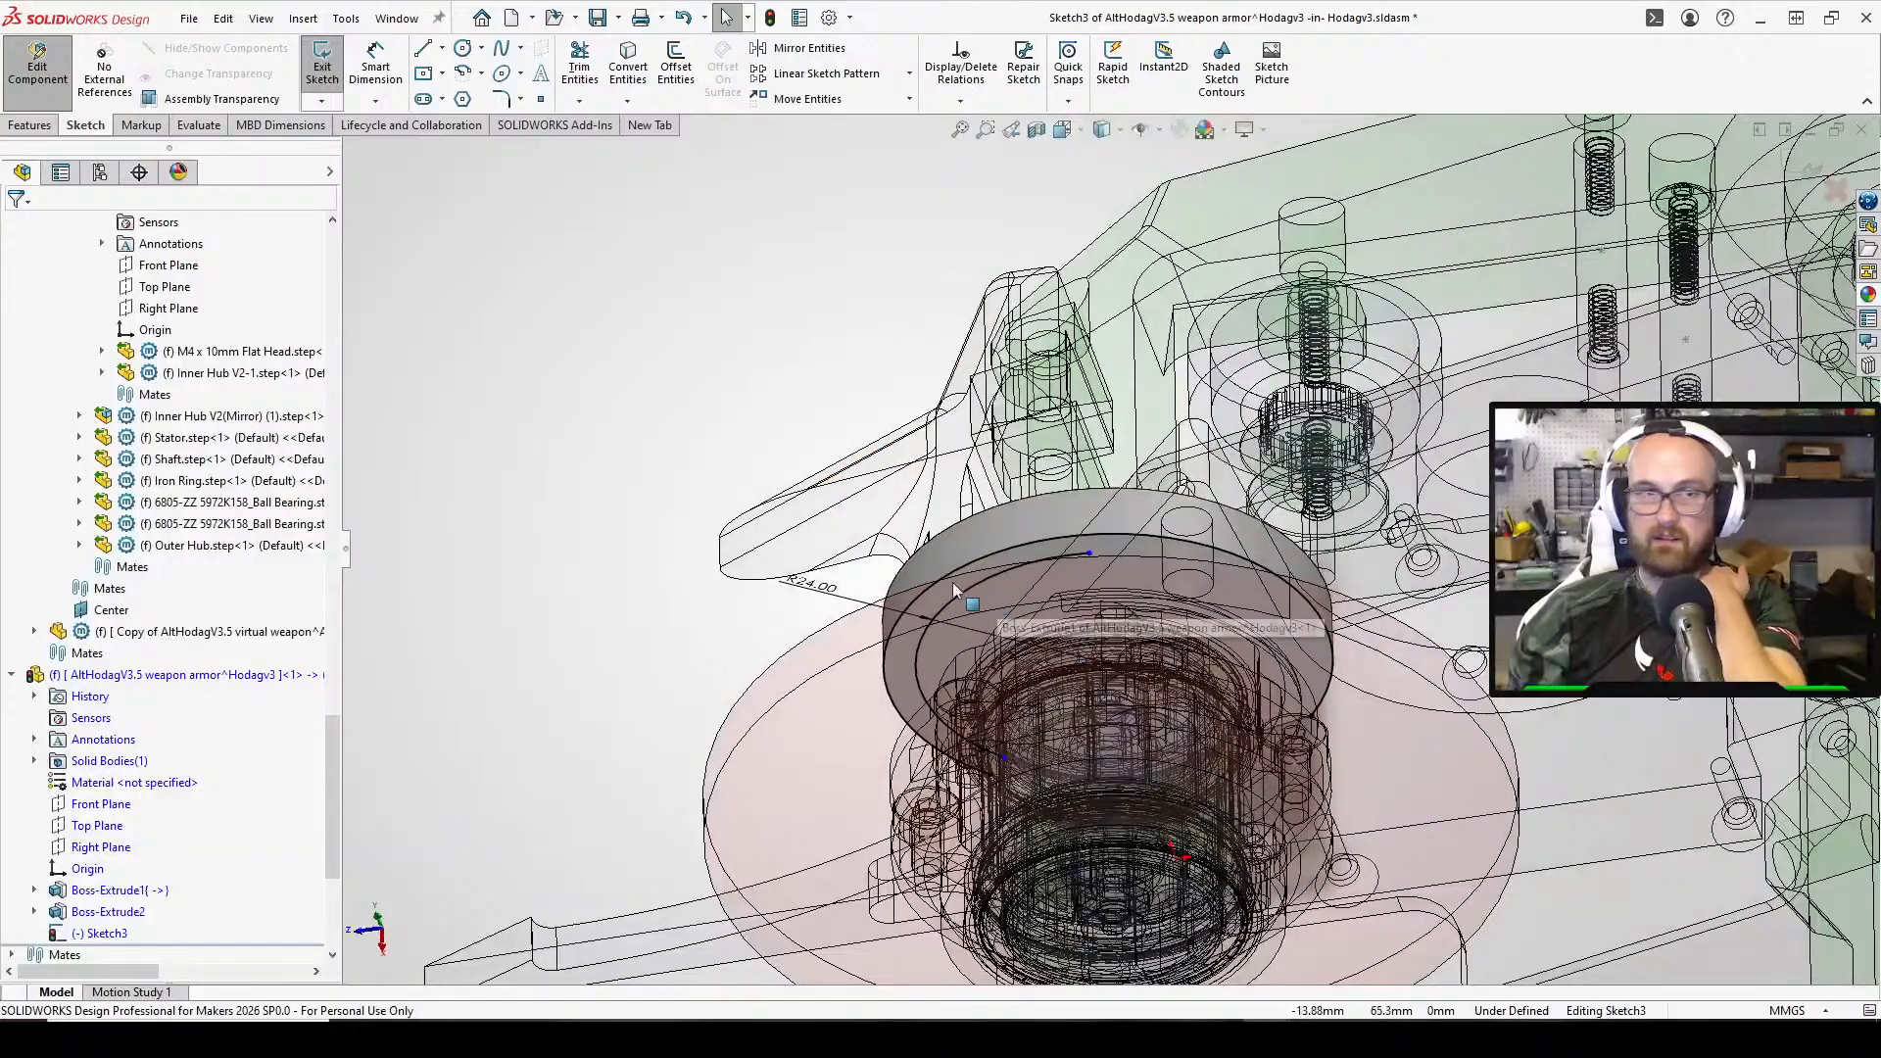
middle_click_drag(952, 582, 1010, 588)
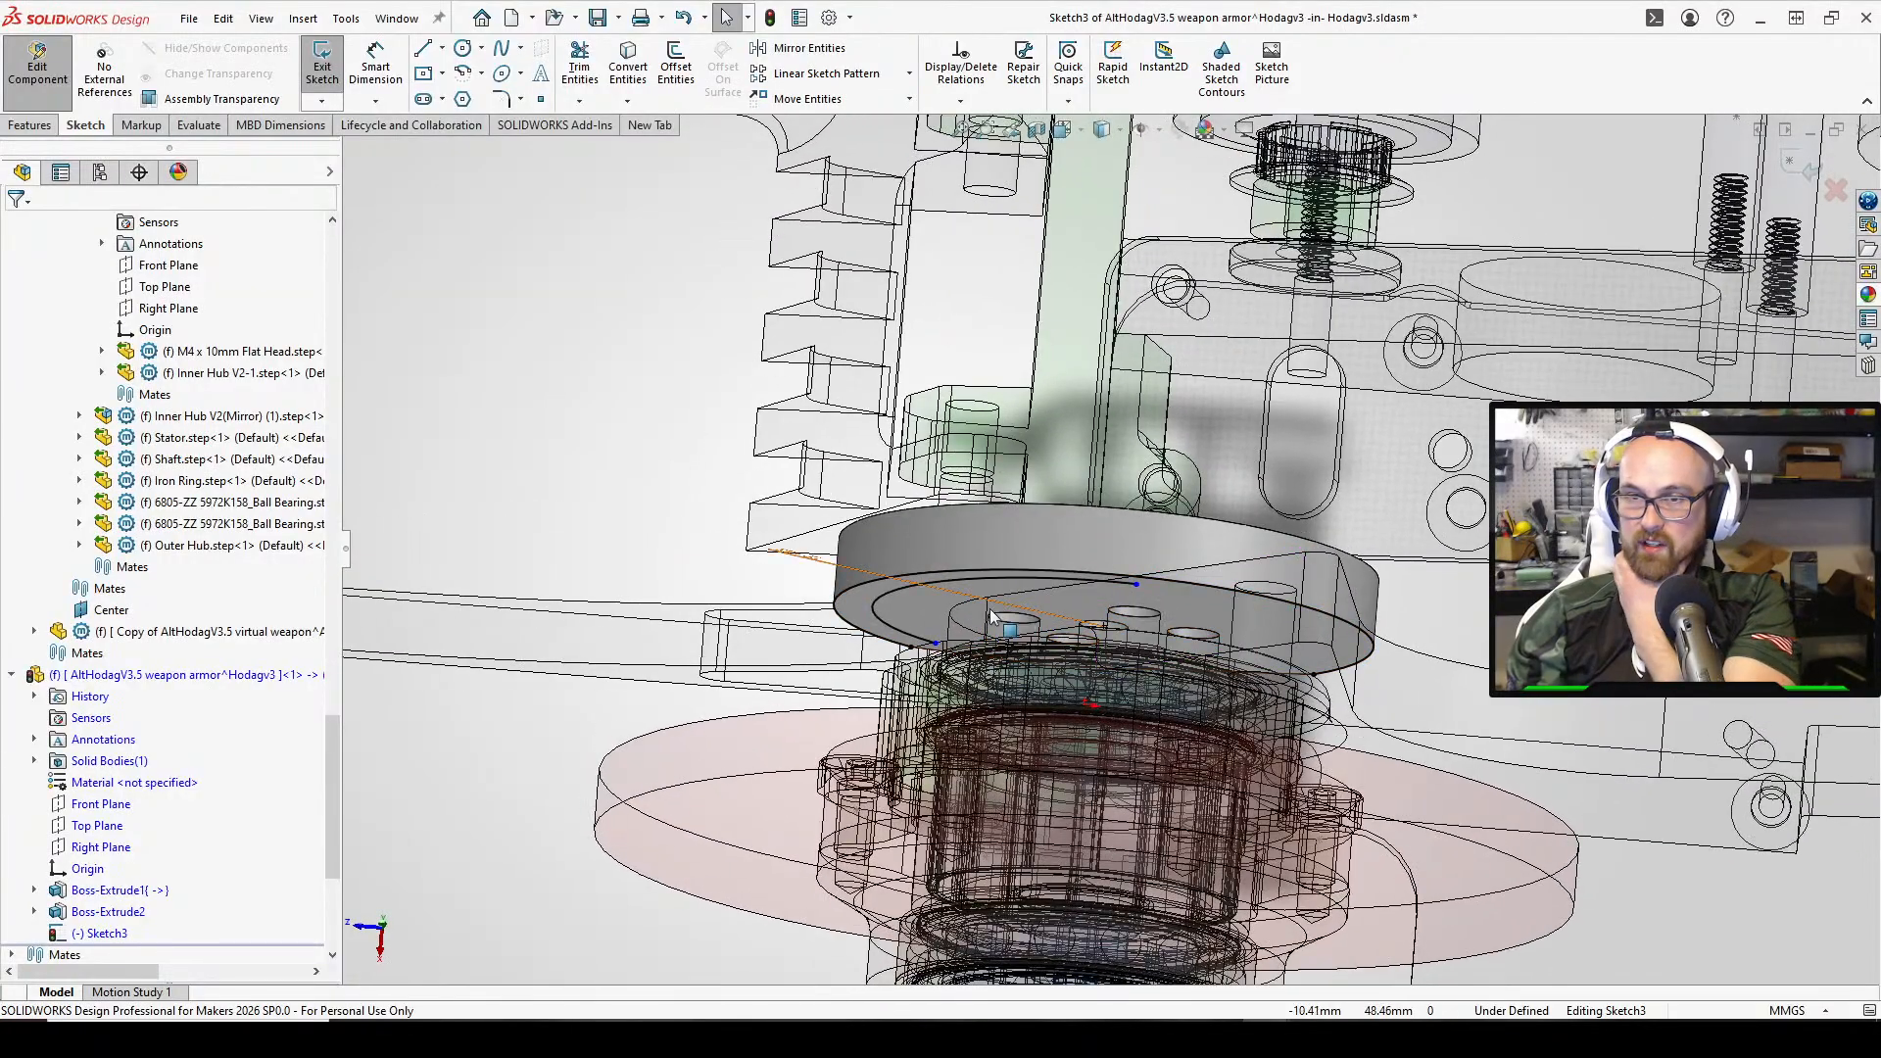
middle_click_drag(814, 544, 823, 377)
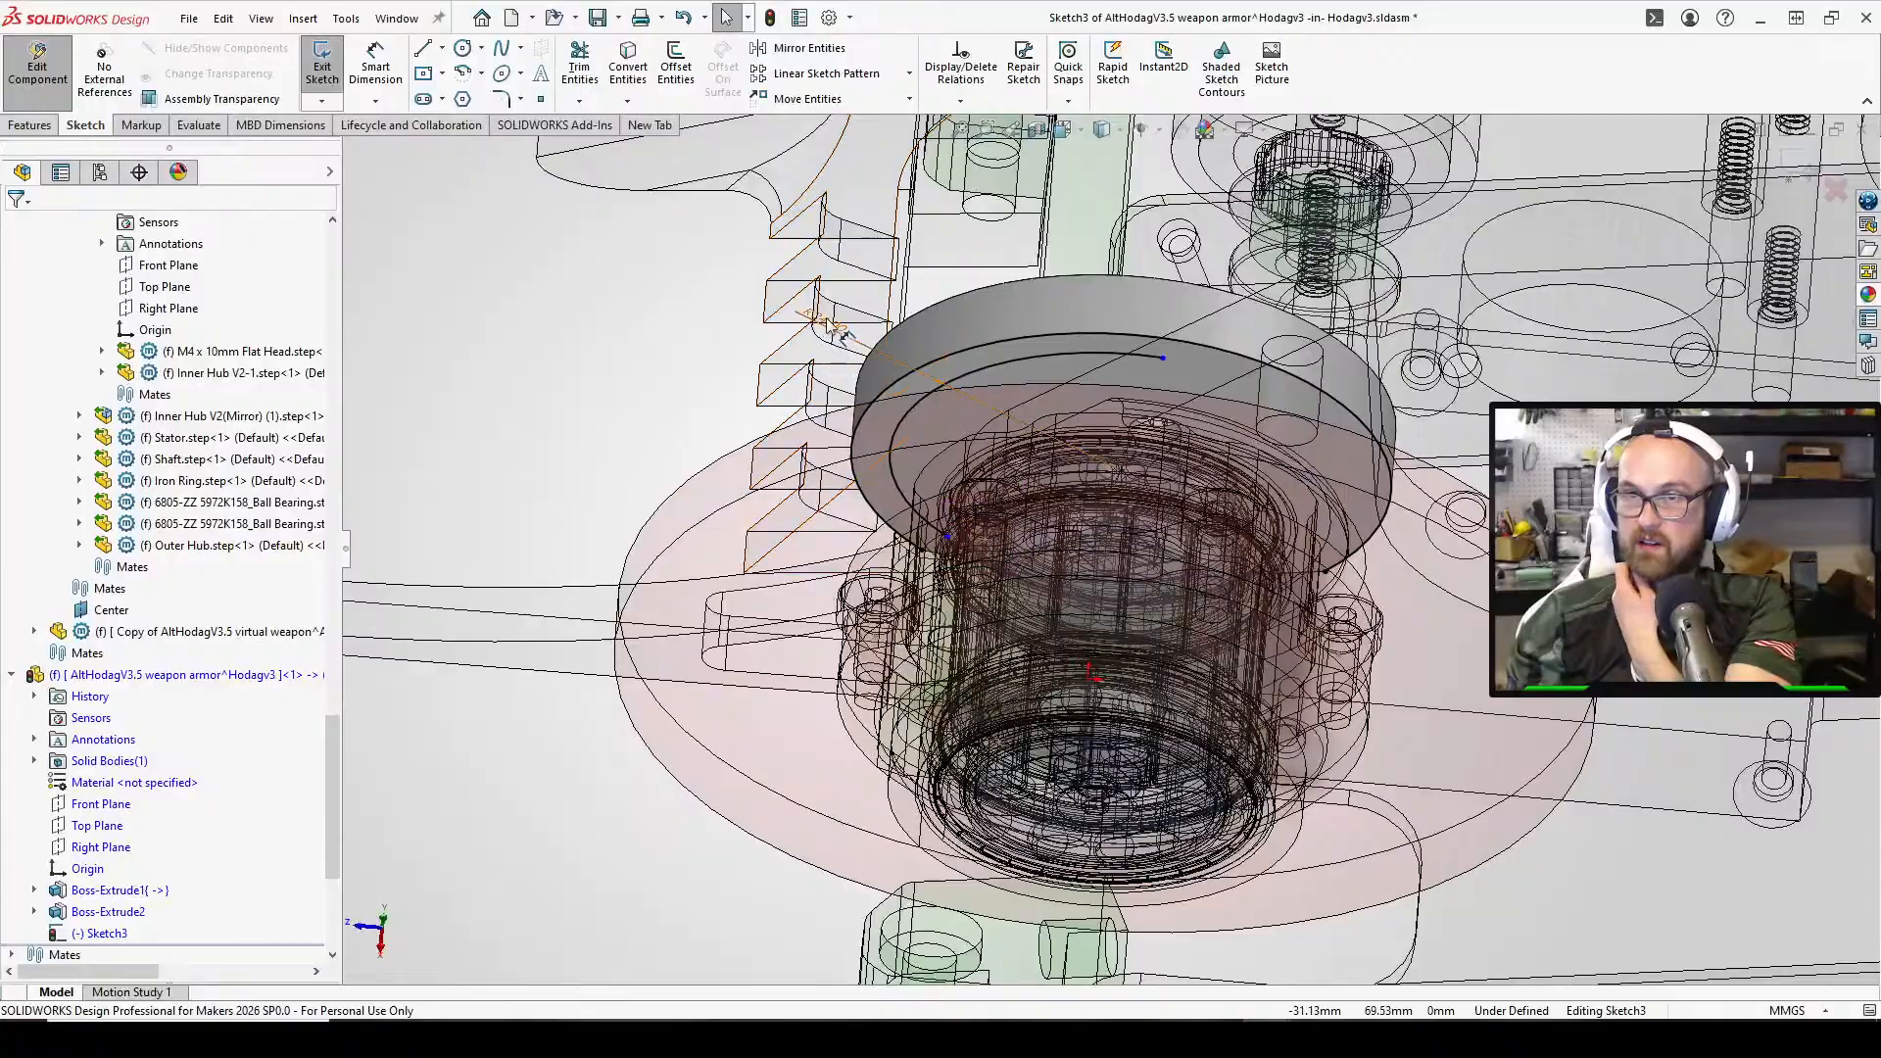
scroll(831, 326, "up", 2)
middle_click_drag(840, 313, 847, 271)
scroll(1063, 411, "down", 4)
mouse_move(1064, 308)
middle_mouse_down()
mouse_move(1044, 72)
mouse_move(1023, 345)
middle_mouse_up()
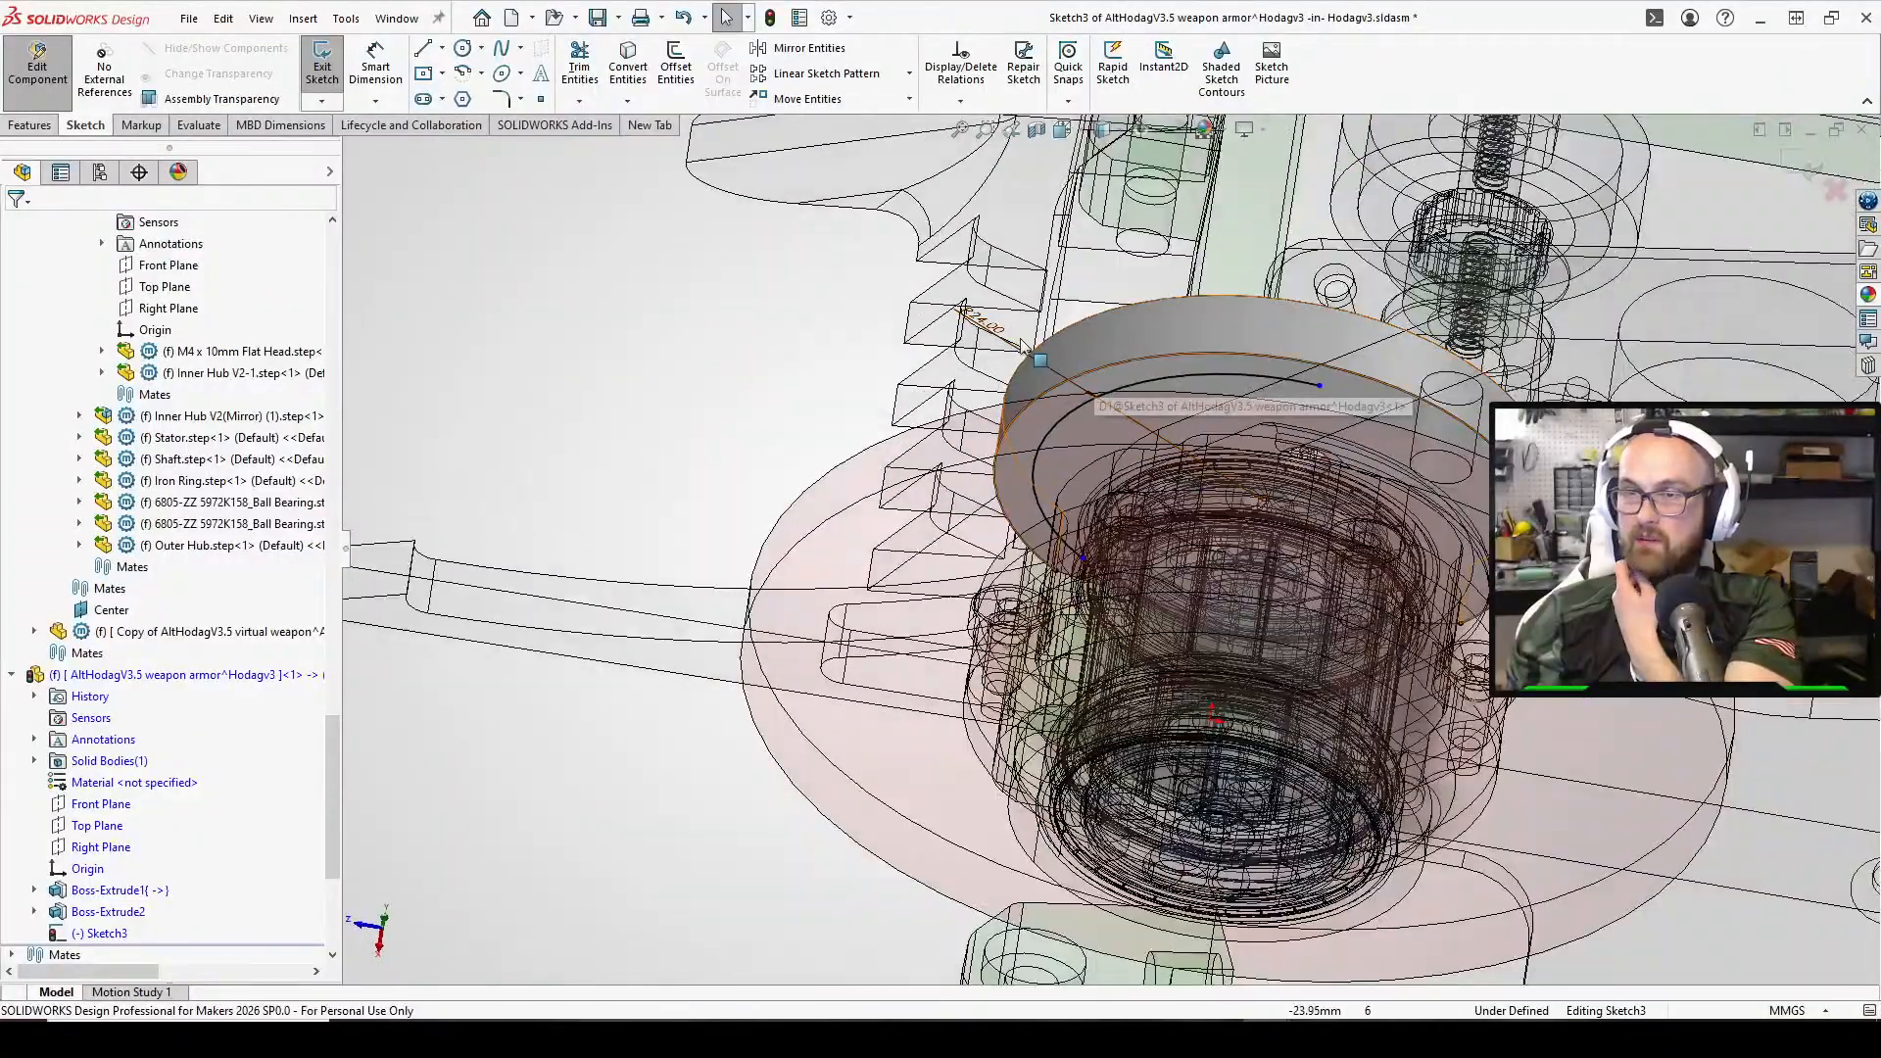
scroll(1429, 379, "down", 3)
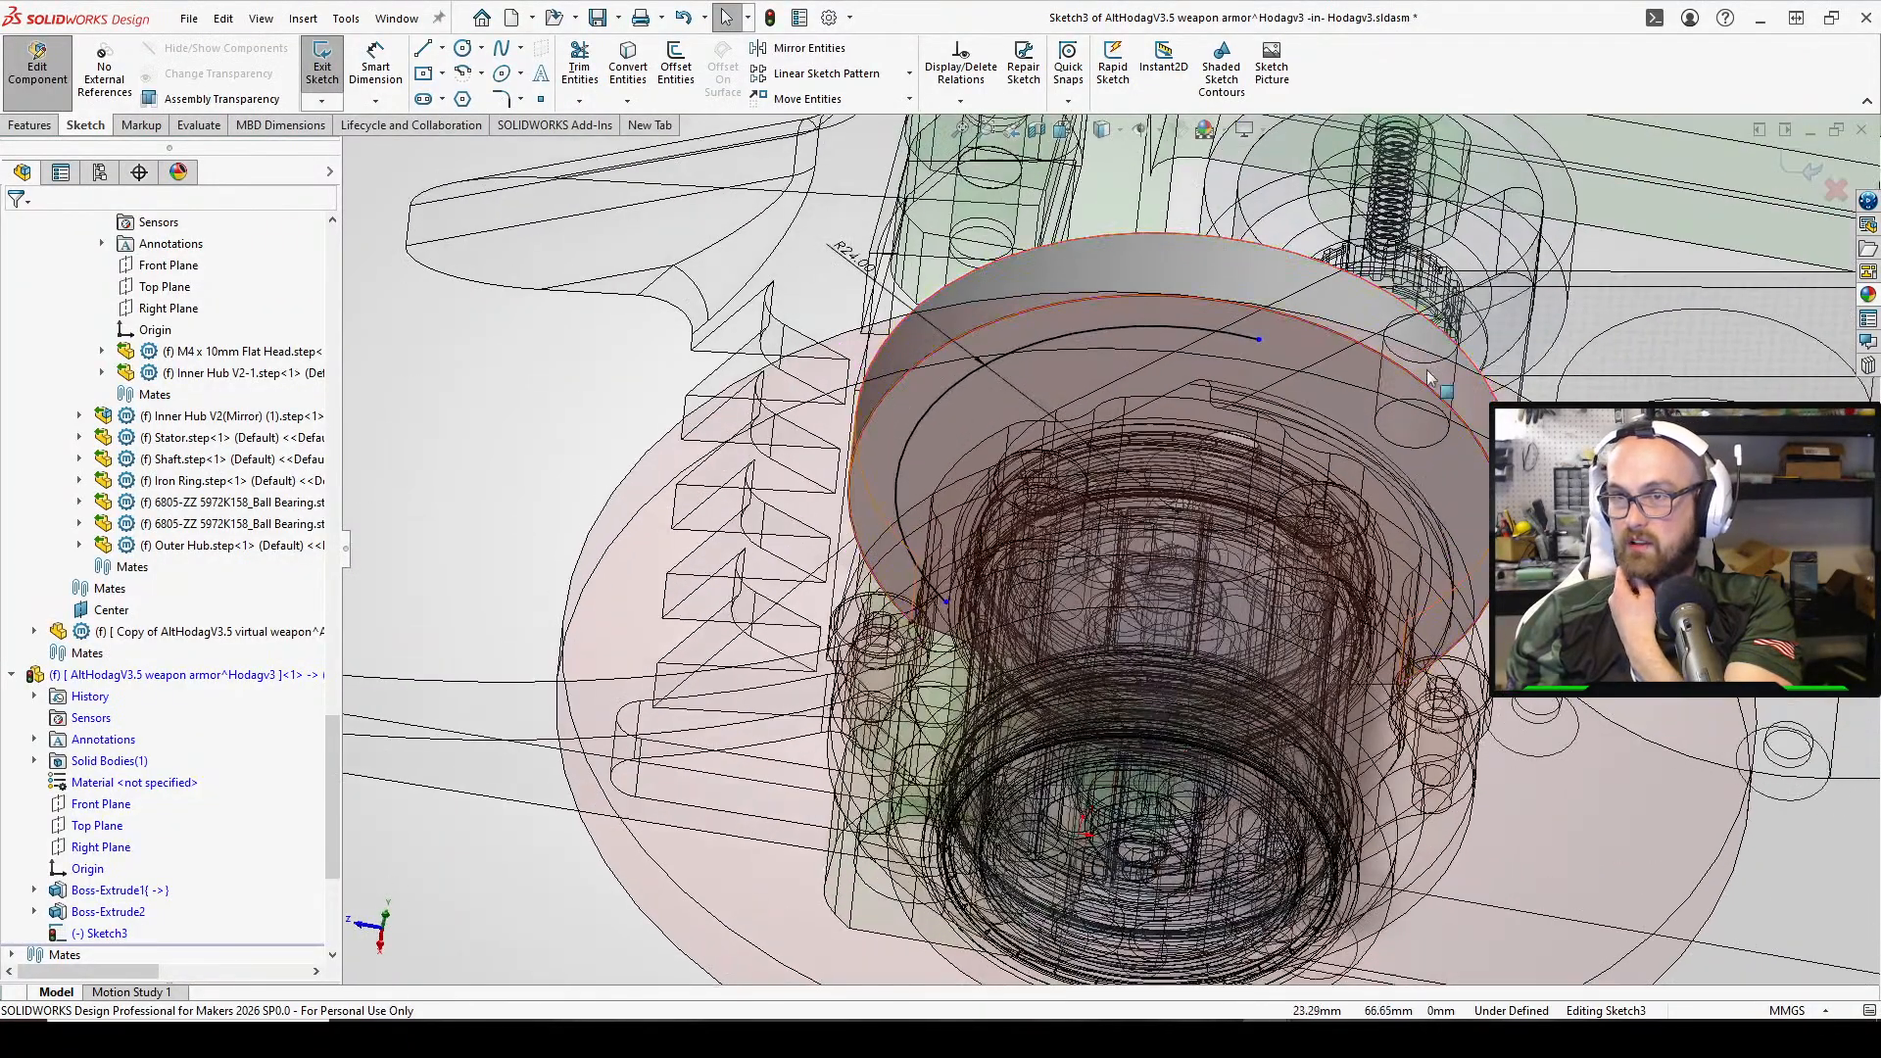
mouse_move(1258, 342)
left_mouse_down()
mouse_move(1156, 319)
mouse_move(1078, 333)
left_mouse_up()
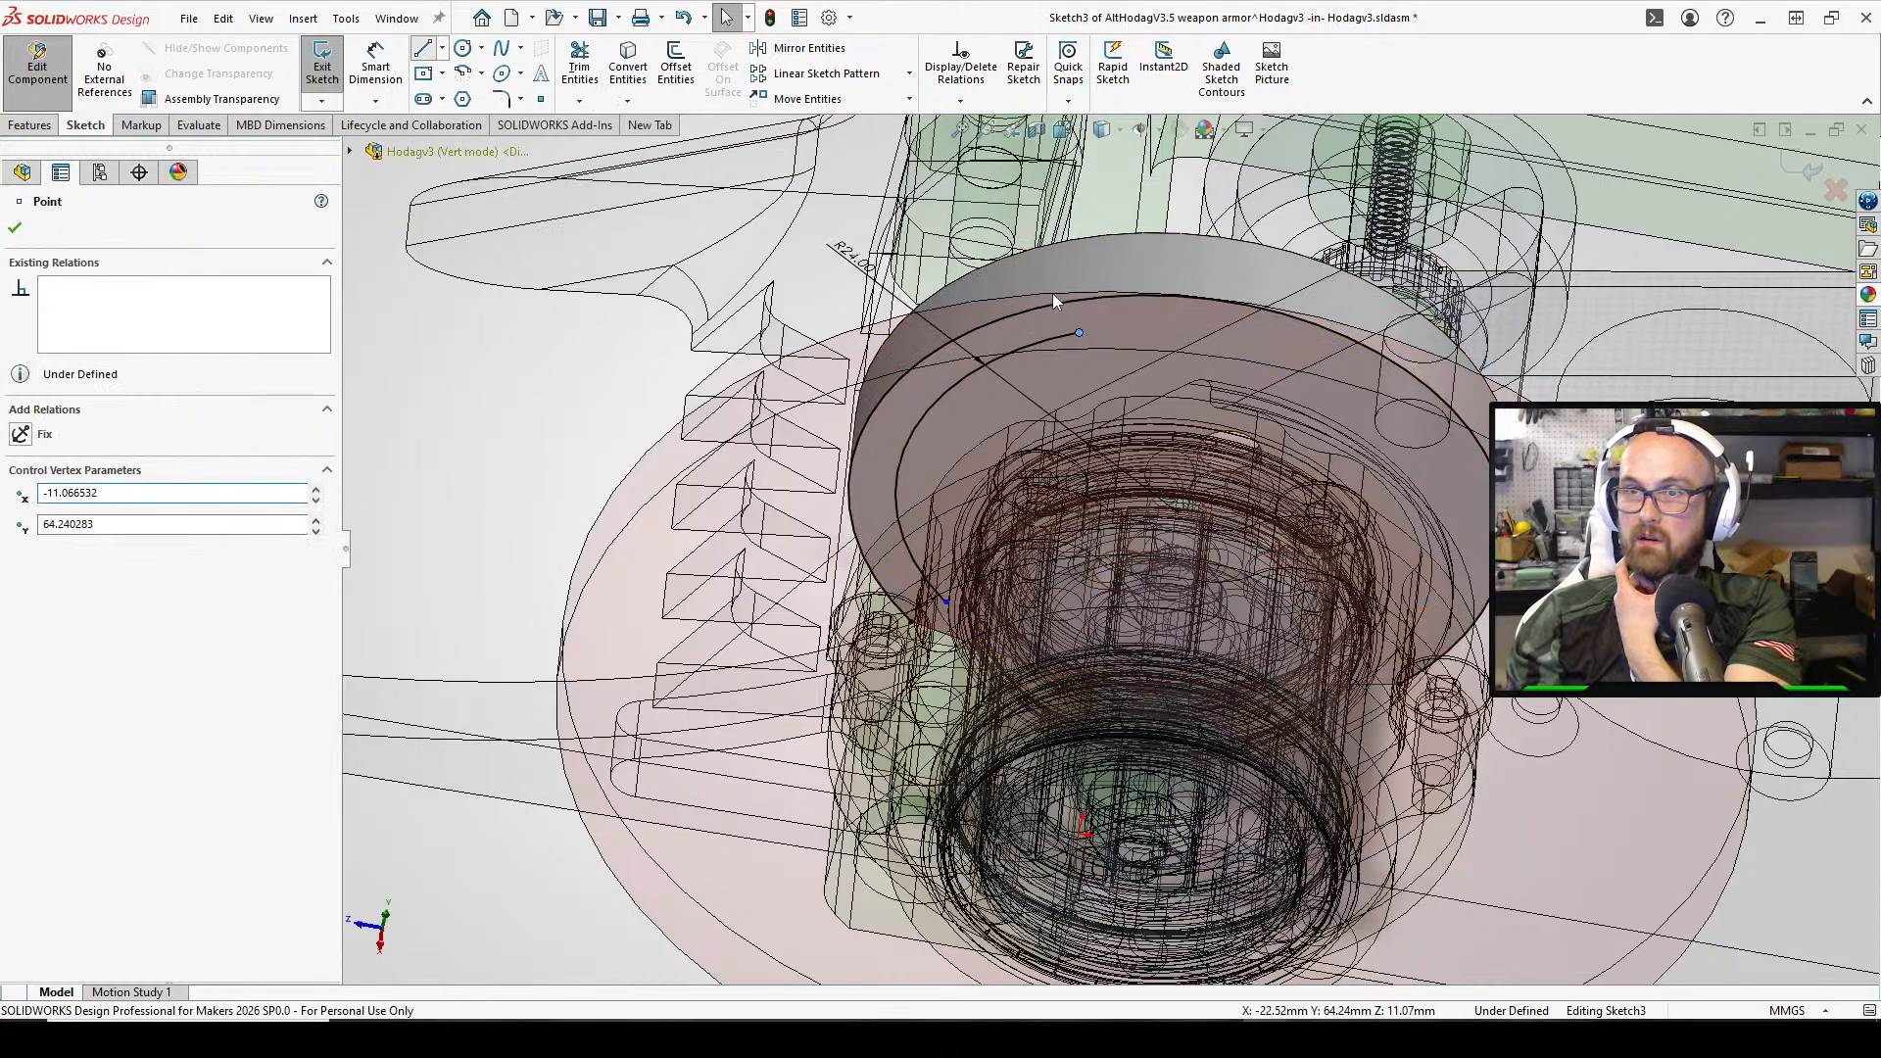
Sketch a short line from the inner arc's upper end out to the converted outer arc
left_click(419, 51)
left_click(1081, 332)
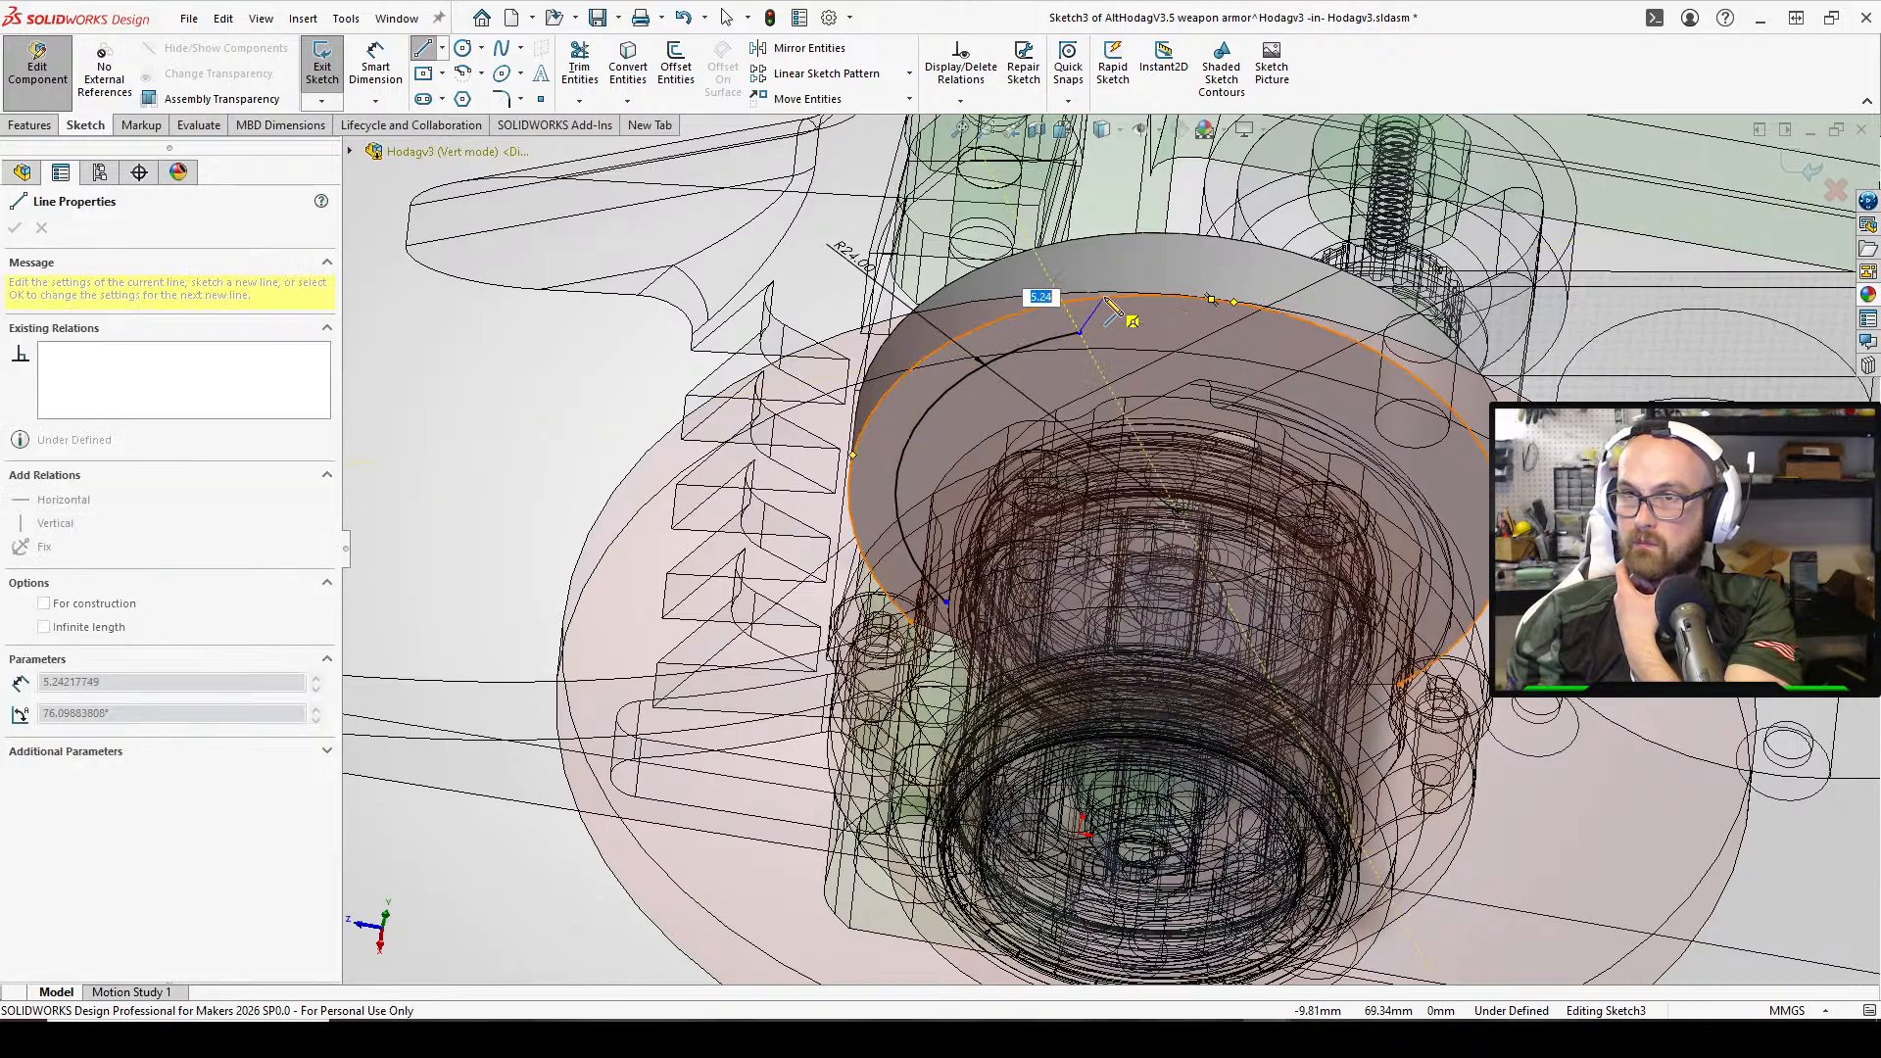
left_click(1151, 297)
right_click(1153, 296)
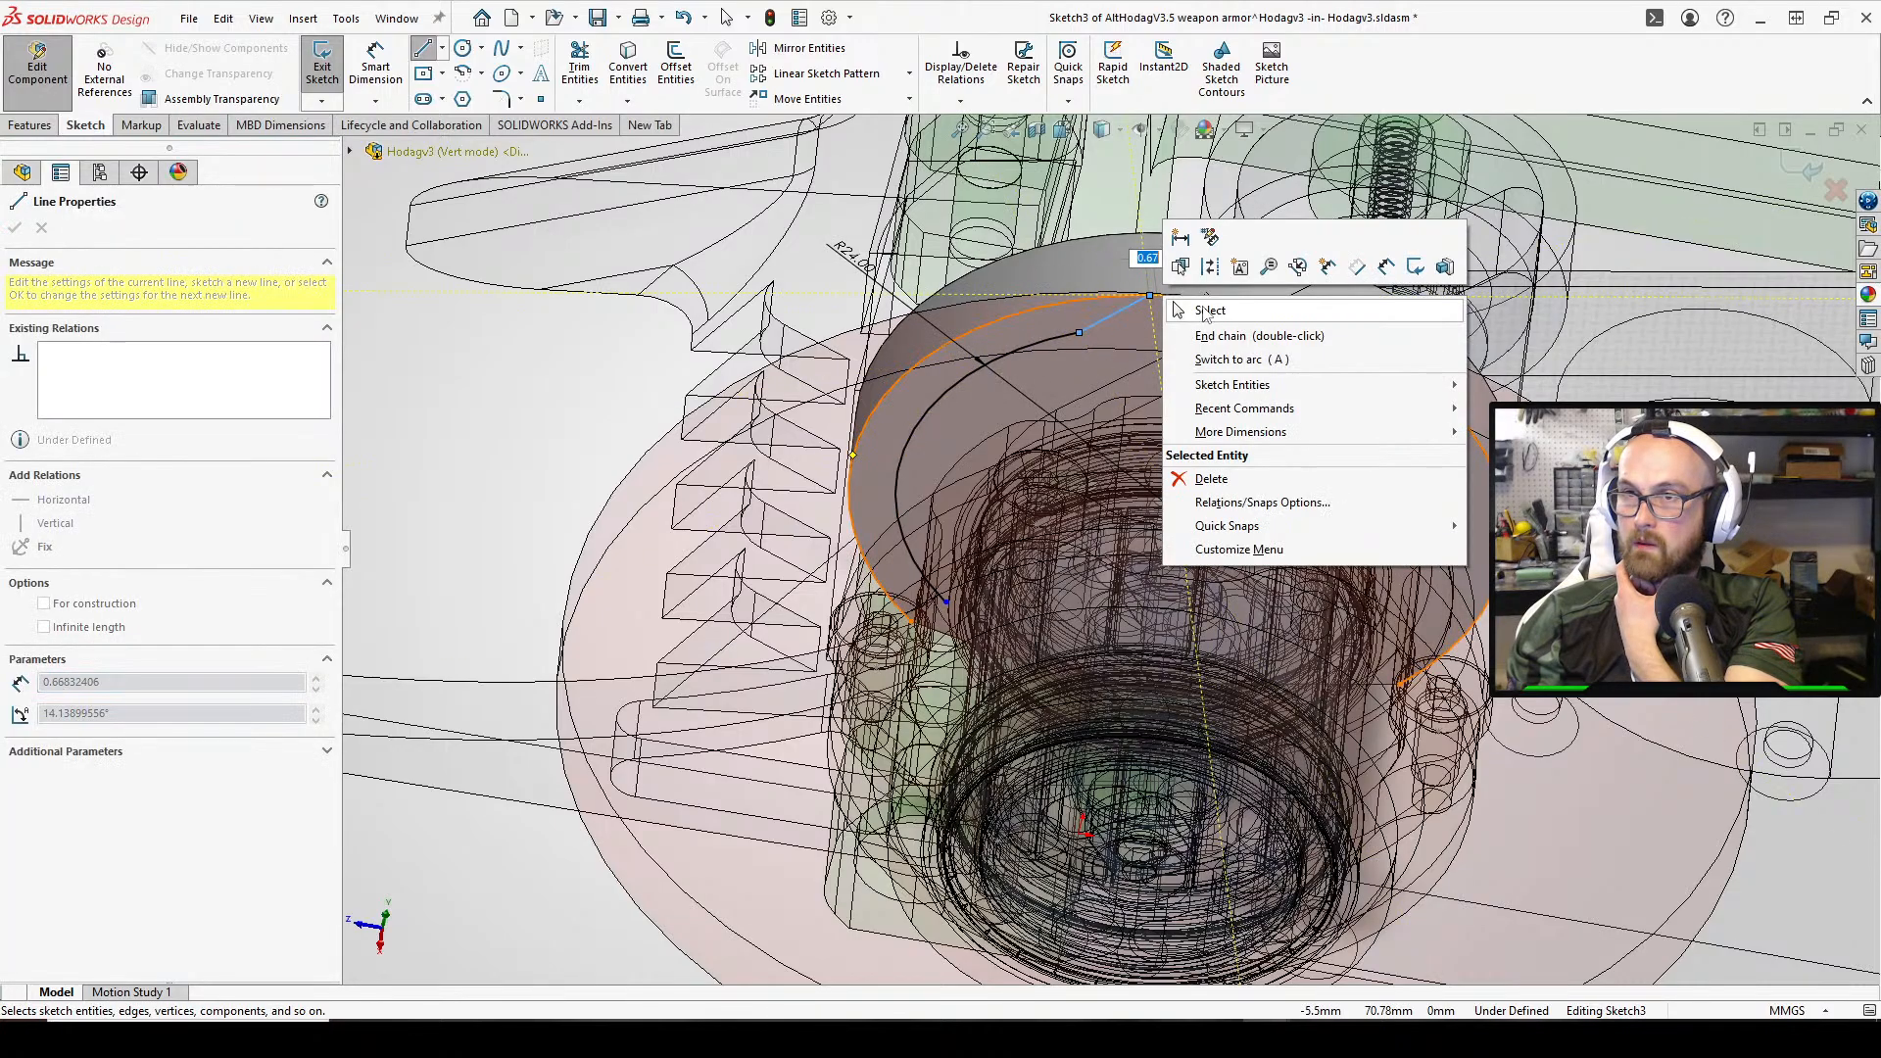
left_click(1200, 307)
Sketch a construction centerline about 27.6 mm long from the center hole to the outer arc and move the short line's outer end onto it
left_click(441, 49)
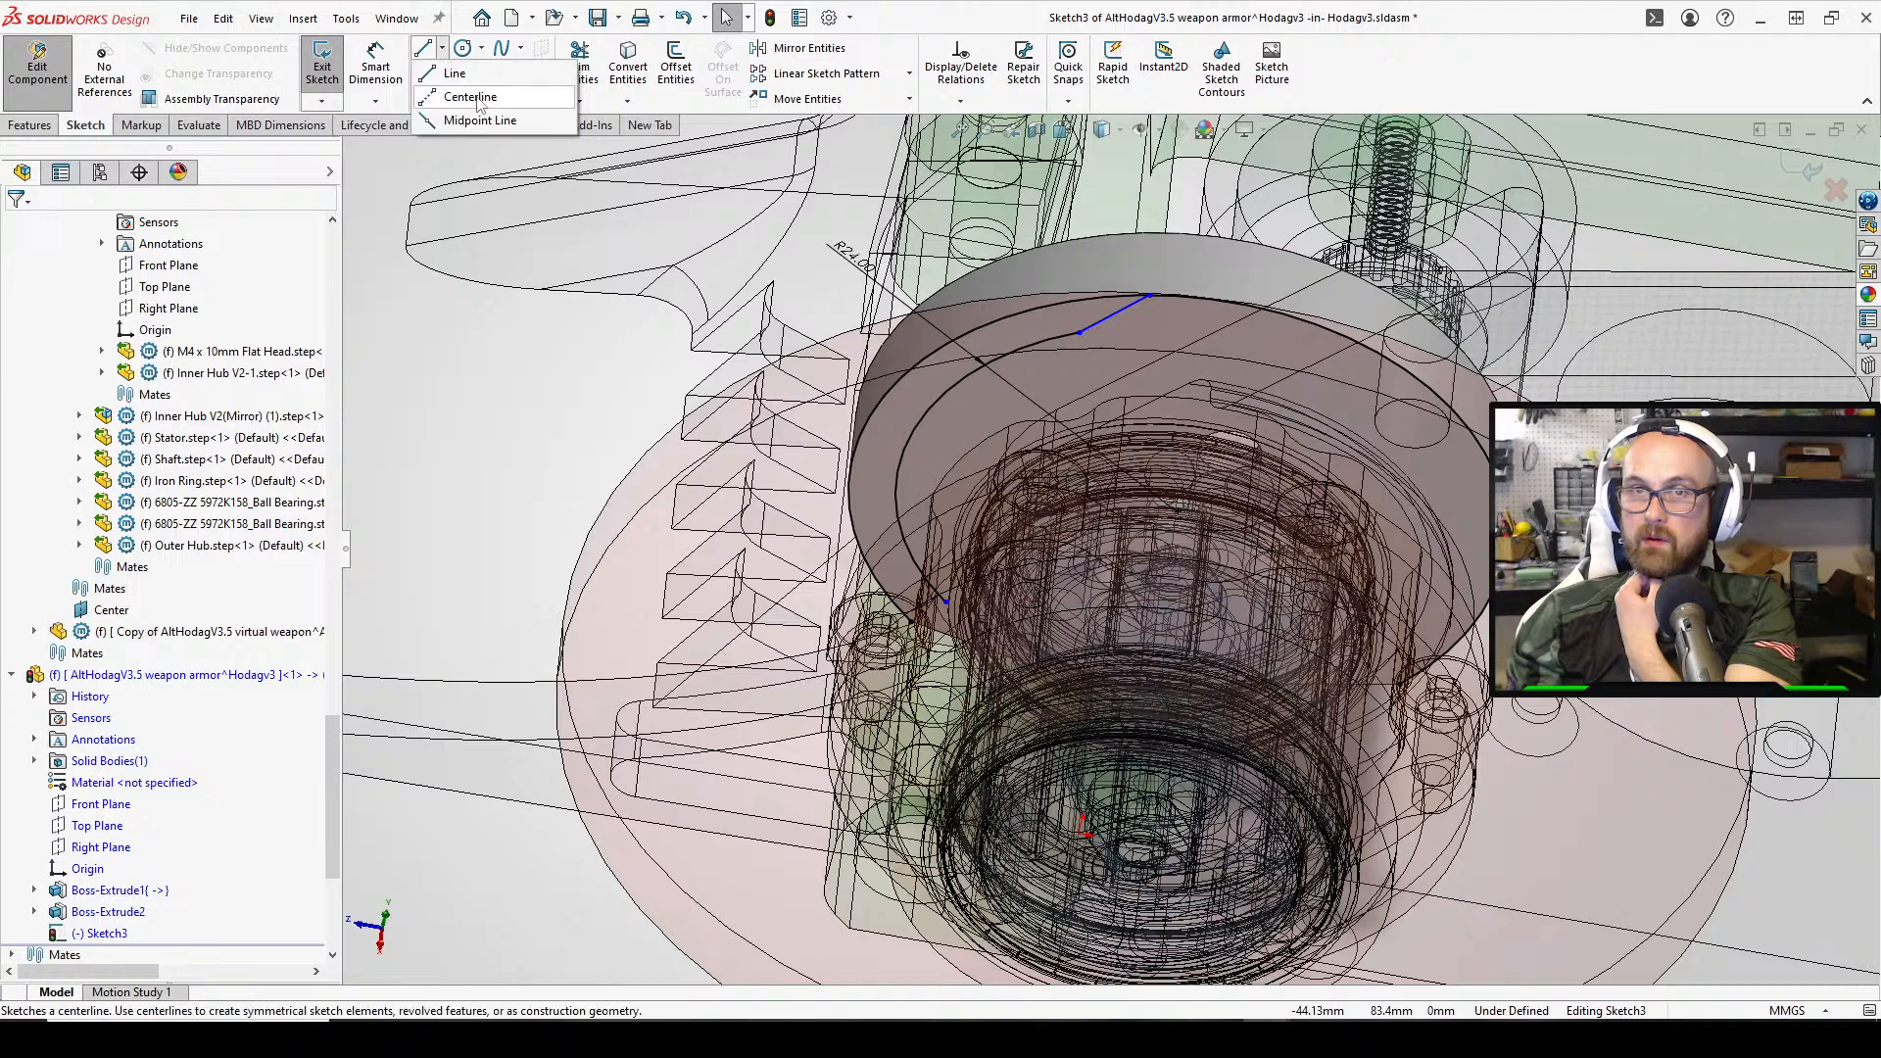
left_click(485, 88)
scroll(1121, 583, "up", 4)
middle_click_drag(1121, 568, 1107, 603)
scroll(1104, 580, "down", 7)
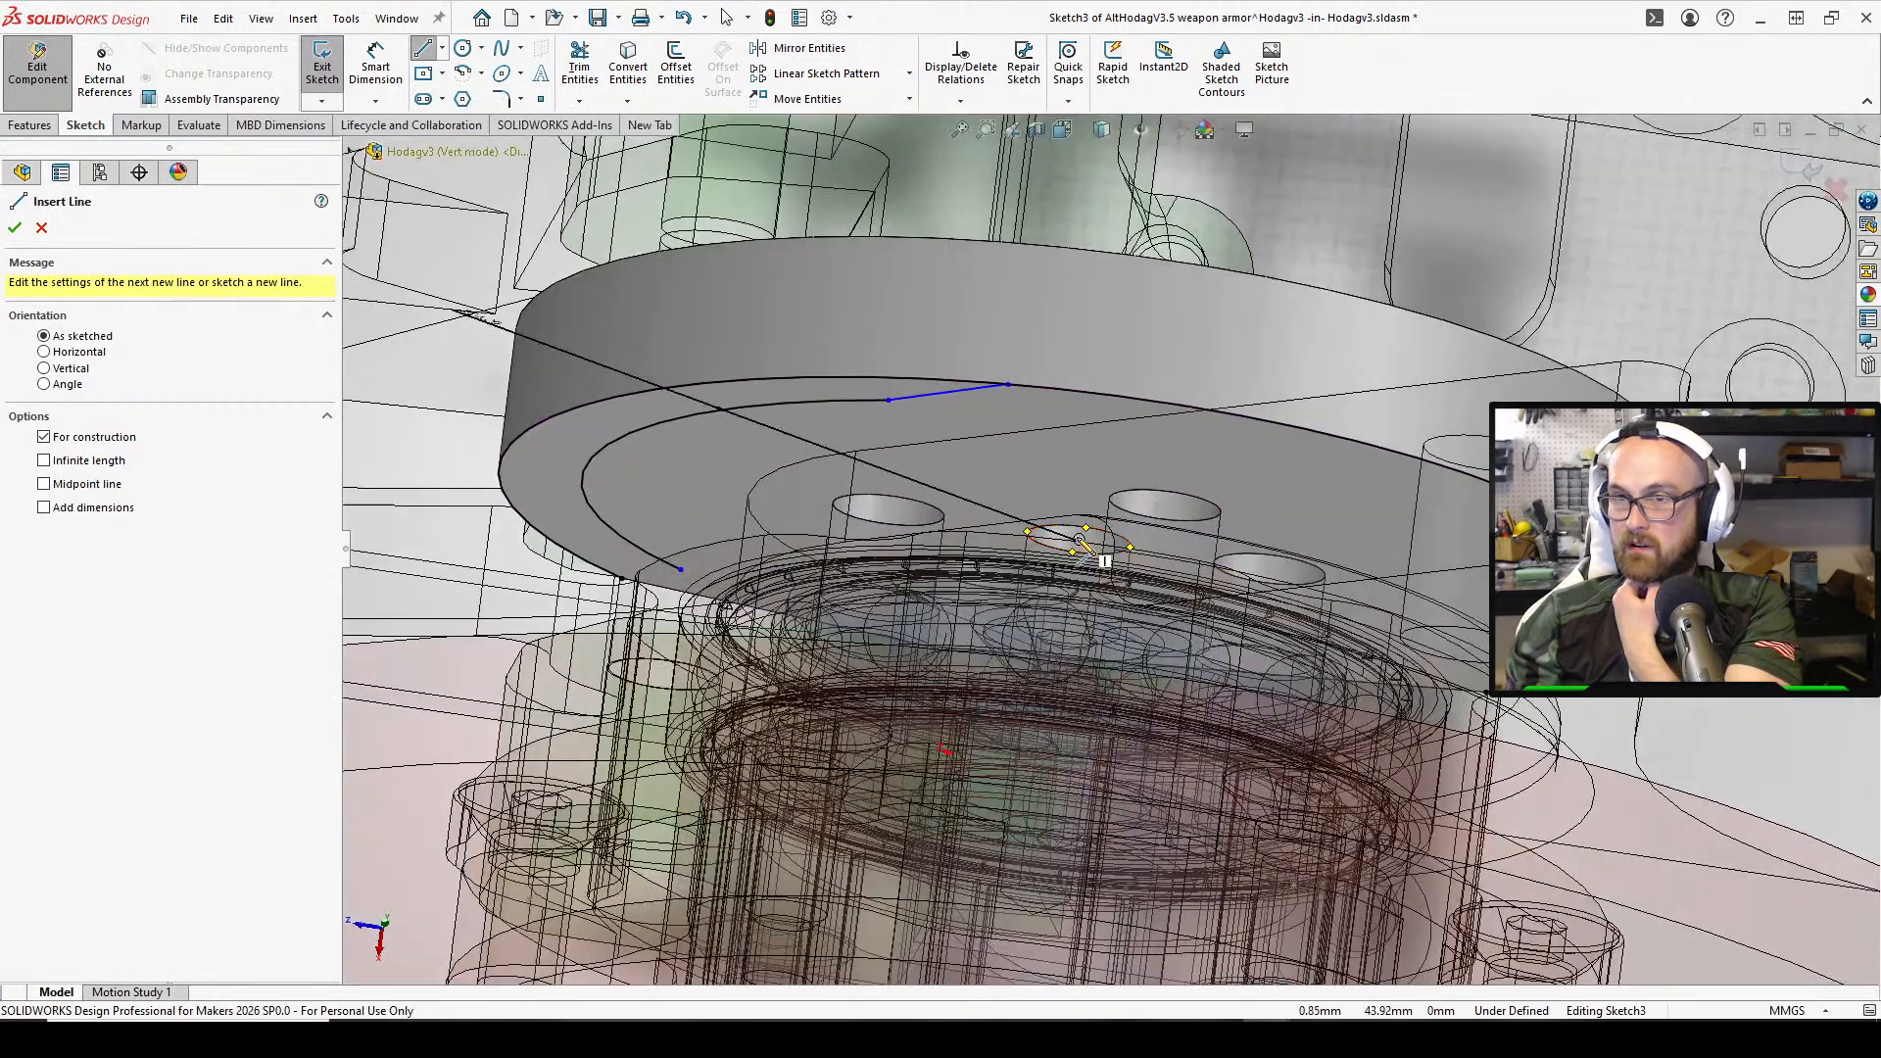
left_click(1078, 537)
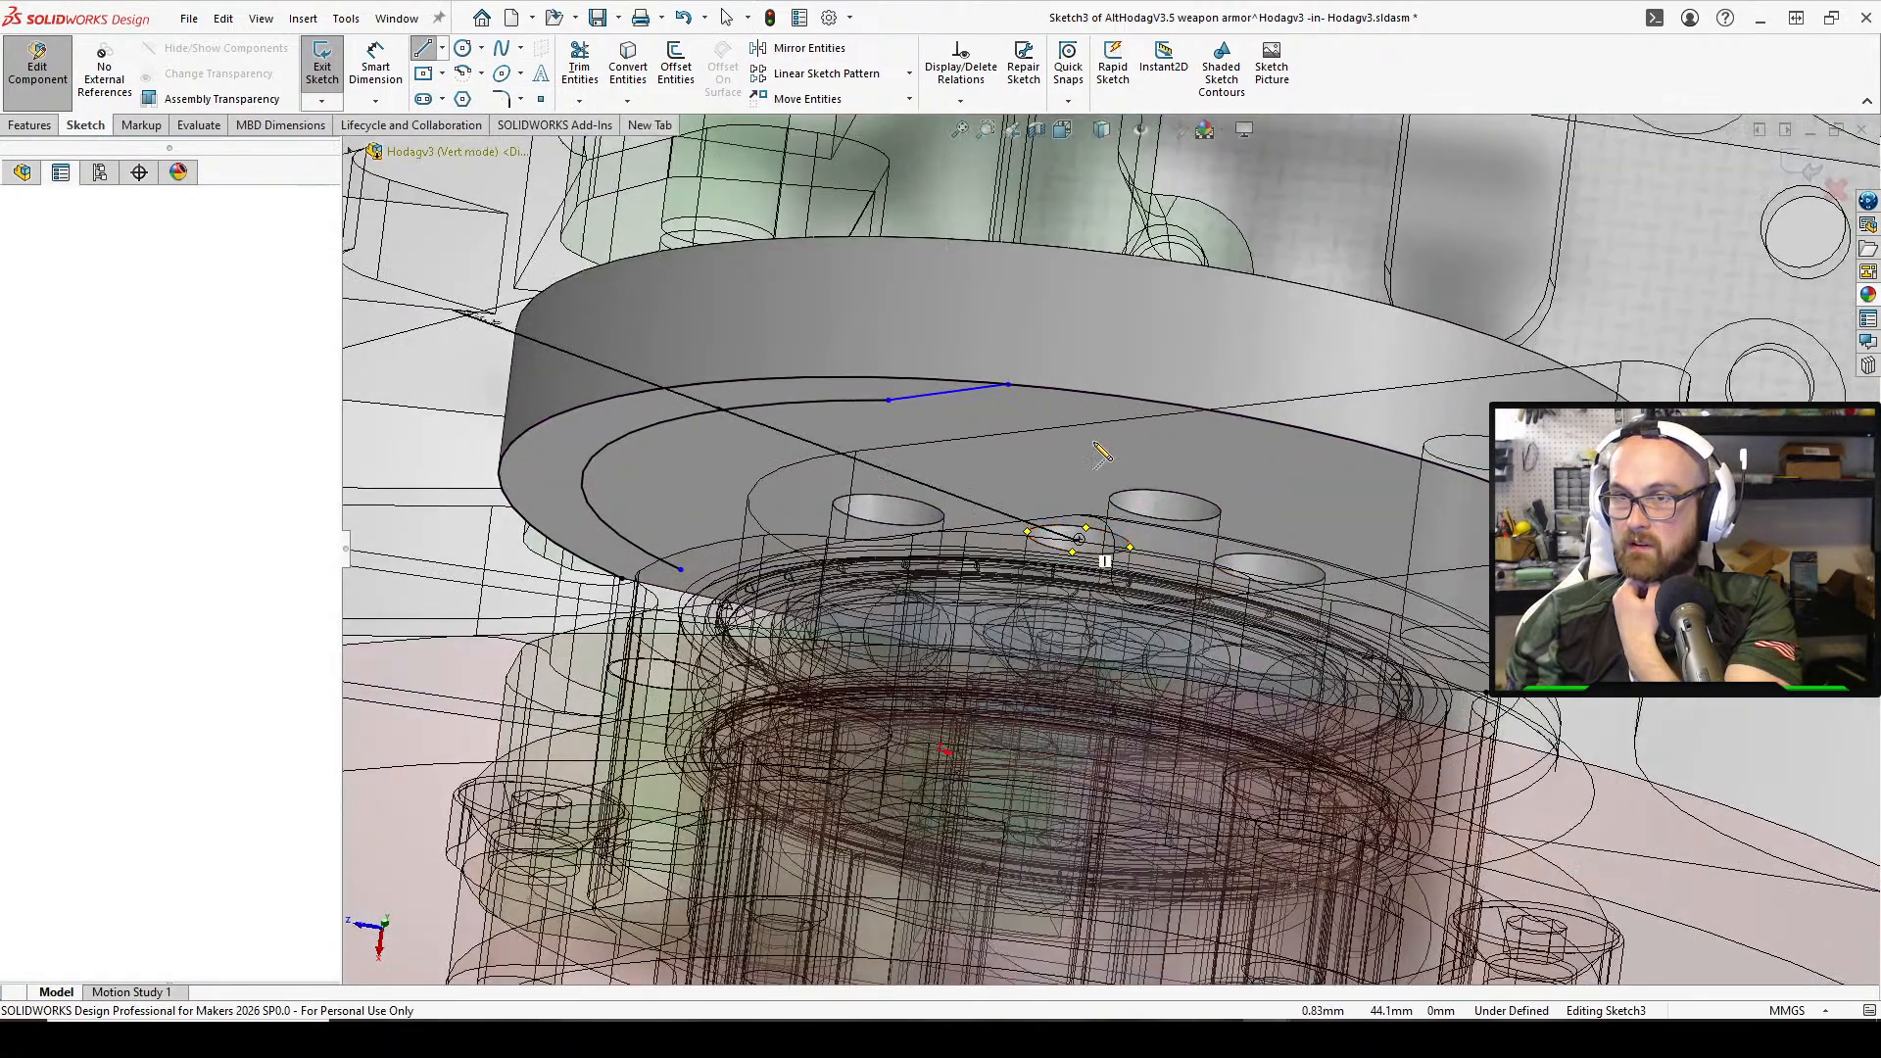
left_click(1087, 392)
right_click(1092, 393)
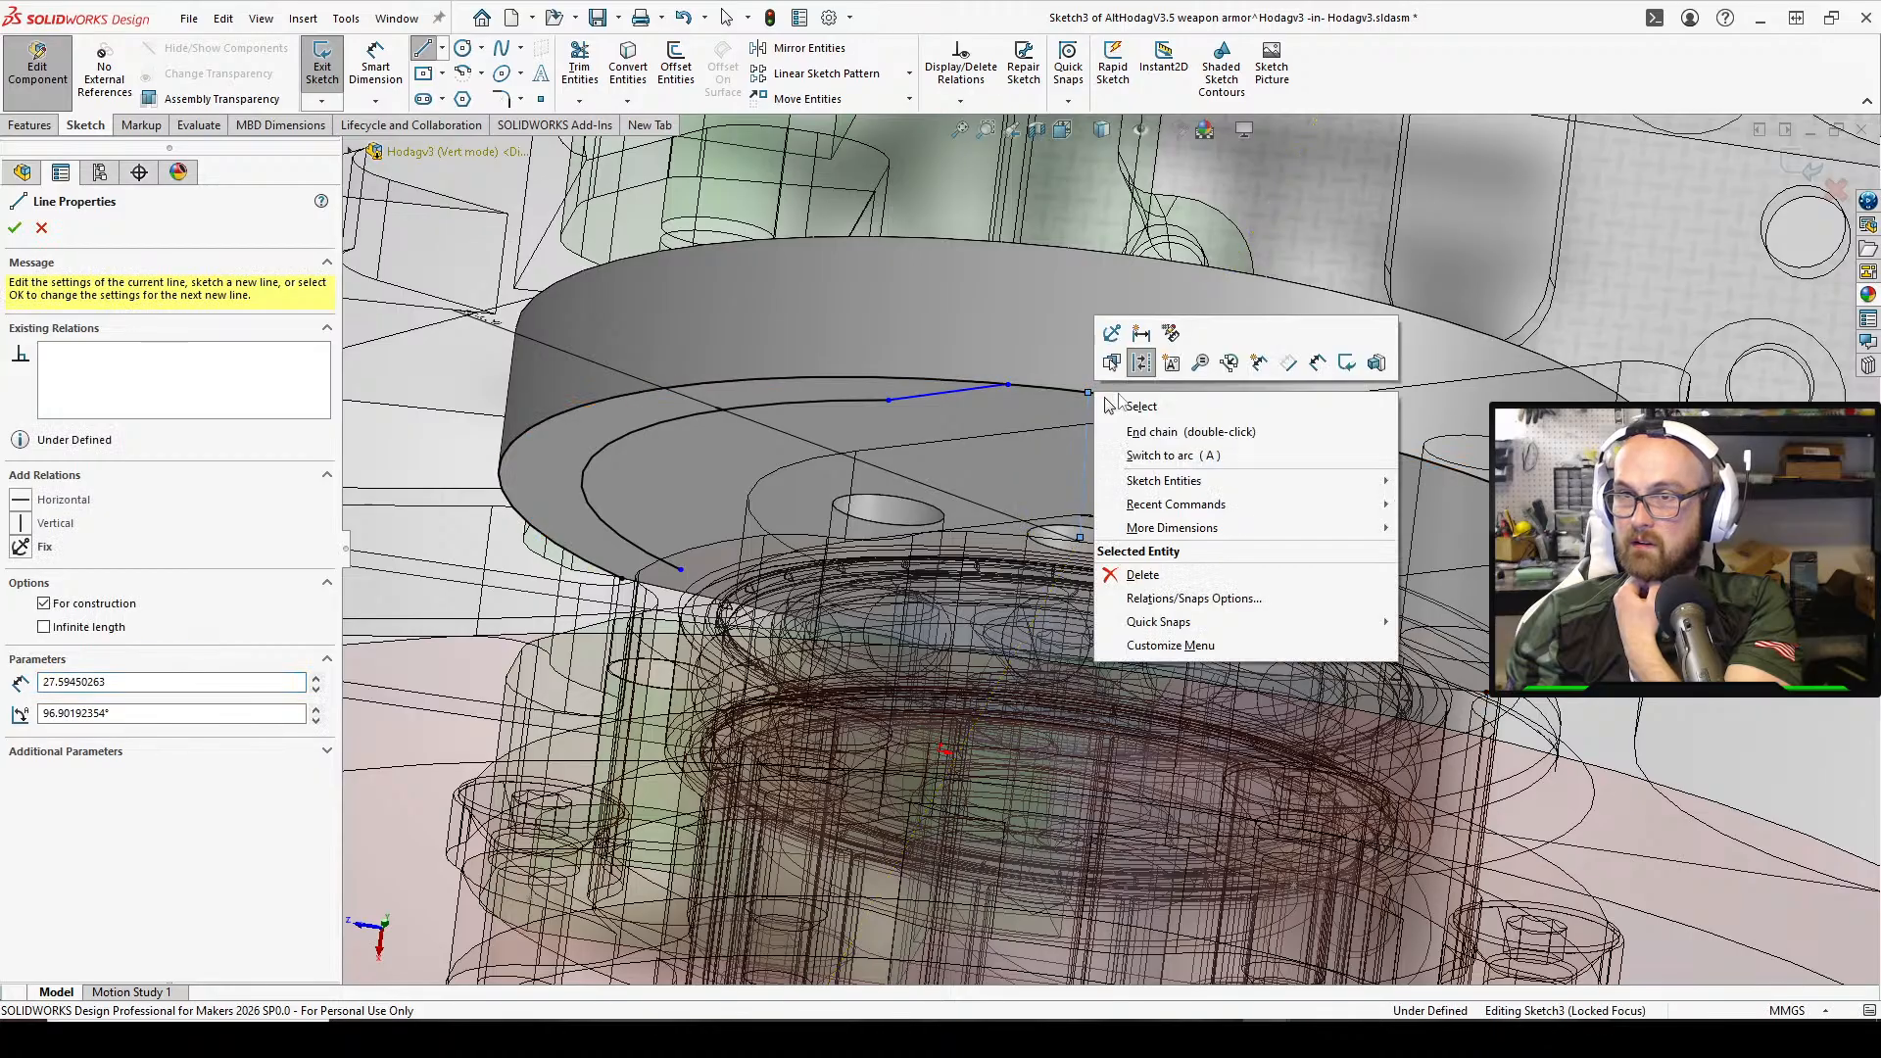
left_click(1117, 403)
left_click(1012, 385)
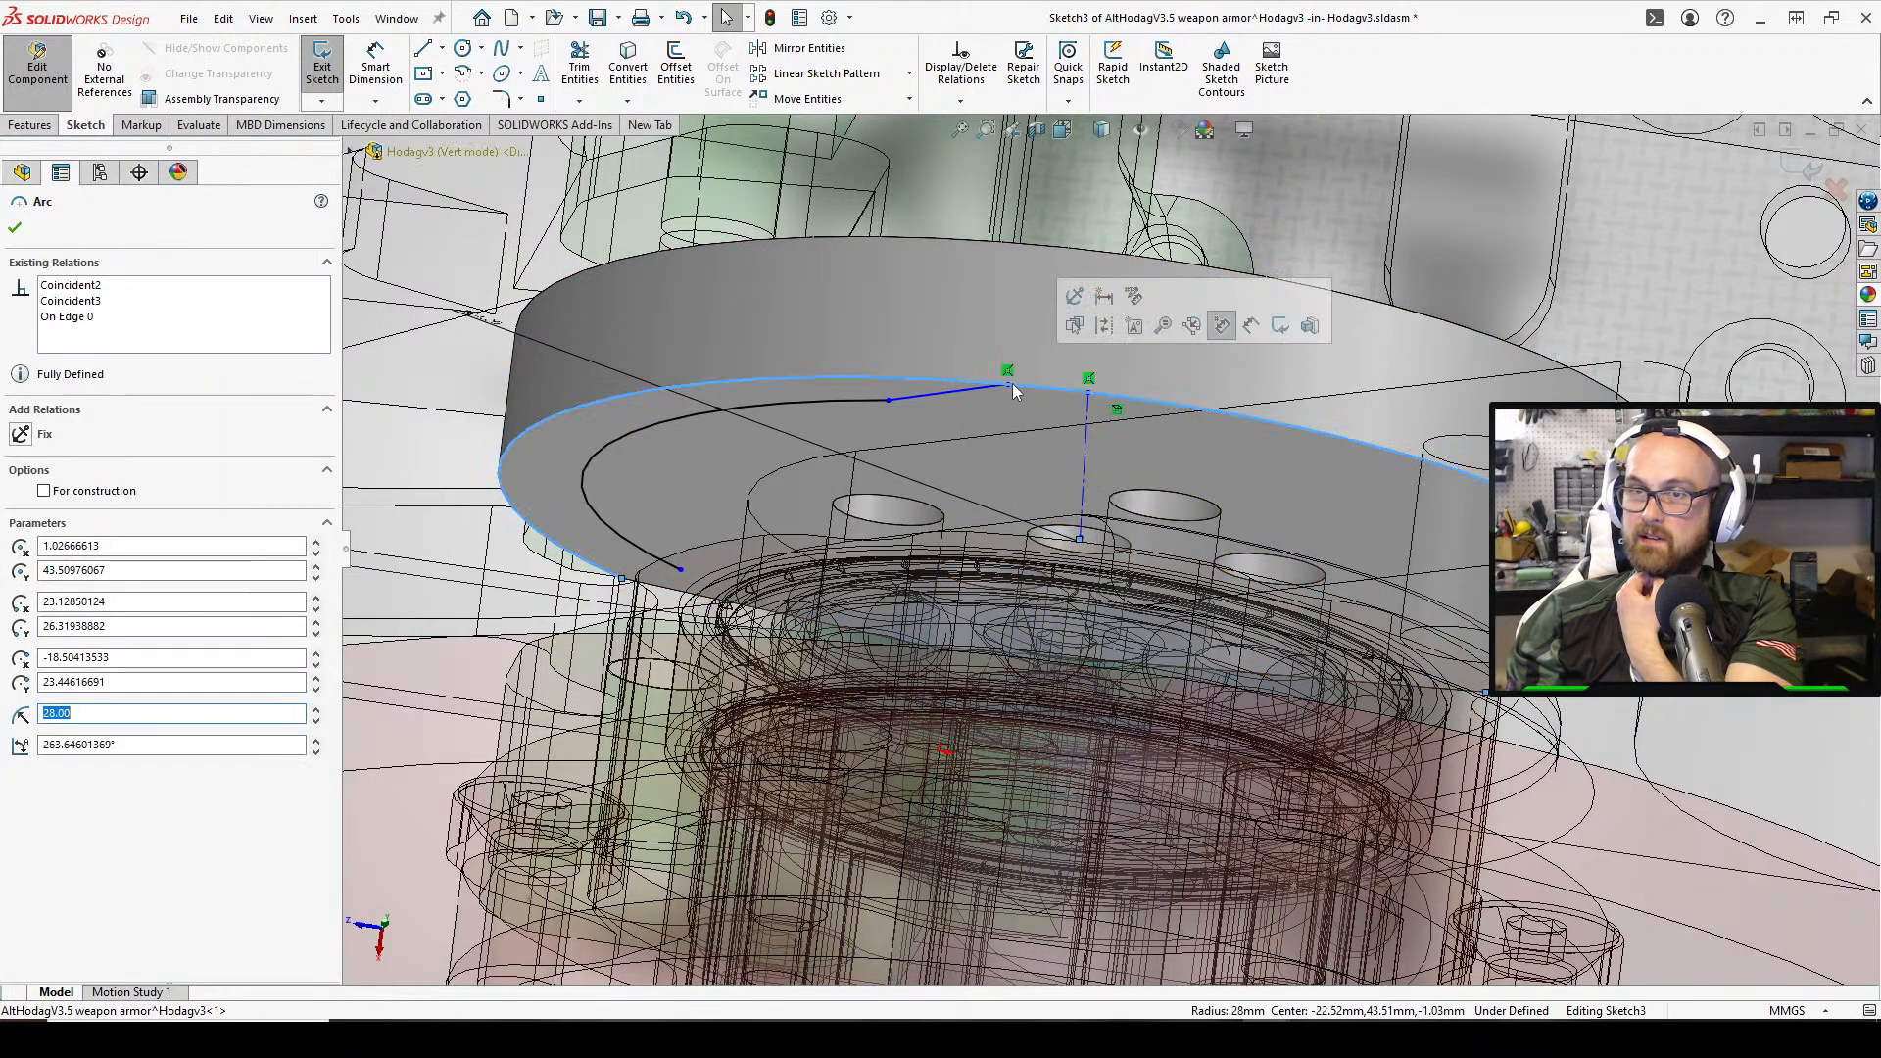
left_click_drag(1010, 385, 1085, 390)
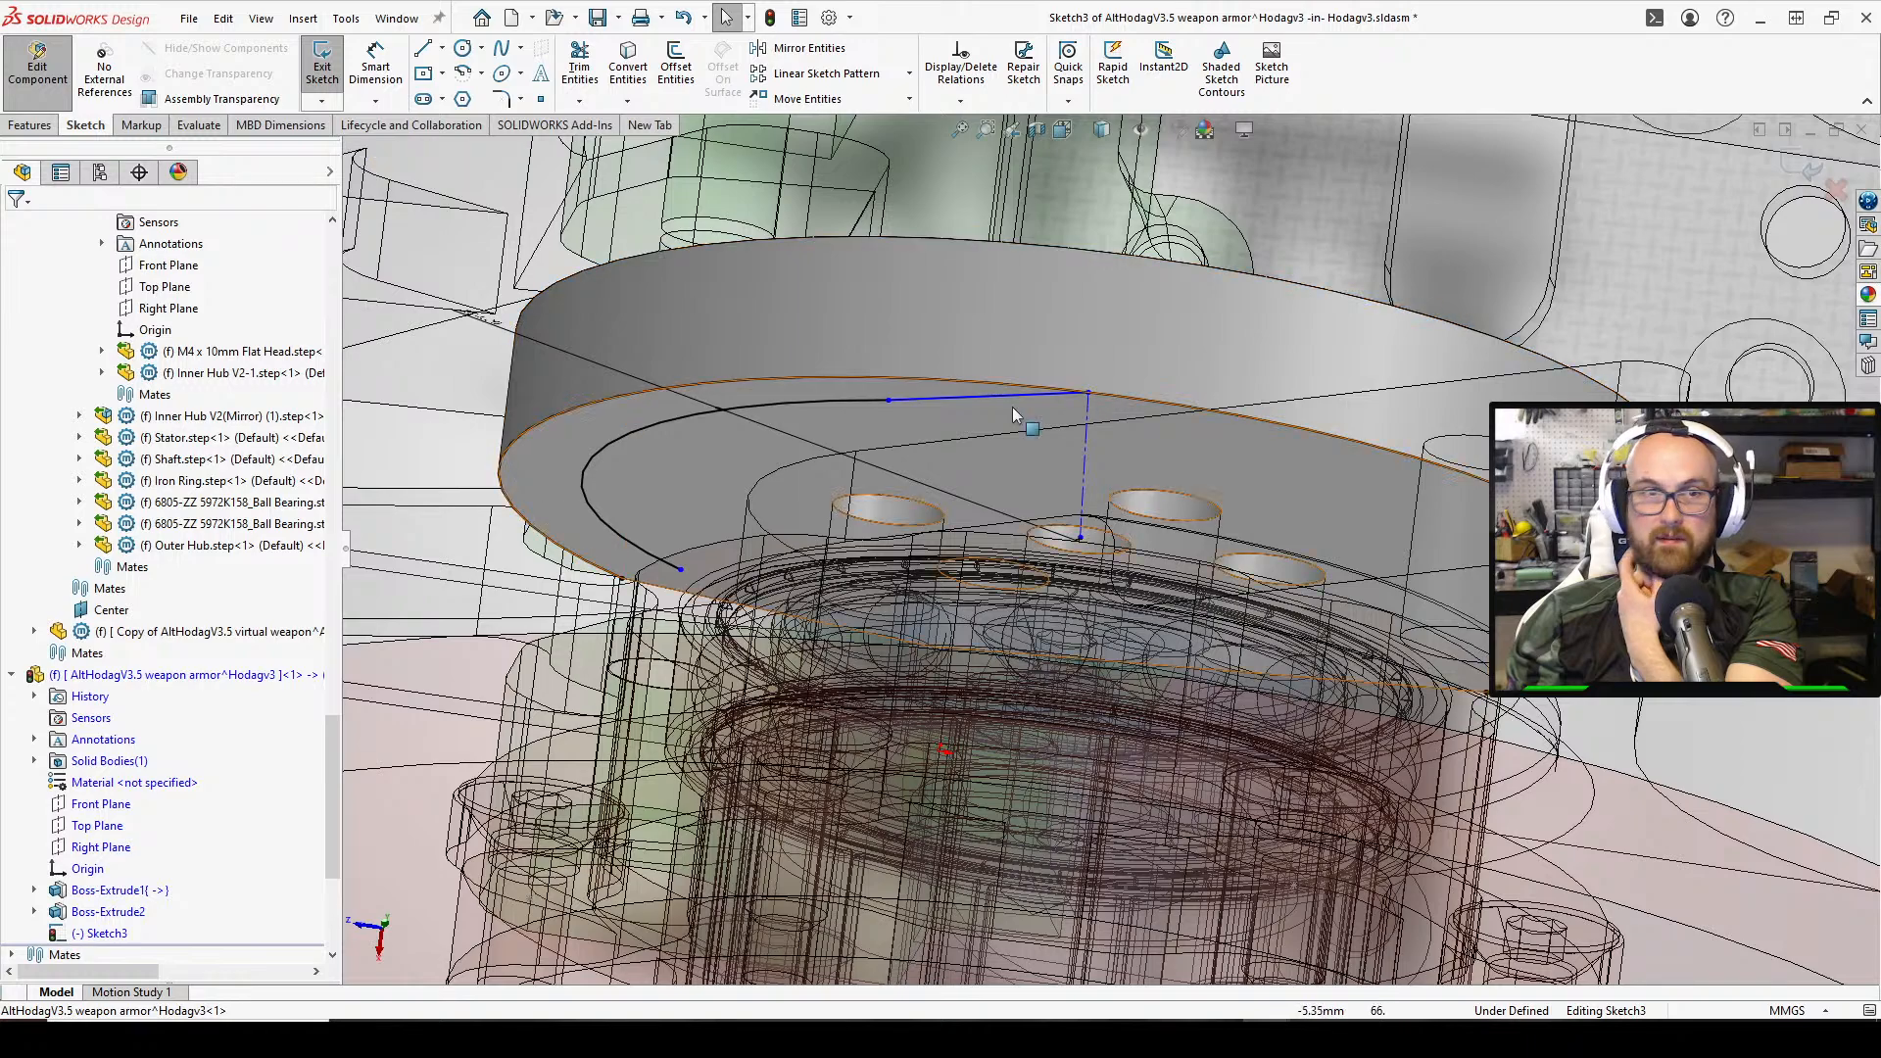
Dimension the angle between the short line and the construction centerline and set it to 45 degrees
scroll(1013, 407, "up", 2)
middle_click_drag(1012, 408, 1062, 353)
scroll(529, 356, "up", 3)
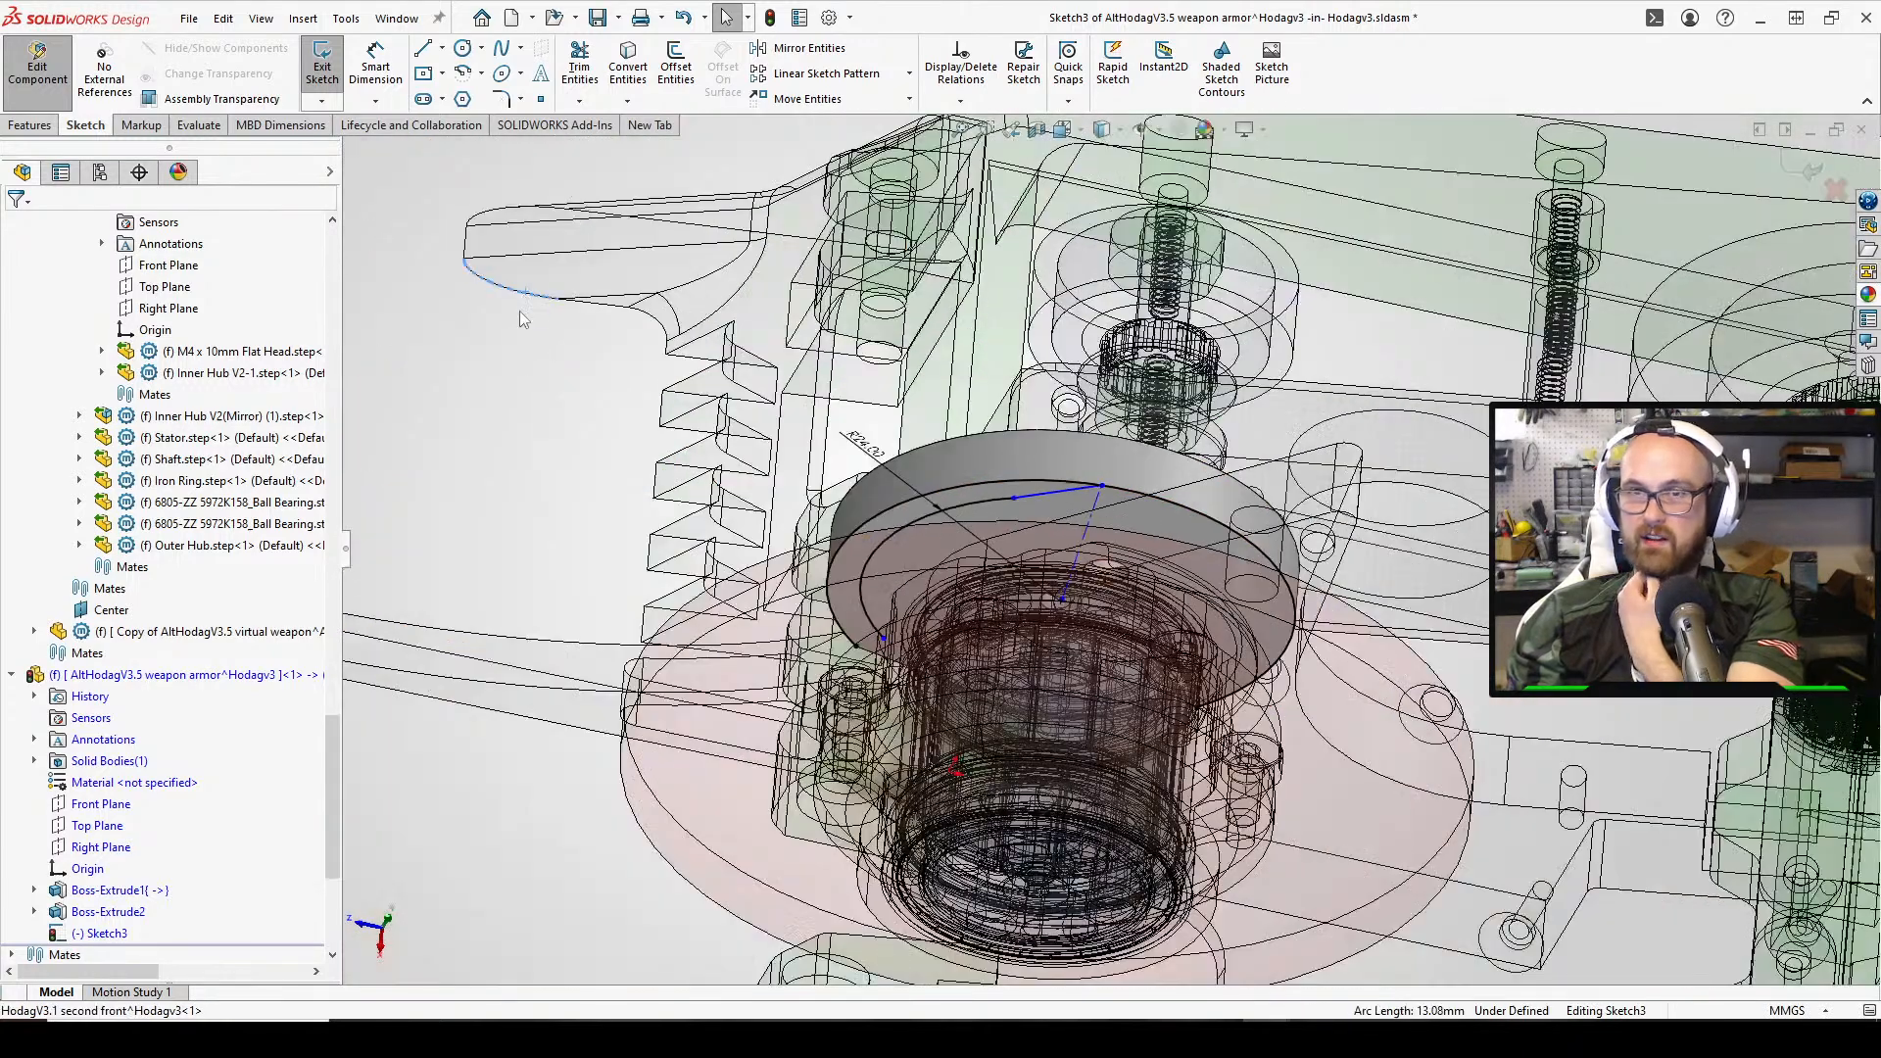
right_click_drag(508, 508, 509, 431)
scroll(1165, 498, "down", 3)
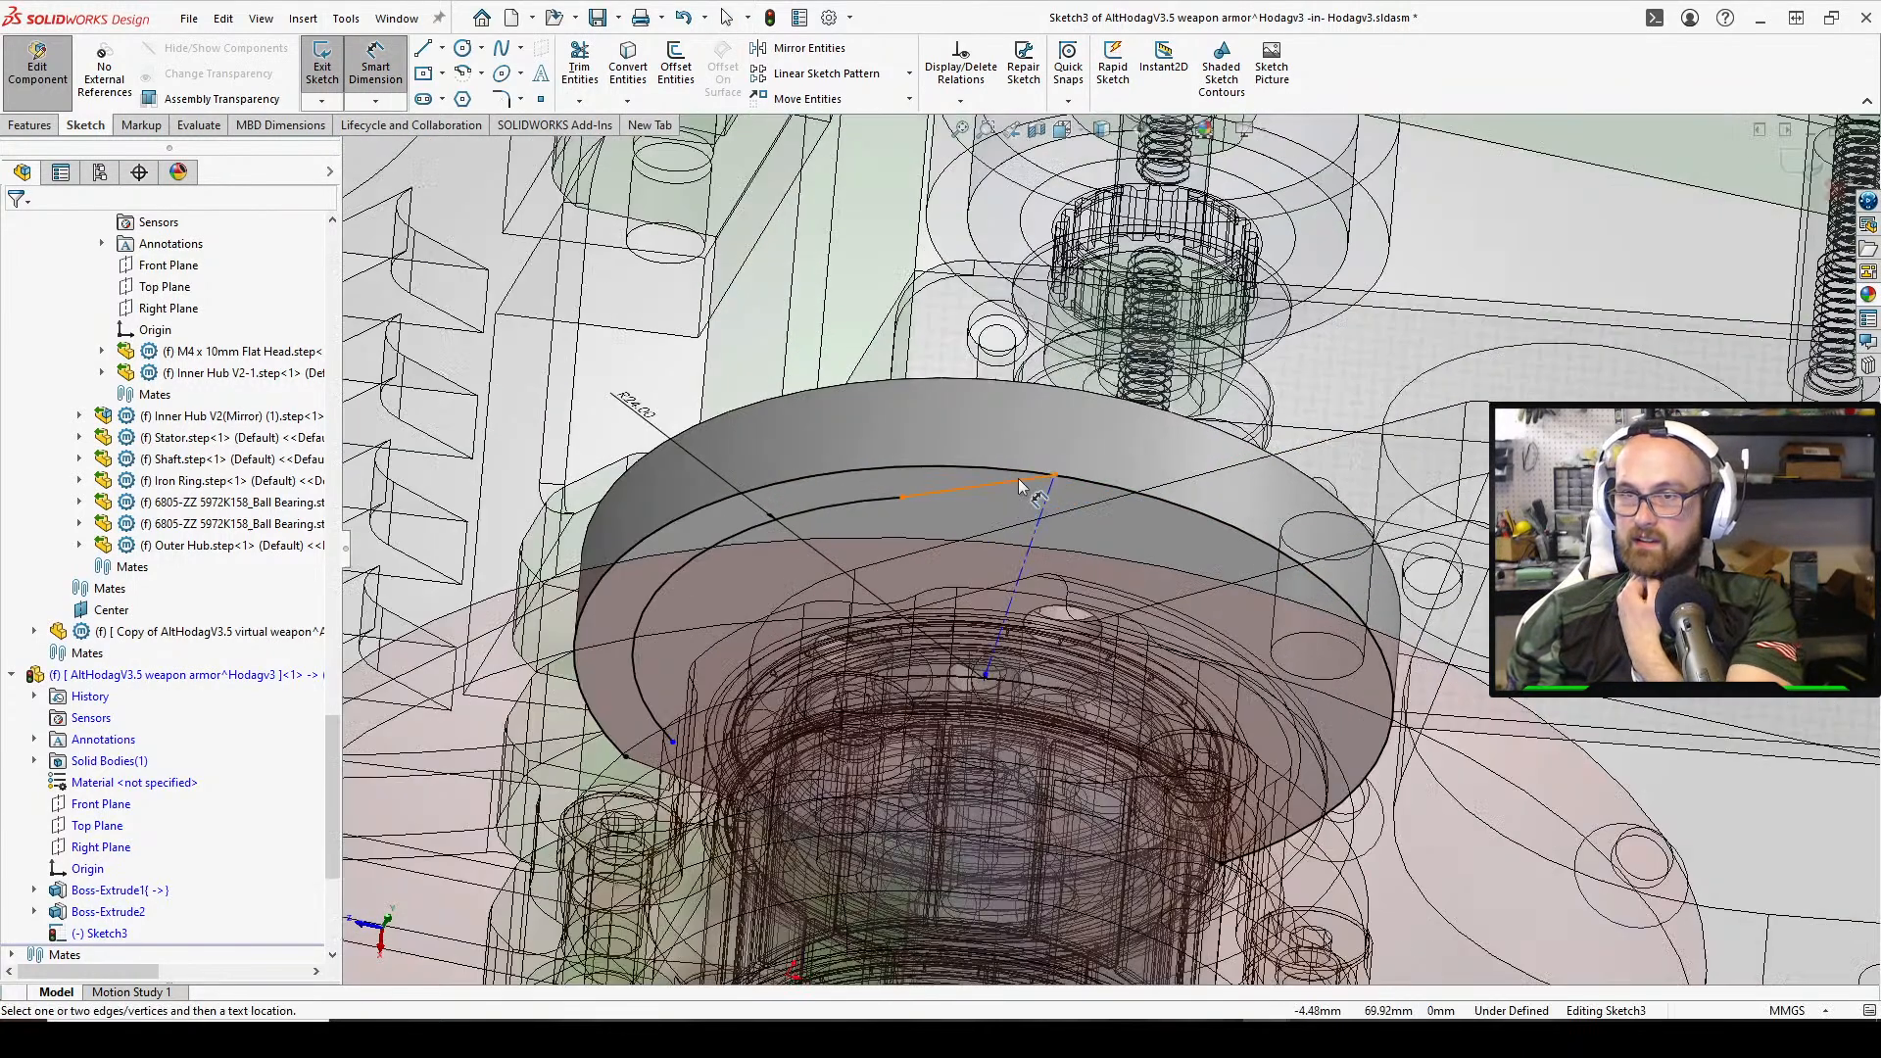
left_click(1019, 478)
left_click(1048, 506)
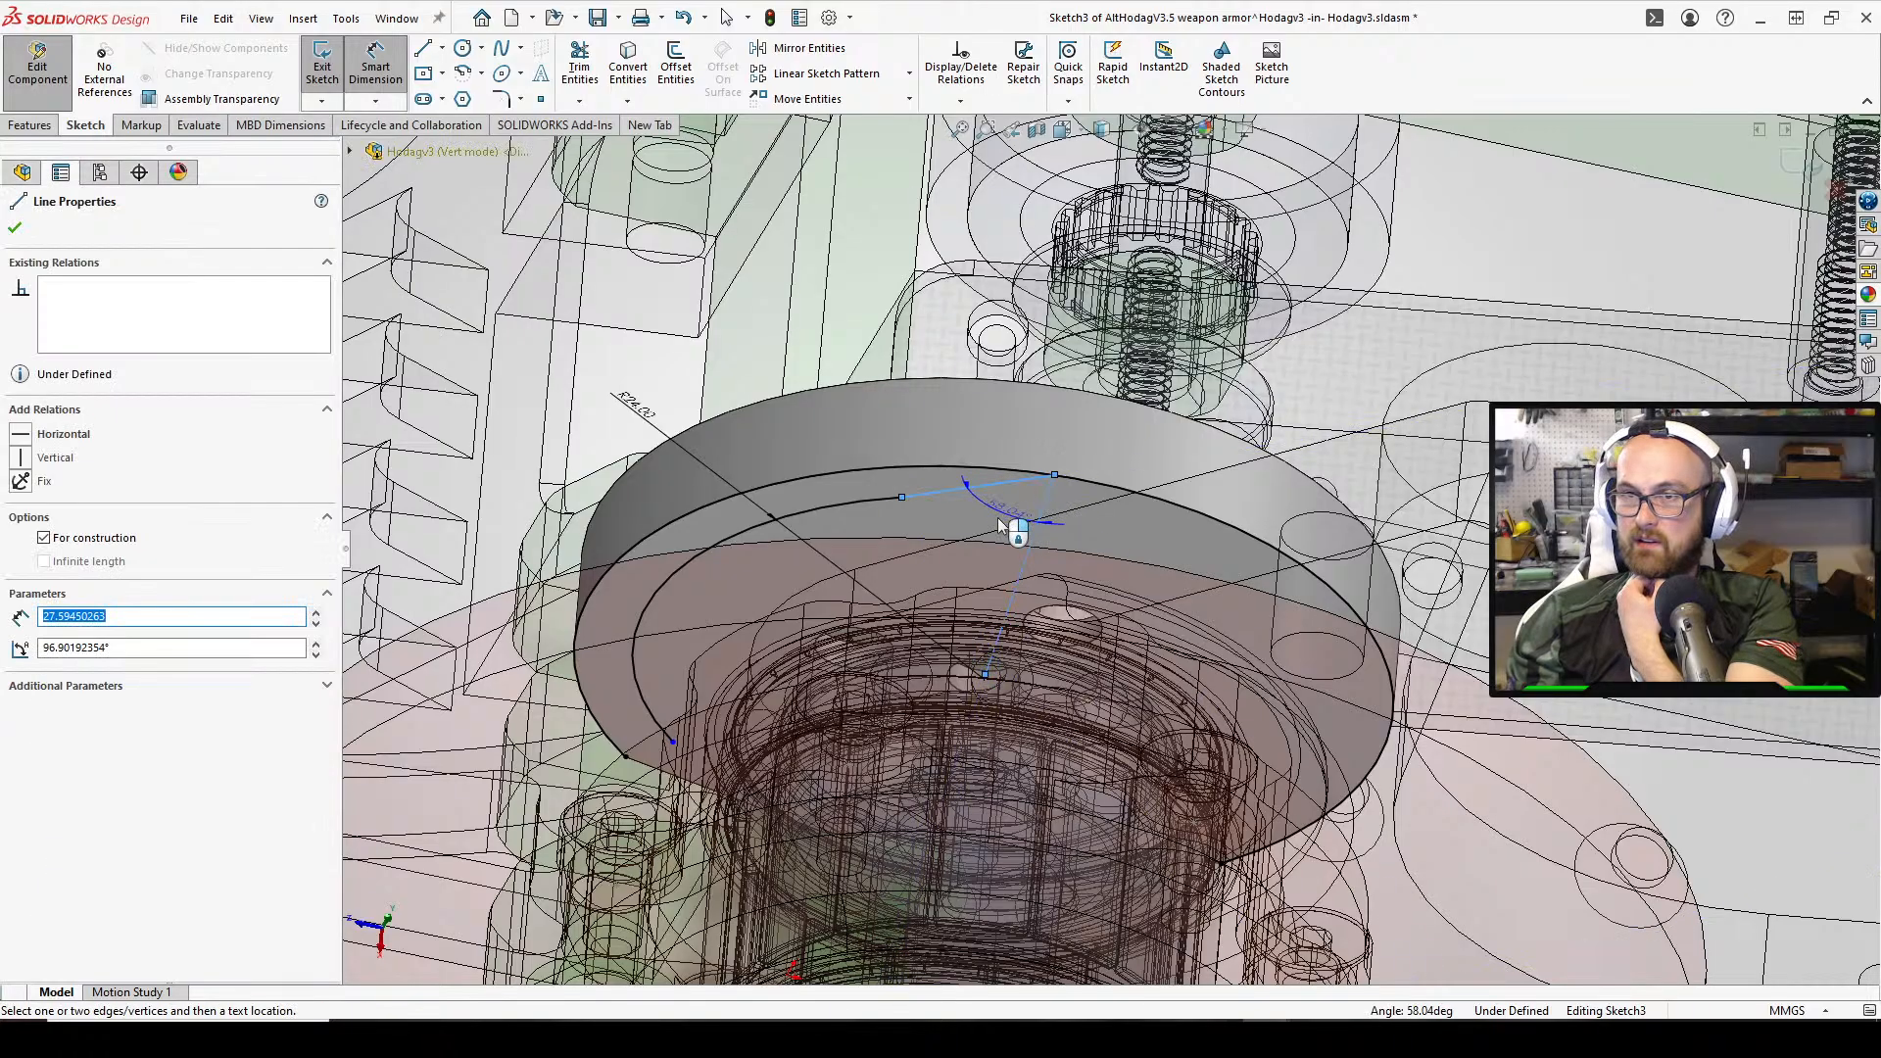
left_click(1001, 526)
left_click(1049, 497)
key("Return")
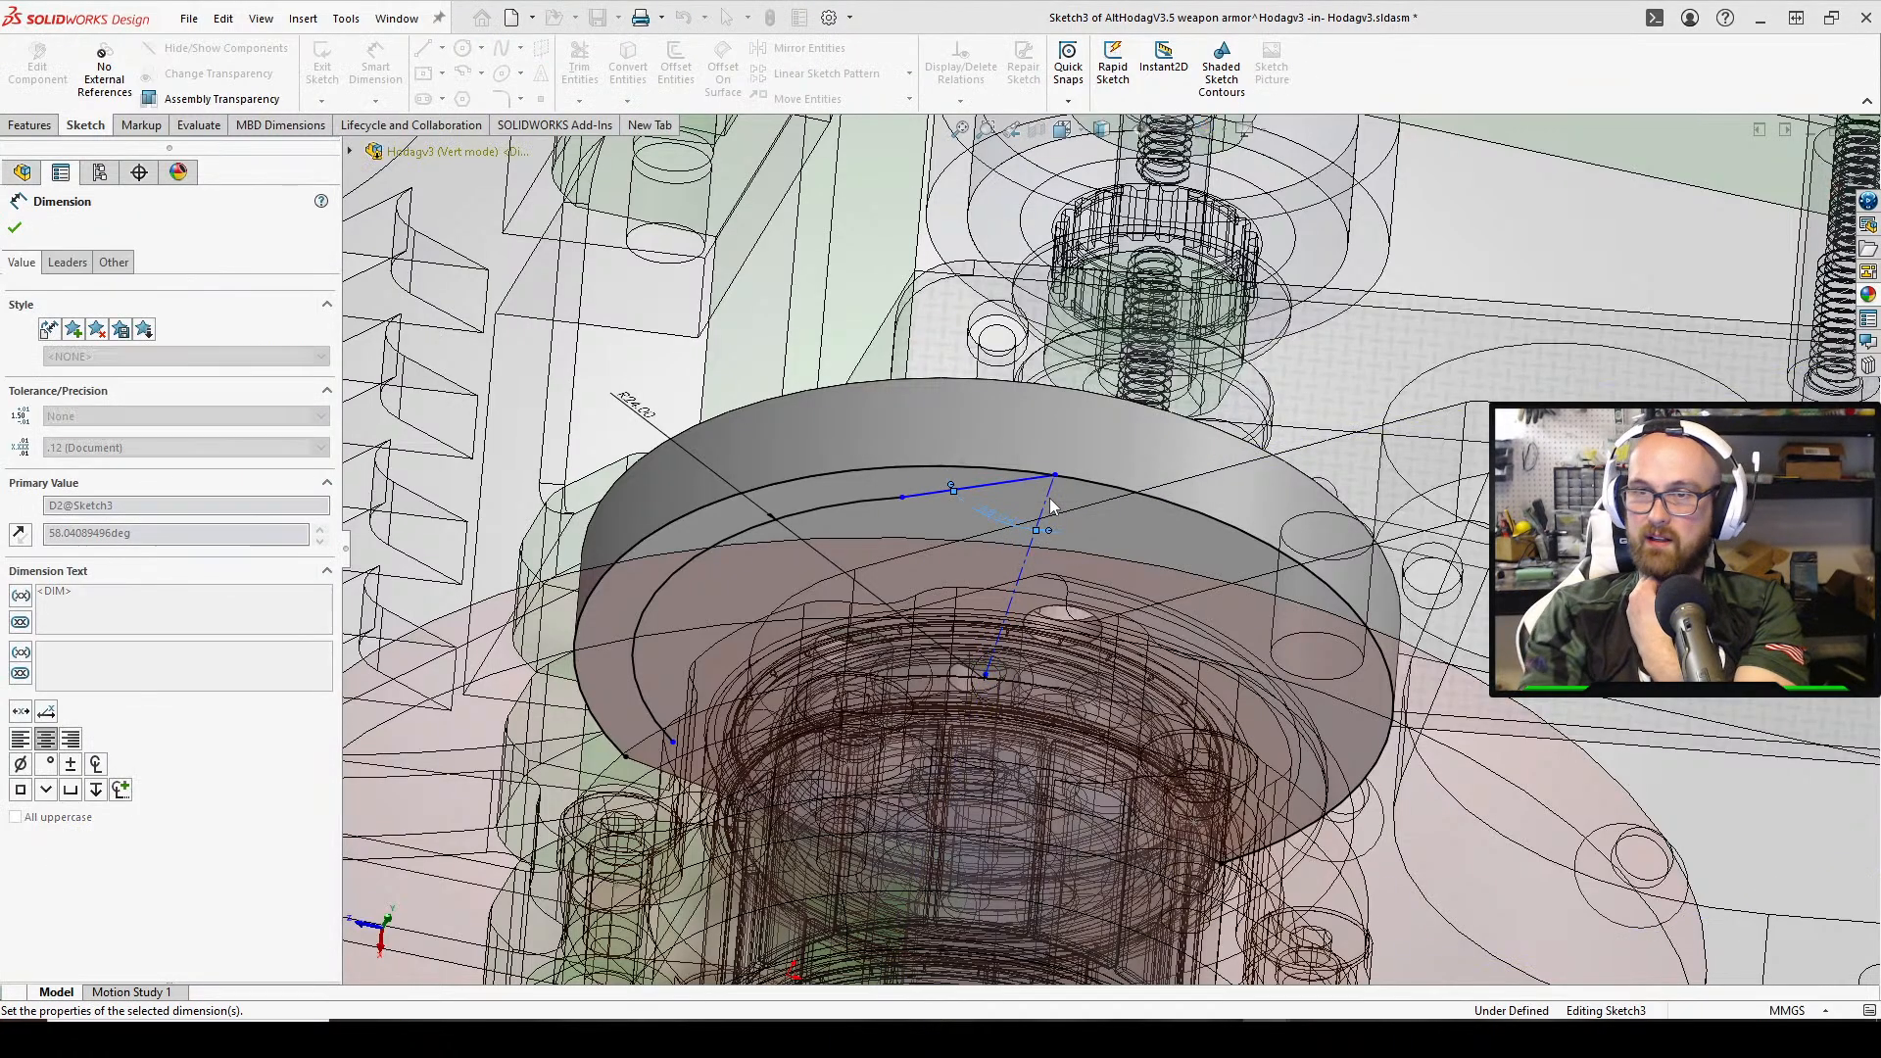
scroll(1051, 505, "up", 3)
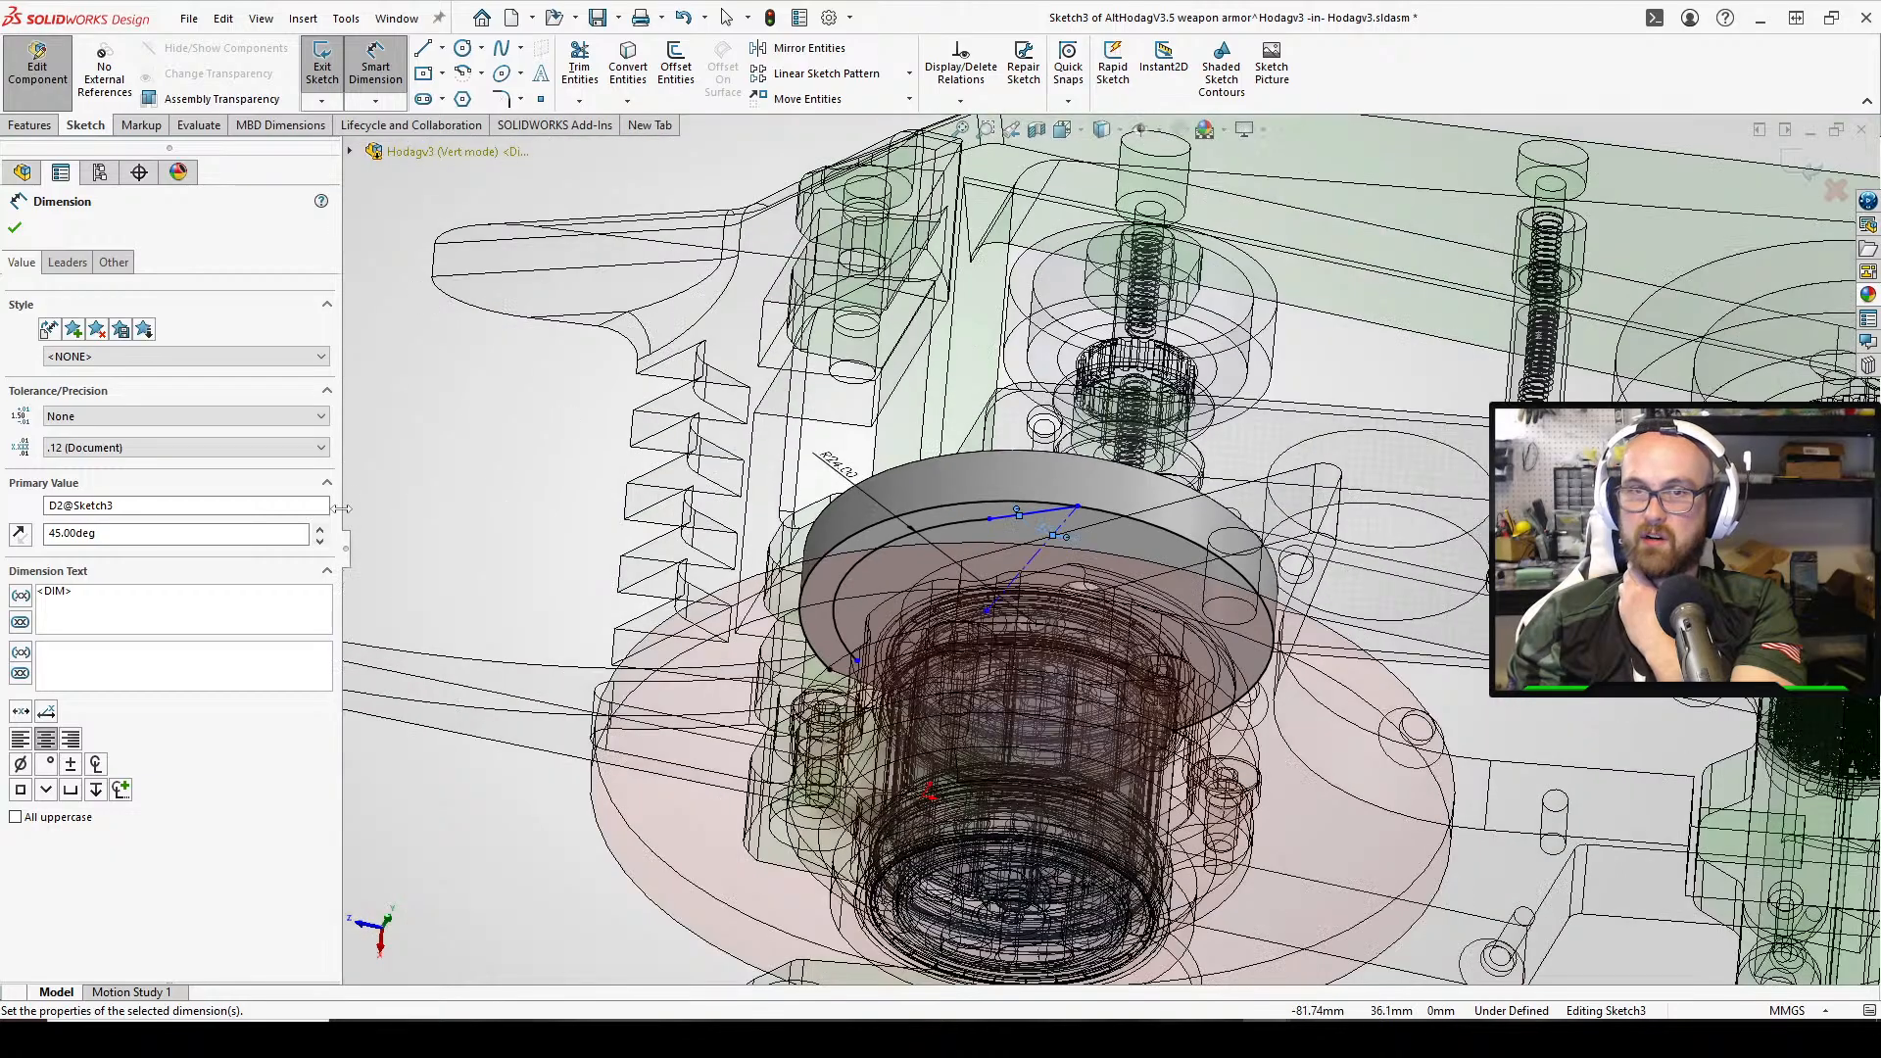
key("Escape")
Reposition the construction centerline's inner end onto the center point of the plate's center hole
scroll(1126, 670, "down", 3)
middle_click_drag(1112, 658, 919, 619)
left_click_drag(799, 539, 877, 549)
middle_click_drag(906, 548, 948, 466)
left_click(980, 411)
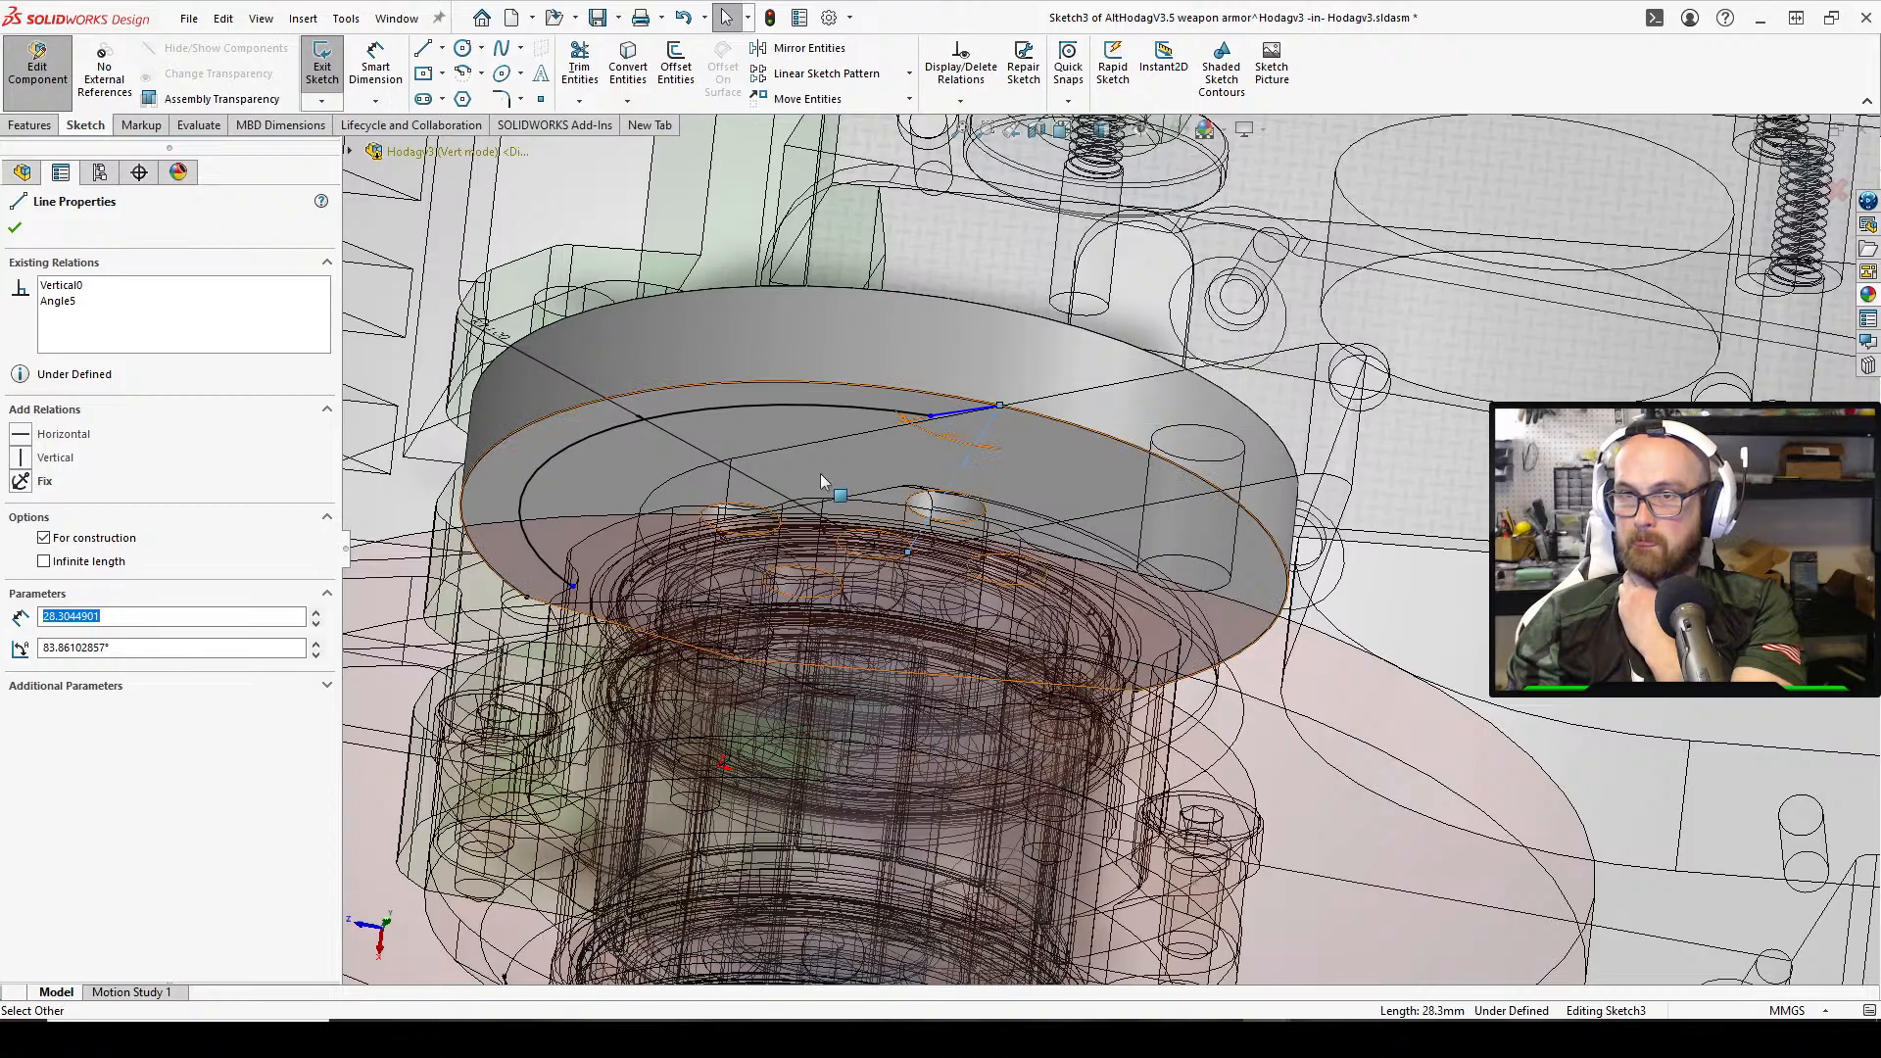
scroll(848, 478, "up", 2)
middle_click_drag(869, 482, 887, 347)
key("Escape")
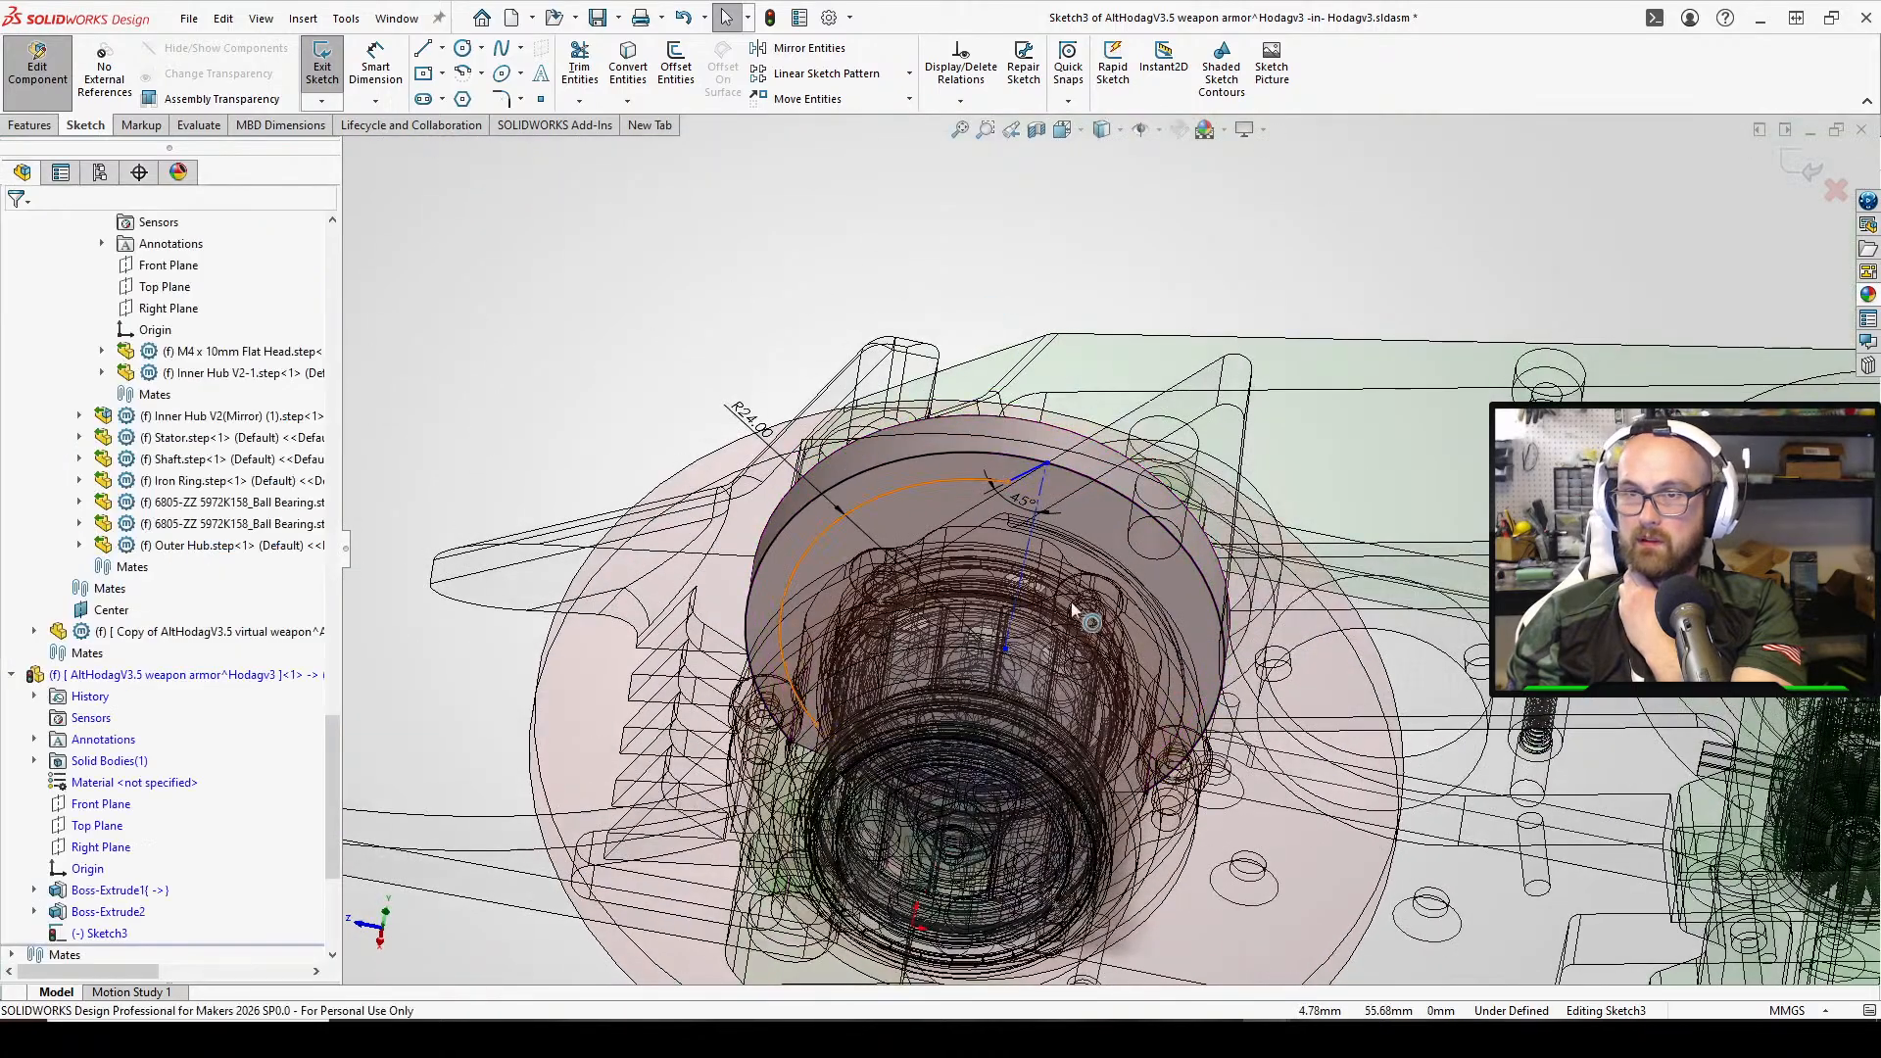
scroll(1059, 639, "down", 5)
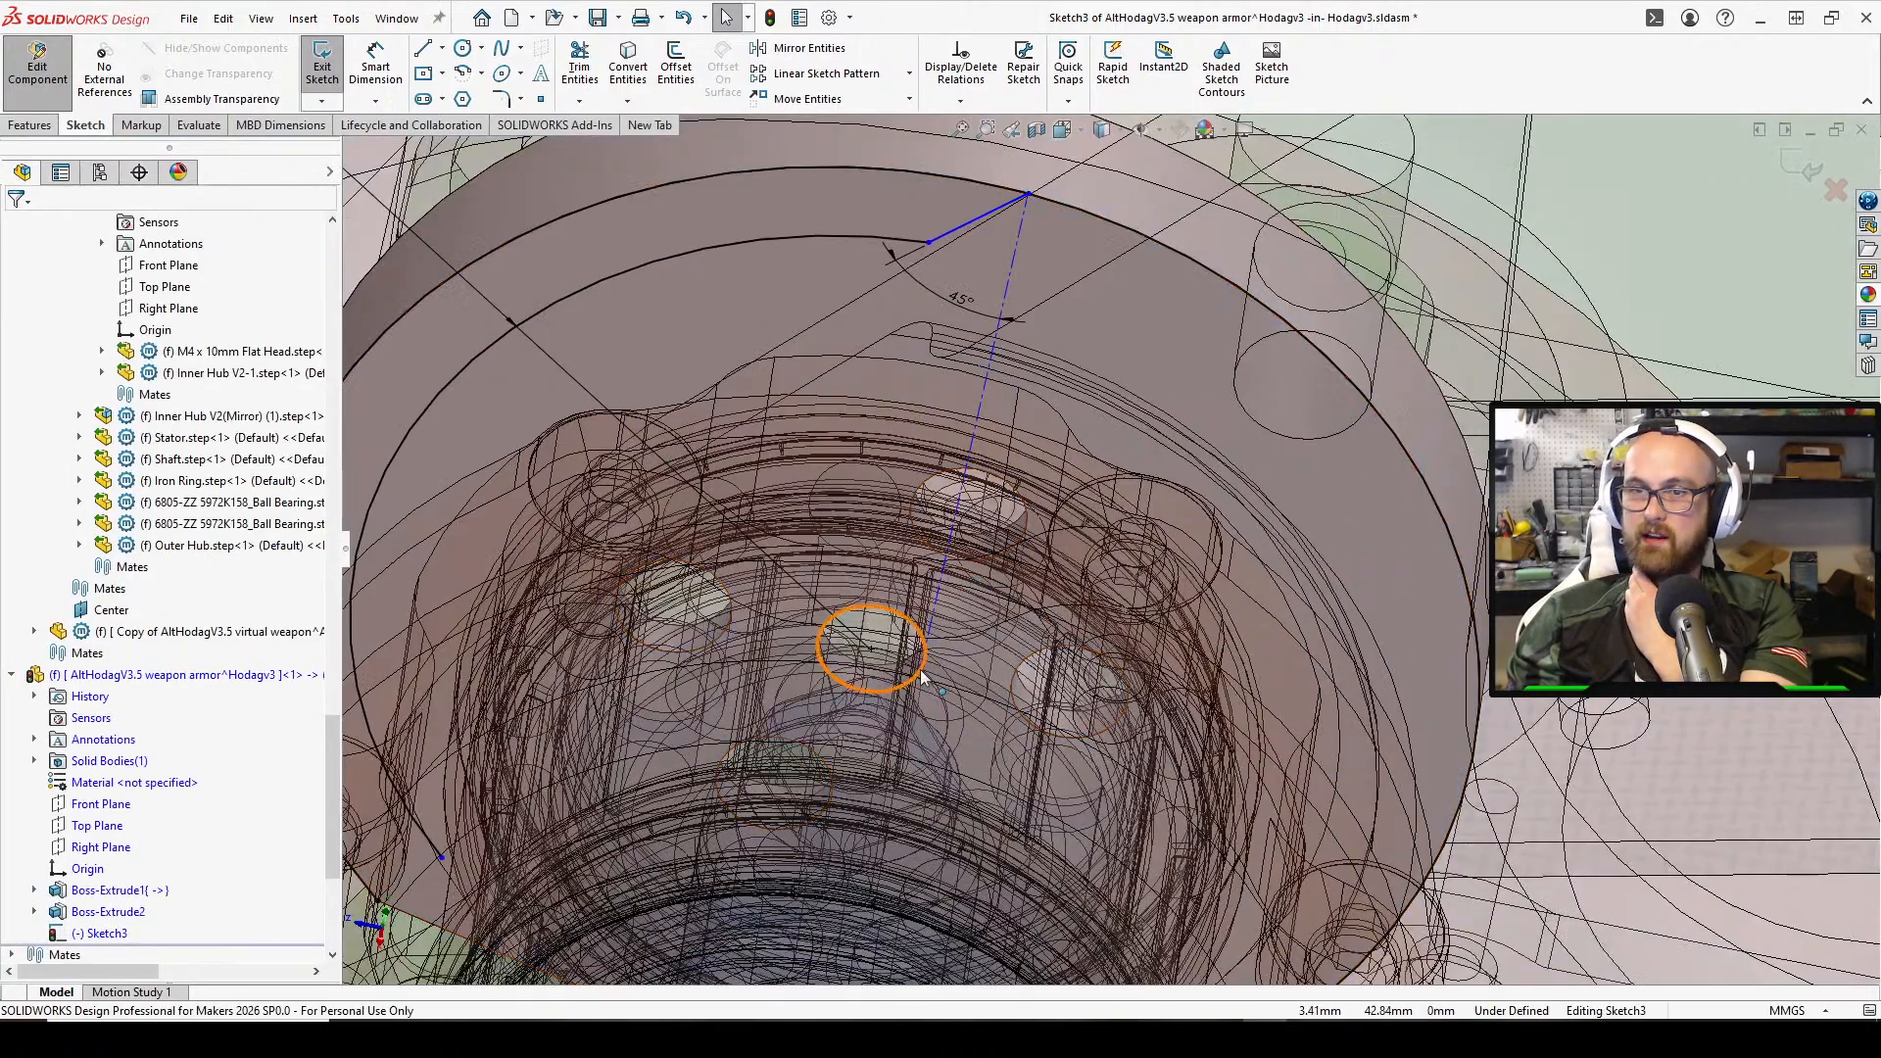
left_click(920, 667)
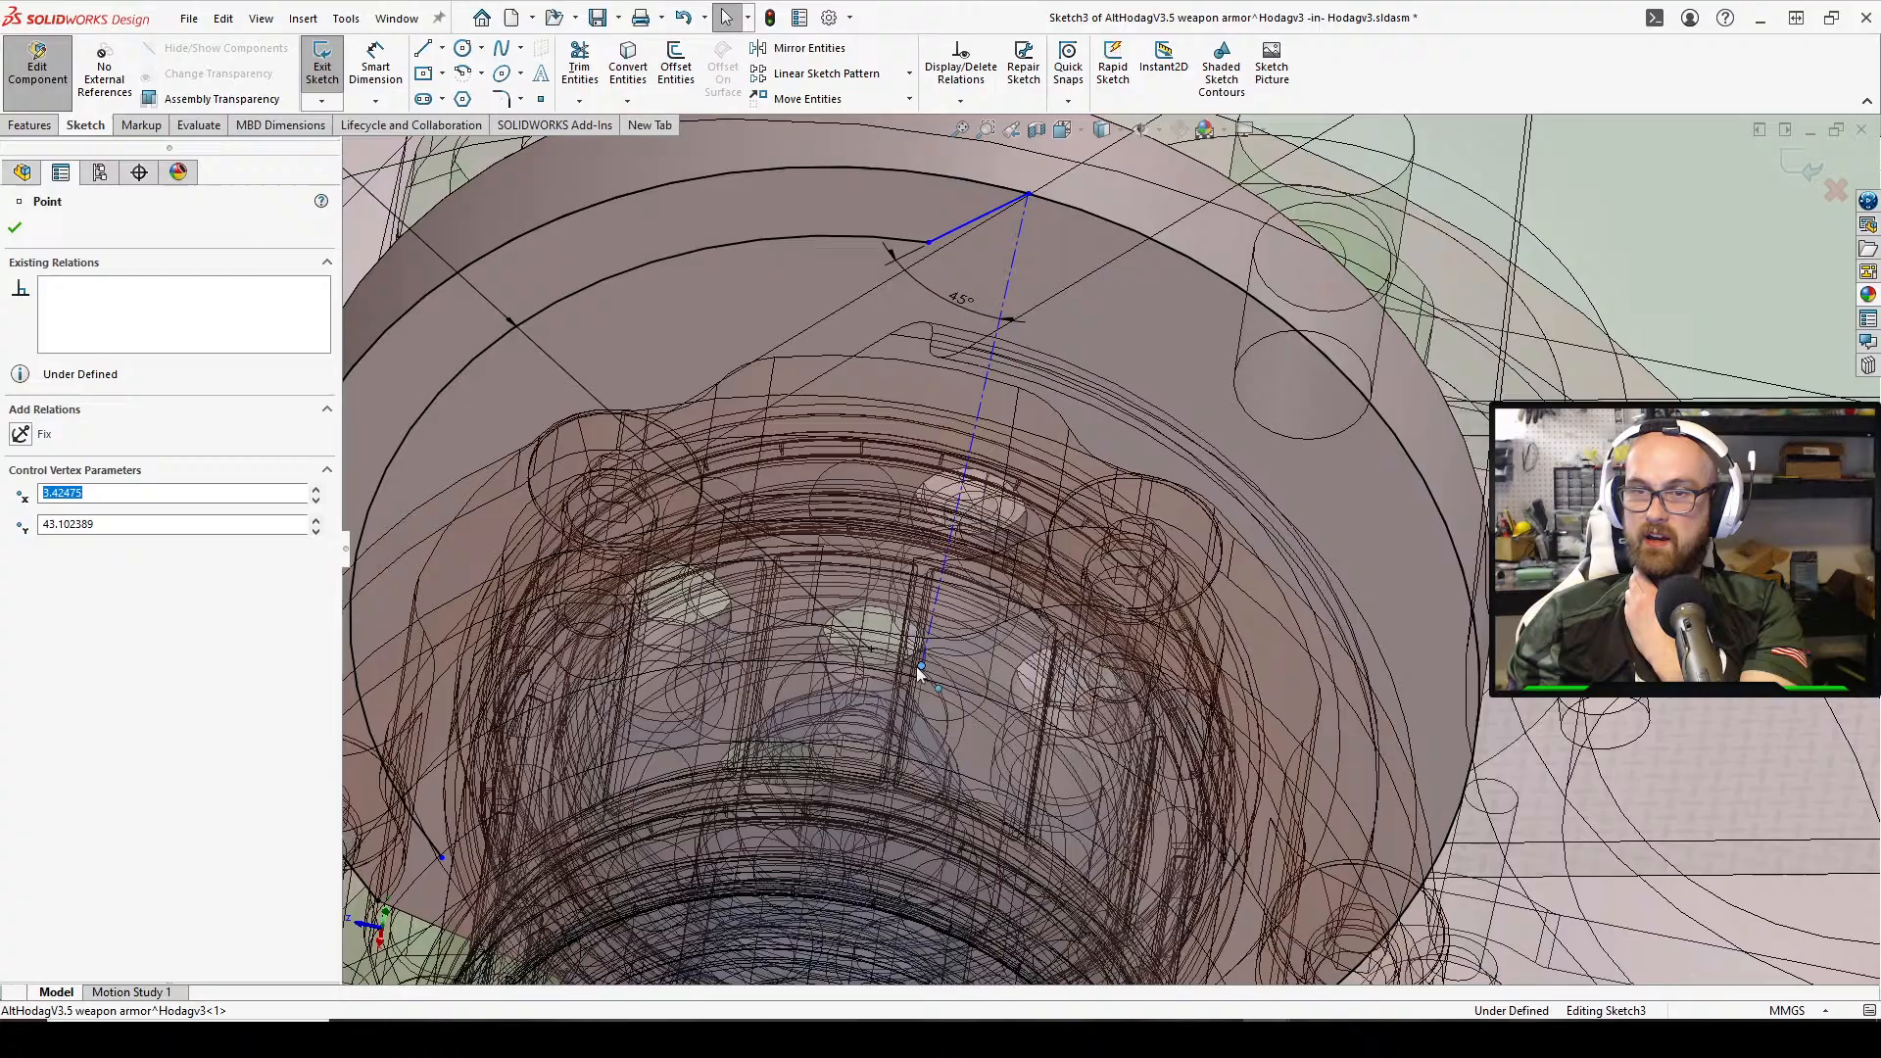
left_click(15, 228)
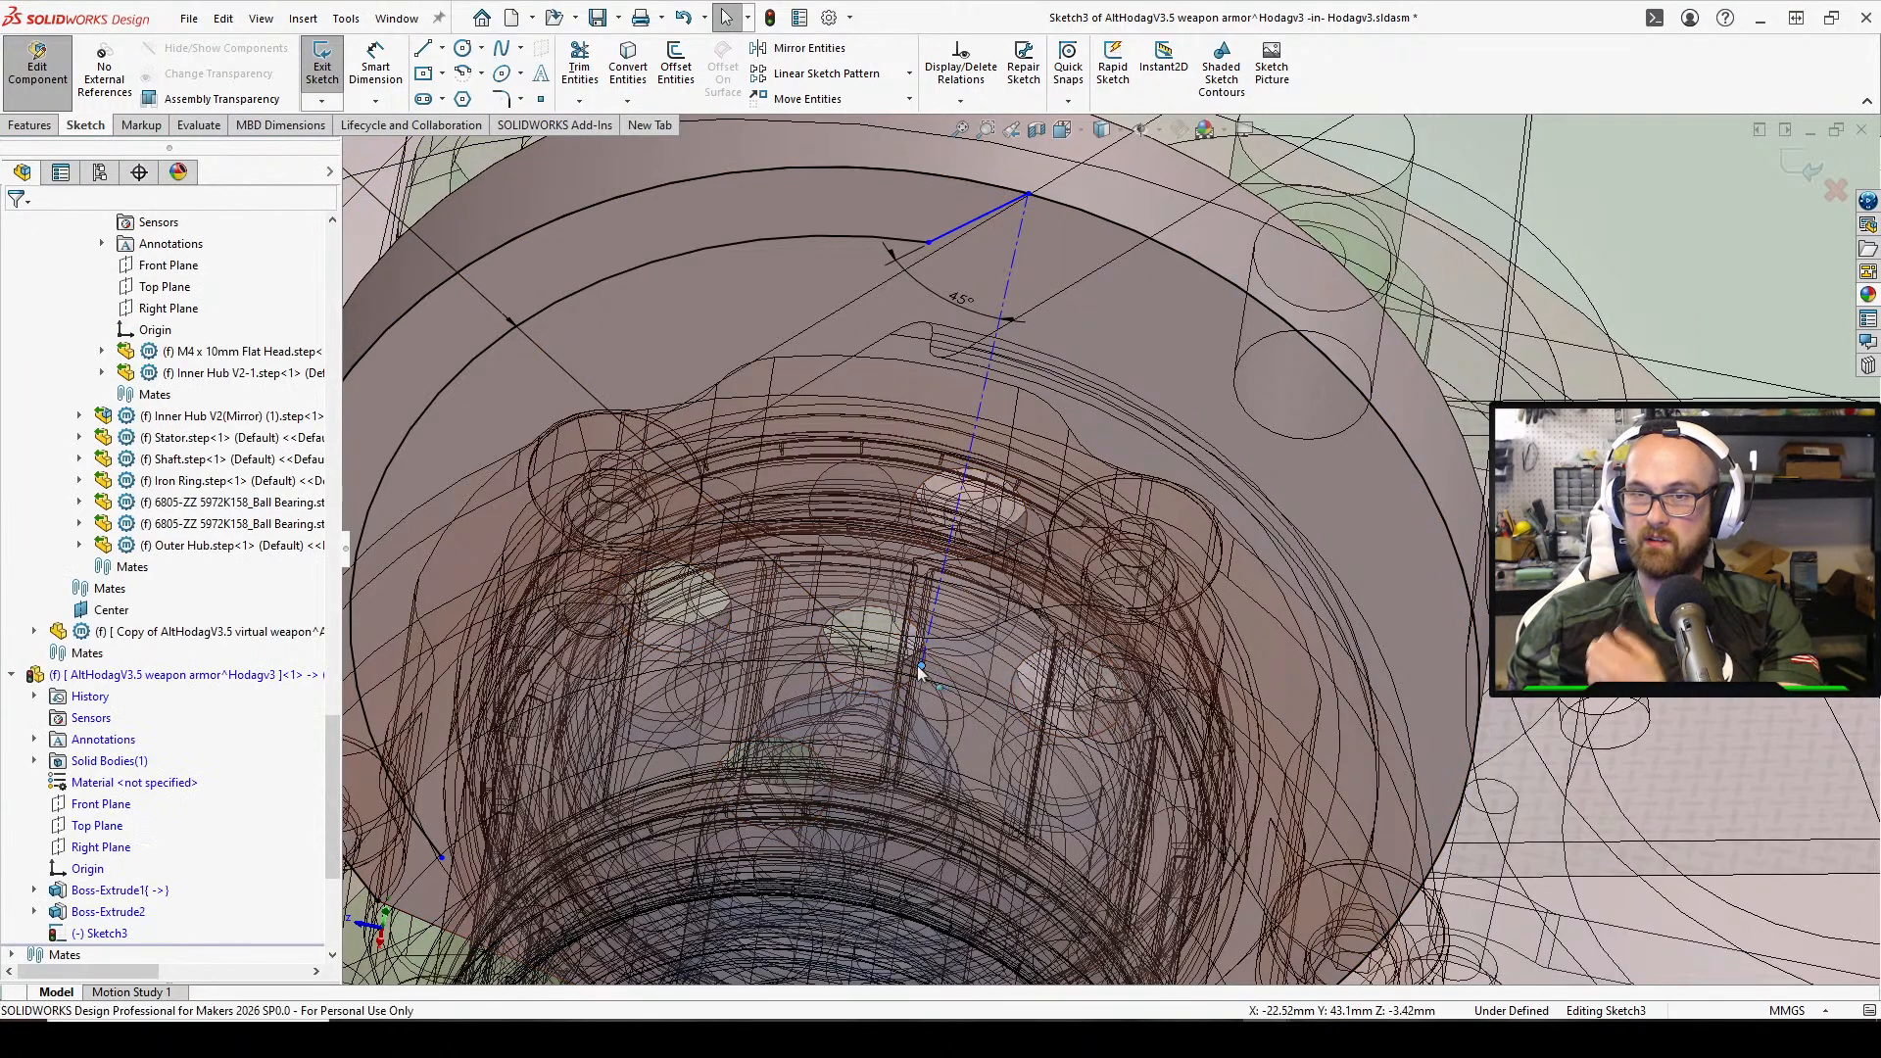
left_click_drag(921, 669, 872, 651)
scroll(940, 529, "up", 5)
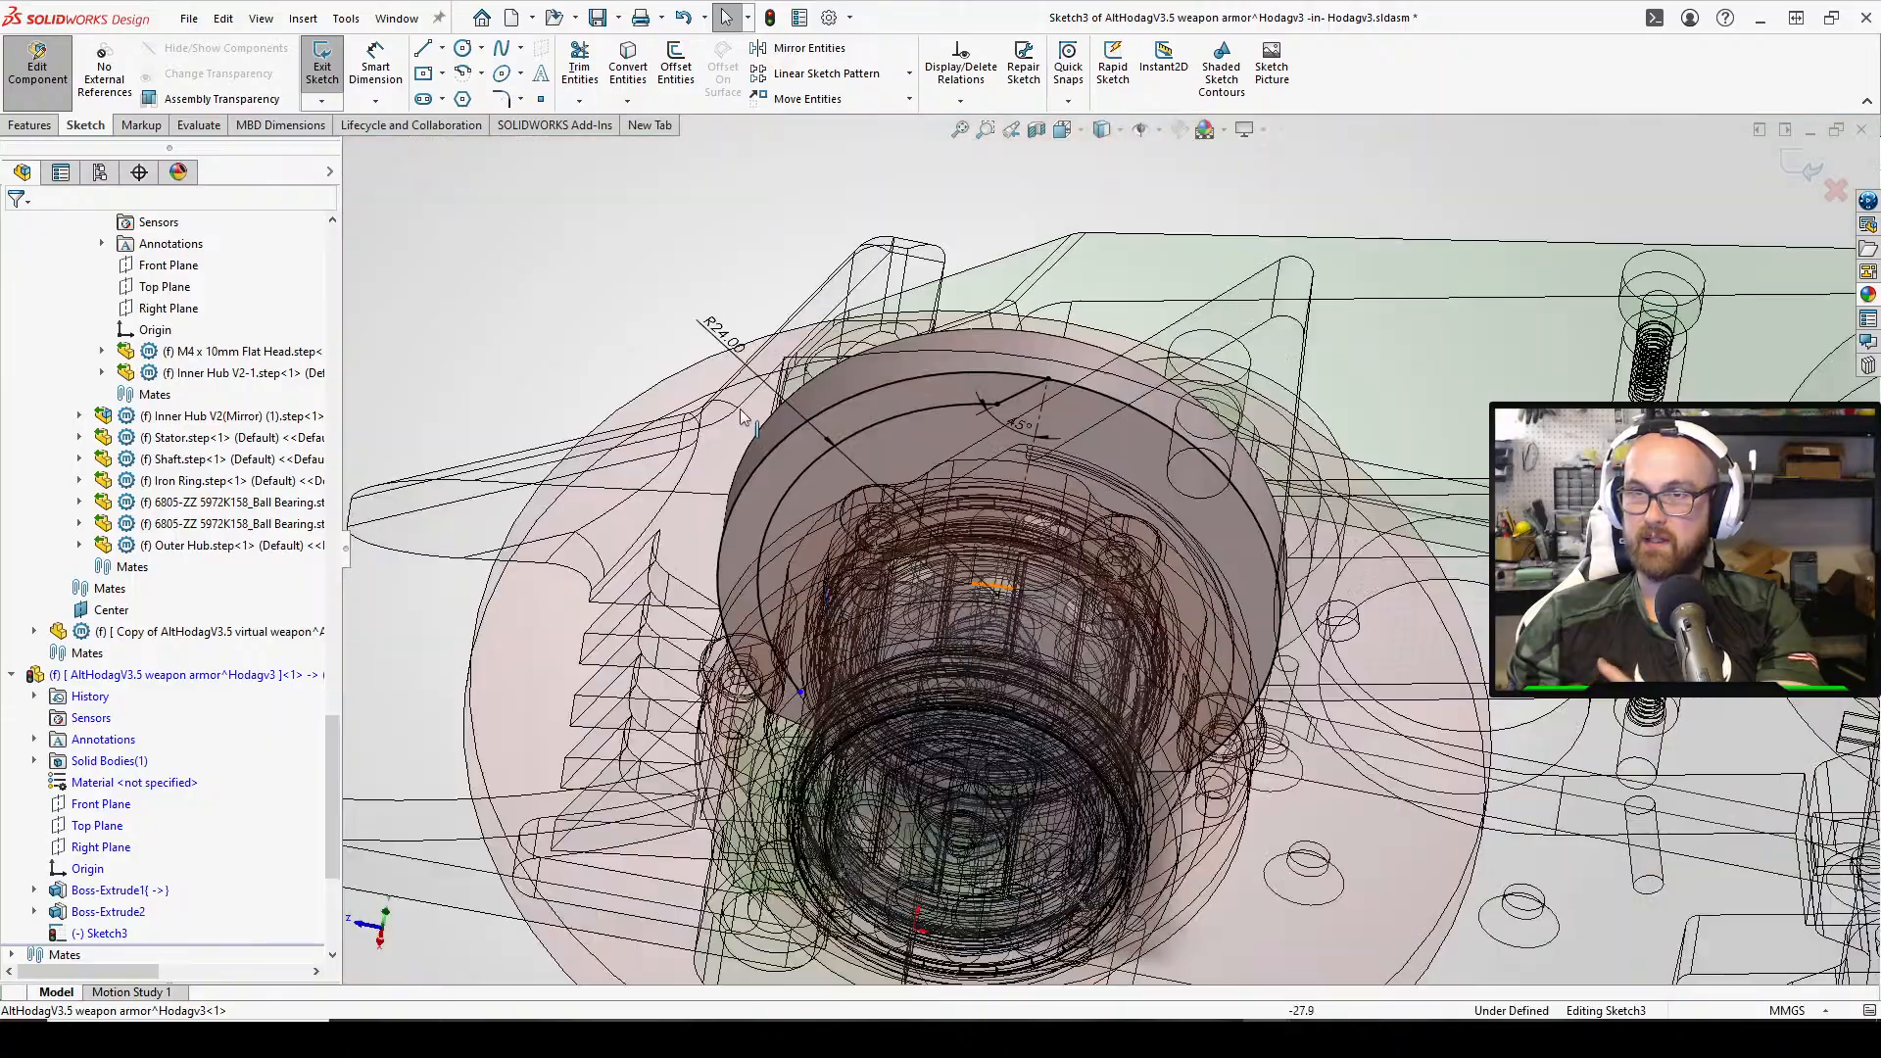
Sketch a line about 4 mm long between the outer arc's lower corner and the inner arc's lower end
middle_click_drag(940, 470, 938, 298)
scroll(1062, 386, "down", 4)
mouse_move(1064, 388)
middle_mouse_down()
mouse_move(1063, 627)
mouse_move(1087, 456)
mouse_move(1063, 446)
middle_mouse_up()
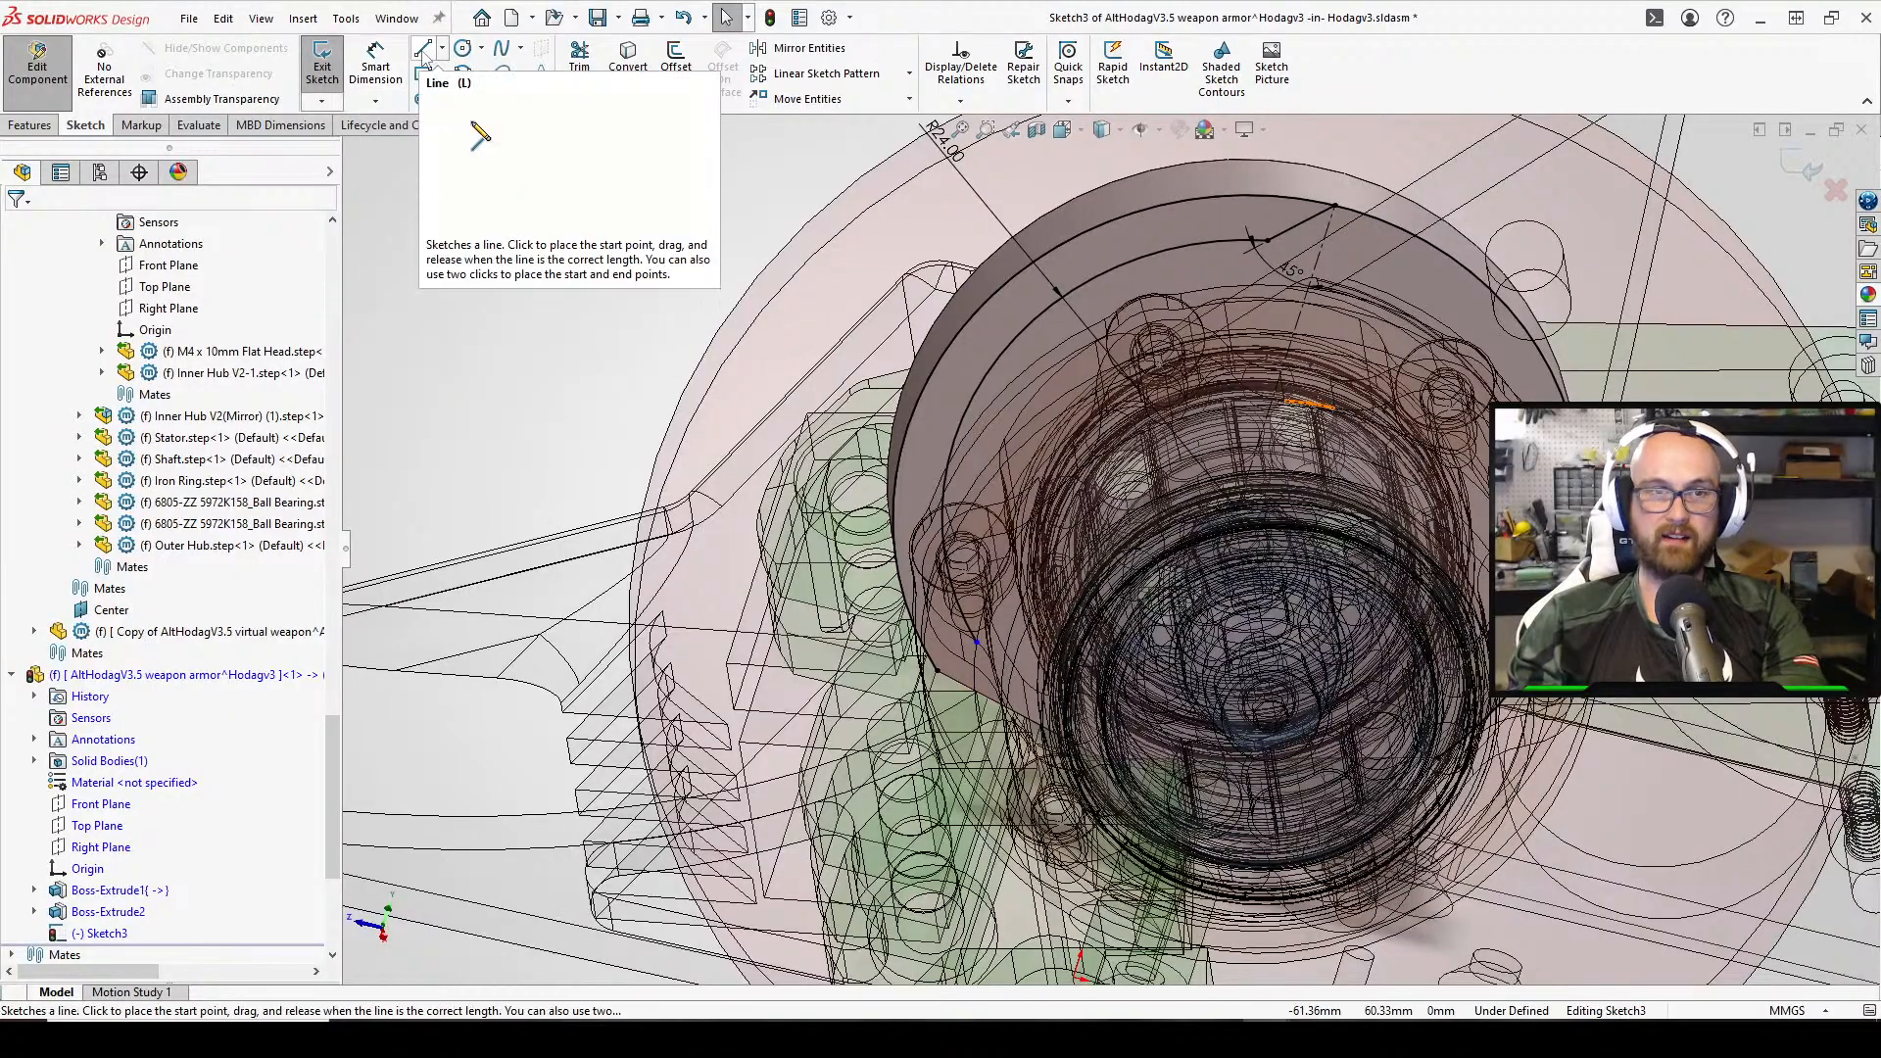
left_click(423, 47)
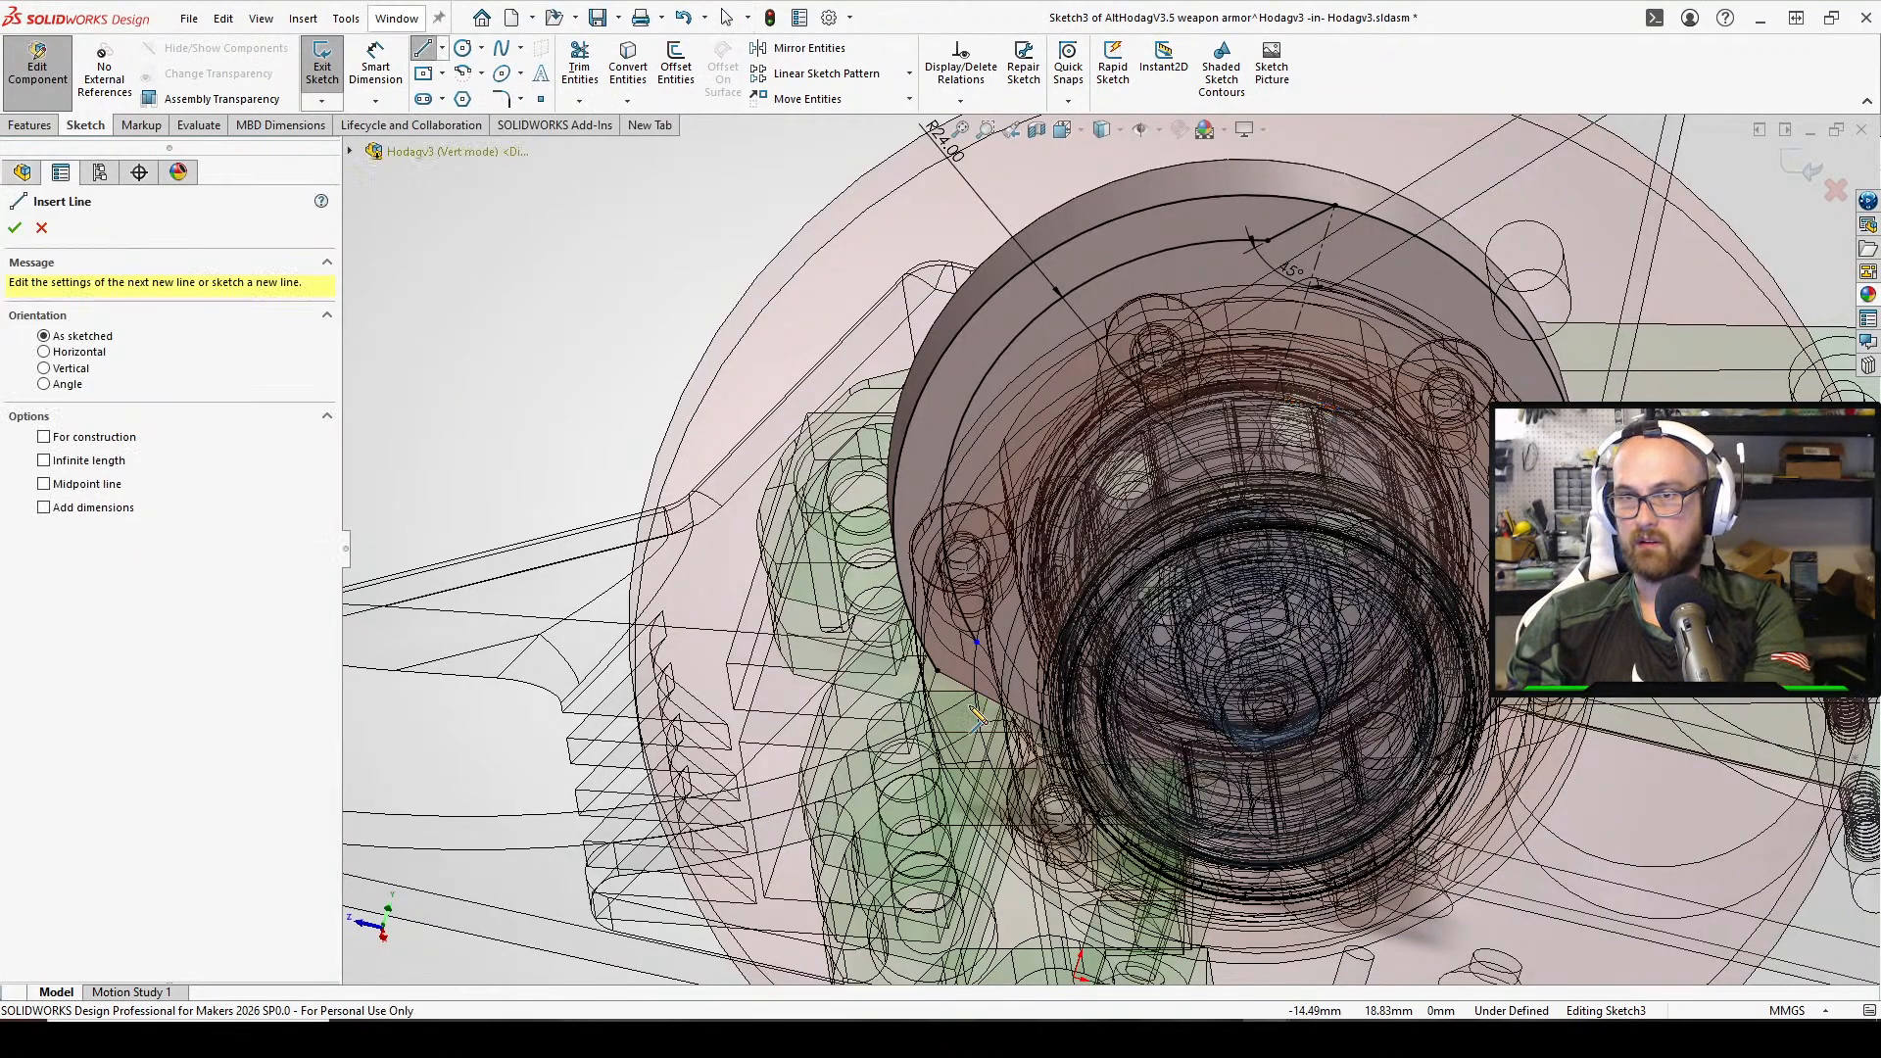
left_click(976, 642)
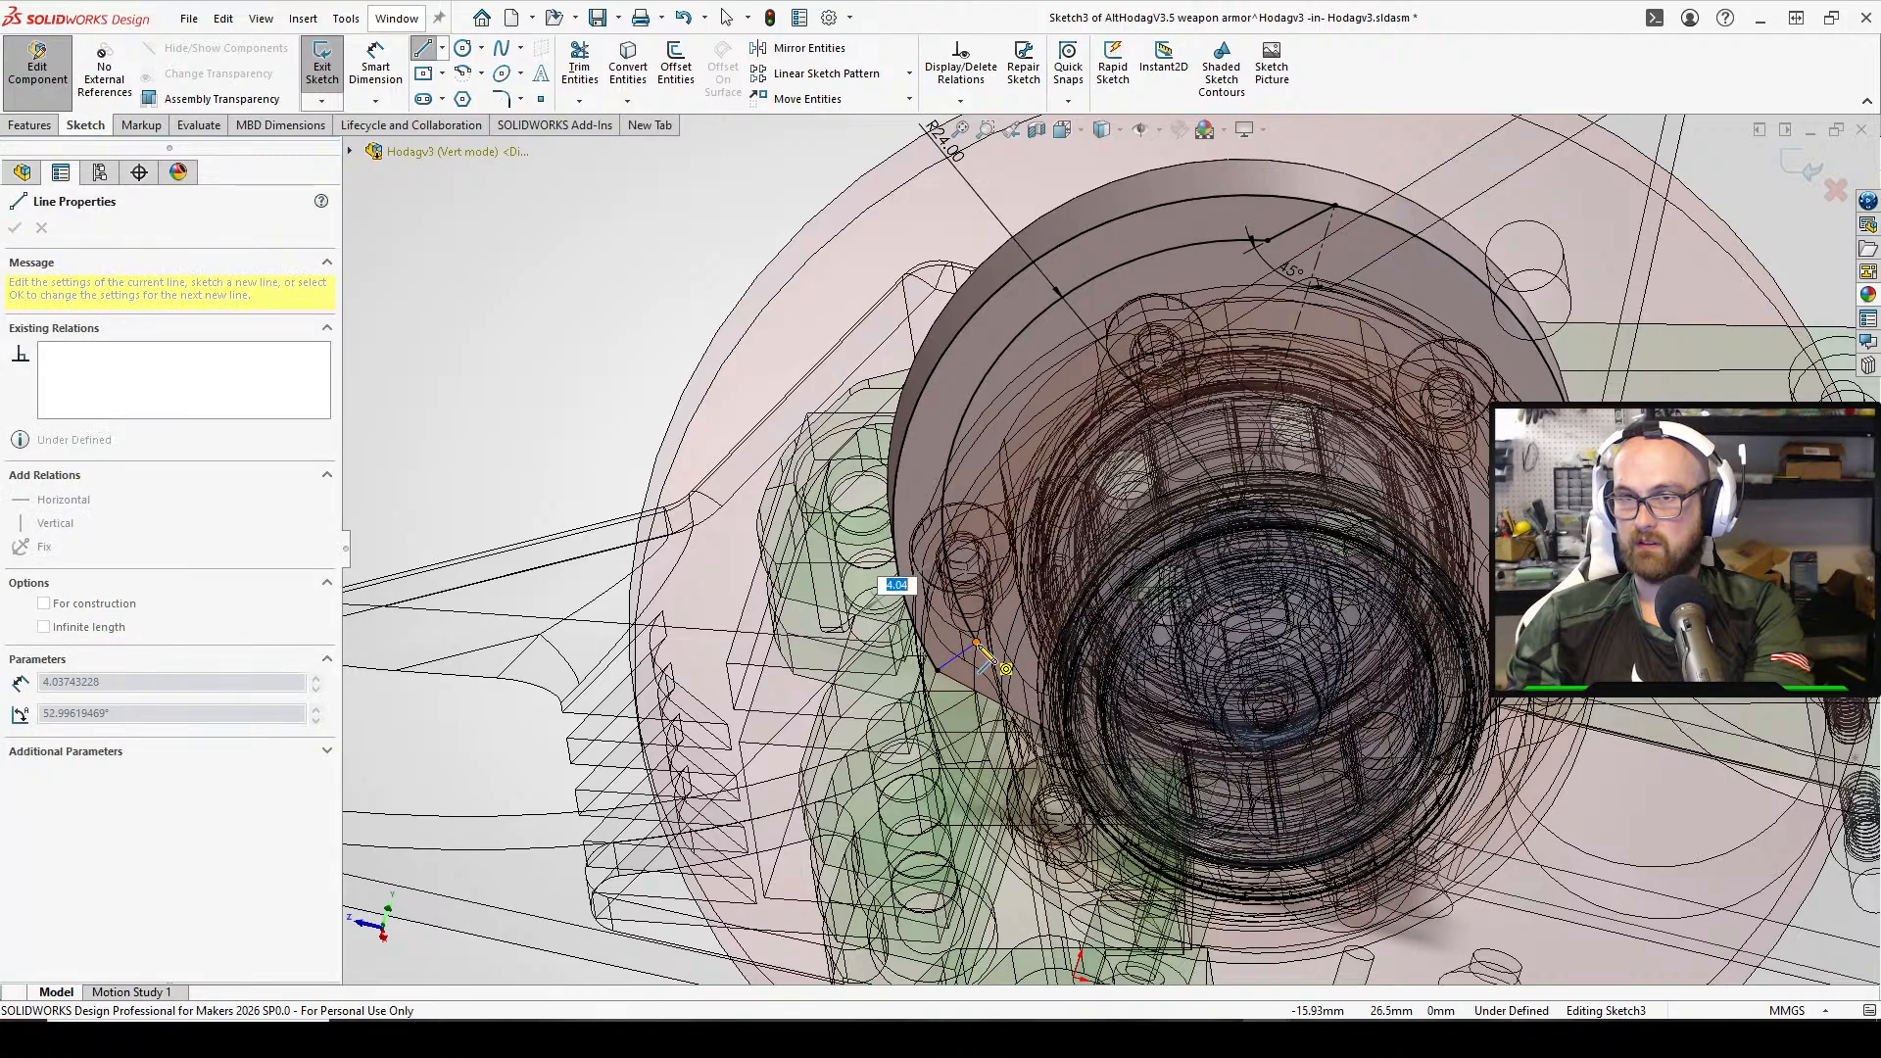
right_click(977, 632)
left_click(980, 654)
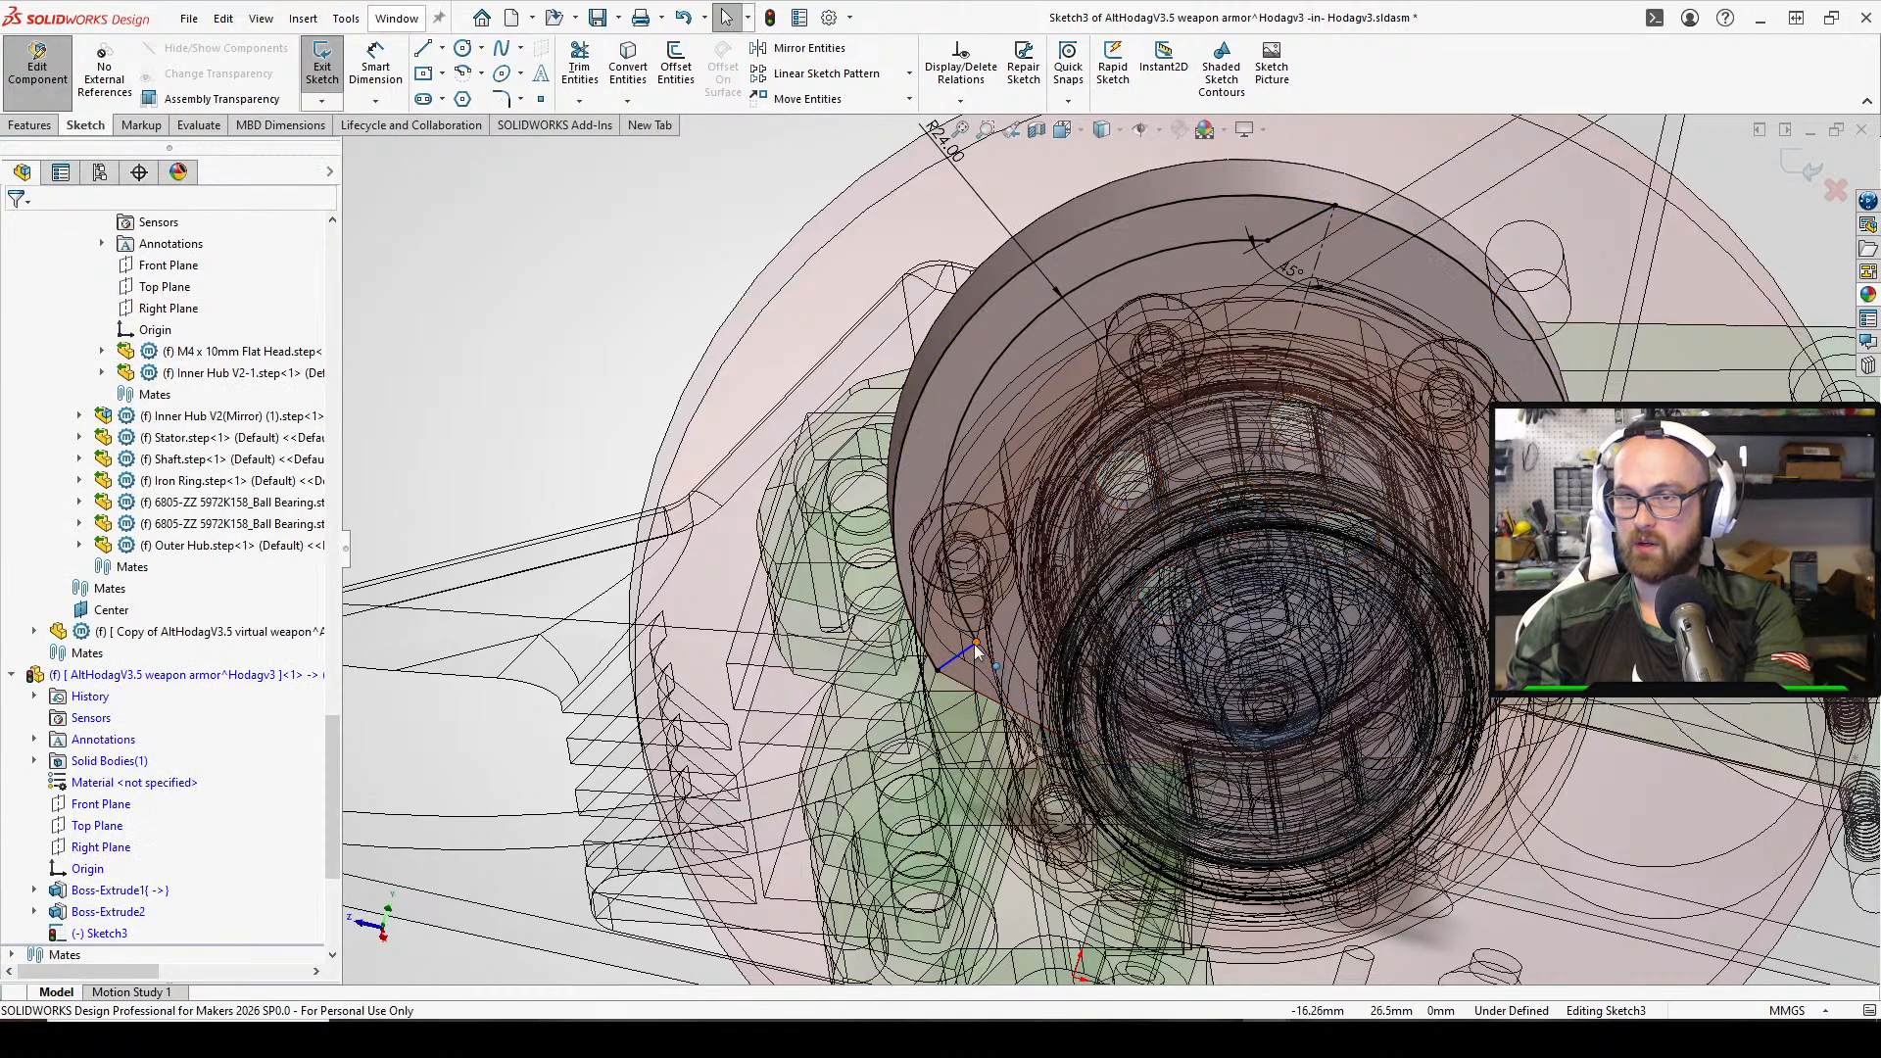
Extend the inner arc's lower end toward the plate's straight edge and delete the short line joining it to the outer corner
mouse_move(975, 645)
left_mouse_down()
mouse_move(939, 603)
mouse_move(977, 683)
mouse_move(990, 671)
left_mouse_up()
middle_click_drag(990, 668, 949, 633)
left_click(982, 666)
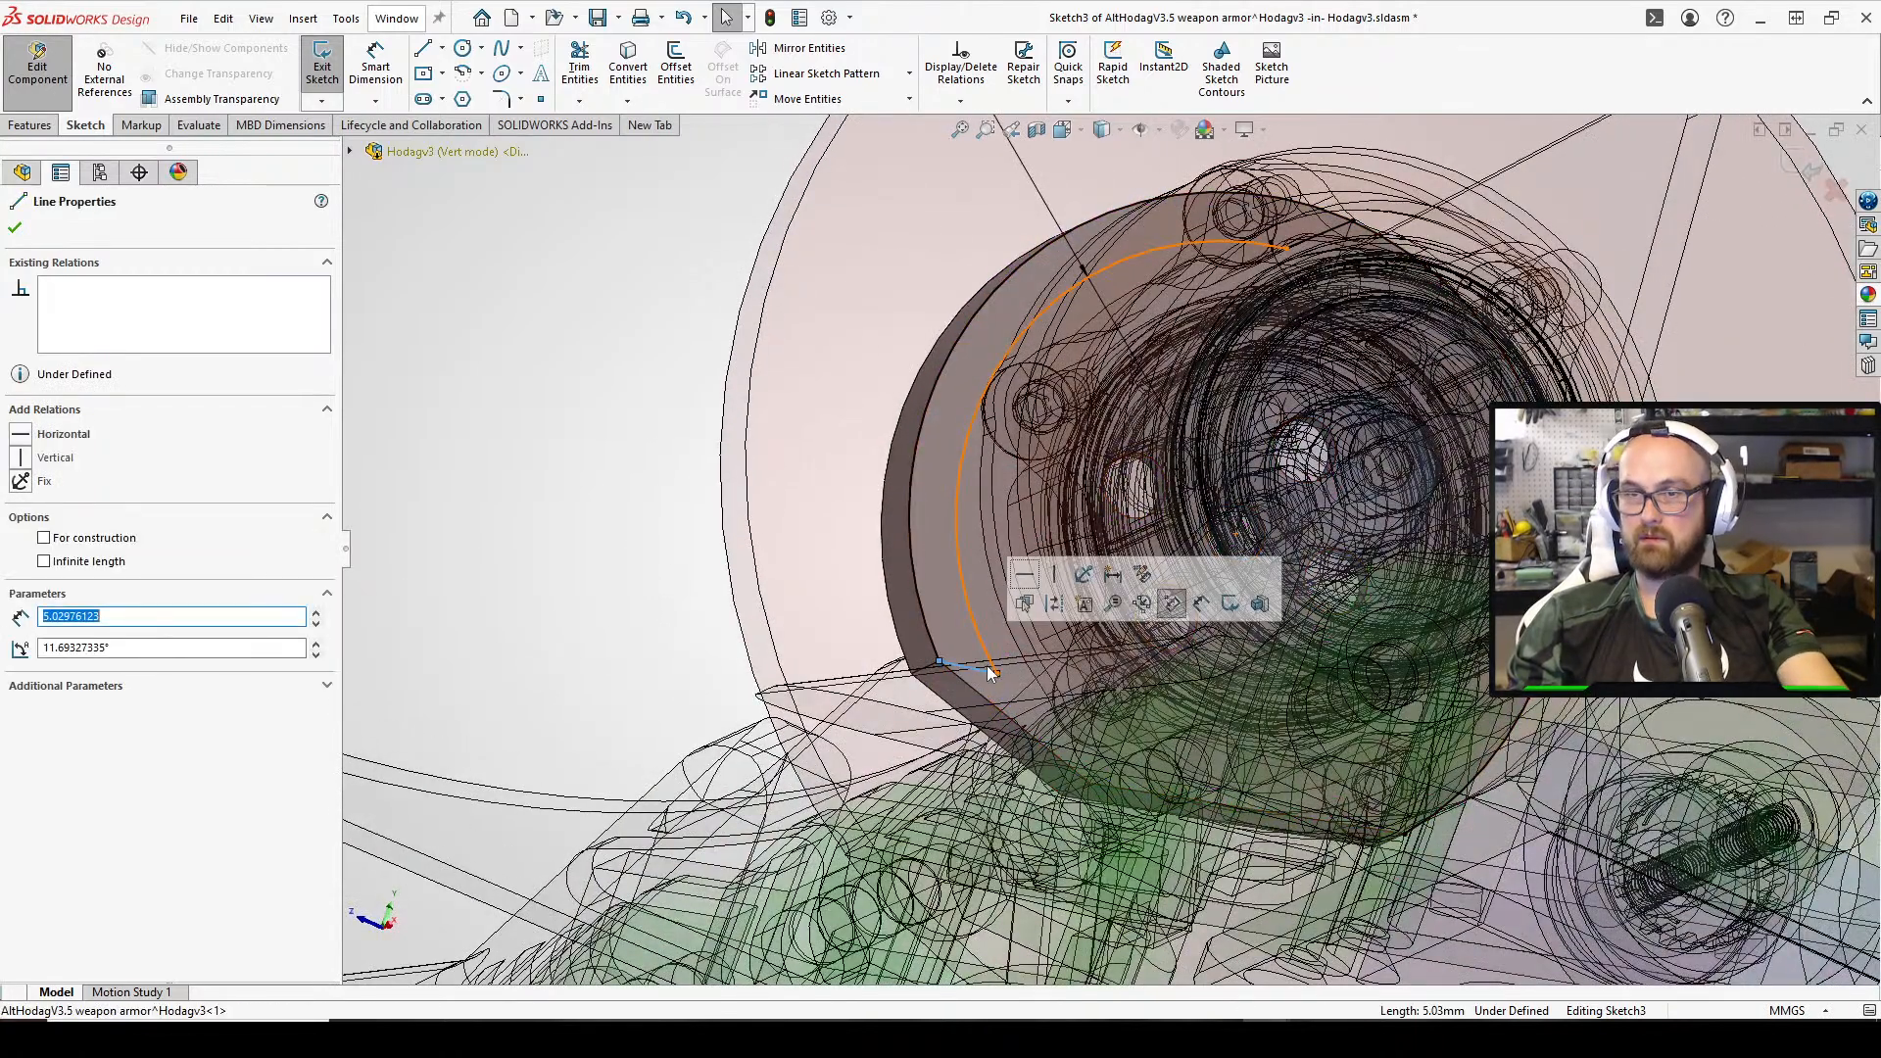
key("Escape")
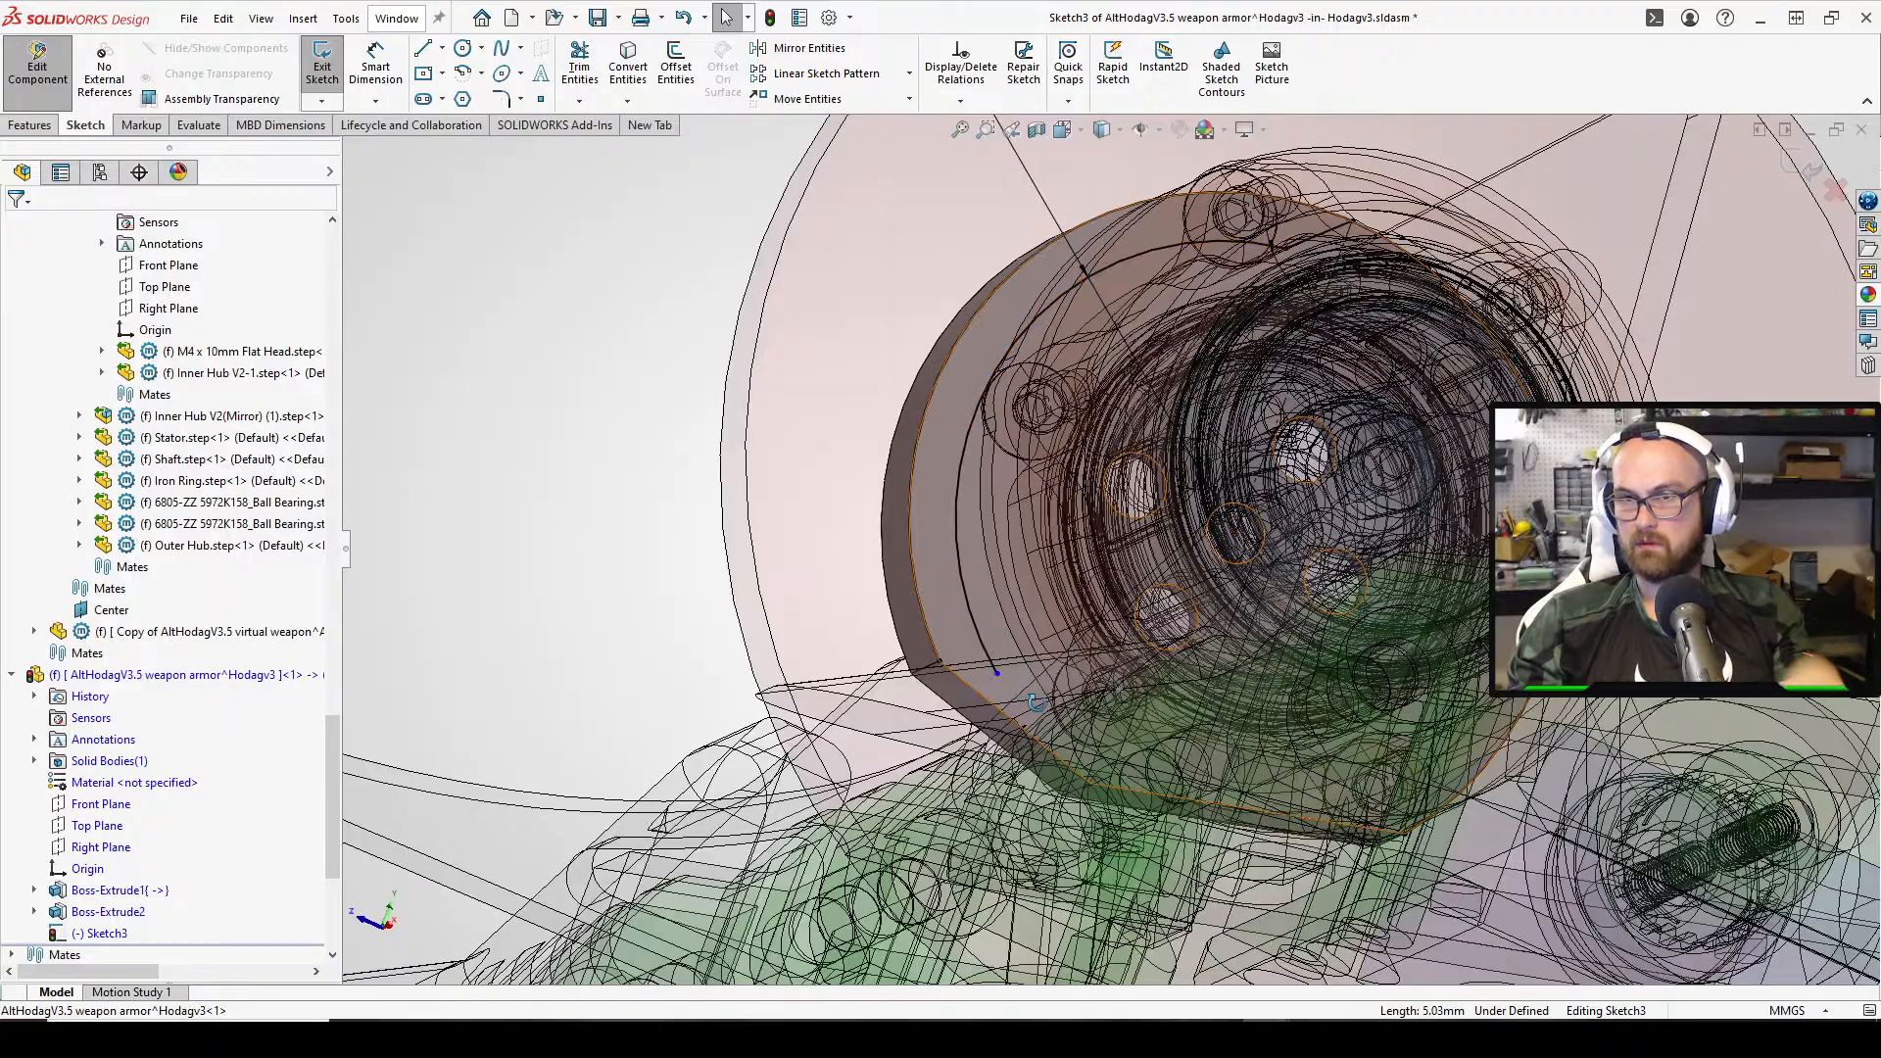
Sketch a line about 3.64 mm long from the inner arc's lower end to the plate's straight edge, continuing along that edge toward the outer corner
middle_click_drag(991, 668, 960, 613)
scroll(1035, 700, "down", 2)
left_click_drag(960, 614, 1014, 677)
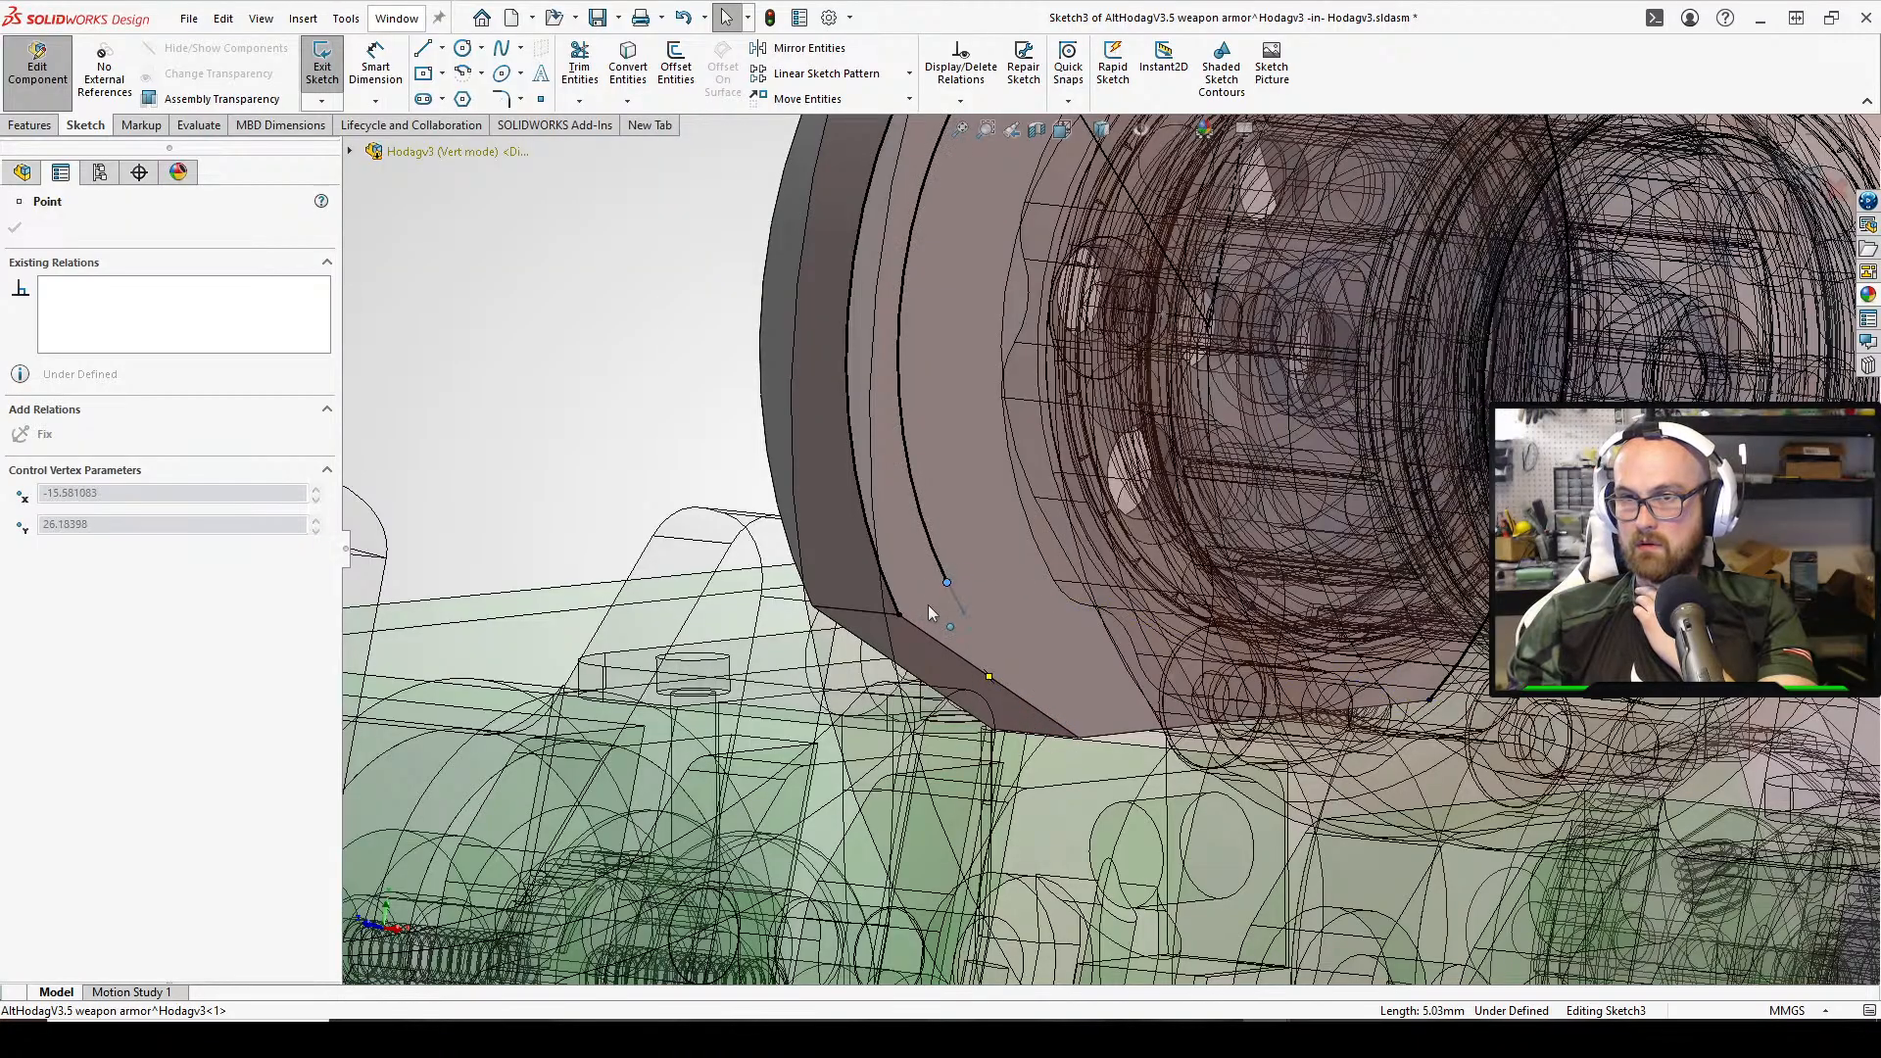
left_click(423, 48)
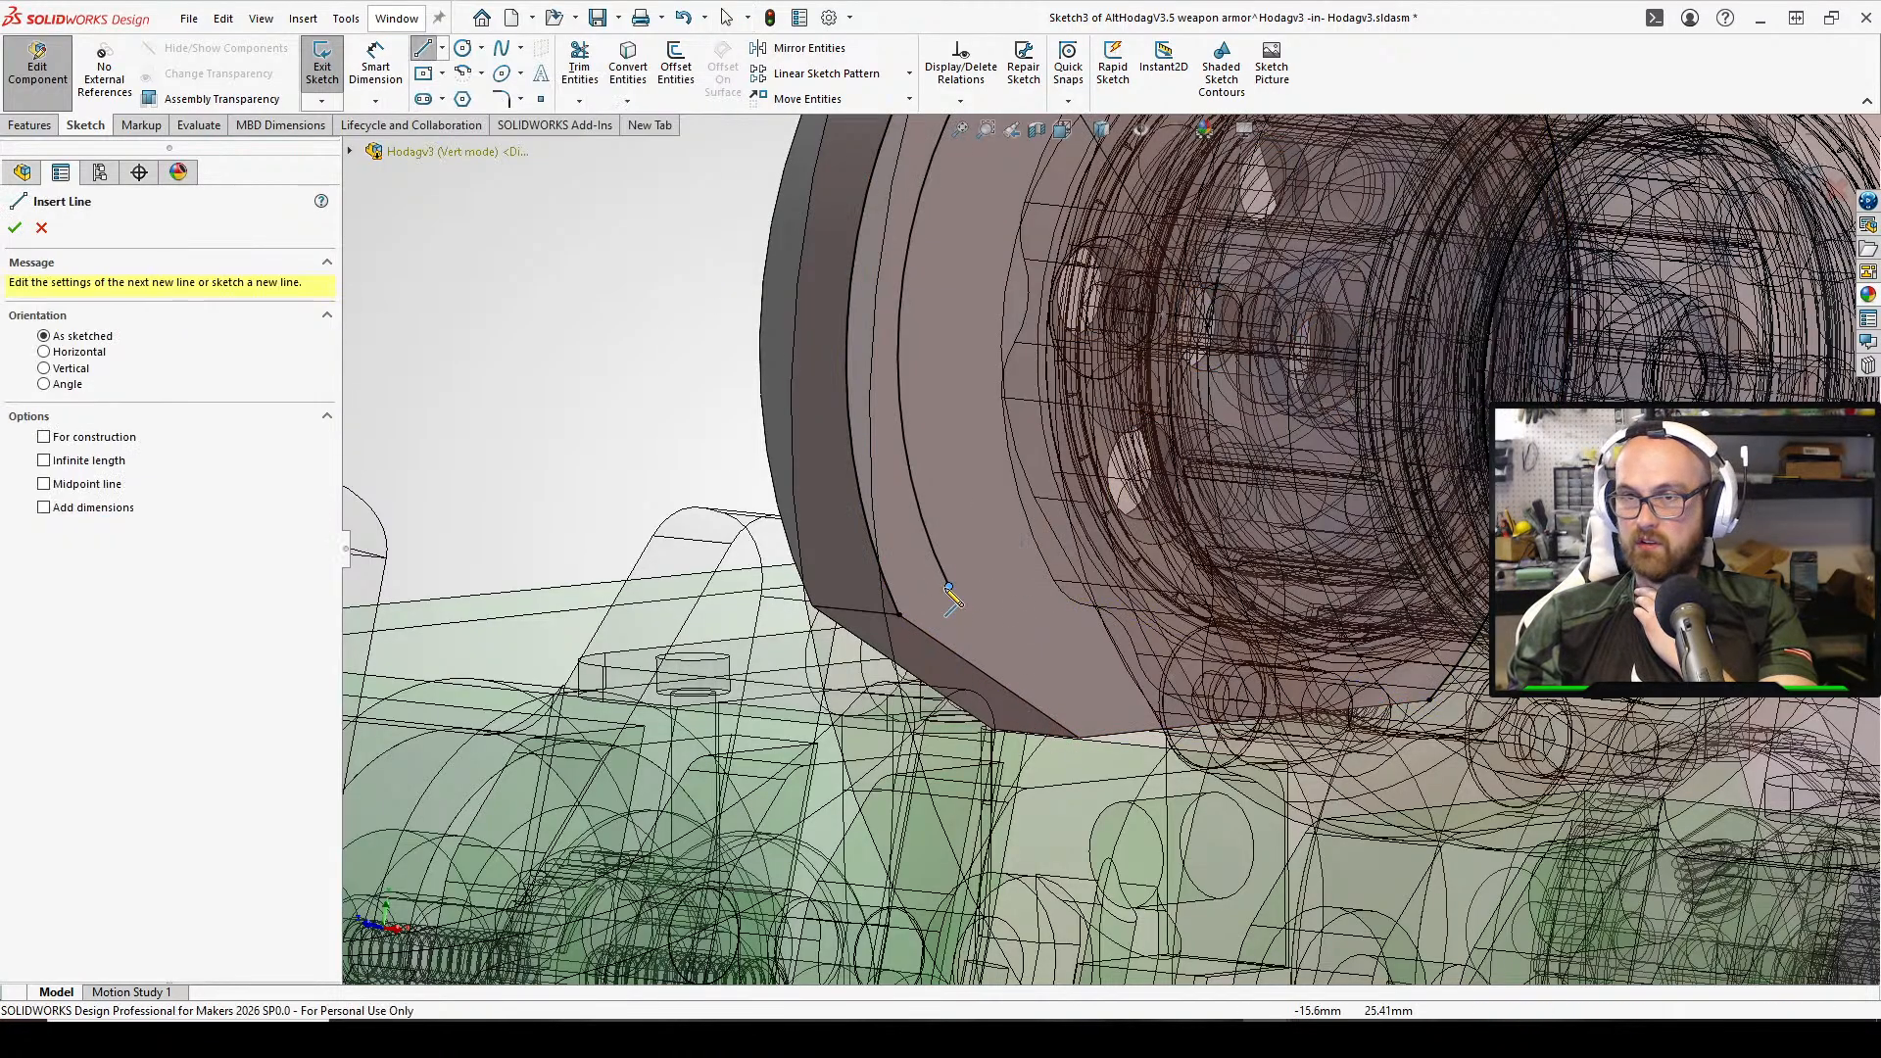
left_click(948, 586)
left_click(951, 650)
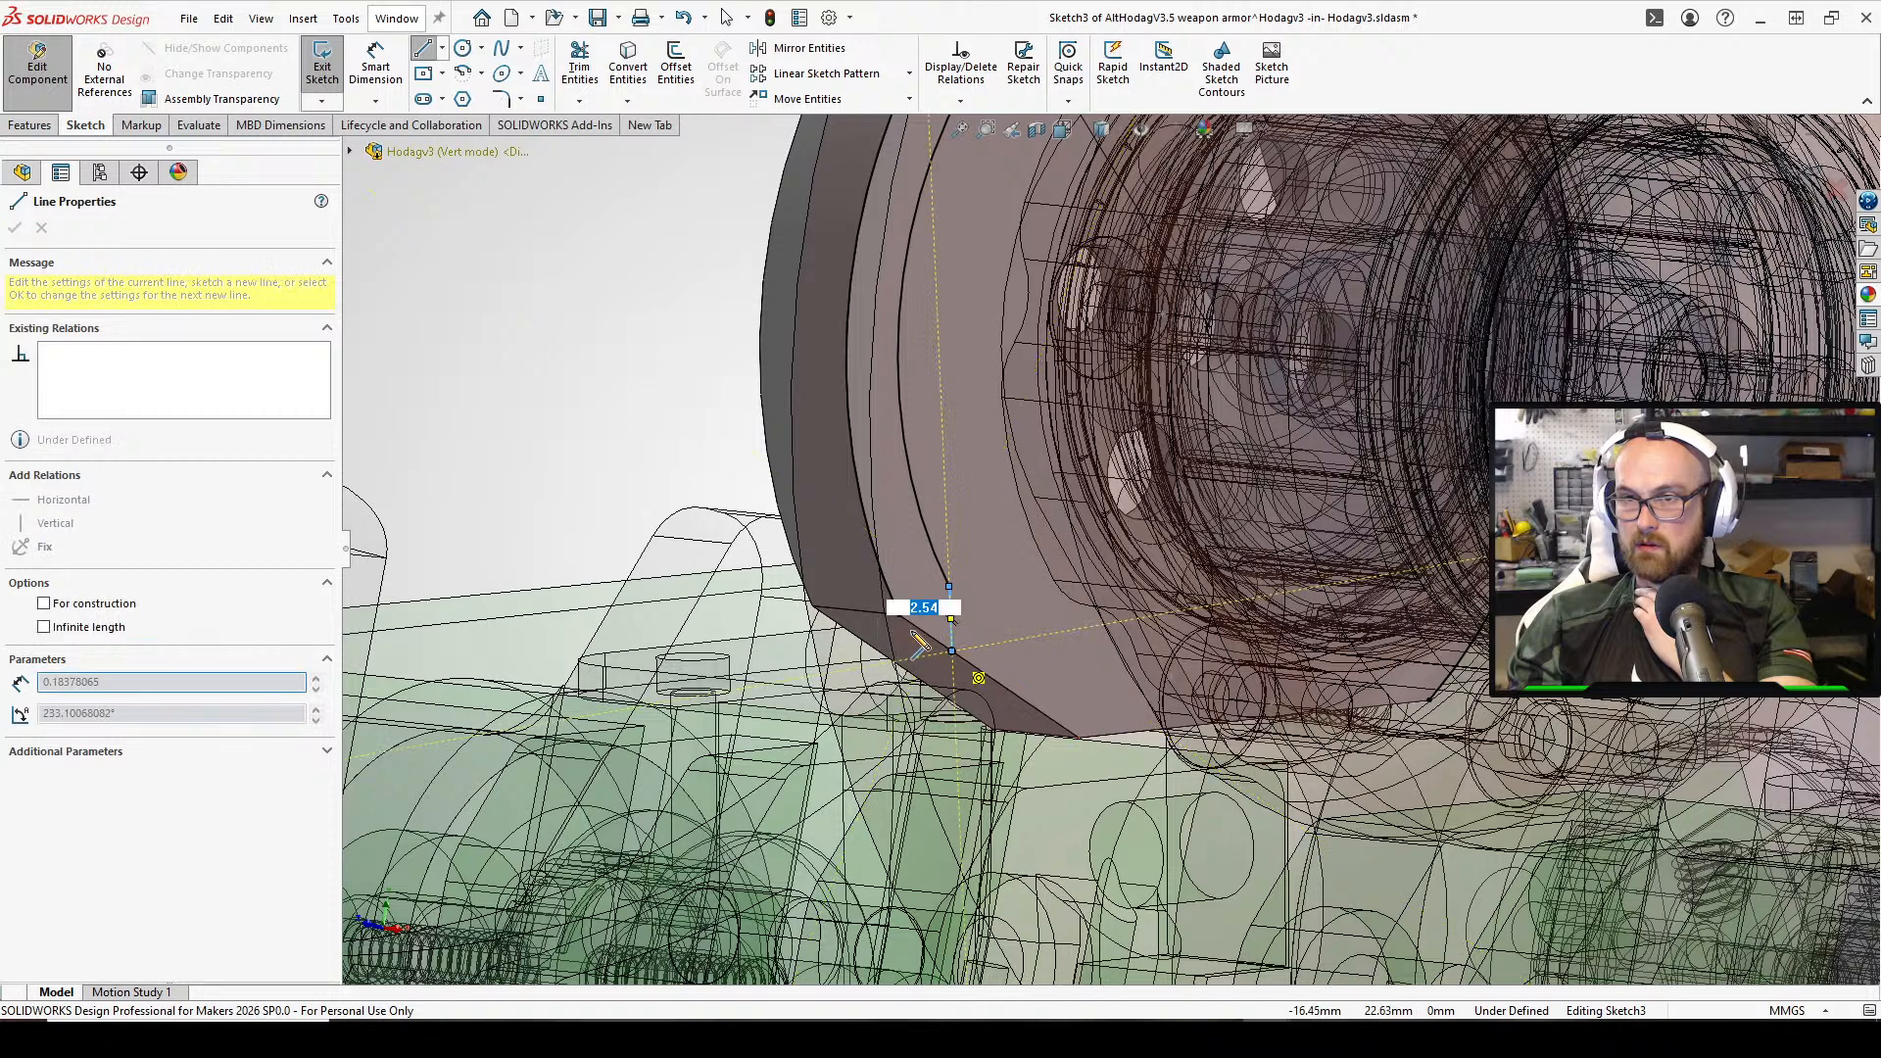
right_click(893, 528)
Add a vertical relation to the short line running from the inner arc's lower end to the straight edge
left_click(948, 619)
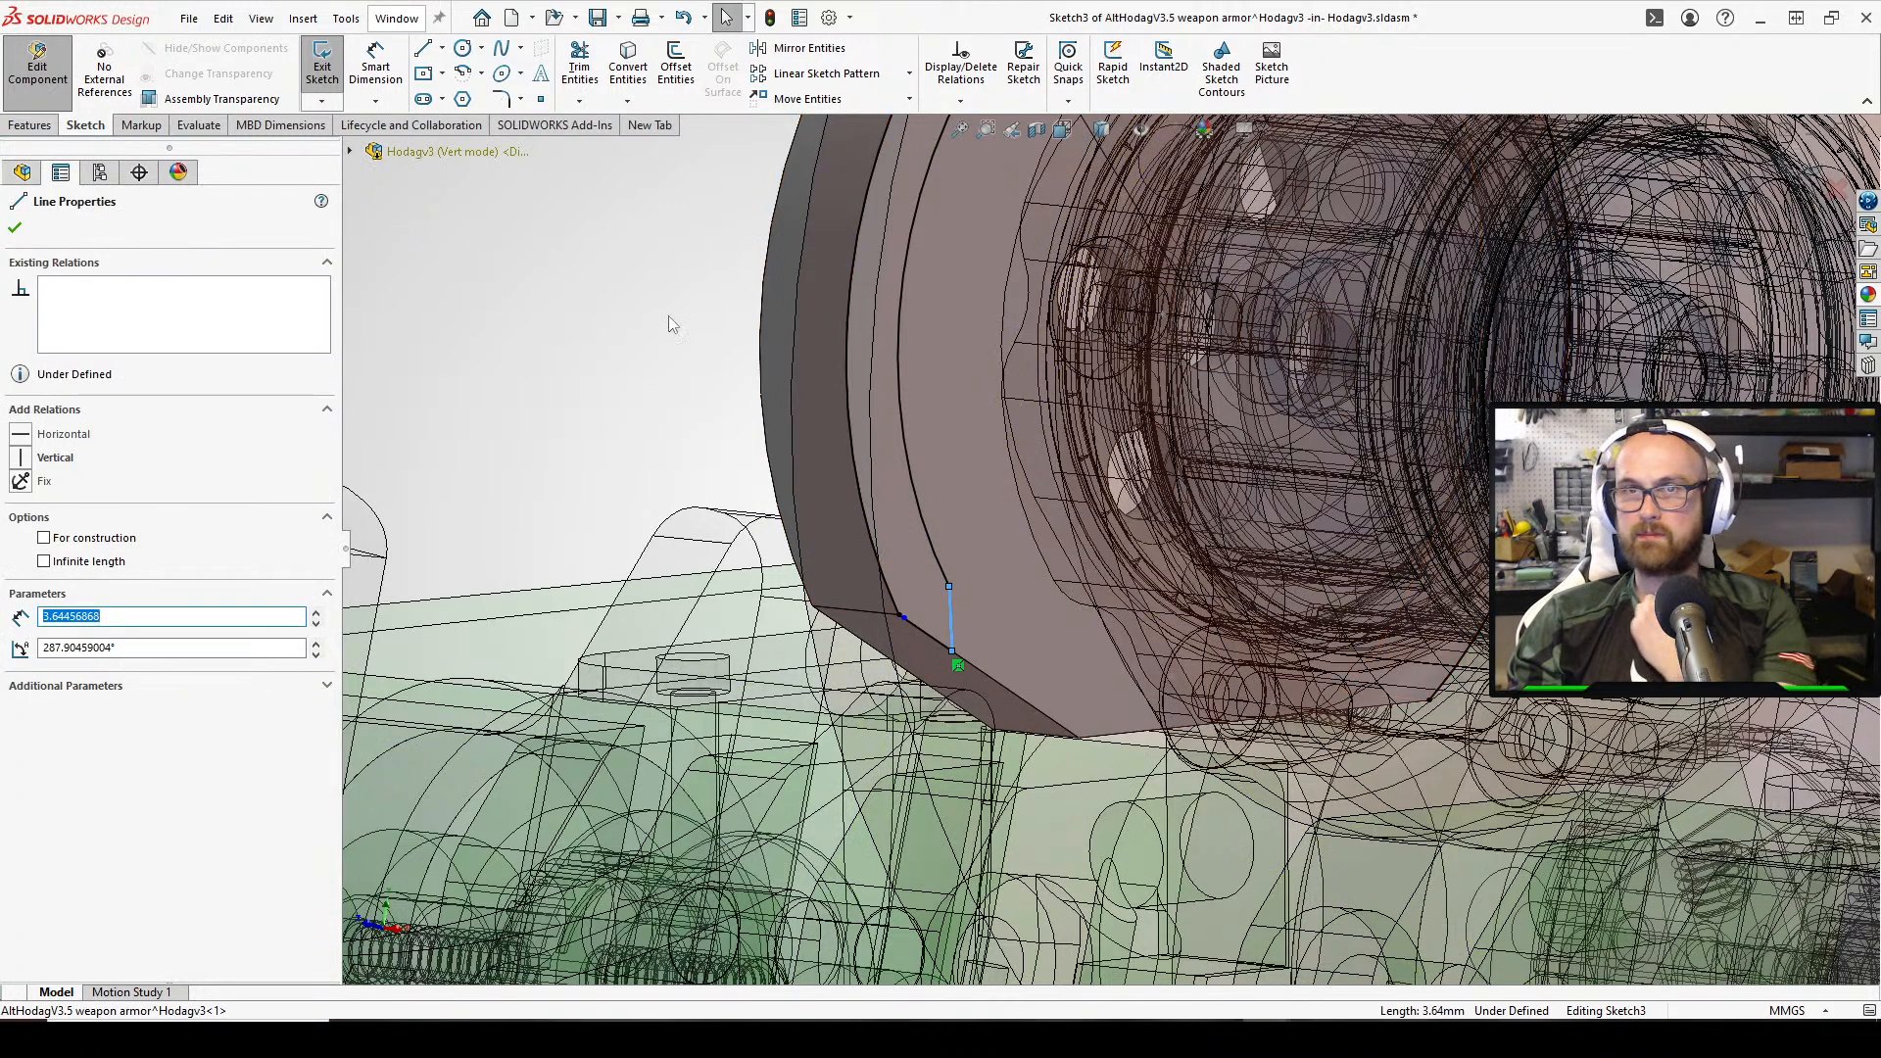
middle_click_drag(668, 316, 584, 296)
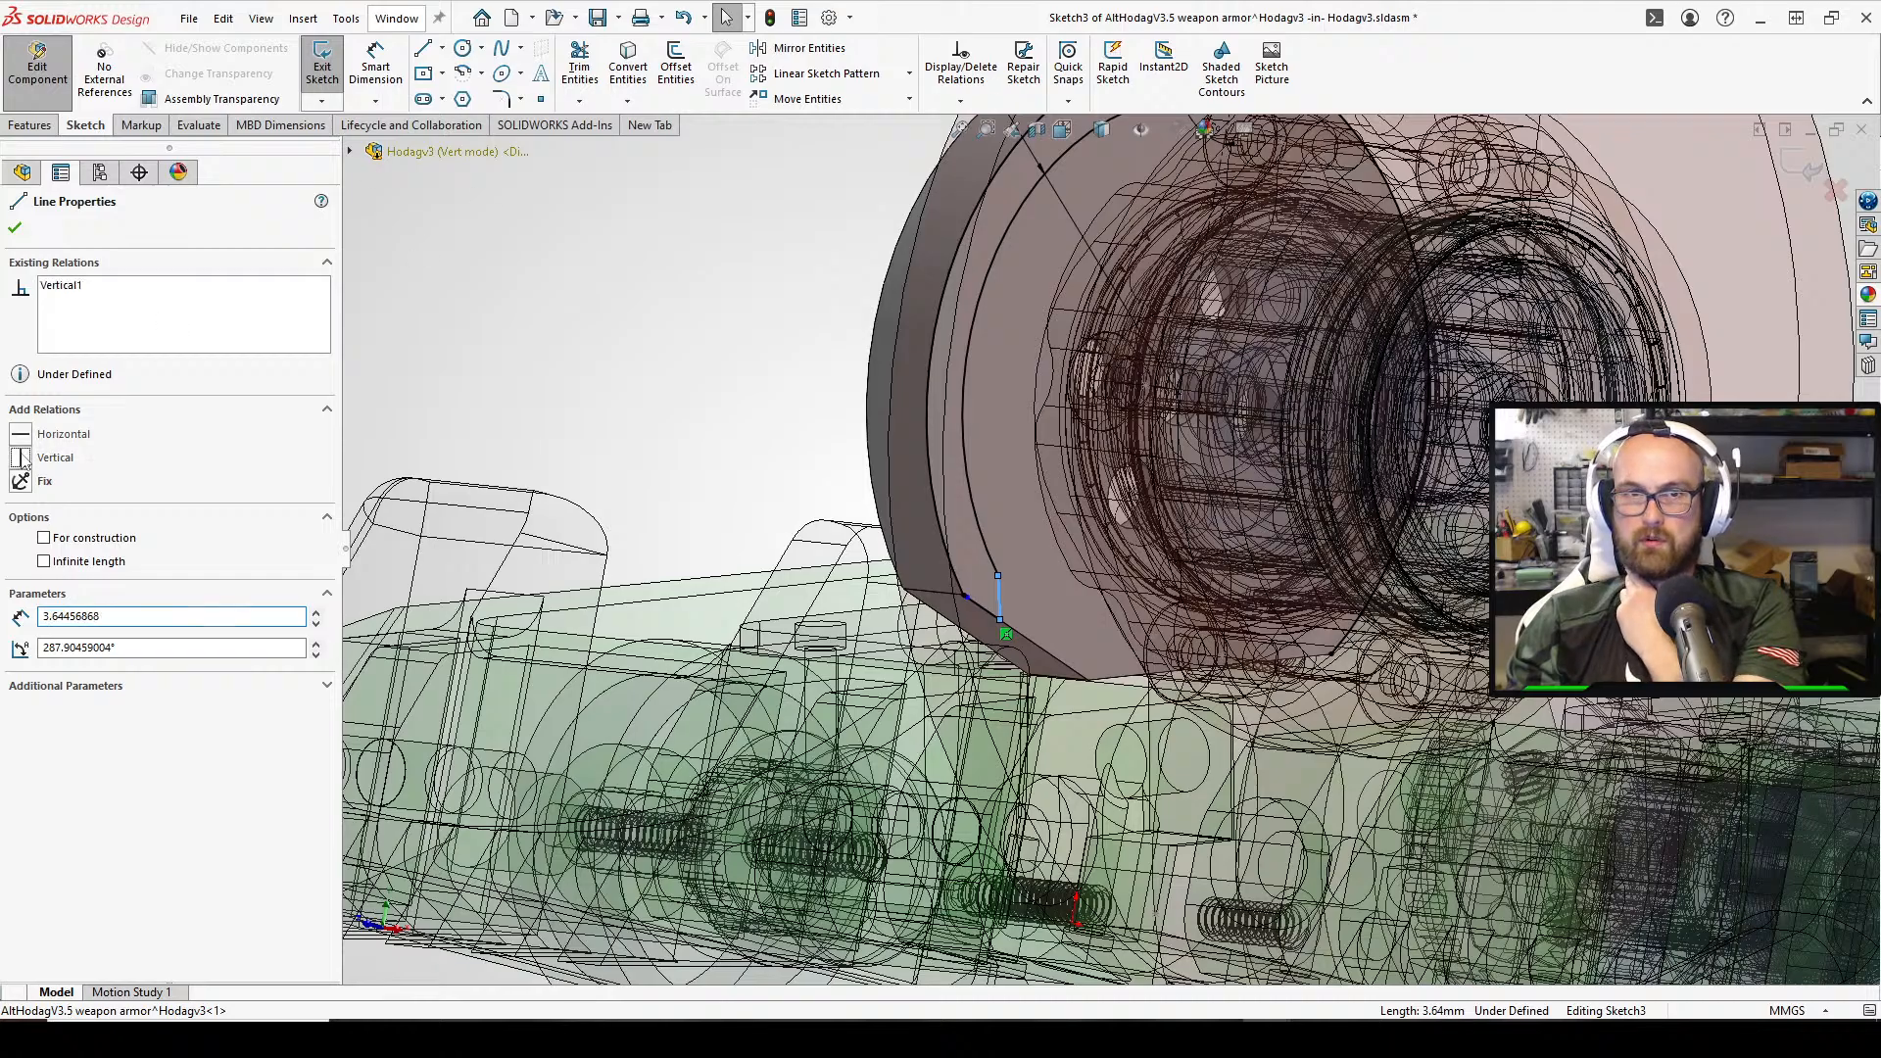
left_click(14, 228)
Move the loose end of the line along the straight edge onto the outer arc's lower corner
middle_click_drag(627, 323, 682, 340)
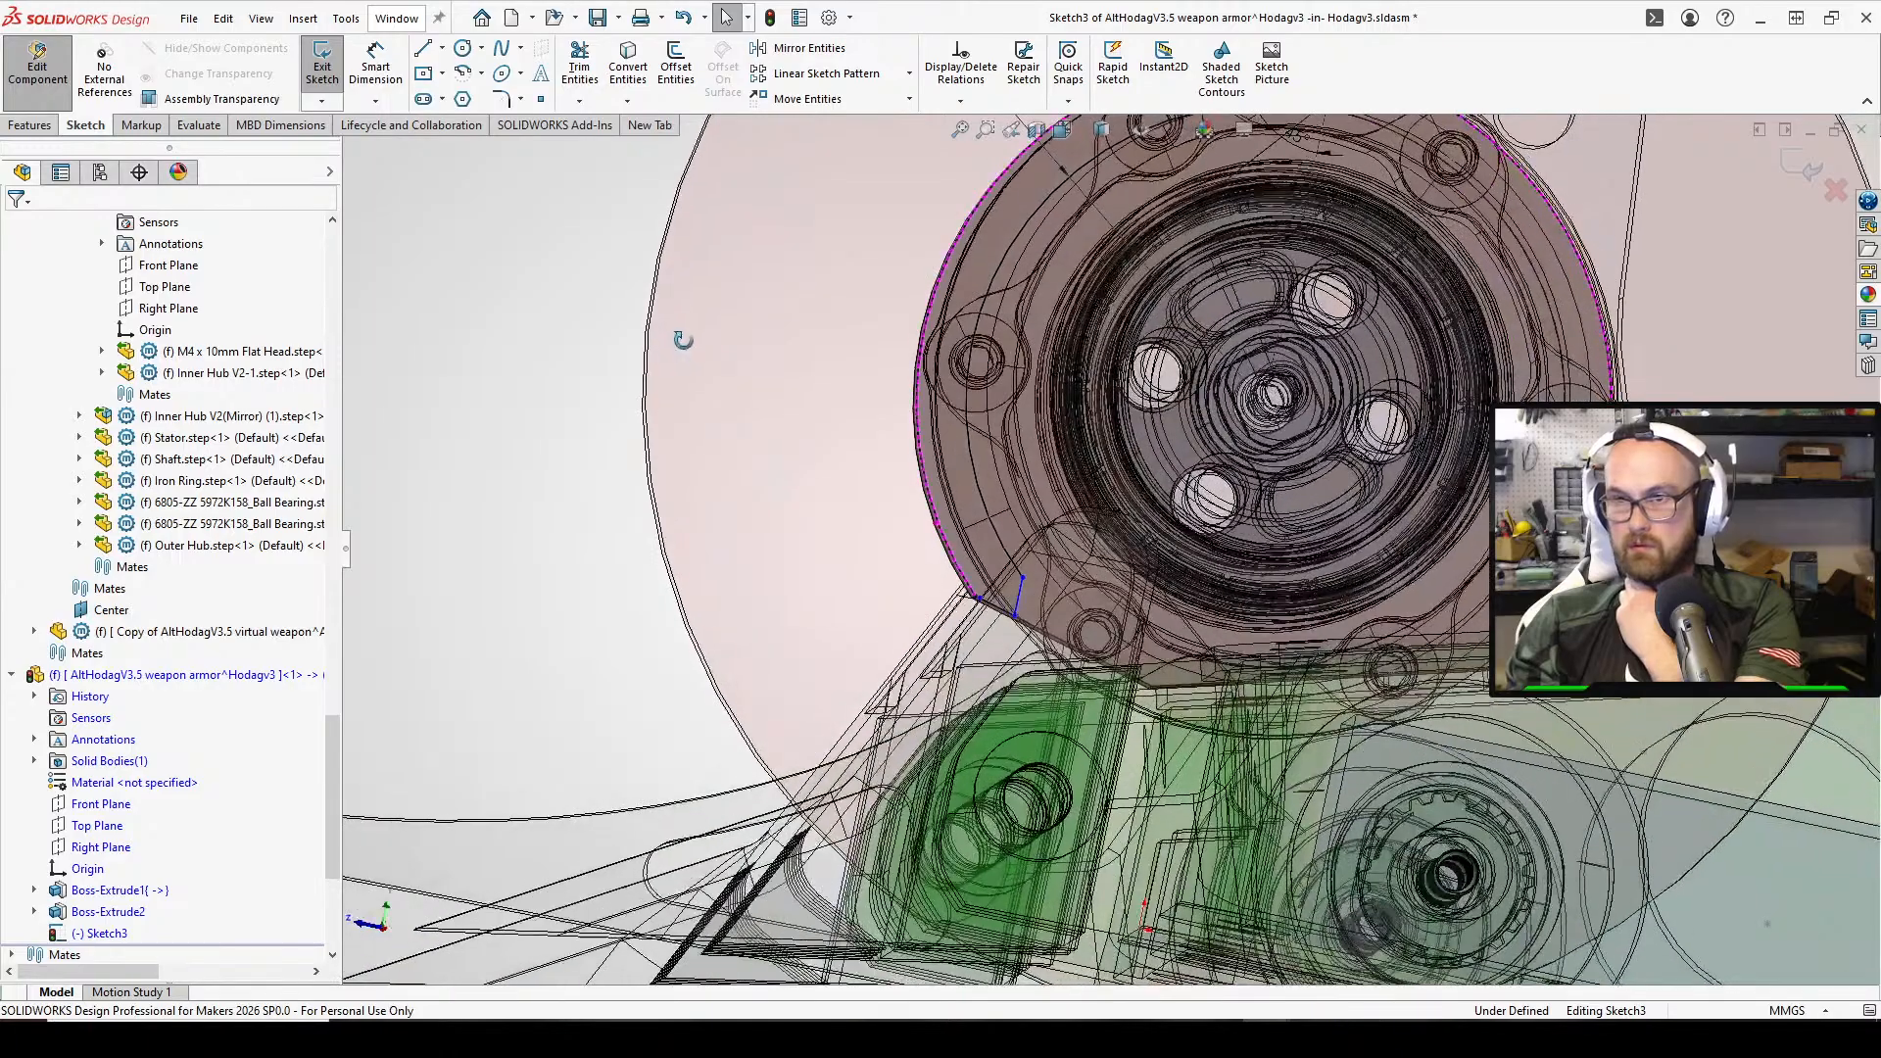
scroll(973, 589, "down", 8)
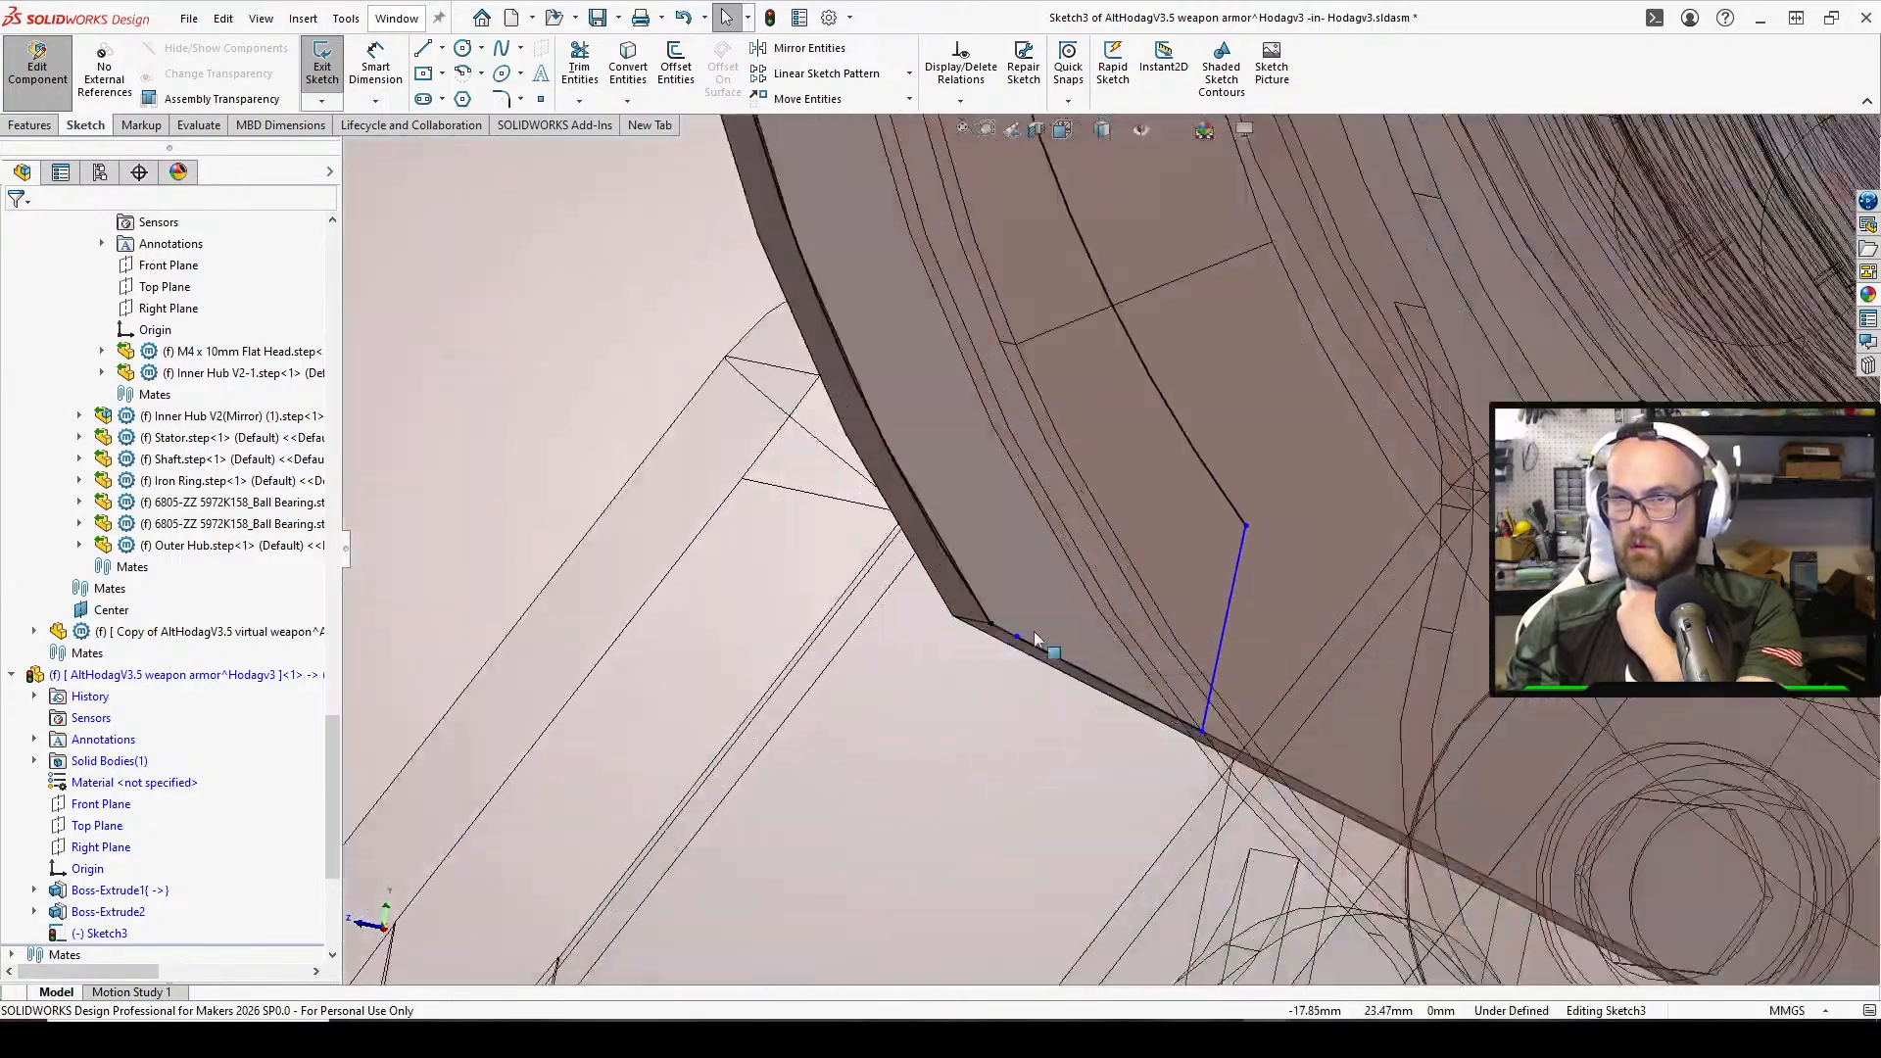
left_click(990, 626)
left_click(945, 651)
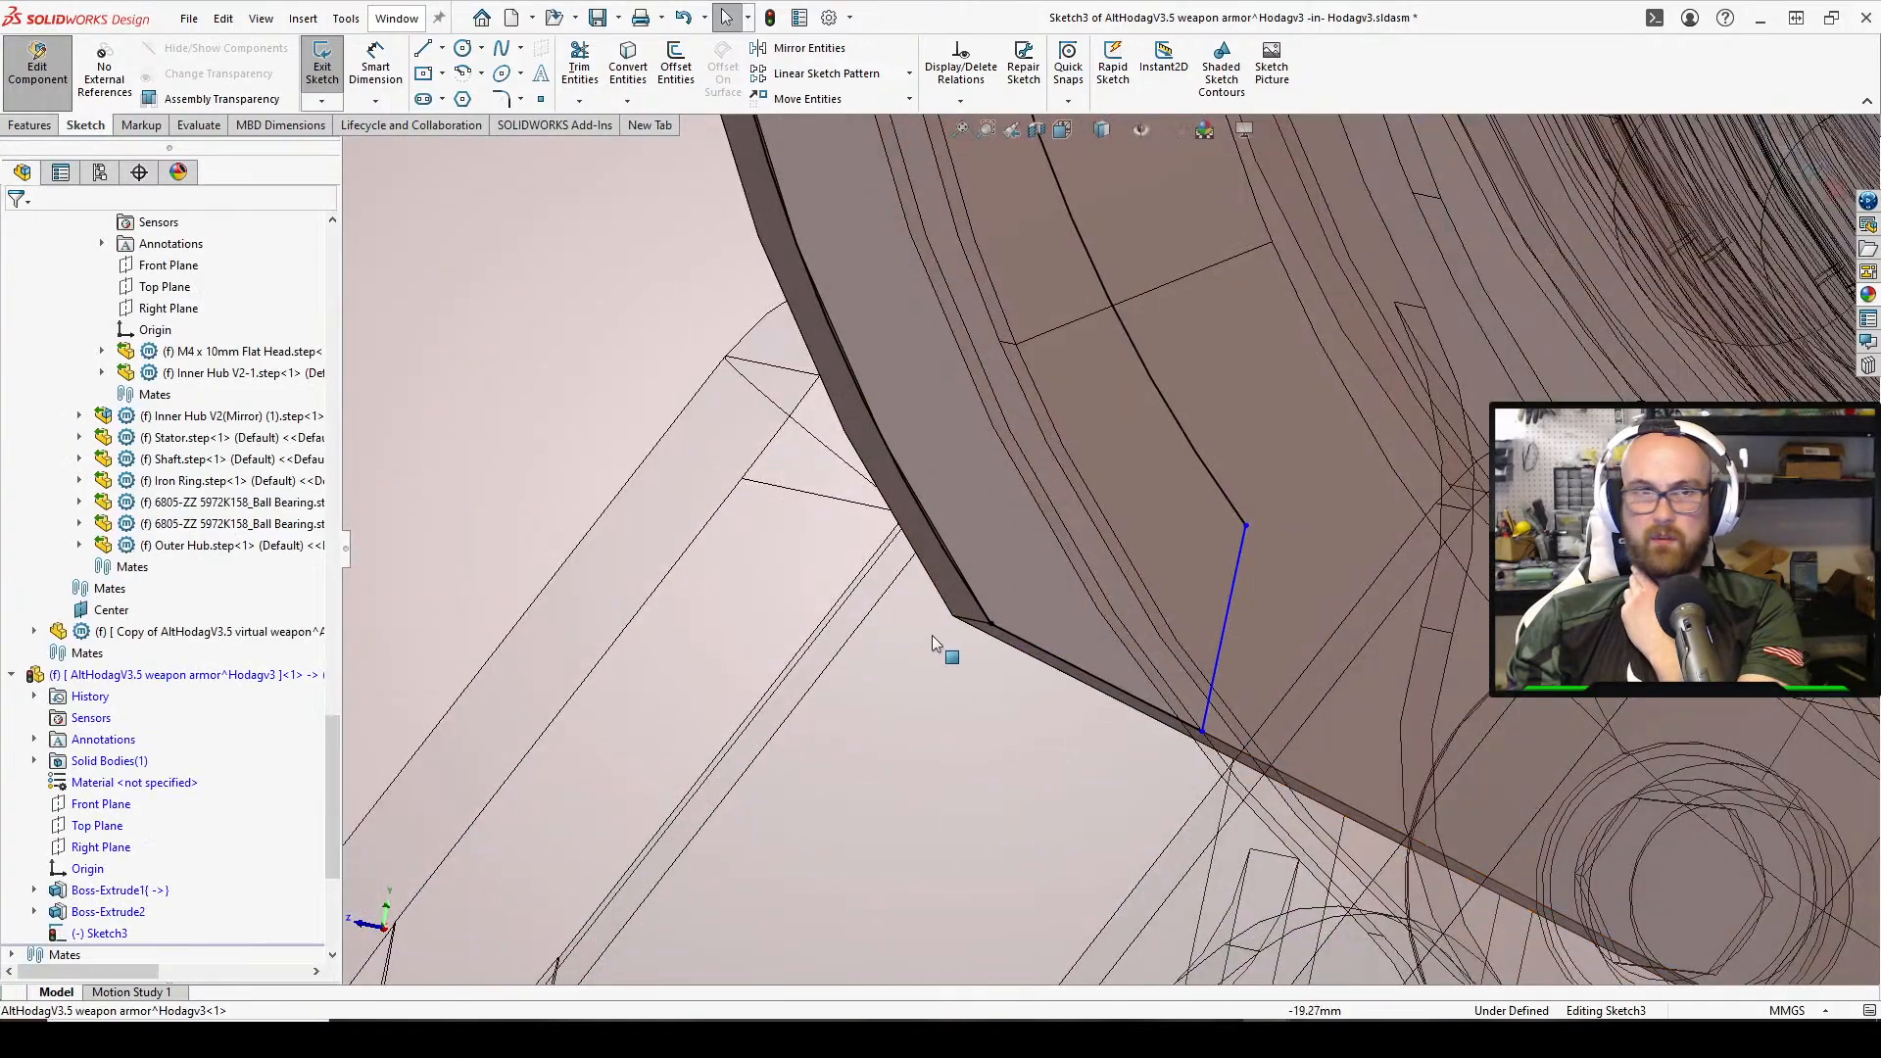
Dimension the line along the plate's straight edge and set its length to 3 mm
scroll(944, 650, "up", 6)
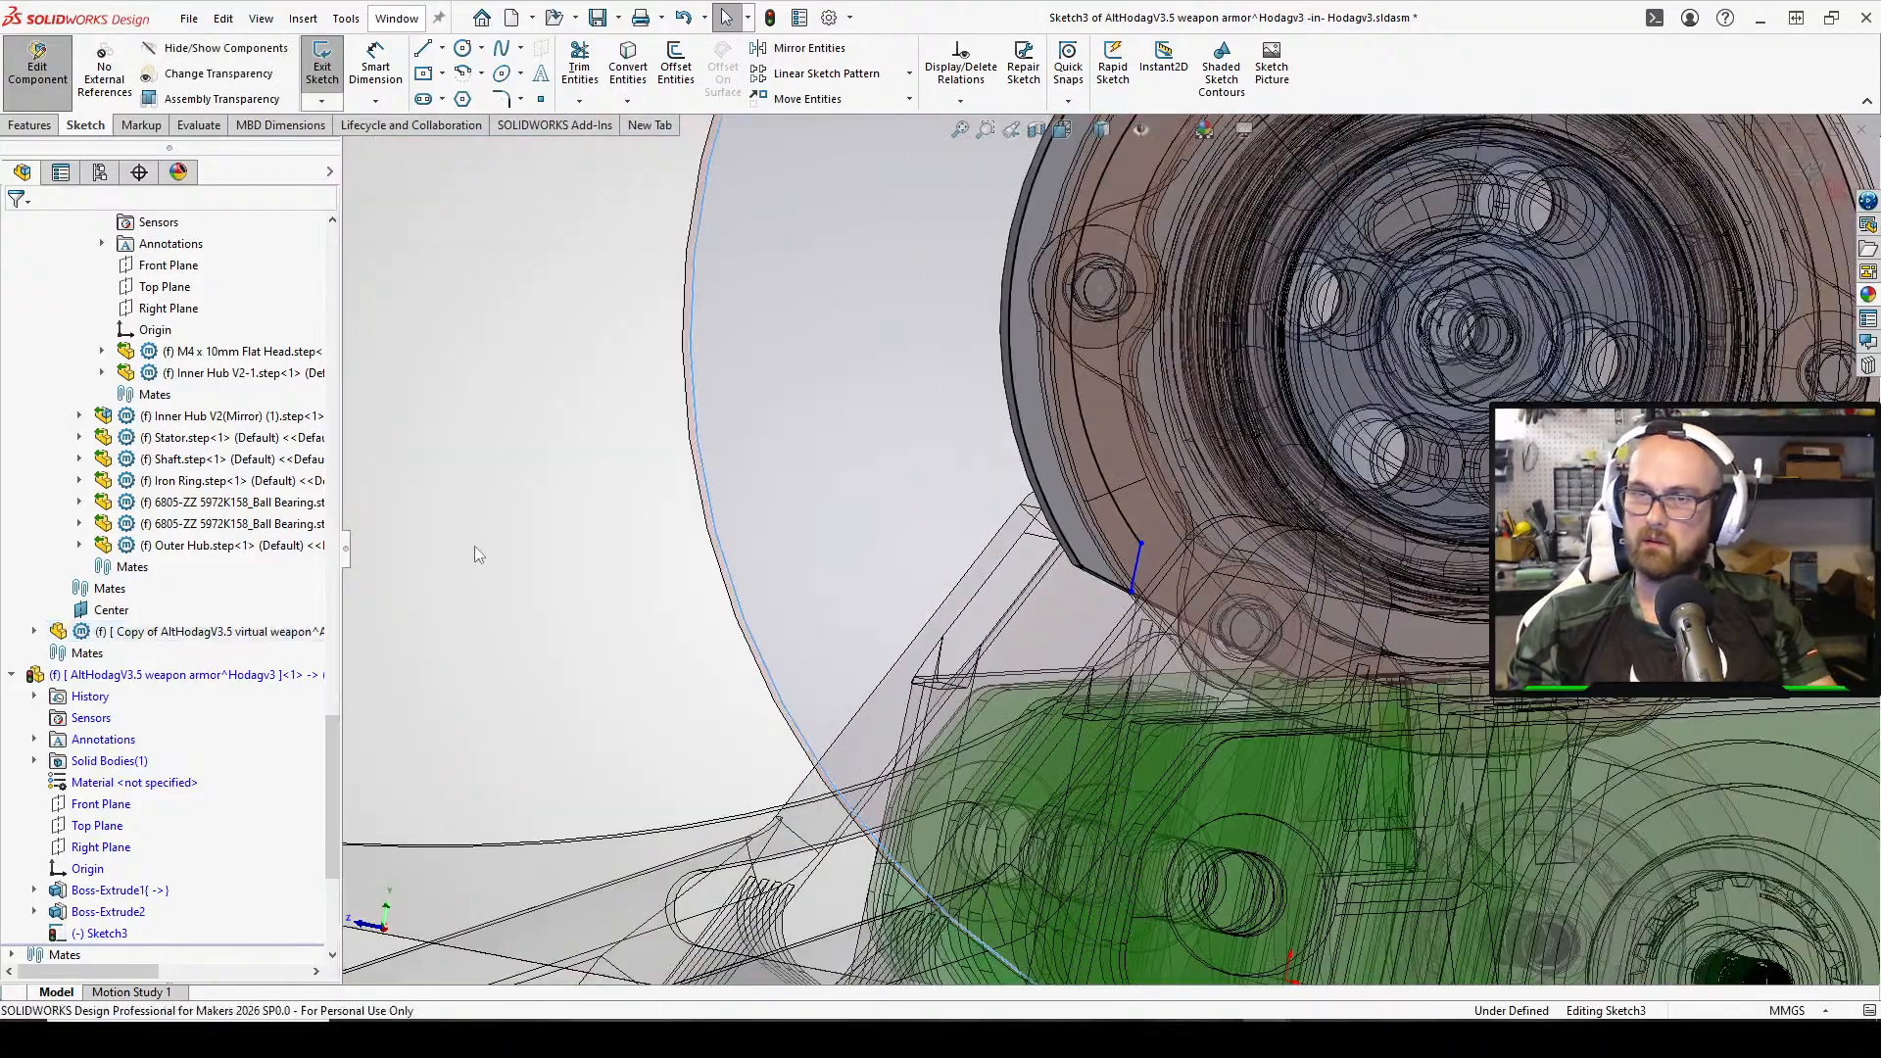
scroll(744, 524, "up", 5)
scroll(664, 471, "down", 4)
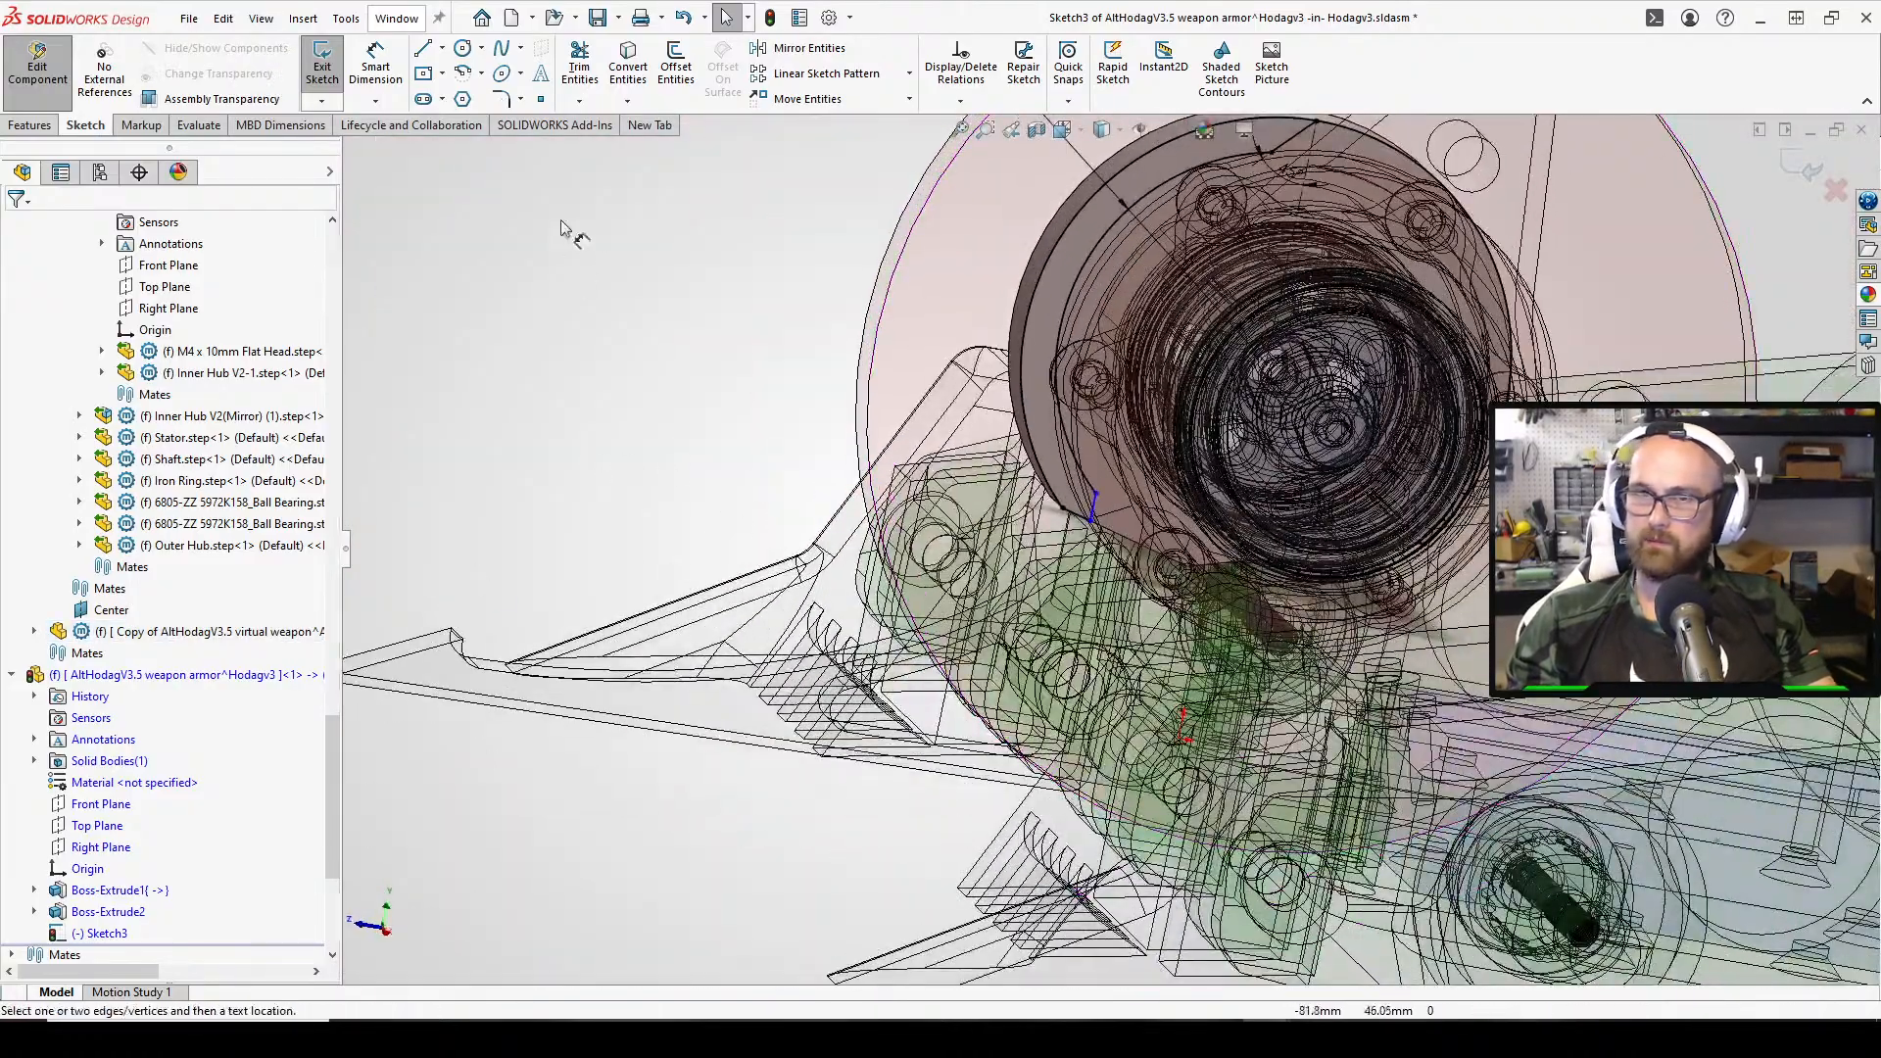
scroll(1166, 530, "down", 8)
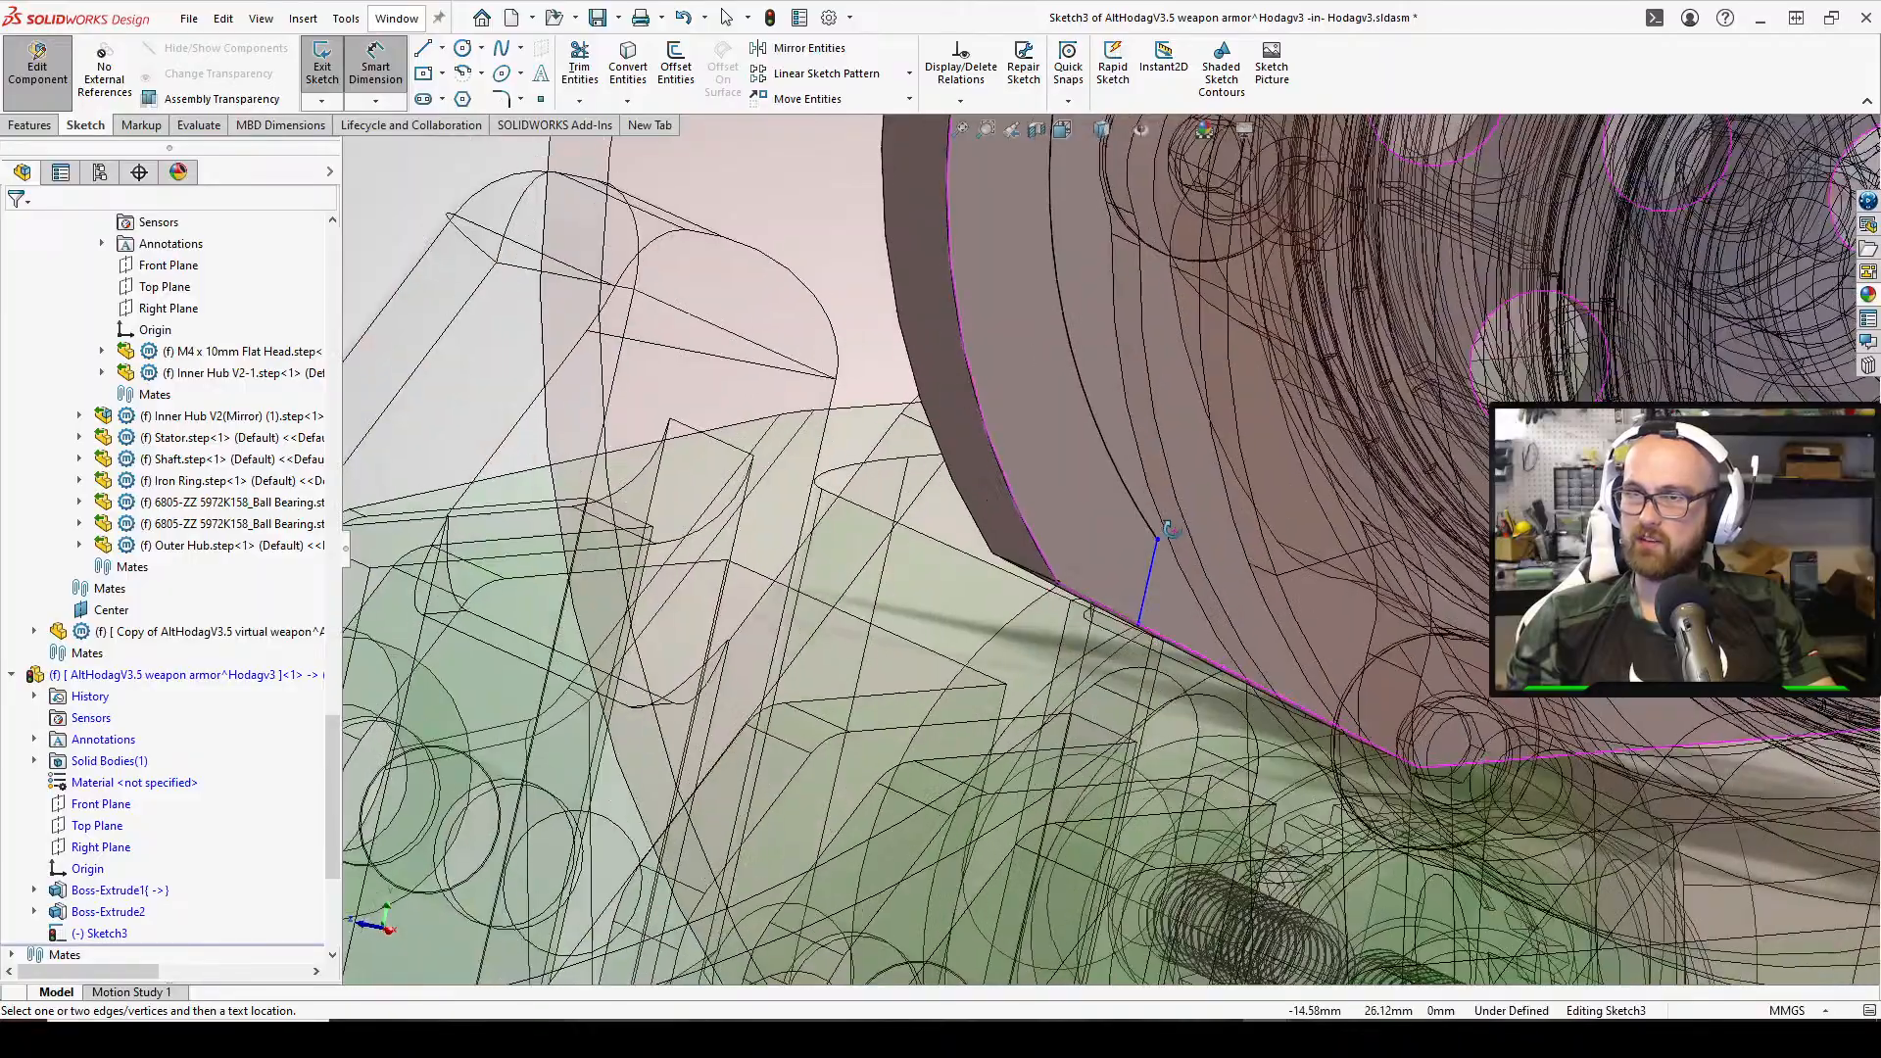
middle_click_drag(1166, 529, 1157, 598)
left_click(1107, 609)
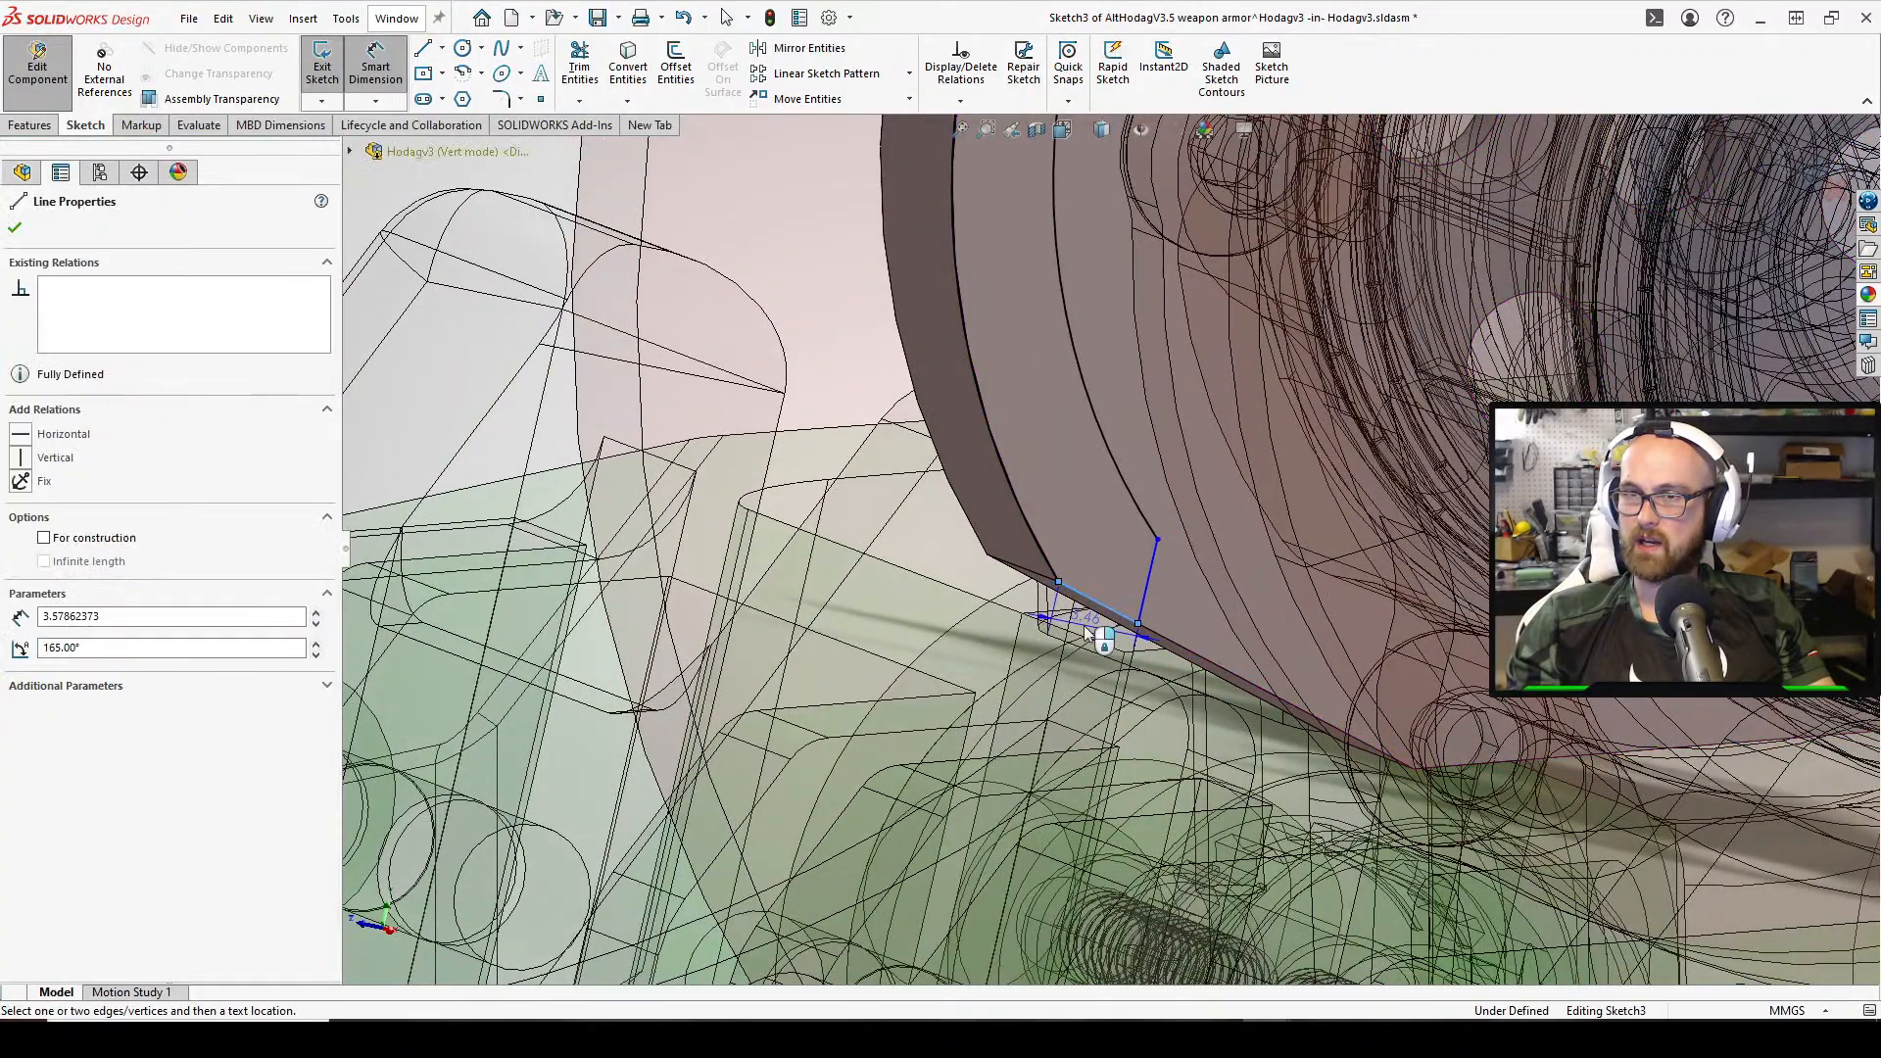
left_click(991, 631)
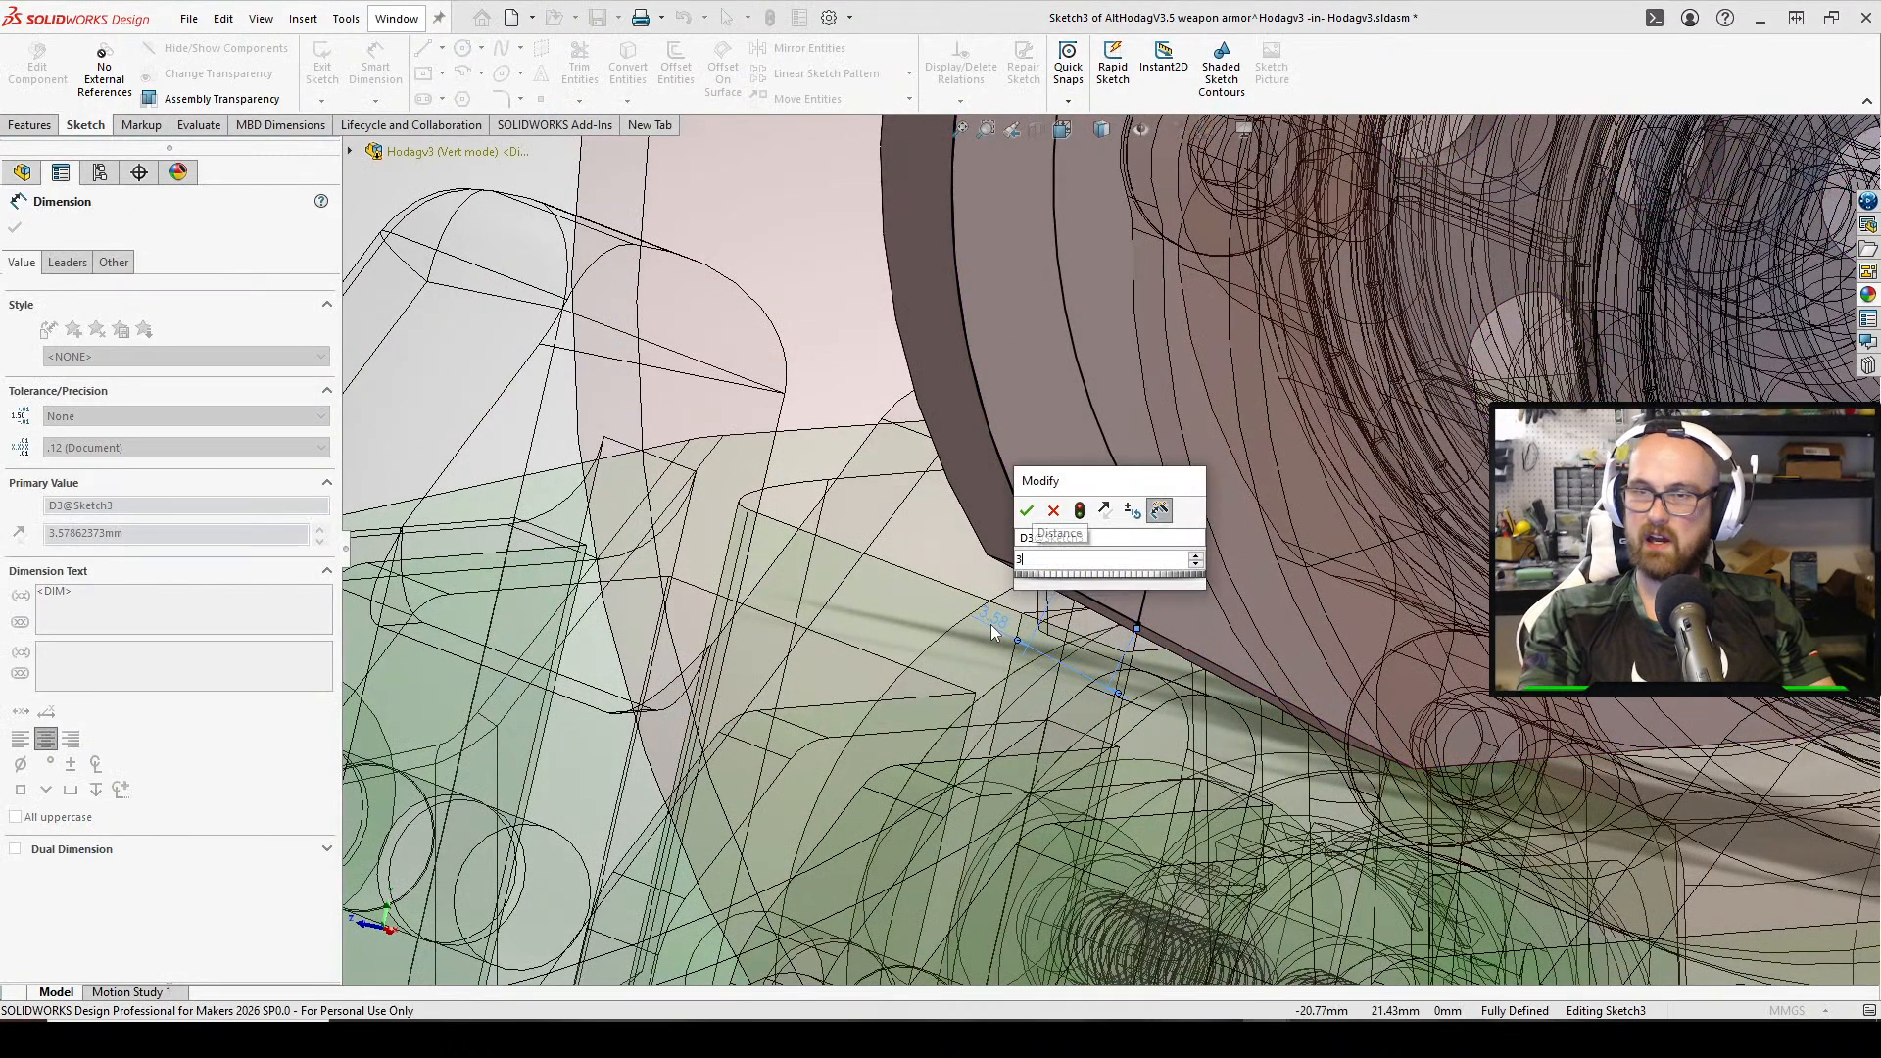
key("Return")
scroll(1040, 578, "up", 8)
mouse_move(1171, 416)
middle_mouse_down()
mouse_move(1061, 630)
mouse_move(1207, 379)
middle_mouse_up()
scroll(1140, 408, "down", 2)
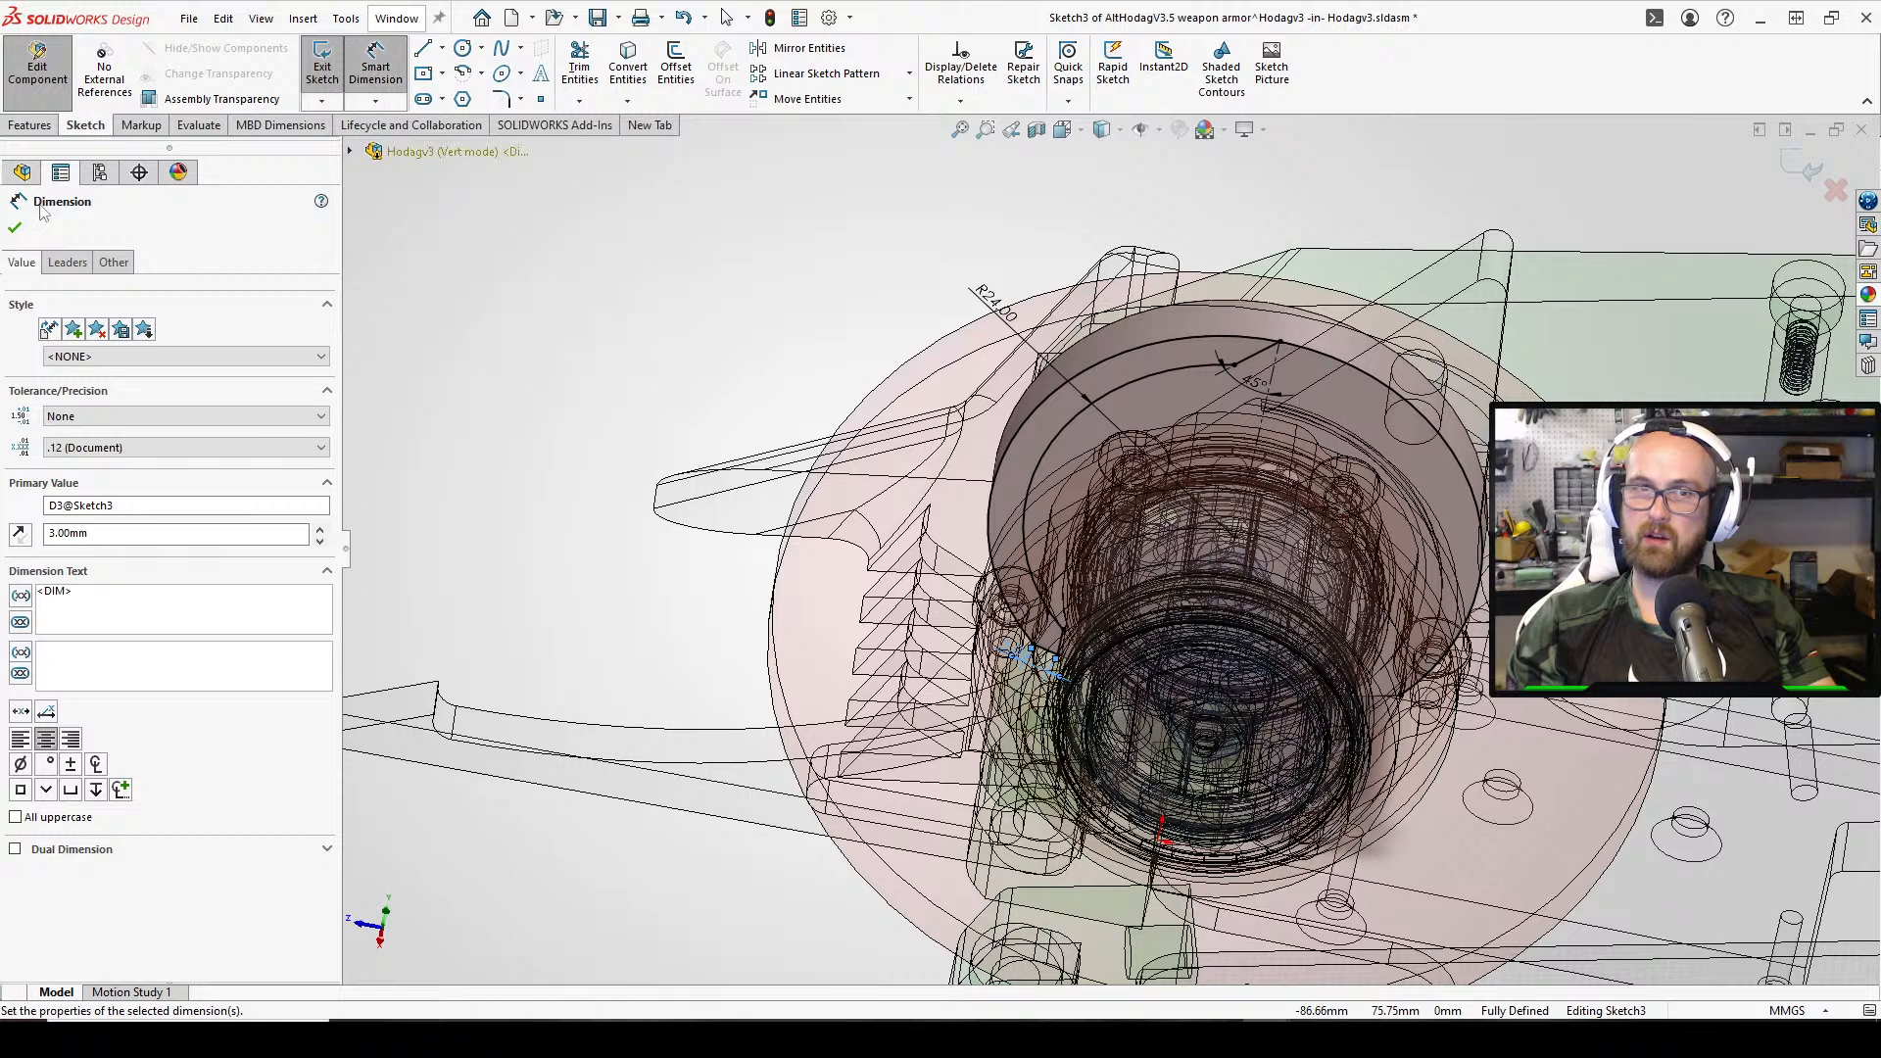
left_click(14, 228)
left_click(579, 61)
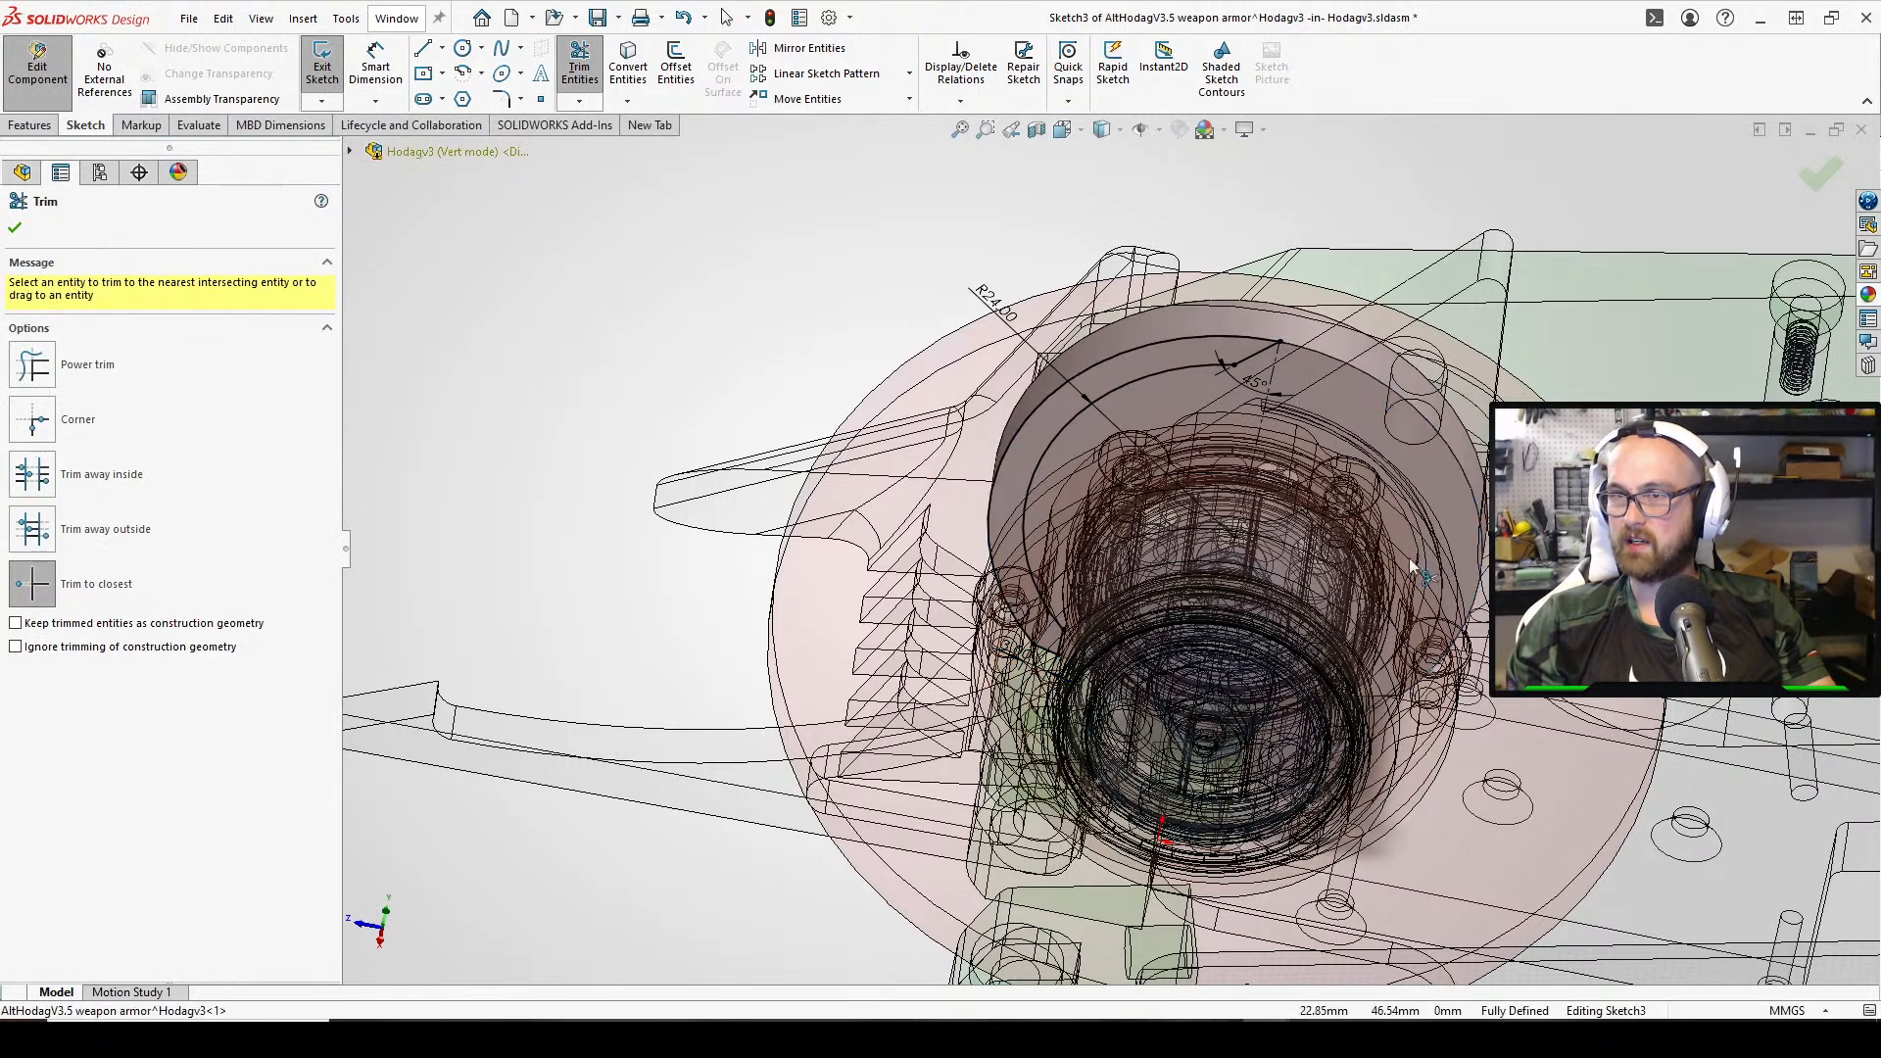
scroll(925, 470, "down", 2)
scroll(905, 387, "up", 2)
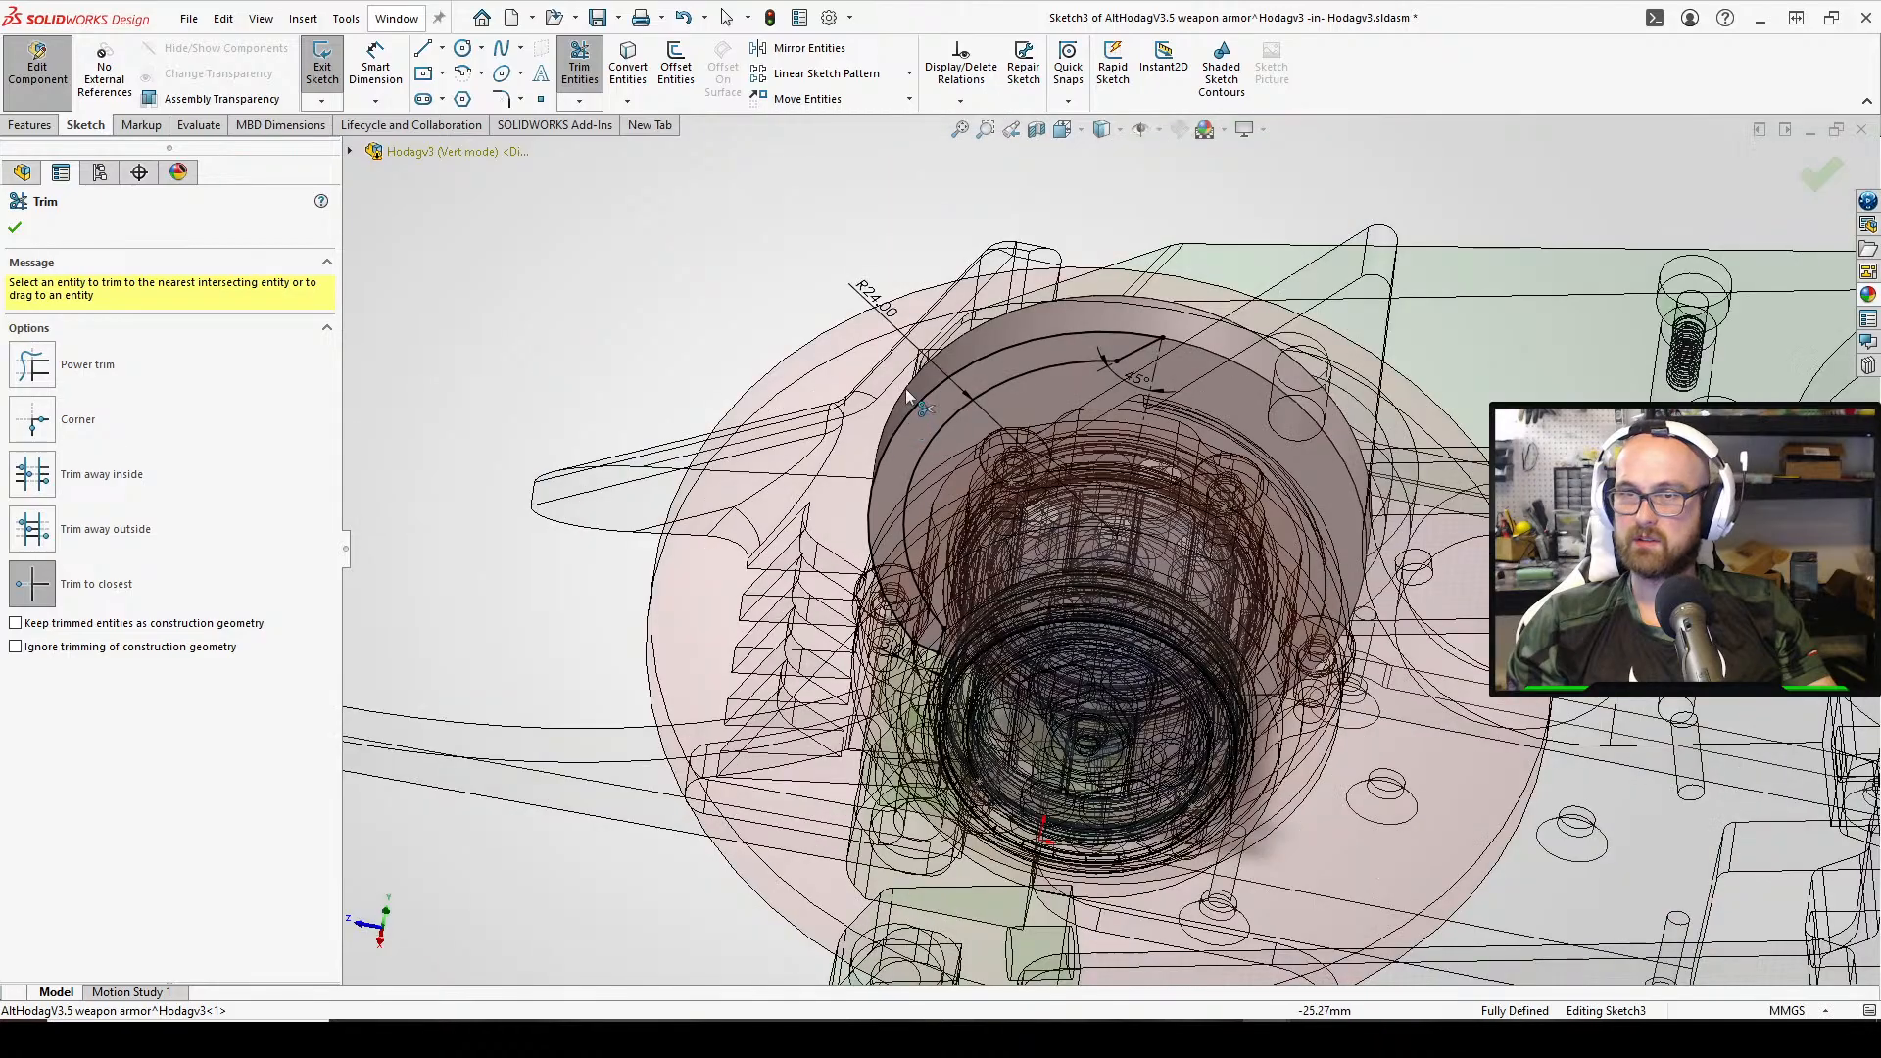
left_click(16, 228)
Extrude the closed arc profile from the plate toward the hub as a blind boss with a depth of 12 mm
right_click_drag(572, 313, 527, 358)
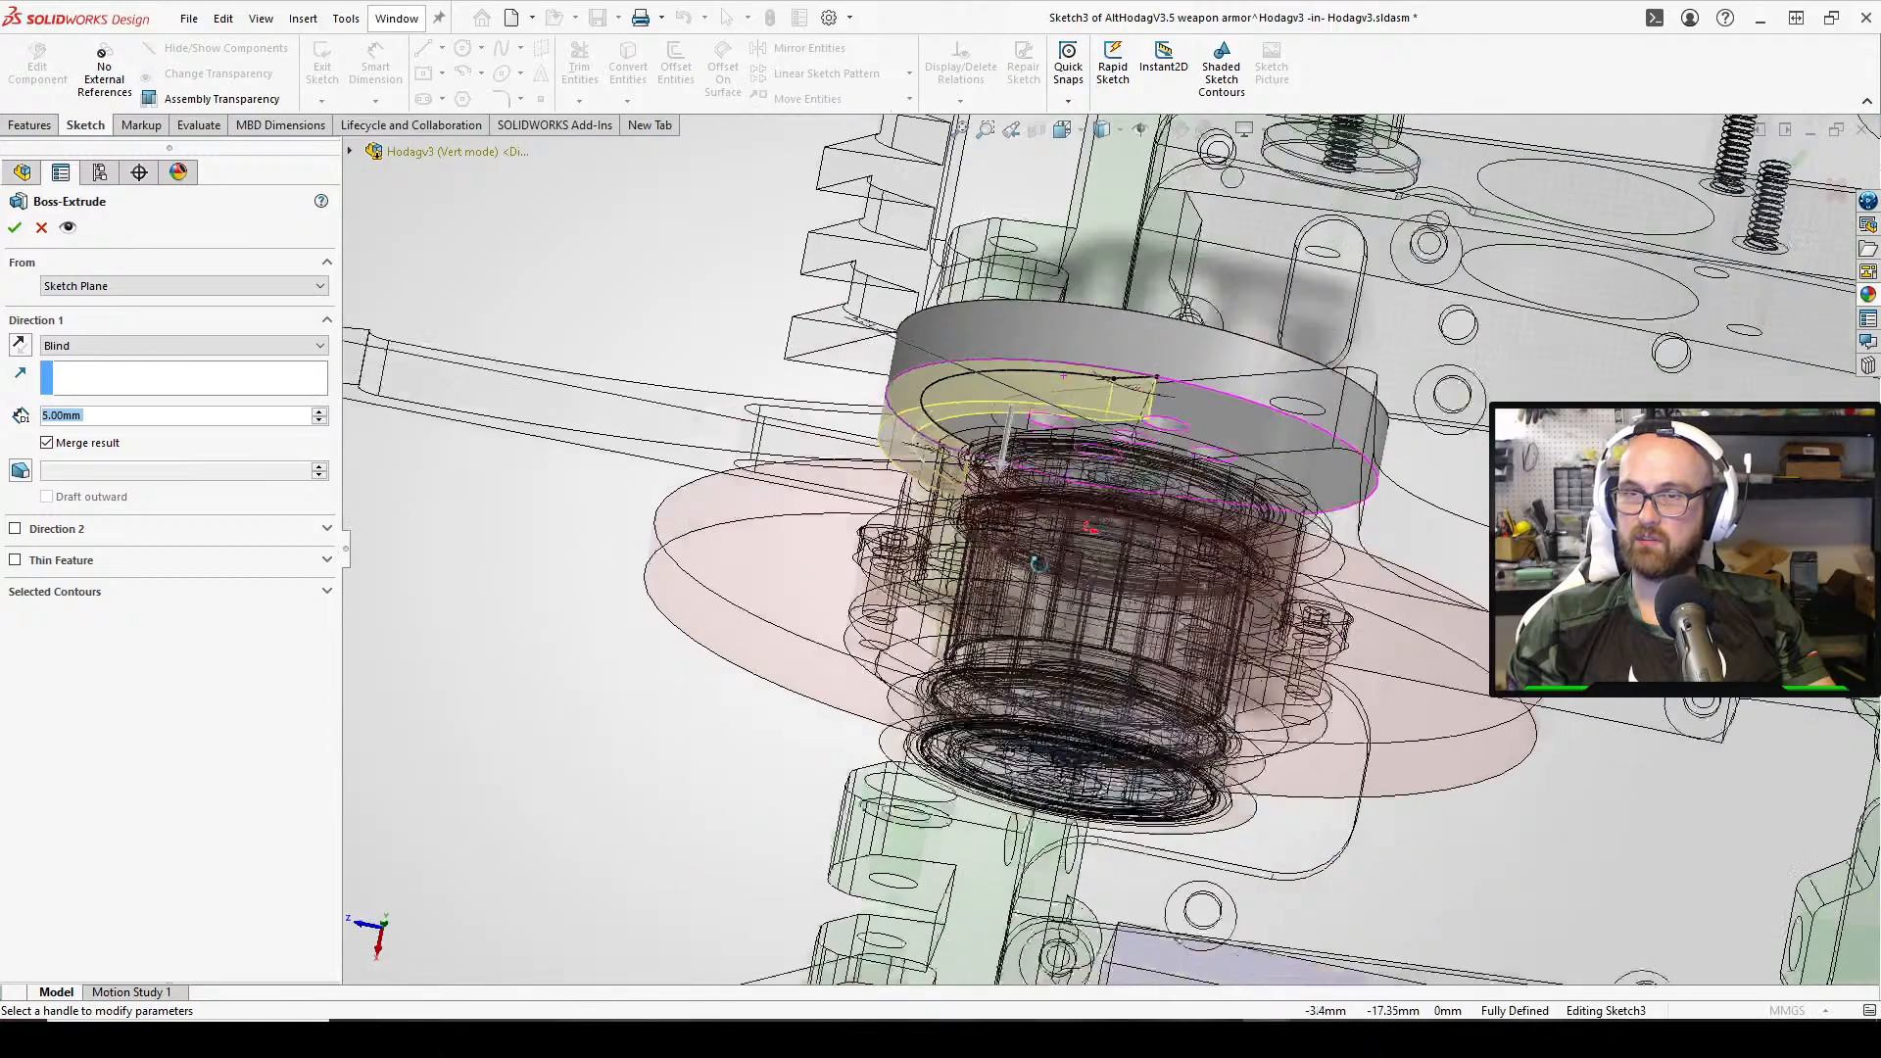
middle_click_drag(980, 541, 965, 377)
scroll(942, 420, "down", 2)
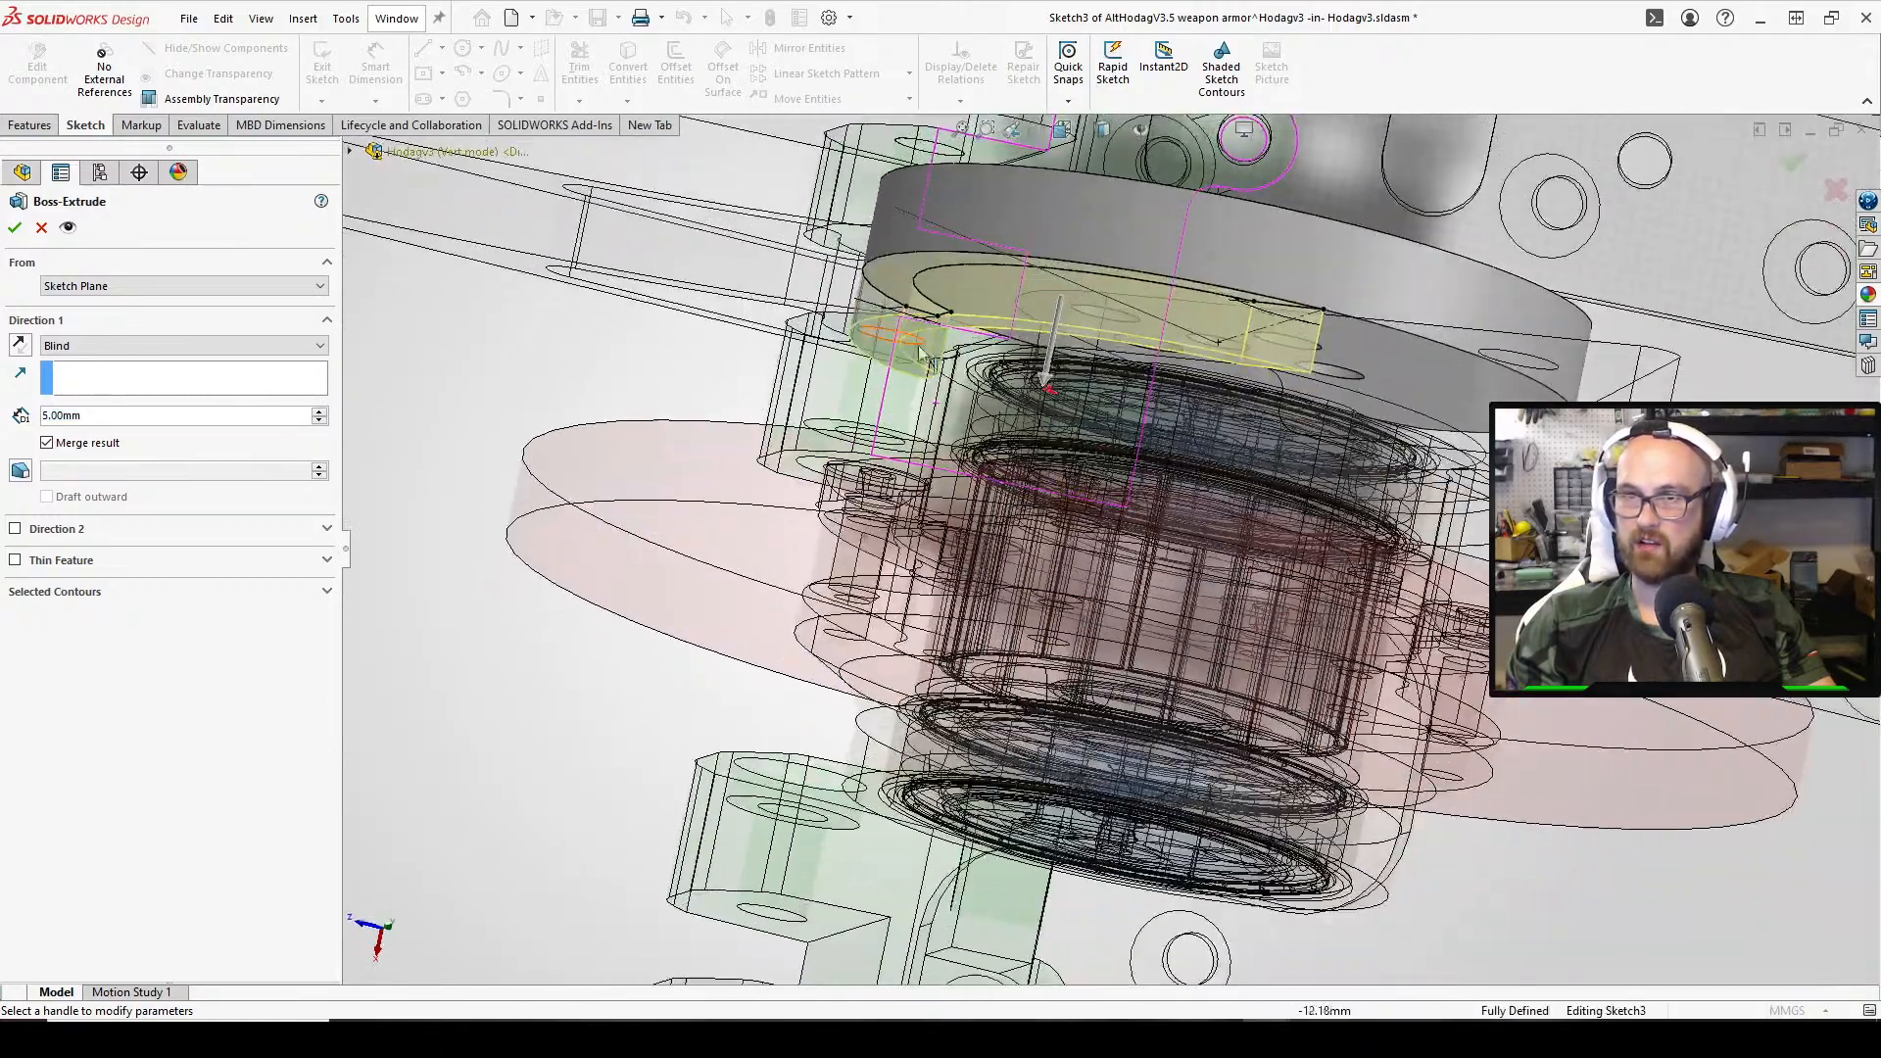
scroll(970, 365, "down", 2)
left_click(128, 415)
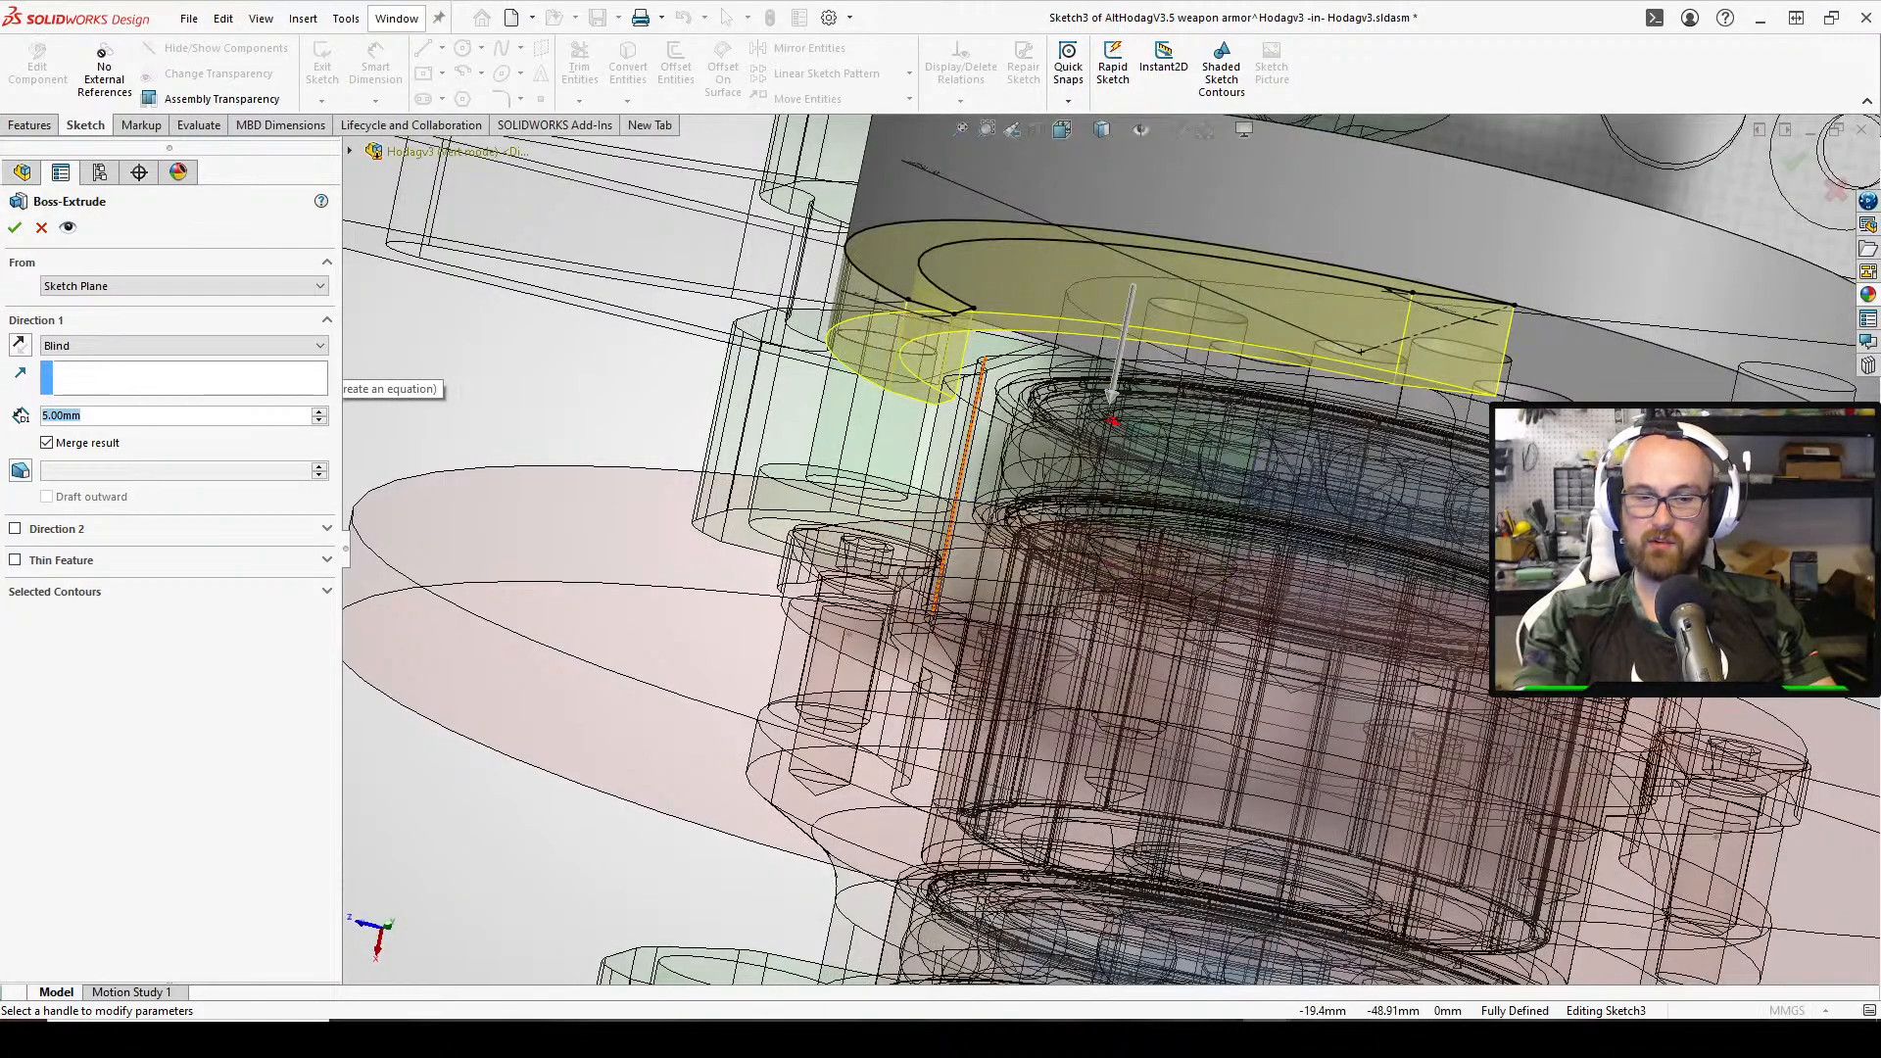
type("12")
key("Return")
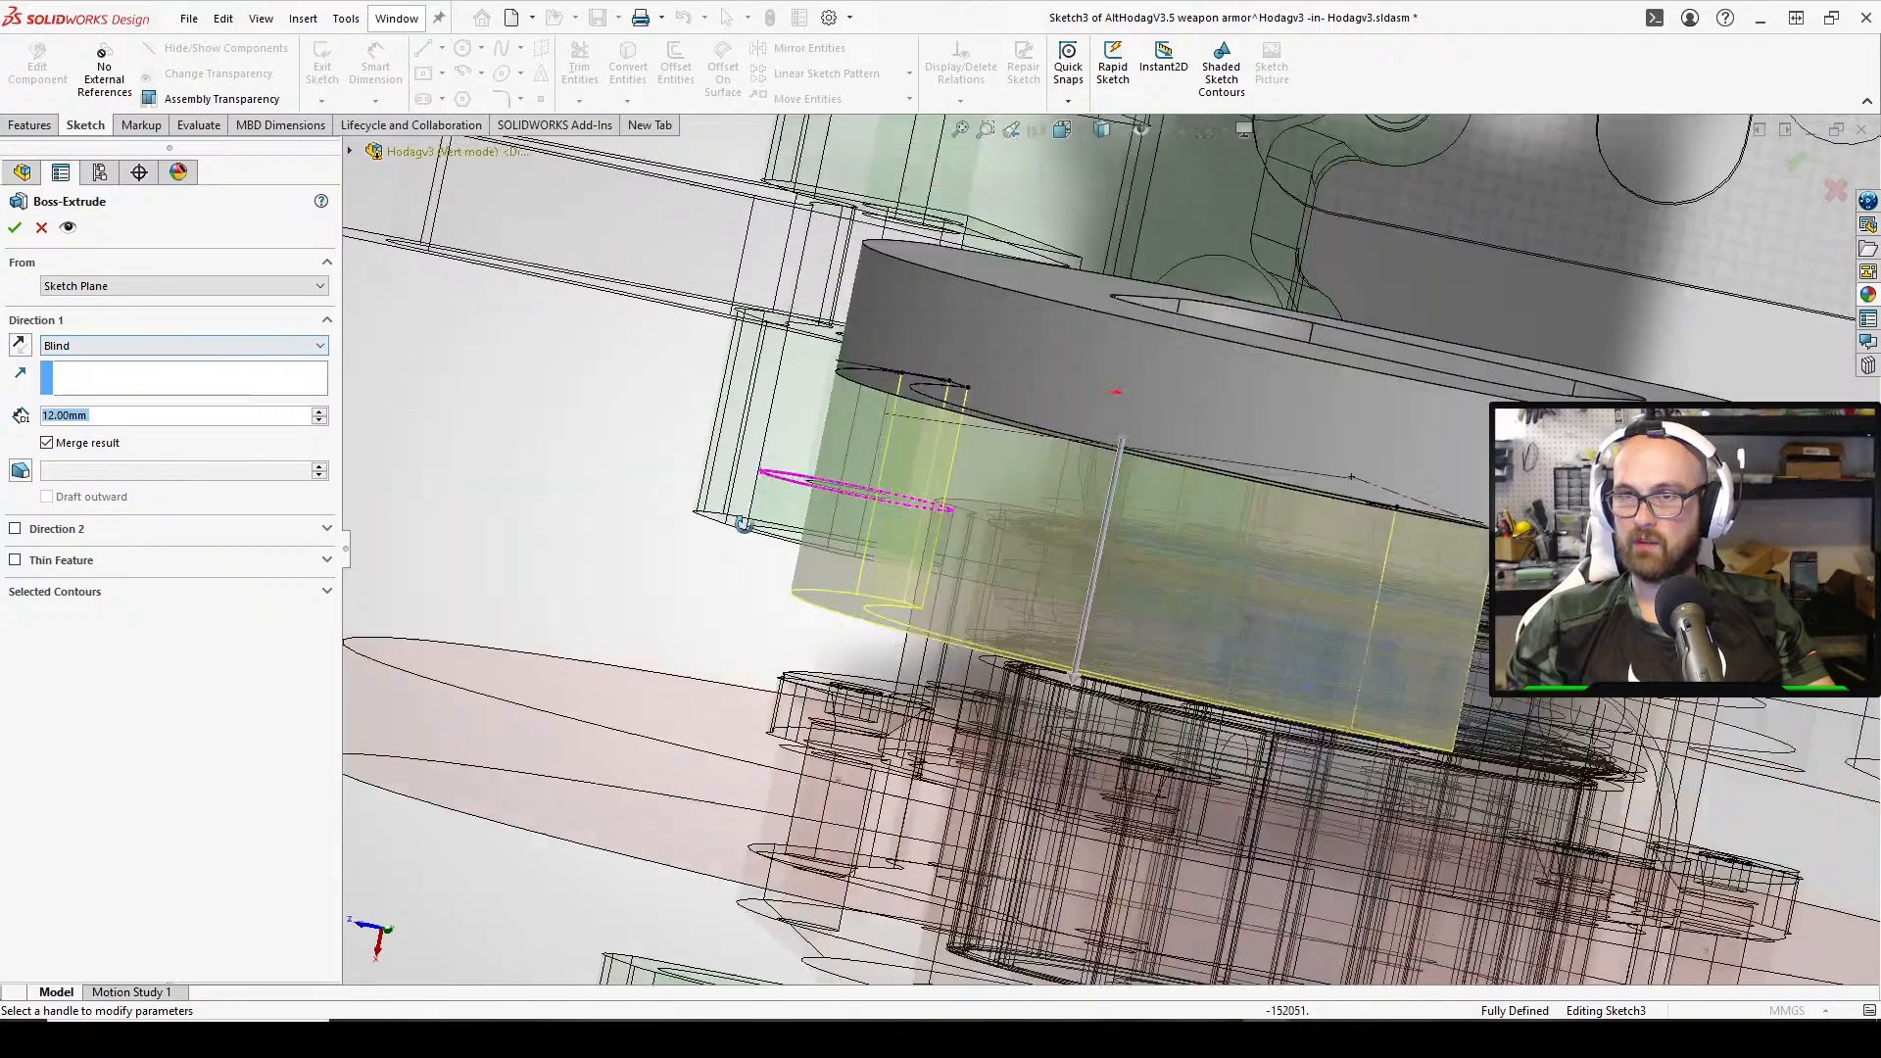